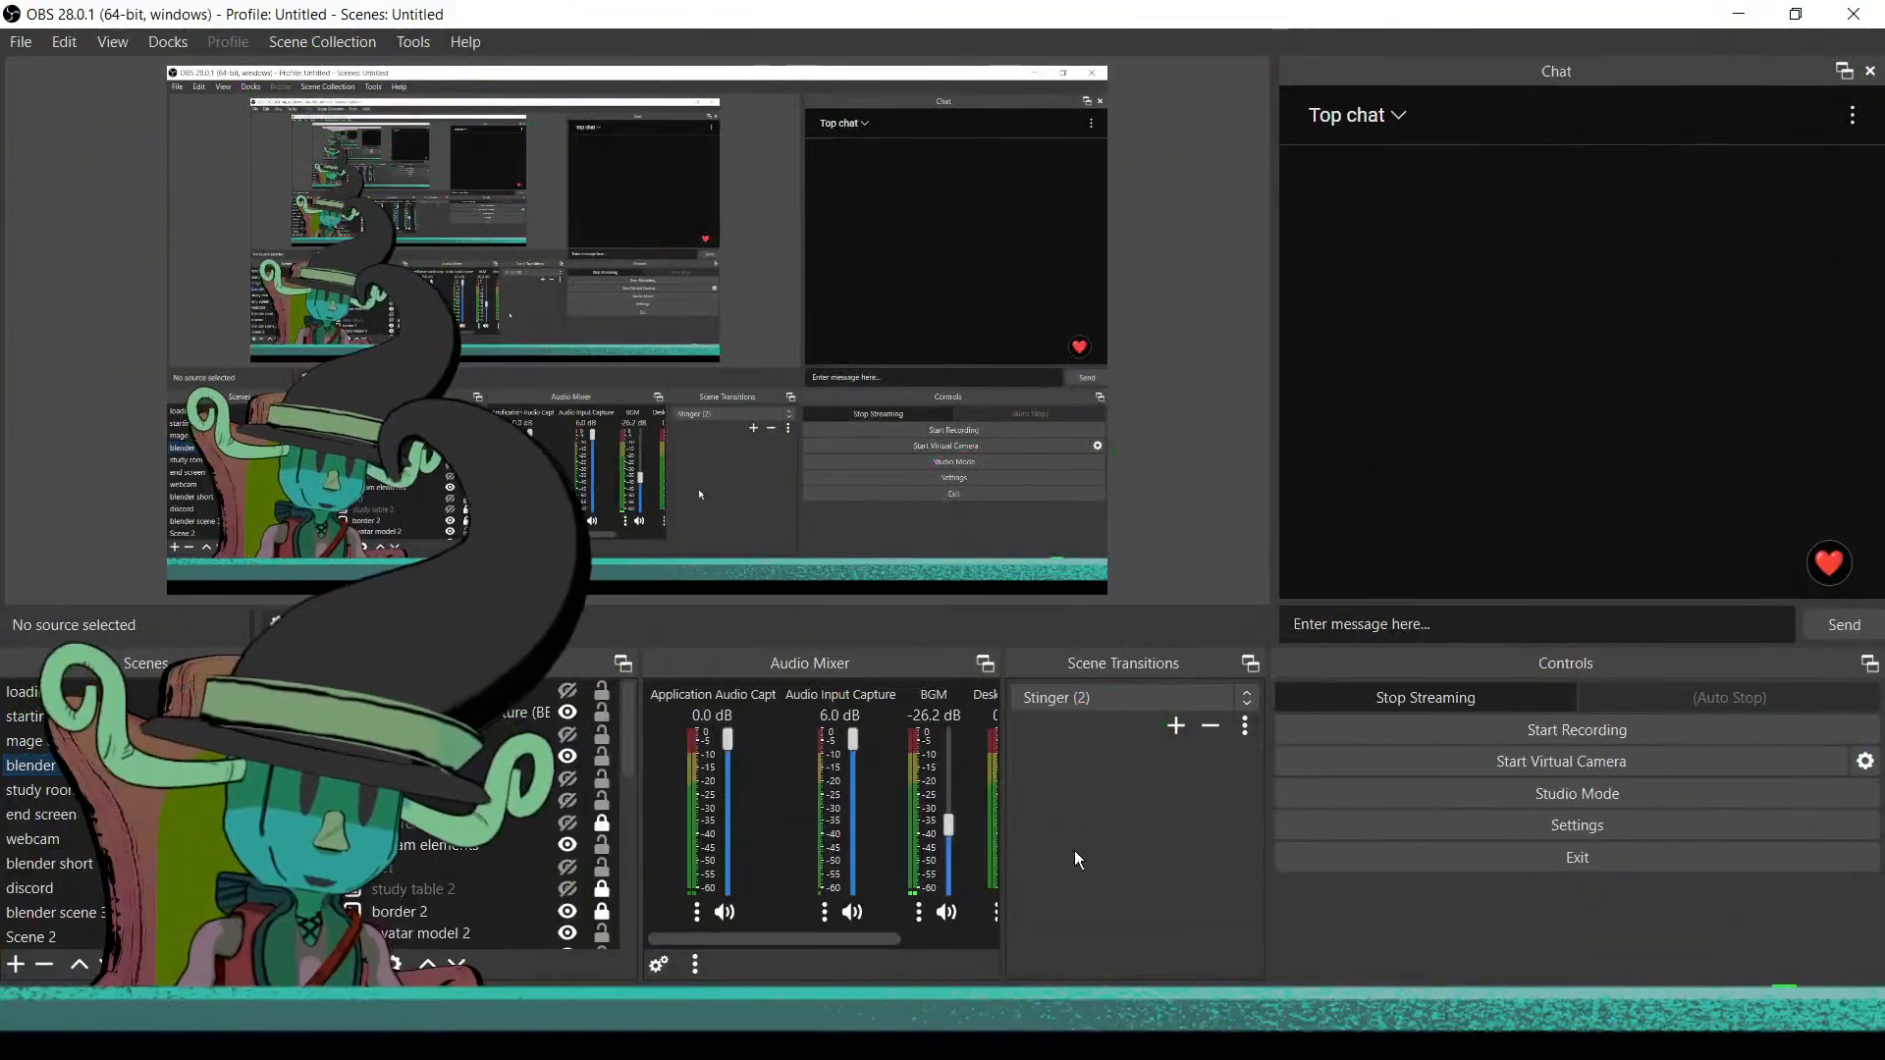
Switch to the valkyrie.kra drawing in Krita and collapse the Copy of Group 7 and Group 7 layer groups
left_click(1735, 20)
key("alt+Tab")
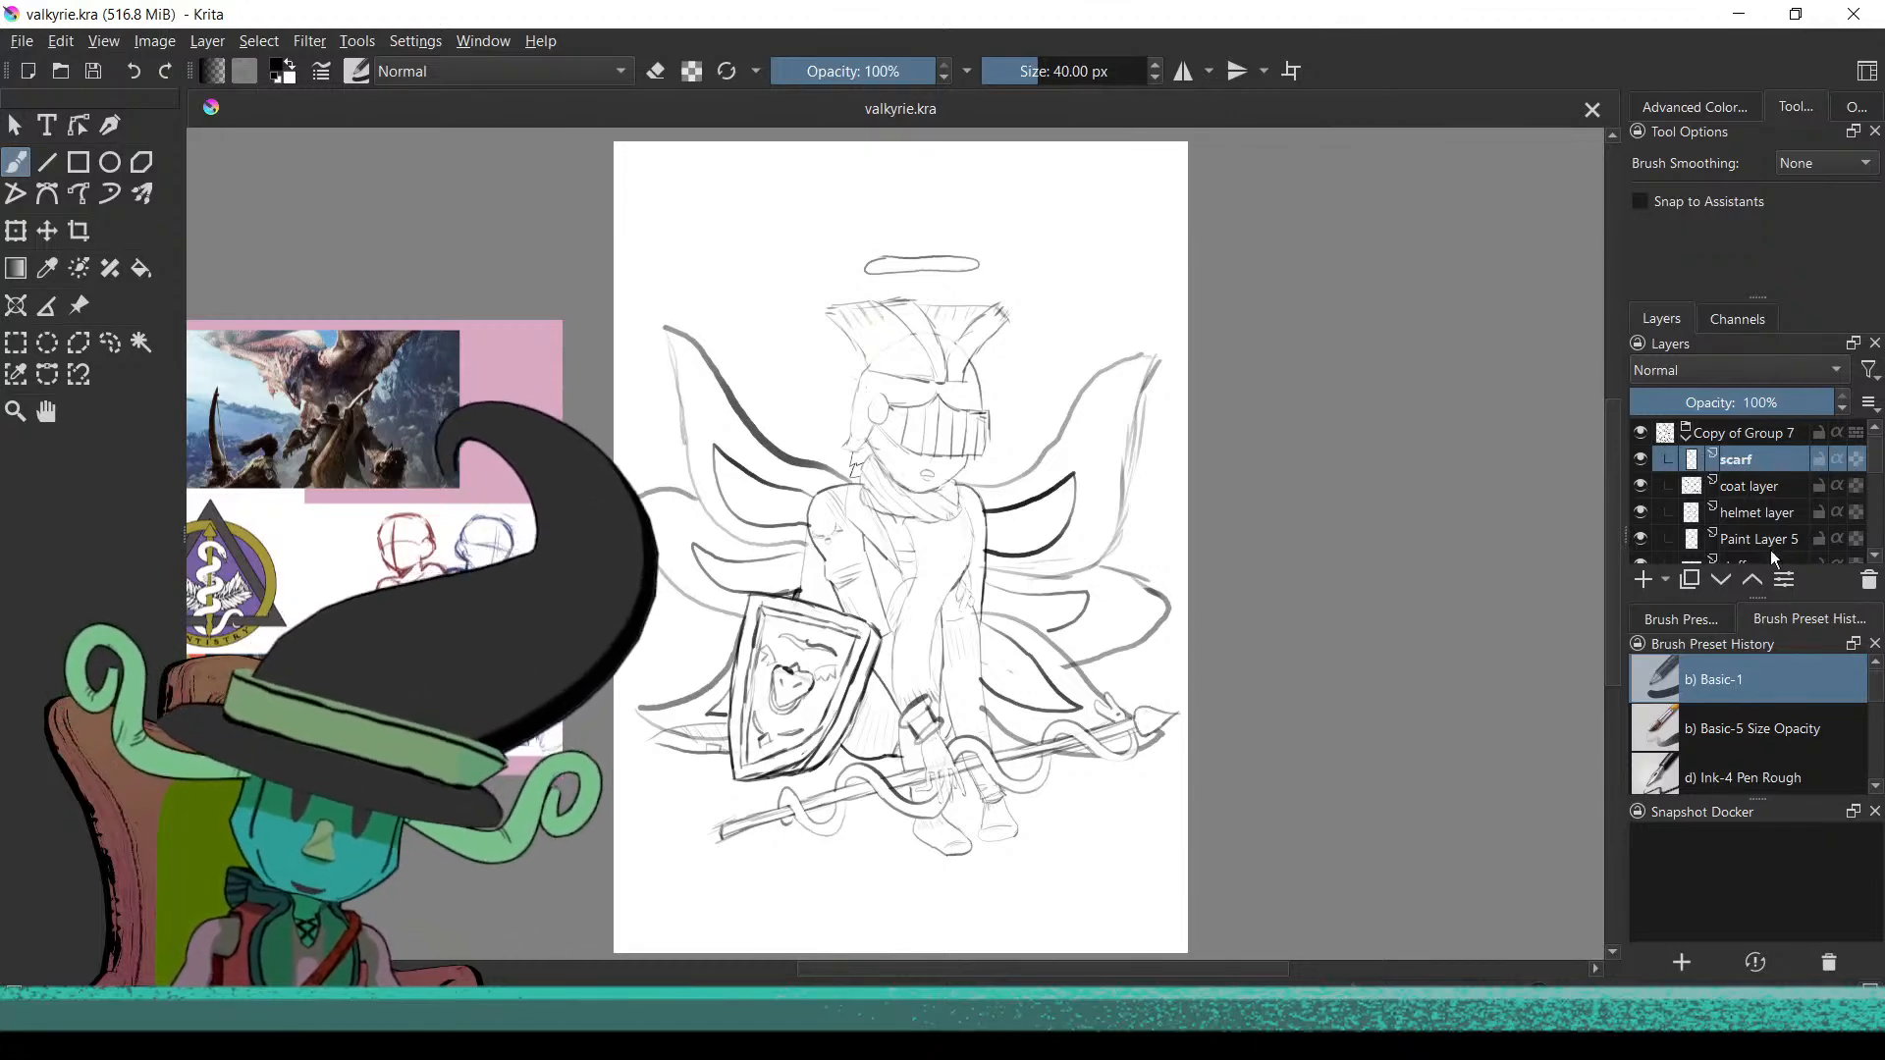
left_click(1685, 432)
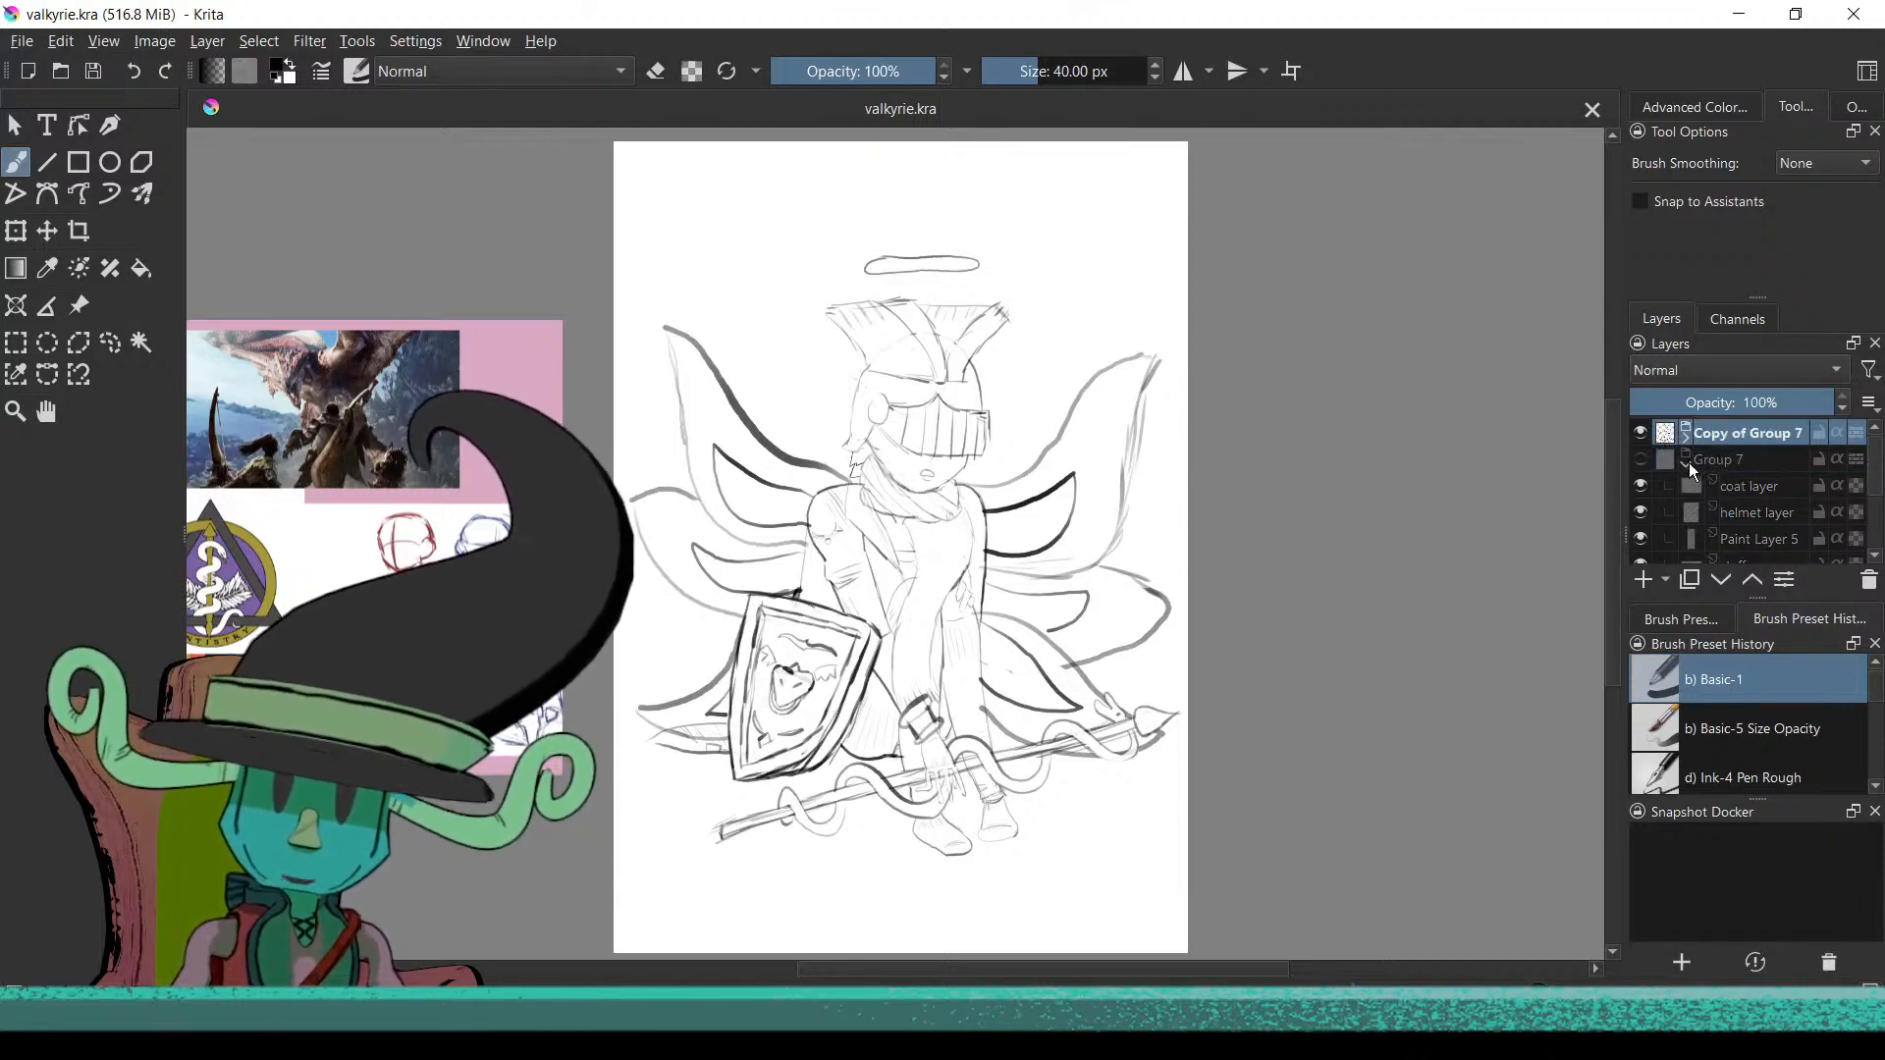
left_click(1686, 461)
Toggle the visibility of Copy of Group 7 to check it, and add a new paint layer above it
left_click(1640, 434)
left_click(1639, 438)
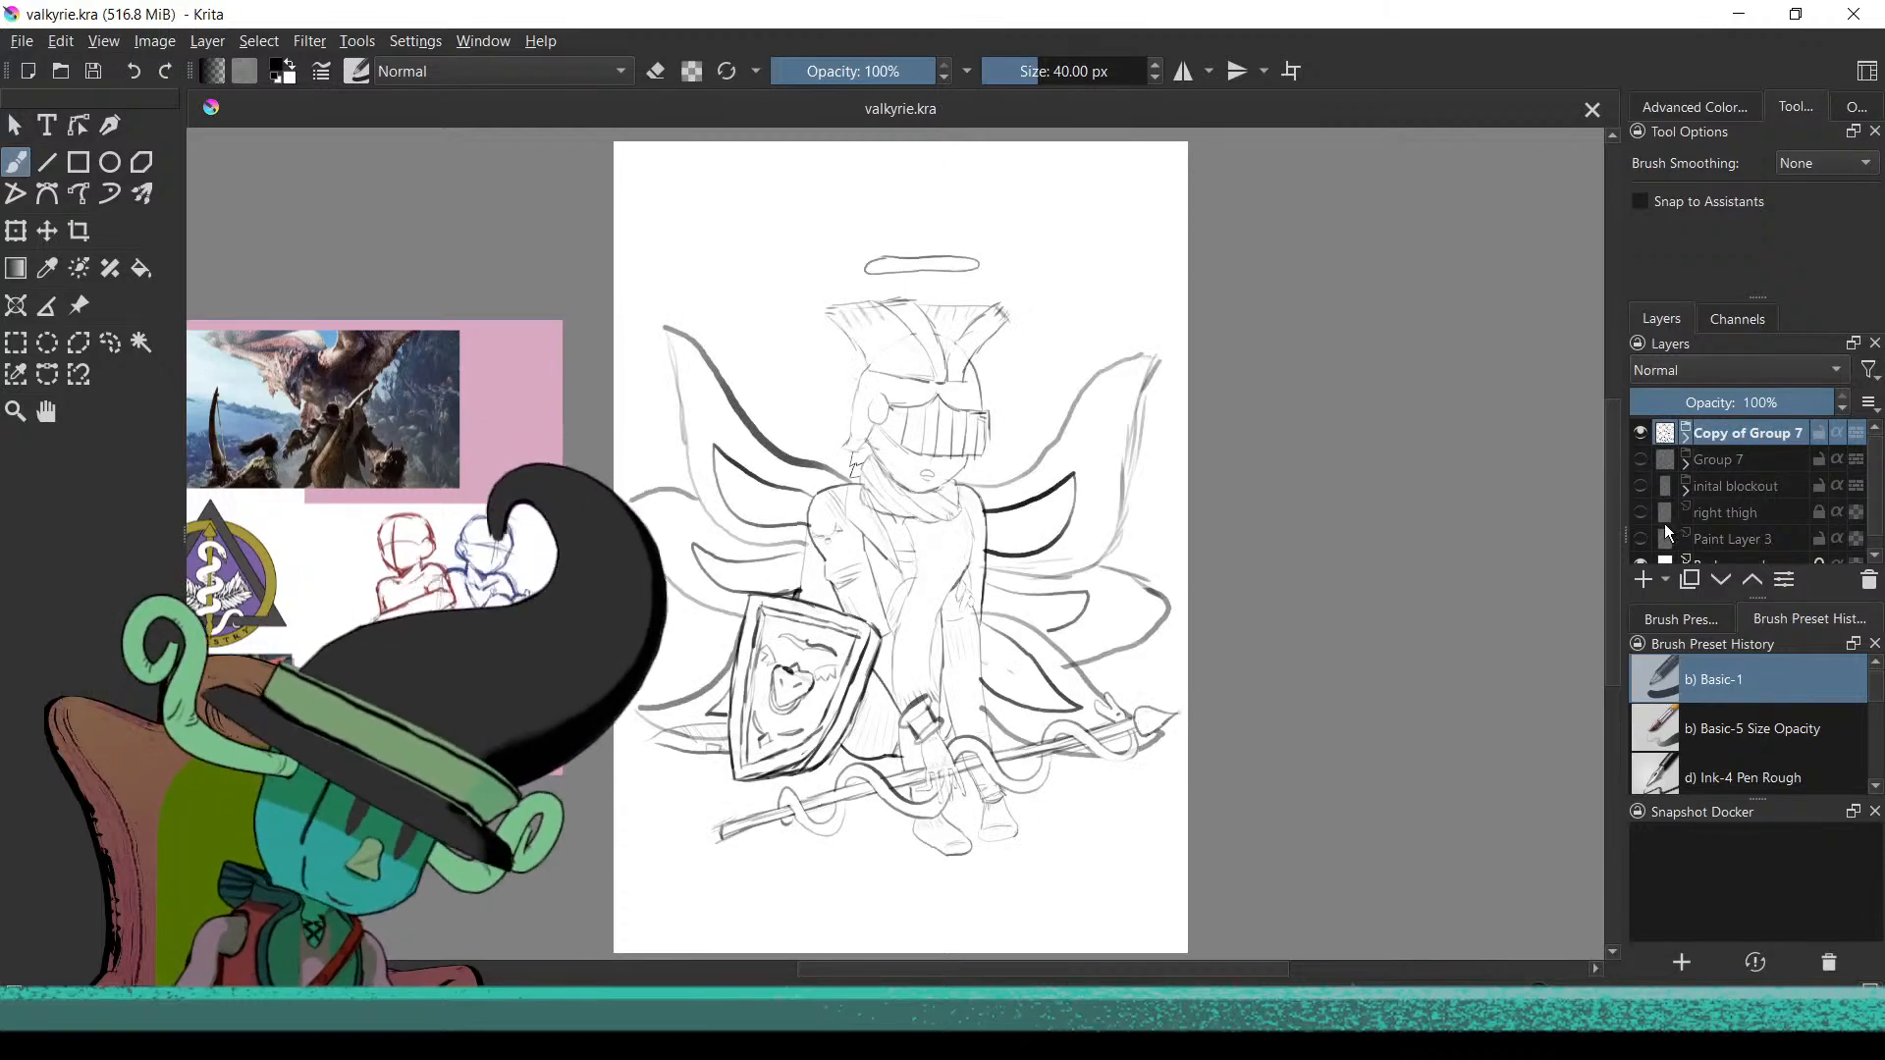
left_click(1635, 583)
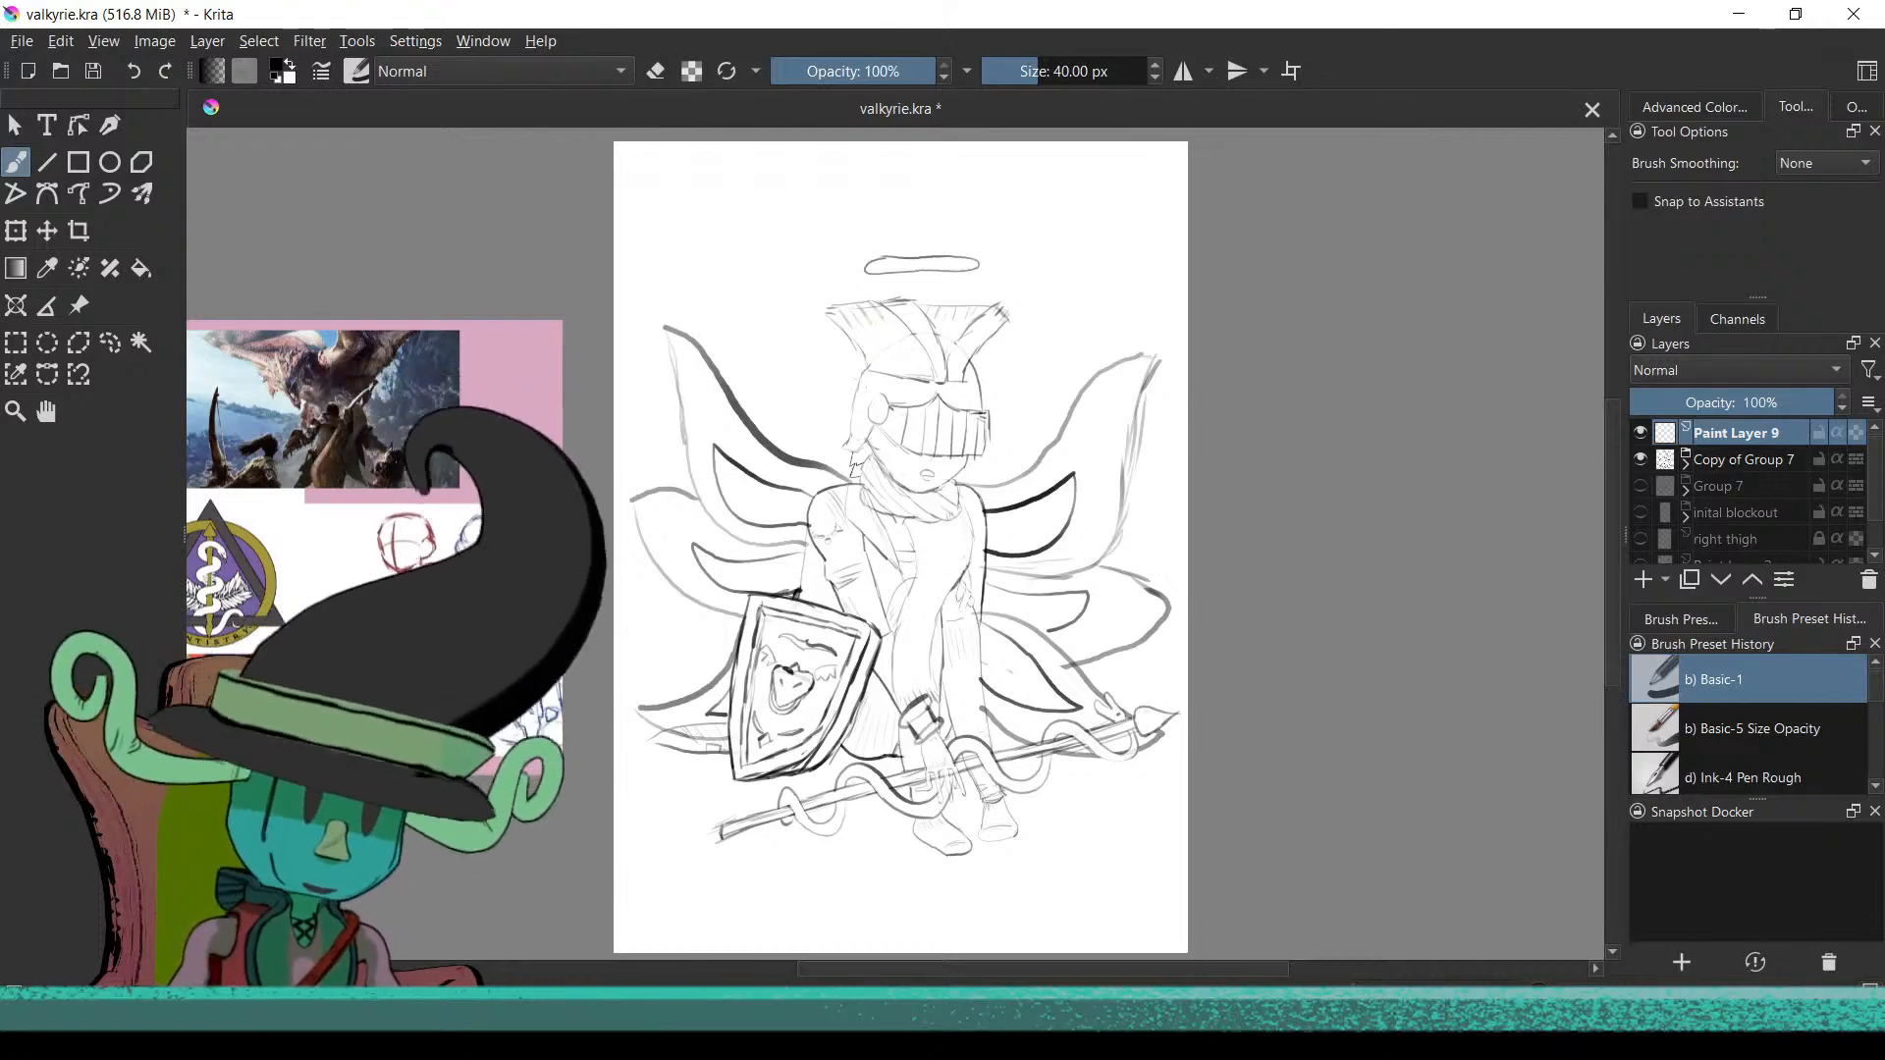
Enlarge the brush to about 68 px over the valkyrie's helmet
scroll(1061, 548, "up", 5)
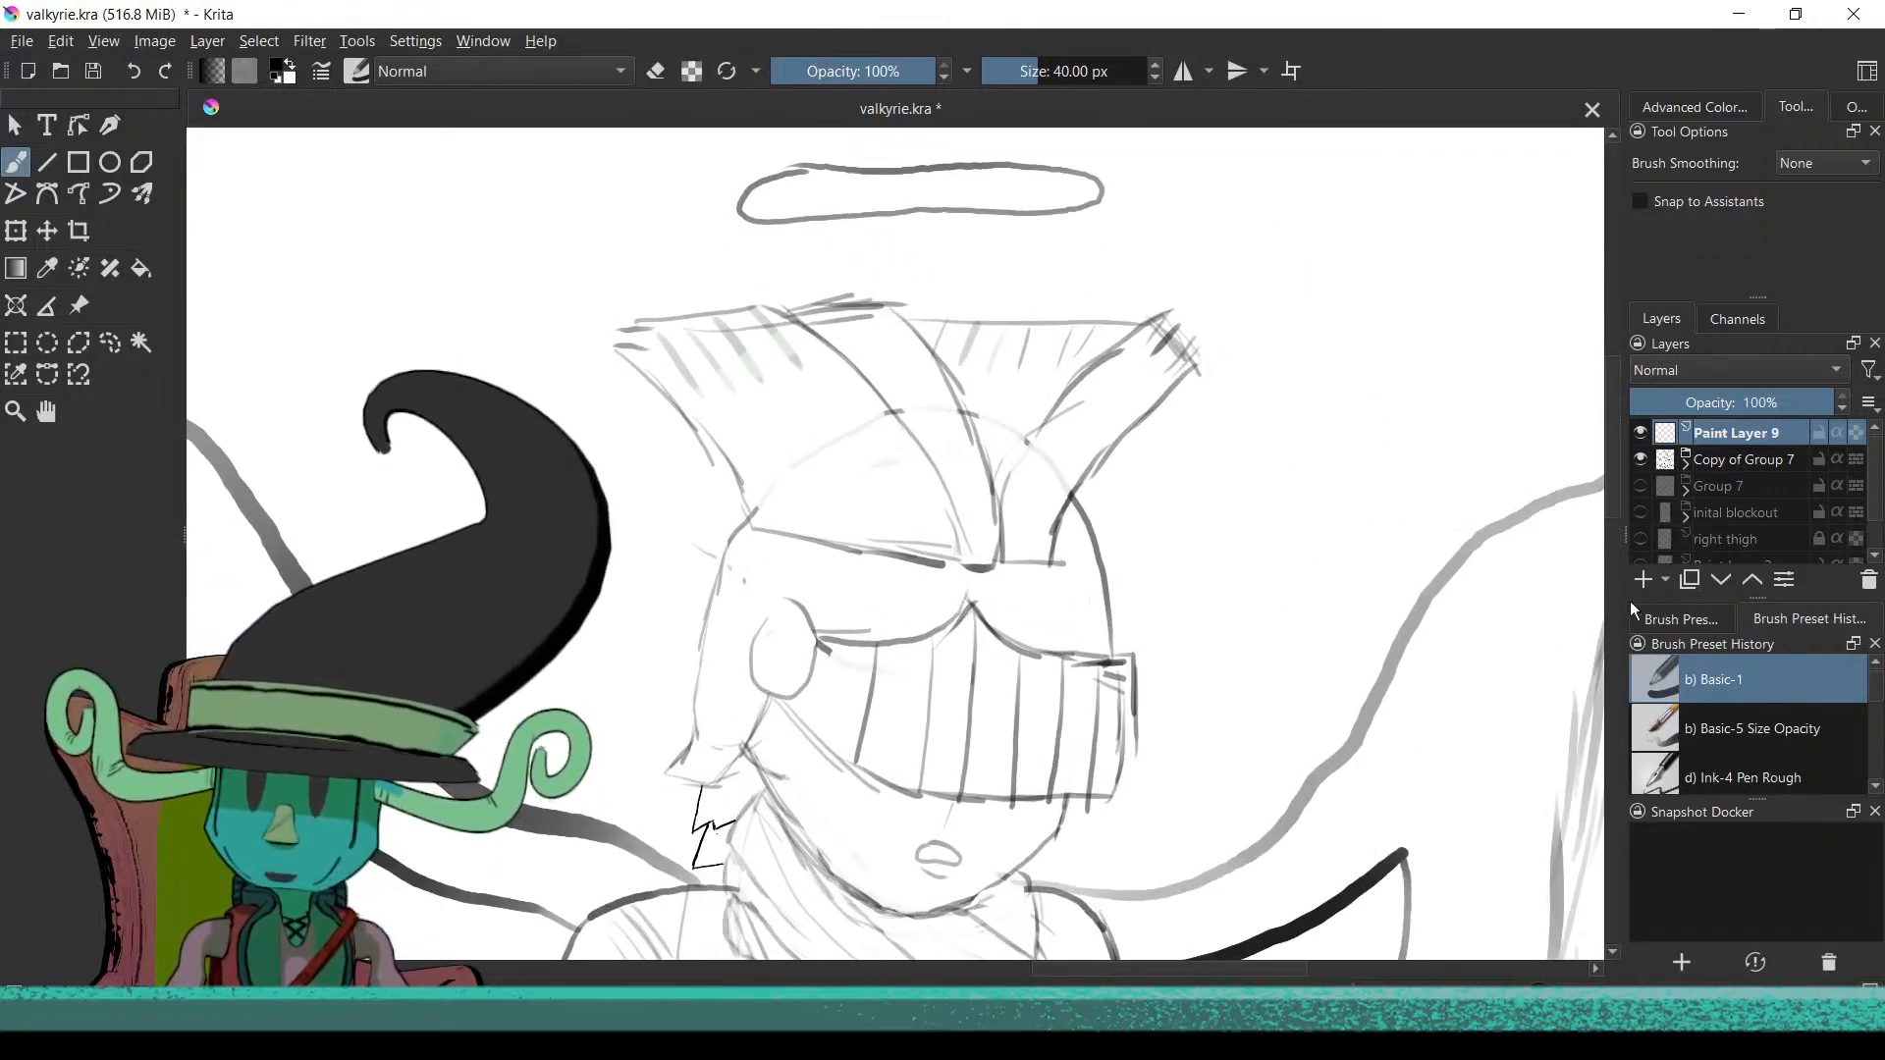
scroll(753, 526, "up", 4)
scroll(783, 609, "down", 4)
scroll(731, 754, "up", 2)
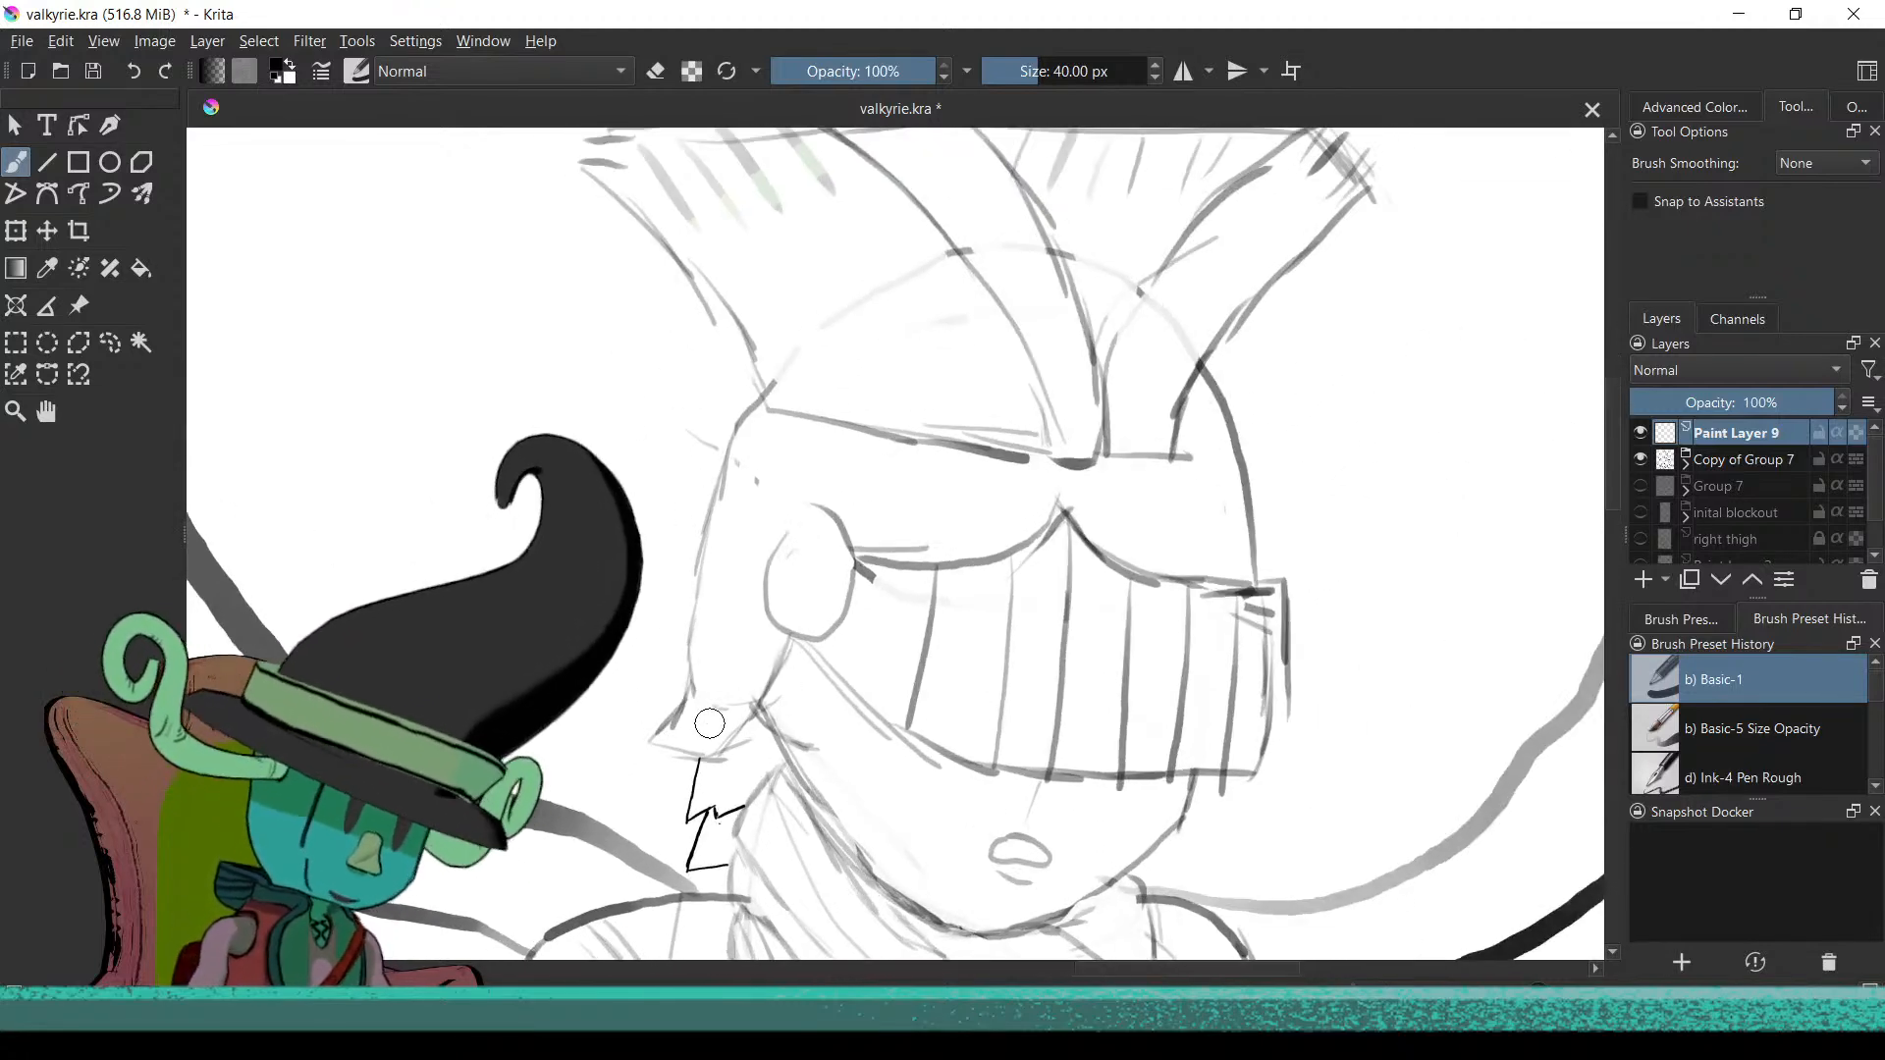
left_click_drag(707, 746, 714, 786, "shift")
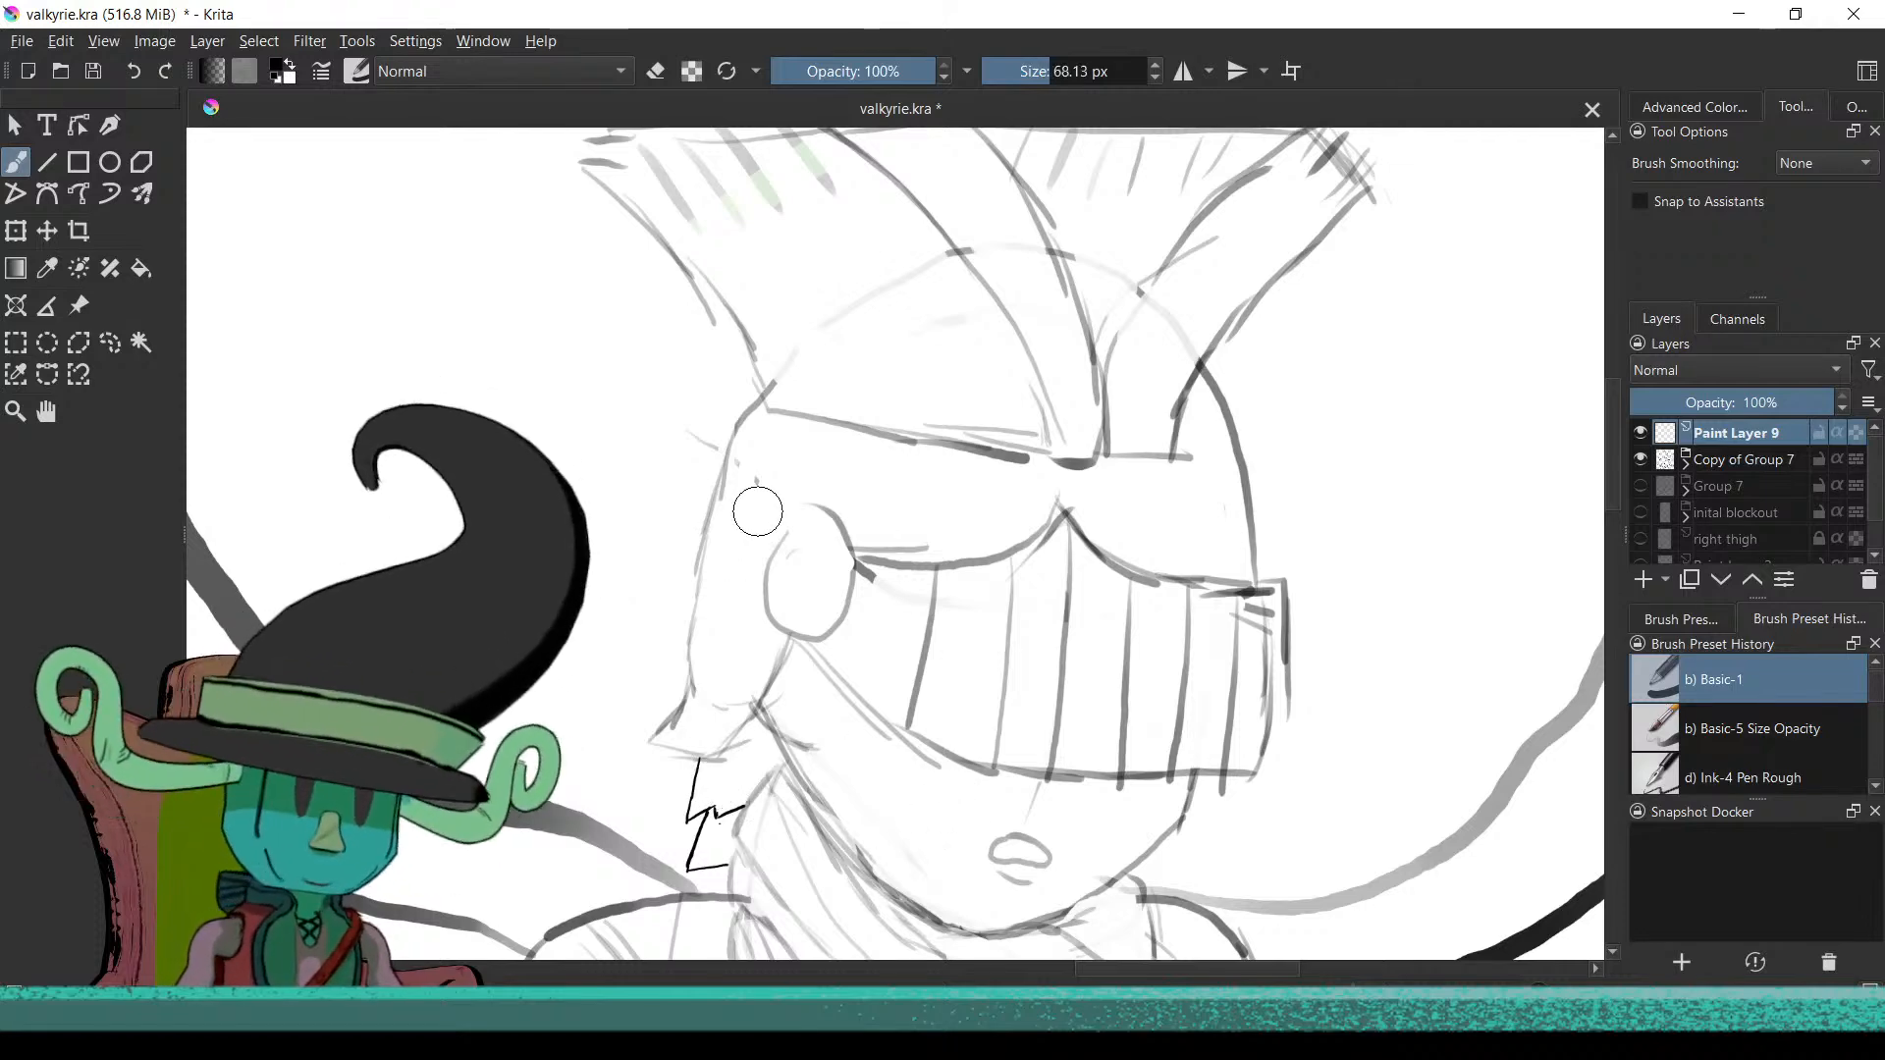
left_click_drag(749, 513, 946, 602)
scroll(945, 602, "up", 1)
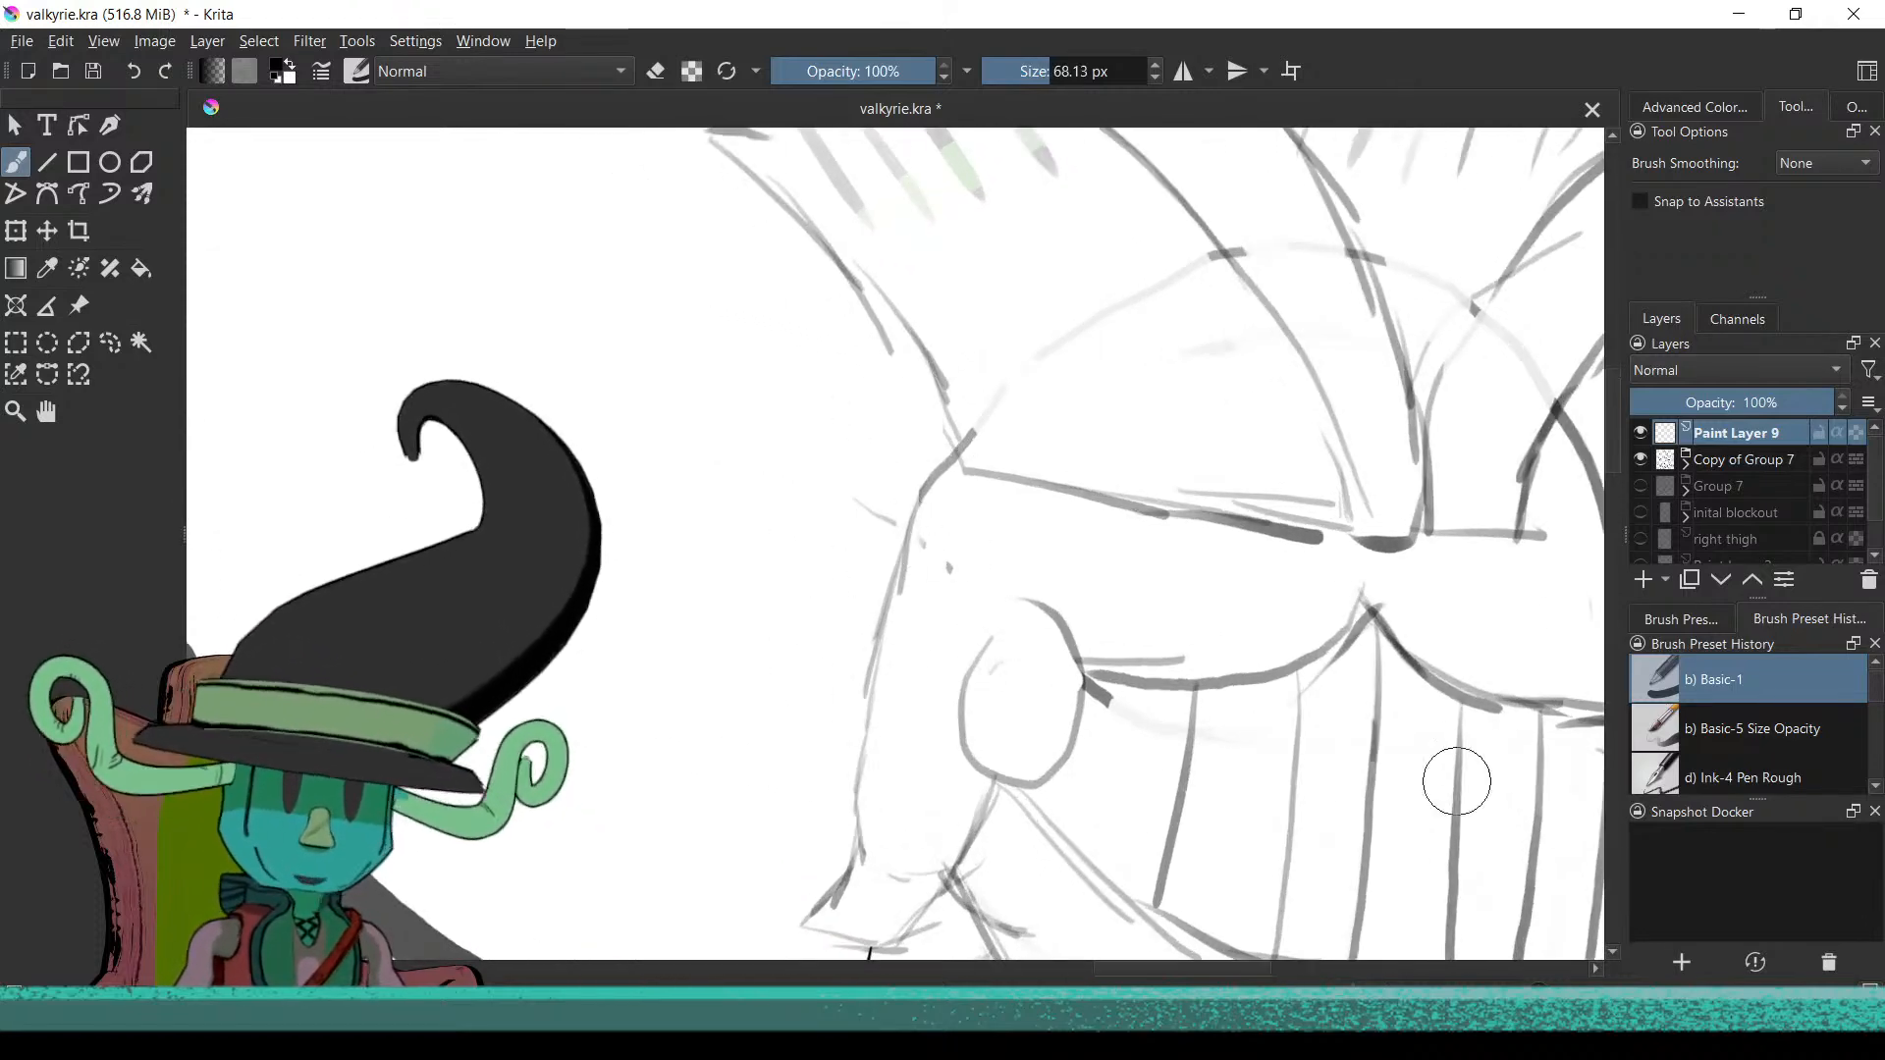
Look through the brush presets and return to the Basic-1 brush at 40 px
scroll(1870, 754, "down", 5)
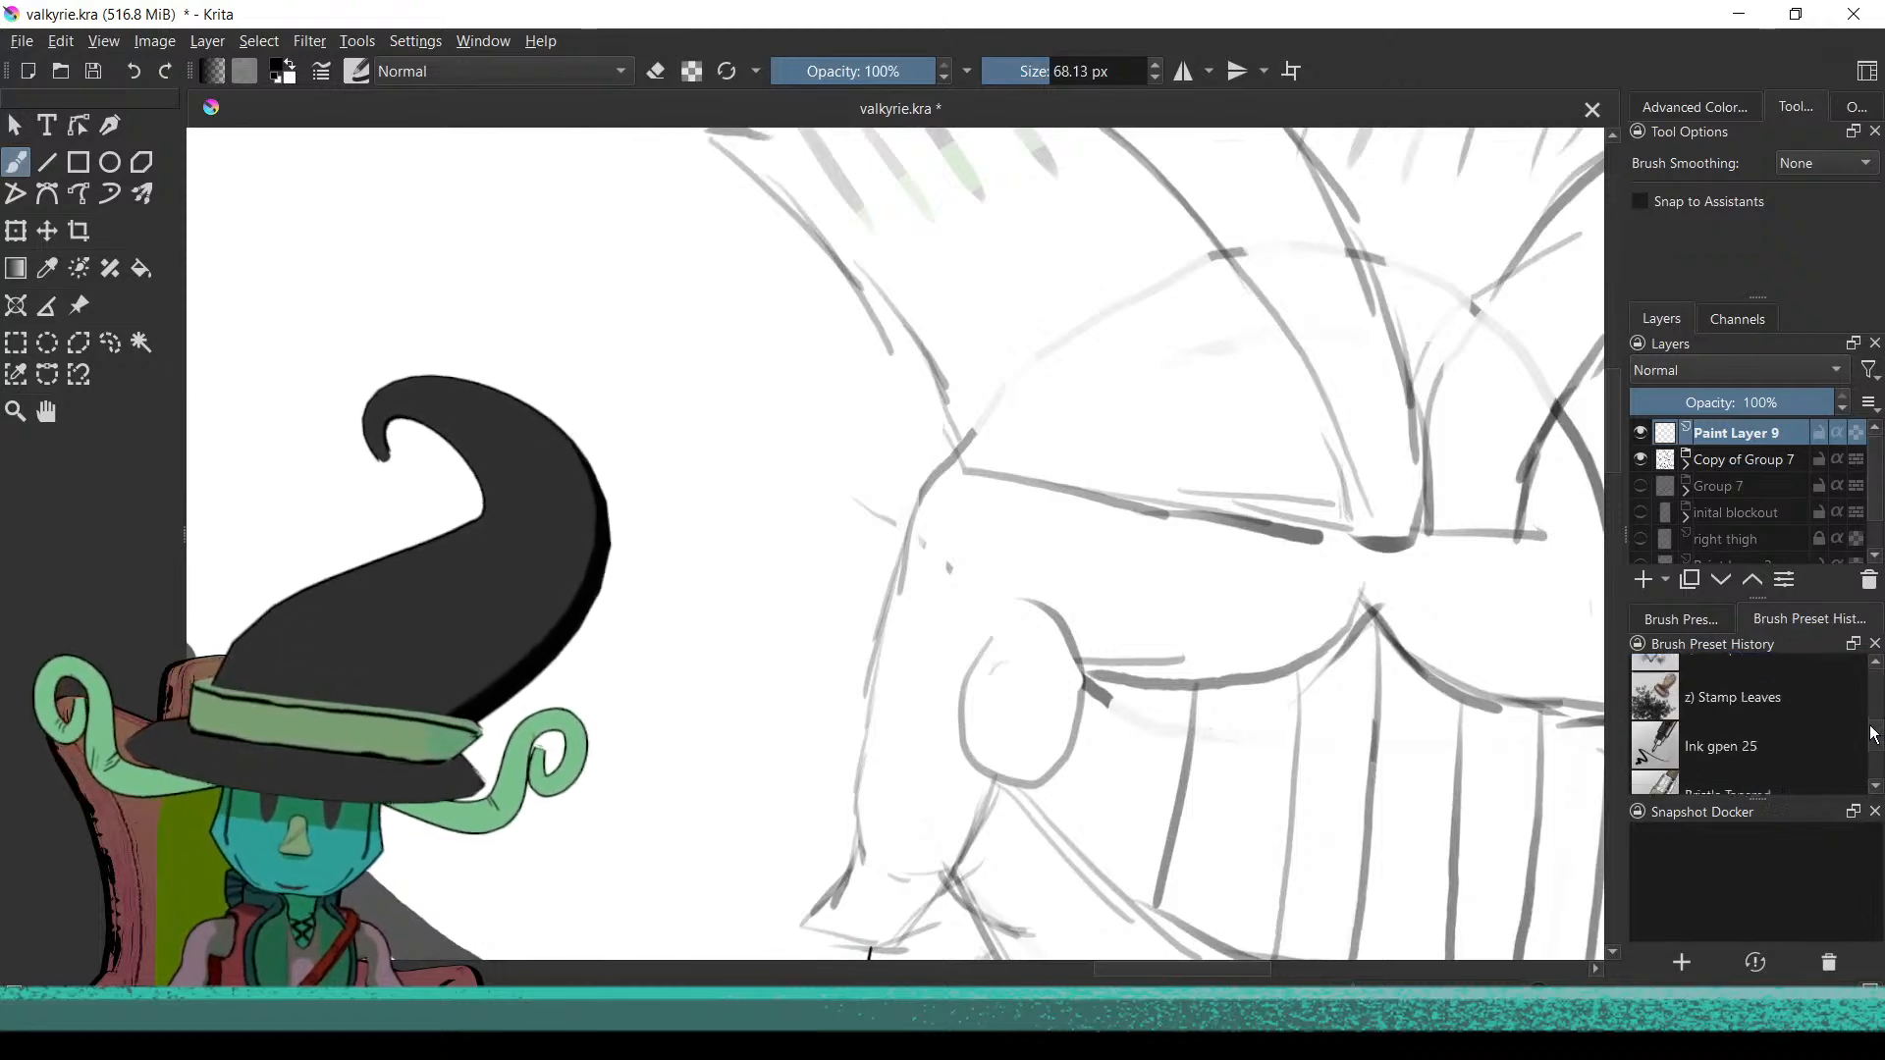
left_click_drag(1871, 754, 1874, 699)
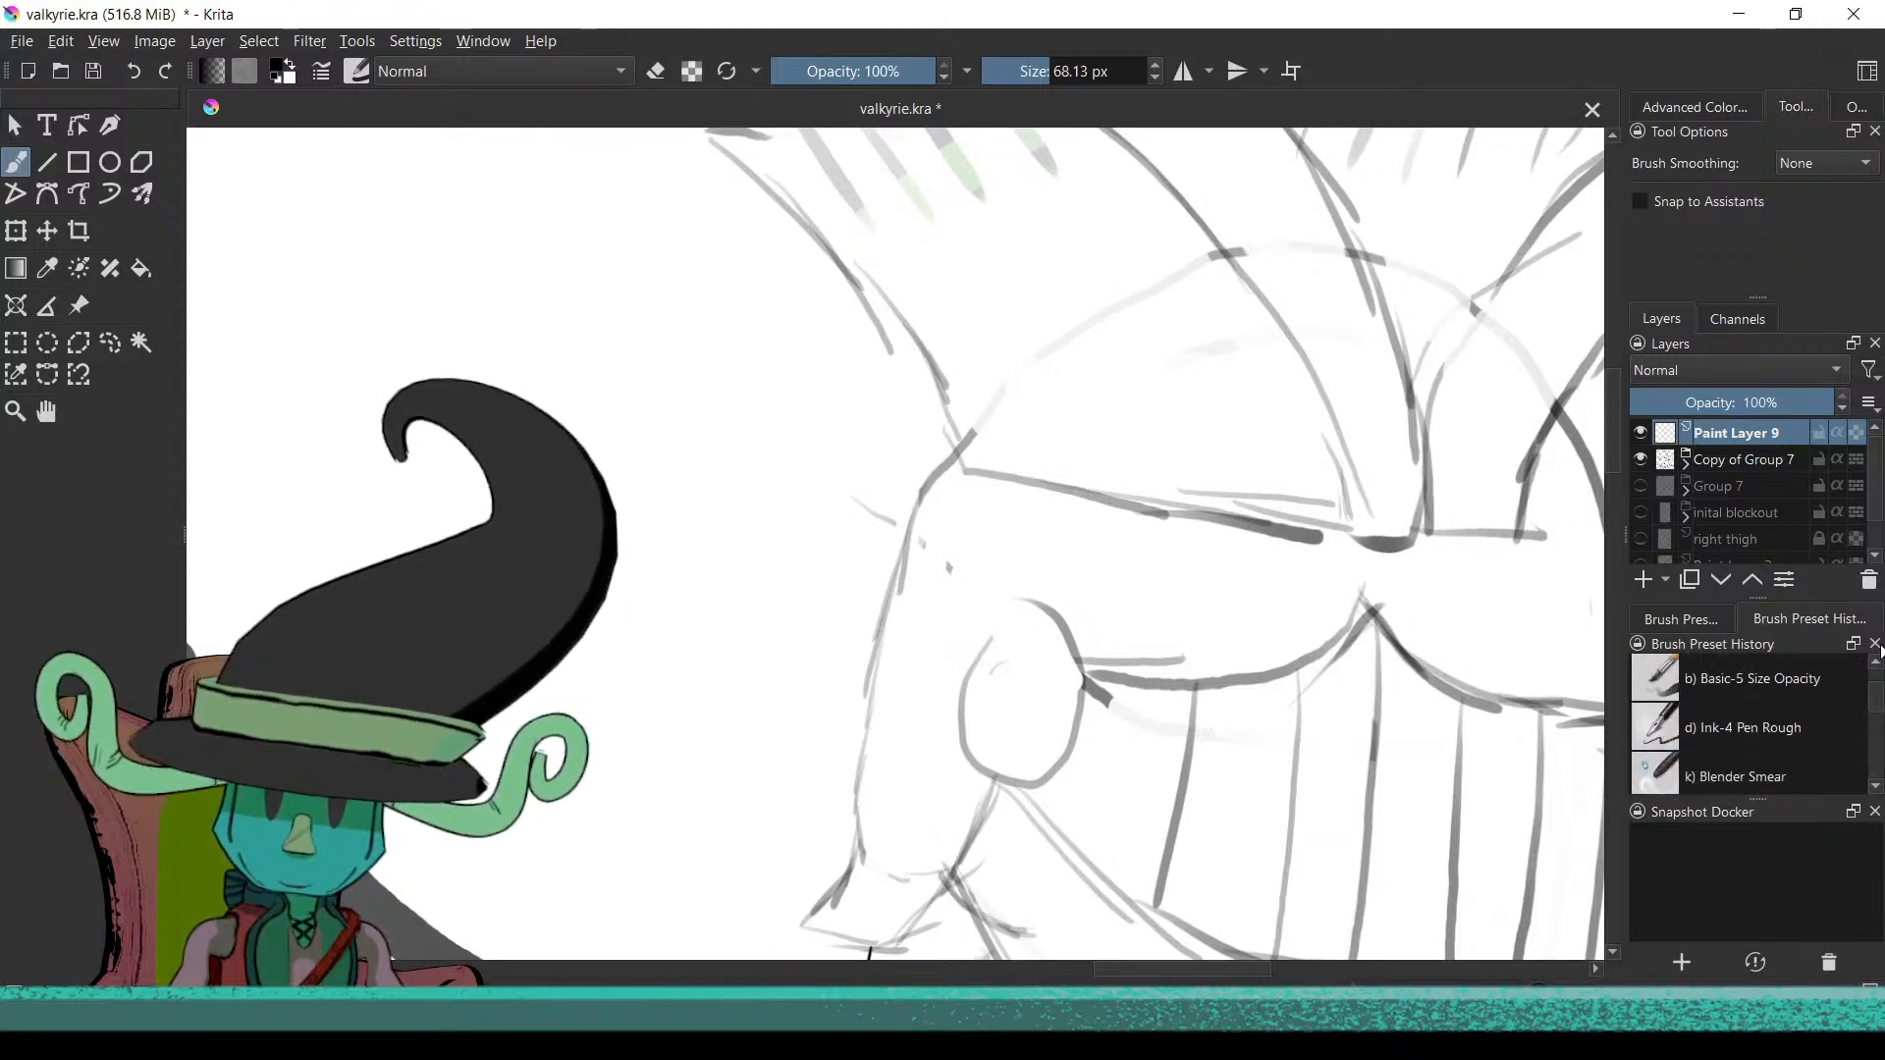
left_click(357, 71)
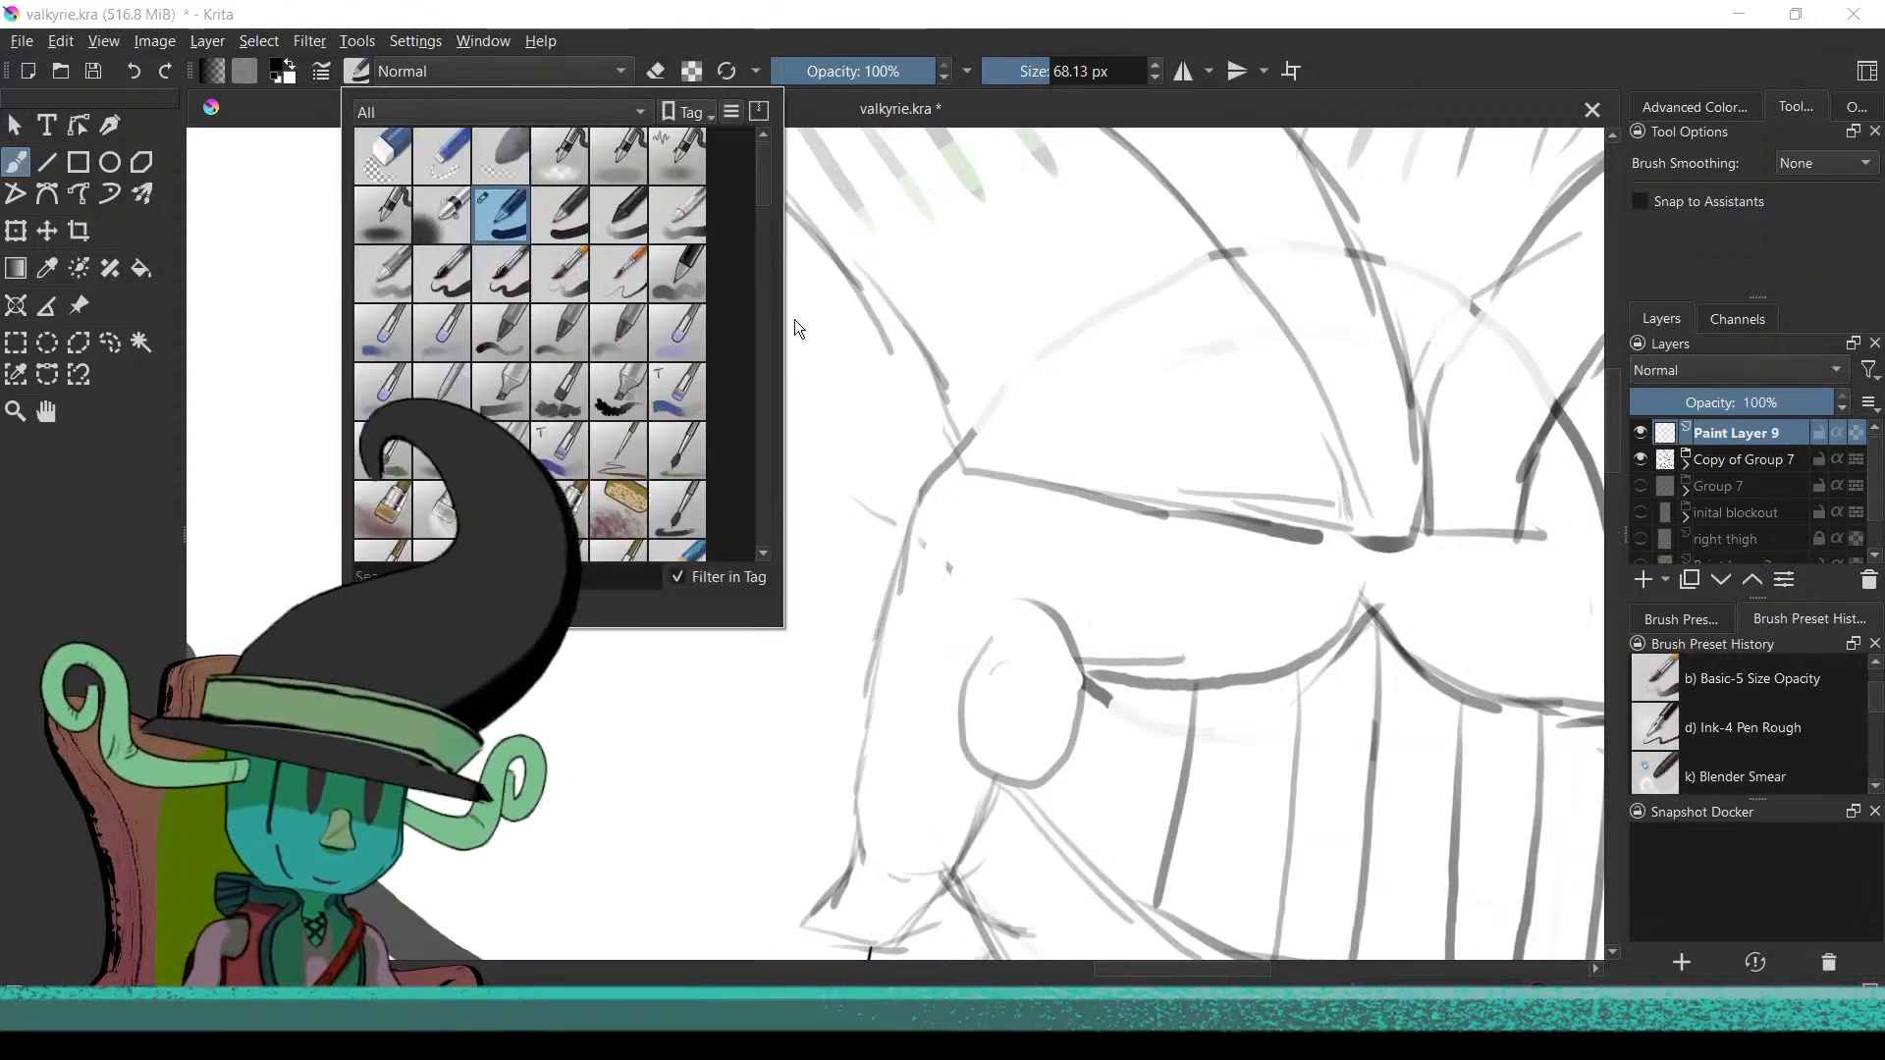
scroll(758, 202, "down", 3)
mouse_move(765, 226)
left_mouse_down()
mouse_move(769, 521)
mouse_move(798, 226)
mouse_move(776, 175)
left_mouse_up()
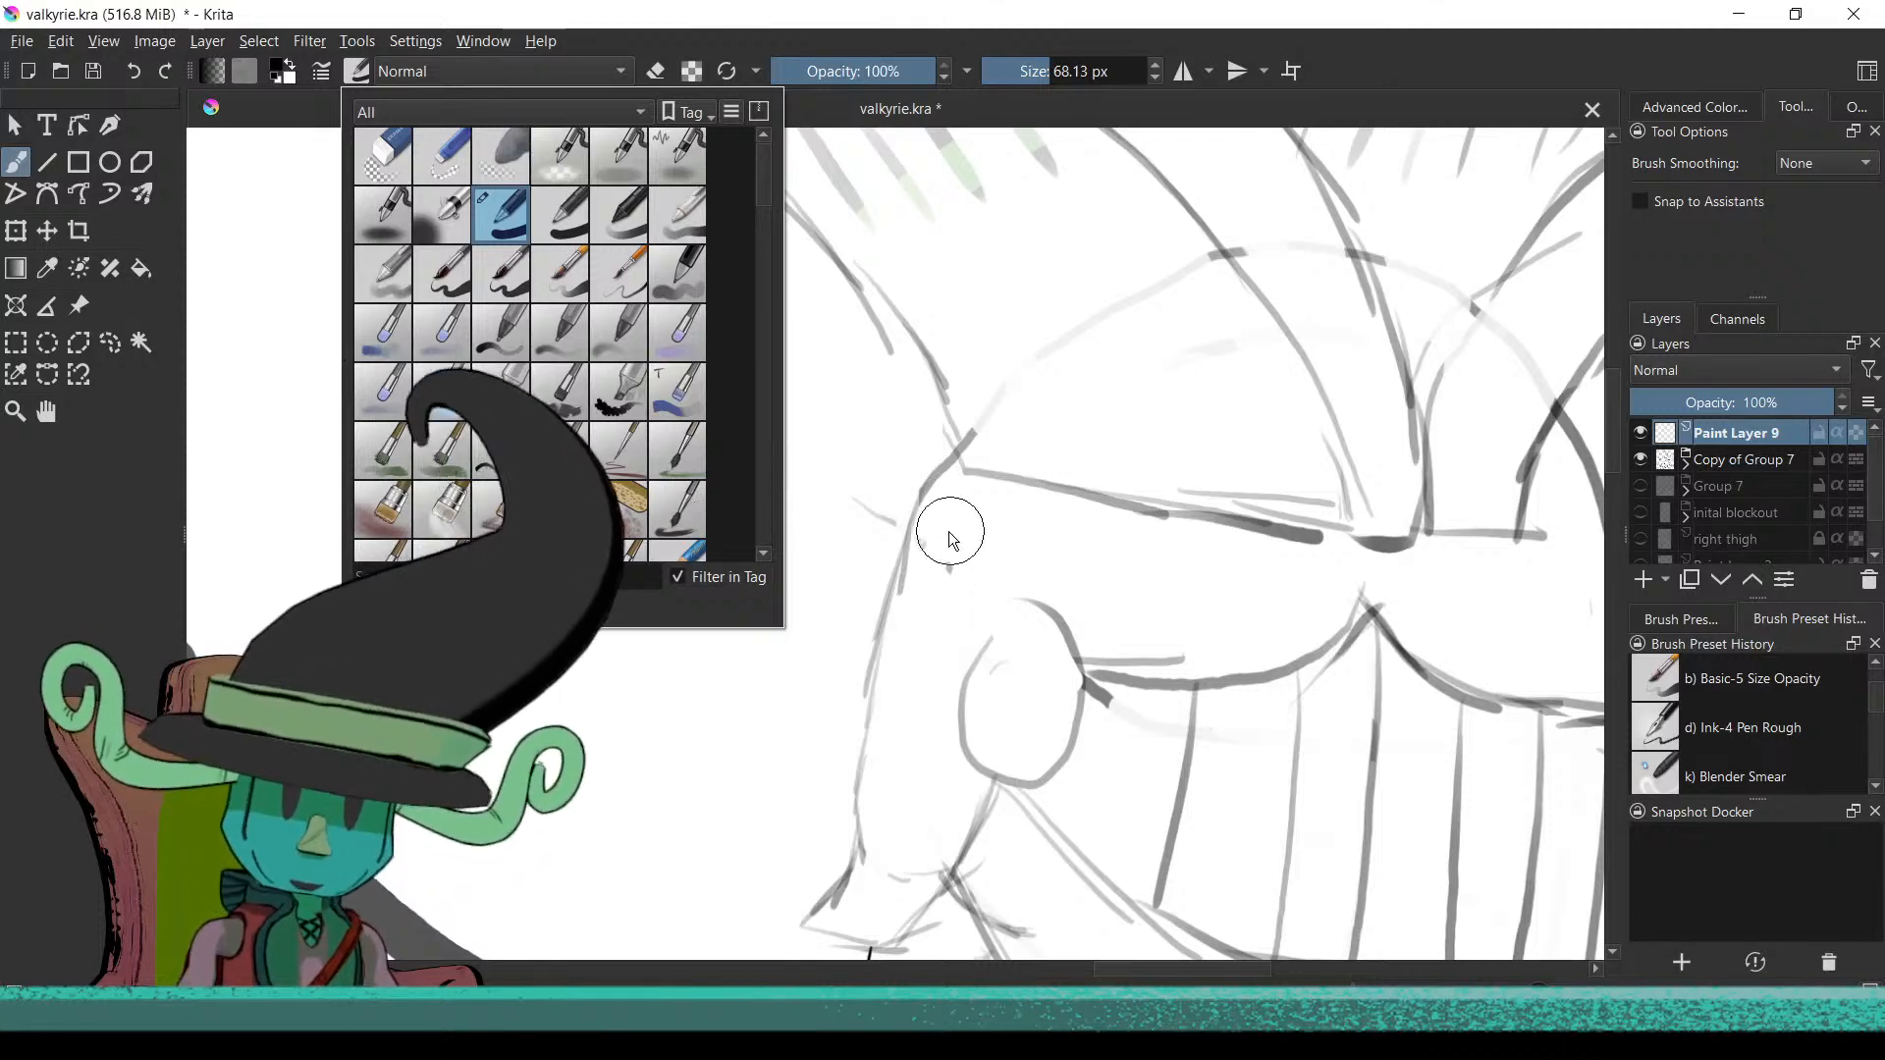
mouse_move(863, 560)
left_mouse_down()
mouse_move(968, 535)
mouse_move(946, 539)
mouse_move(954, 523)
left_mouse_up()
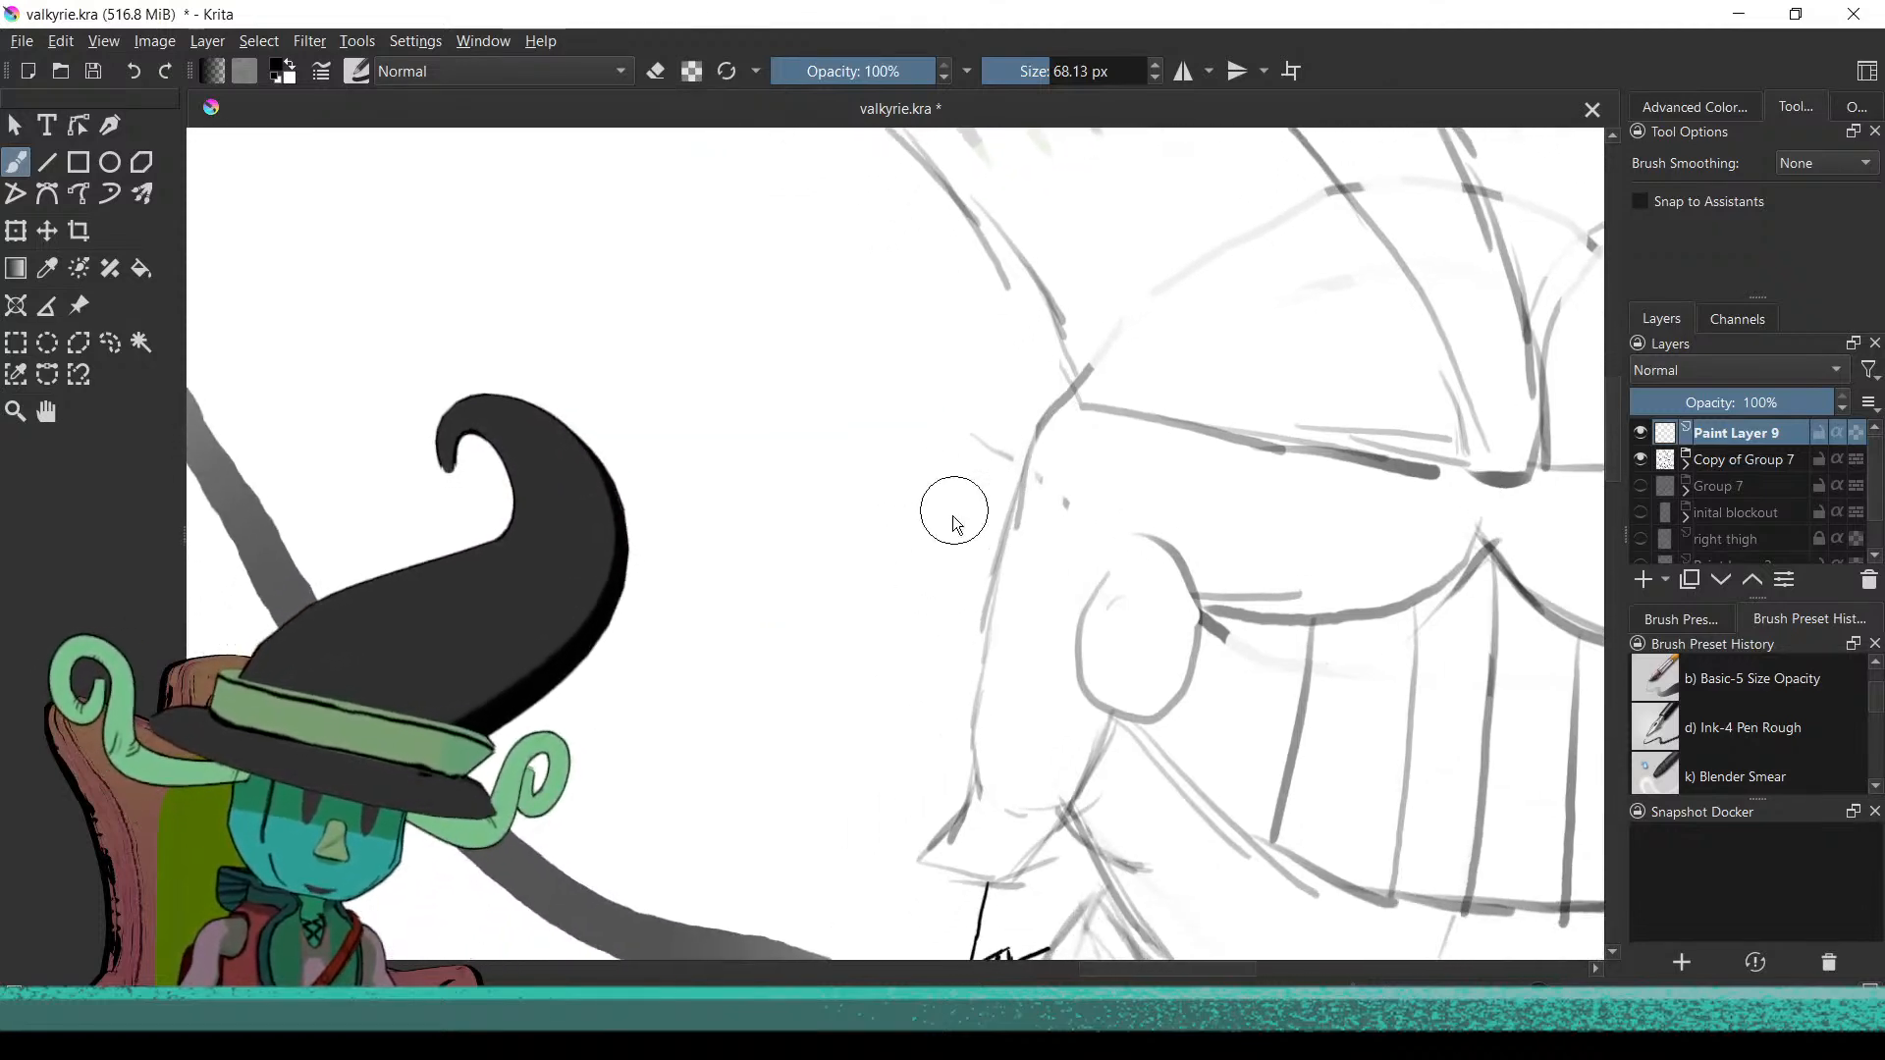
mouse_move(1090, 369)
left_mouse_down()
mouse_move(1038, 427)
mouse_move(1011, 412)
mouse_move(990, 351)
left_mouse_up()
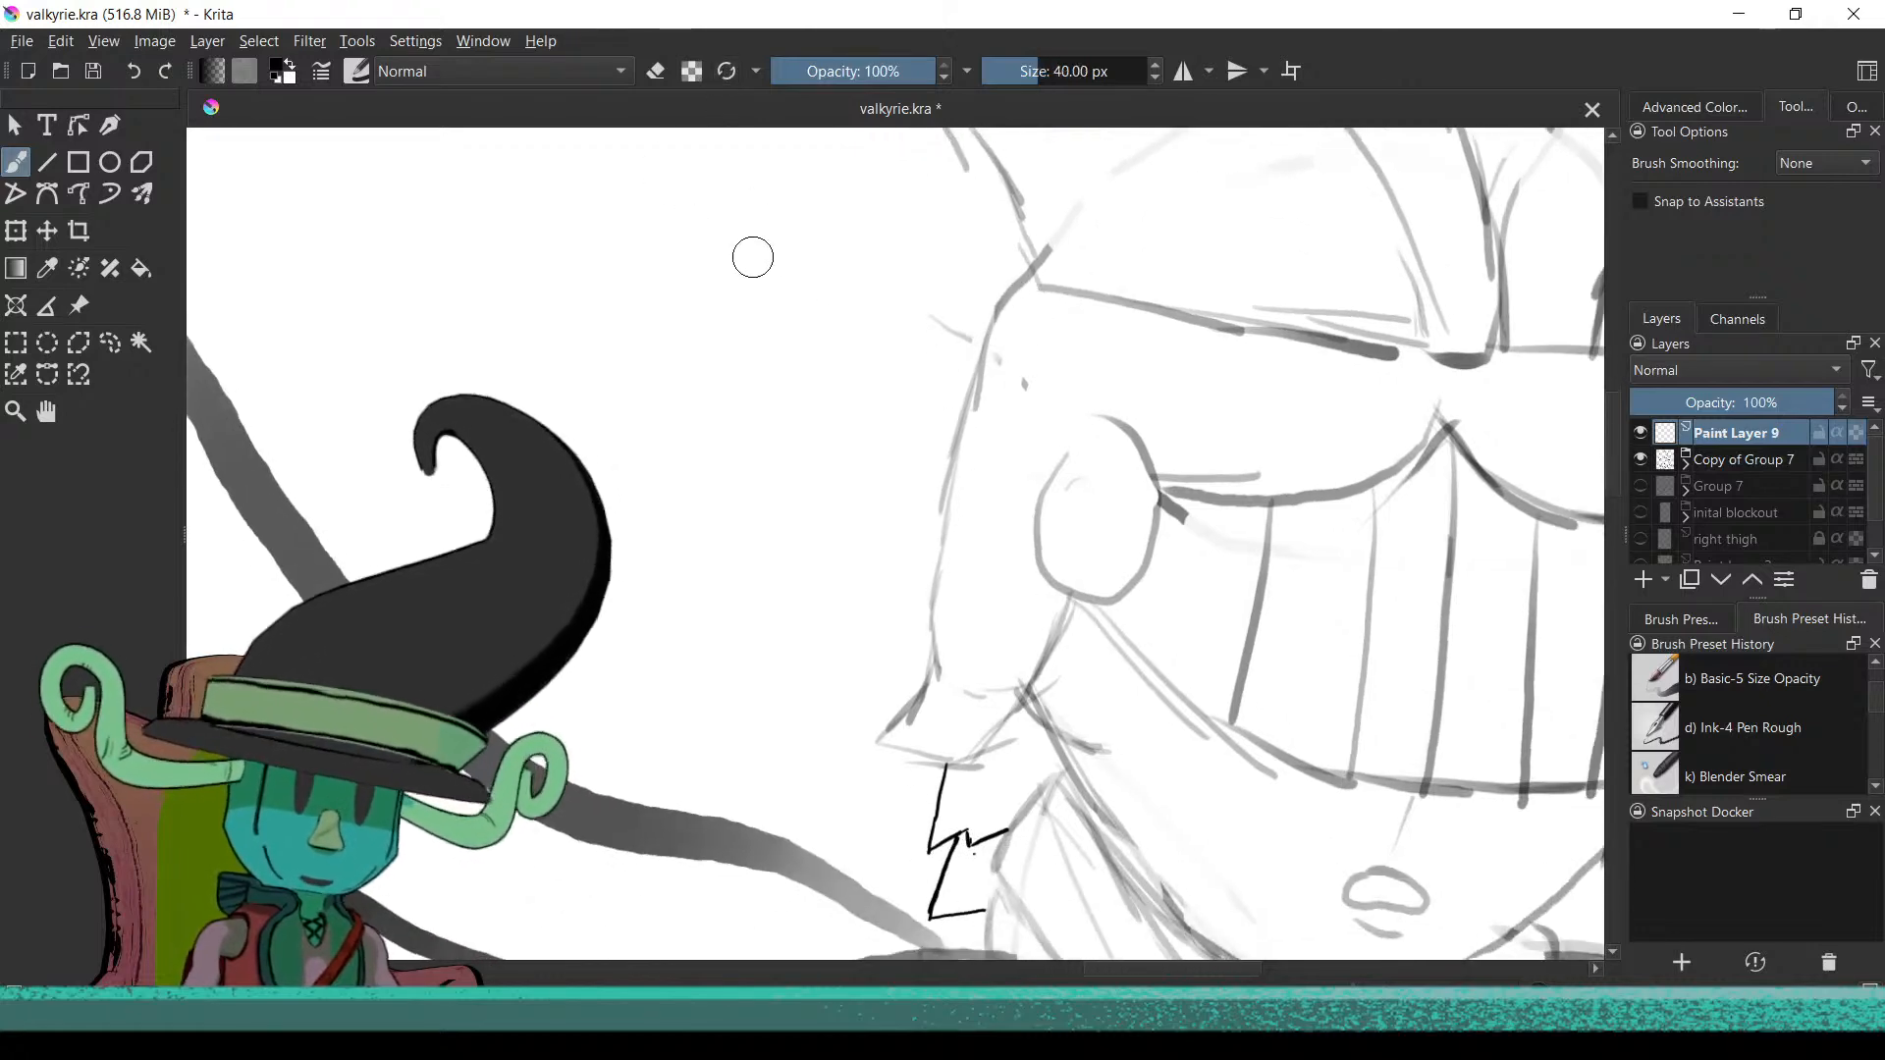
left_click_drag(1877, 702, 1876, 670)
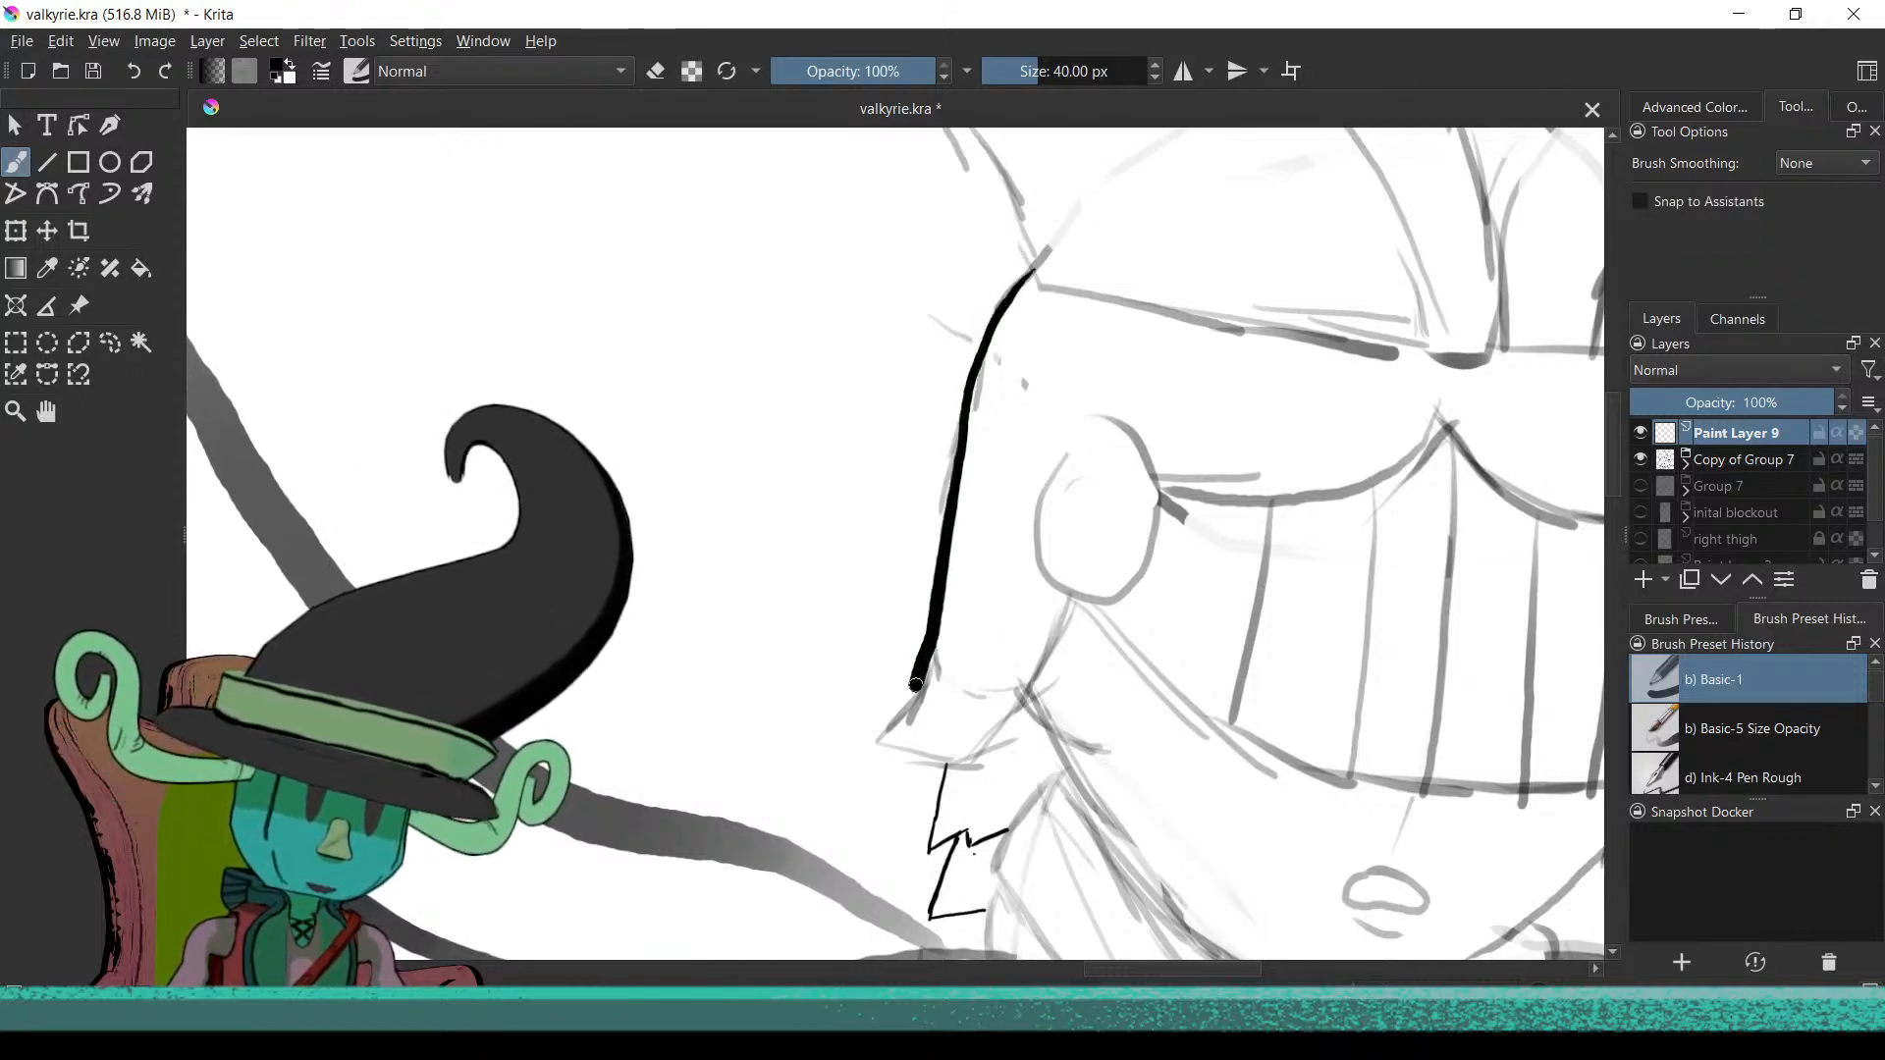
key("ctrl+z")
left_click_drag(917, 477, 833, 447)
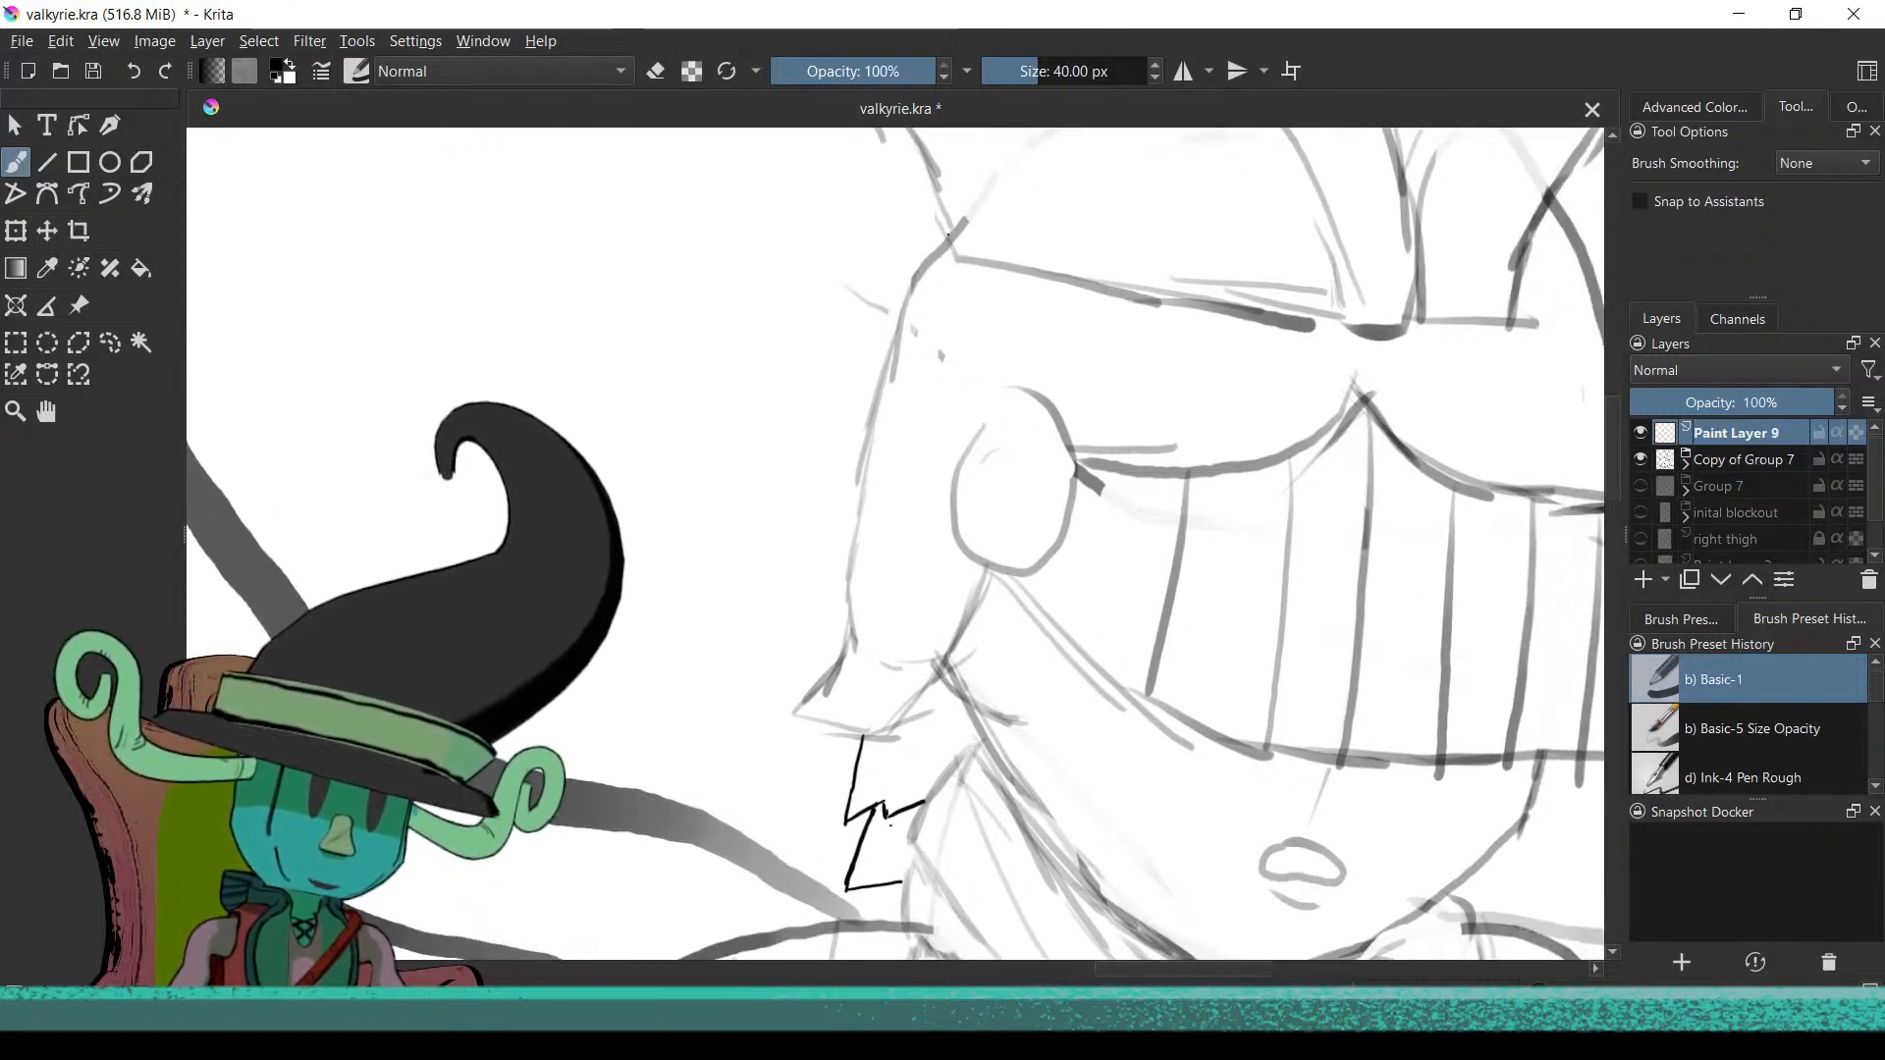
left_click_drag(890, 368, 881, 425)
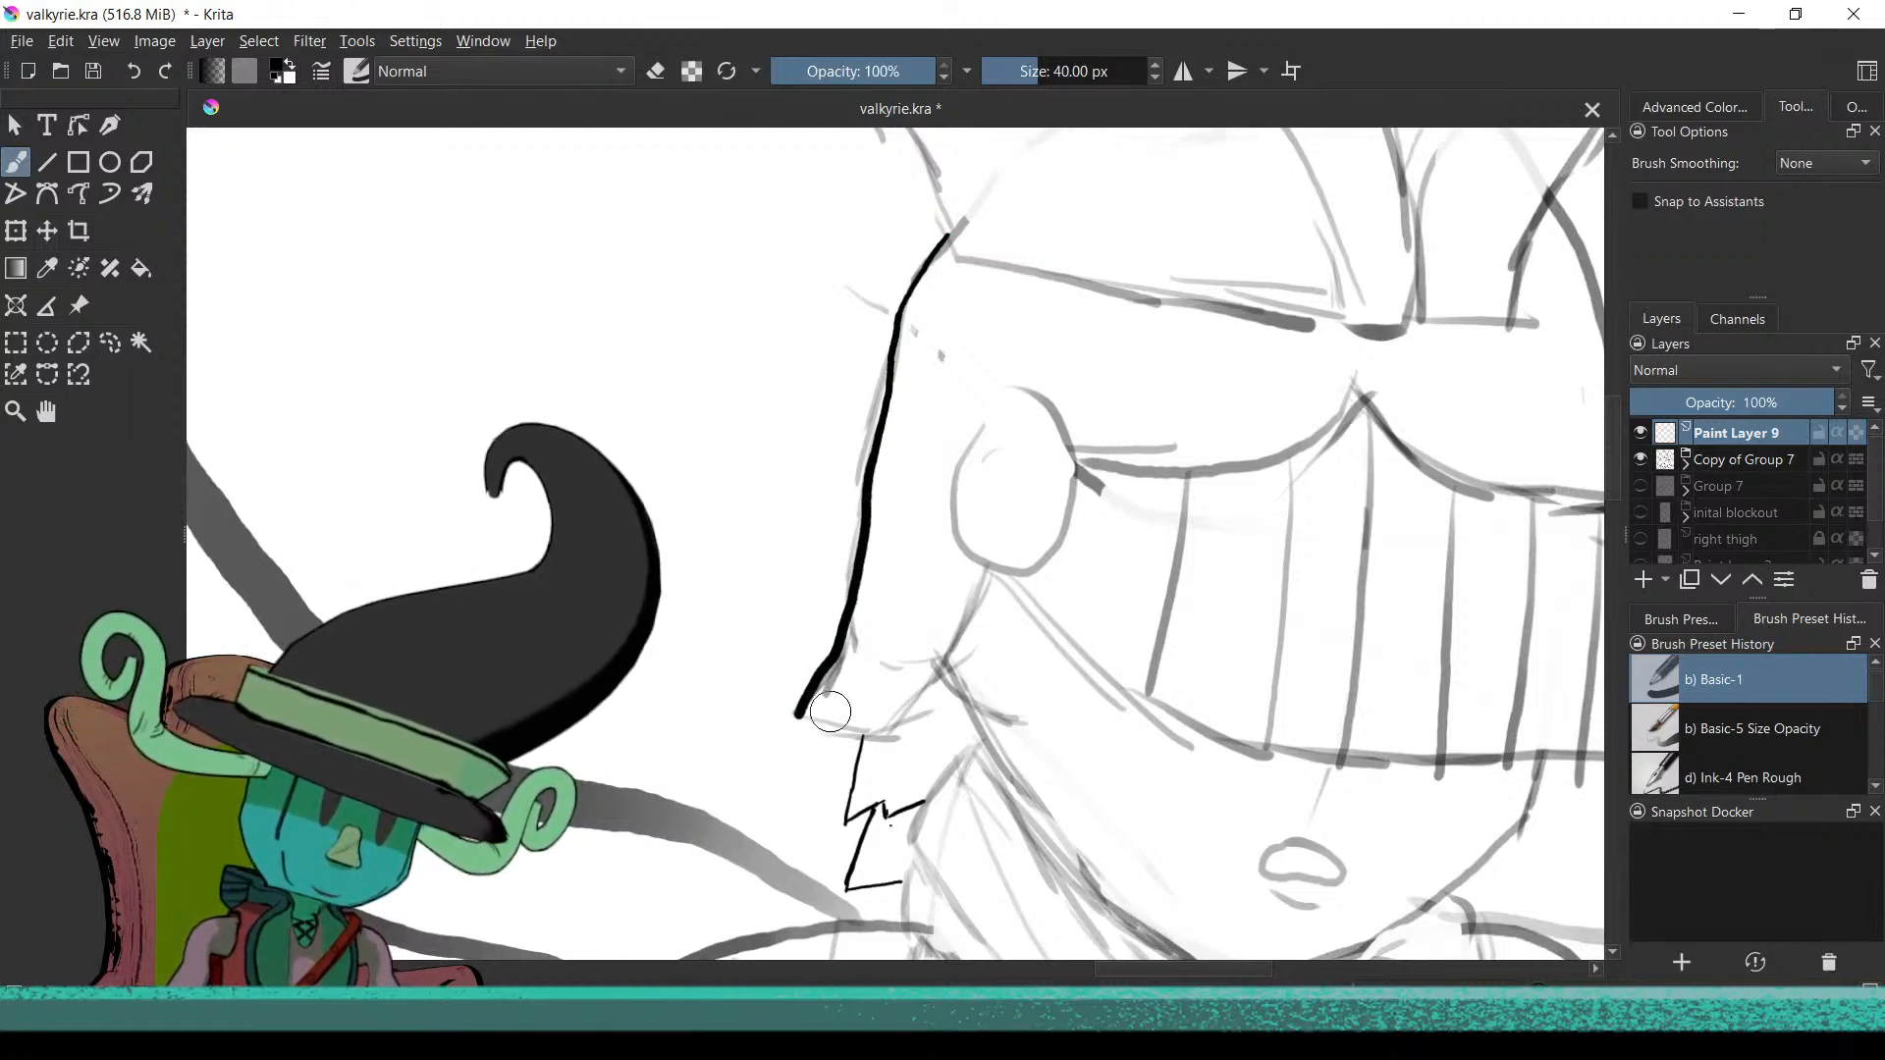
left_click(1640, 435)
left_click(1640, 435)
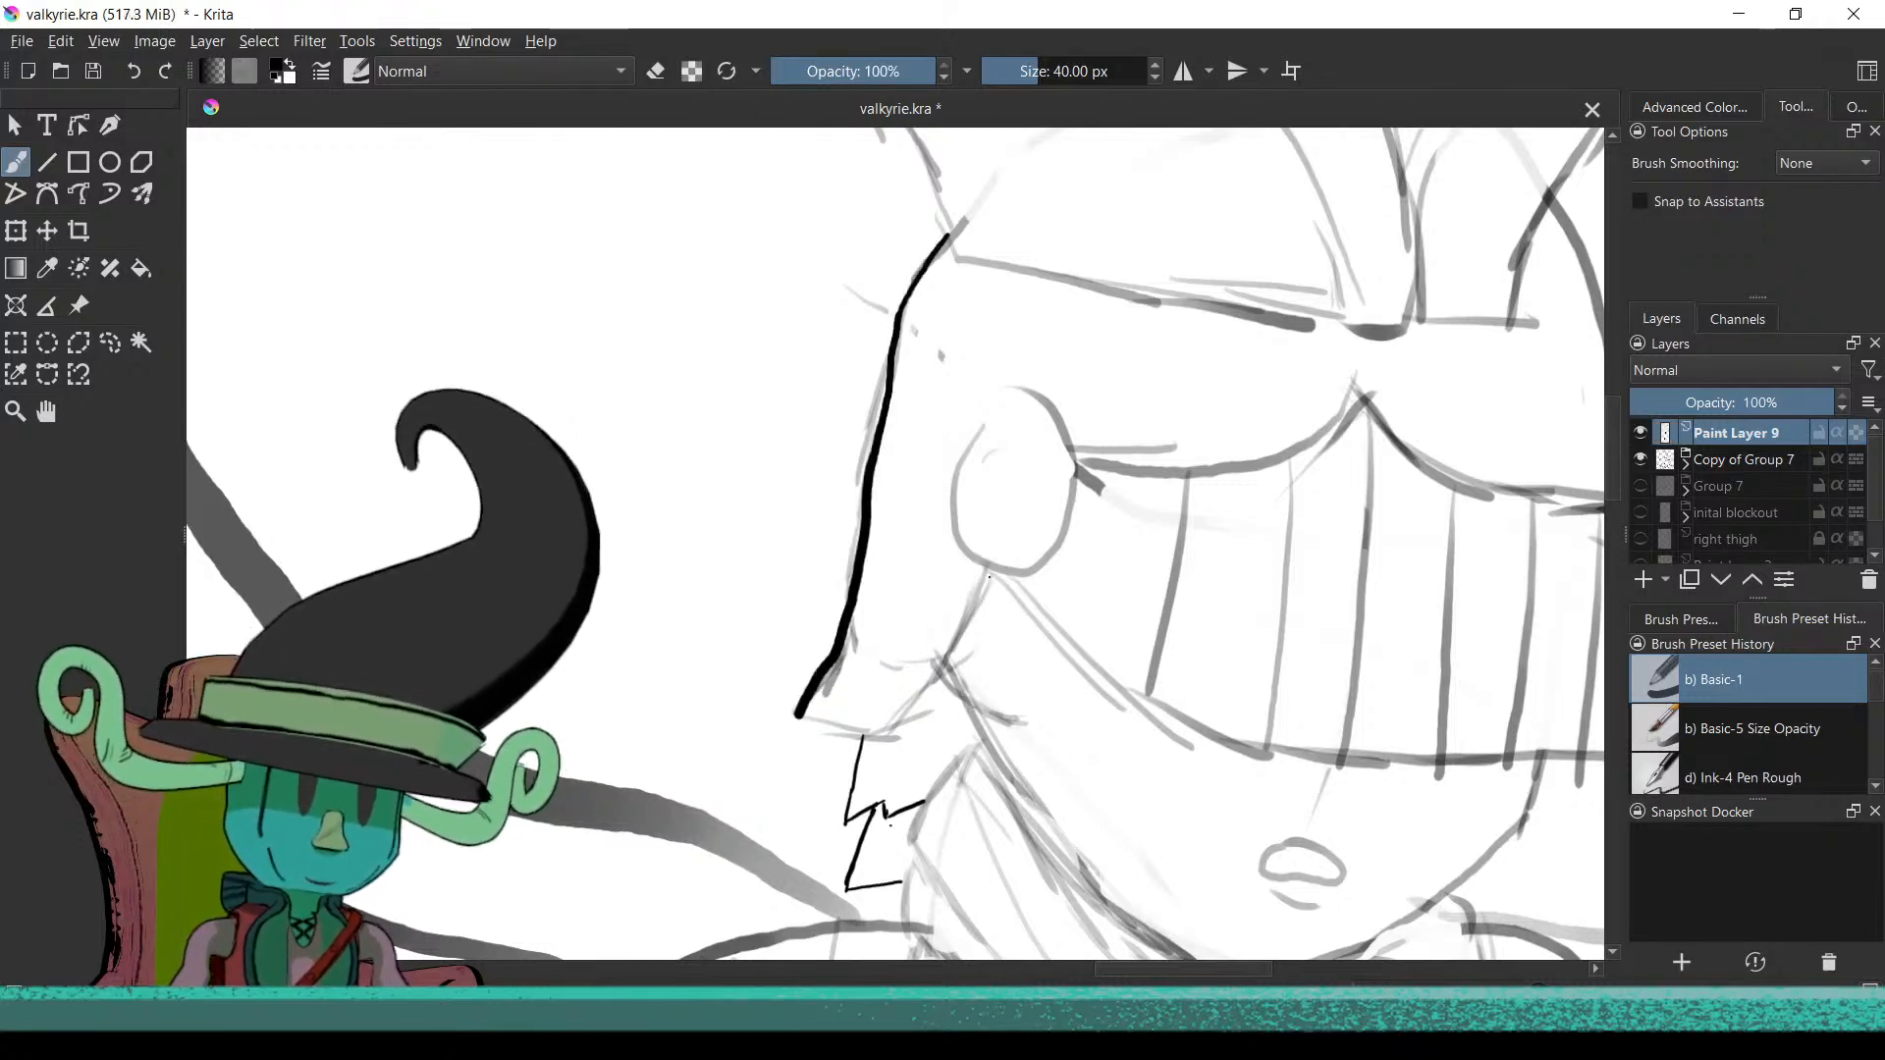
key("ctrl+z")
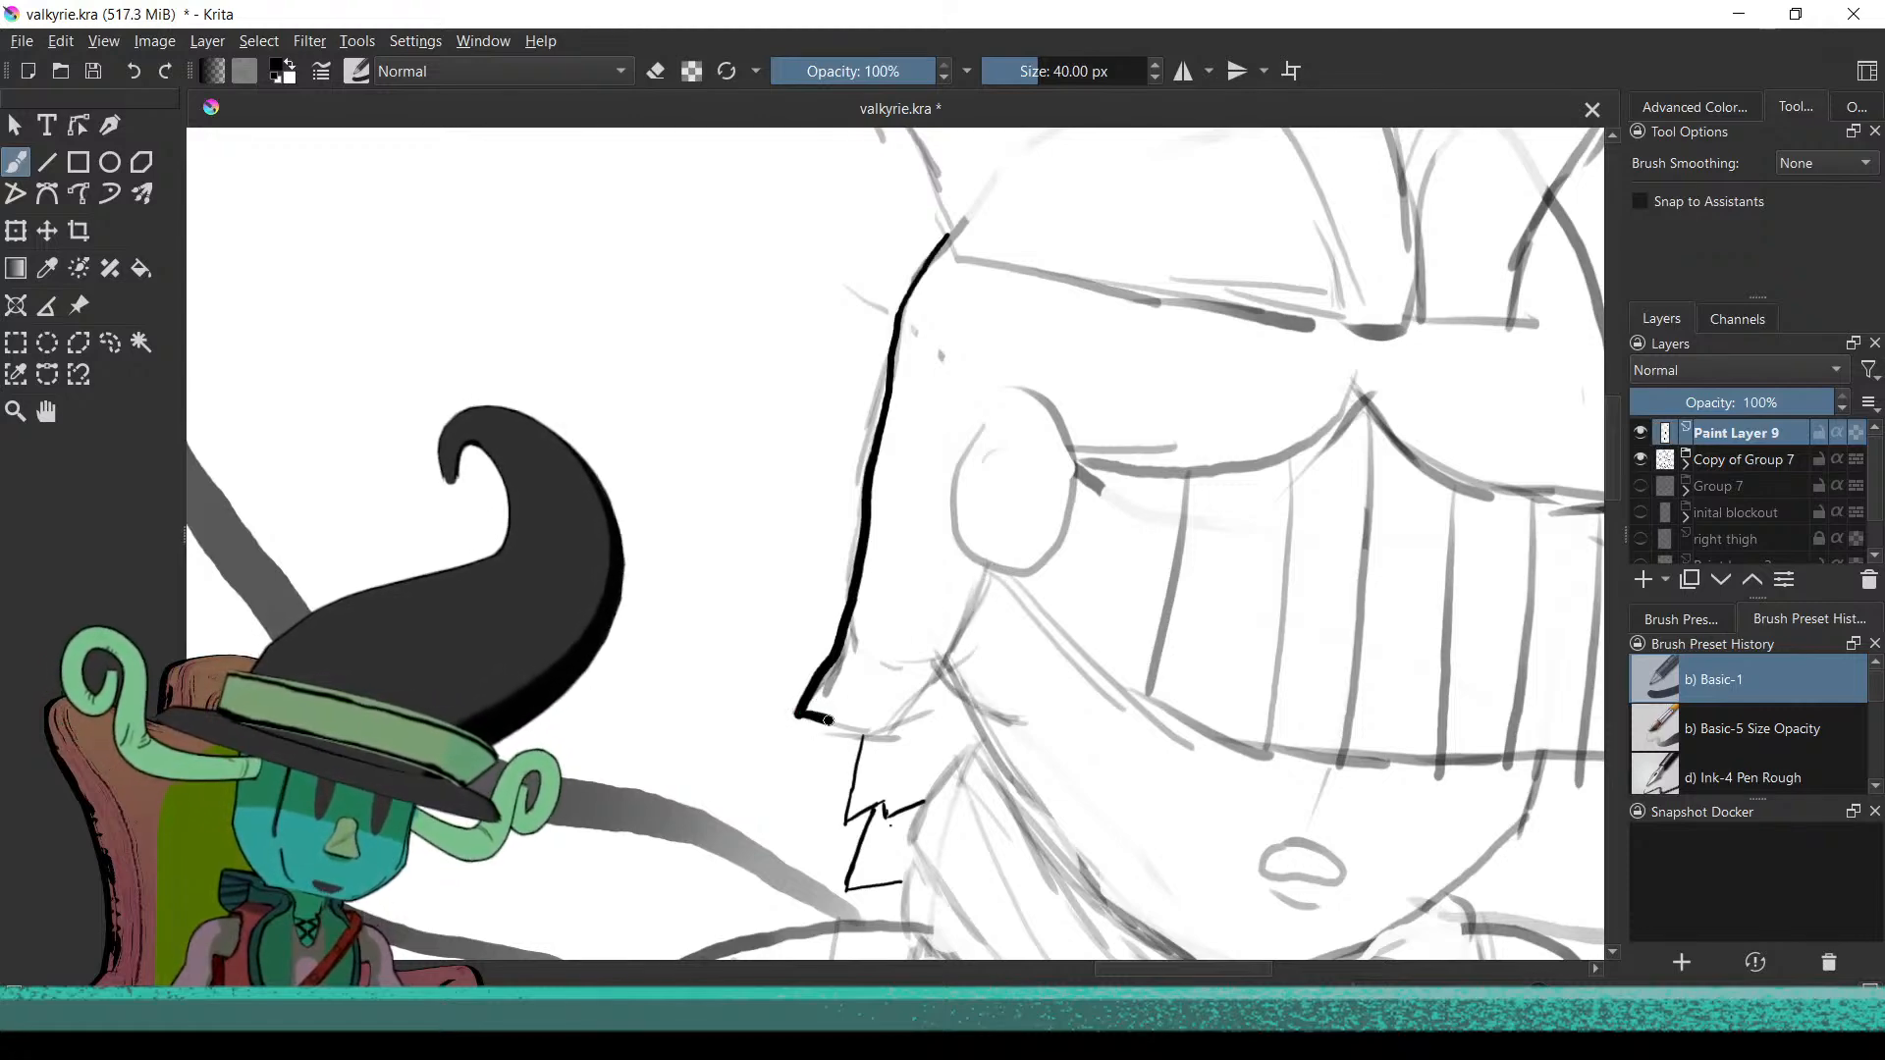
key("ctrl+z")
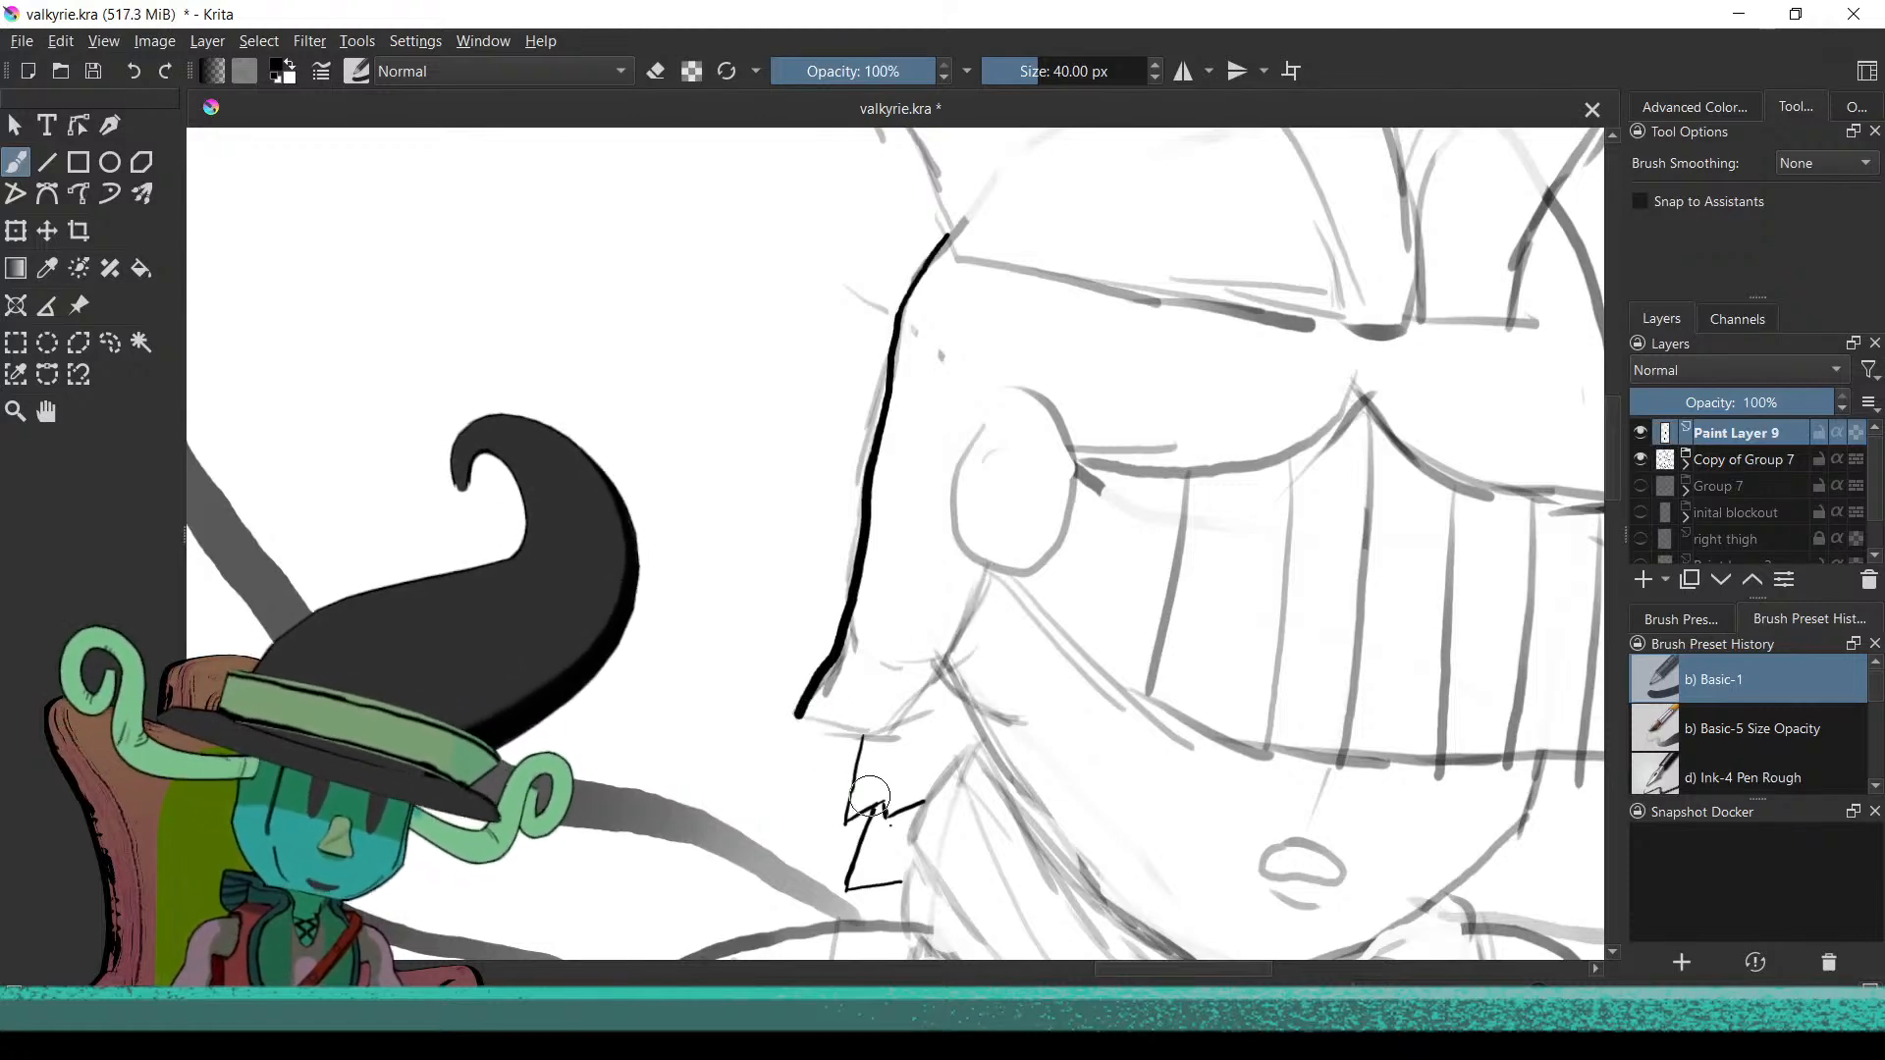
key("ctrl+z")
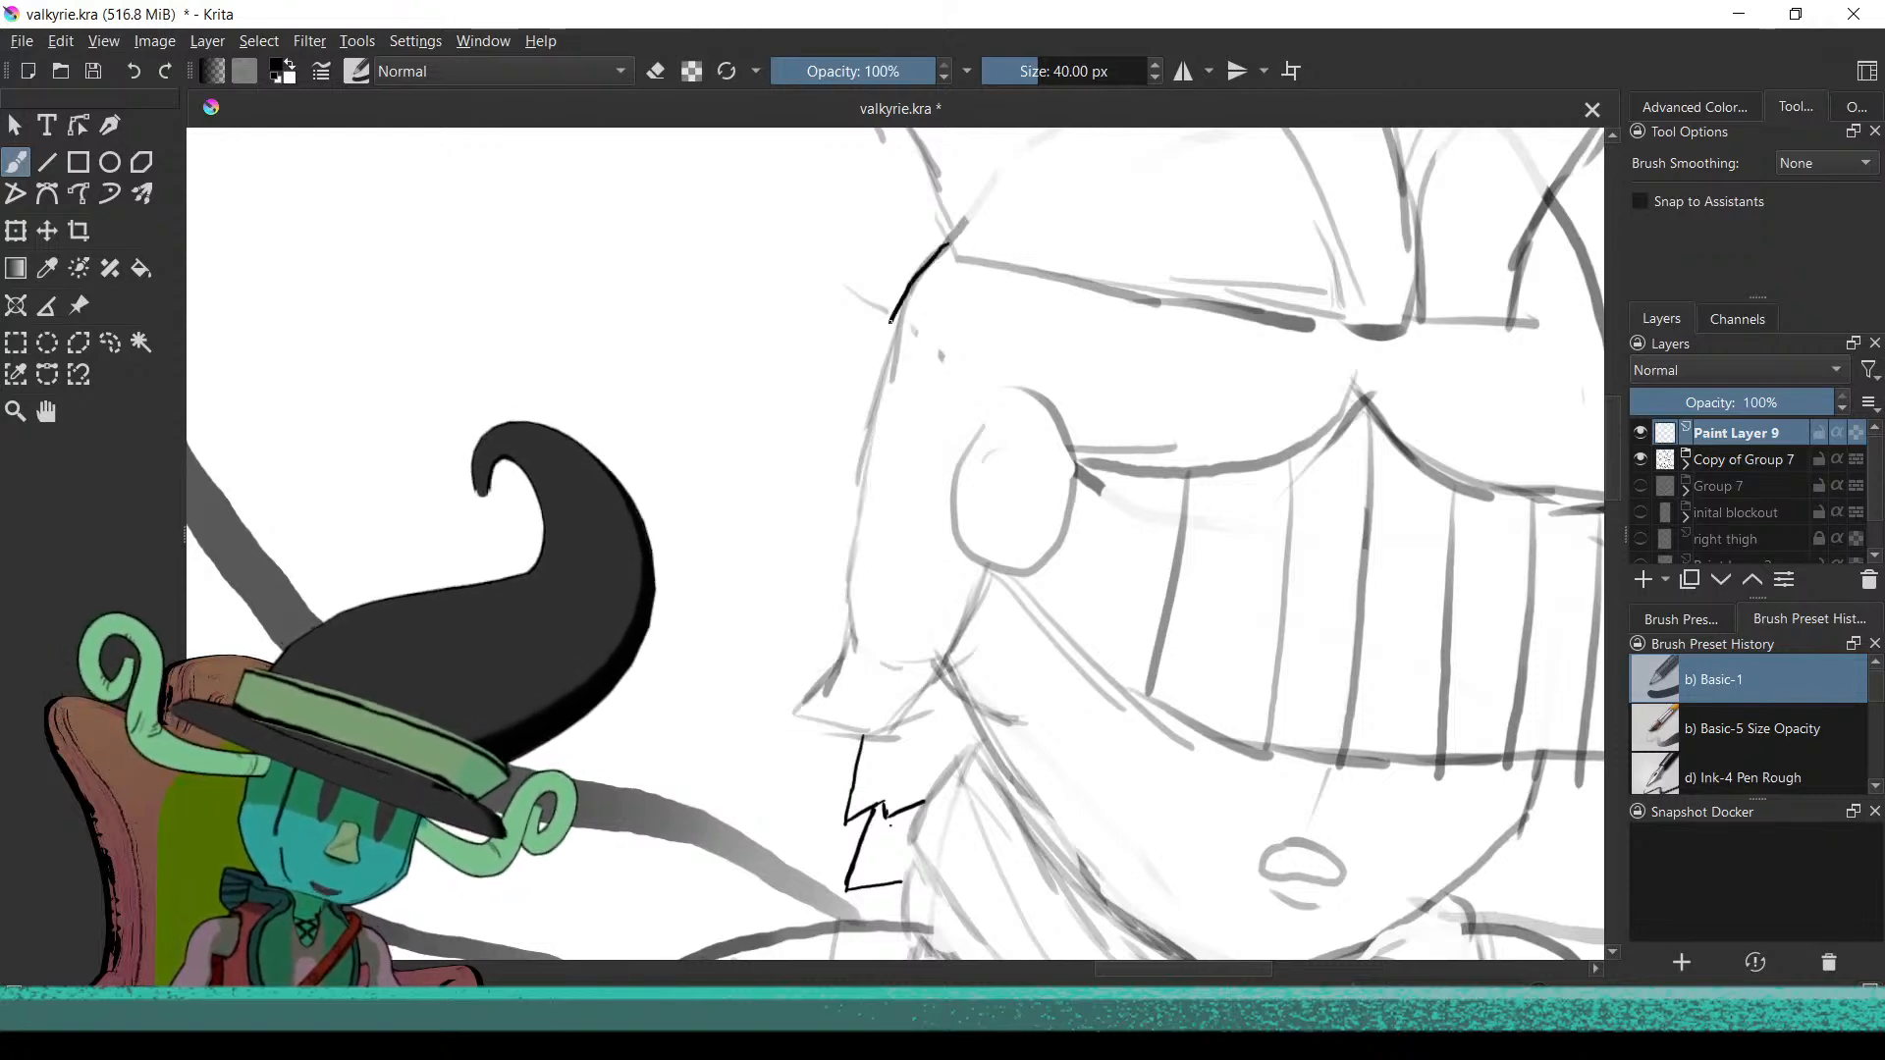
key("ctrl+z")
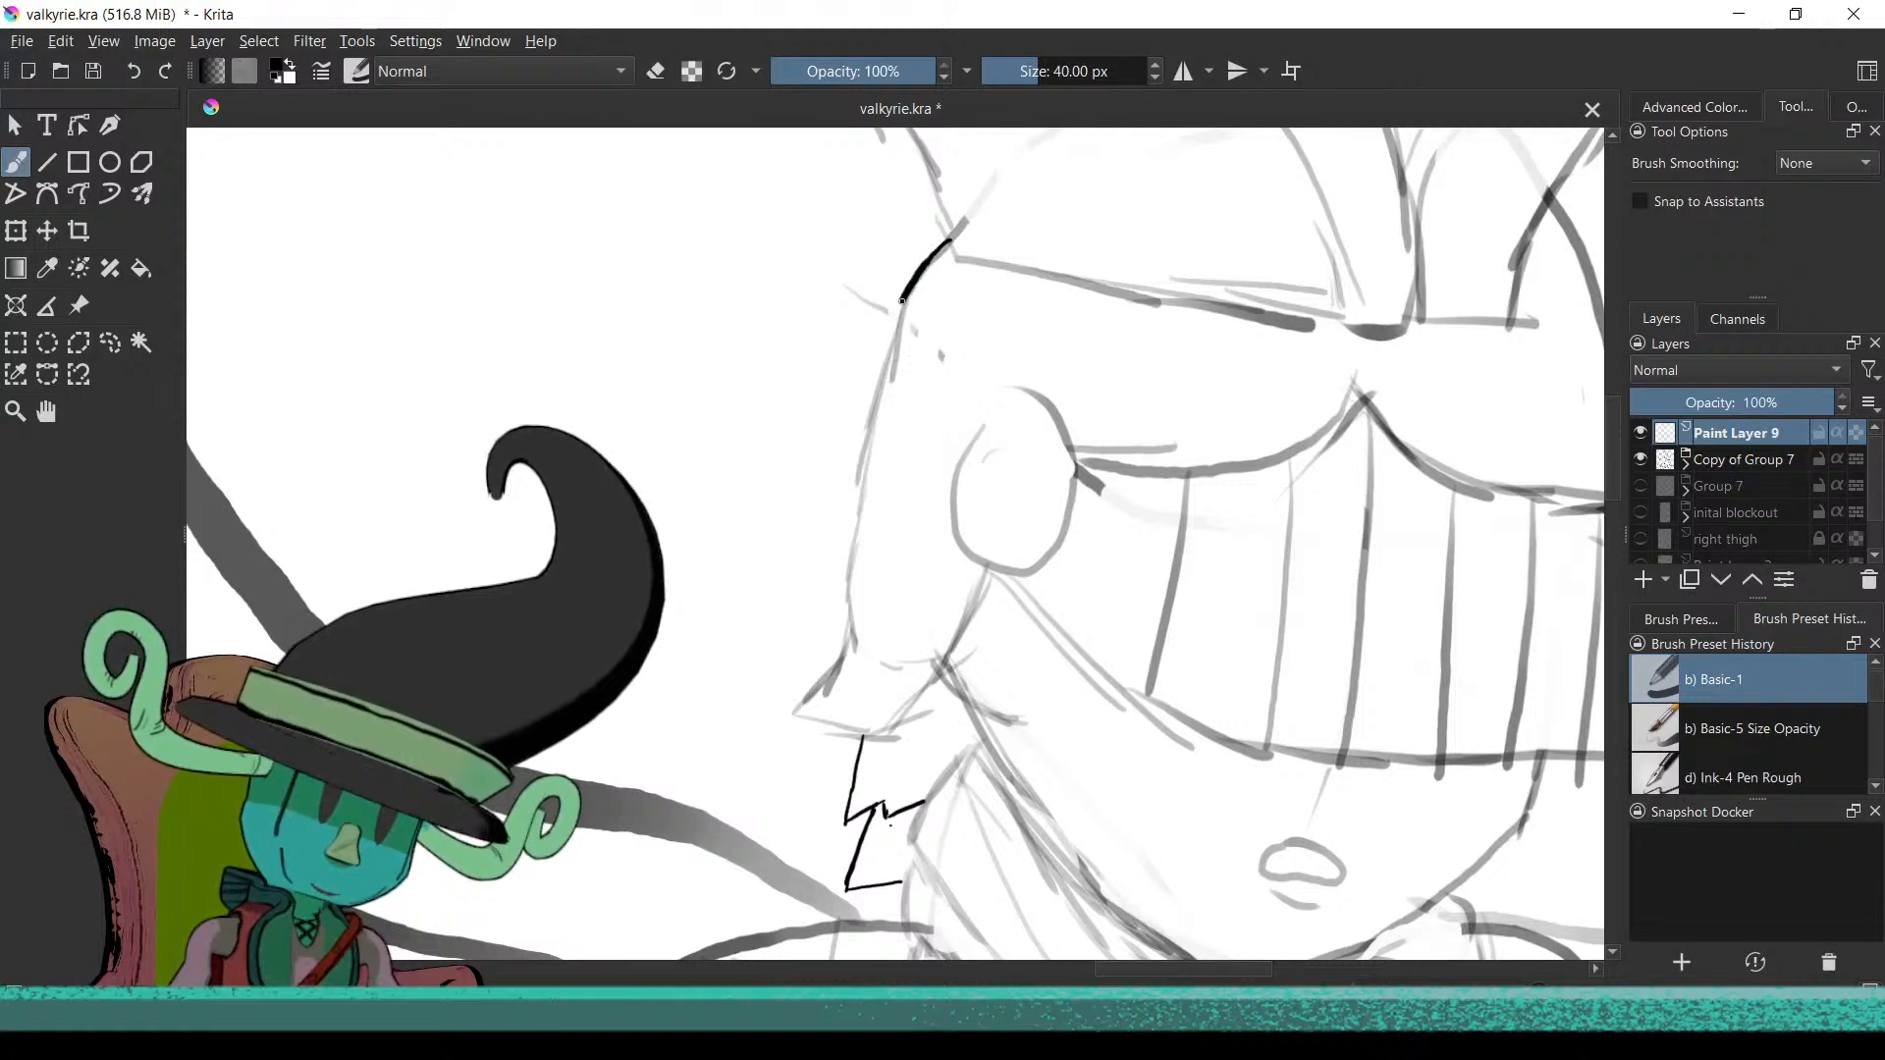
key("ctrl+z")
left_click_drag(939, 429, 955, 529)
mouse_move(933, 308)
left_mouse_down()
mouse_move(884, 658)
mouse_move(969, 568)
mouse_move(969, 603)
mouse_move(963, 531)
left_mouse_up()
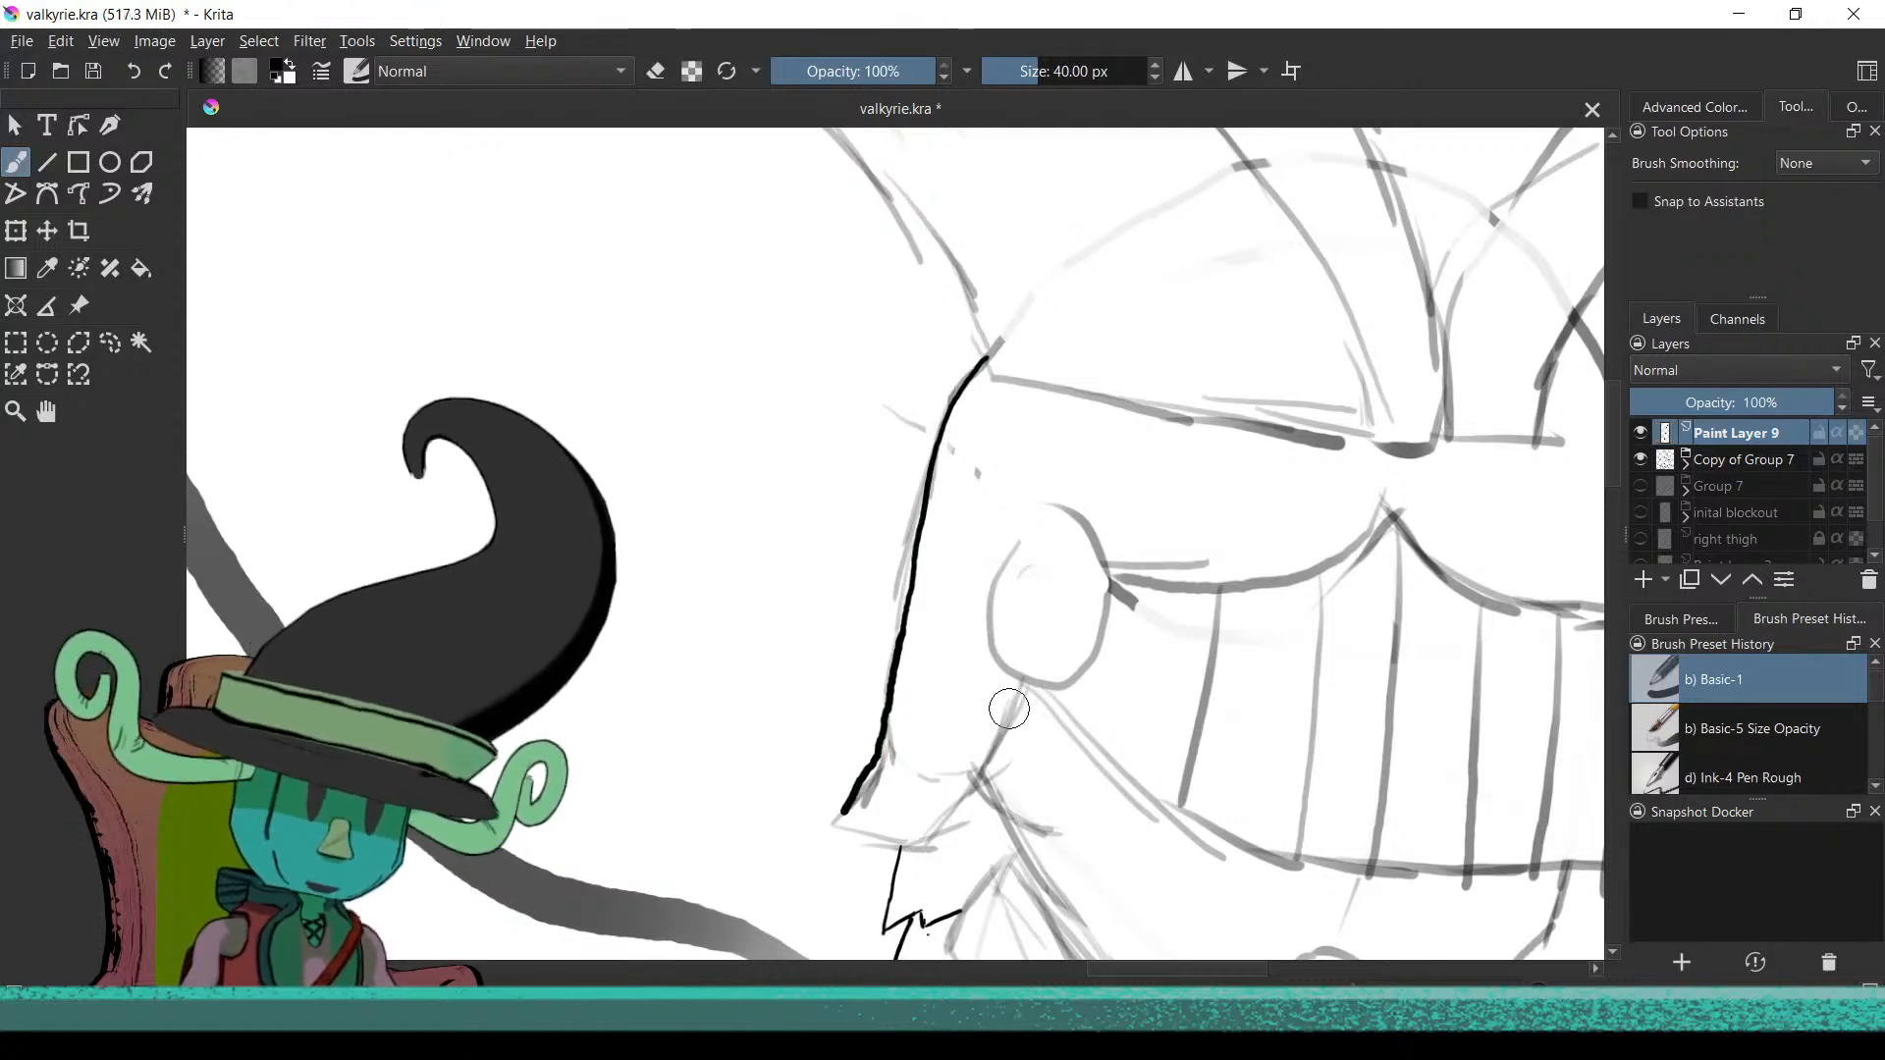
key("ctrl+z")
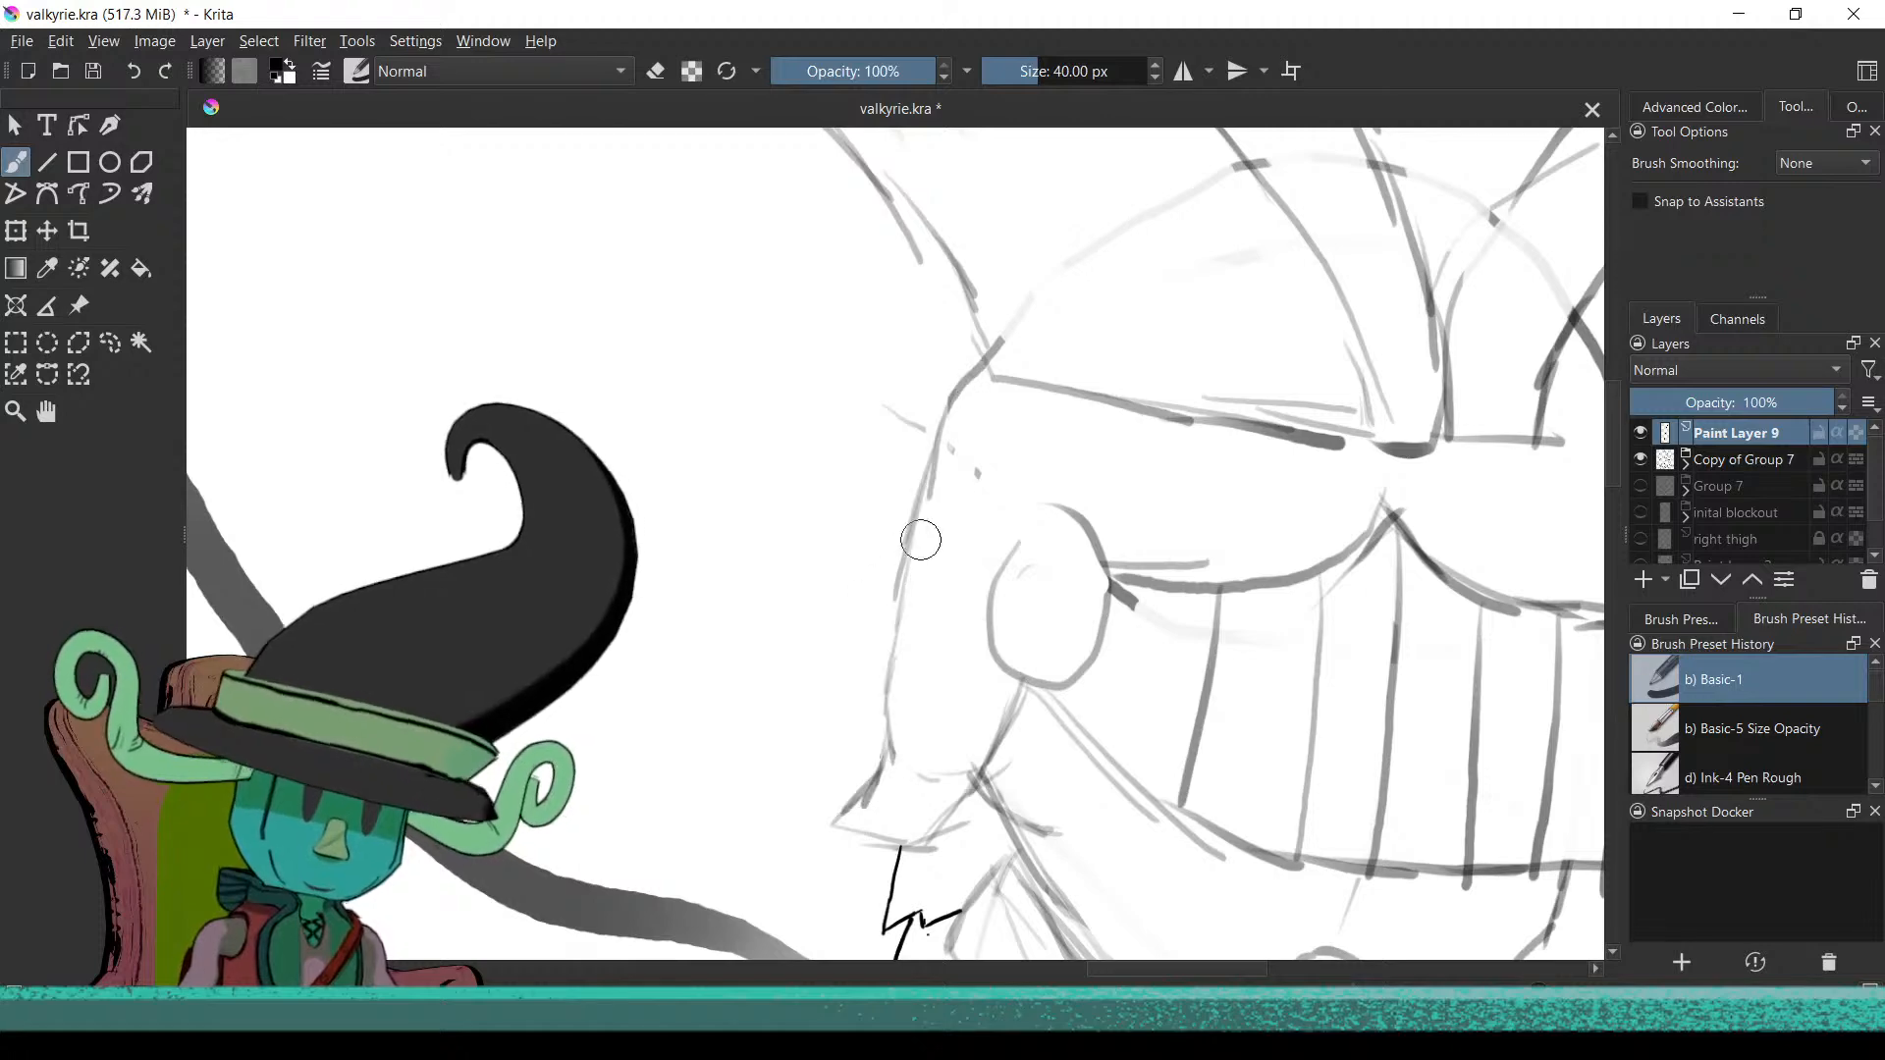
Rotate the canvas and ink the helmet's back edge from the brow down to its pointed lower tip, redoing uneven strokes
left_click_drag(862, 581, 944, 773)
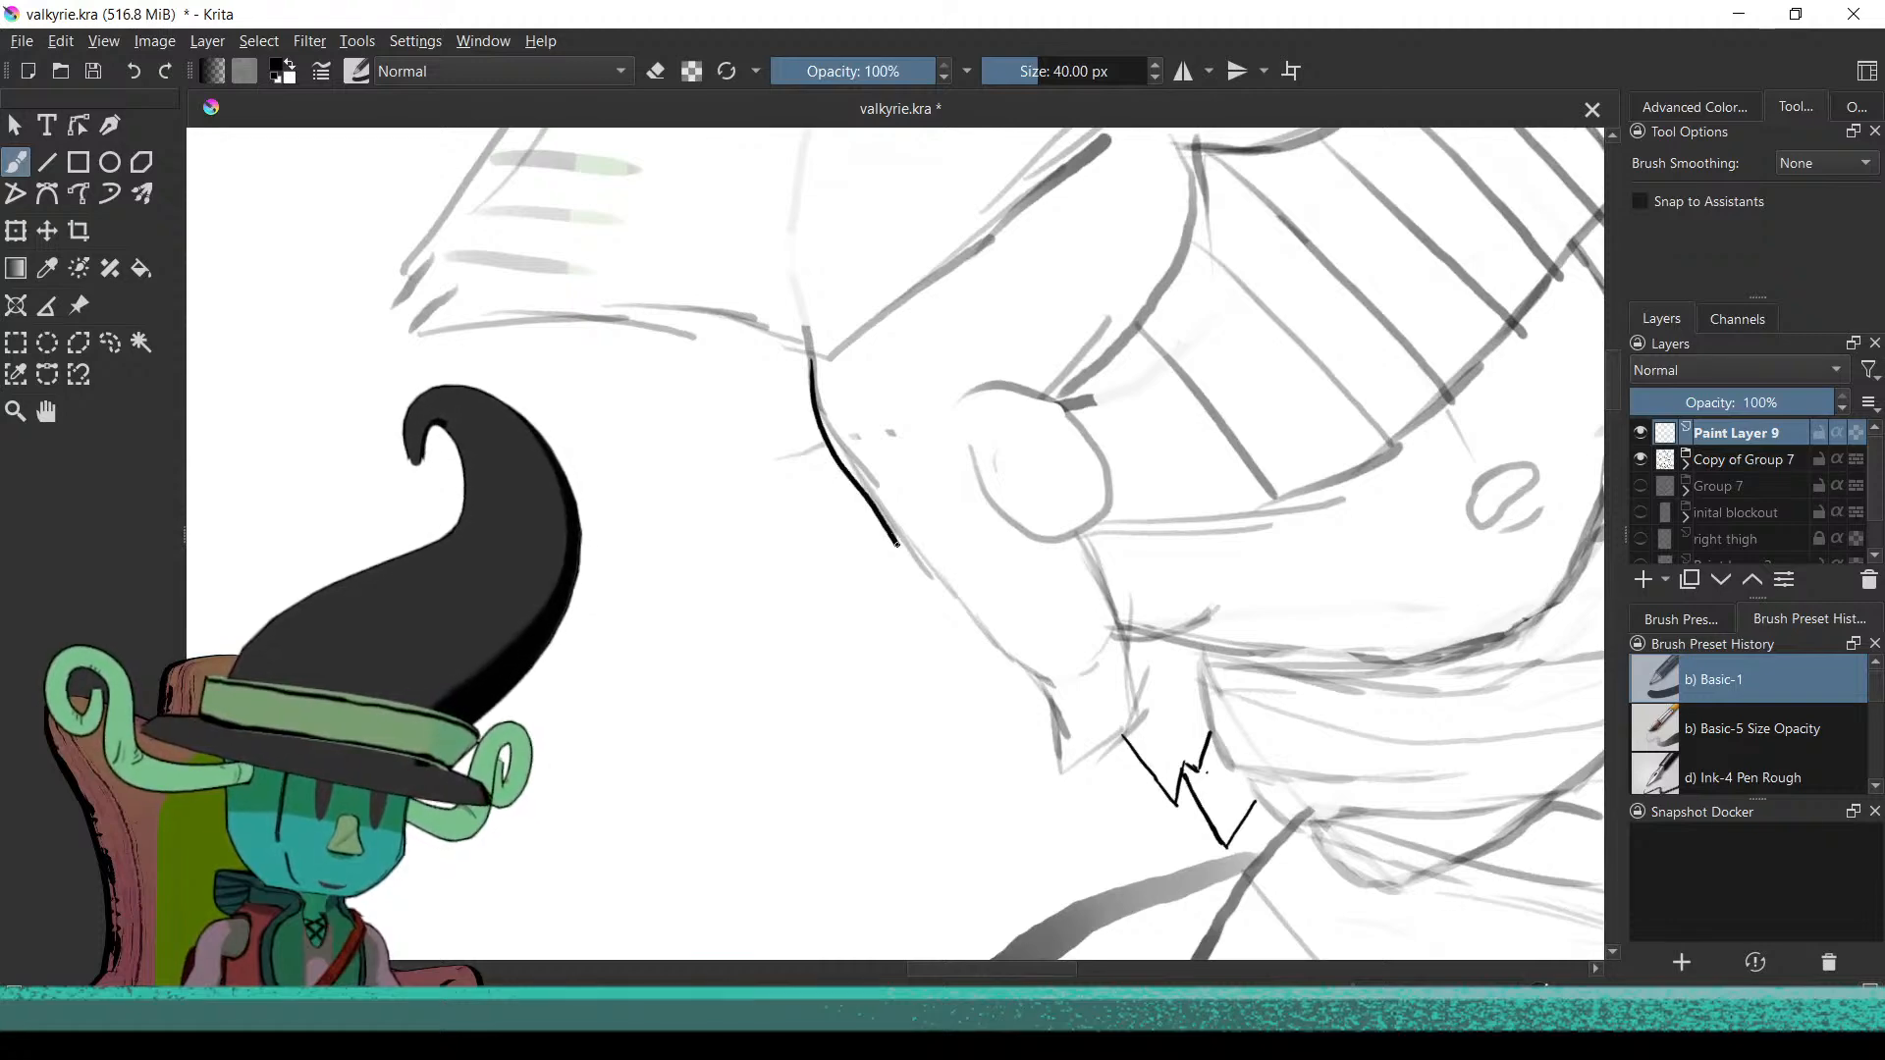
key("ctrl+z")
left_click_drag(786, 488, 807, 589)
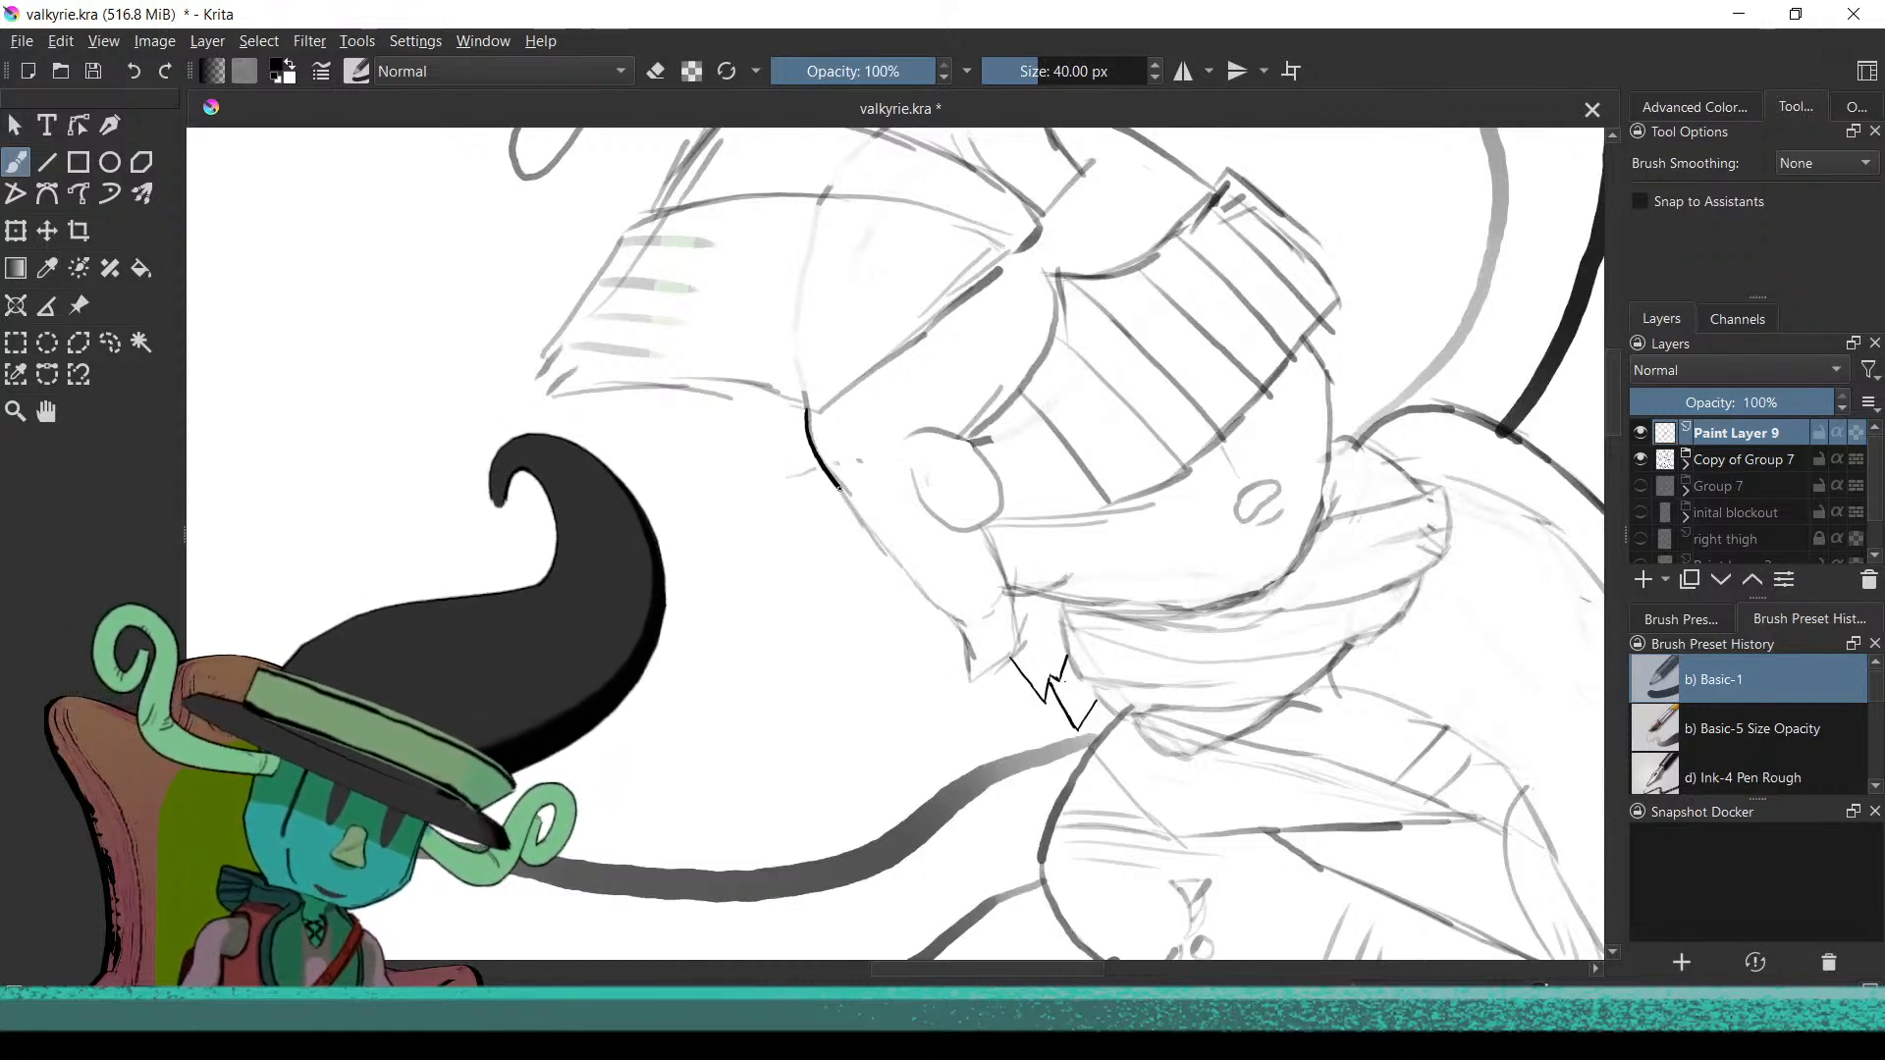
key("ctrl+z")
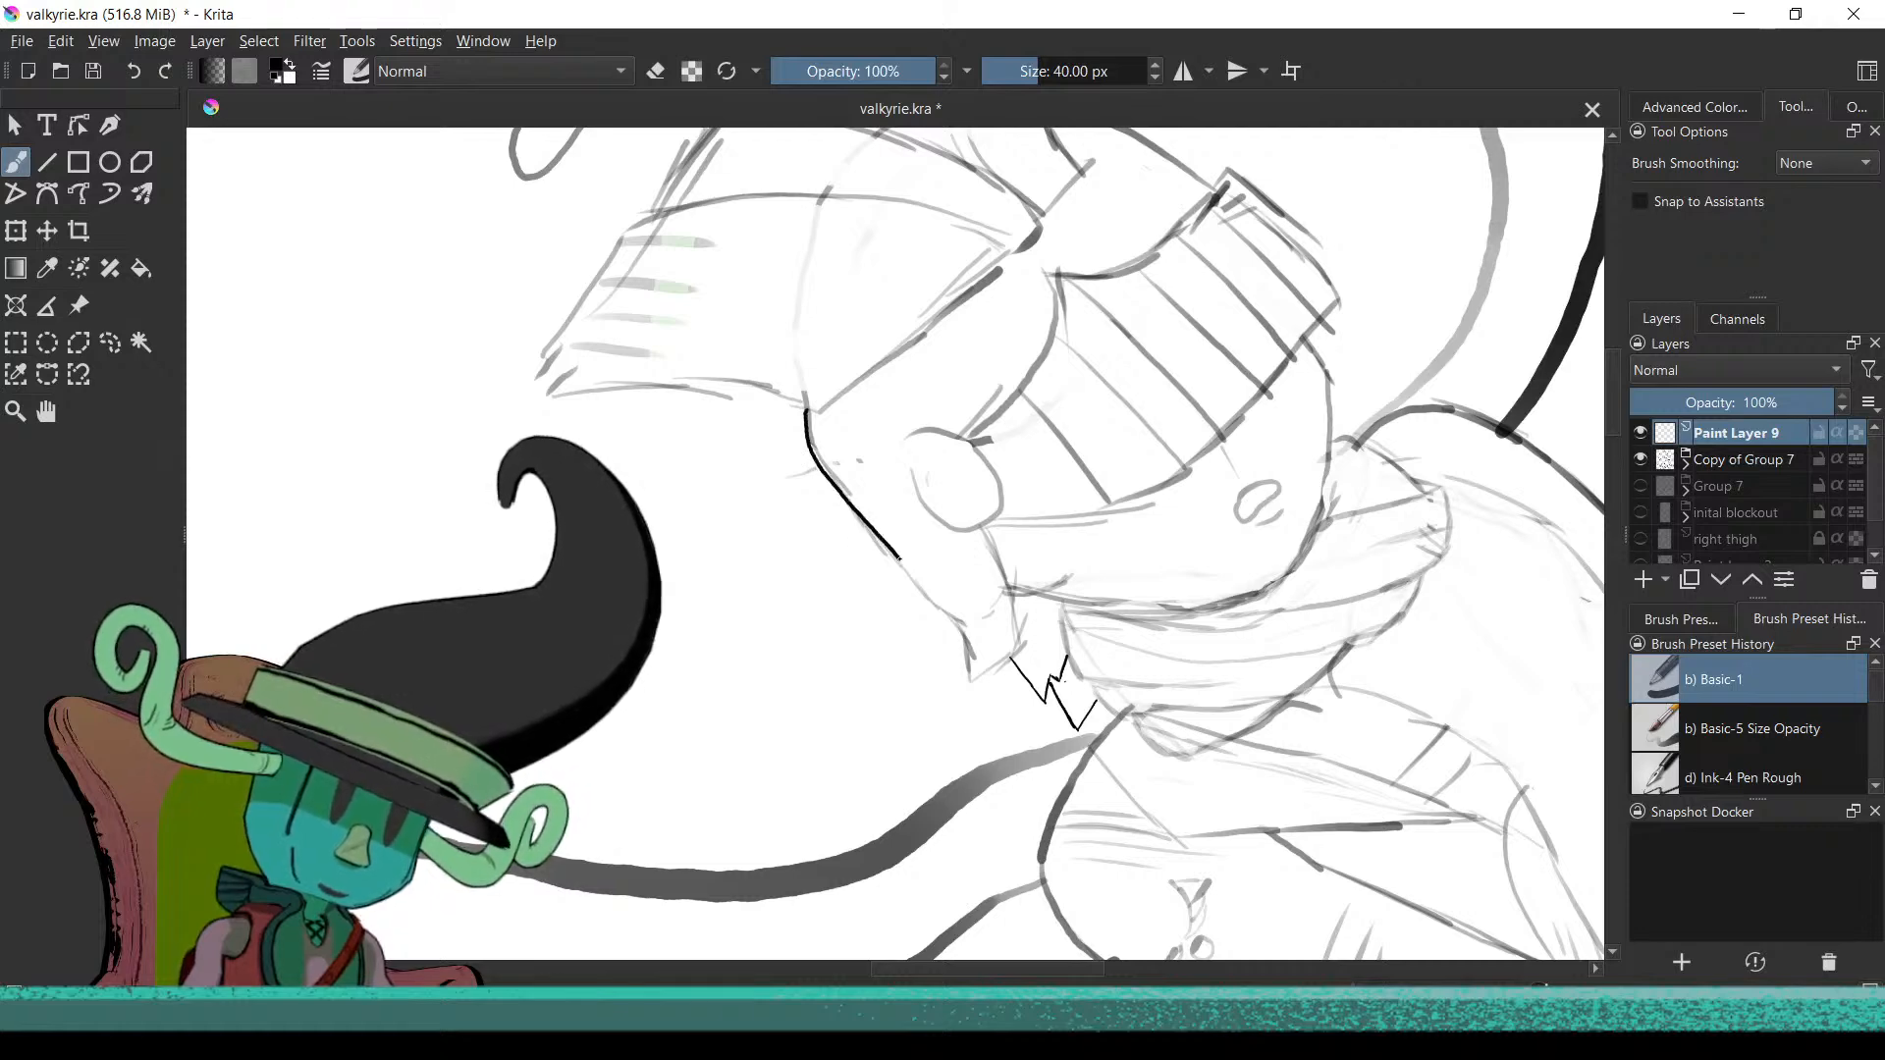
key("ctrl+z")
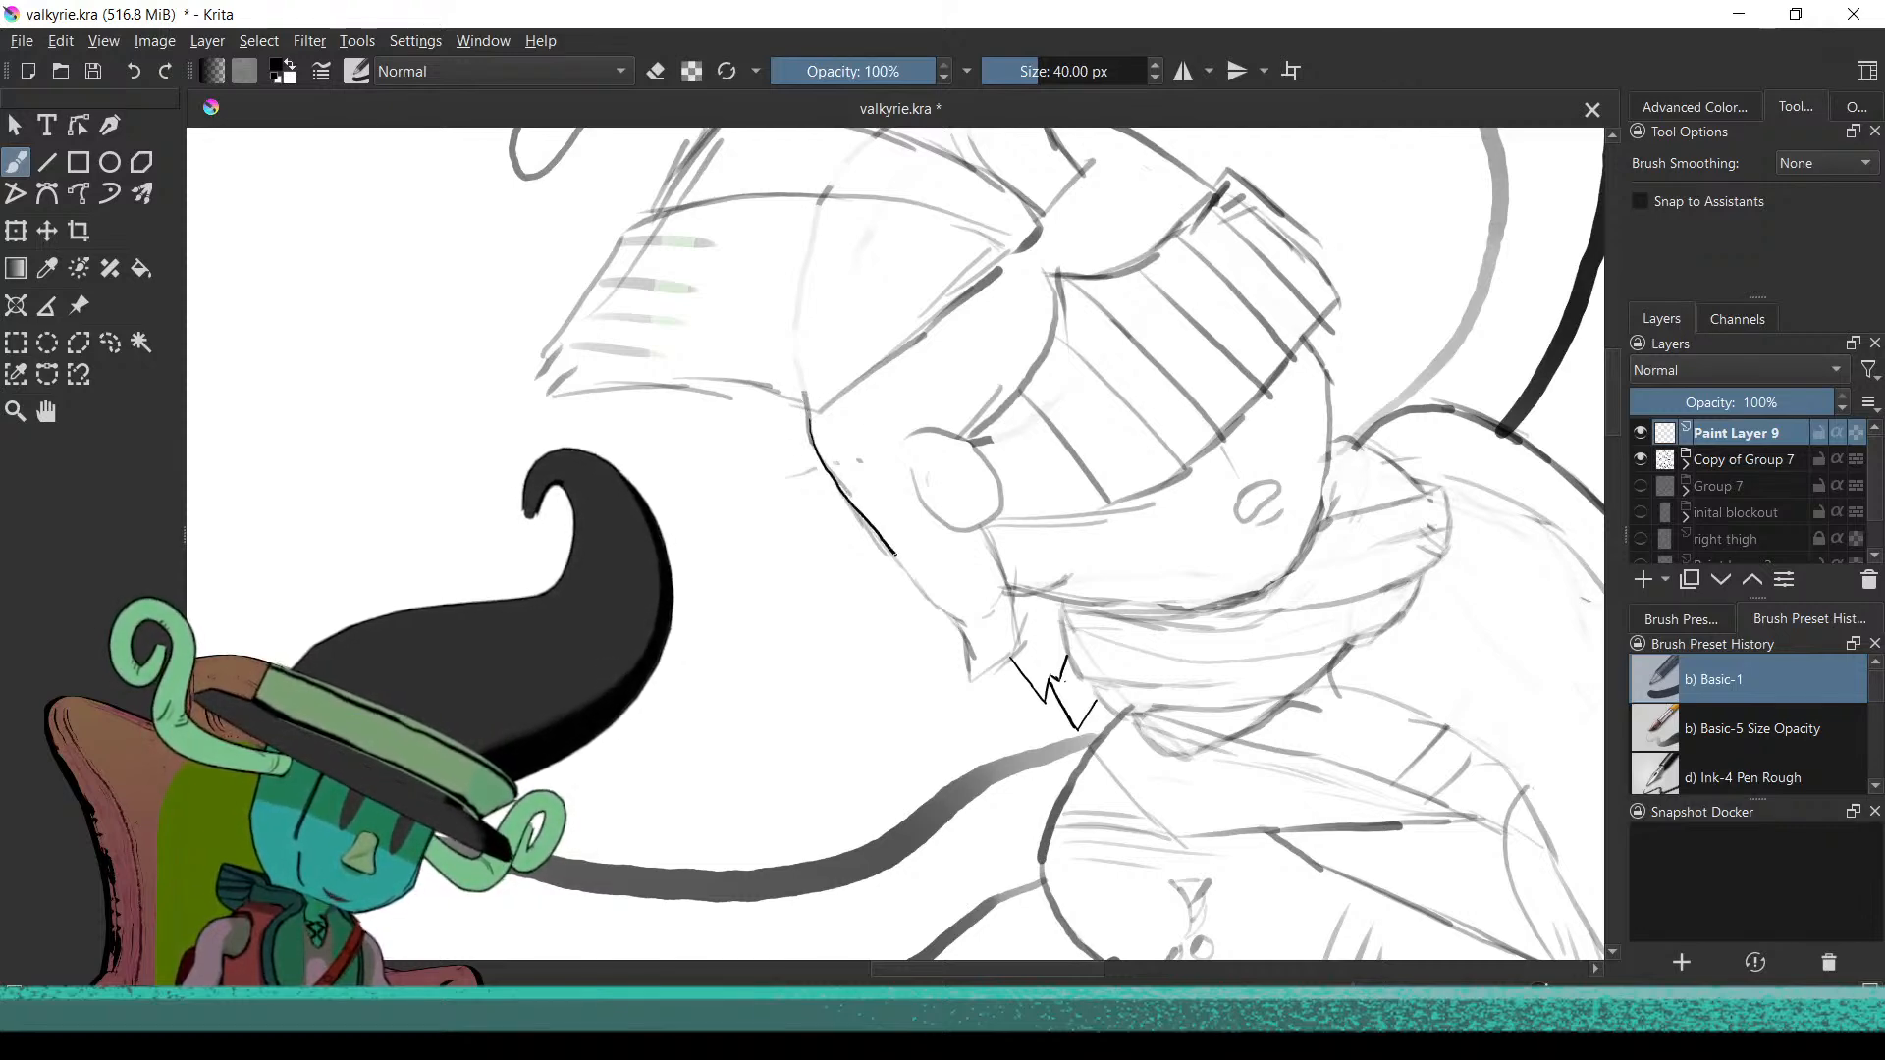
key("ctrl+z")
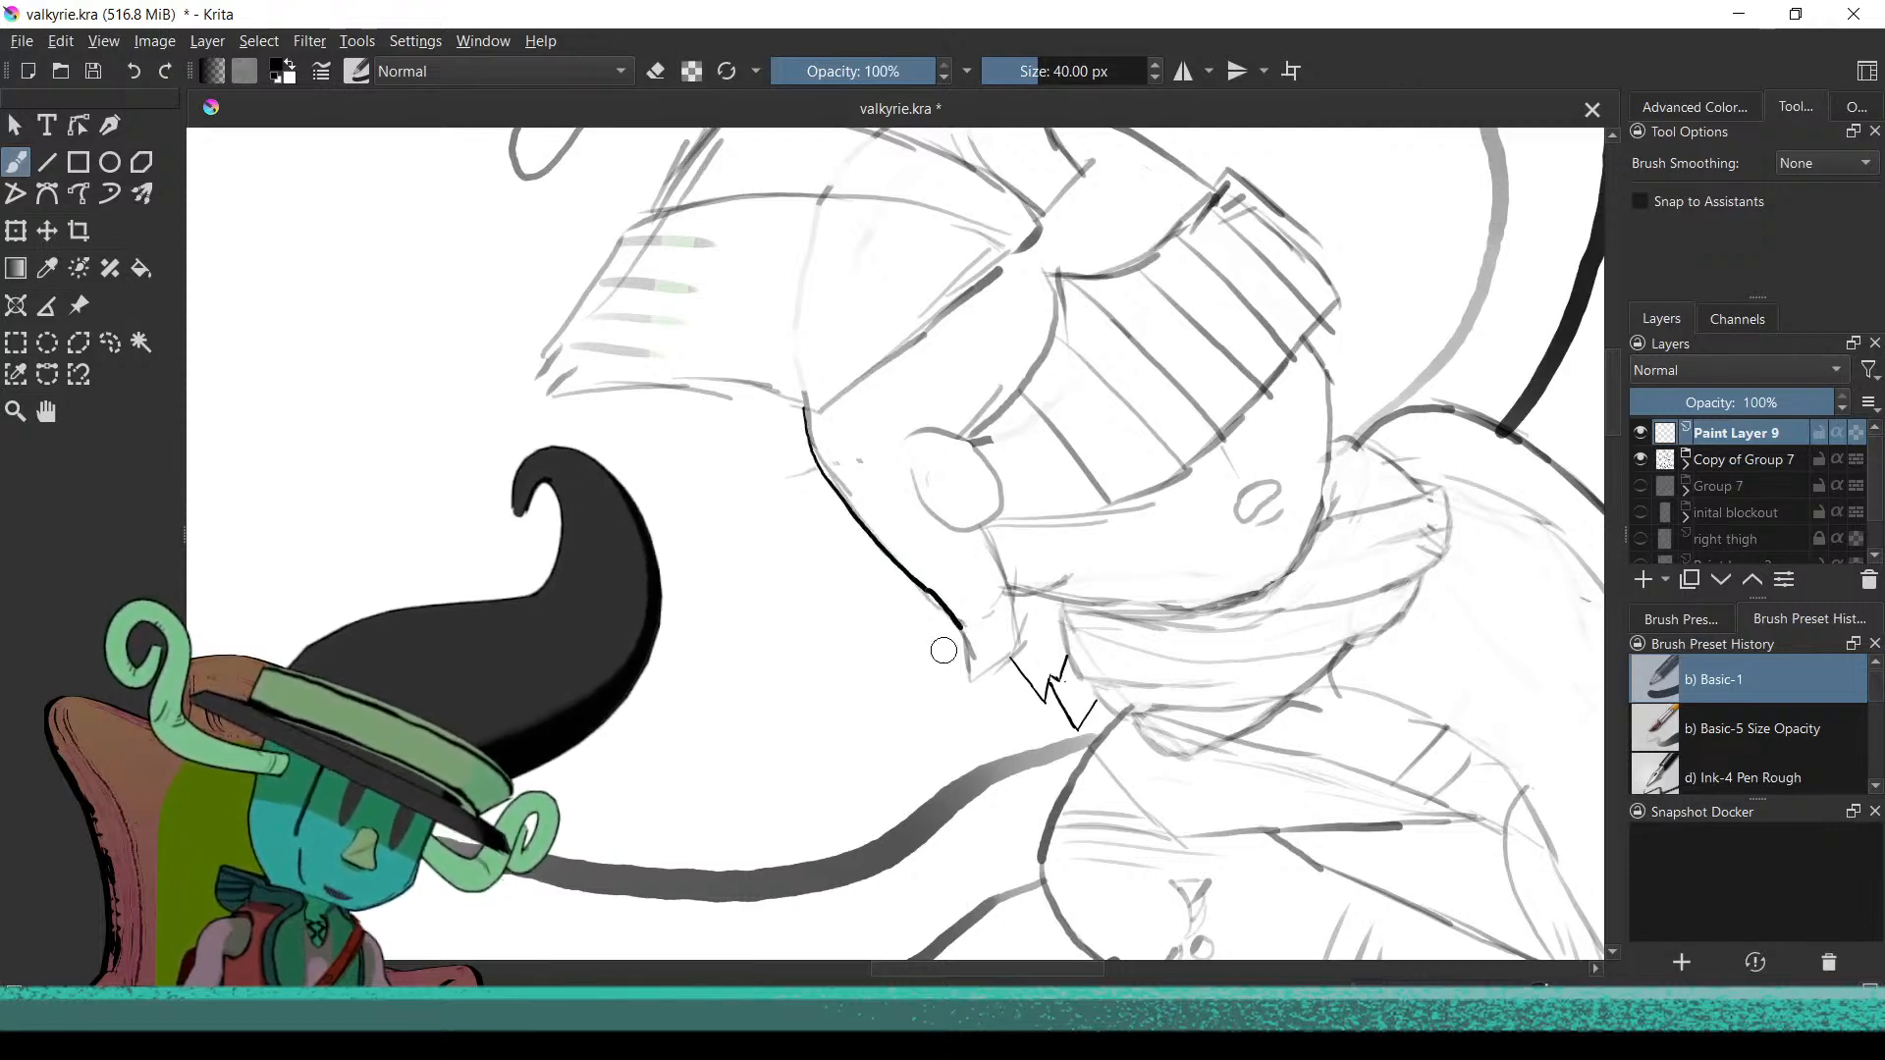
key("ctrl+z")
scroll(883, 677, "down", 5)
scroll(827, 611, "up", 3)
scroll(827, 612, "up", 2)
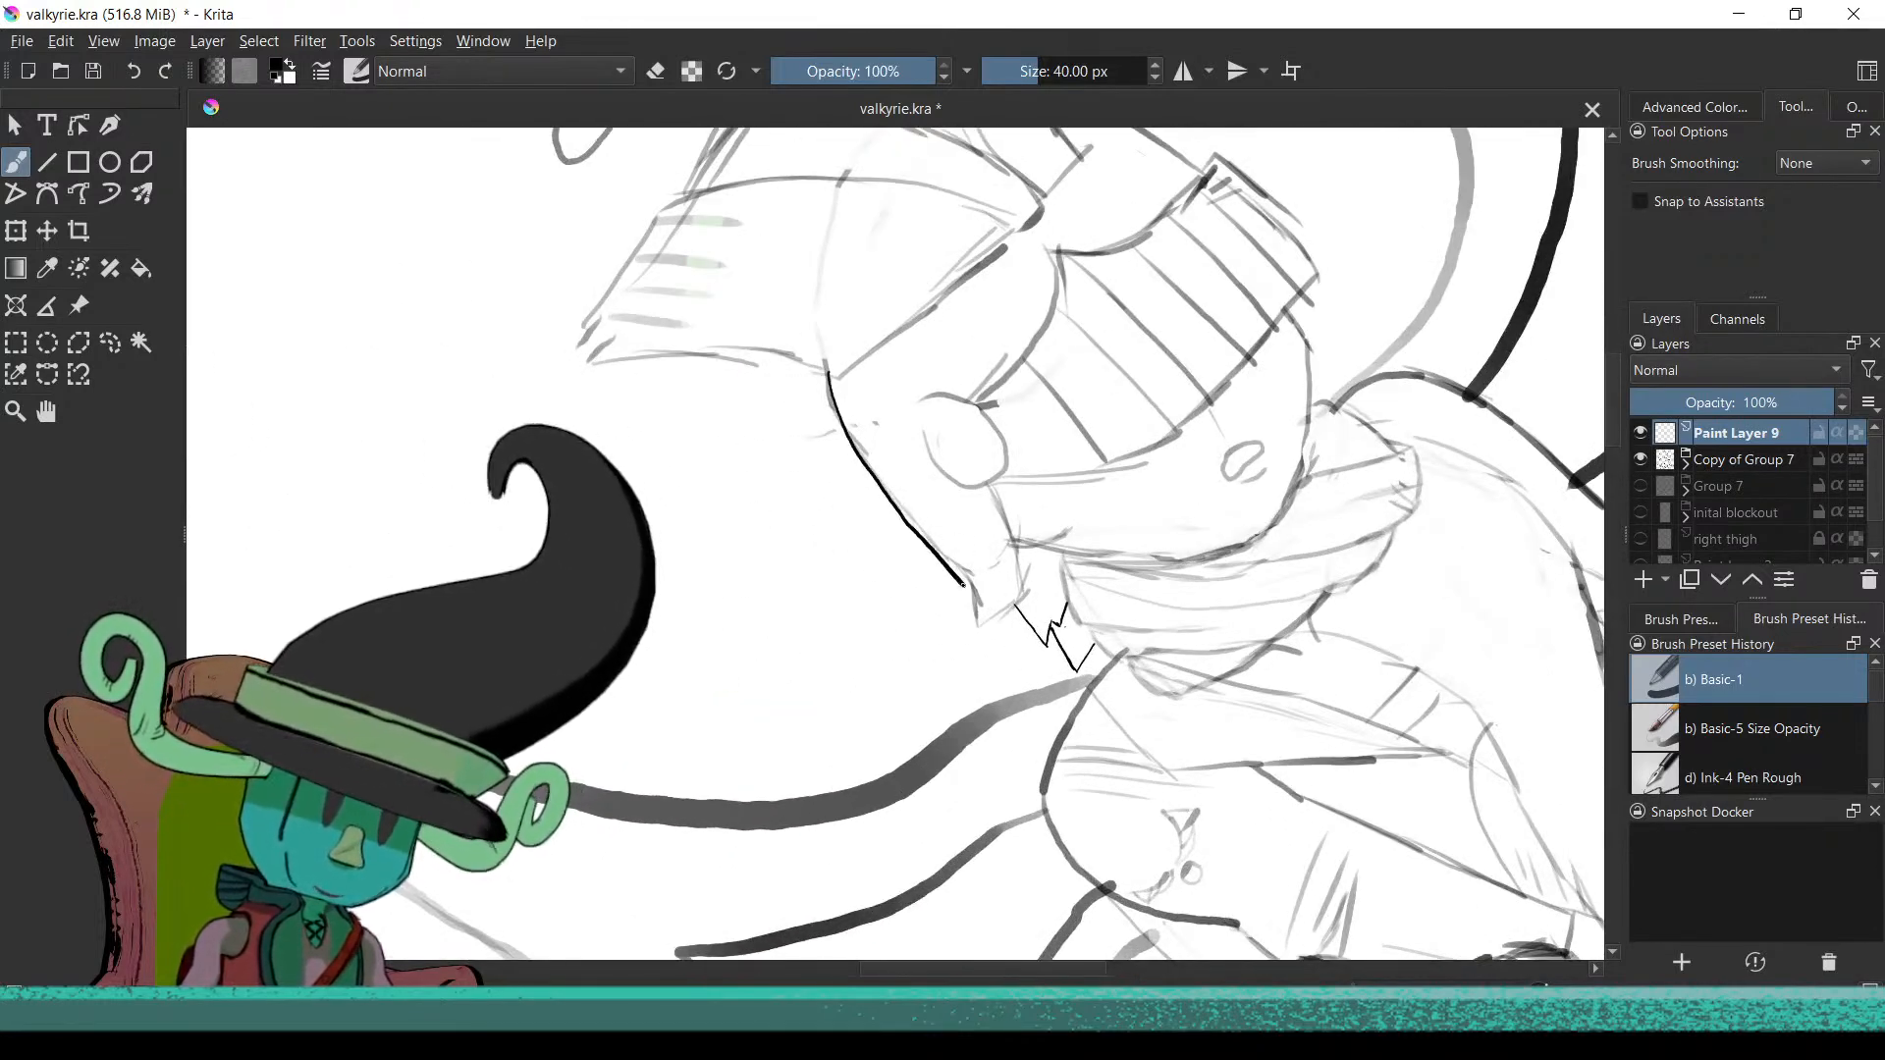
scroll(970, 643, "up", 4)
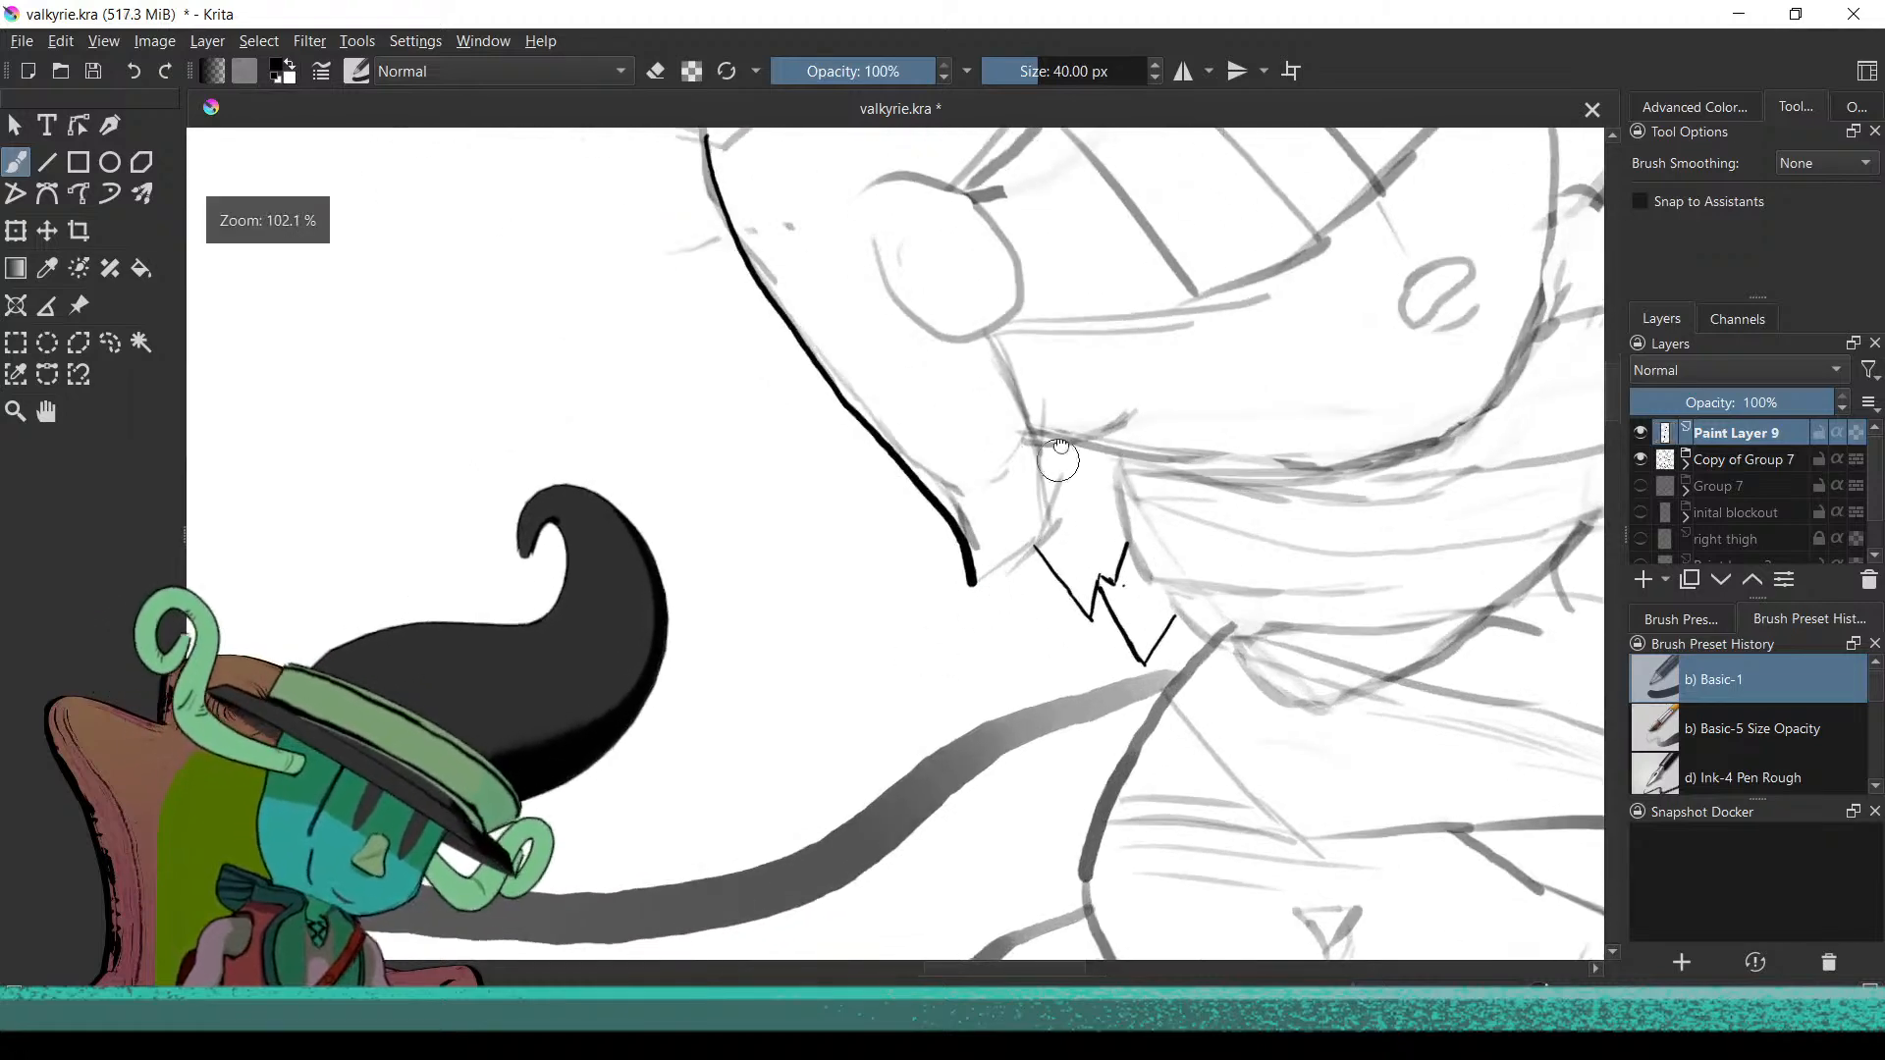
Ink the bottom and front edges of the helmet's rear flap below the ear disc, and turn the canvas back nearly upright
left_click_drag(870, 493, 927, 605)
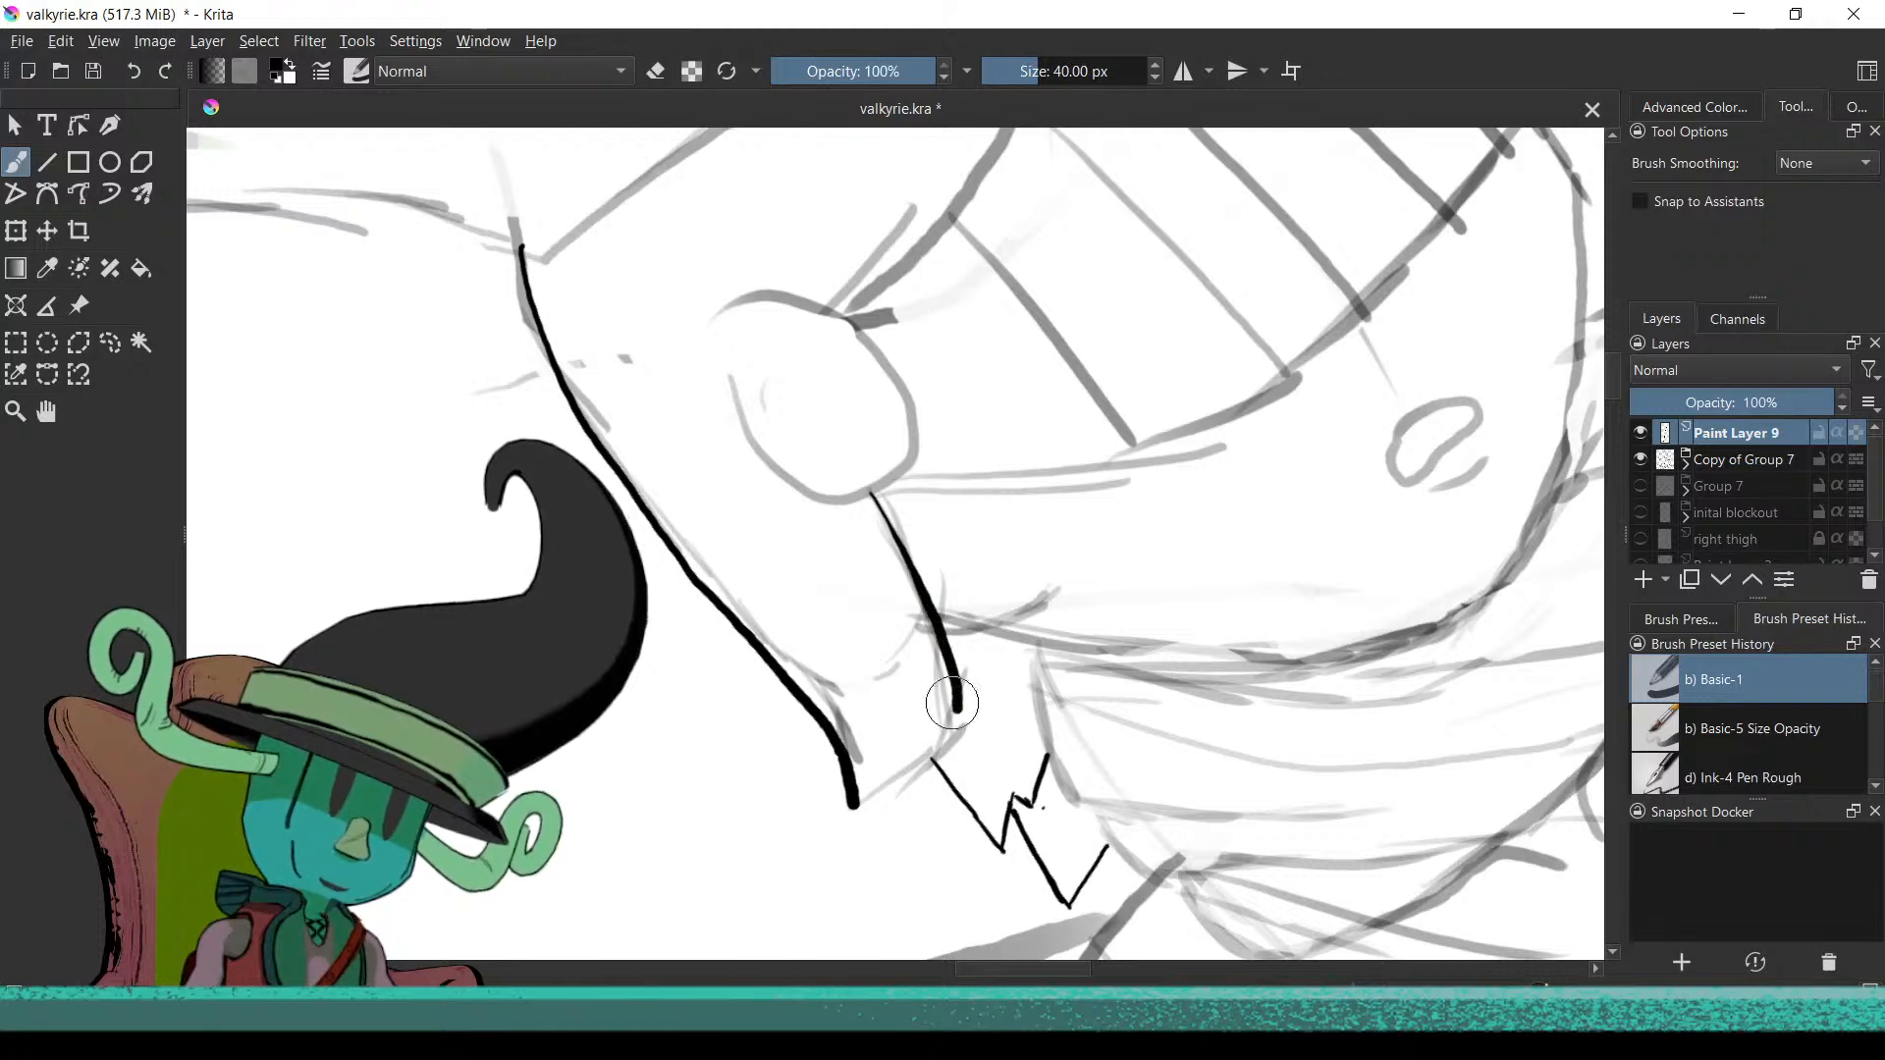
key("ctrl+z")
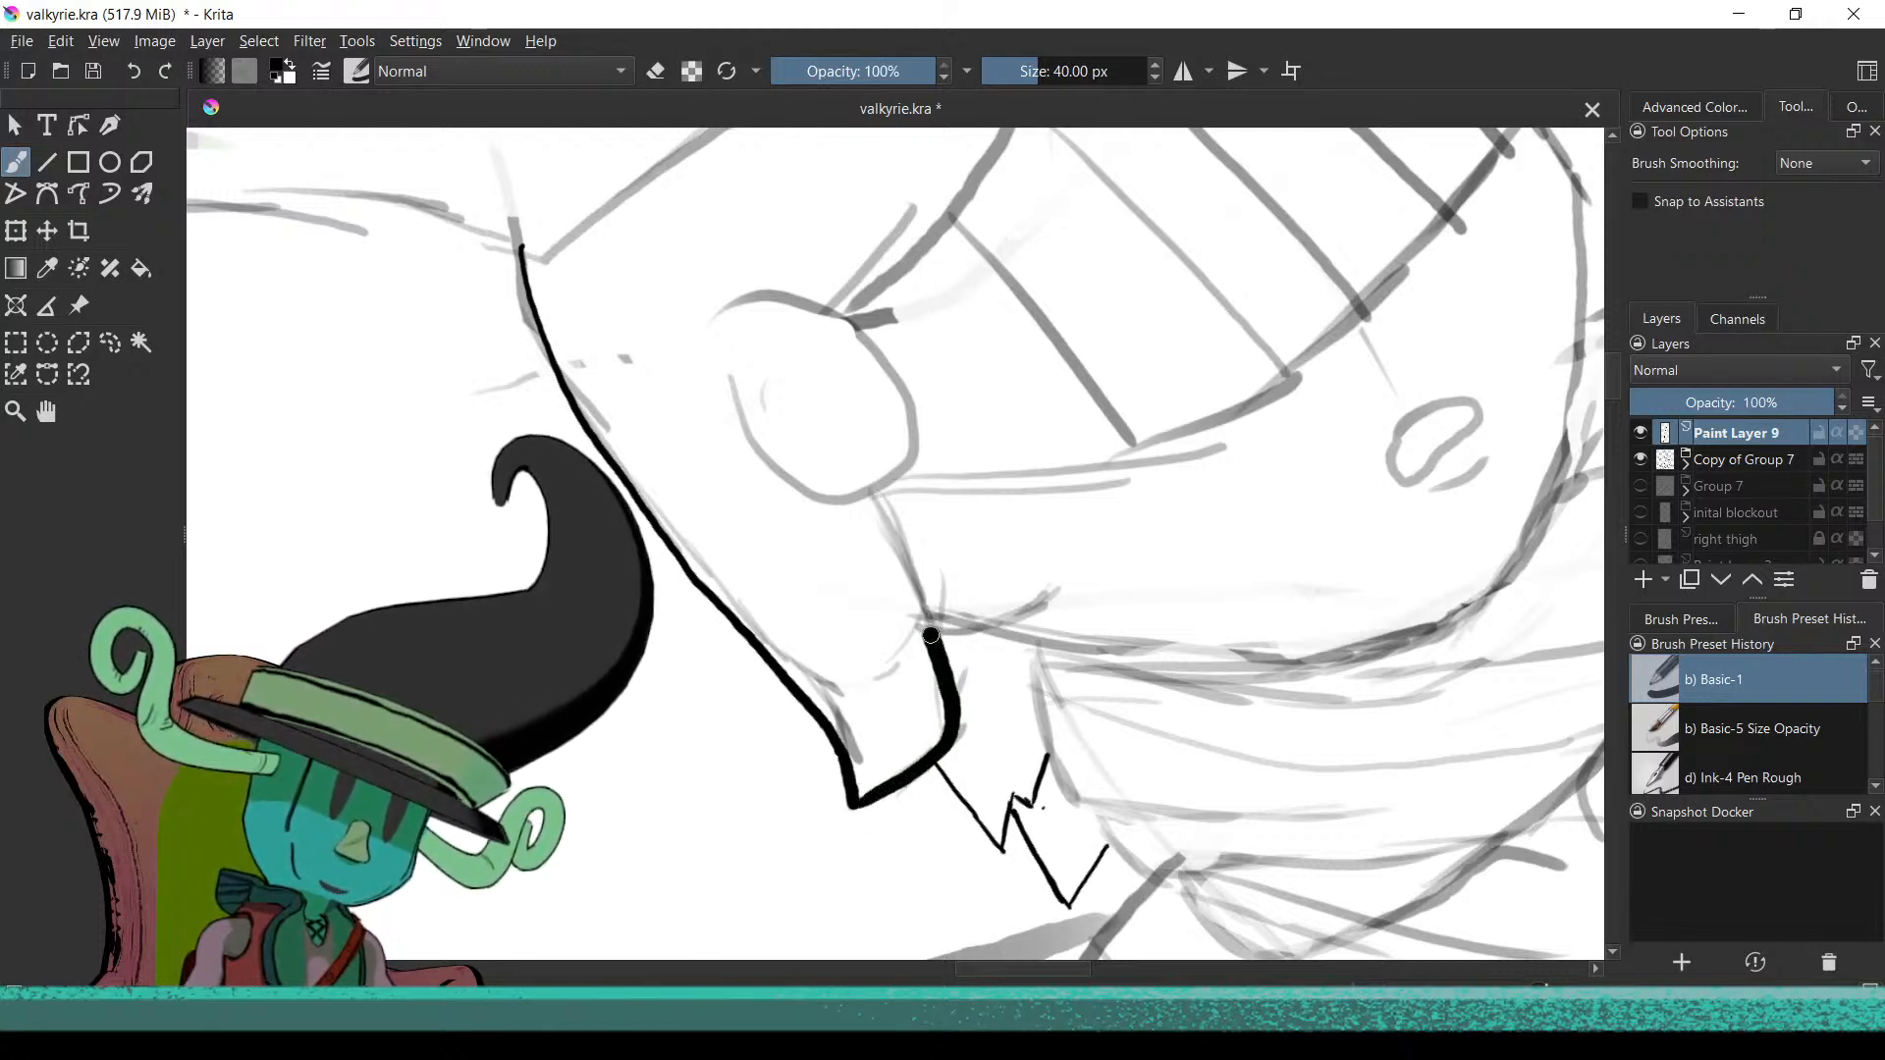
scroll(887, 590, "down", 3)
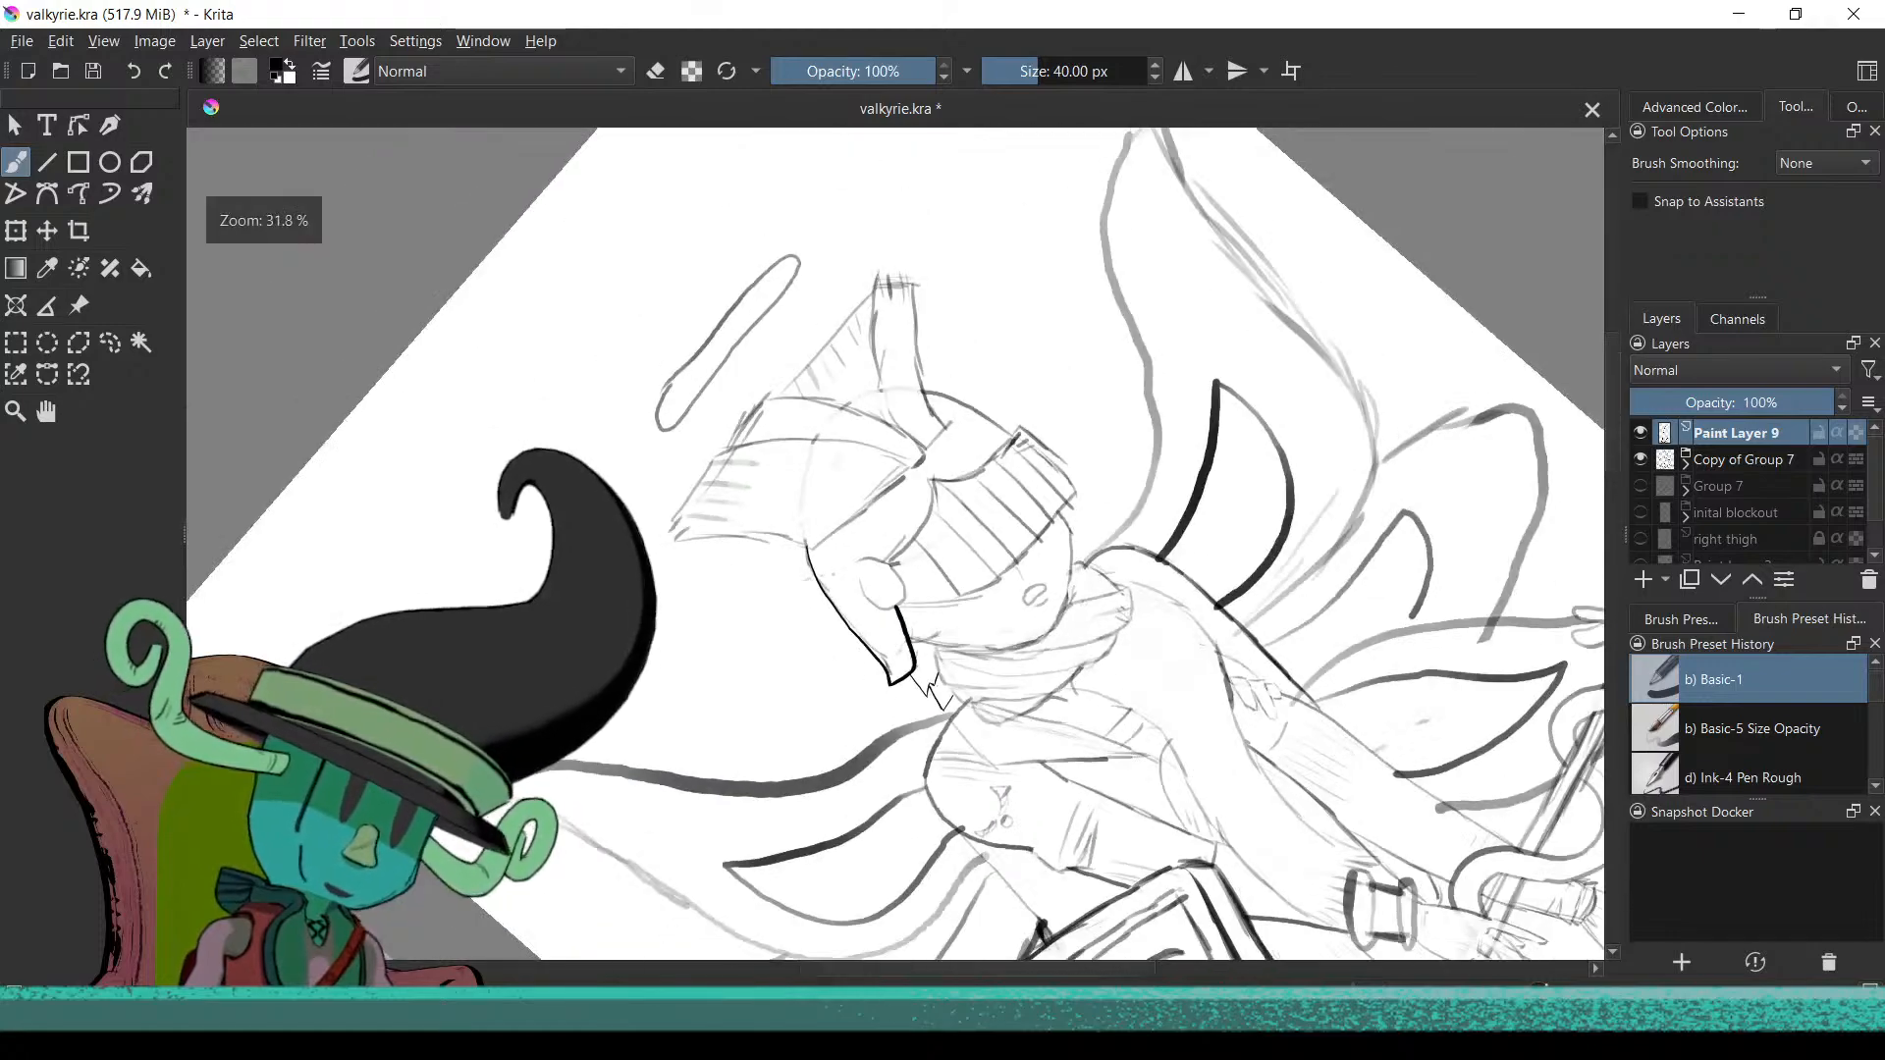
left_click_drag(887, 590, 931, 586)
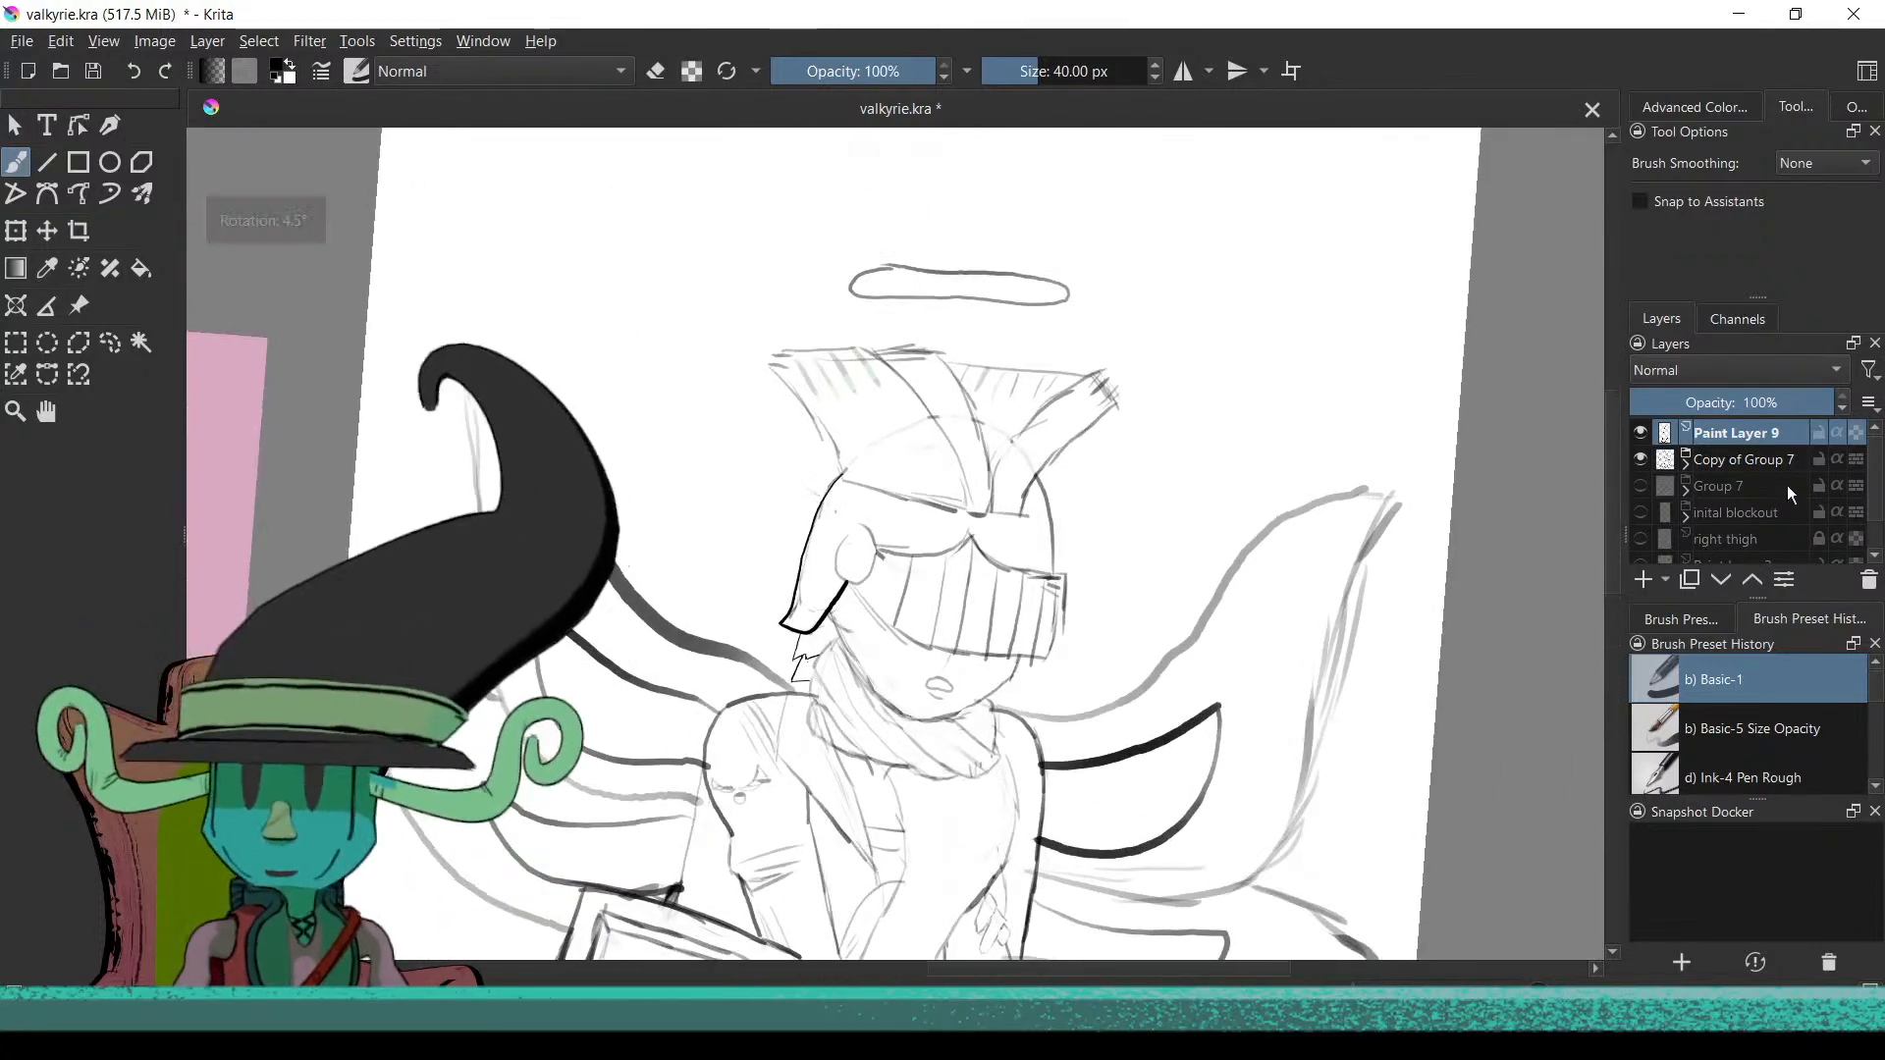
Lower the opacity of the Copy of Group 7 sketch layer to 38% and make Paint Layer 9 active again
left_click(1752, 459)
left_click_drag(1733, 402, 1706, 403)
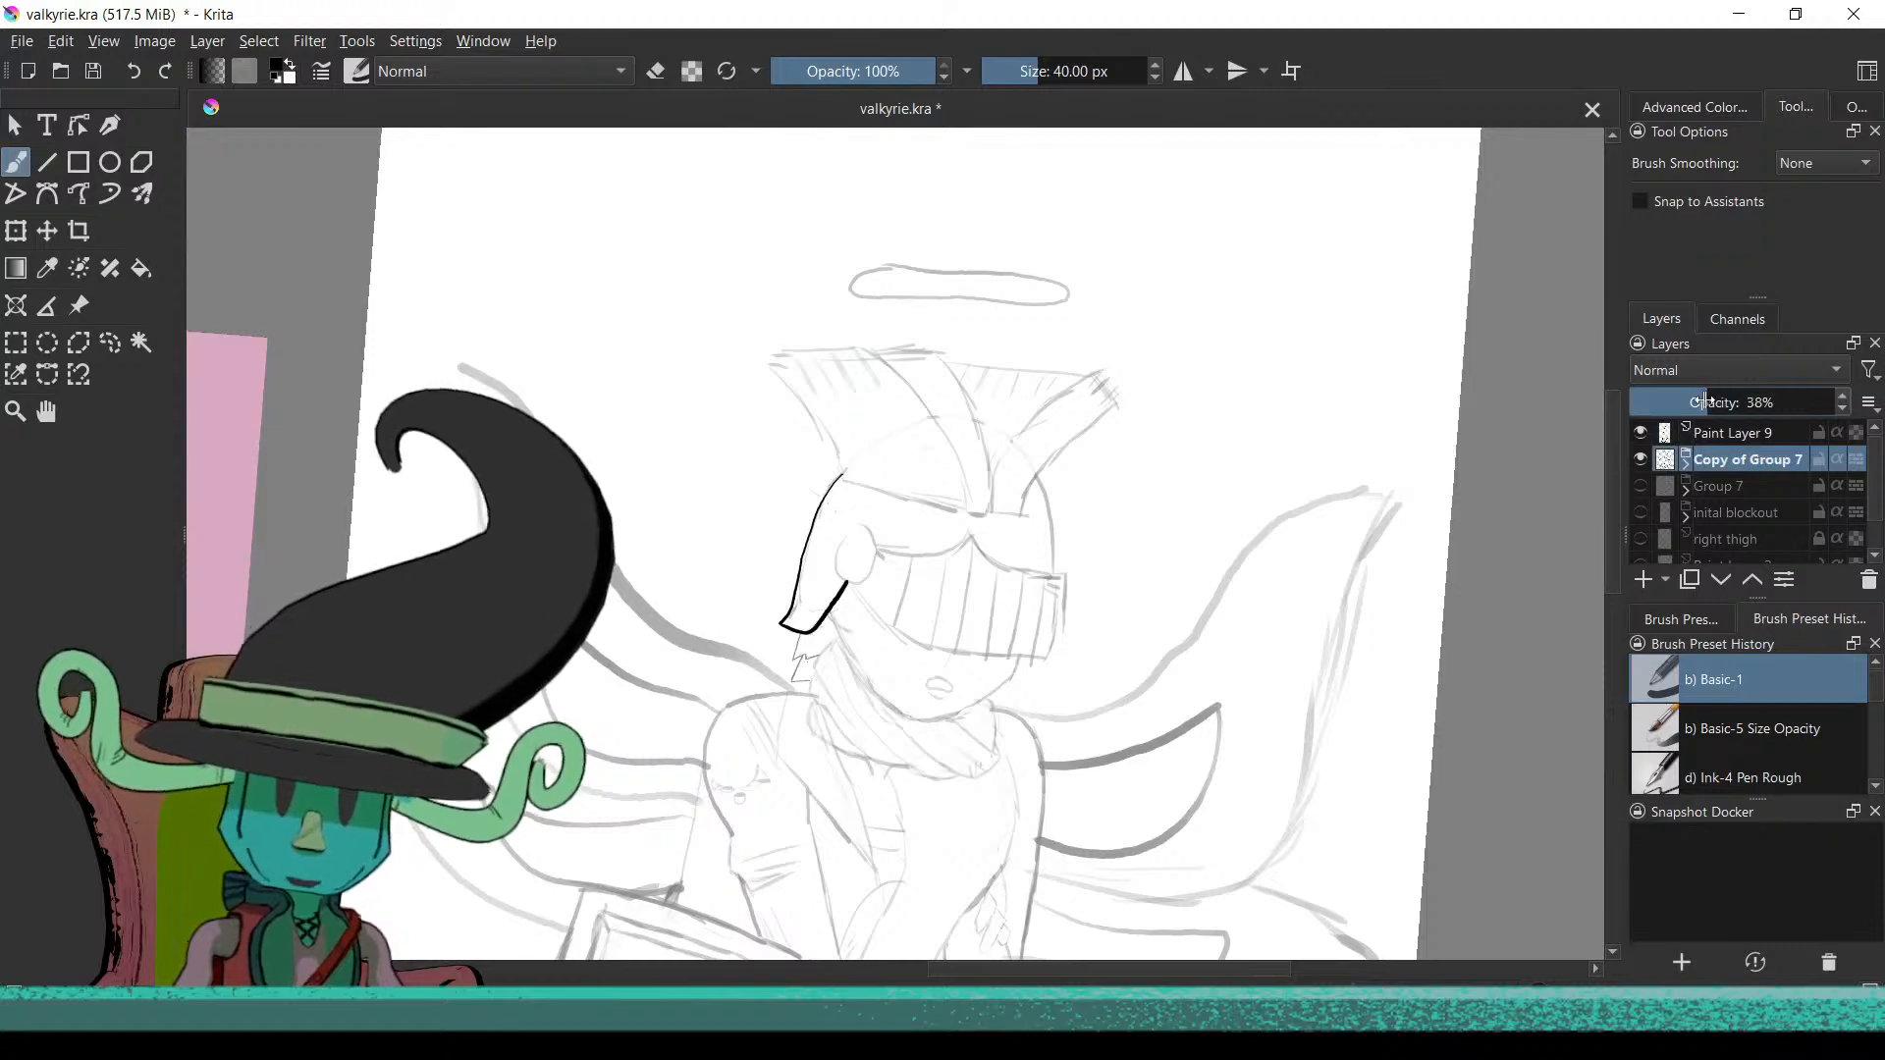
left_click(1743, 438)
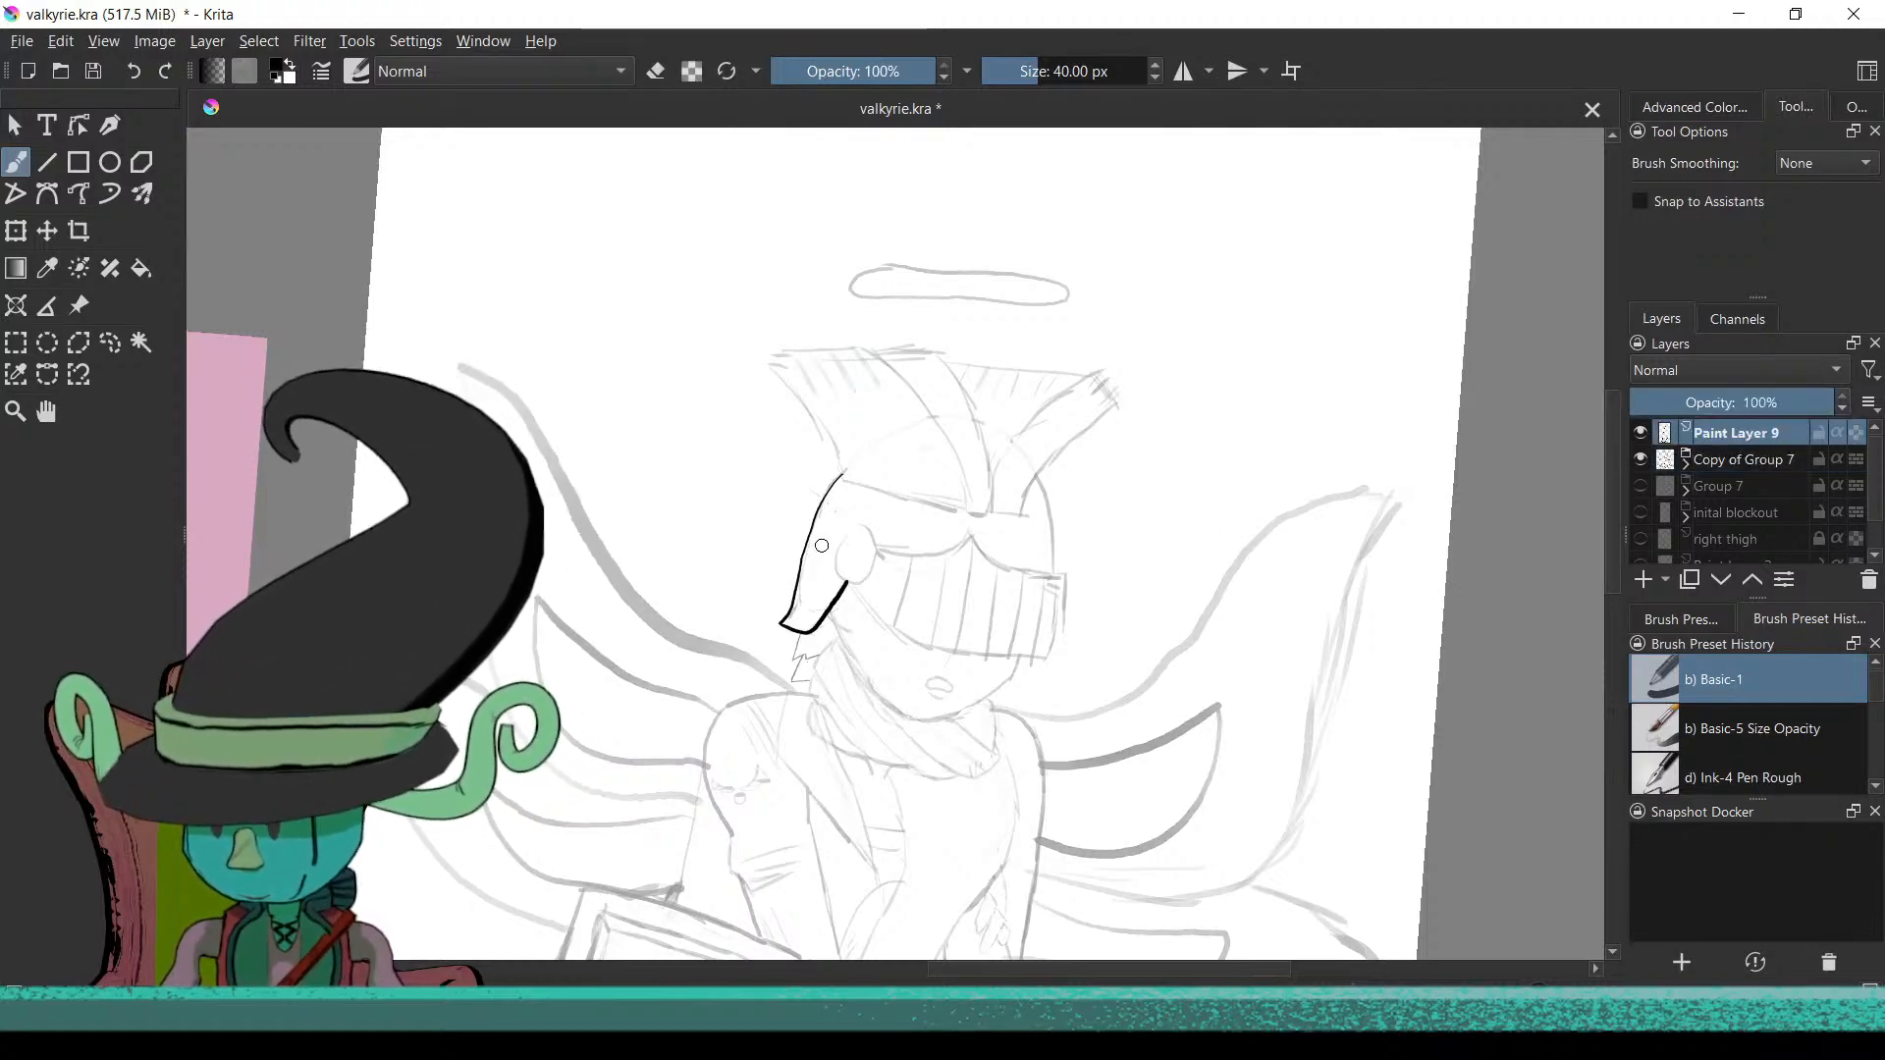
Ink the oval outline of the helmet's ear disc over the sketch, redoing uneven strokes until the shape is closed
scroll(833, 604, "up", 5)
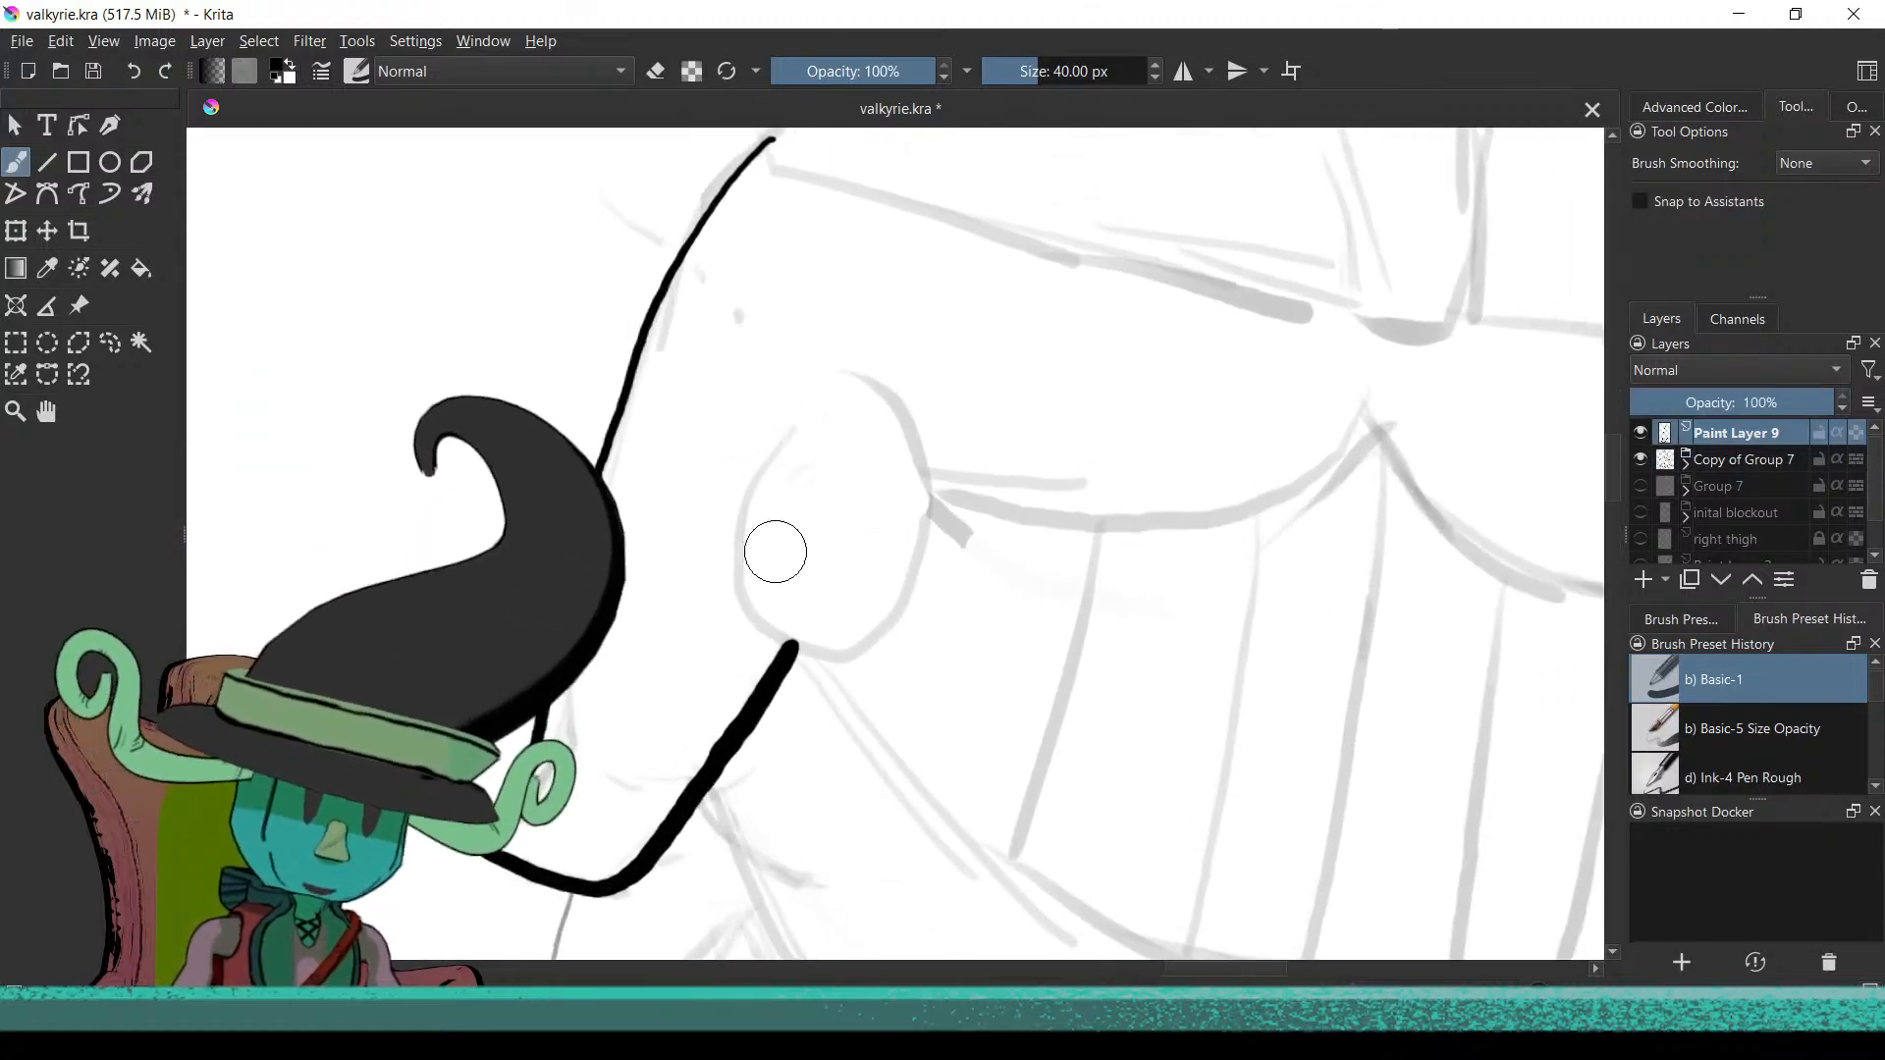
scroll(787, 564, "down", 3)
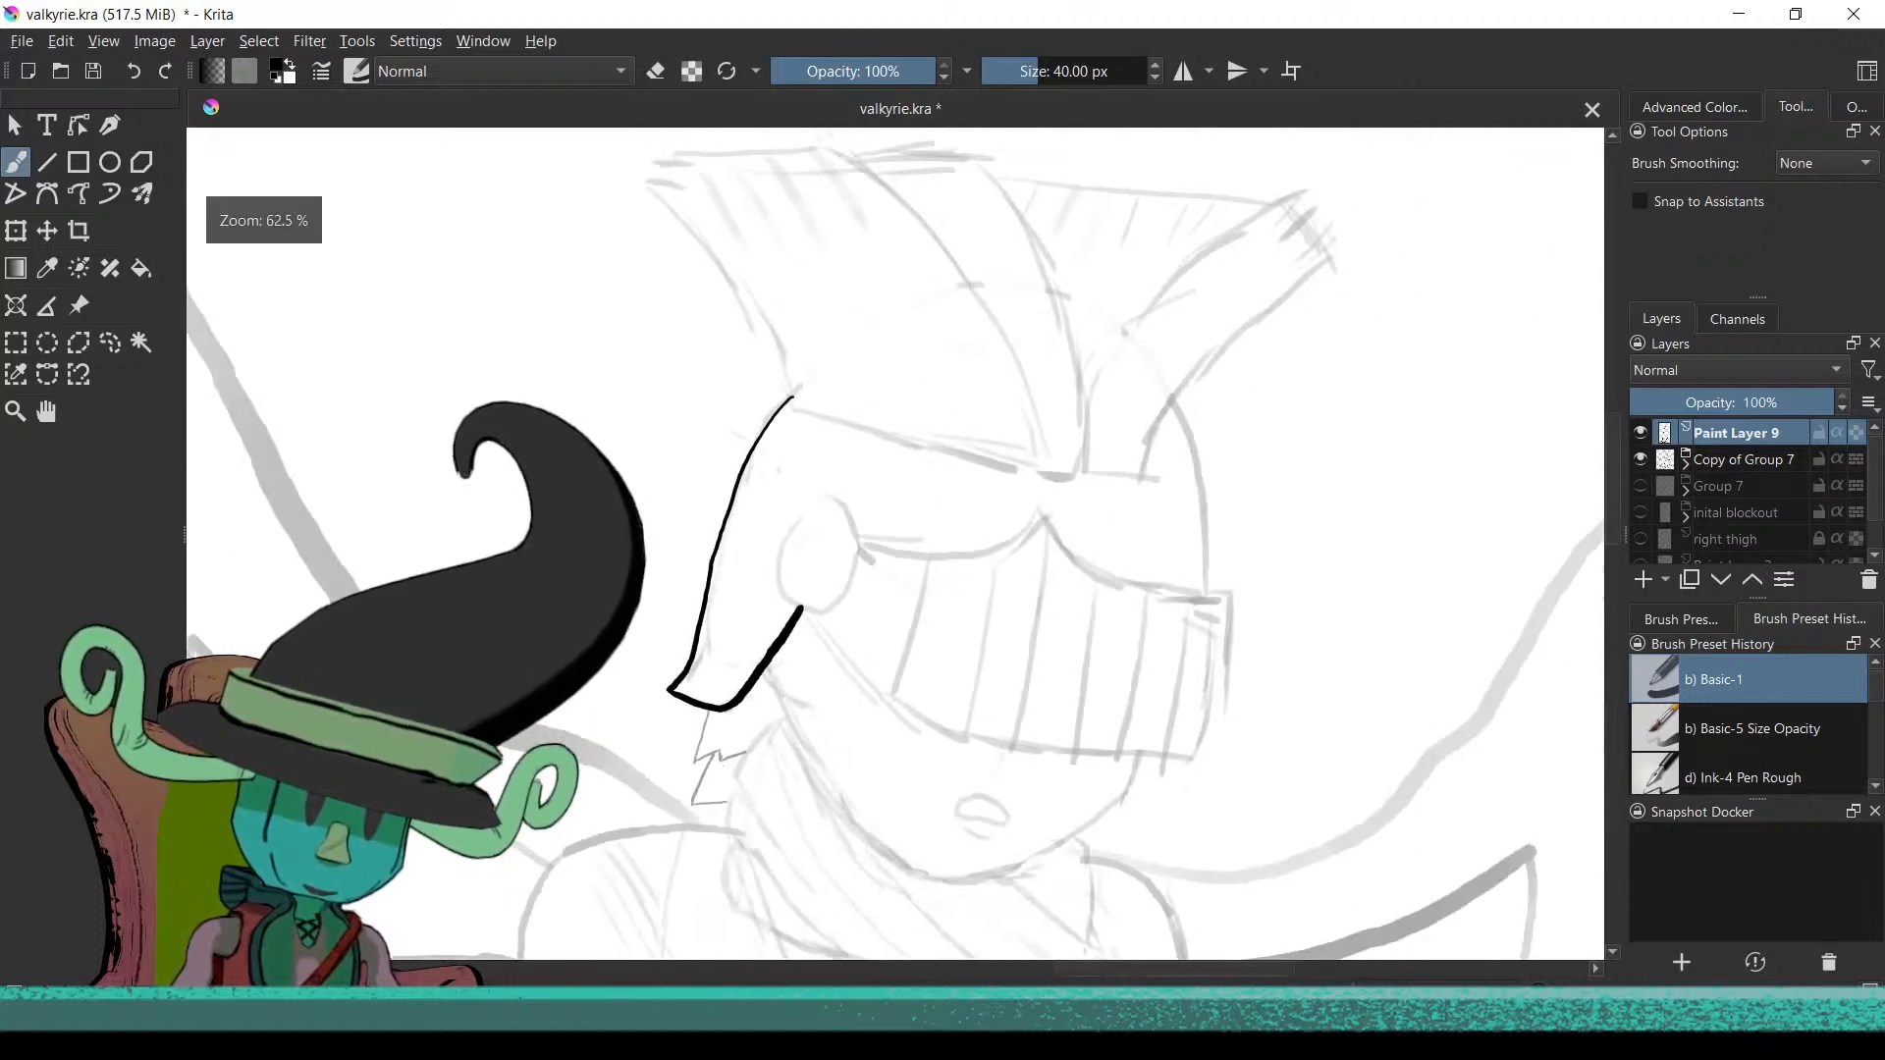
scroll(836, 731, "up", 3)
scroll(866, 412, "up", 1)
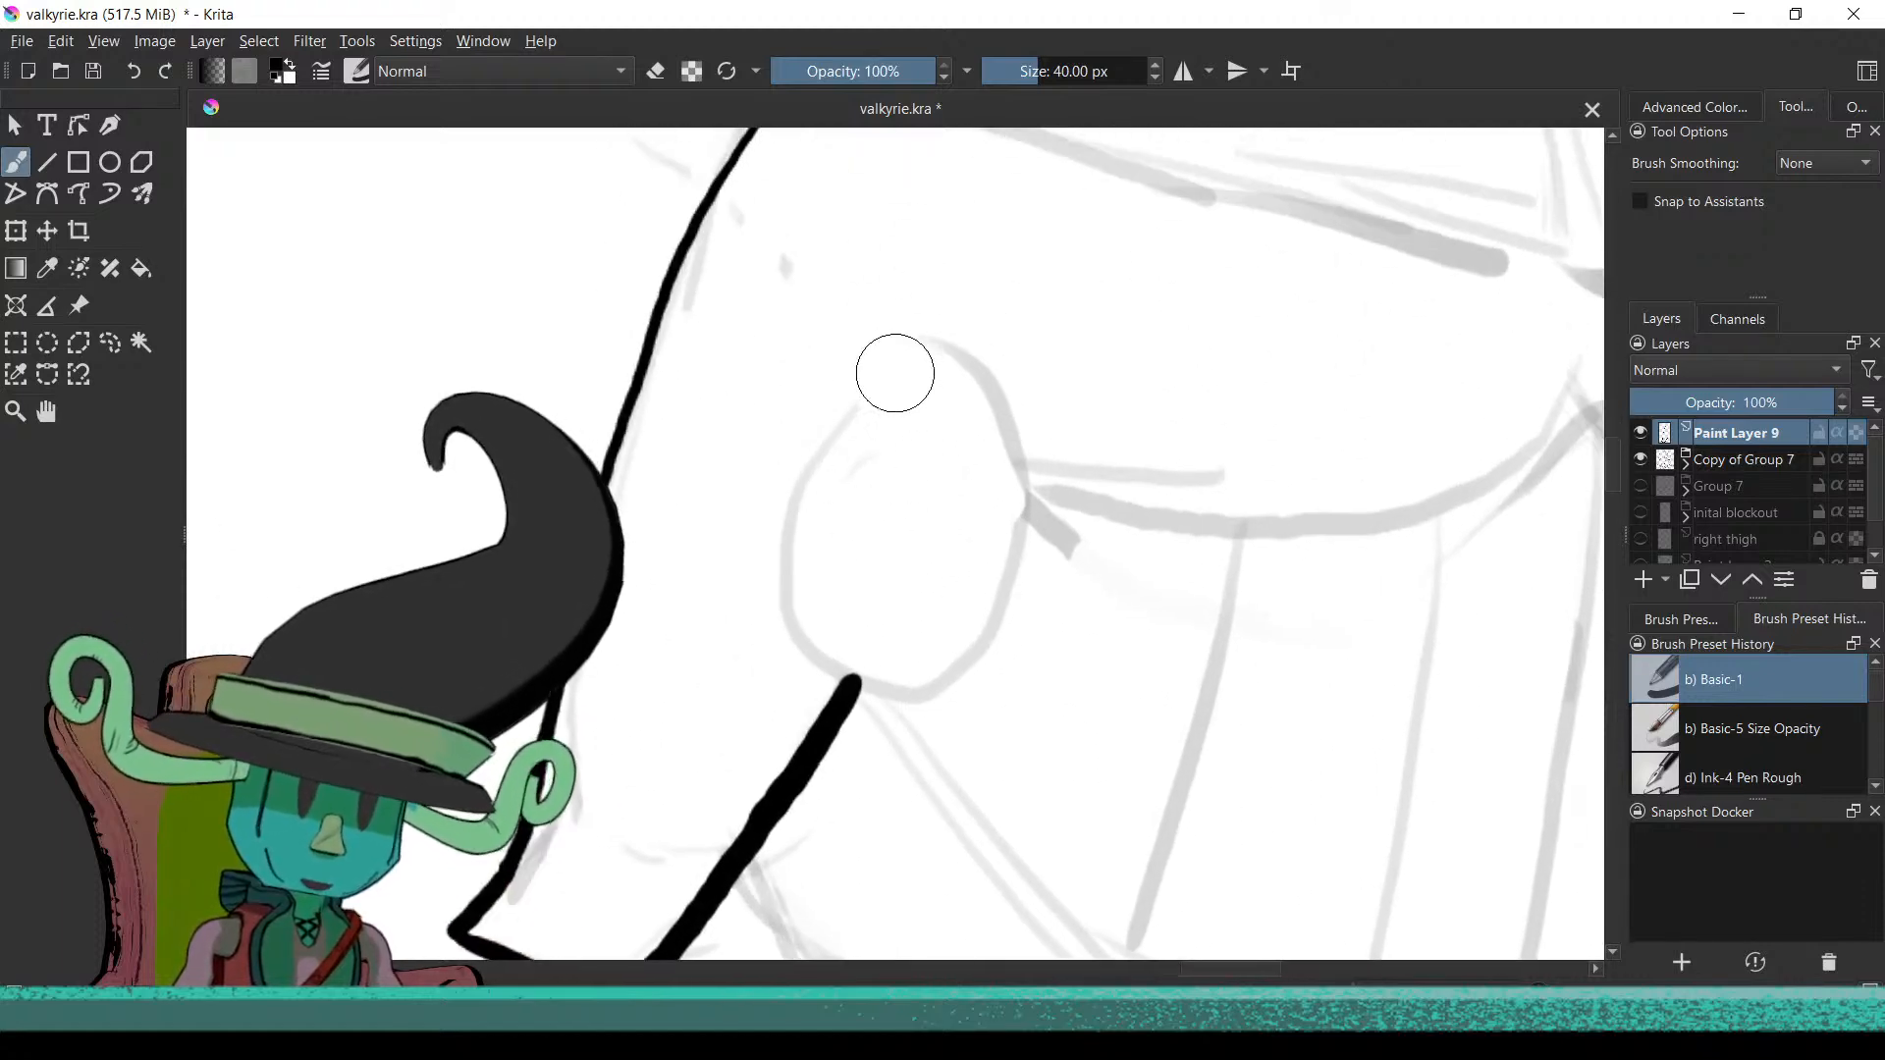
key("ctrl+z")
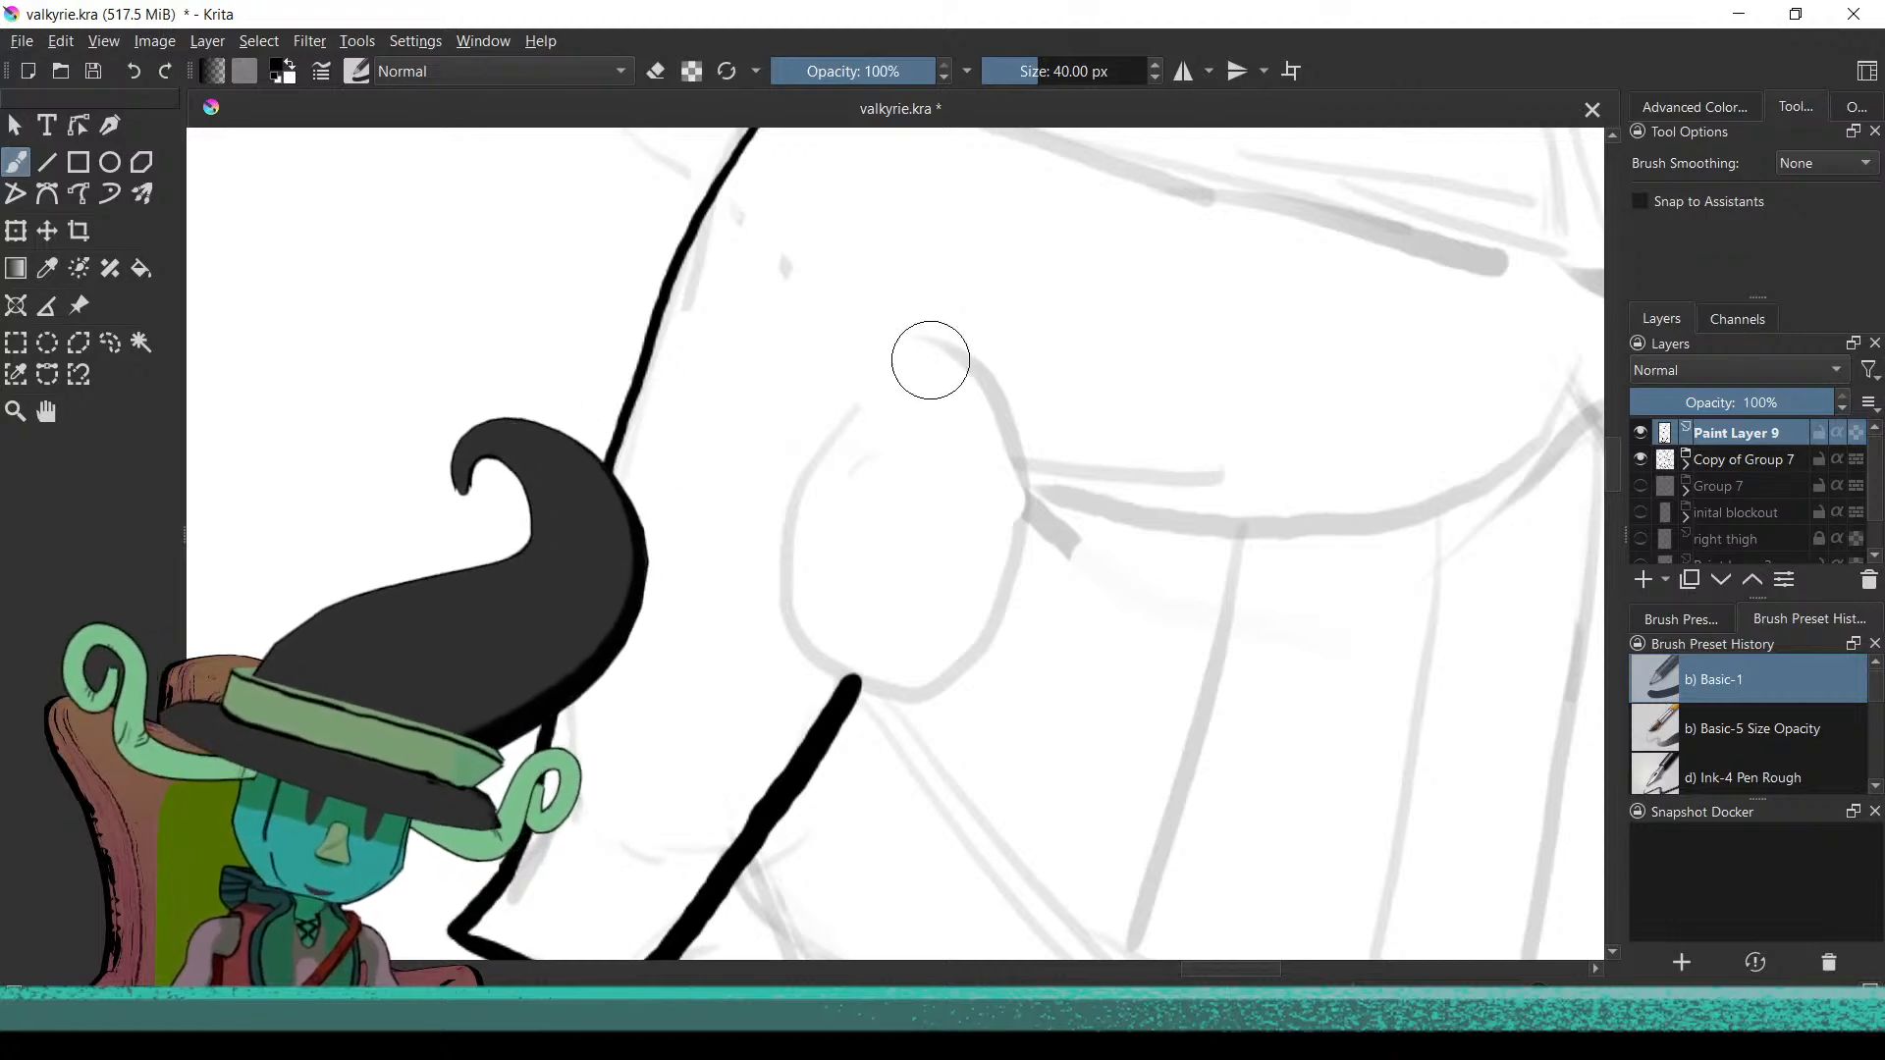
left_click_drag(803, 461, 815, 422)
key("ctrl+z")
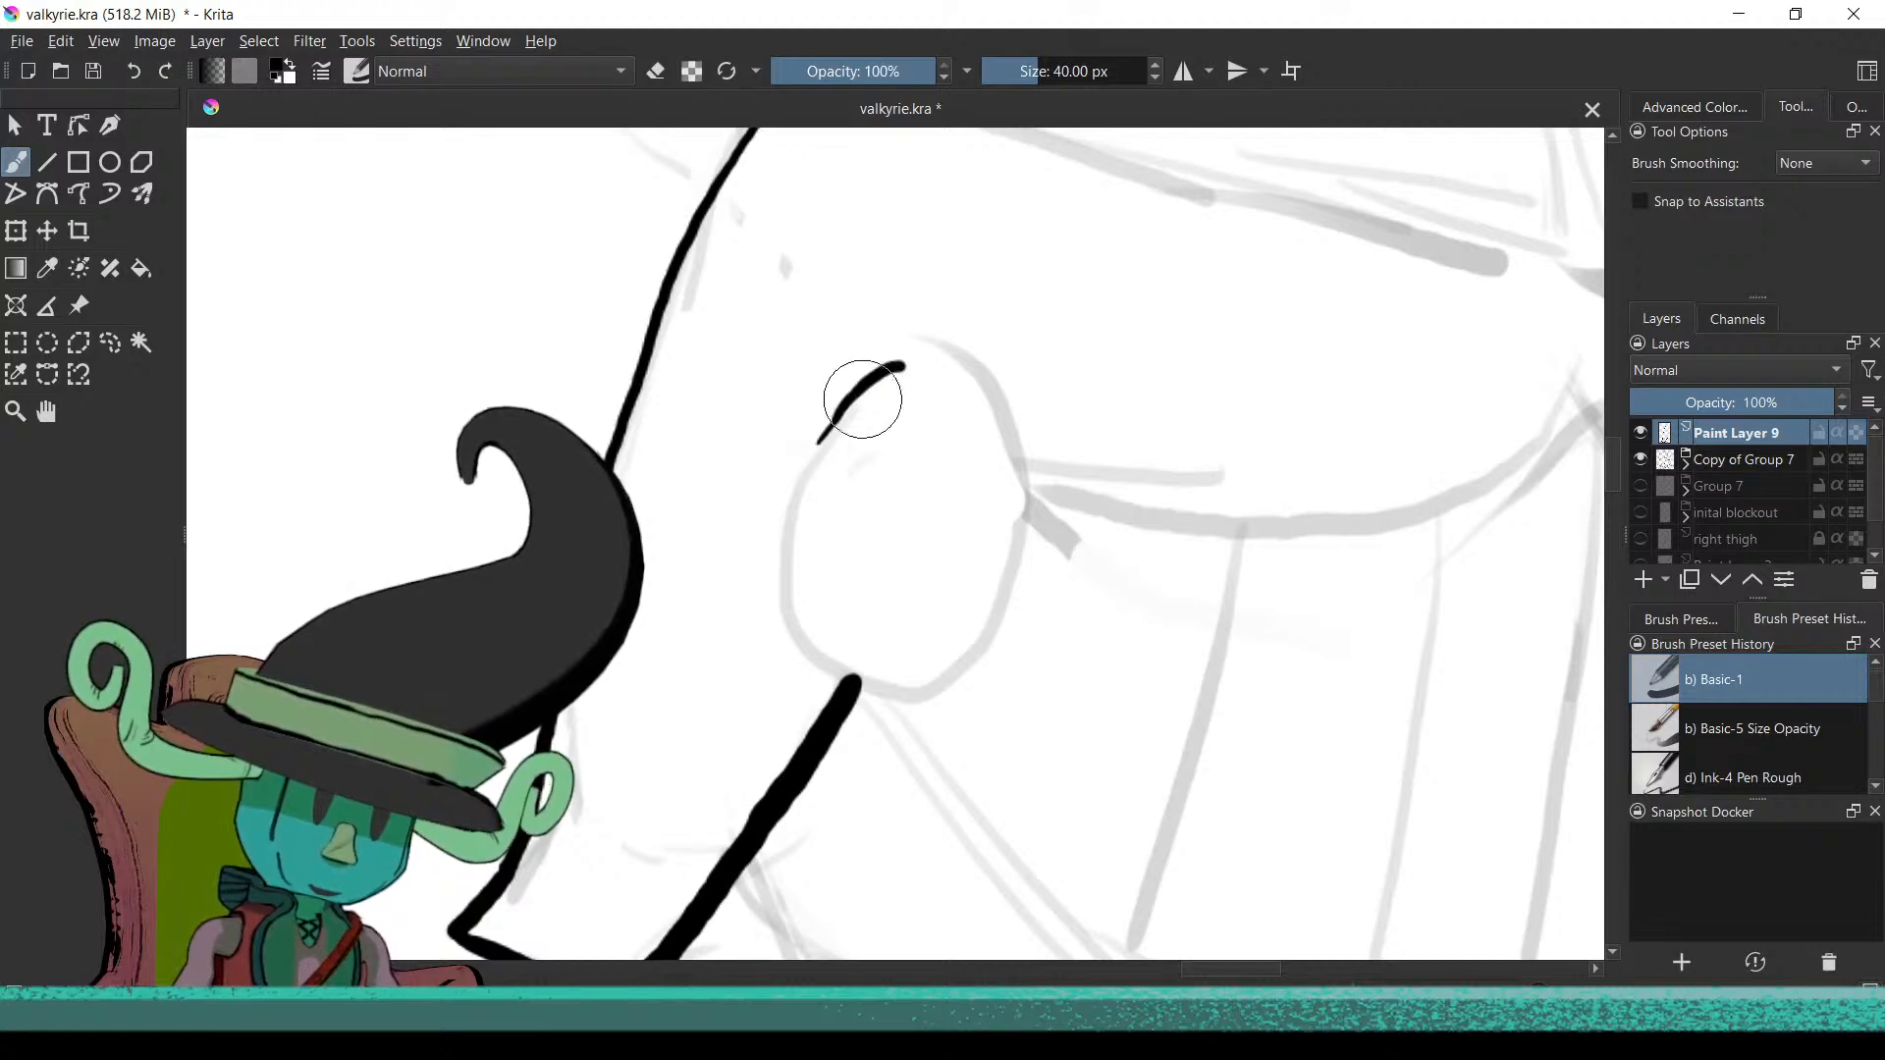
key("ctrl+z")
mouse_move(981, 386)
left_mouse_down()
mouse_move(1023, 478)
mouse_move(1013, 574)
mouse_move(978, 639)
mouse_move(883, 692)
left_mouse_up()
key("ctrl+z")
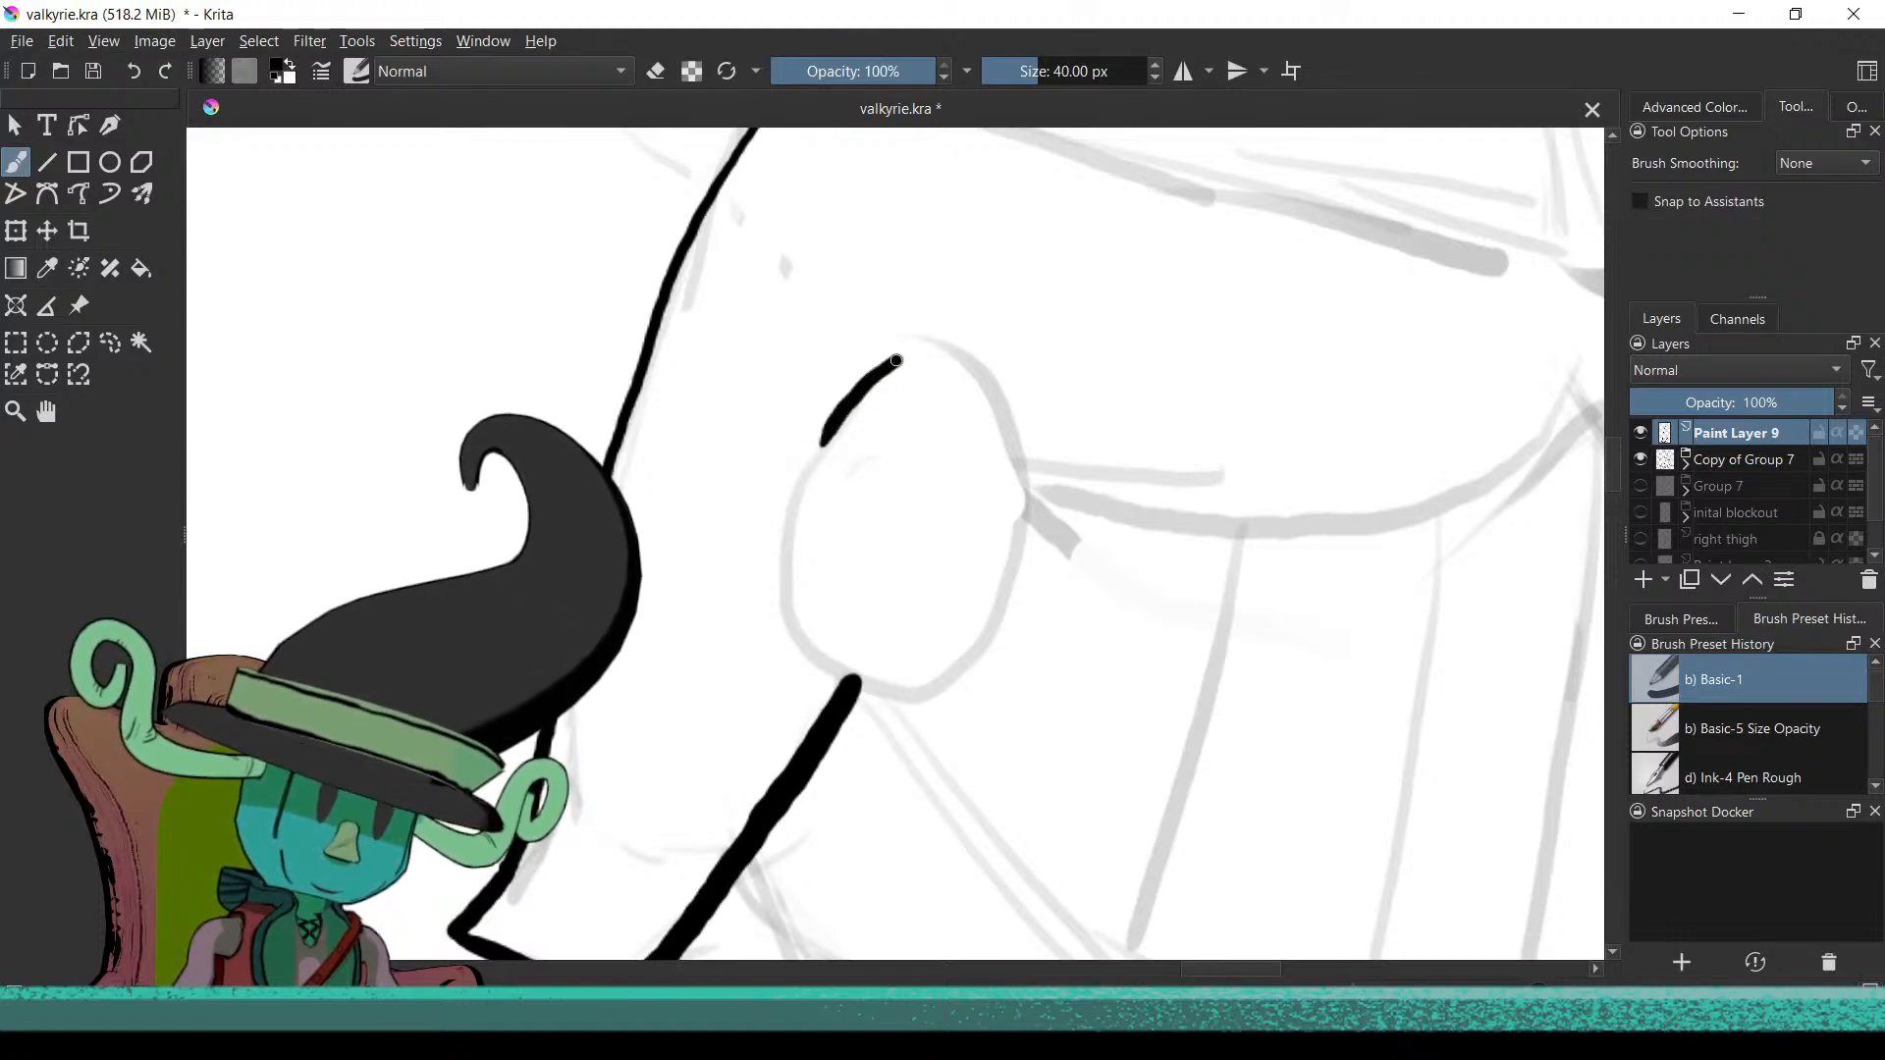
left_click_drag(1021, 519, 1000, 607)
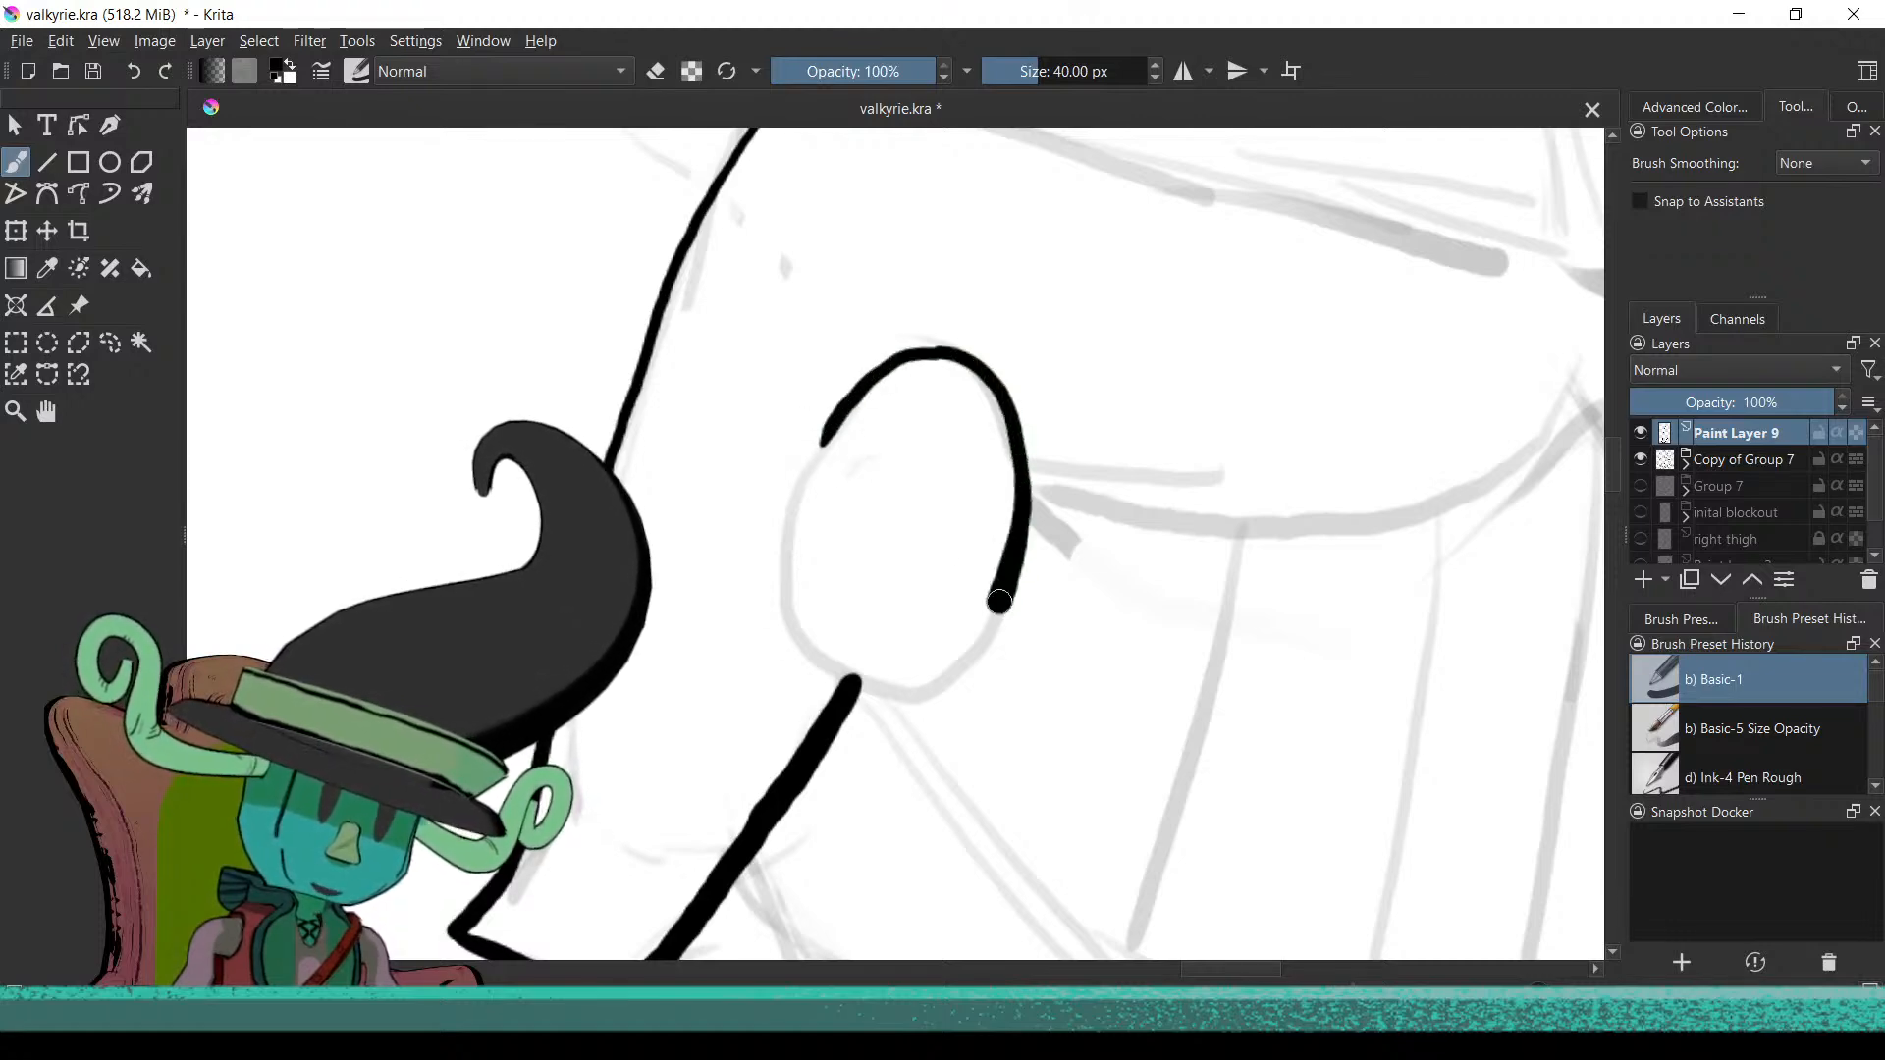
key("ctrl+z")
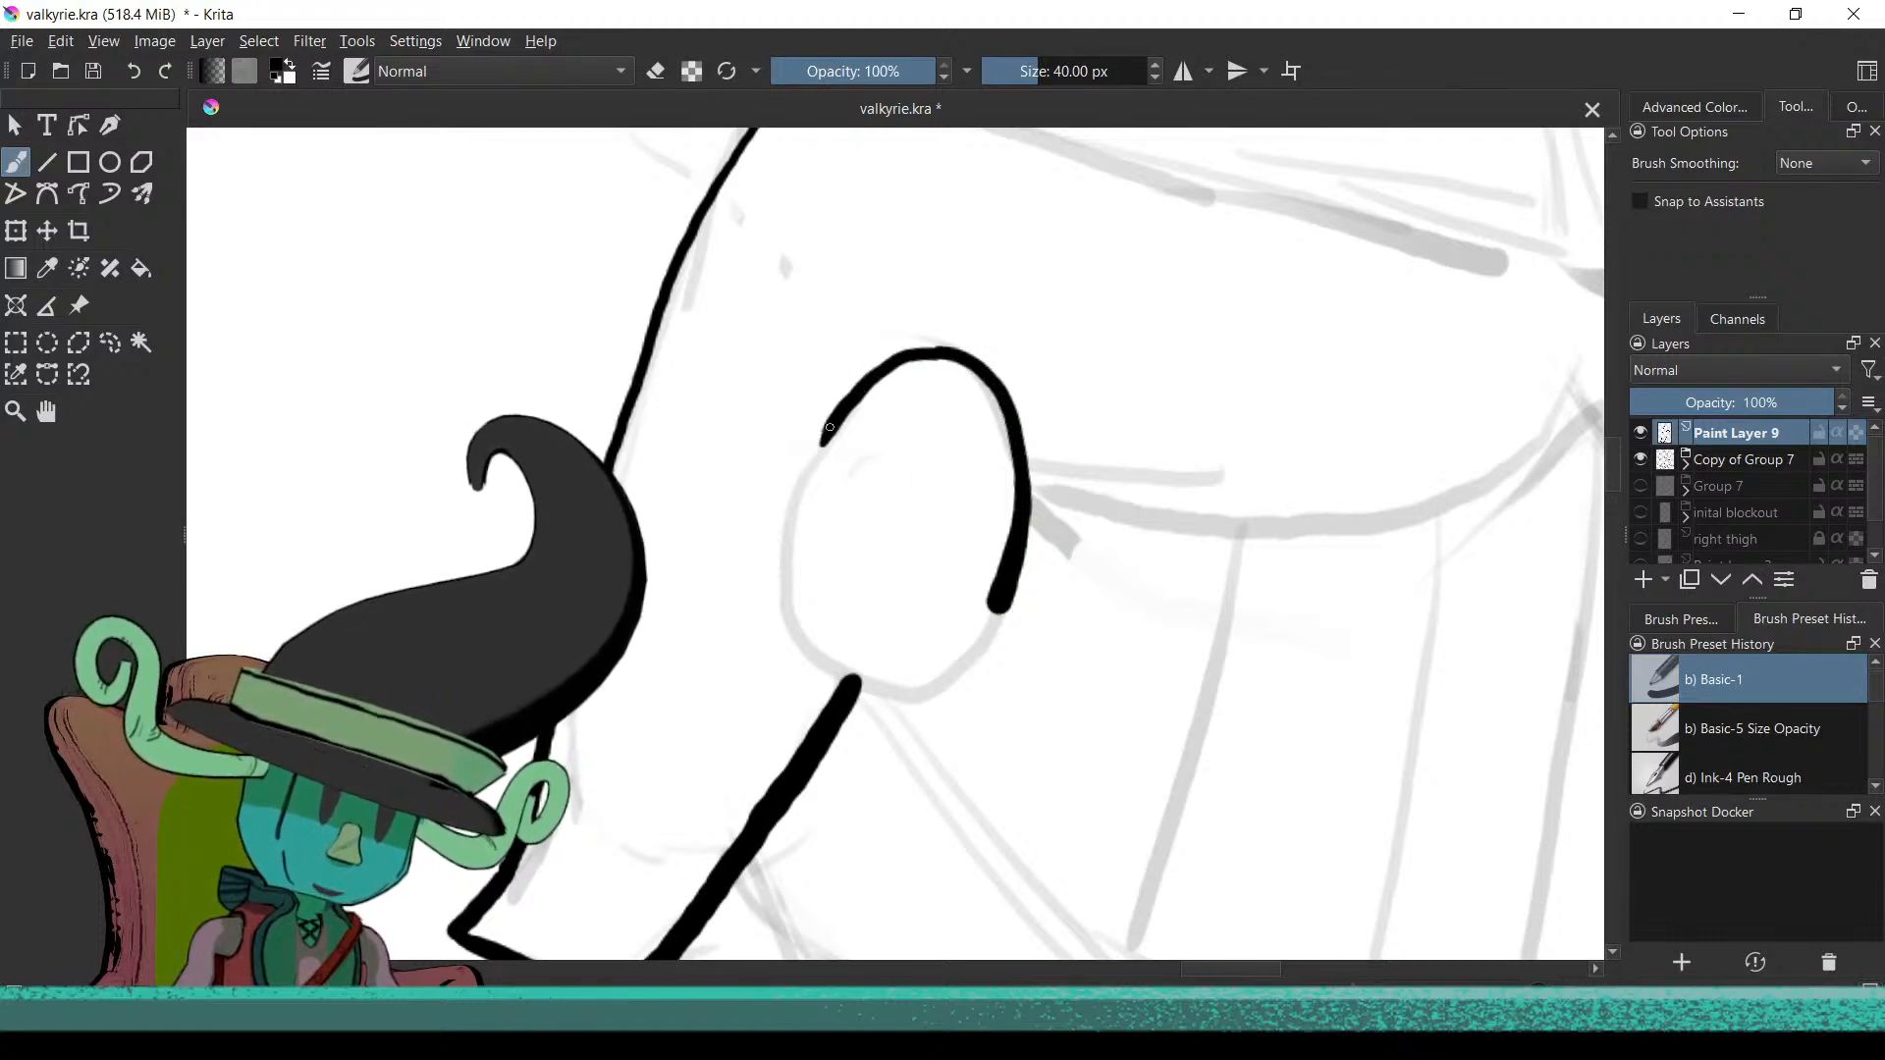
mouse_move(794, 527)
left_mouse_down()
mouse_move(806, 630)
mouse_move(868, 677)
mouse_move(929, 676)
mouse_move(995, 608)
left_mouse_up()
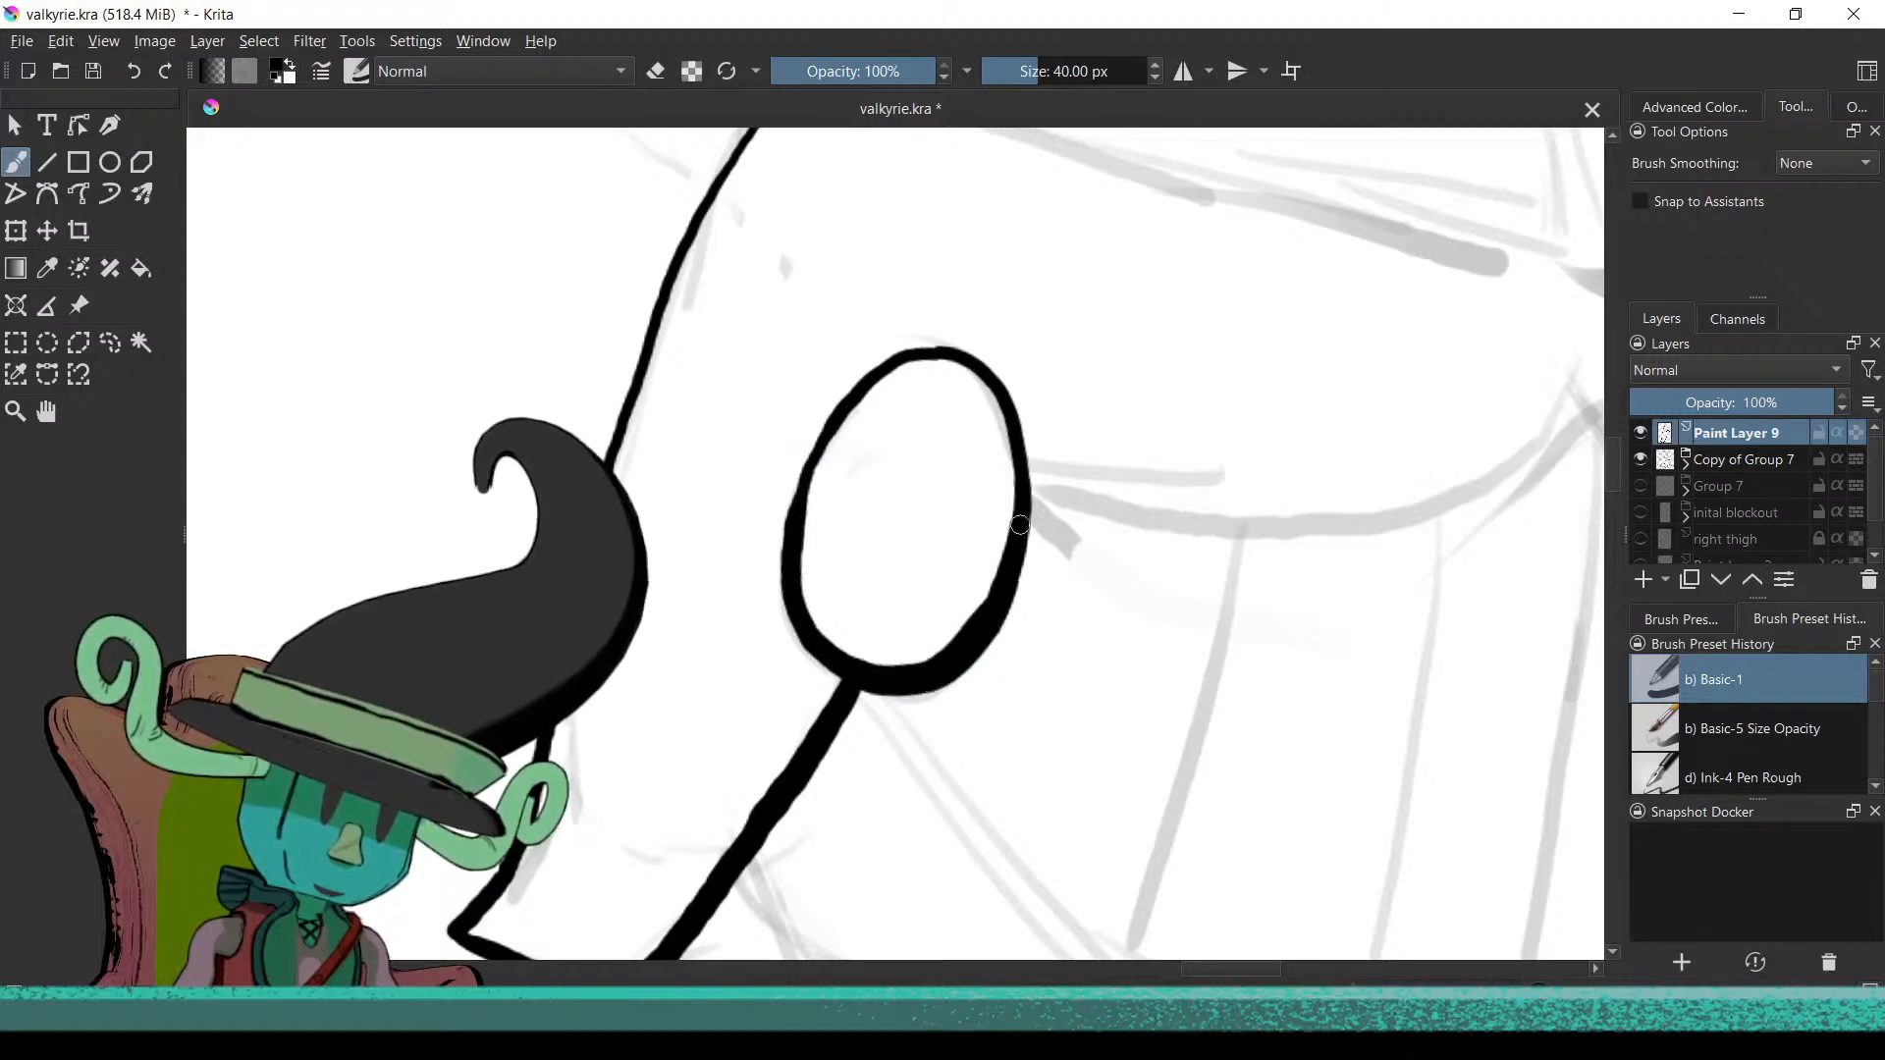
Ink the visor's upper edge as a sagging curve from the ear disc to the central peak, redoing misplaced strokes
mouse_move(913, 539)
left_mouse_down()
mouse_move(913, 608)
mouse_move(908, 422)
mouse_move(771, 744)
left_mouse_up()
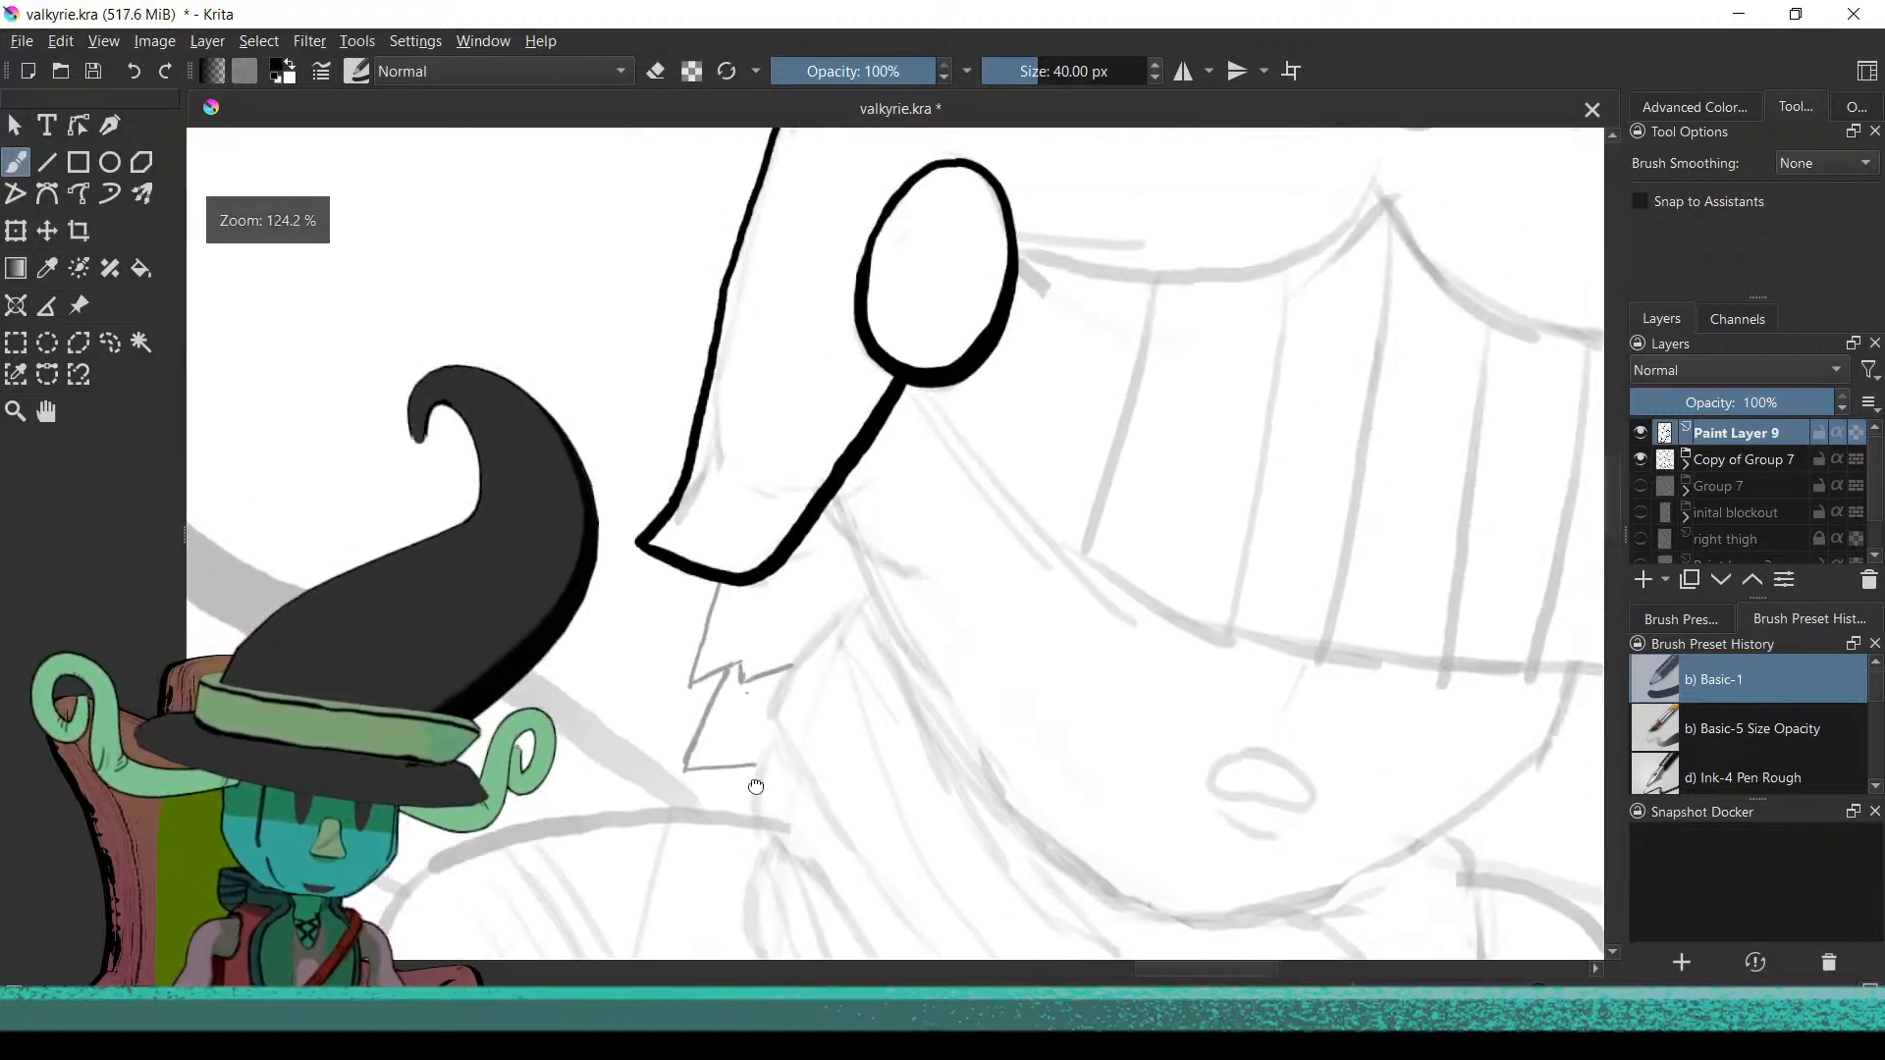
scroll(934, 488, "down", 3)
scroll(943, 550, "up", 3)
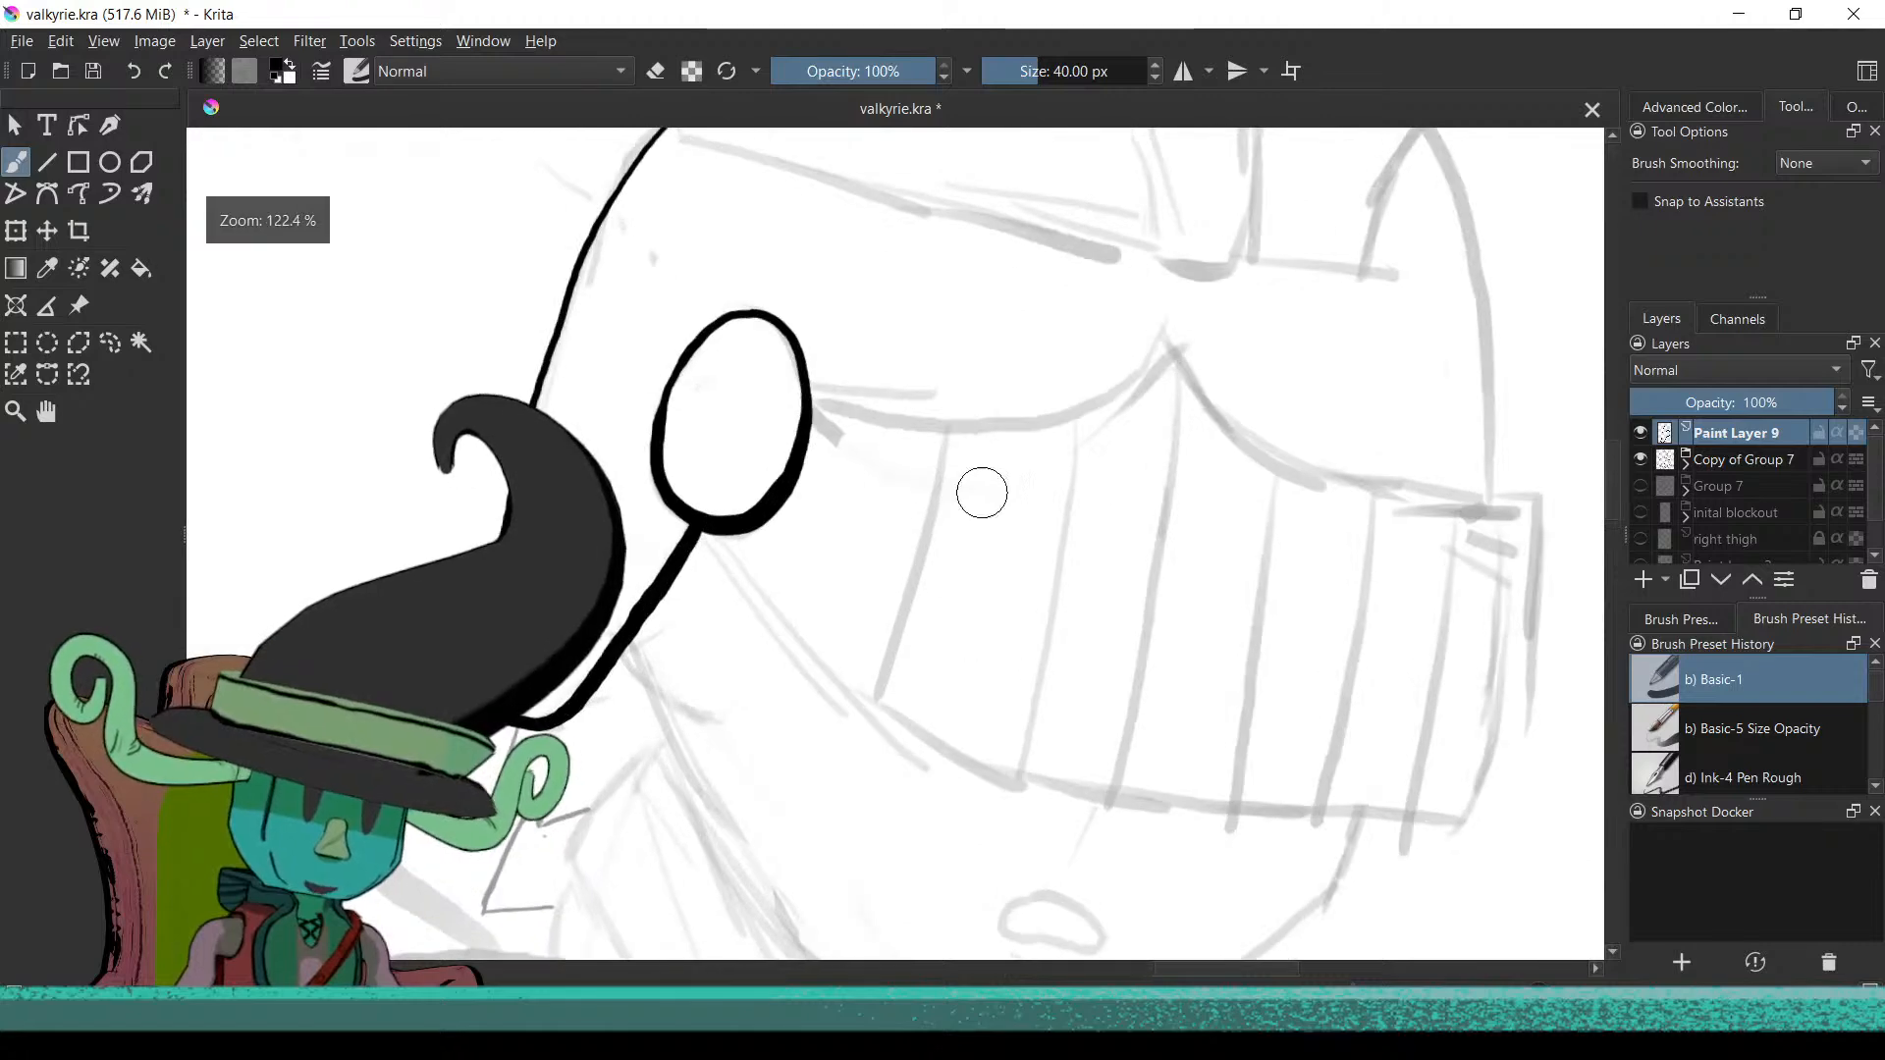
left_click_drag(970, 496, 807, 652)
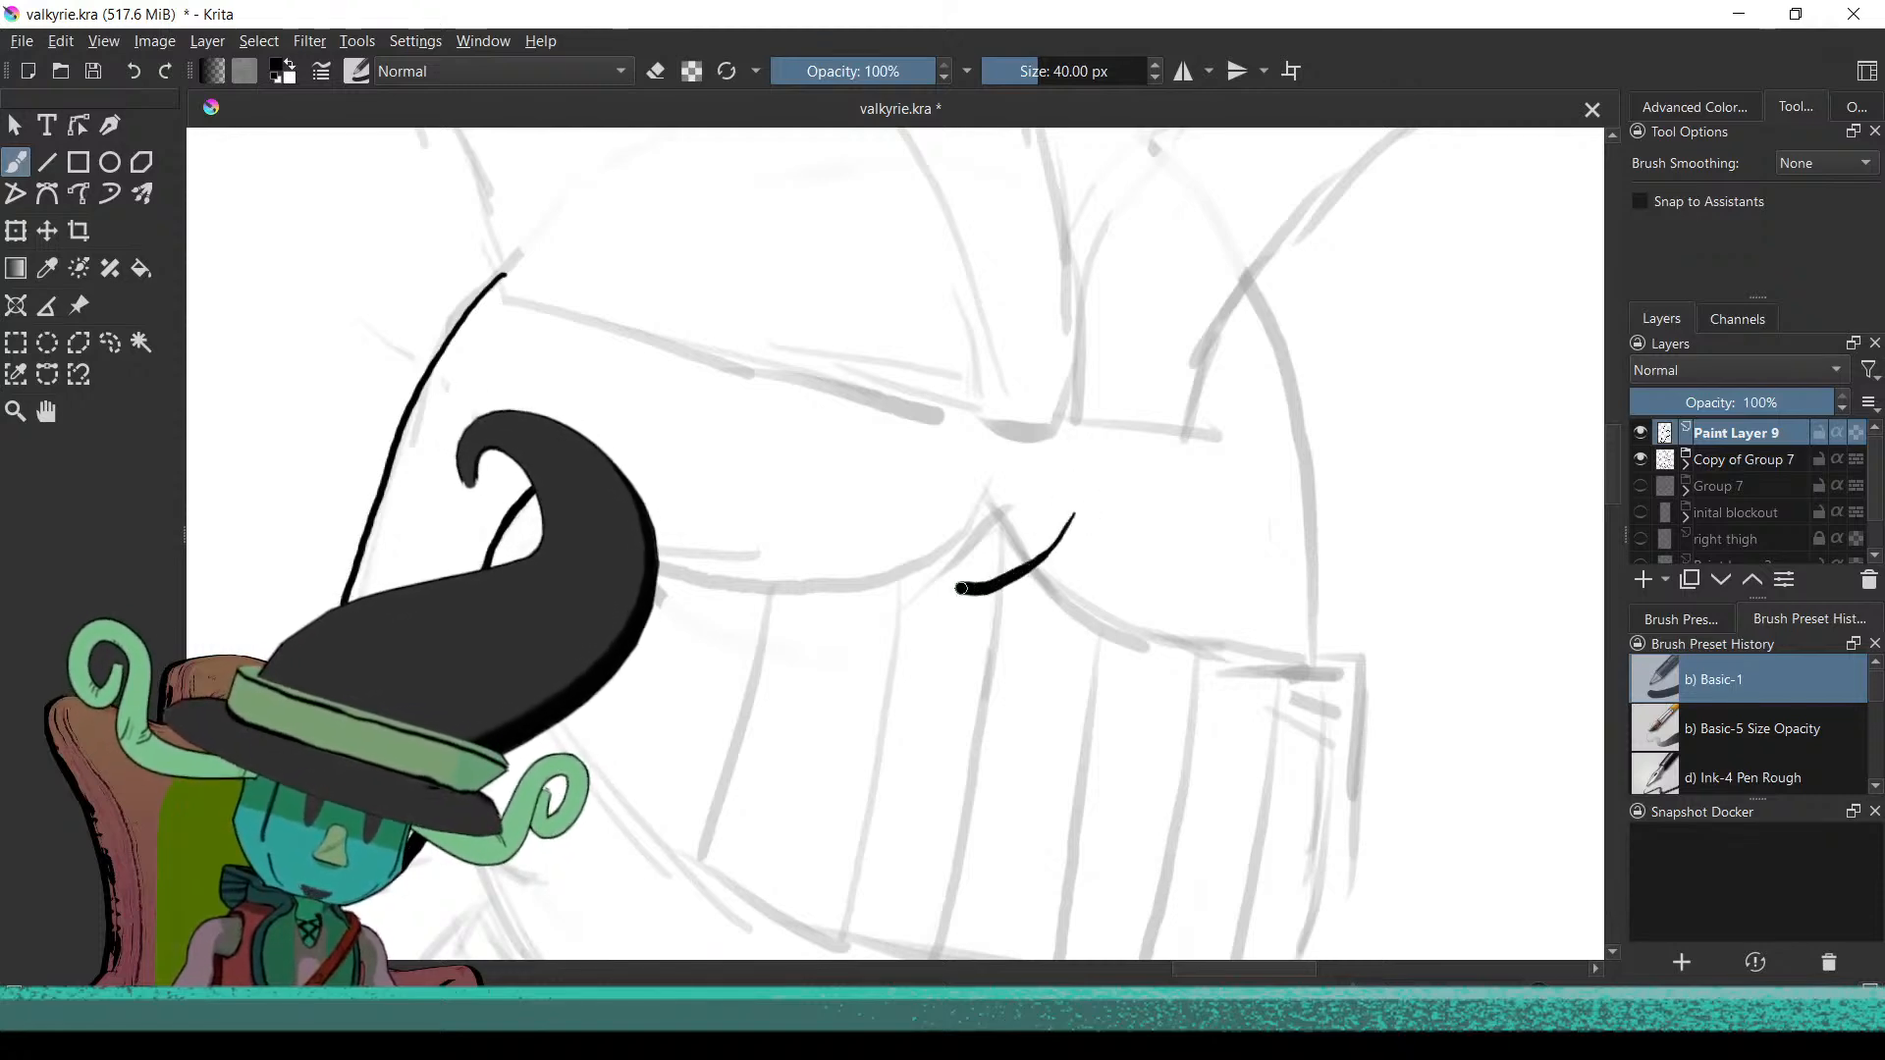
key("ctrl+z")
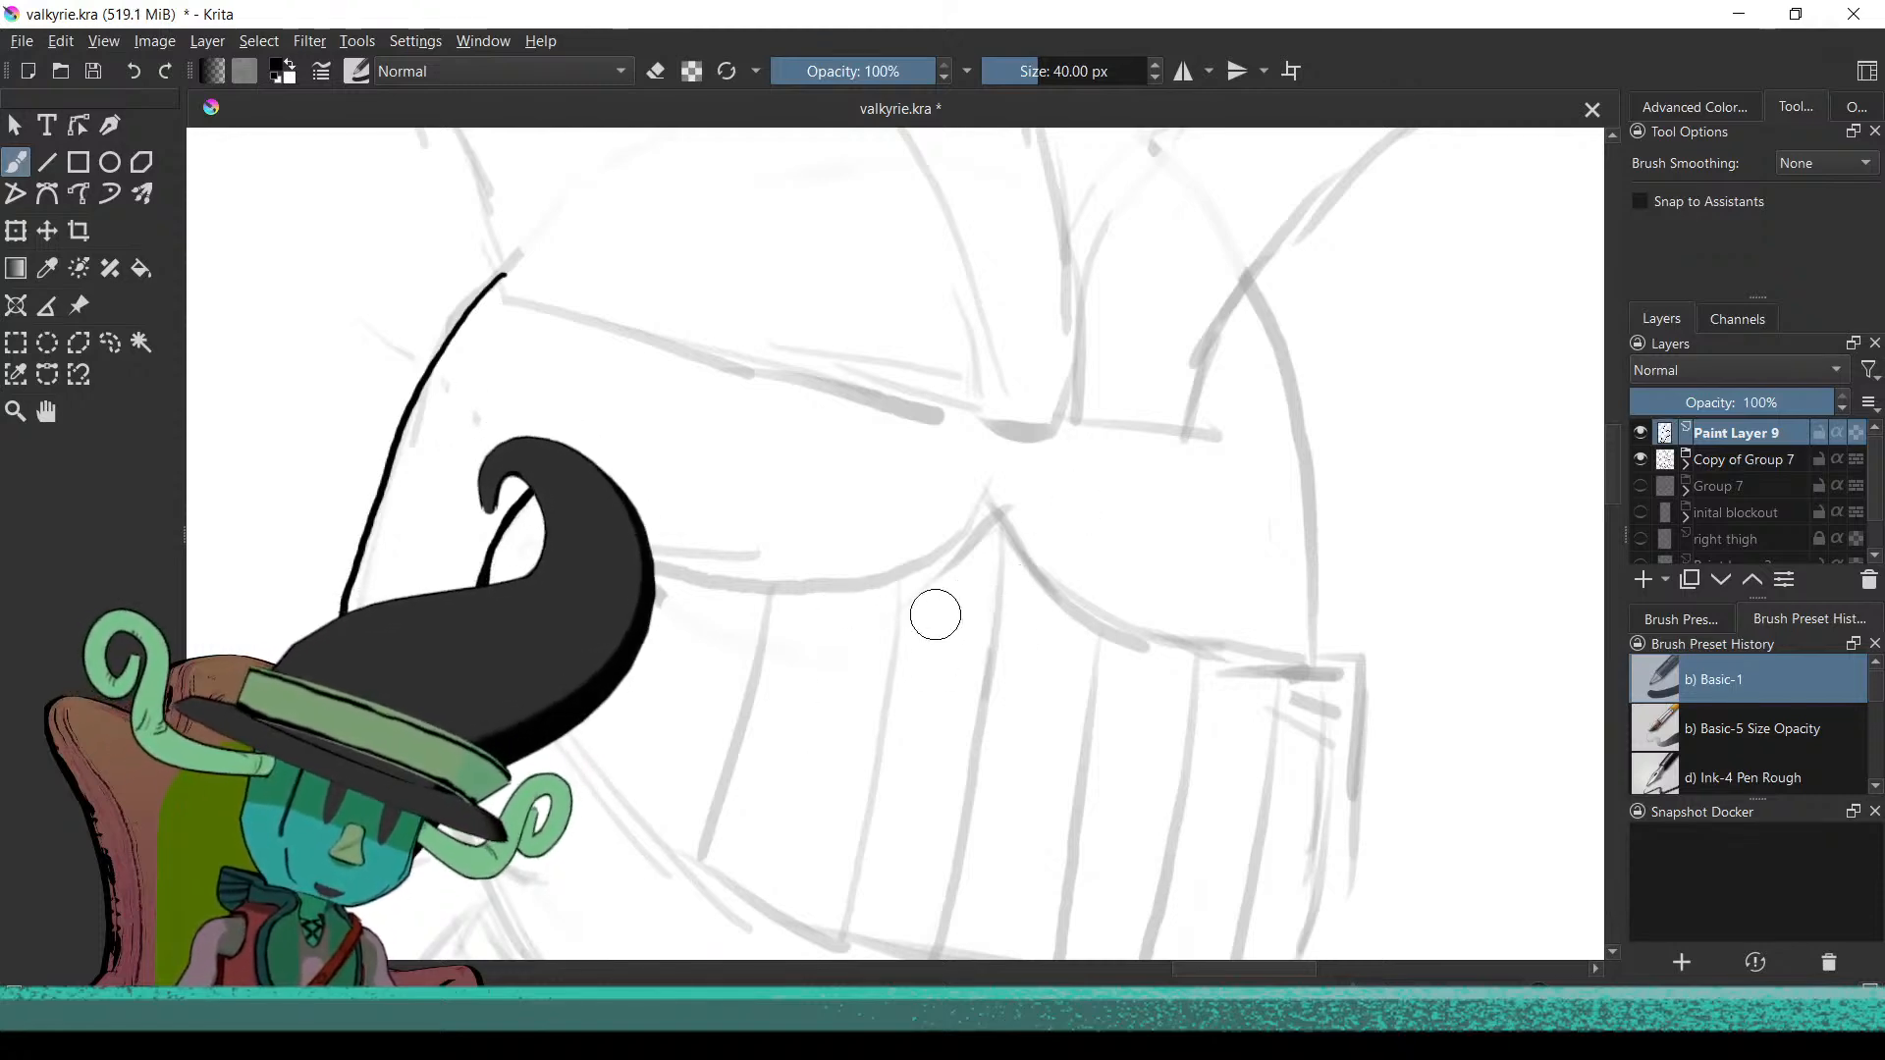
scroll(869, 755, "down", 3)
scroll(869, 755, "up", 3)
scroll(960, 559, "up", 2)
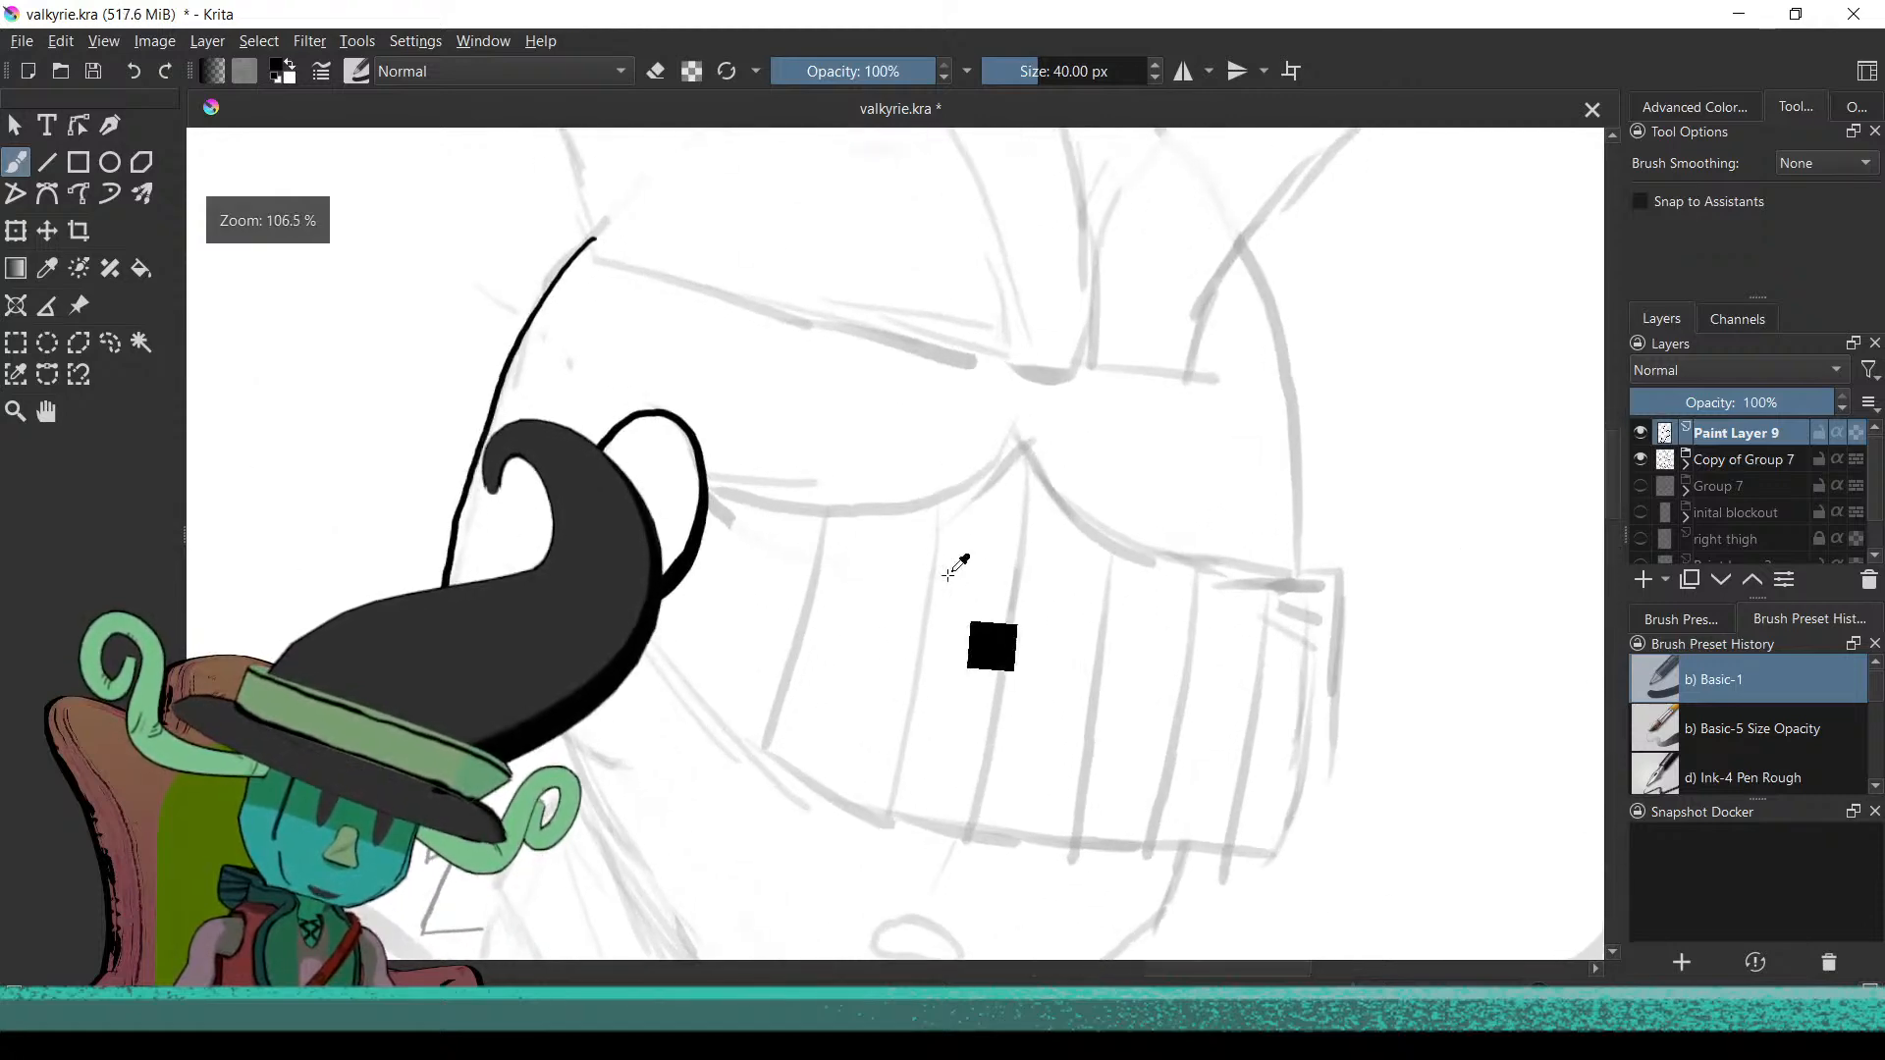
scroll(1002, 539, "up", 1)
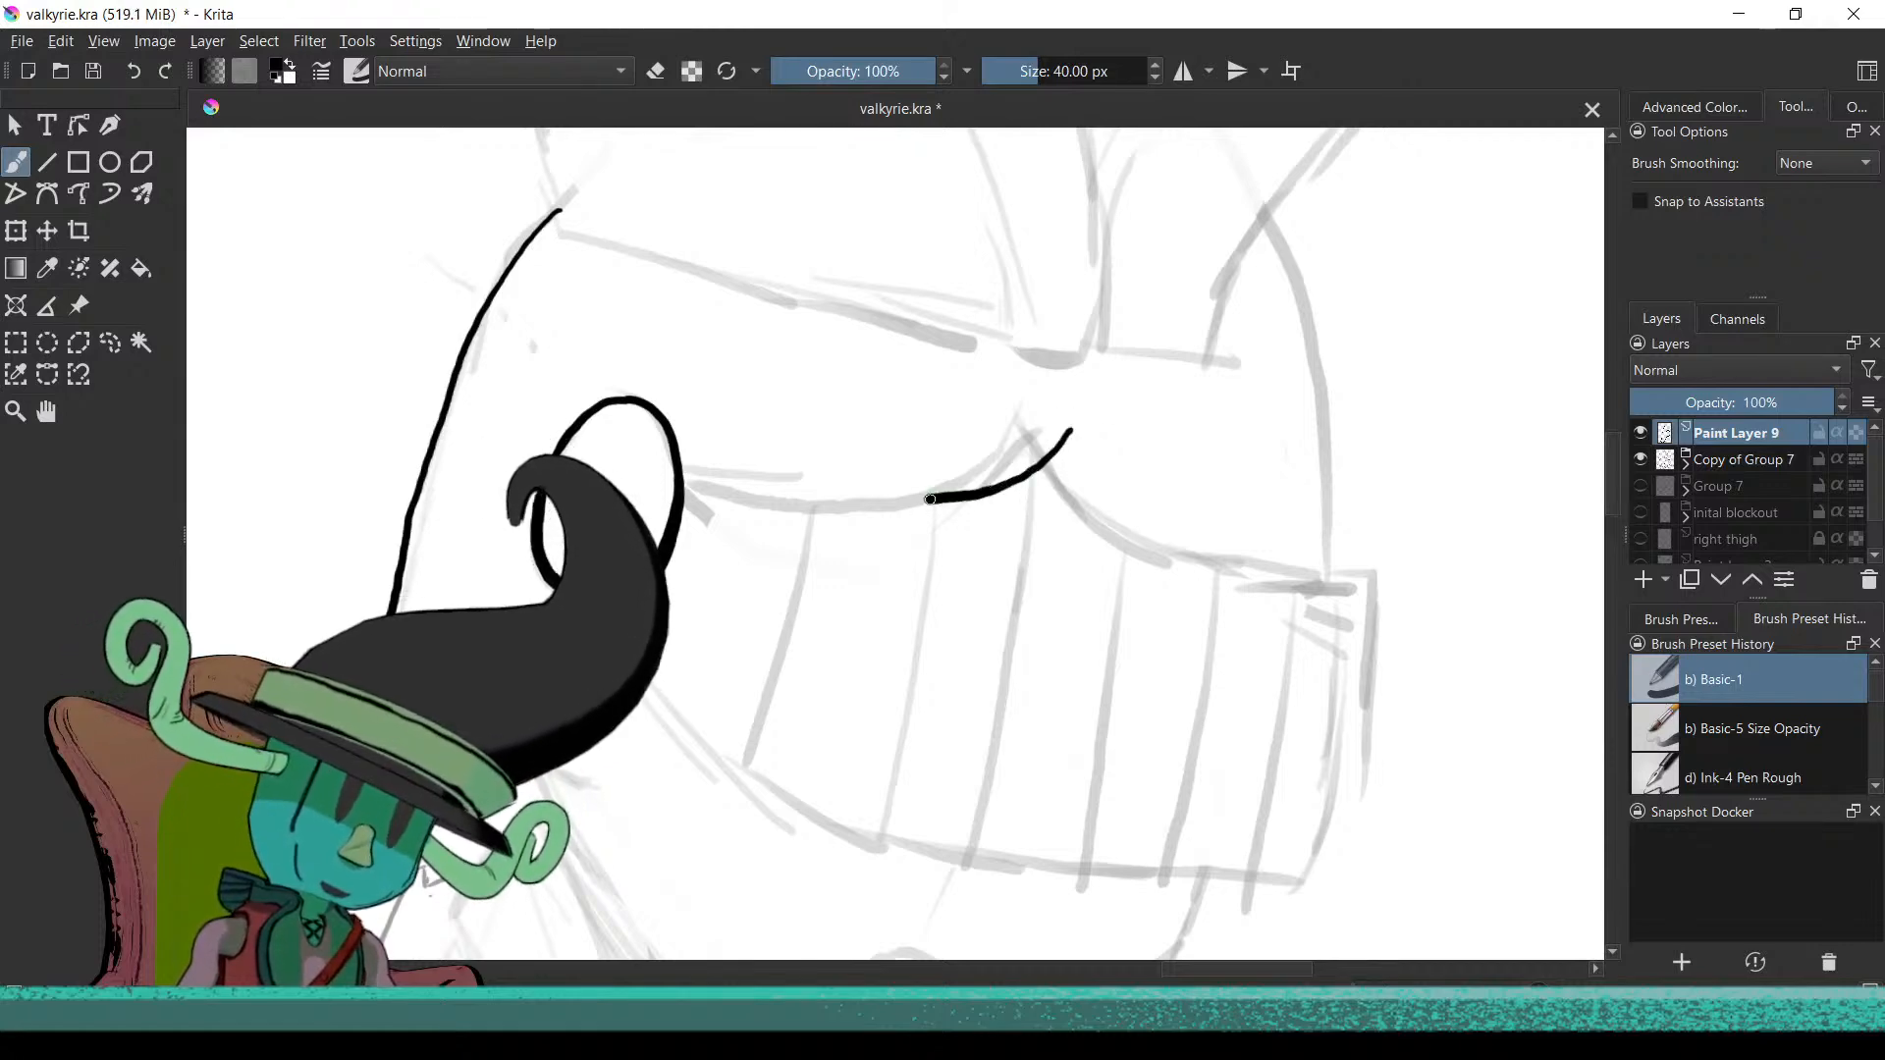
left_click_drag(842, 498, 764, 481)
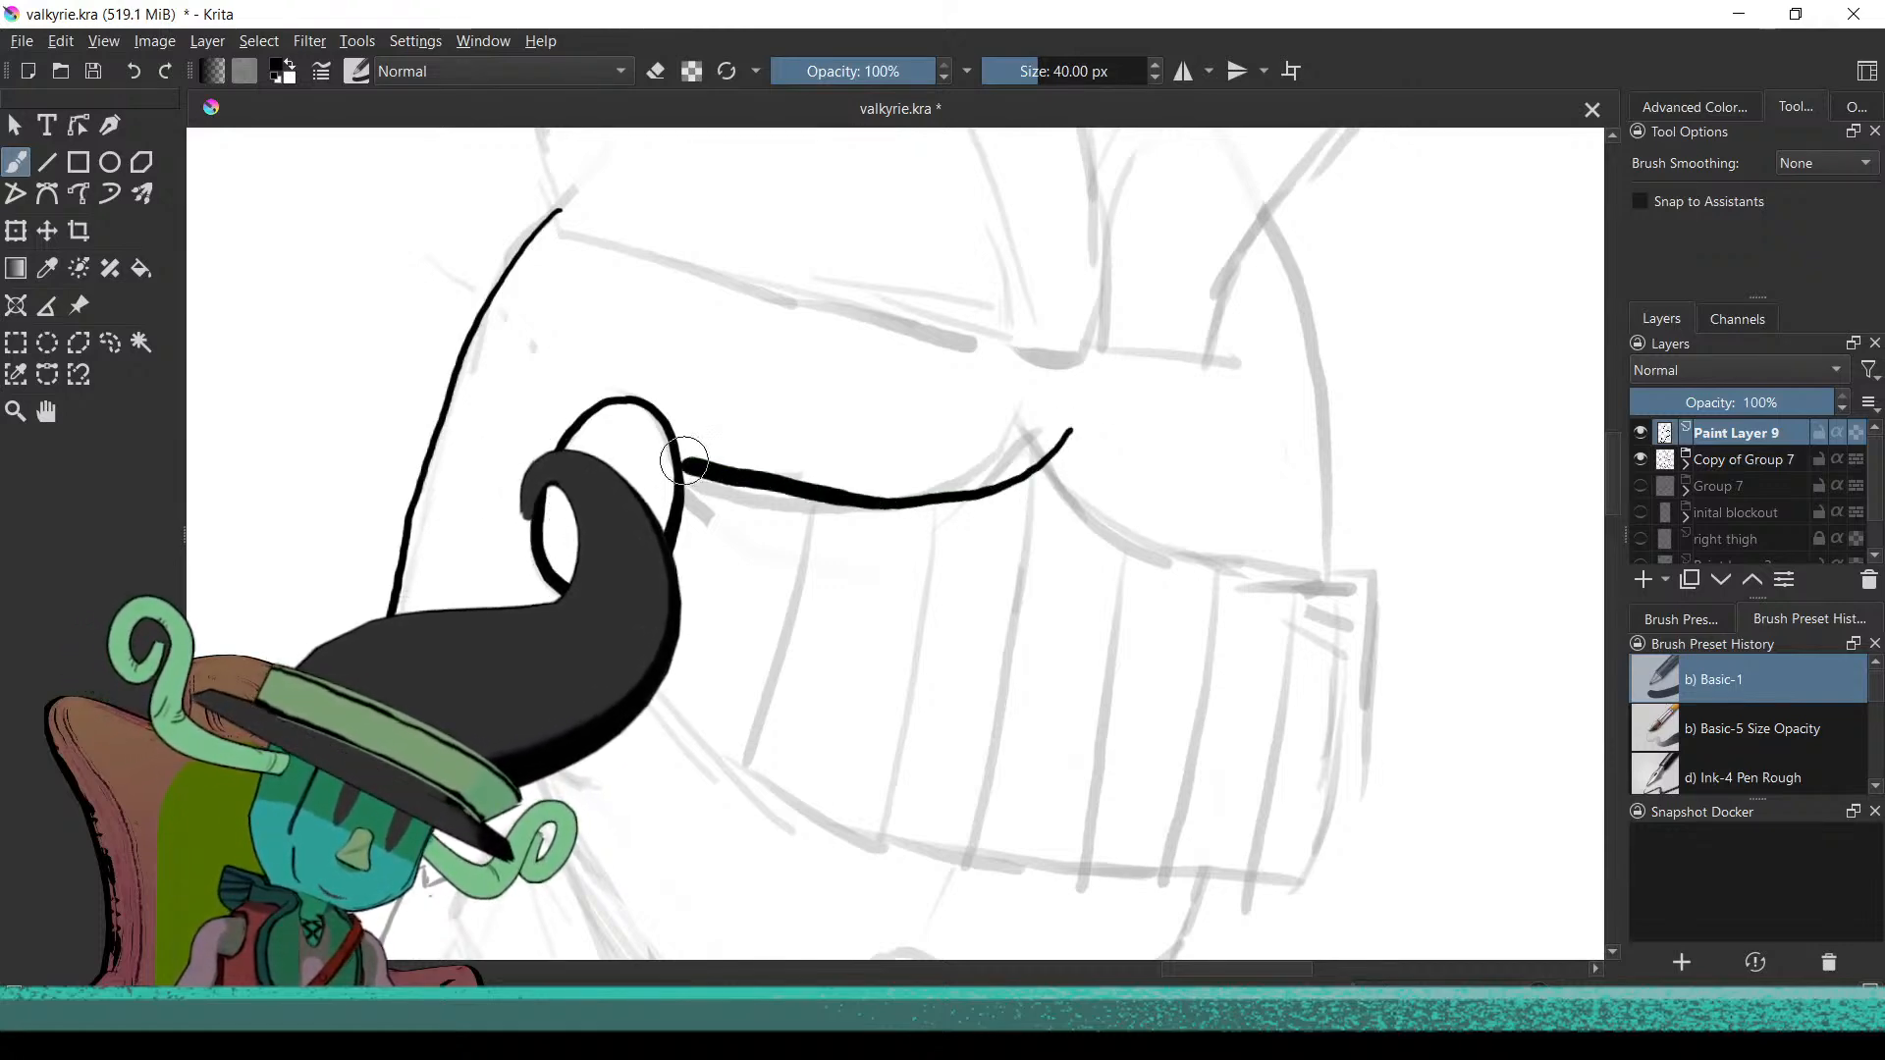
key("ctrl+z")
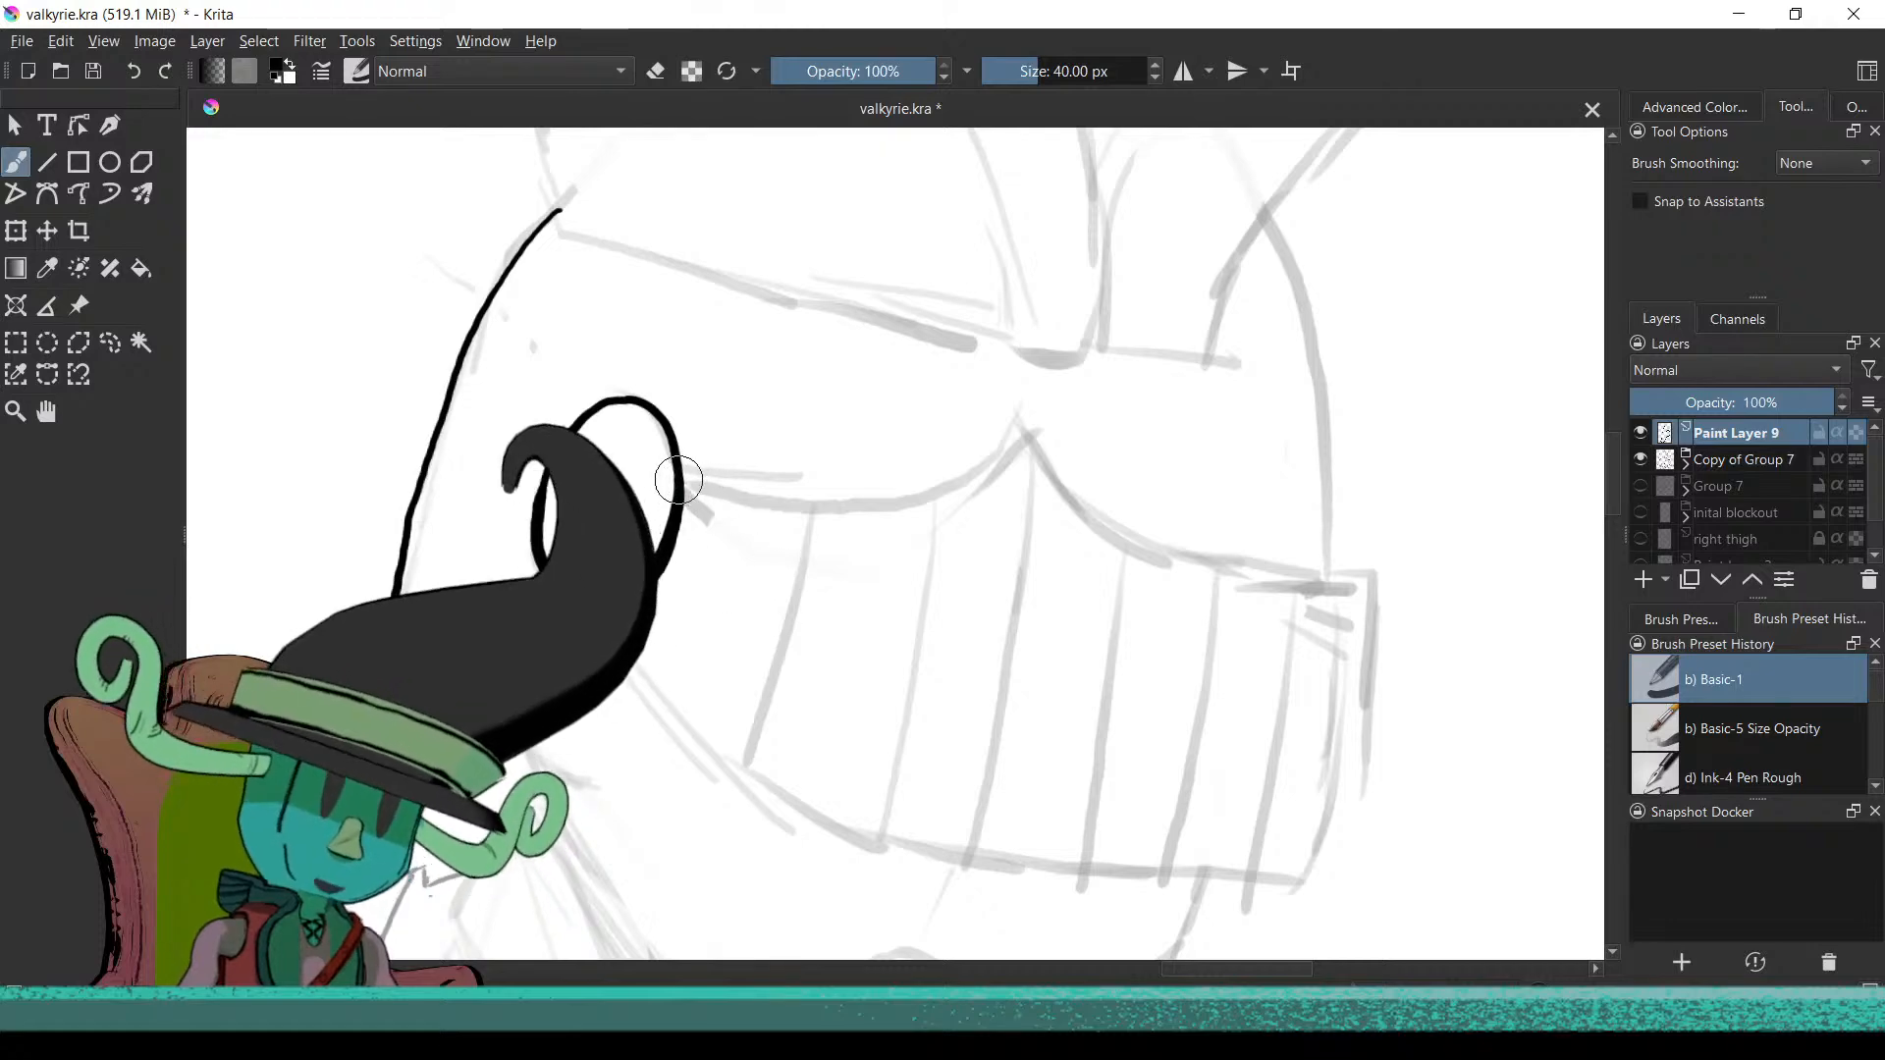
mouse_move(817, 526)
left_mouse_down()
mouse_move(948, 507)
mouse_move(1046, 438)
left_mouse_up()
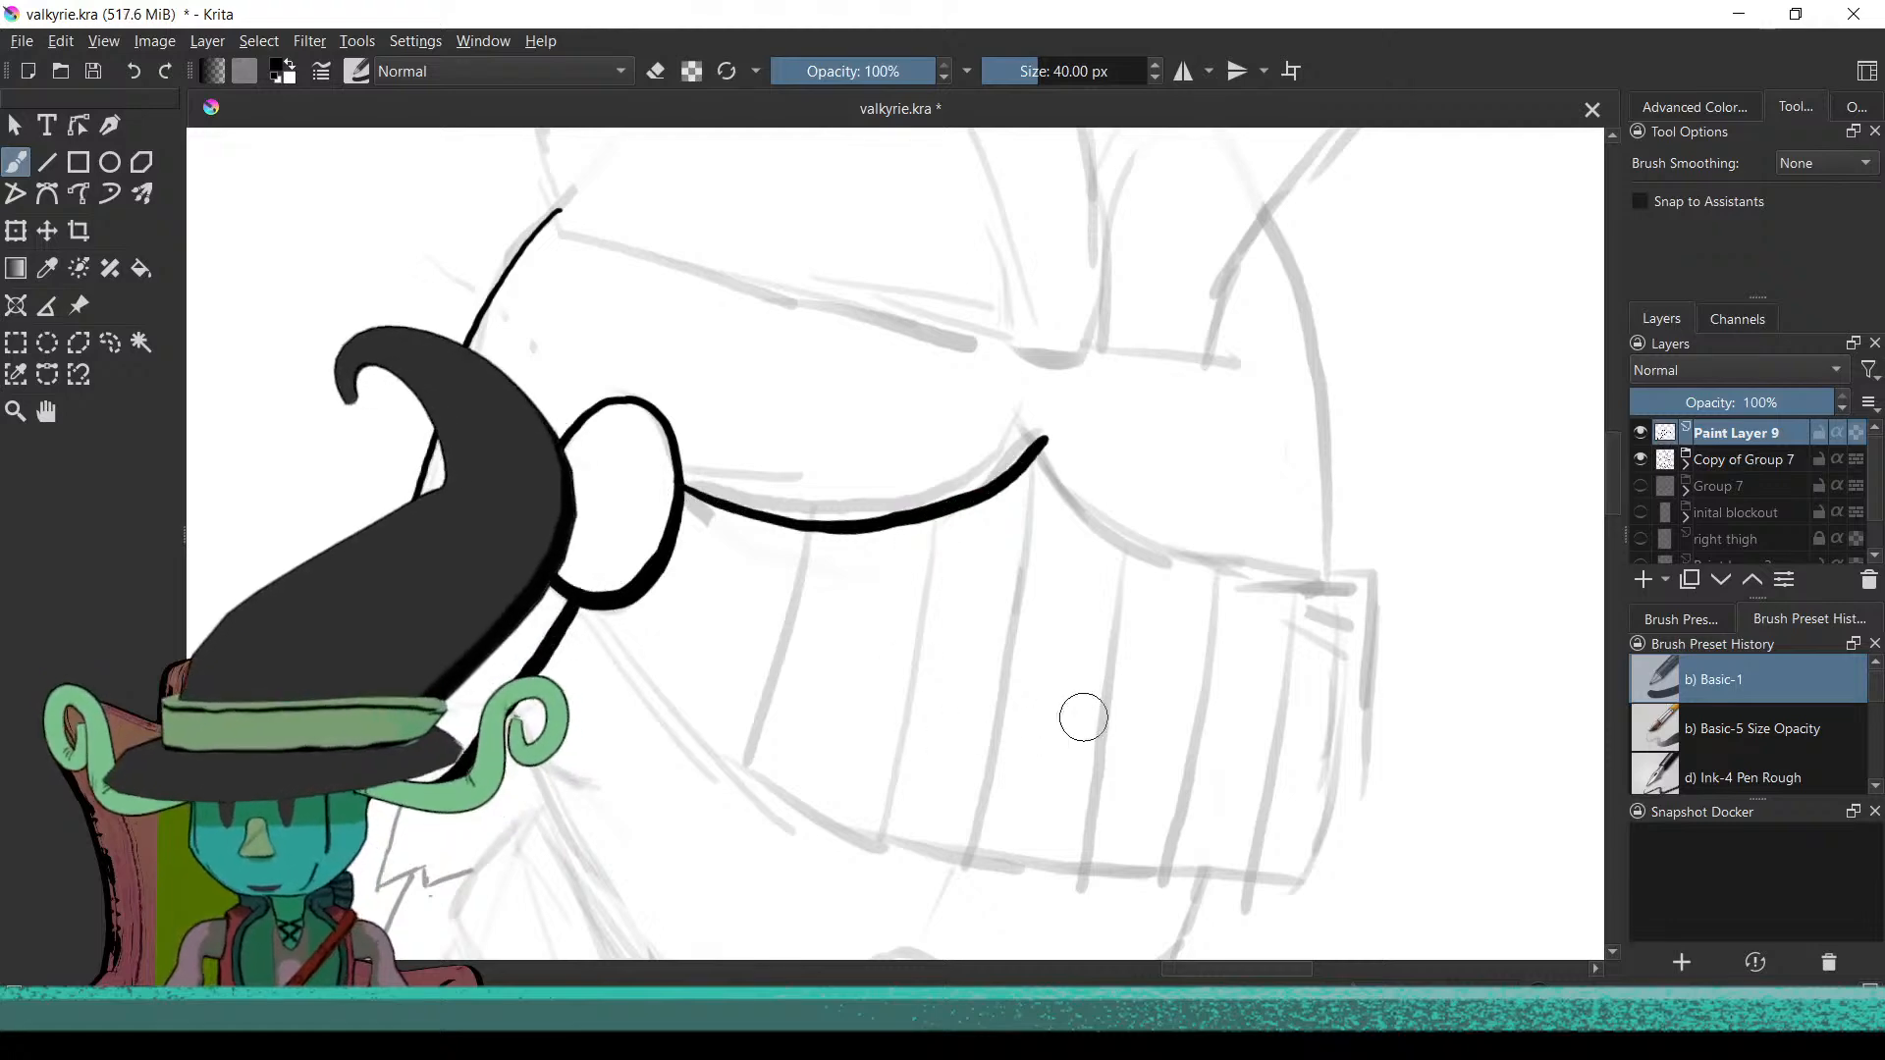
Continue the visor's upper edge from the central peak down to its front corner
left_click_drag(1056, 720, 964, 740)
left_click_drag(1032, 645, 926, 639)
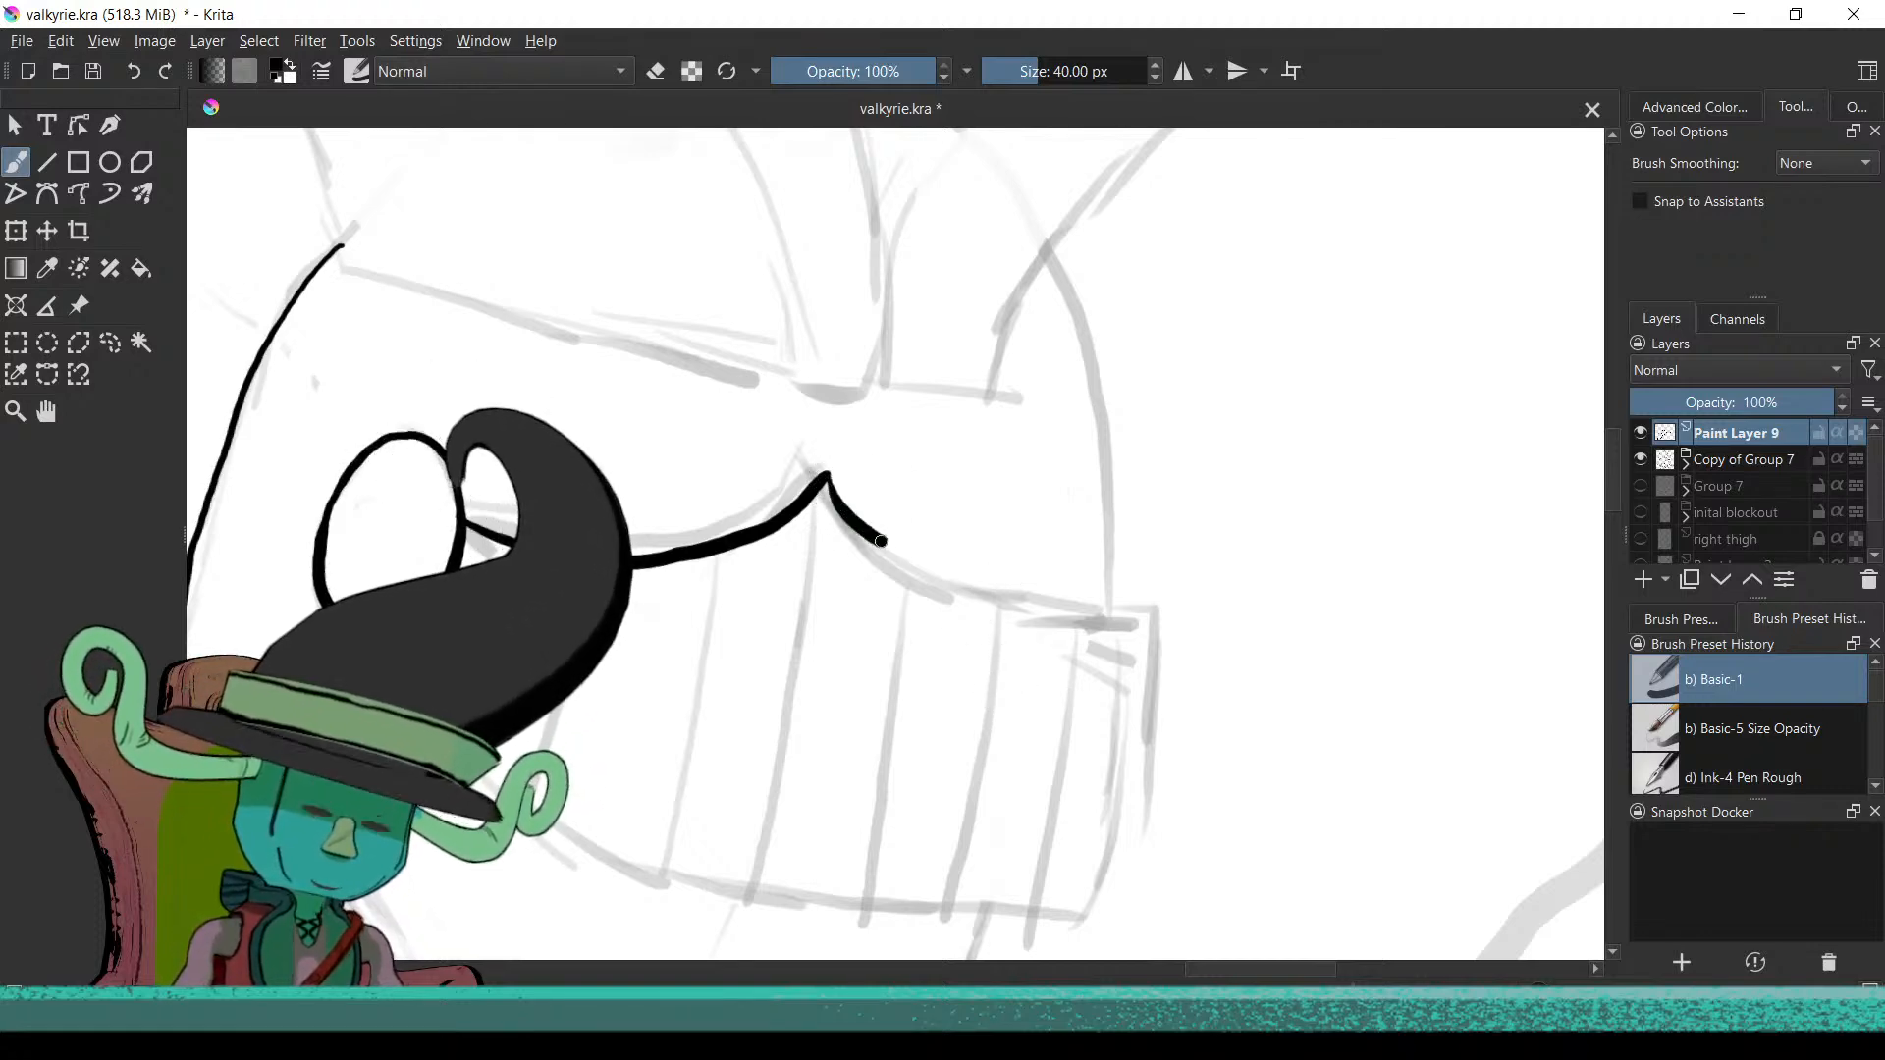
left_click_drag(947, 577, 1092, 605)
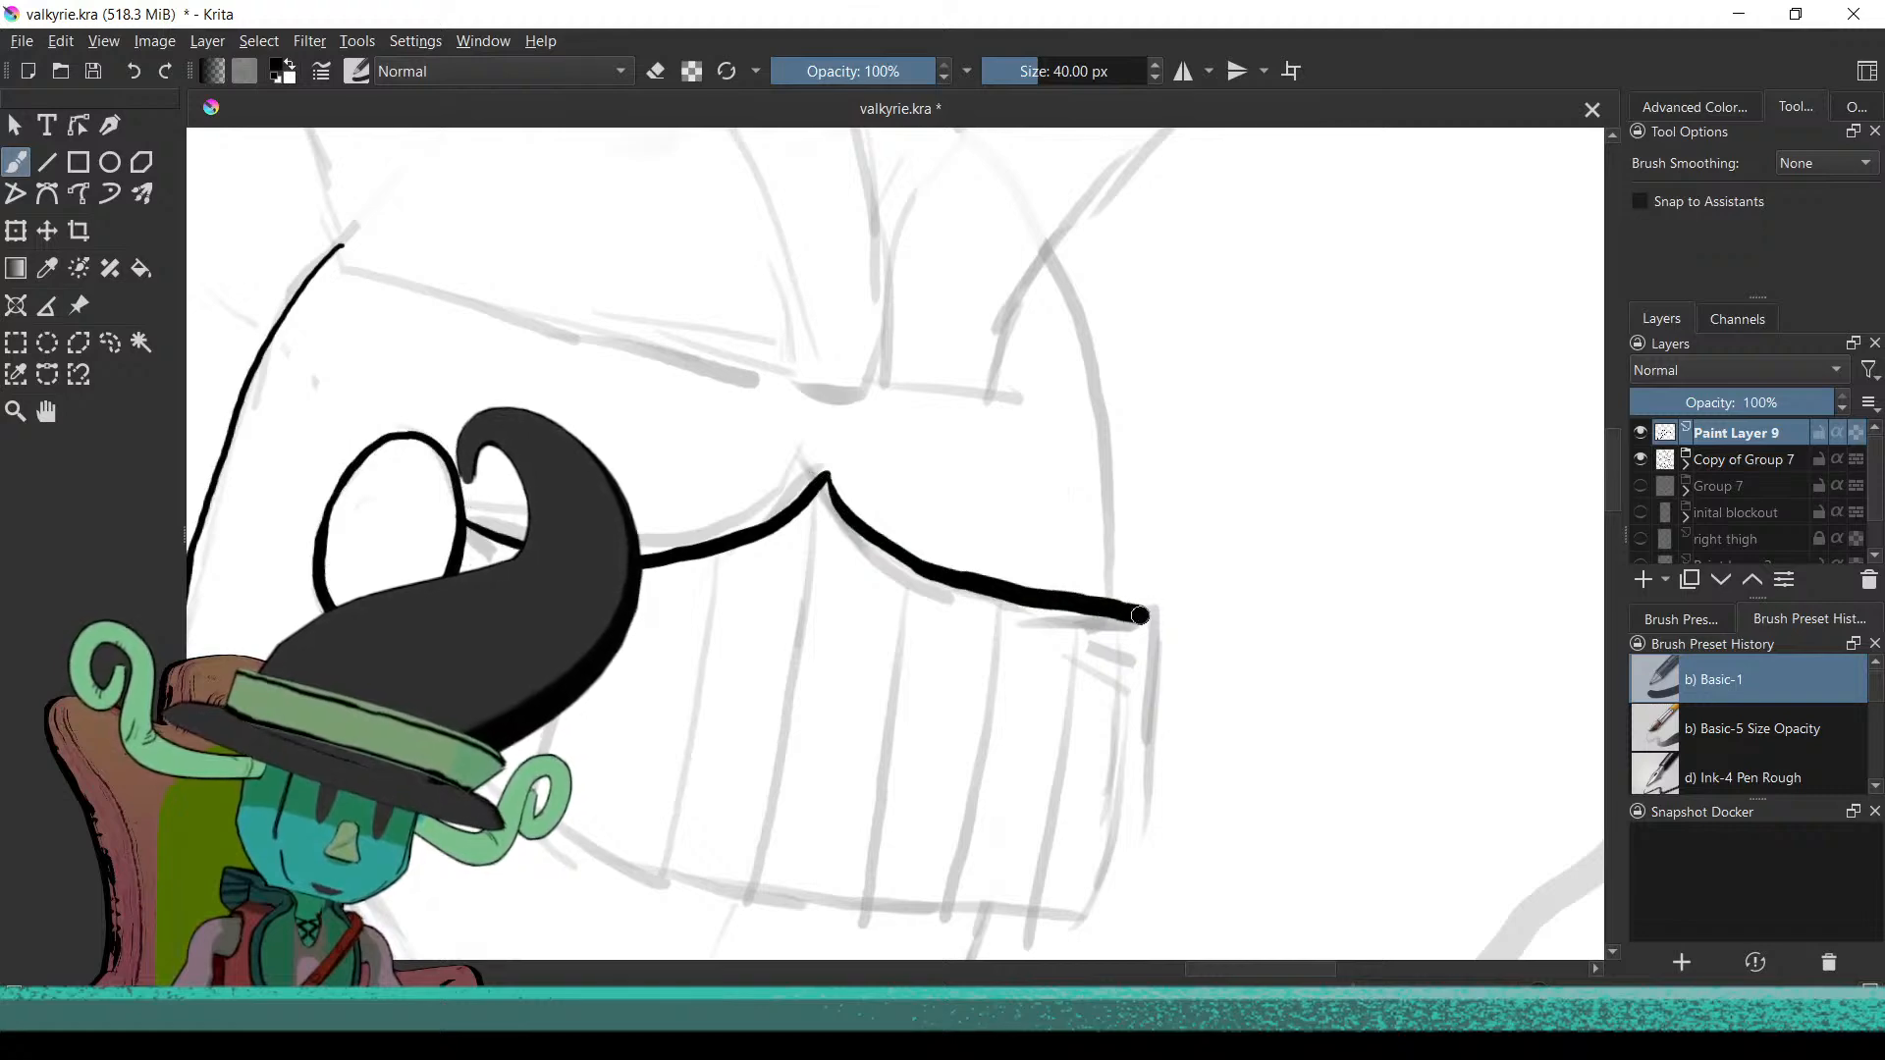
Ink the visor's lower edge from beneath the ear disc and join it to the upper edge with a front edge and rounded lower corner
left_click_drag(909, 728, 1043, 612)
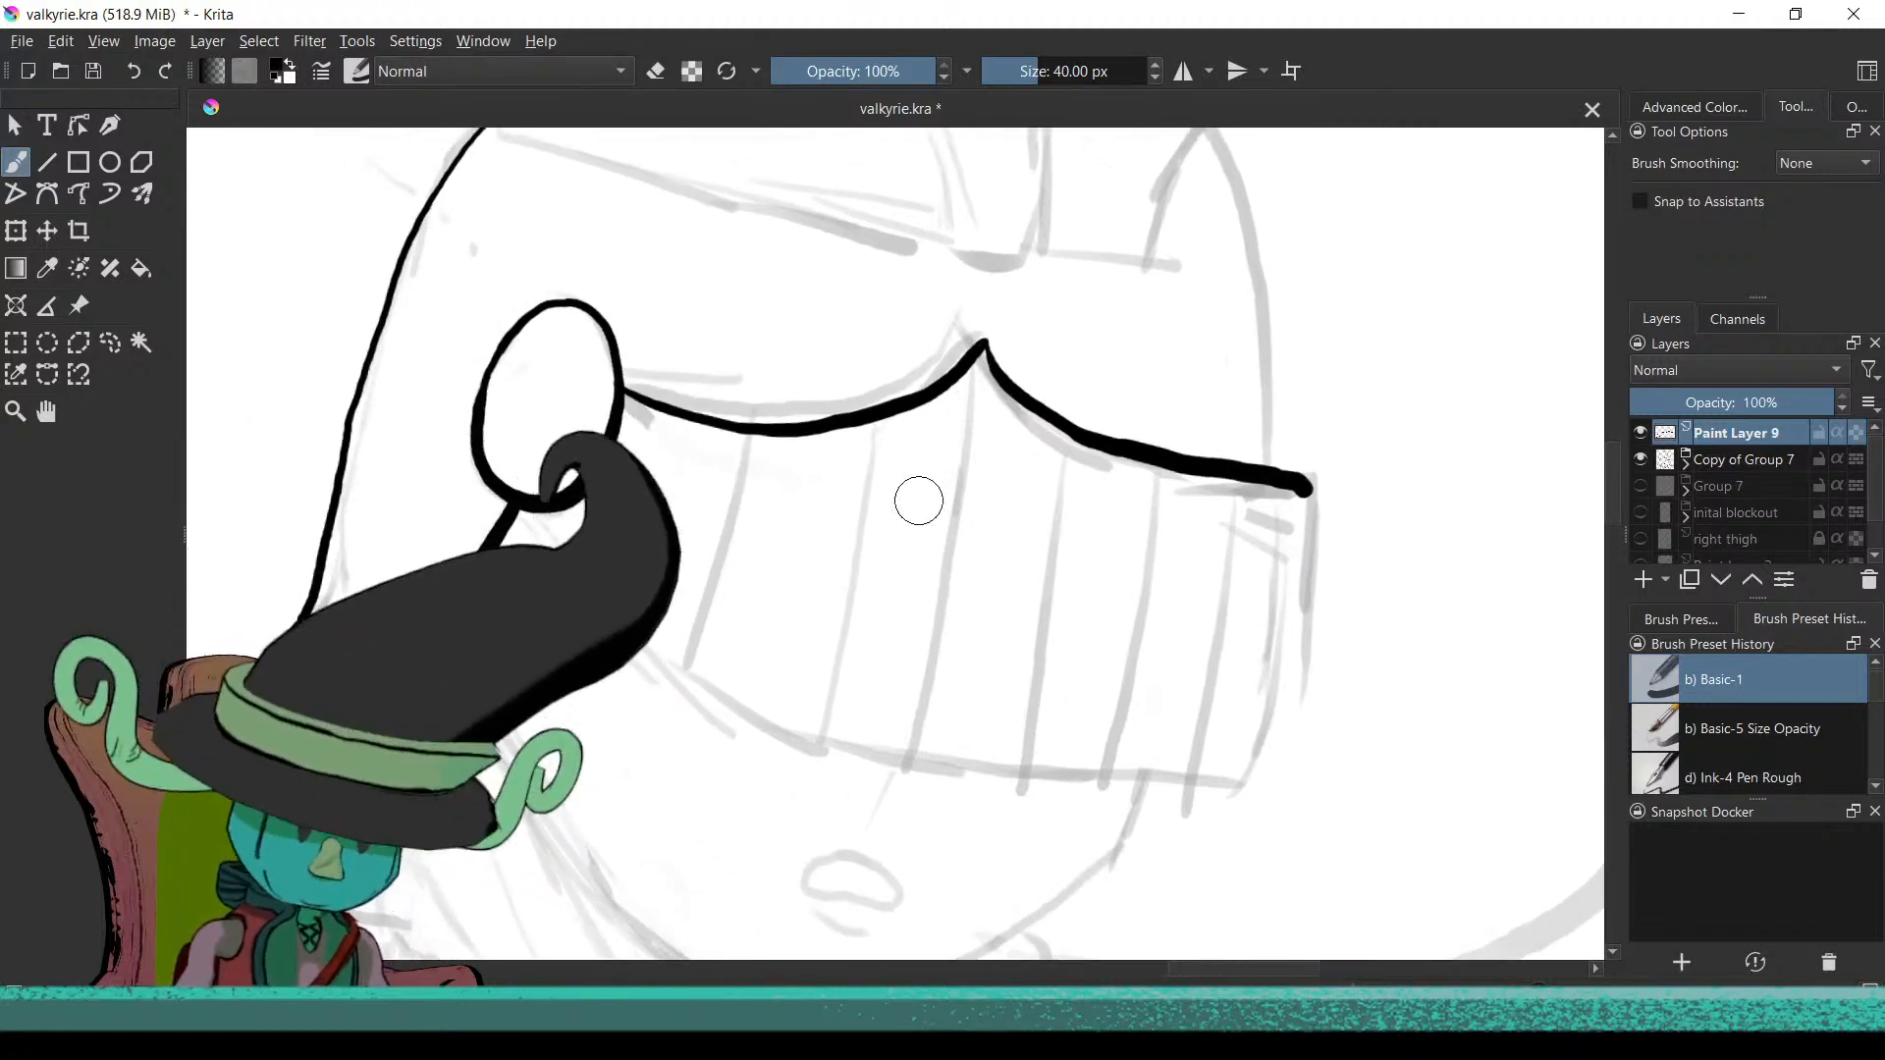
scroll(1107, 682, "right", 3)
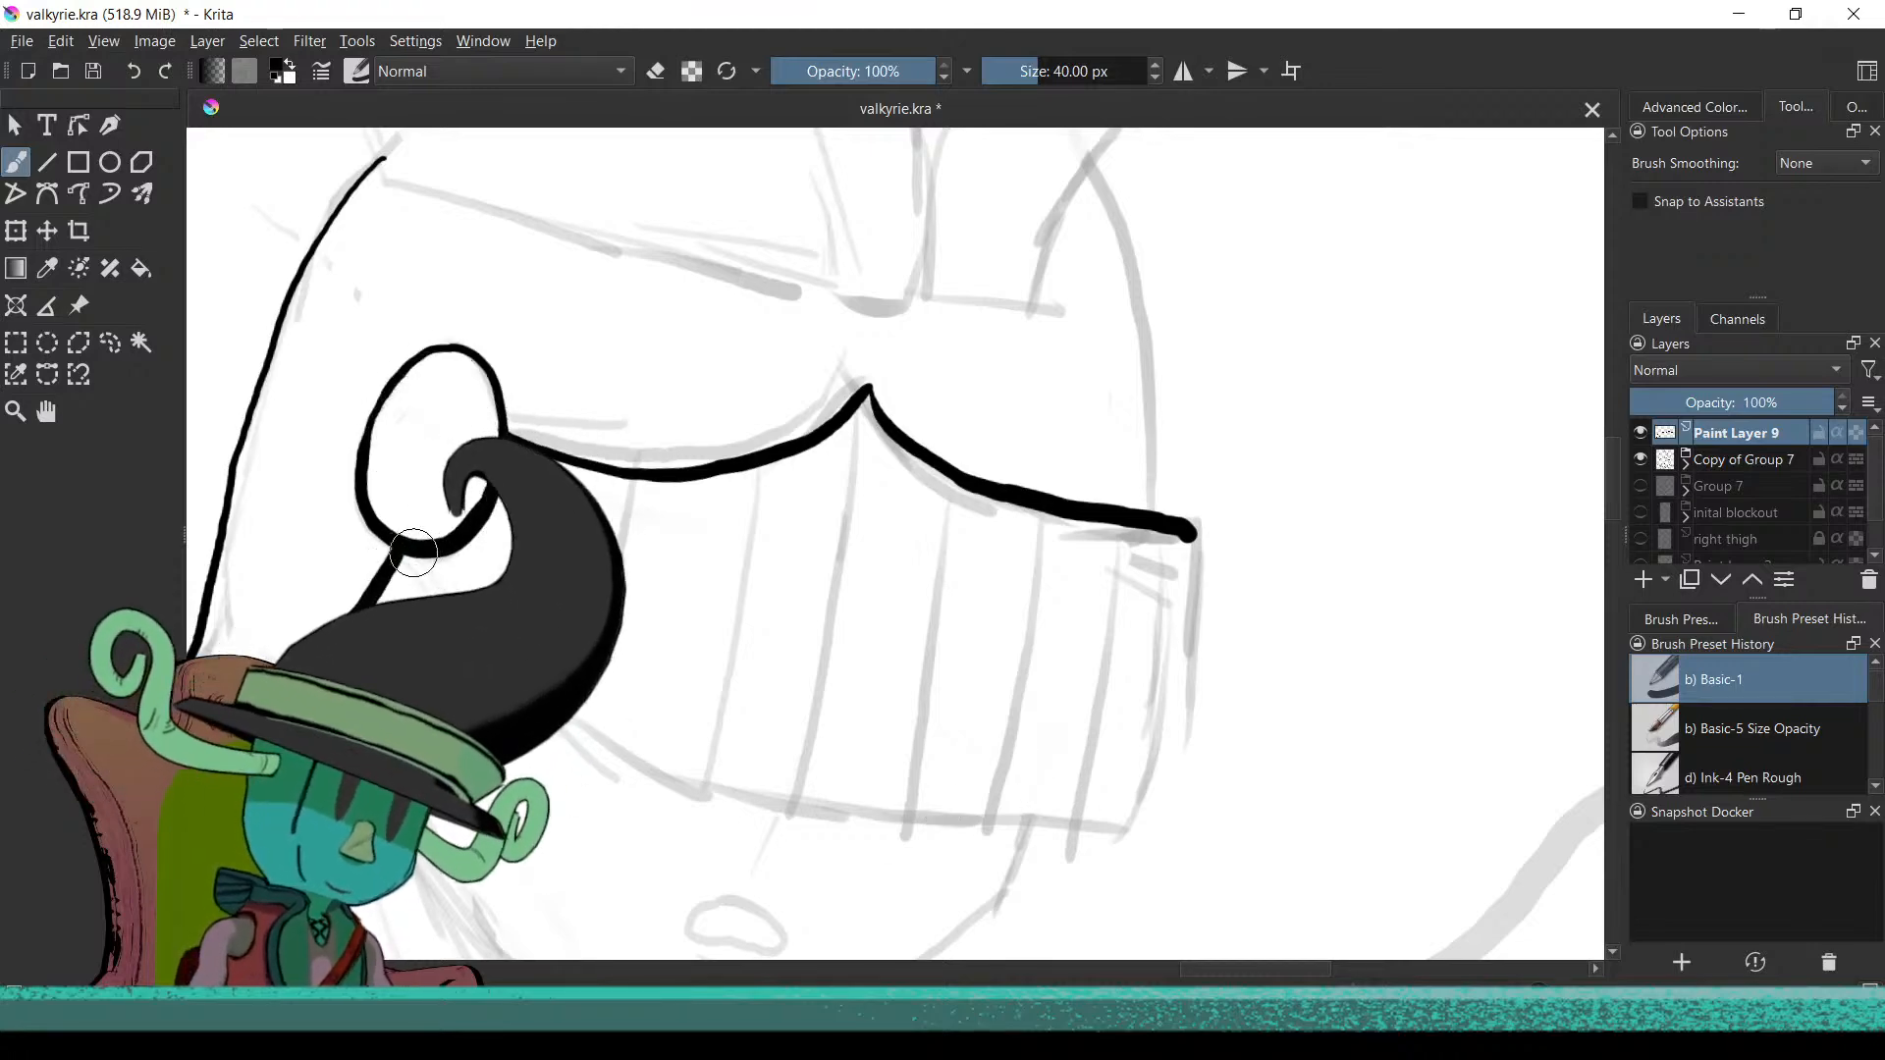
mouse_move(587, 737)
left_mouse_down()
mouse_move(740, 806)
mouse_move(1030, 834)
left_mouse_up()
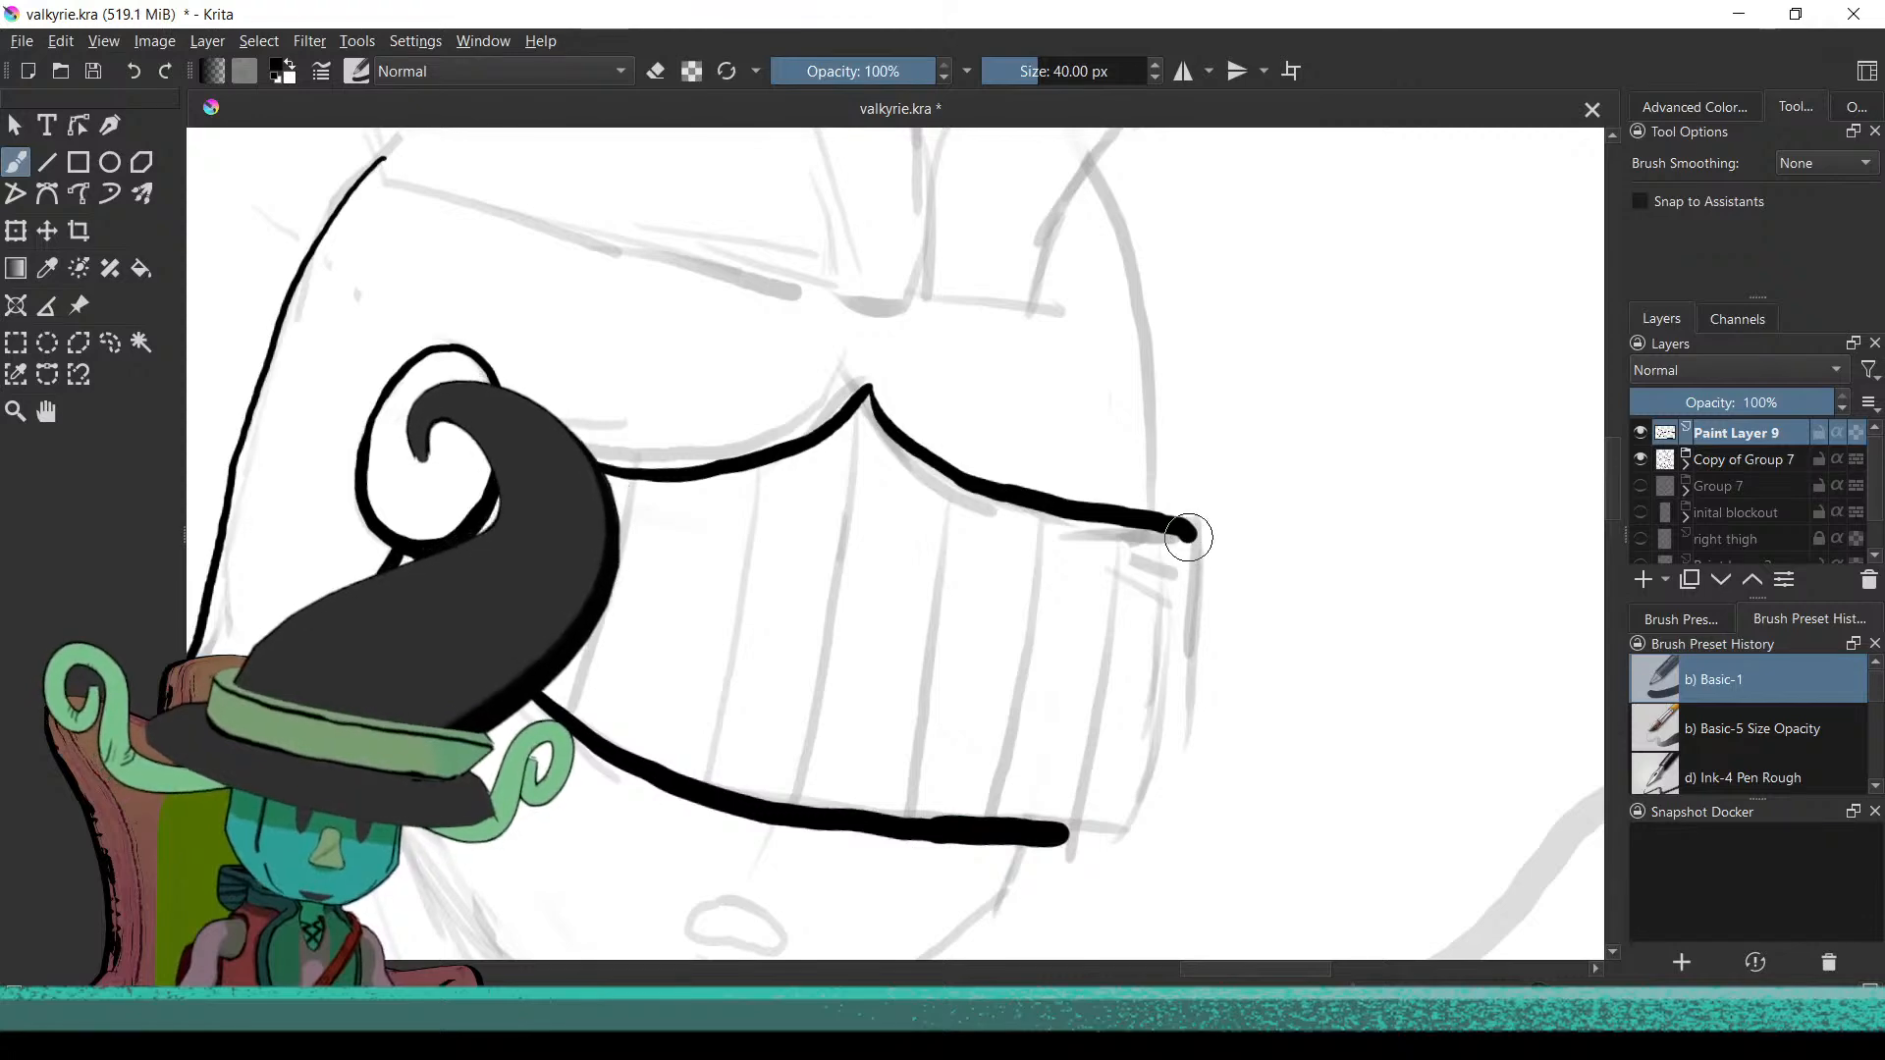
key("ctrl+z")
left_click_drag(1123, 757, 1043, 723)
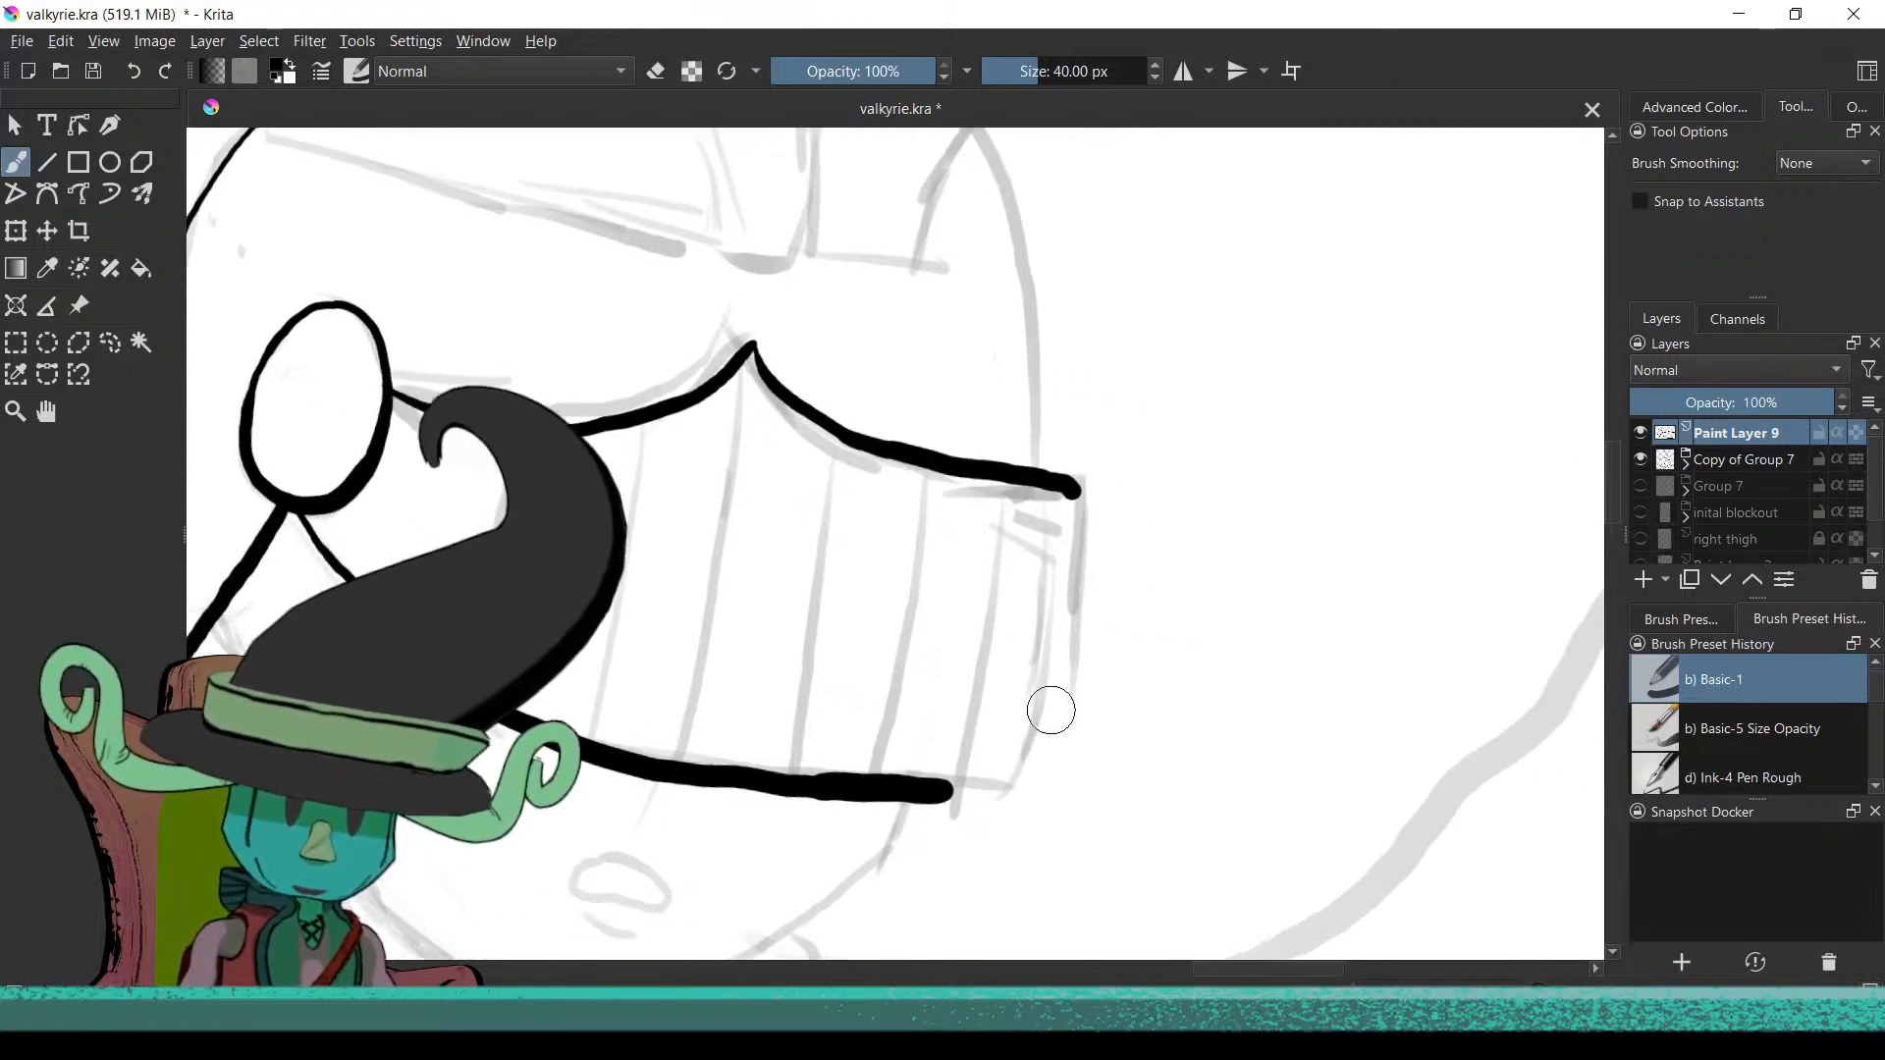
left_click_drag(1072, 511, 1033, 713)
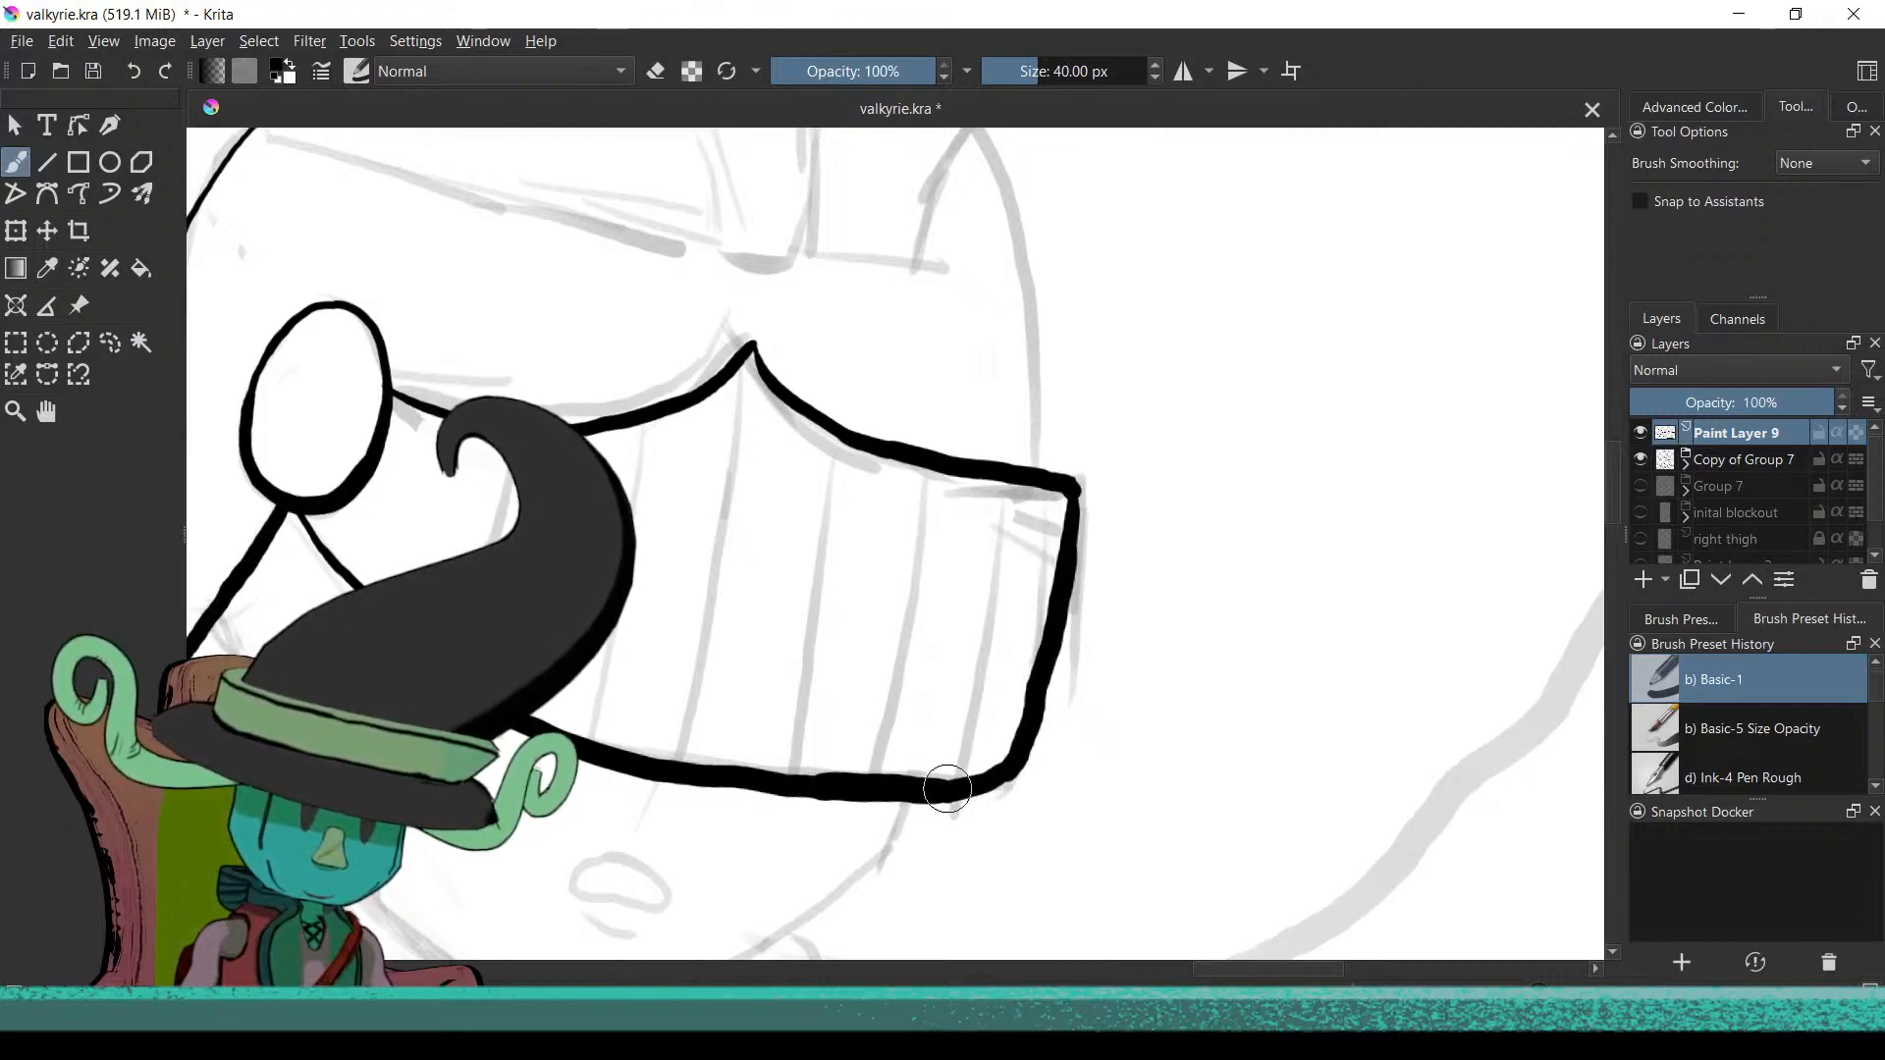
left_click_drag(963, 821, 1022, 804)
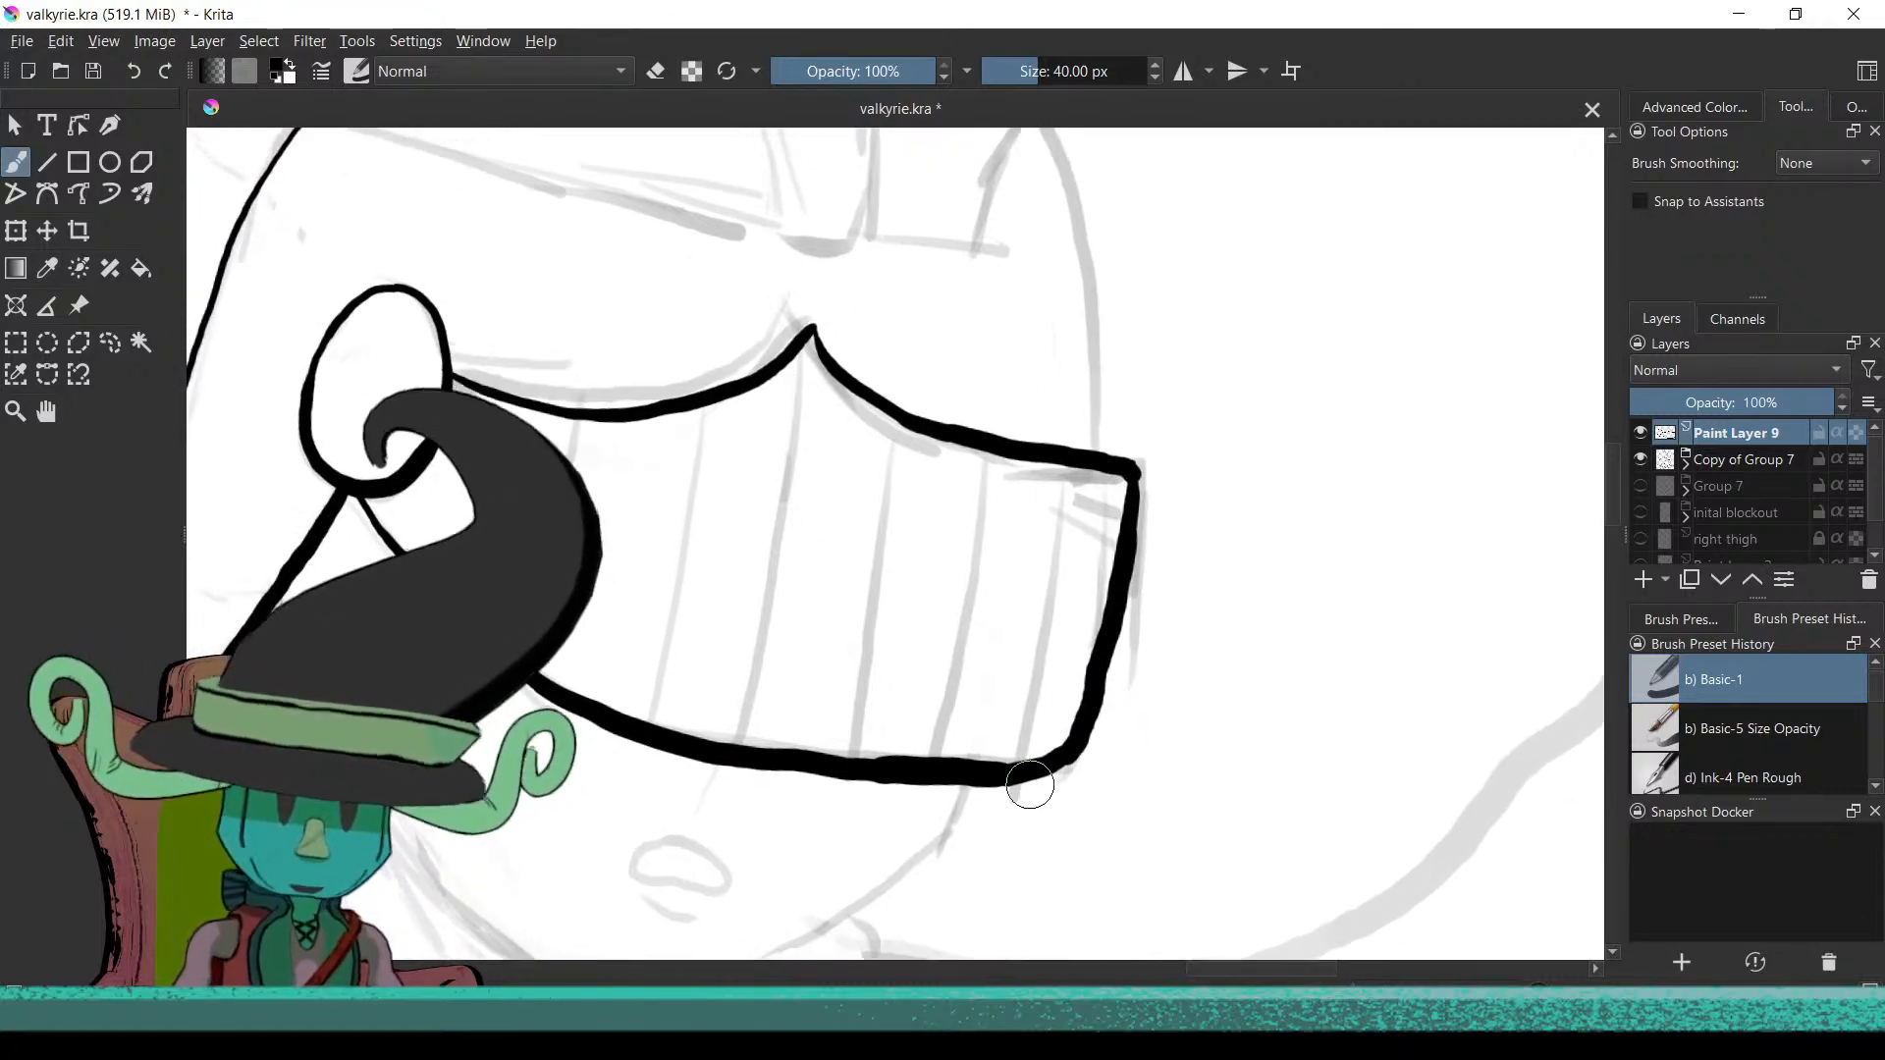
Ink the two slat lines nearest the visor's front end, from its upper edge to its lower edge, redoing the first one
mouse_move(1032, 634)
left_mouse_down()
mouse_move(976, 757)
mouse_move(871, 745)
left_mouse_up()
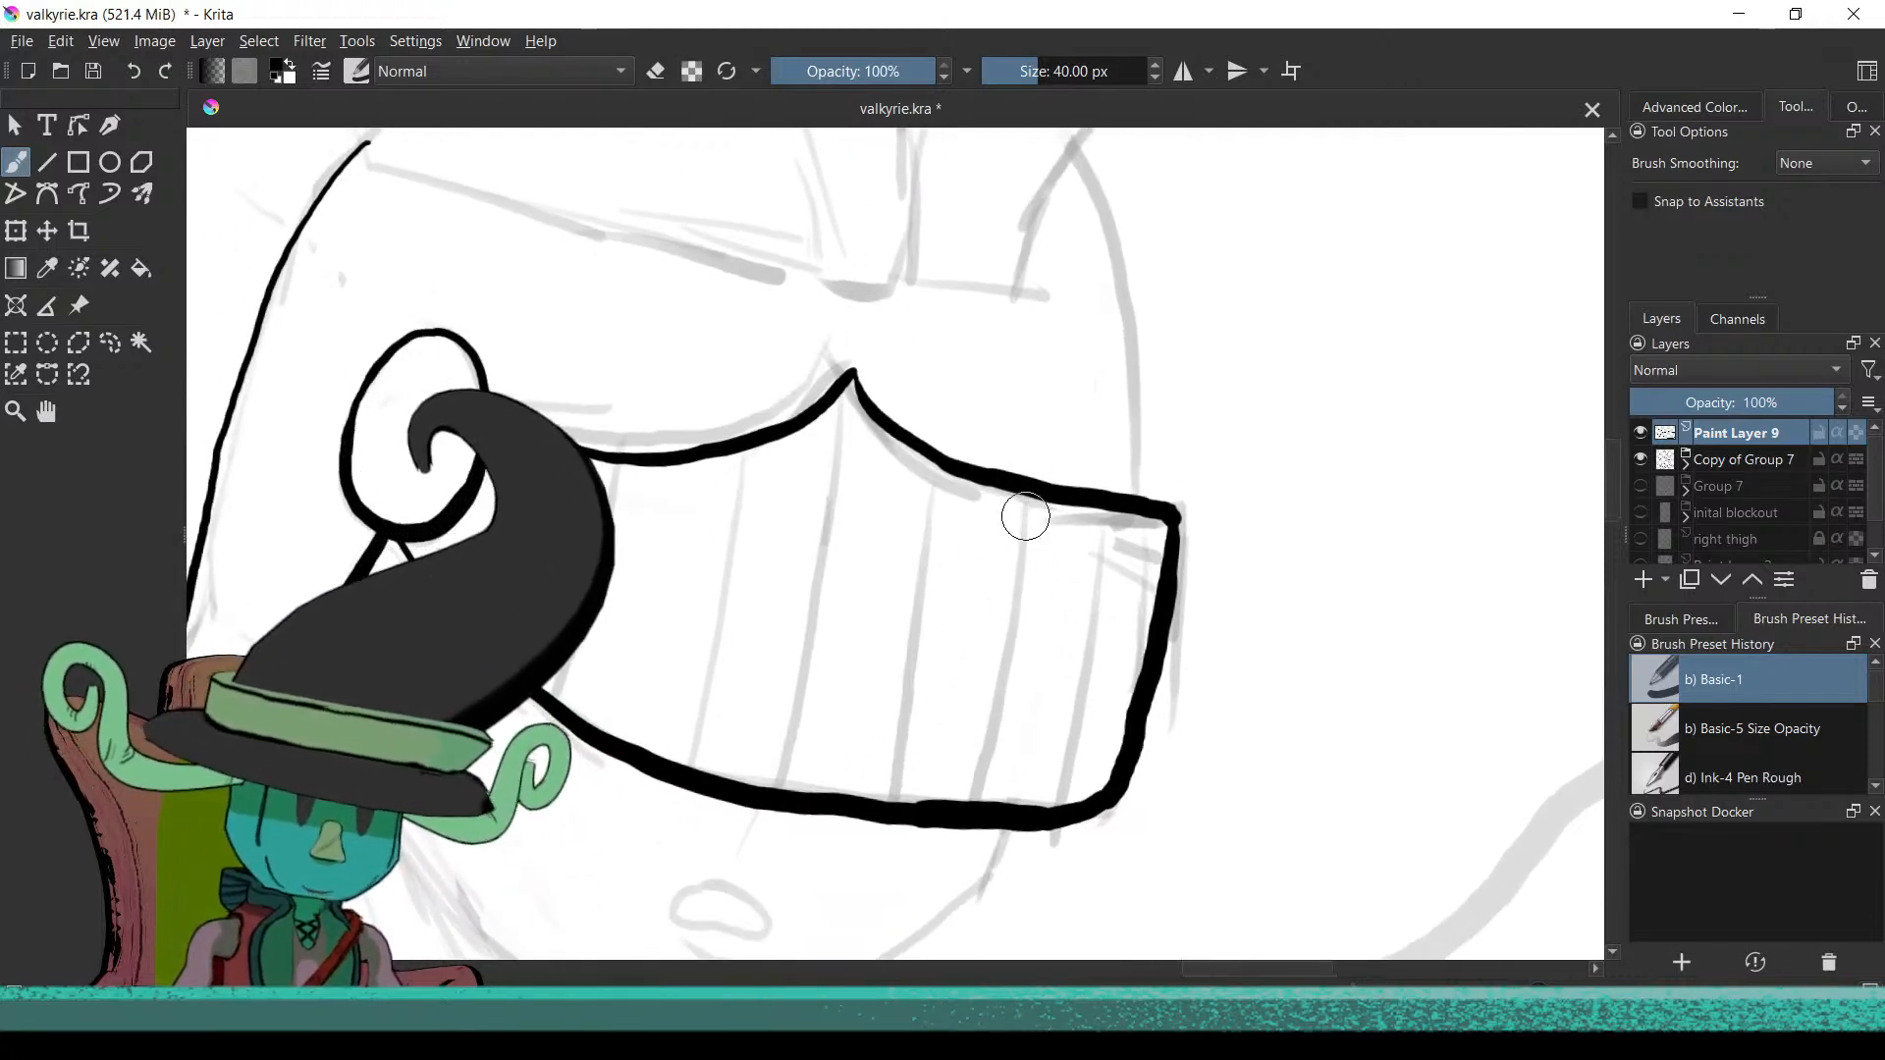
left_click_drag(1022, 488, 986, 681)
key("ctrl+z")
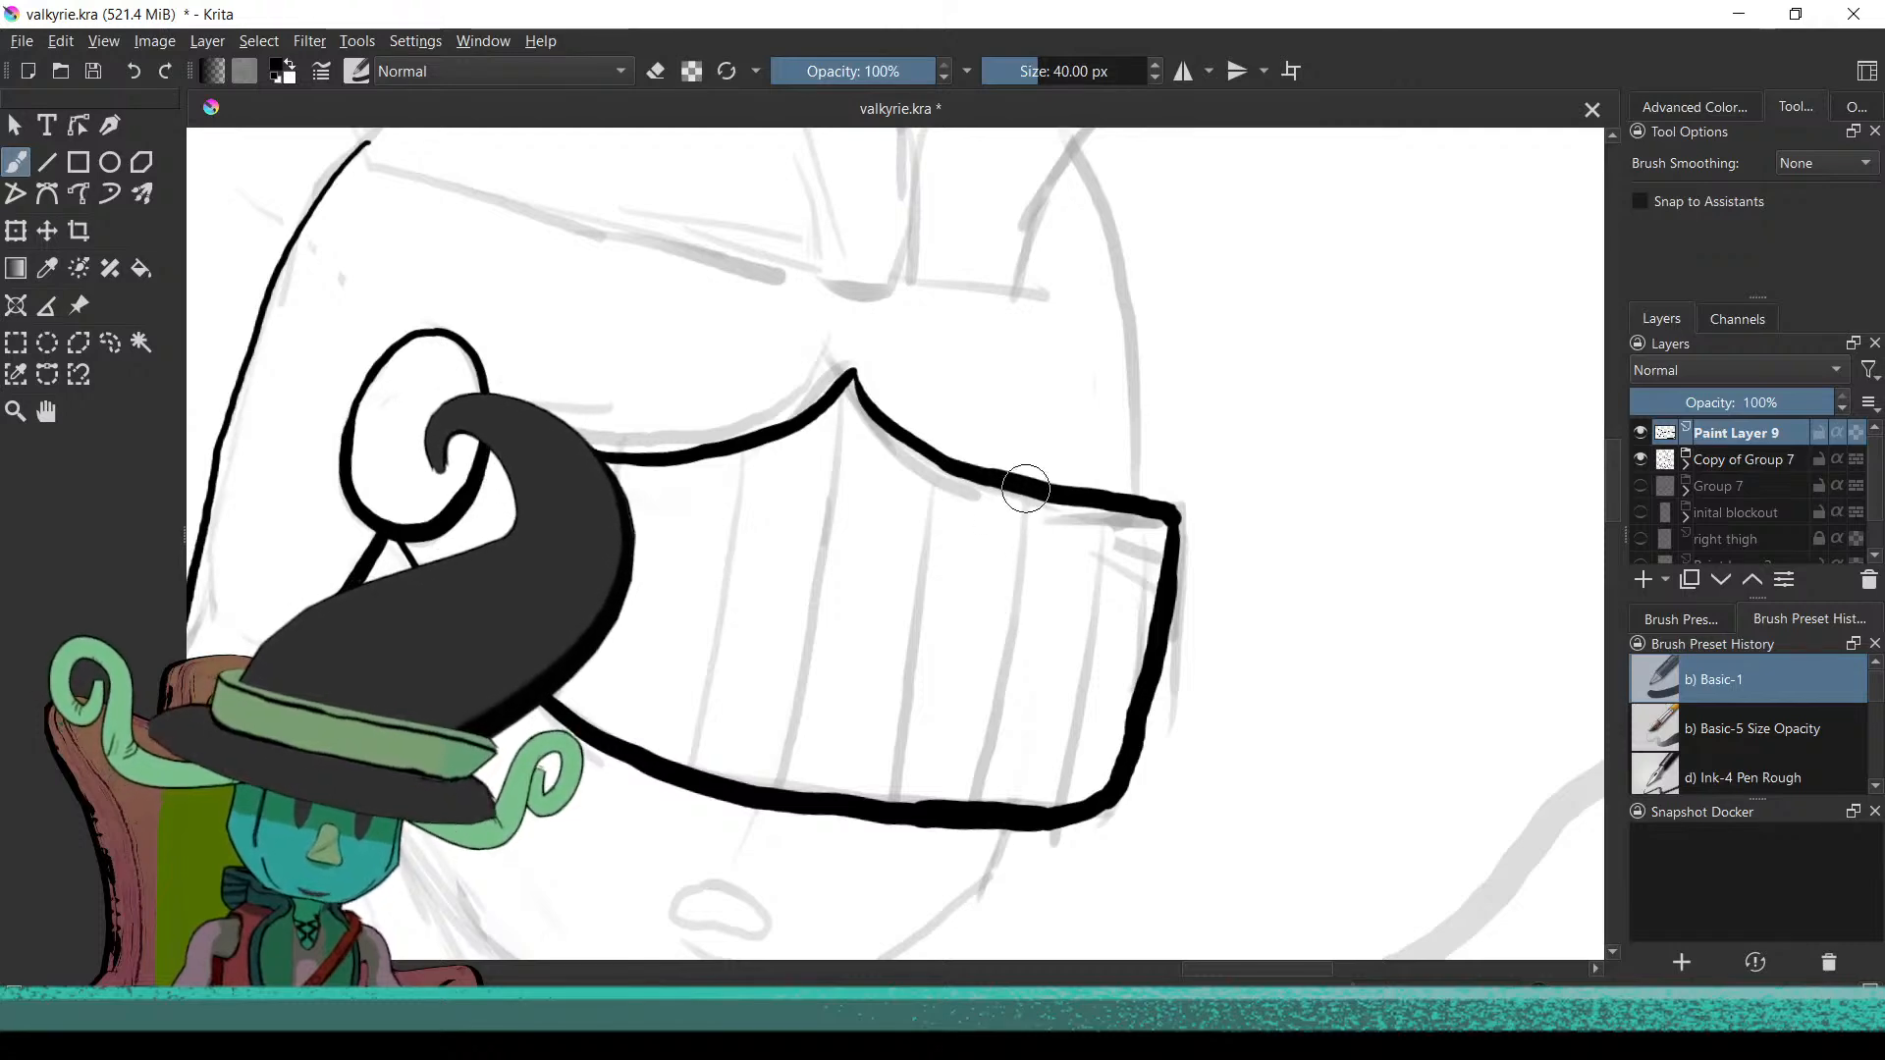
left_click_drag(1032, 524, 977, 801)
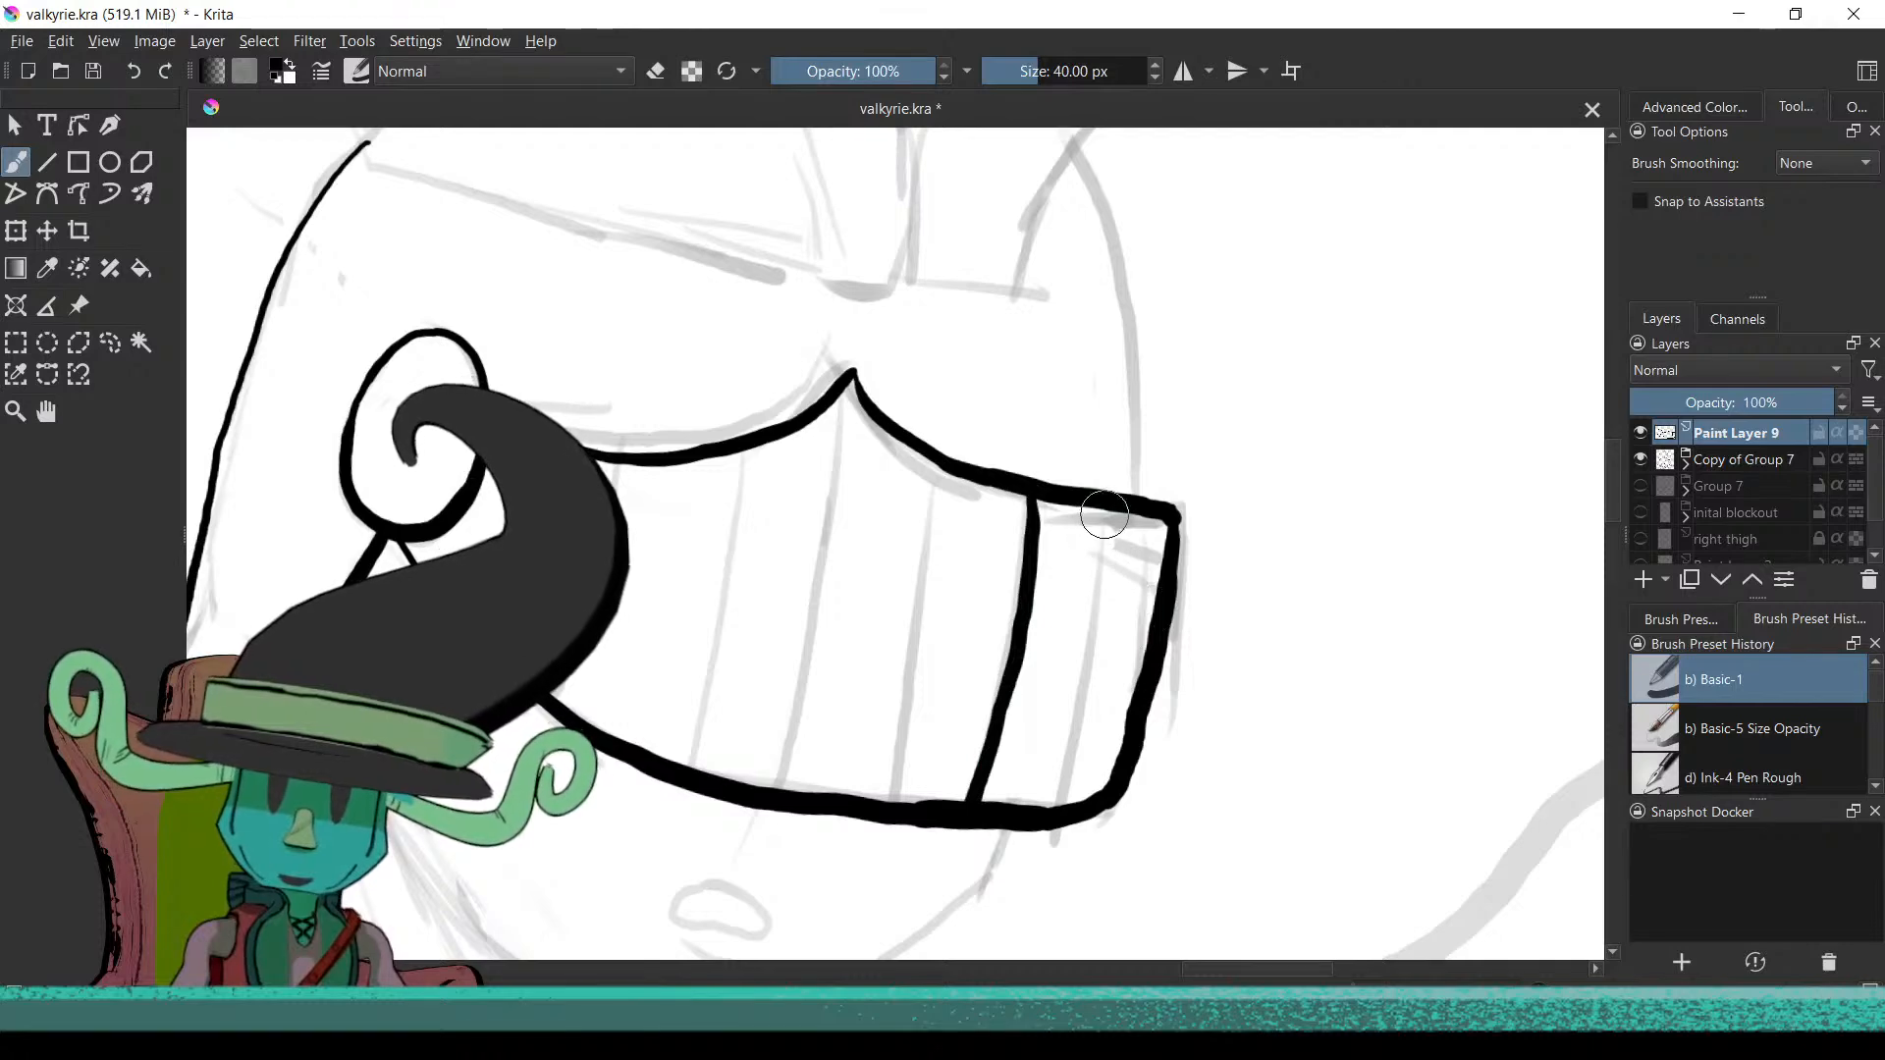
left_click_drag(1069, 727, 1049, 807)
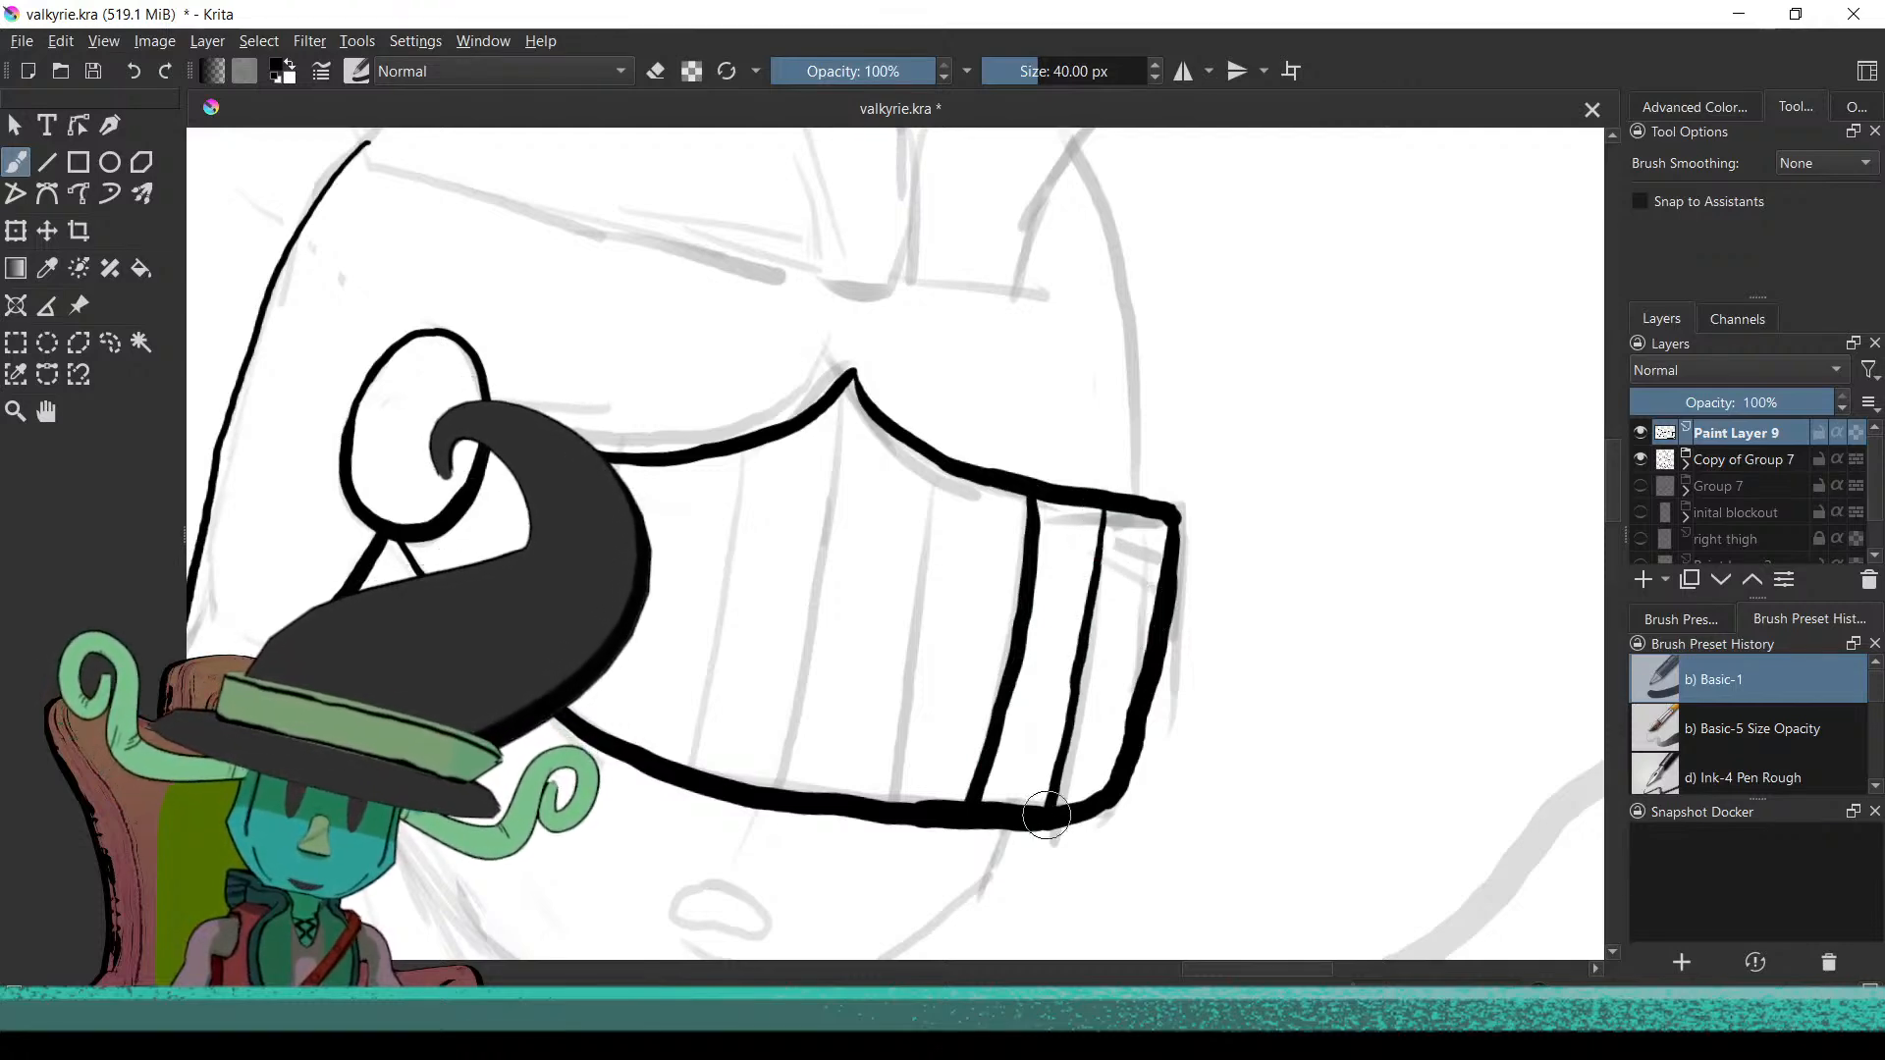
left_click_drag(781, 728, 906, 770)
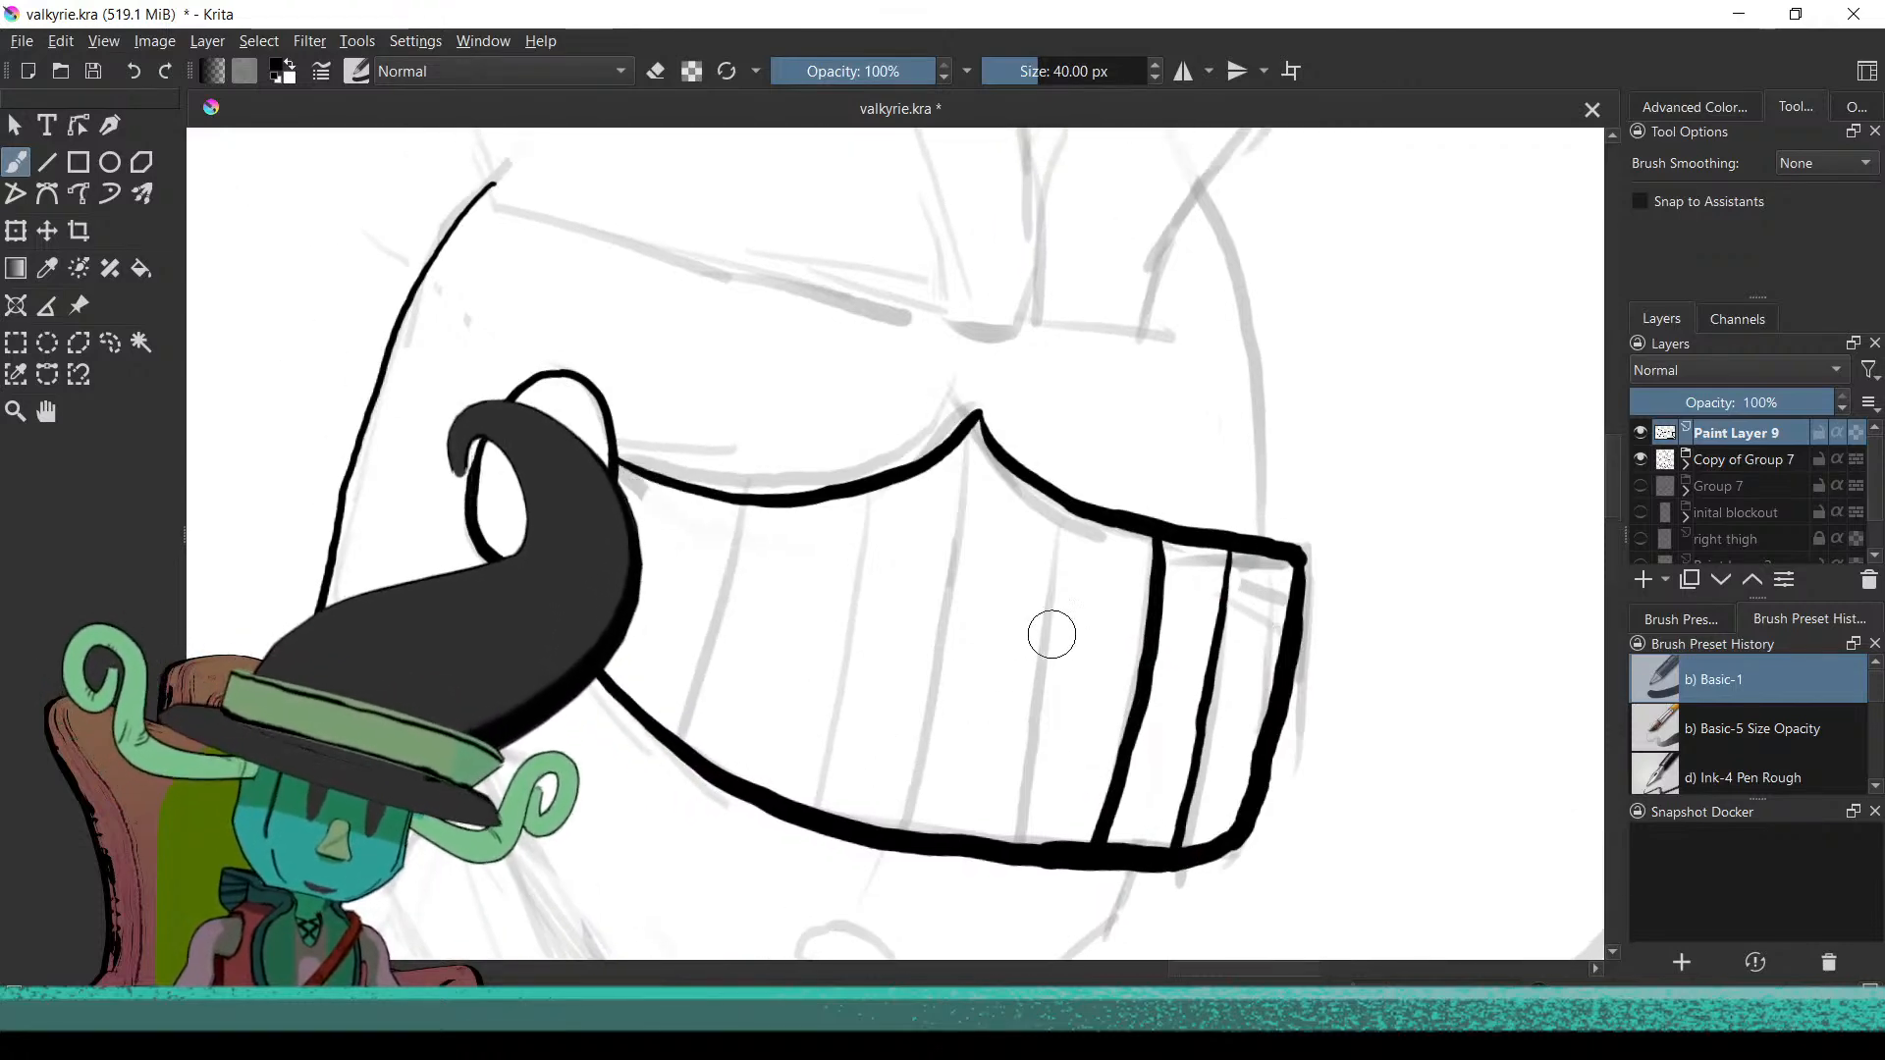
scroll(1051, 632, "down", 3)
scroll(980, 871, "up", 4)
left_click_drag(868, 716, 980, 687)
left_click_drag(1022, 597, 1125, 579)
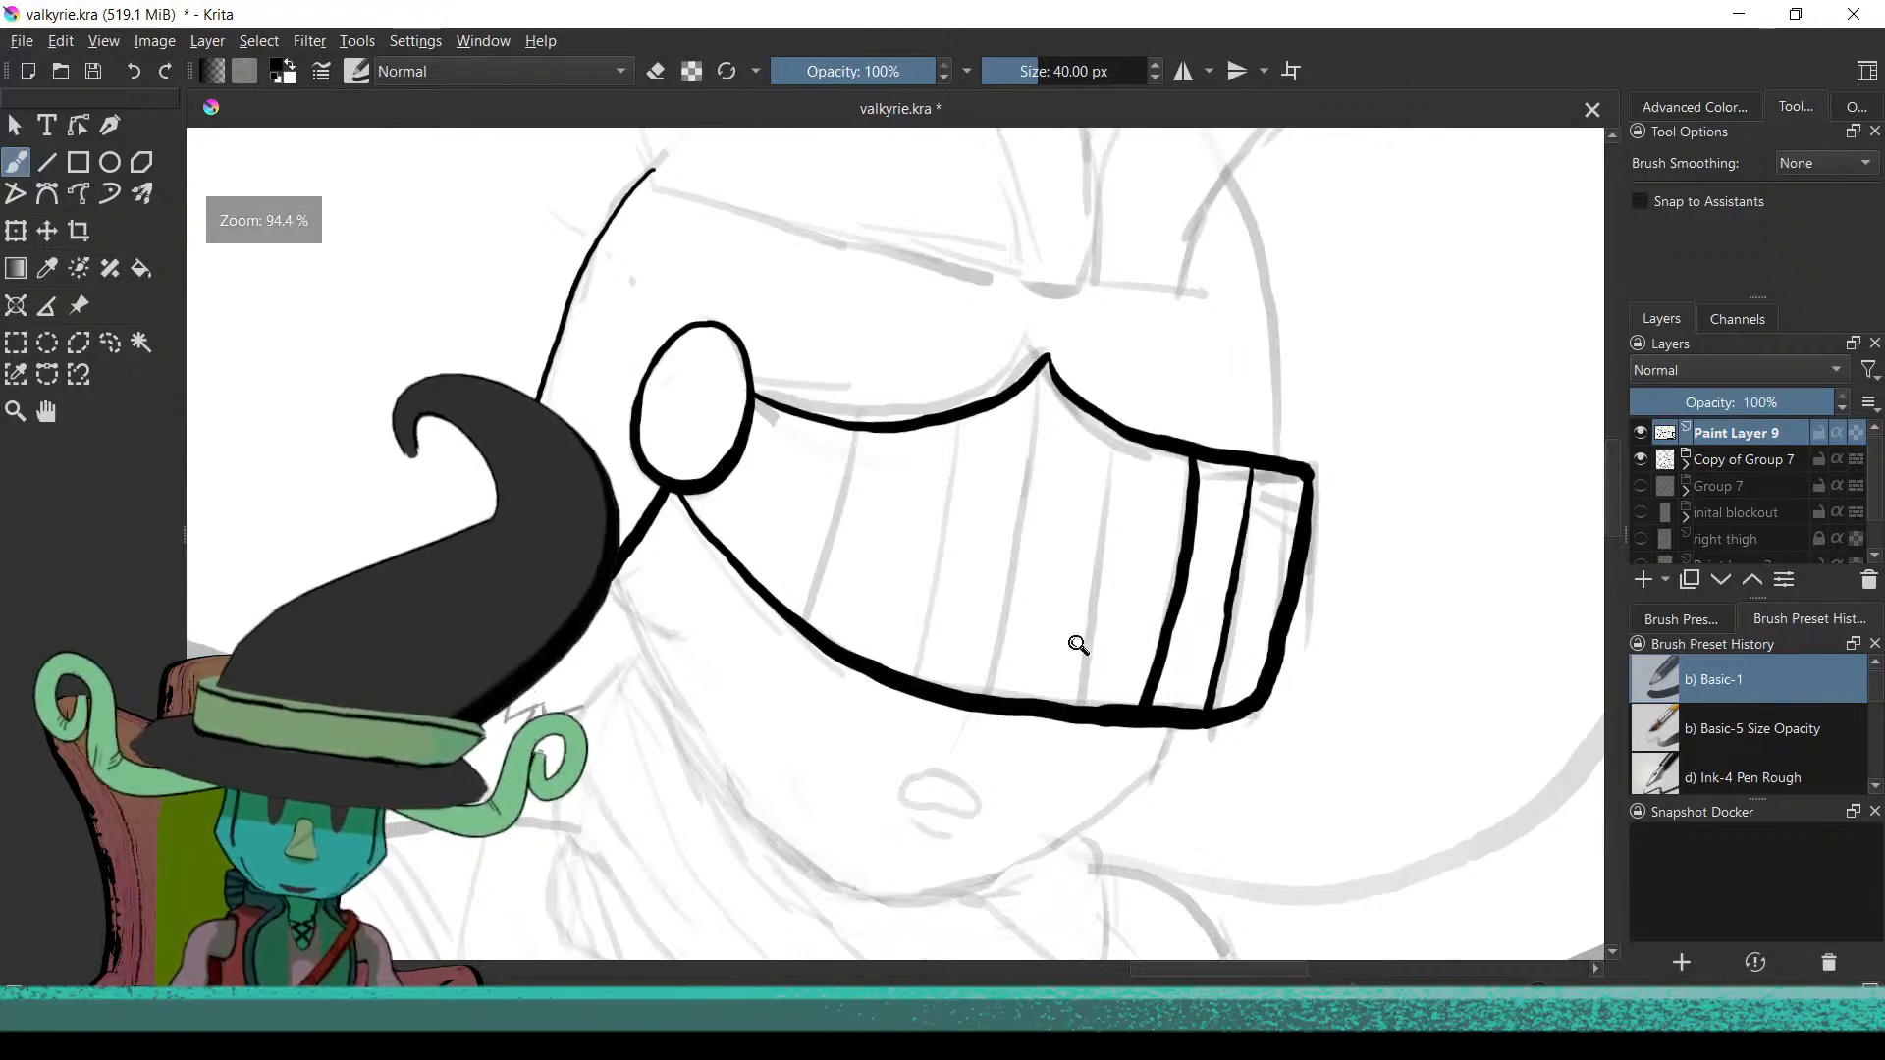
left_click_drag(1086, 656, 1093, 614)
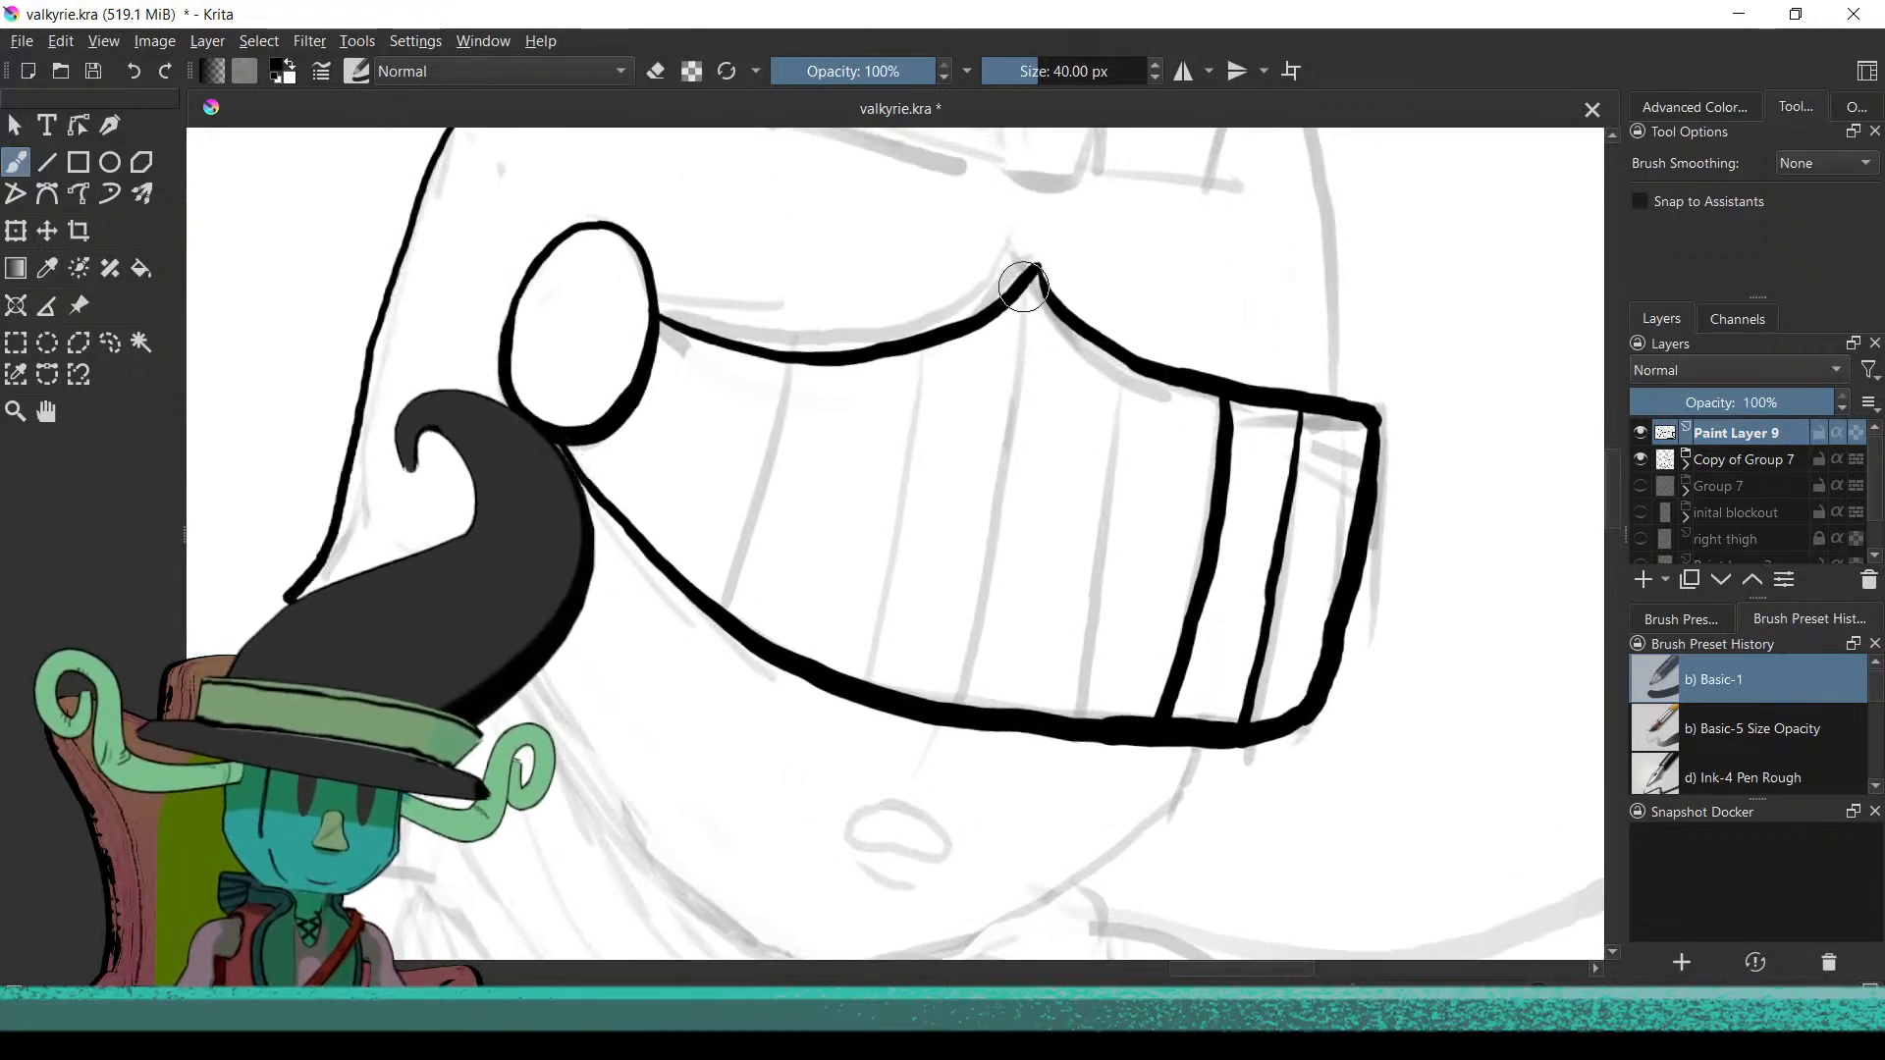
Ink the slat line beneath the visor's central peak and the slat line halfway between it and the front slats
left_click_drag(1019, 329, 980, 558)
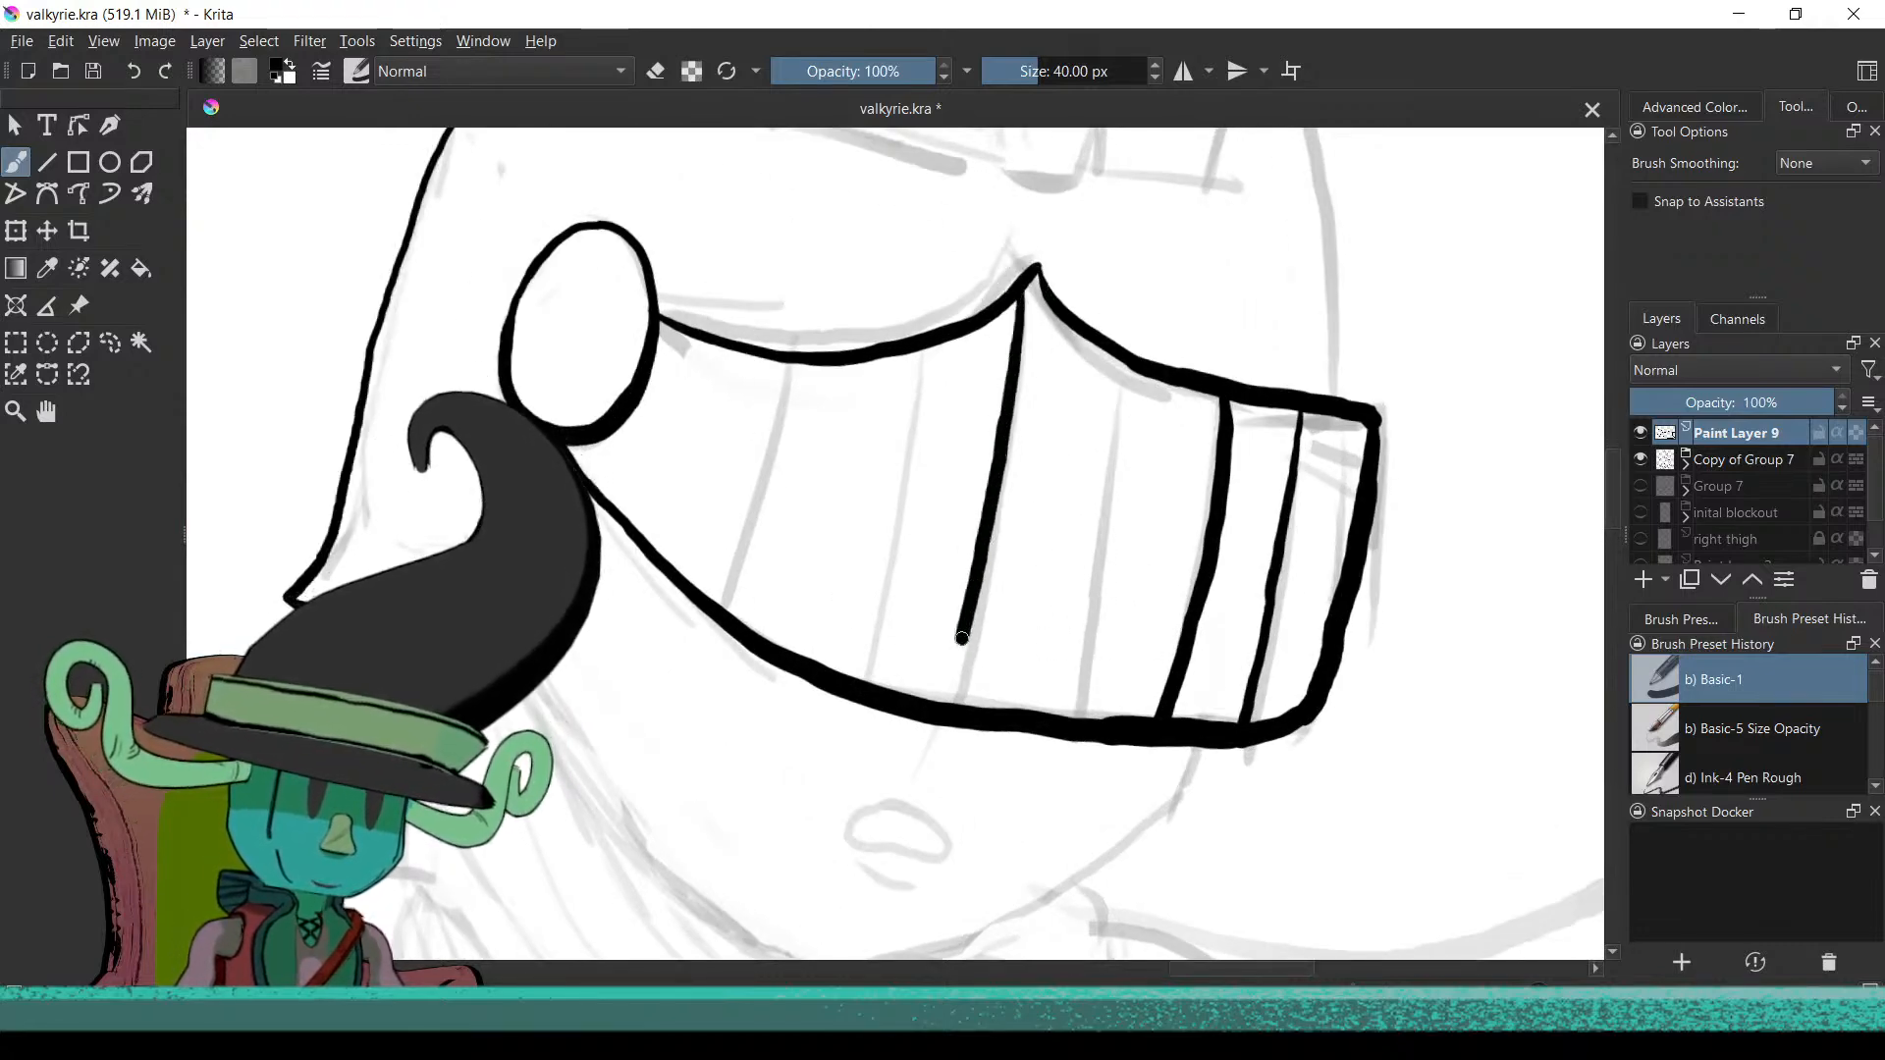
left_click_drag(1018, 661, 942, 687)
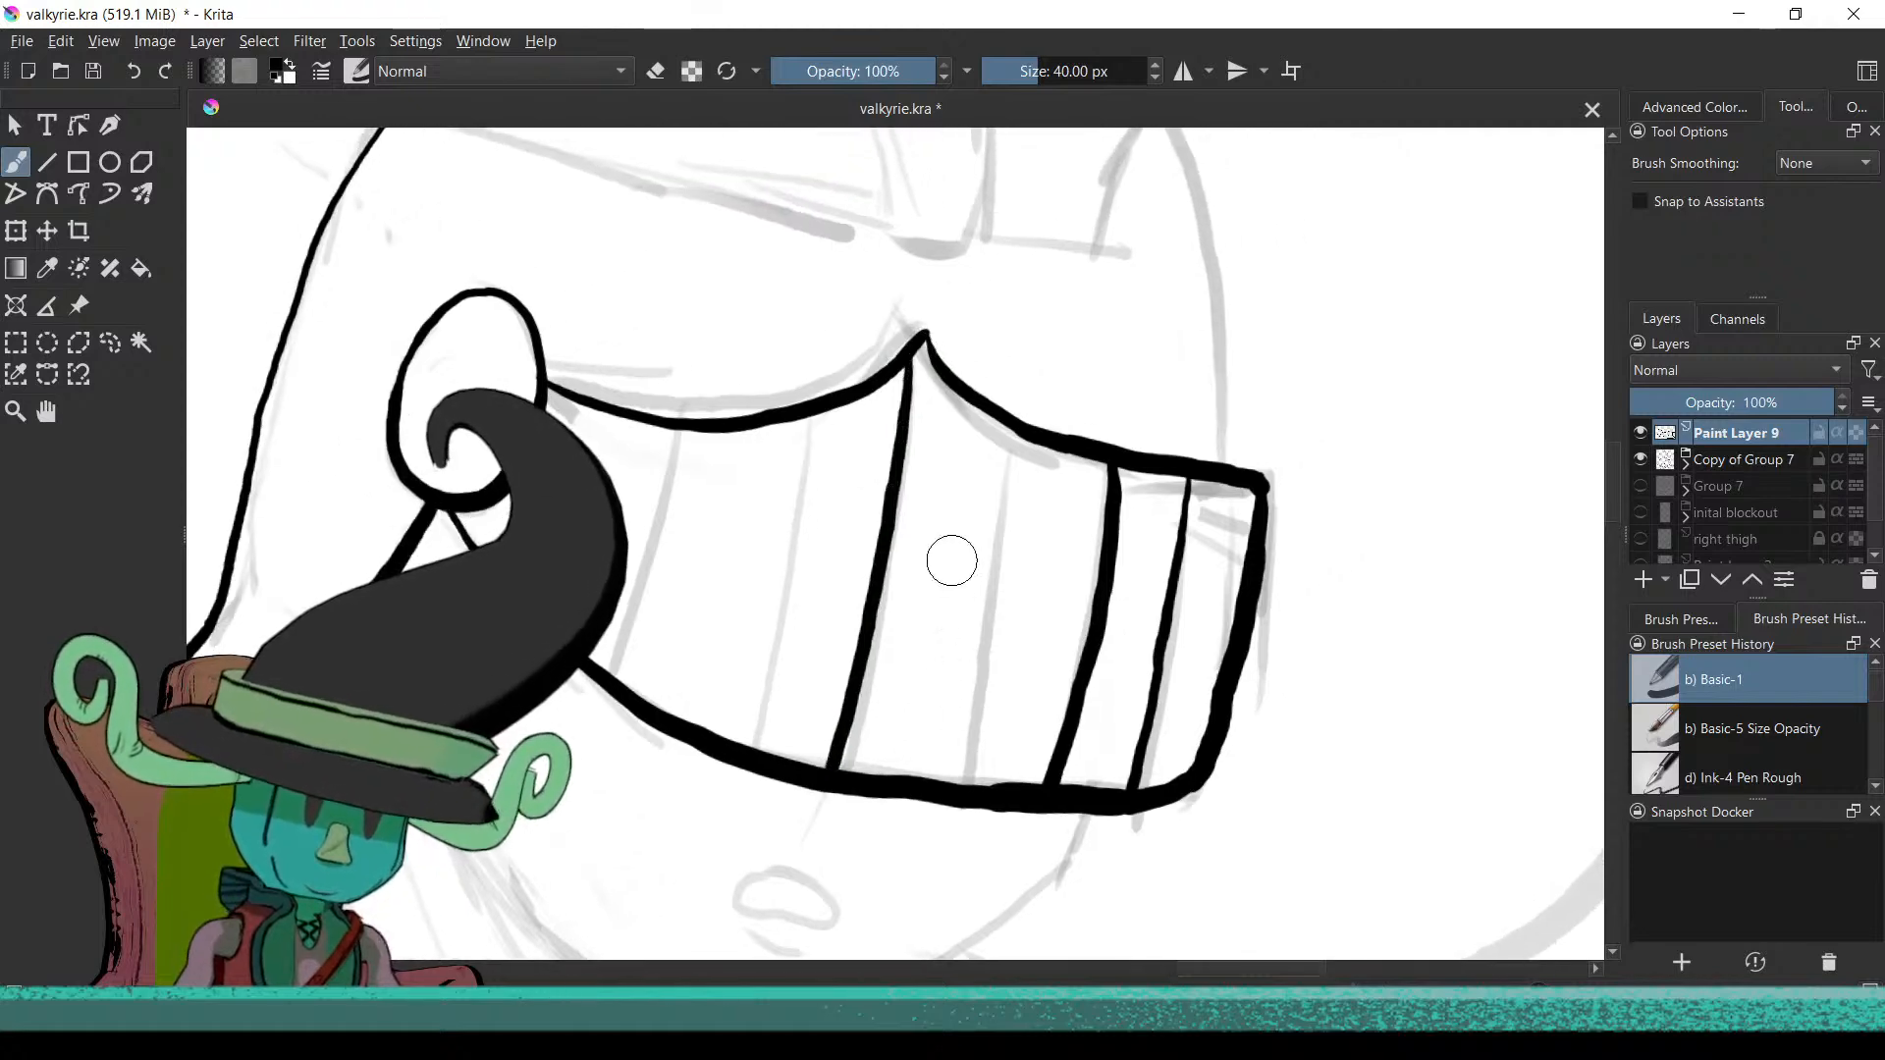
left_click_drag(1015, 425, 975, 701)
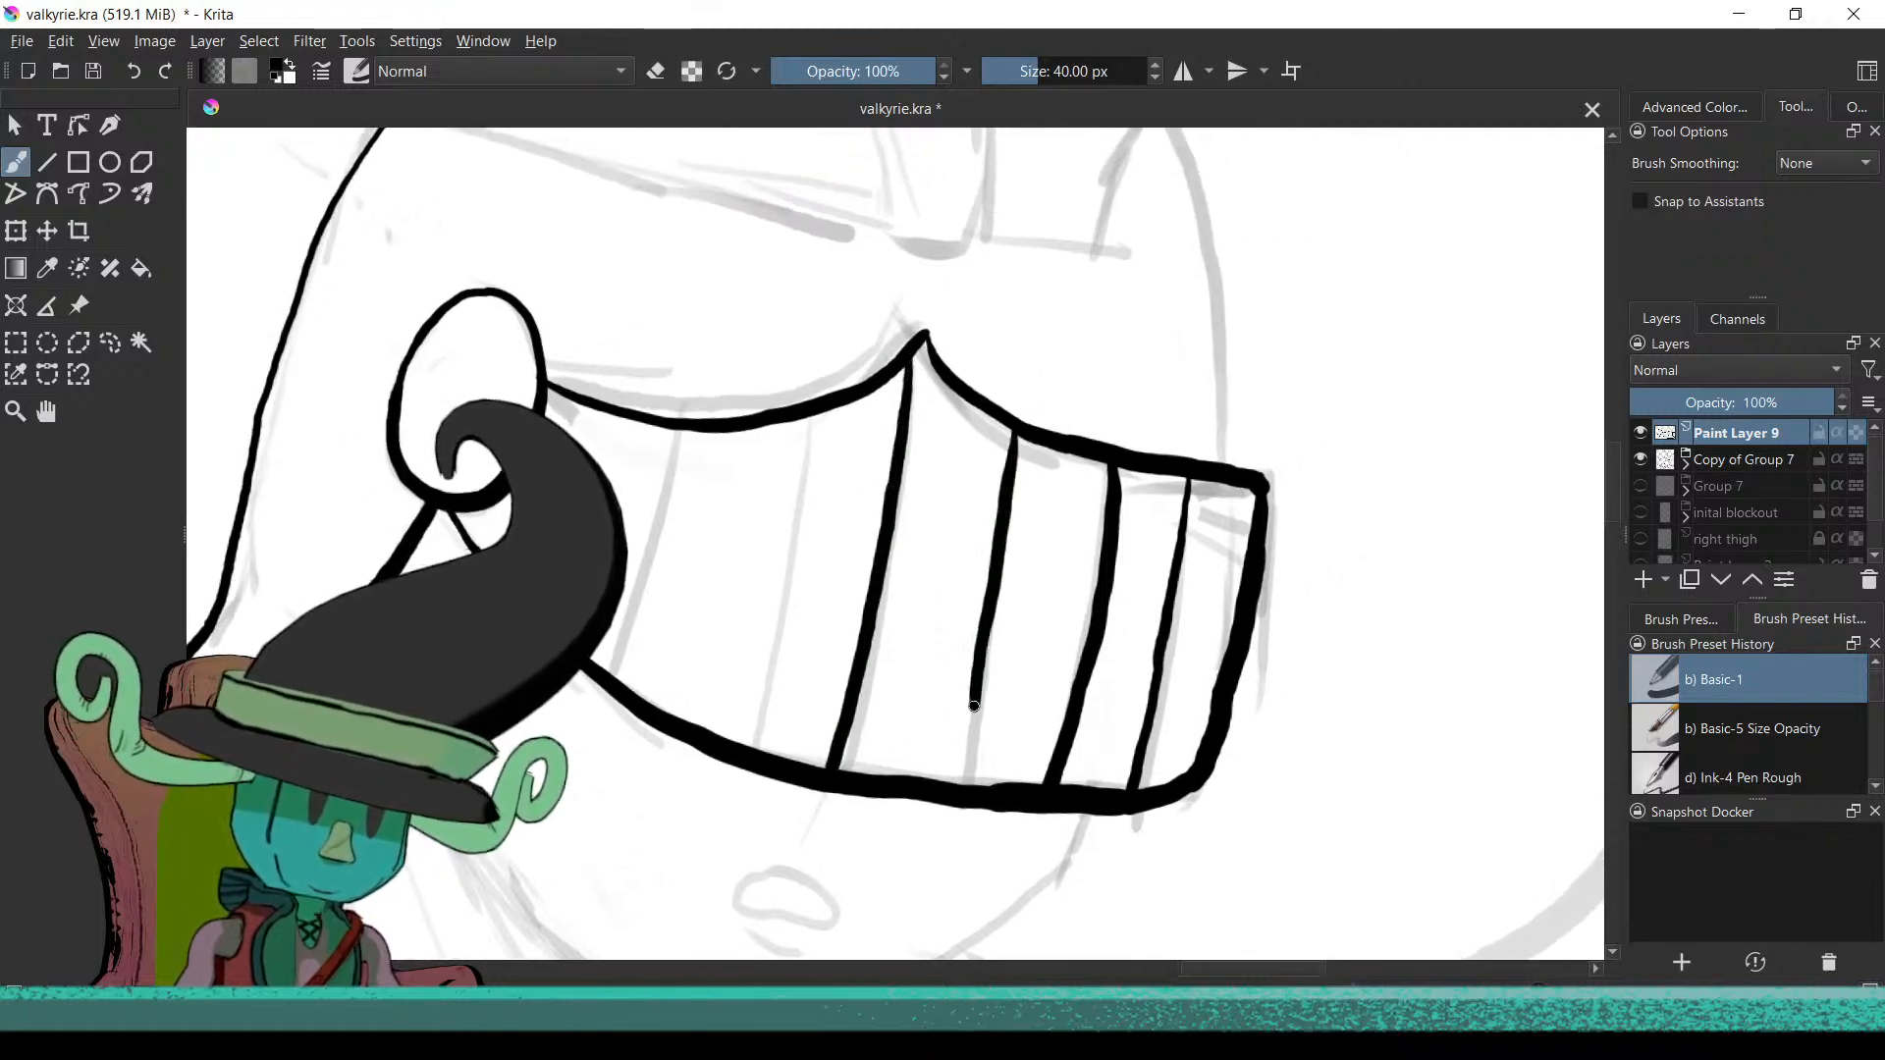
Ink the two slat lines between the visor's central peak and the ear disc, redoing the misplaced strokes
left_click_drag(767, 739, 889, 759)
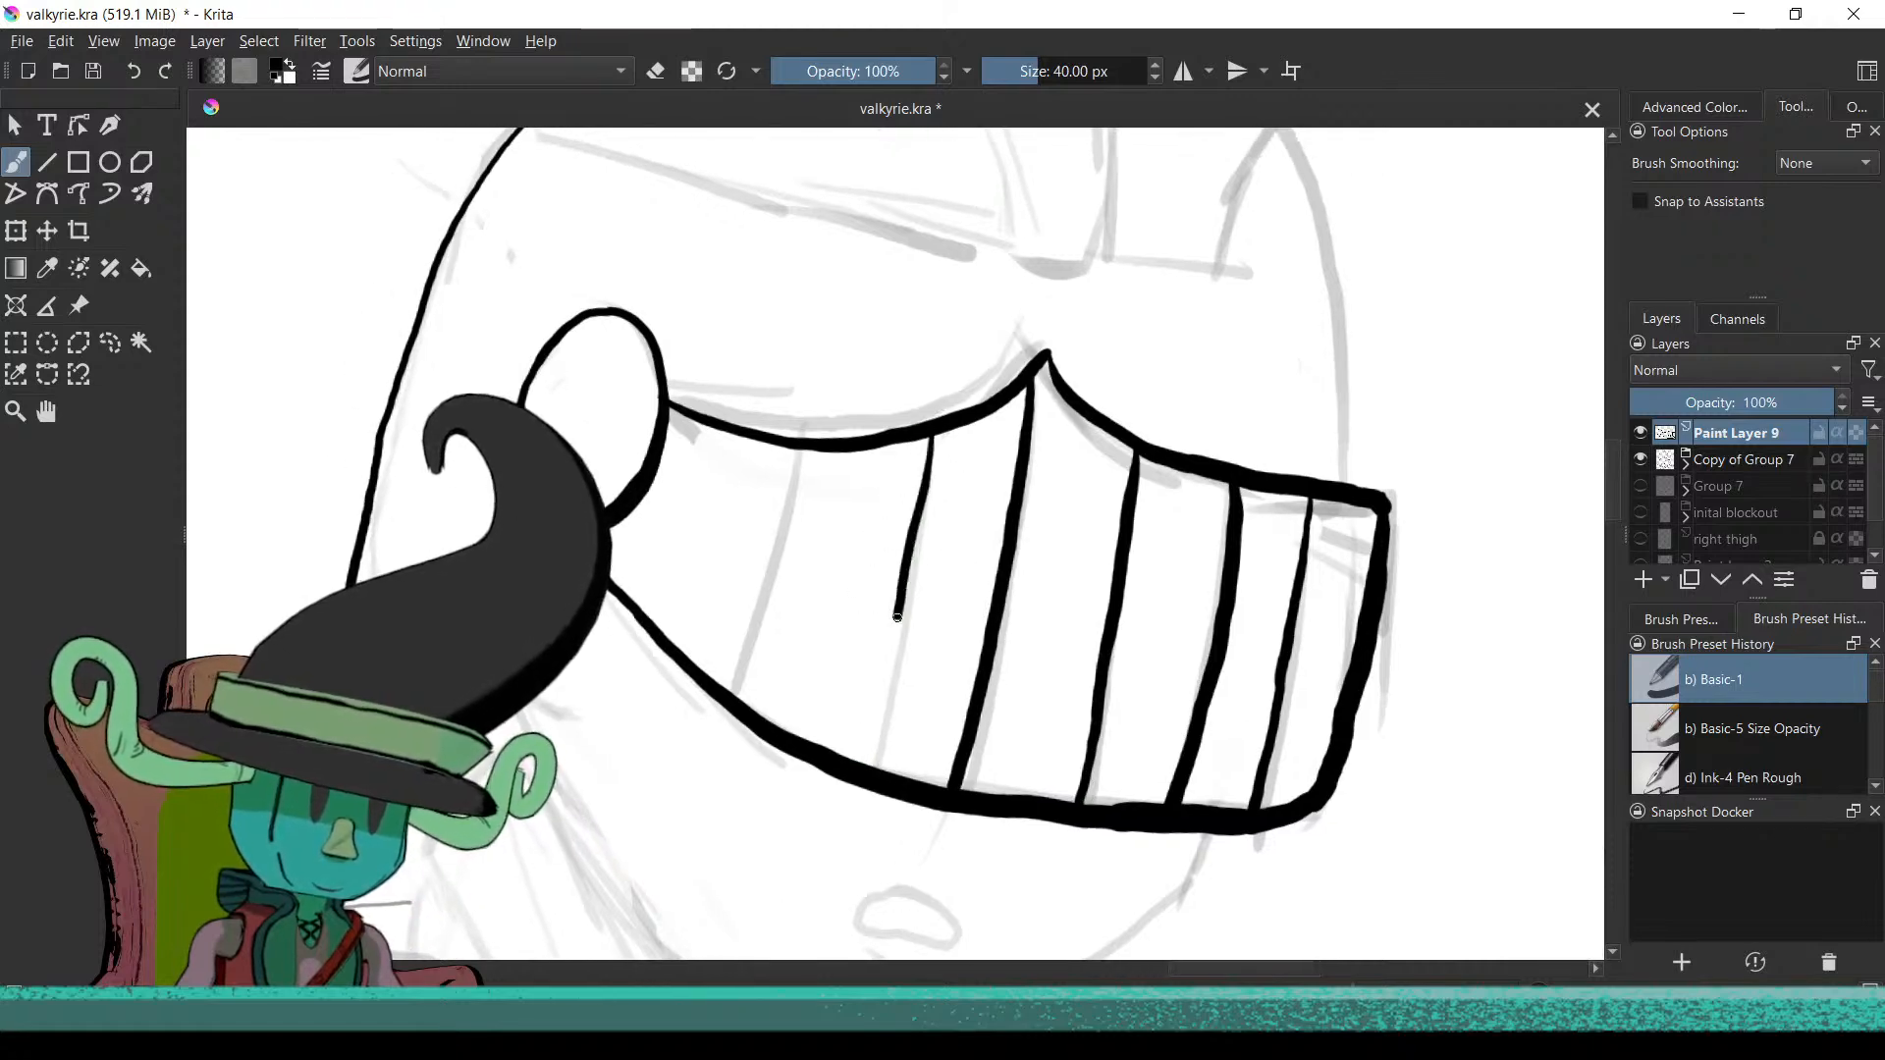
key("ctrl+z")
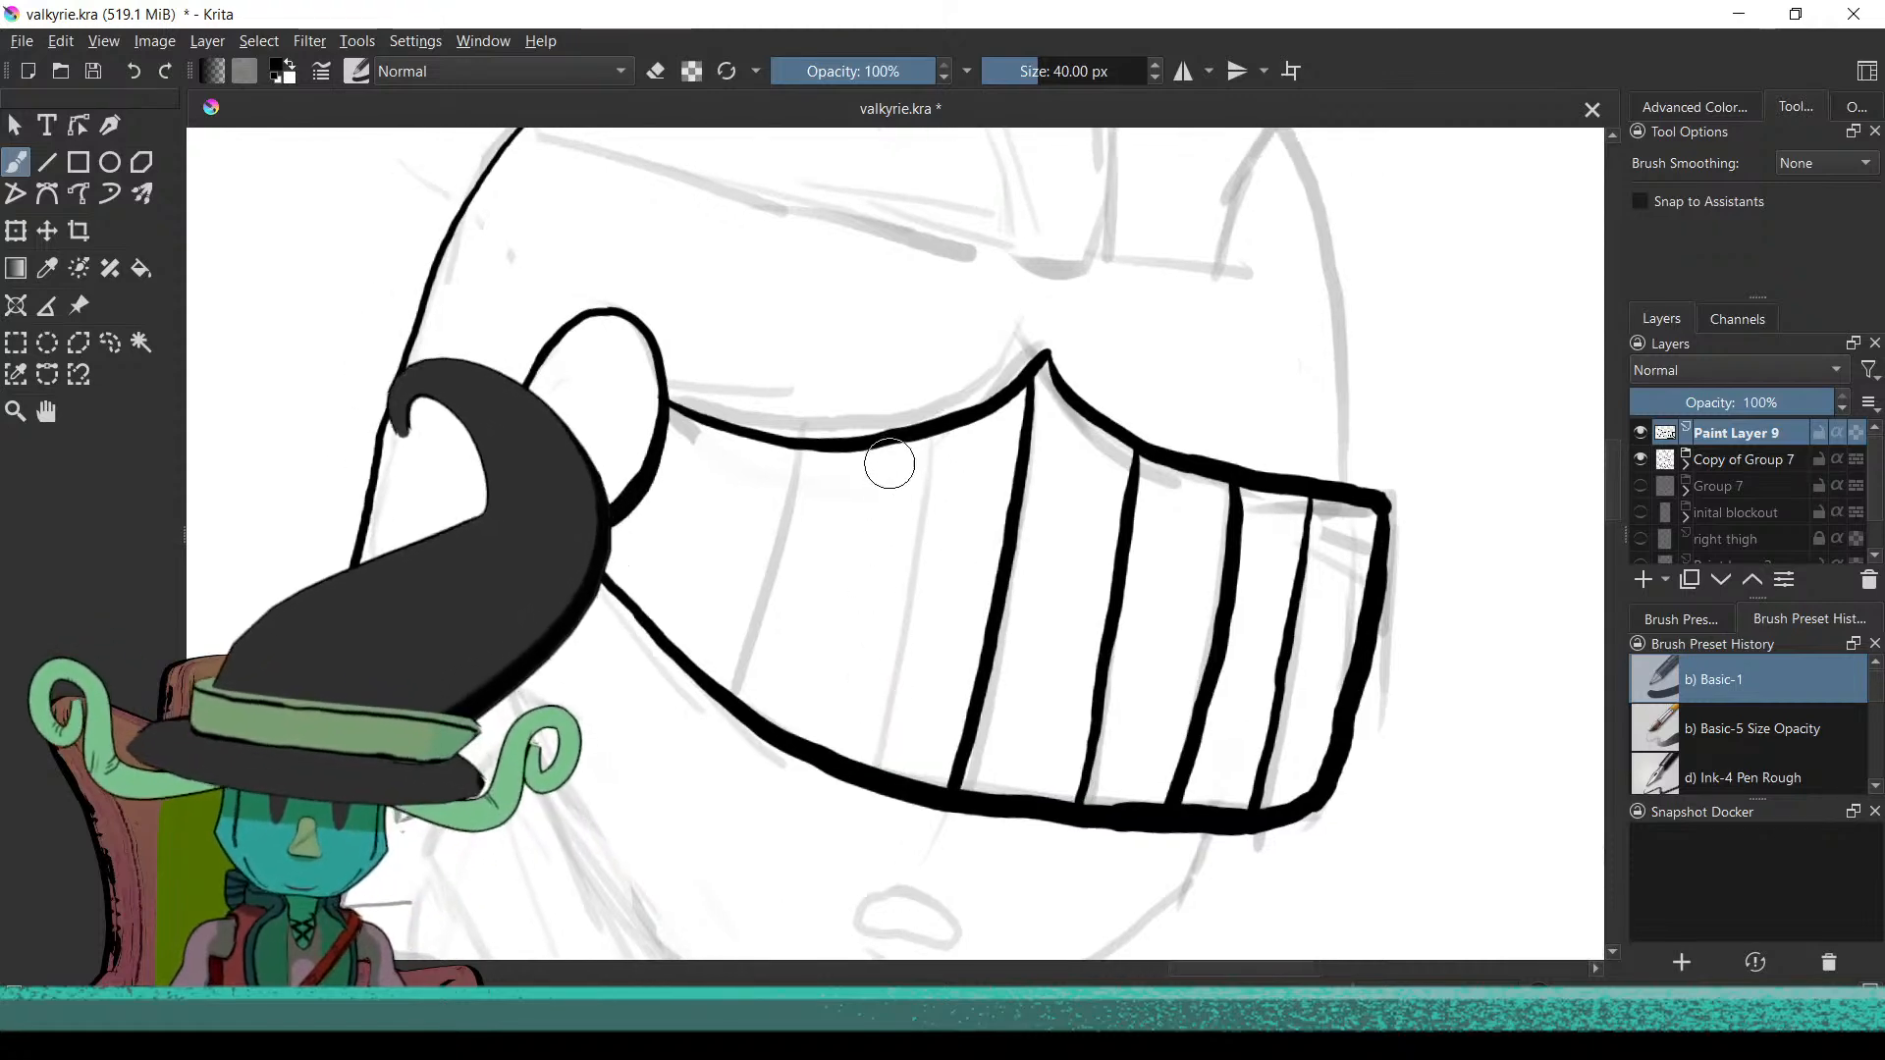
left_click_drag(889, 446, 837, 674)
key("ctrl+z")
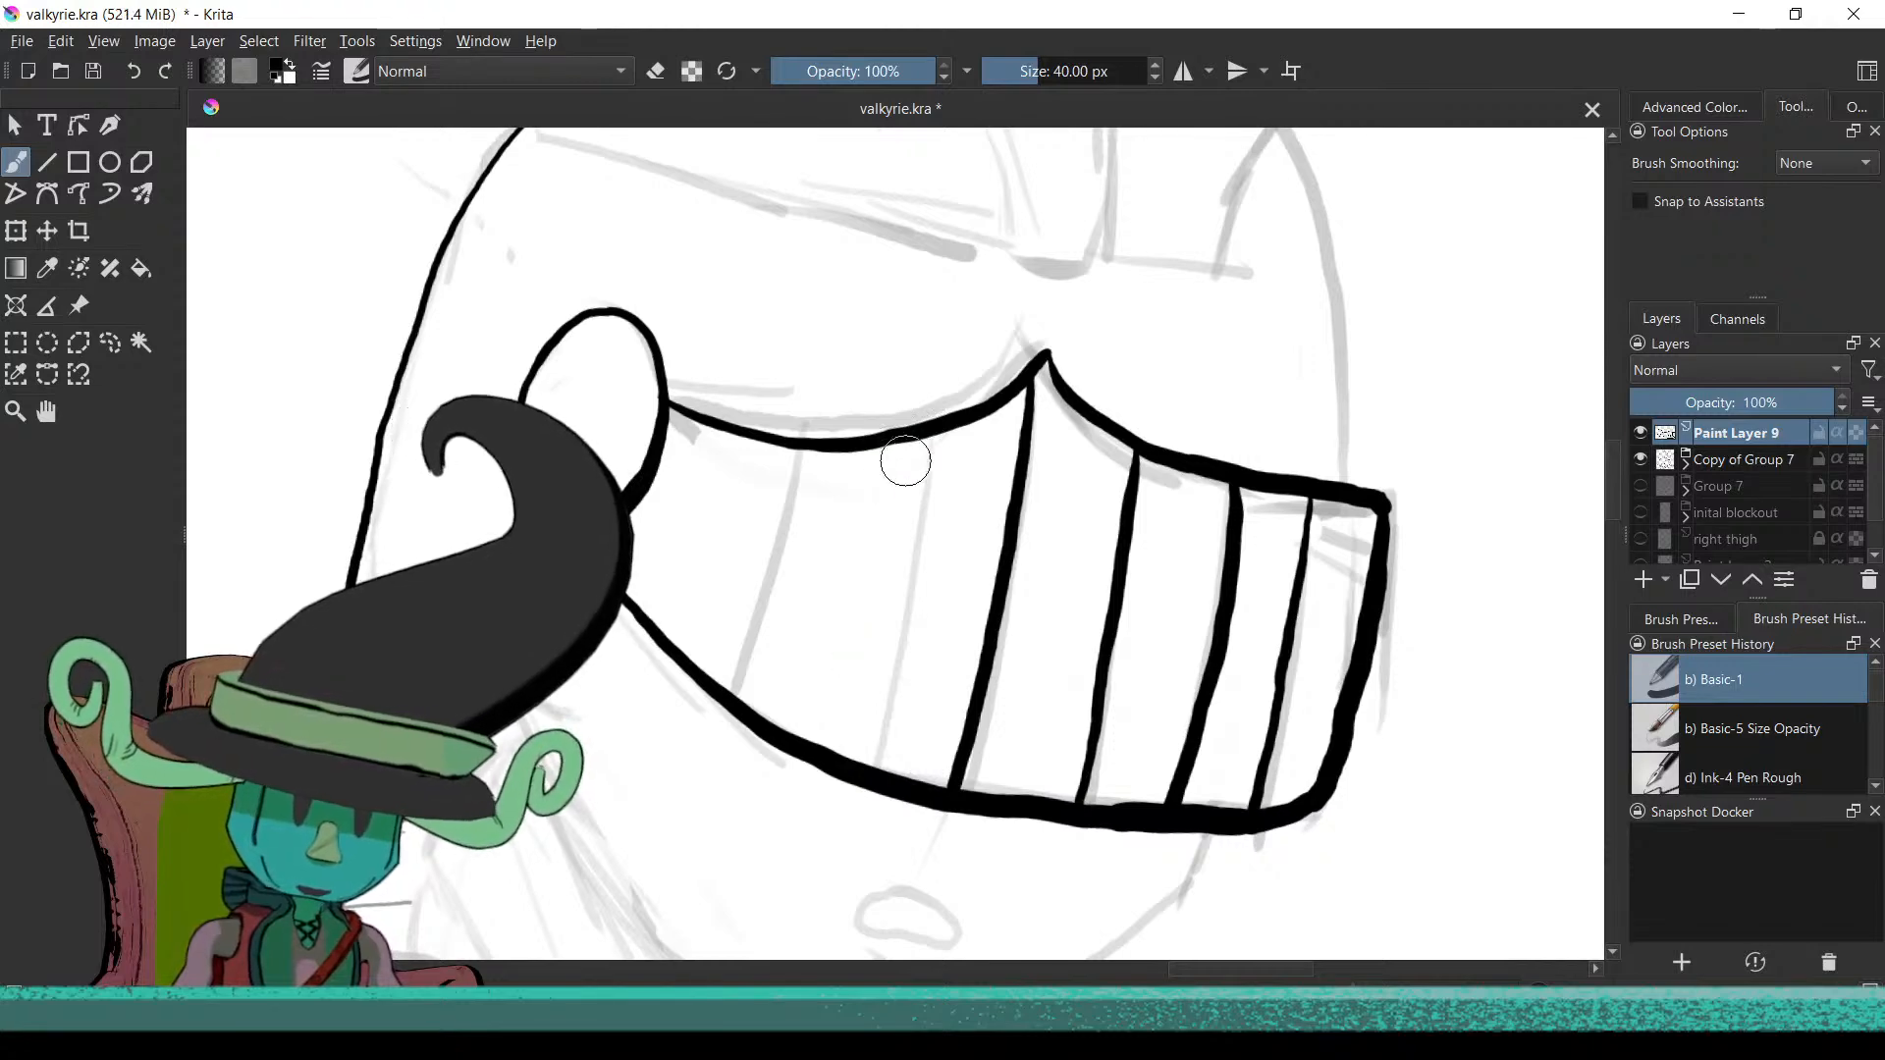
left_click_drag(916, 435, 865, 621)
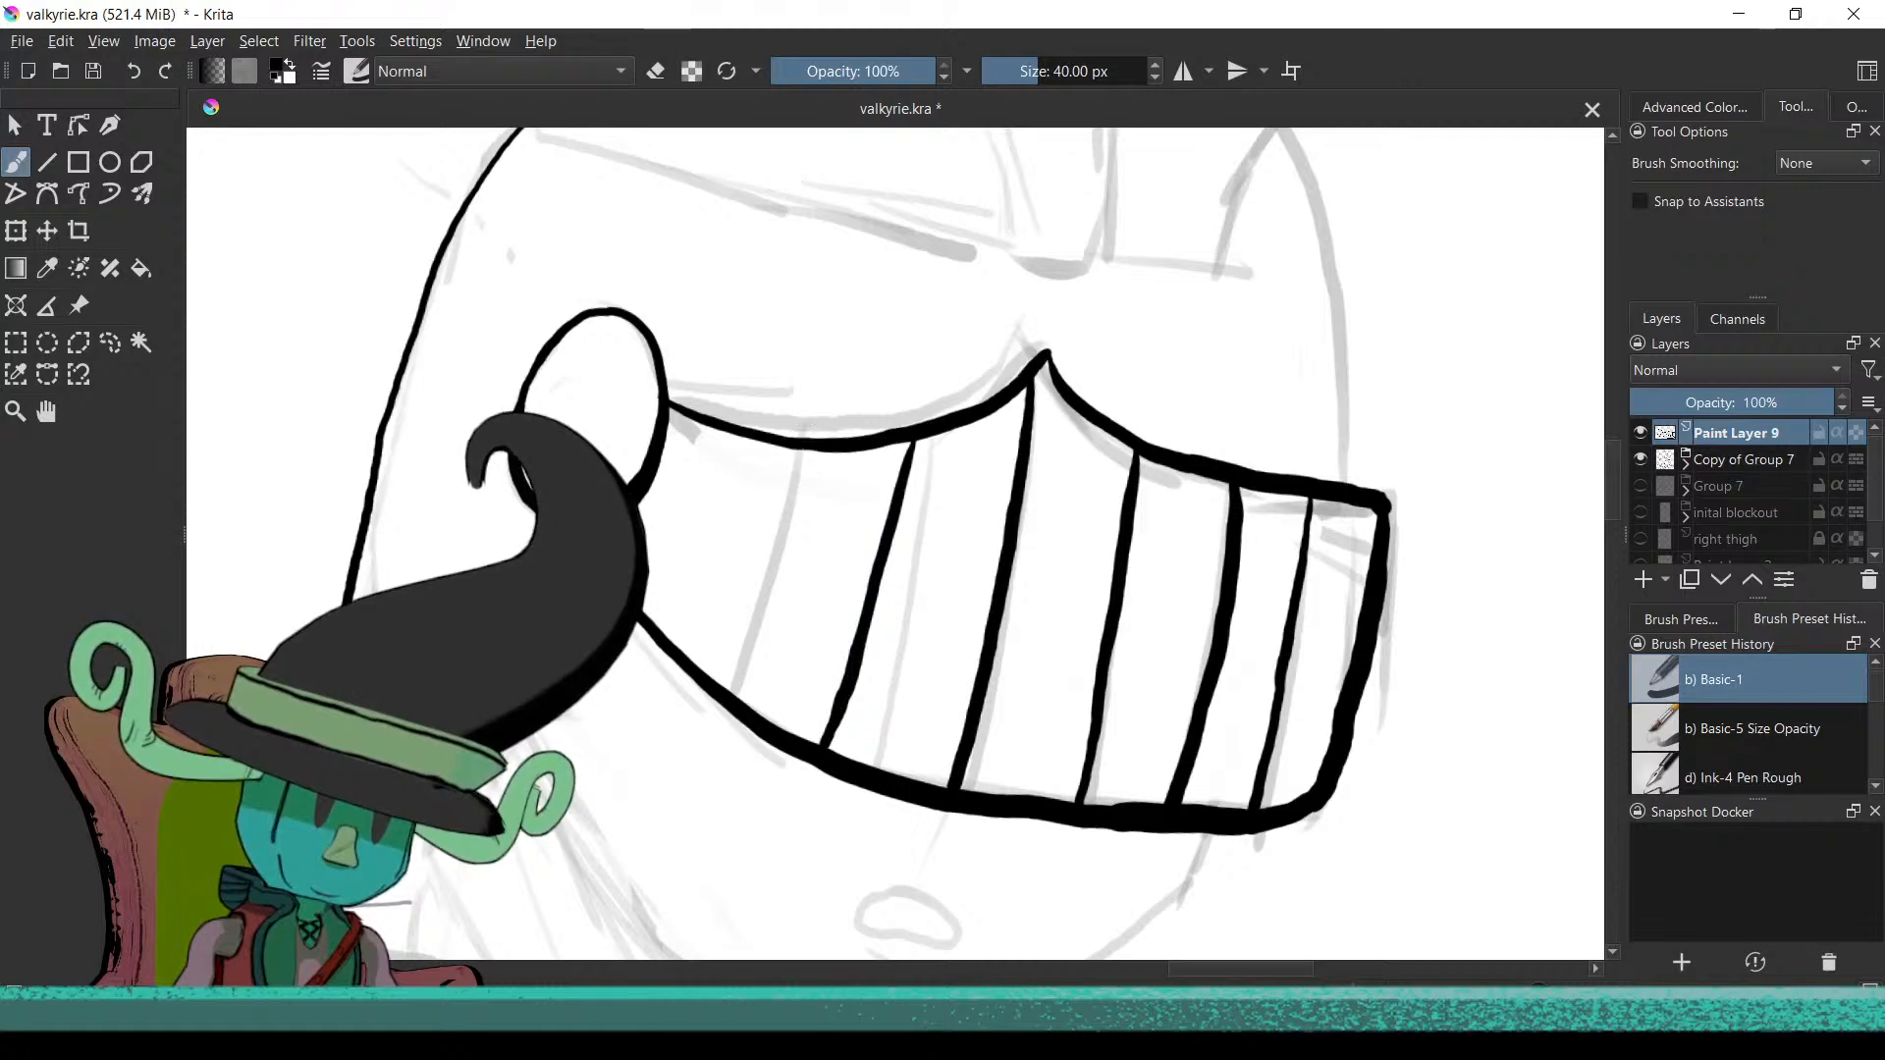
left_click_drag(776, 564, 772, 589)
key("ctrl+z")
key("ctrl+z")
left_click_drag(803, 446, 756, 645)
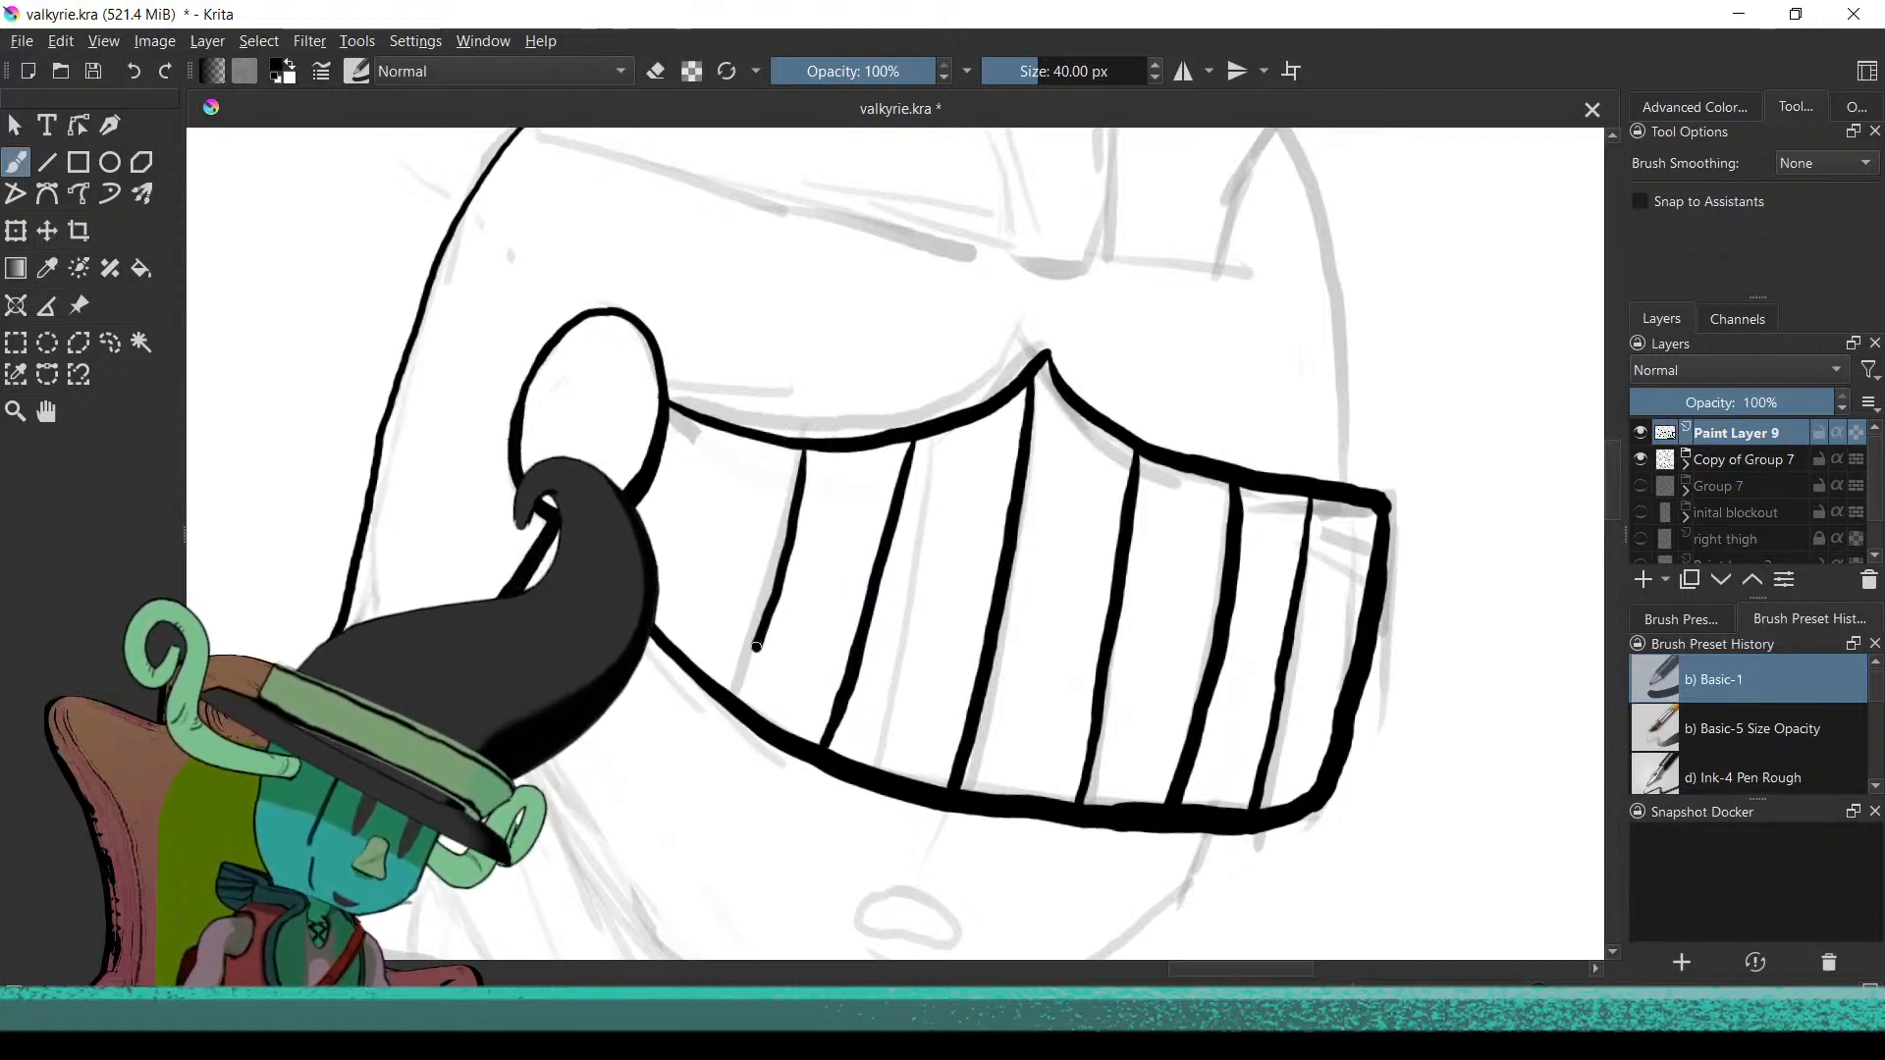
Ink the helmet's front contour as a curve from the crest's sketched edge down to the visor's upper edge, redoing the first stroke
mouse_move(881, 670)
left_mouse_down()
mouse_move(933, 808)
mouse_move(874, 875)
mouse_move(942, 550)
mouse_move(989, 707)
mouse_move(896, 625)
mouse_move(963, 593)
left_mouse_up()
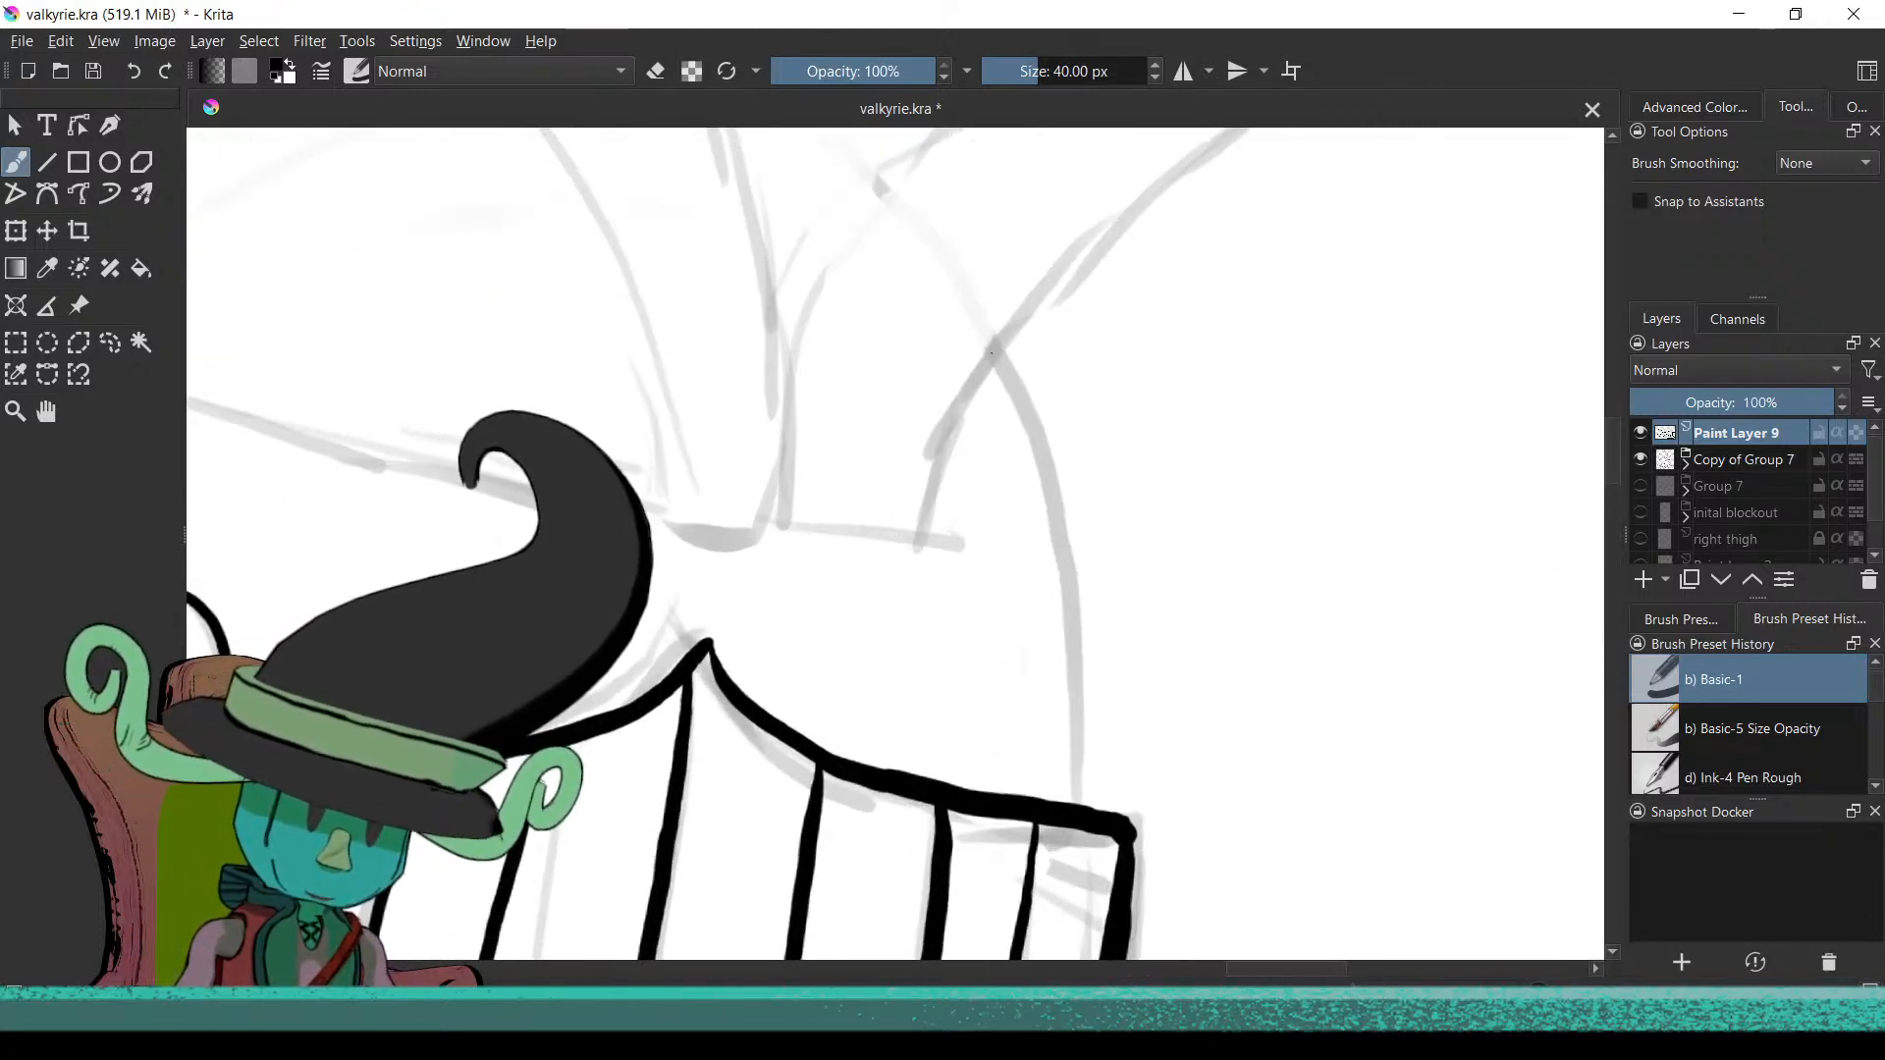
left_click_drag(991, 350, 1023, 442)
key("ctrl+z")
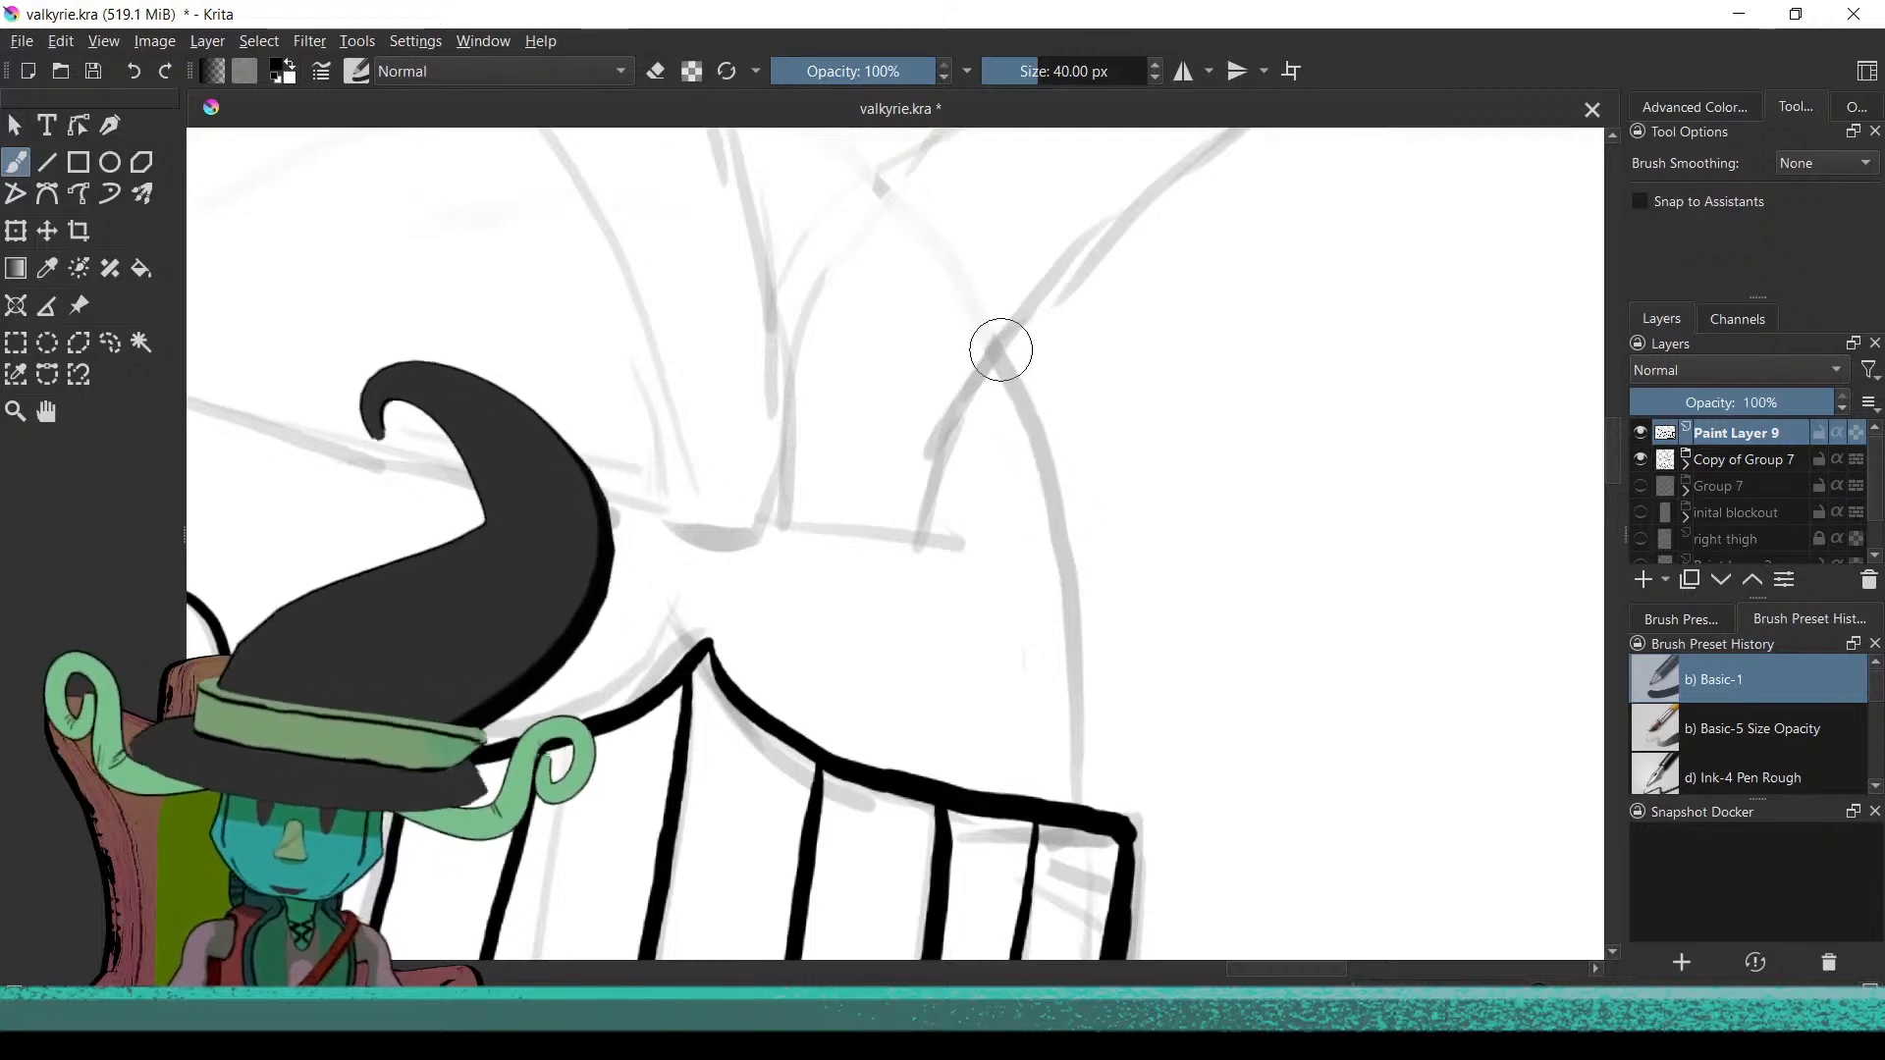
mouse_move(998, 350)
left_mouse_down()
mouse_move(1060, 557)
mouse_move(1070, 754)
left_mouse_up()
Examine the inked helmet against the whole figure sketch and the reference images beside the page
scroll(1070, 639, "down", 8)
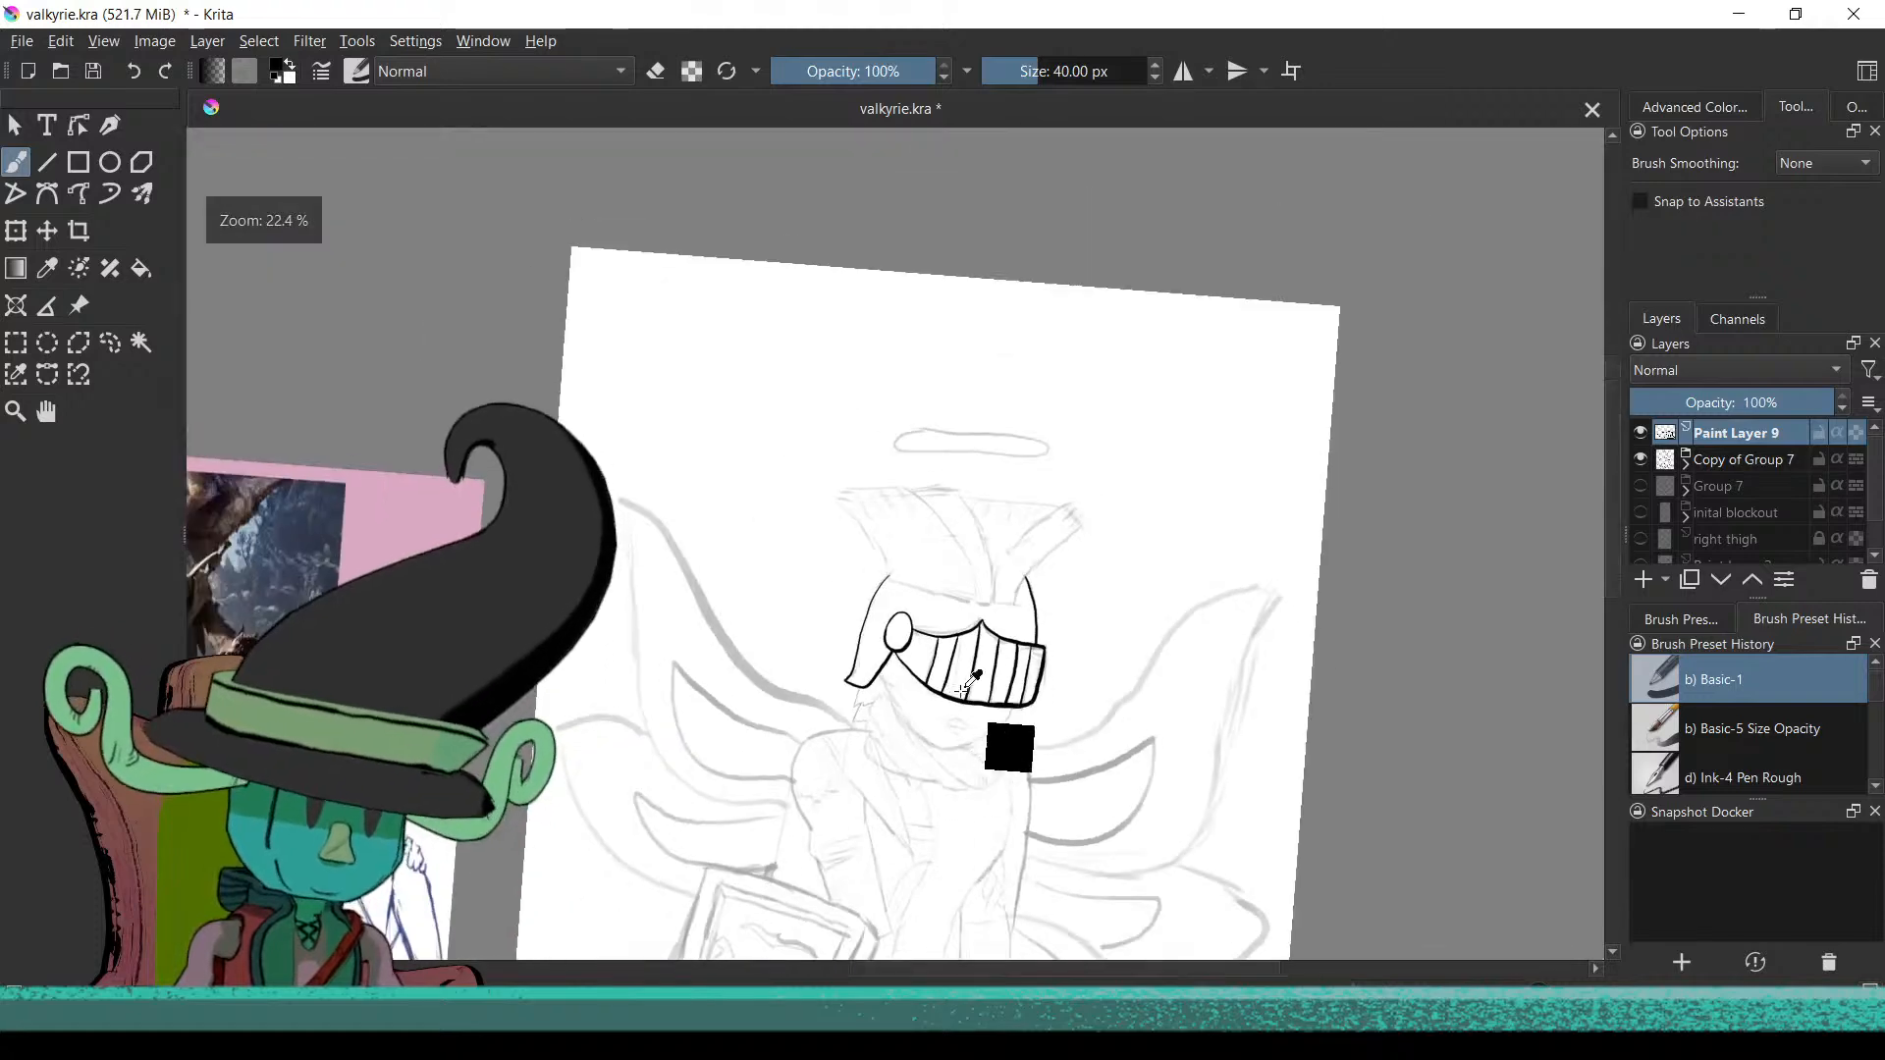
scroll(997, 746, "up", 4)
scroll(982, 638, "down", 10)
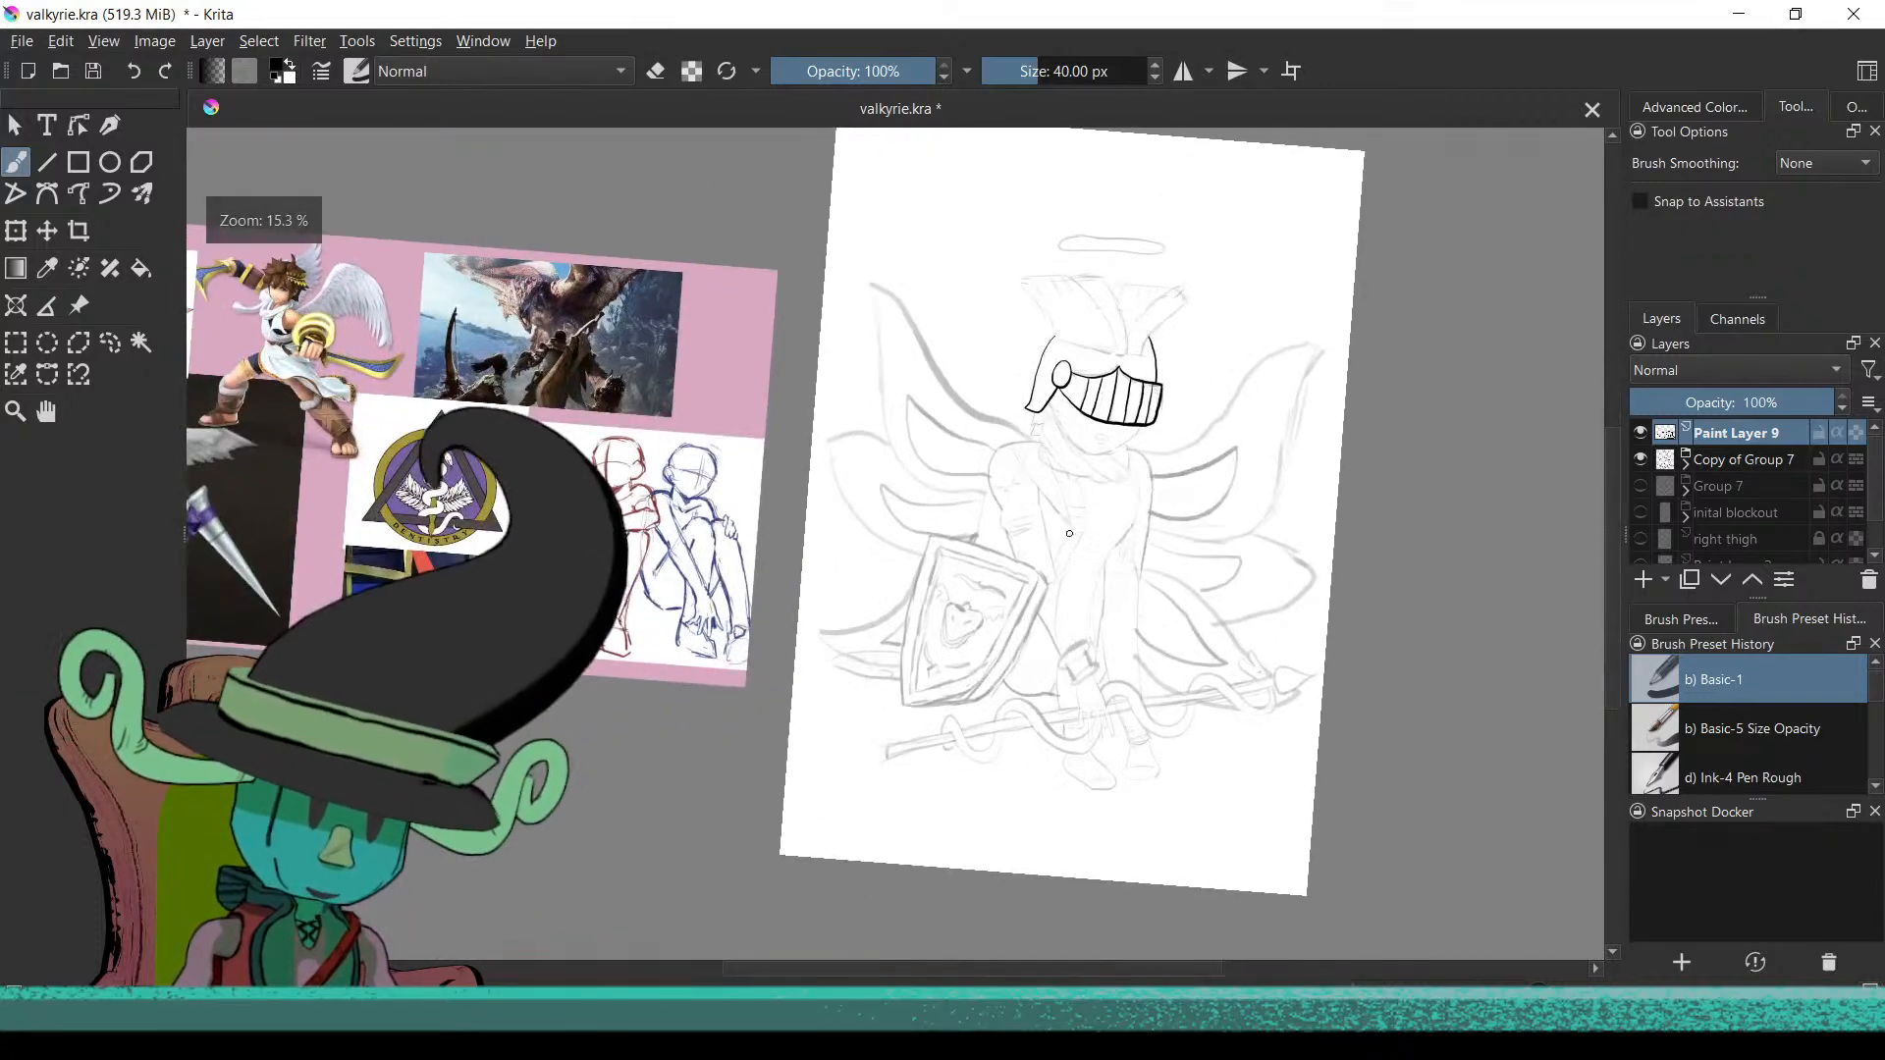
left_click_drag(916, 773, 864, 749)
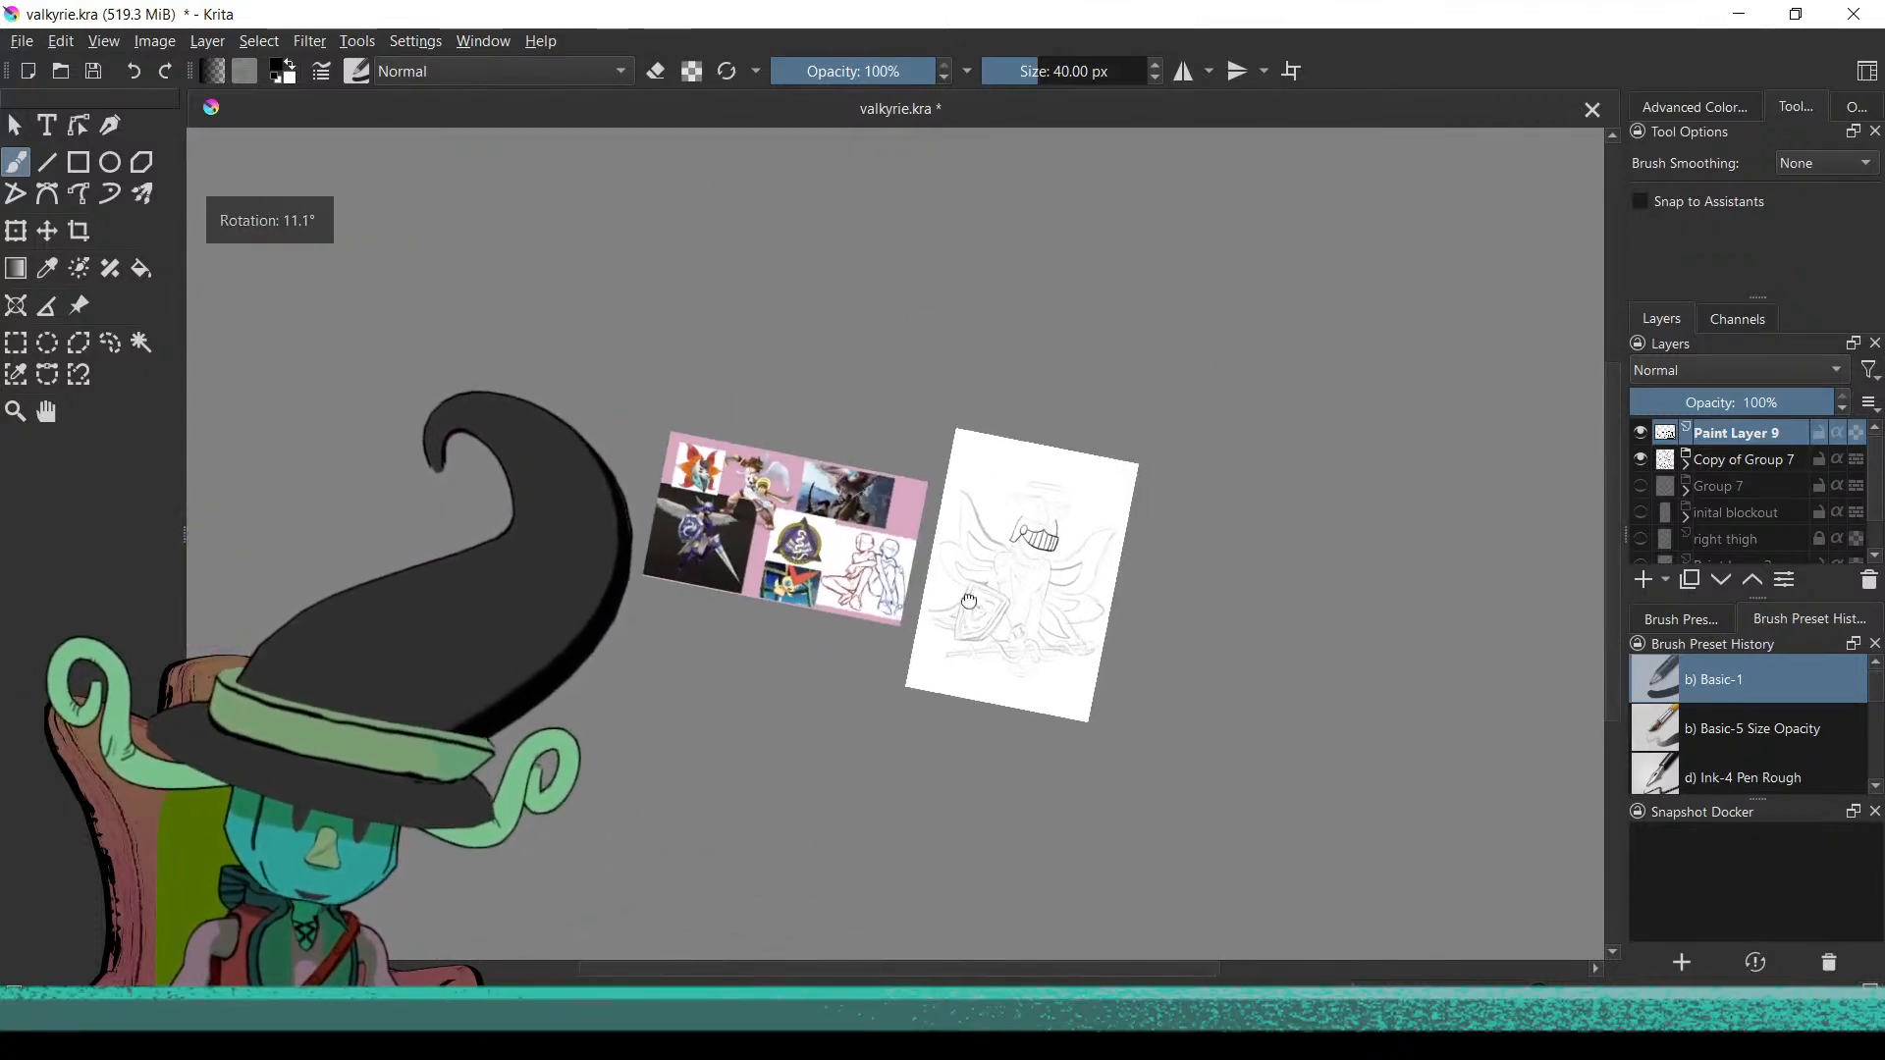
left_click_drag(1035, 548, 832, 791)
scroll(834, 790, "up", 6)
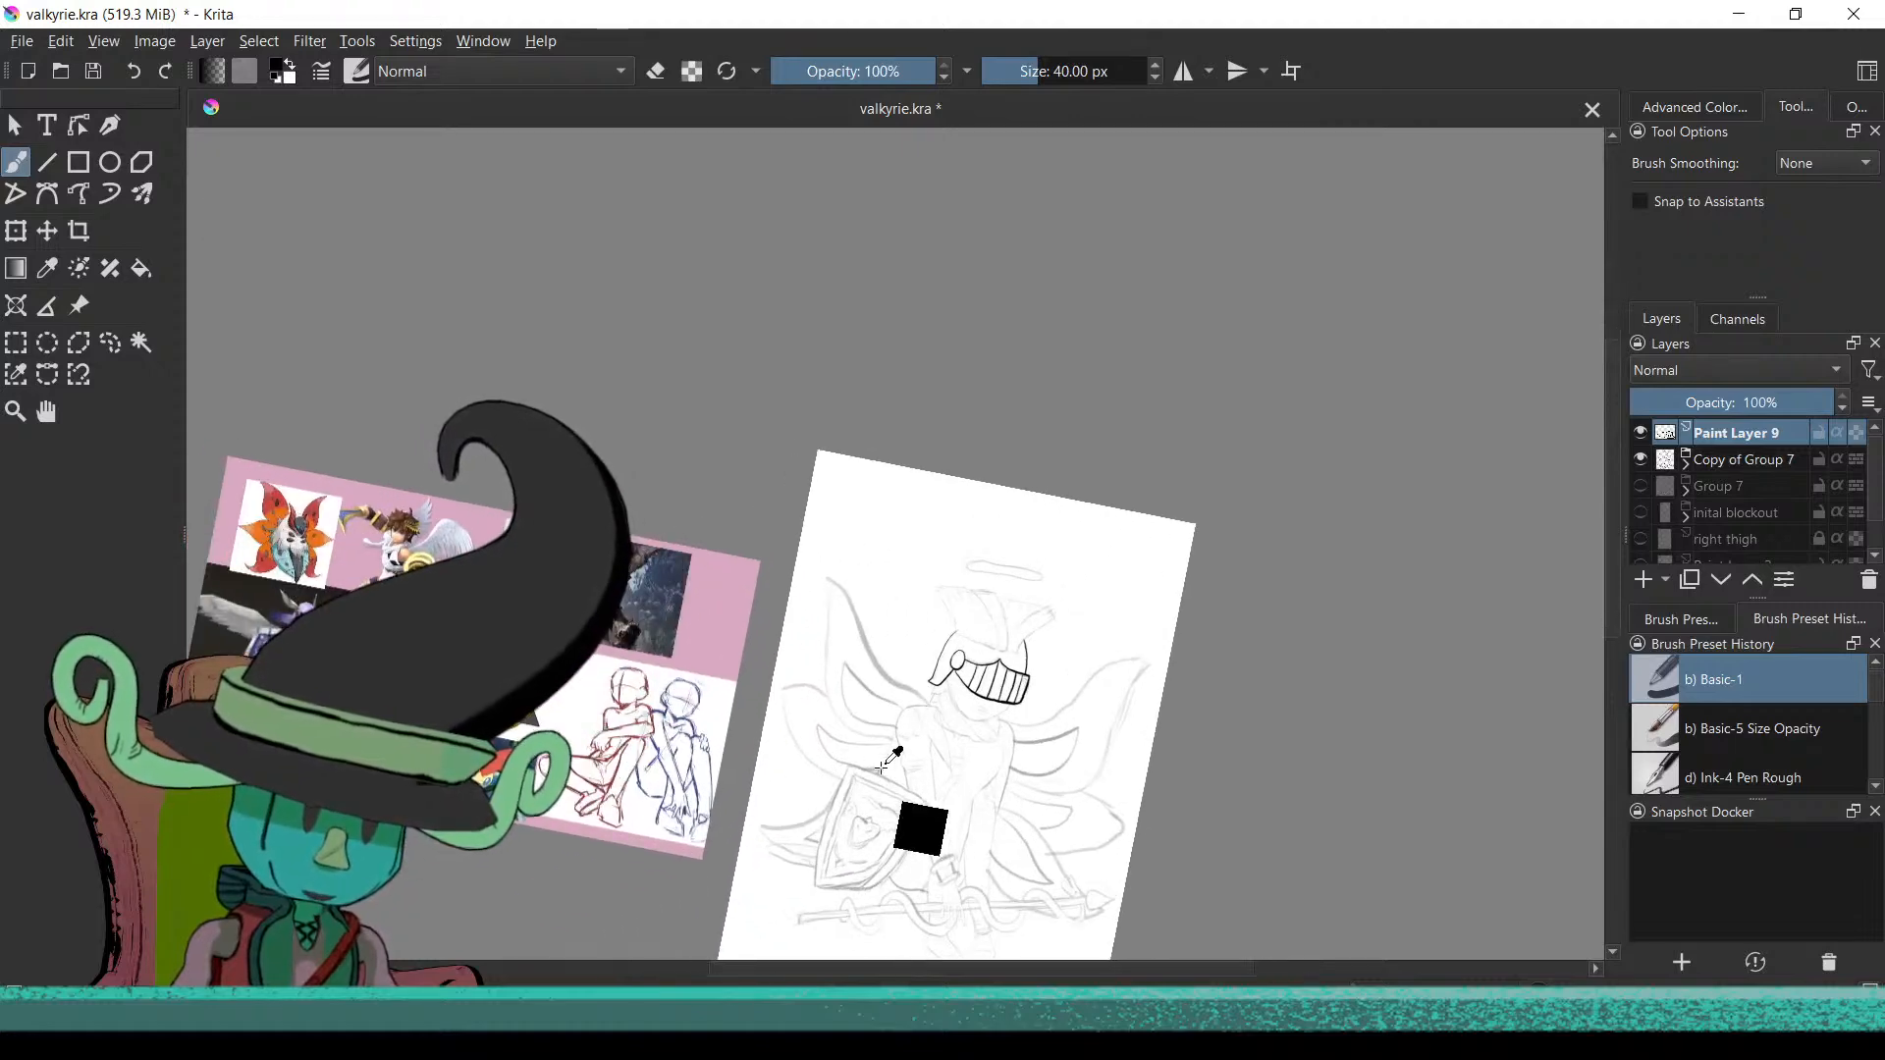
scroll(950, 724, "down", 1)
scroll(951, 724, "up", 4)
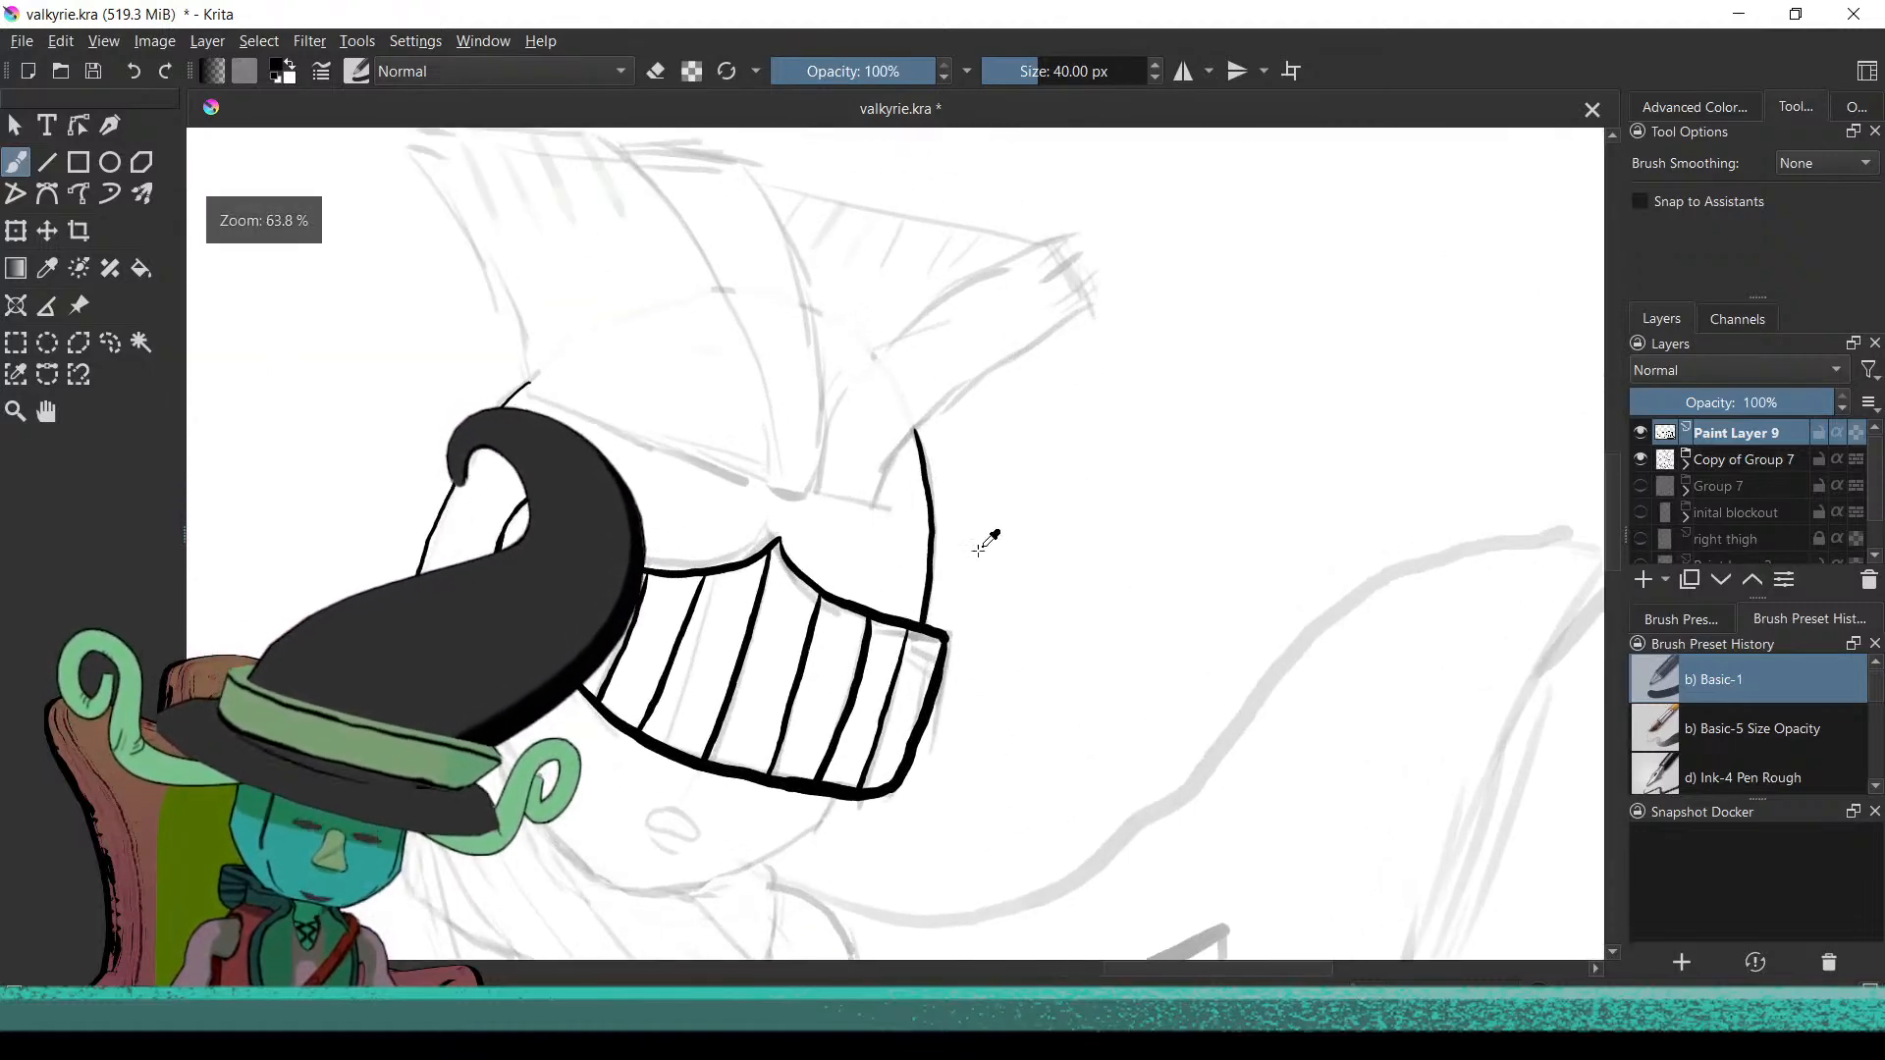
scroll(951, 724, "down", 4)
scroll(950, 724, "up", 7)
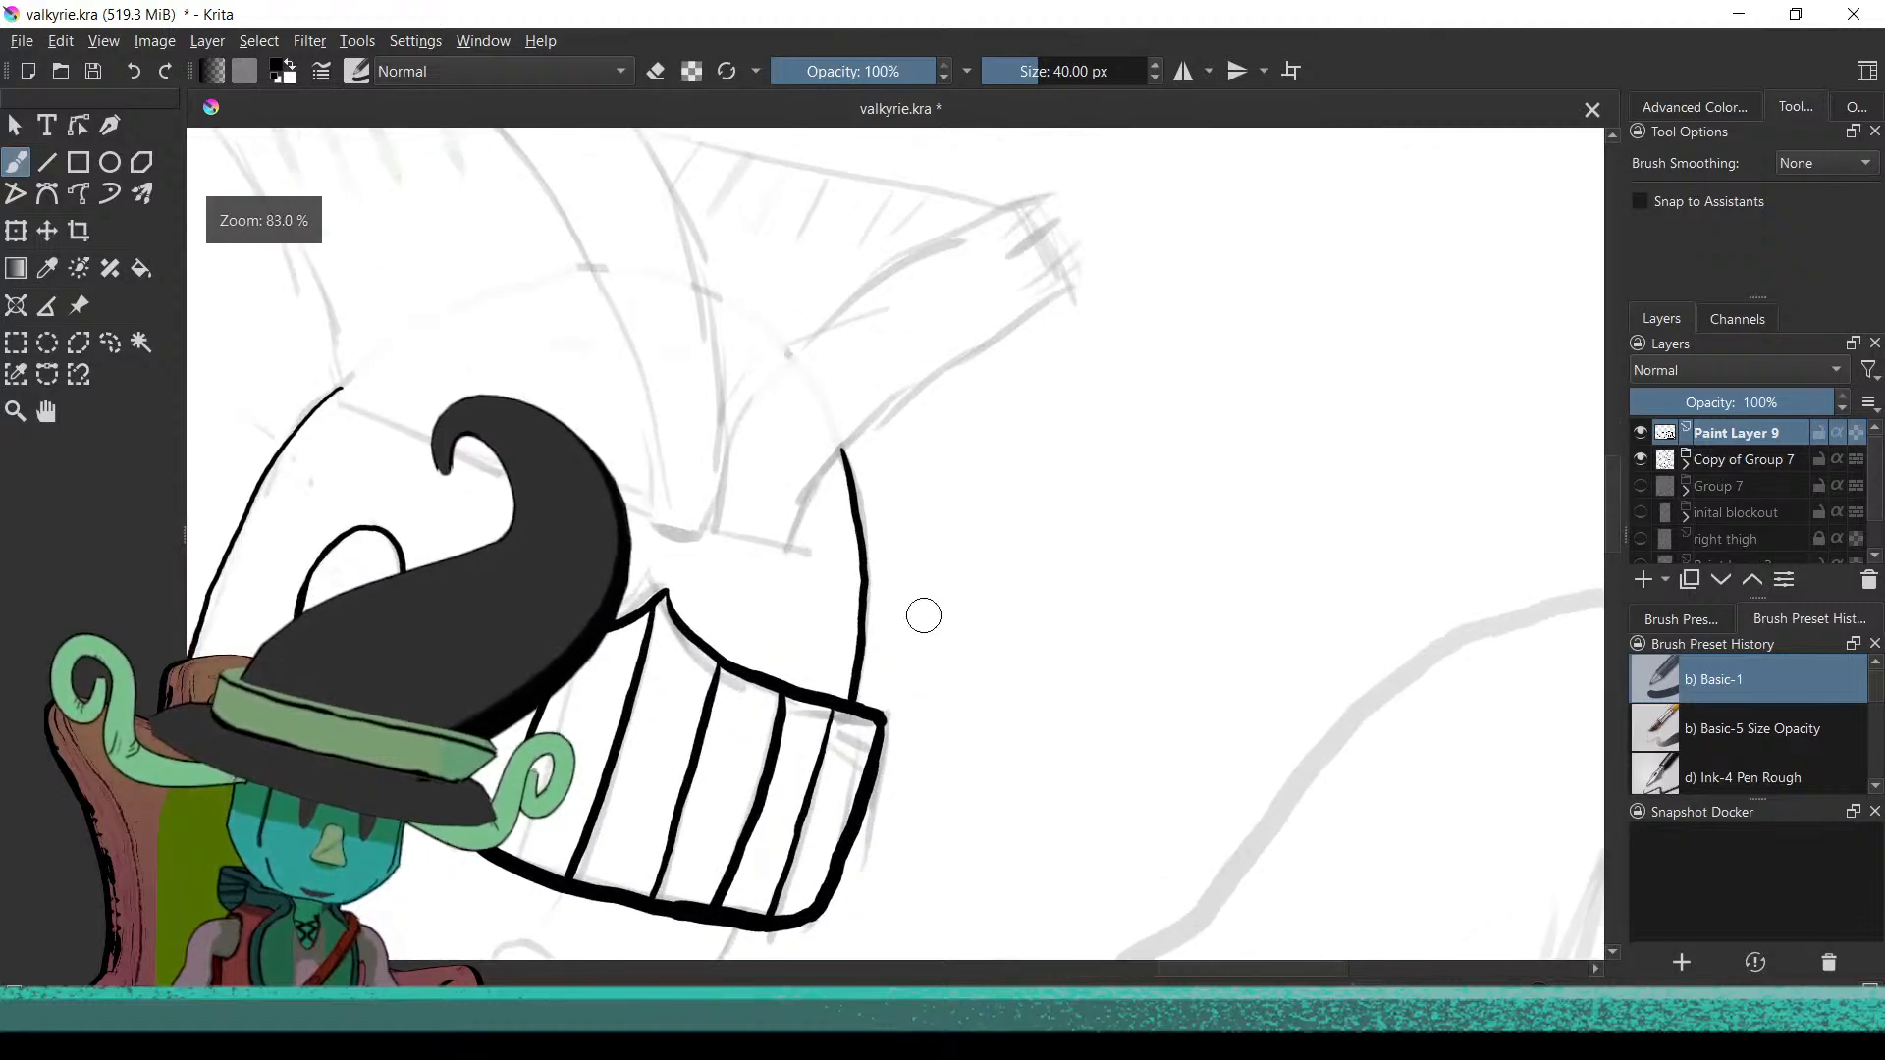
scroll(1002, 715, "up", 1)
scroll(985, 685, "up", 1)
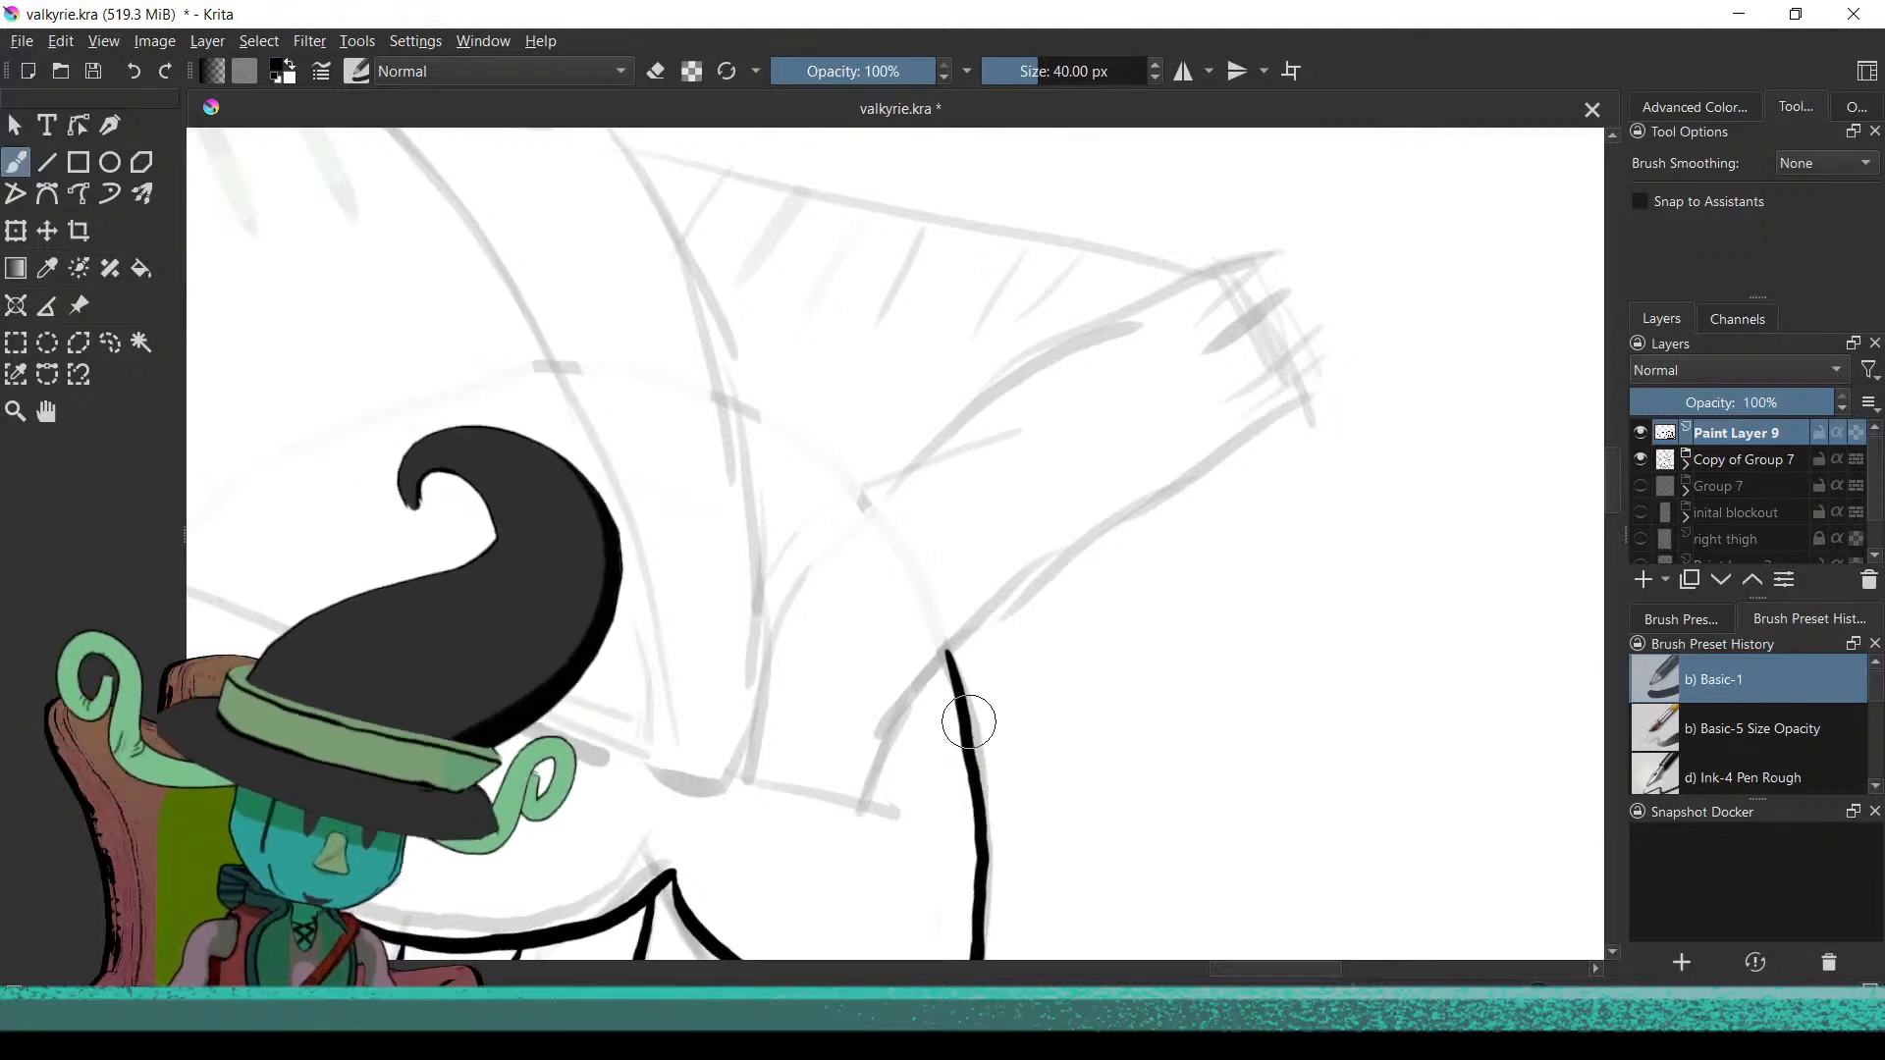
scroll(985, 707, "down", 2)
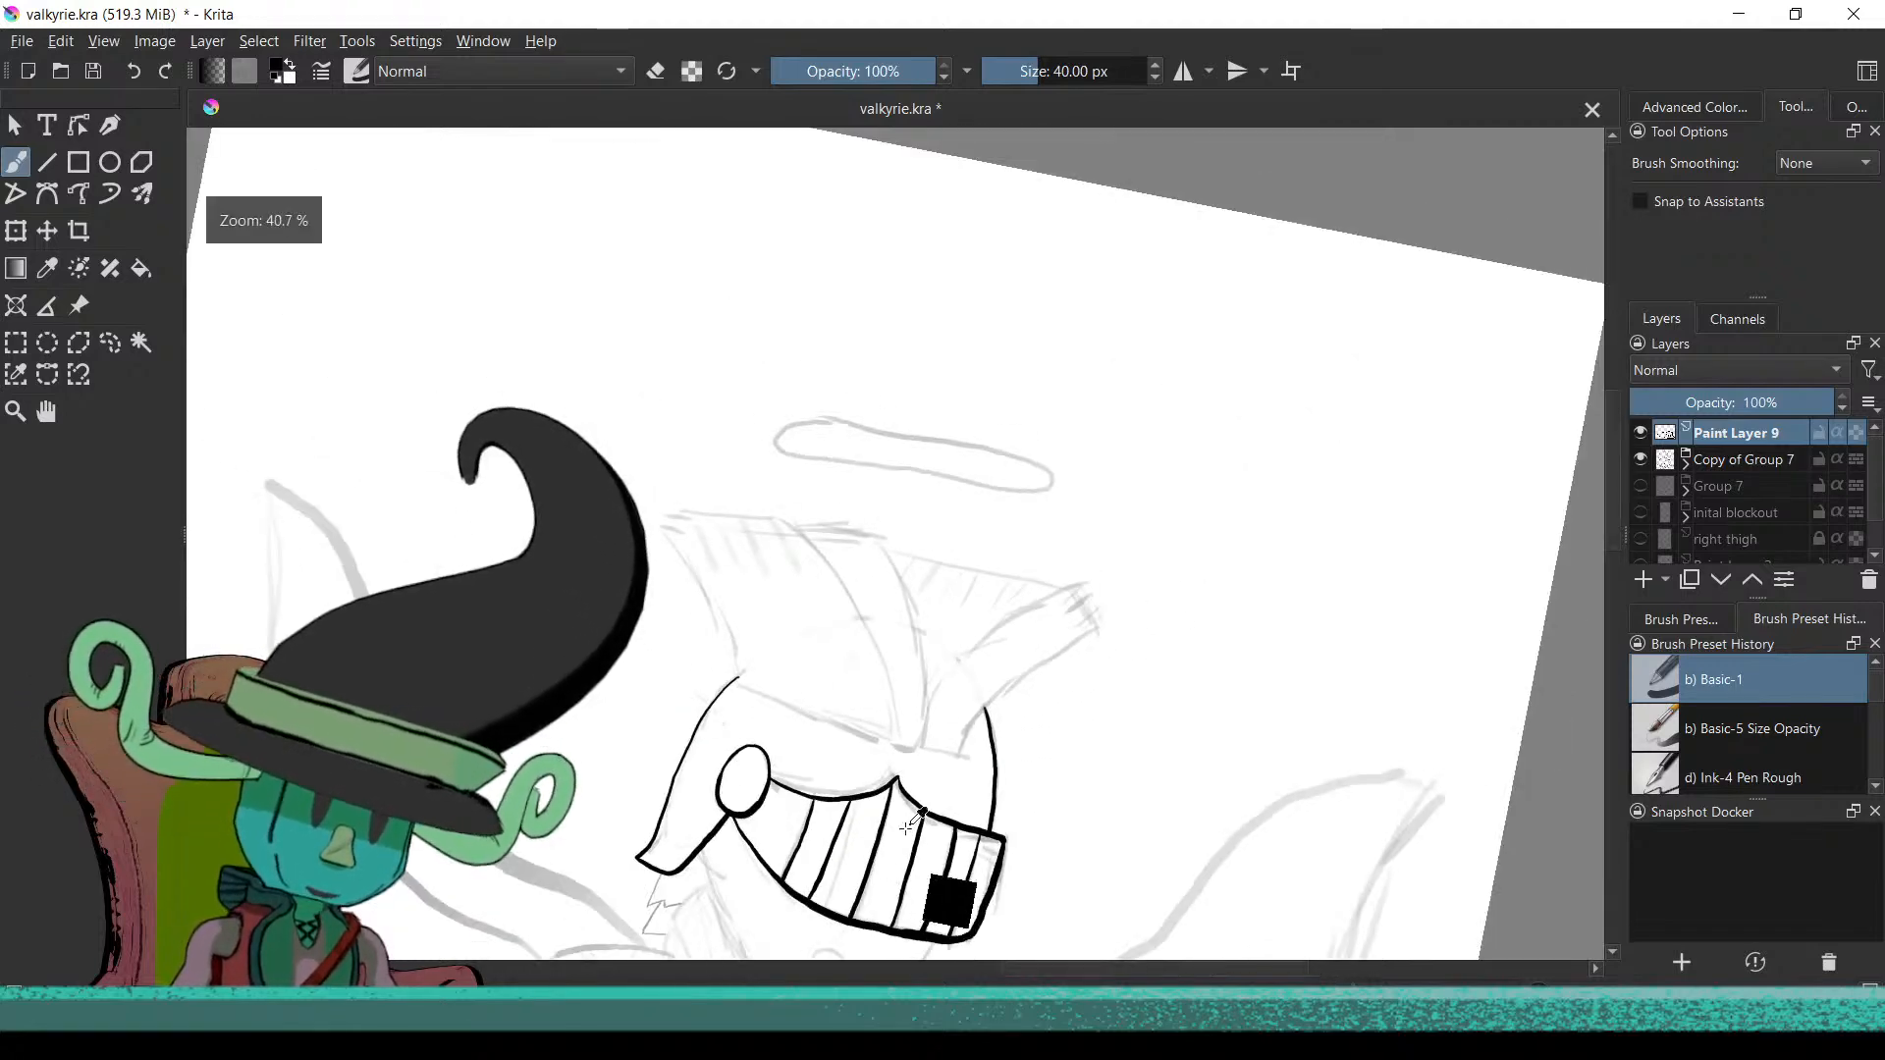
key("ctrl+]")
mouse_move(412, 653)
left_mouse_down()
mouse_move(812, 695)
mouse_move(944, 748)
mouse_move(1512, 687)
left_mouse_up()
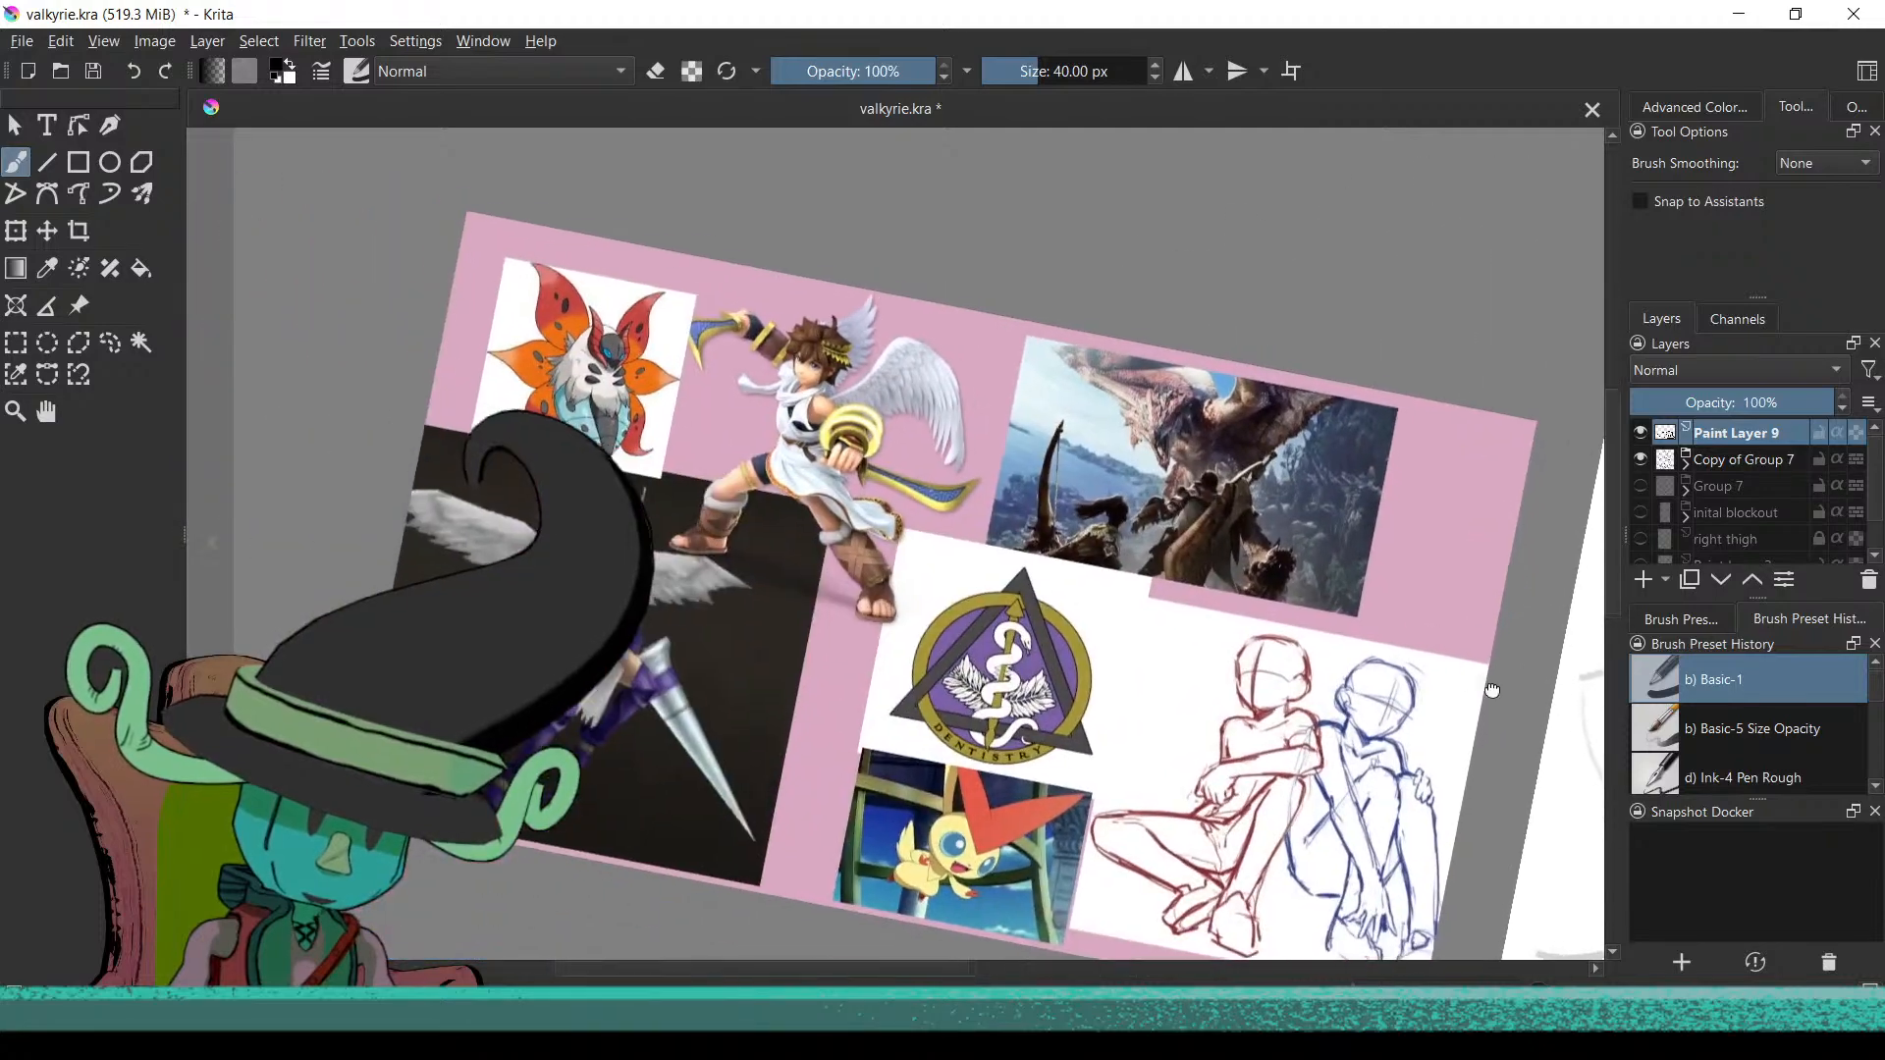
left_click_drag(1241, 645, 785, 677)
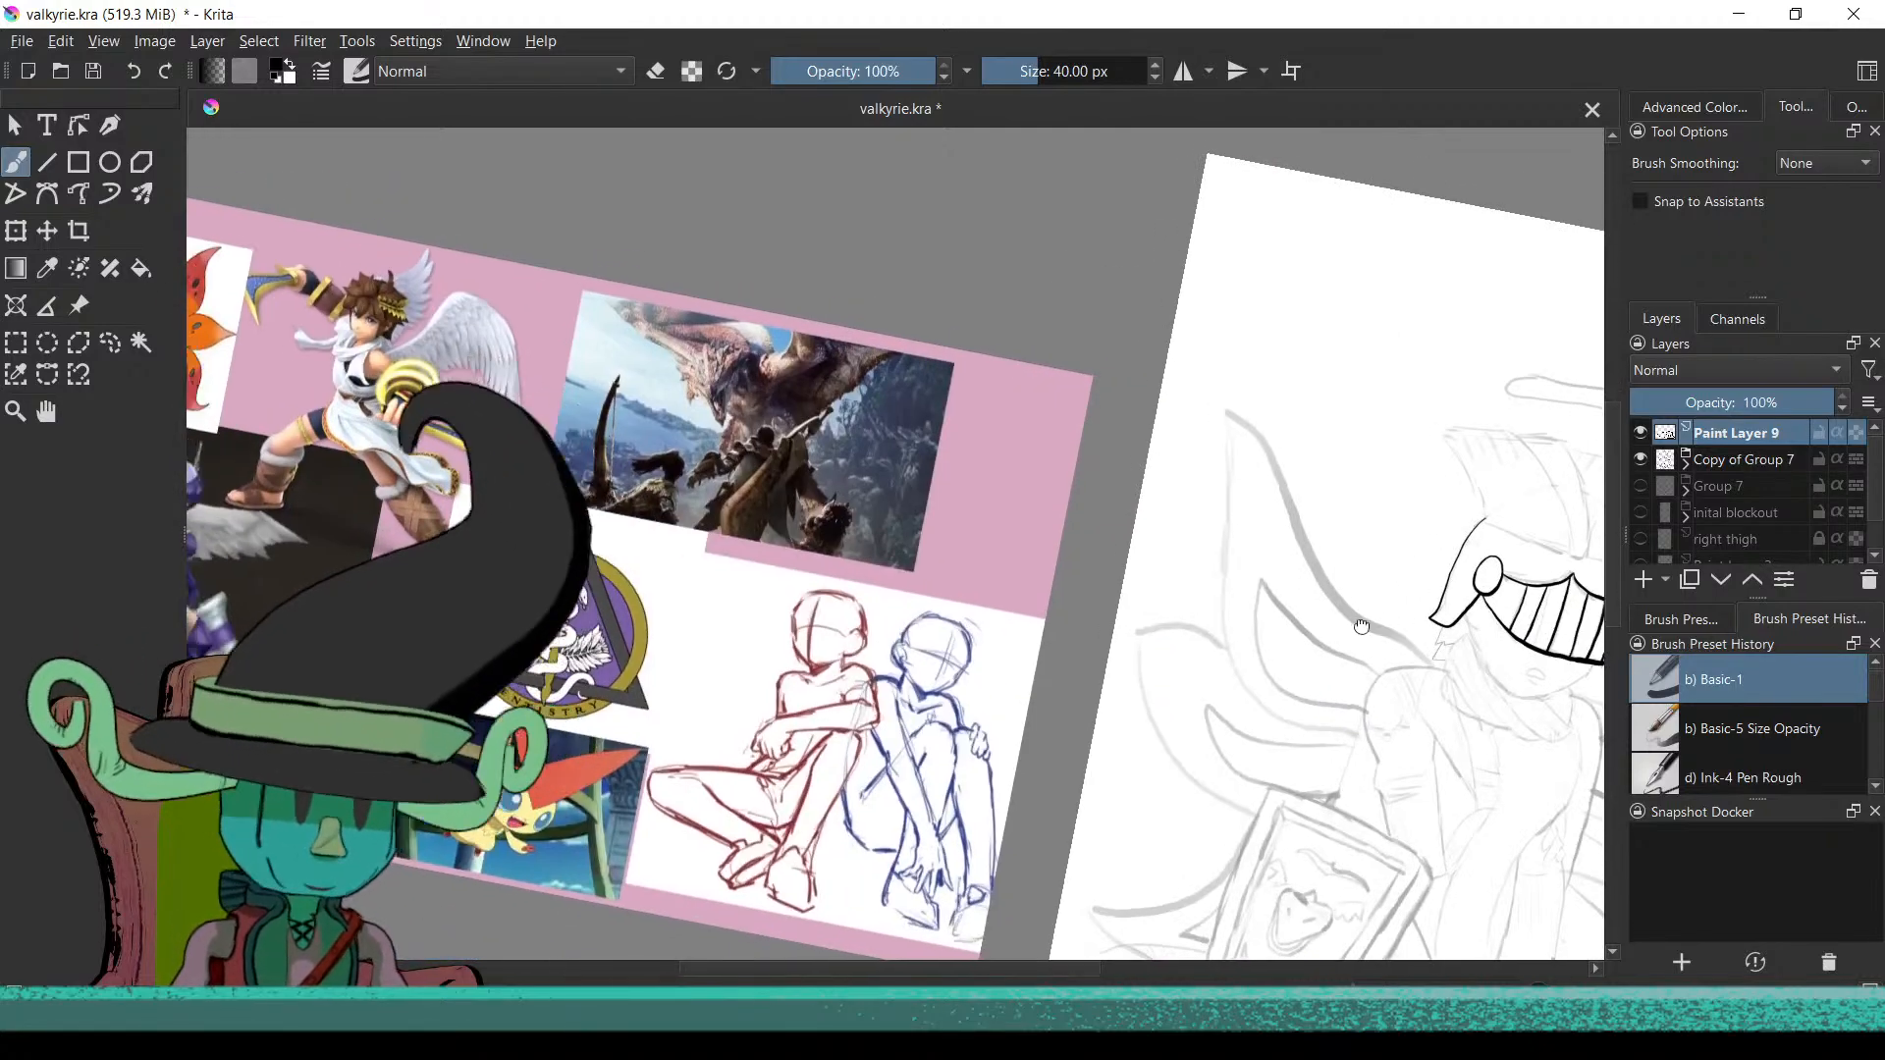
Ink the outer edge of the helmet's front crest plume up to its tip and add short hatch strokes across the tip
scroll(1064, 684, "up", 3)
scroll(1065, 684, "up", 5)
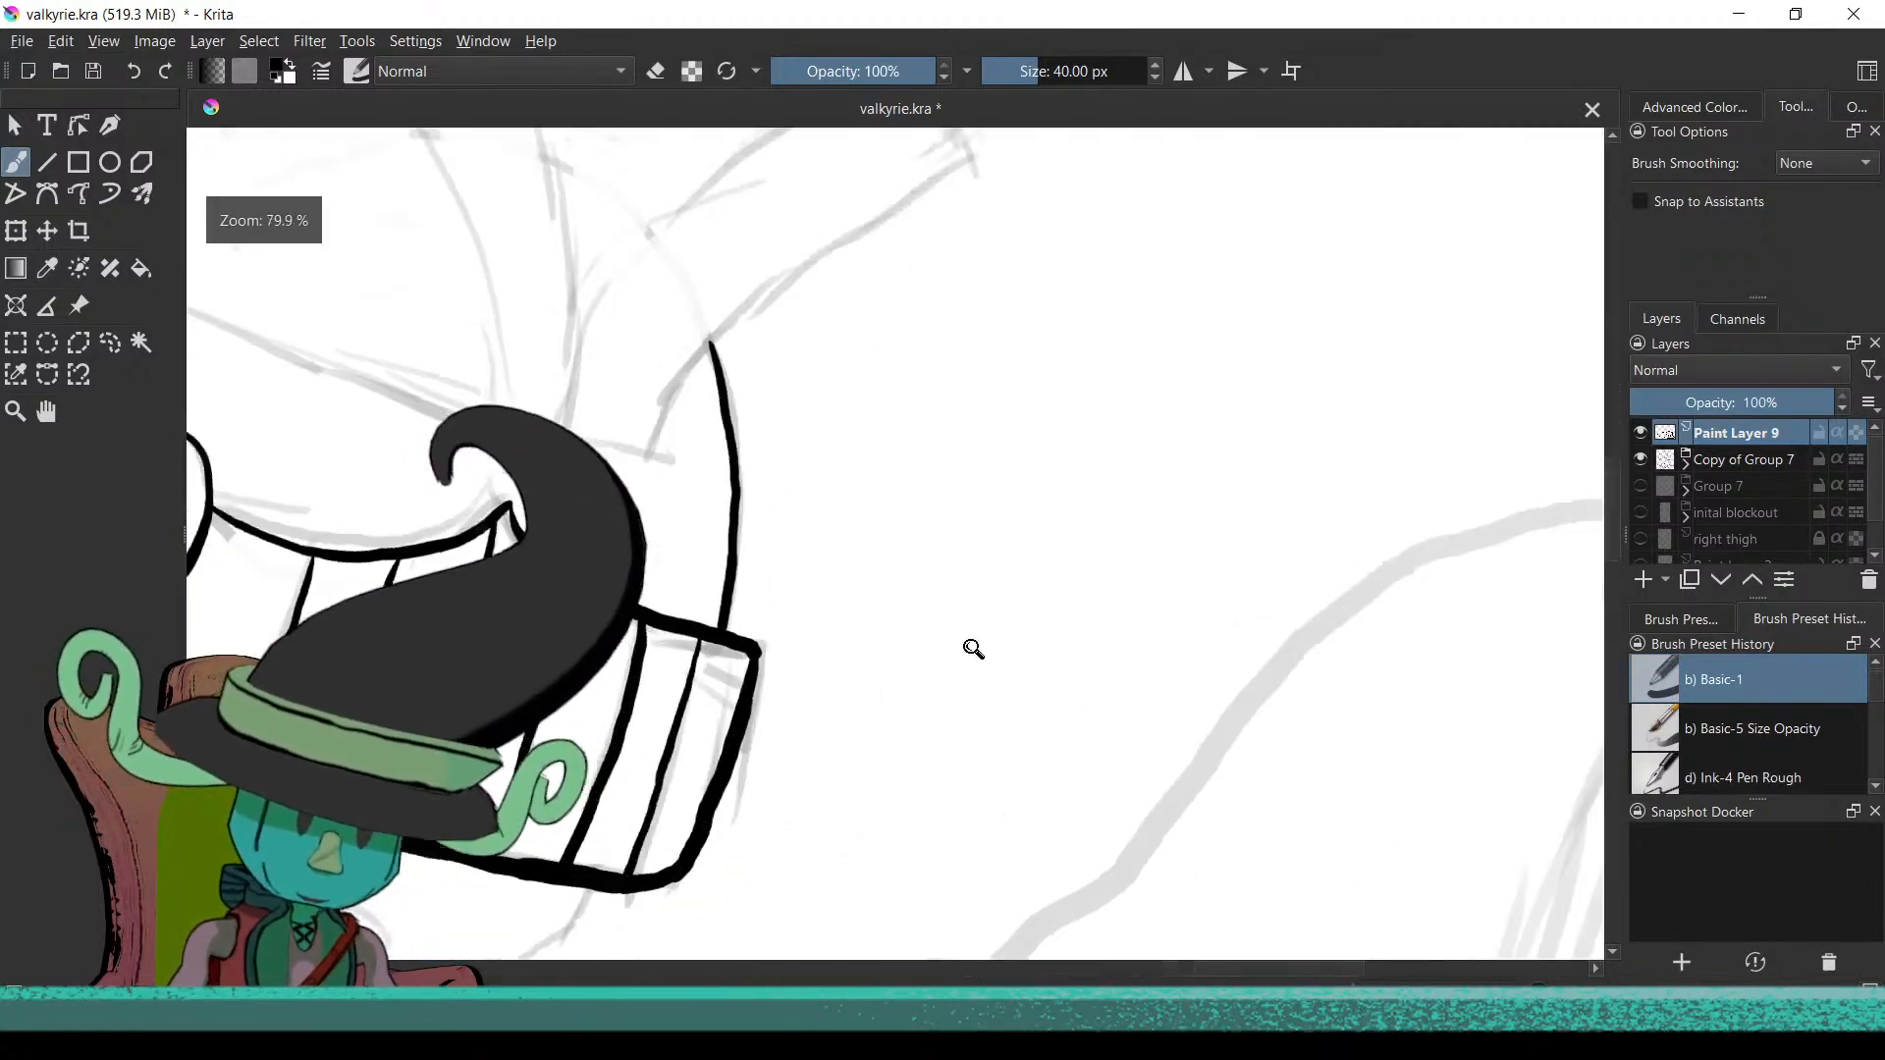
scroll(982, 736, "up", 3)
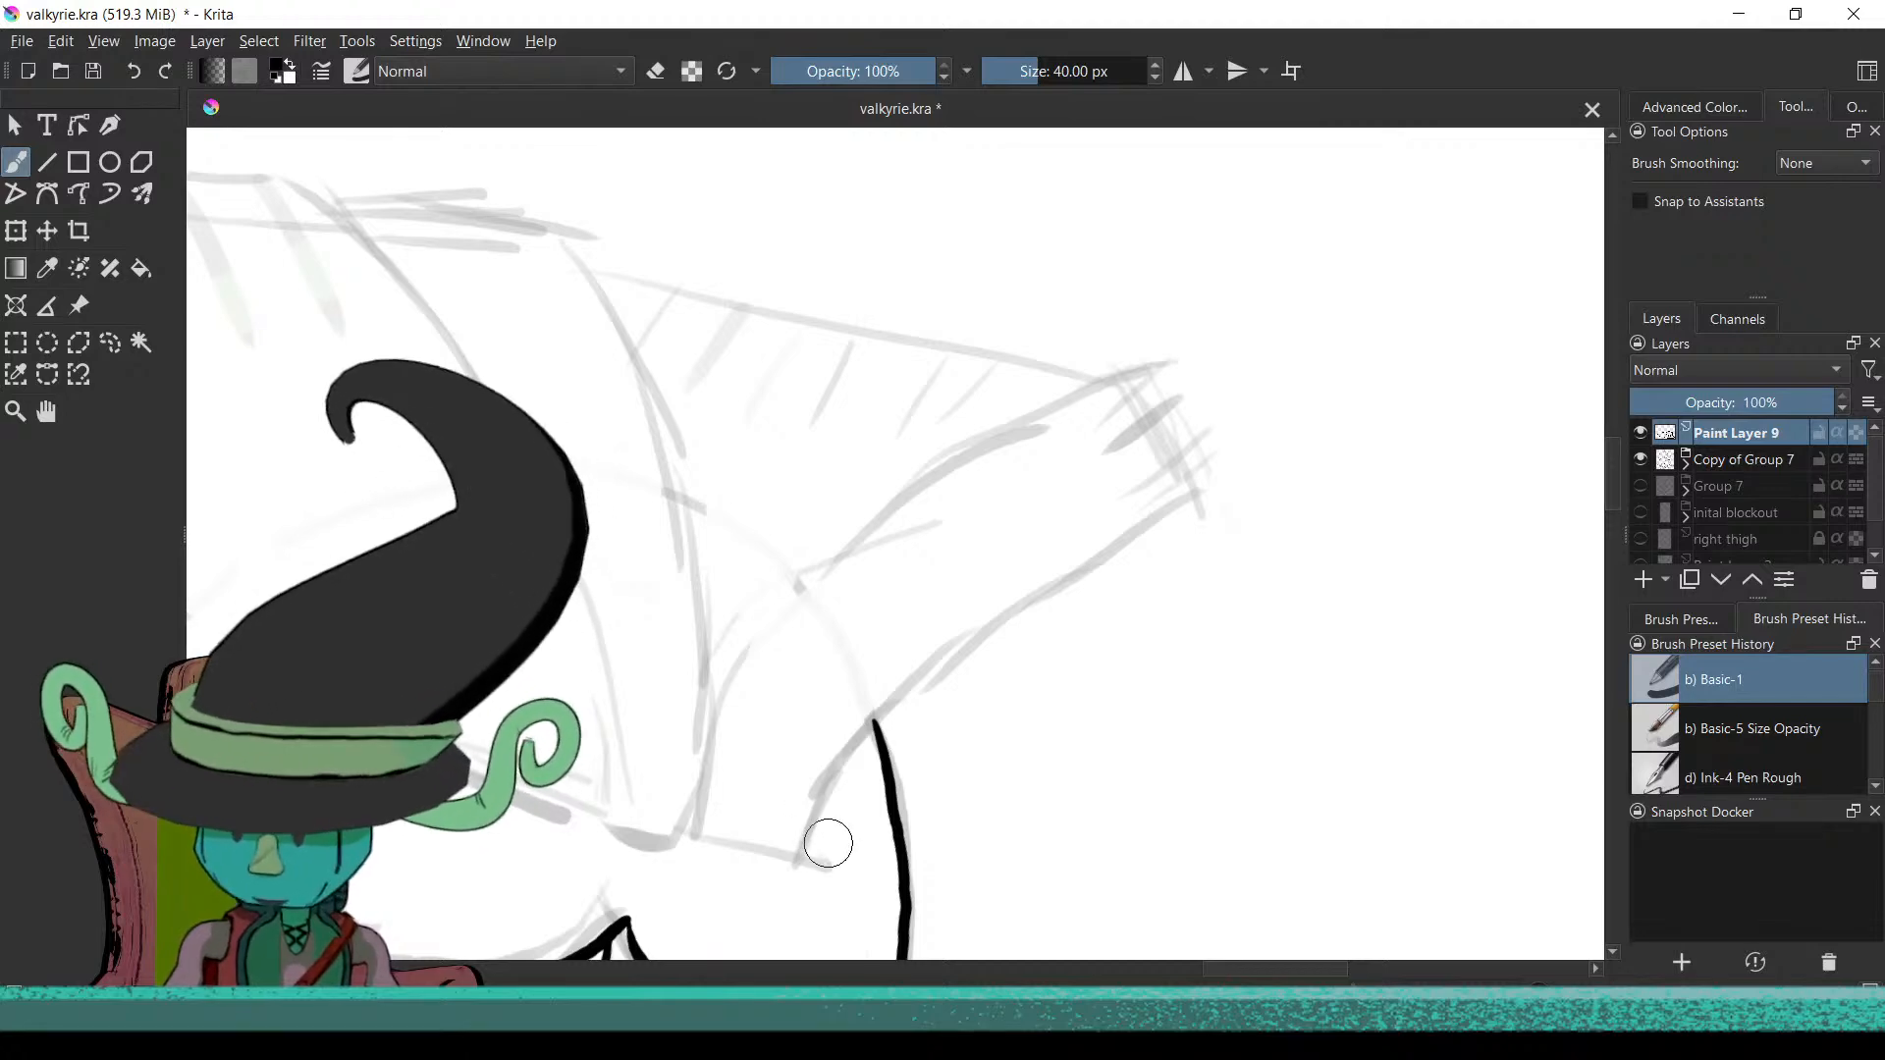
mouse_move(851, 747)
left_mouse_down()
mouse_move(1003, 614)
mouse_move(1163, 525)
left_mouse_up()
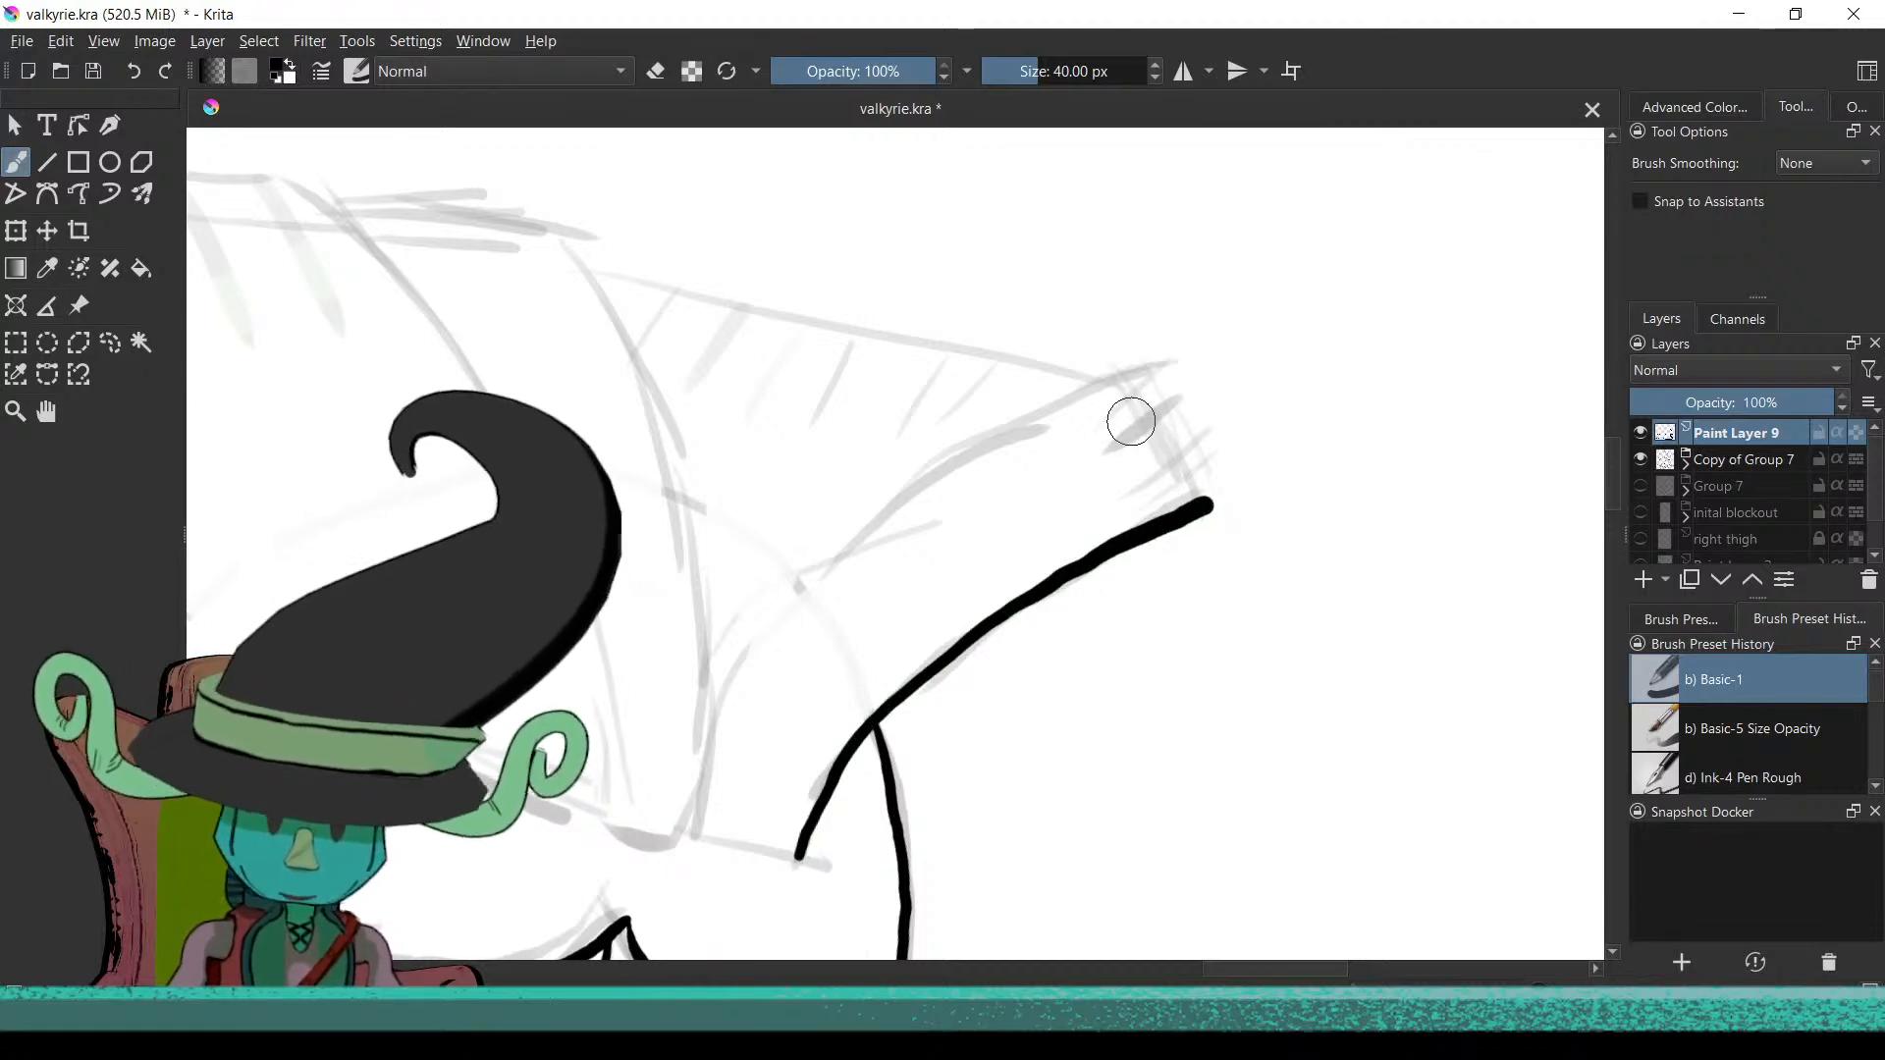
left_click_drag(1065, 522, 1155, 474)
left_click_drag(1092, 633, 769, 602)
mouse_move(872, 437)
left_mouse_down()
mouse_move(856, 525)
mouse_move(895, 501)
left_mouse_up()
left_click_drag(948, 444, 931, 508)
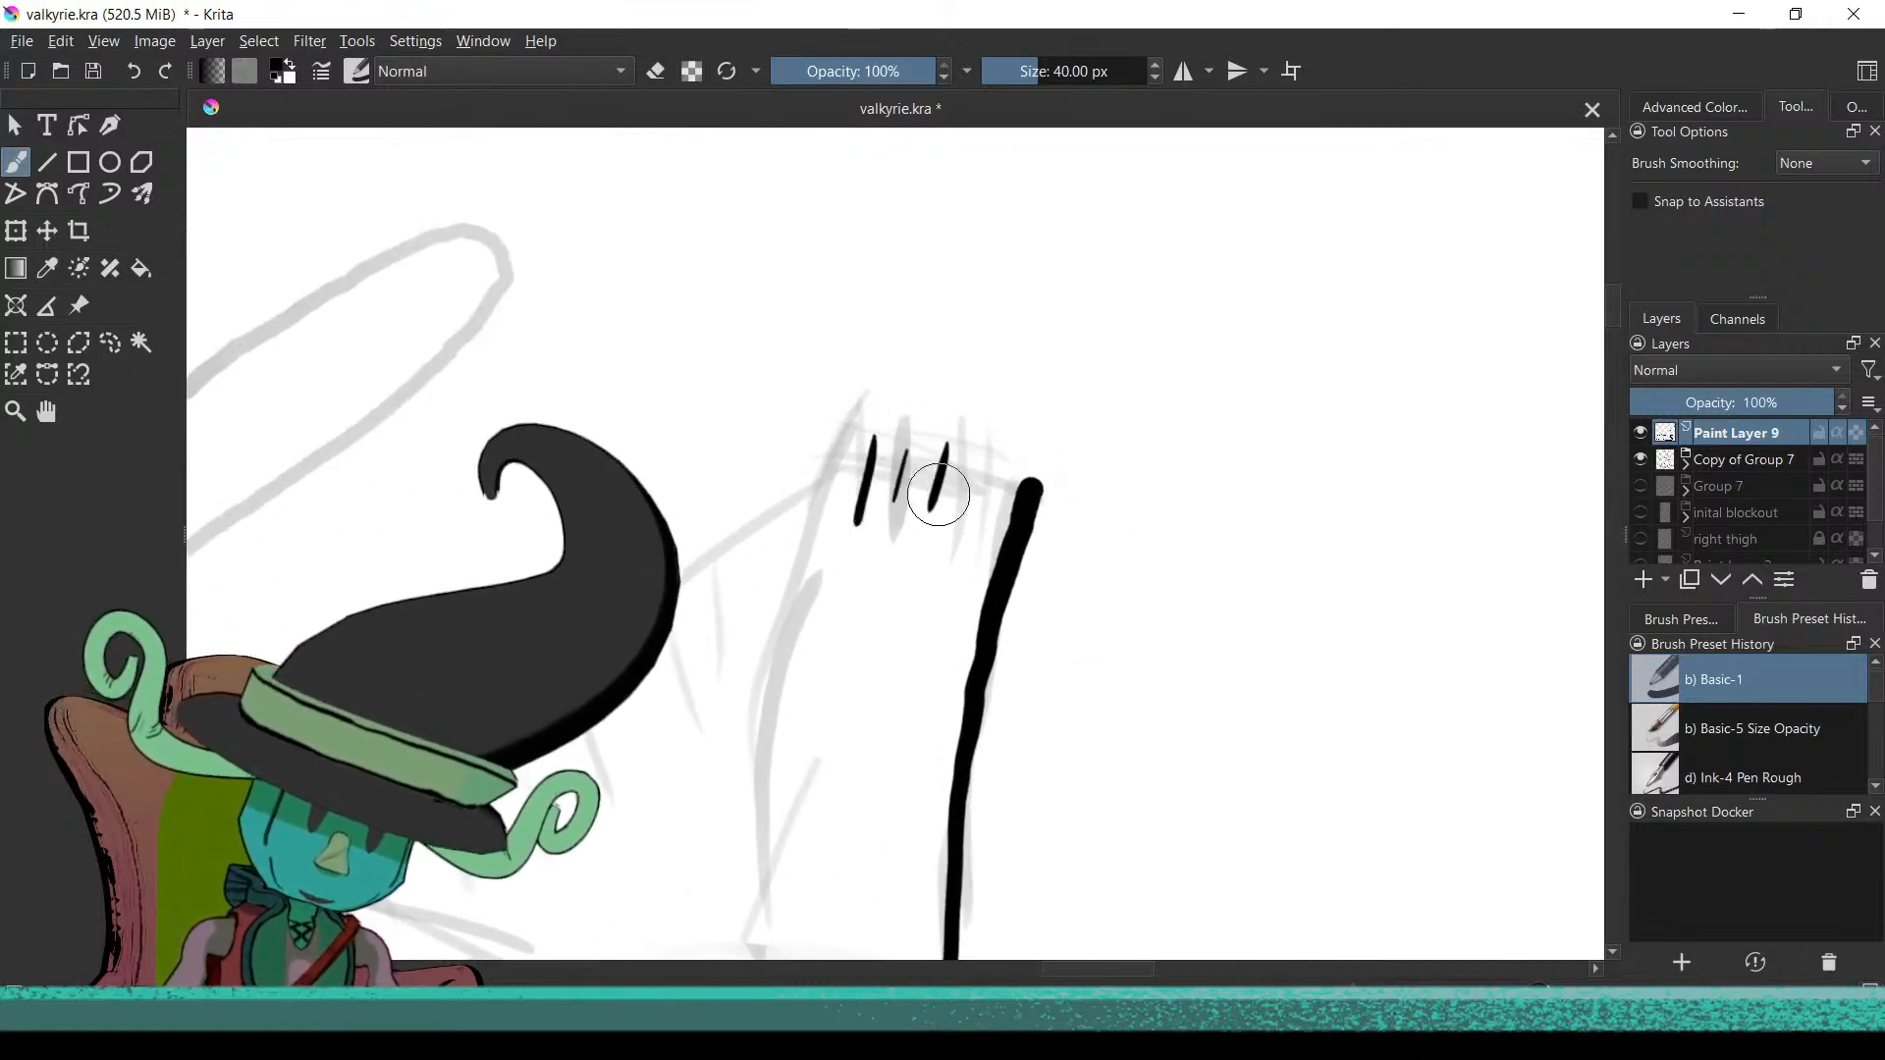
Ink the front crest plume's inner edge from its tip down to its base, replacing the first version of the line
mouse_move(628, 549)
left_mouse_down()
mouse_move(648, 462)
mouse_move(673, 472)
mouse_move(716, 602)
mouse_move(1079, 510)
mouse_move(900, 745)
mouse_move(1022, 539)
mouse_move(921, 841)
mouse_move(789, 776)
mouse_move(820, 632)
left_mouse_up()
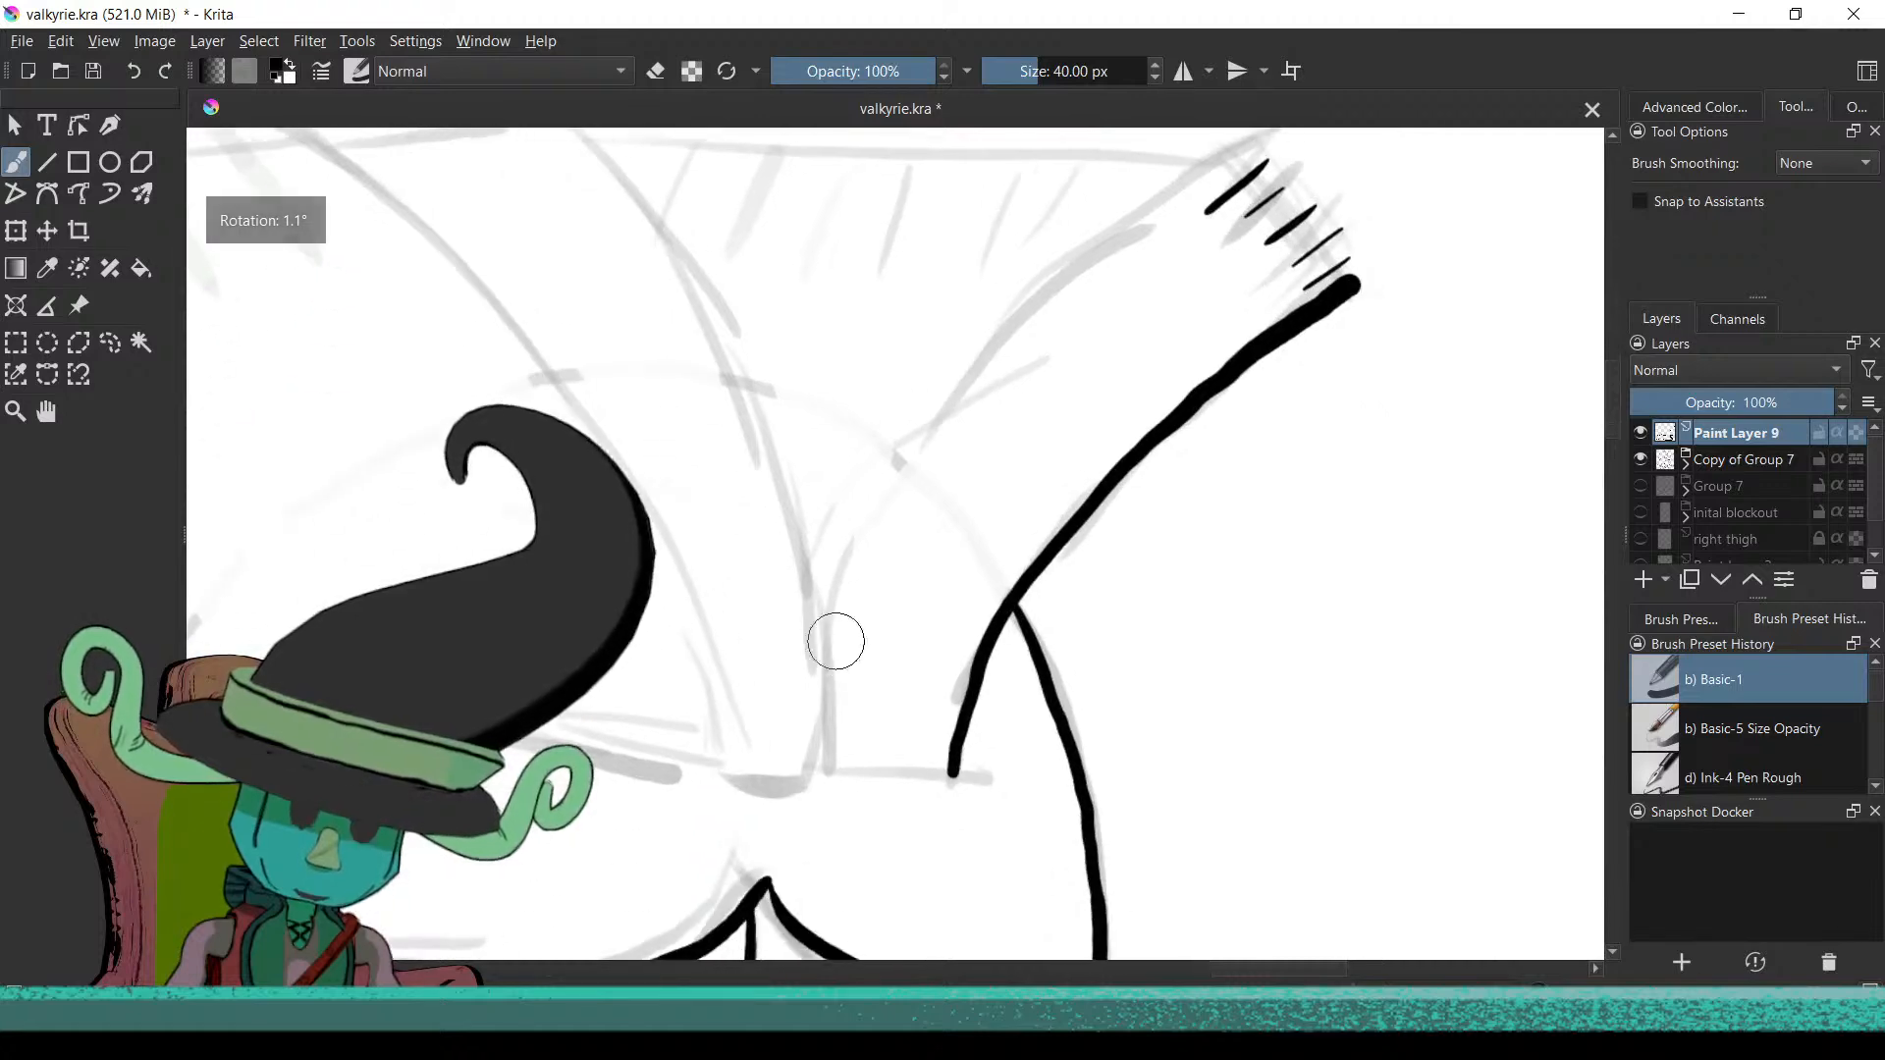
mouse_move(1148, 278)
left_mouse_down()
mouse_move(1182, 527)
mouse_move(1221, 315)
mouse_move(1149, 285)
mouse_move(1212, 535)
left_mouse_up()
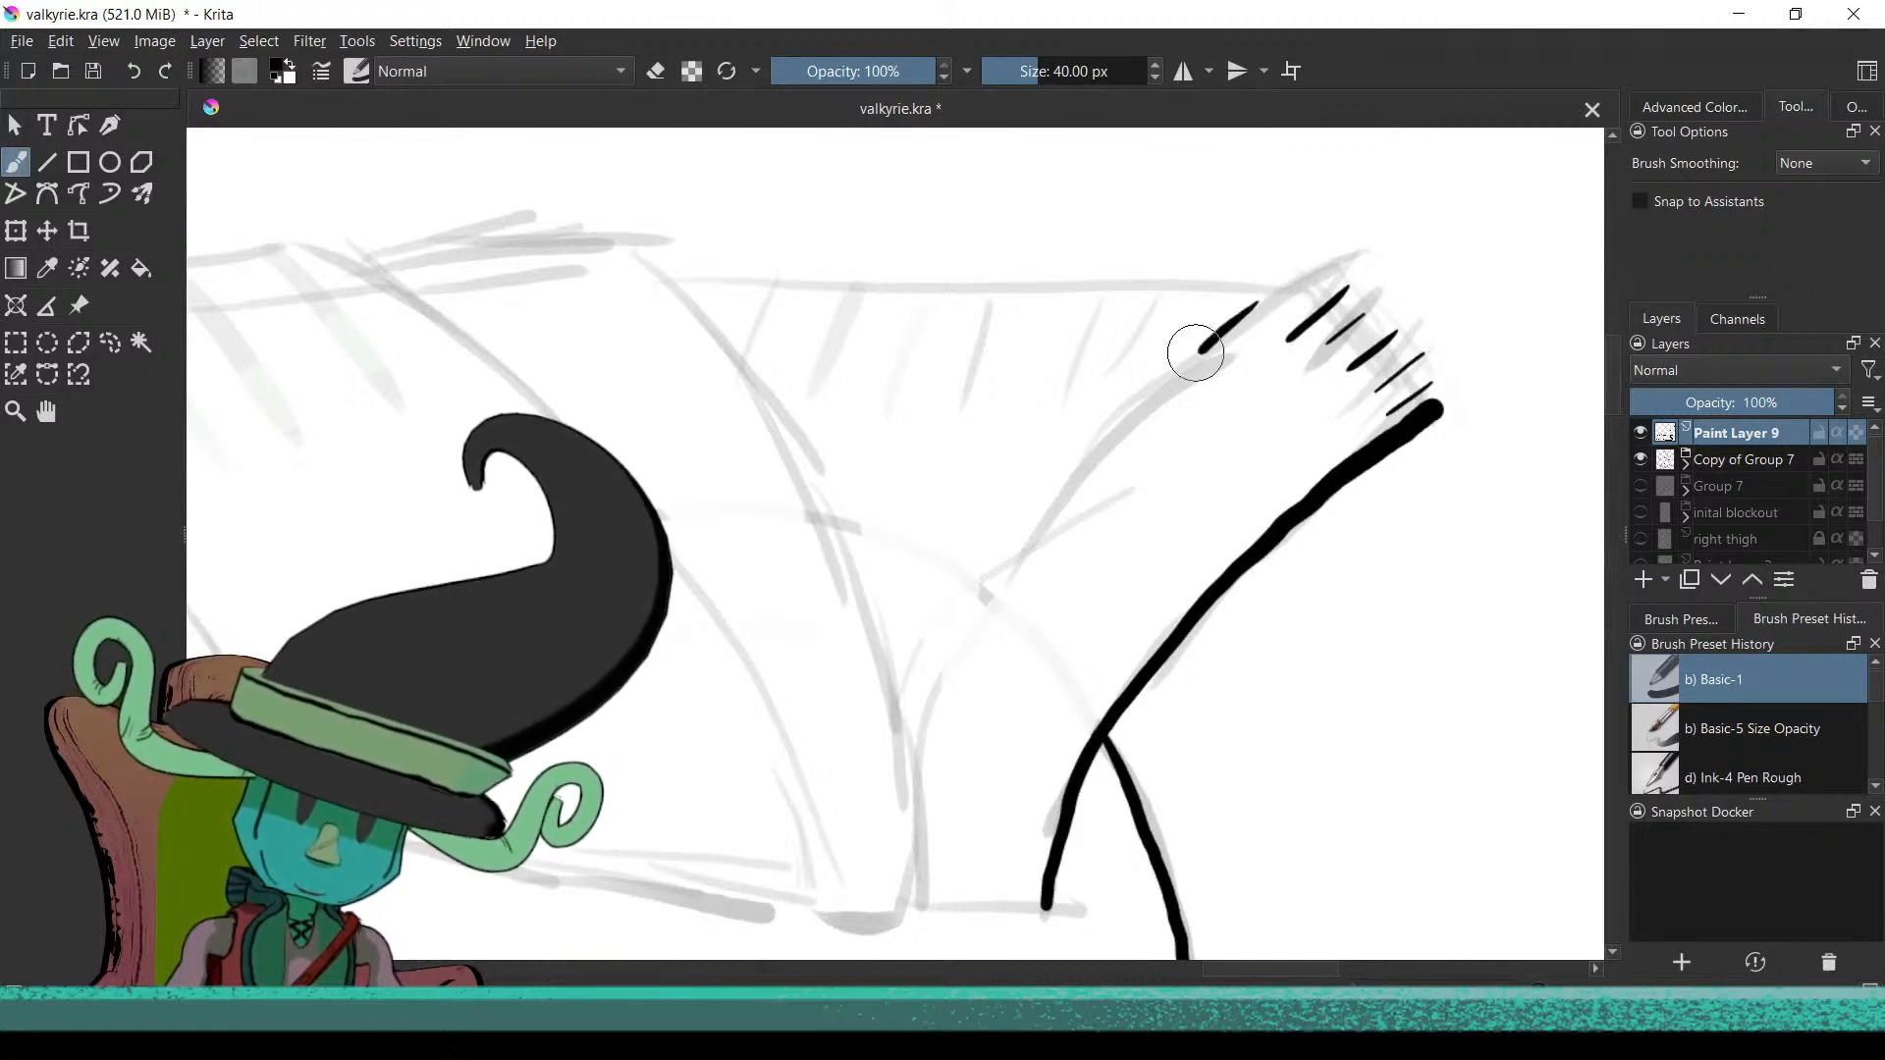
left_click_drag(1148, 409, 1242, 316)
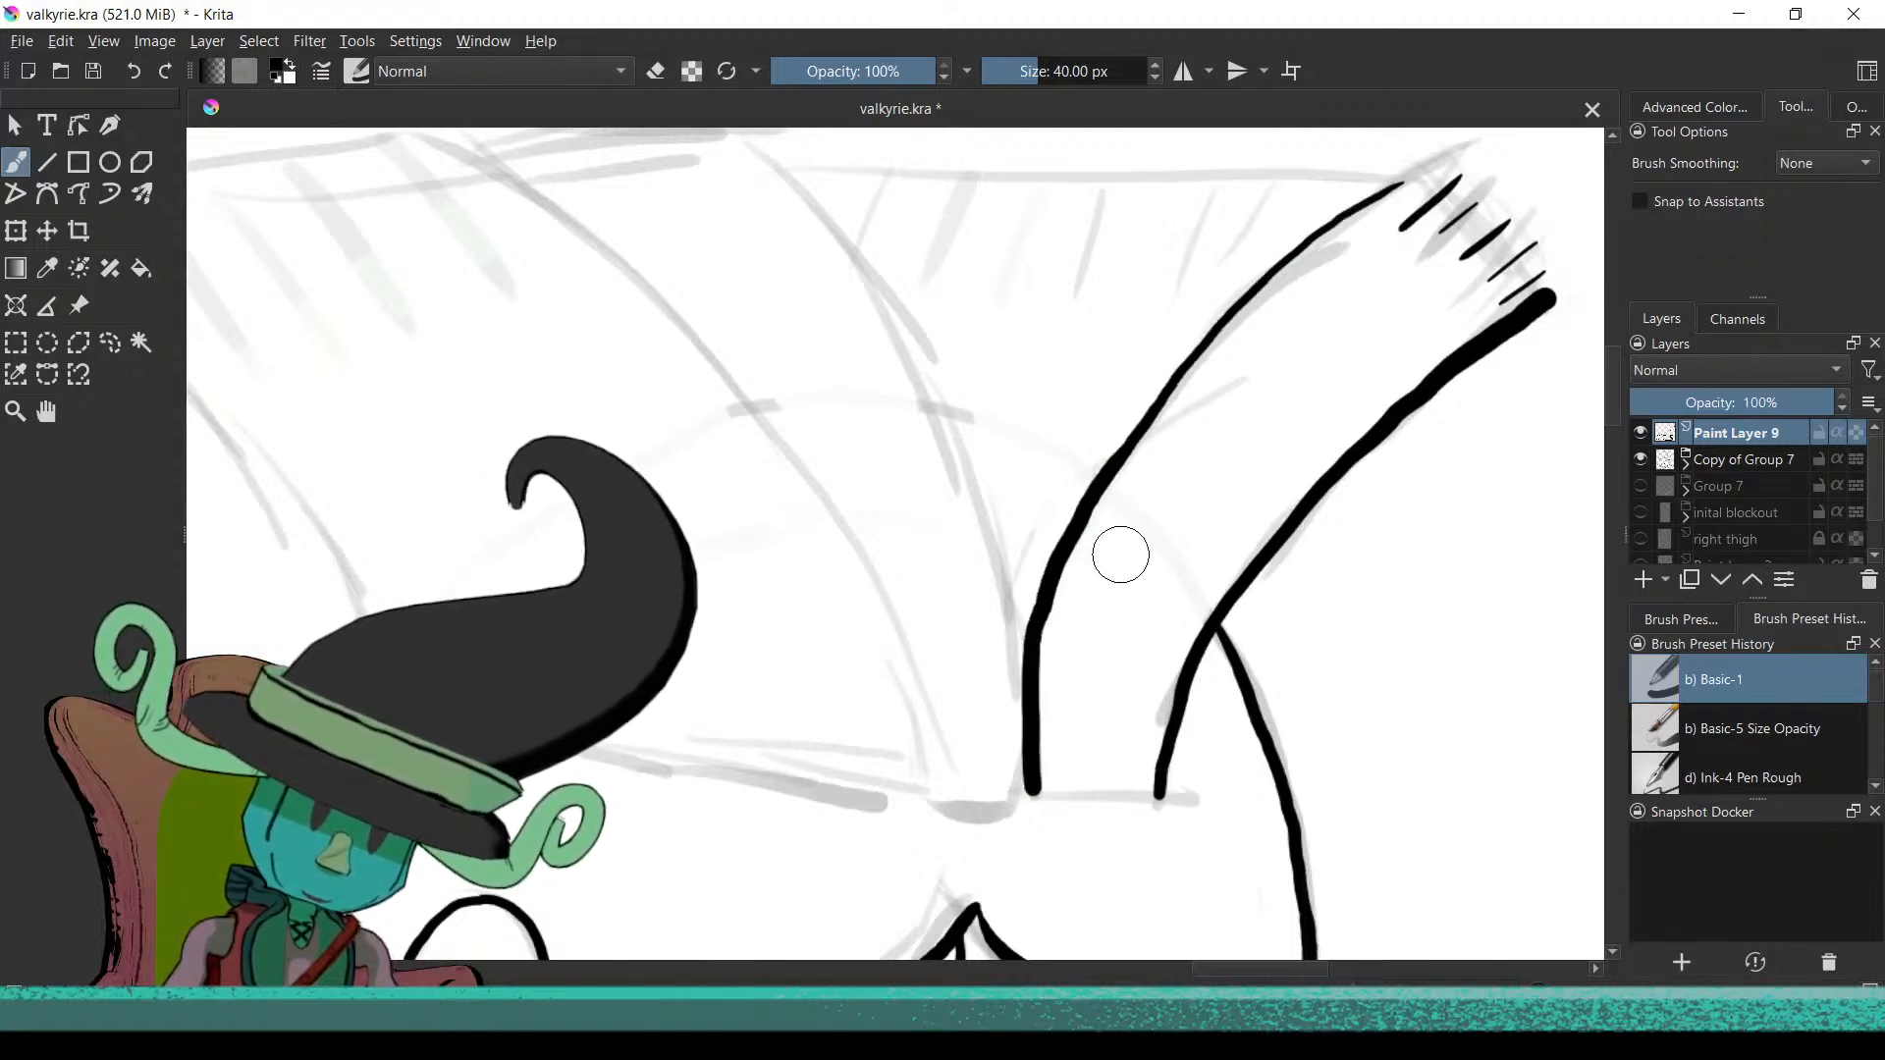
scroll(1120, 555, "down", 5)
scroll(1178, 502, "up", 5)
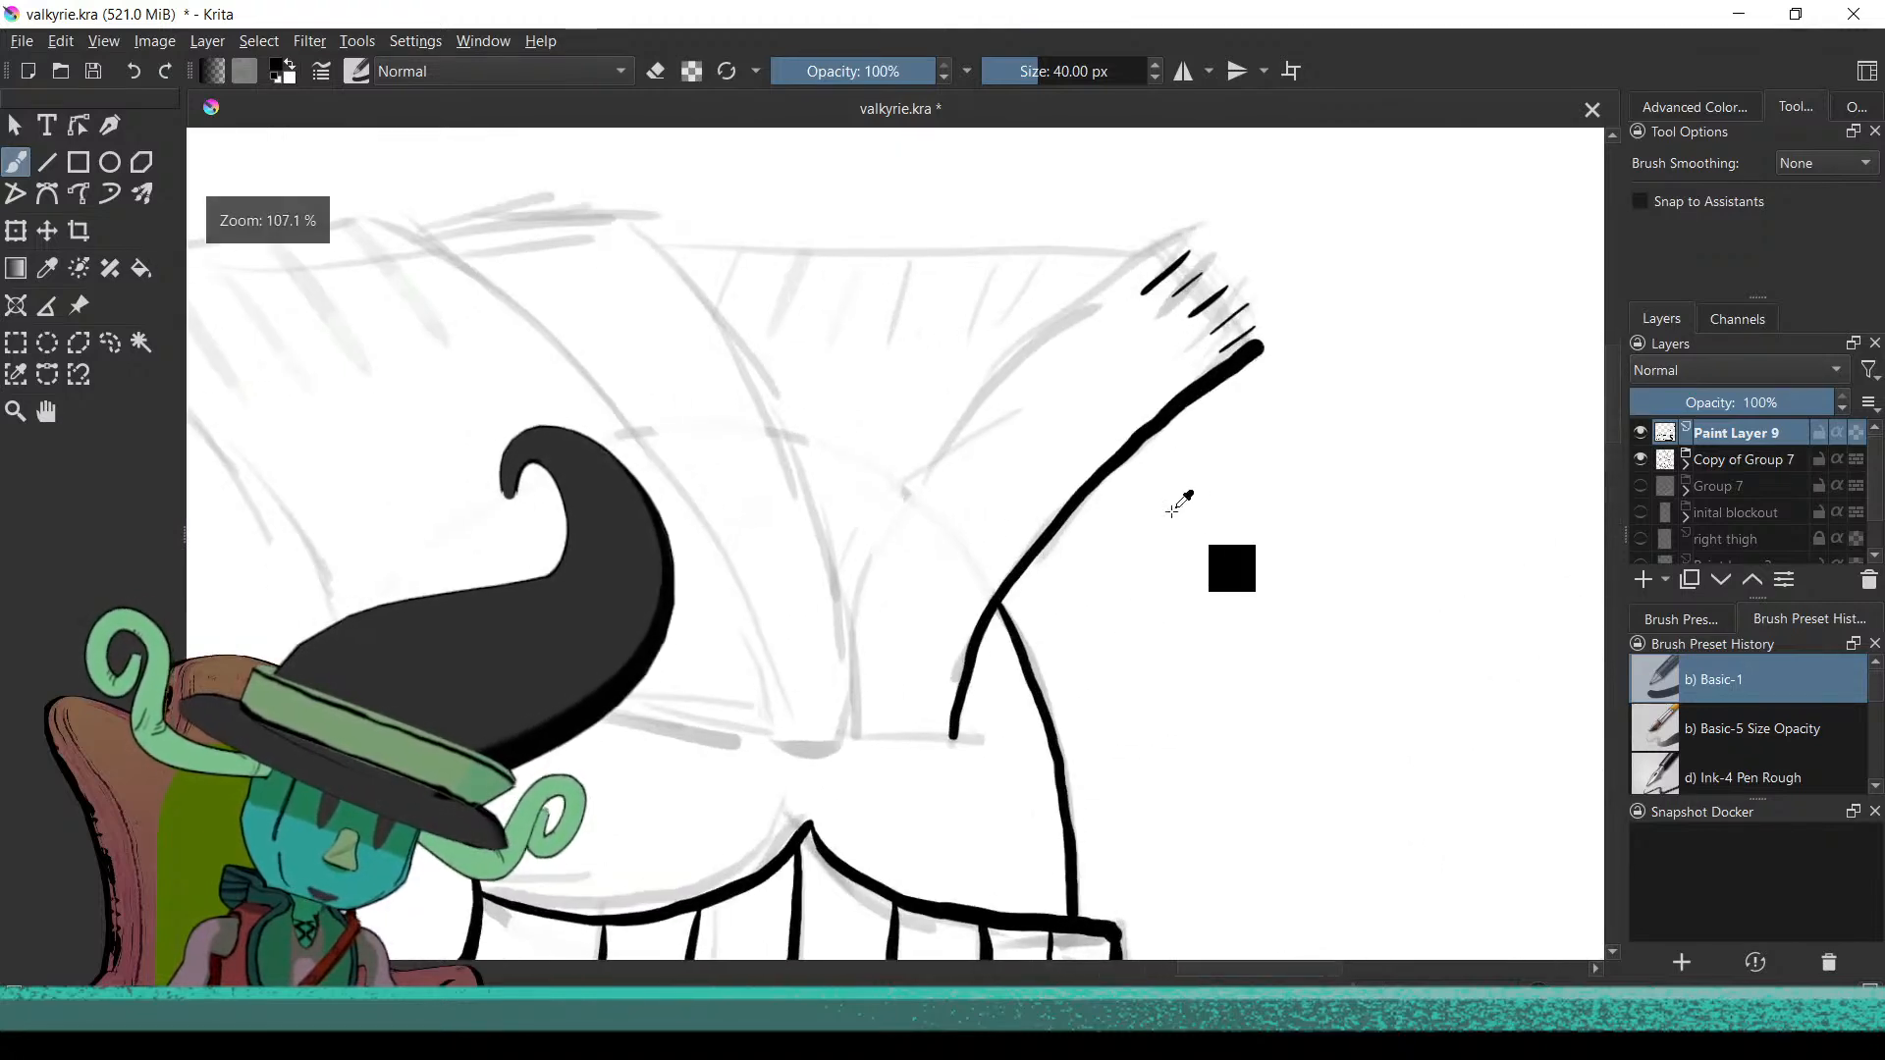
left_click_drag(1178, 503, 1334, 505)
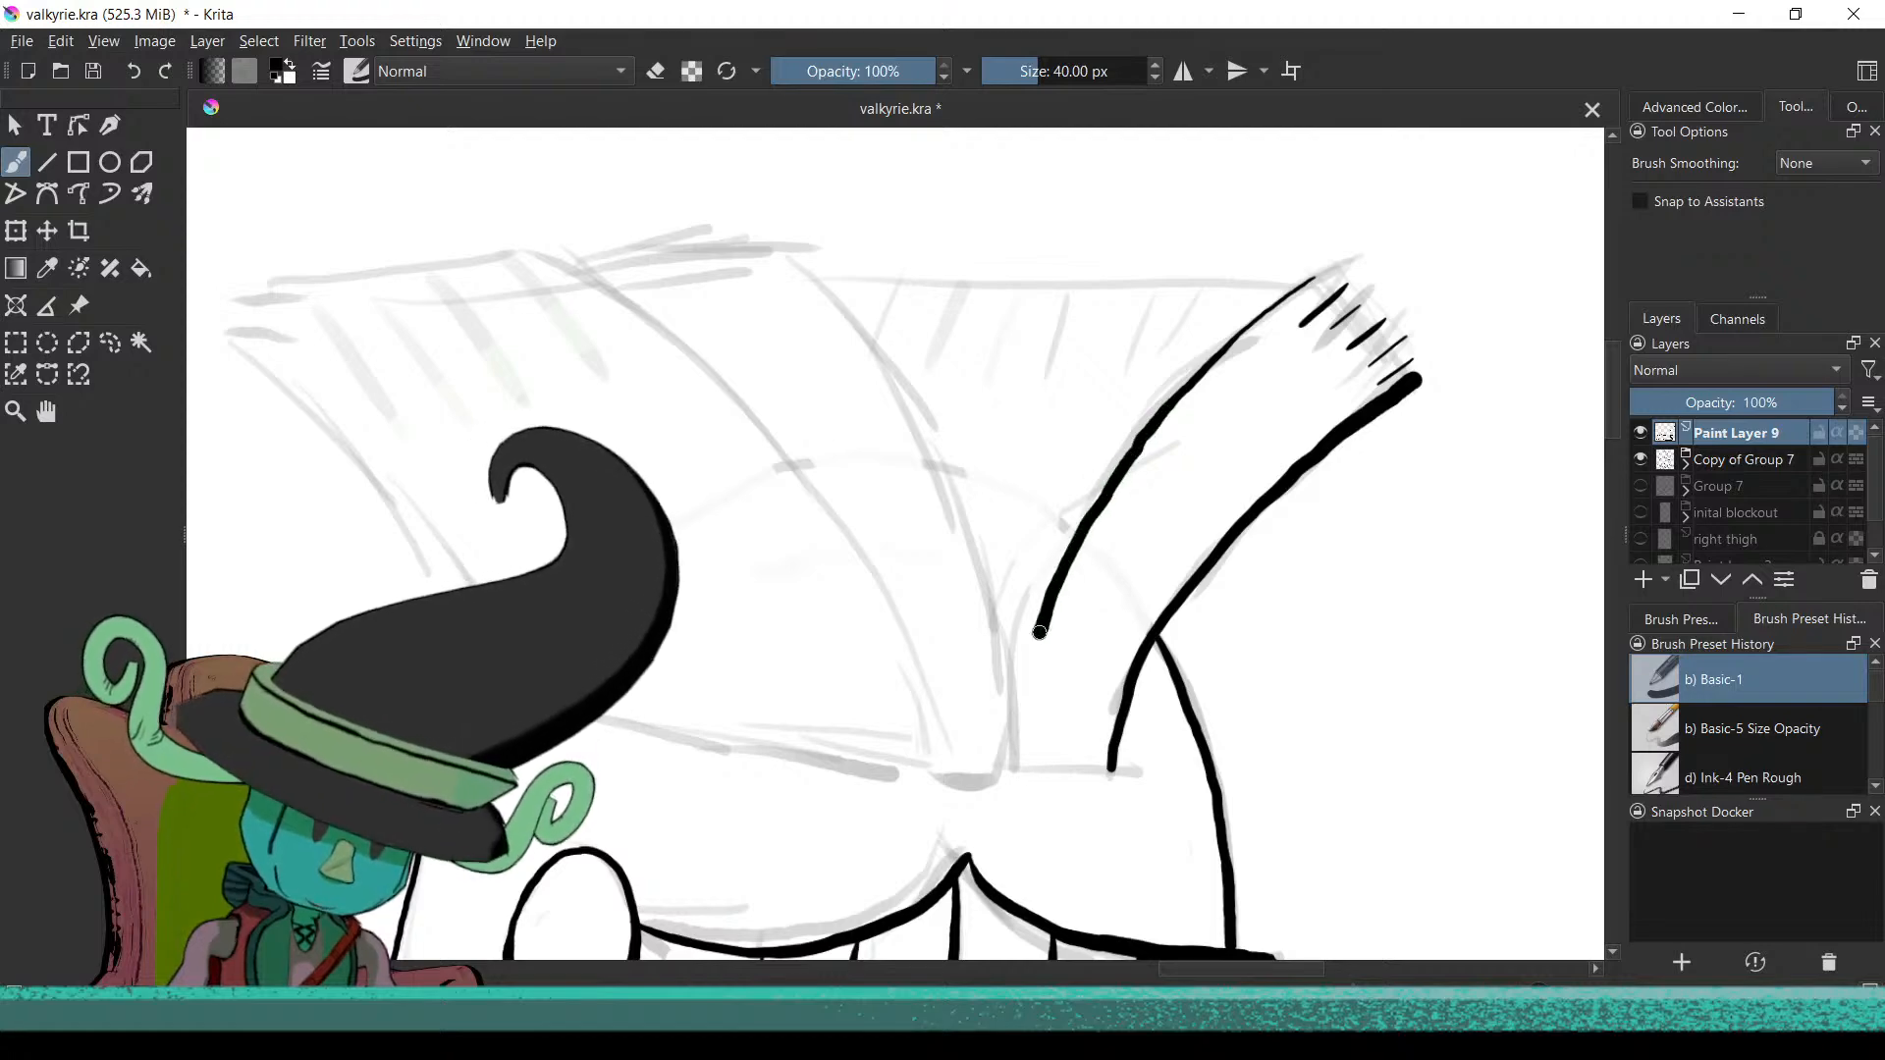
Ink a row of short hatch strokes across the front crest plume's base, between its two edges
scroll(1026, 759, "down", 3)
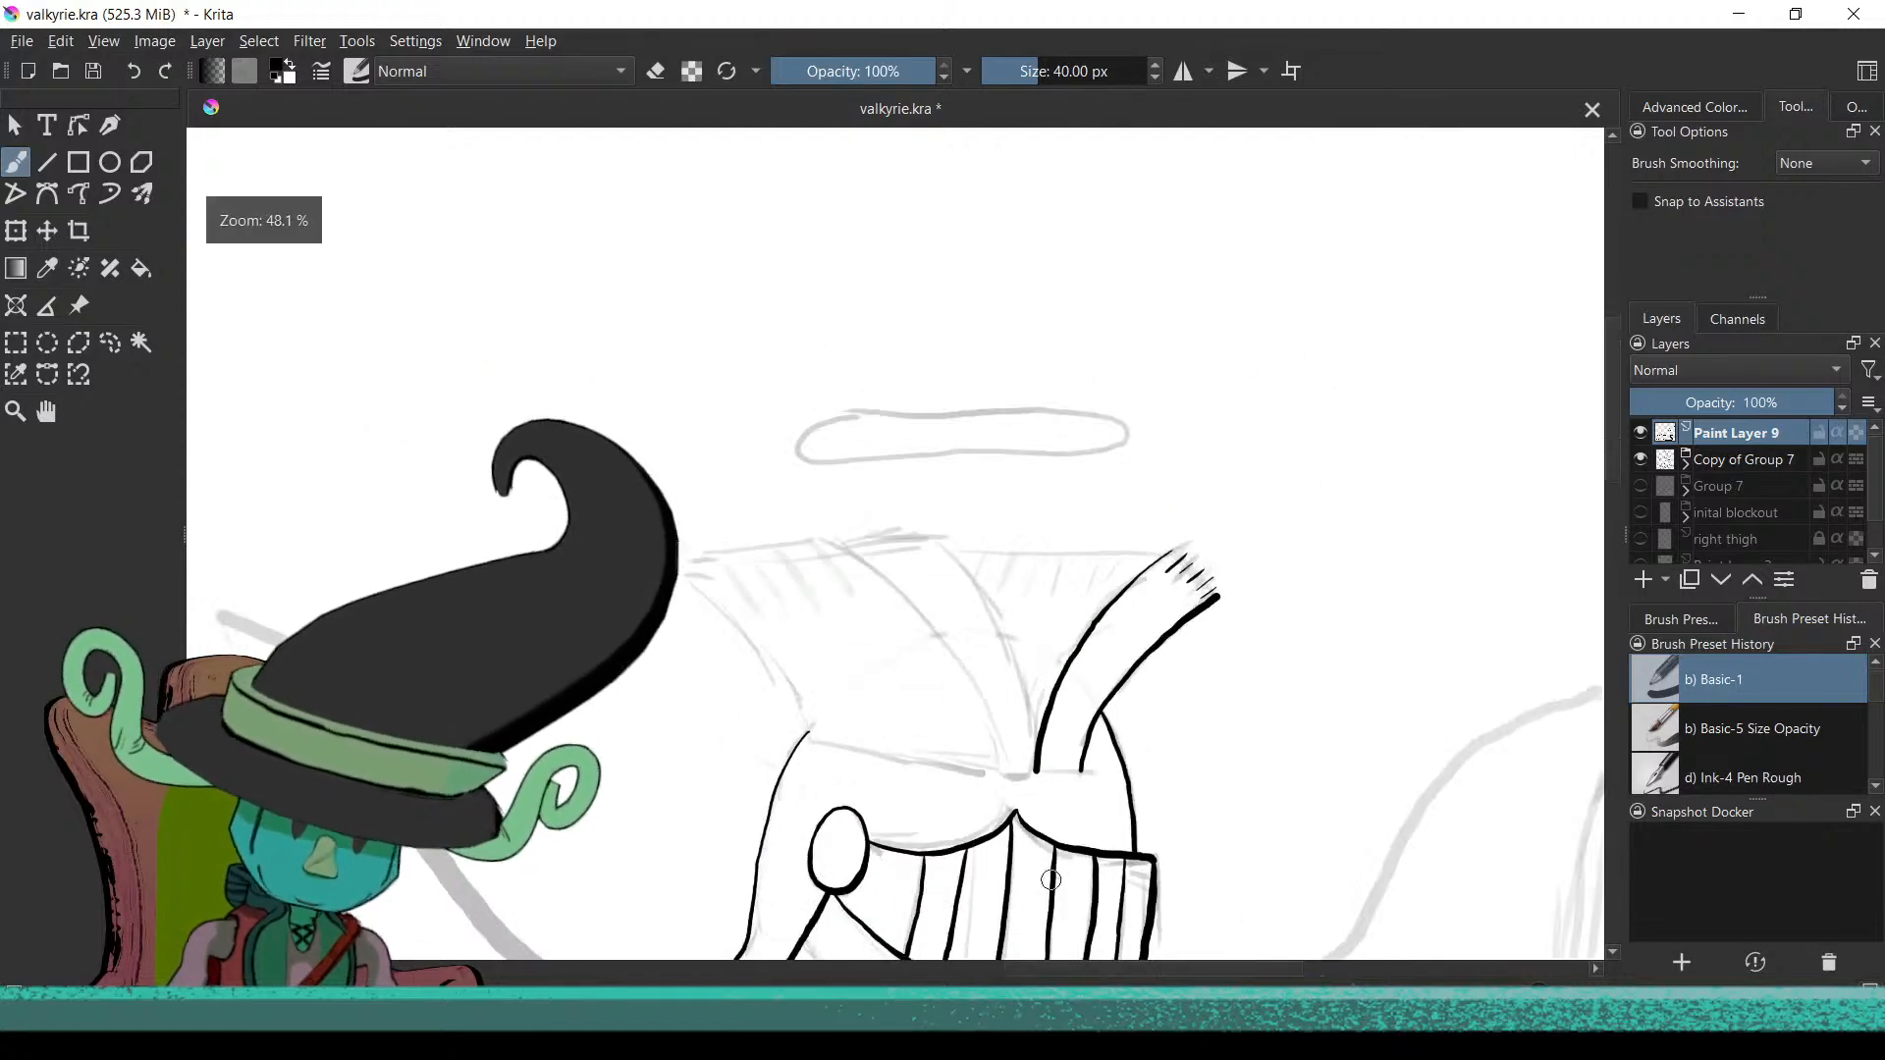
scroll(1026, 786, "up", 6)
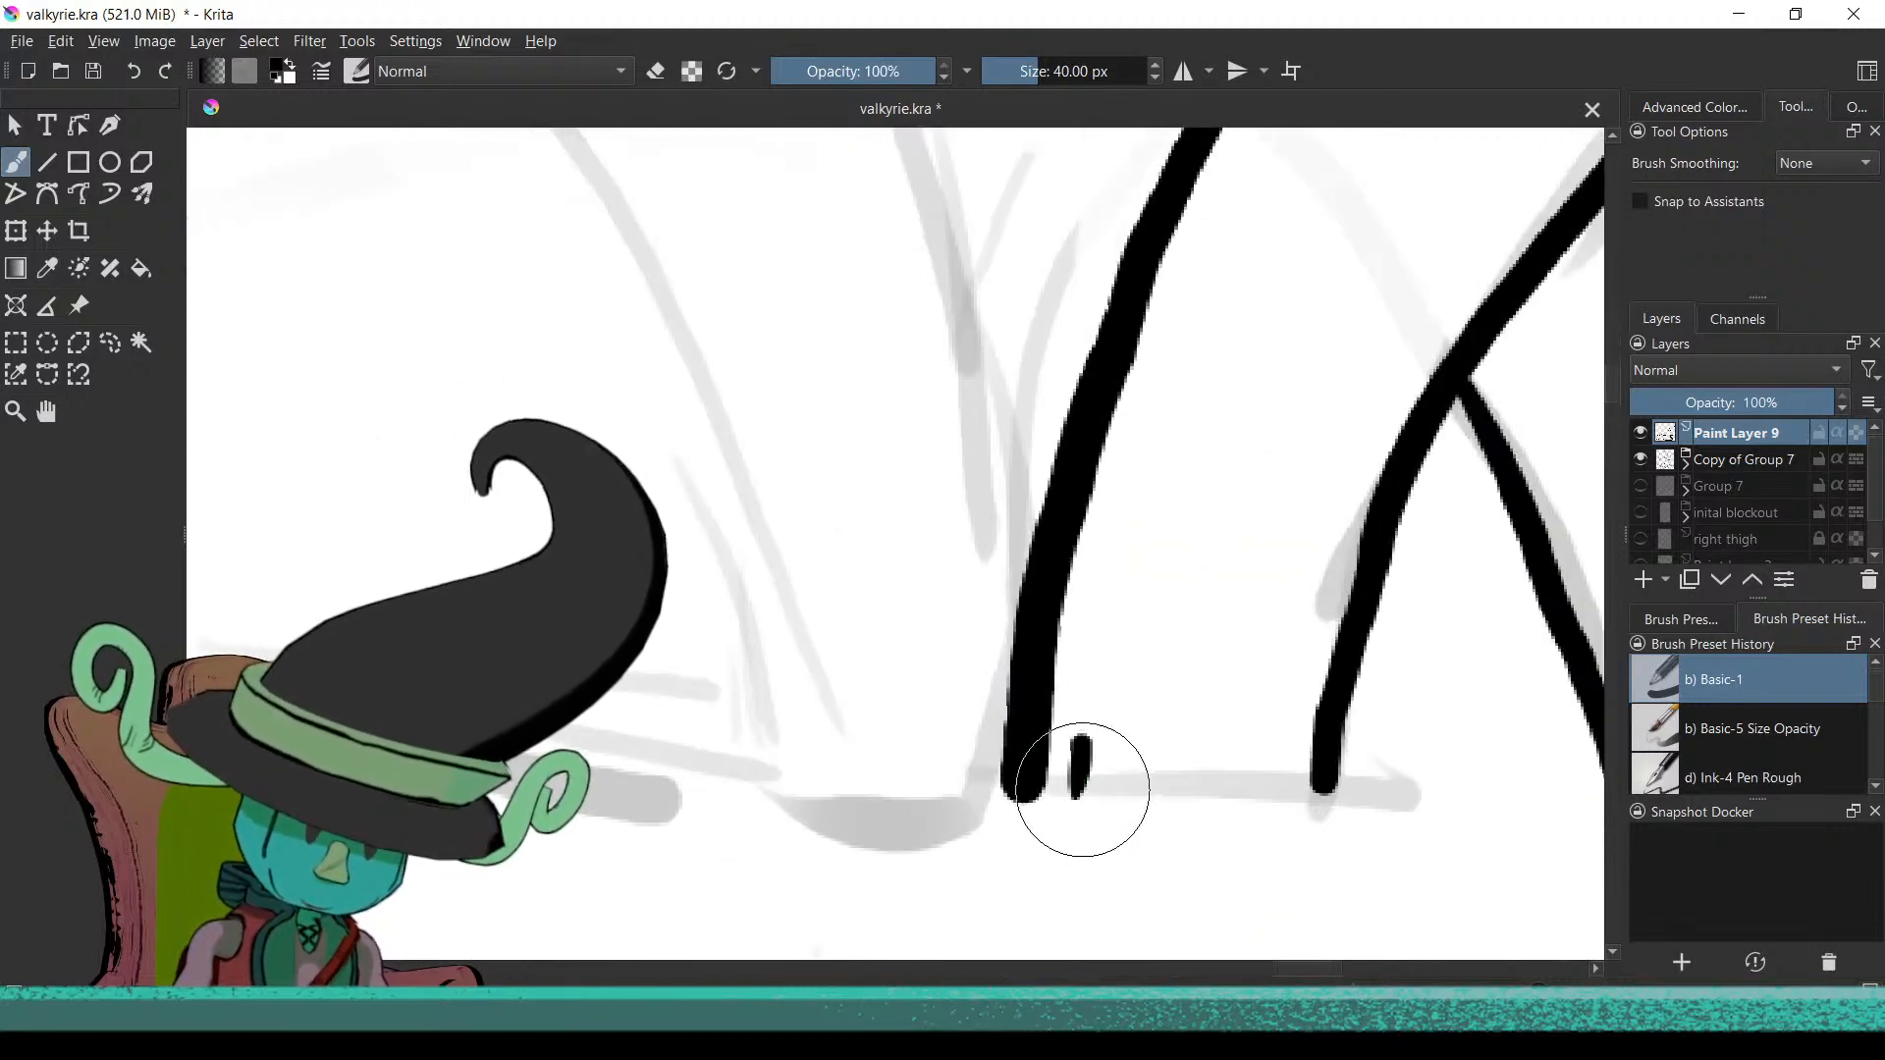
left_click_drag(1083, 761, 1076, 818)
mouse_move(1114, 754)
left_mouse_down()
mouse_move(1111, 805)
mouse_move(1236, 820)
left_mouse_up()
left_click_drag(1266, 744, 1274, 807)
left_click_drag(1220, 746, 1223, 808)
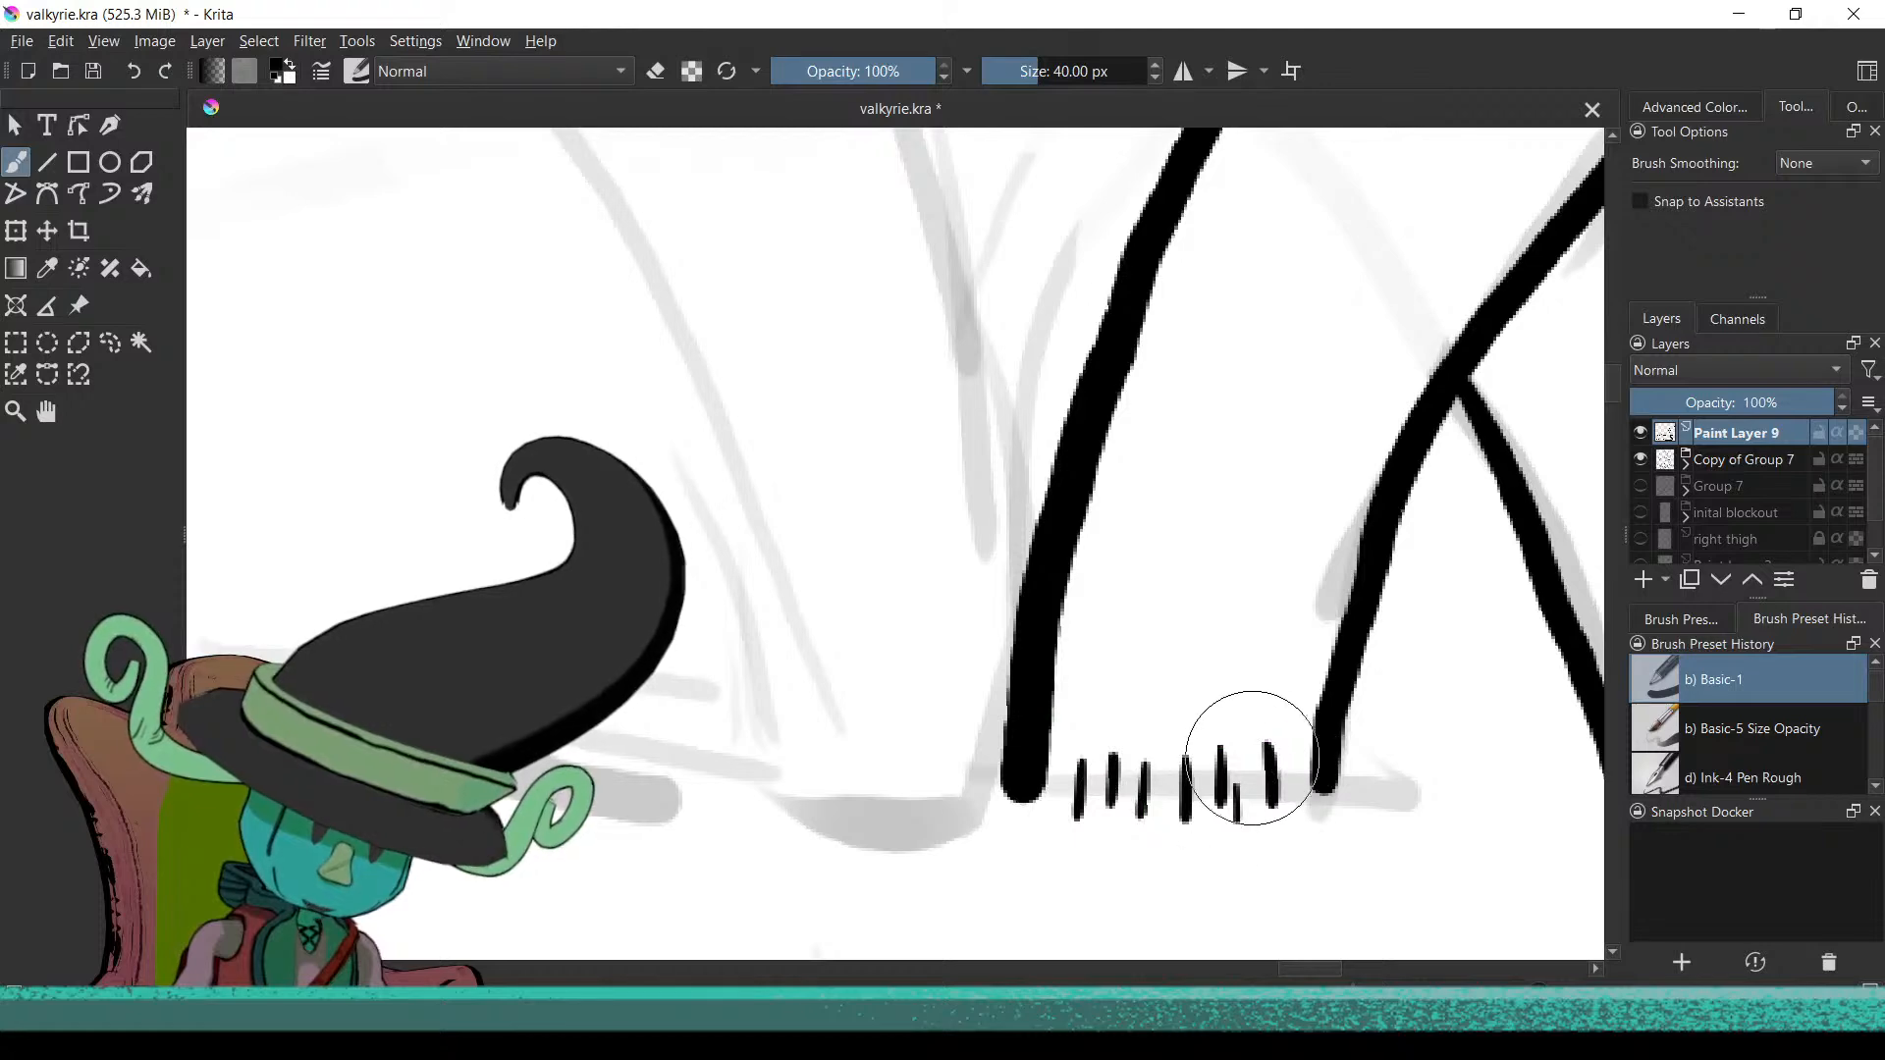
mouse_move(1300, 743)
left_mouse_down()
mouse_move(1297, 789)
mouse_move(1250, 745)
mouse_move(1258, 813)
left_mouse_up()
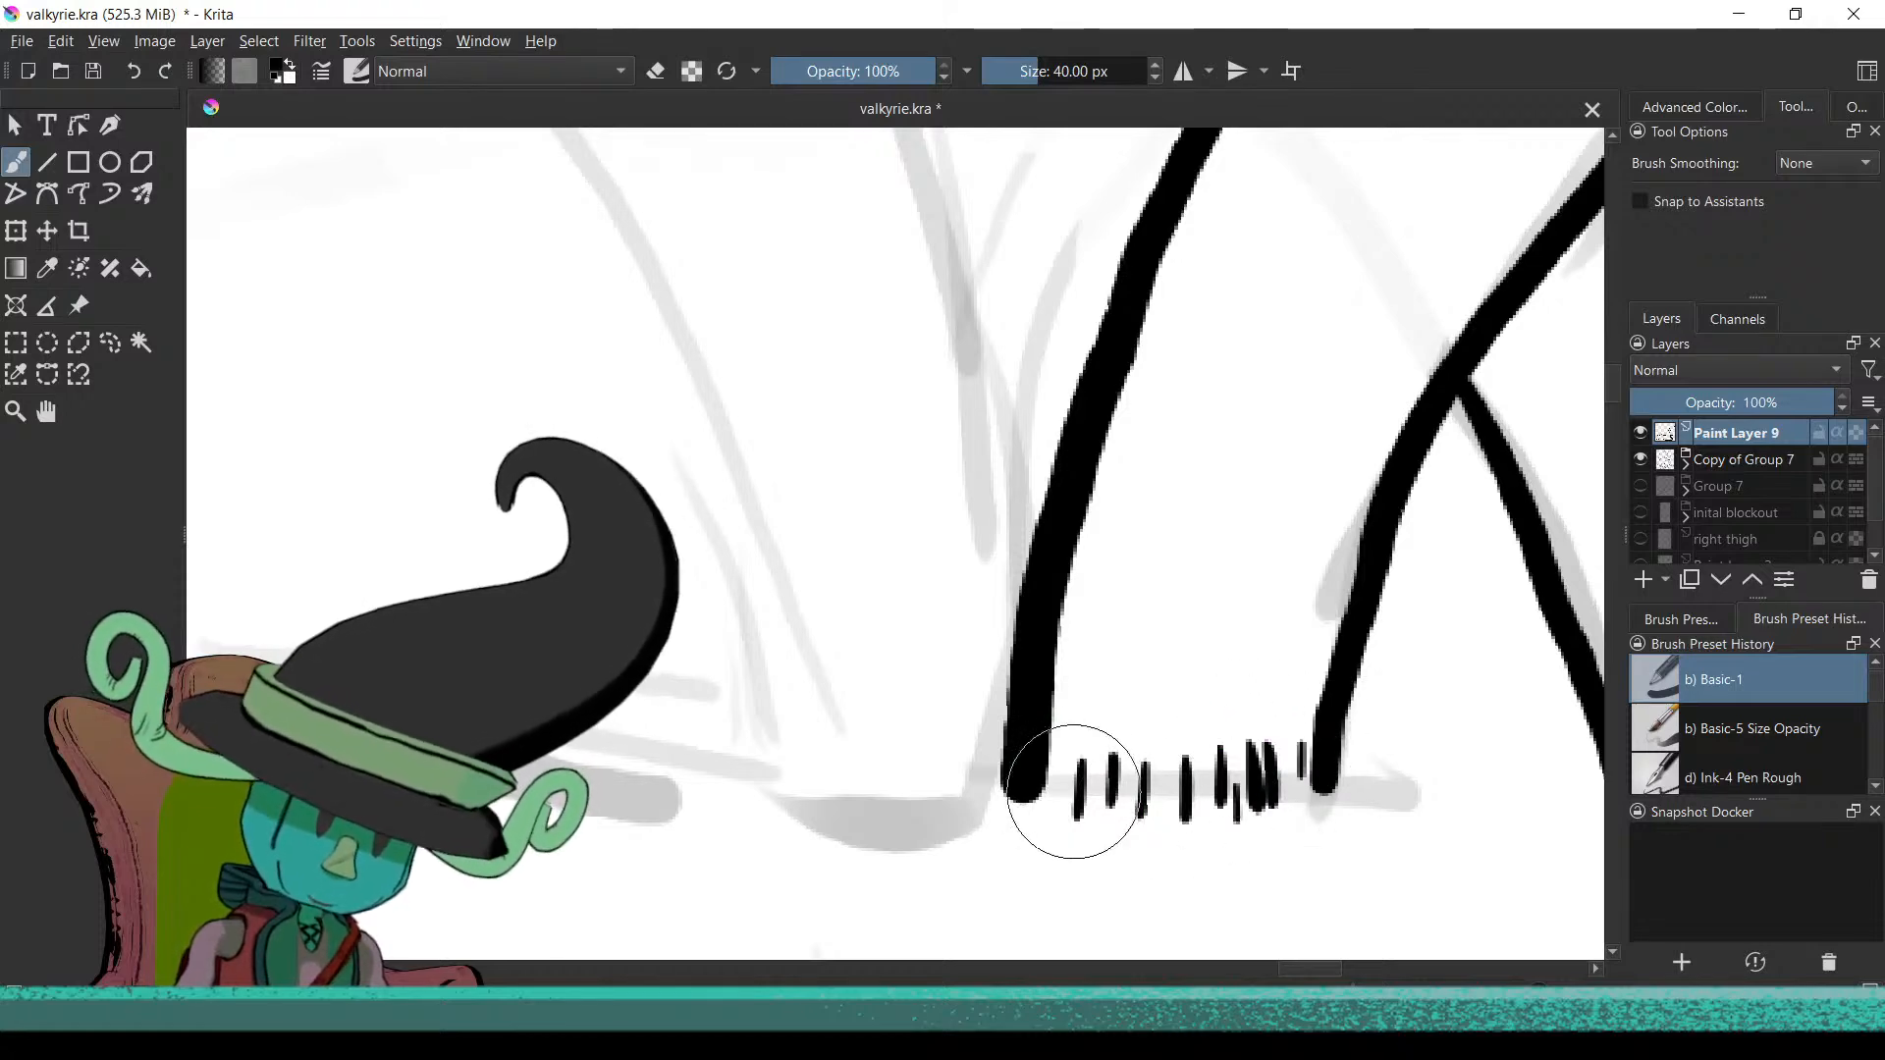
left_click_drag(1090, 721, 1088, 732)
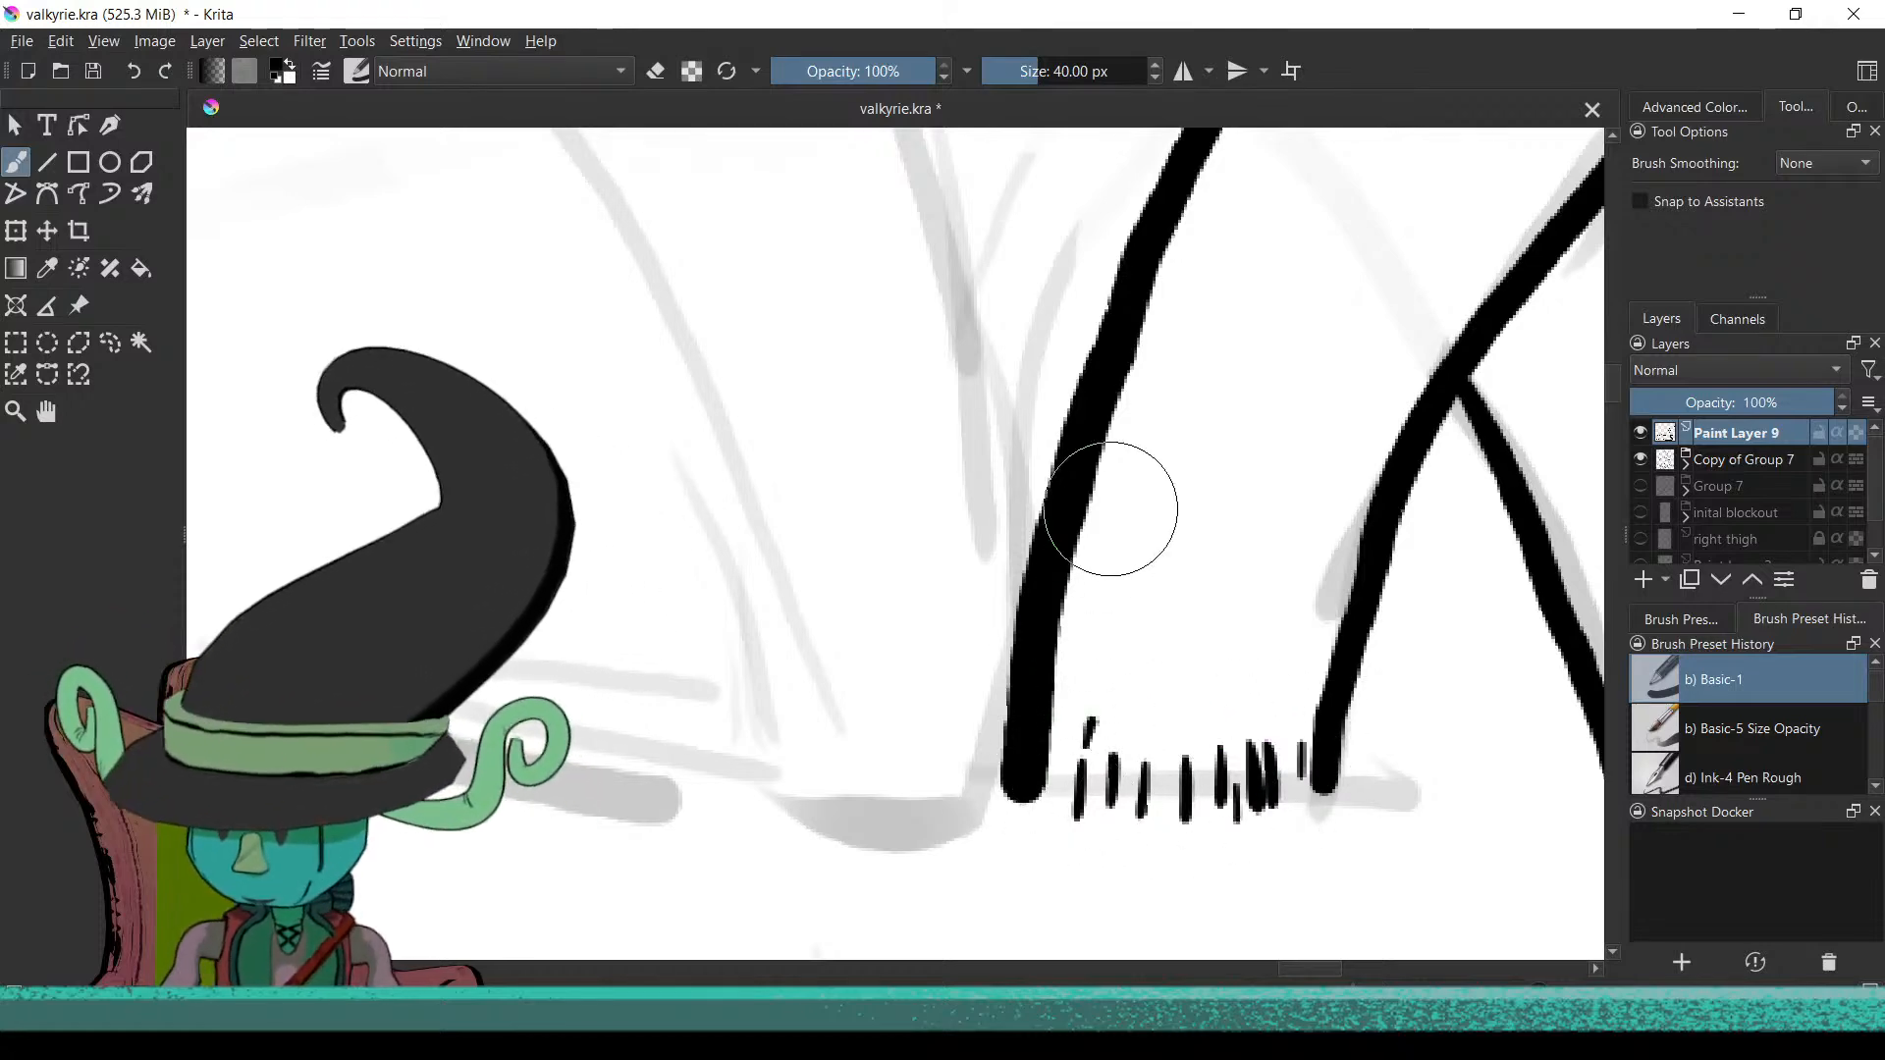
scroll(1112, 589, "down", 6)
scroll(1107, 690, "down", 2)
scroll(1169, 673, "up", 3)
scroll(1199, 664, "down", 3)
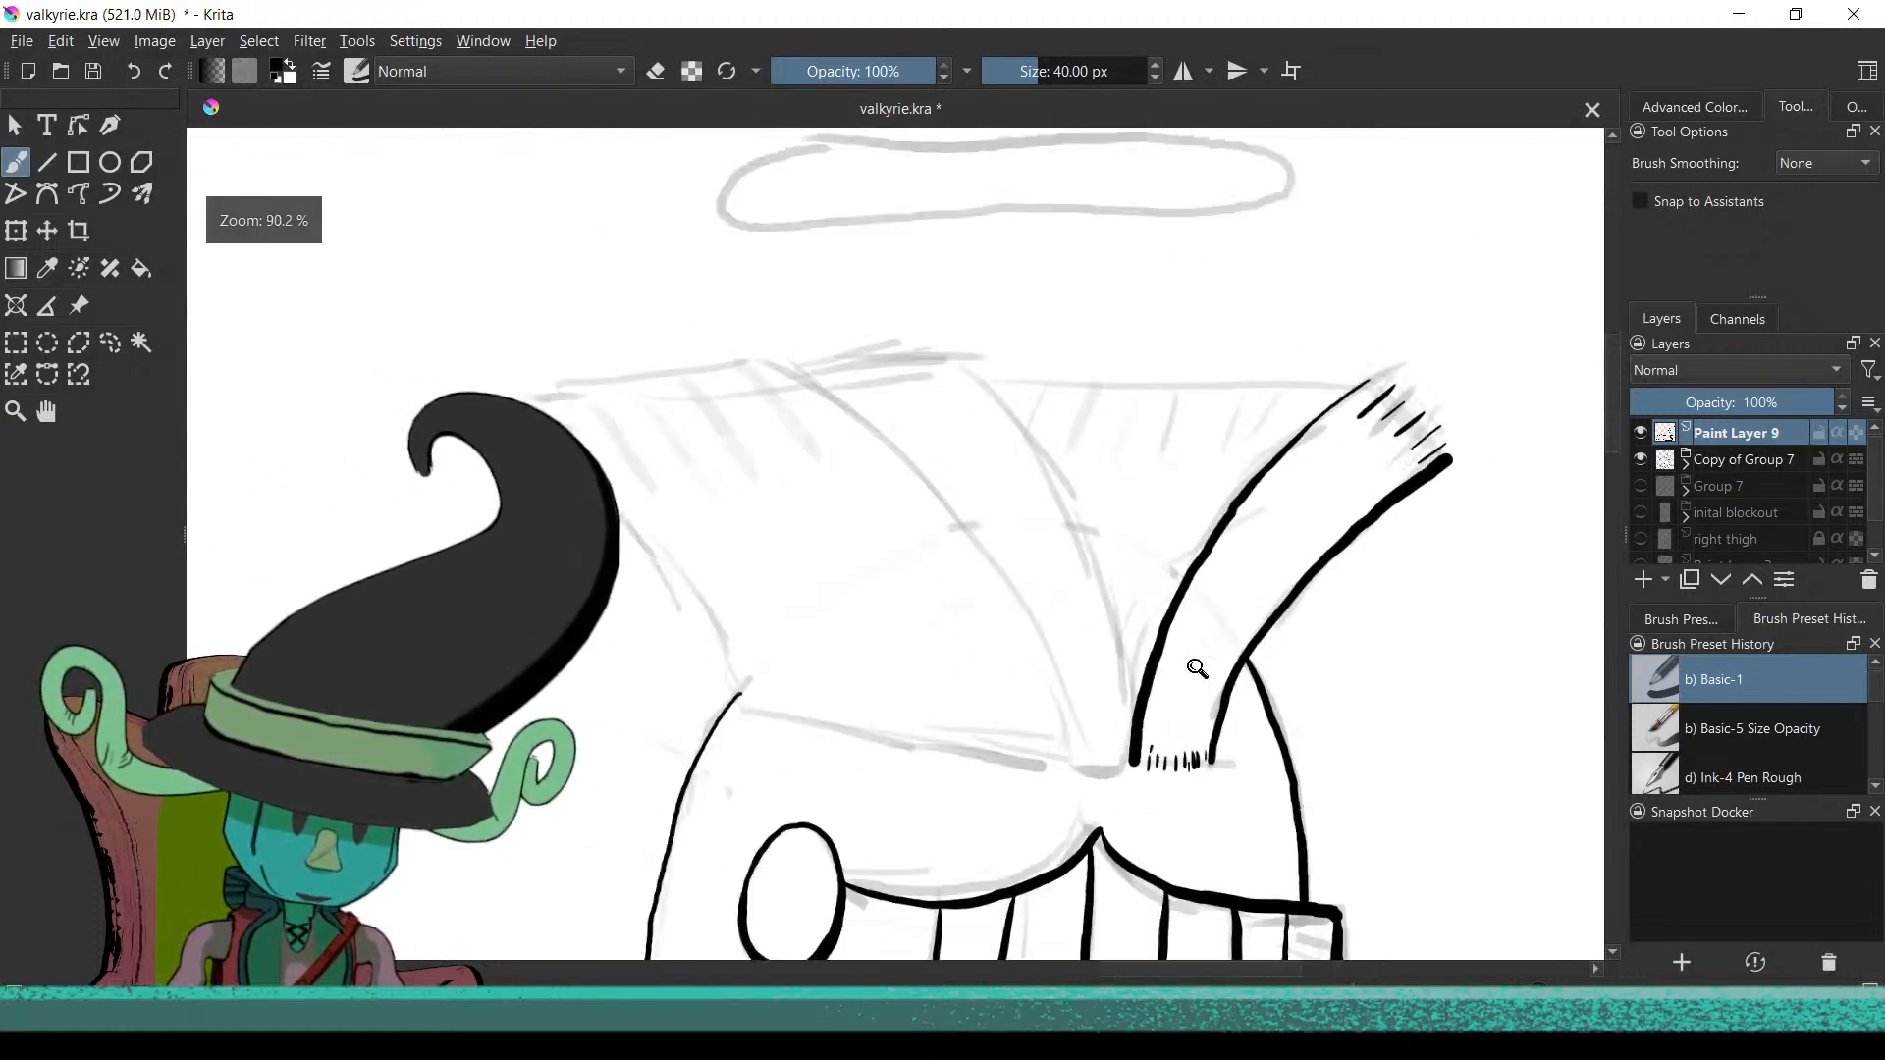
Ink a row of short slanted hatch strokes along the crest's top sketch line, from the front plume's tip back to the central band
scroll(1244, 530, "up", 4)
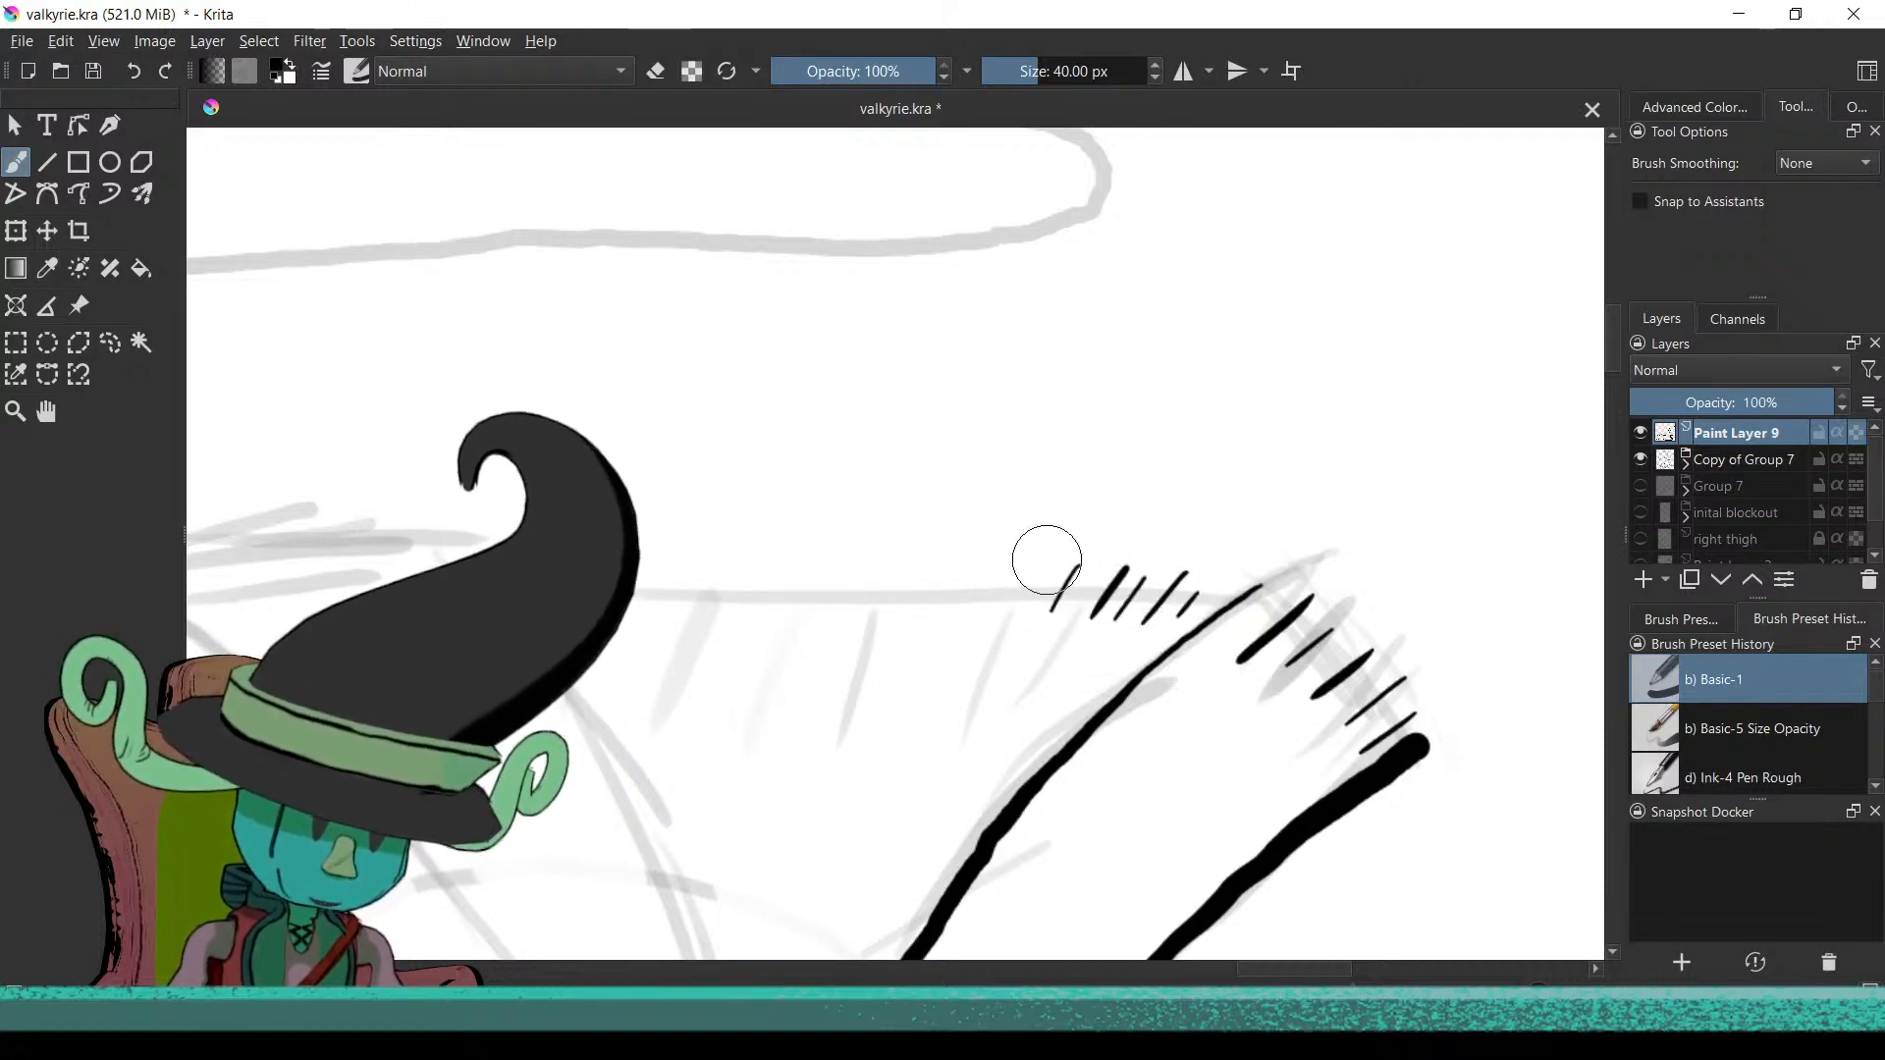
scroll(926, 703, "down", 3)
scroll(998, 582, "up", 3)
scroll(998, 581, "down", 2)
scroll(959, 602, "down", 2)
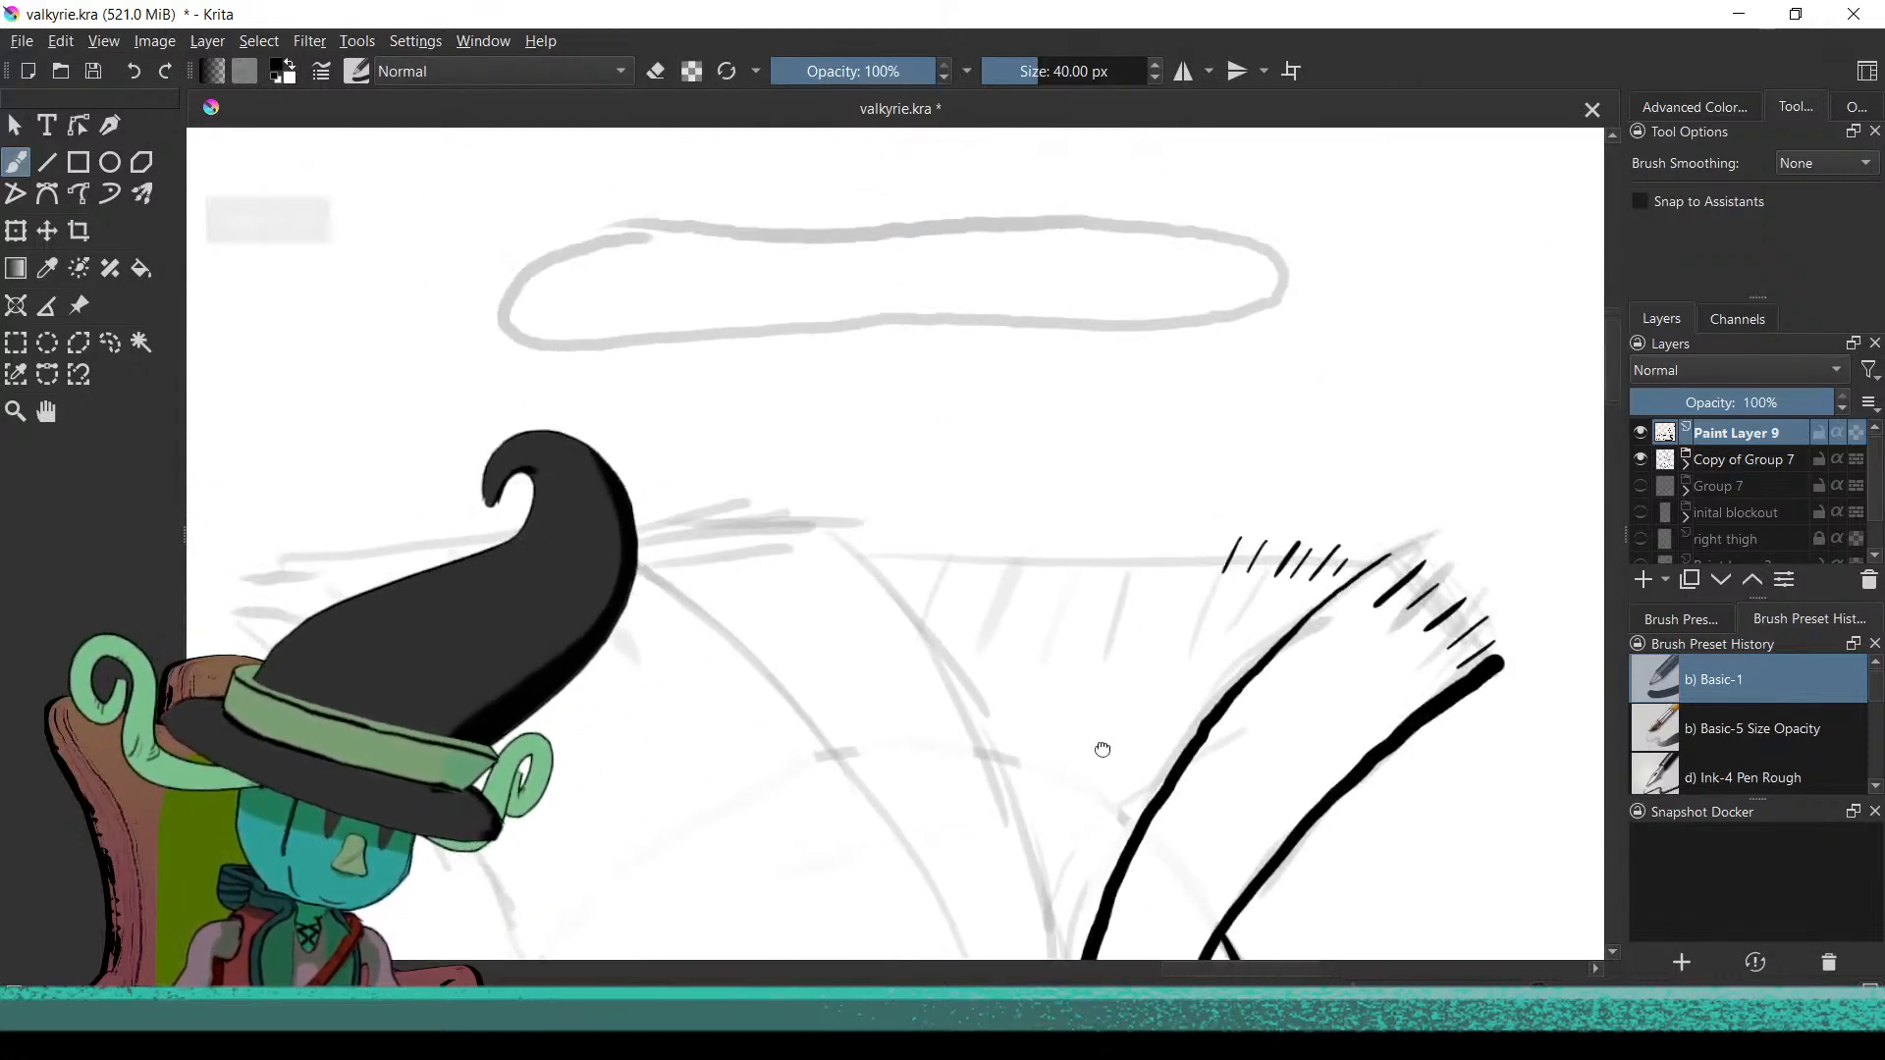
scroll(1115, 749, "up", 4)
mouse_move(791, 395)
left_mouse_down()
mouse_move(769, 450)
mouse_move(725, 441)
mouse_move(853, 464)
left_mouse_up()
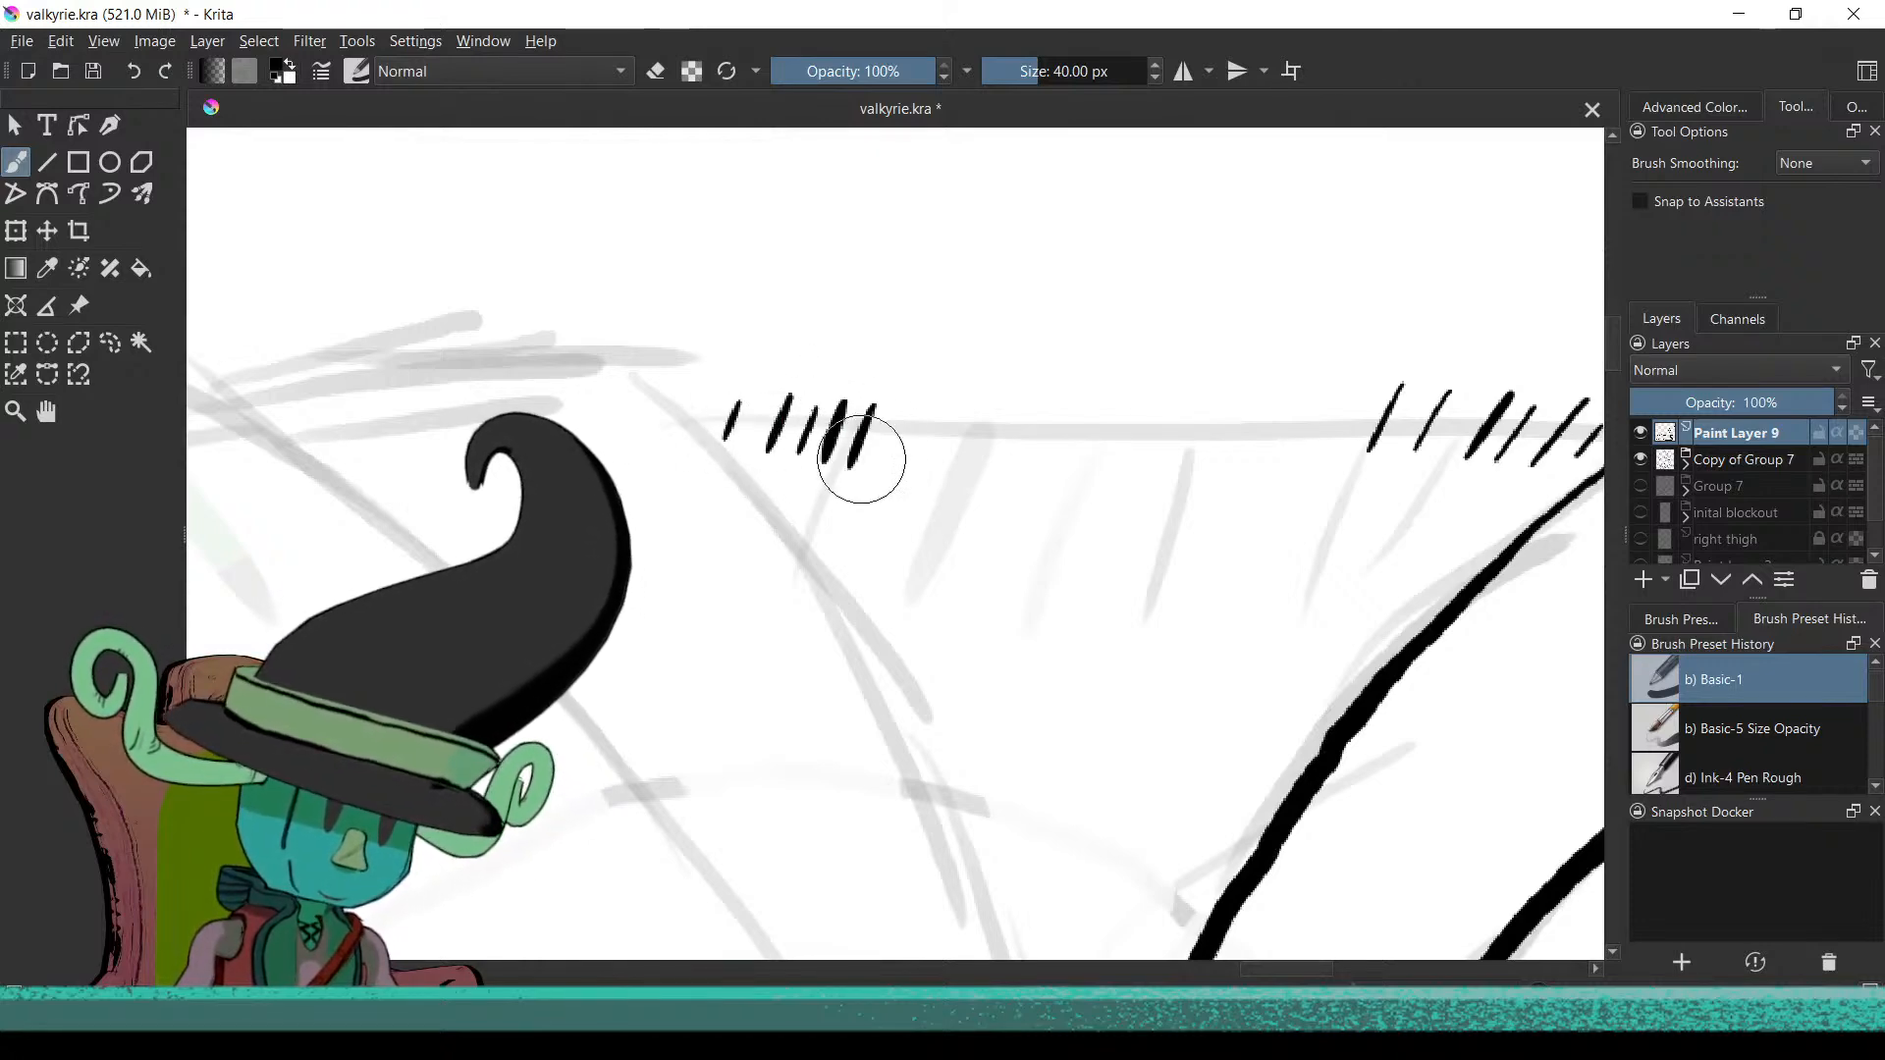
left_click_drag(916, 405, 897, 468)
left_click_drag(989, 401, 948, 470)
left_click_drag(951, 396, 919, 467)
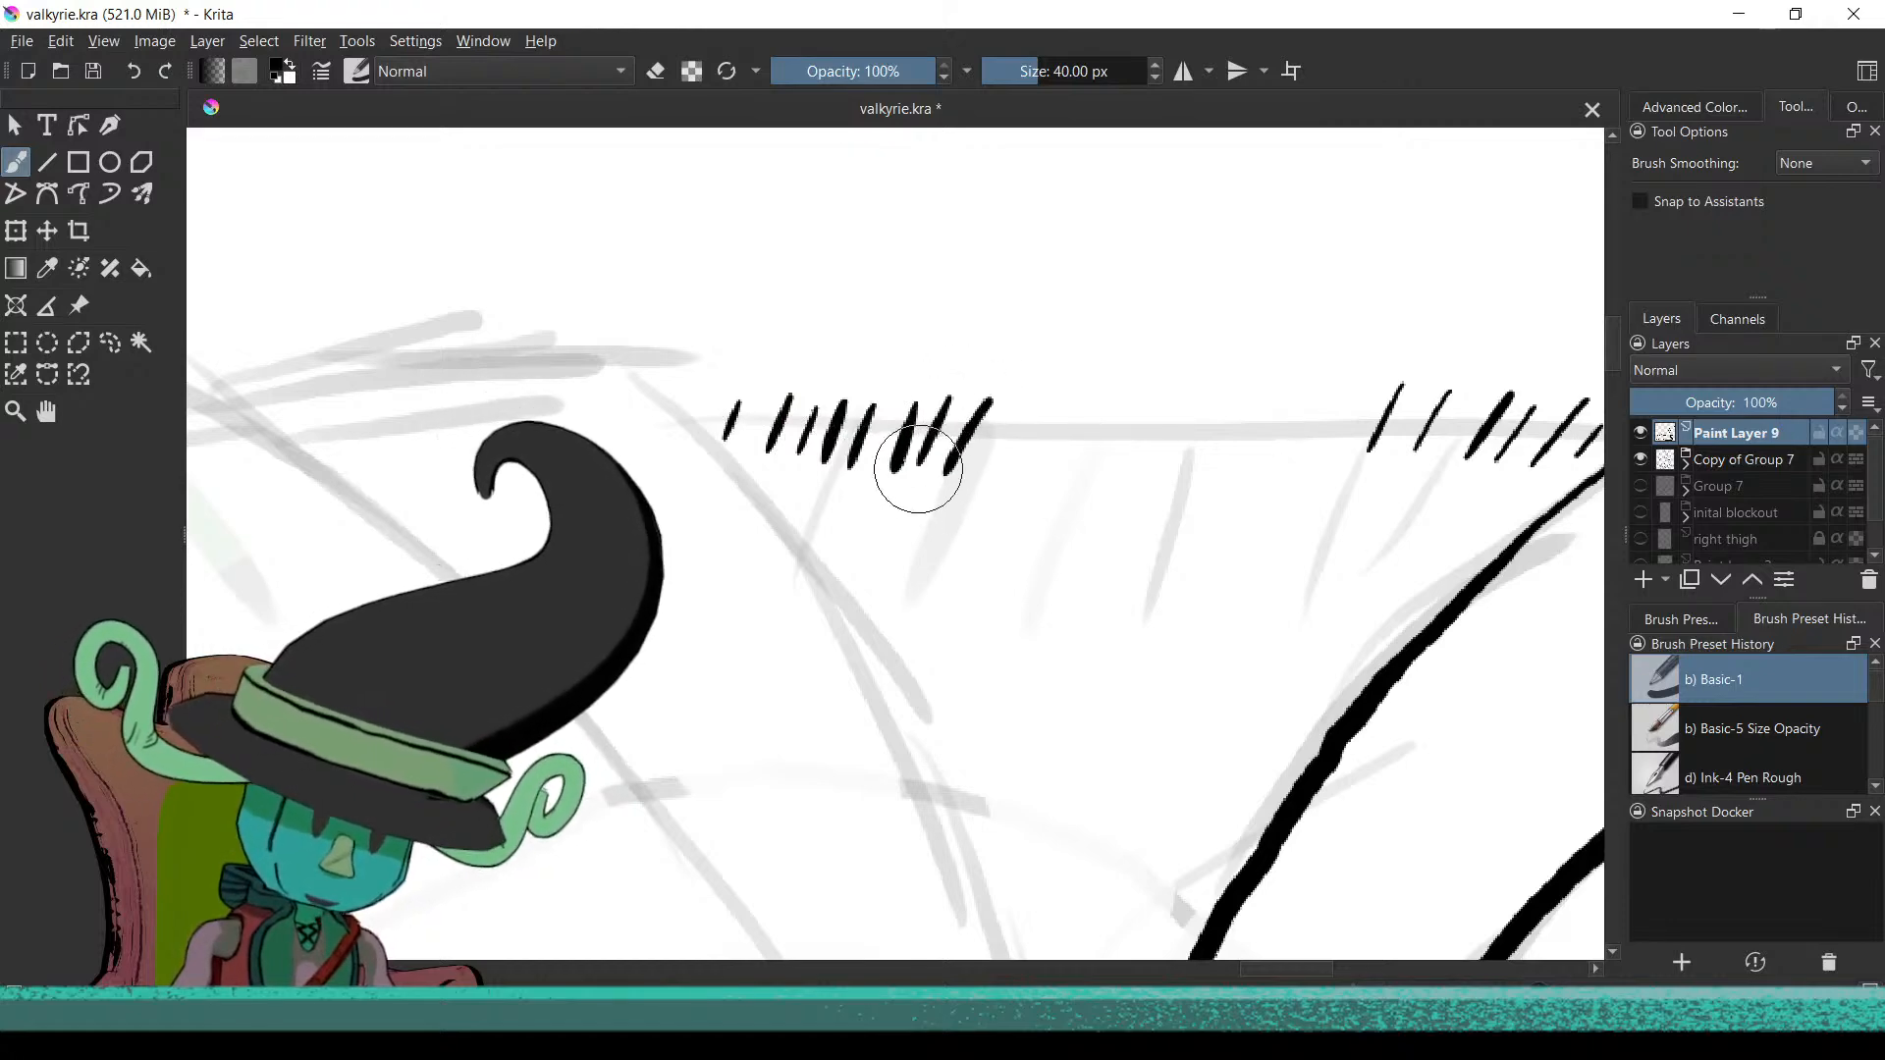
left_click_drag(1022, 435, 1003, 469)
left_click_drag(1065, 409, 1040, 472)
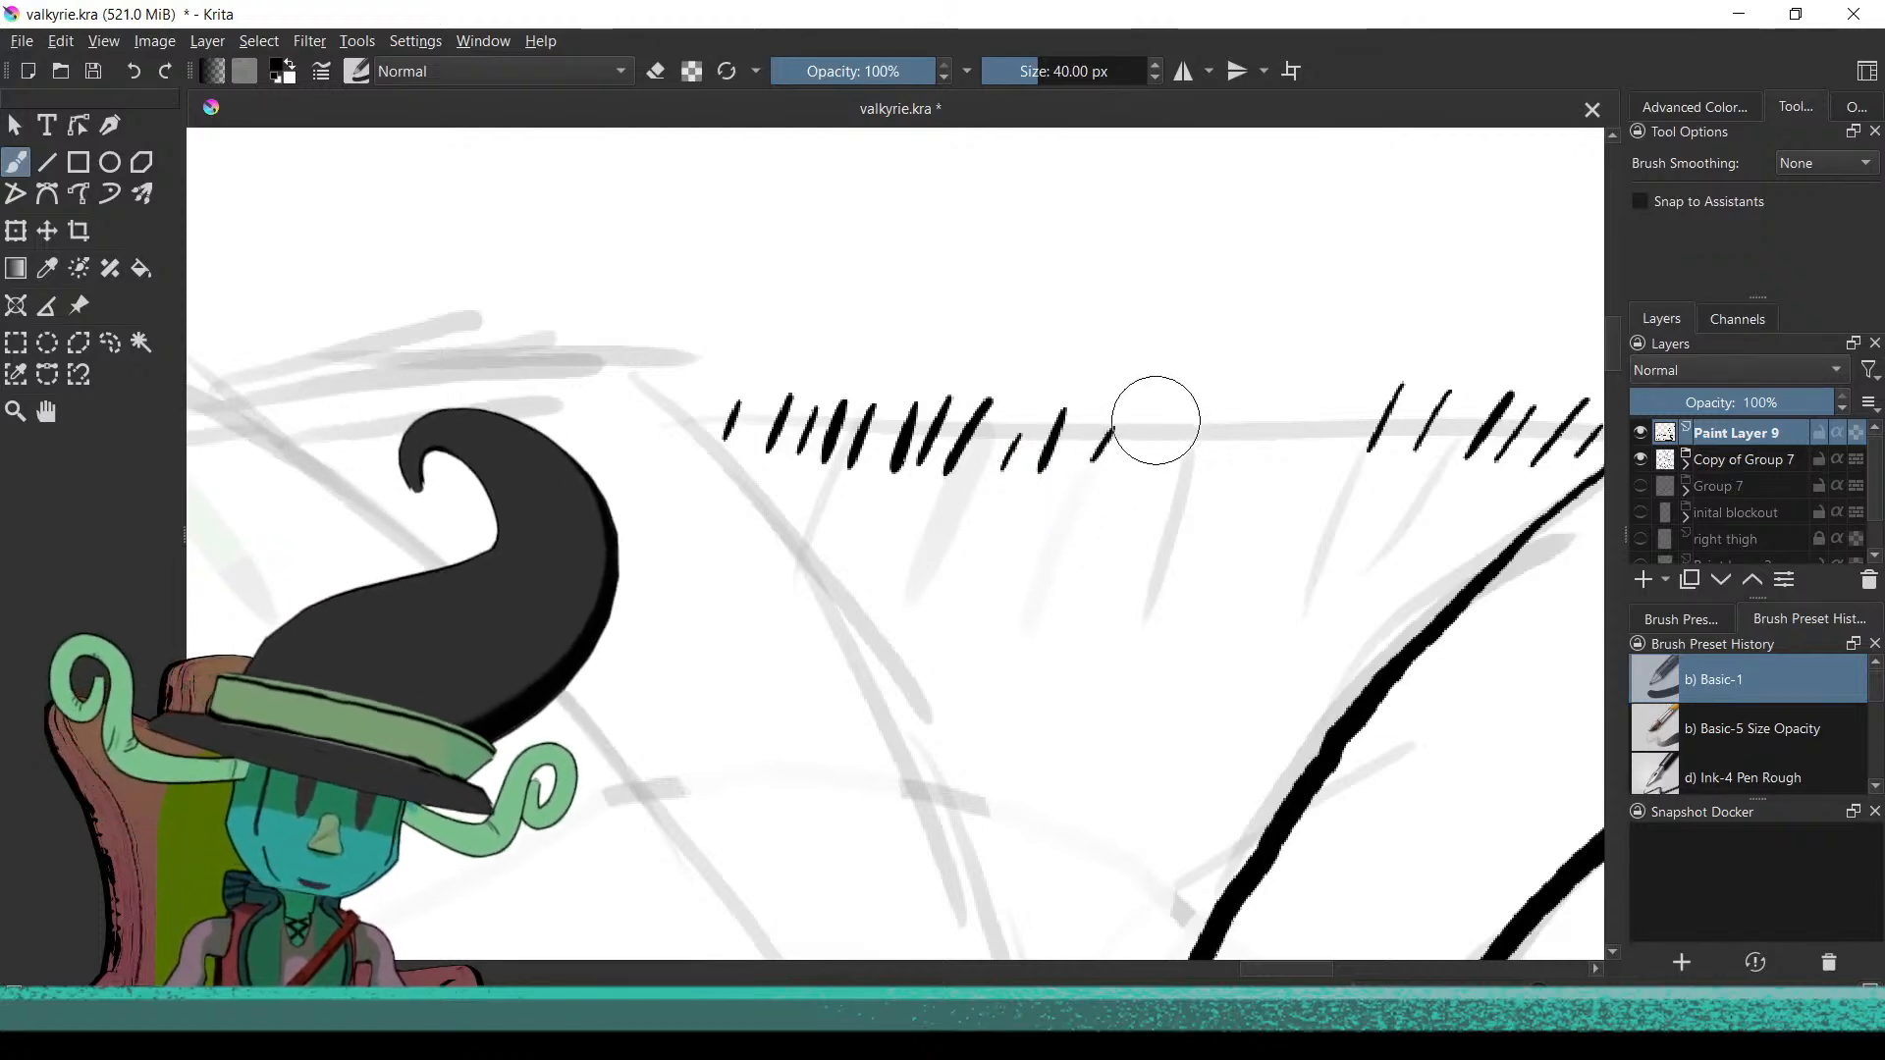
mouse_move(1185, 417)
left_mouse_down()
mouse_move(1167, 456)
mouse_move(1274, 457)
left_mouse_up()
left_click(1325, 412)
left_click_drag(1357, 398, 1333, 457)
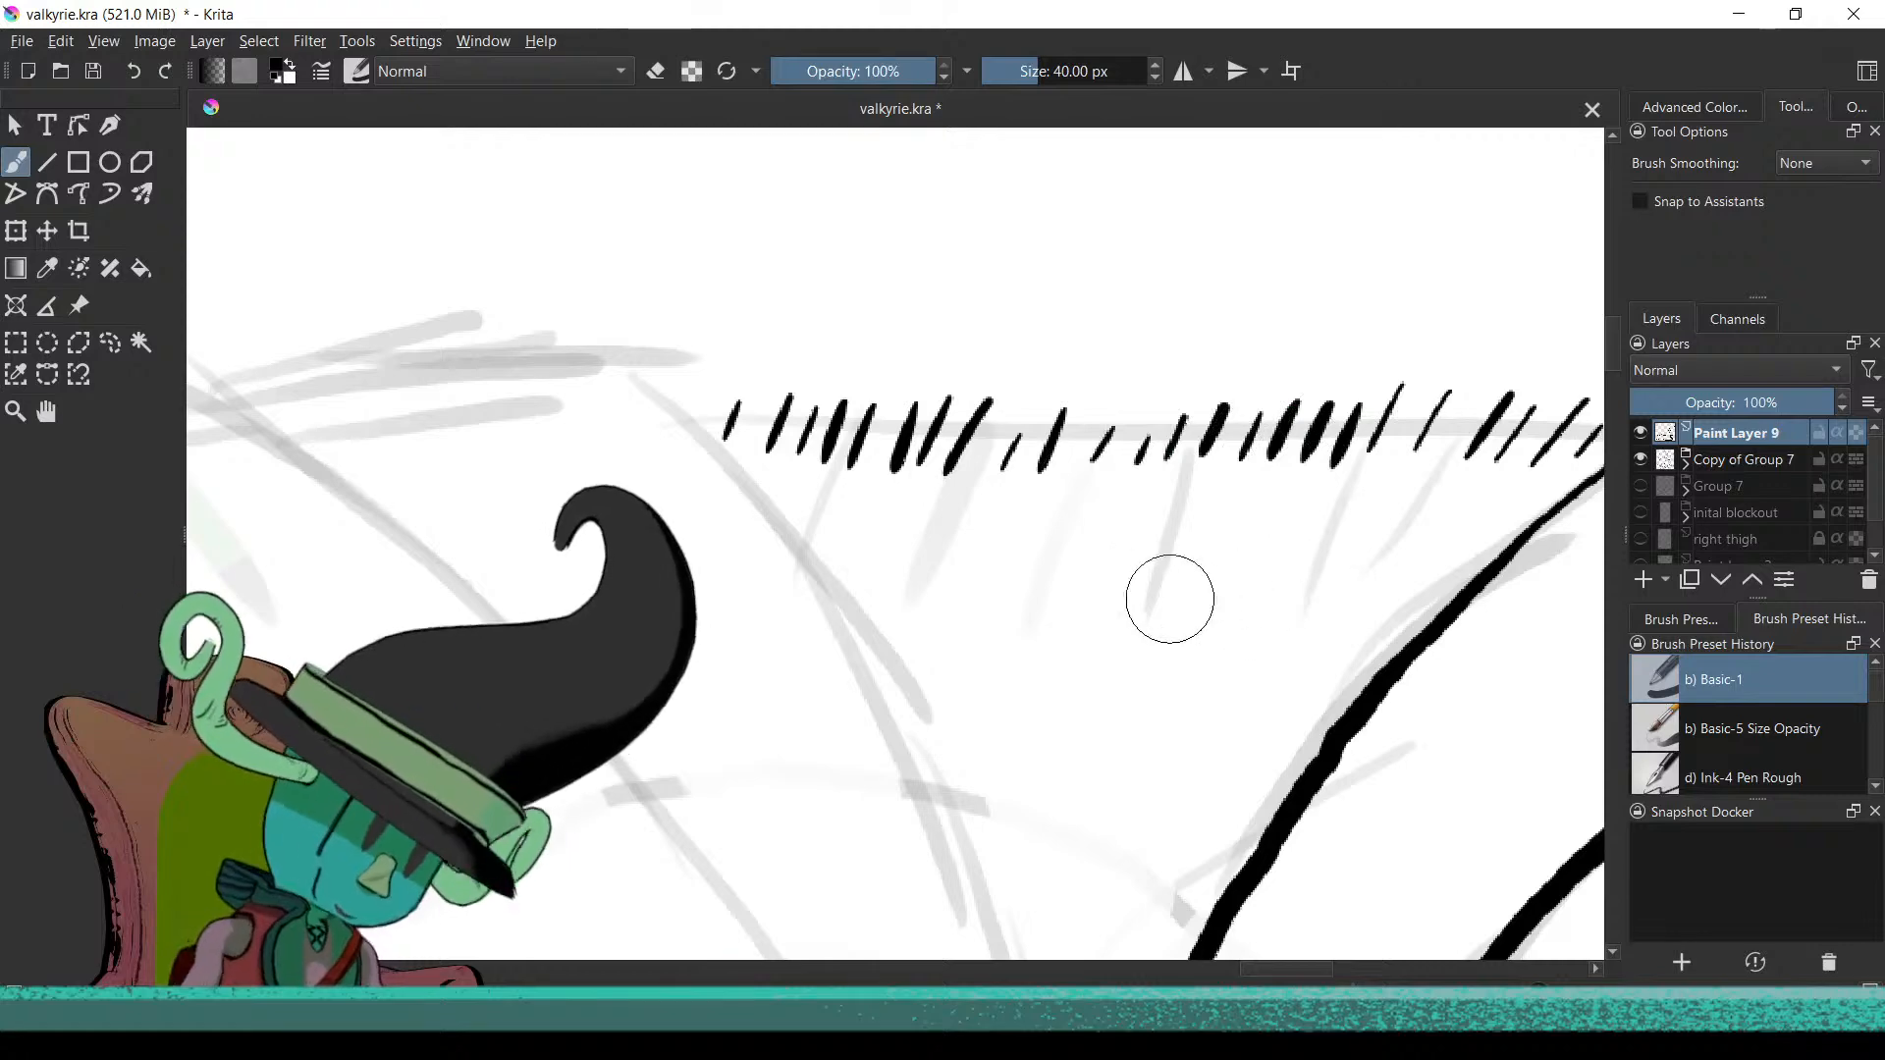
Ink the central band's front edge from the crest's top down to the front plume's base, replacing the first version of the line
scroll(1038, 609, "down", 5)
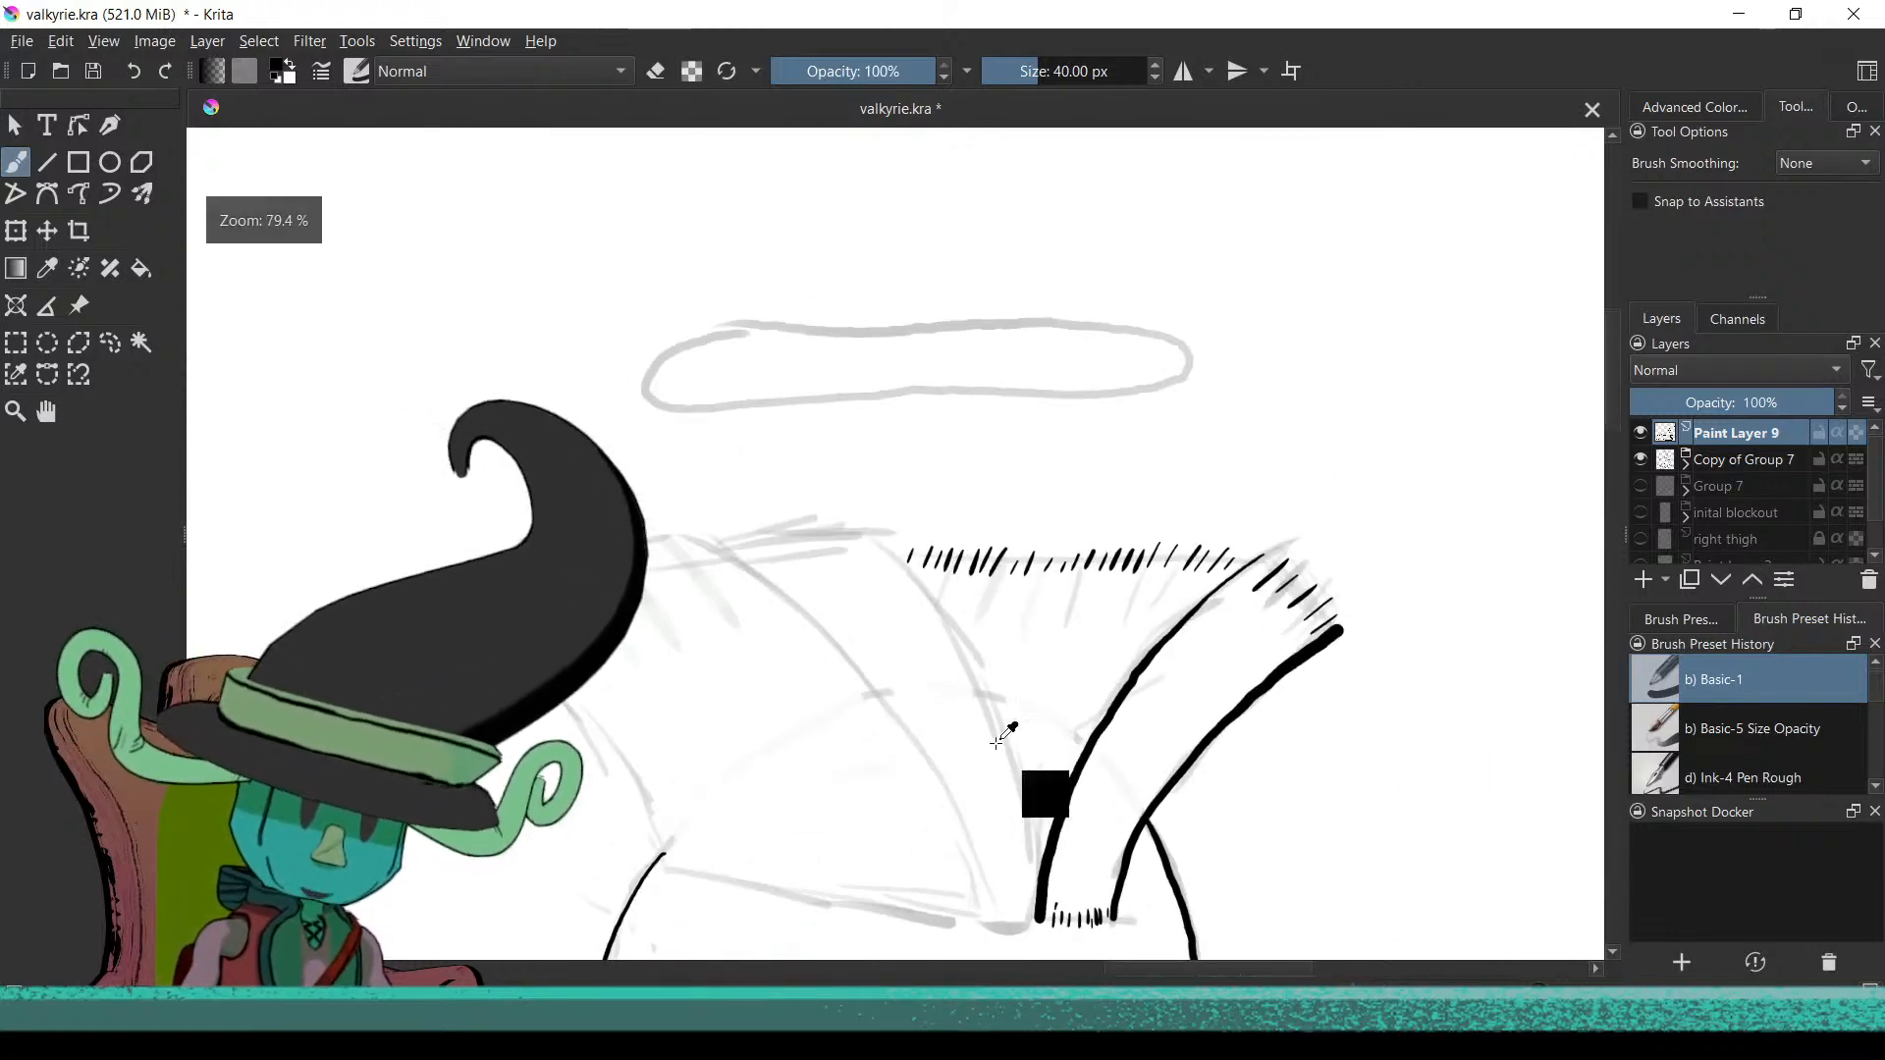
scroll(1040, 868, "up", 3)
scroll(1041, 869, "down", 6)
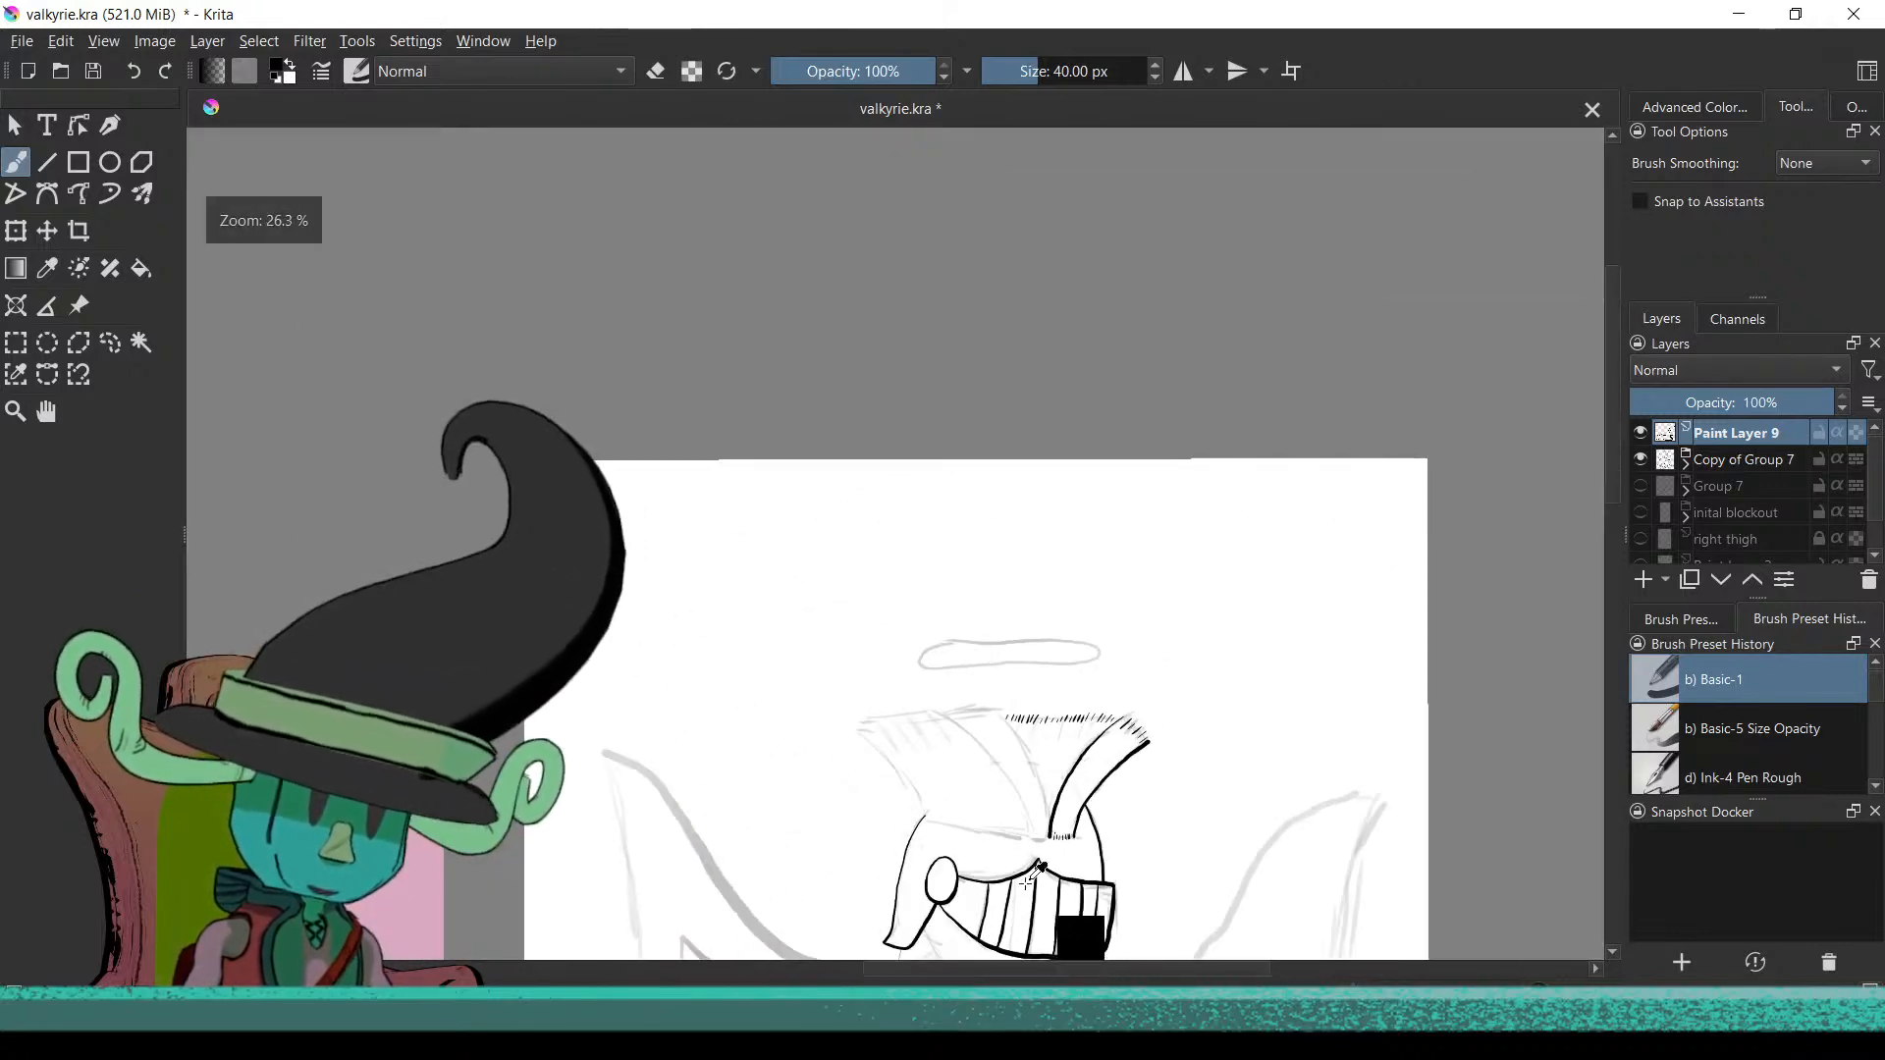
scroll(1049, 803, "up", 4)
scroll(1049, 803, "up", 3)
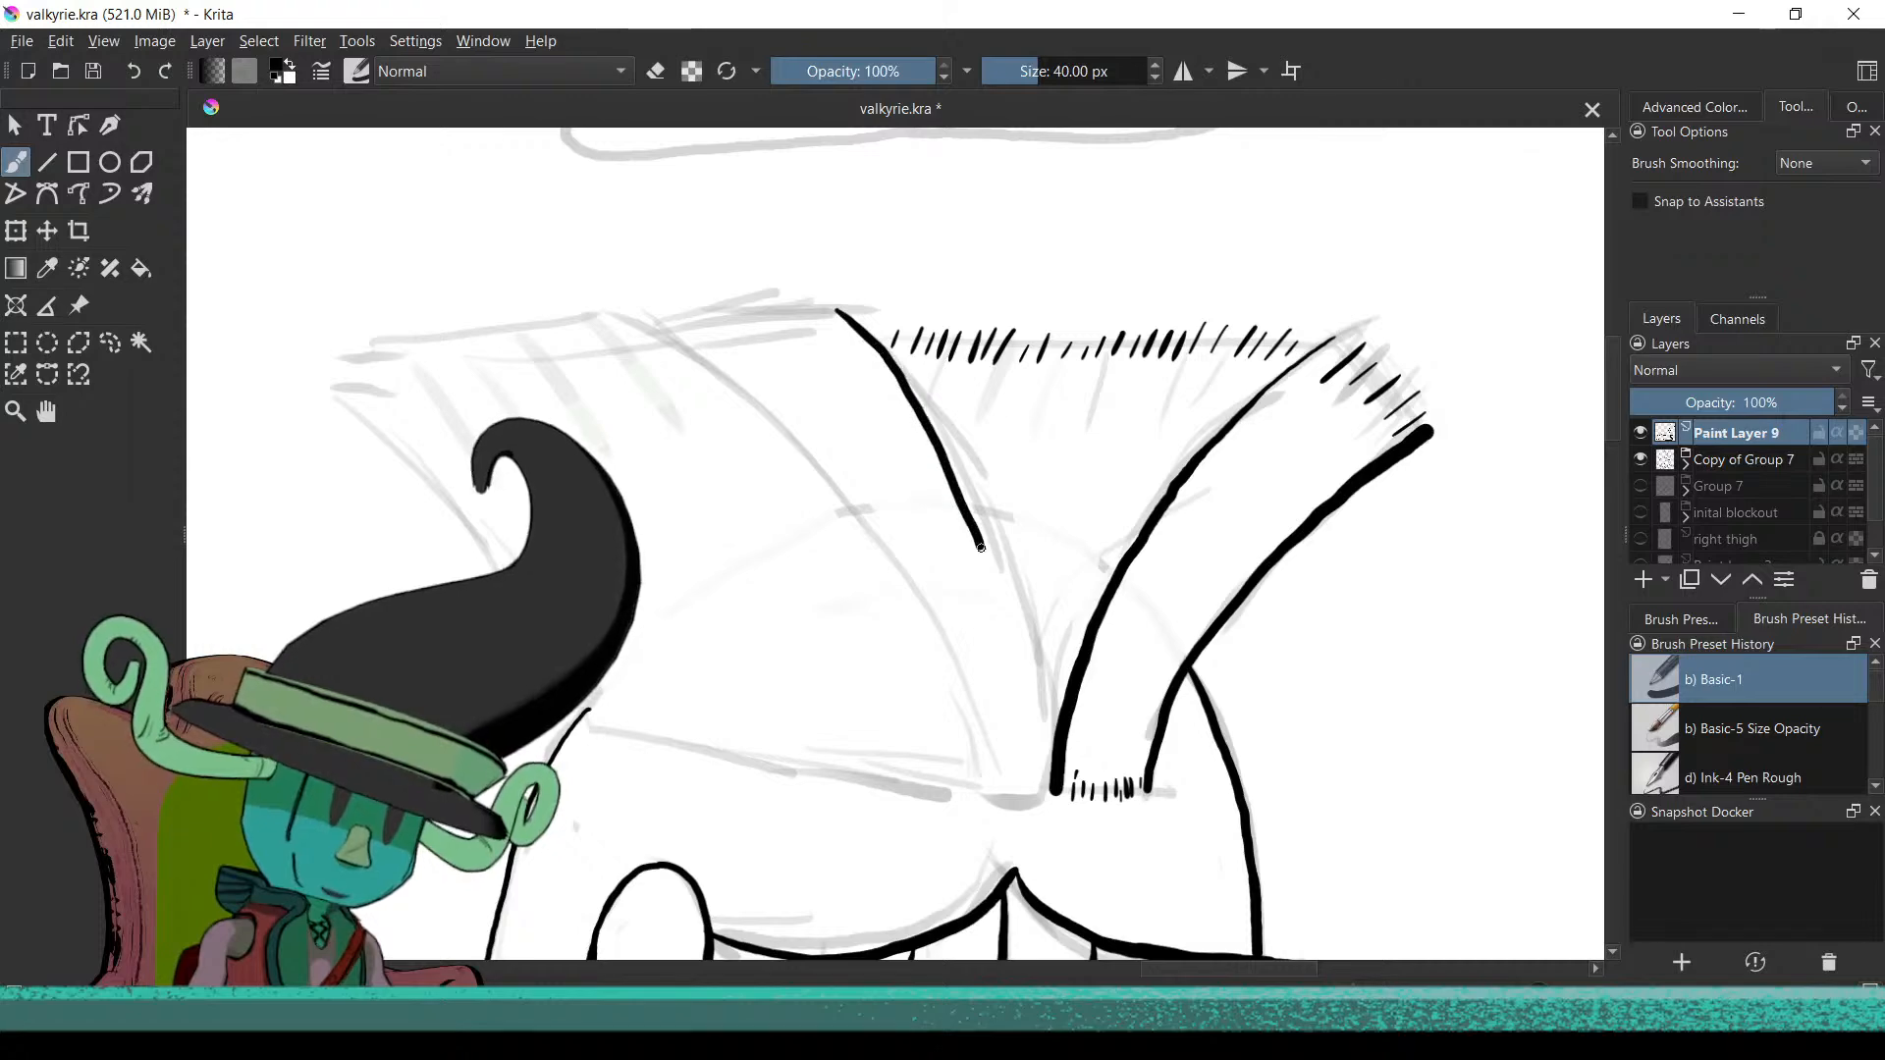
key("ctrl+z")
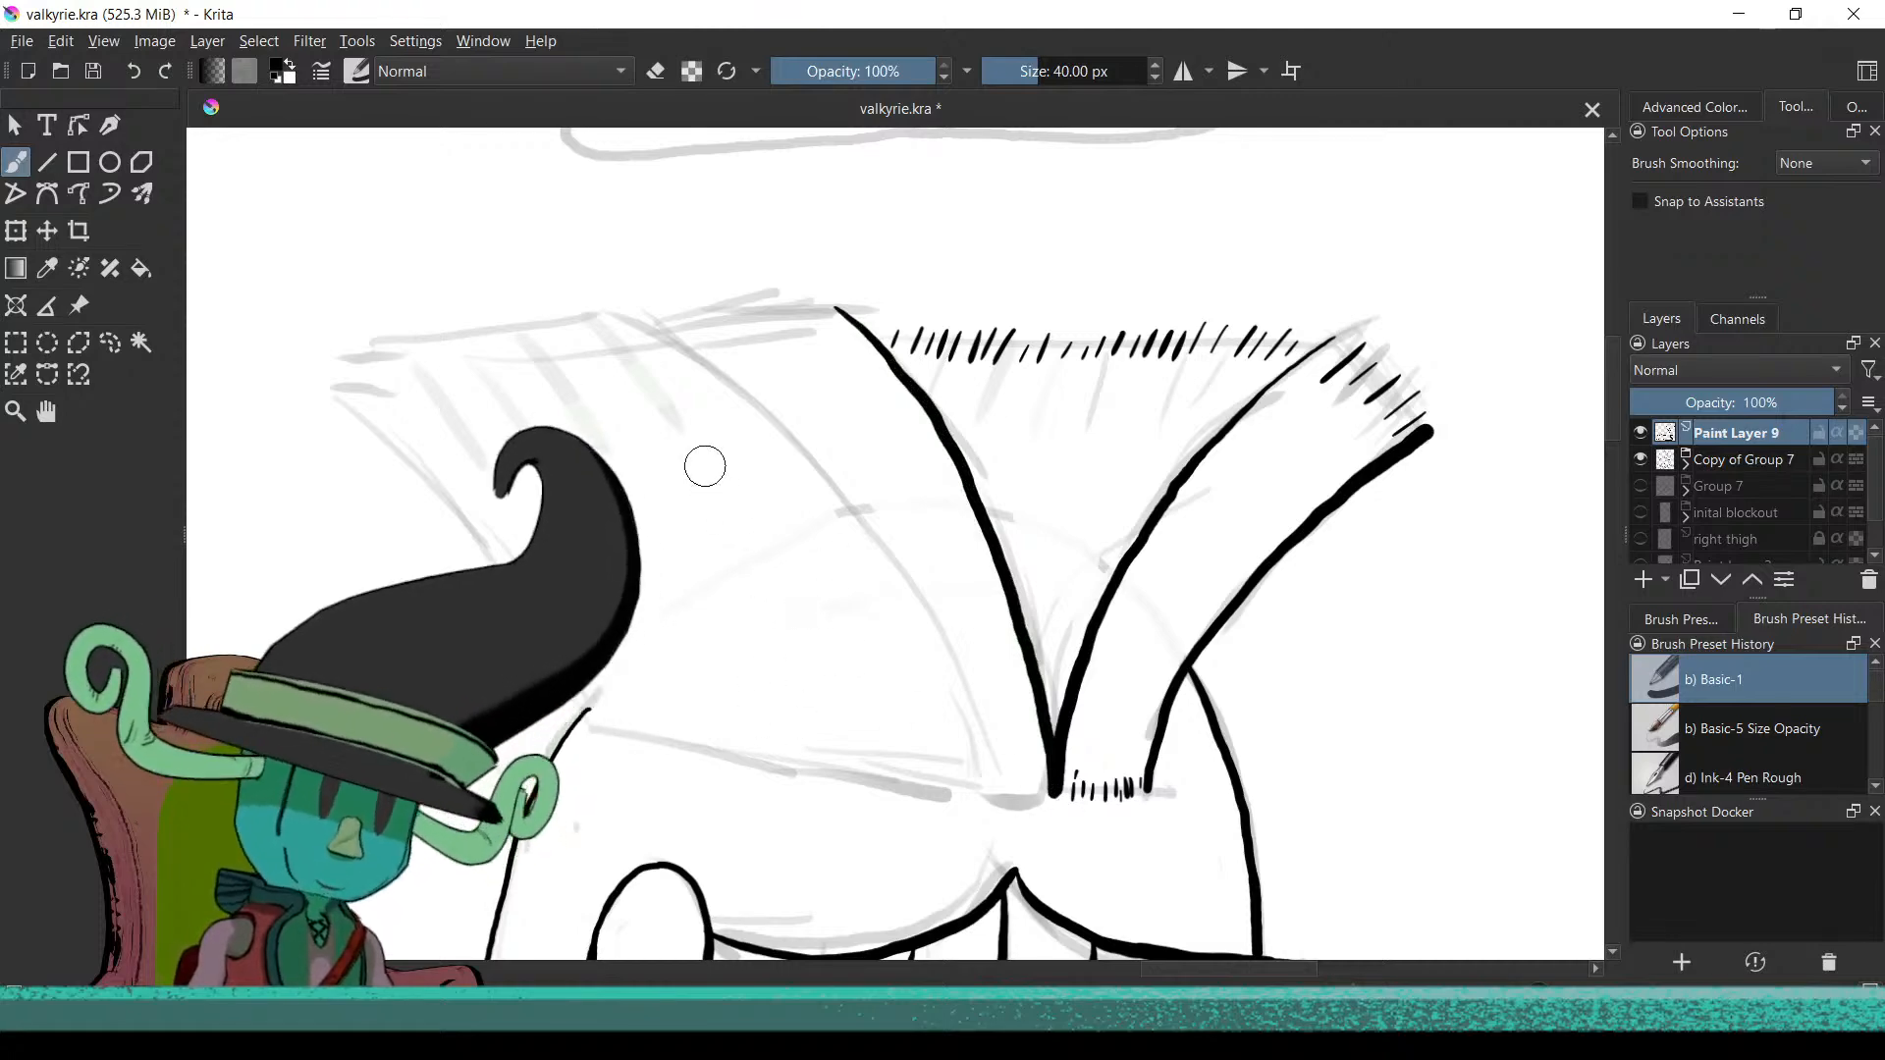
Ink the central band's back edge as a curve from the crest's top down to the helmet's brow
left_click_drag(777, 495, 884, 520)
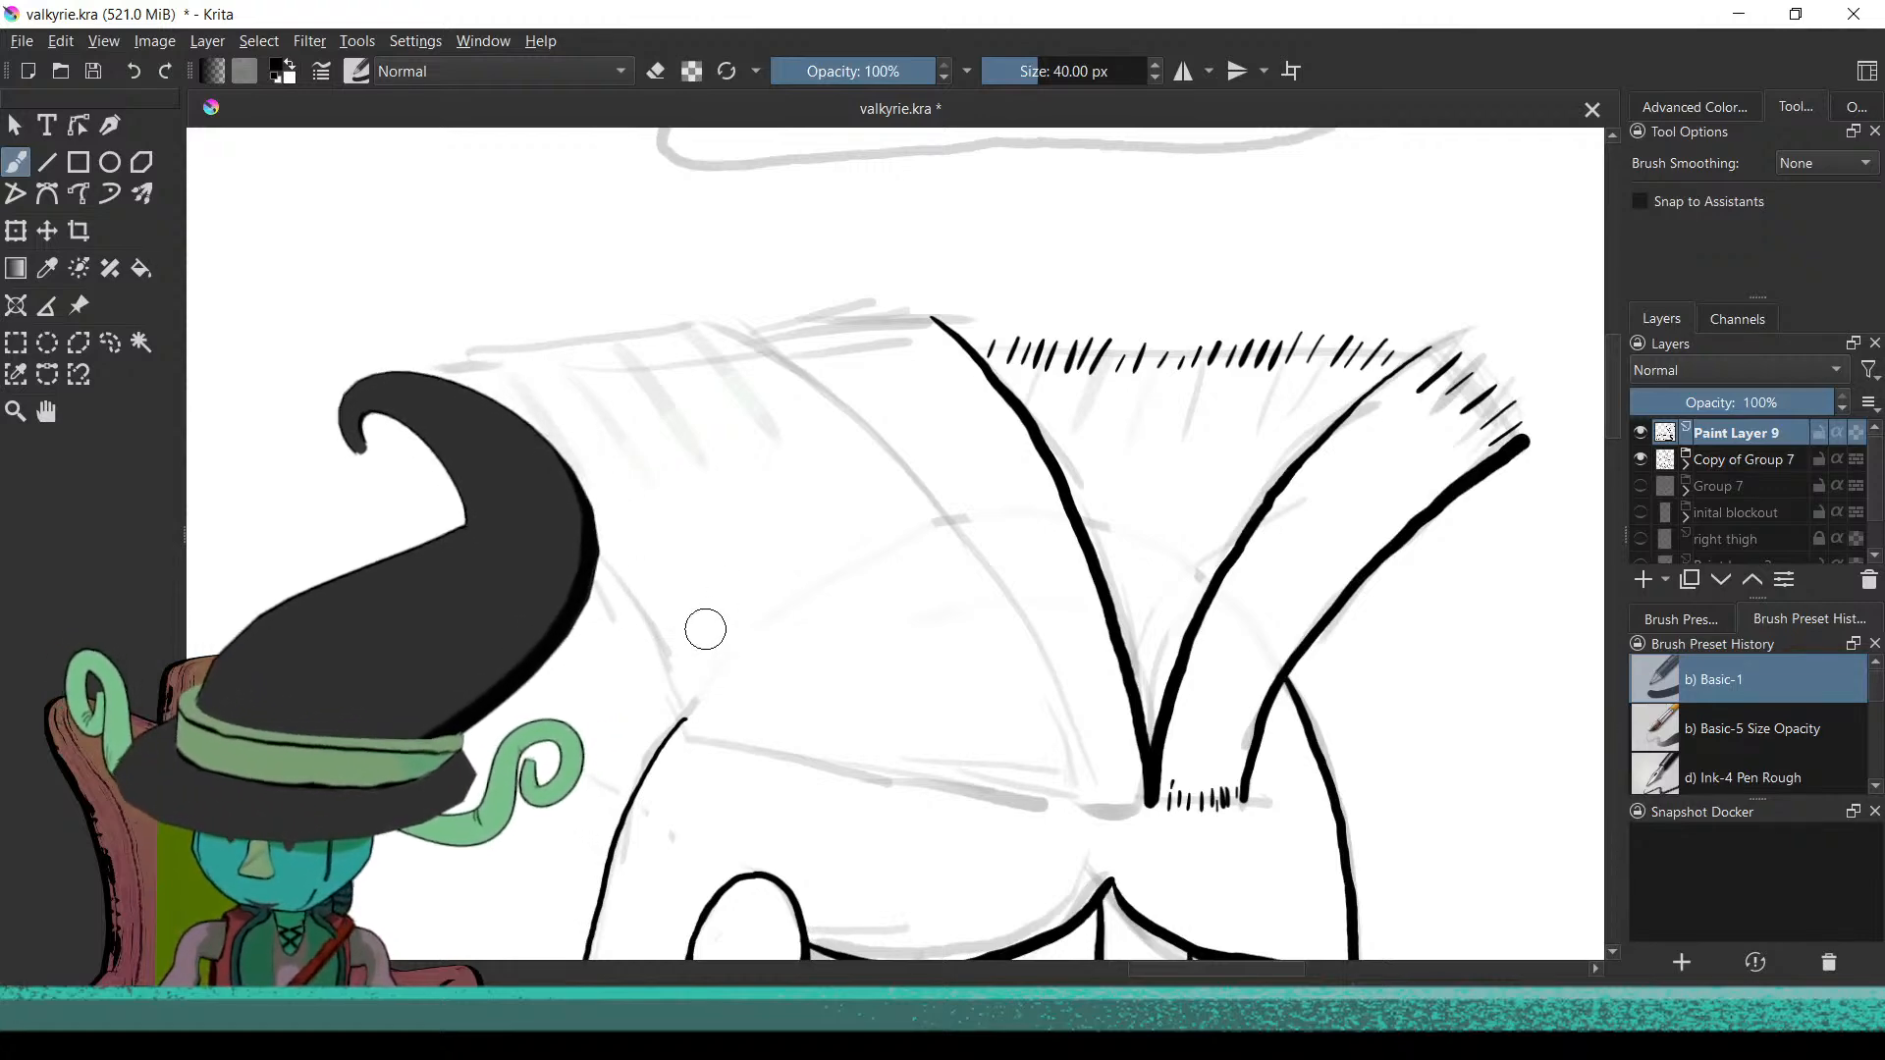
left_click_drag(705, 629, 720, 591)
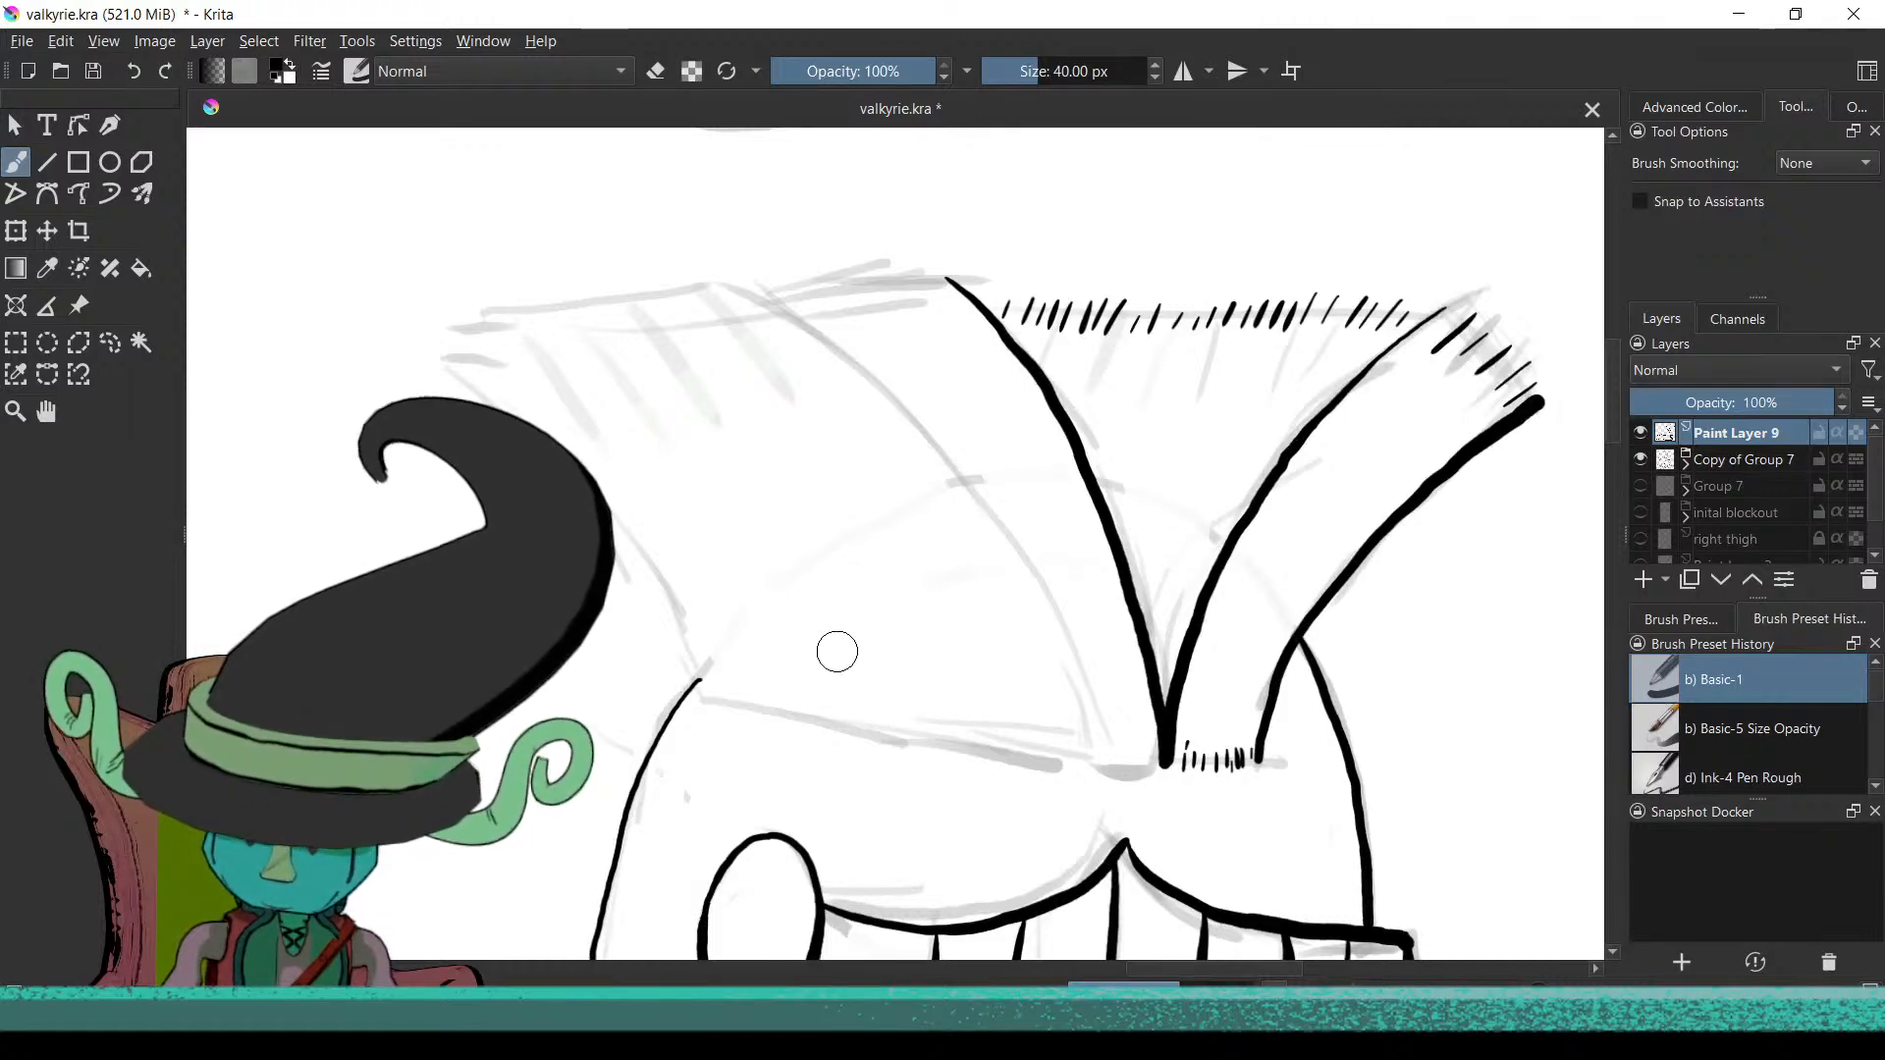
mouse_move(835, 663)
left_mouse_down()
mouse_move(896, 618)
mouse_move(791, 652)
left_mouse_up()
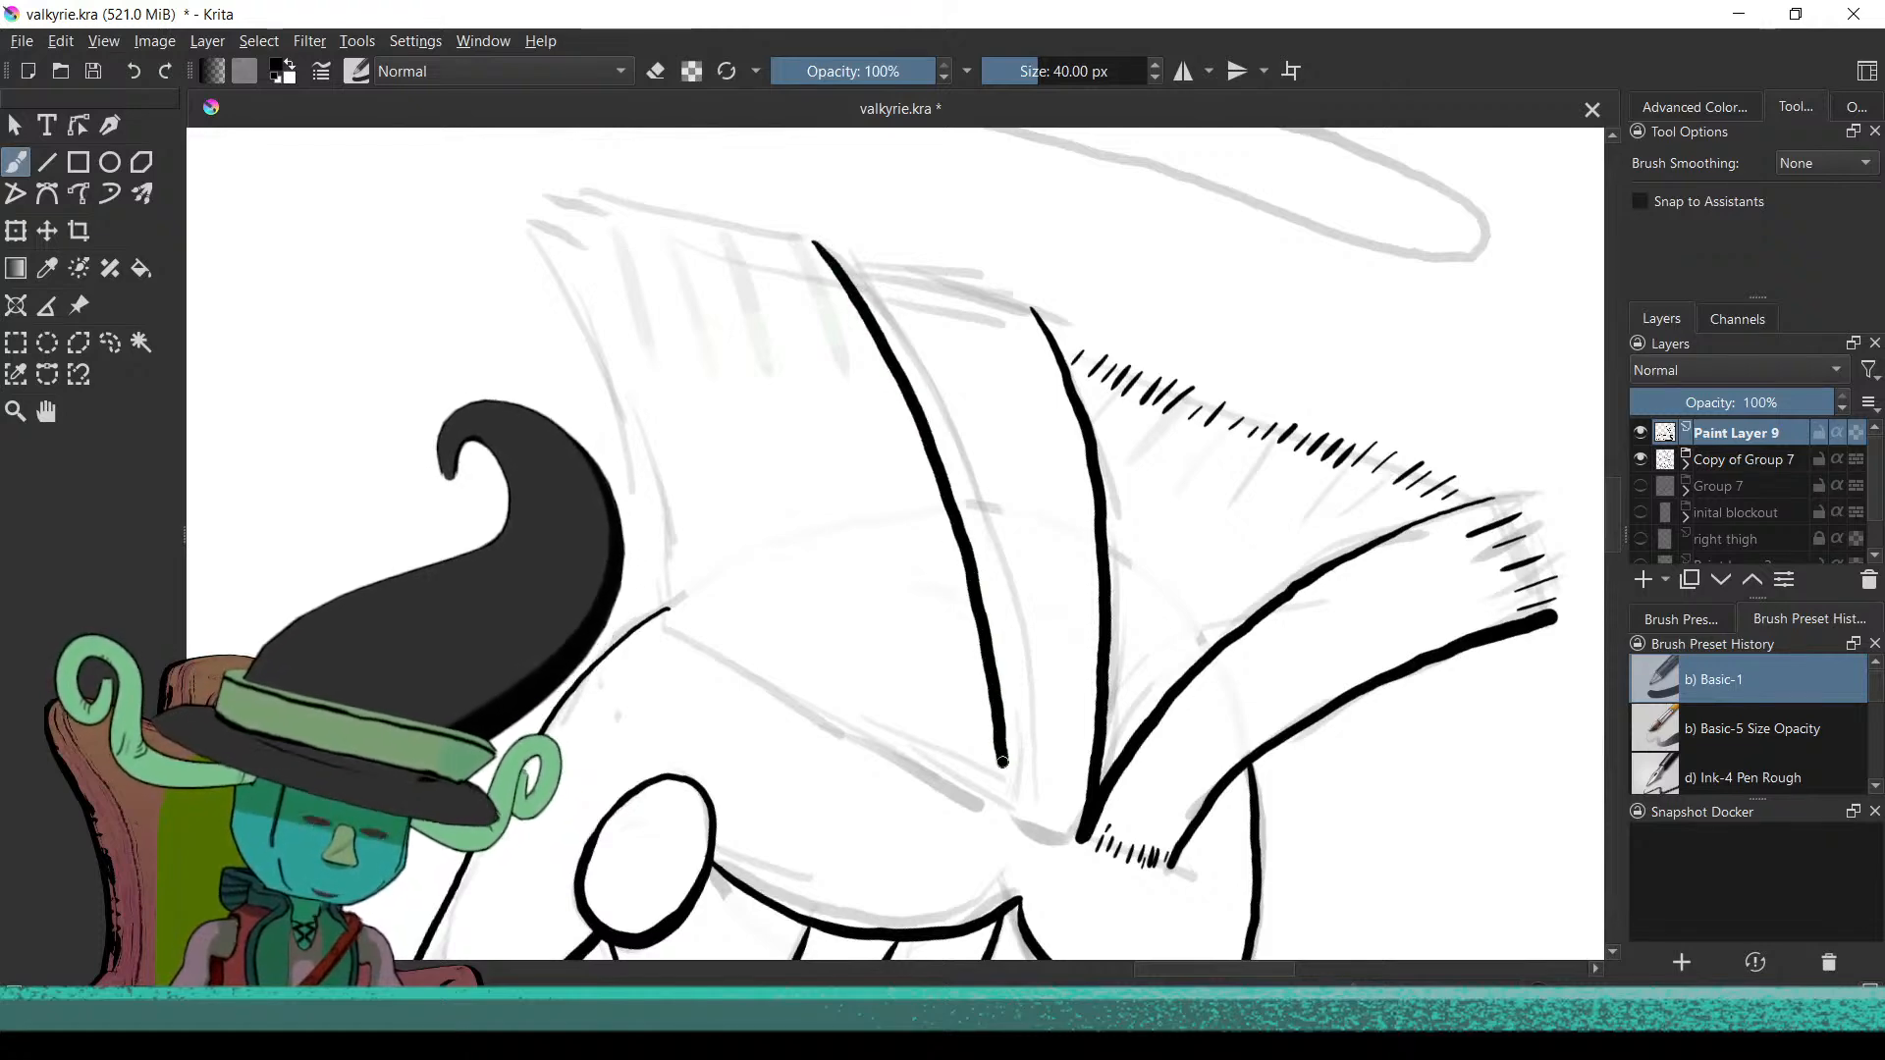
key("5")
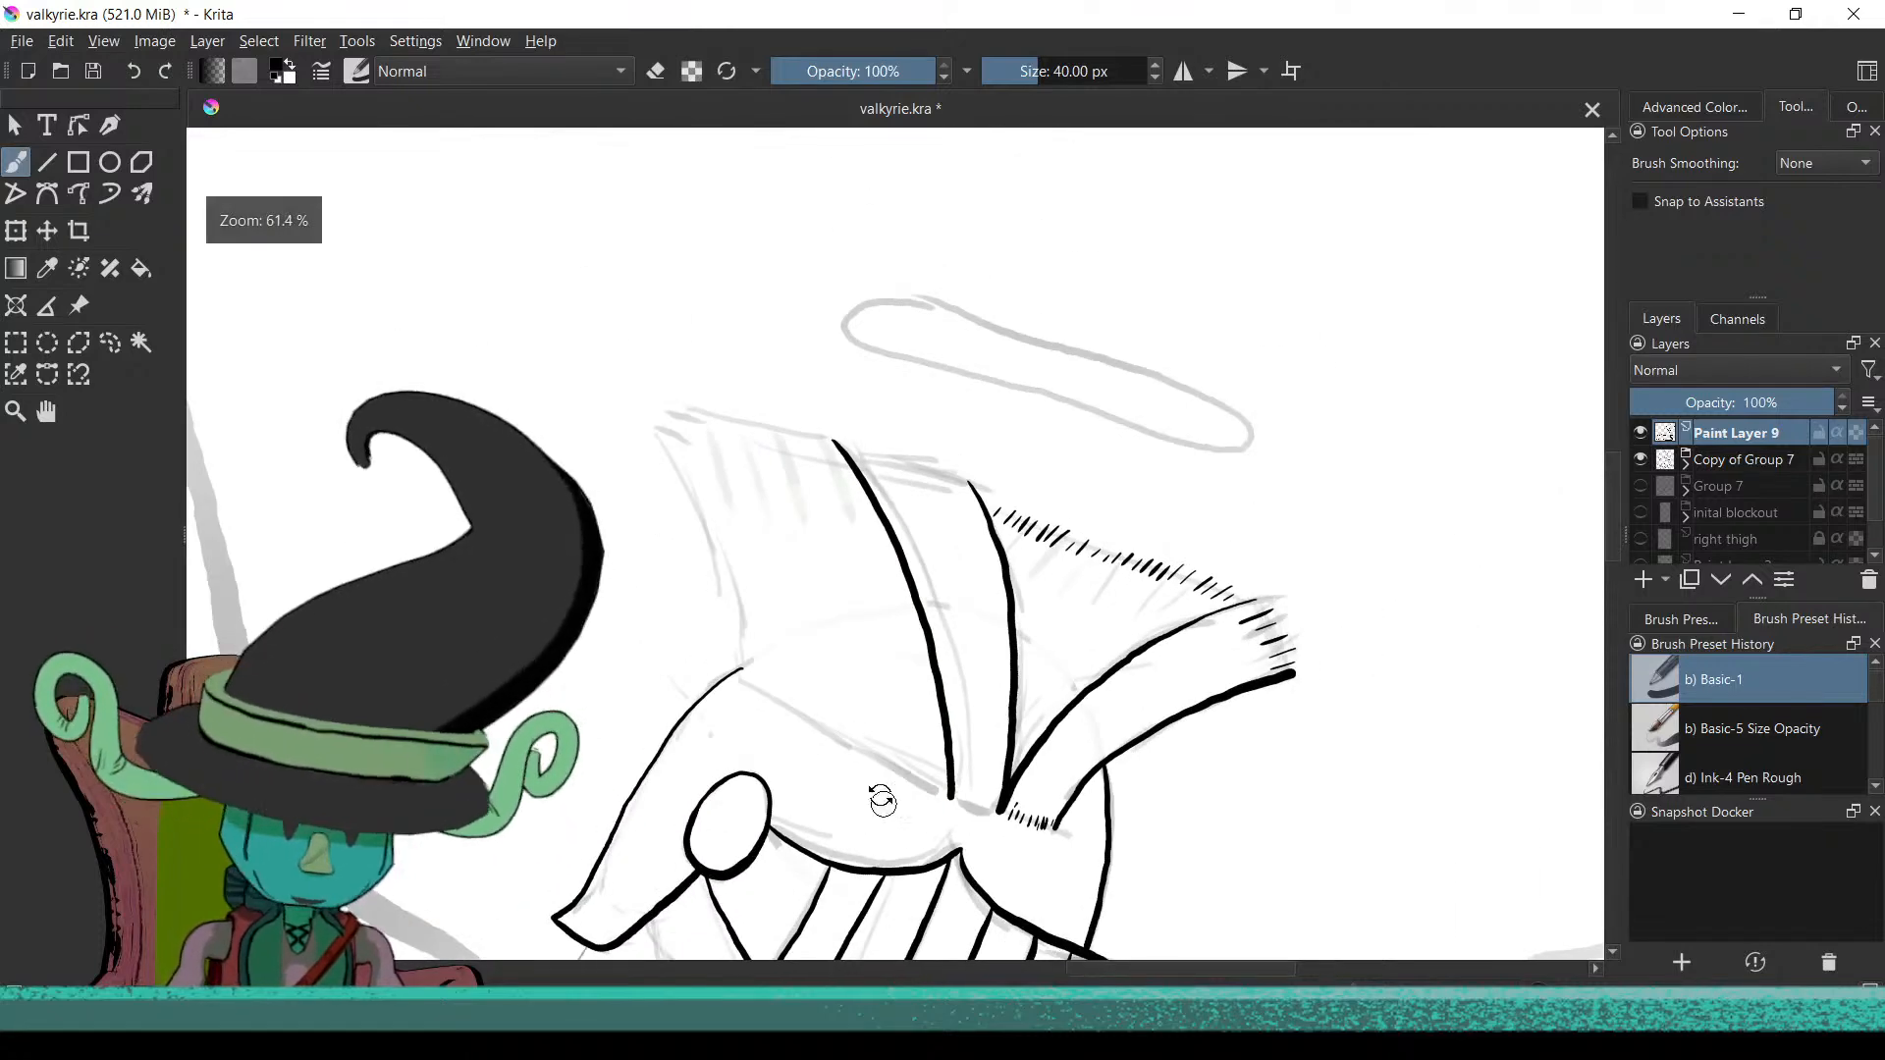
Ink short hatch strokes across the base of the crest's central band, between its two edges
scroll(1010, 770, "up", 3)
mouse_move(1013, 705)
left_mouse_down()
mouse_move(671, 778)
mouse_move(896, 655)
left_mouse_up()
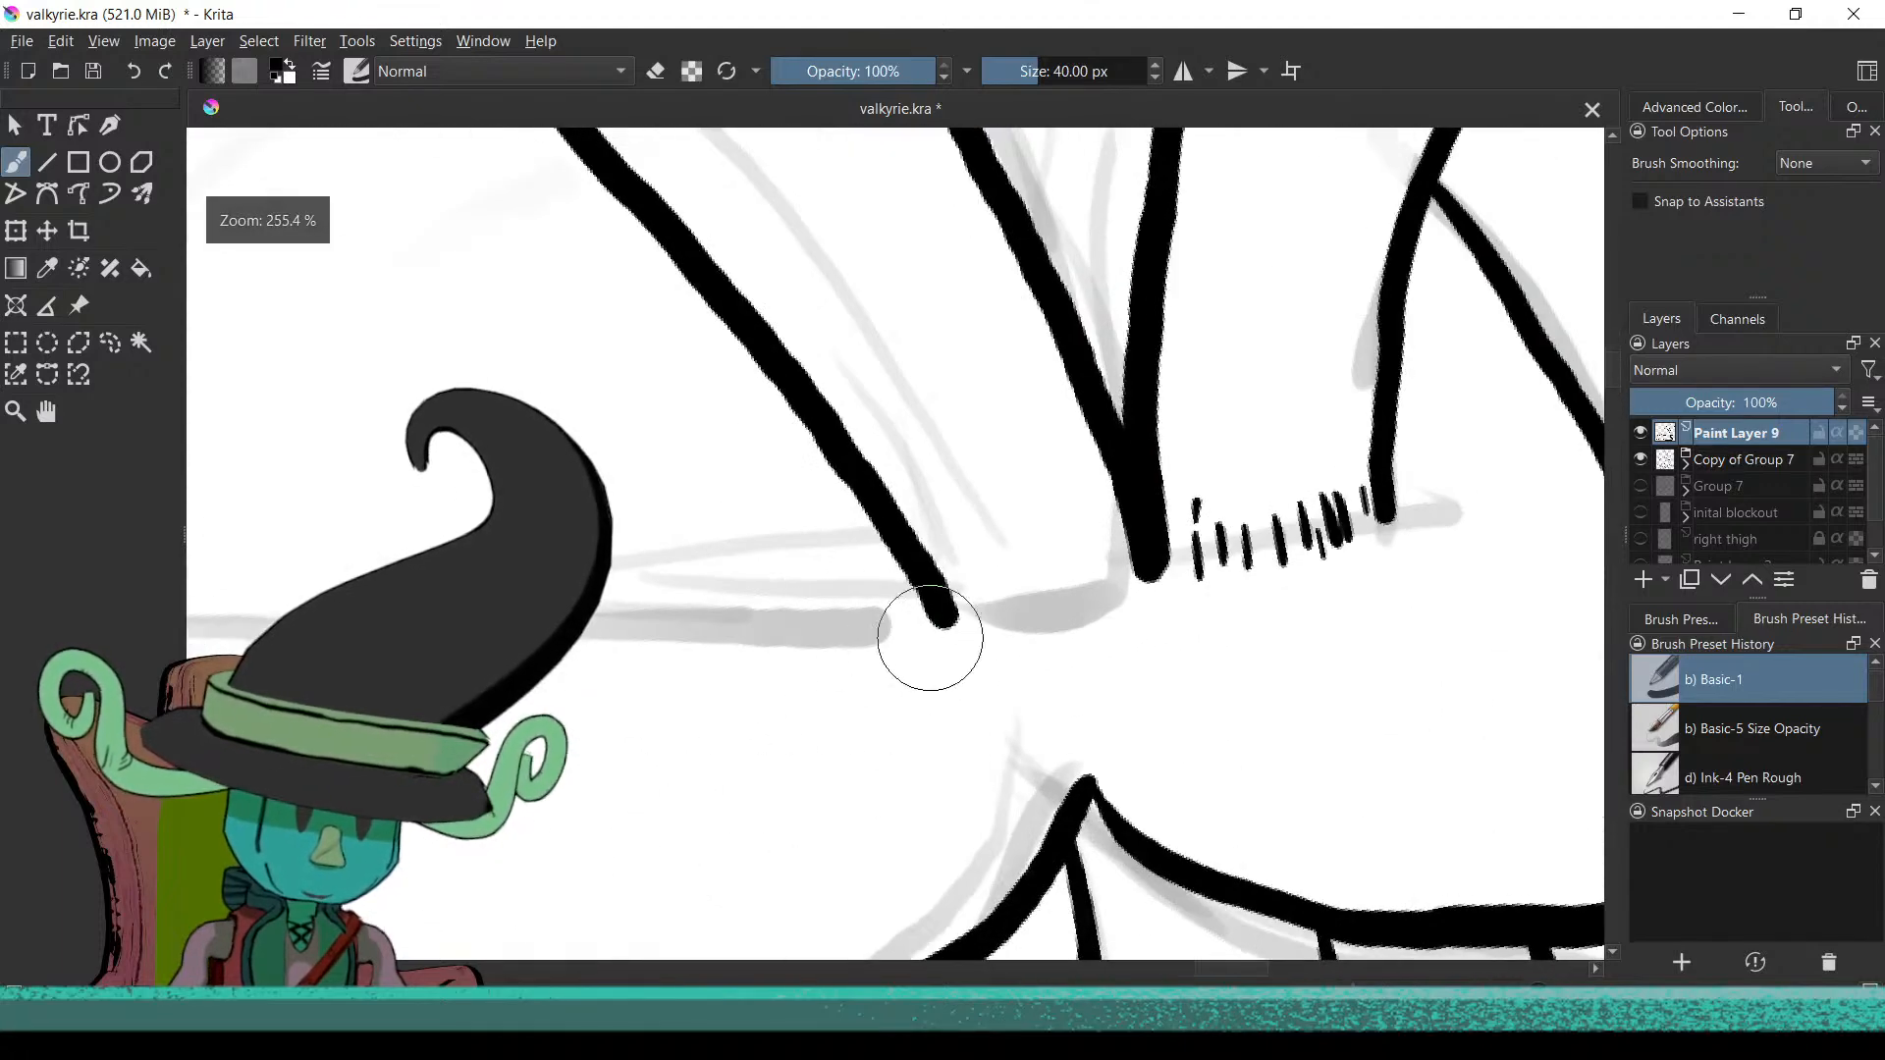
mouse_move(968, 566)
left_mouse_down()
mouse_move(975, 619)
mouse_move(1121, 595)
left_mouse_up()
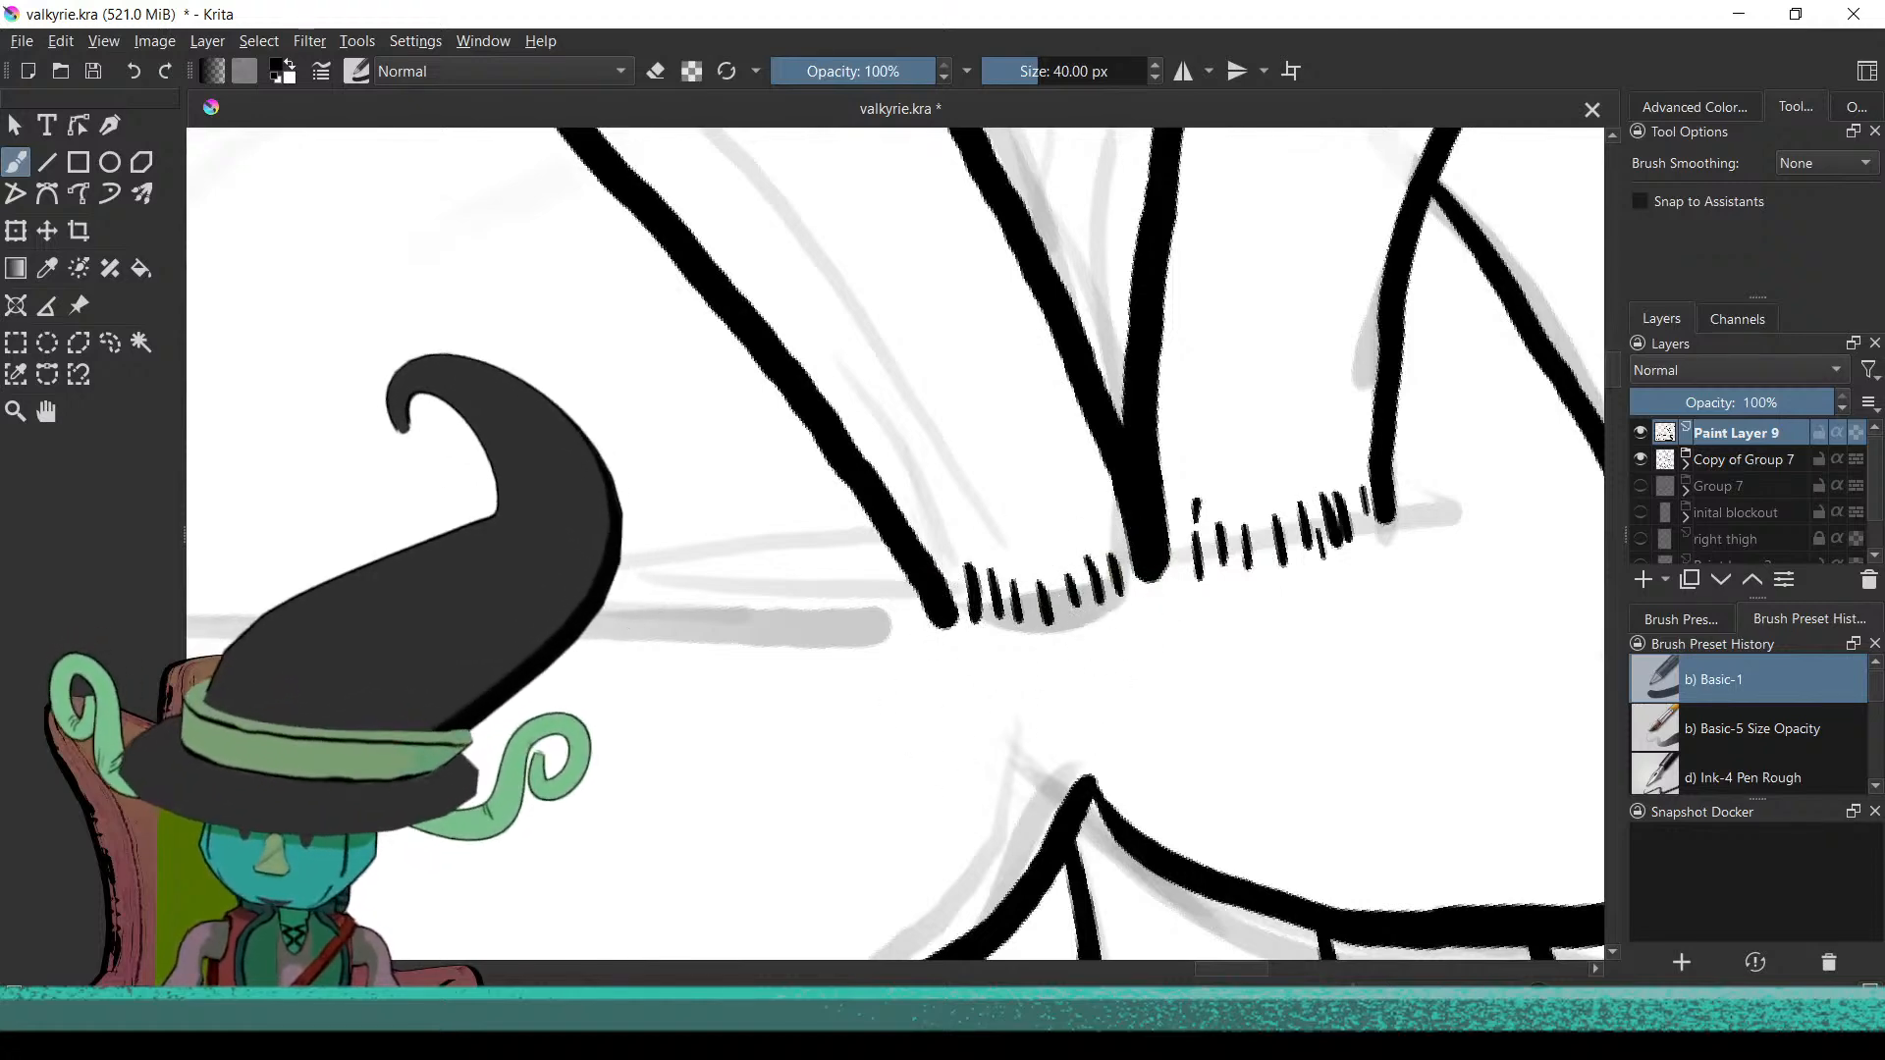
Ink a row of short hatch strokes across the top of the crest's central band, between its two edges
key("minus")
key("minus")
key("minus")
key("minus")
key("minus")
key("minus")
key("minus")
key("minus")
key("minus")
key("minus")
key("minus")
key("minus")
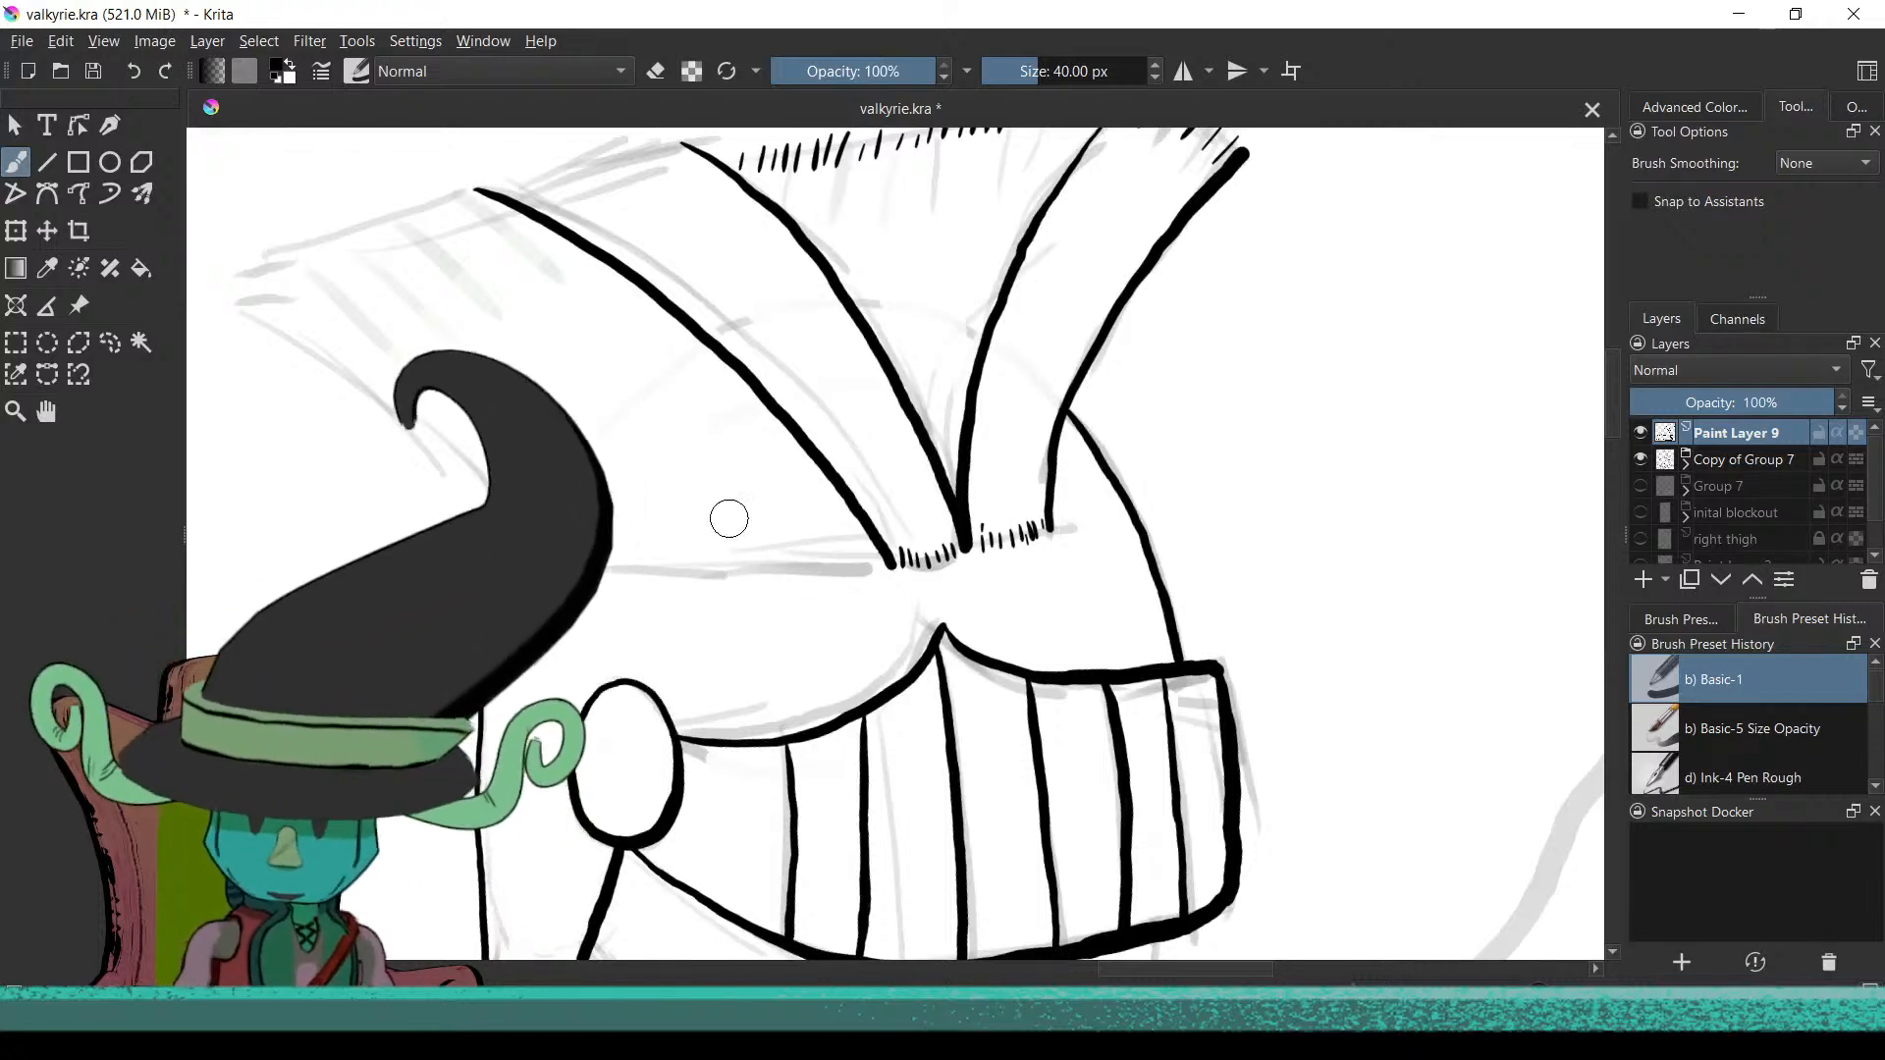
scroll(721, 514, "up", 4)
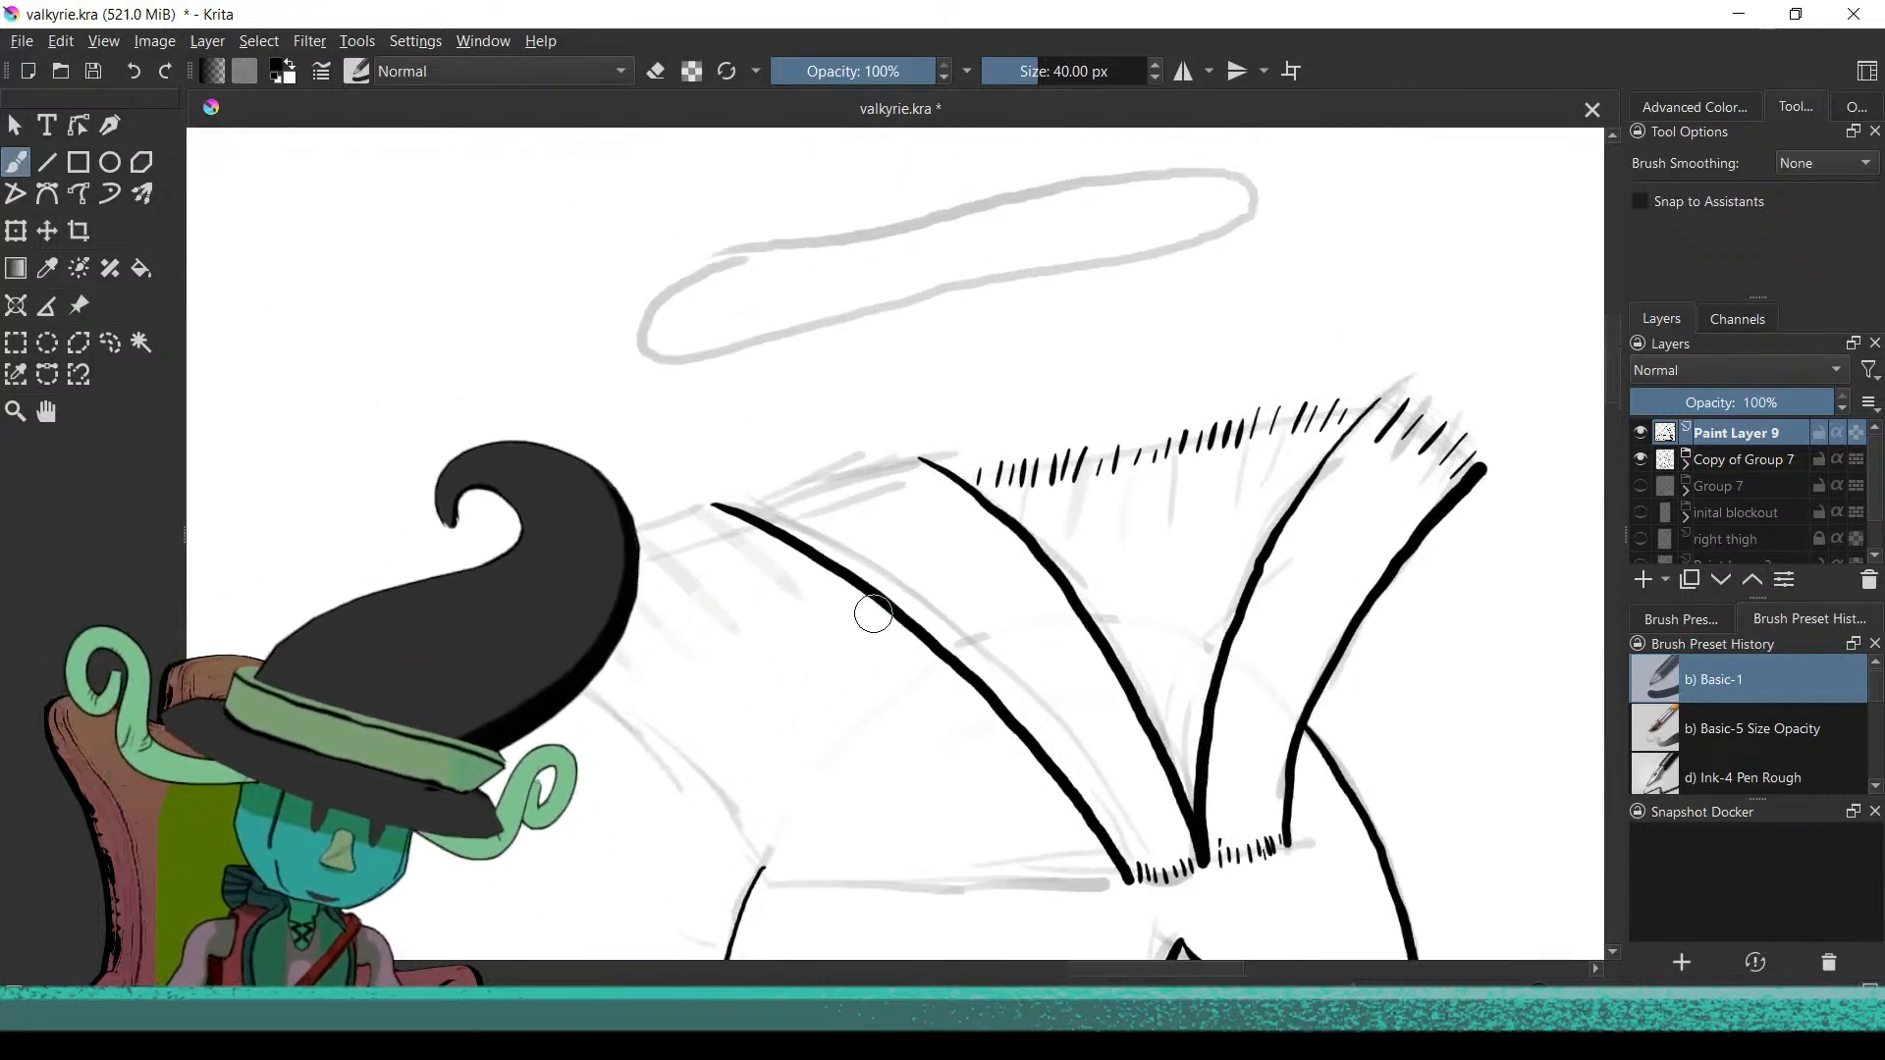
scroll(1031, 618, "up", 3)
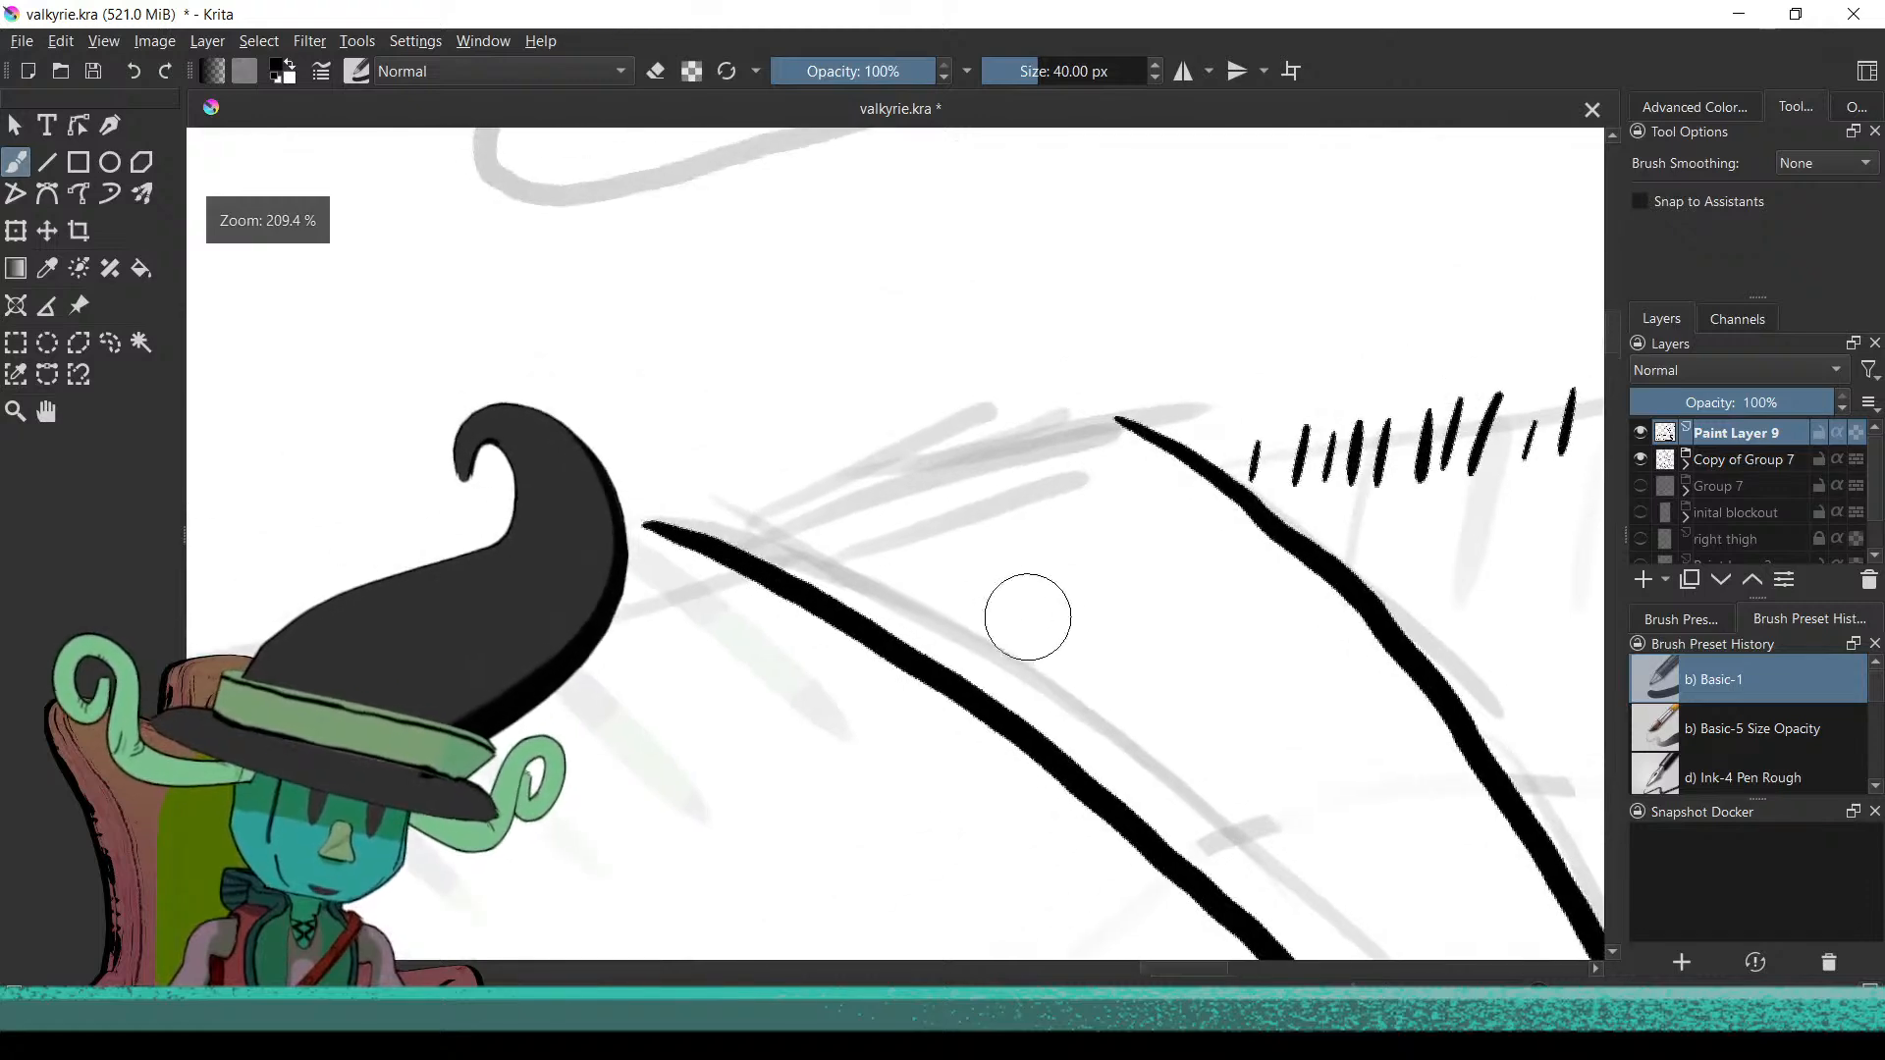
mouse_move(761, 527)
left_mouse_down()
mouse_move(805, 552)
mouse_move(957, 501)
mouse_move(1069, 517)
left_mouse_up()
left_click_drag(1045, 424, 1134, 481)
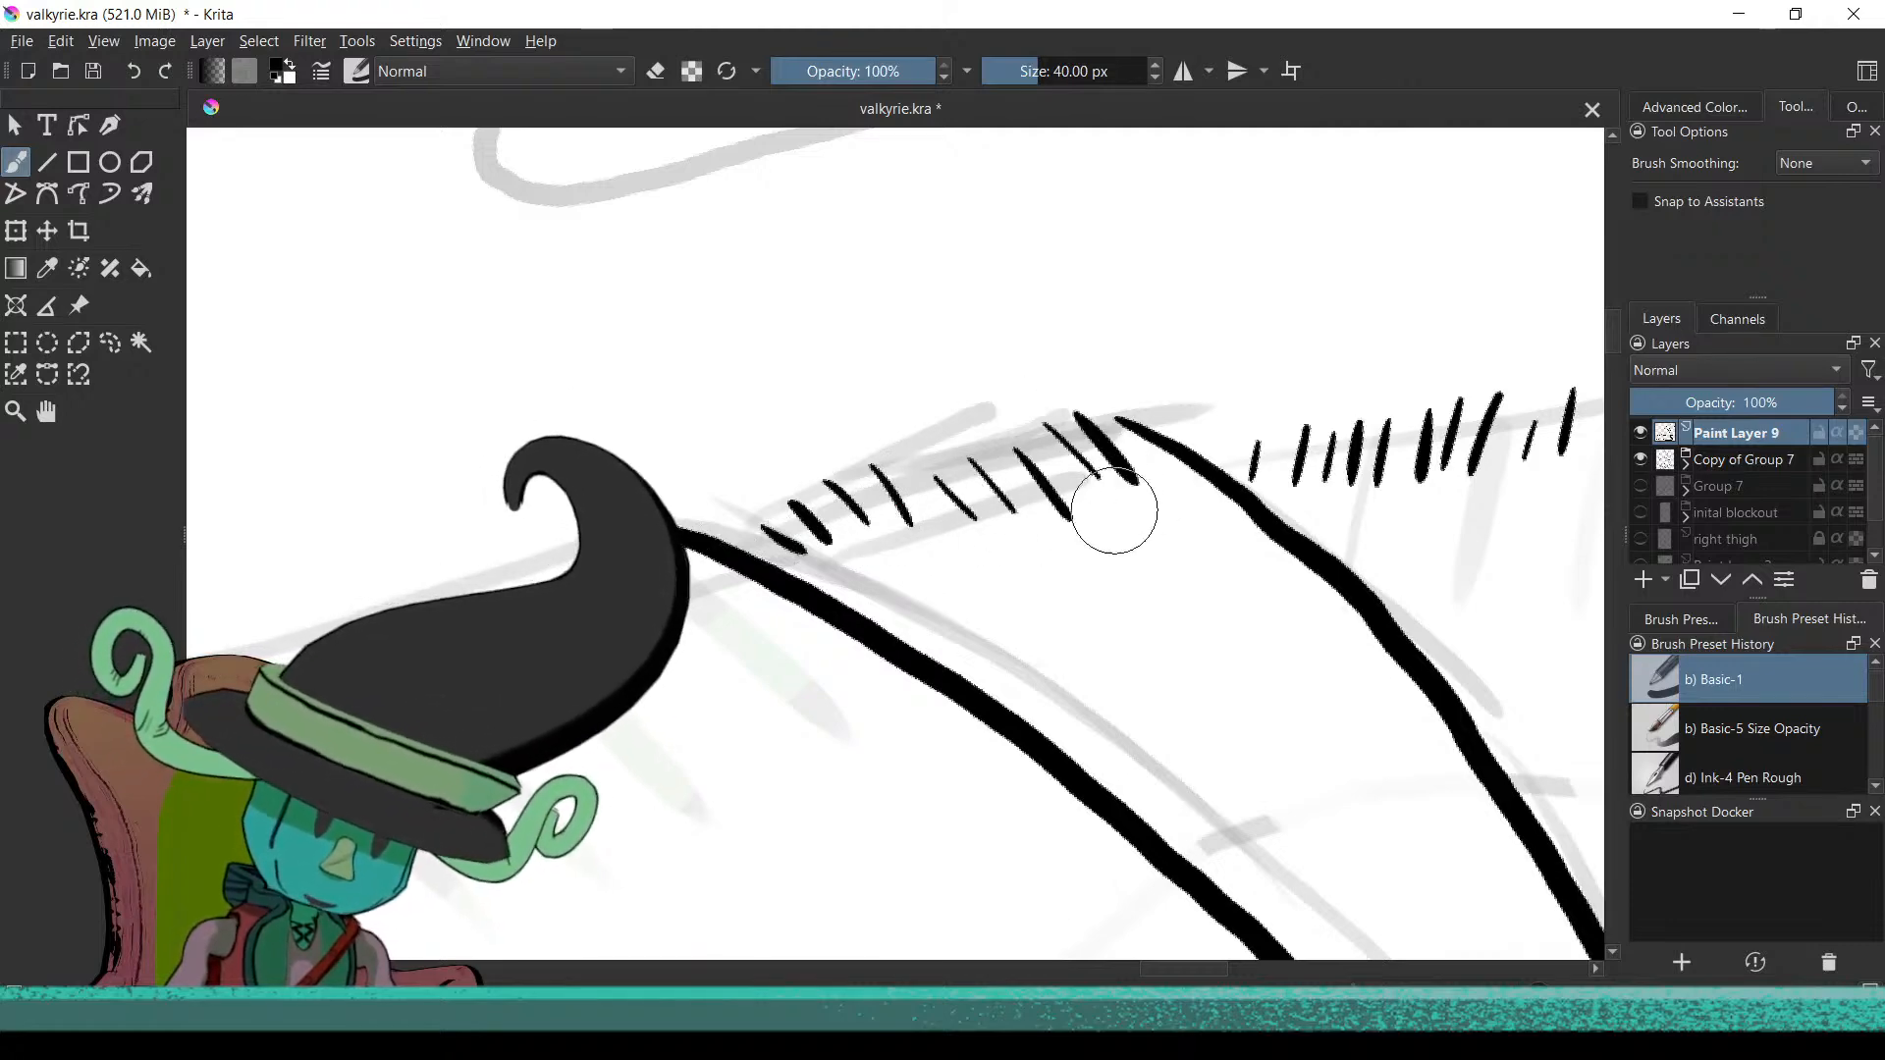
mouse_move(905, 602)
left_mouse_down()
mouse_move(875, 841)
mouse_move(799, 791)
mouse_move(985, 577)
mouse_move(963, 480)
left_mouse_up()
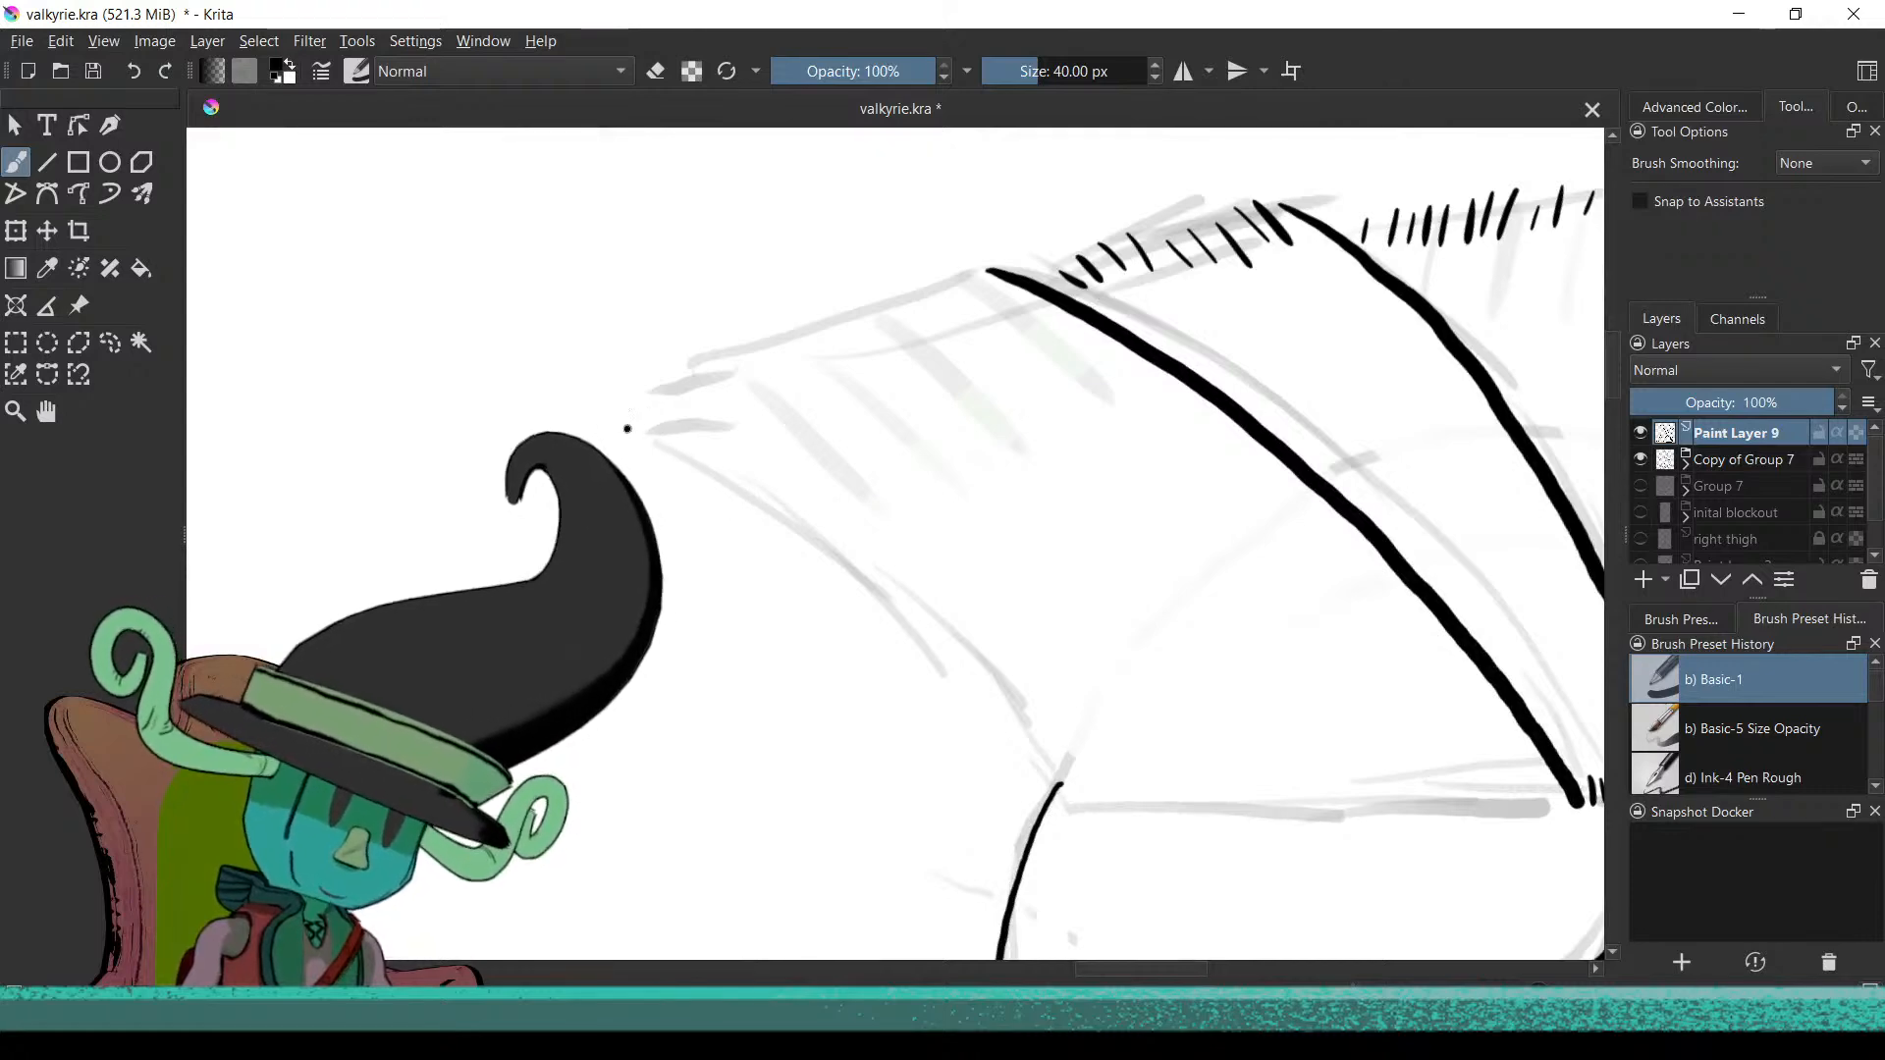
left_click_drag(804, 536, 959, 675)
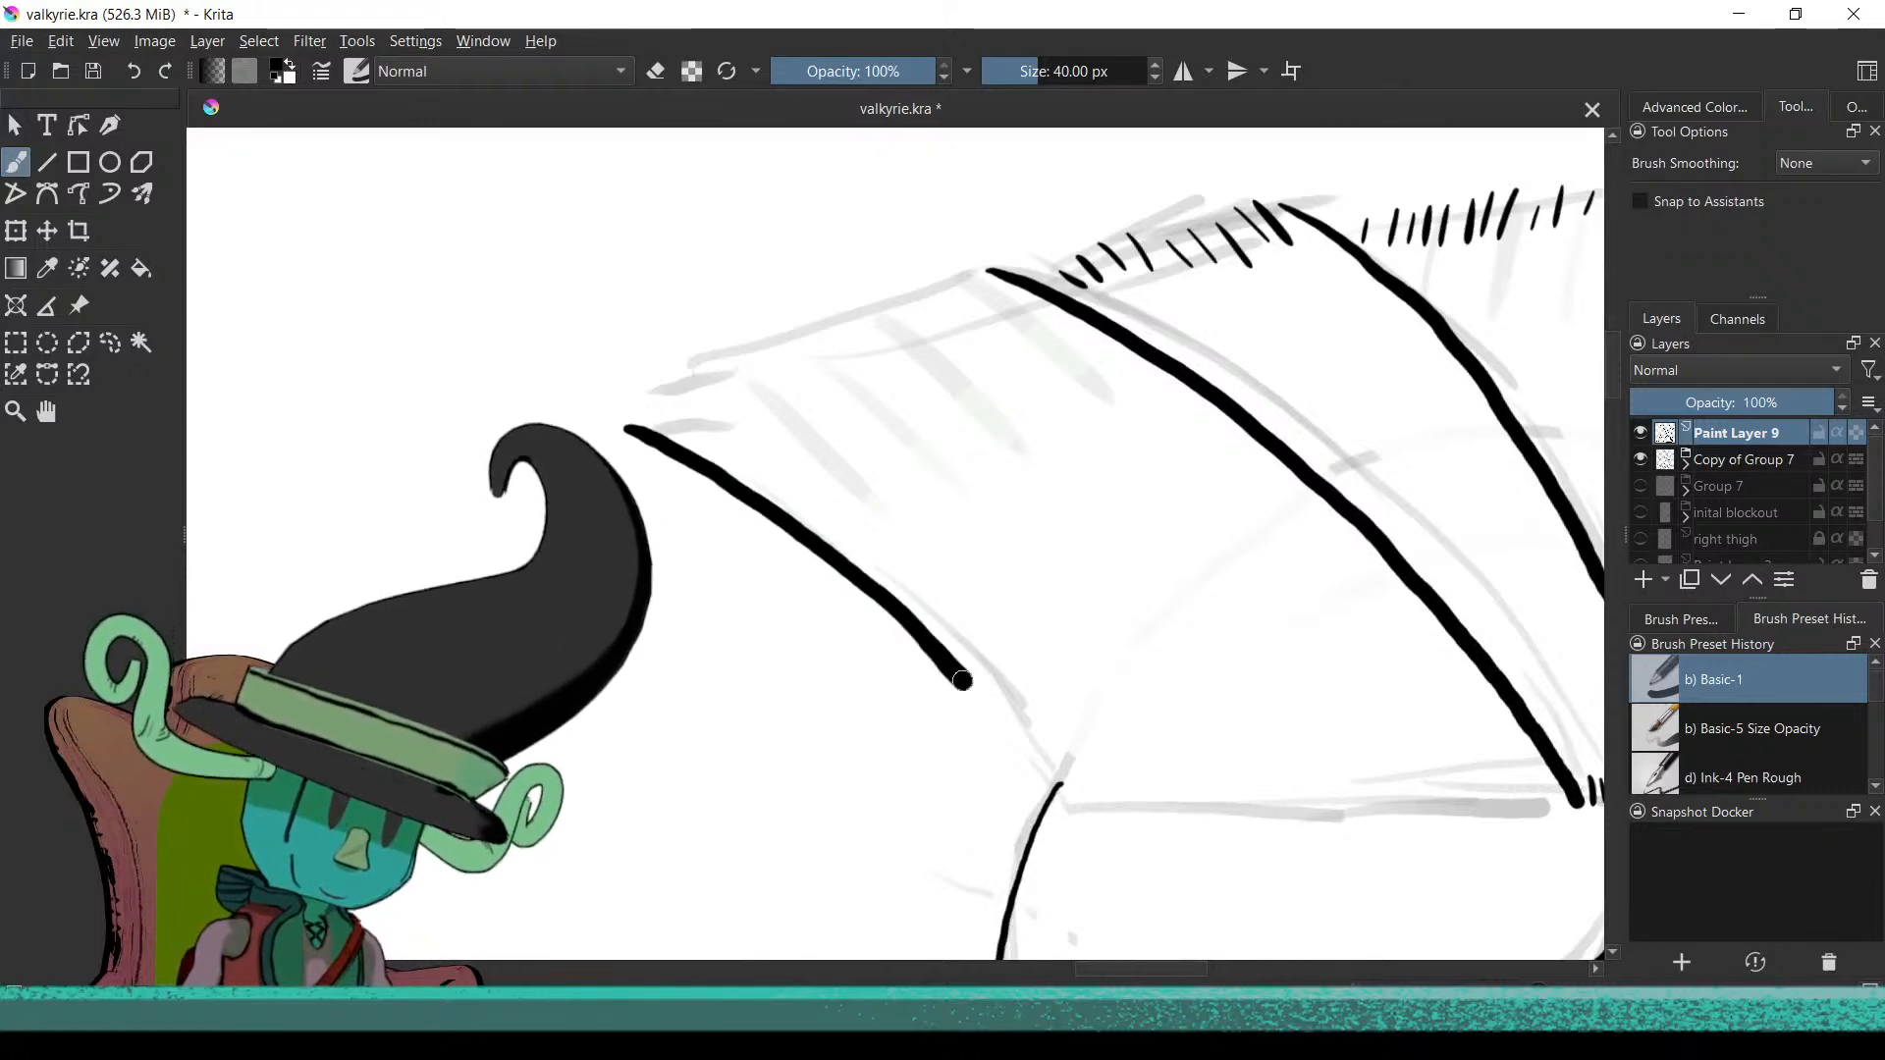
key("ctrl+z")
Reduce the brush size to 11.65 px and ink the crest's rear edge from its back tip to the helmet shell, replacing earlier attempts
mouse_move(728, 731)
left_mouse_down()
mouse_move(813, 859)
mouse_move(870, 640)
mouse_move(857, 527)
mouse_move(845, 599)
mouse_move(864, 510)
left_mouse_up()
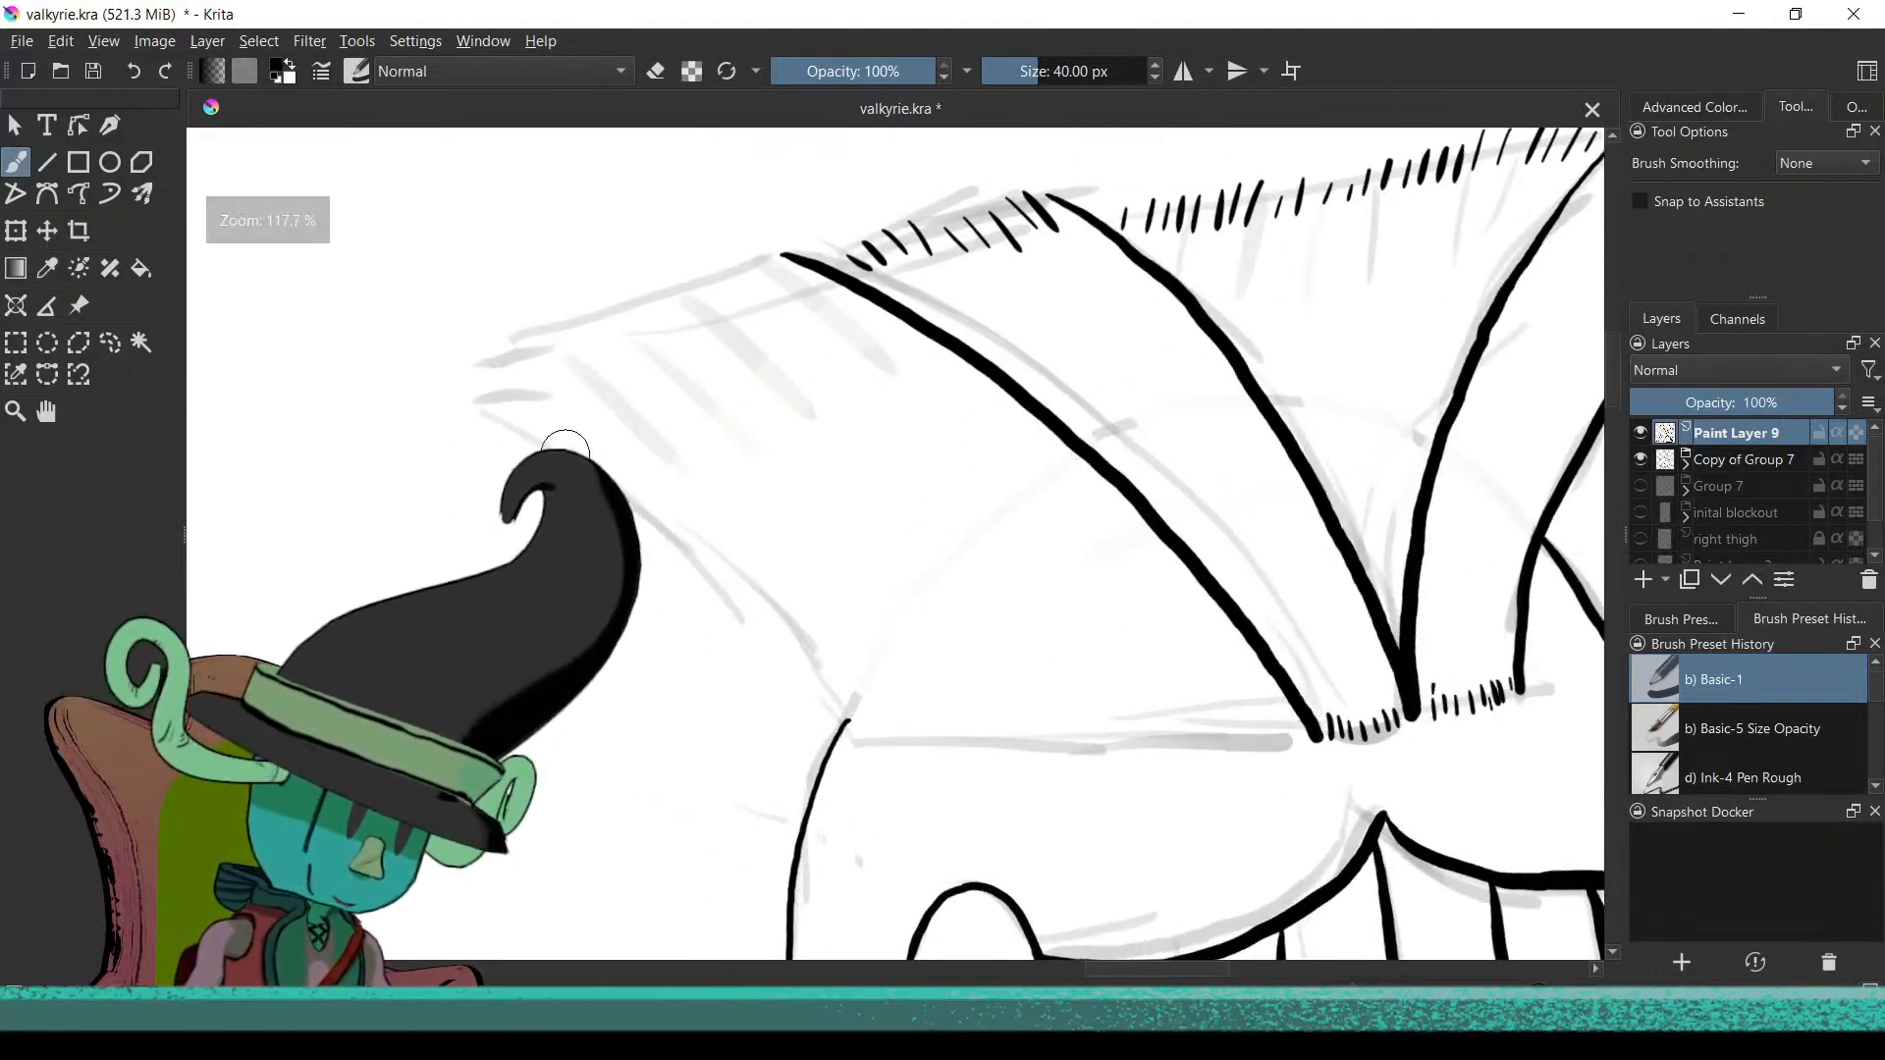
key("bracketleft")
key("bracketleft")
key("bracketleft")
key("bracketleft")
key("bracketleft")
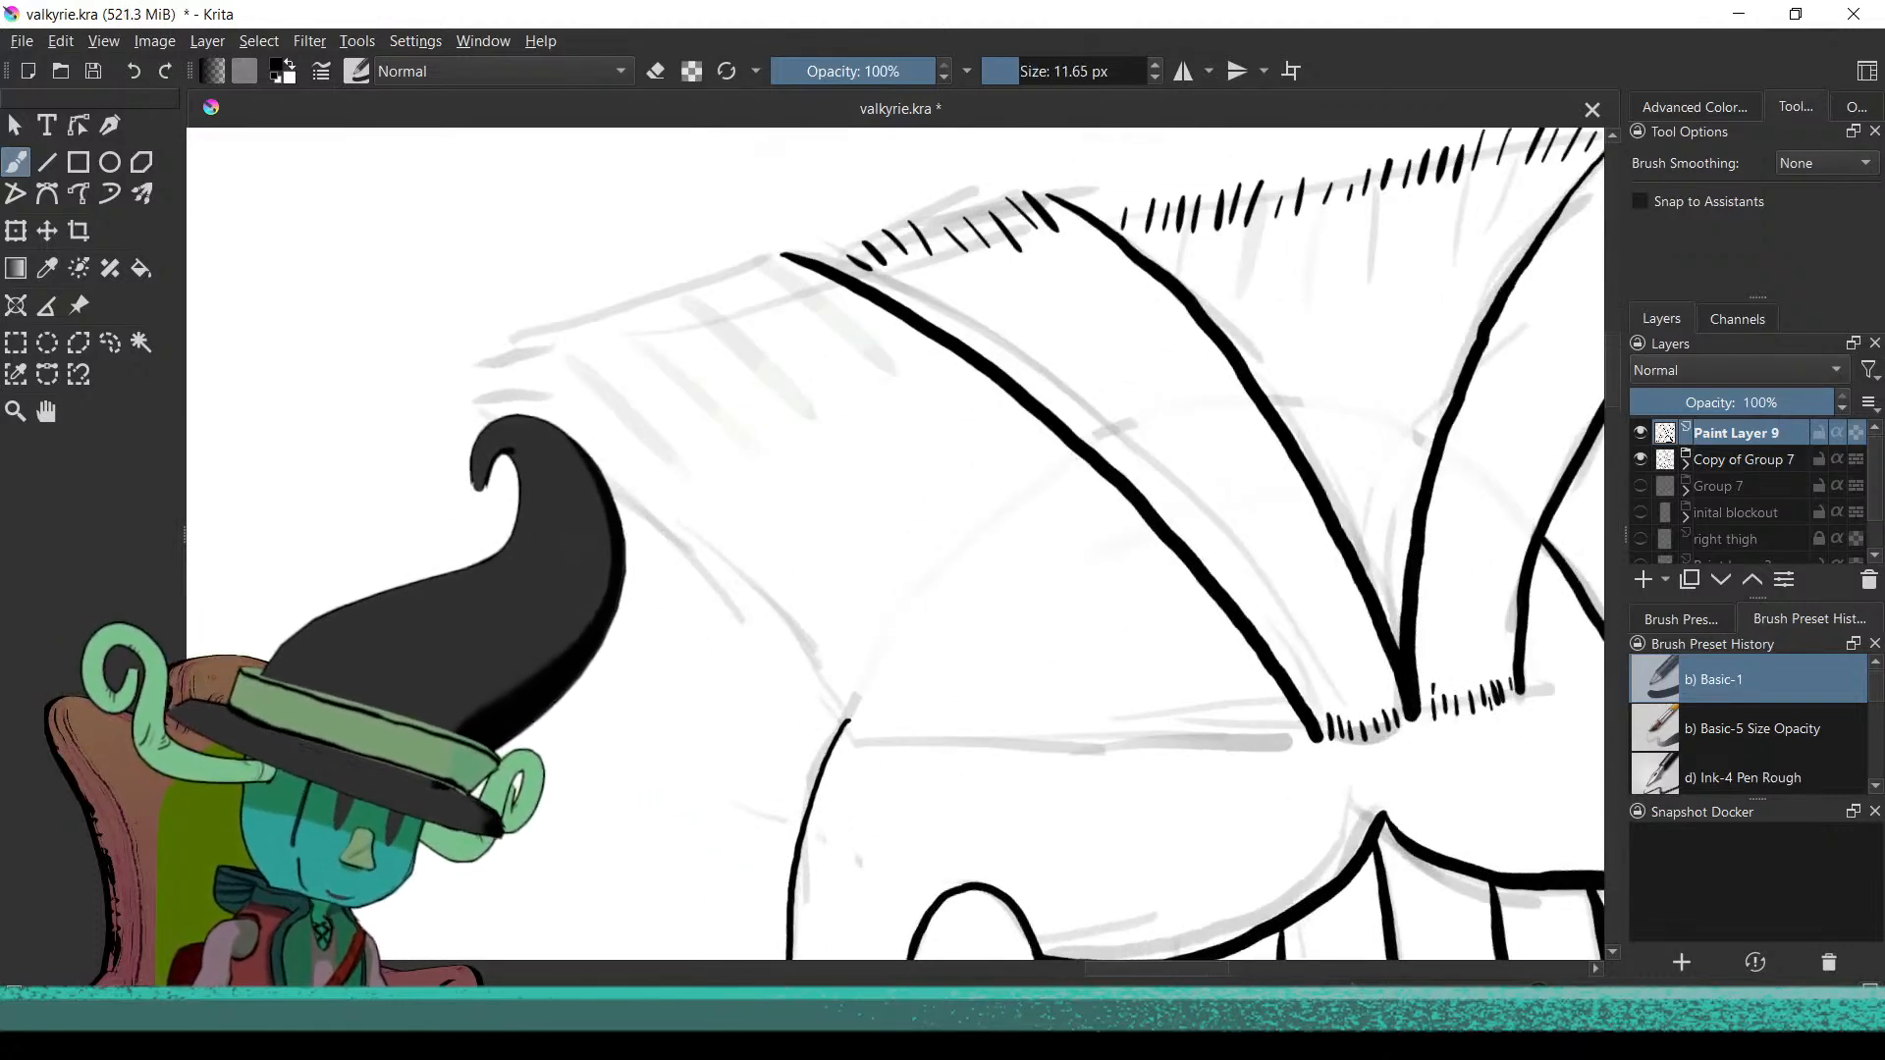
left_click_drag(639, 503, 743, 593)
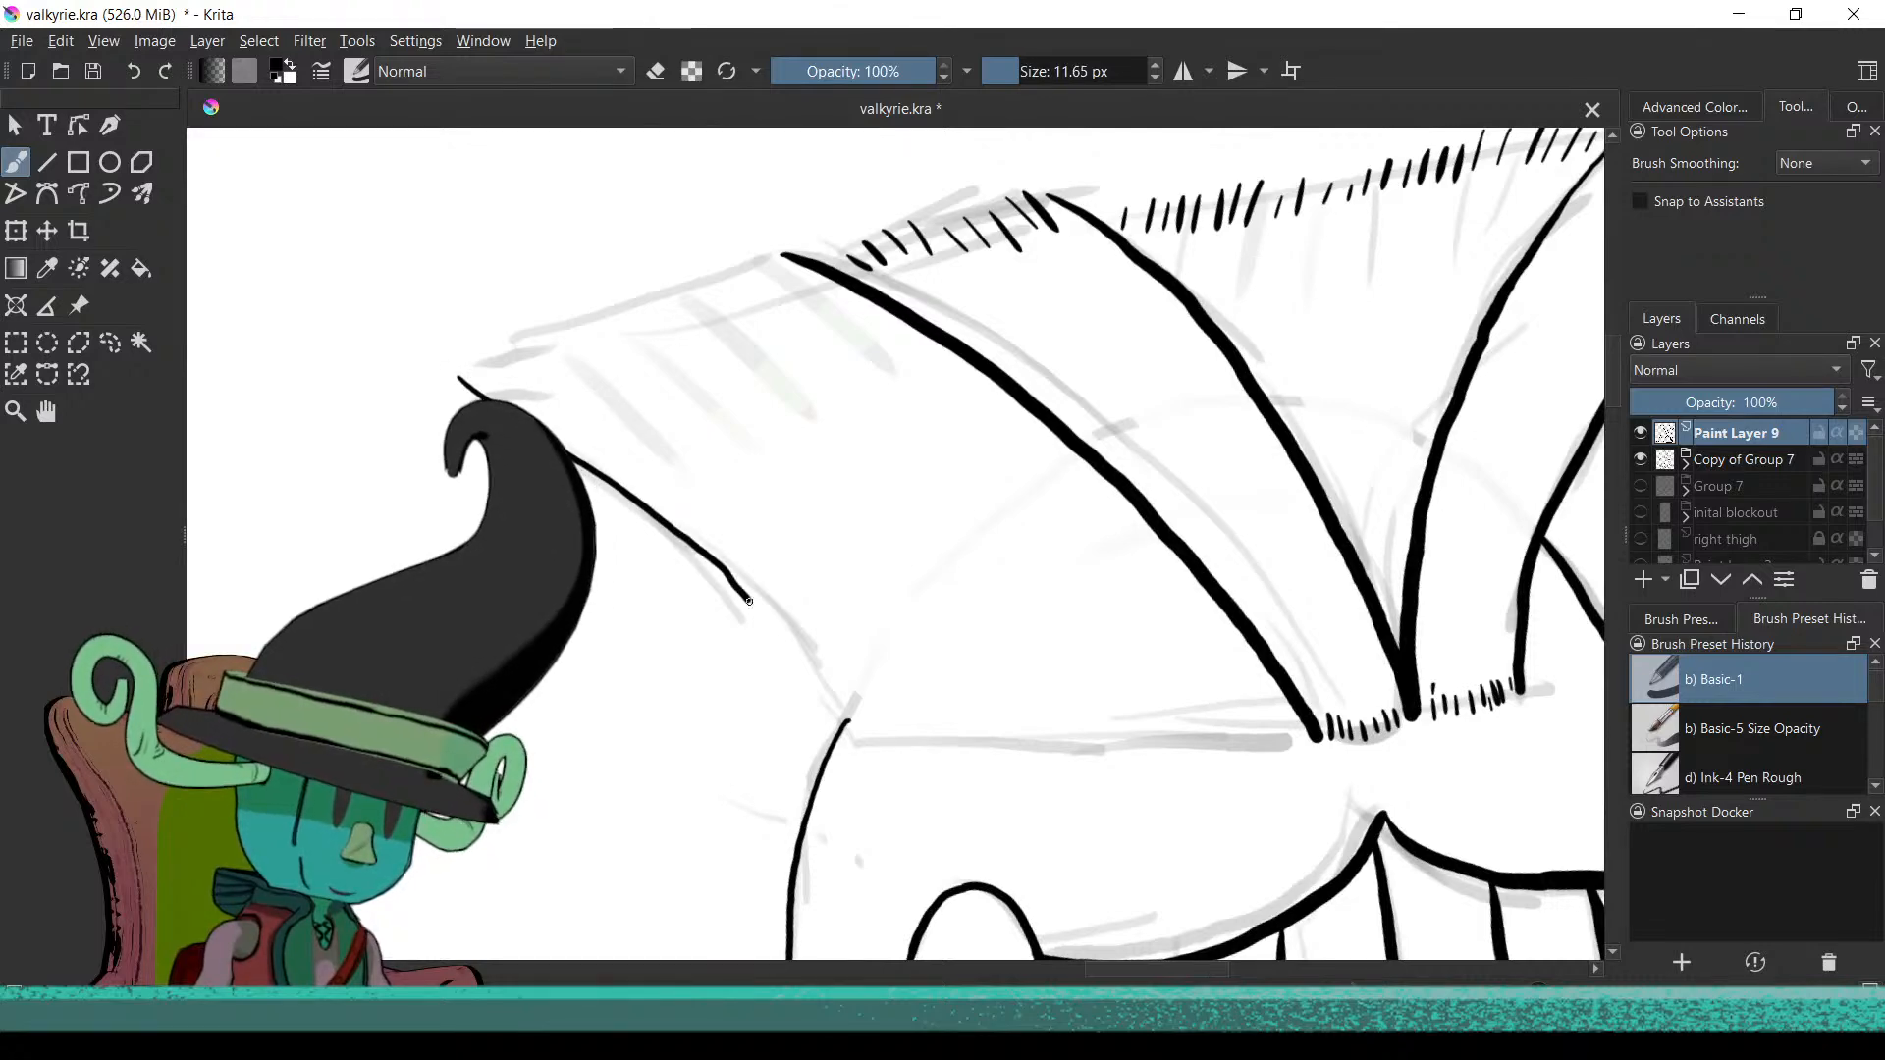
key("ctrl+z")
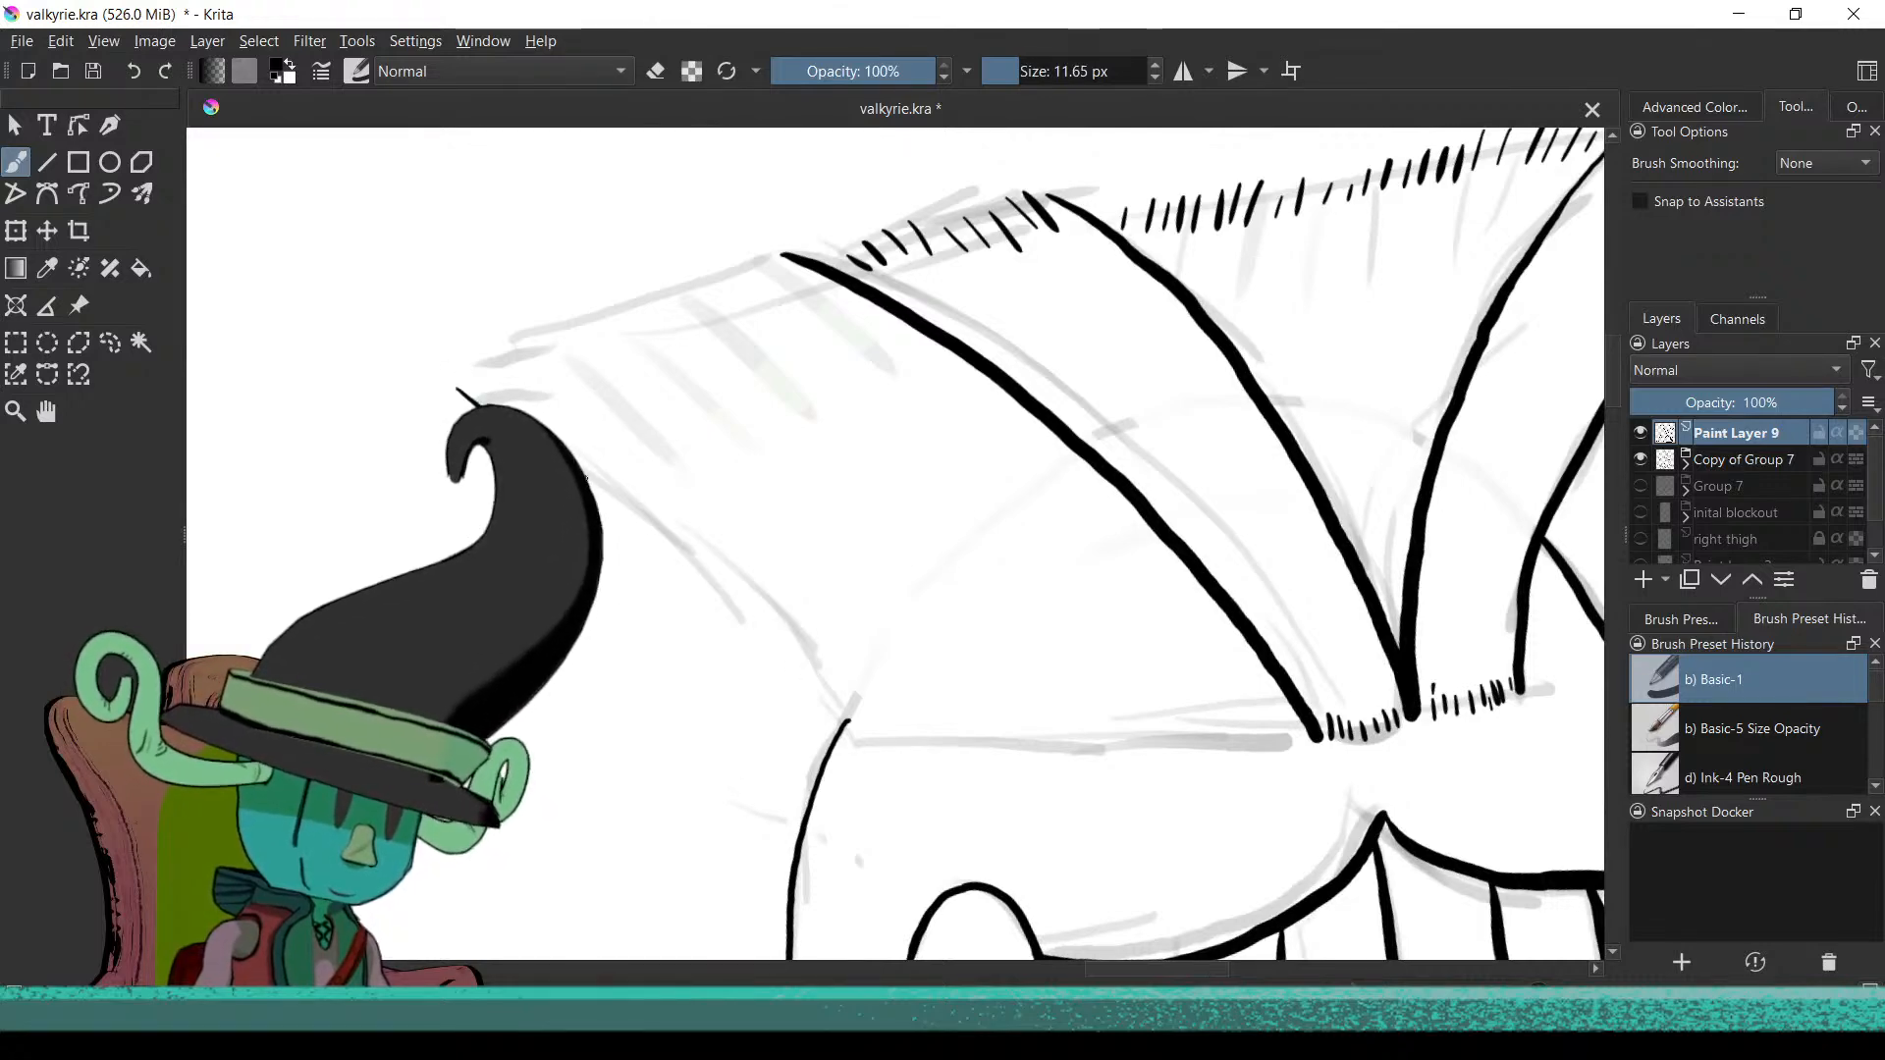
key("ctrl+z")
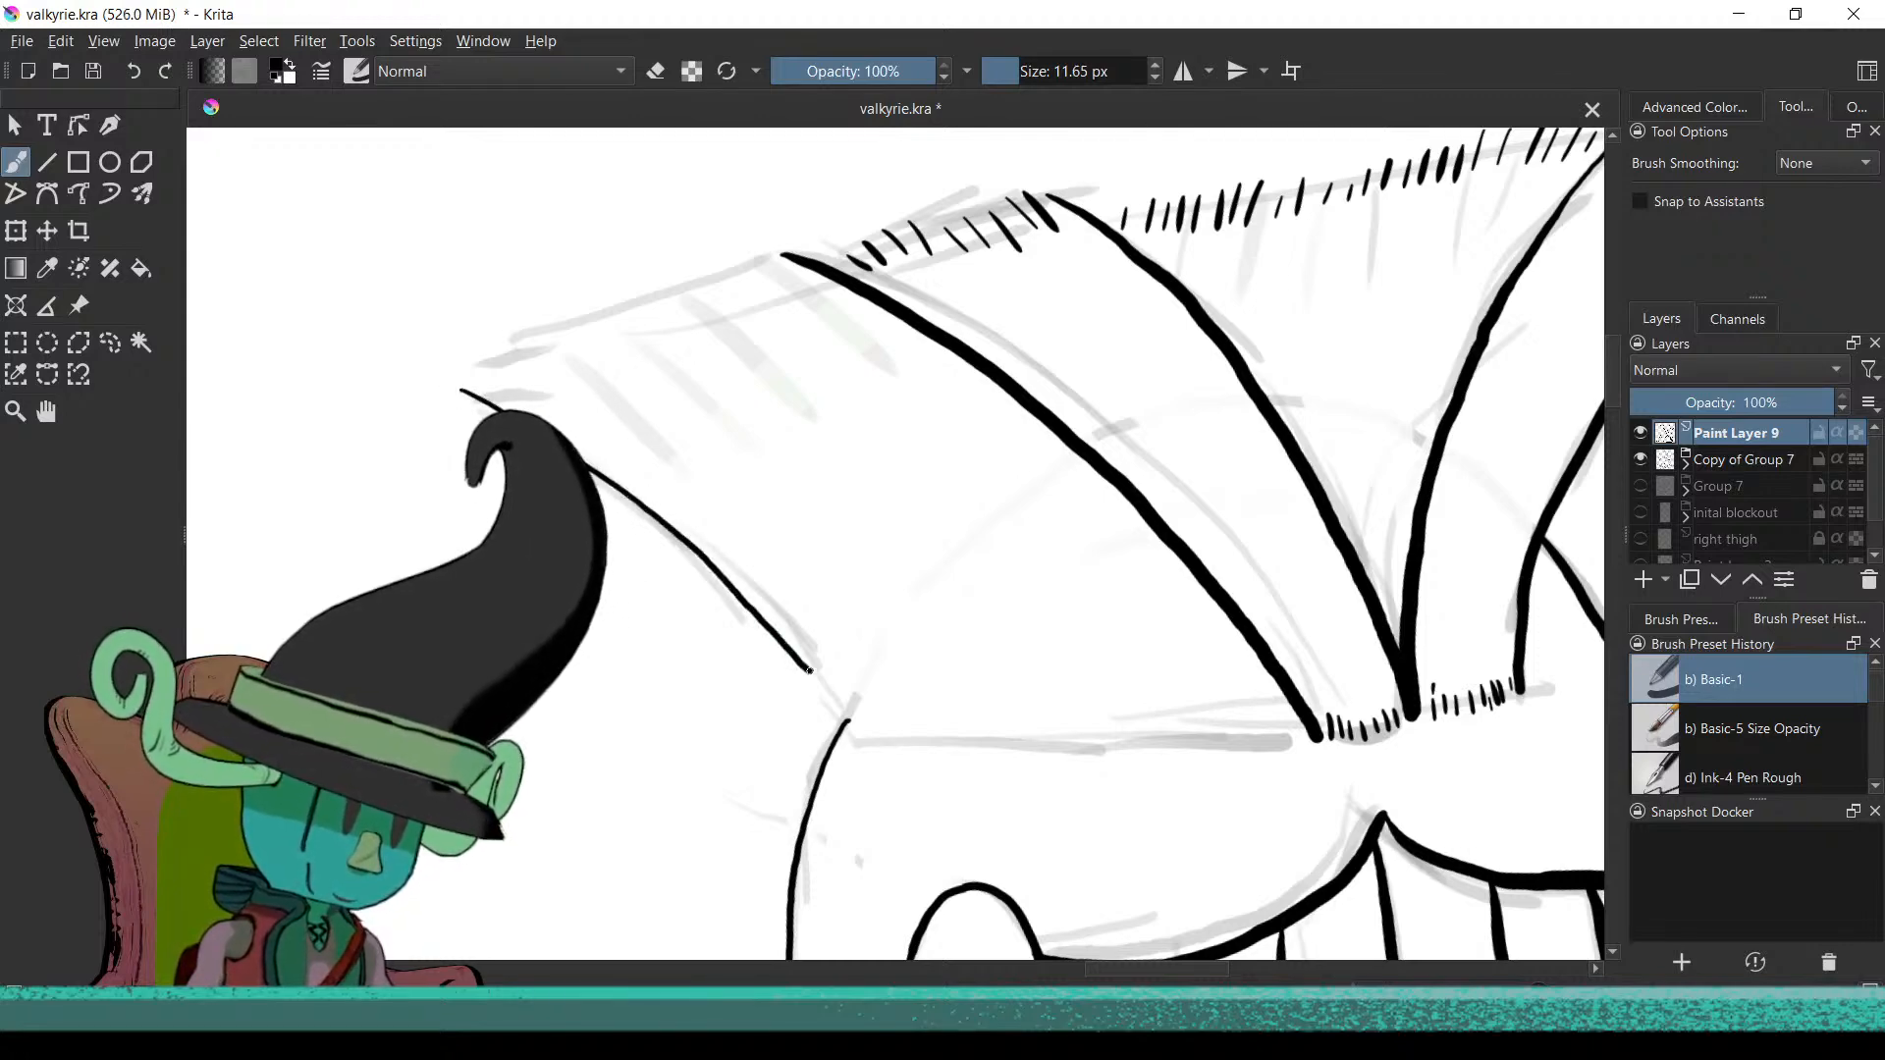
key("ctrl+z")
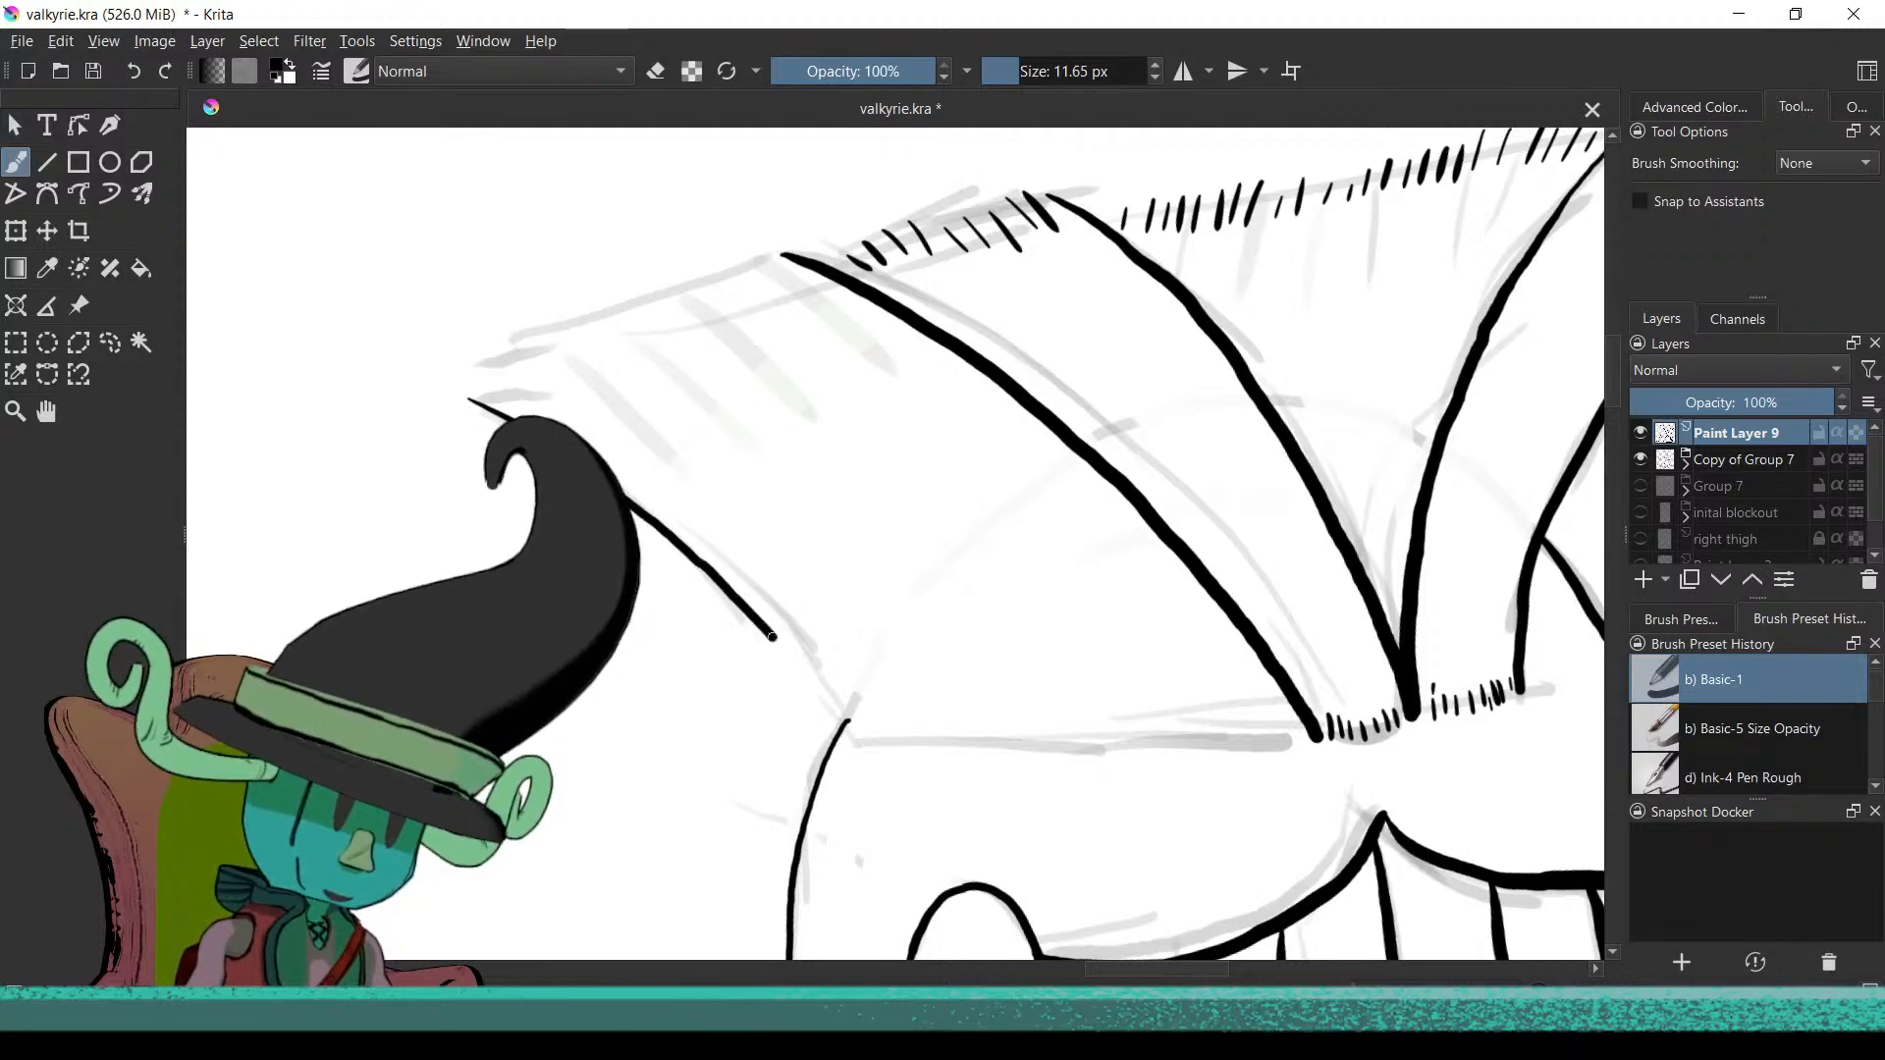
left_click_drag(772, 637, 825, 692)
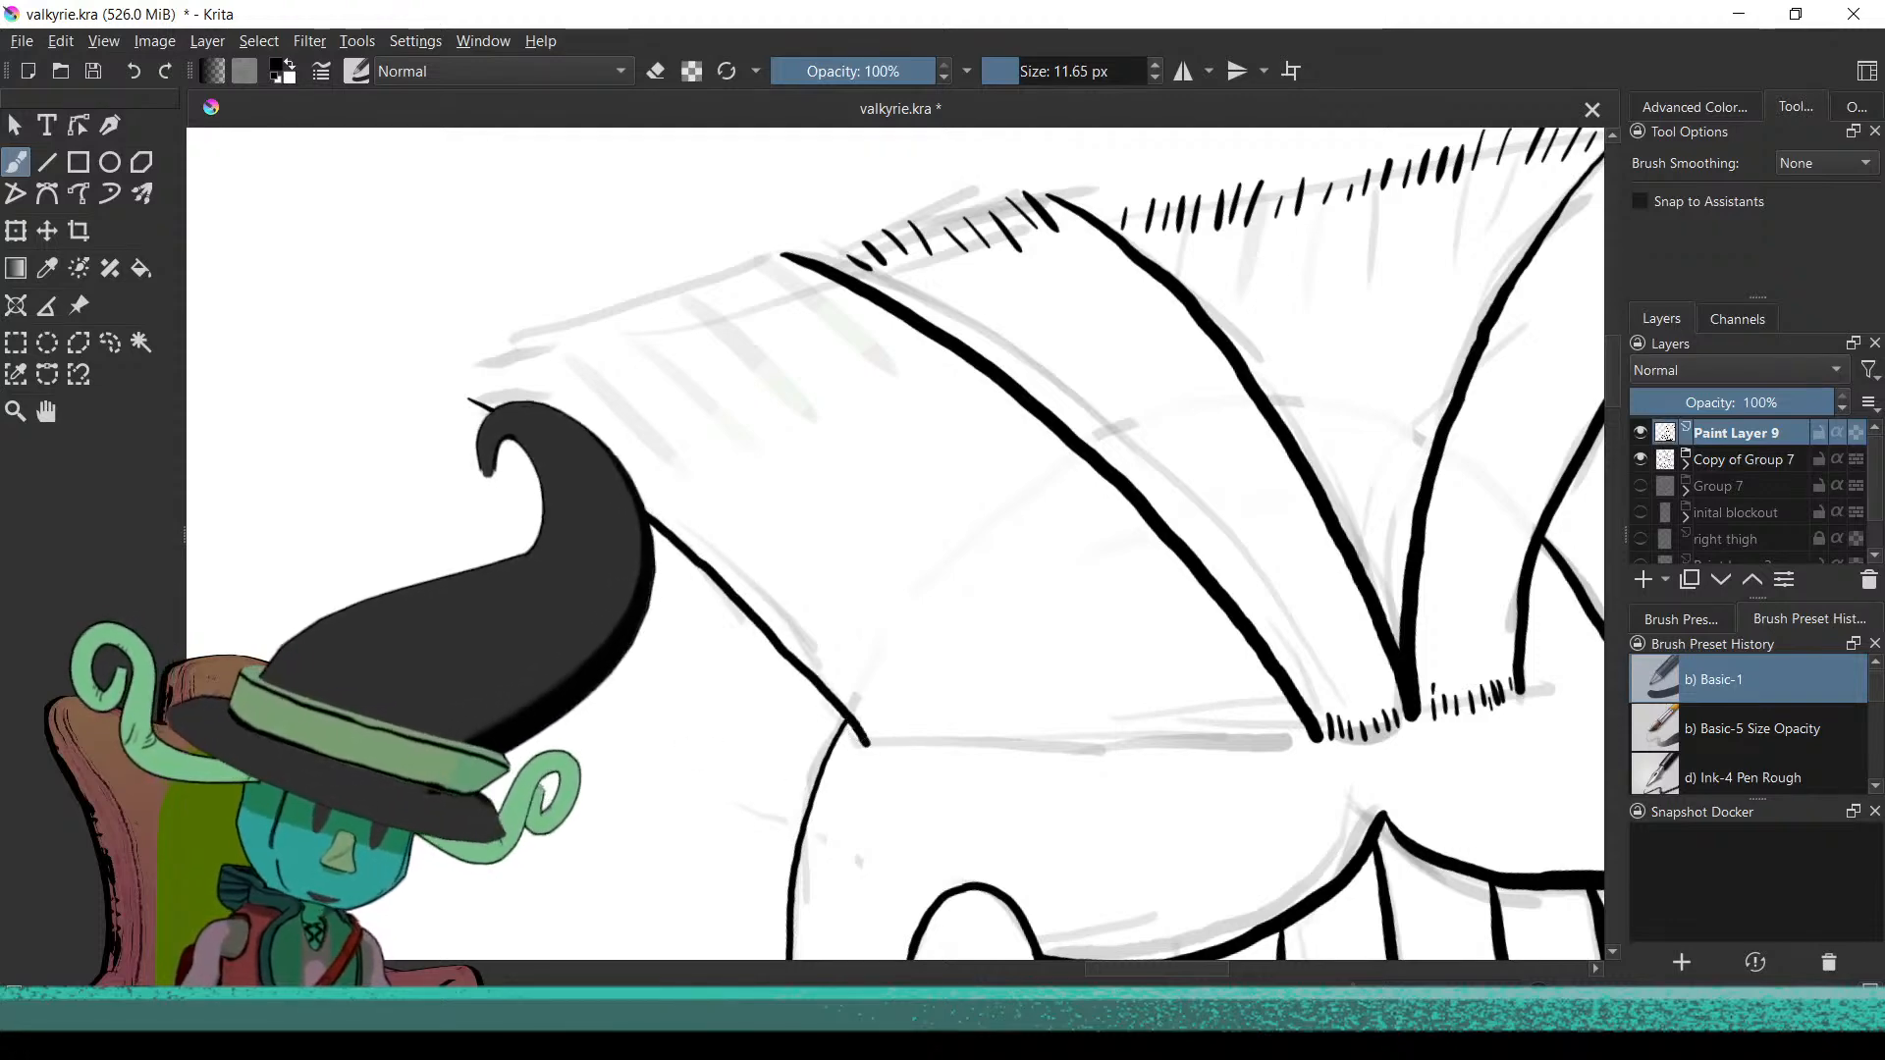
Ink a row of short hatch strokes along the crest's rear base, from the rear edge to the central band
scroll(640, 664, "down", 5)
scroll(640, 665, "up", 6)
scroll(640, 664, "up", 2)
scroll(795, 737, "up", 3)
left_click_drag(773, 547, 800, 593)
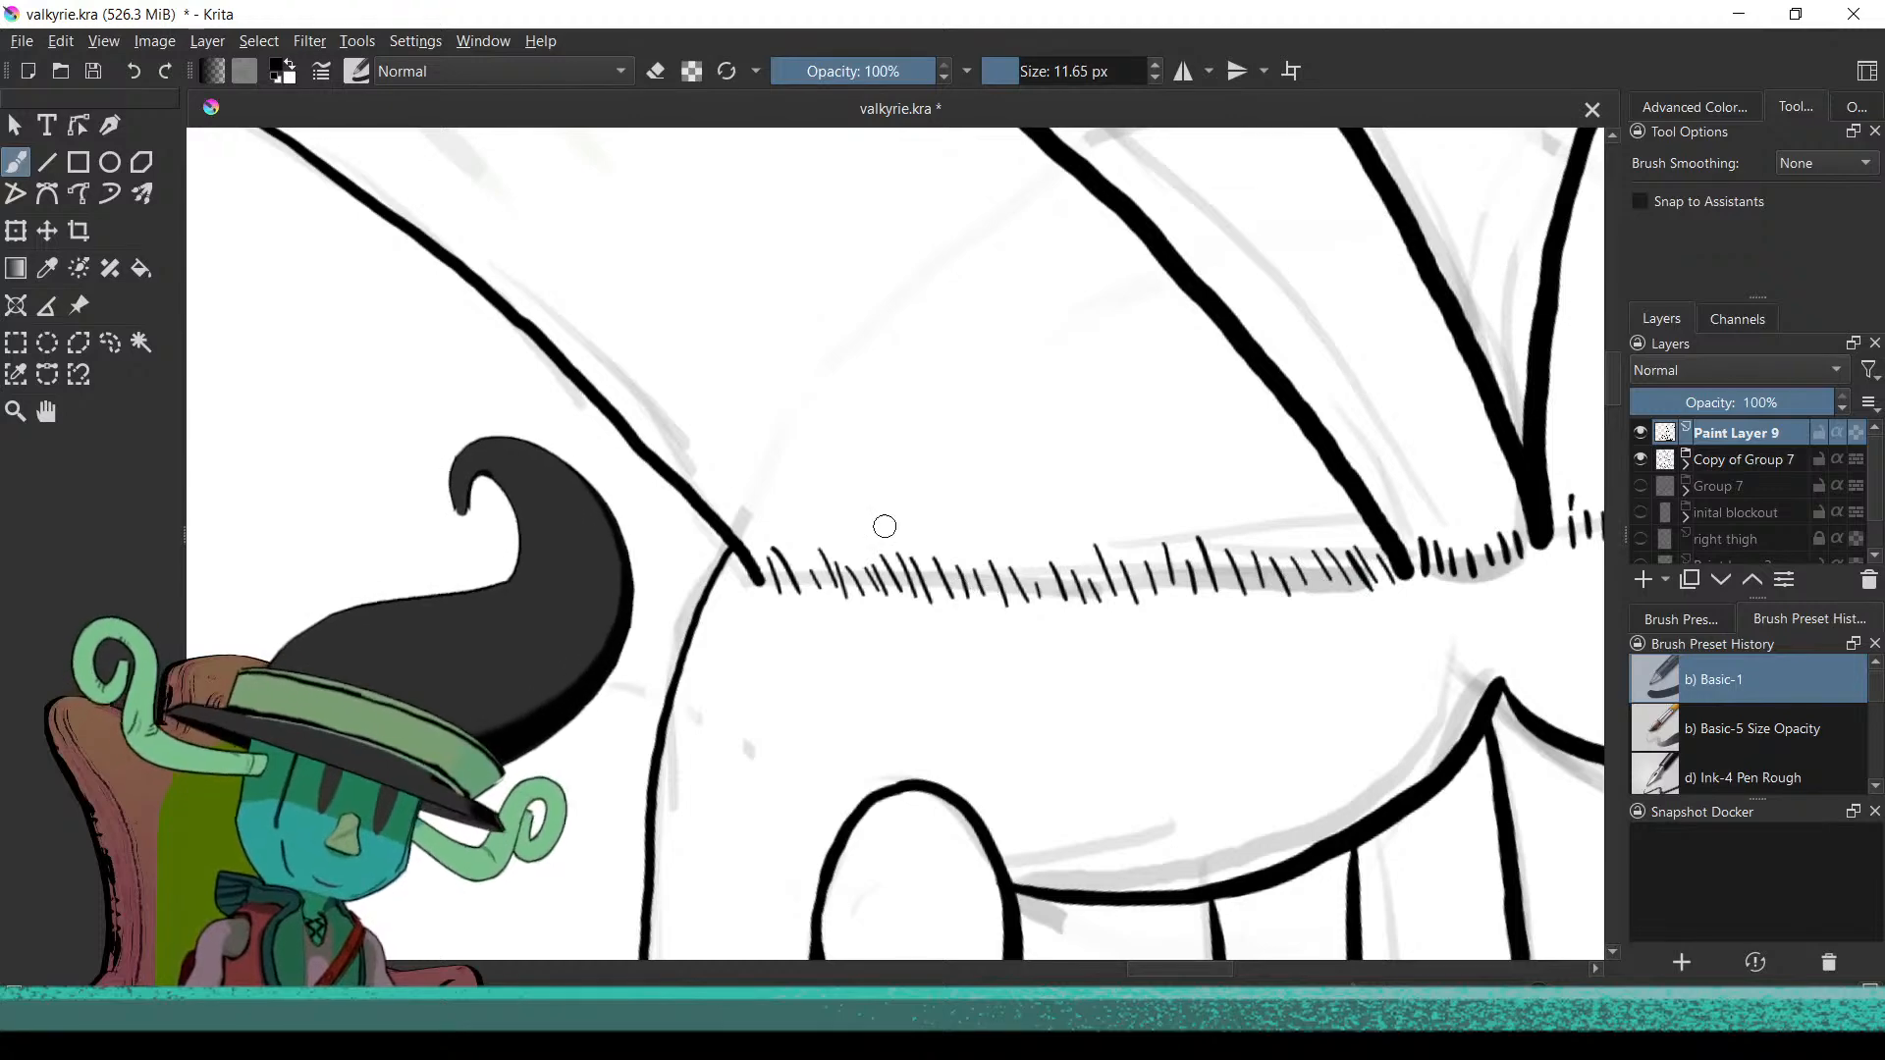
Ink a row of short hatch strokes along the top of the crest's rear section, from its back tip to the central band
scroll(885, 526, "down", 1)
scroll(1018, 504, "up", 4)
scroll(978, 412, "down", 5)
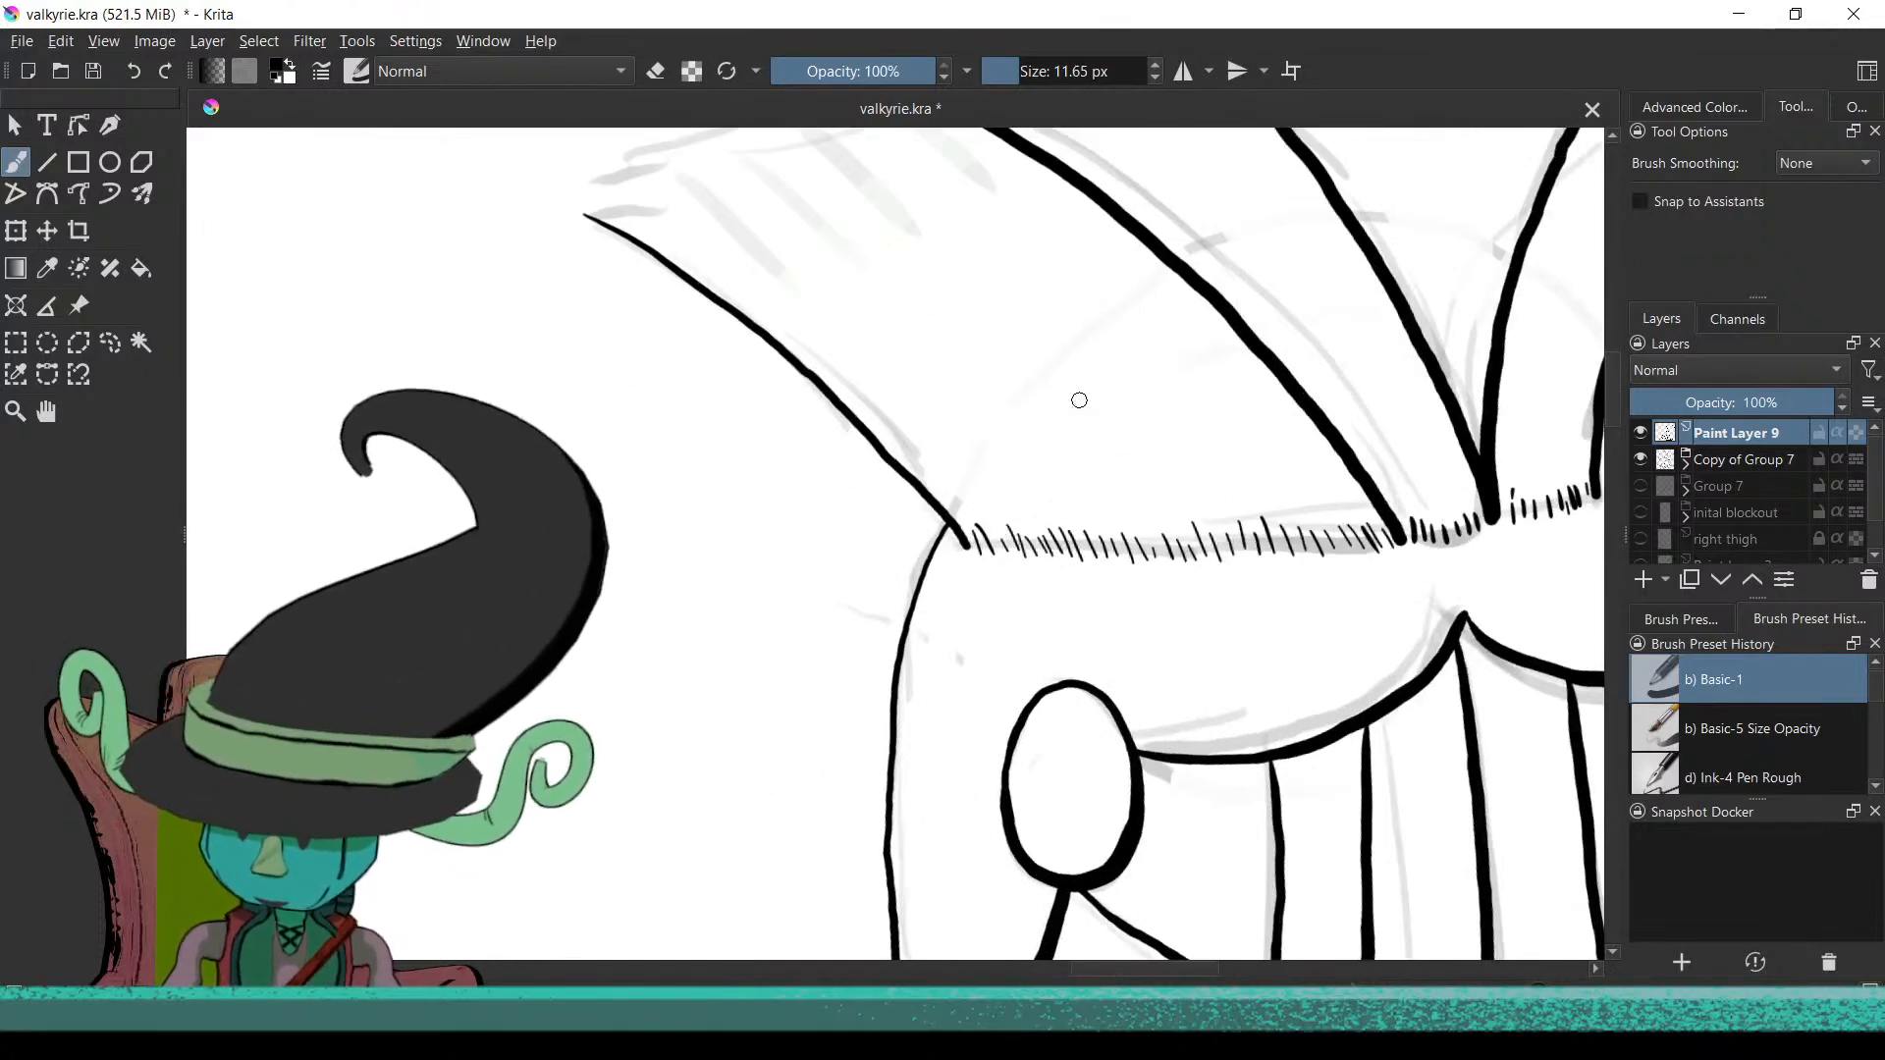
mouse_move(1069, 395)
left_mouse_down()
mouse_move(981, 510)
mouse_move(978, 491)
mouse_move(1162, 678)
mouse_move(1174, 526)
mouse_move(1199, 626)
mouse_move(1203, 580)
left_mouse_up()
scroll(1175, 526, "down", 2)
scroll(1174, 526, "up", 3)
scroll(1203, 580, "down", 5)
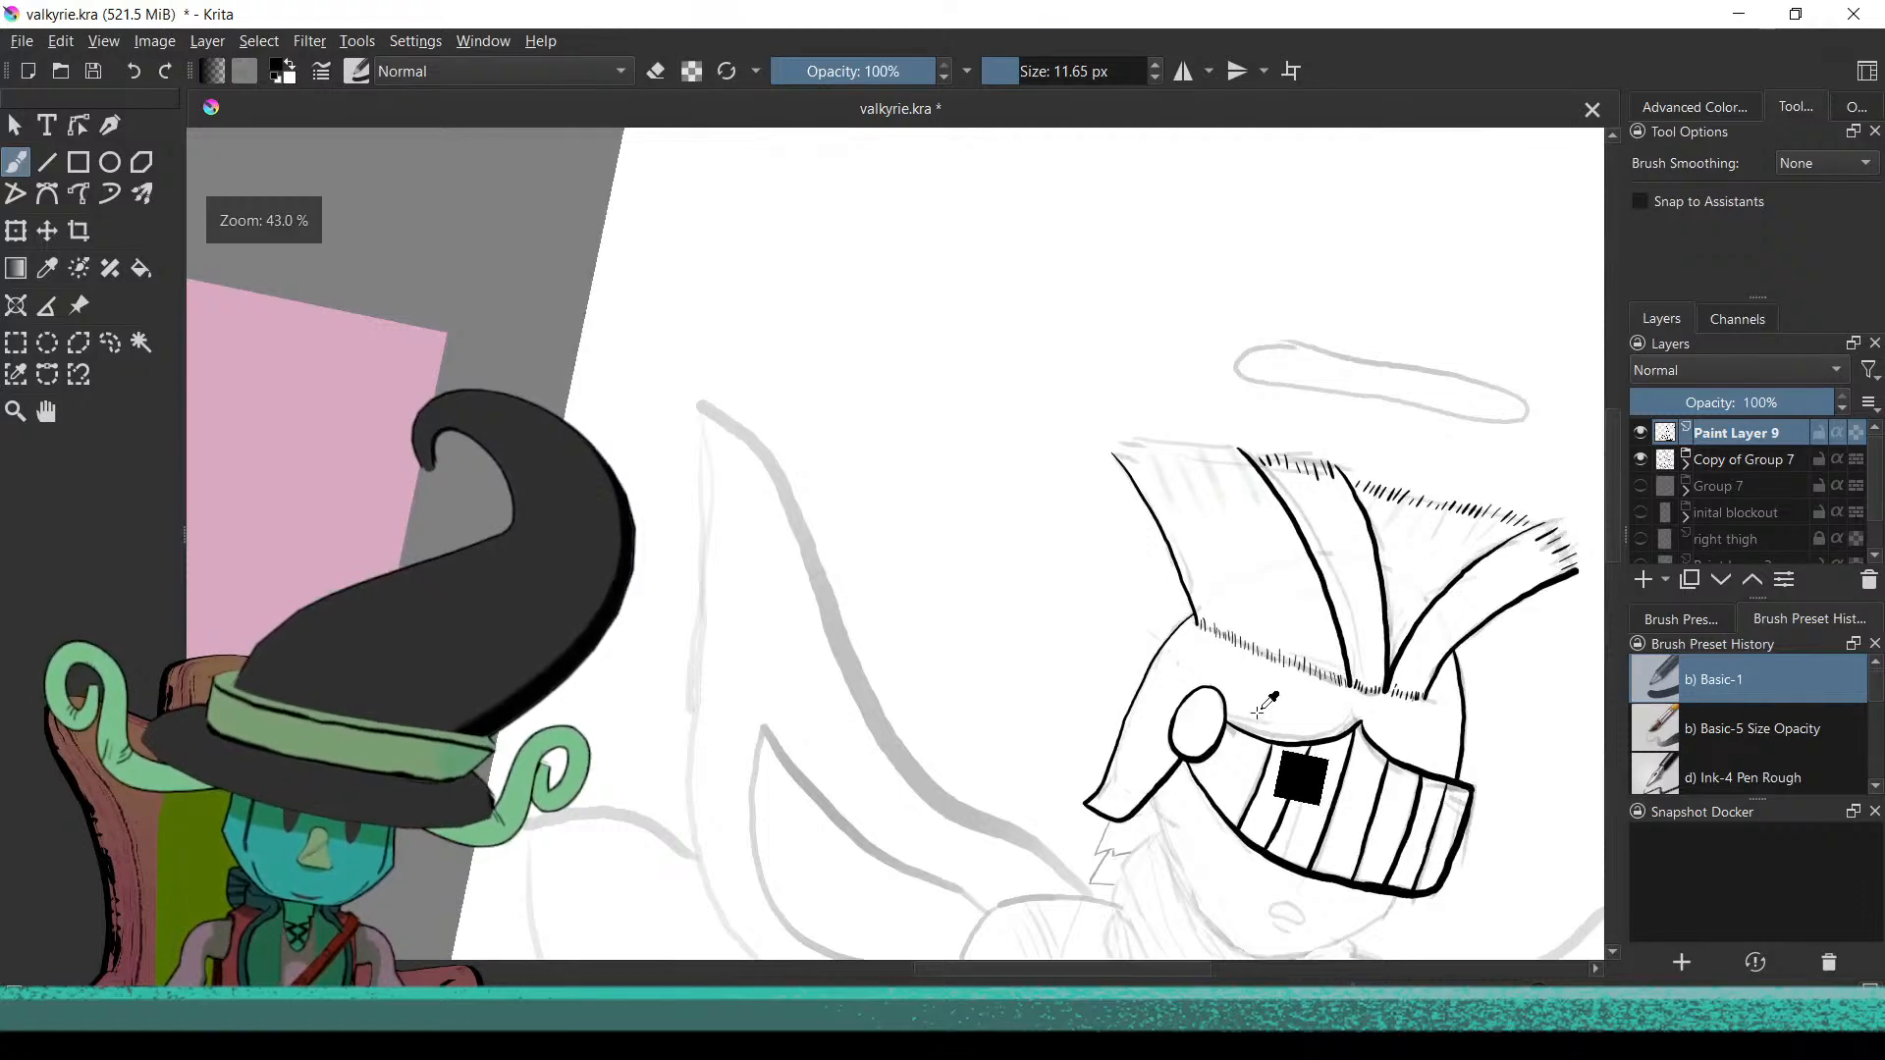
scroll(1267, 703, "down", 3)
scroll(1178, 569, "up", 3)
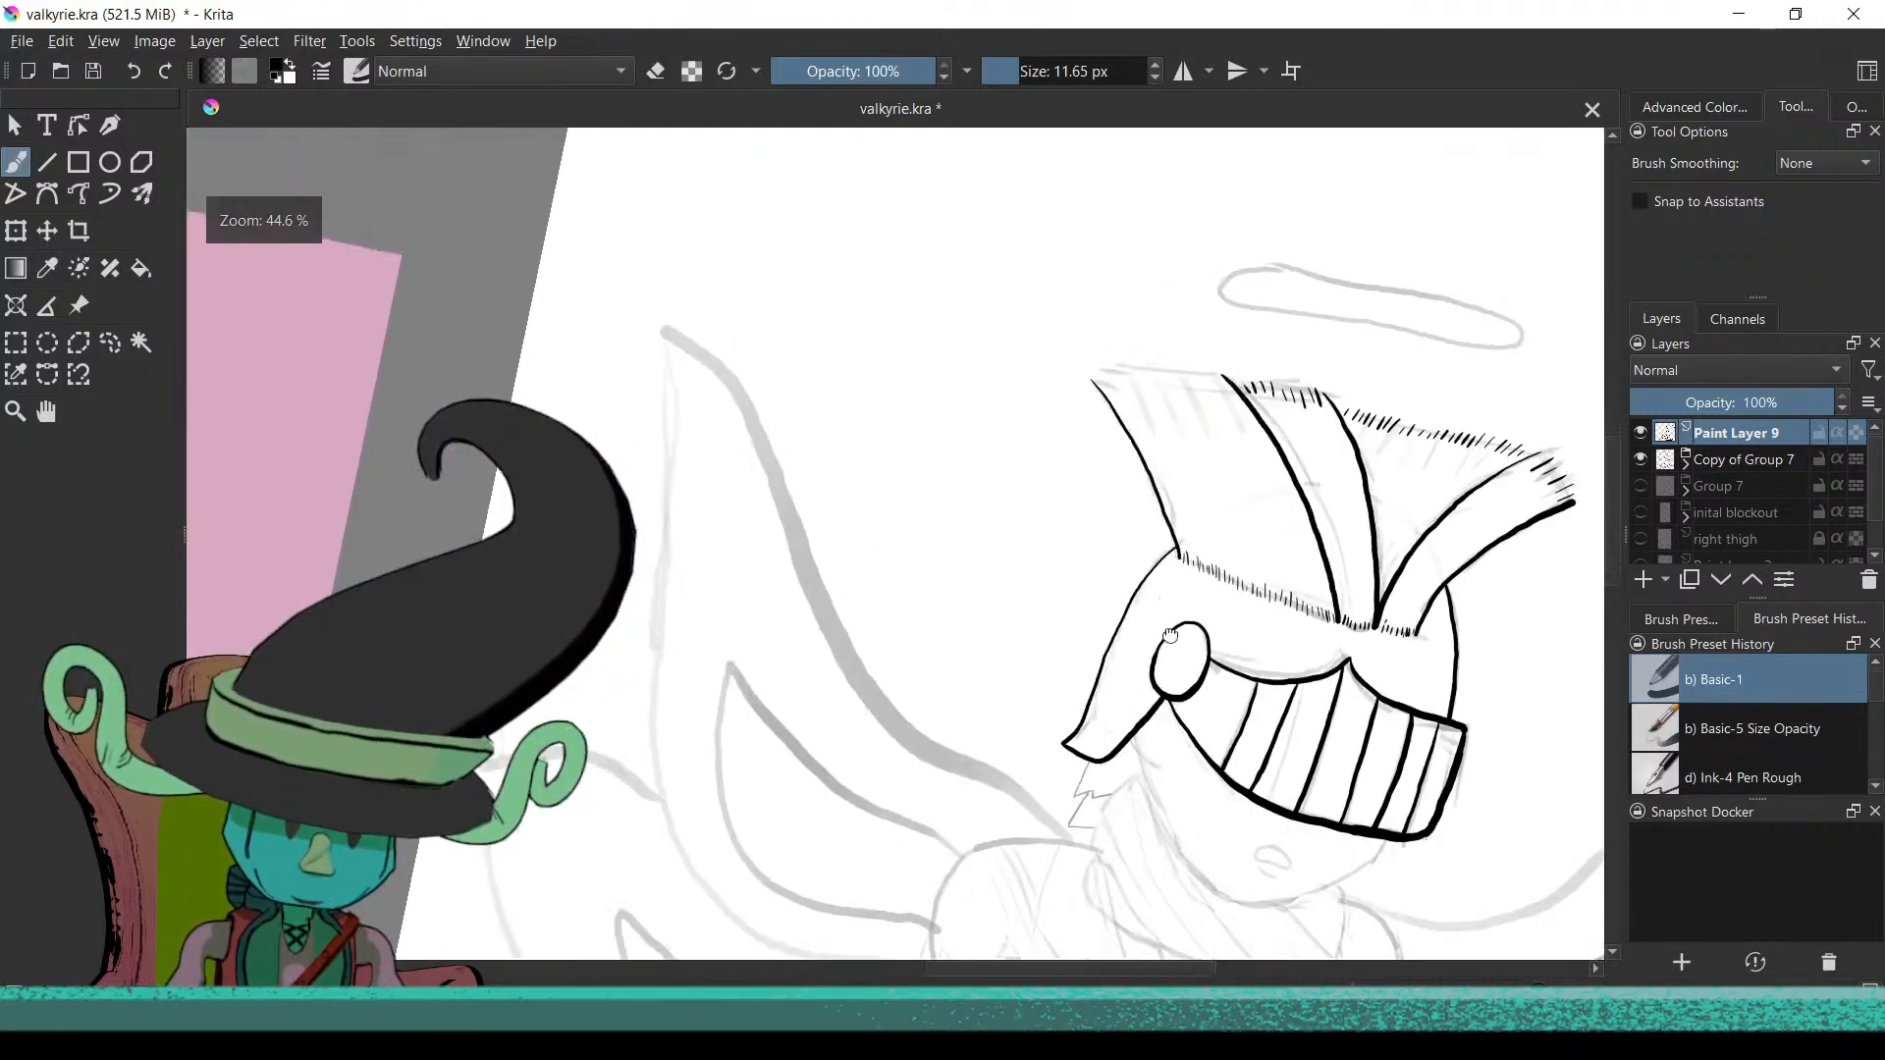
scroll(1178, 569, "up", 5)
left_click_drag(1135, 617, 879, 490)
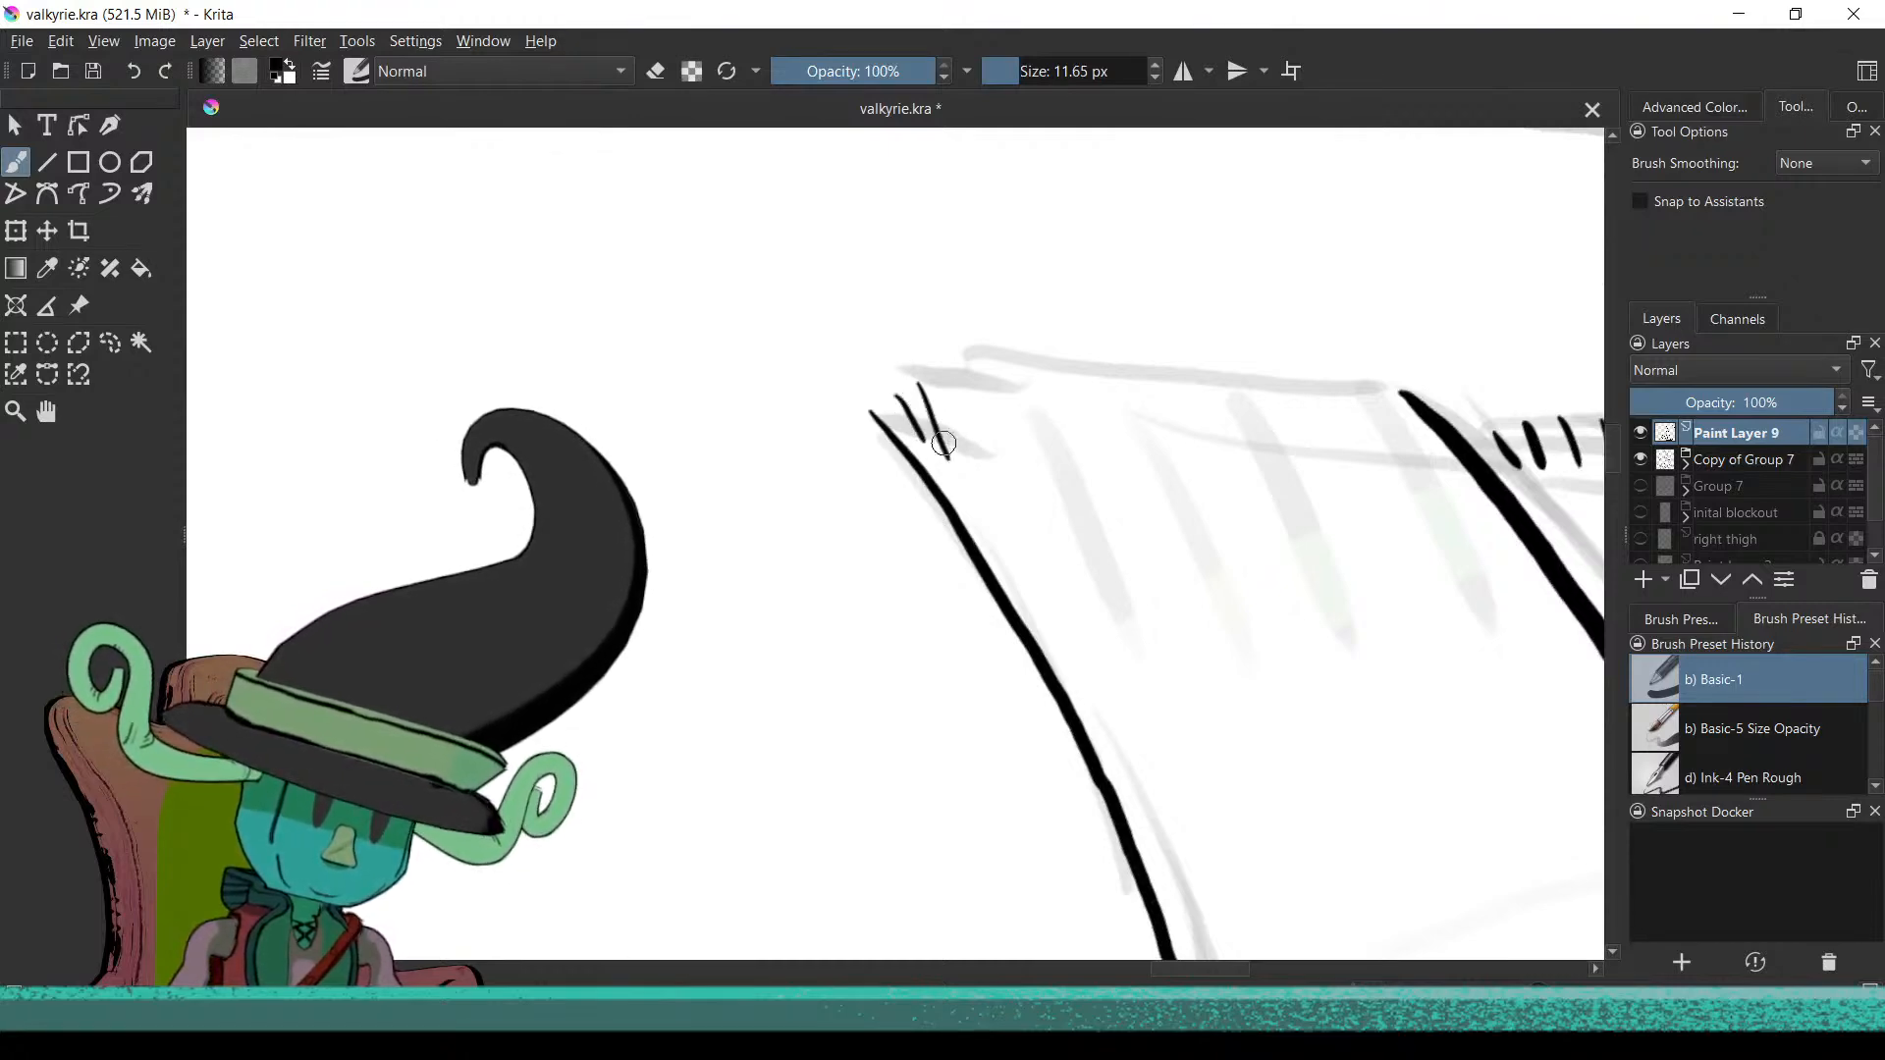
left_click_drag(998, 385, 1018, 468)
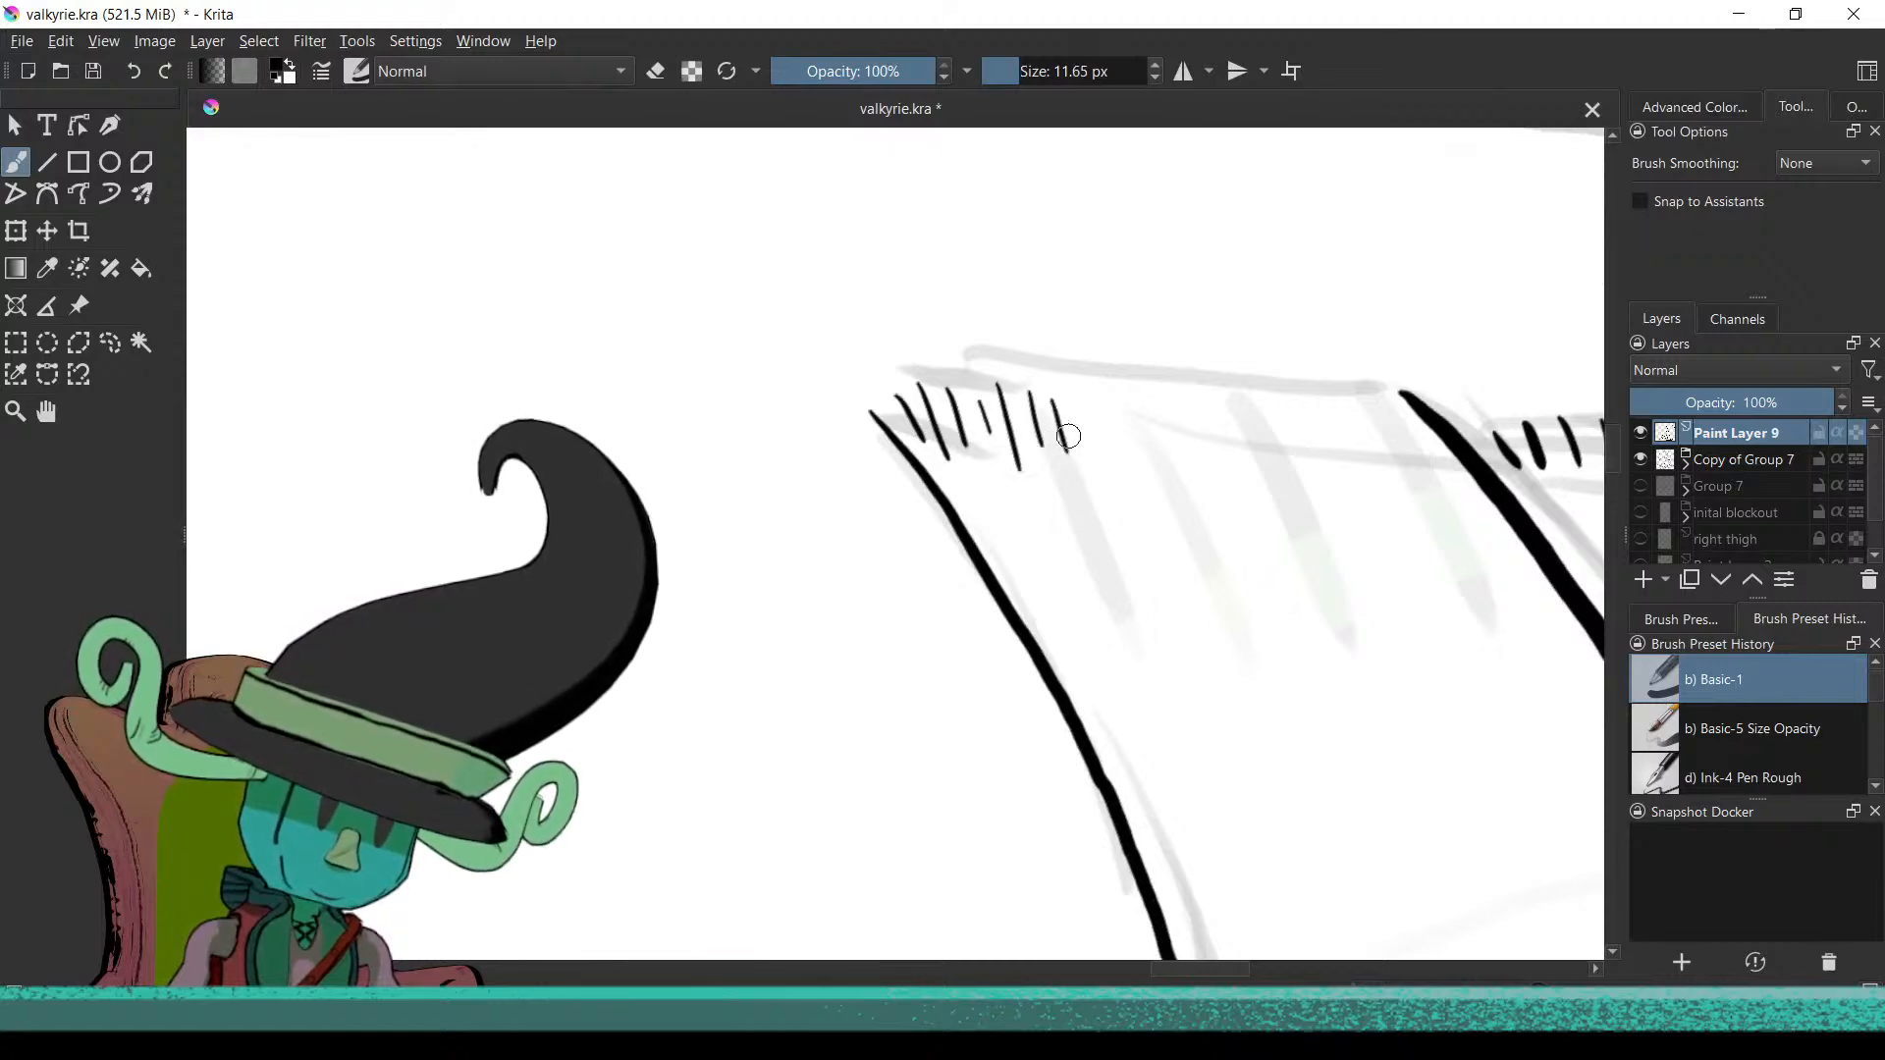
mouse_move(1190, 398)
left_mouse_down()
mouse_move(1209, 448)
mouse_move(1237, 444)
left_mouse_up()
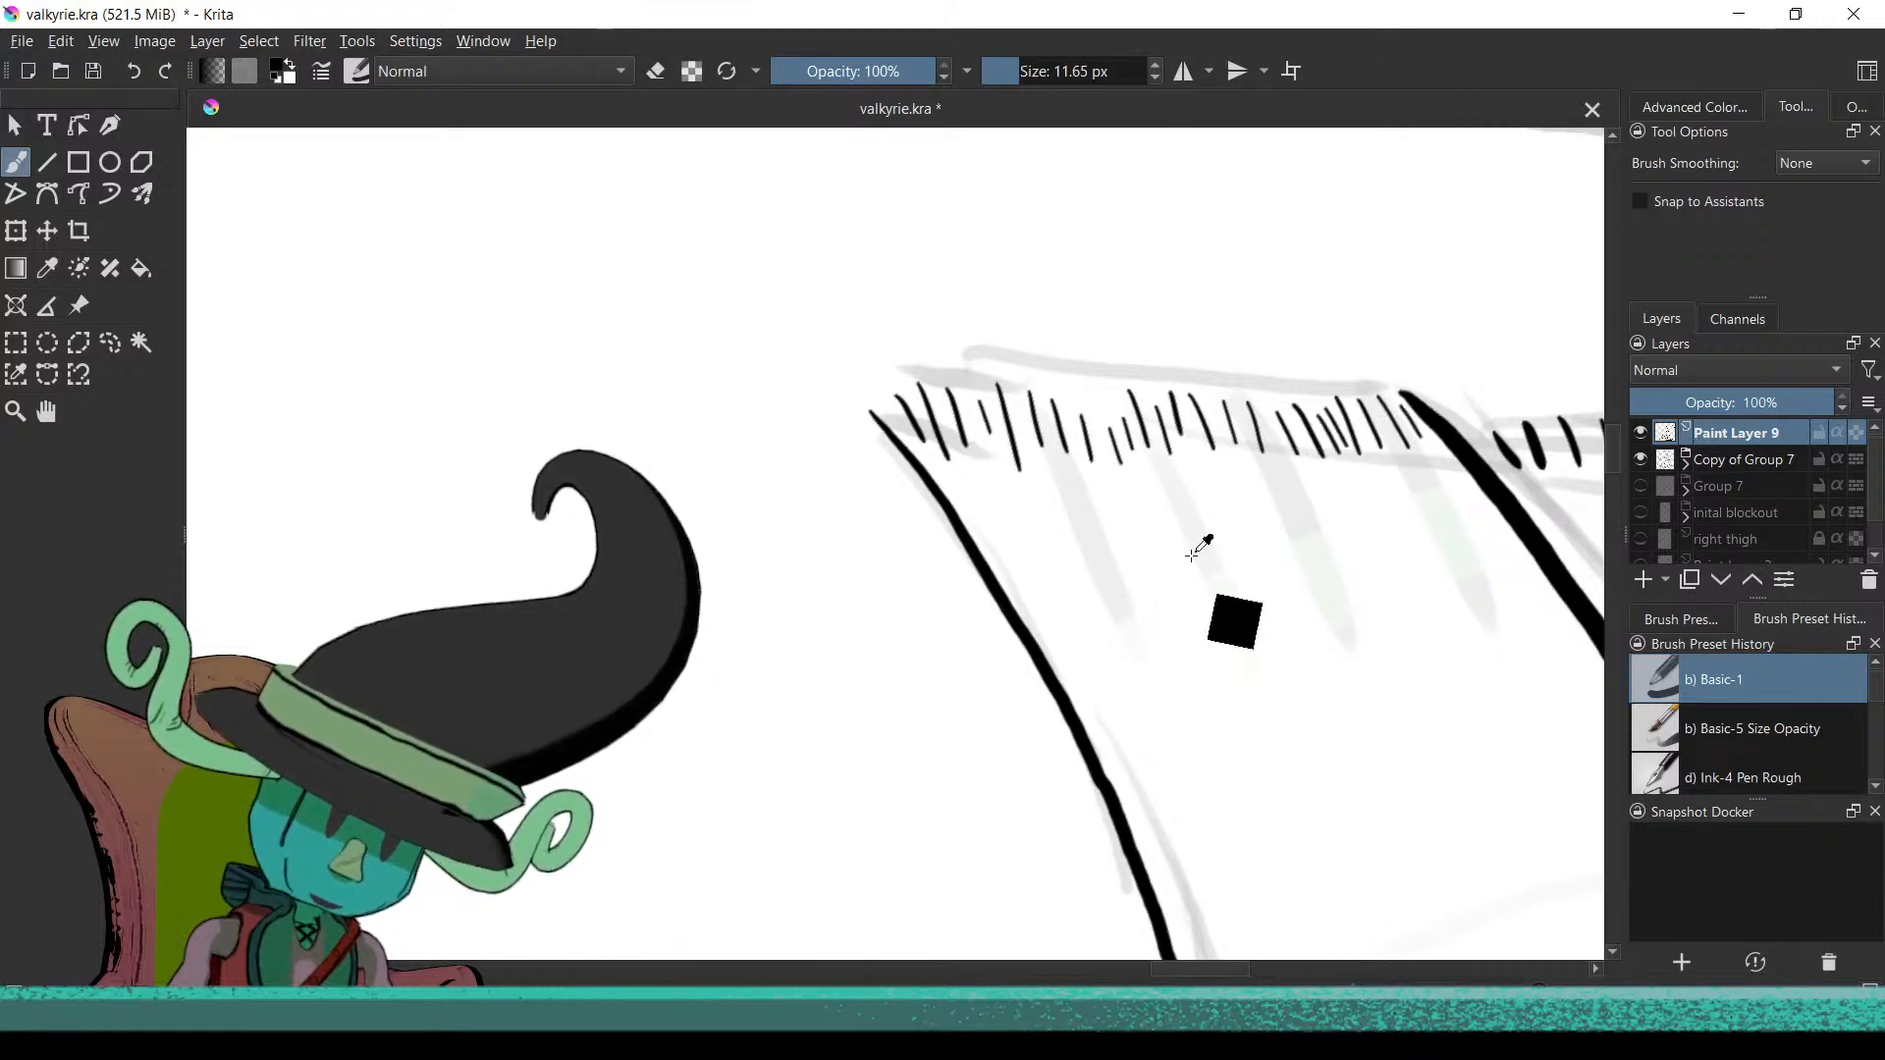
Reset the brush to its preset size of 40 px and ink the near jawline from the helmet's cheek guard to the chin
scroll(1233, 618, "down", 6)
mouse_move(1247, 864)
left_mouse_down()
mouse_move(1308, 667)
mouse_move(1247, 678)
mouse_move(976, 594)
mouse_move(1107, 700)
left_mouse_up()
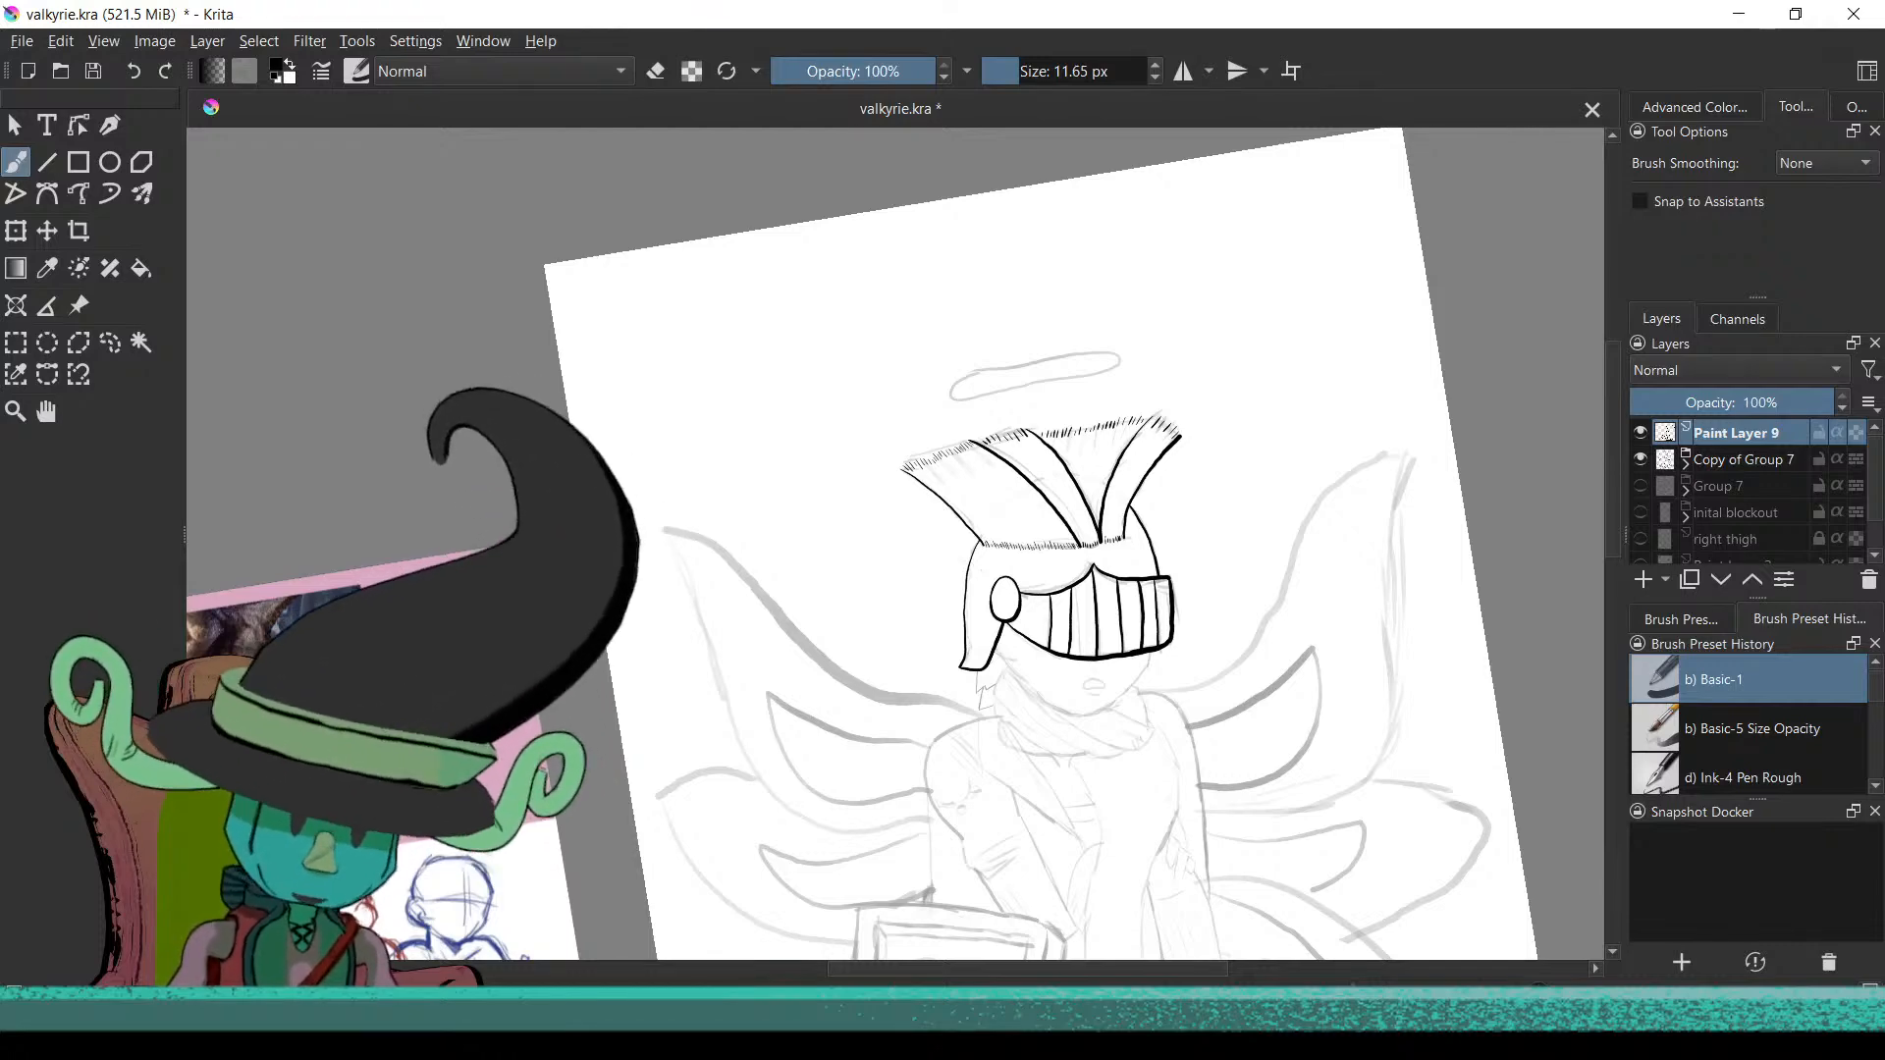
scroll(1012, 830, "up", 6)
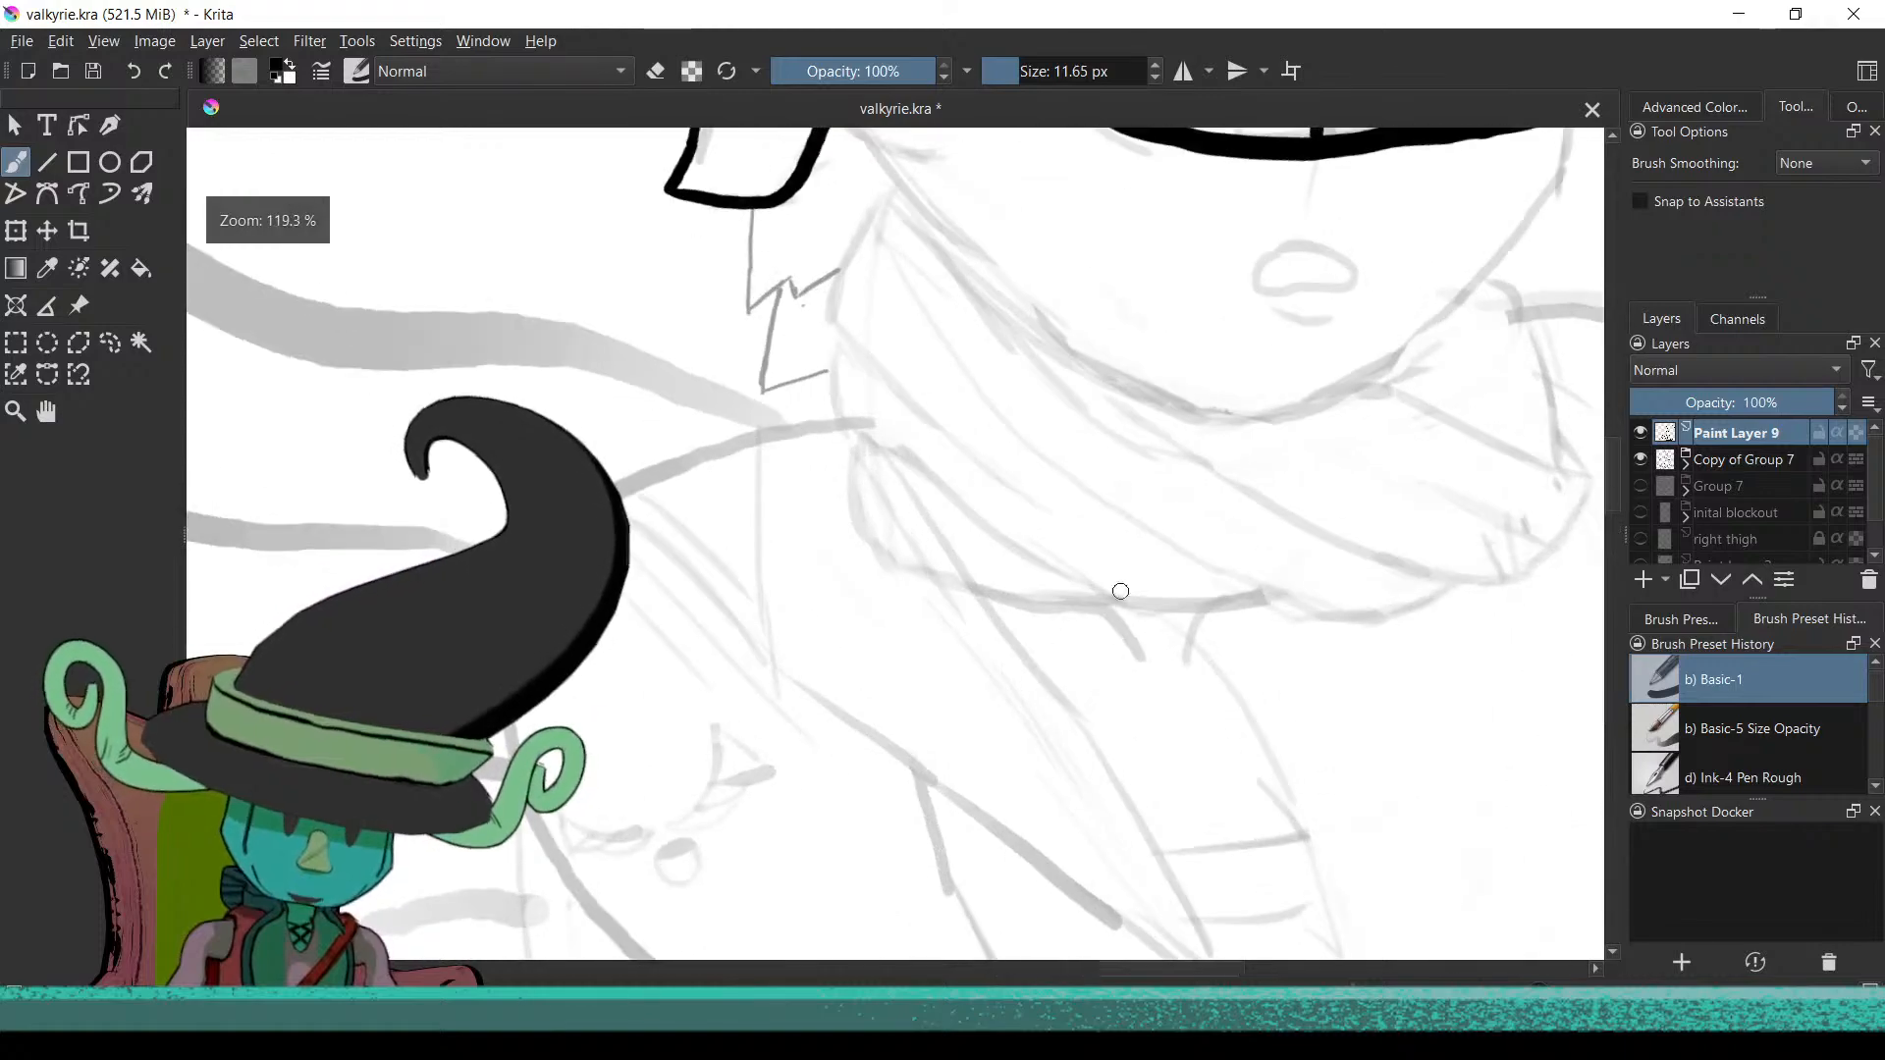
scroll(1123, 757, "up", 3)
scroll(1127, 736, "down", 3)
scroll(1208, 657, "up", 3)
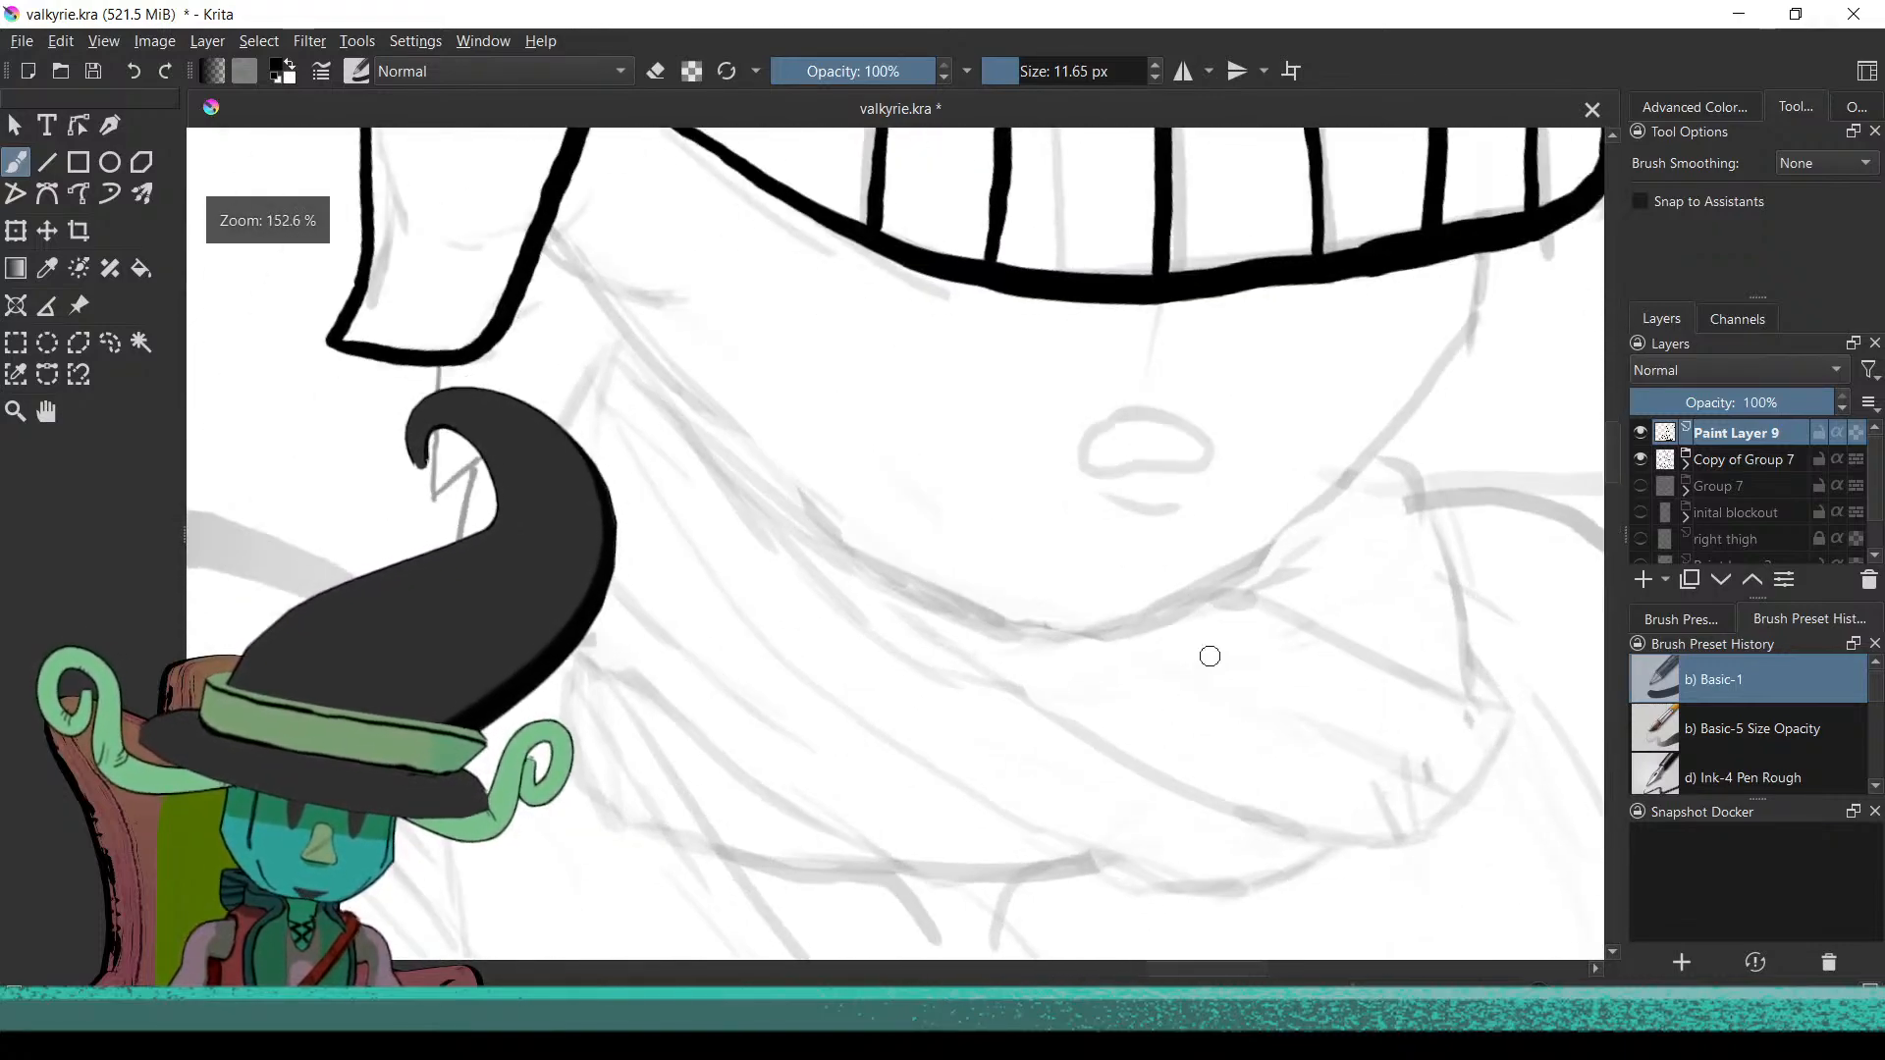
scroll(1085, 824, "down", 4)
scroll(1145, 825, "up", 2)
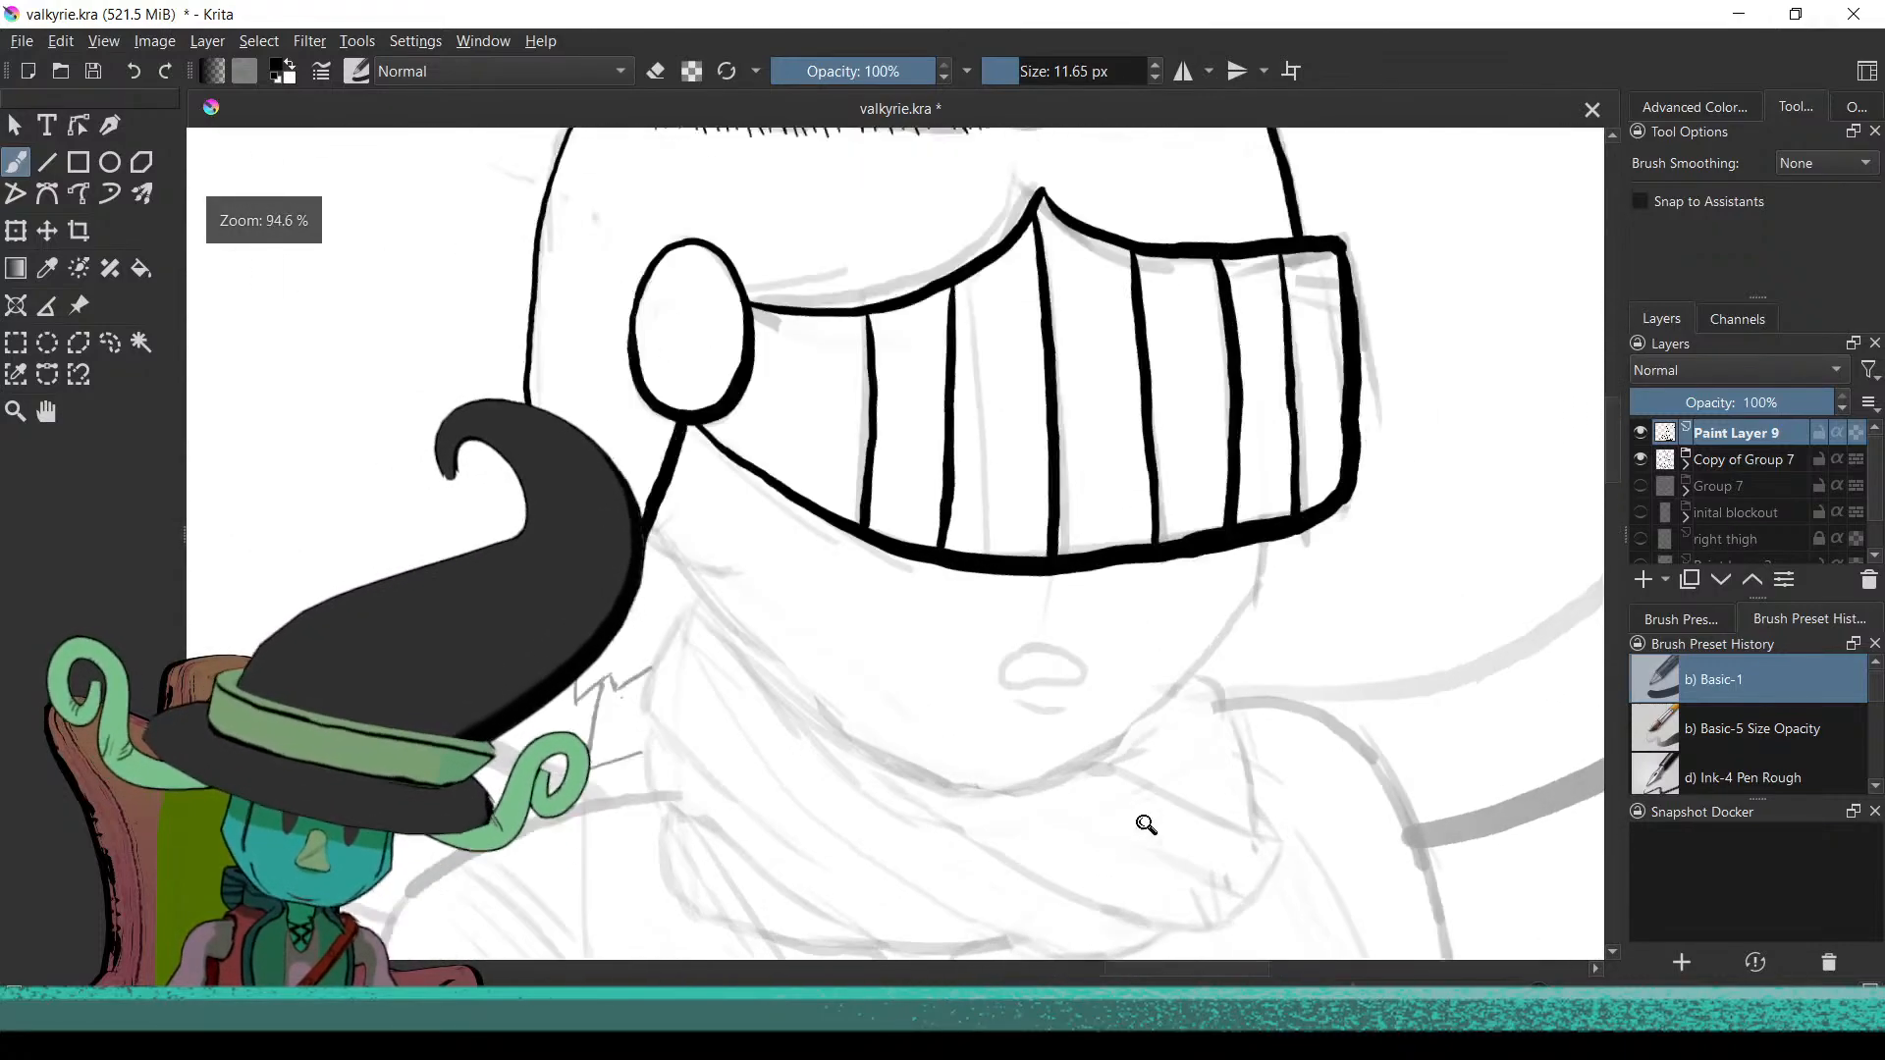
scroll(1128, 724, "up", 3)
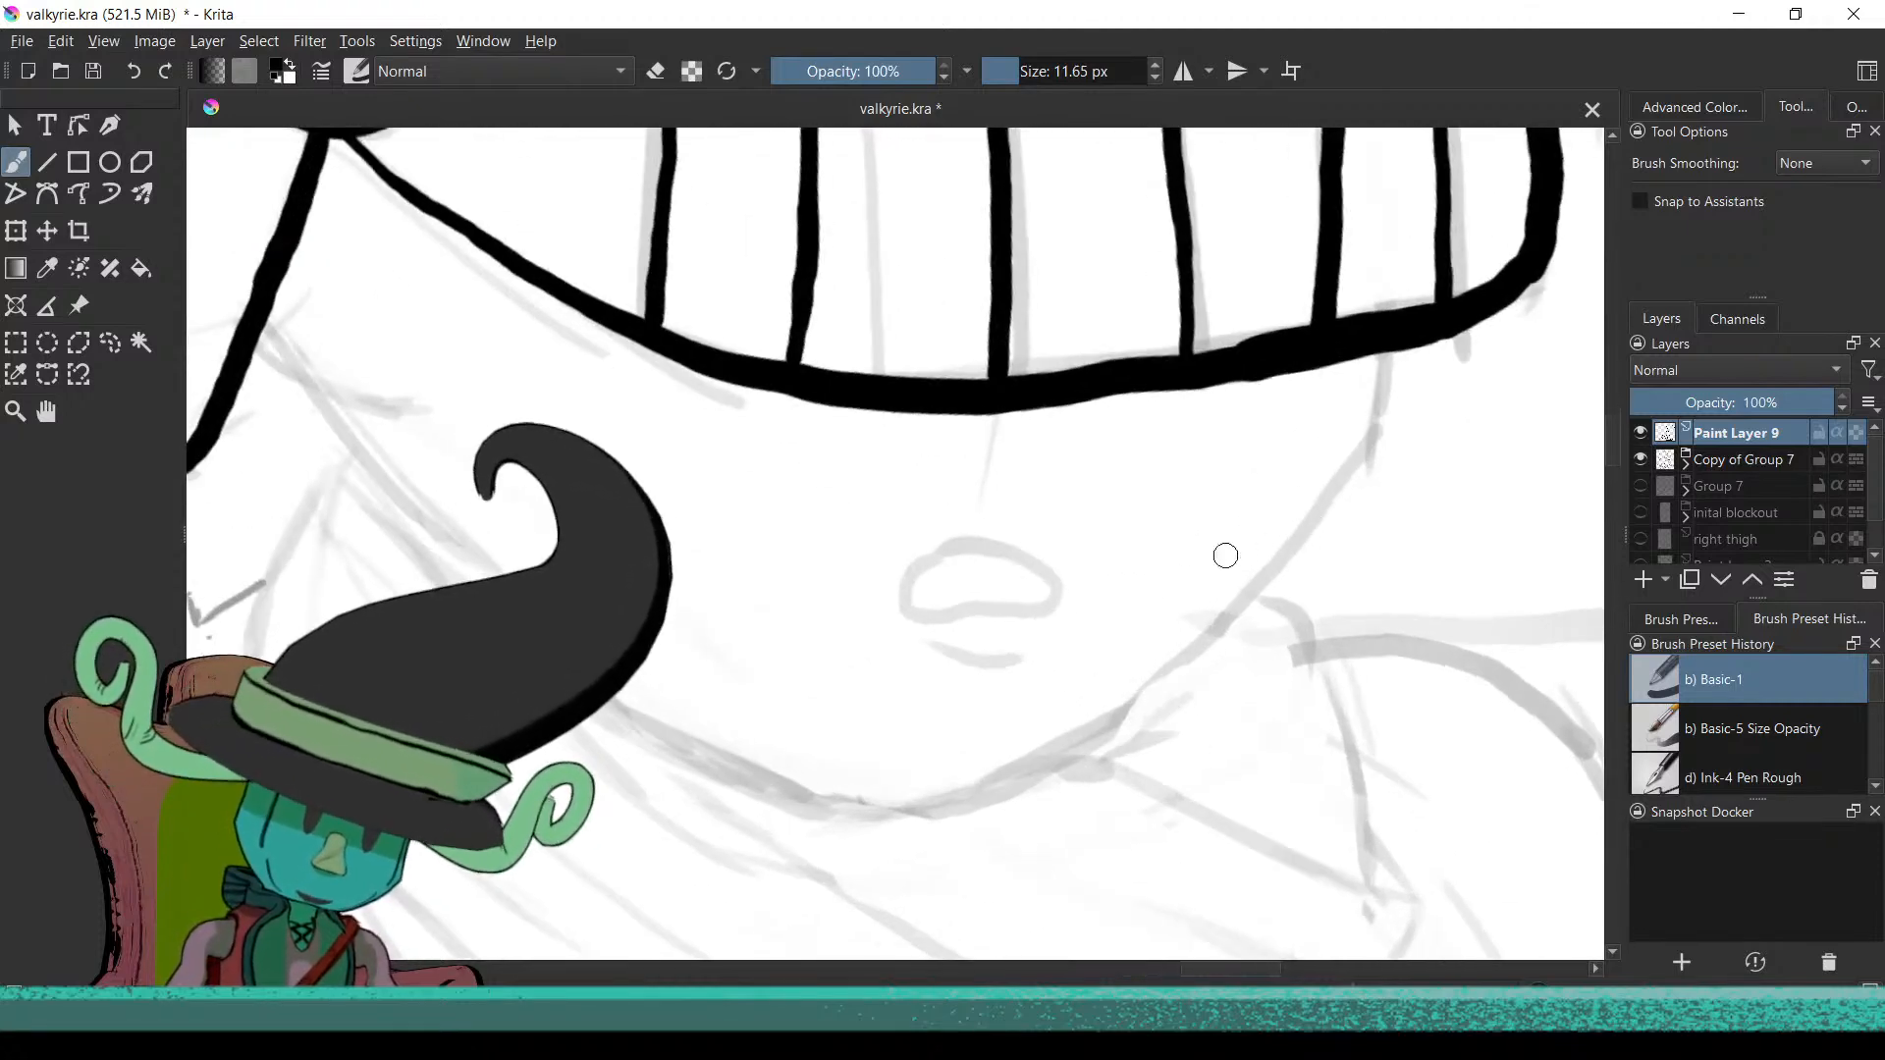
left_click(727, 78)
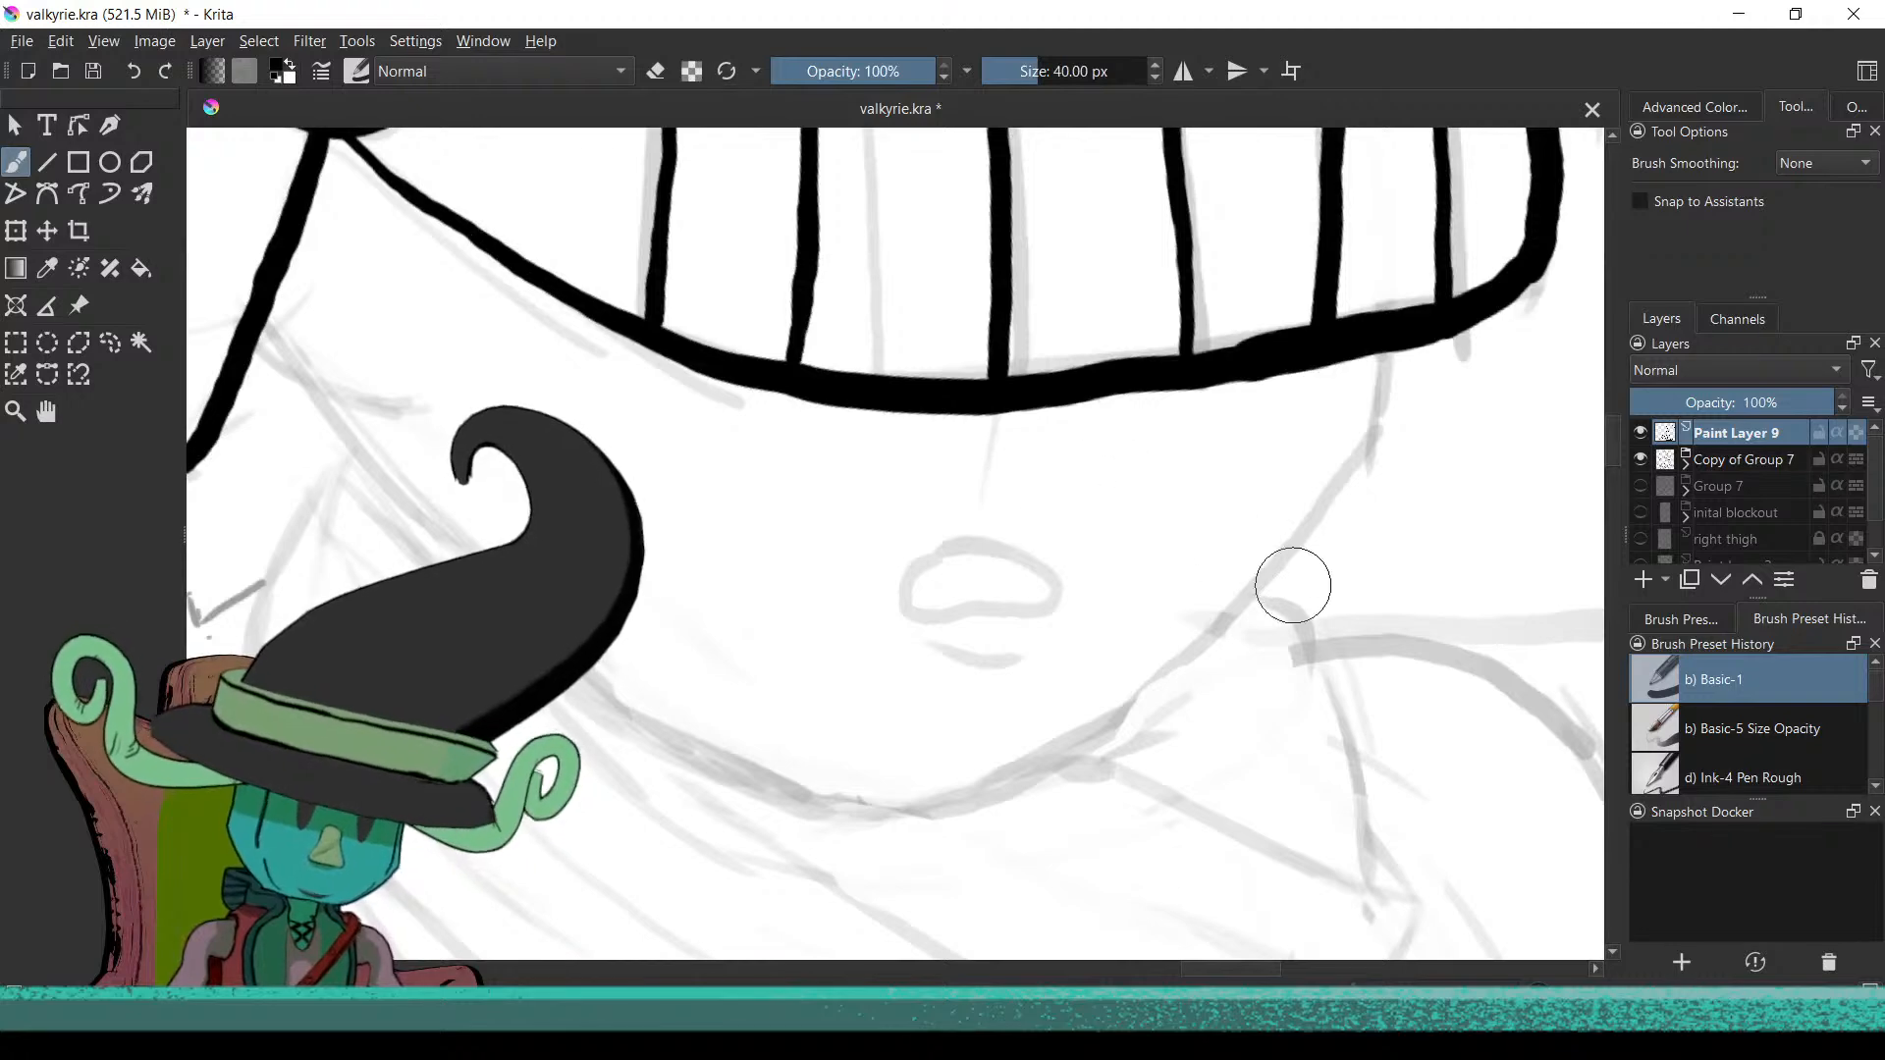
mouse_move(1370, 444)
left_mouse_down()
mouse_move(1293, 554)
mouse_move(1127, 709)
left_mouse_up()
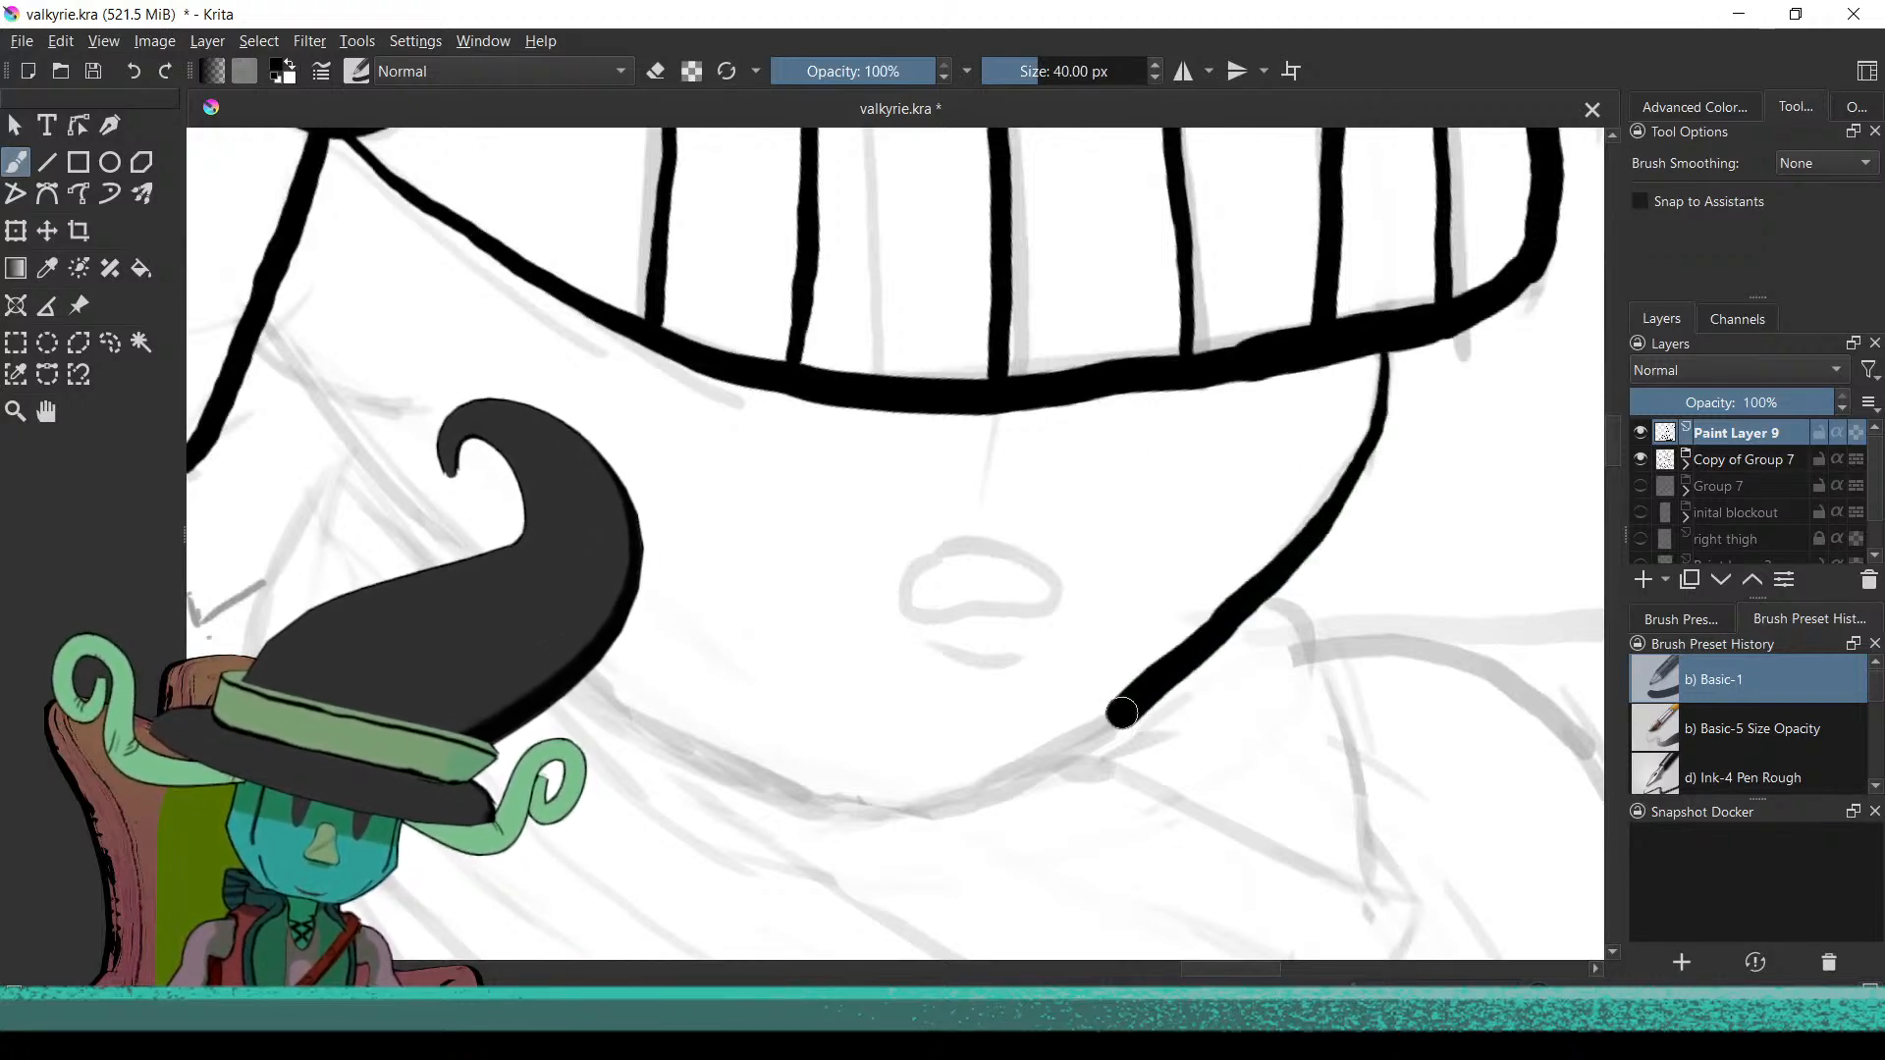
key("ctrl+z")
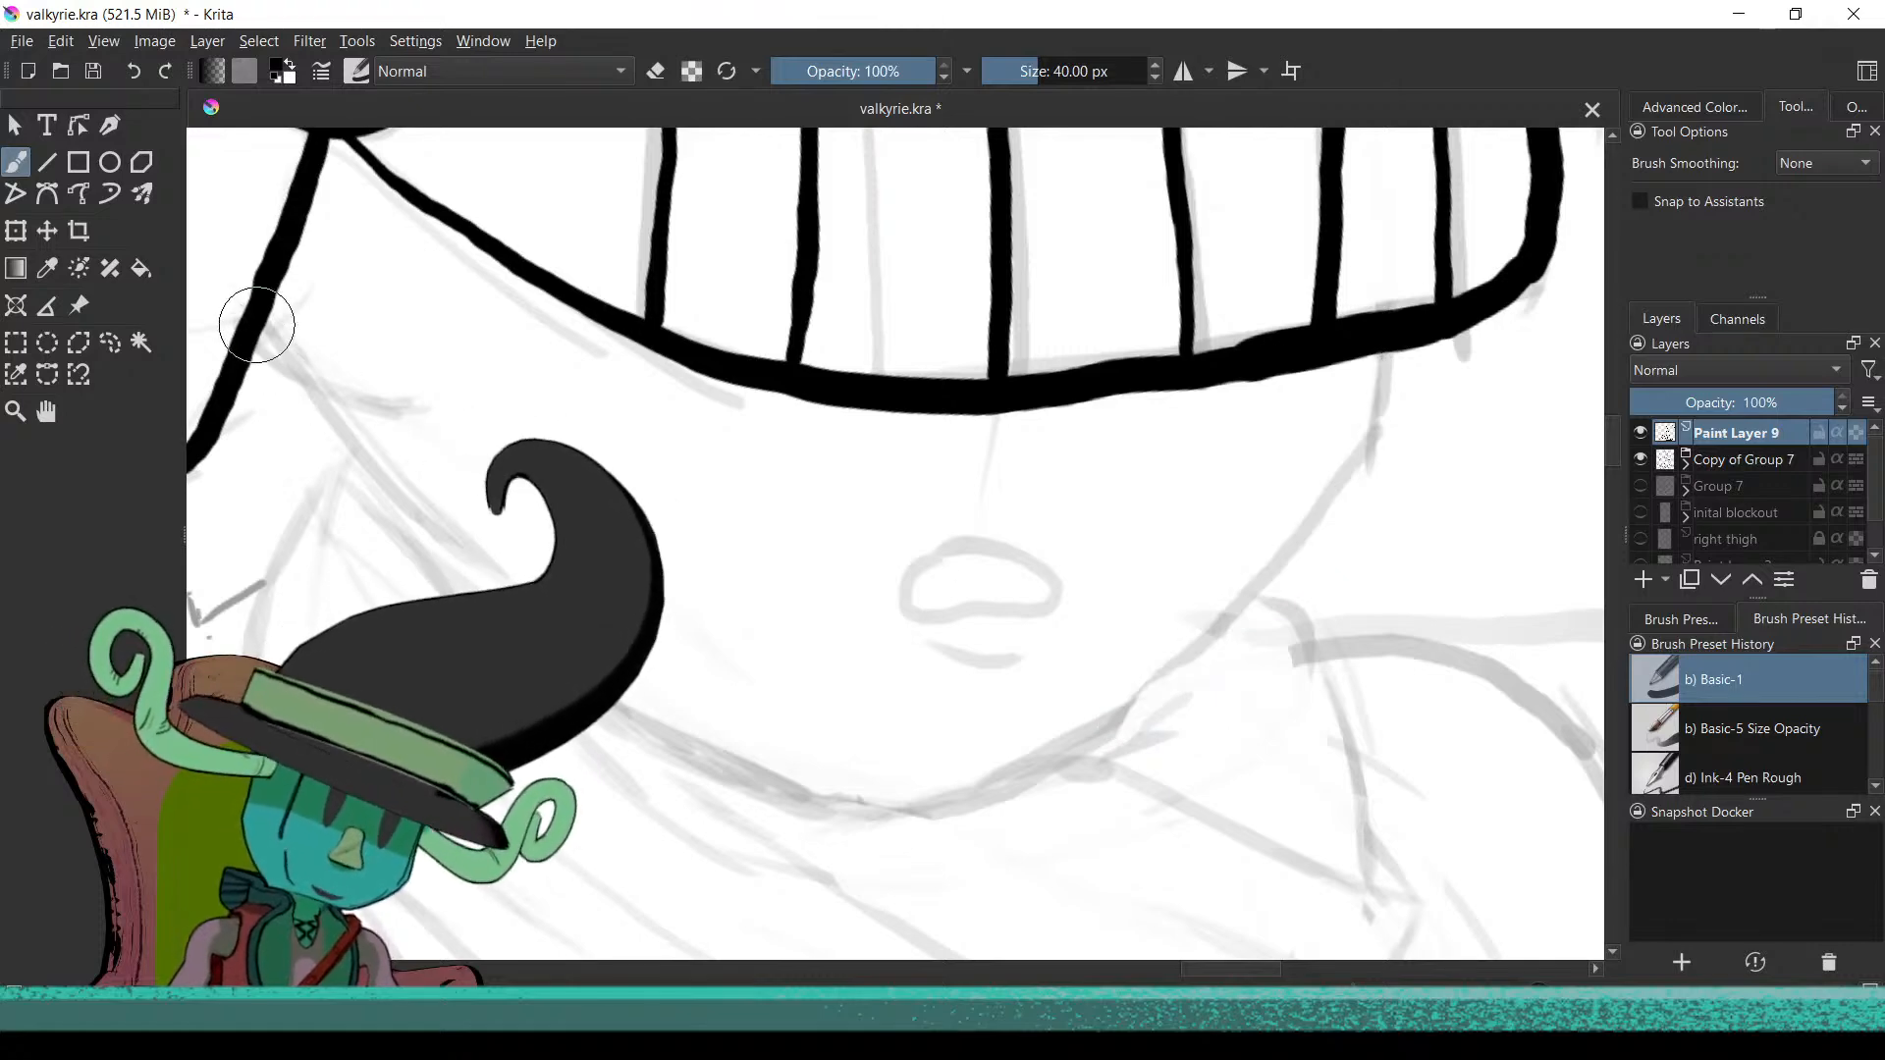
left_click_drag(286, 358, 364, 455)
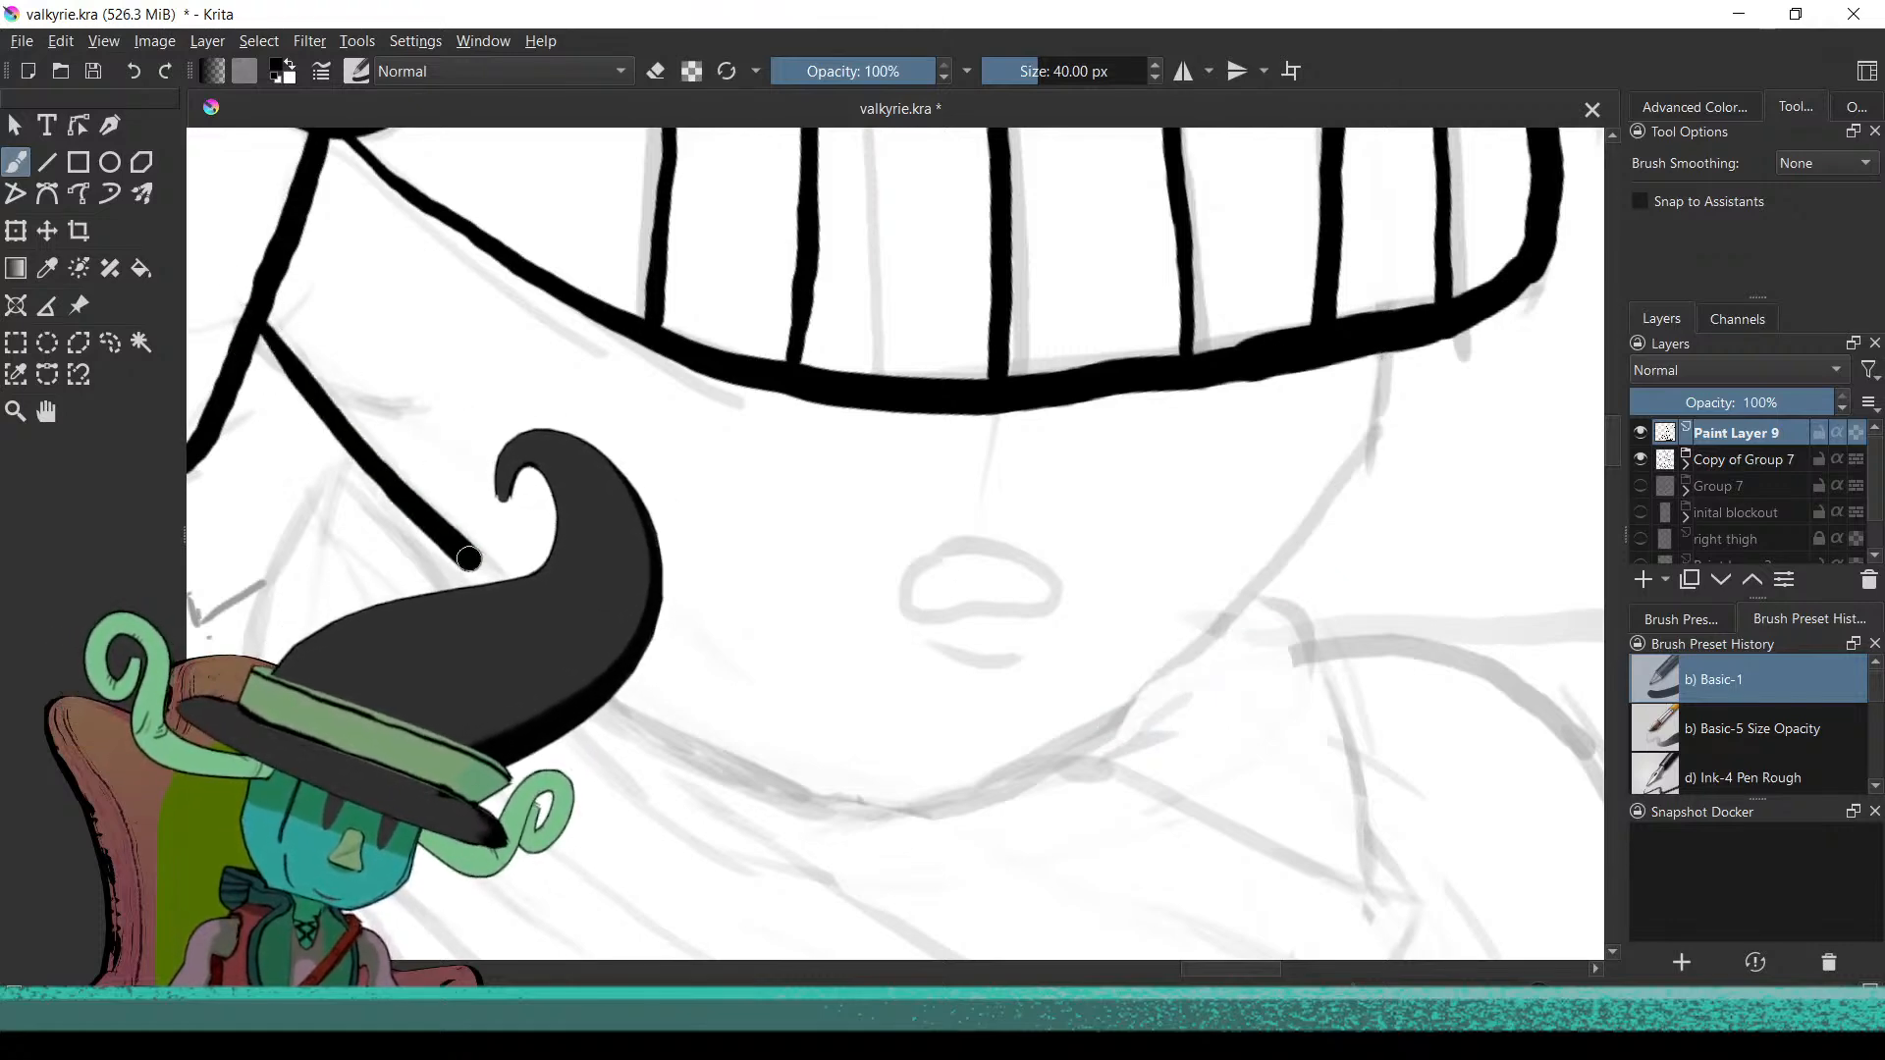
mouse_move(661, 707)
left_mouse_down()
mouse_move(769, 771)
mouse_move(939, 803)
left_mouse_up()
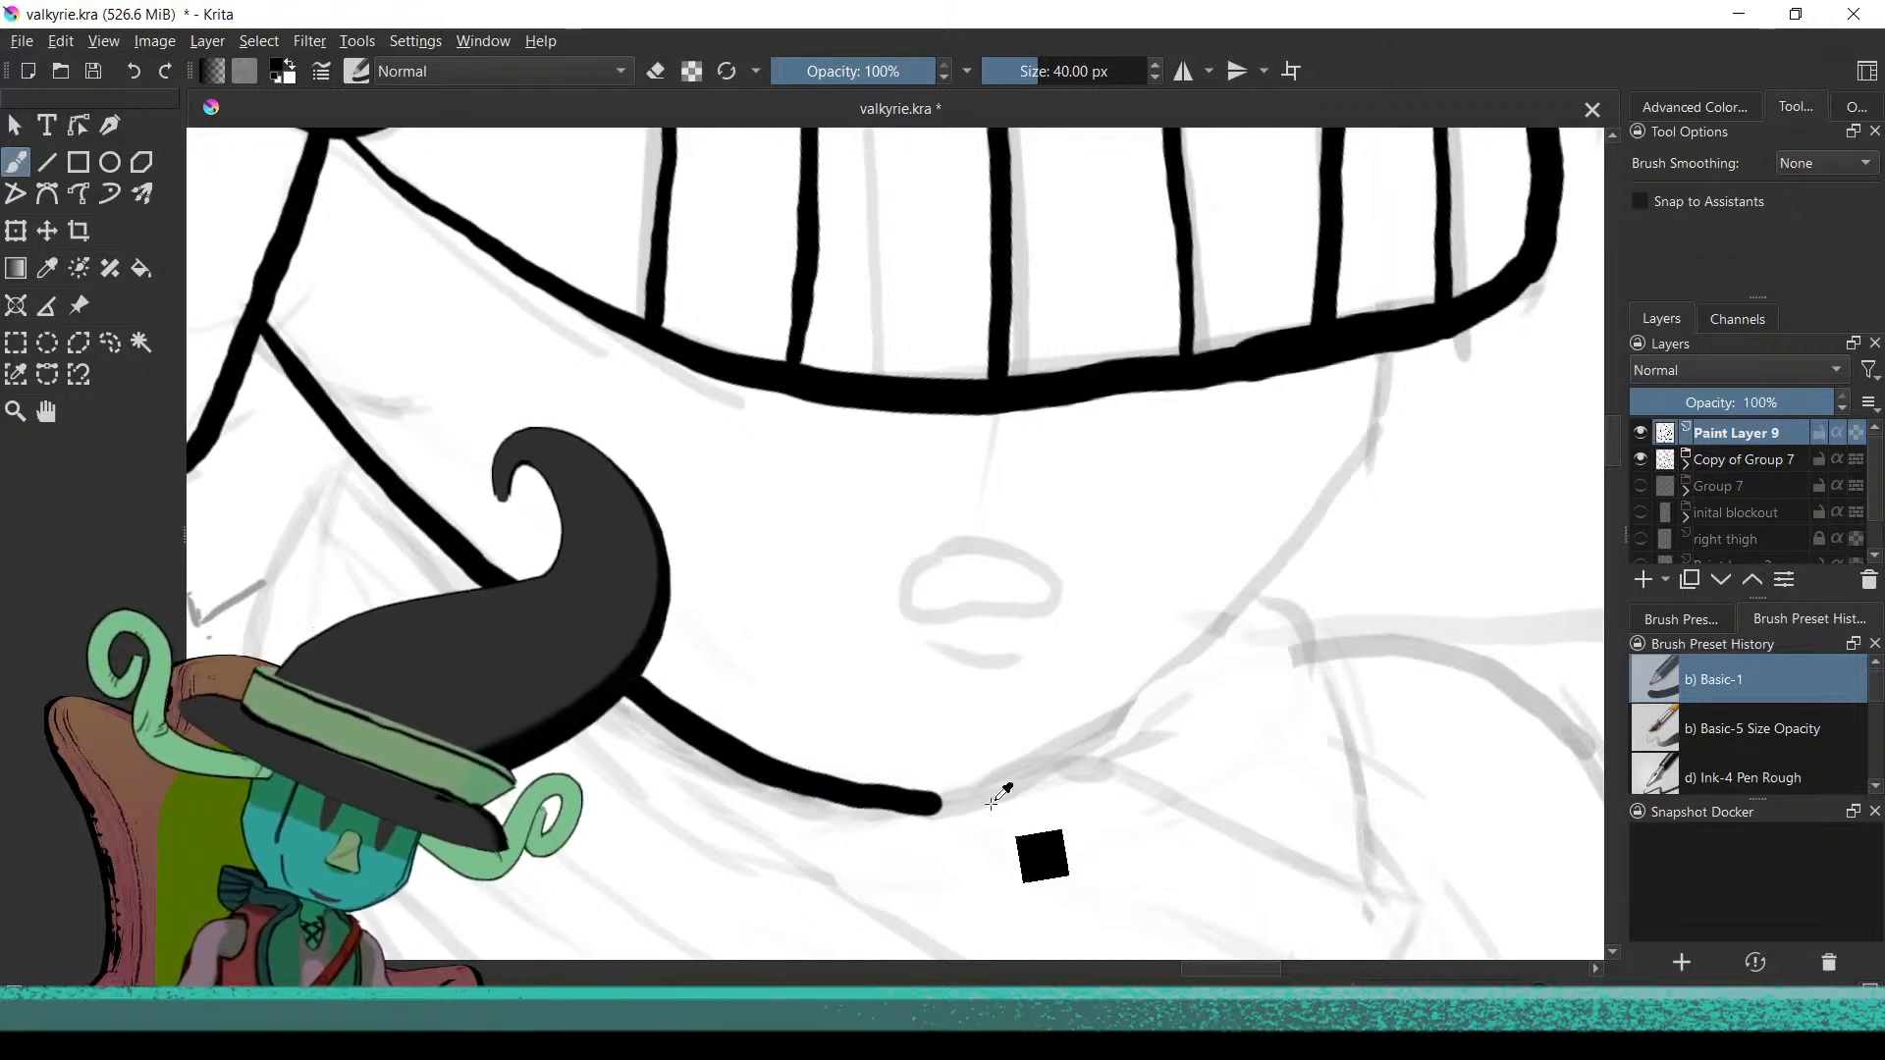
Ink the far side of the jaw from the visor's lower edge to the chin, replacing a first attempt
mouse_move(988, 739)
left_mouse_down()
mouse_move(942, 840)
mouse_move(1016, 729)
mouse_move(924, 816)
mouse_move(1006, 727)
left_mouse_up()
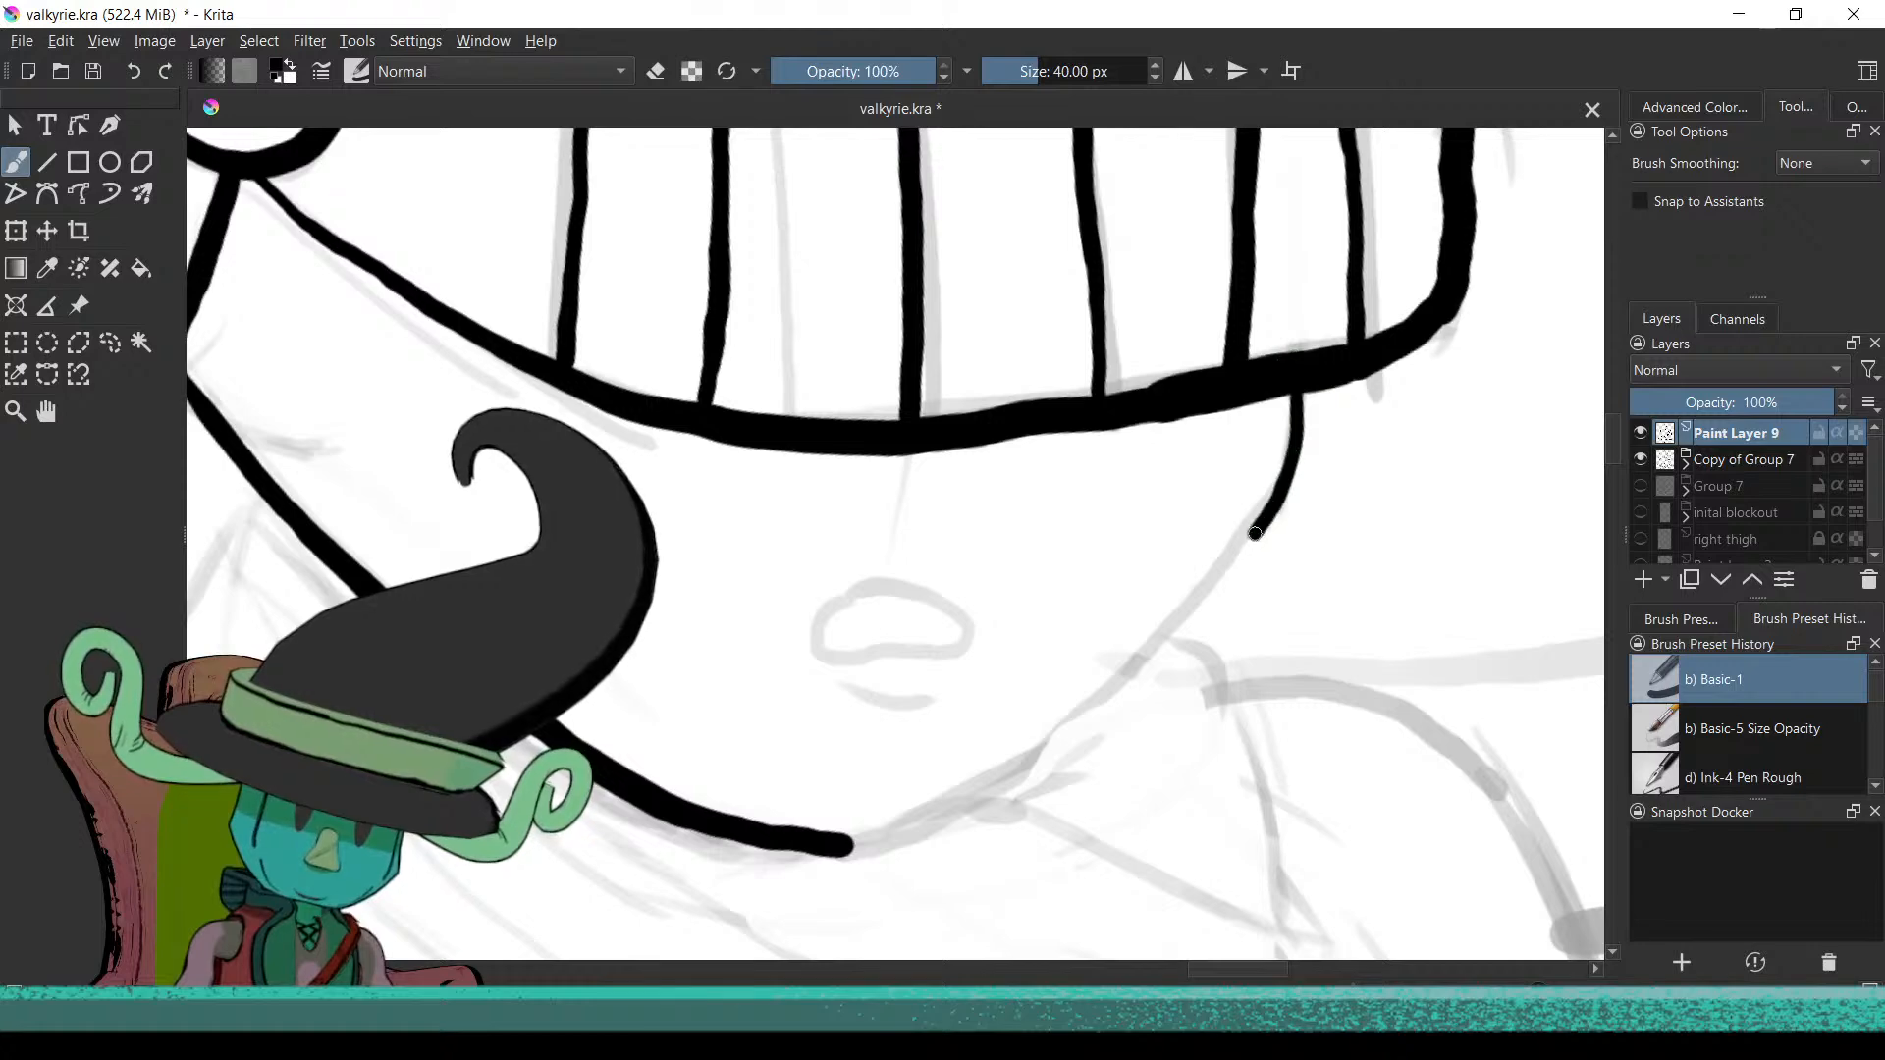
mouse_move(1199, 601)
left_mouse_down()
mouse_move(1018, 776)
mouse_move(904, 832)
left_mouse_up()
key("ctrl+z")
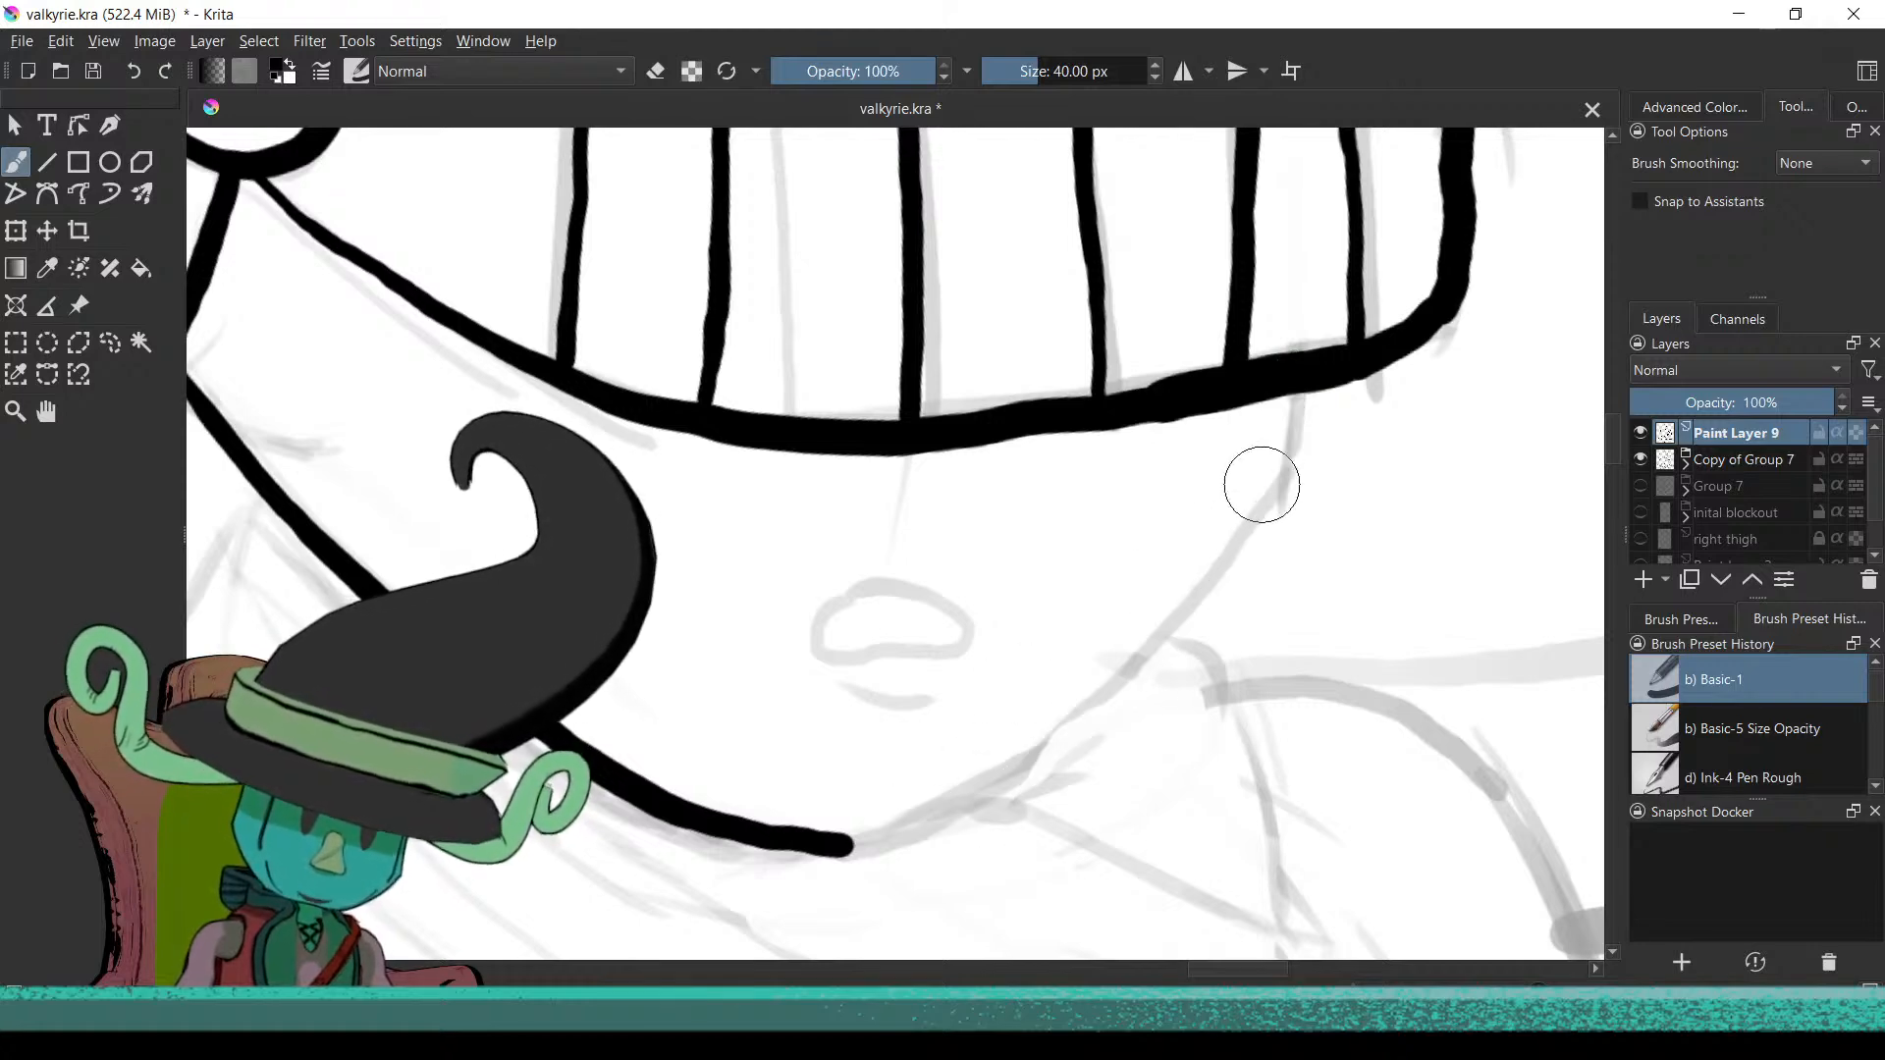
mouse_move(1279, 477)
left_mouse_down()
mouse_move(1114, 675)
mouse_move(981, 786)
mouse_move(830, 860)
left_mouse_up()
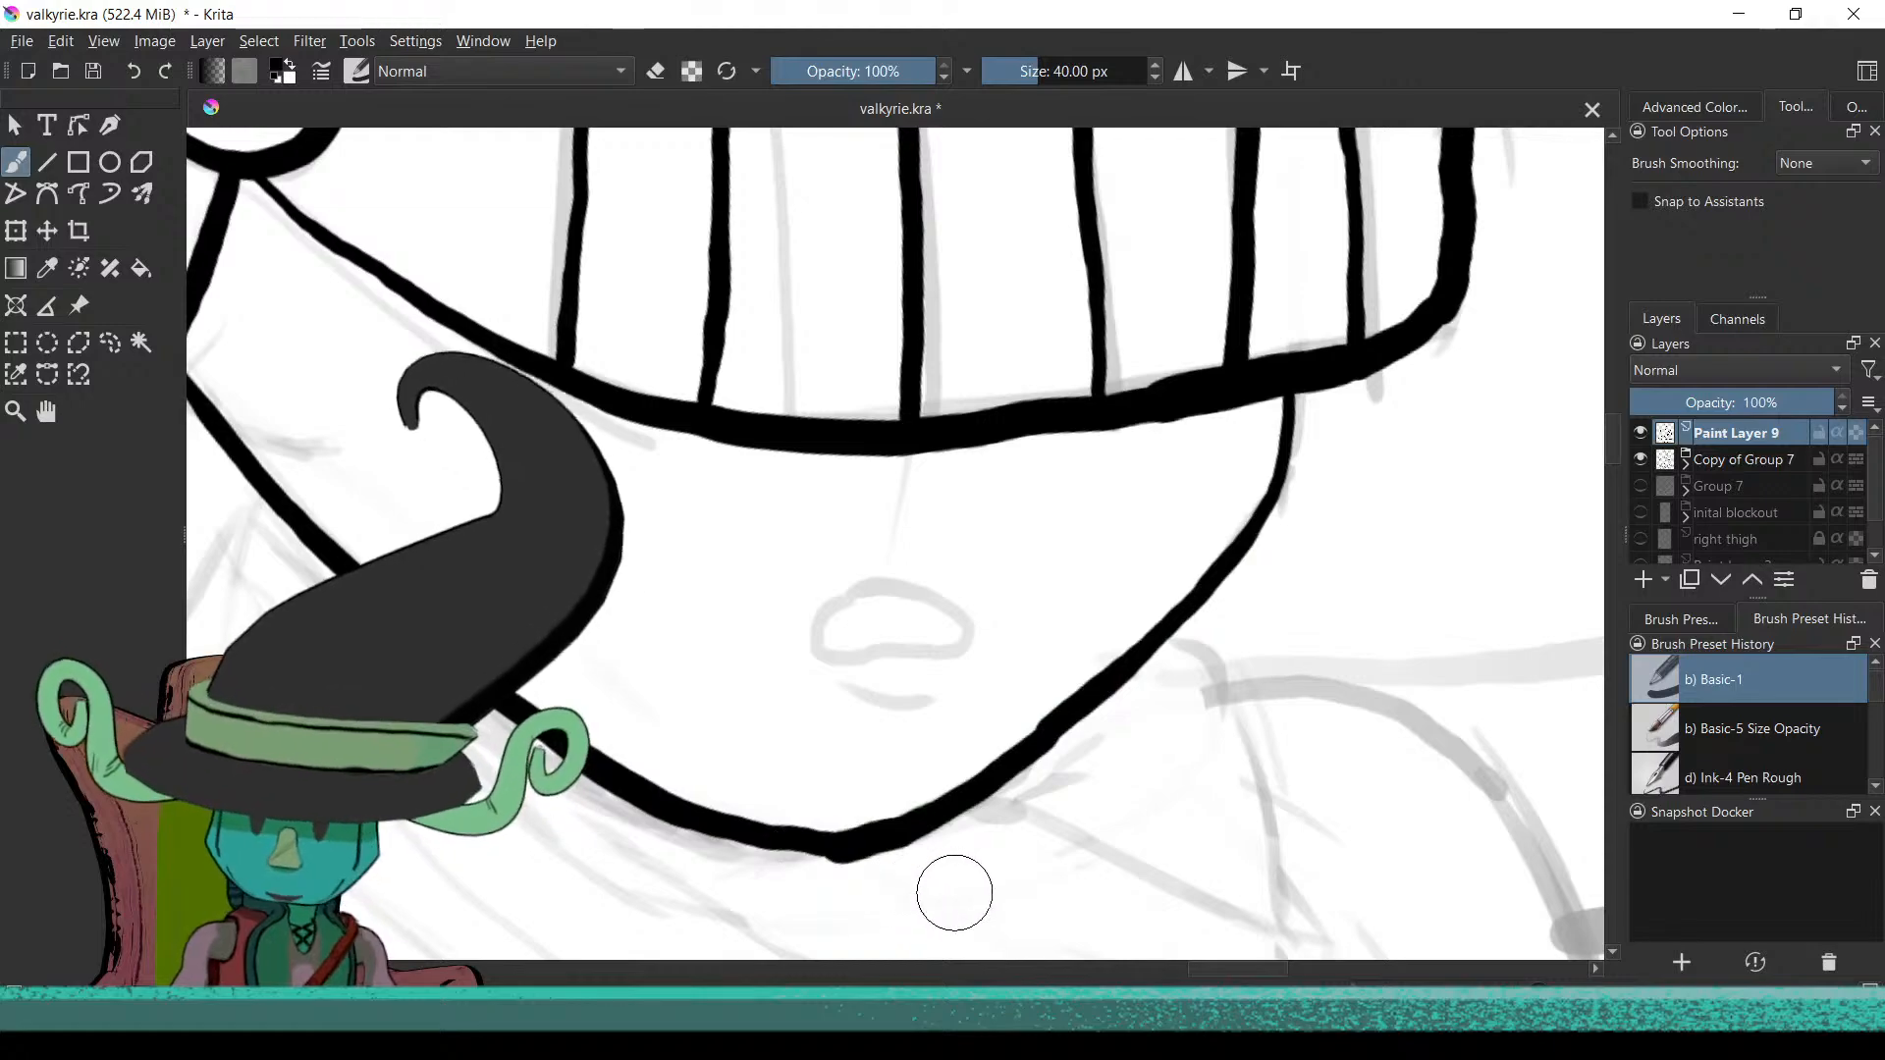
Ink the scarf's far outer edge, curving from the jawline down toward the lower fold
left_click_drag(1084, 742, 1011, 922)
left_click_drag(1004, 837, 1191, 834)
left_click_drag(1024, 794, 1051, 673)
left_click_drag(1033, 457, 998, 757)
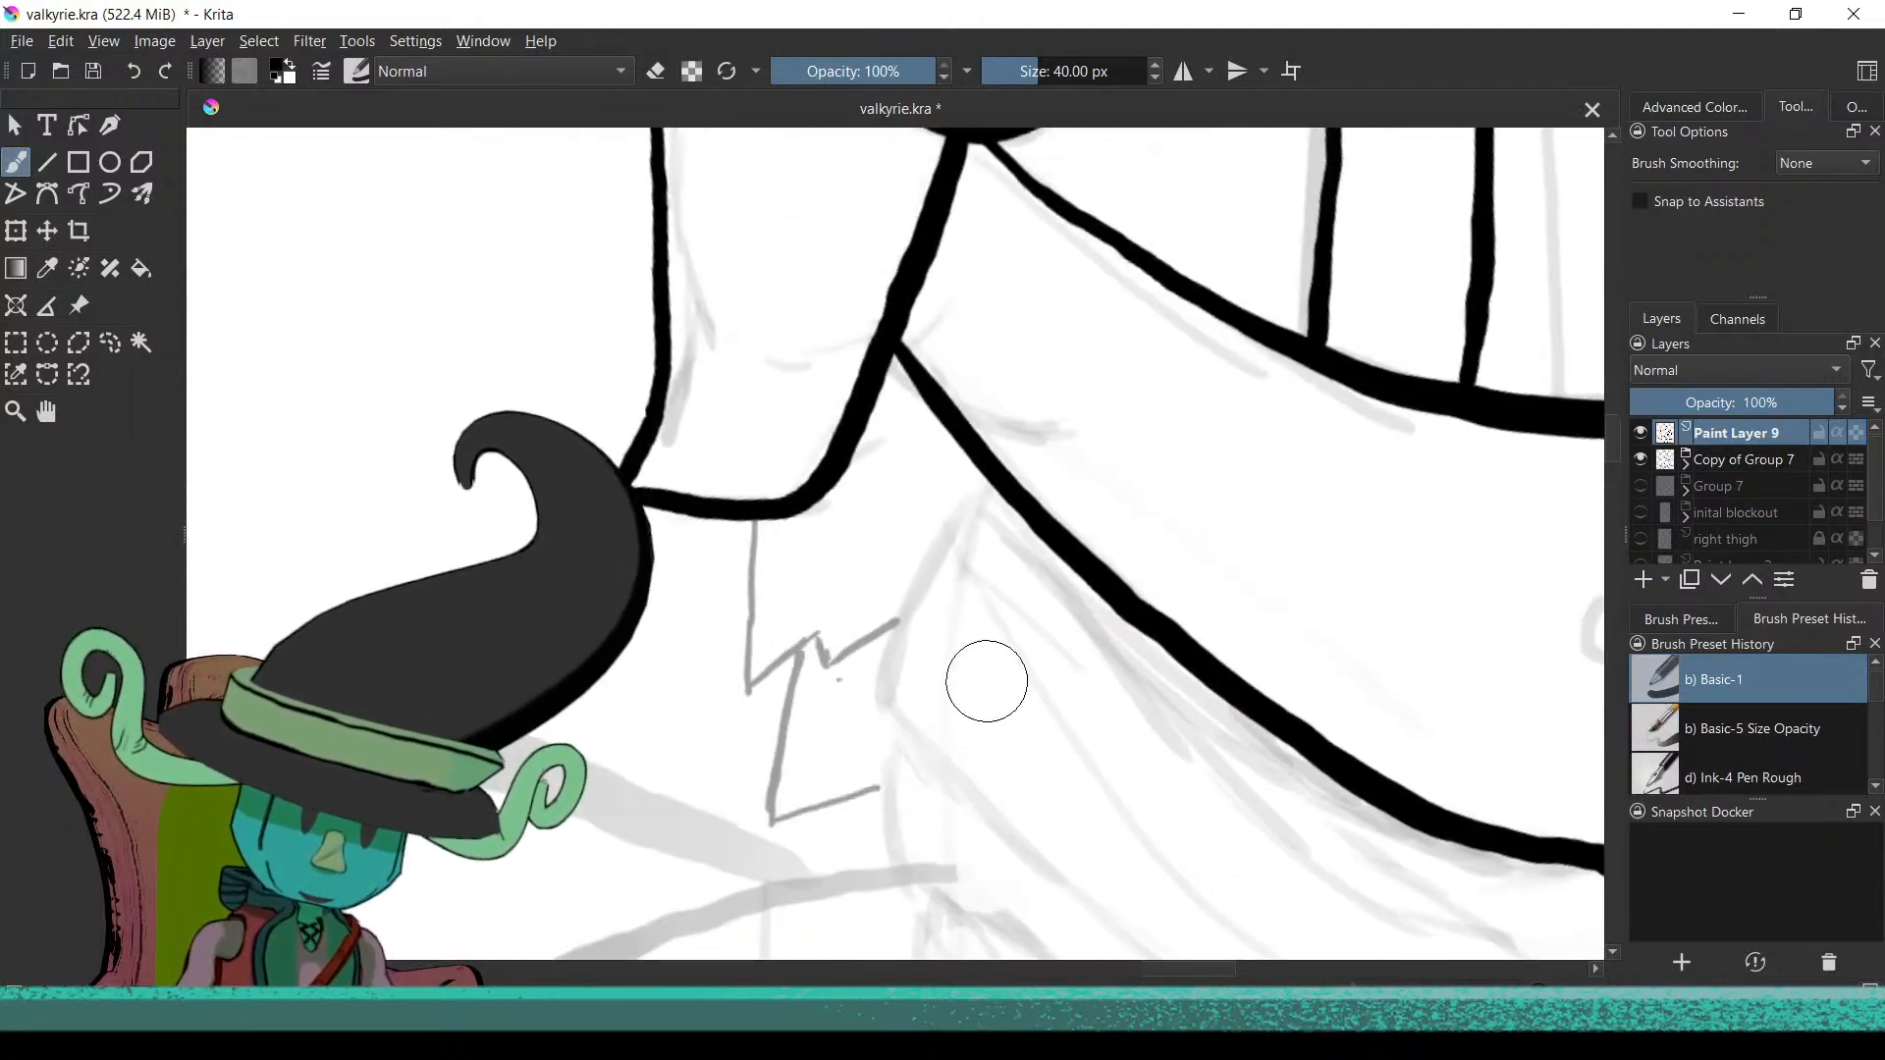
left_click_drag(982, 685, 1040, 854)
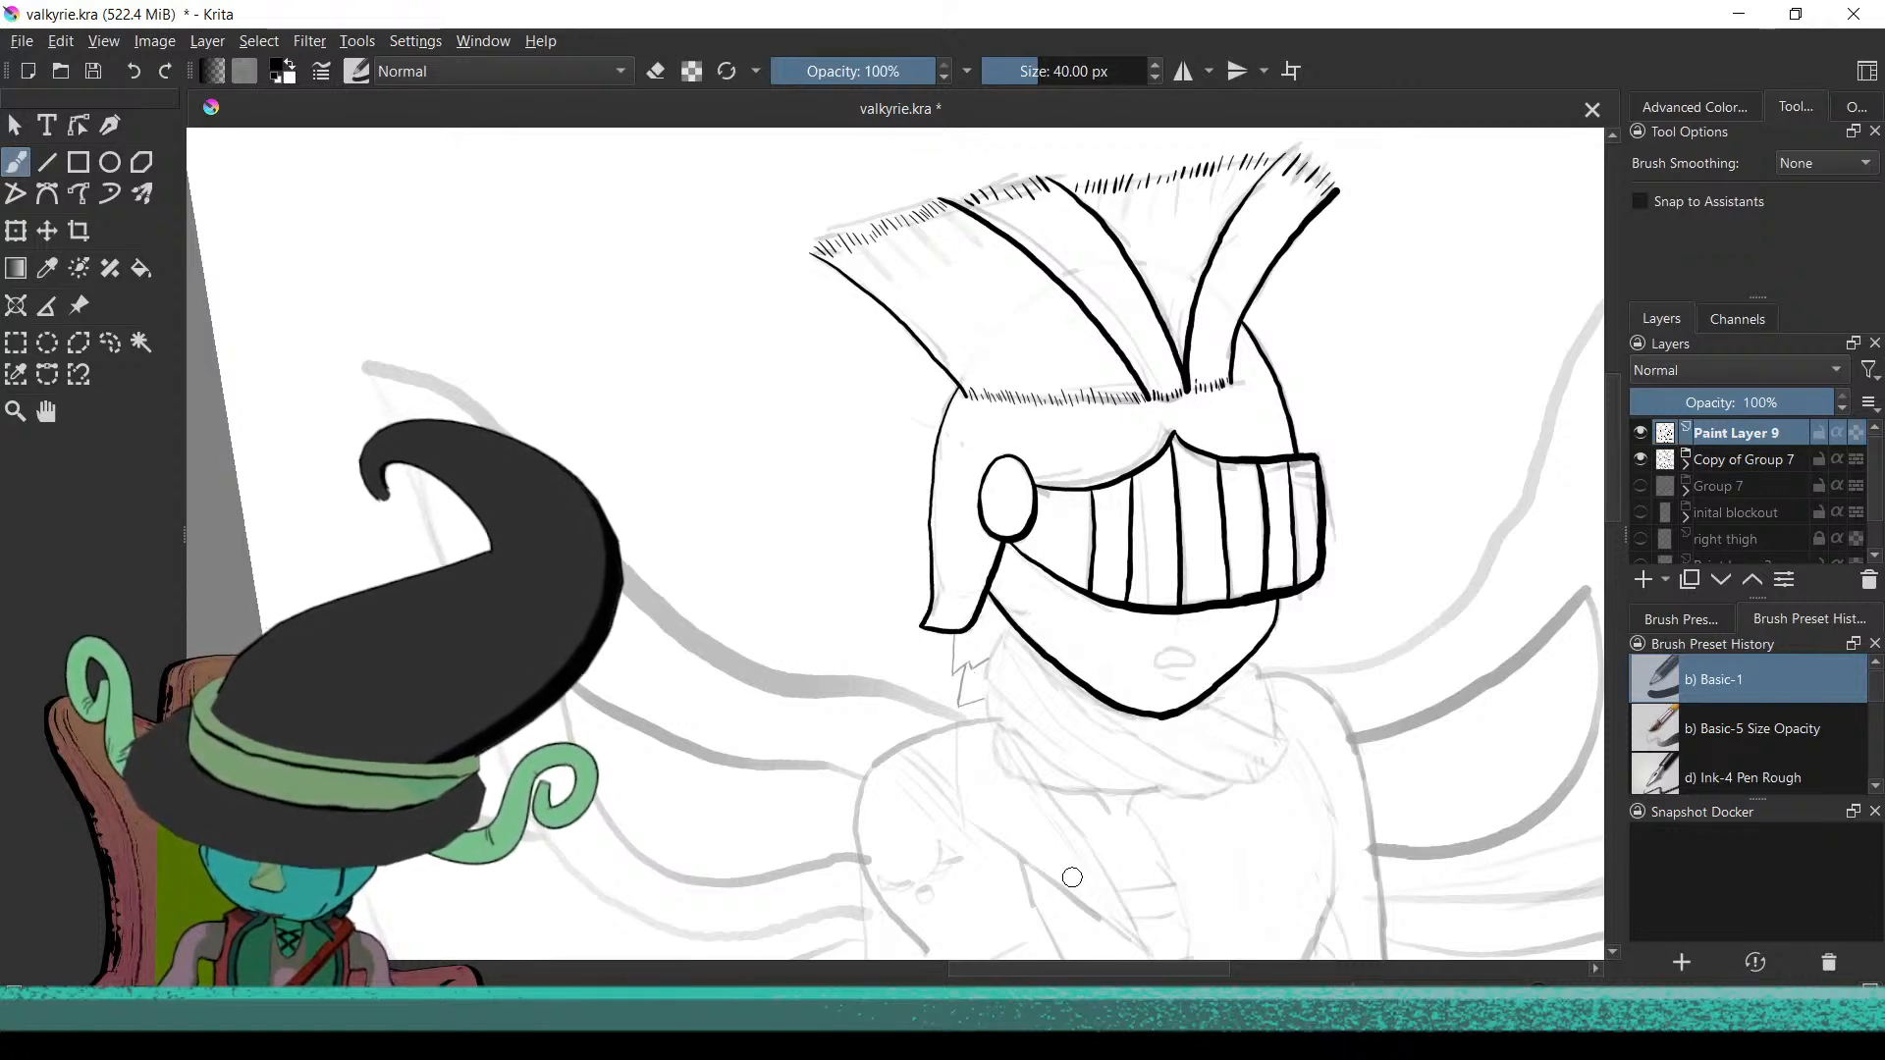
scroll(1086, 835, "up", 3)
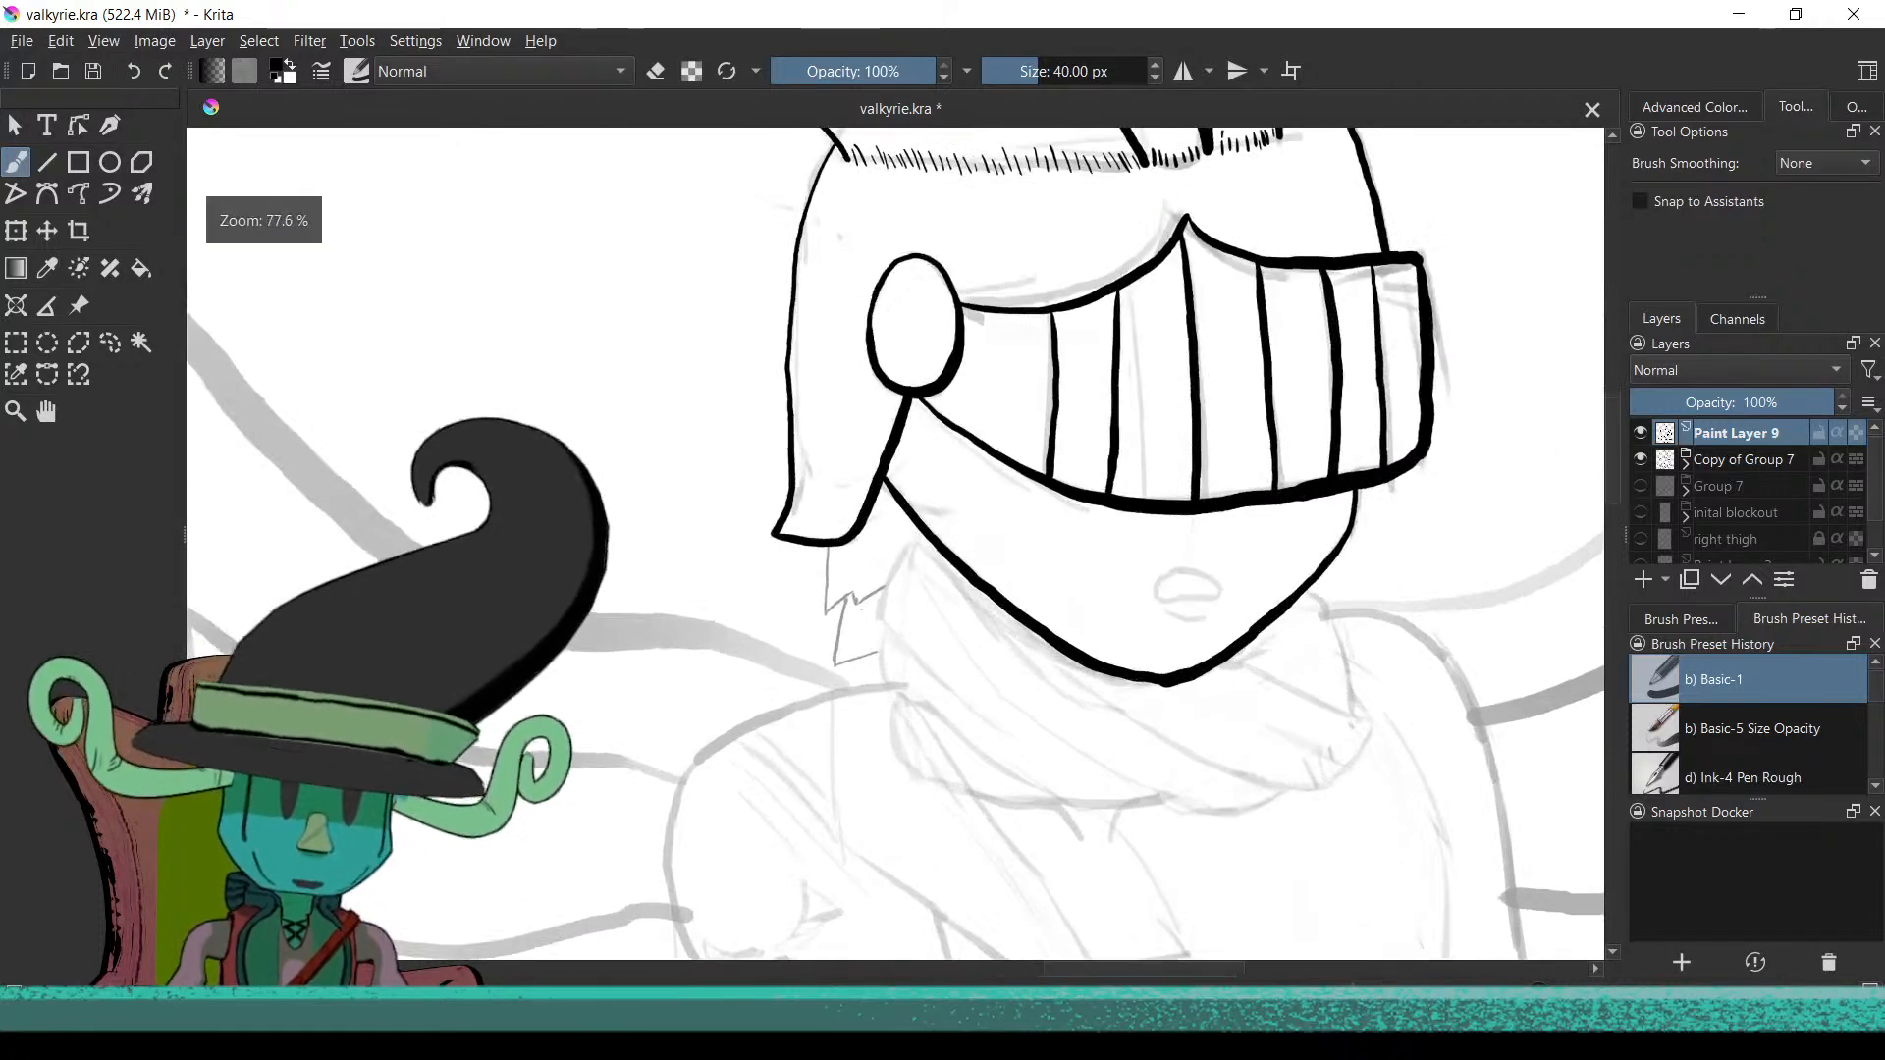
scroll(1159, 751, "up", 5)
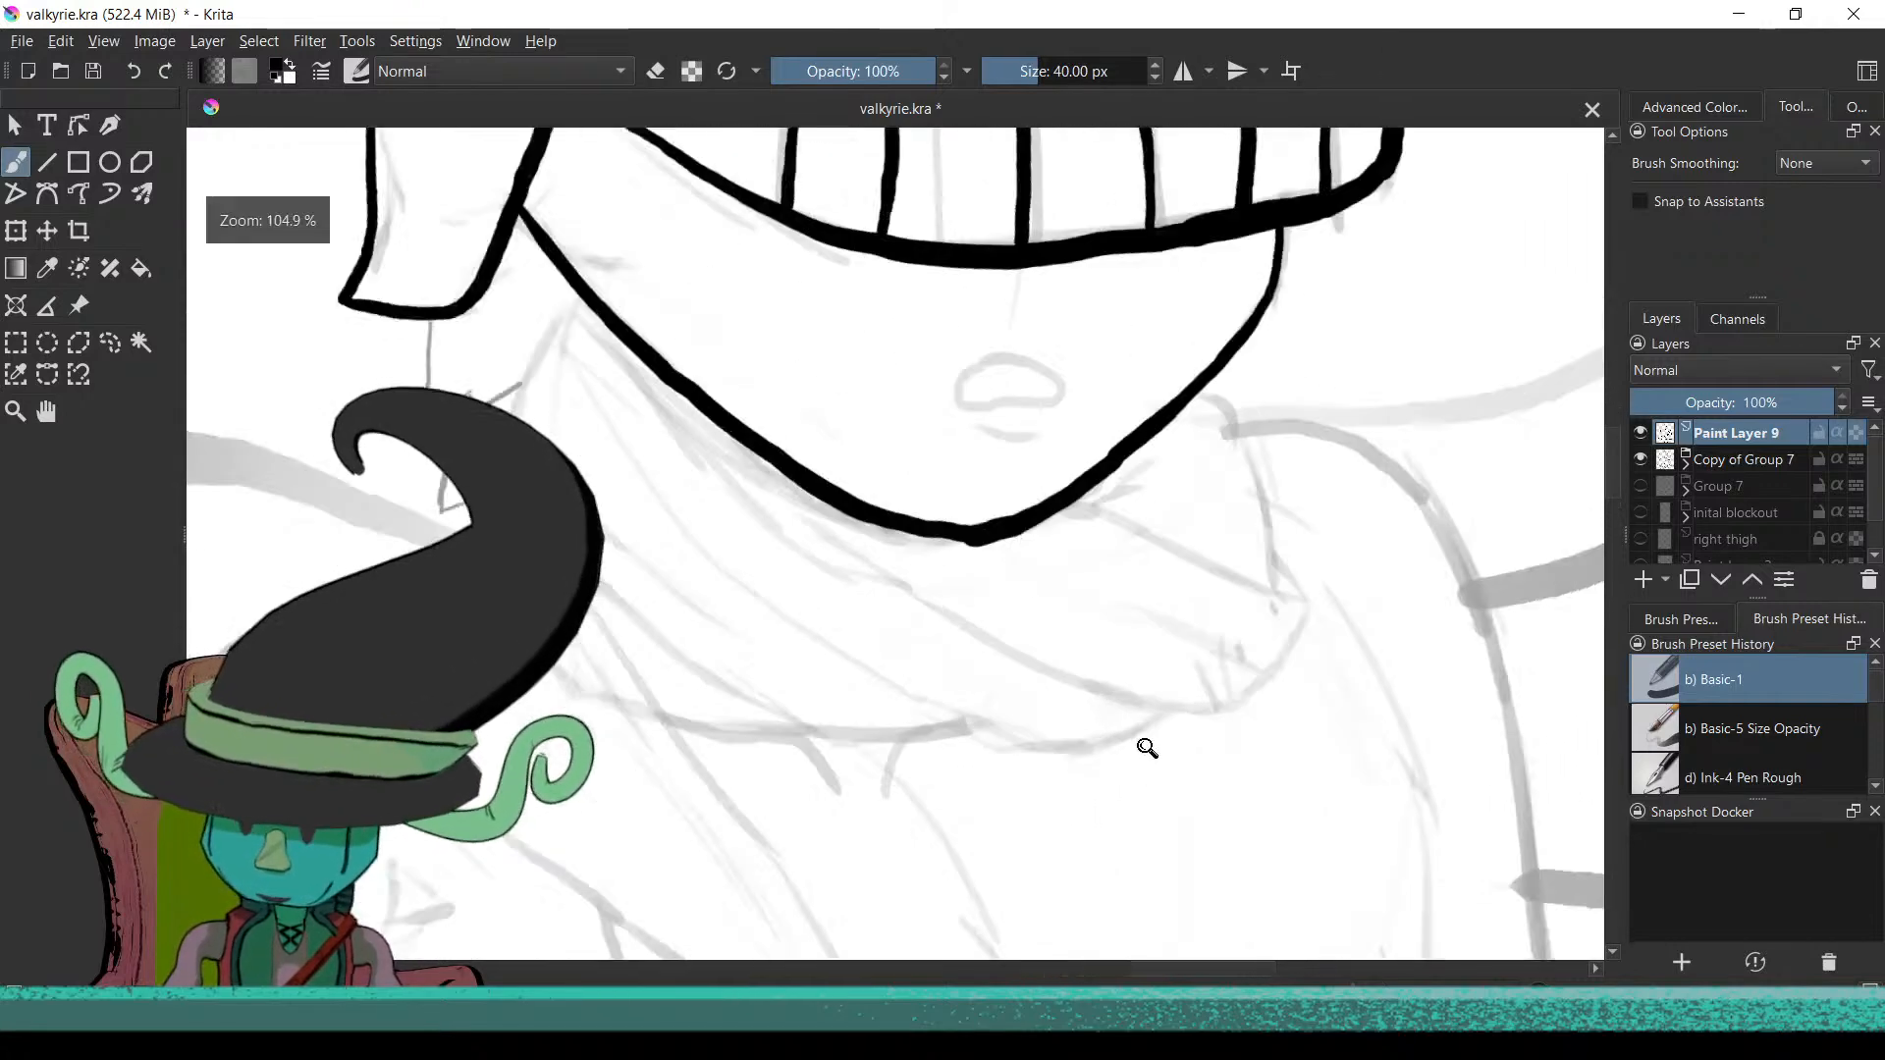
scroll(1140, 728, "up", 5)
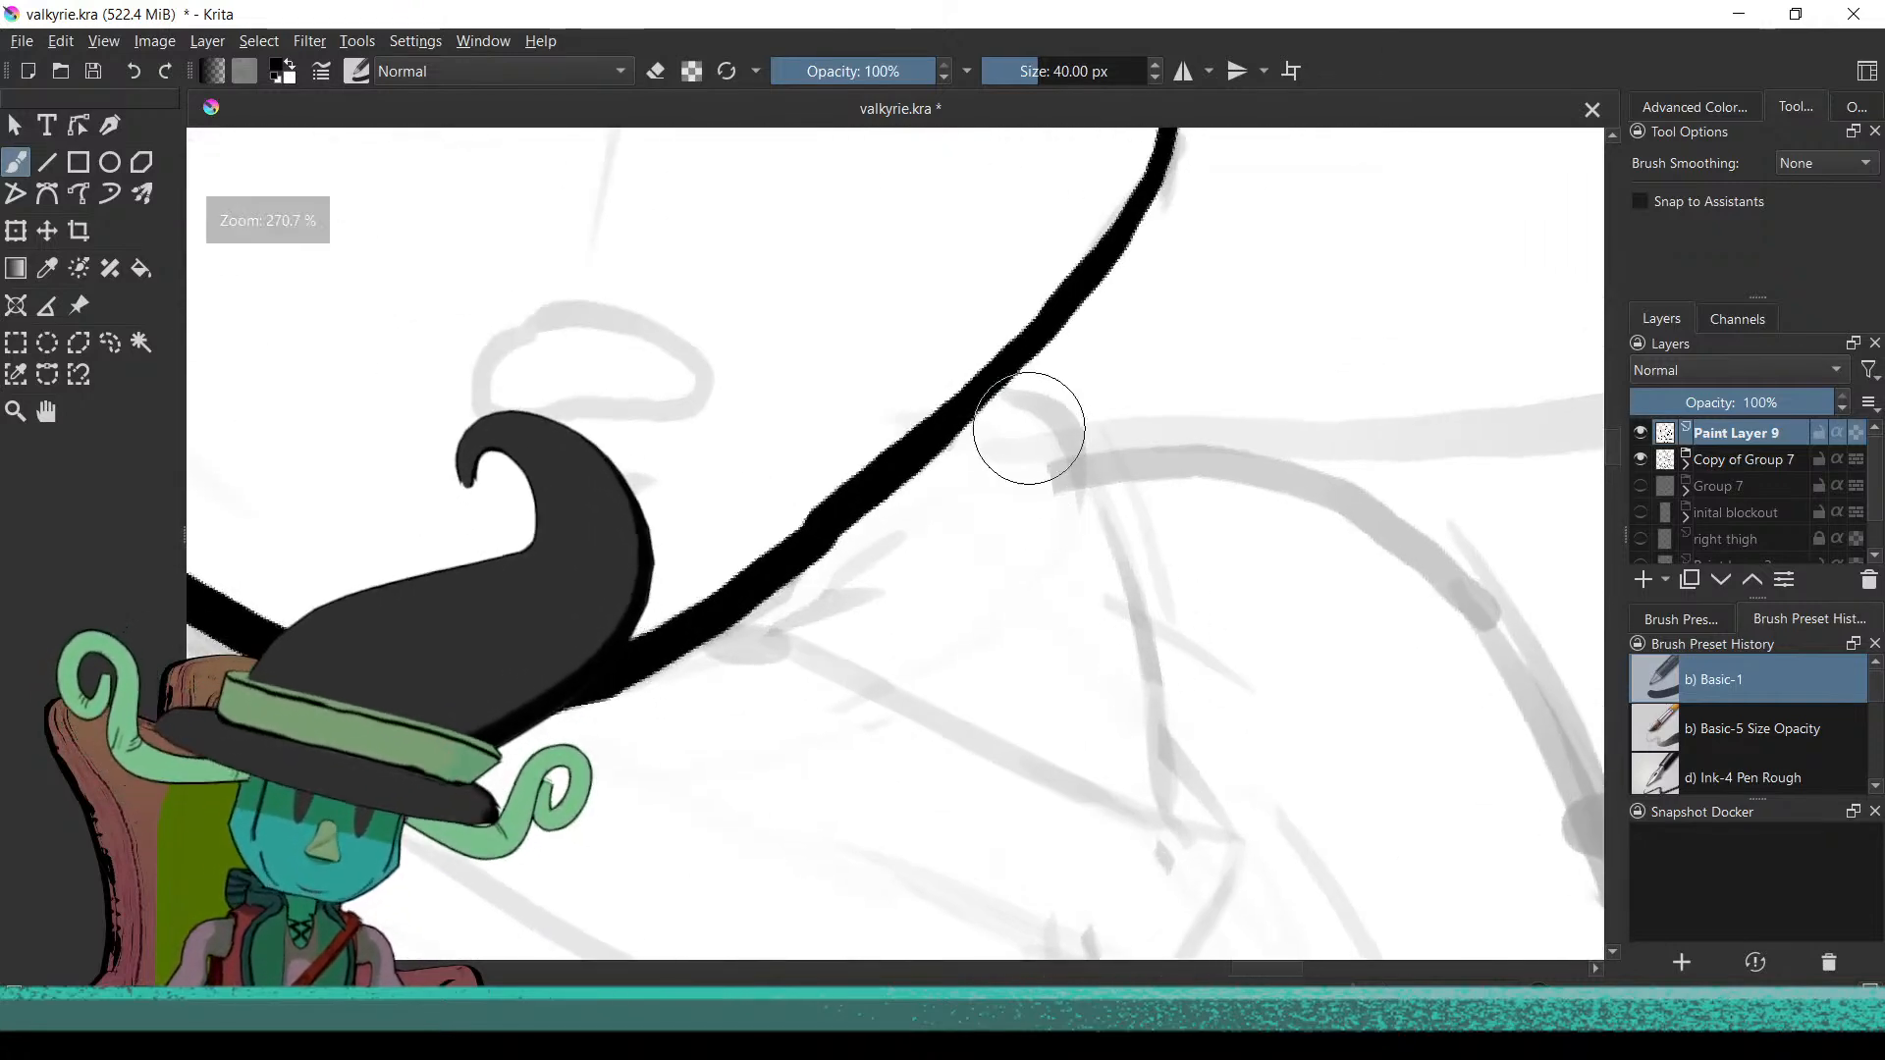
key("ctrl+z")
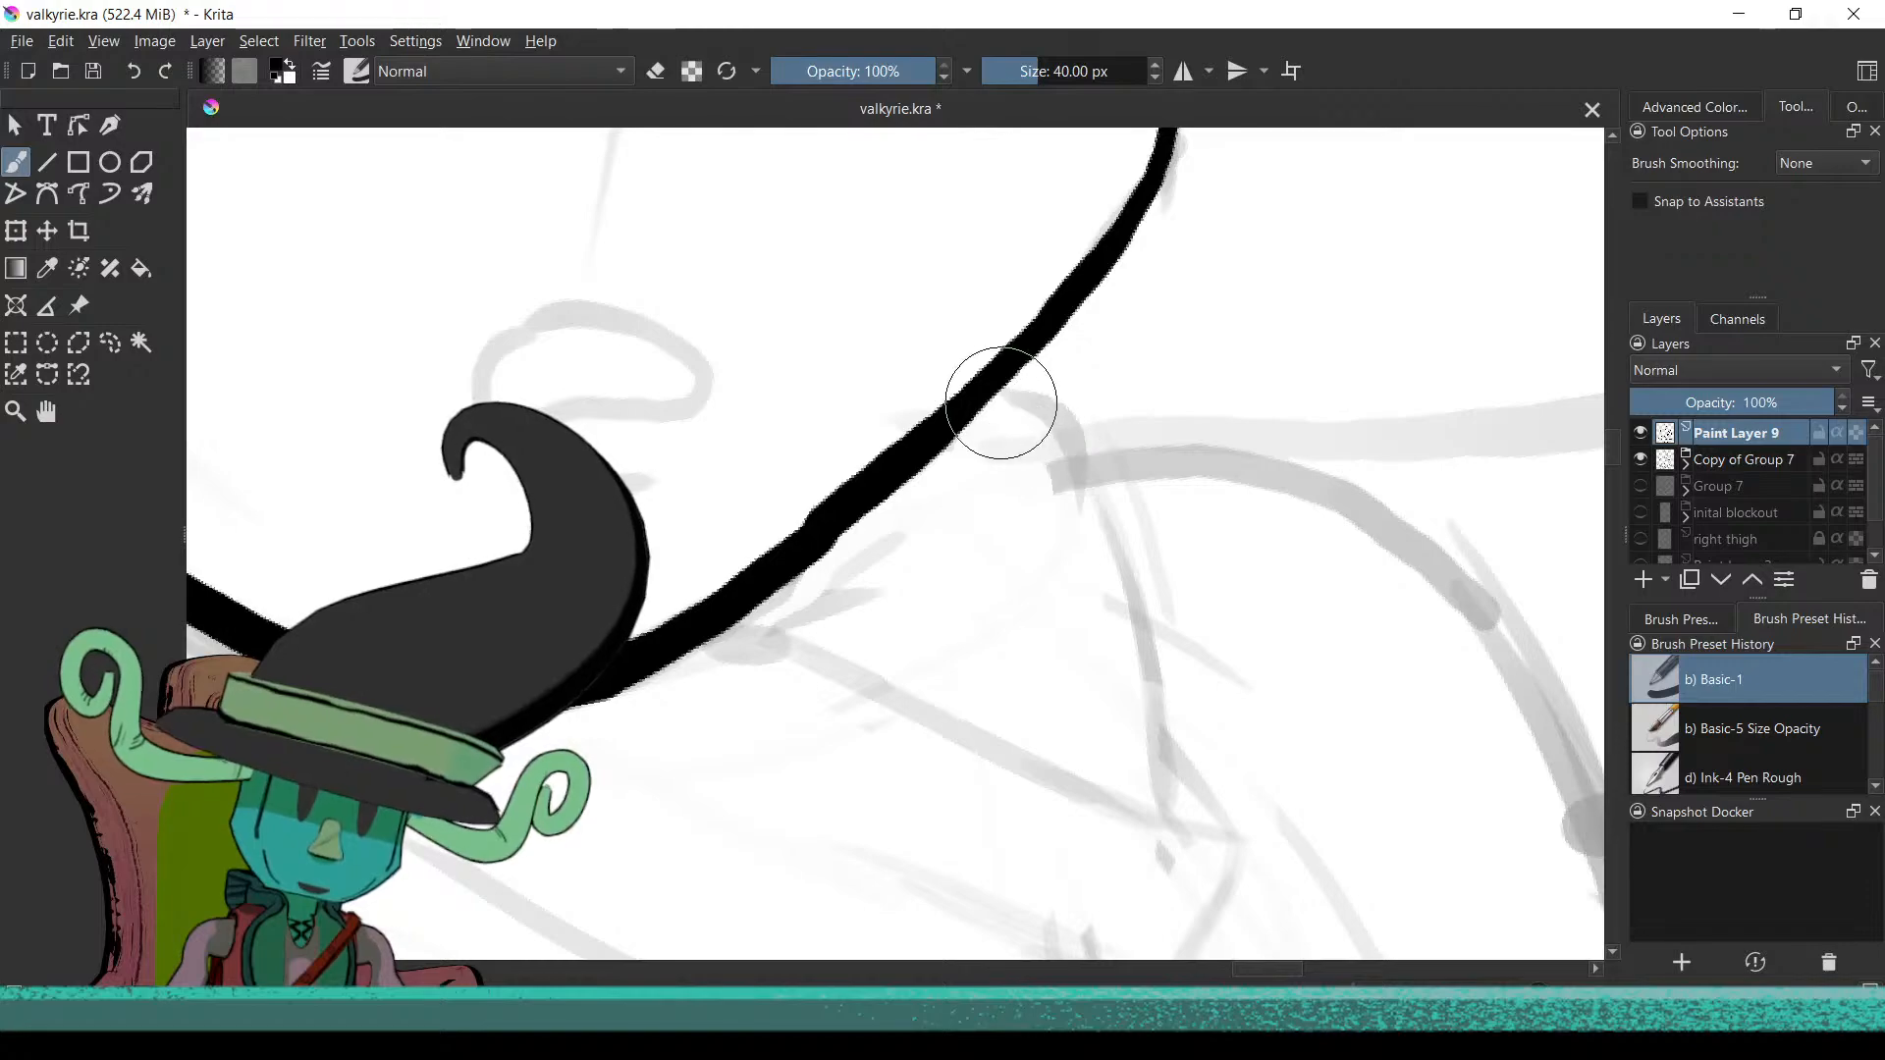
mouse_move(1070, 440)
left_mouse_down()
mouse_move(1136, 604)
mouse_move(1162, 802)
mouse_move(980, 780)
mouse_move(843, 696)
mouse_move(822, 634)
mouse_move(980, 804)
left_mouse_up()
scroll(1158, 780, "down", 5)
scroll(1086, 776, "up", 5)
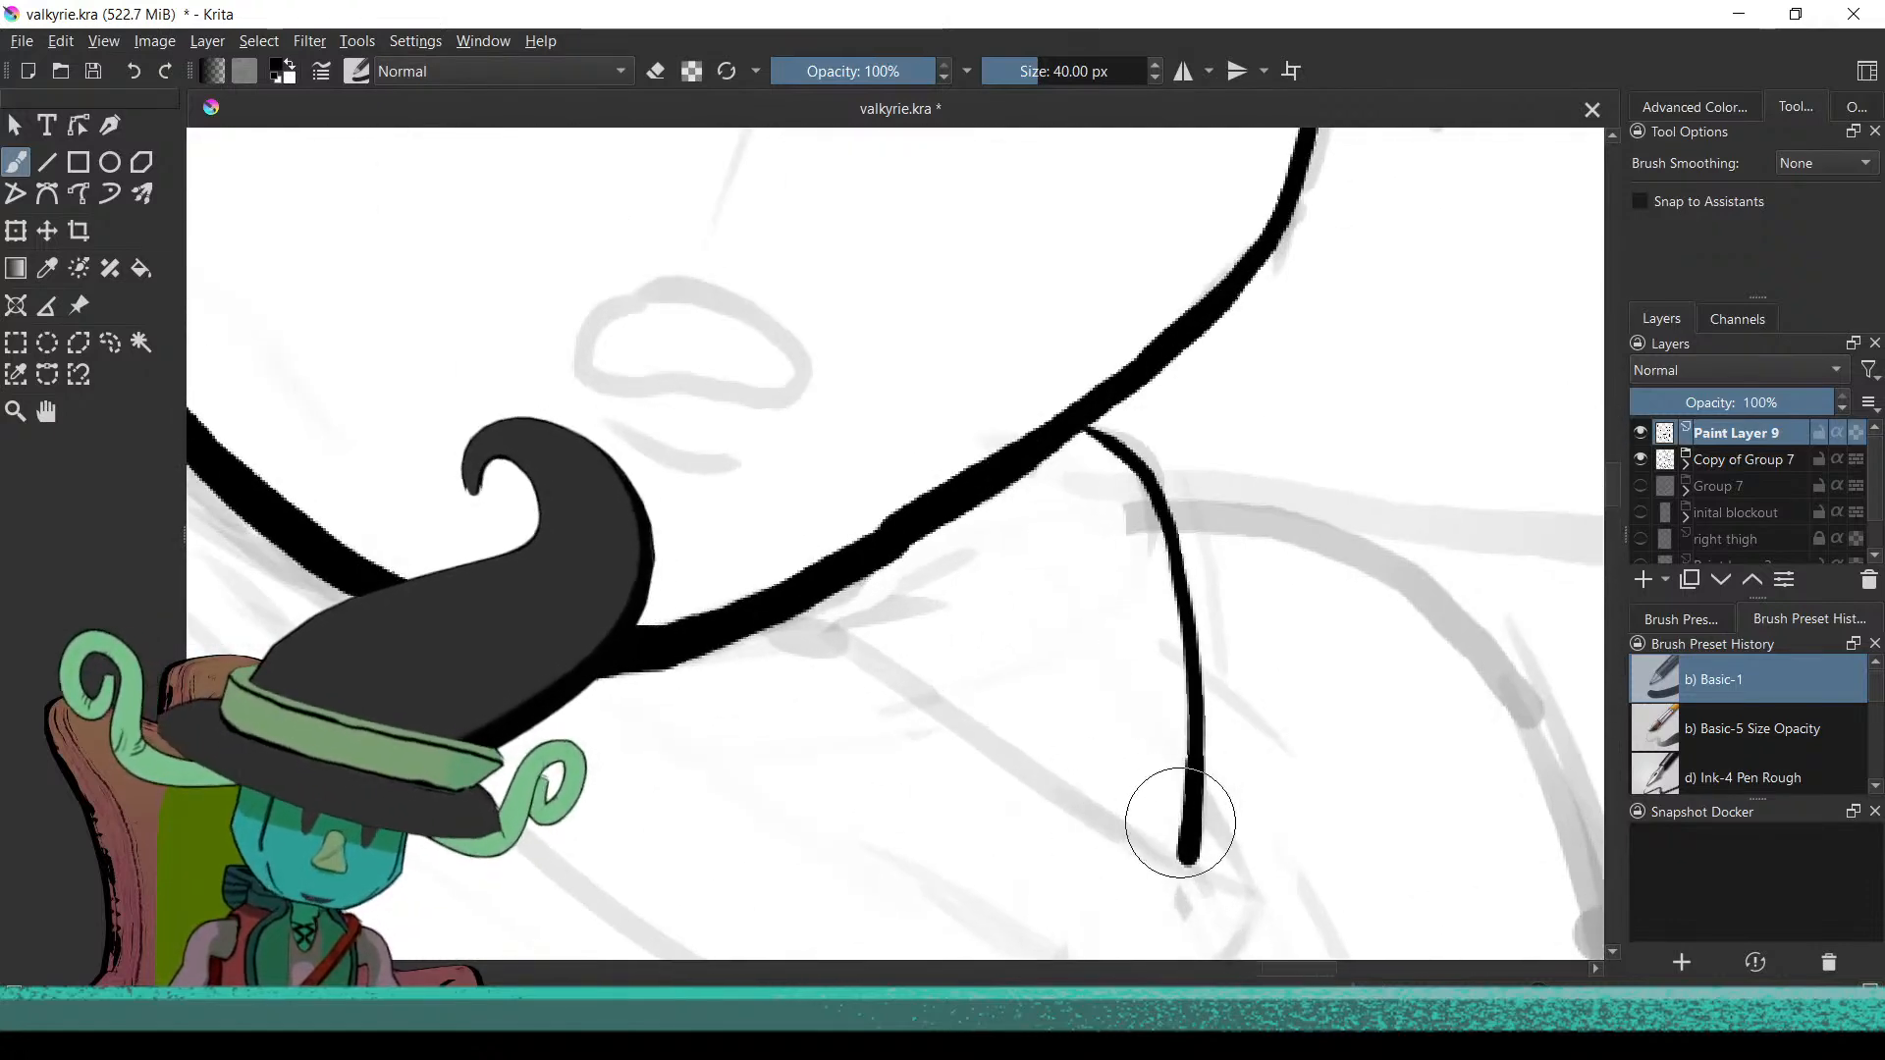
left_click_drag(1182, 825, 1264, 735)
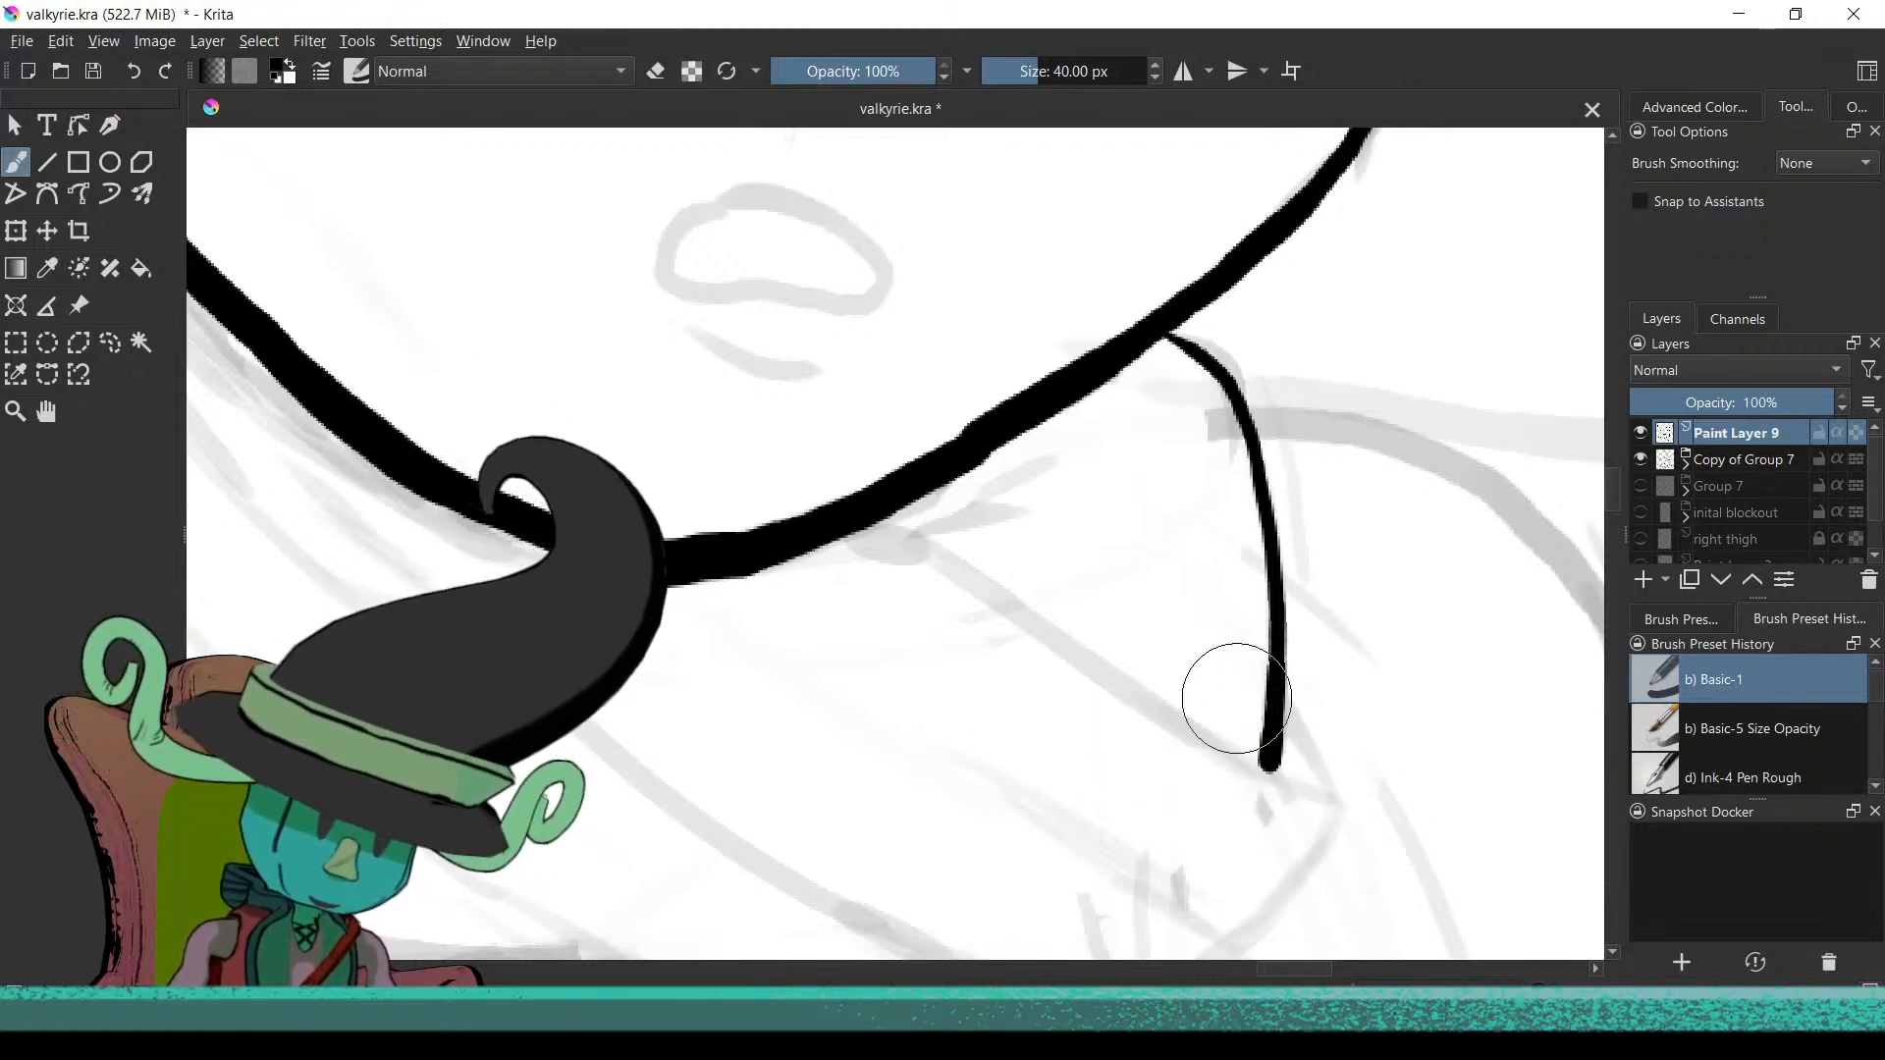
Ink the scarf's upper near edge from the jawline below the cheek guard down toward the shoulder
scroll(1221, 686, "down", 5)
scroll(1073, 786, "up", 5)
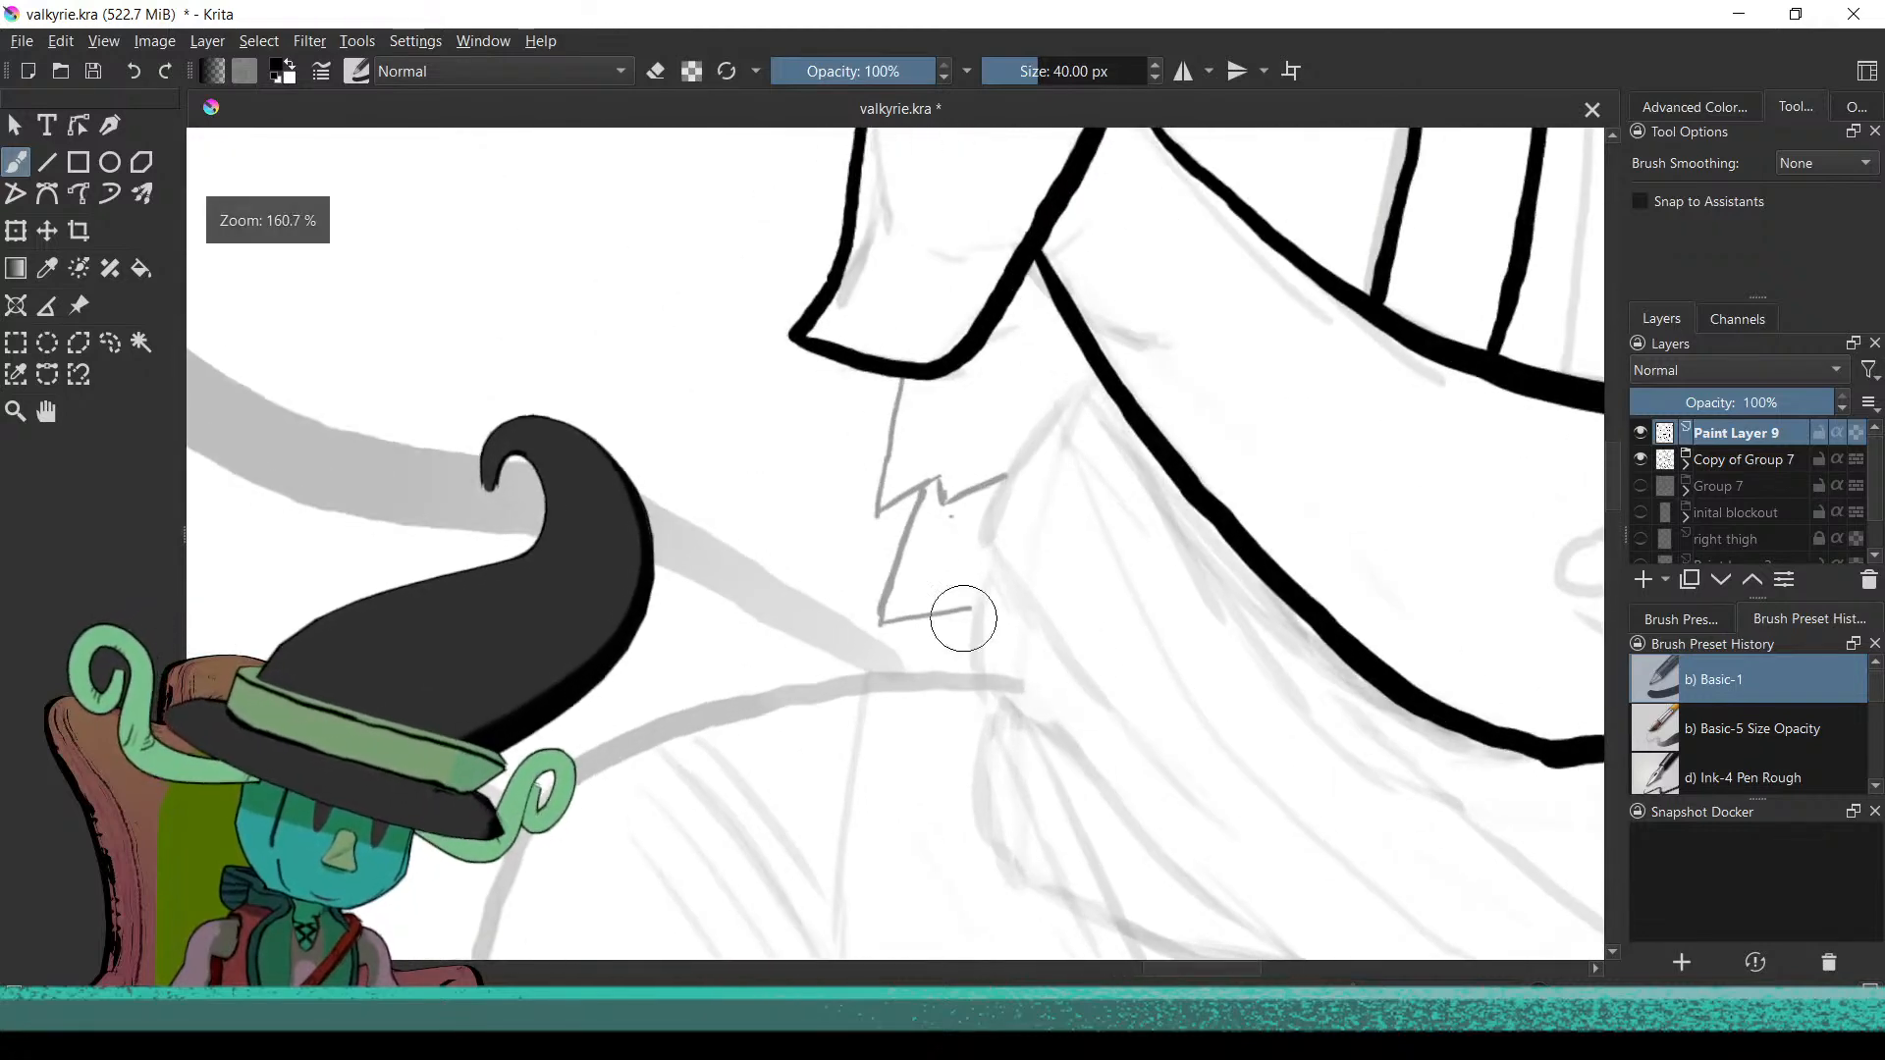
scroll(1076, 665, "up", 2)
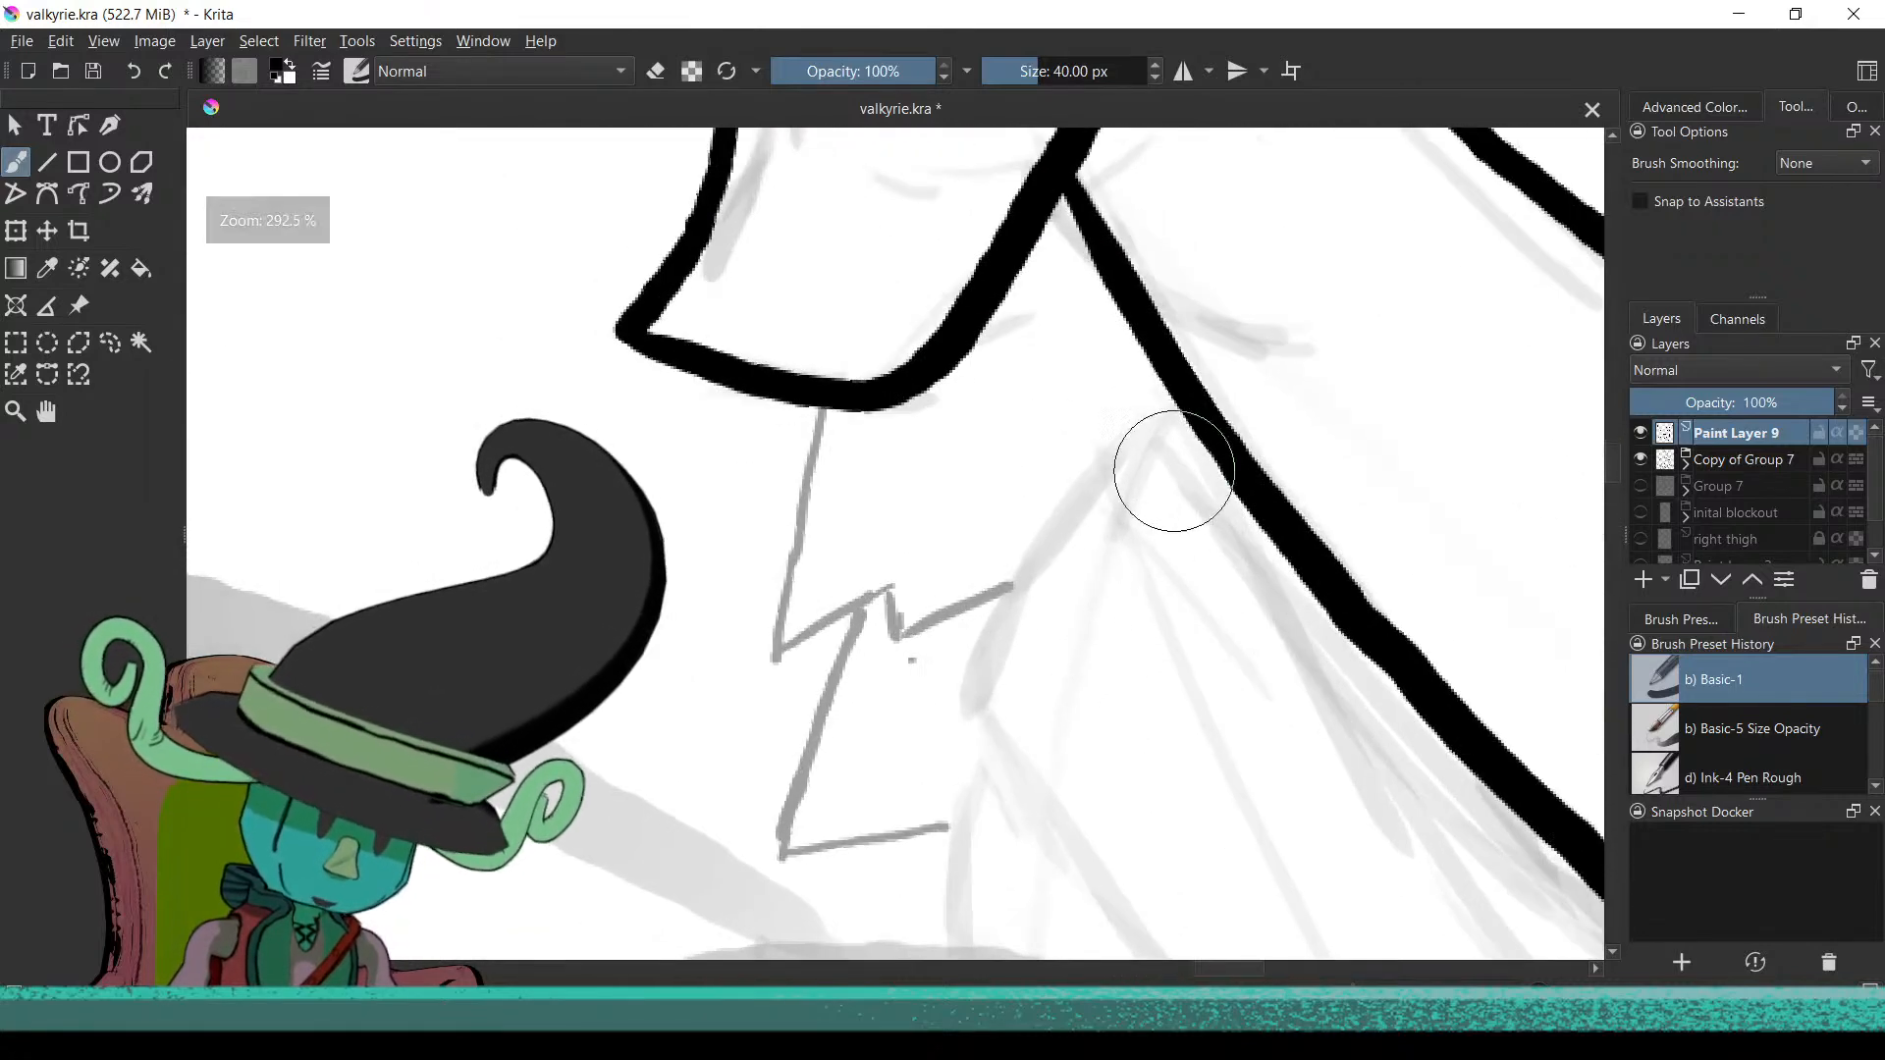
left_click_drag(1177, 409, 1156, 448)
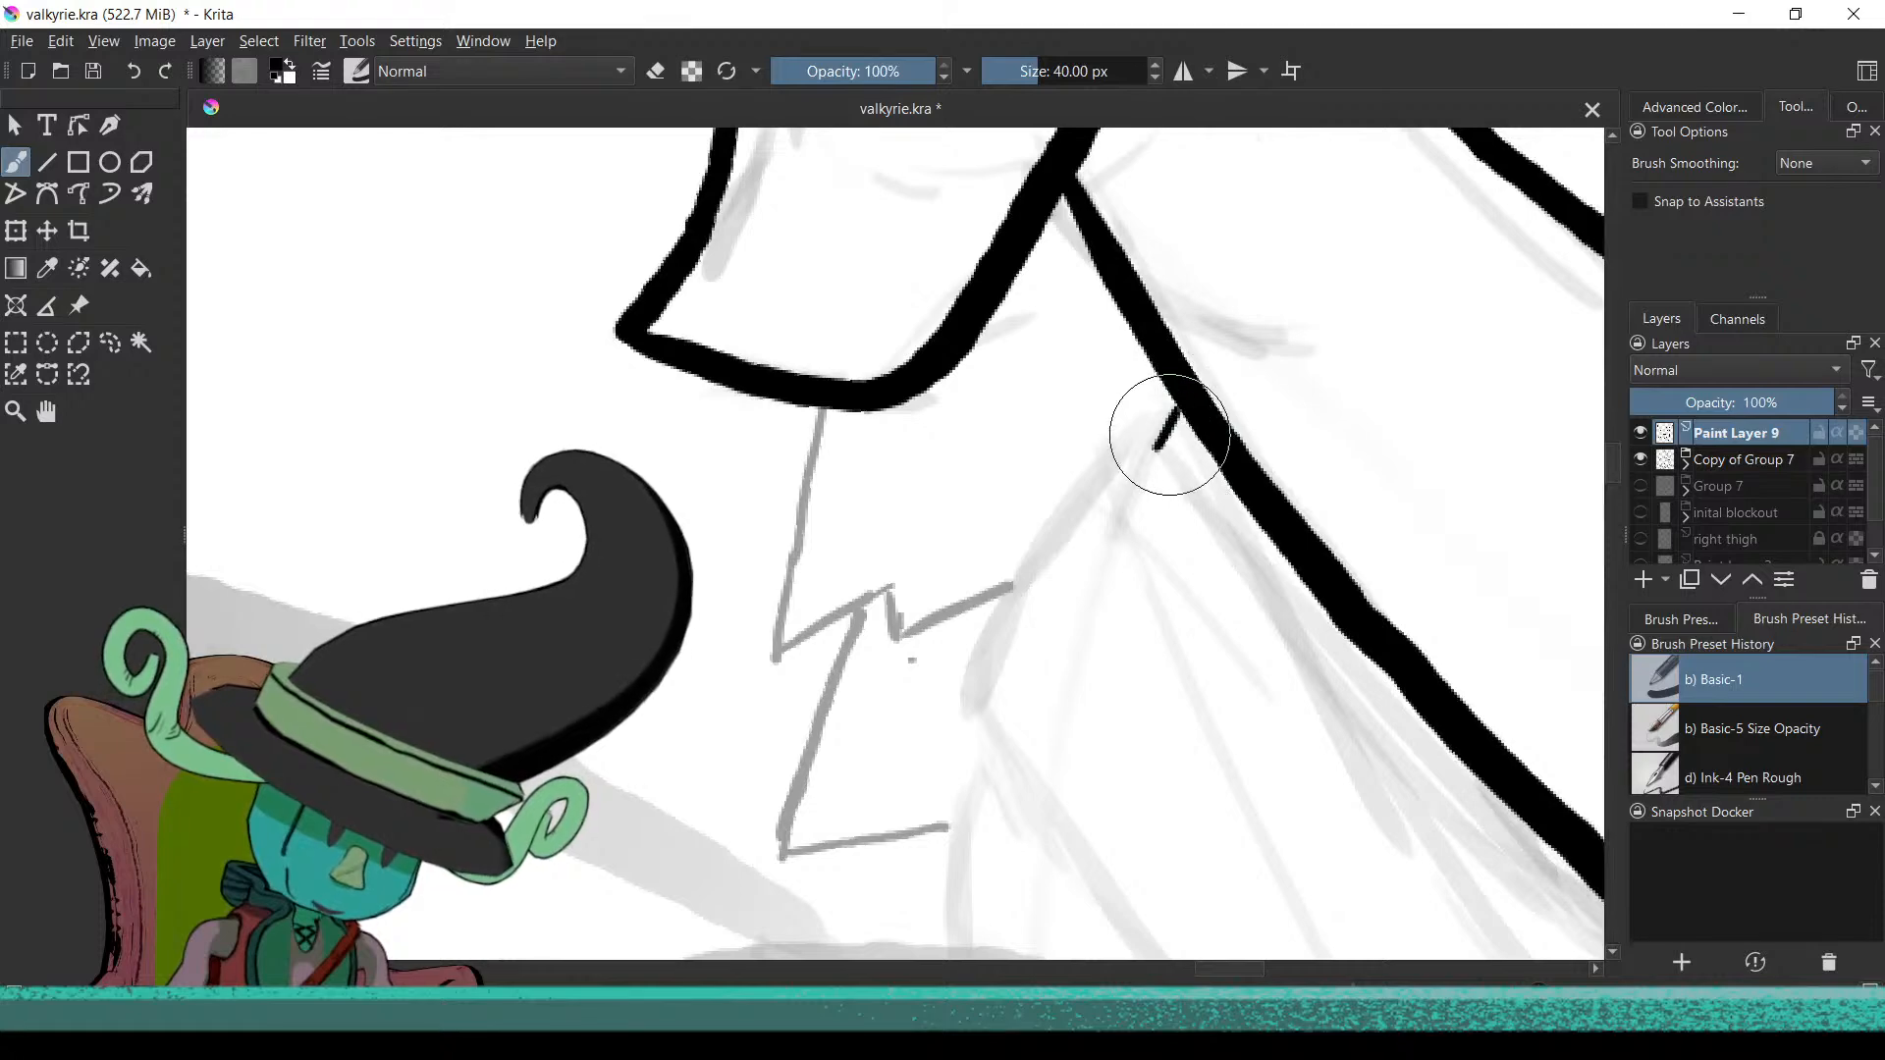
scroll(1137, 720, "down", 4)
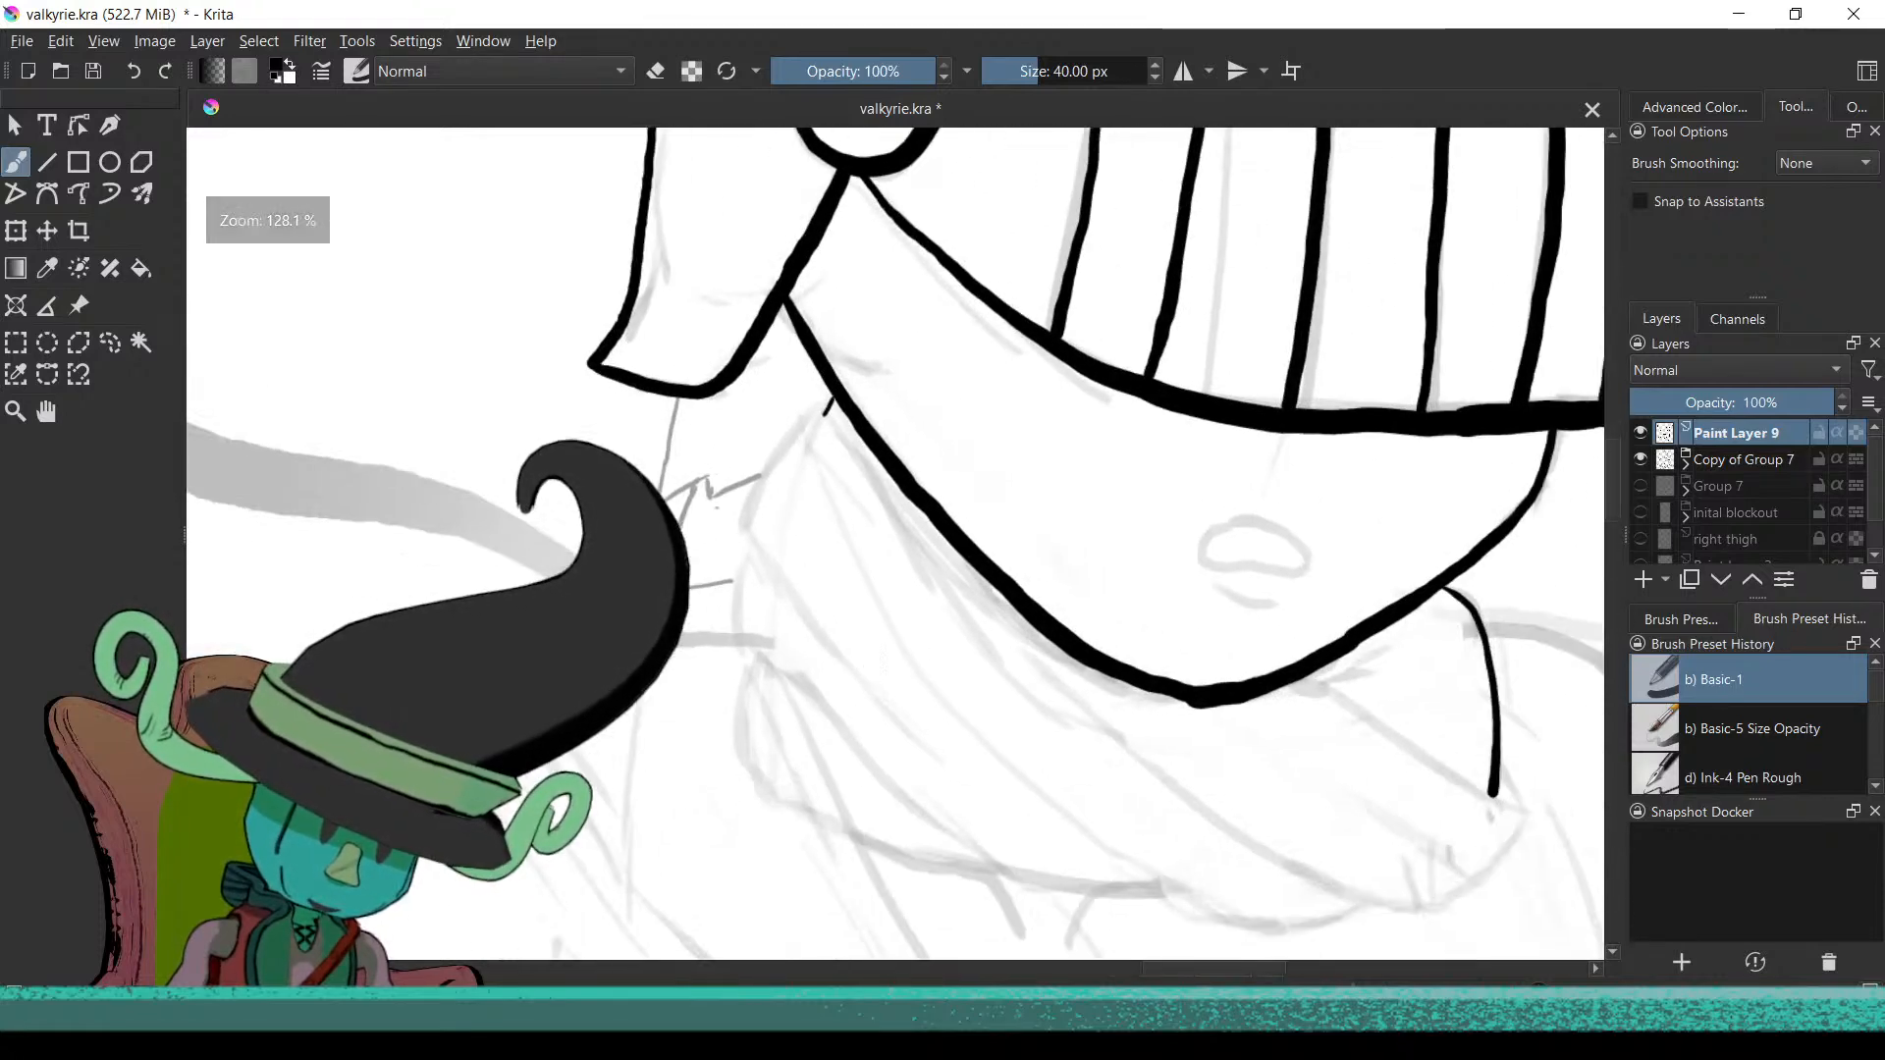
scroll(926, 662, "down", 2)
scroll(1129, 598, "up", 3)
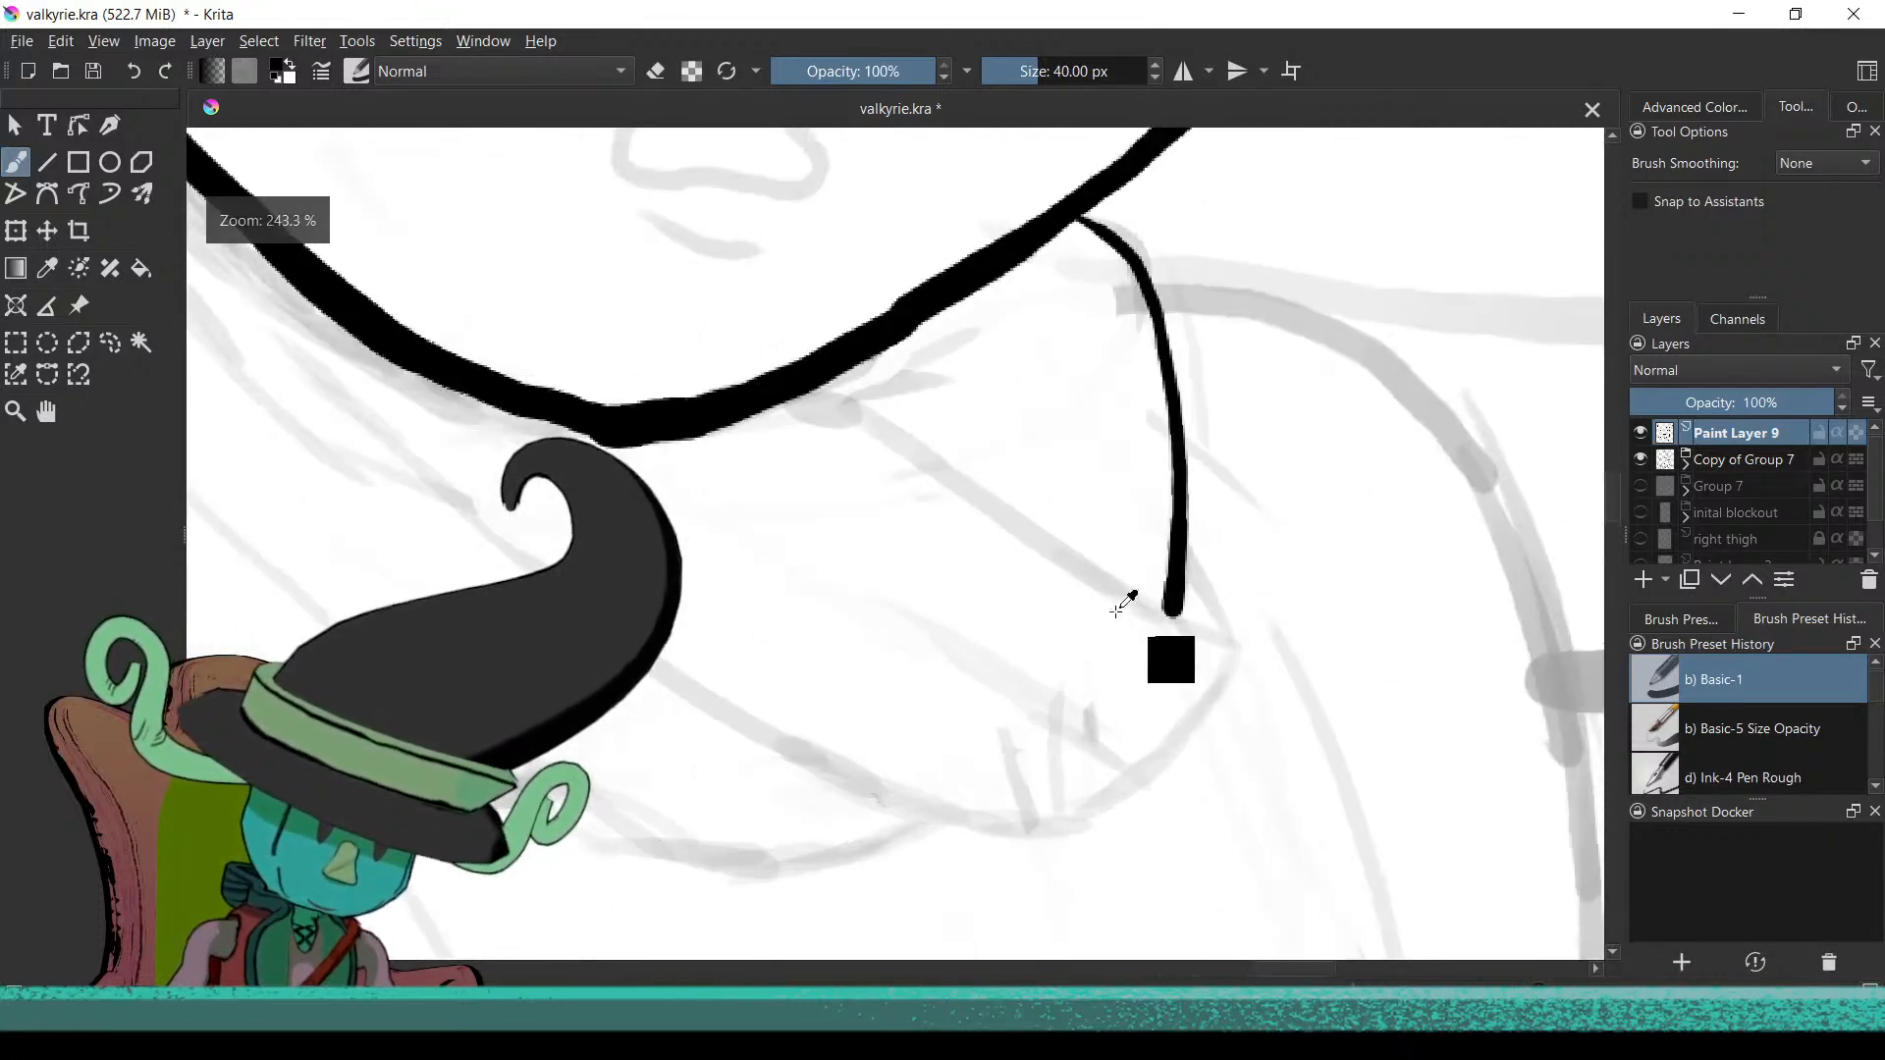
scroll(1026, 815, "down", 5)
scroll(1144, 778, "up", 6)
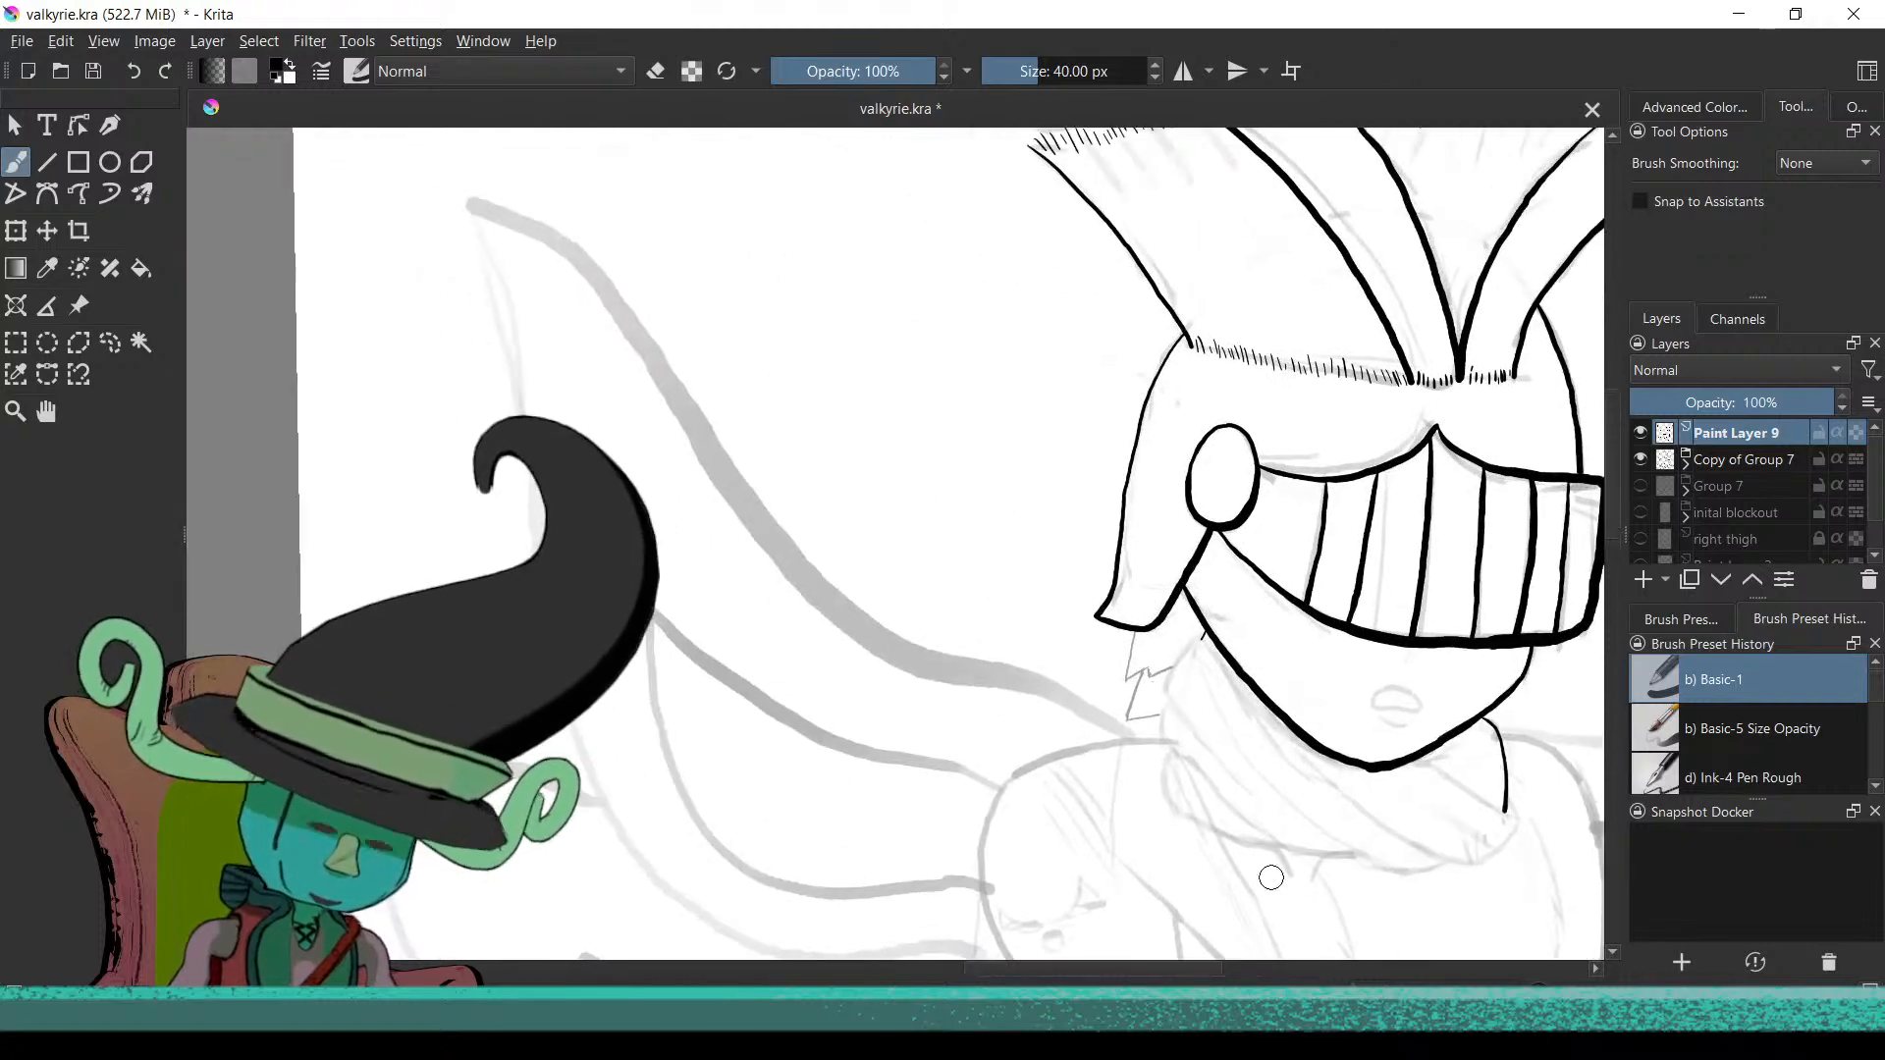
scroll(1170, 600, "up", 3)
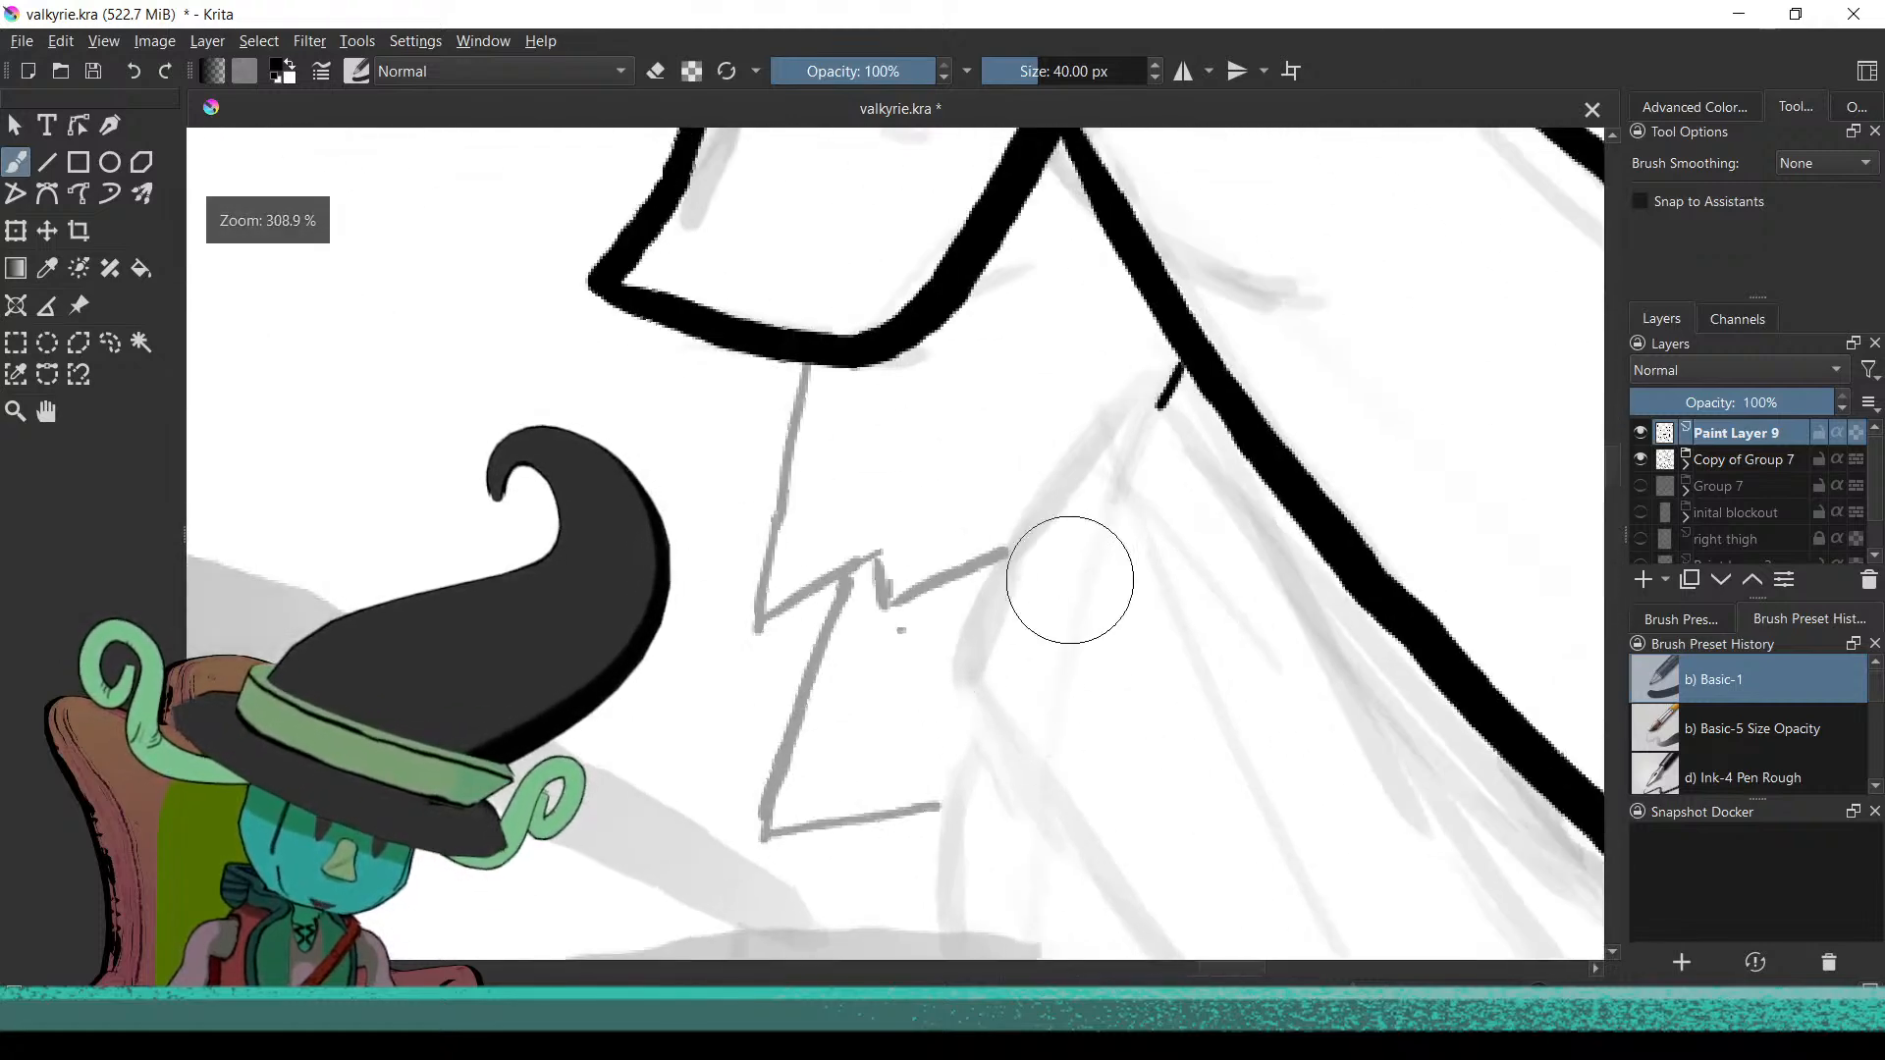
mouse_move(1134, 385)
left_mouse_down()
mouse_move(1026, 526)
mouse_move(957, 672)
left_mouse_up()
scroll(1051, 786, "down", 5)
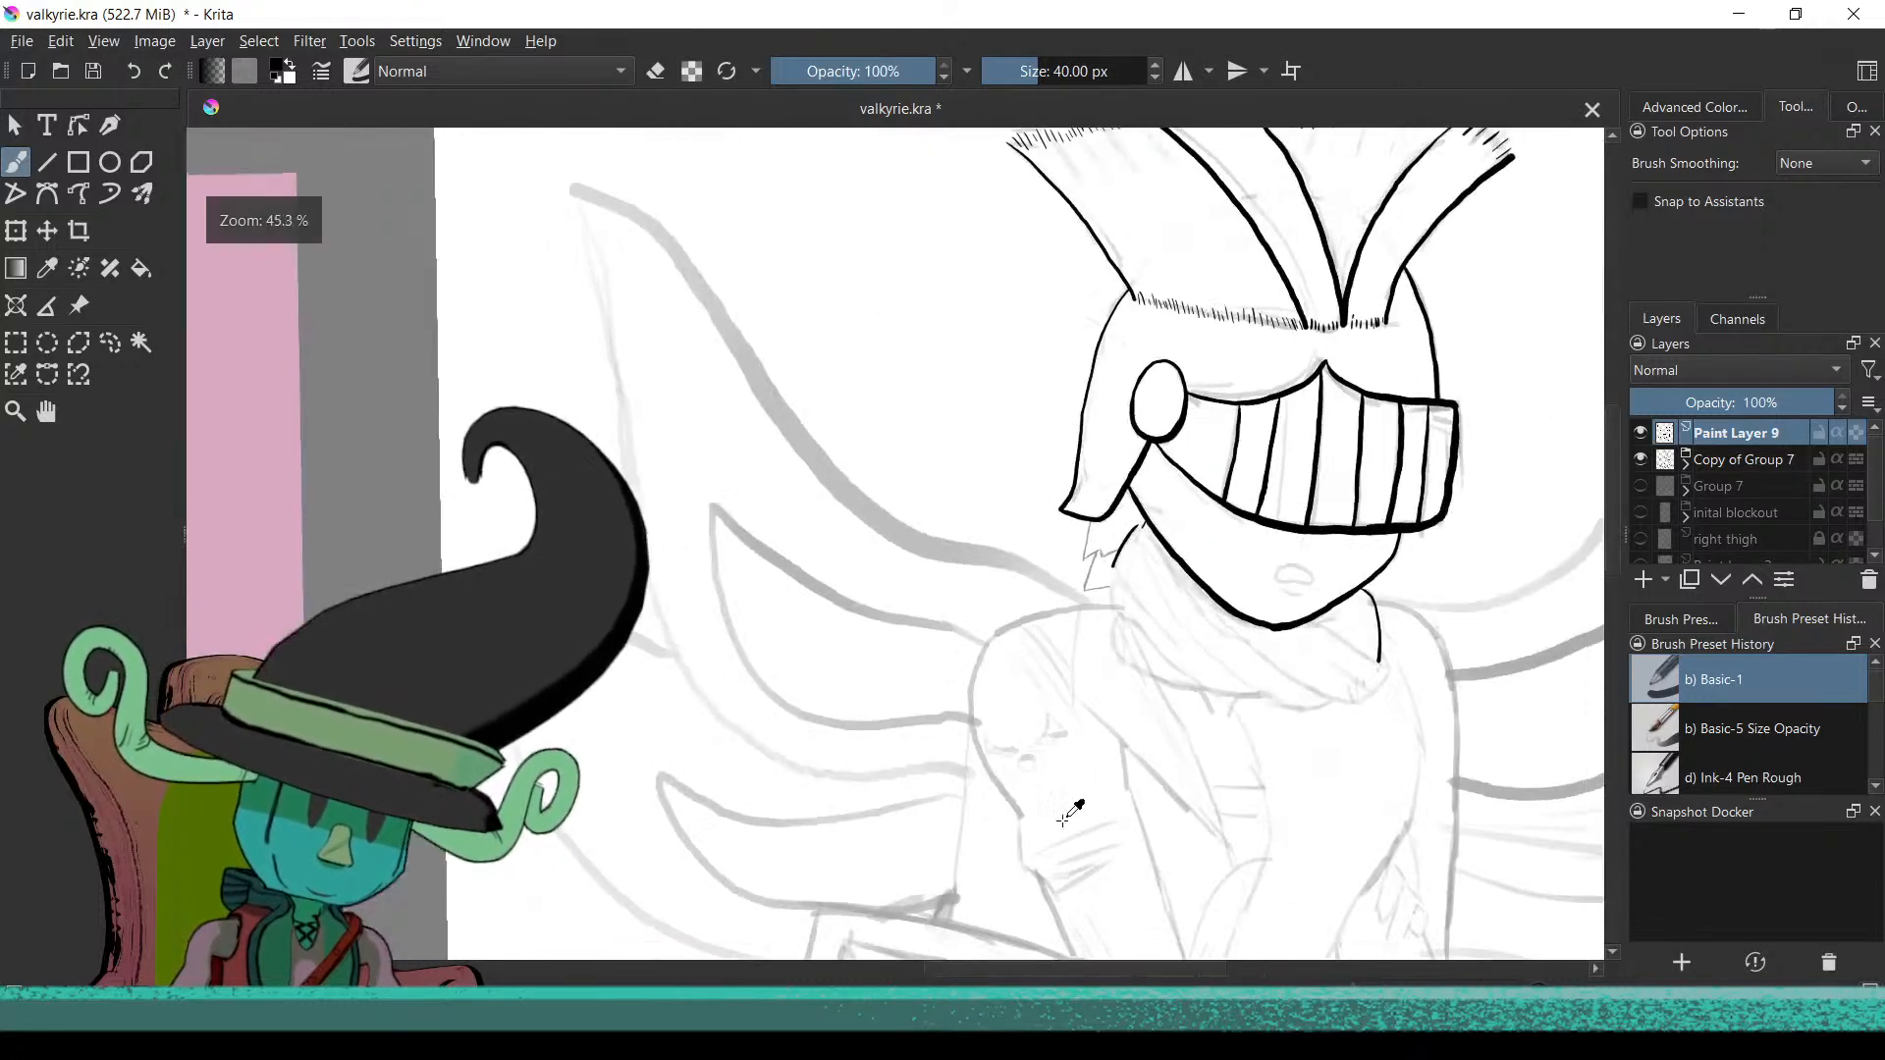
Redraw the scarf's short upper near edge beside the jaw as a cleaner stroke sloping down and outward from its peak
scroll(1043, 783, "up", 3)
scroll(1044, 784, "up", 4)
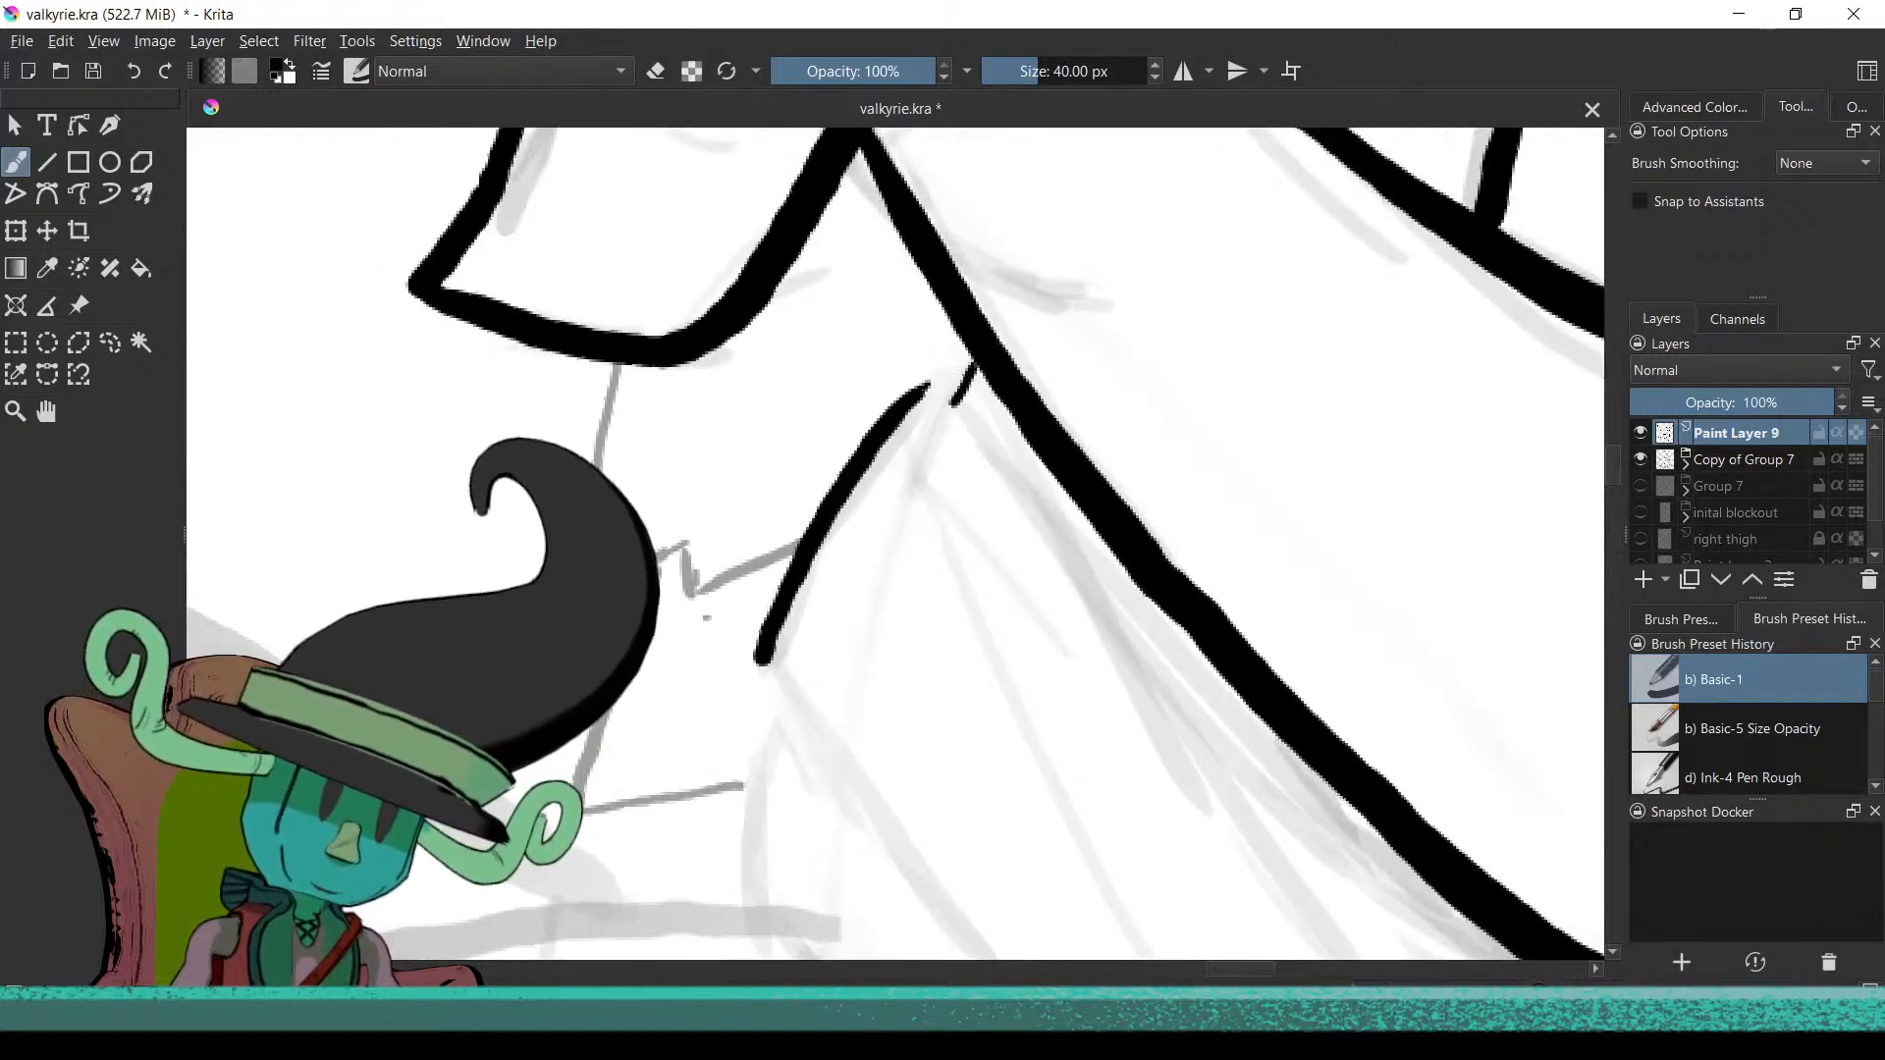
left_click_drag(923, 385, 967, 419)
key("ctrl+z")
key("ctrl+z")
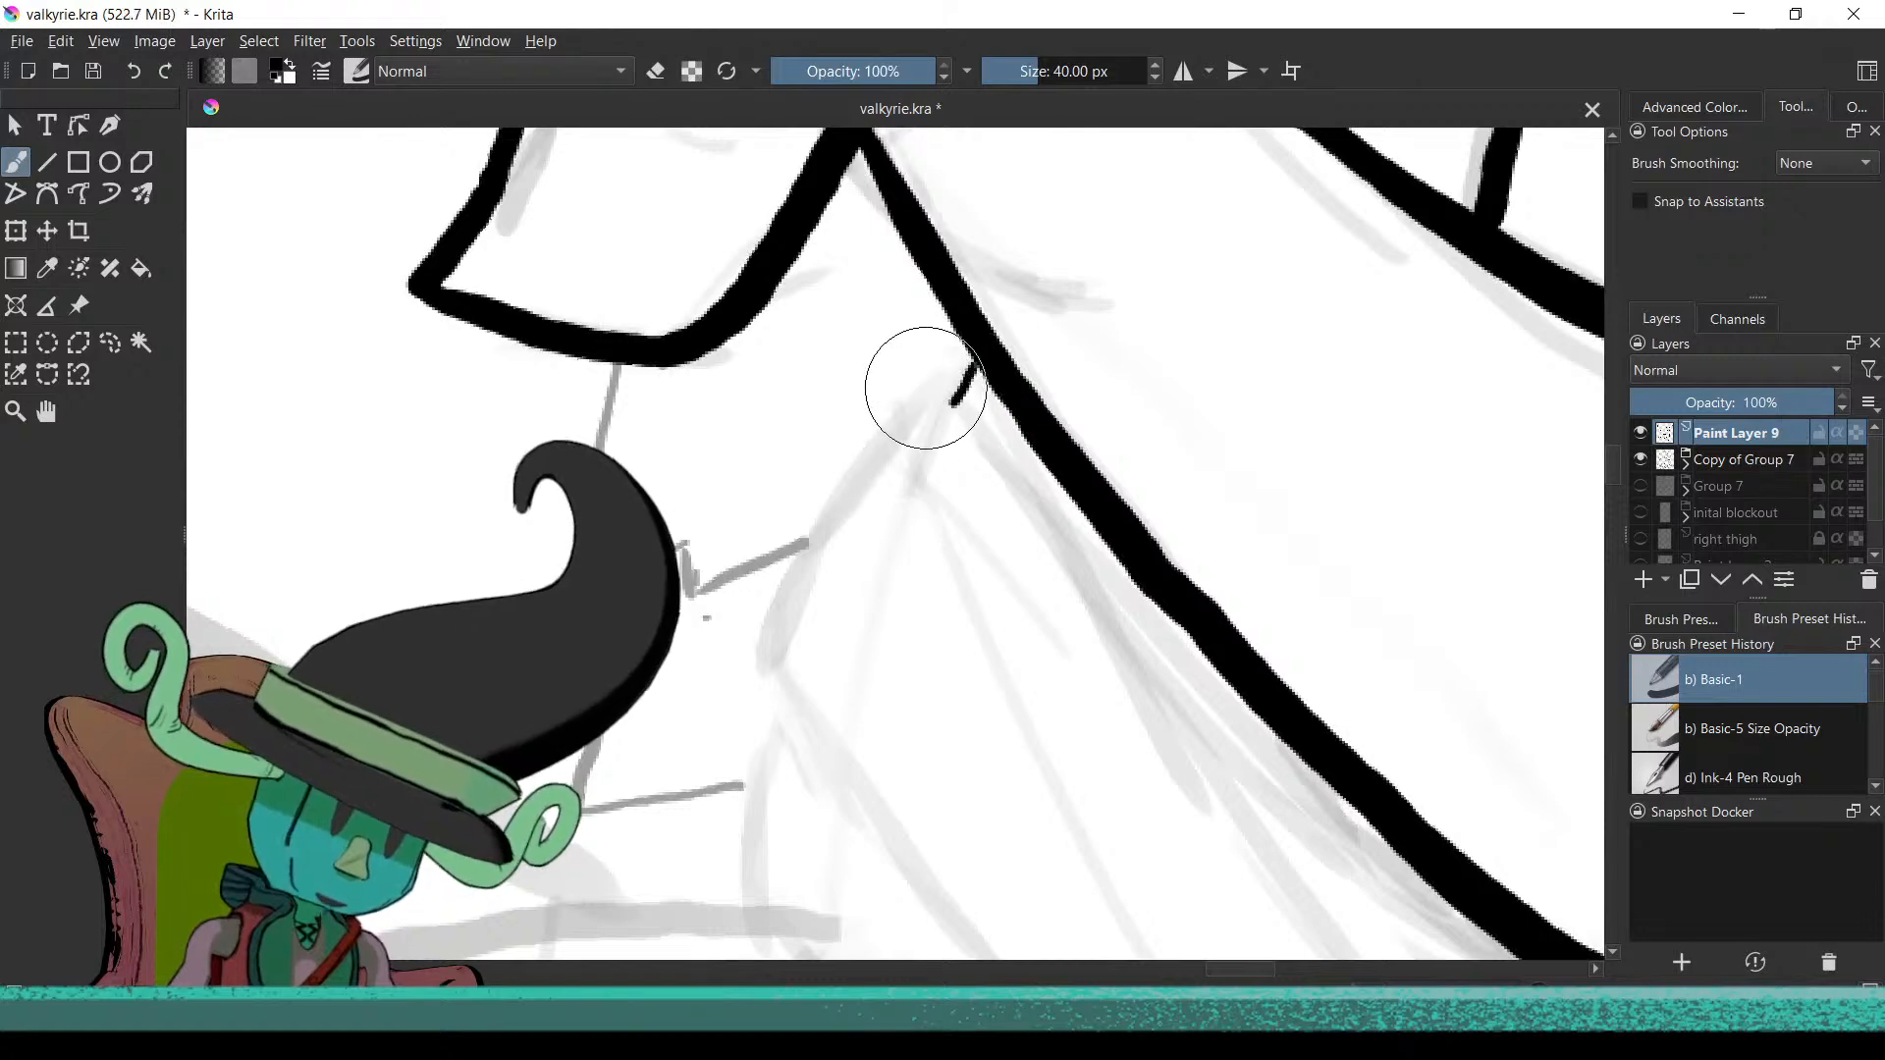
left_click_drag(846, 707, 947, 702)
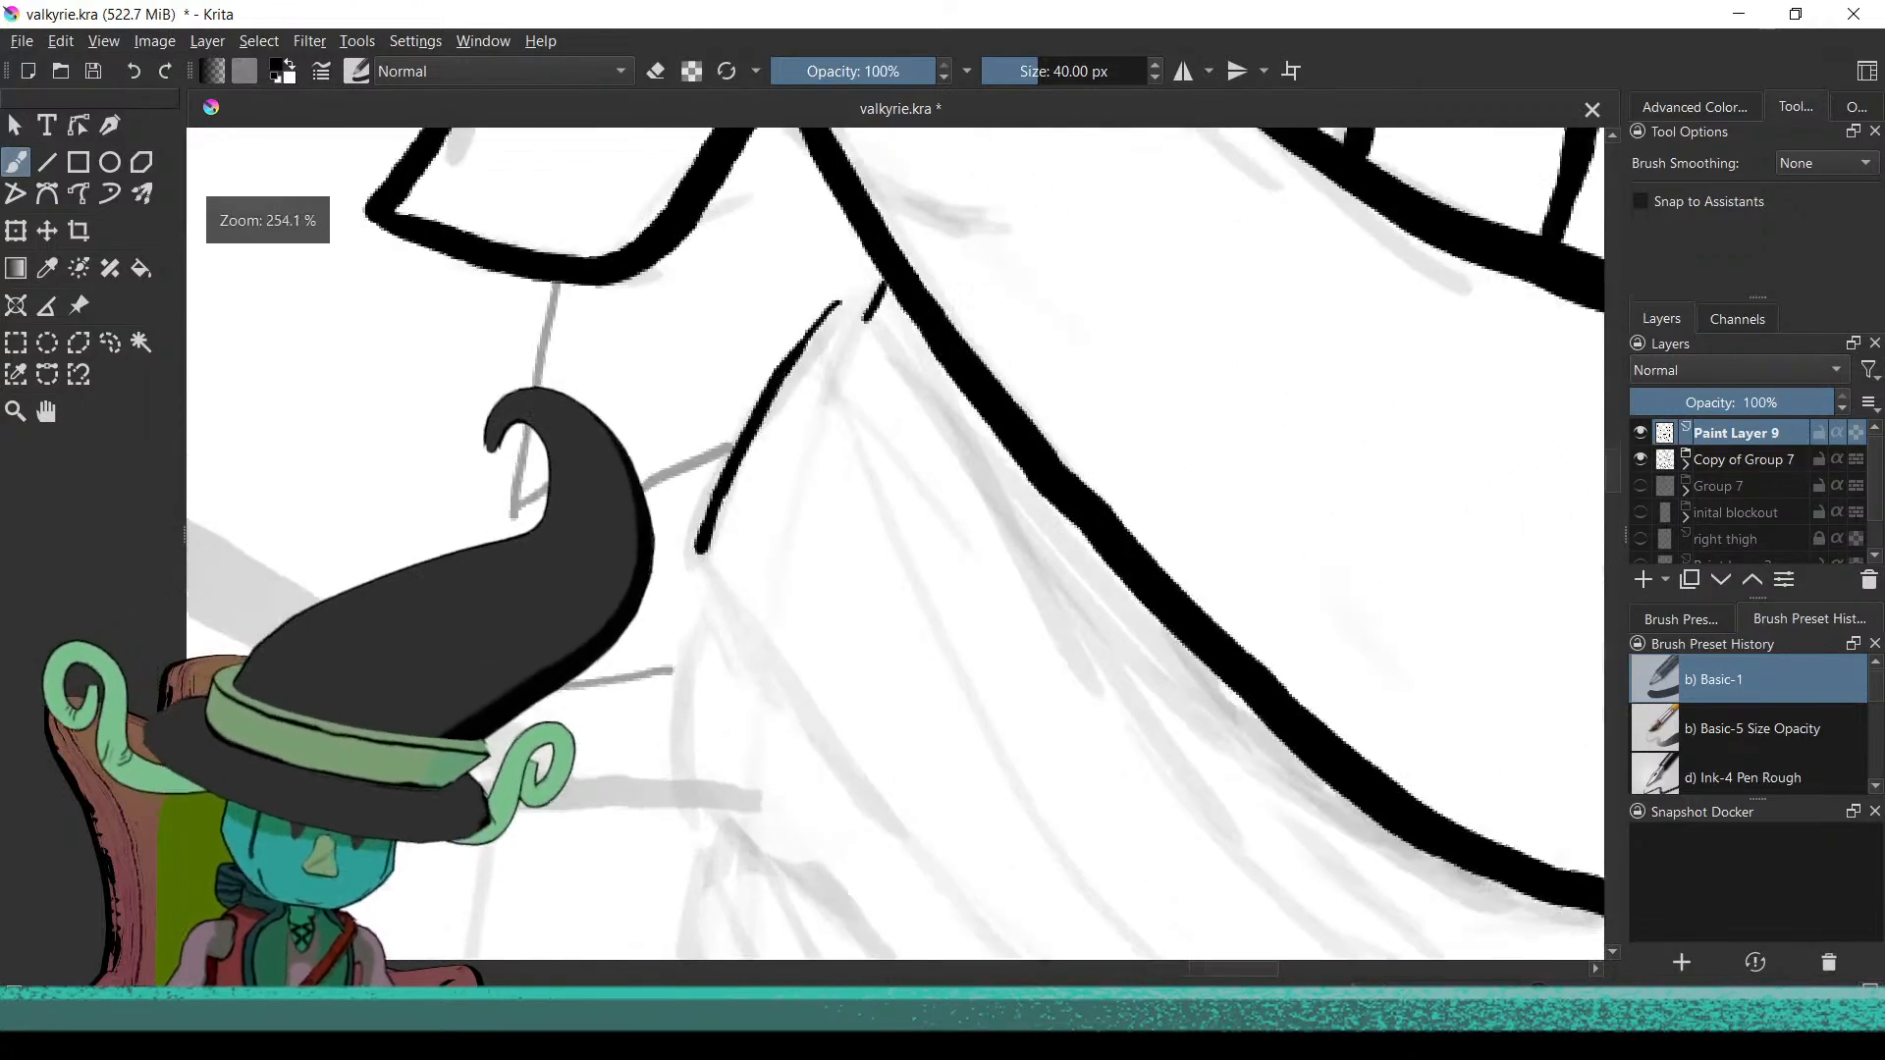
scroll(992, 589, "down", 2)
scroll(1001, 546, "up", 3)
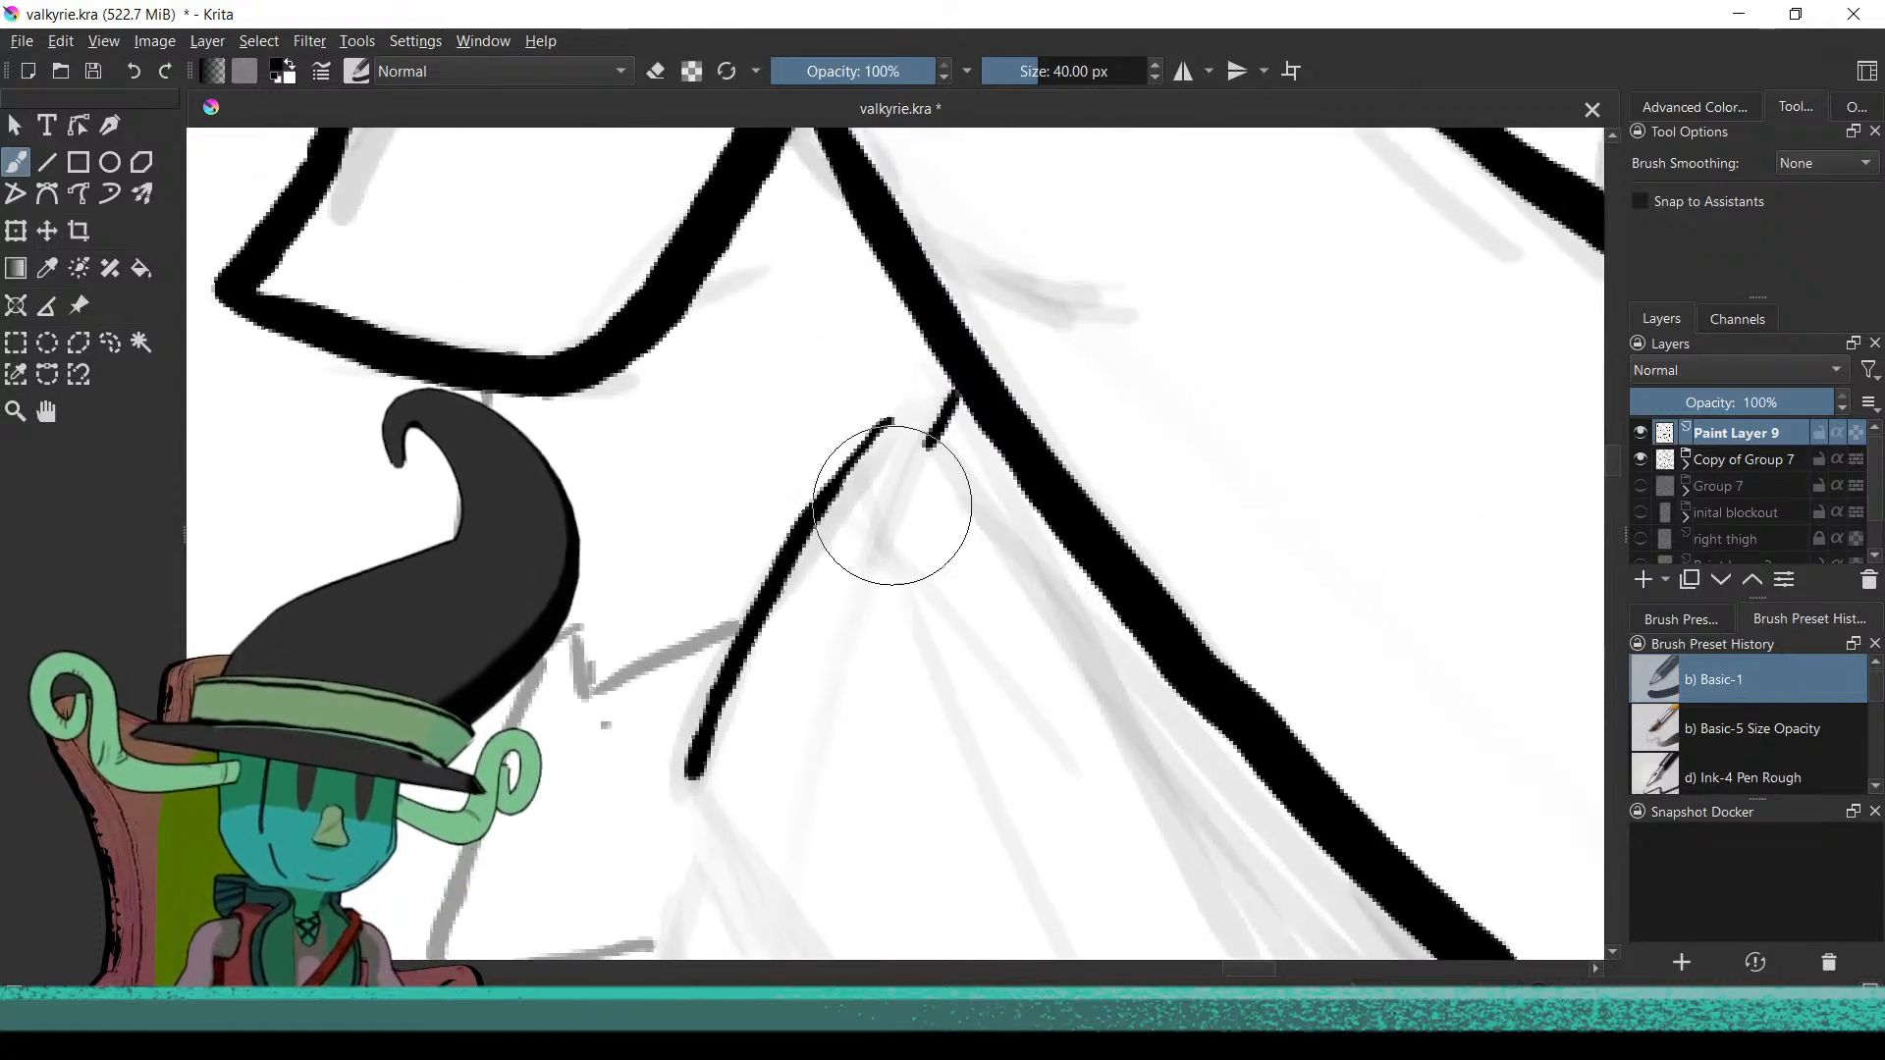
Ink the start of the scarf's inner edge from its peak downward, running parallel to the near jawline
left_click_drag(886, 424, 1119, 713)
left_click(894, 621, "ctrl")
scroll(863, 833, "down", 3)
scroll(854, 749, "up", 2)
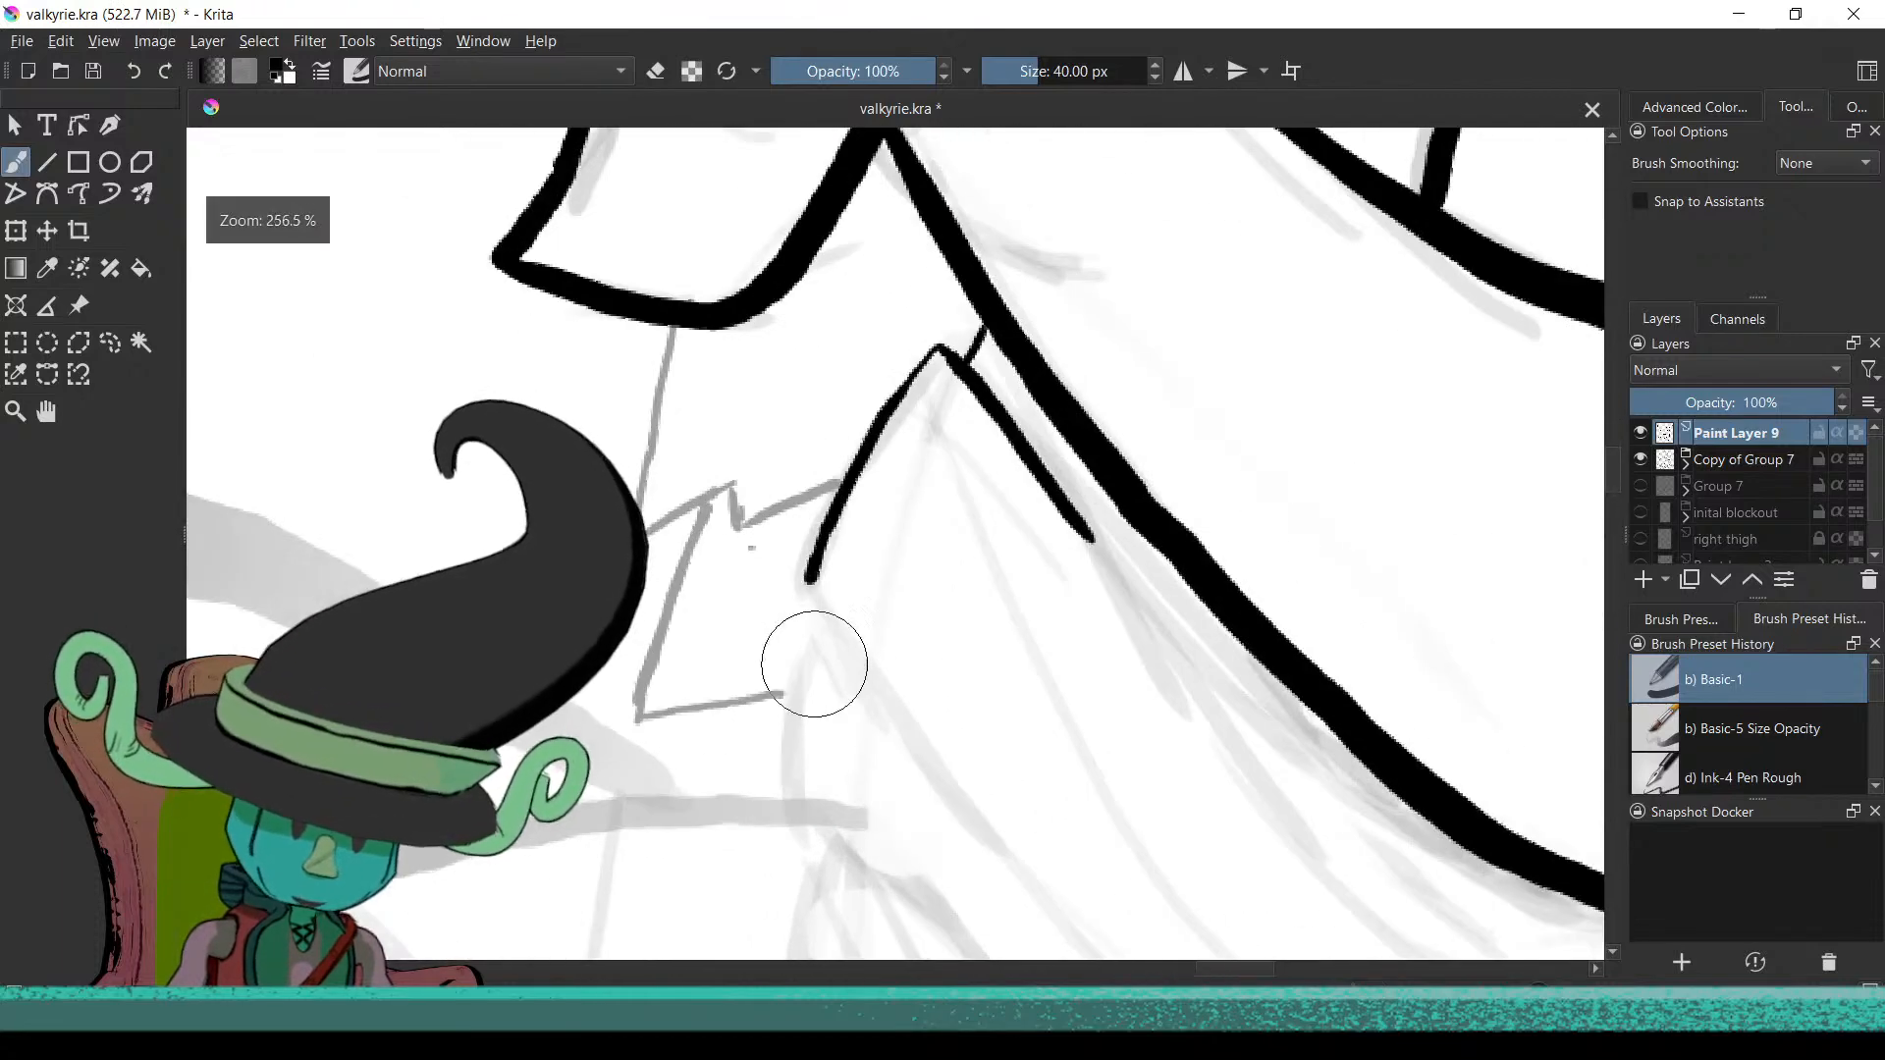
Ink the scarf's outer near edge as a diagonal from the lower end of the short upper edge toward the chest
scroll(836, 559, "up", 1)
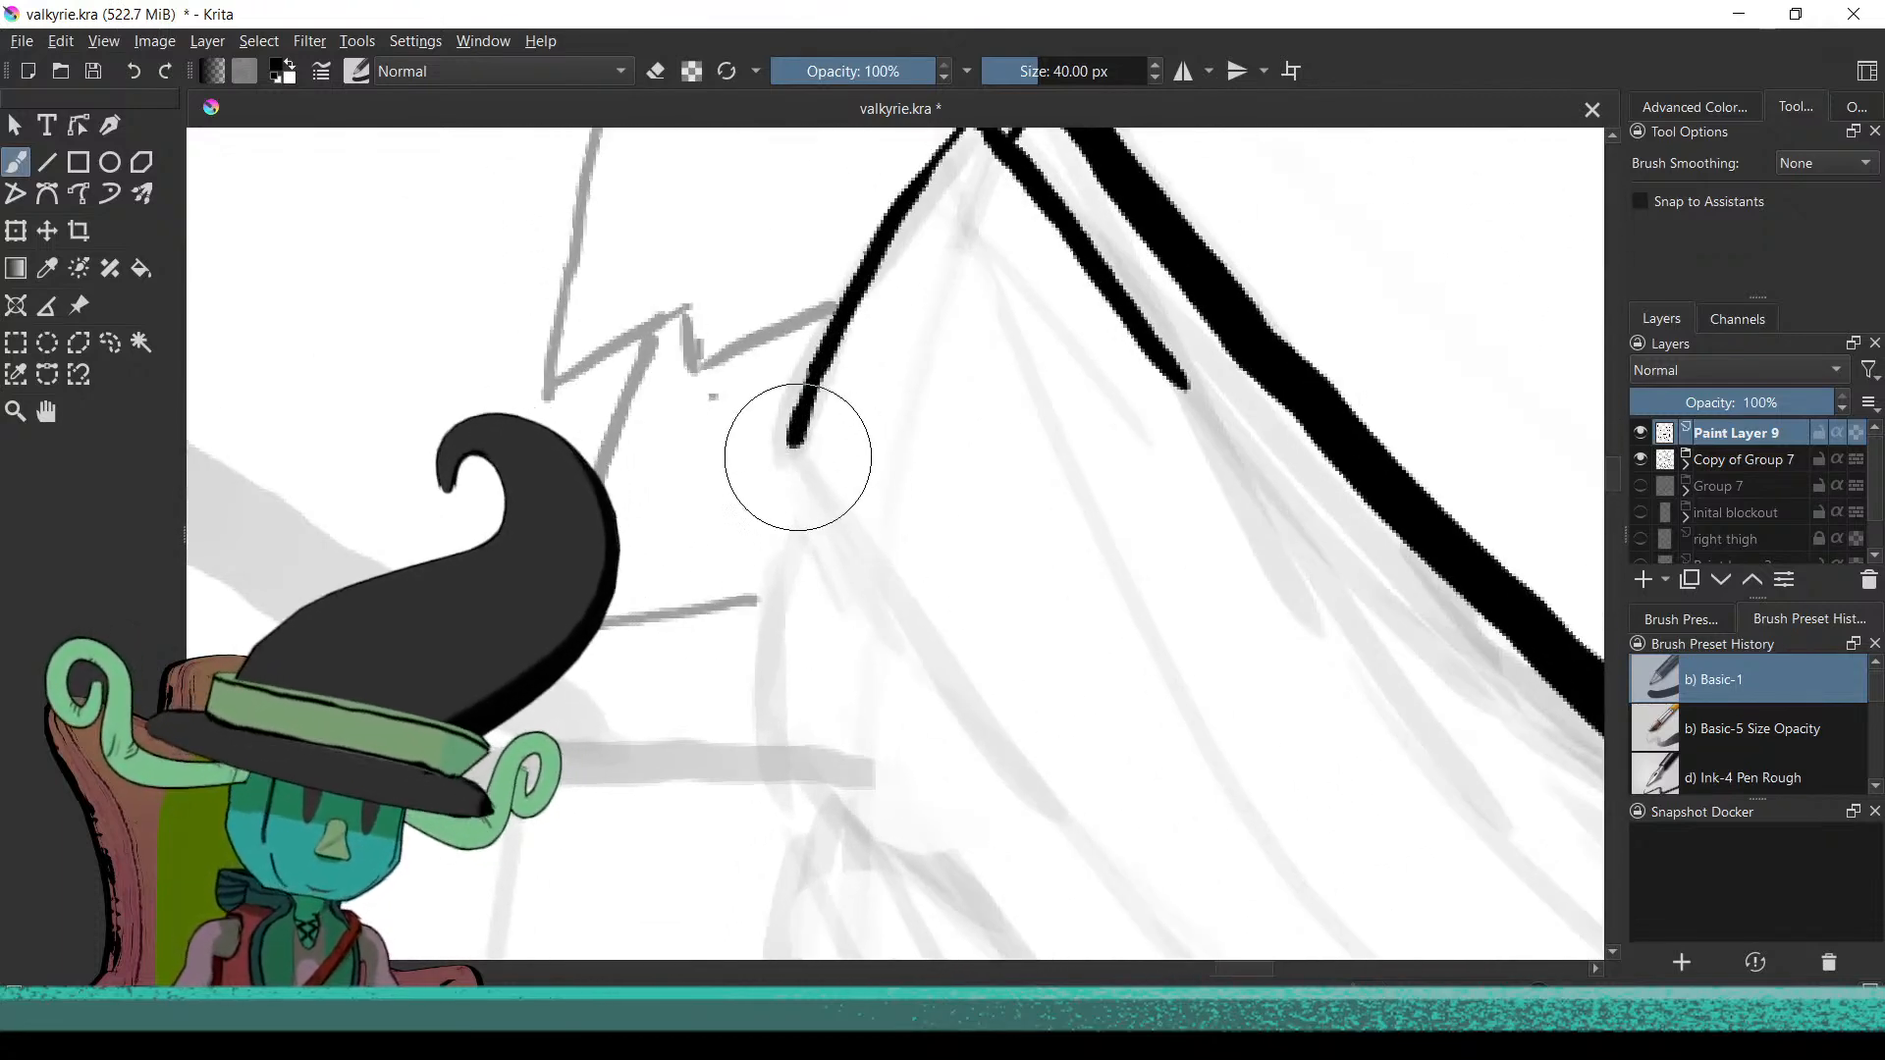
mouse_move(792, 441)
left_mouse_down()
mouse_move(989, 741)
mouse_move(1173, 950)
left_mouse_up()
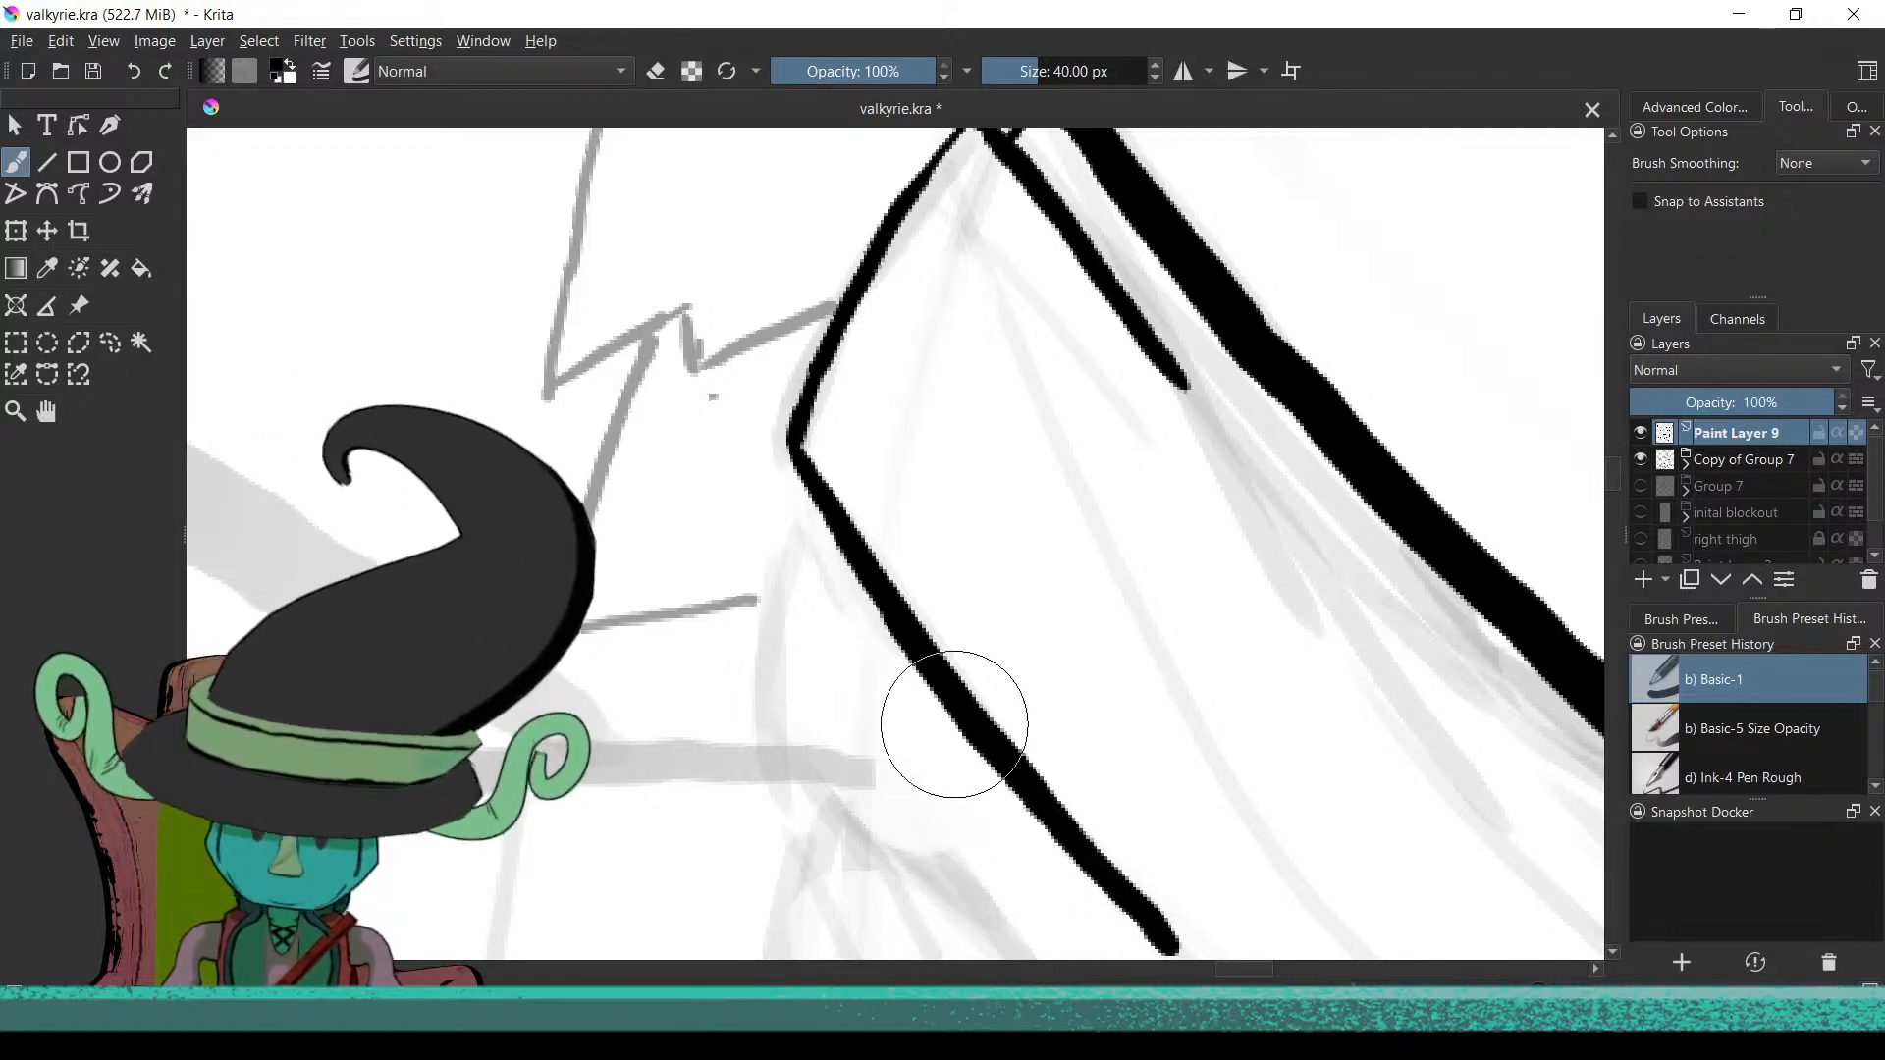
scroll(1010, 703, "down", 1)
scroll(1106, 601, "up", 4)
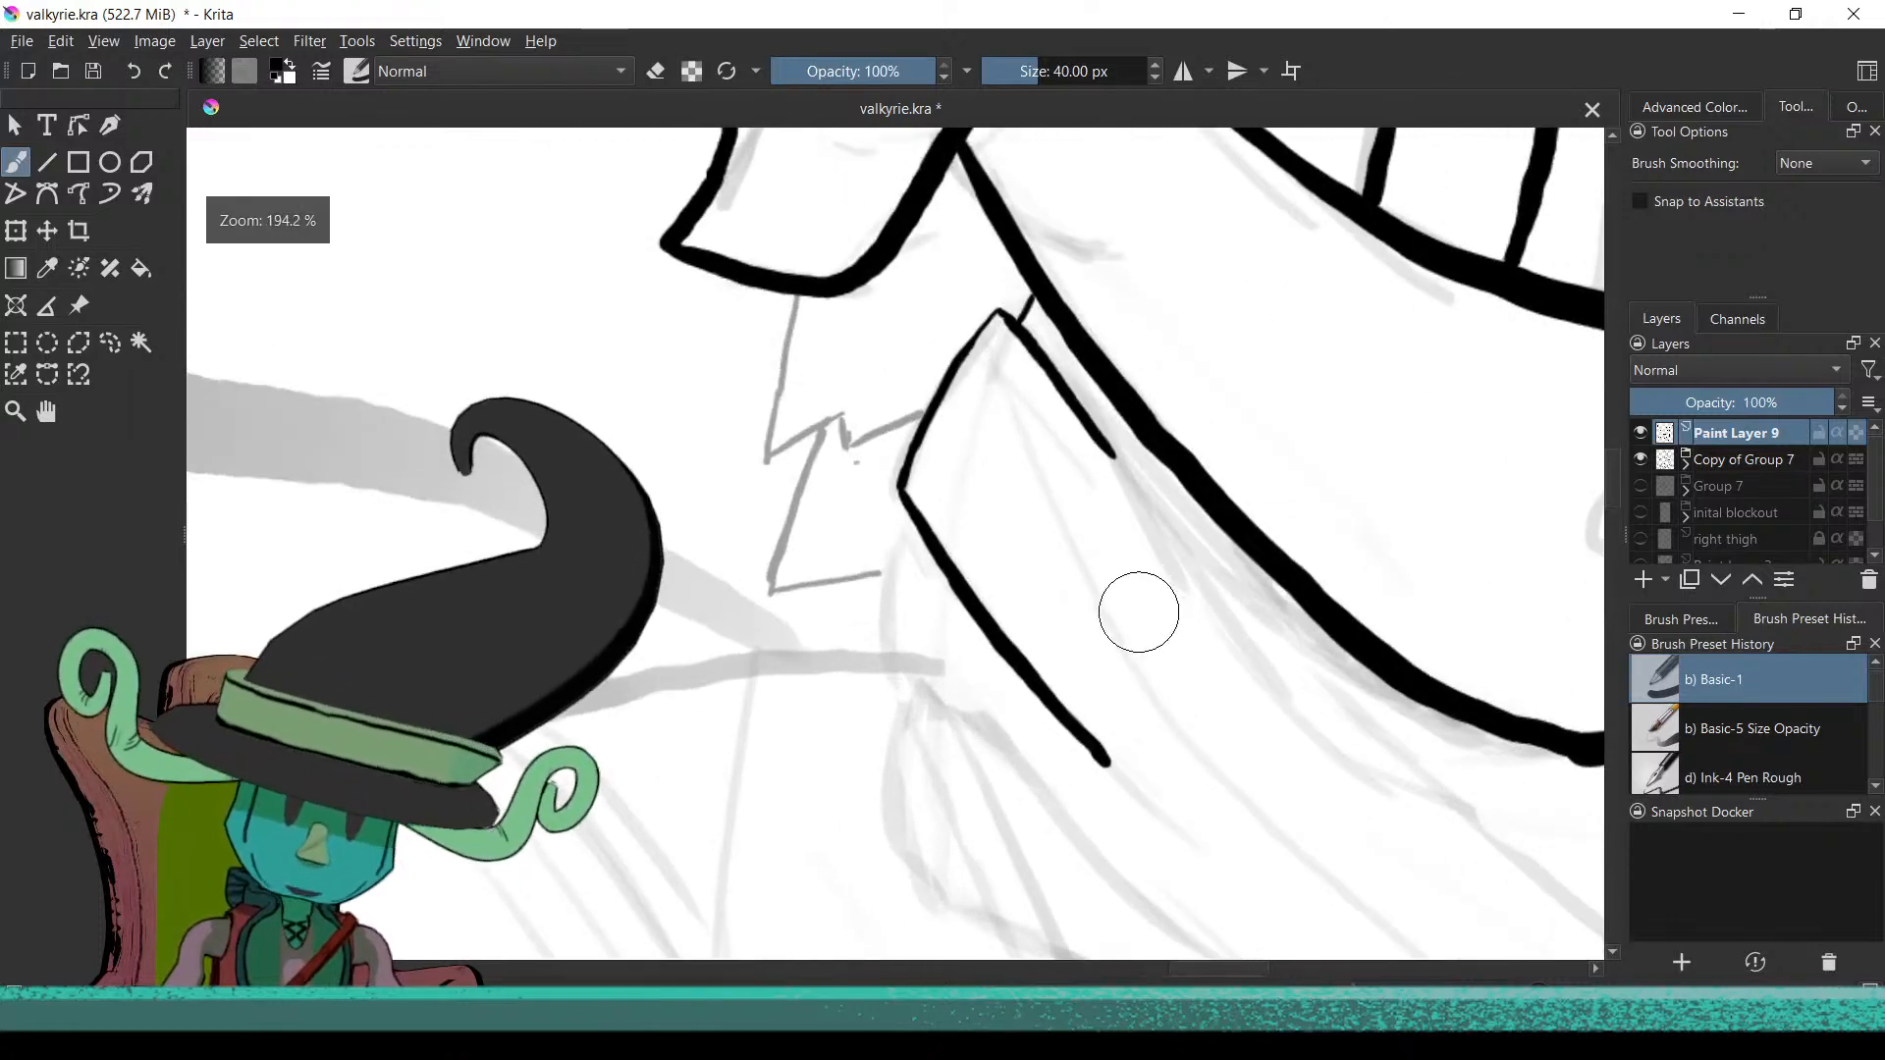
Extend the scarf's inner edge in two strokes along the jawline toward the area below the chin, following the sketch
scroll(985, 776, "up", 1)
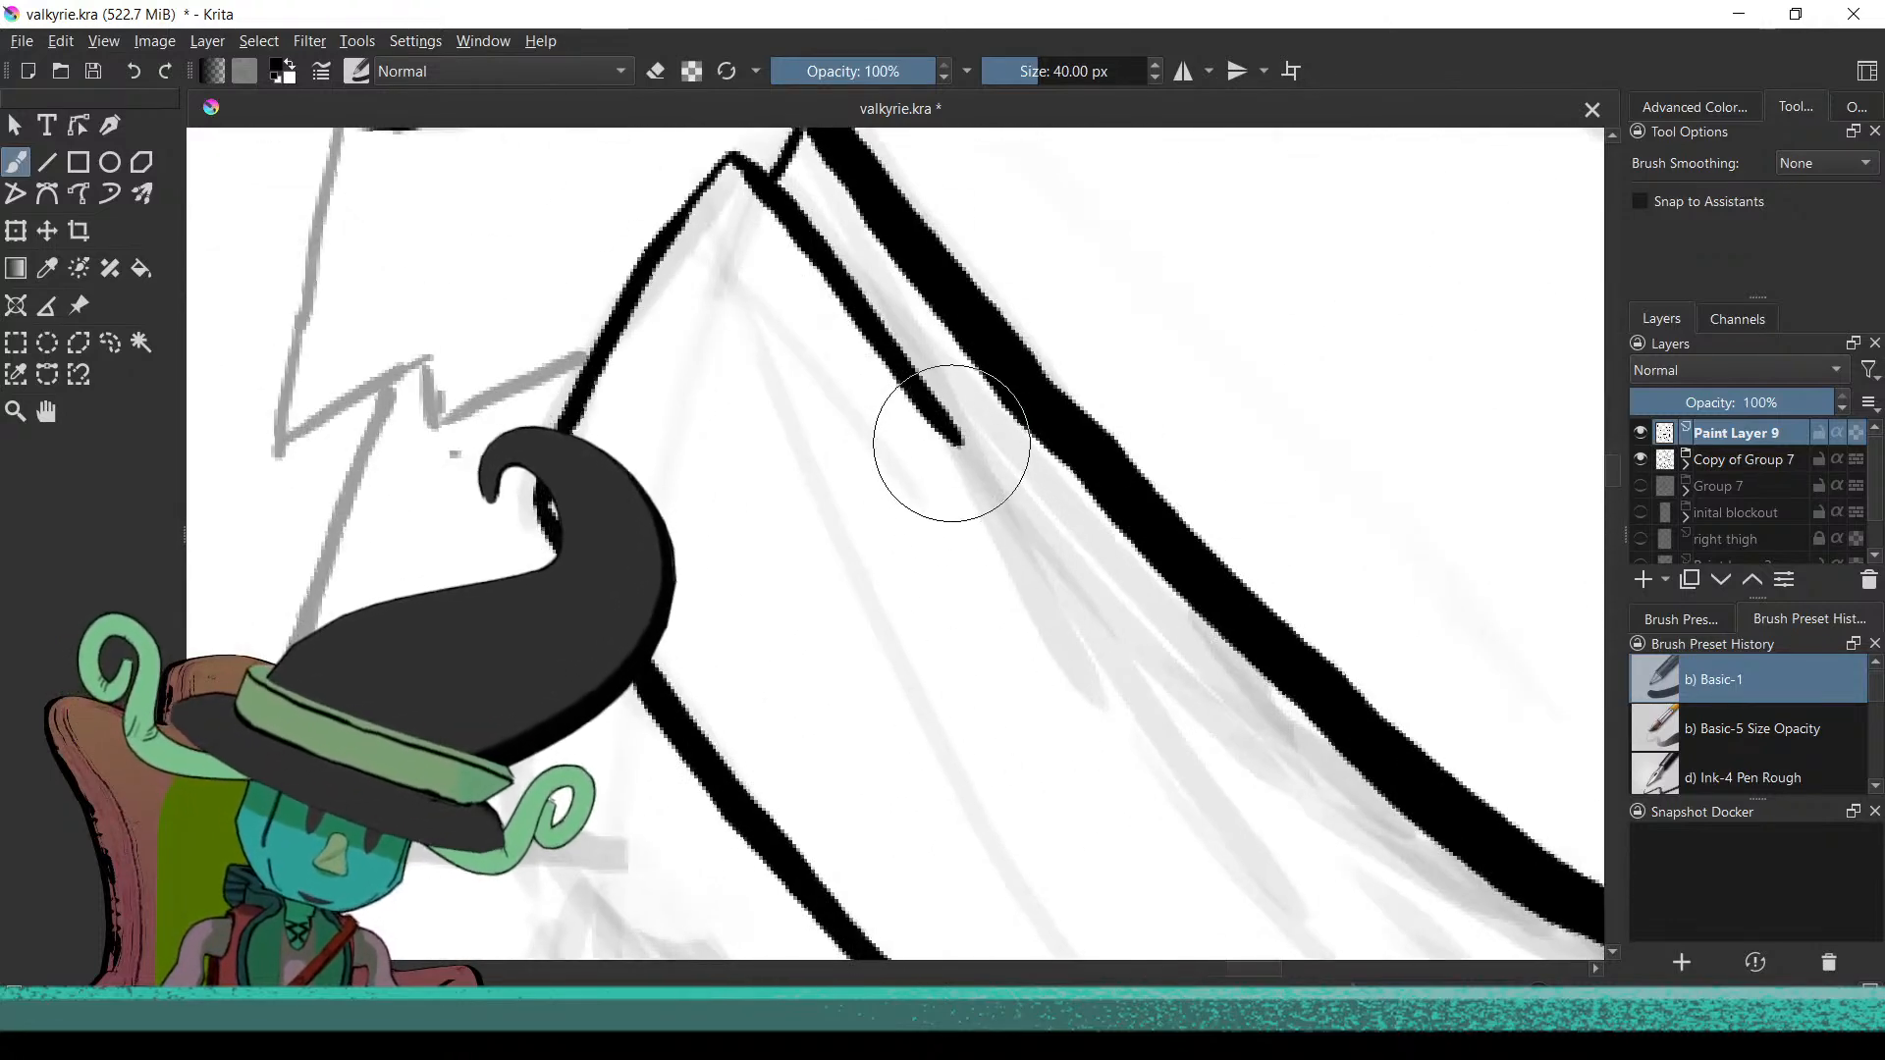
left_click_drag(951, 422, 1245, 800)
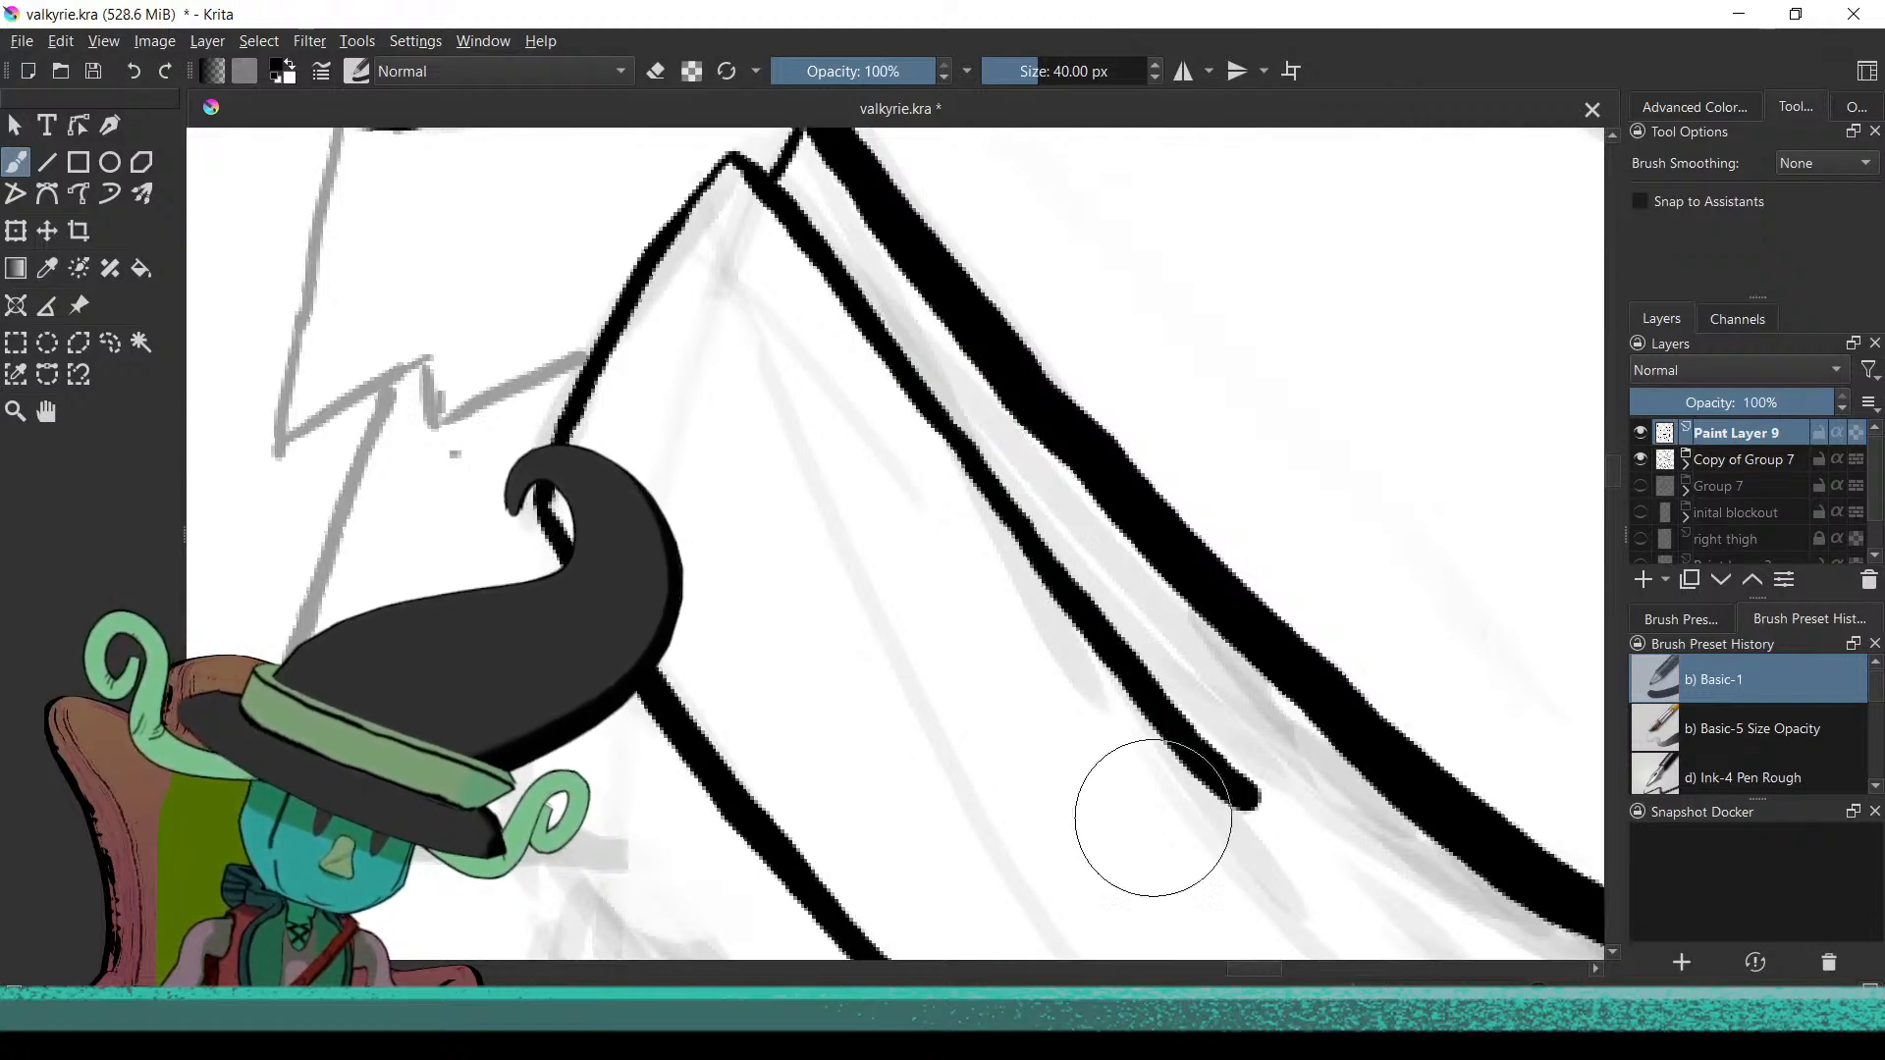
scroll(1005, 970, "down", 4)
scroll(854, 728, "up", 5)
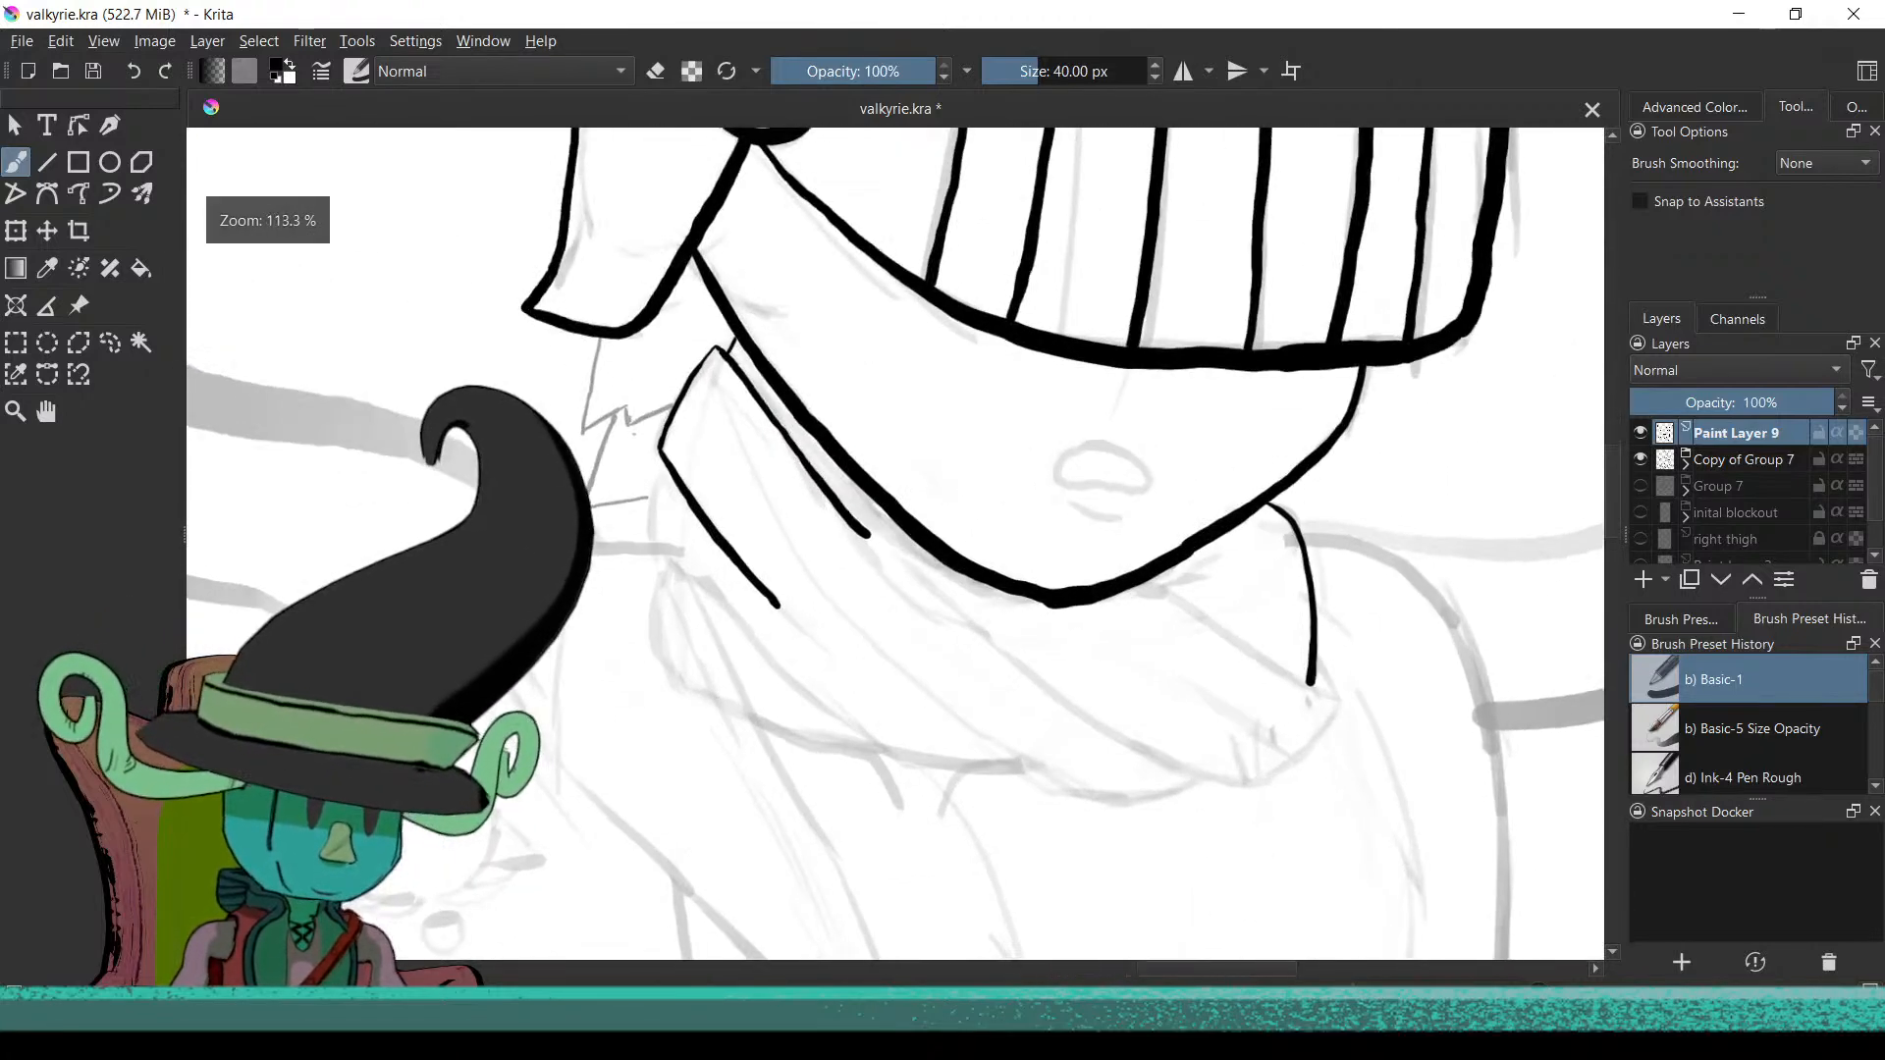
scroll(919, 520, "up", 3)
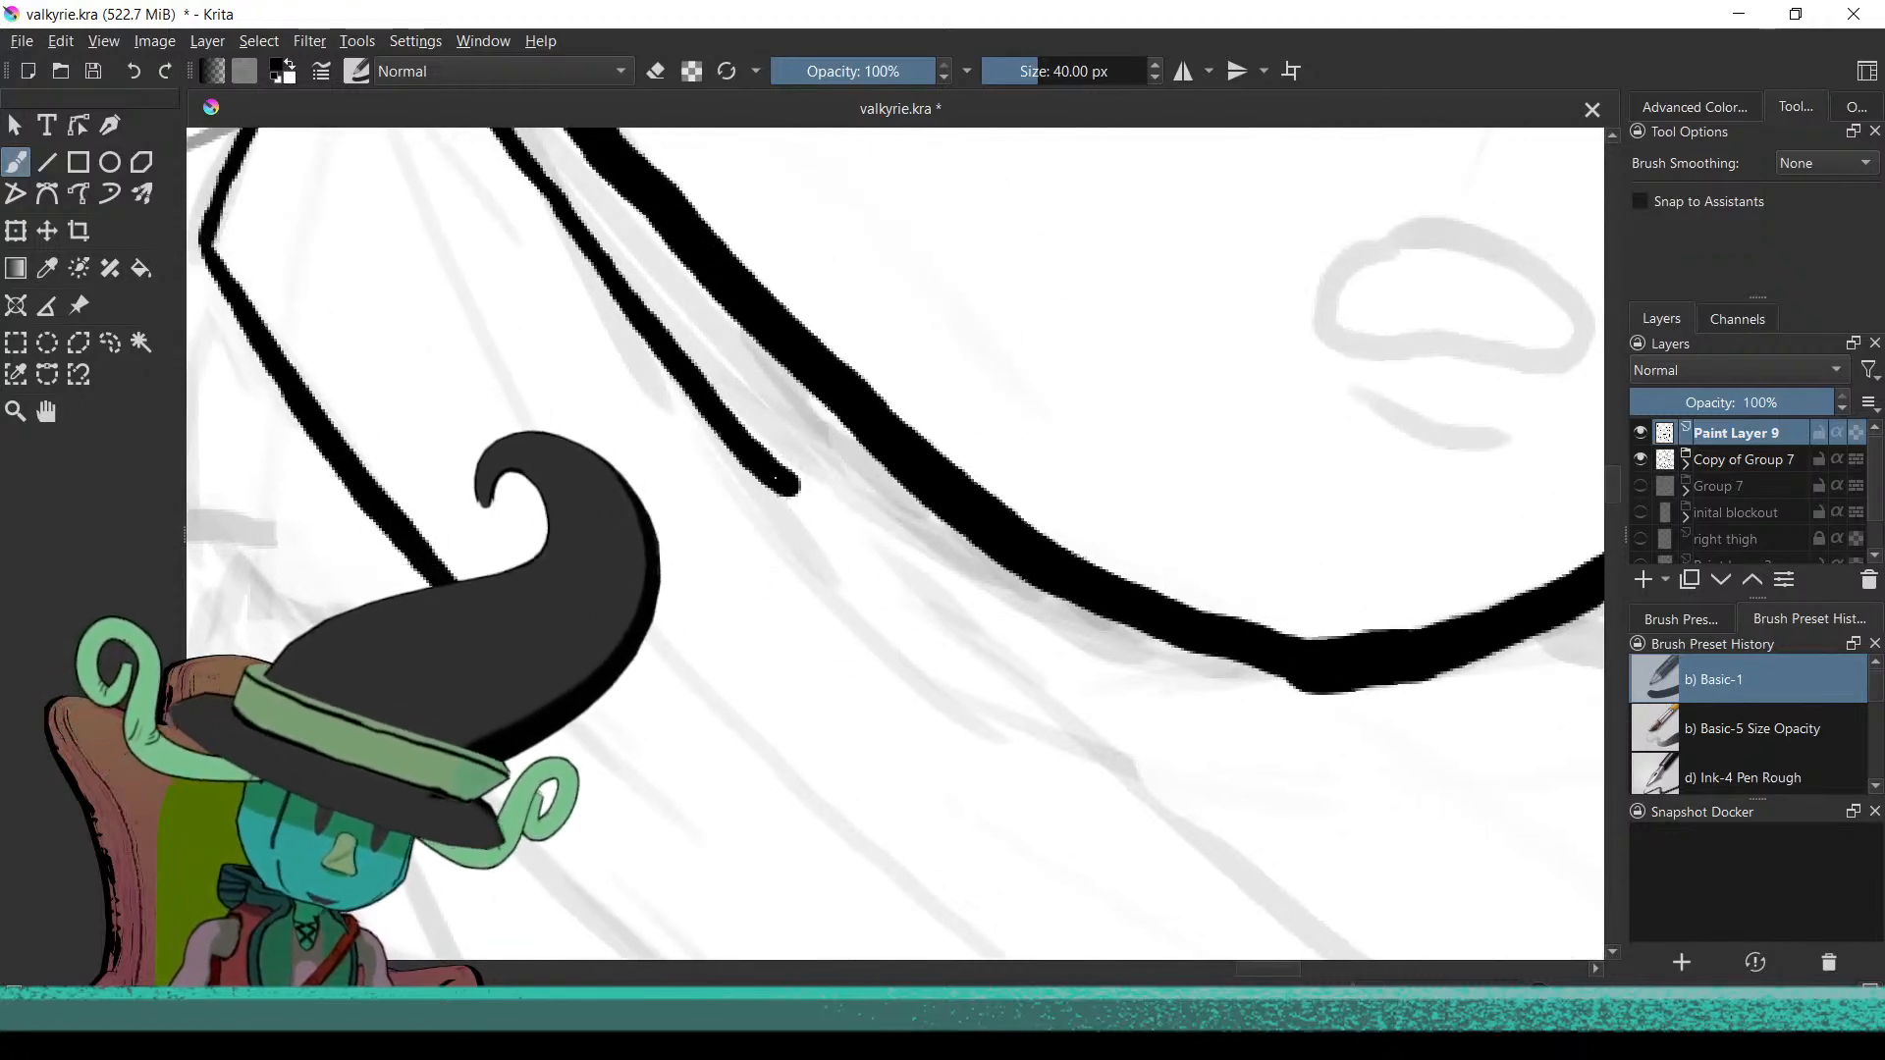
key("ctrl+z")
left_click_drag(843, 533, 888, 587)
key("ctrl+z")
key("ctrl+z")
left_click_drag(774, 479, 1131, 776)
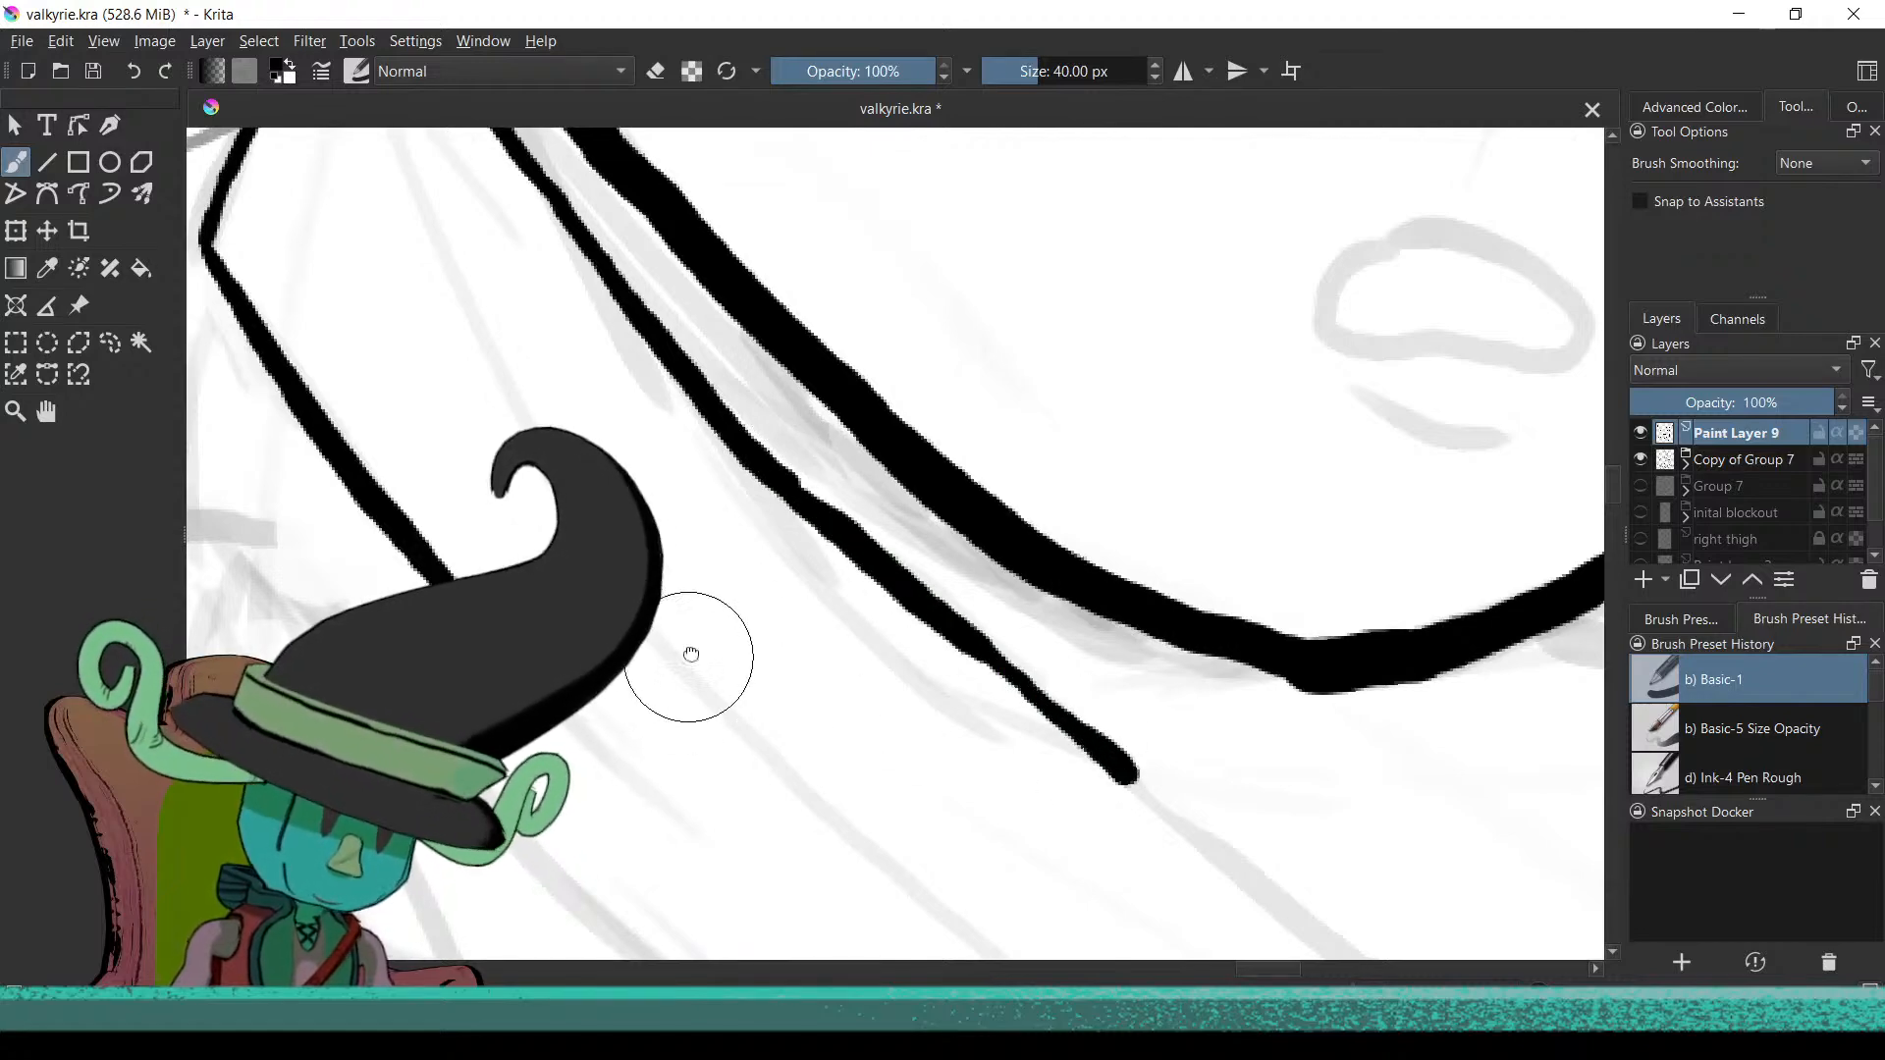
Extend the scarf's outer near edge further down the diagonal with a tapered stroke, replacing the rougher attempts
left_click_drag(683, 659, 784, 600)
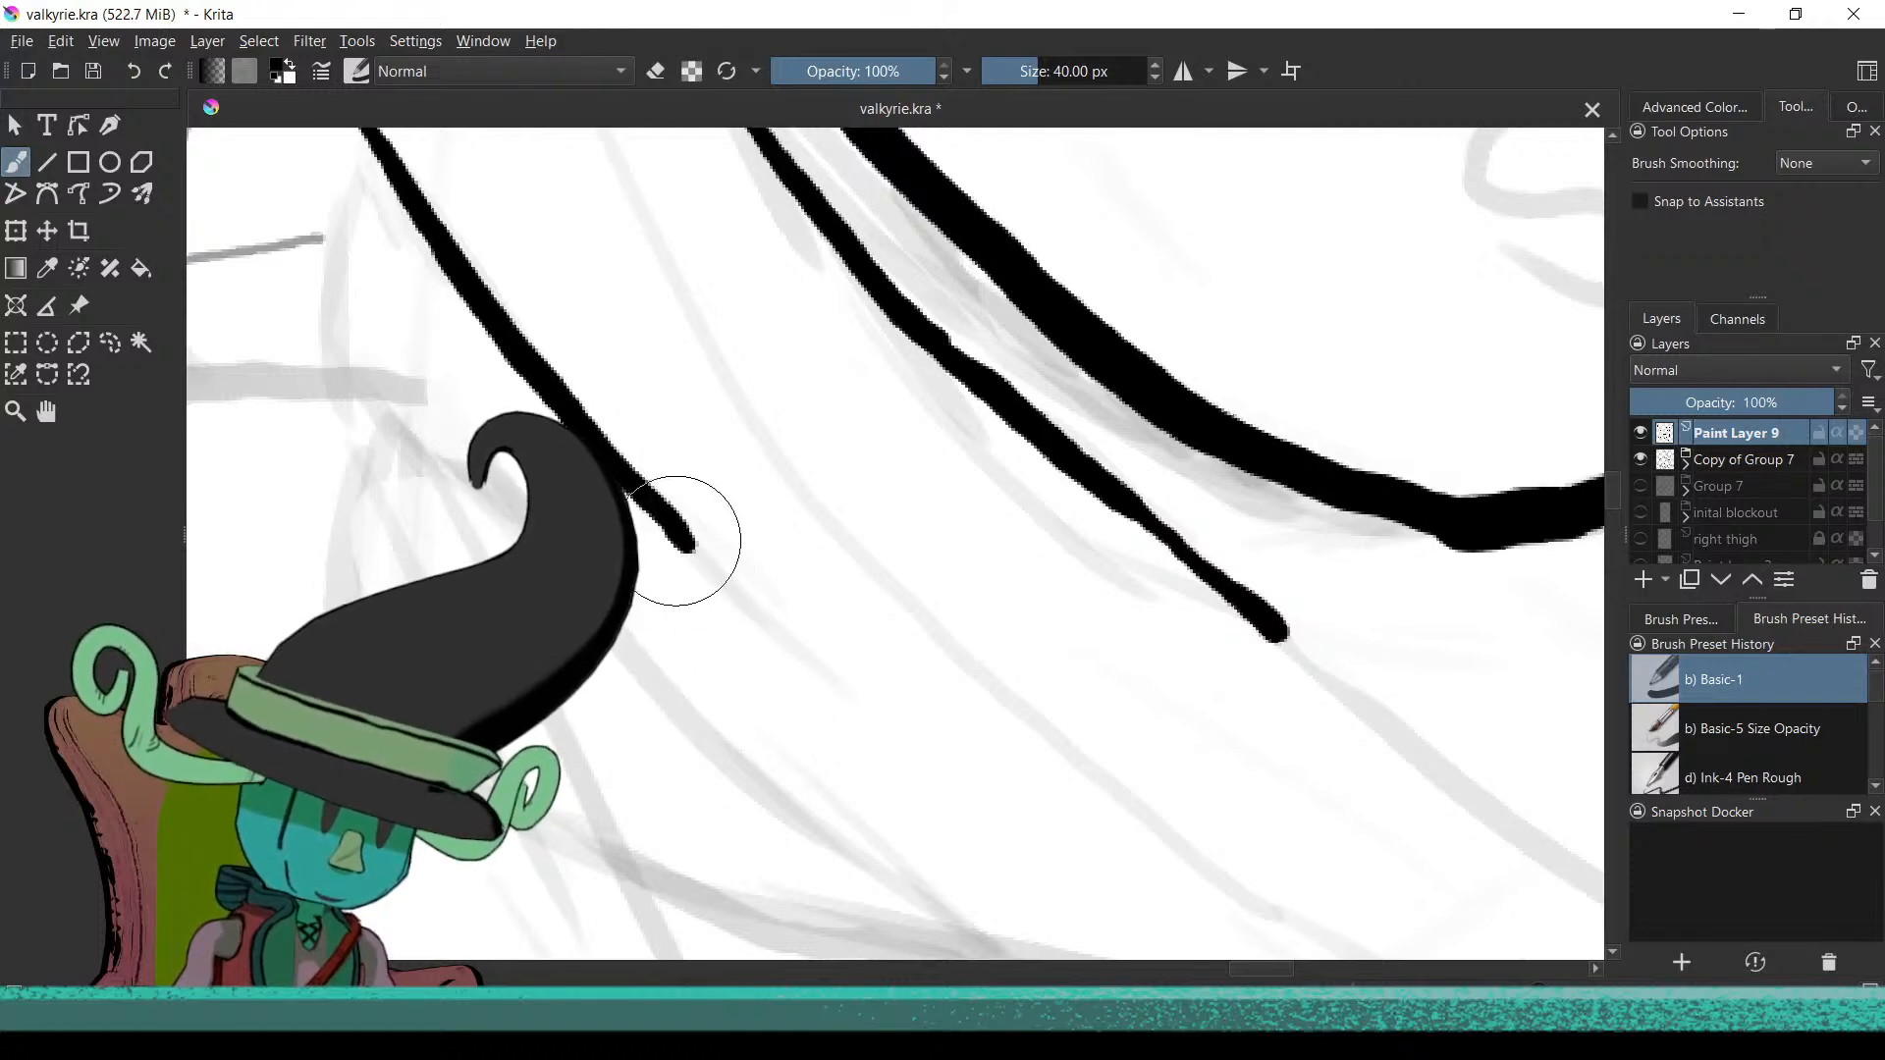
key("ctrl+z")
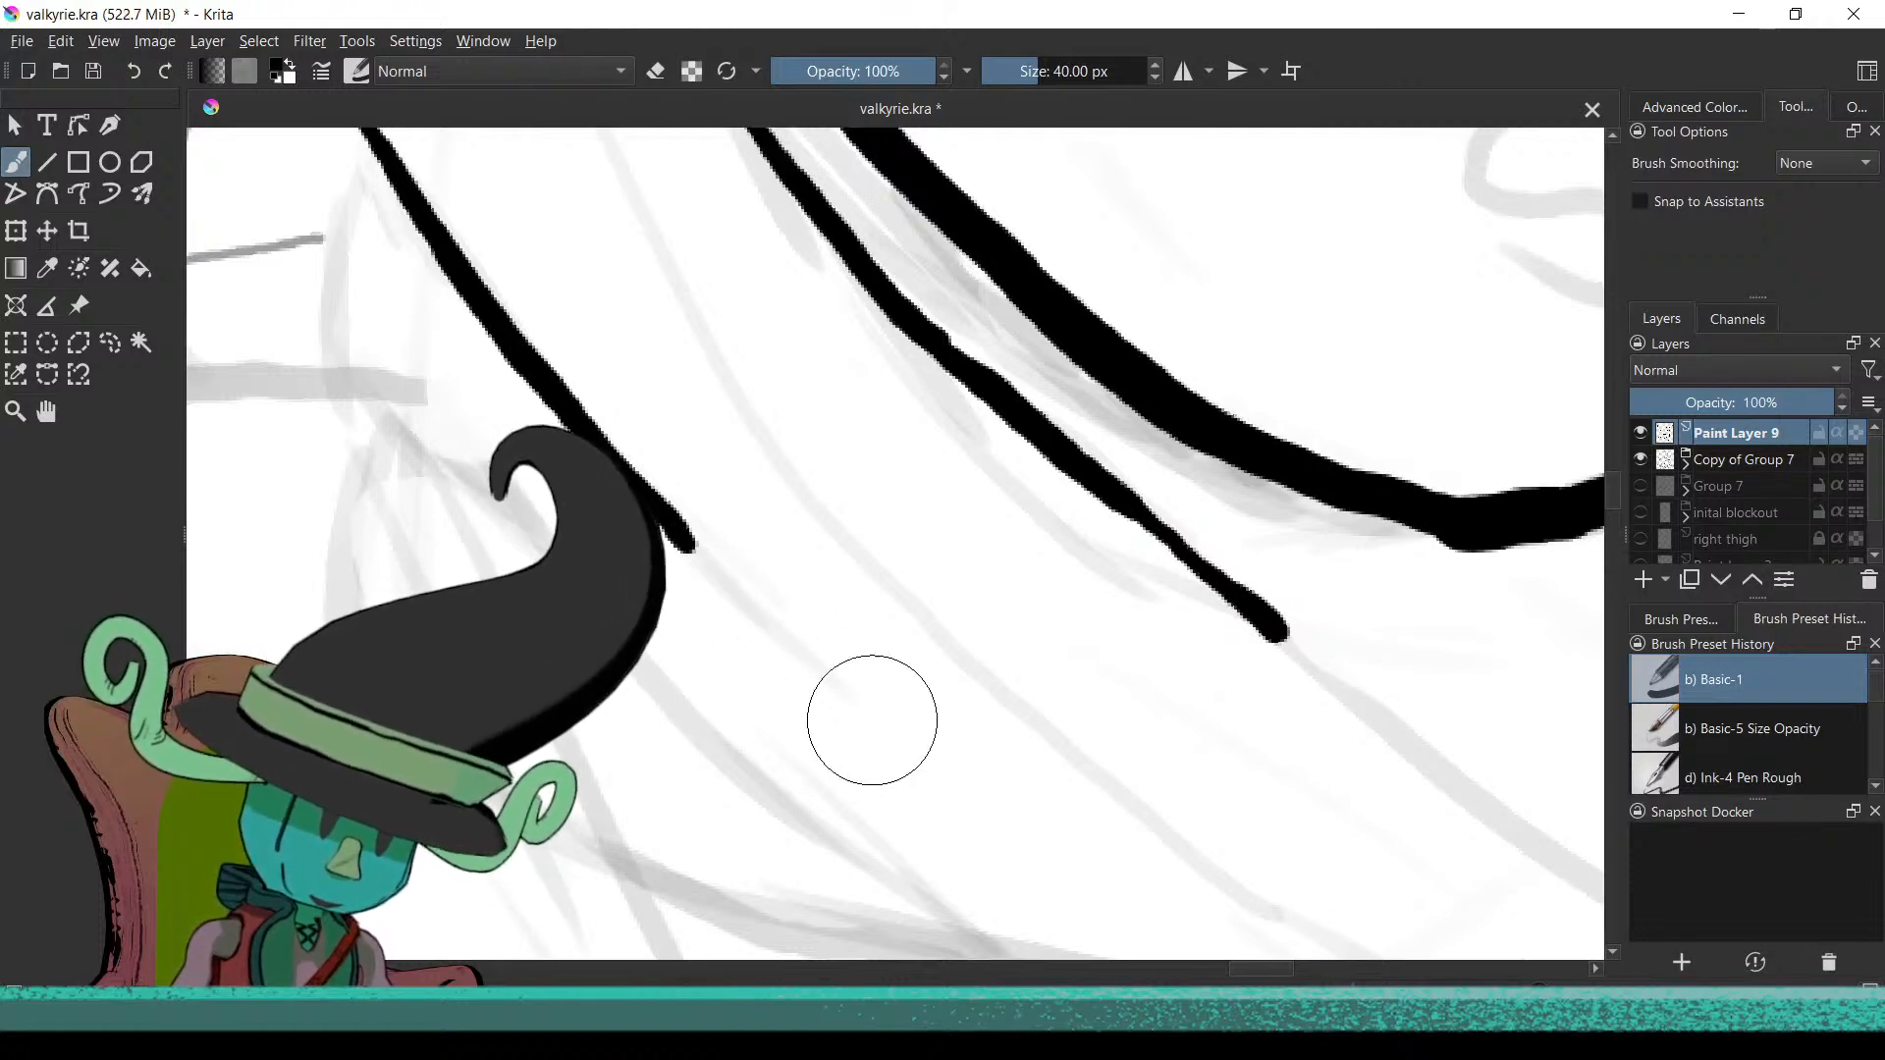
left_click_drag(830, 682, 898, 745)
key("ctrl+z")
key("ctrl+z")
mouse_move(749, 613)
left_mouse_down()
mouse_move(865, 707)
mouse_move(784, 642)
left_mouse_up()
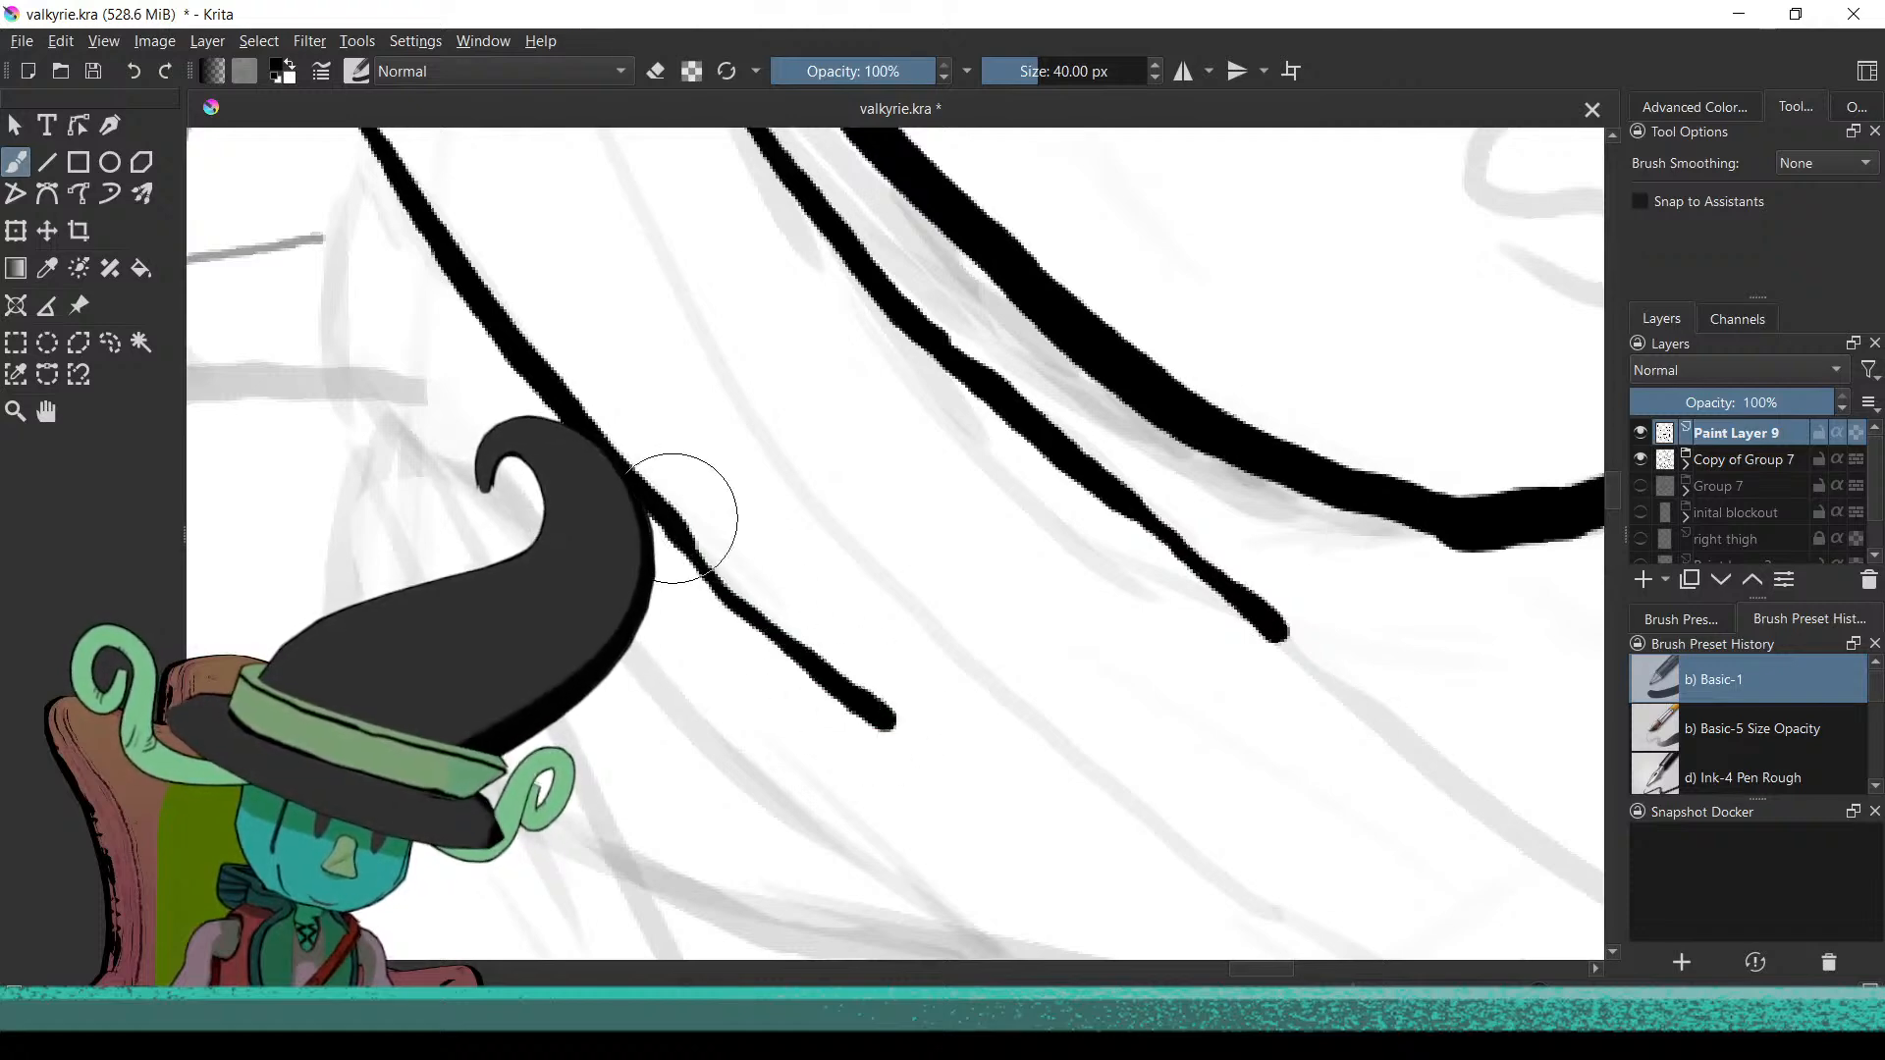
scroll(740, 909, "down", 5)
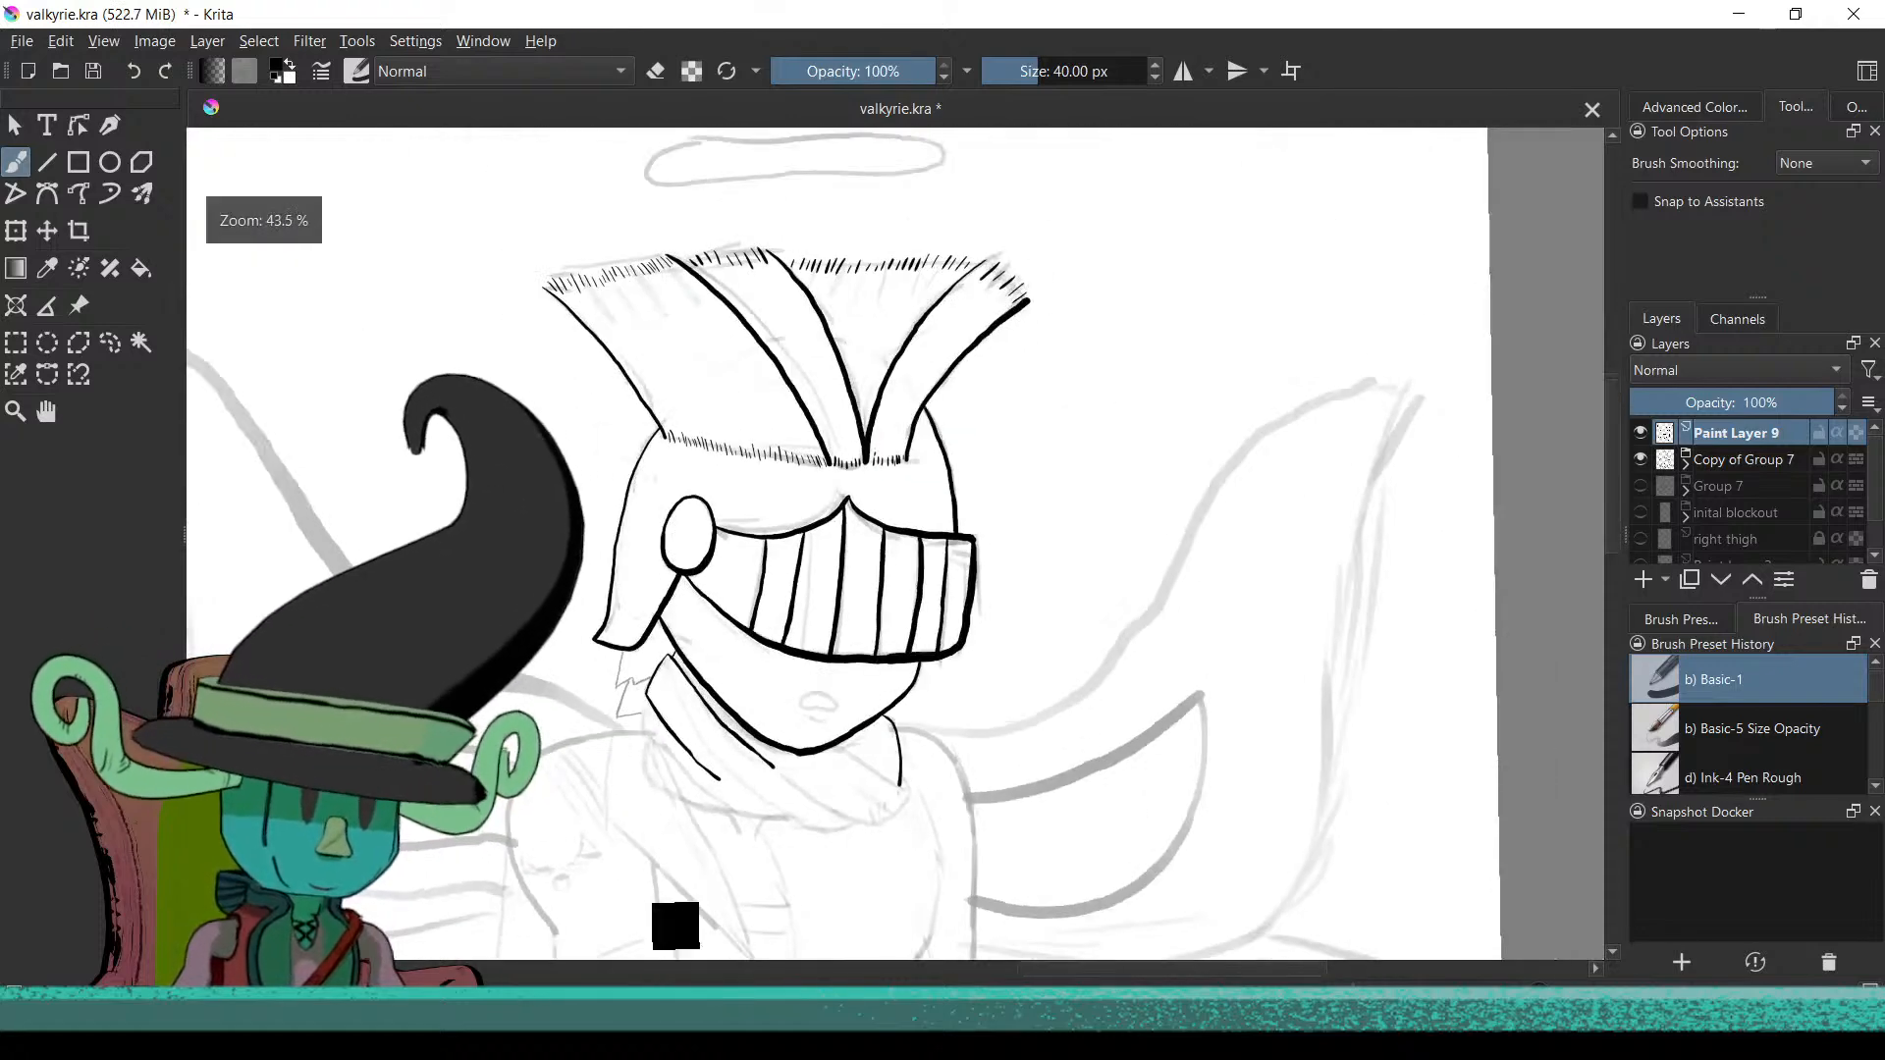
scroll(827, 839, "up", 6)
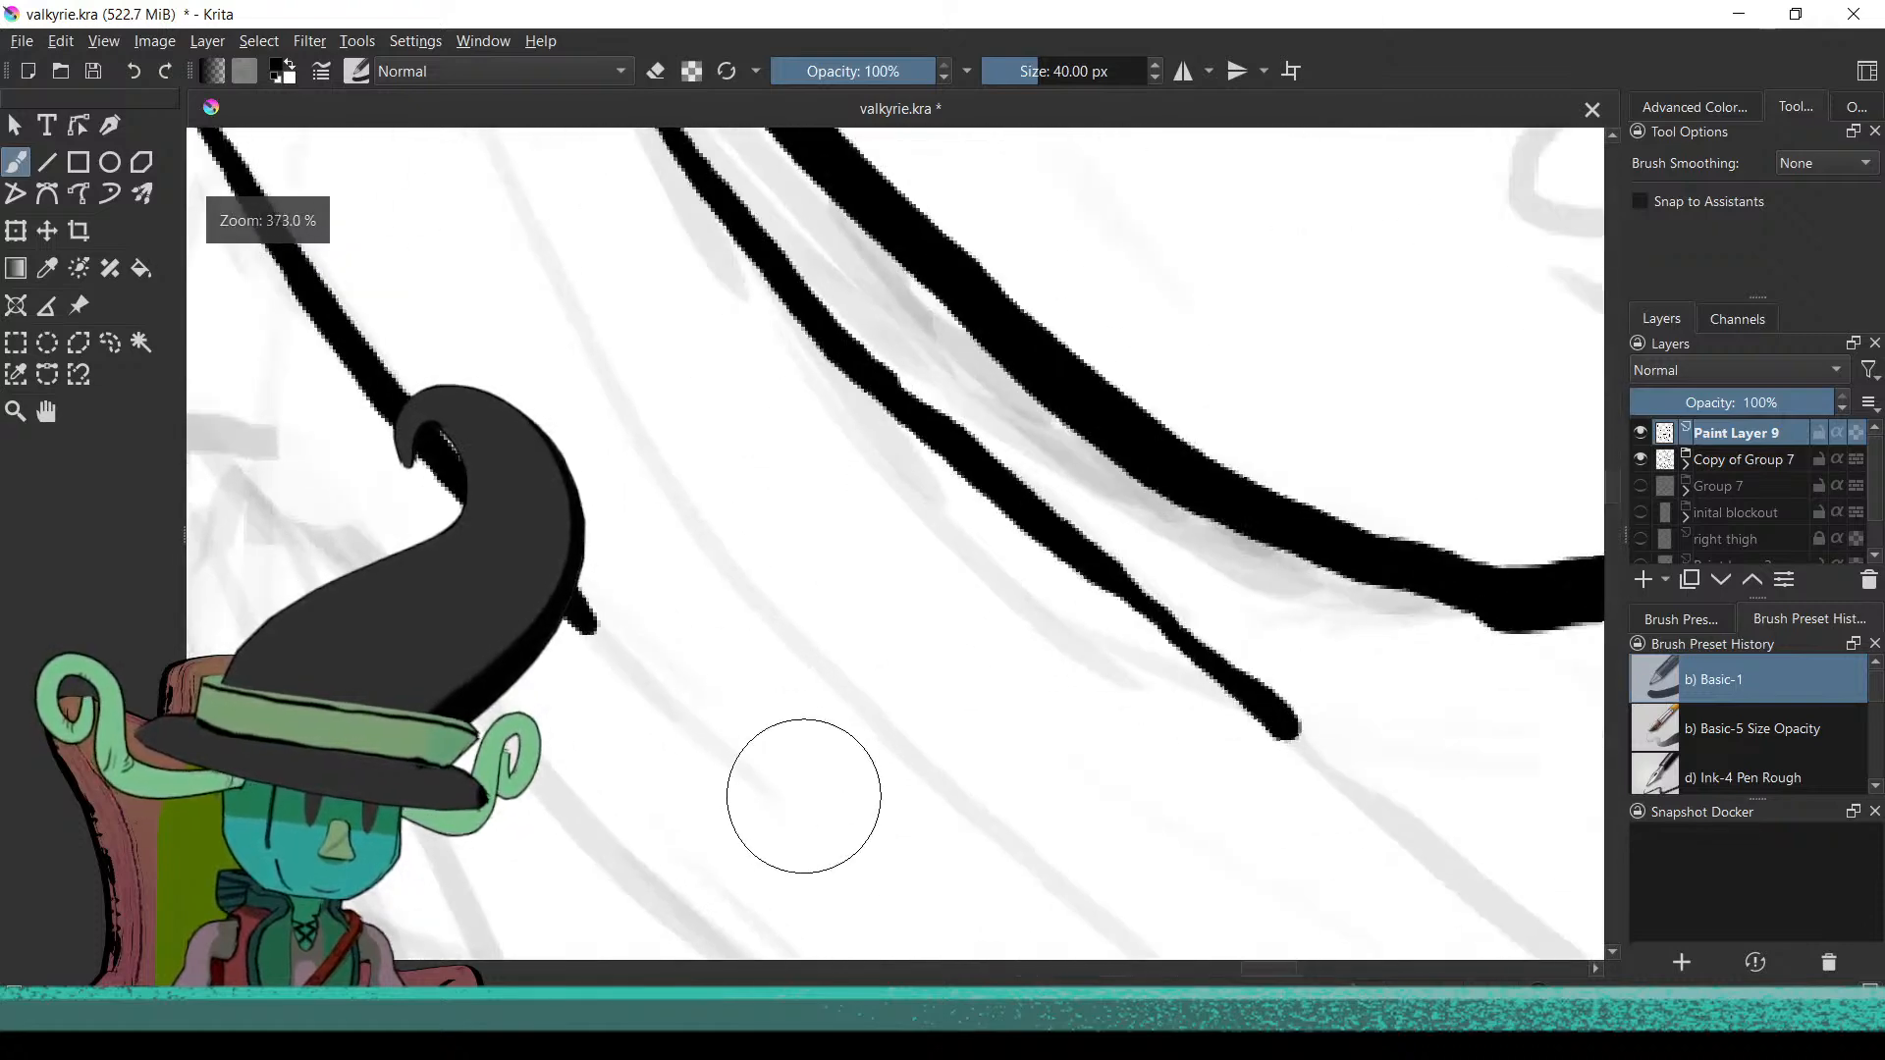
left_click_drag(732, 754, 756, 785)
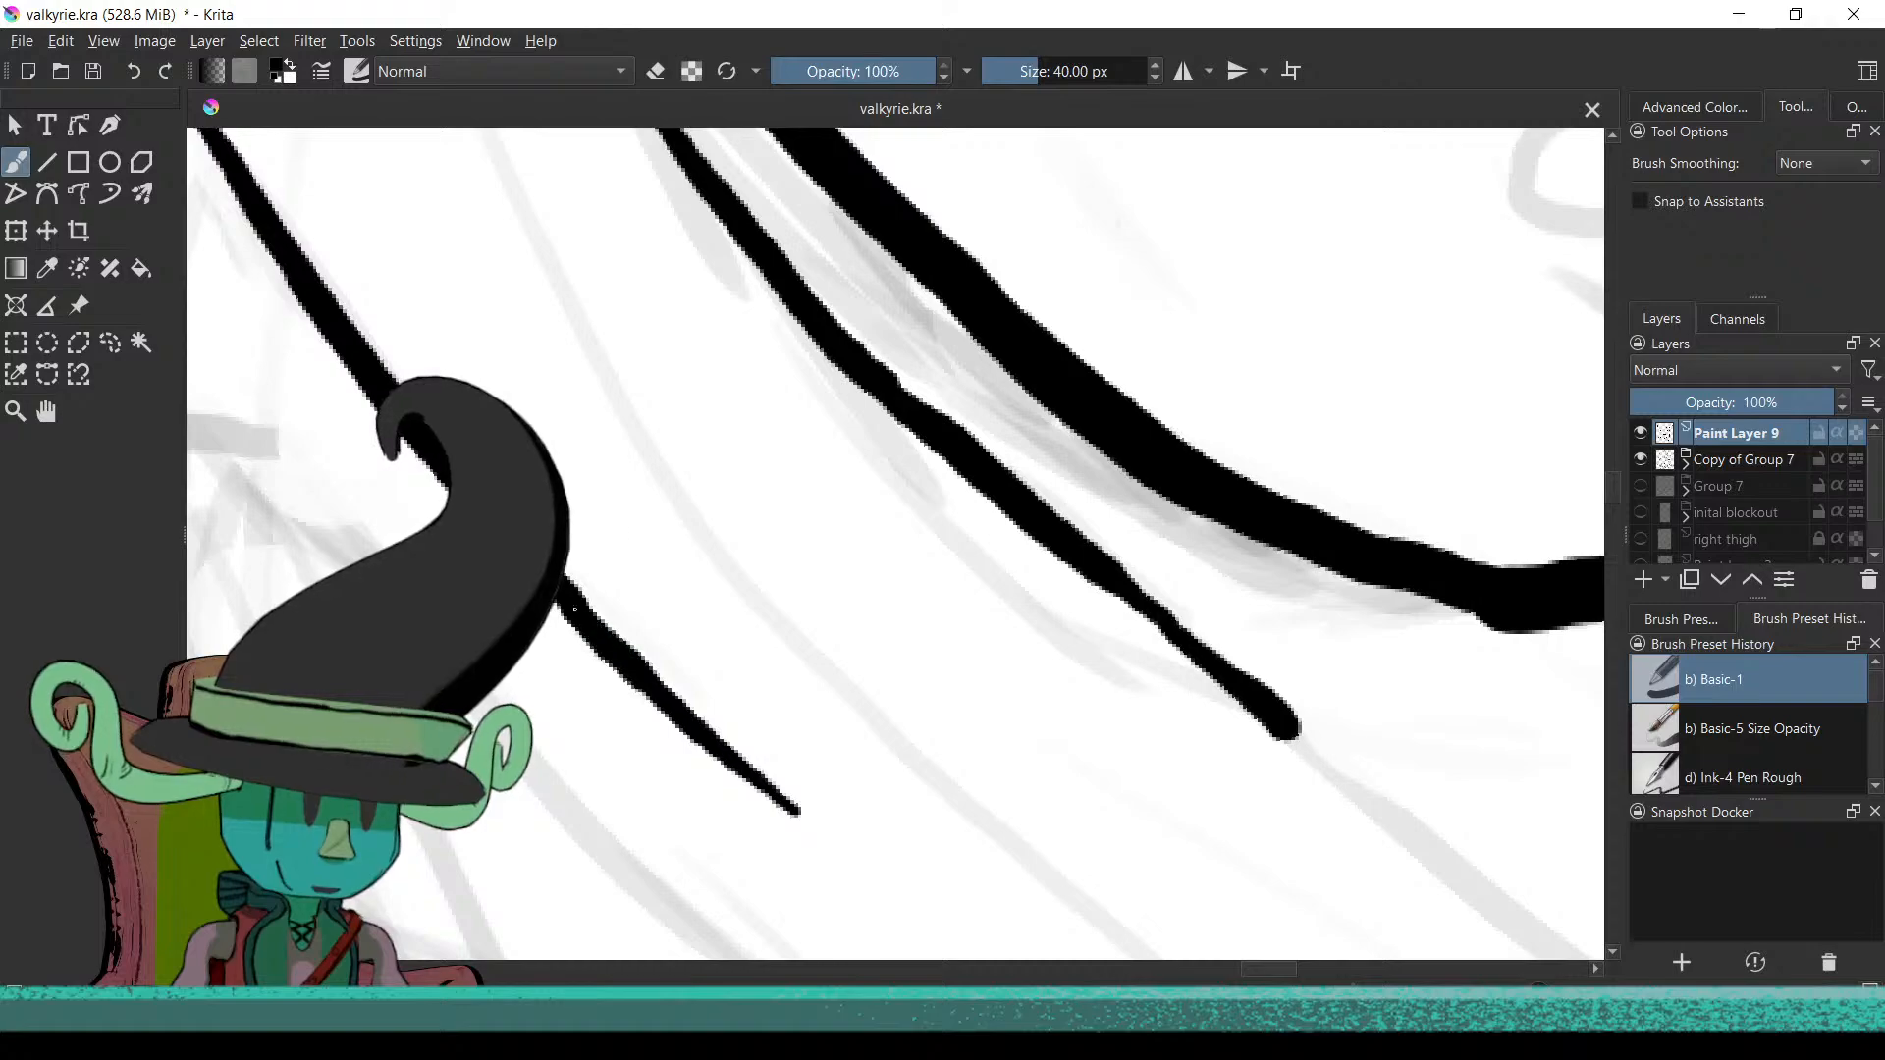
Ink the mouth as a closed upper-lip outline with a short curved lower-lip line beneath it
scroll(574, 610, "down", 6)
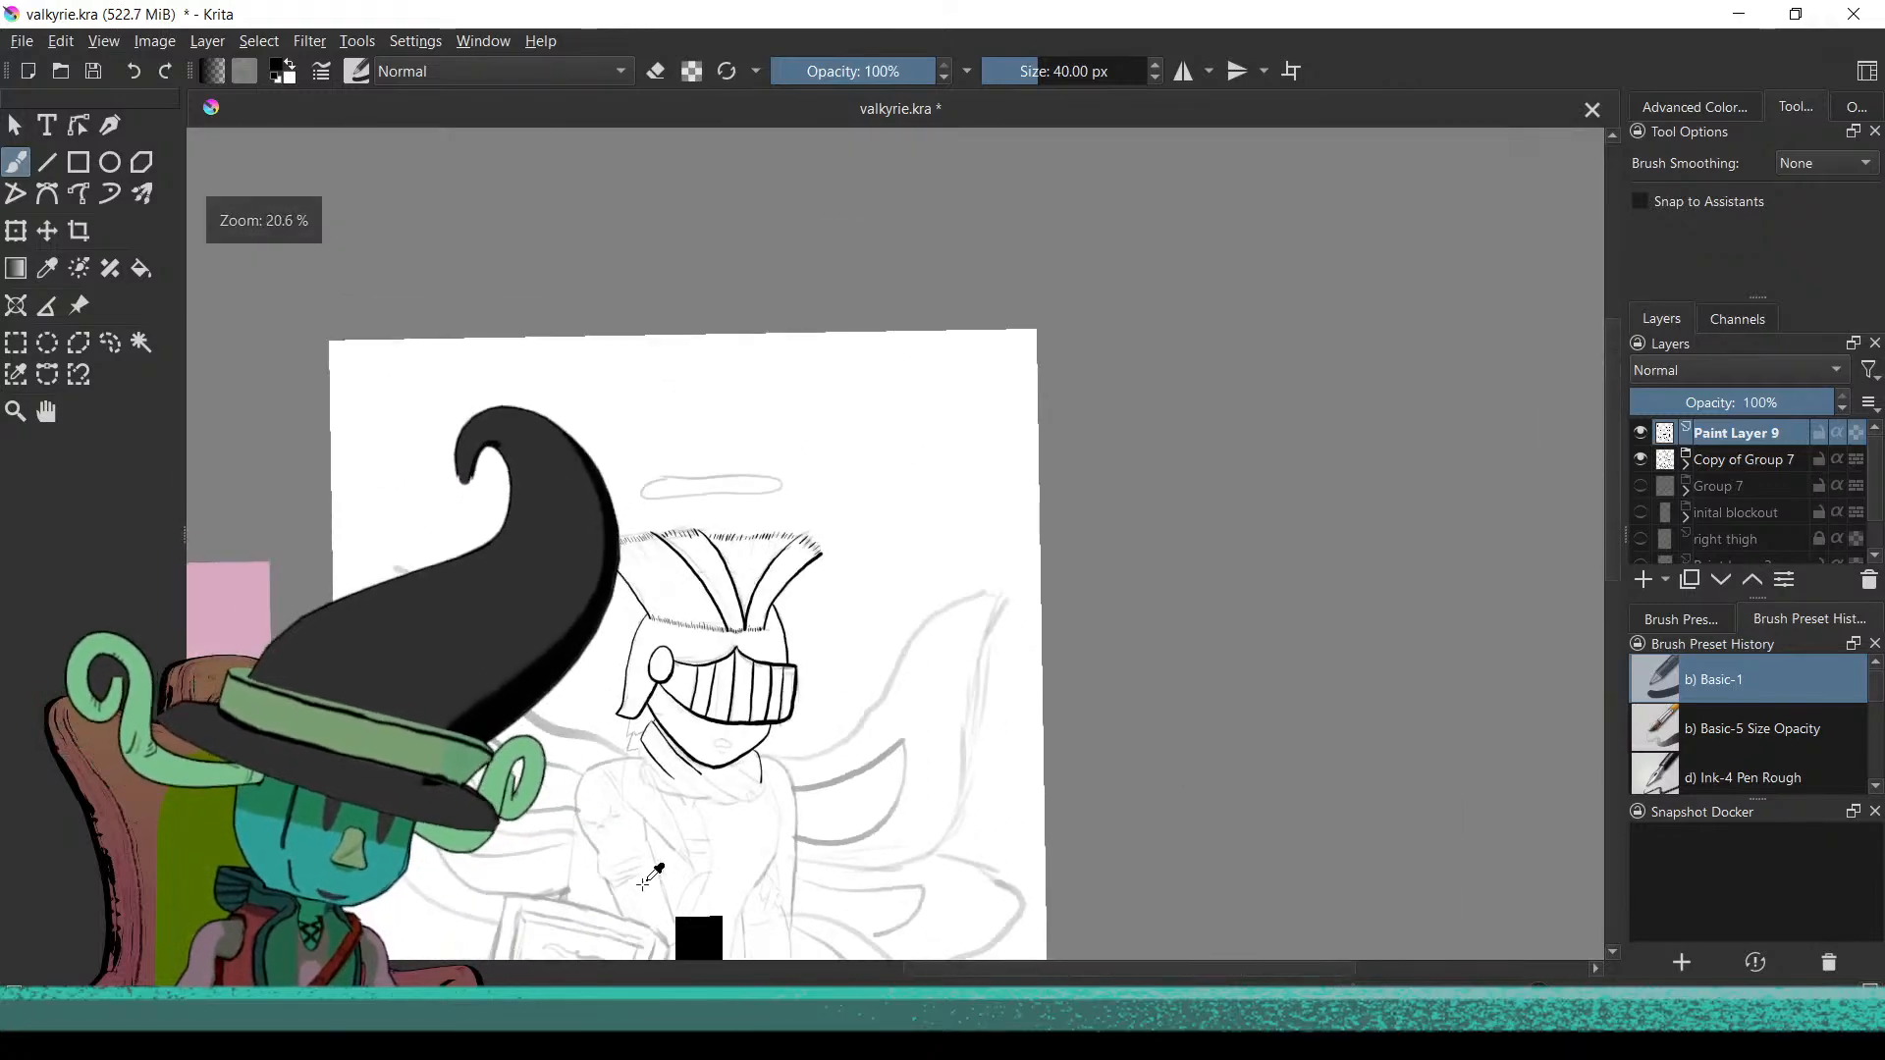
scroll(695, 769, "up", 6)
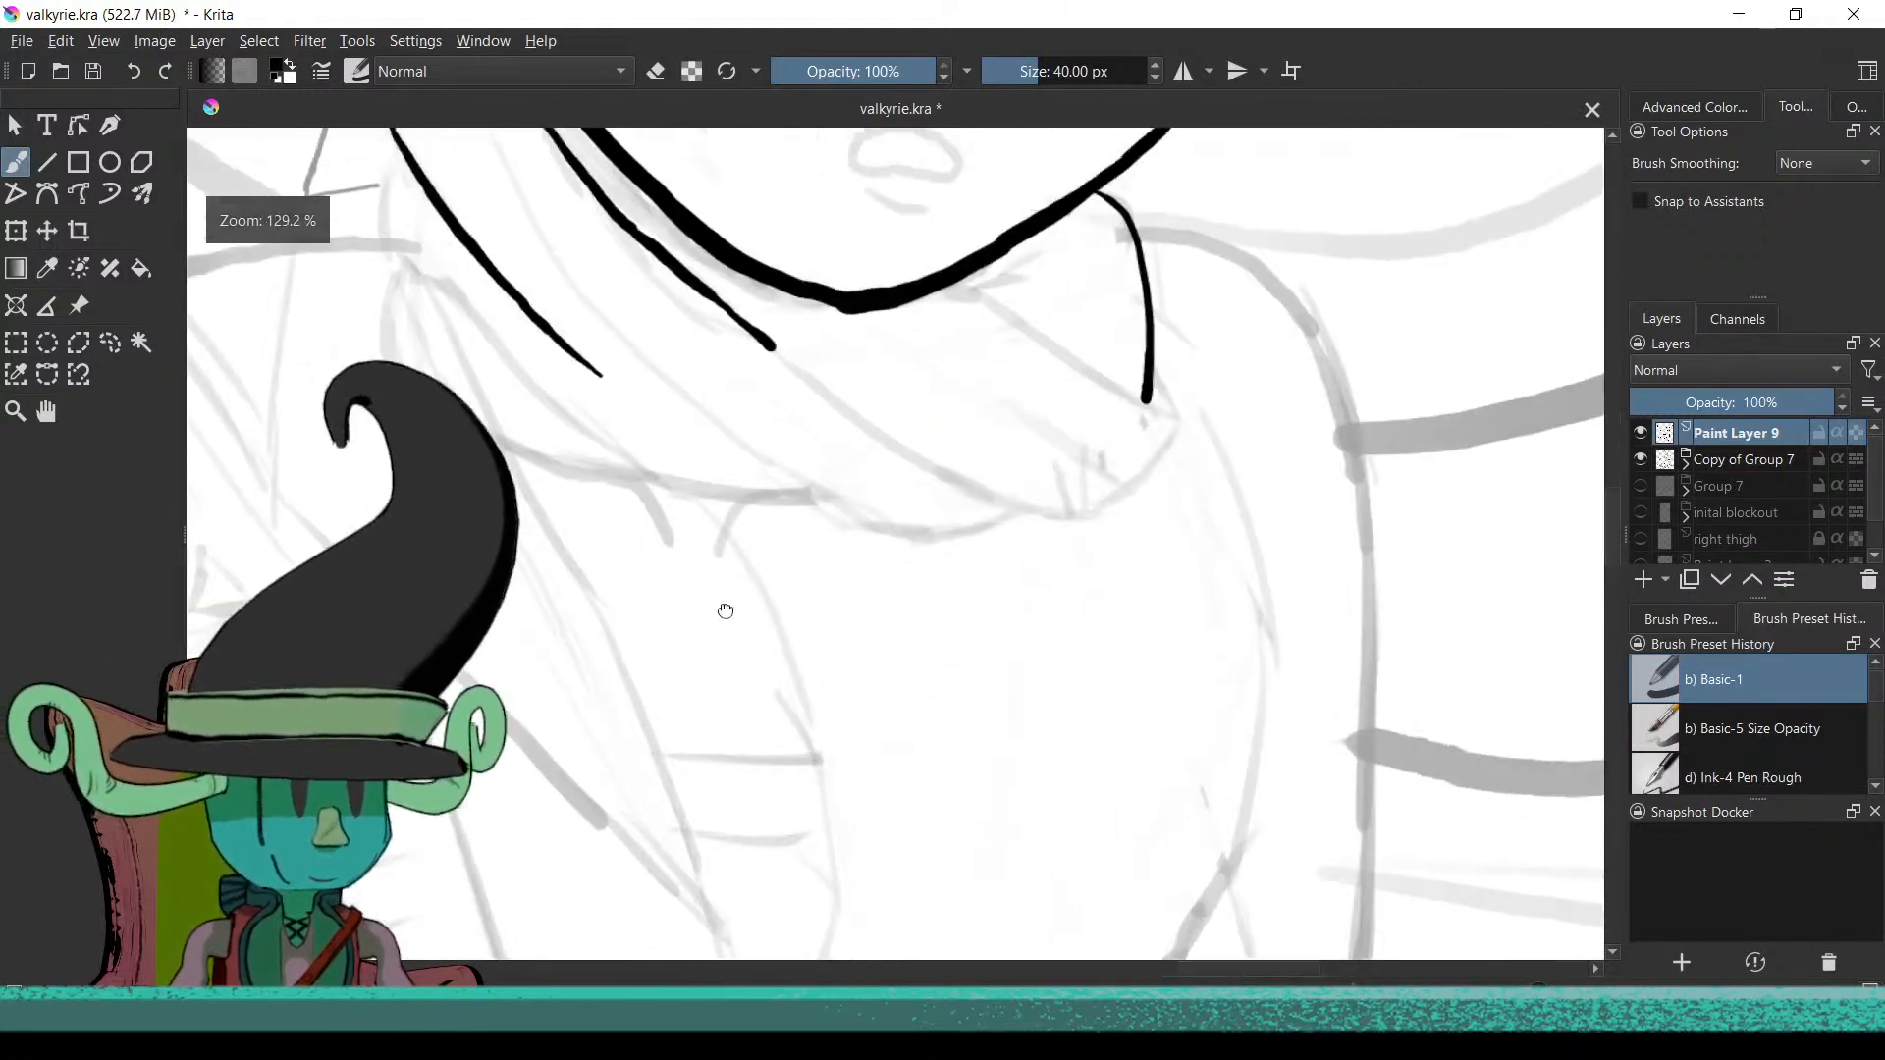
scroll(726, 611, "up", 5)
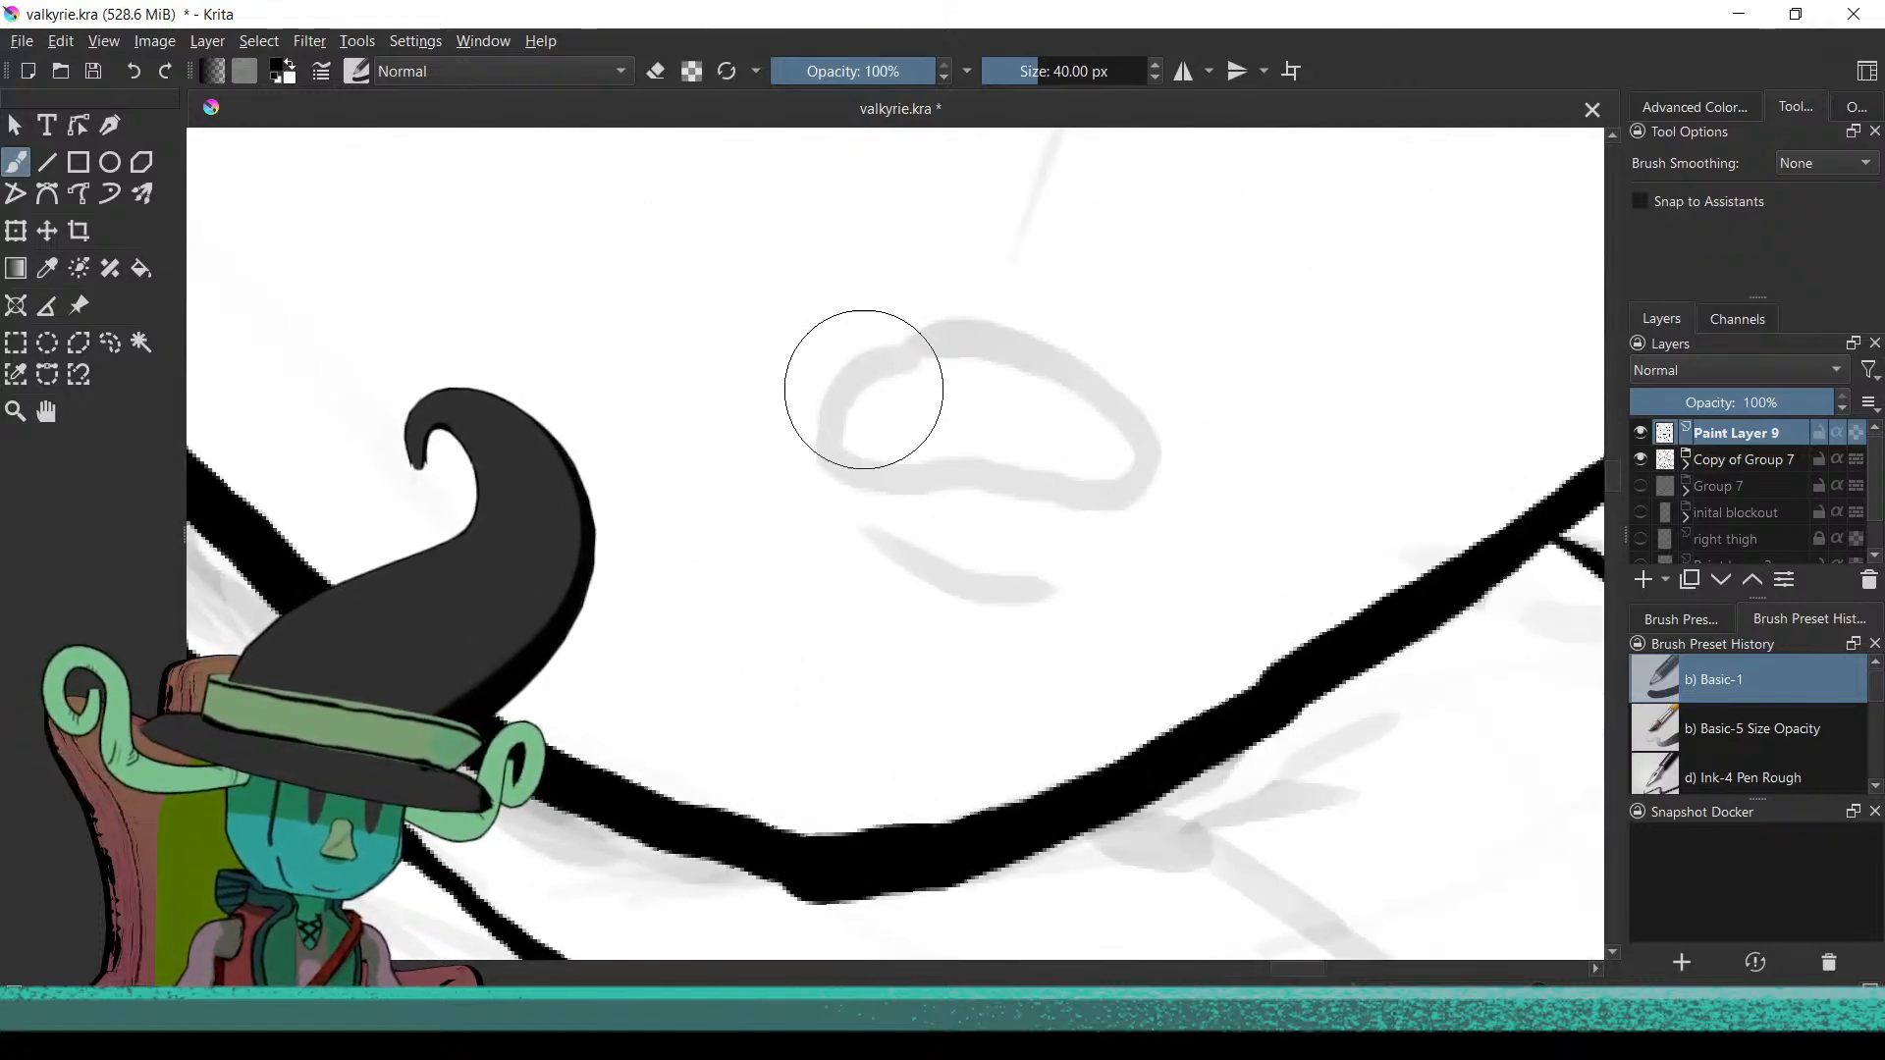
left_click_drag(829, 403, 859, 371)
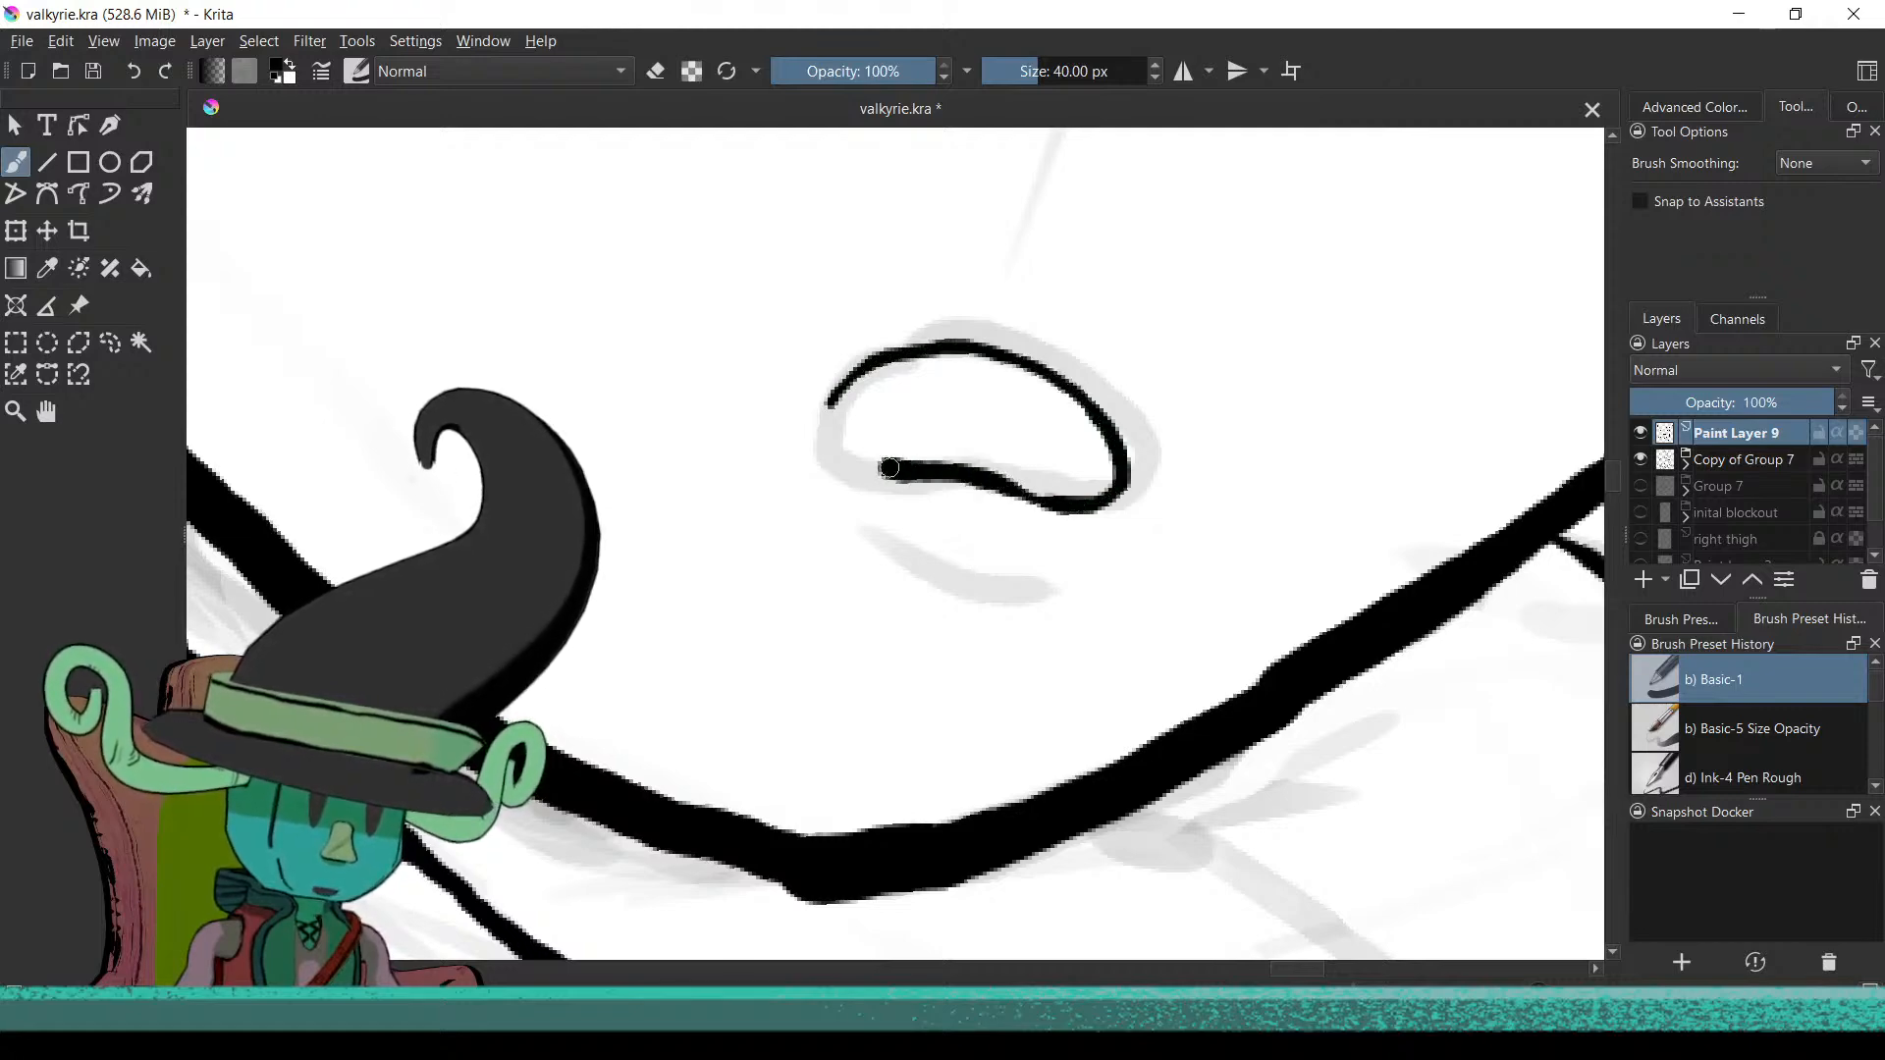
left_click_drag(825, 413, 823, 428)
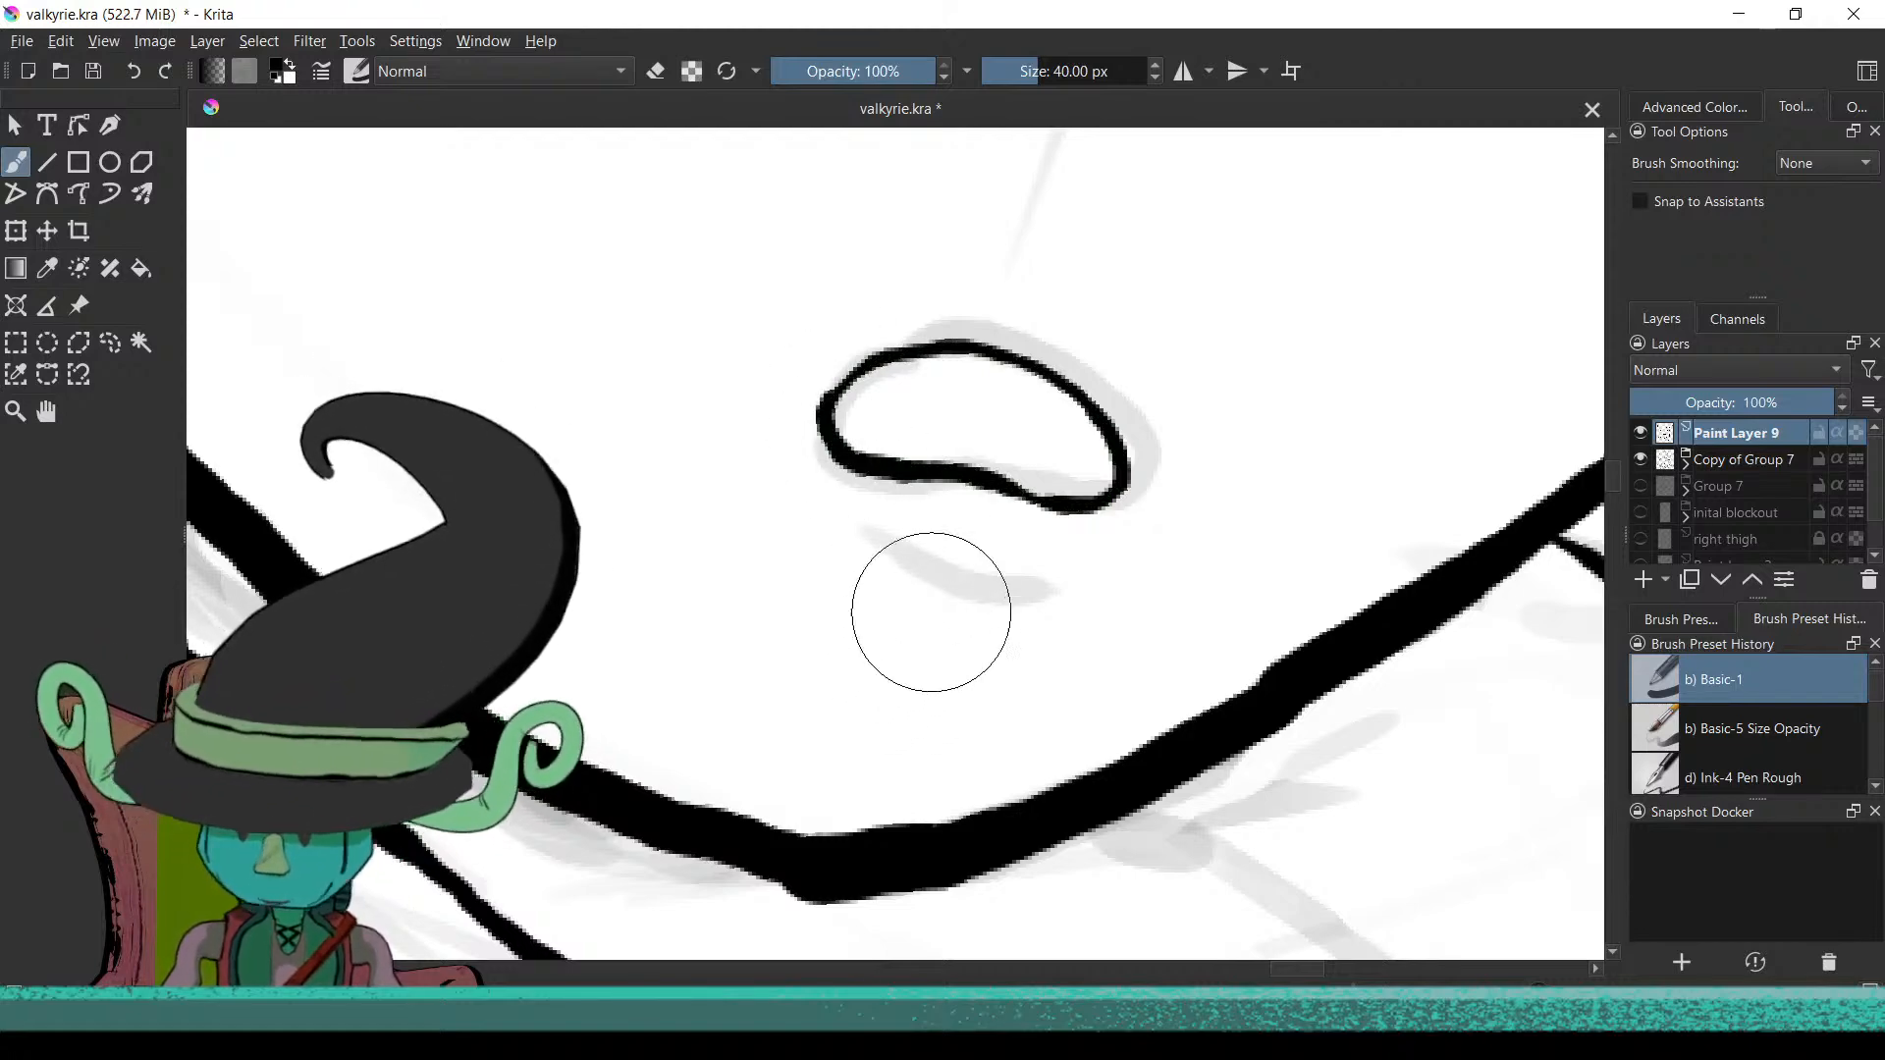
mouse_move(861, 527)
left_mouse_down()
mouse_move(901, 556)
mouse_move(1039, 580)
left_mouse_up()
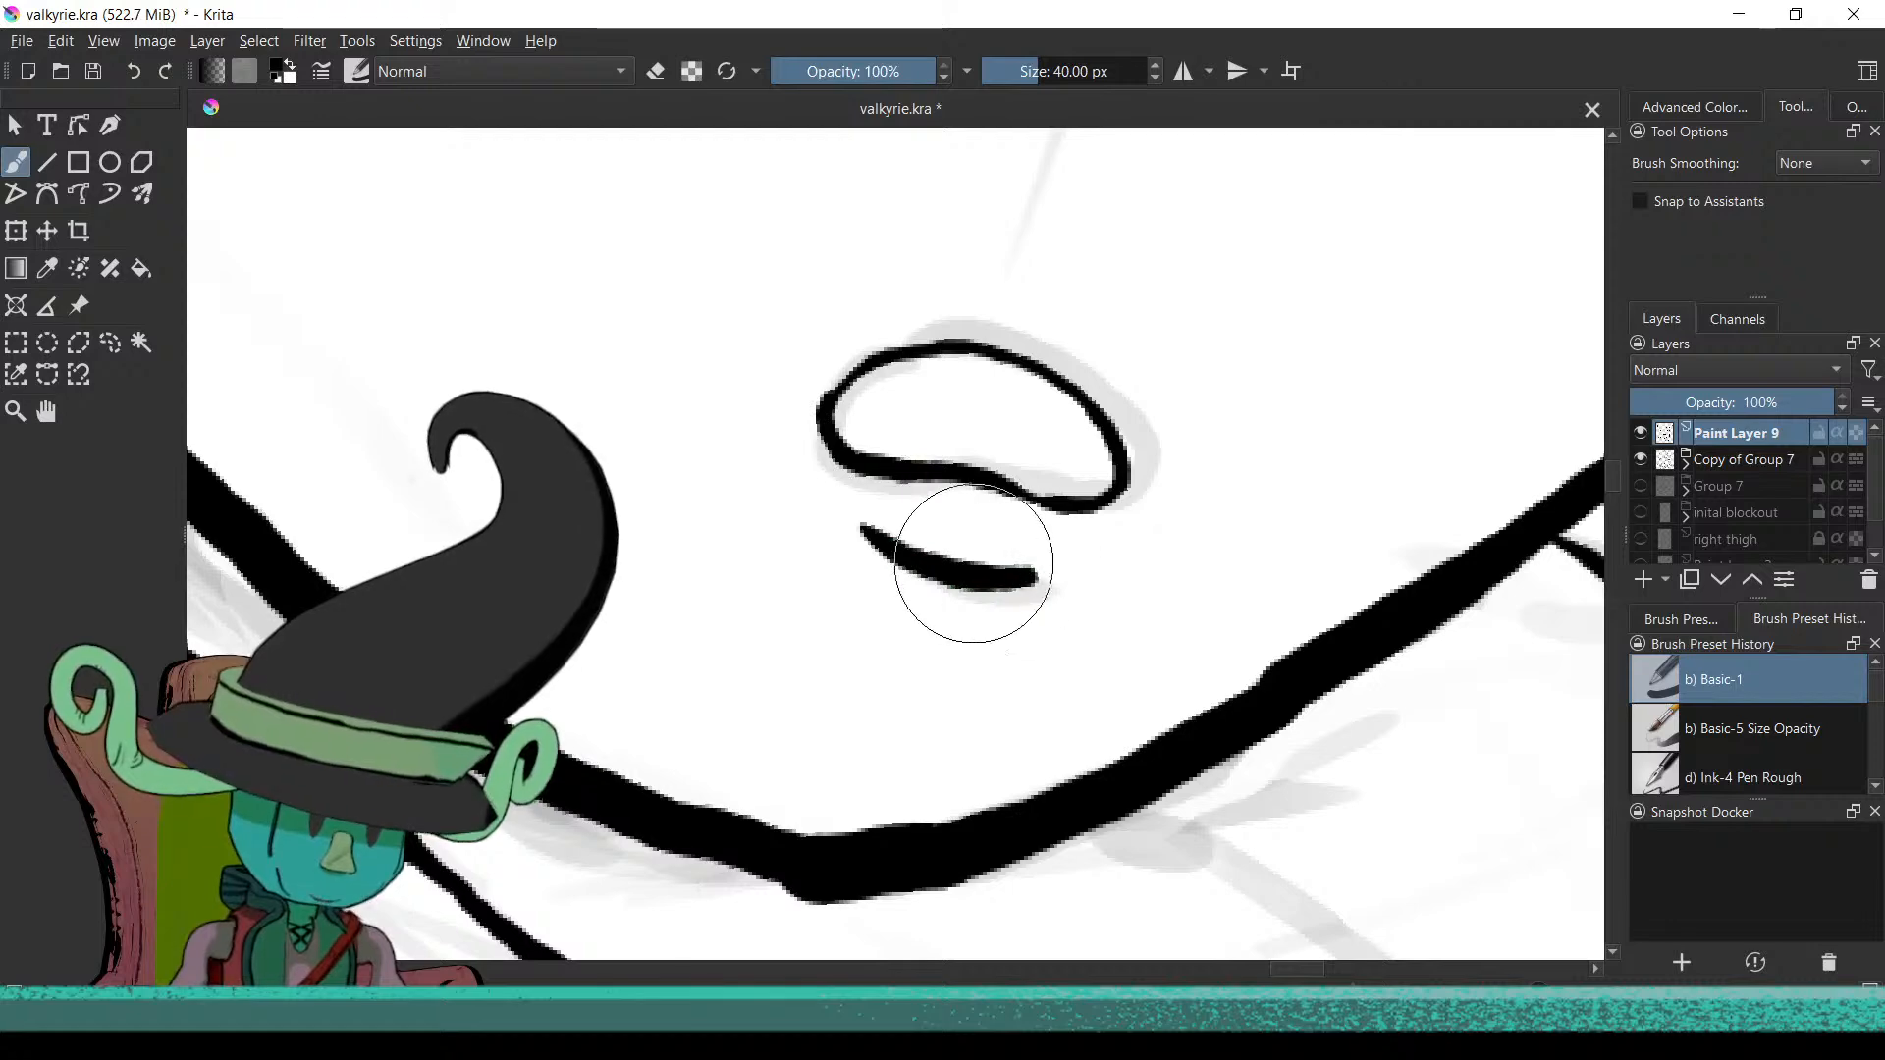
Ink the short slanted nose line from the visor's lower edge down toward the mouth
scroll(917, 665, "down", 3)
scroll(870, 626, "down", 2)
scroll(943, 577, "up", 6)
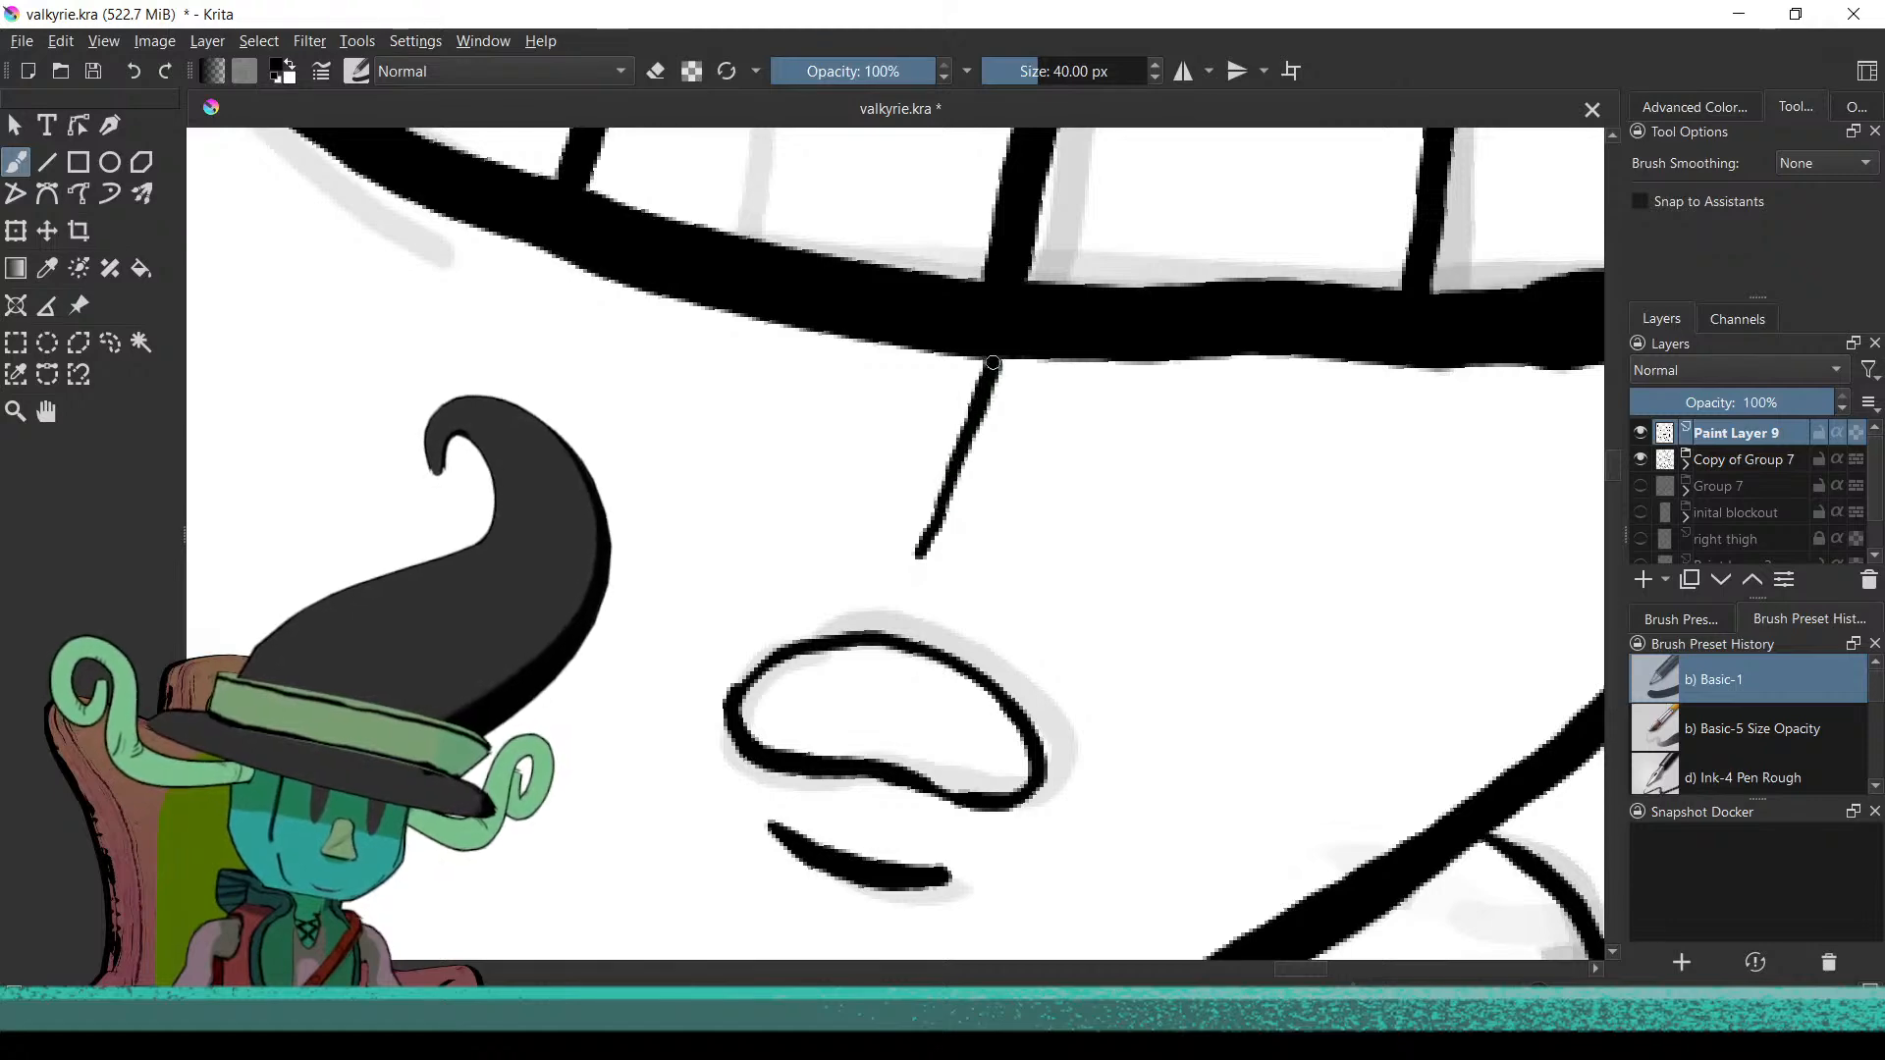
scroll(901, 682, "down", 12)
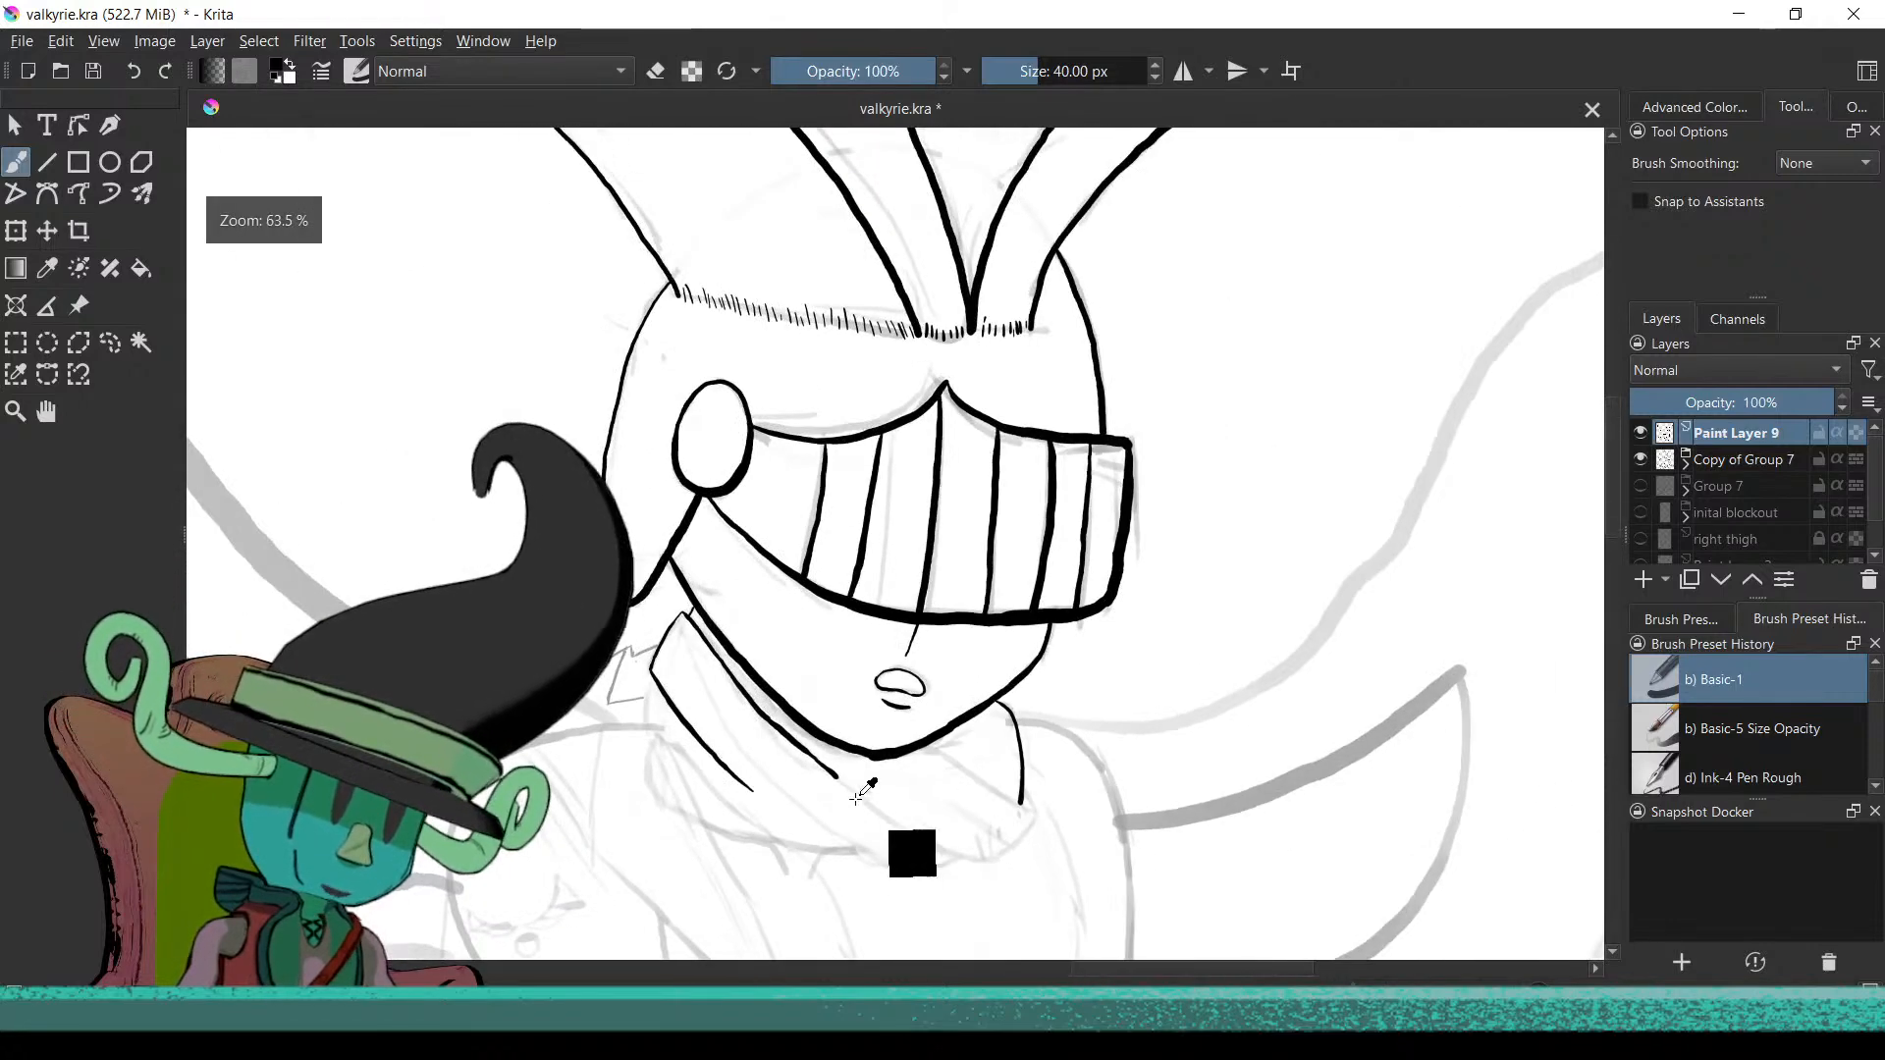
scroll(855, 799, "up", 3)
scroll(820, 619, "up", 1)
scroll(858, 639, "down", 3)
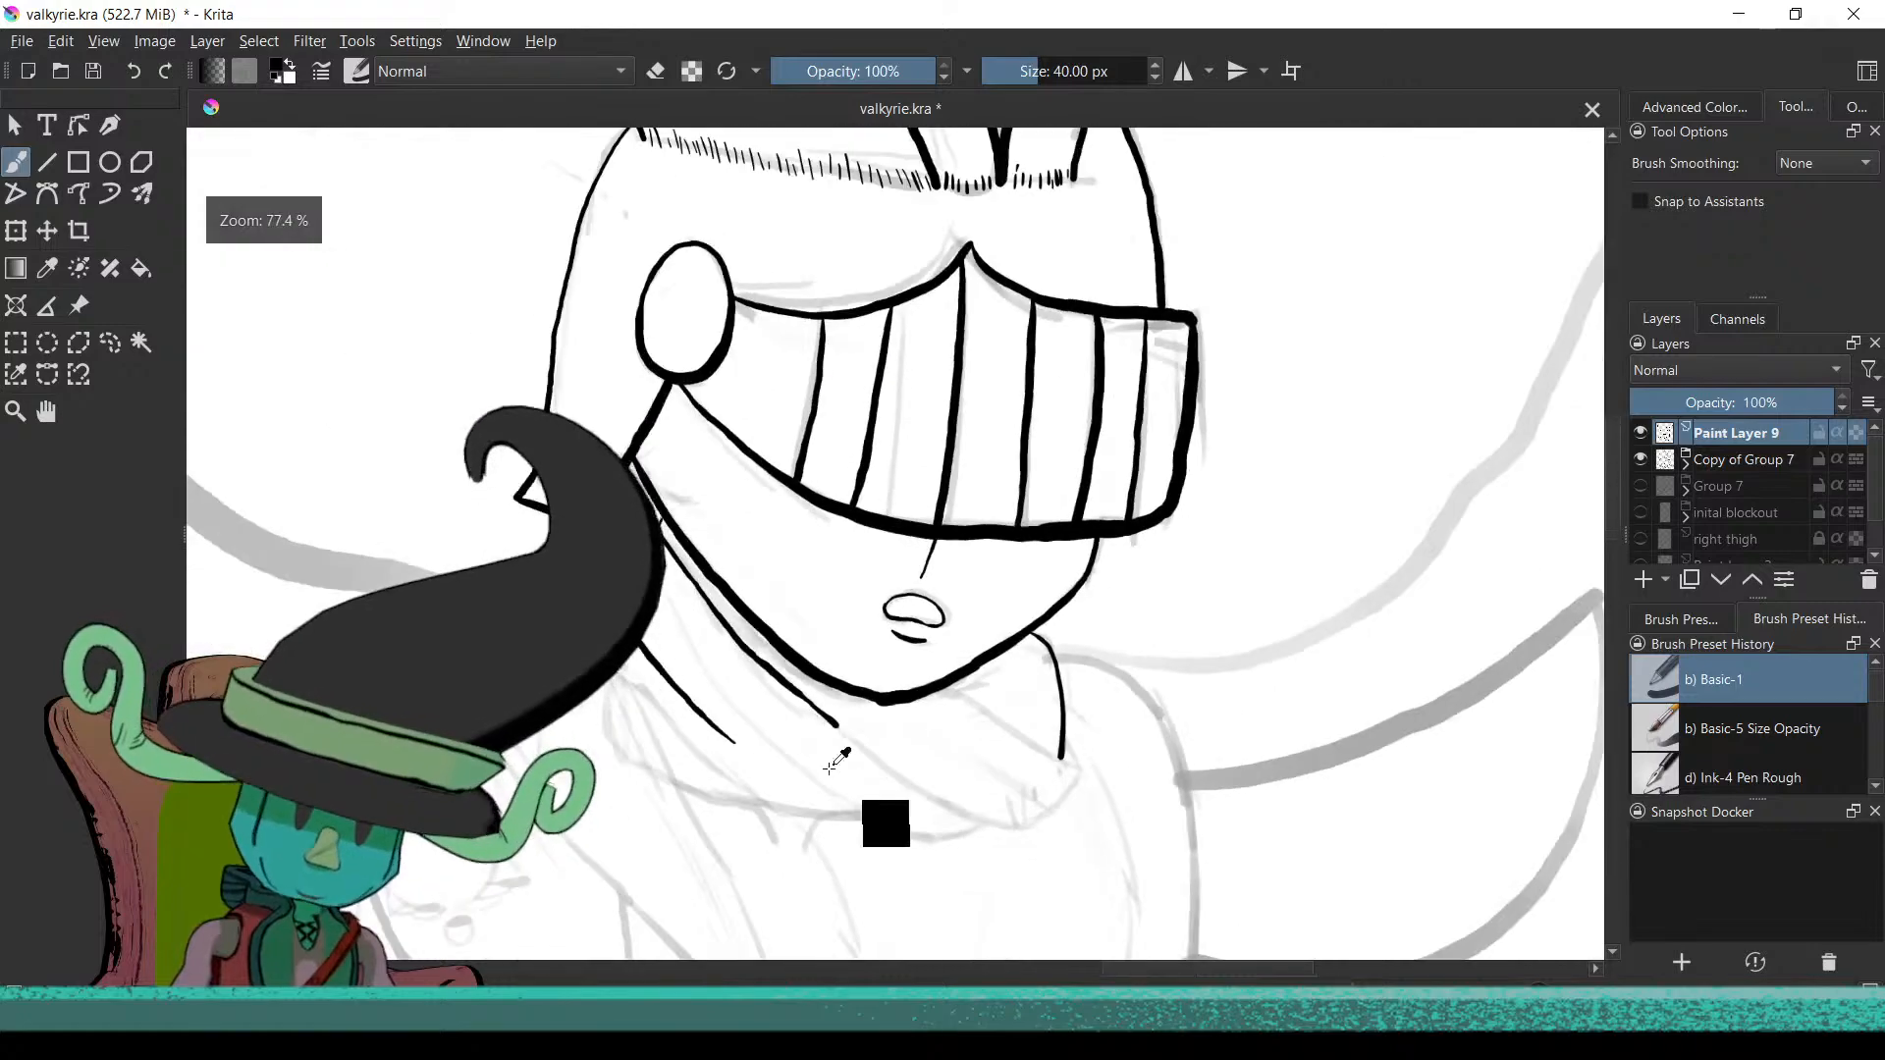
scroll(837, 760, "up", 4)
left_click_drag(448, 466, 581, 652)
left_click_drag(495, 470, 670, 391)
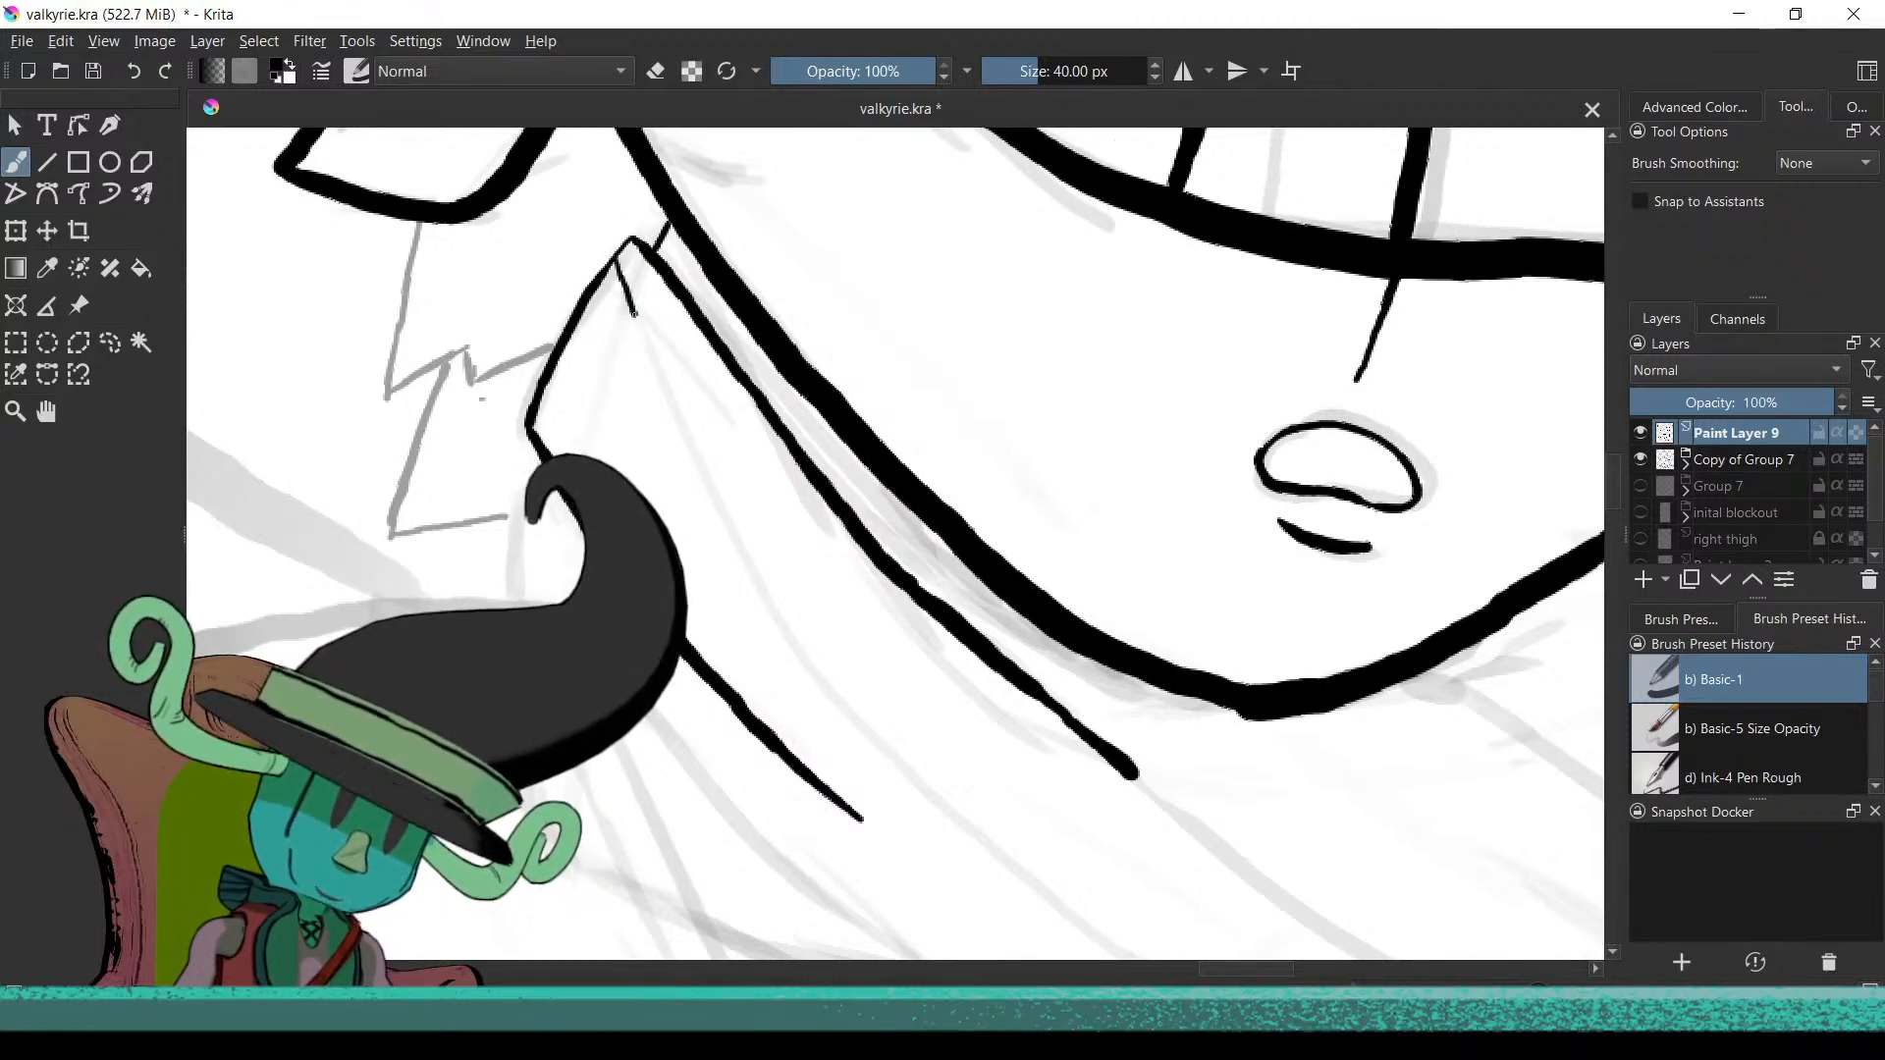
left_click_drag(700, 480, 812, 664)
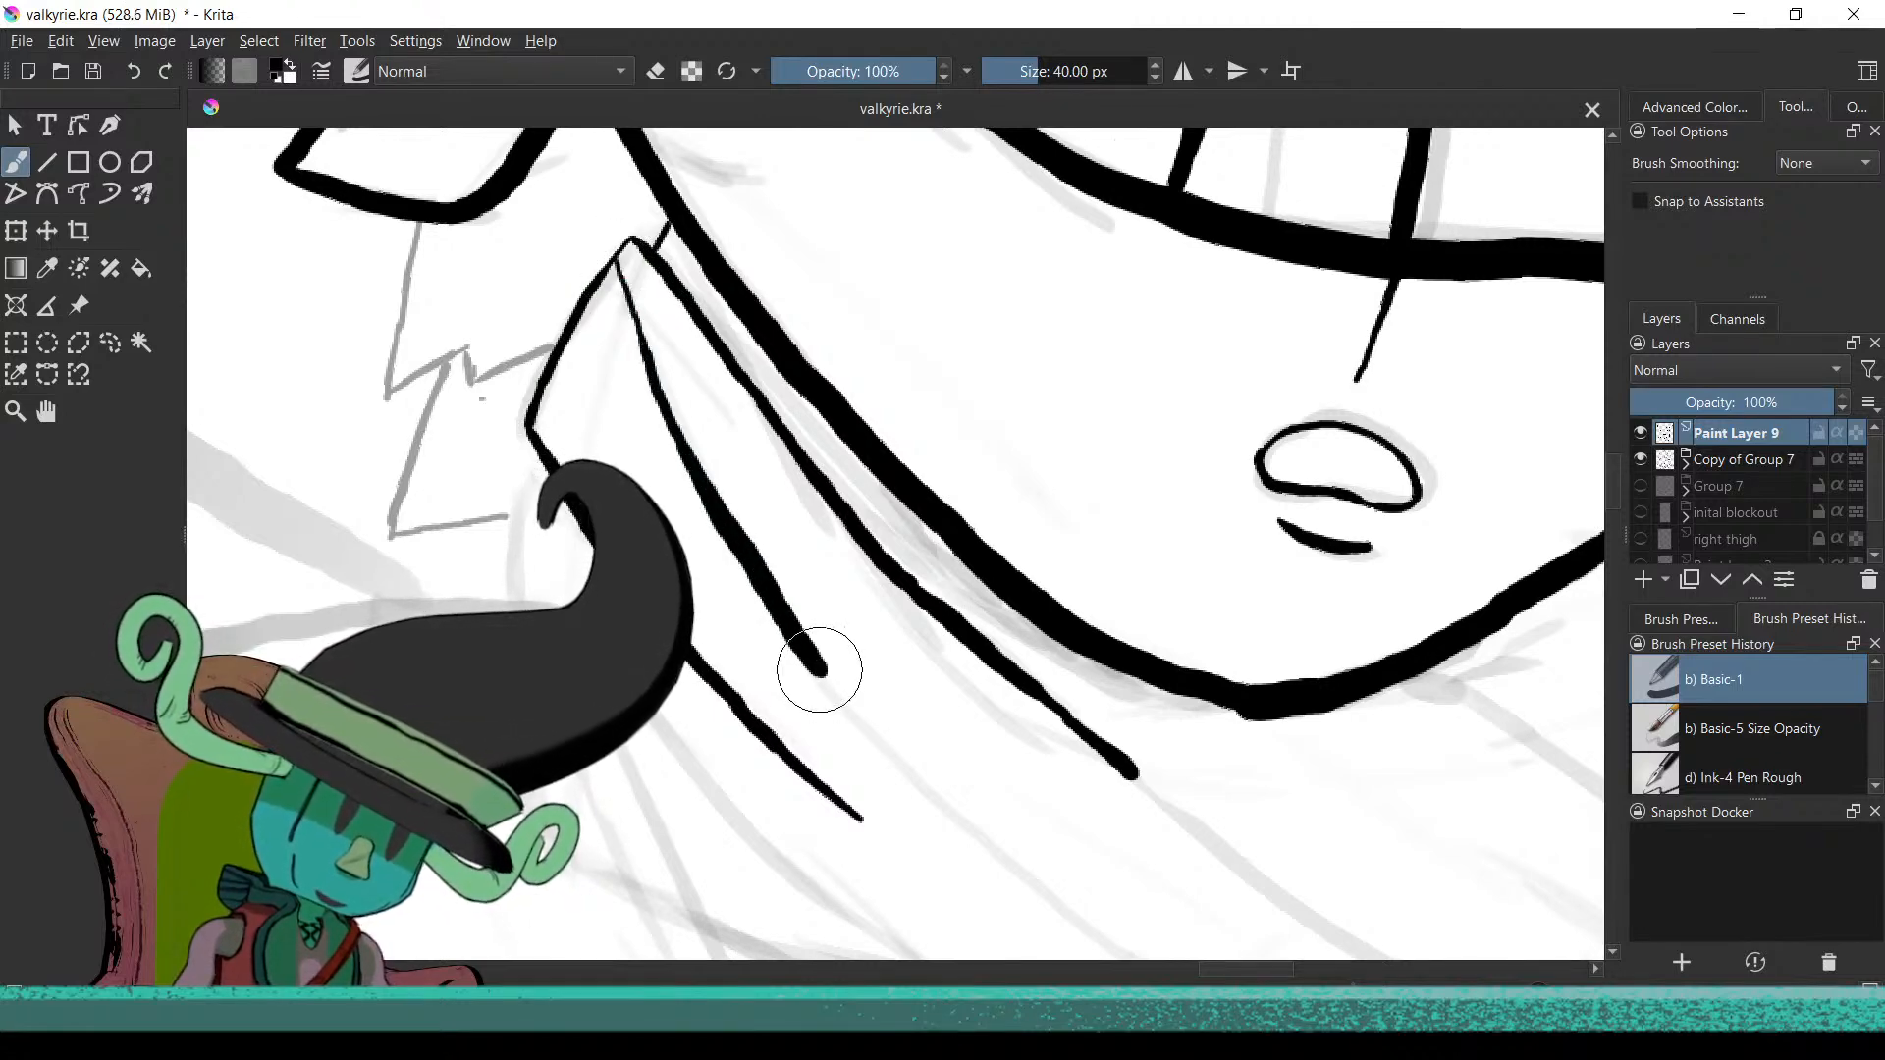
key("ctrl+z")
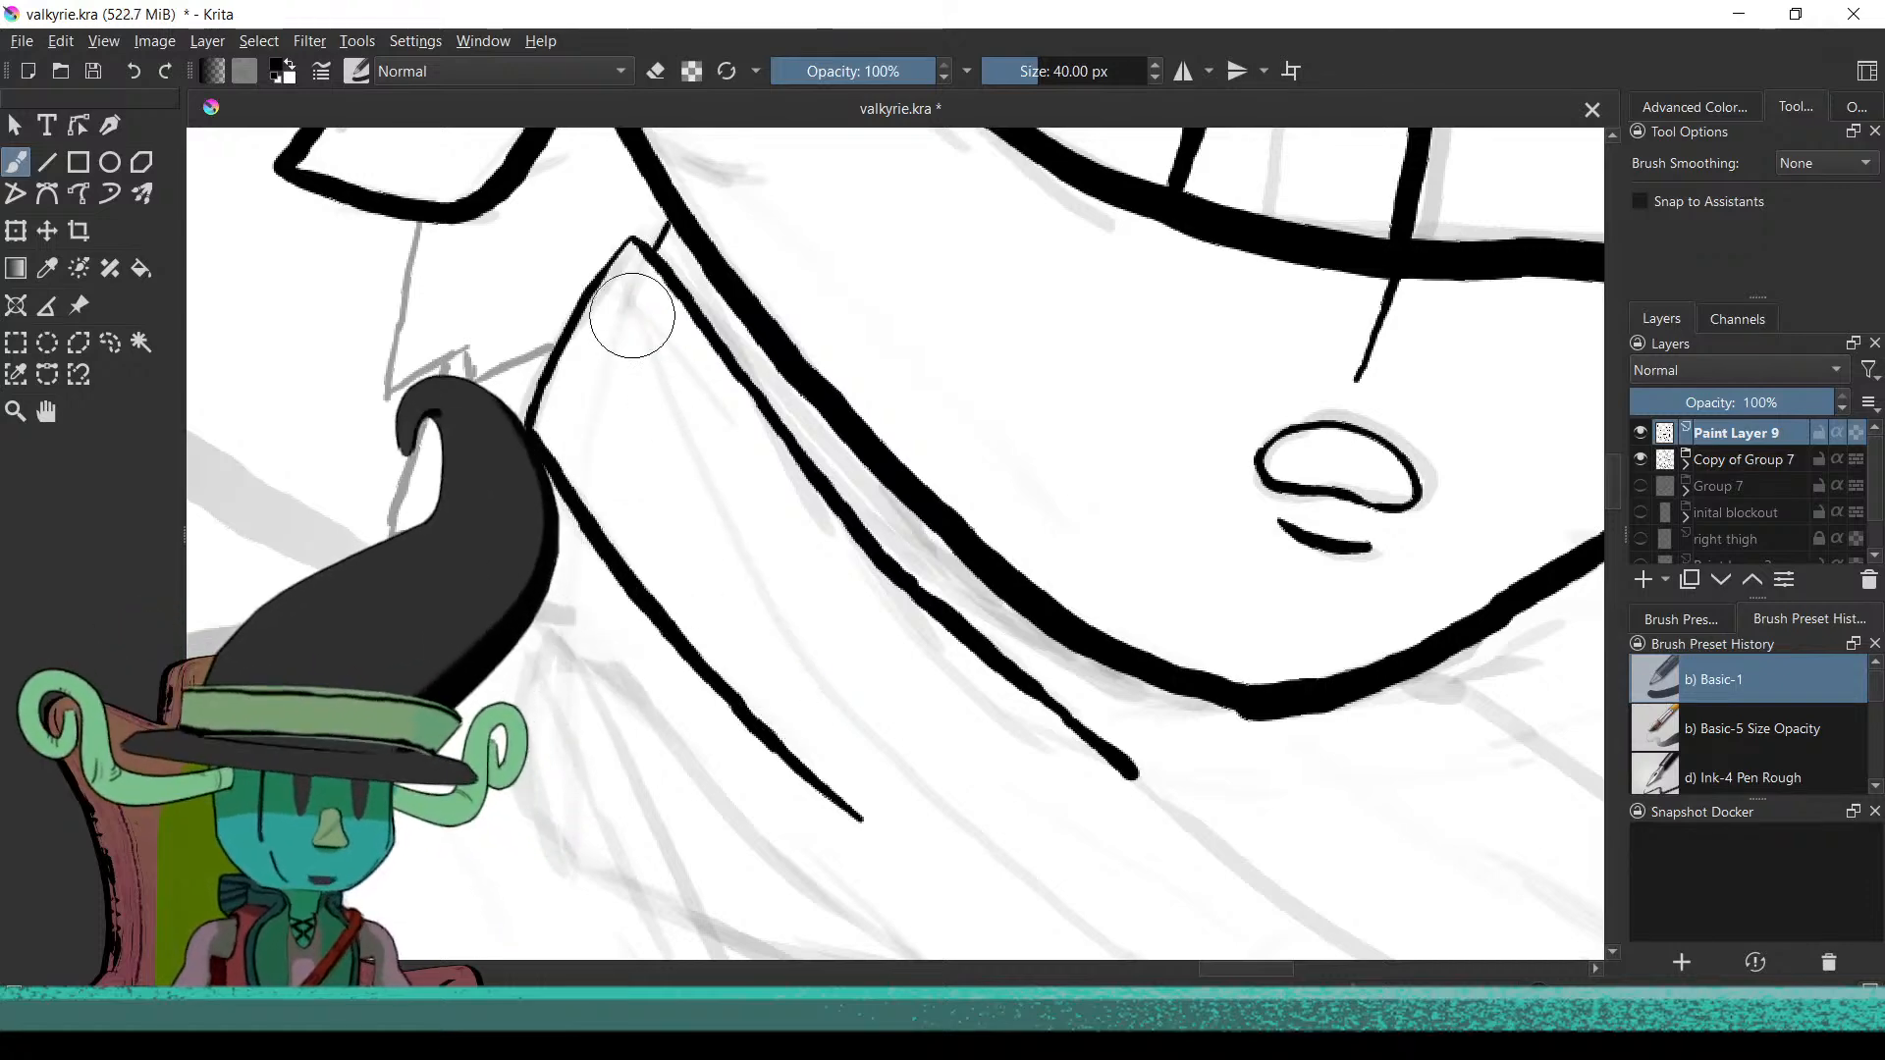
key("ctrl+z")
Ink a thin curved fold line from the scarf's peak down between its inner and outer edges, redoing it until clean
left_click_drag(619, 259, 650, 363)
key("ctrl+z")
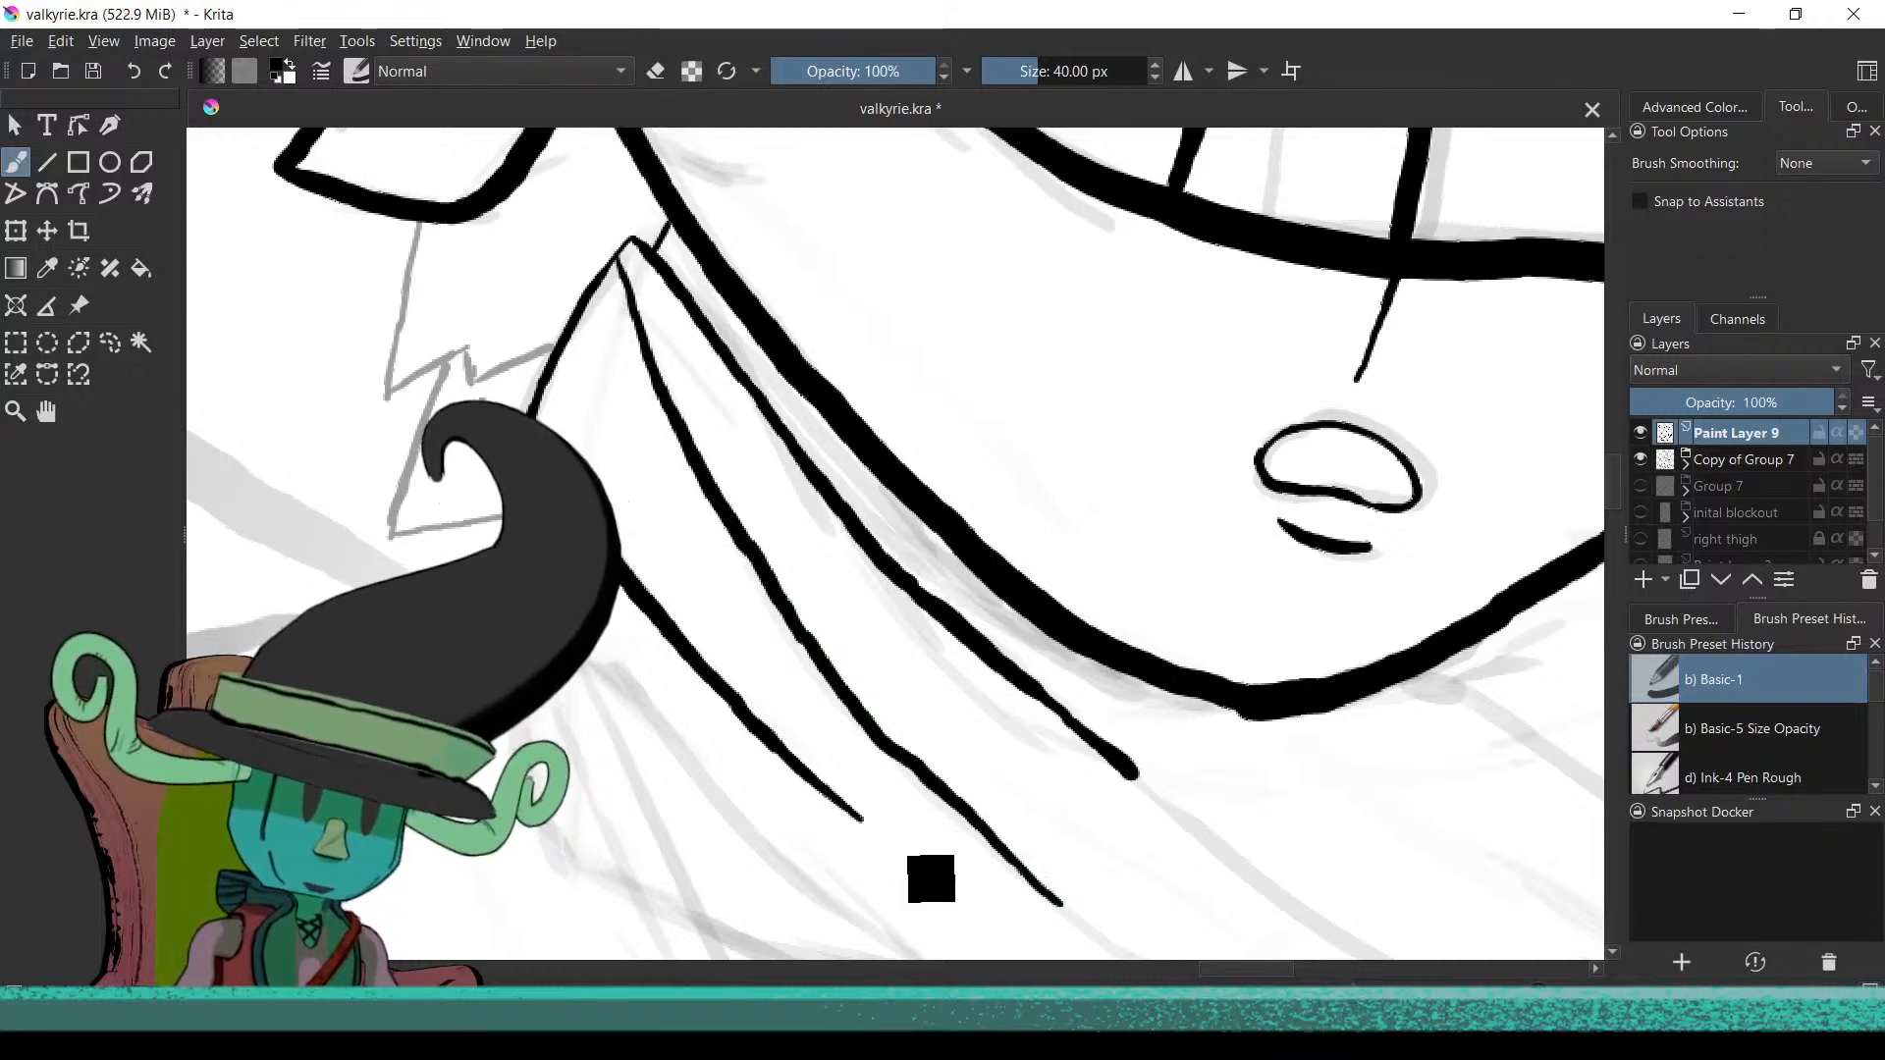
key("ctrl+z")
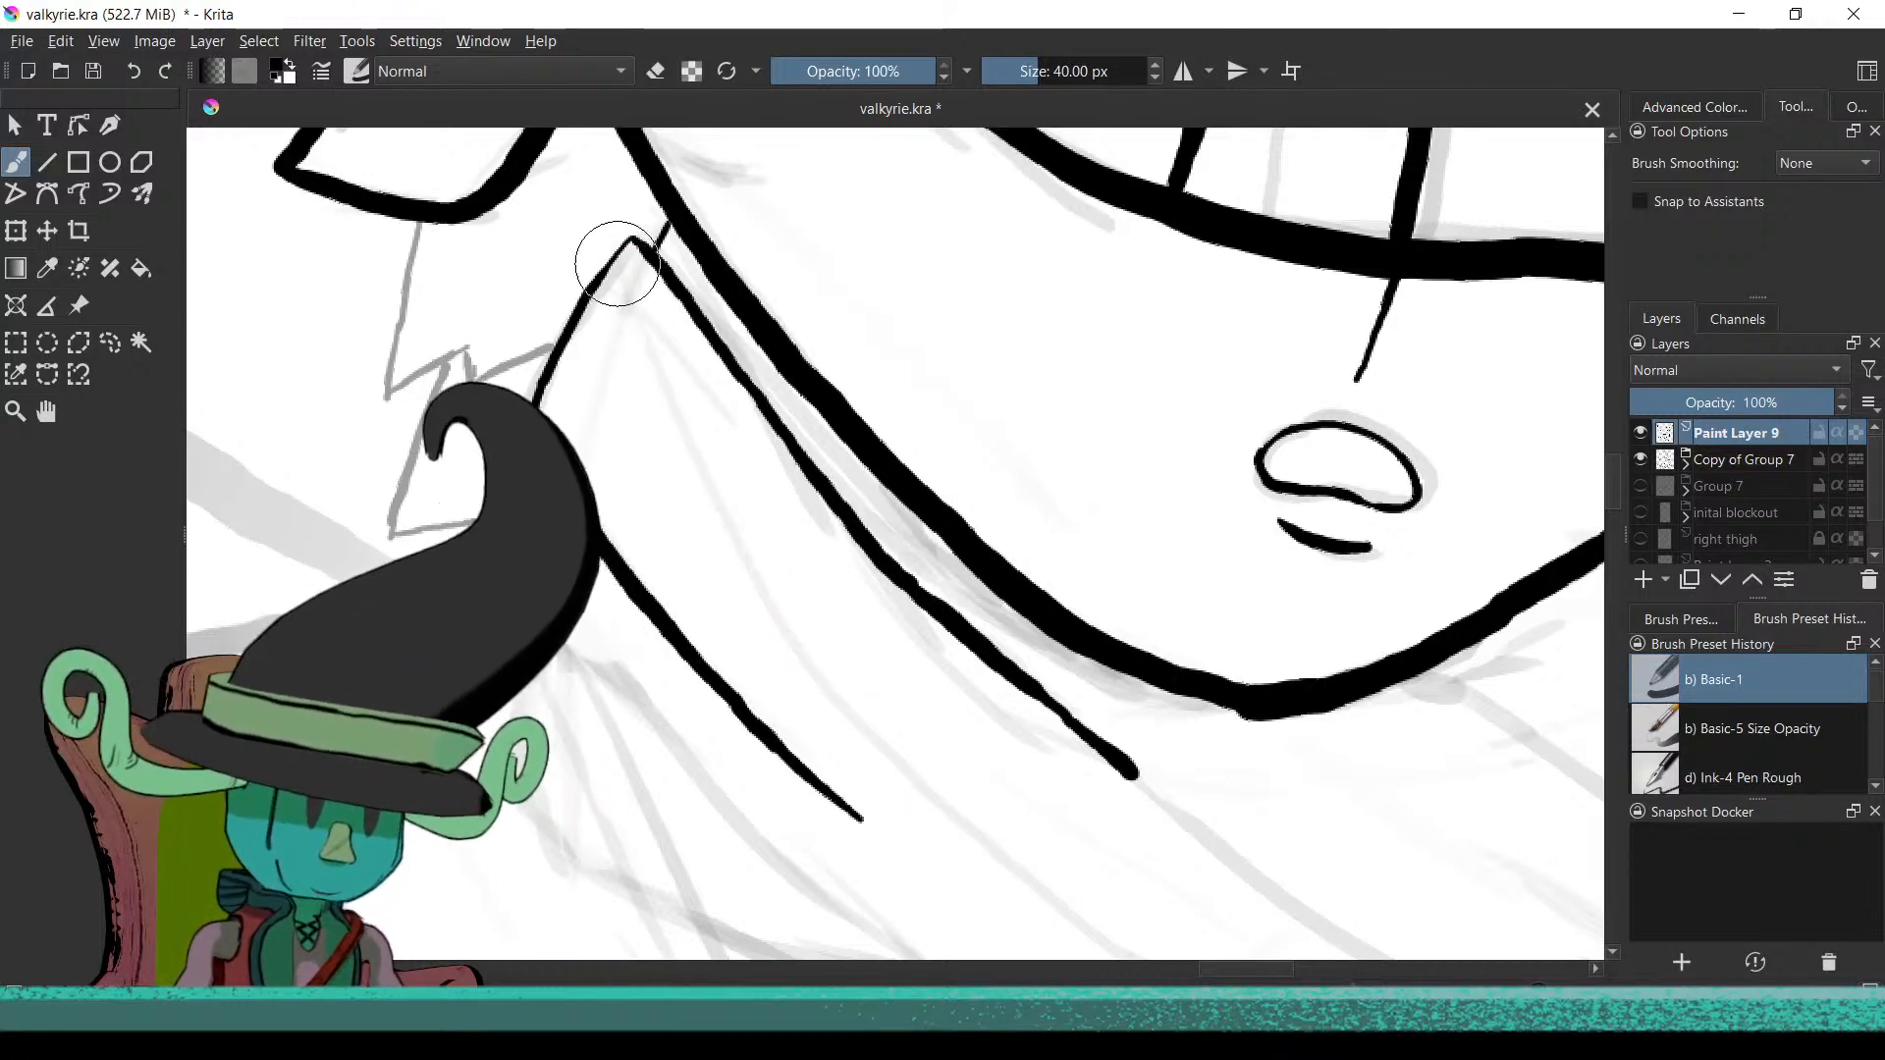
key("ctrl+z")
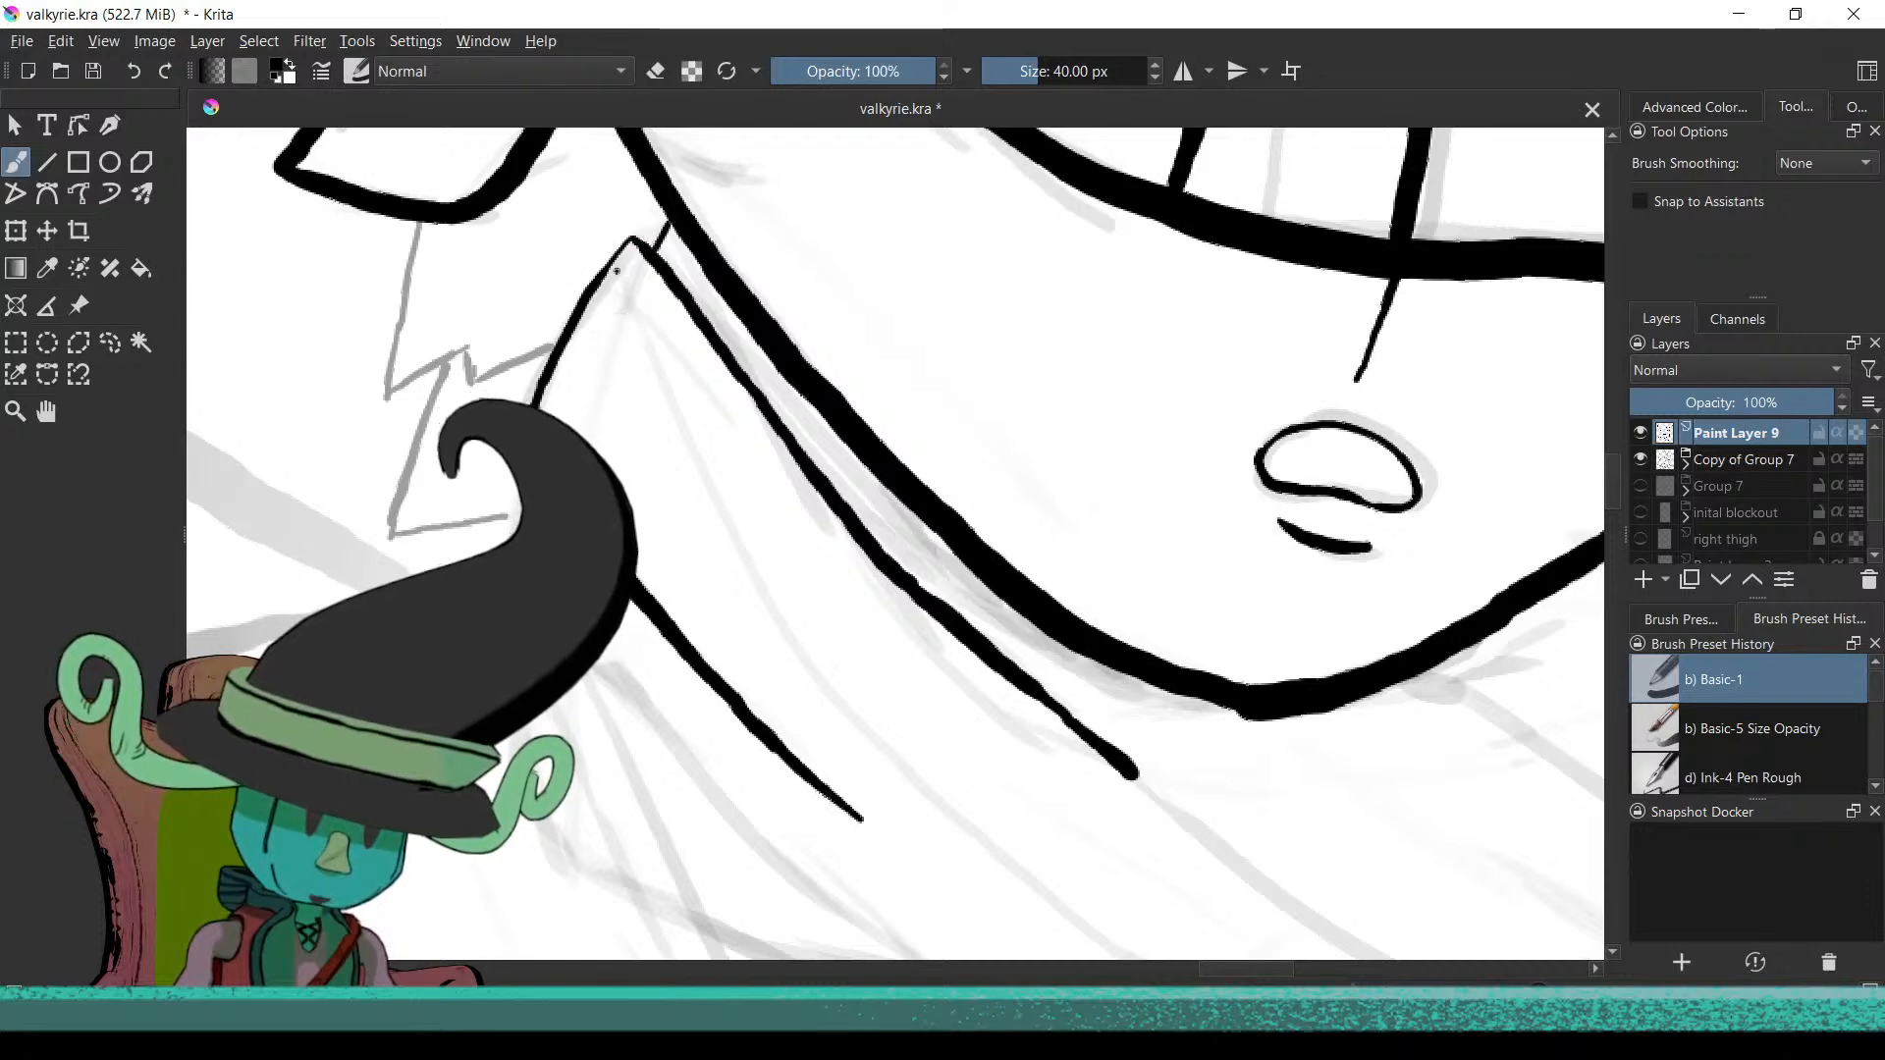
key("ctrl+z")
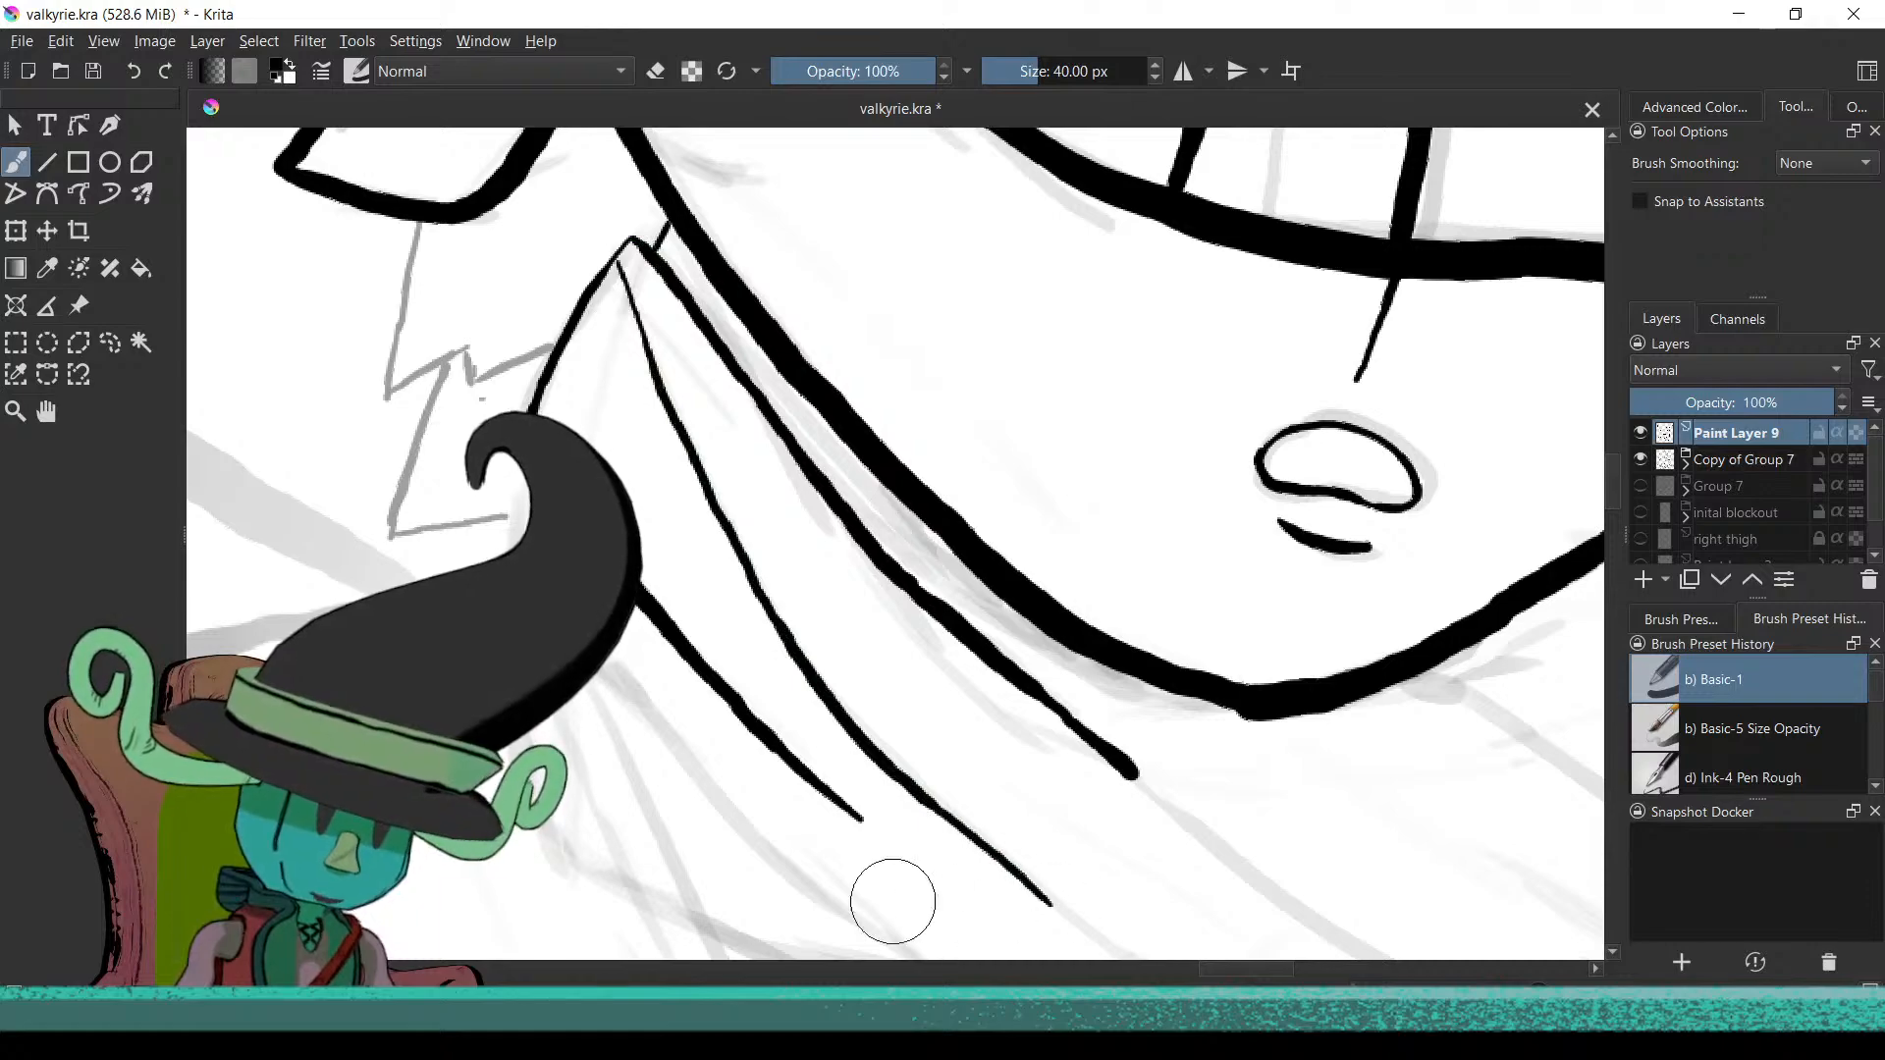
Extend the scarf's thin inner fold line diagonally down to the scarf's lower edge, replacing the rough attempts
scroll(799, 863, "down", 4)
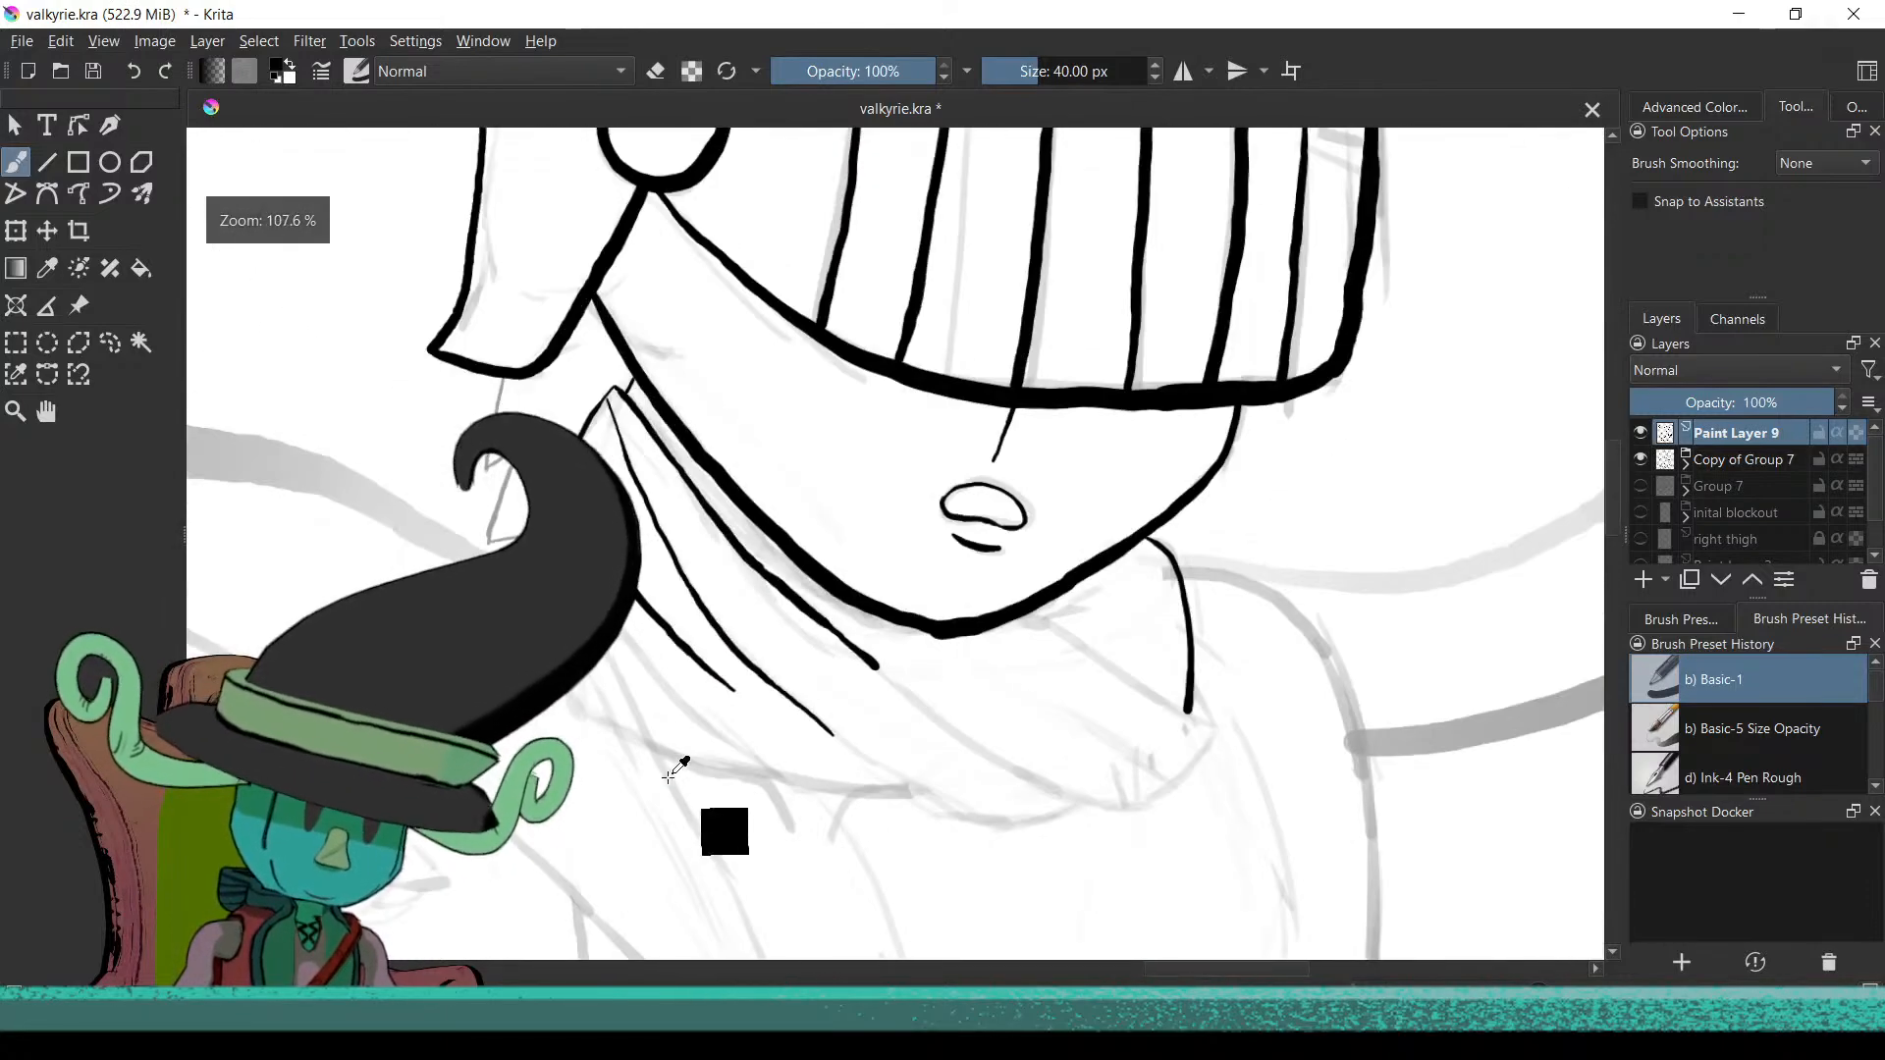
scroll(675, 769, "down", 2)
scroll(688, 815, "up", 2)
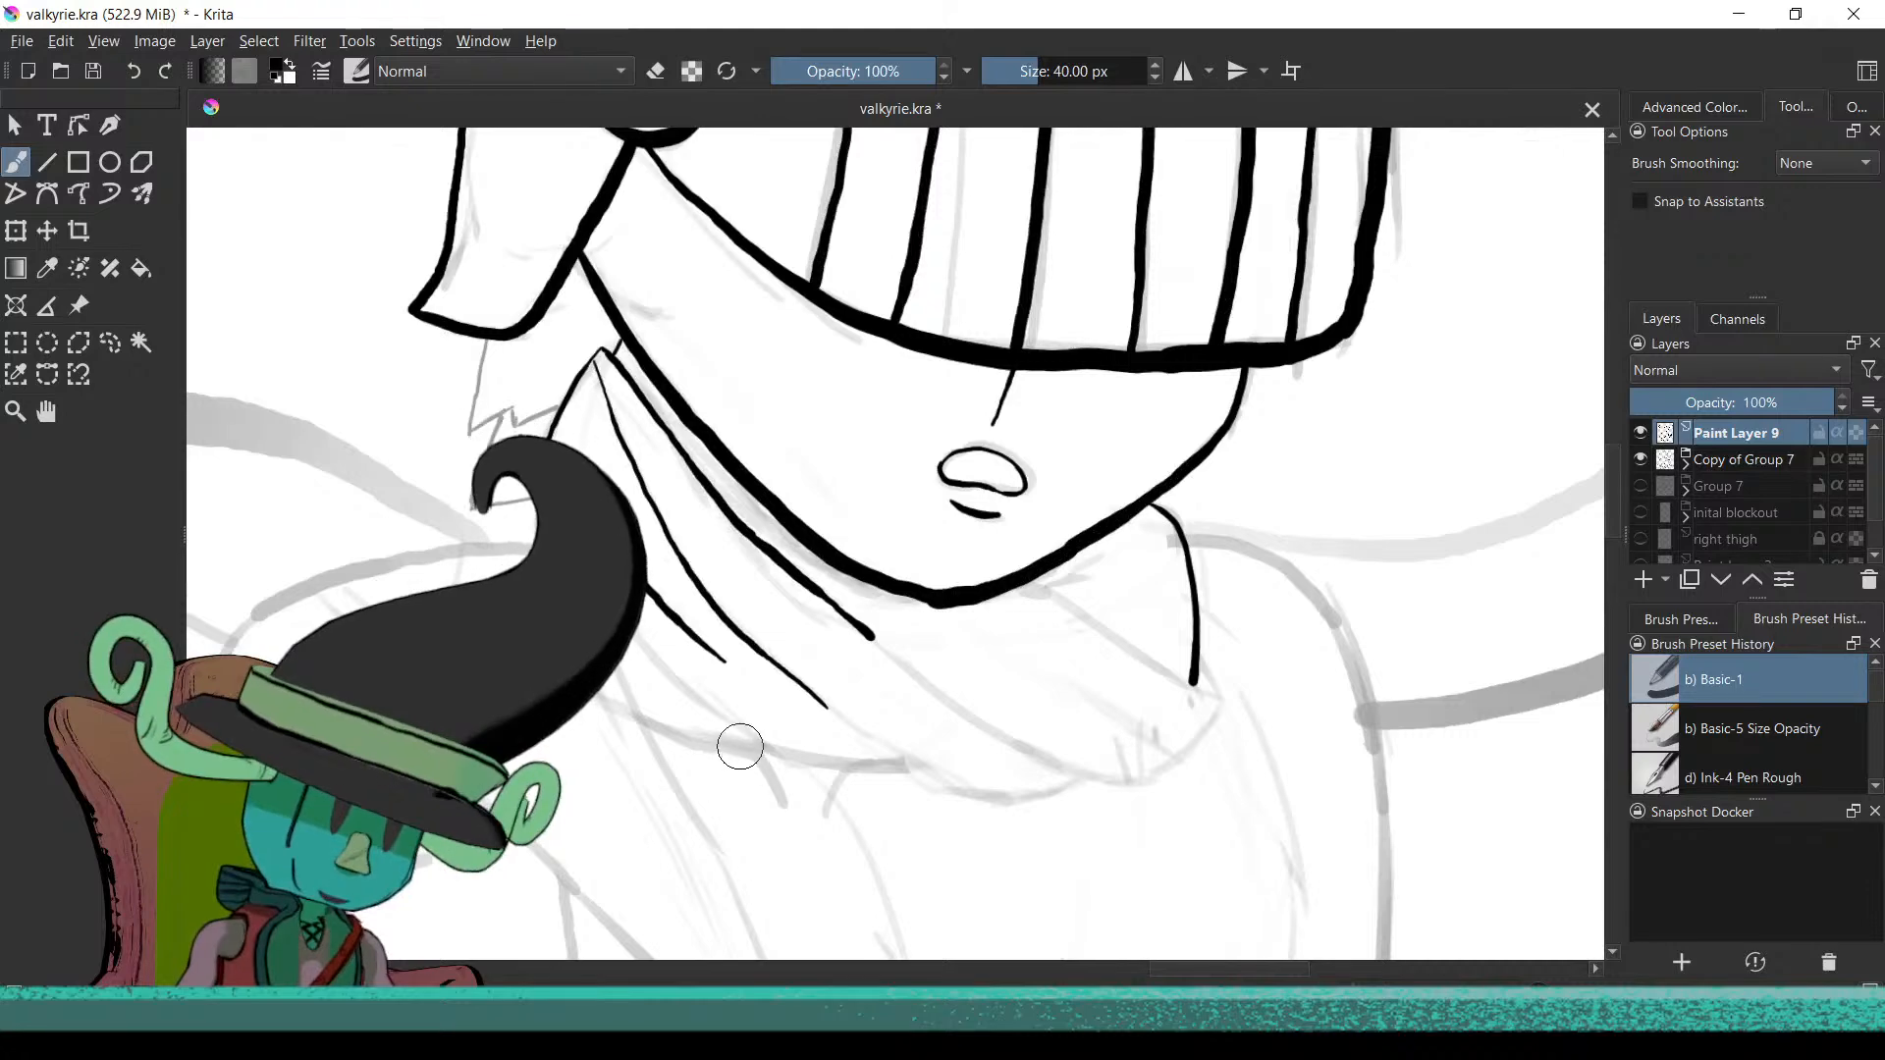
scroll(746, 746, "up", 4)
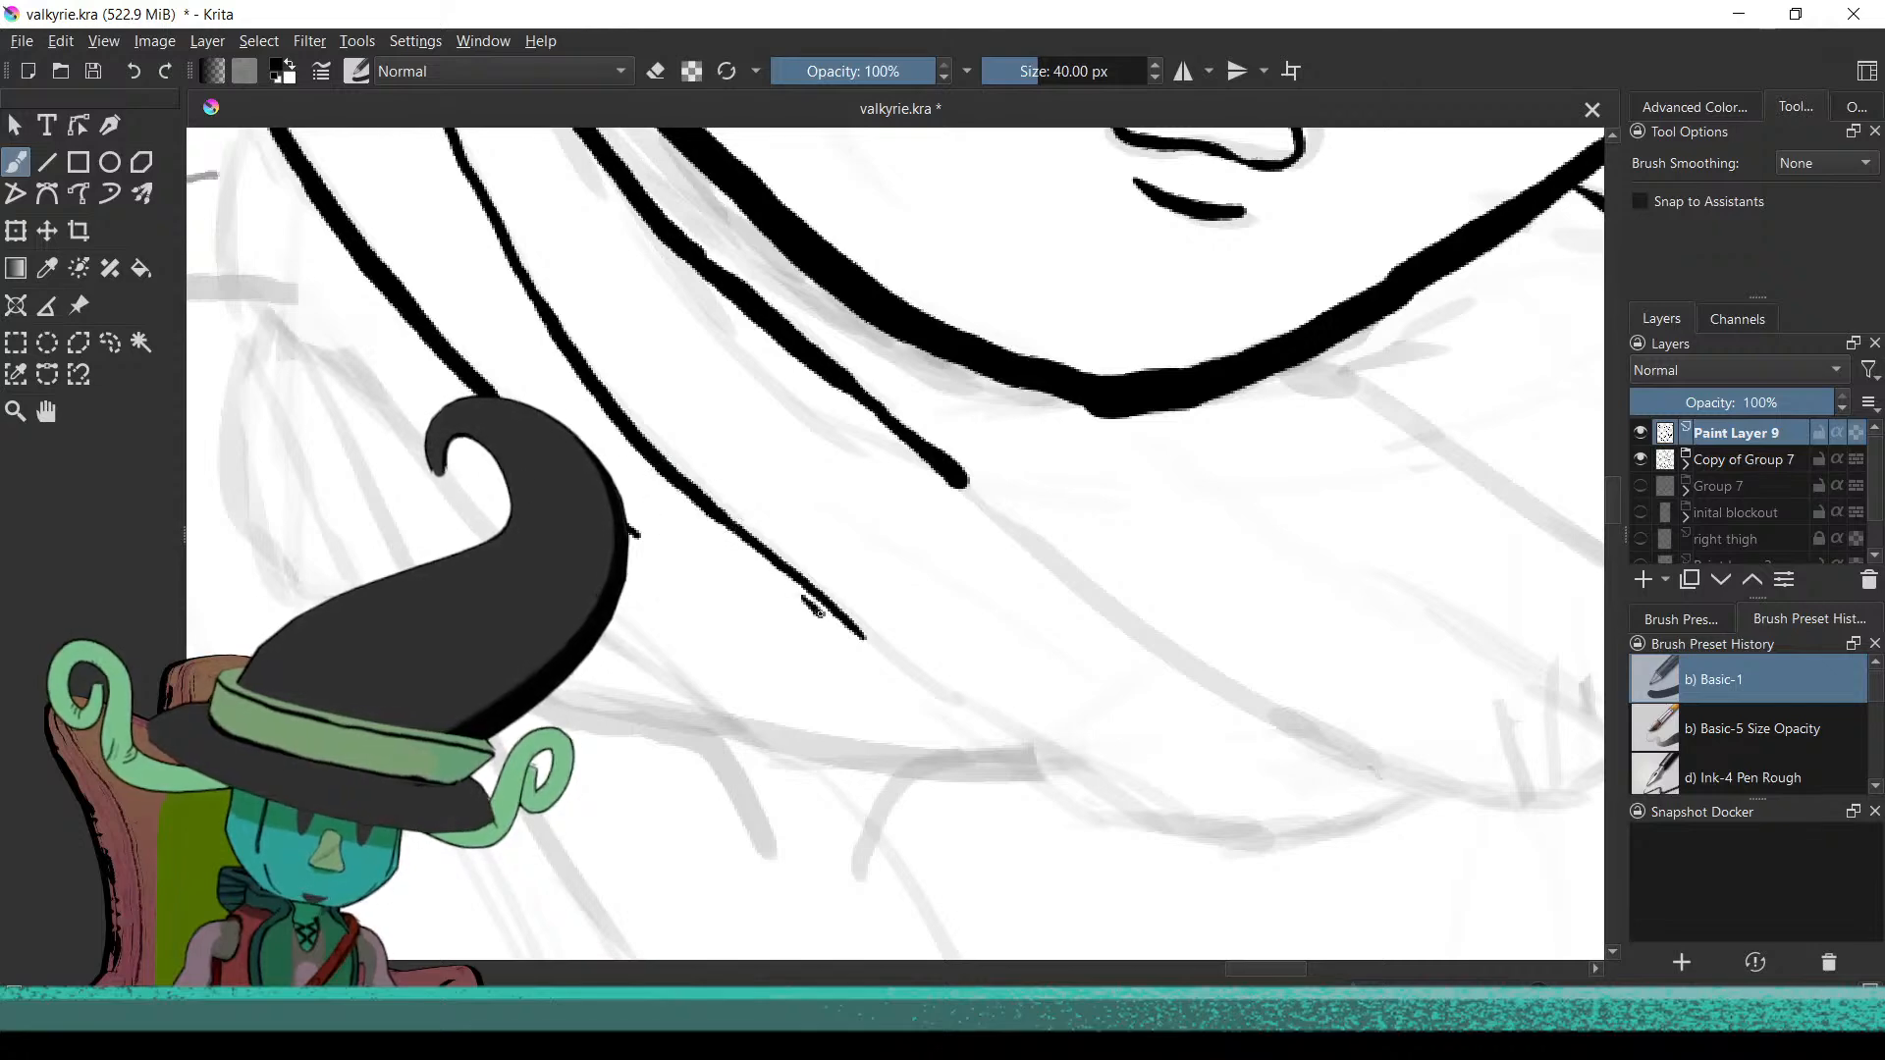
key("ctrl+z")
key("ctrl+z")
left_click_drag(1043, 746, 1220, 830)
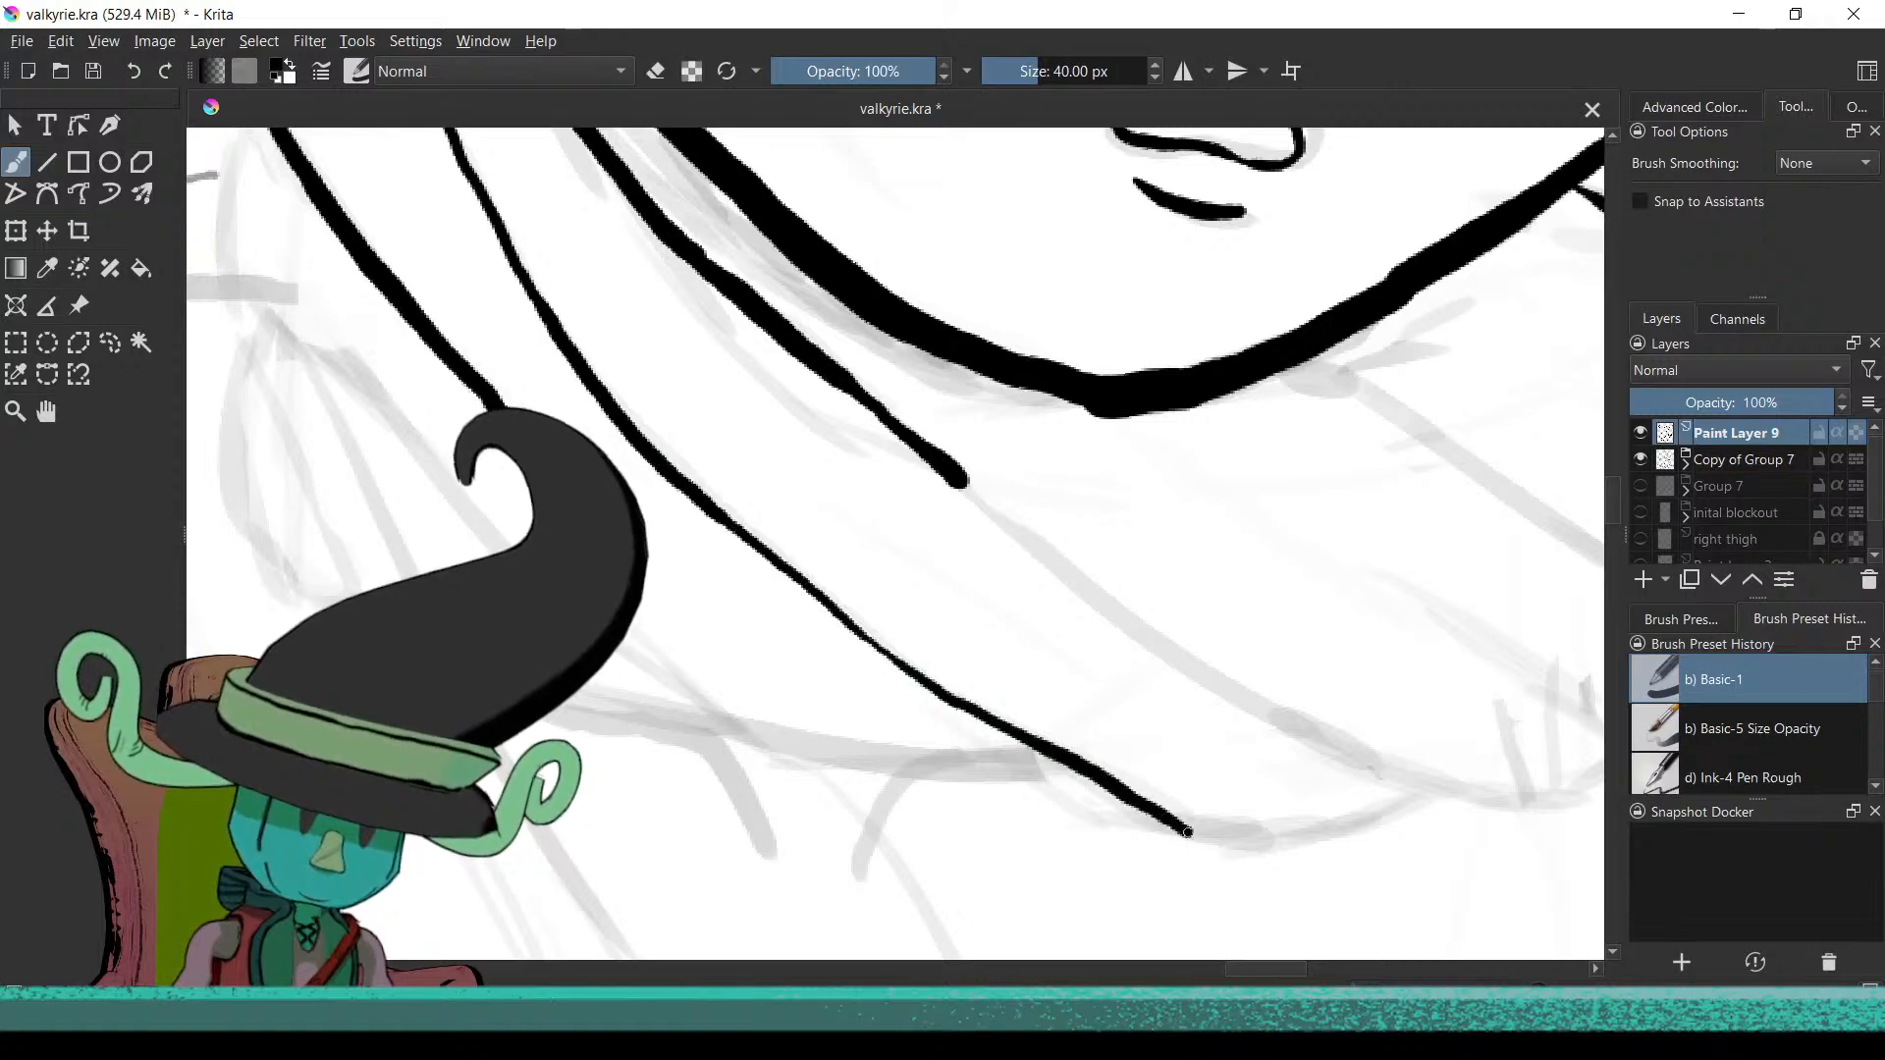
Ink the scarf's front wrap from the chin to its pointed corner, joining its curved lower edge to the near diagonal and the layer beneath
scroll(959, 749, "down", 5)
scroll(816, 827, "up", 5)
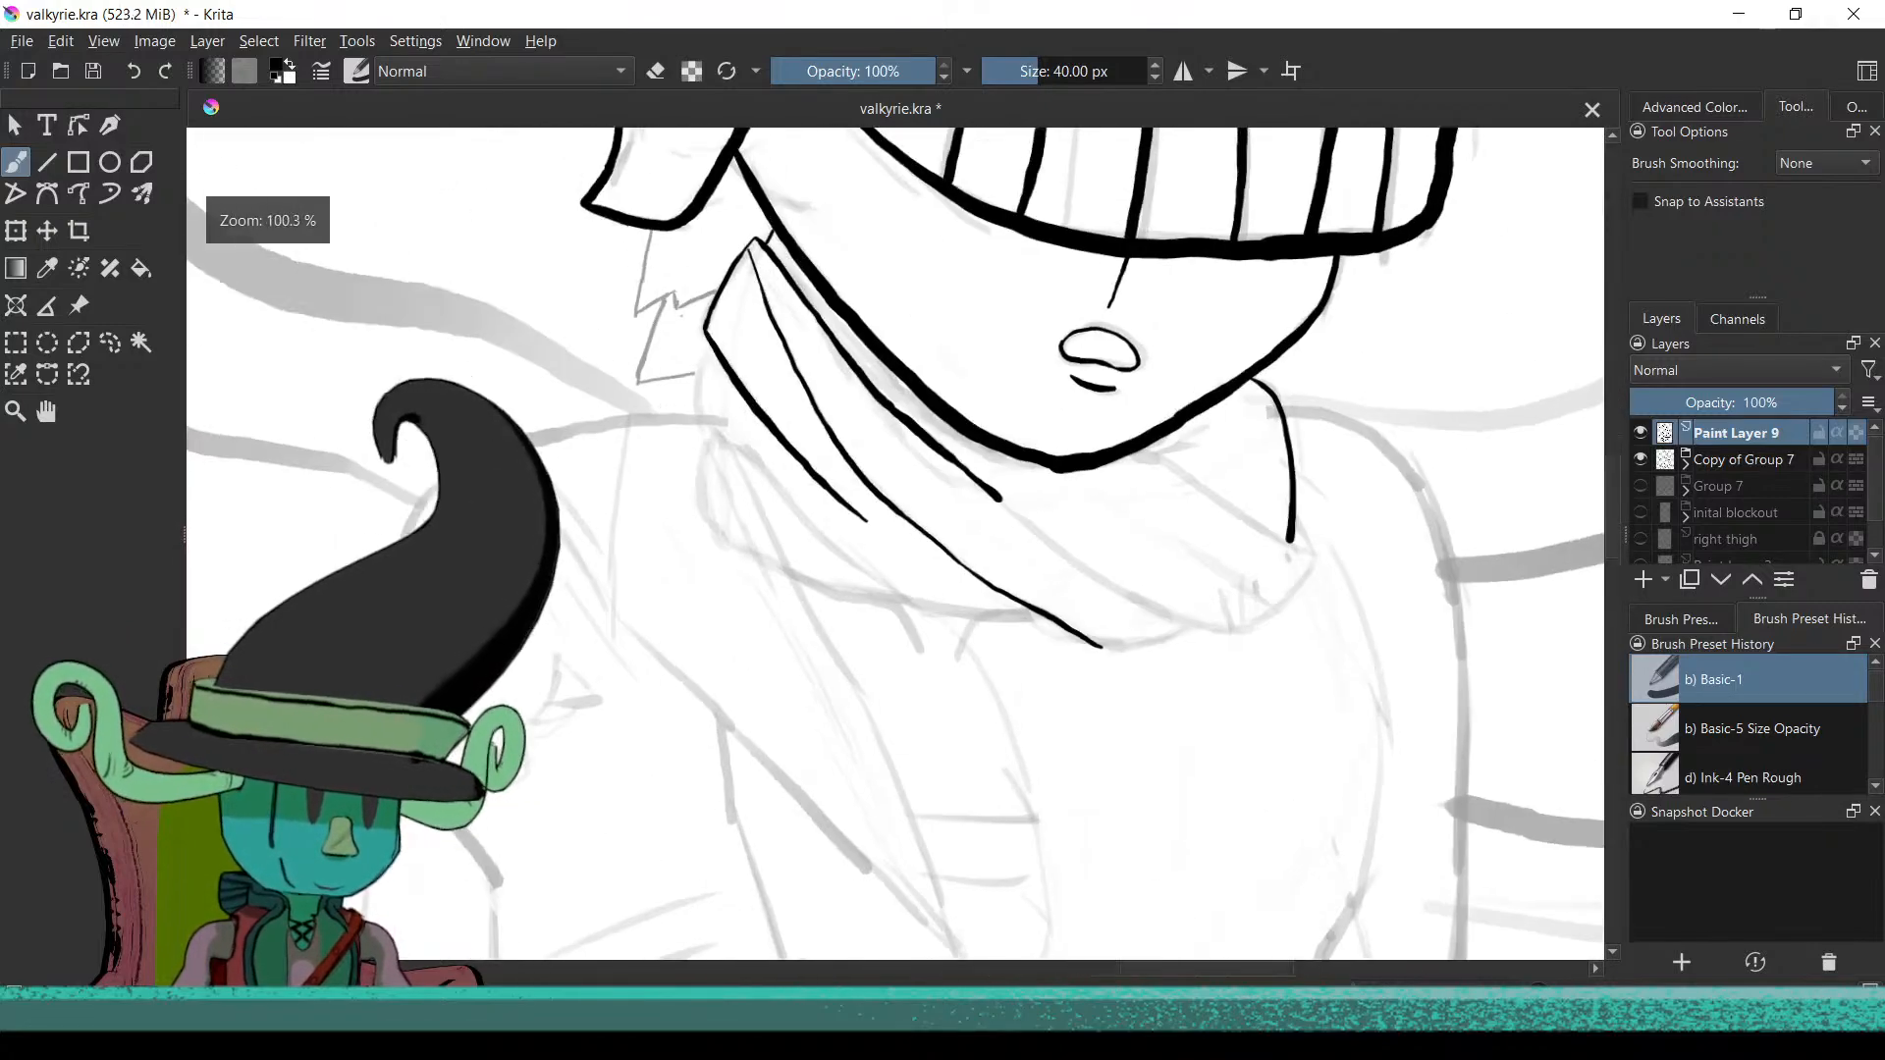
scroll(904, 512, "up", 4)
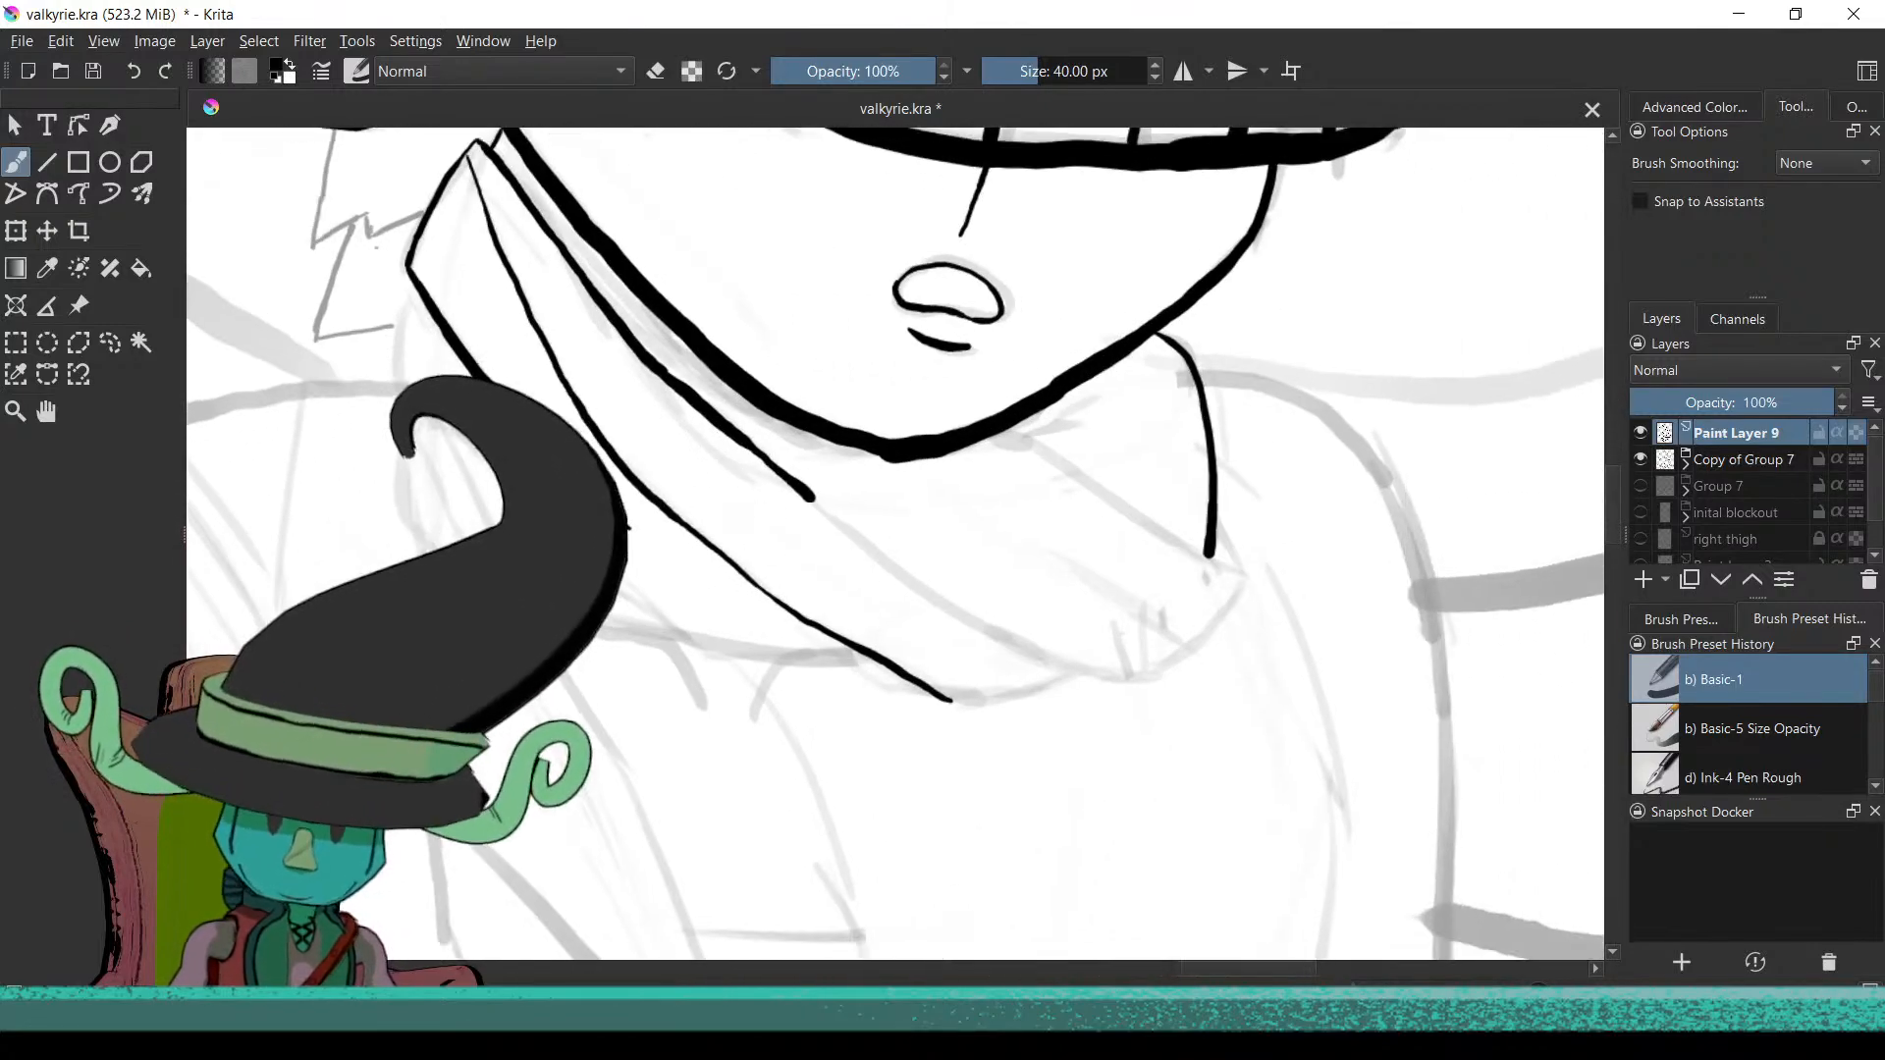
left_click_drag(1001, 530, 867, 573)
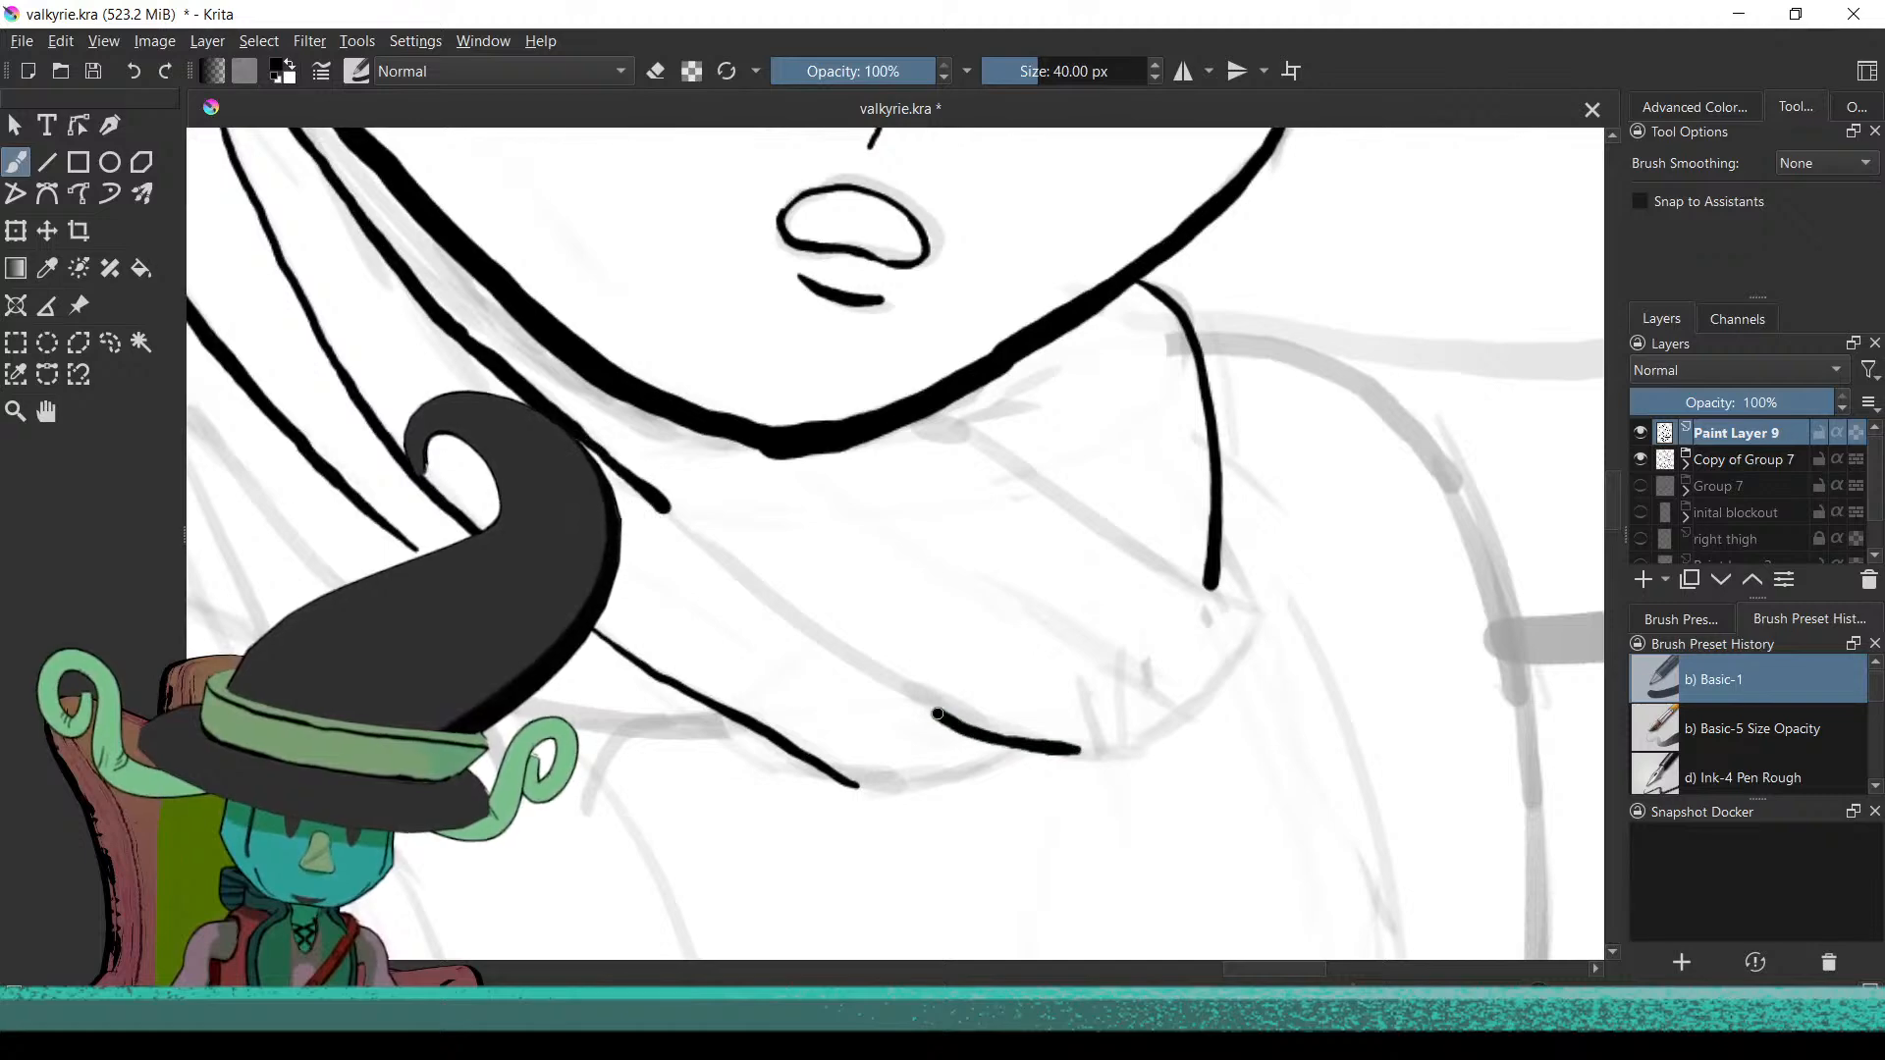
key("ctrl+z")
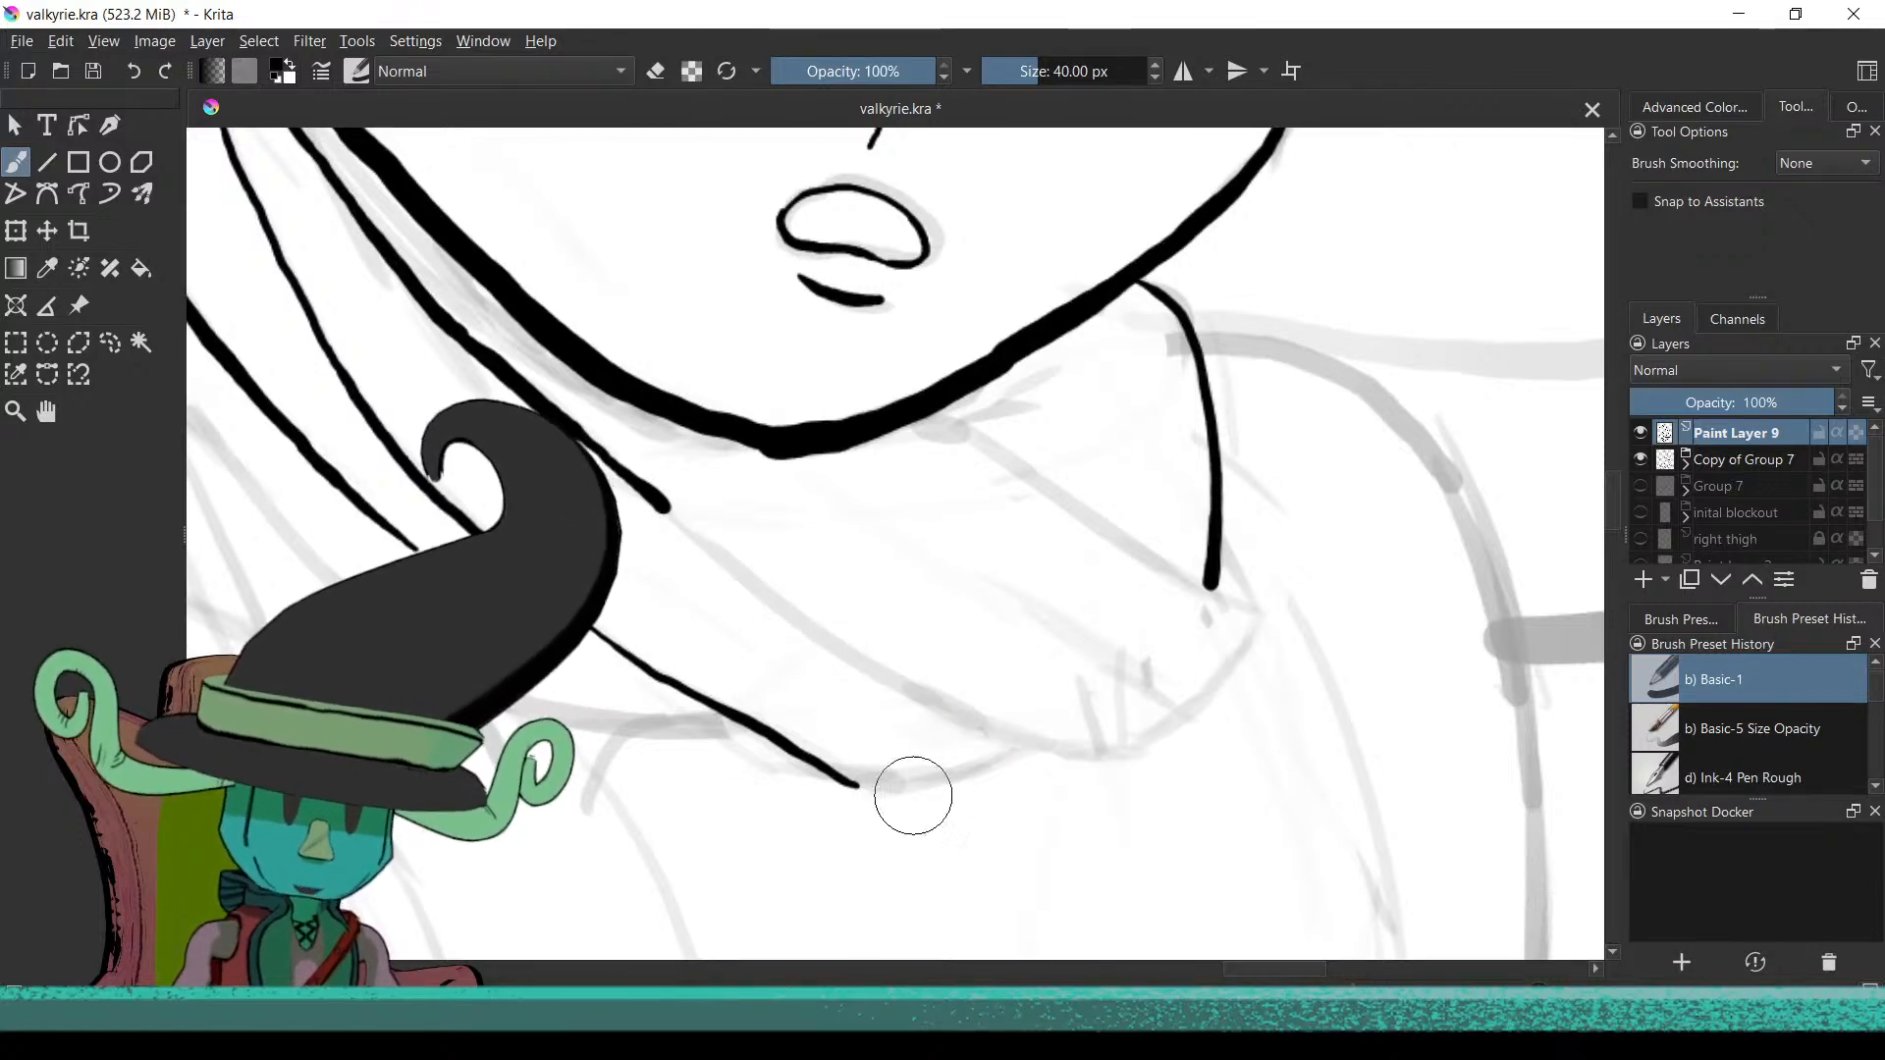
left_click_drag(913, 786, 1069, 786)
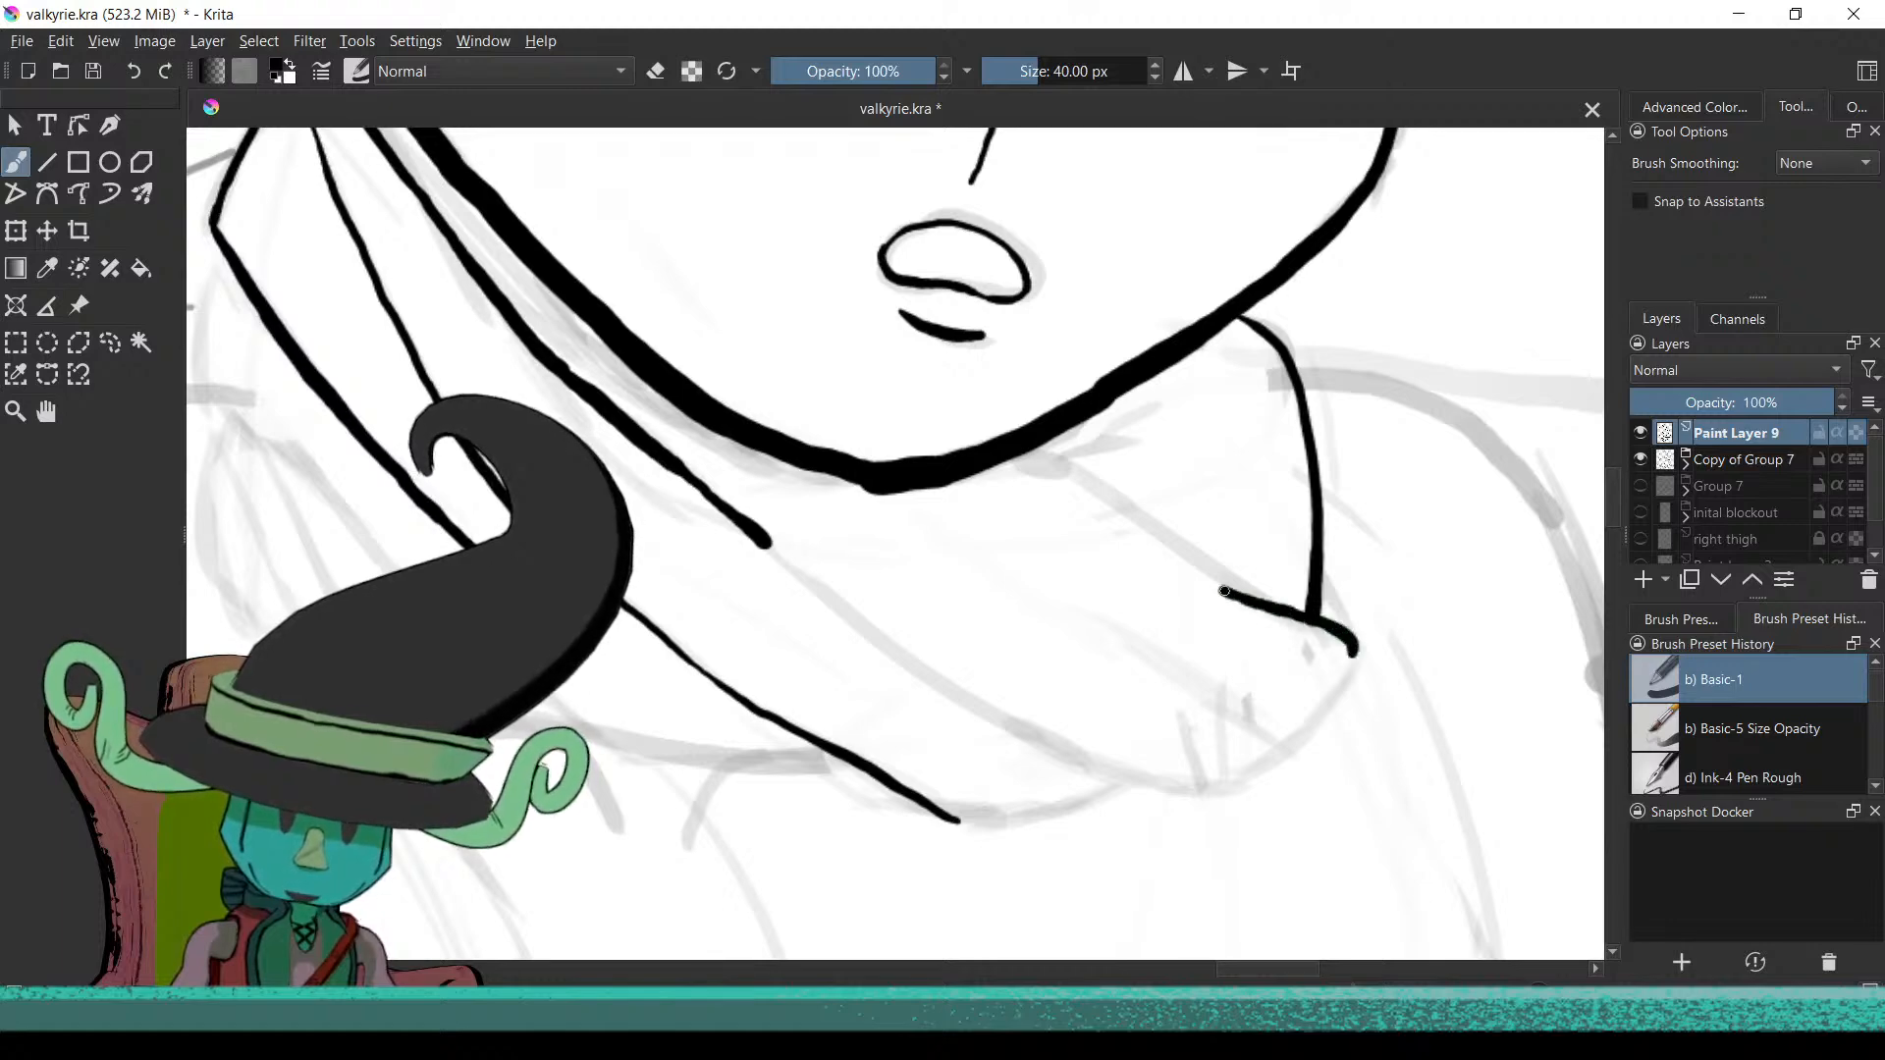
key("ctrl+z")
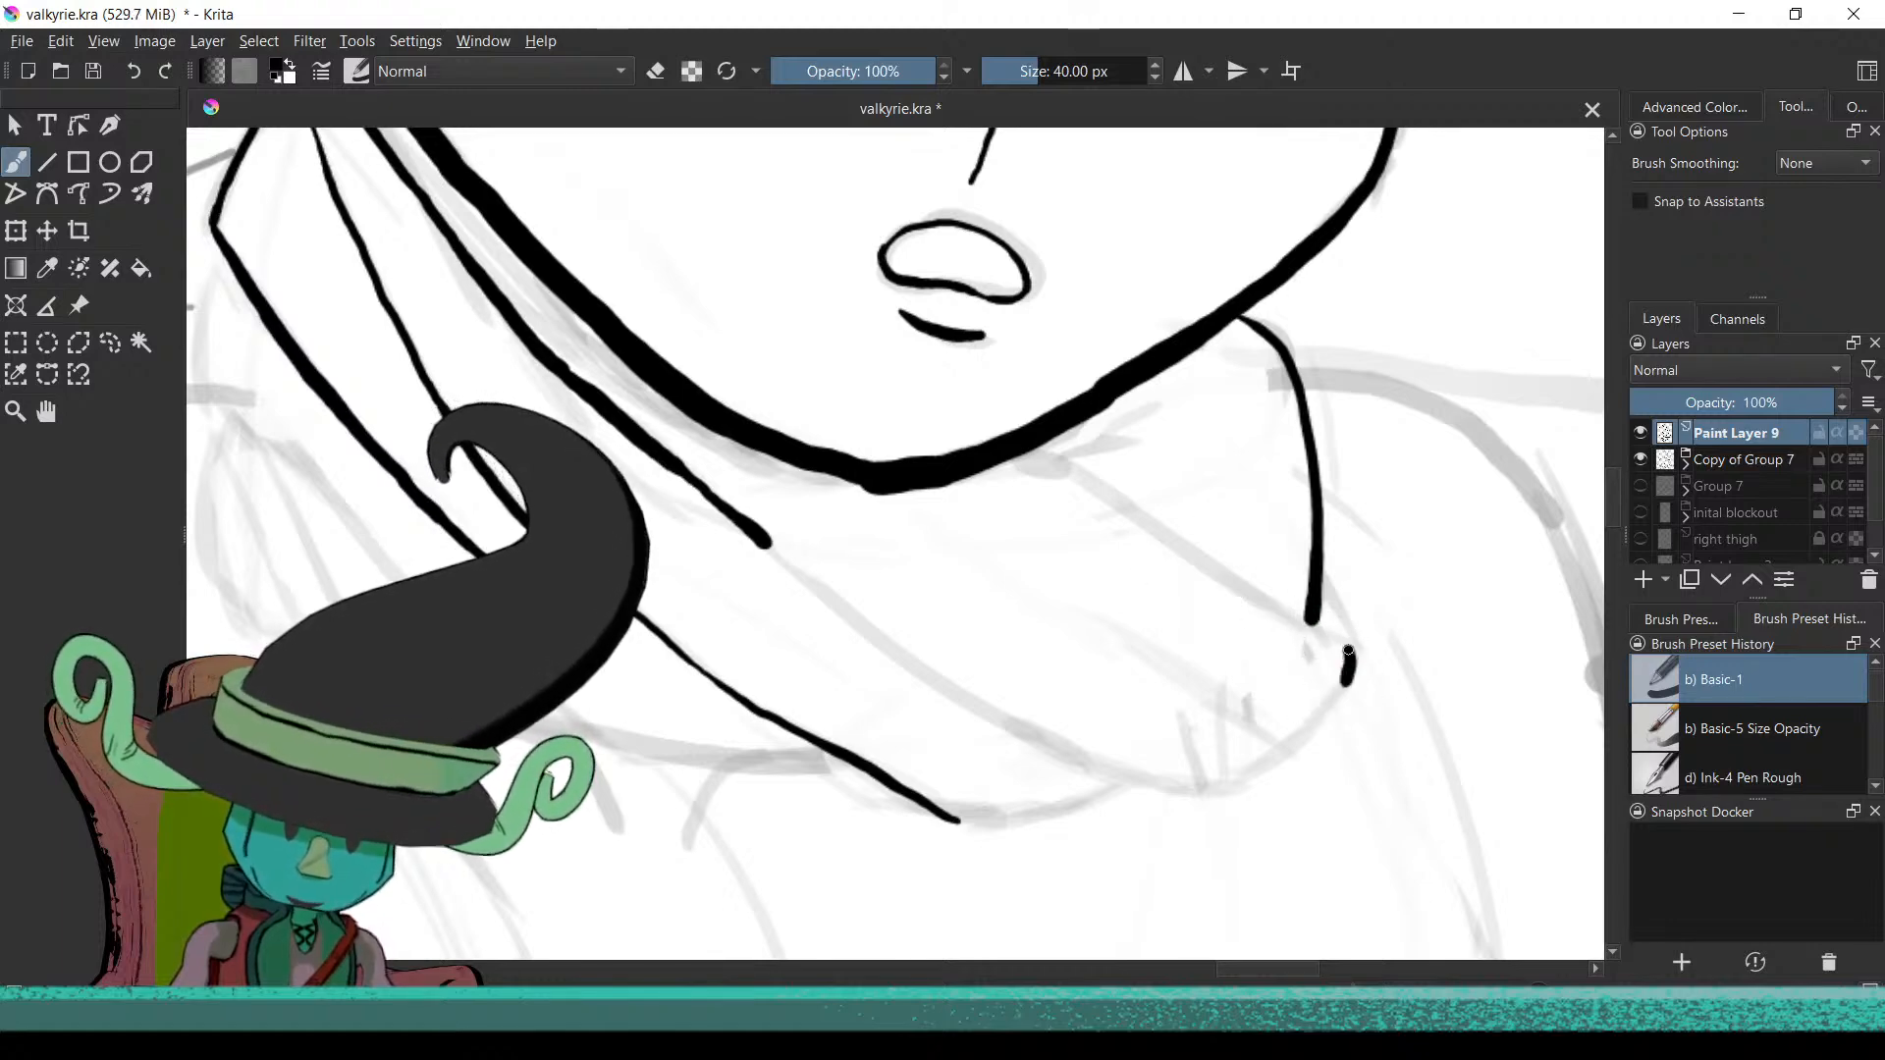
key("ctrl+z")
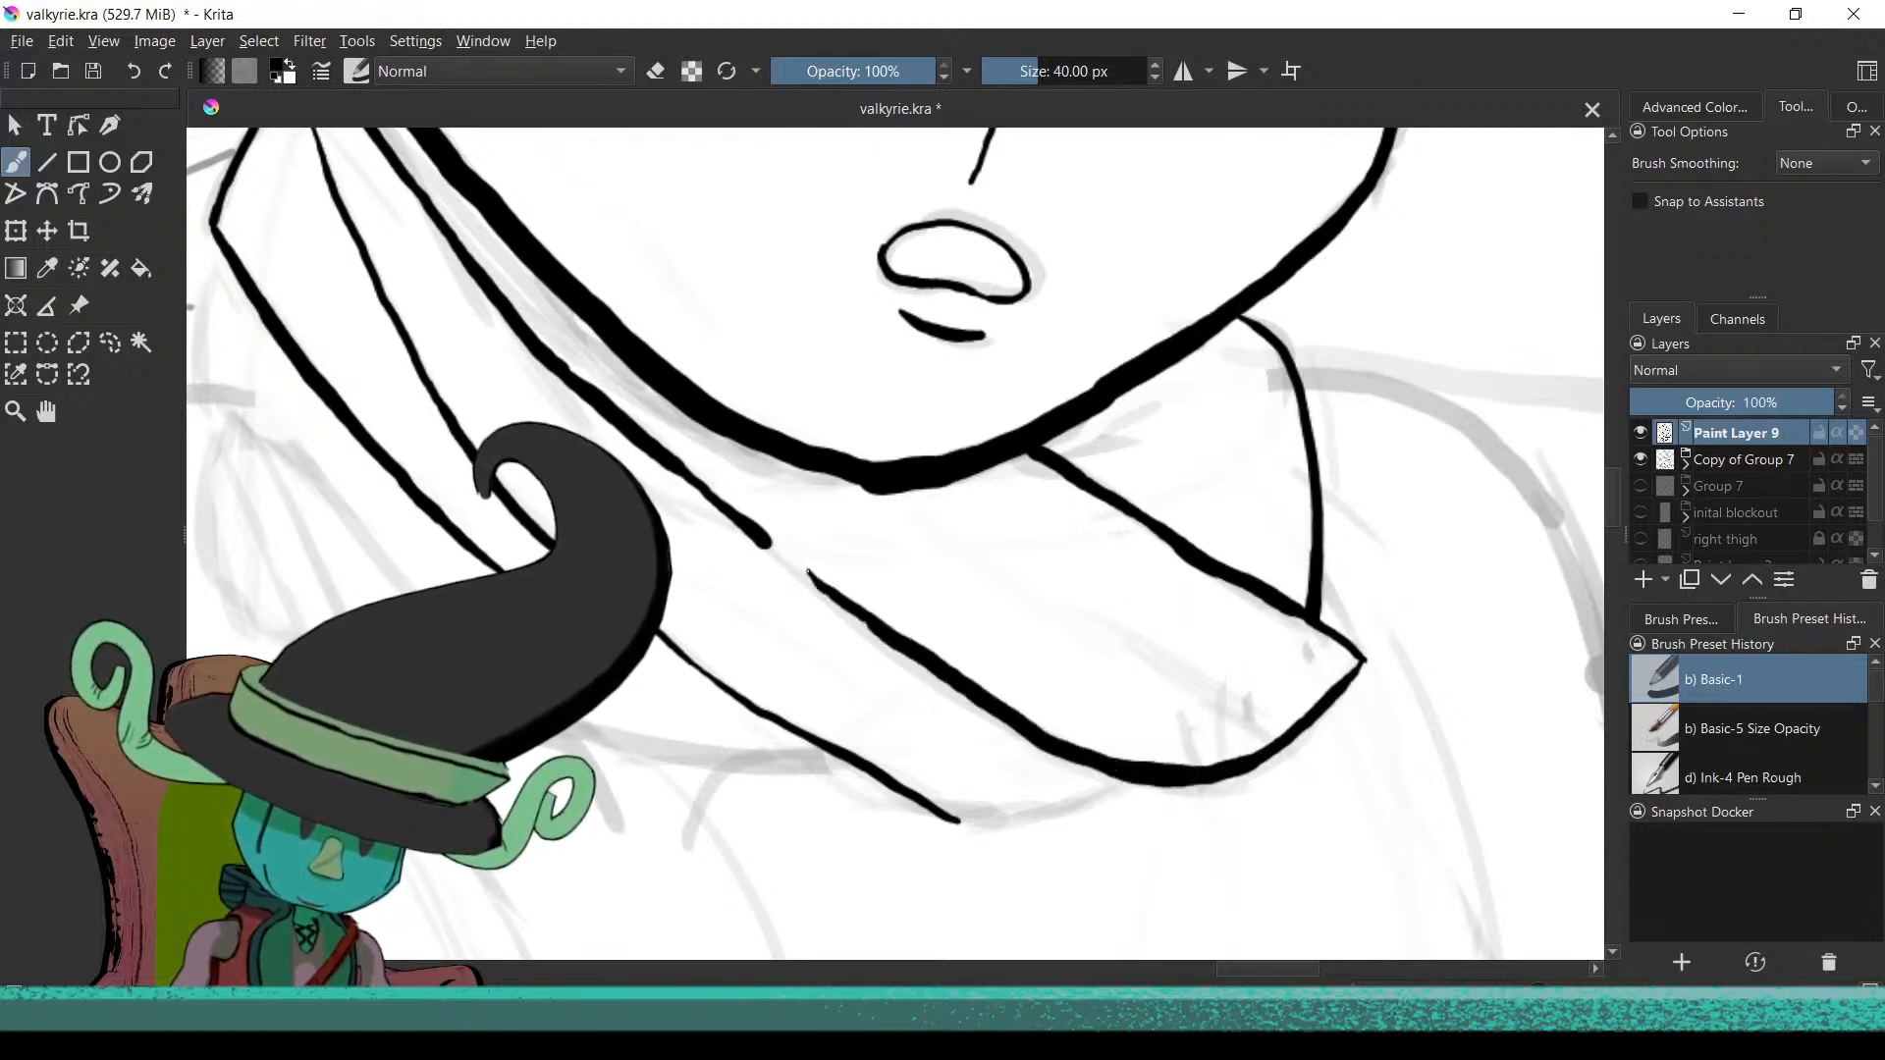
left_click(781, 557)
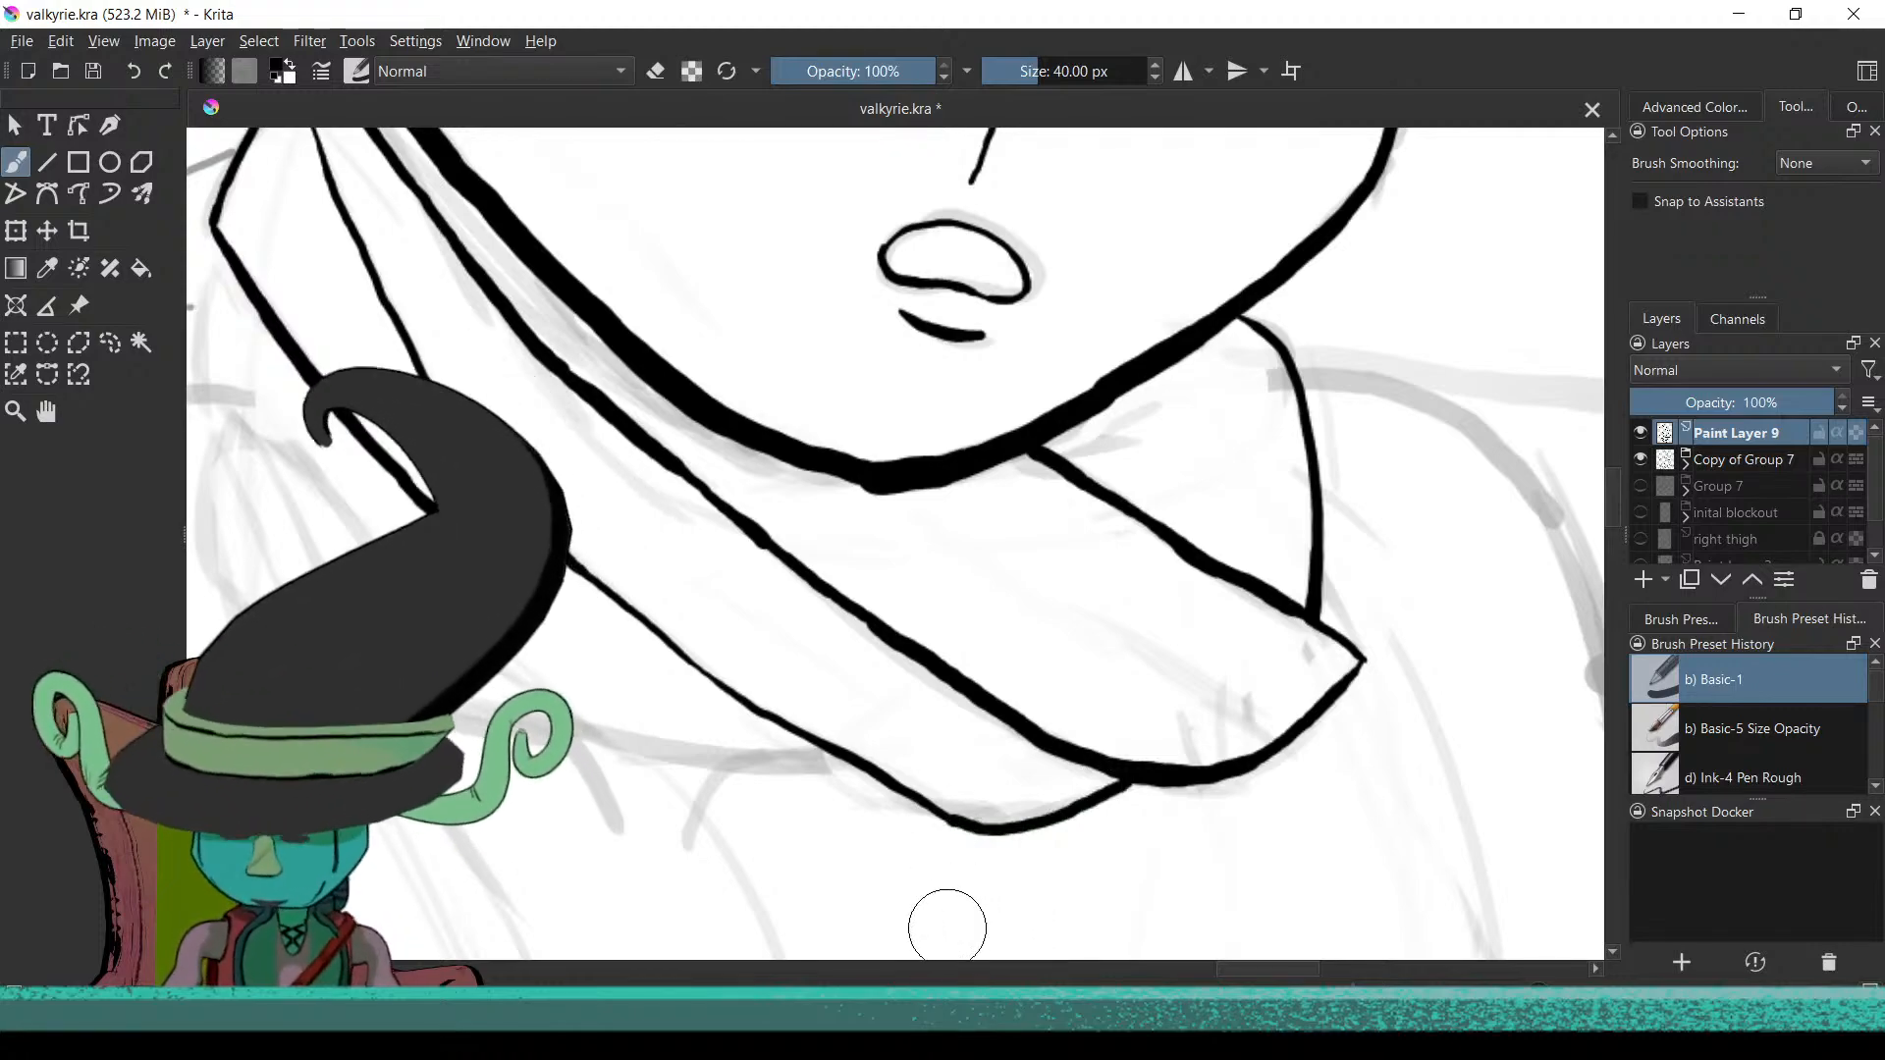
Ink the scarf's lower layer with a curved outer edge, a diagonal fold and a bottom edge running to the front wrap
mouse_move(1027, 740)
left_mouse_down()
mouse_move(977, 923)
mouse_move(1073, 801)
mouse_move(1151, 598)
mouse_move(1406, 727)
left_mouse_up()
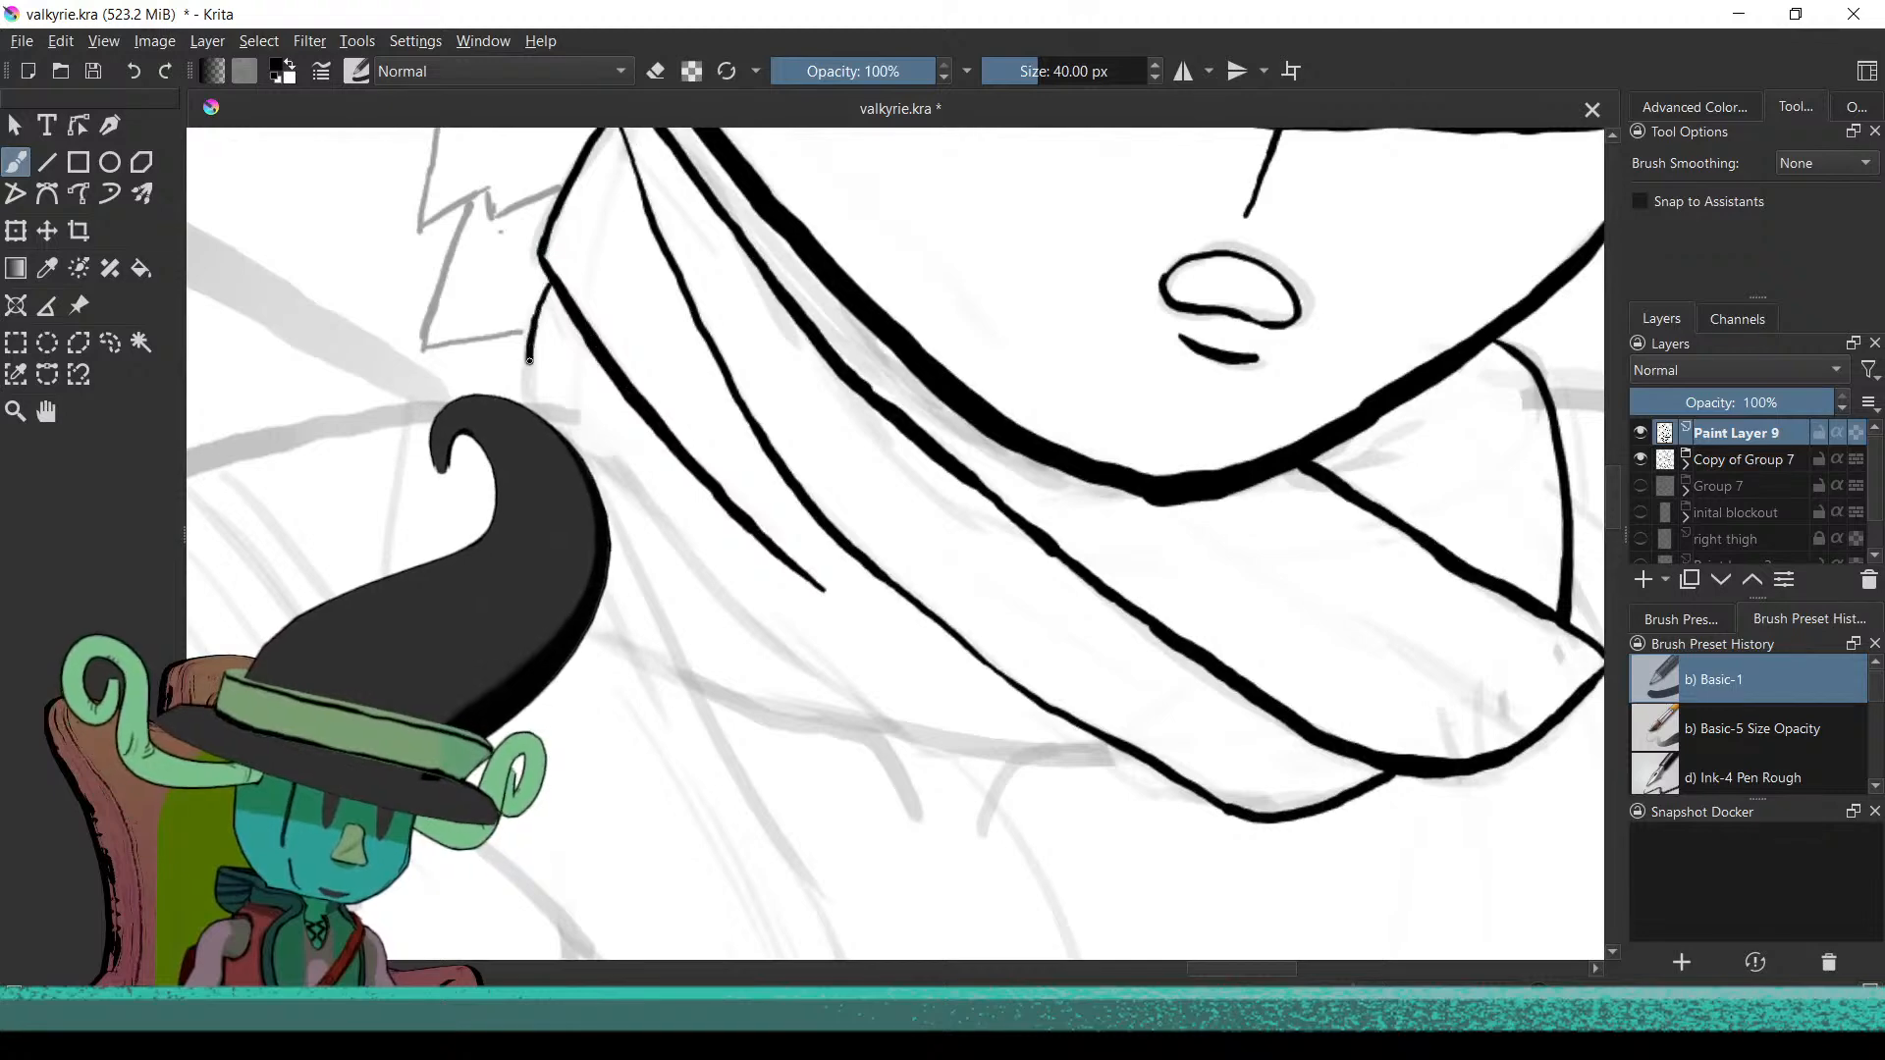
left_click_drag(701, 574, 791, 656)
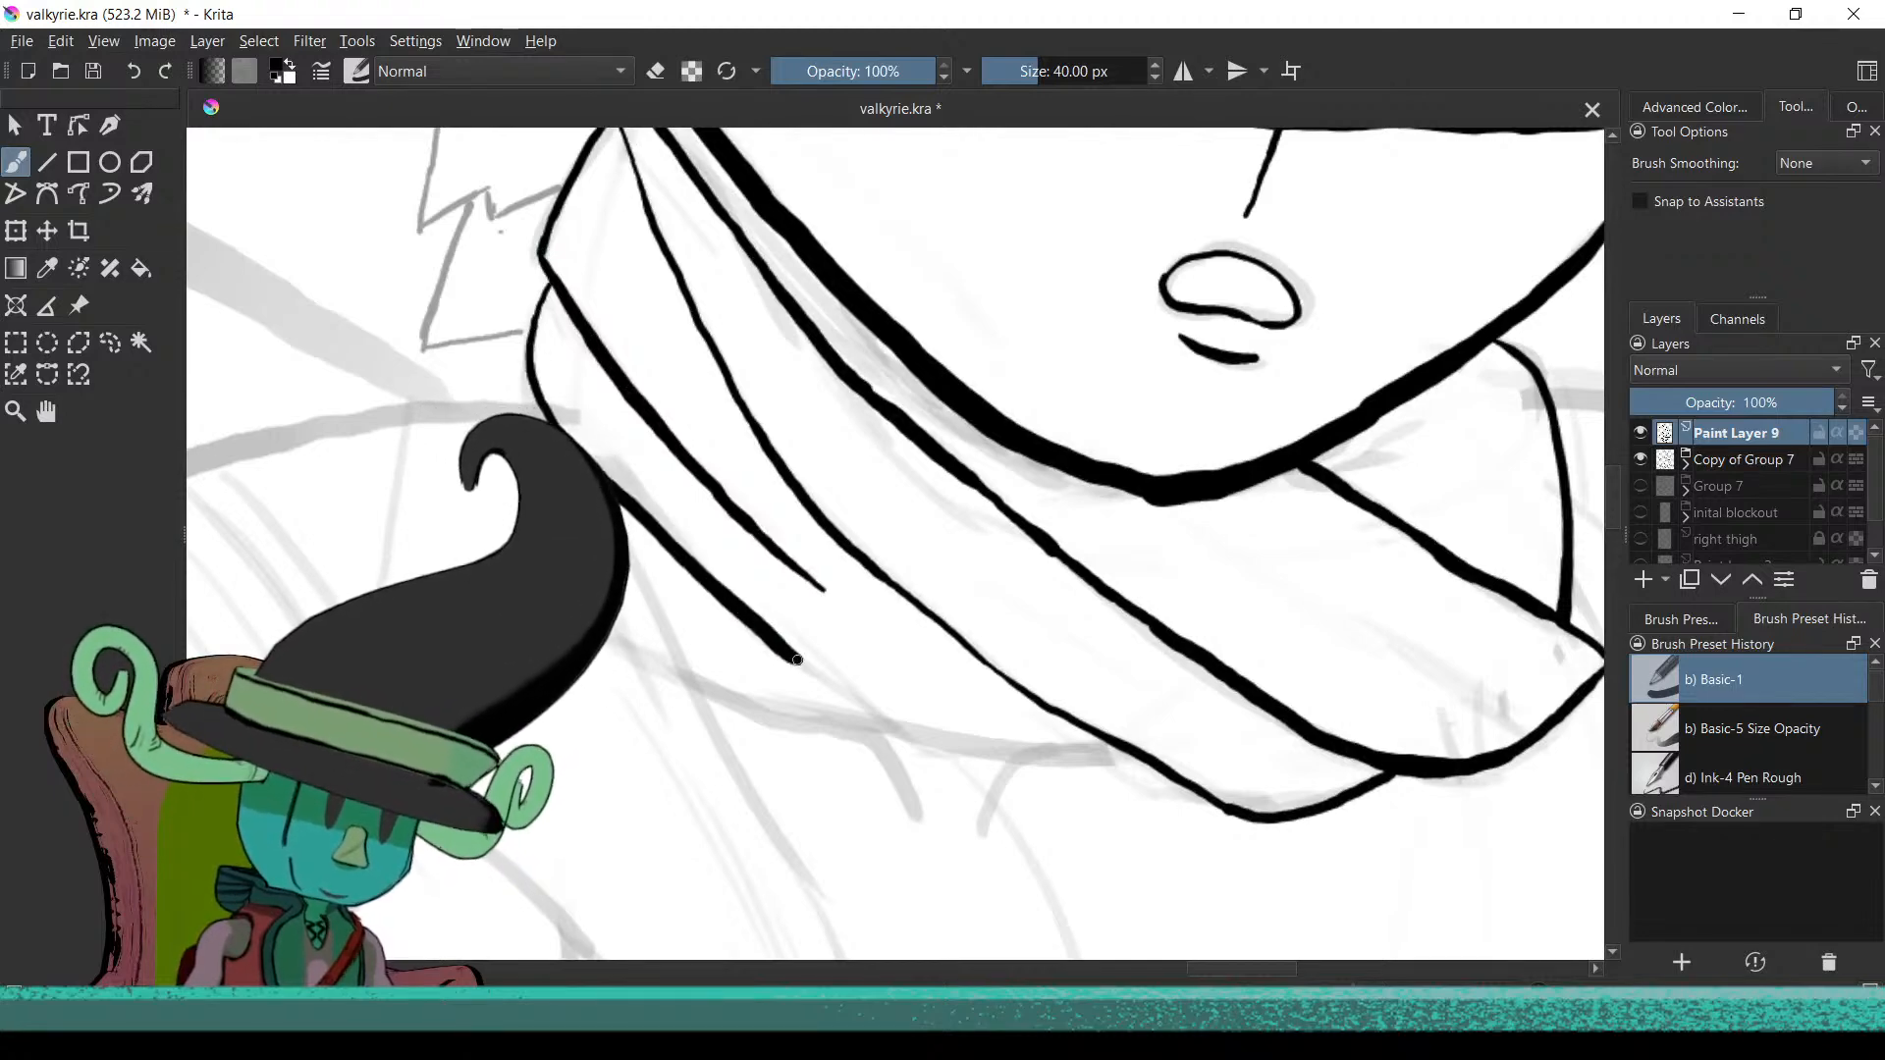
left_click_drag(864, 707, 896, 723)
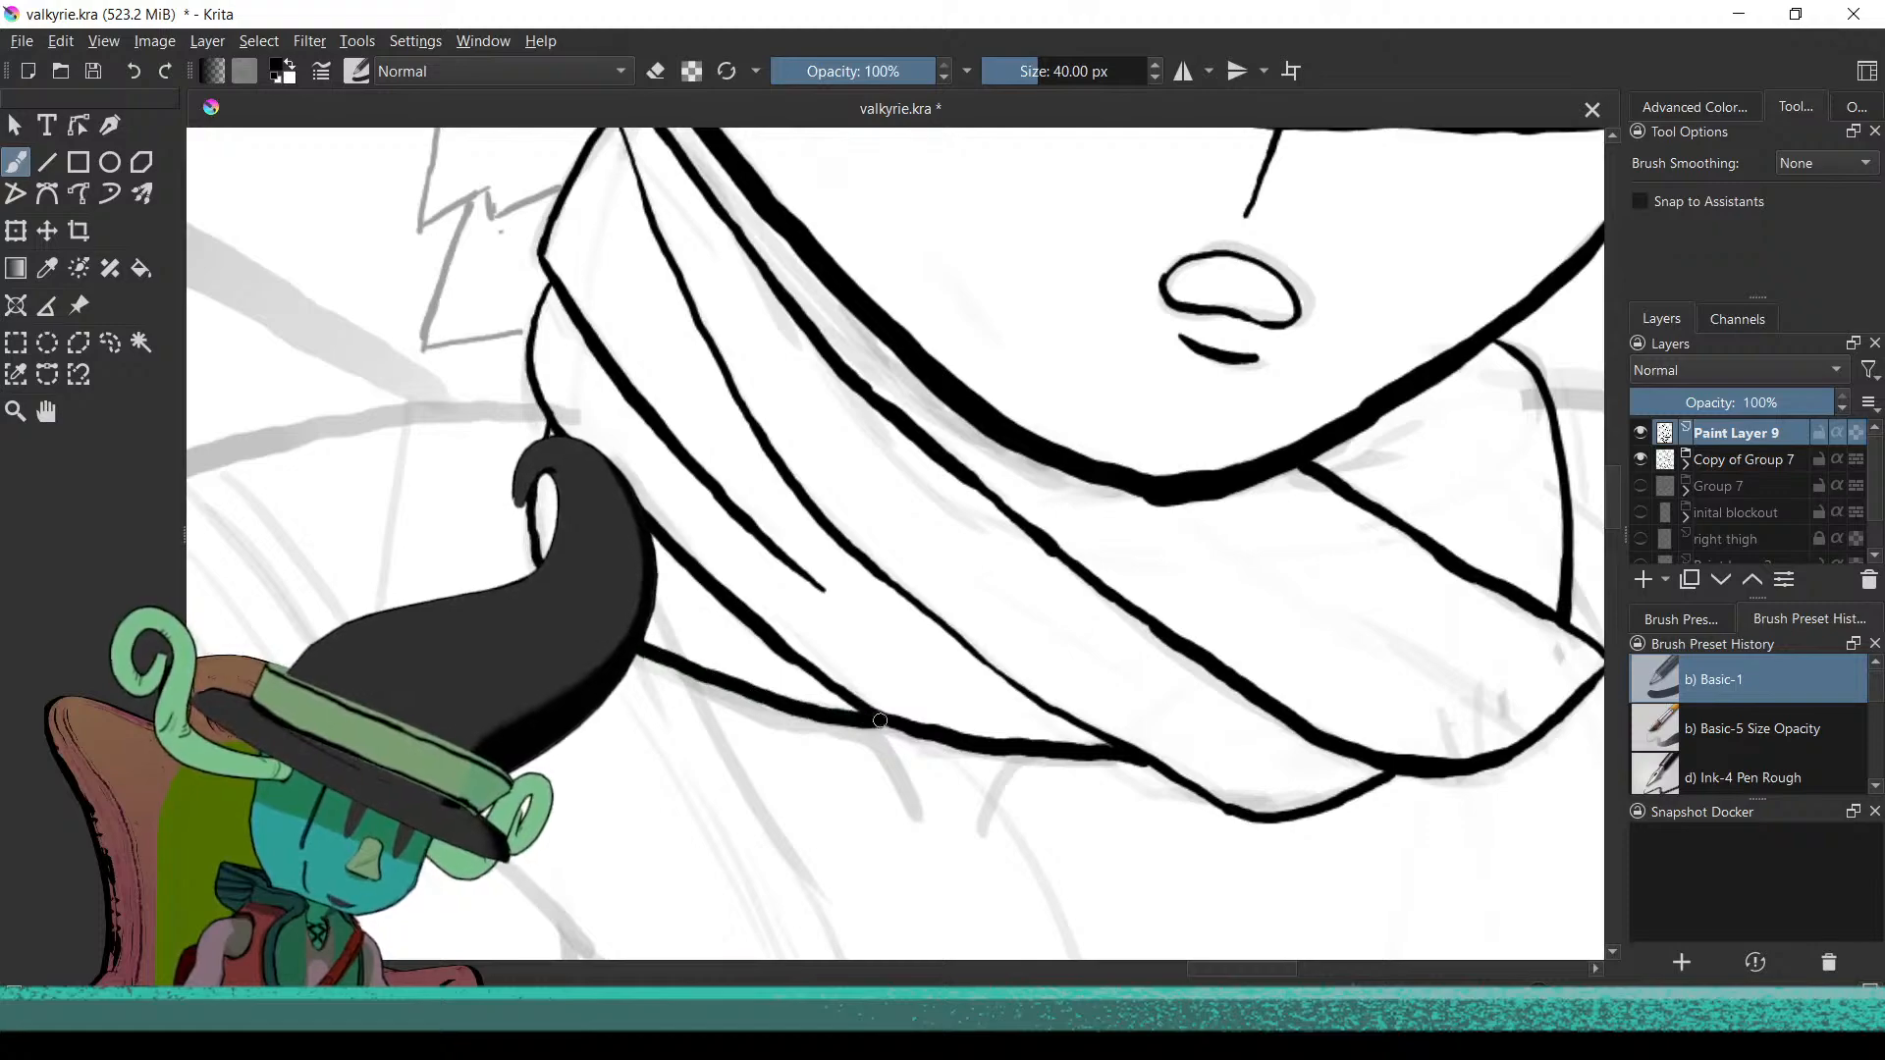
Examine the inked scarf against the full figure and the faded torso sketch below it
scroll(894, 705, "down", 6)
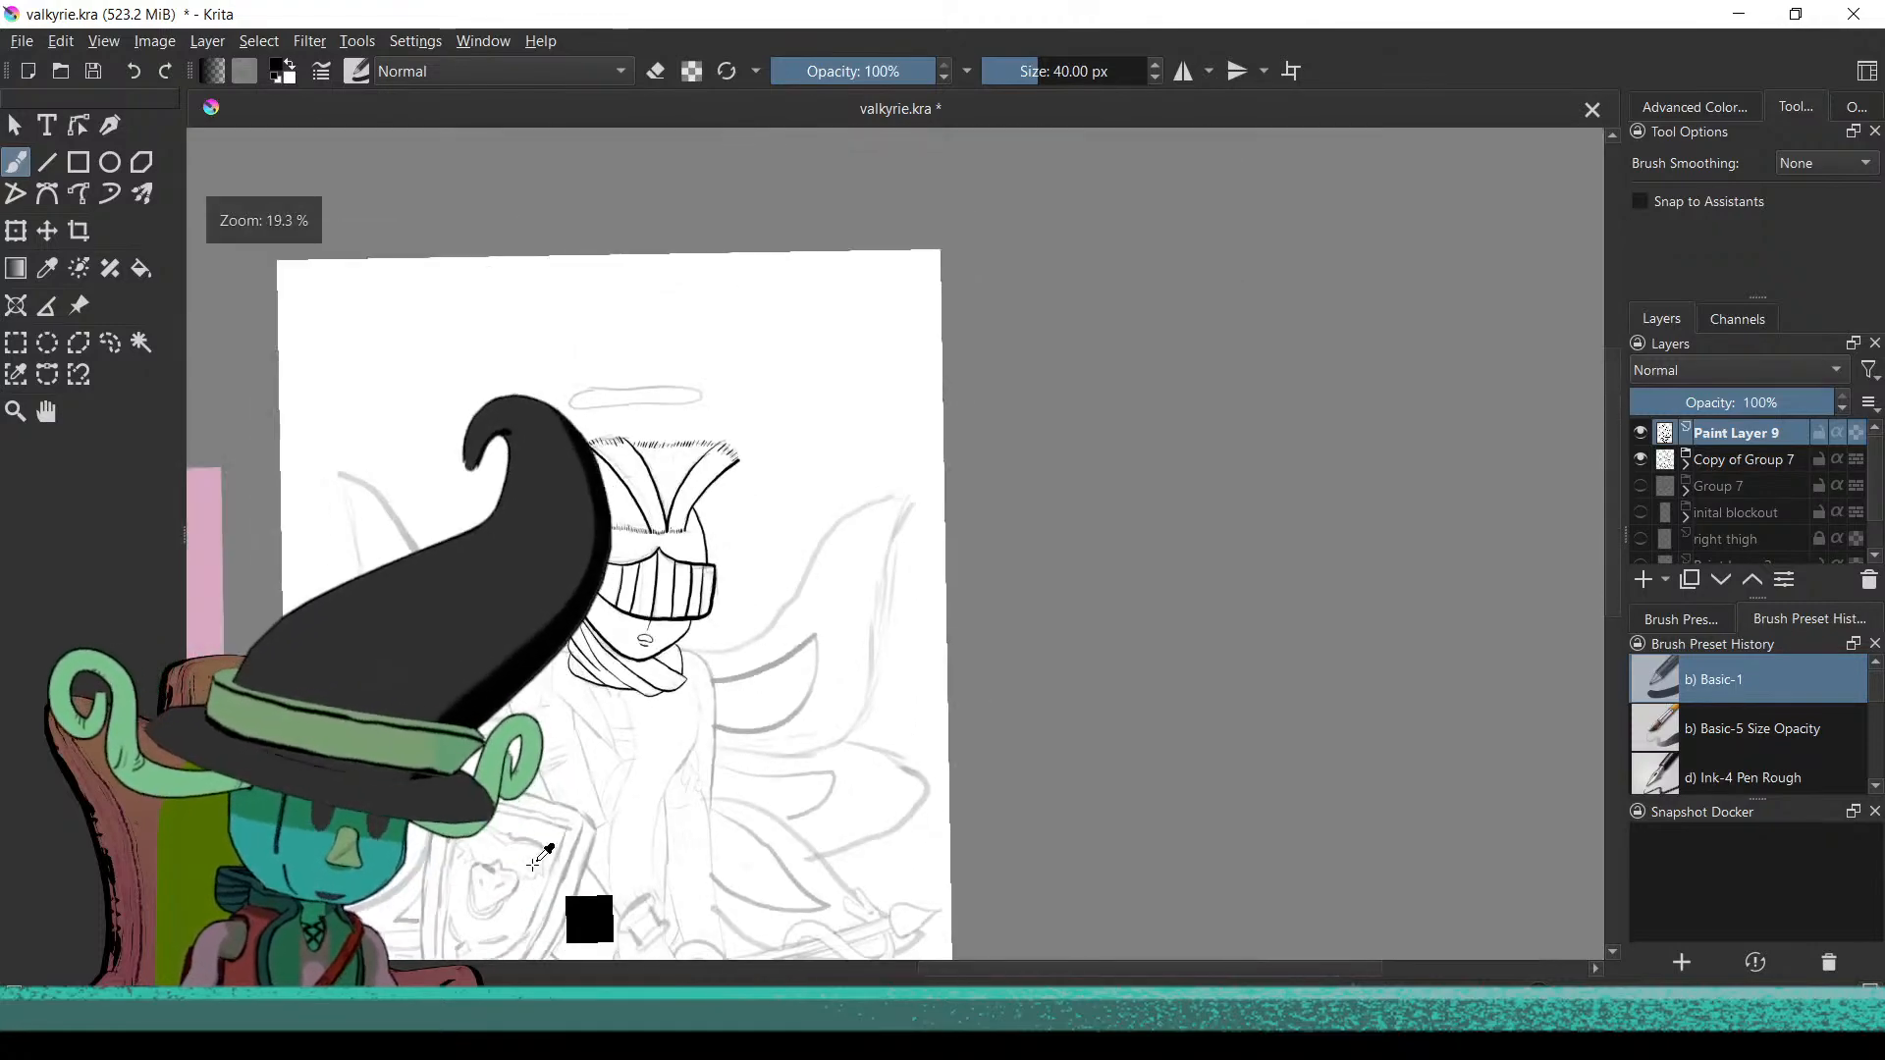
scroll(600, 810, "up", 5)
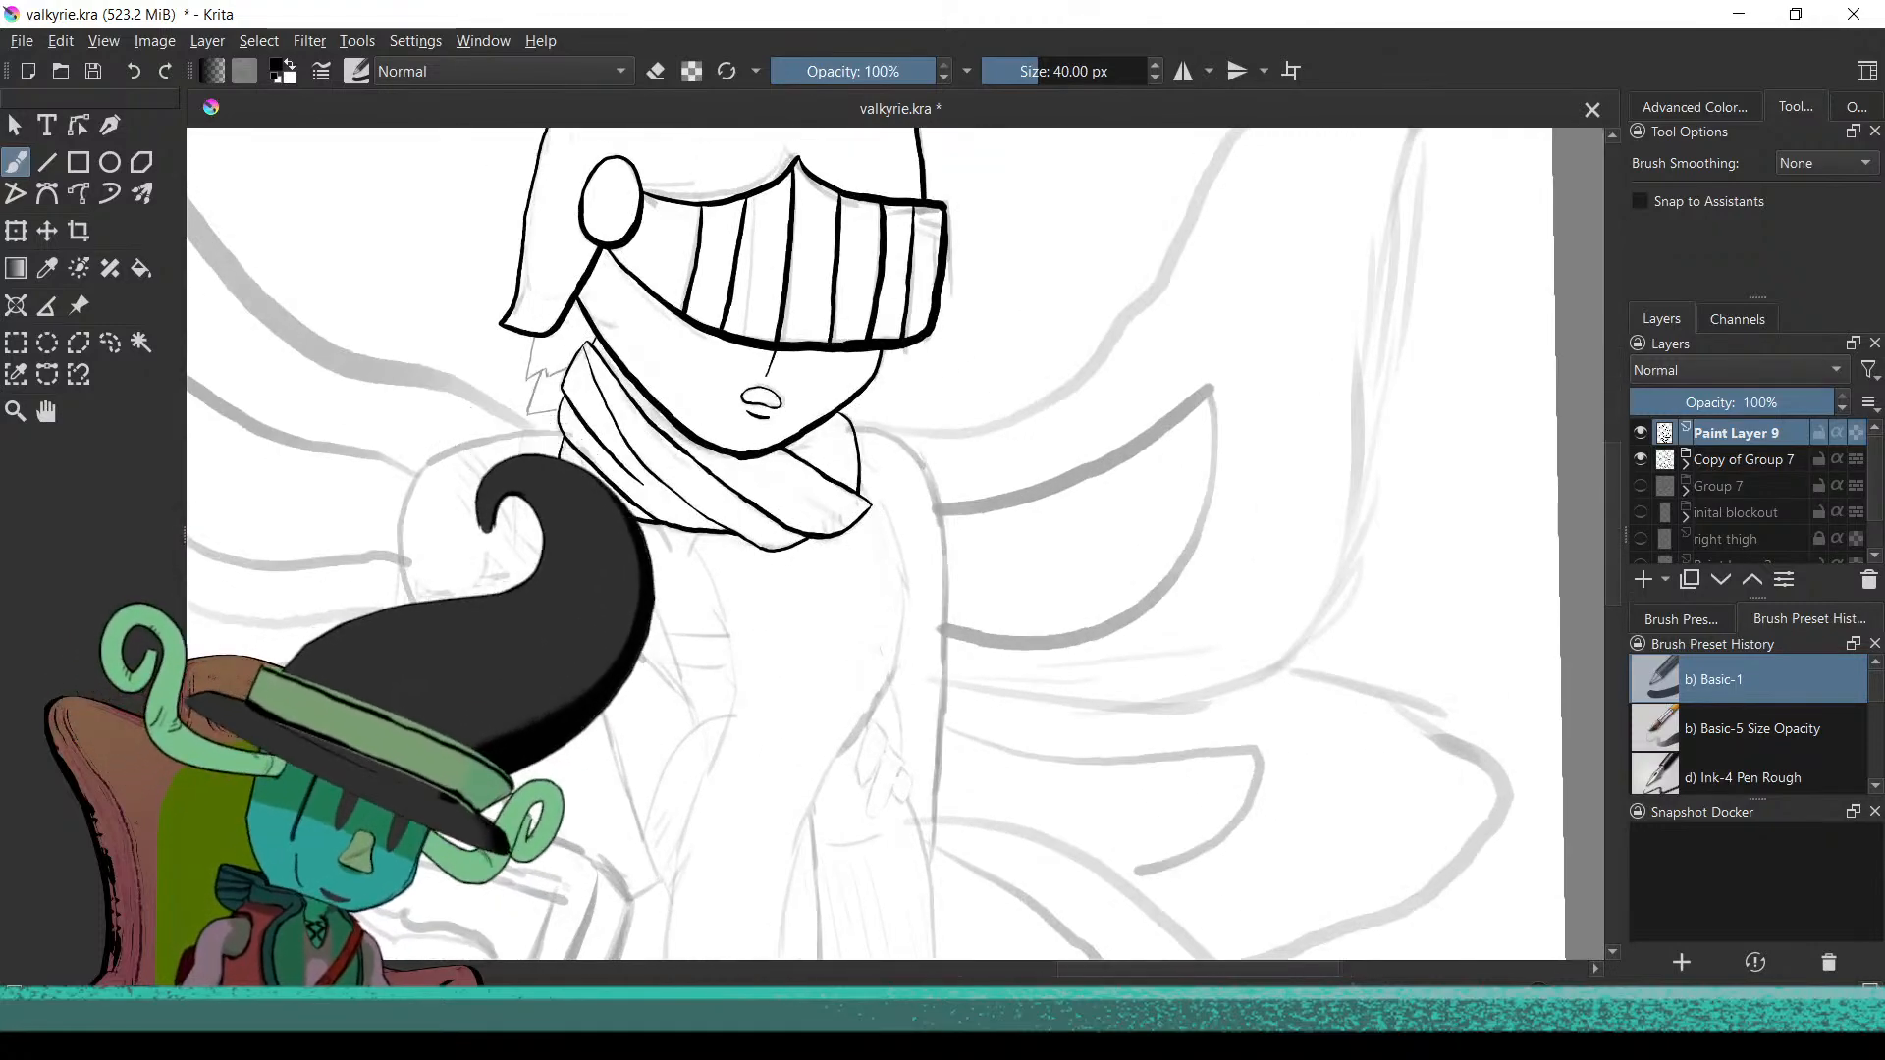
scroll(774, 653, "up", 3)
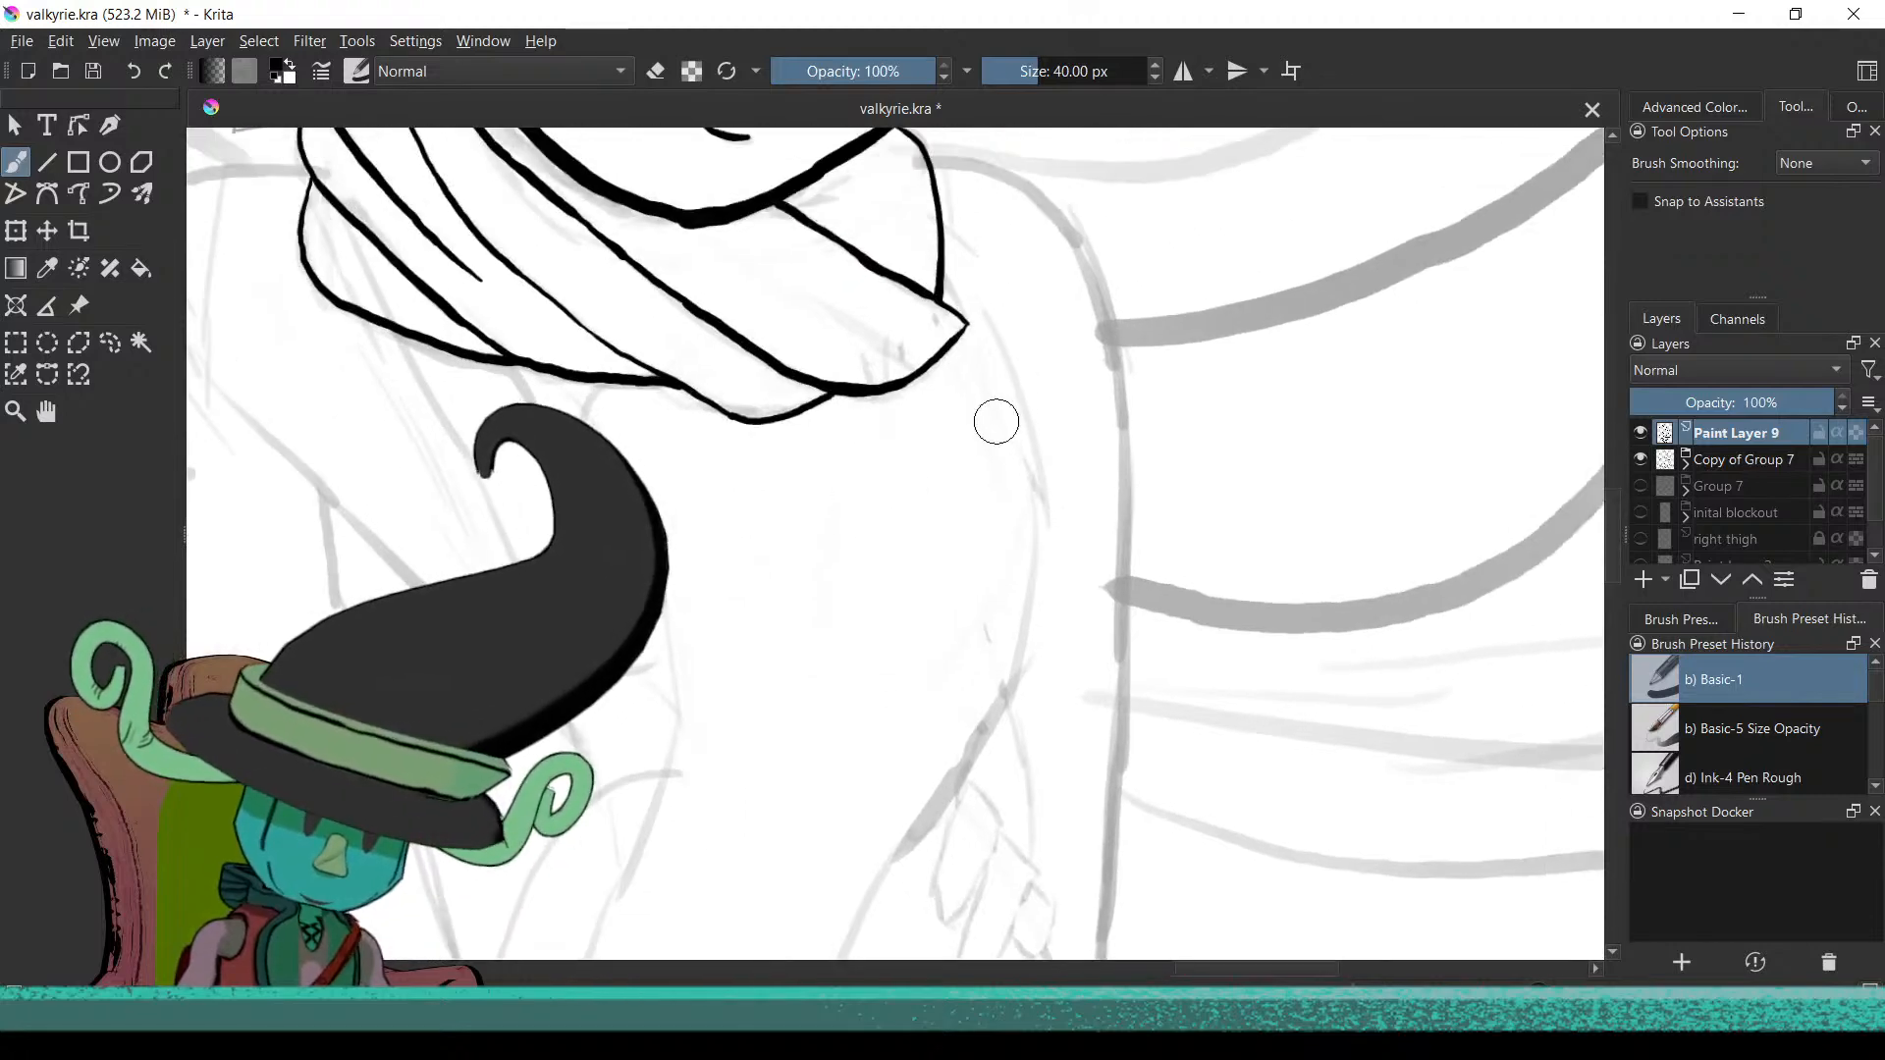
scroll(907, 446, "up", 3)
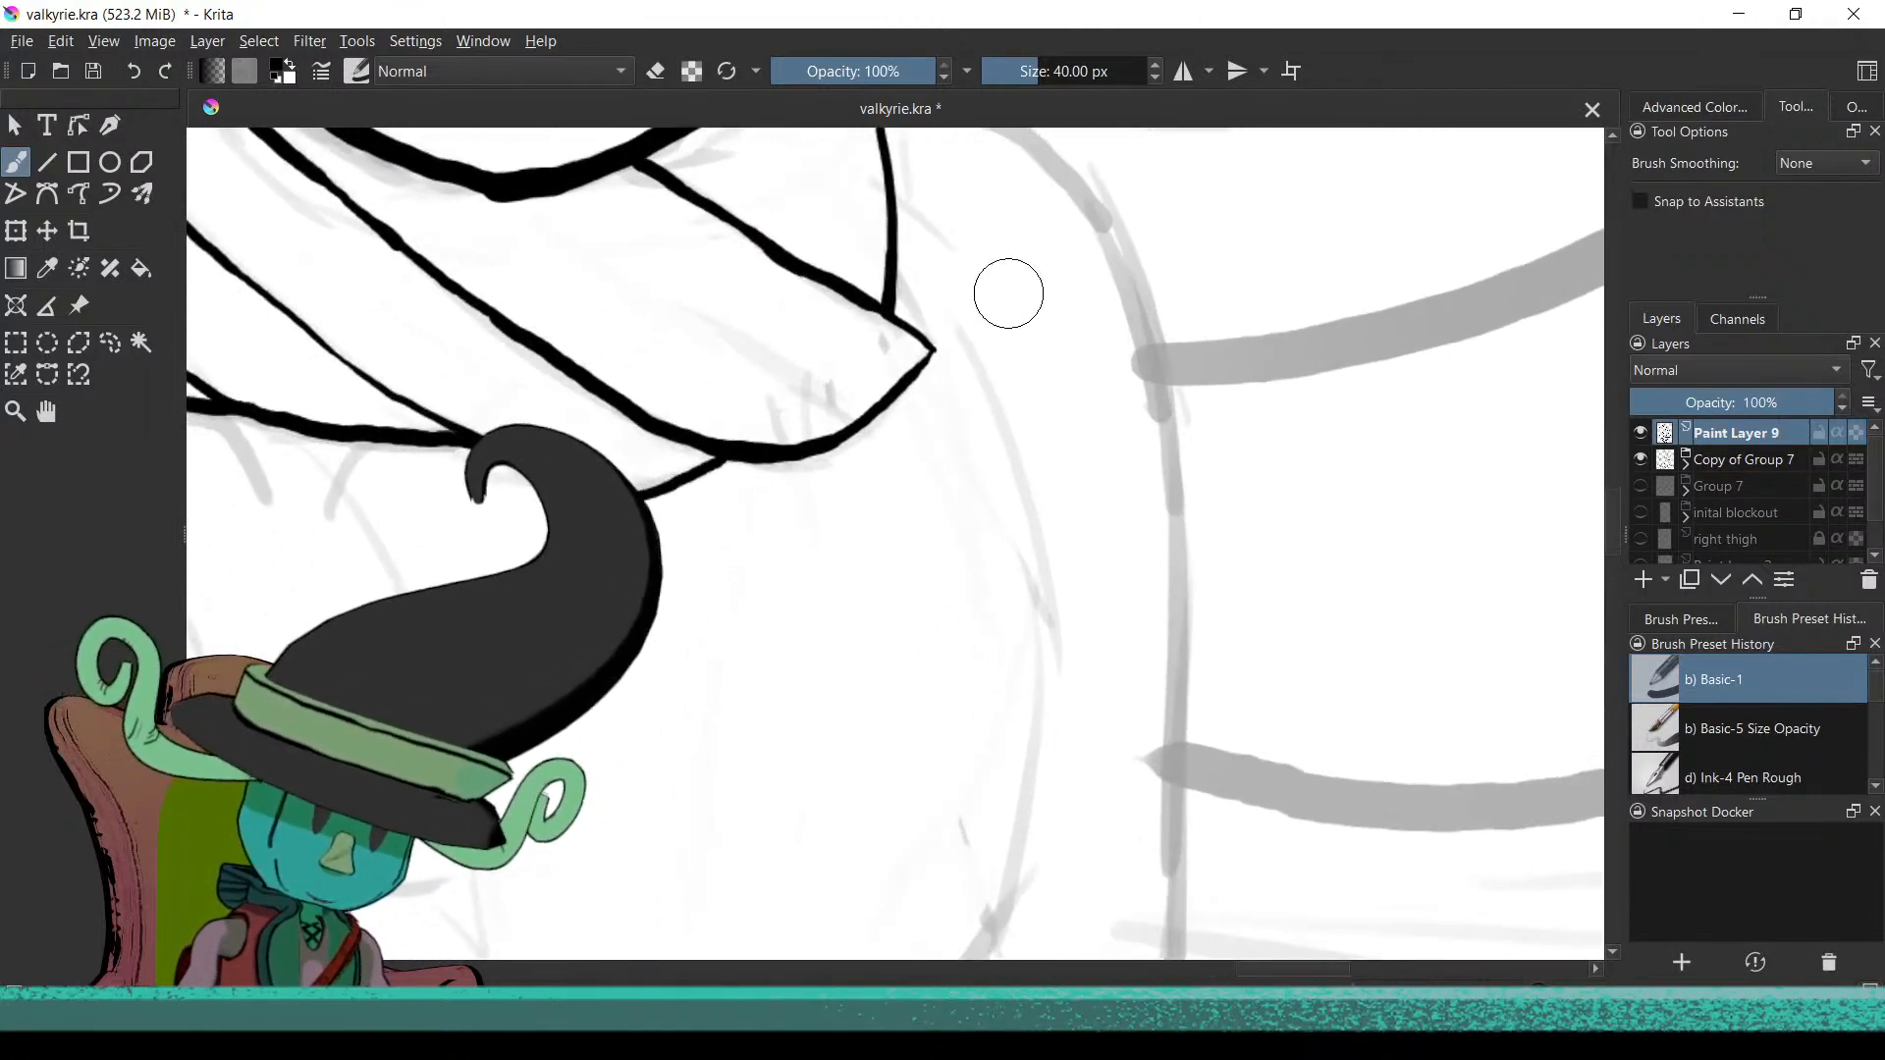
scroll(985, 416, "down", 3)
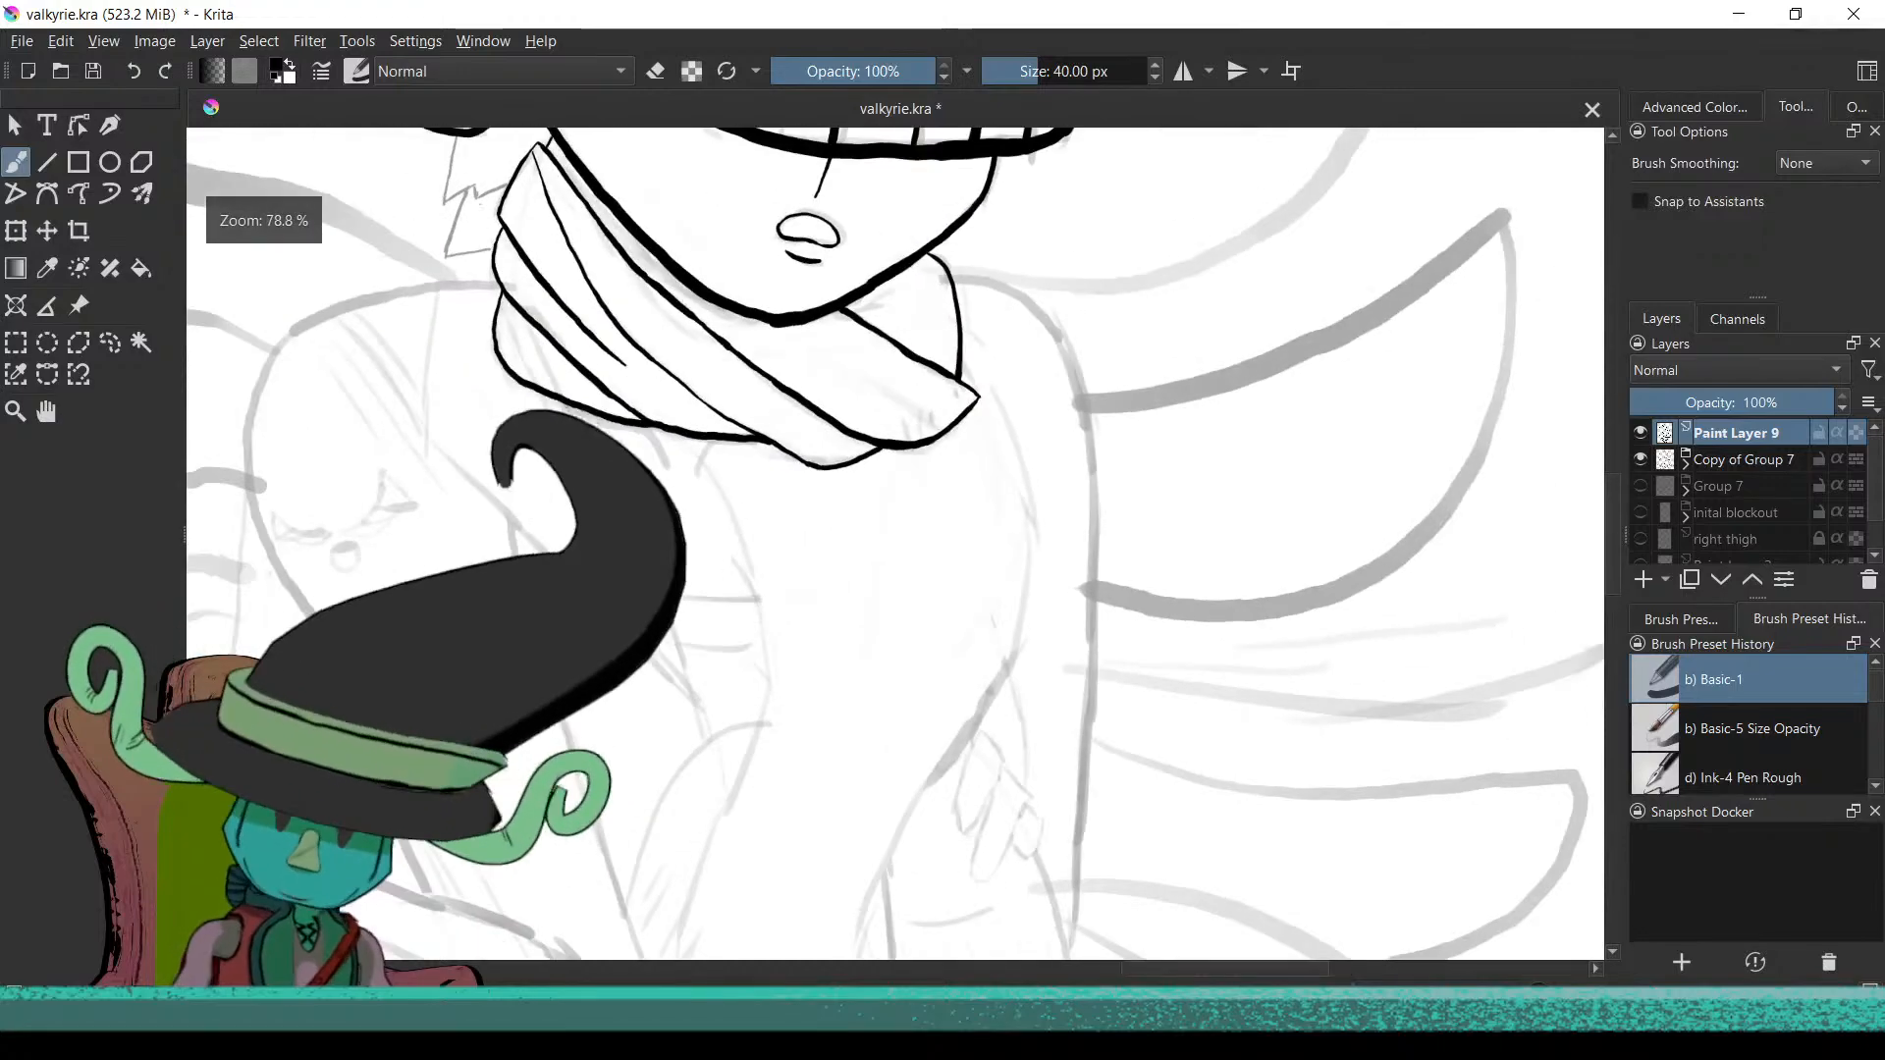
scroll(983, 482, "down", 8)
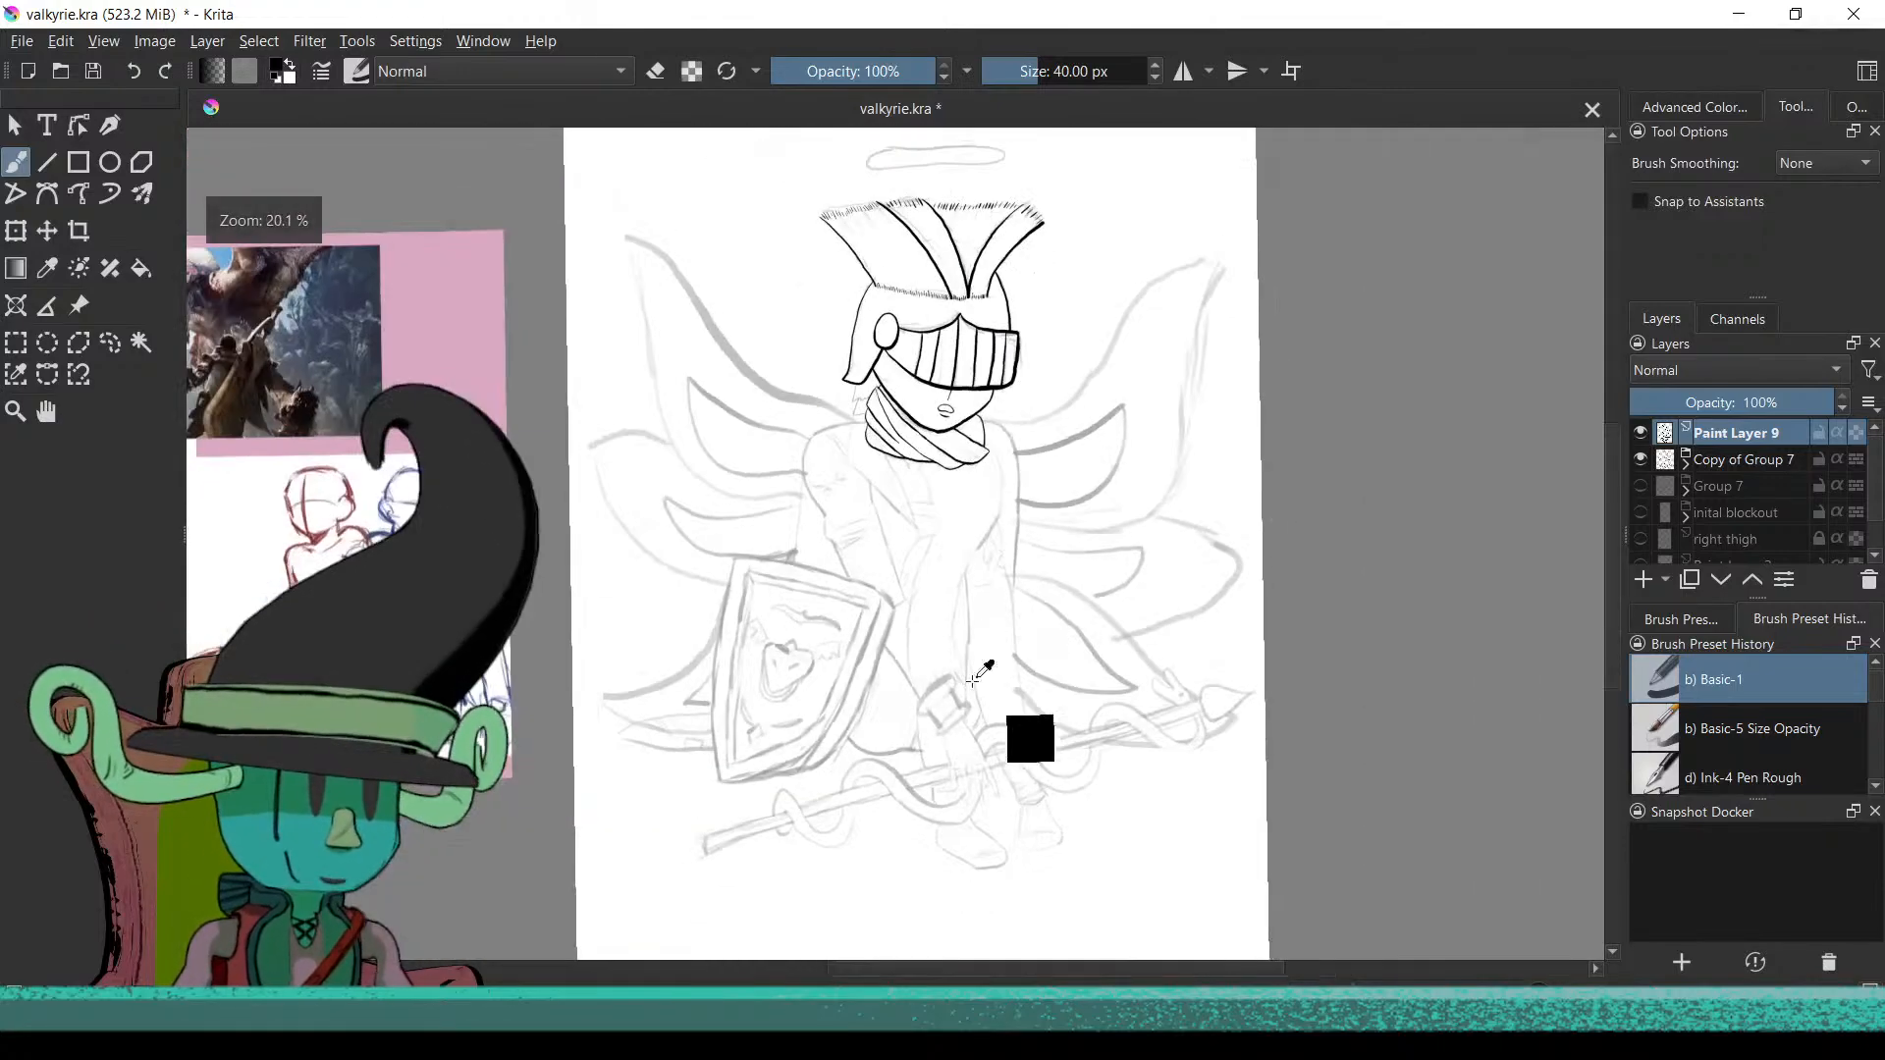
scroll(1001, 673, "up", 5)
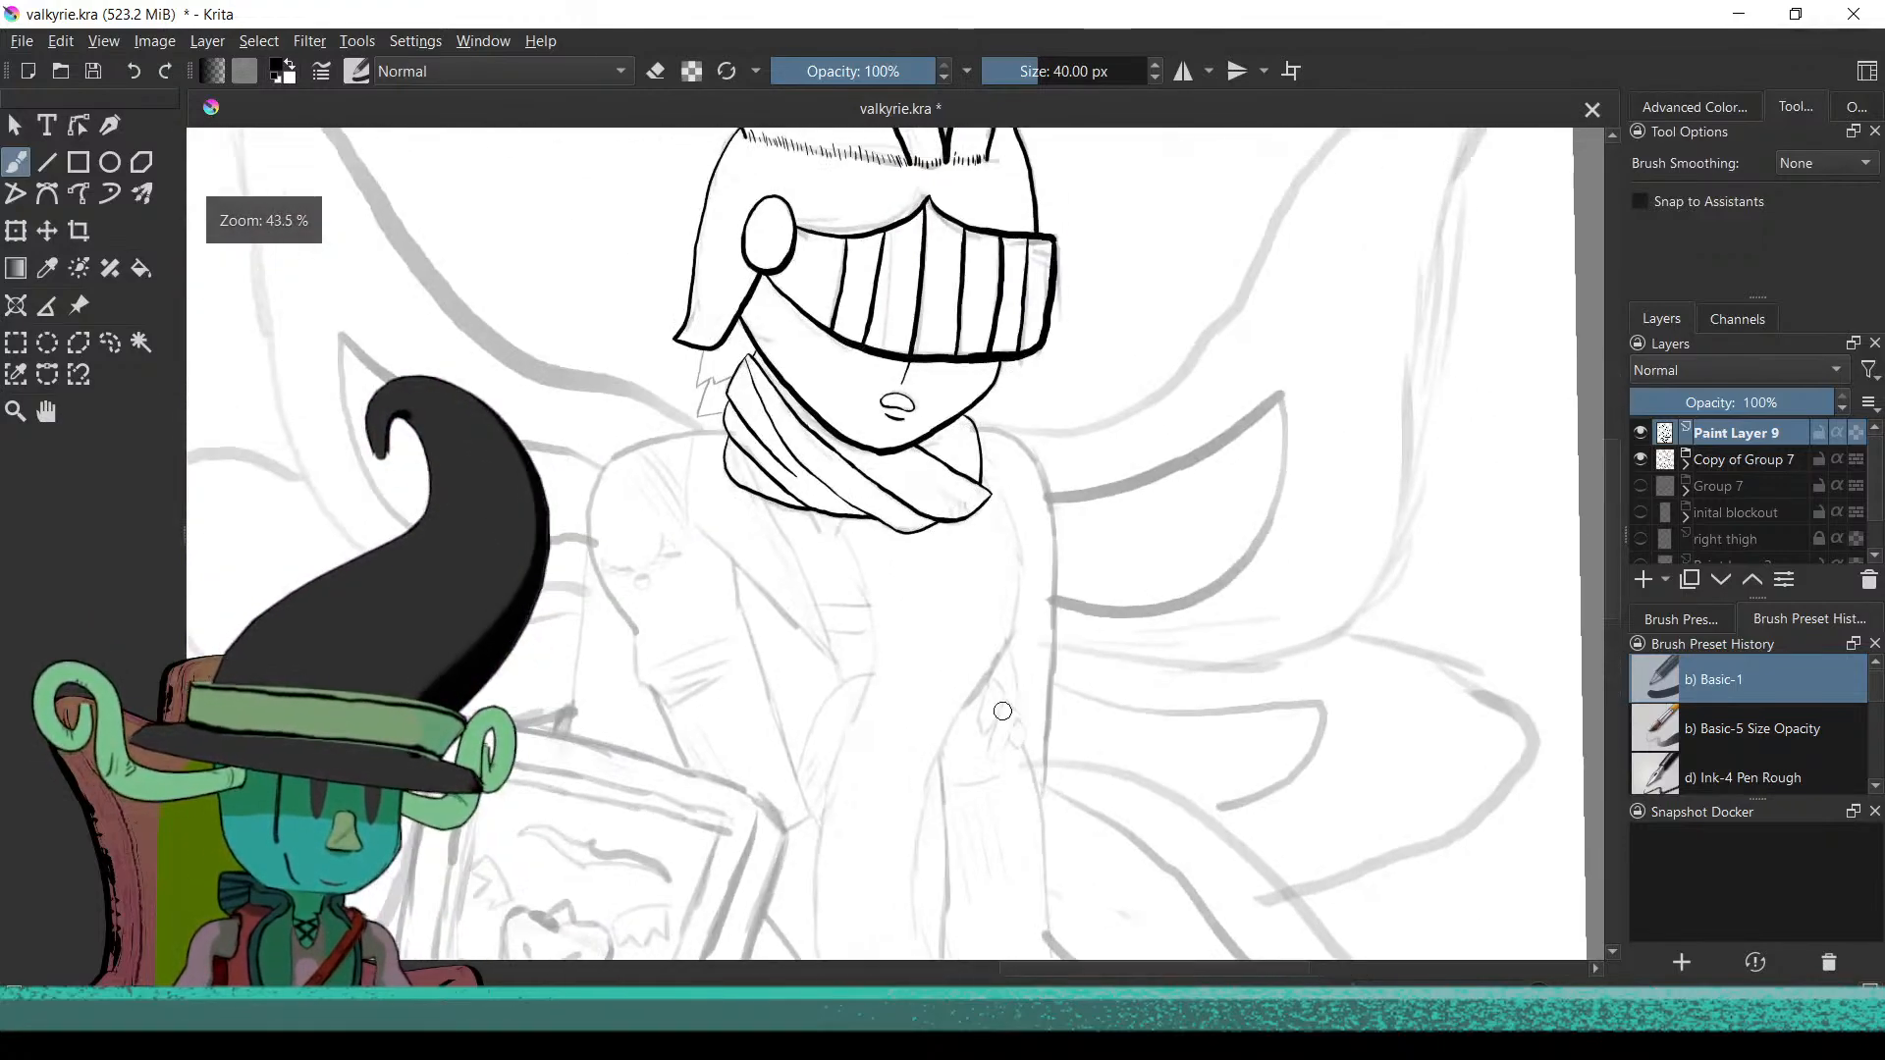
scroll(979, 414, "up", 3)
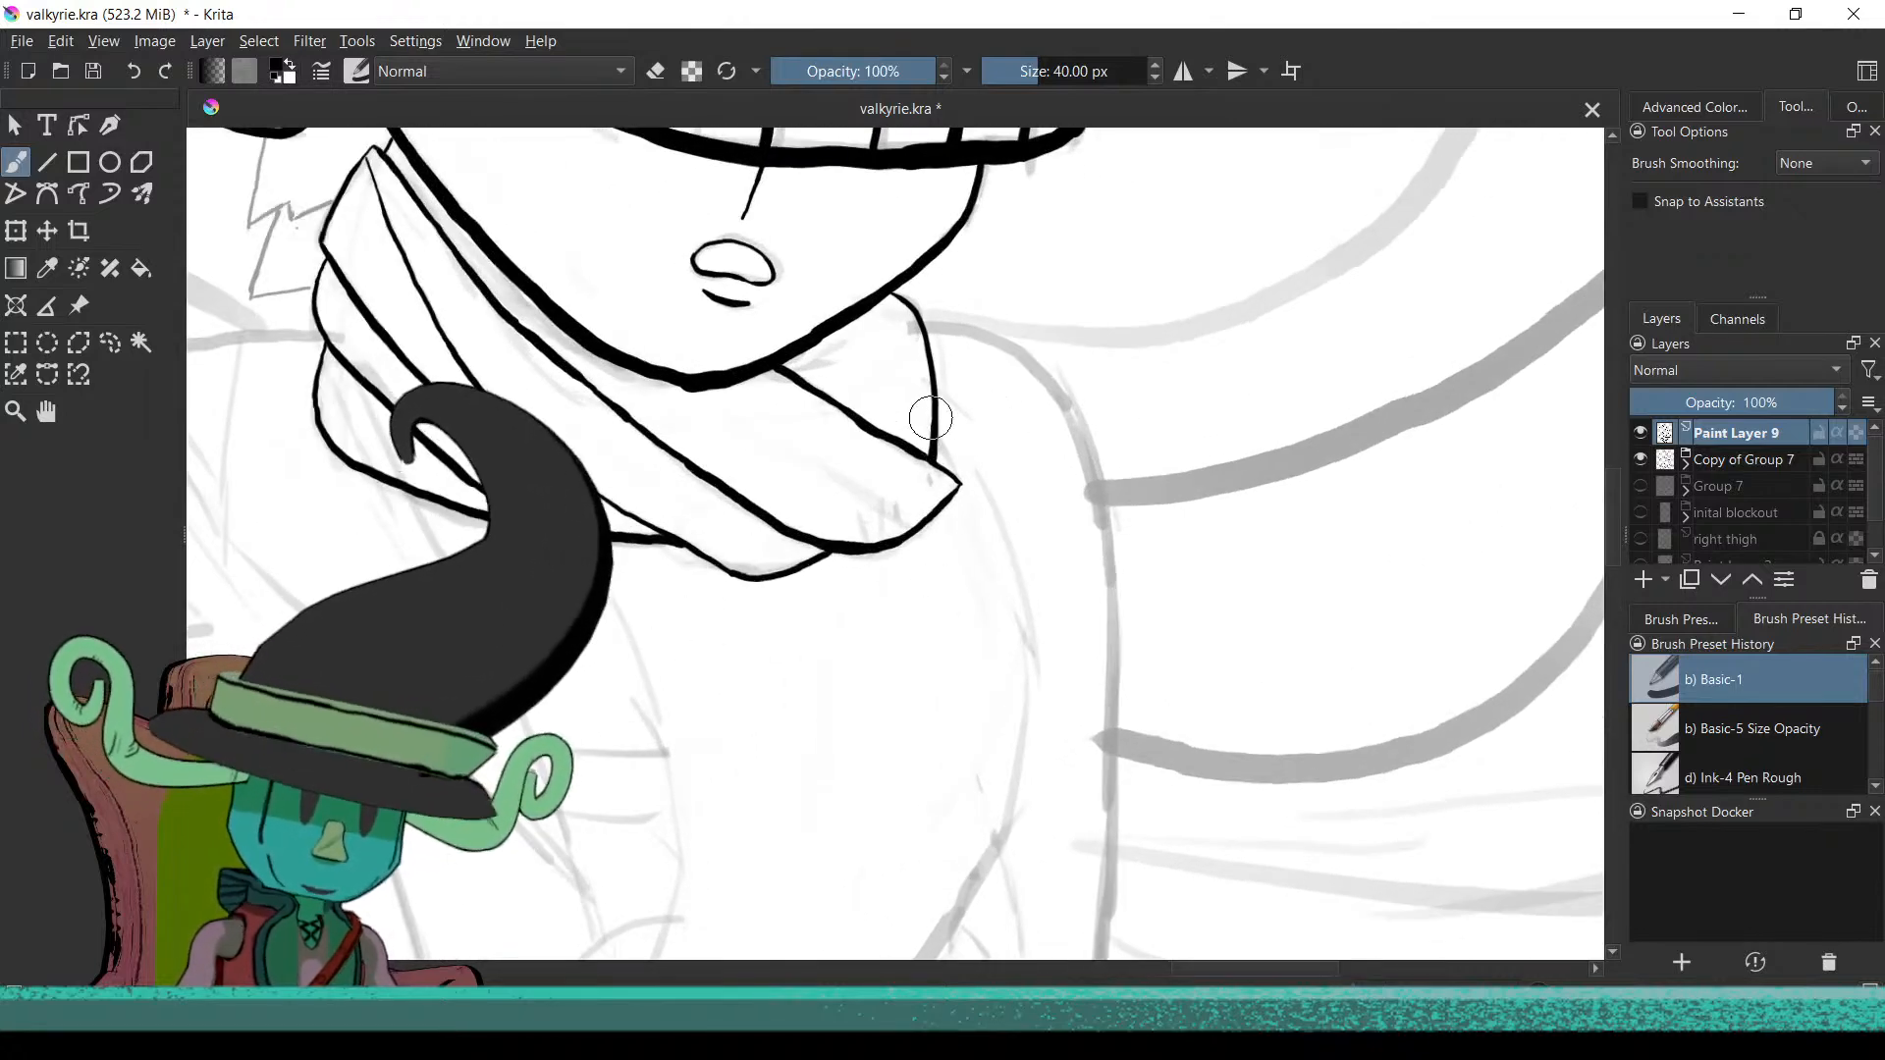
scroll(938, 442, "down", 6)
scroll(863, 652, "up", 4)
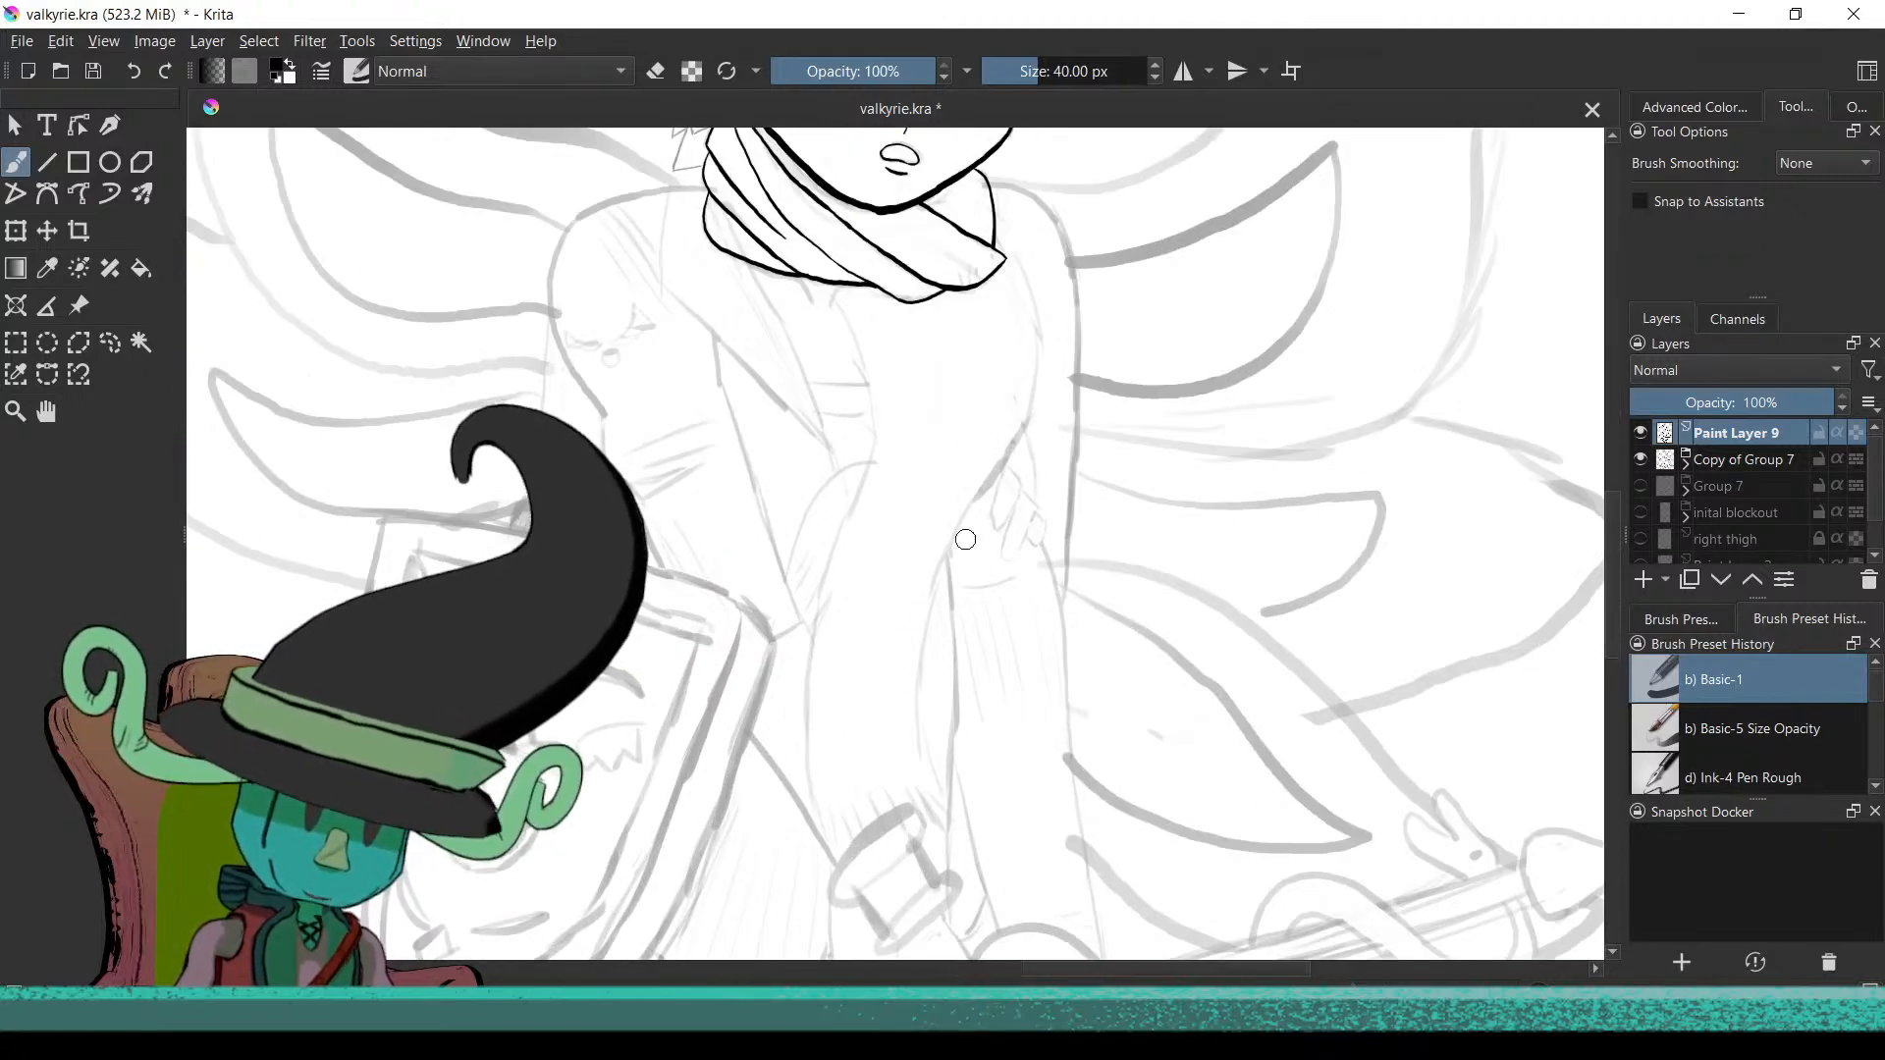
Ink the scarf's long hanging tail with two S-curved edges running from the neck wrap down to just above the sketched cuff
left_click_drag(989, 504, 895, 601)
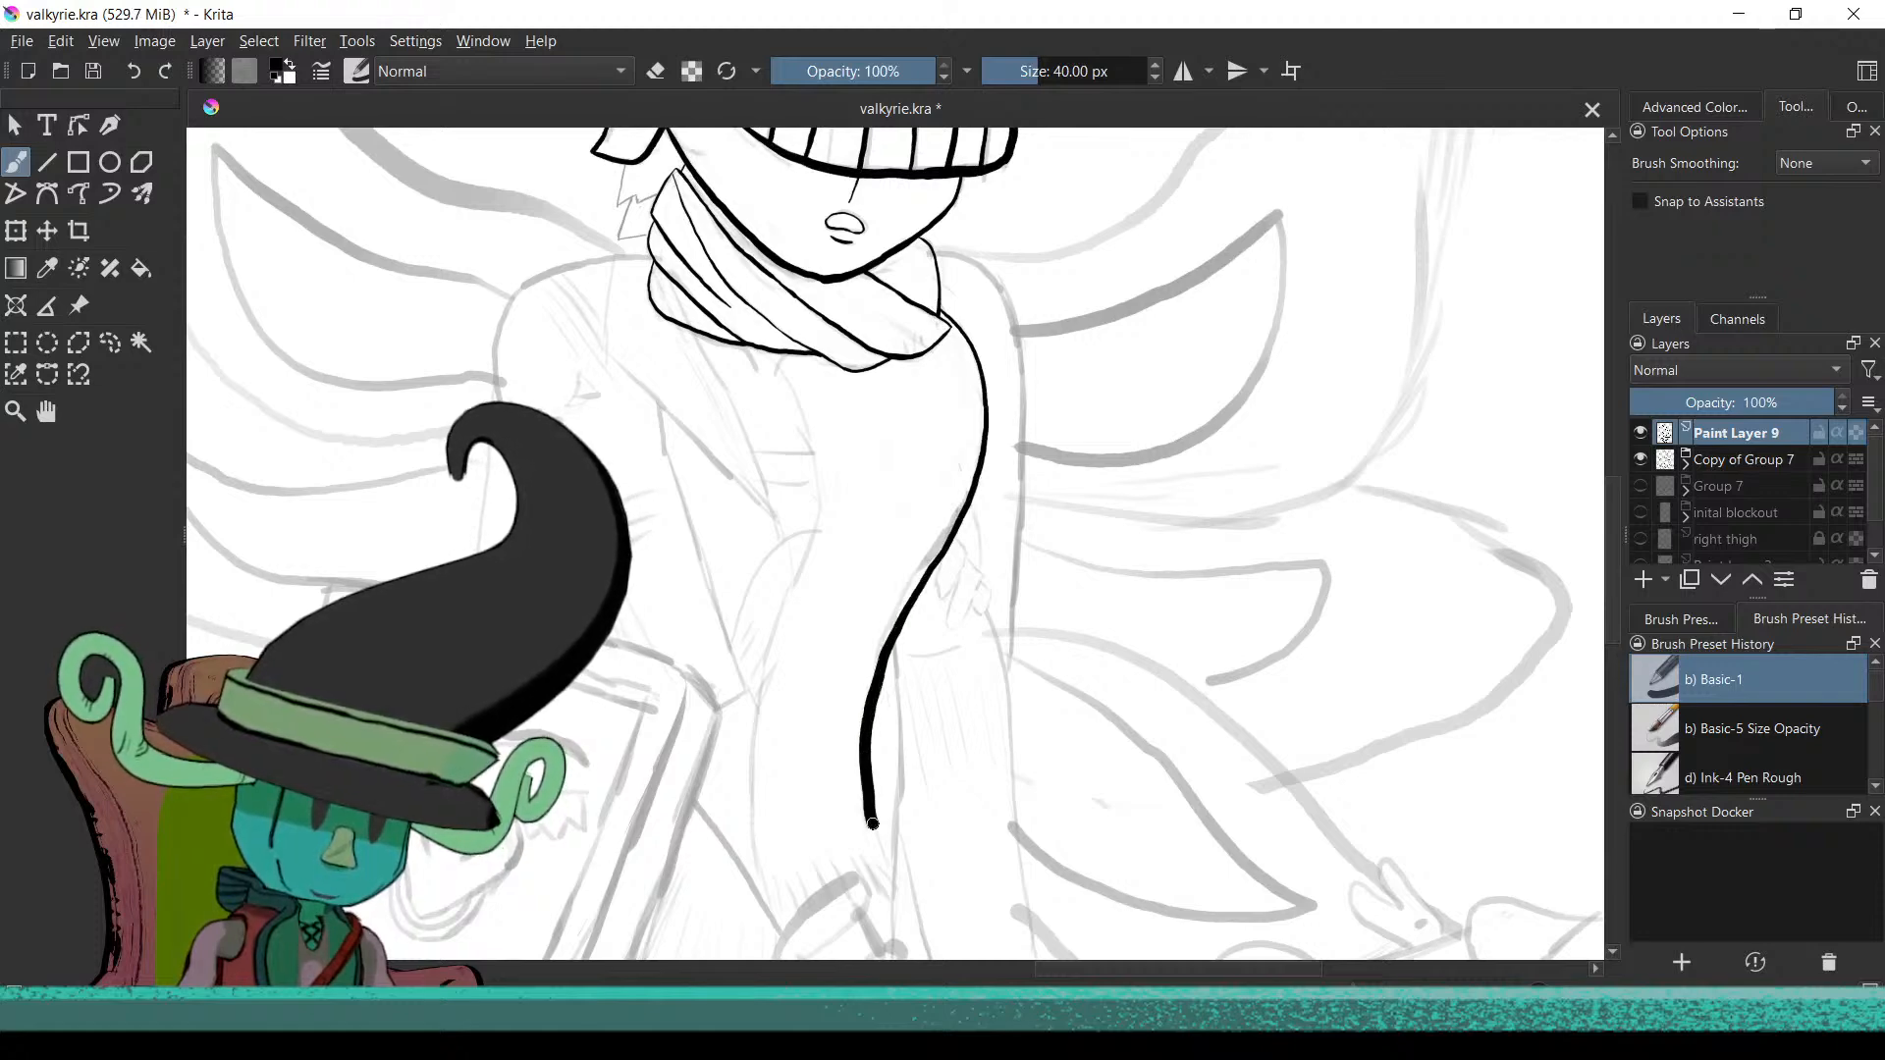
left_click_drag(922, 799, 934, 547)
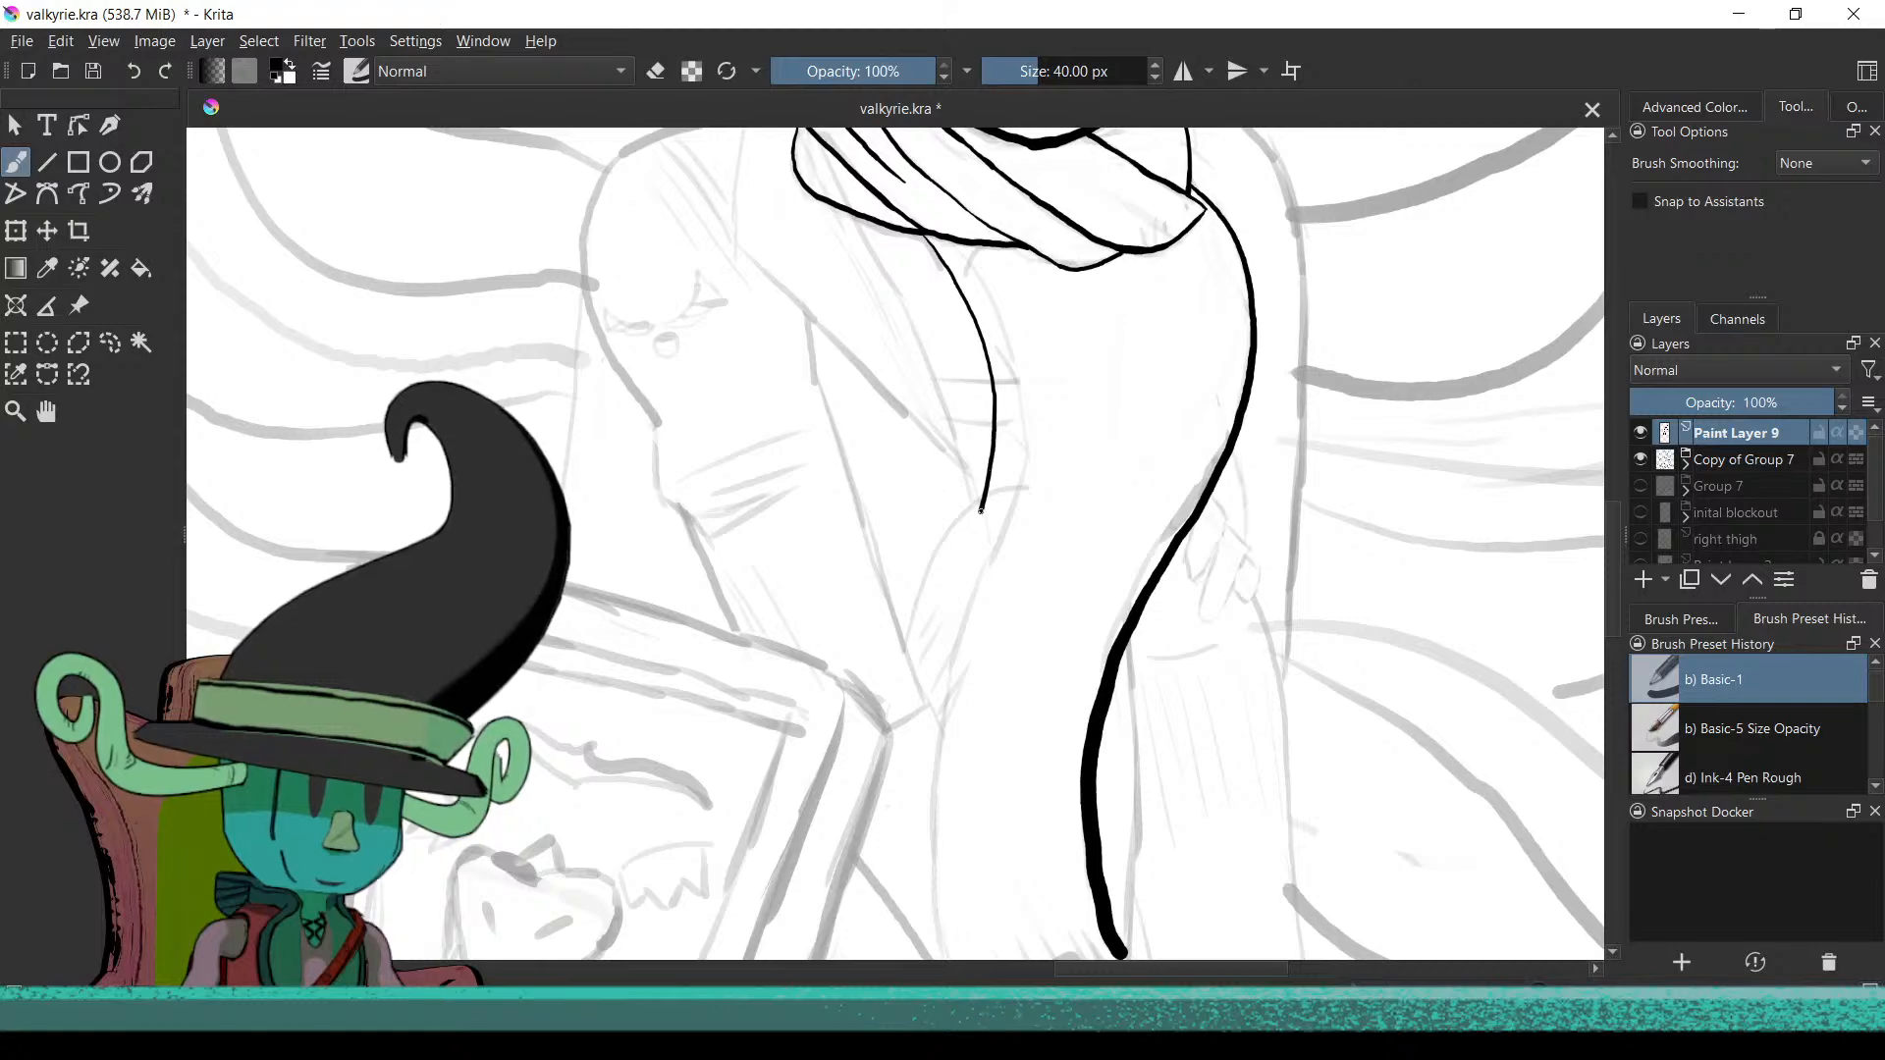
left_click_drag(932, 705, 928, 832)
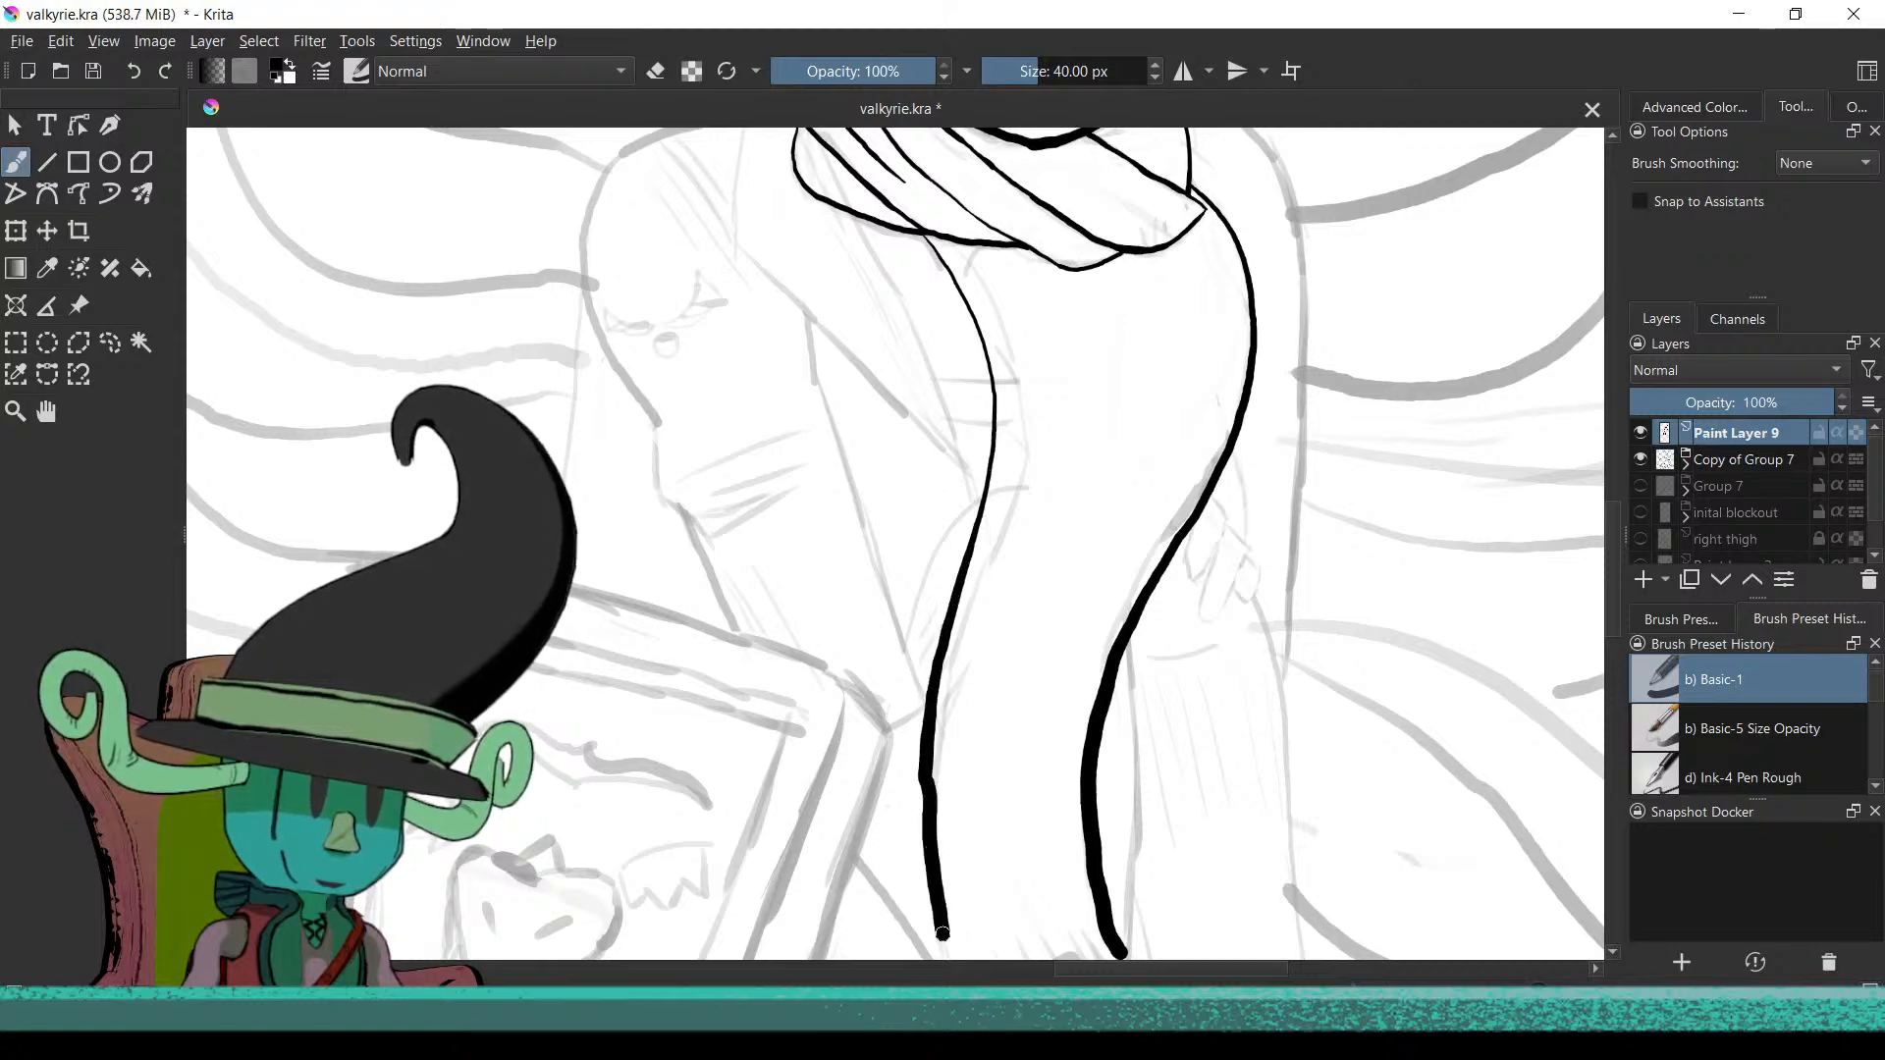
Ink a row of short fringe strokes between the two lower ends of the hanging scarf tail
key("2")
left_click_drag(935, 866, 933, 703)
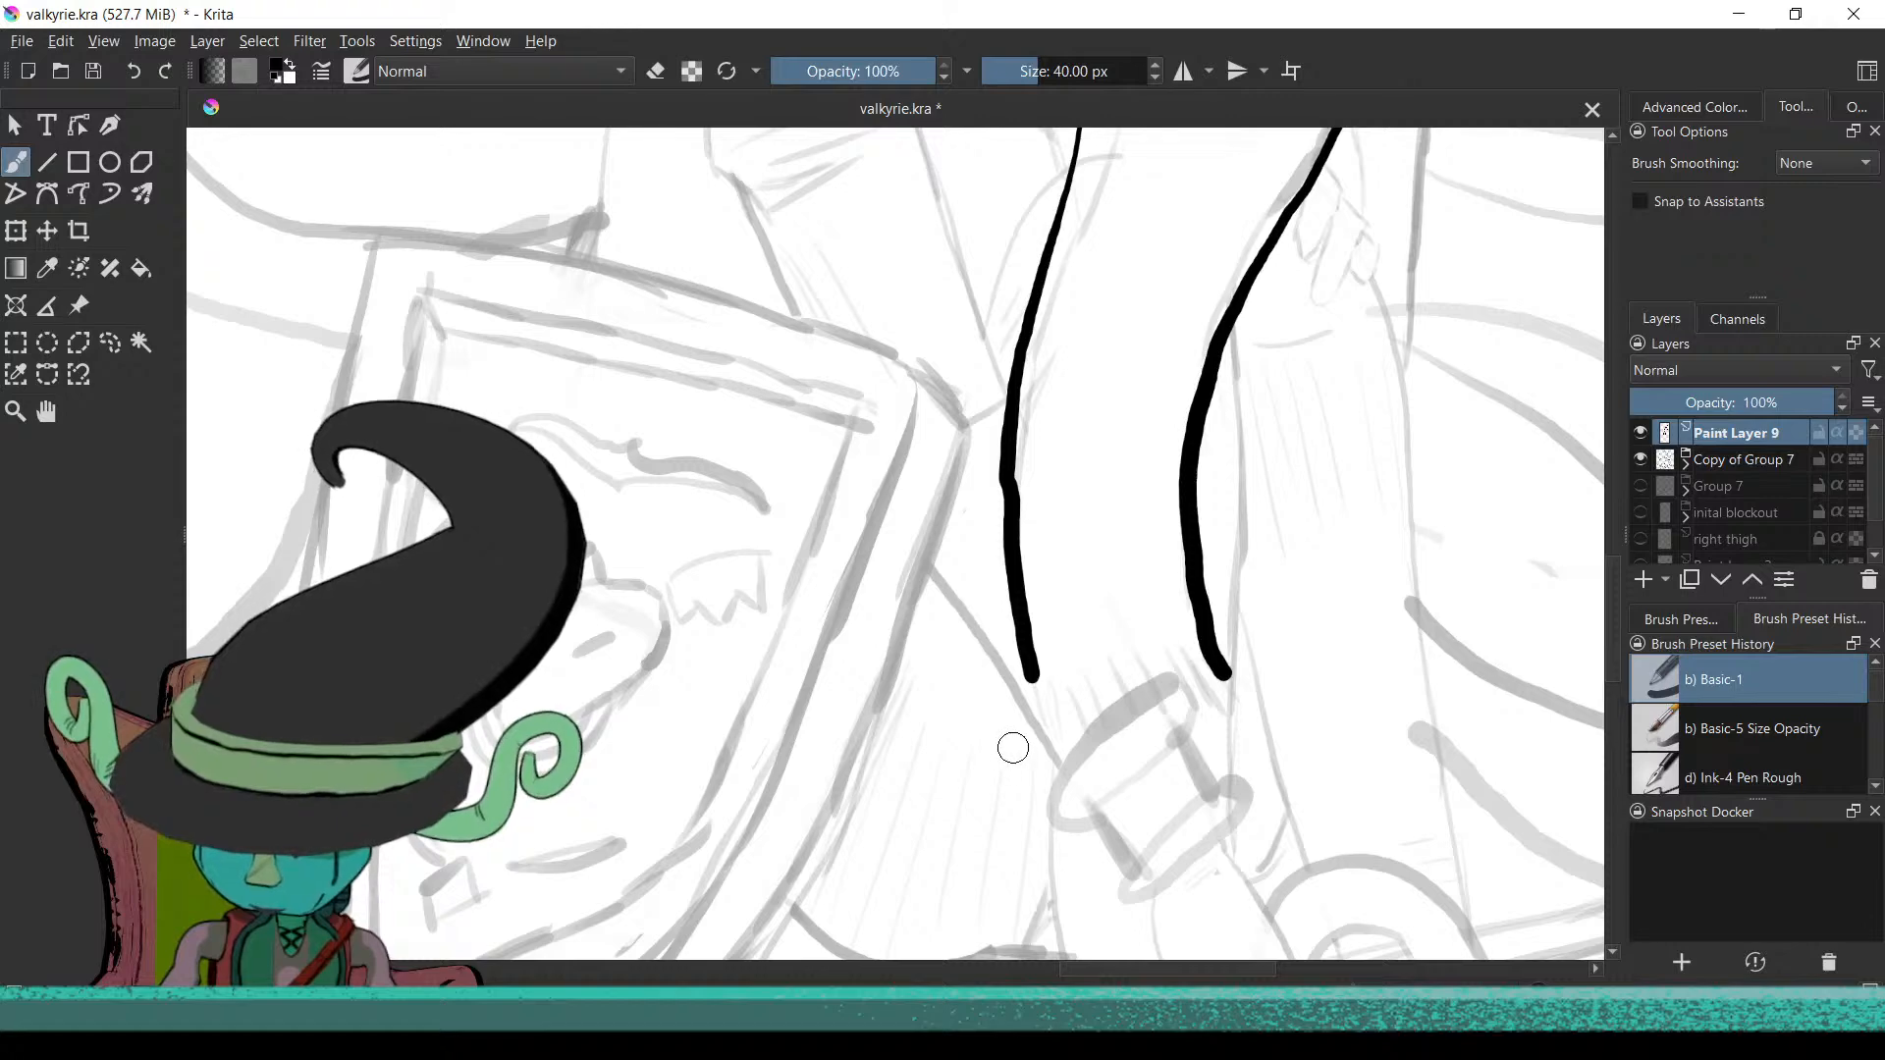
left_click_drag(1013, 754, 975, 644)
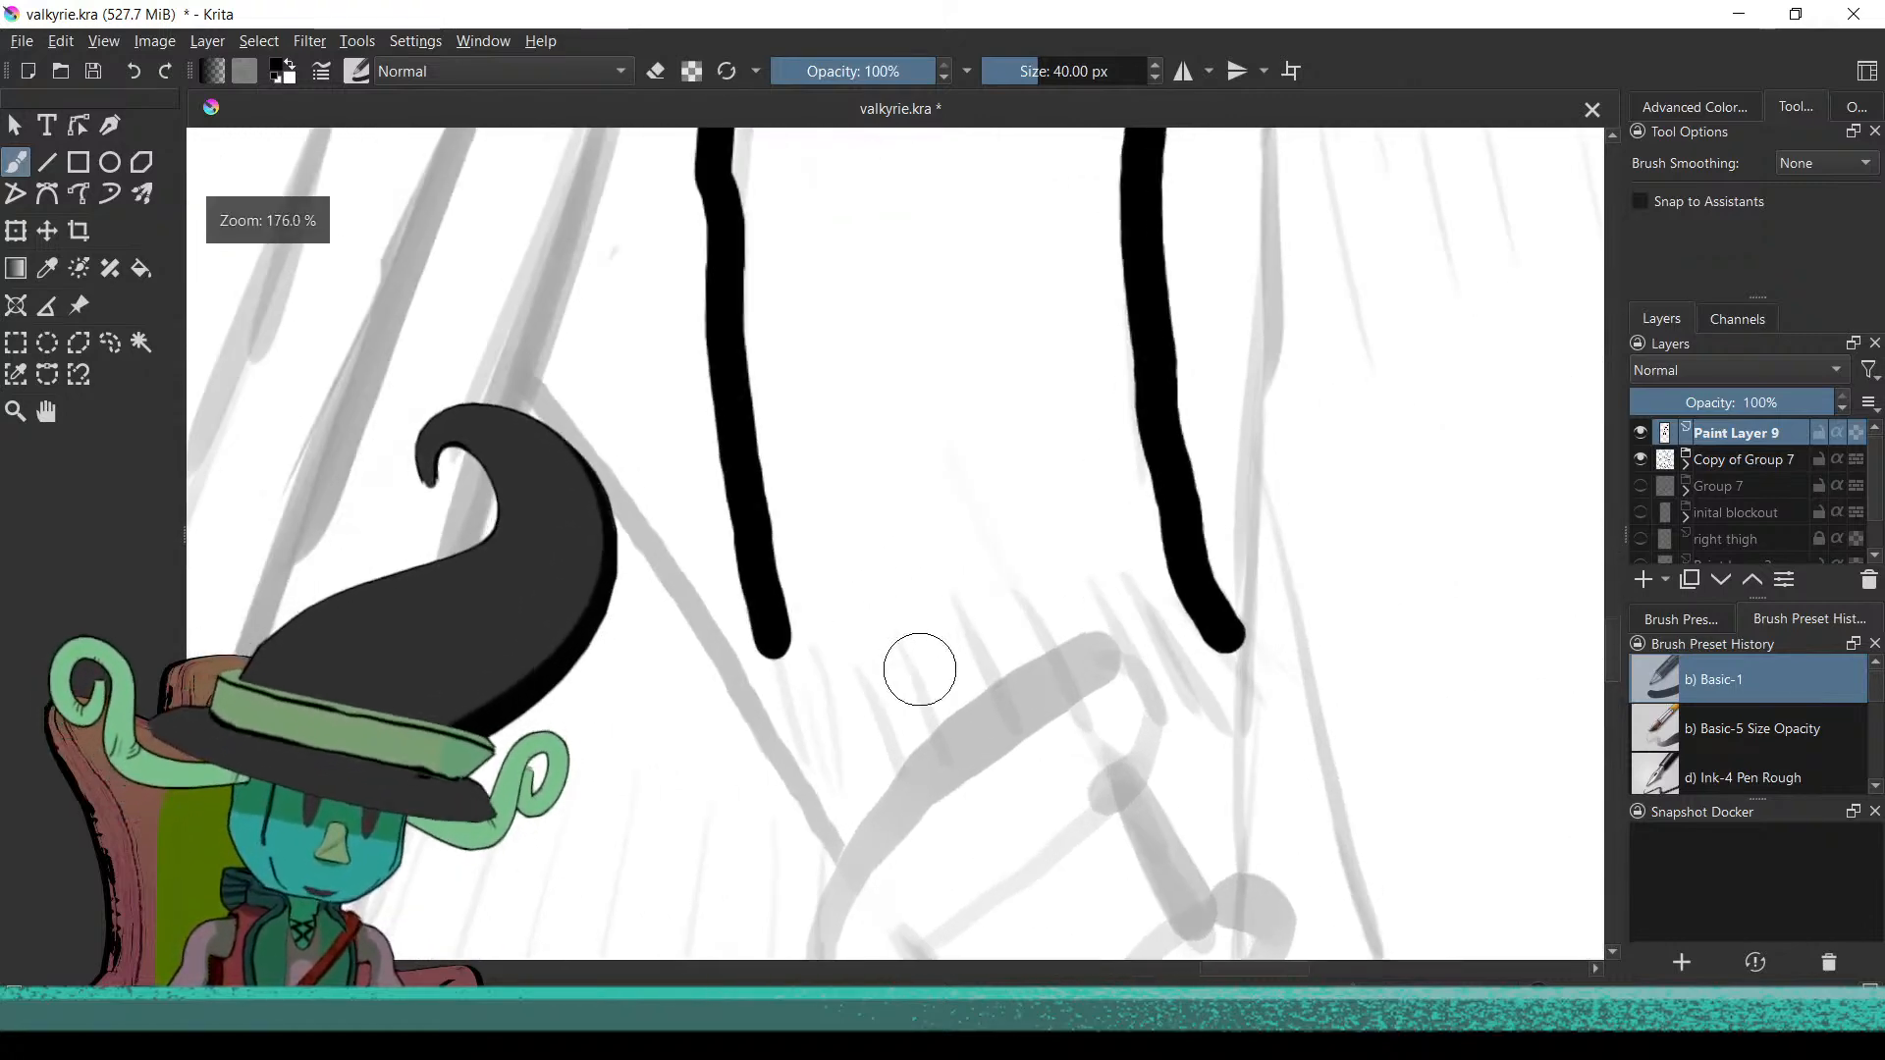
mouse_move(818, 597)
left_mouse_down()
mouse_move(821, 685)
mouse_move(860, 697)
left_mouse_up()
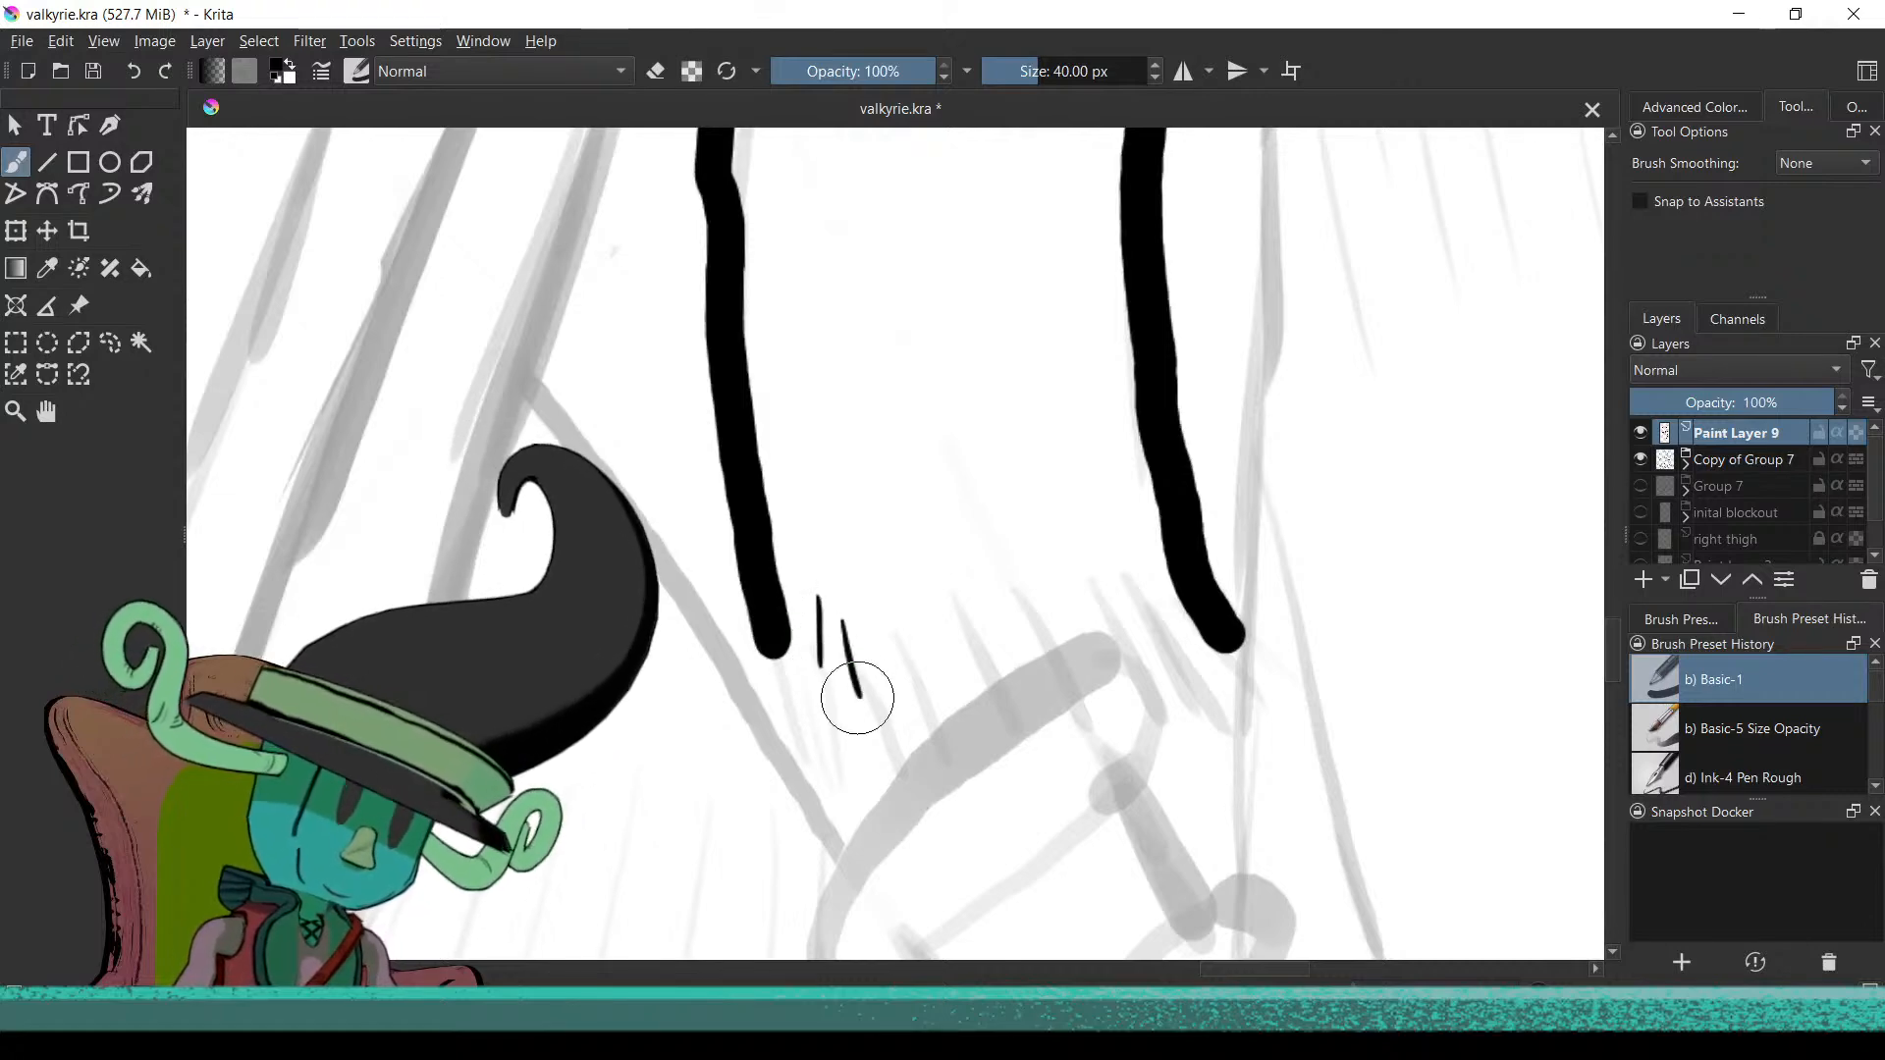
left_click_drag(871, 595, 893, 684)
mouse_move(913, 621)
left_mouse_down()
mouse_move(923, 681)
mouse_move(966, 682)
left_mouse_up()
left_click_drag(978, 590, 994, 671)
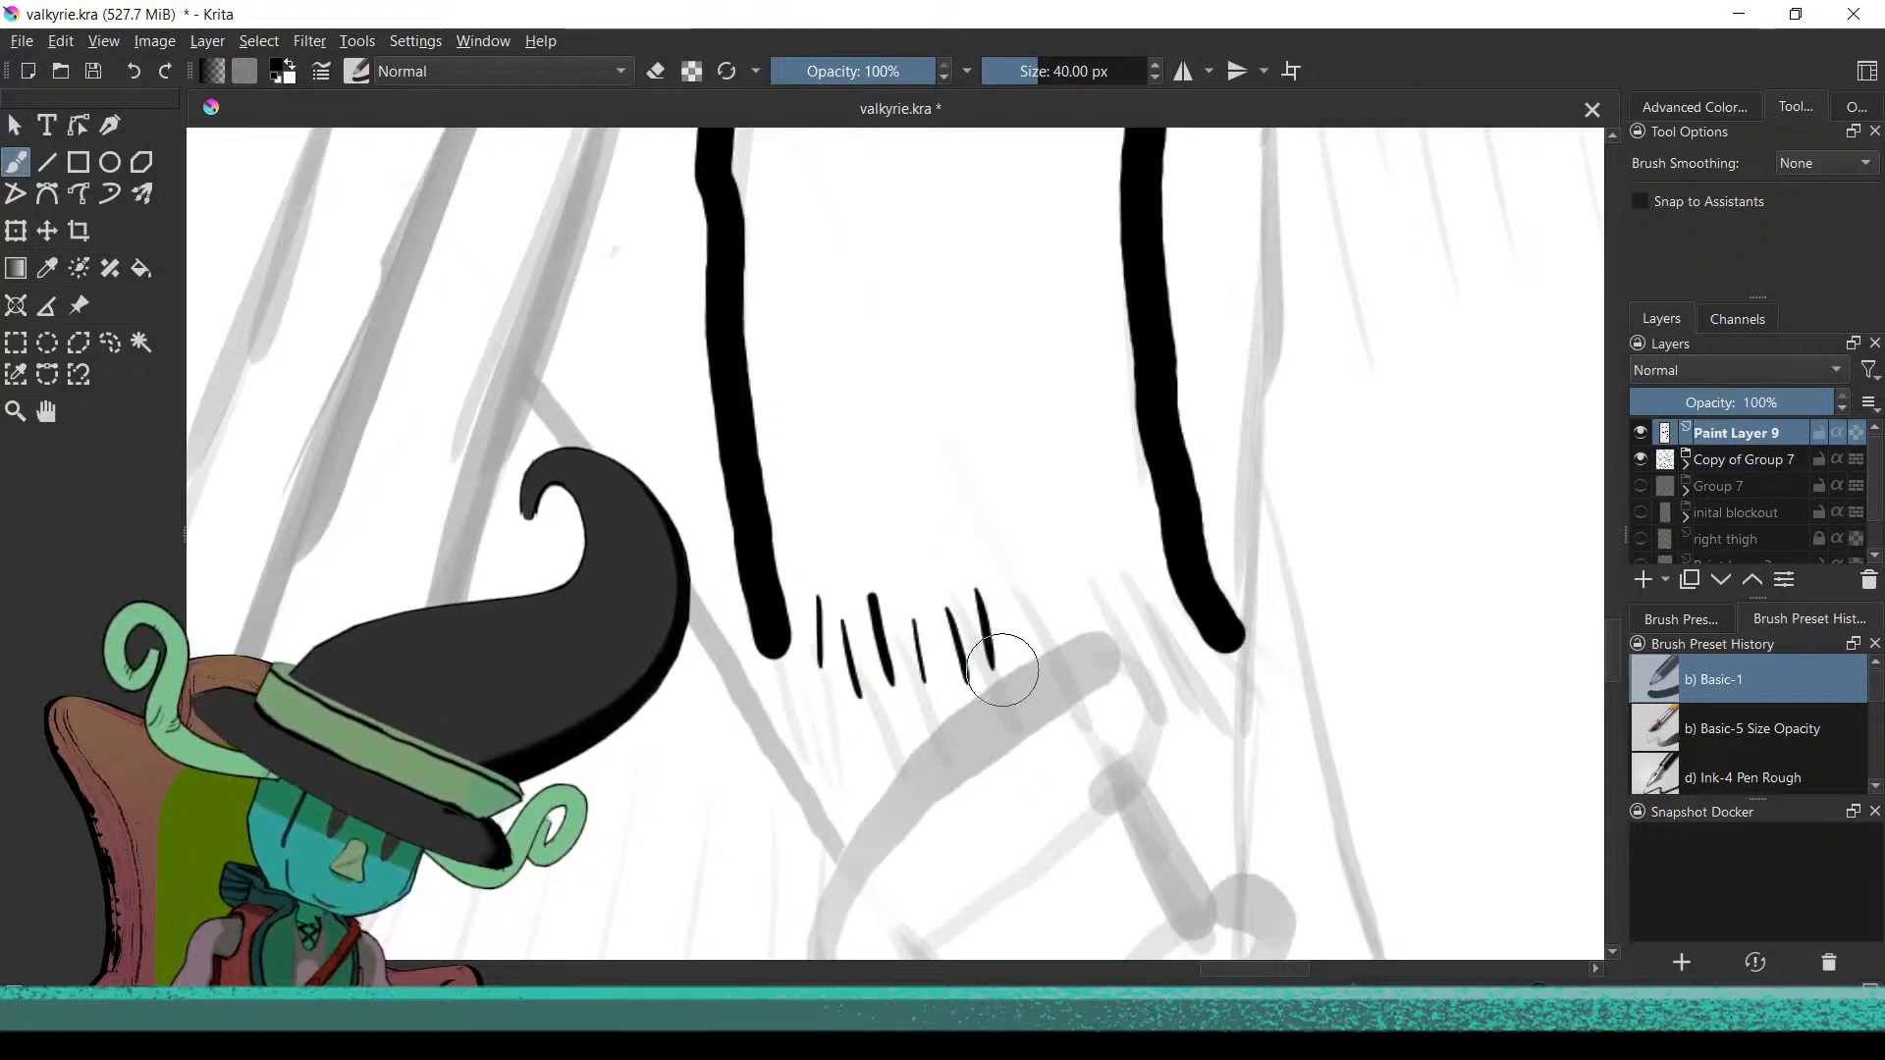
left_click_drag(1019, 595, 1039, 669)
mouse_move(1087, 587)
left_mouse_down()
mouse_move(1125, 682)
mouse_move(1148, 643)
mouse_move(1174, 648)
left_mouse_up()
scroll(908, 652, "down", 6)
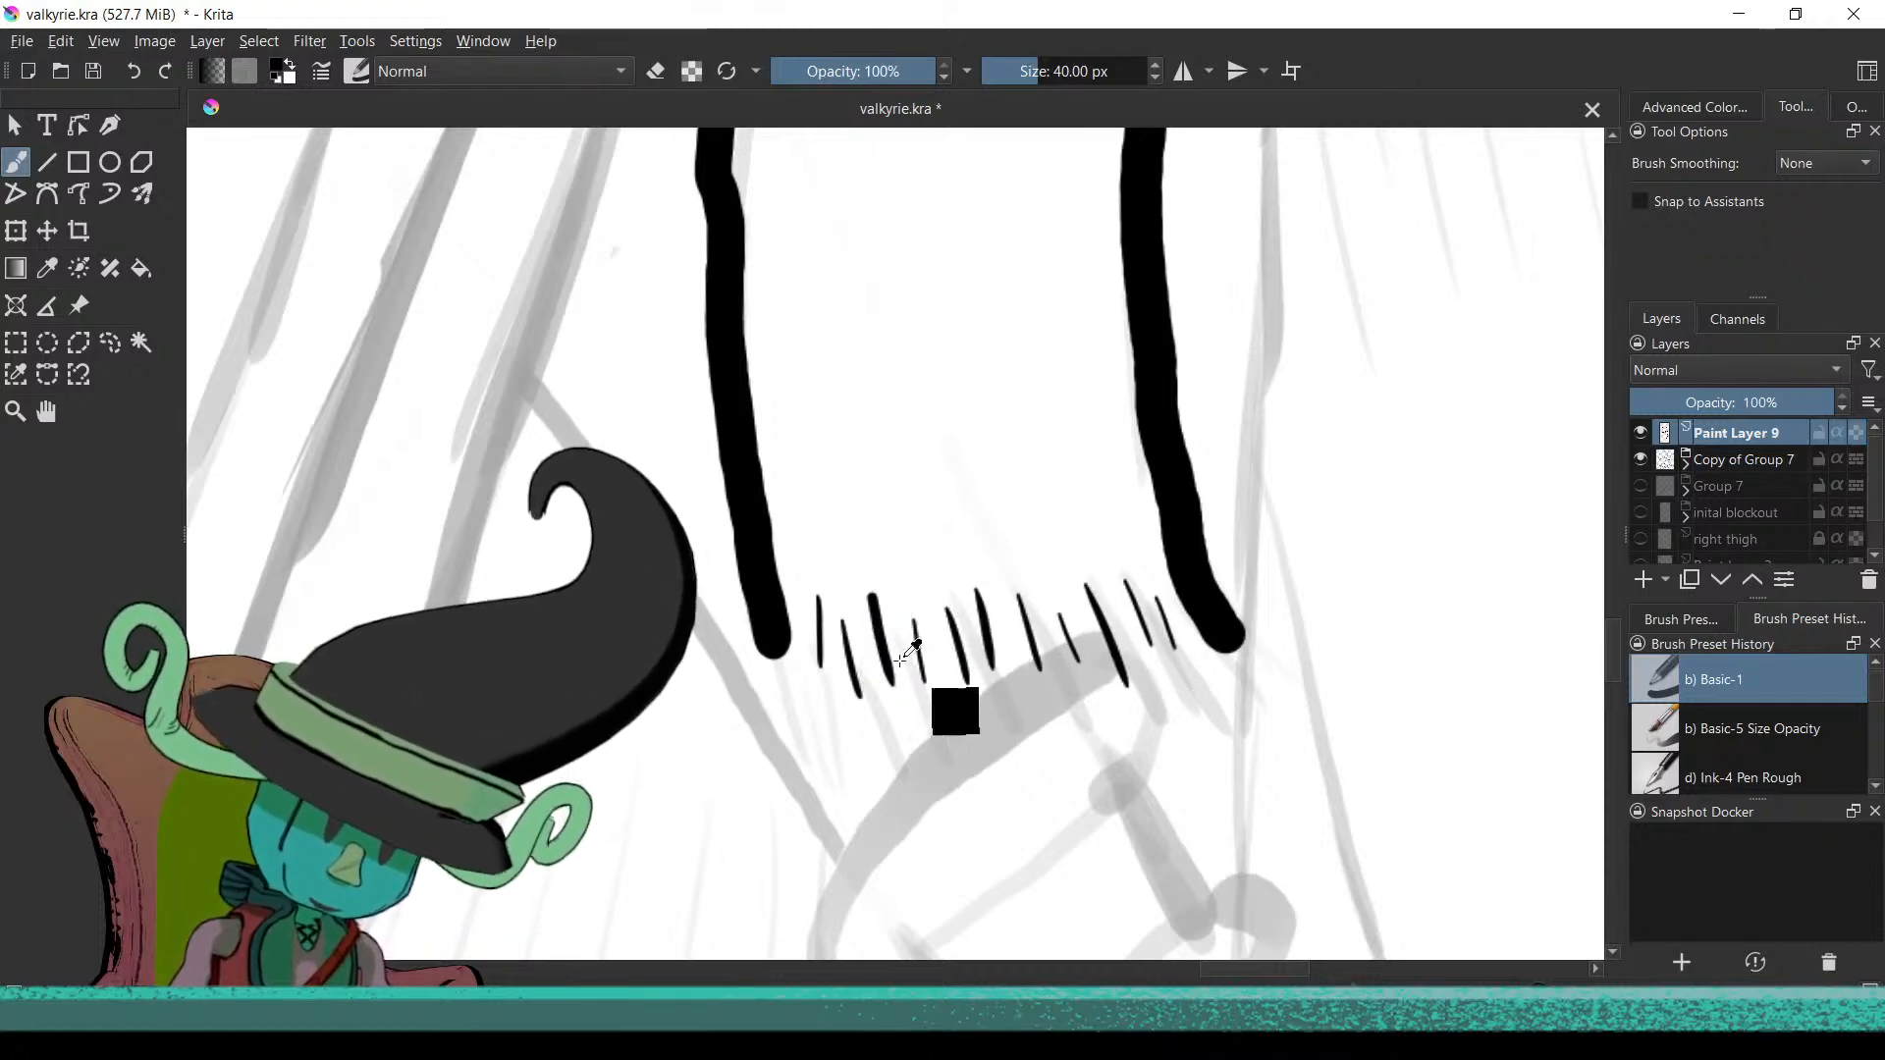
scroll(949, 599, "up", 3)
scroll(948, 599, "down", 4)
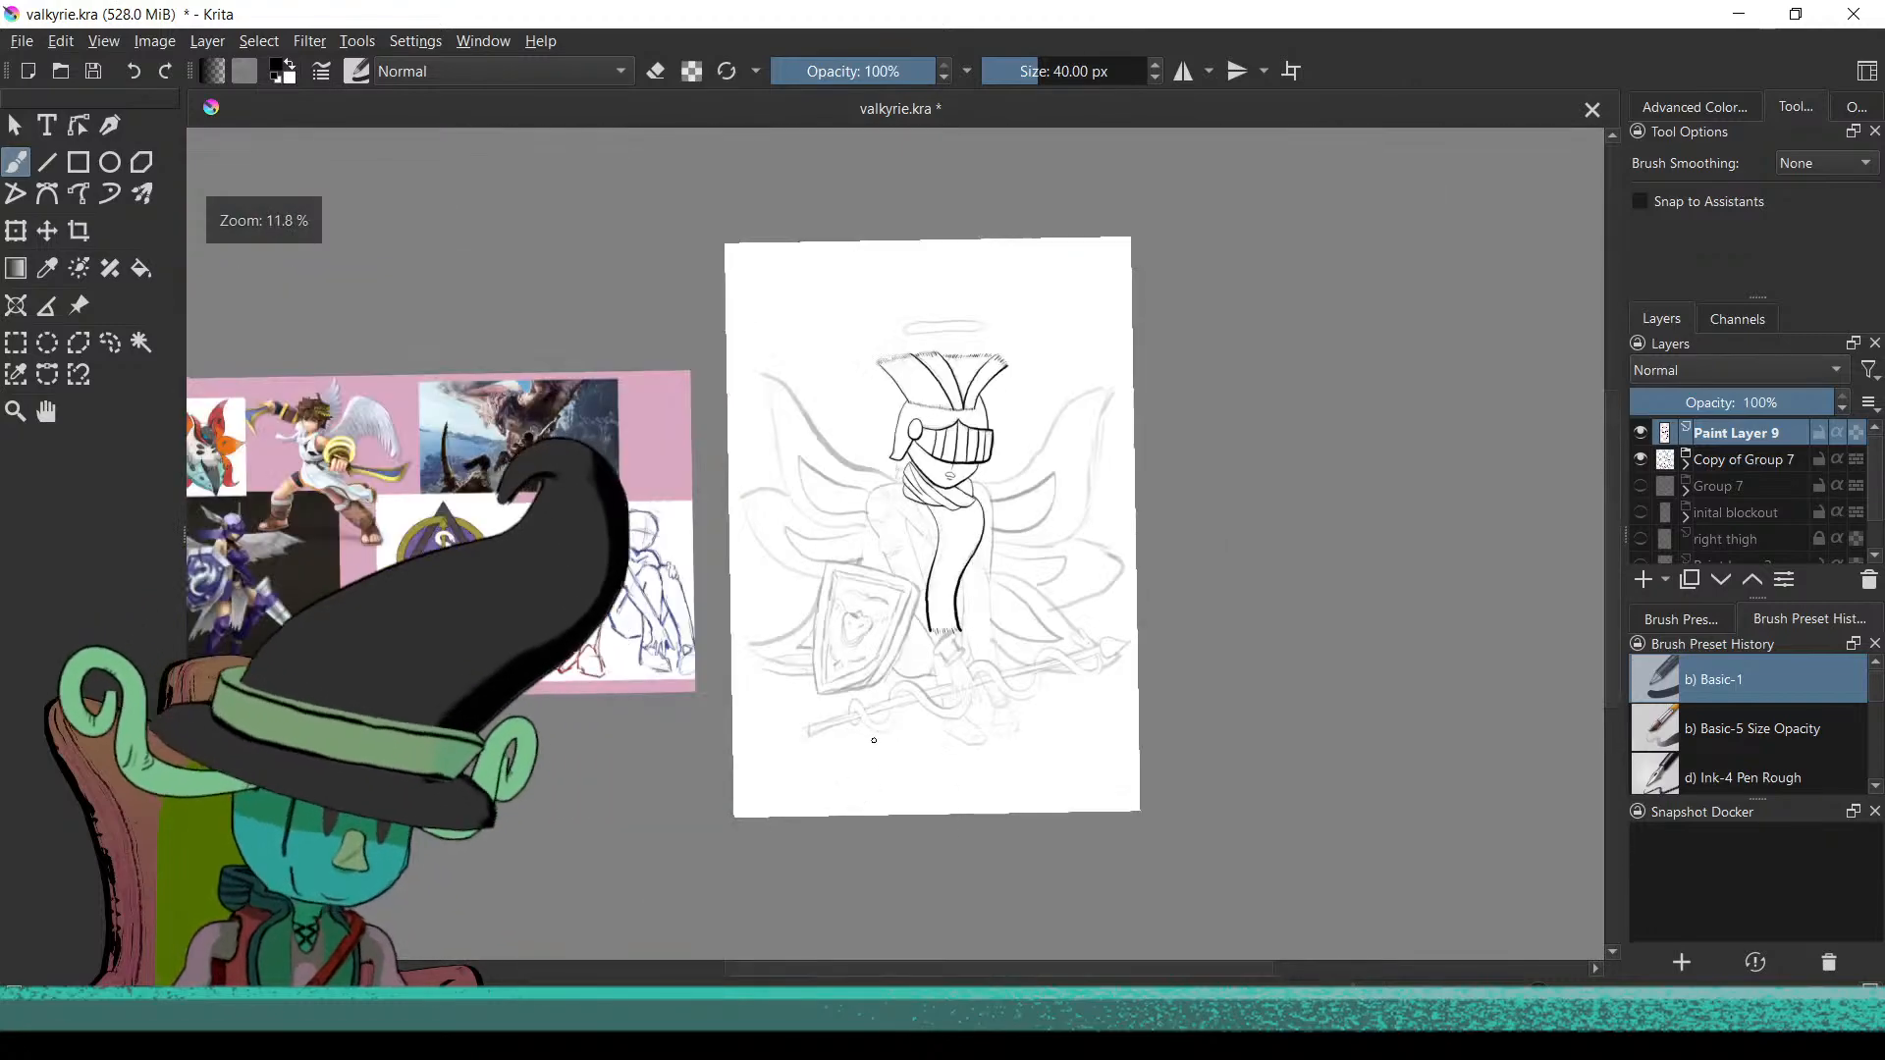
scroll(917, 685, "up", 2)
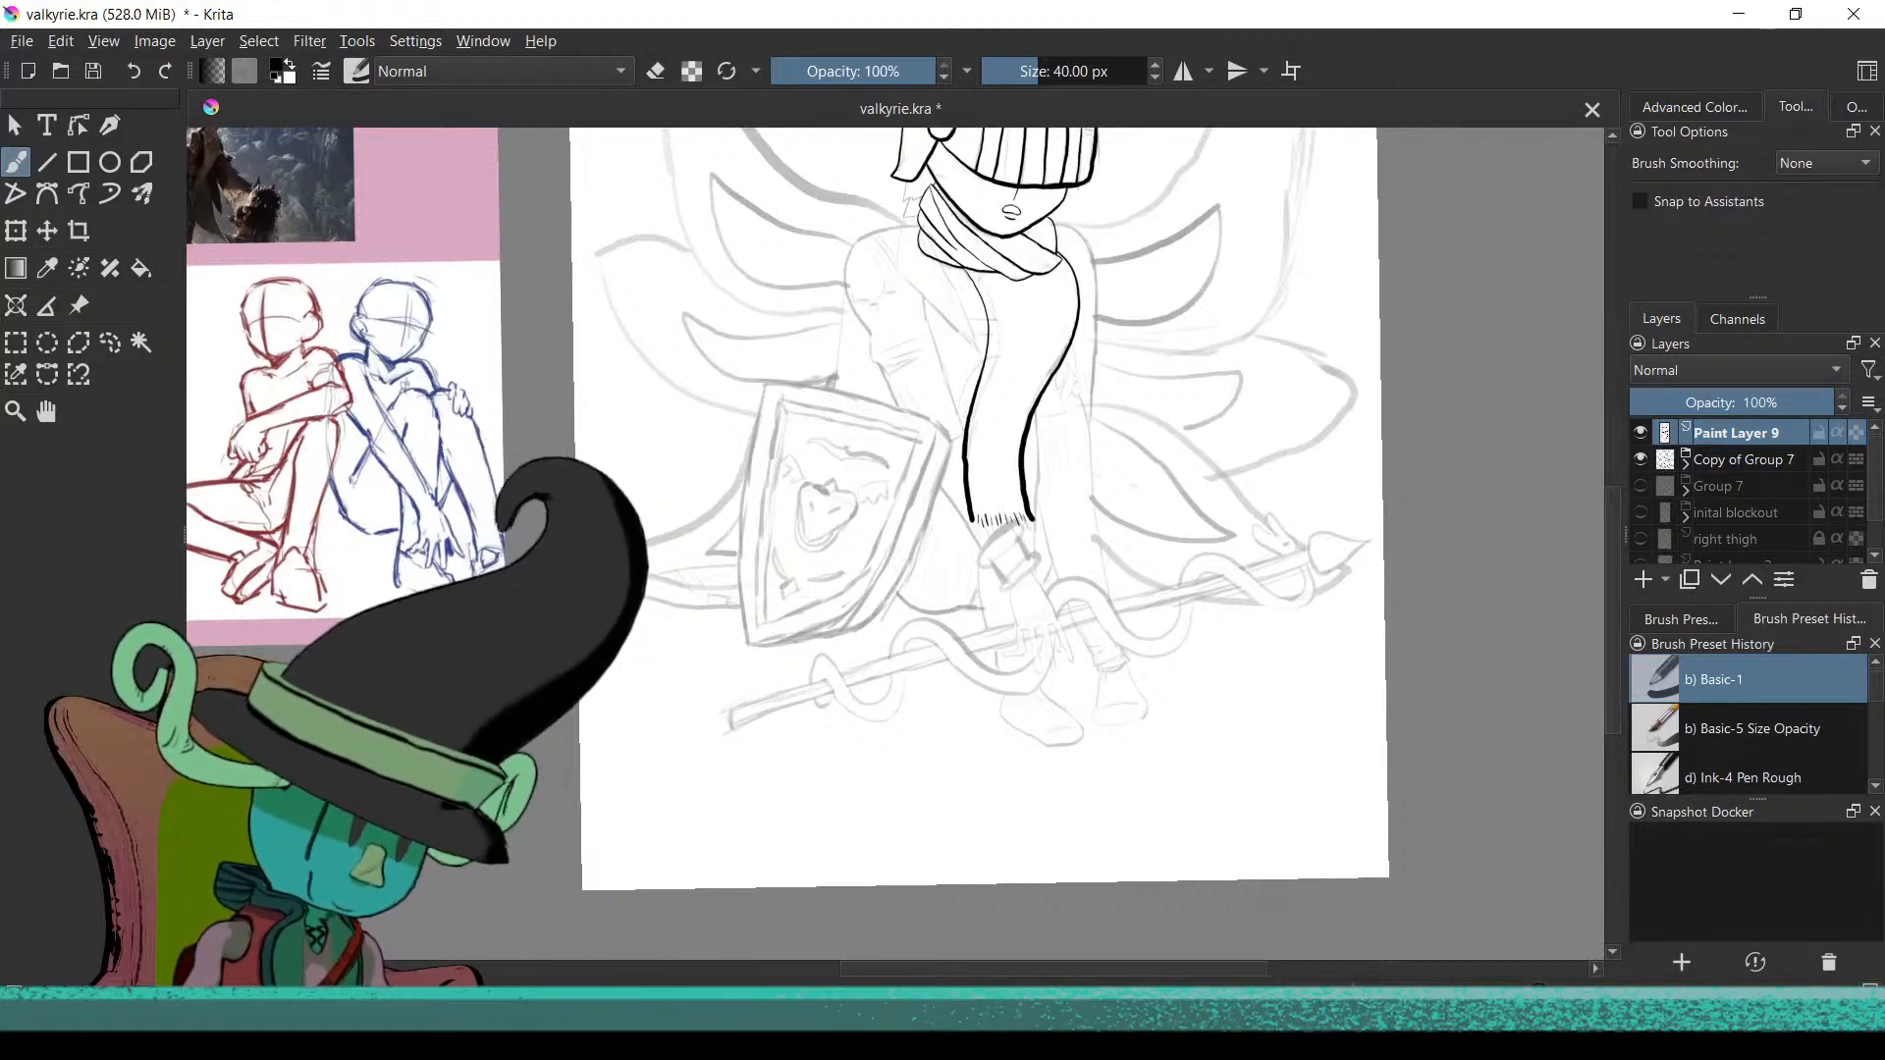
scroll(1021, 667, "up", 5)
left_click_drag(1007, 695, 858, 711)
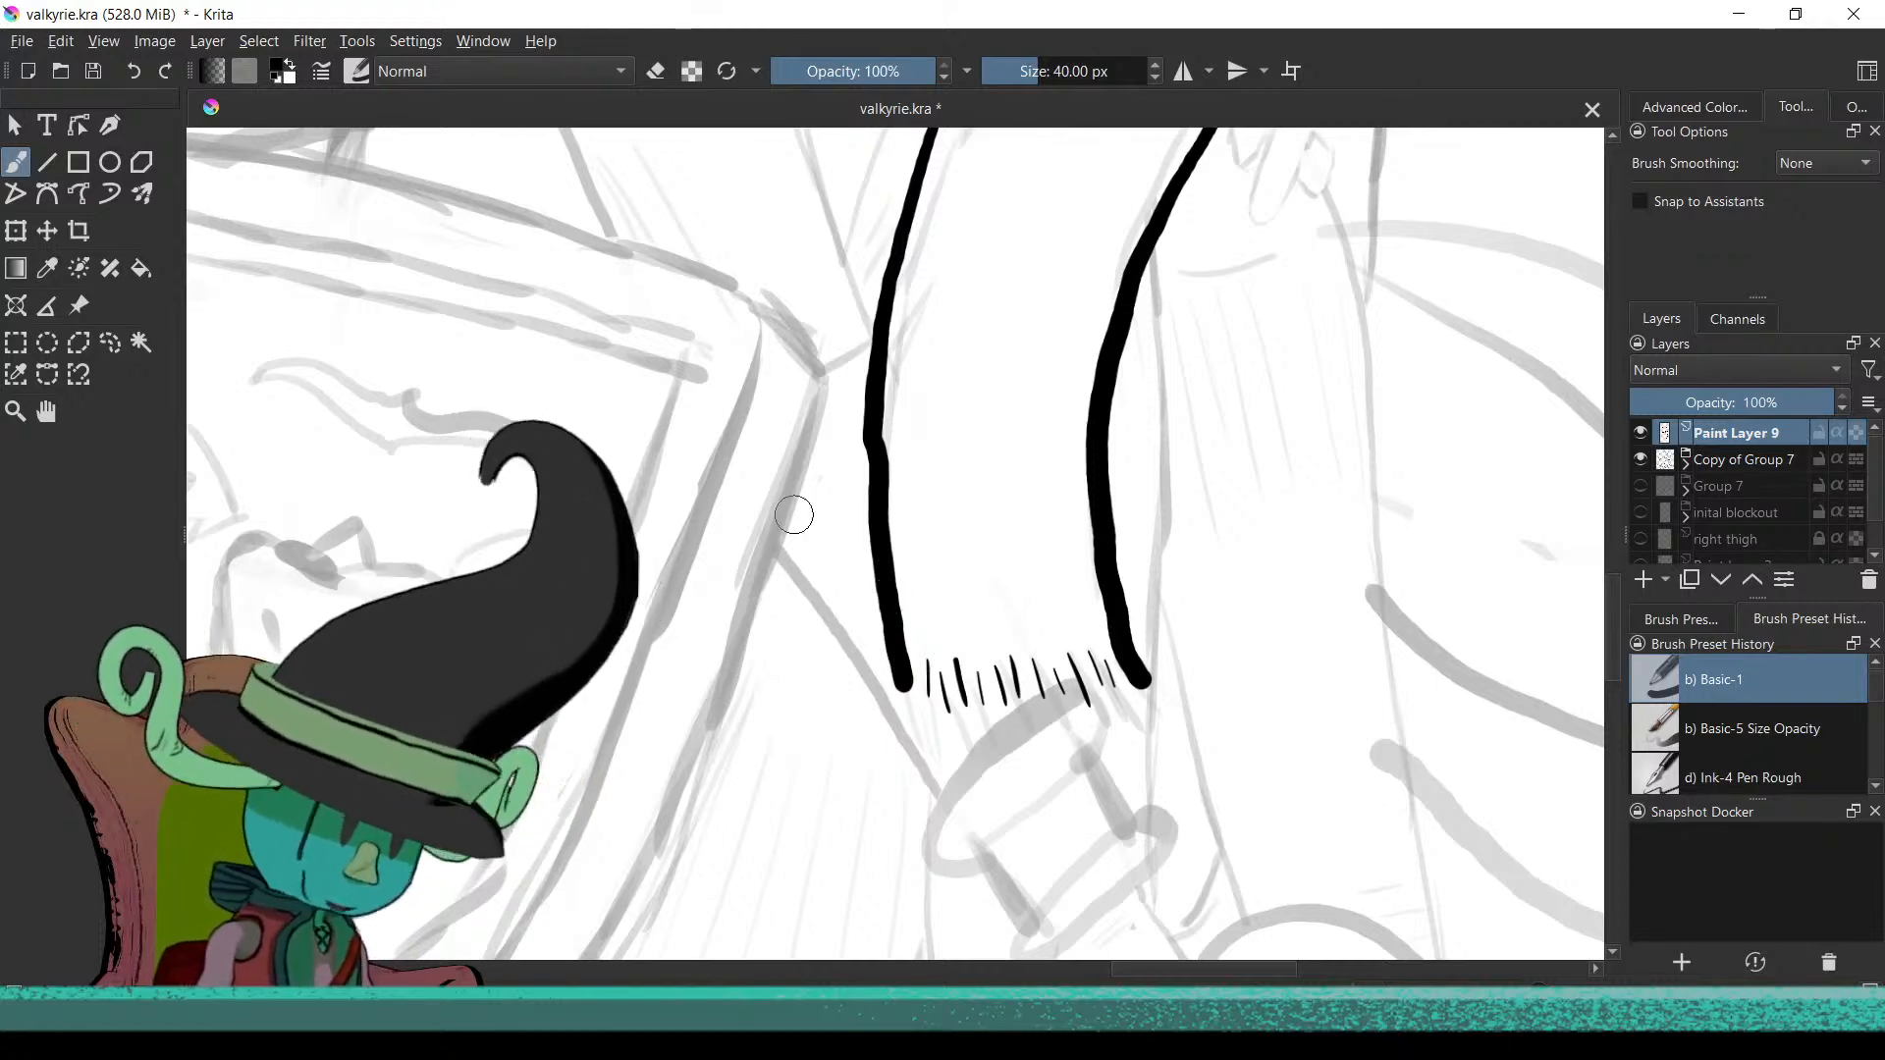
Ink the forearm's outer edge as a straight diagonal line from the sketched shield's edge down to the wrist cuff
scroll(766, 703, "down", 3)
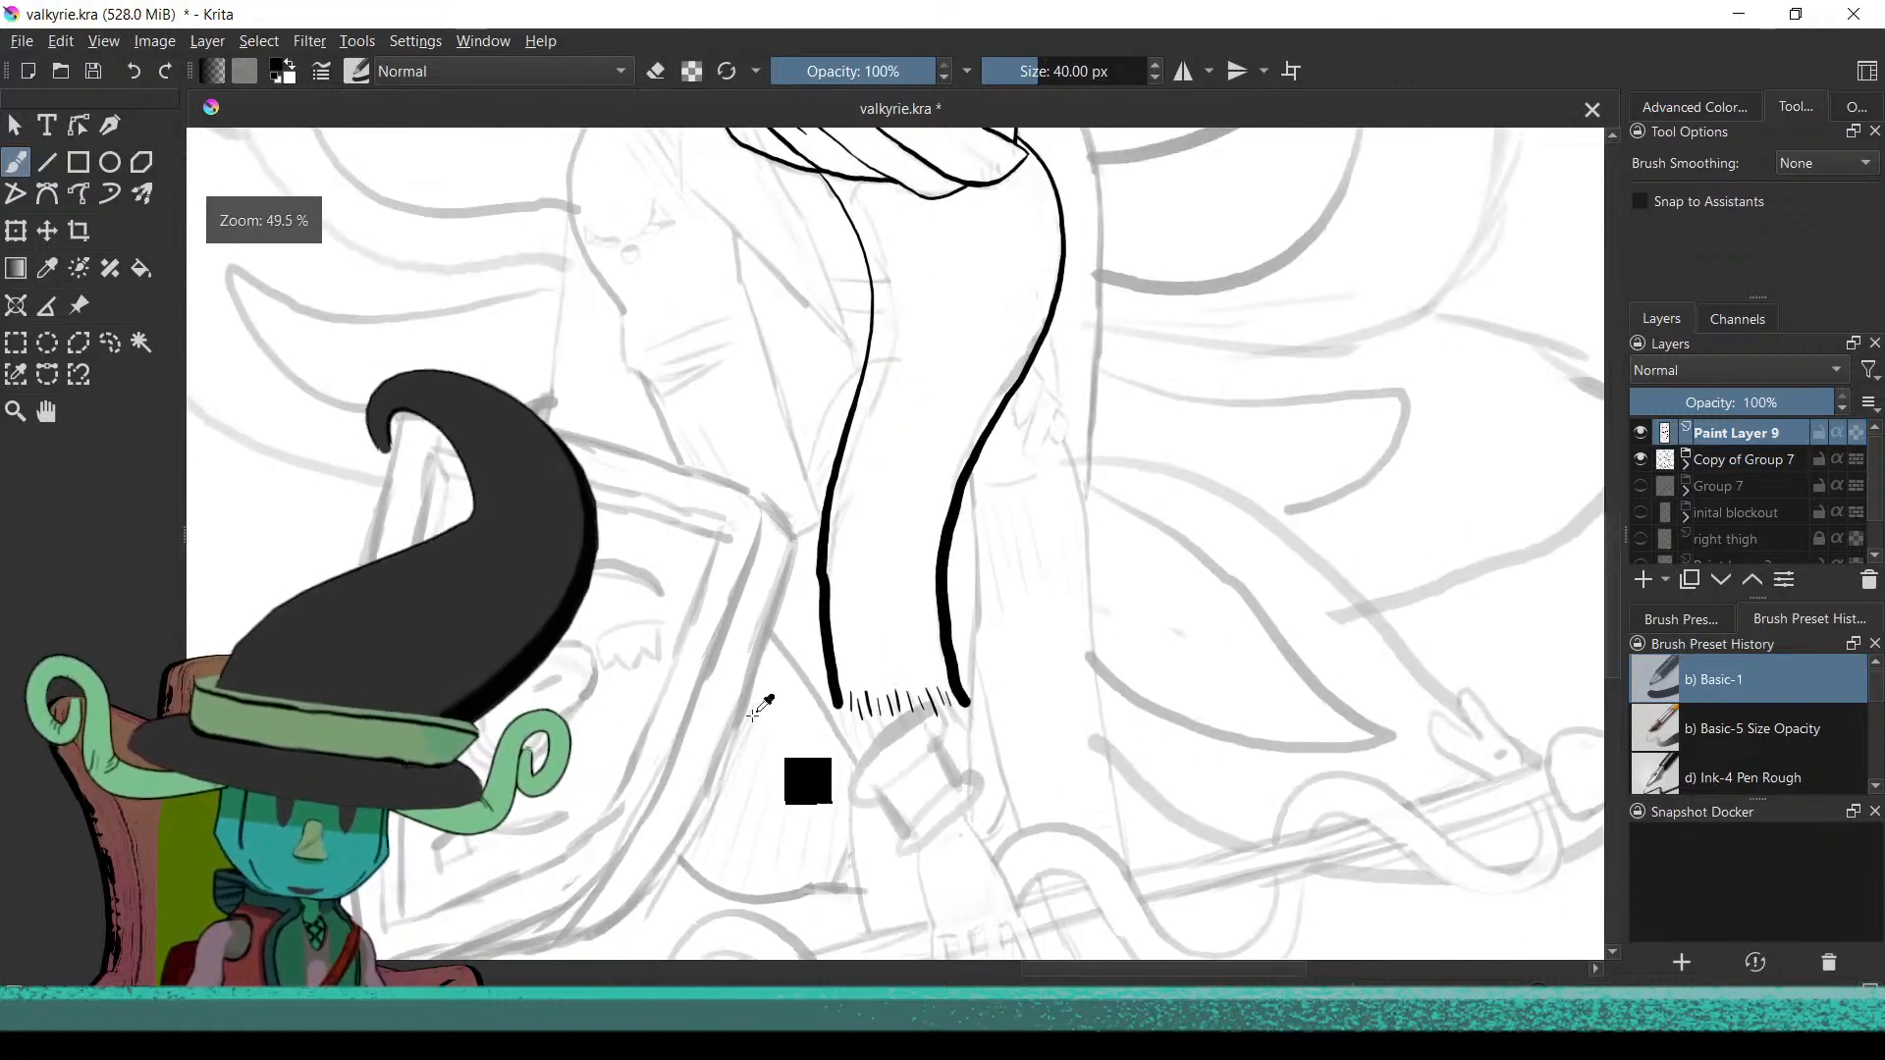
left_click_drag(755, 578, 781, 742)
left_click_drag(826, 815, 828, 866)
left_click_drag(863, 492, 959, 799)
left_click_drag(795, 705, 900, 623)
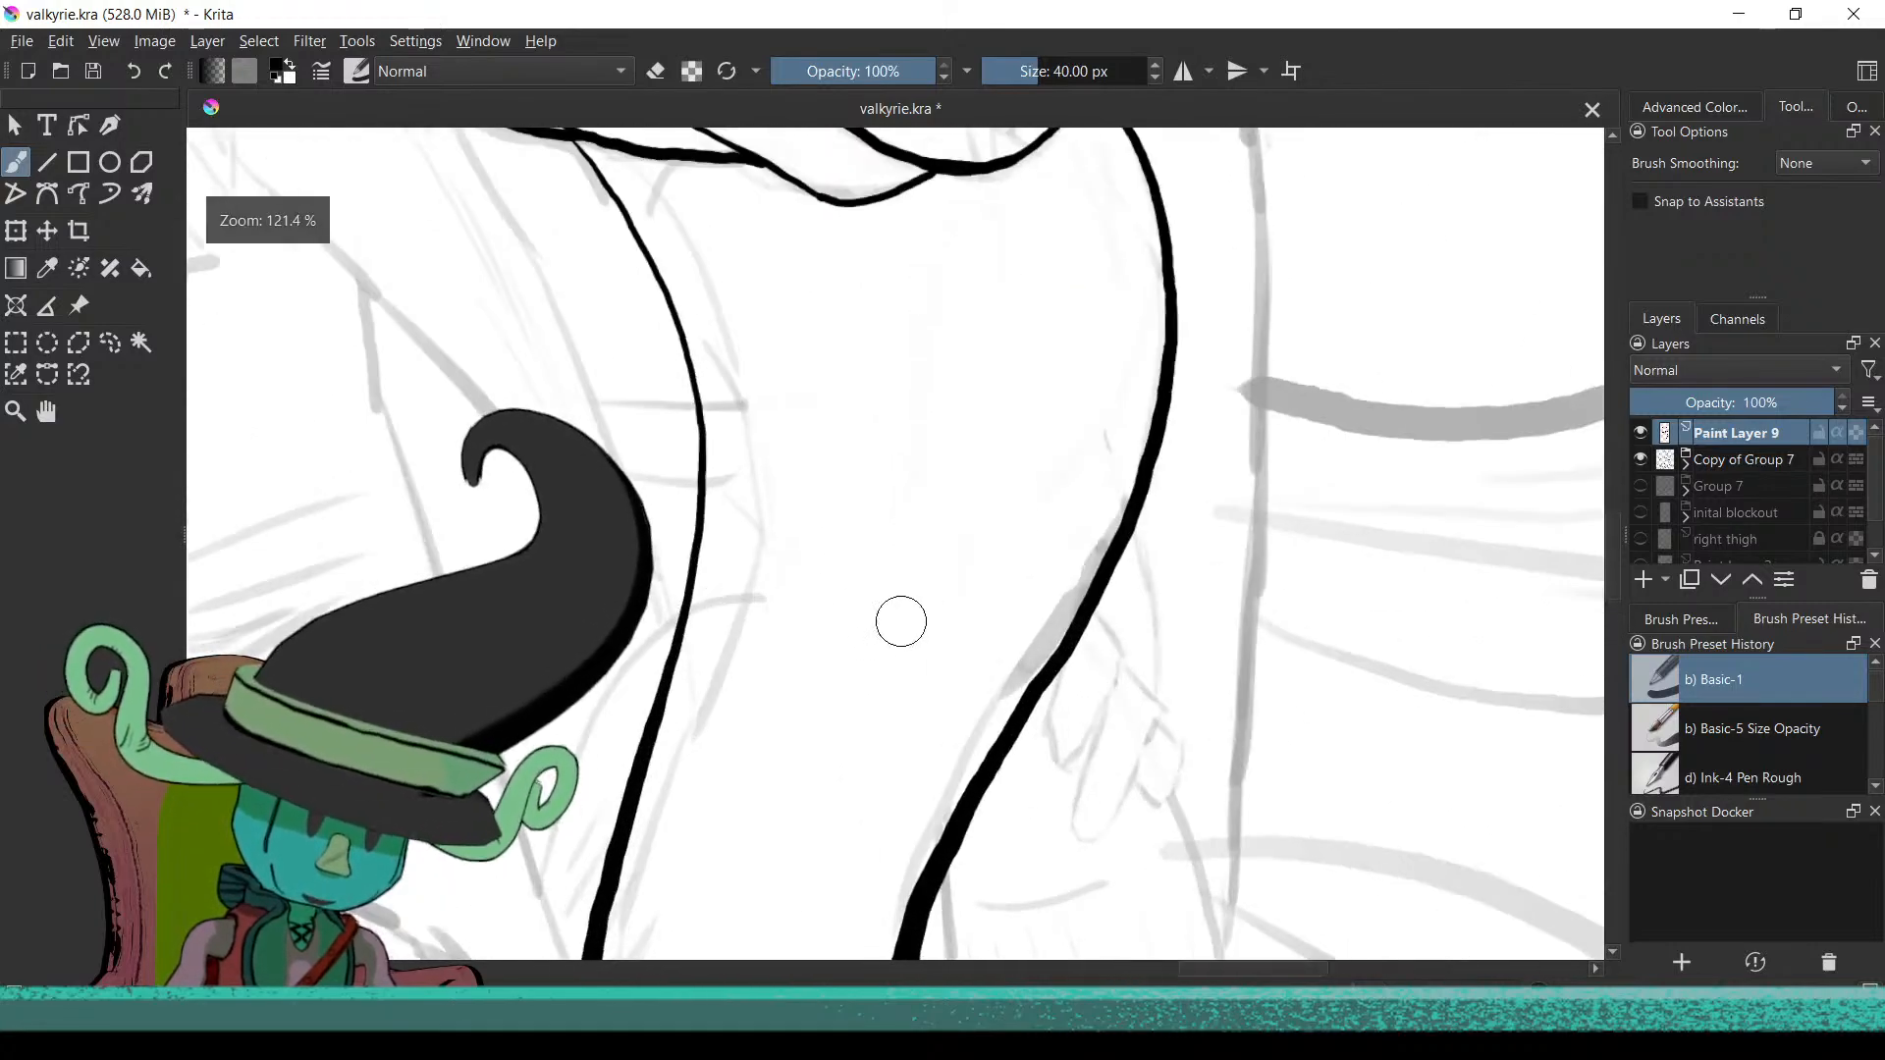
mouse_move(799, 787)
left_mouse_down()
mouse_move(839, 539)
mouse_move(974, 325)
left_mouse_up()
left_click_drag(720, 716, 749, 430)
left_click_drag(719, 654, 705, 525)
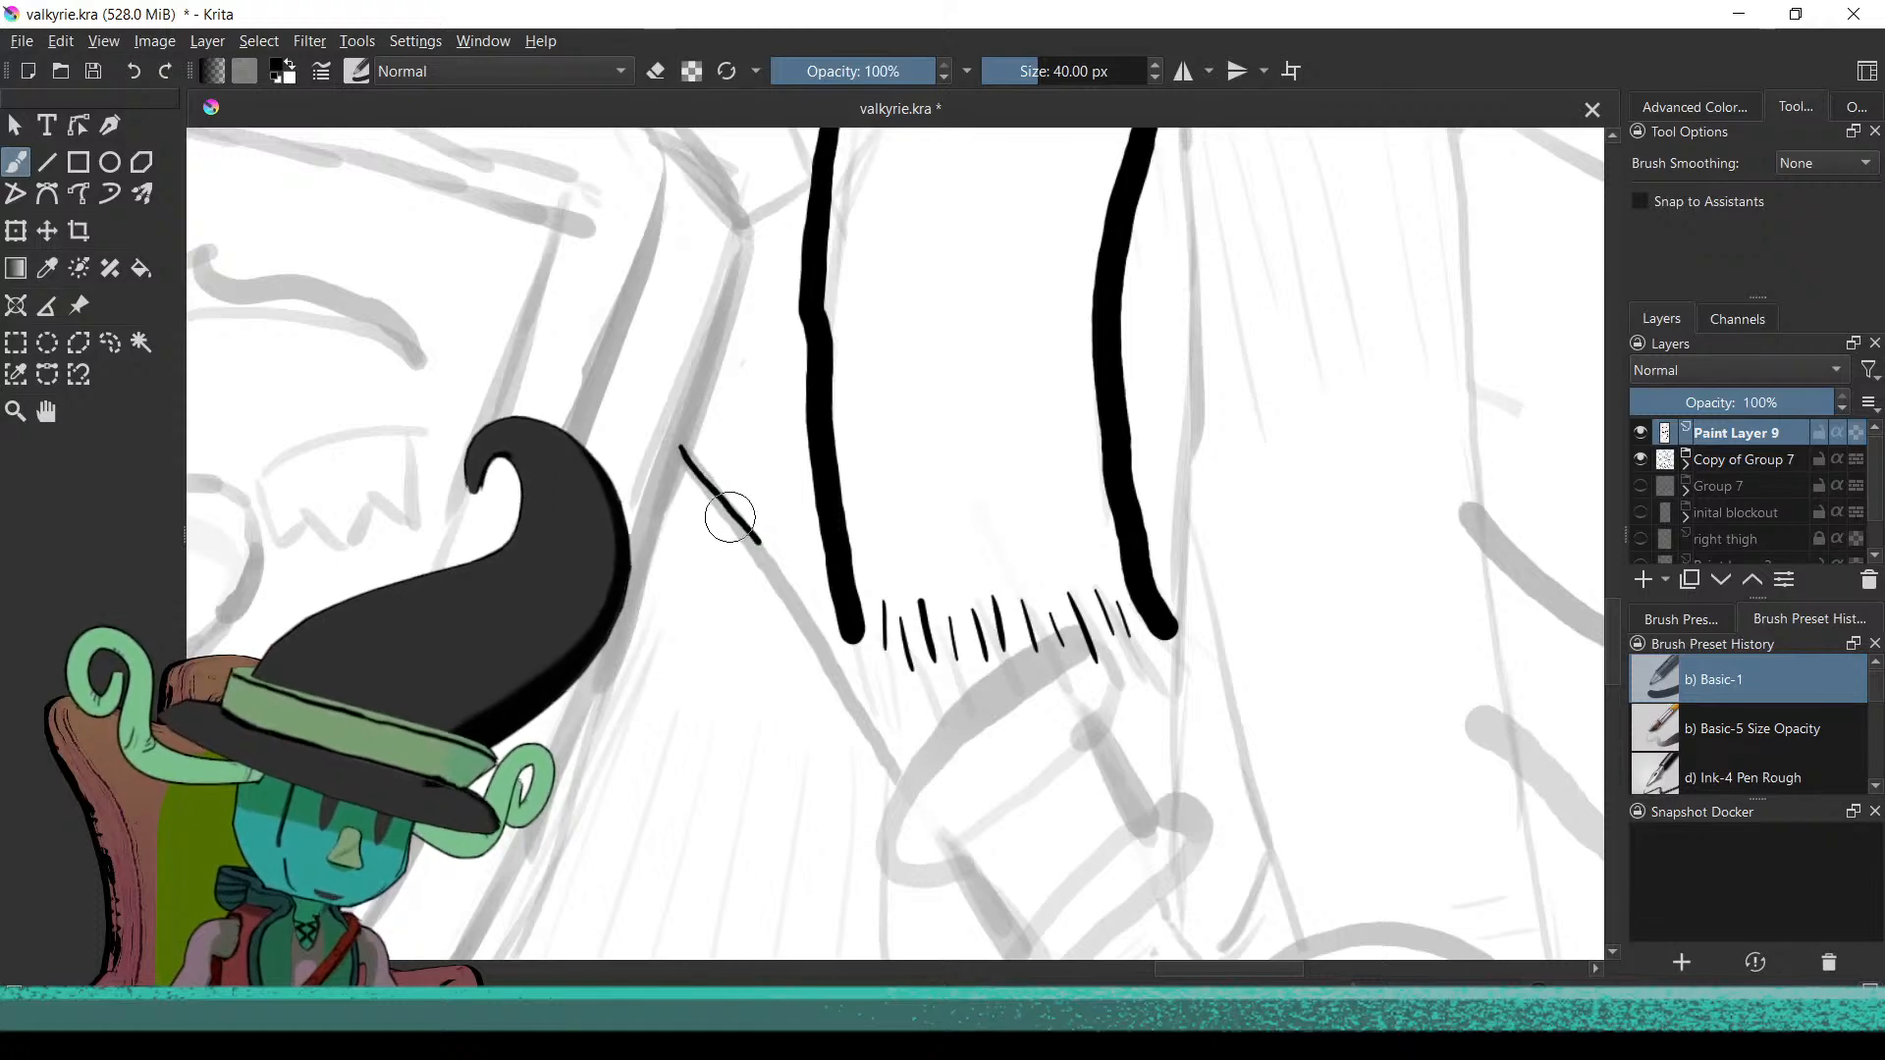
key("ctrl+z")
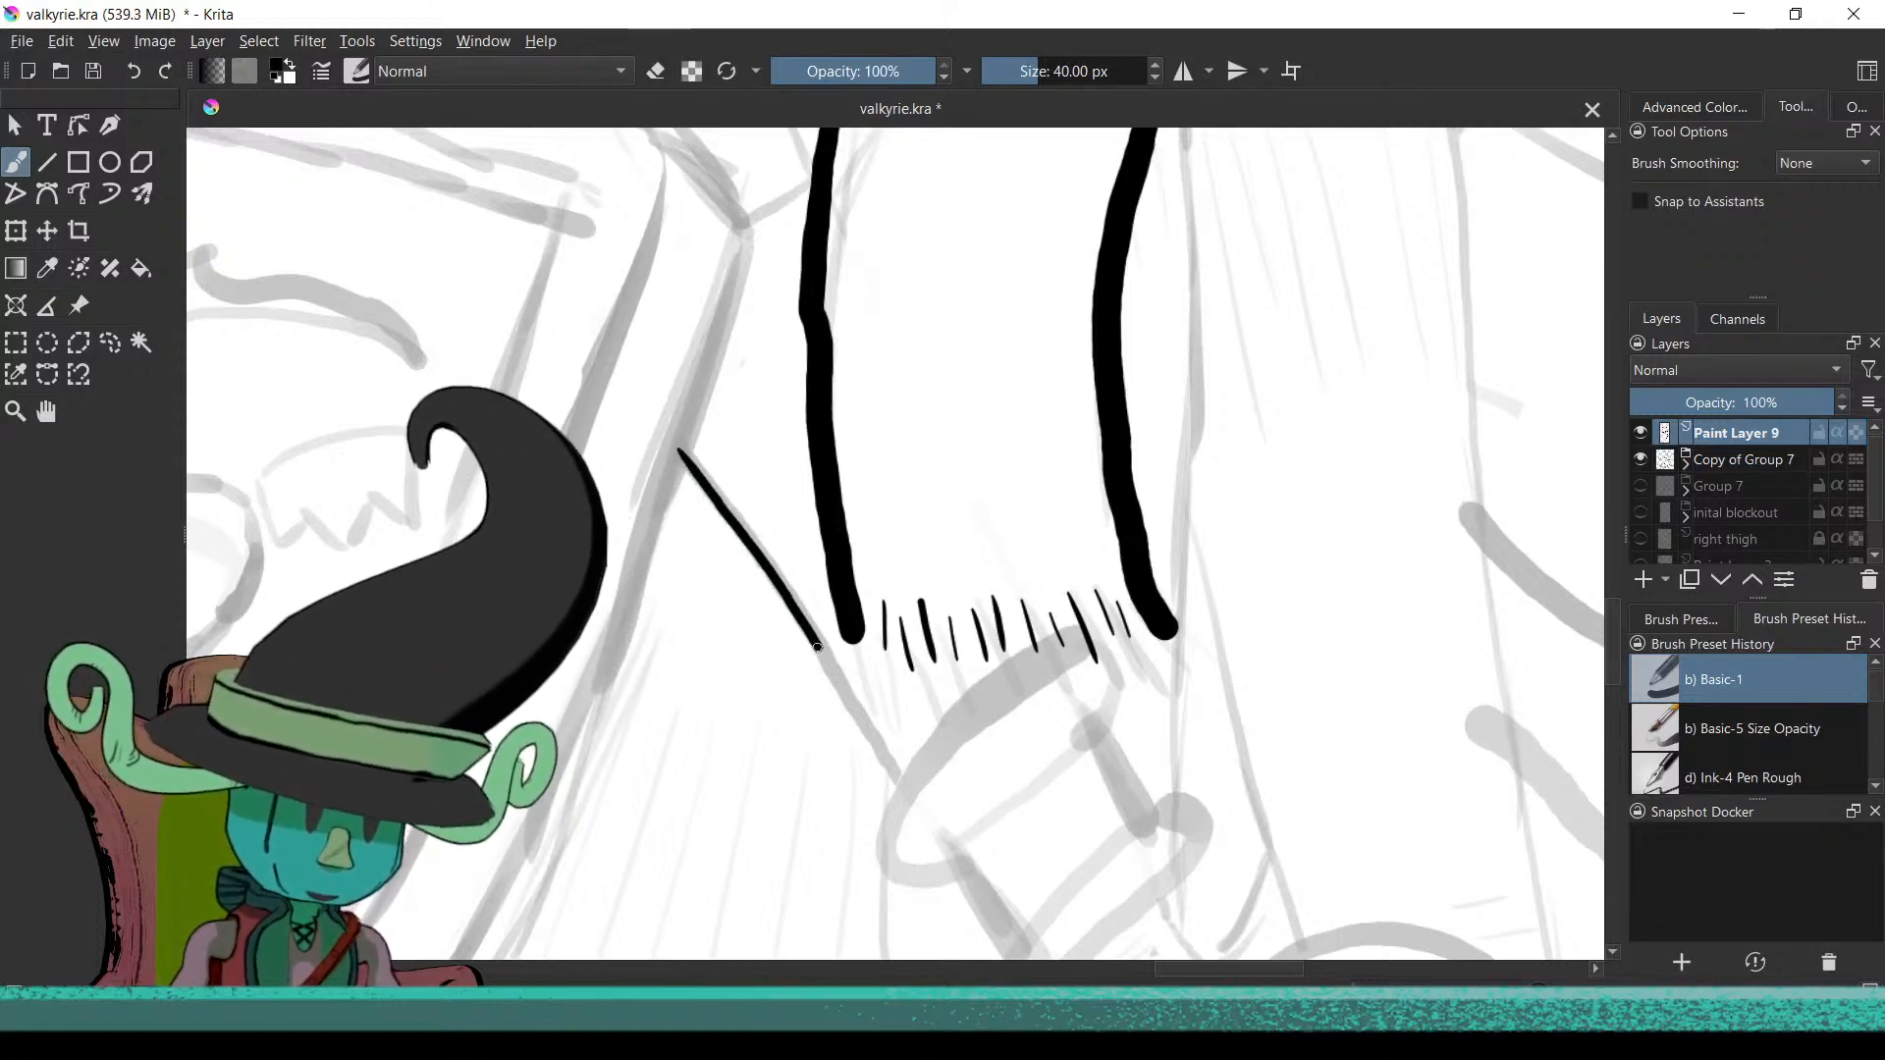
scroll(883, 834, "down", 4)
scroll(829, 884, "up", 5)
left_click_drag(836, 690, 661, 681)
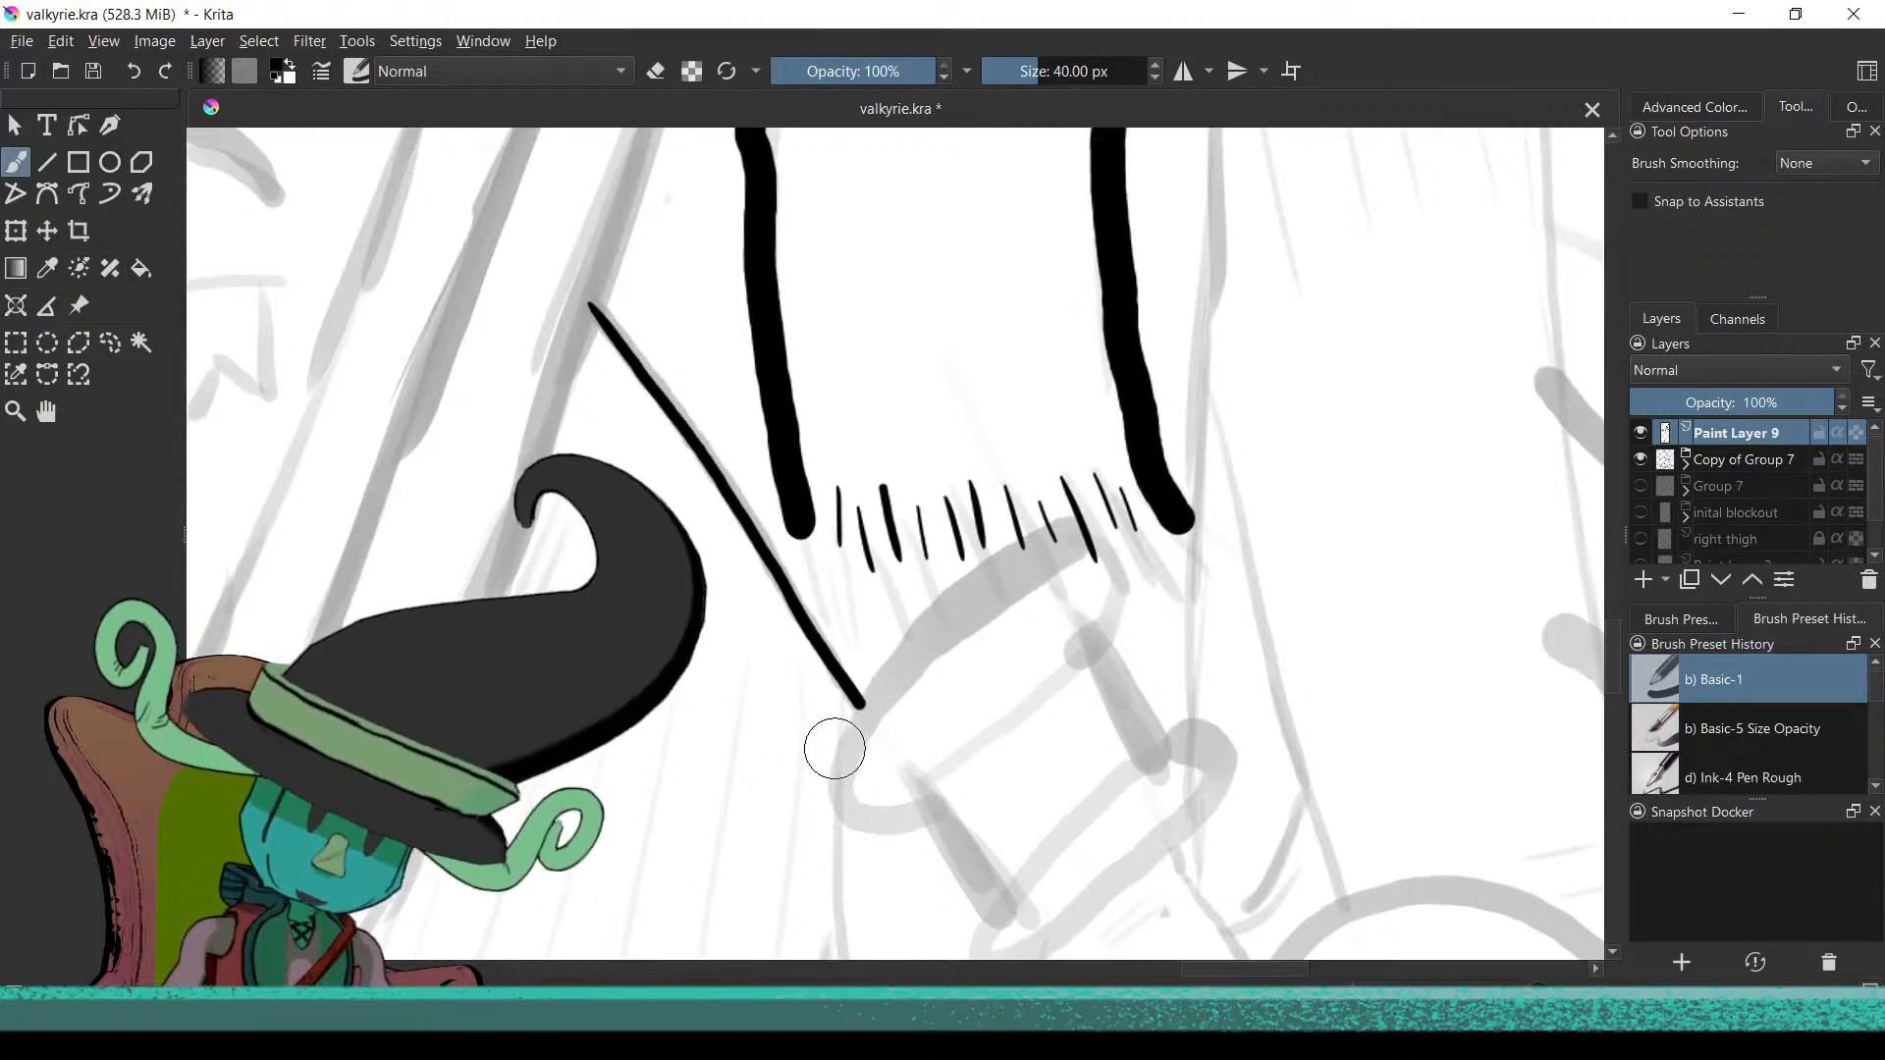
Ink the outer curve of the wrist cuff's upper rim, arching below the scarf fringe and hooking inward at both ends
scroll(865, 902, "down", 1)
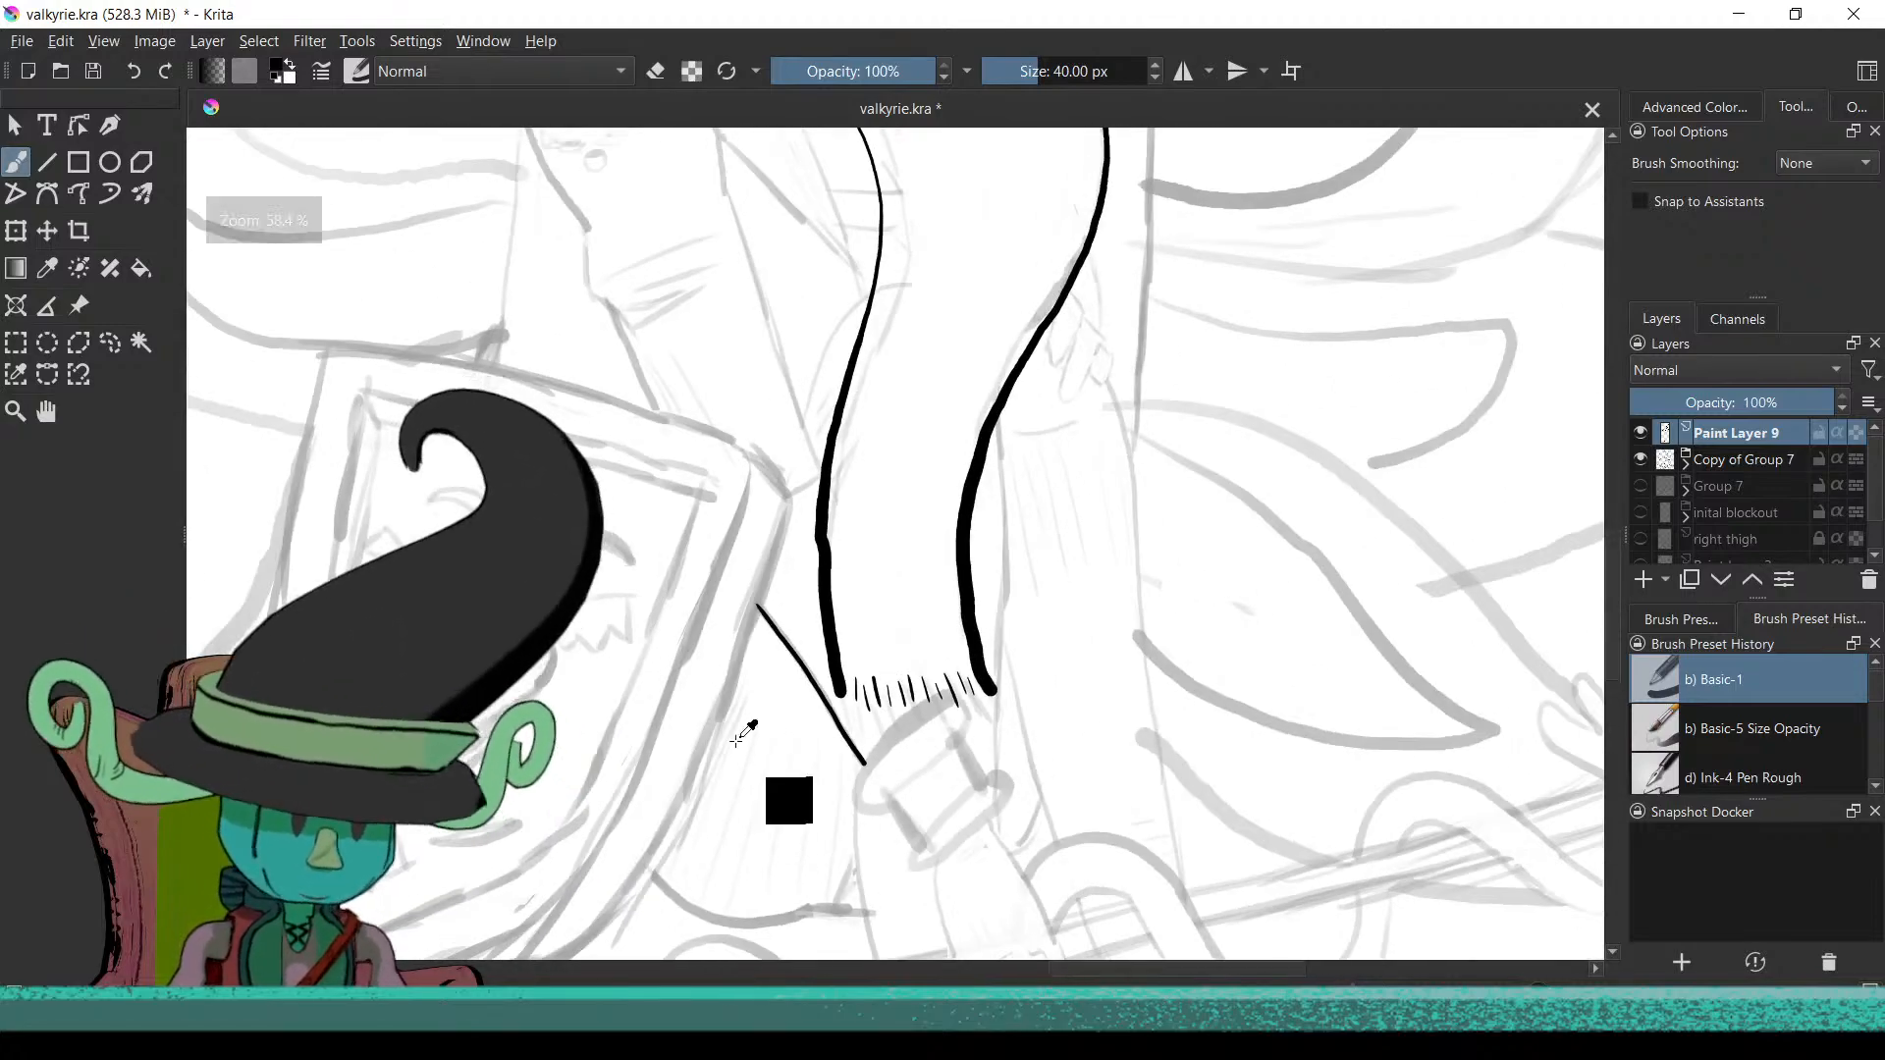
scroll(736, 814, "down", 4)
scroll(744, 674, "up", 4)
scroll(744, 674, "down", 1)
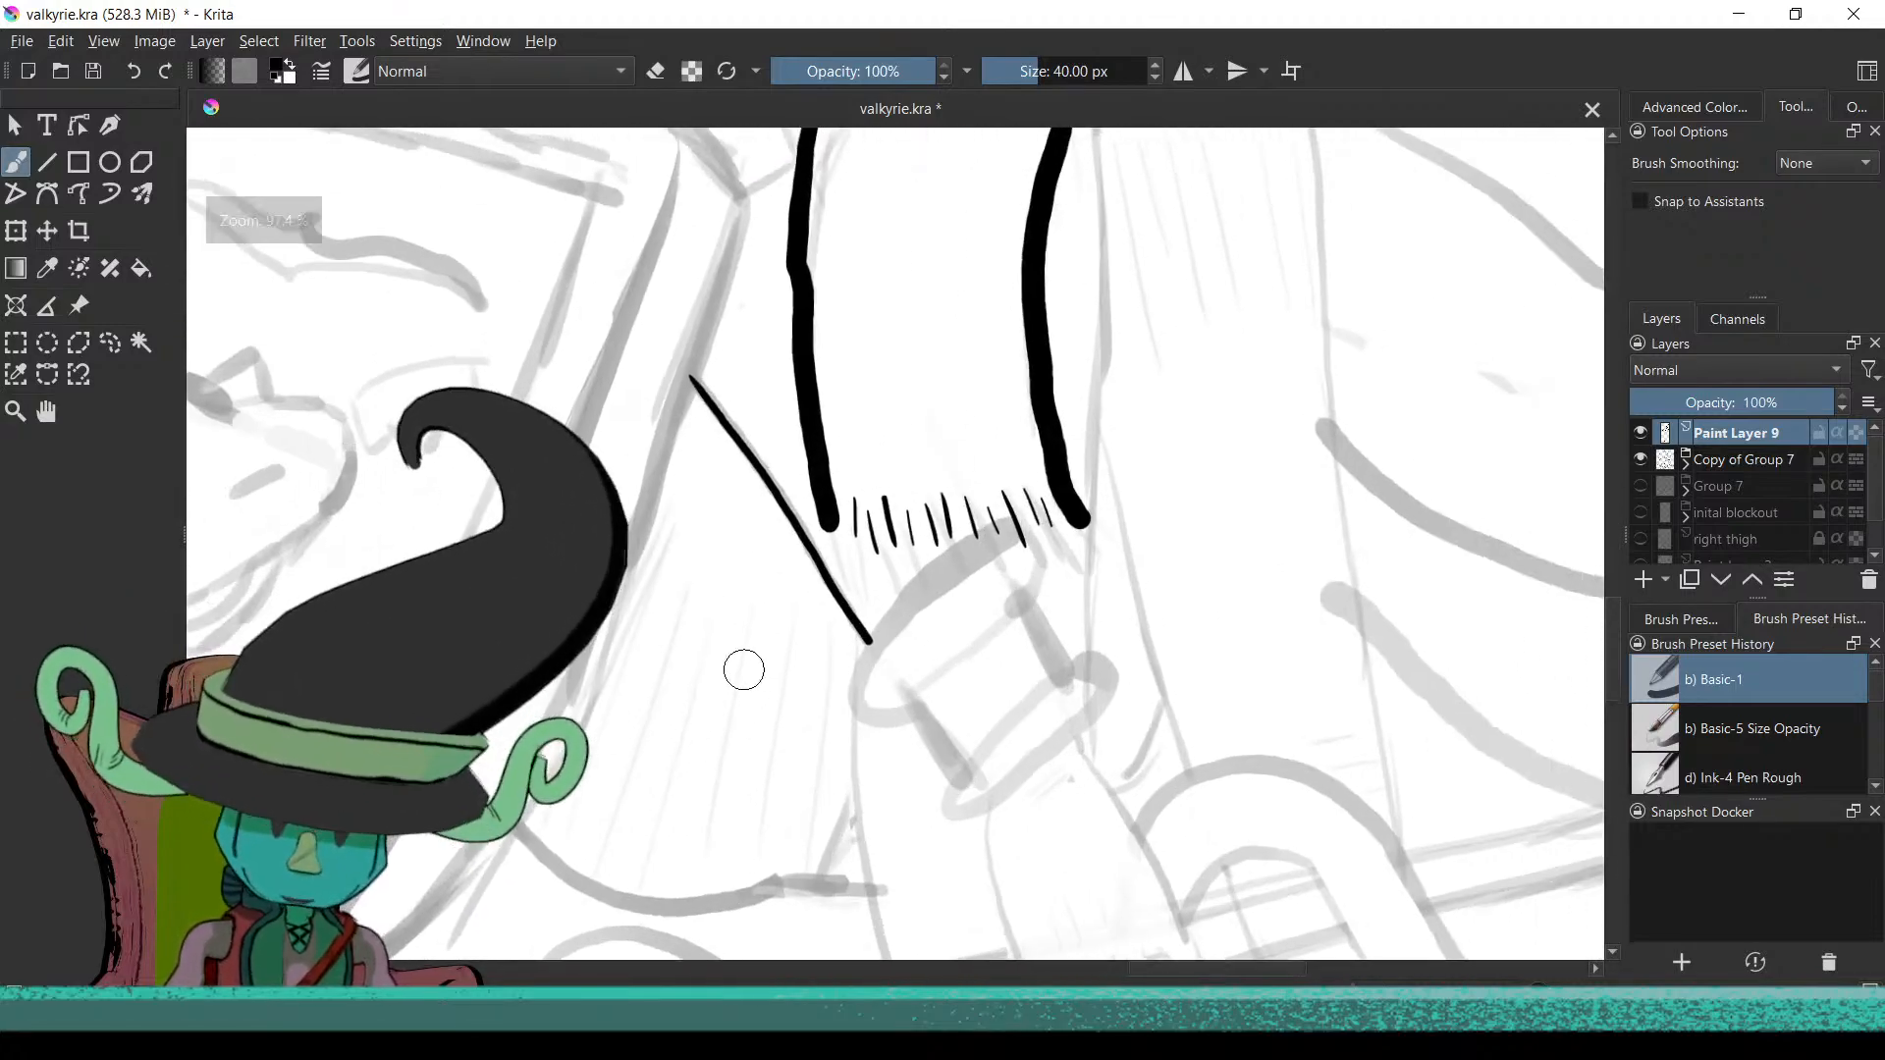
scroll(843, 579, "down", 6)
scroll(757, 687, "up", 6)
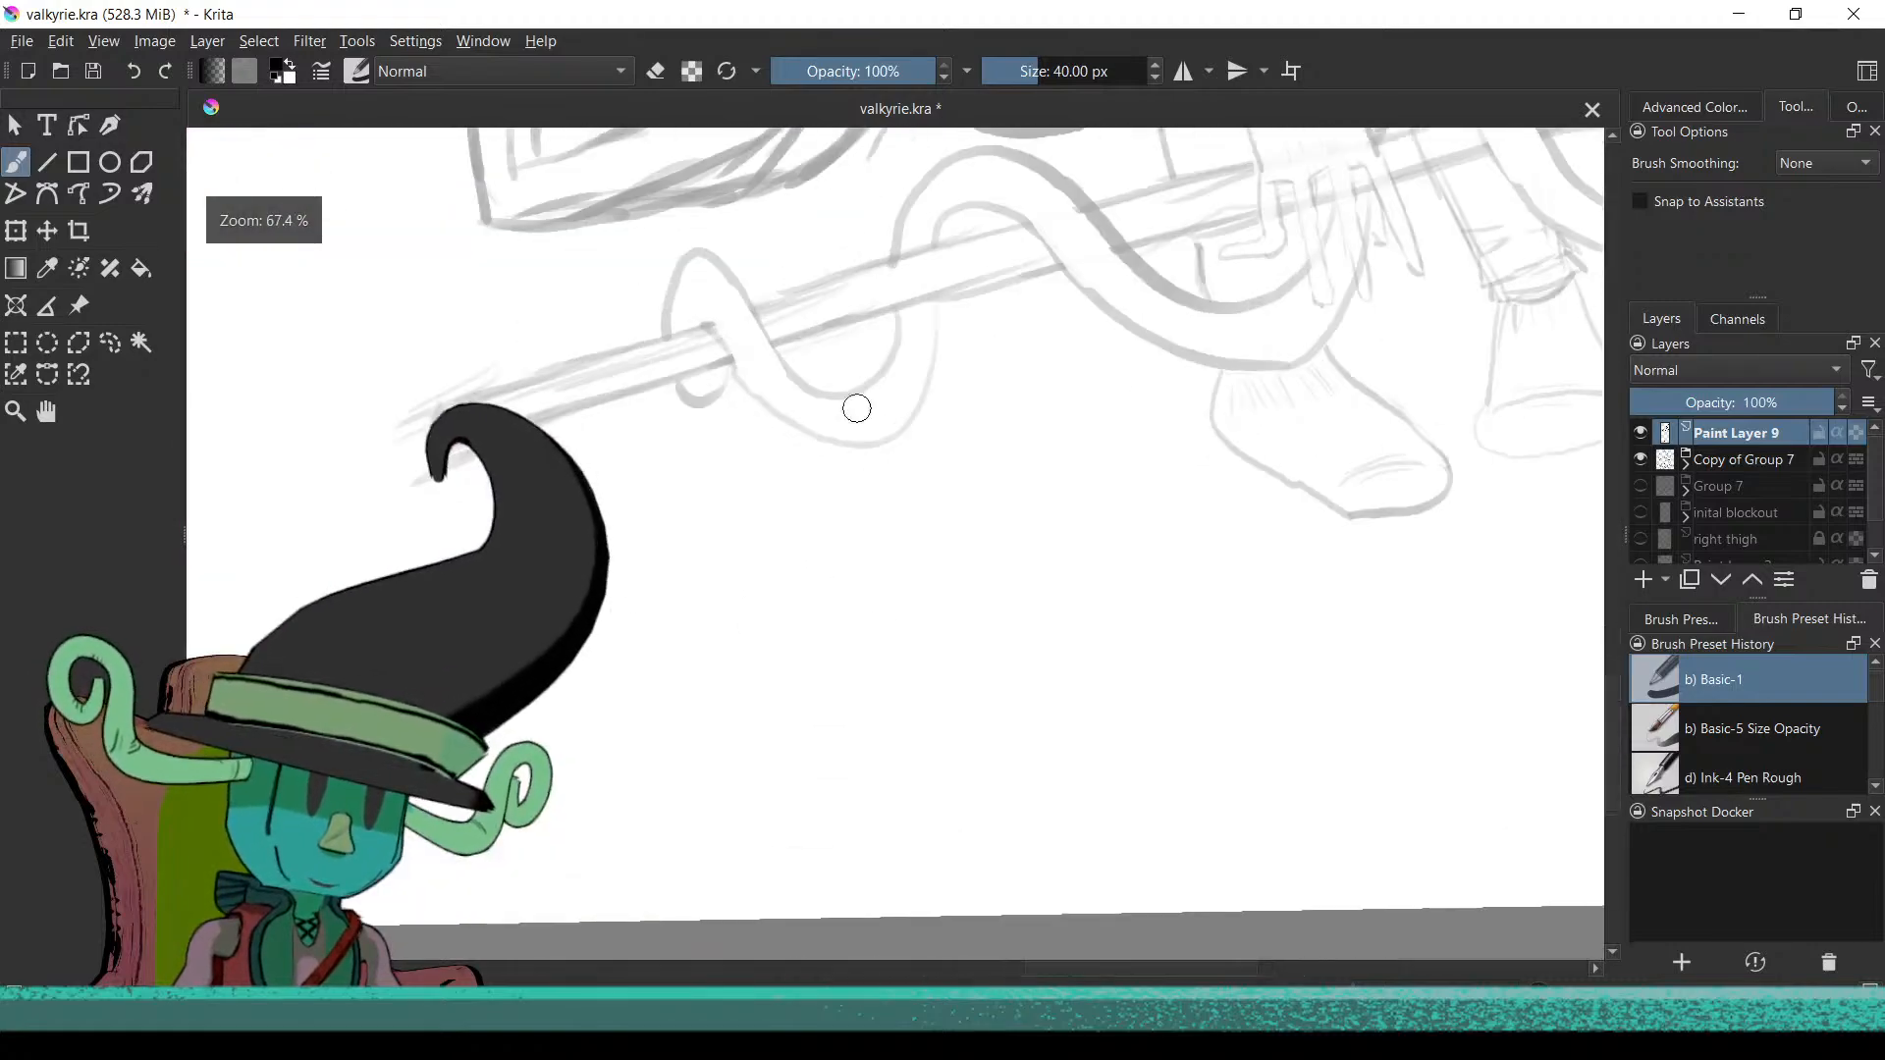
scroll(1015, 740, "up", 1)
scroll(988, 619, "up", 1)
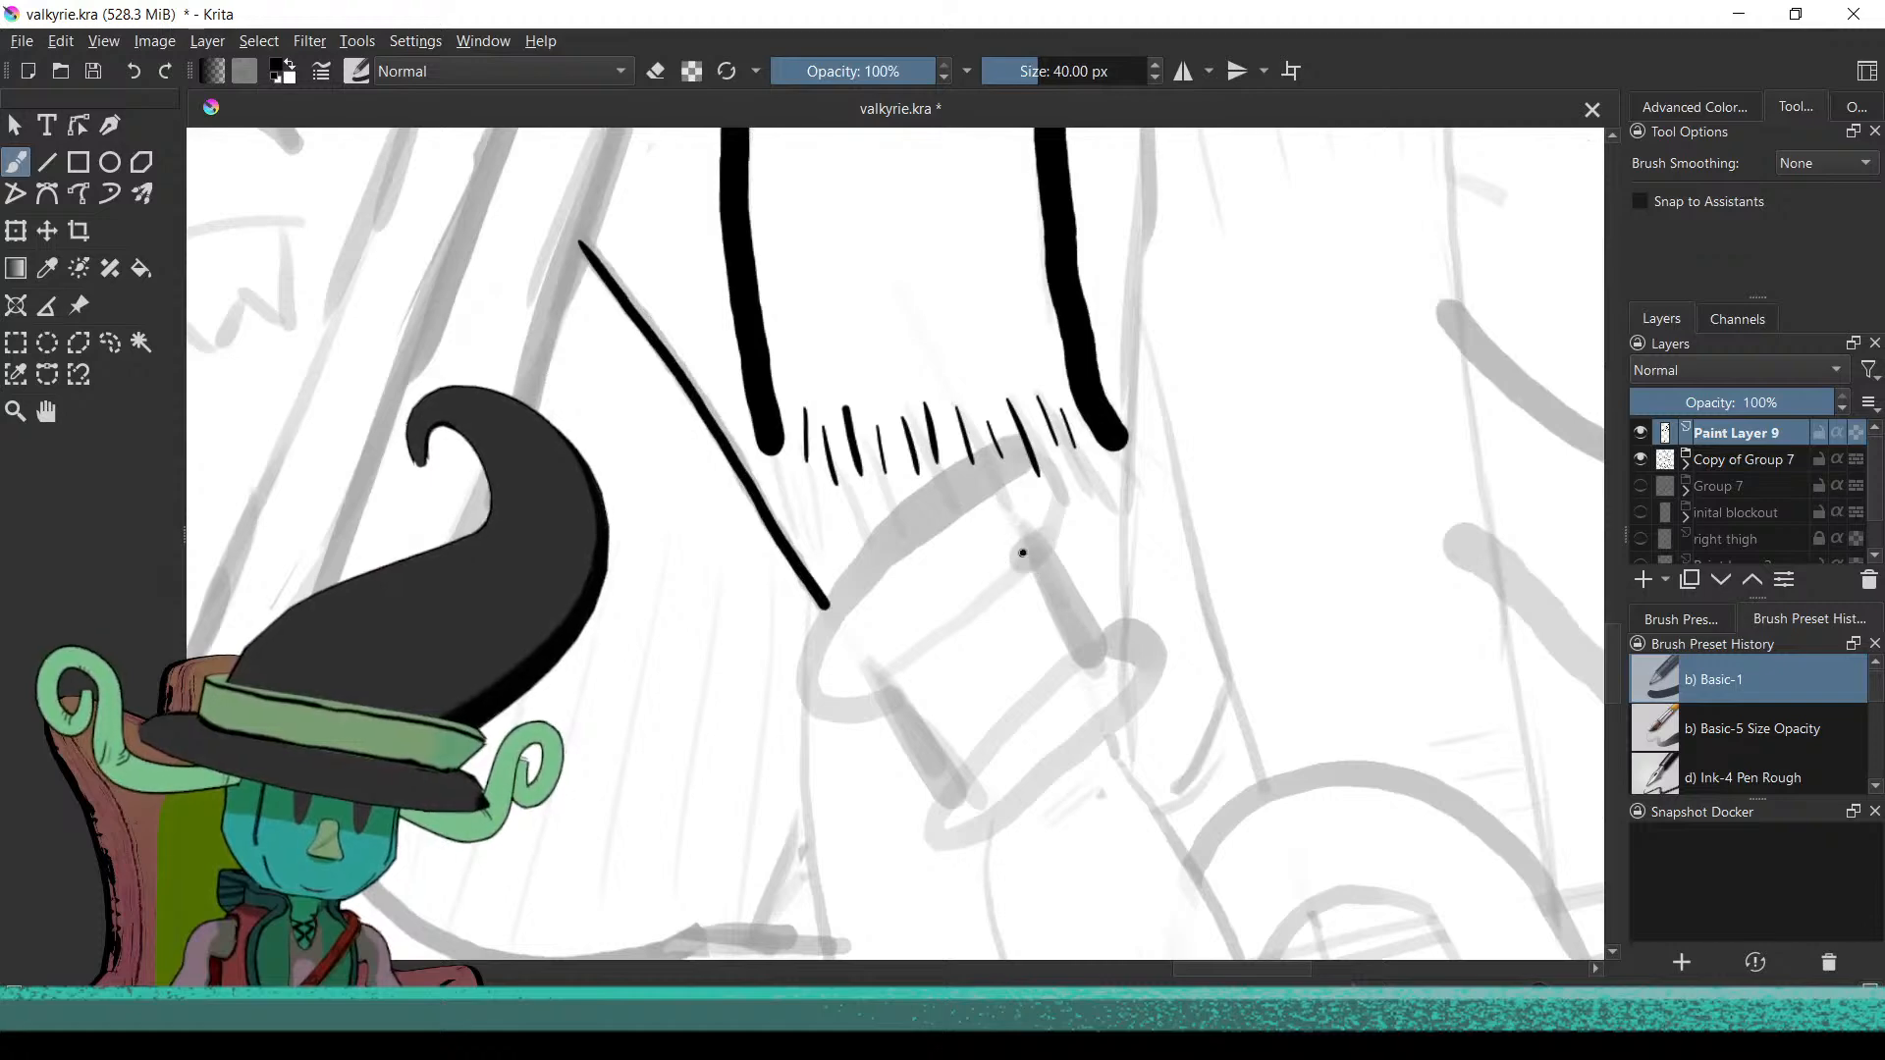
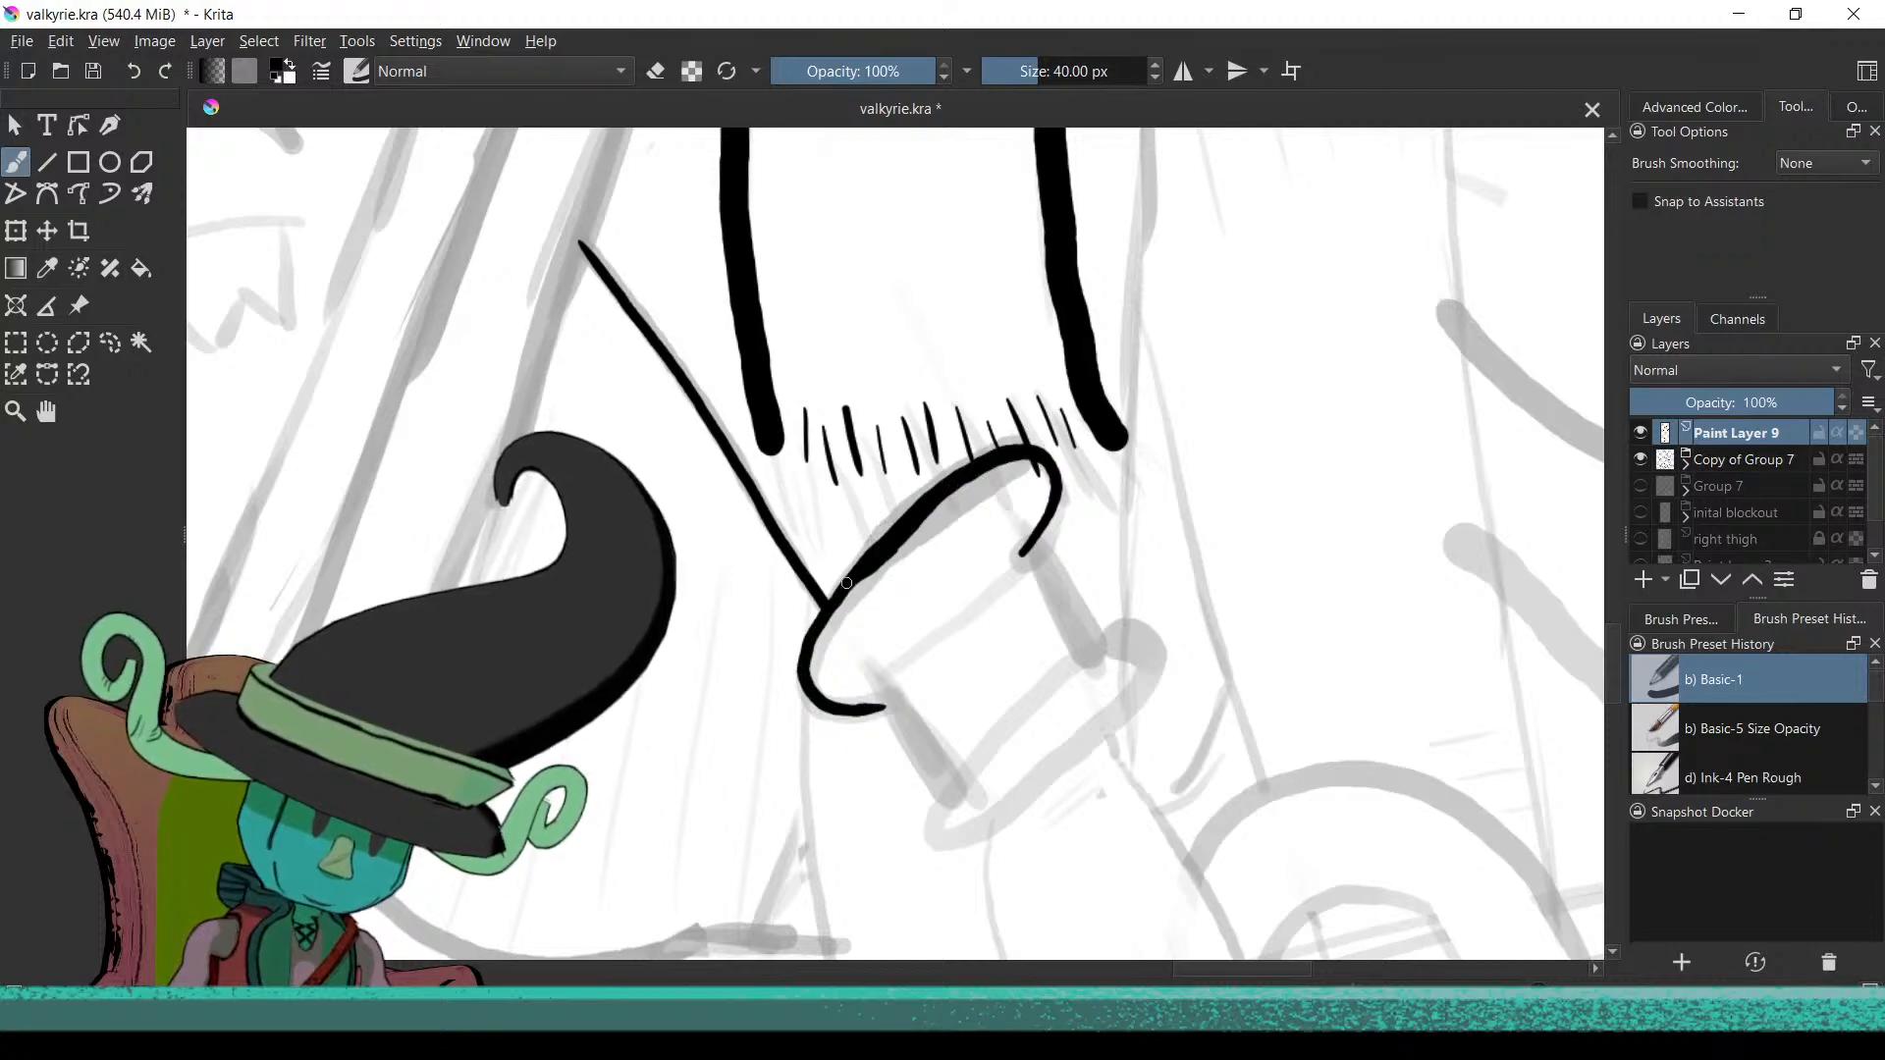
Ink the cuff's right side edge as a slanted line from the upper rim's hooked end toward the sketched lower rim
scroll(821, 779, "down", 3)
scroll(935, 610, "up", 3)
scroll(782, 750, "down", 2)
scroll(908, 580, "down", 2)
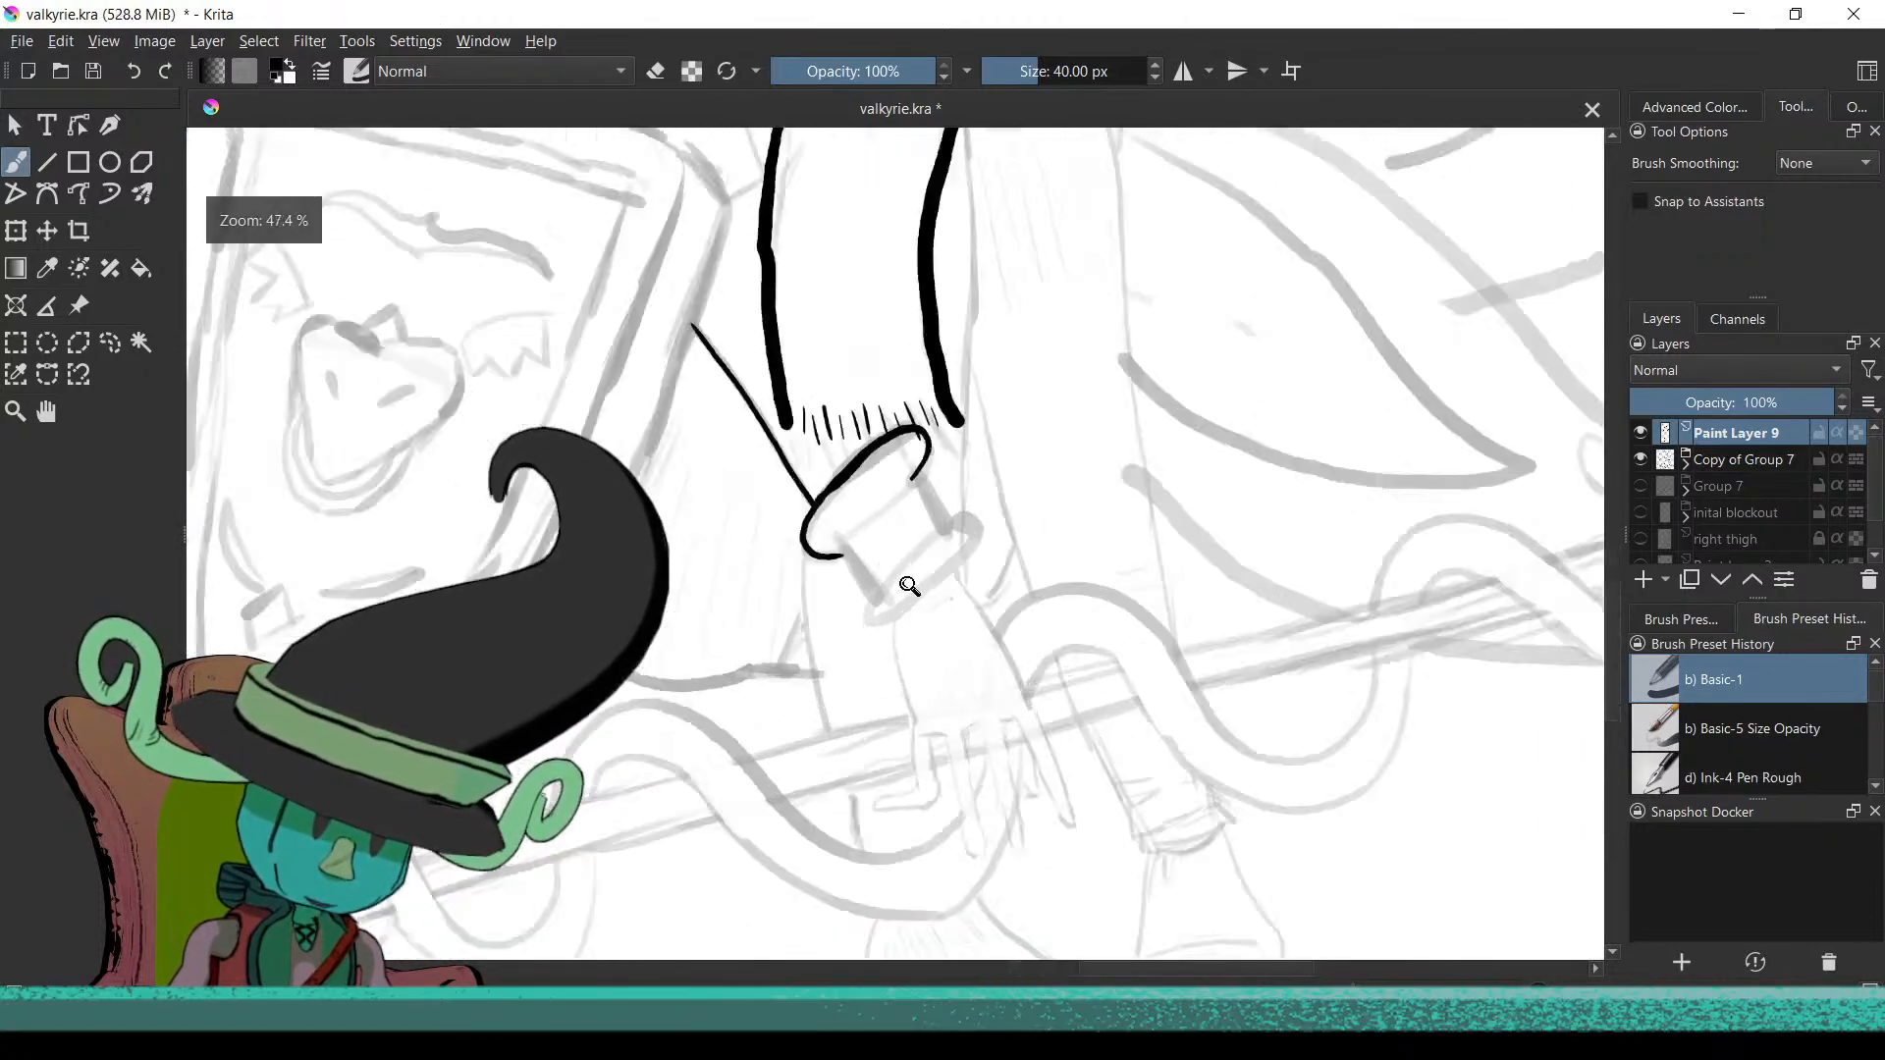
scroll(965, 481, "up", 3)
scroll(948, 682, "down", 2)
scroll(949, 681, "up", 3)
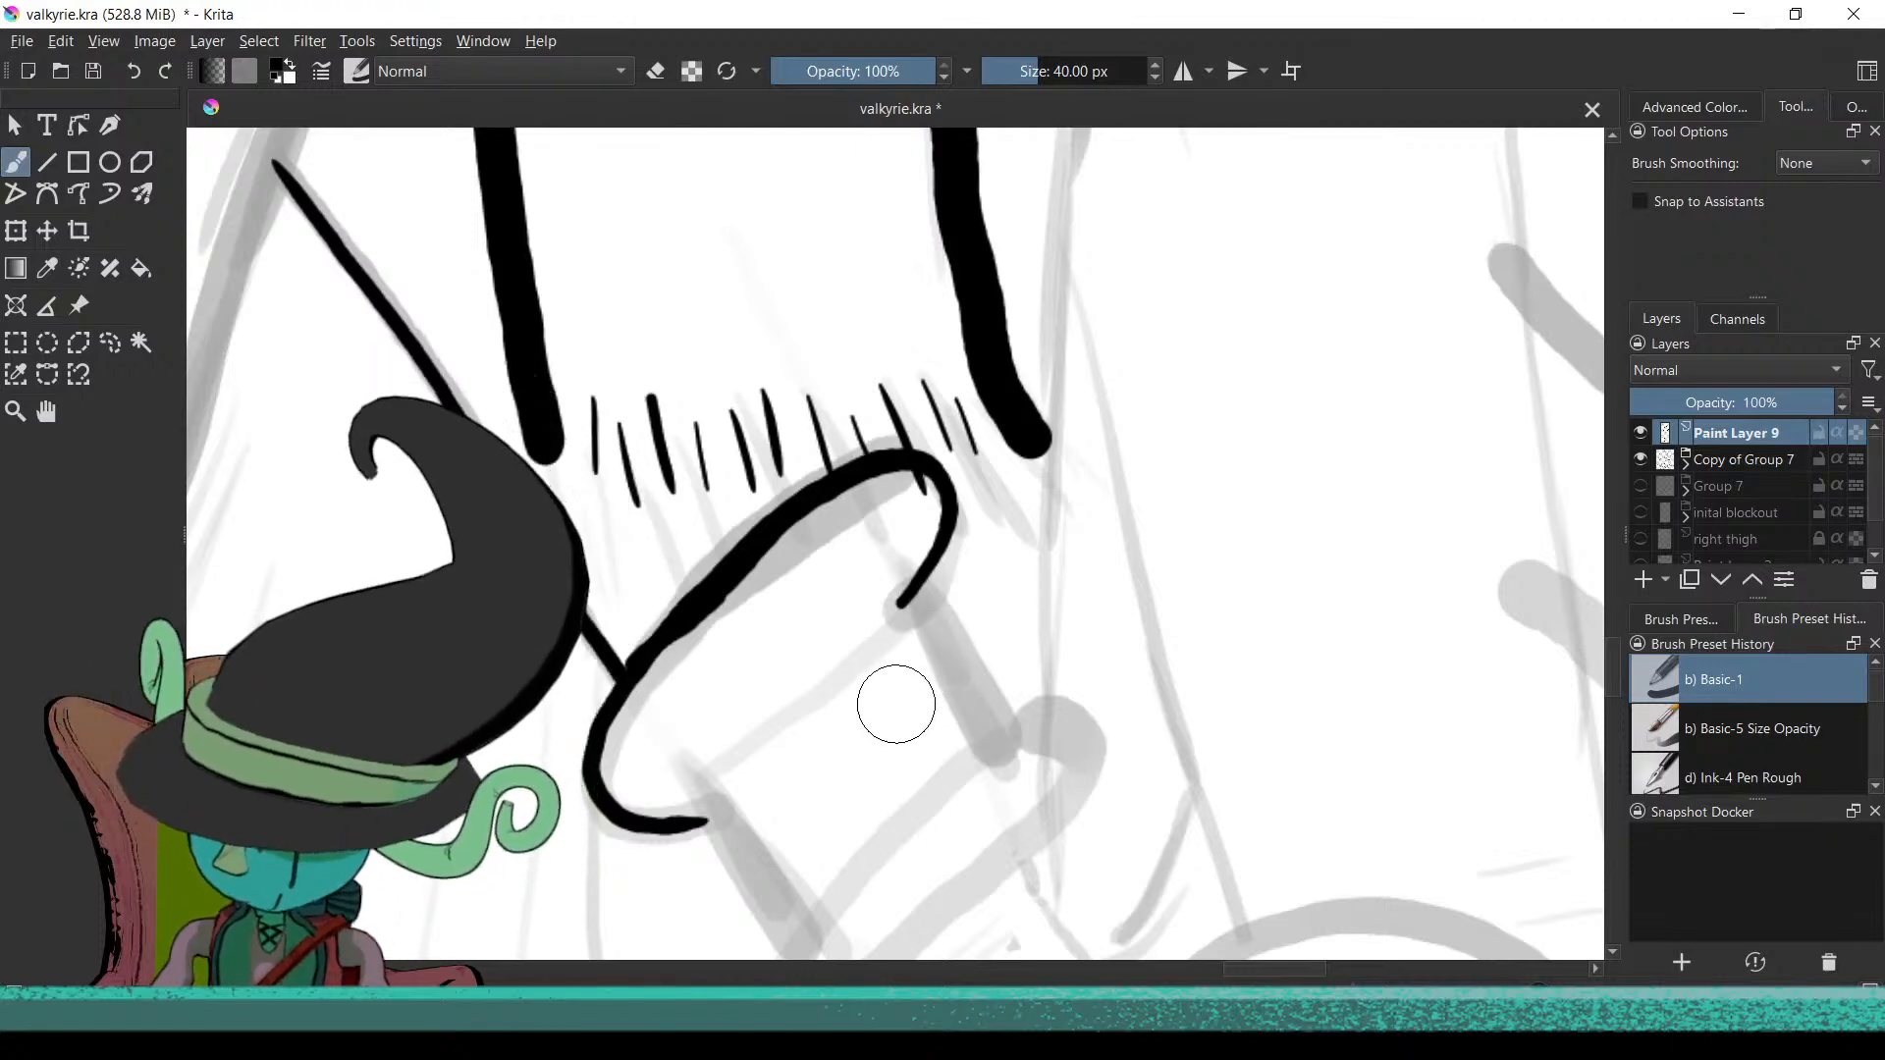
scroll(908, 697, "down", 2)
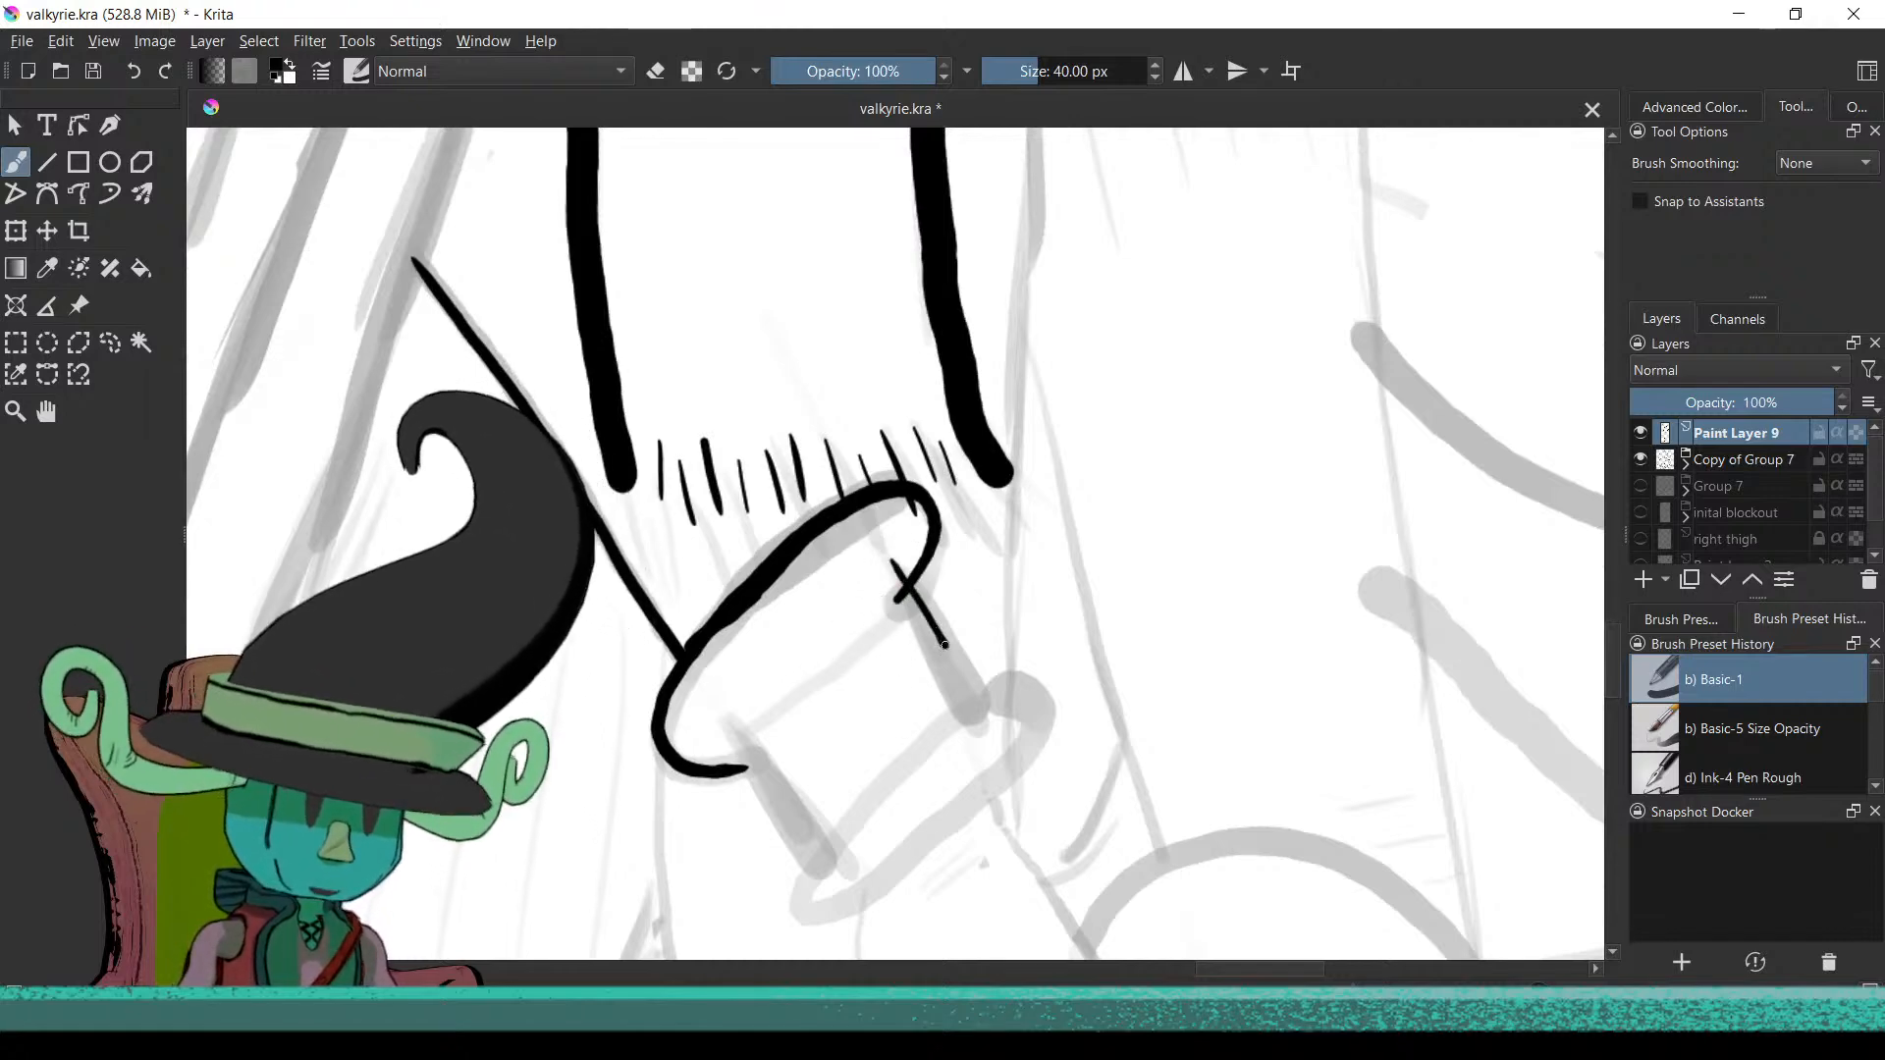
key("ctrl+z")
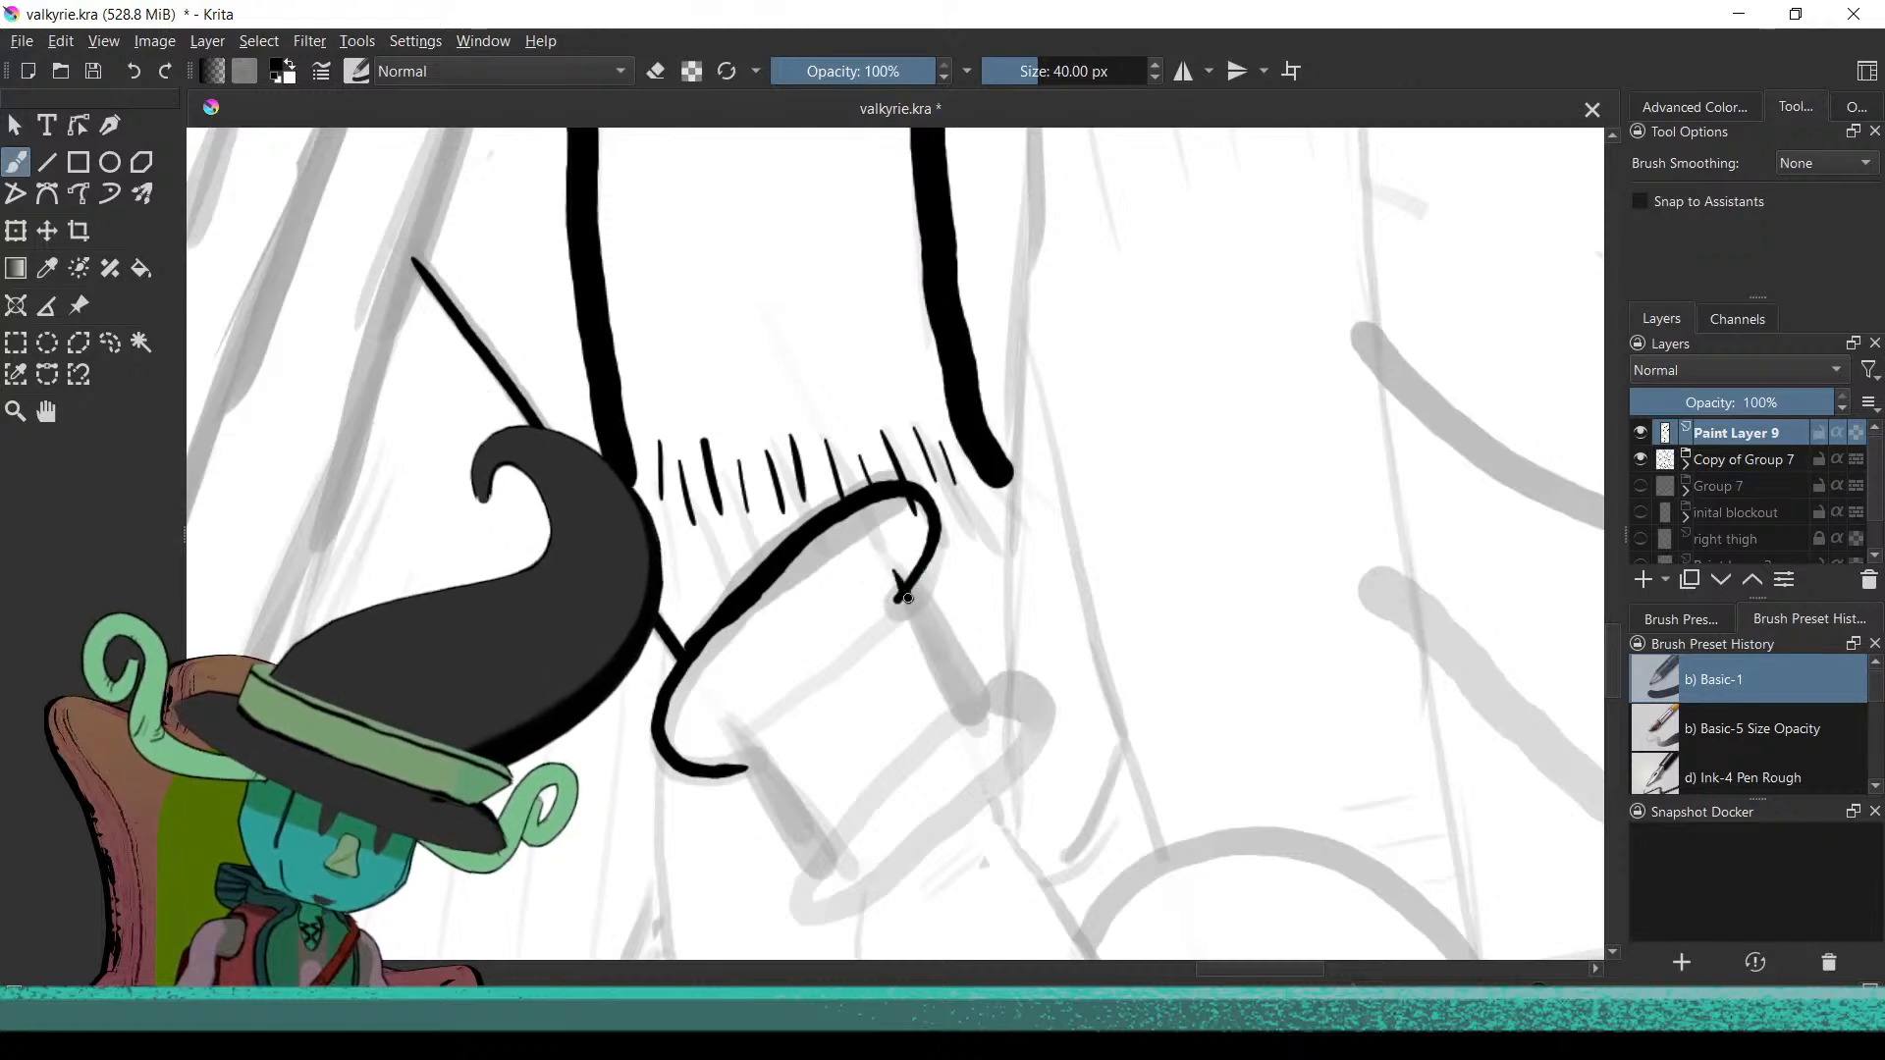
scroll(874, 674, "down", 2)
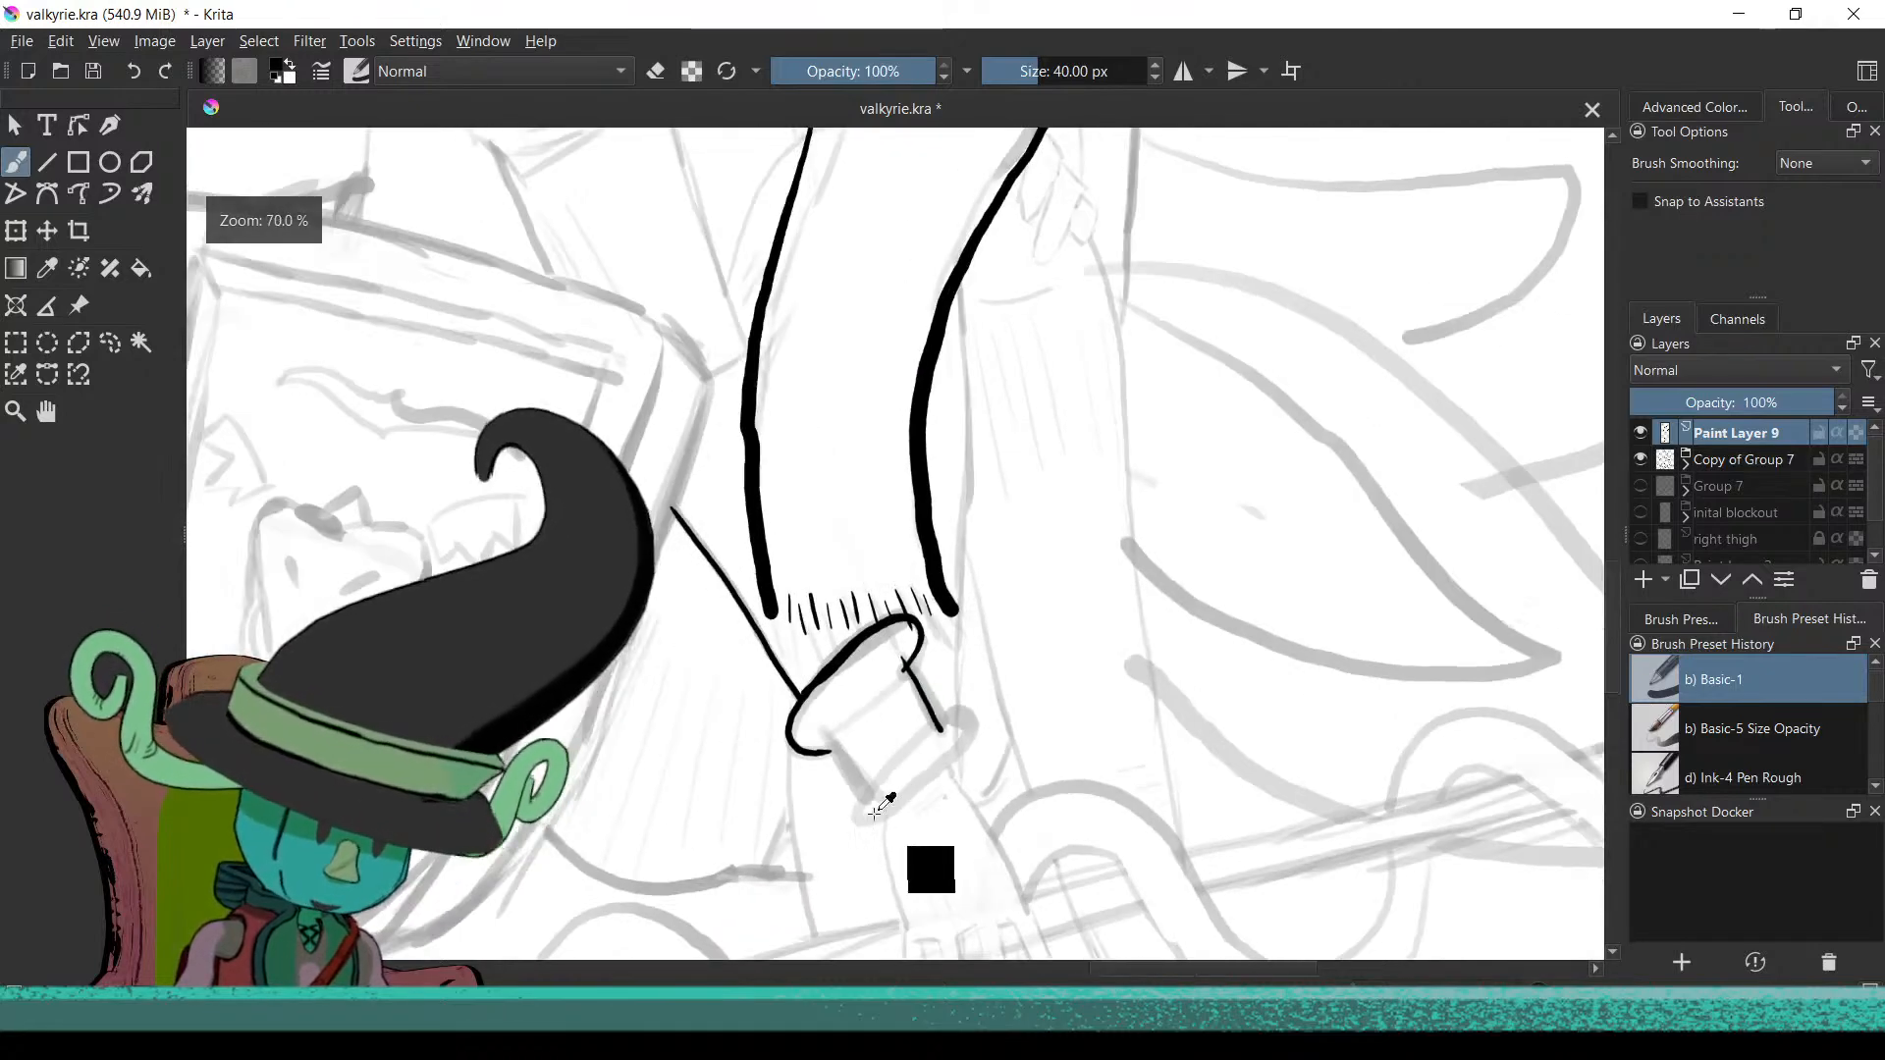
scroll(871, 589, "up", 3)
Erase the overshooting ink where the upper rim's right hook meets the cuff's side edge
key("e")
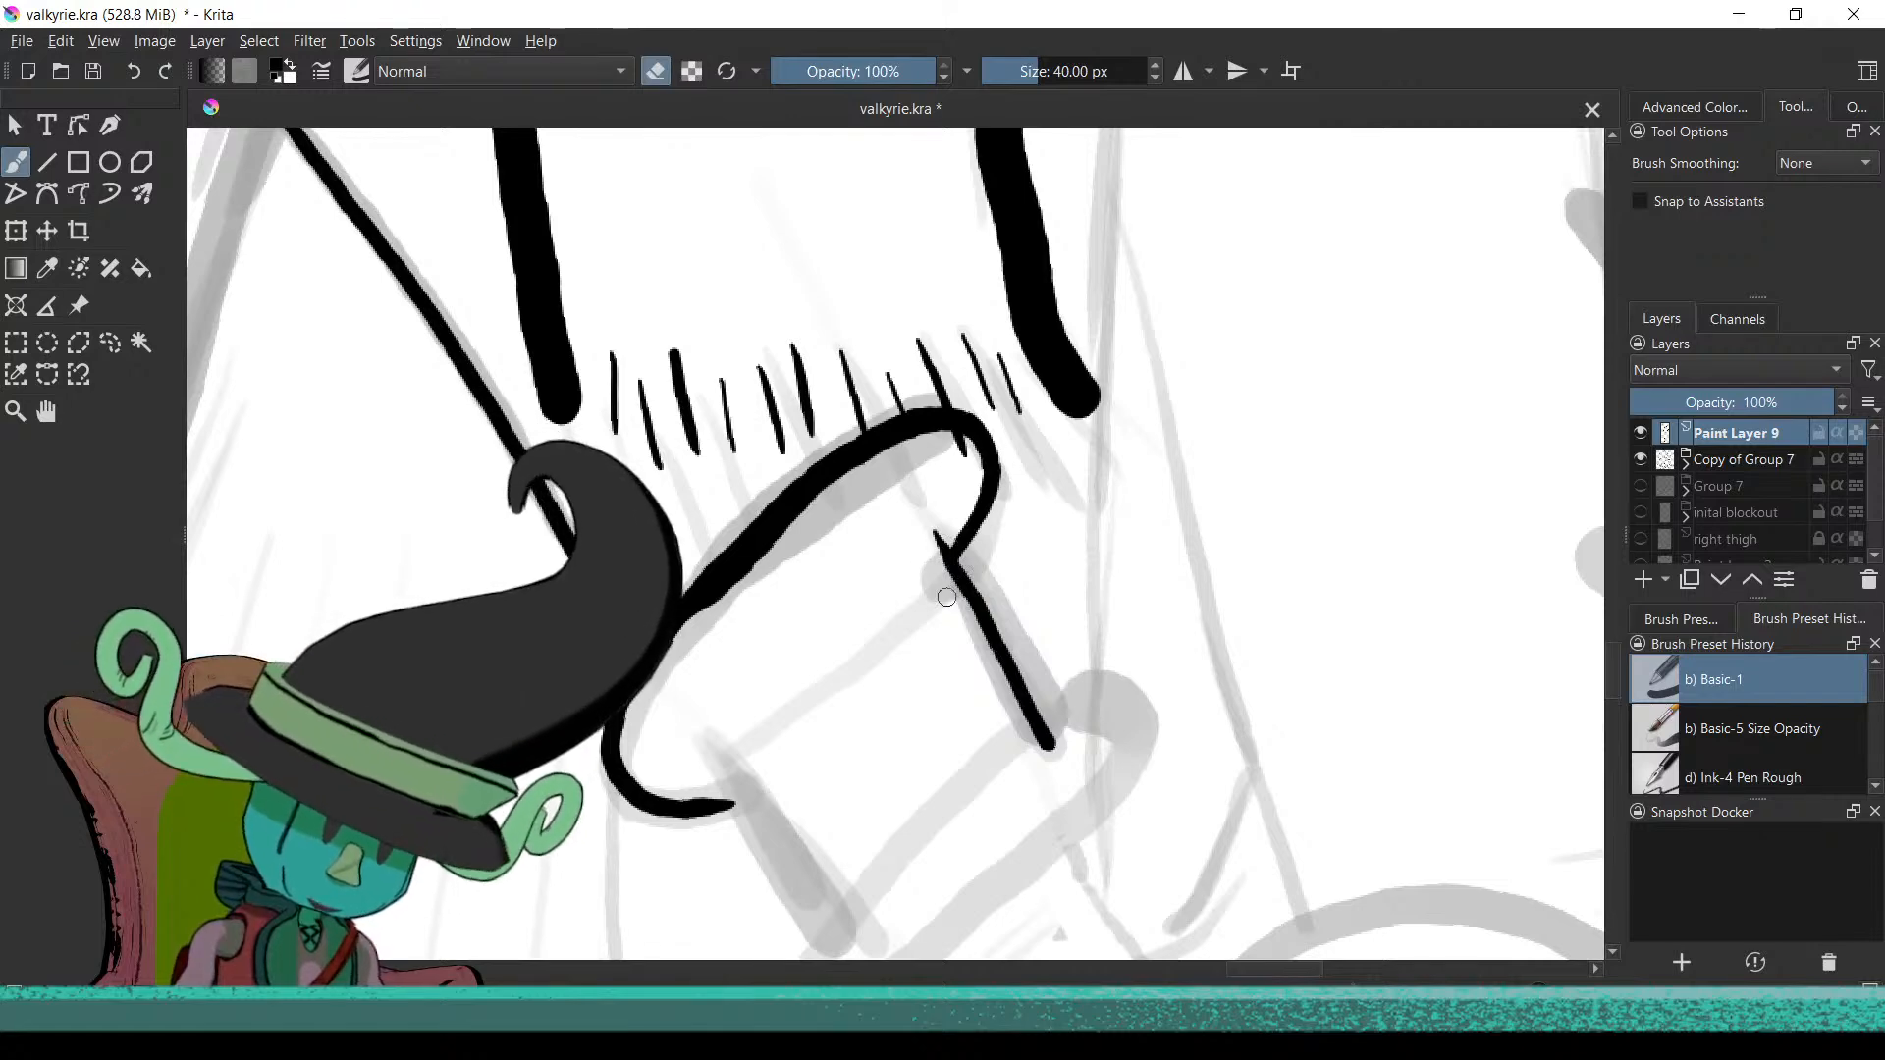
scroll(922, 631, "down", 3)
scroll(884, 758, "up", 2)
key("e")
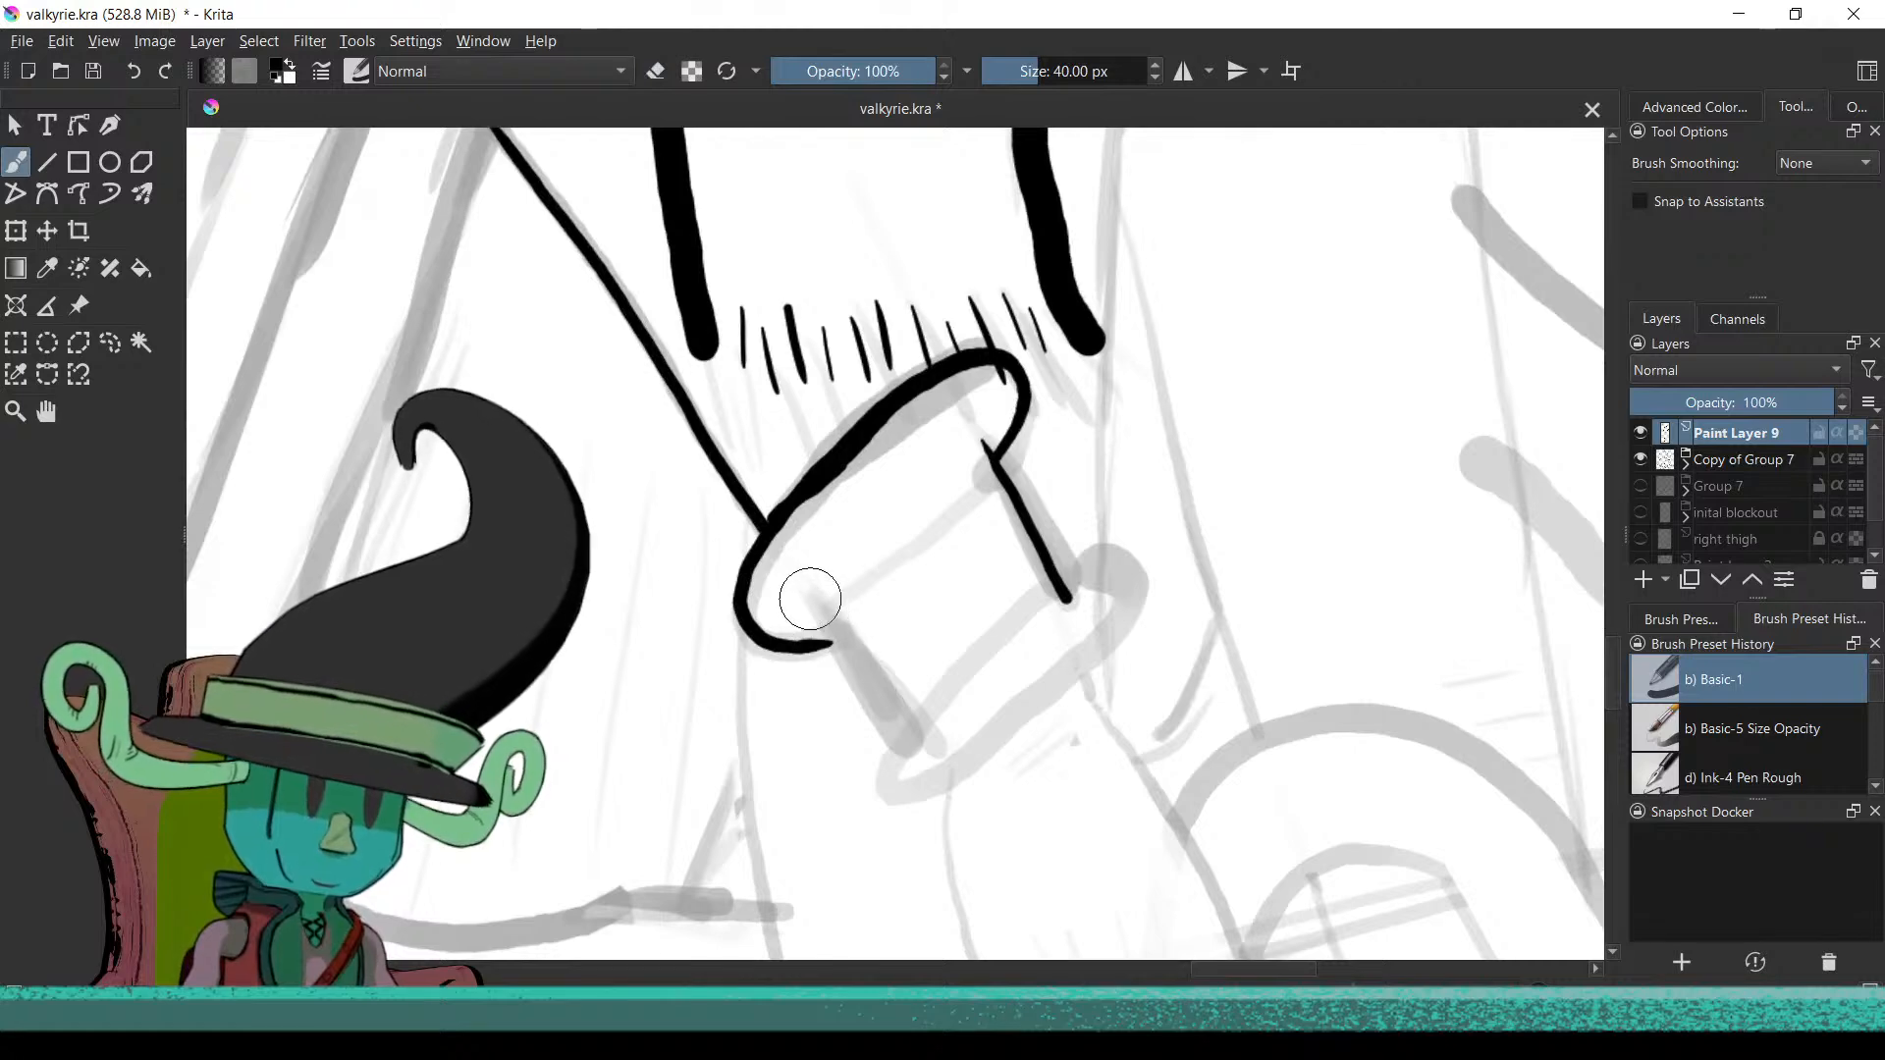
Ink the cuff's left side edge as a slanted line from the upper rim toward the sketched lower rim
key("ctrl+z")
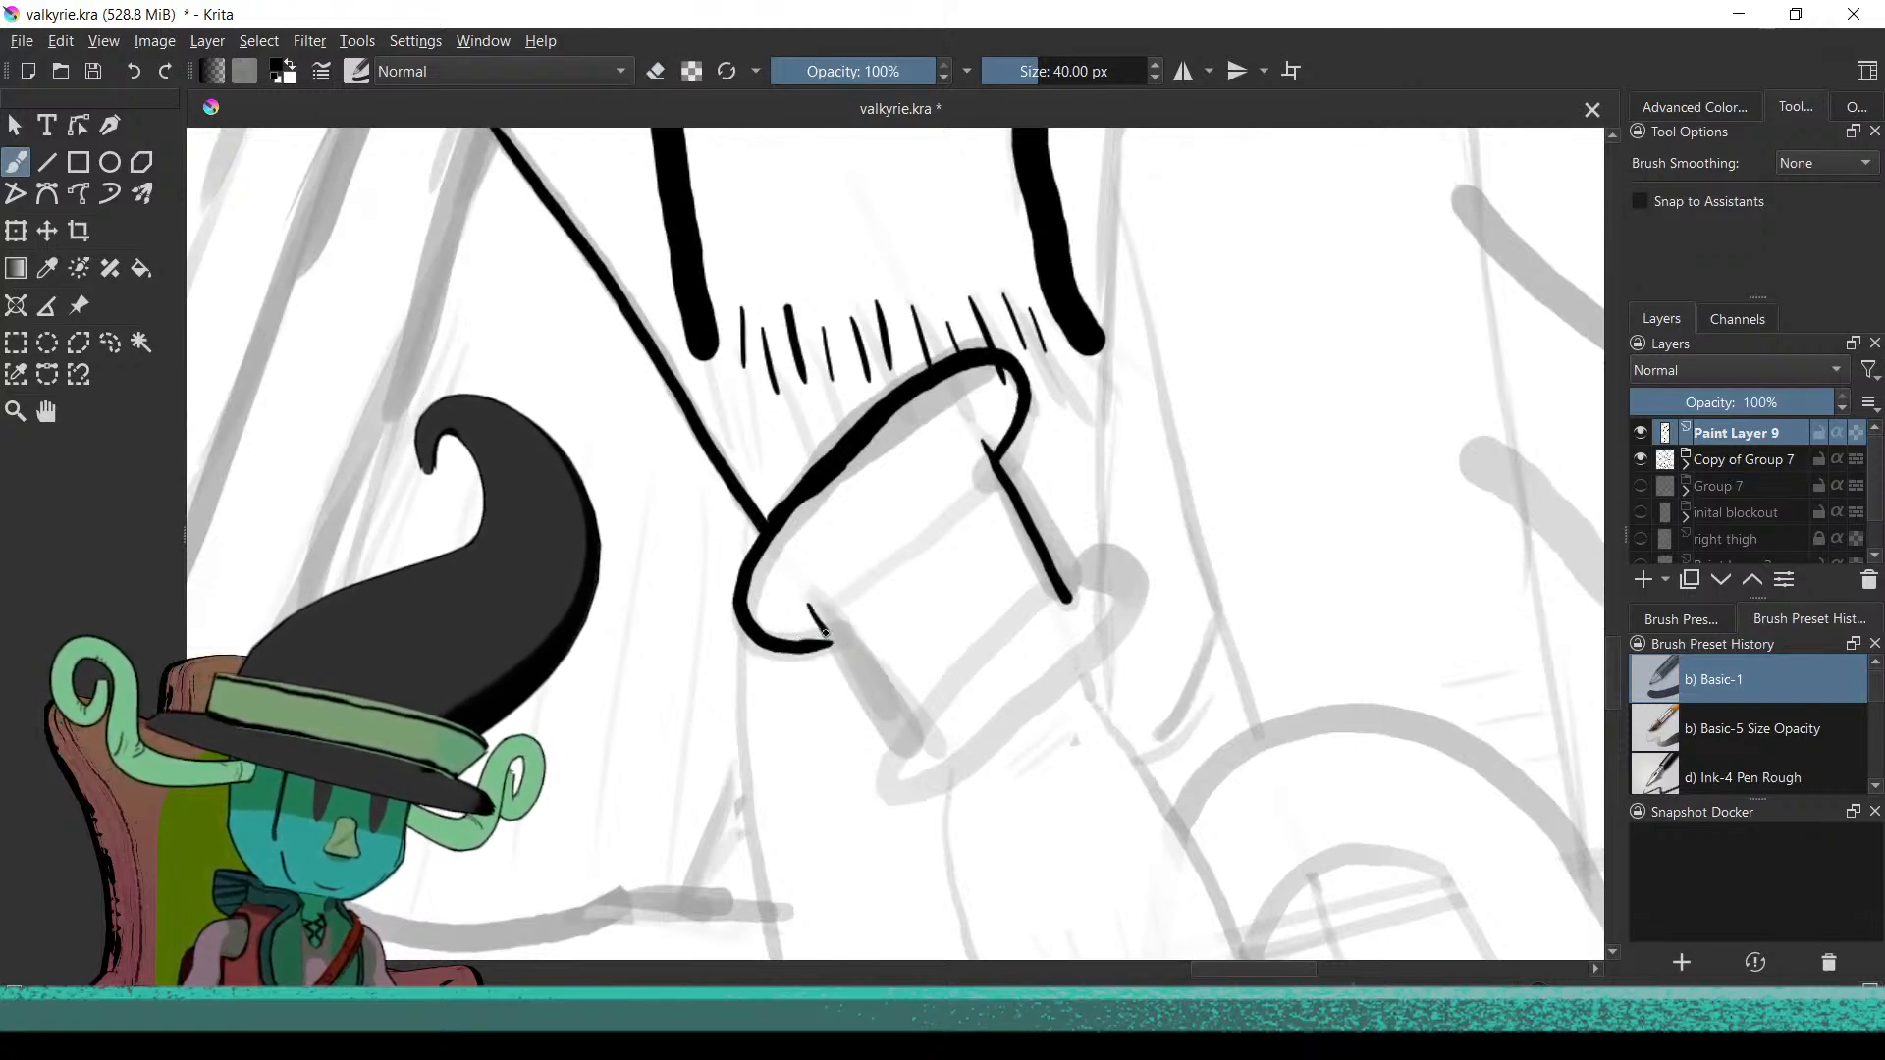
scroll(835, 687, "down", 4)
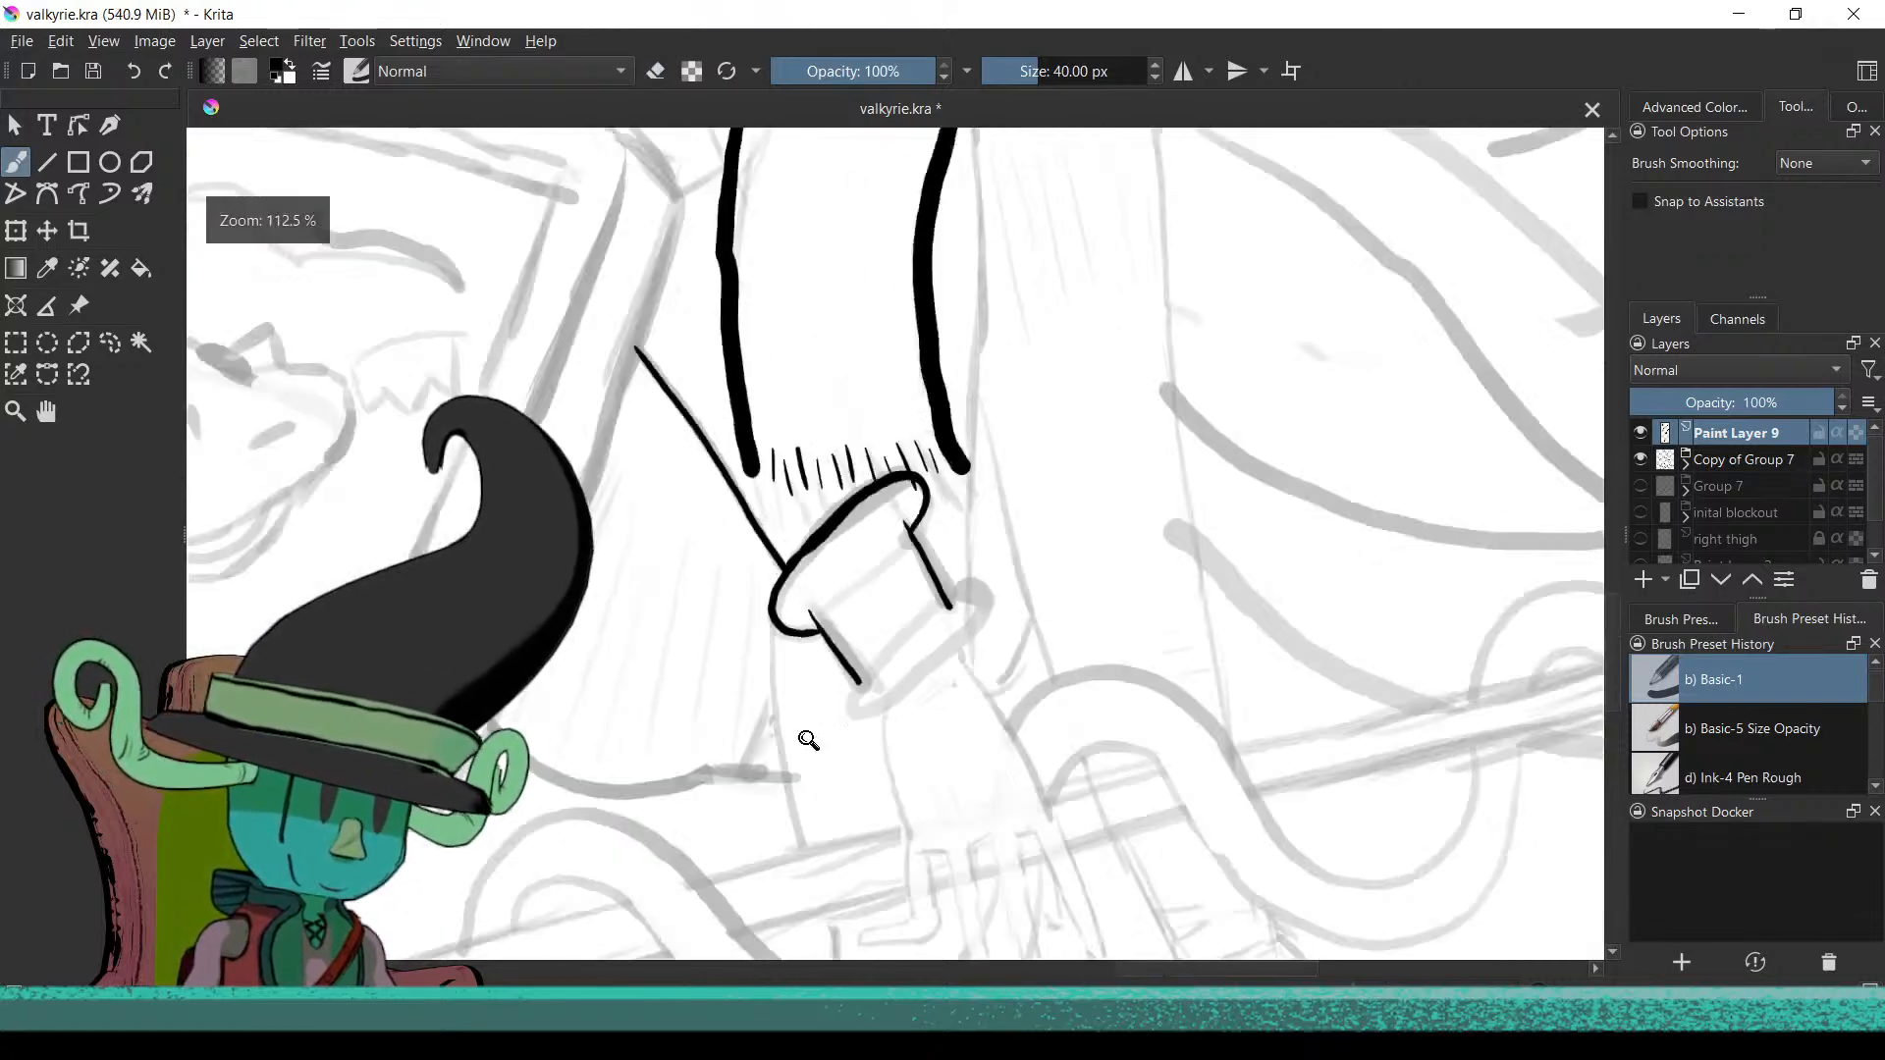
scroll(812, 694, "up", 1)
scroll(855, 556, "up", 5)
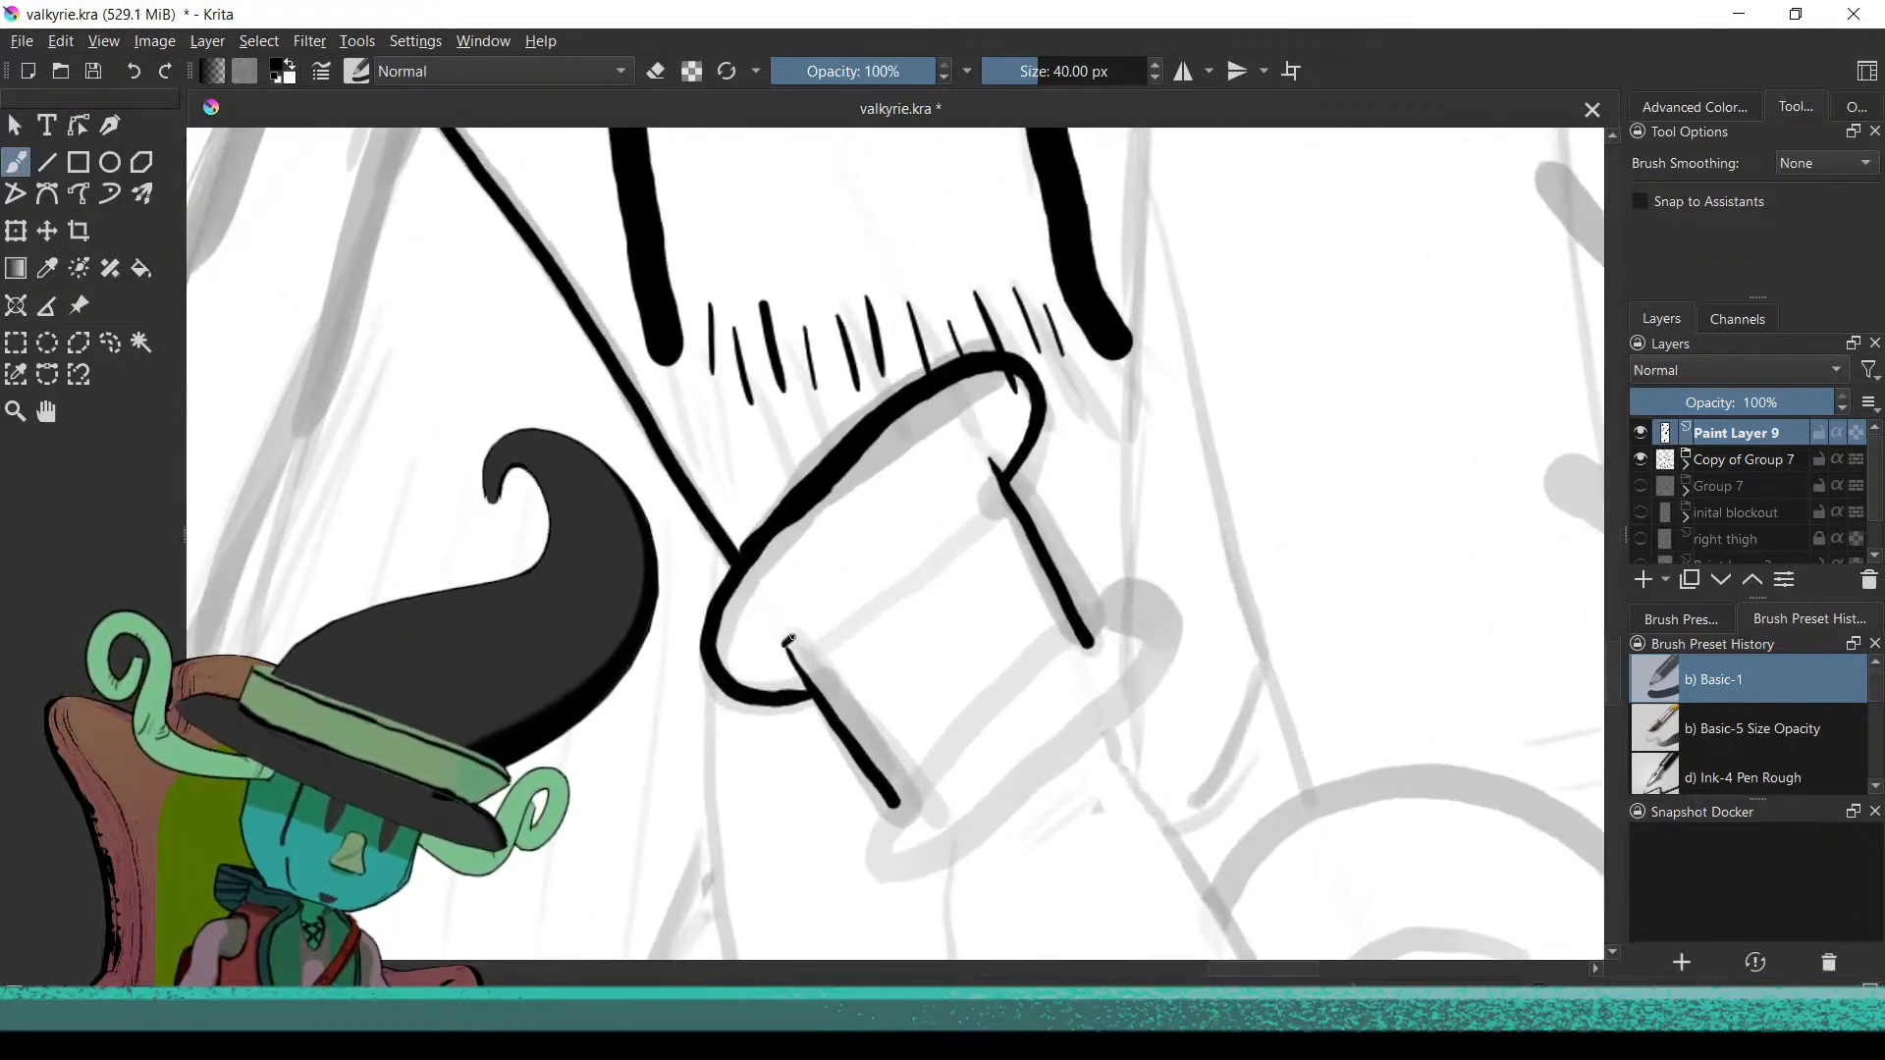
Ink the upper rim's inner curve between the tops of the cuff's two side edges and erase the stray tip
key("ctrl+z")
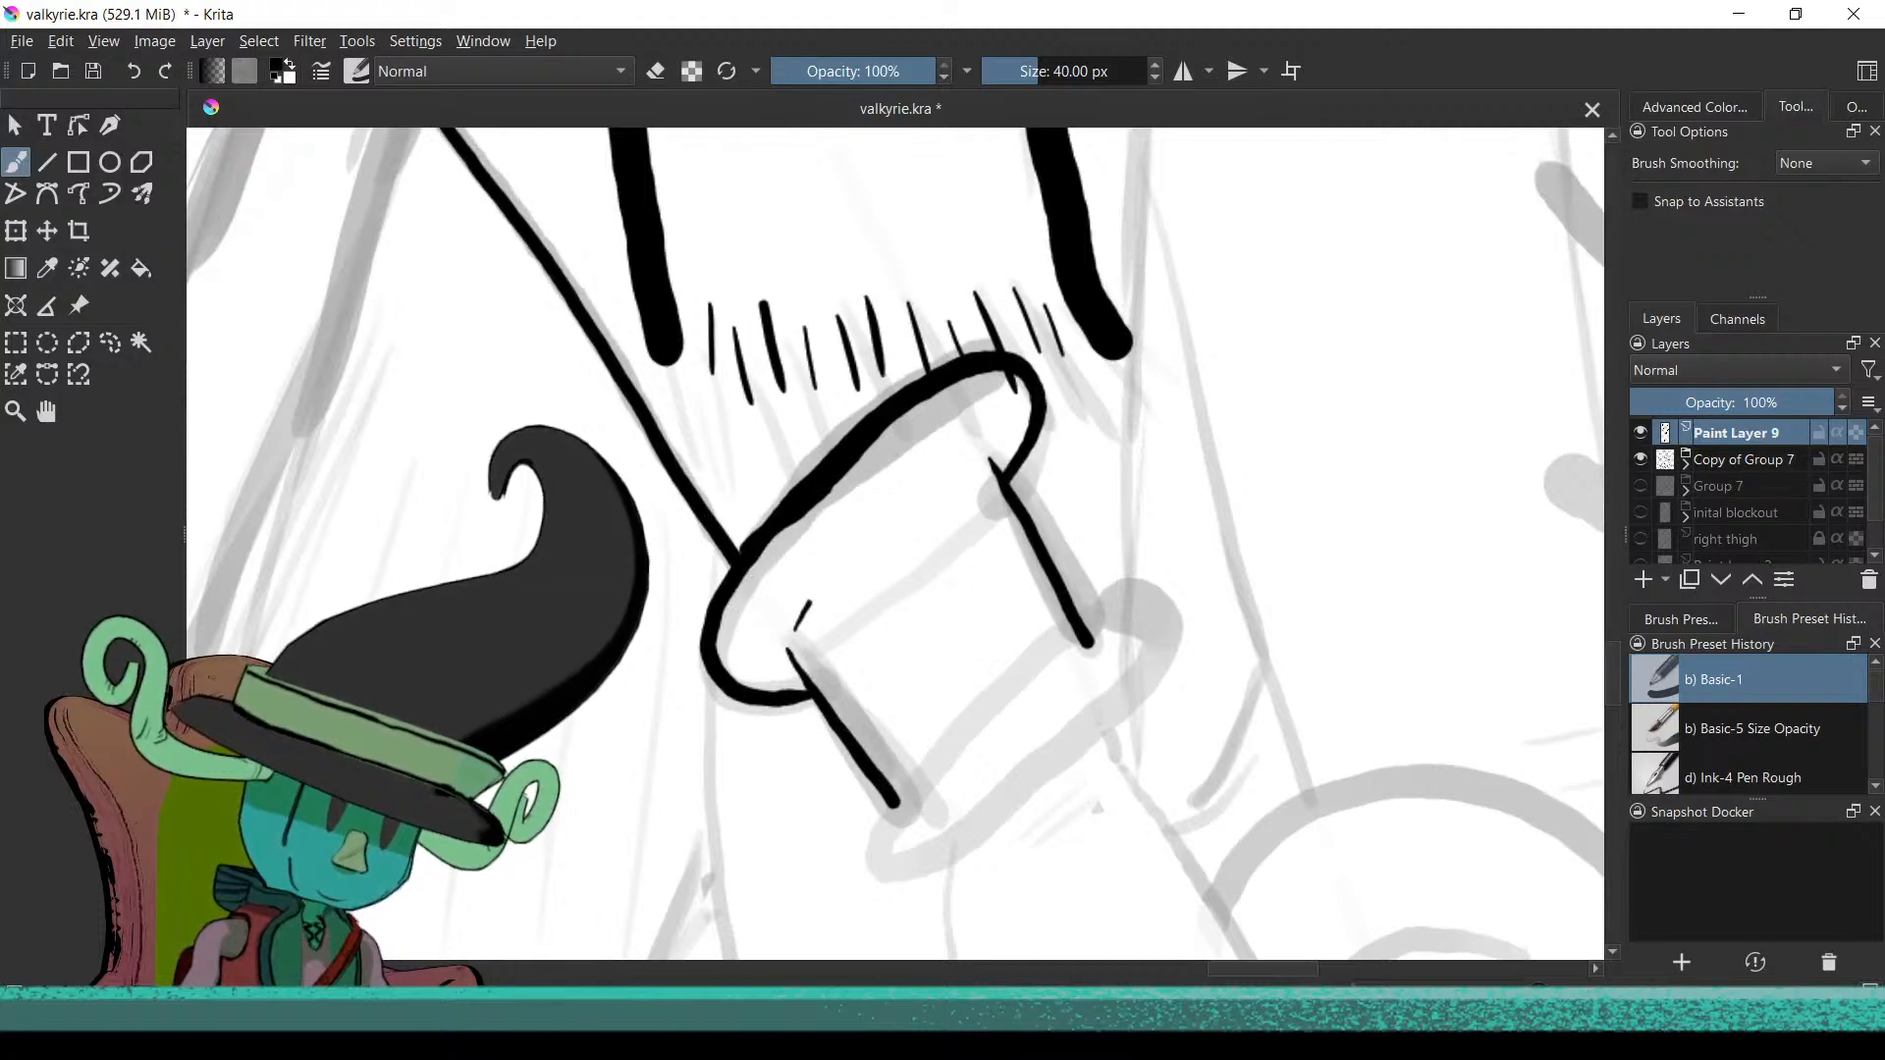
key("ctrl+z")
left_click_drag(804, 625, 914, 511)
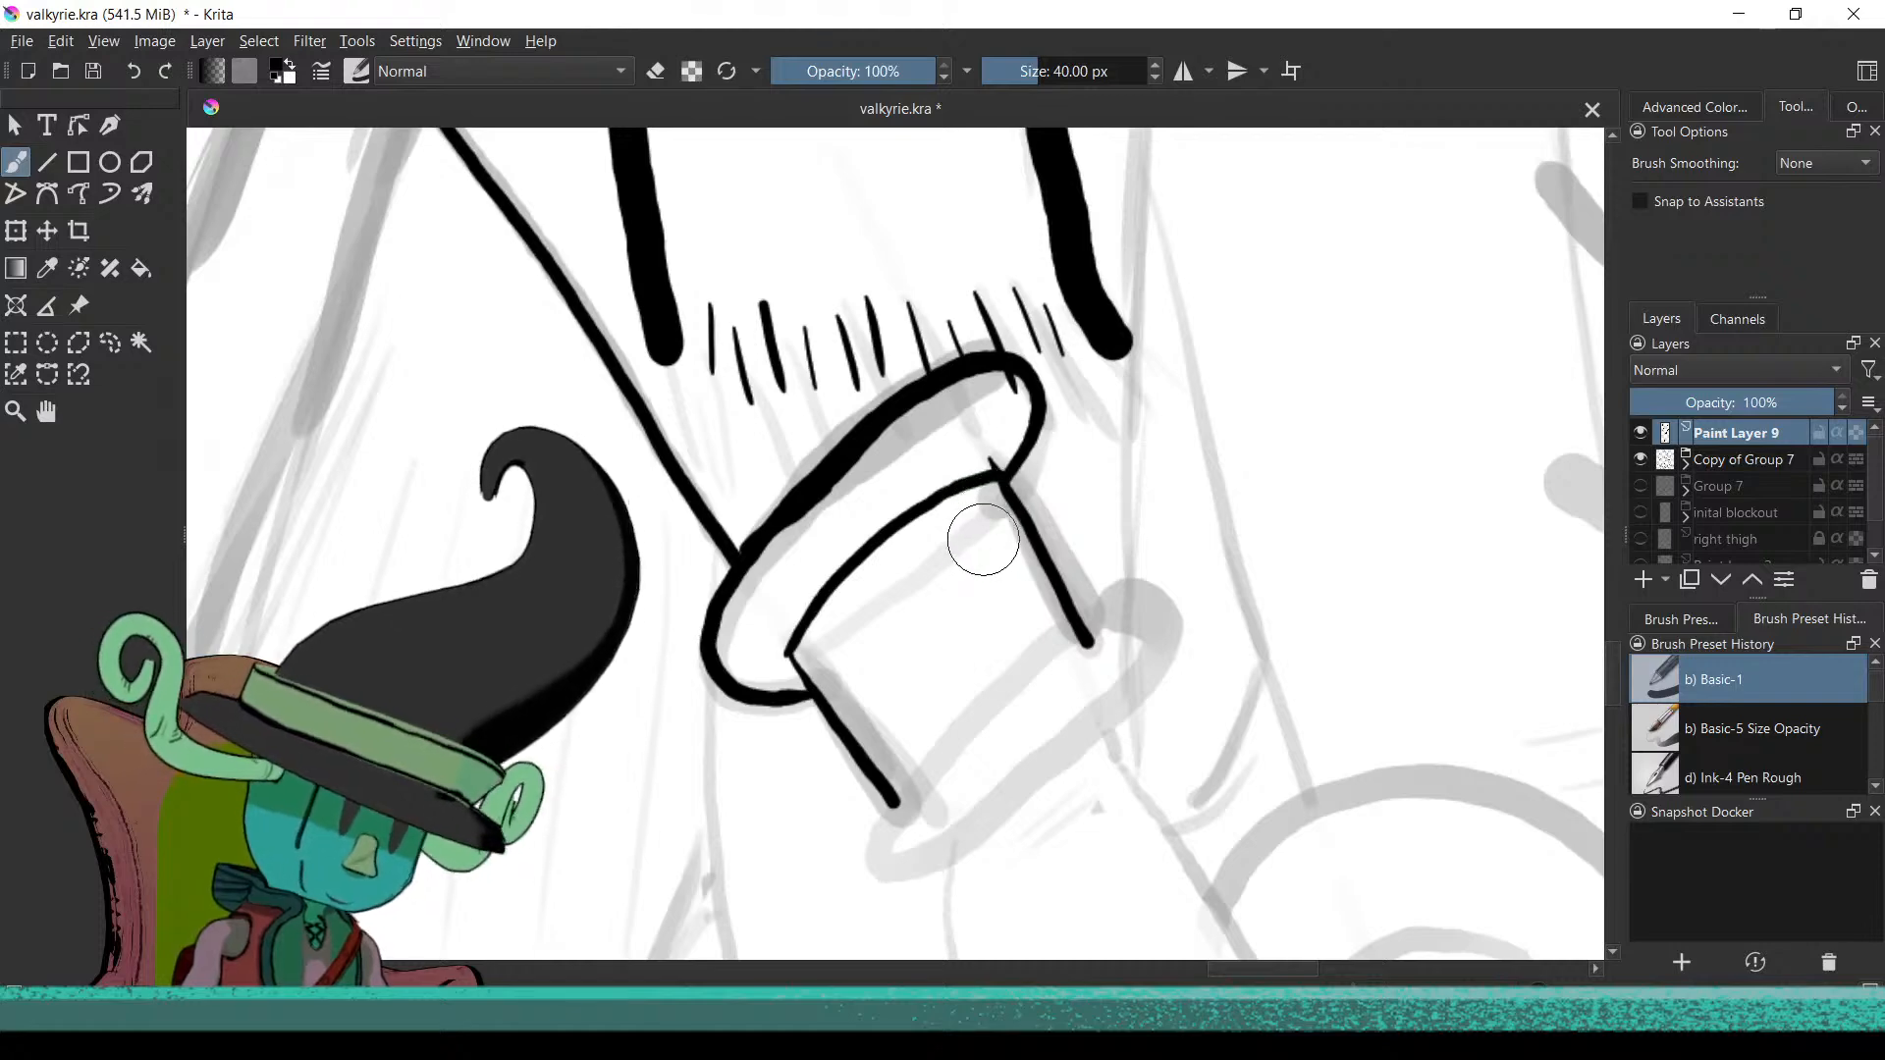
key("e")
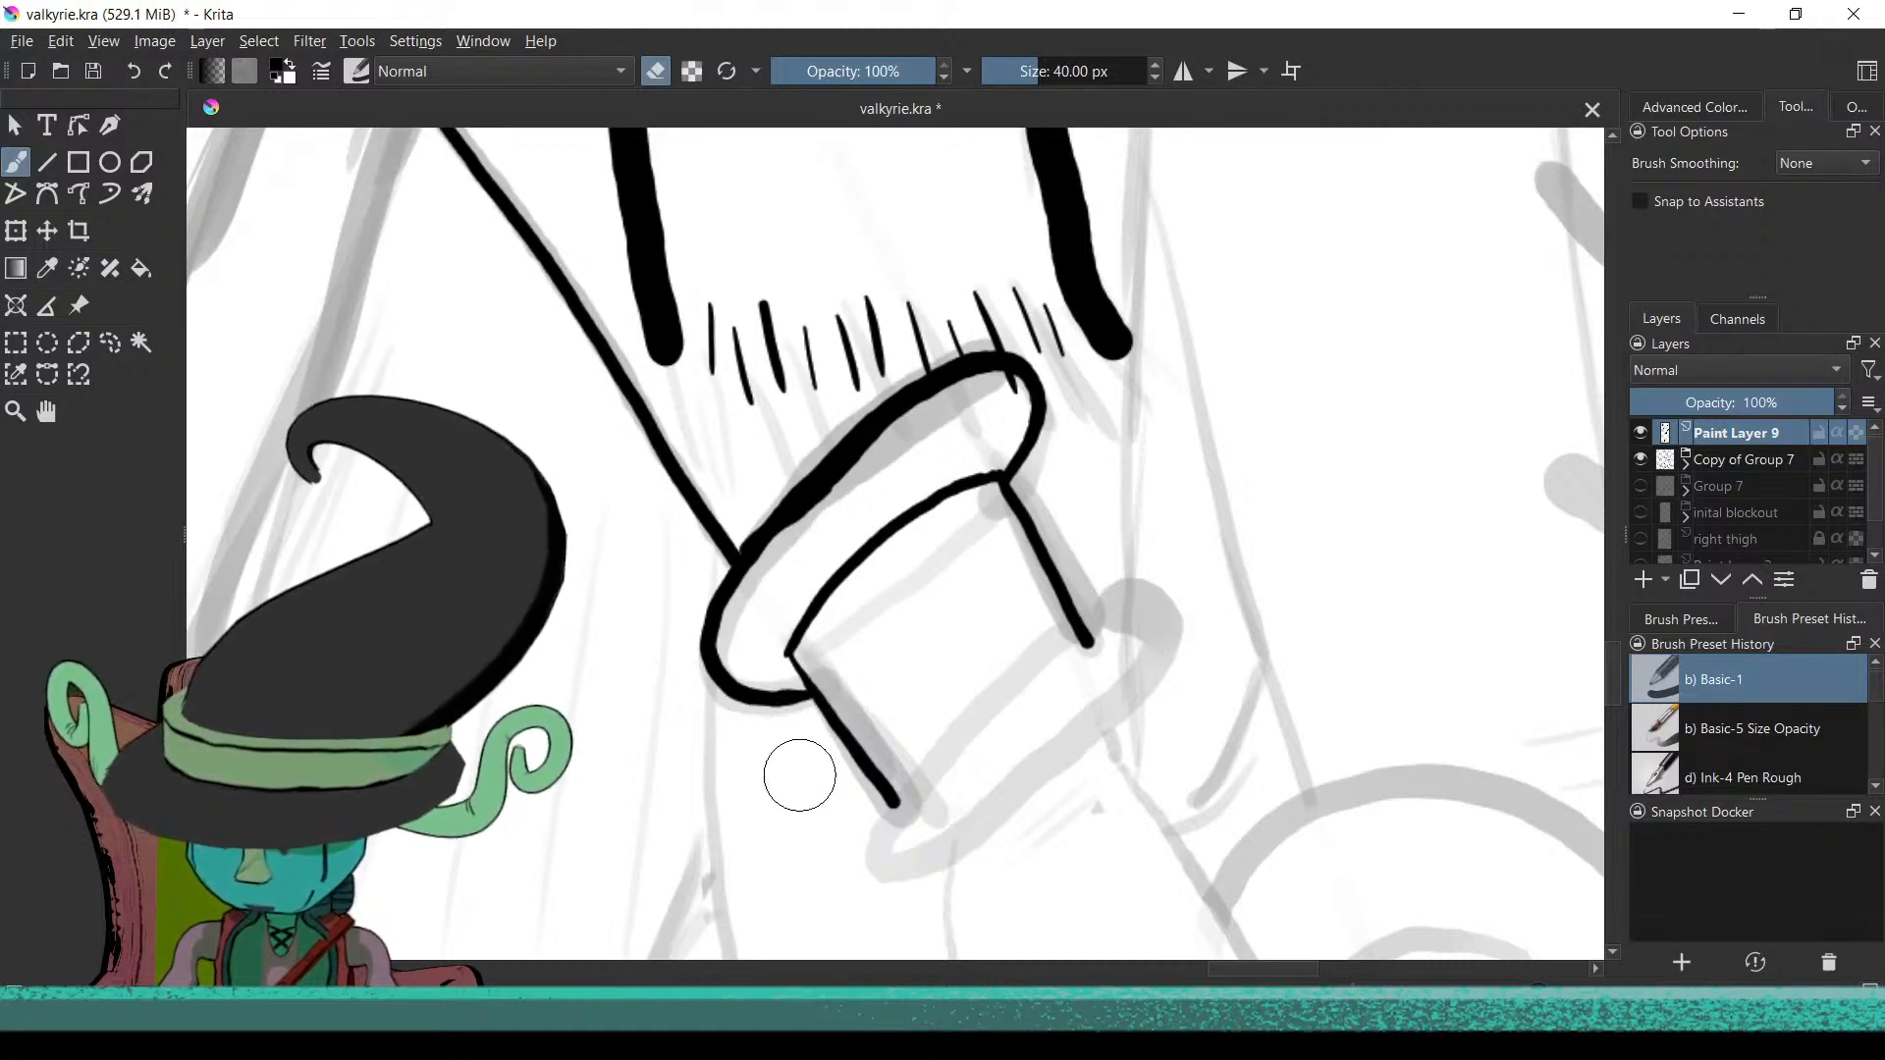
key("e")
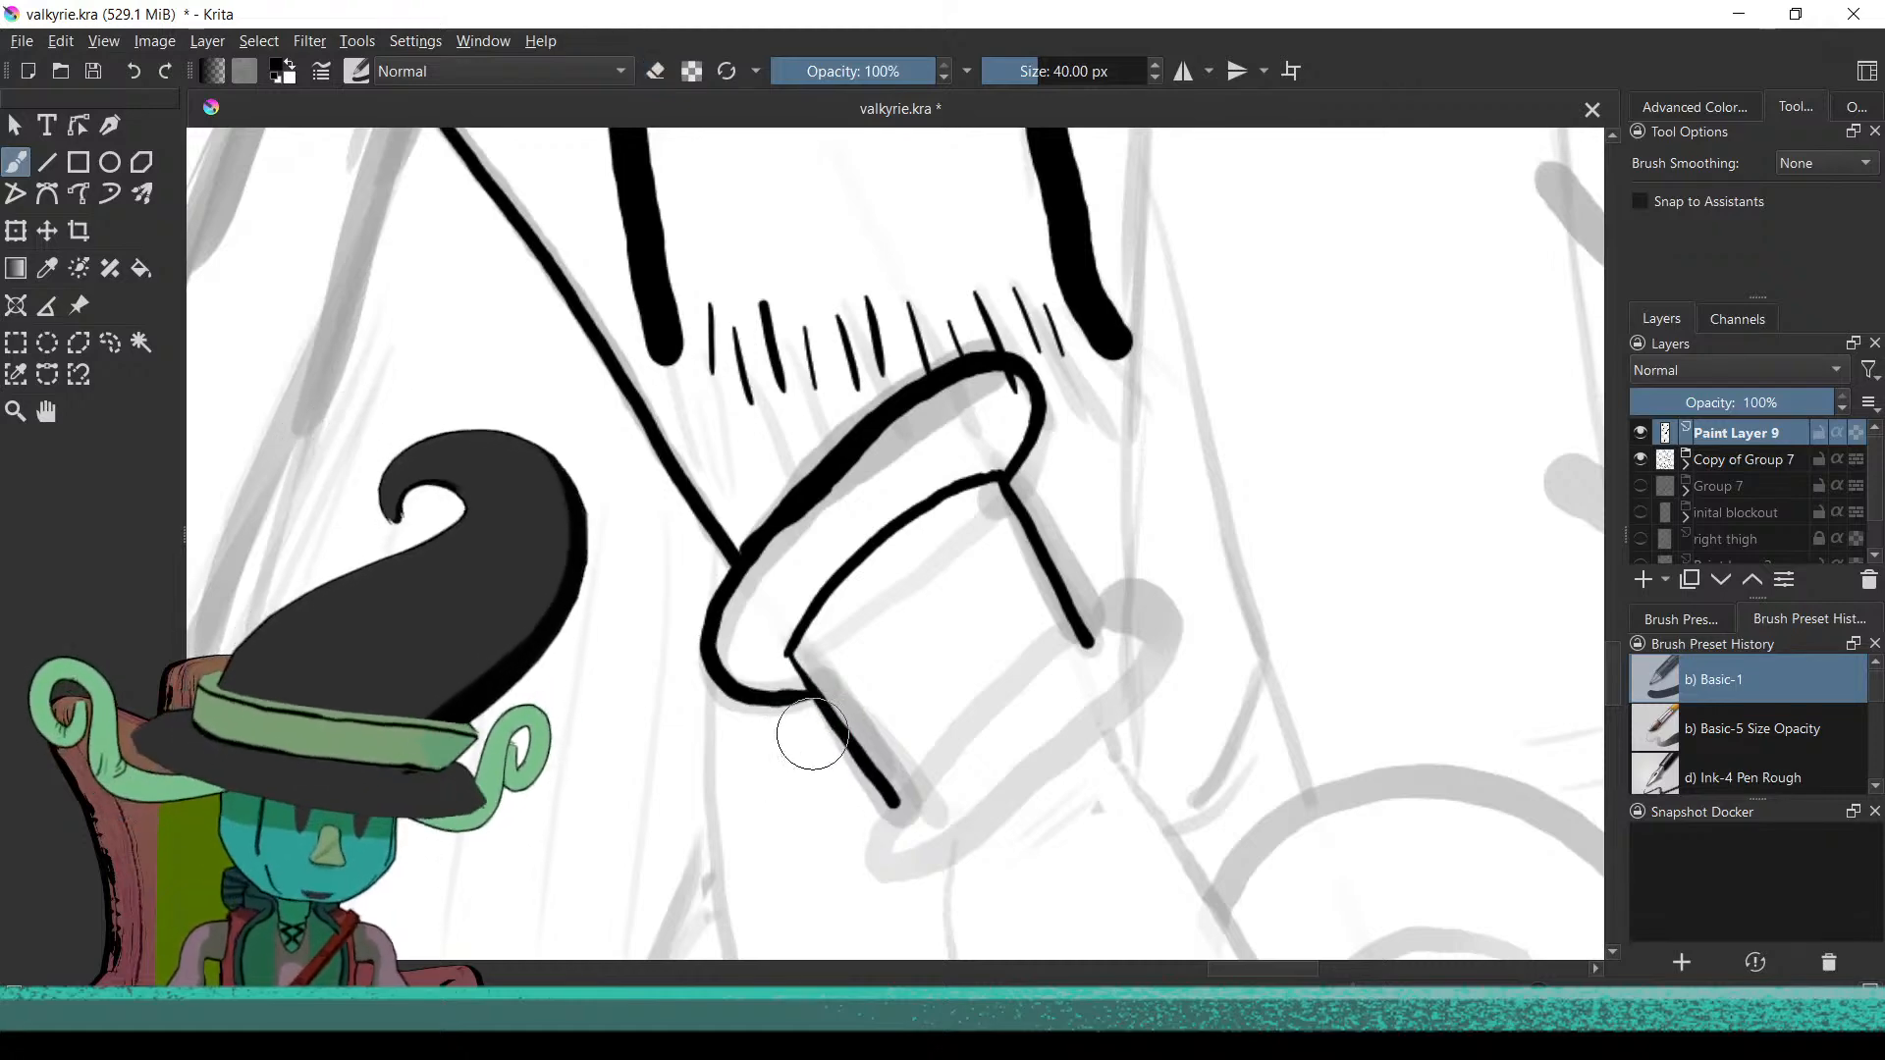
Erase the overshooting lower ends of the cuff's two side edges
left_click_drag(1027, 695, 1082, 587)
scroll(1082, 588, "up", 3)
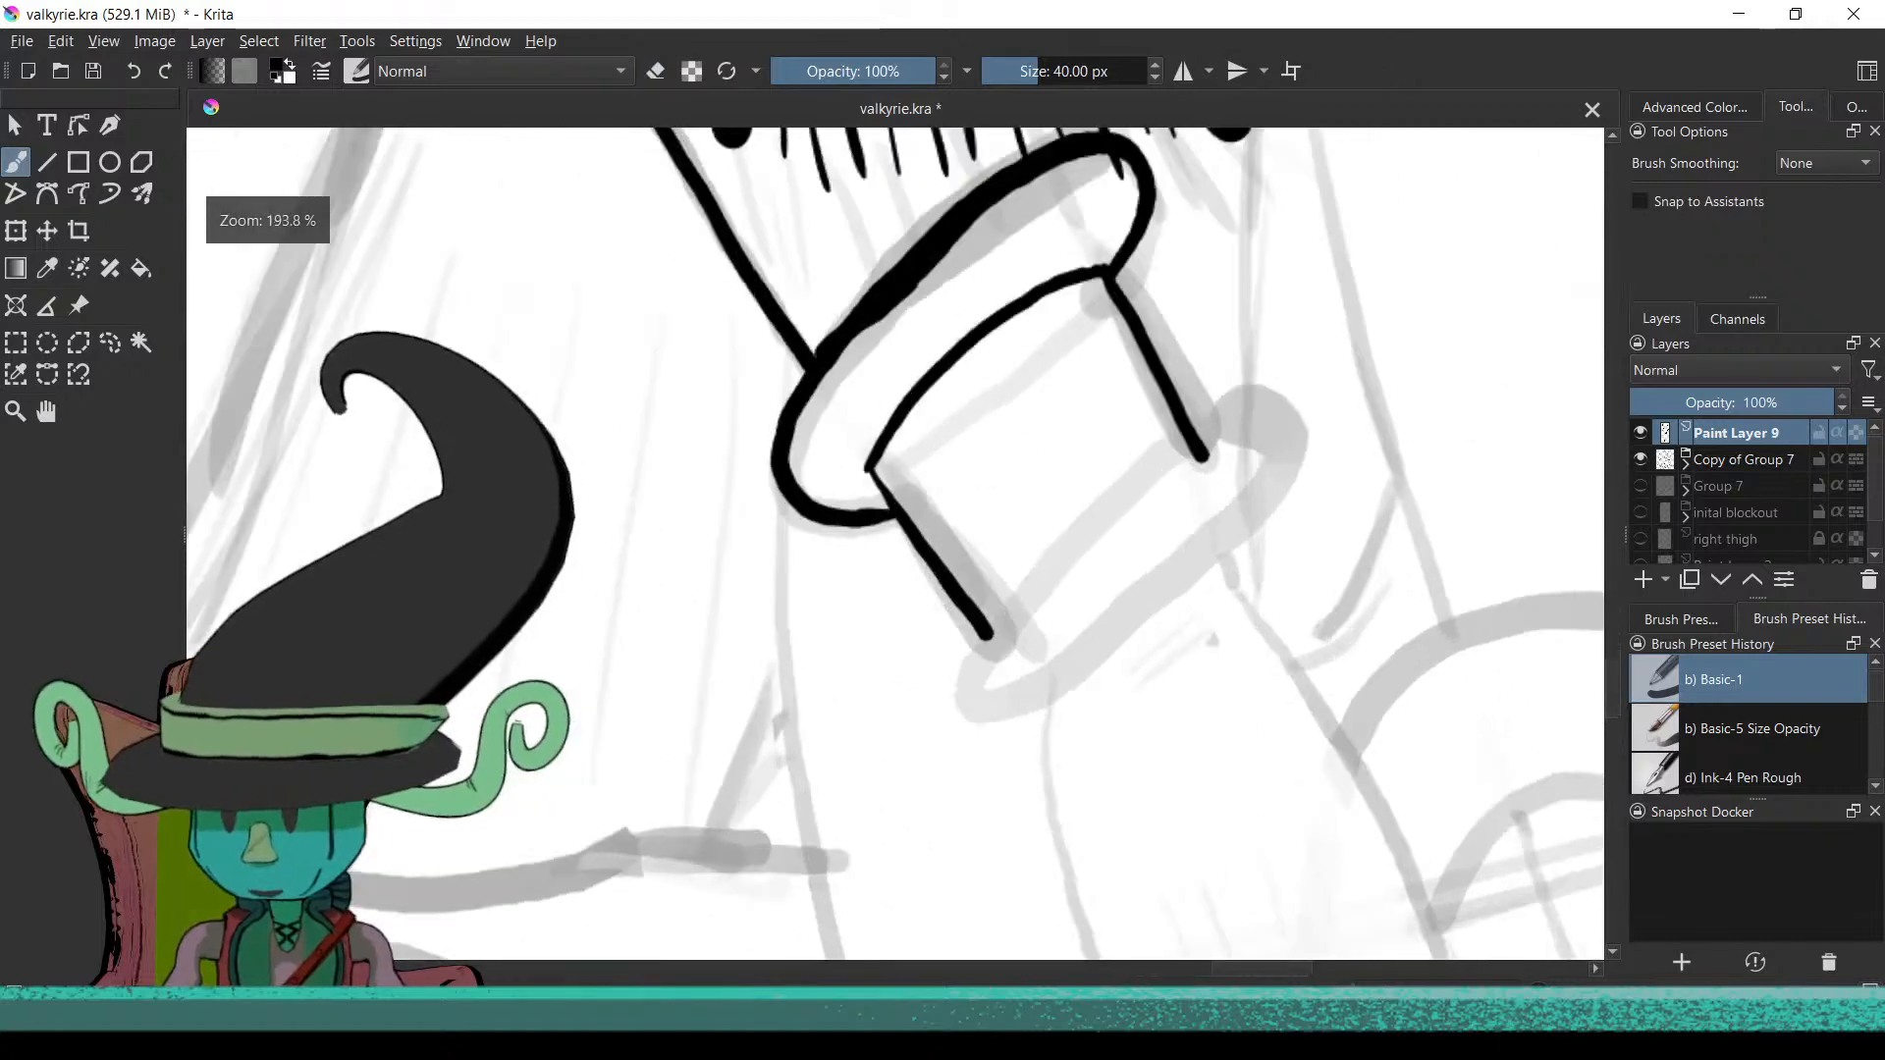
scroll(1060, 530, "down", 2)
scroll(959, 632, "up", 2)
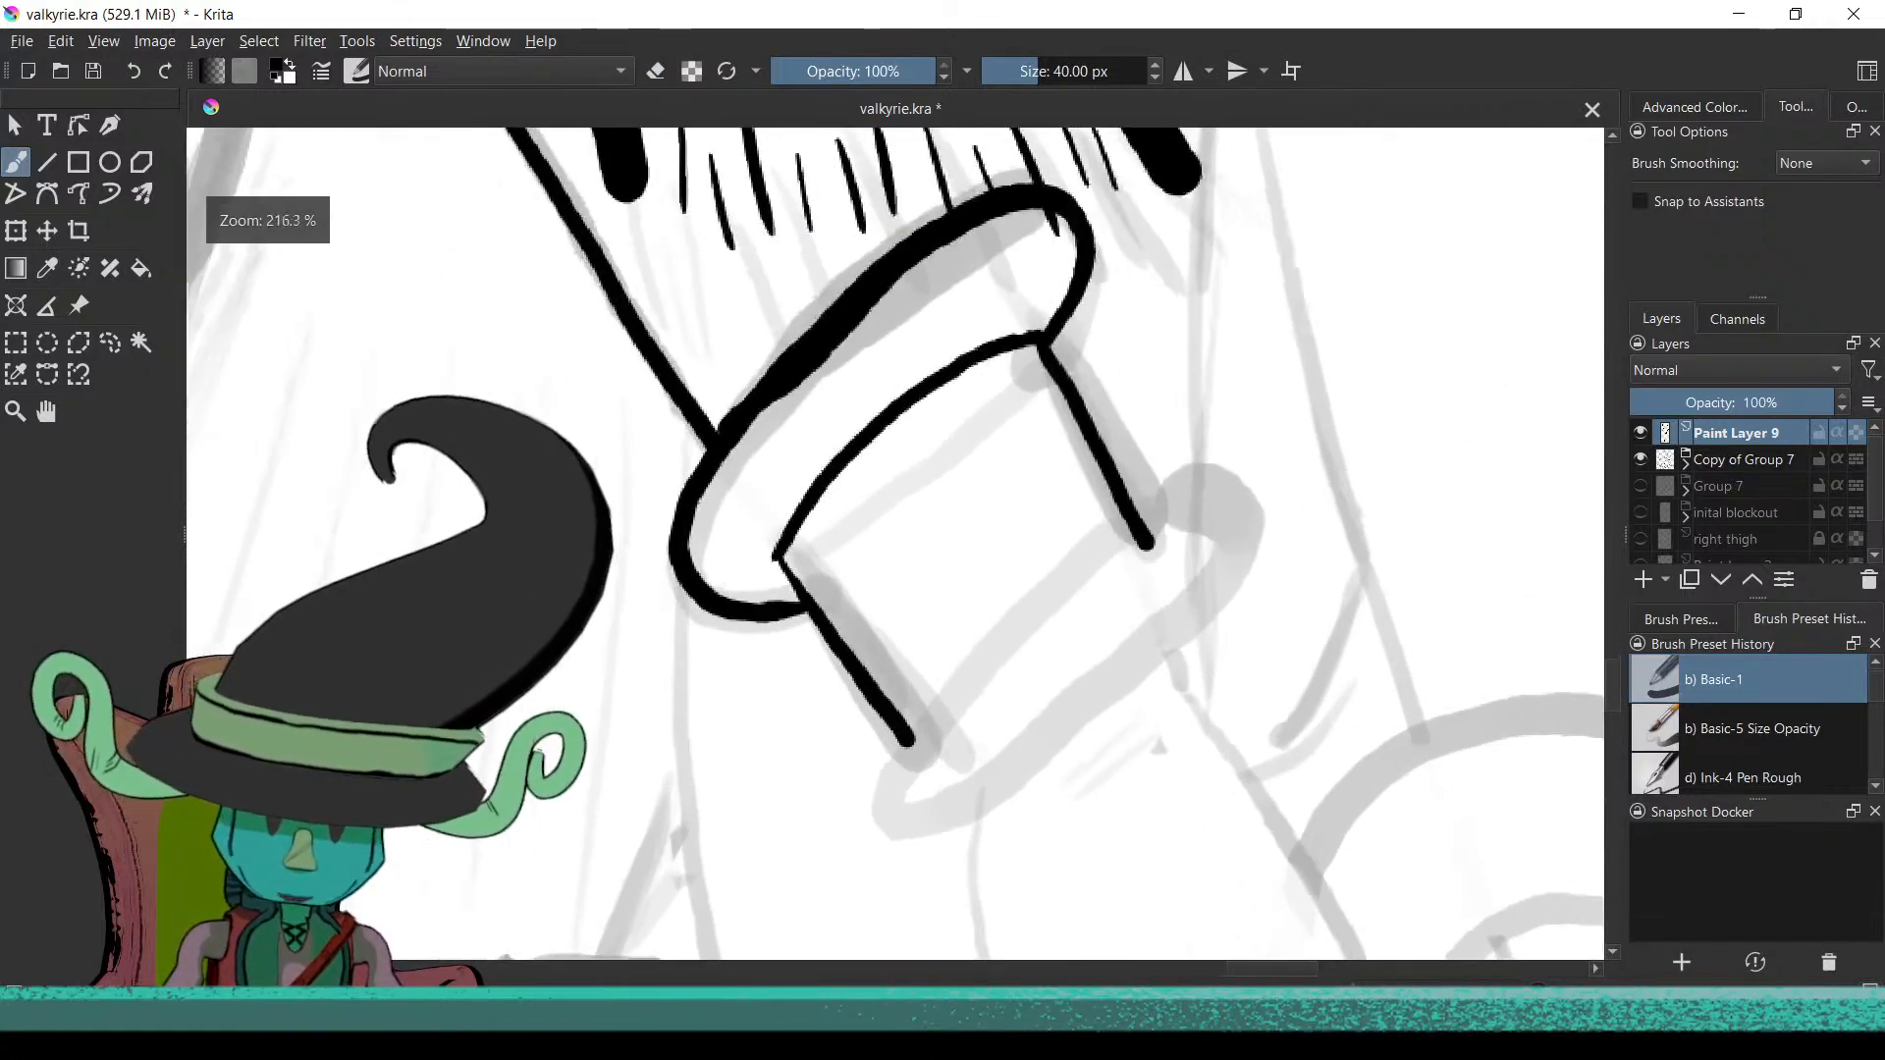
key("e")
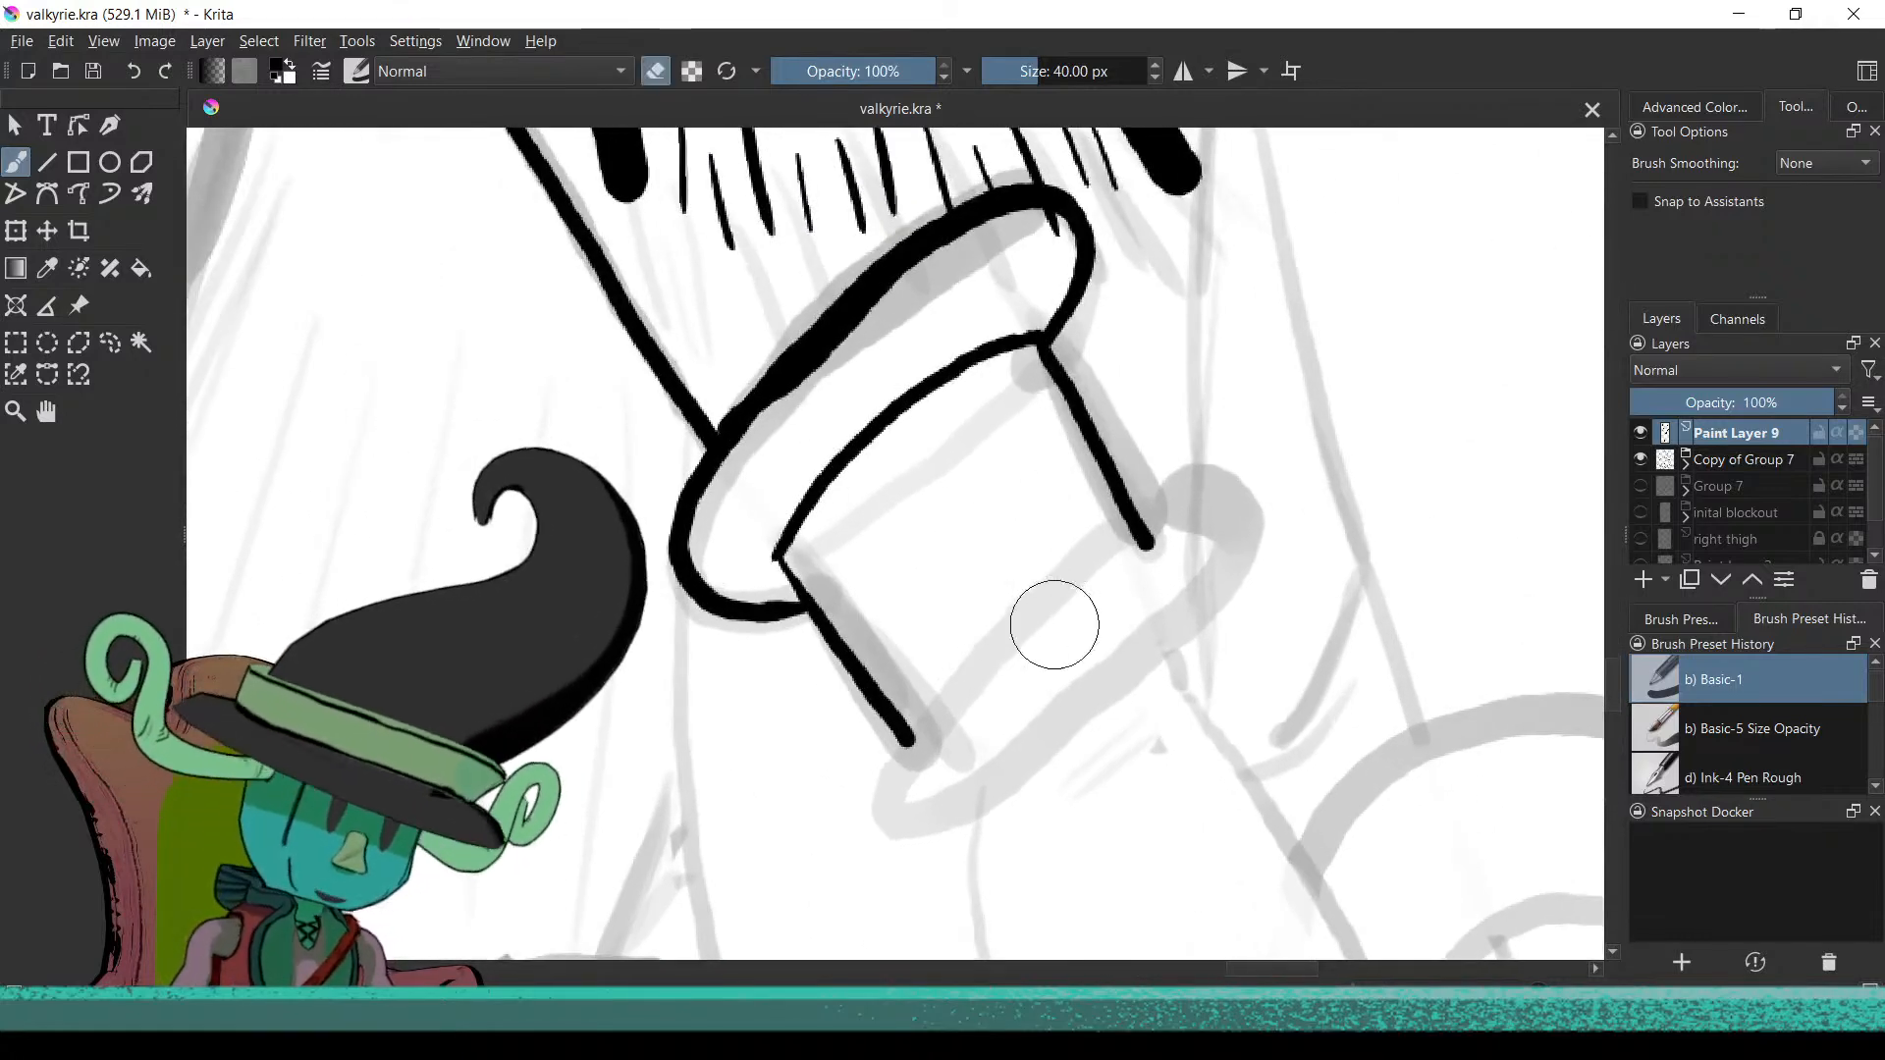
left_click(1144, 533)
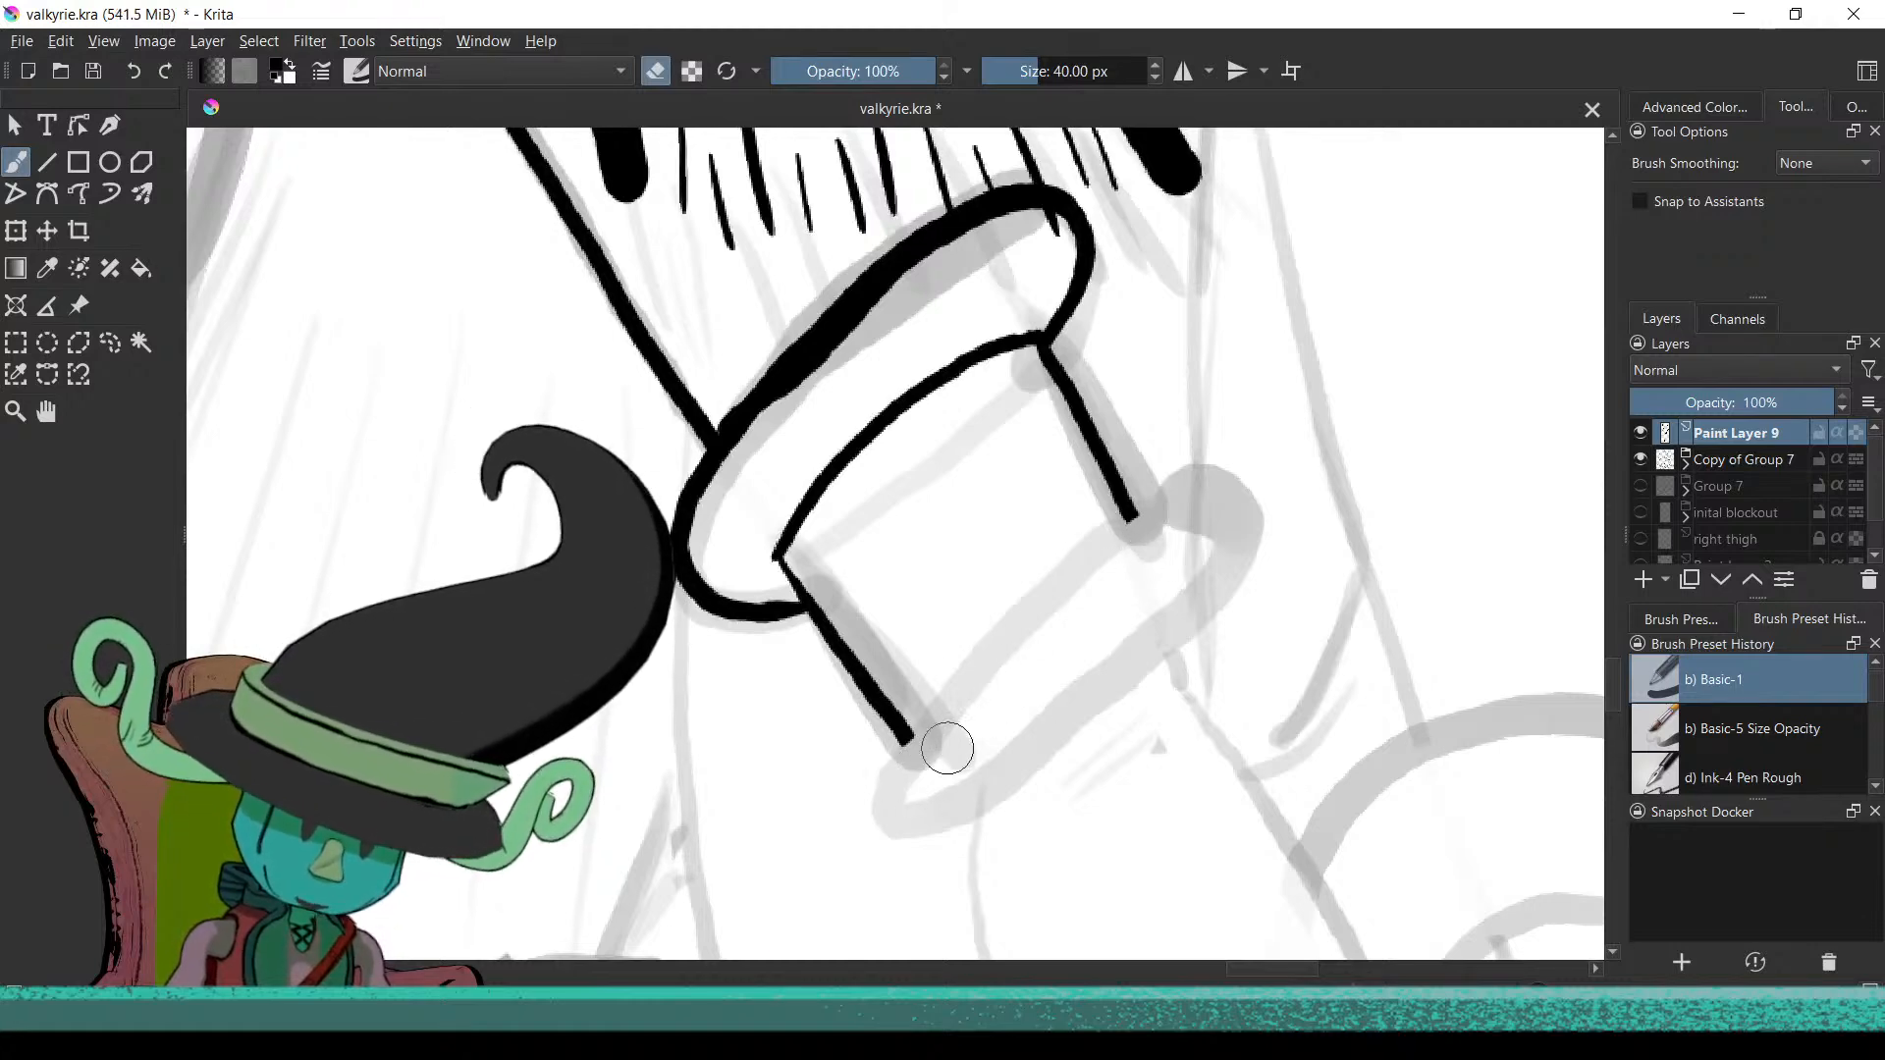
key("e")
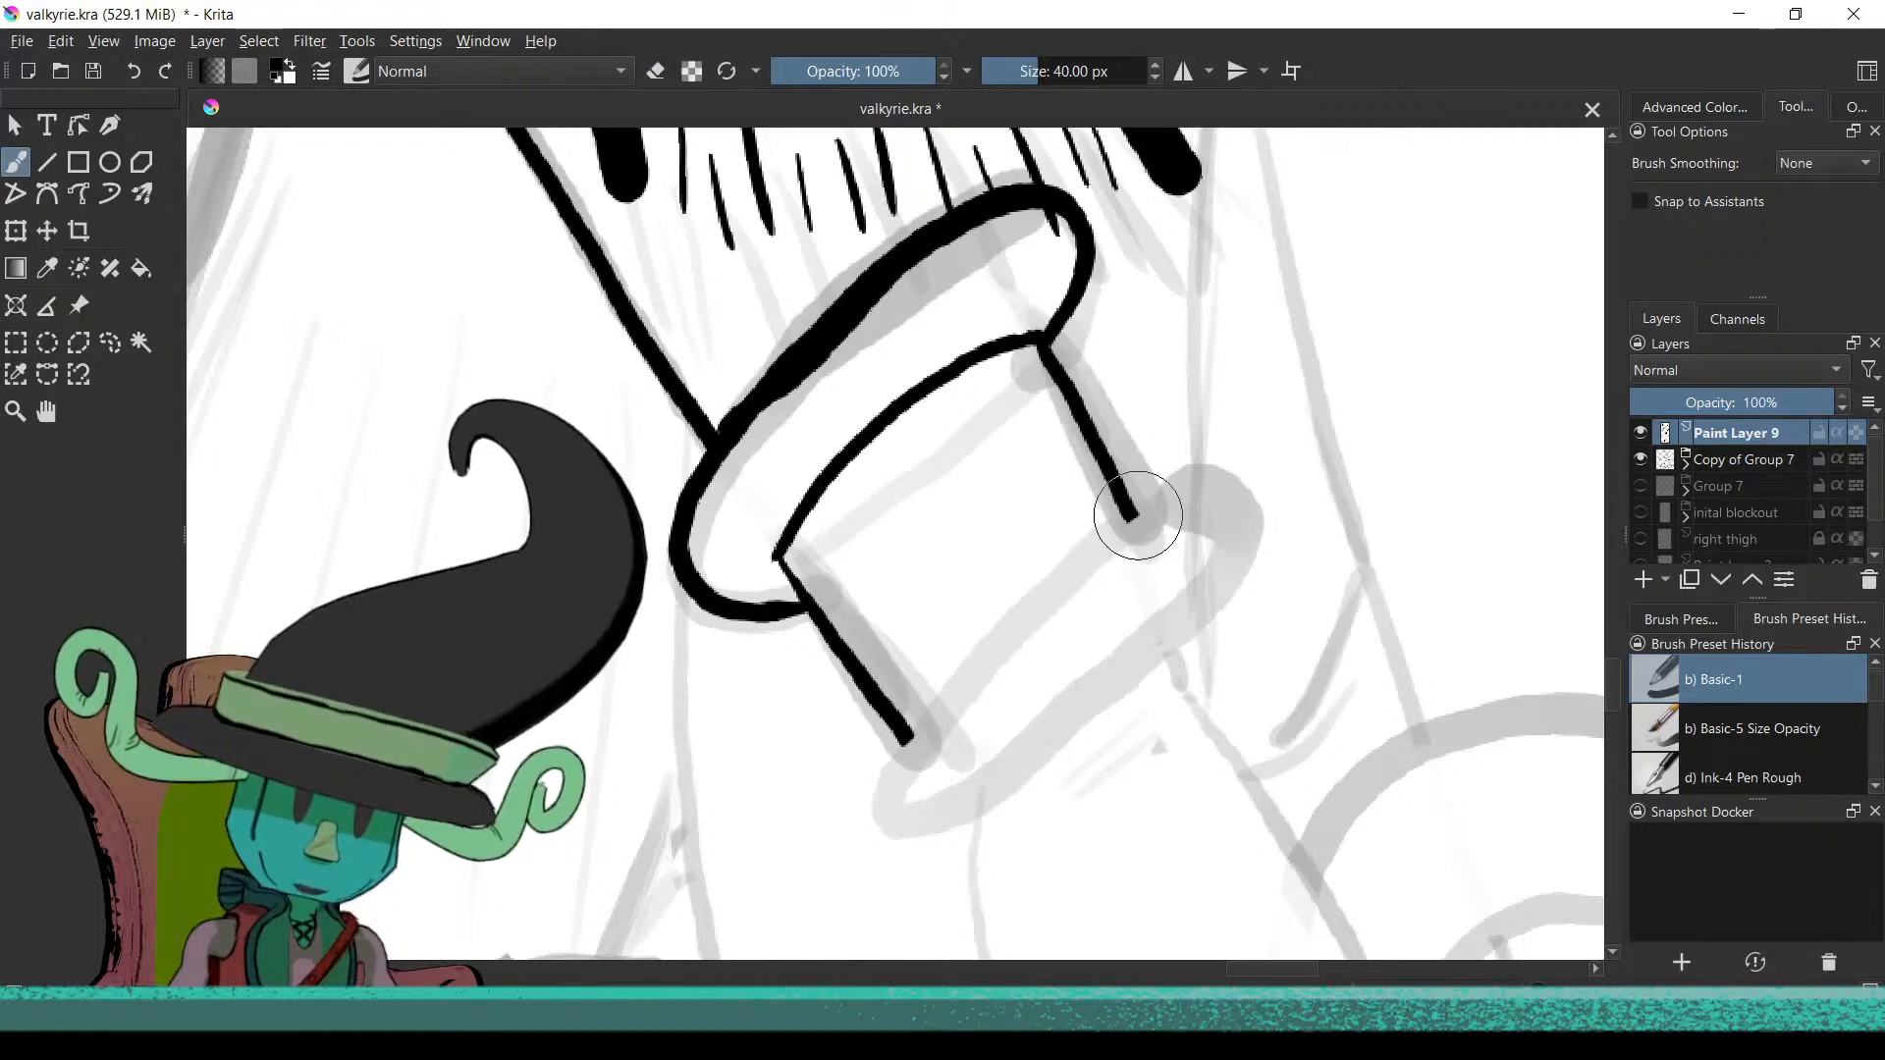
Ink the cuff's lower rim as a closed elongated band with a straight upper edge, rounded ends and a curved lower edge
left_click_drag(1181, 491, 911, 738)
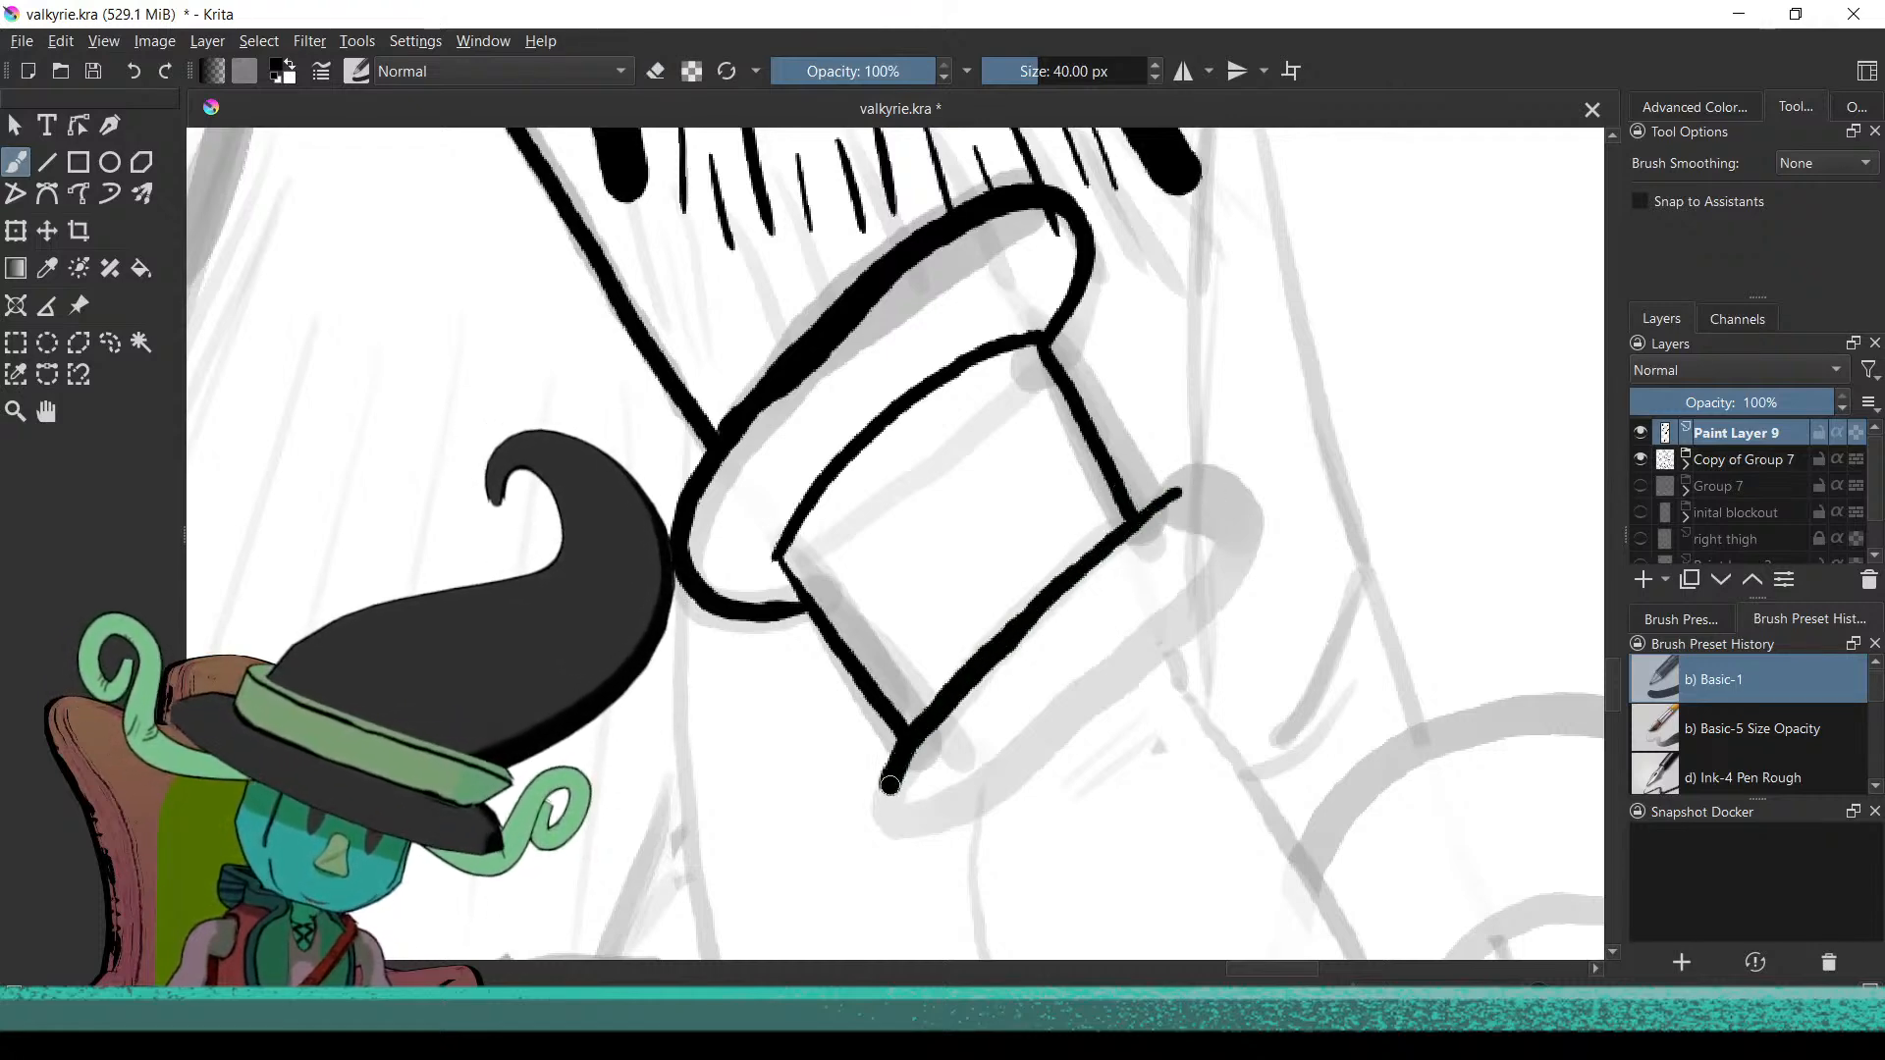
left_click_drag(891, 815, 914, 831)
left_click_drag(1045, 776, 1208, 612)
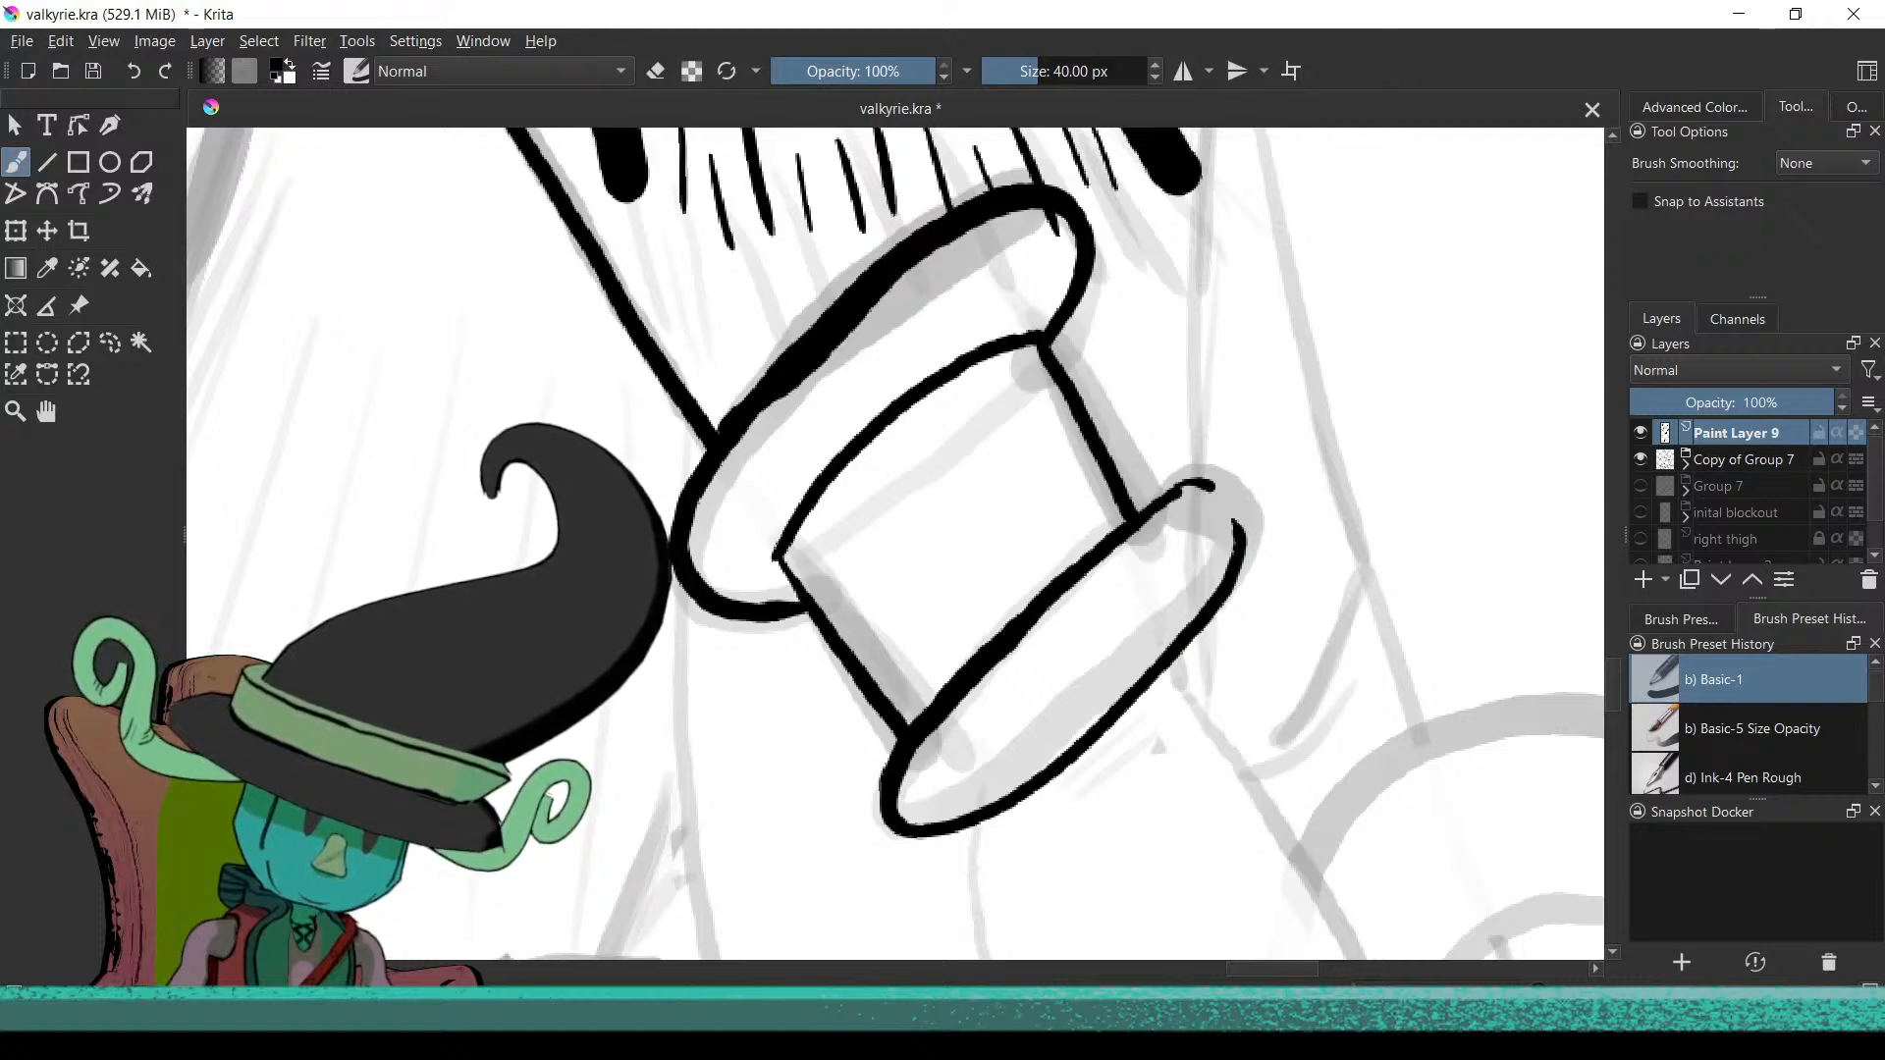
left_click_drag(1209, 489, 1243, 510)
key("ctrl+z")
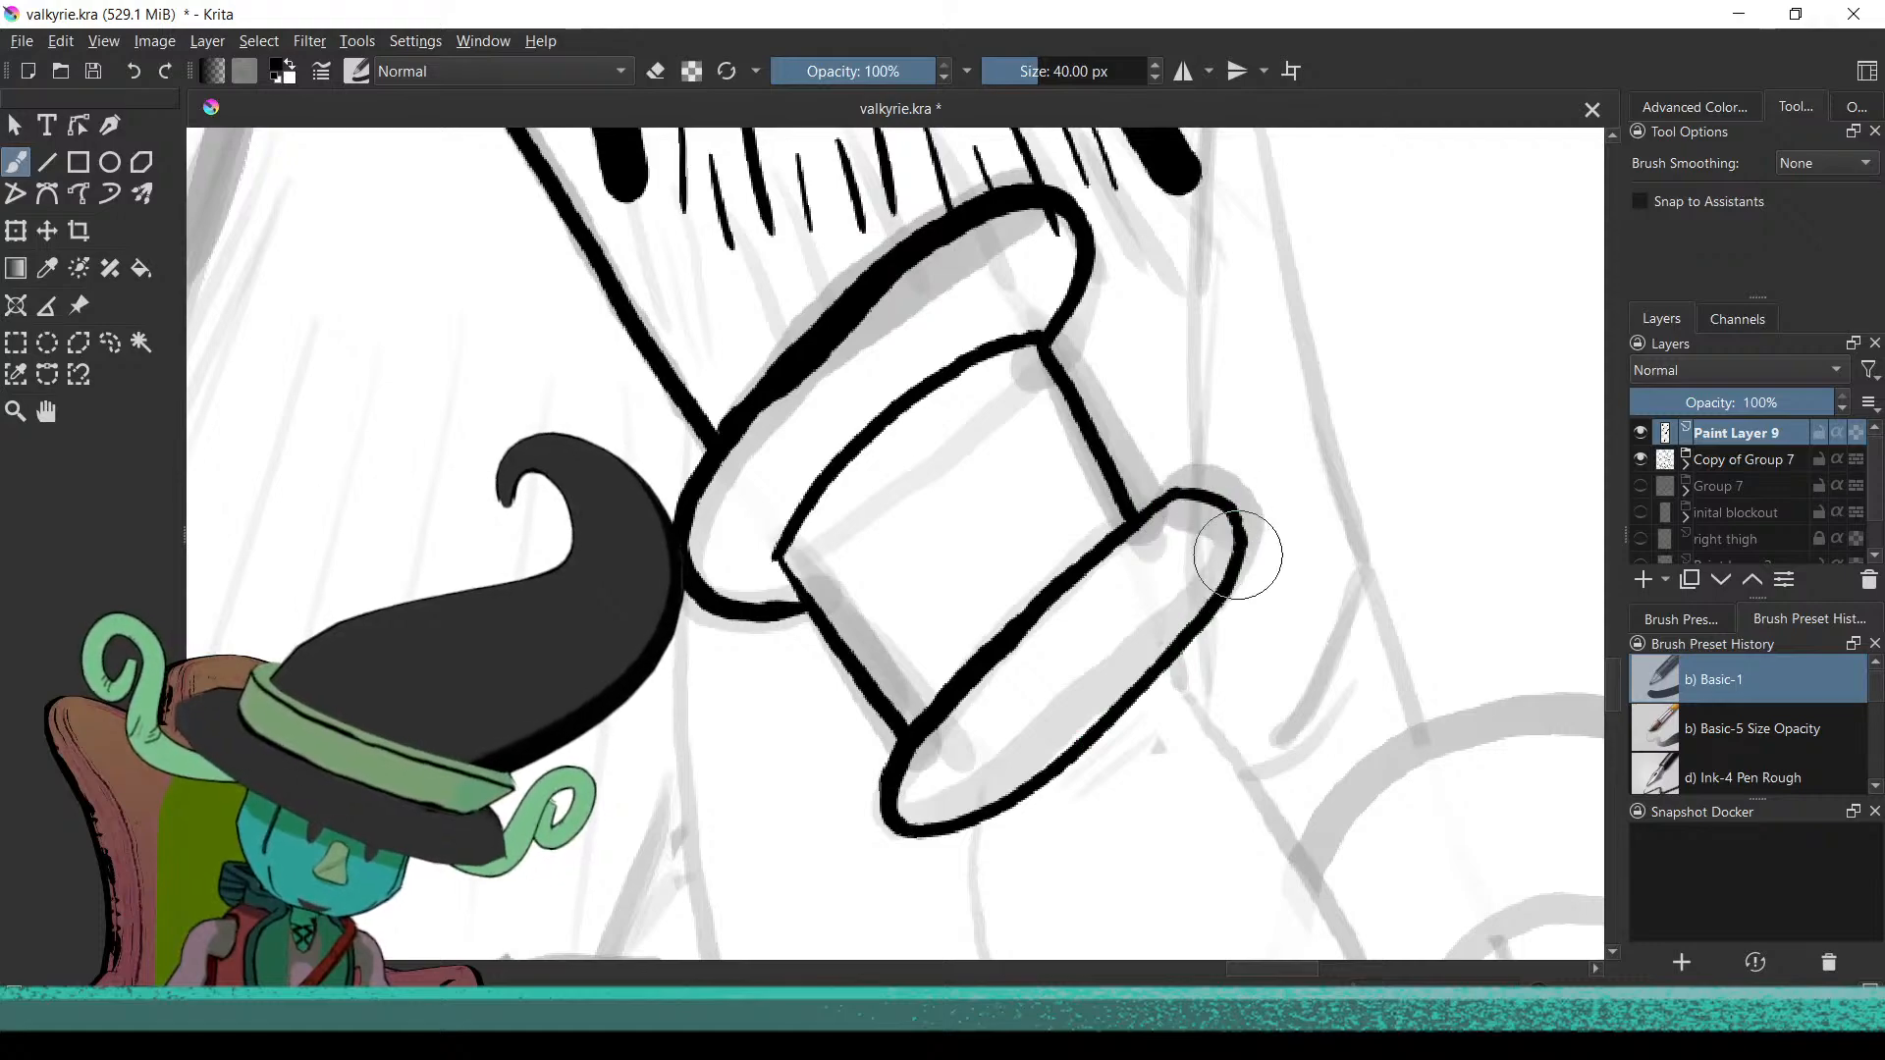
Examine the inked wrist cuff and forearm edge against the full figure and the shield sketch
scroll(1178, 747, "down", 3)
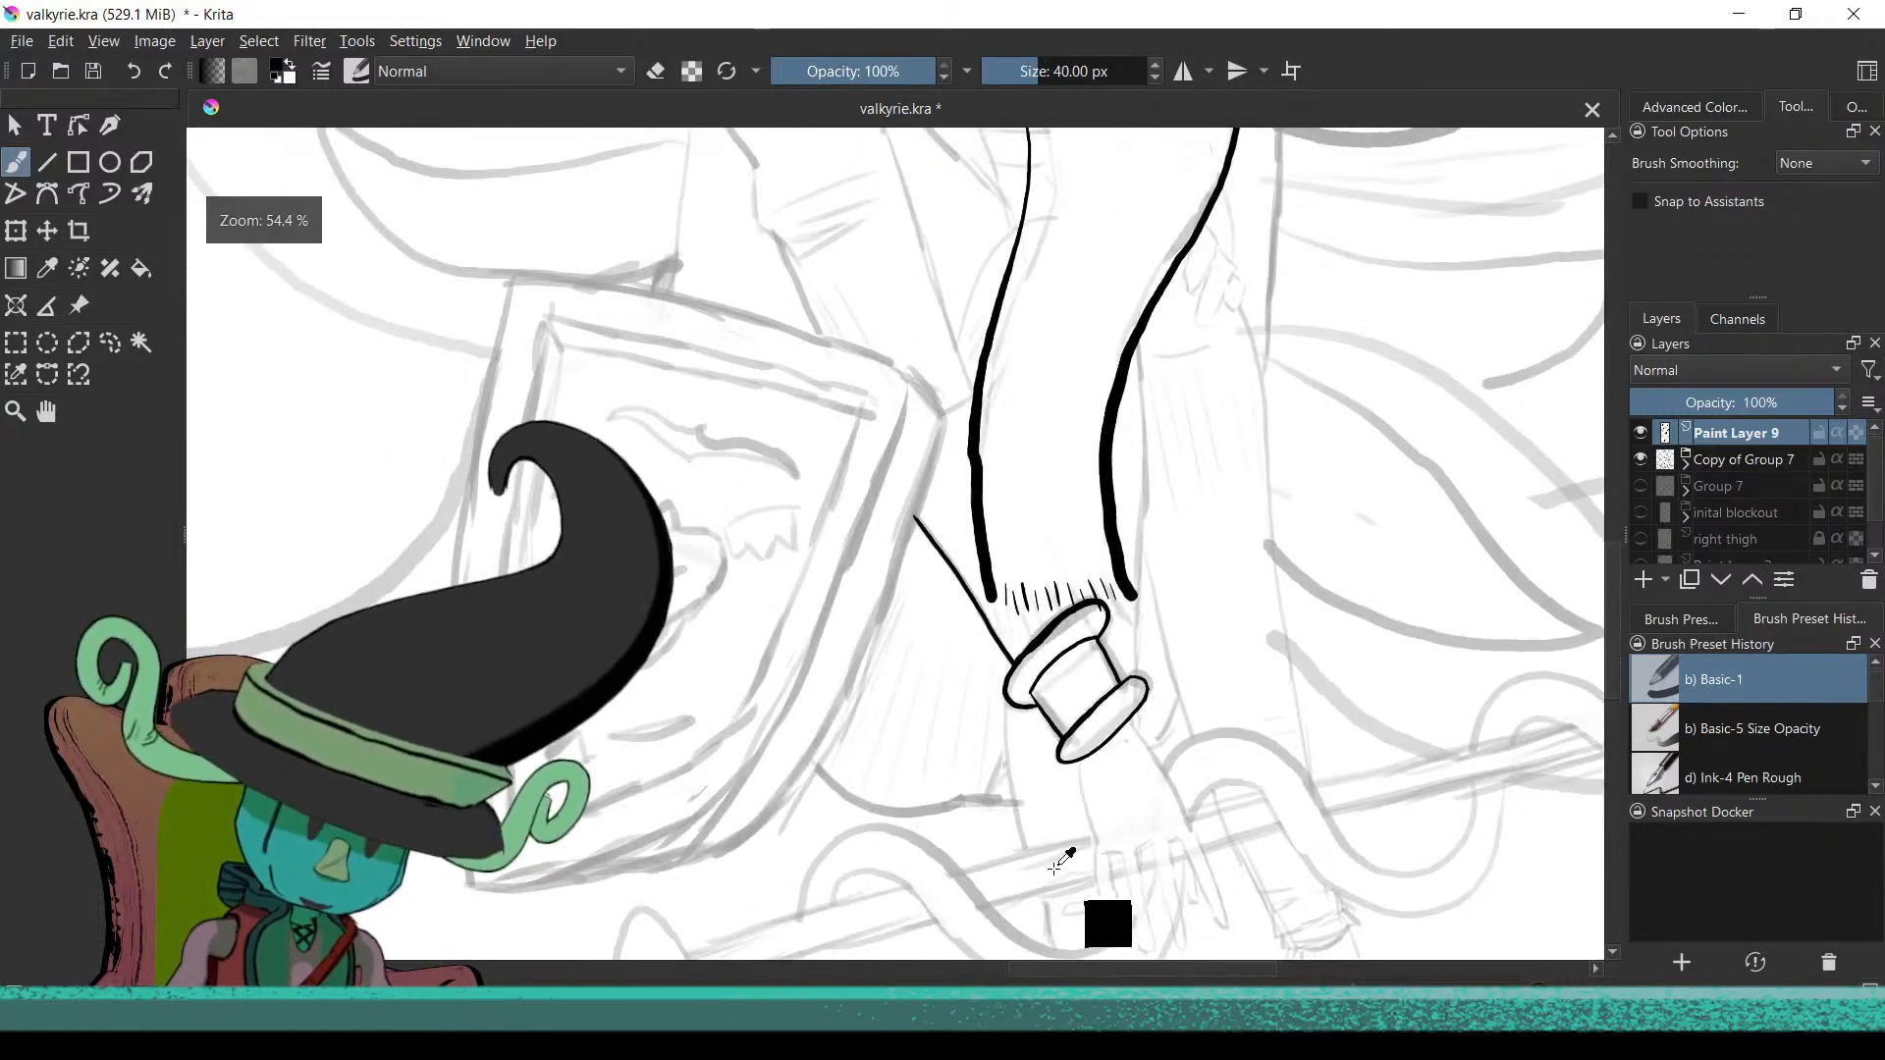
scroll(1060, 825, "down", 2)
scroll(1055, 798, "down", 4)
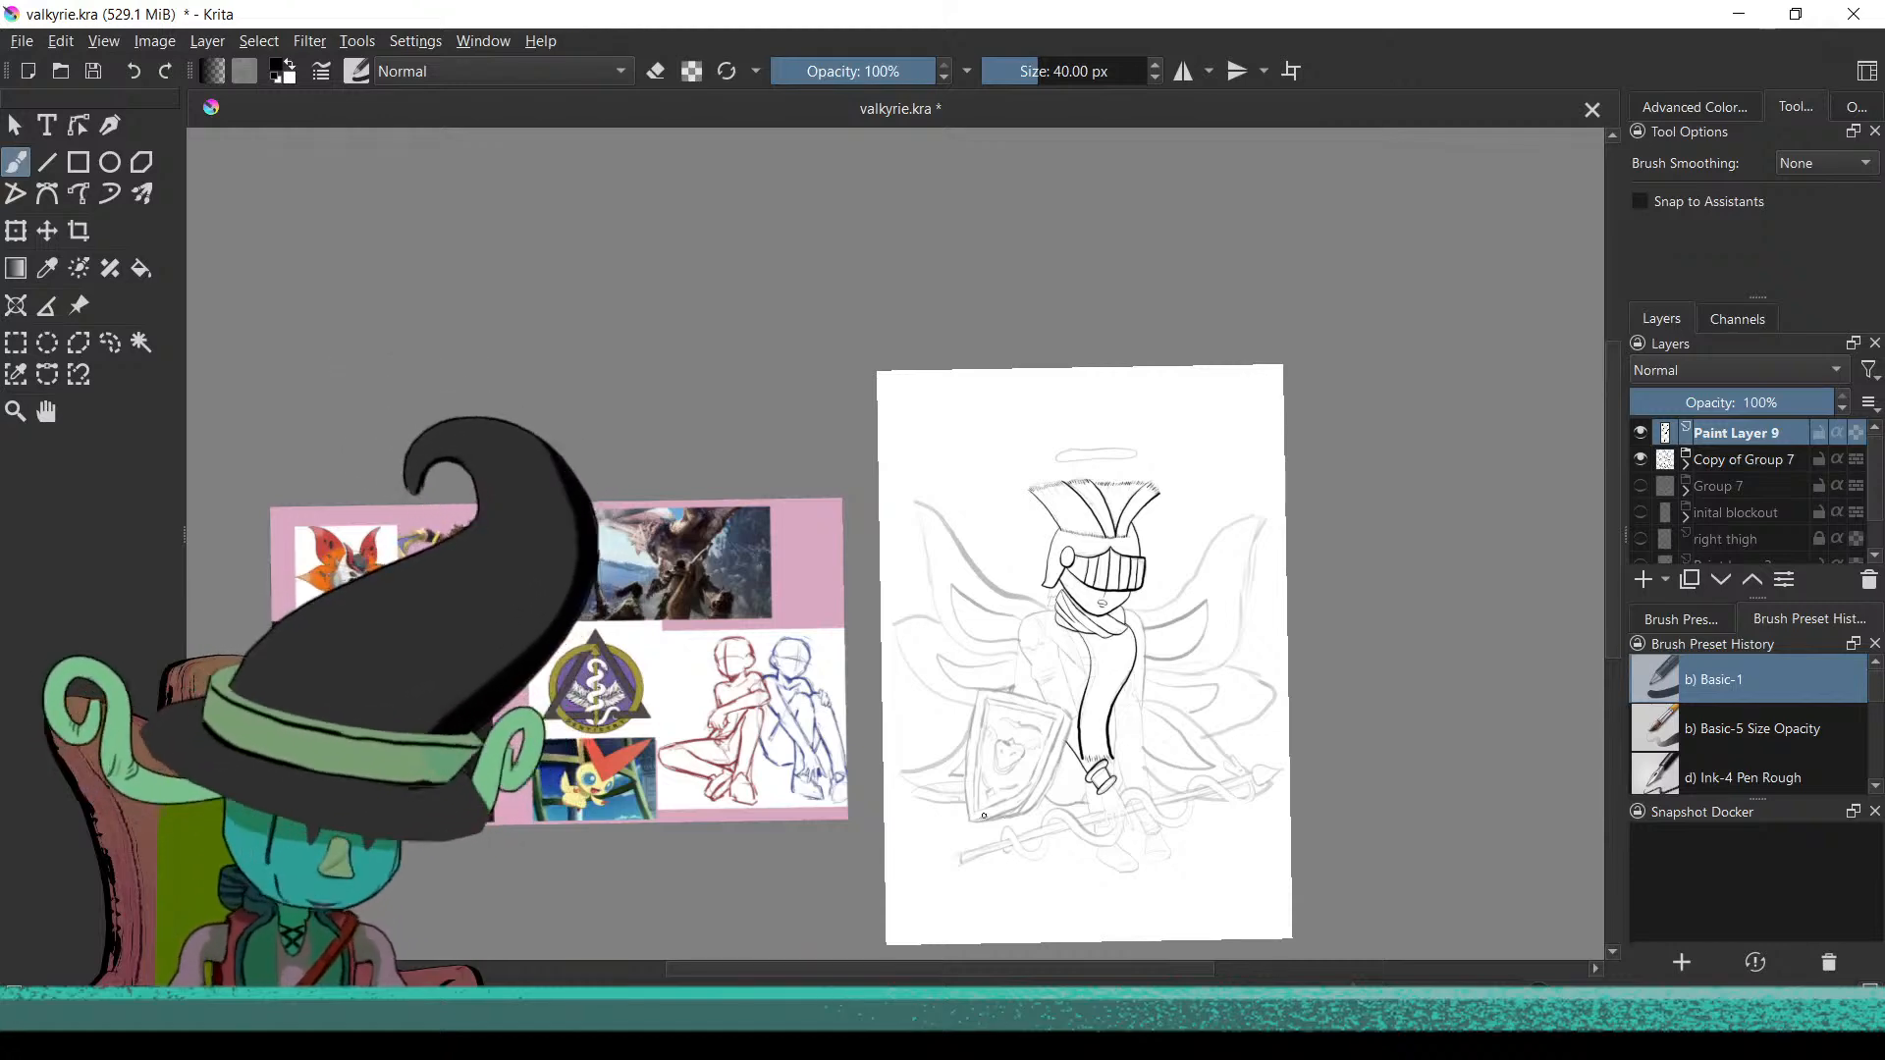
scroll(1094, 829, "up", 4)
scroll(1129, 677, "up", 2)
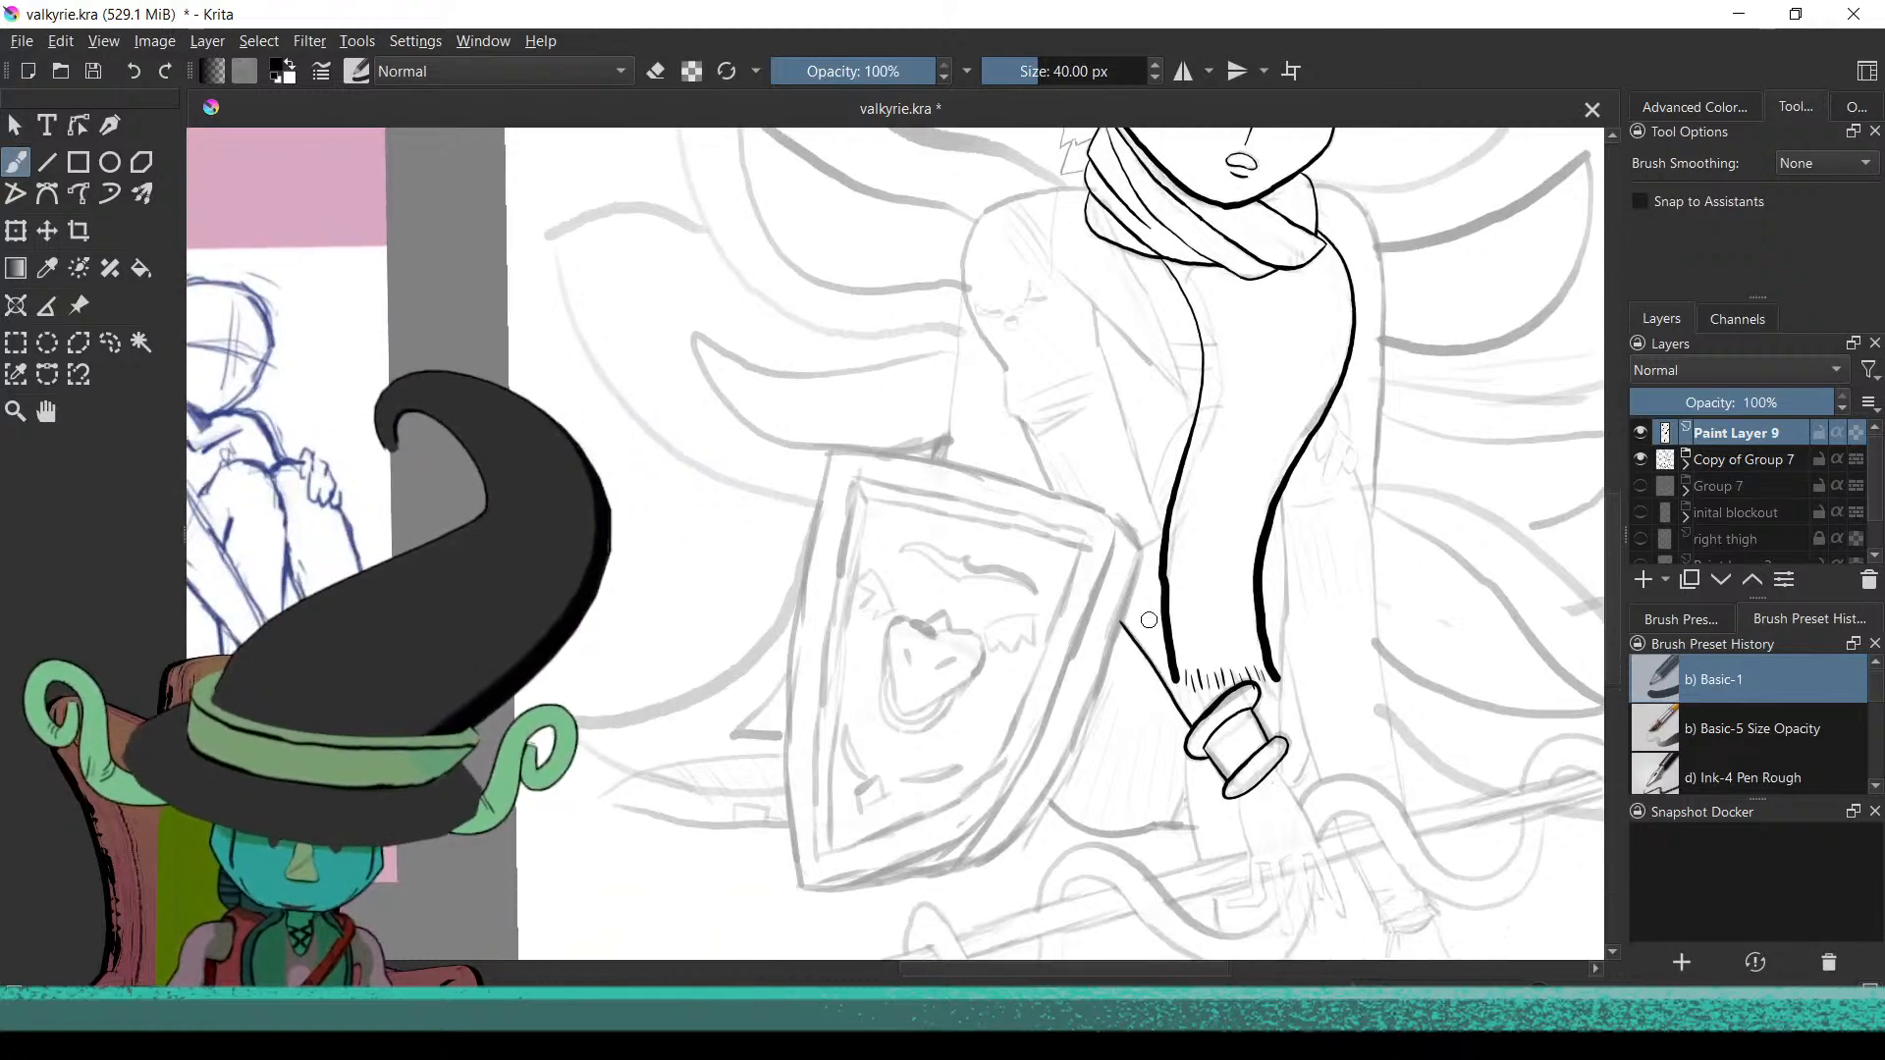
scroll(1148, 617, "up", 5)
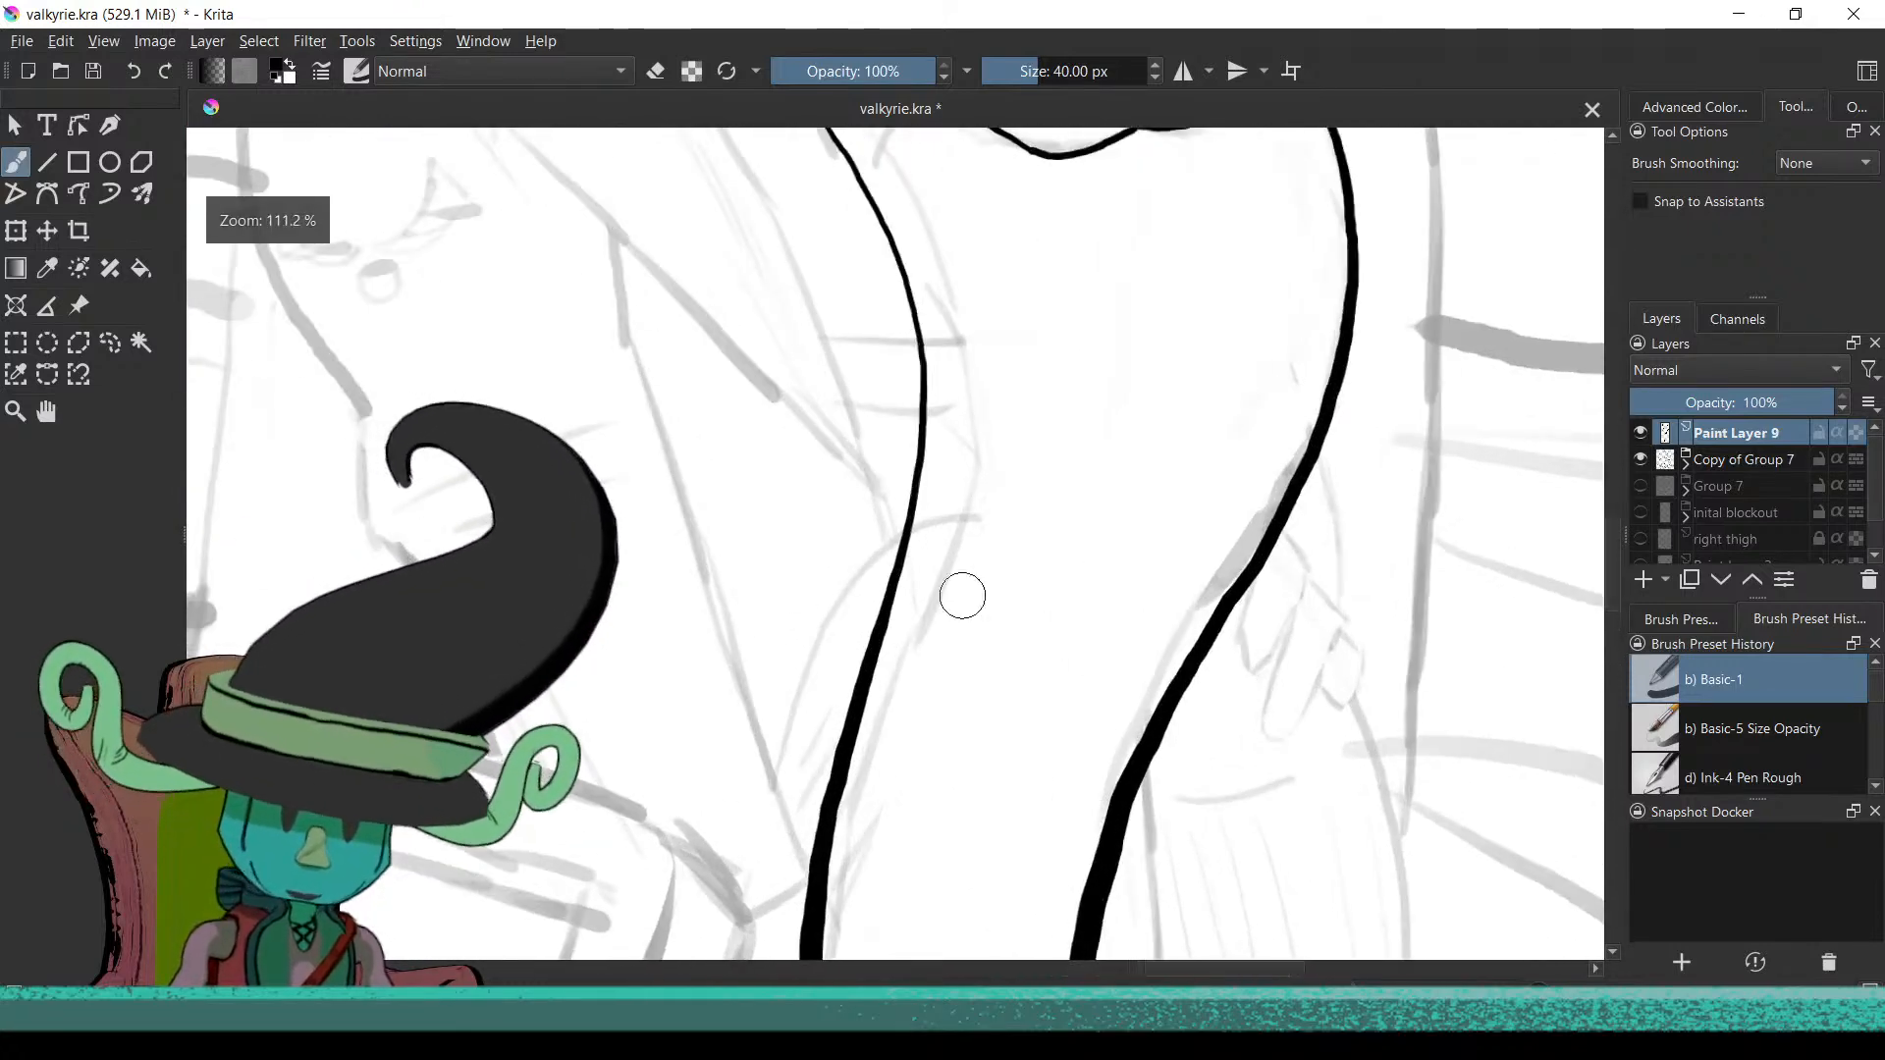
scroll(1113, 667, "left", 3)
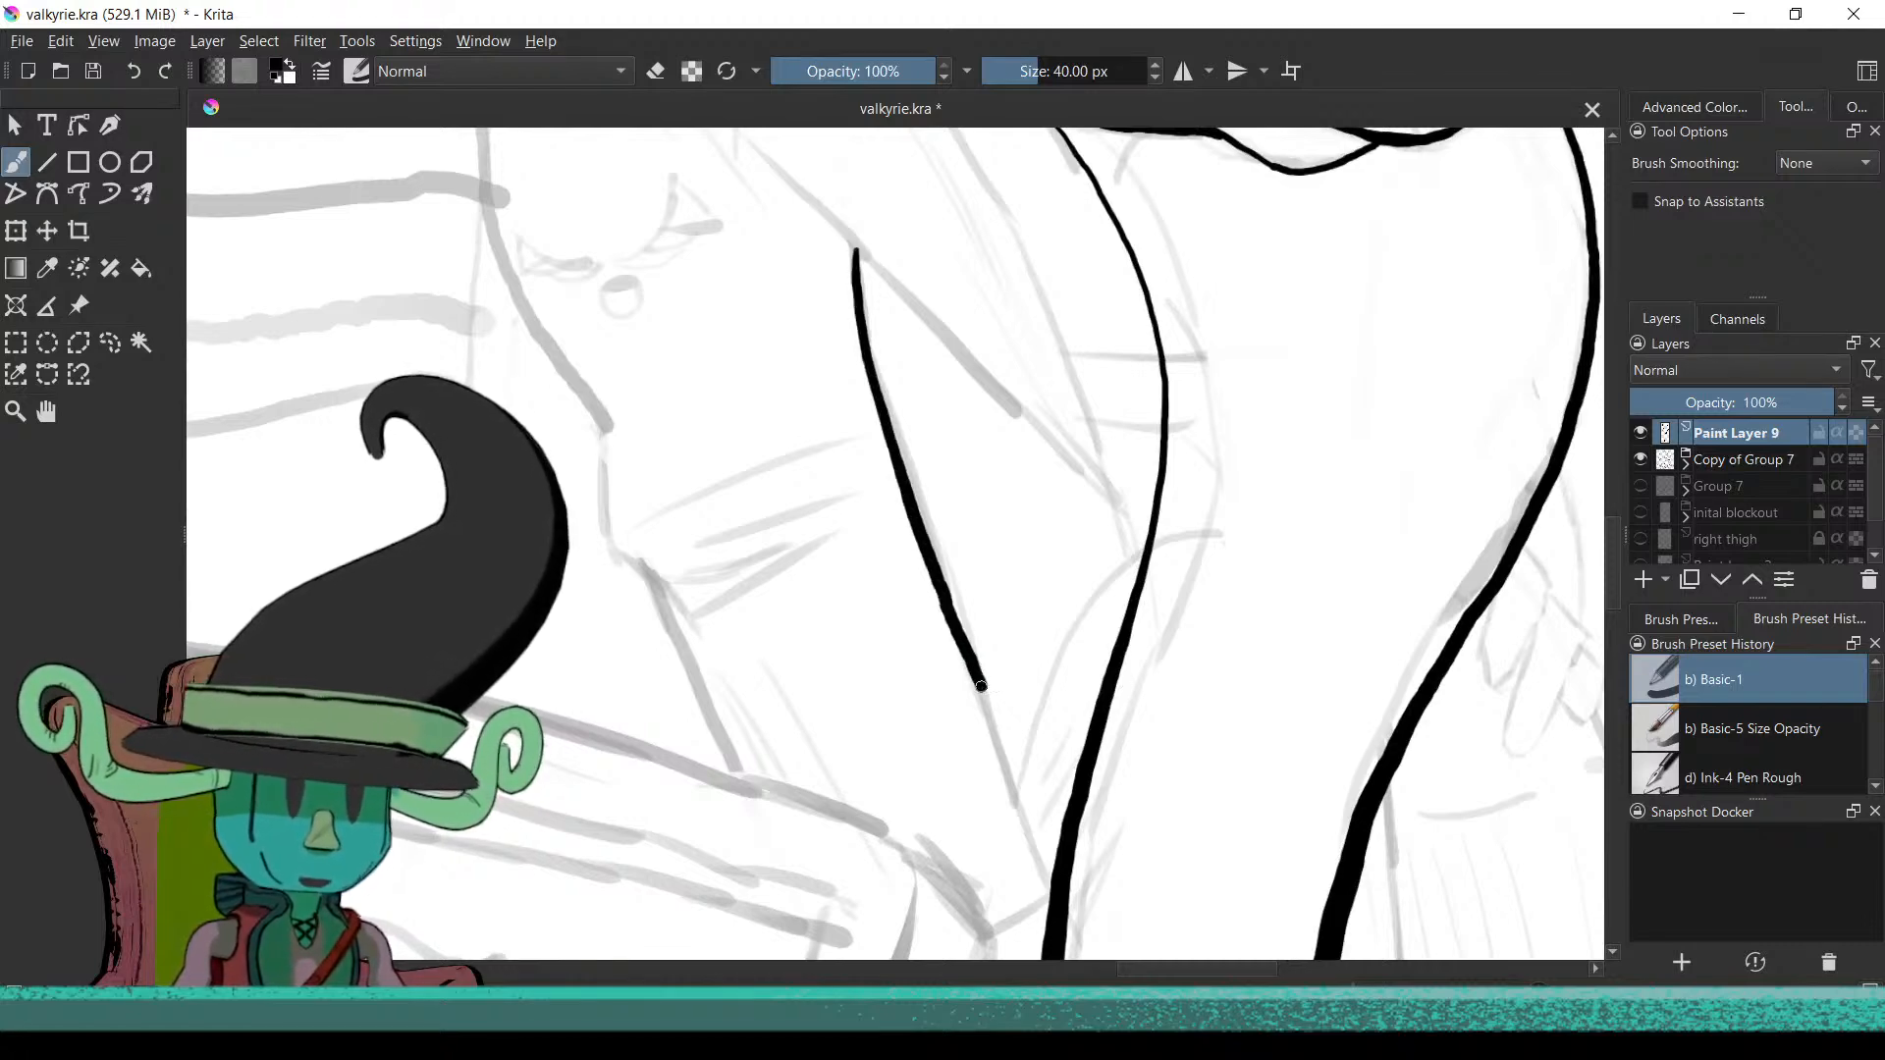
key("ctrl+z")
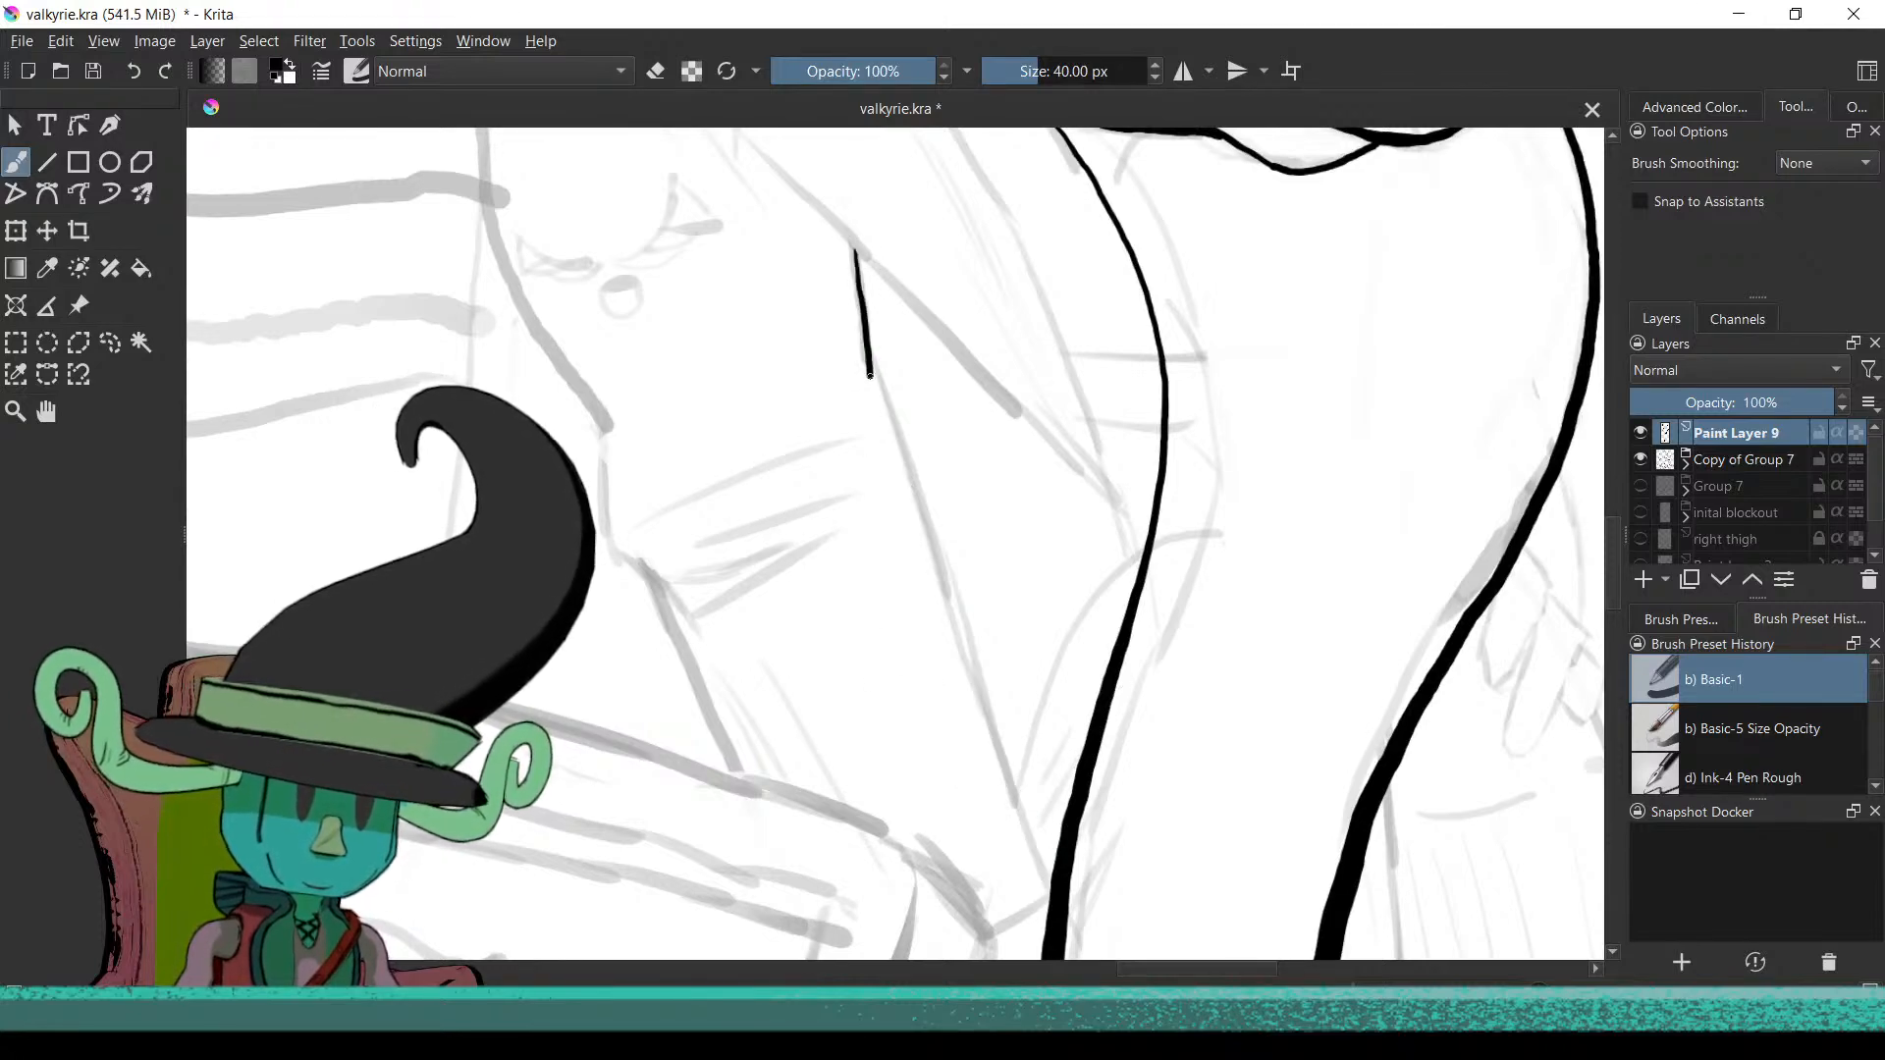
key("ctrl+z")
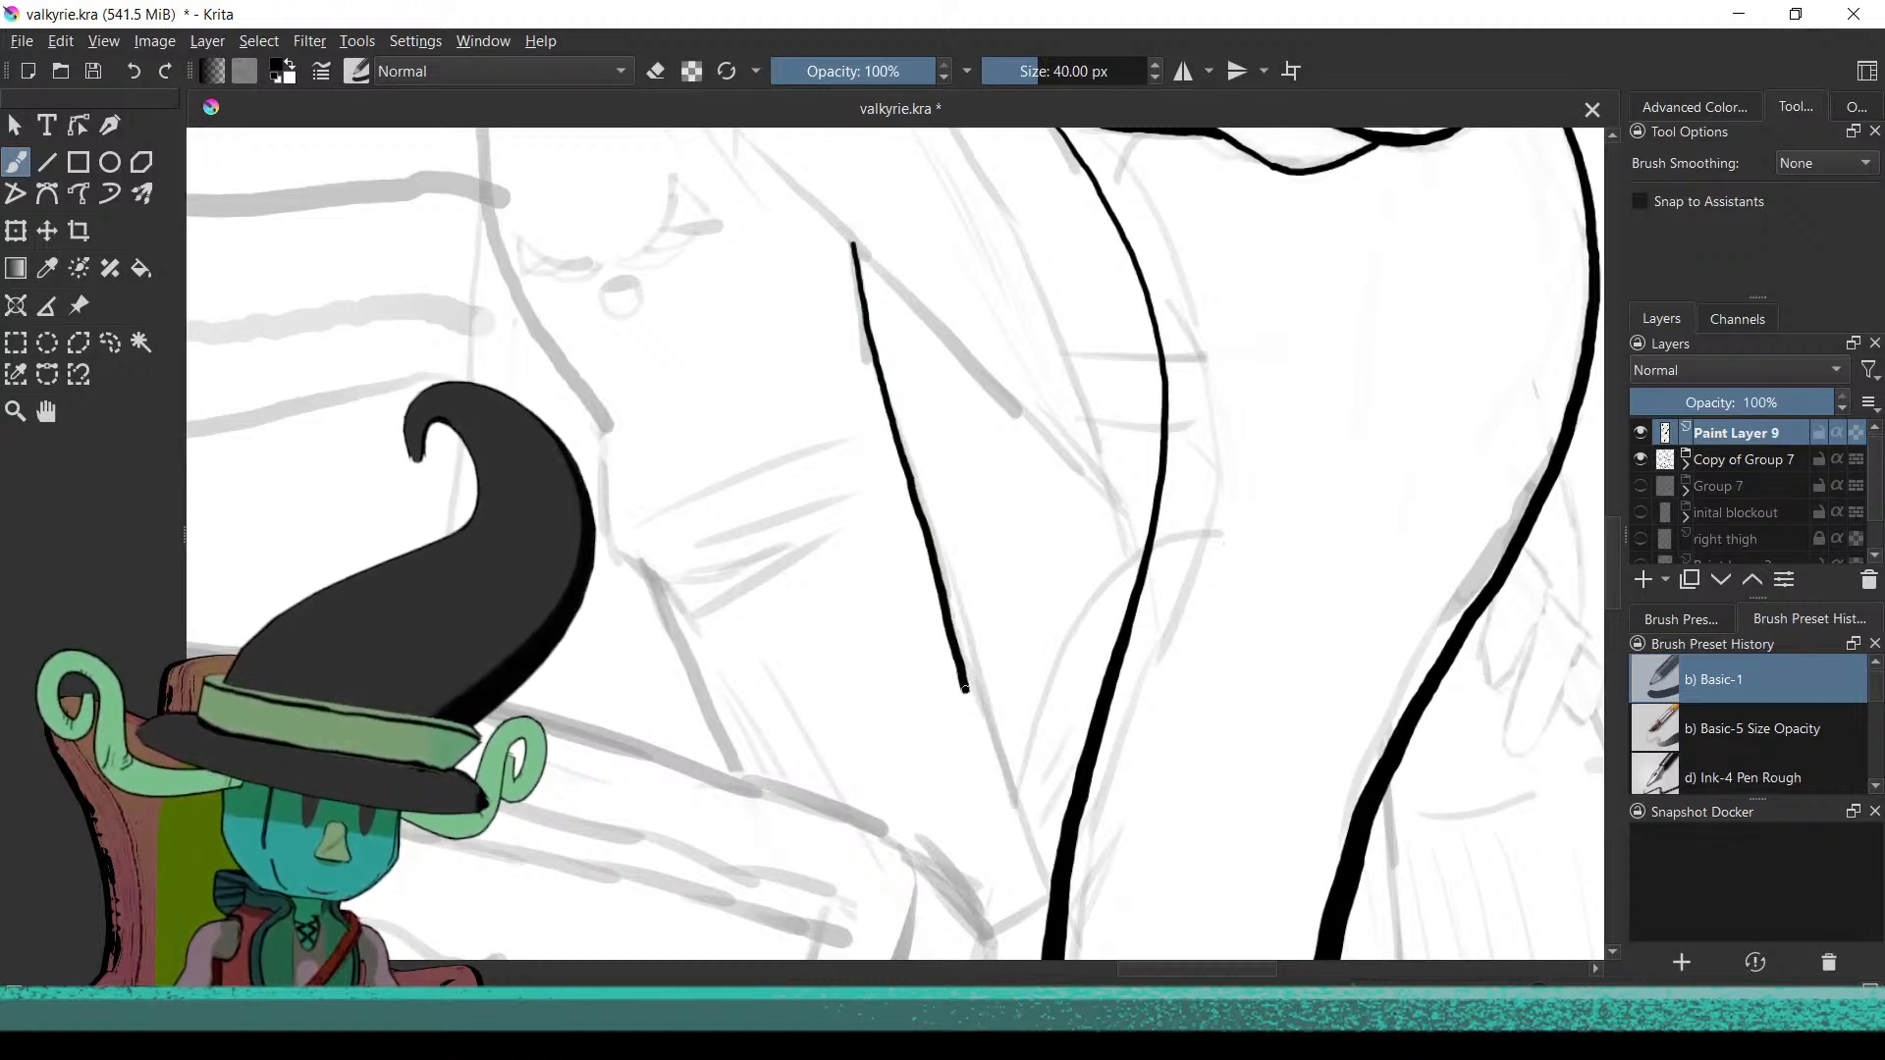
key("ctrl+z")
Ink the upper arm's inner edge as one long line from the armpit down to the hanging scarf's edge
mouse_move(1082, 763)
left_mouse_down()
mouse_move(1080, 864)
mouse_move(943, 819)
mouse_move(985, 817)
mouse_move(991, 844)
mouse_move(992, 746)
left_mouse_up()
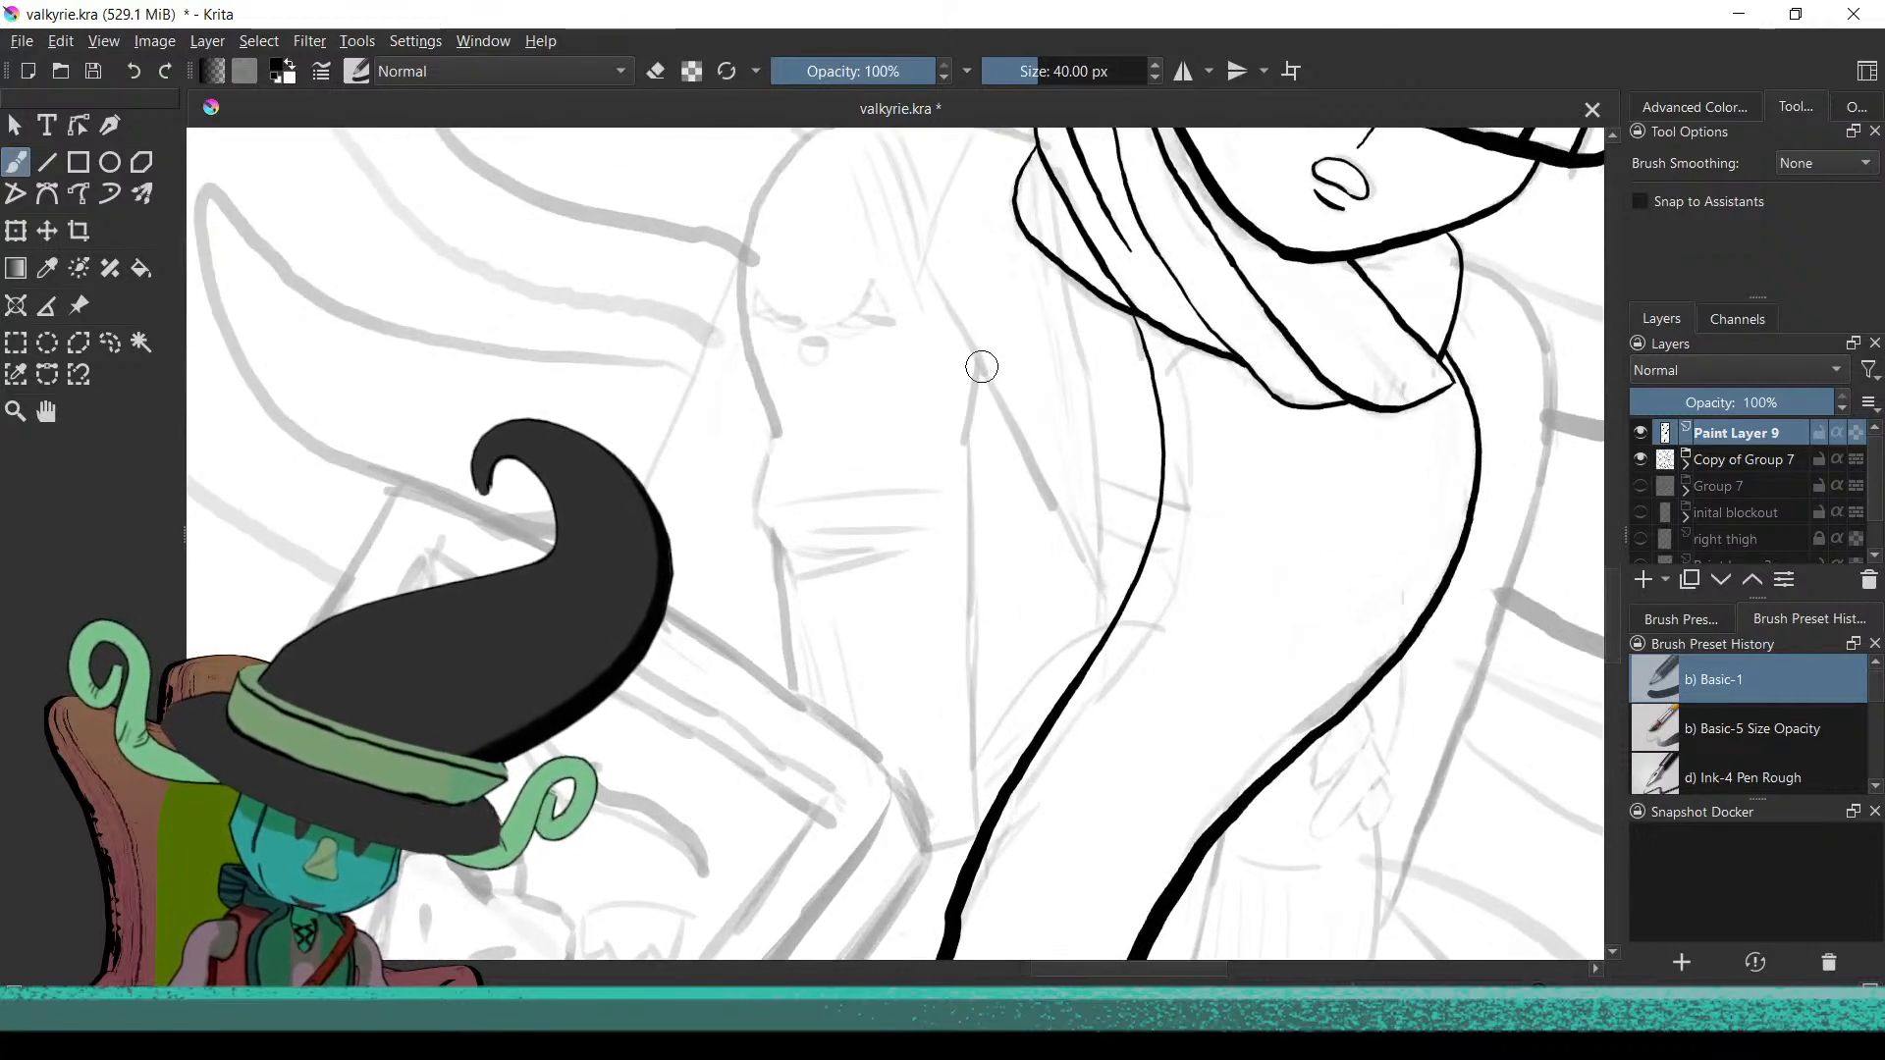
left_click_drag(957, 483, 944, 558)
key("ctrl+z")
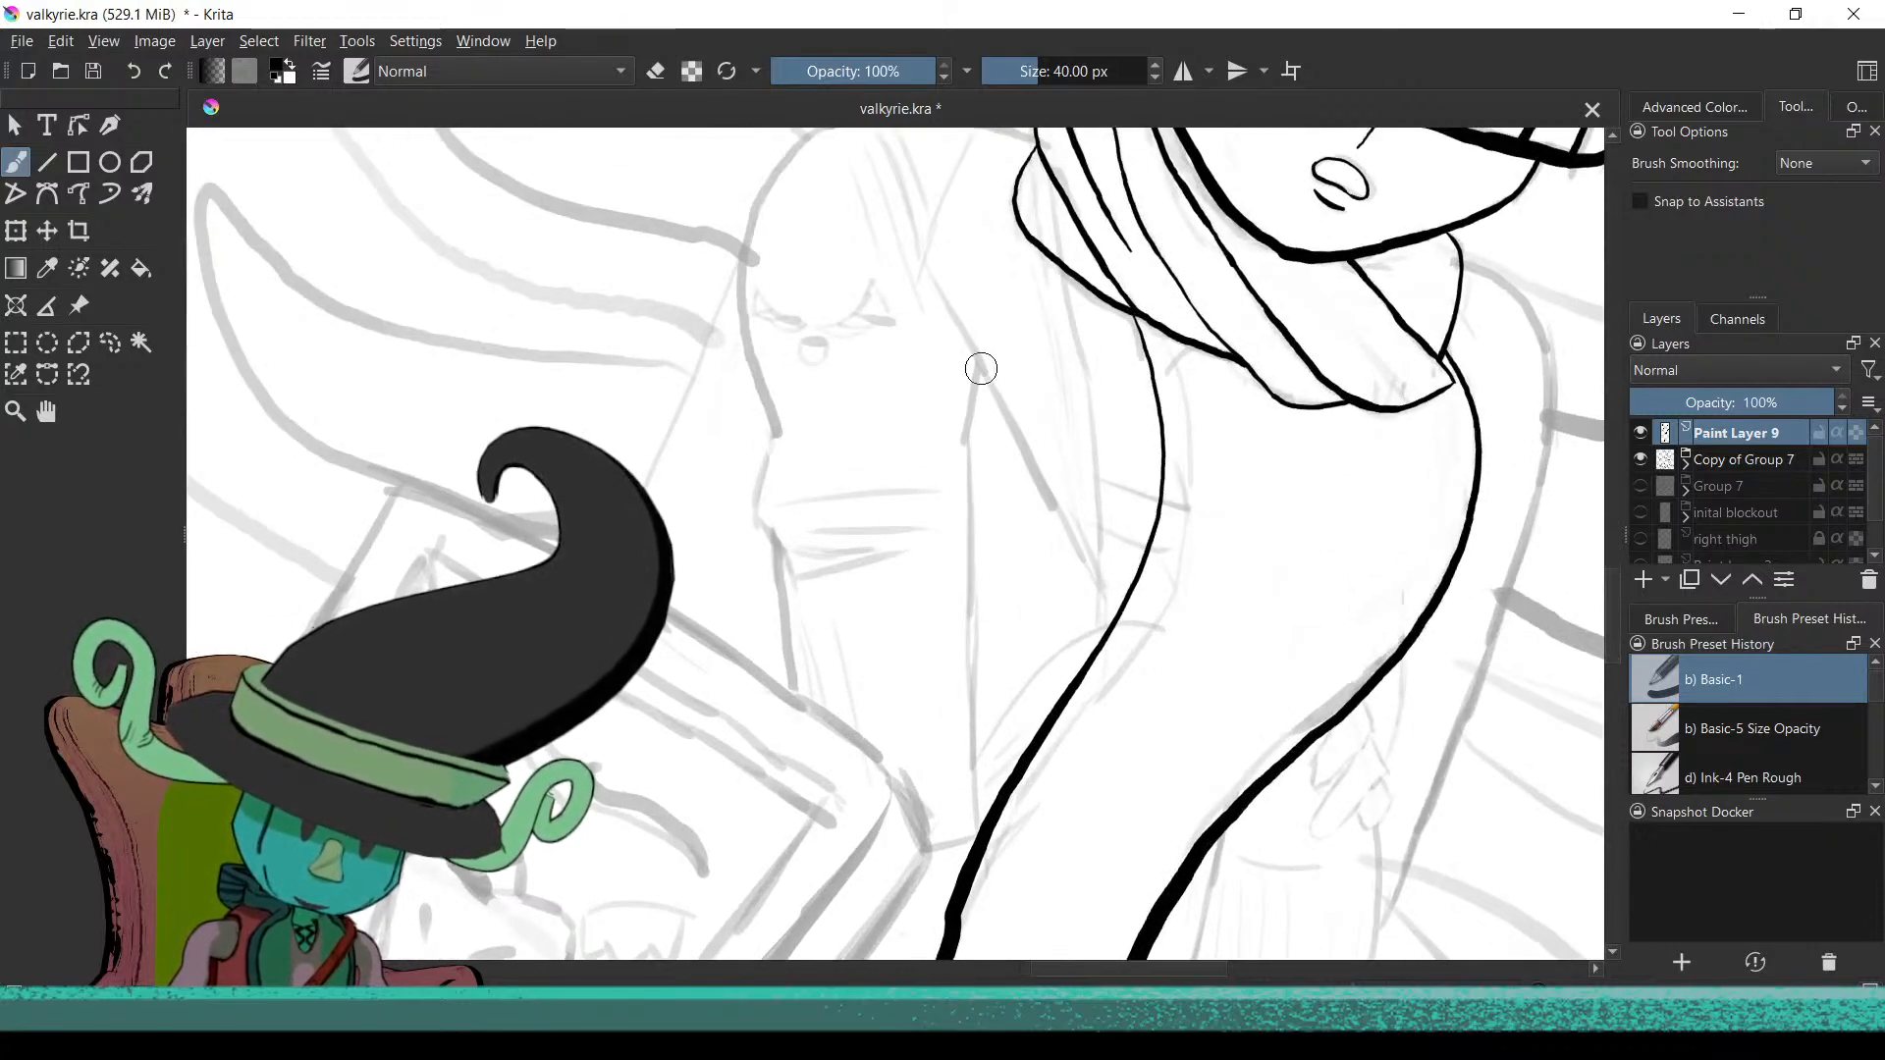
left_click_drag(974, 454, 964, 516)
key("ctrl+z")
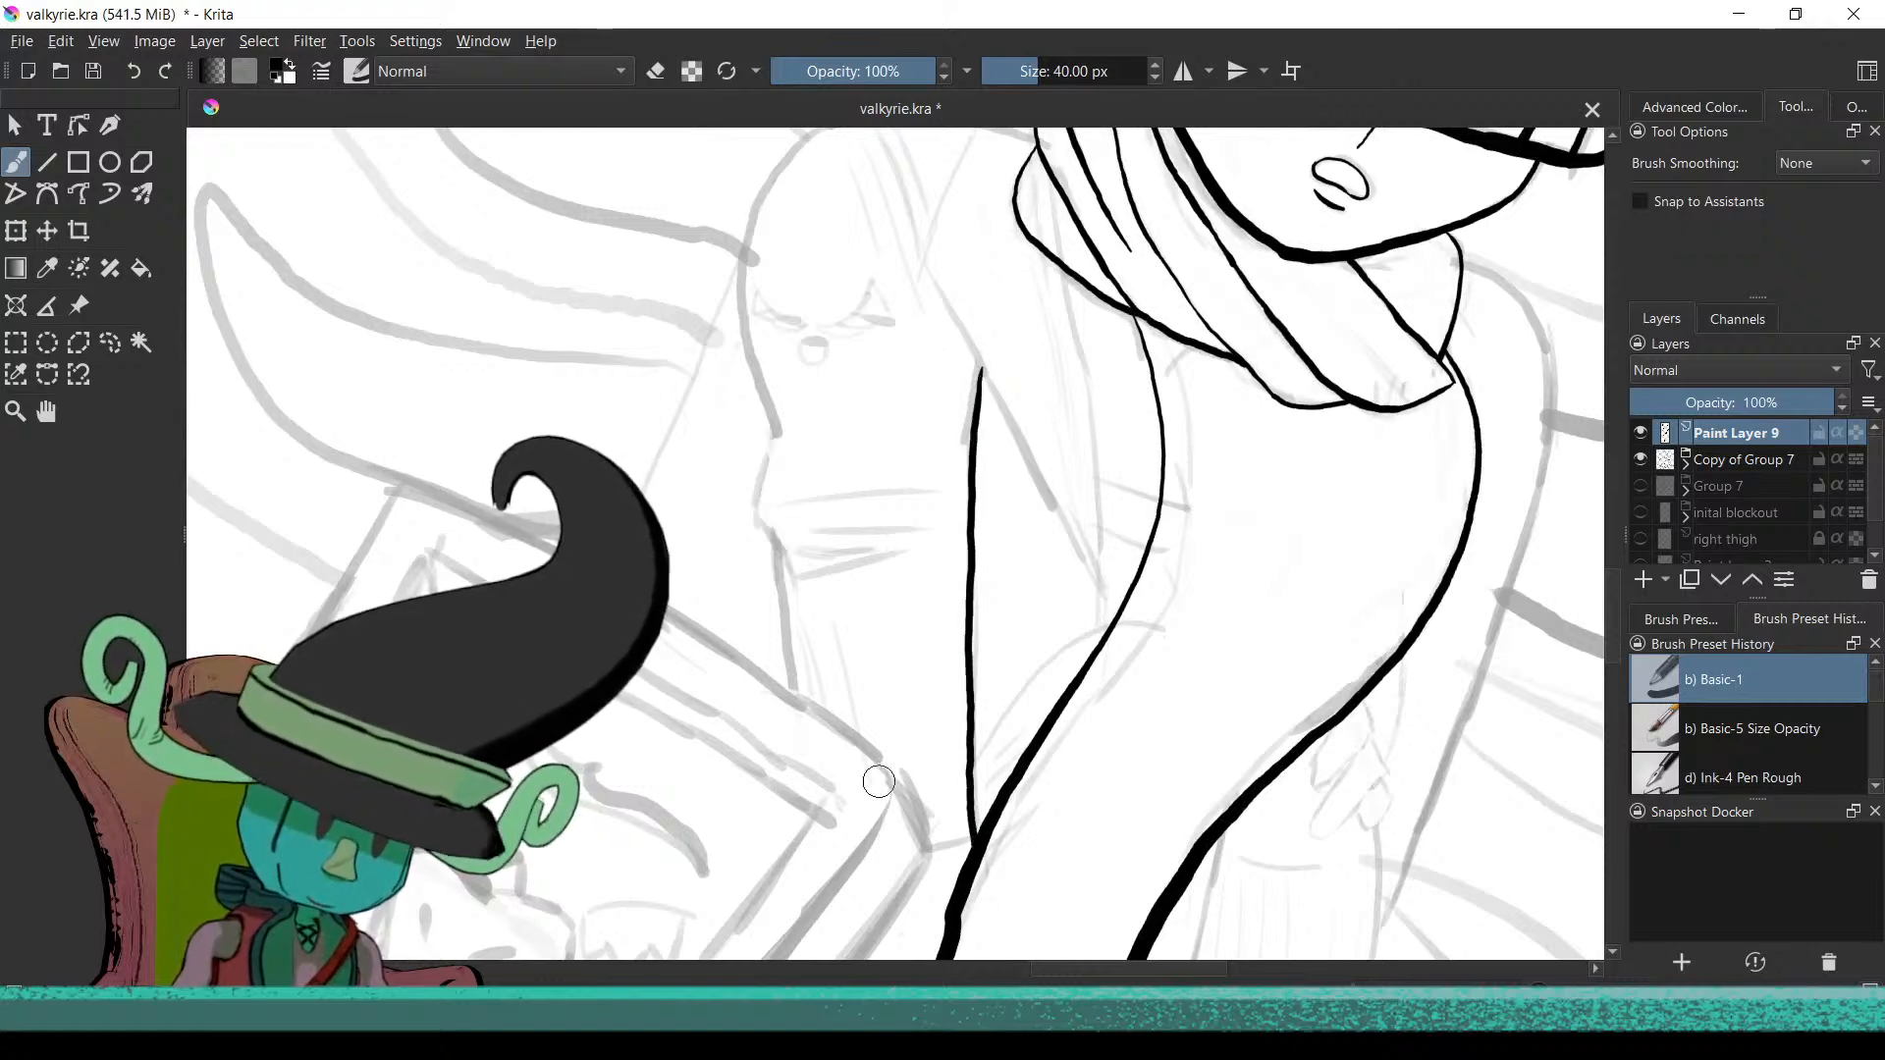
left_click_drag(956, 703, 1008, 807)
left_click_drag(1061, 660, 1031, 821)
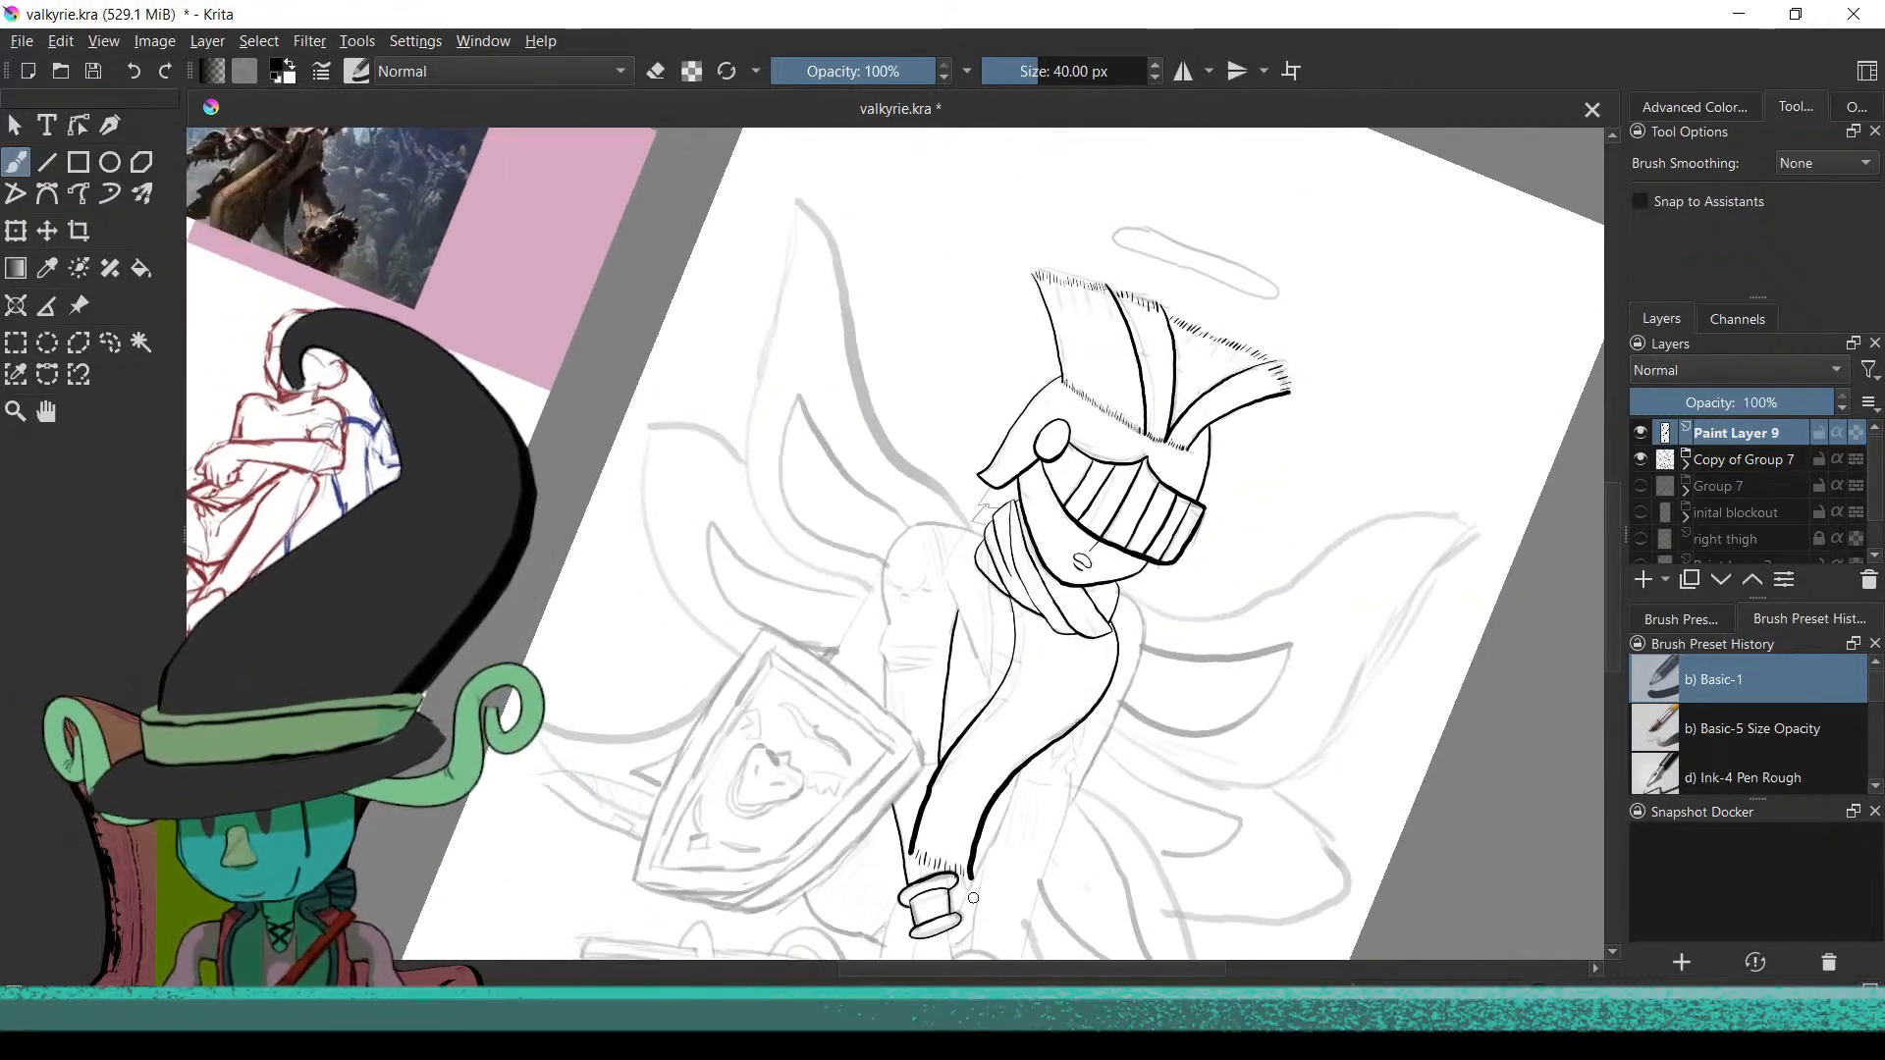
Set the brush size to 22.19 px and ink the shoulder's upper contour outward from the scarf
mouse_move(972, 888)
left_mouse_down()
mouse_move(1002, 748)
mouse_move(782, 632)
mouse_move(799, 497)
mouse_move(1002, 589)
mouse_move(981, 550)
mouse_move(841, 492)
mouse_move(1002, 441)
mouse_move(982, 412)
left_mouse_up()
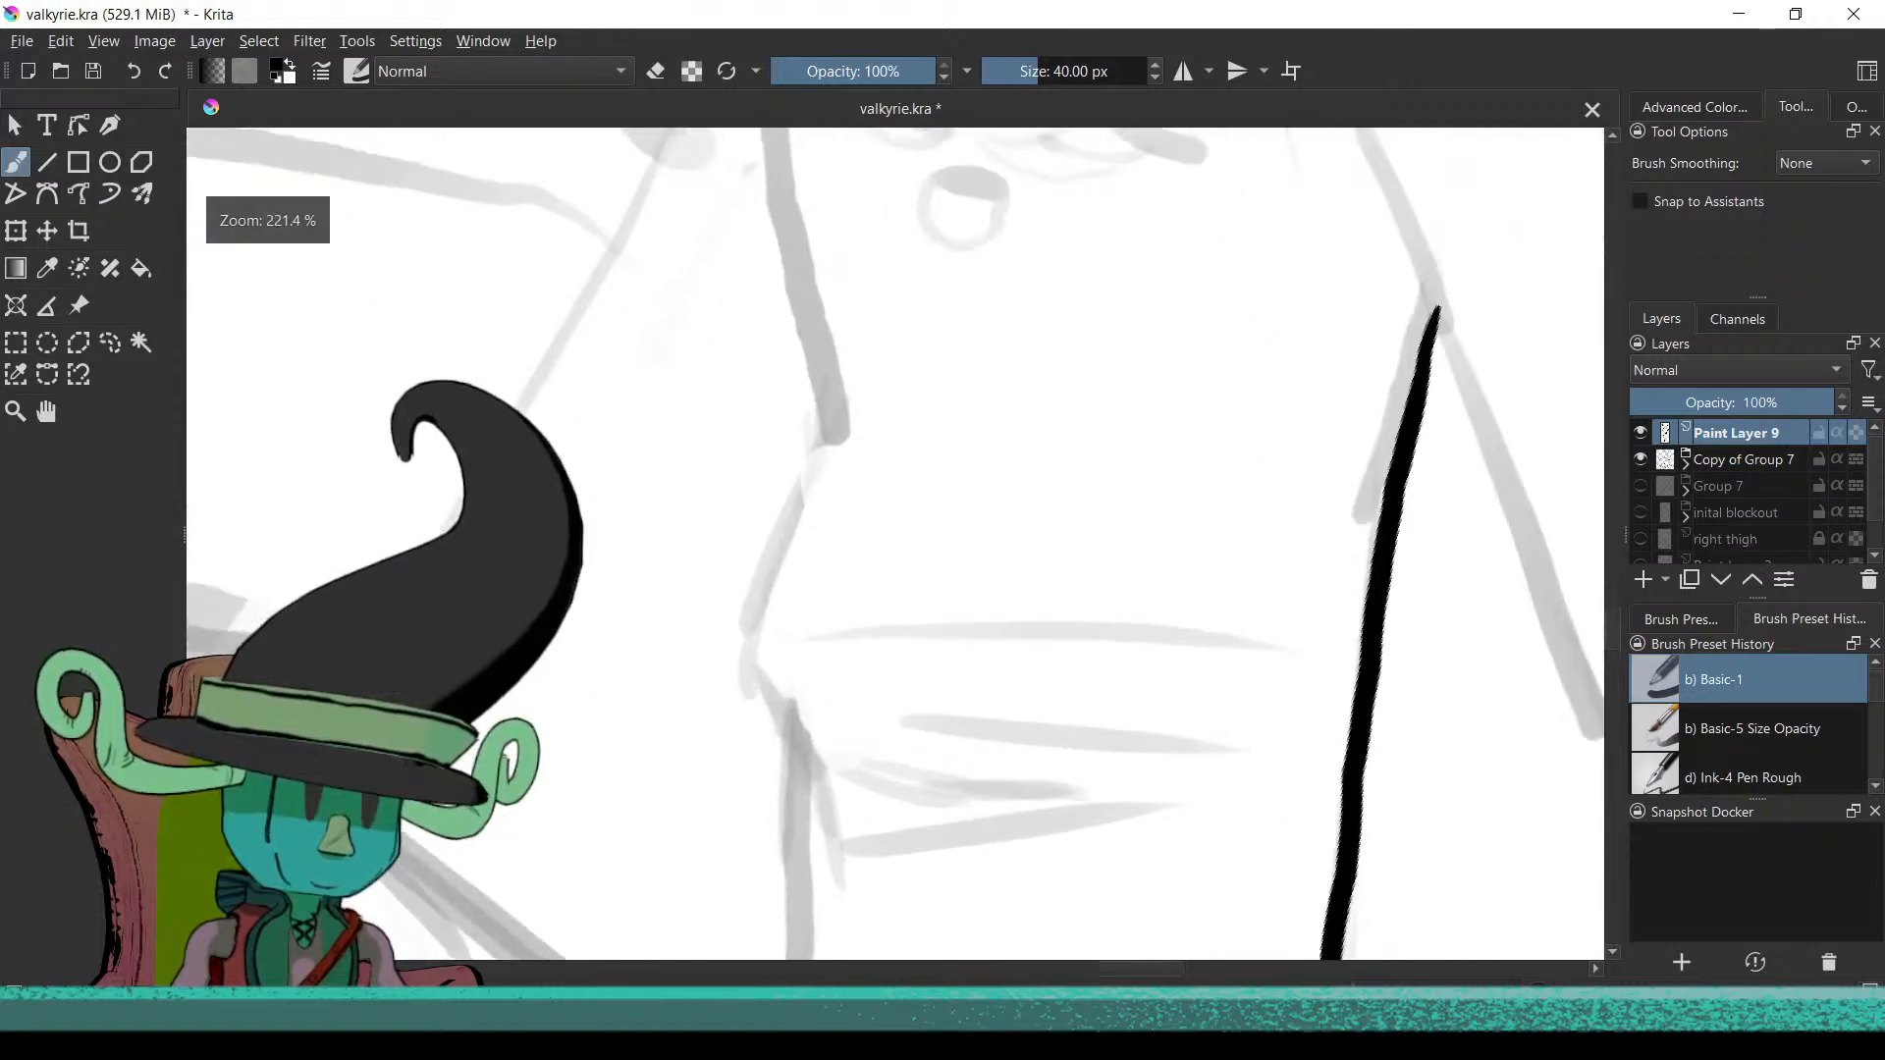
left_click_drag(863, 526, 883, 475)
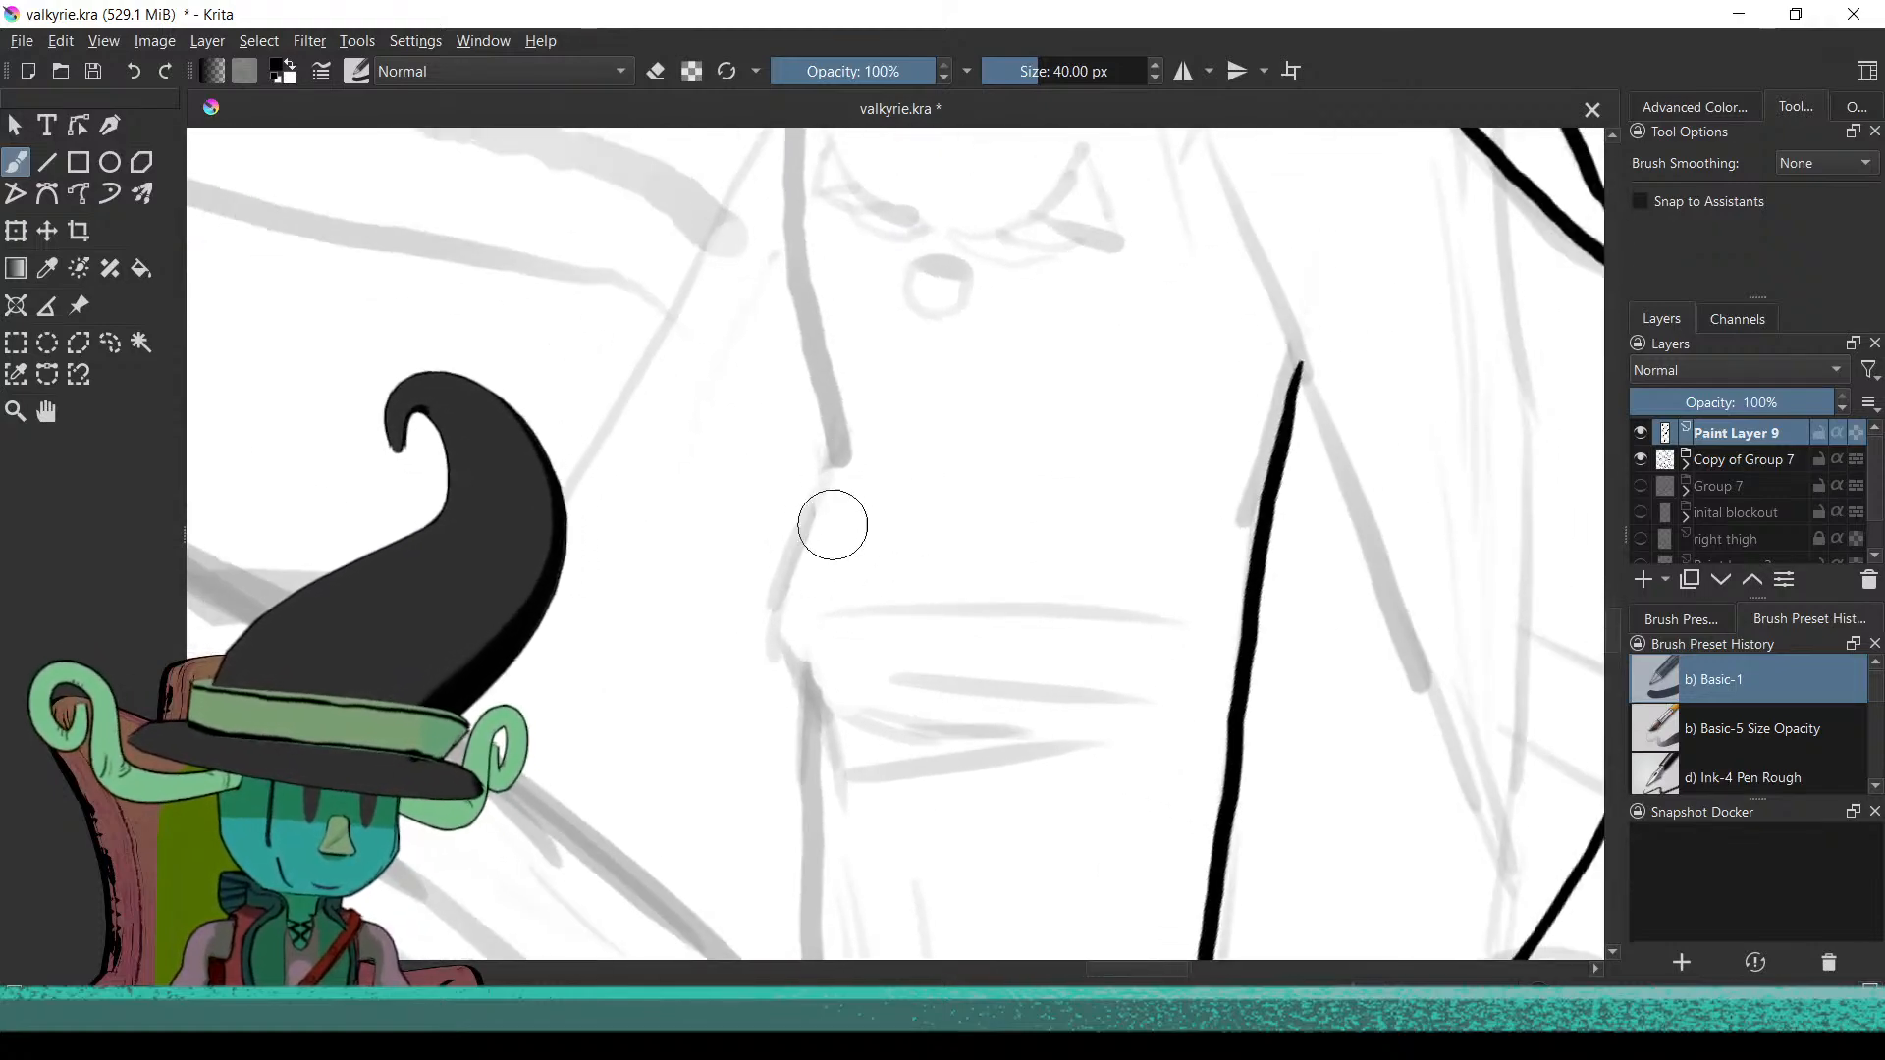
left_click_drag(828, 579, 832, 842)
mouse_move(893, 501)
left_mouse_down()
mouse_move(885, 777)
mouse_move(1158, 504)
mouse_move(1115, 716)
mouse_move(1008, 564)
left_mouse_up()
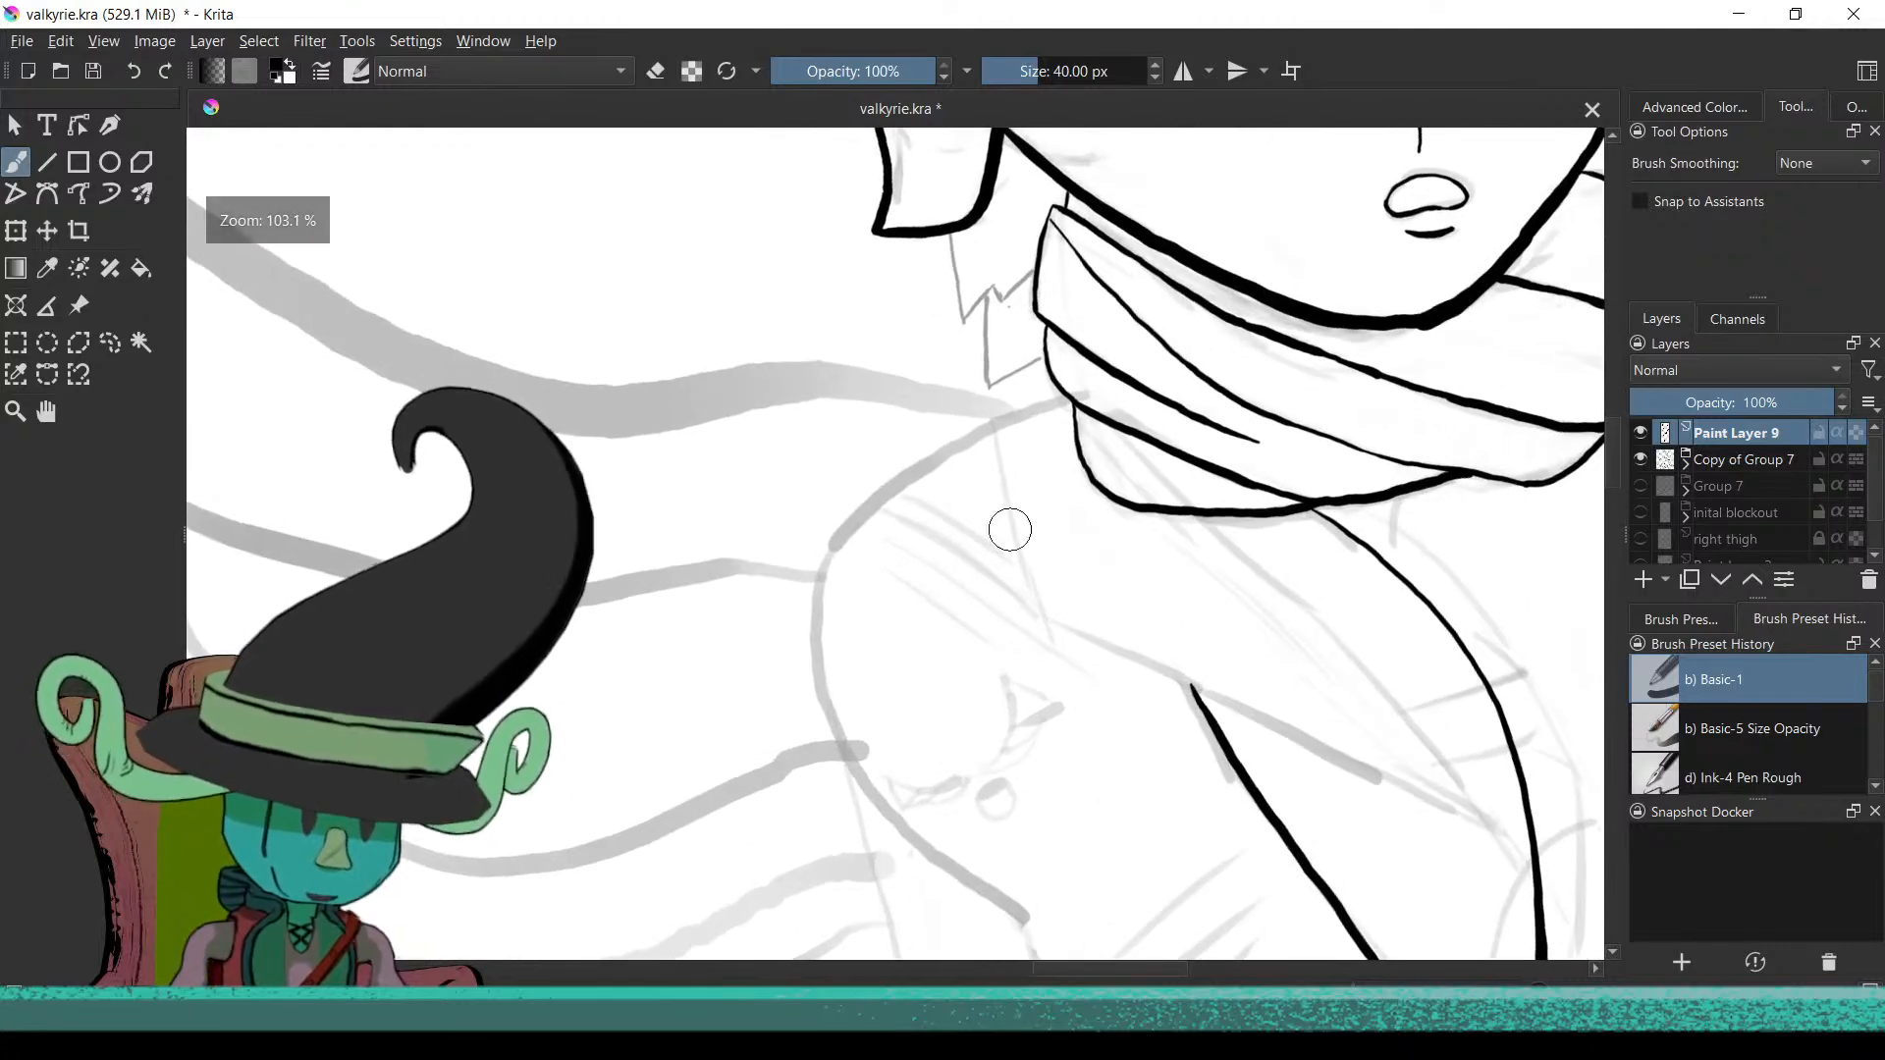
left_click_drag(899, 591, 1044, 656)
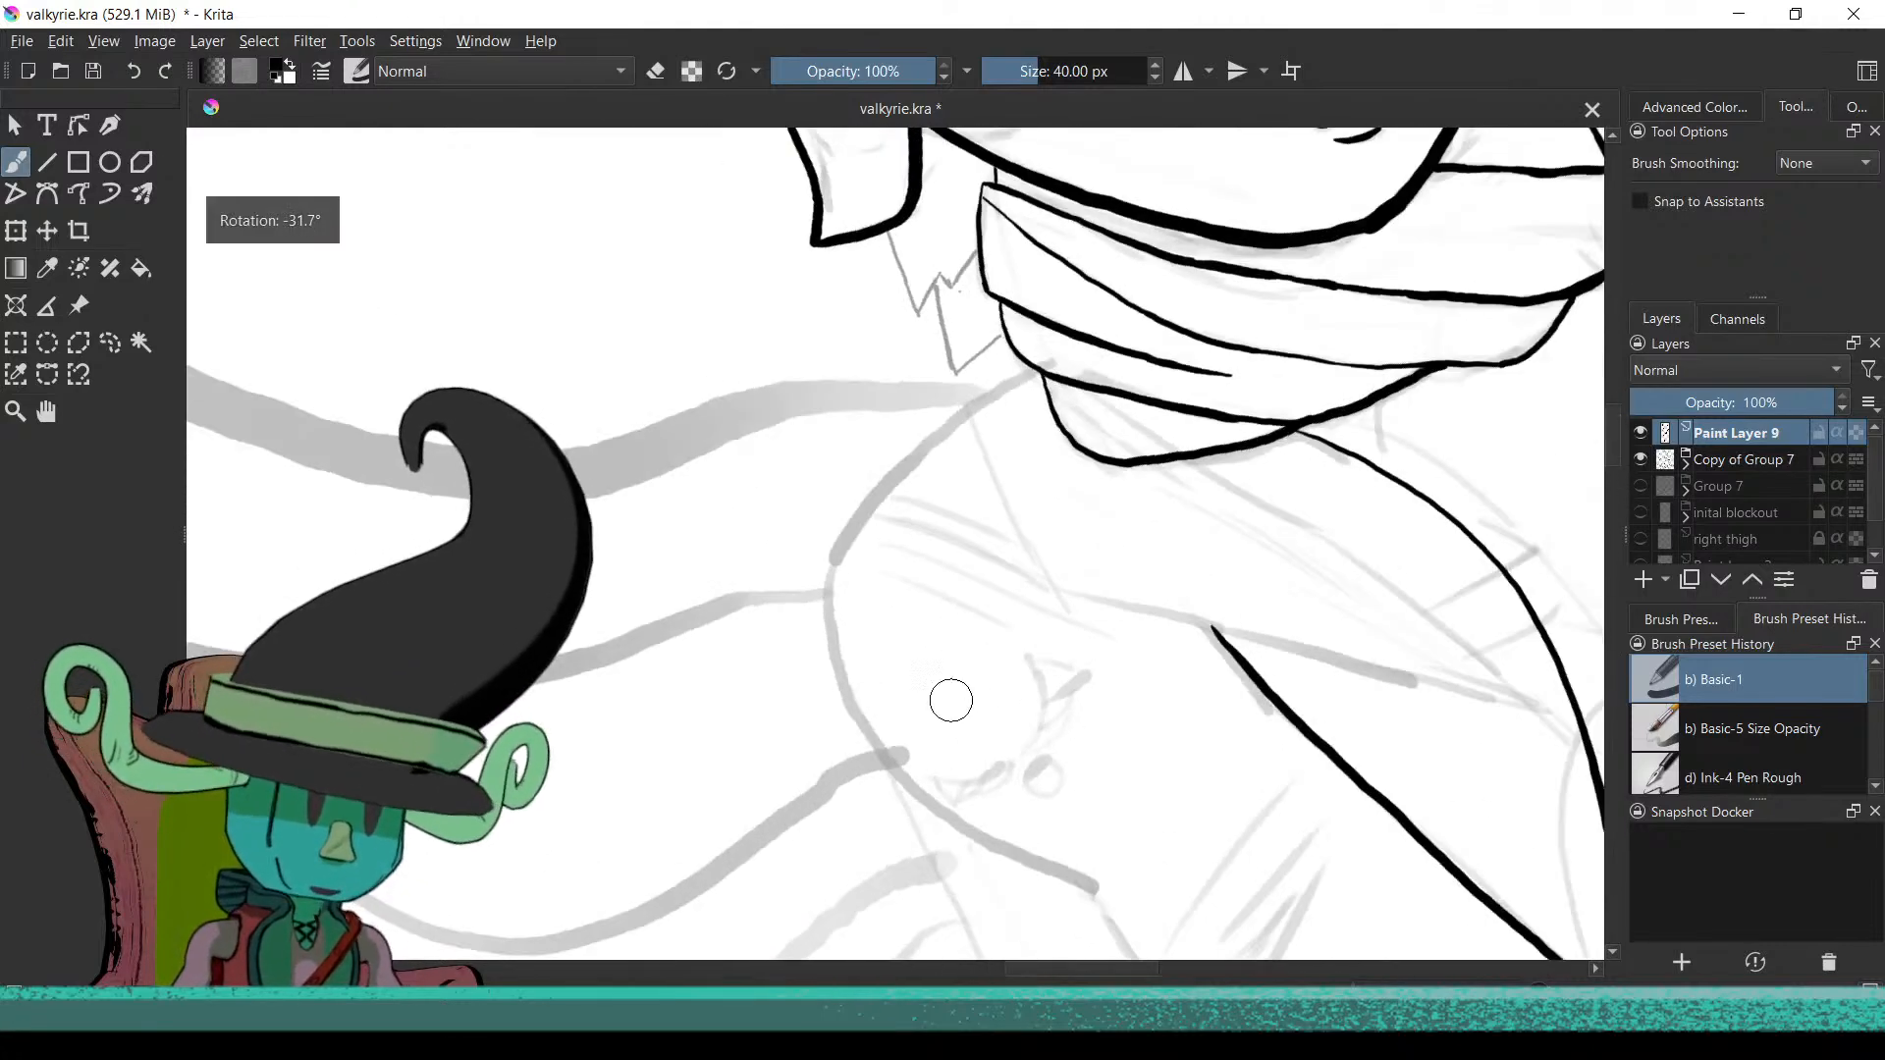
left_click_drag(944, 617, 934, 617, "shift")
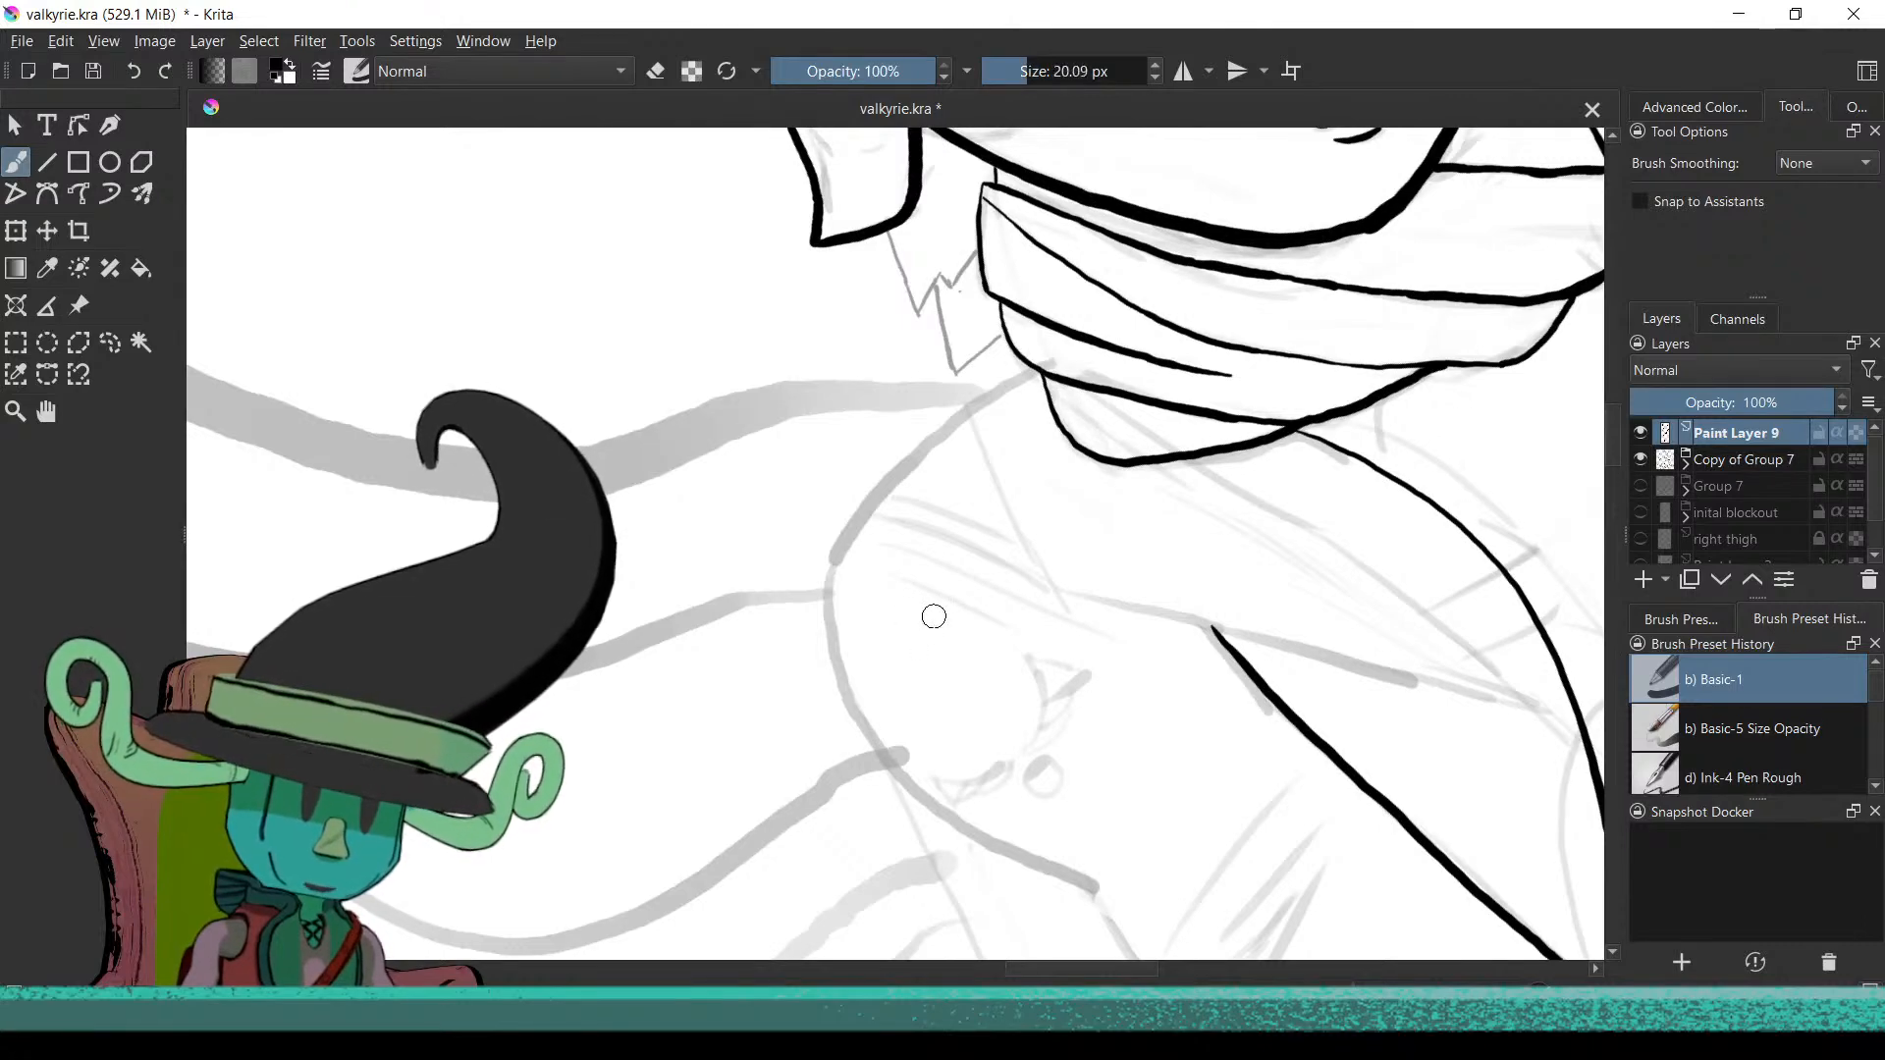
left_click_drag(1016, 555, 1179, 630)
left_click_drag(1021, 702, 1027, 560, "ctrl")
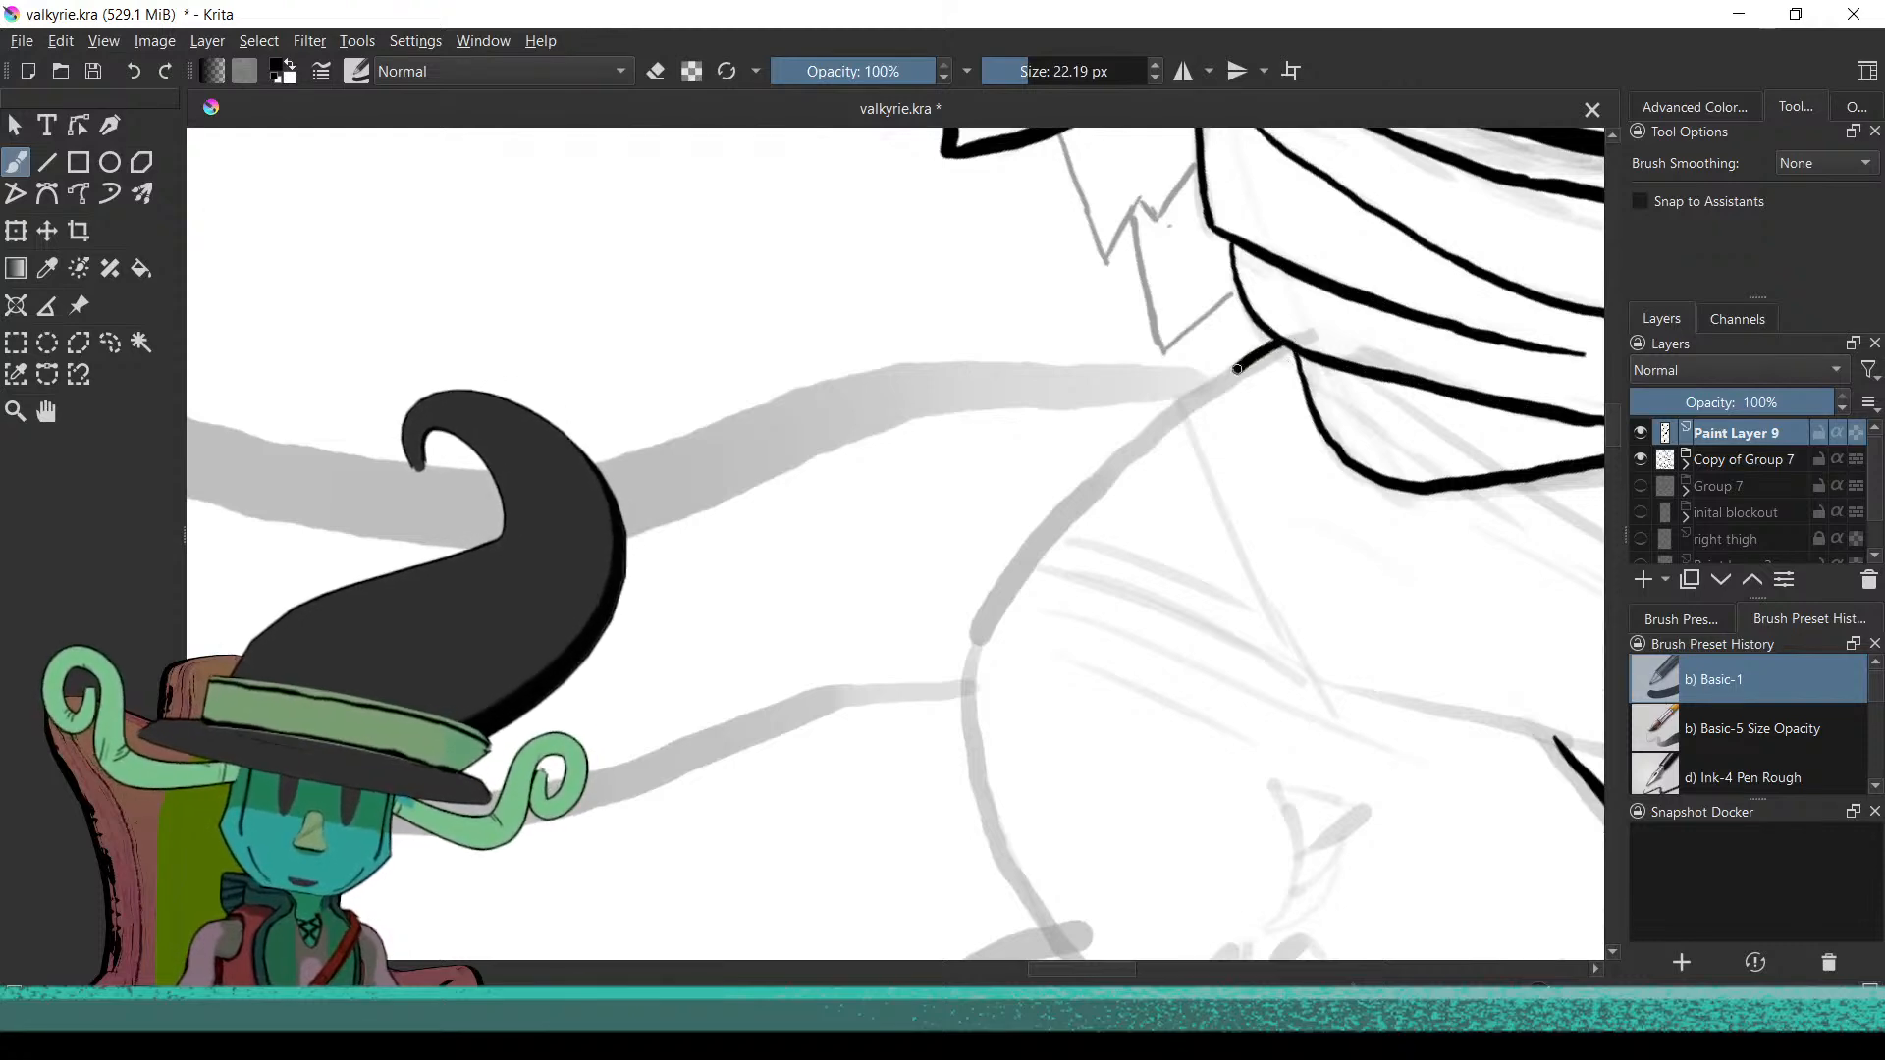
mouse_move(1051, 534)
left_mouse_down("shift")
mouse_move(1330, 324)
mouse_move(1174, 425)
mouse_move(1223, 282)
mouse_move(1140, 632)
left_mouse_up("shift")
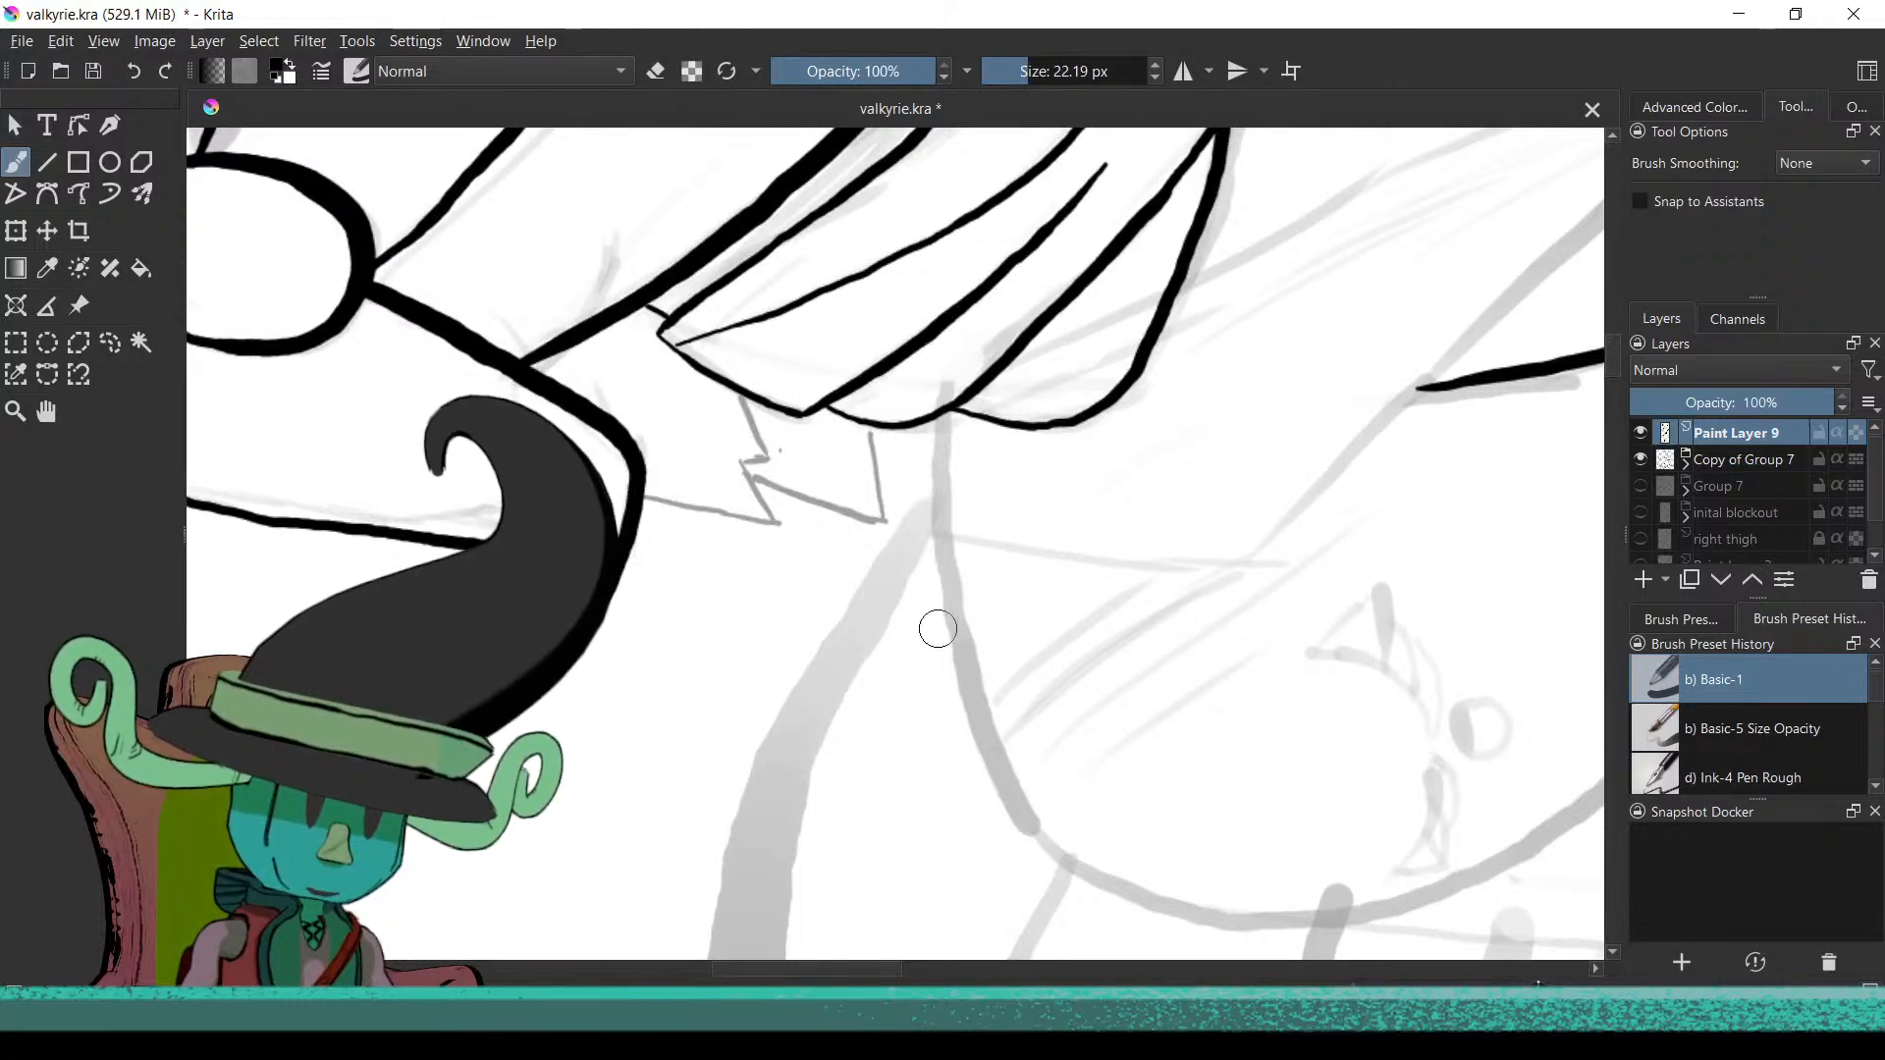
key("ctrl+z")
left_click_drag(941, 507, 994, 749)
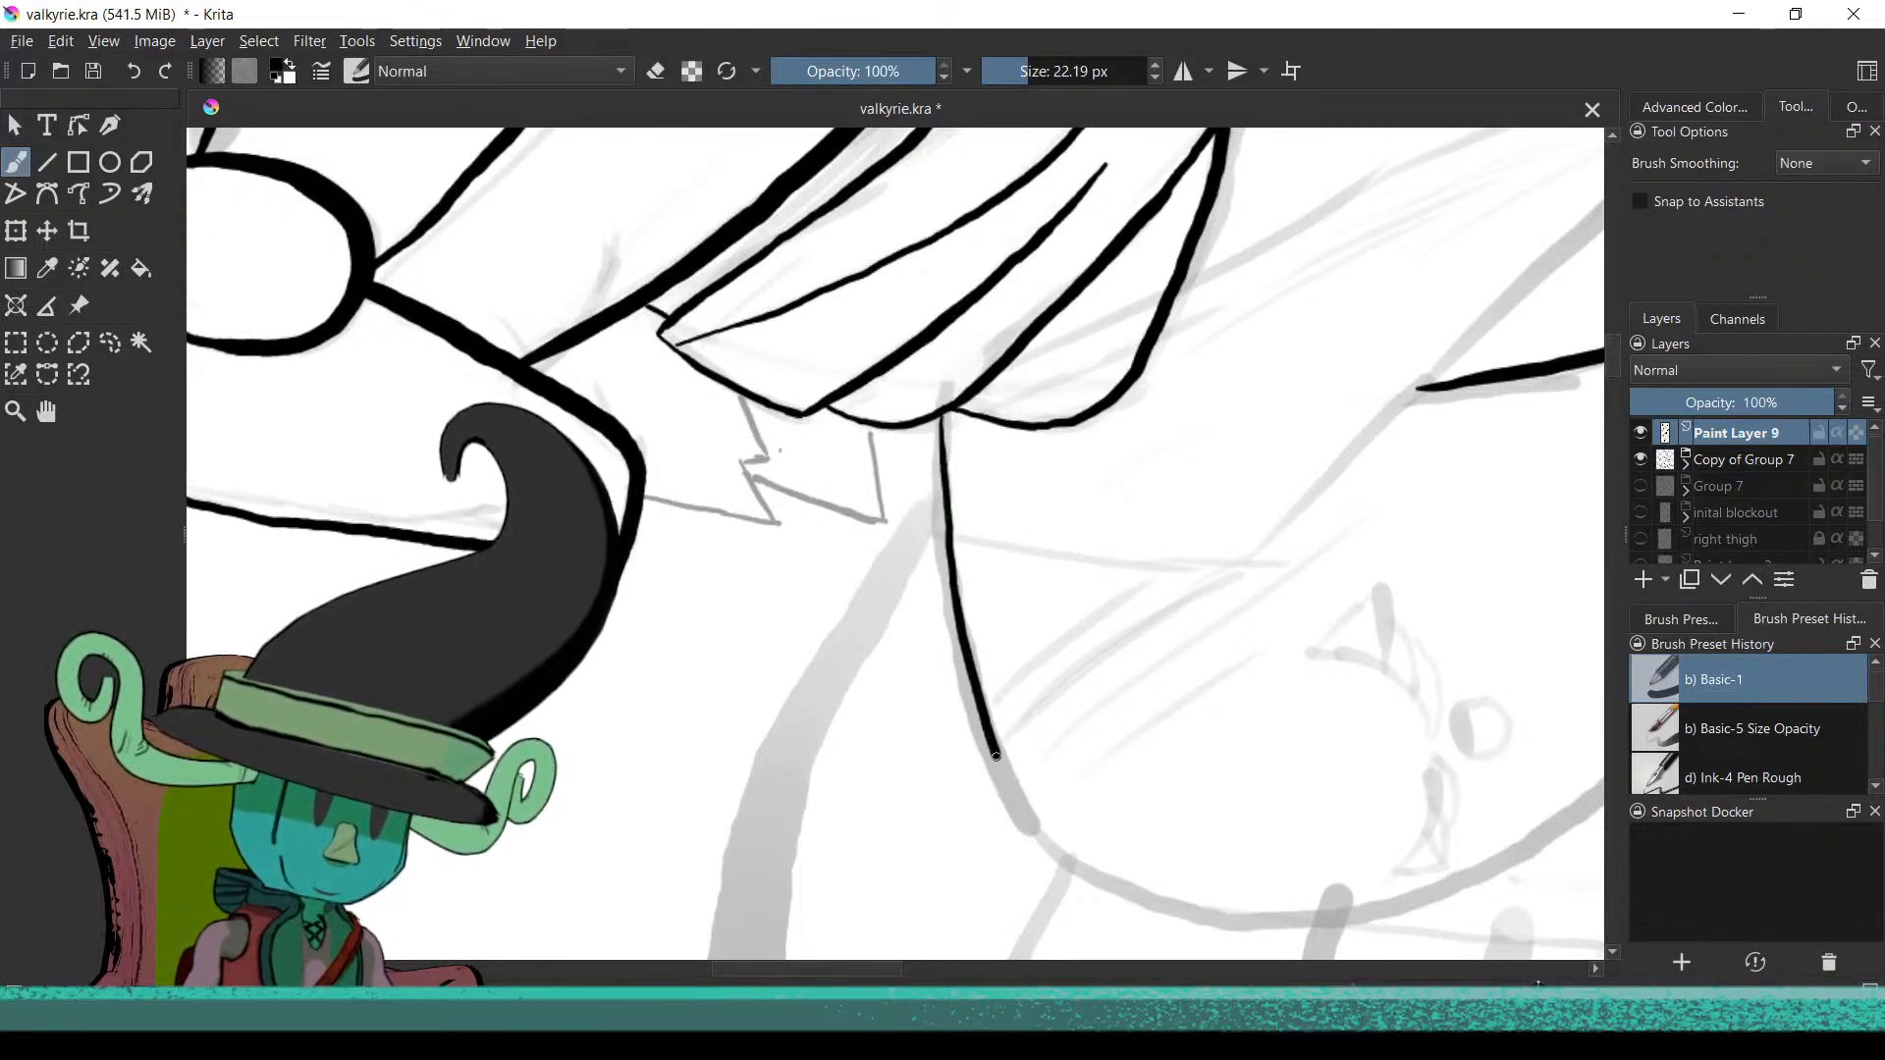
left_click_drag(1049, 845, 1067, 862)
Set the brush size to 31.76 px and ink the shoulder's rounded outer contour down to the sleeve fold
mouse_move(984, 673)
left_mouse_down("ctrl")
mouse_move(972, 871)
mouse_move(657, 403)
mouse_move(648, 442)
left_mouse_up("ctrl")
mouse_move(717, 586)
left_mouse_down()
mouse_move(1080, 736)
mouse_move(1076, 543)
mouse_move(1031, 732)
mouse_move(1036, 575)
left_mouse_up()
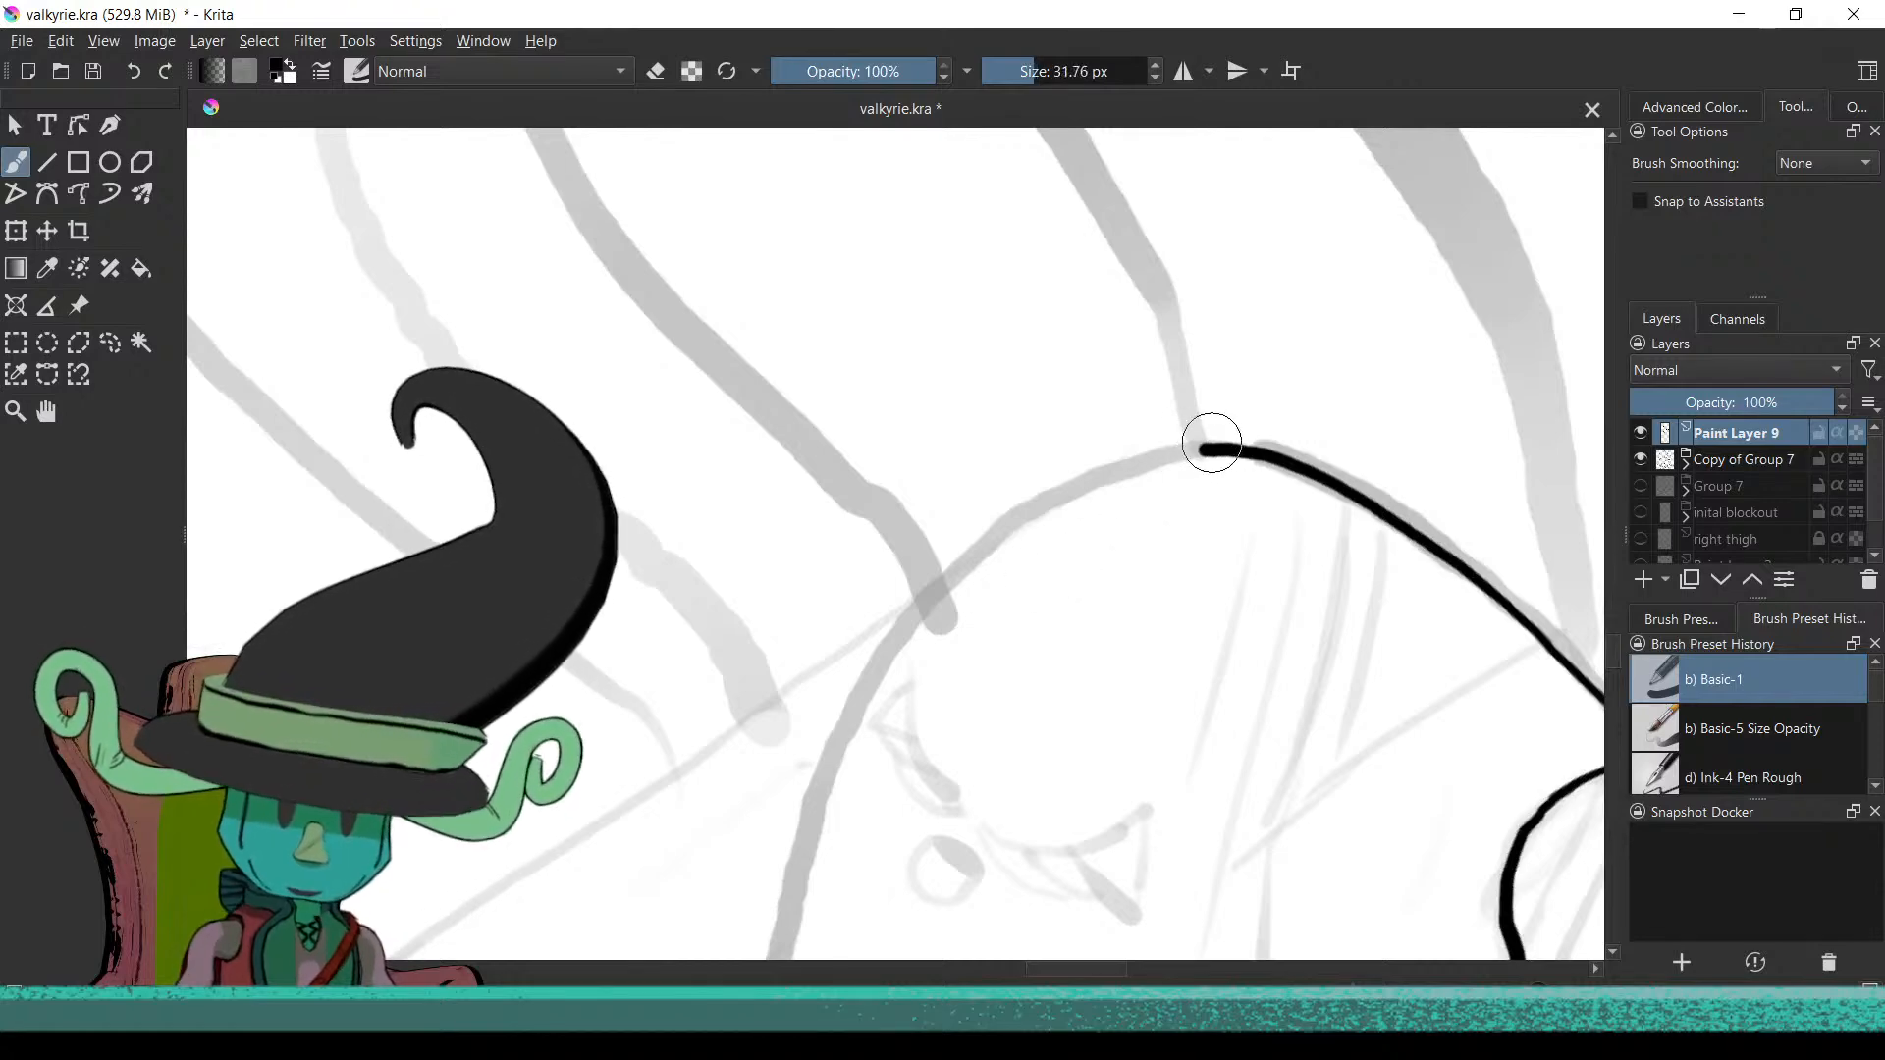
key("ctrl+z")
left_click_drag(1188, 455, 1211, 454)
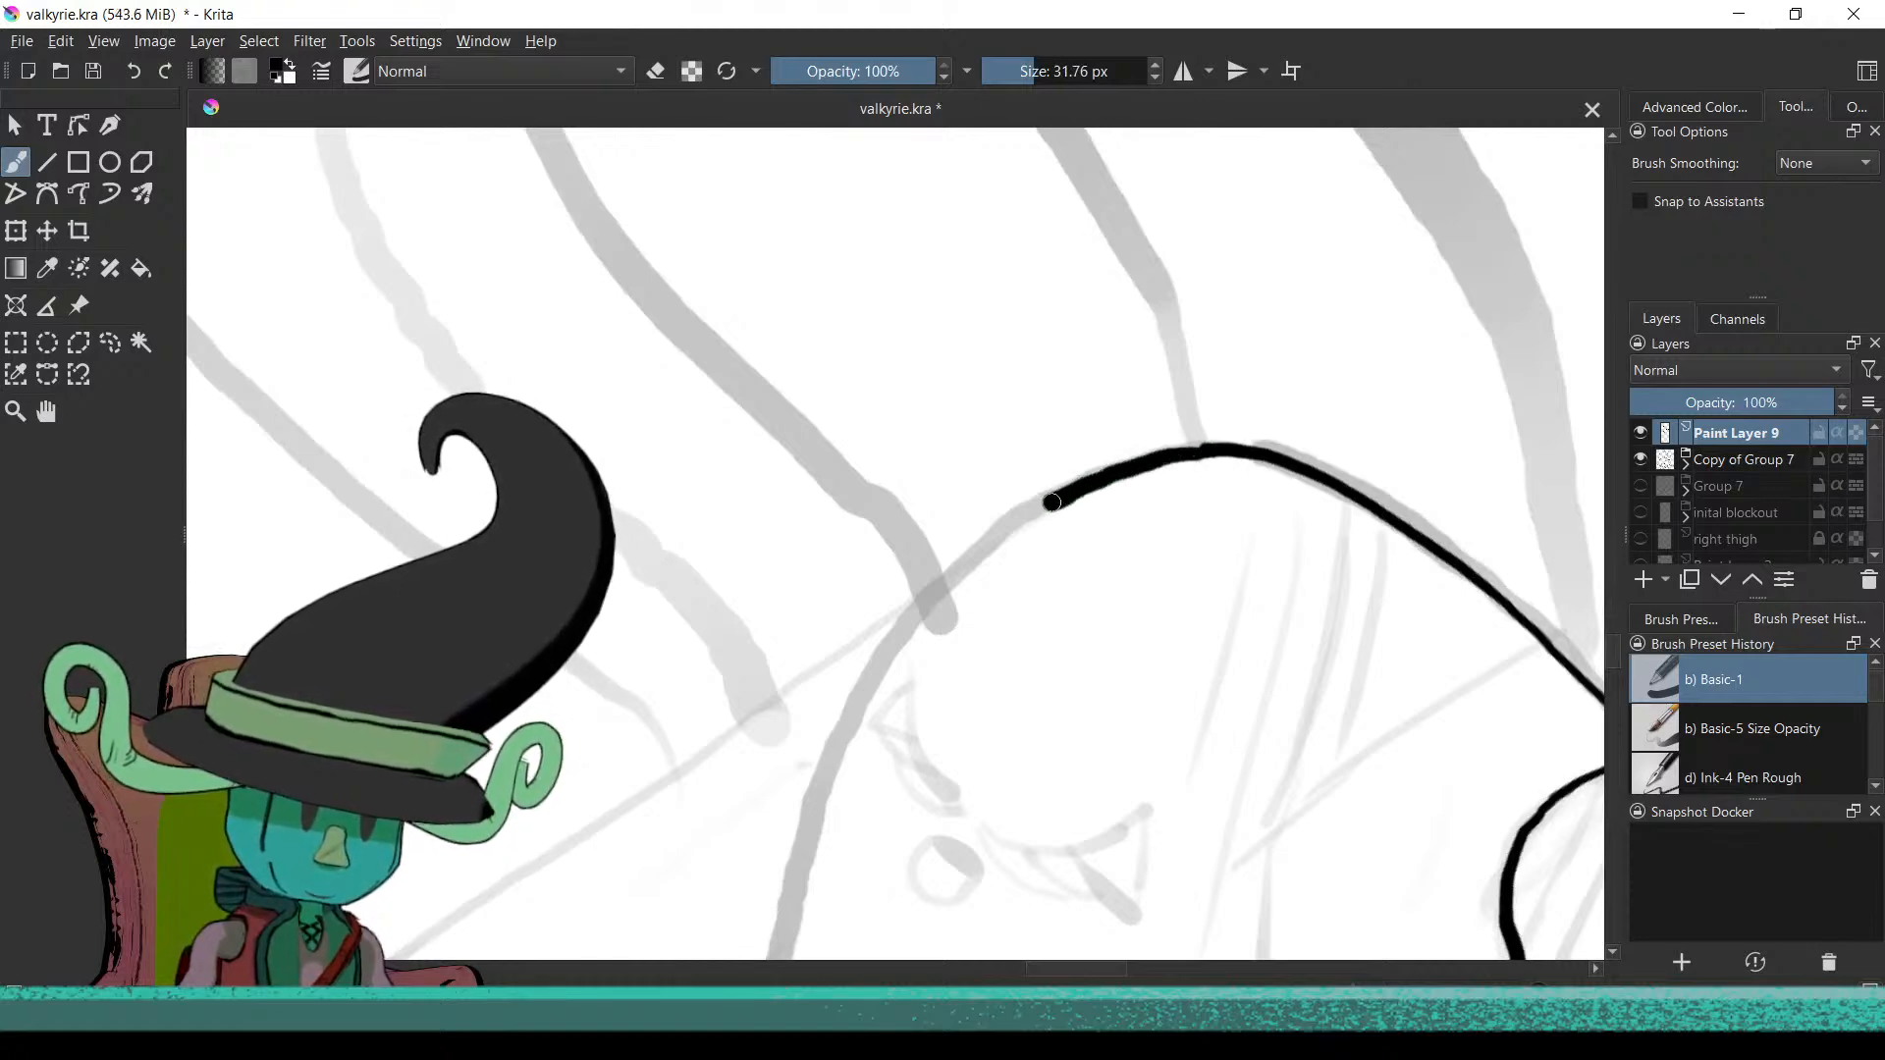
left_click_drag(950, 576, 862, 680)
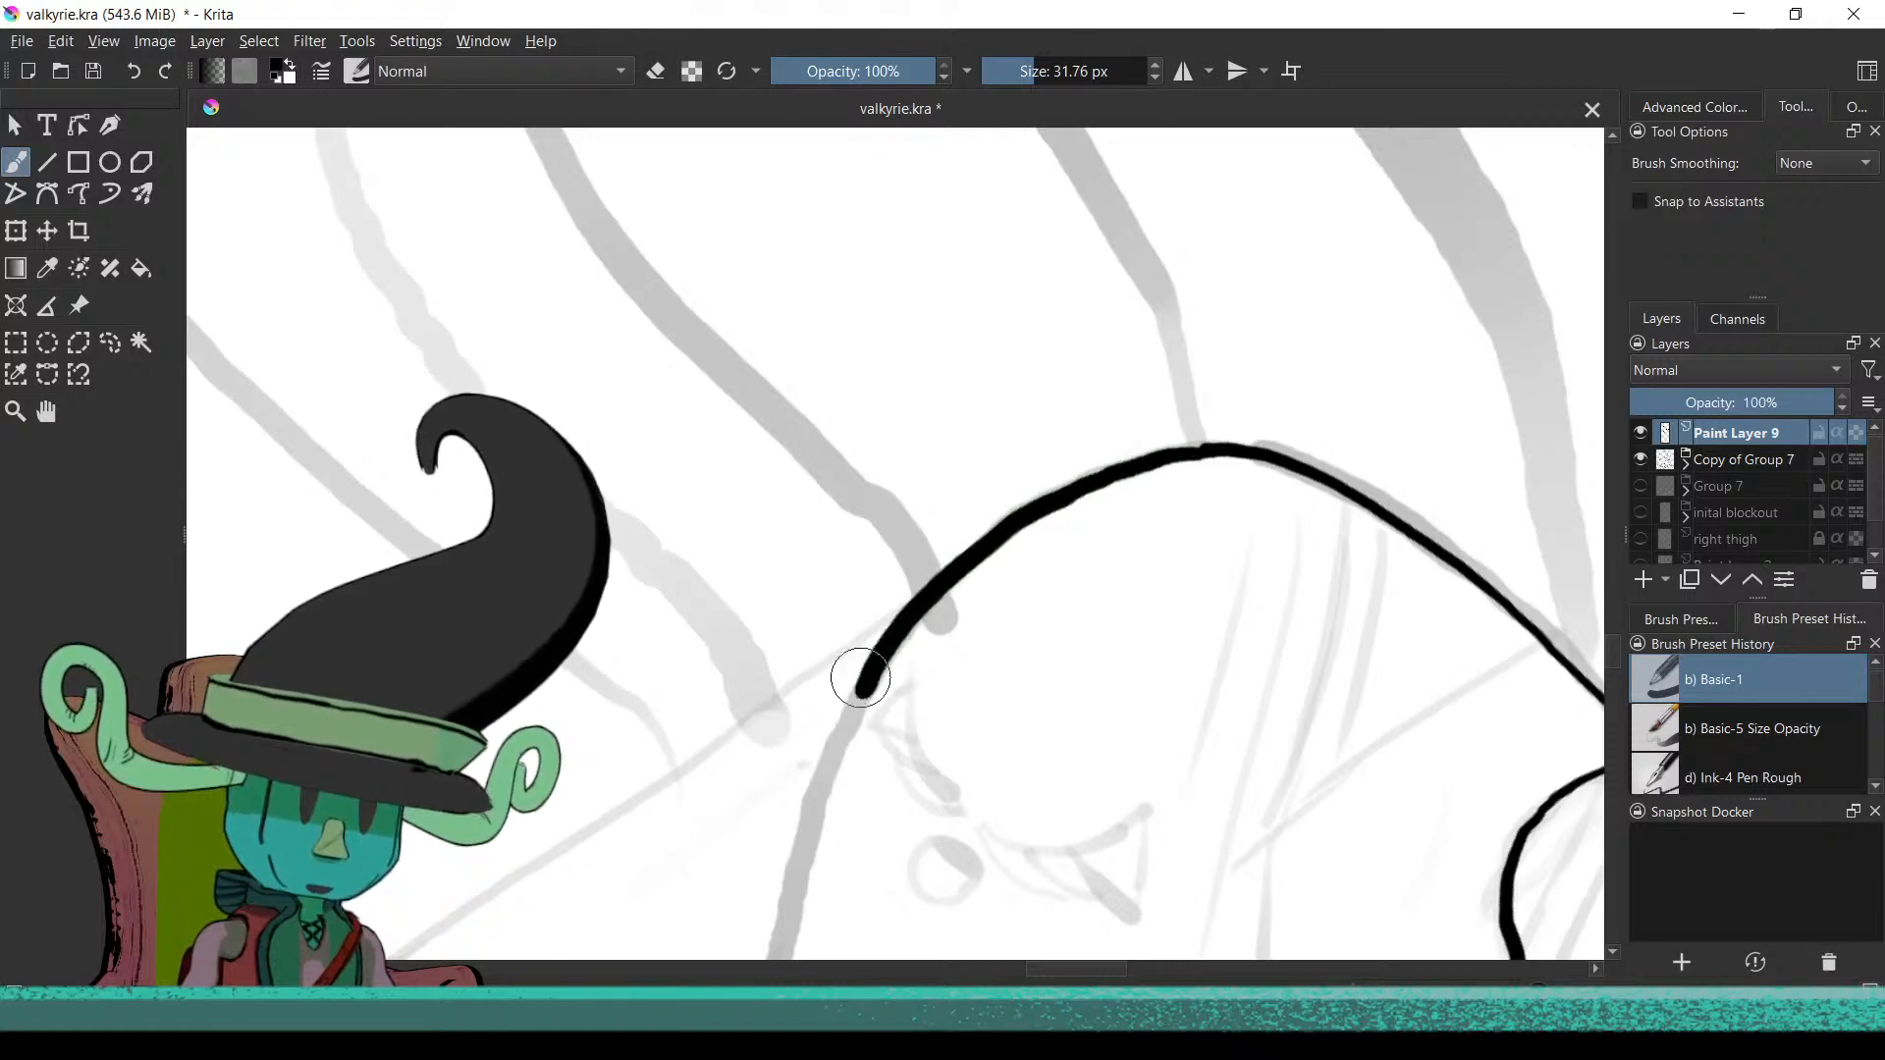
scroll(1128, 552, "down", 5)
scroll(1128, 551, "up", 6)
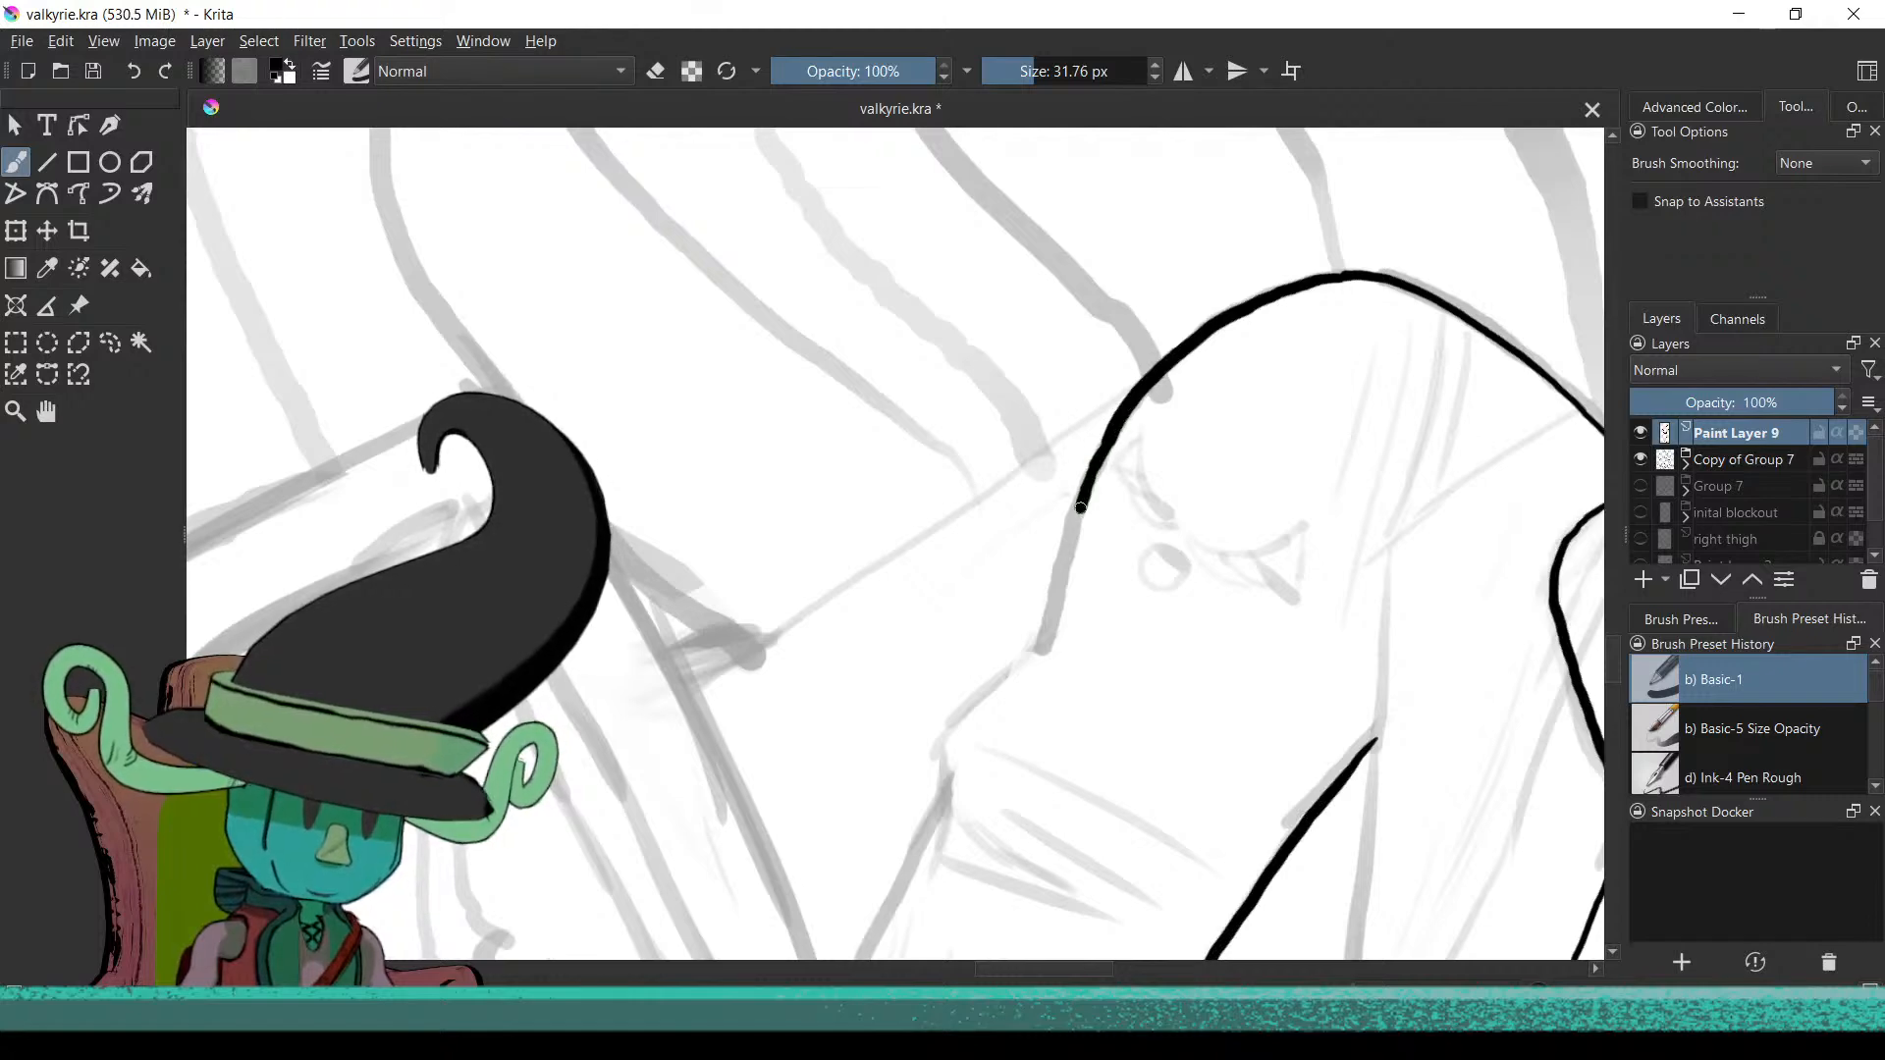
scroll(1047, 638, "down", 2)
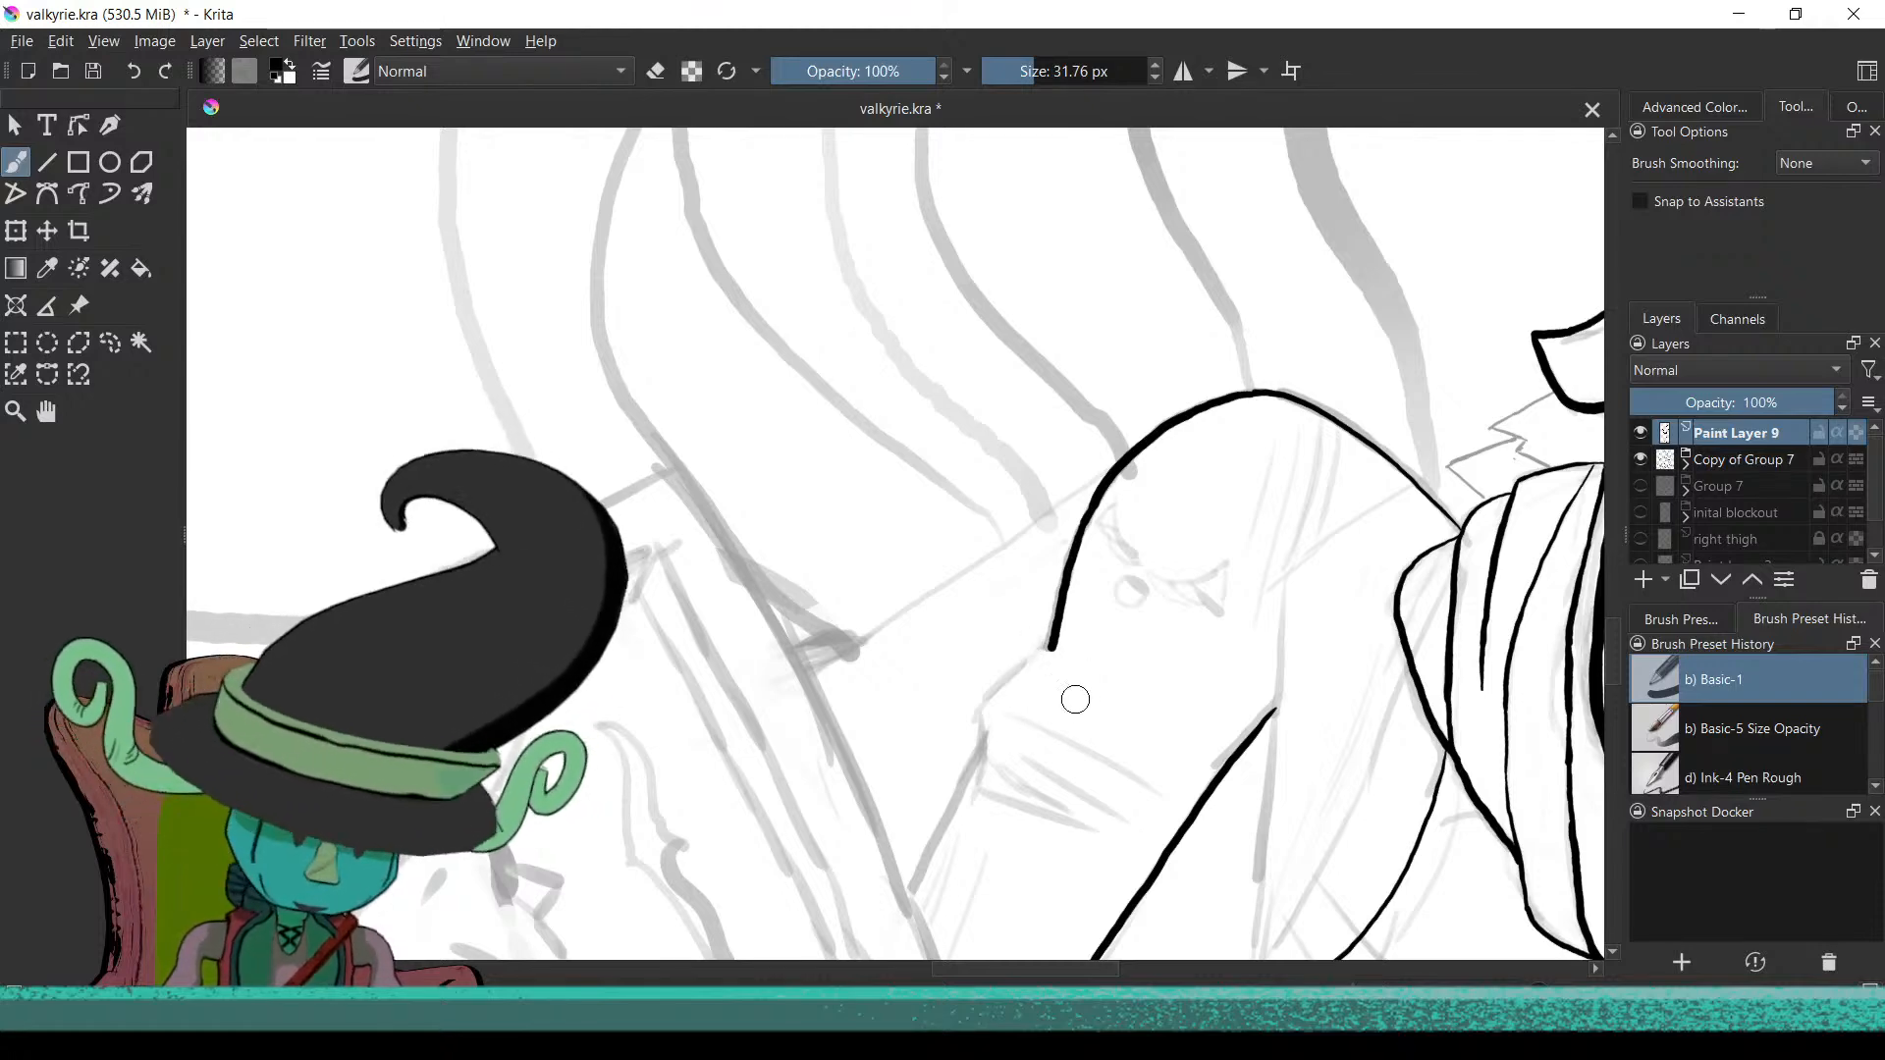
Ink the protruding fold on the arm's outer side, joining its upper end to the shoulder line and curving its lower end inward
left_click_drag(973, 742, 1108, 814)
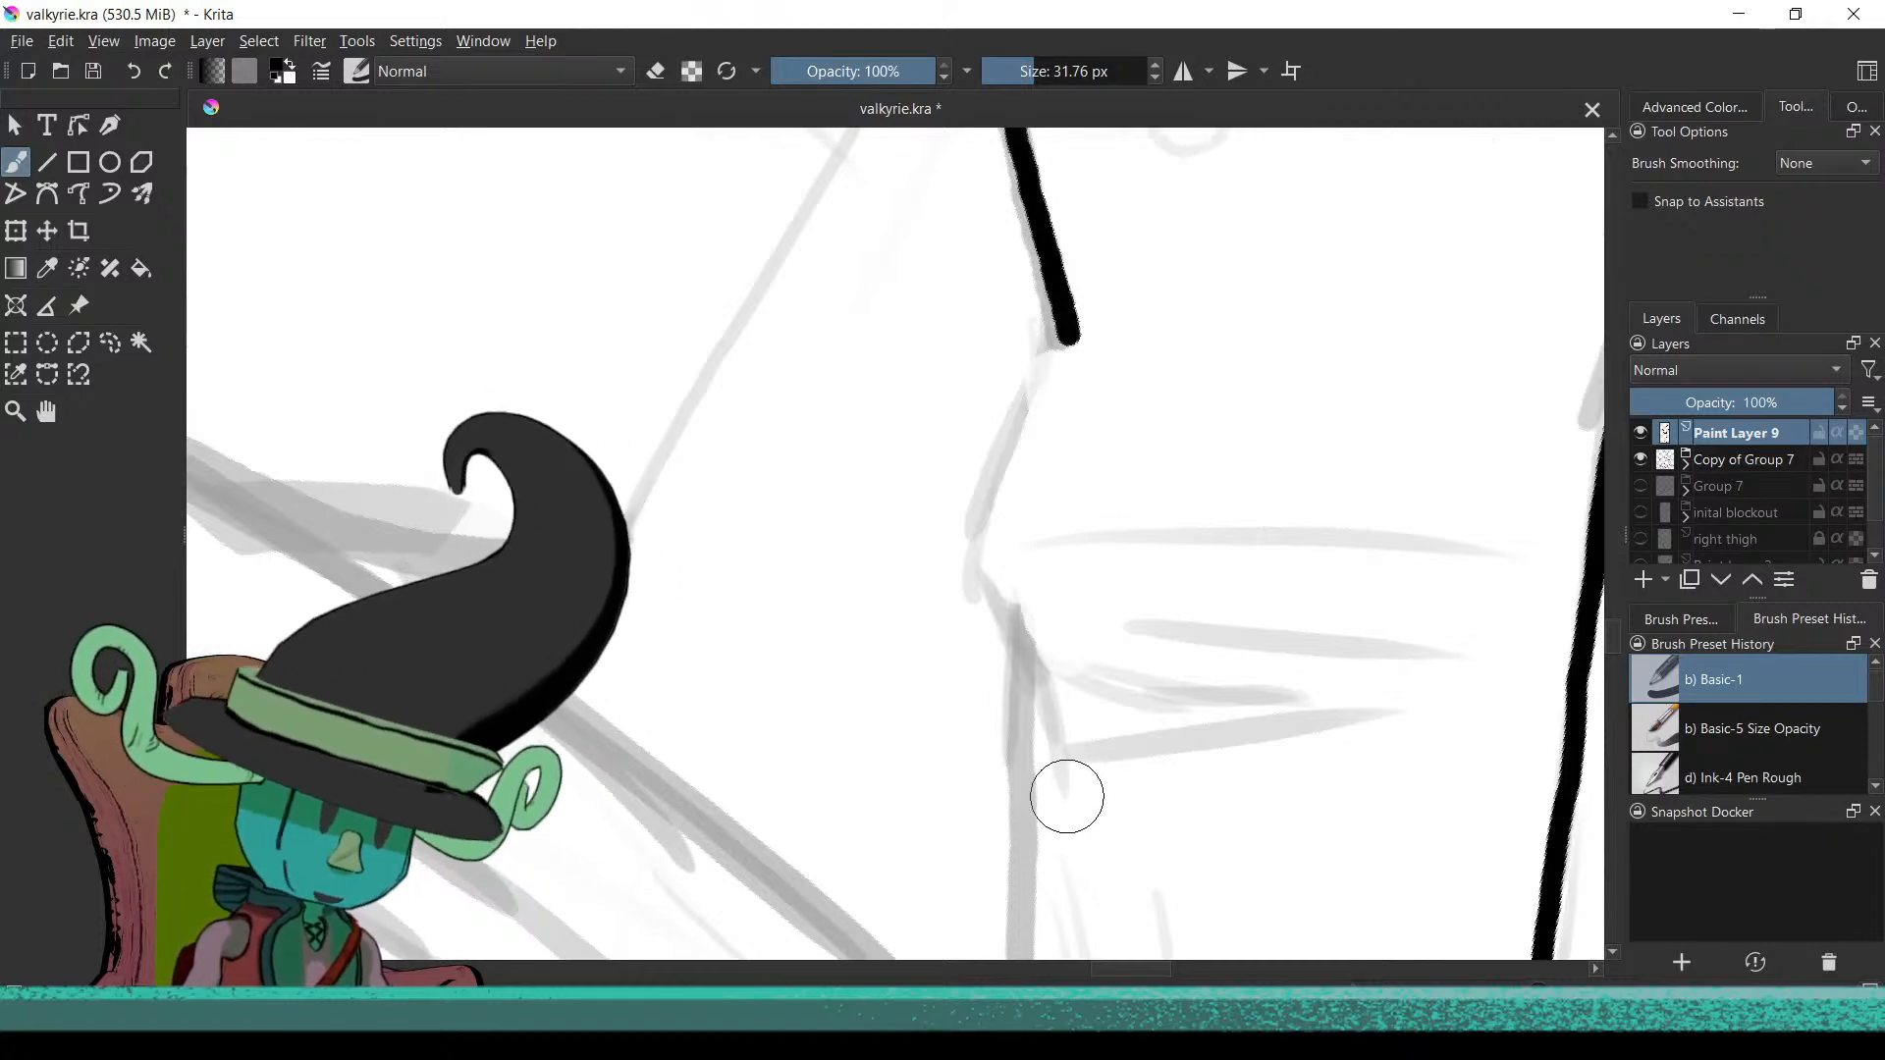
left_click_drag(1057, 743, 1043, 692)
key("ctrl+z")
left_click_drag(1064, 800, 1057, 709)
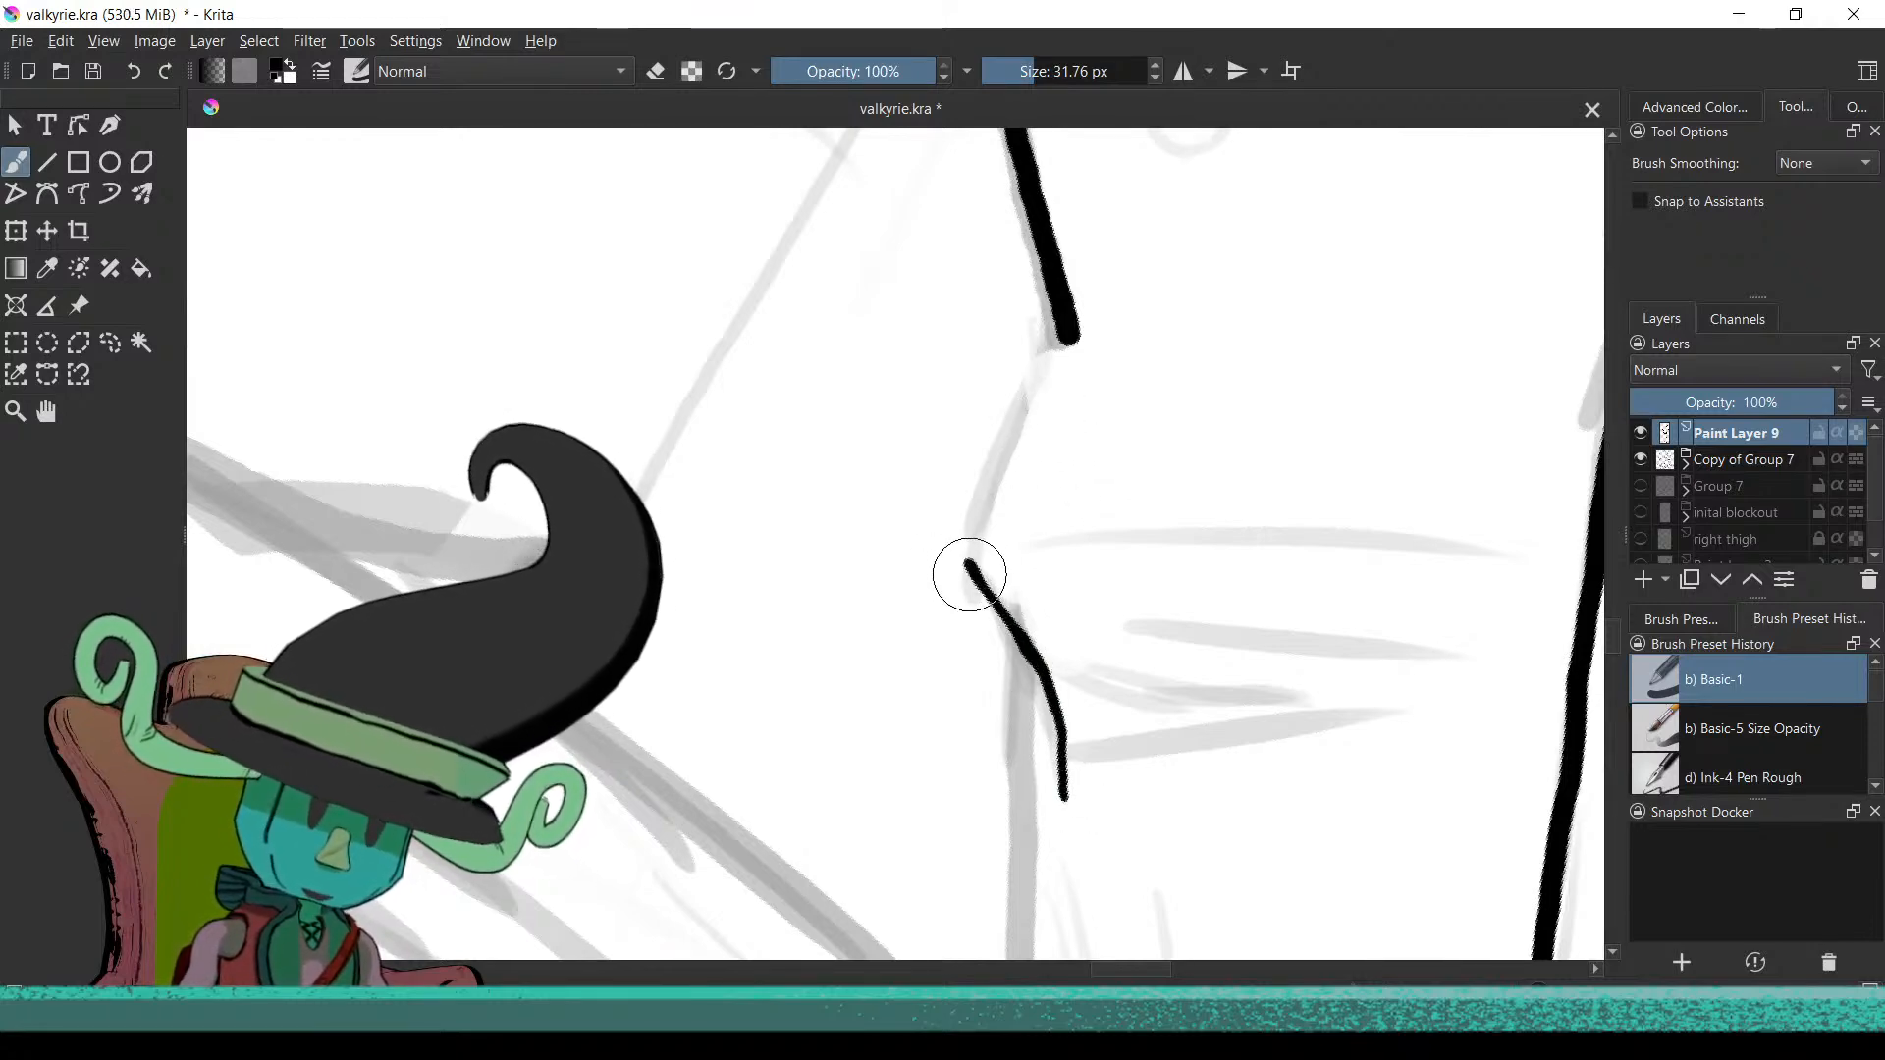
scroll(933, 756, "down", 3)
scroll(1018, 509, "up", 4)
mouse_move(918, 531)
left_mouse_down()
mouse_move(960, 695)
mouse_move(913, 576)
mouse_move(964, 472)
left_mouse_up()
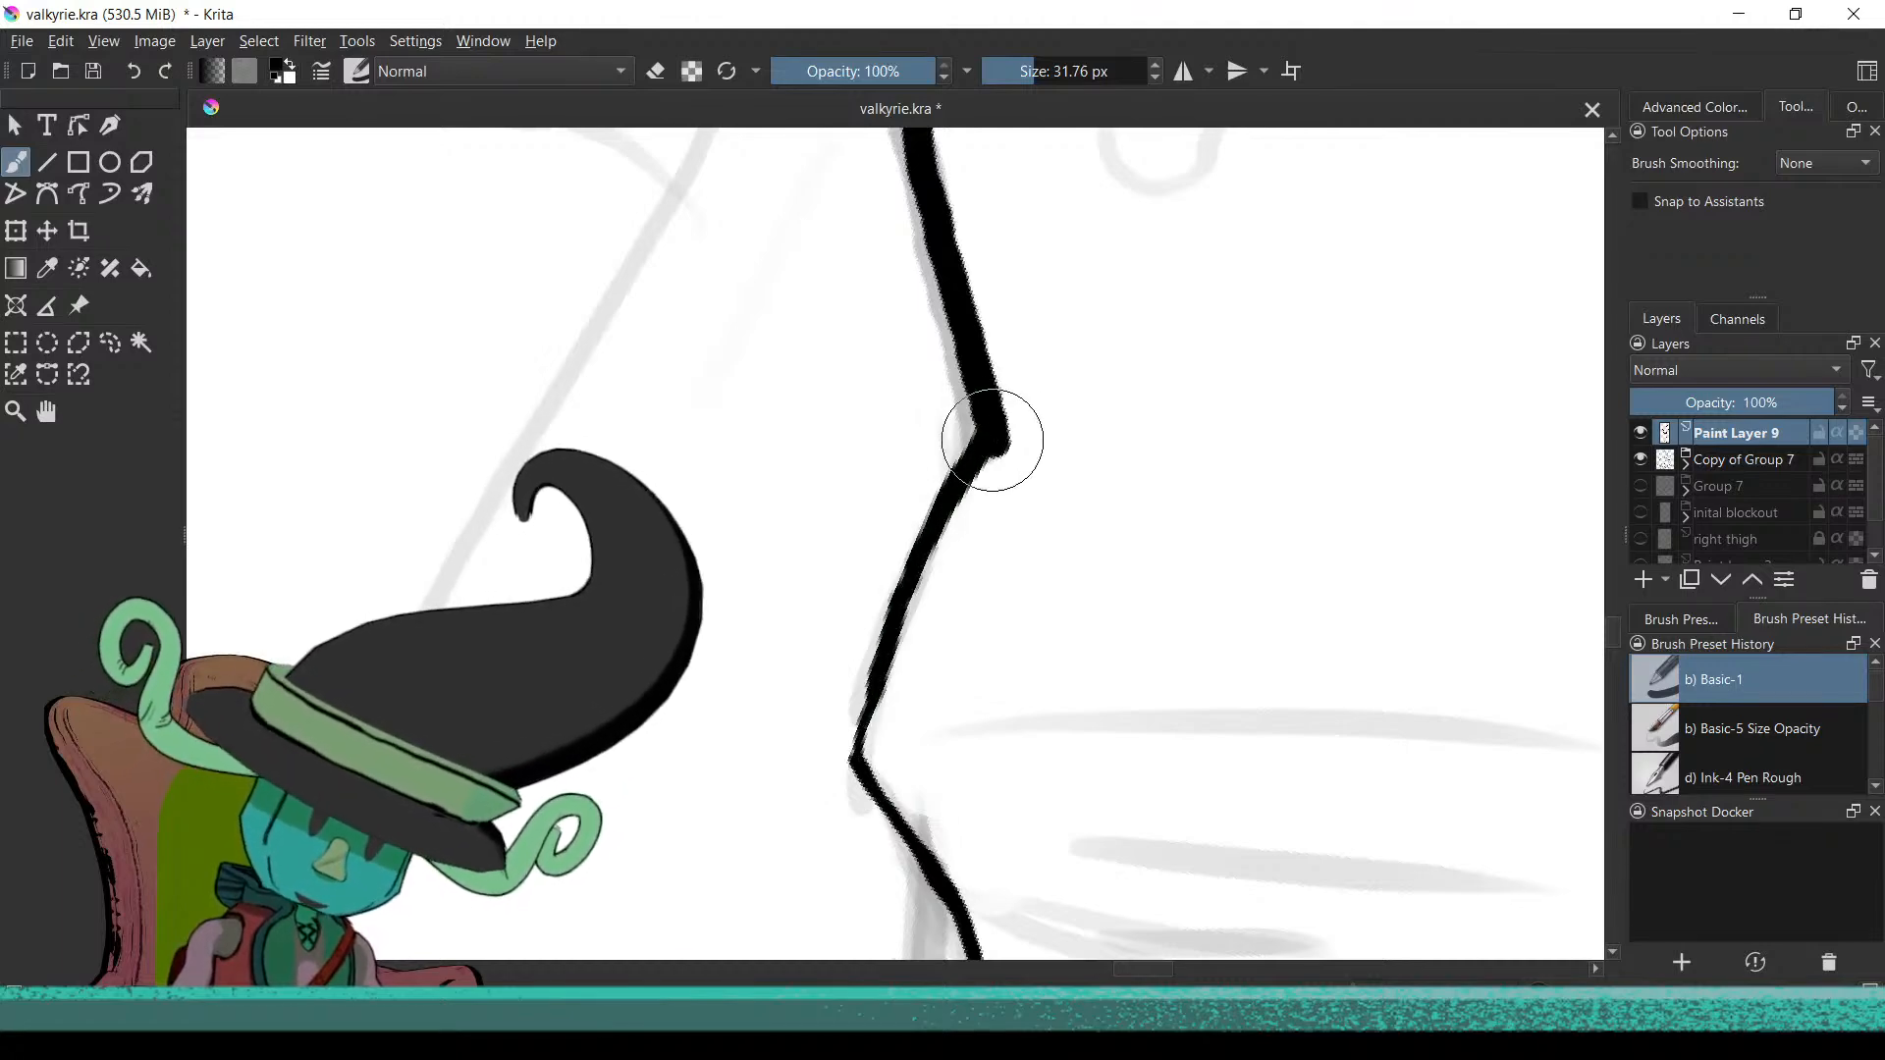
Extend the shoulder line slightly past its junction with the sleeve fold as a tapered crease
left_click_drag(990, 432, 1011, 497)
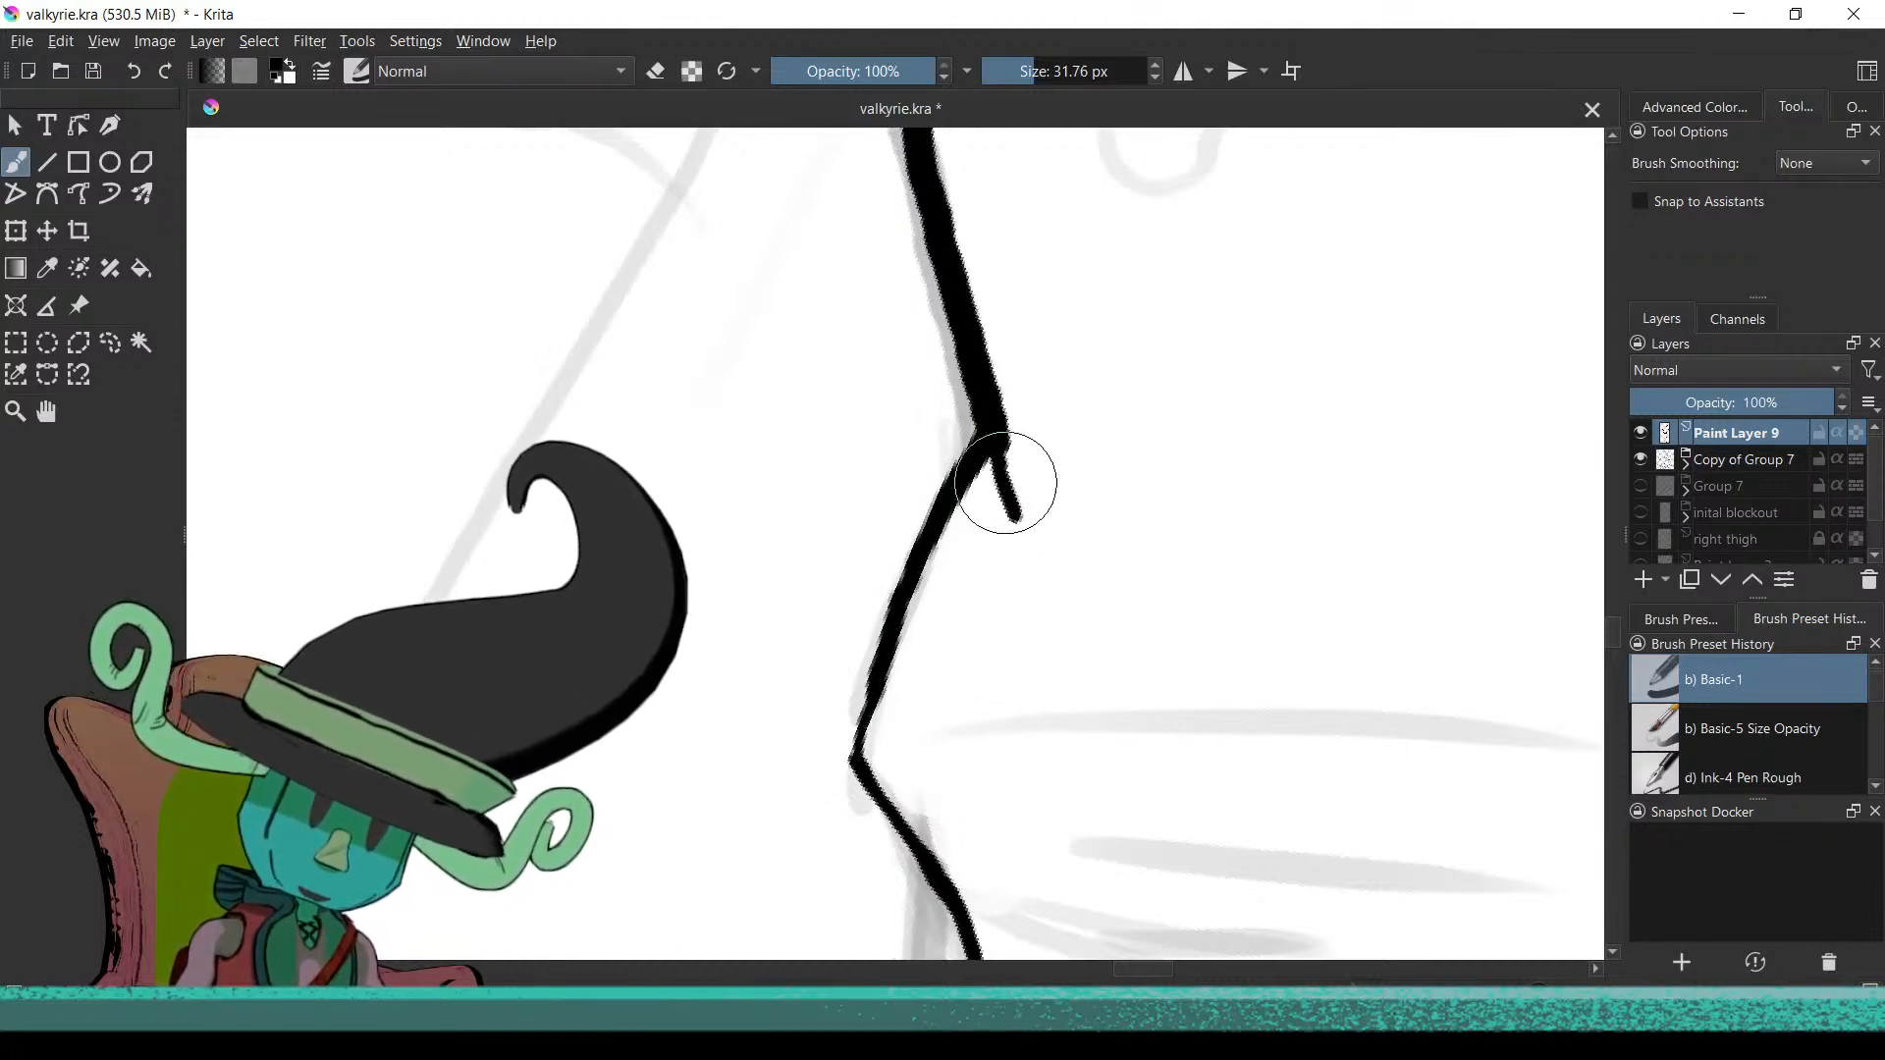
left_click_drag(1005, 422, 1019, 528)
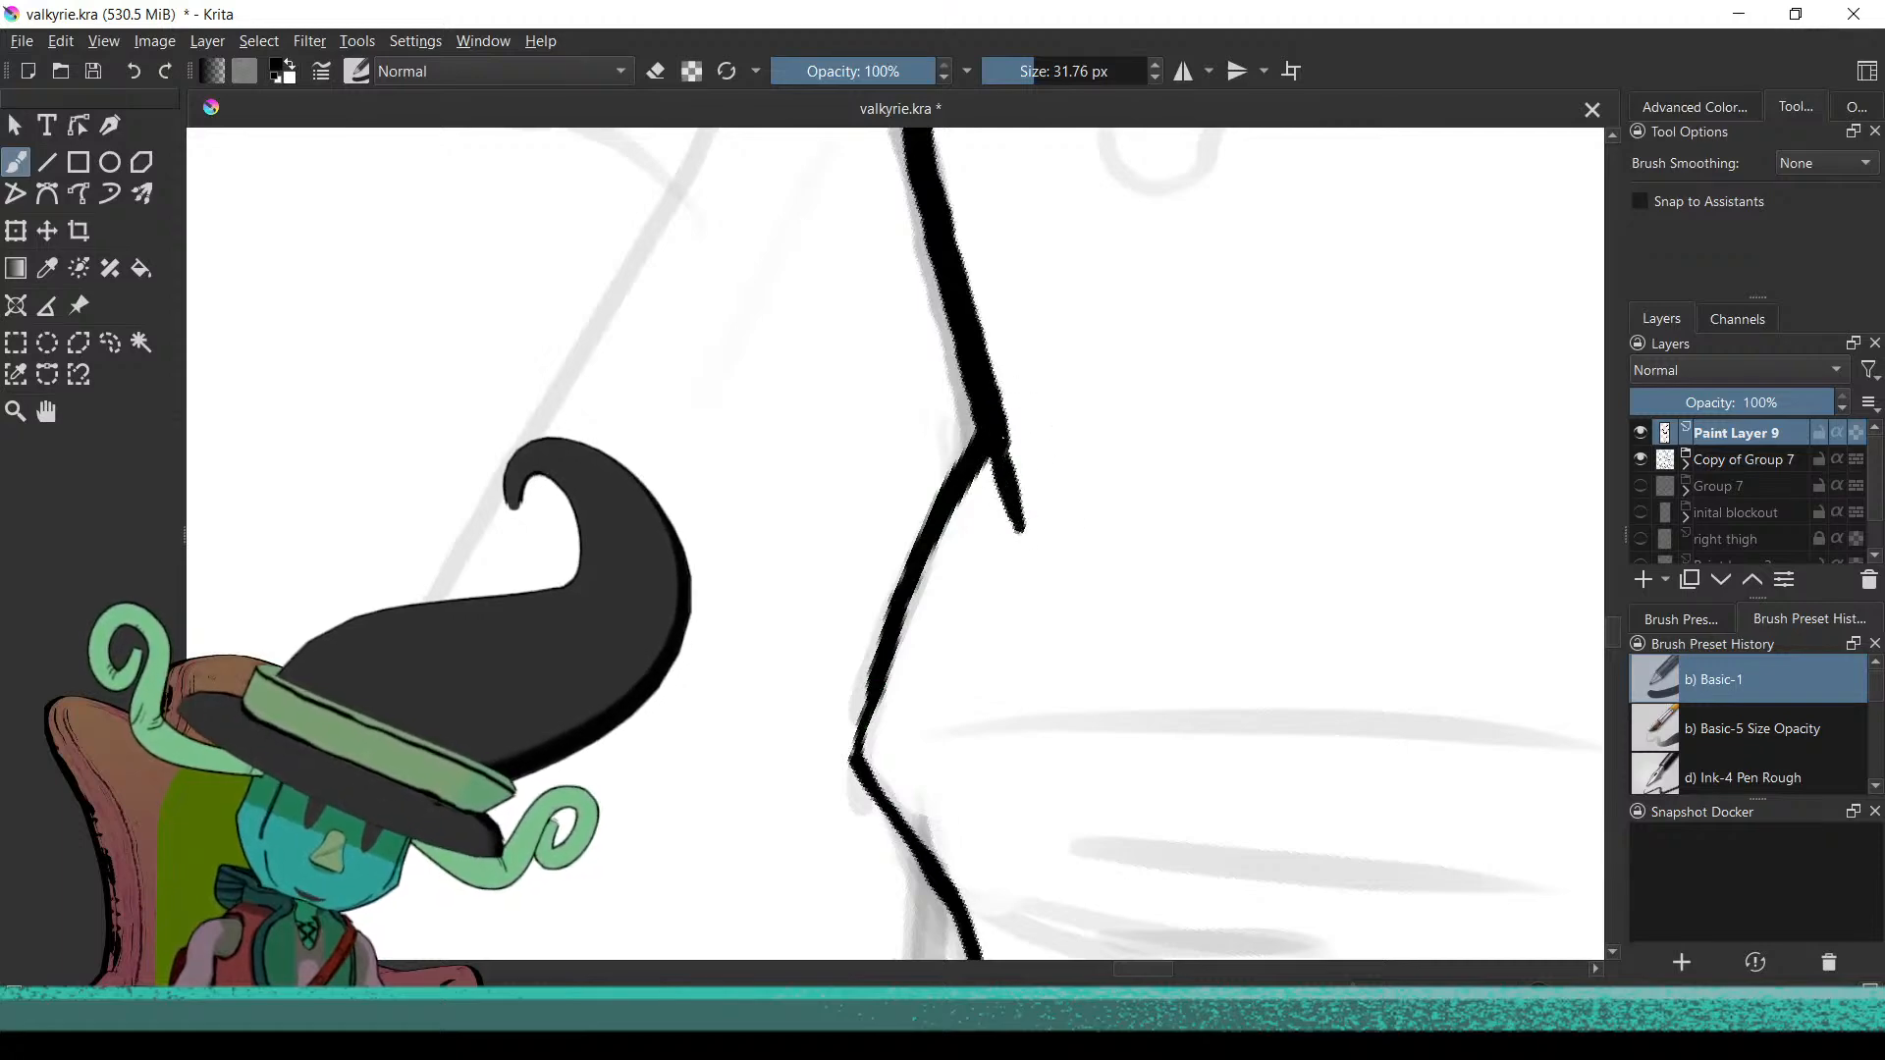
scroll(926, 883, "down", 3)
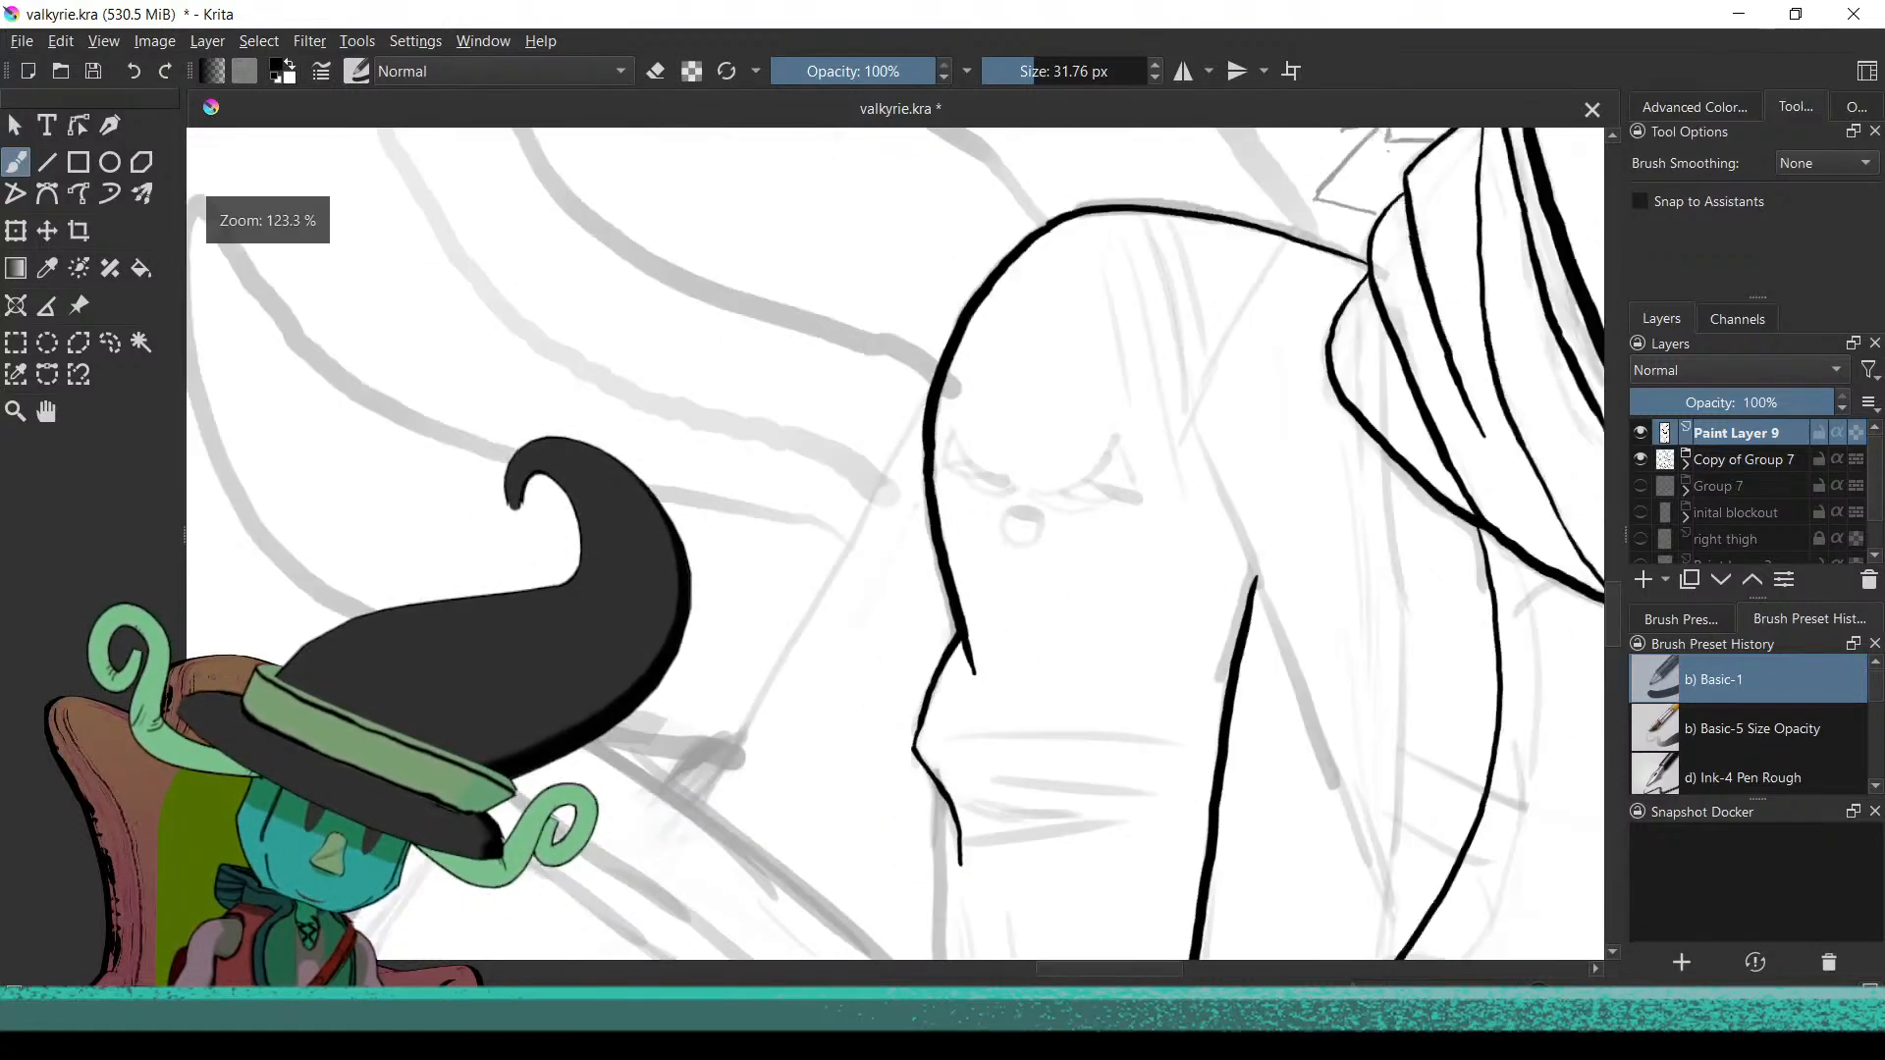
scroll(935, 874, "down", 5)
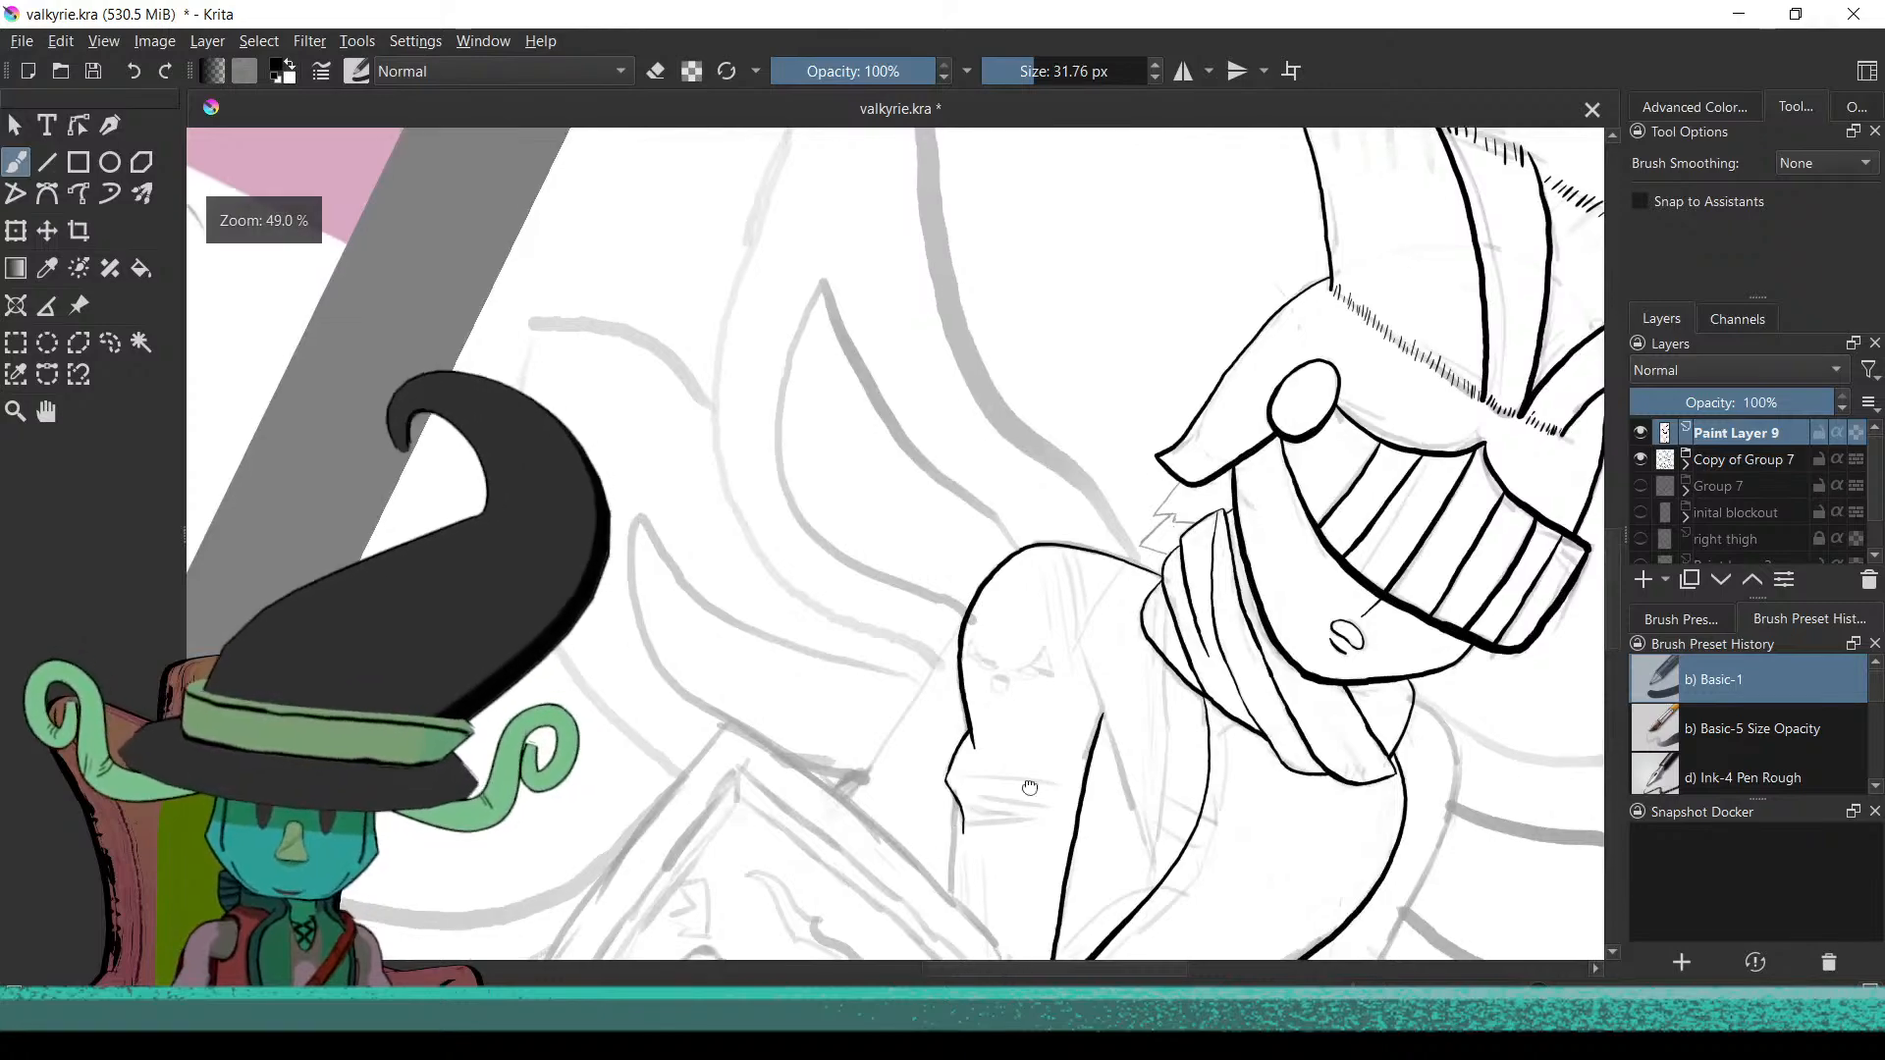
Ink the arm's outer edge from beneath the sleeve fold down to the sketched shield's border
scroll(1047, 754, "up", 5)
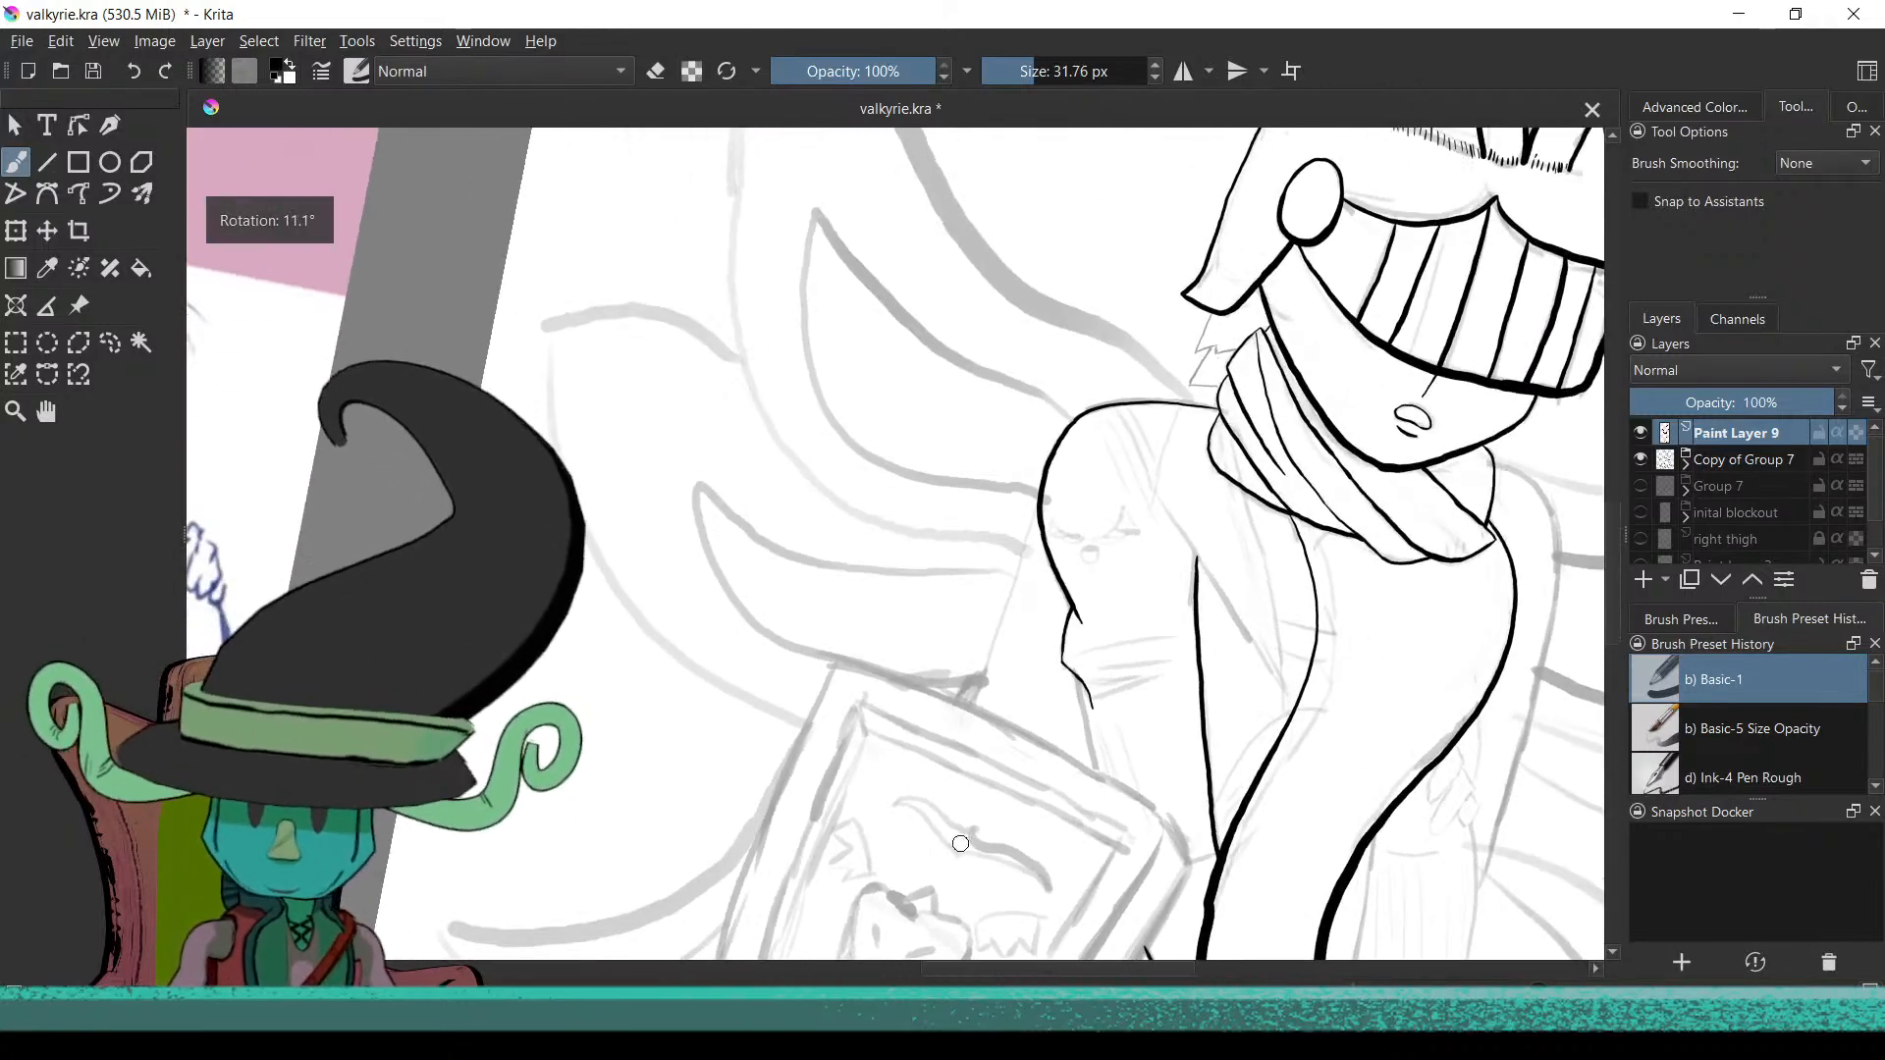
scroll(1014, 674, "up", 4)
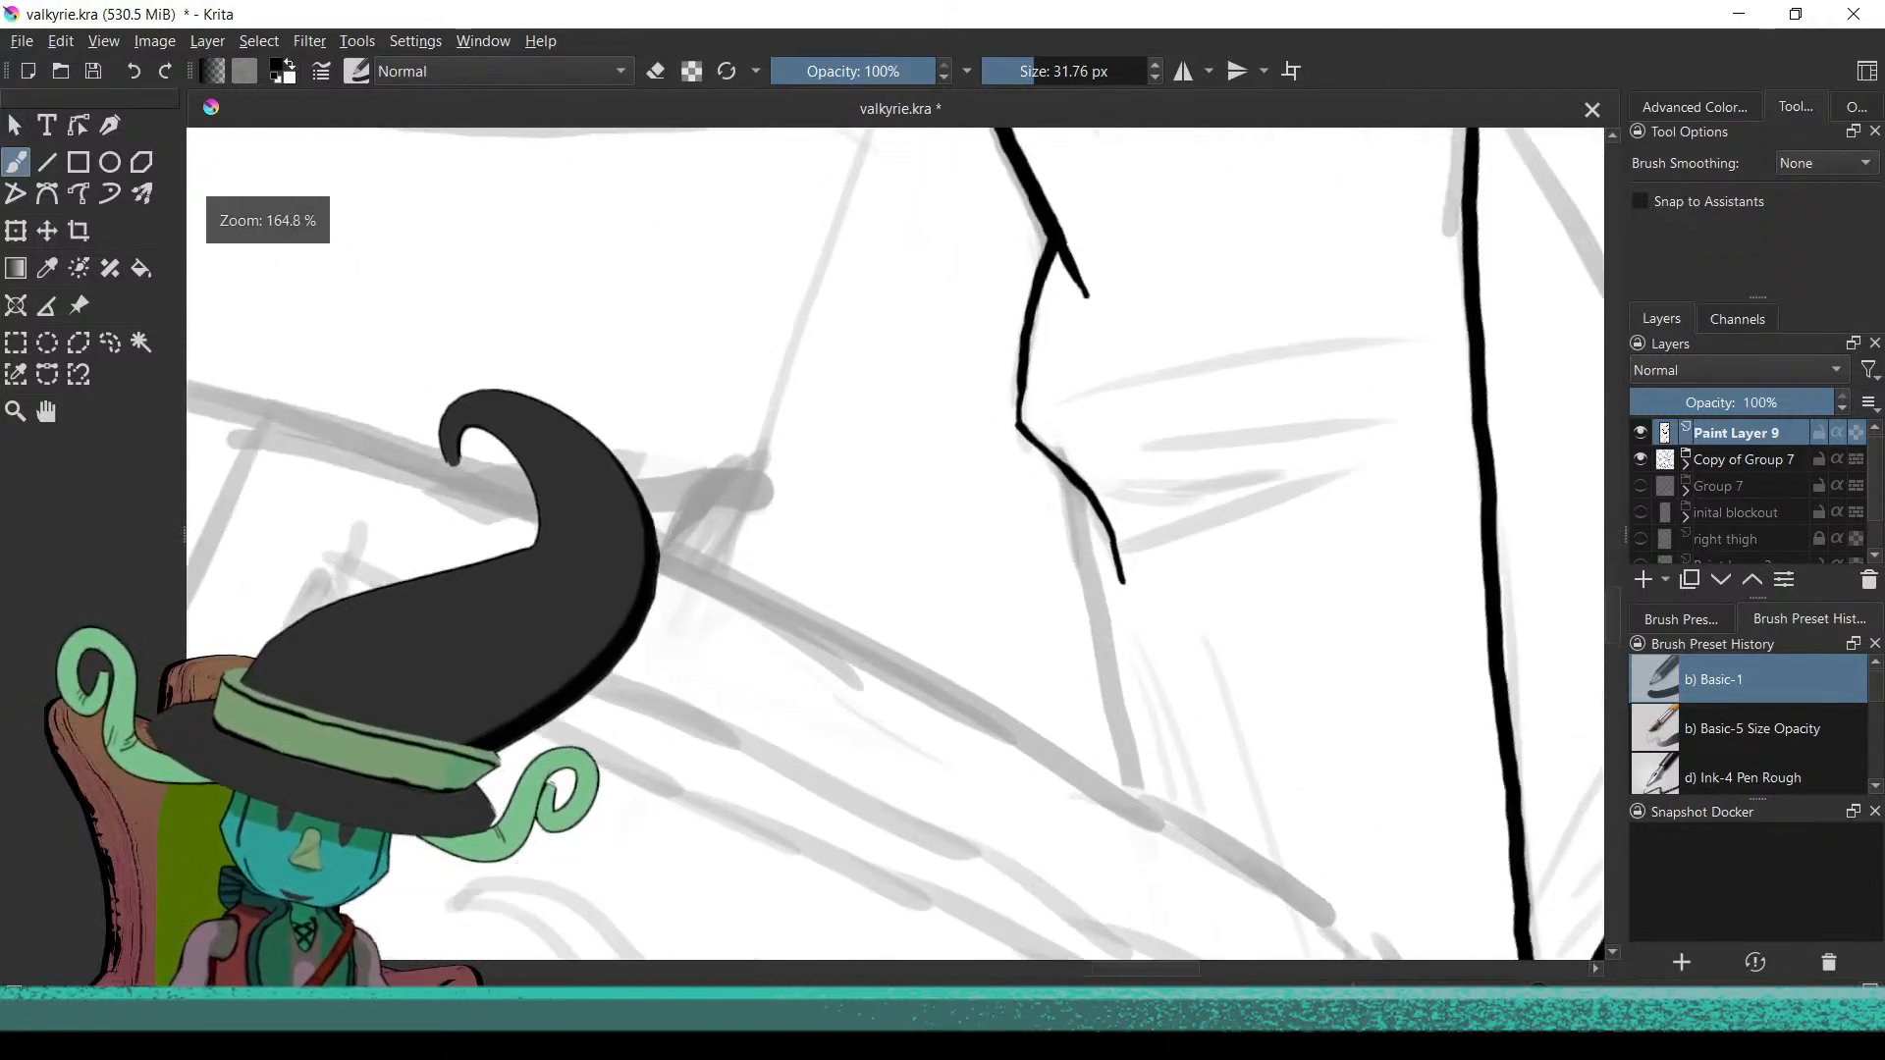
left_click_drag(1062, 460, 1085, 572)
key("ctrl+z")
mouse_move(1068, 456)
left_mouse_down()
mouse_move(1119, 576)
mouse_move(1132, 698)
left_mouse_up()
key("ctrl+z")
left_click_drag(1057, 452, 1127, 799)
scroll(1014, 829, "down", 2)
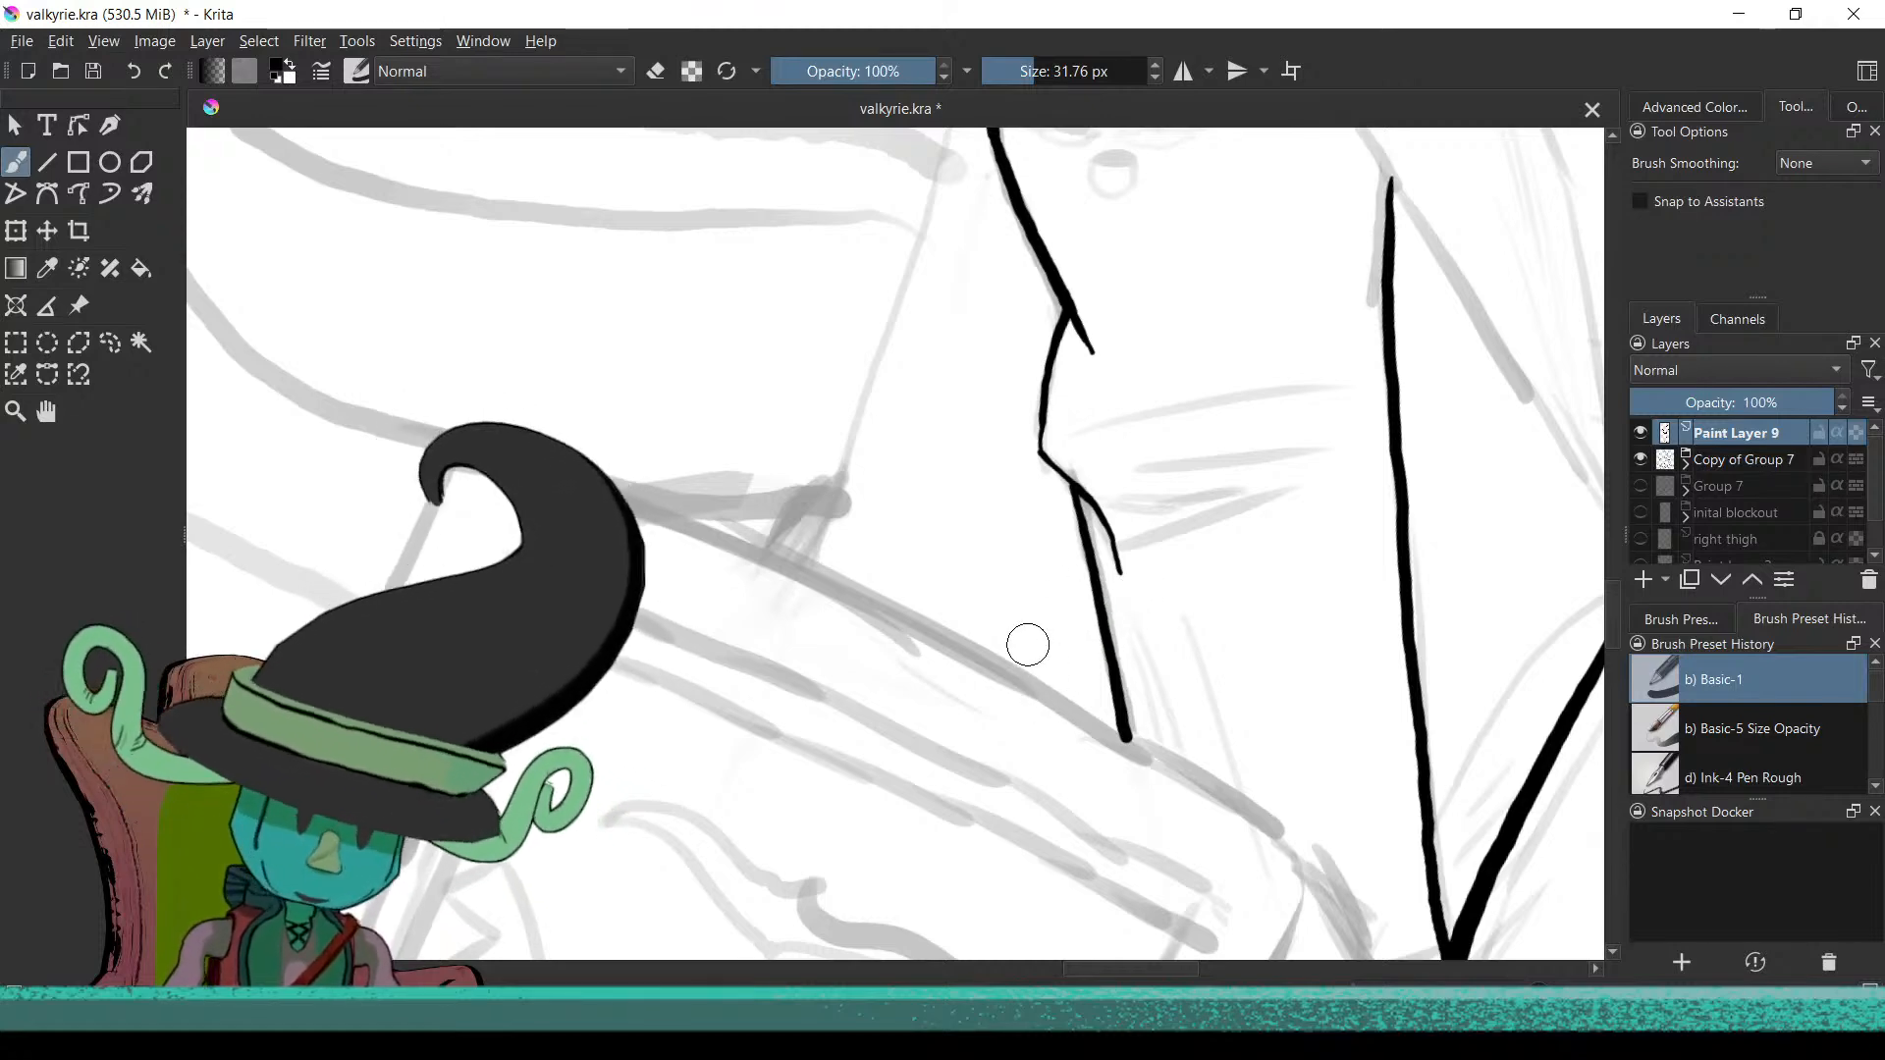
mouse_move(1006, 663)
left_mouse_down()
mouse_move(1001, 749)
mouse_move(896, 644)
mouse_move(1233, 661)
mouse_move(1109, 695)
mouse_move(1048, 799)
left_mouse_up()
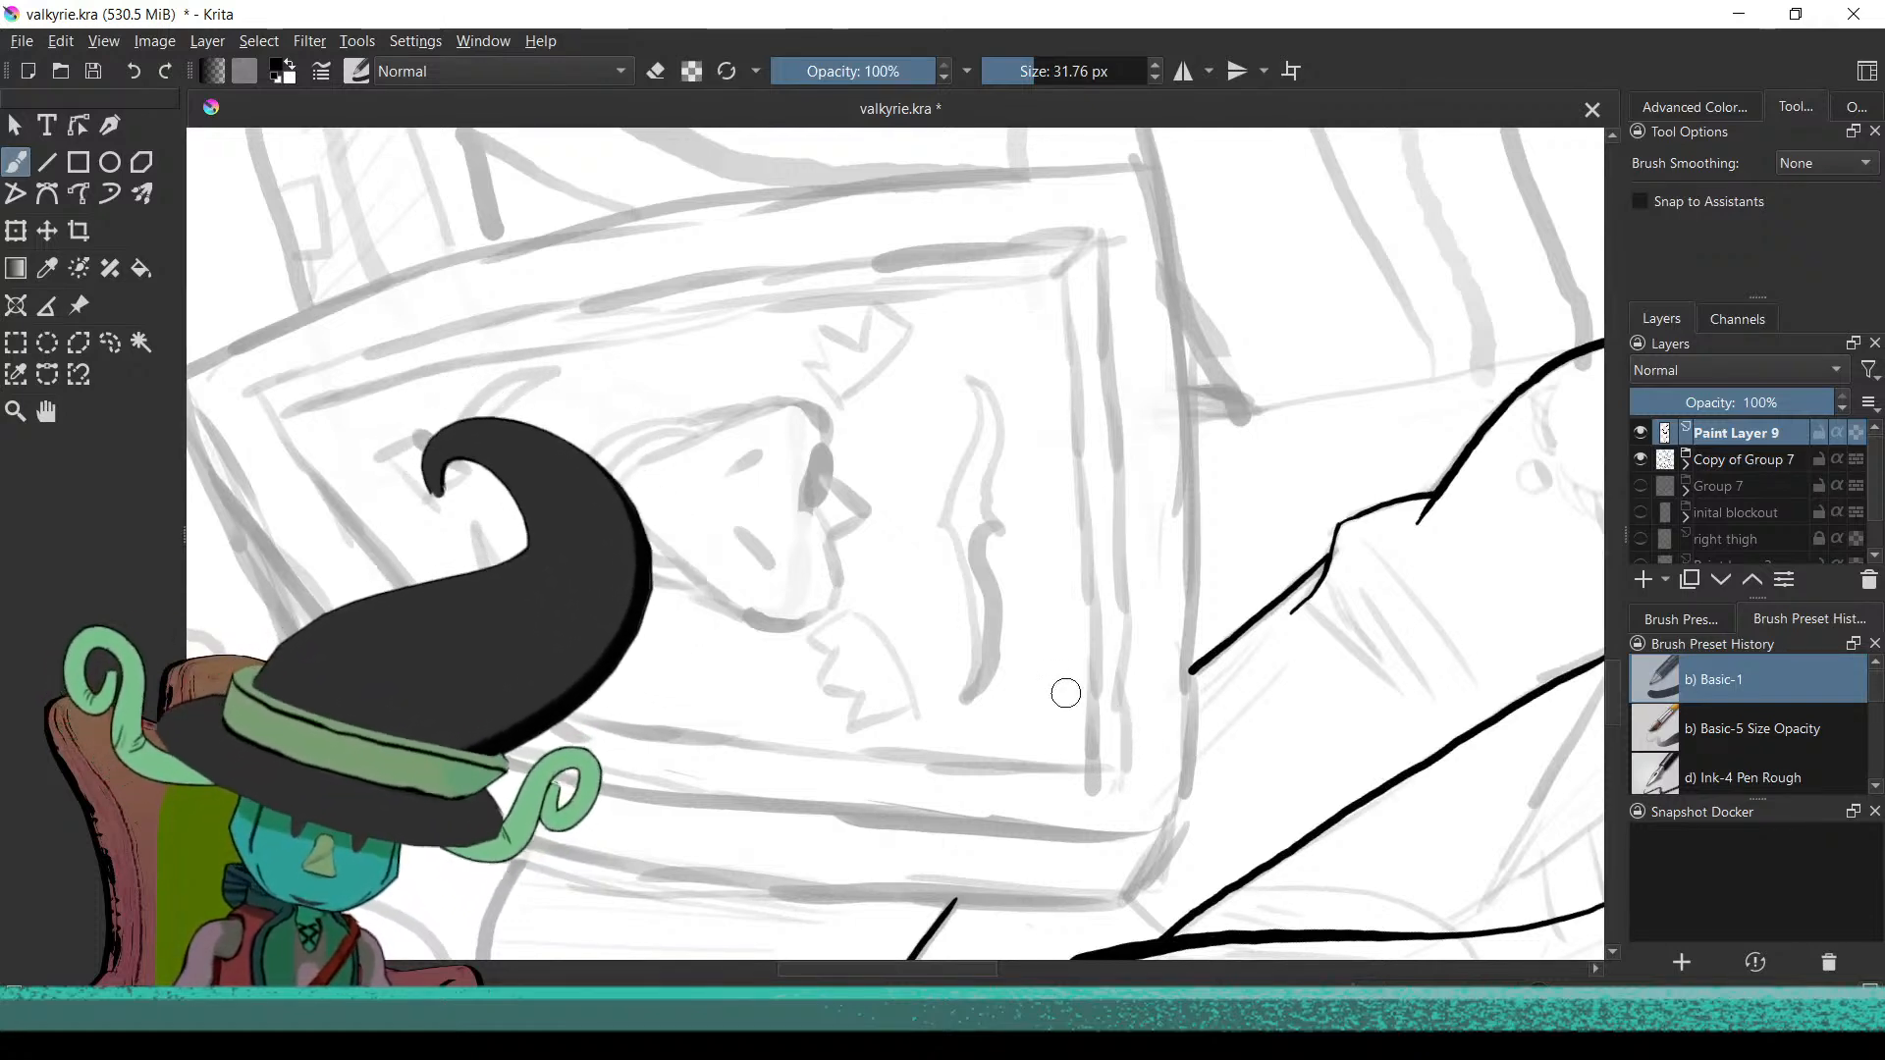
scroll(1158, 467, "up", 2)
scroll(1127, 550, "up", 2)
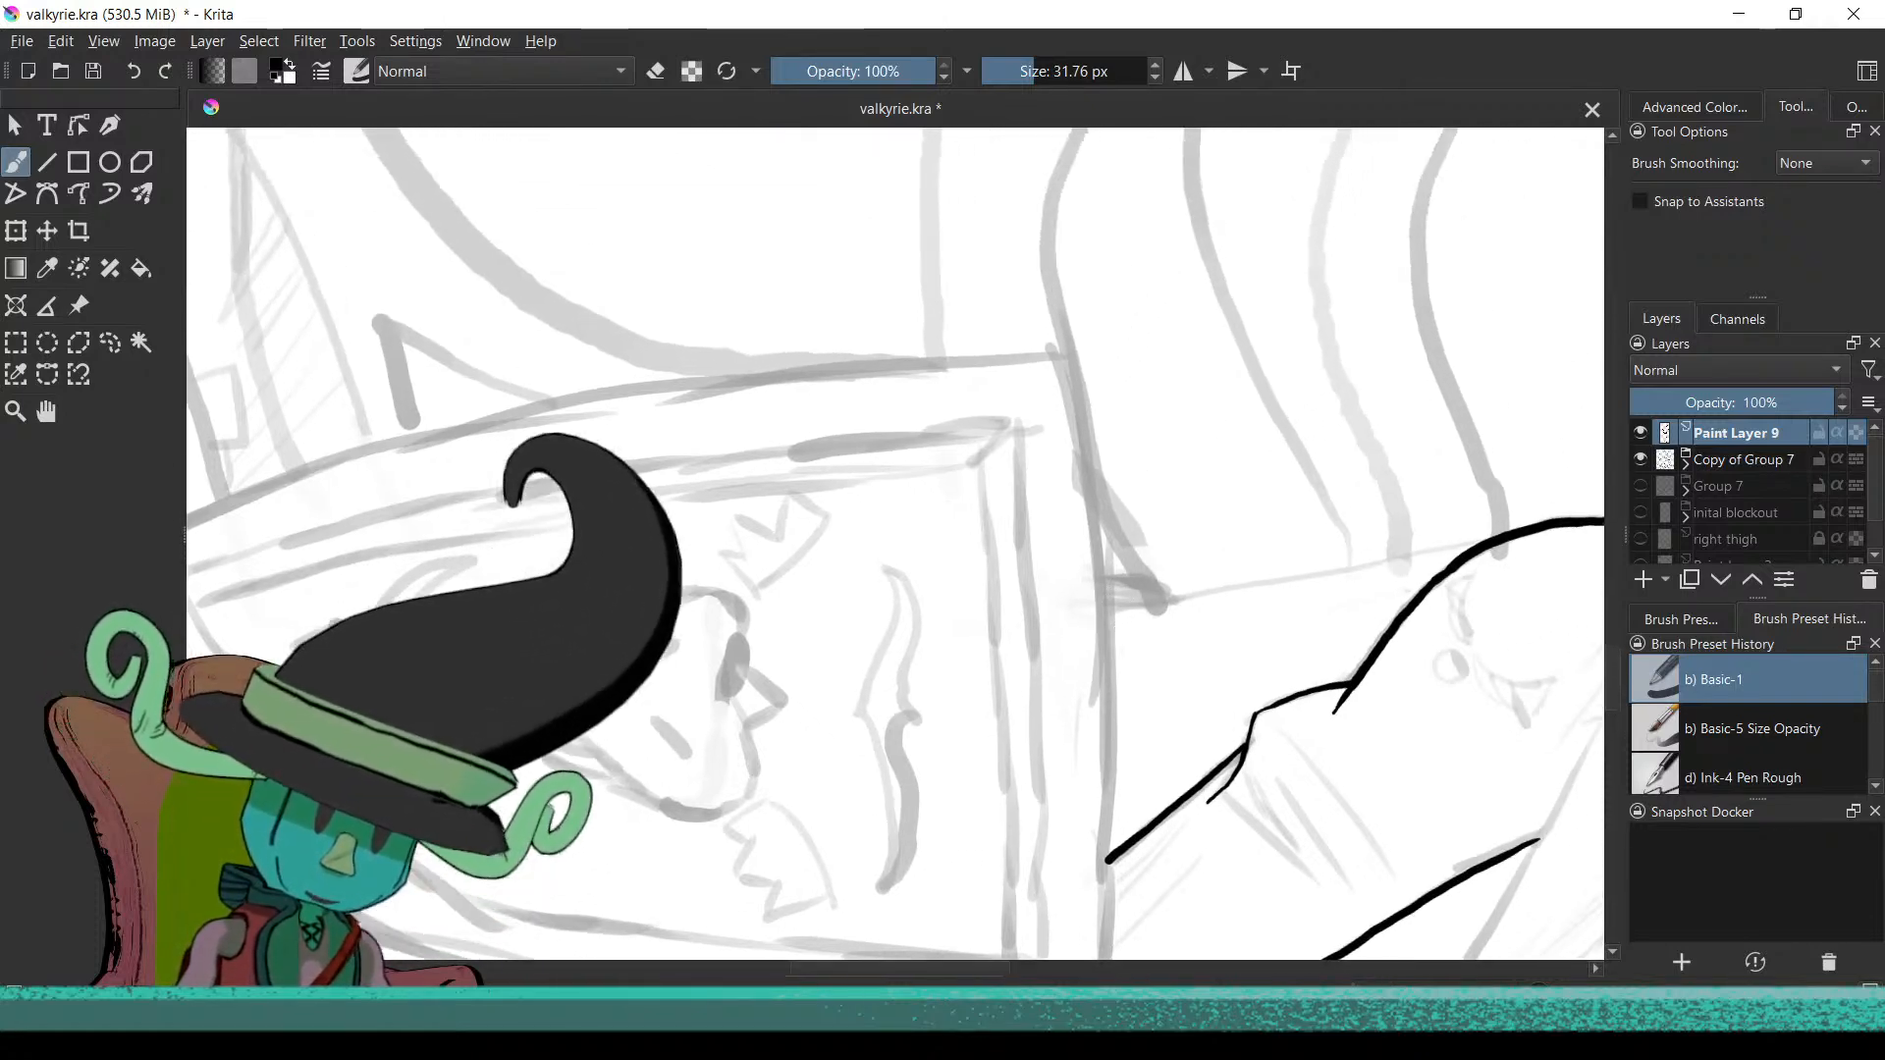
scroll(1077, 514, "down", 1)
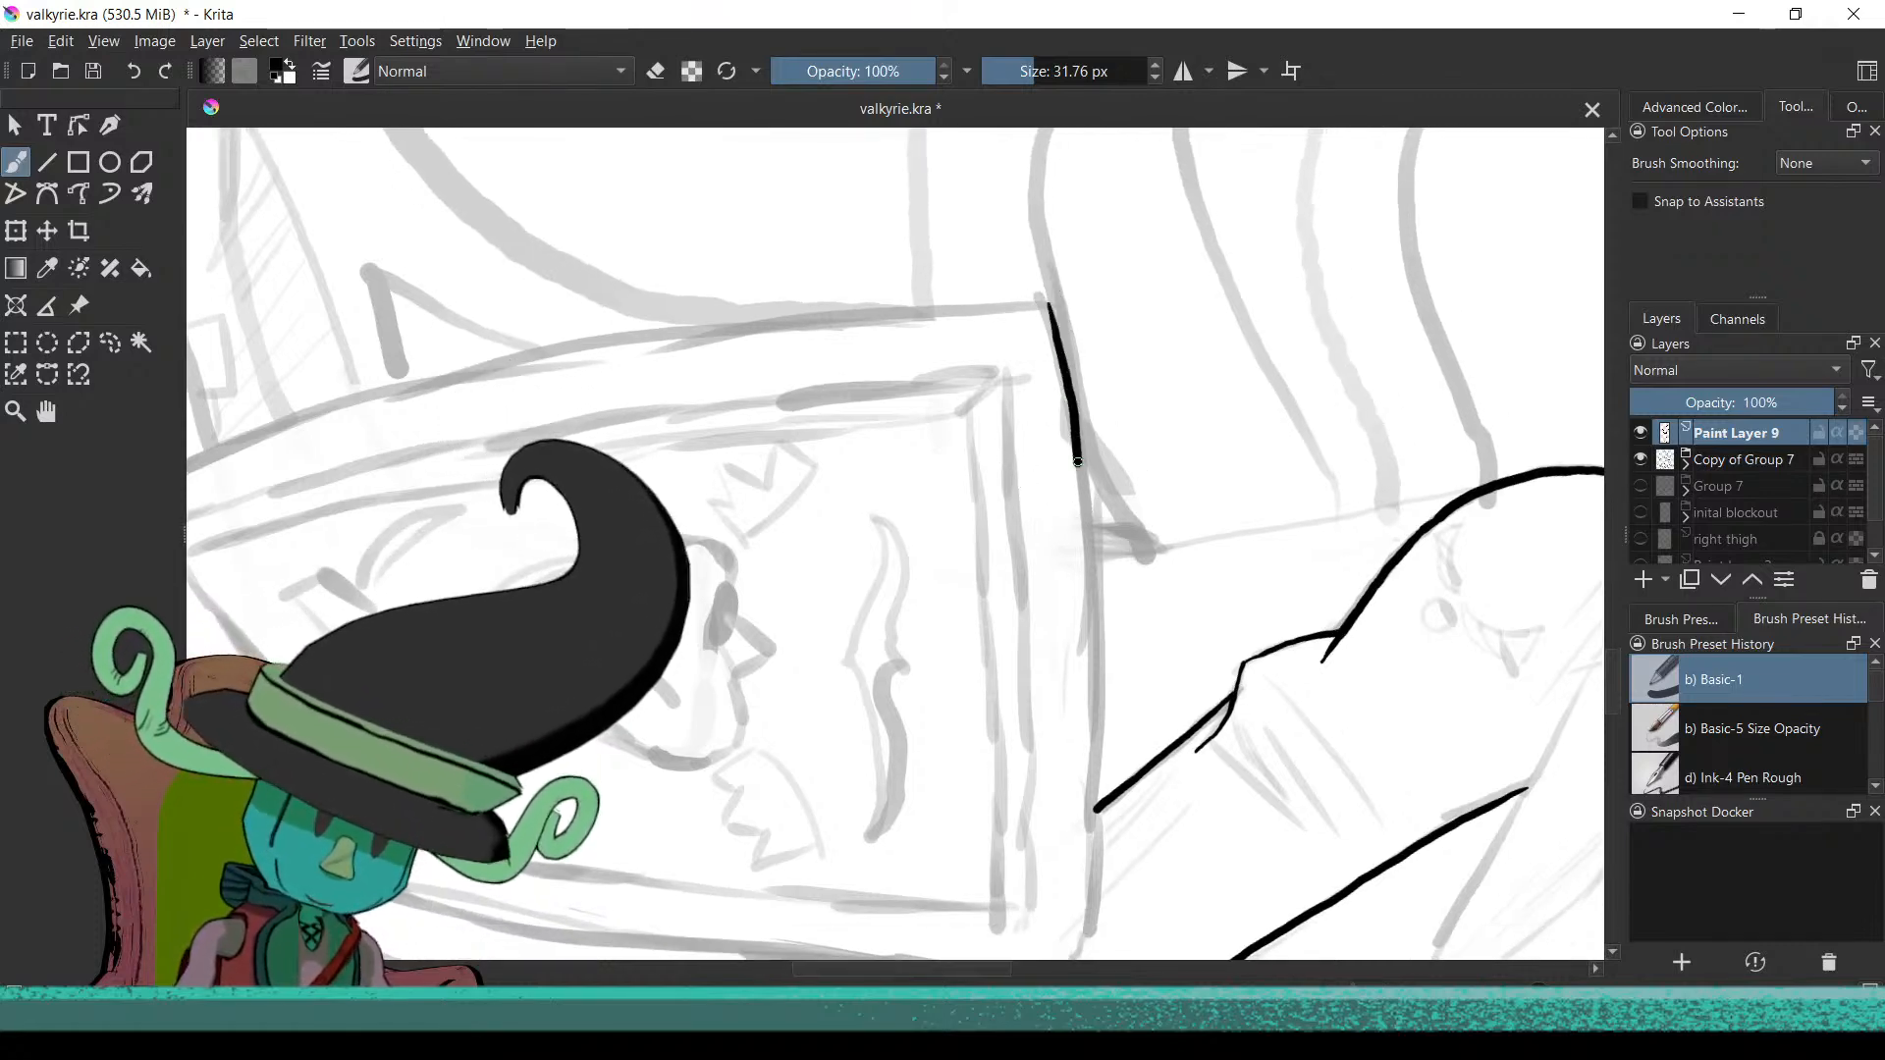
key("ctrl+z")
mouse_move(1094, 716)
left_mouse_down()
mouse_move(1085, 580)
mouse_move(1085, 631)
mouse_move(1028, 722)
mouse_move(1149, 569)
left_mouse_up()
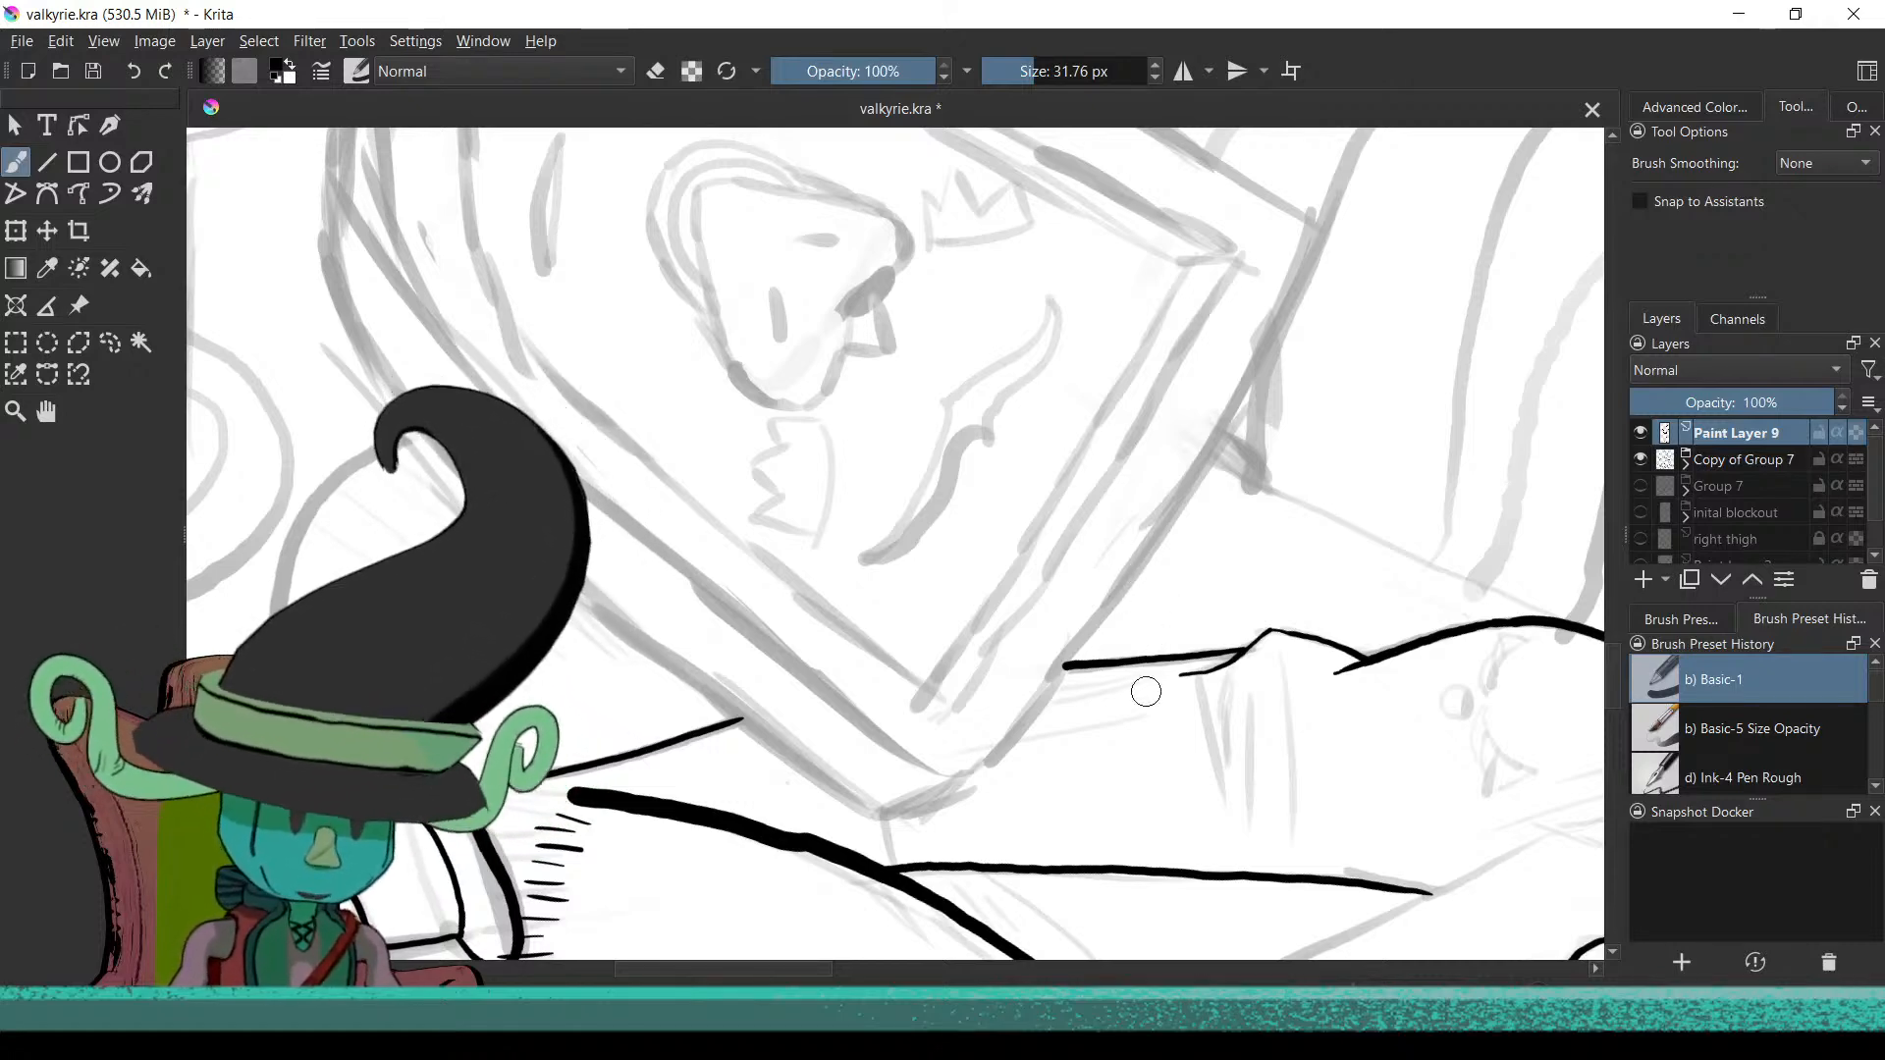
mouse_move(1113, 618)
left_mouse_down()
mouse_move(1035, 703)
mouse_move(1173, 528)
left_mouse_up()
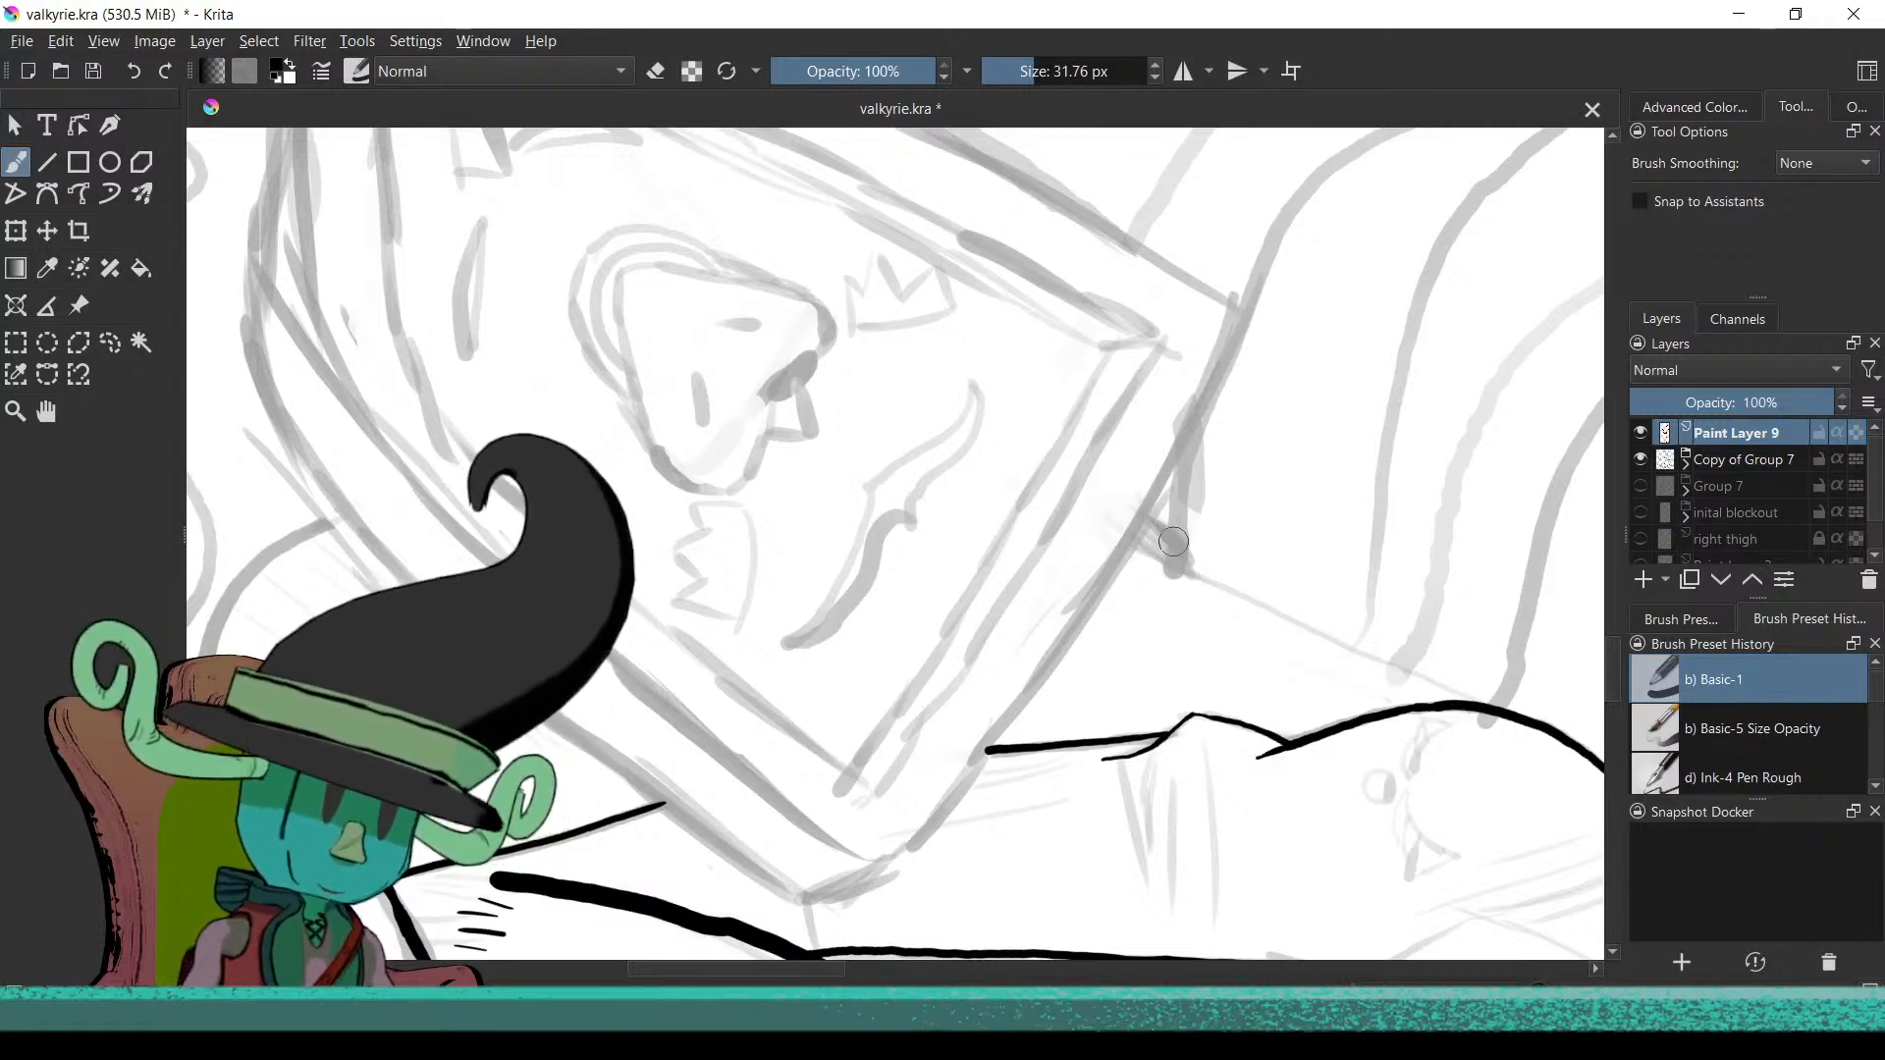
mouse_move(1105, 628)
left_mouse_down()
mouse_move(1291, 517)
mouse_move(1199, 467)
mouse_move(1169, 484)
mouse_move(1179, 602)
mouse_move(1175, 551)
mouse_move(1145, 560)
left_mouse_up()
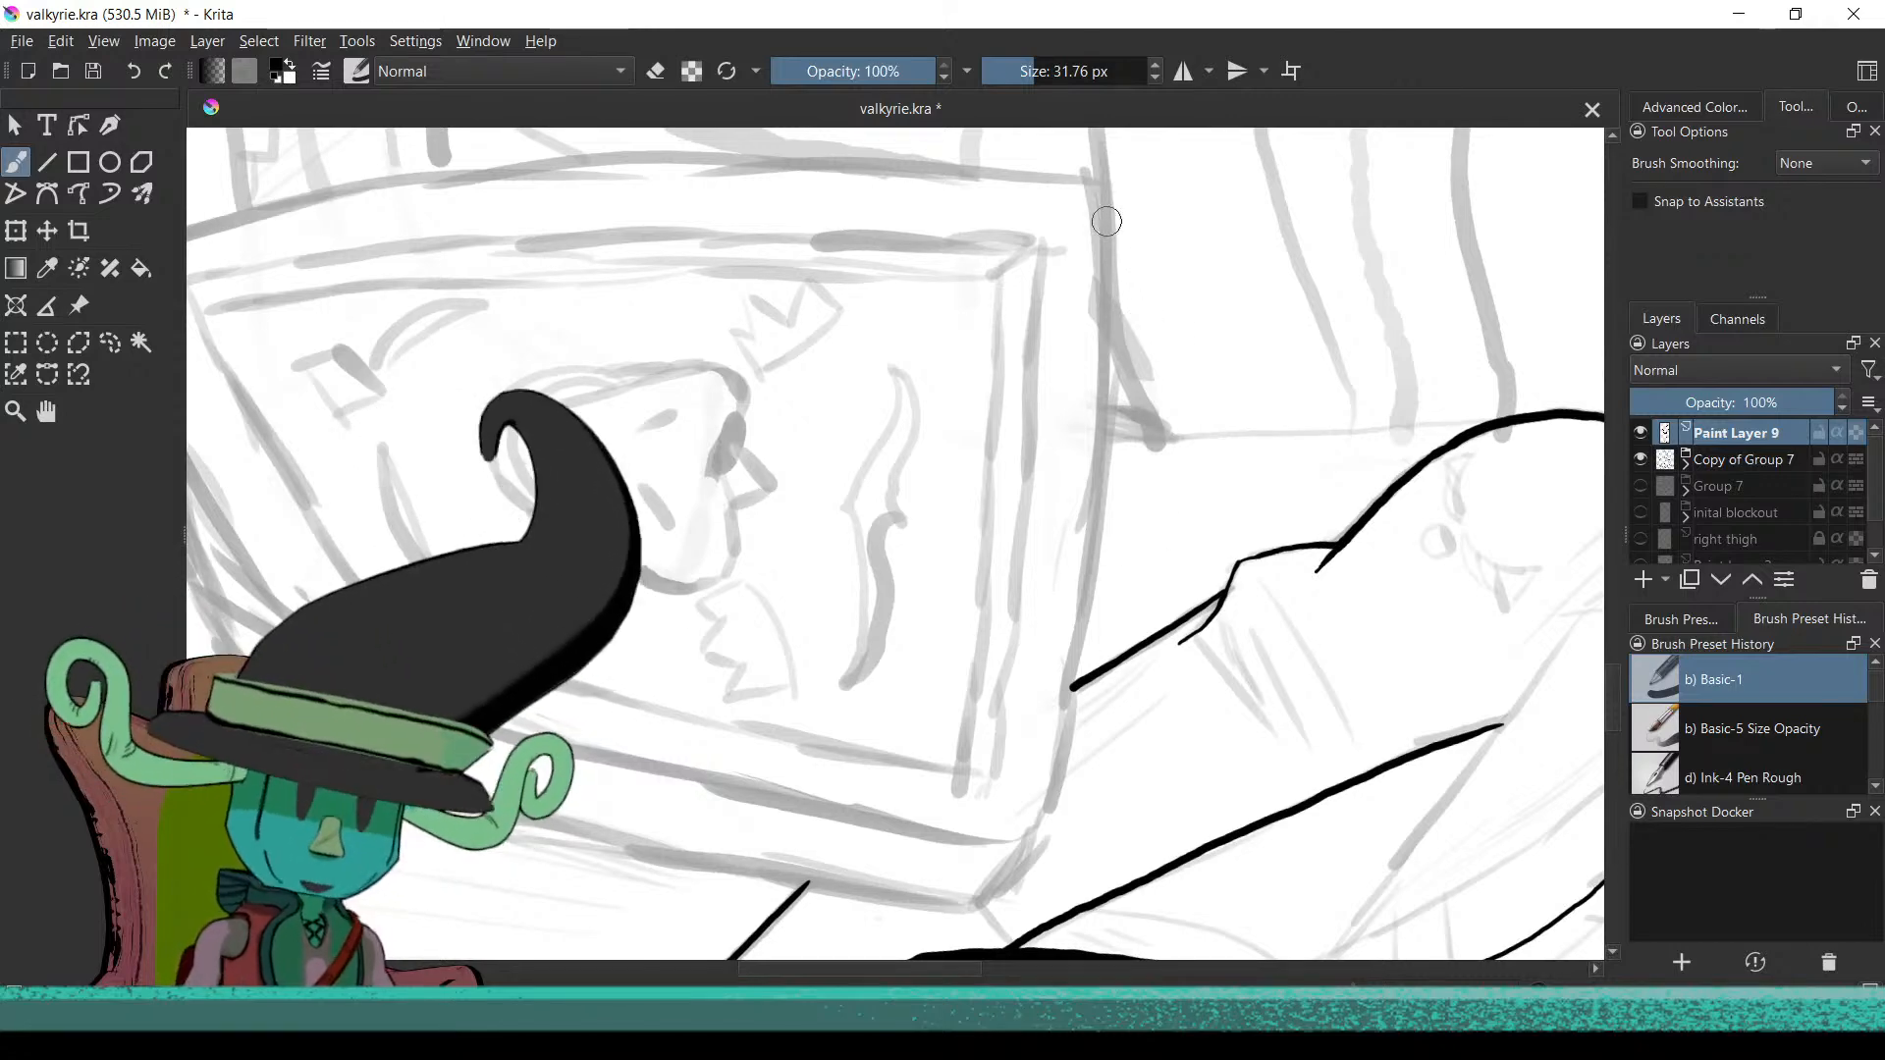
key("ctrl+z")
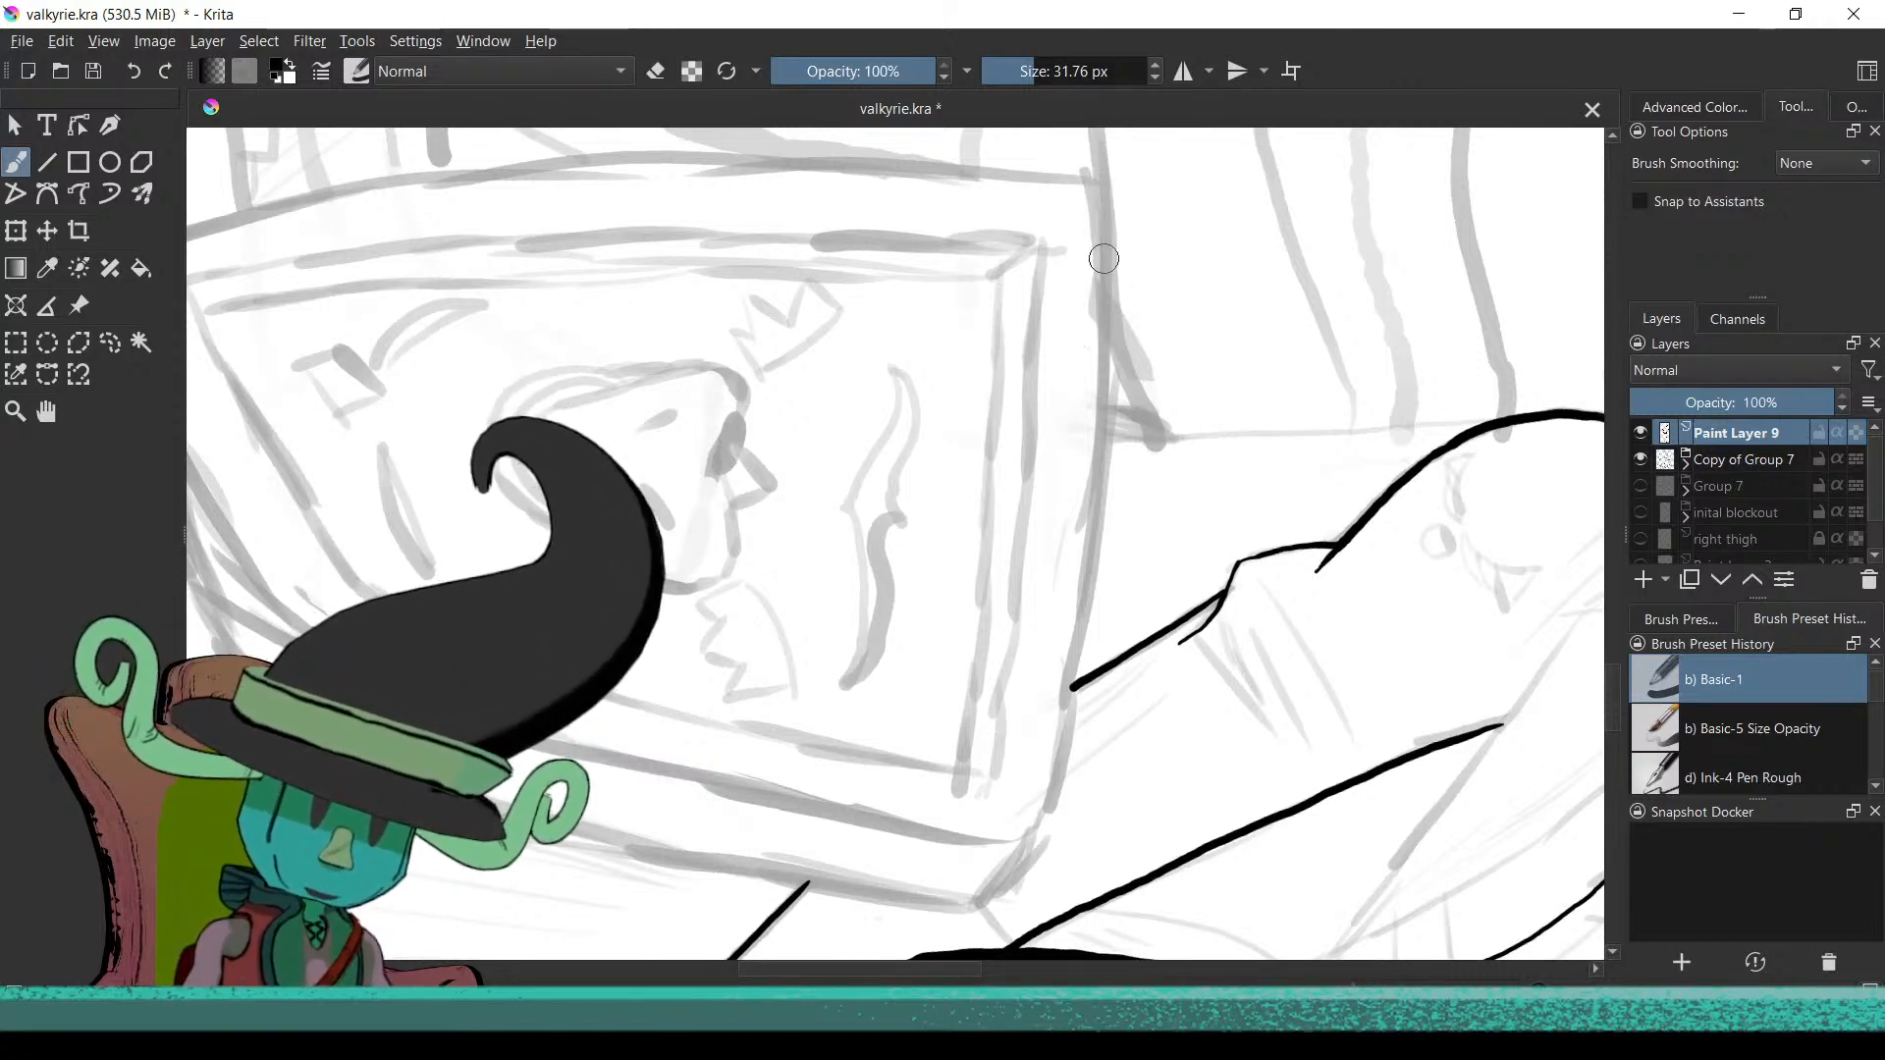
key("ctrl+z")
mouse_move(1100, 422)
left_mouse_down()
mouse_move(1093, 559)
mouse_move(1169, 462)
mouse_move(1106, 673)
mouse_move(1058, 674)
mouse_move(1169, 521)
left_mouse_up()
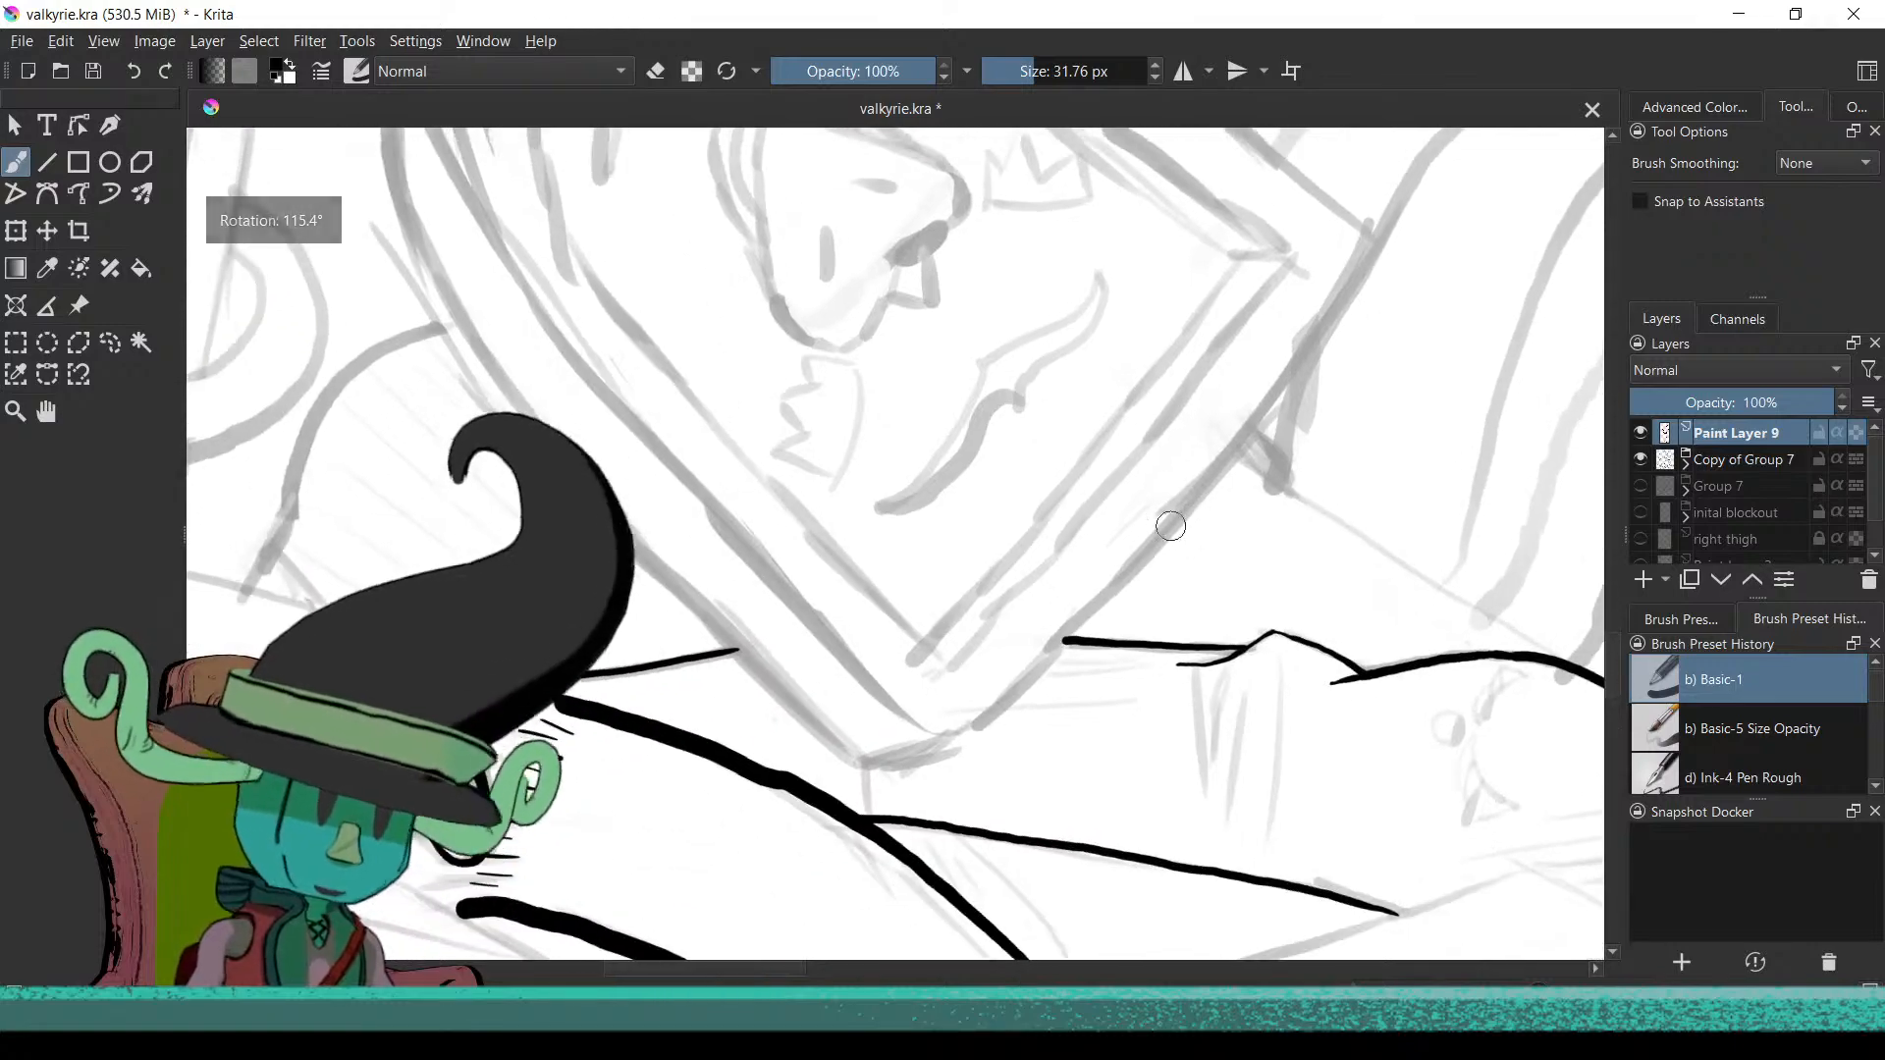
mouse_move(1274, 531)
left_mouse_down()
mouse_move(1198, 543)
mouse_move(1258, 517)
mouse_move(1303, 592)
mouse_move(1268, 678)
mouse_move(1303, 581)
mouse_move(1306, 627)
mouse_move(1288, 621)
left_mouse_up()
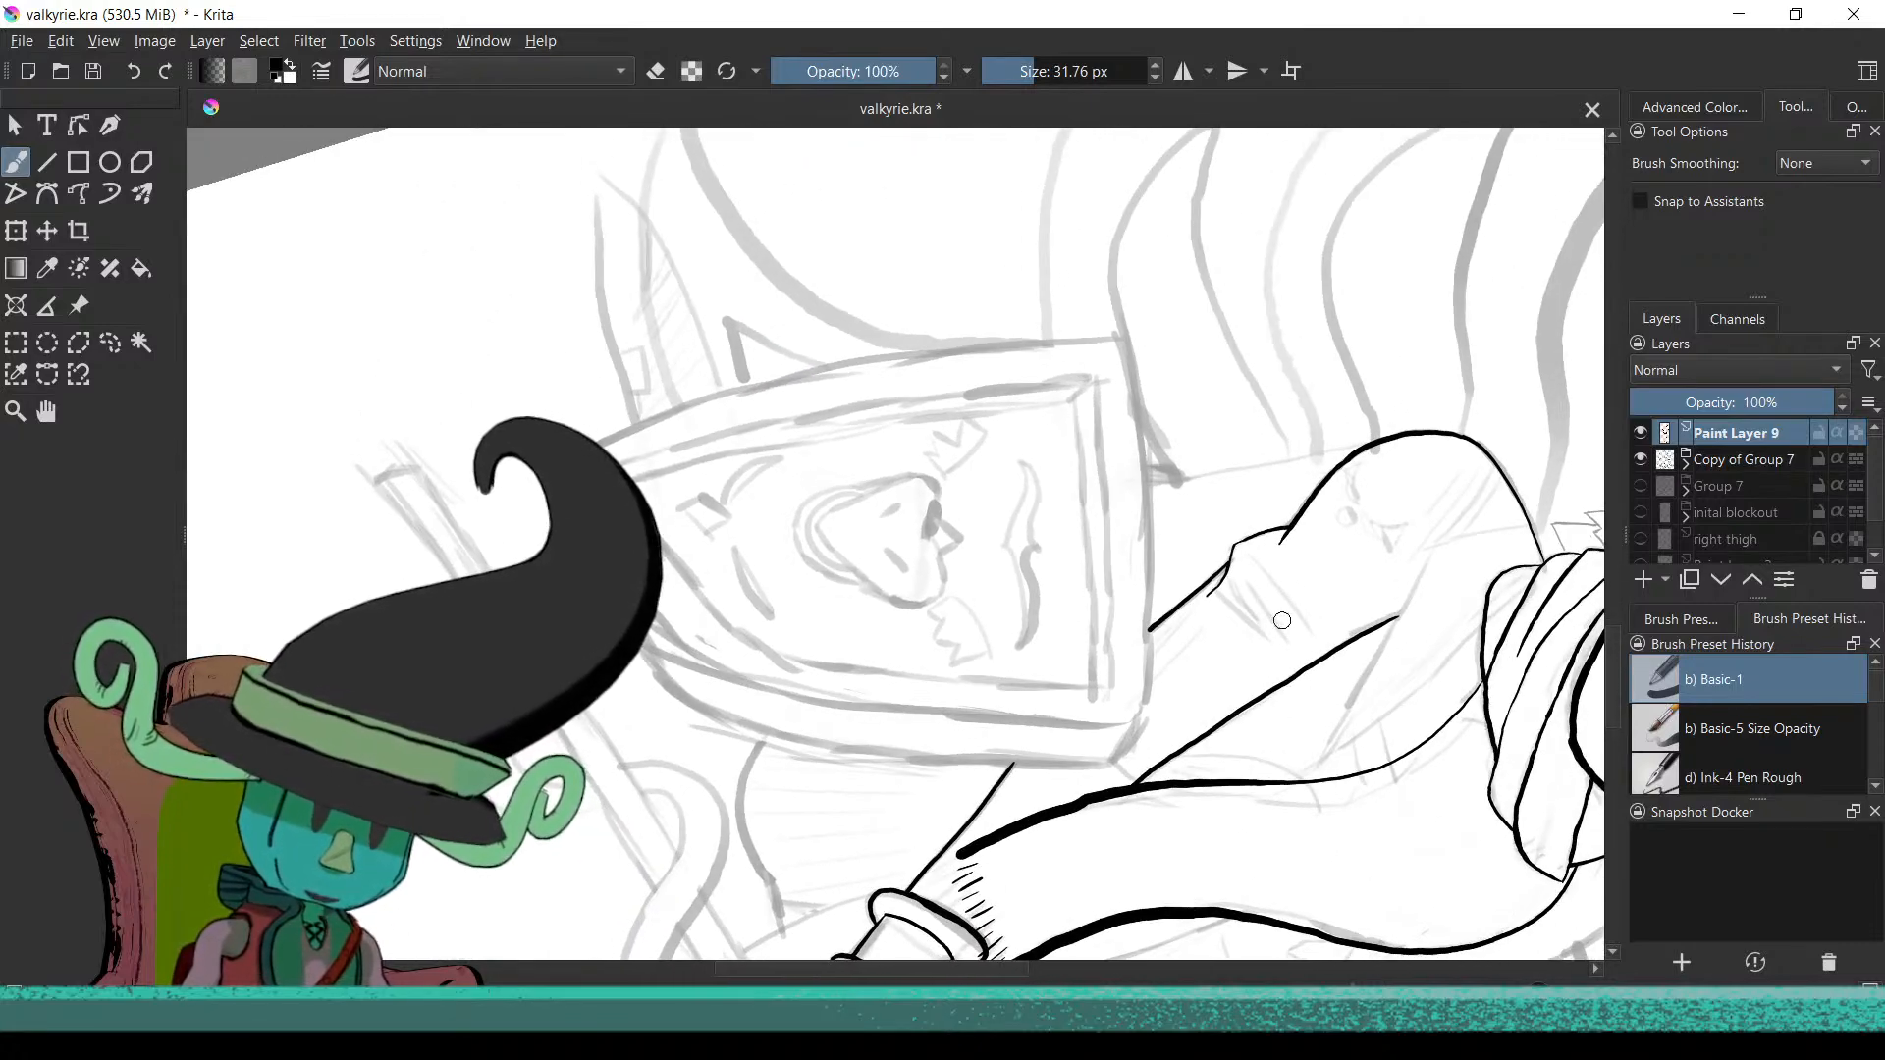
mouse_move(1275, 609)
left_mouse_down()
mouse_move(1261, 509)
mouse_move(1242, 562)
left_mouse_up()
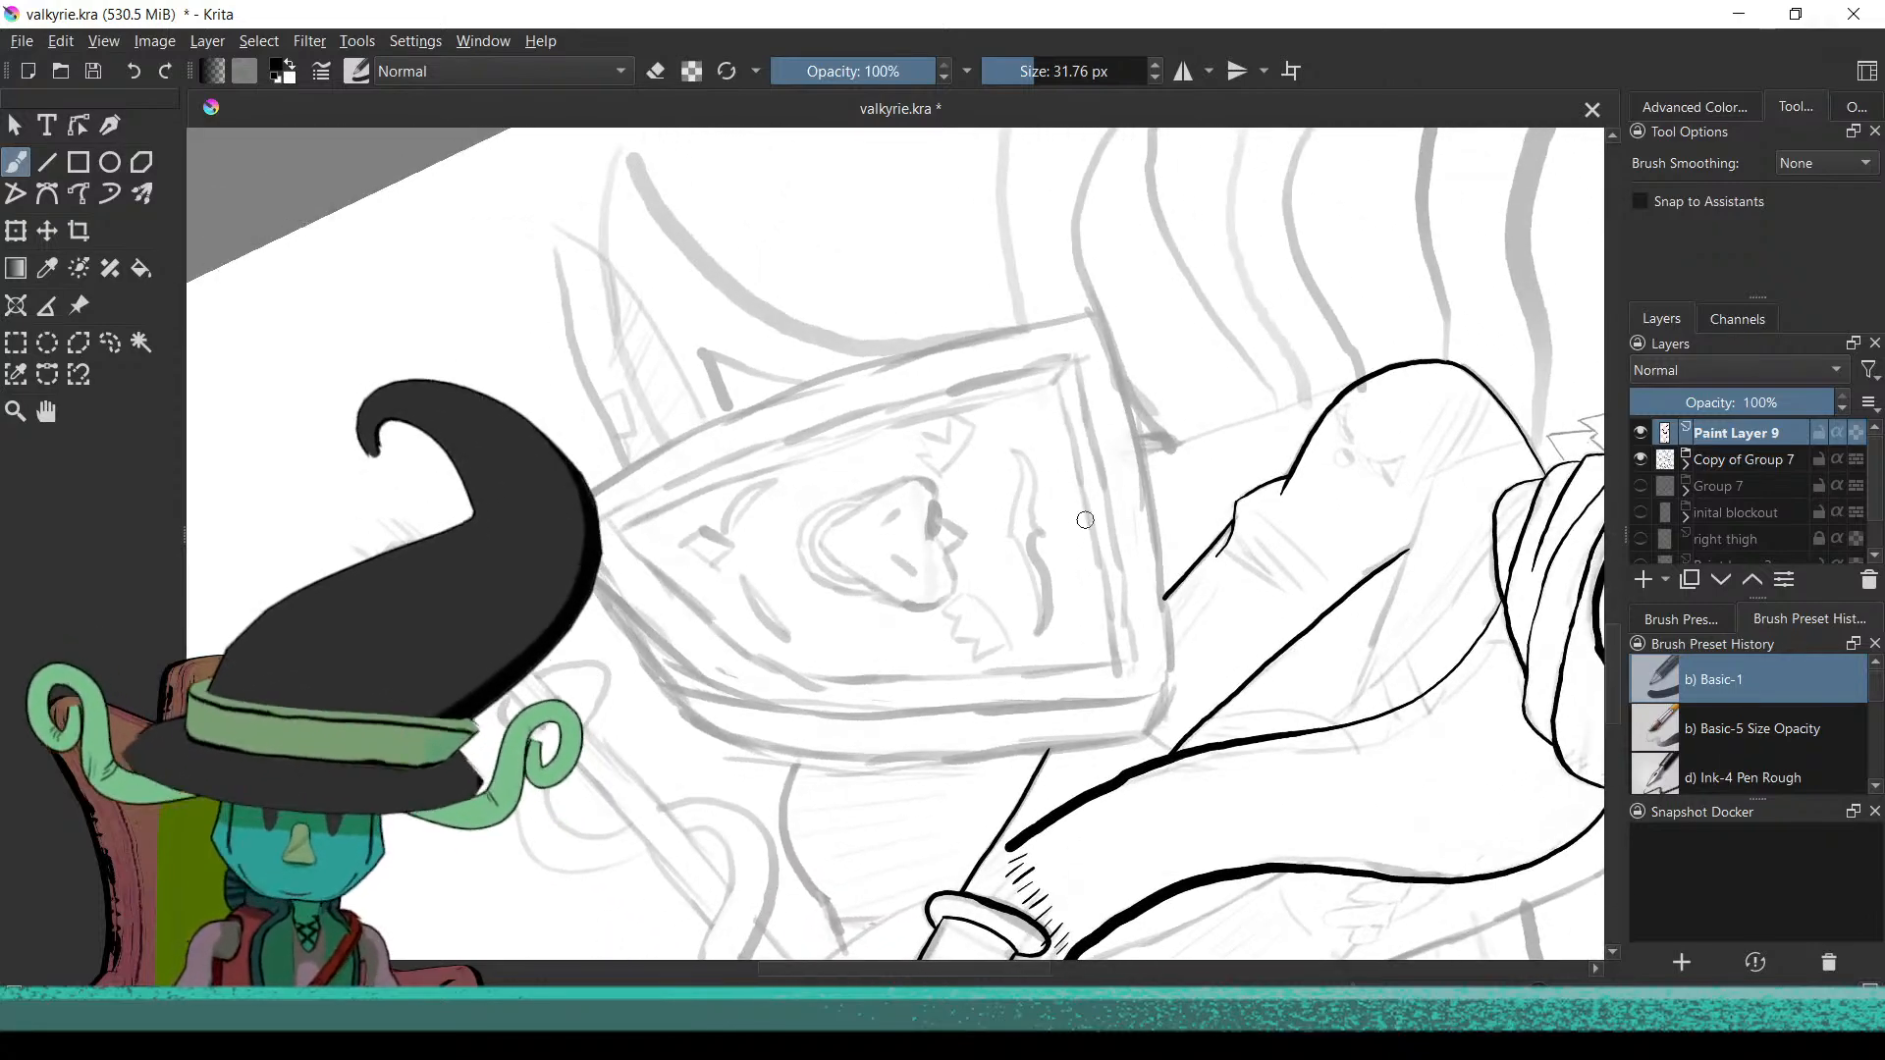
scroll(1068, 505, "up", 3)
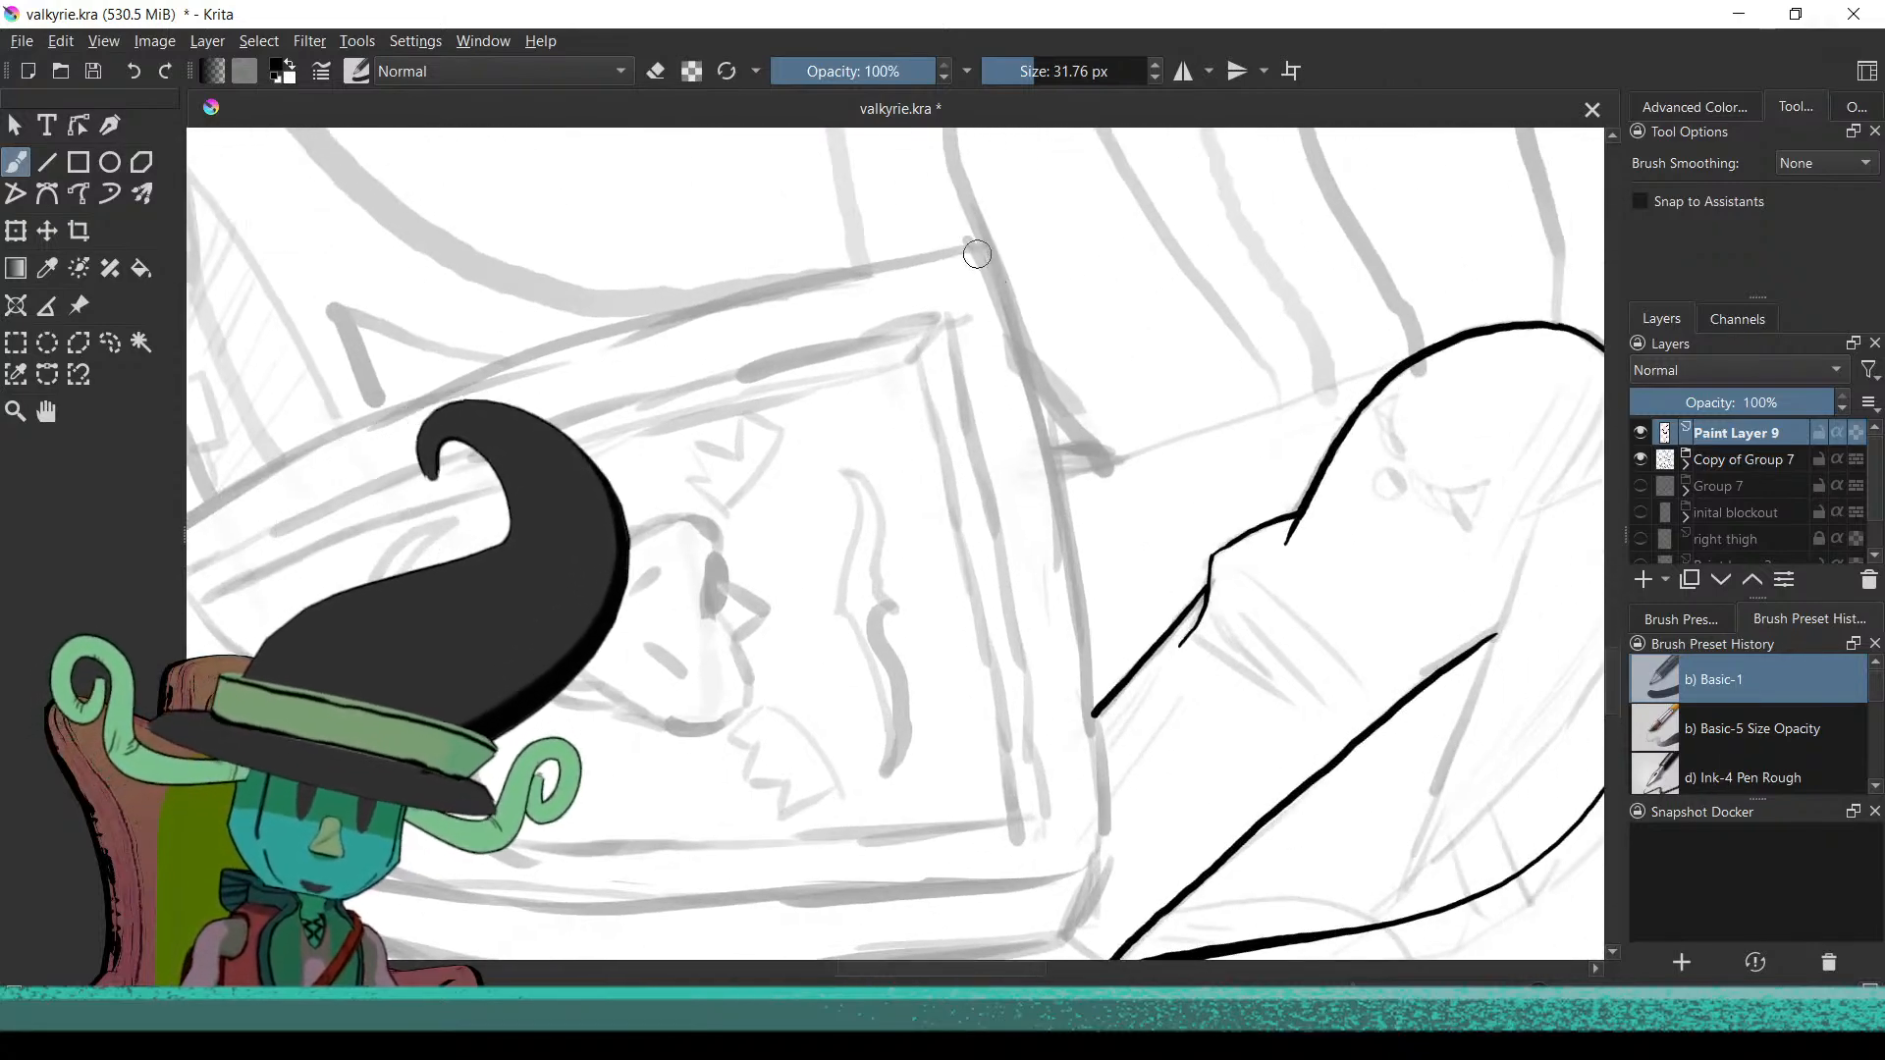
mouse_move(980, 425)
left_mouse_down()
mouse_move(934, 391)
mouse_move(1064, 505)
mouse_move(1115, 285)
left_mouse_up()
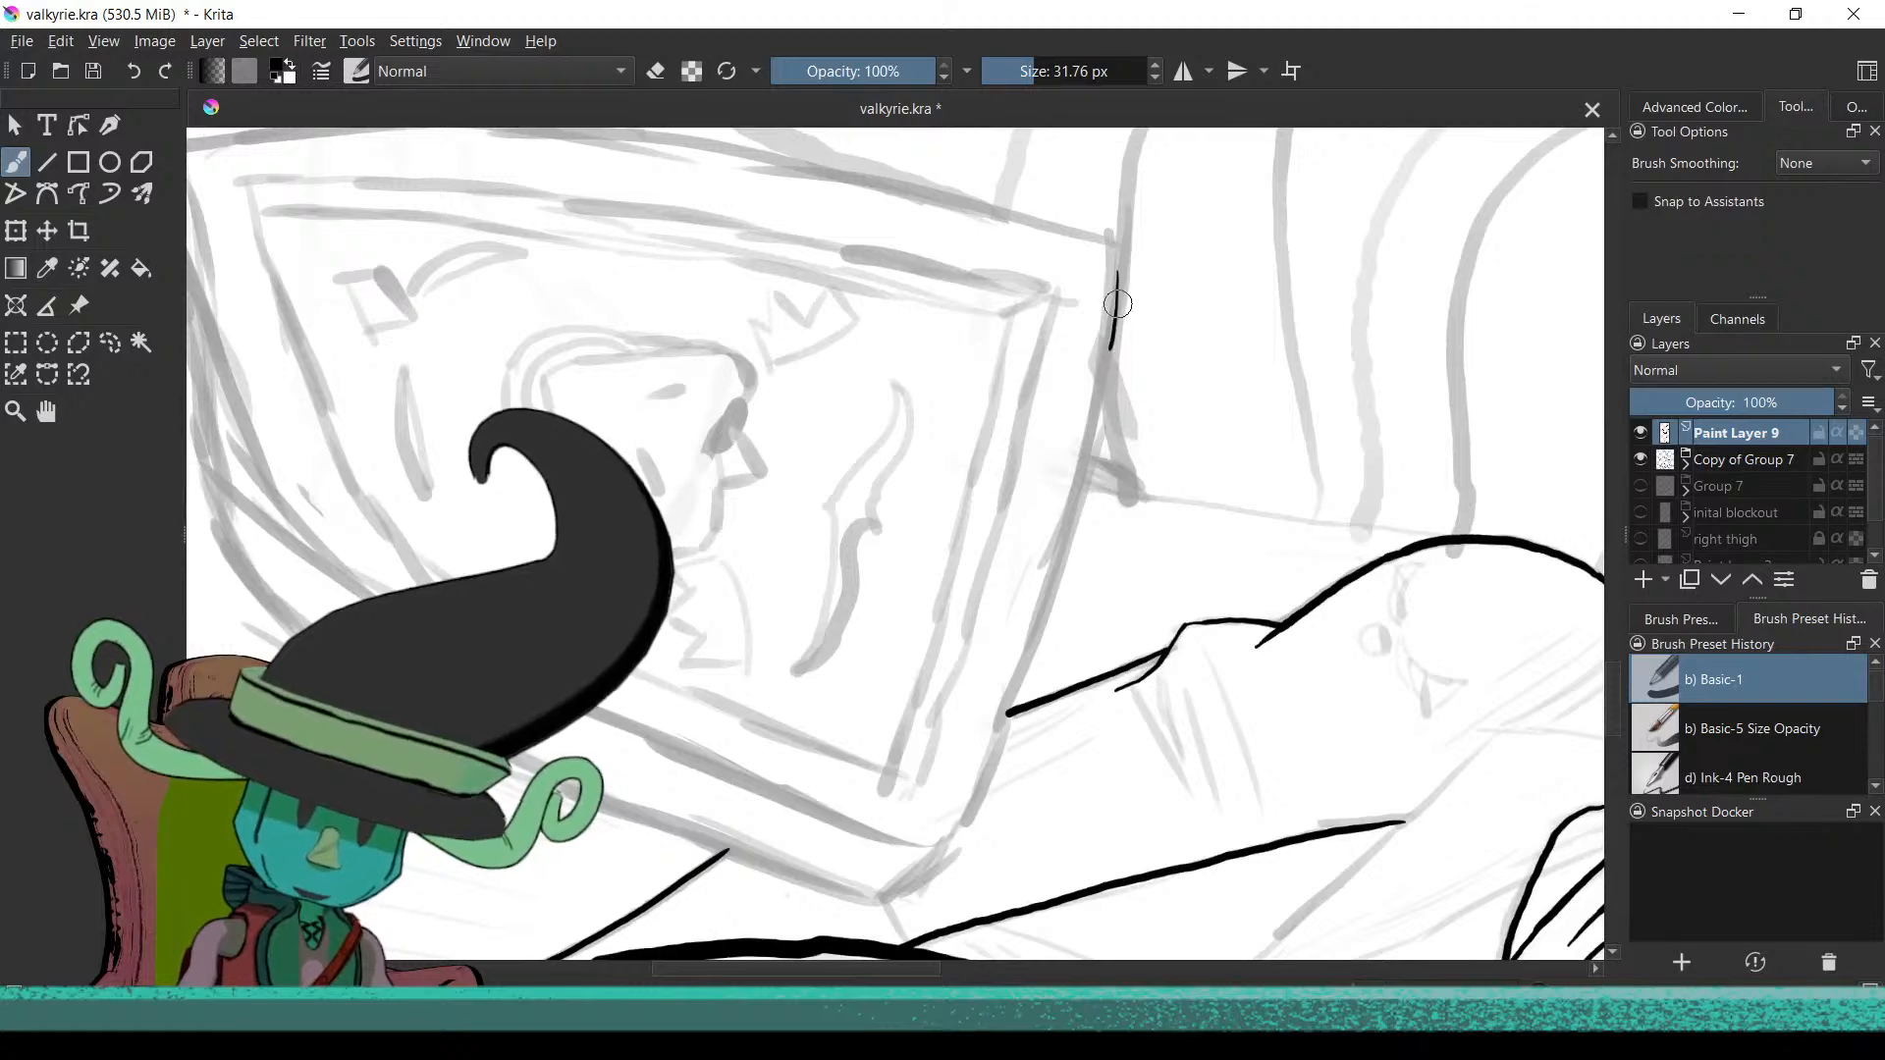
key("ctrl+z")
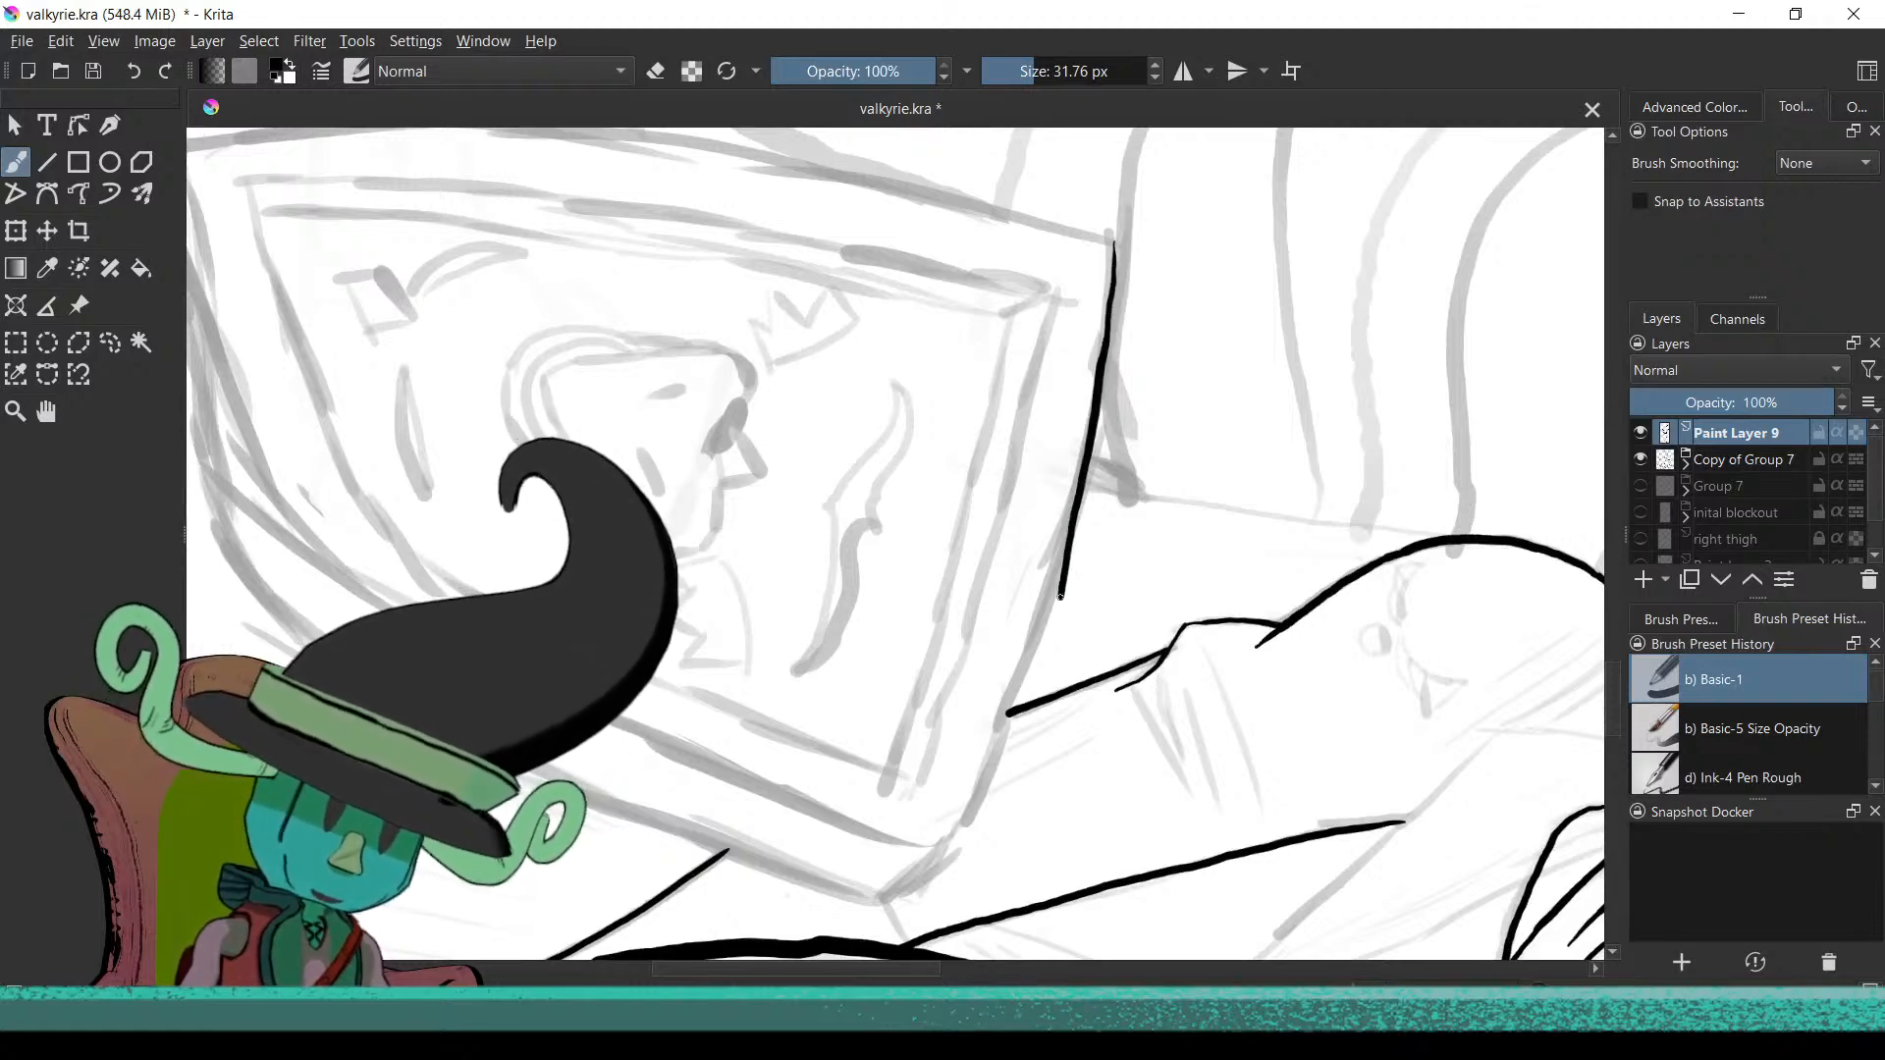
key("ctrl+z")
Ink the shield's upper edge in one gently curved line from its outer corner past the arm line to the sketched inner corner
mouse_move(975, 710)
left_mouse_down()
mouse_move(1161, 687)
mouse_move(904, 504)
left_mouse_up()
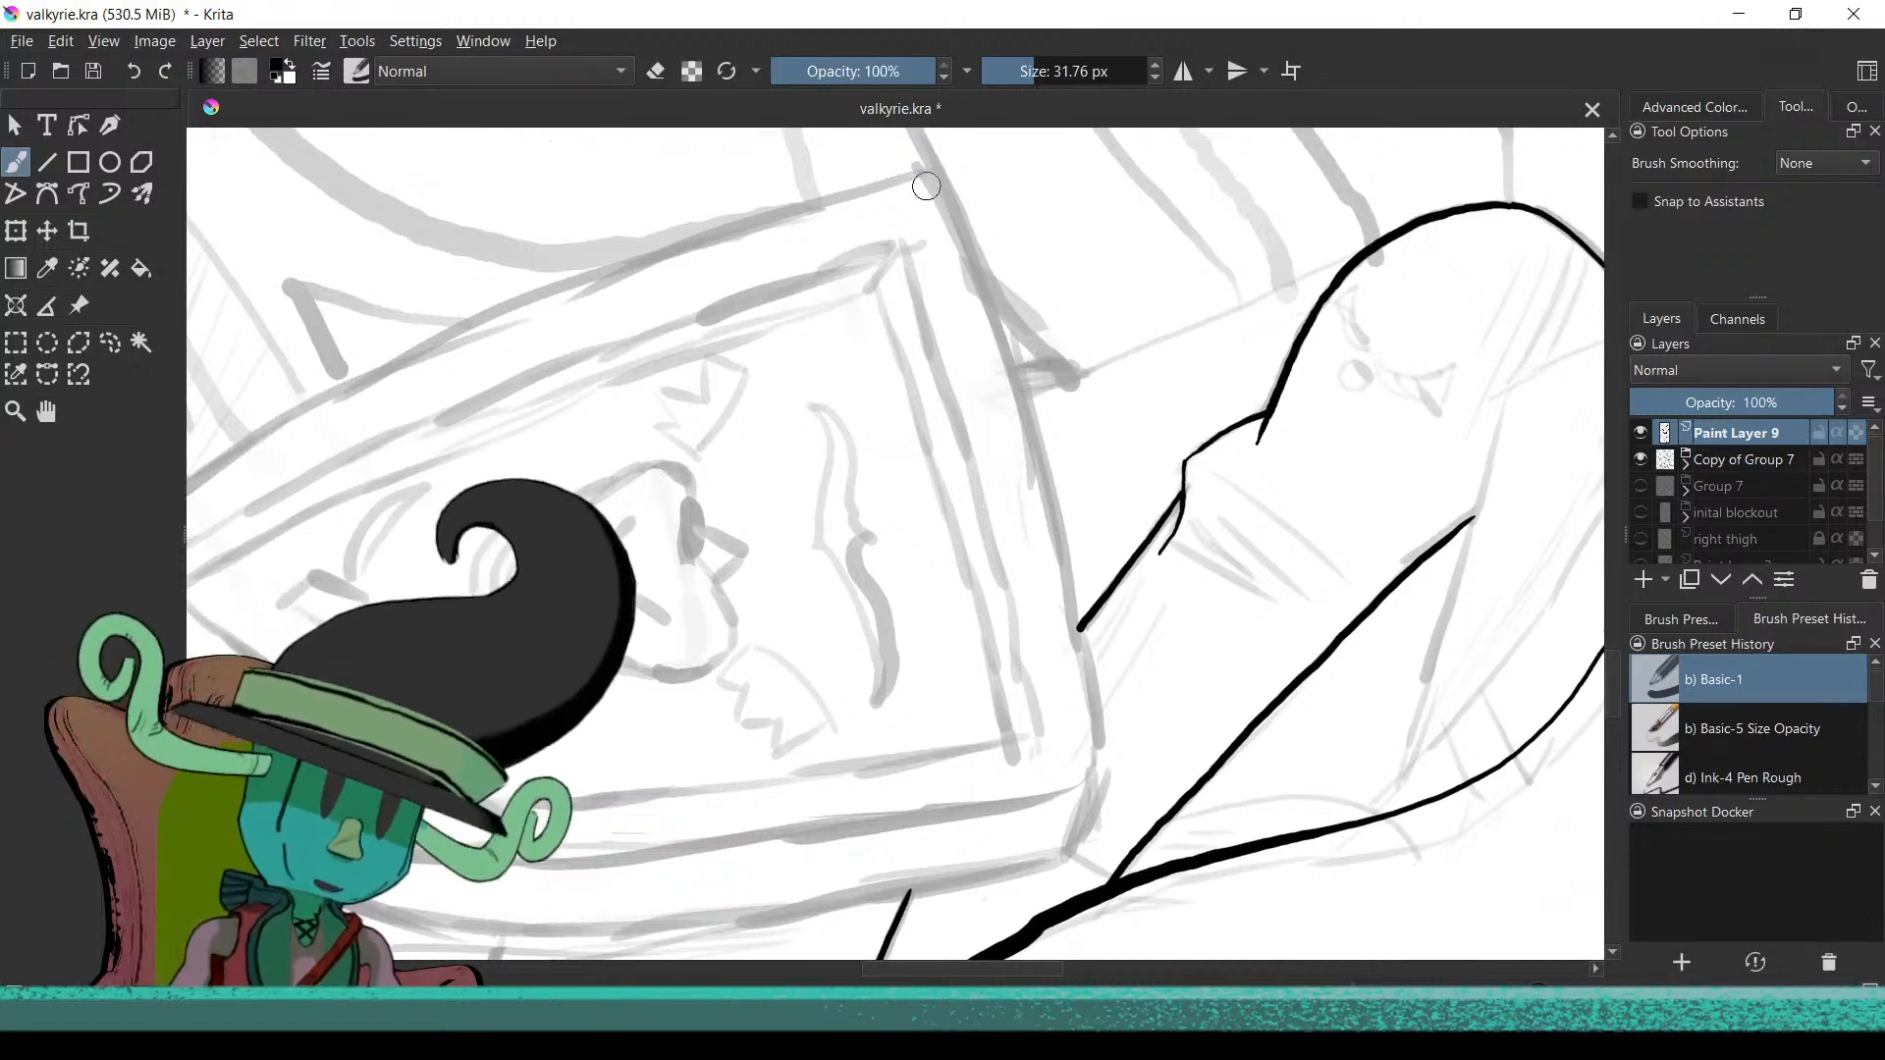
mouse_move(985, 345)
left_mouse_down()
mouse_move(993, 378)
mouse_move(854, 614)
mouse_move(843, 597)
left_mouse_up()
key("ctrl+z")
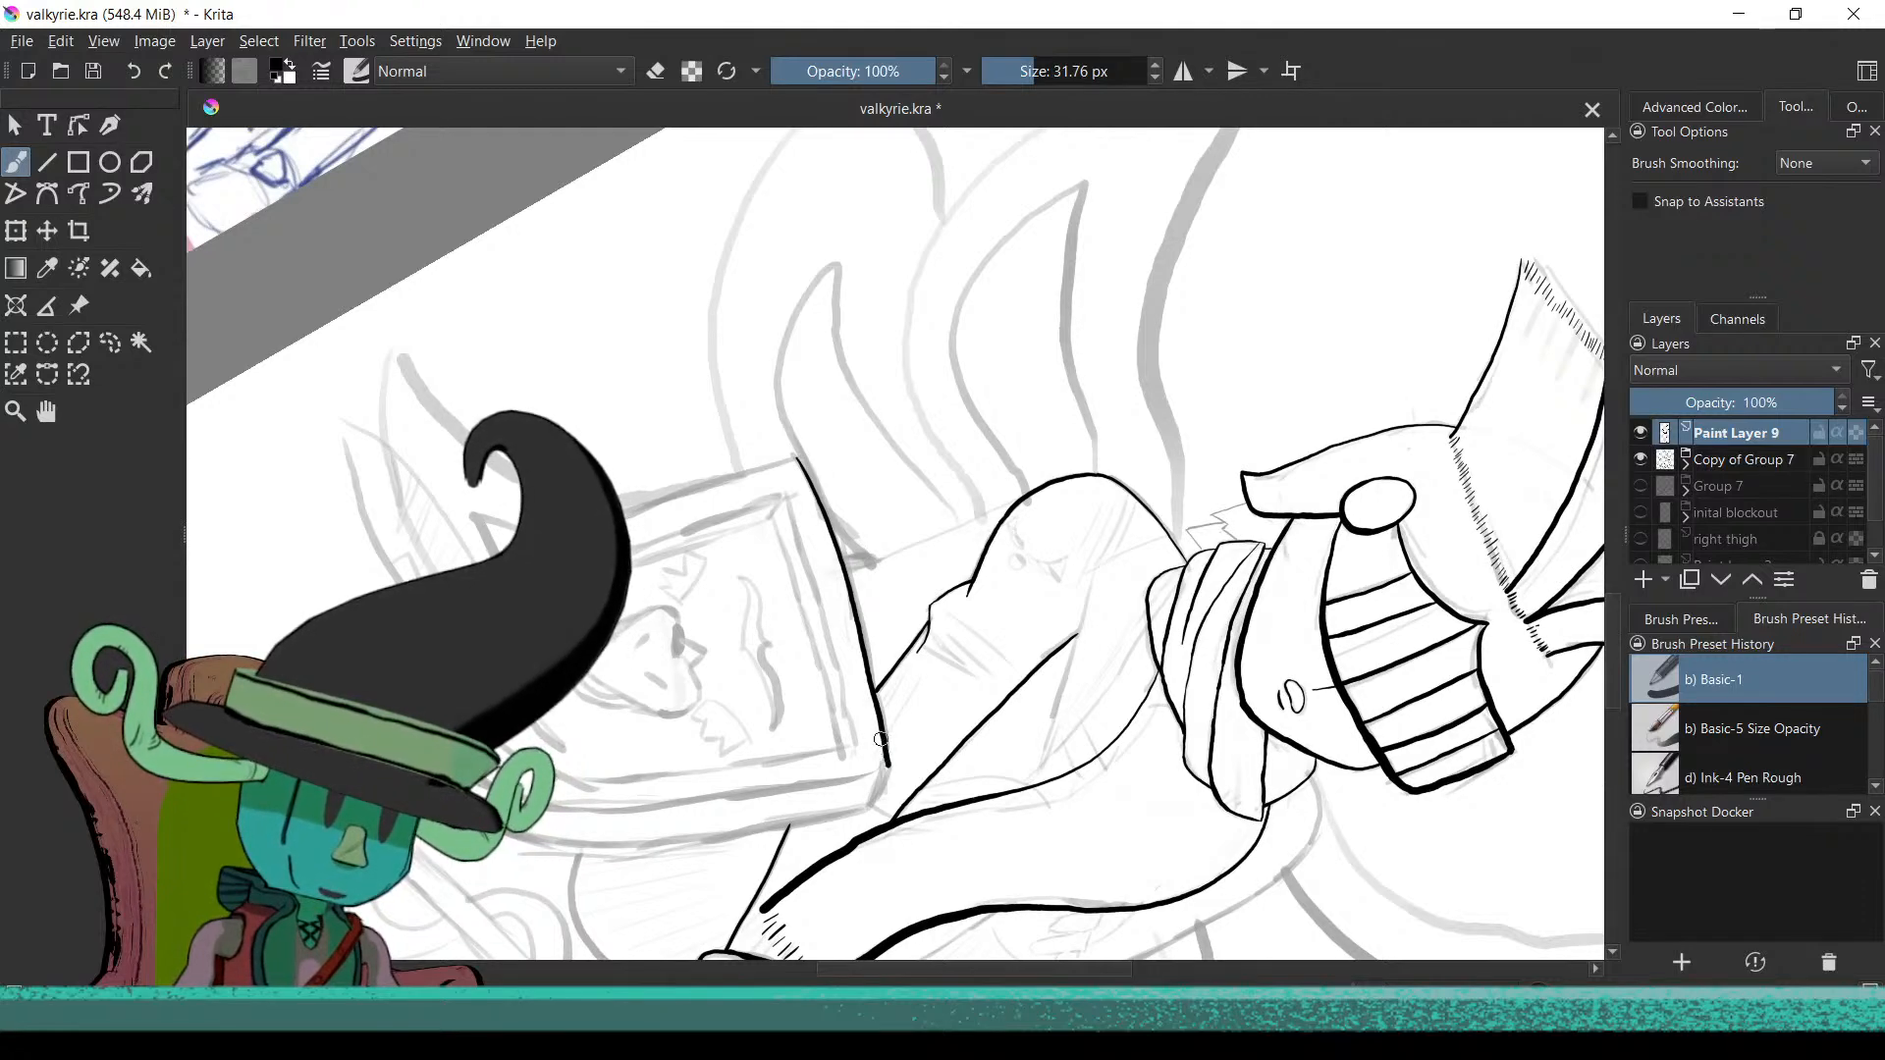
mouse_move(724, 711)
left_mouse_down()
mouse_move(1011, 639)
mouse_move(1056, 550)
mouse_move(932, 638)
mouse_move(791, 780)
left_mouse_up()
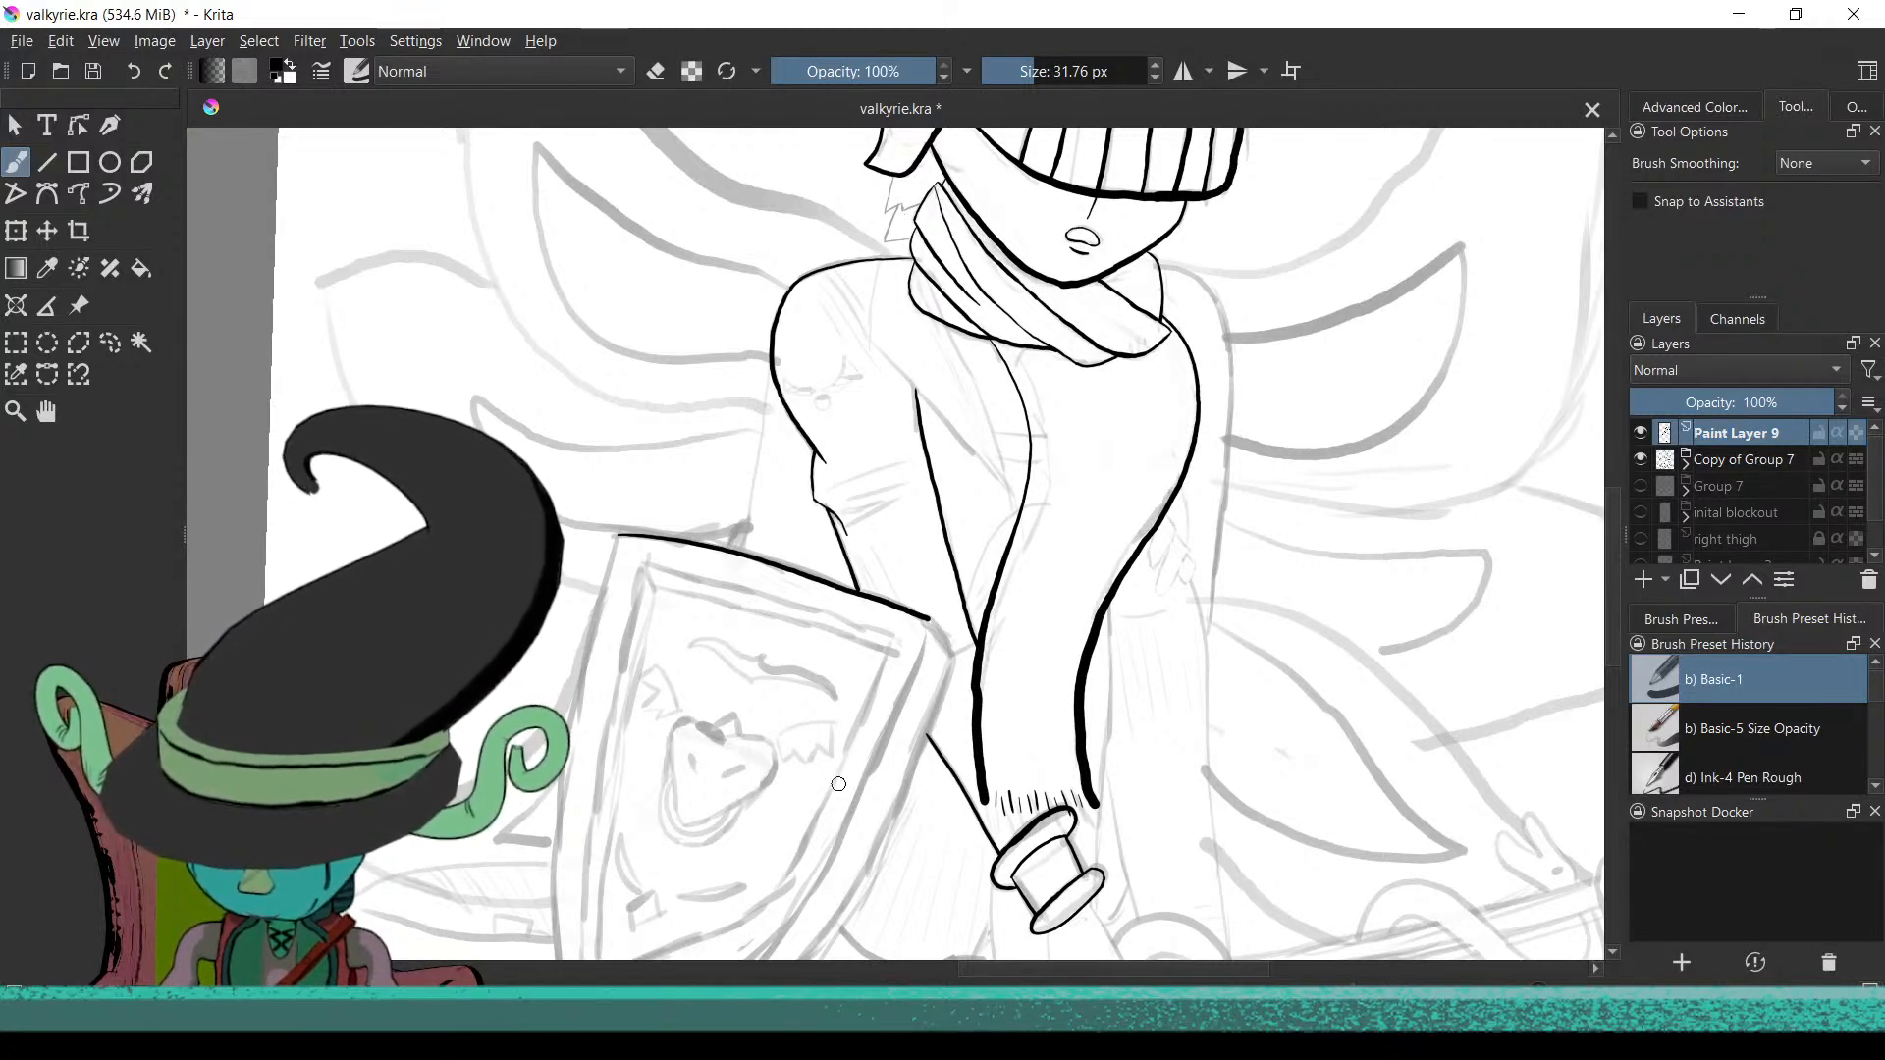
Ink the short slanted corner of the shield, from the inner end of the upper edge down to the sketched outer point
scroll(835, 781, "up", 3)
scroll(884, 676, "up", 5)
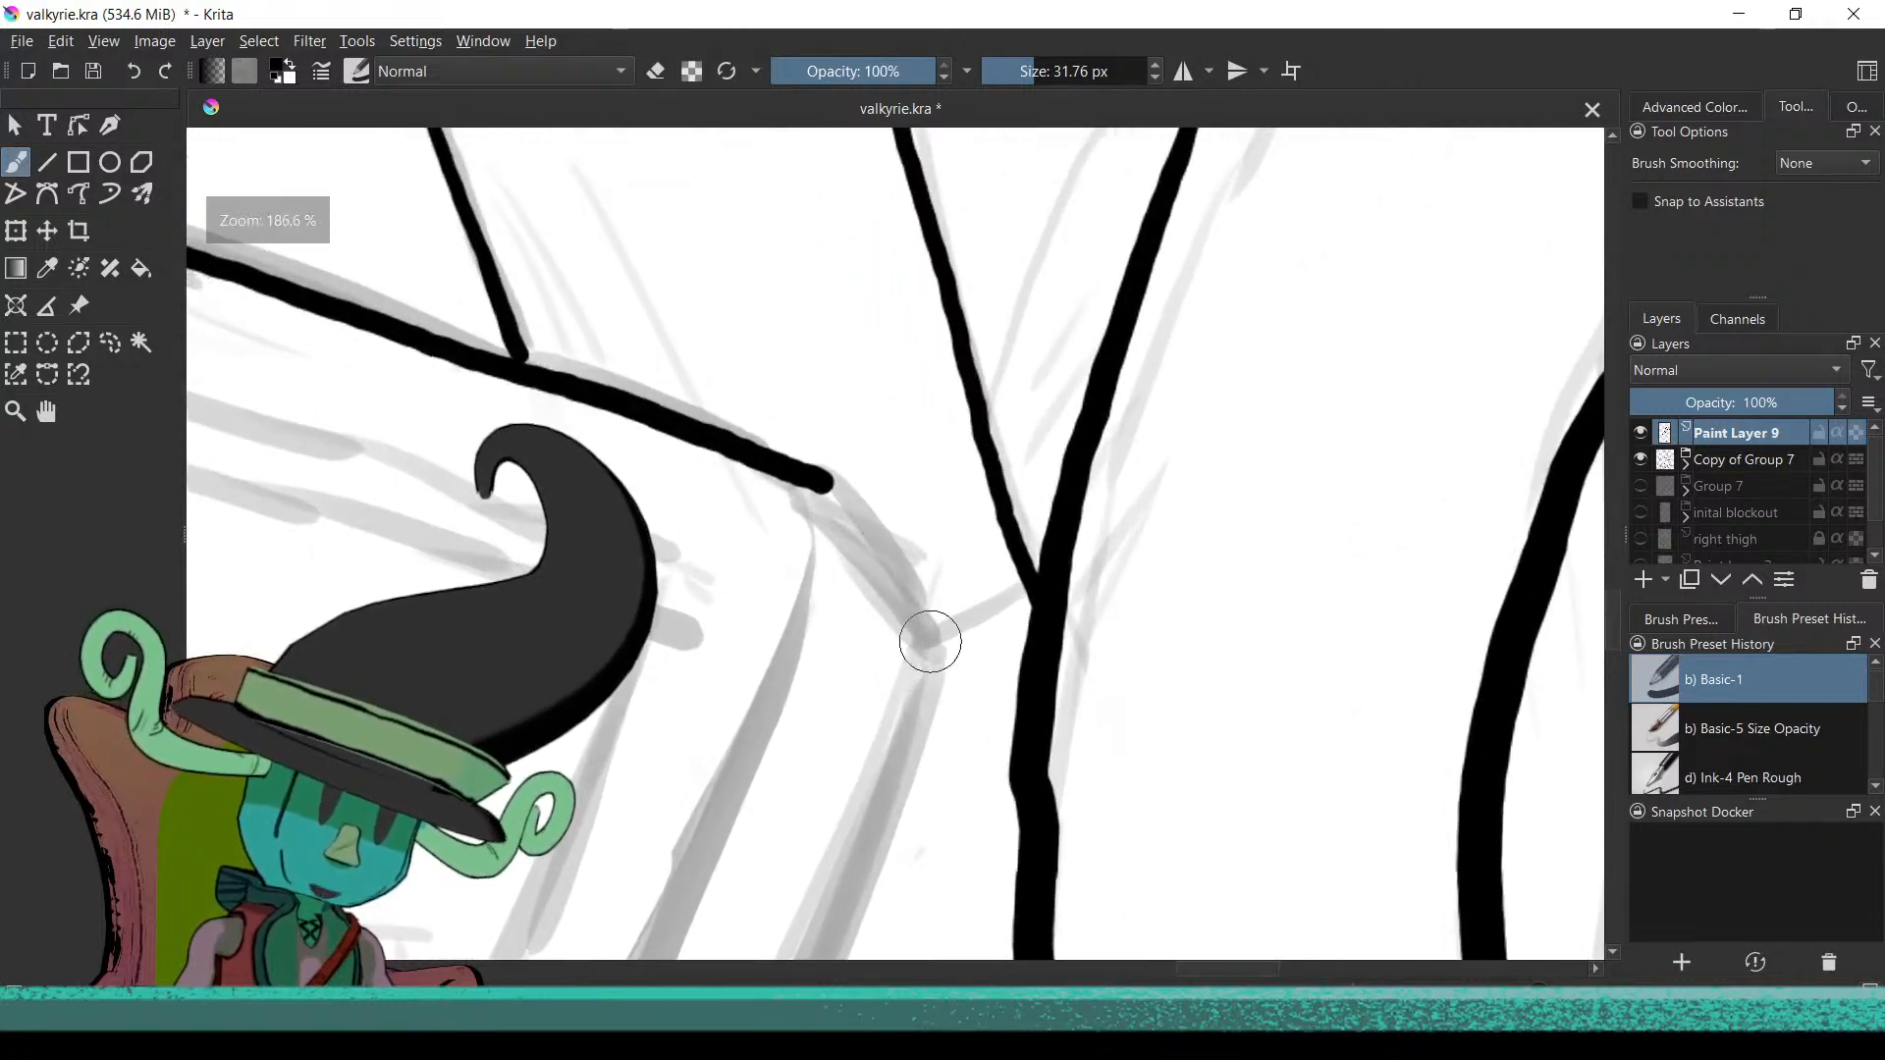
left_click_drag(923, 636, 848, 533)
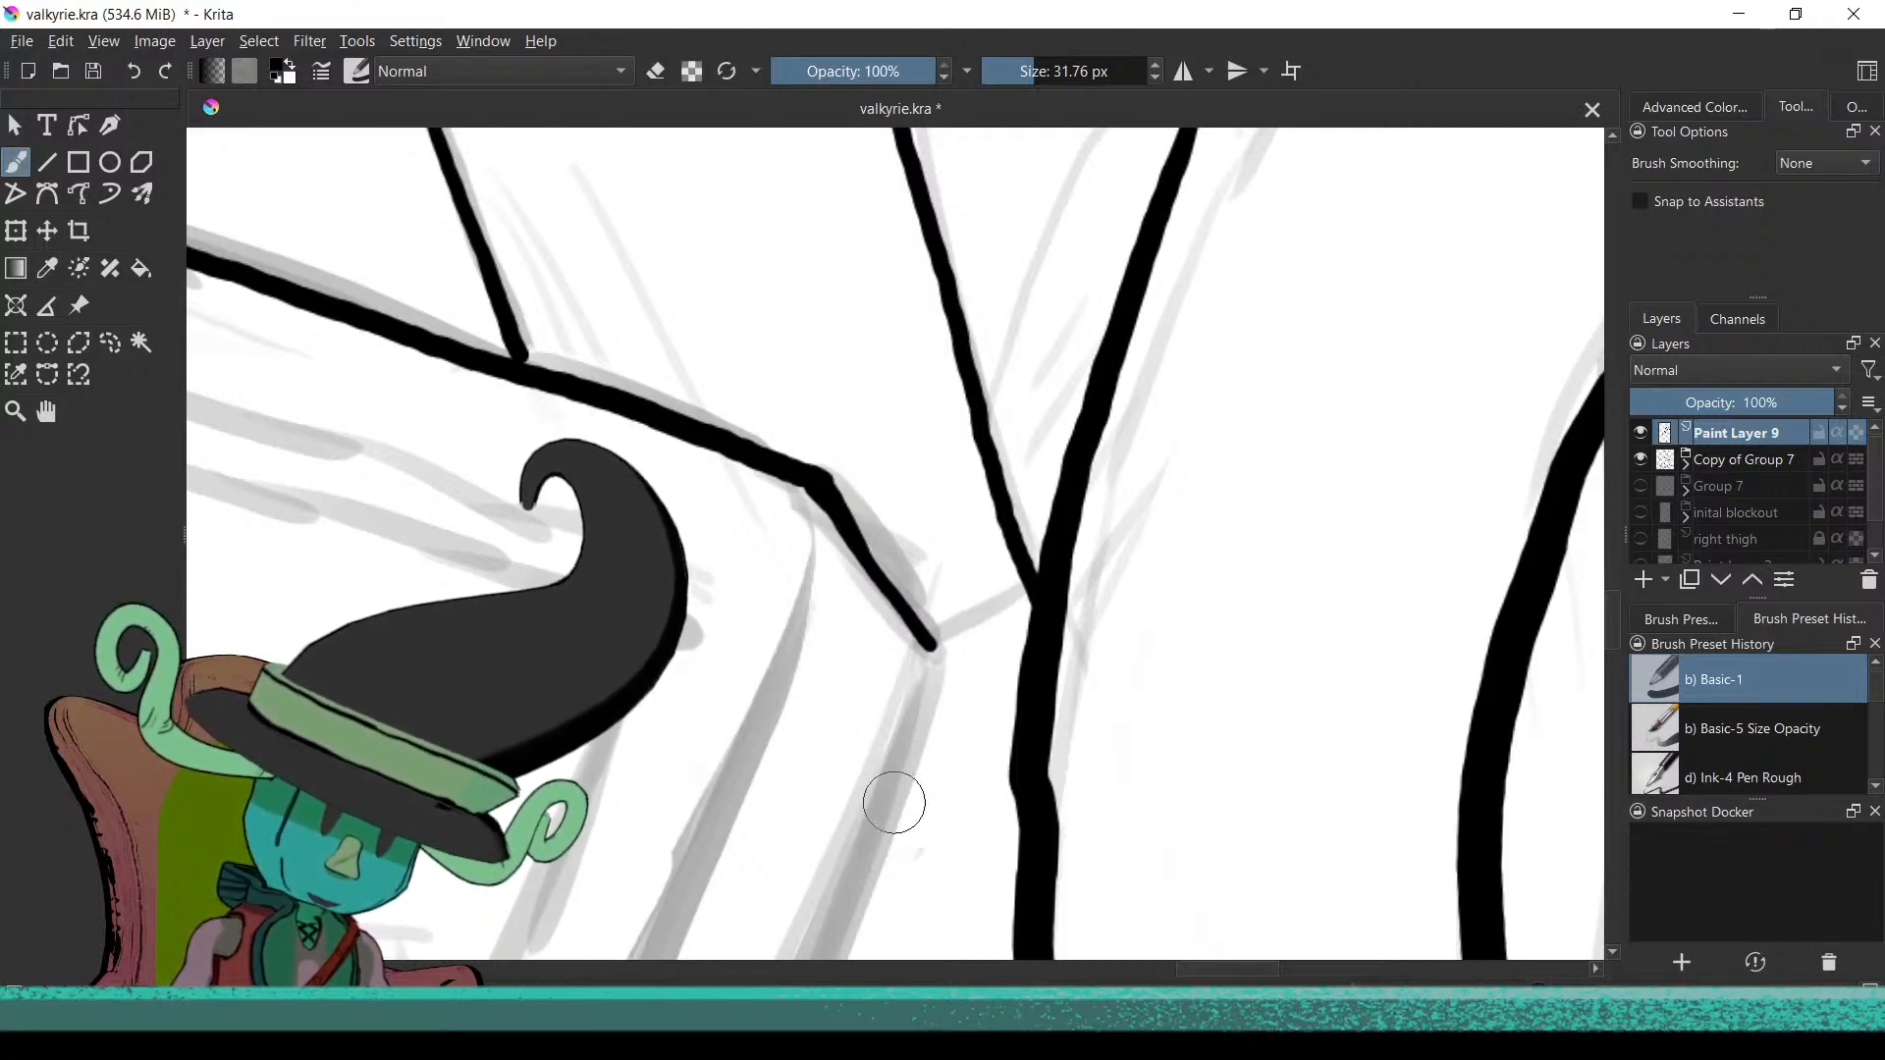
Ink the start of the shield's side edge from the slanted corner's tip down to just past the forearm line
scroll(870, 689, "down", 5)
scroll(803, 805, "up", 3)
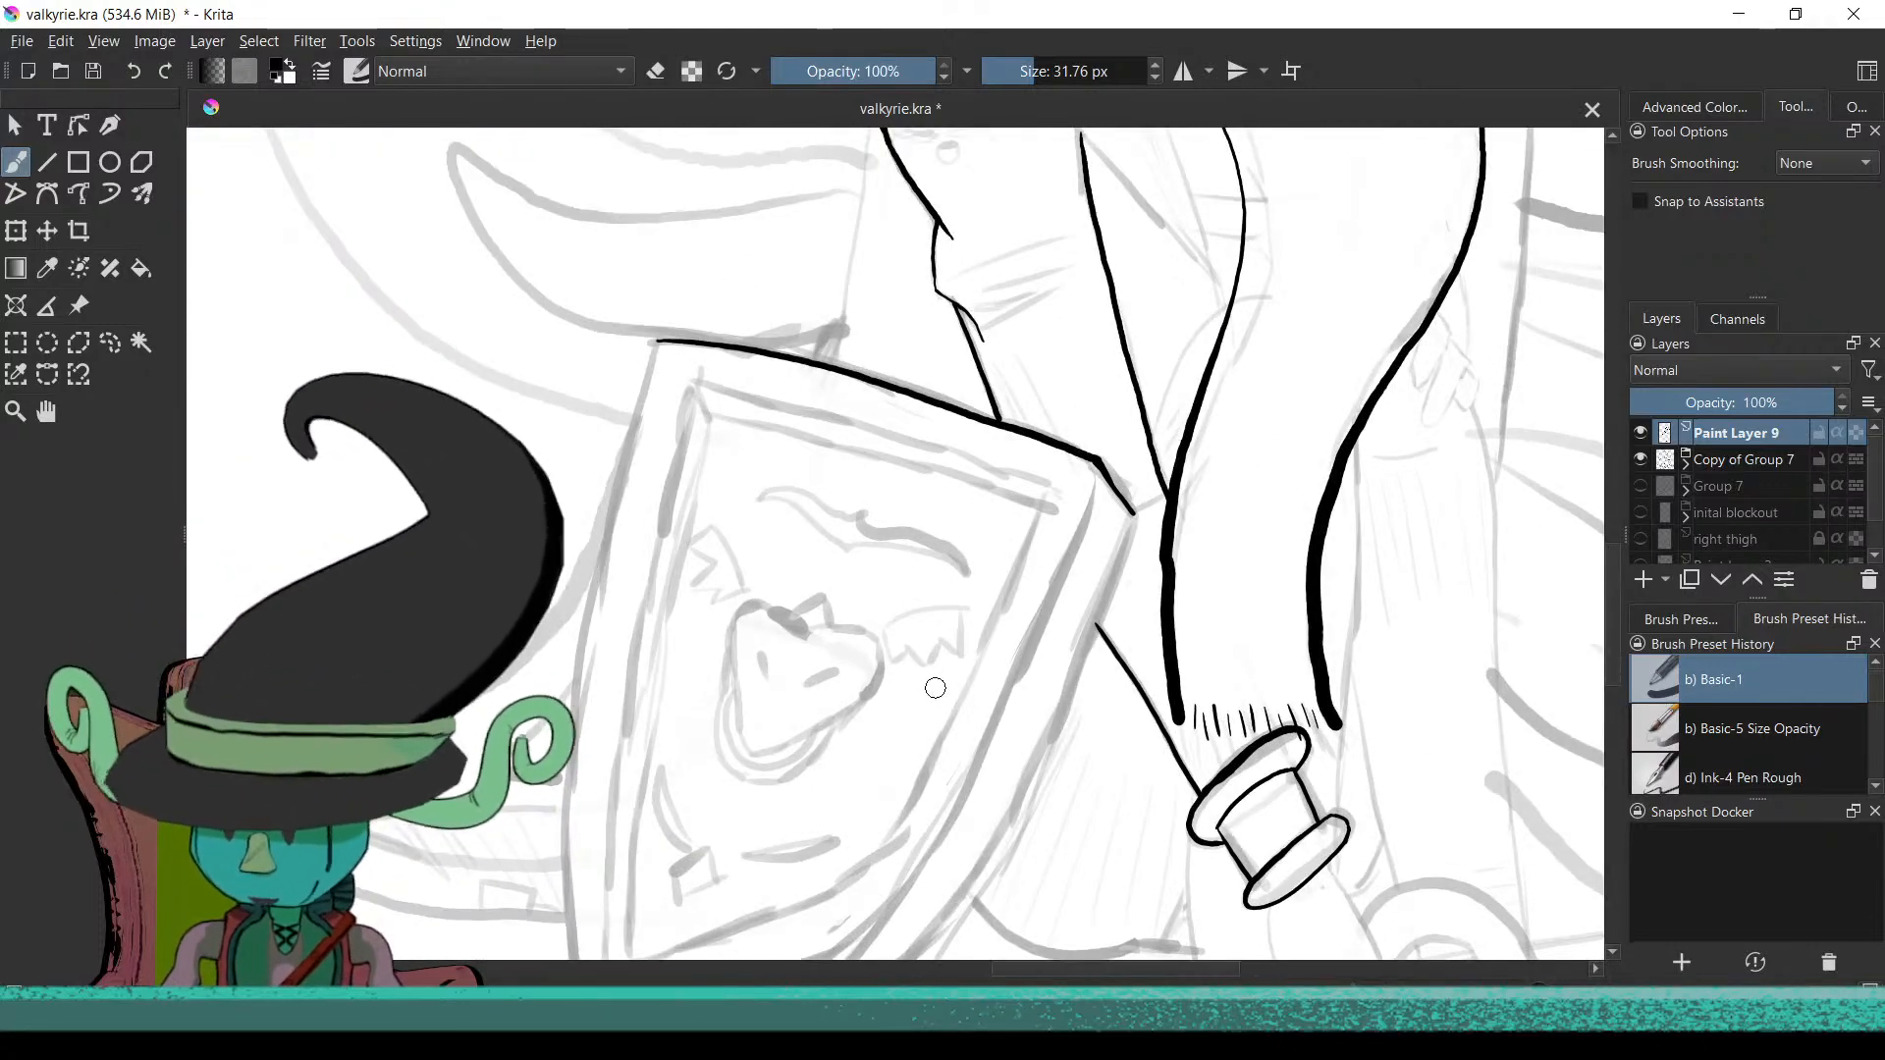
left_click_drag(935, 736, 957, 604)
left_click_drag(1213, 312, 989, 656)
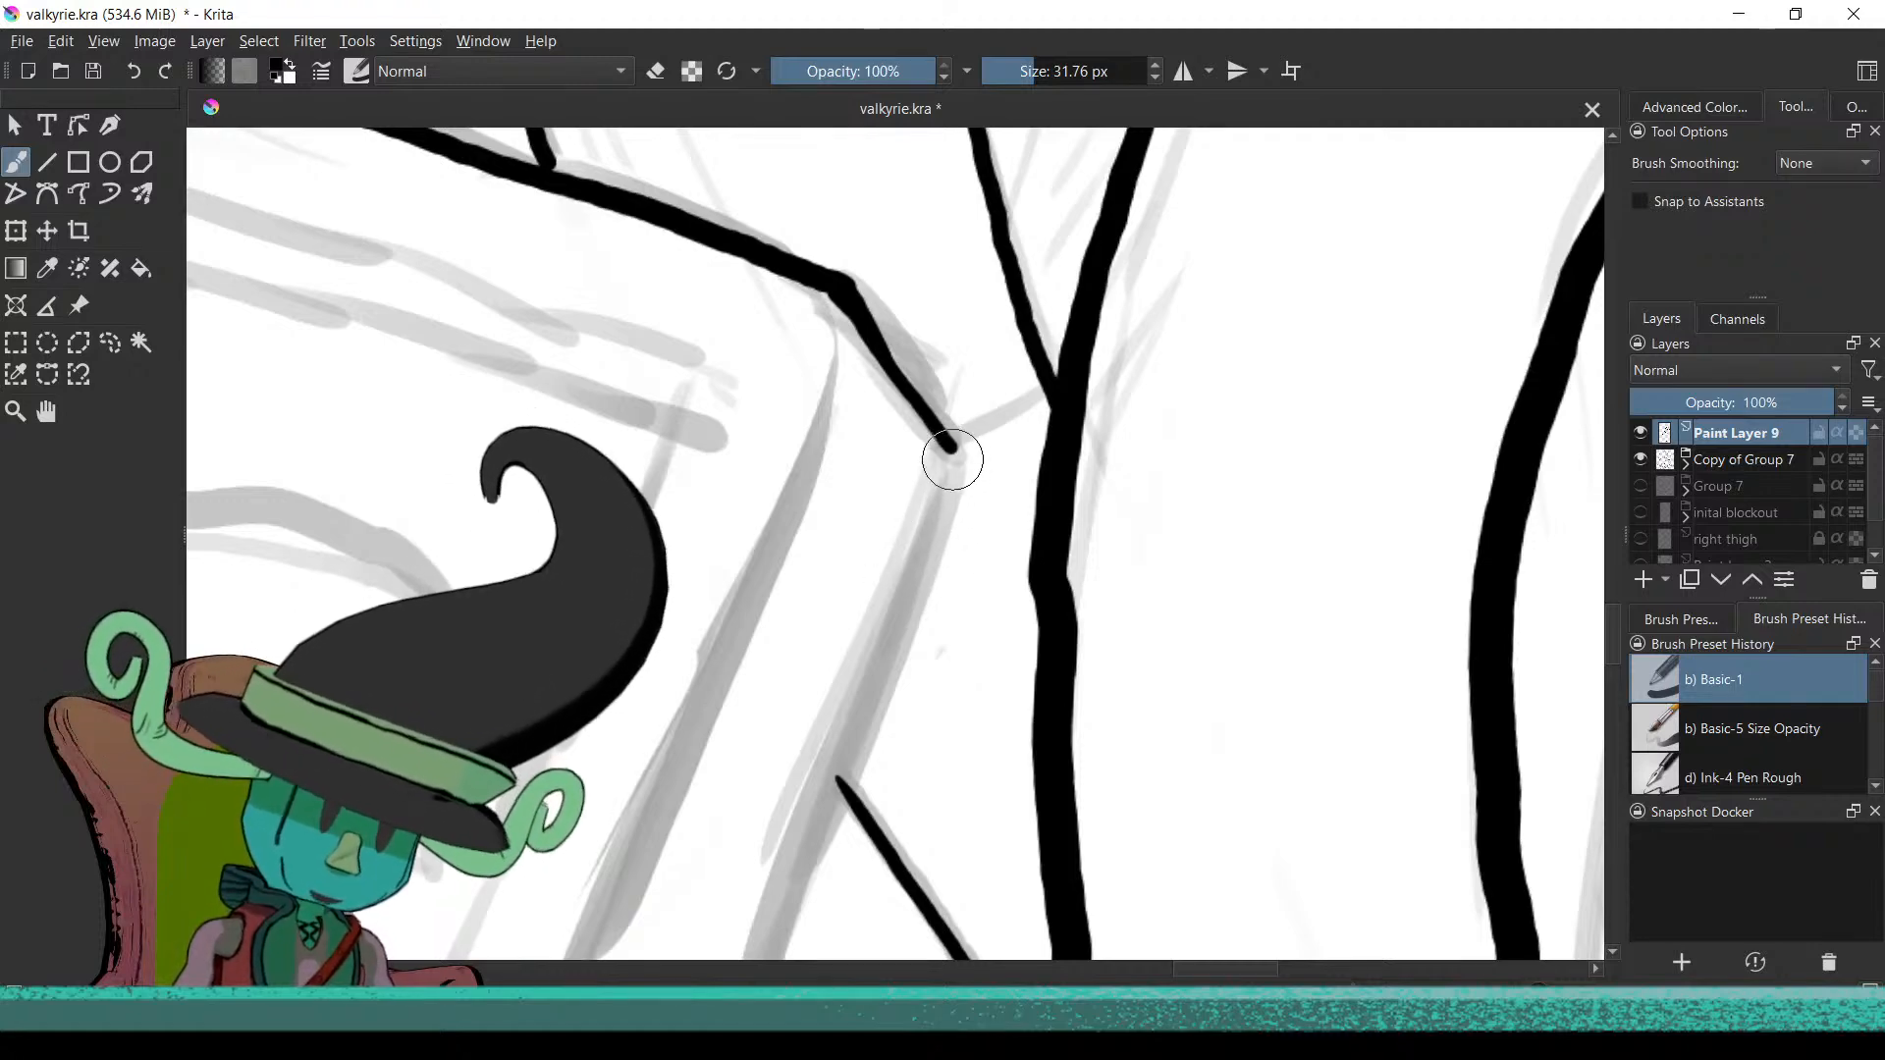
left_click_drag(938, 485, 897, 584)
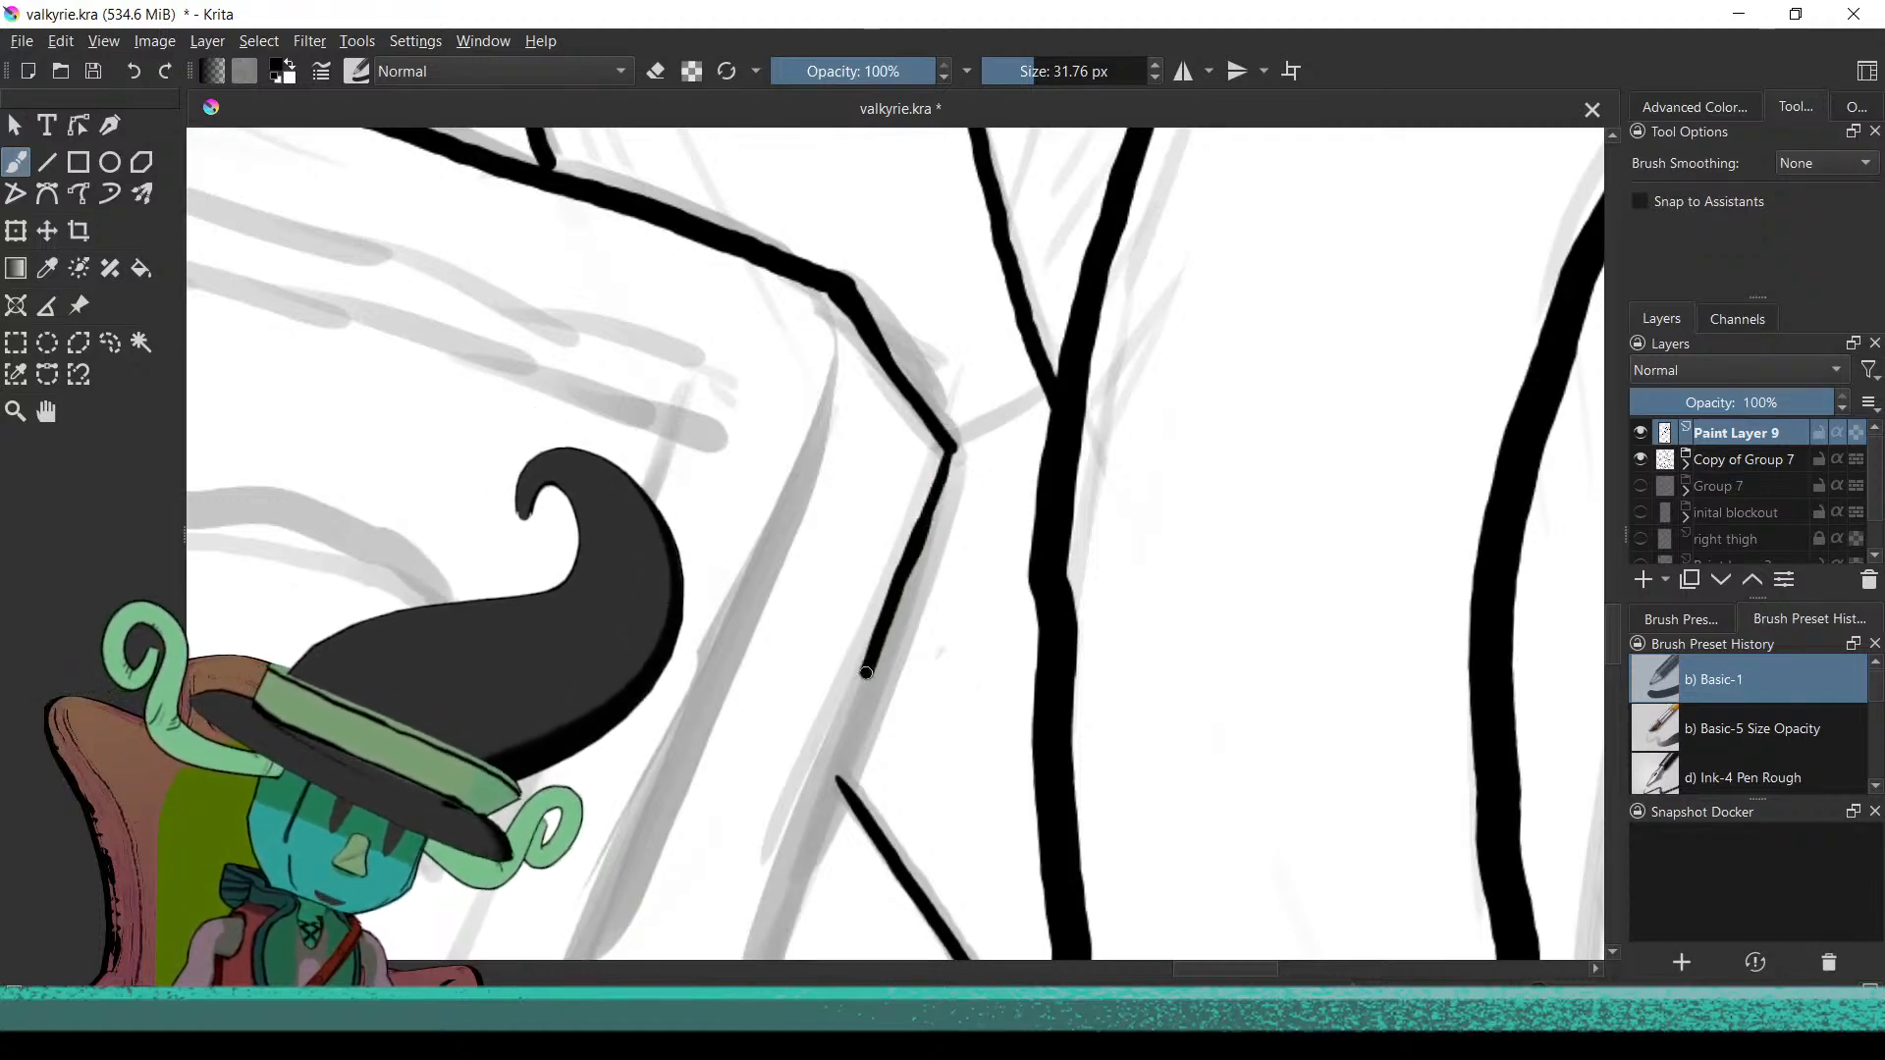
key("ctrl+z")
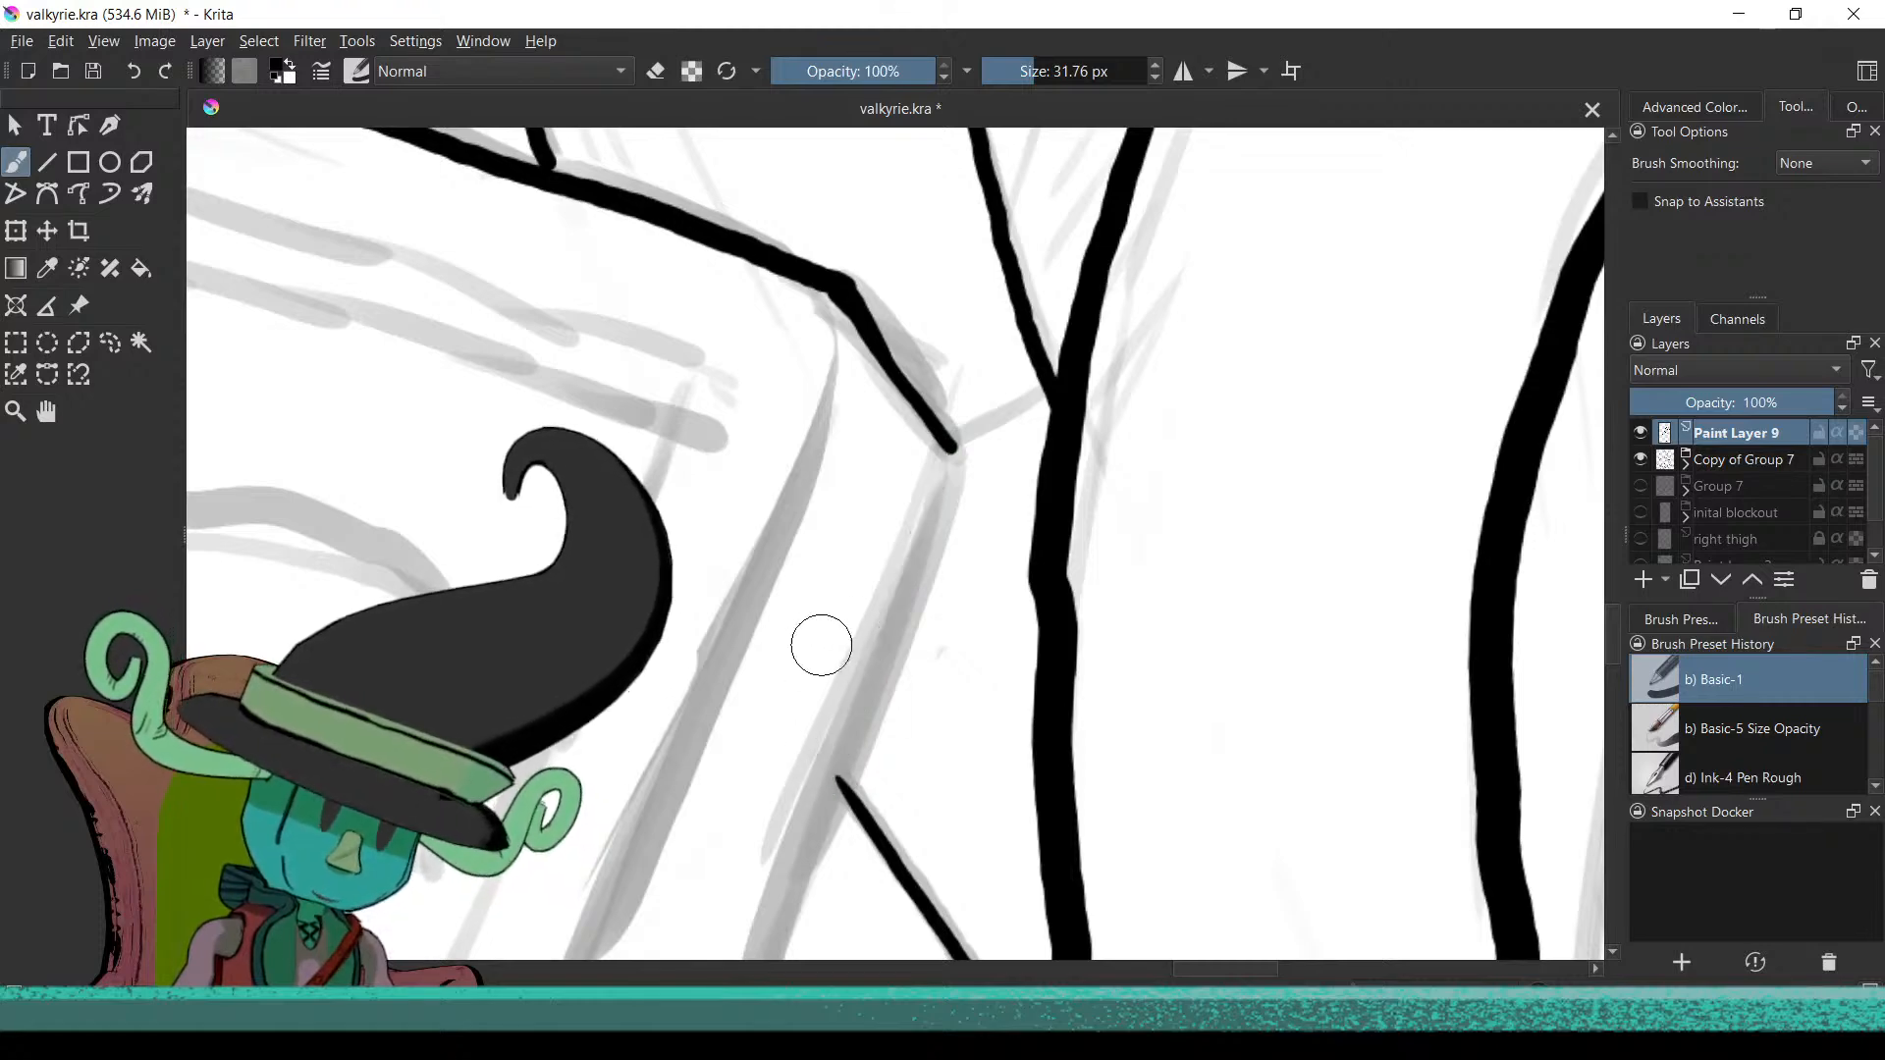
left_click_drag(786, 628, 952, 610)
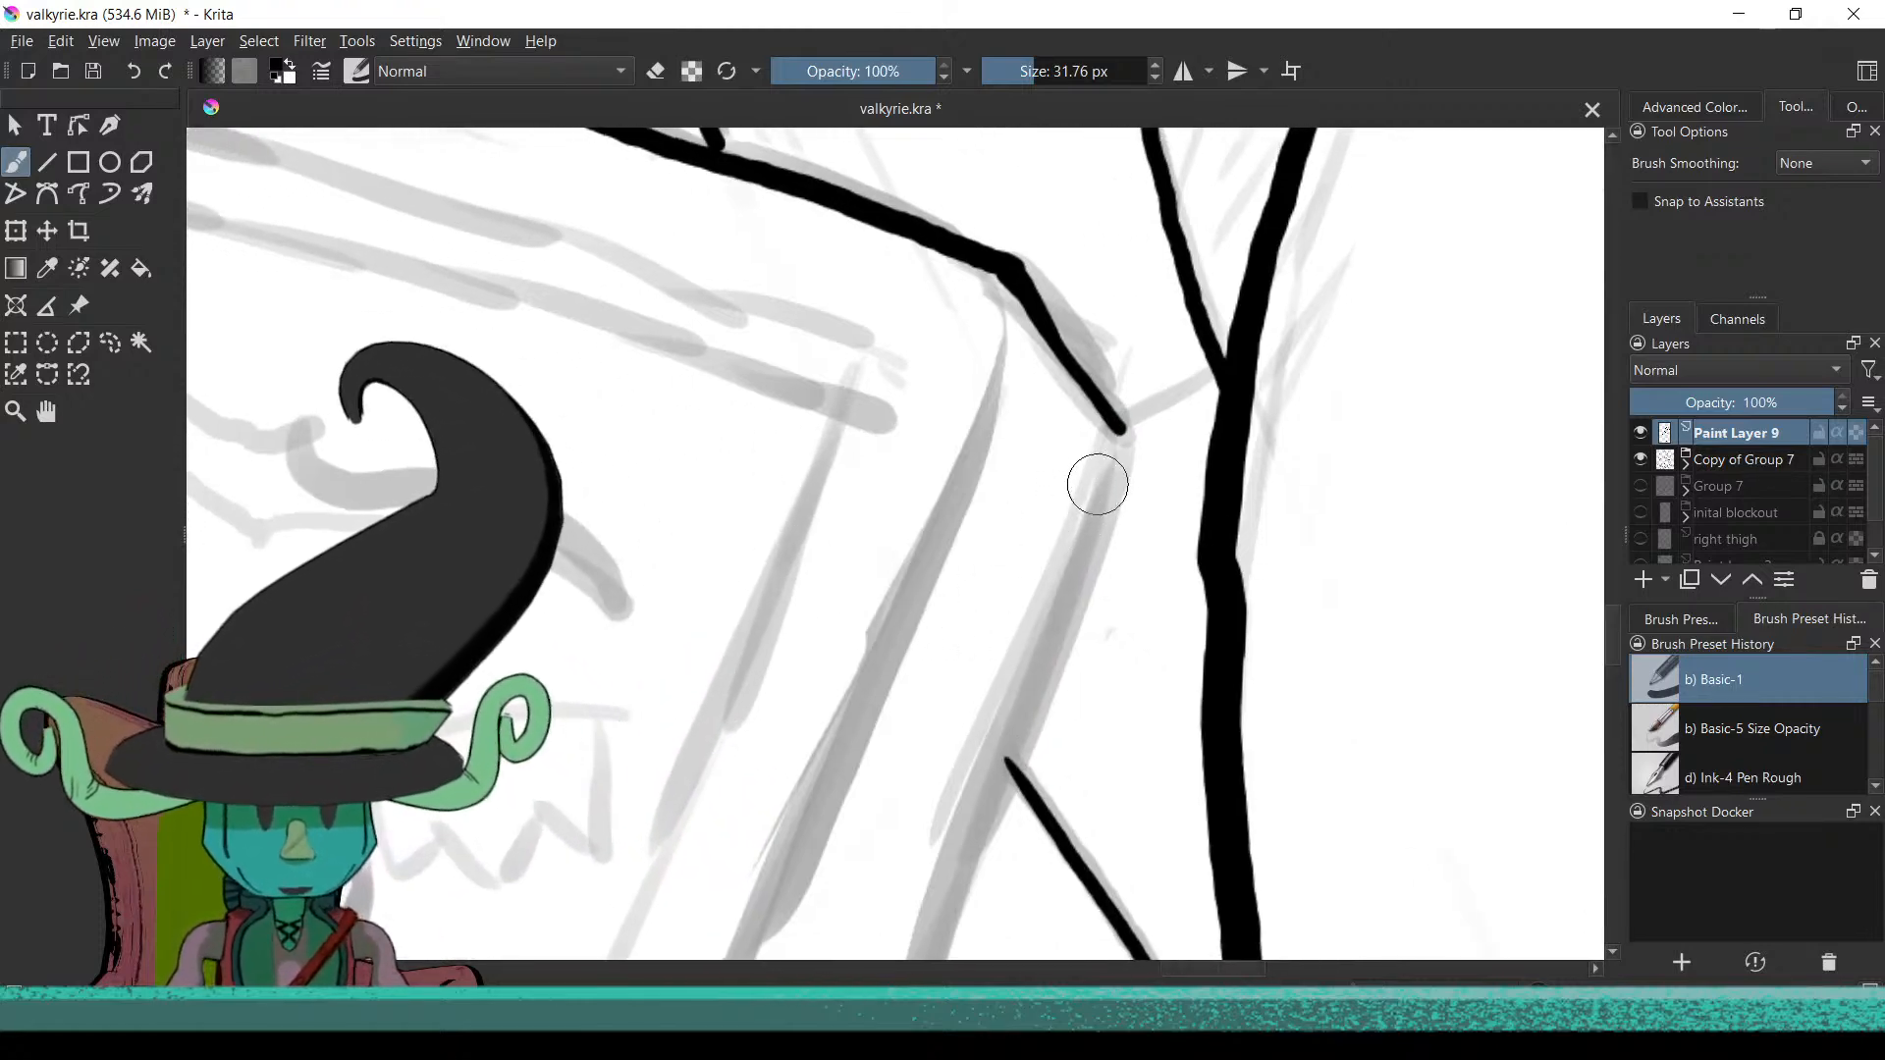
left_click_drag(1124, 429, 964, 822)
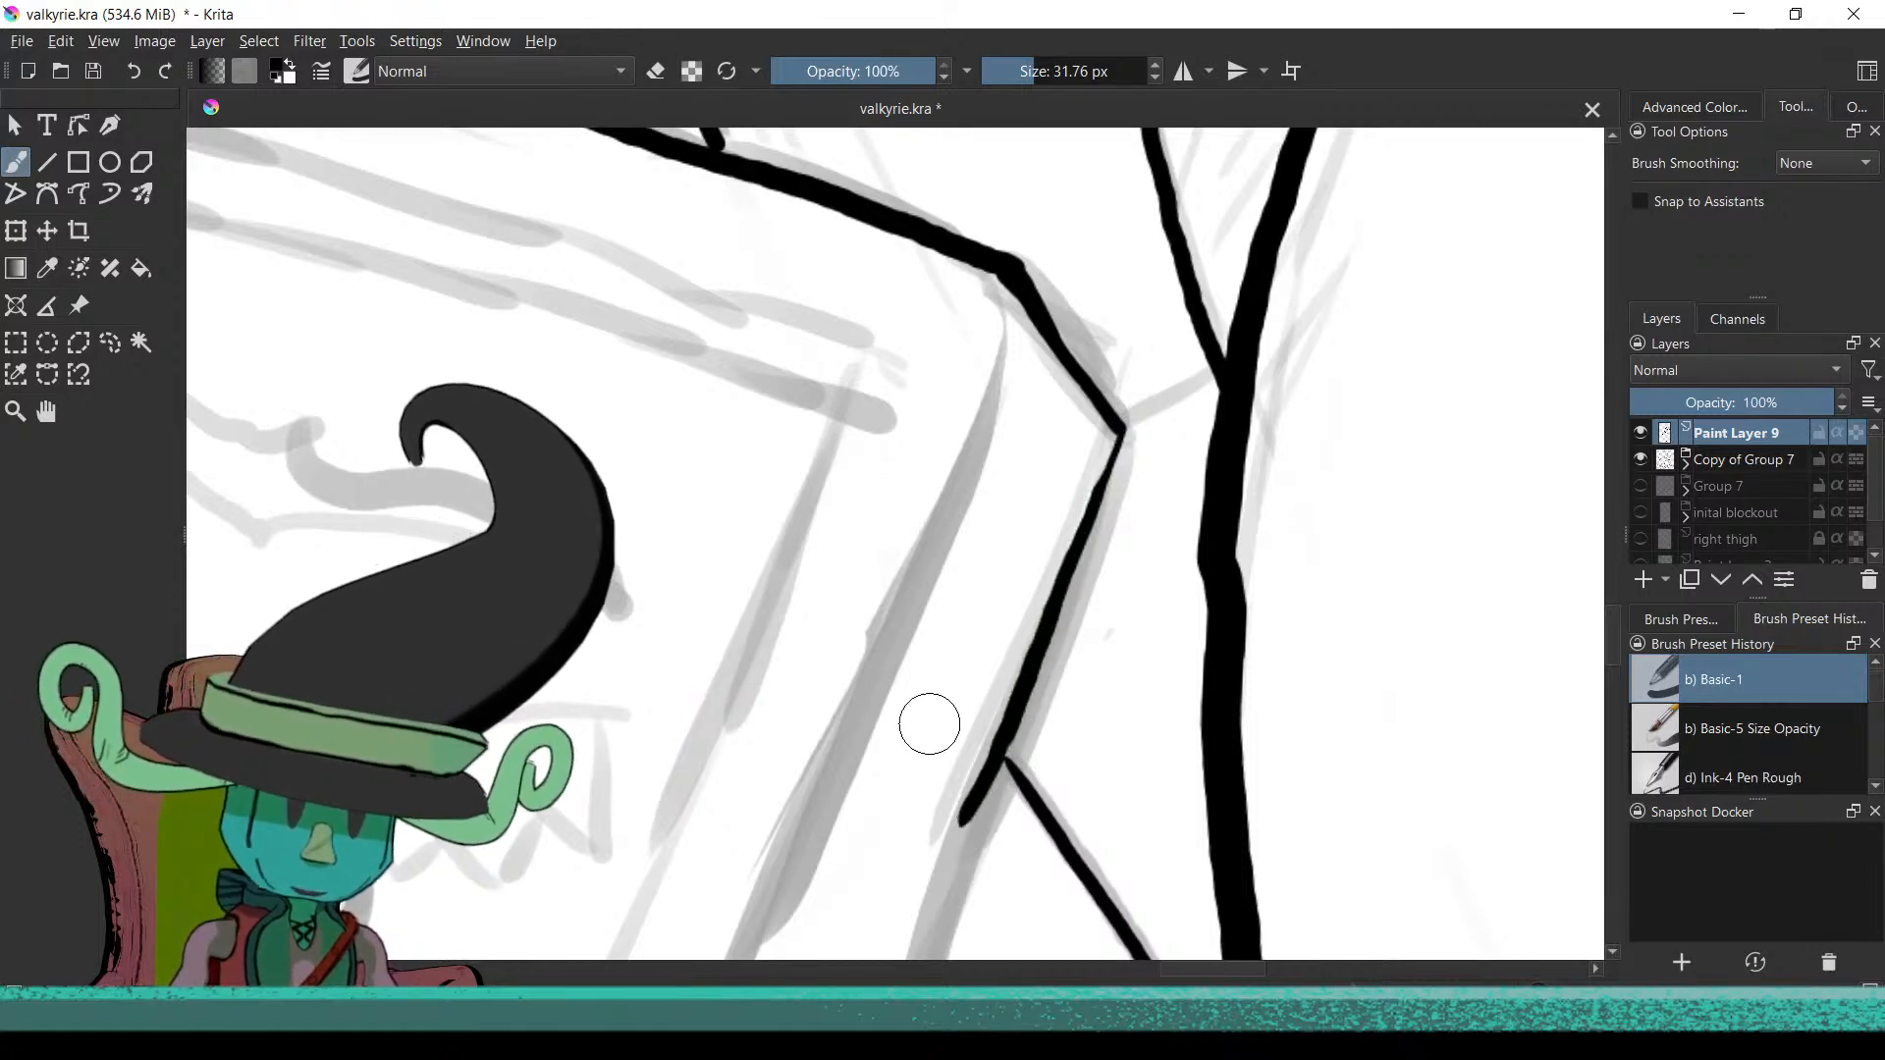
scroll(1001, 749, "down", 3)
scroll(1128, 703, "up", 4)
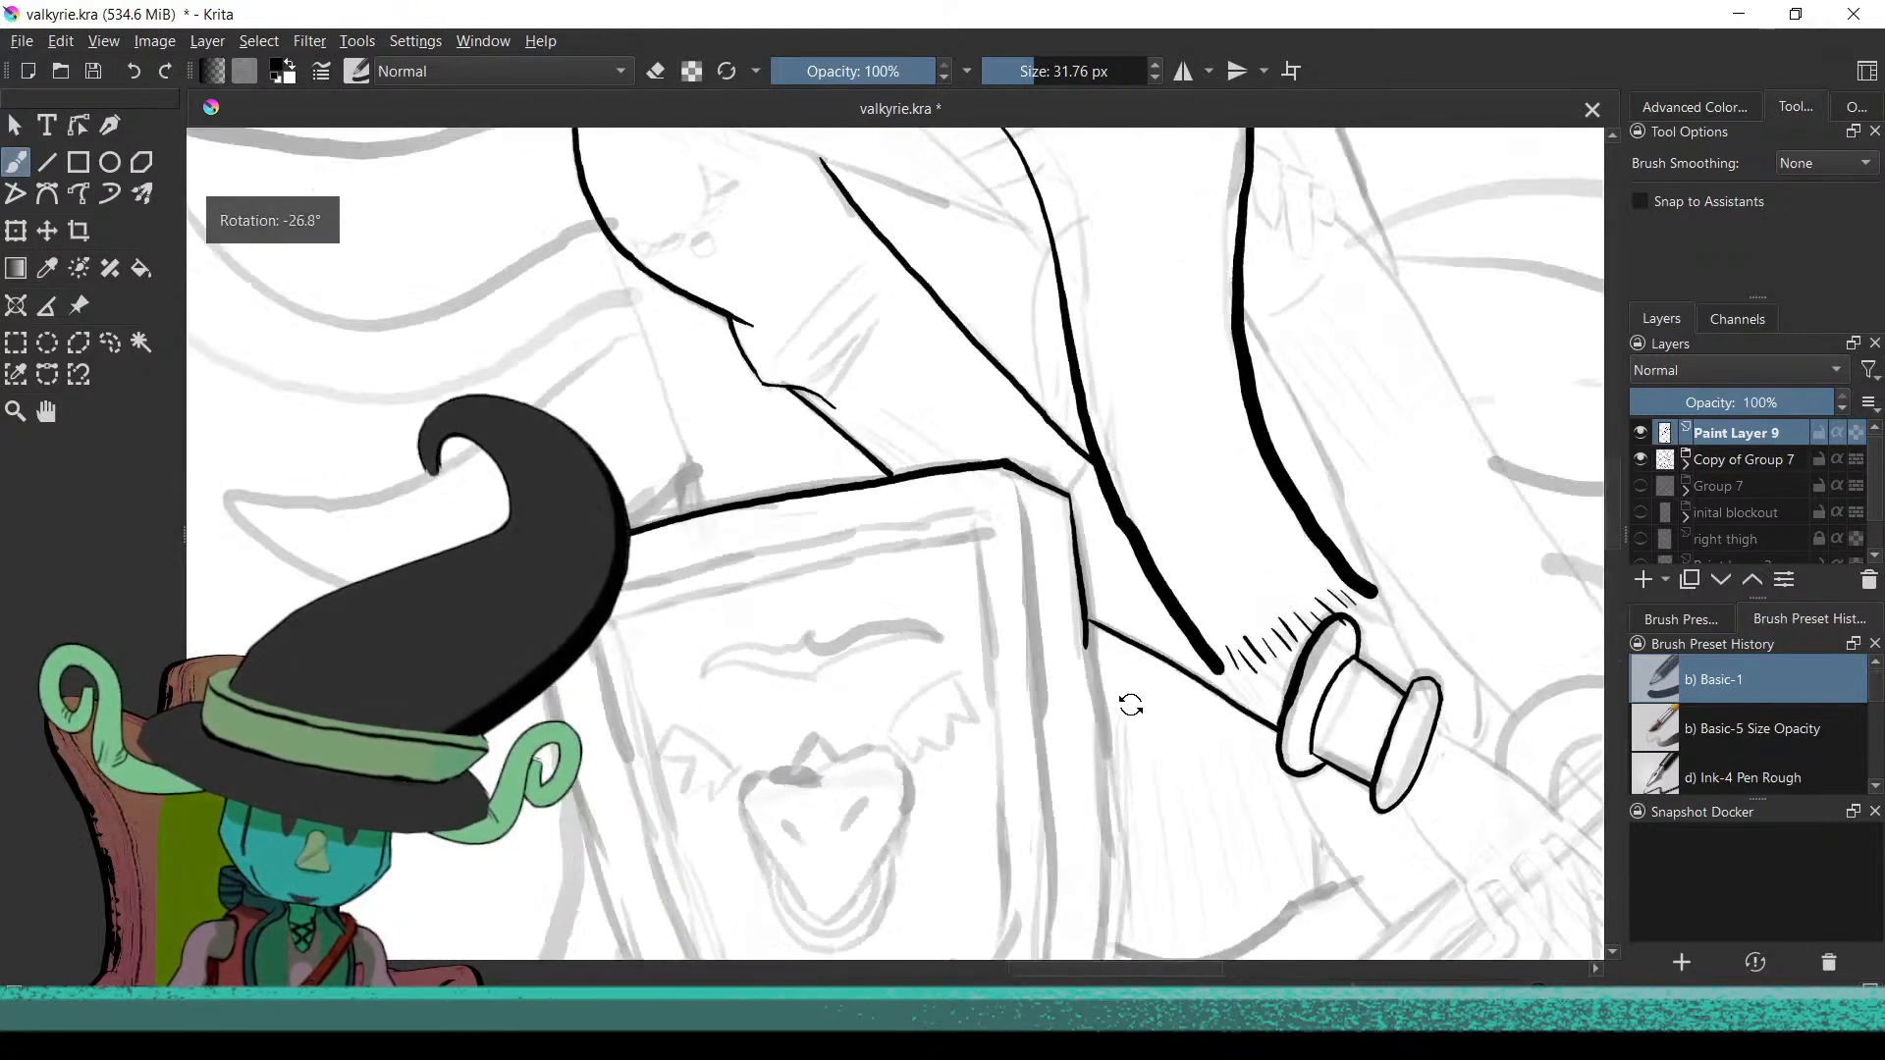
scroll(972, 469, "up", 2)
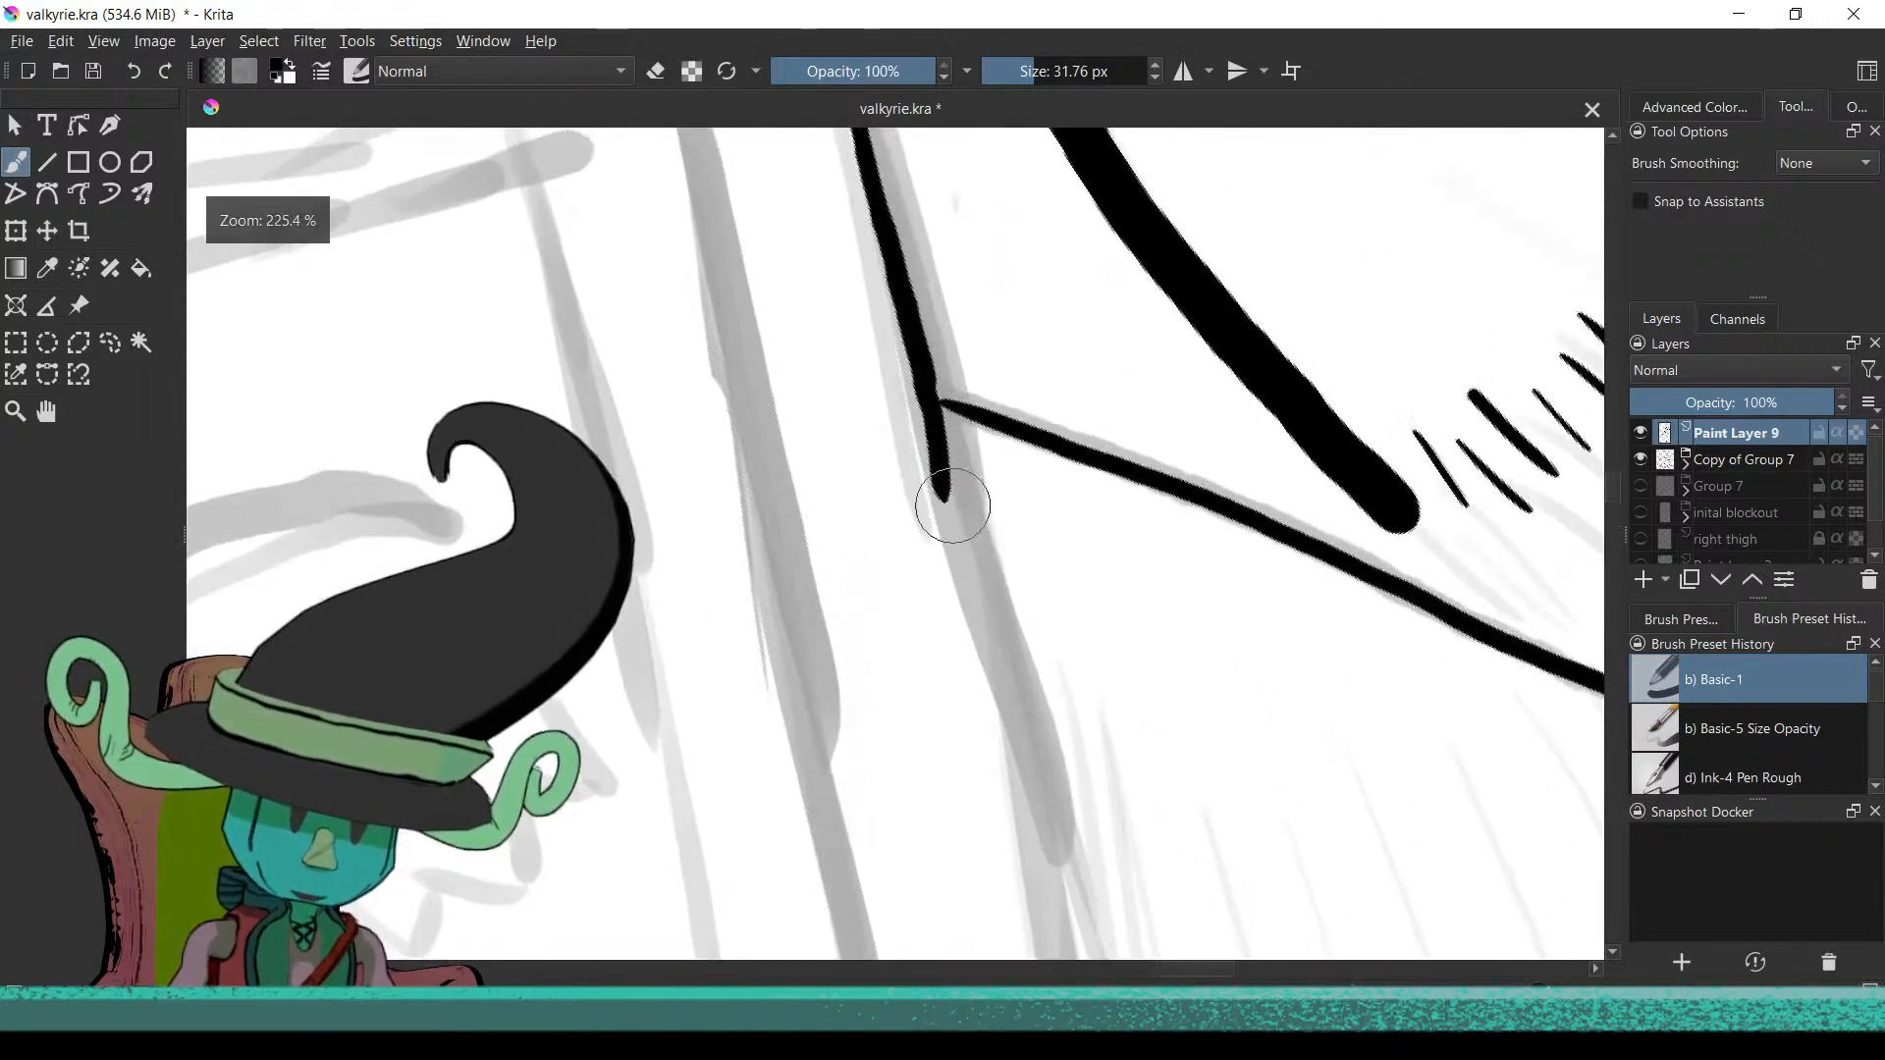
left_click_drag(939, 470, 970, 624)
key("ctrl+z")
left_click_drag(889, 351, 962, 574)
key("ctrl+z")
key("ctrl+z")
Extend the shield's inked side edge well below the forearm line, following the sketched border
left_click_drag(929, 393, 1075, 957)
scroll(872, 655, "down", 6)
scroll(873, 654, "up", 4)
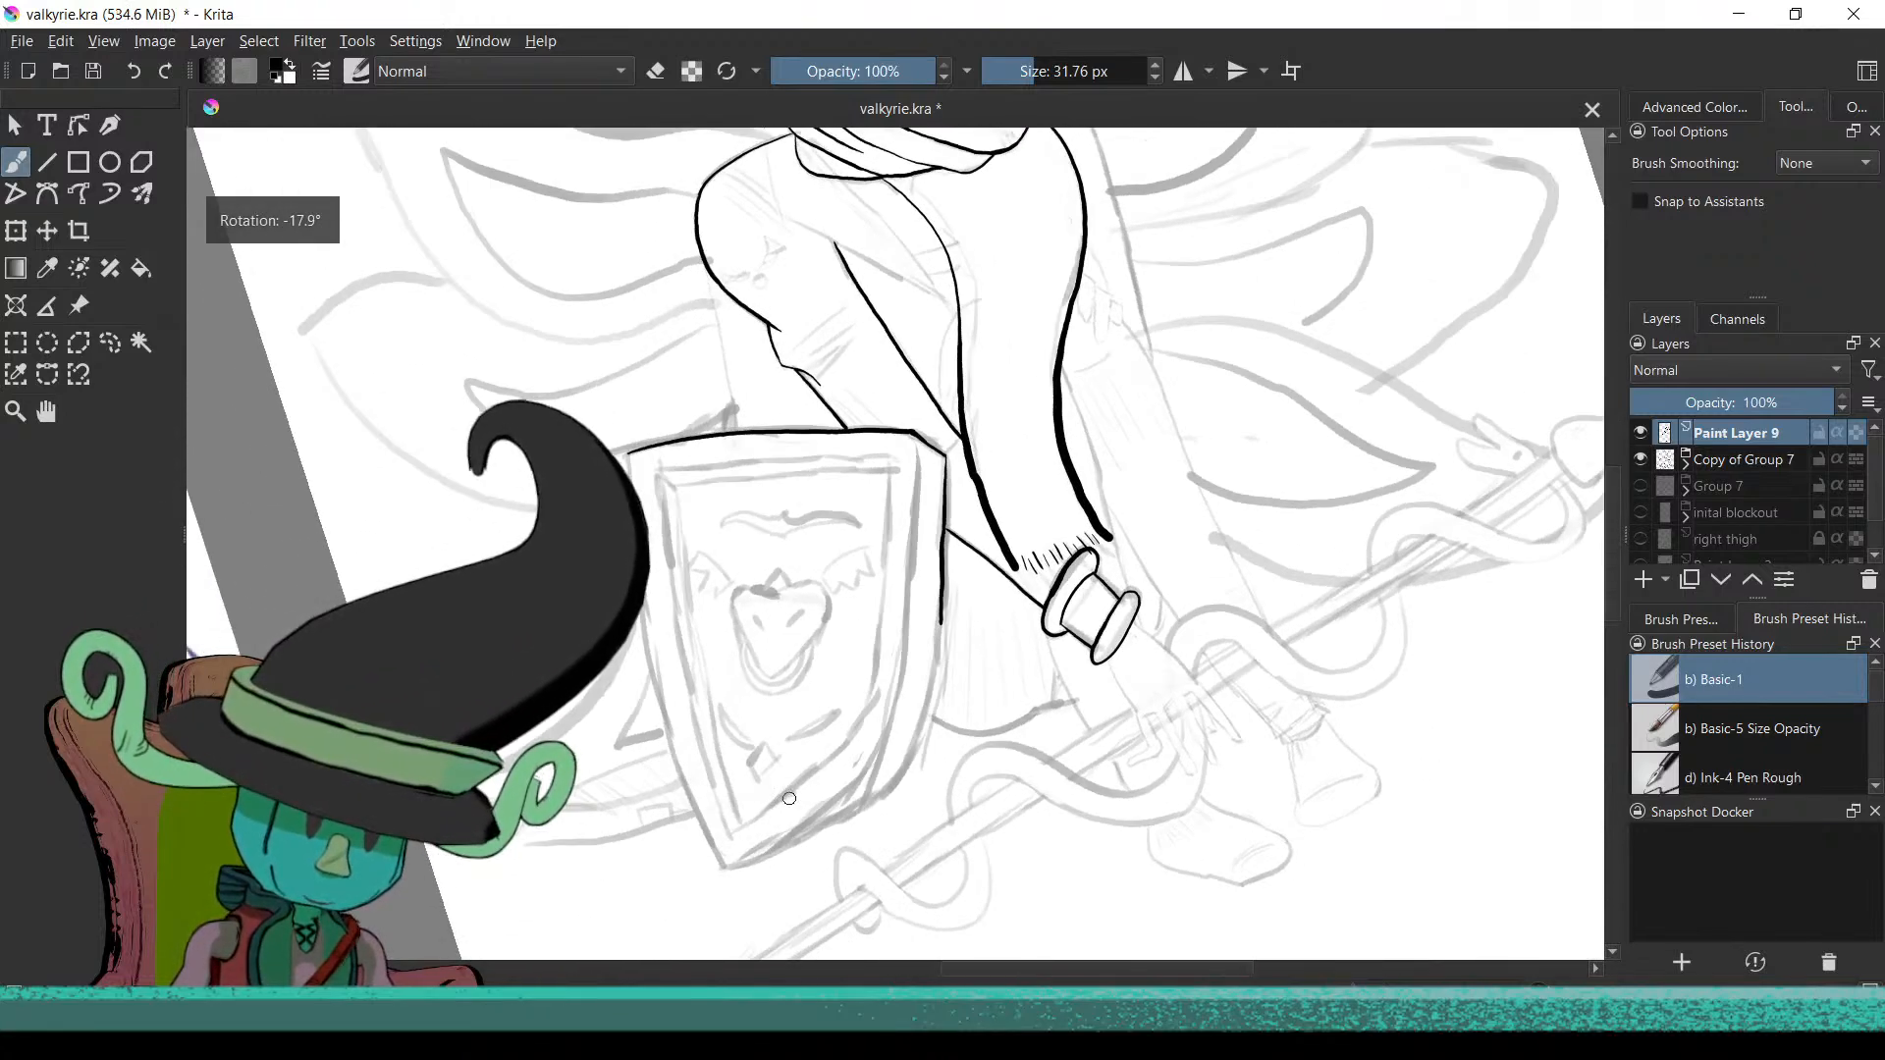
scroll(891, 600, "up", 2)
scroll(892, 599, "up", 2)
left_click_drag(913, 560, 1006, 733)
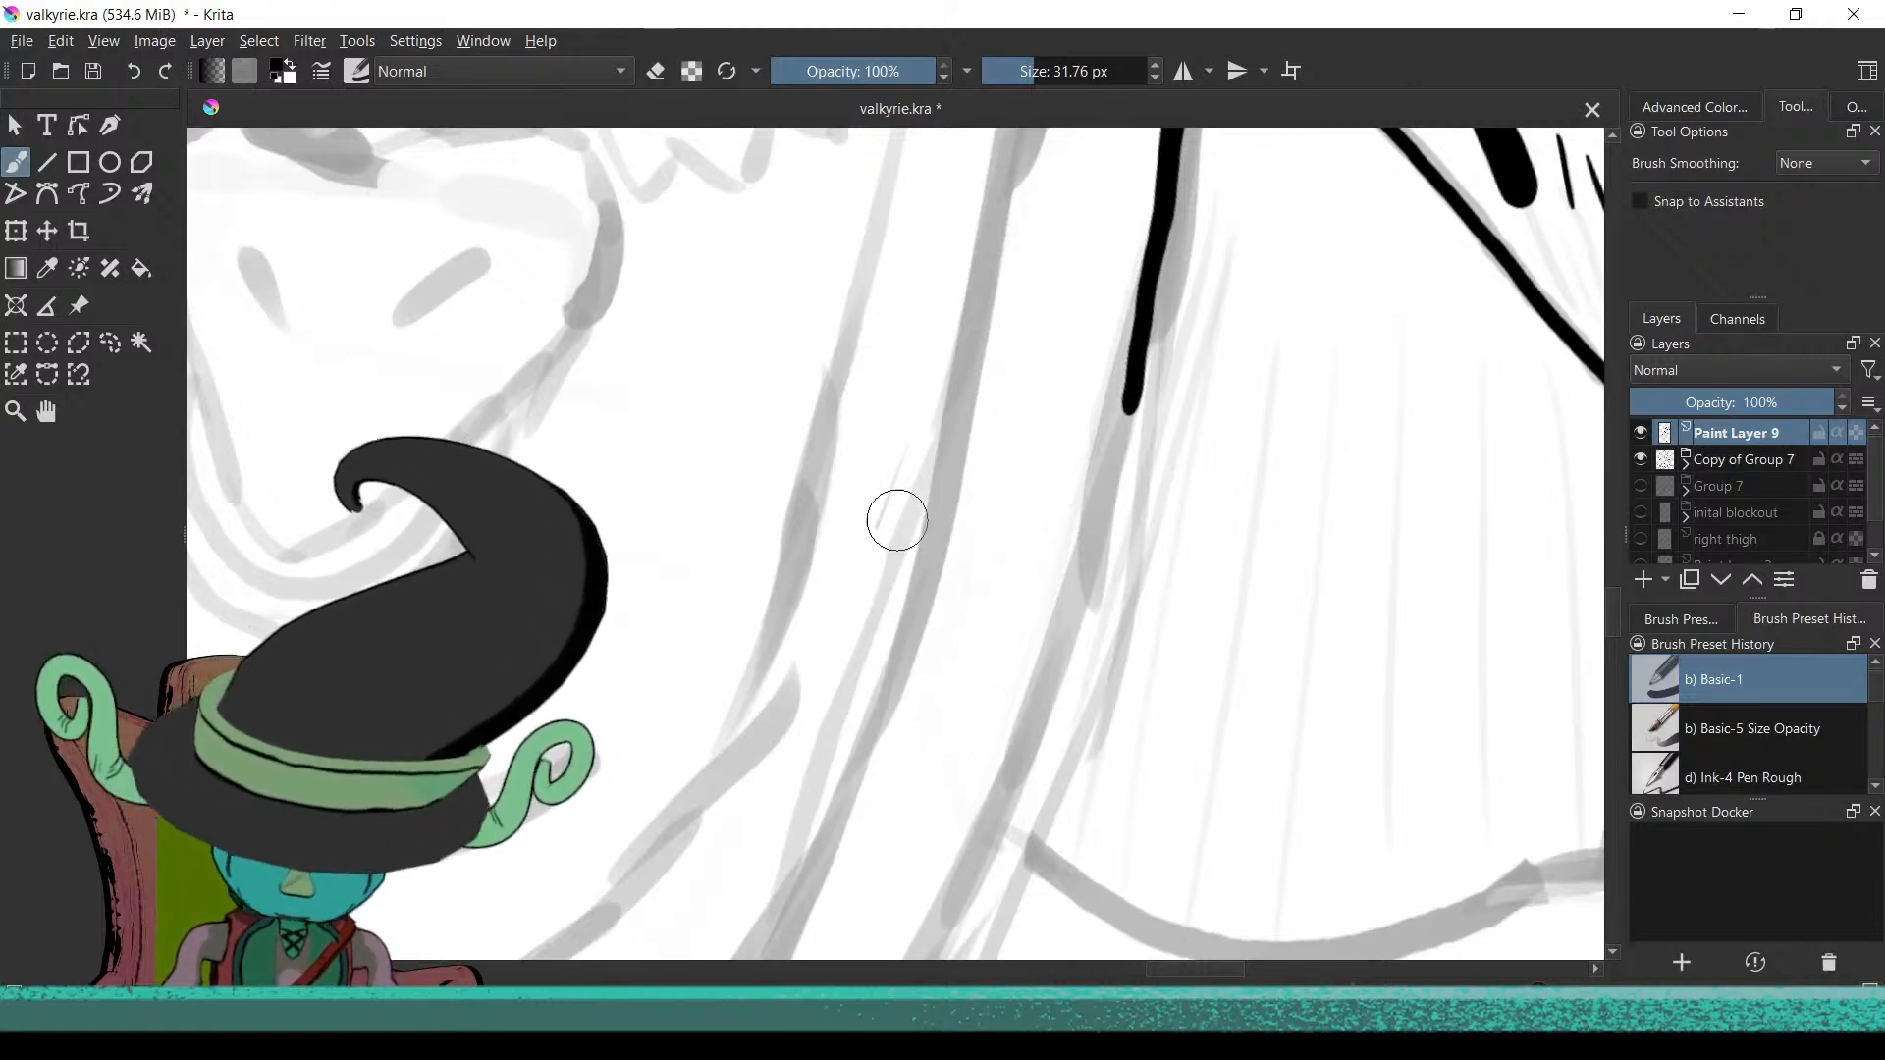
mouse_move(880, 493)
left_mouse_down()
mouse_move(862, 628)
mouse_move(887, 615)
mouse_move(921, 678)
mouse_move(1056, 467)
left_mouse_up()
left_click_drag(895, 510, 1094, 542)
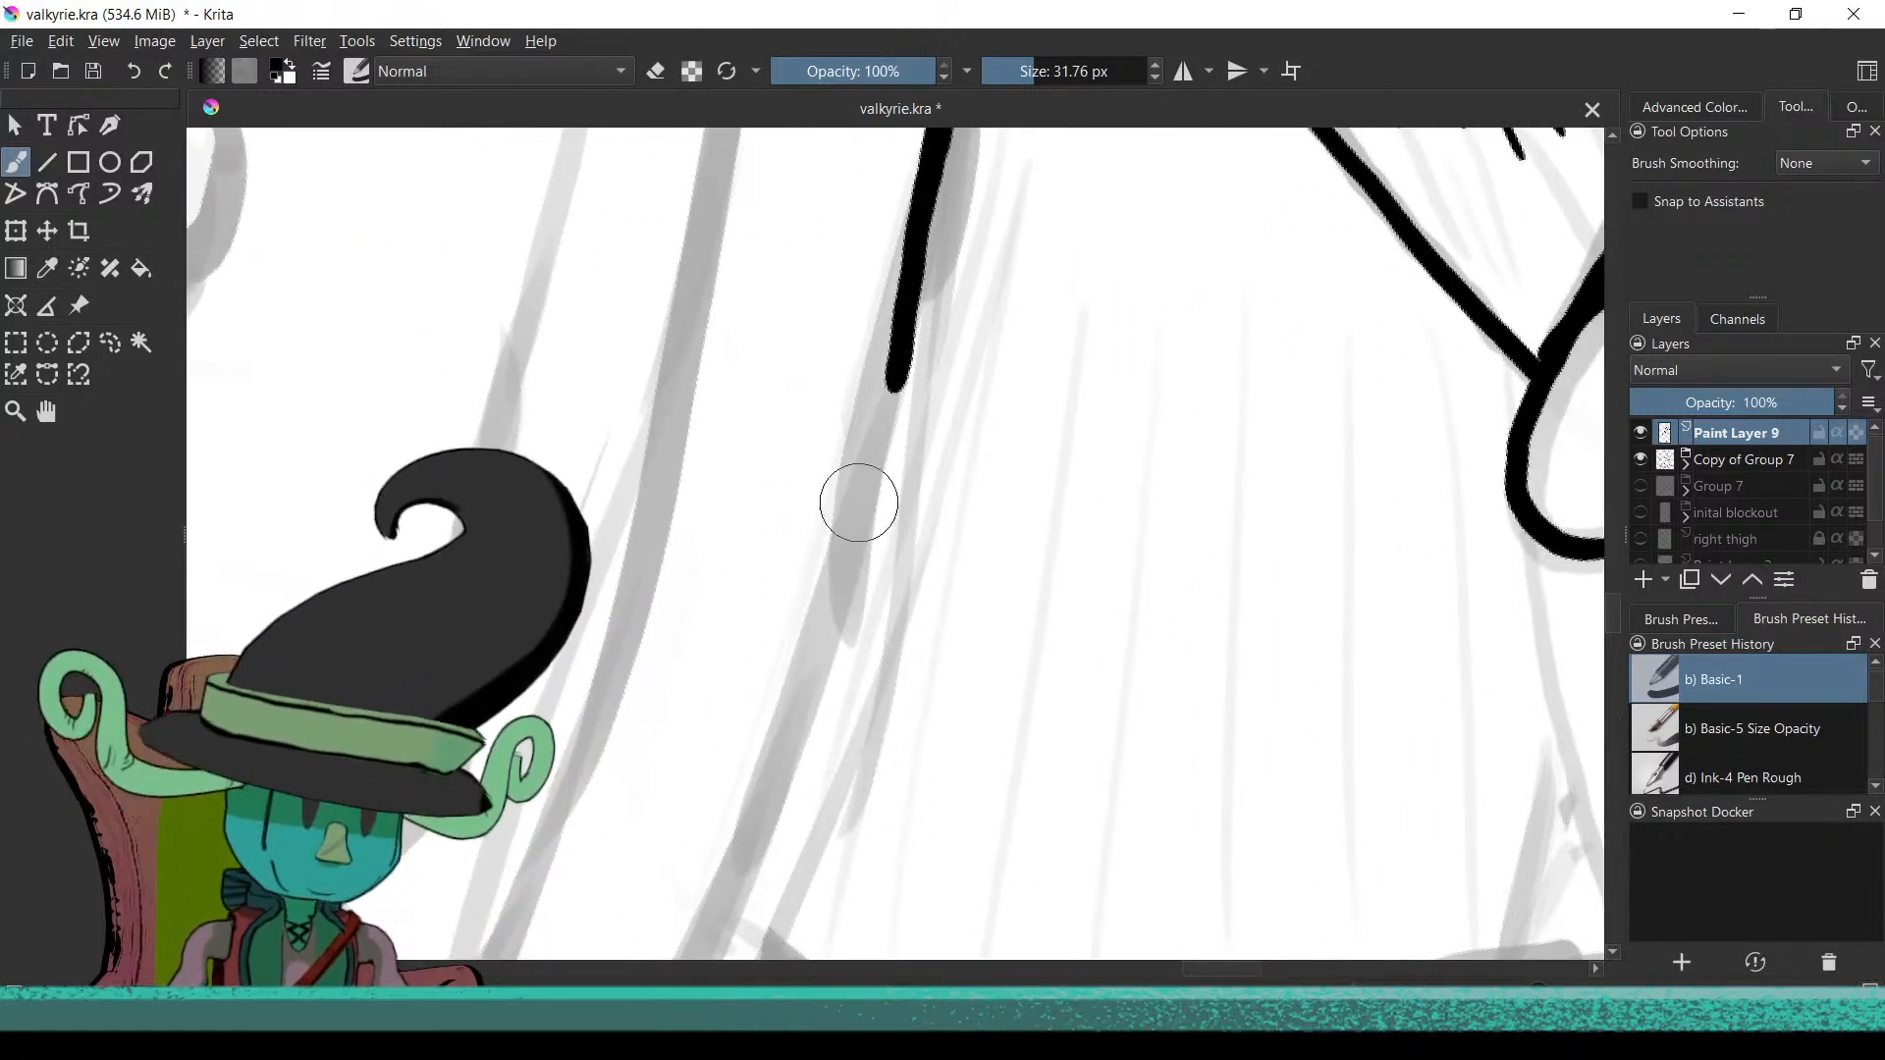
left_click_drag(901, 373, 850, 491)
key("ctrl+z")
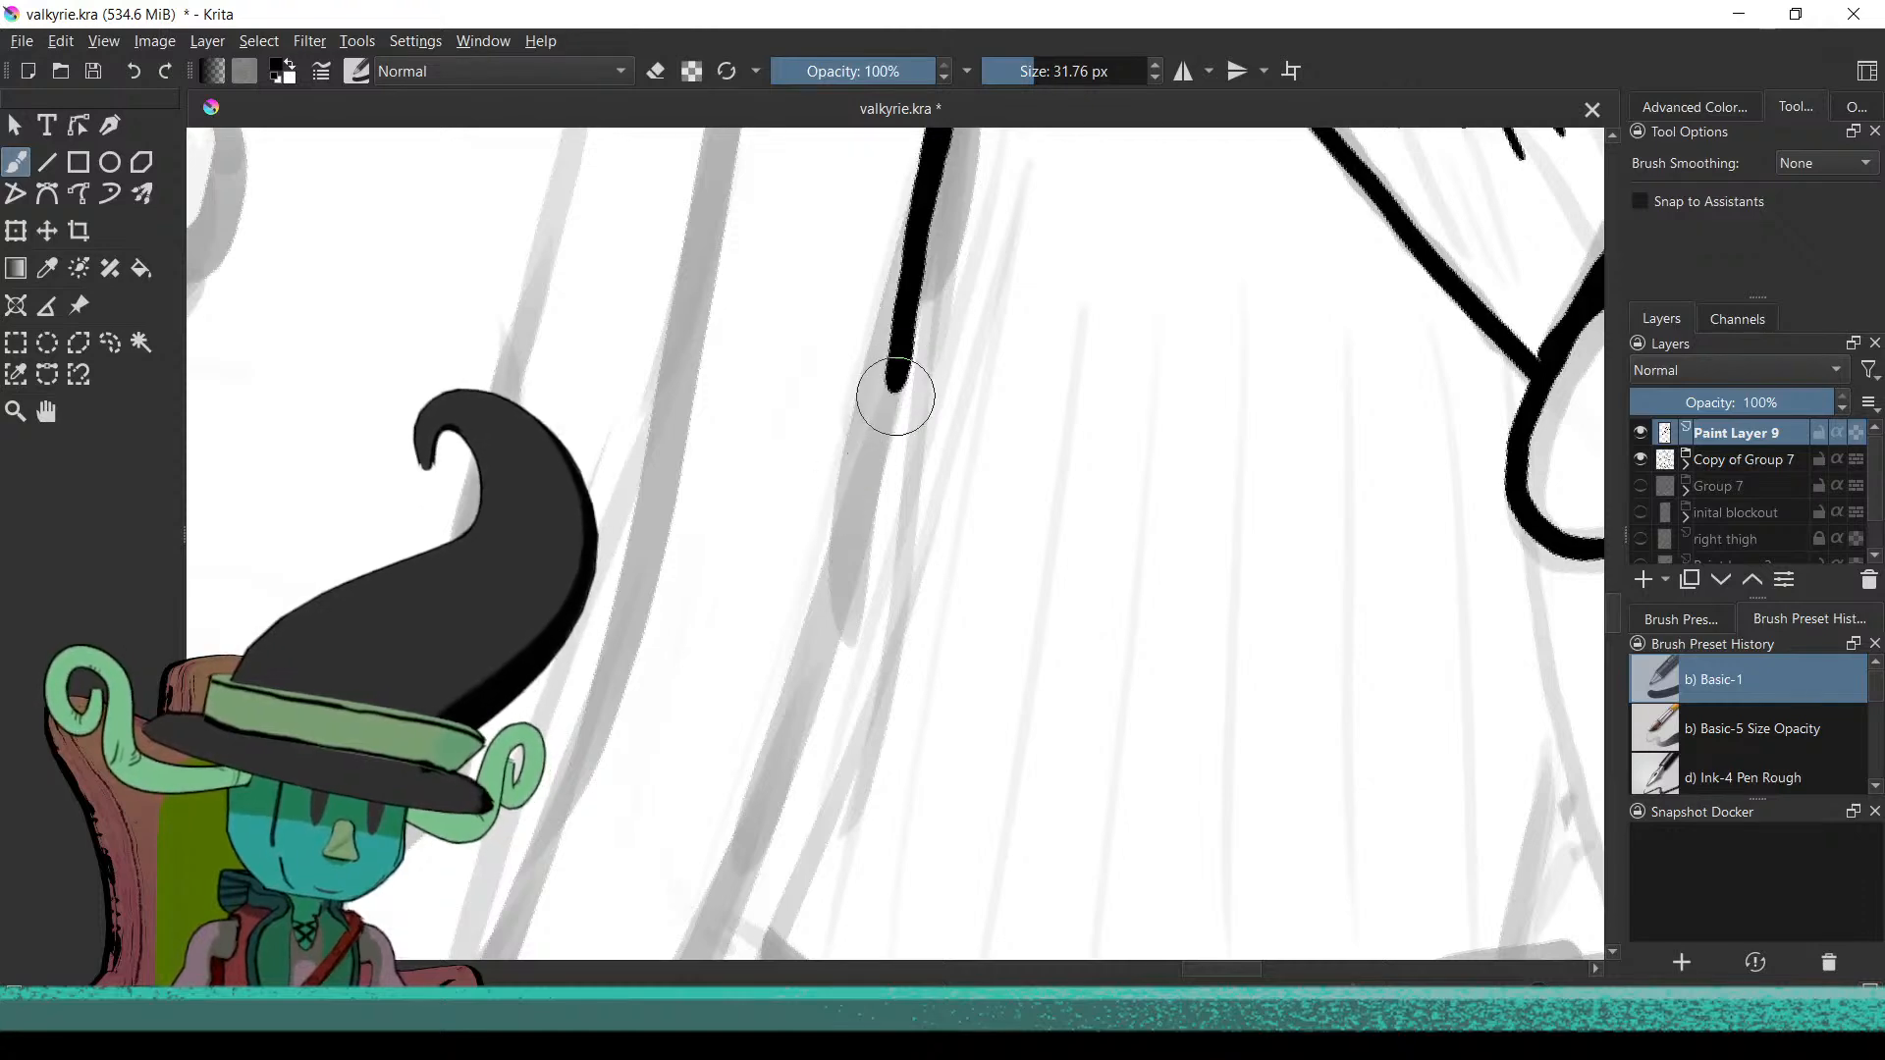
left_click_drag(897, 375, 834, 579)
key("ctrl+z")
left_click_drag(898, 390, 793, 723)
key("ctrl+z")
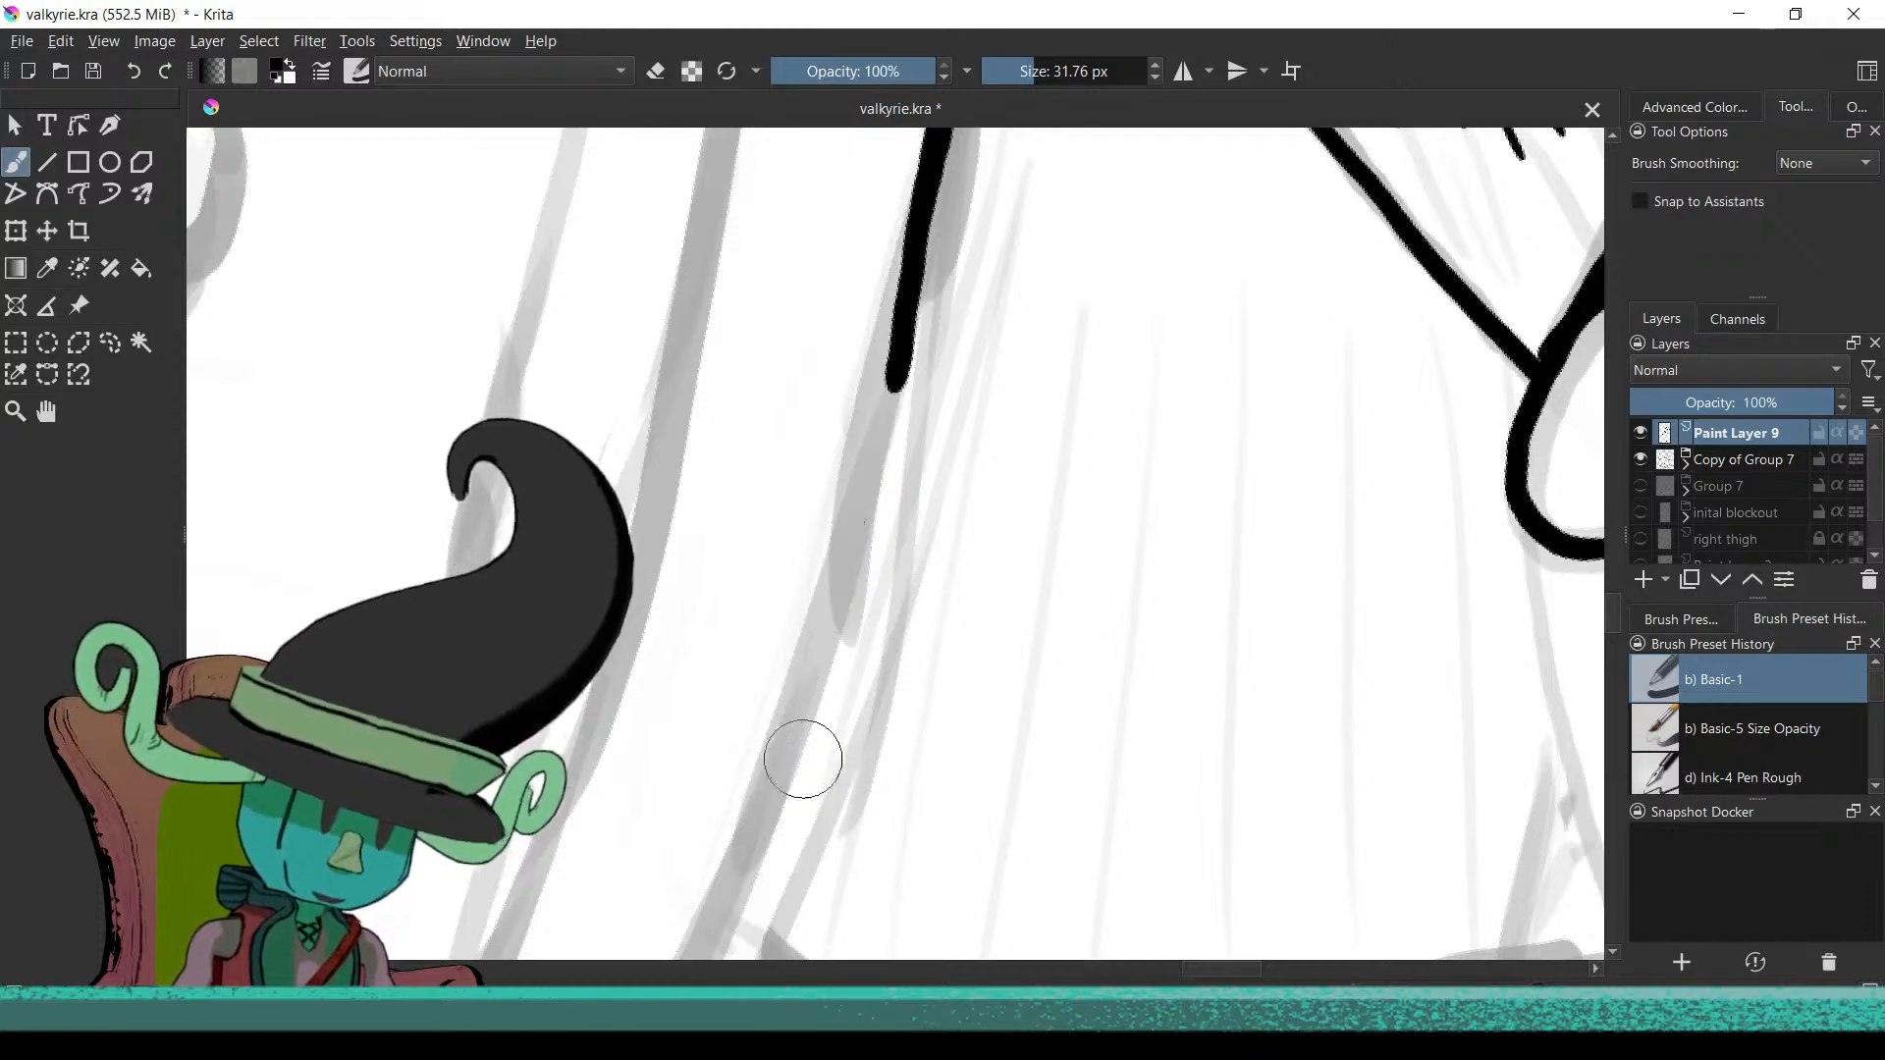
Continue the shield's side edge from its inked end, curving inward down to just above the sketched cloth hem
scroll(854, 757, "down", 6)
scroll(840, 807, "up", 8)
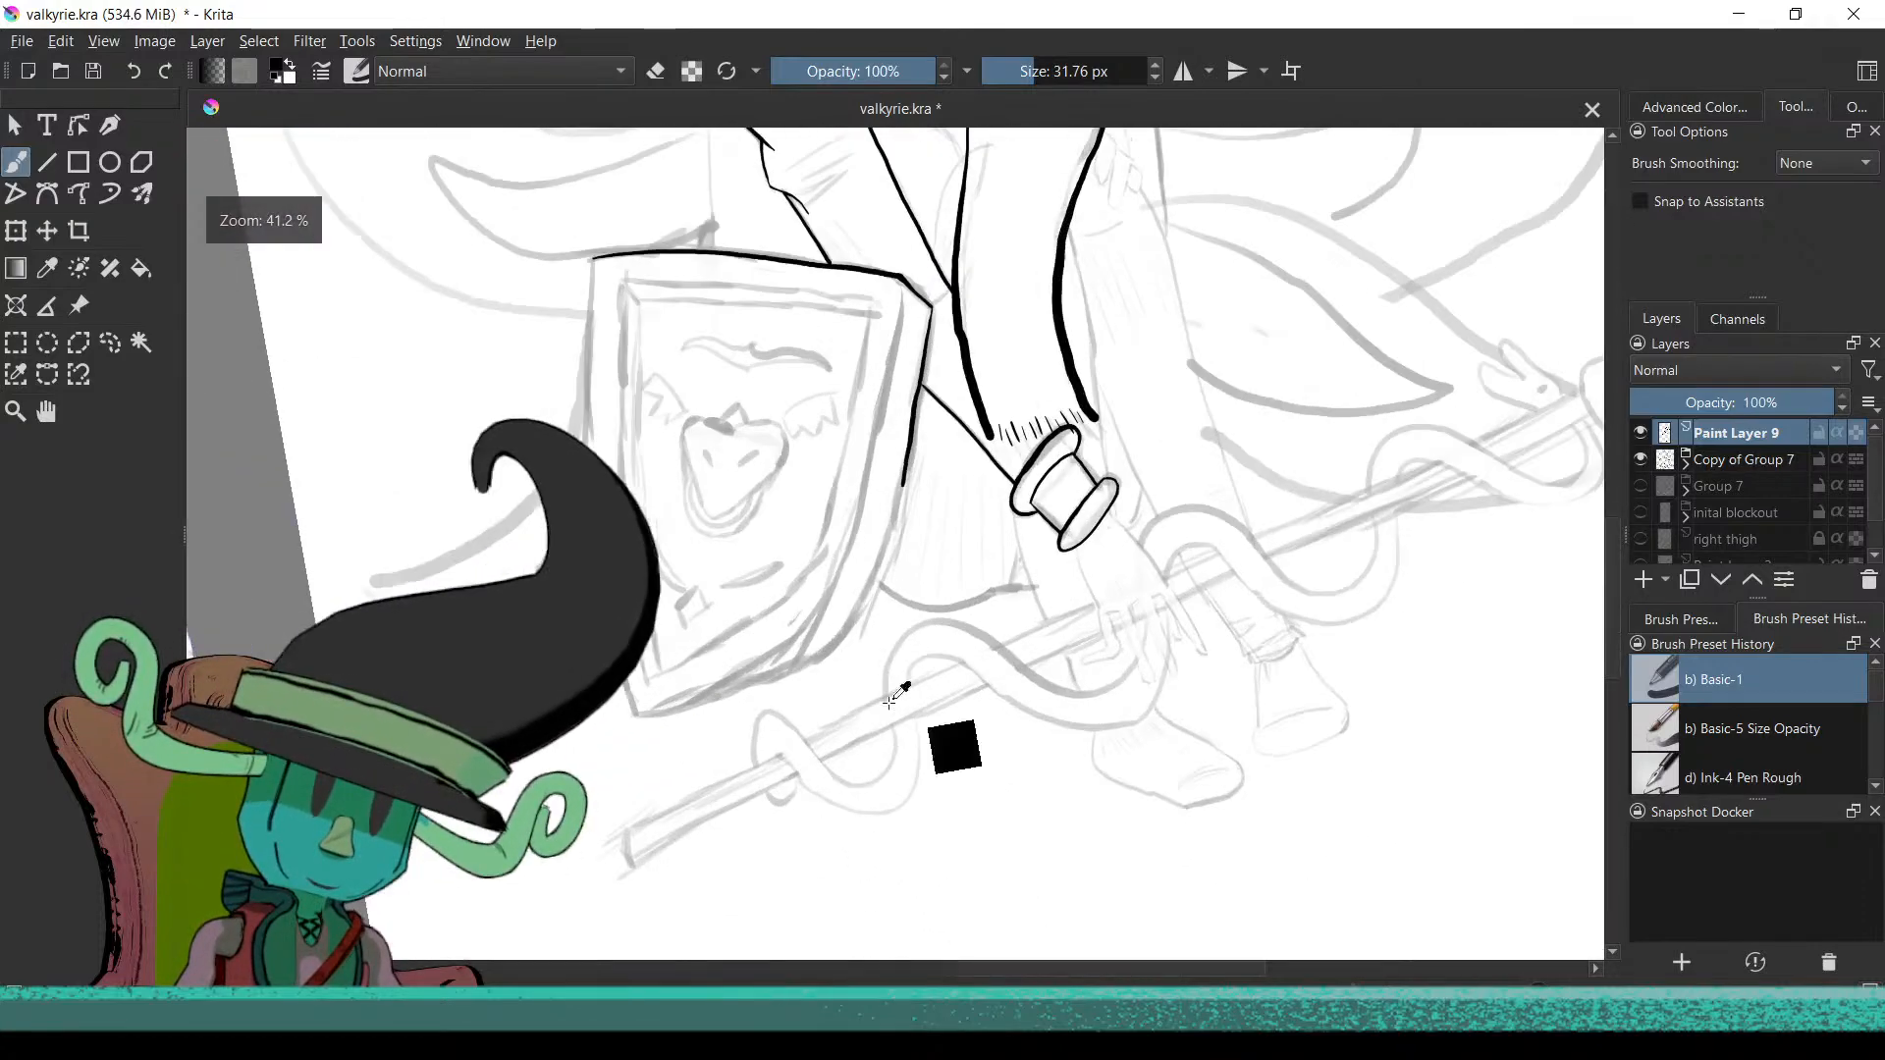
scroll(1077, 517, "up", 3)
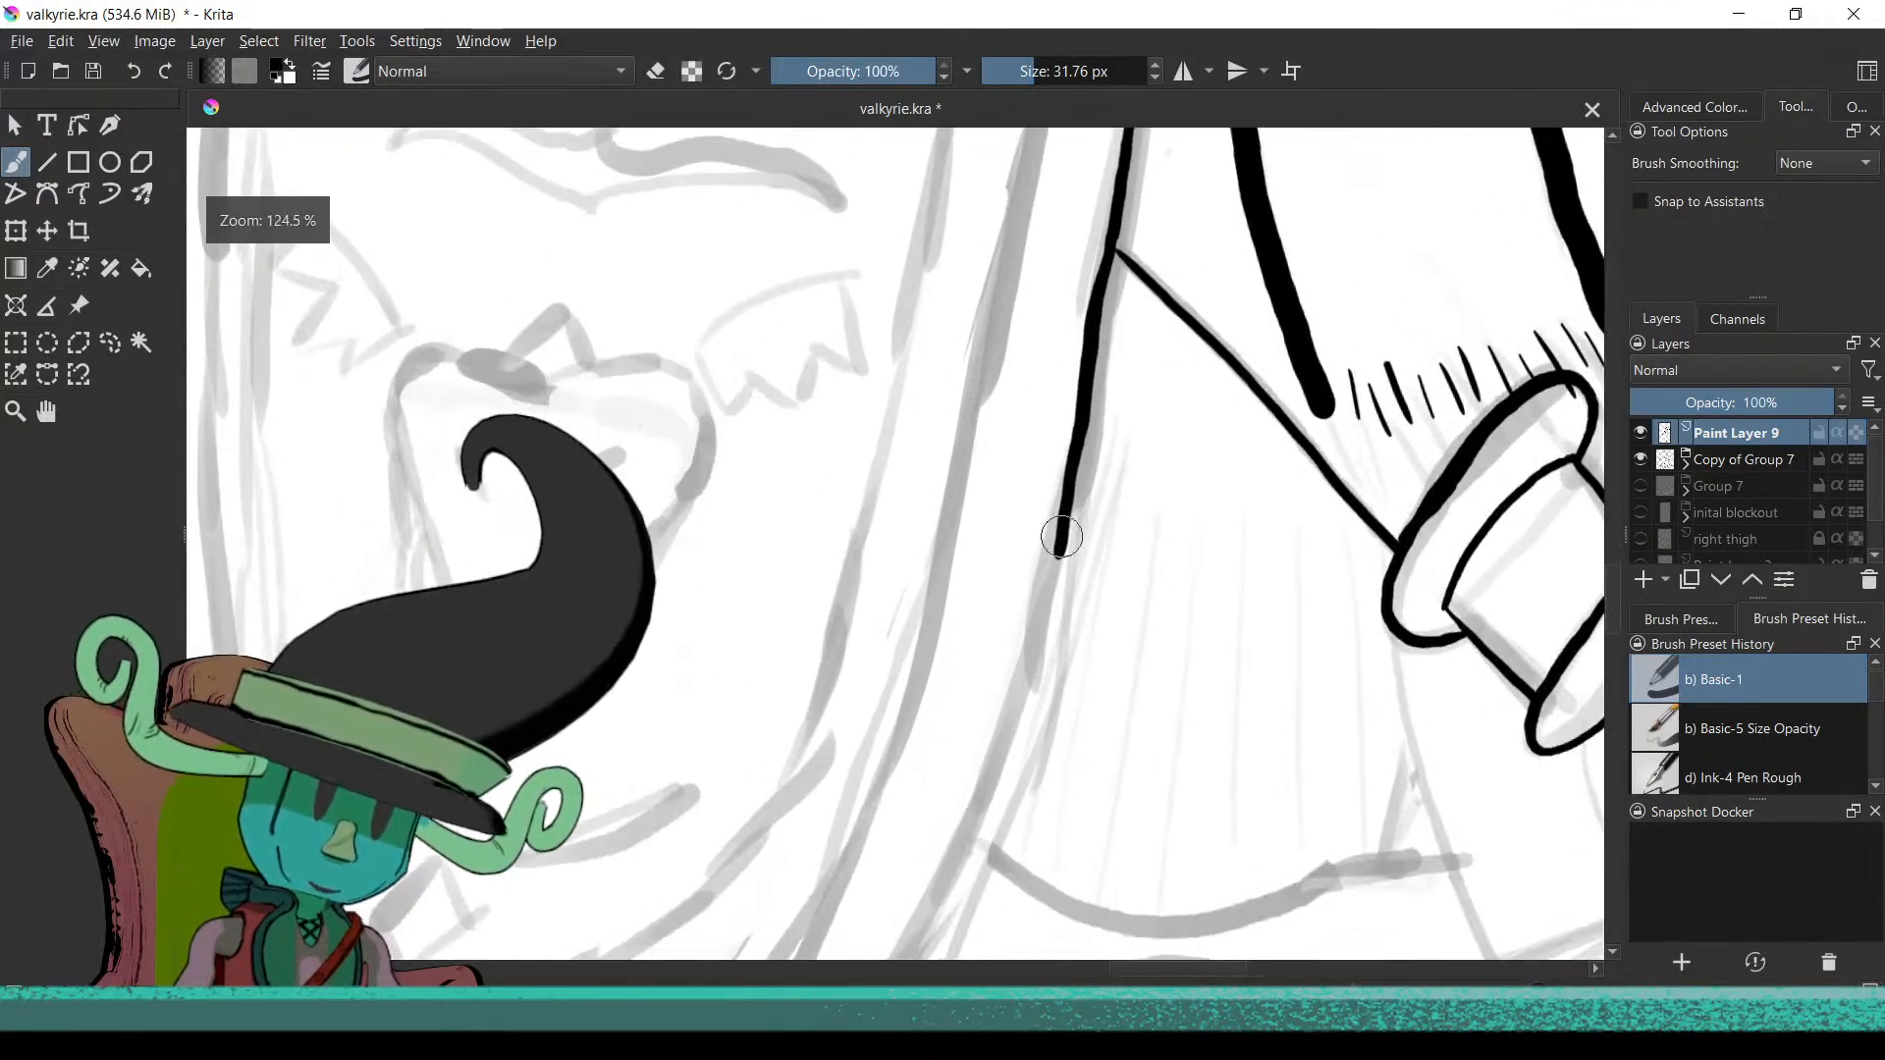
left_click_drag(1076, 546, 981, 869)
scroll(962, 825, "down", 4)
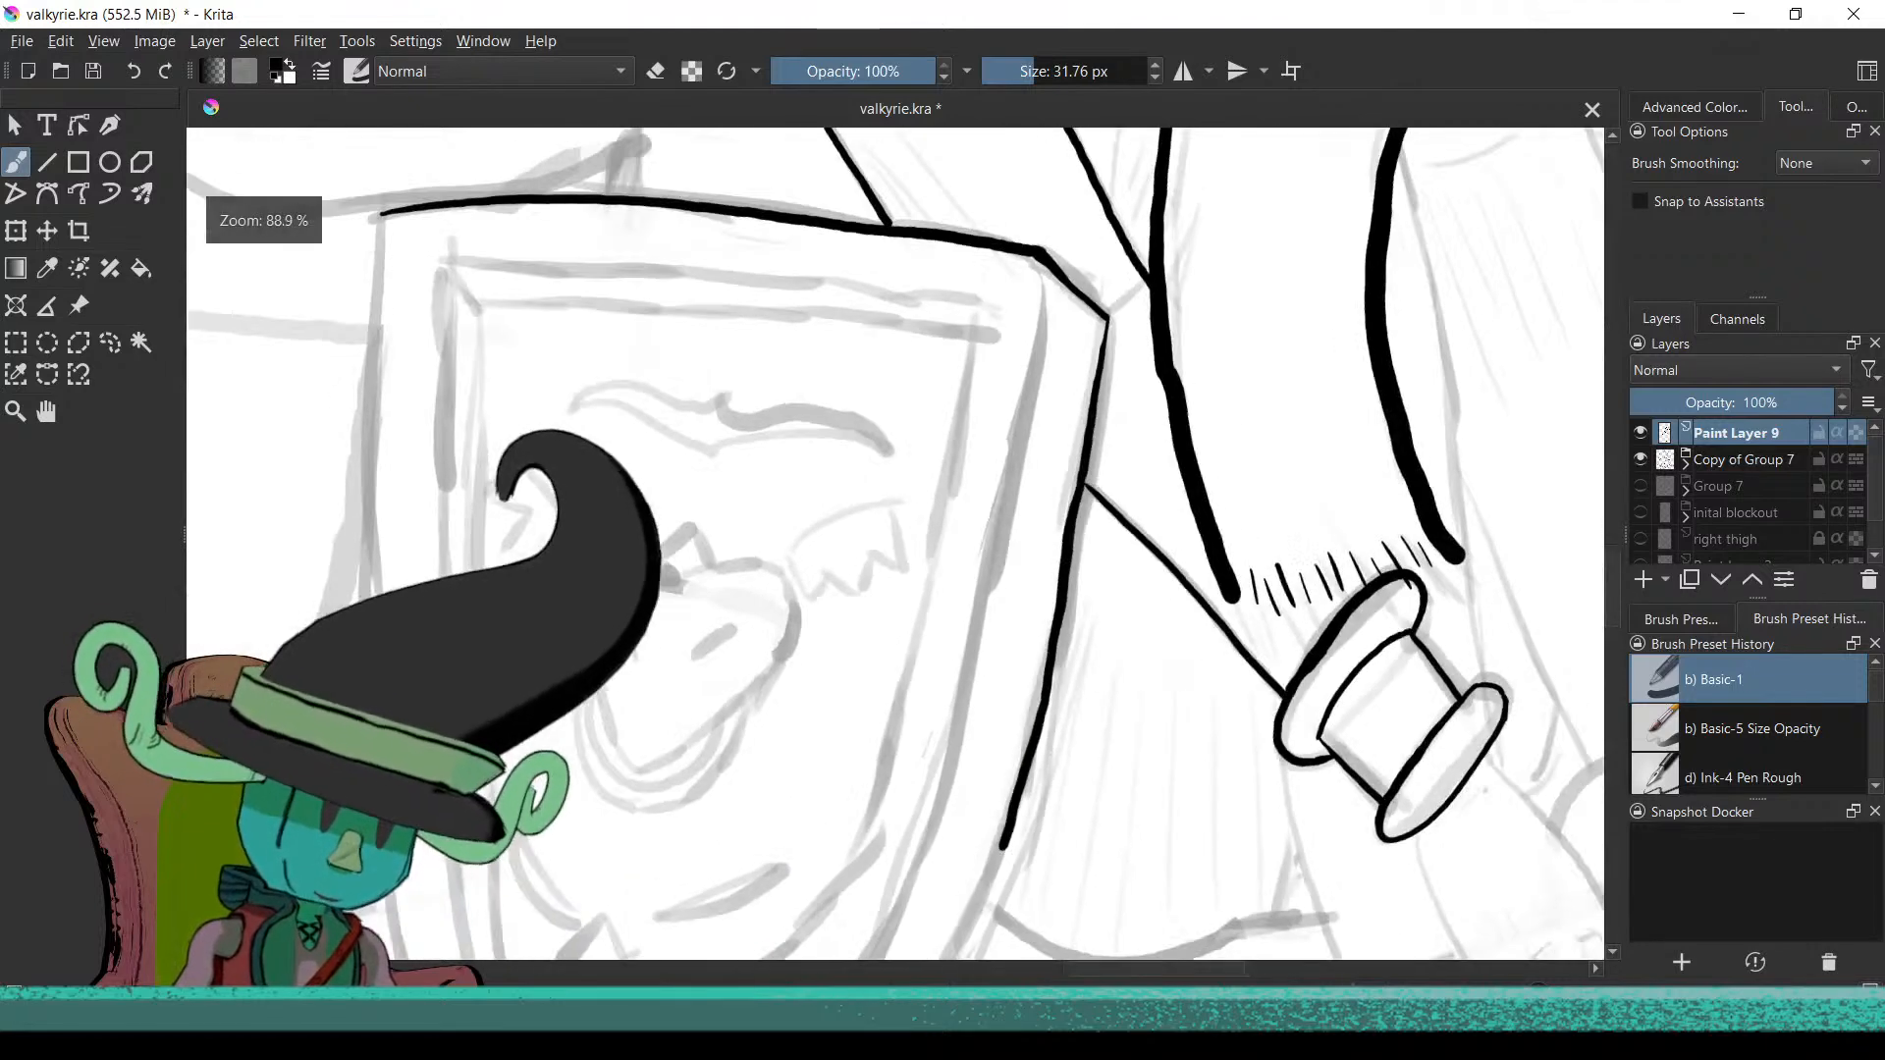
scroll(1155, 643, "up", 2)
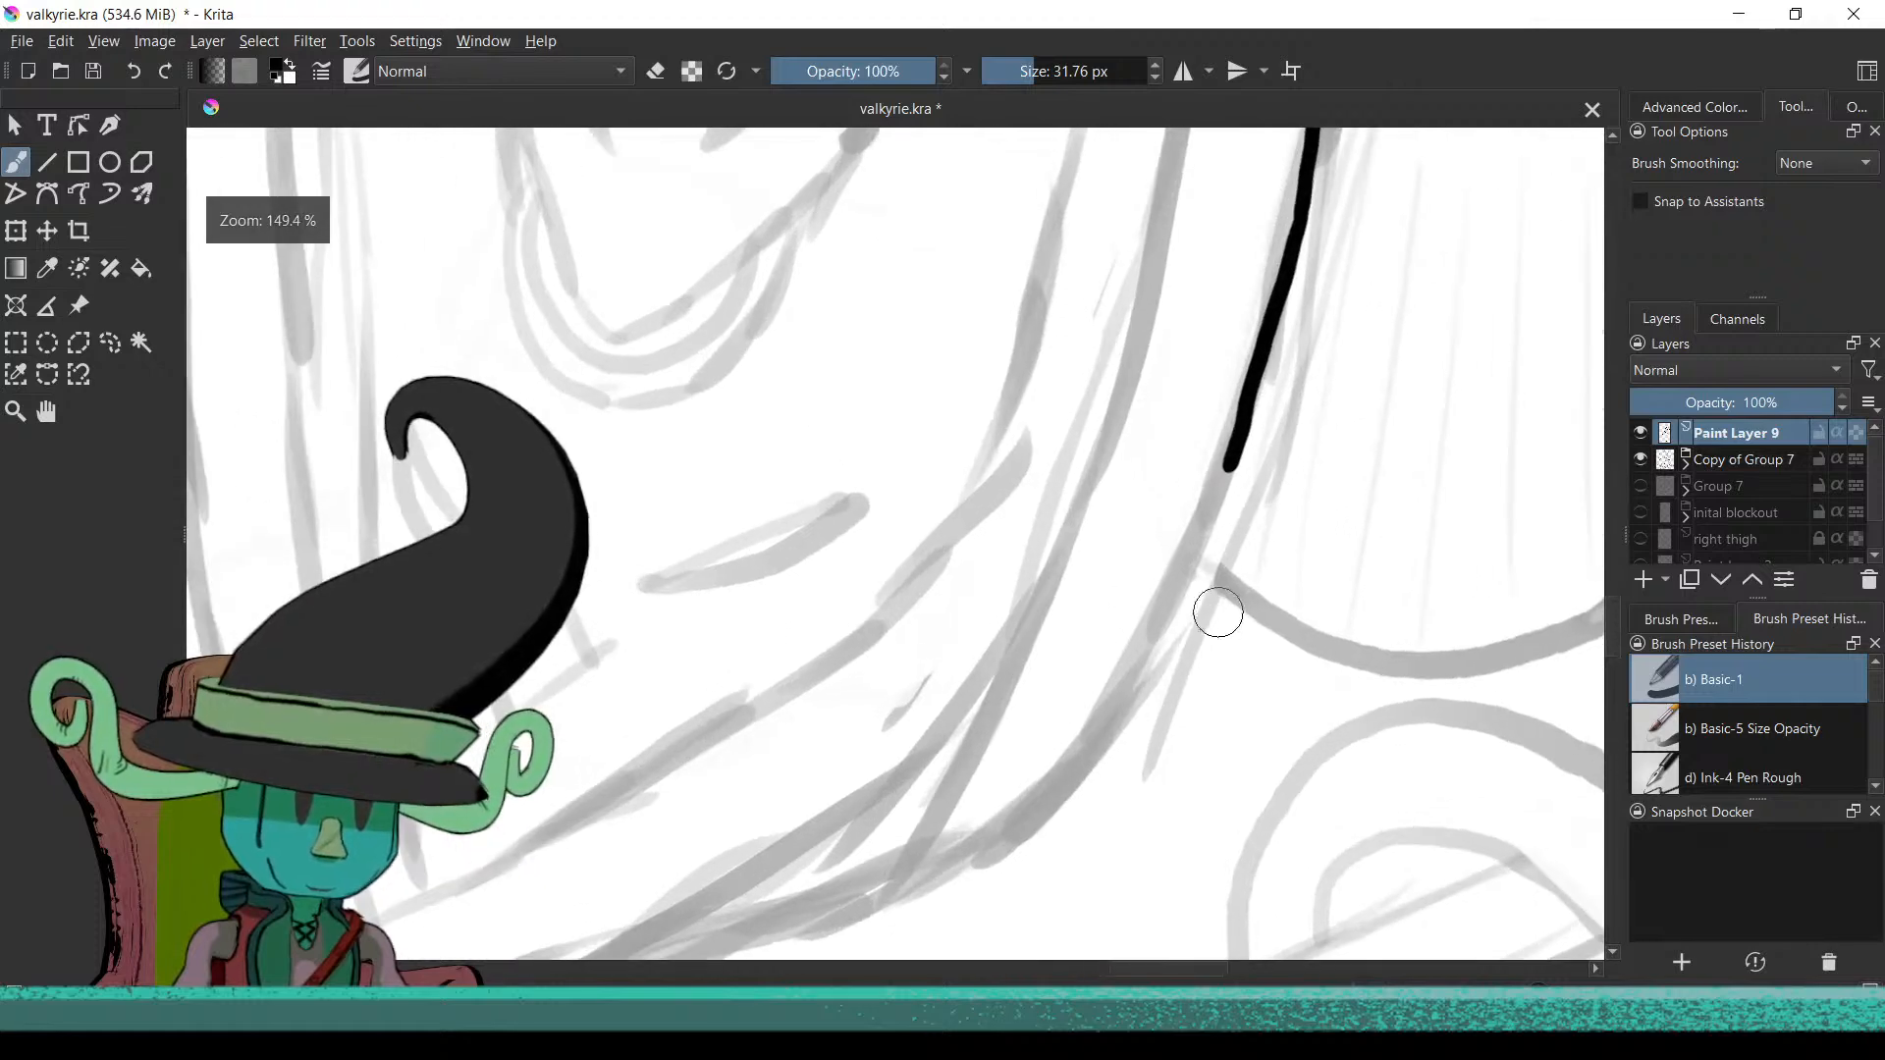
Extend the shield's inked side edge past the sketched cloth hem, curving inward along the border toward the lower point
left_click_drag(1227, 469, 1196, 567)
key("ctrl+z")
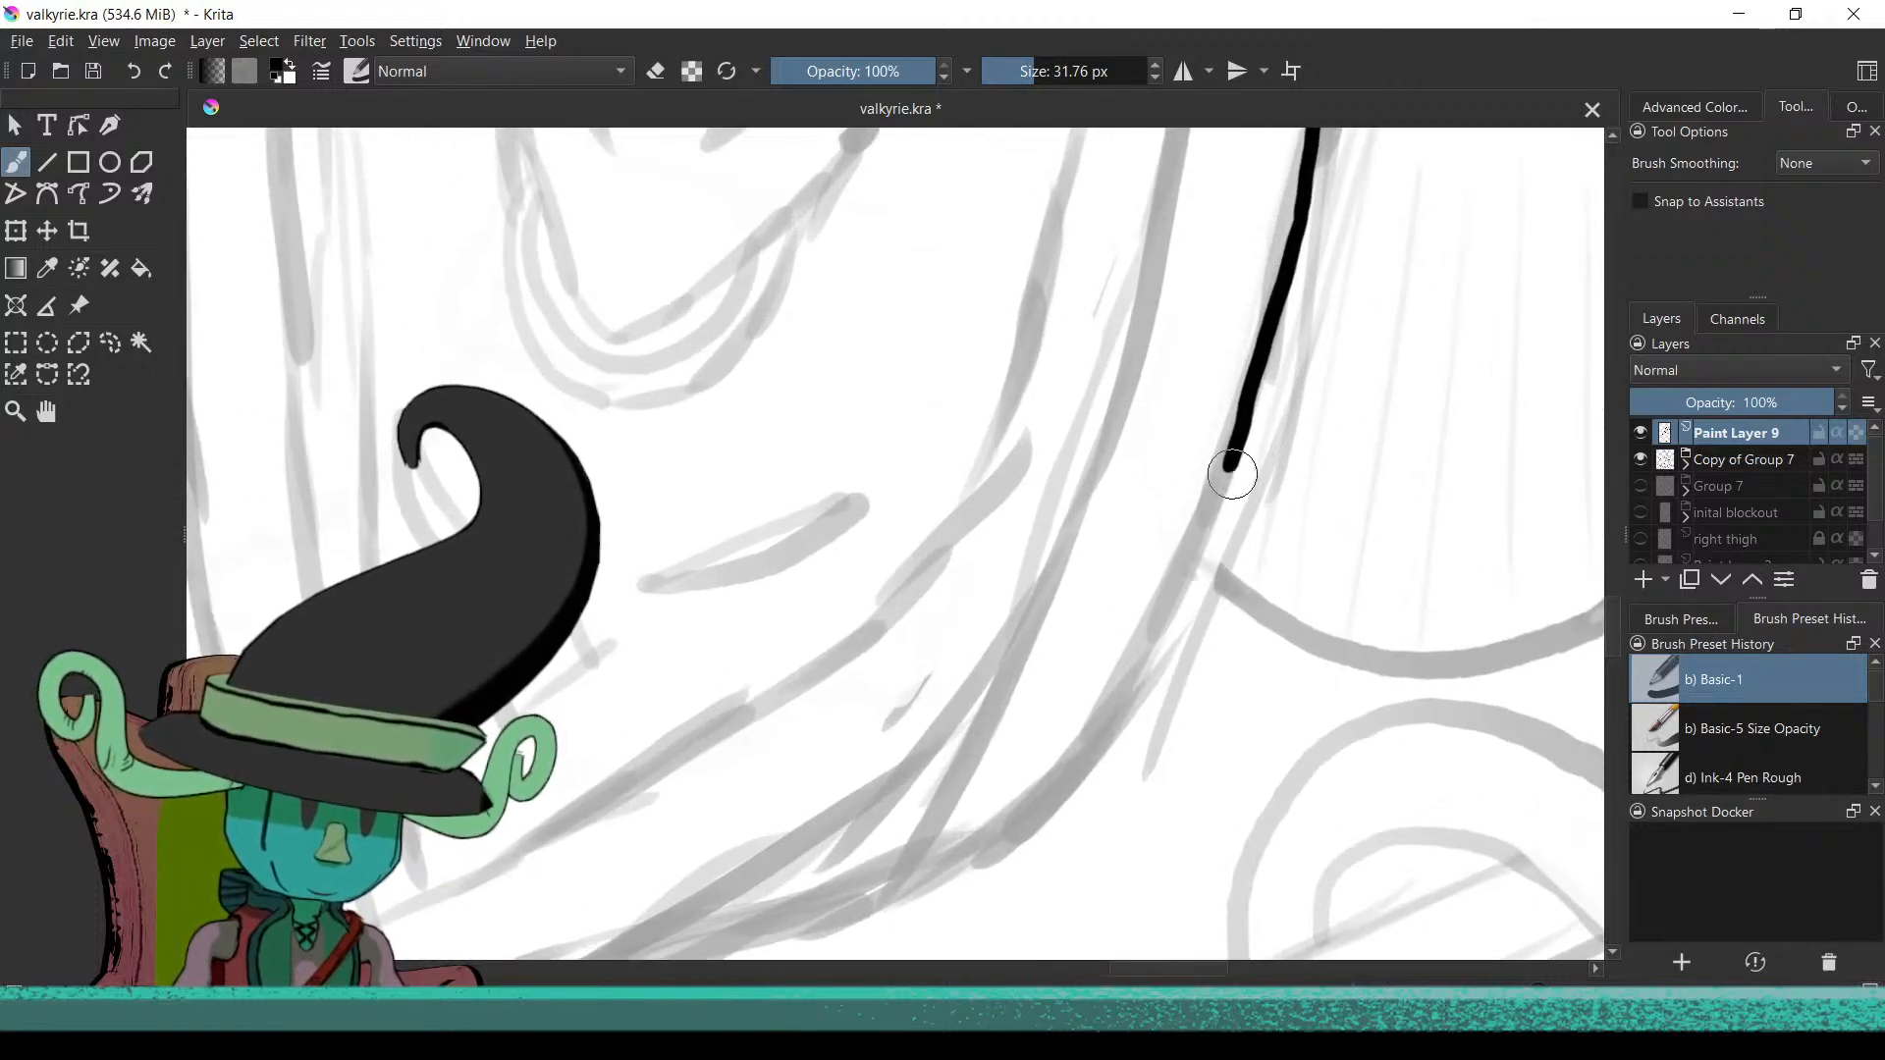
mouse_move(1219, 494)
left_mouse_down()
mouse_move(1093, 730)
mouse_move(1023, 812)
mouse_move(954, 844)
left_mouse_up()
scroll(1085, 808, "down", 10)
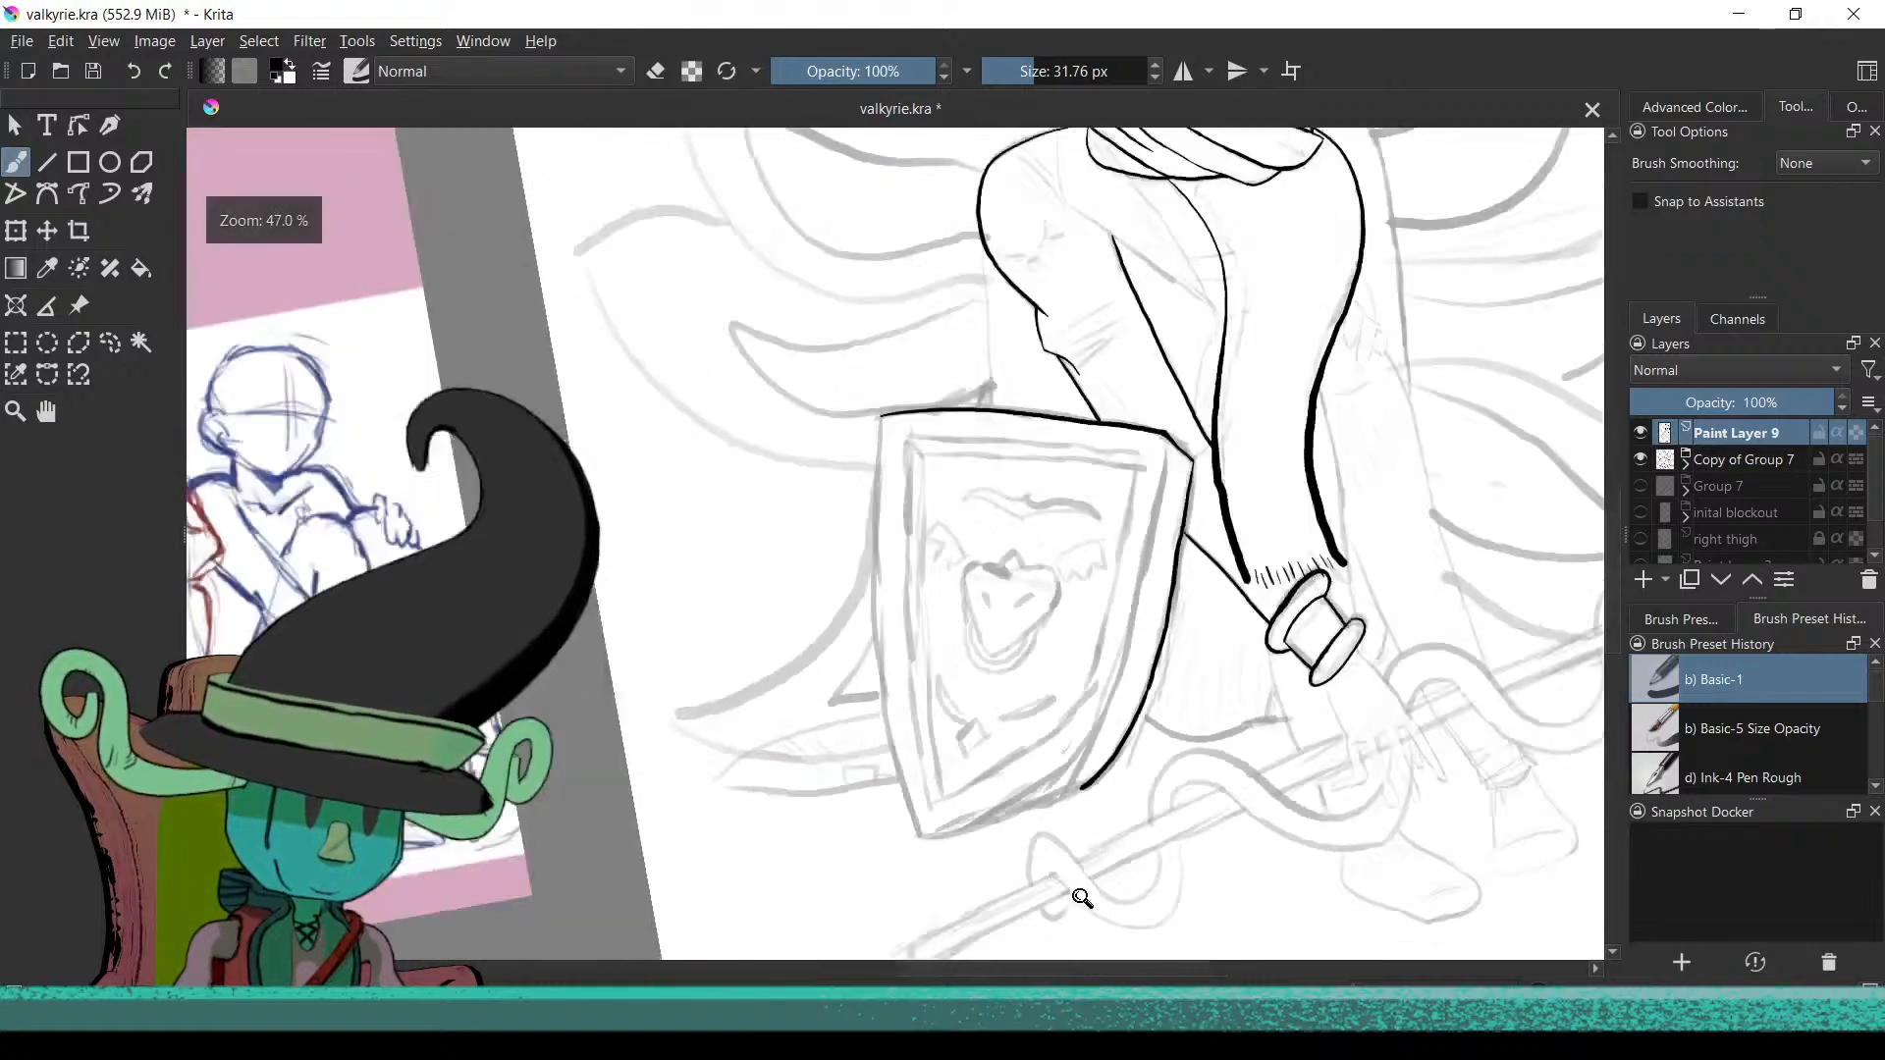
scroll(1092, 832, "up", 5)
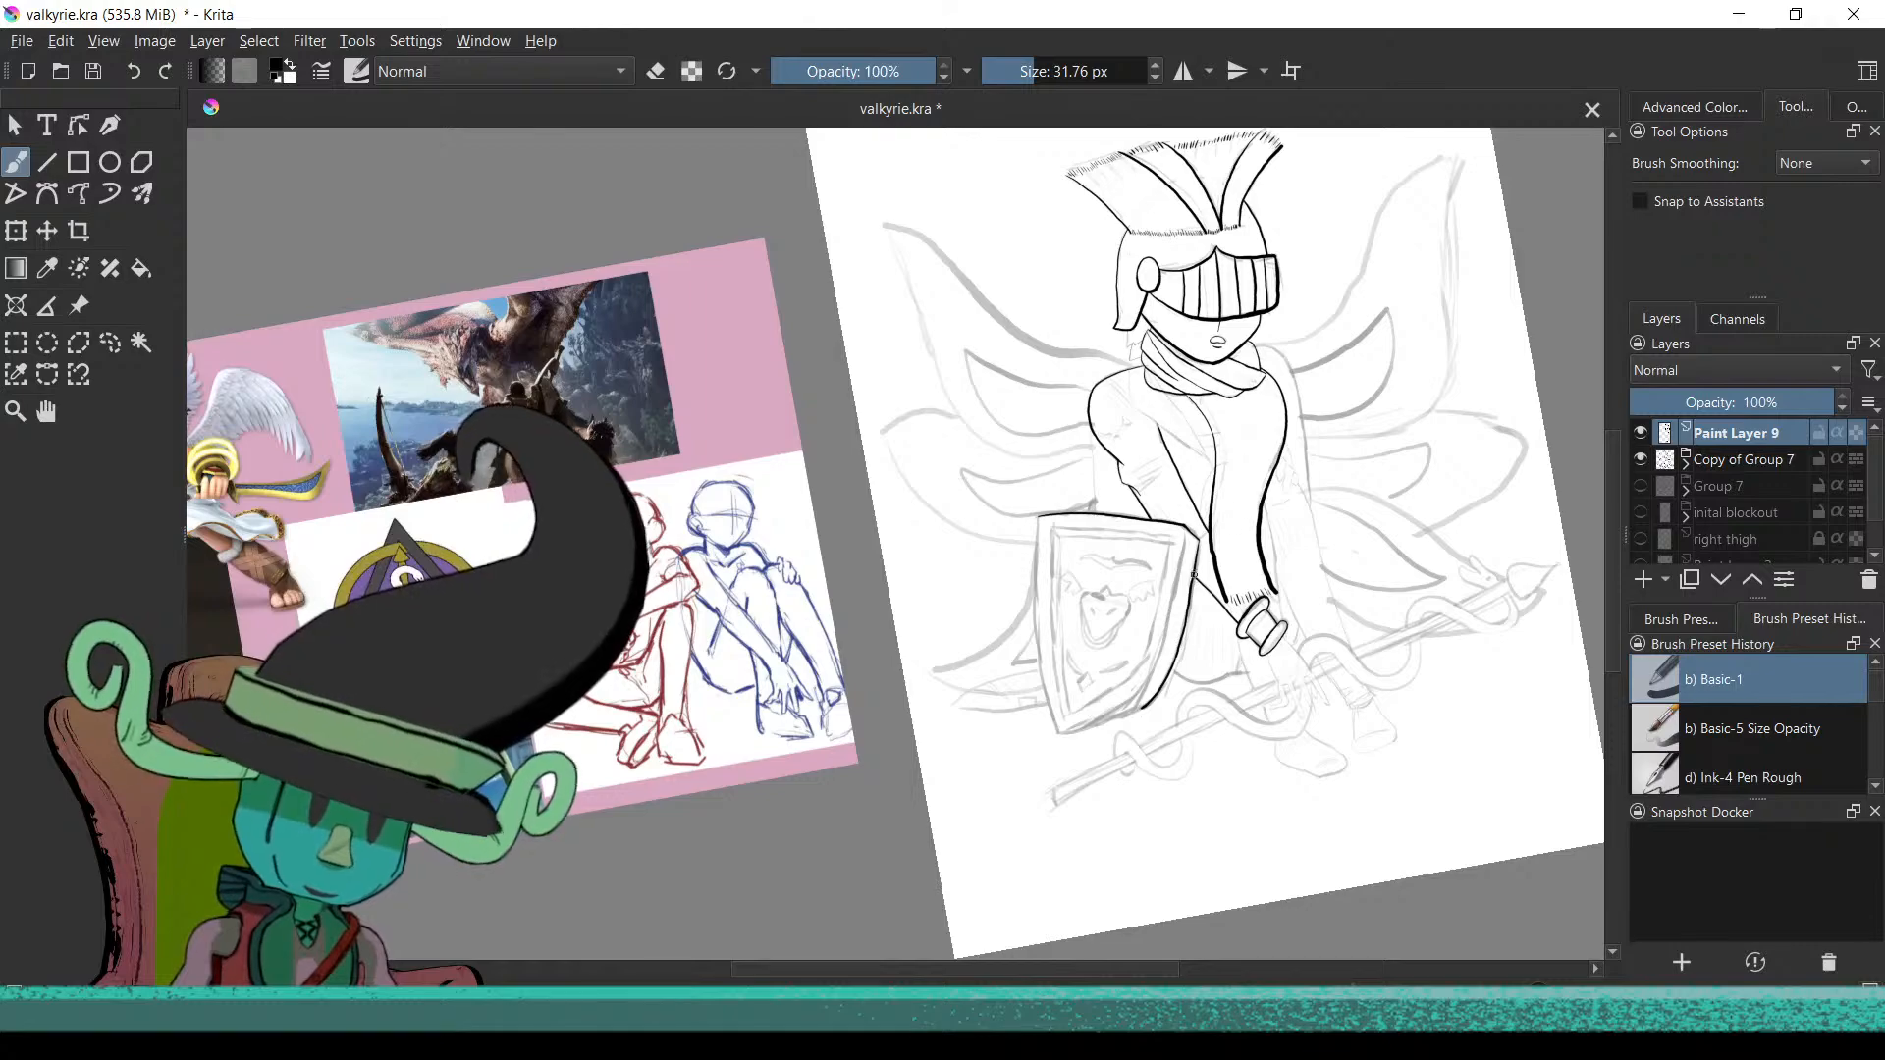
Ink the last stretch of the shield's side edge in one stroke, from its inked end down to the sketched lower tip
left_click_drag(1086, 749, 1222, 561)
left_click_drag(1109, 685, 1191, 475)
scroll(1057, 723, "up", 4)
mouse_move(1056, 682)
left_mouse_down()
mouse_move(1169, 631)
mouse_move(1174, 576)
mouse_move(1217, 549)
mouse_move(1305, 560)
mouse_move(1249, 547)
left_mouse_up()
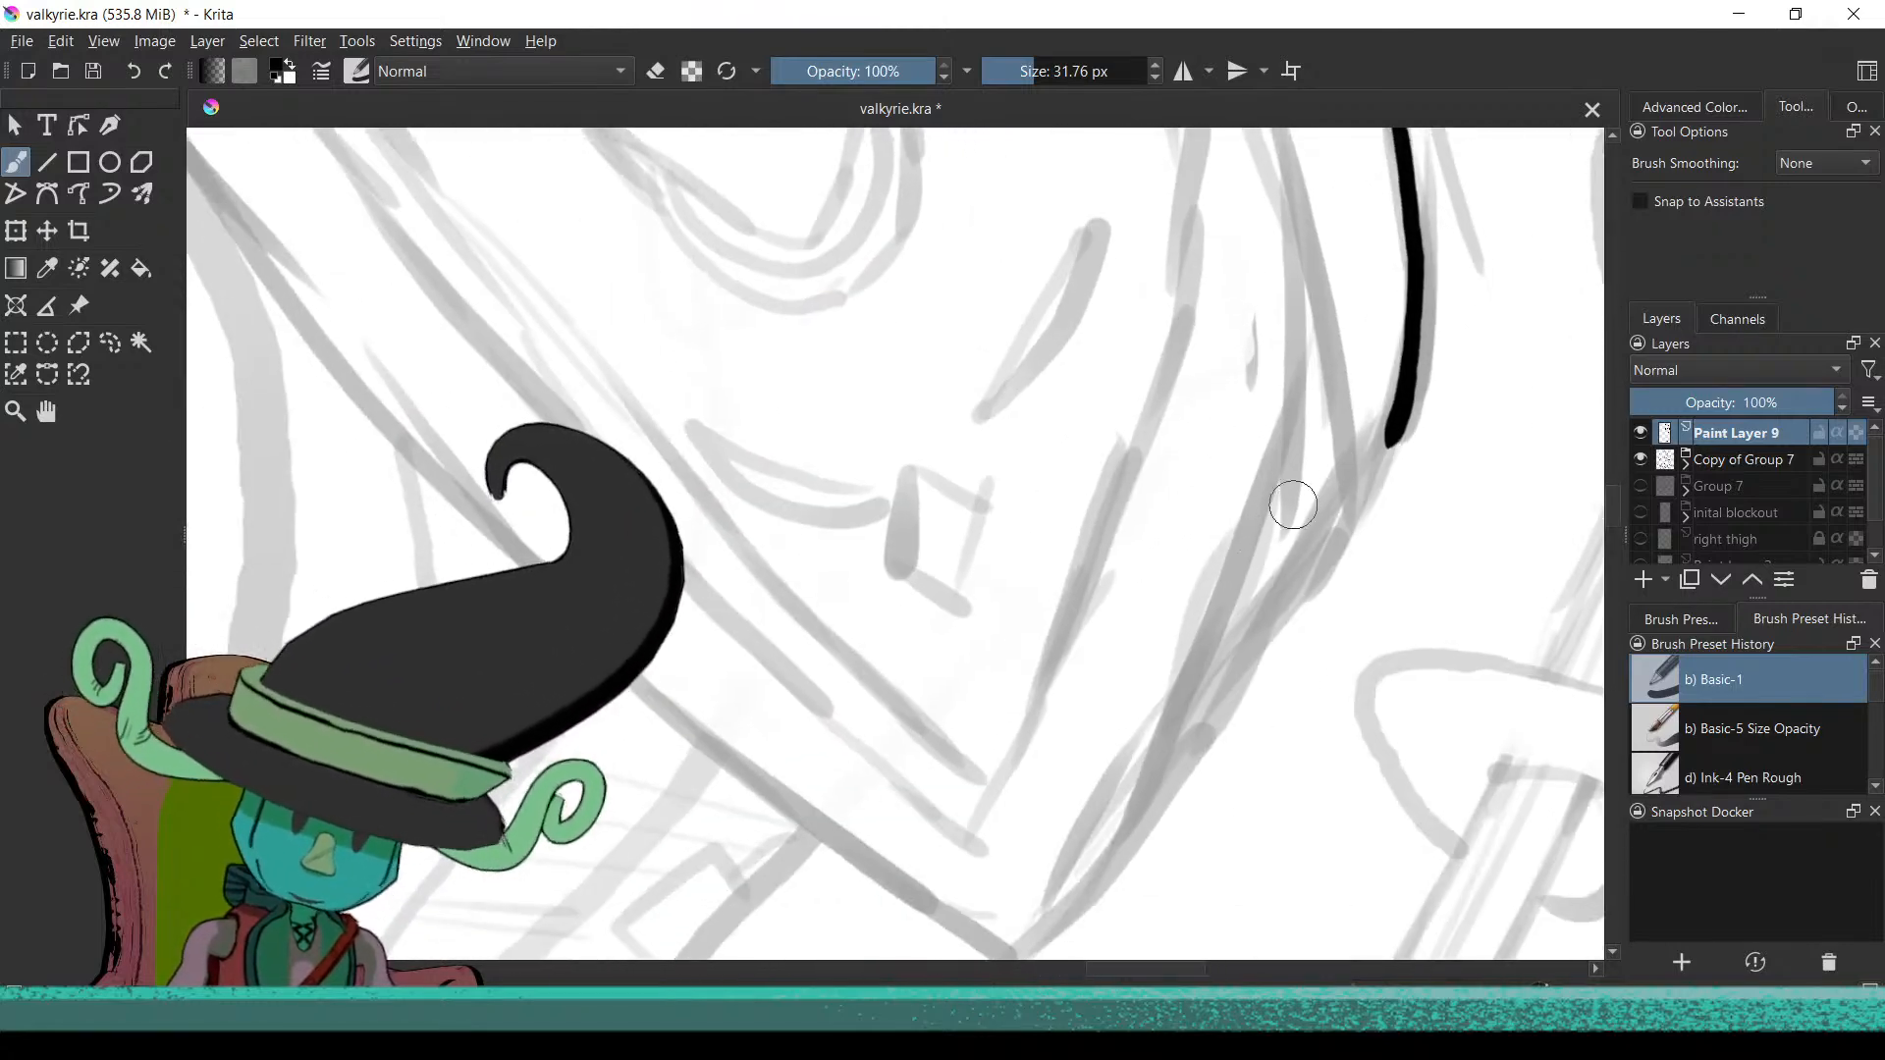
left_click_drag(1387, 432, 1321, 546)
key("ctrl+z")
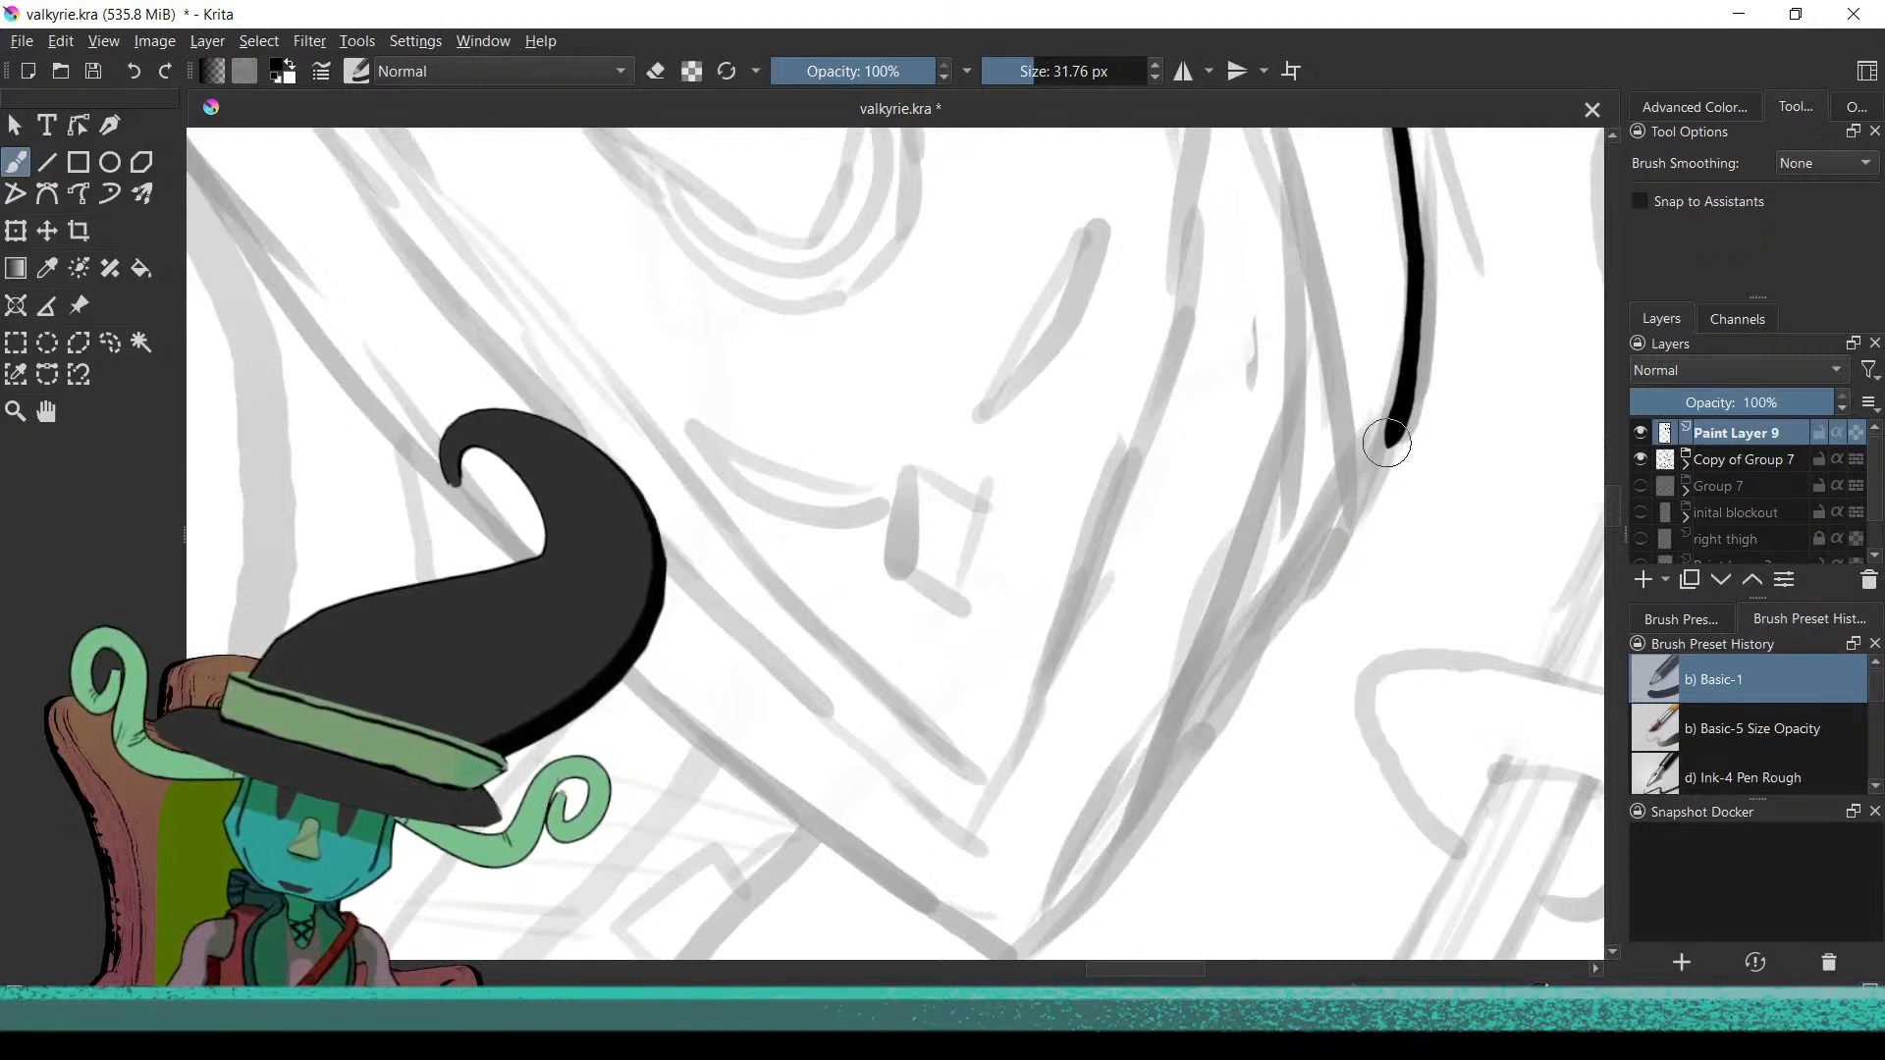
left_click_drag(1387, 442, 1183, 741)
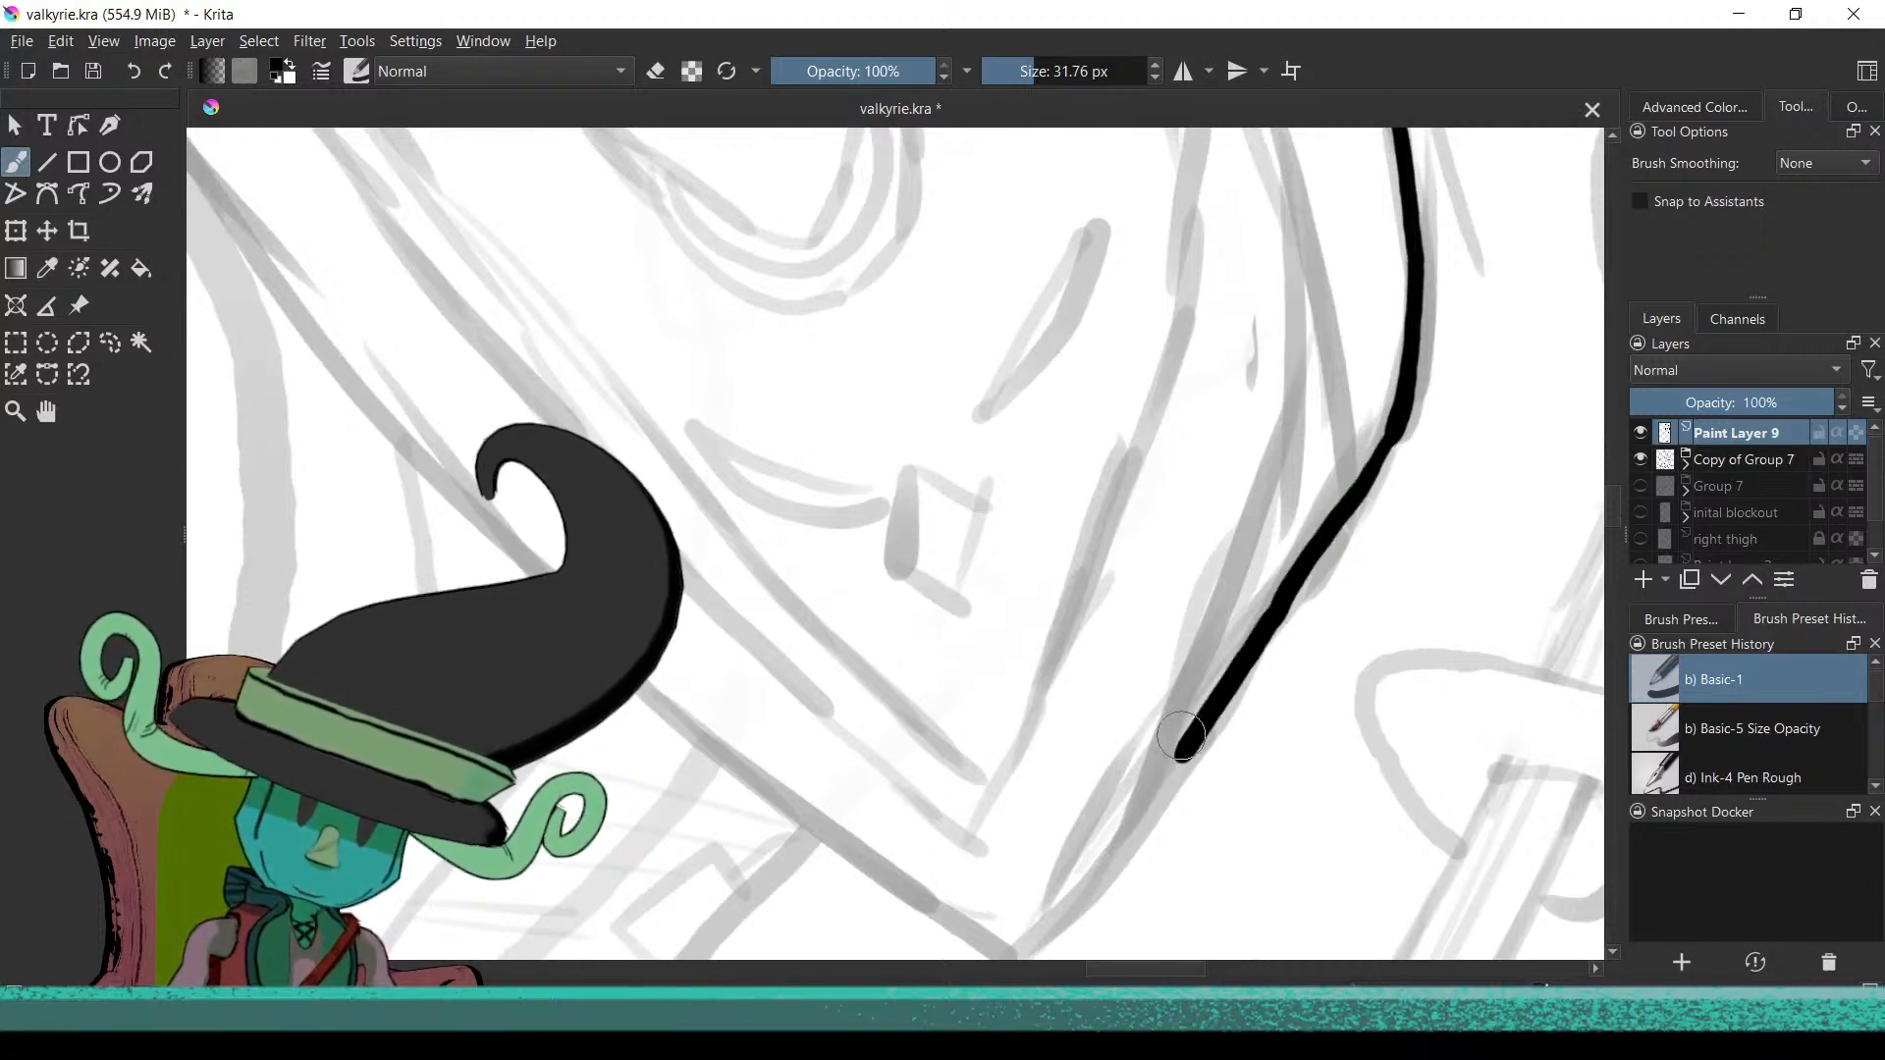
key("ctrl+z")
left_click_drag(1394, 436, 1029, 942)
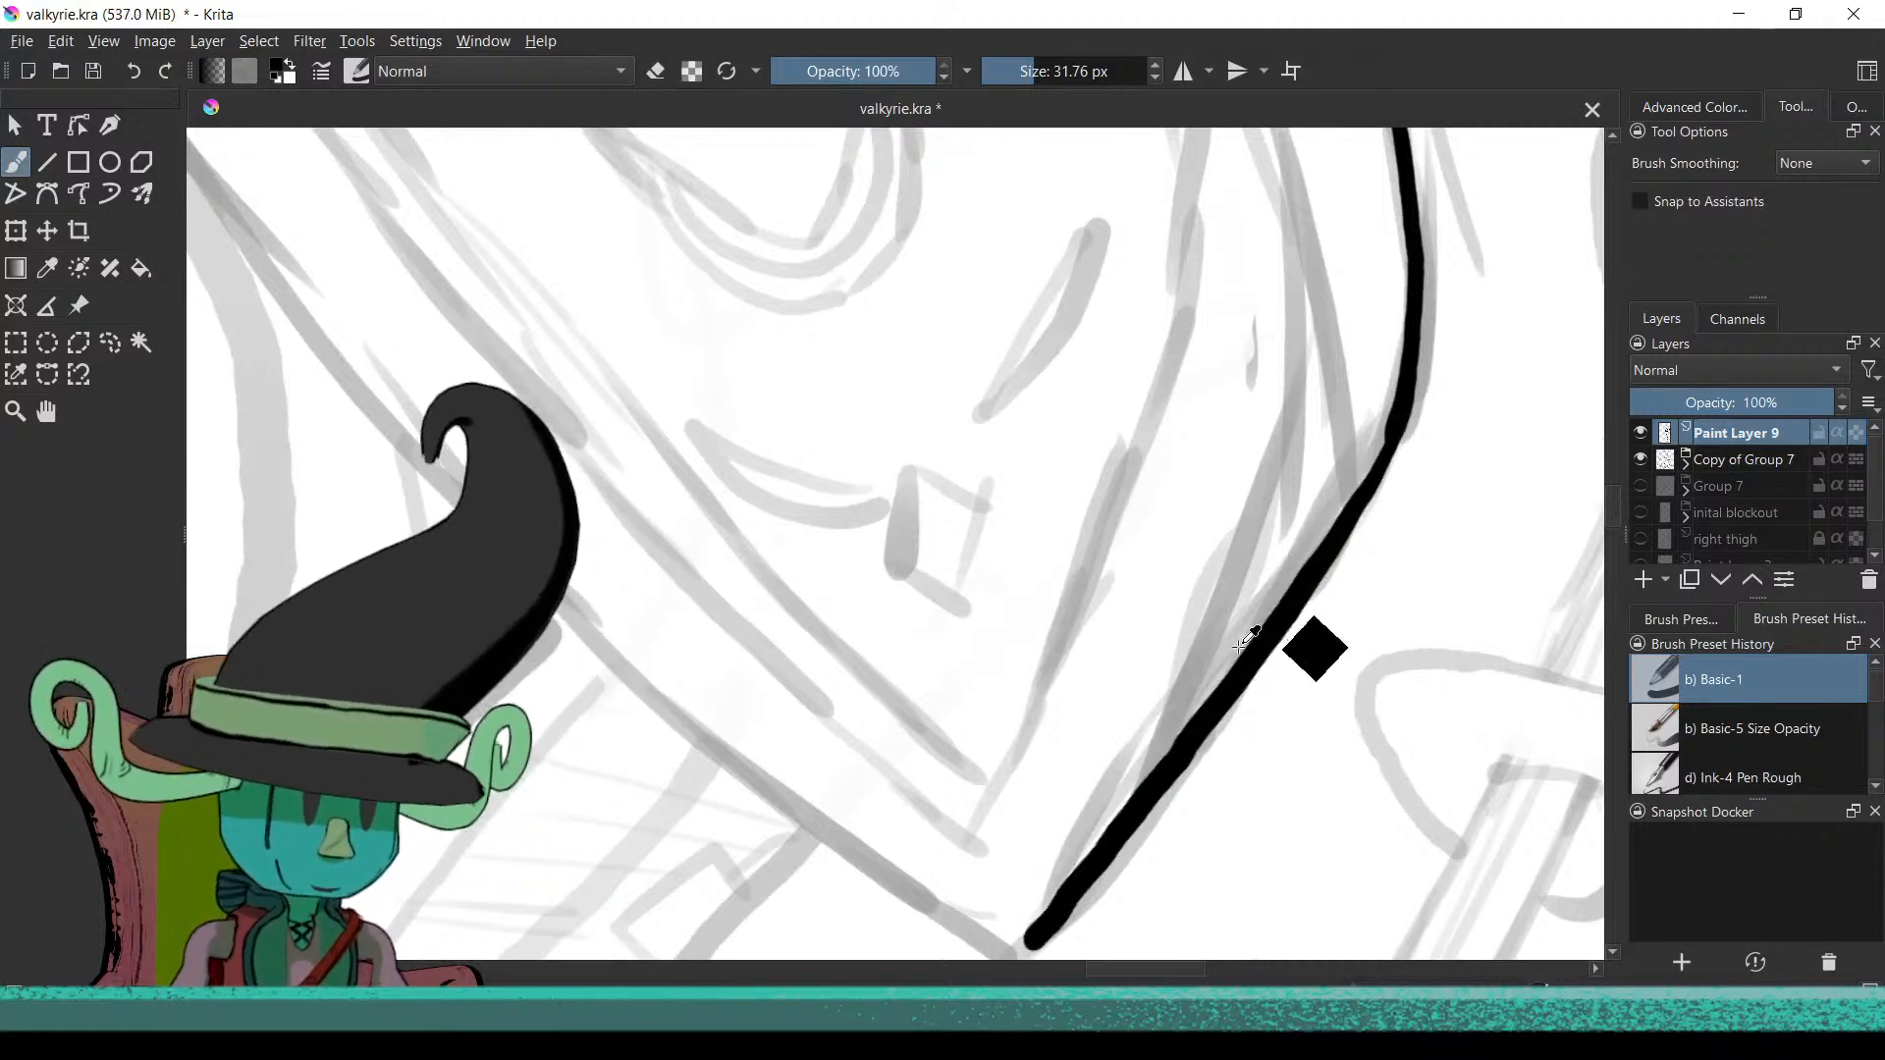
left_click_drag(1324, 458, 1316, 675)
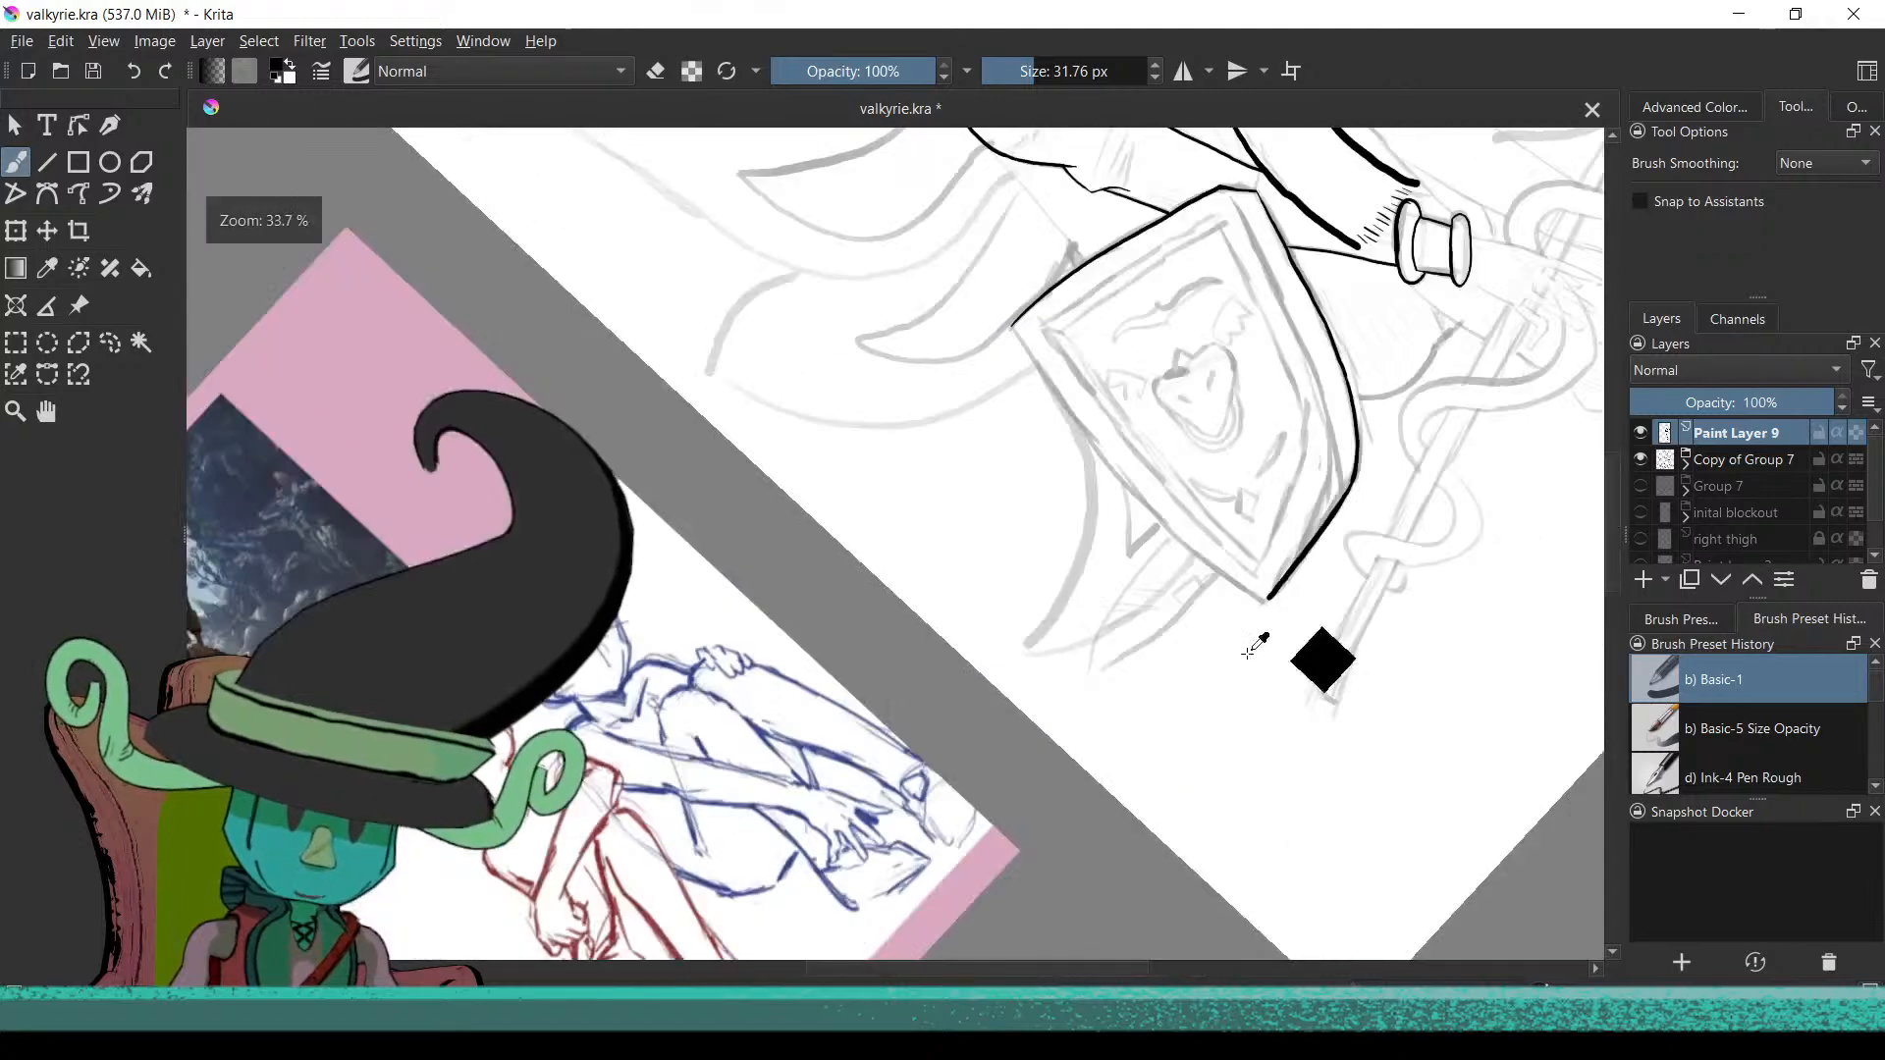
left_click_drag(965, 589, 940, 587)
left_click_drag(1384, 549, 1247, 832)
left_click_drag(1459, 555, 1283, 604)
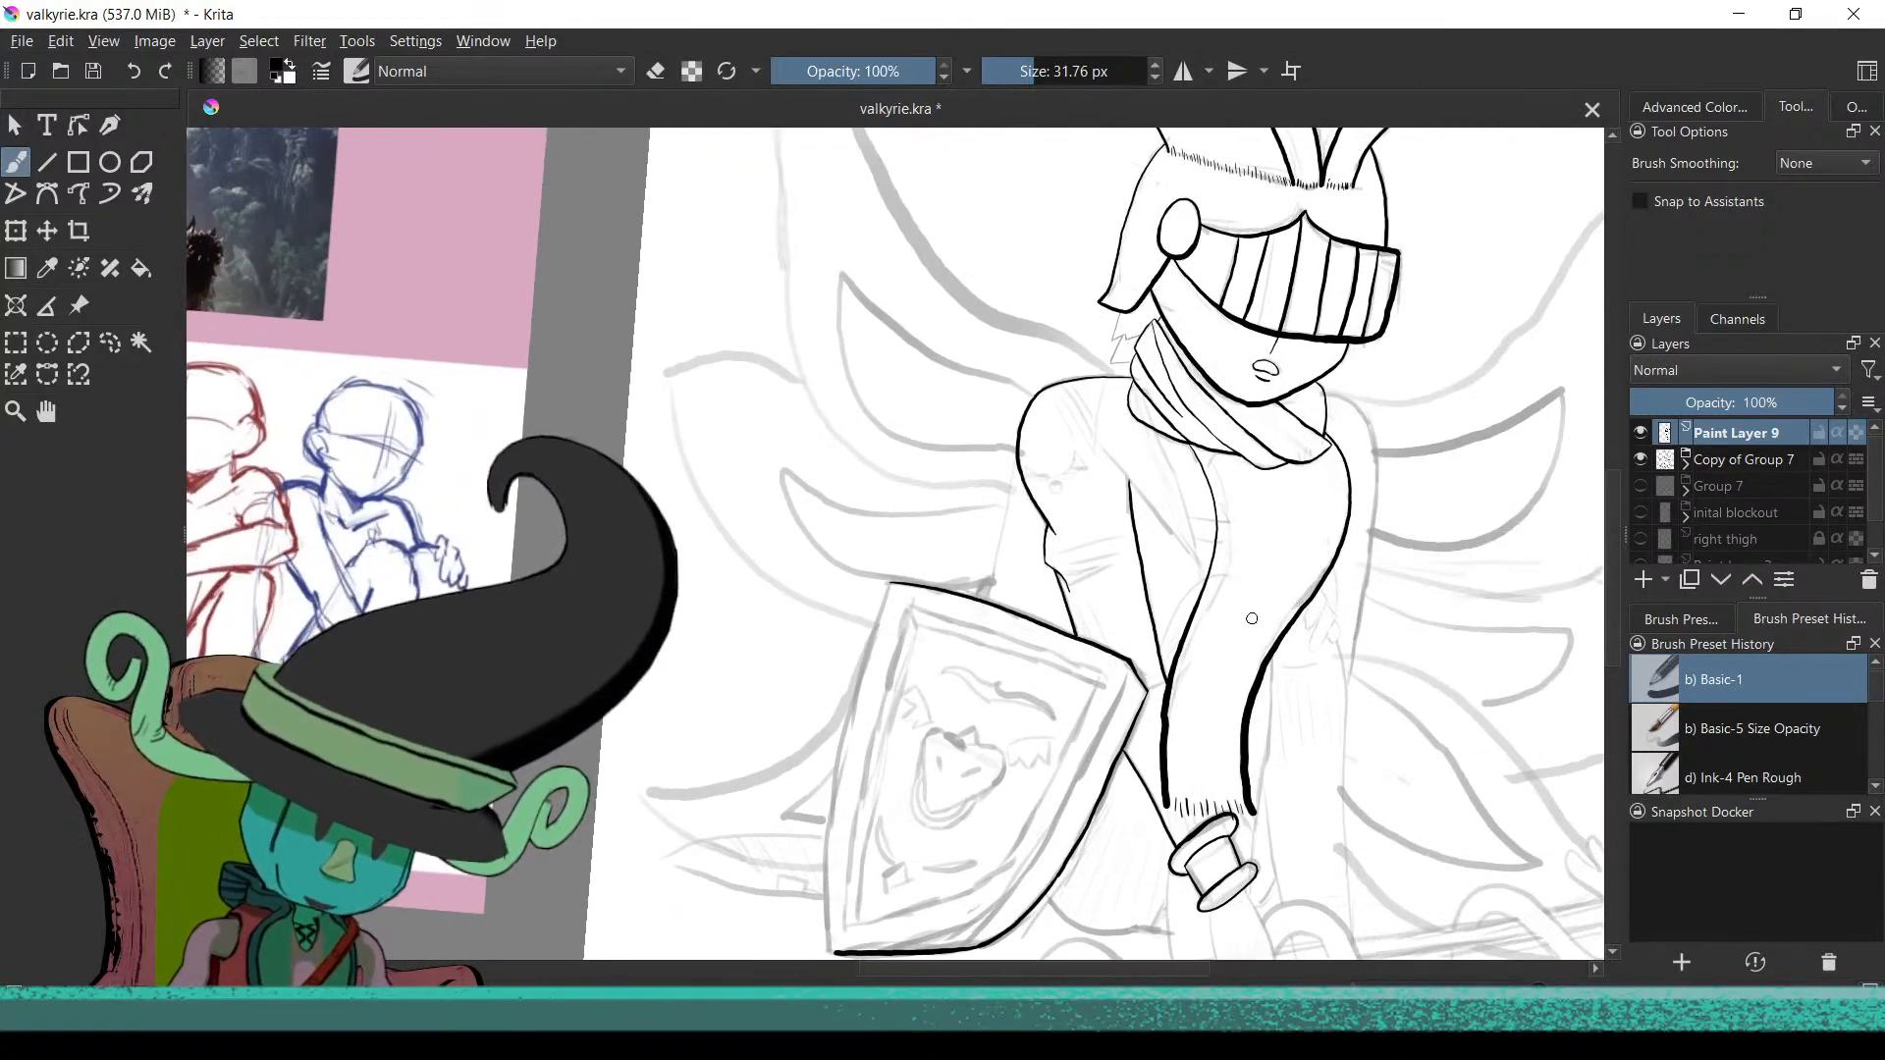
scroll(1170, 726, "up", 5)
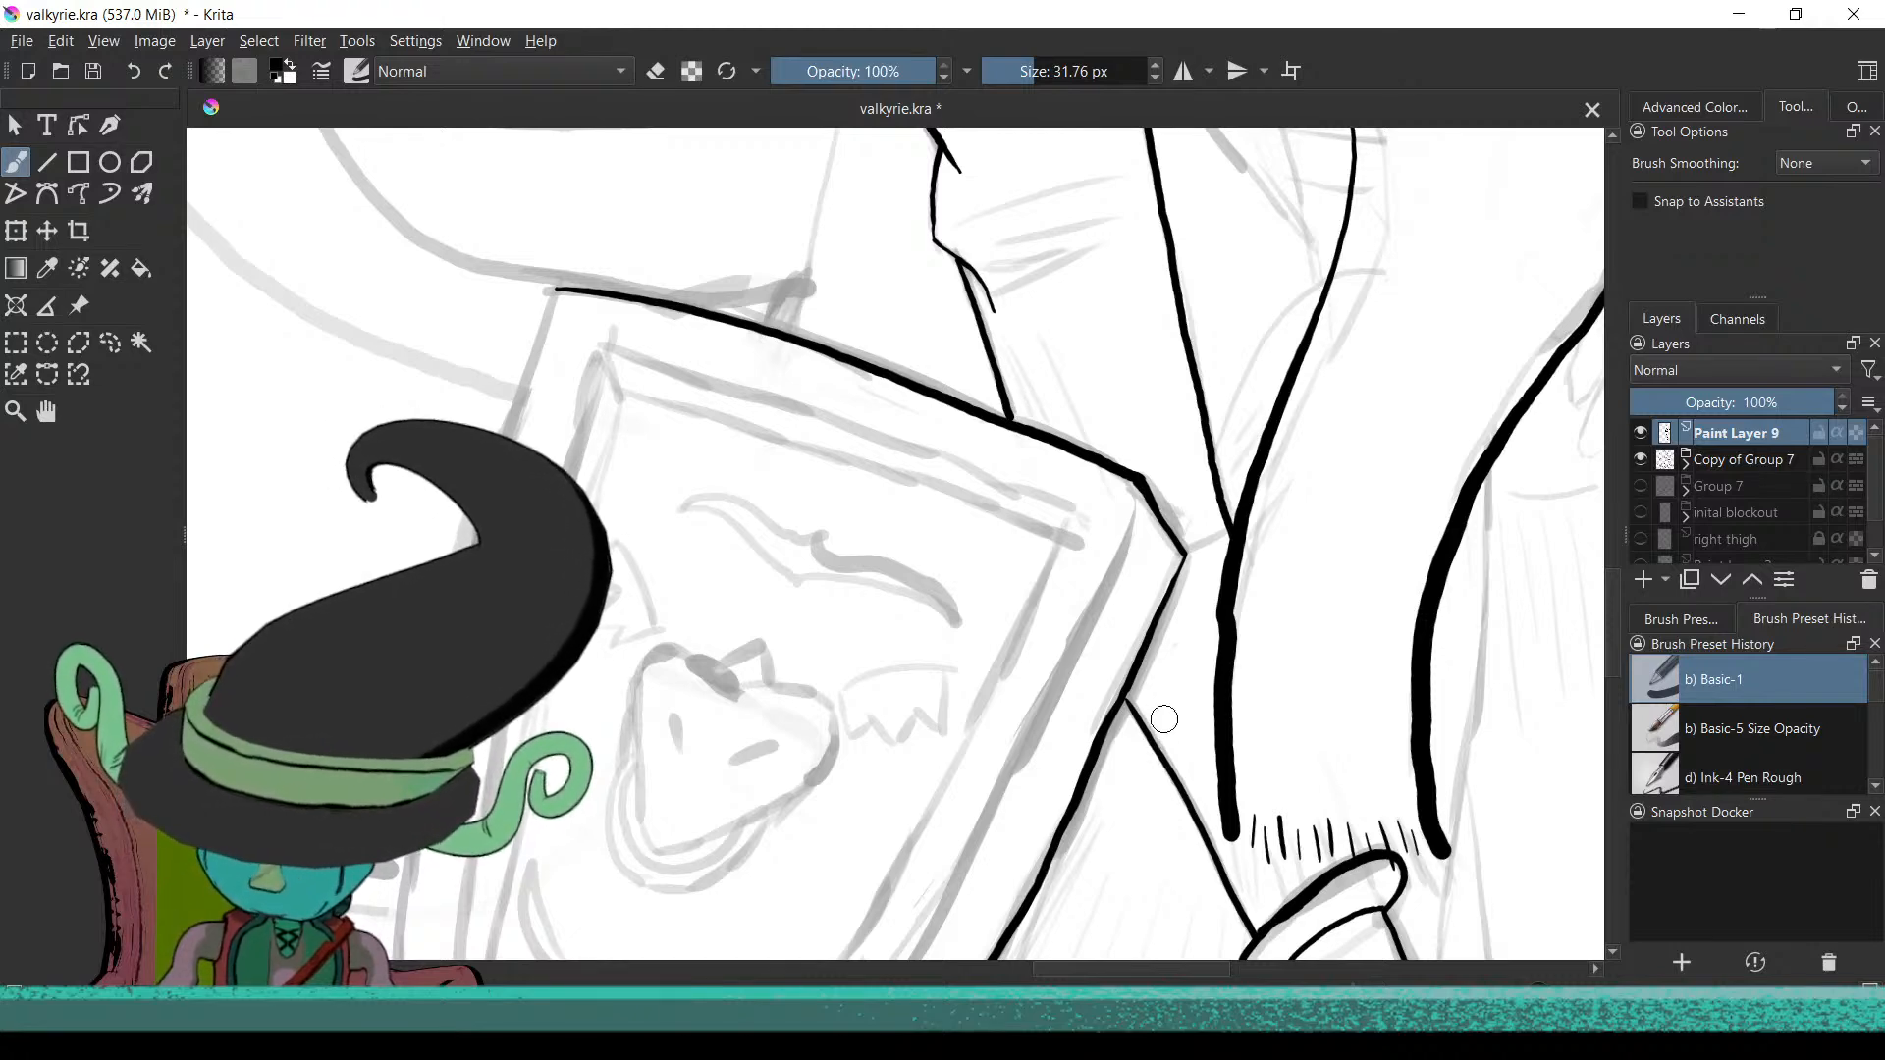
mouse_move(1122, 698)
left_mouse_down()
mouse_move(1276, 594)
mouse_move(1218, 589)
mouse_move(1257, 699)
left_mouse_up()
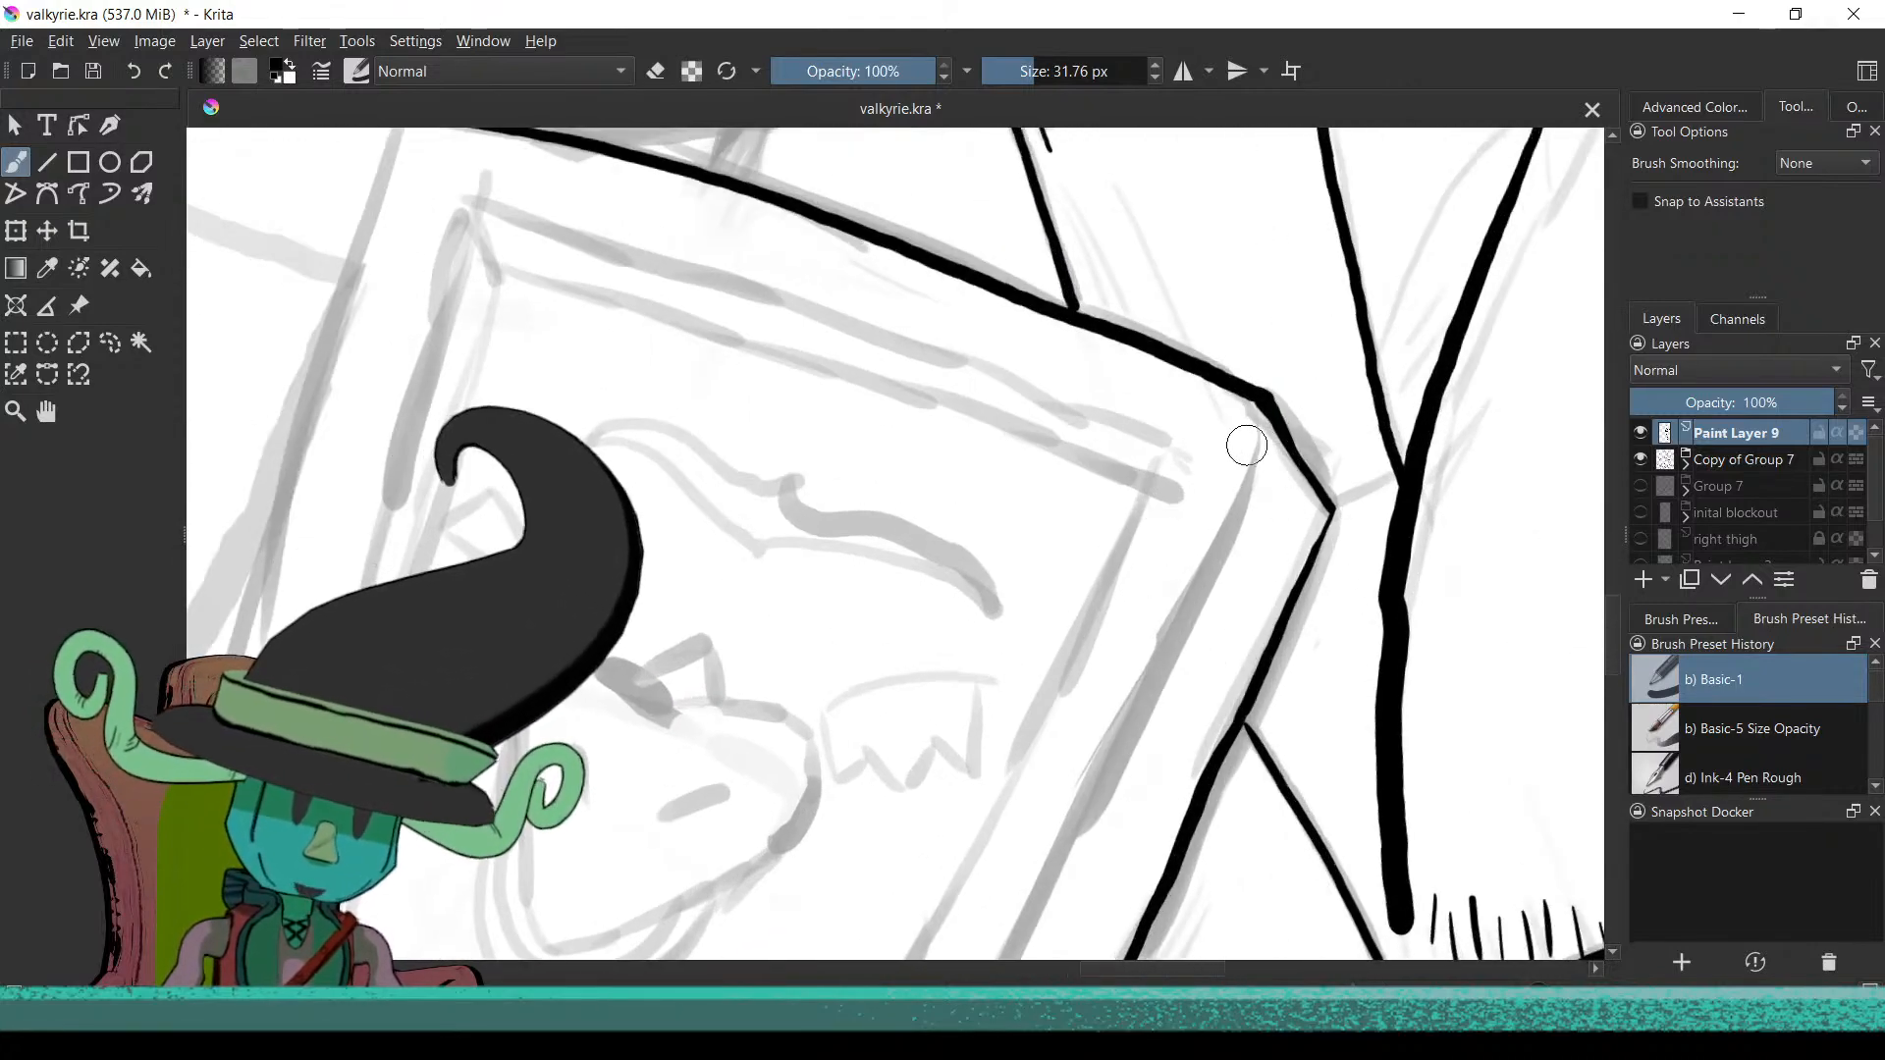
Ink the long inner line running down alongside the shield's right edge, redoing the first stroke
mouse_move(1271, 563)
left_mouse_down()
mouse_move(1228, 564)
mouse_move(1161, 391)
mouse_move(1056, 345)
mouse_move(1077, 509)
mouse_move(1174, 299)
mouse_move(1153, 328)
mouse_move(1159, 498)
mouse_move(1092, 370)
left_mouse_up()
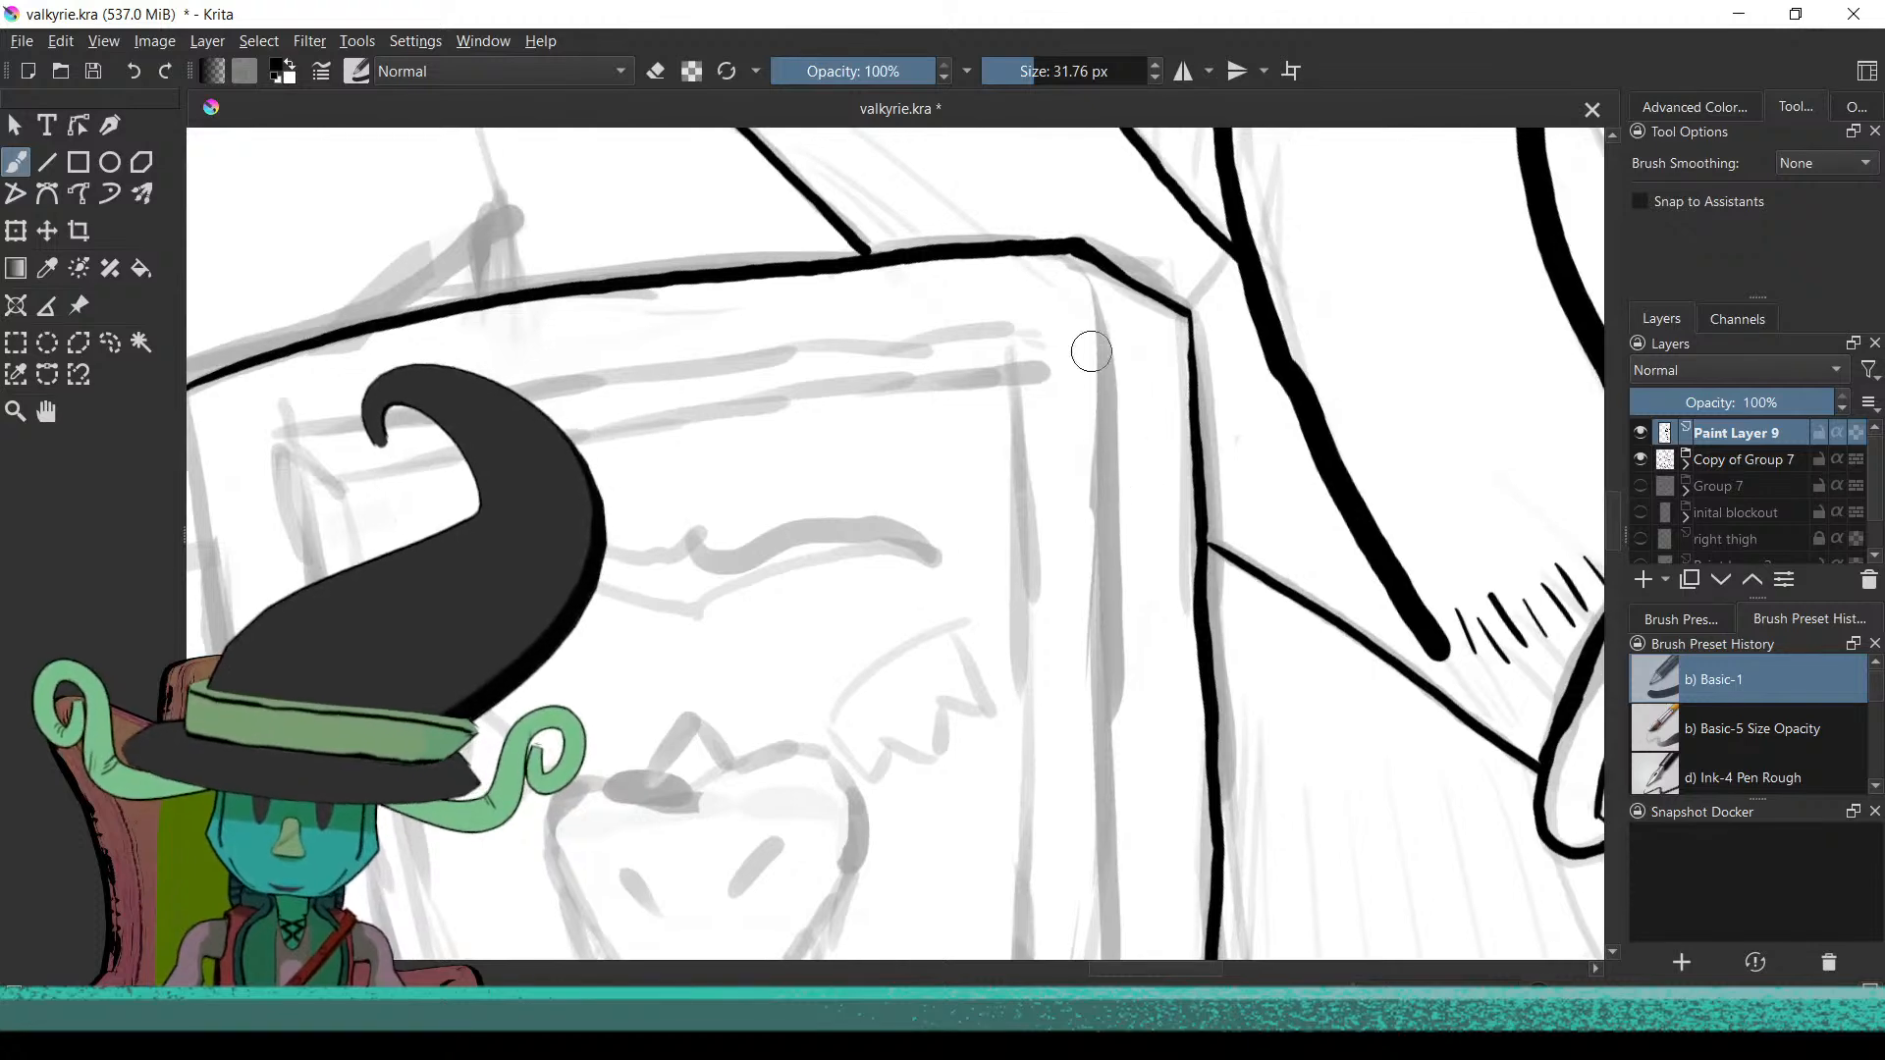
left_click_drag(1084, 278, 1072, 568)
key("ctrl+z")
left_click_drag(1092, 287, 1105, 950)
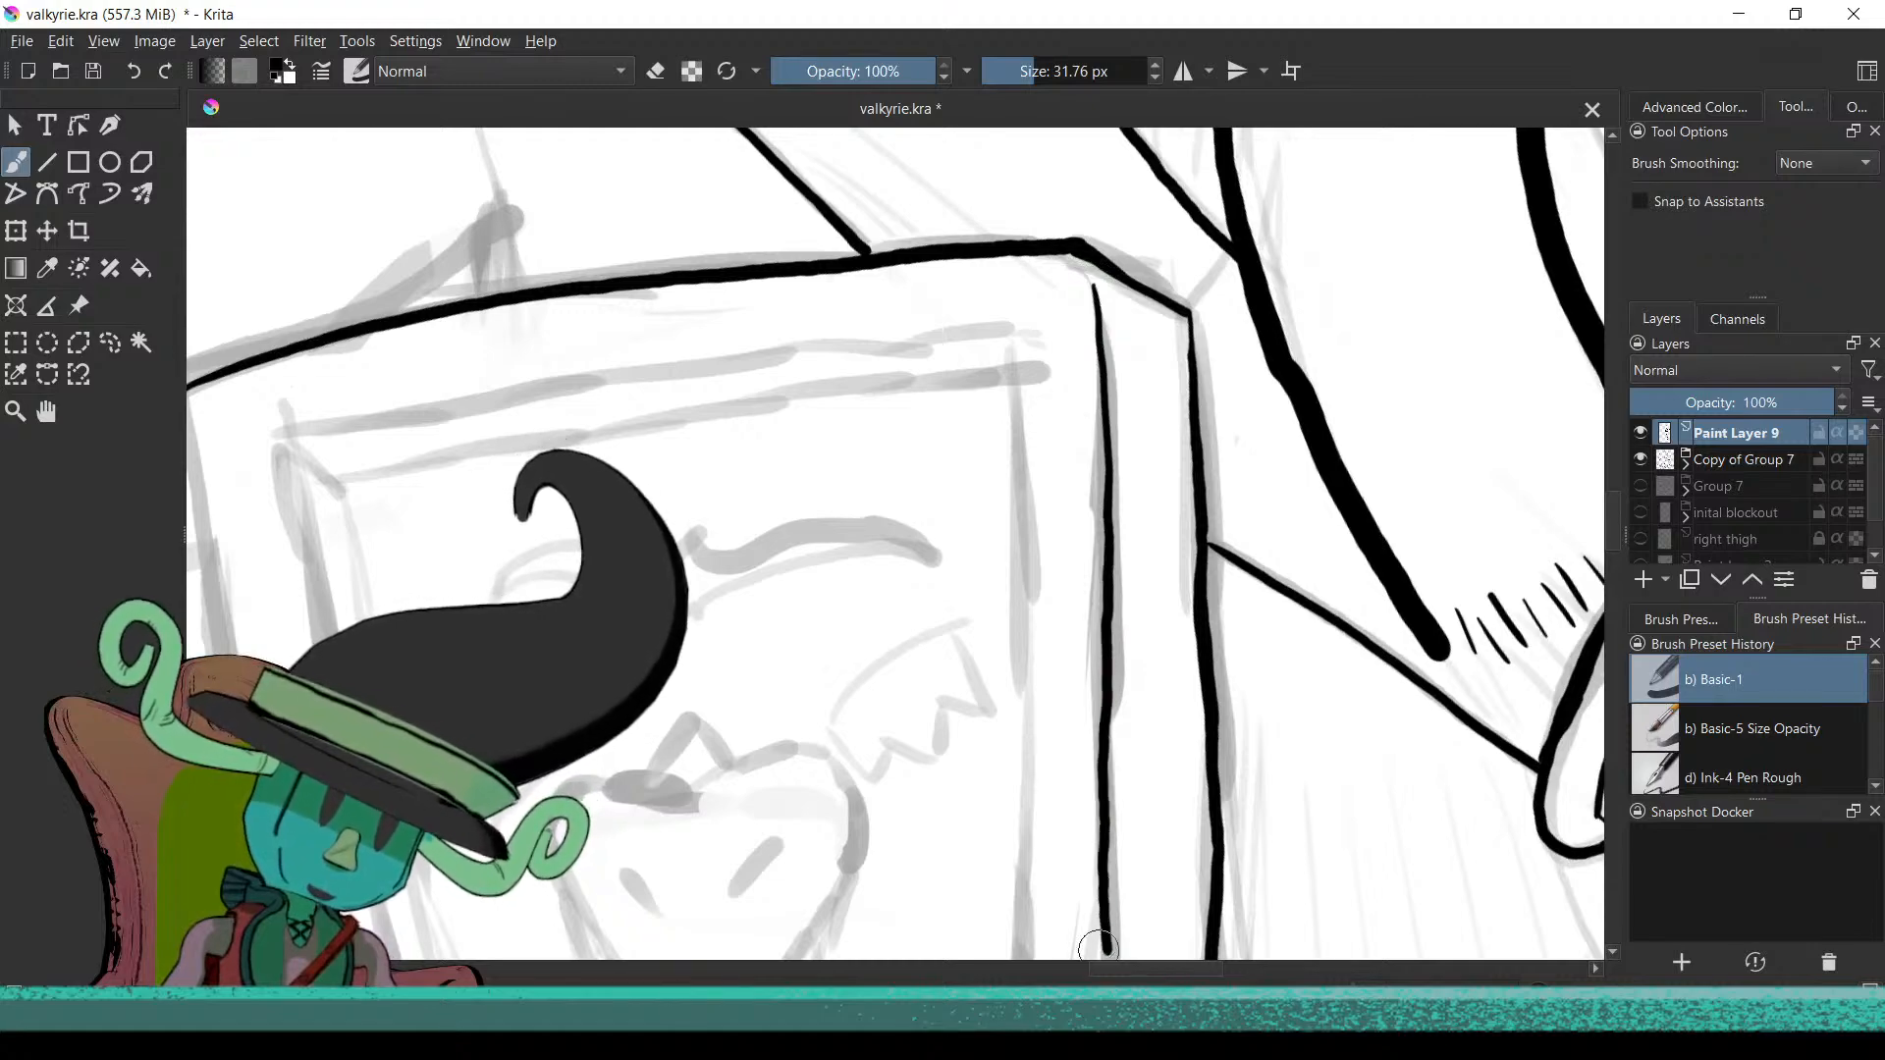
mouse_move(1025, 787)
left_mouse_down()
mouse_move(1077, 618)
mouse_move(993, 782)
mouse_move(1132, 328)
left_mouse_up()
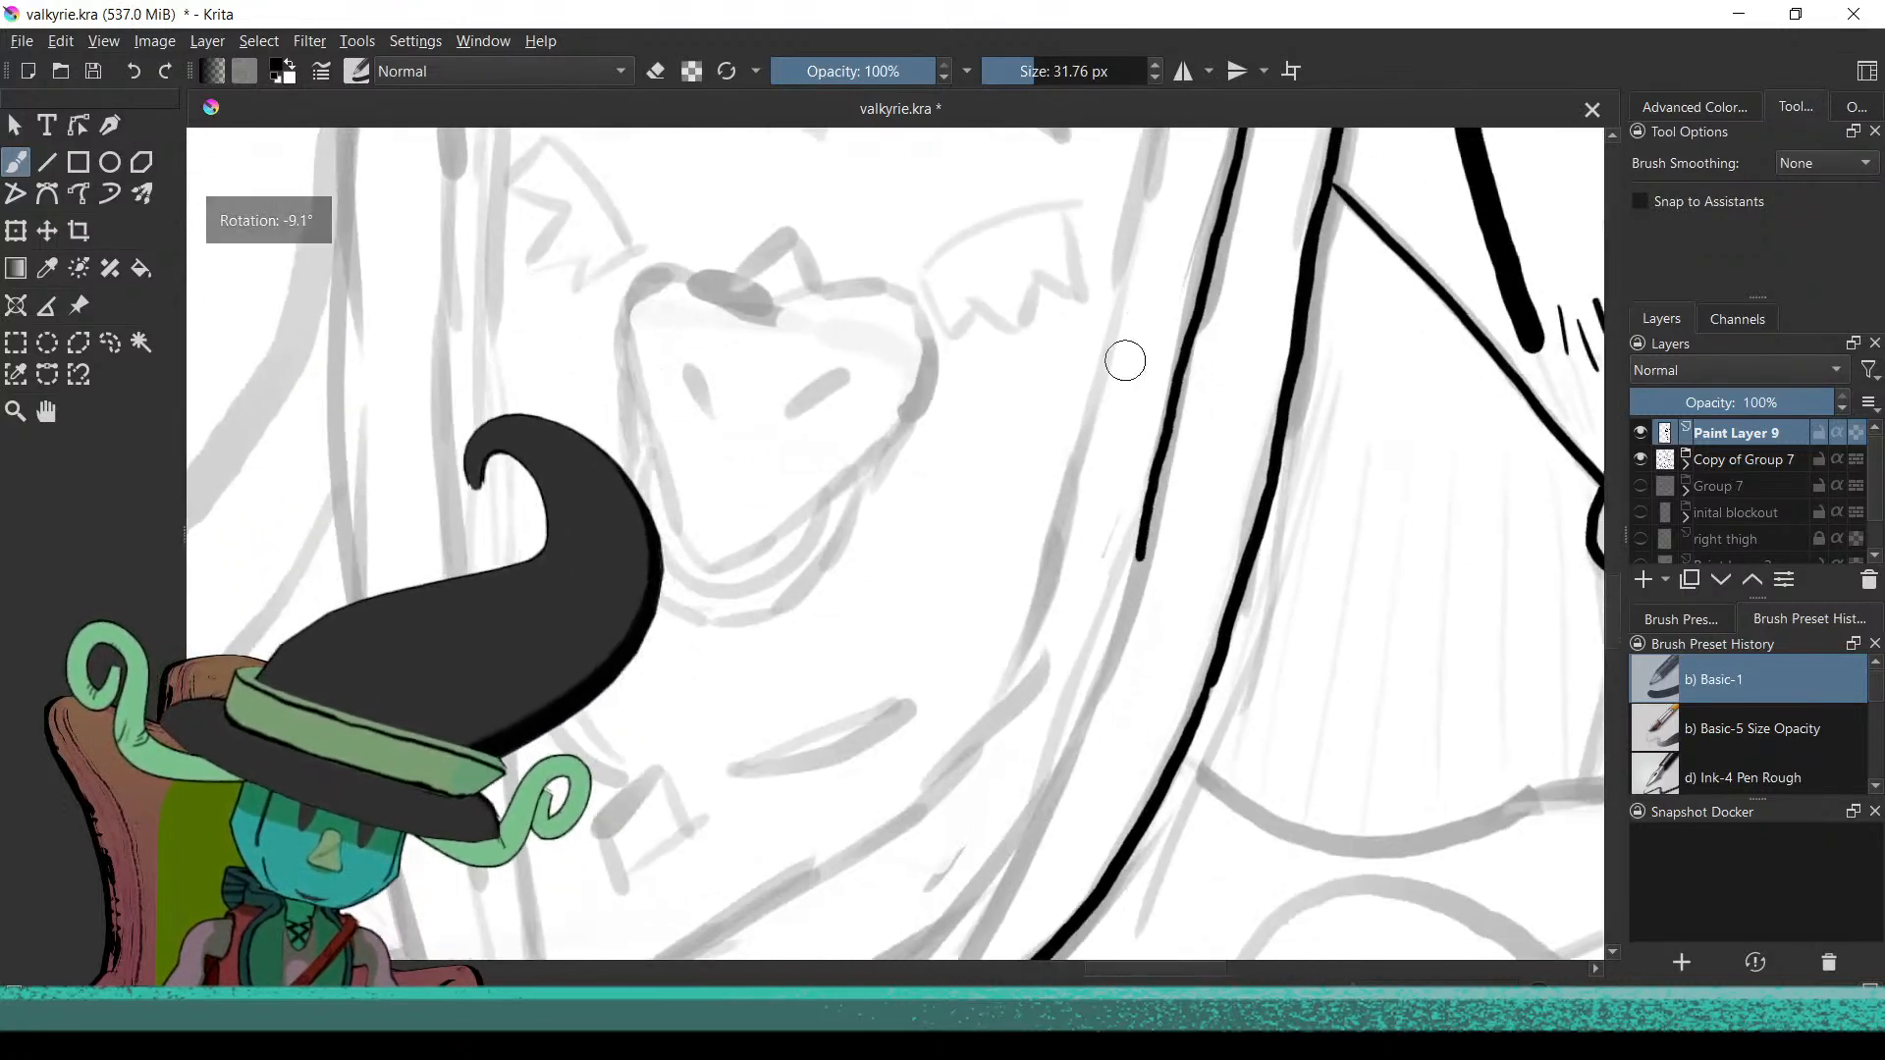
left_click_drag(1087, 632, 1224, 442)
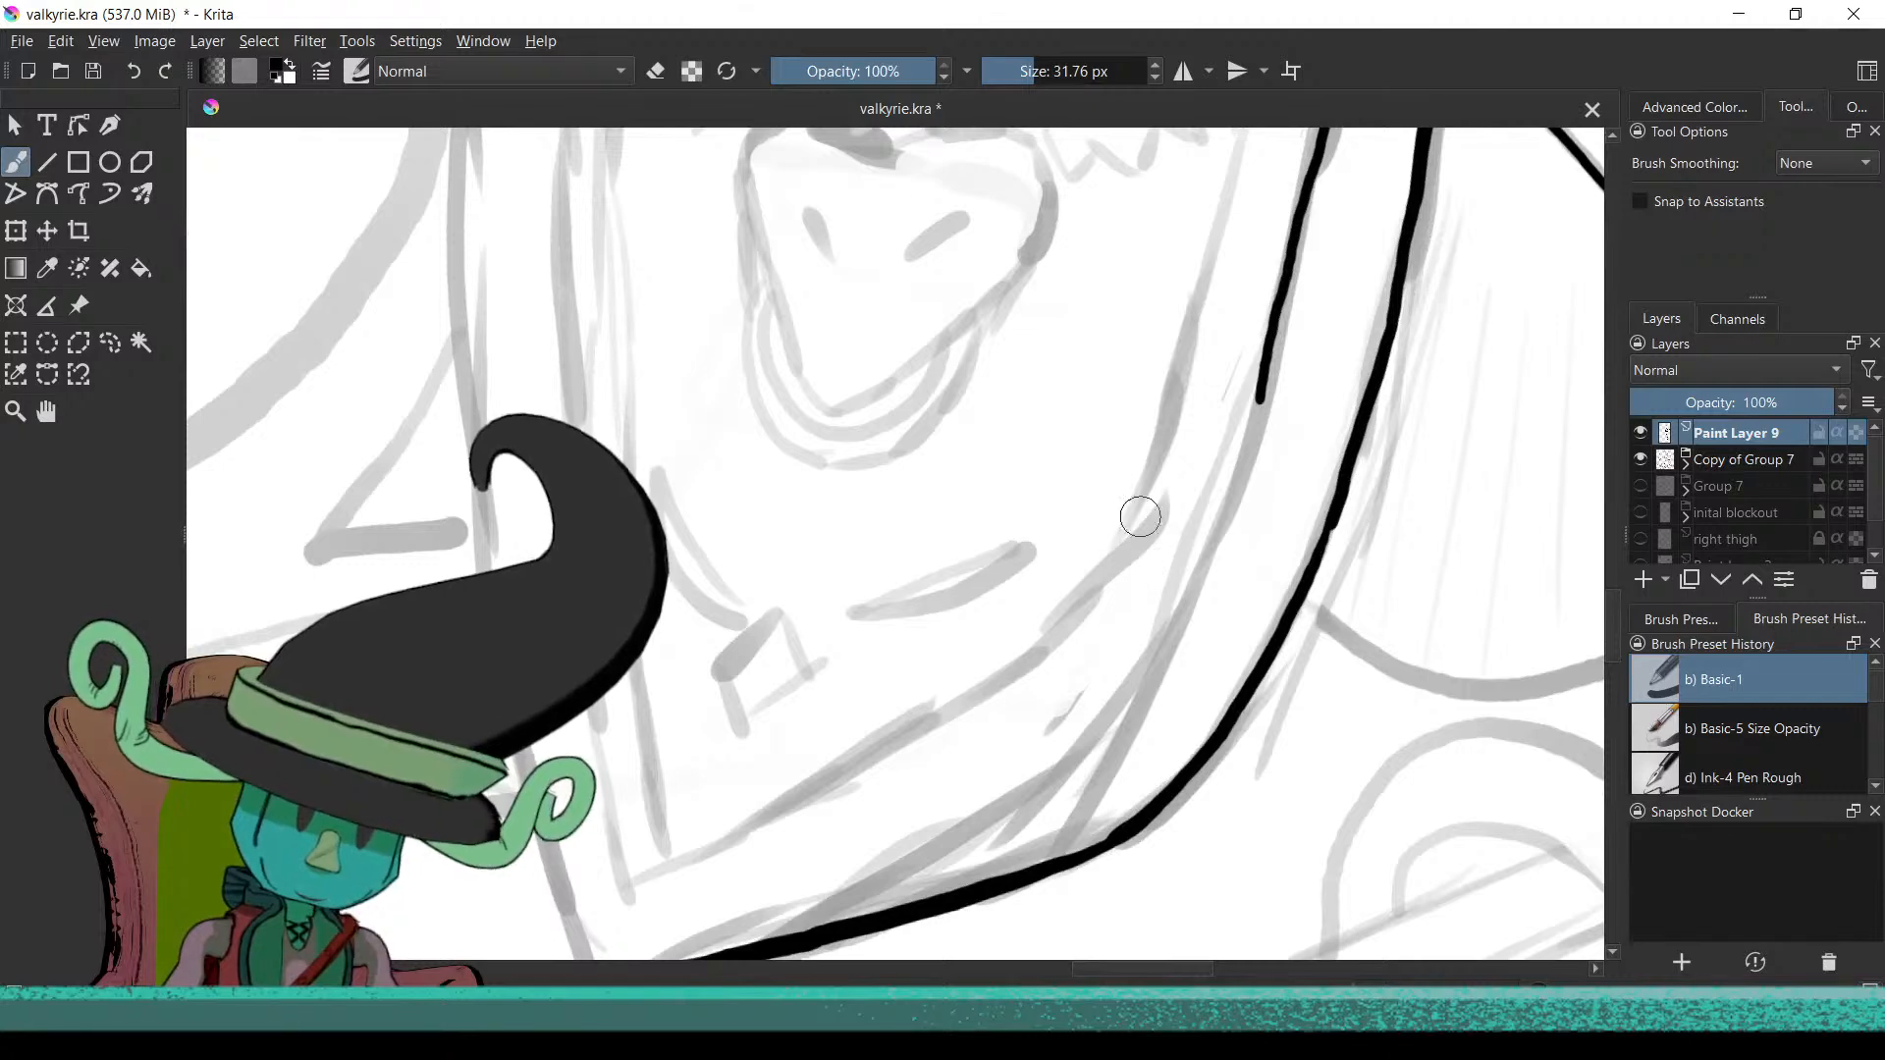
mouse_move(1140, 647)
left_mouse_down()
mouse_move(1355, 510)
mouse_move(1187, 497)
mouse_move(1249, 433)
left_mouse_up()
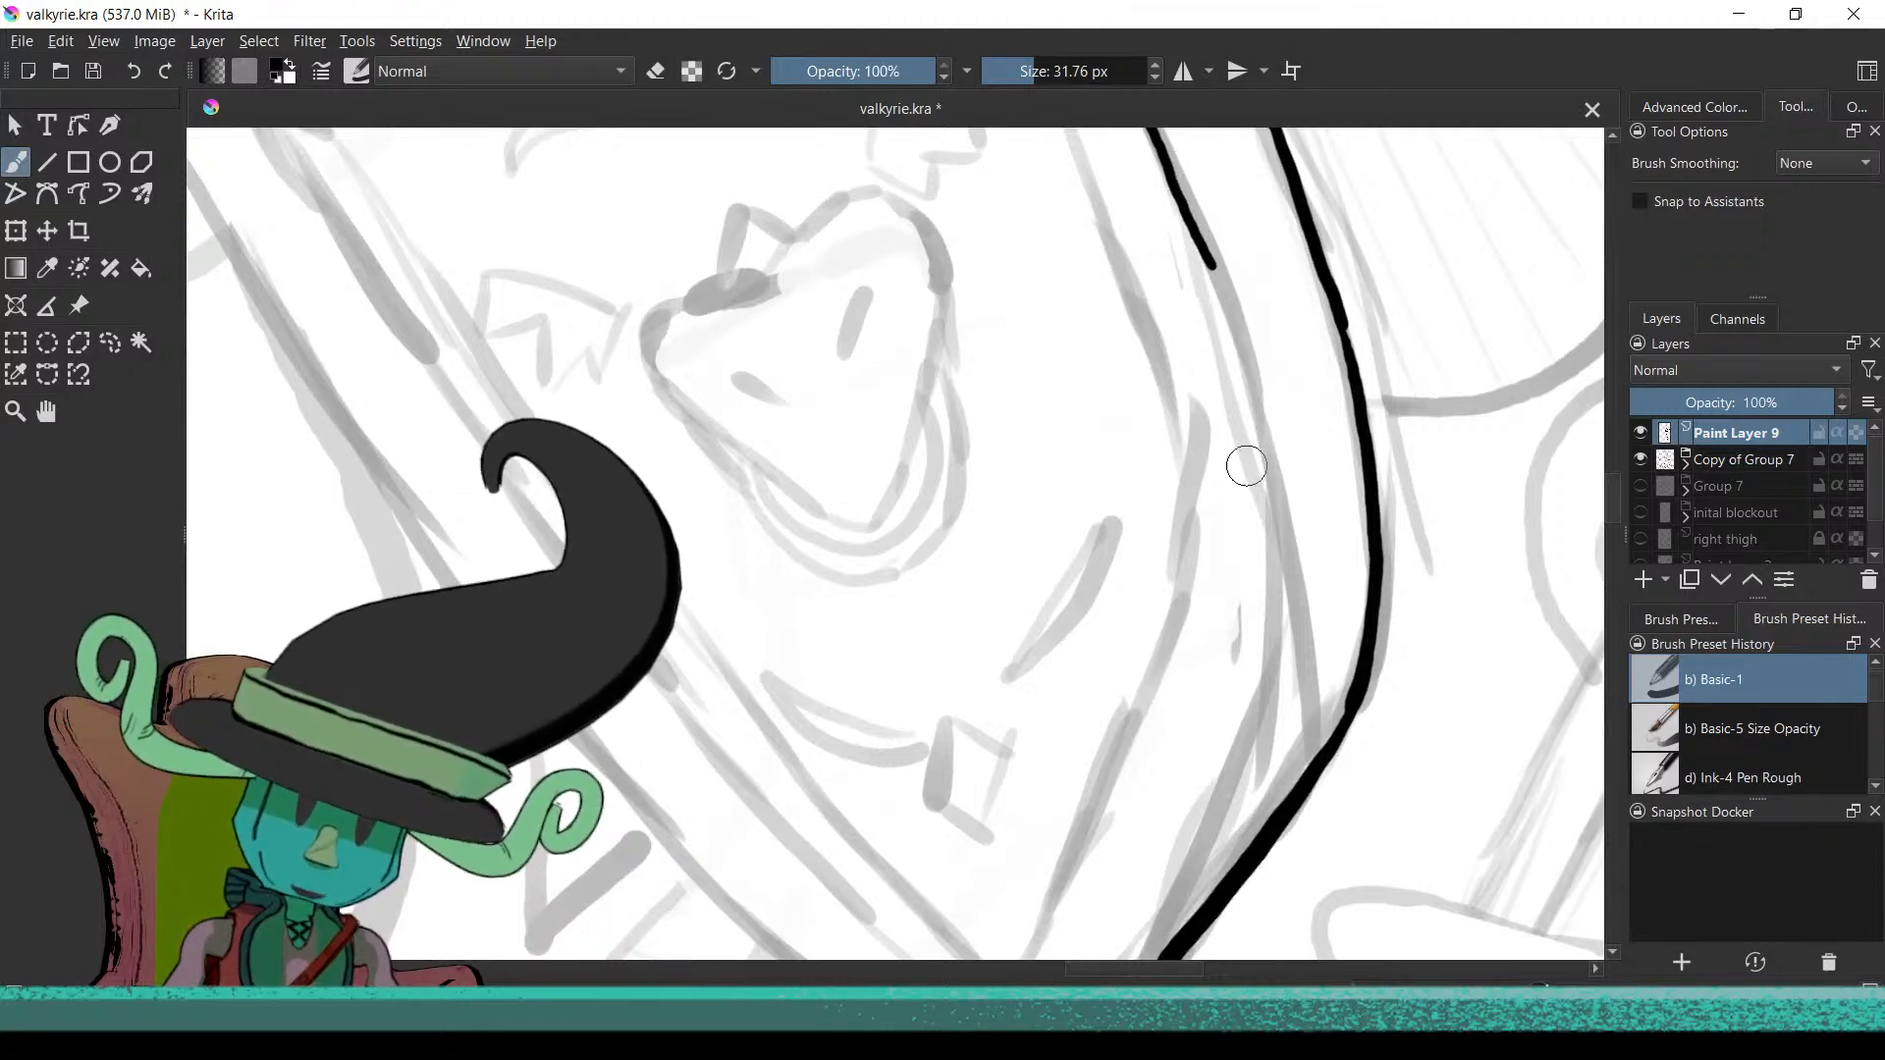
scroll(1217, 521, "down", 3)
mouse_move(1265, 566)
left_mouse_down()
mouse_move(1263, 504)
mouse_move(1191, 632)
mouse_move(1178, 616)
left_mouse_up()
left_click_drag(1162, 390, 1203, 443)
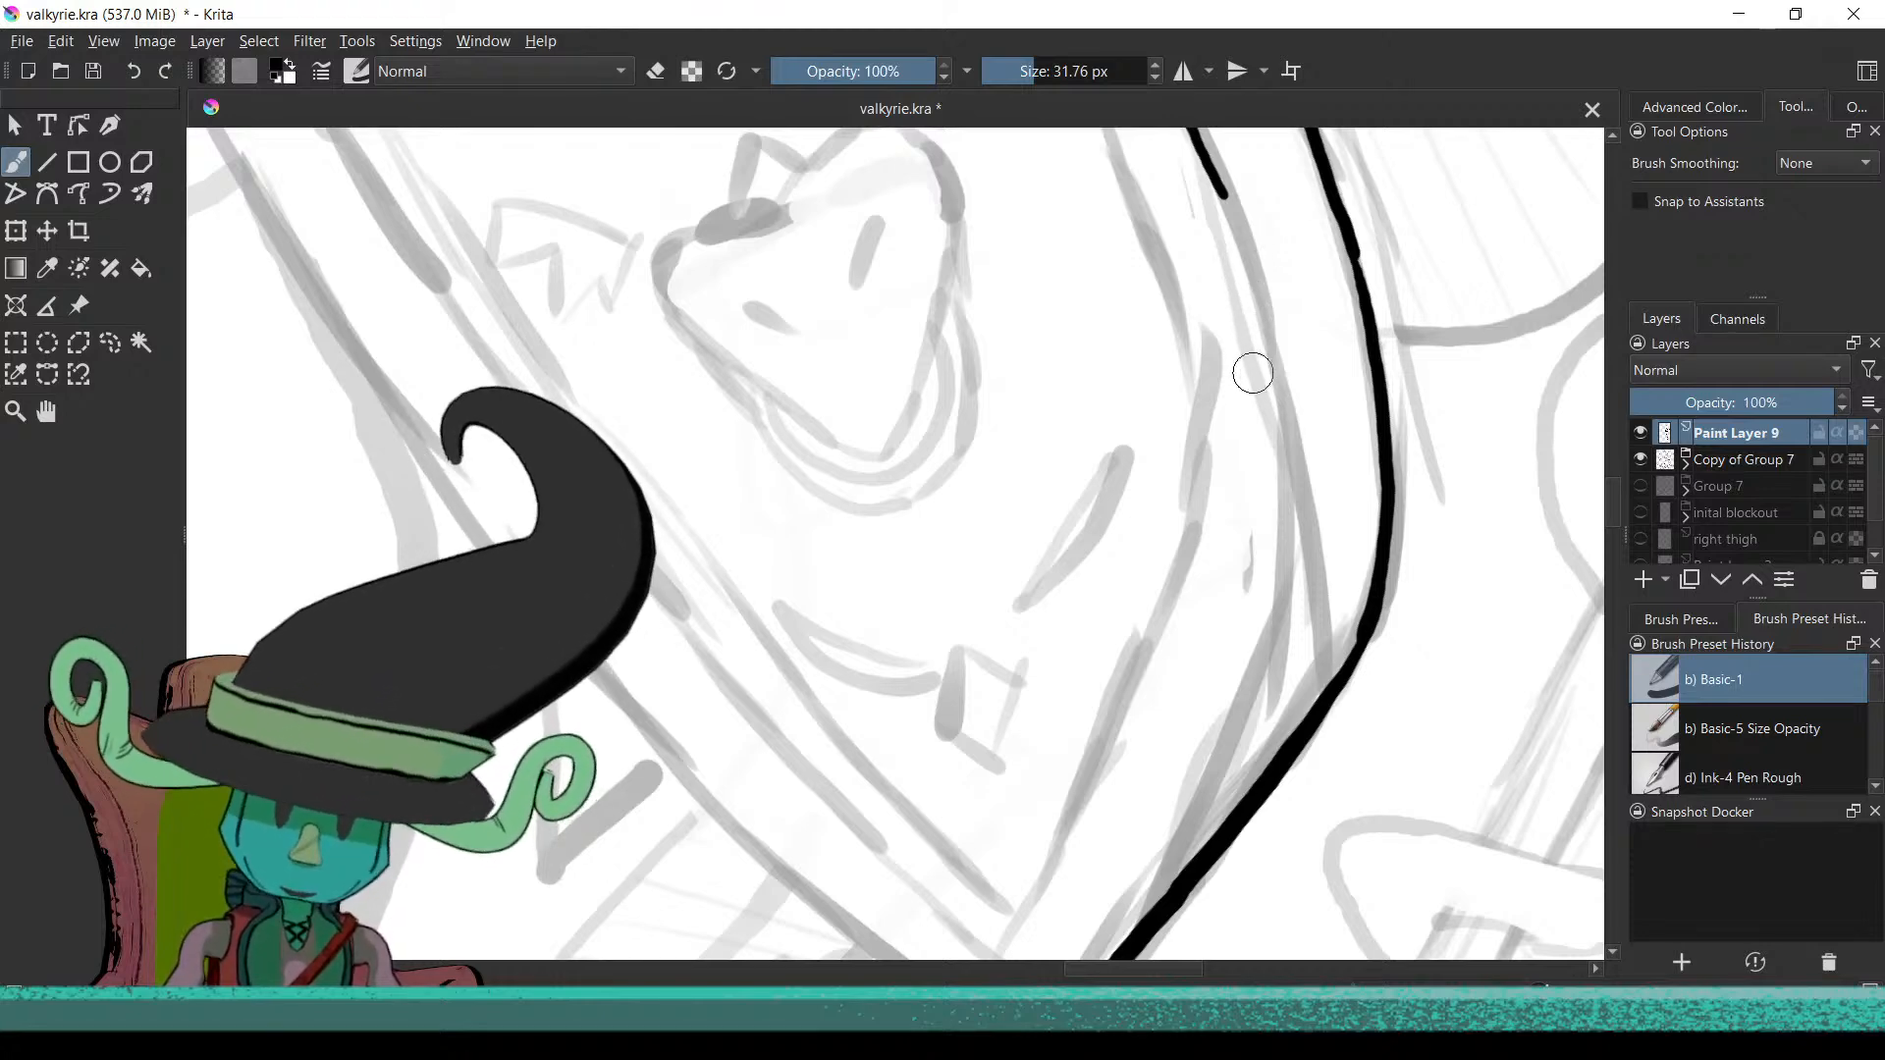
Ink the lower part of the shield's left outer edge and join it to the bottom edge at the corner
mouse_move(1228, 531)
left_mouse_down()
mouse_move(1195, 438)
mouse_move(1162, 471)
mouse_move(1145, 412)
mouse_move(1056, 694)
mouse_move(951, 762)
mouse_move(1086, 698)
mouse_move(1292, 665)
mouse_move(1267, 653)
left_mouse_up()
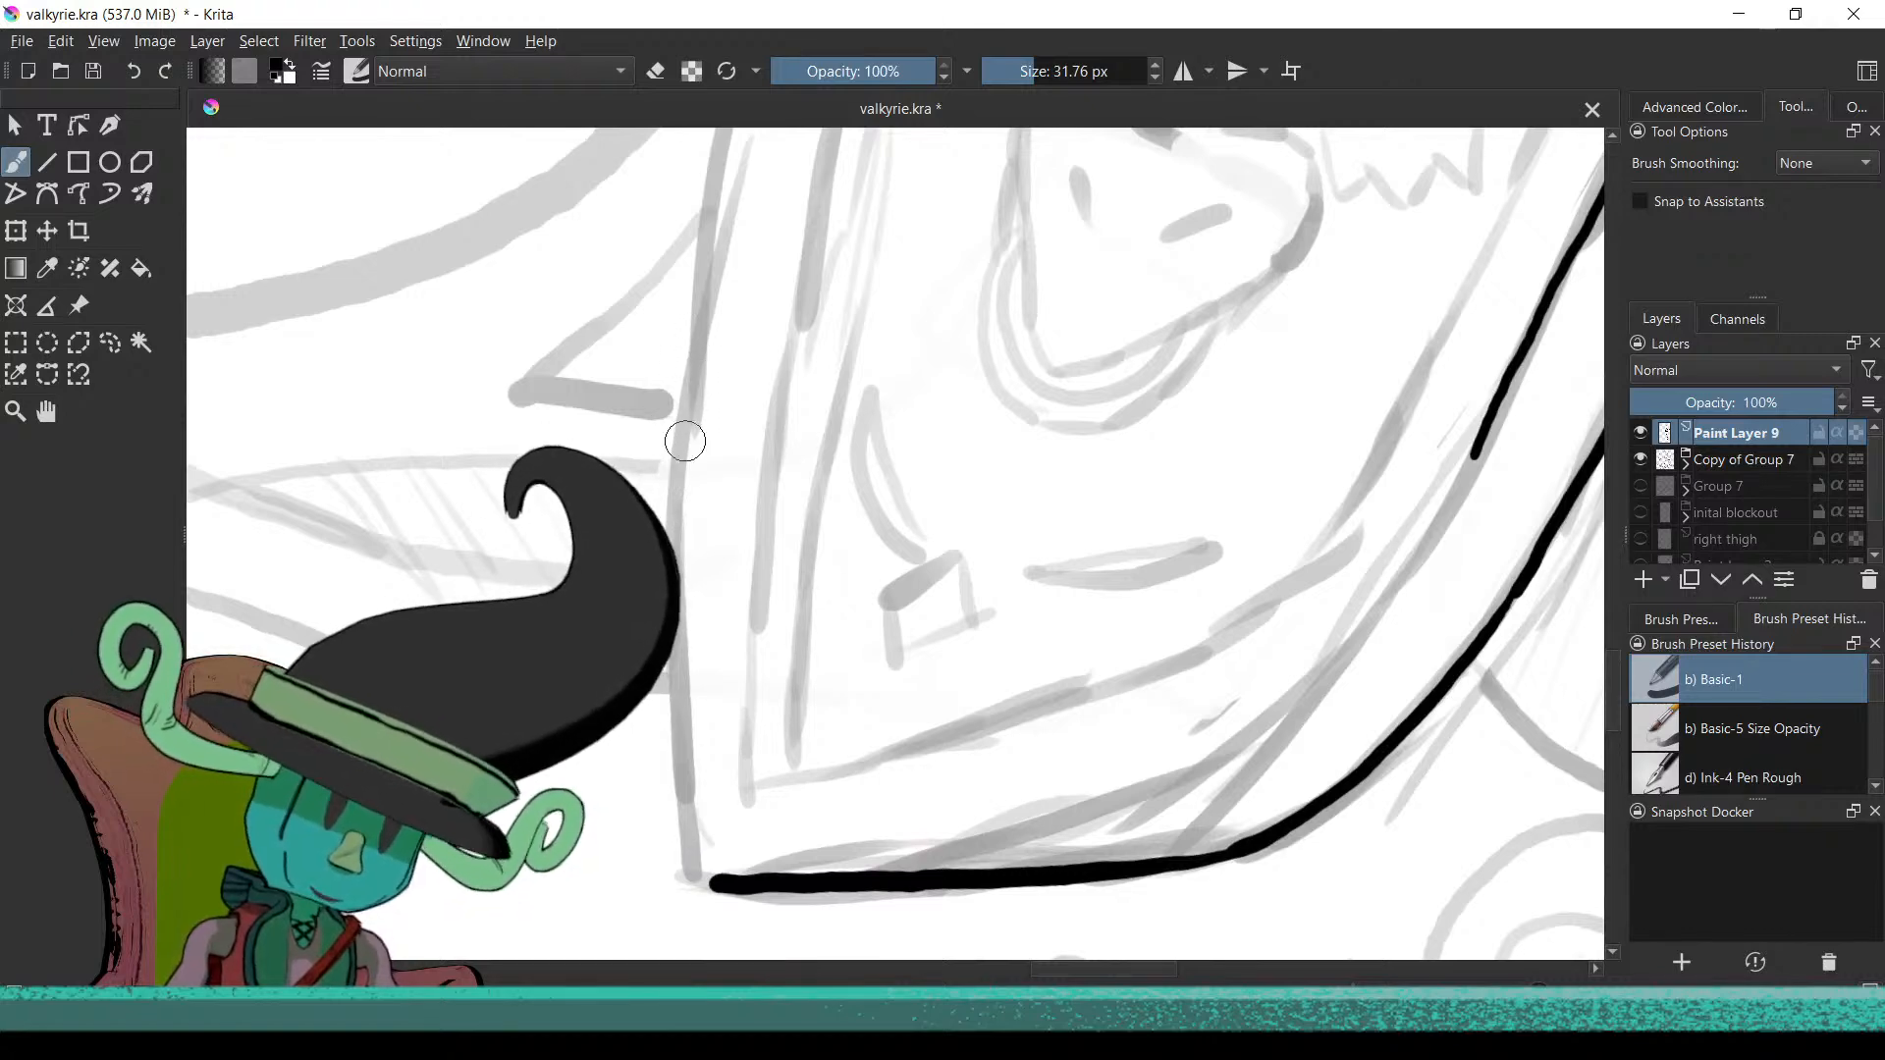
mouse_move(712, 227)
left_mouse_down()
mouse_move(662, 435)
mouse_move(694, 463)
mouse_move(736, 391)
left_mouse_up()
key("ctrl+z")
mouse_move(752, 203)
left_mouse_down()
mouse_move(716, 466)
mouse_move(730, 780)
left_mouse_up()
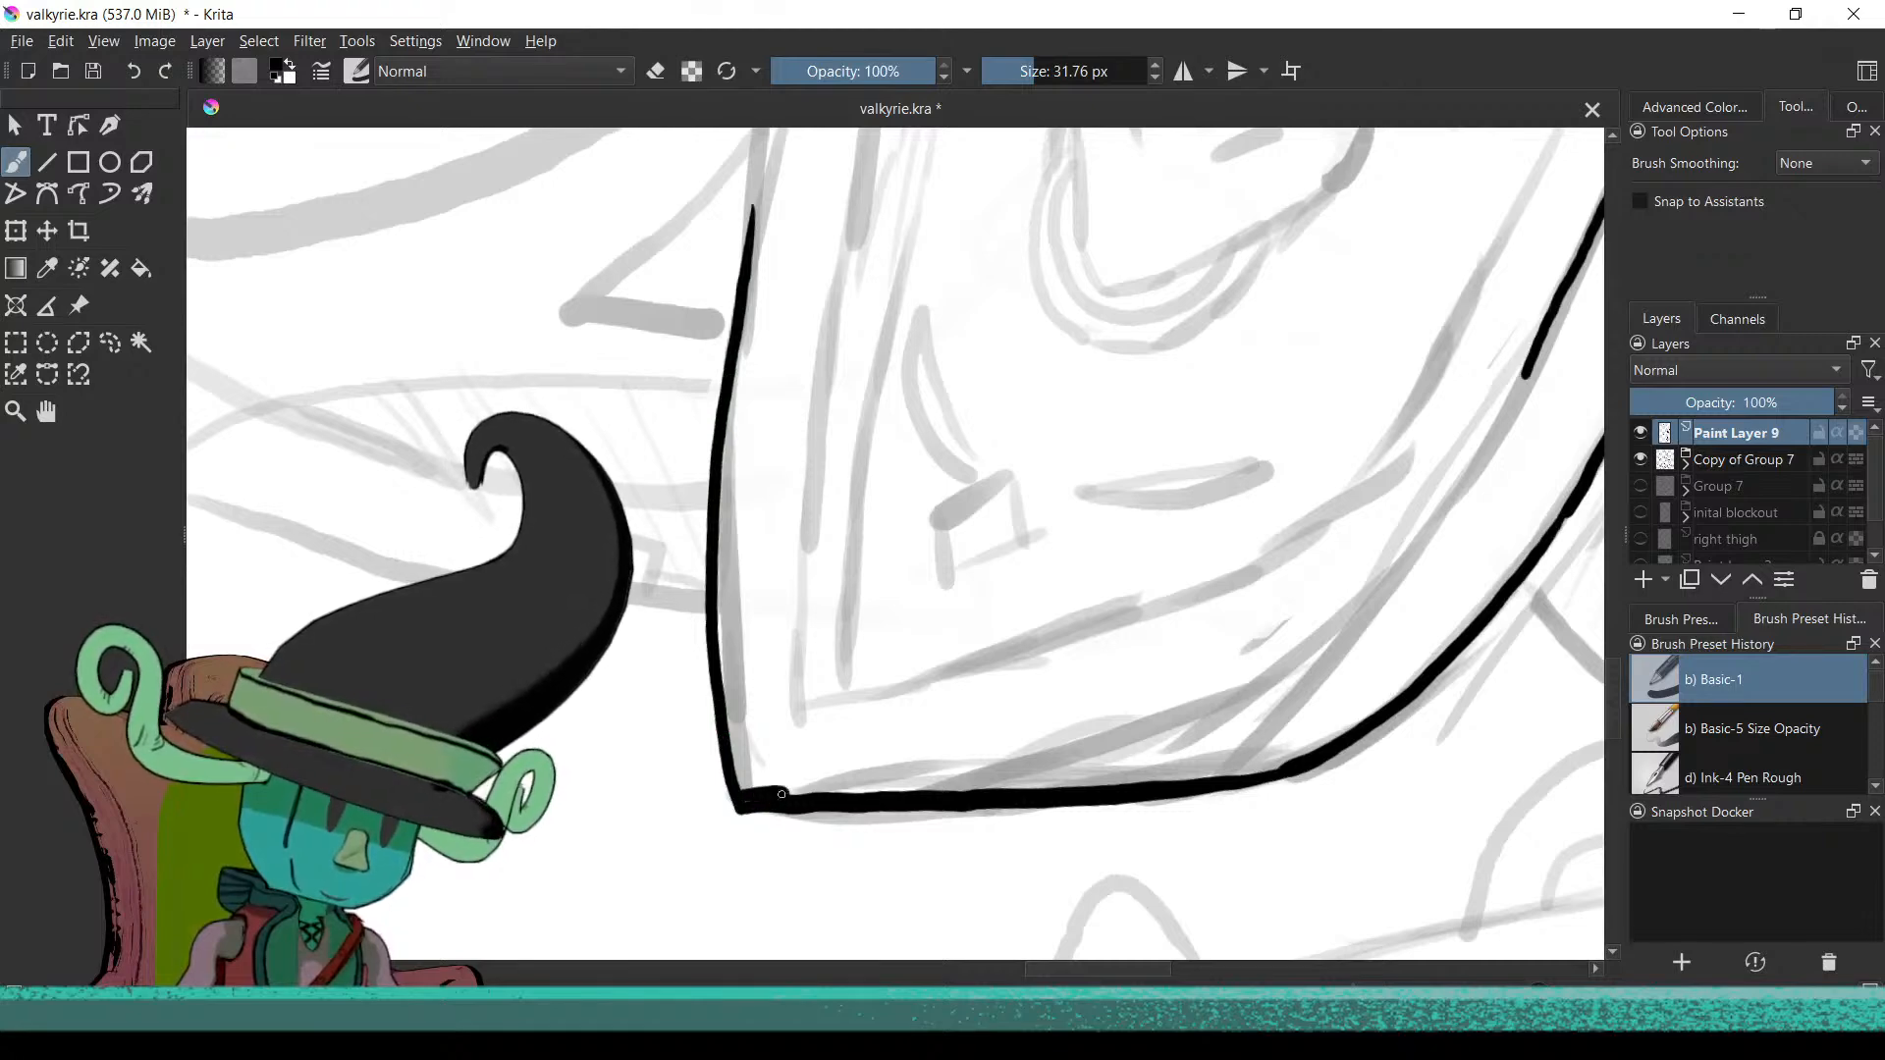
left_click_drag(736, 791, 842, 805)
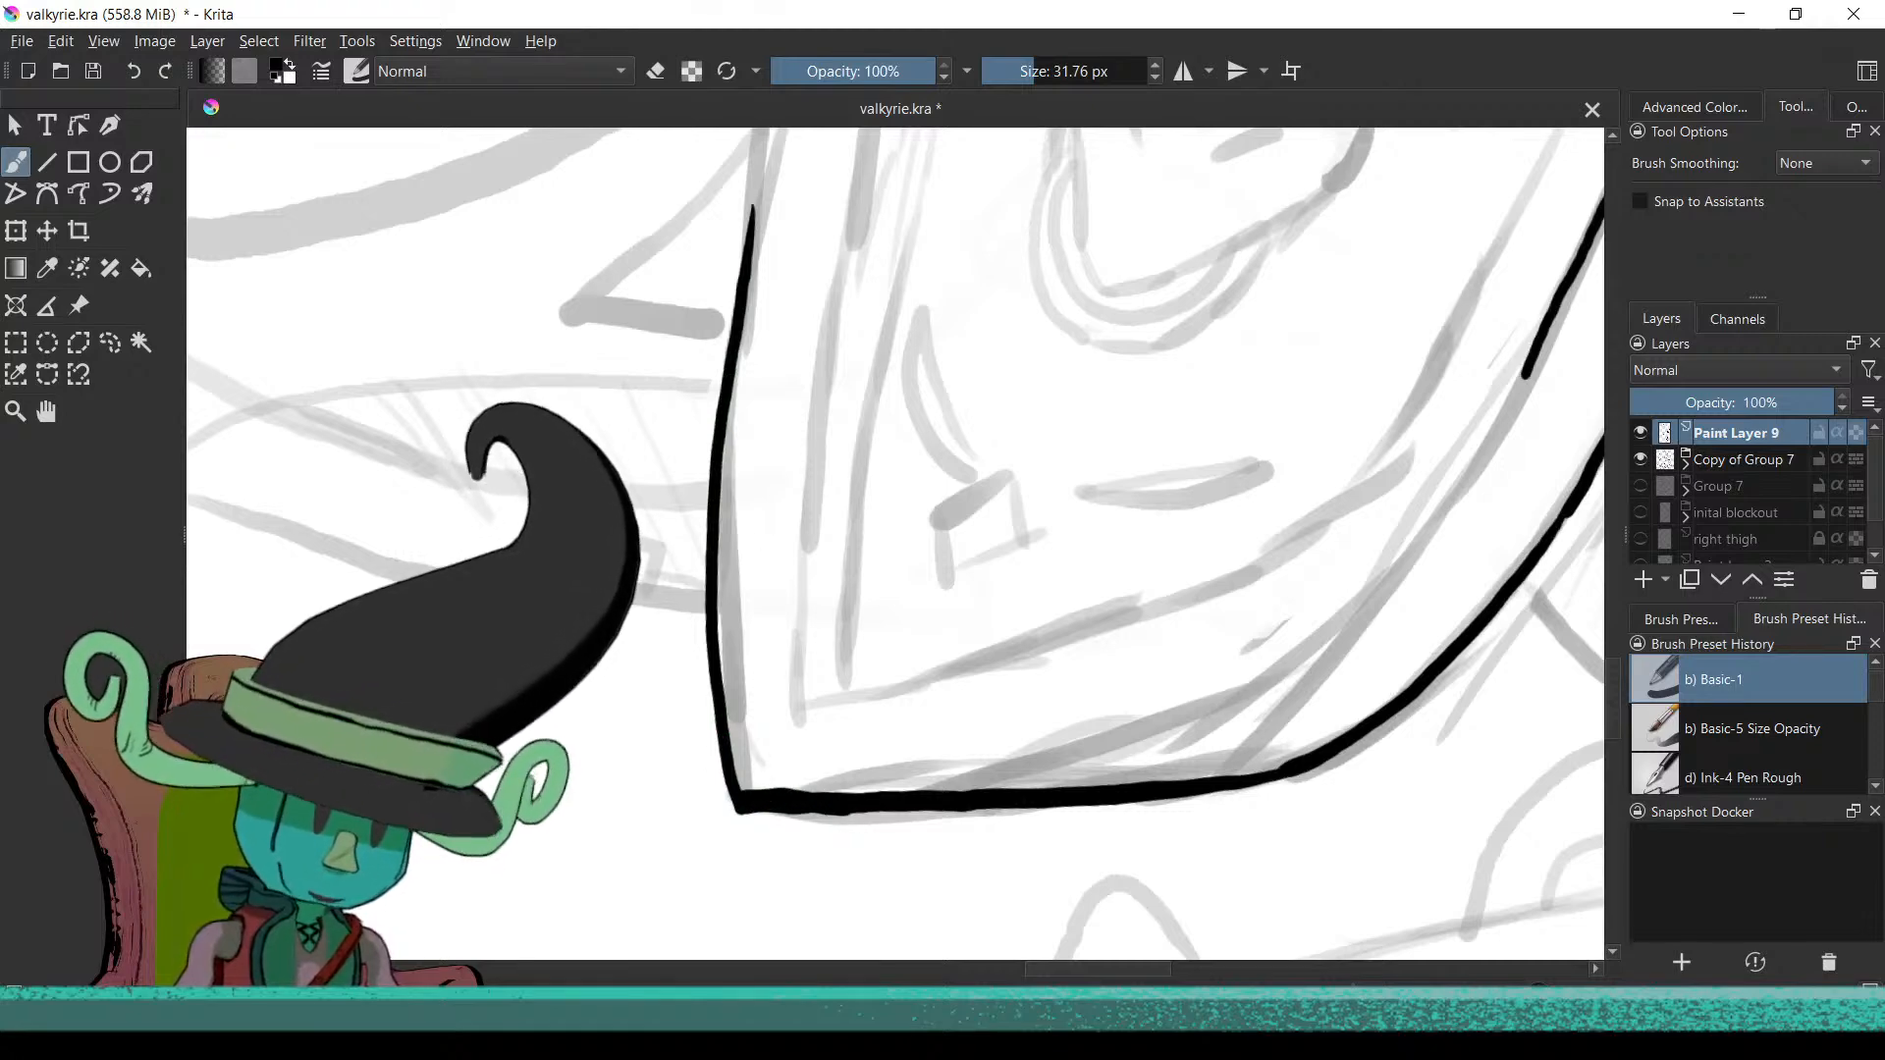
Ink the rest of the shield's left outer edge up to the upper-left corner
scroll(987, 456, "down", 3)
scroll(987, 456, "up", 3)
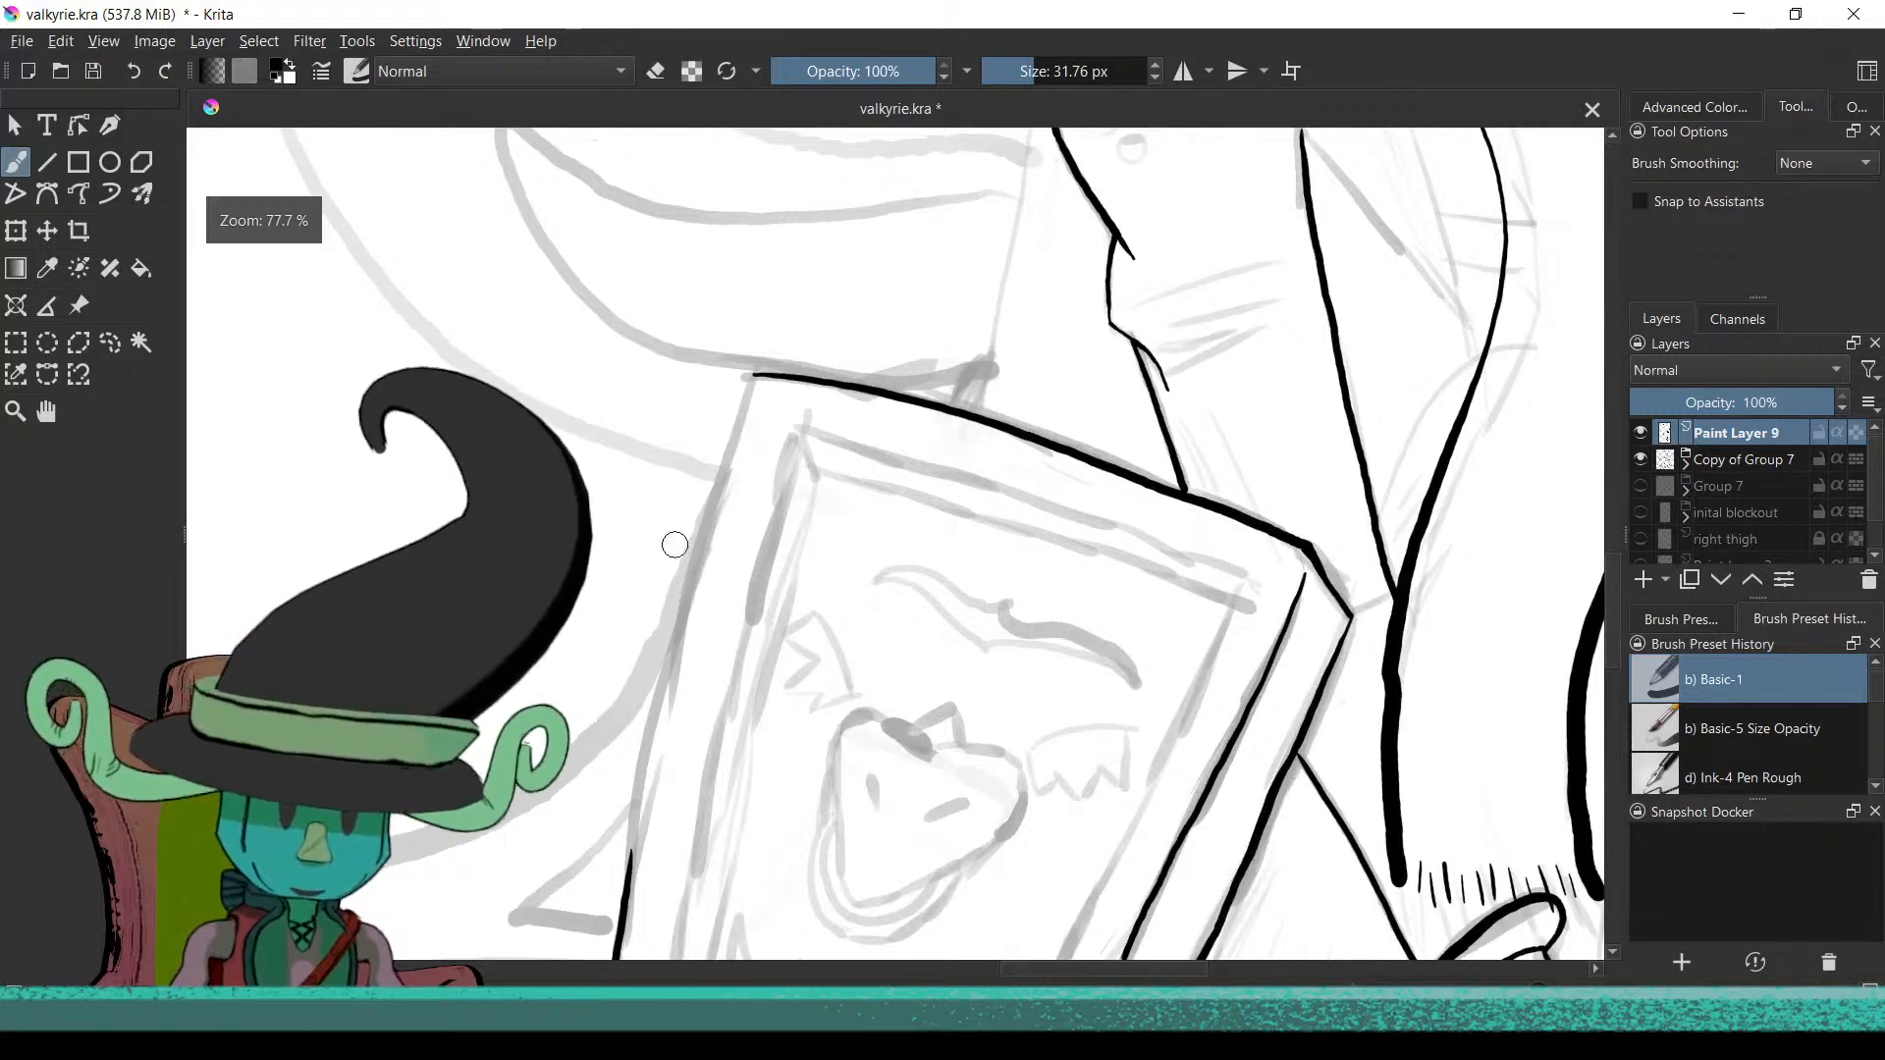
scroll(675, 545, "up", 3)
scroll(892, 454, "up", 1)
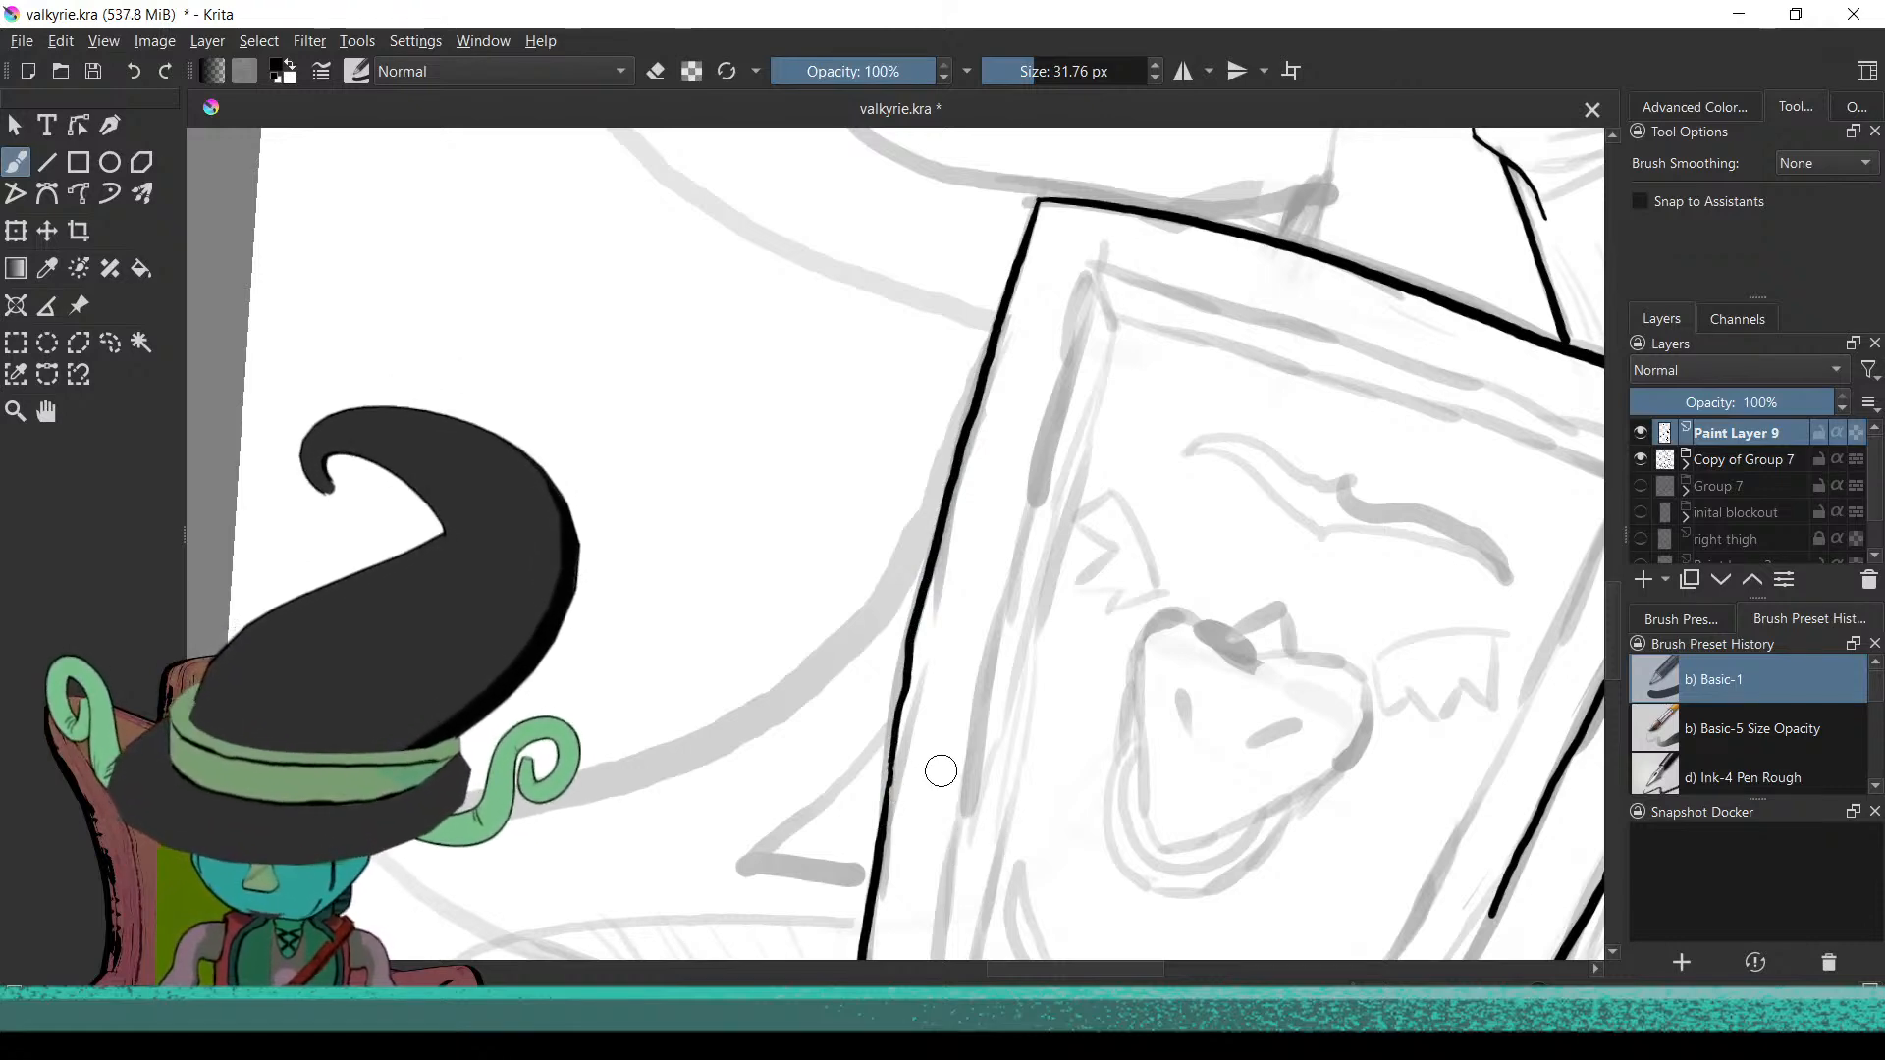
left_click_drag(1001, 762, 954, 802)
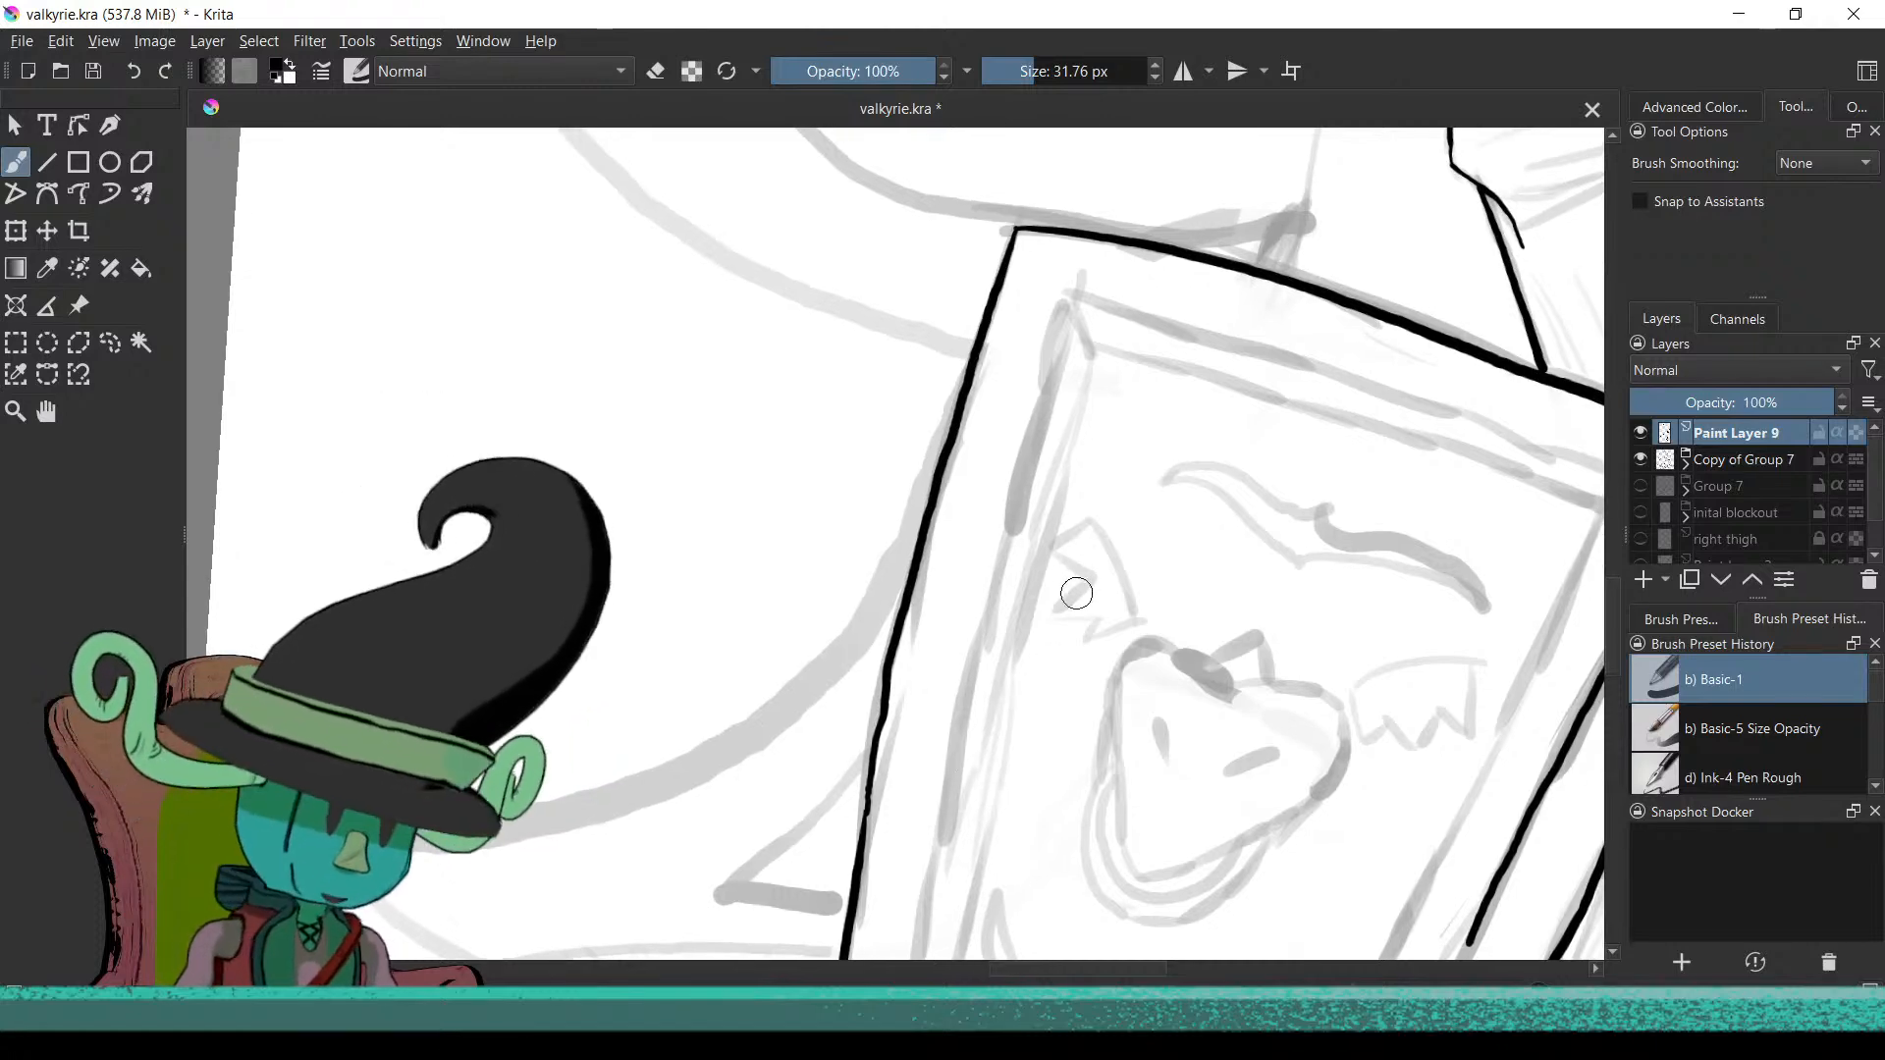
Ink the top line of the shield's inner frame over the sketch, from the upper-left corner to the upper-right one
left_click_drag(1063, 626, 829, 547)
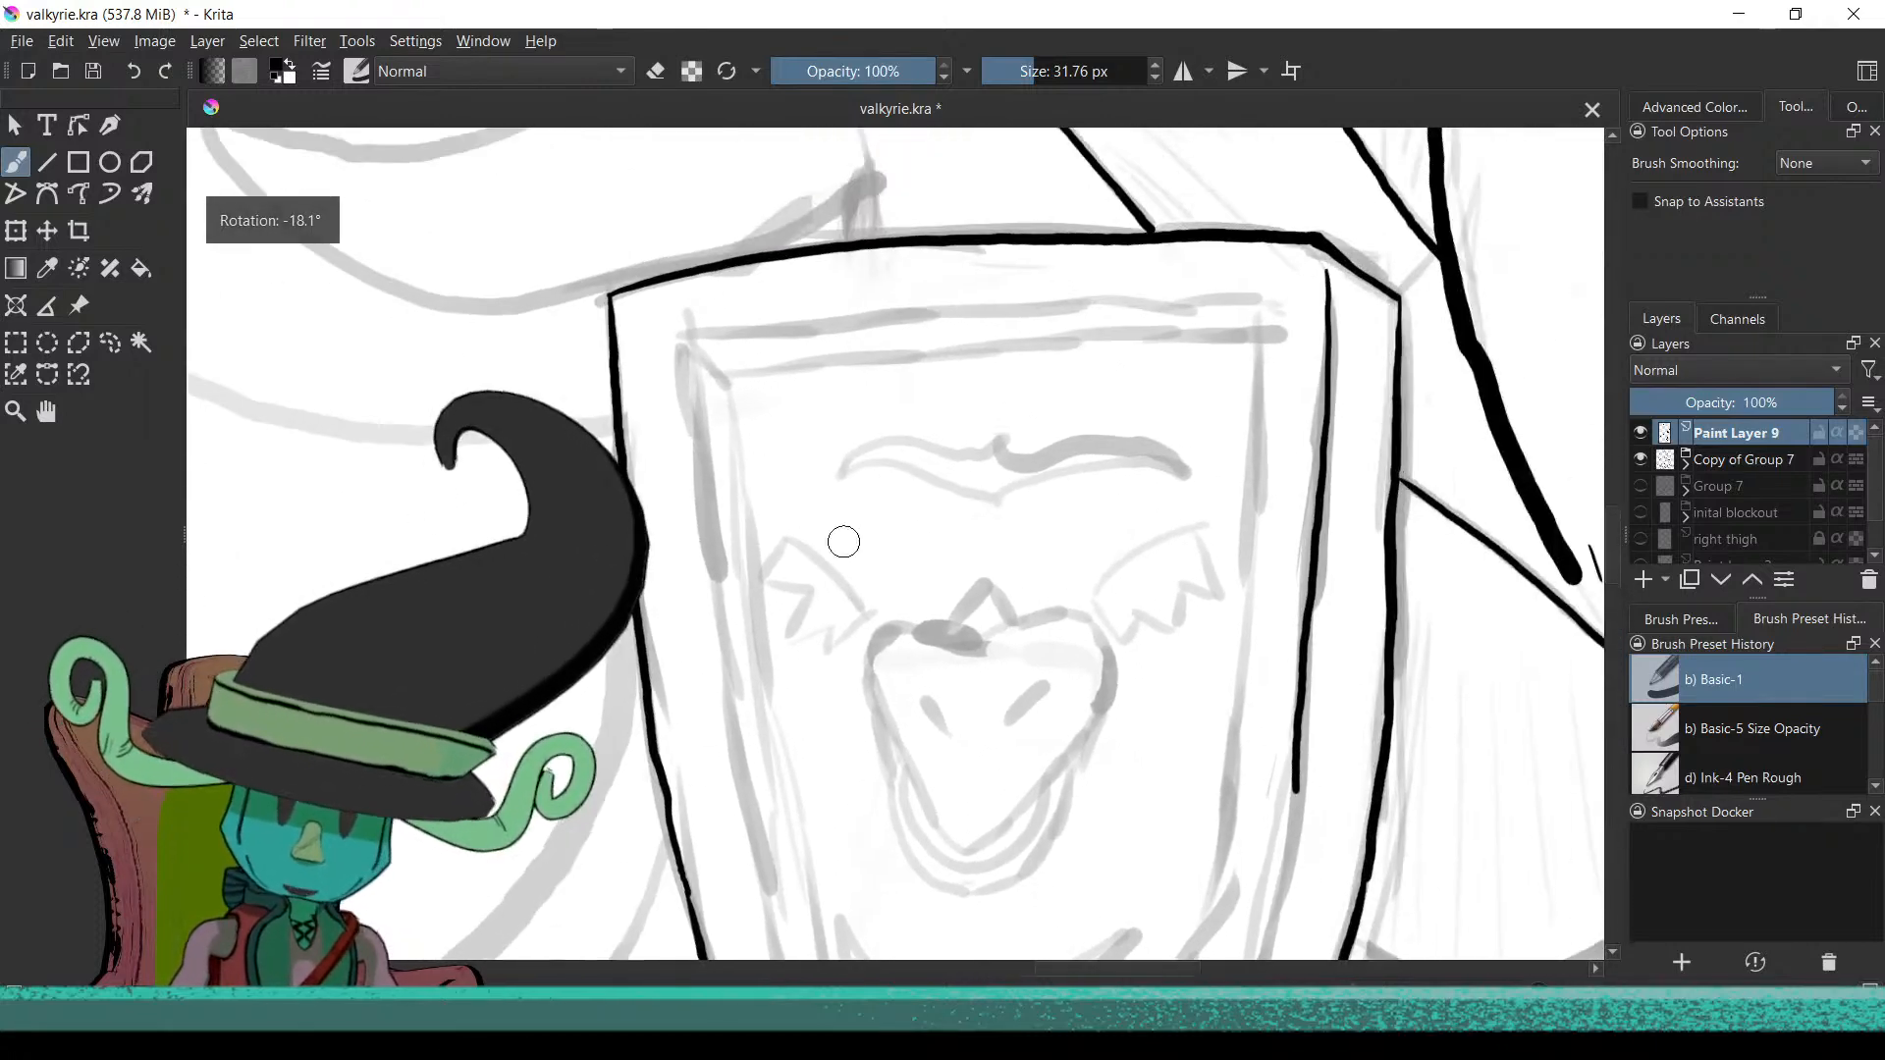
left_click_drag(1037, 479, 774, 602)
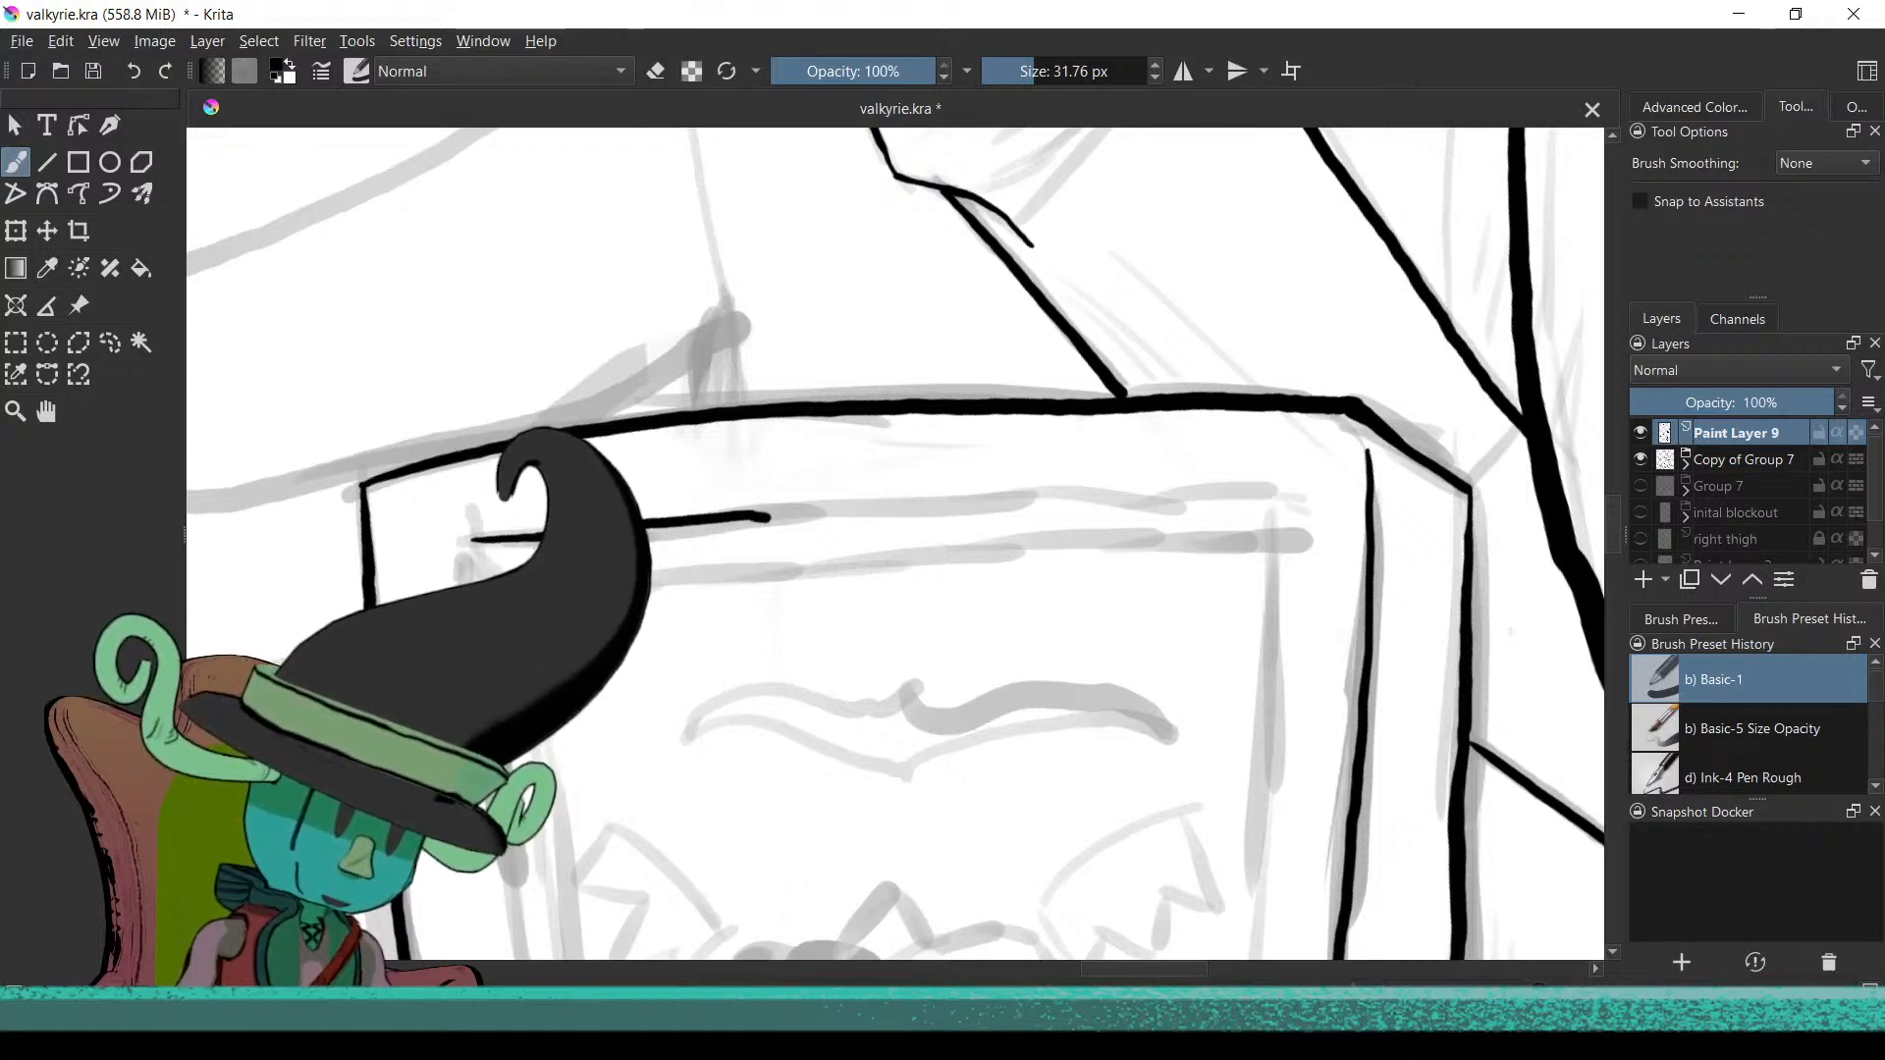
mouse_move(685, 619)
left_mouse_down()
mouse_move(465, 309)
mouse_move(691, 261)
left_mouse_up()
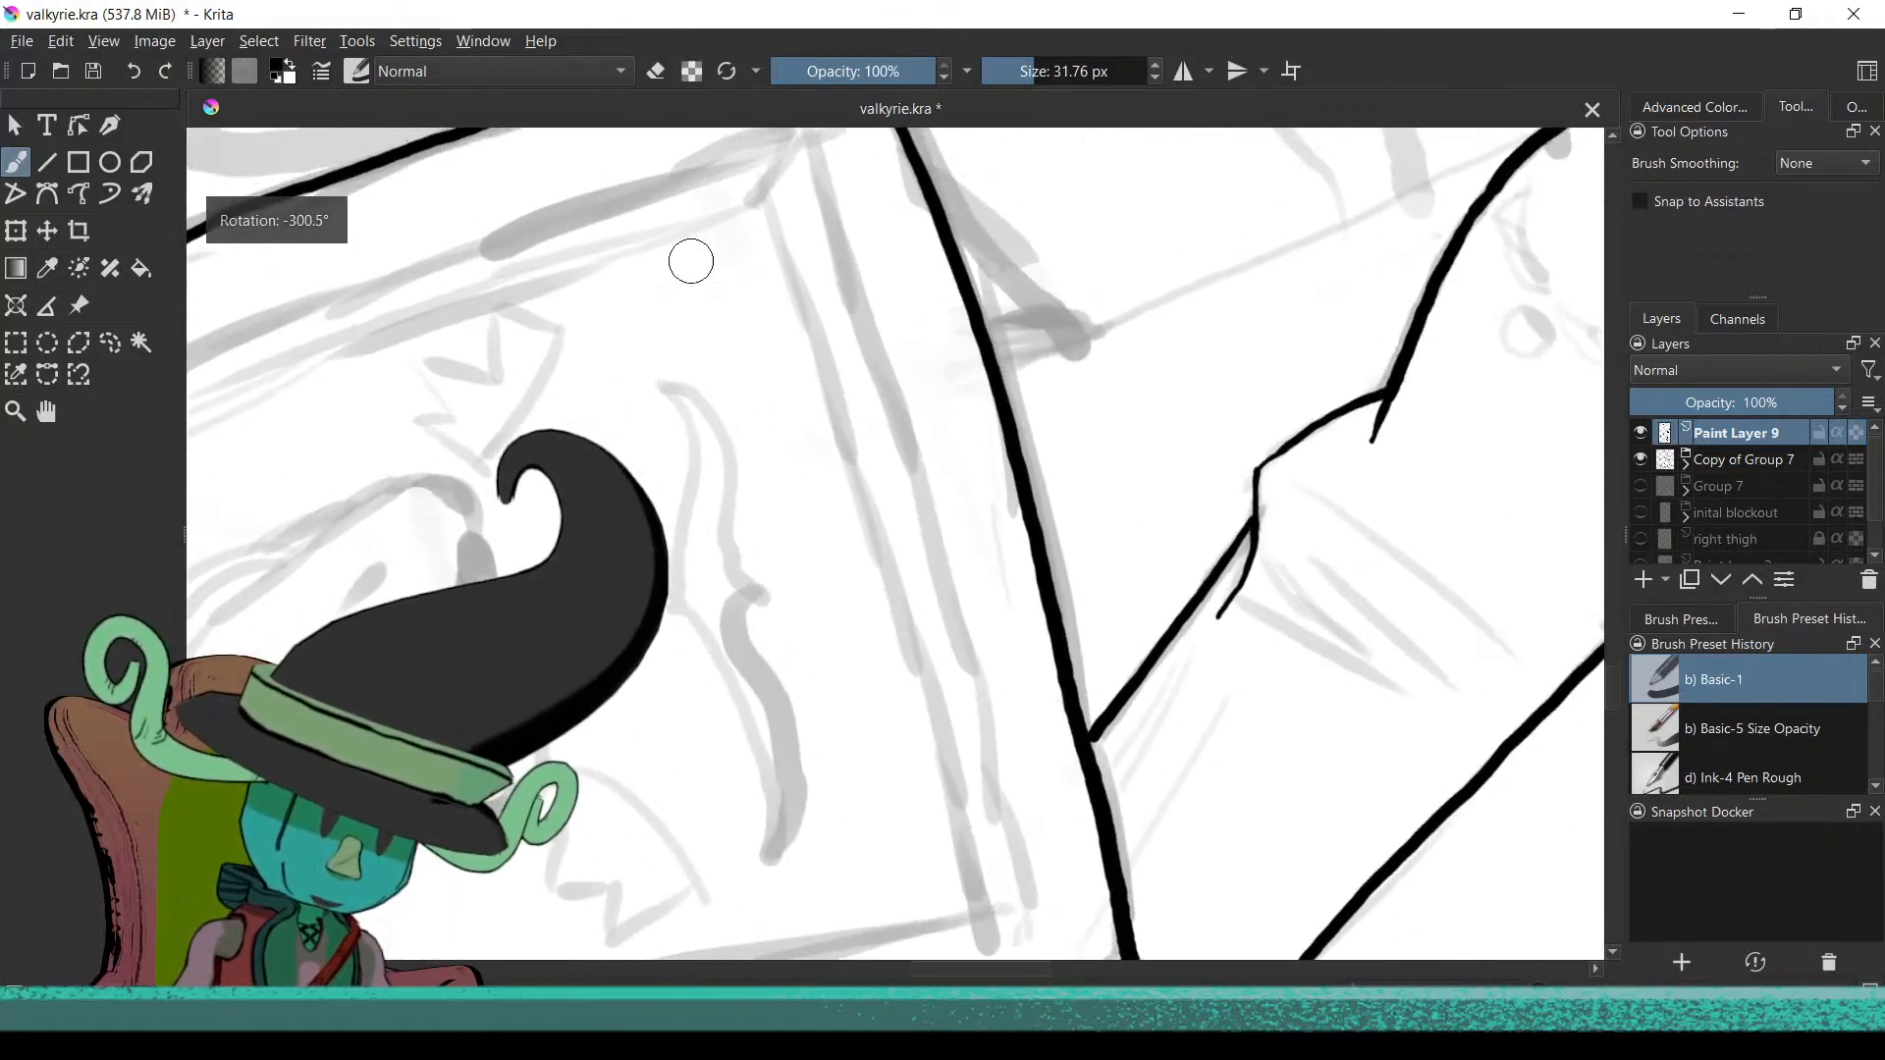
mouse_move(771, 450)
left_mouse_down()
mouse_move(814, 410)
mouse_move(948, 507)
left_mouse_up()
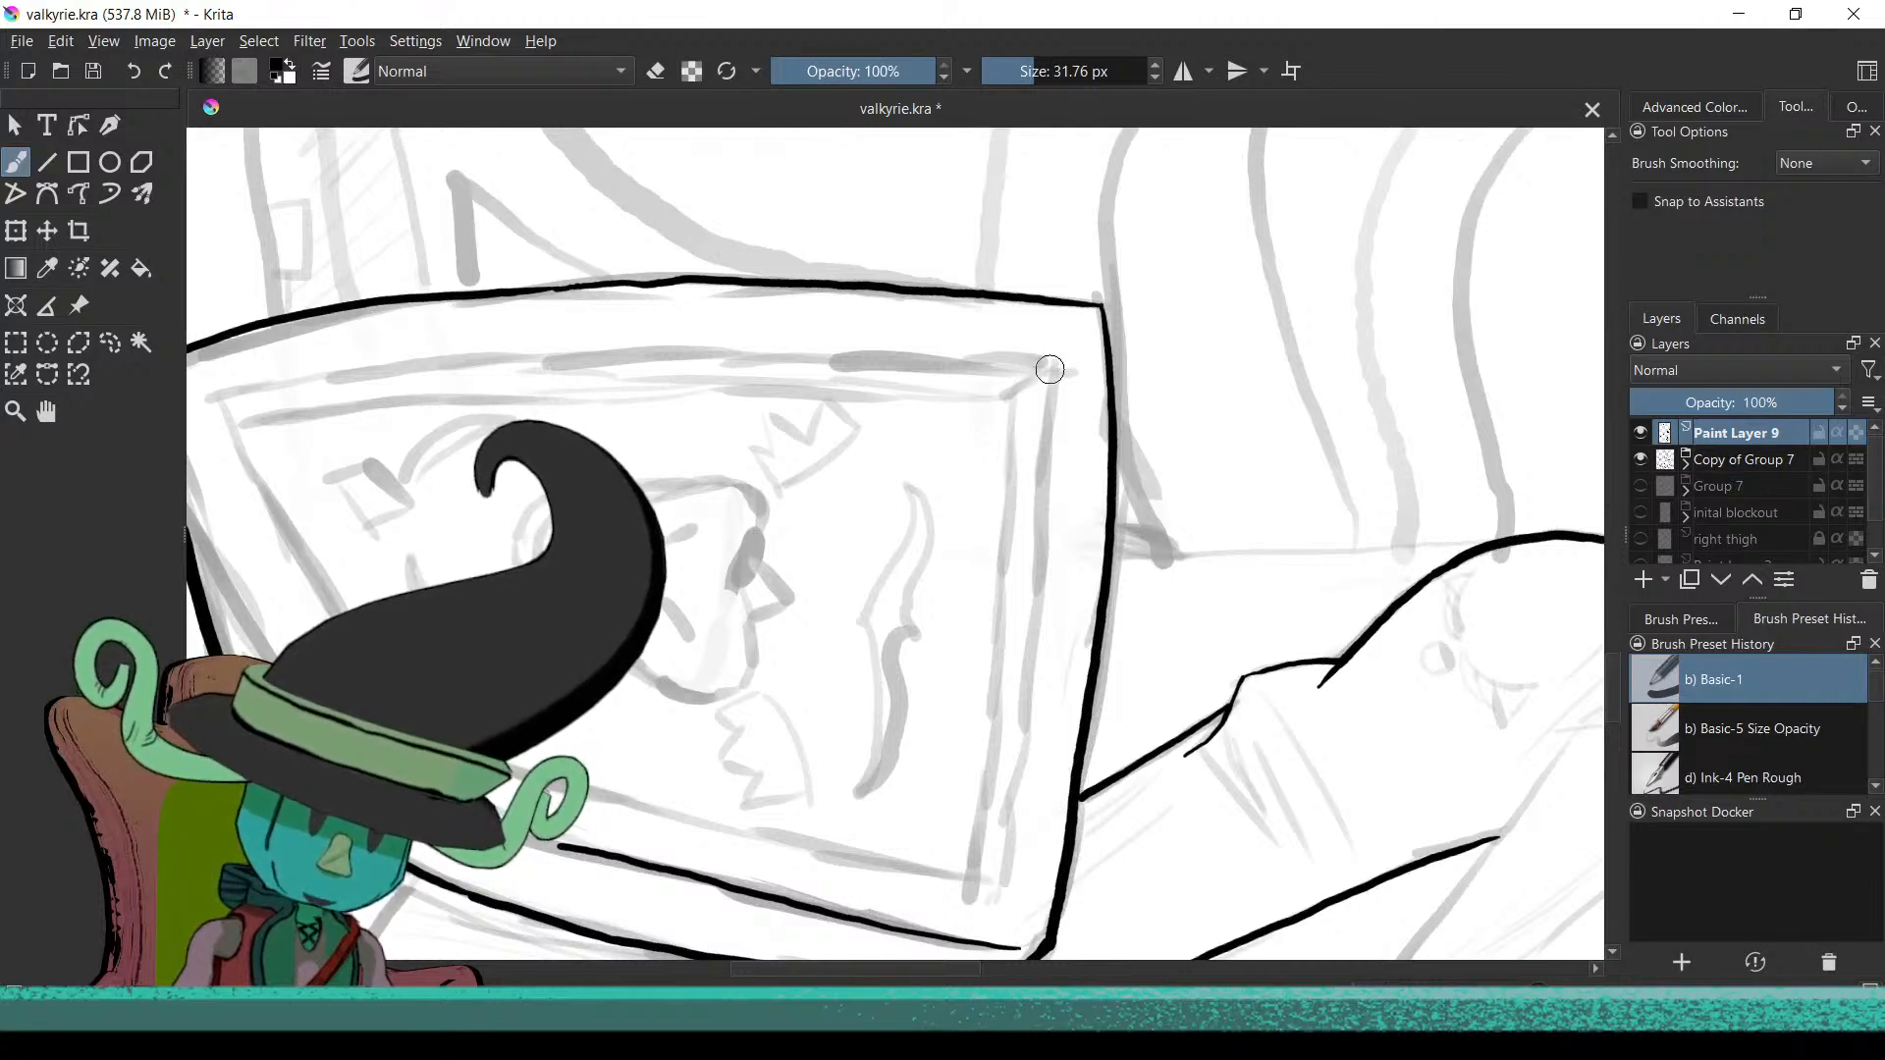
left_click_drag(1044, 455, 1031, 562)
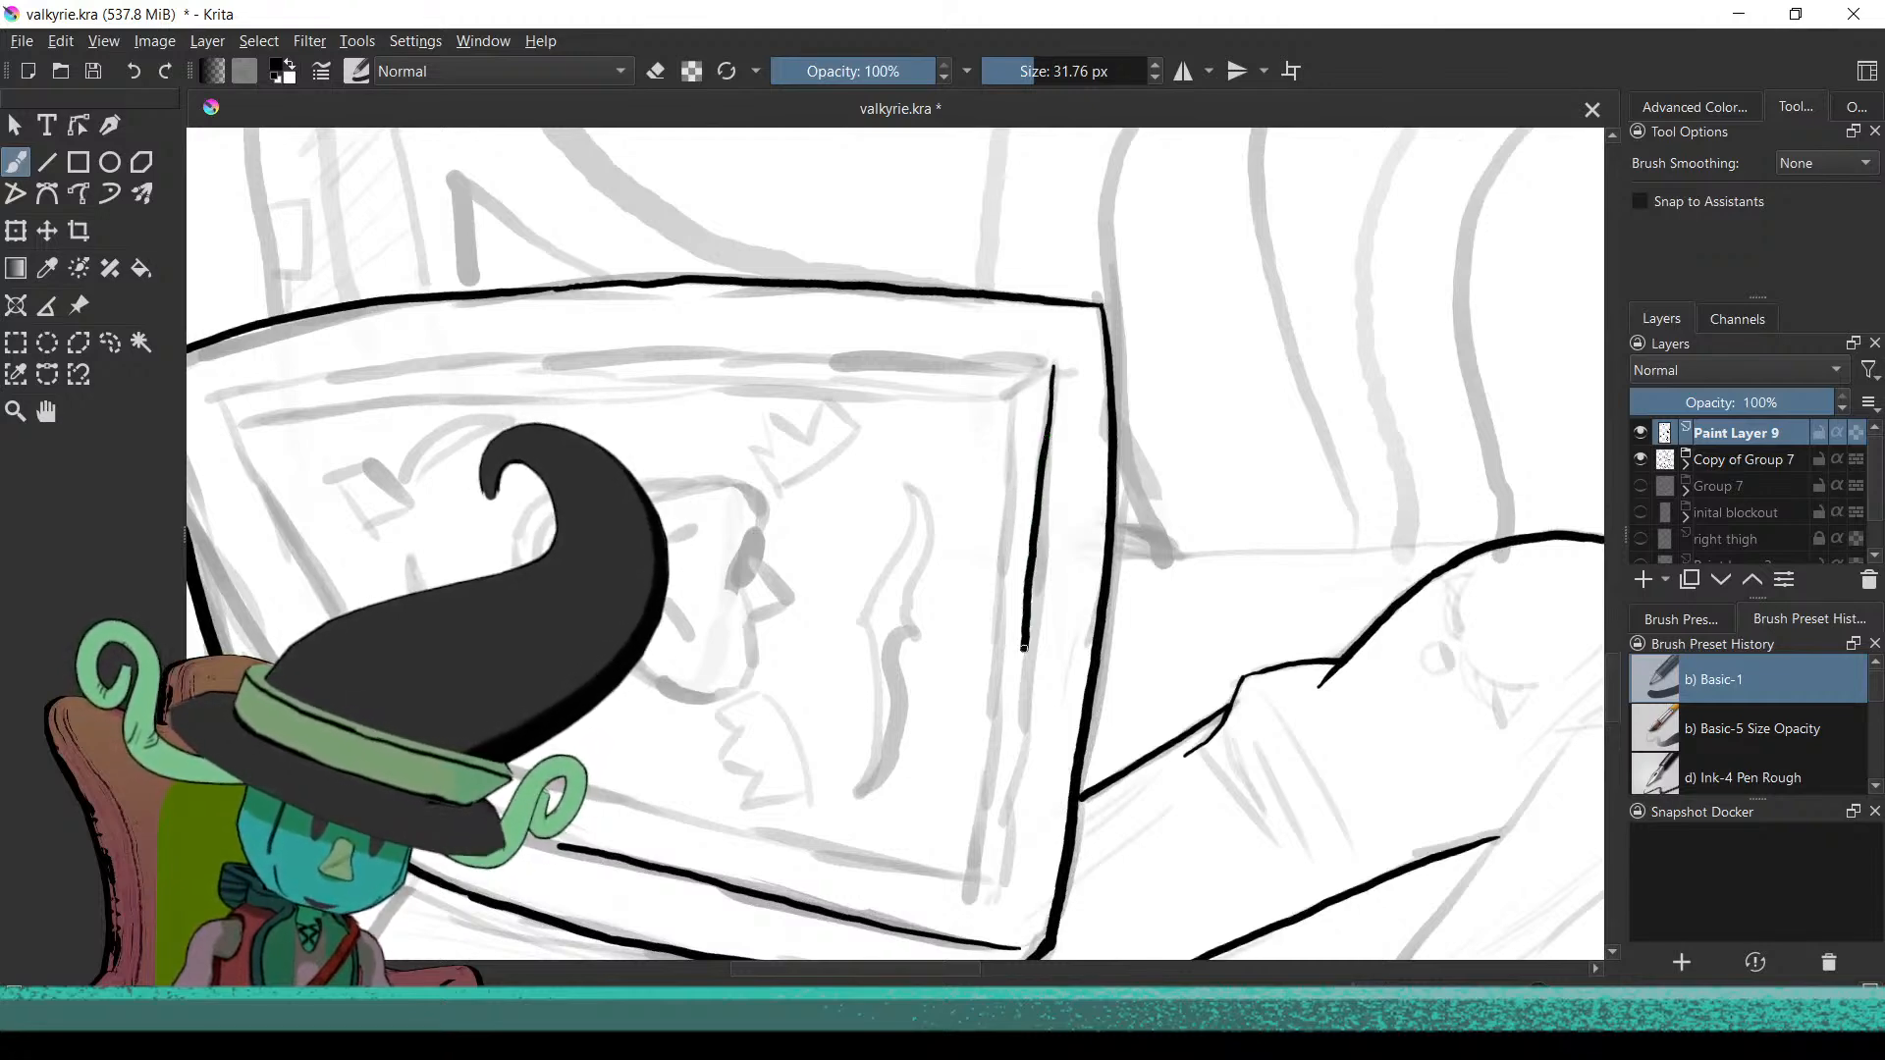
mouse_move(1024, 648)
left_mouse_down()
mouse_move(997, 866)
mouse_move(1053, 636)
mouse_move(991, 734)
mouse_move(984, 576)
mouse_move(1091, 615)
mouse_move(1013, 623)
mouse_move(1043, 608)
mouse_move(1037, 568)
mouse_move(1005, 594)
mouse_move(1013, 512)
left_mouse_up()
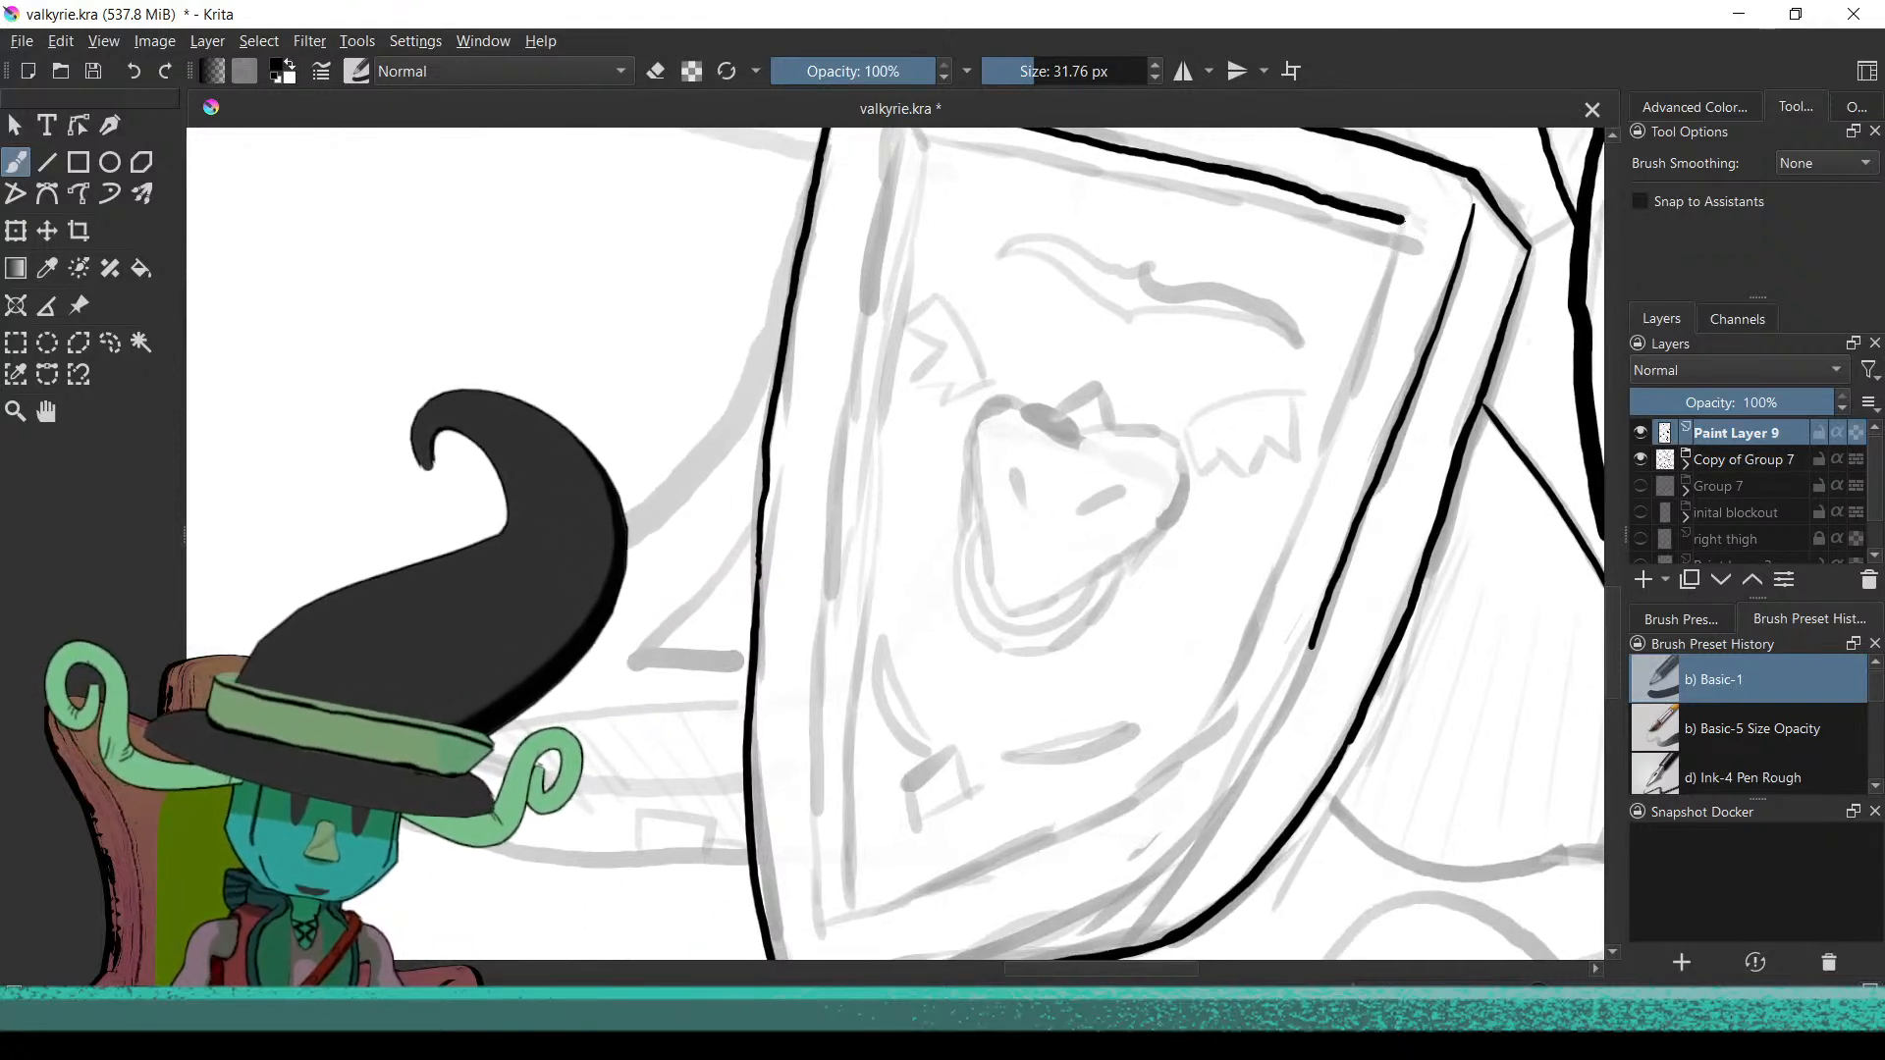
Ink the right and left side lines of the shield's inner frame downward from its top corners
key("ctrl+z")
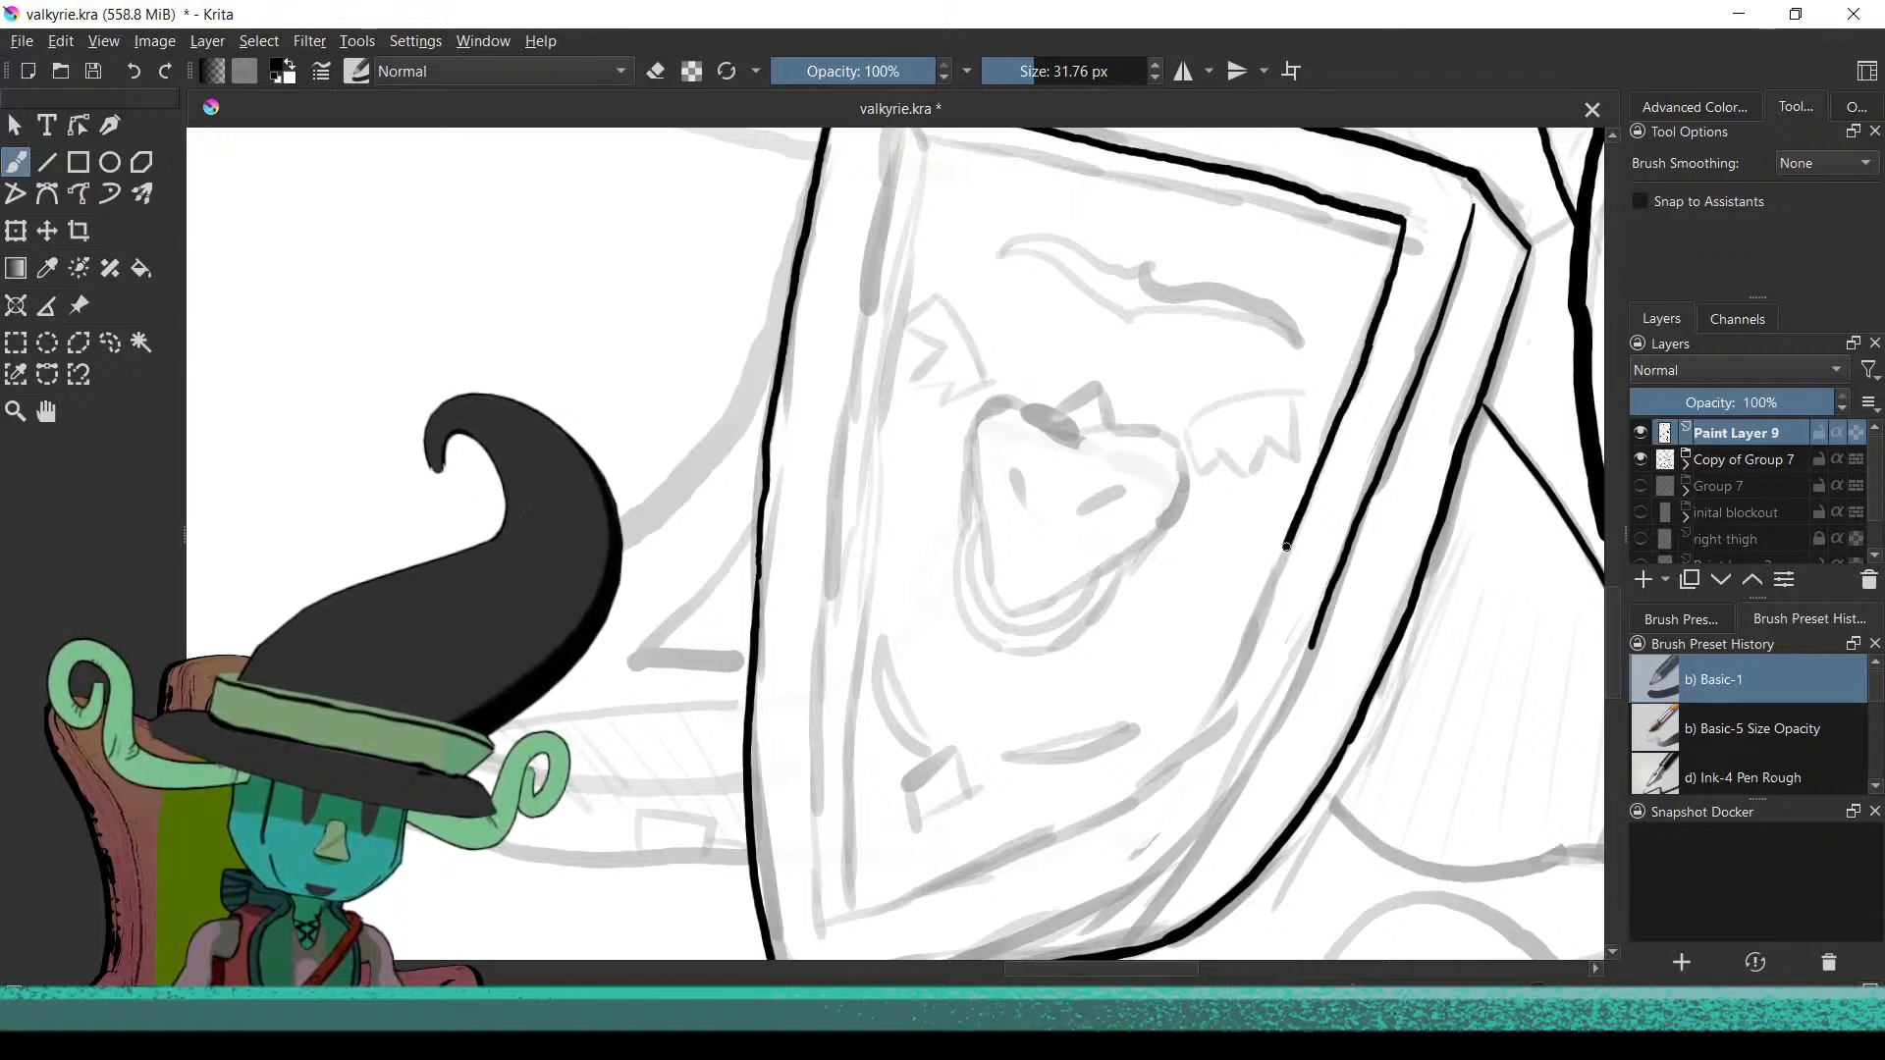
left_click_drag(1242, 644, 1368, 762)
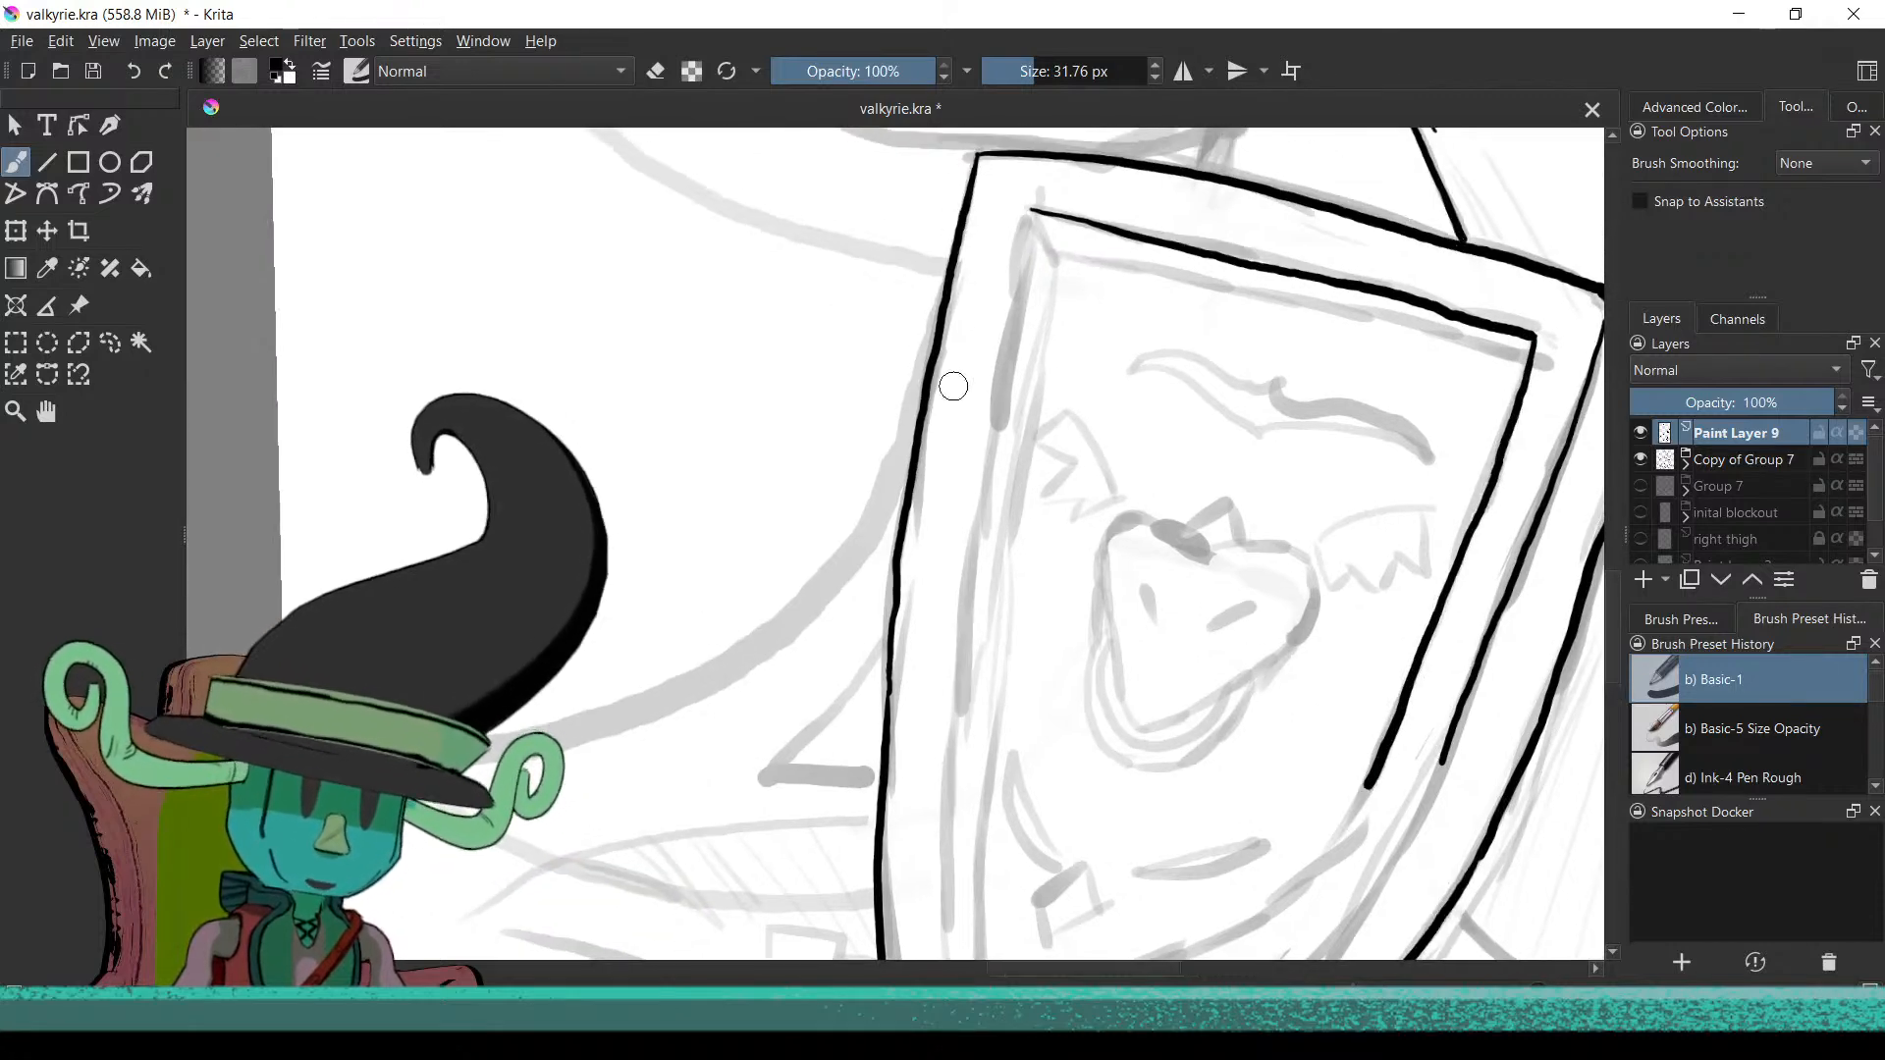
key("ctrl+z")
mouse_move(979, 503)
left_mouse_down()
mouse_move(951, 735)
mouse_move(956, 949)
left_mouse_up()
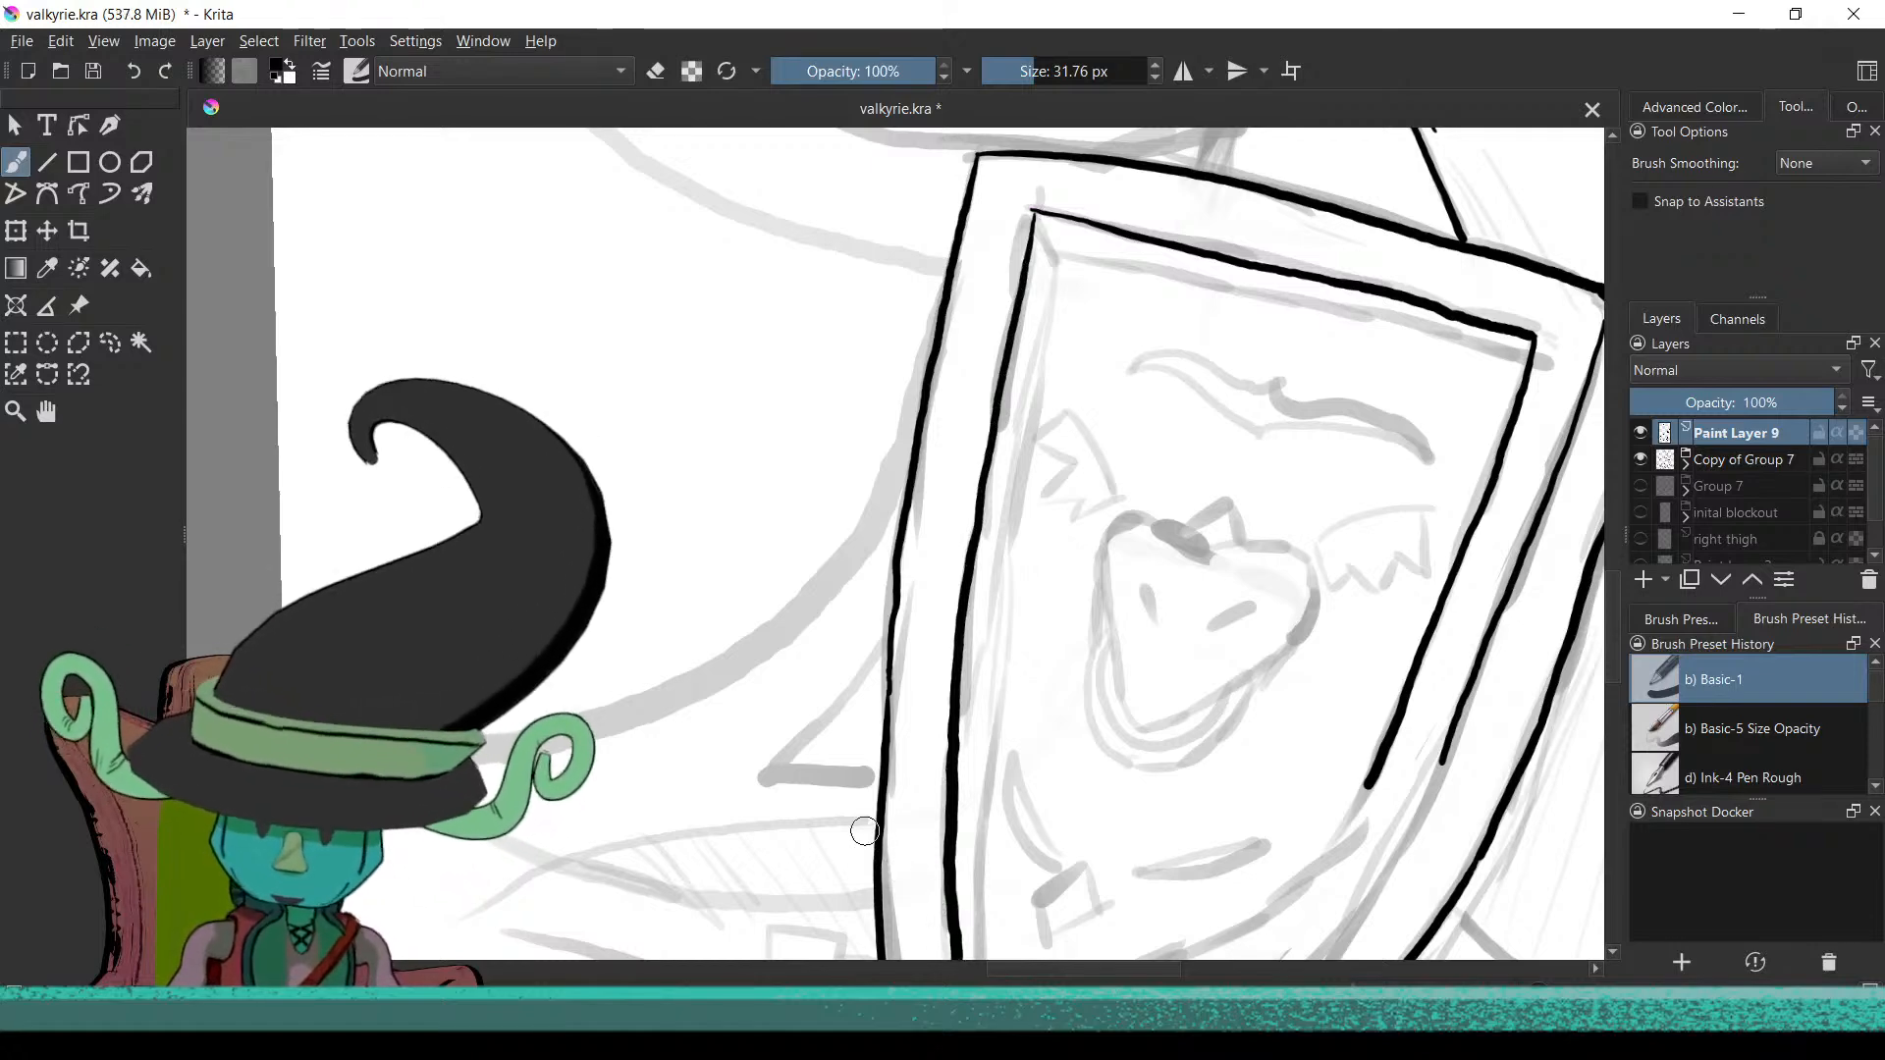
left_click_drag(872, 743, 813, 500)
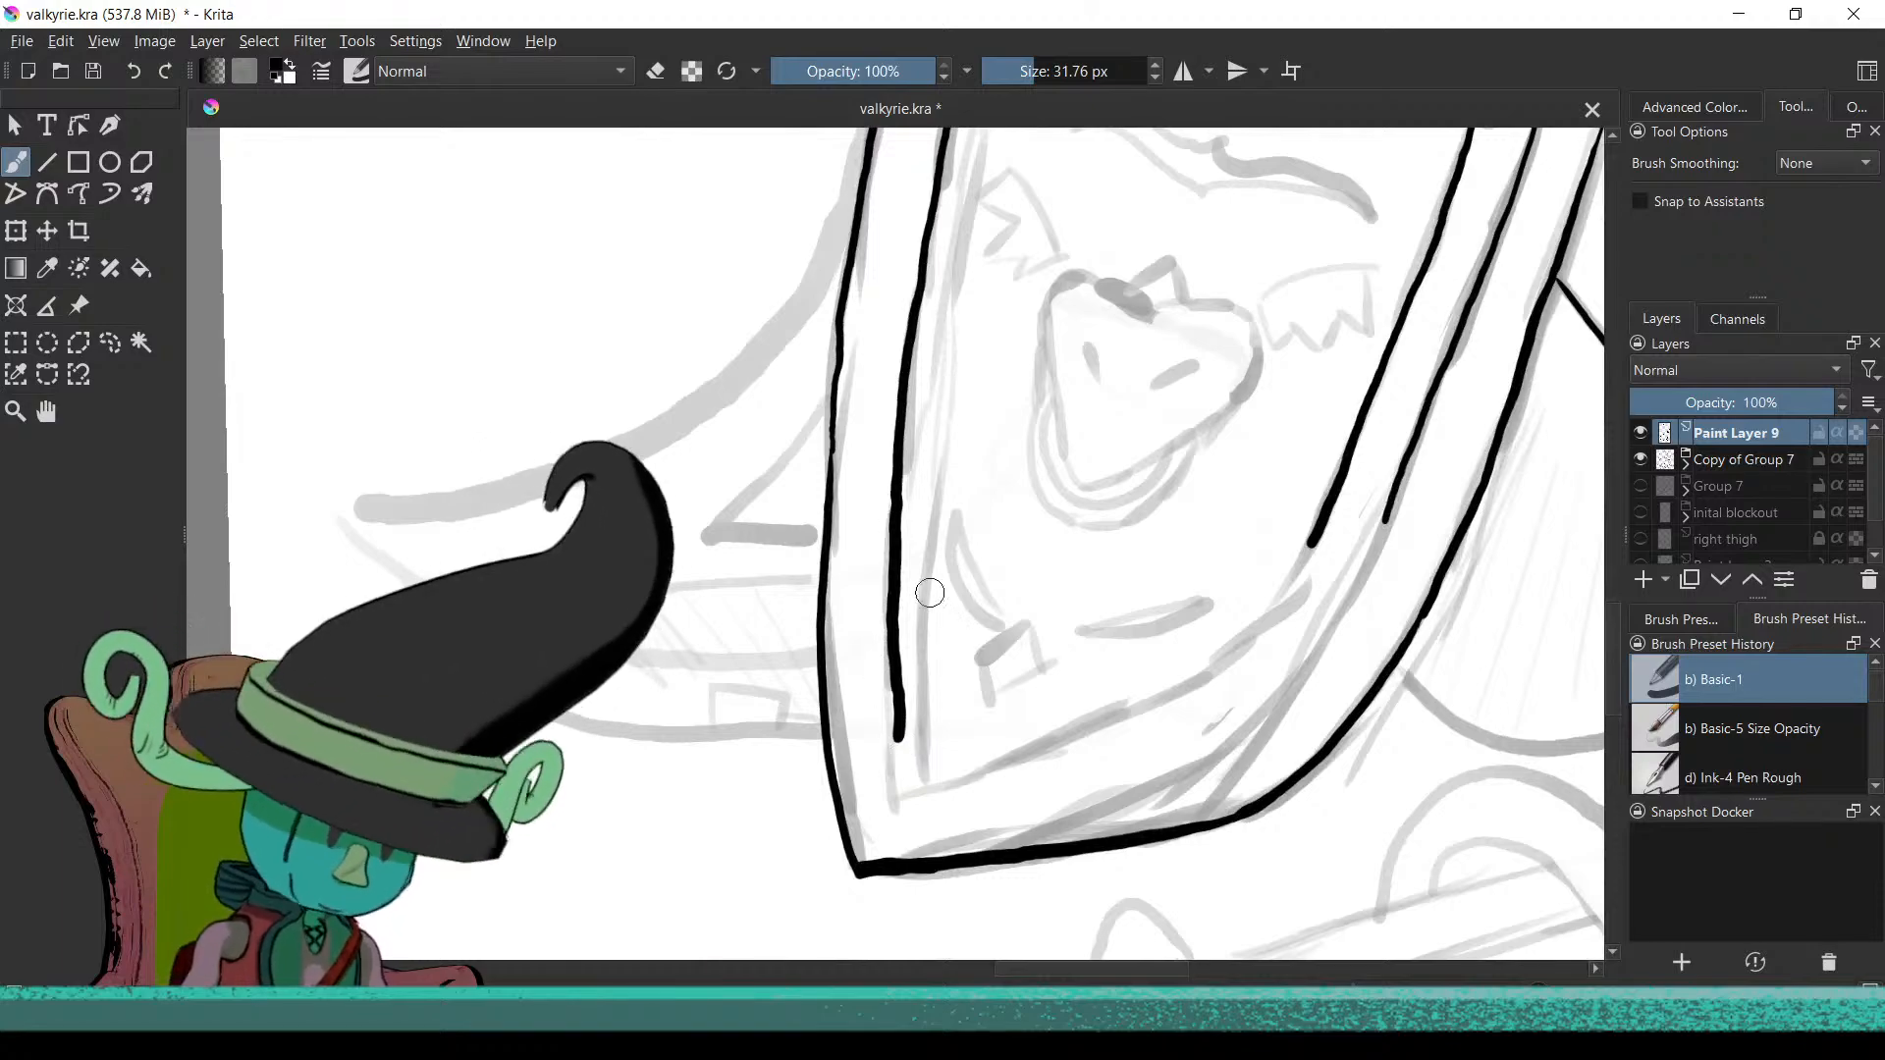
Extend the inner frame's left line down to its lower-left corner, redoing the stroke until it follows the sketch
scroll(933, 687, "down", 2)
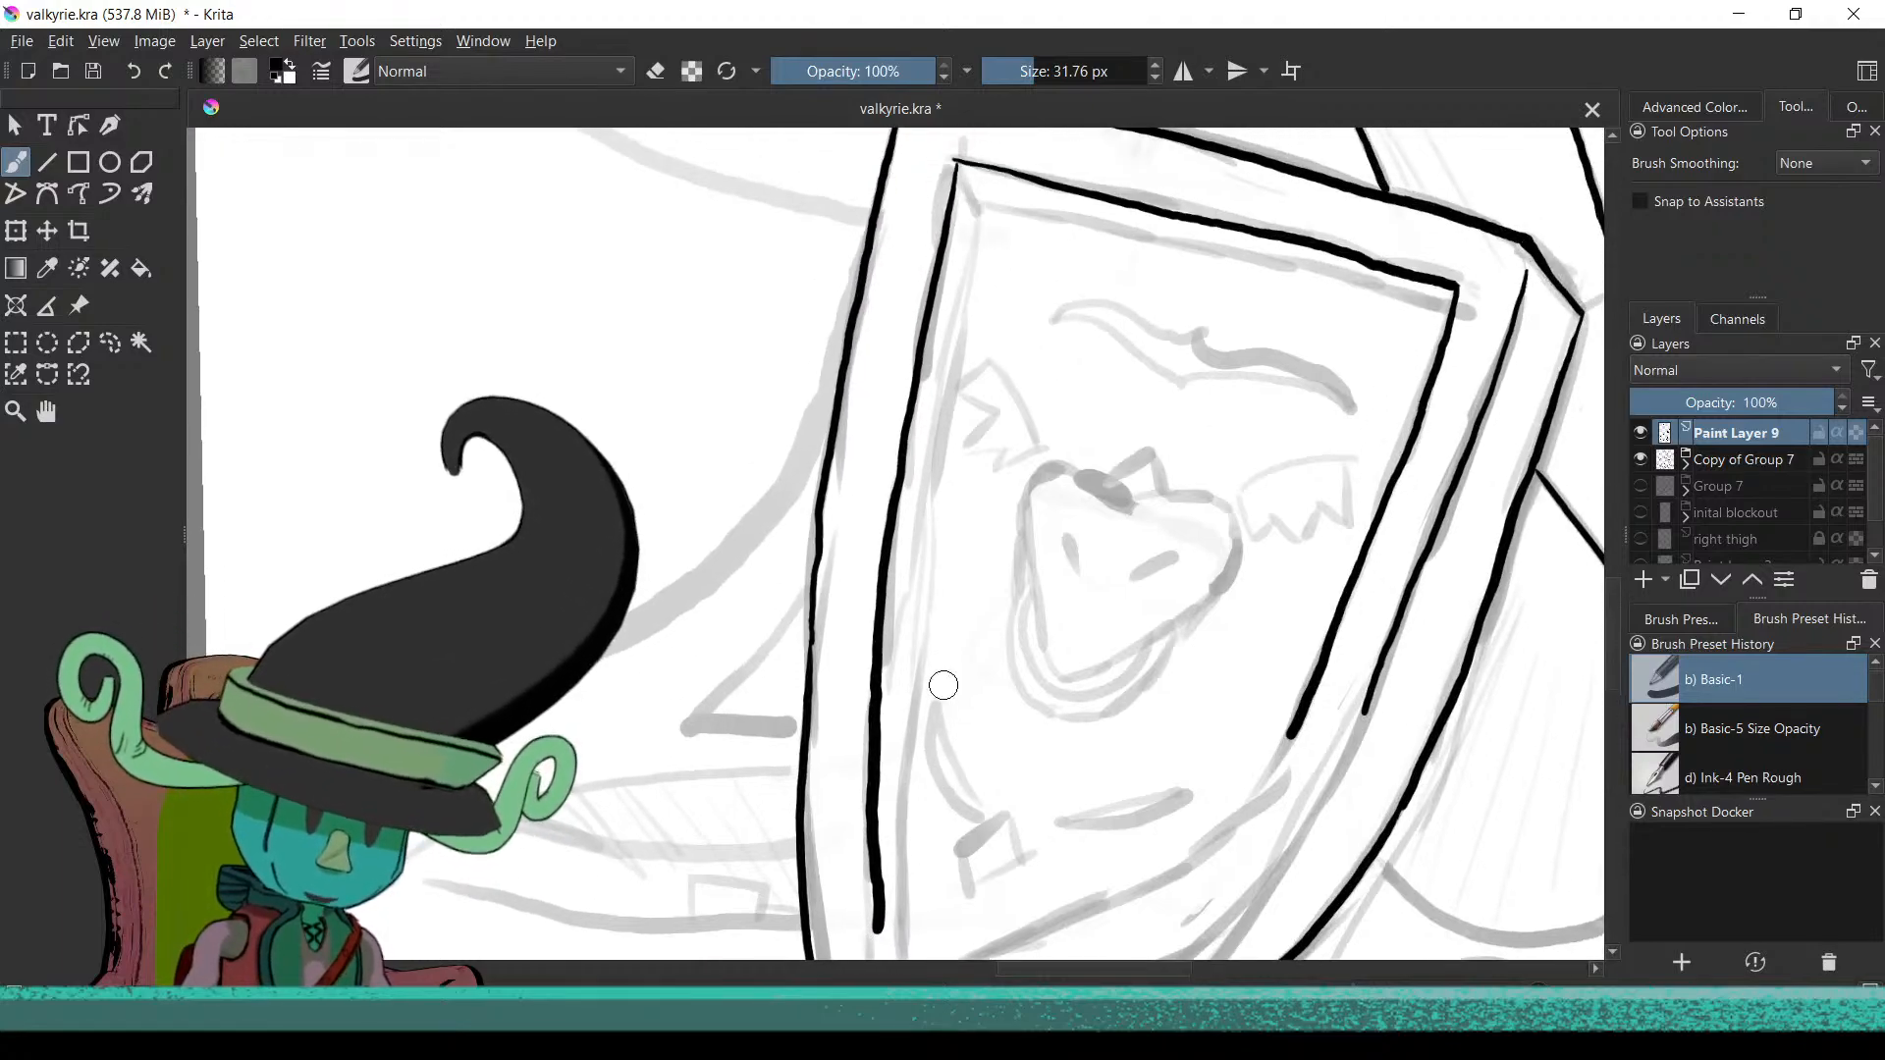
scroll(942, 711, "down", 3)
scroll(958, 746, "up", 6)
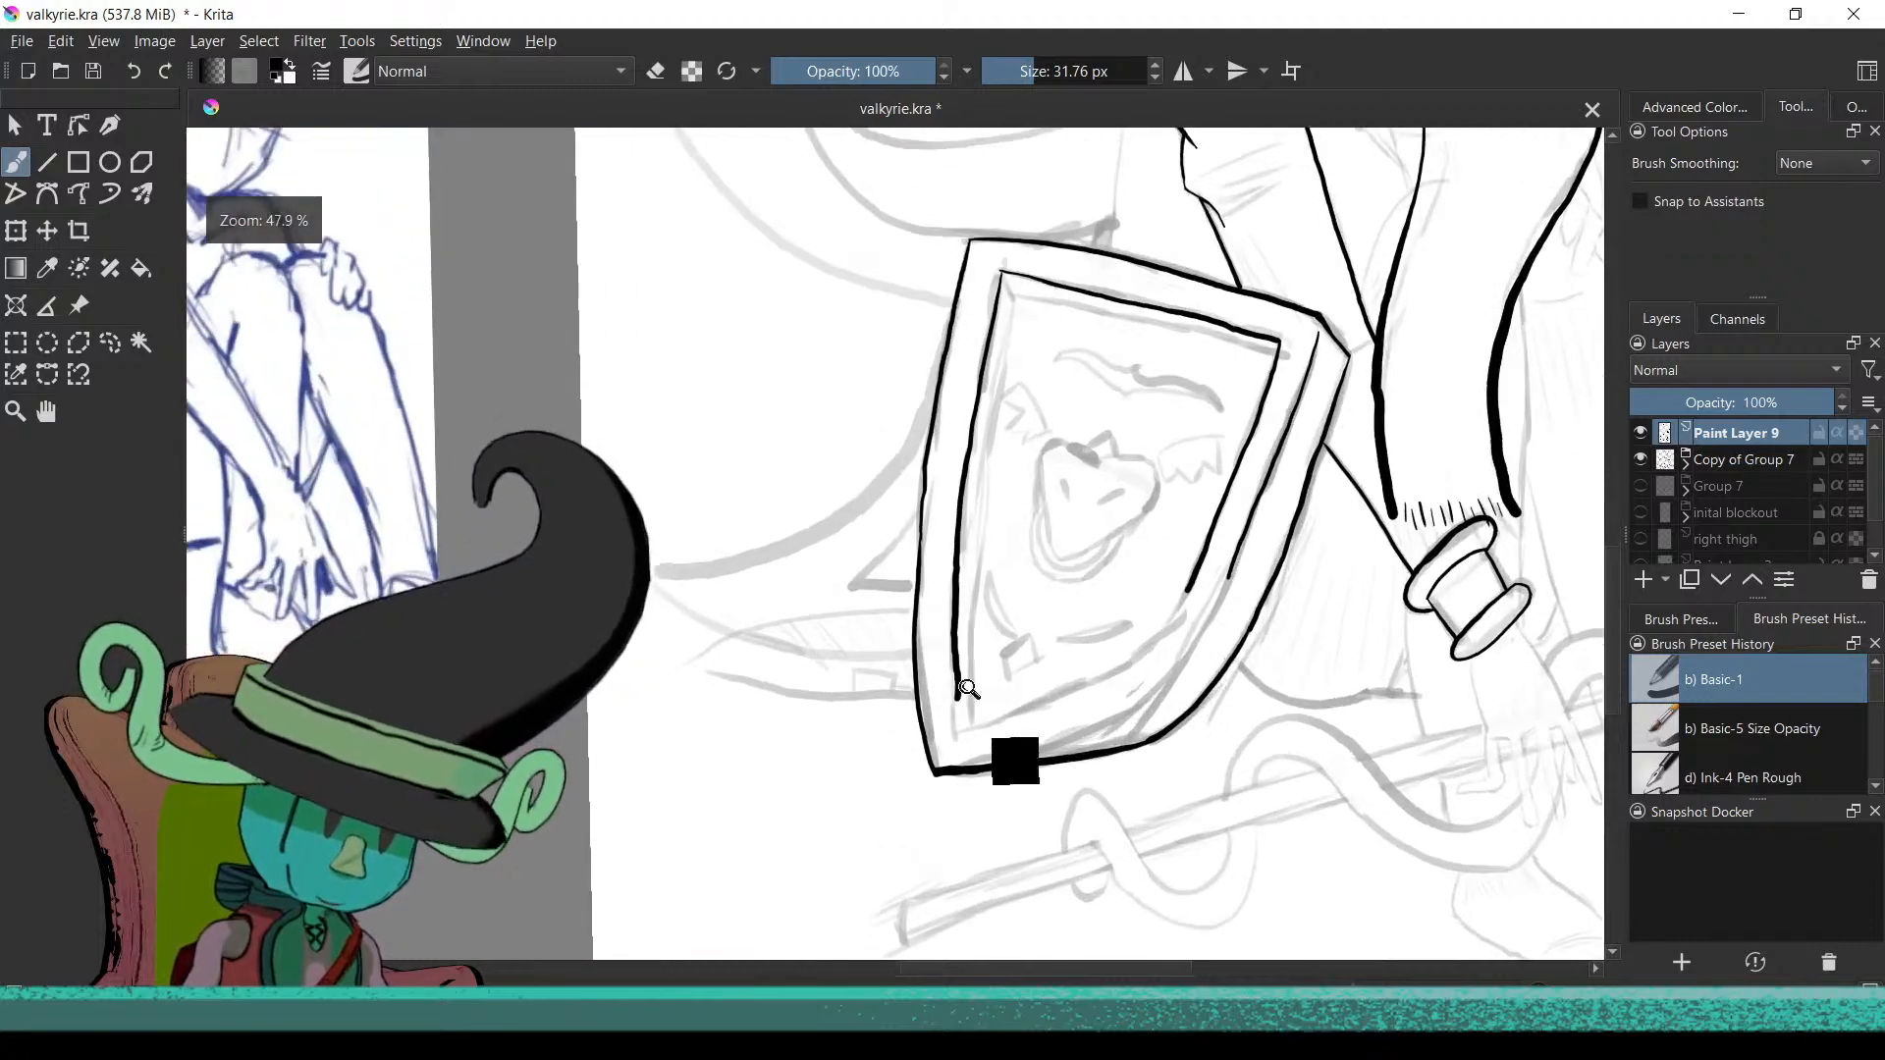
scroll(959, 784, "up", 2)
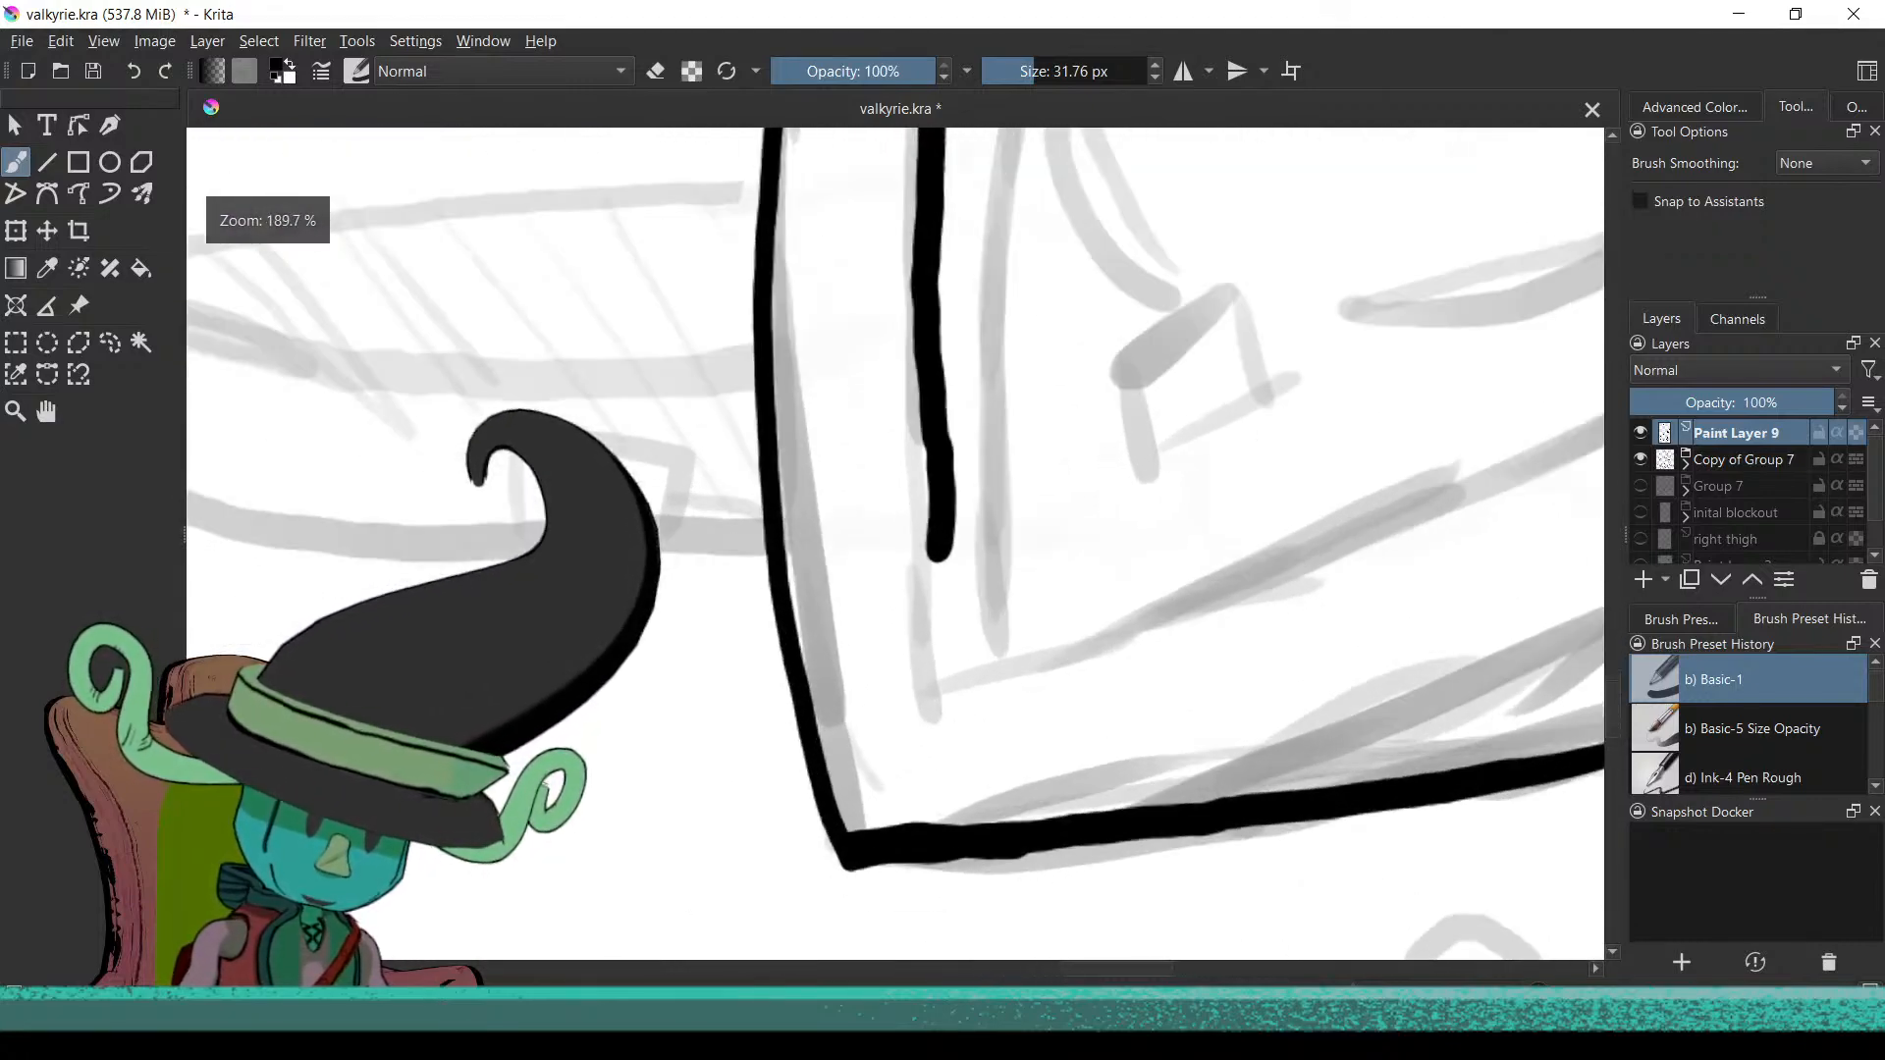
left_click_drag(935, 555, 938, 631)
key("ctrl+z")
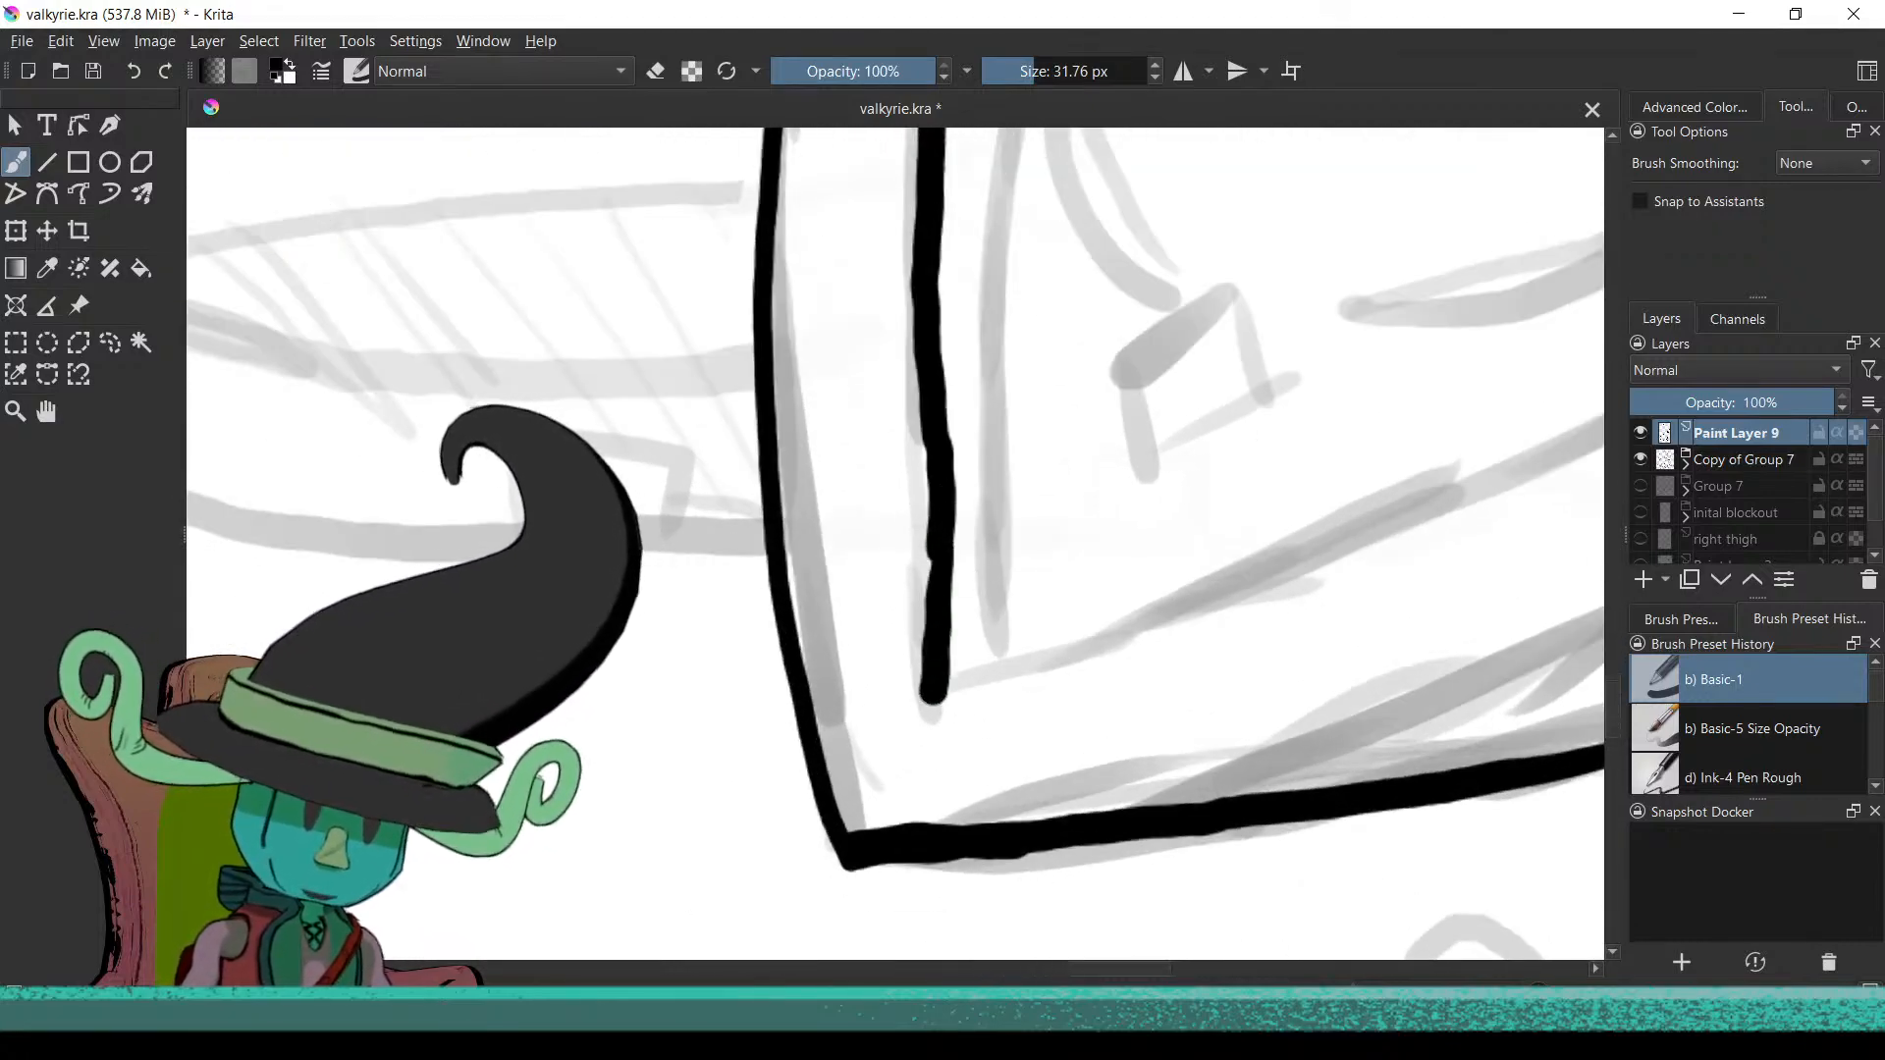
left_click_drag(948, 526, 940, 692)
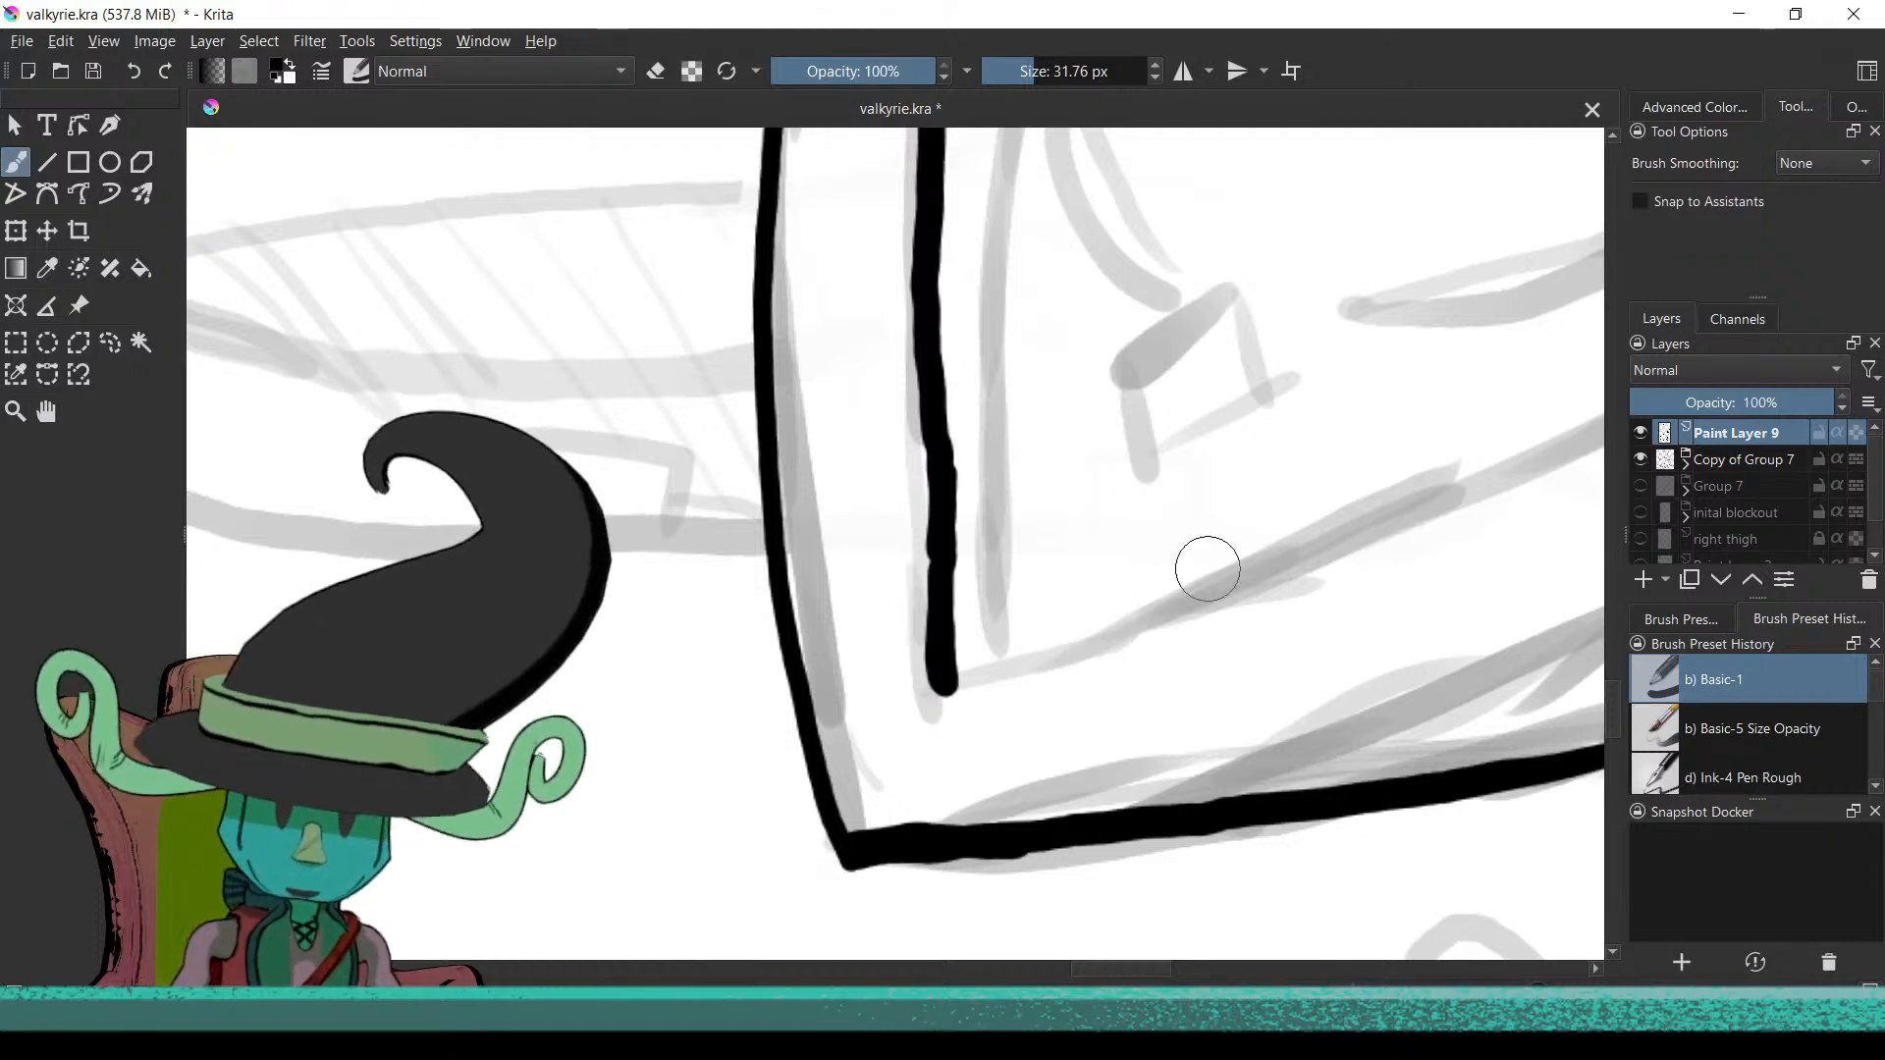
Try to ink the bottom line of the inner frame from its lower-left corner, and undo the stroke
scroll(1018, 701, "down", 2)
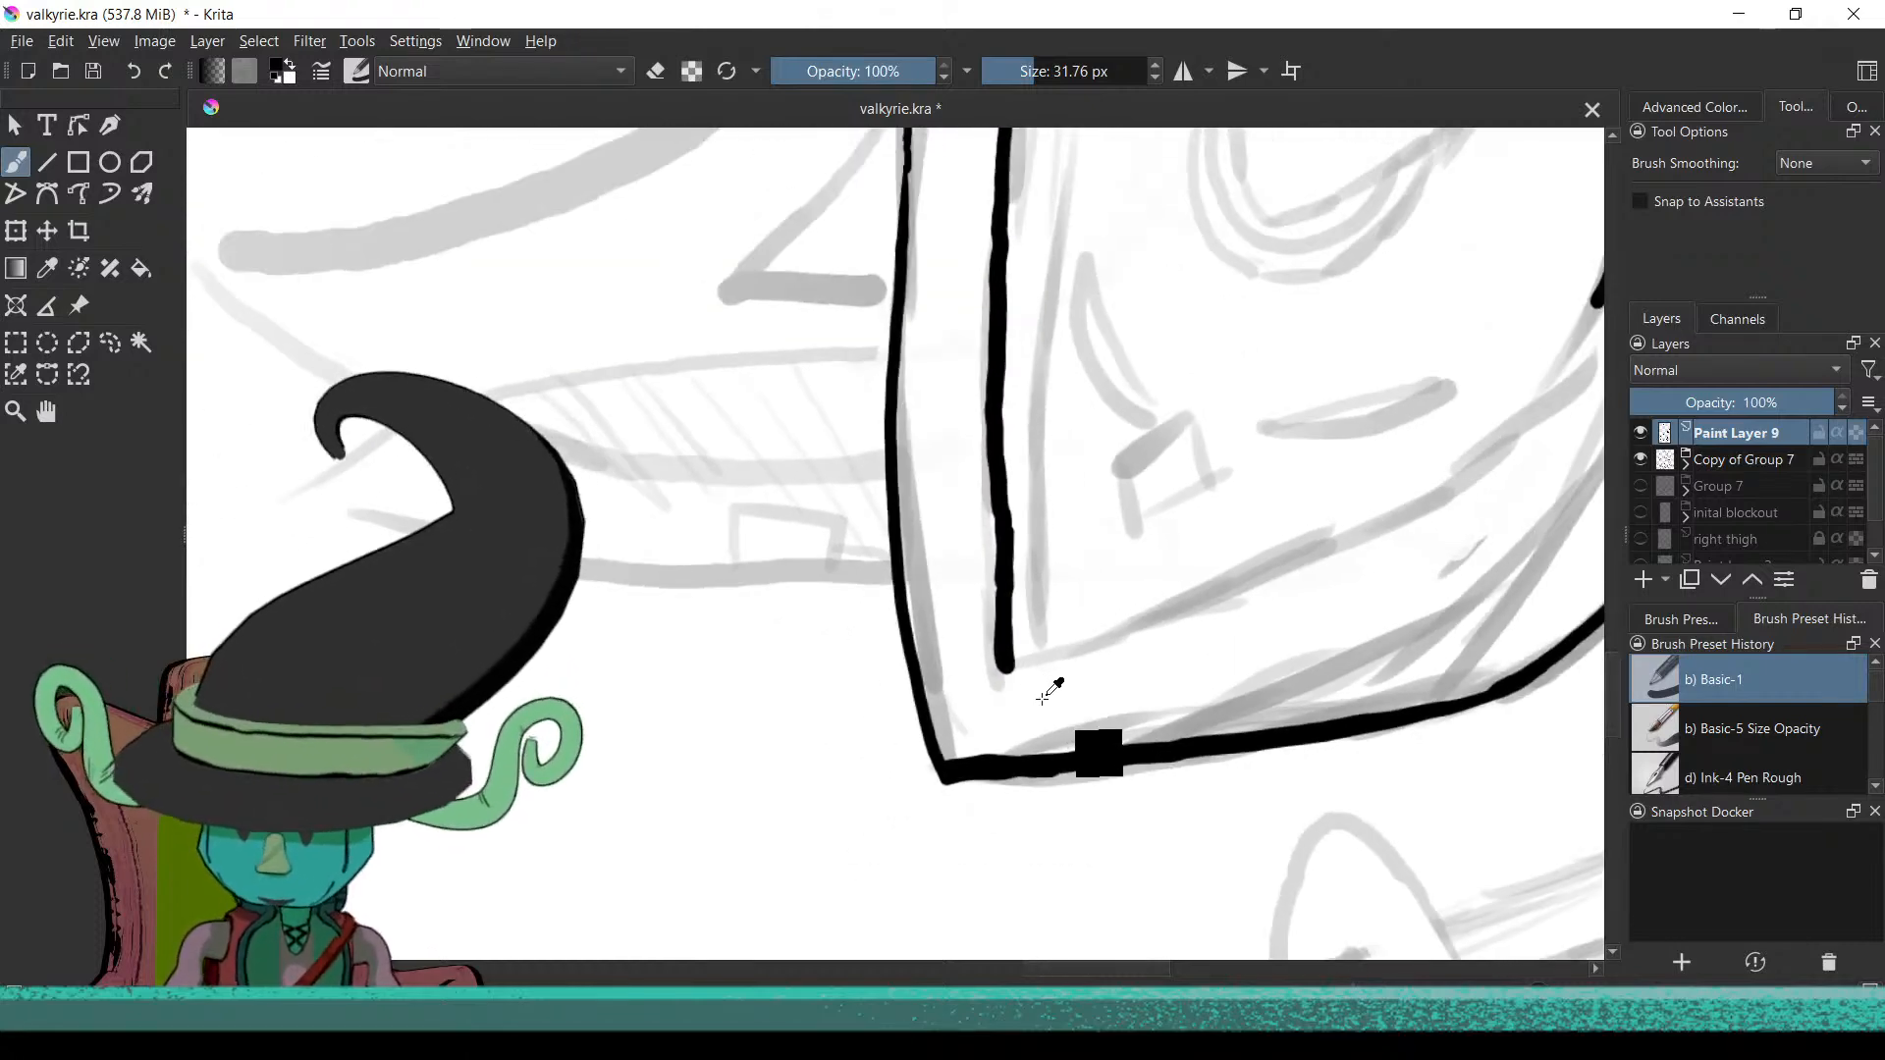
left_click_drag(1089, 677, 999, 850)
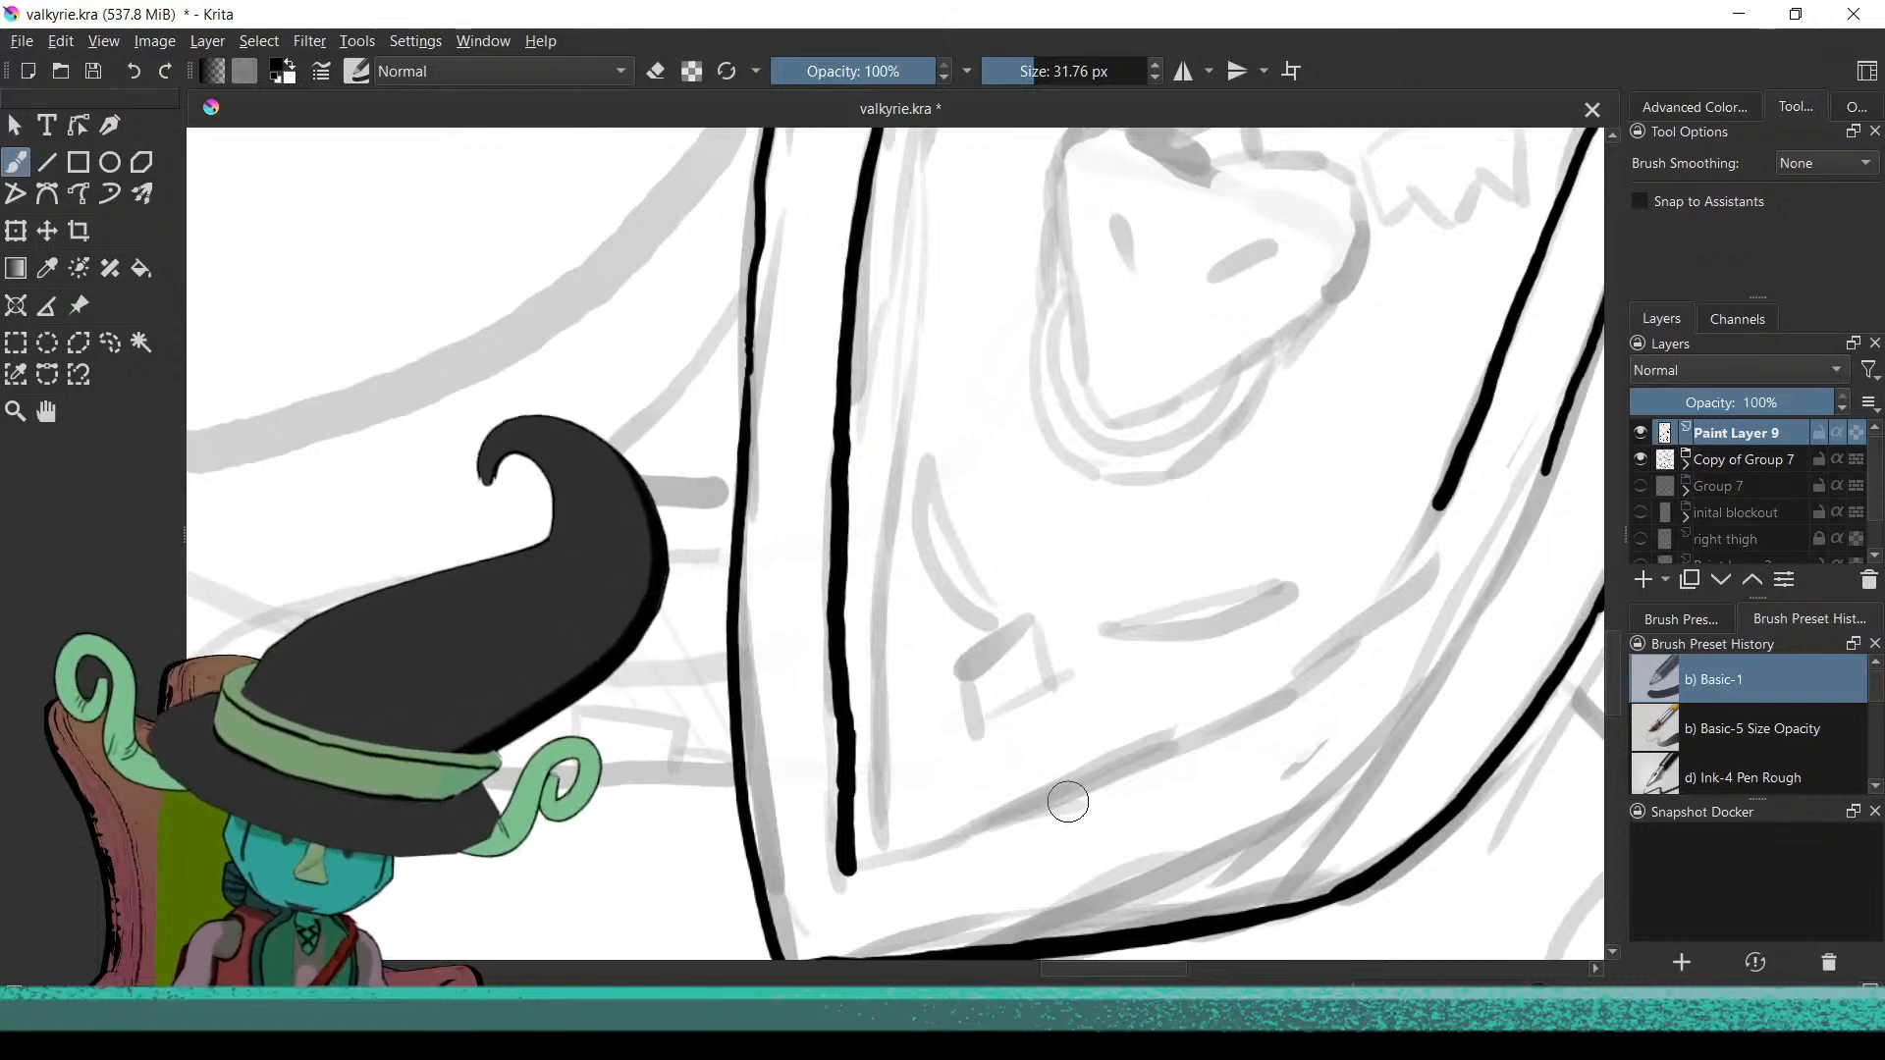
scroll(1174, 735, "down", 3)
scroll(1228, 741, "up", 2)
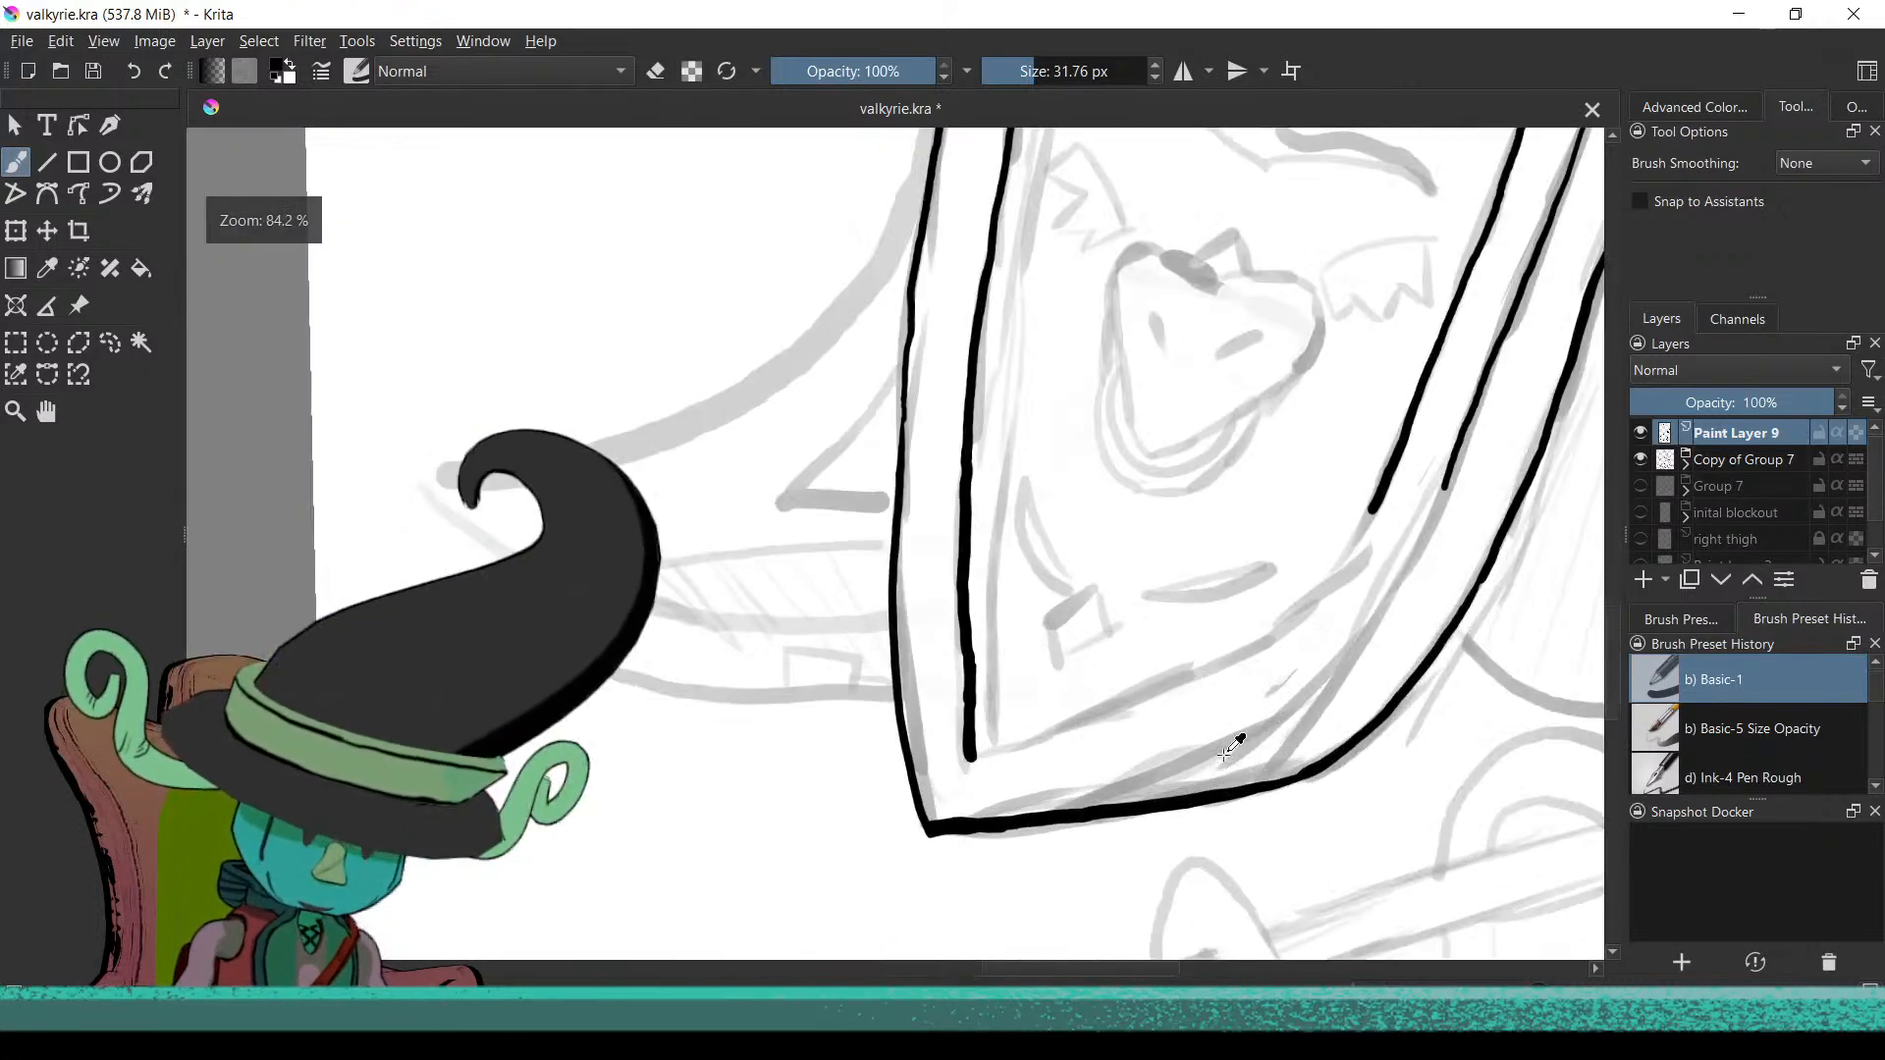
scroll(1177, 772, "down", 2)
scroll(1086, 721, "up", 2)
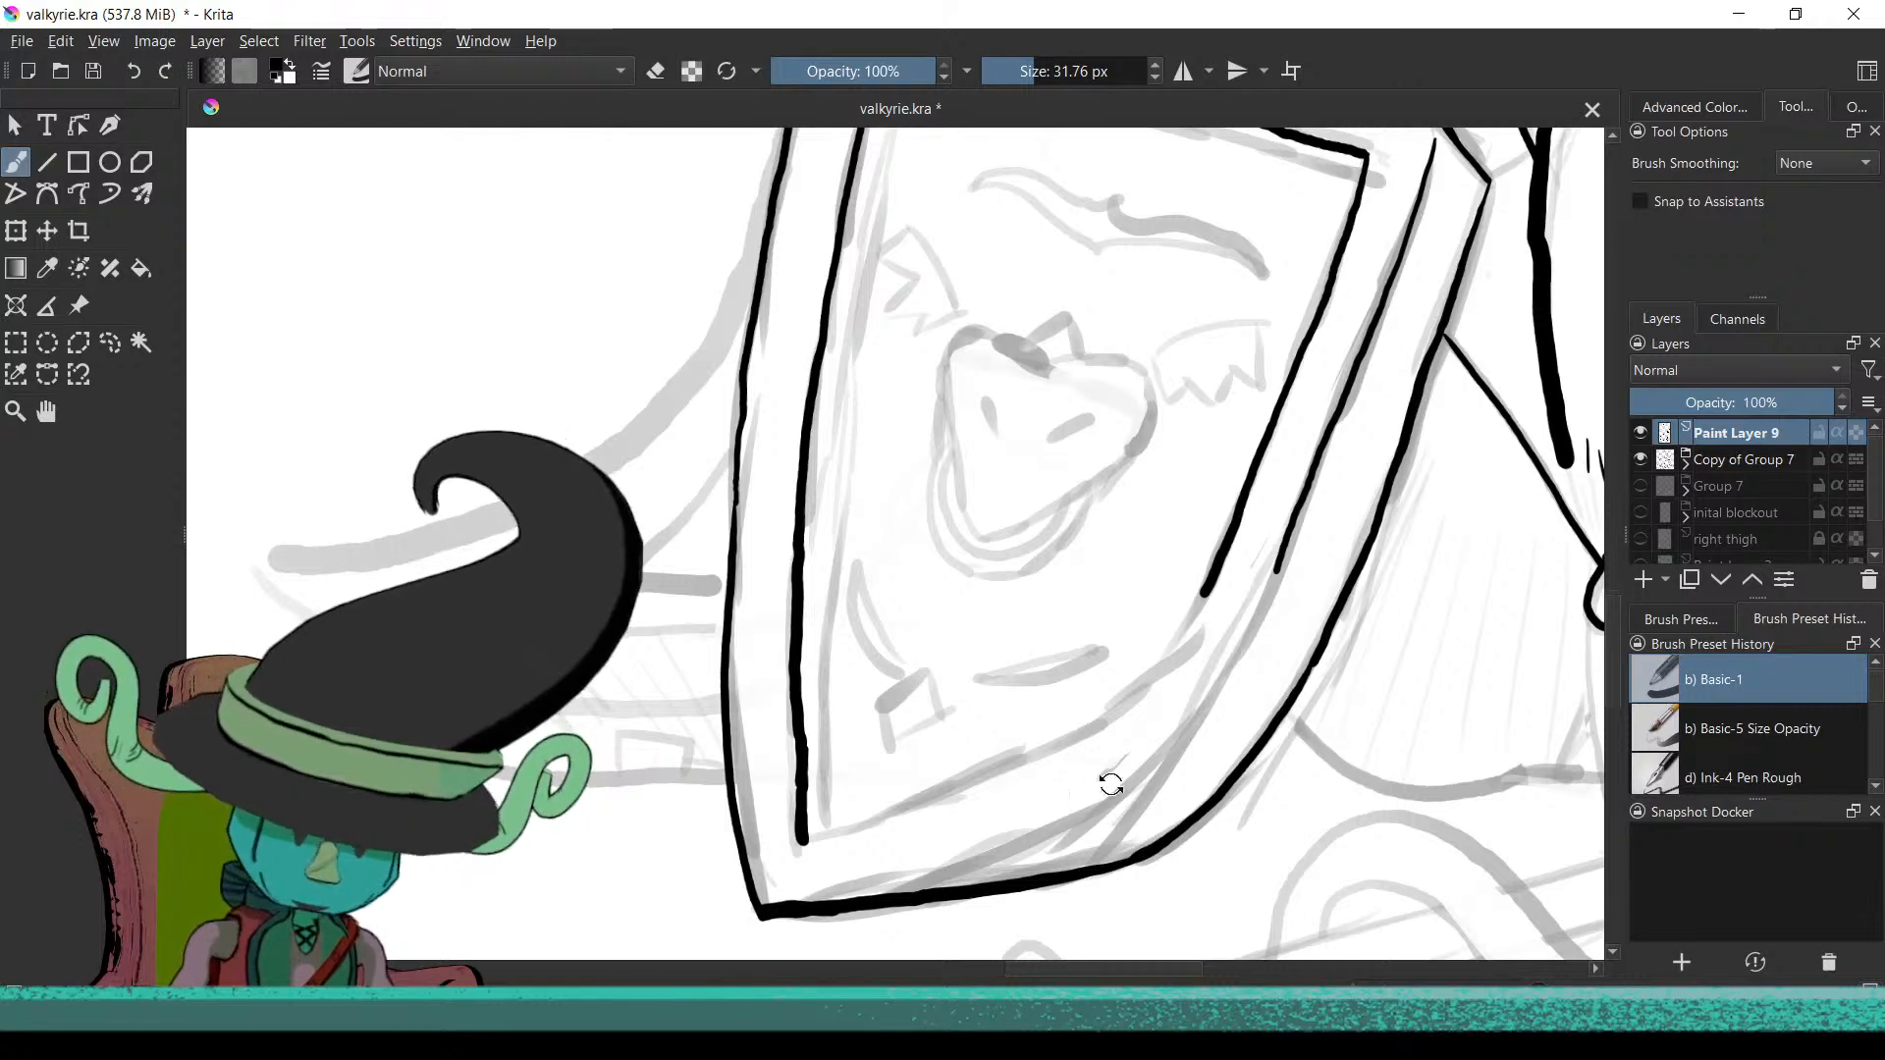
left_click_drag(1107, 782, 1128, 602)
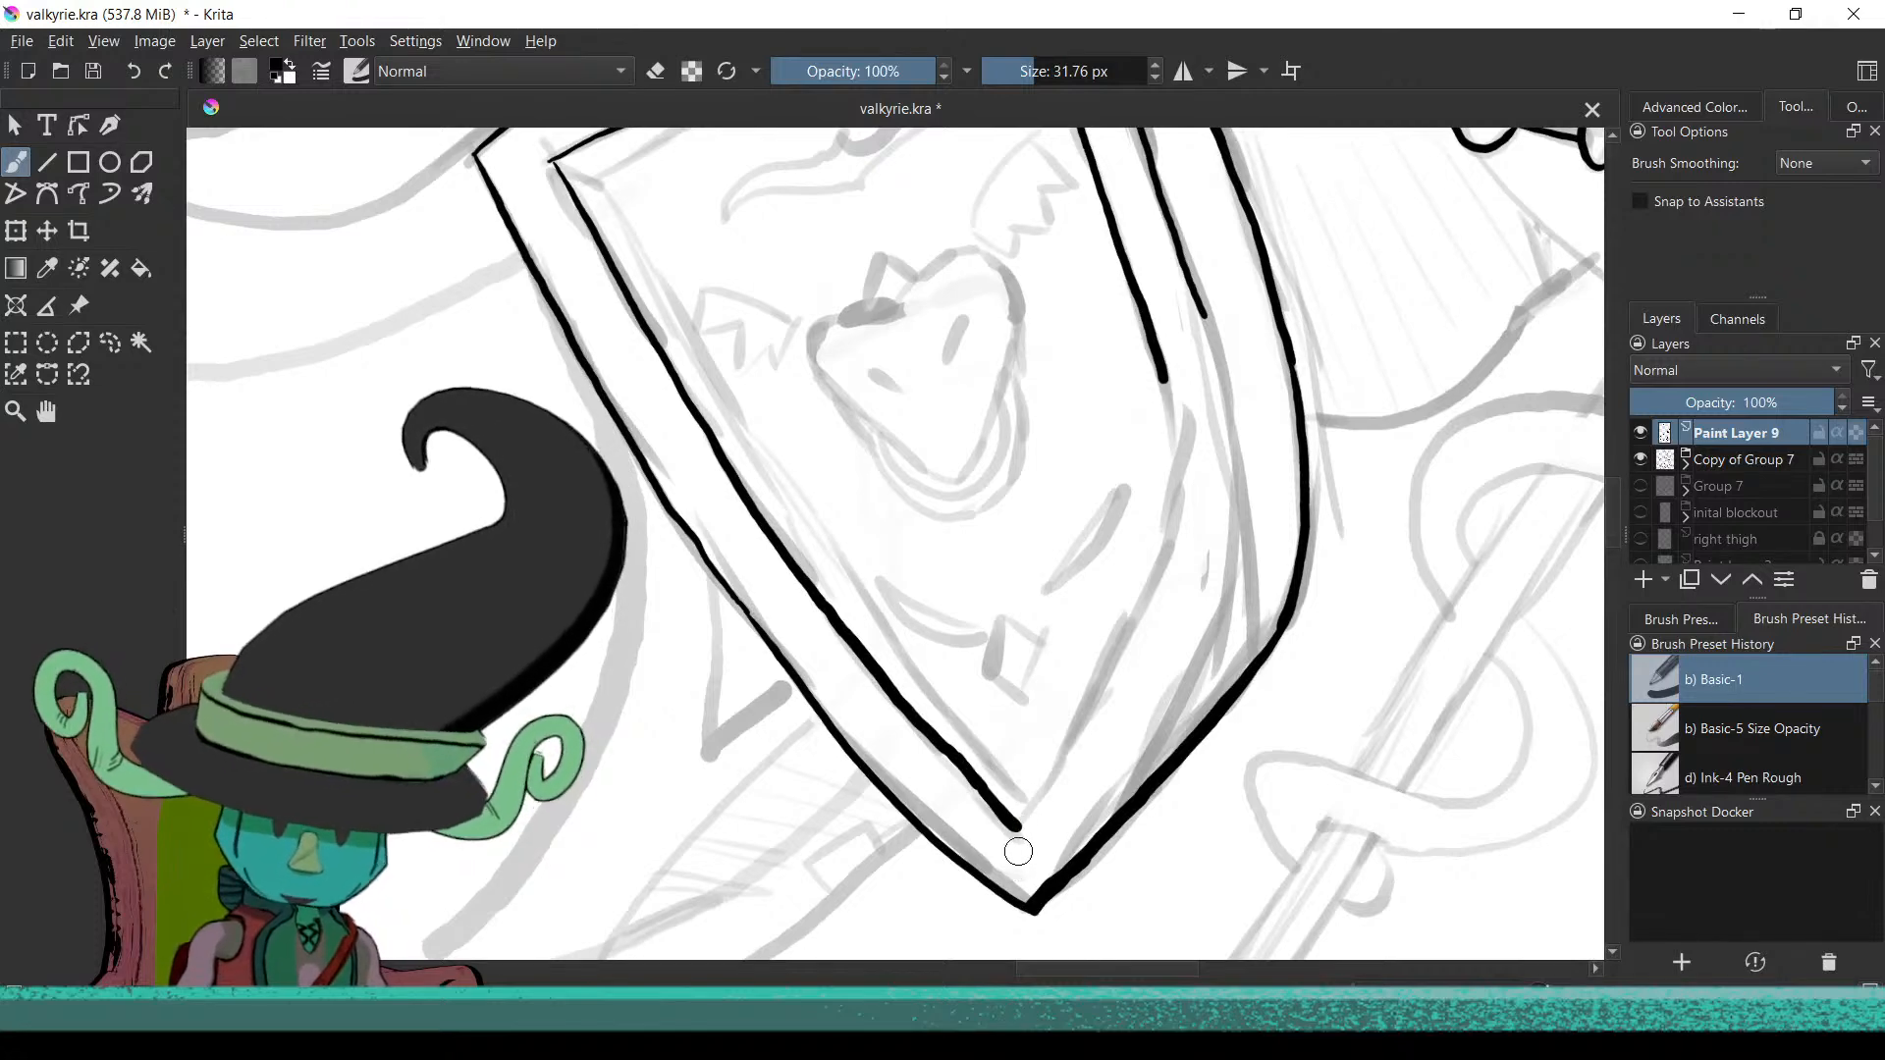
scroll(1064, 766, "up", 4)
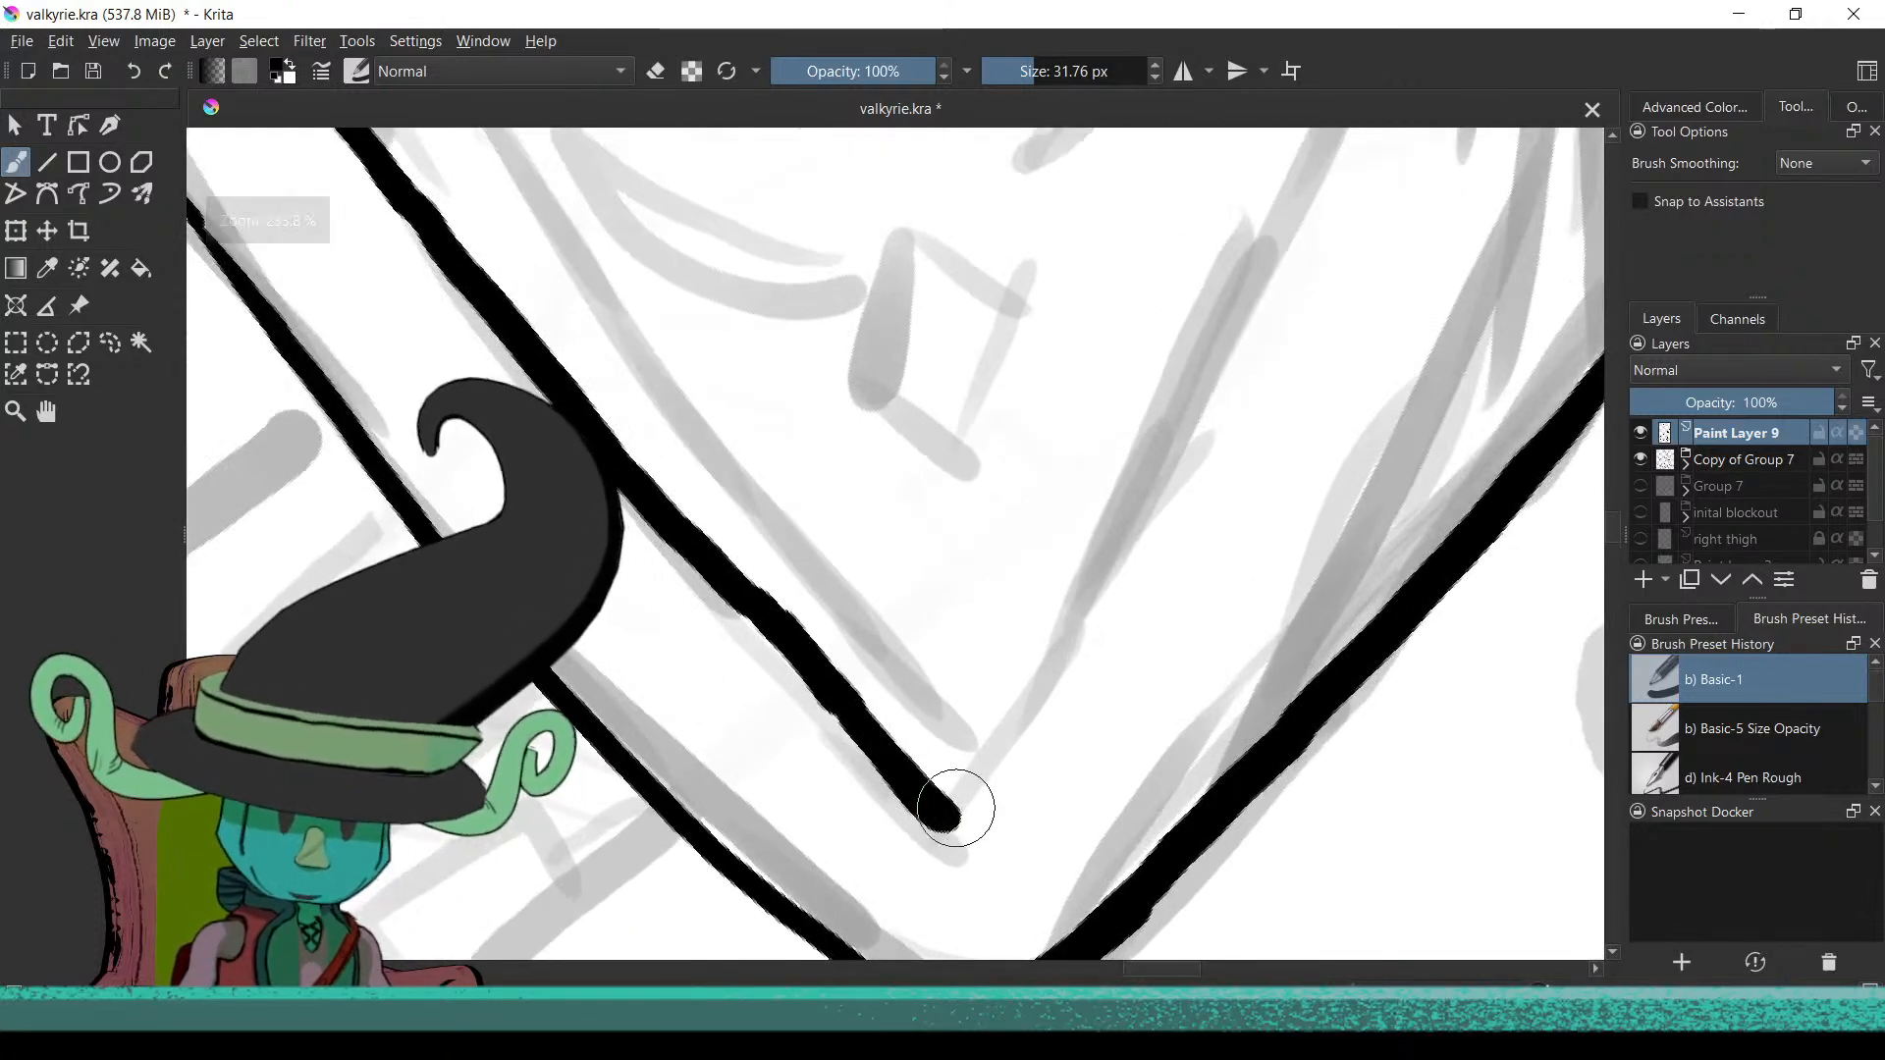
mouse_move(952, 805)
left_mouse_down()
mouse_move(1051, 694)
mouse_move(1227, 417)
left_mouse_up()
key("ctrl+z")
Try to ink the curved bottom line of the shield's inner frame from its lower-left corner
scroll(1129, 756, "down", 6)
scroll(1121, 785, "up", 2)
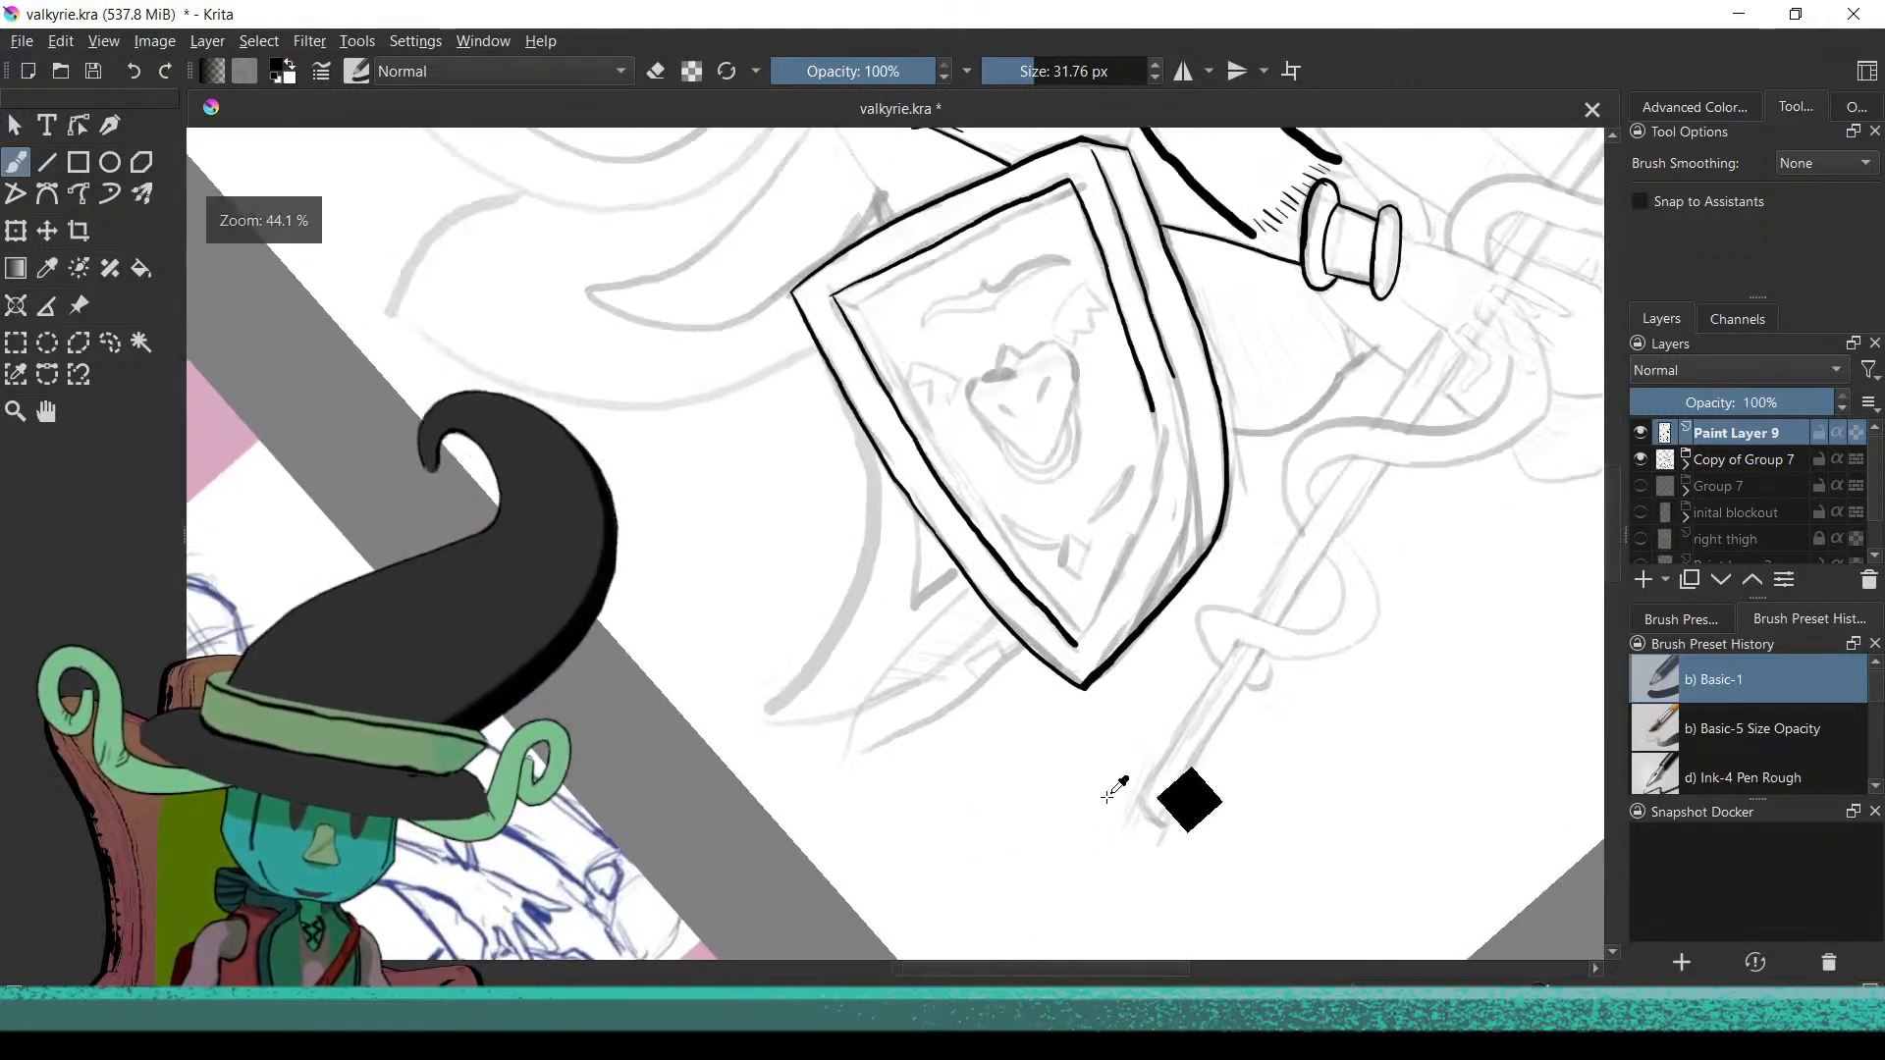
scroll(1124, 688, "up", 5)
left_click_drag(1259, 705, 1304, 576)
scroll(1304, 576, "up", 2)
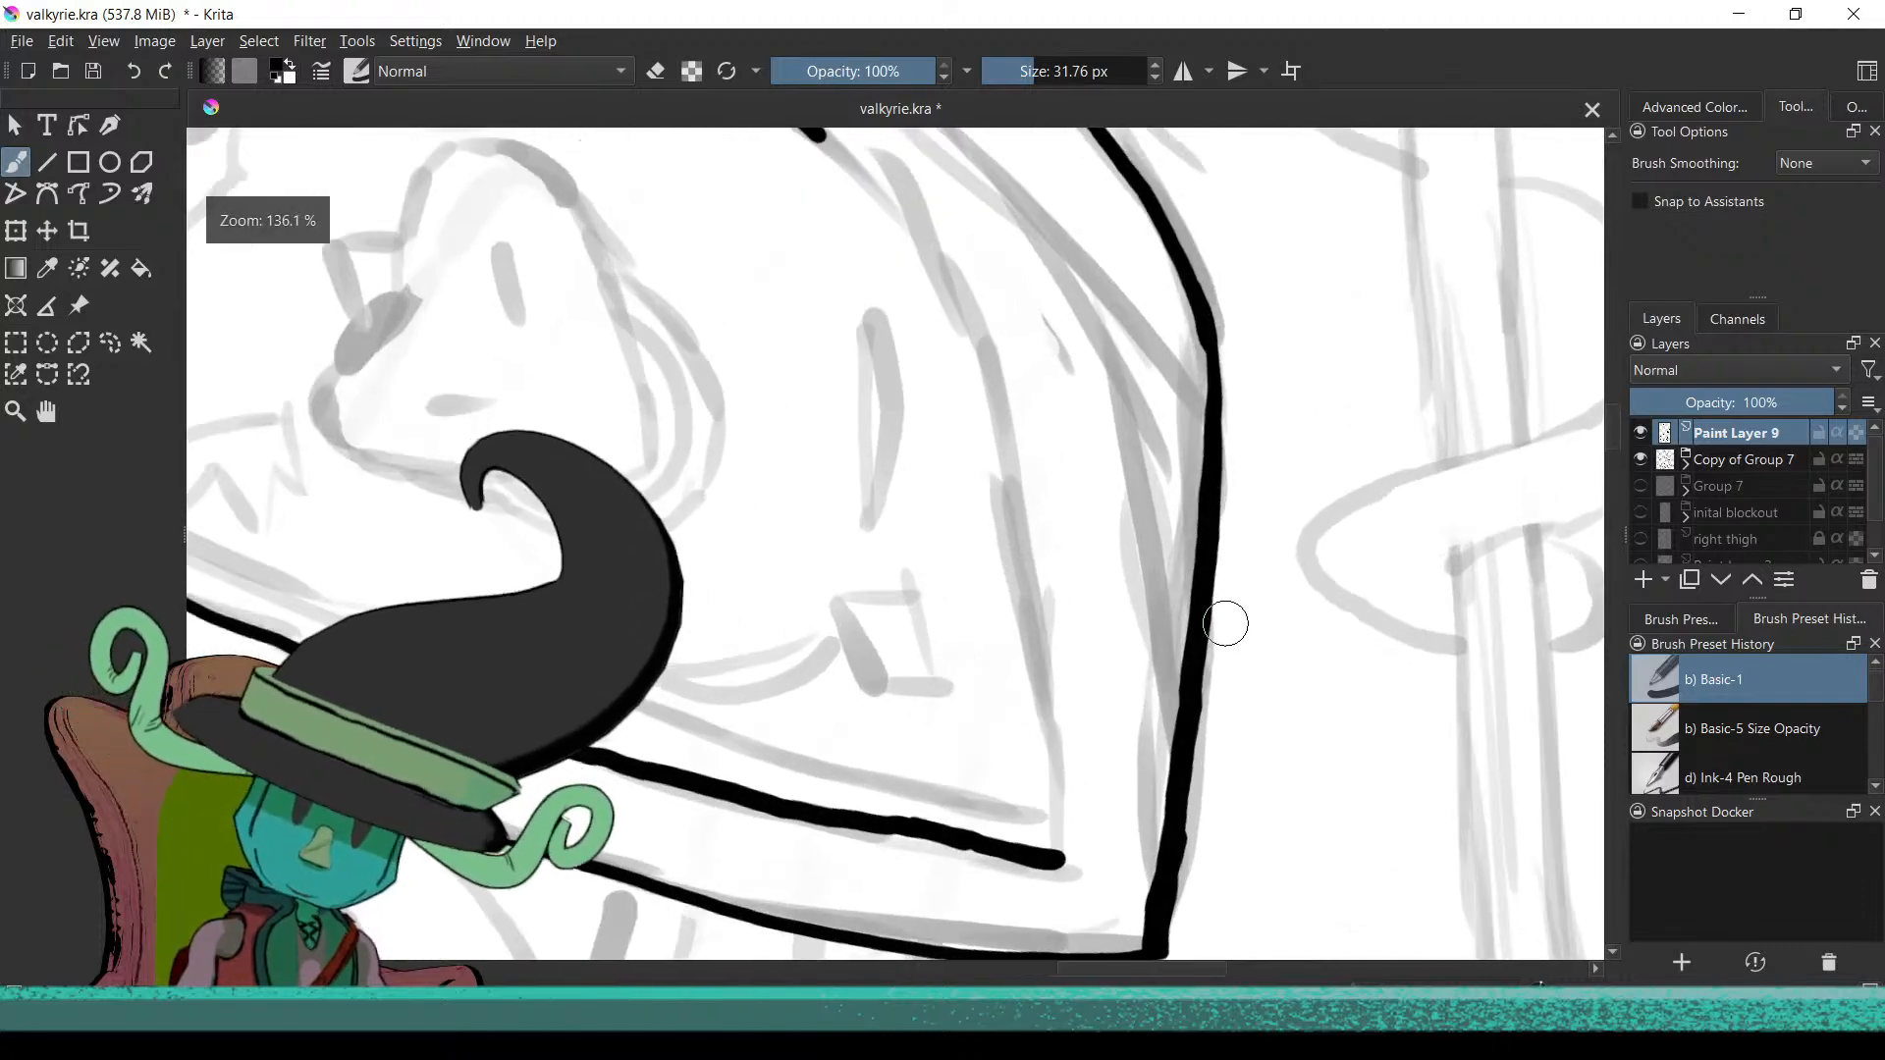
left_click_drag(1145, 644, 1251, 732)
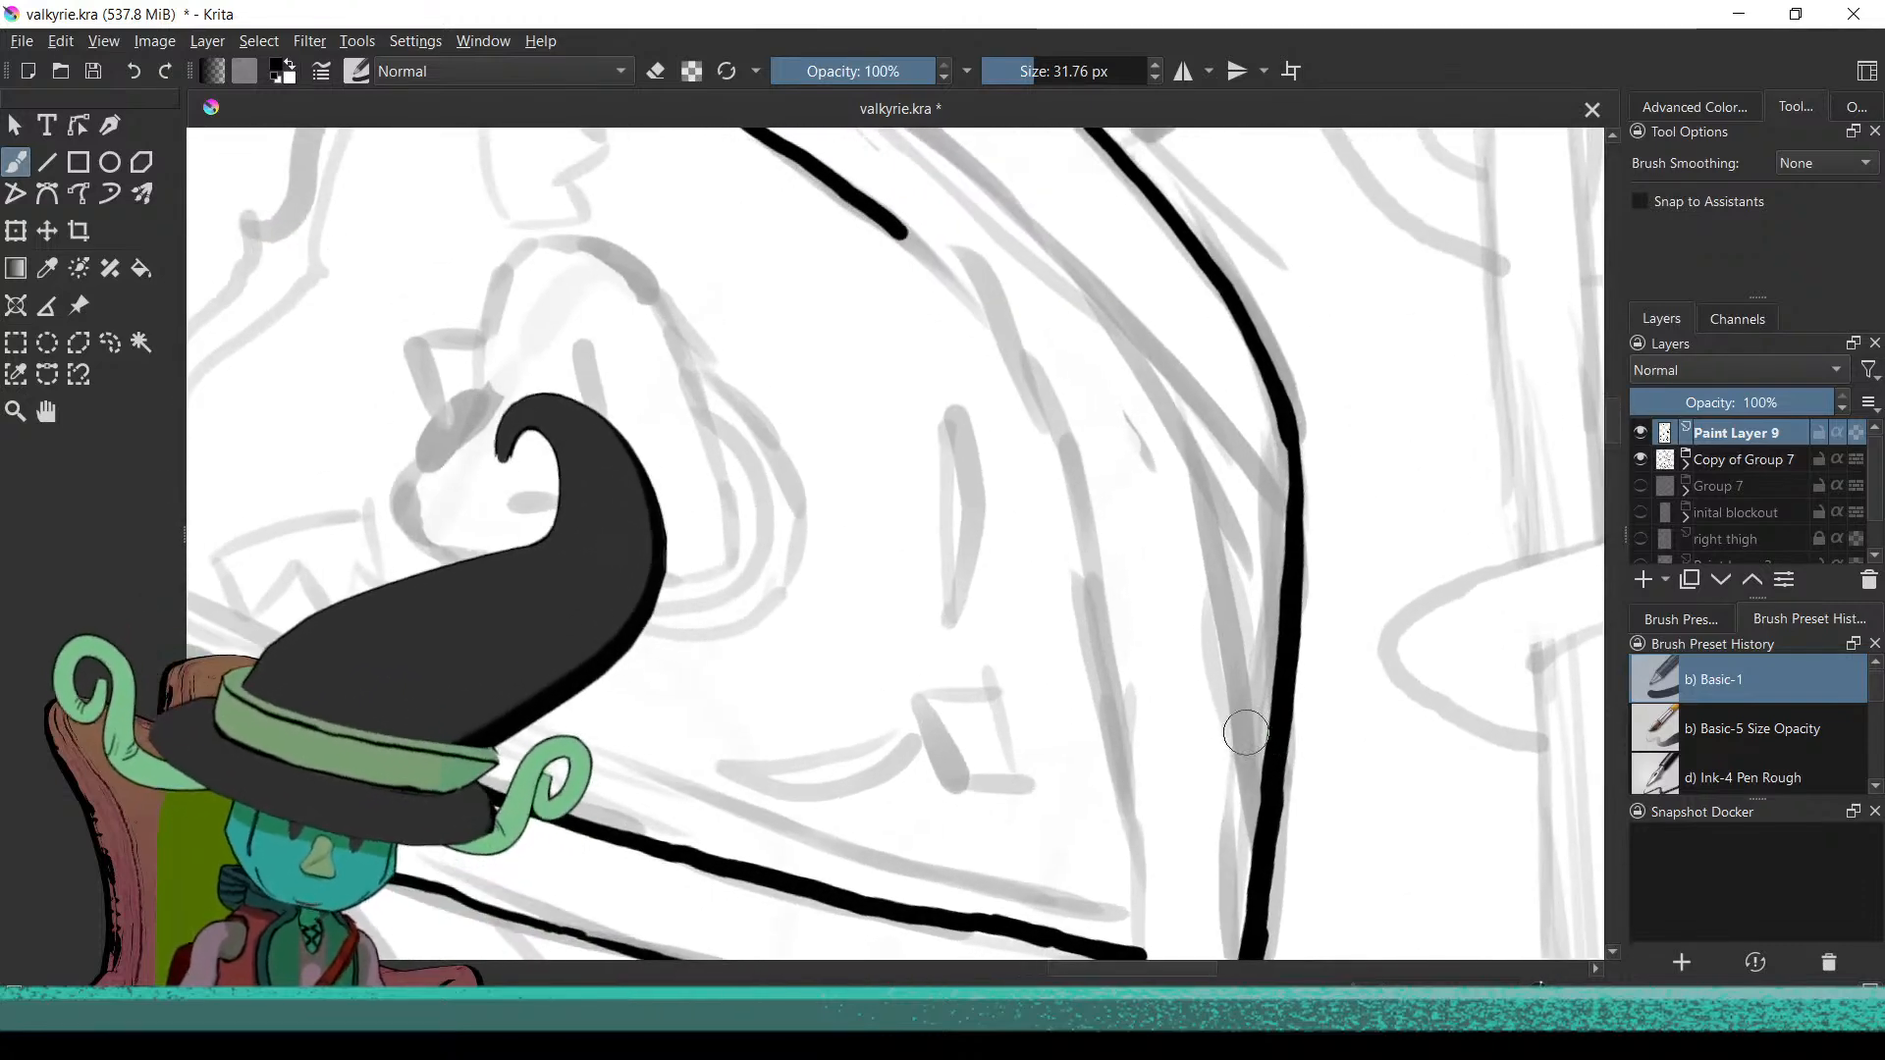
mouse_move(1217, 647)
left_mouse_down()
mouse_move(1115, 799)
mouse_move(1080, 782)
mouse_move(1114, 761)
mouse_move(1077, 459)
left_mouse_up()
key("ctrl+z")
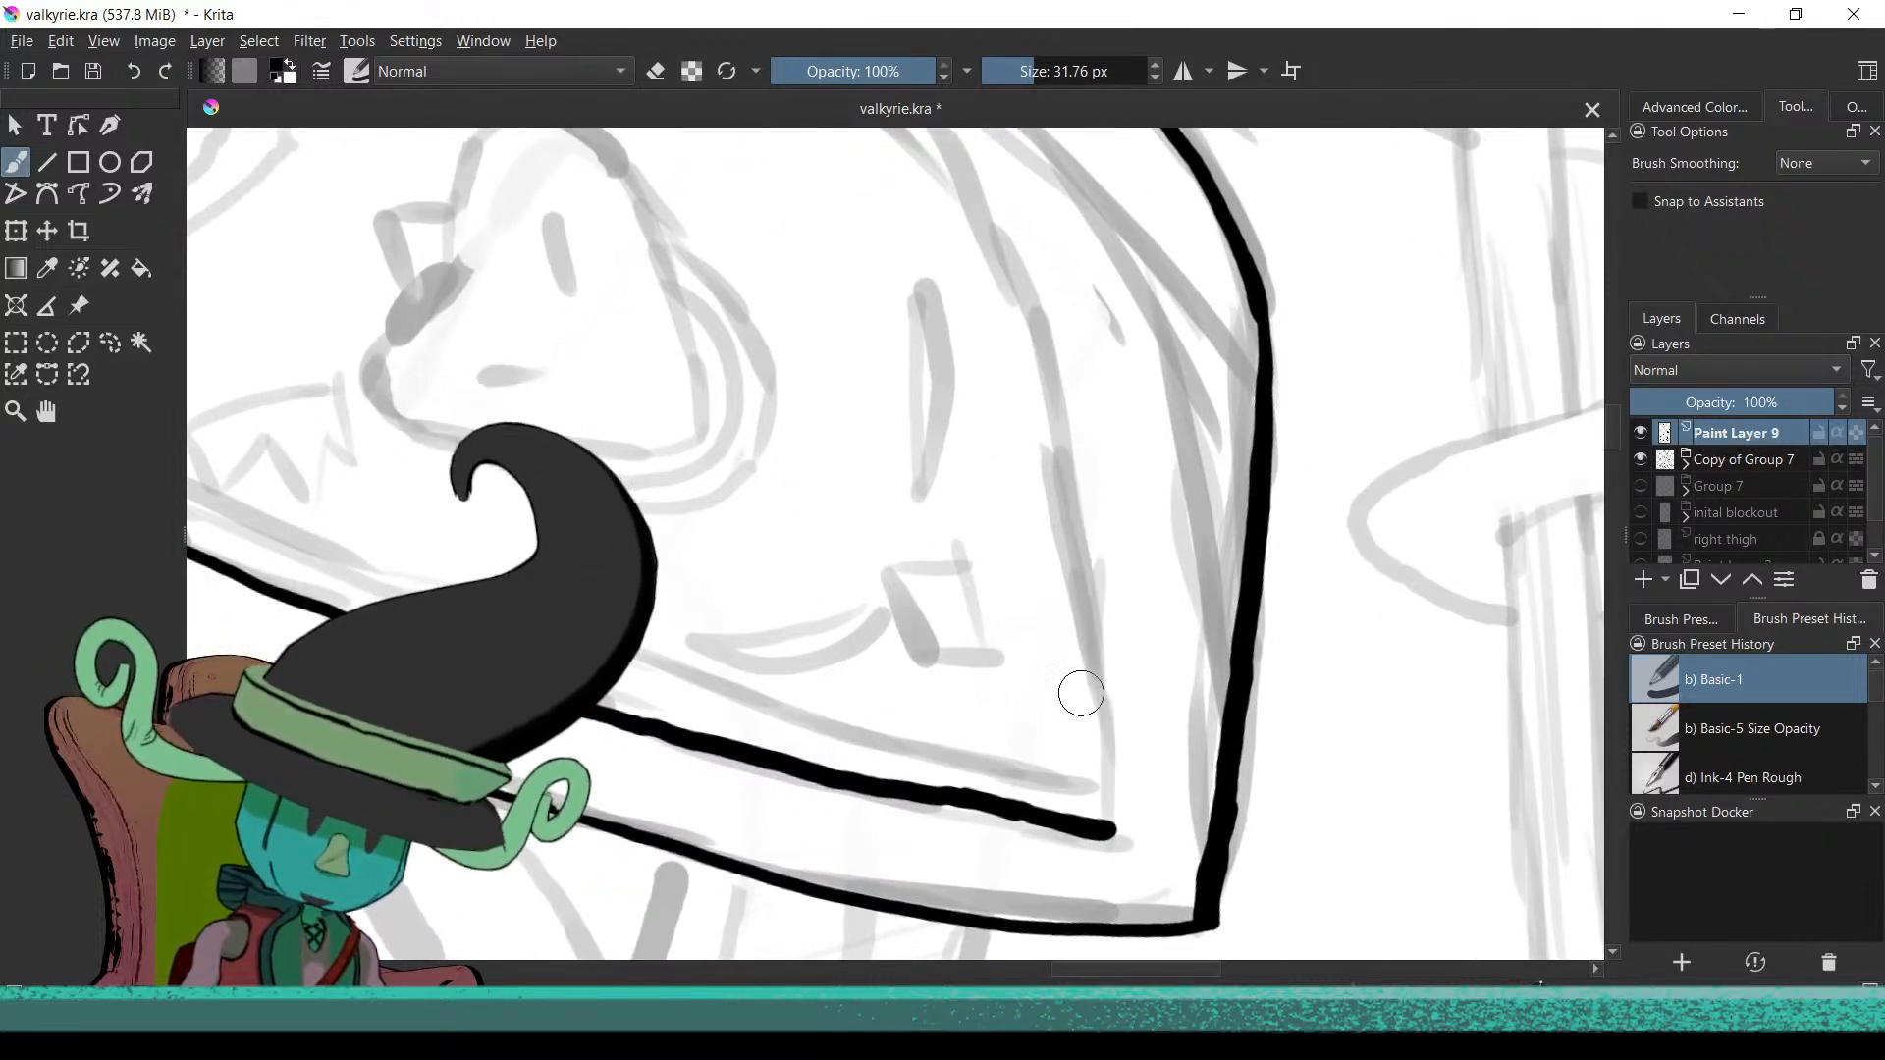
left_click_drag(1099, 802, 1101, 669)
key("ctrl+z")
mouse_move(1109, 819)
left_mouse_down()
mouse_move(1093, 597)
mouse_move(1047, 376)
left_mouse_up()
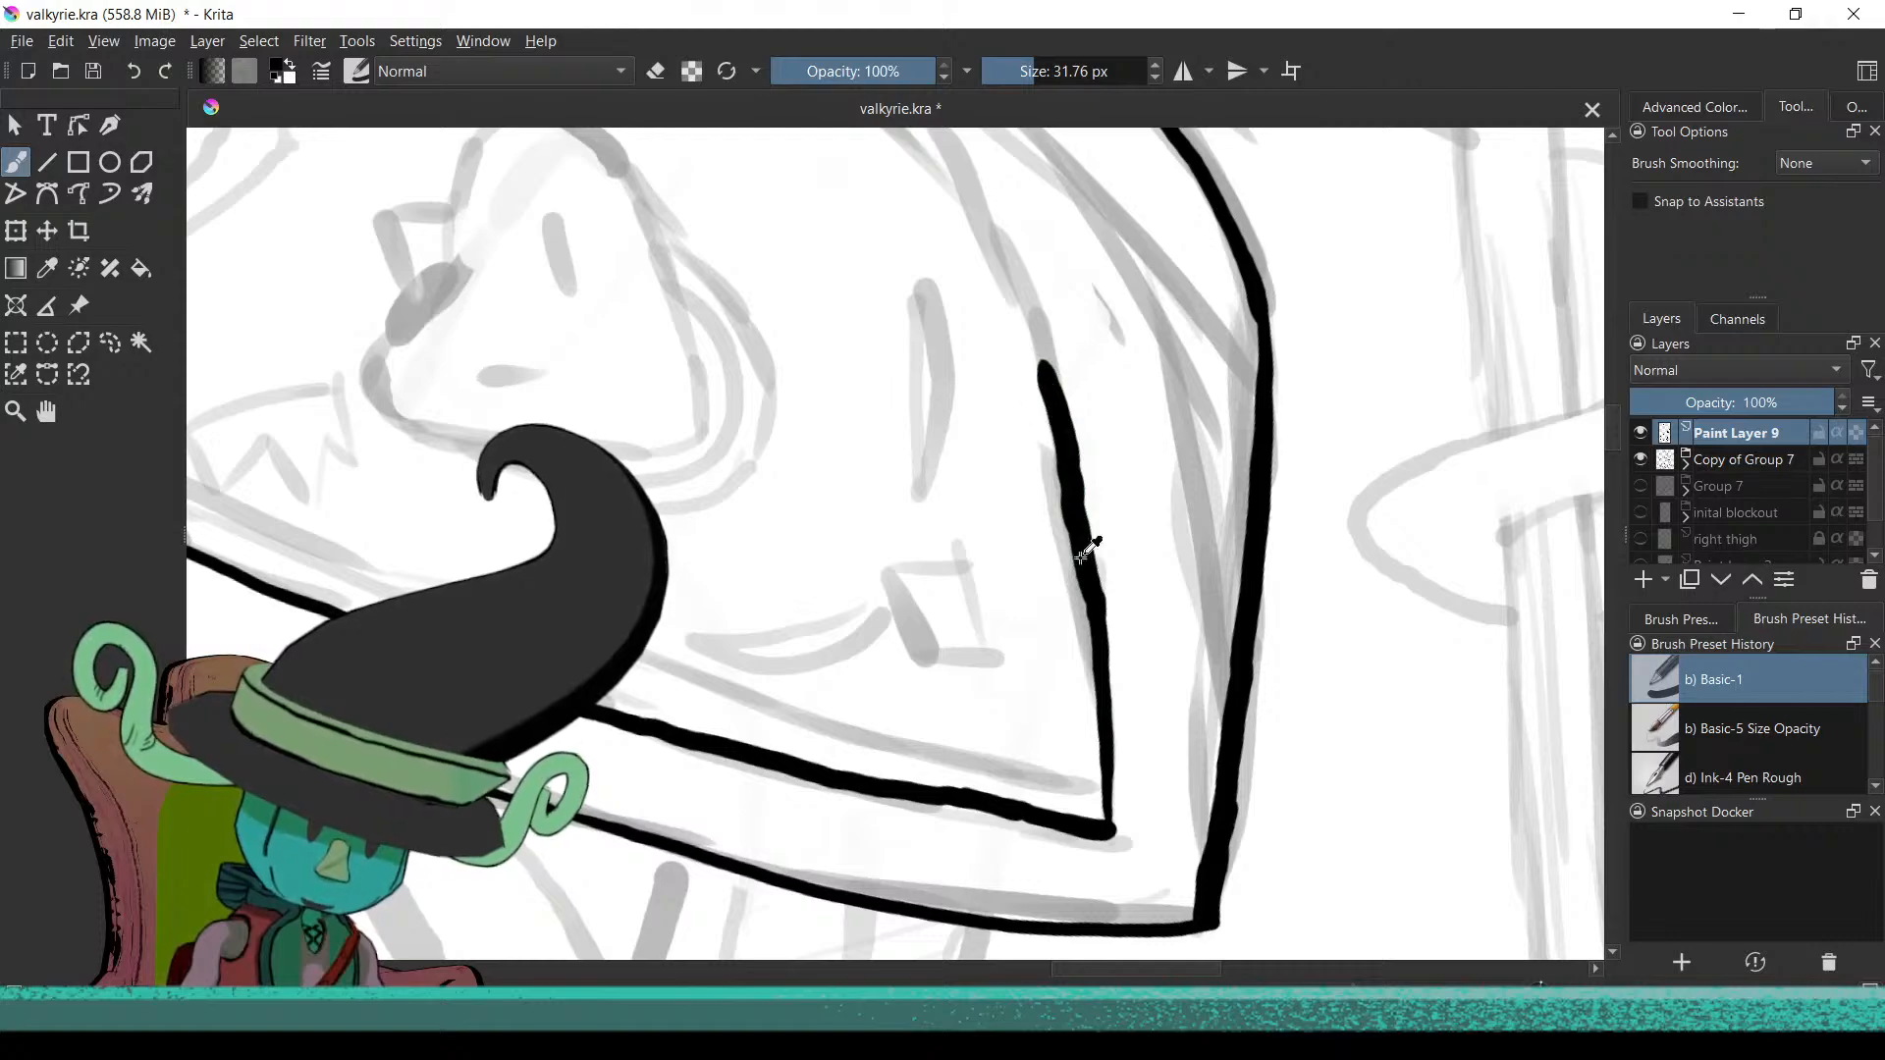
key("ctrl+z")
Ink the inner frame's curved bottom line from its lower-left corner up to the right side line, closing the frame
mouse_move(1027, 620)
left_mouse_down()
mouse_move(976, 834)
mouse_move(1071, 563)
mouse_move(997, 829)
left_mouse_up()
left_click_drag(1068, 684, 947, 618)
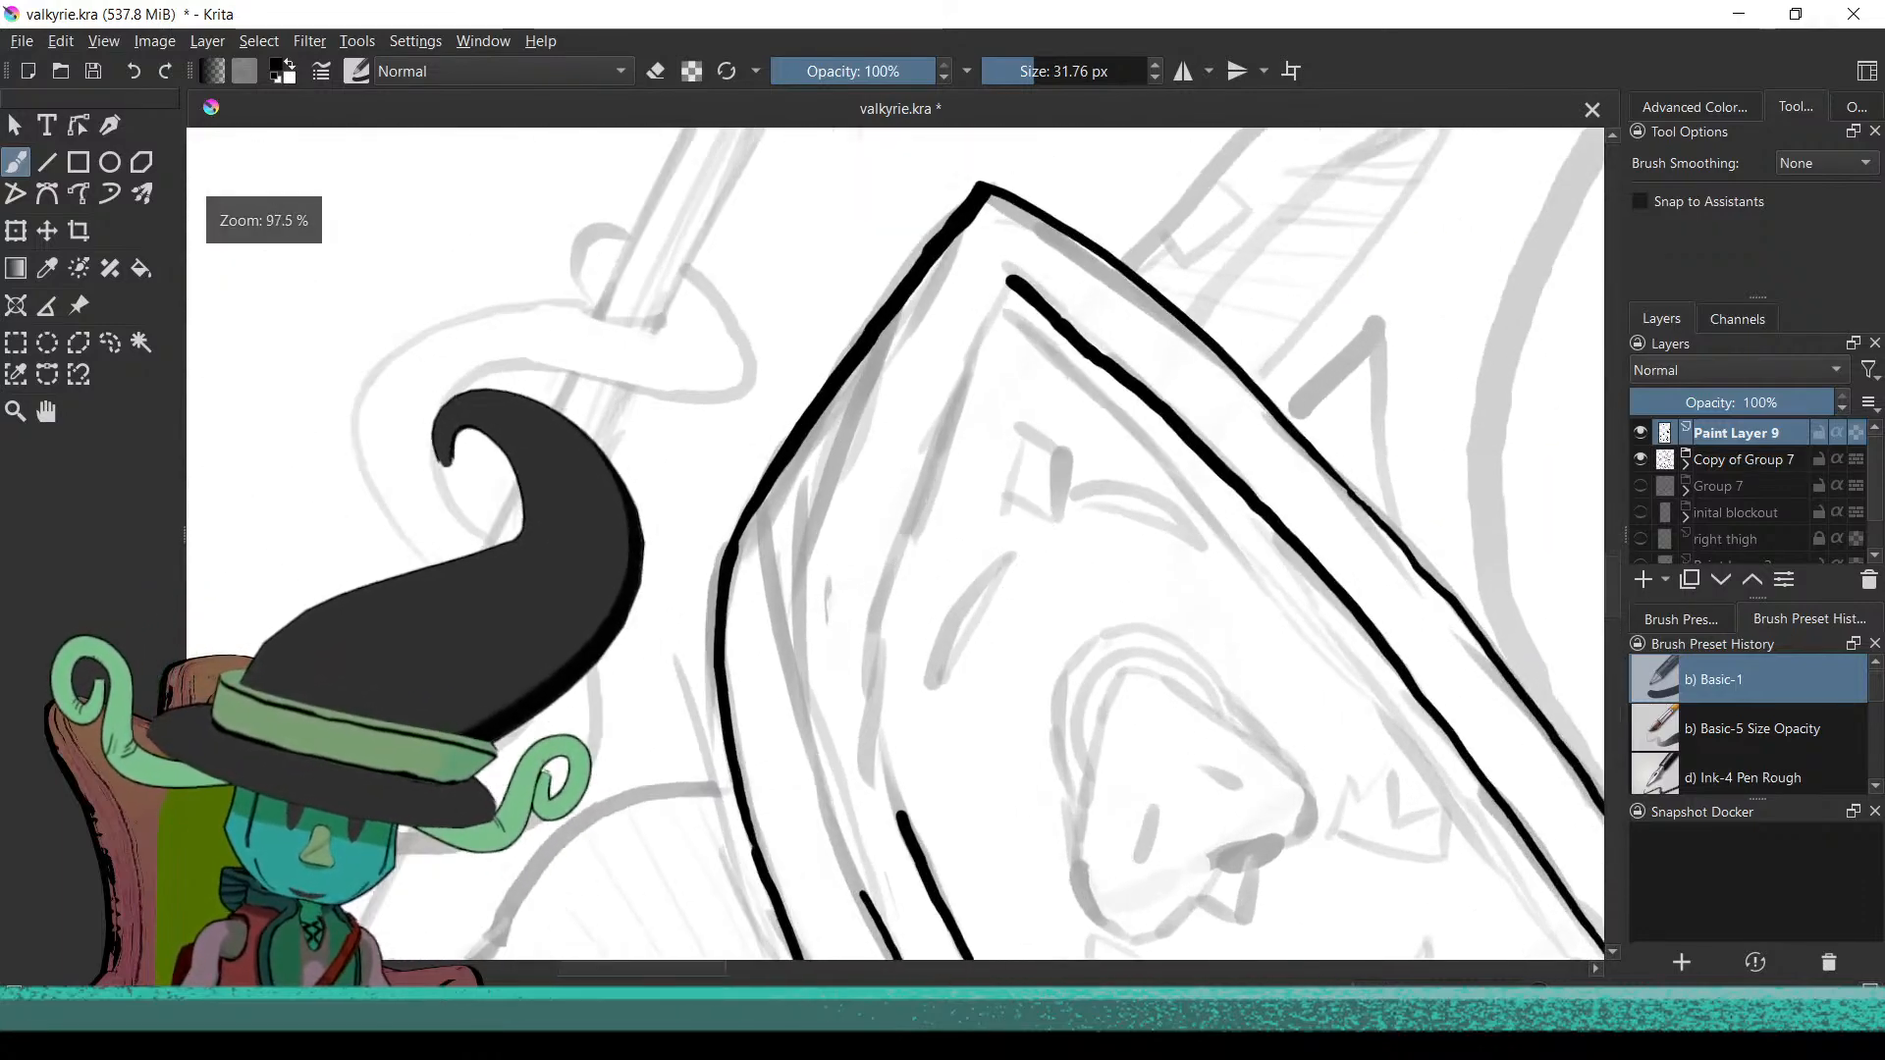
left_click_drag(956, 494, 1014, 298)
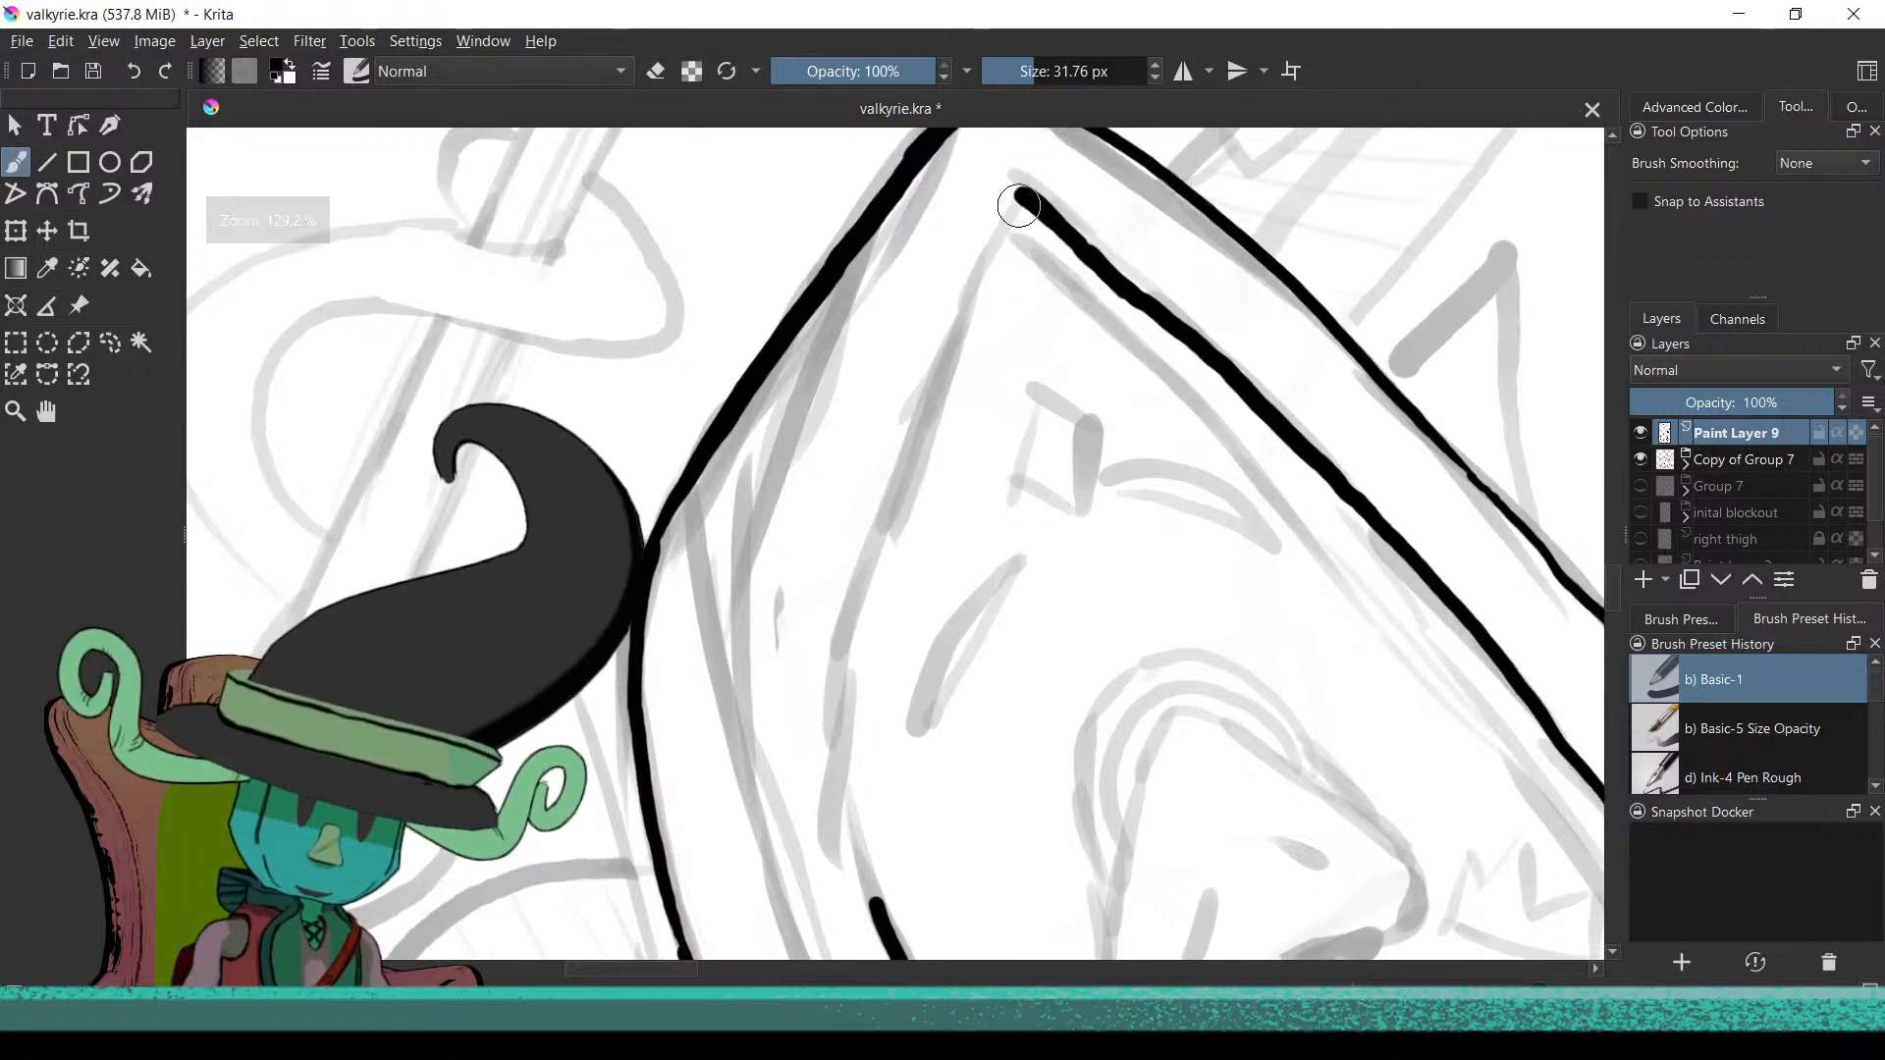
mouse_move(996, 227)
left_mouse_down()
mouse_move(863, 544)
mouse_move(839, 702)
mouse_move(856, 859)
left_mouse_up()
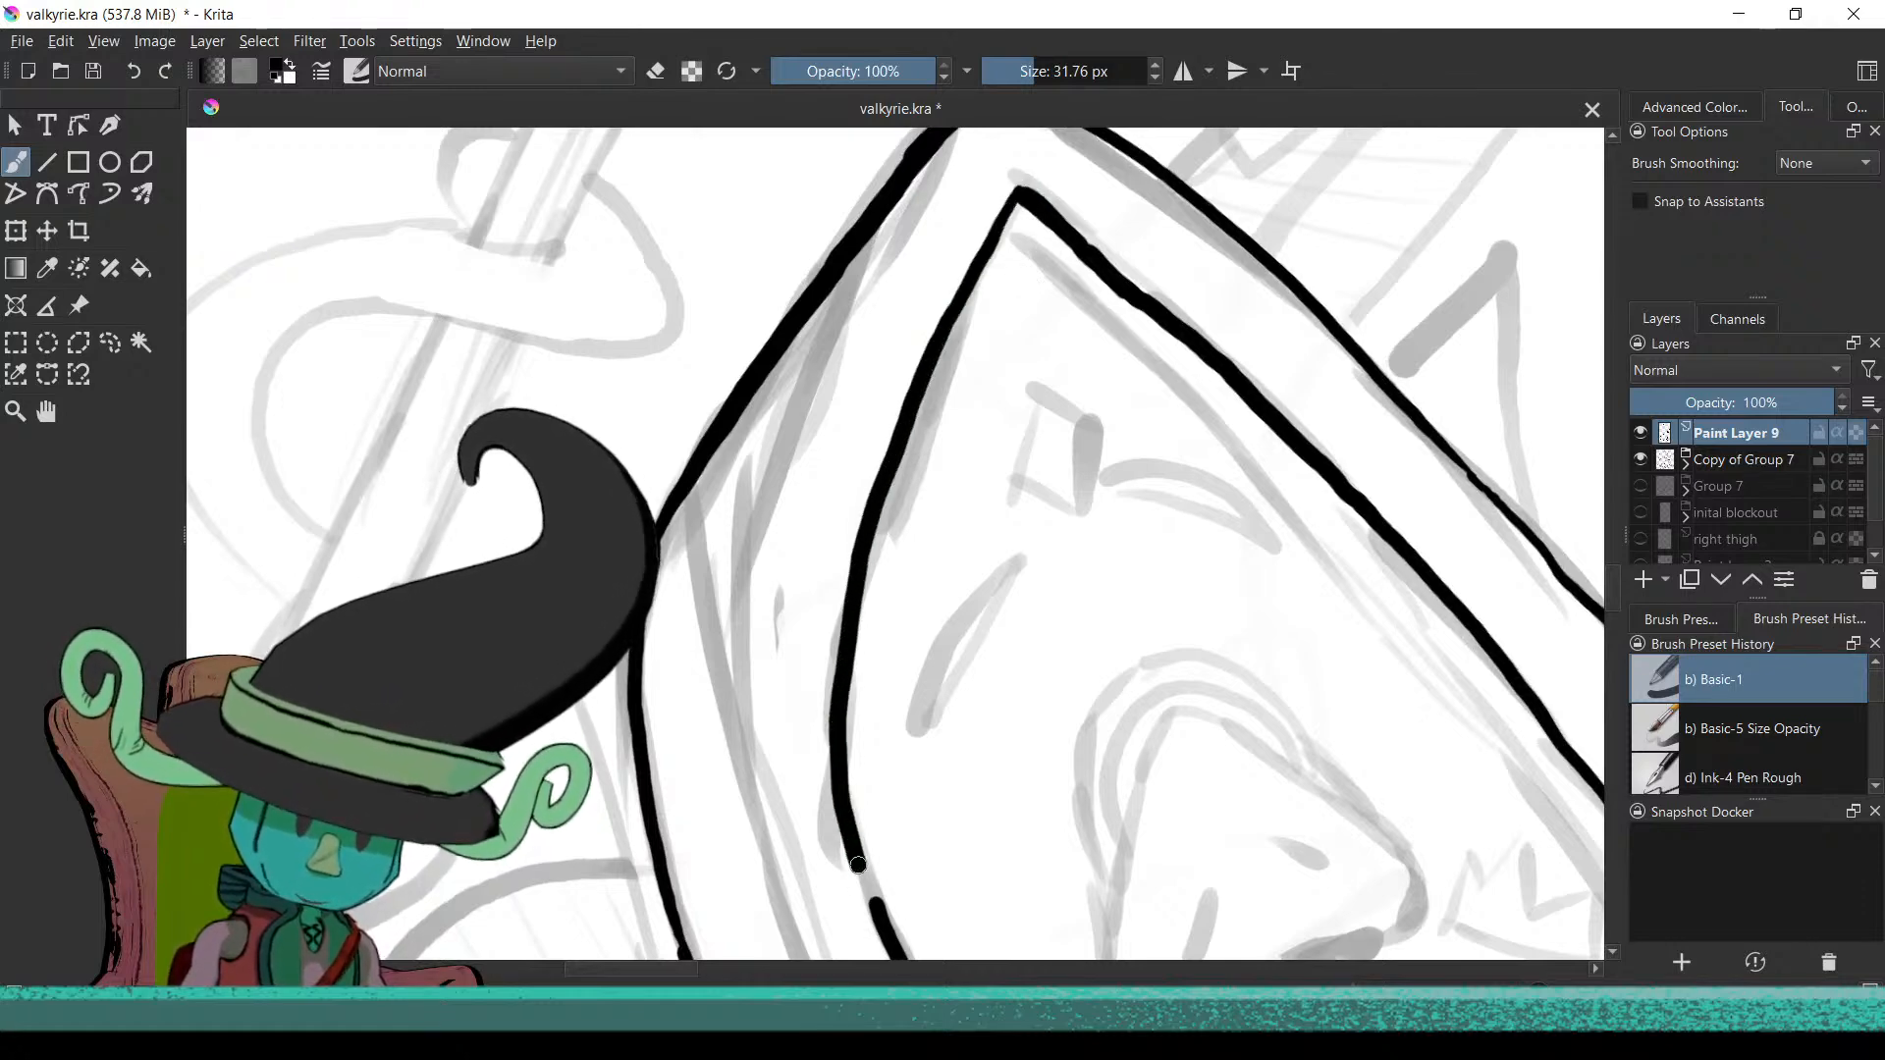
left_click_drag(965, 589, 964, 798)
mouse_move(719, 636)
left_mouse_down()
mouse_move(922, 674)
mouse_move(1327, 648)
mouse_move(1169, 191)
mouse_move(1041, 305)
left_mouse_up()
left_click_drag(1011, 304, 1297, 568)
left_click_drag(1129, 613, 1009, 749)
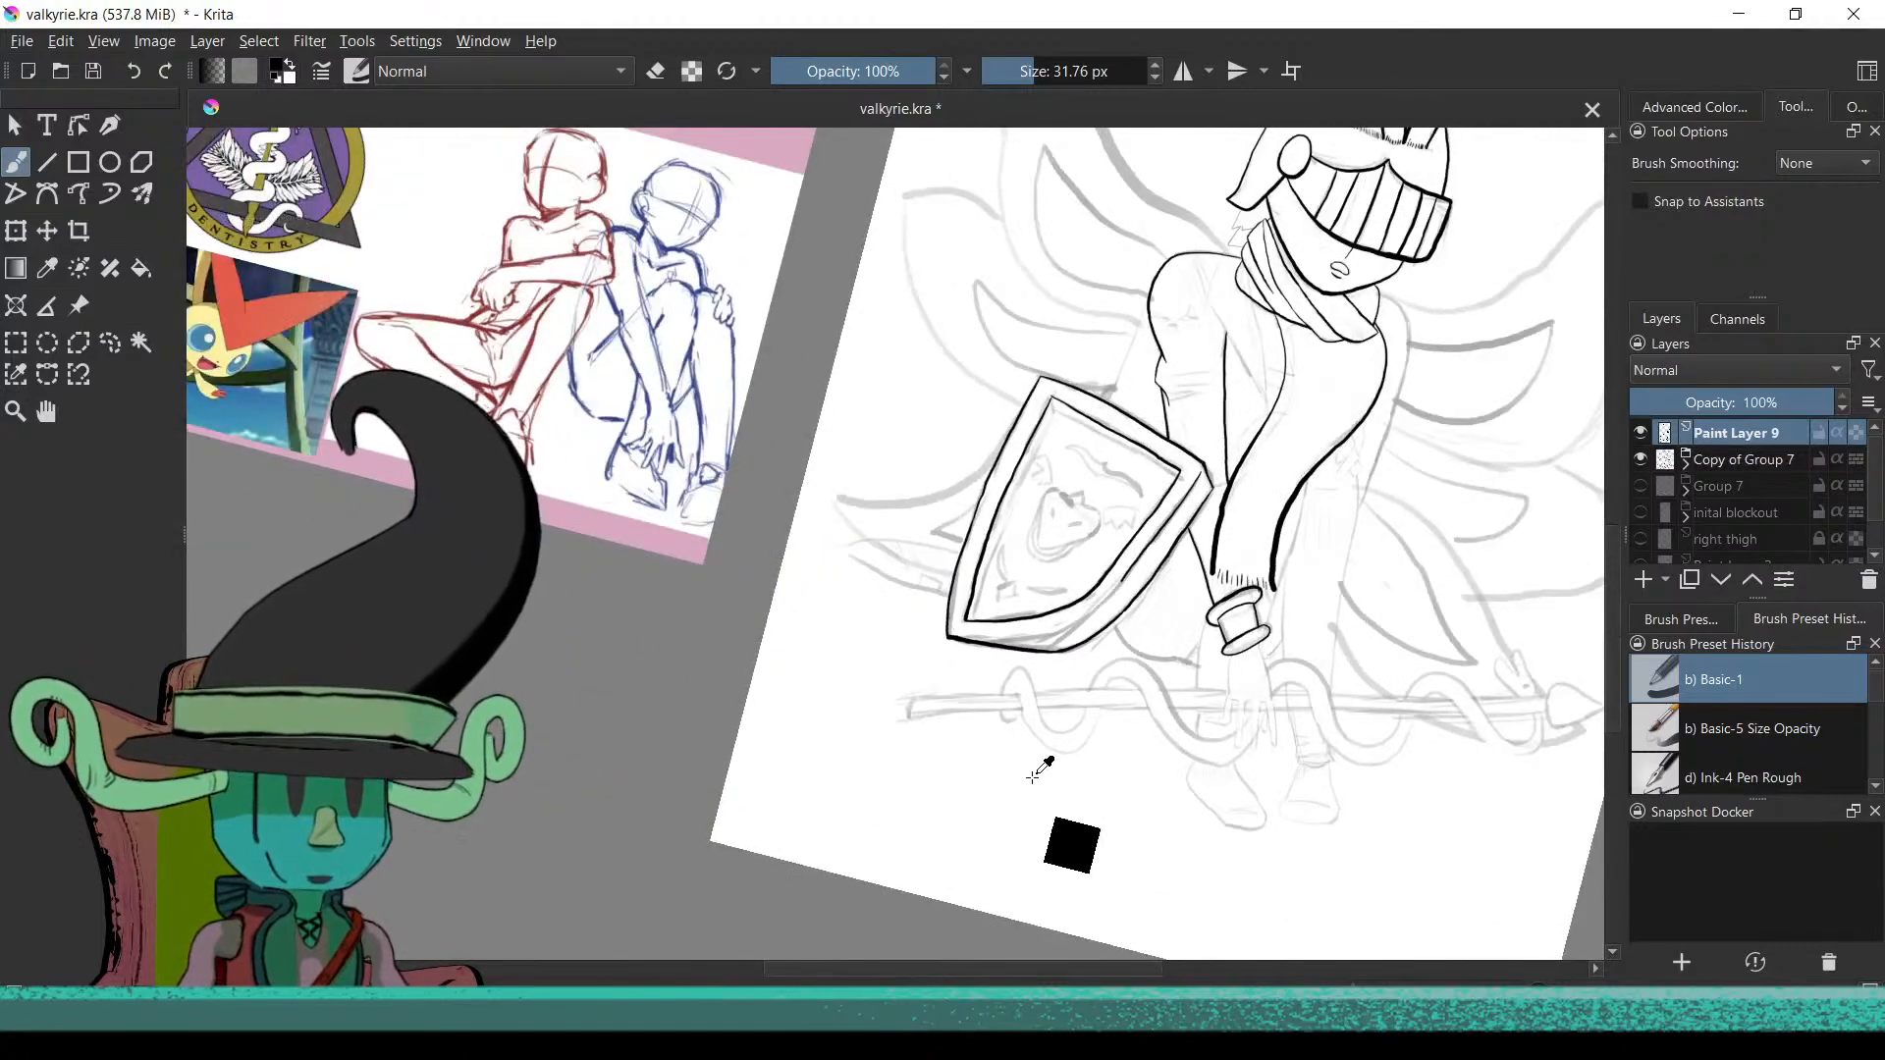
Ink the line between the inner frame and outer edge, from the shield's lower-left corner along the curved bottom
left_click_drag(1032, 782, 1251, 397)
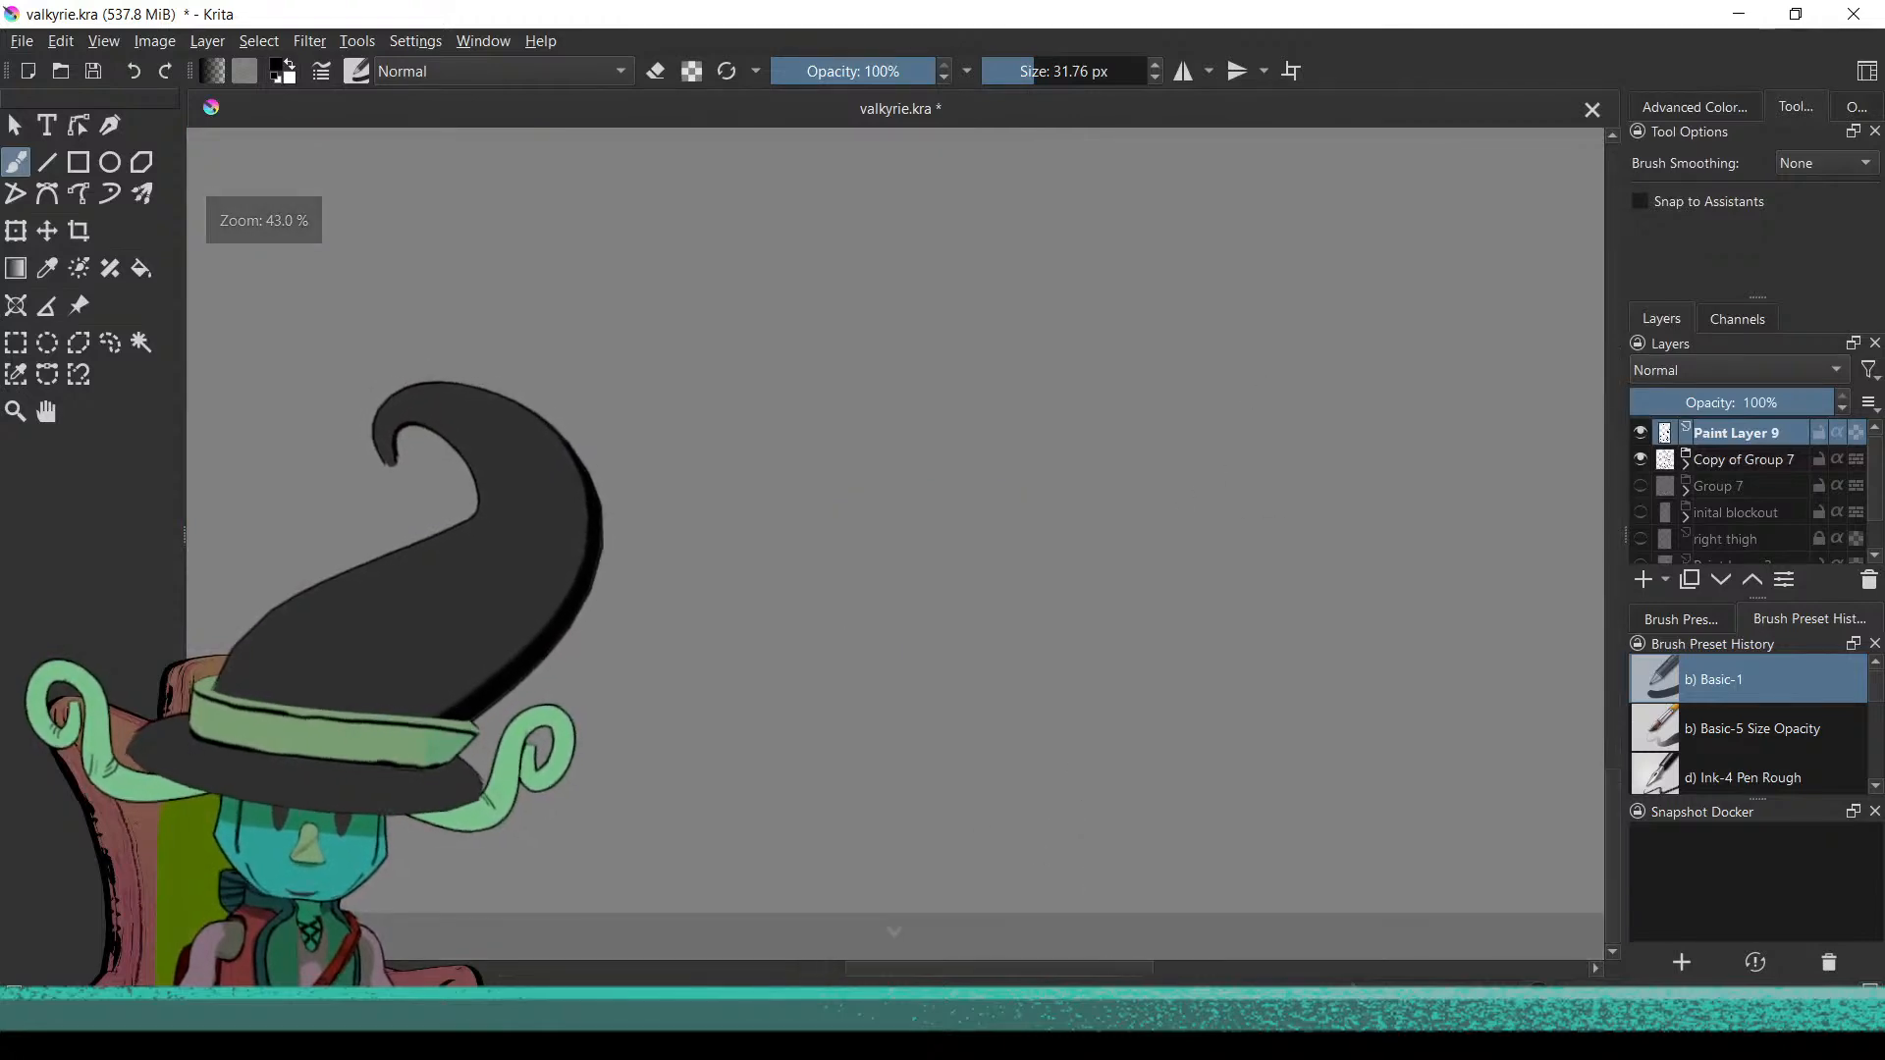
left_click_drag(1080, 442, 943, 785)
left_click_drag(1237, 393, 1104, 779)
left_click_drag(1128, 442, 1128, 859)
left_click_drag(1120, 657, 1095, 598)
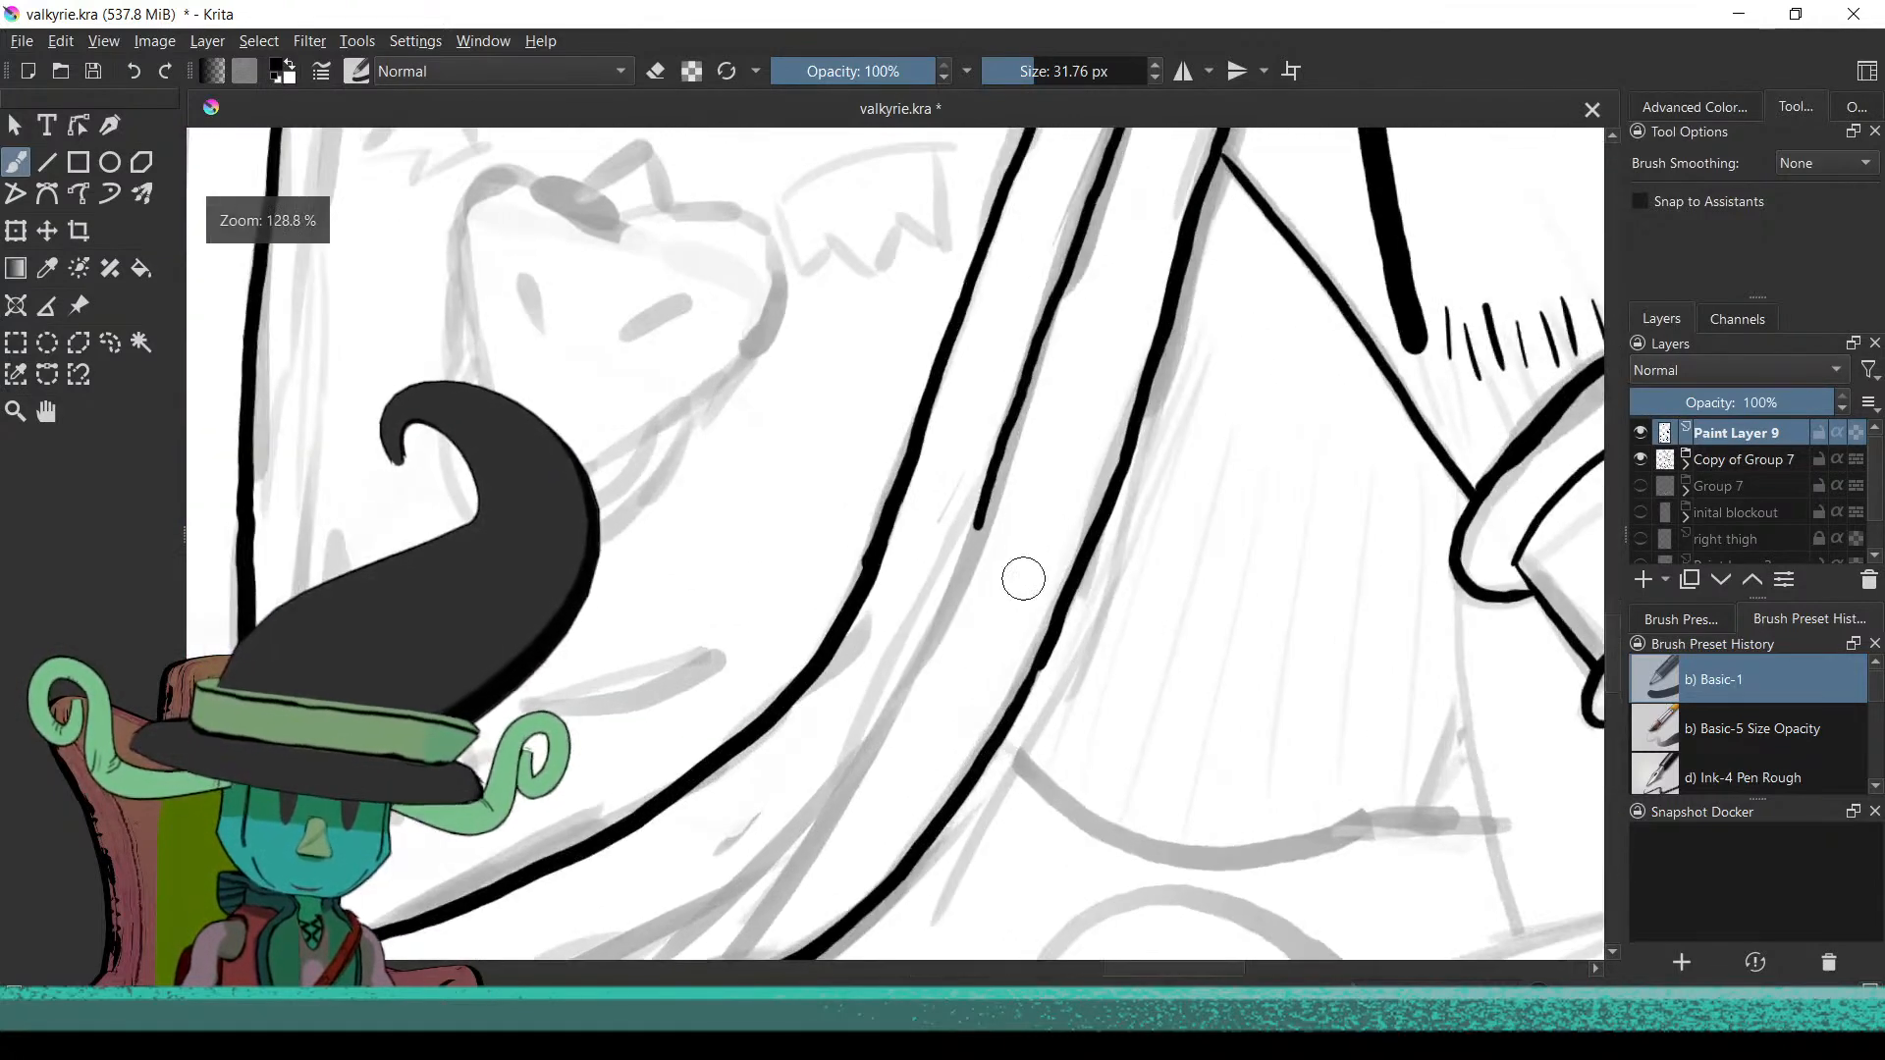
mouse_move(1116, 834)
left_mouse_down()
mouse_move(1317, 812)
mouse_move(1271, 860)
left_mouse_up()
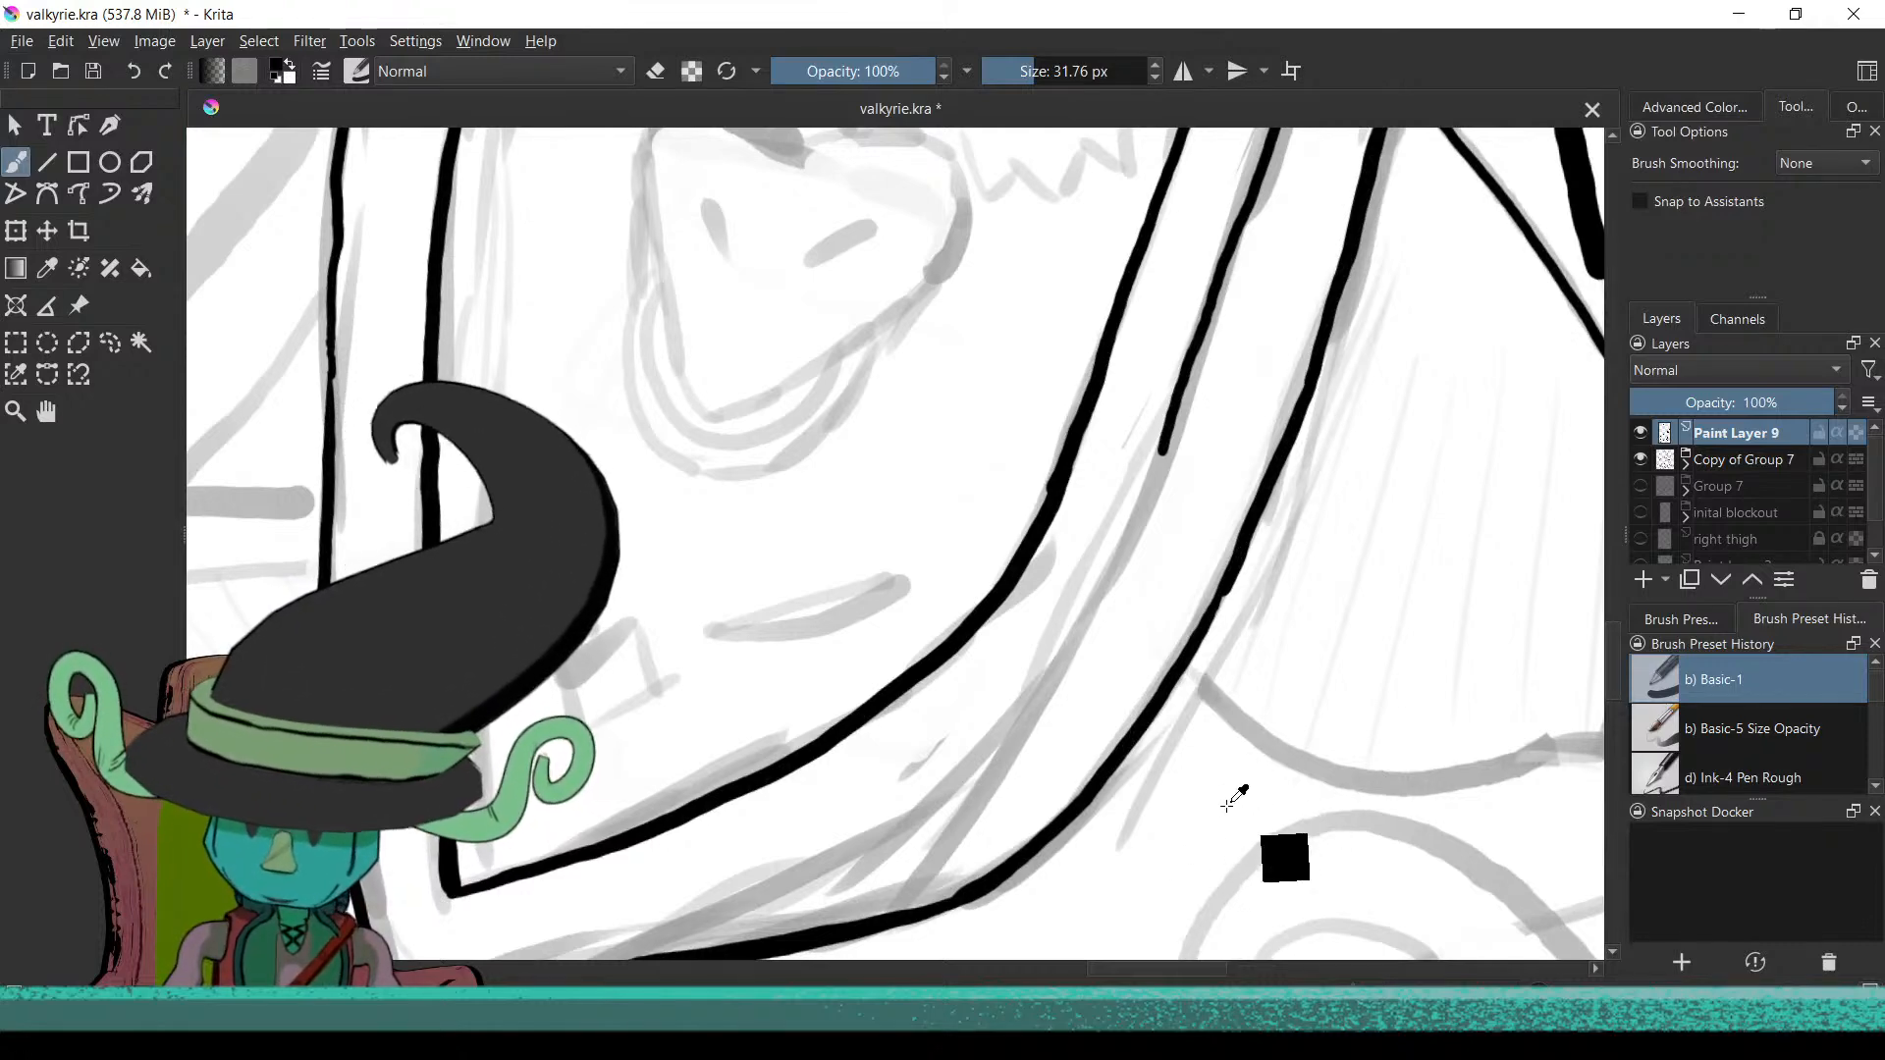
left_click_drag(1216, 839, 1362, 733)
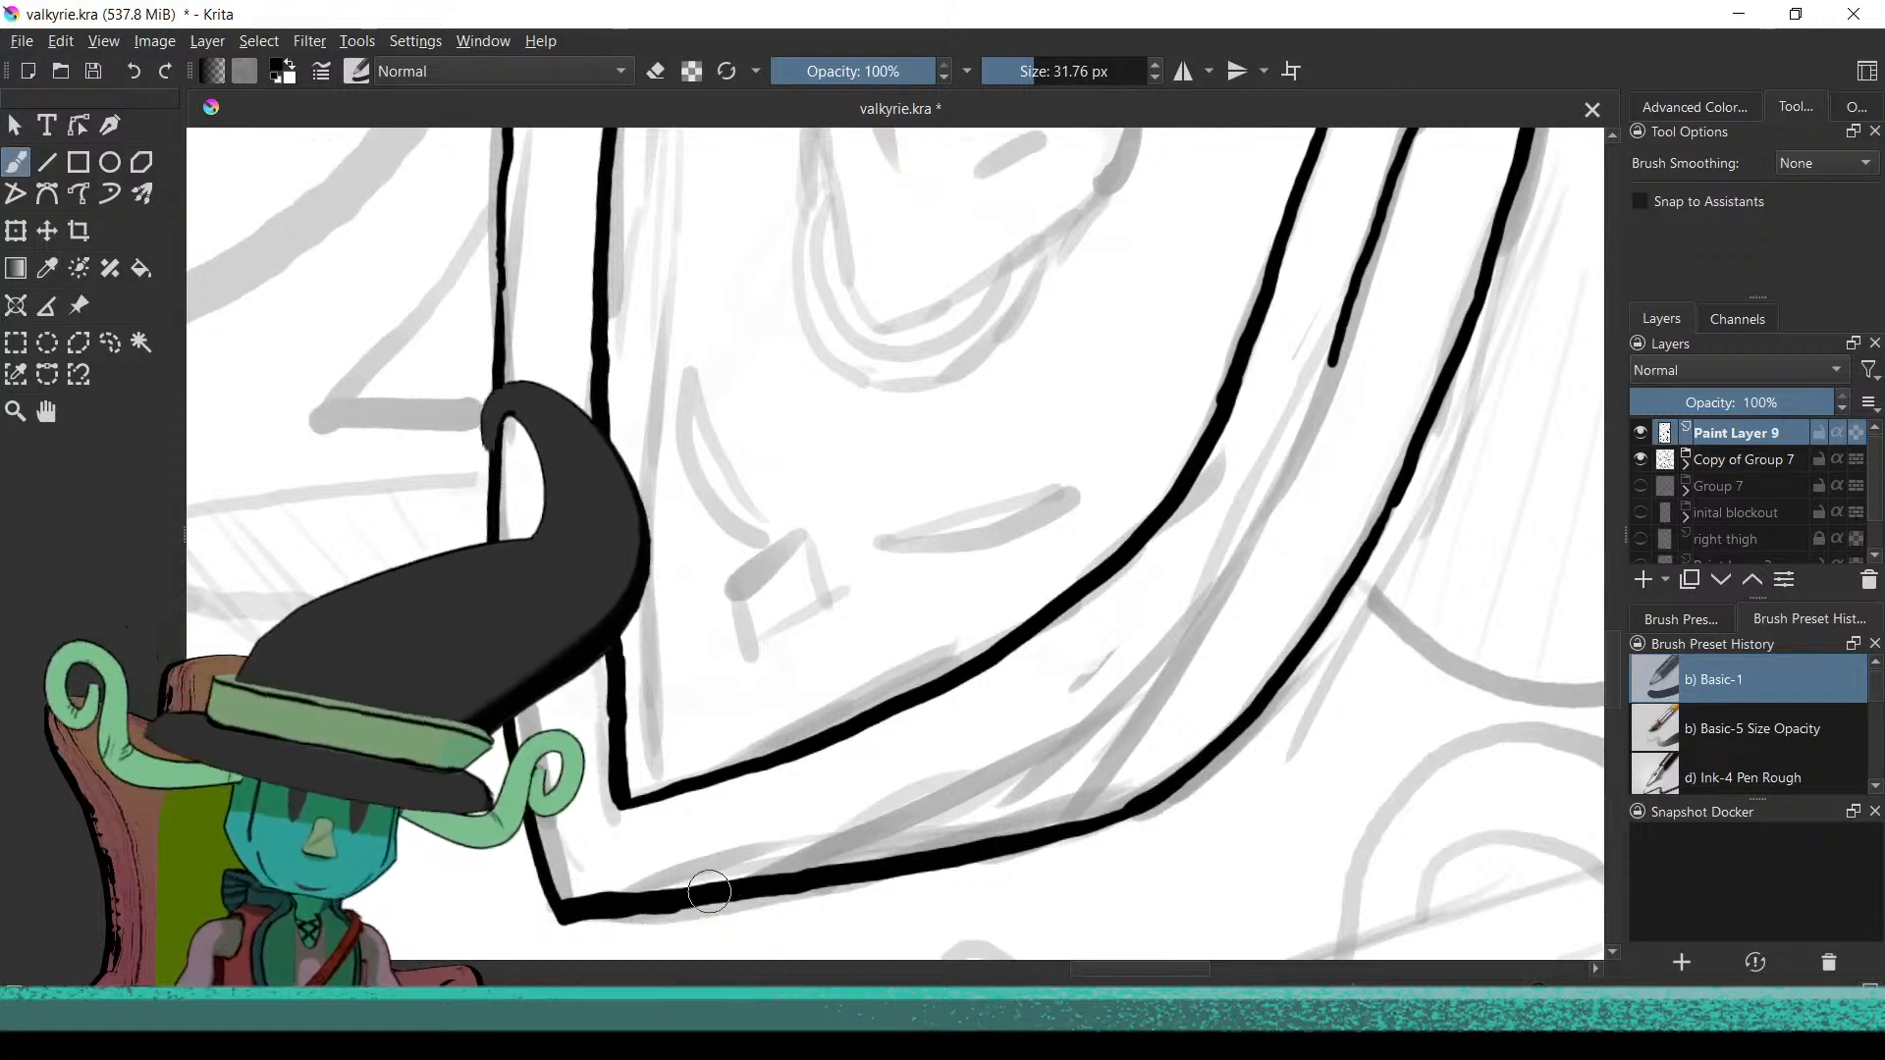
key("ctrl+z")
left_click_drag(629, 891, 767, 855)
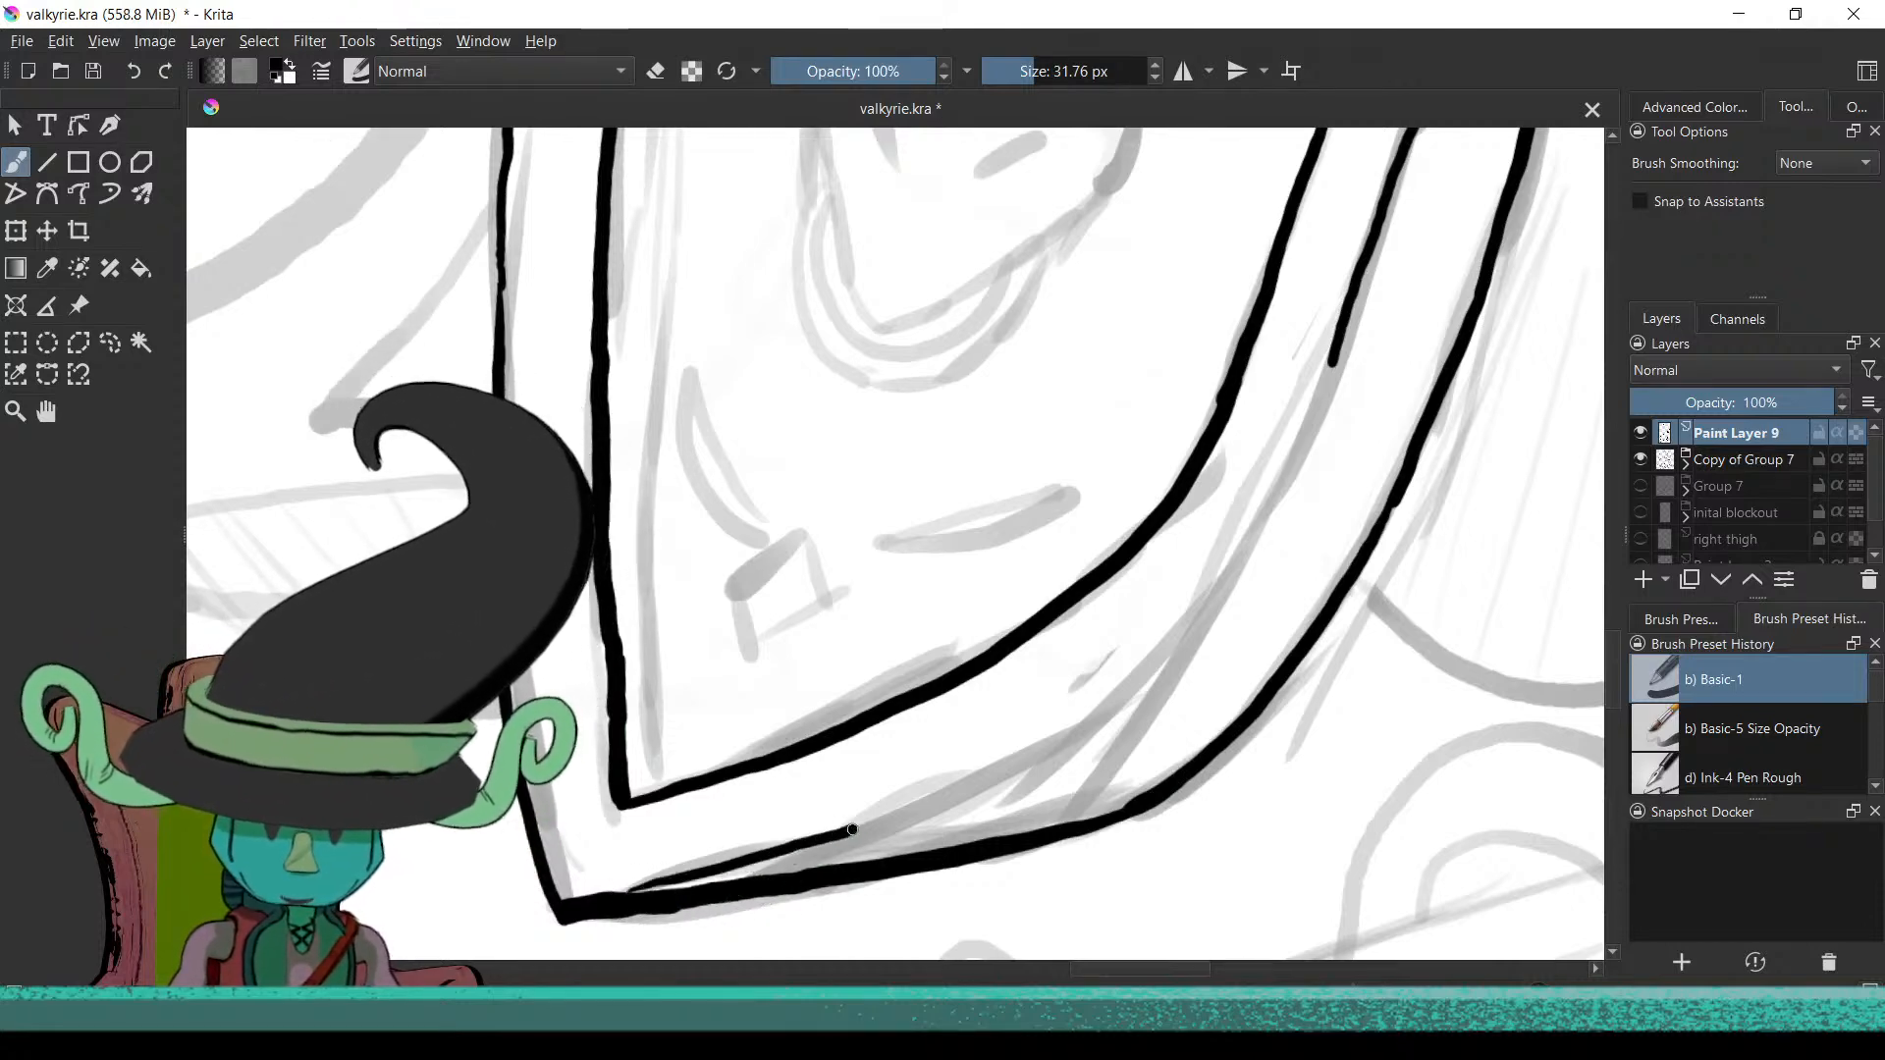
mouse_move(915, 802)
left_mouse_down()
mouse_move(1085, 722)
mouse_move(1171, 646)
left_mouse_up()
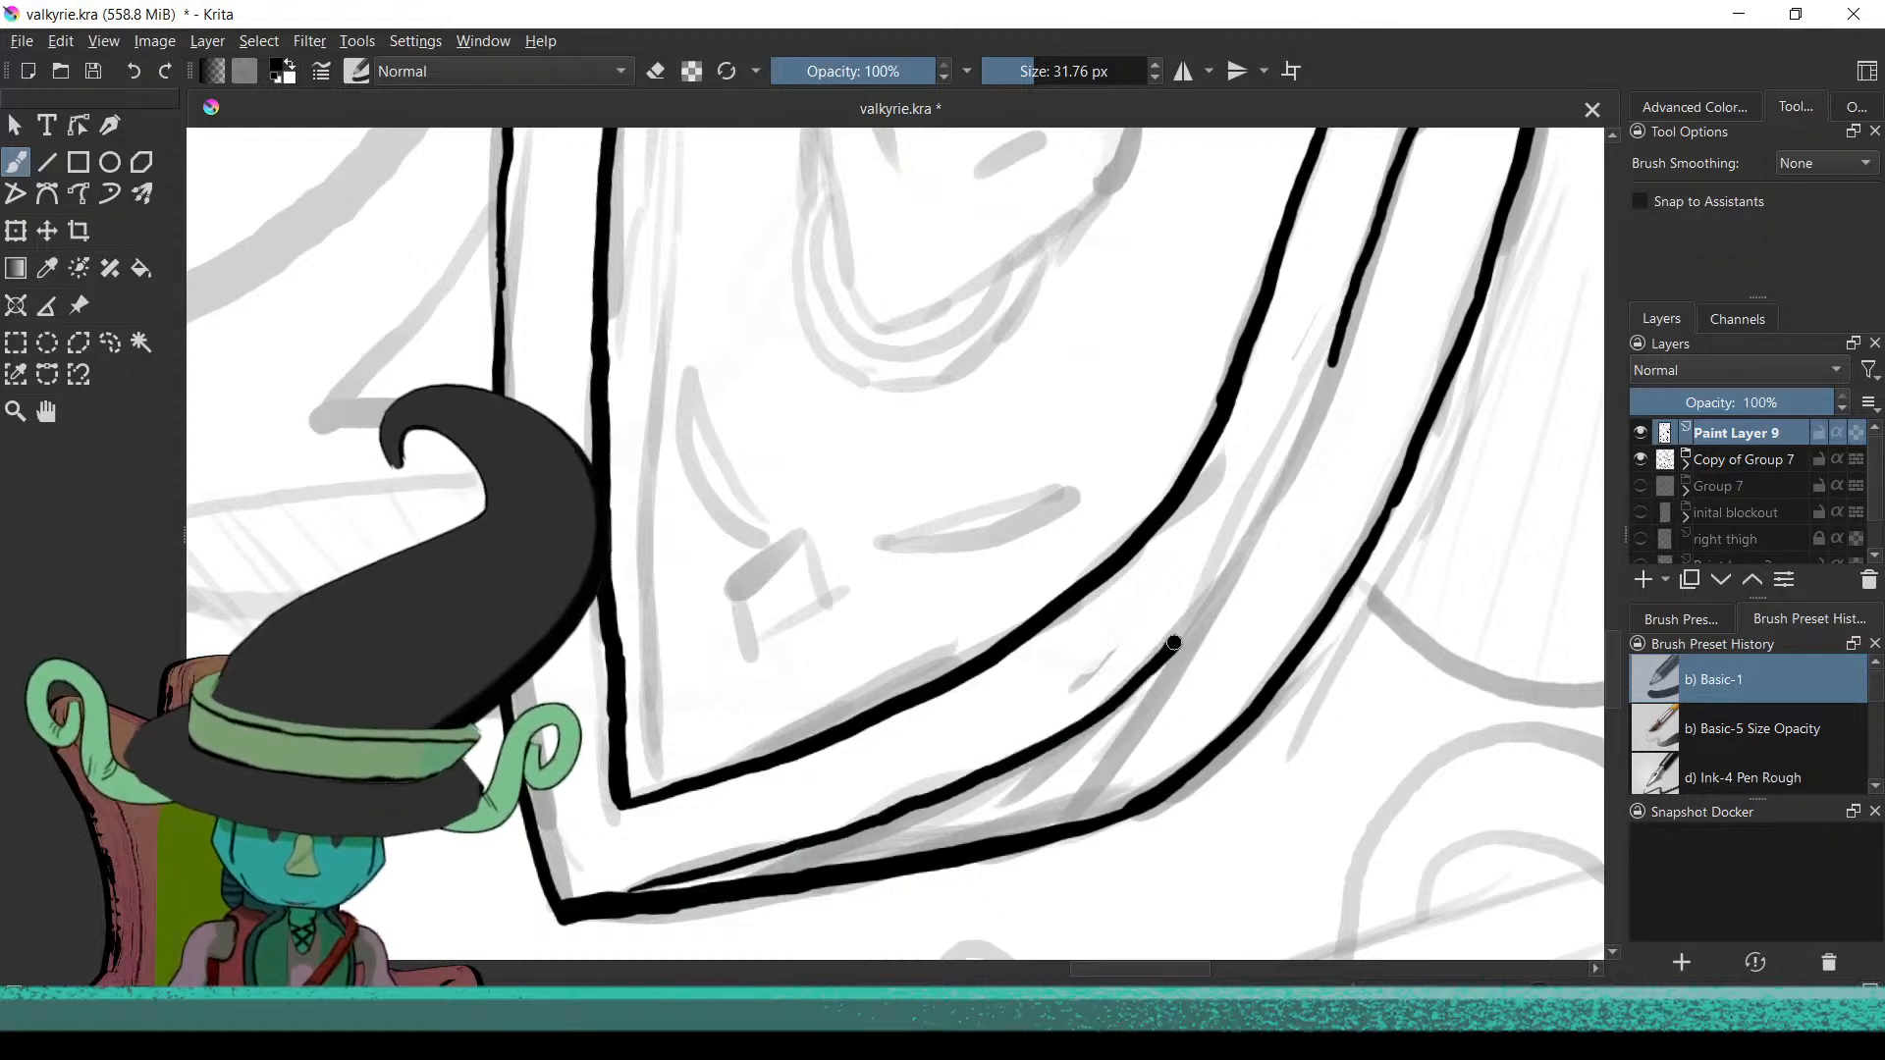
Try to bridge the gap in the middle line of the shield's right rim with an ink stroke
left_click_drag(1048, 719, 837, 880)
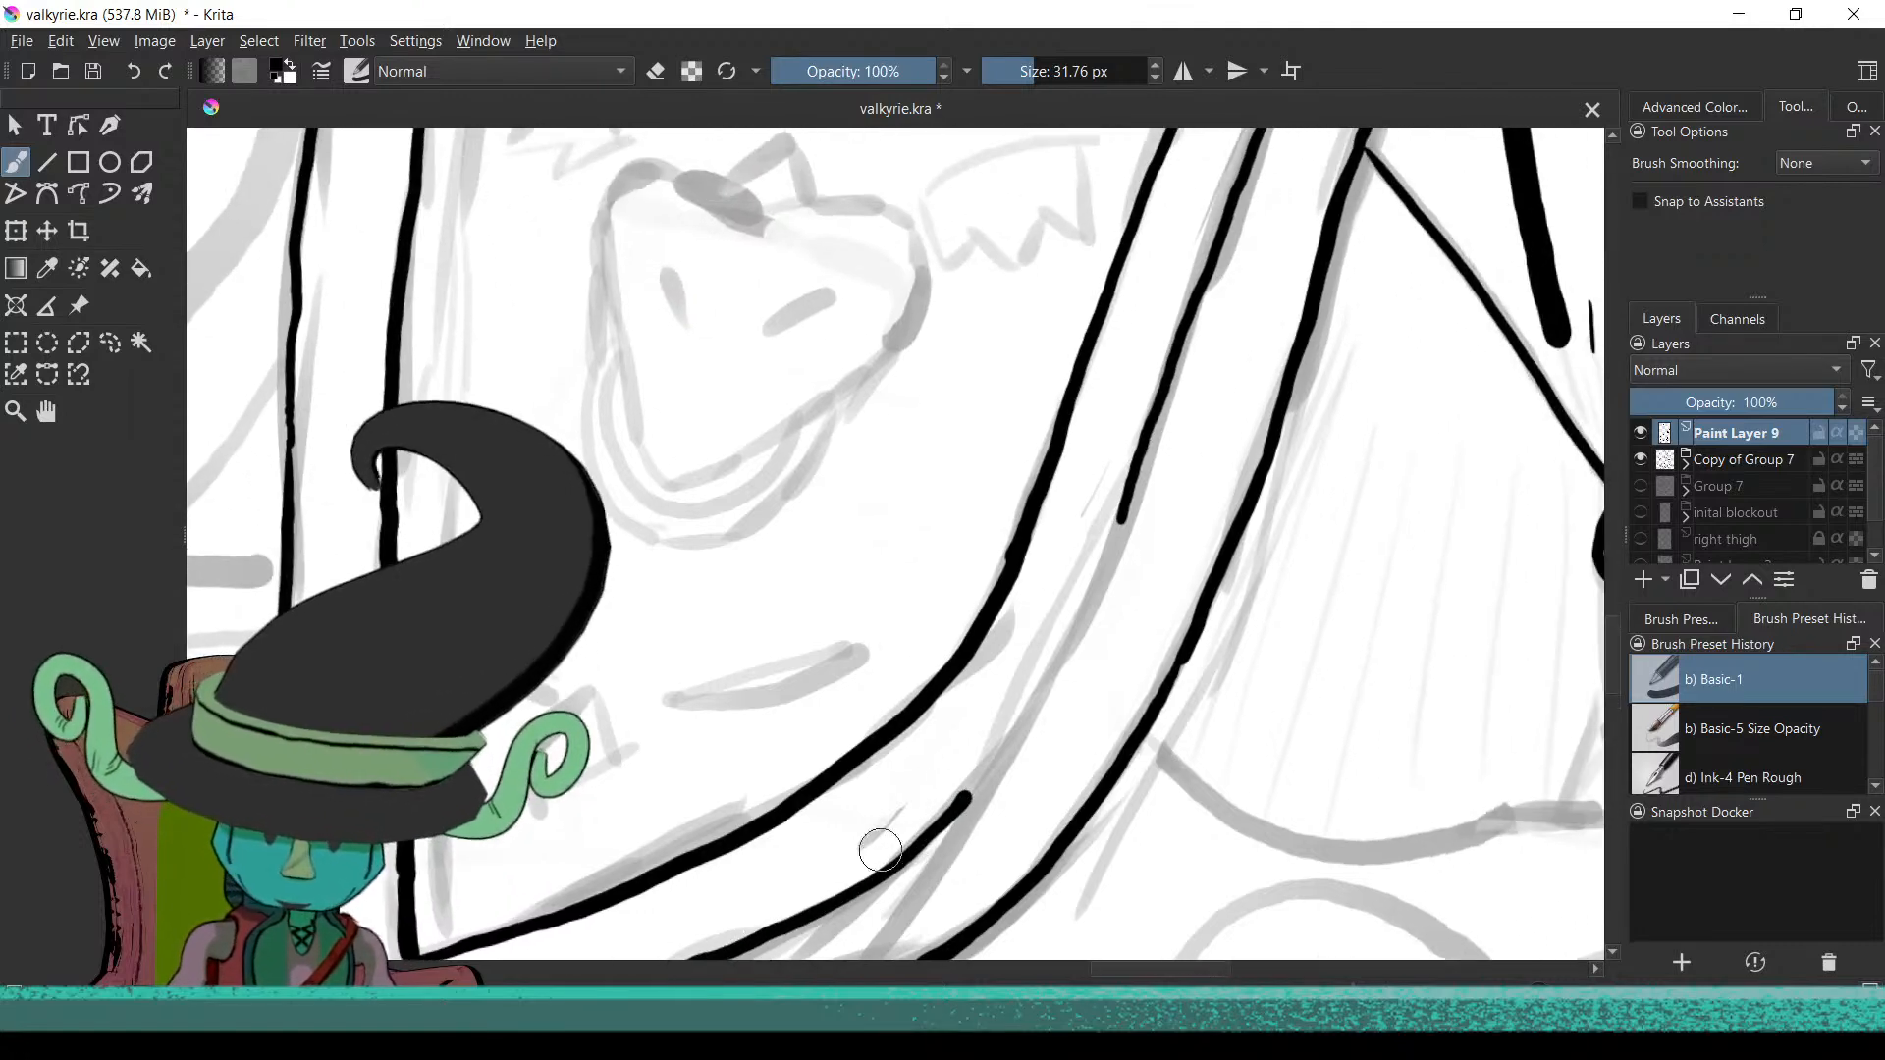
left_click_drag(977, 748, 906, 842)
left_click_drag(928, 779, 853, 908)
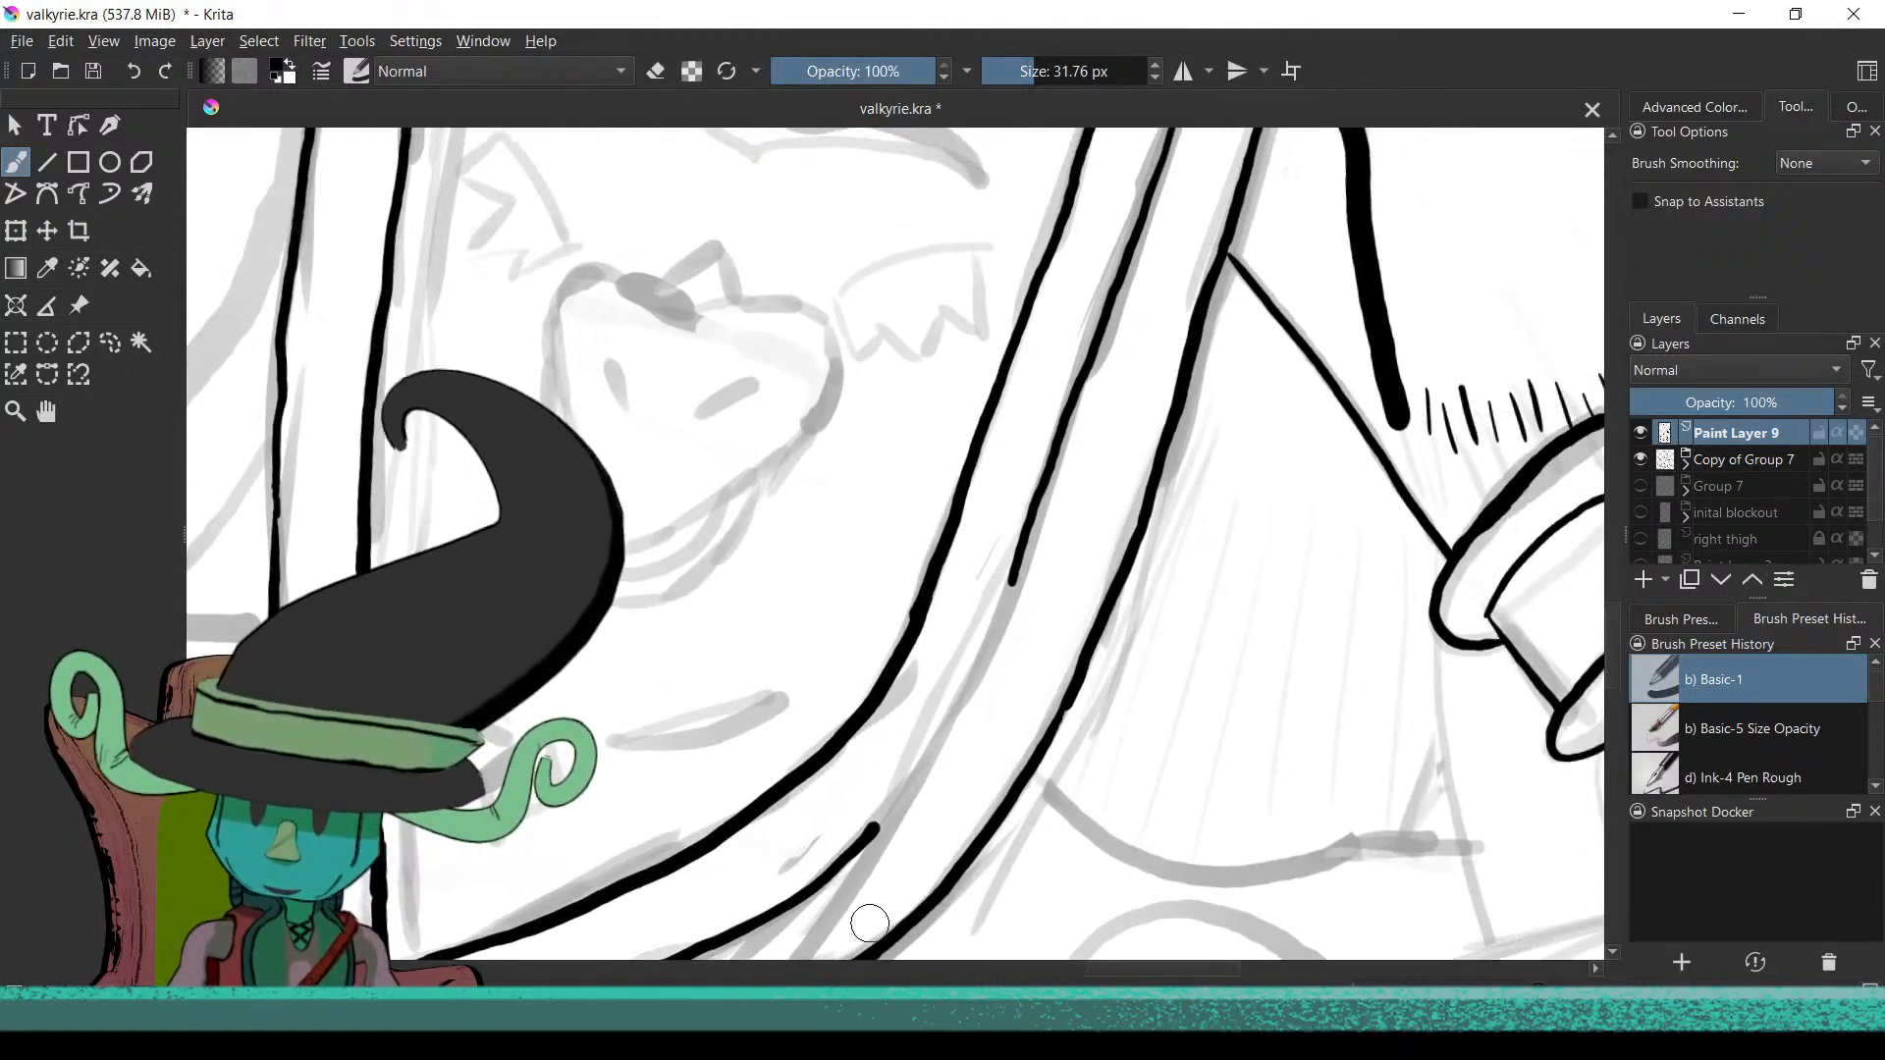
left_click_drag(915, 888, 940, 846)
left_click_drag(971, 780, 956, 865)
mouse_move(923, 859)
left_mouse_down()
mouse_move(855, 875)
mouse_move(883, 838)
mouse_move(844, 887)
mouse_move(961, 716)
mouse_move(1040, 534)
left_mouse_up()
key("ctrl+z")
key("ctrl+z")
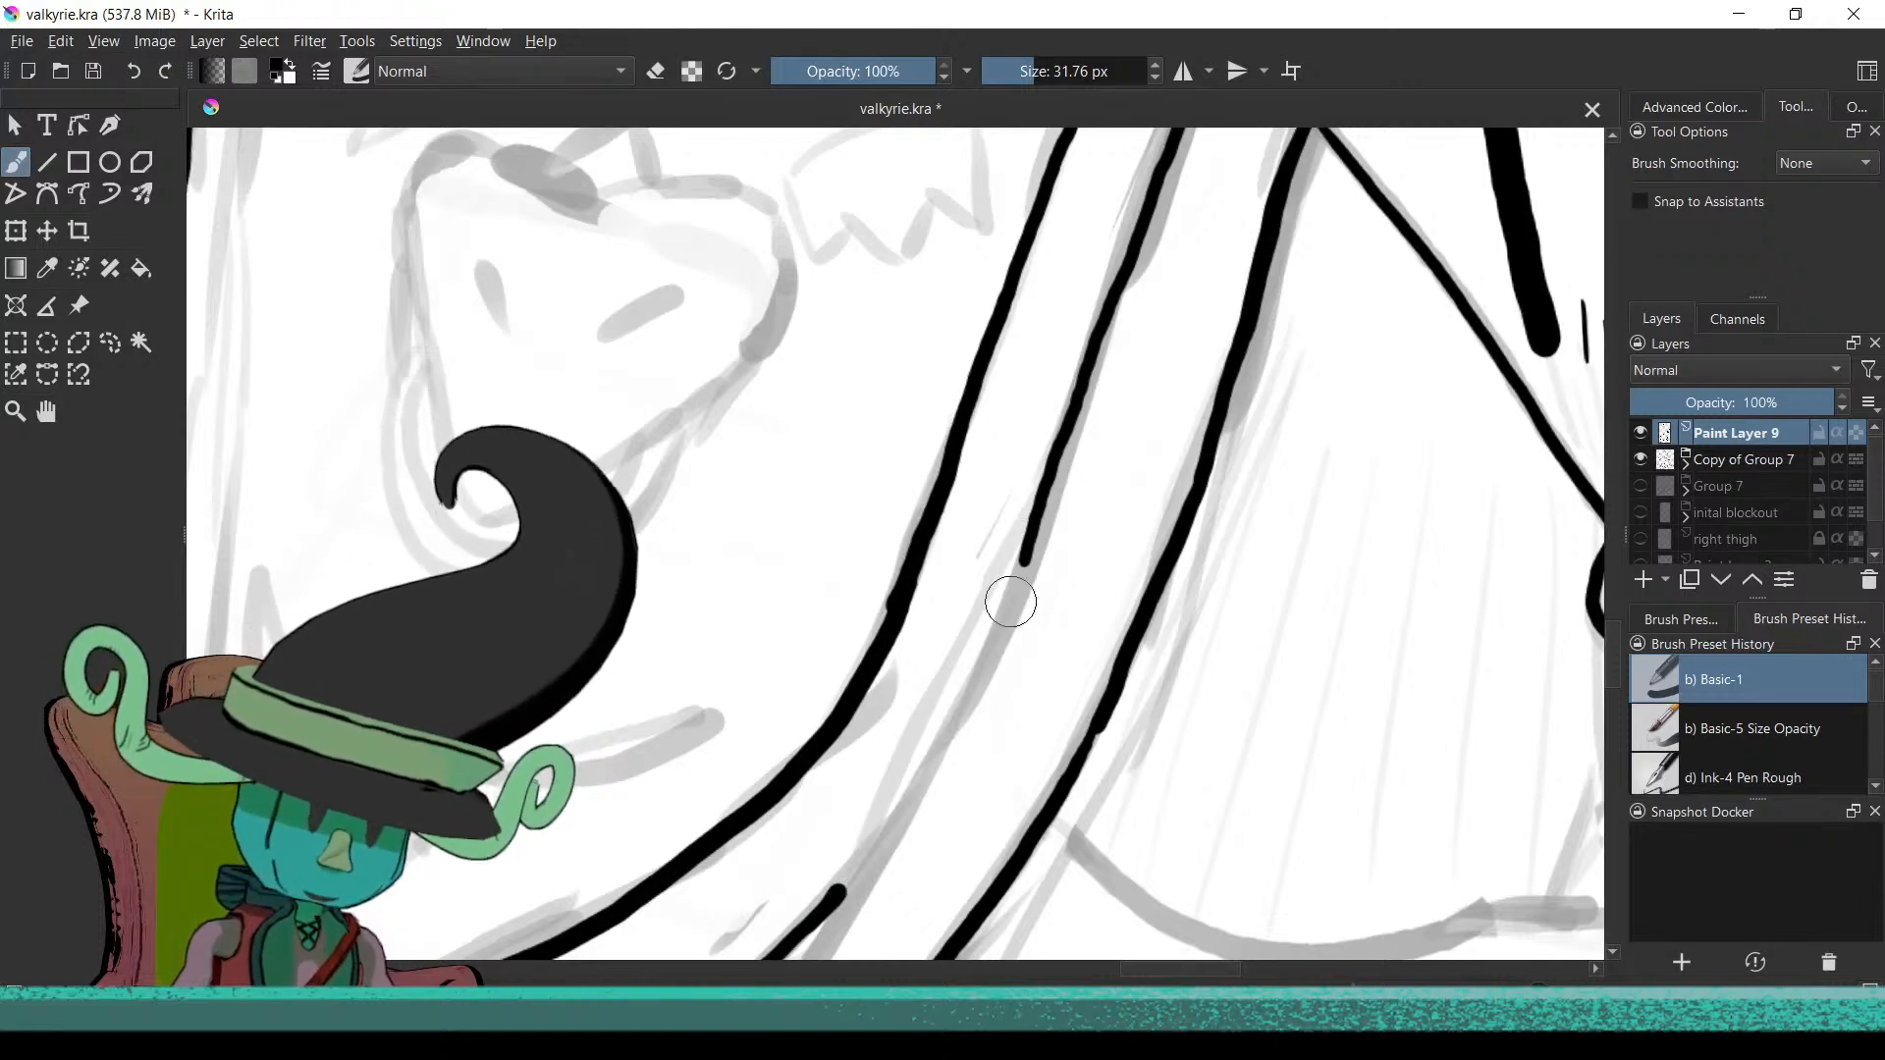
key("ctrl+z")
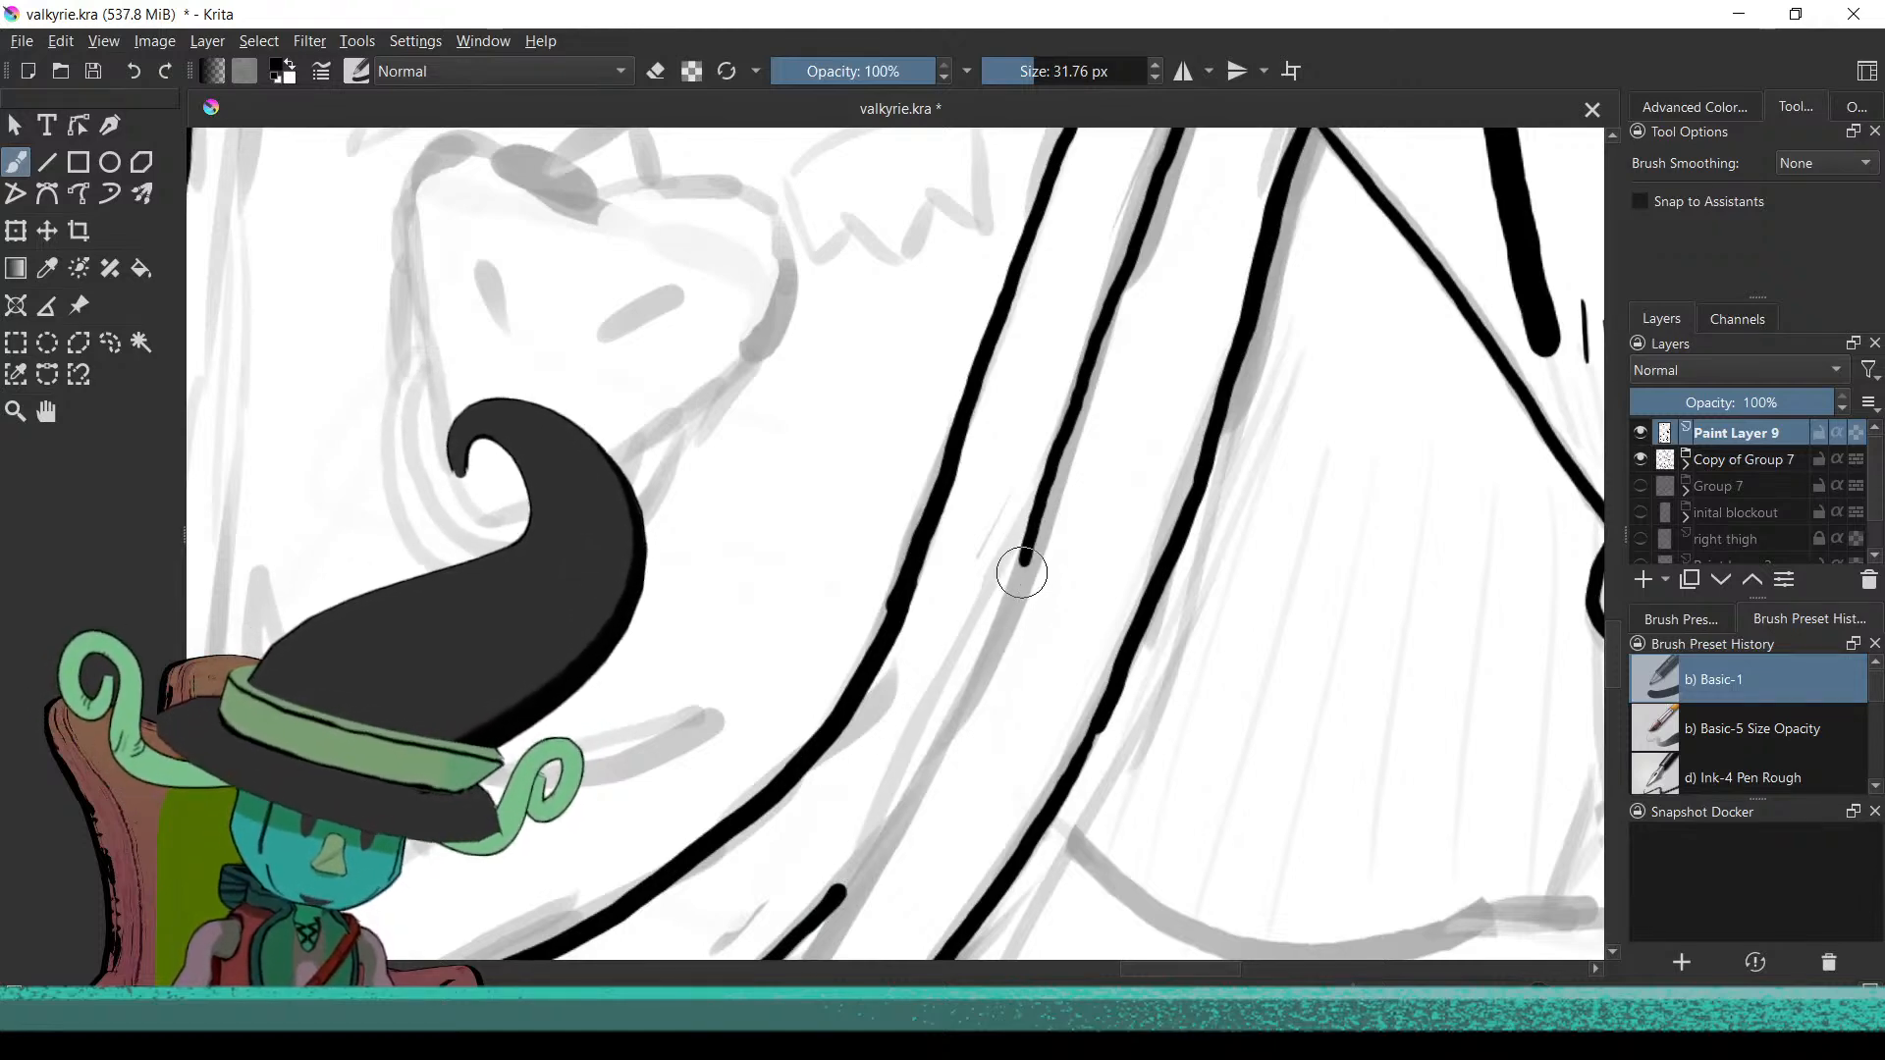
Join the two segments of the rim's middle line along the shield's lower-right curve with an evenly thick stroke
left_click_drag(1024, 564, 964, 690)
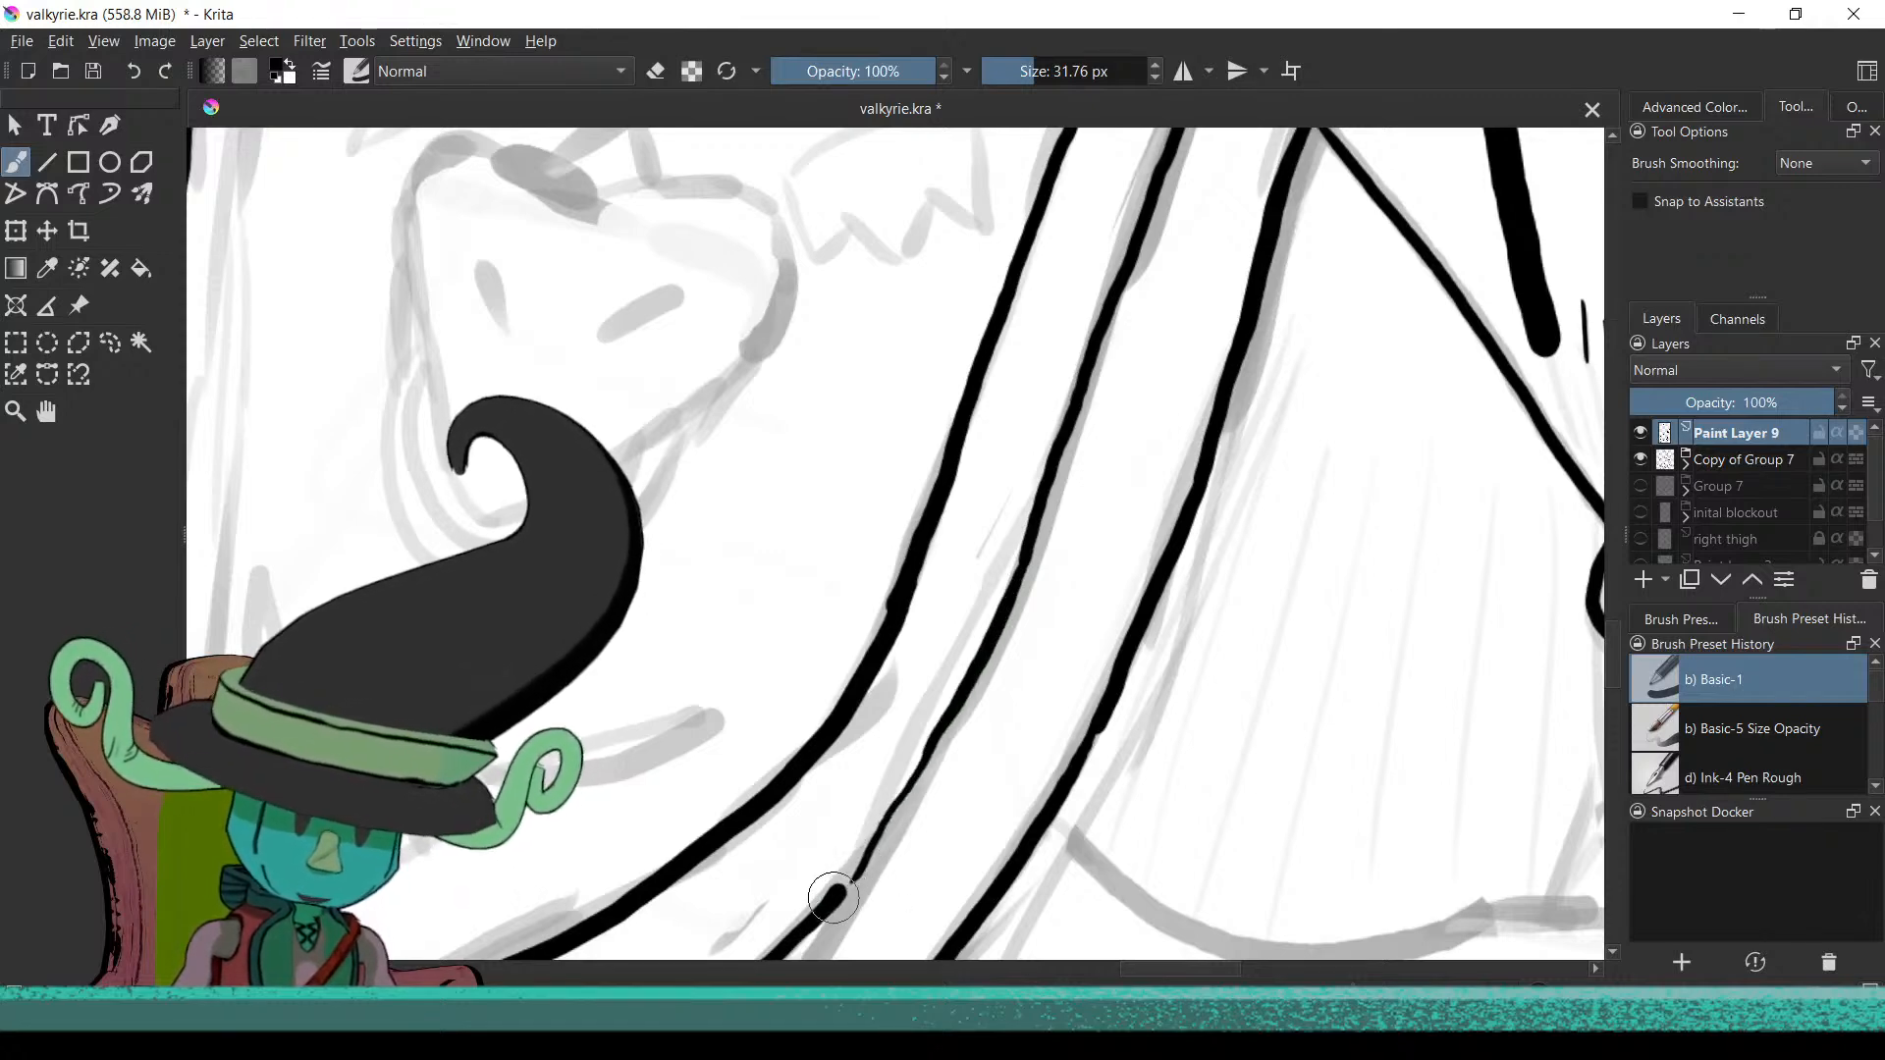
left_click_drag(861, 865, 996, 638)
key("ctrl+z")
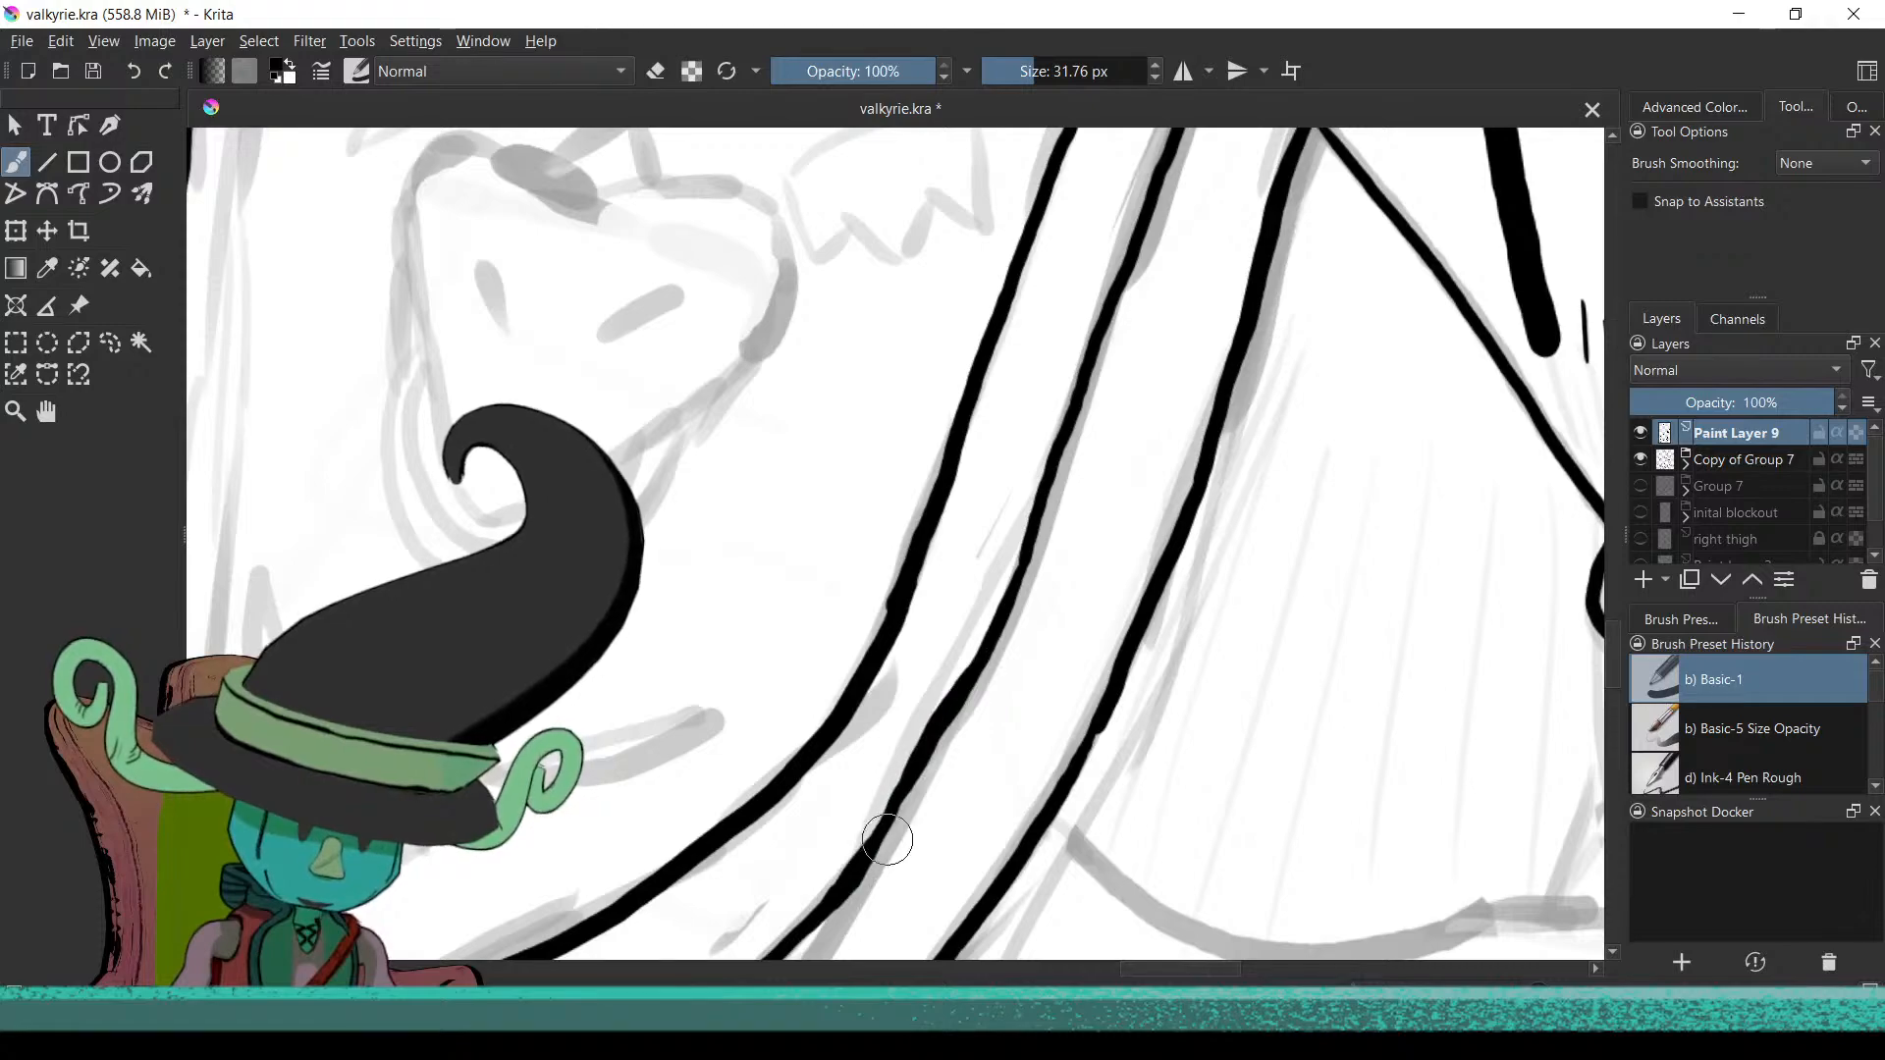
Ink the wavy cloth hem from the shield's lower-right edge to below the wrist cuff, redoing the stroke to follow the sketch
left_click_drag(825, 800, 888, 874)
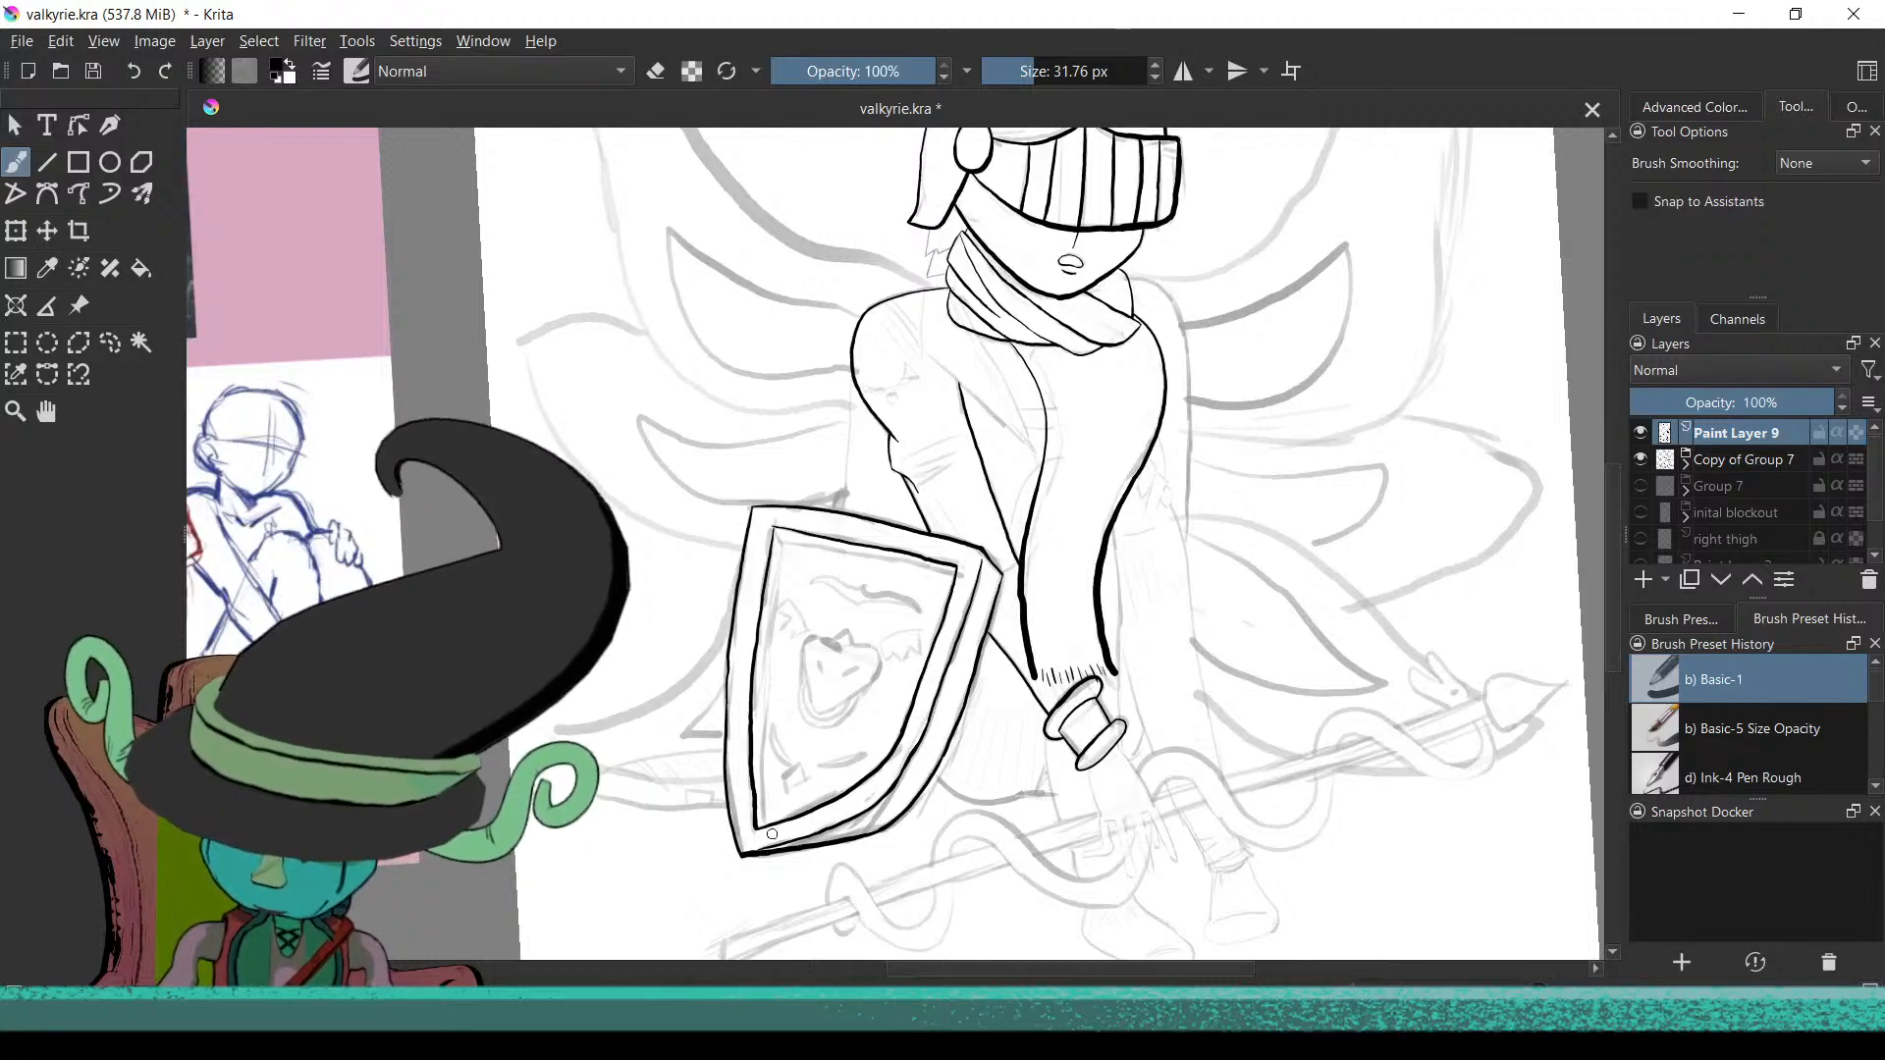
left_click_drag(889, 822, 792, 843)
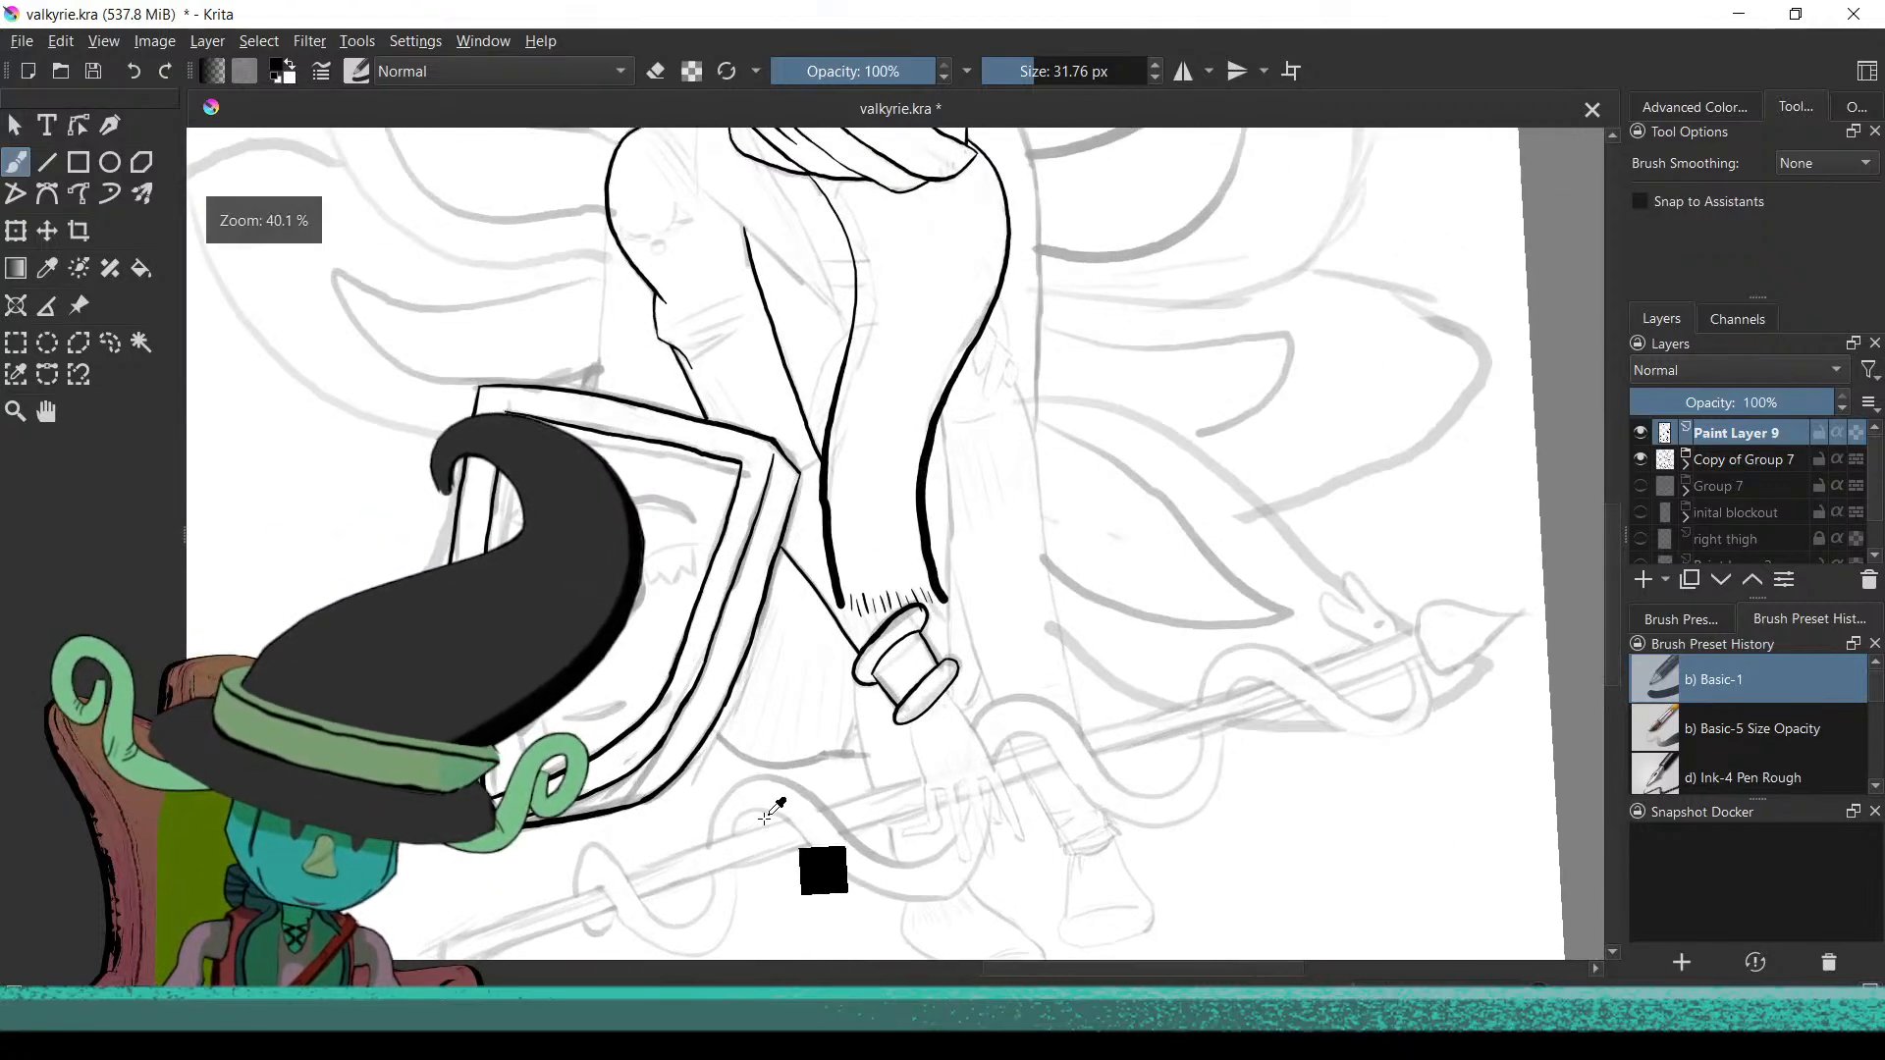
scroll(907, 714, "up", 1)
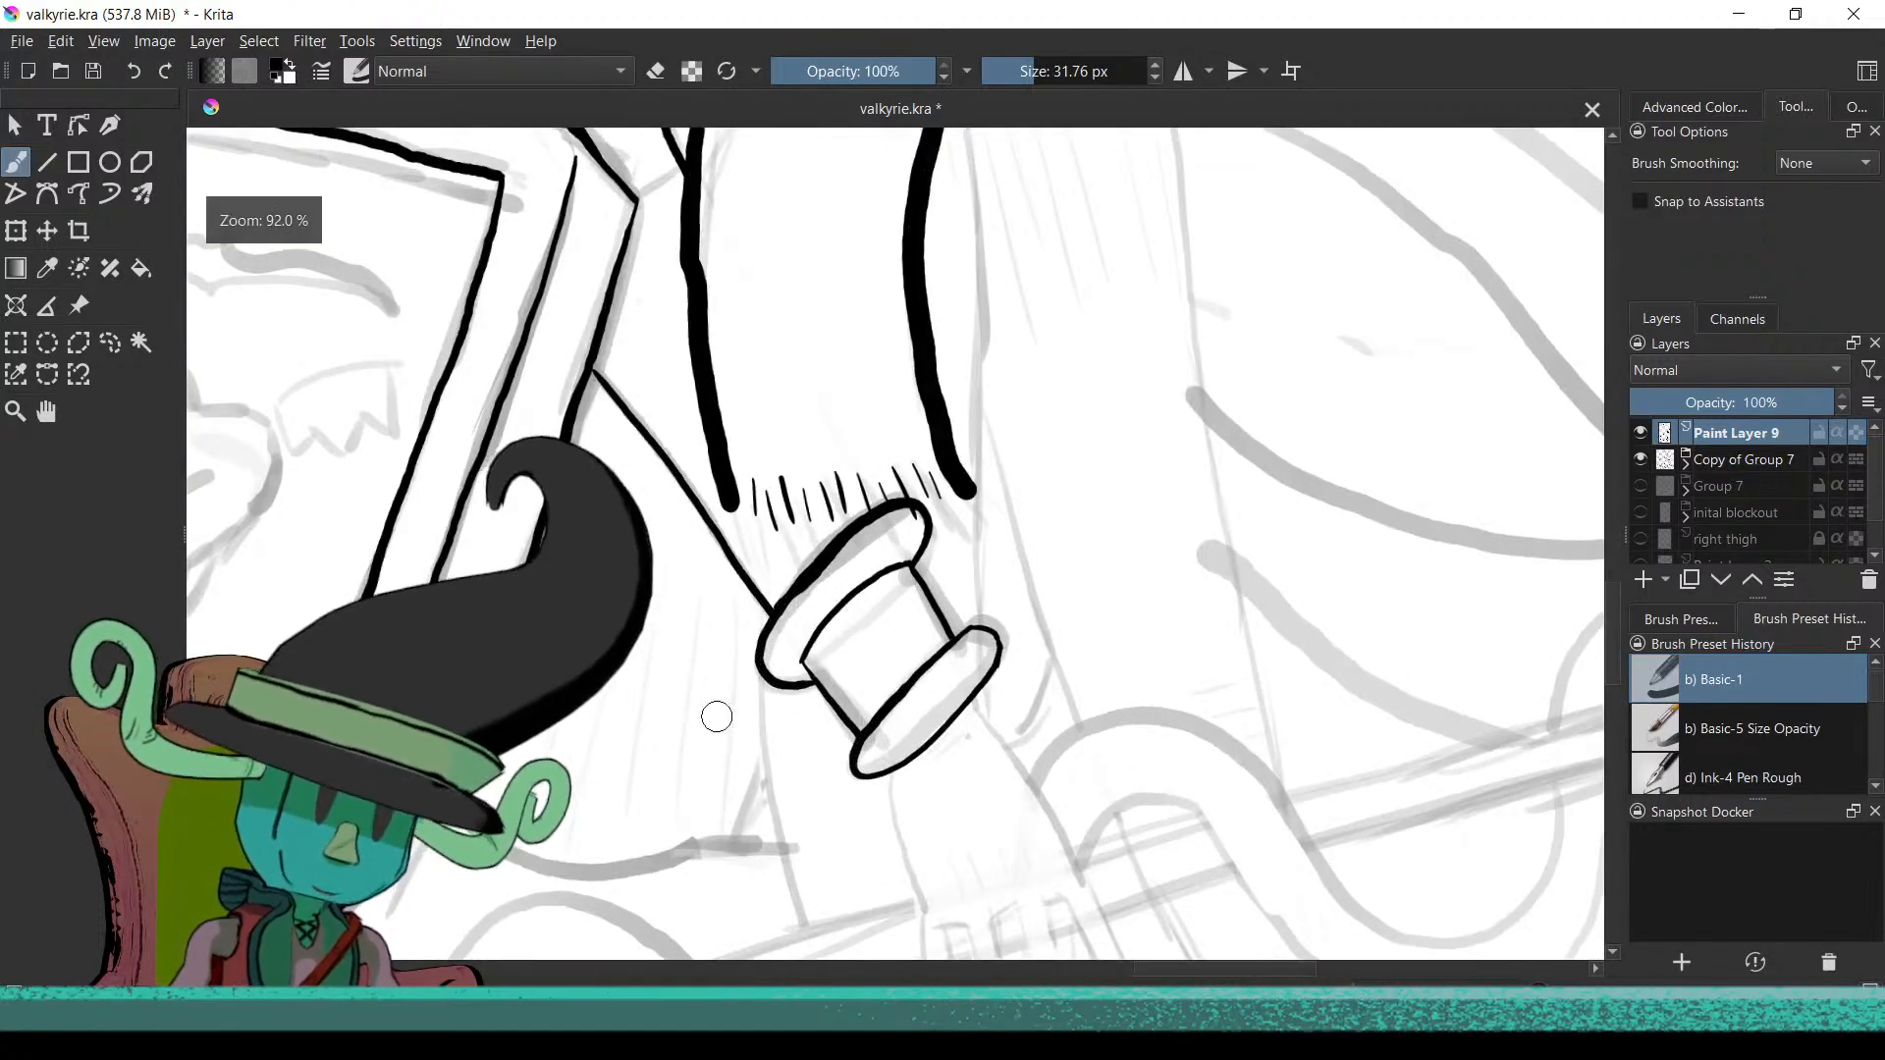
scroll(716, 715, "up", 1)
left_click_drag(842, 744, 880, 723)
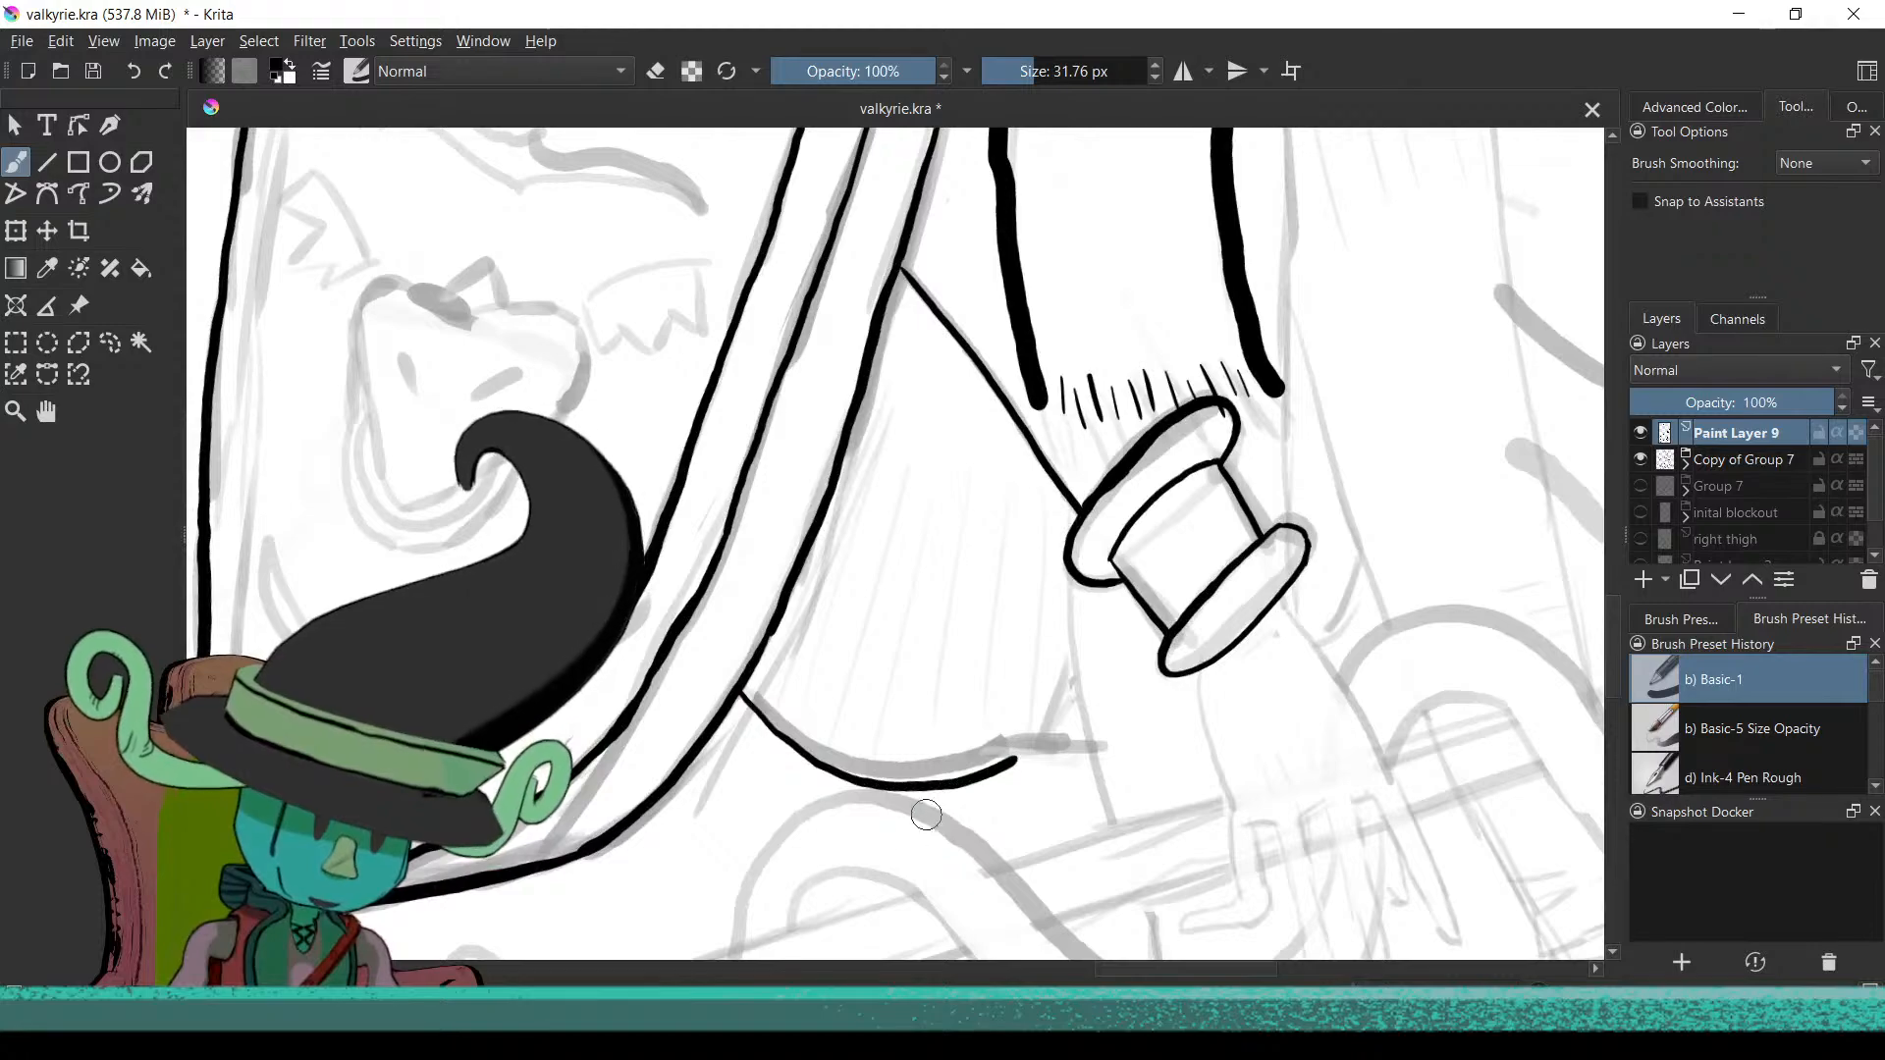
scroll(875, 941, "down", 2)
scroll(884, 859, "up", 2)
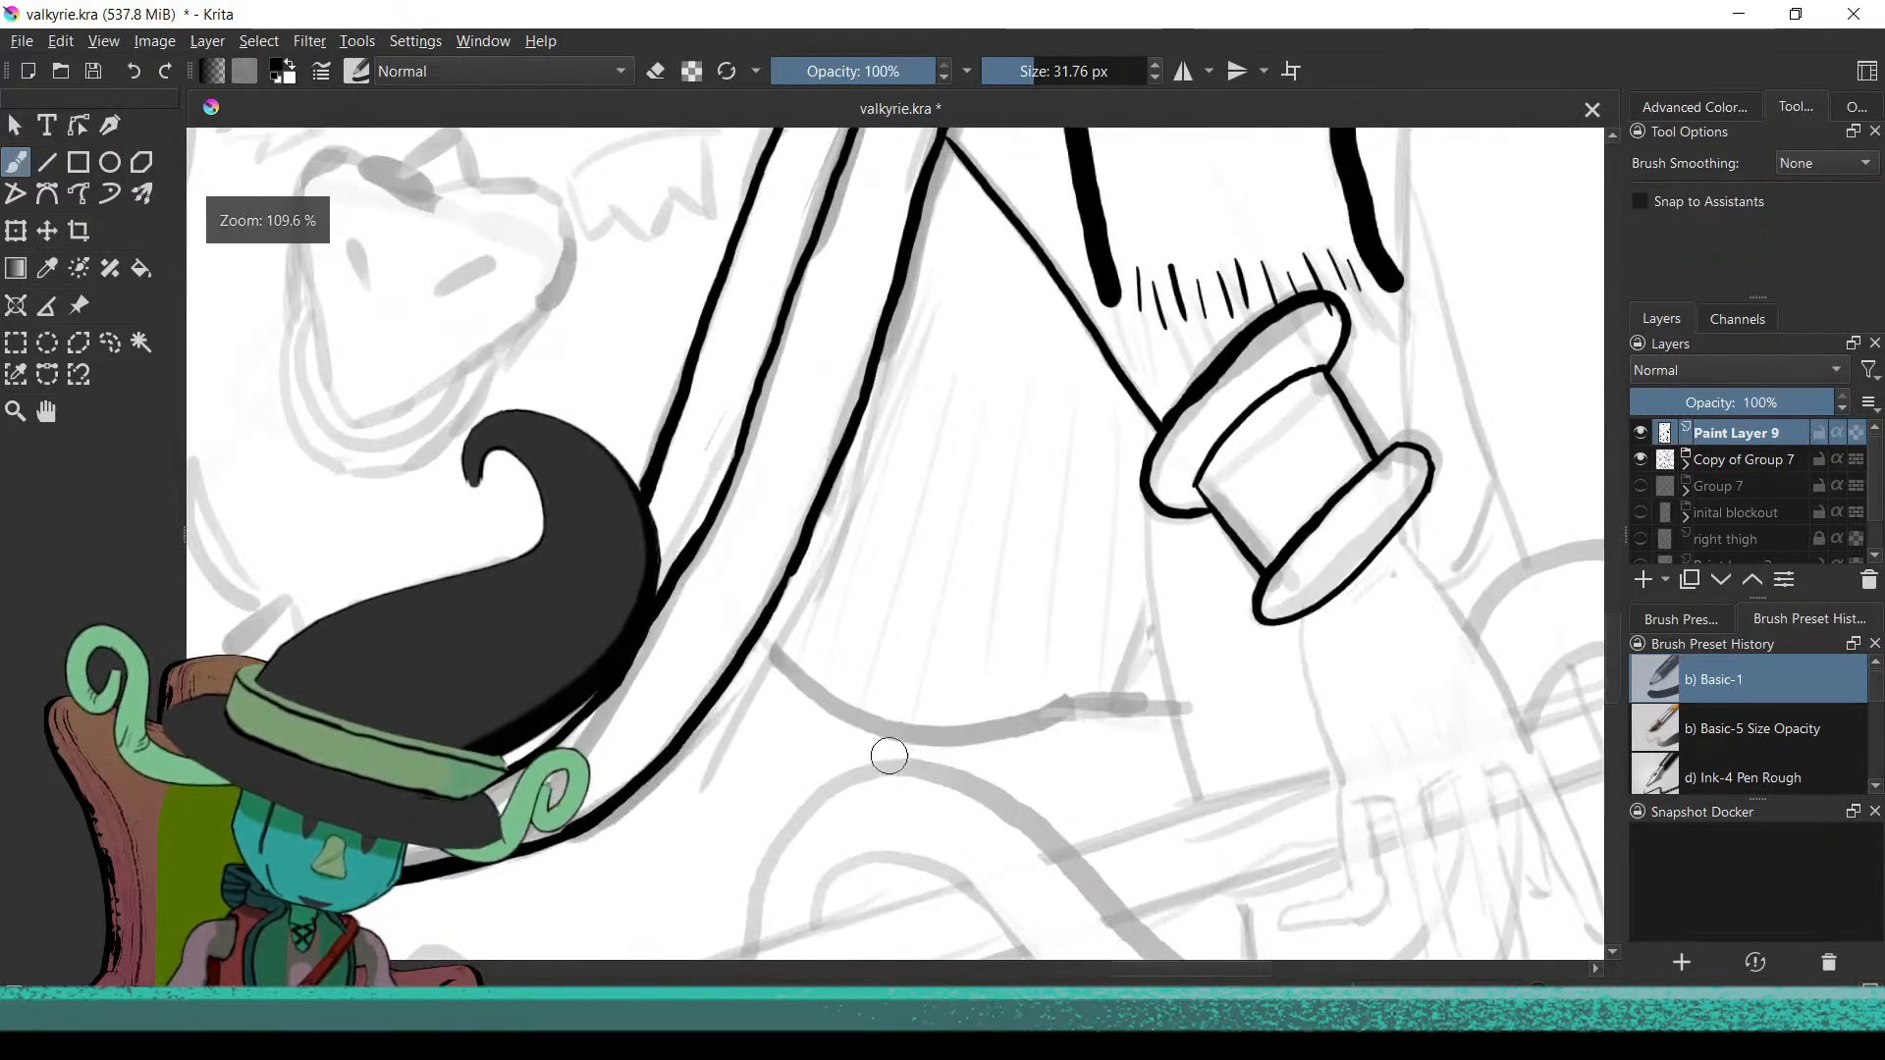
left_click_drag(889, 756, 669, 777)
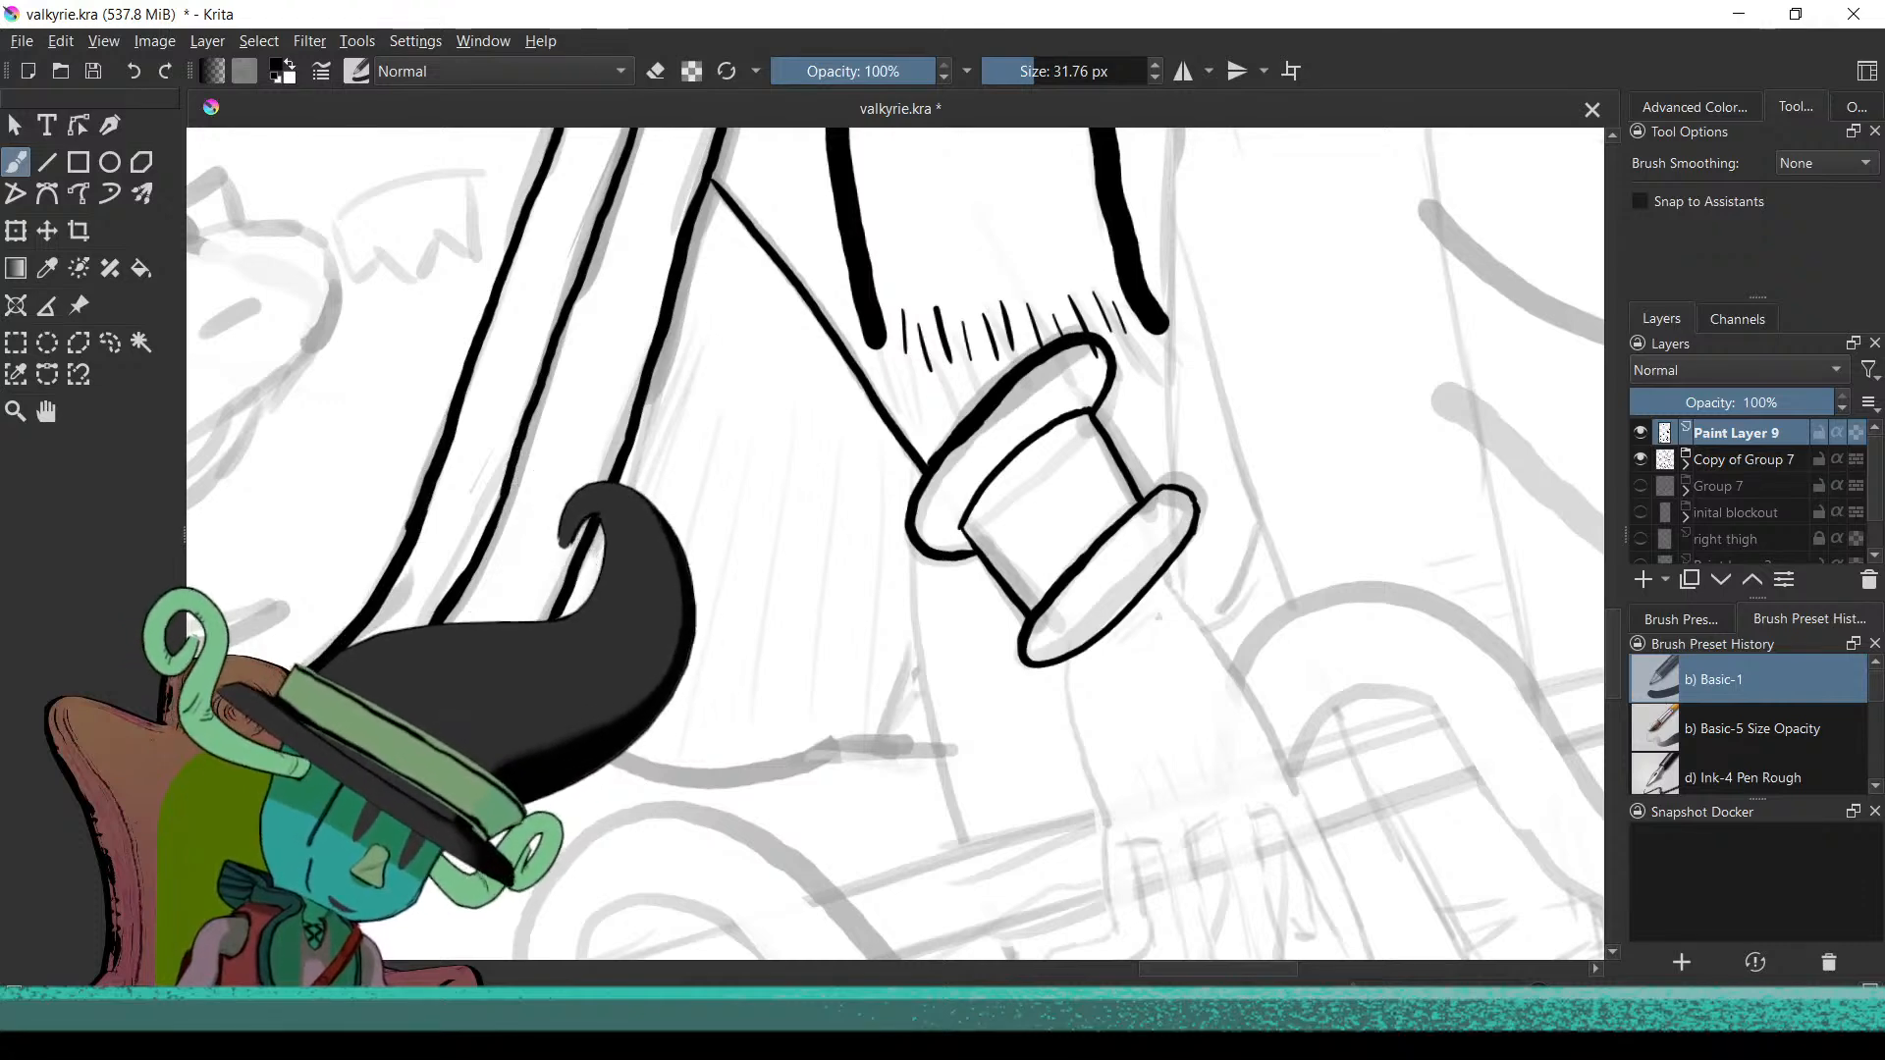
left_click_drag(599, 754, 703, 778)
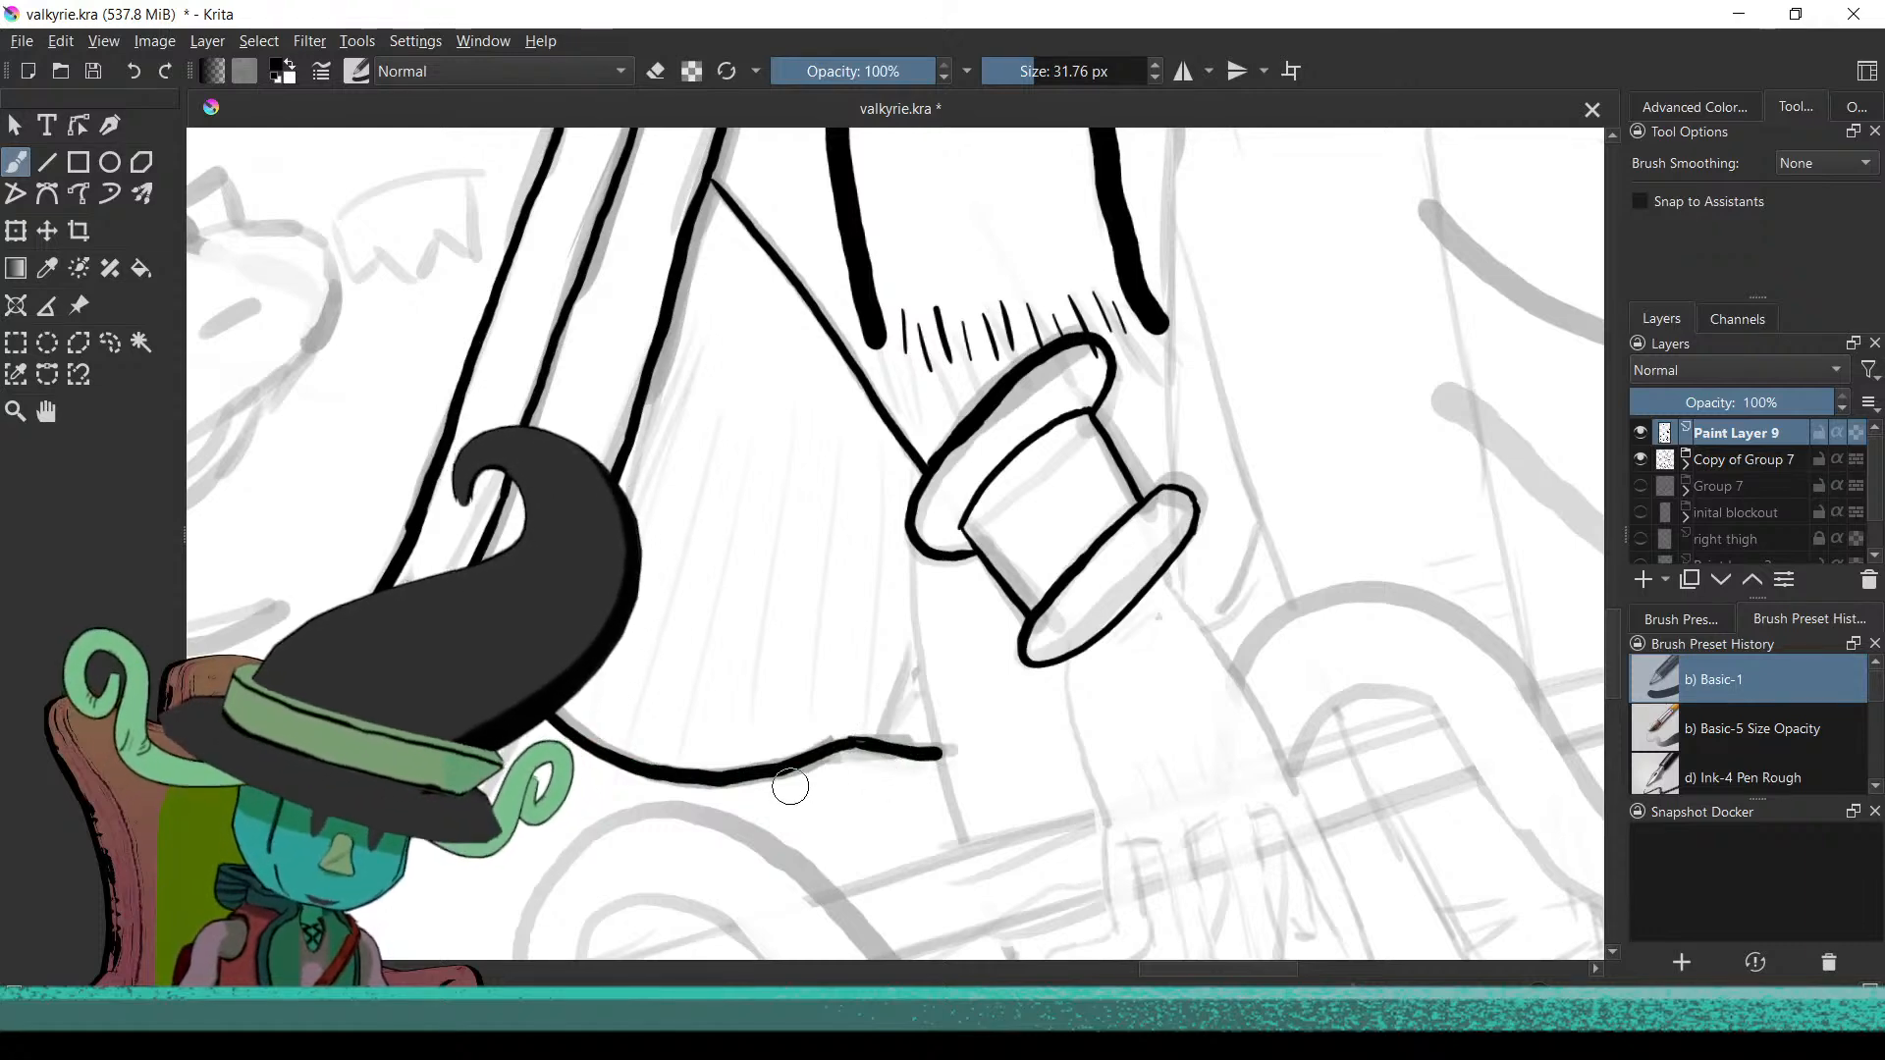
Ink the cloth's side edge from the underside of the wrist cuff down past the wavy hem to the spear shaft, redoing the stroke
scroll(815, 753, "down", 8)
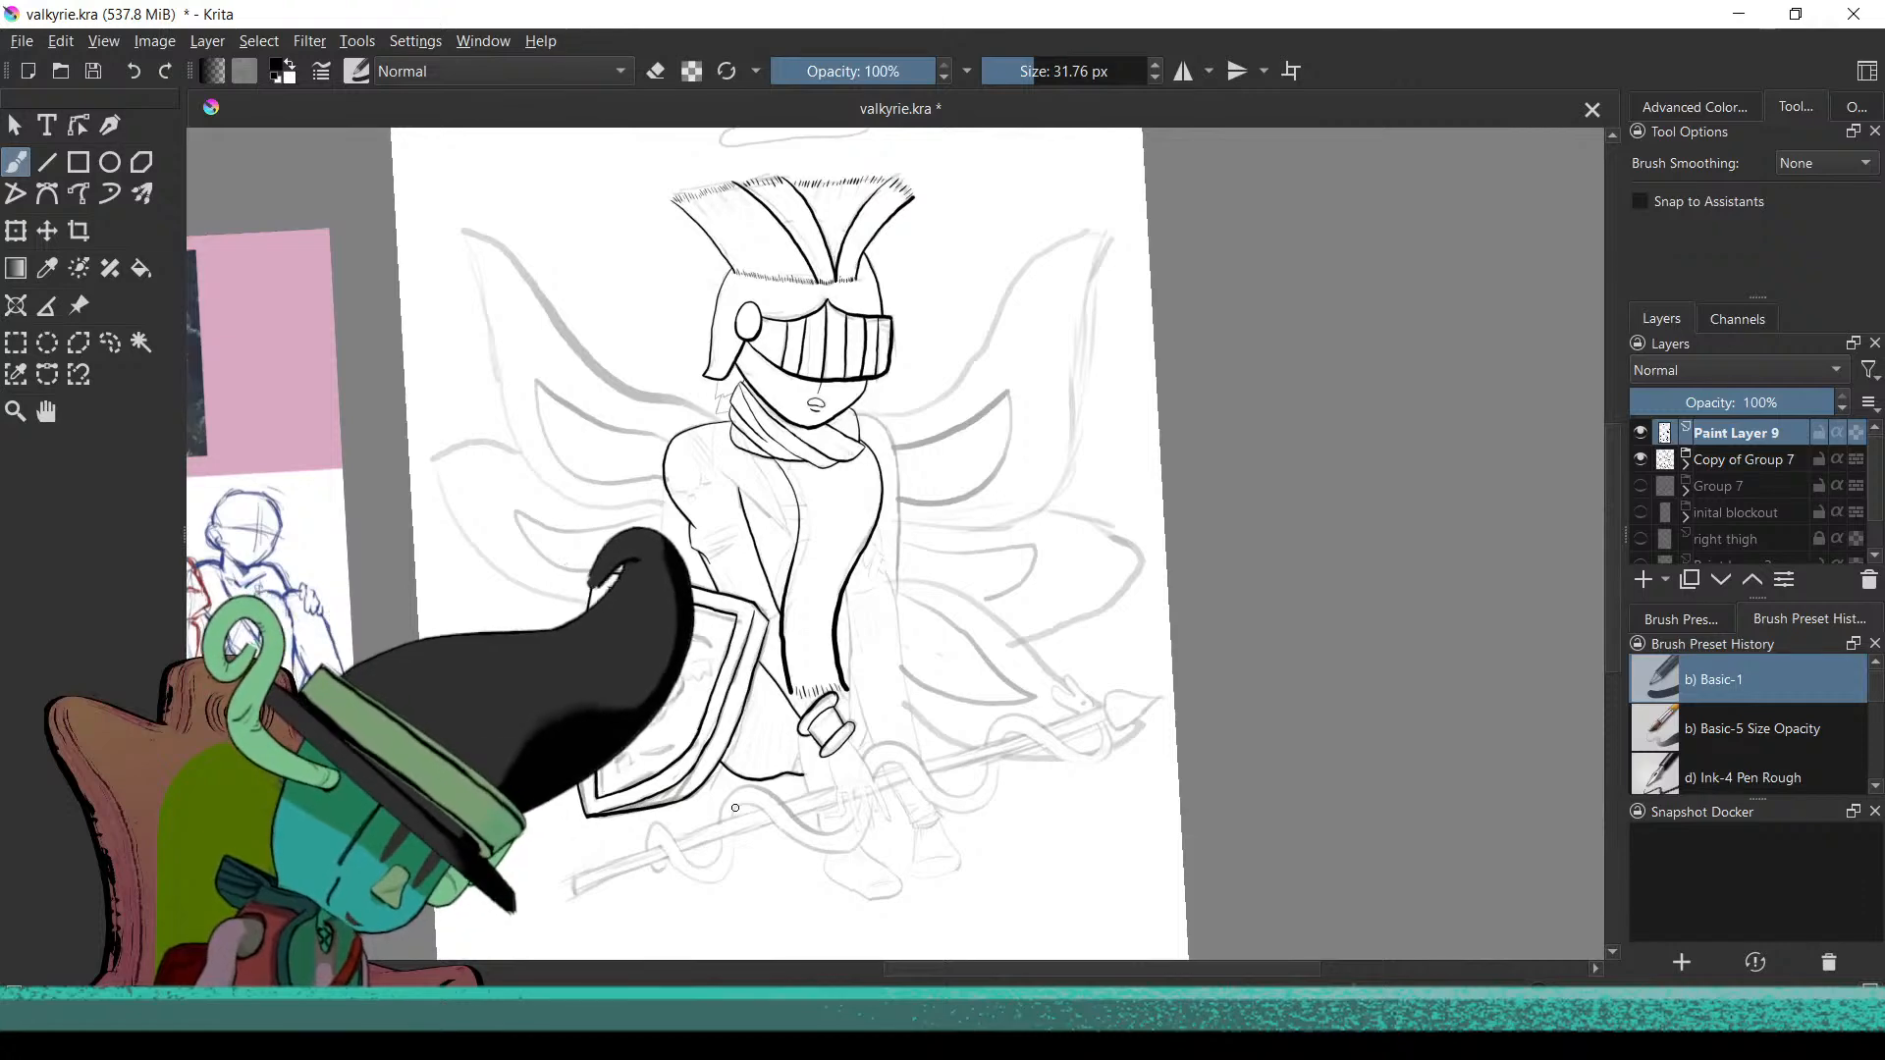
scroll(913, 805, "up", 3)
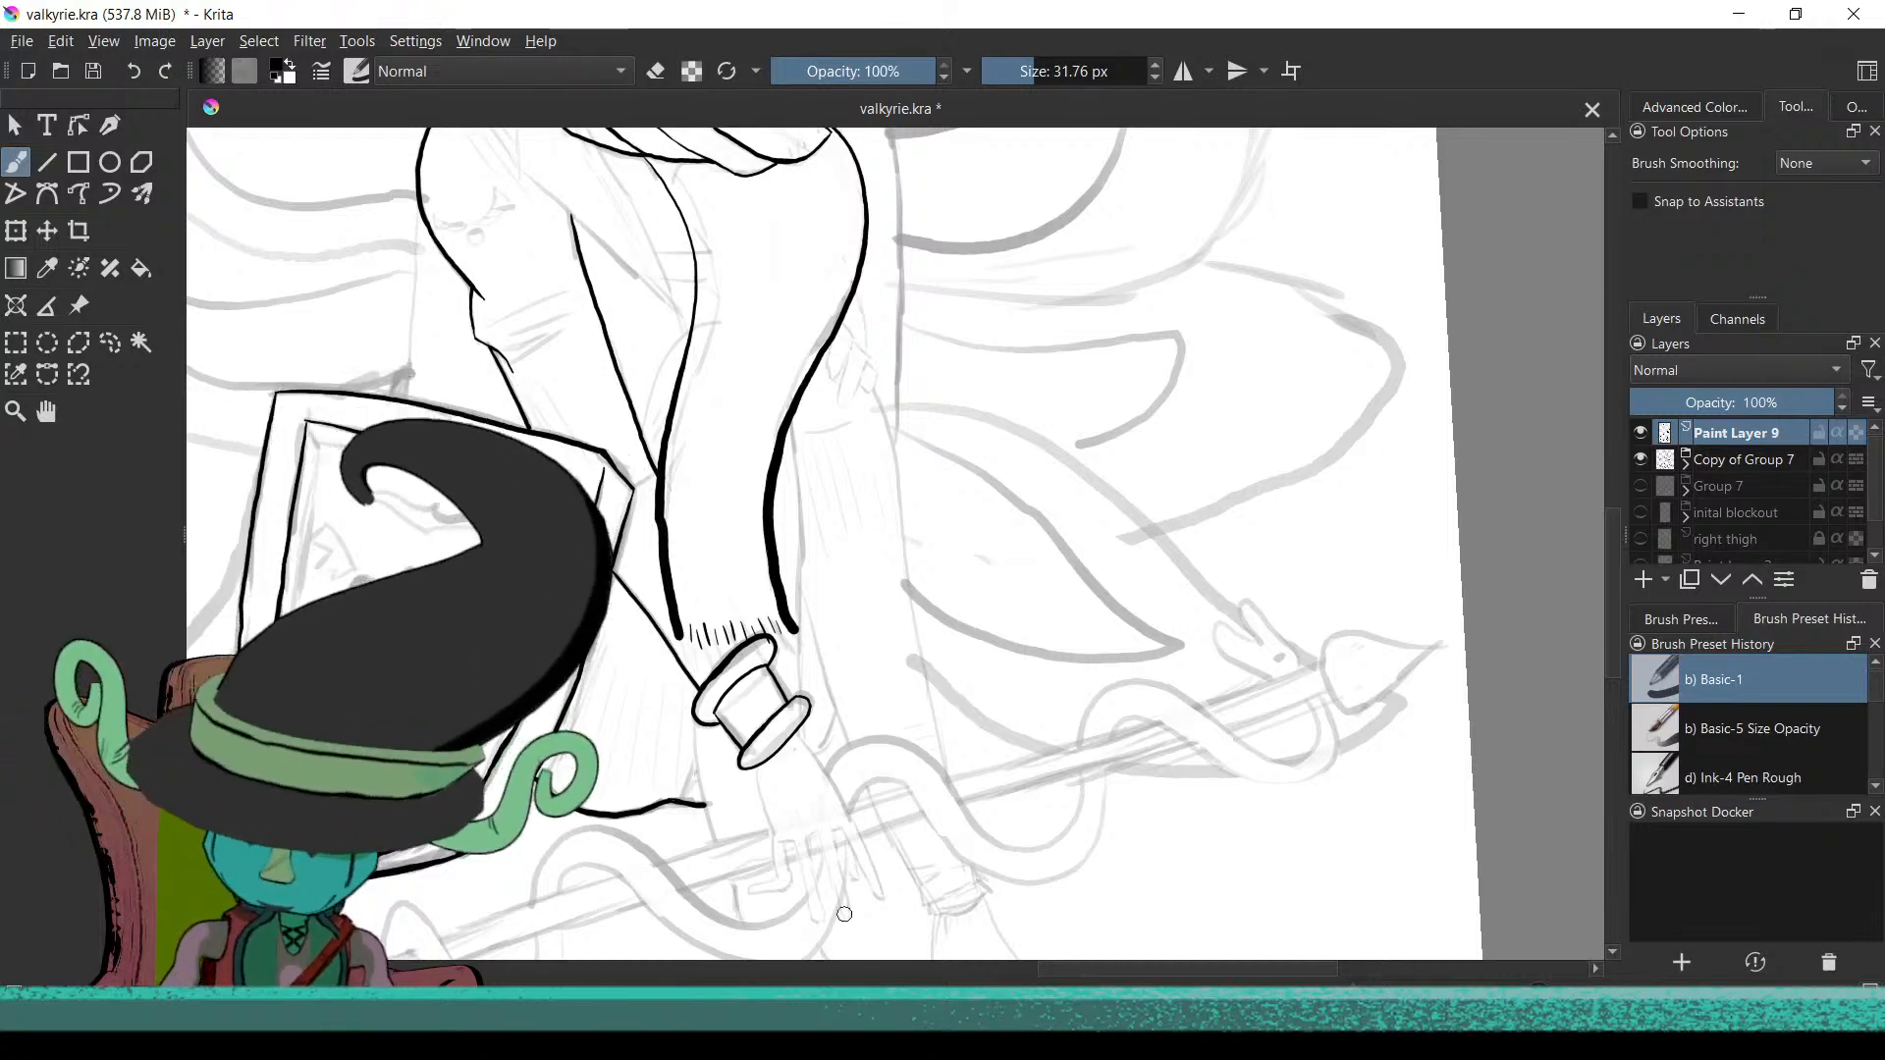
left_click(834, 794, "ctrl")
scroll(834, 793, "up", 5)
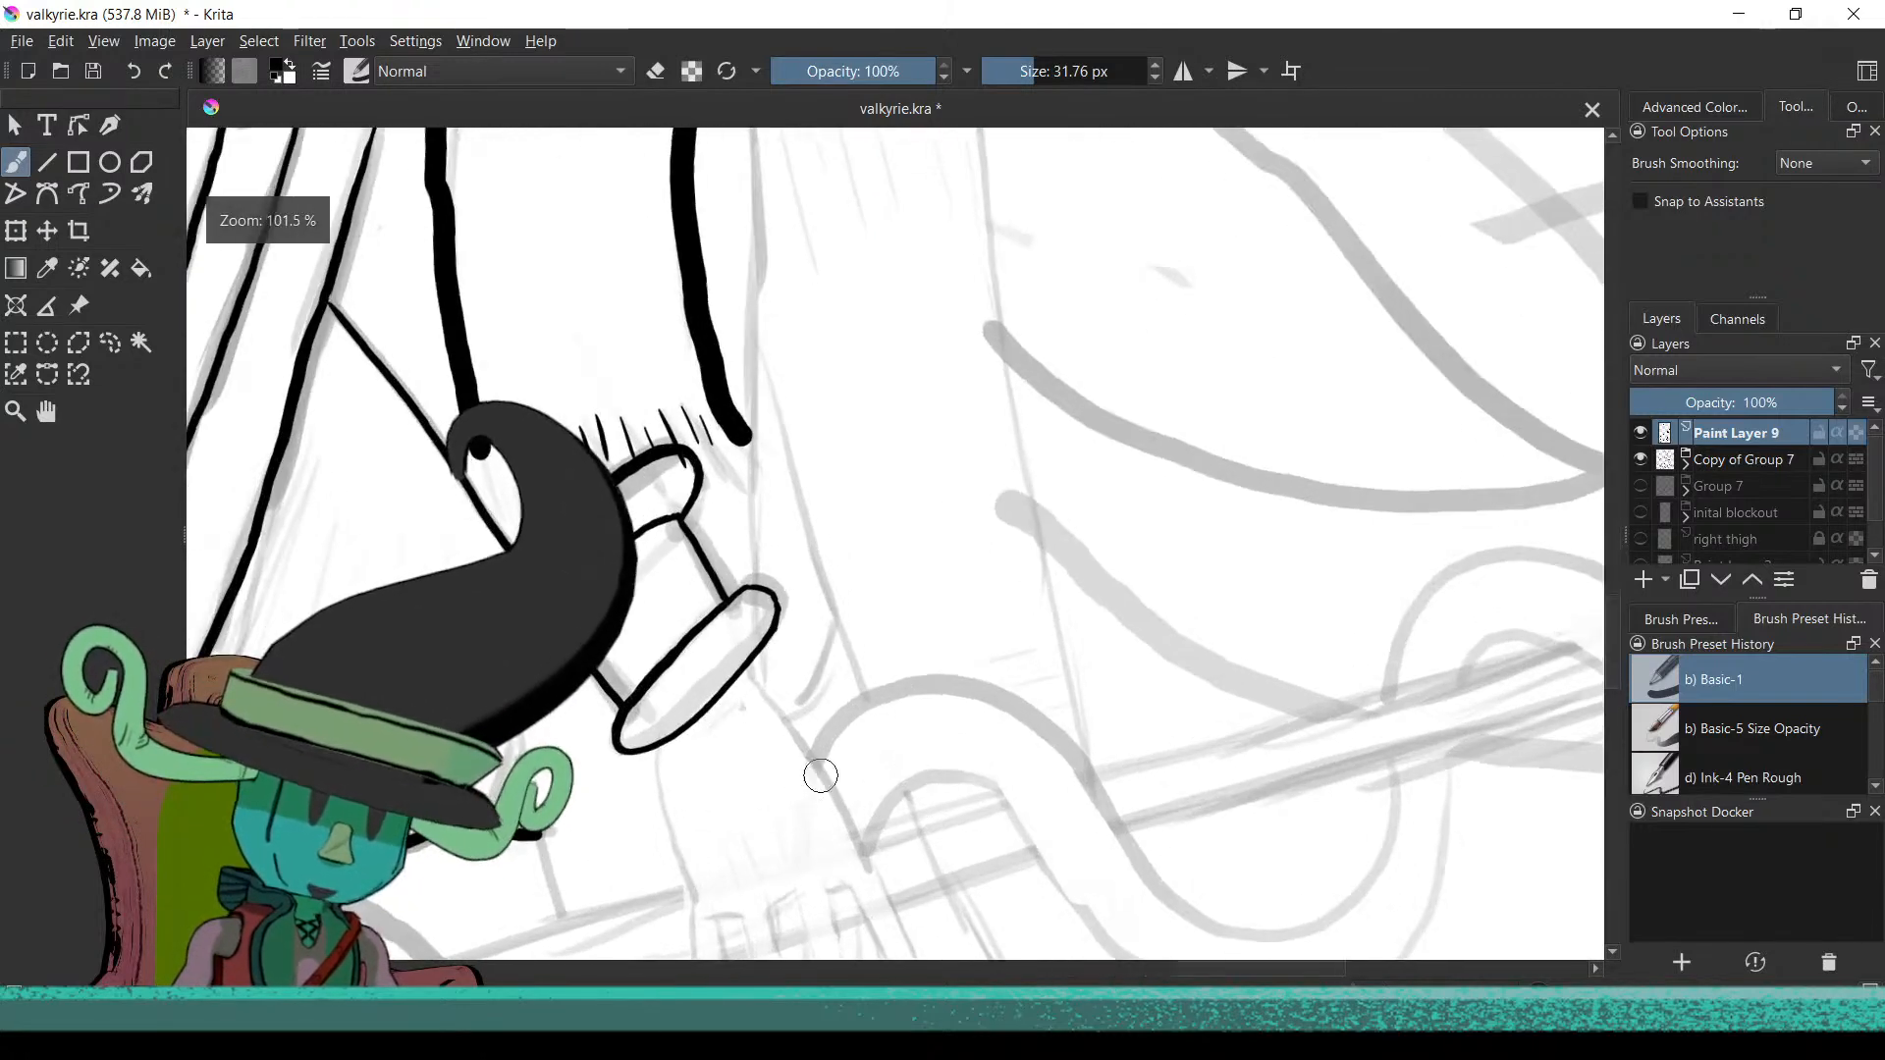
scroll(904, 737, "down", 3)
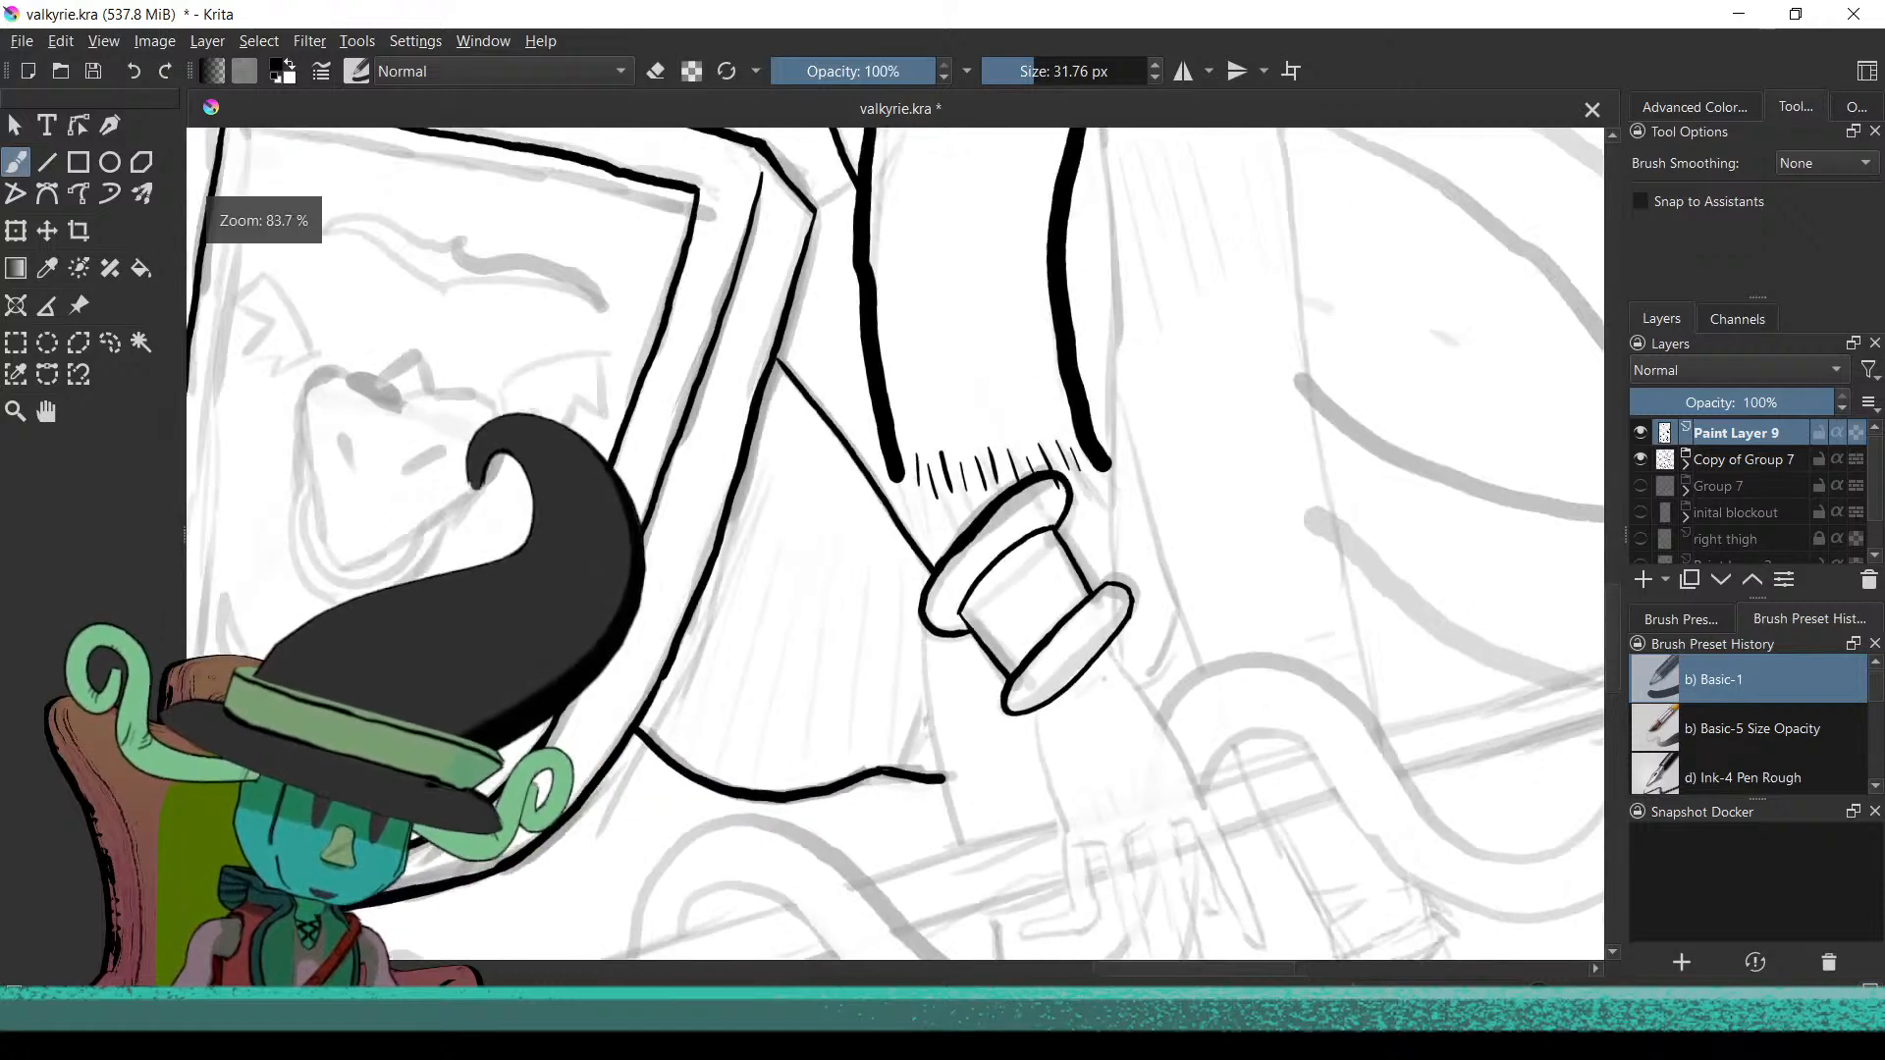
scroll(1031, 736, "up", 2)
left_click_drag(1040, 687, 1068, 652)
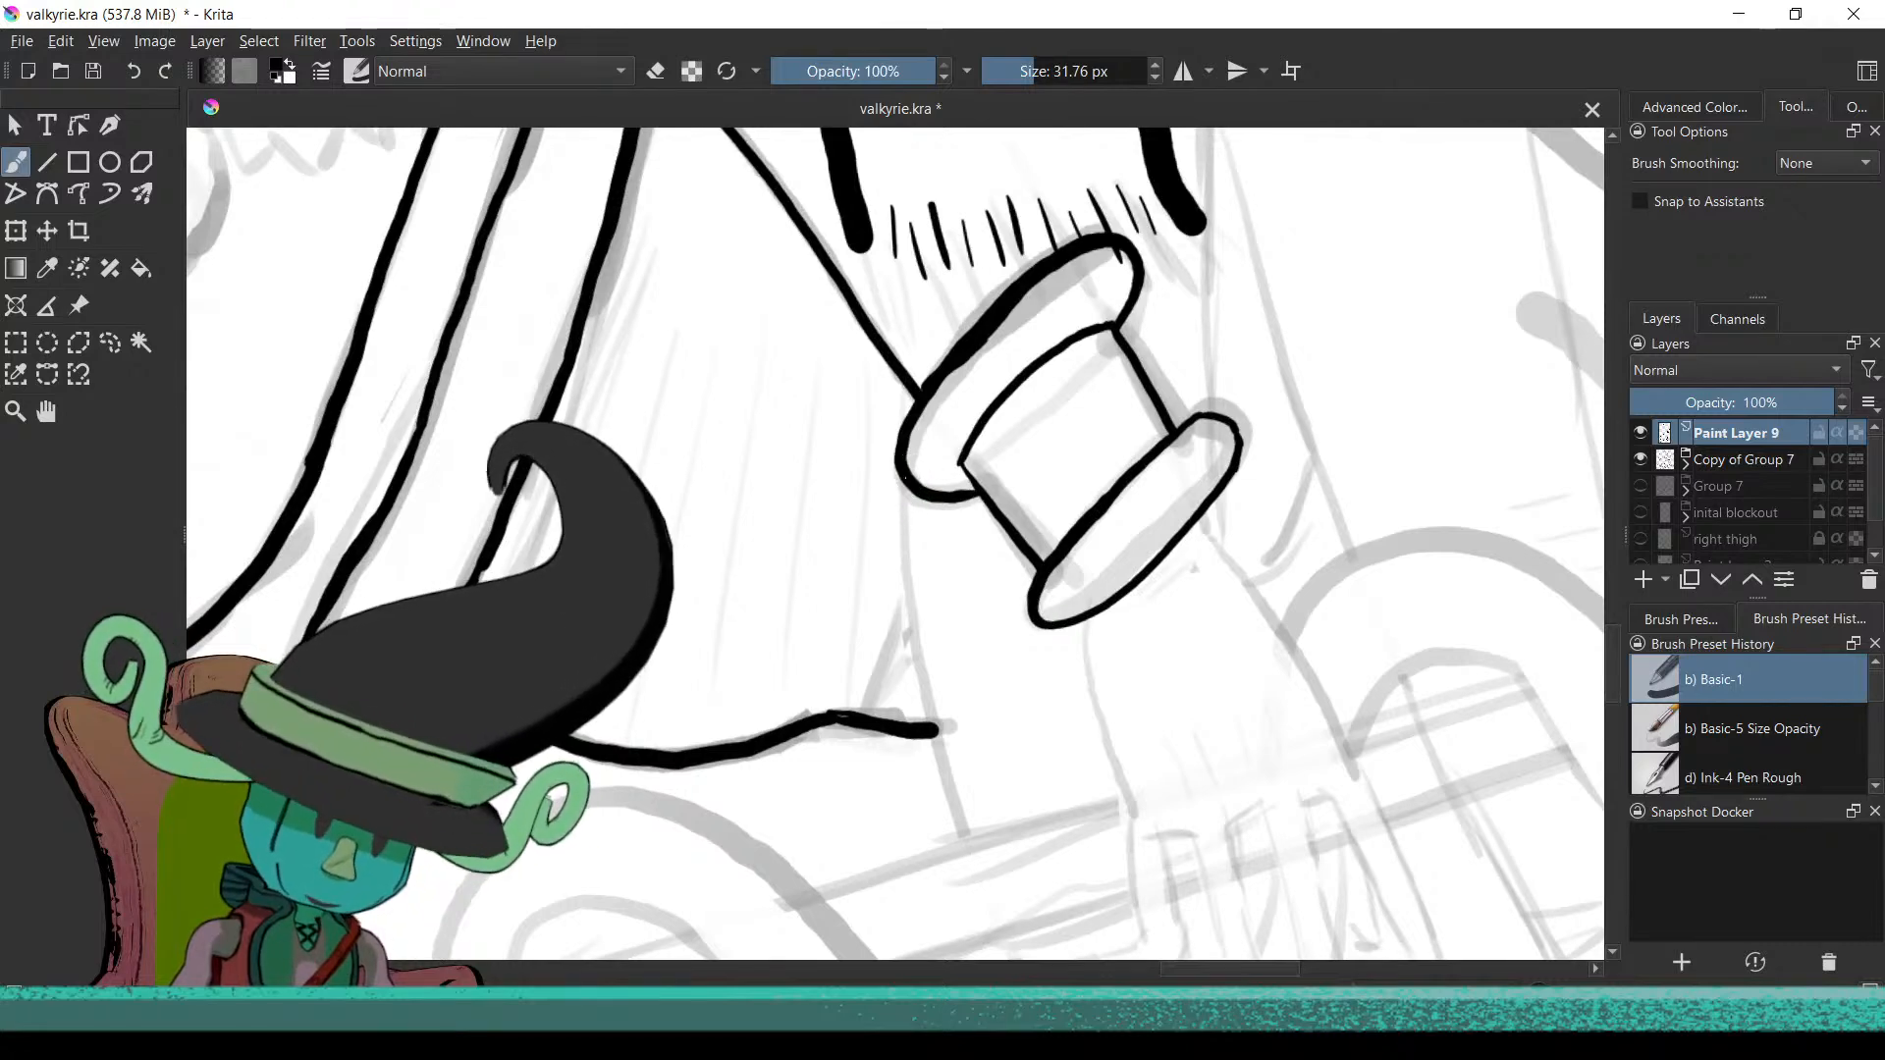
left_click_drag(919, 645, 974, 837)
key("ctrl+z")
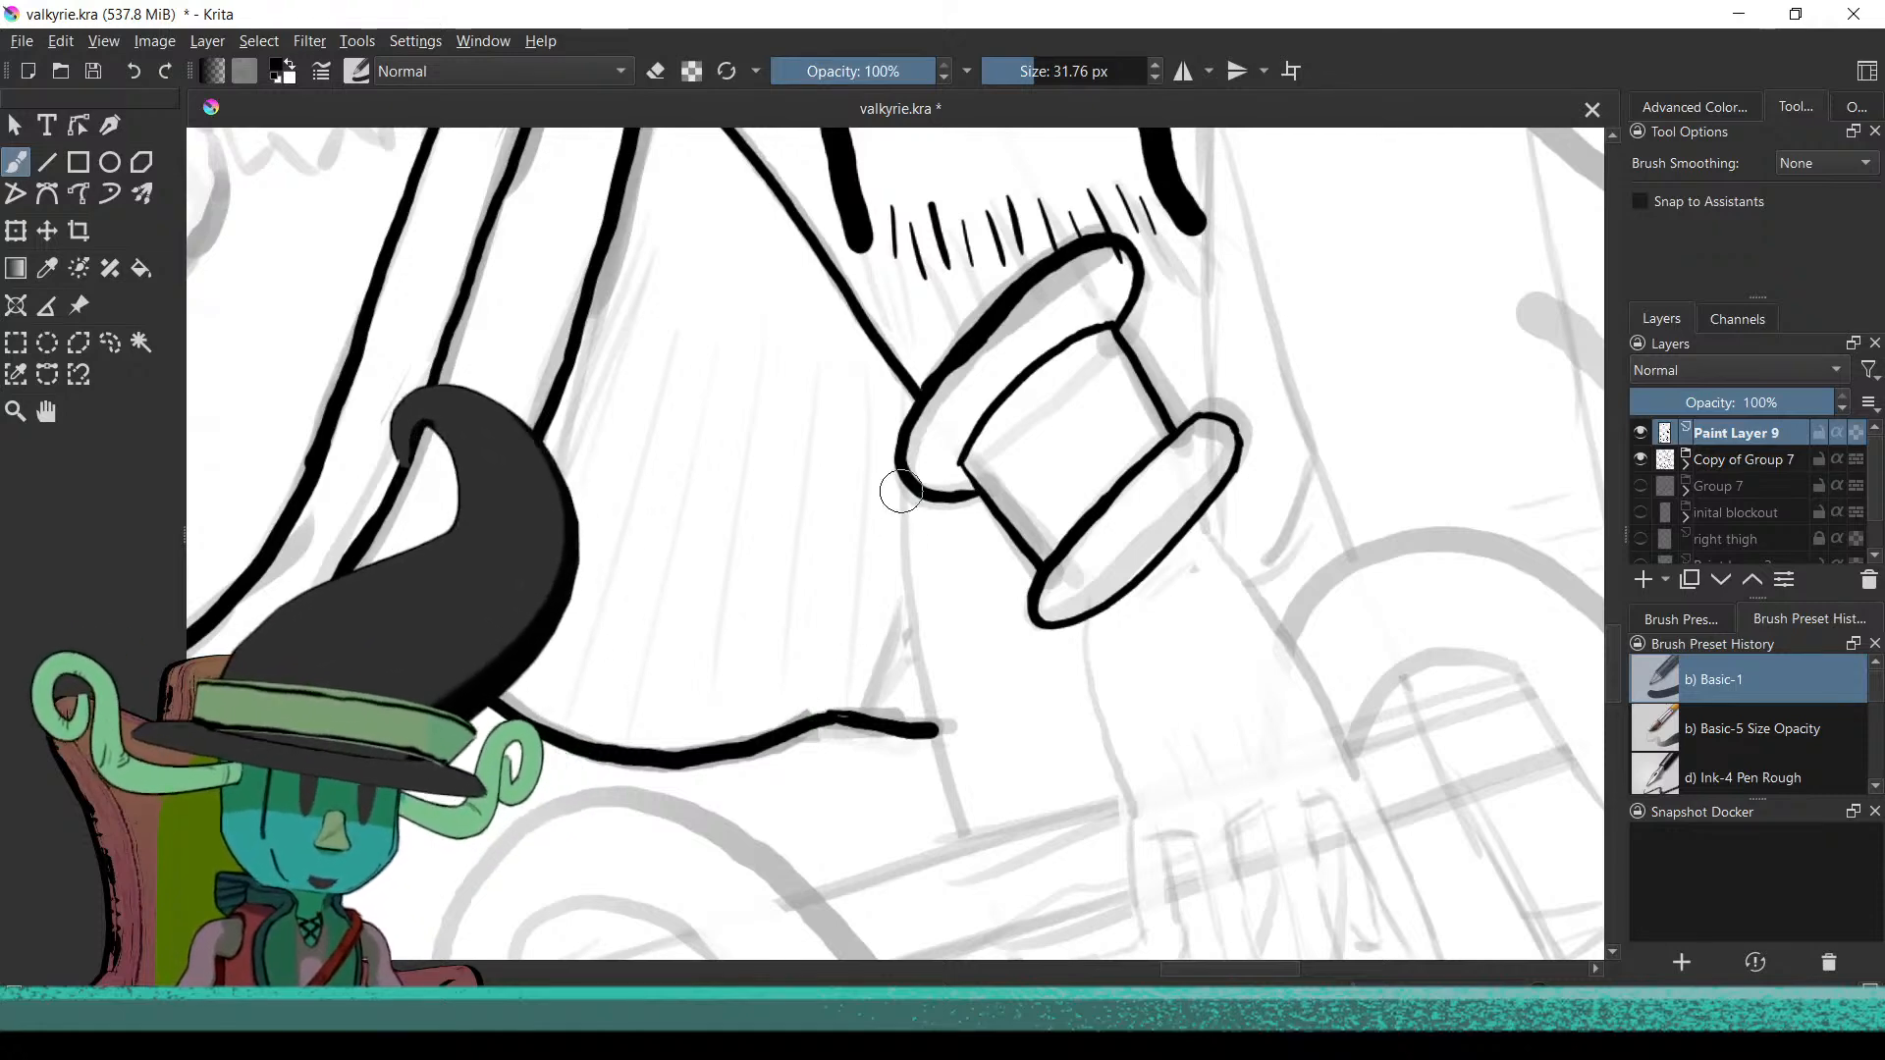
scroll(829, 694, "up", 2)
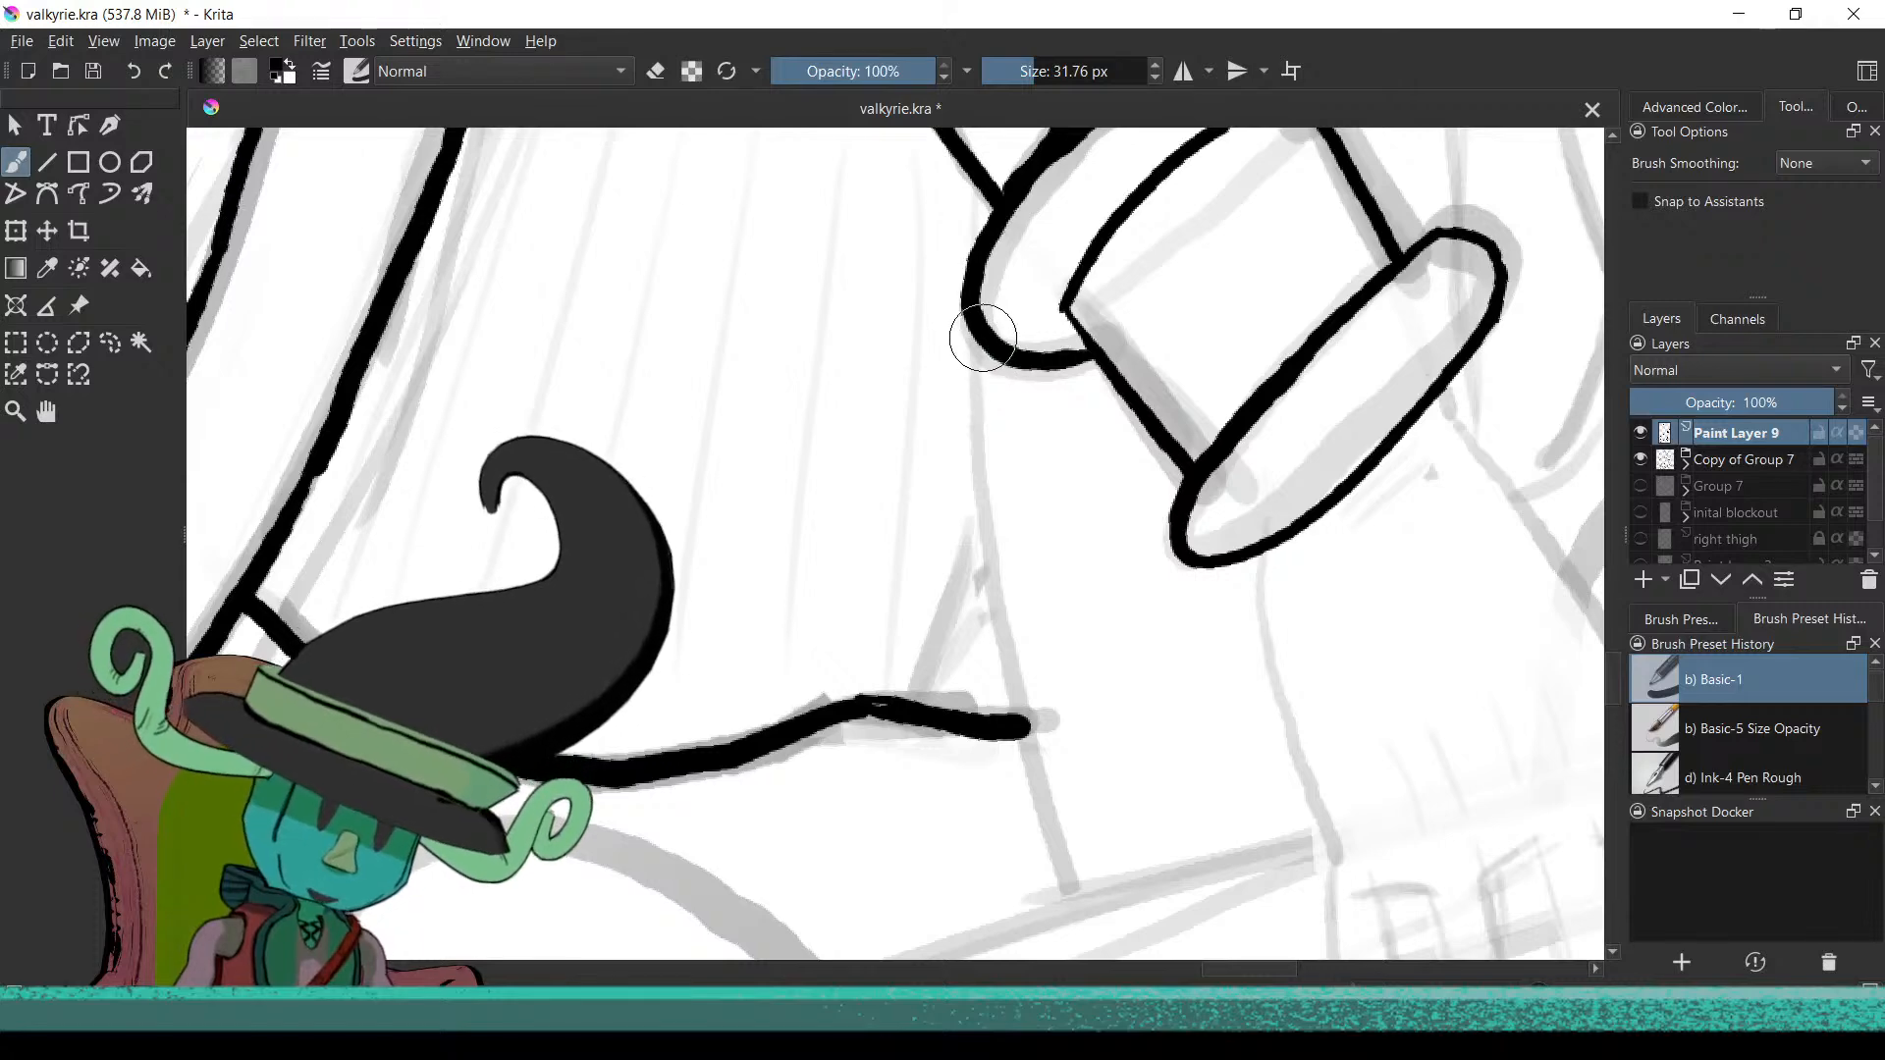
mouse_move(975, 342)
left_mouse_down()
mouse_move(981, 539)
mouse_move(1054, 867)
left_mouse_up()
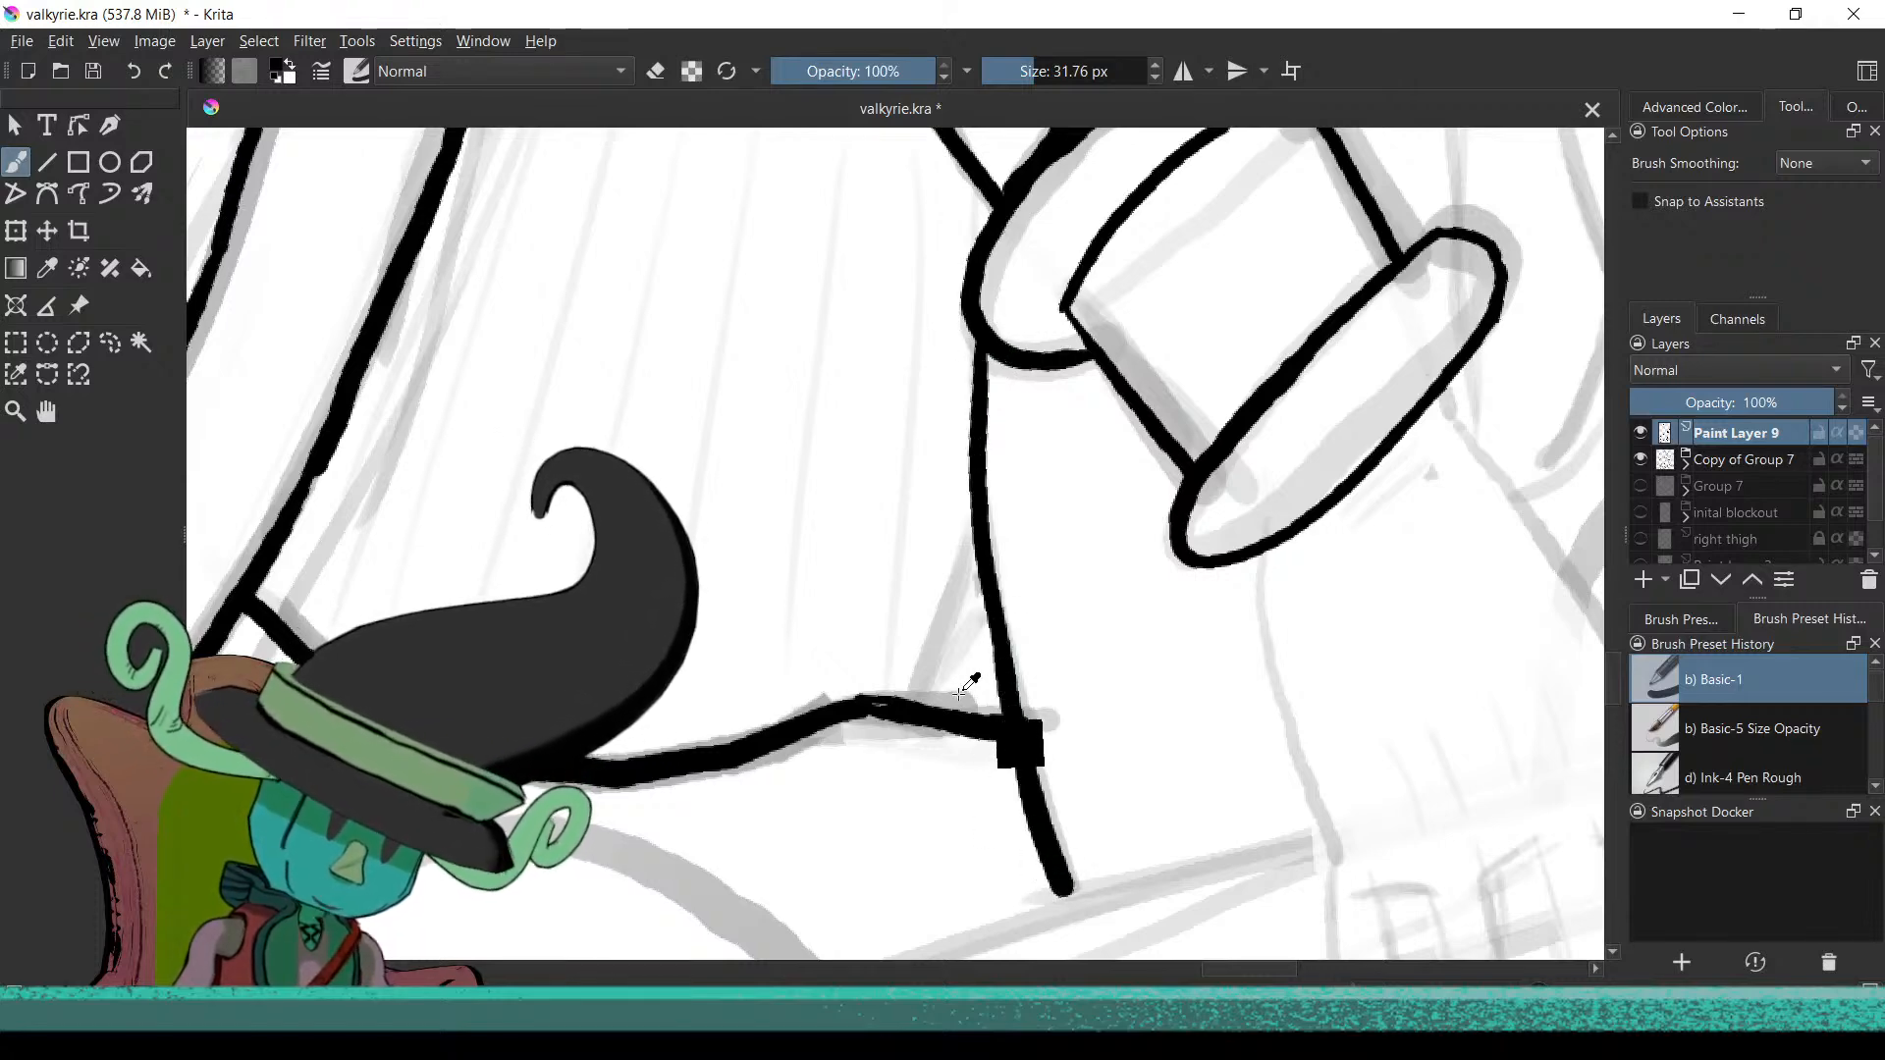
Clean up the corner where the wavy hem meets the new side line, so the hem ends flush with it
scroll(1002, 762, "down", 3)
scroll(993, 701, "up", 2)
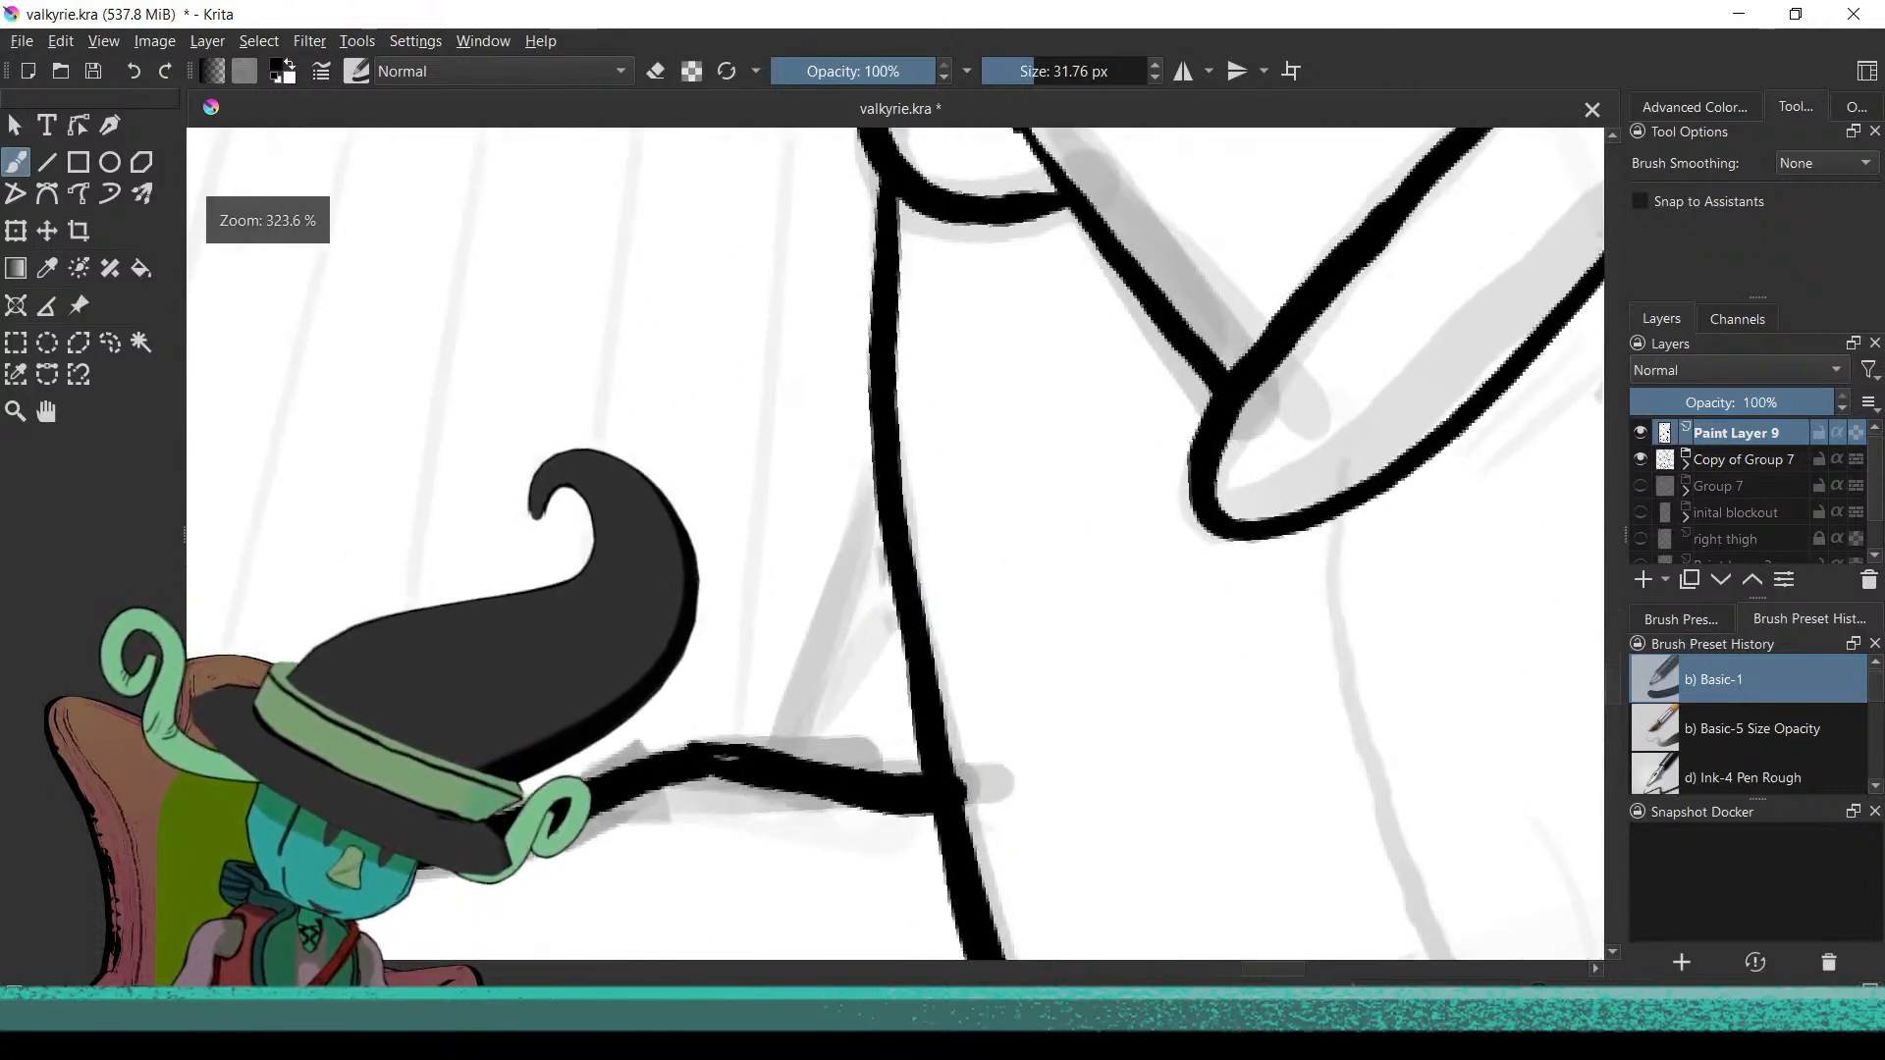
scroll(998, 686, "up", 2)
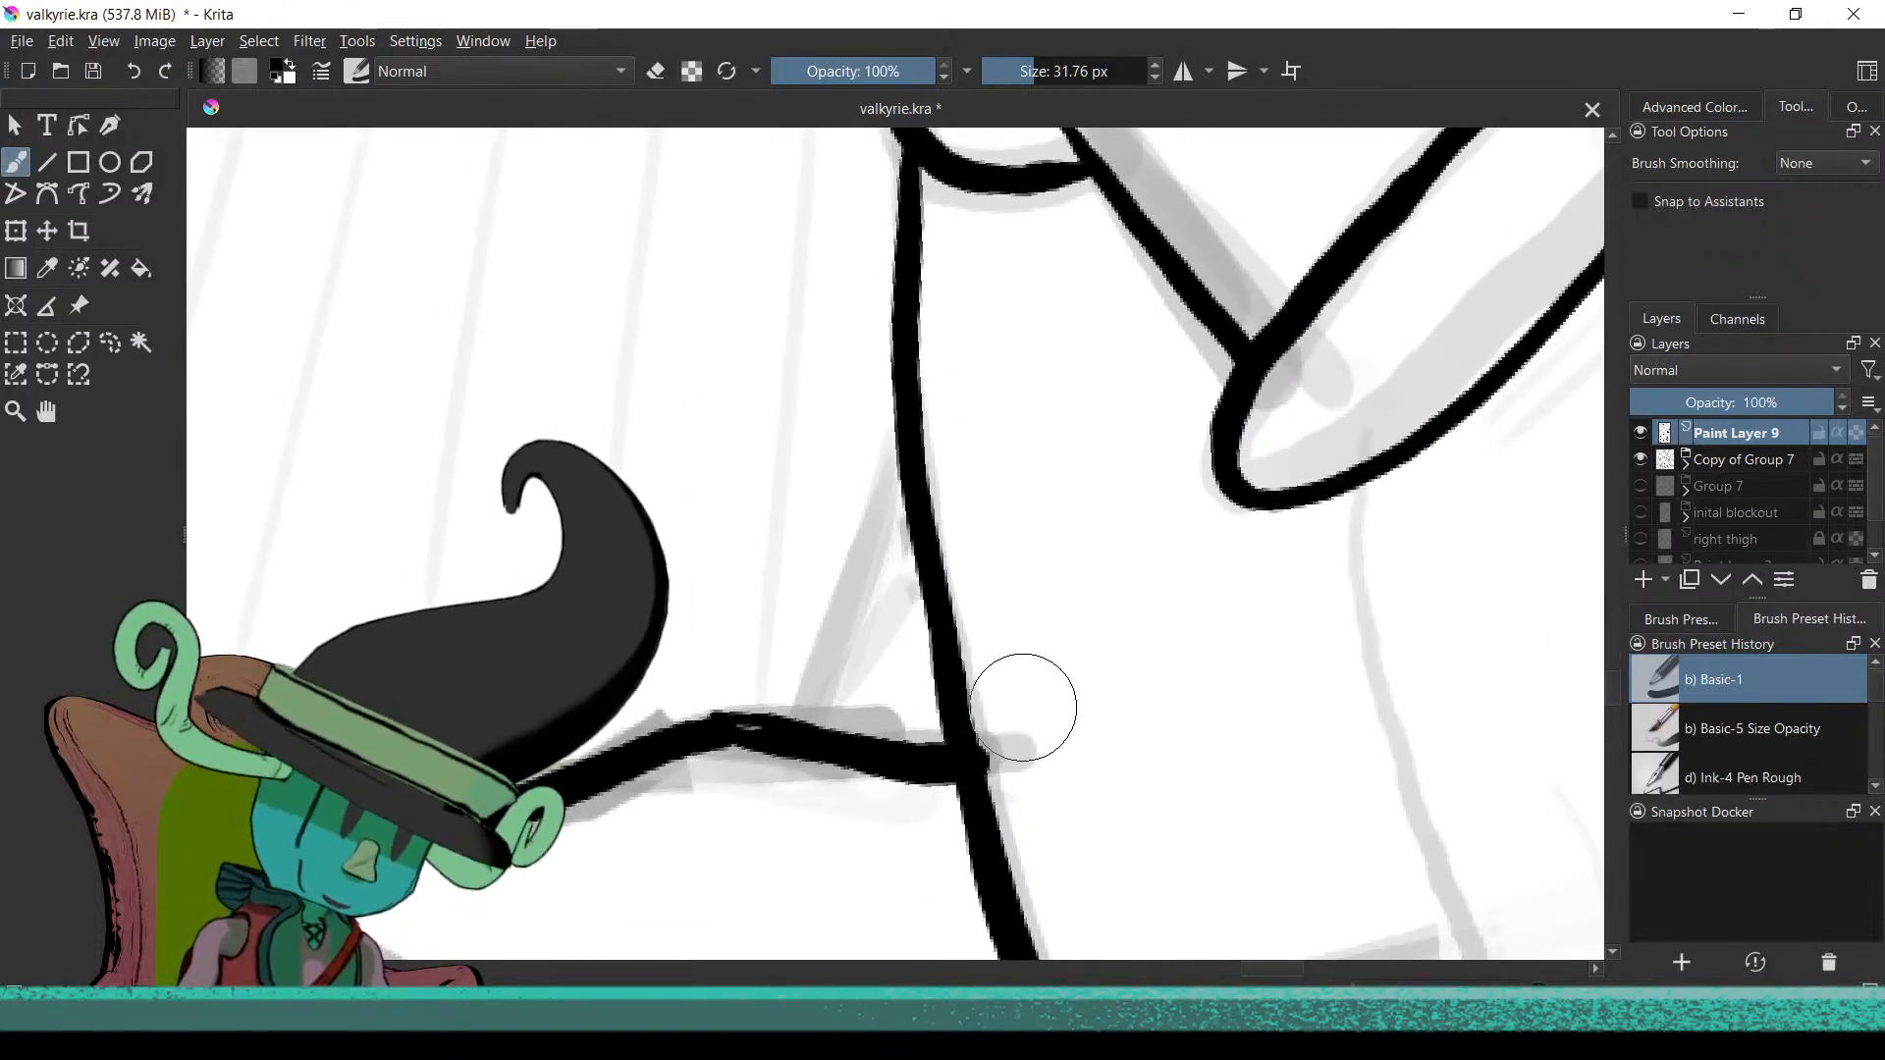
key("e")
key("e")
scroll(1011, 775, "down", 2)
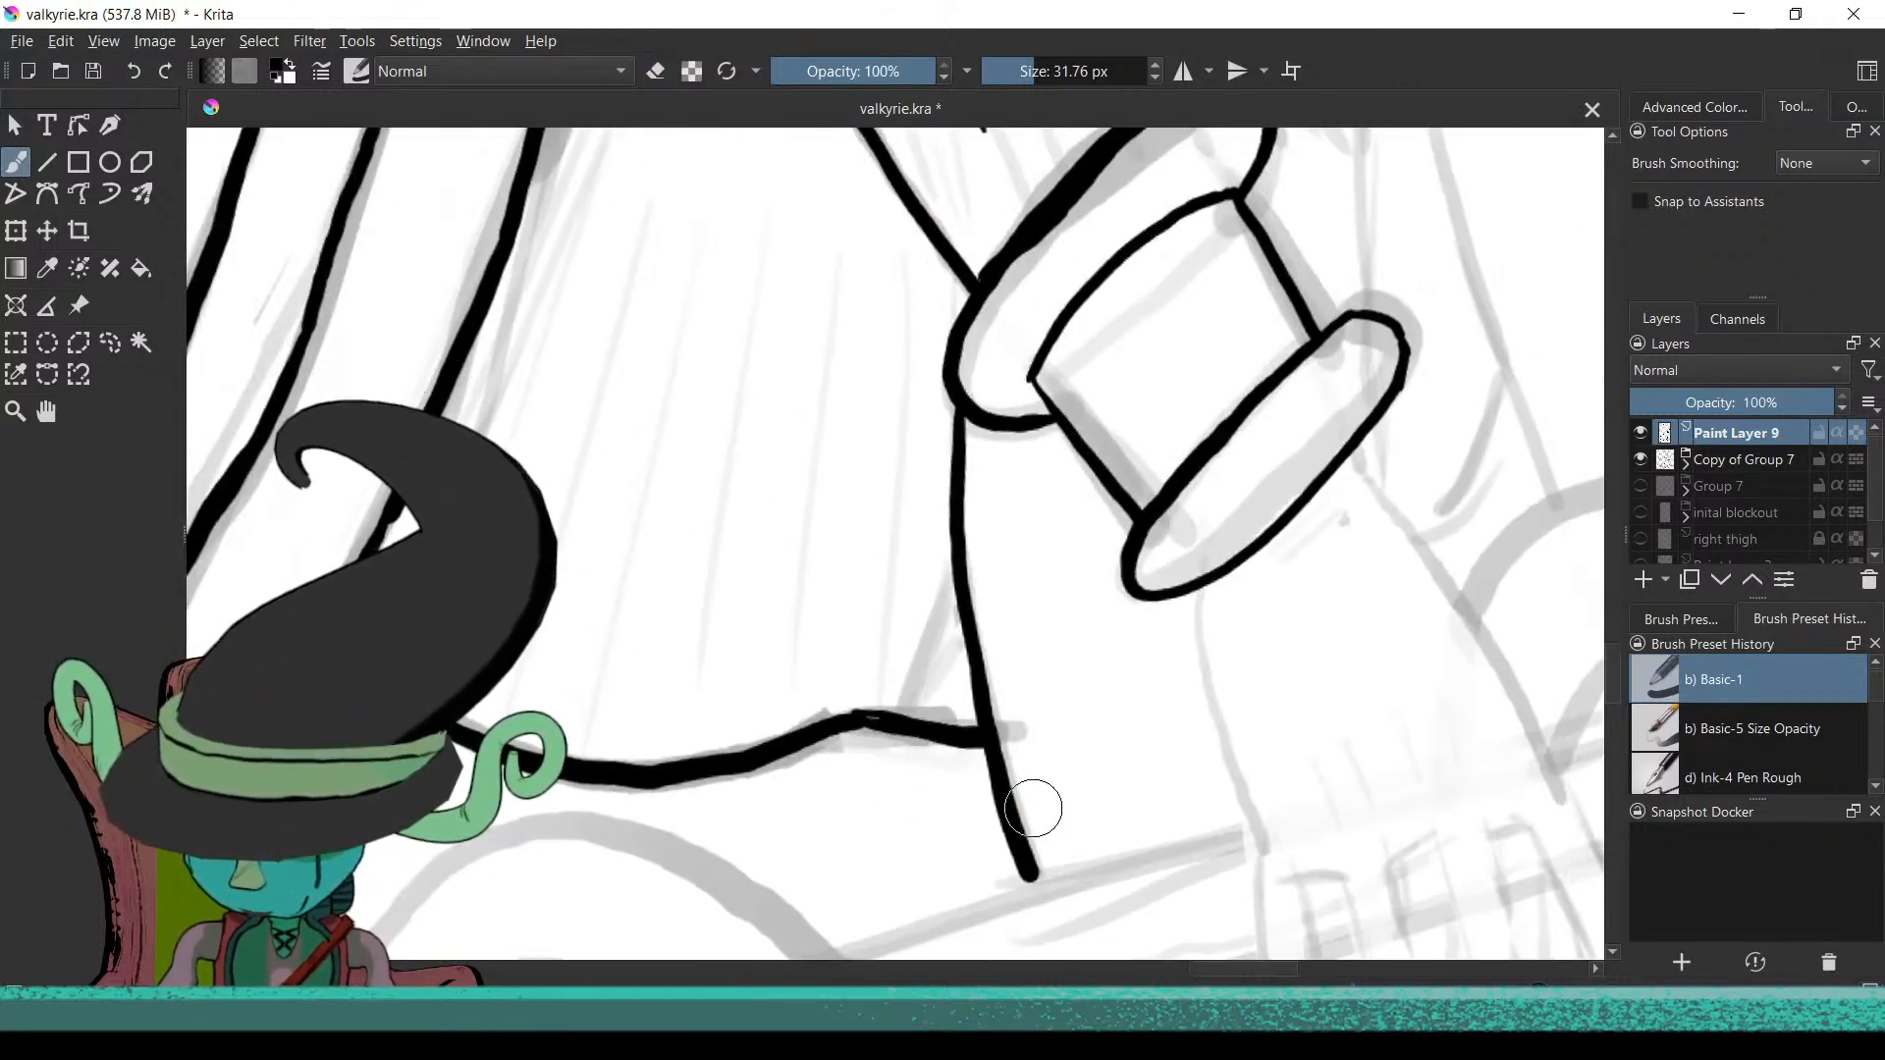
left_click(1026, 826, "ctrl")
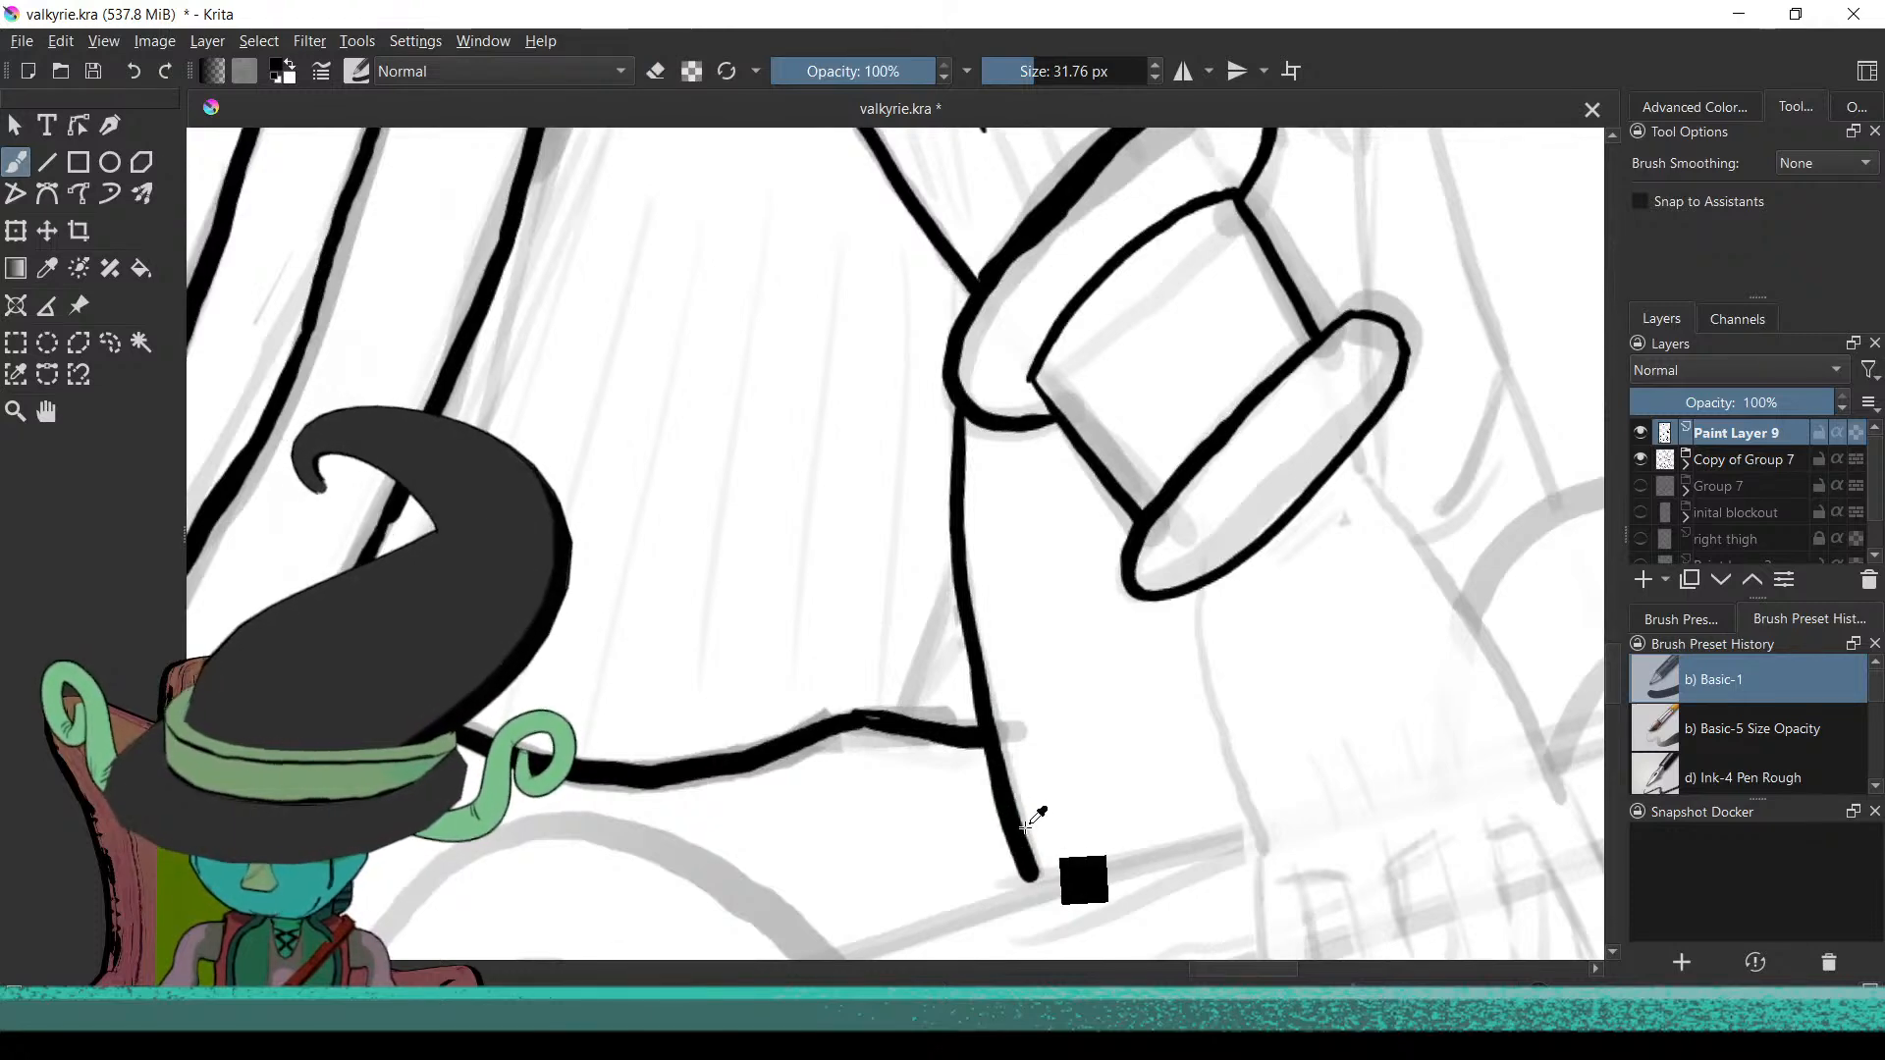
scroll(1043, 703, "up", 2)
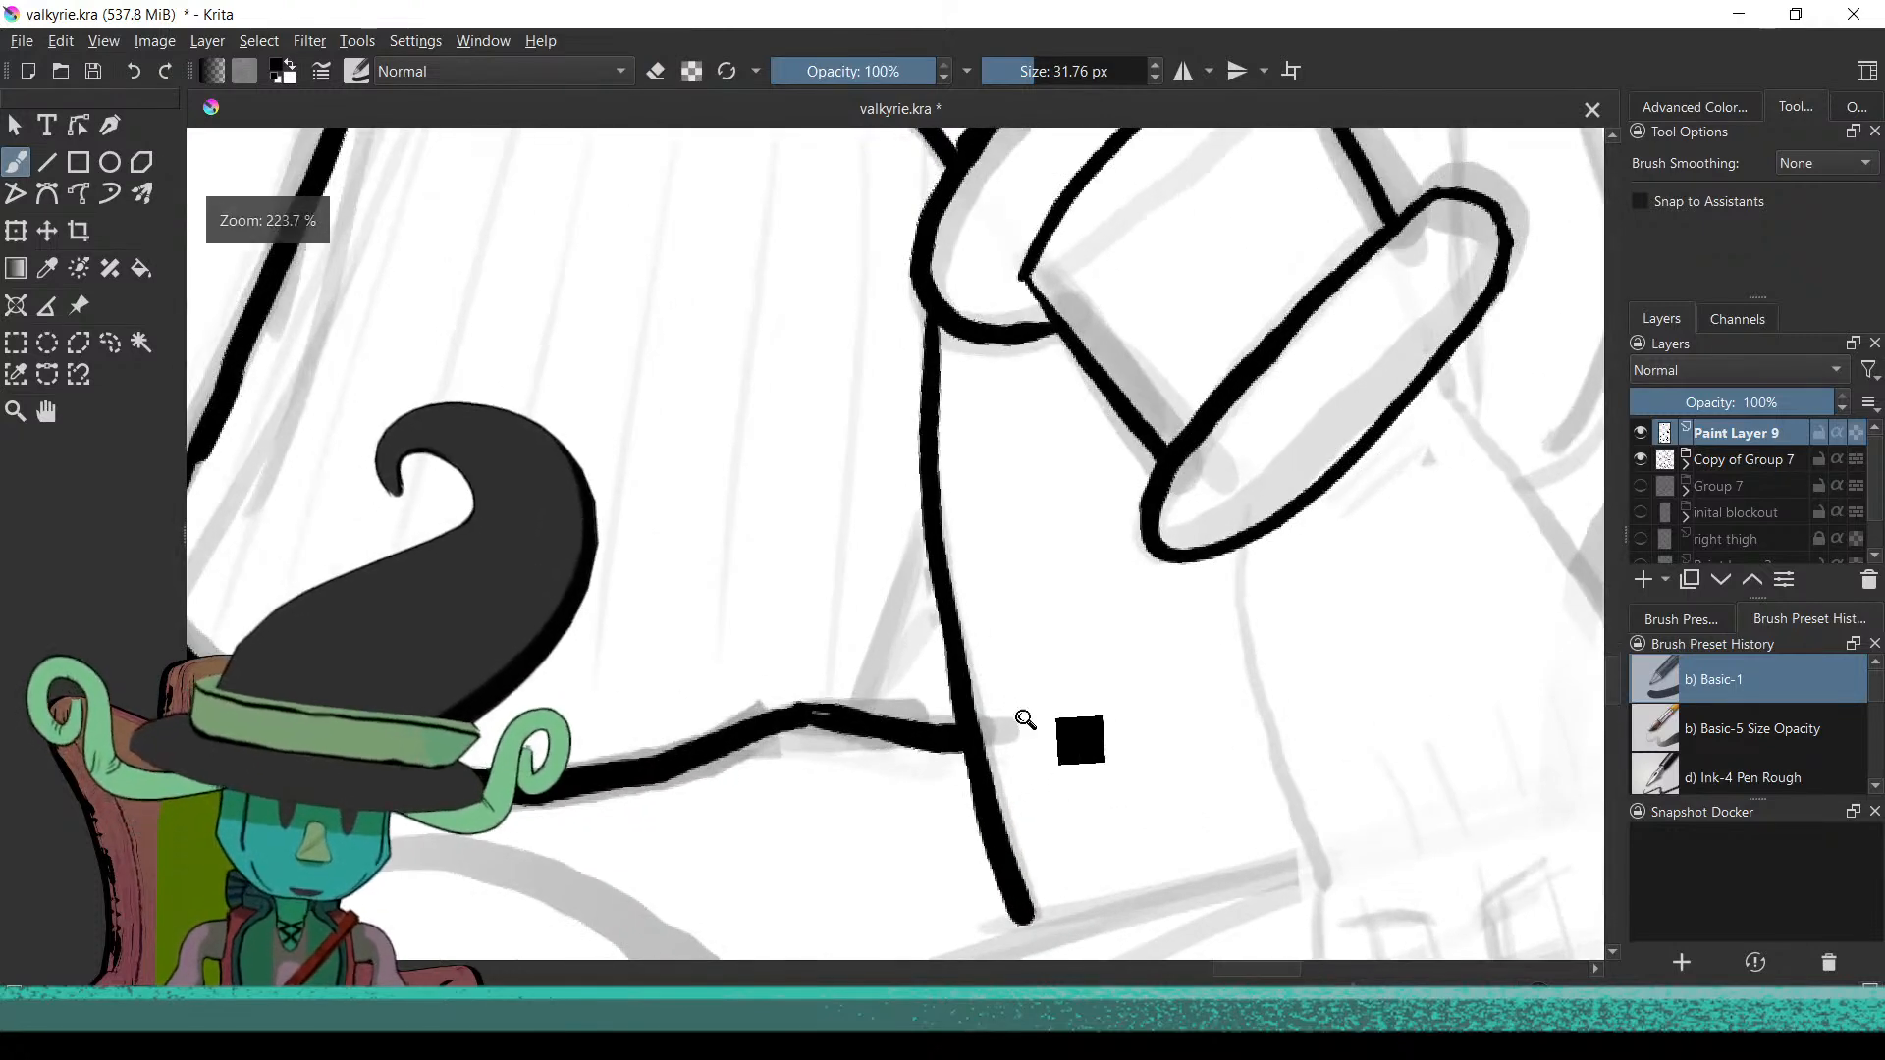
With the spear upright, ink the shaft's left edge from the spearhead to the first snake coil and inside that coil's loop
scroll(1026, 720, "down", 3)
left_click_drag(926, 584, 1200, 339)
left_click_drag(1105, 186, 1104, 655)
left_click_drag(1137, 483, 1128, 547)
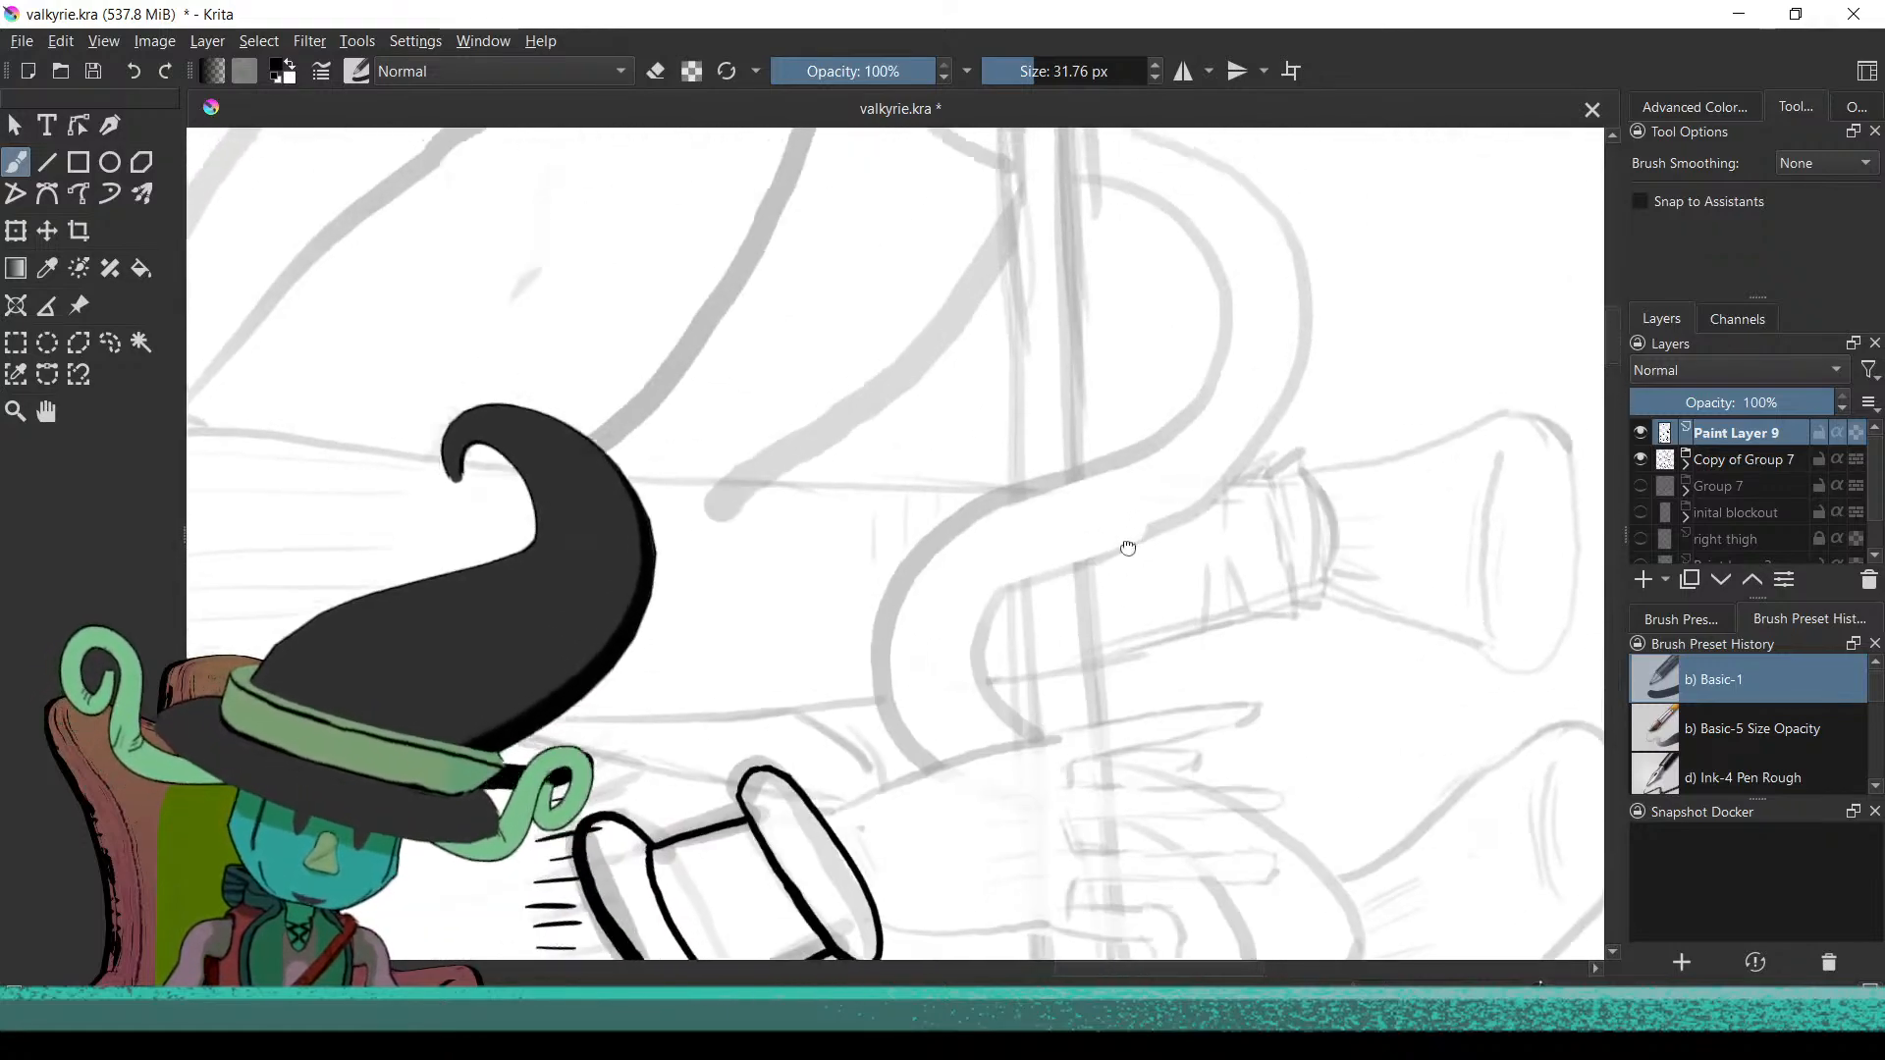
key("5")
left_click_drag(1028, 517, 1009, 741)
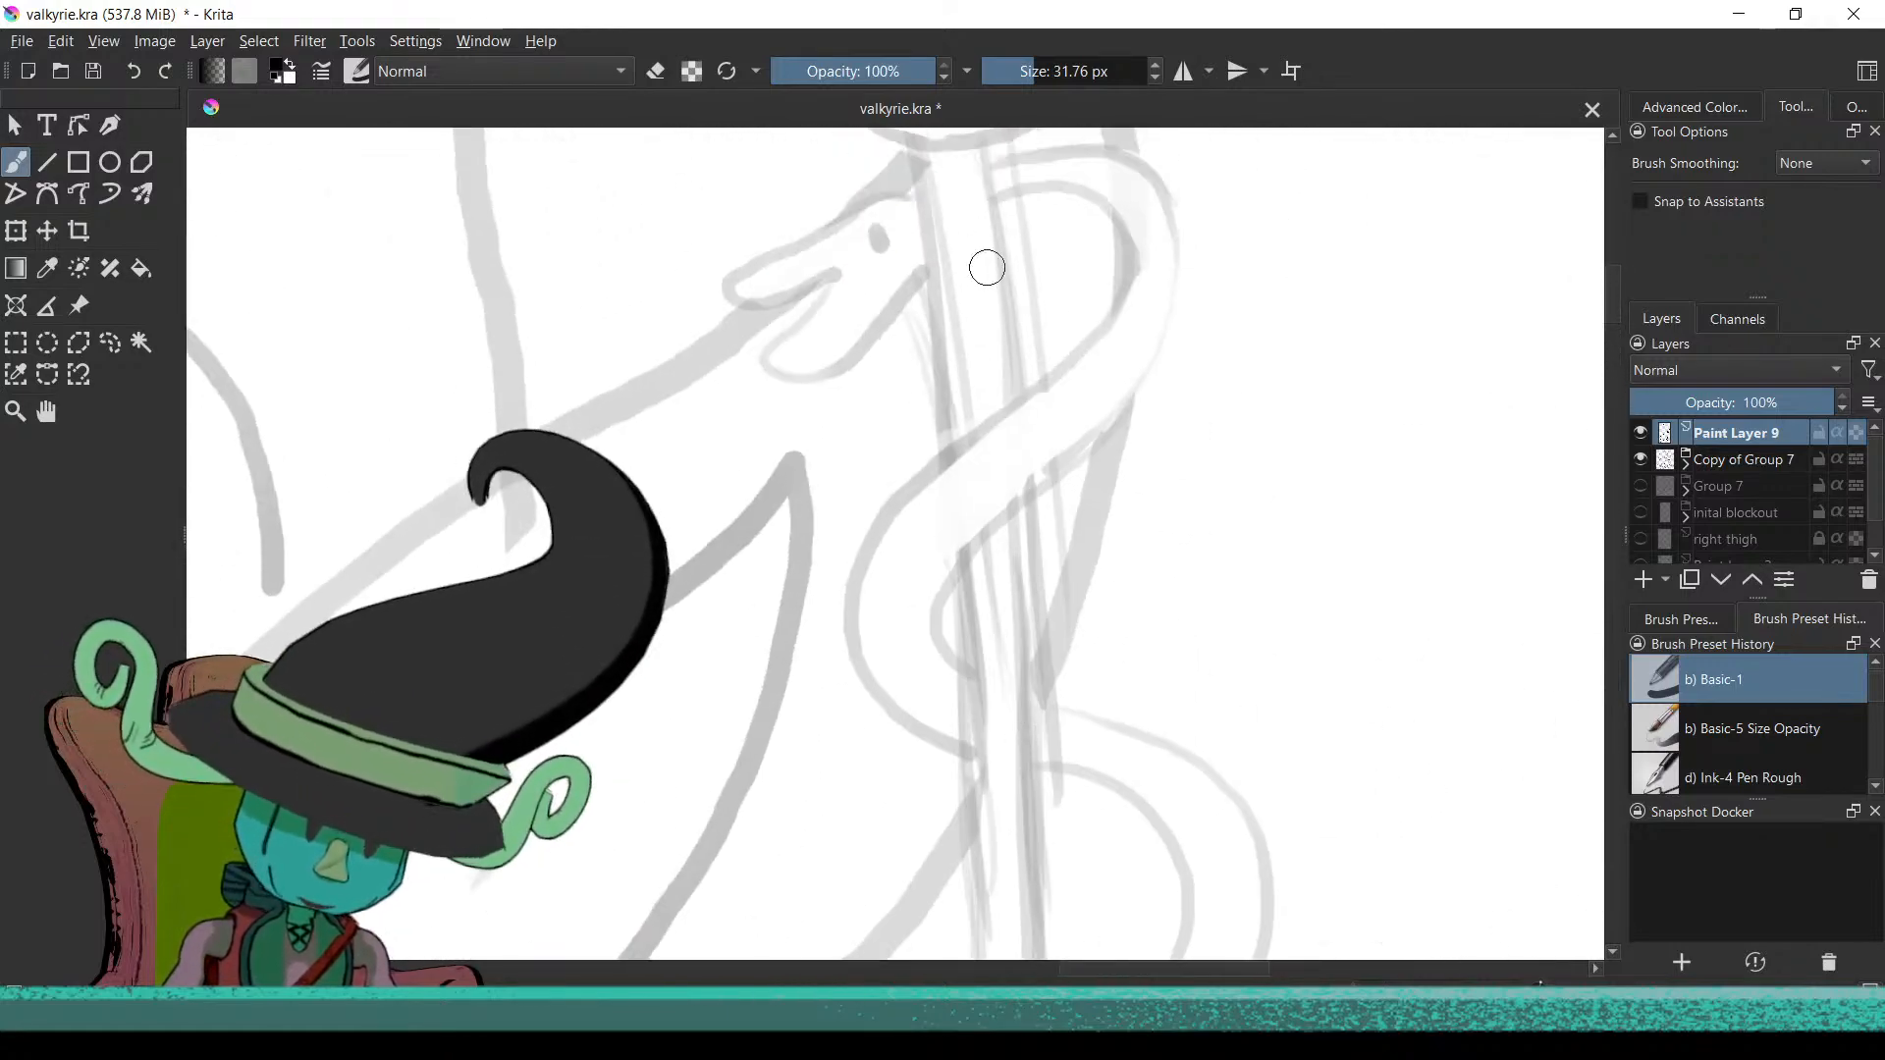
left_click_drag(987, 267, 1002, 624)
left_click_drag(1003, 525, 1039, 391)
mouse_move(994, 471)
left_mouse_down()
mouse_move(1001, 429)
mouse_move(1023, 433)
left_mouse_up()
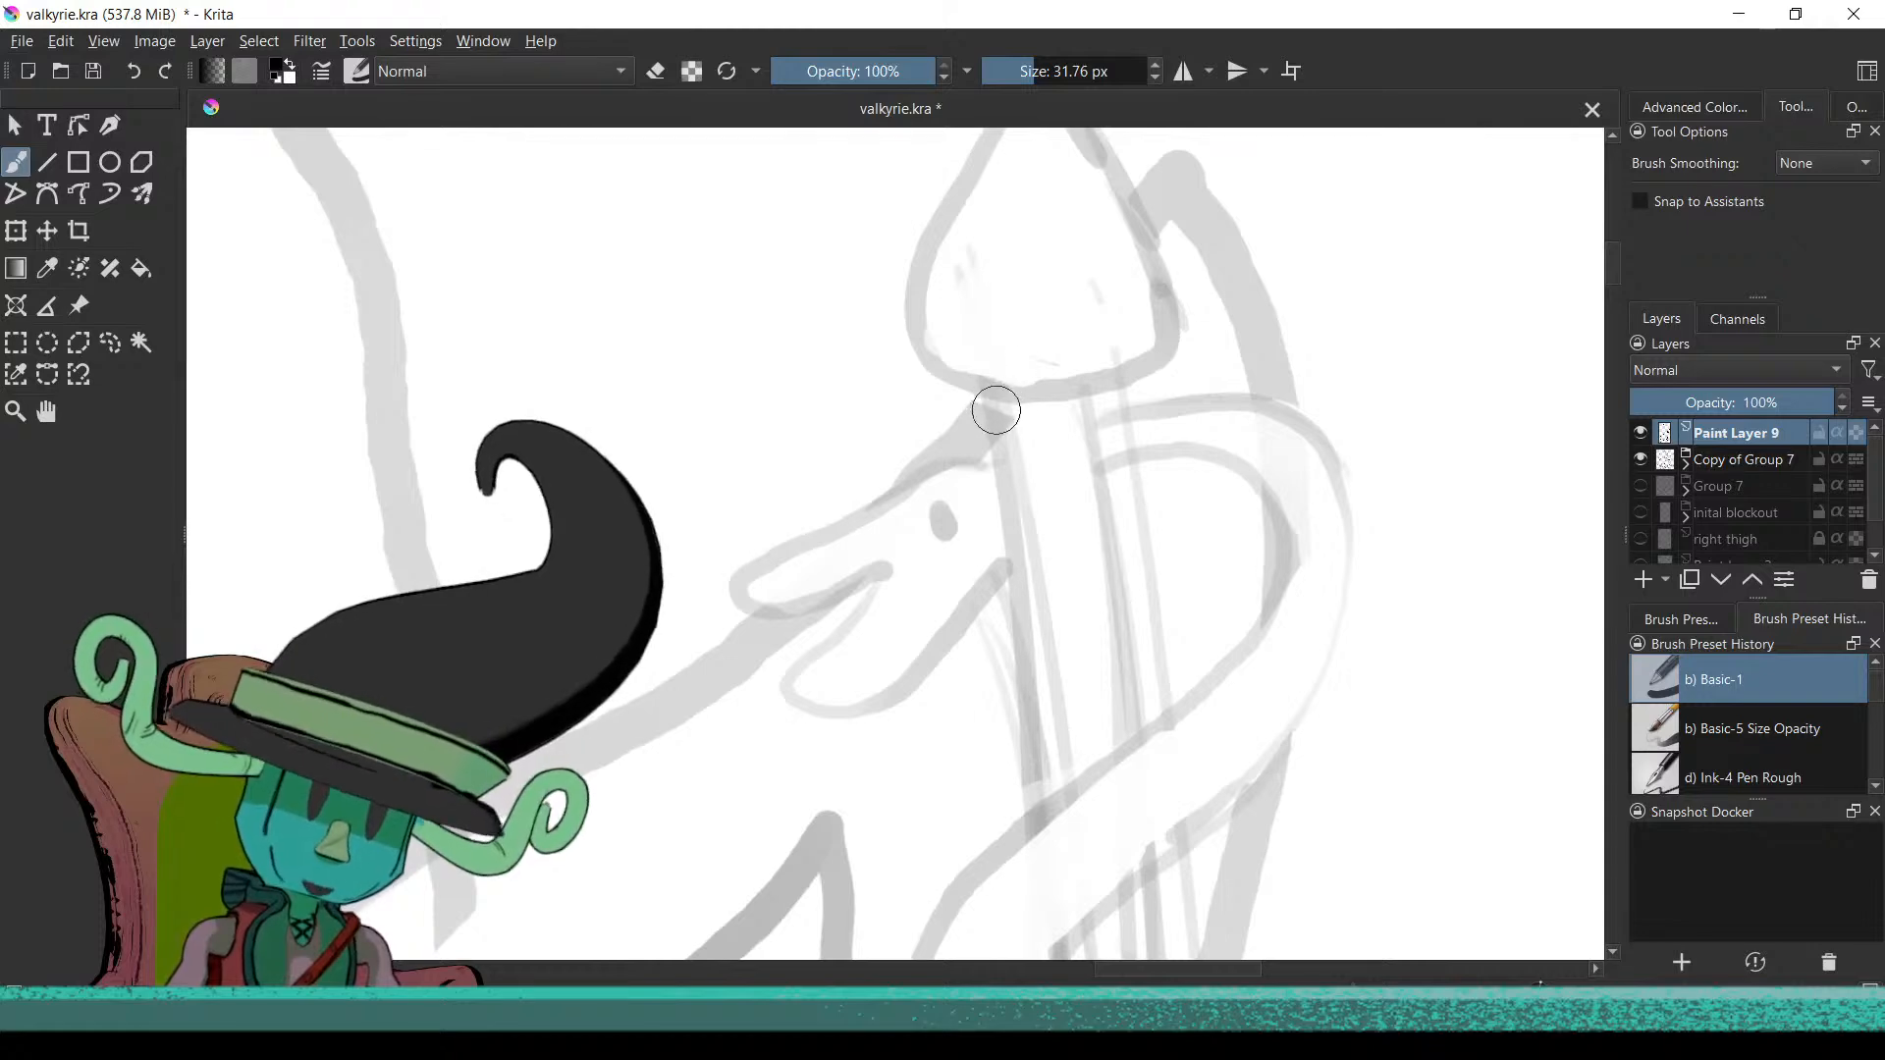
left_click_drag(994, 393, 1005, 515)
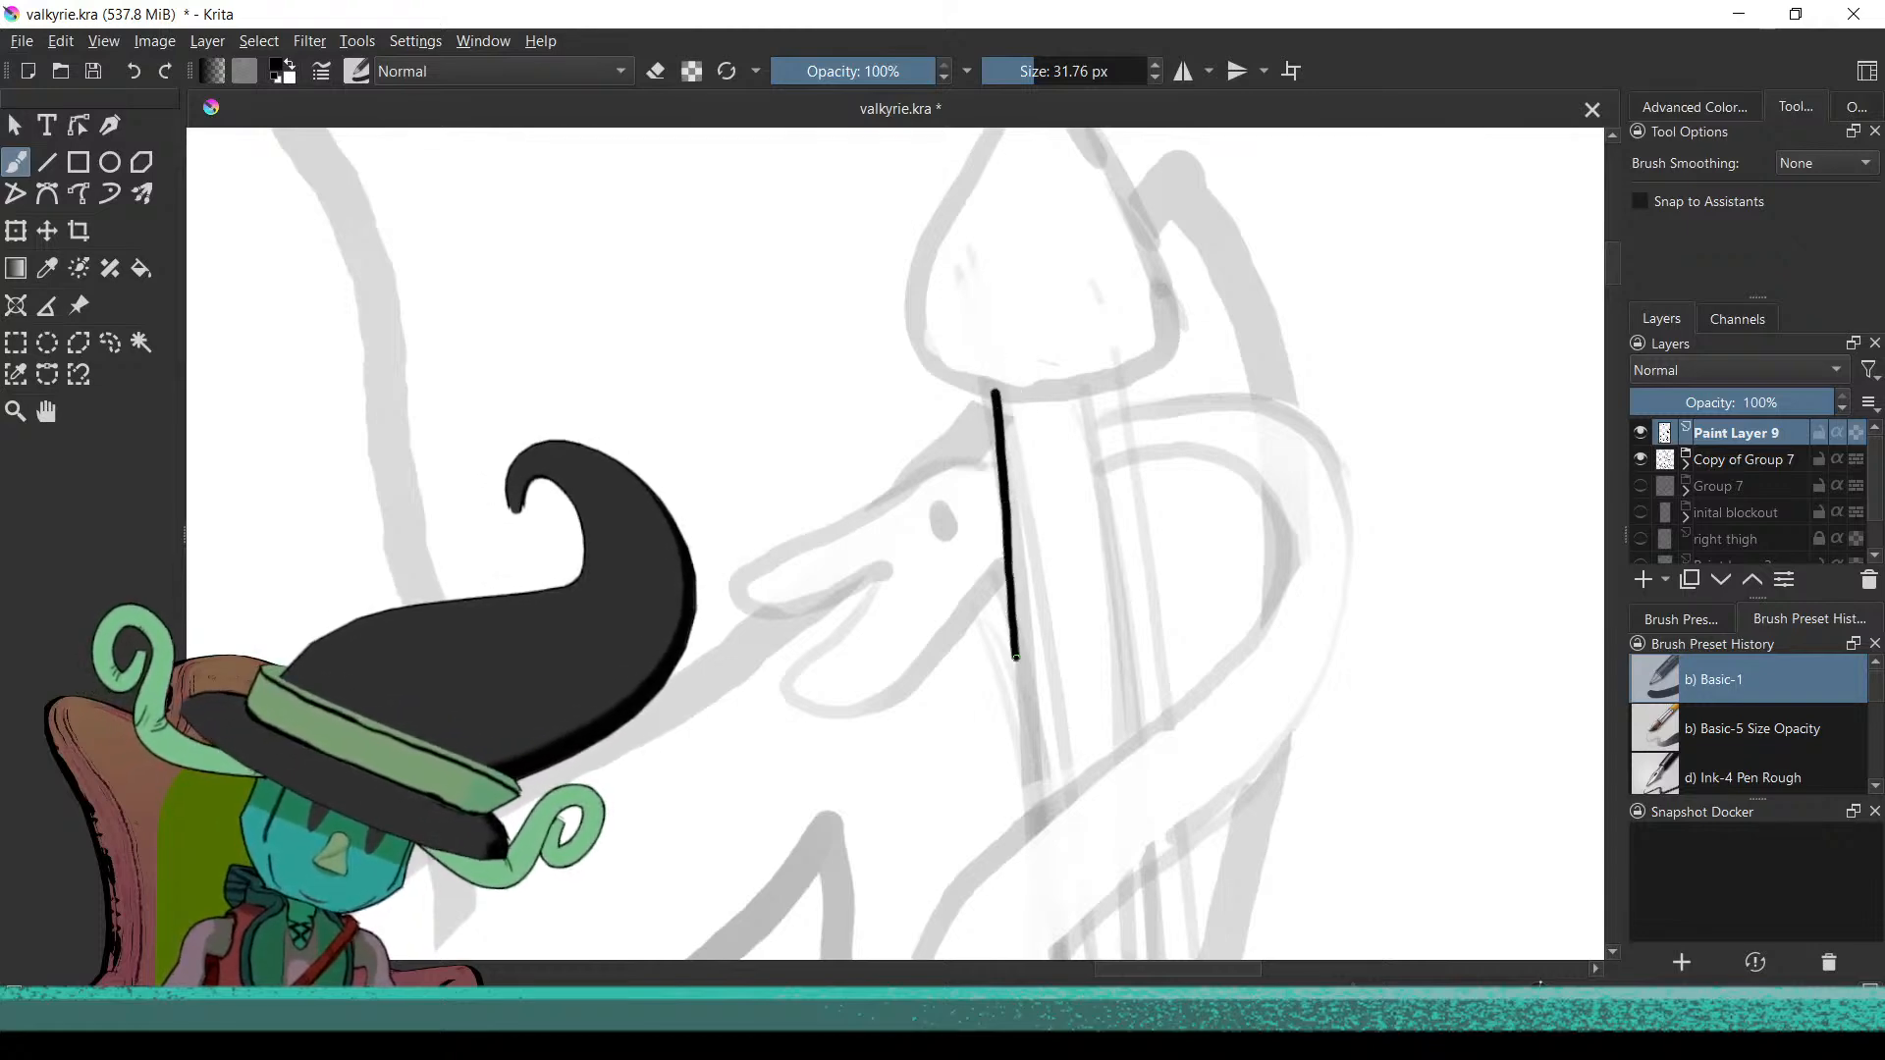
left_click_drag(1030, 784, 894, 321)
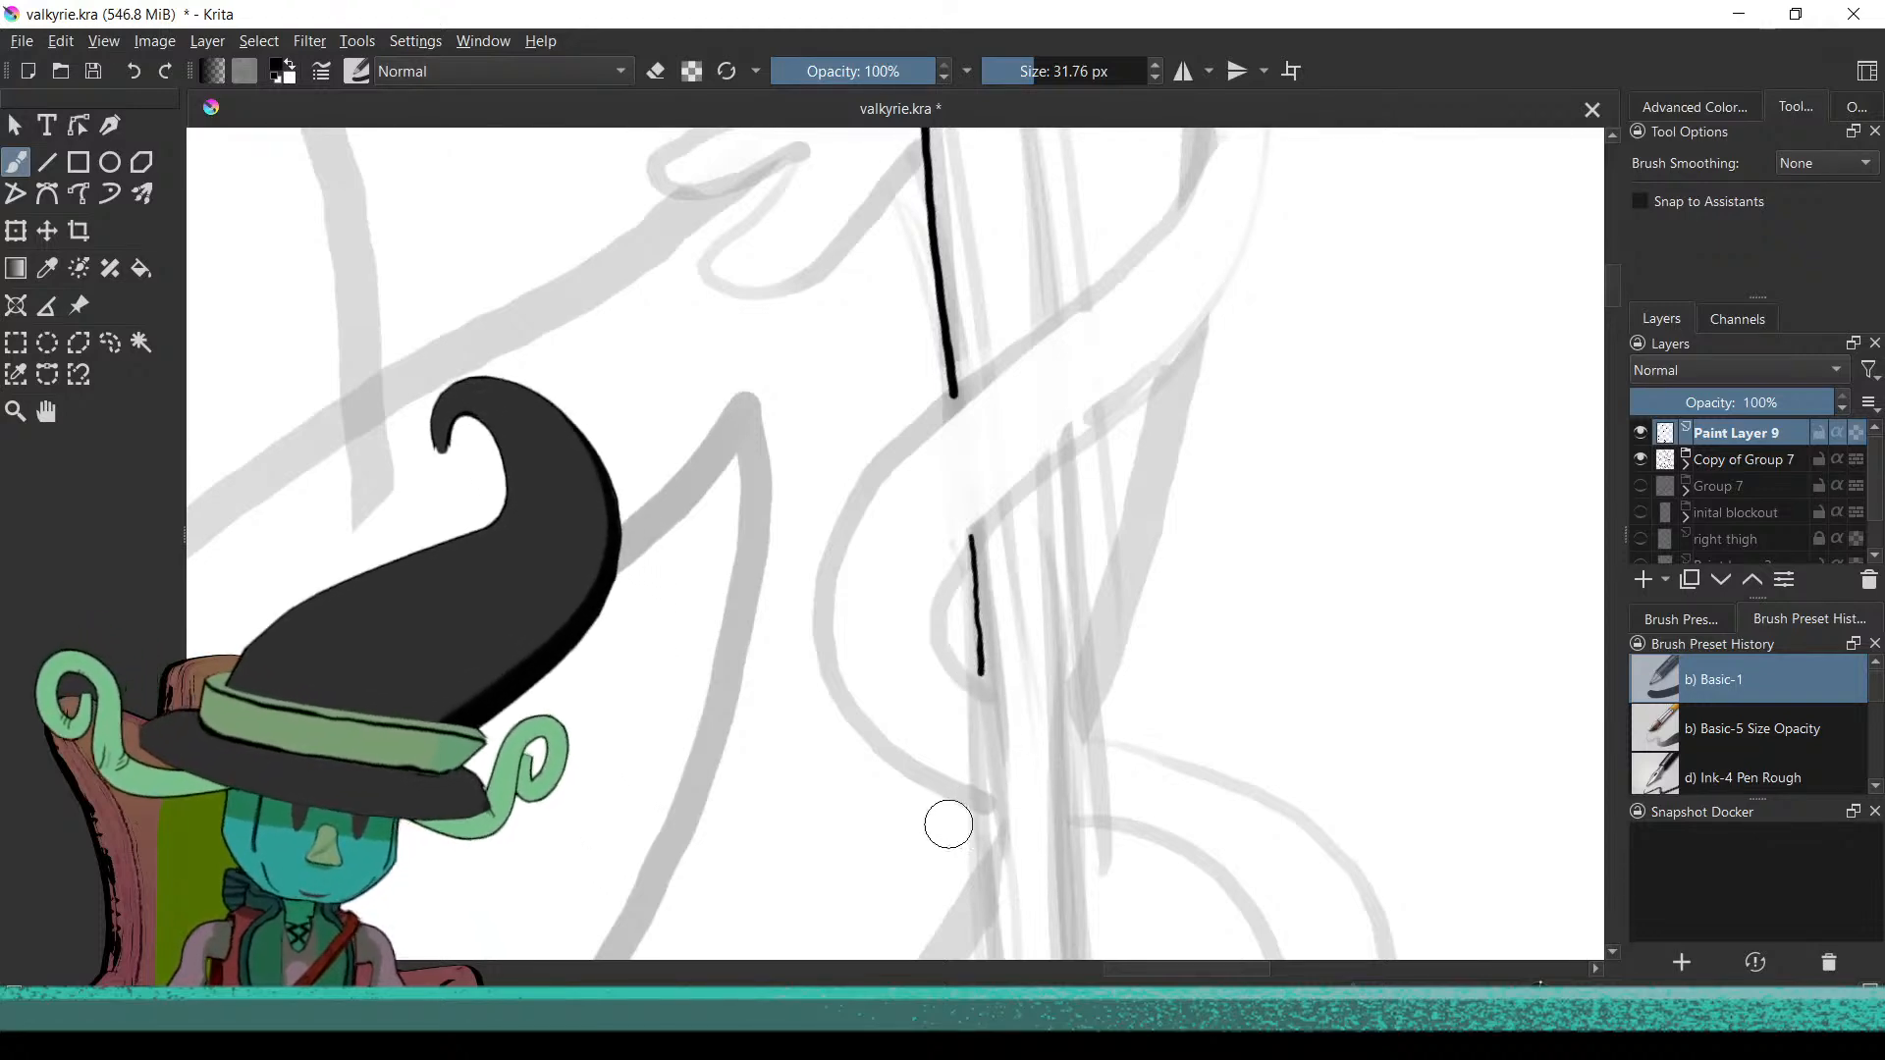
Continue inking the shaft's left edge from below the first snake loop down to the coil above the hand
left_click_drag(939, 816, 966, 488)
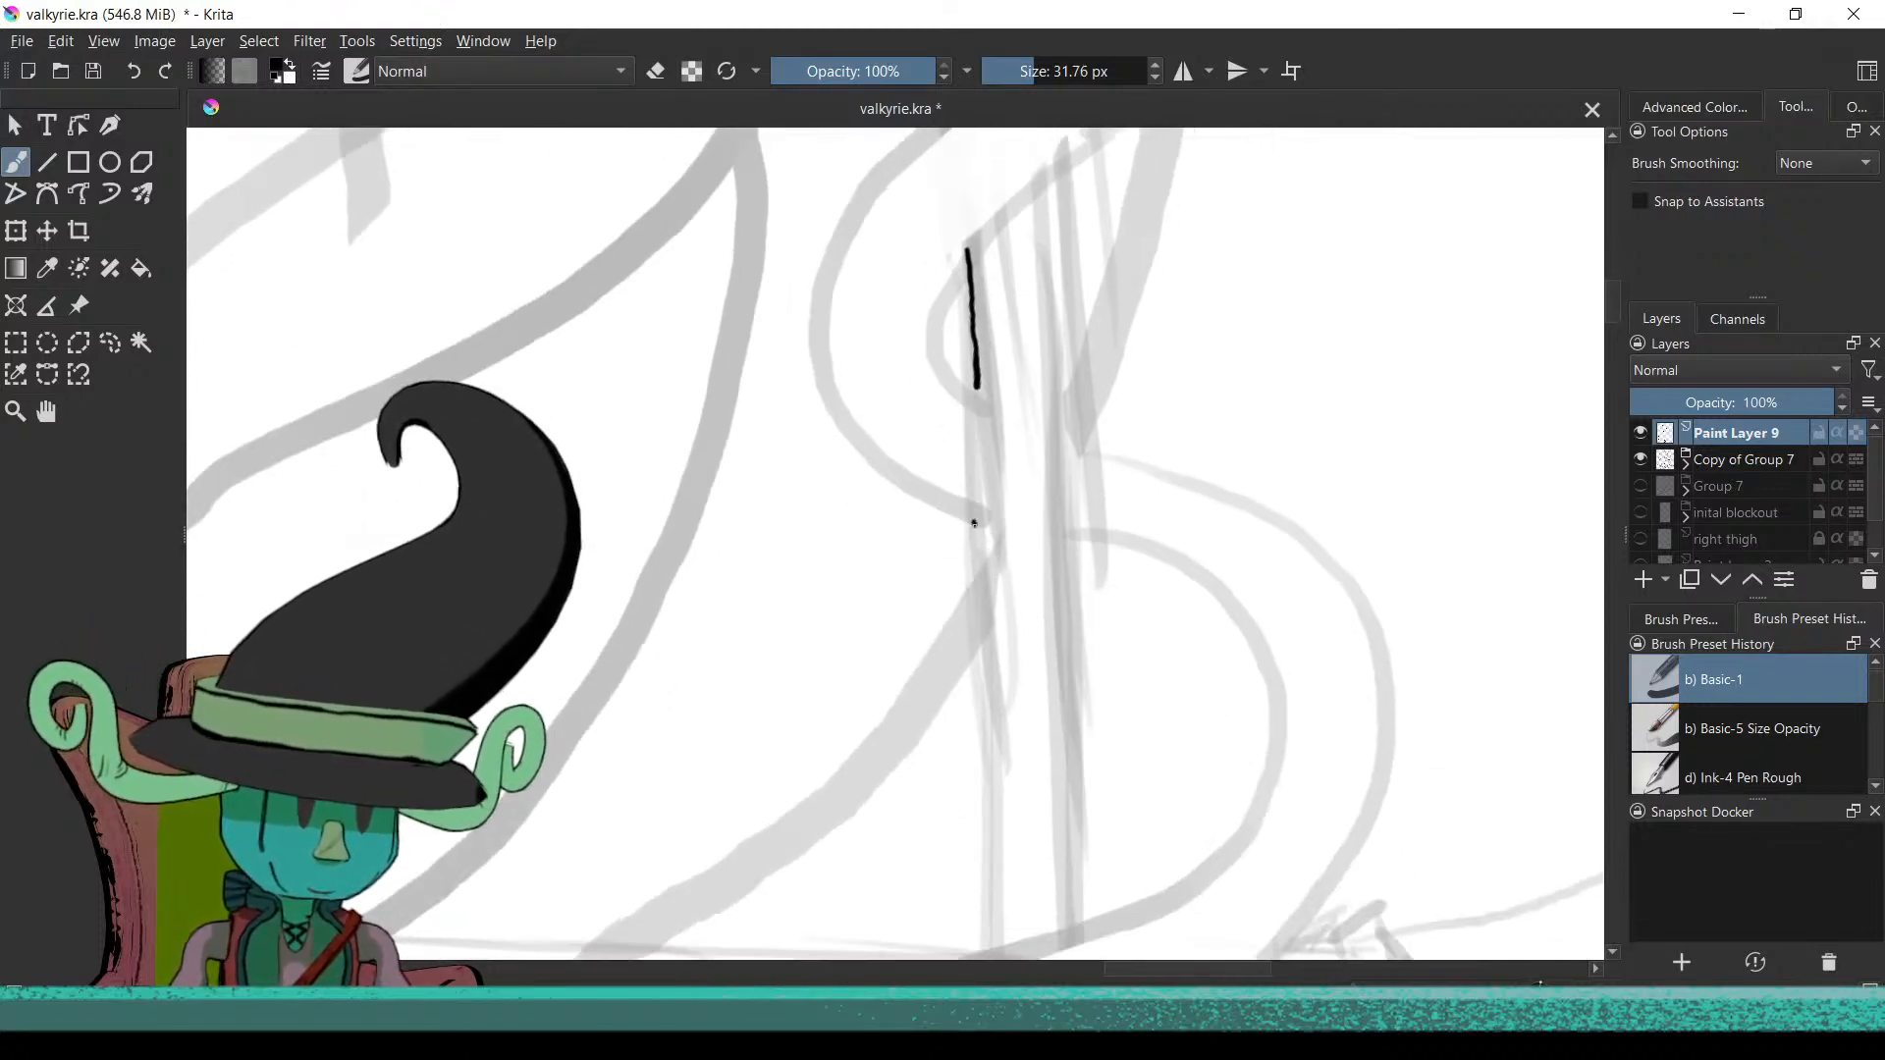
key("ctrl+z")
mouse_move(992, 609)
left_mouse_down()
mouse_move(995, 264)
mouse_move(1007, 613)
left_mouse_up()
mouse_move(990, 532)
left_mouse_down()
mouse_move(1031, 569)
mouse_move(993, 739)
mouse_move(993, 516)
mouse_move(943, 795)
mouse_move(841, 795)
mouse_move(1052, 458)
mouse_move(810, 784)
left_mouse_up()
mouse_move(1148, 315)
left_mouse_down()
mouse_move(1007, 568)
mouse_move(811, 673)
left_mouse_up()
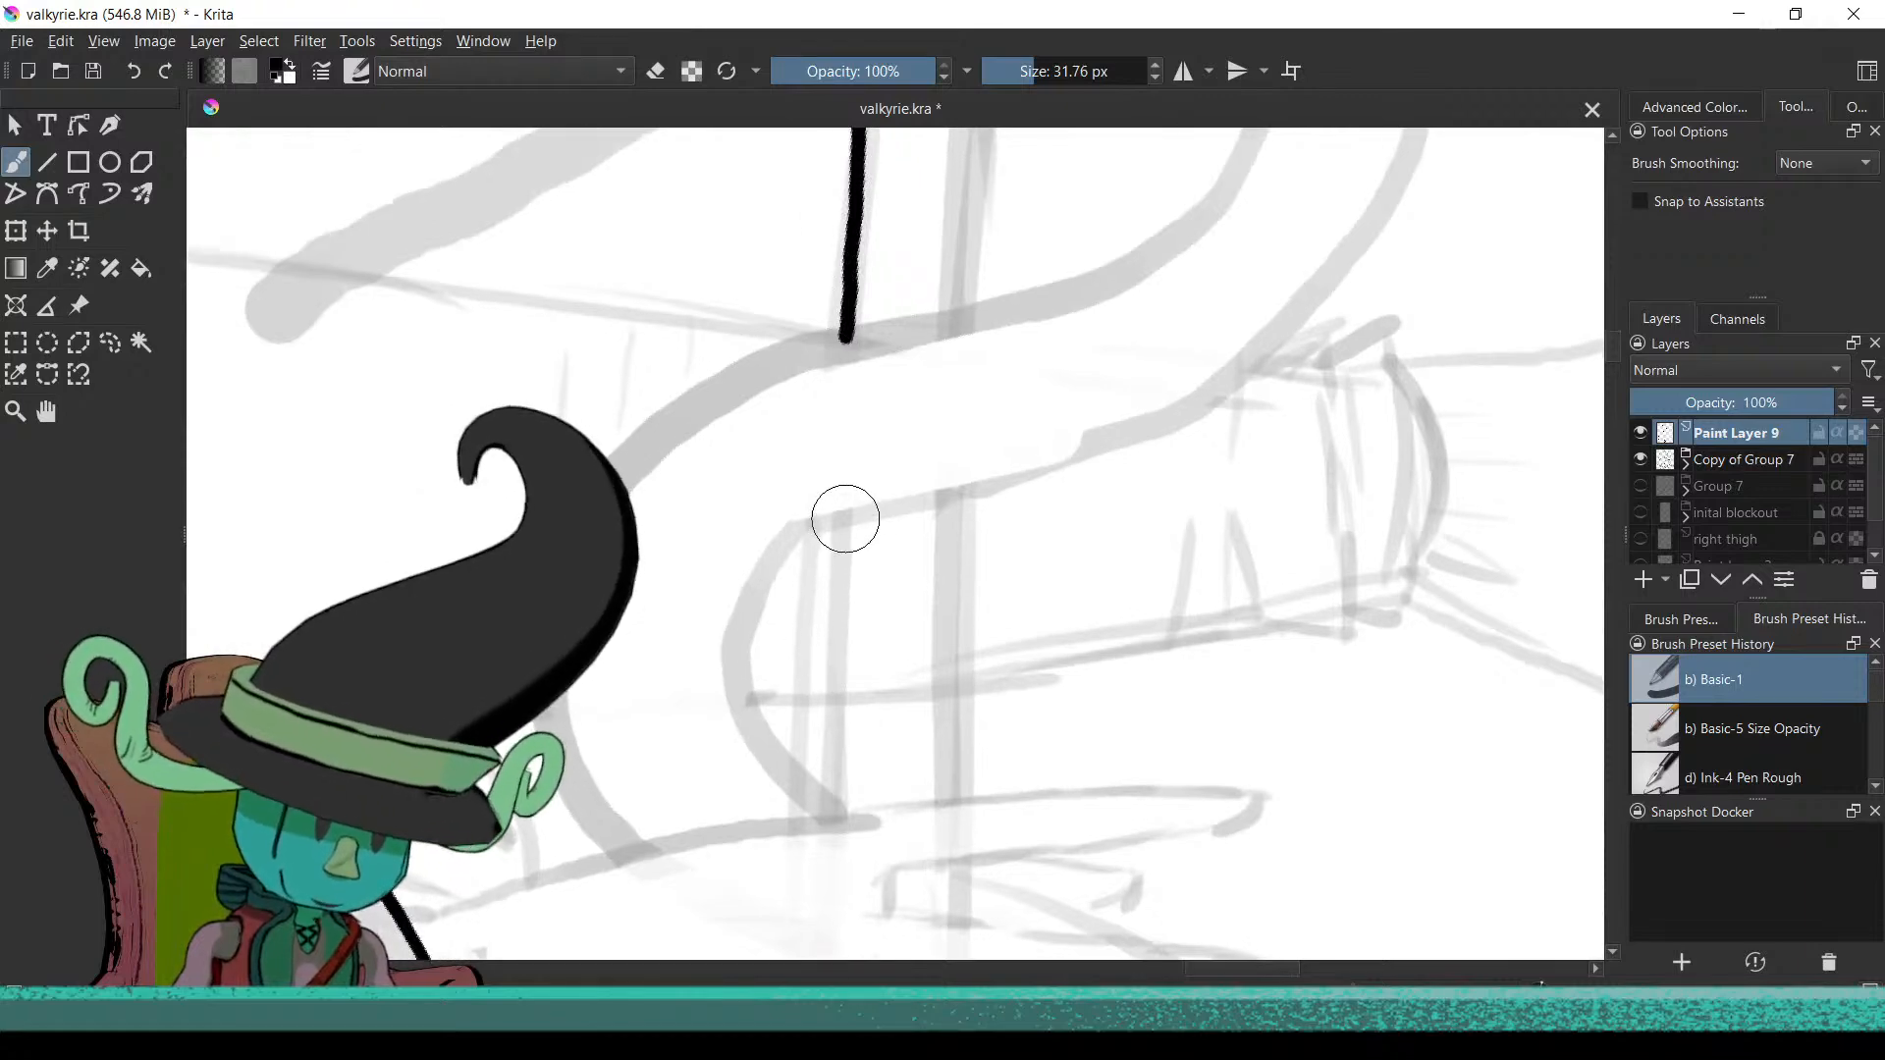
Ink the shaft's left edge inside the snake loop just above the hand, repeating the stroke until it is straight and evenly thick
mouse_move(834, 609)
left_mouse_down()
mouse_move(823, 697)
mouse_move(840, 569)
mouse_move(828, 780)
left_mouse_up()
key("ctrl+z")
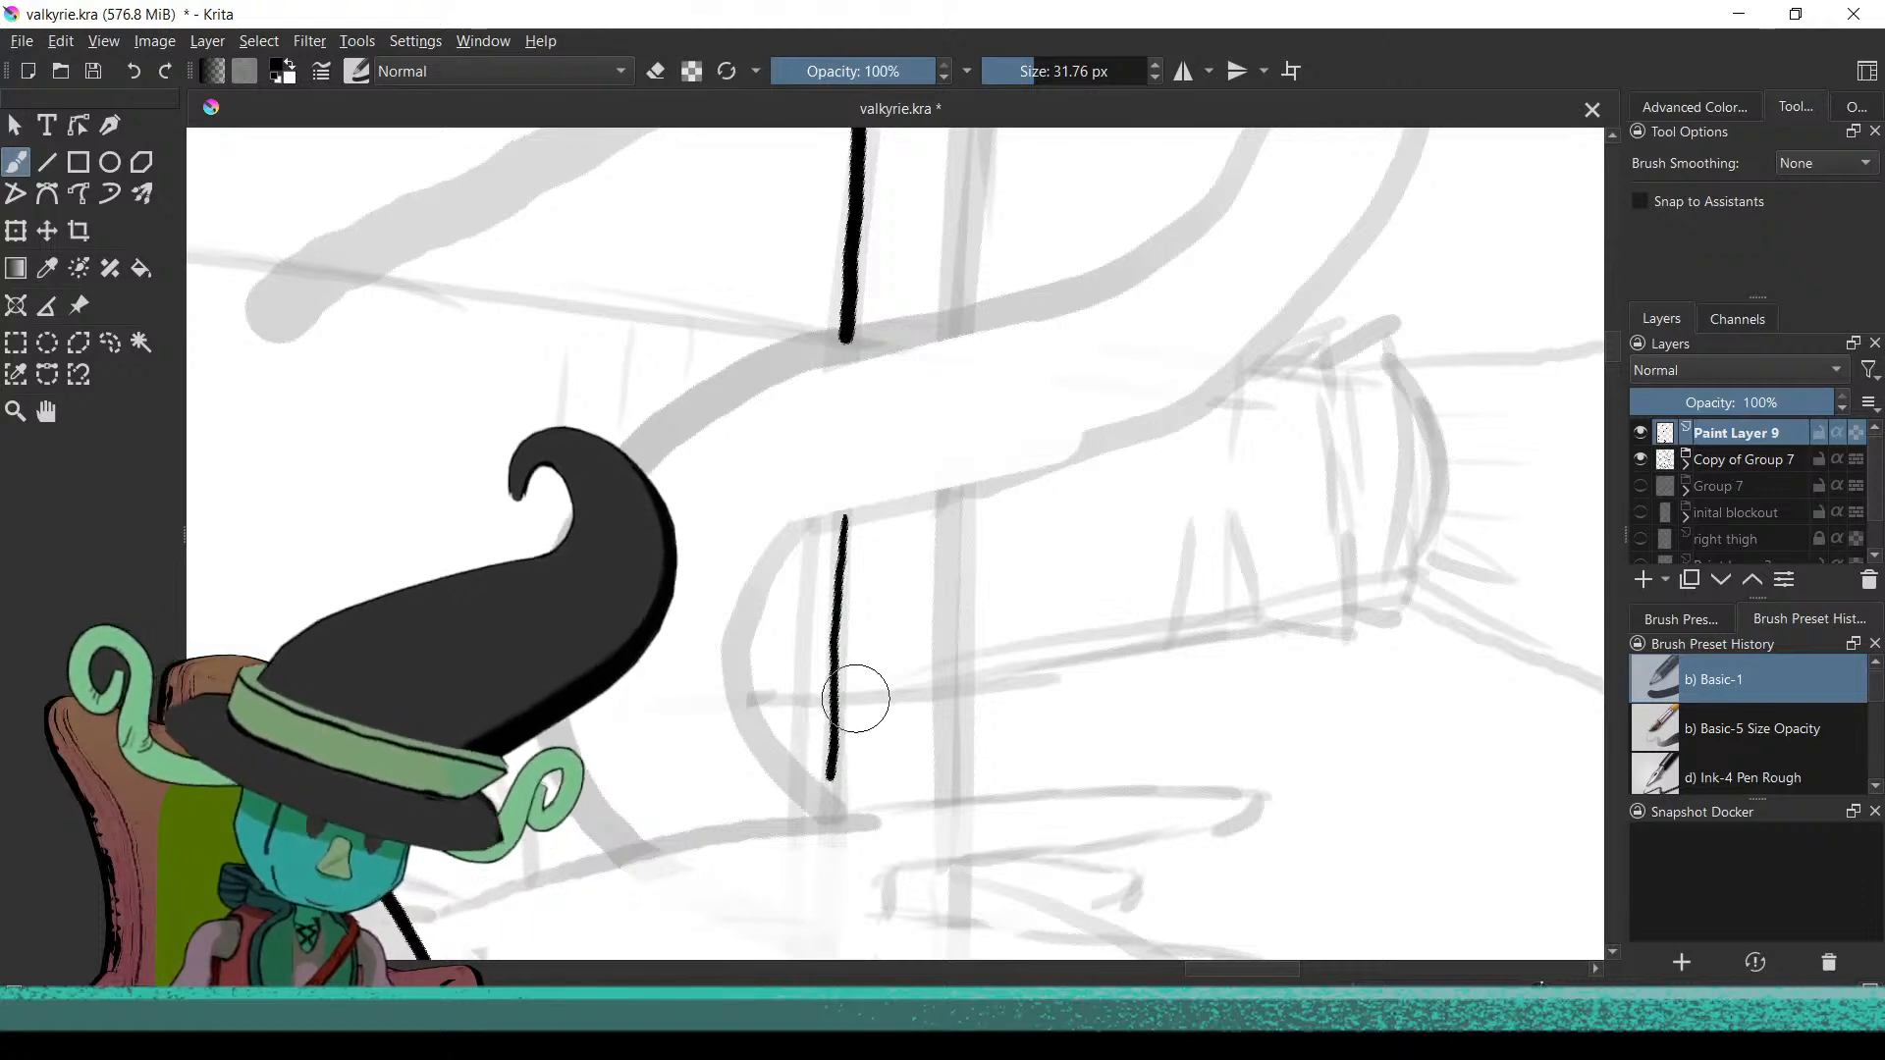
key("ctrl+z")
left_click_drag(841, 531, 823, 746)
key("ctrl+z")
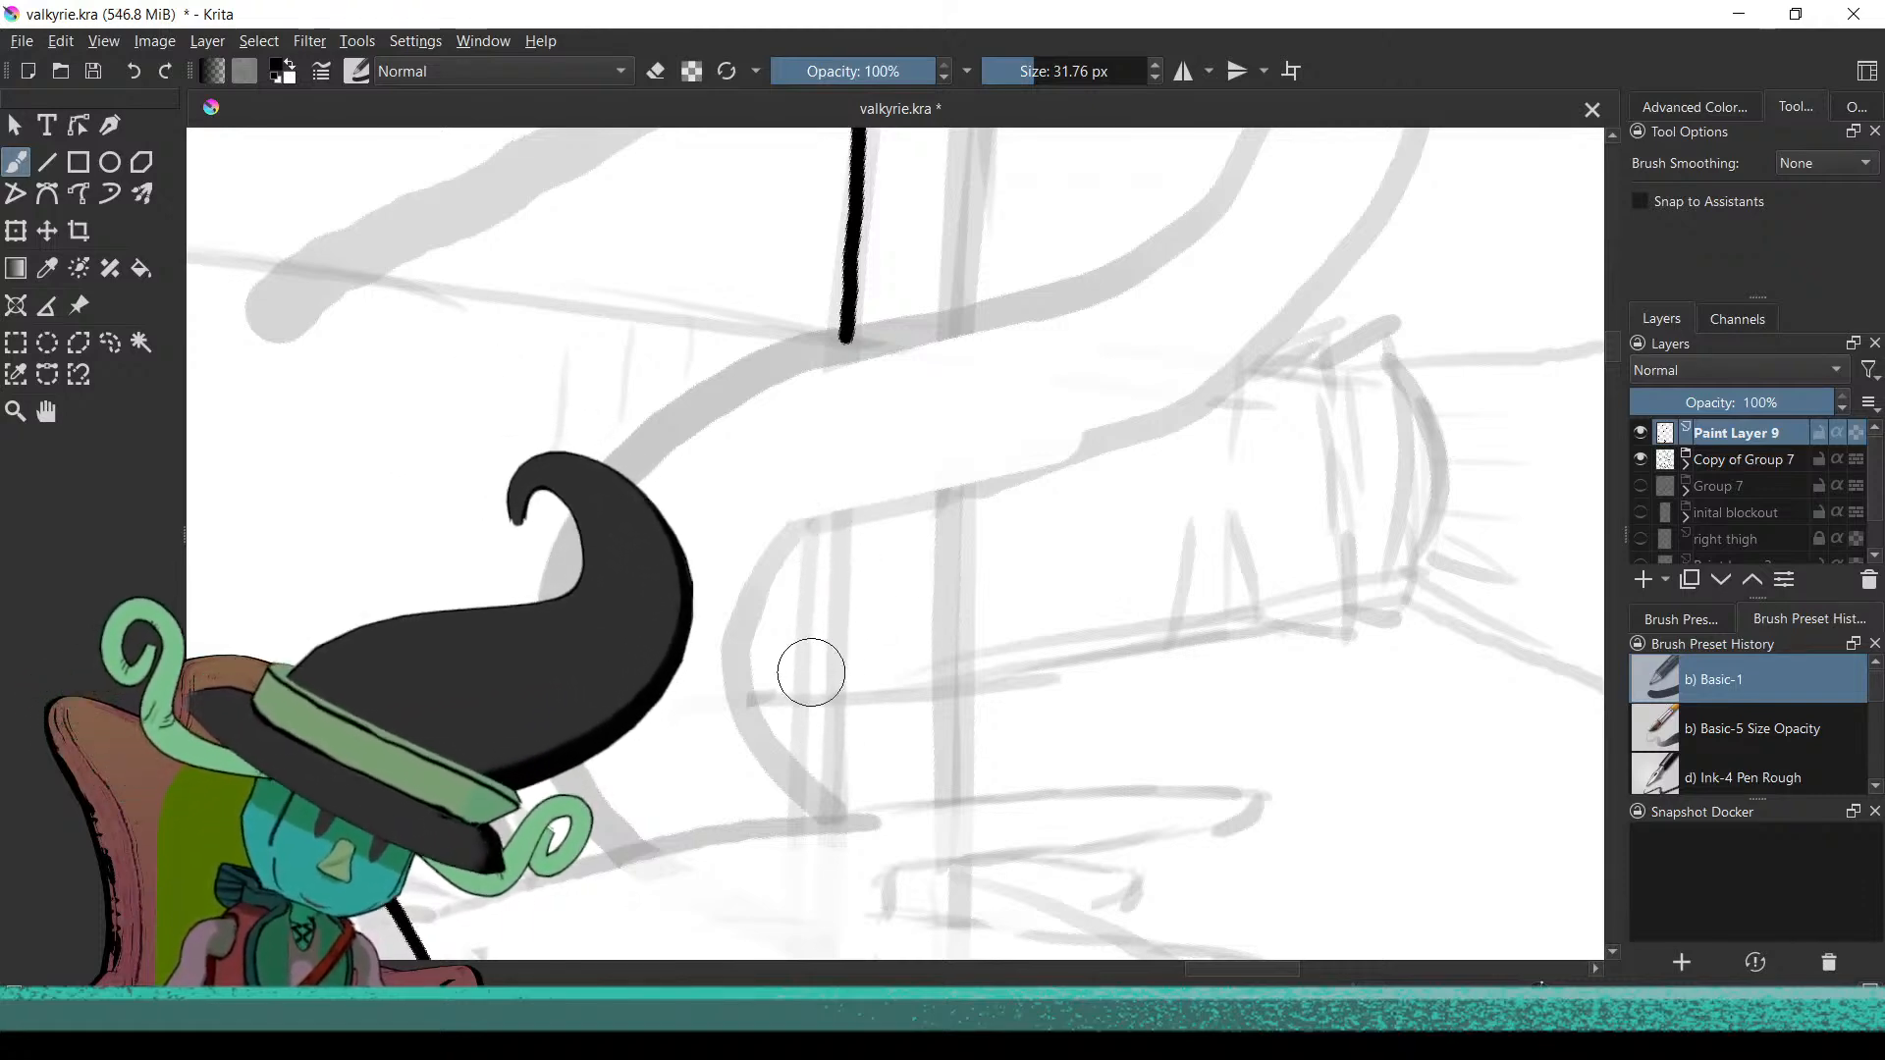
left_click_drag(848, 591, 843, 673)
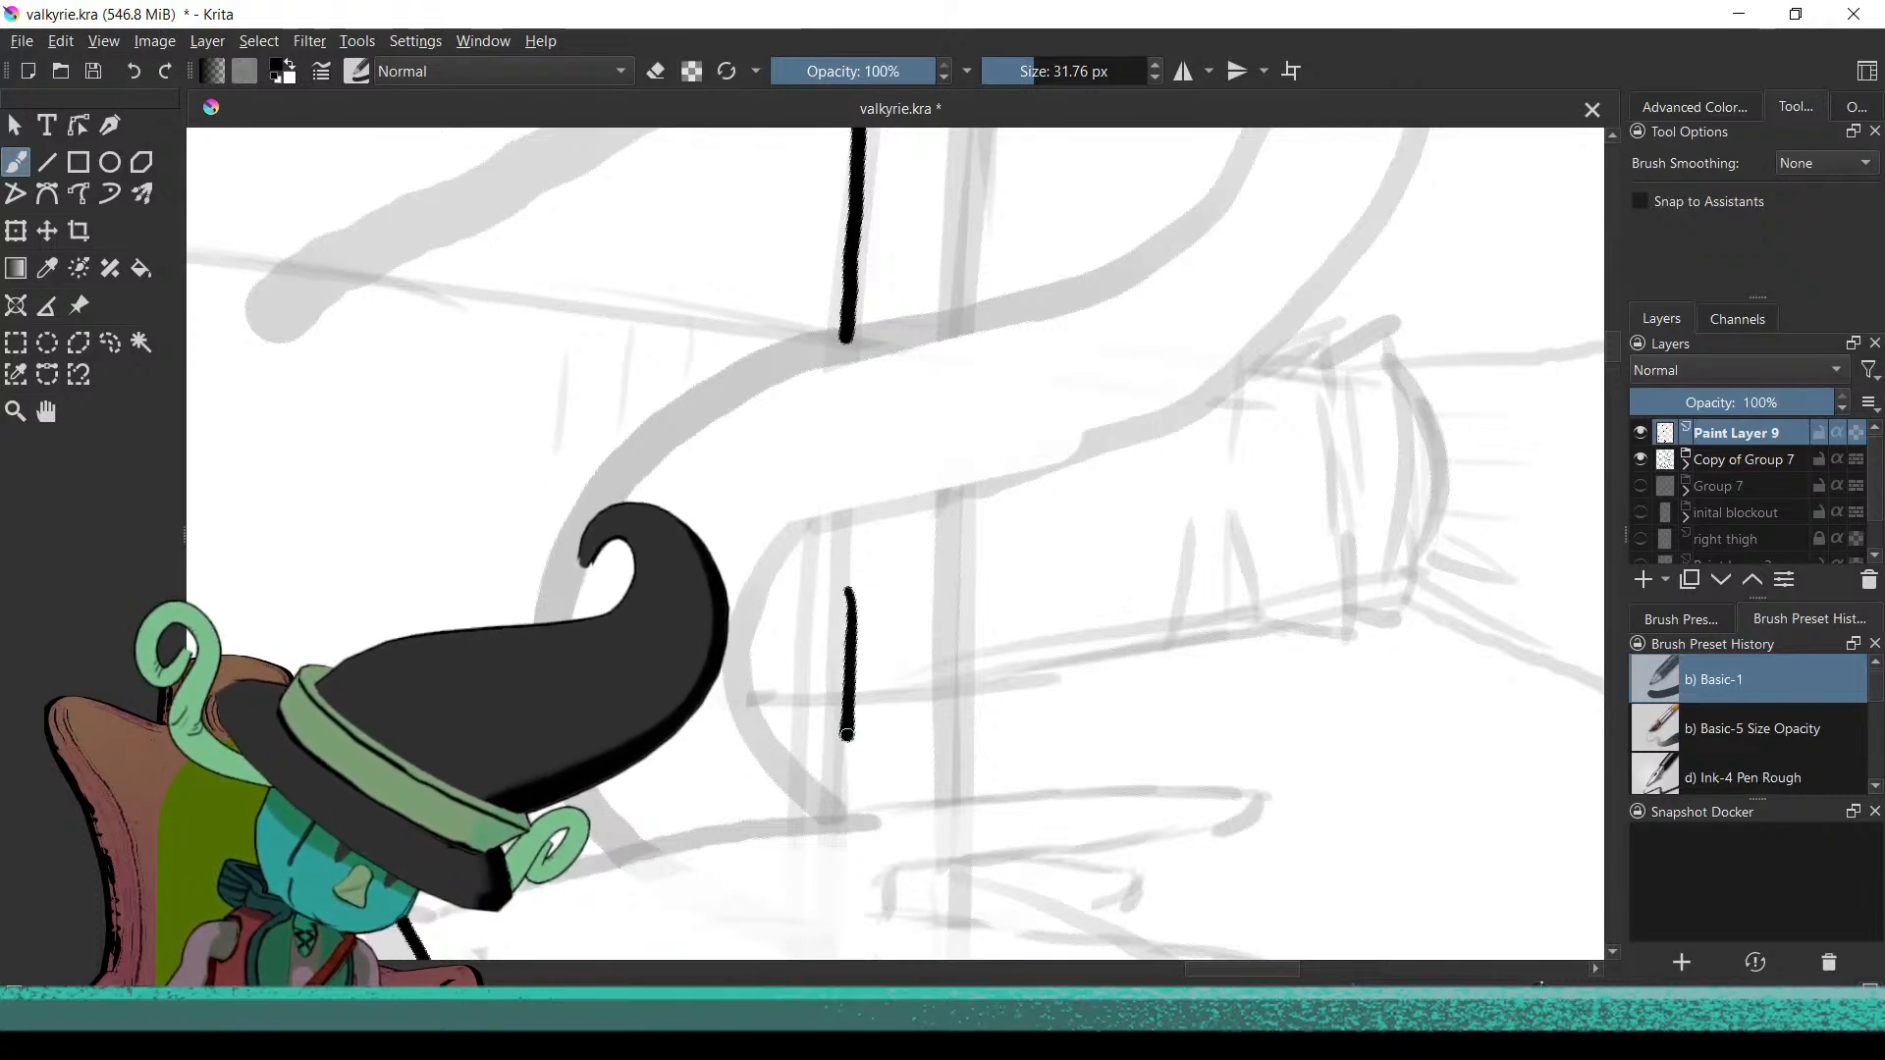
key("ctrl+z")
left_click_drag(840, 694, 835, 799)
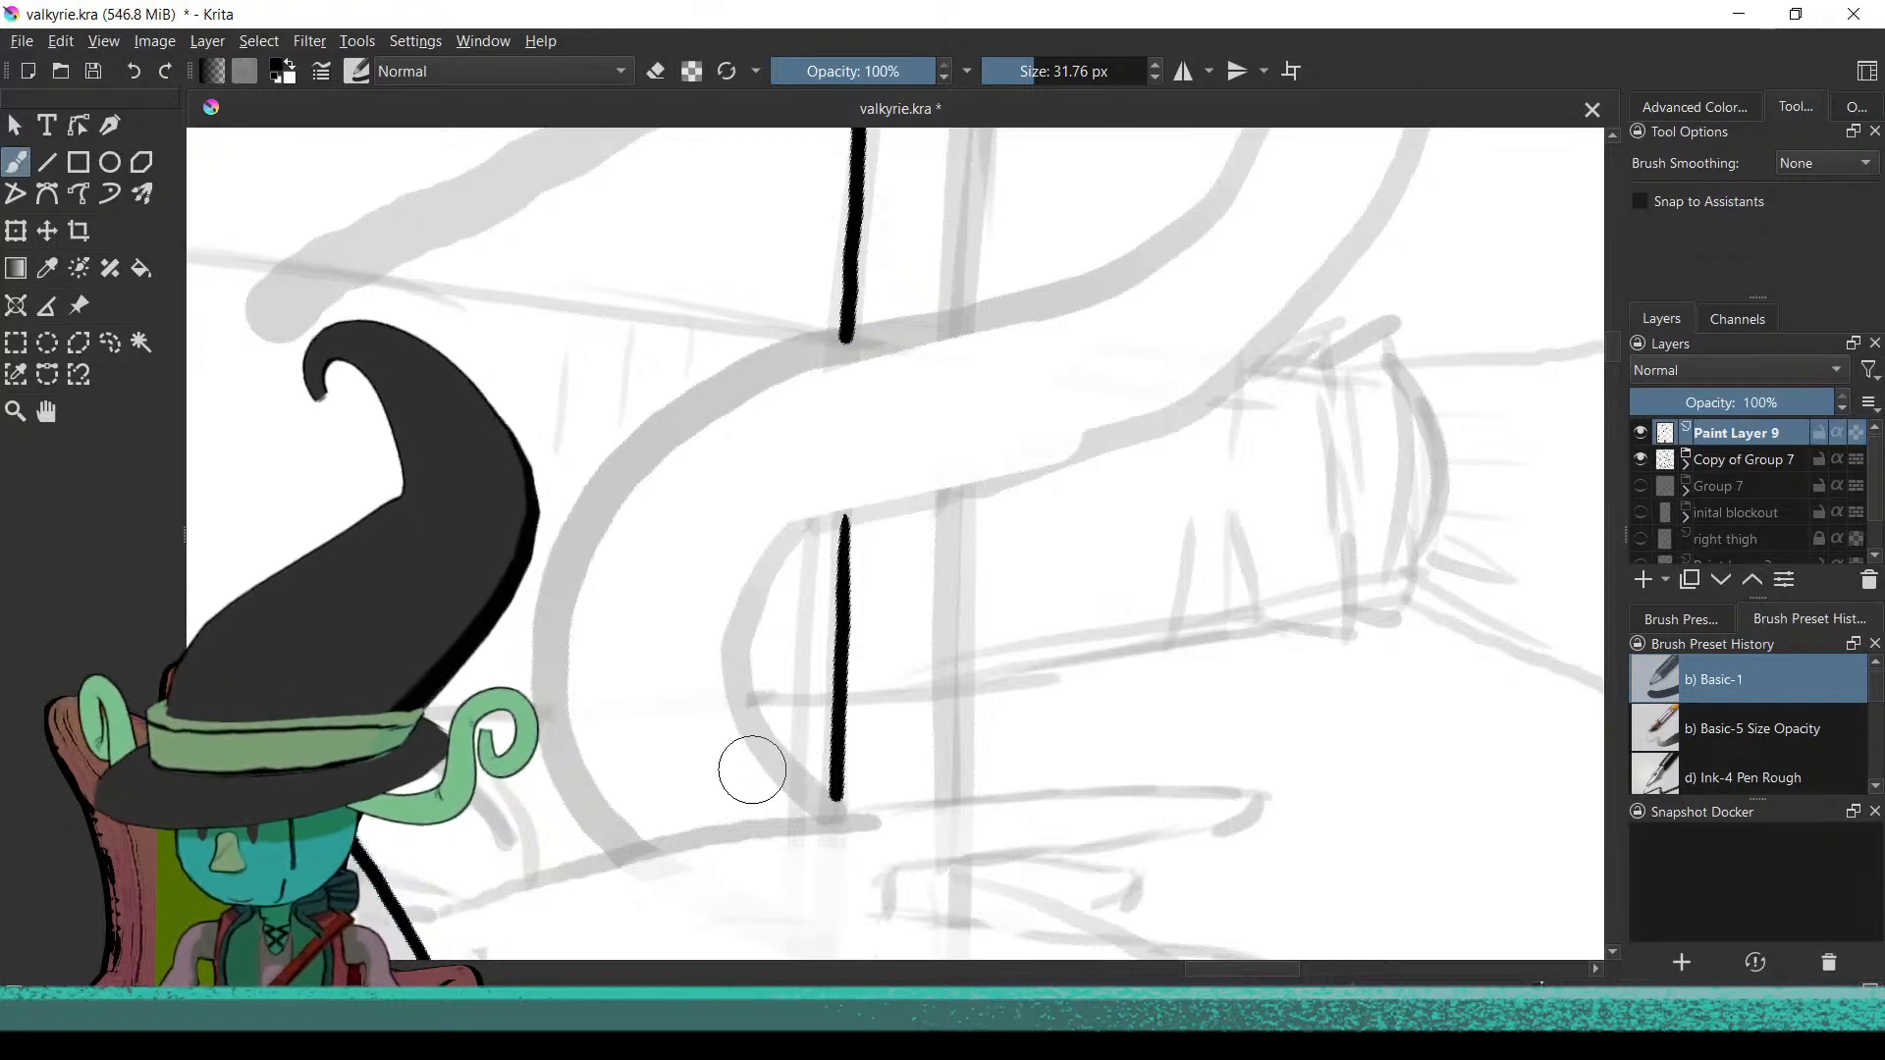
Ink the shaft's left edge from the bottom of the hand past the cloth line to the next snake coil, redoing the stroke
left_click_drag(767, 702, 750, 323)
mouse_move(752, 638)
left_mouse_down()
mouse_move(808, 450)
mouse_move(825, 241)
left_mouse_up()
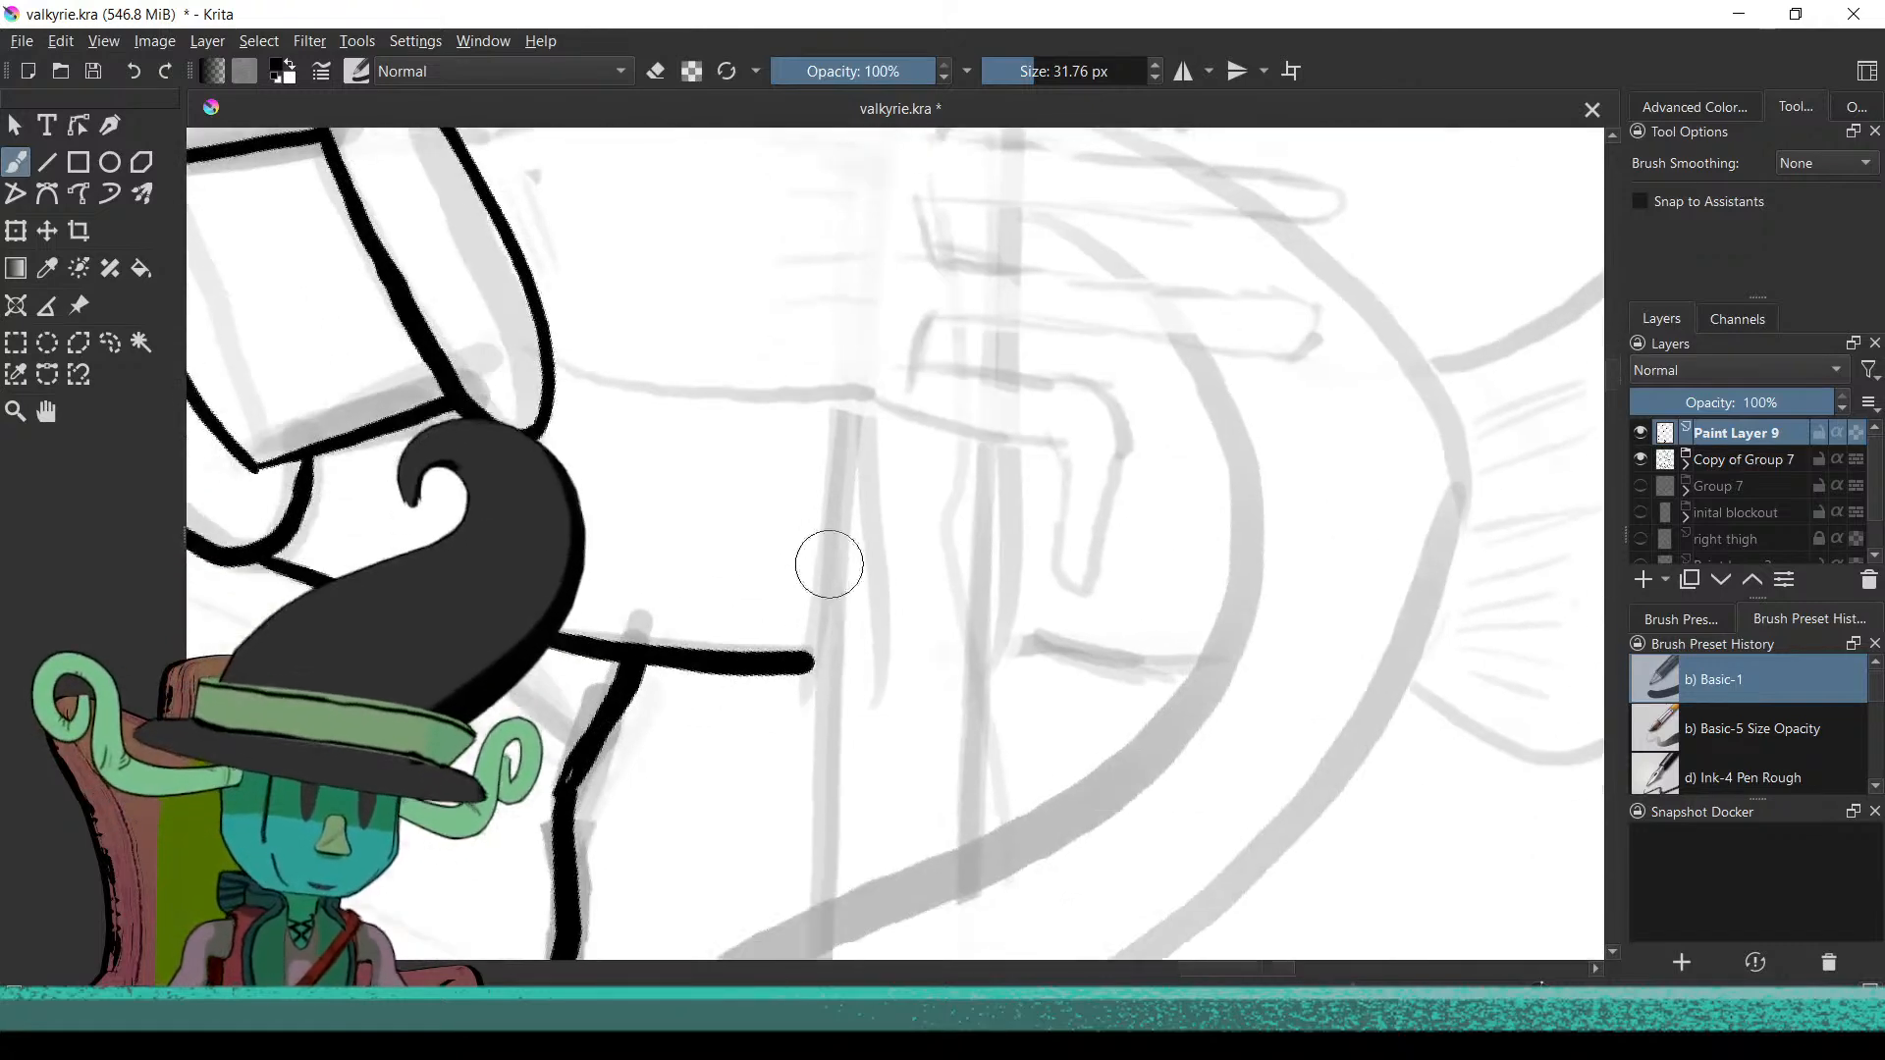
left_click_drag(841, 461, 823, 772)
key("ctrl+z")
left_click_drag(843, 420, 820, 915)
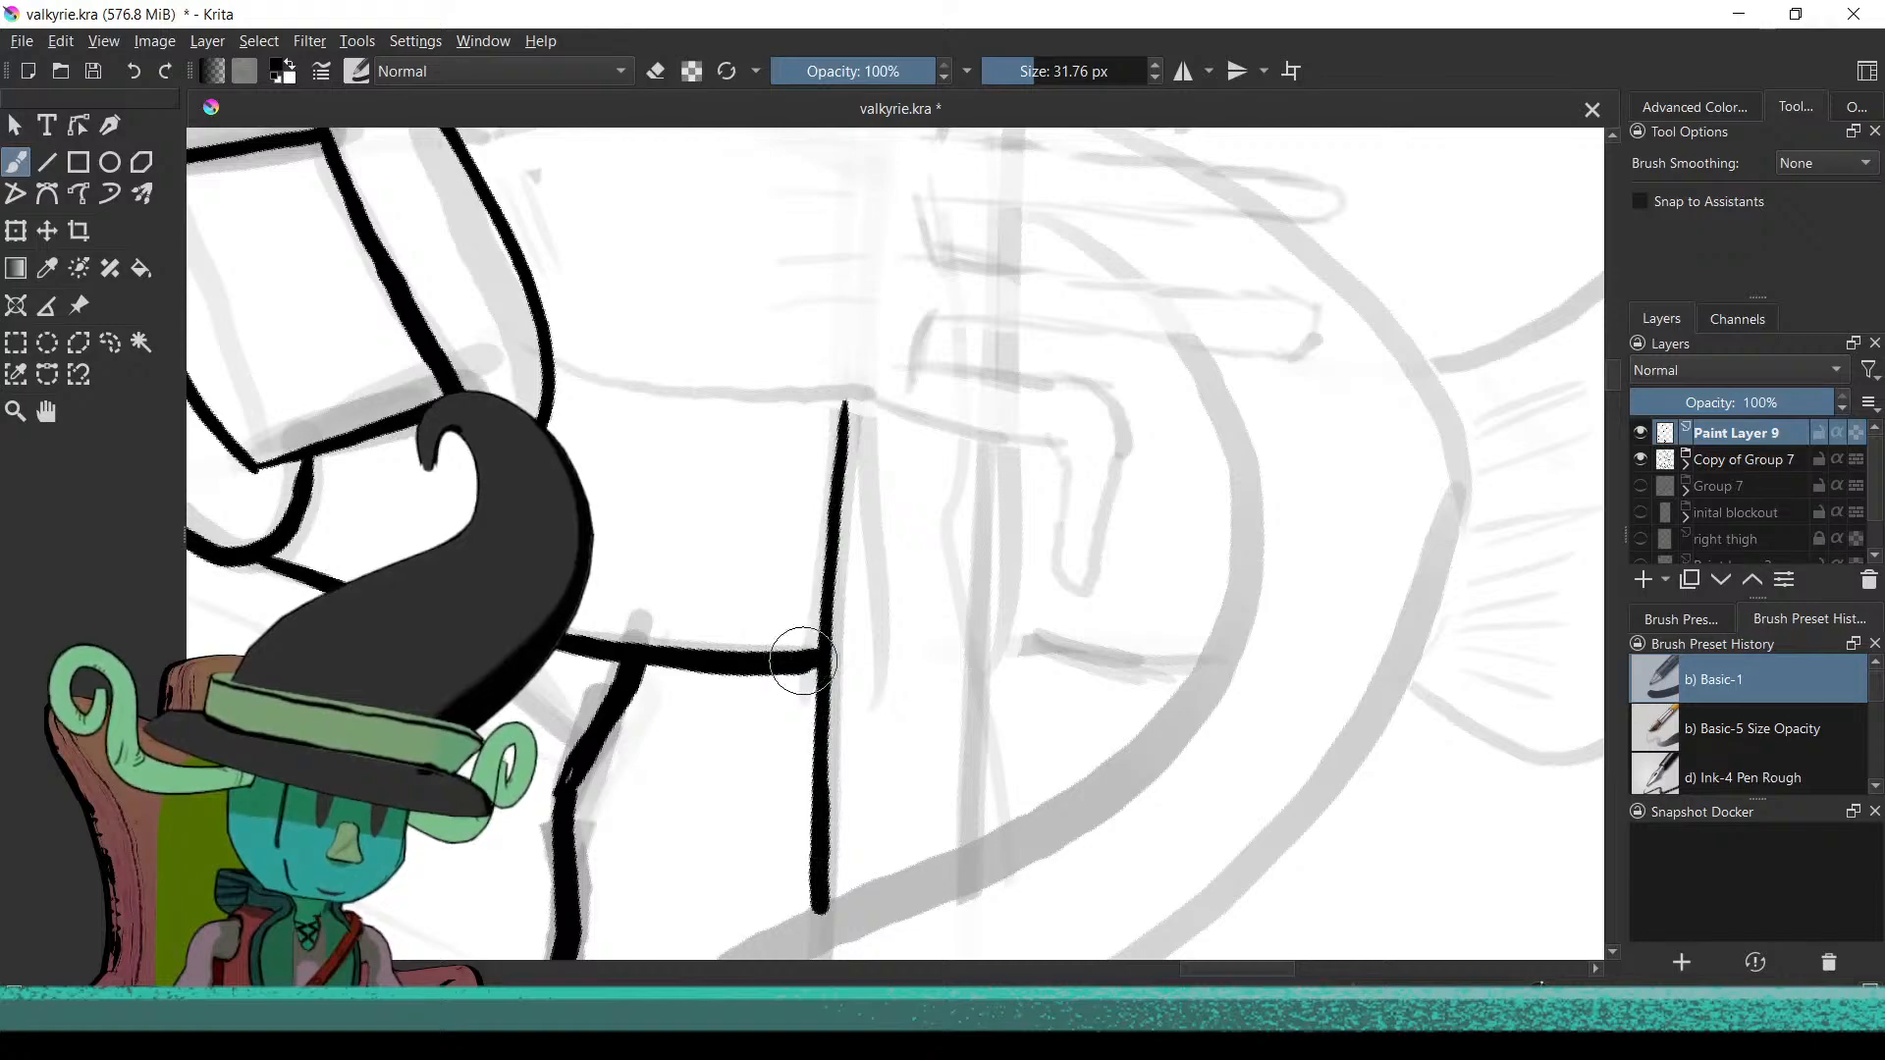
Ink the shaft's left edge from inside the snake loop below the hand down past the end of that coil
mouse_move(807, 676)
left_mouse_down()
mouse_move(754, 886)
mouse_move(791, 631)
mouse_move(803, 744)
mouse_move(703, 798)
mouse_move(559, 418)
mouse_move(833, 646)
mouse_move(786, 422)
left_mouse_up()
mouse_move(753, 626)
left_mouse_down()
mouse_move(969, 486)
mouse_move(963, 547)
left_mouse_up()
key("ctrl+z")
left_click_drag(965, 475, 969, 952)
mouse_move(911, 778)
left_mouse_down()
mouse_move(935, 661)
mouse_move(902, 631)
left_mouse_up()
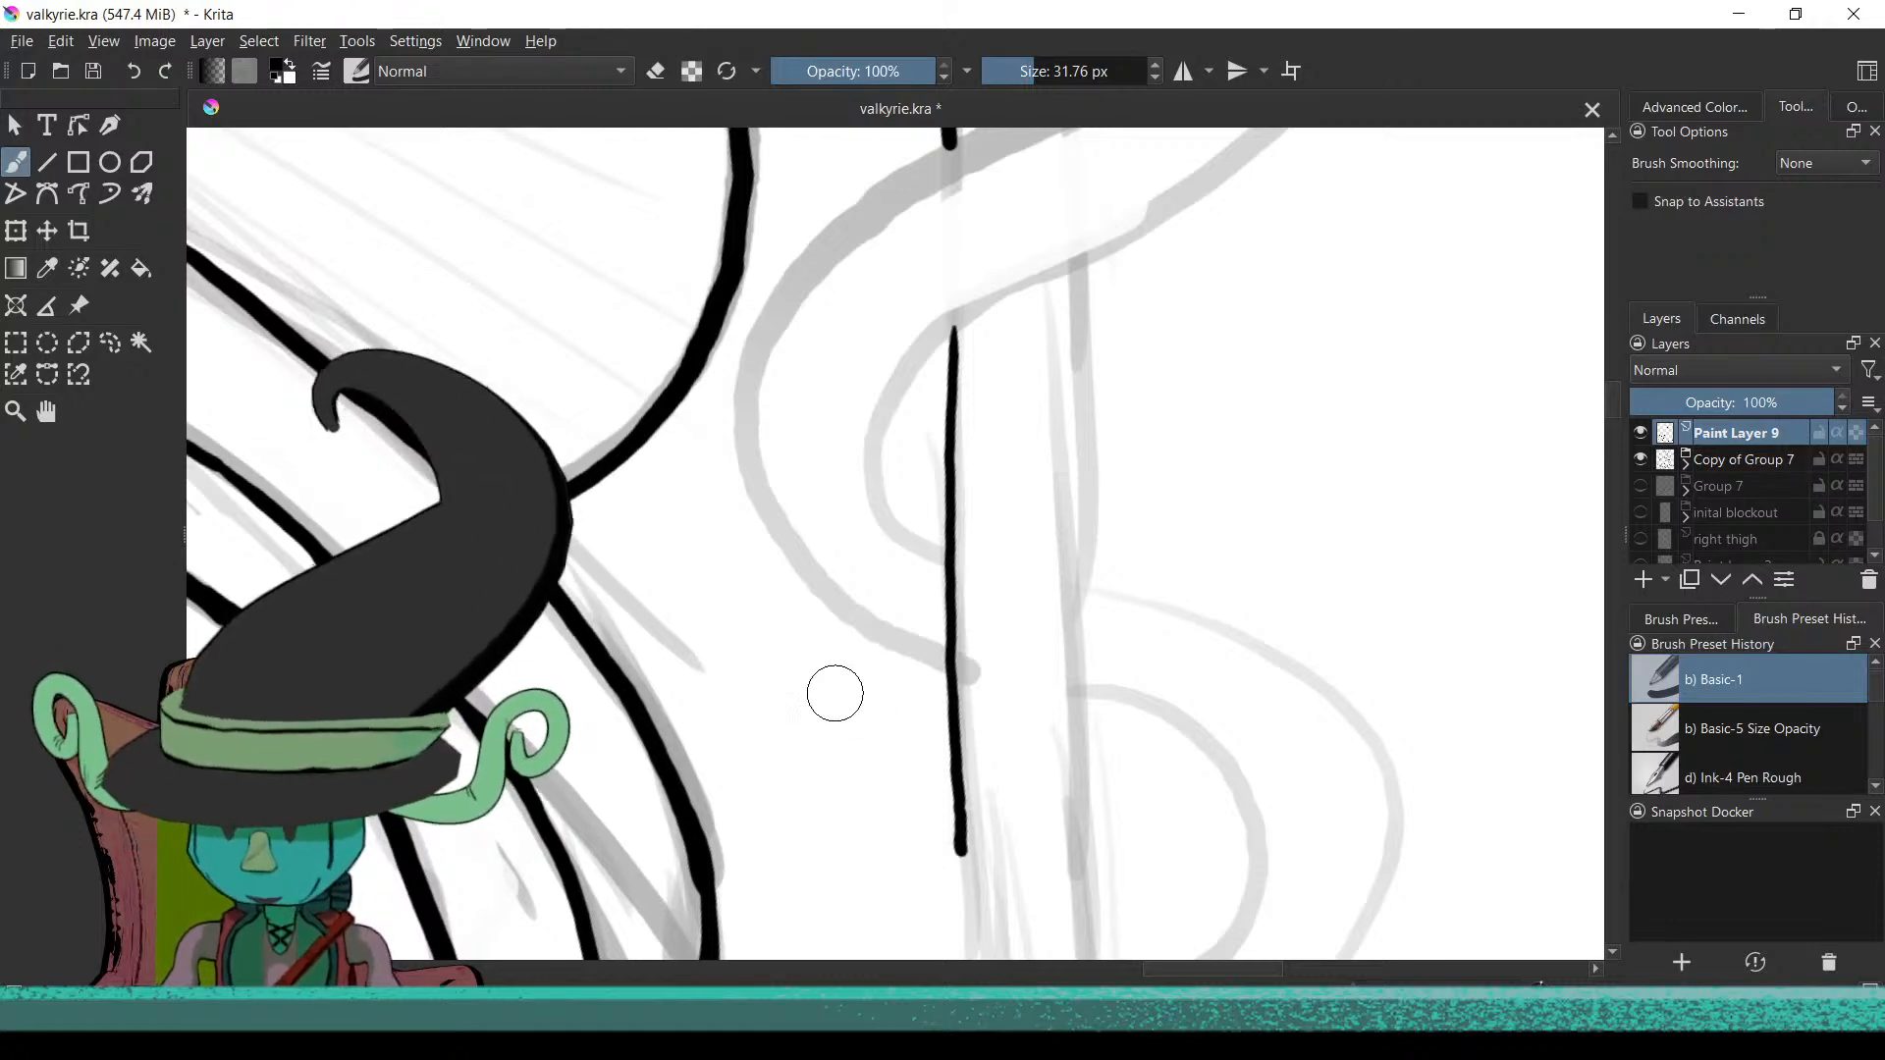
Extend the shaft's left edge down to the lowest snake coil, redoing the stroke so it joins the line above smoothly
scroll(833, 687, "up", 3)
mouse_move(808, 787)
left_mouse_down()
mouse_move(775, 631)
mouse_move(800, 591)
left_mouse_up()
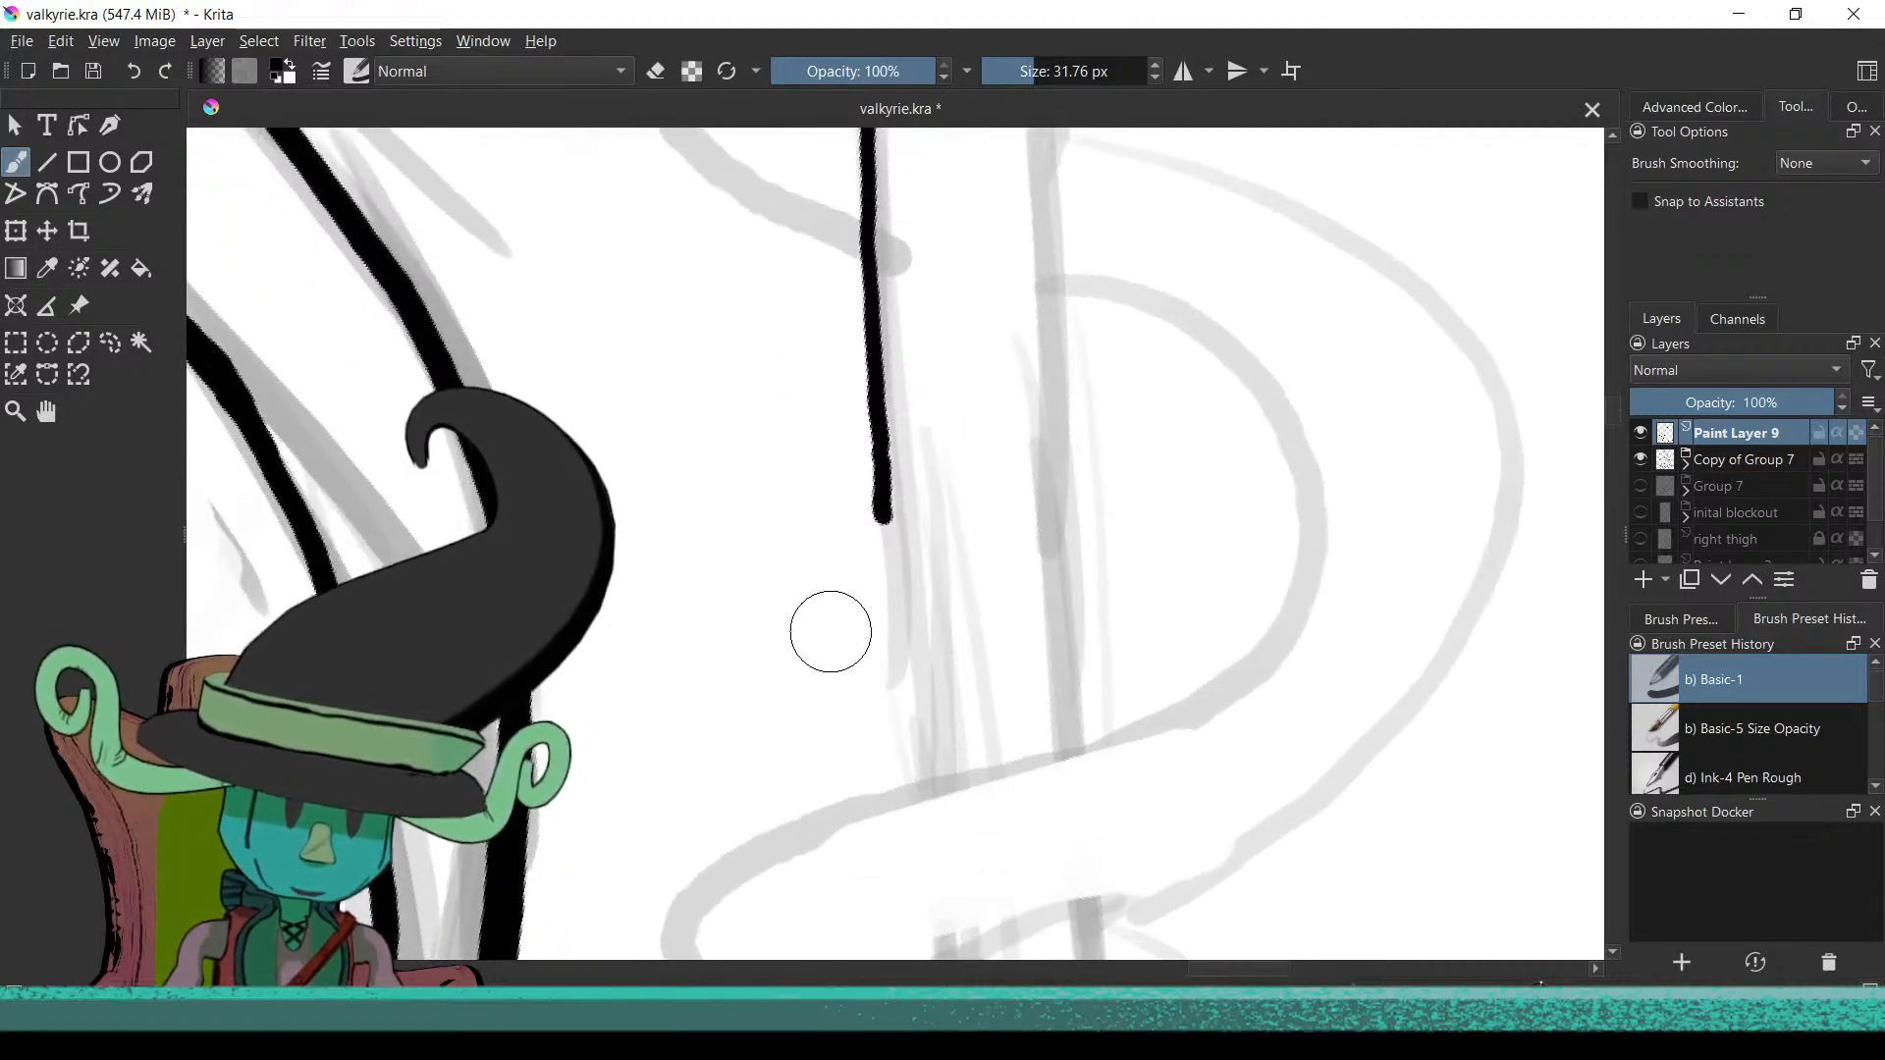
scroll(823, 633, "up", 4)
scroll(815, 628, "down", 4)
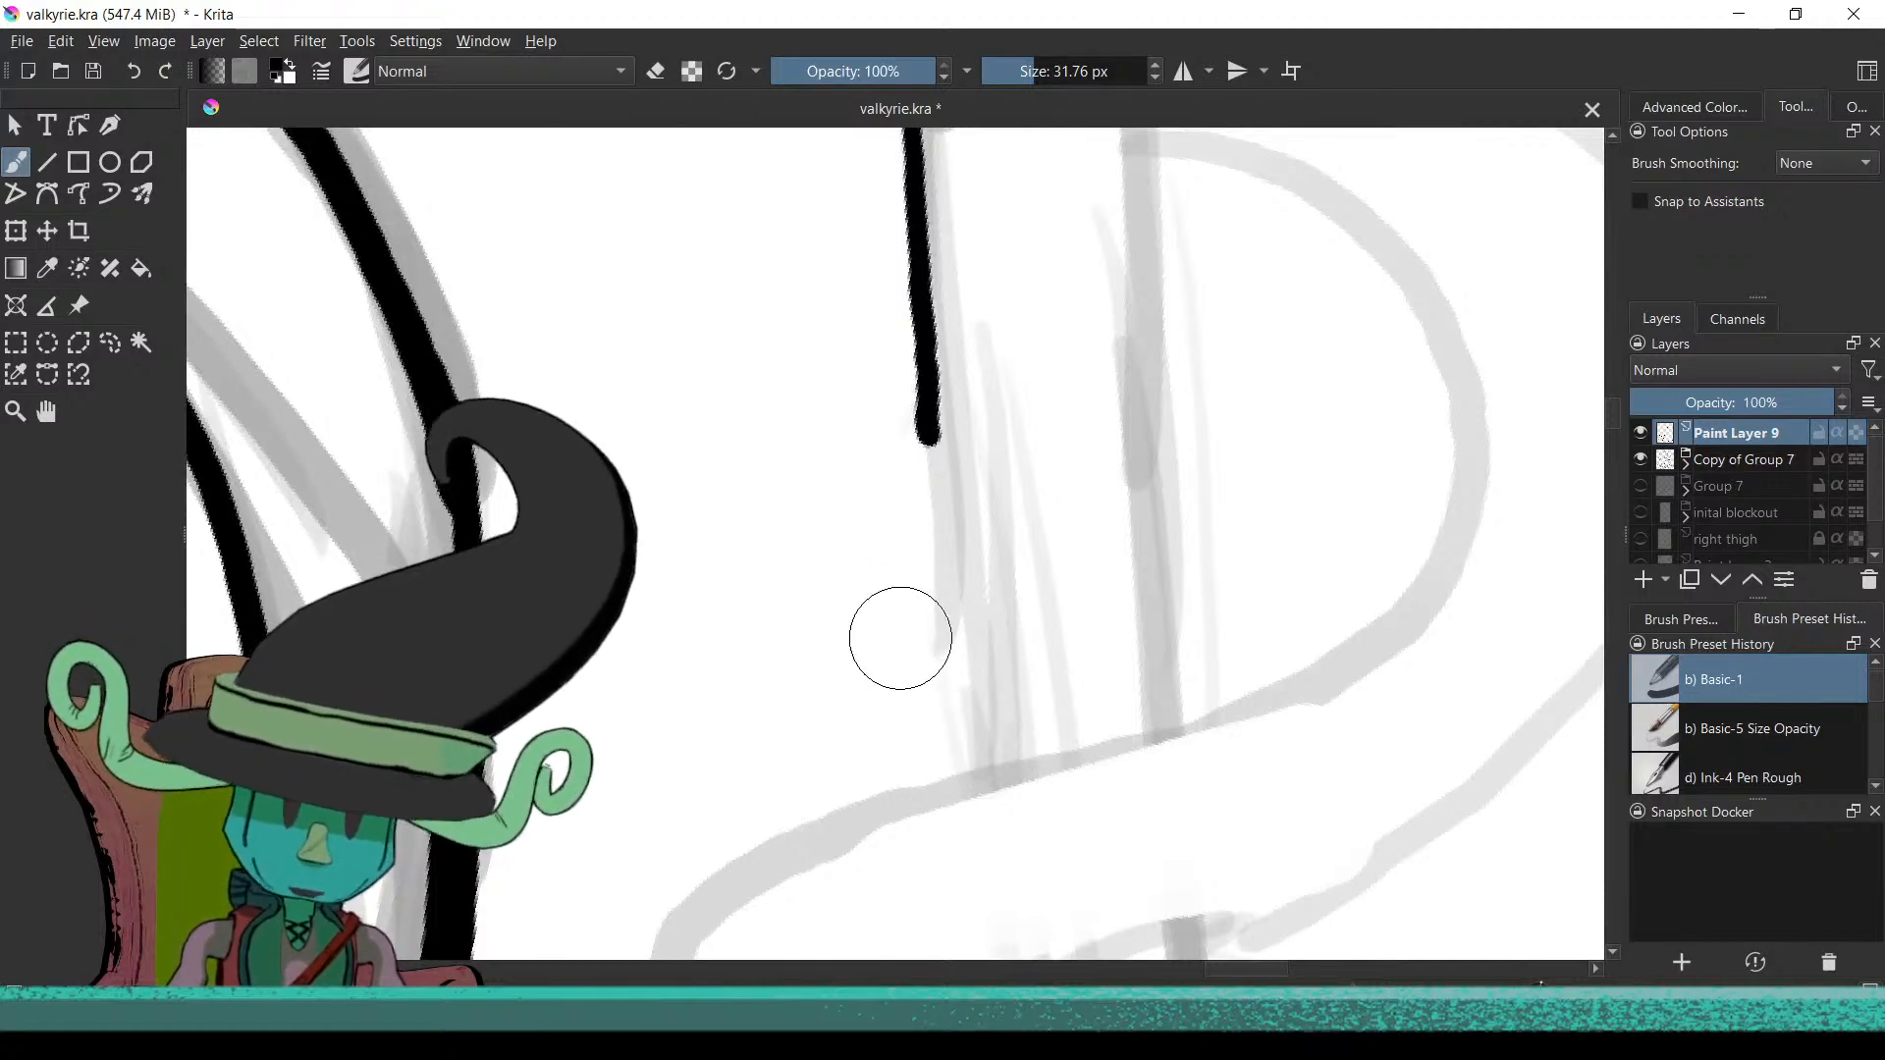
scroll(864, 745, "up", 3)
scroll(918, 743, "down", 3)
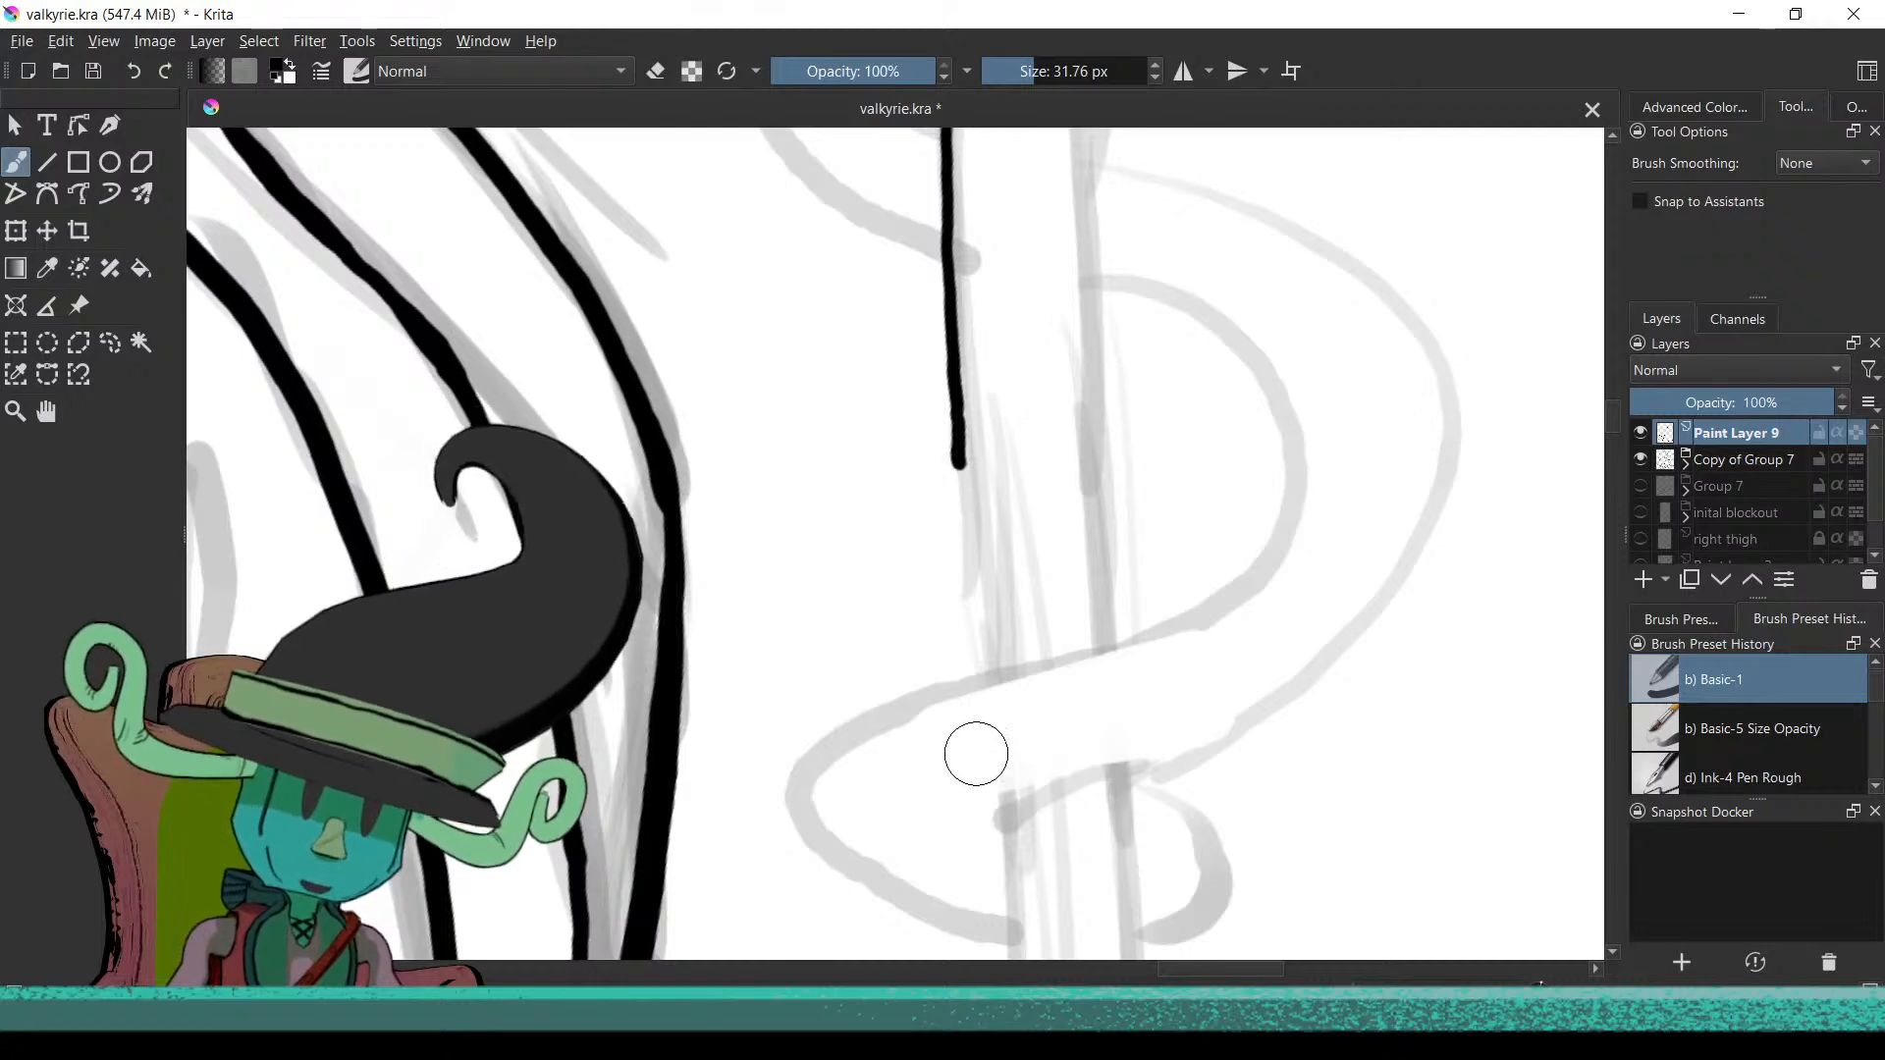
scroll(982, 729, "up", 3)
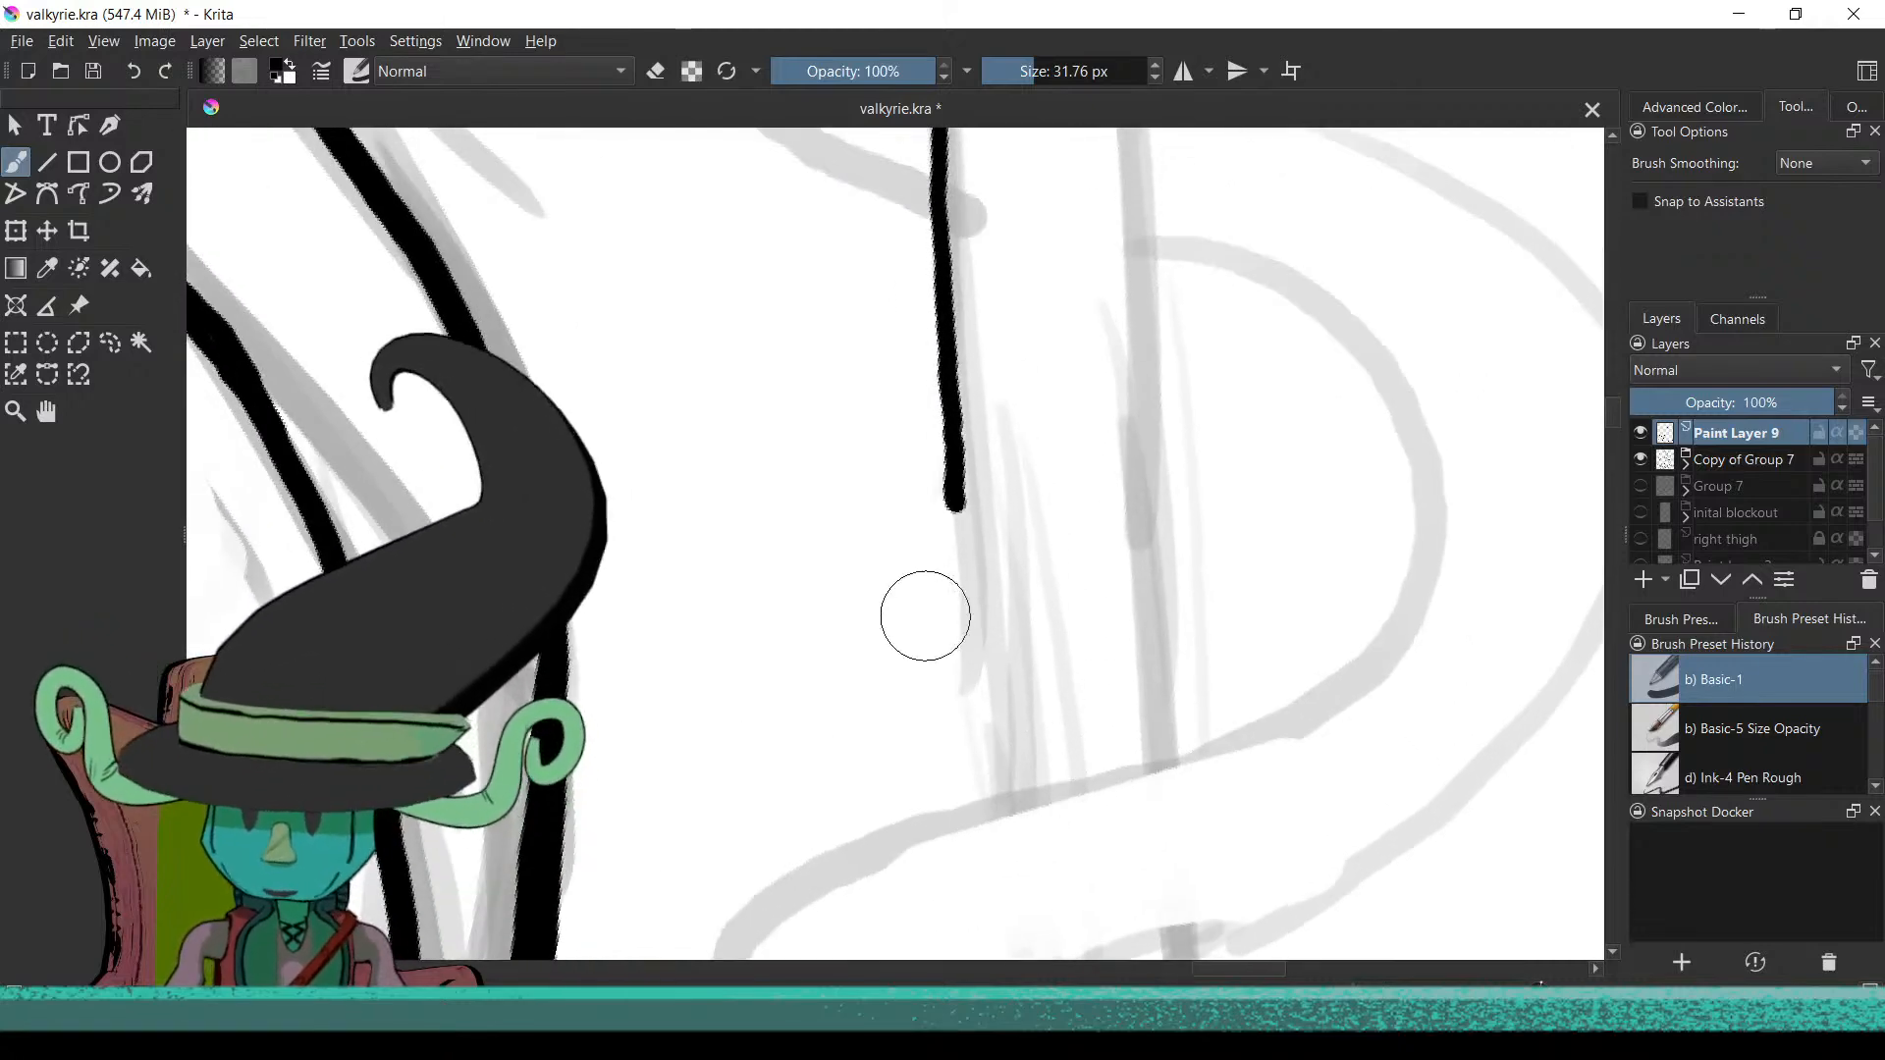
scroll(952, 626, "up", 1)
left_click_drag(957, 424, 967, 628)
key("ctrl+z")
left_click_drag(964, 427, 973, 648)
key("ctrl+z")
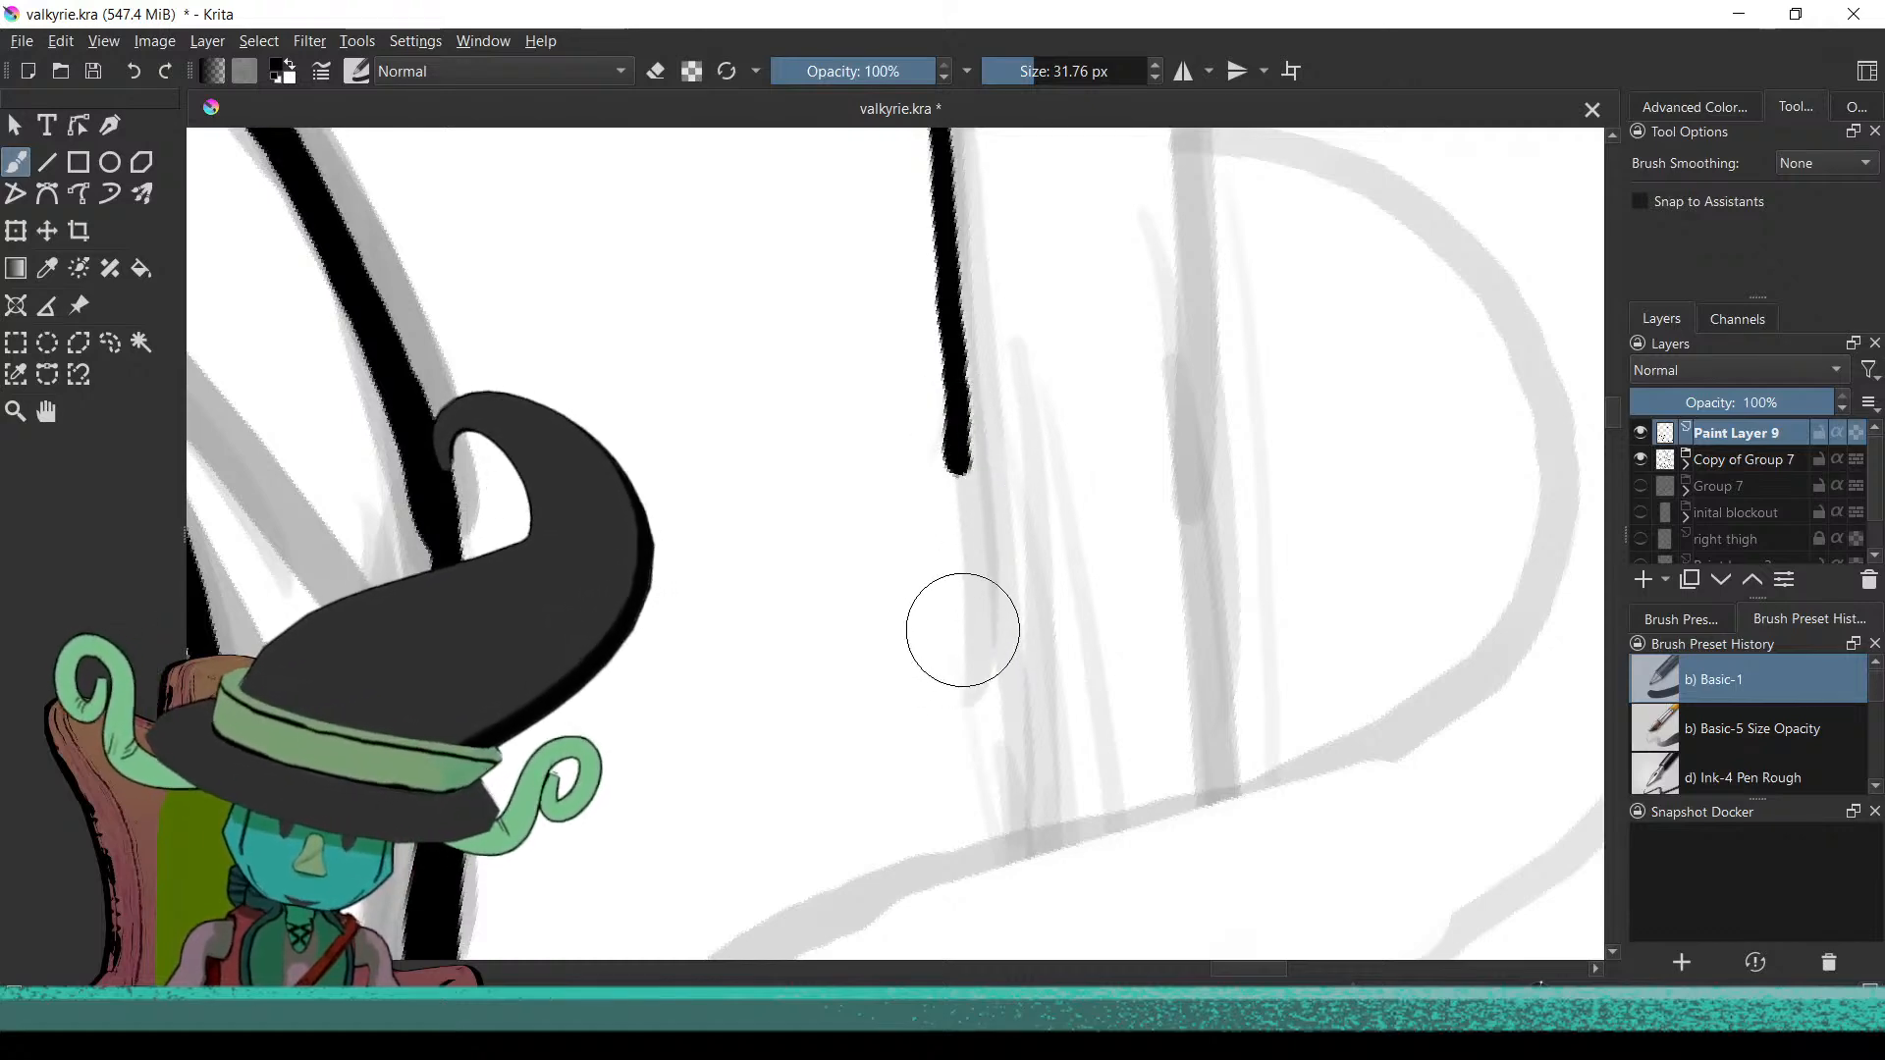
left_click_drag(958, 491, 985, 830)
scroll(918, 823, "down", 1)
scroll(918, 822, "down", 2)
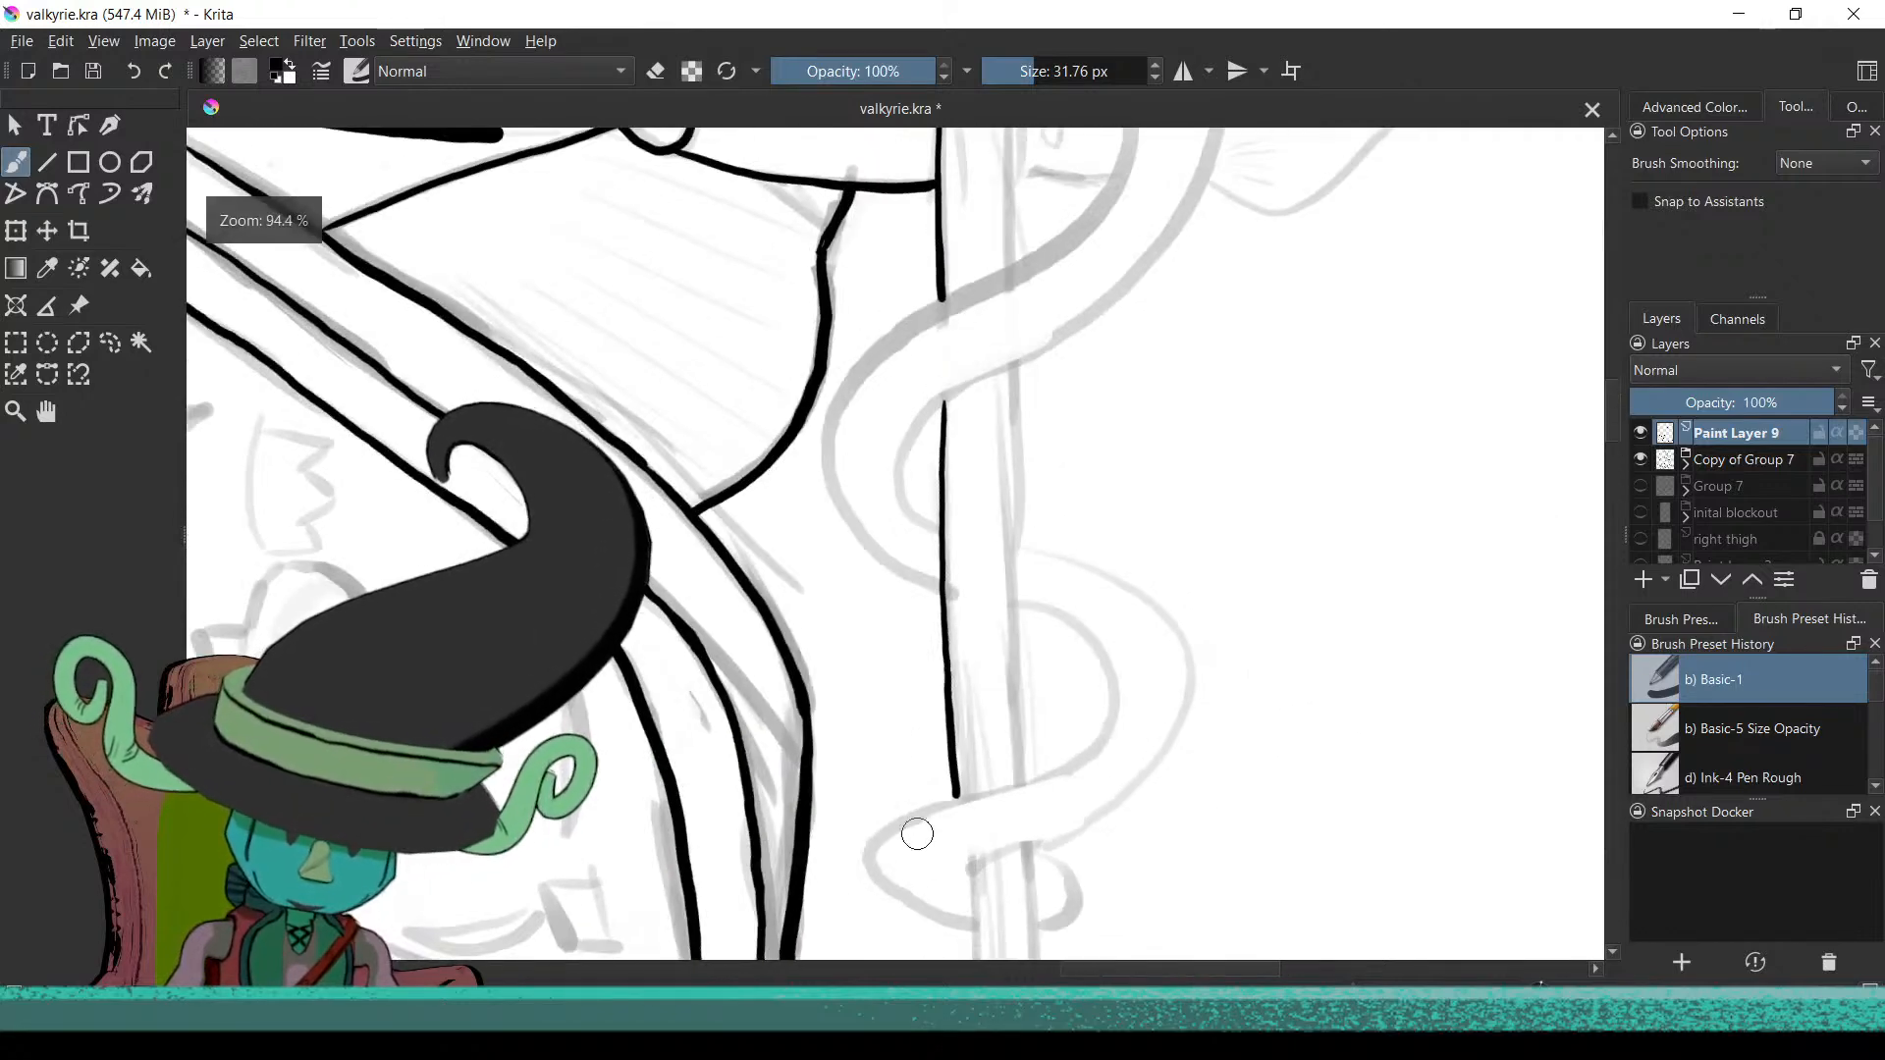
scroll(910, 844, "down", 2)
scroll(972, 802, "up", 2)
scroll(972, 802, "up", 1)
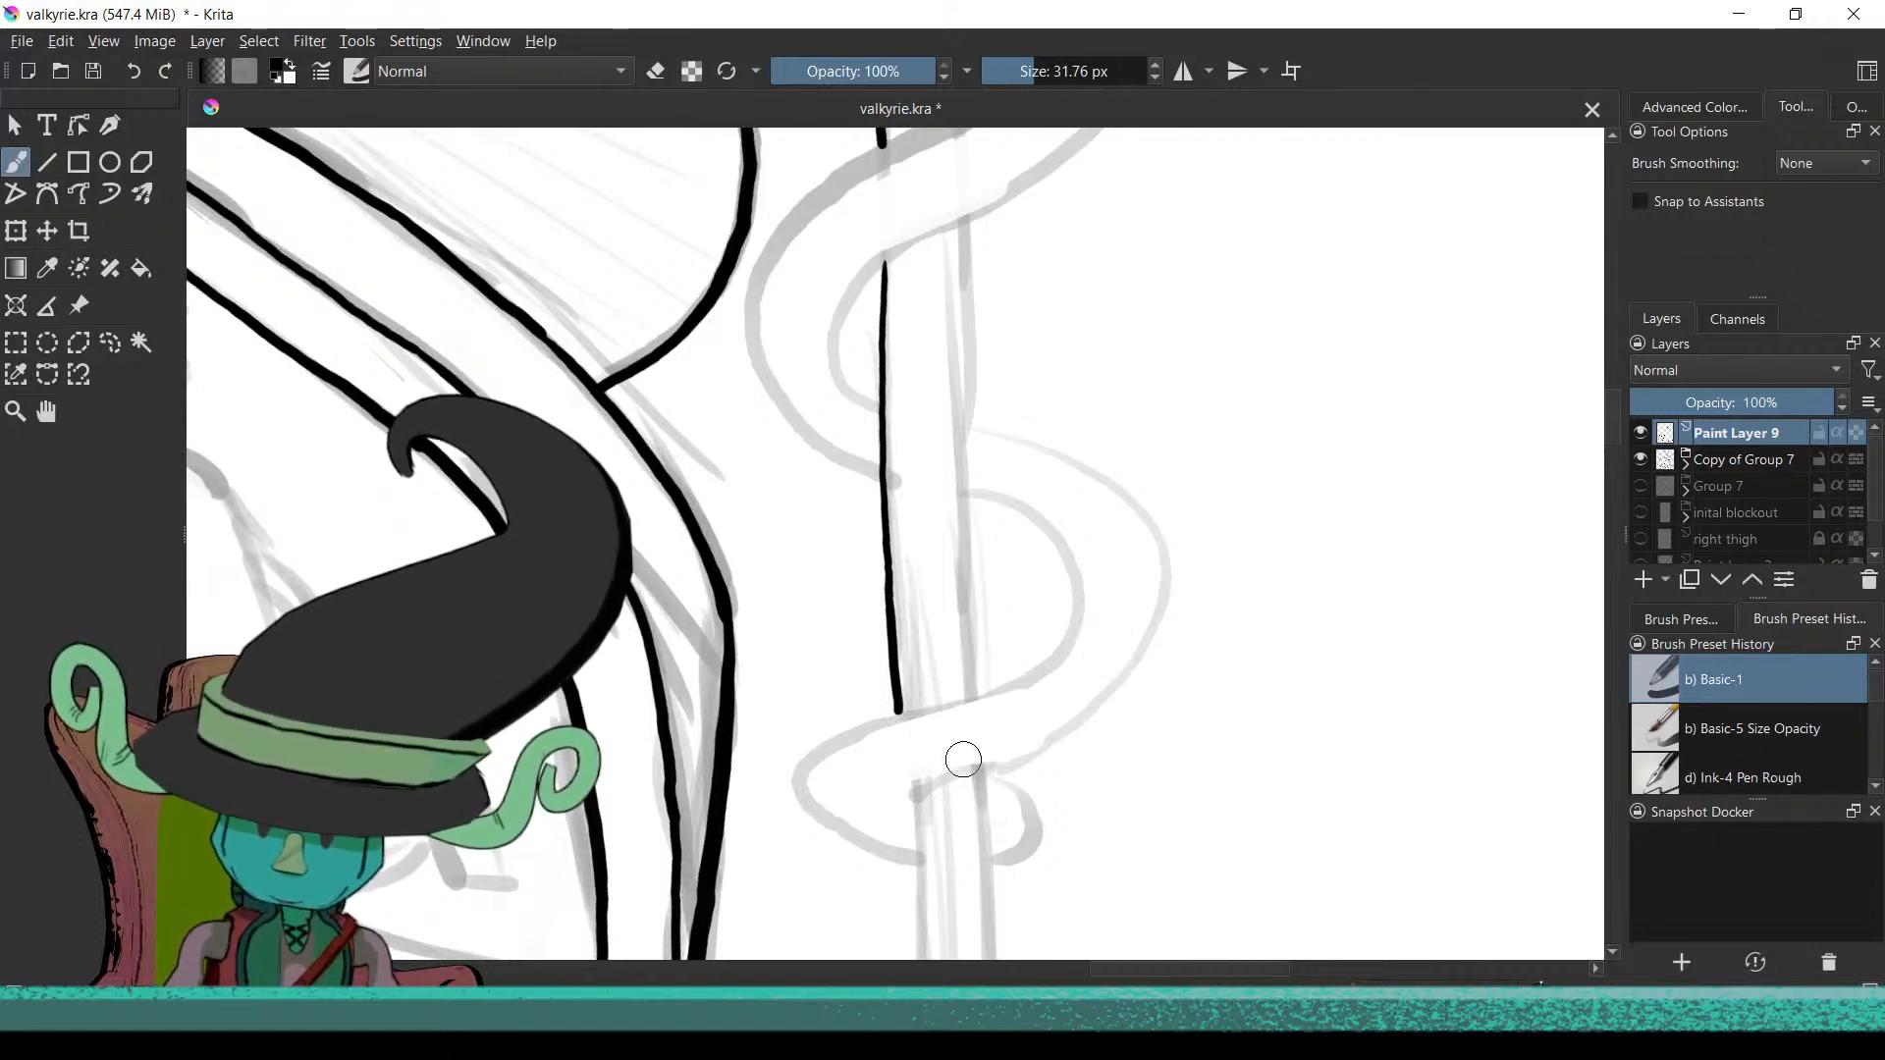
scroll(949, 767, "up", 3)
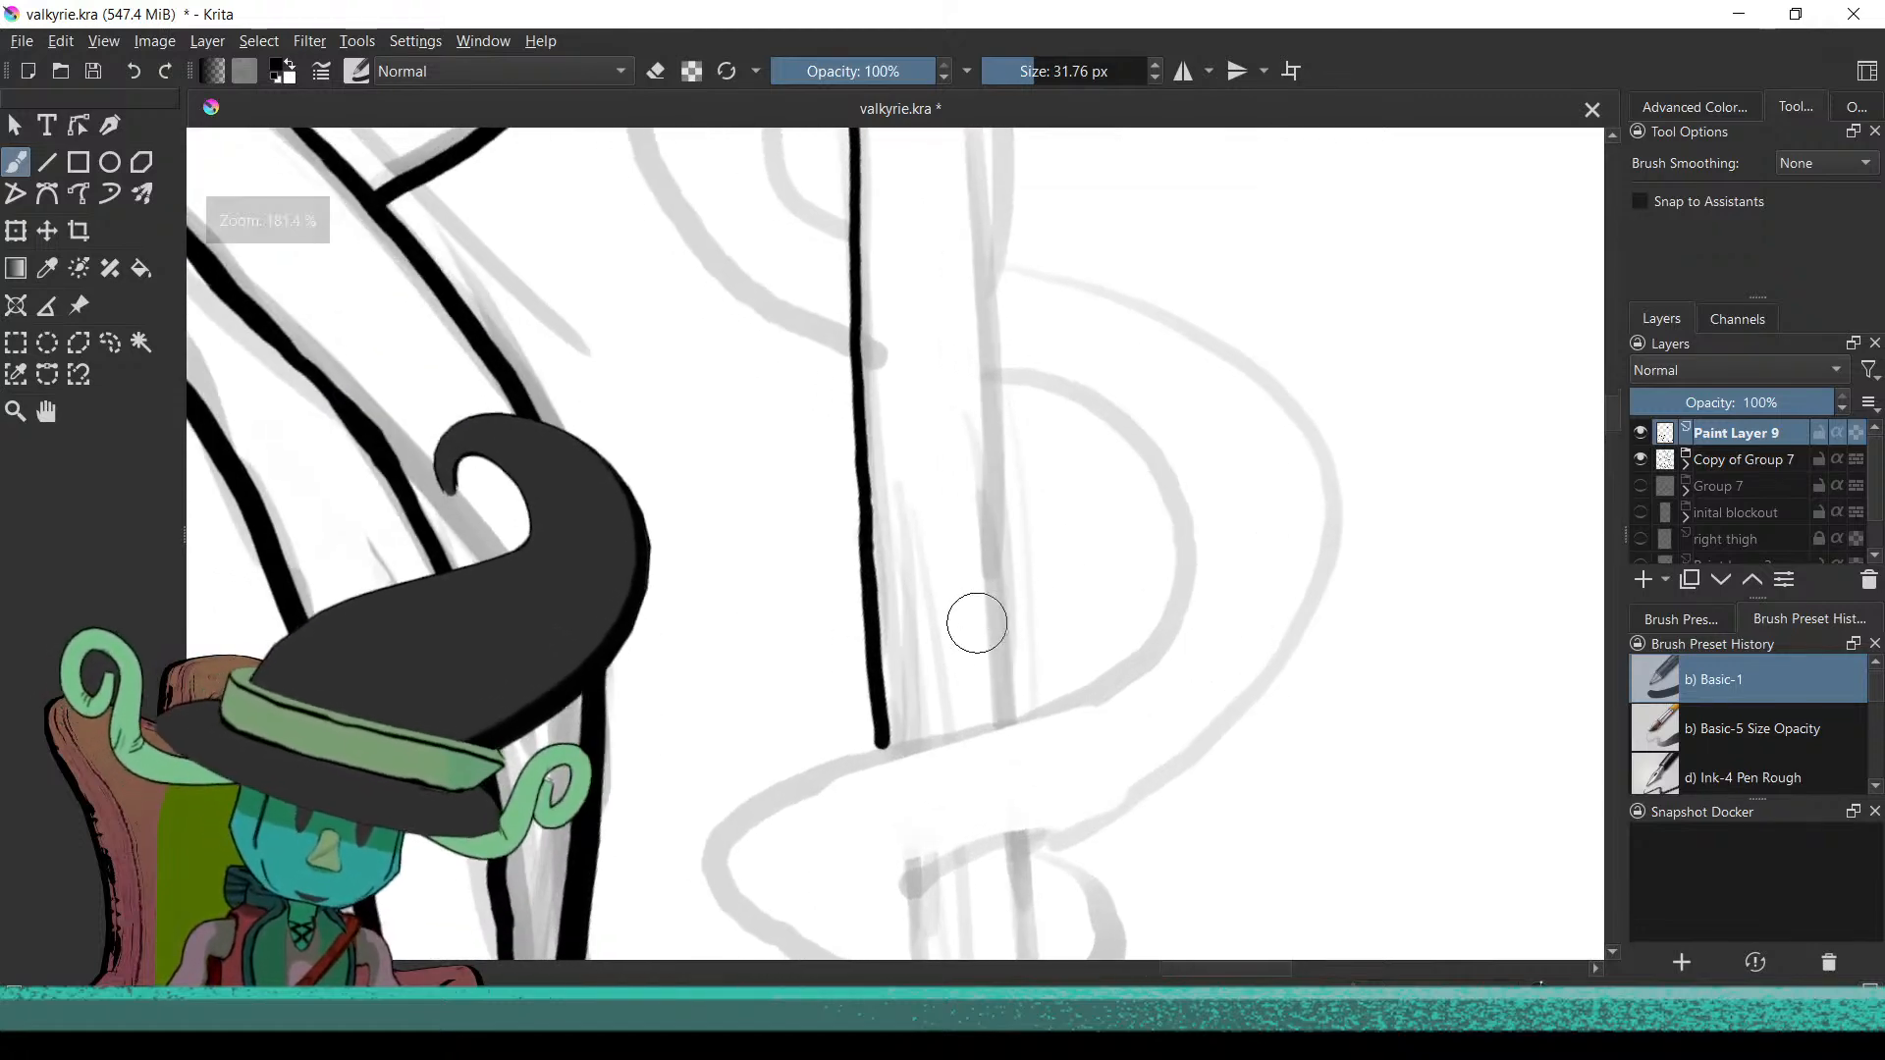
Ink the shaft's left edge from below the lowest snake coil down to the butt end, redoing the stroke
left_click_drag(980, 615, 991, 414)
scroll(992, 415, "down", 2)
scroll(933, 475, "down", 1)
scroll(875, 514, "down", 1)
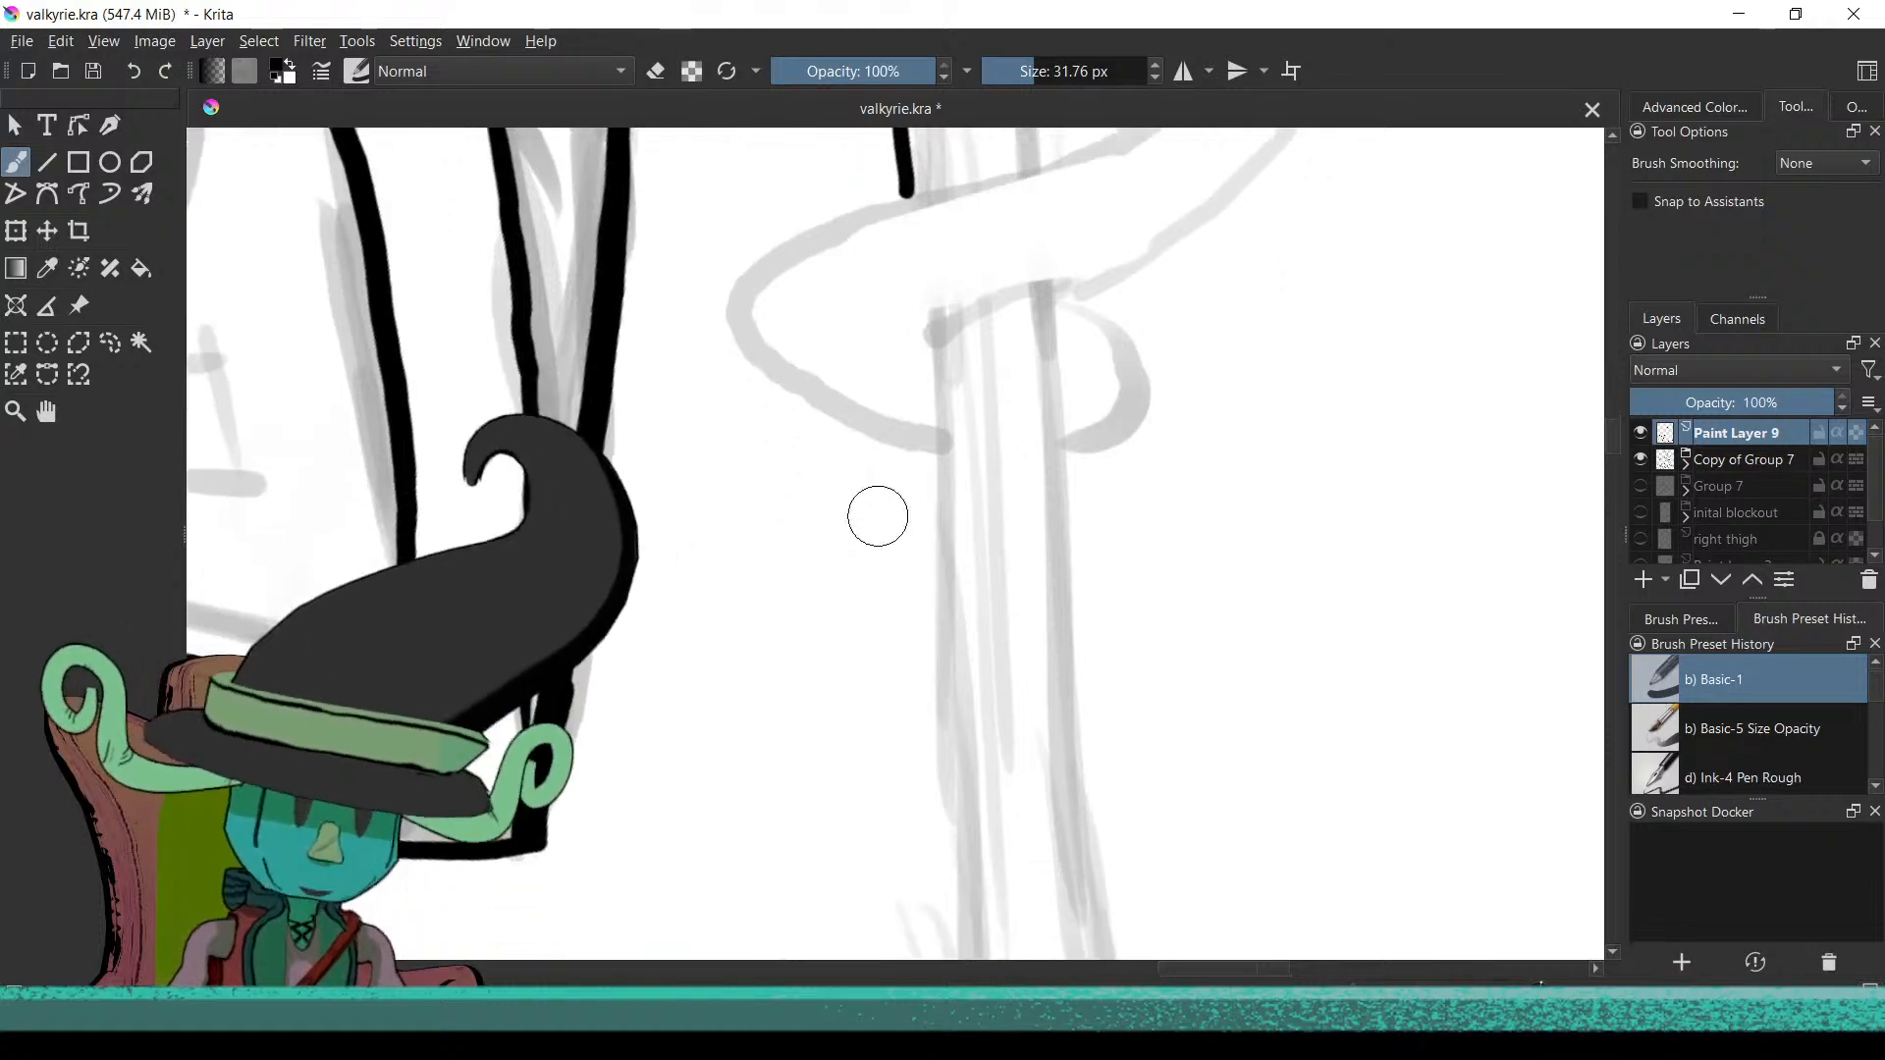
left_click_drag(934, 304, 934, 754)
key("ctrl+z")
mouse_move(954, 606)
left_mouse_down()
mouse_move(913, 746)
mouse_move(900, 665)
mouse_move(938, 618)
mouse_move(914, 713)
left_mouse_up()
scroll(973, 639, "up", 2)
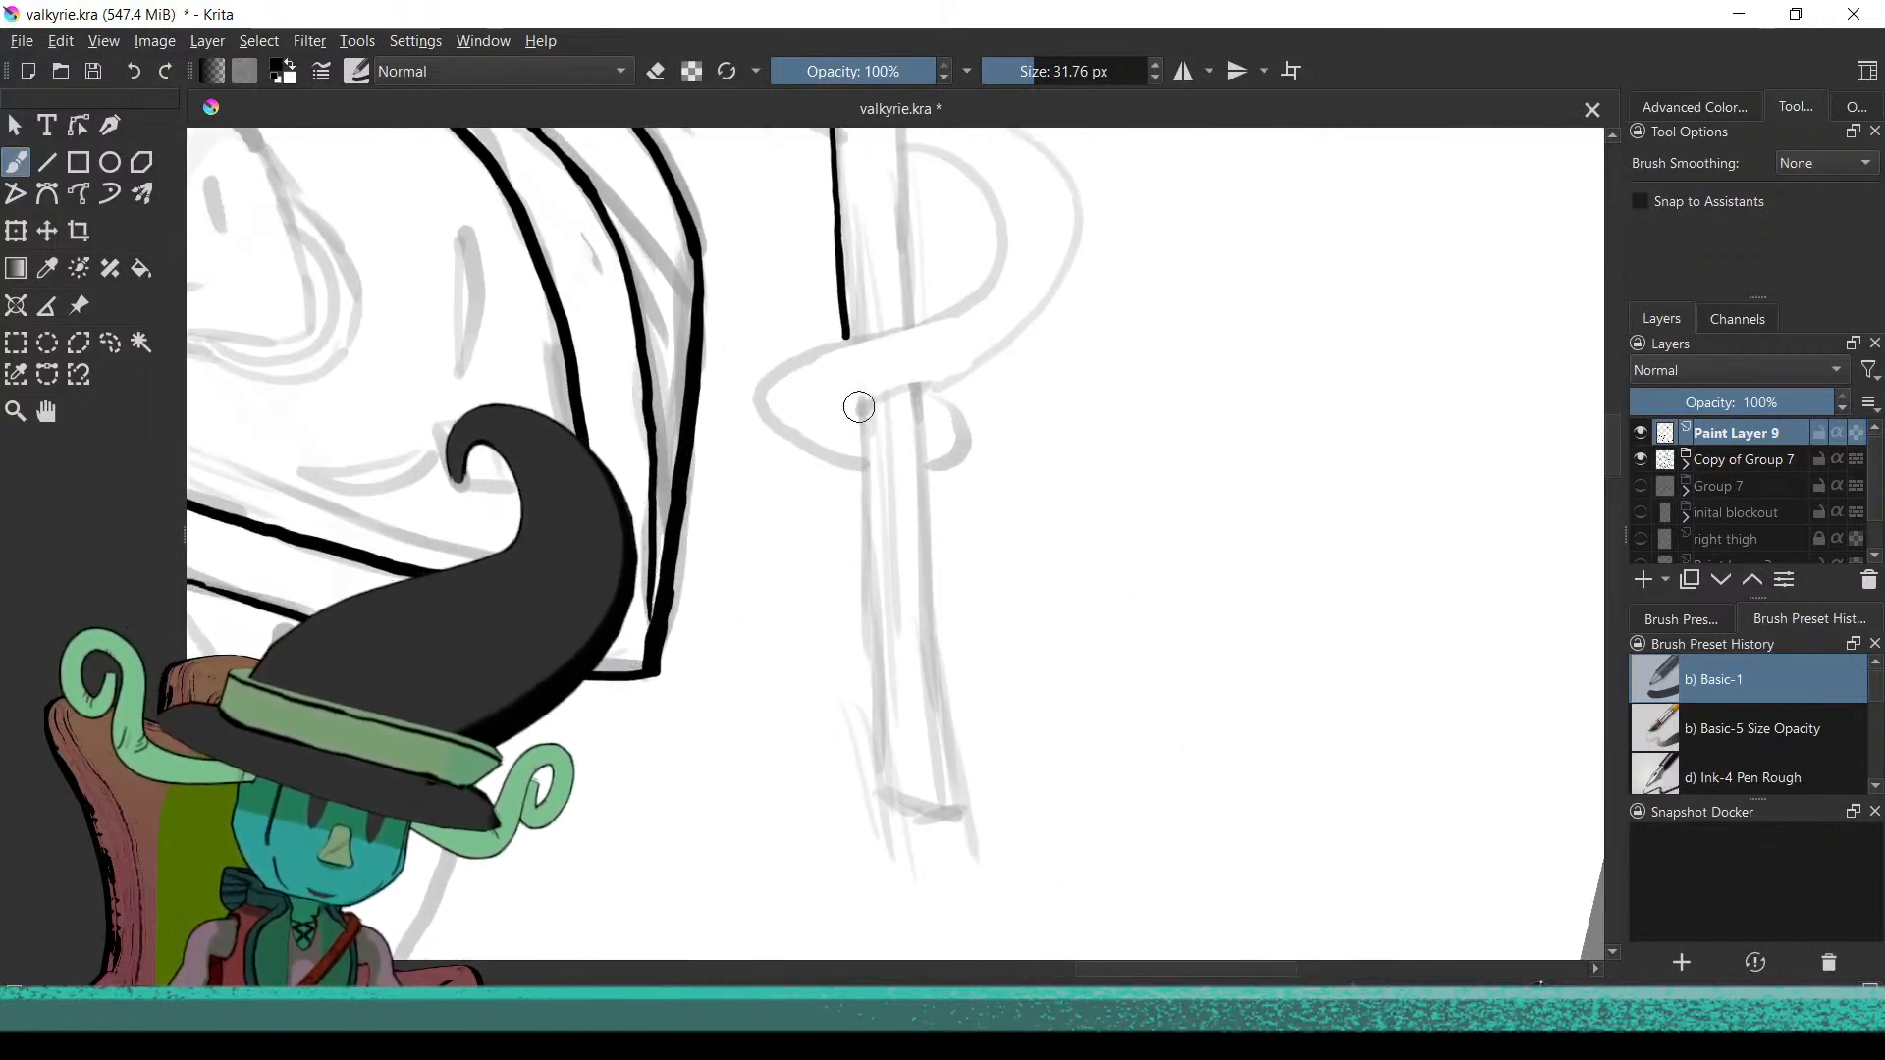
key("ctrl+z")
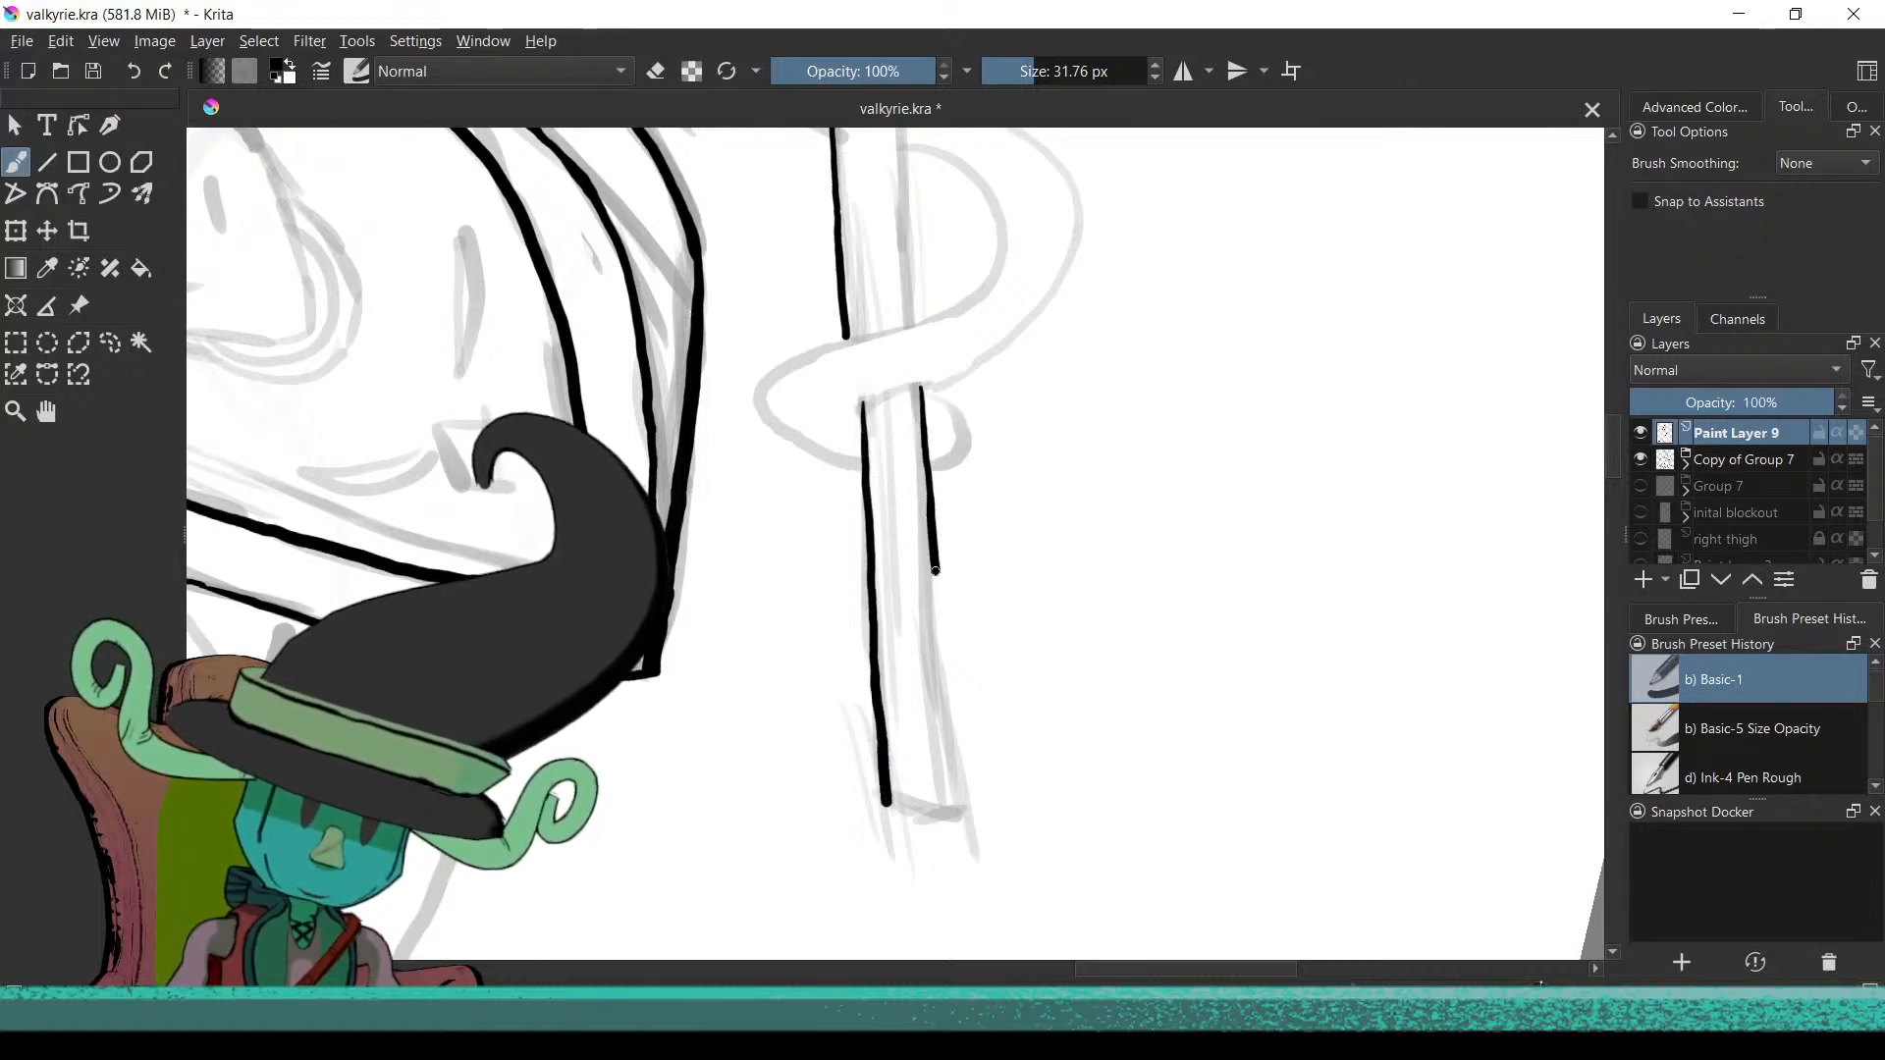
Ink the shaft's right edge from the lowest snake coil to the butt end and close off the end
left_click_drag(944, 683, 960, 800)
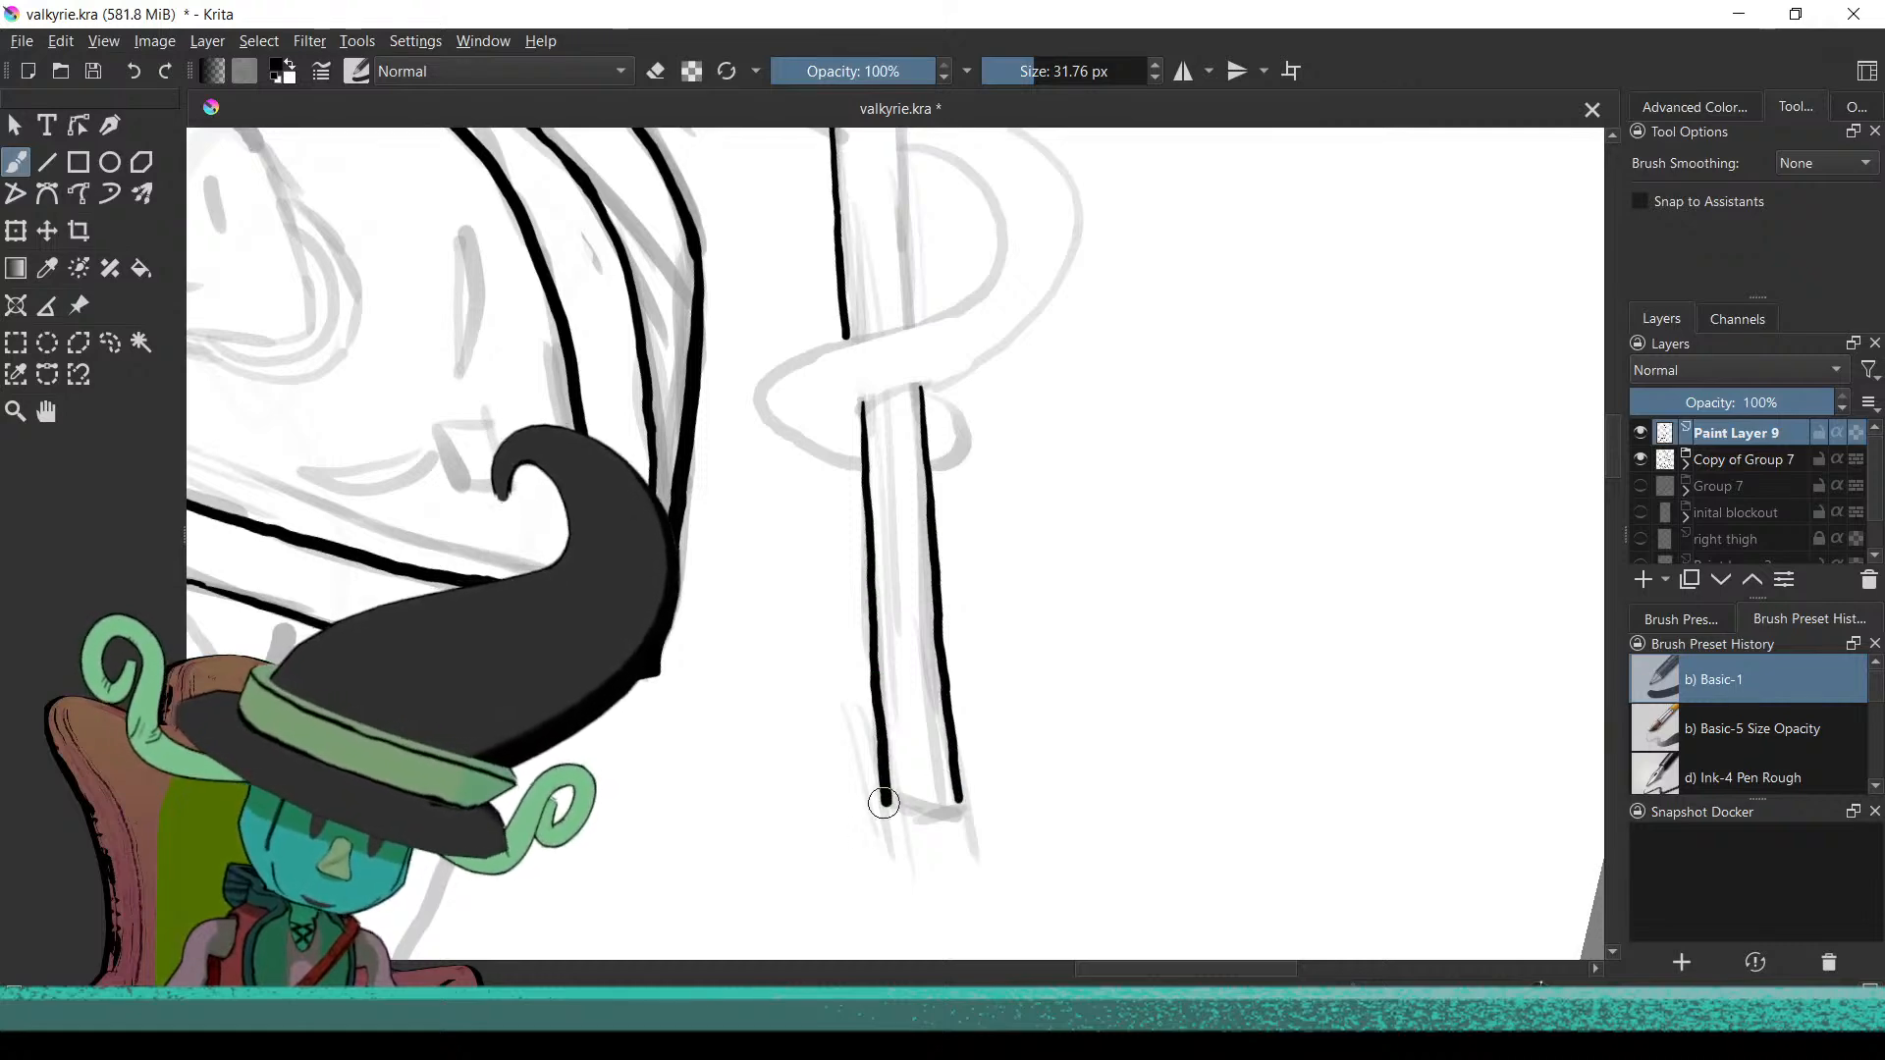
key("ctrl+z")
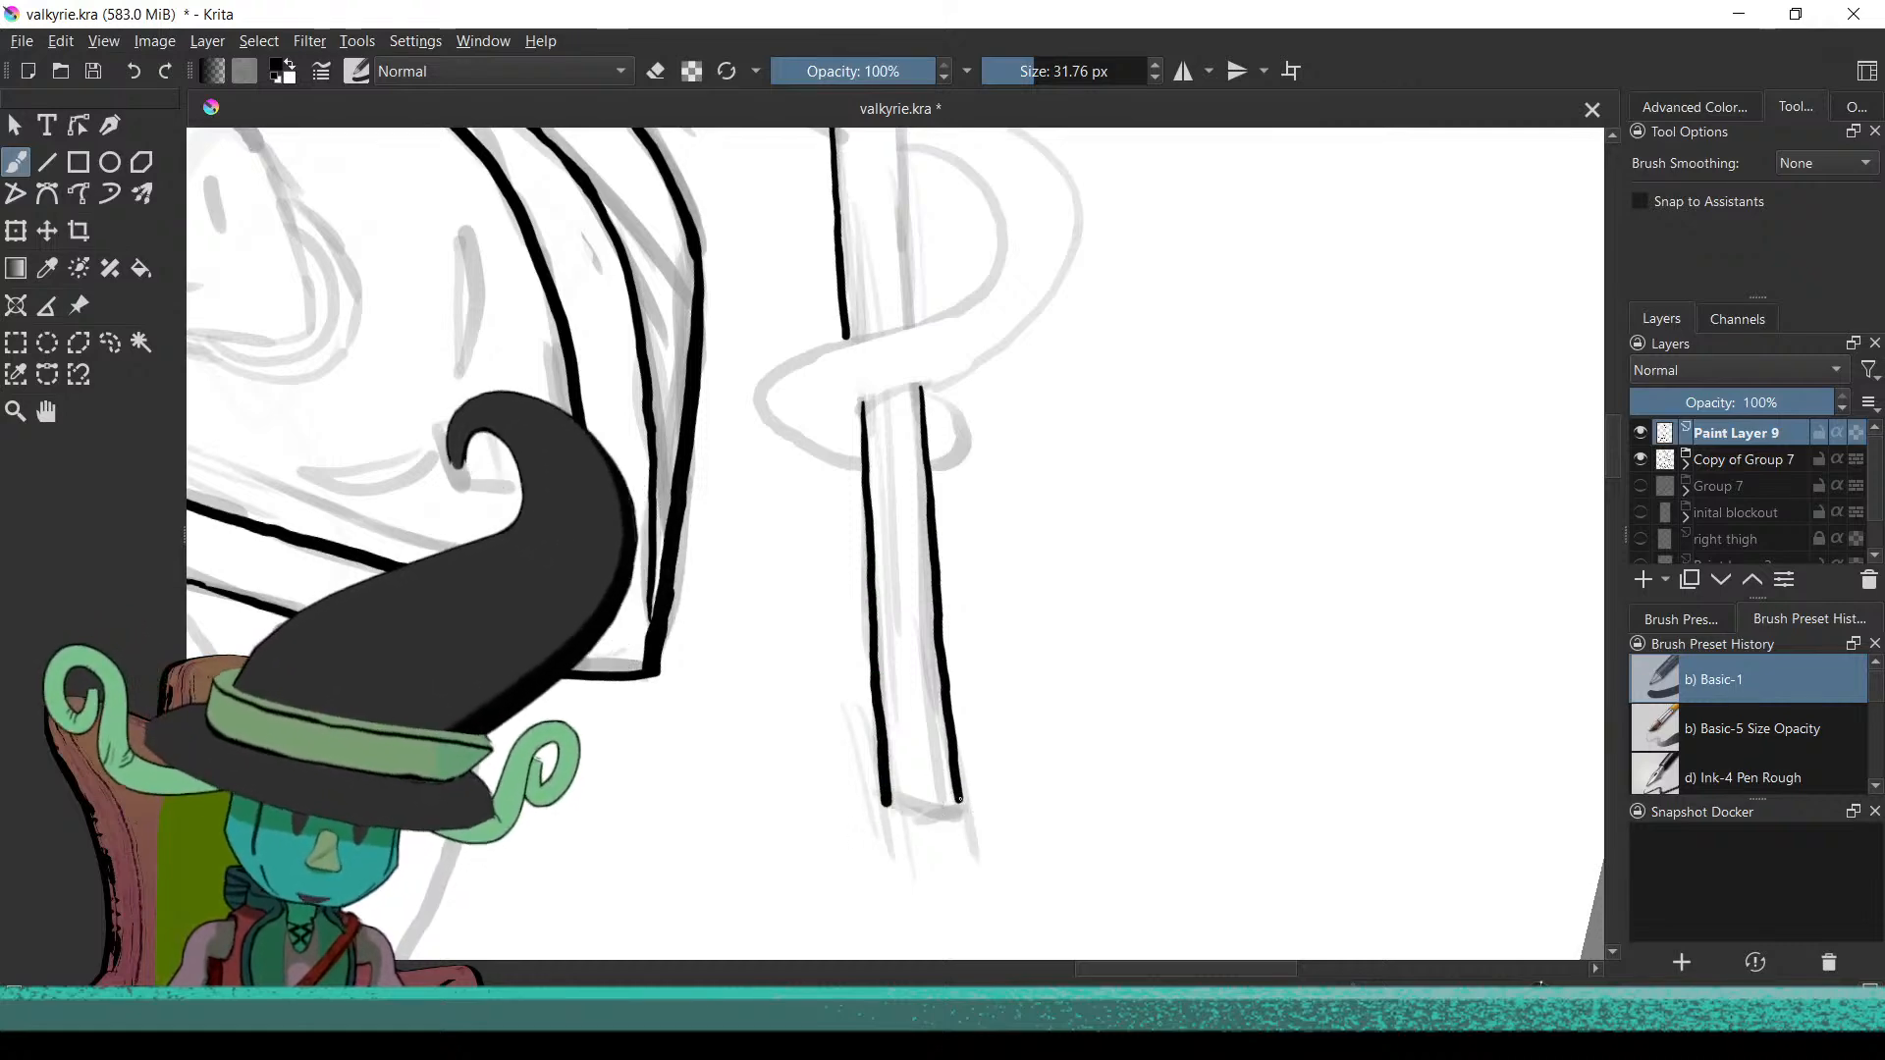
left_click_drag(913, 746, 1069, 396)
Ink the shaft's missing edge across the snake loop next to the butt end, redoing the stroke until it runs straight
scroll(867, 560, "up", 5)
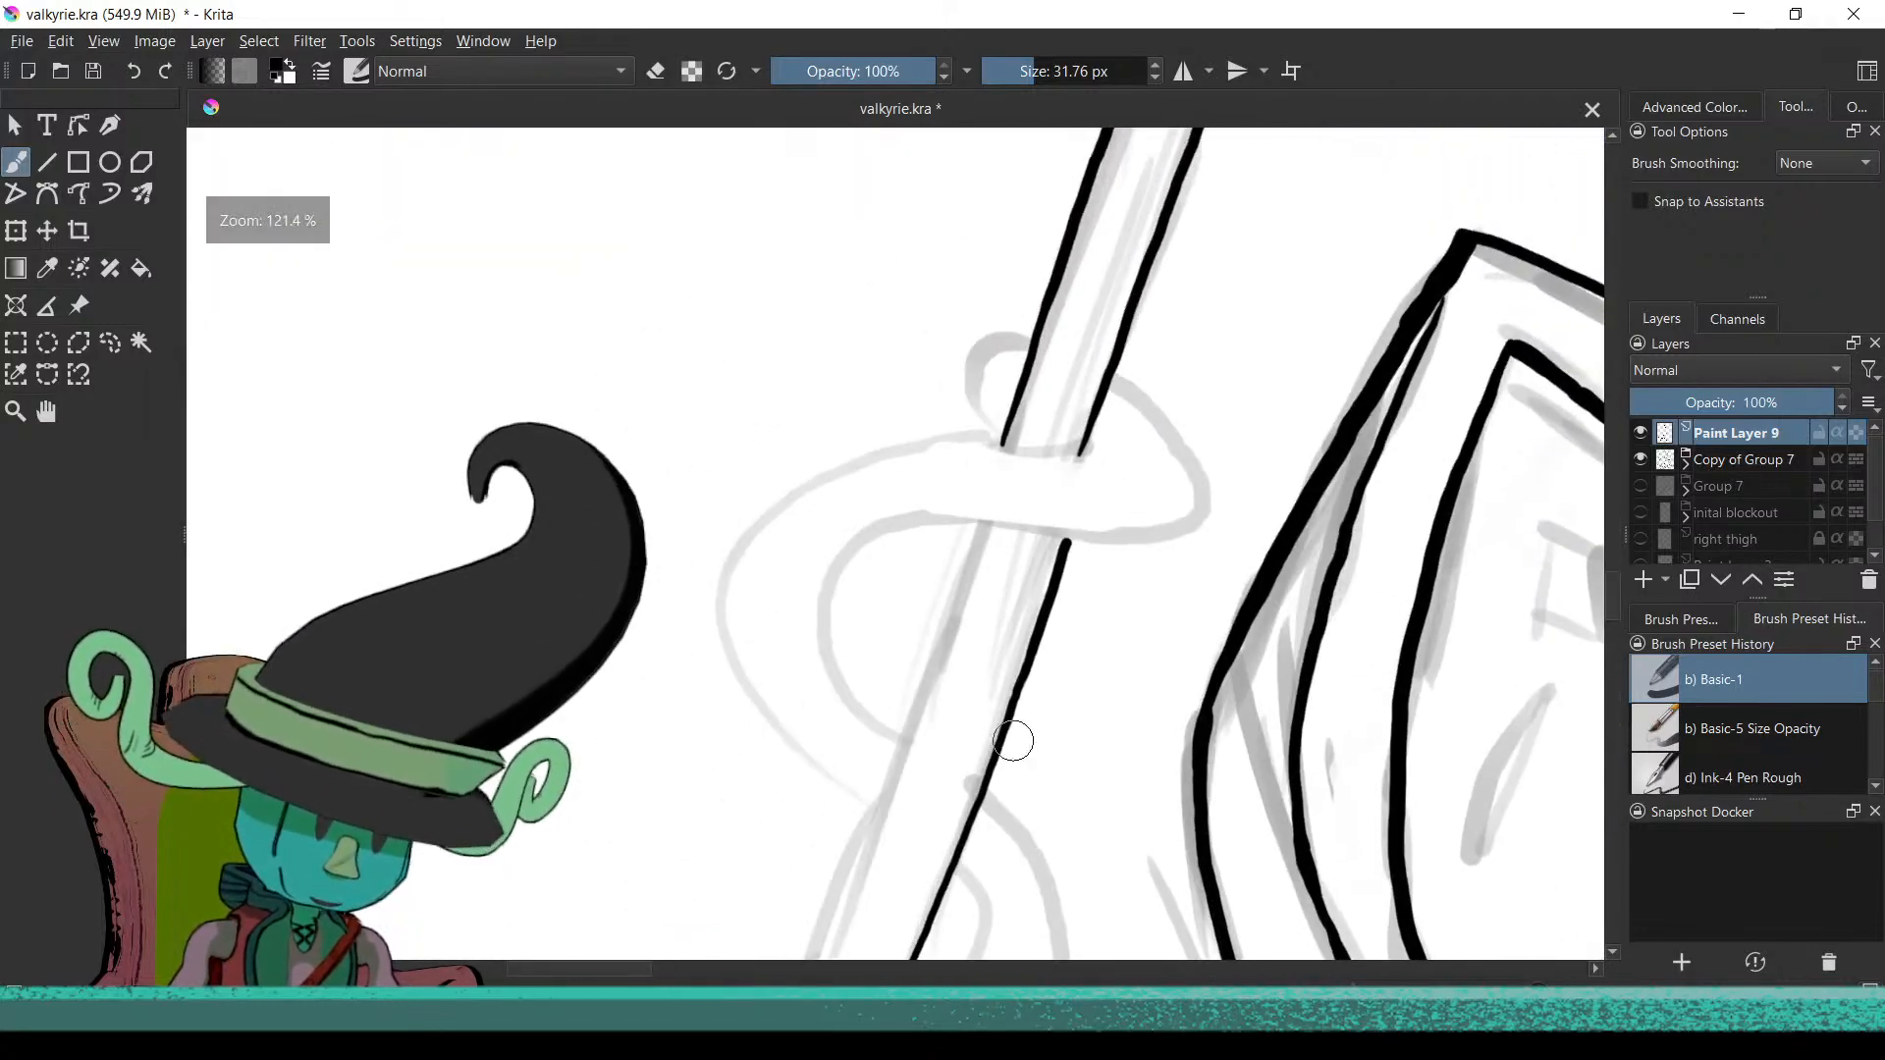
mouse_move(906, 685)
left_mouse_down()
mouse_move(904, 661)
mouse_move(959, 821)
mouse_move(1034, 543)
mouse_move(961, 751)
mouse_move(1047, 580)
mouse_move(997, 799)
mouse_move(1098, 652)
mouse_move(947, 660)
left_mouse_up()
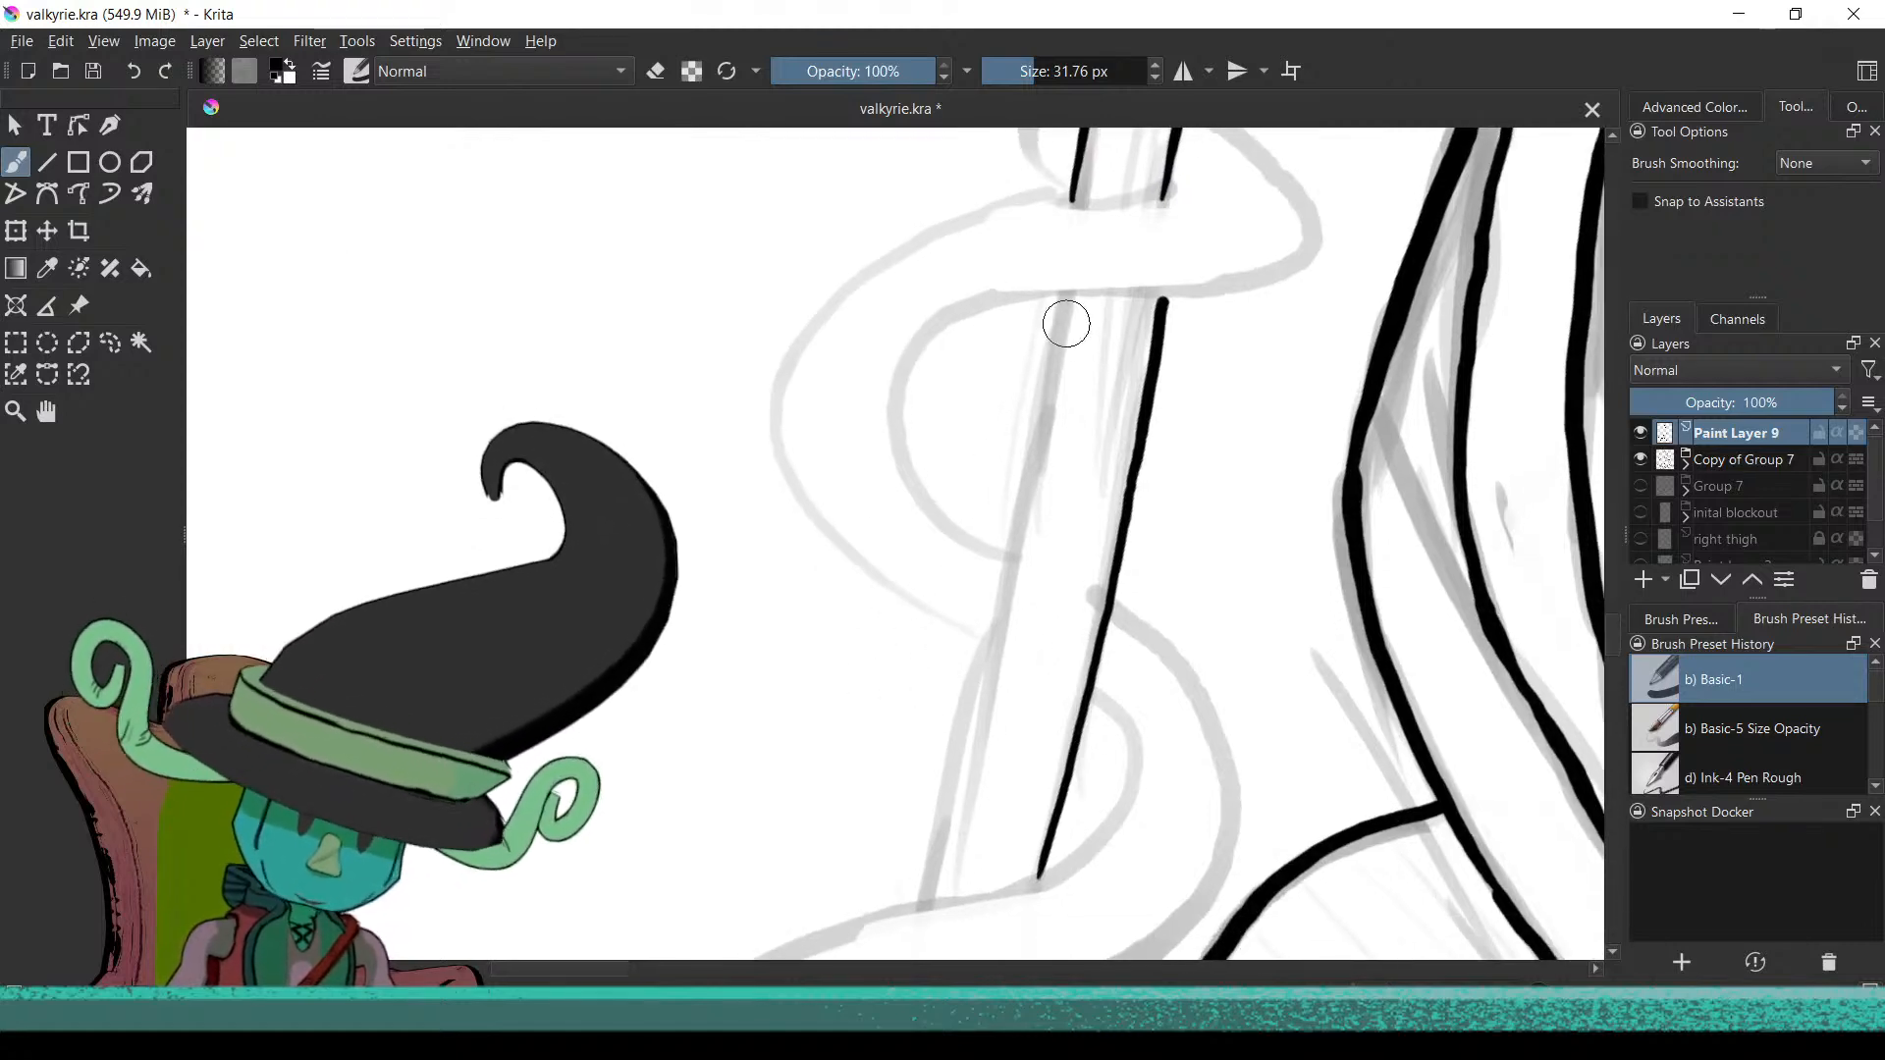
left_click_drag(1044, 365, 1015, 491)
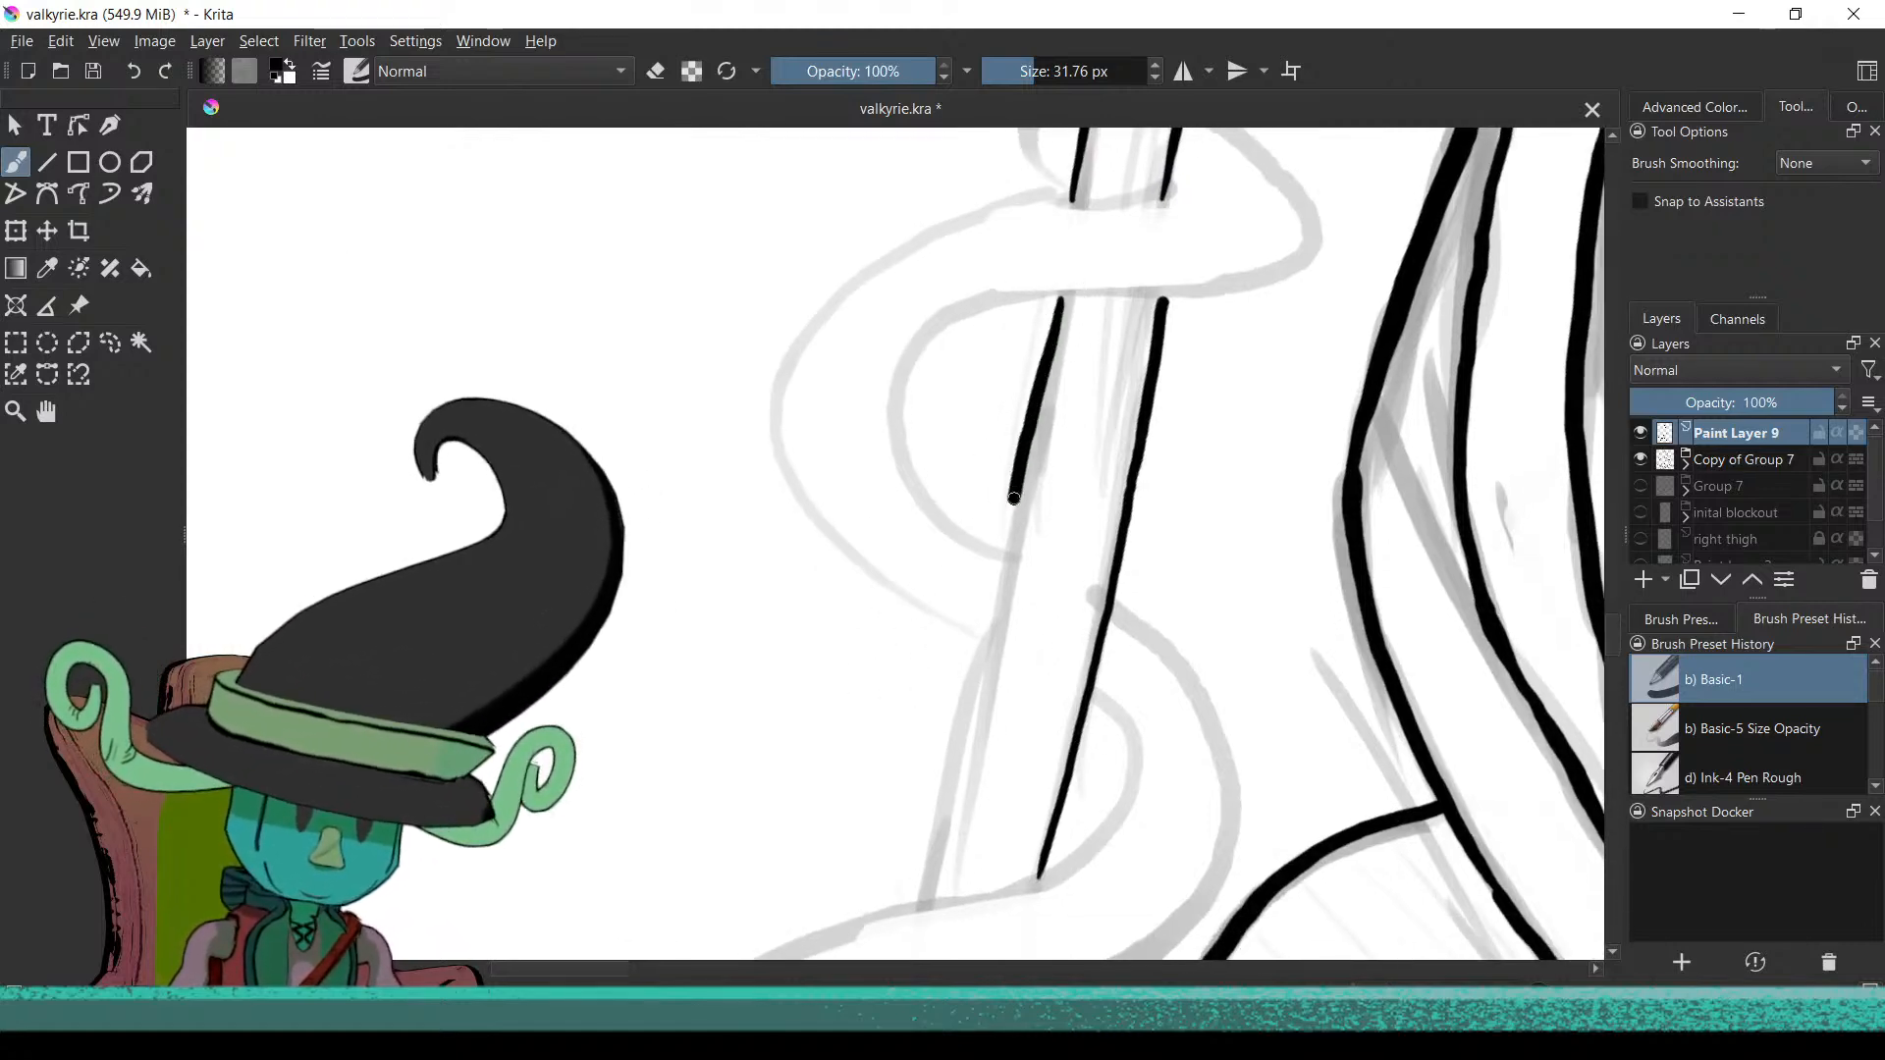
left_click_drag(997, 597, 979, 700)
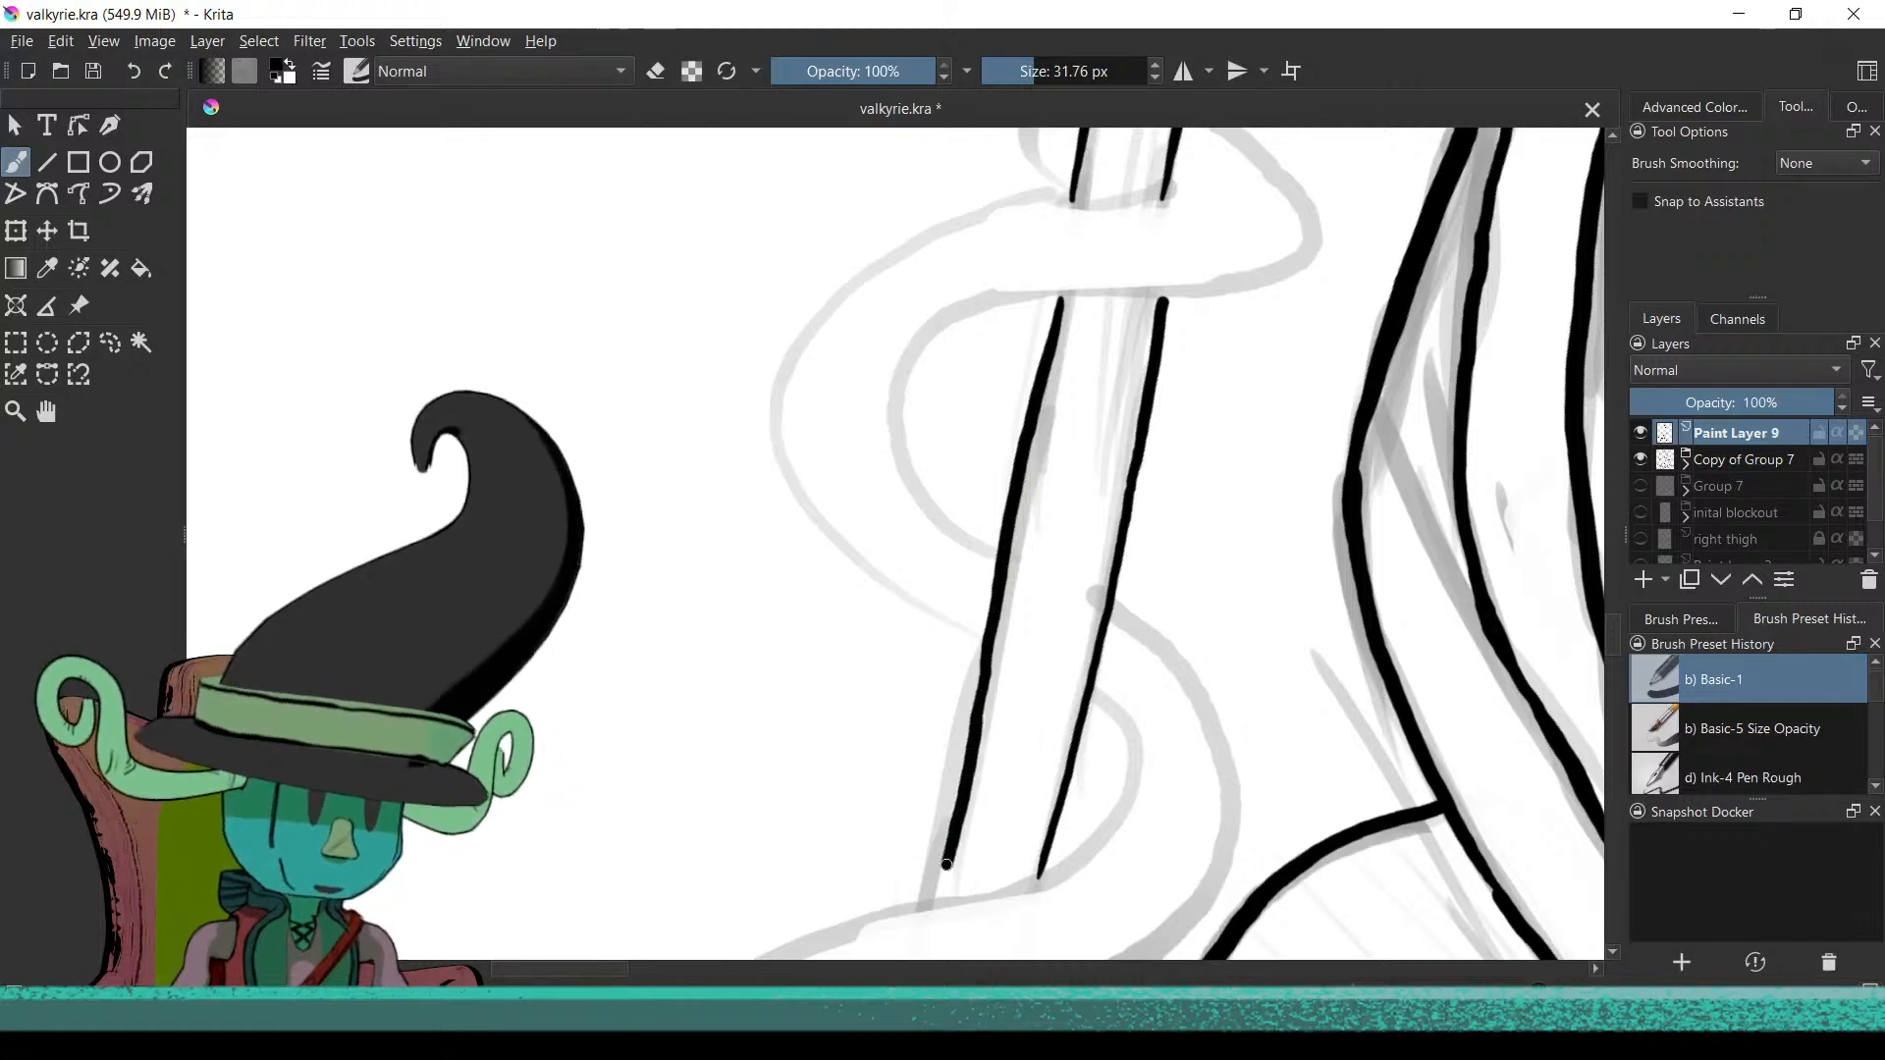
key("ctrl+z")
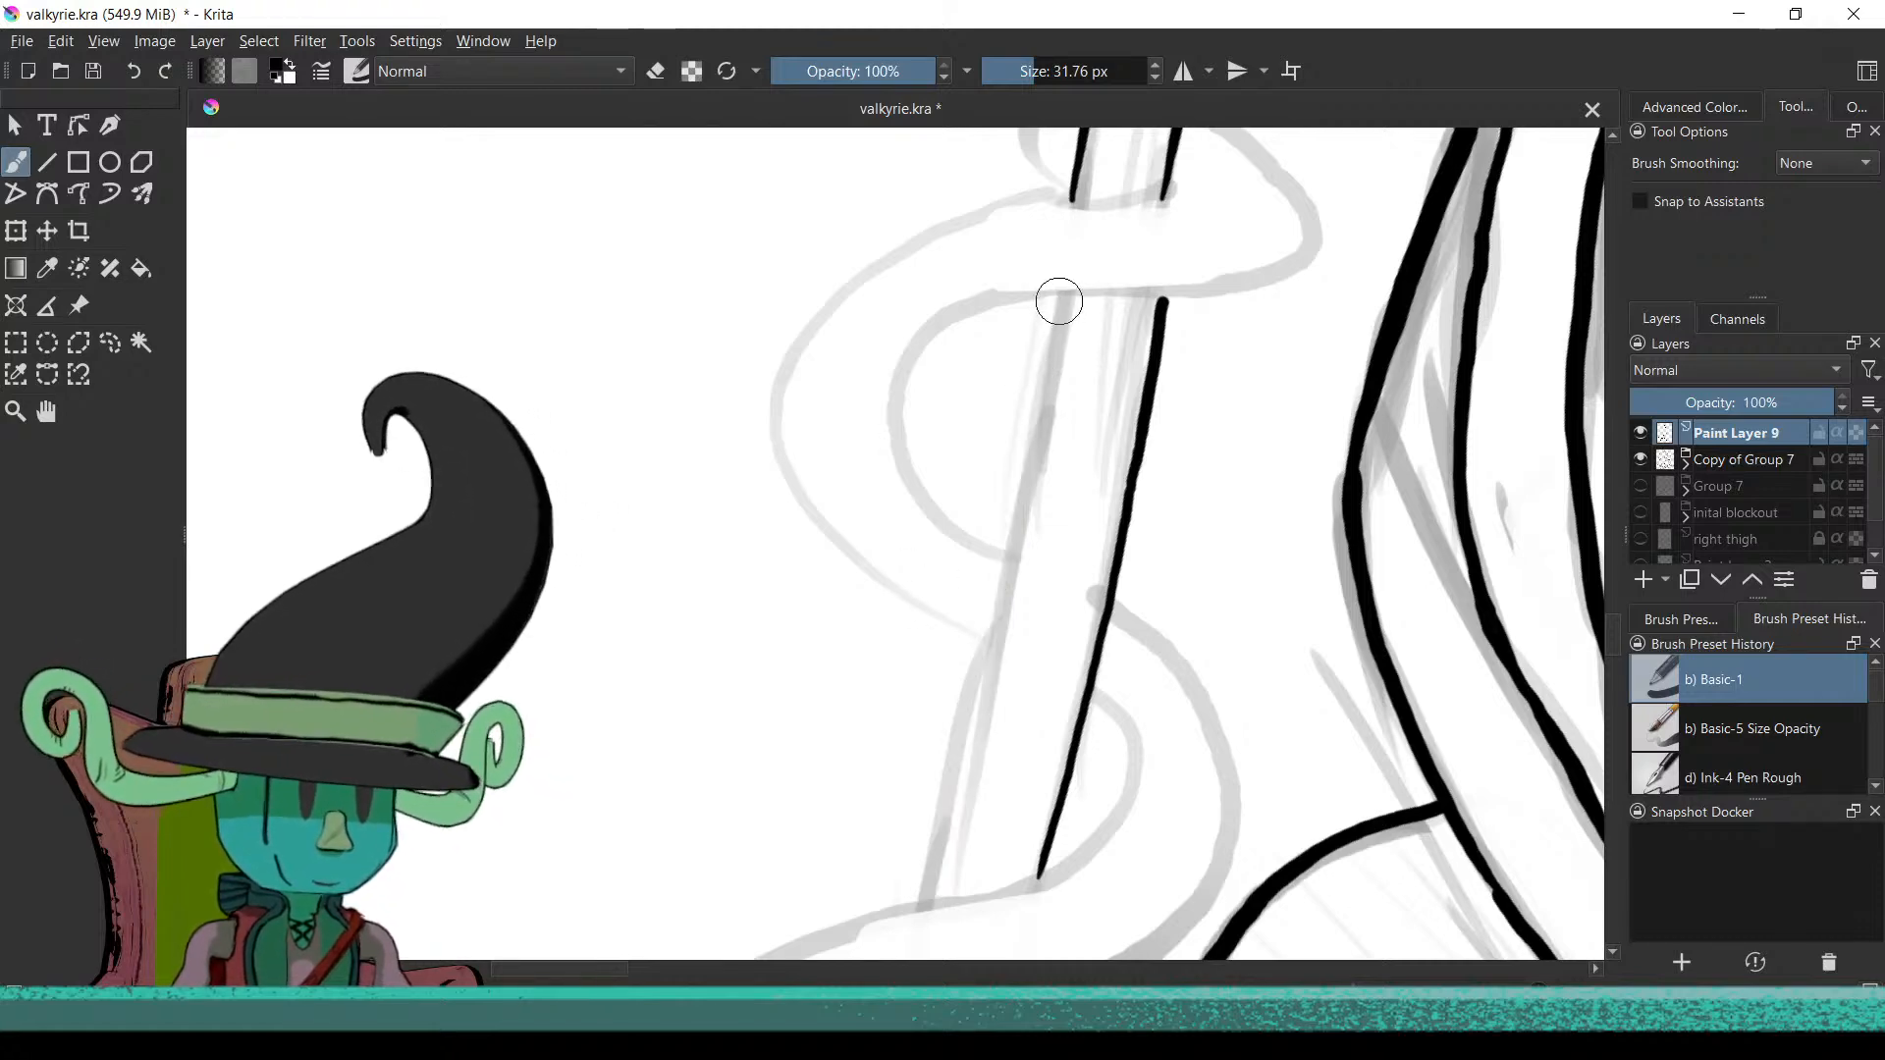
key("ctrl+z")
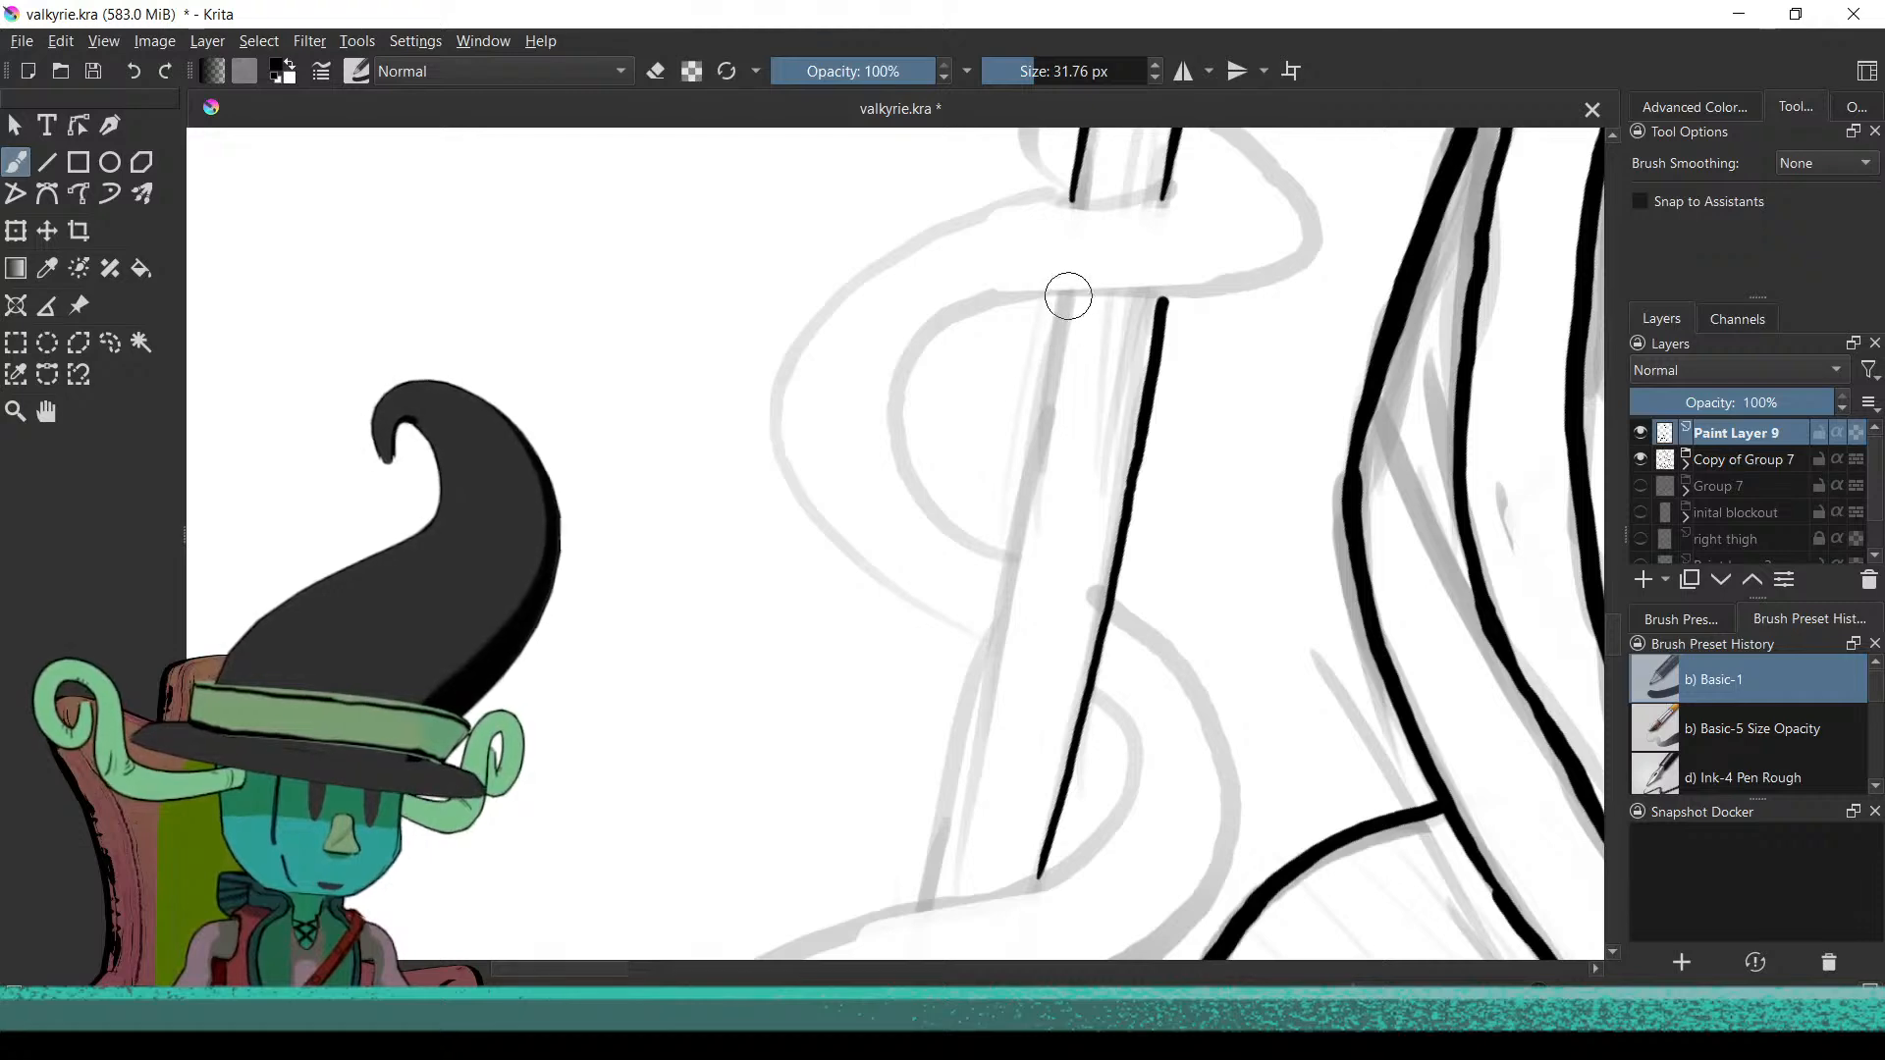
left_click_drag(1011, 553, 977, 679)
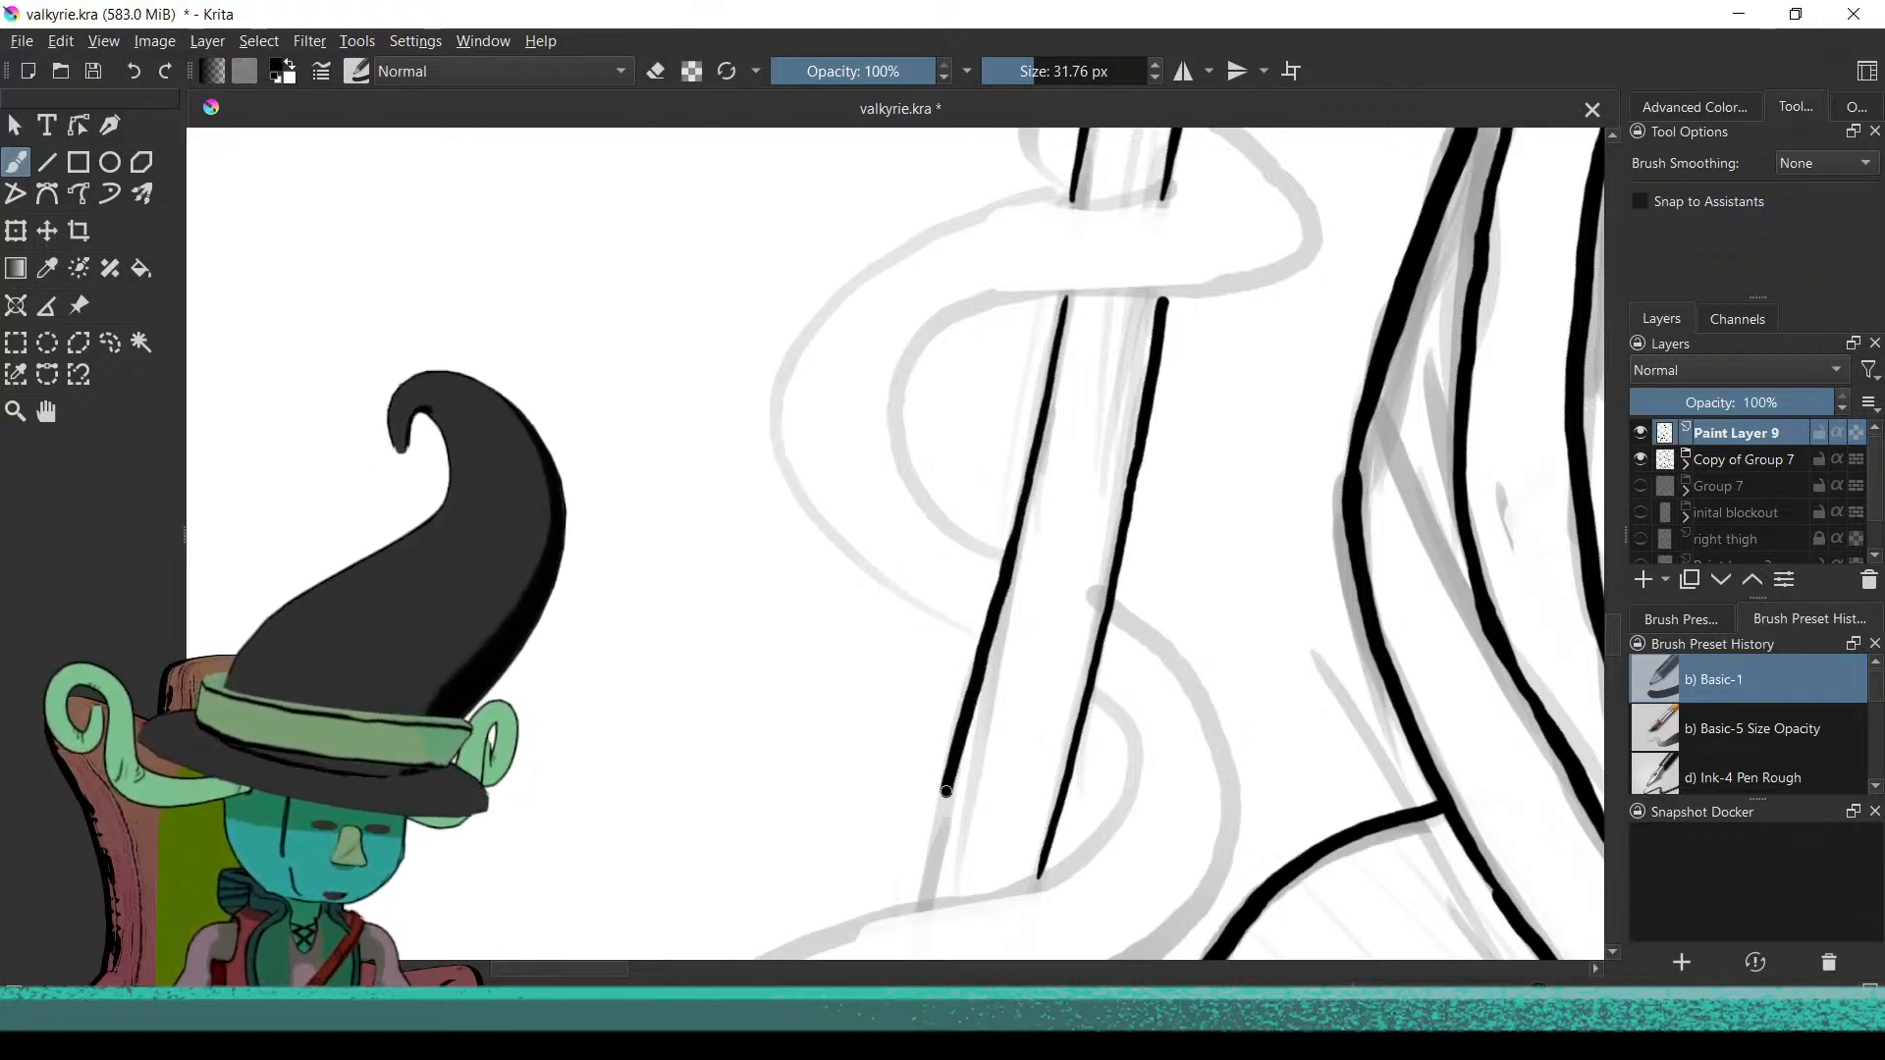
key("ctrl+z")
mouse_move(1054, 796)
left_mouse_down()
mouse_move(1107, 661)
mouse_move(981, 576)
left_mouse_up()
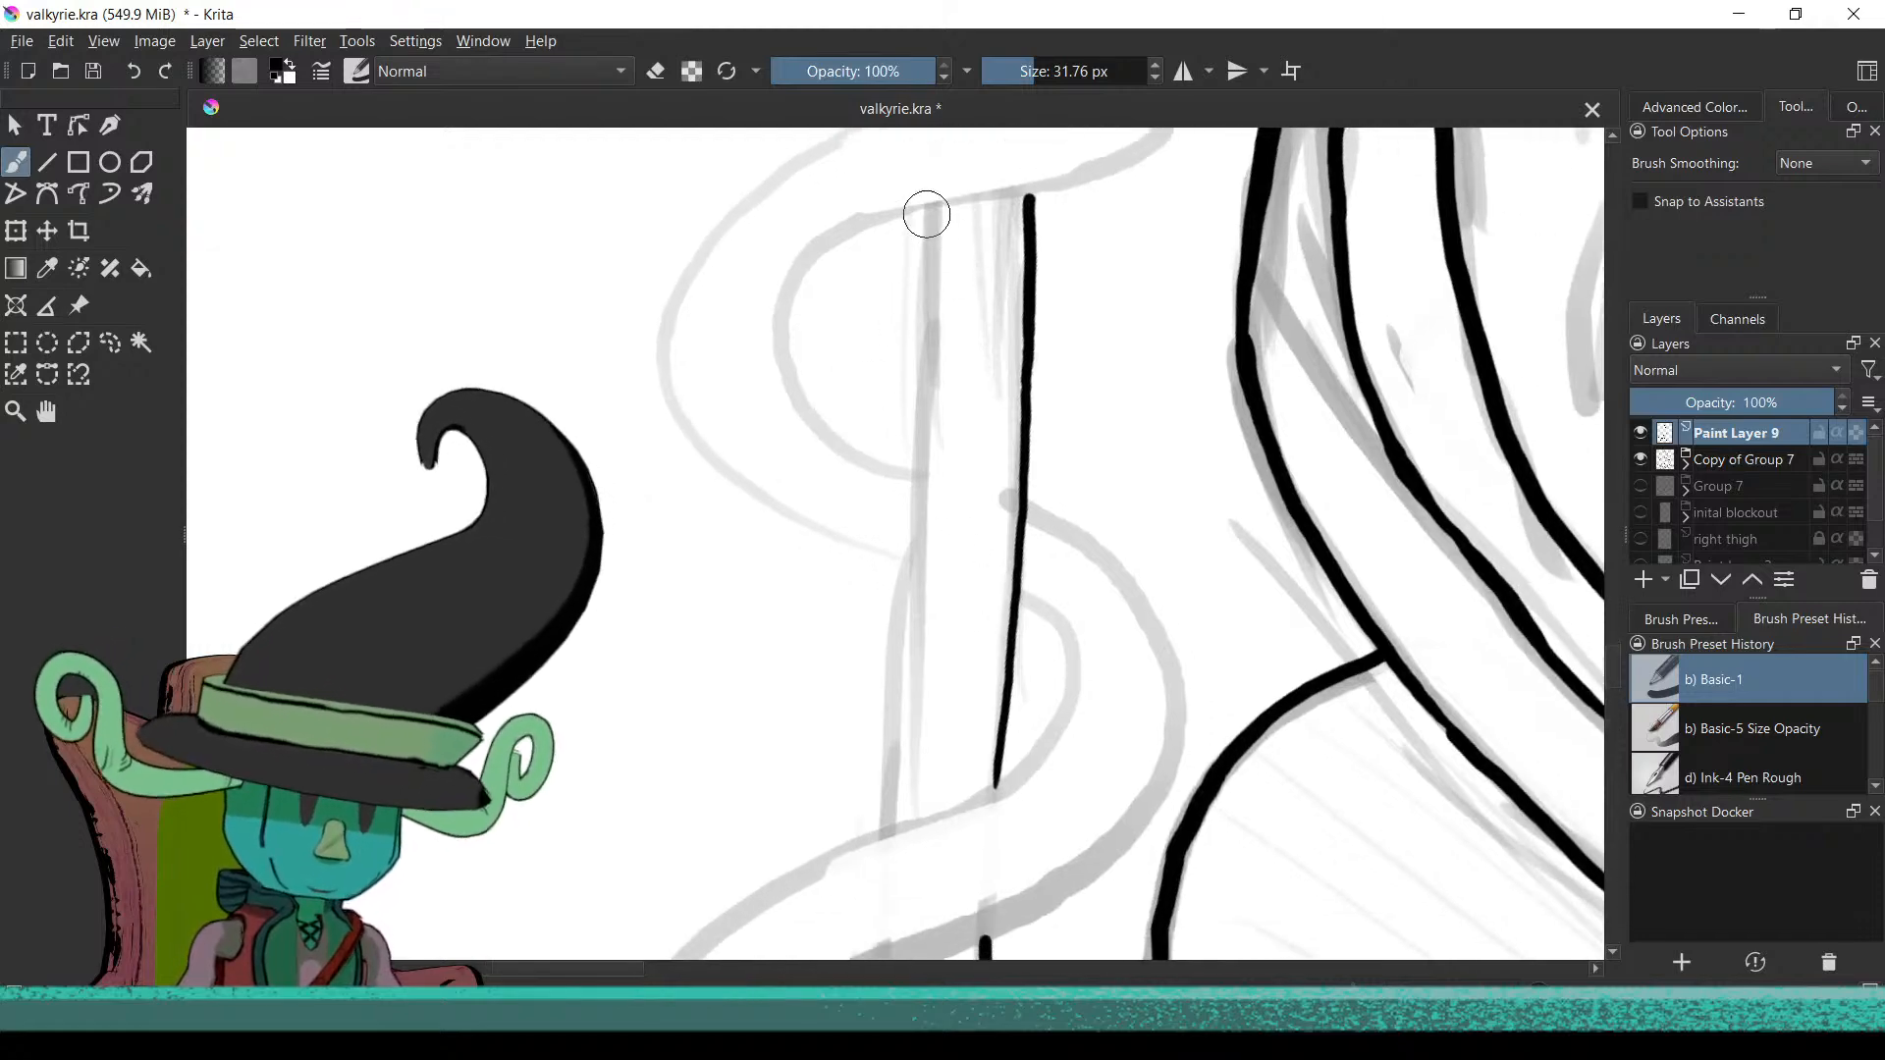
key("ctrl+z")
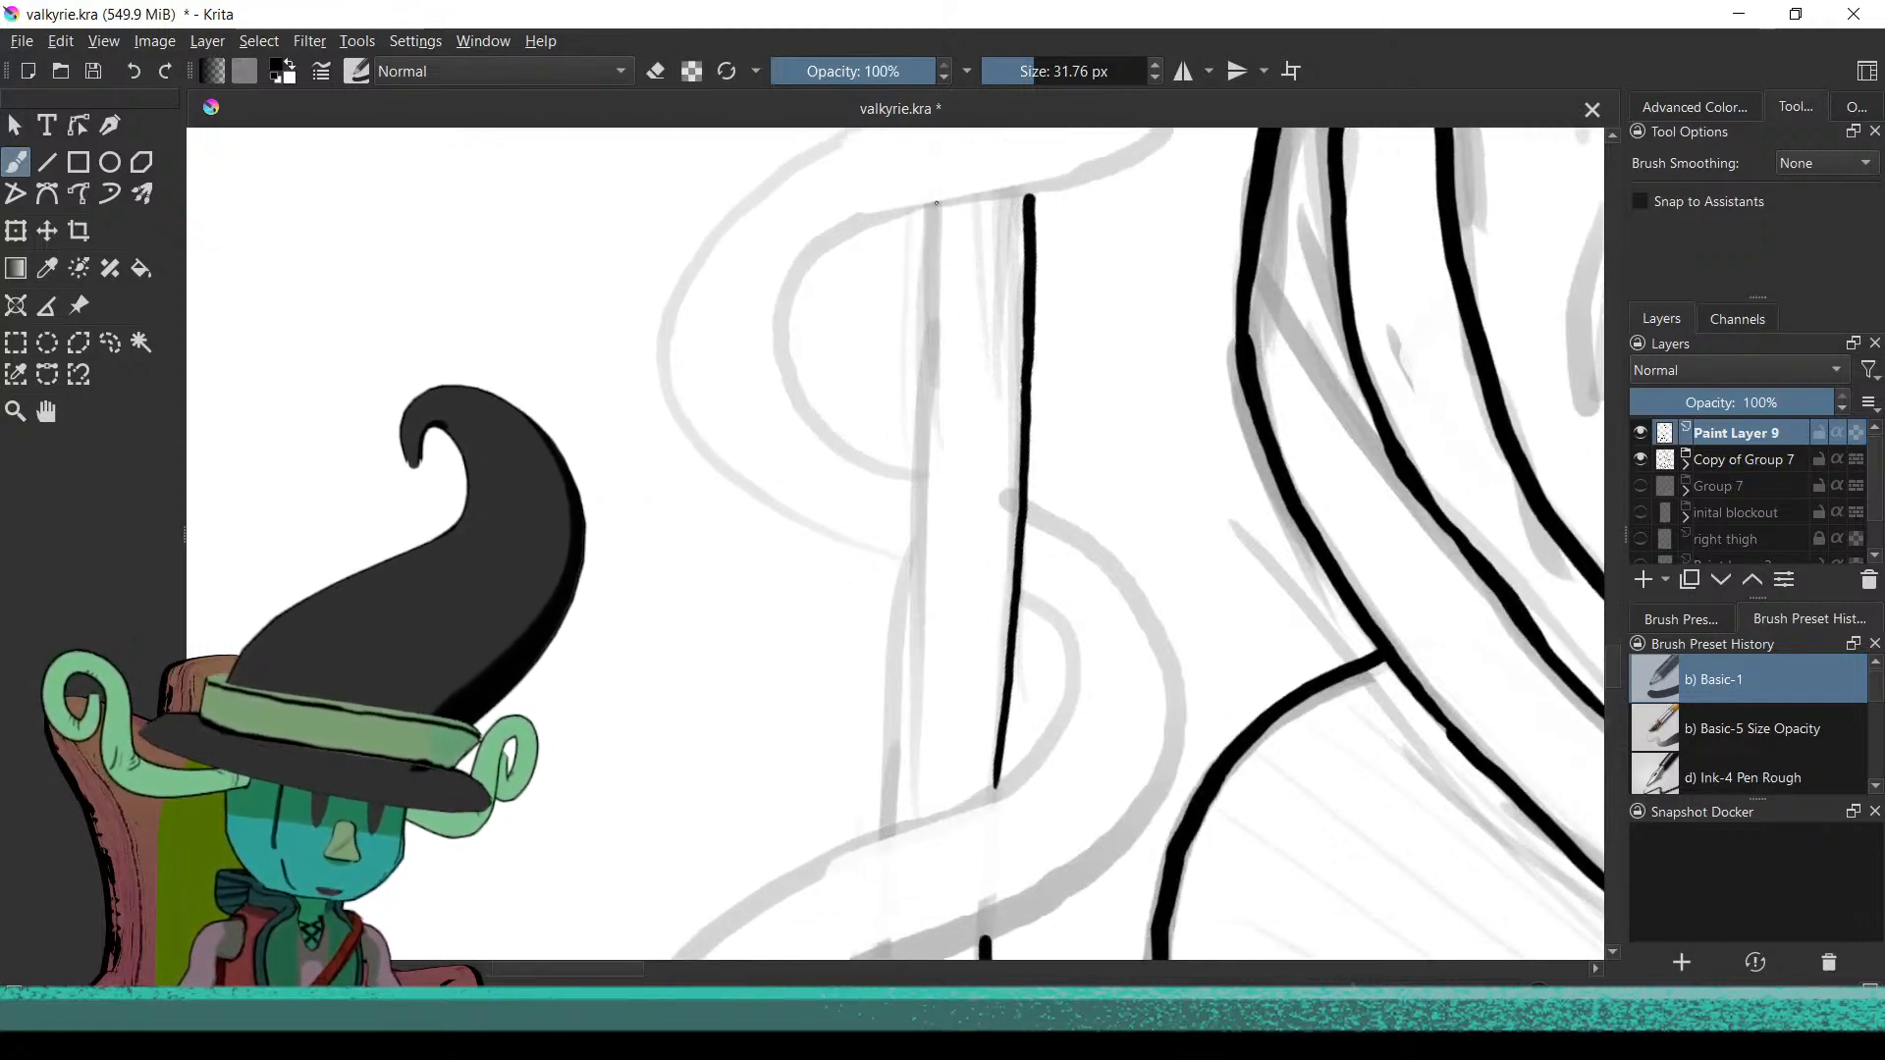
mouse_move(914, 615)
left_mouse_down()
mouse_move(903, 708)
mouse_move(1017, 262)
mouse_move(1093, 573)
mouse_move(1064, 681)
mouse_move(775, 588)
left_mouse_up()
Ink the shaft's missing edge from the snake coil before the gripping hand, across the fingers, to the coil beyond it
key("minus")
scroll(775, 588, "up", 3)
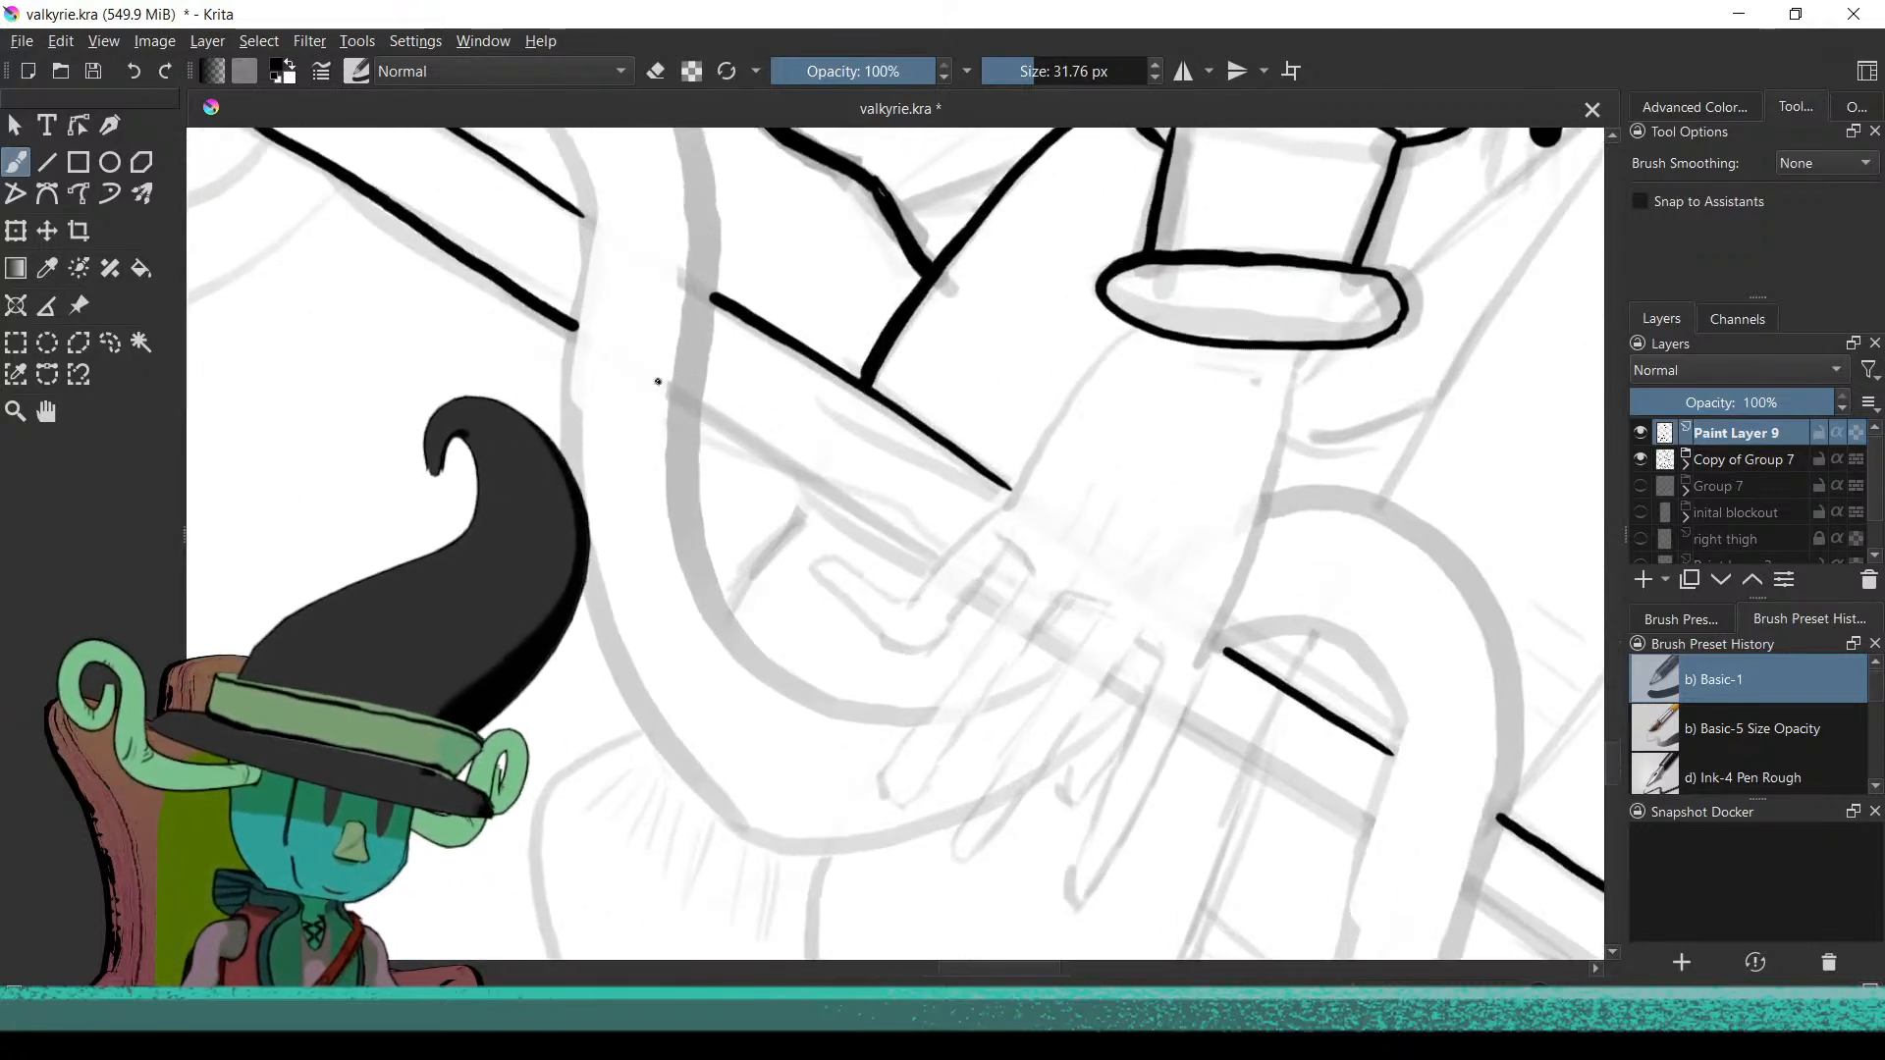
left_click_drag(757, 448, 905, 552)
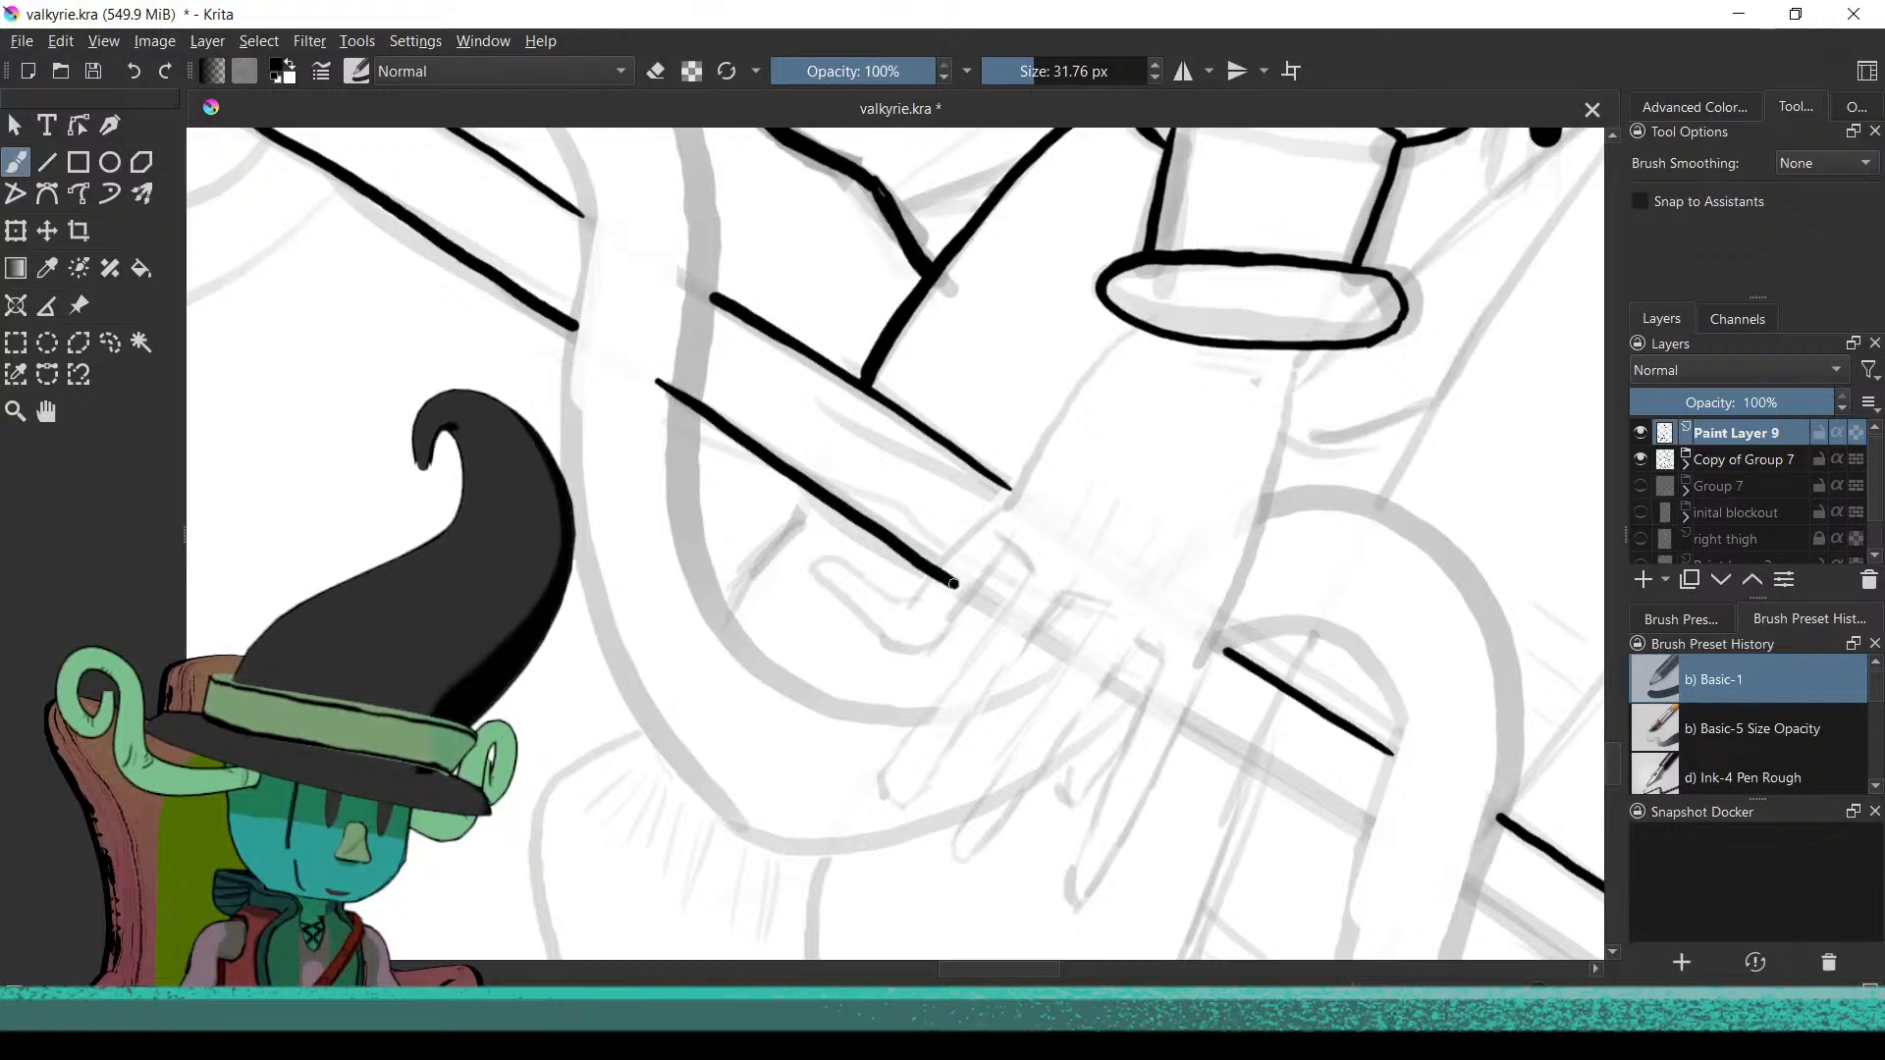
left_click_drag(880, 650, 587, 516)
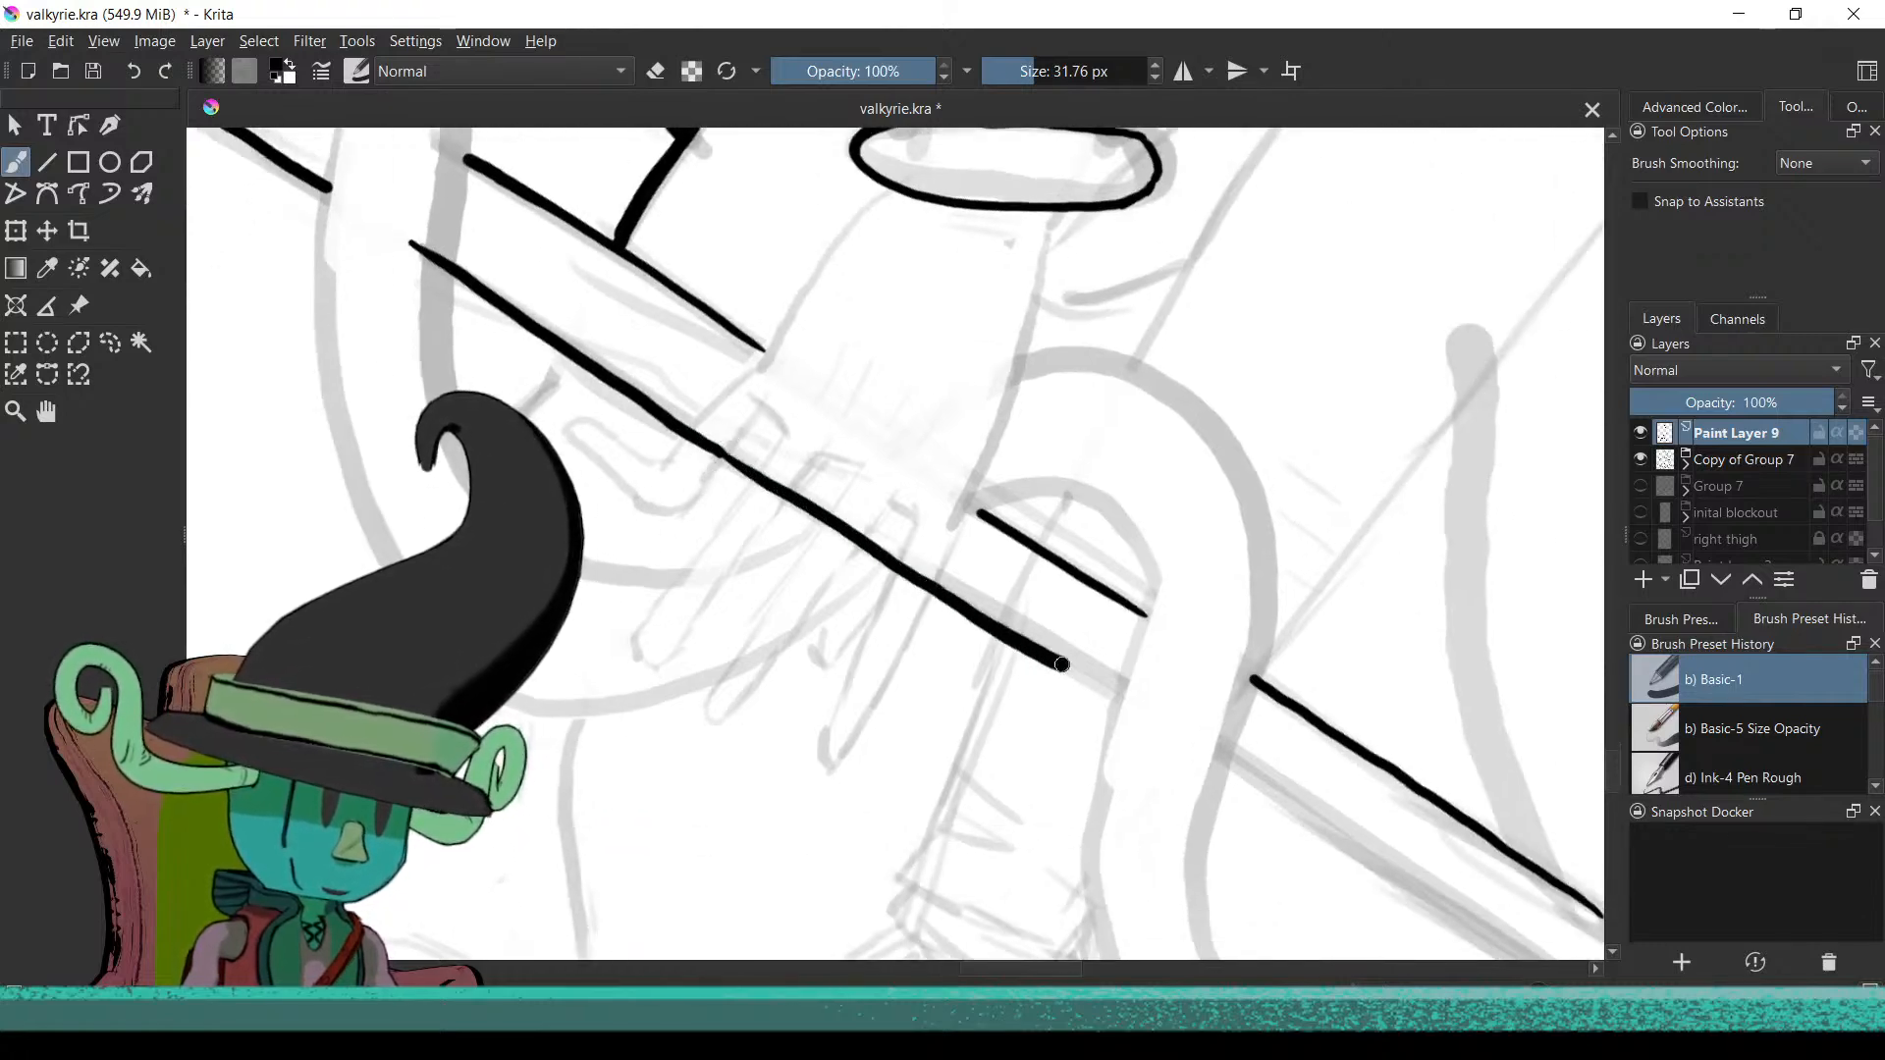
left_click_drag(1111, 701, 1125, 705)
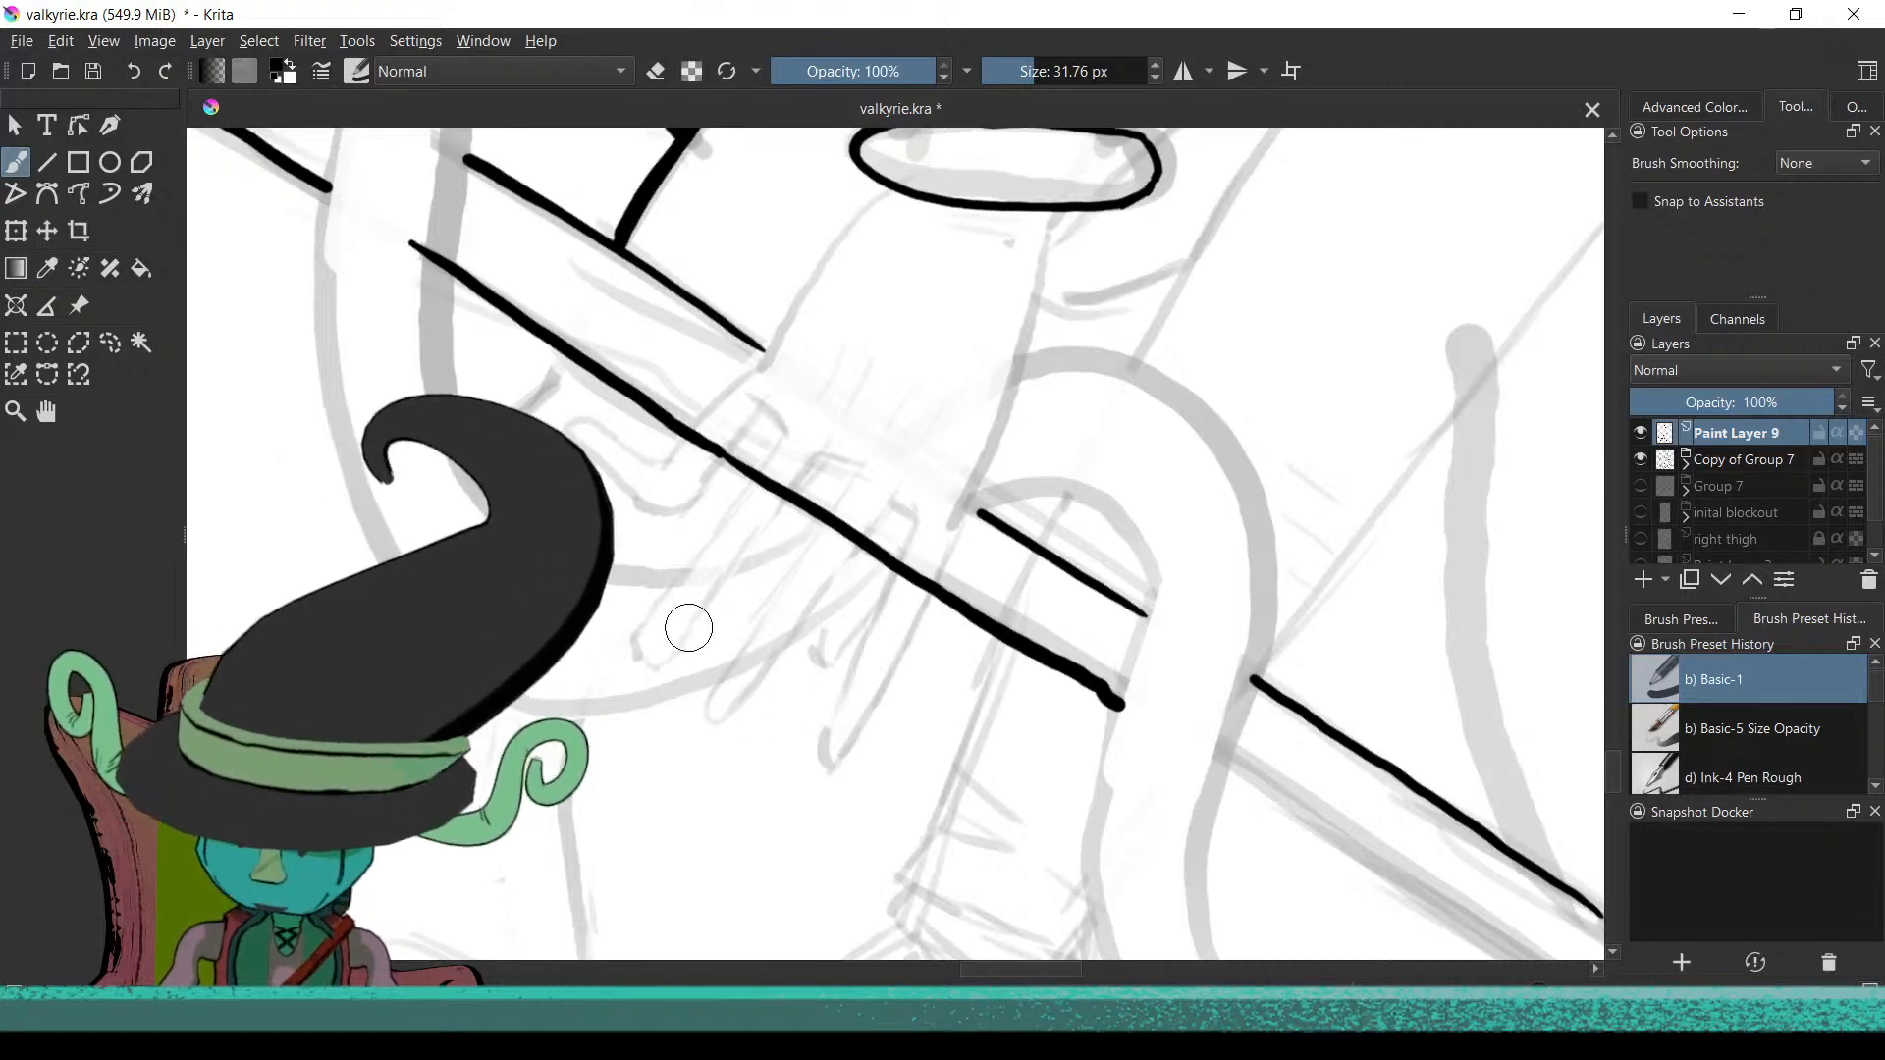
mouse_move(779, 619)
left_mouse_down()
mouse_move(799, 694)
mouse_move(775, 652)
mouse_move(665, 716)
left_mouse_up()
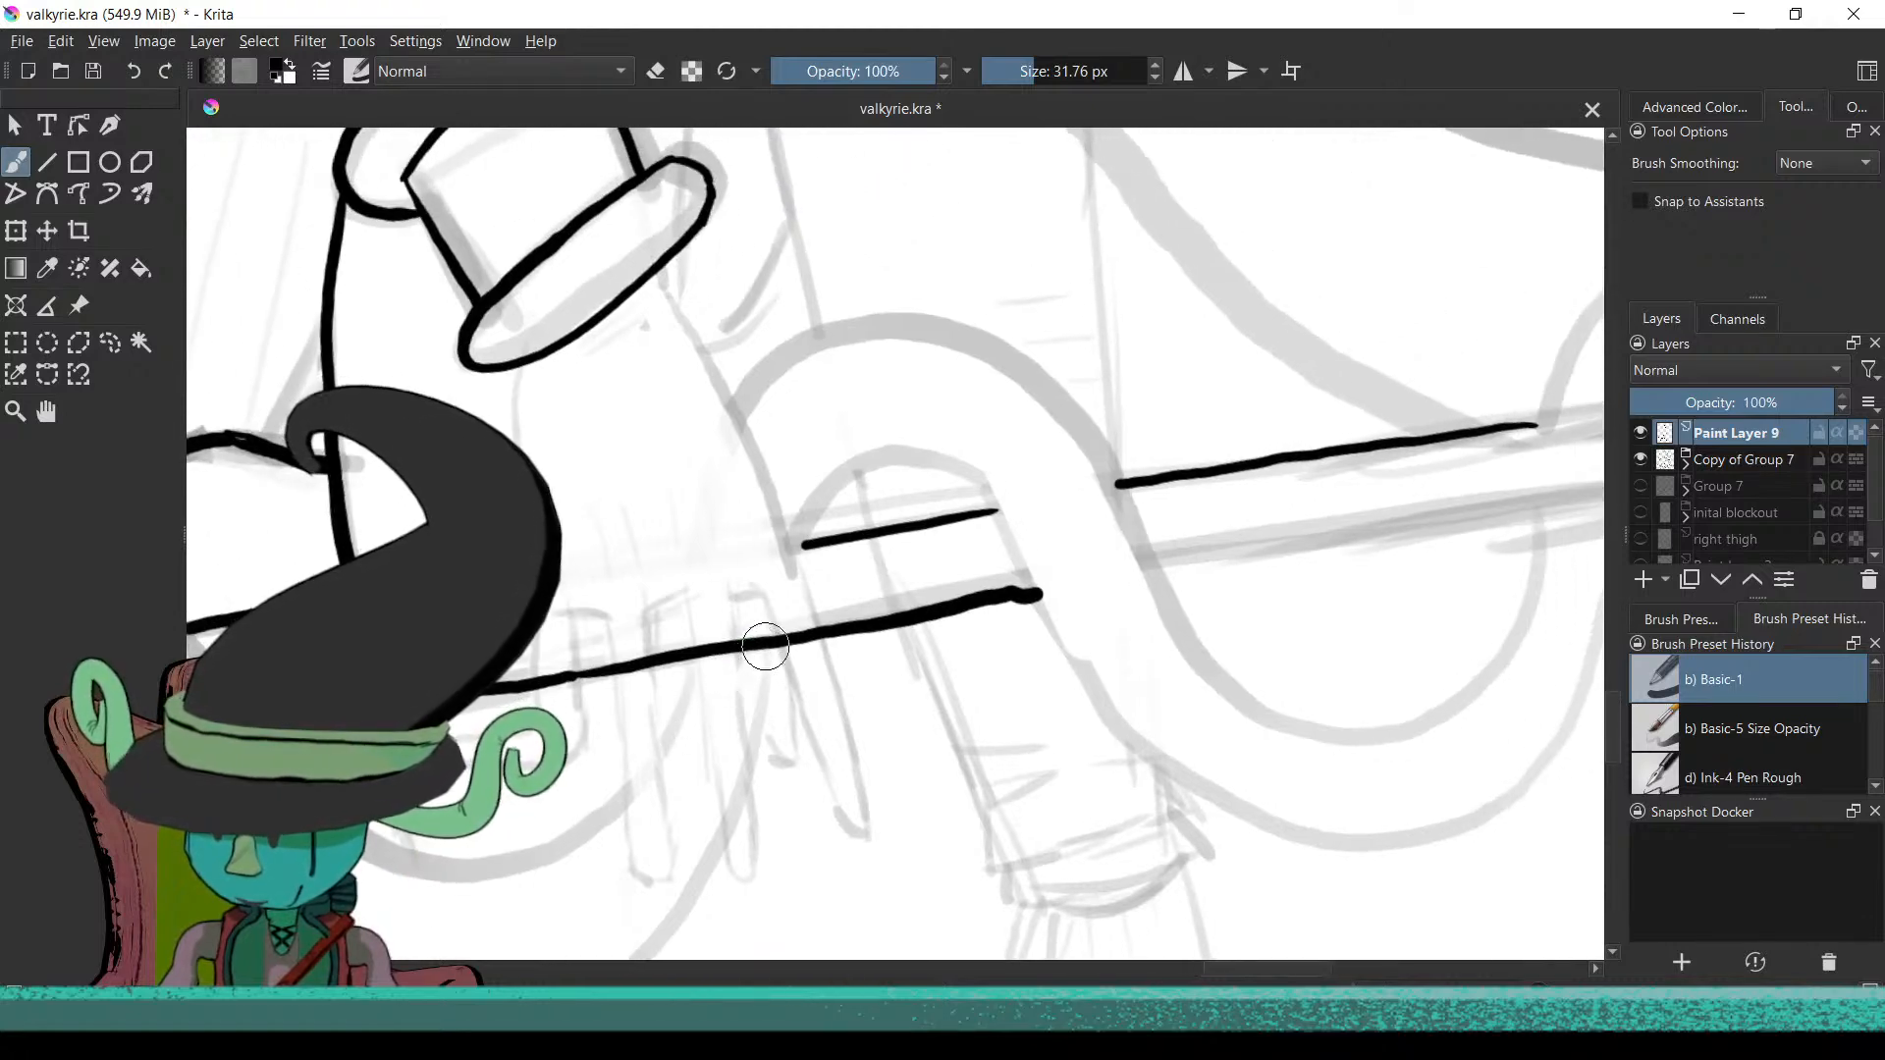
Erase the uneven, overthick end of the shaft line past the hand and redraw it to meet the snake coil
left_click_drag(792, 668, 654, 725)
mouse_move(809, 628)
left_mouse_down()
mouse_move(685, 668)
mouse_move(728, 623)
mouse_move(695, 750)
mouse_move(723, 791)
mouse_move(871, 665)
left_mouse_up()
key("e")
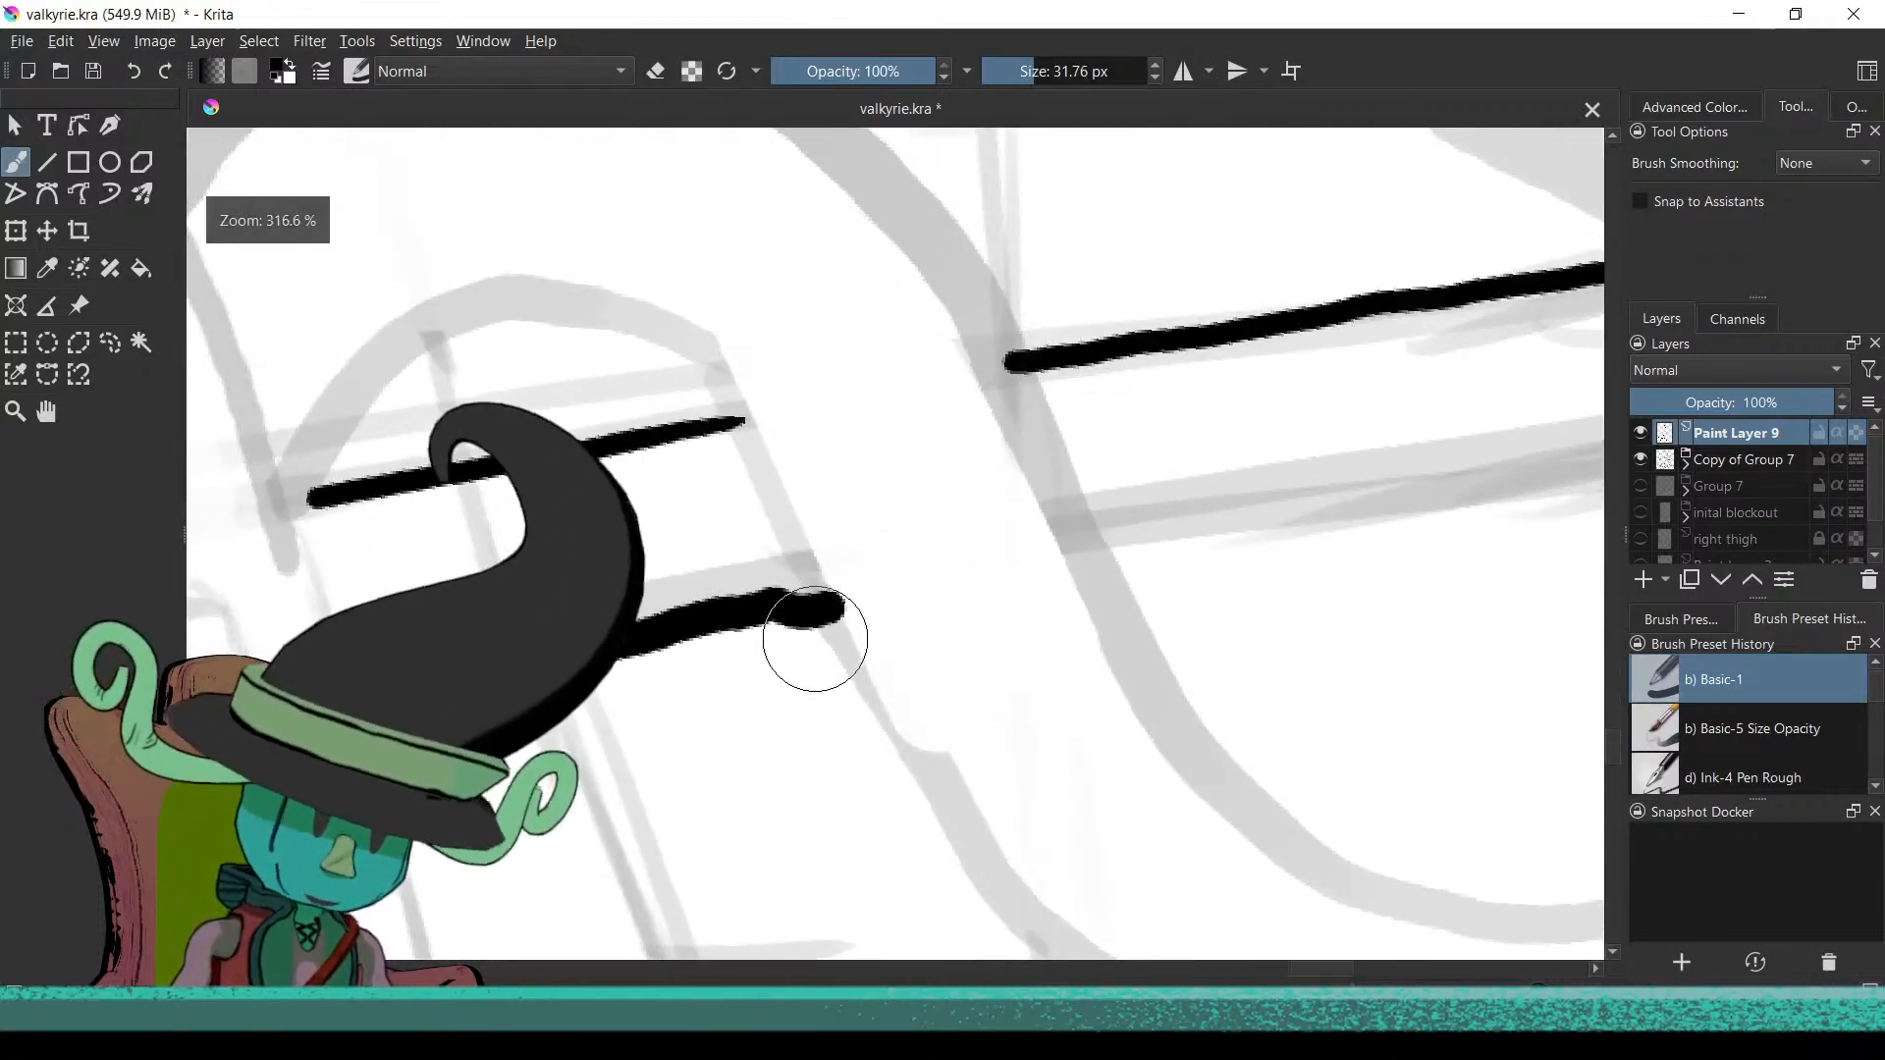
mouse_move(756, 556)
left_mouse_down()
mouse_move(785, 665)
mouse_move(842, 673)
left_mouse_up()
key("e")
mouse_move(665, 673)
left_mouse_down()
mouse_move(664, 602)
mouse_move(782, 278)
left_mouse_up()
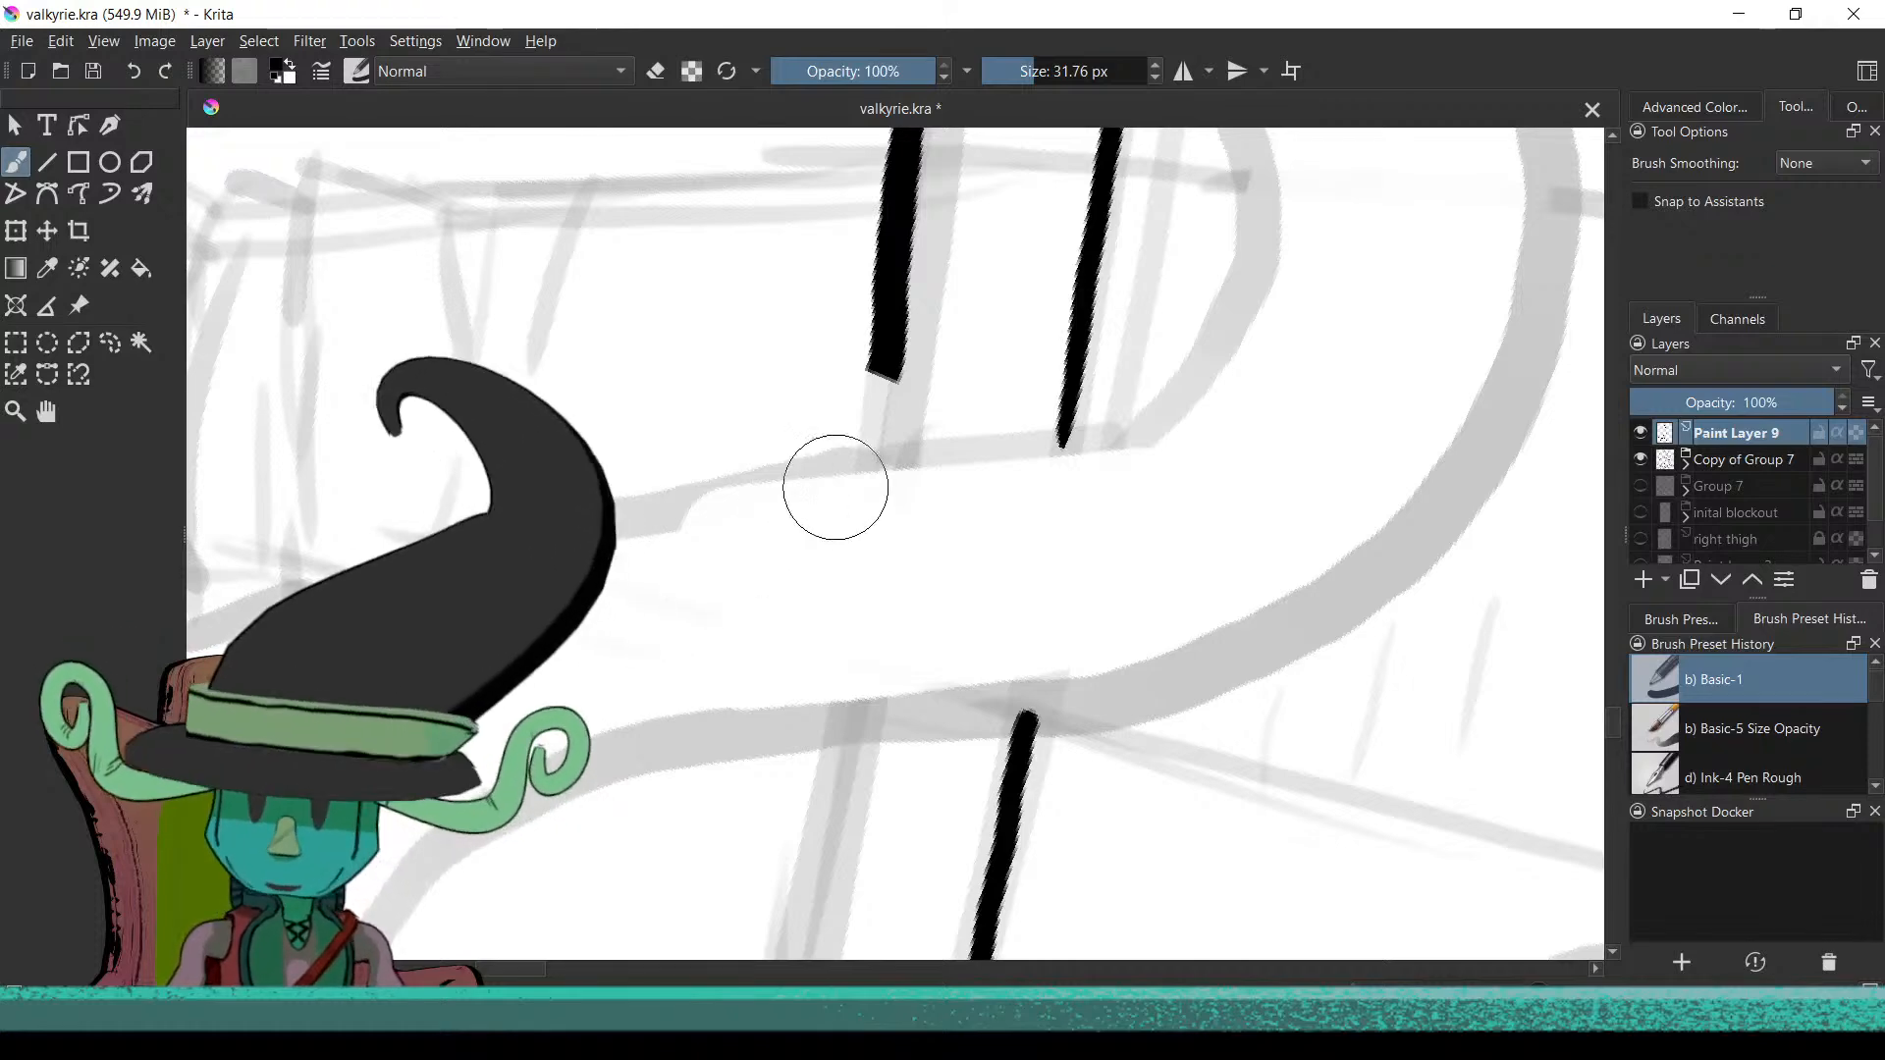
left_click_drag(879, 347, 873, 419)
key("ctrl+z")
mouse_move(900, 355)
left_mouse_down()
mouse_move(868, 461)
mouse_move(885, 339)
mouse_move(867, 469)
left_mouse_up()
Ink the shaft's missing edge inside the next snake loop towards the spearhead, repeating the stroke until it parallels the opposite edge
left_click_drag(837, 614, 900, 455)
mouse_move(821, 545)
left_mouse_down()
mouse_move(757, 727)
mouse_move(934, 629)
mouse_move(985, 383)
left_mouse_up()
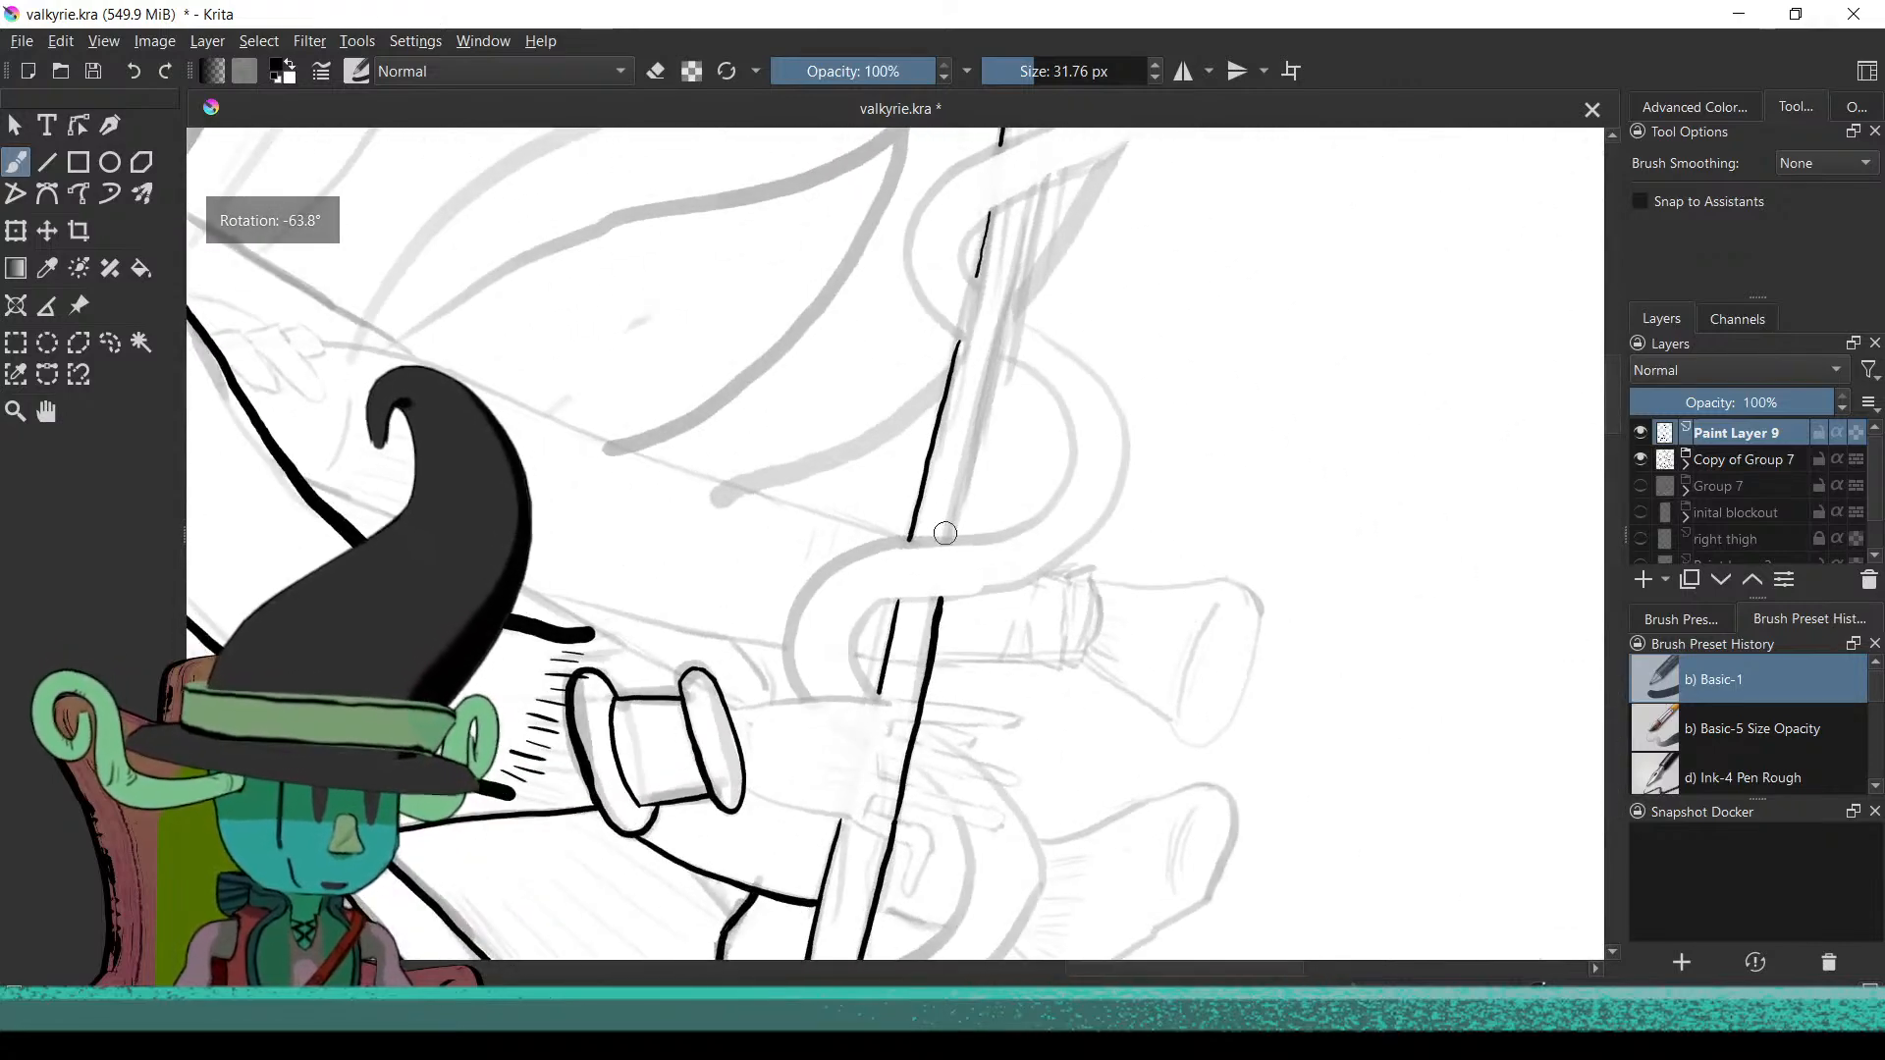
left_click_drag(945, 540, 629, 489)
left_click_drag(787, 613, 824, 562)
left_click_drag(744, 776, 744, 589)
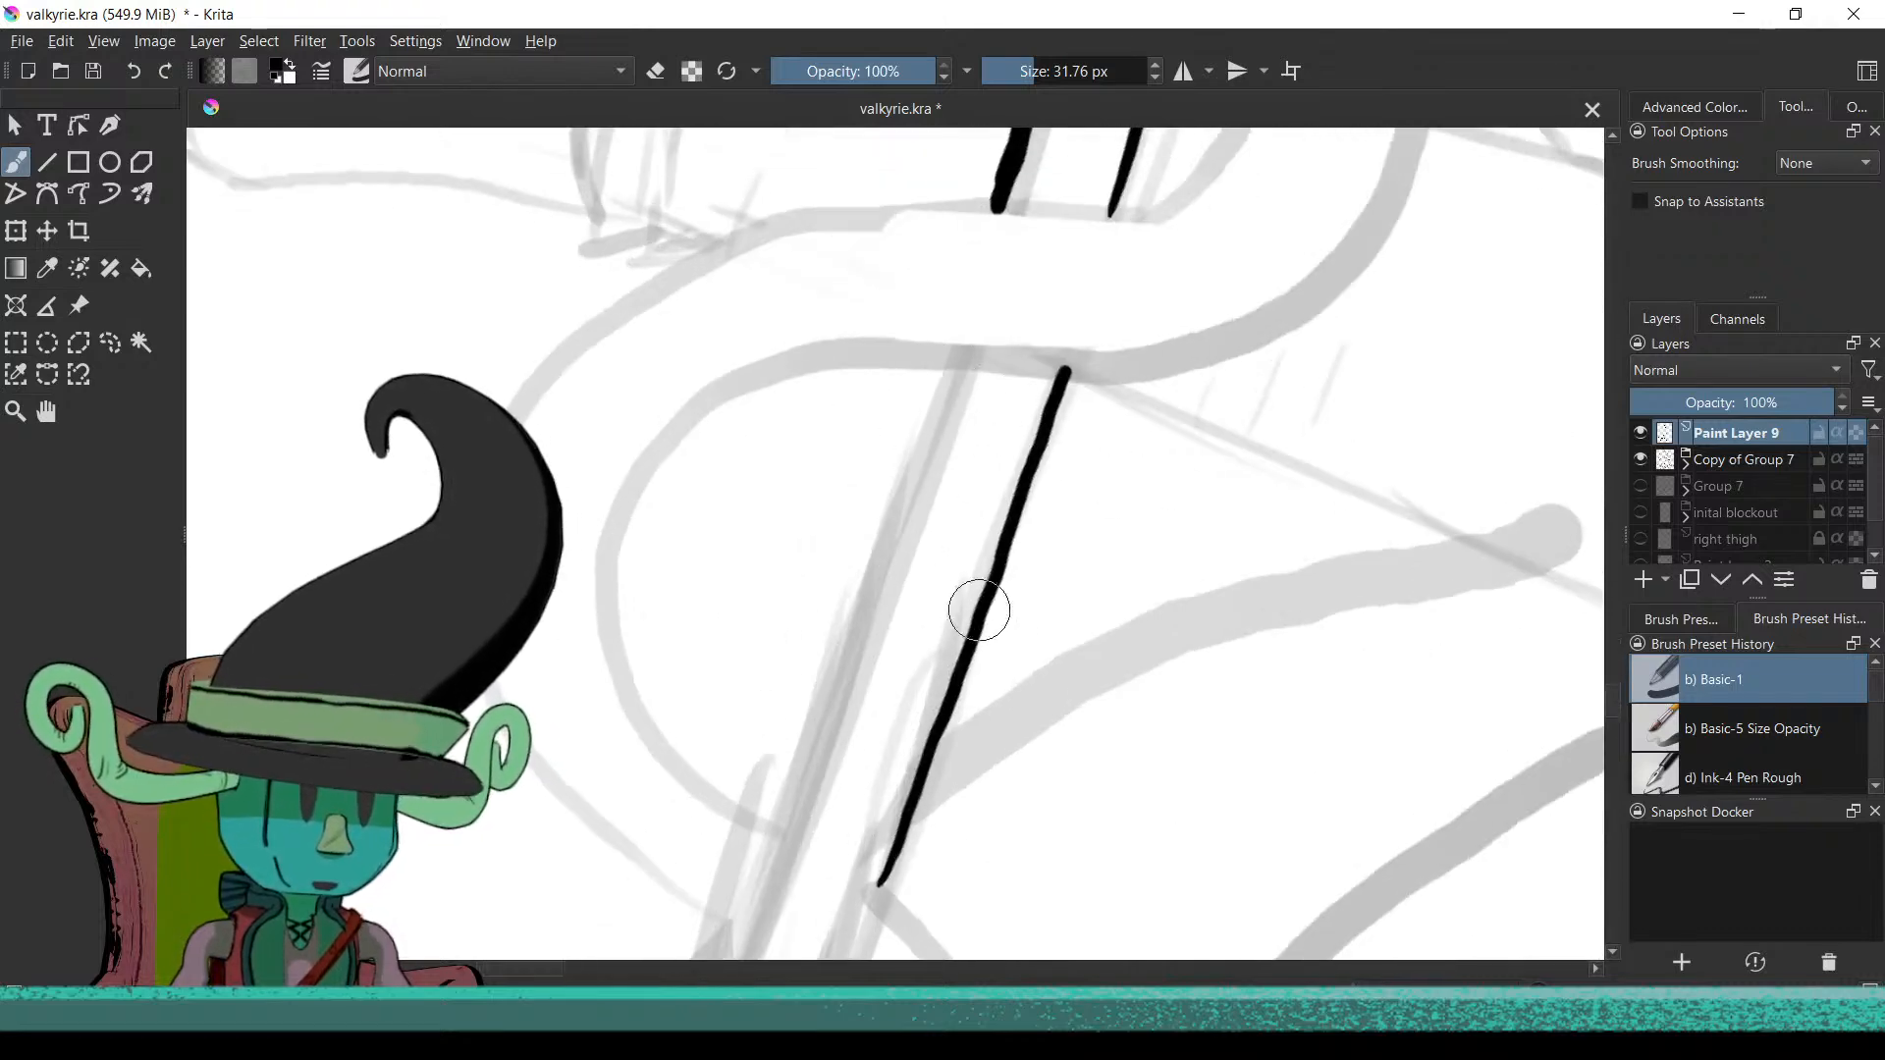
mouse_move(841, 619)
left_mouse_down()
mouse_move(879, 703)
mouse_move(871, 657)
mouse_move(913, 593)
left_mouse_up()
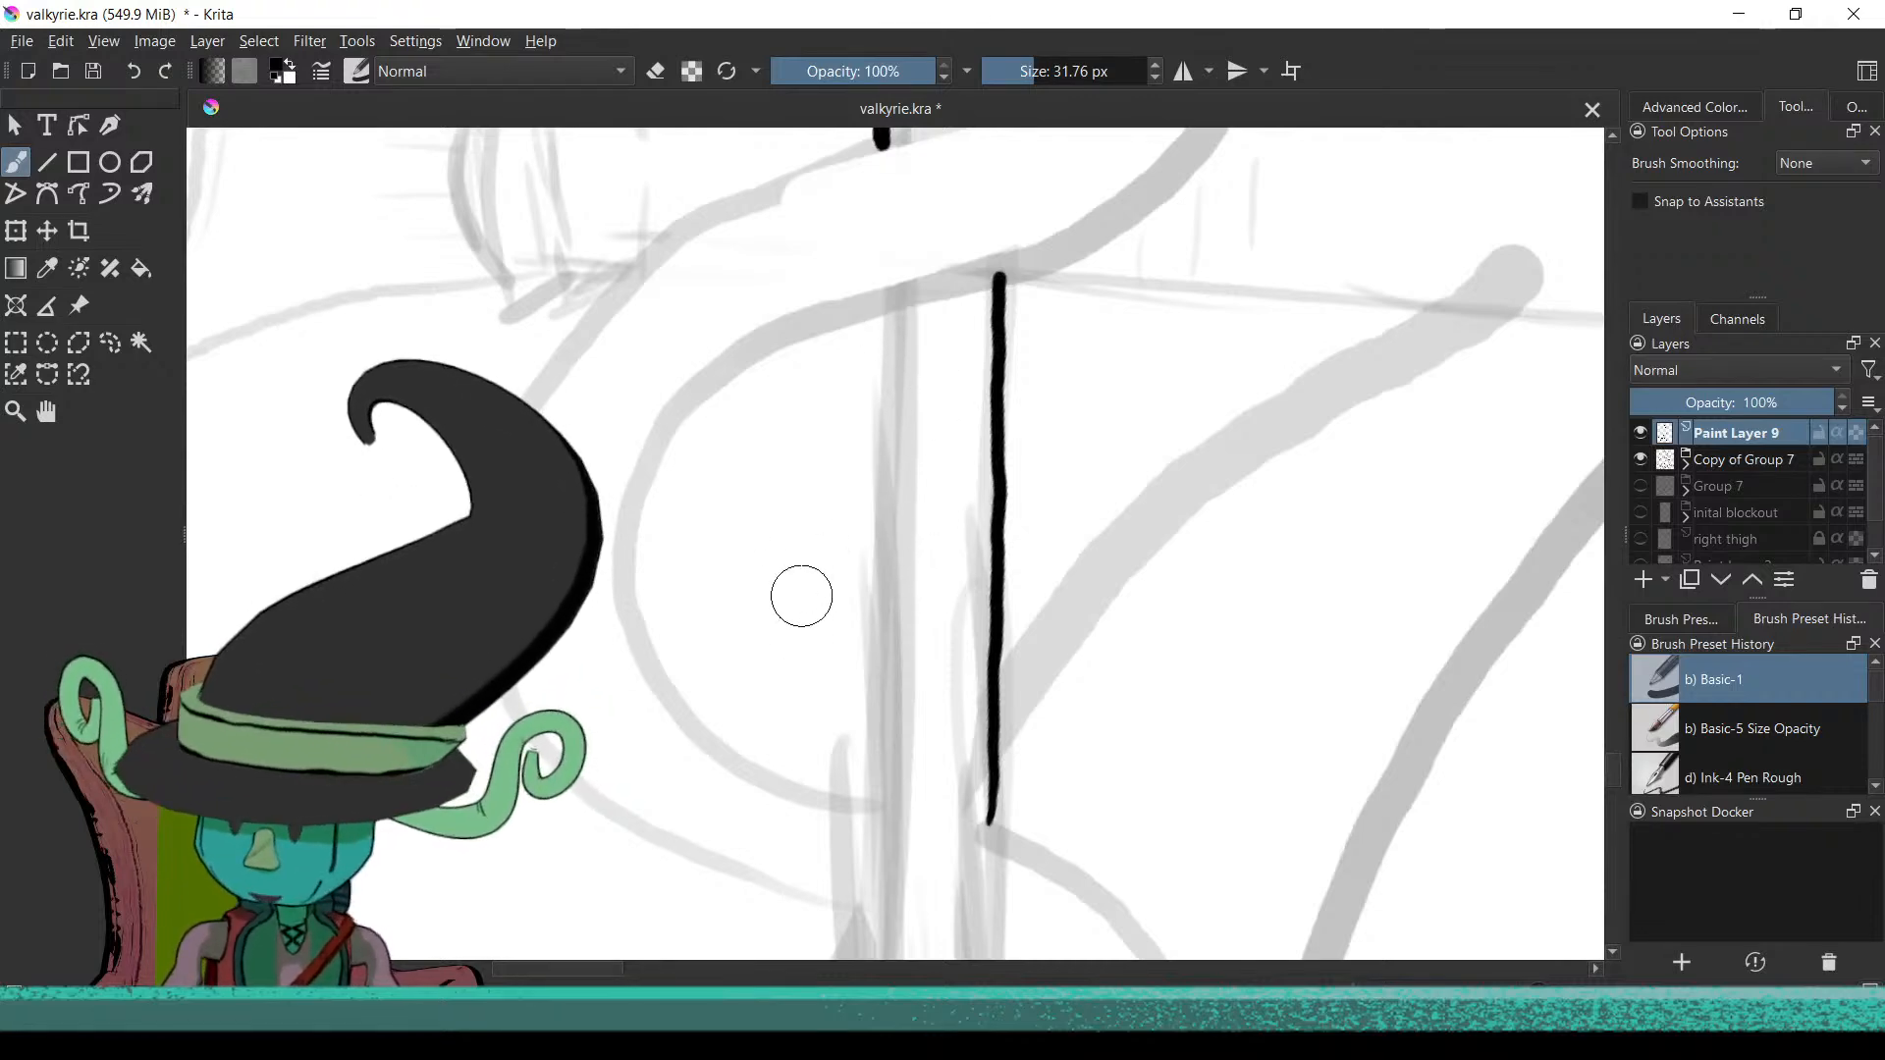
left_click_drag(893, 302, 872, 486)
key("ctrl+z")
left_click_drag(902, 301, 880, 793)
key("ctrl+z")
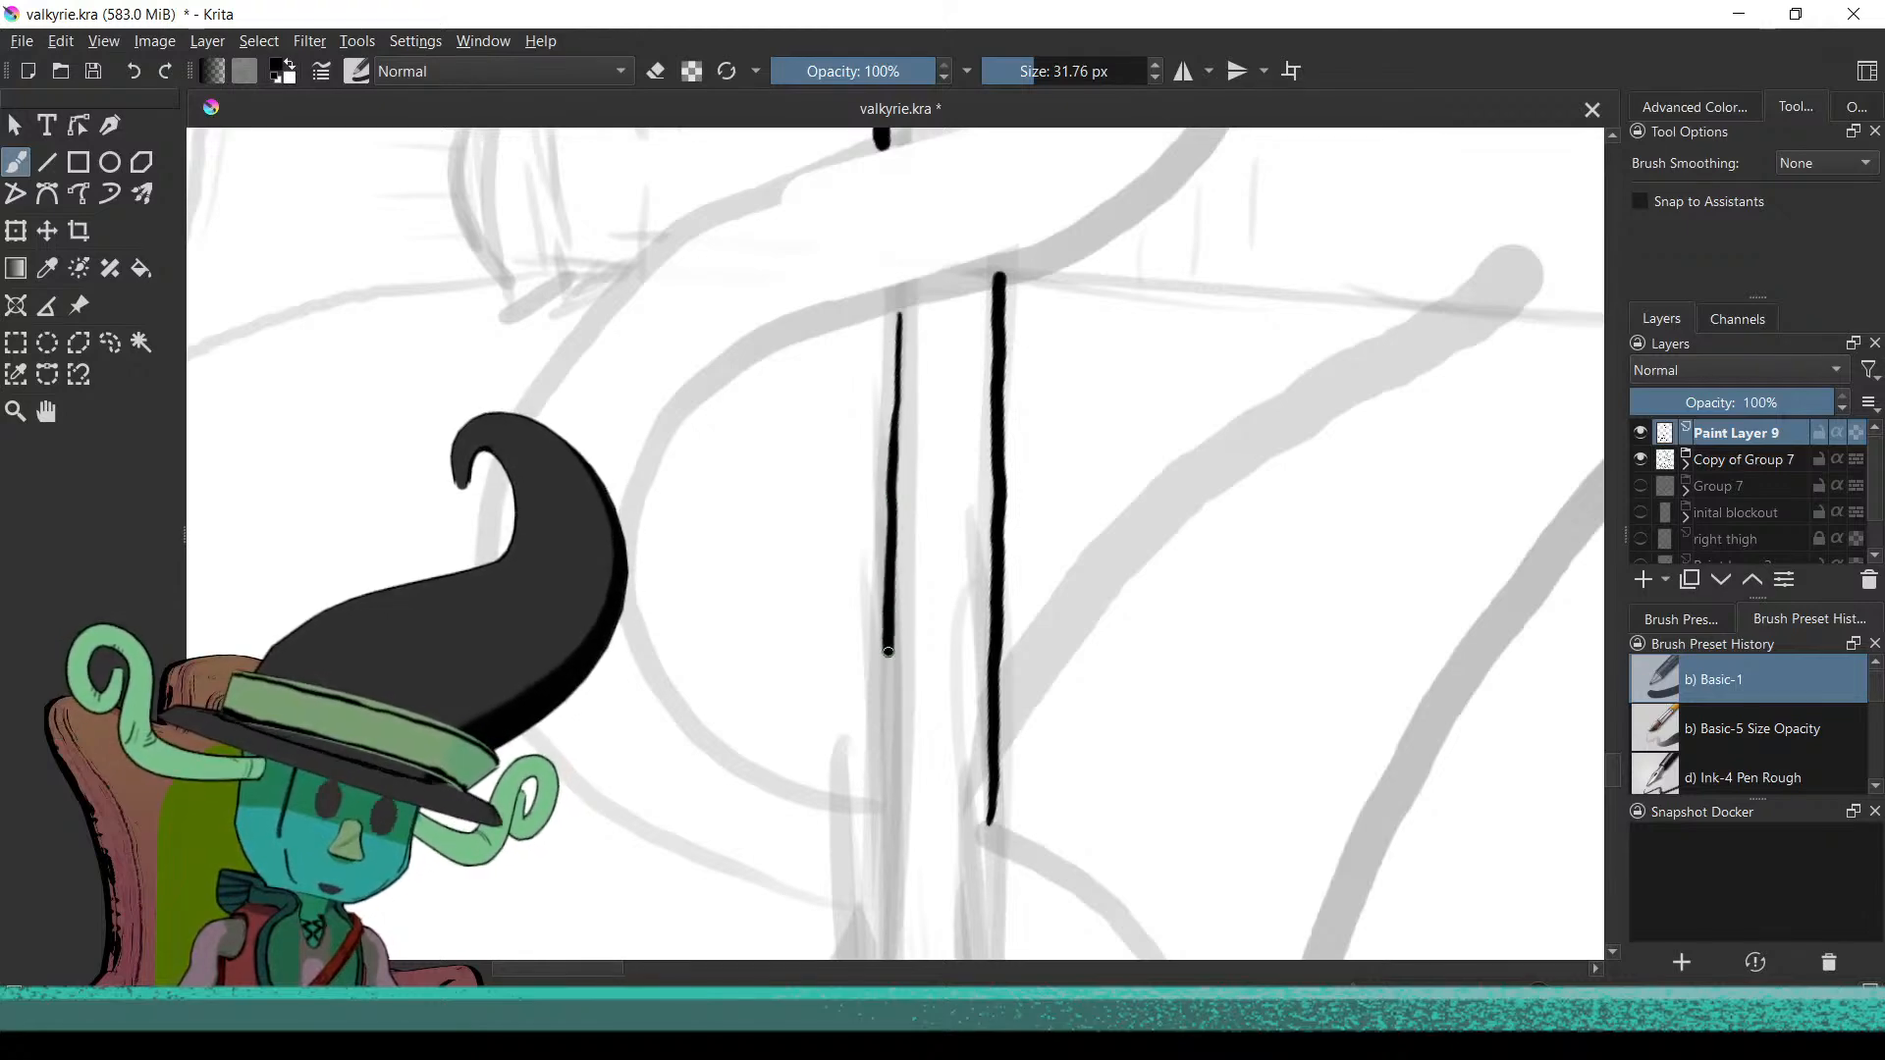
left_click_drag(893, 813, 893, 827)
key("ctrl+z")
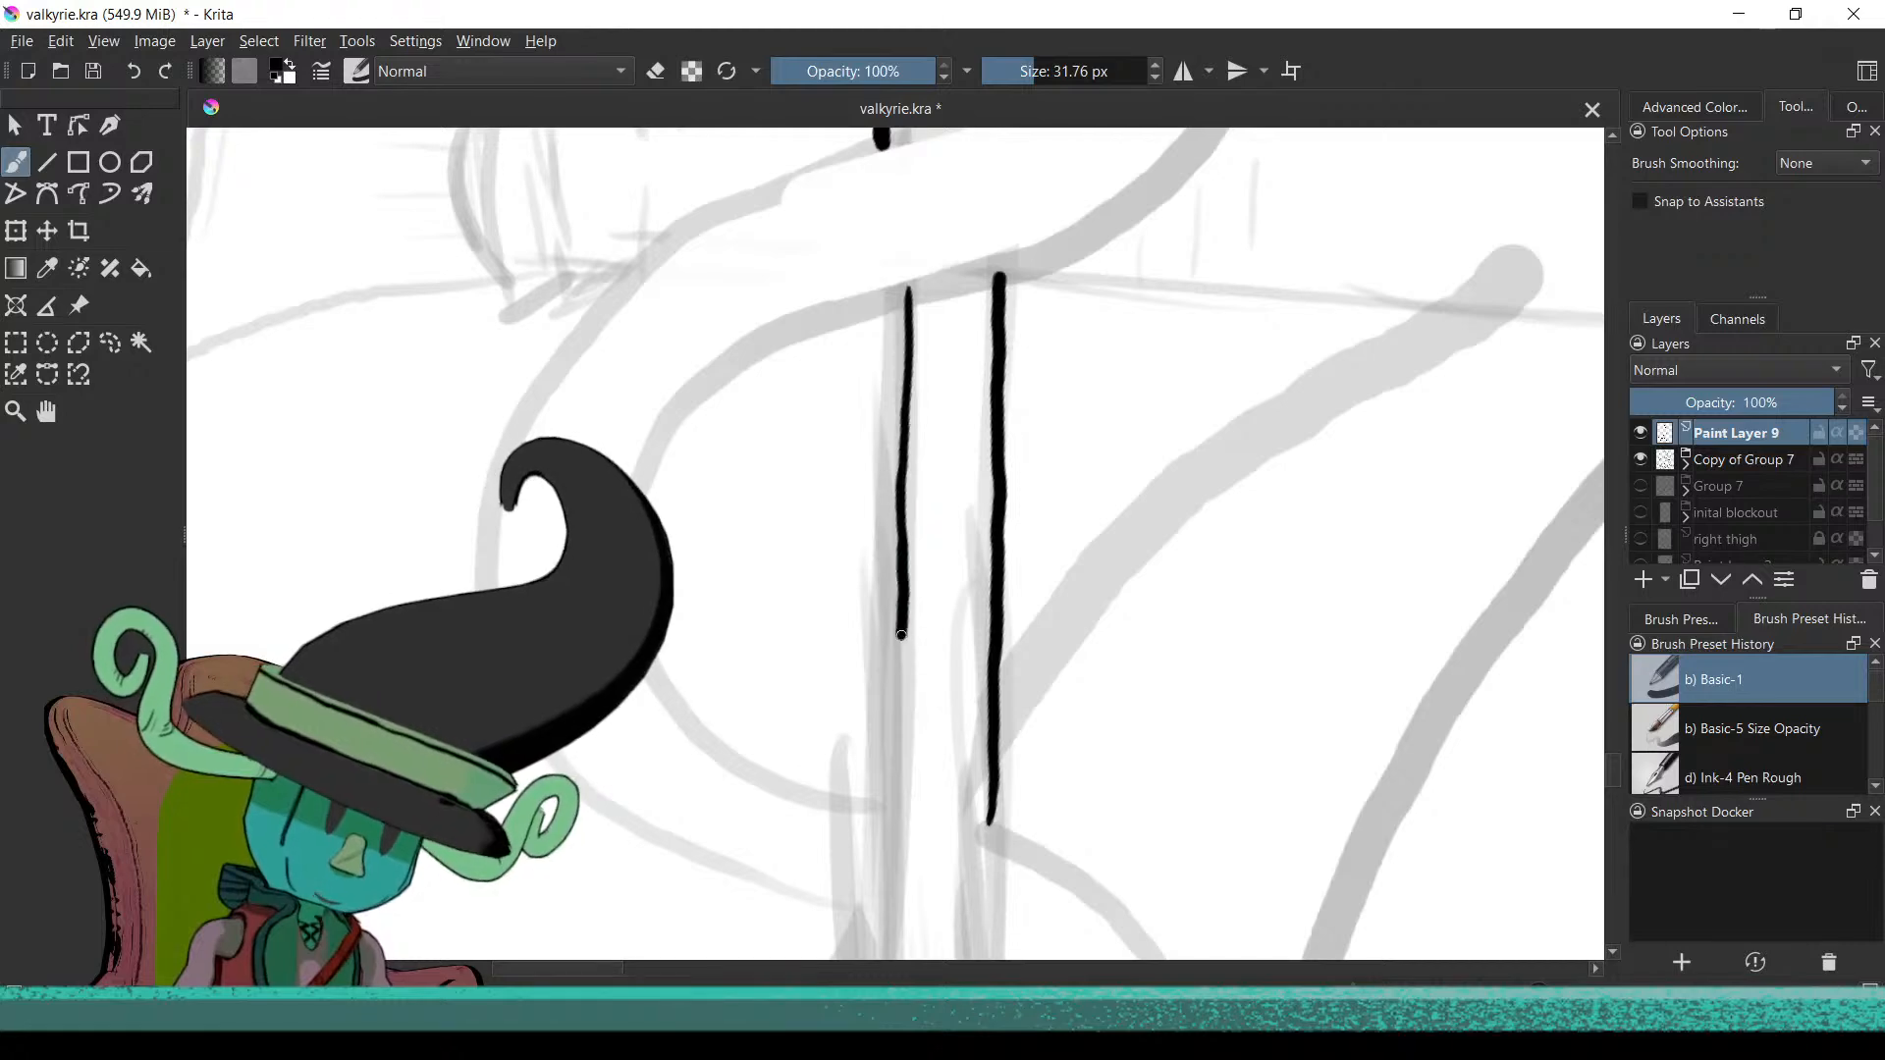
left_click_drag(842, 669, 811, 530)
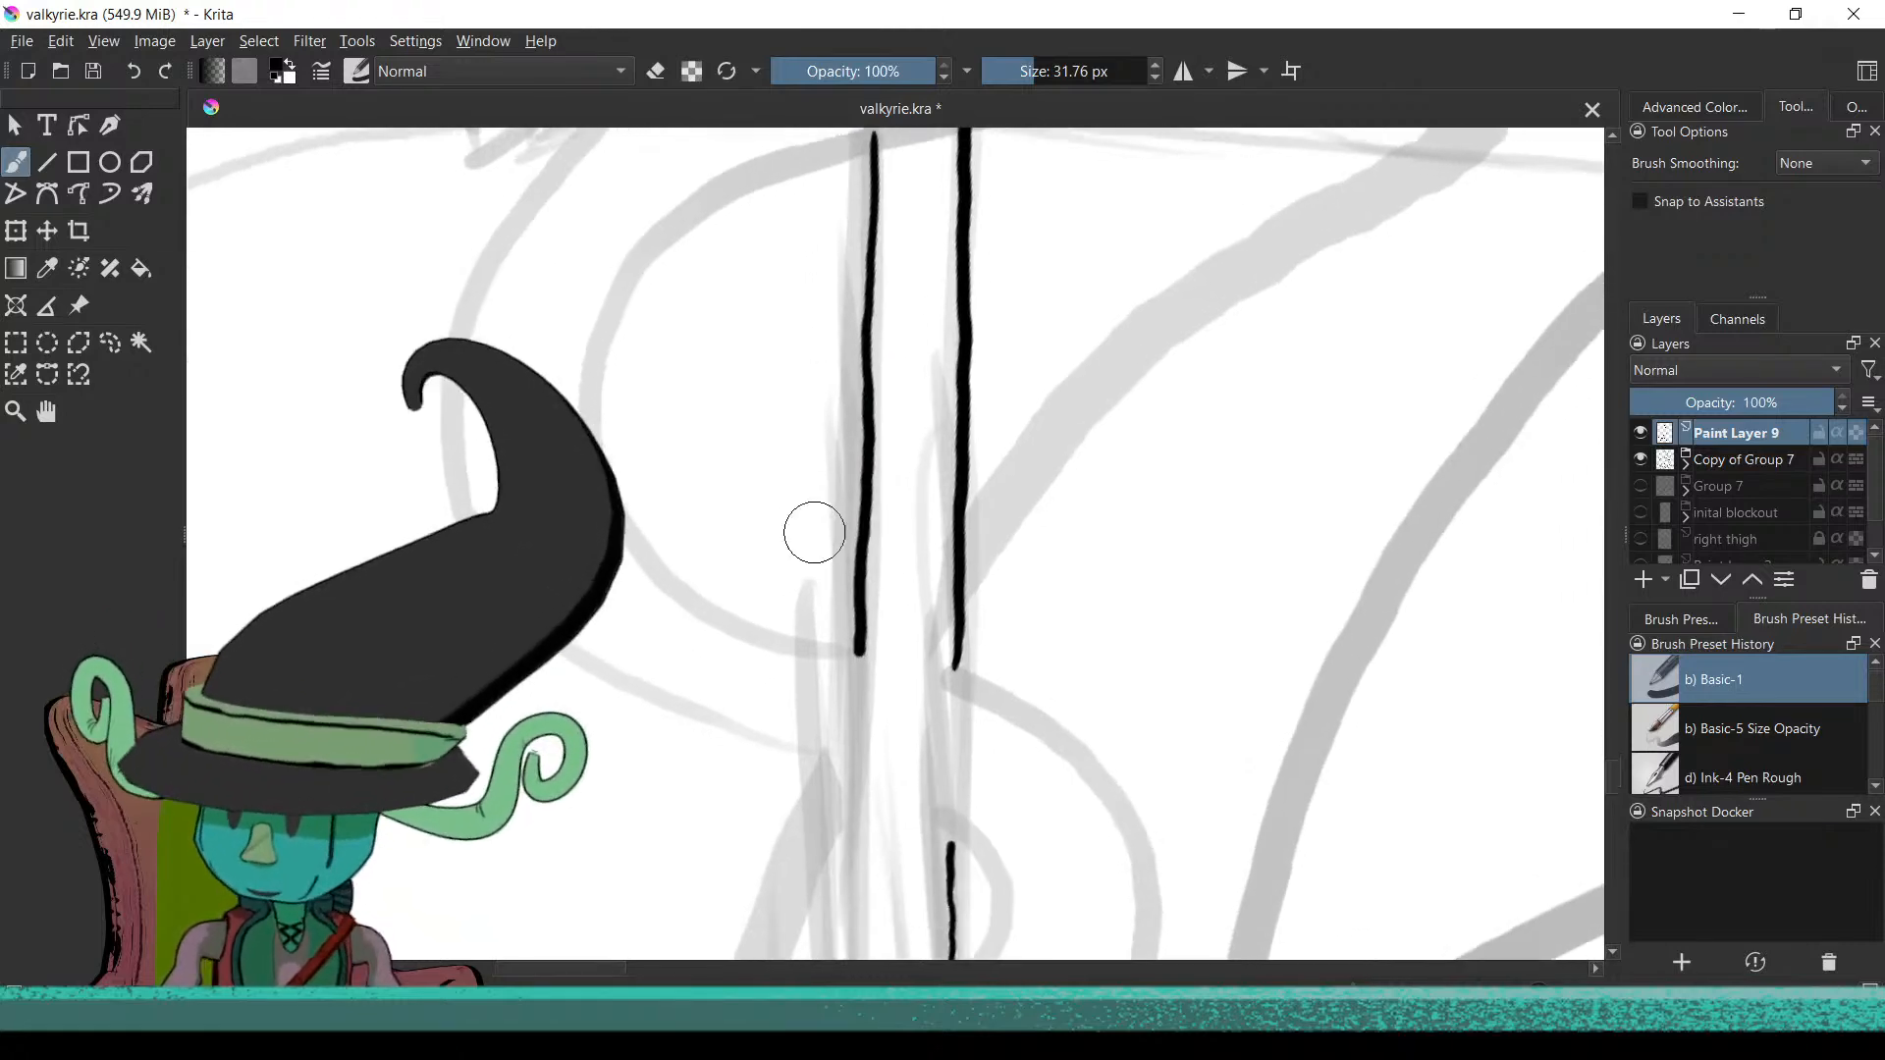
Extend the new shaft edge from the end of the last stroke down to the next crossing snake coil
mouse_move(844, 609)
left_mouse_down()
mouse_move(829, 719)
mouse_move(836, 589)
mouse_move(867, 526)
left_mouse_up()
left_click_drag(844, 589, 968, 462)
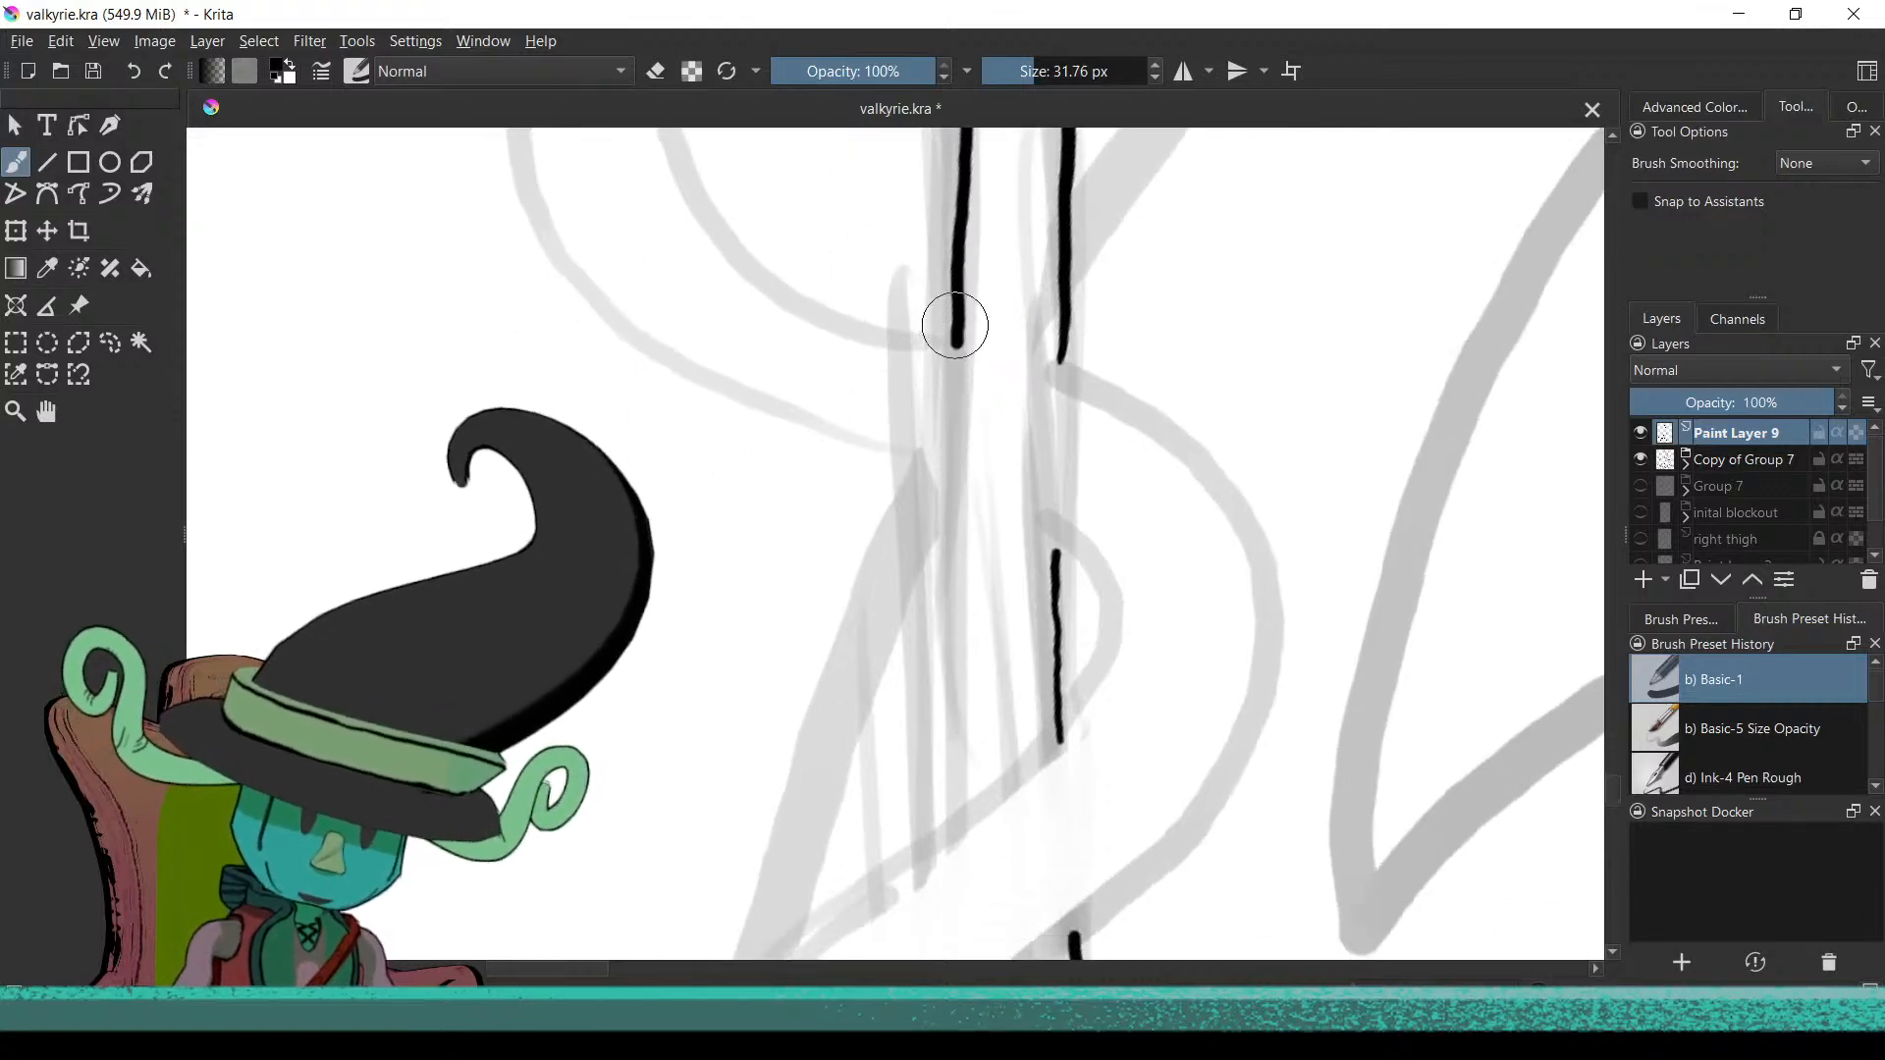
left_click_drag(954, 329, 967, 833)
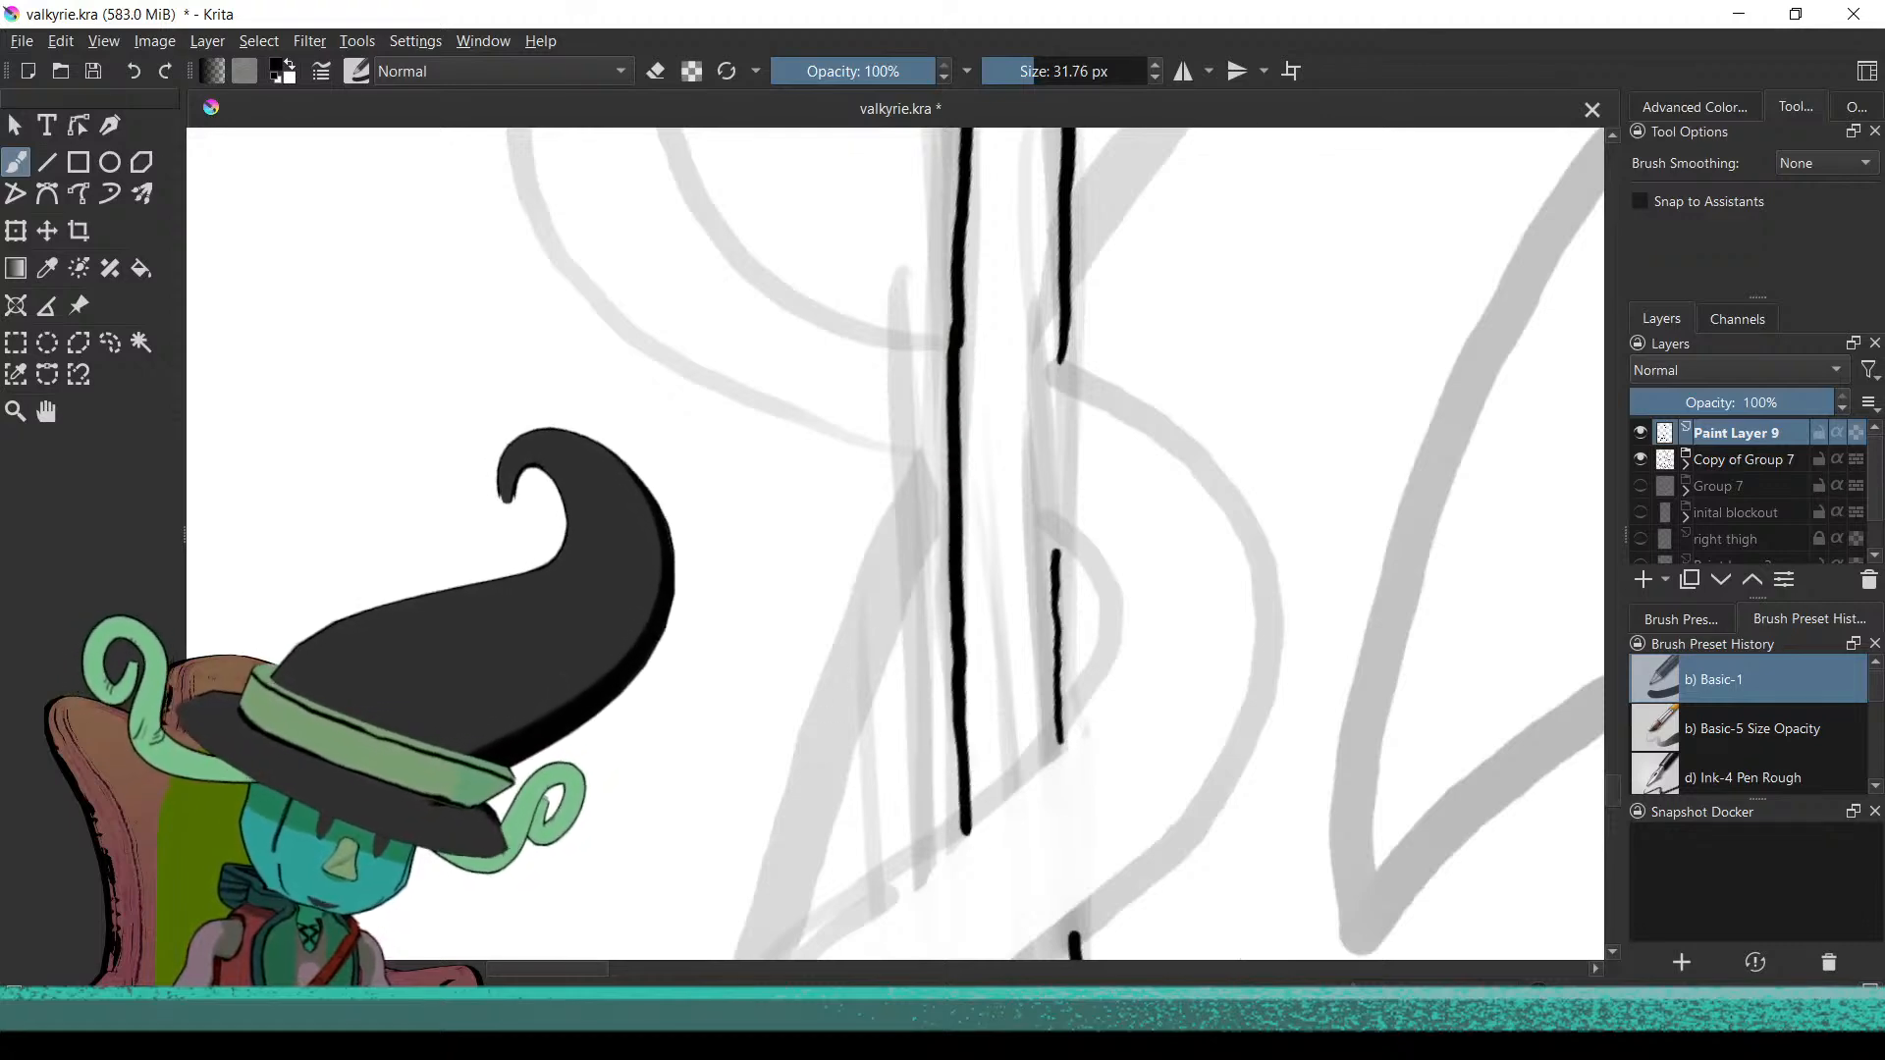
Ink the shaft's missing edge between the last snake coil and the spearhead
scroll(809, 859, "down", 3)
scroll(897, 444, "up", 2)
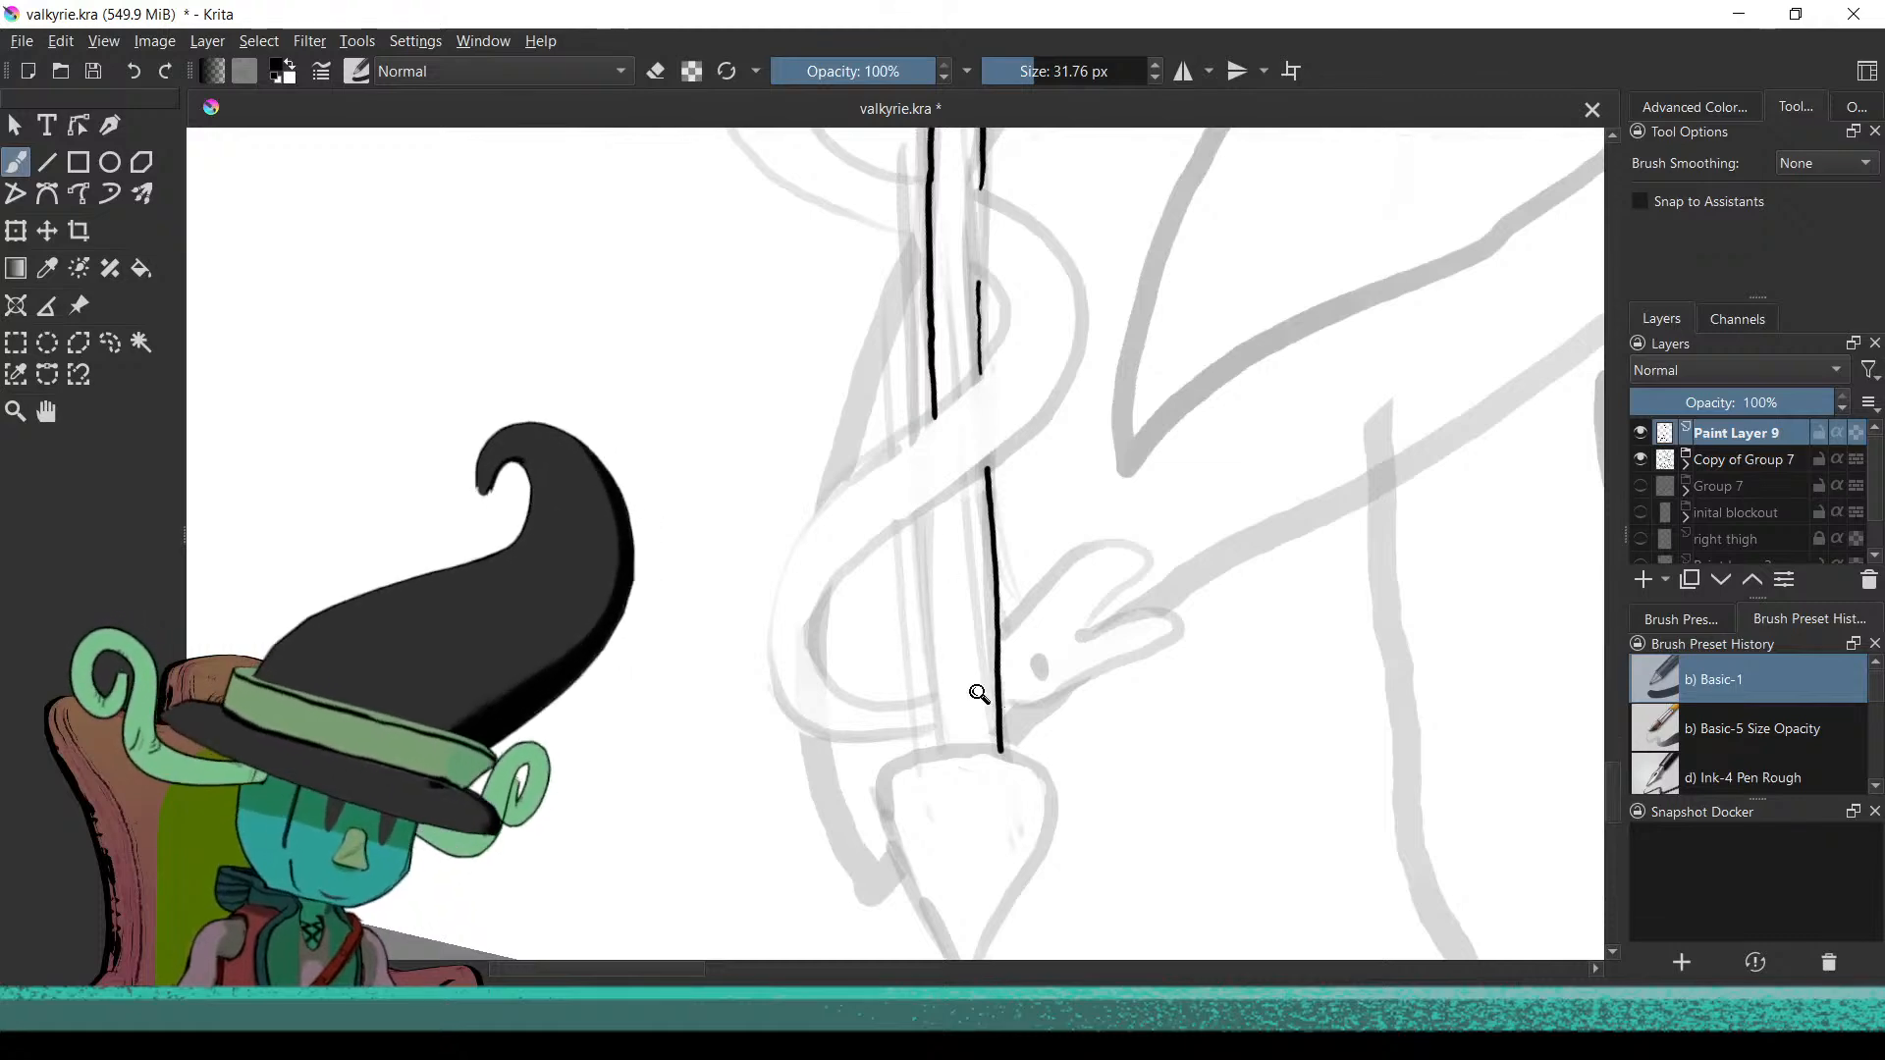
scroll(979, 694, "up", 4)
scroll(935, 628, "down", 4)
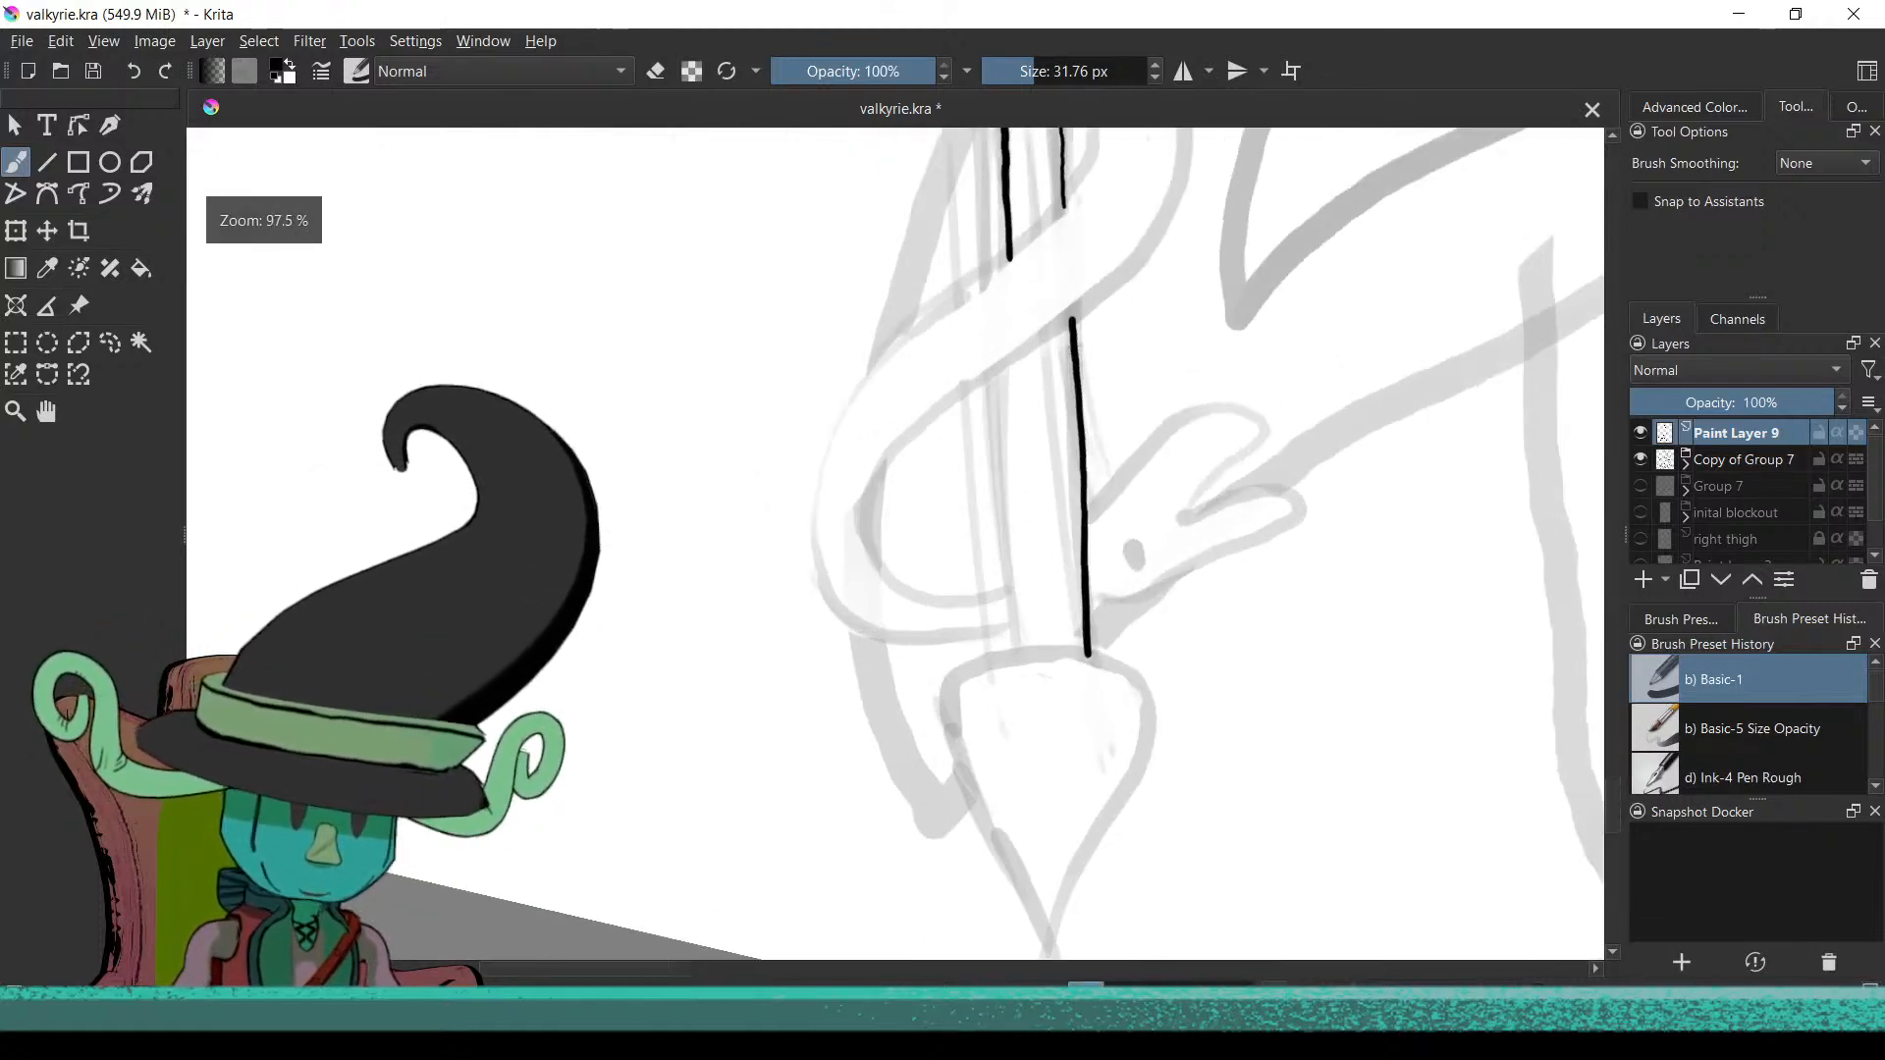
scroll(1014, 476, "up", 2)
mouse_move(970, 316)
left_mouse_down()
mouse_move(982, 785)
mouse_move(962, 638)
mouse_move(984, 510)
mouse_move(989, 597)
mouse_move(942, 769)
mouse_move(854, 850)
mouse_move(866, 758)
mouse_move(599, 408)
mouse_move(833, 850)
mouse_move(821, 842)
mouse_move(812, 761)
mouse_move(841, 609)
mouse_move(1057, 779)
mouse_move(845, 526)
mouse_move(996, 814)
mouse_move(959, 724)
mouse_move(846, 664)
left_mouse_up()
Erase the shaft line where it crosses the fingers of the gripping hand, and return the brush to painting mode
scroll(943, 795, "down", 3)
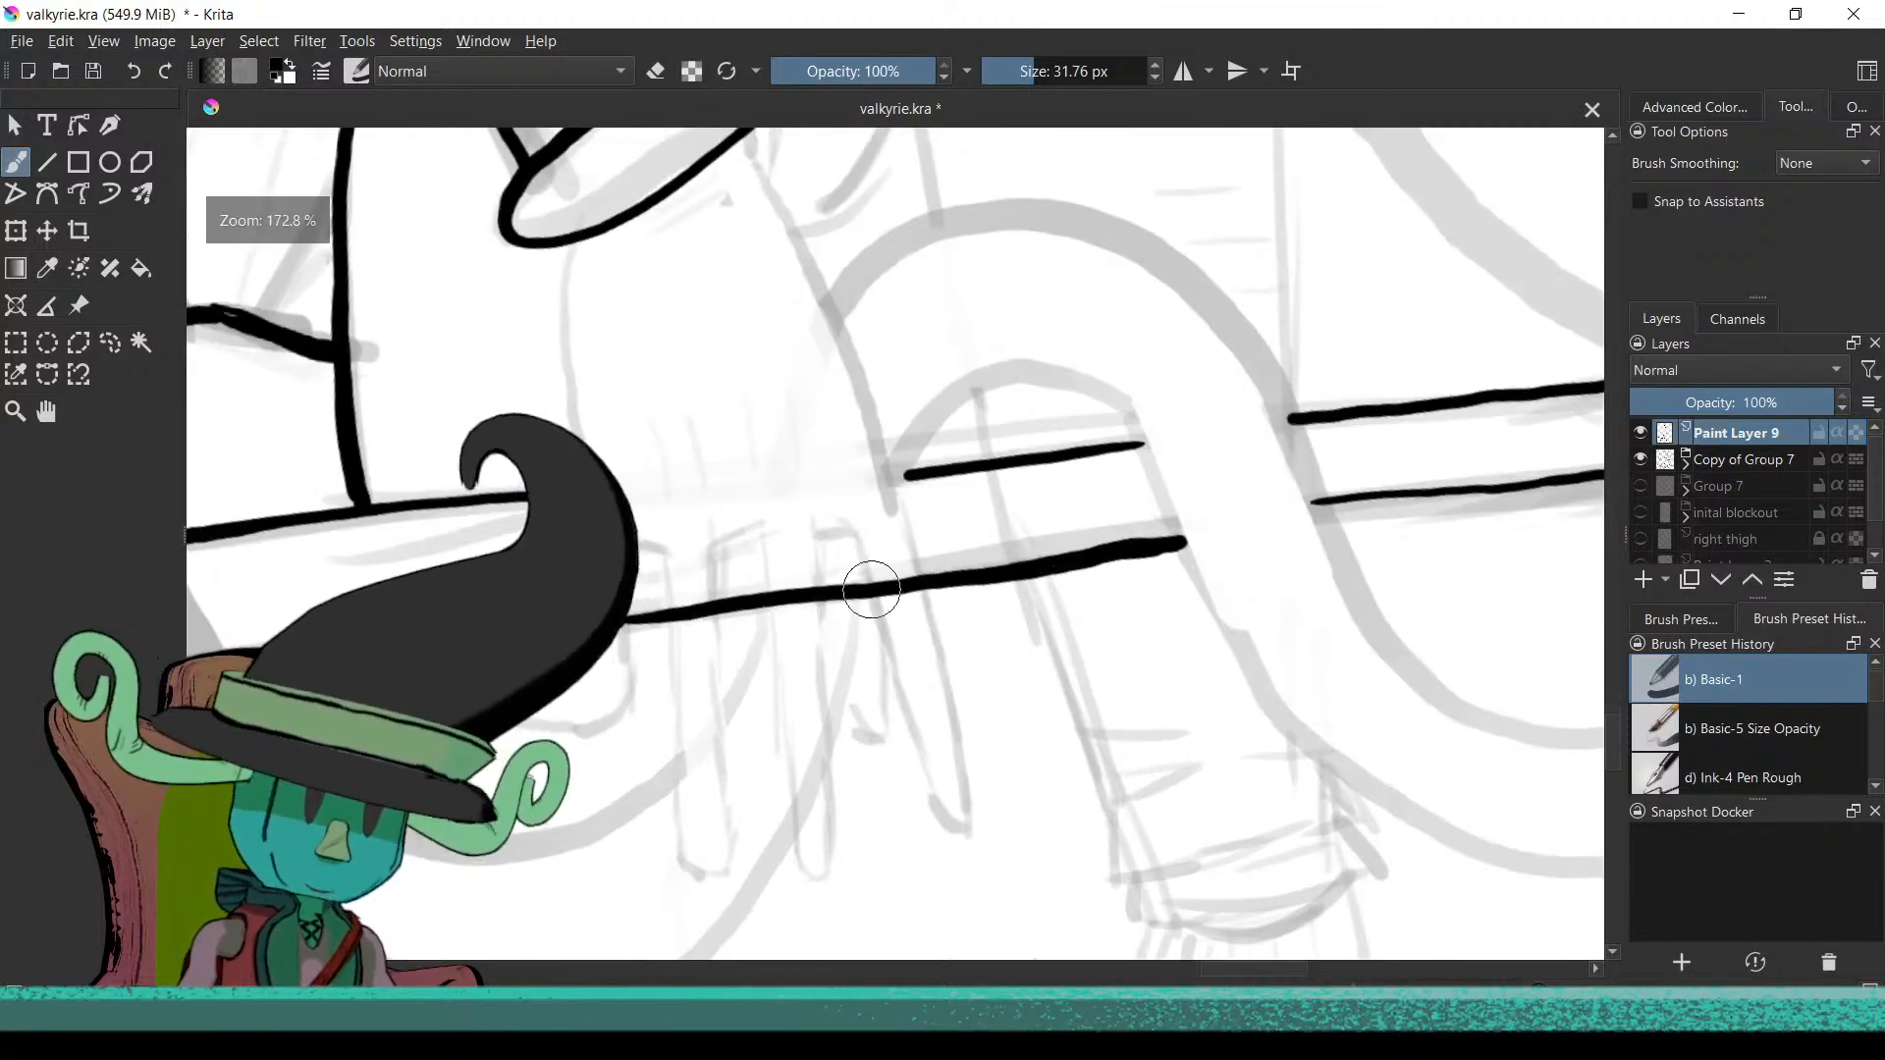
key("e")
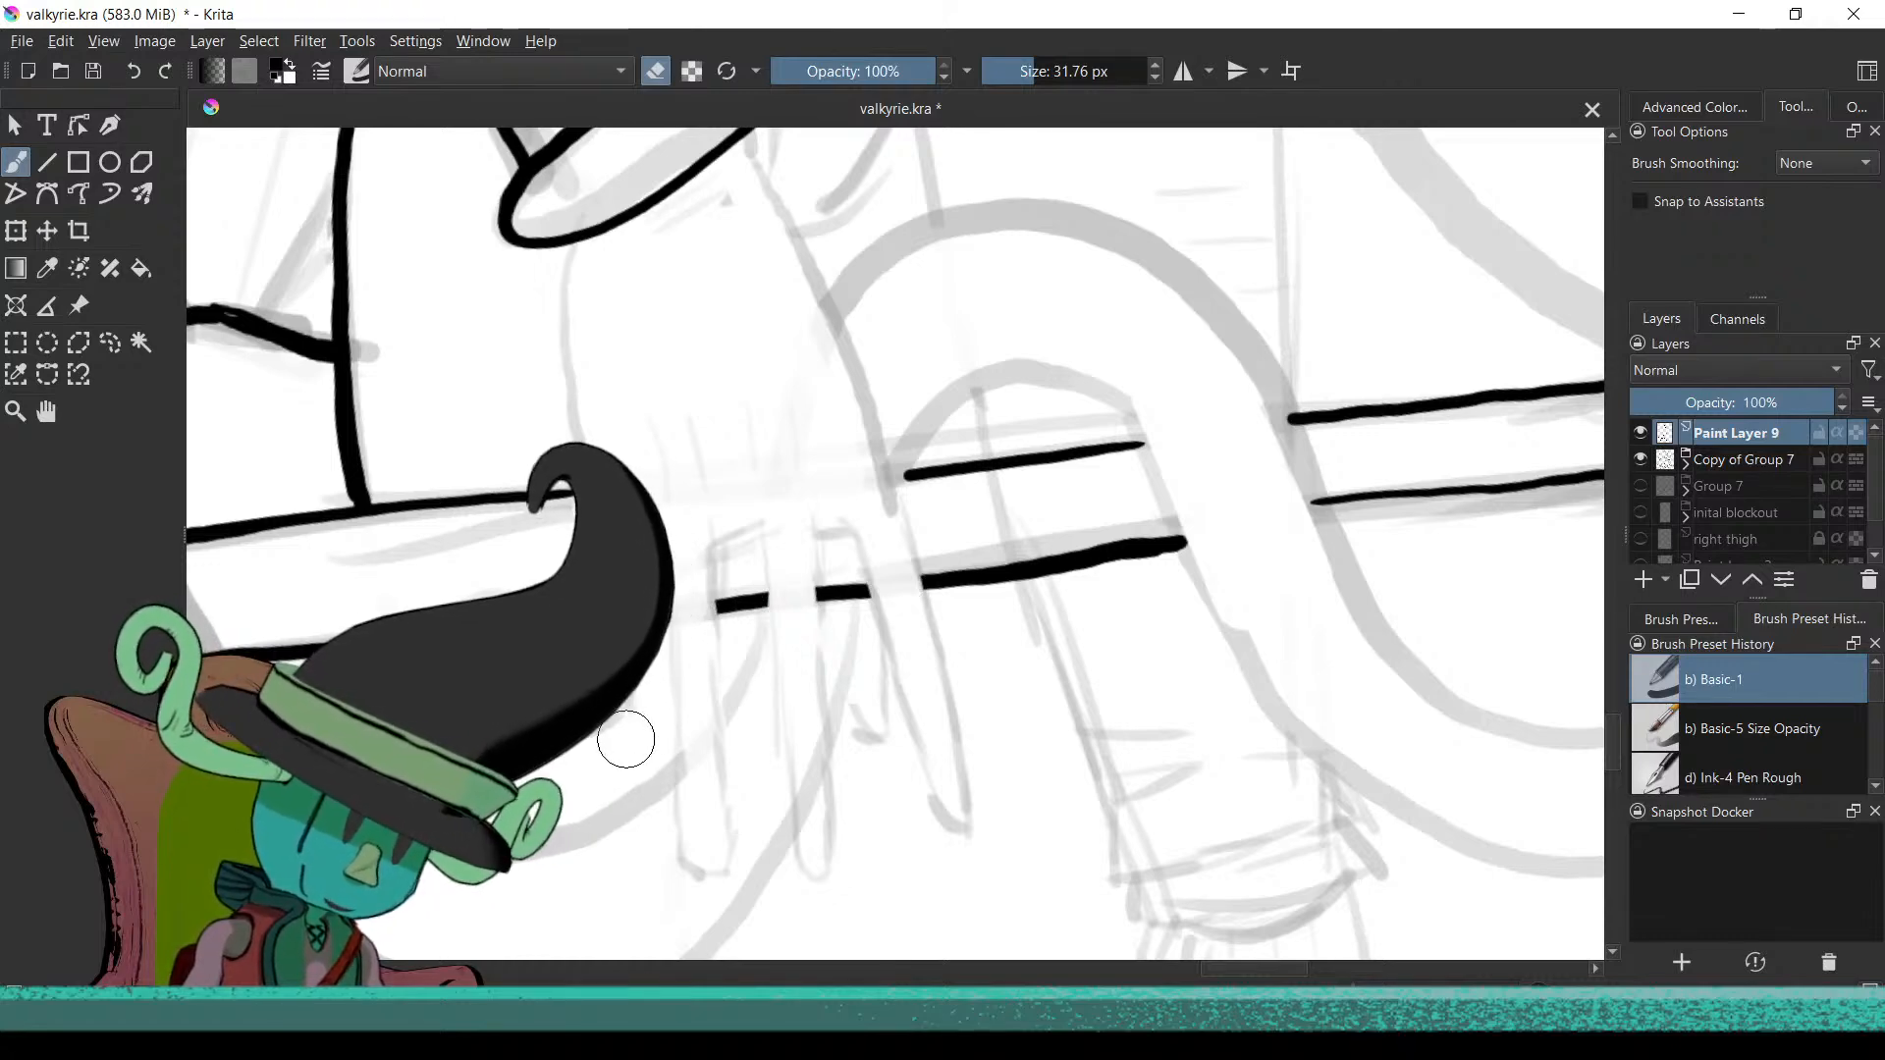
scroll(837, 597, "up", 3)
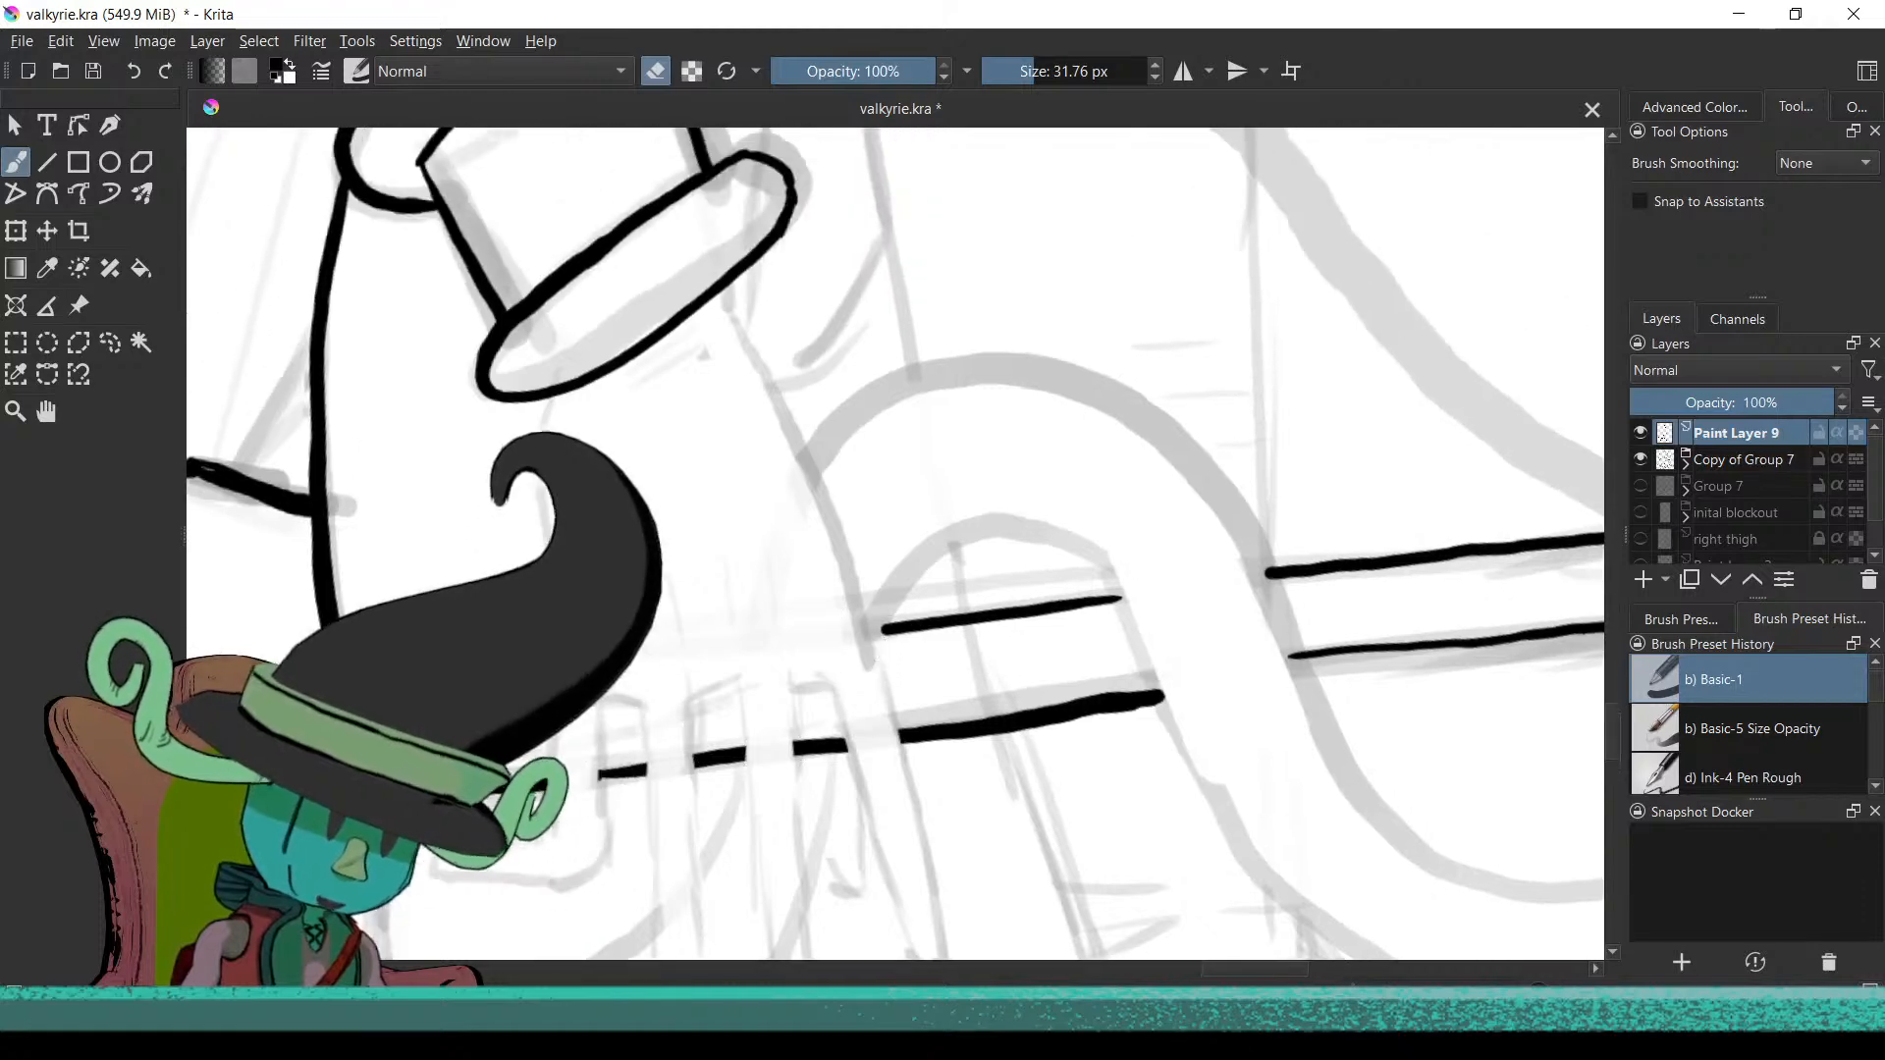
key("e")
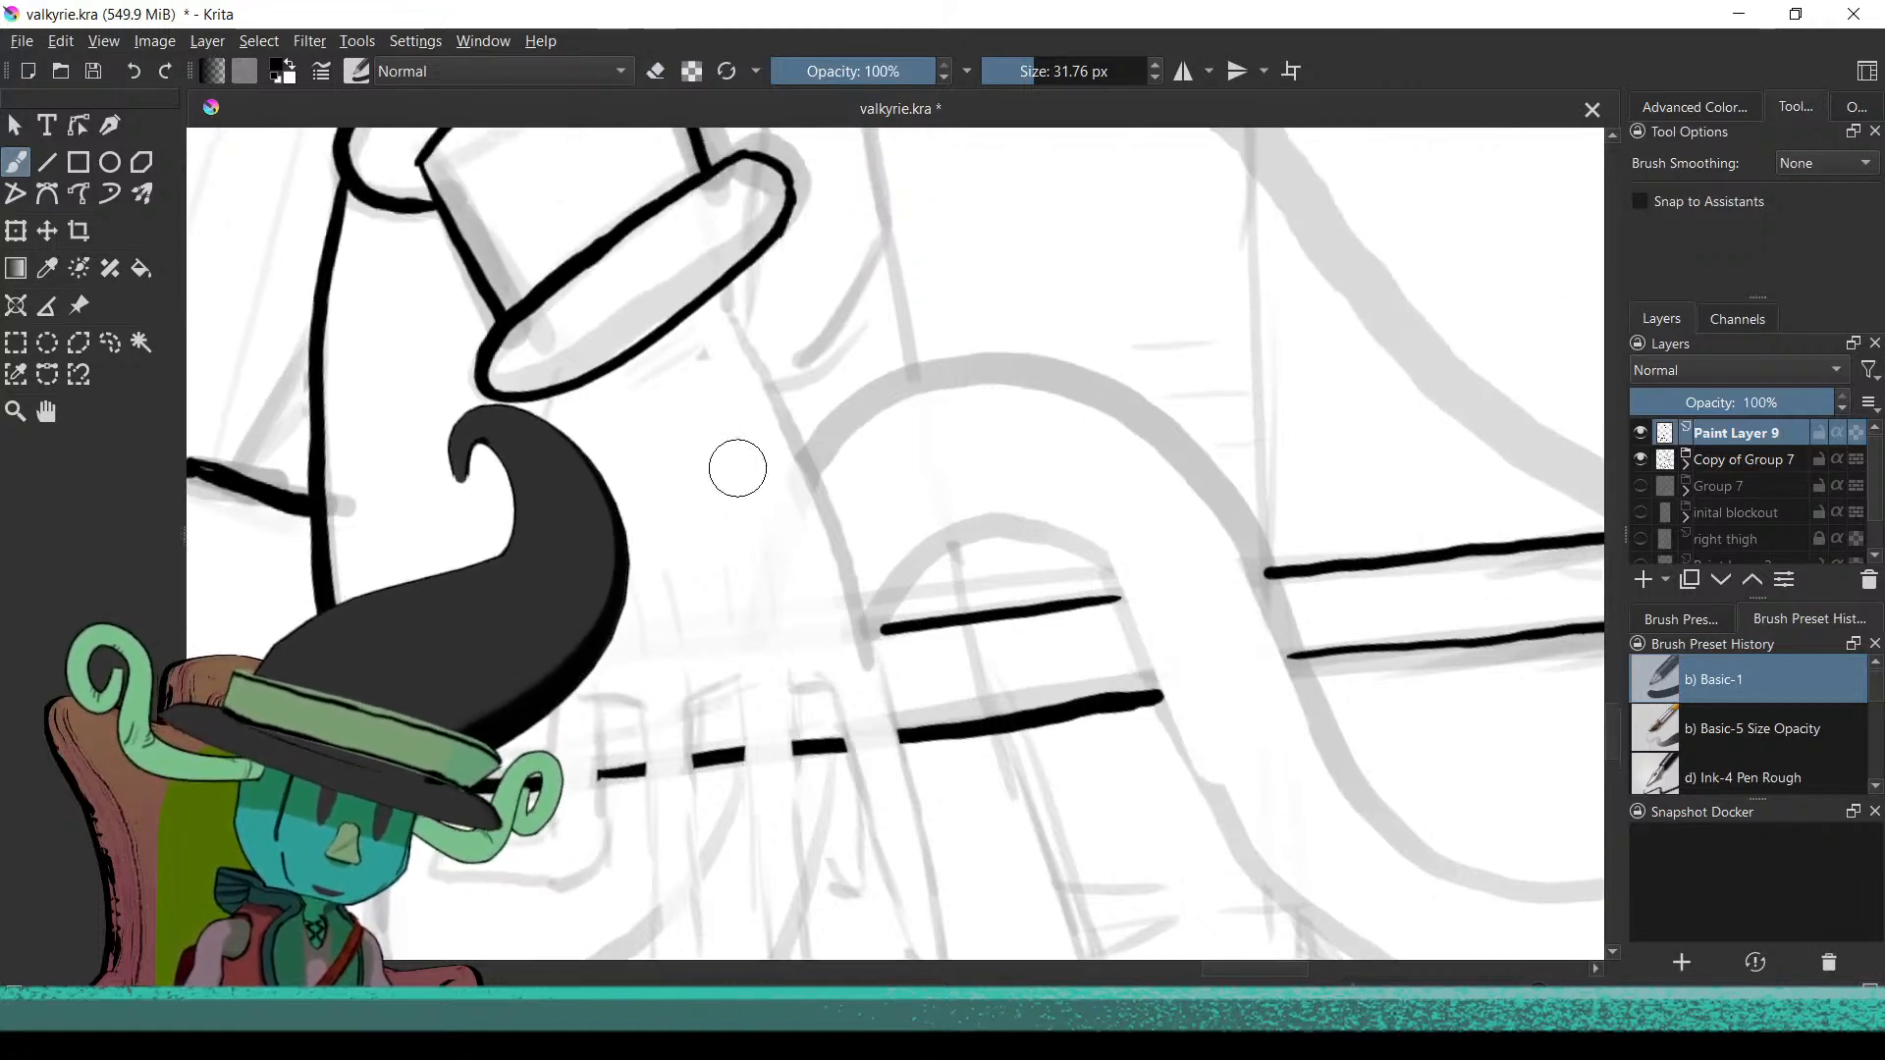
Ink the hand's outer edge from the cuff down to the spear shaft and close the gap to the shaft's upper edge
scroll(681, 451, "down", 3)
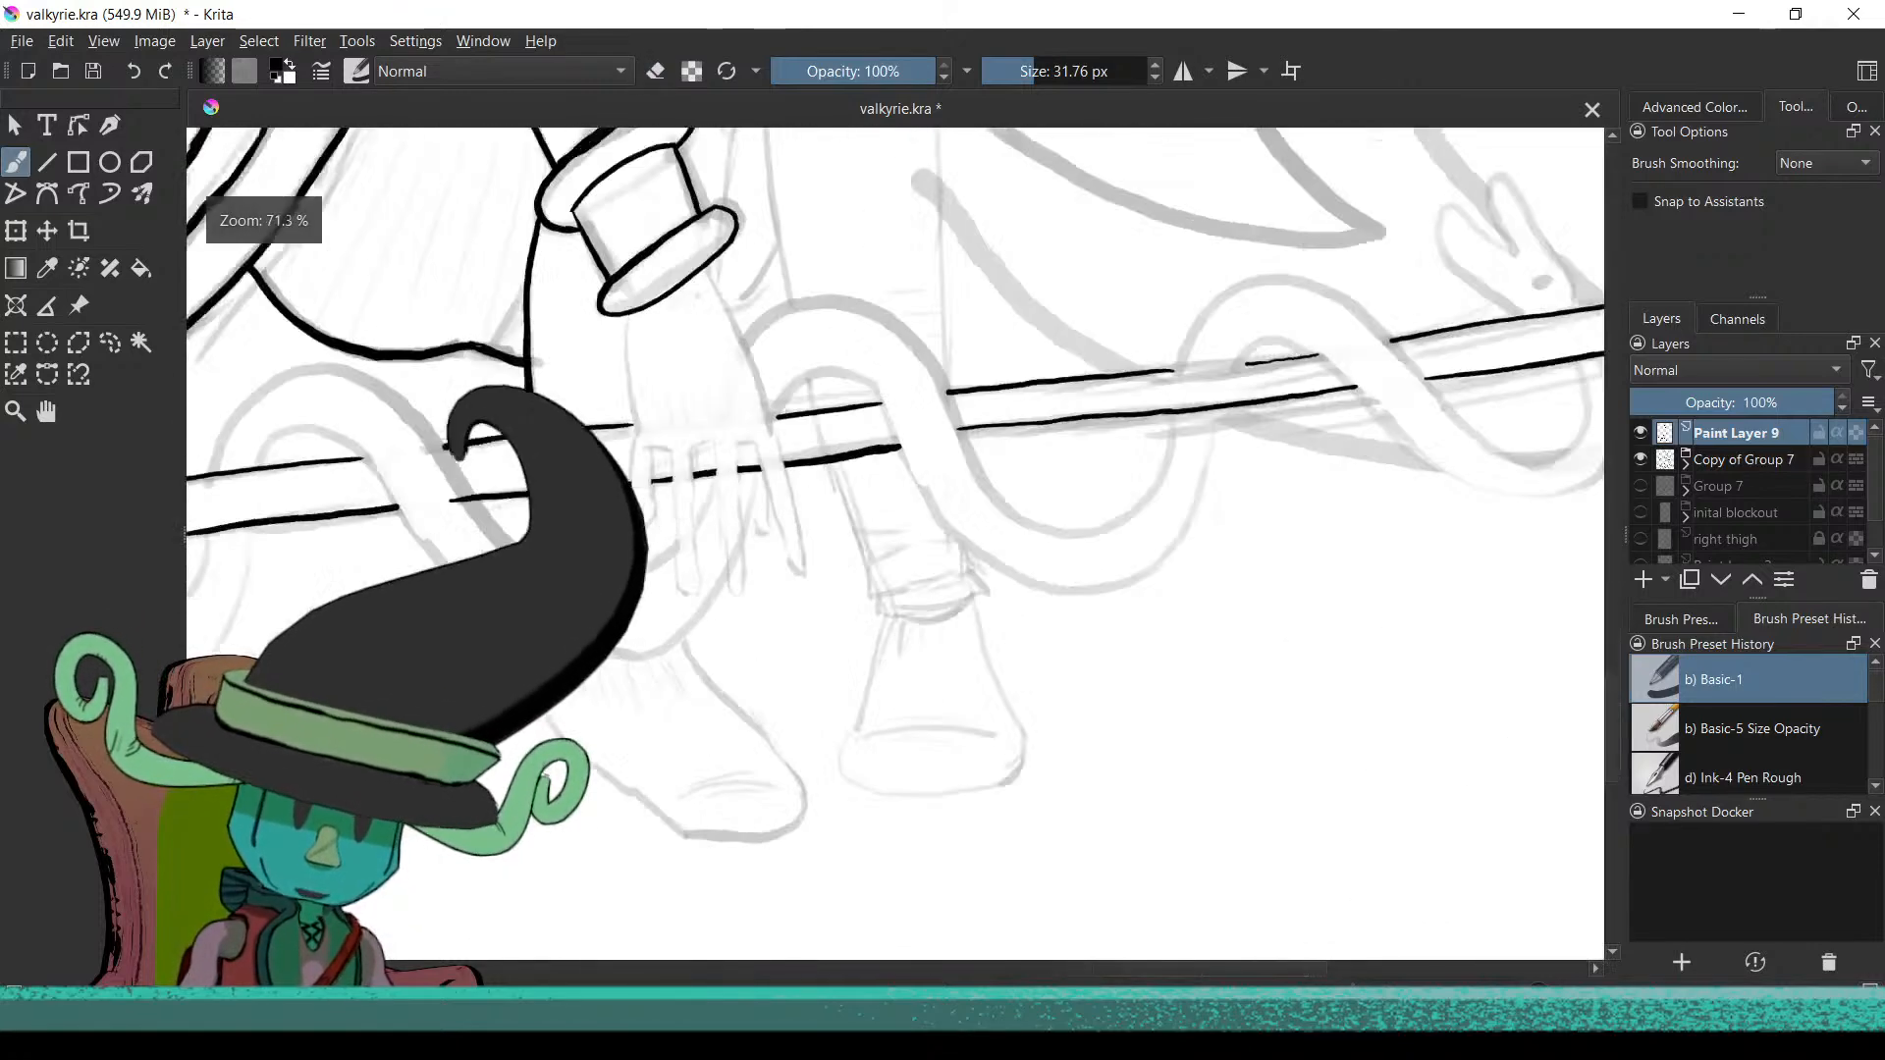
scroll(732, 616, "up", 3)
scroll(732, 615, "up", 1)
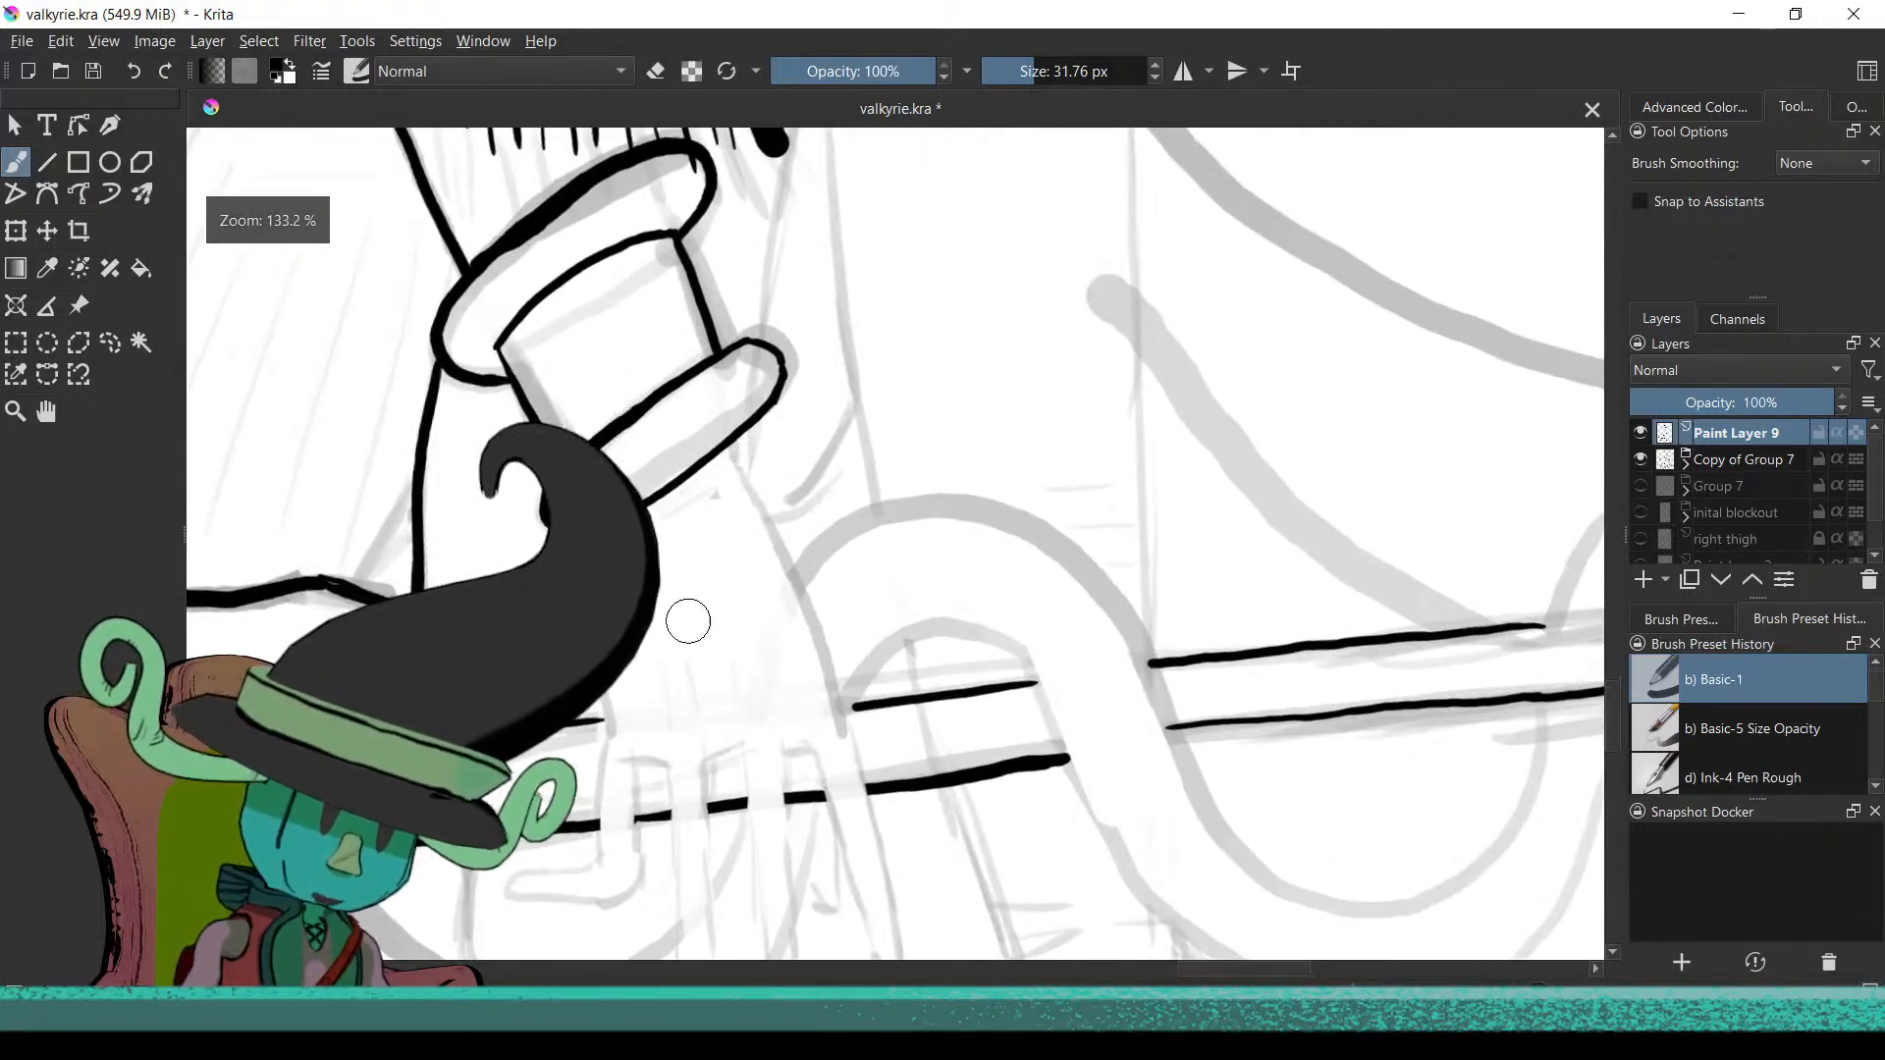
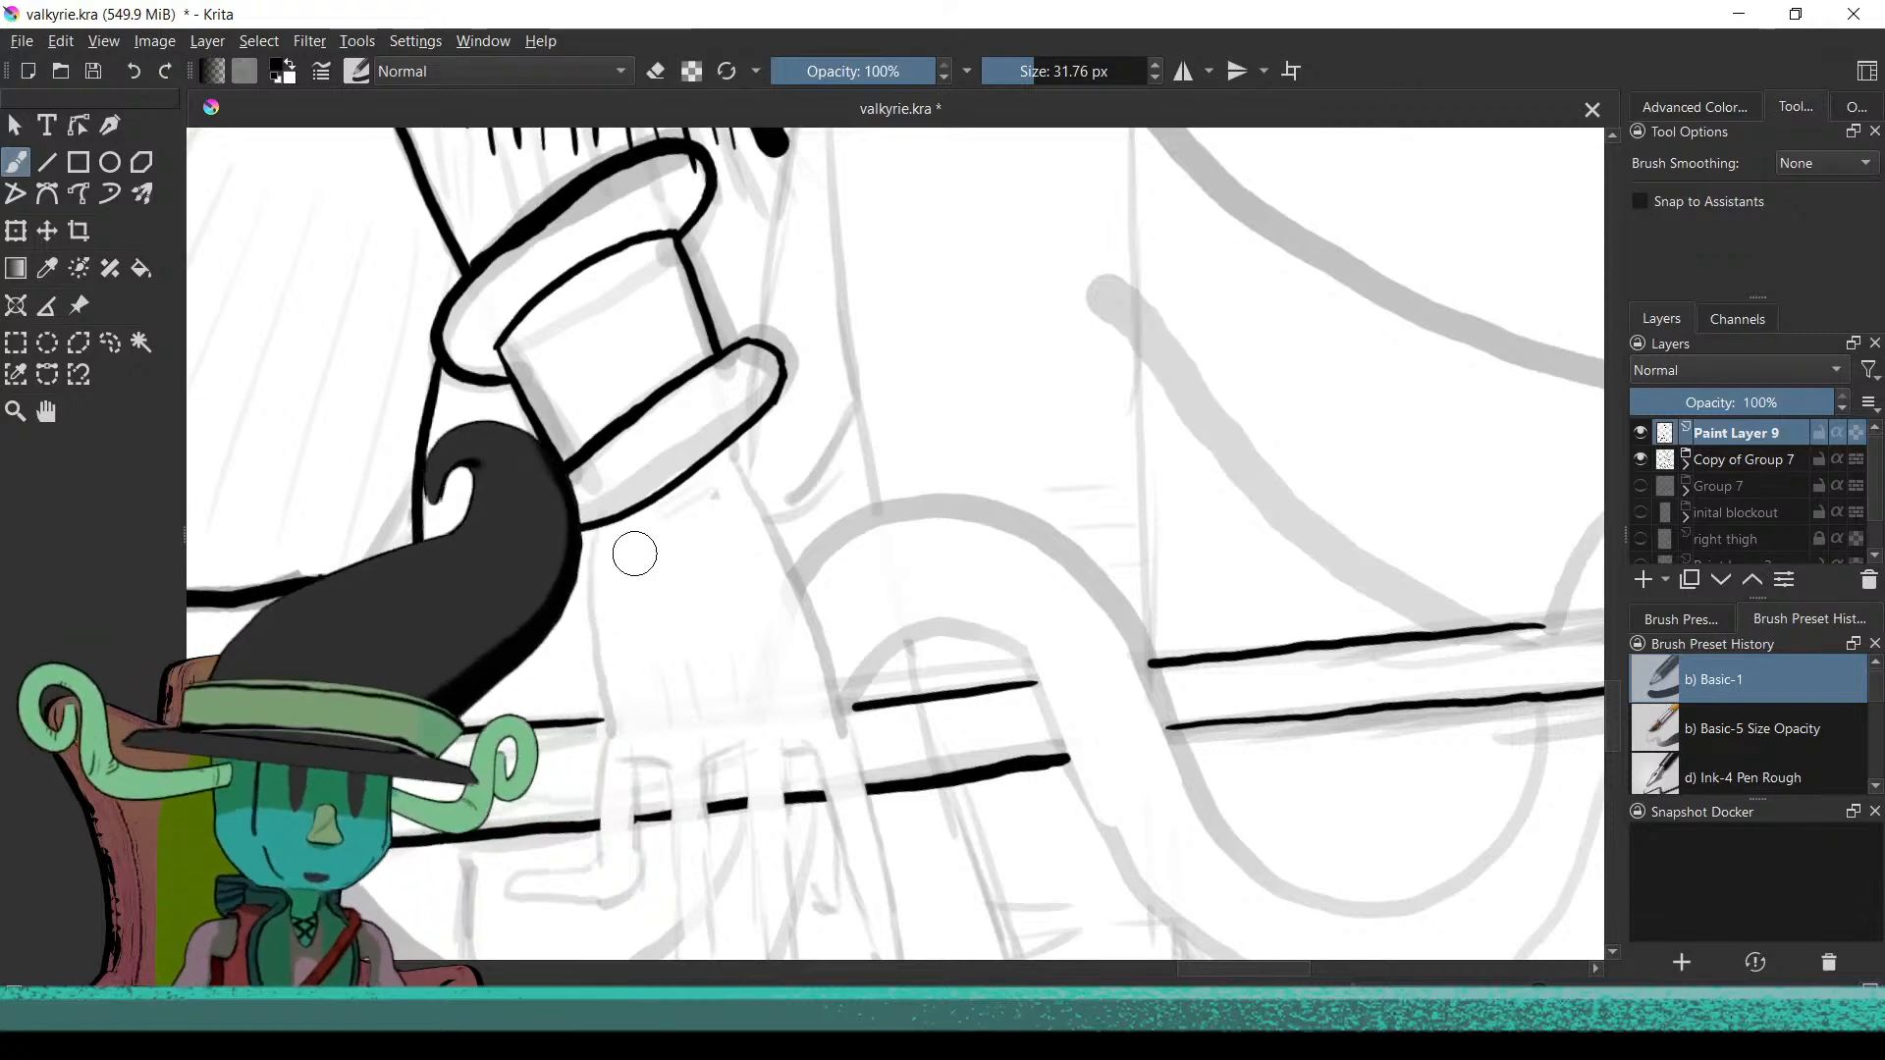
scroll(710, 651, "up", 3)
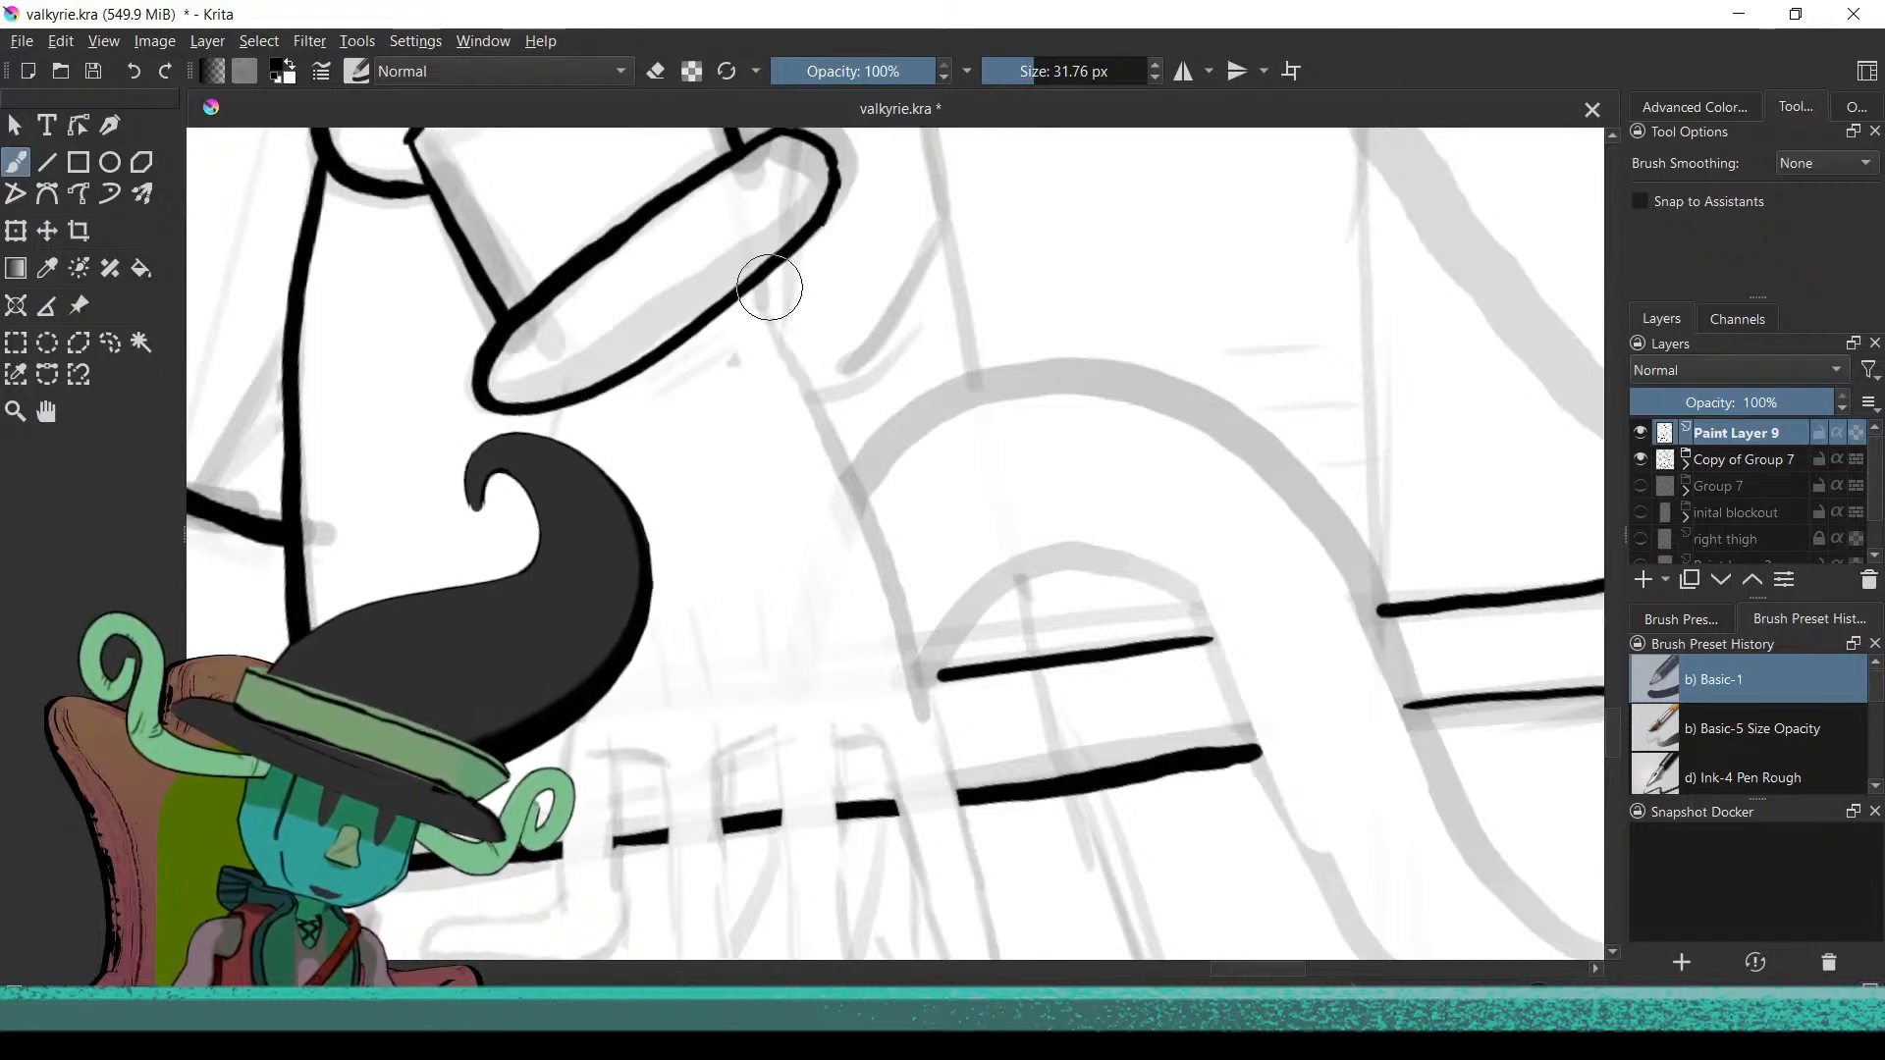
key("ctrl+z")
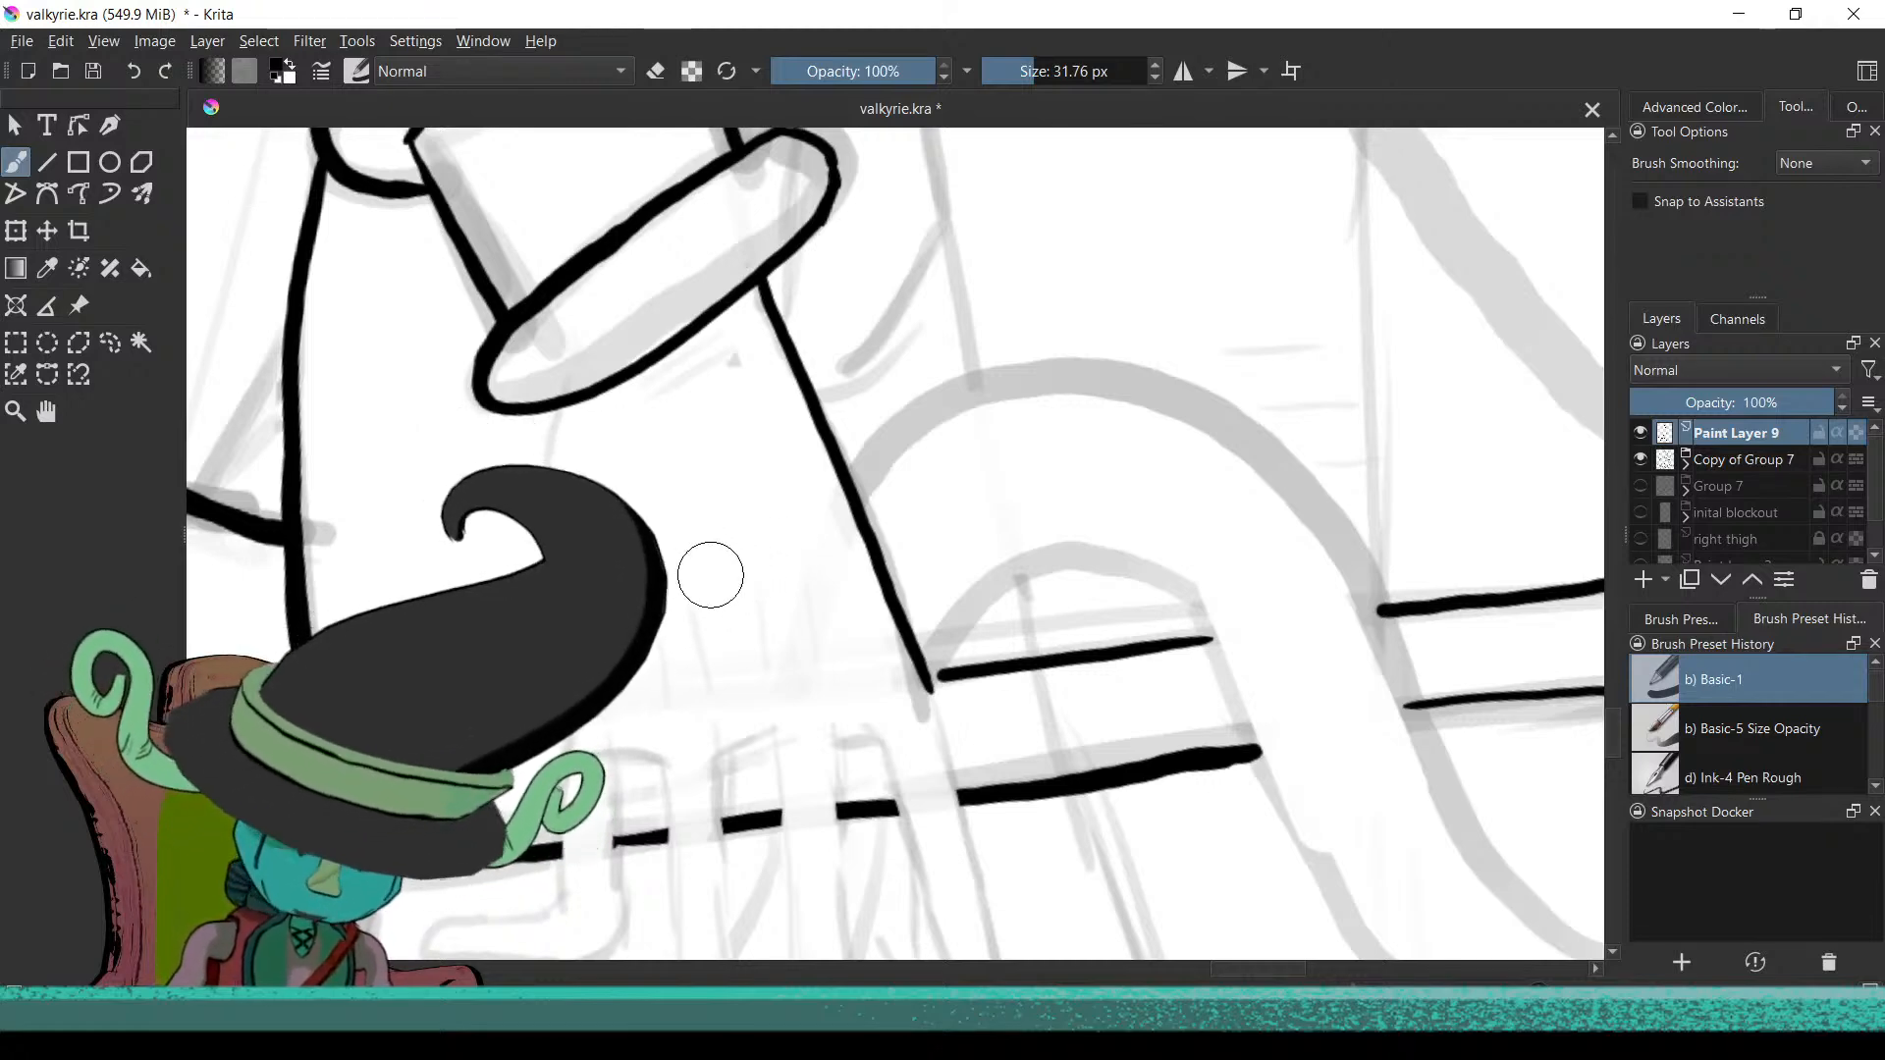
left_click_drag(917, 749, 1104, 503)
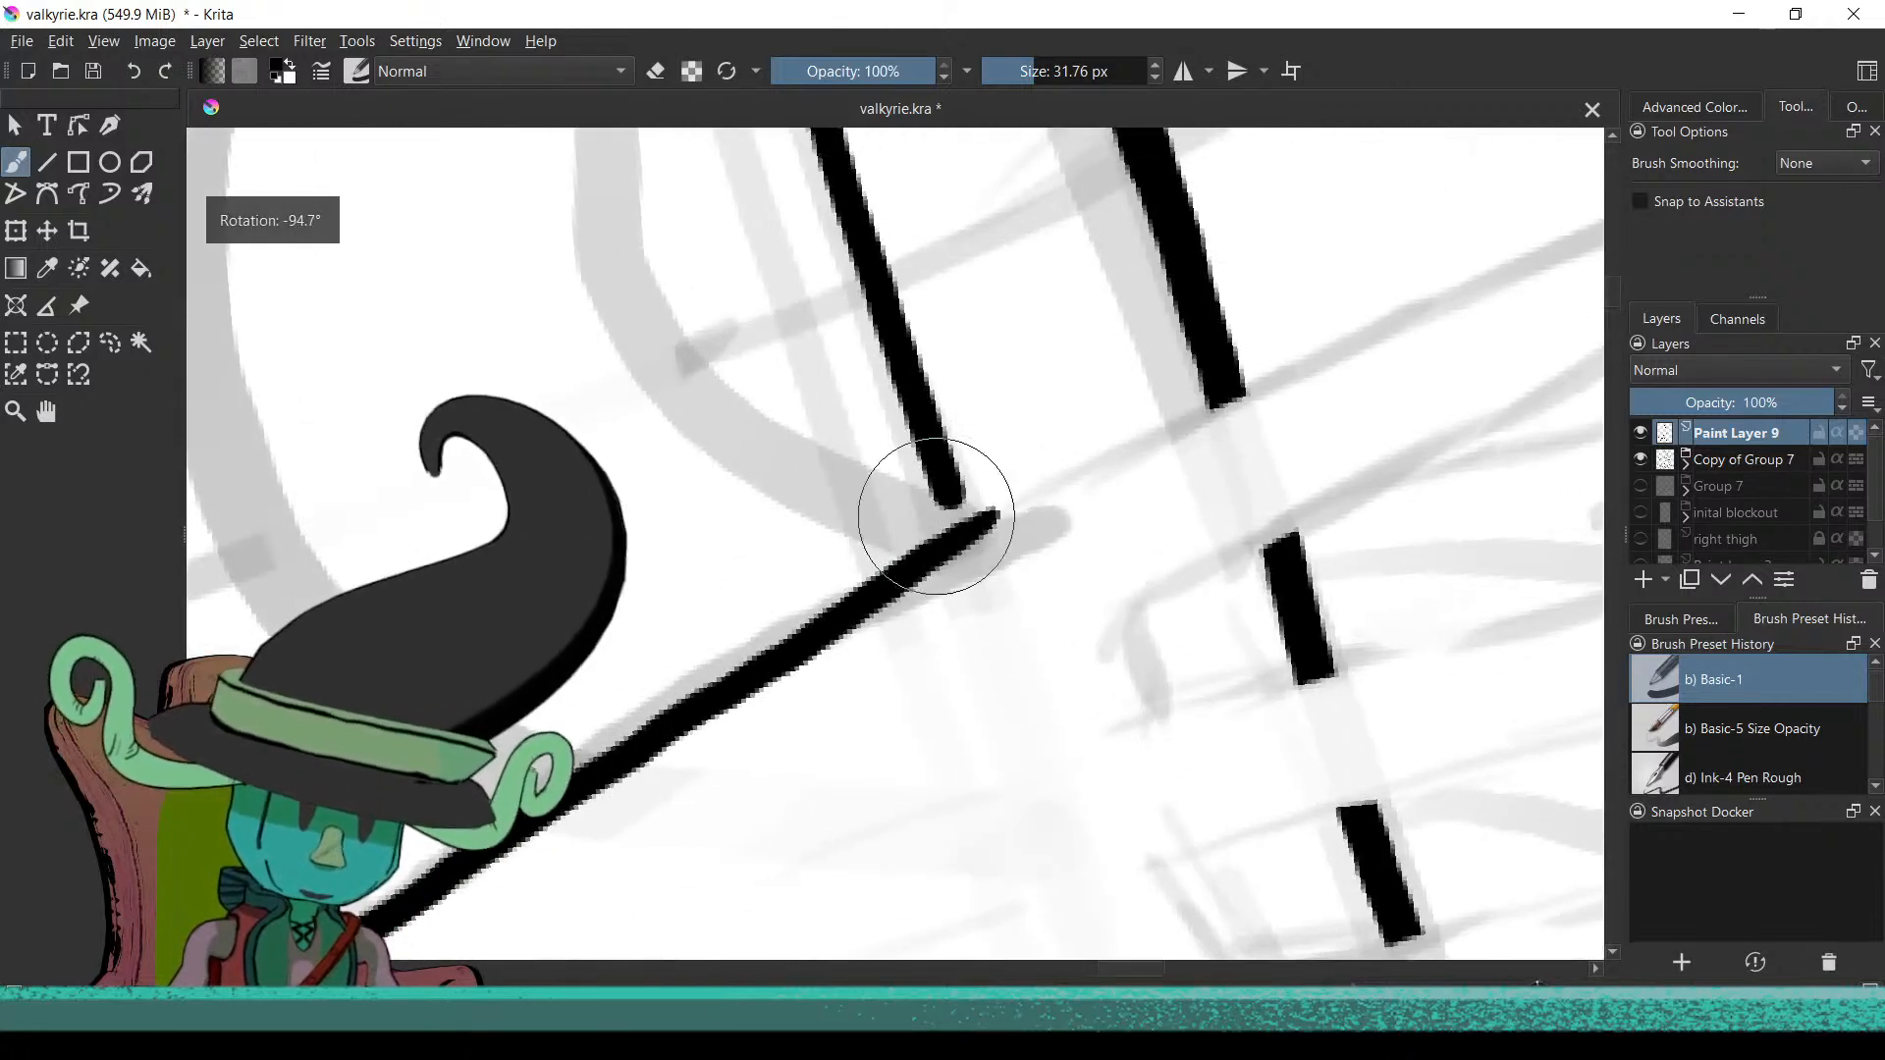
mouse_move(950, 496)
left_mouse_down()
mouse_move(960, 530)
mouse_move(955, 505)
left_mouse_up()
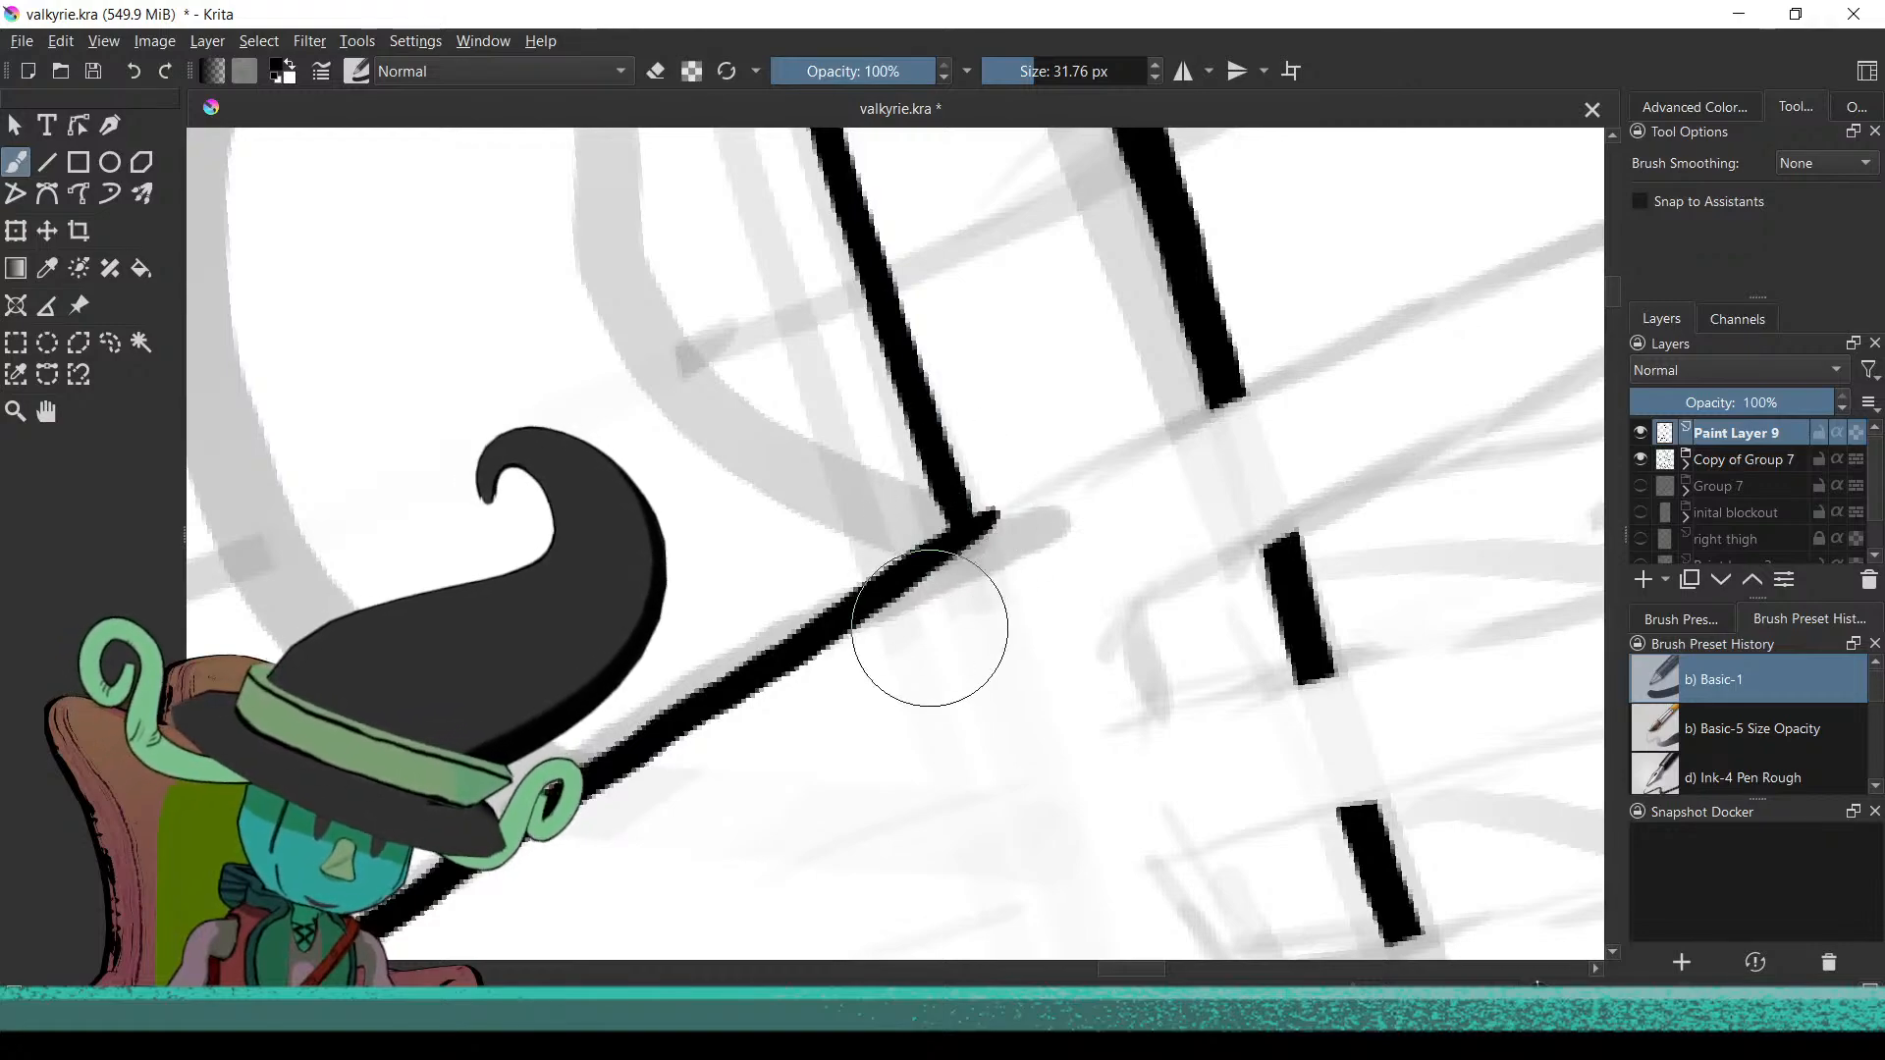
Extend the hand's outer edge across the spear shaft to just past its lower edge, redoing the stroke once
mouse_move(917, 694)
left_mouse_down()
mouse_move(808, 307)
mouse_move(801, 575)
left_mouse_up()
mouse_move(889, 748)
left_mouse_down()
mouse_move(933, 541)
mouse_move(933, 869)
mouse_move(923, 614)
mouse_move(939, 519)
mouse_move(960, 539)
mouse_move(900, 740)
mouse_move(889, 589)
left_mouse_up()
left_click_drag(885, 522, 908, 508)
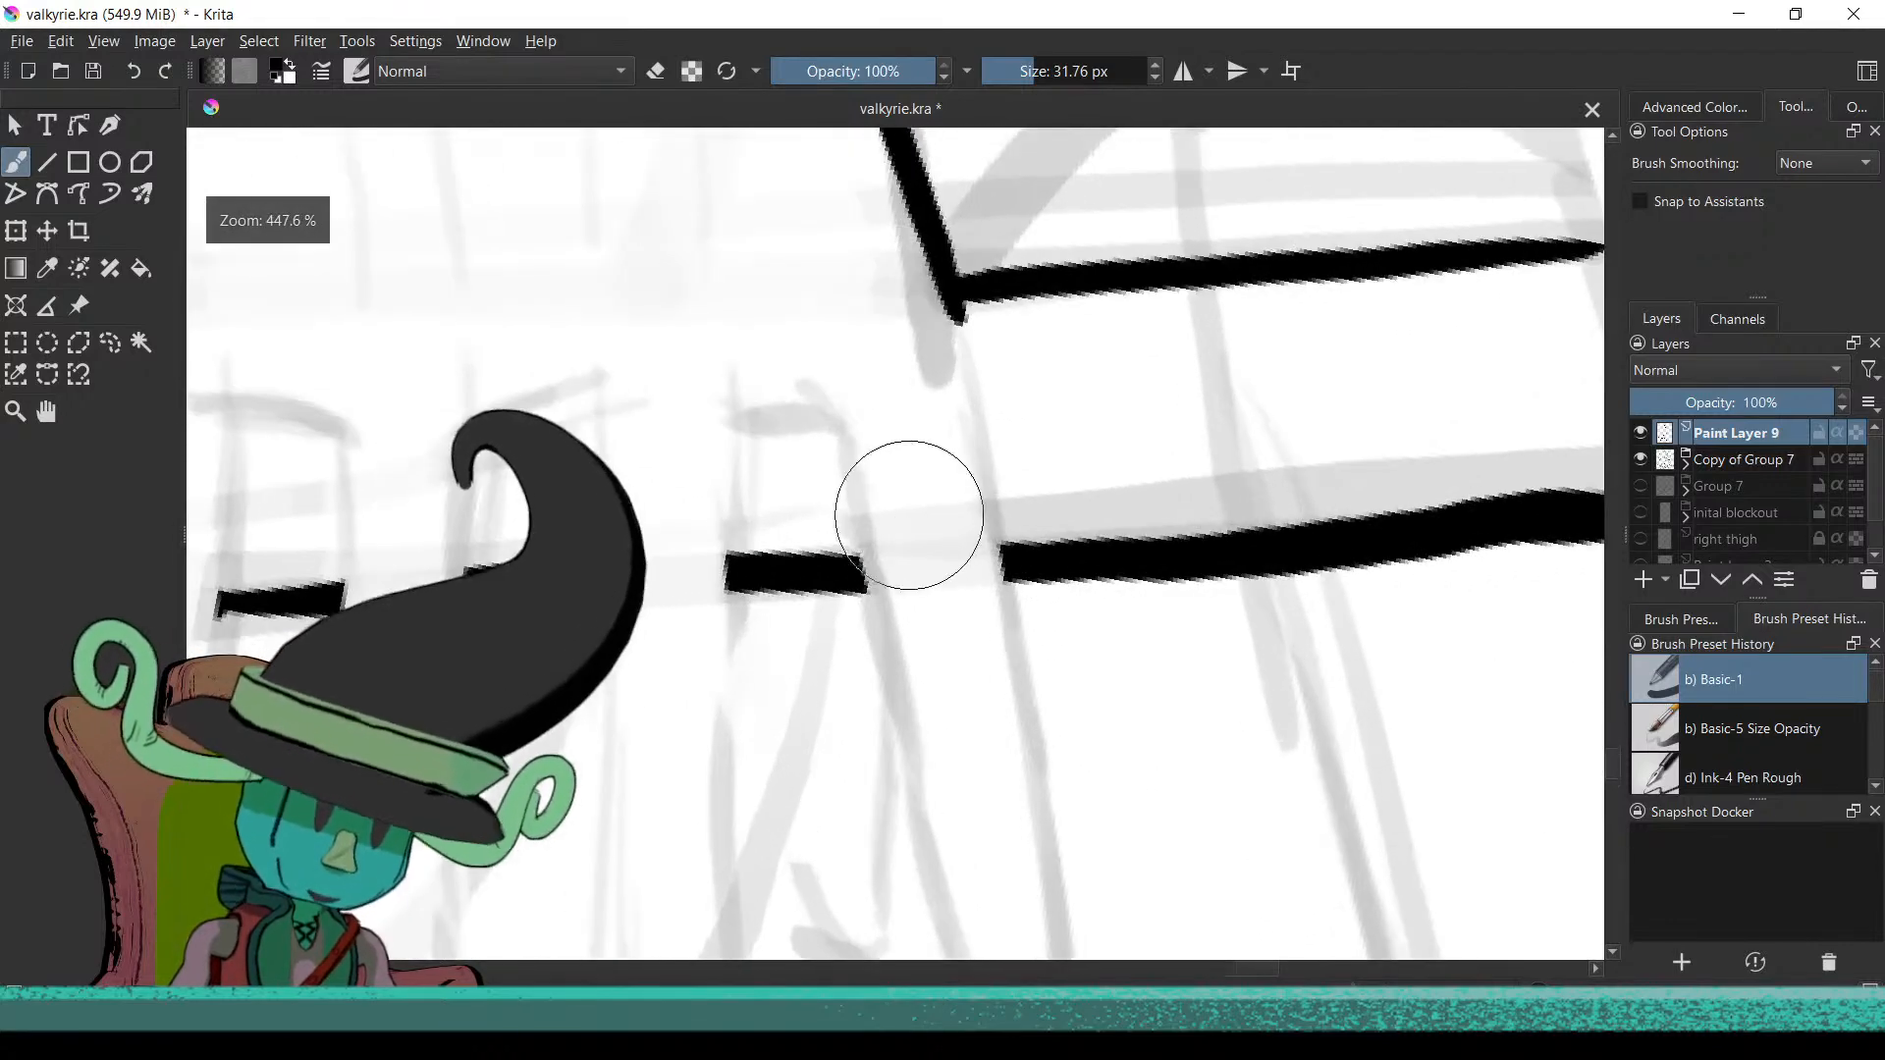
left_click_drag(976, 438, 982, 496)
key("ctrl+z")
left_click_drag(951, 309, 1010, 633)
mouse_move(985, 783)
left_mouse_down()
mouse_move(997, 551)
mouse_move(1011, 708)
mouse_move(909, 715)
mouse_move(863, 539)
mouse_move(913, 687)
mouse_move(800, 492)
left_mouse_up()
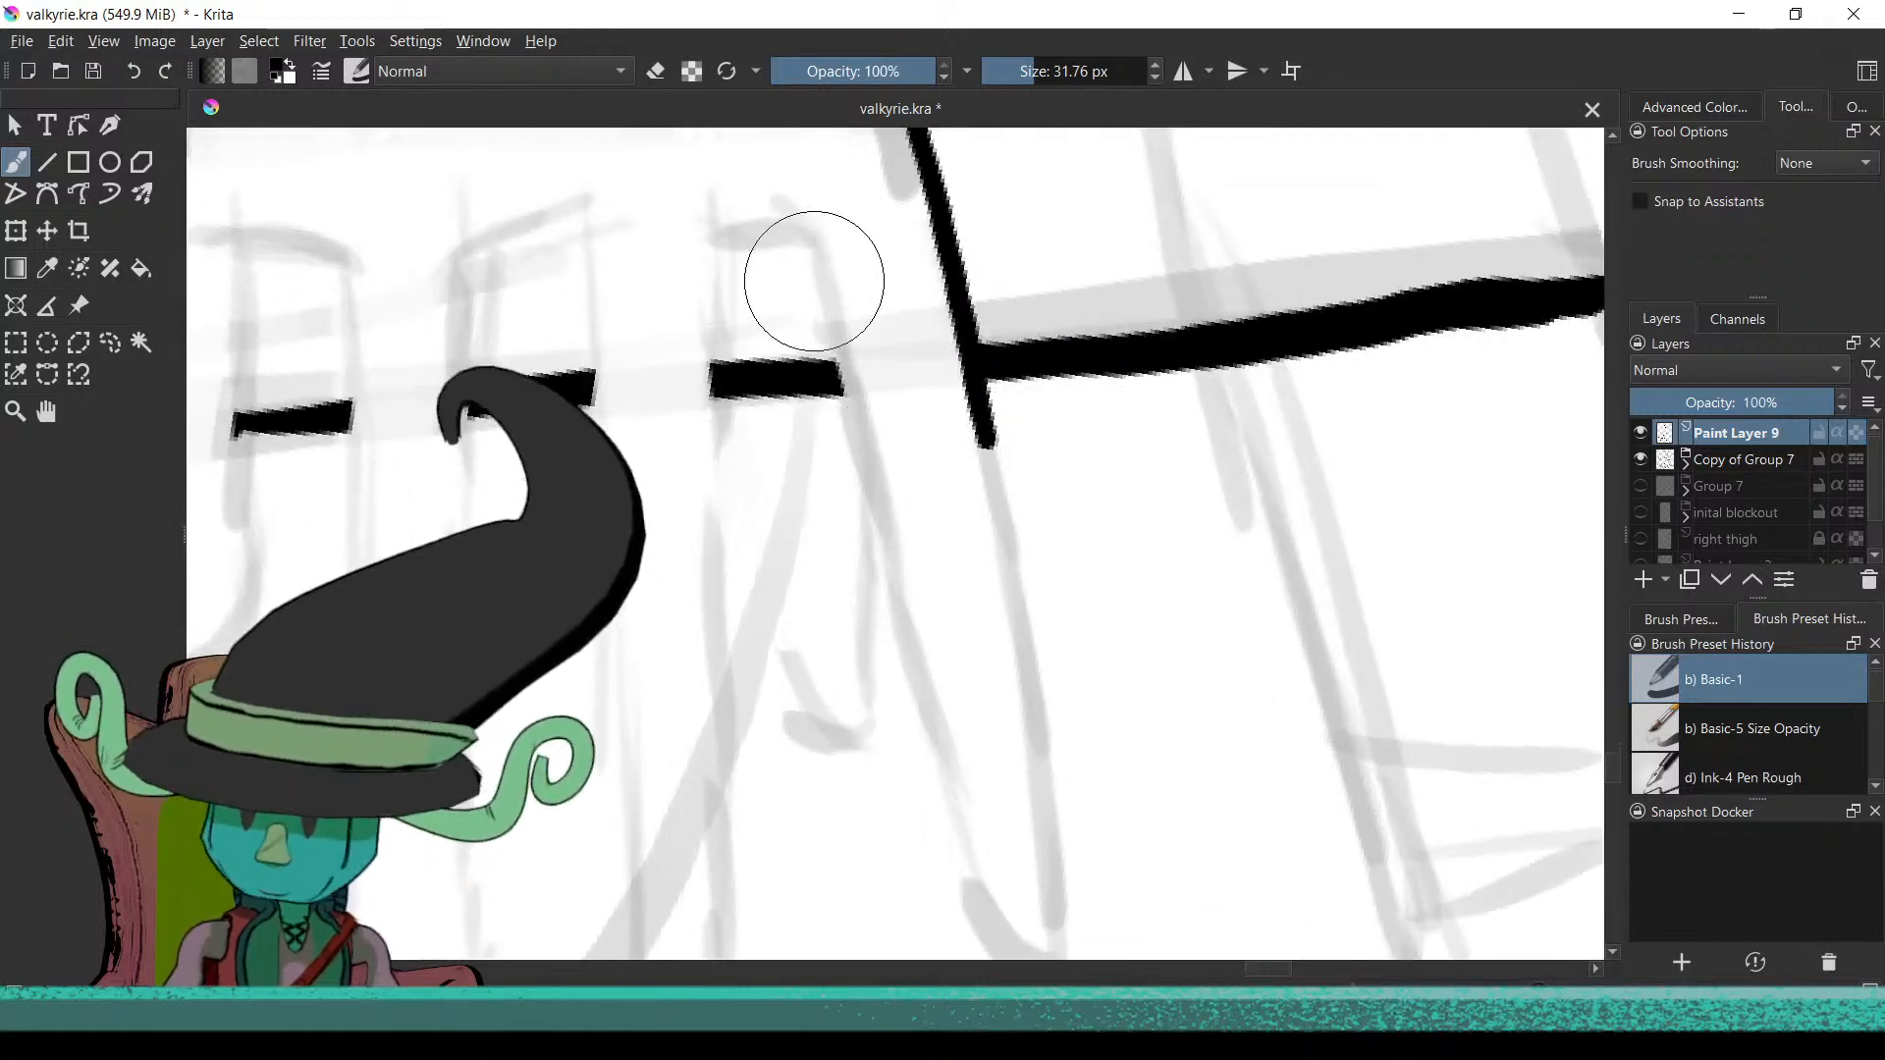
Ink the outermost finger over the shaft with its inner edge, rounded tip and outer edge, following the sketch
left_click_drag(816, 260, 959, 813)
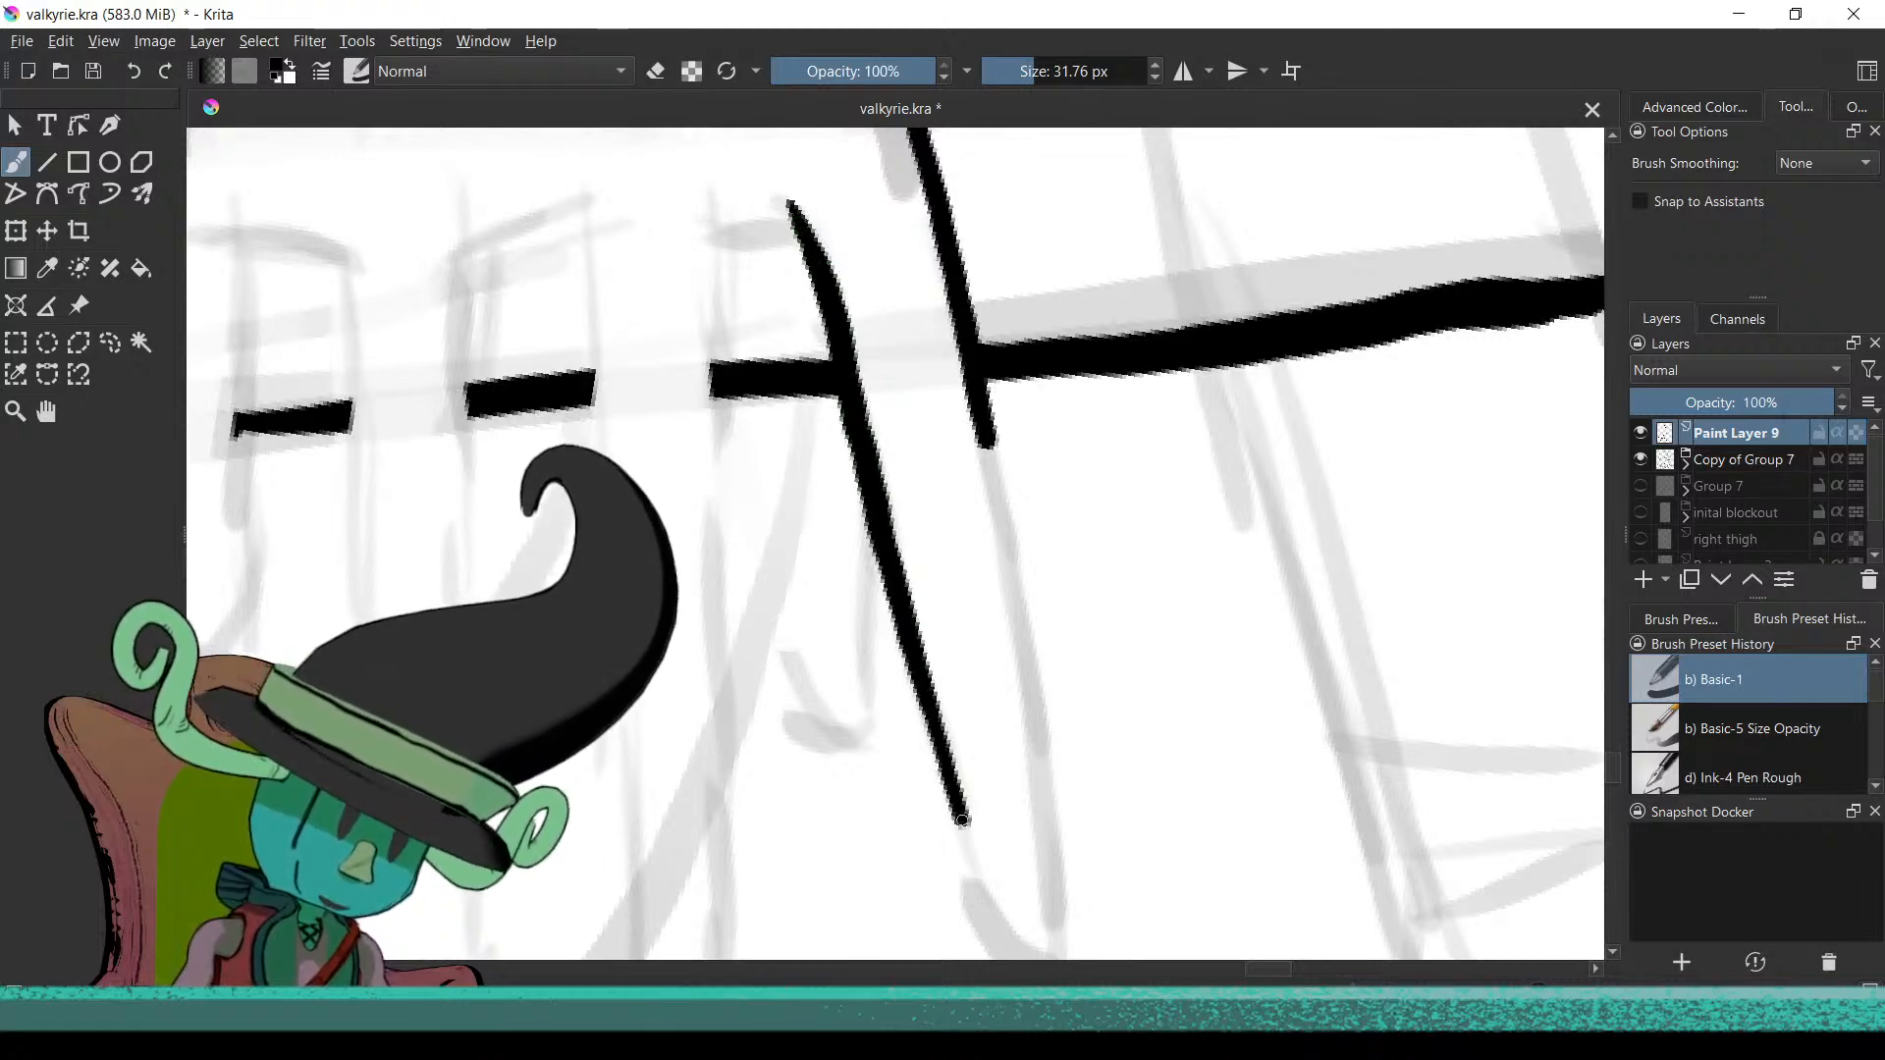
left_click_drag(1003, 936, 1009, 946)
mouse_move(900, 668)
left_mouse_down()
mouse_move(898, 761)
mouse_move(899, 638)
left_mouse_up()
left_click_drag(911, 546, 871, 459)
left_click_drag(945, 307, 975, 505)
key("ctrl+z")
key("ctrl+z")
left_click_drag(943, 330, 1009, 731)
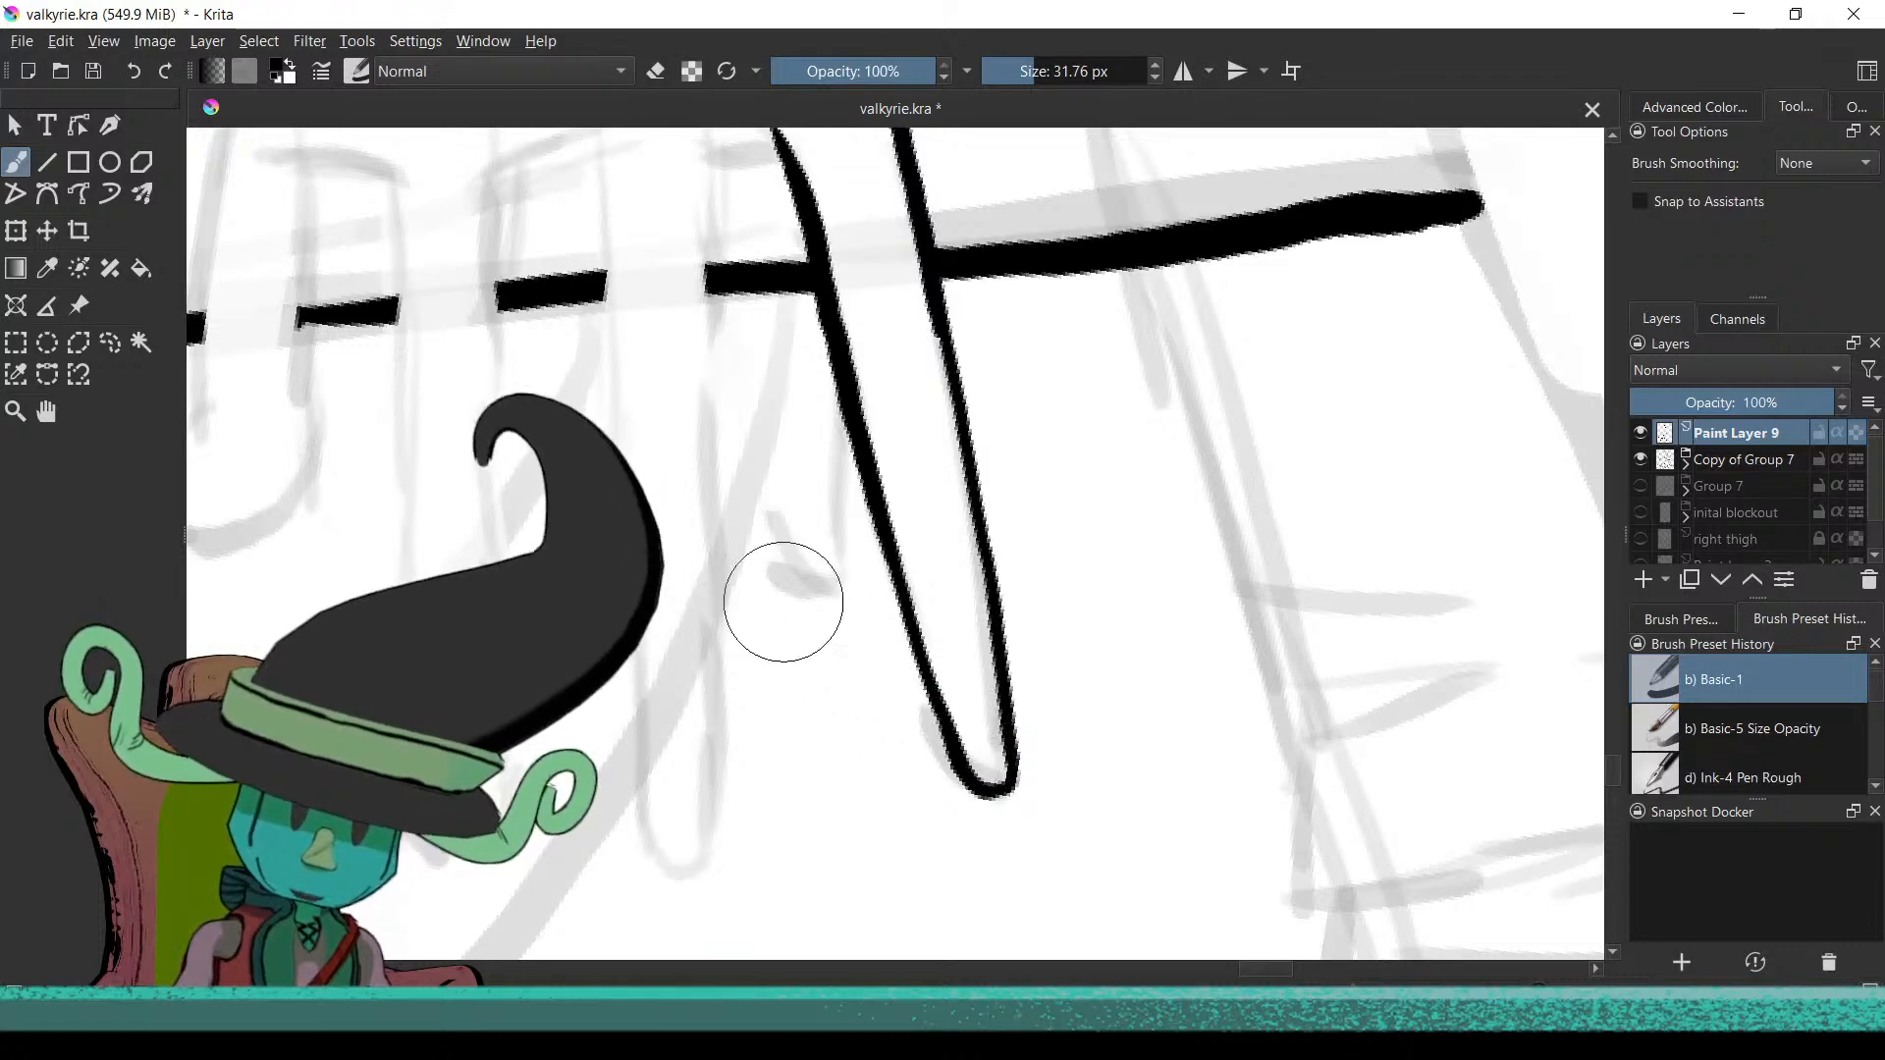
Ink the small hooked fingertip that shows below the shaft beside the outermost finger
left_click_drag(863, 582, 976, 631)
left_click_drag(999, 550, 1029, 655)
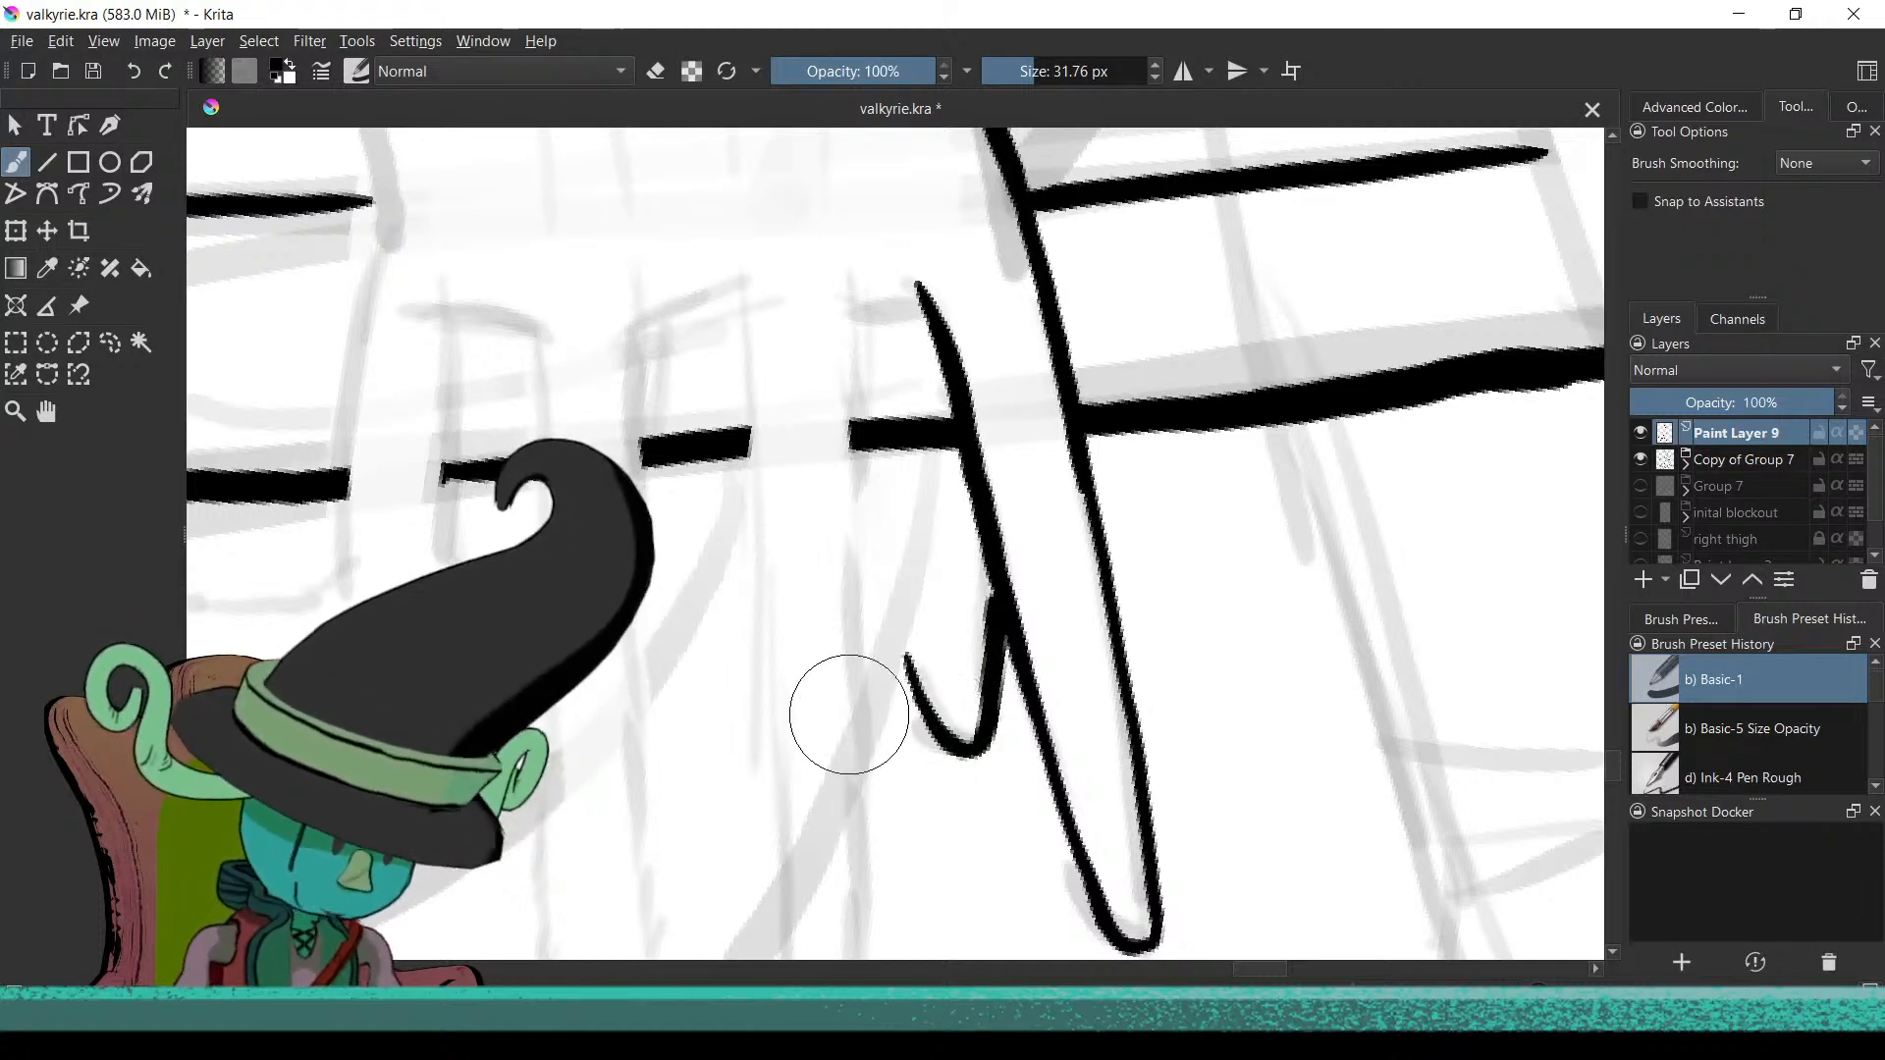
left_click_drag(933, 708, 914, 922)
mouse_move(903, 835)
left_mouse_down()
mouse_move(916, 673)
mouse_move(900, 873)
mouse_move(888, 805)
left_mouse_up()
Ink the short curved line across the top of the gap beside the outermost finger
mouse_move(1006, 597)
left_mouse_down()
mouse_move(1022, 513)
mouse_move(1132, 635)
mouse_move(1055, 575)
left_mouse_up()
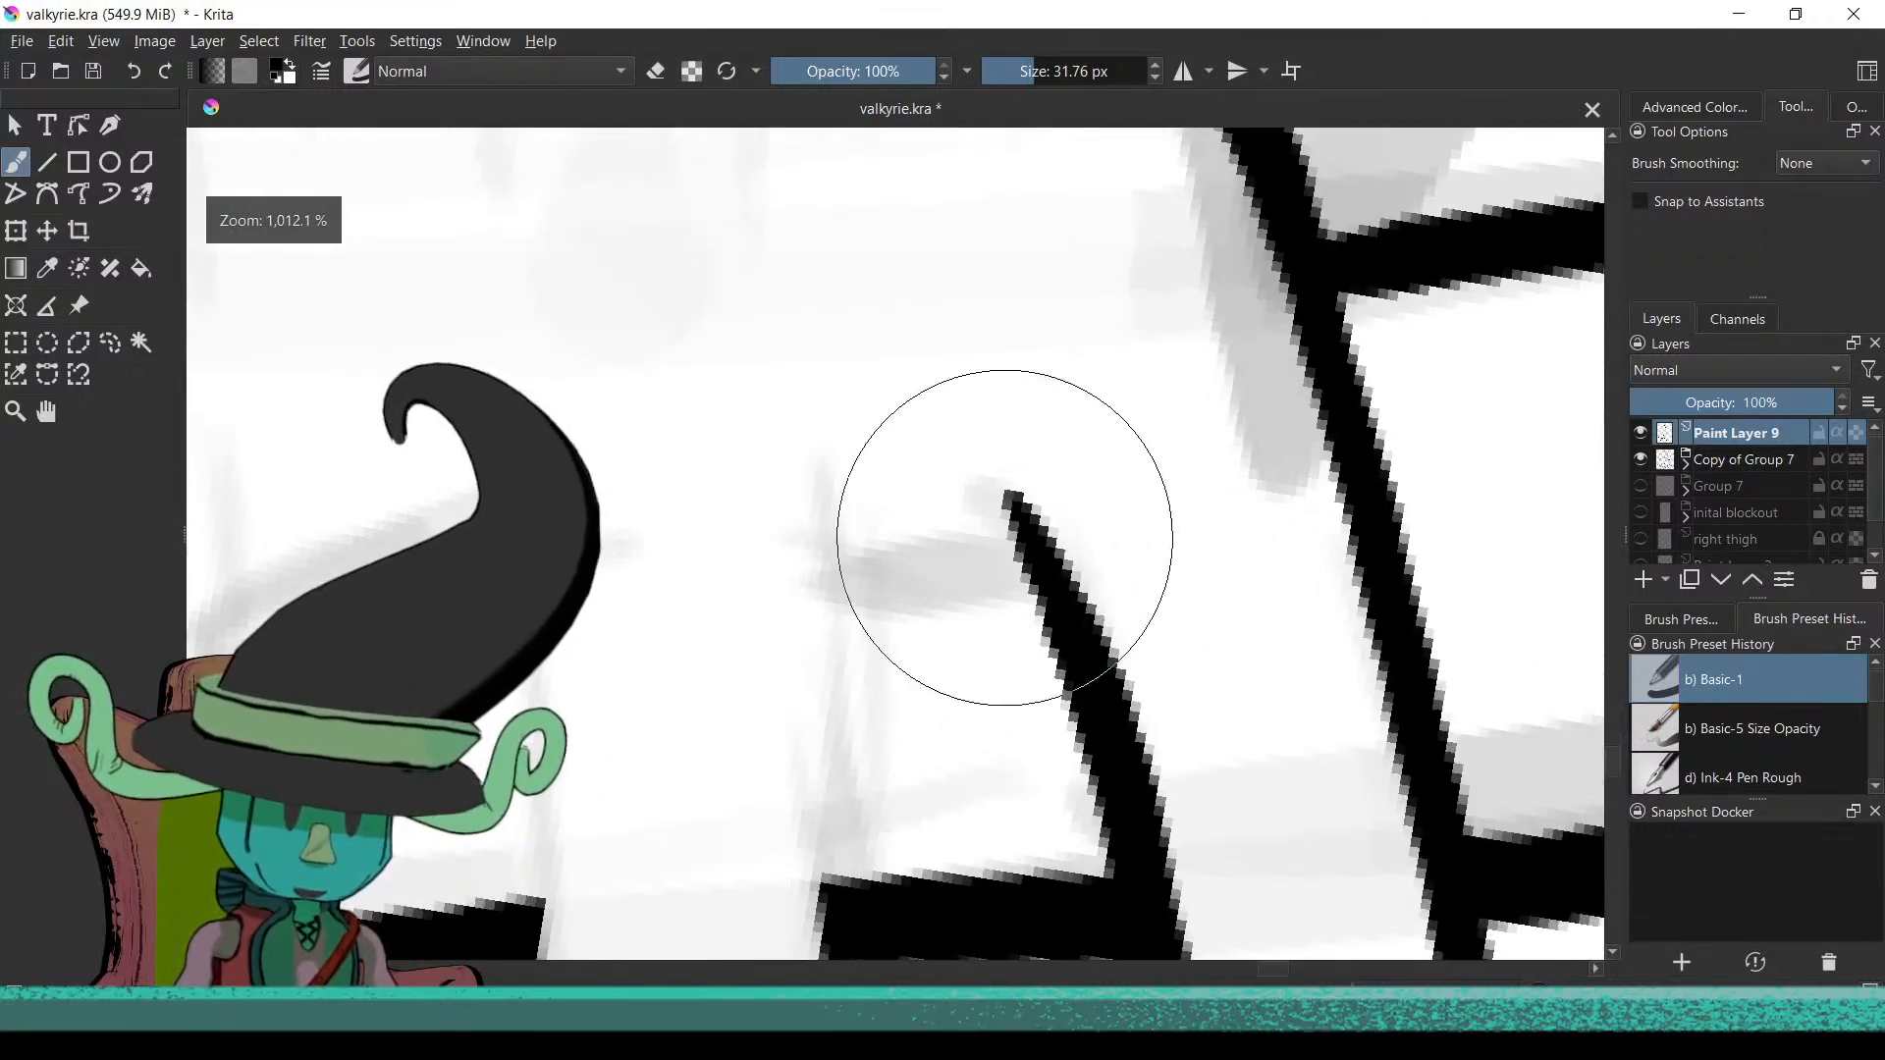
left_click_drag(830, 594, 1016, 520)
mouse_move(975, 685)
left_mouse_down()
mouse_move(954, 842)
mouse_move(963, 730)
mouse_move(1059, 559)
mouse_move(1044, 537)
left_mouse_up()
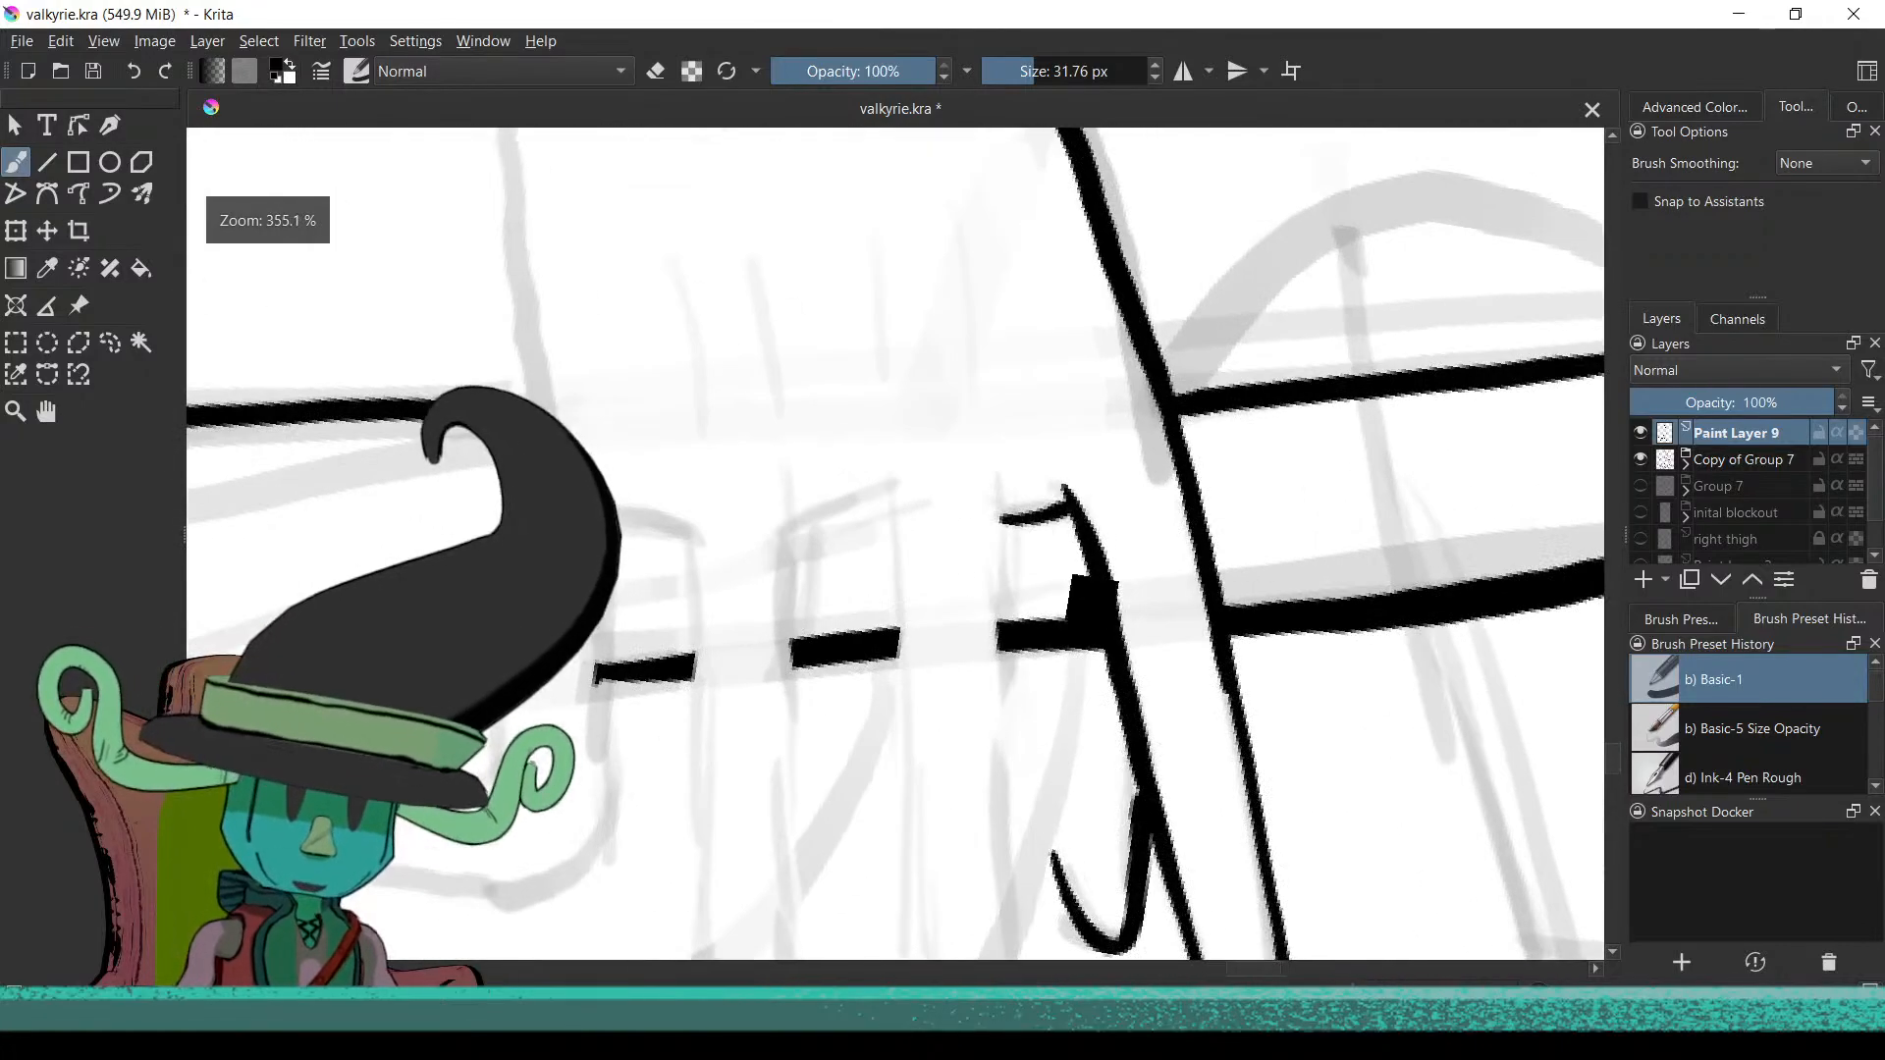
left_click_drag(913, 640, 950, 554)
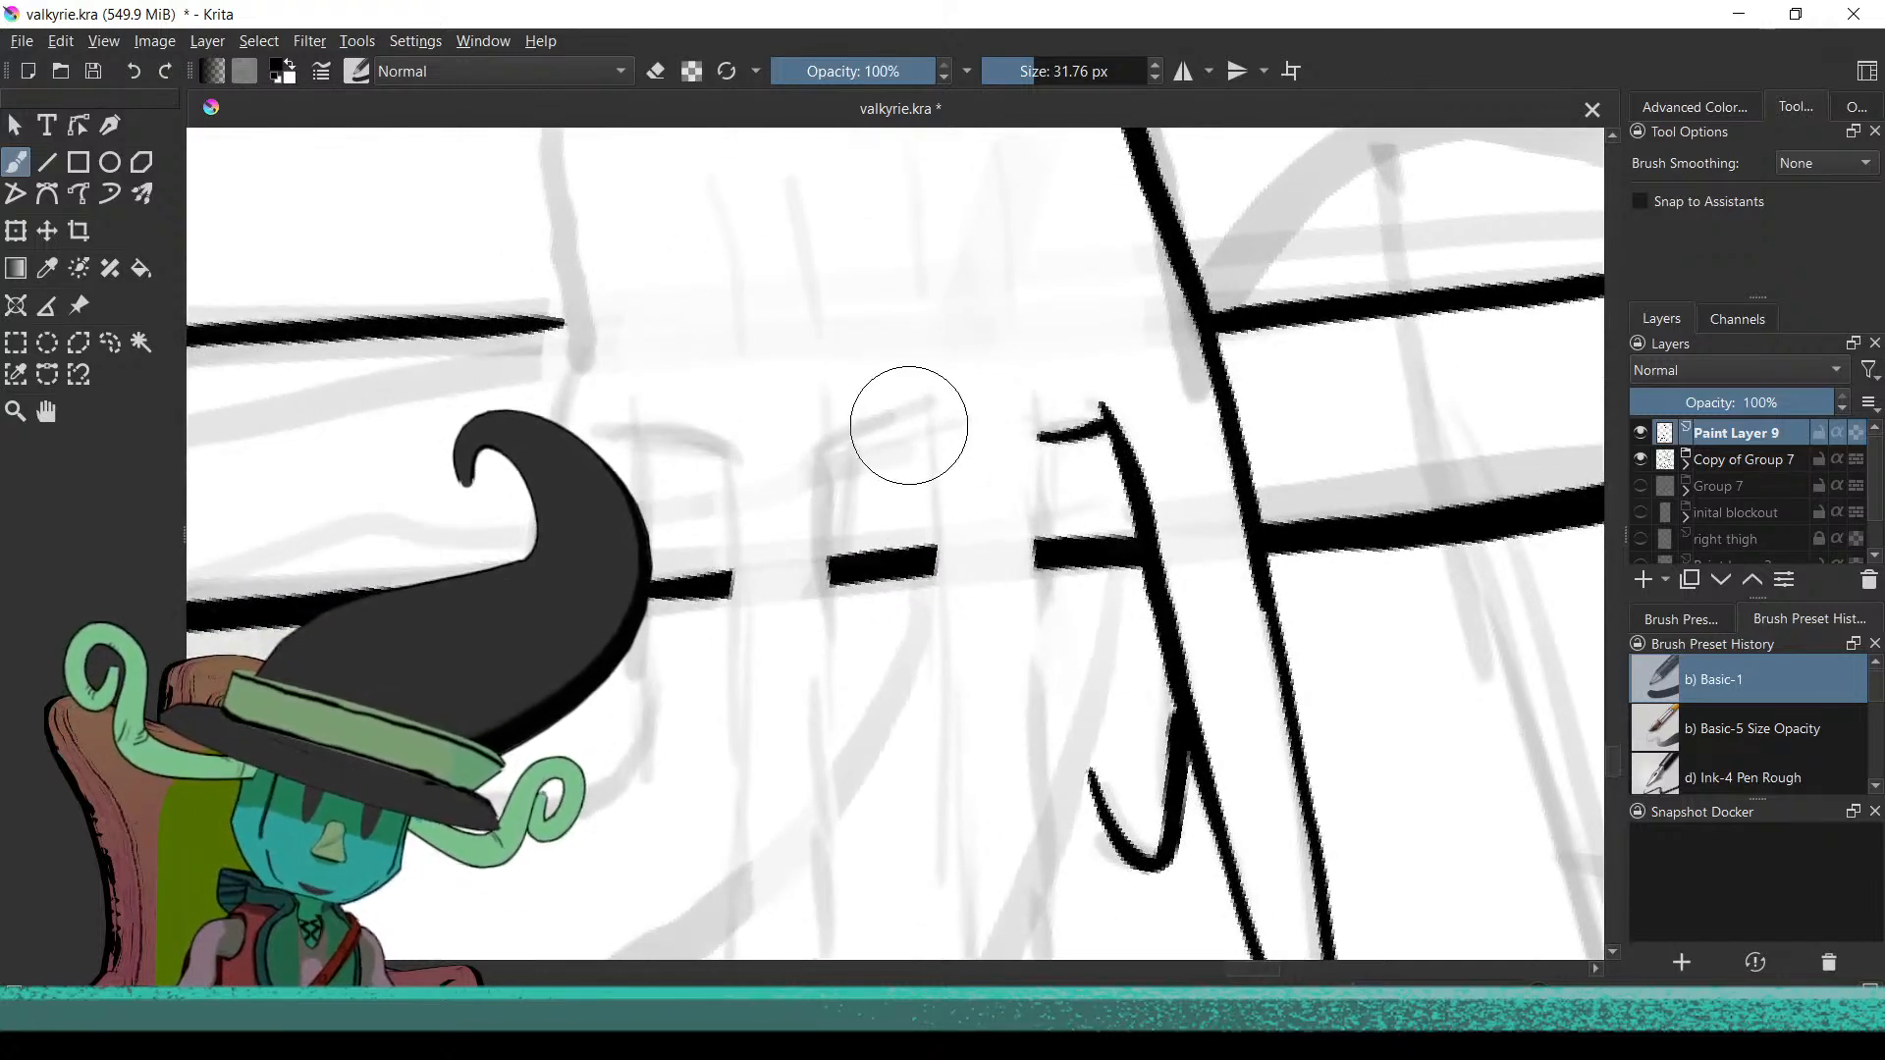
scroll(884, 589, "down", 1)
left_click_drag(925, 483, 932, 442)
left_click_drag(1064, 466, 1080, 383)
left_click_drag(1062, 438, 993, 677)
left_click_drag(988, 598, 999, 539)
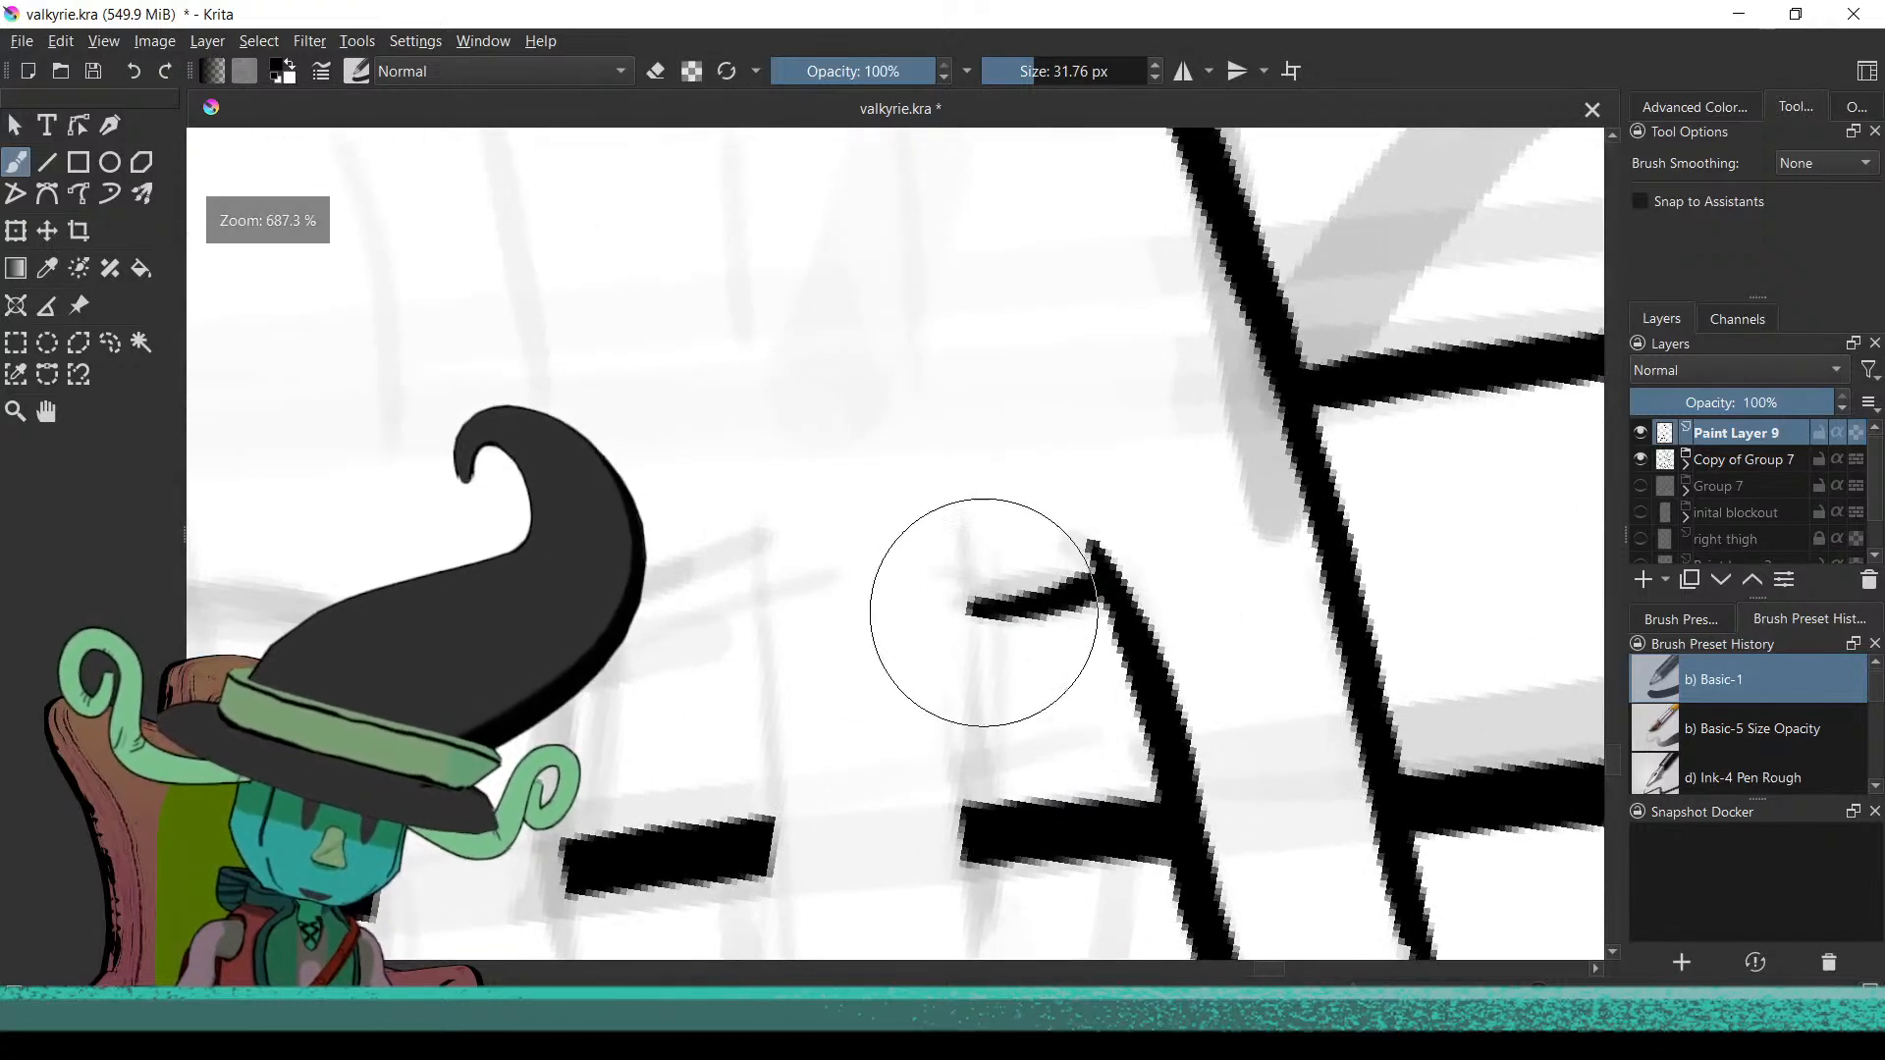
Ink the thin side line from the top of the first finger gap down to the shaft's lower edge
left_click_drag(1004, 623, 957, 559)
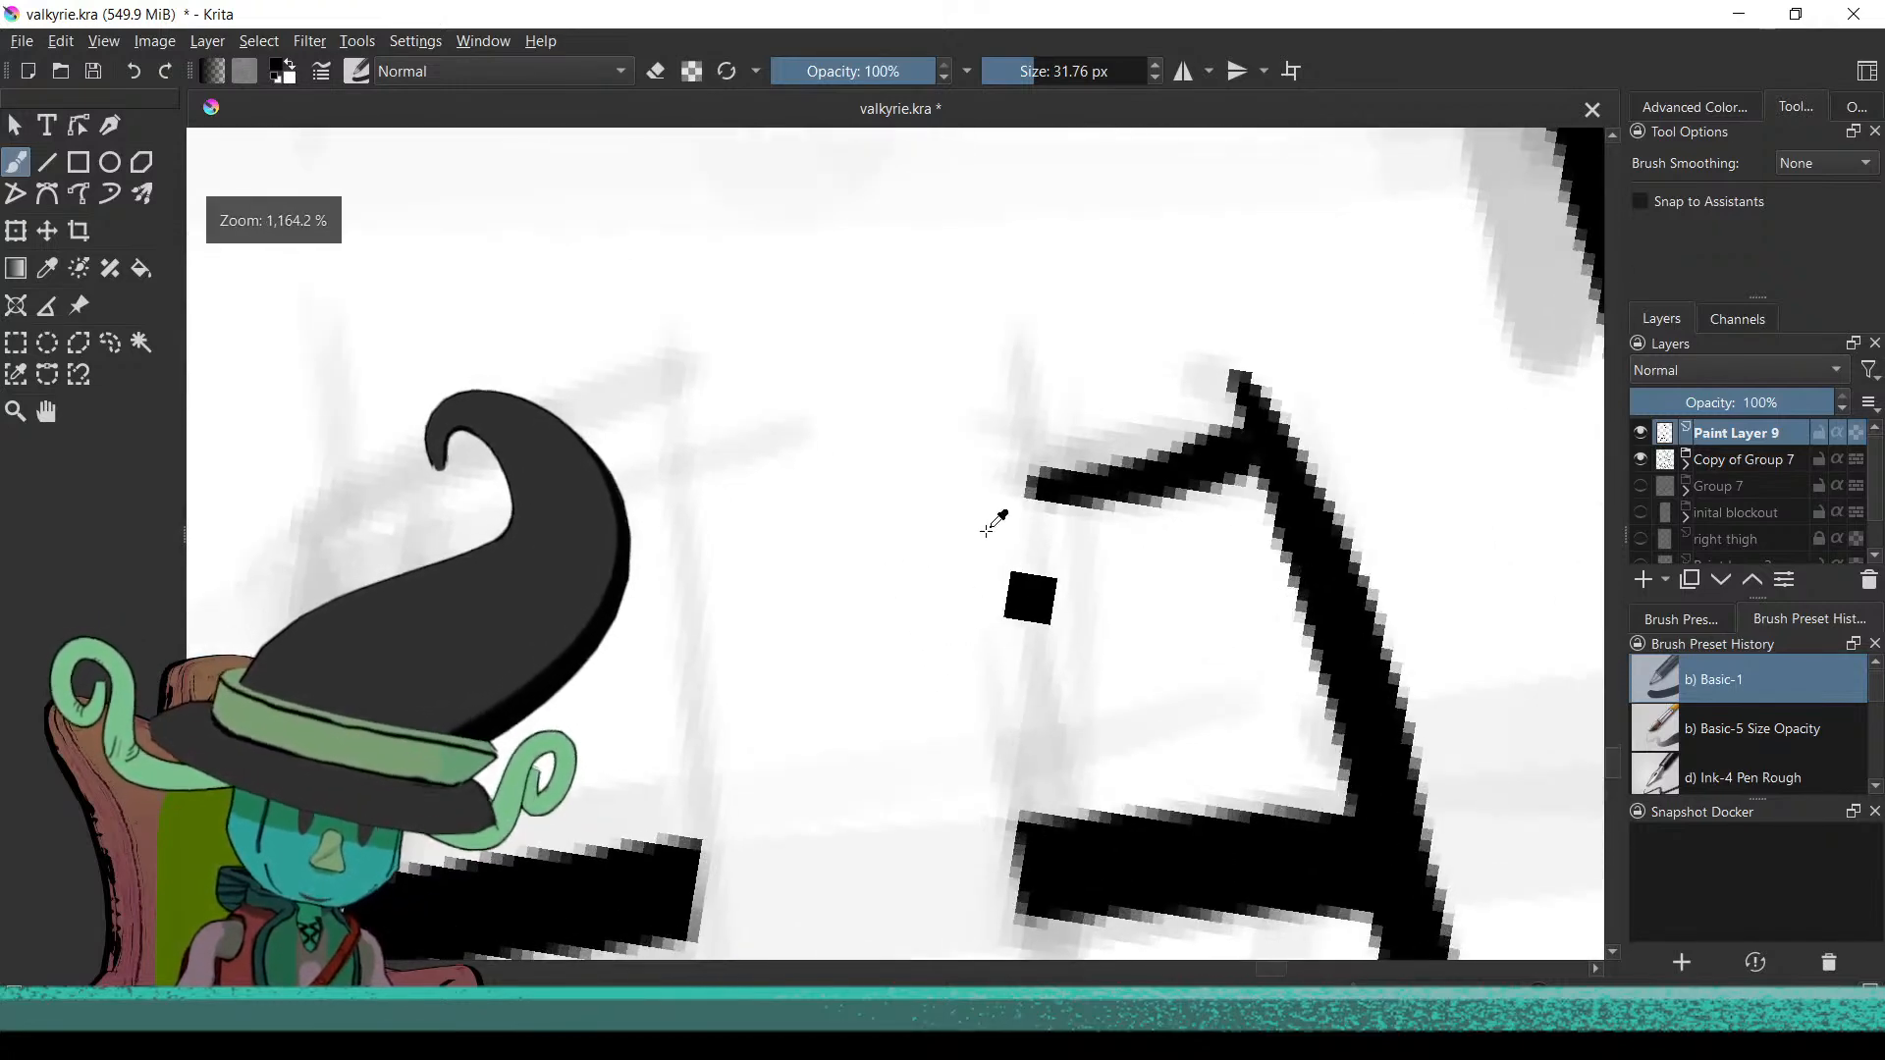
left_click_drag(1009, 462, 996, 654)
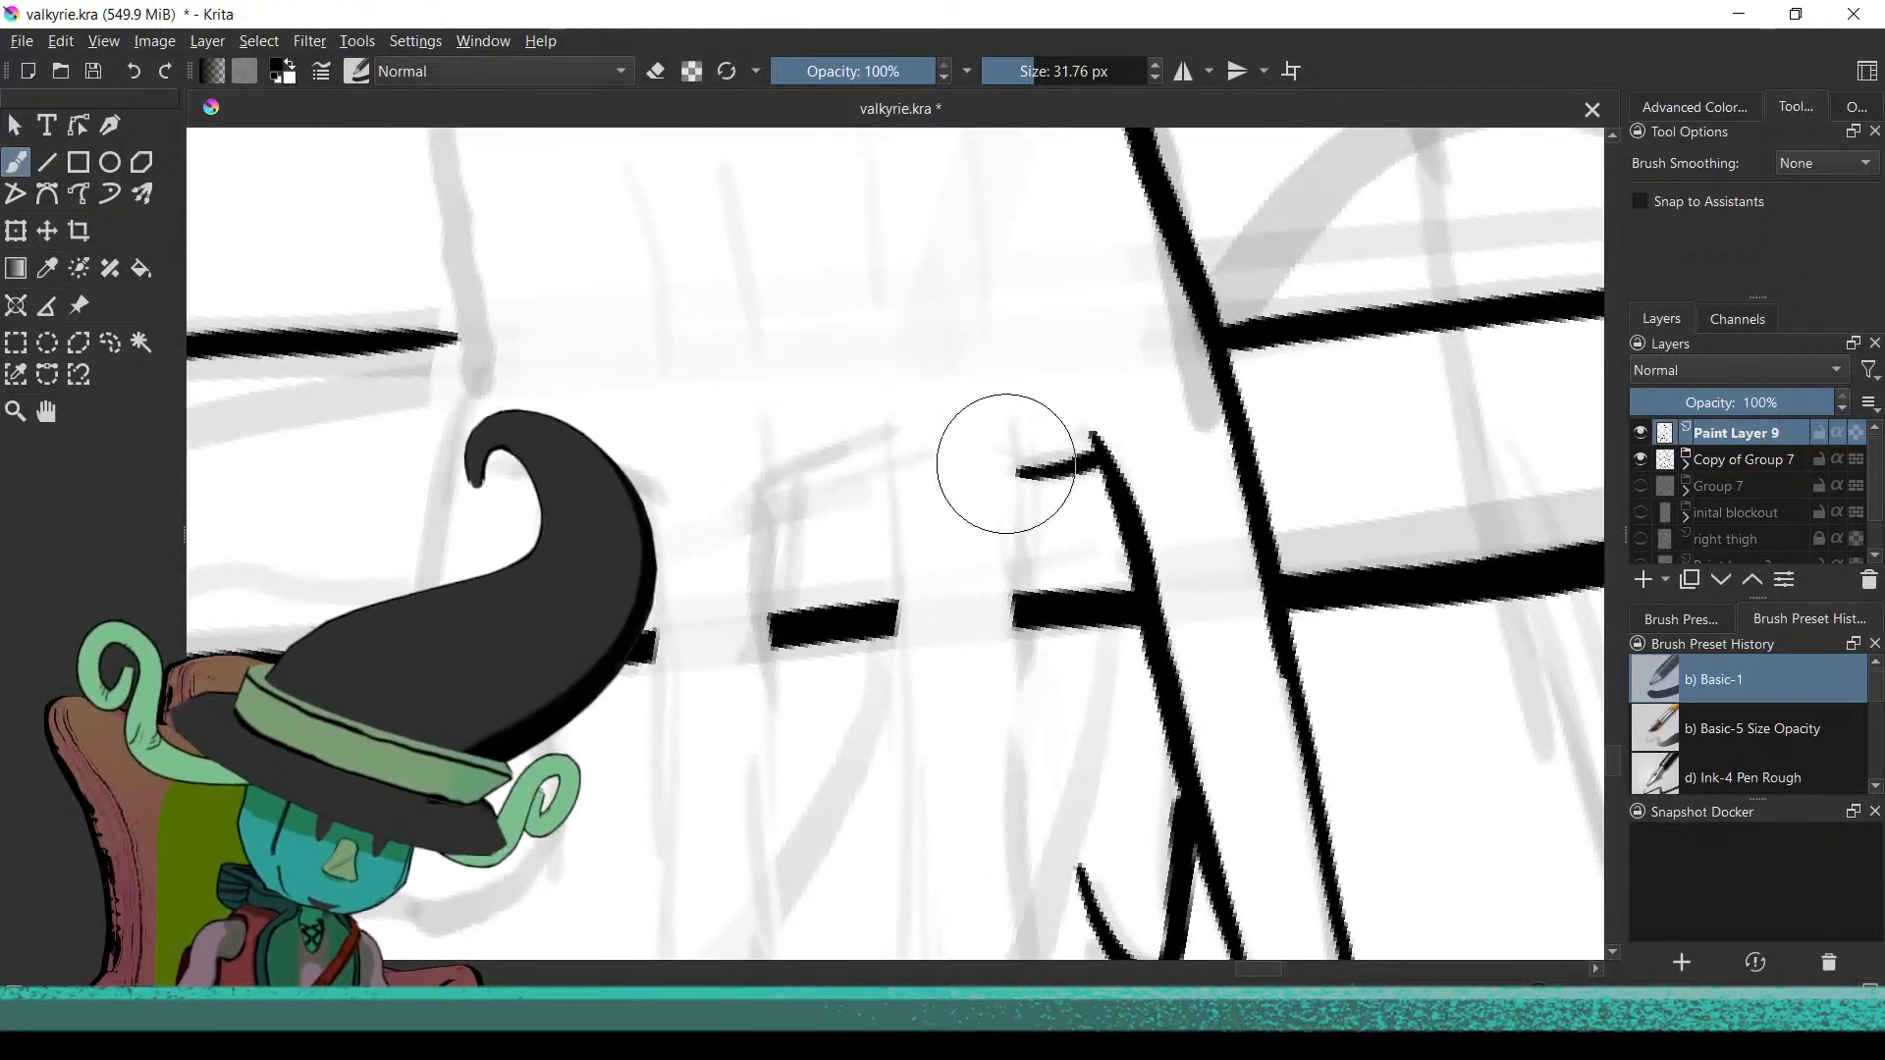
left_click_drag(1011, 441, 1017, 463)
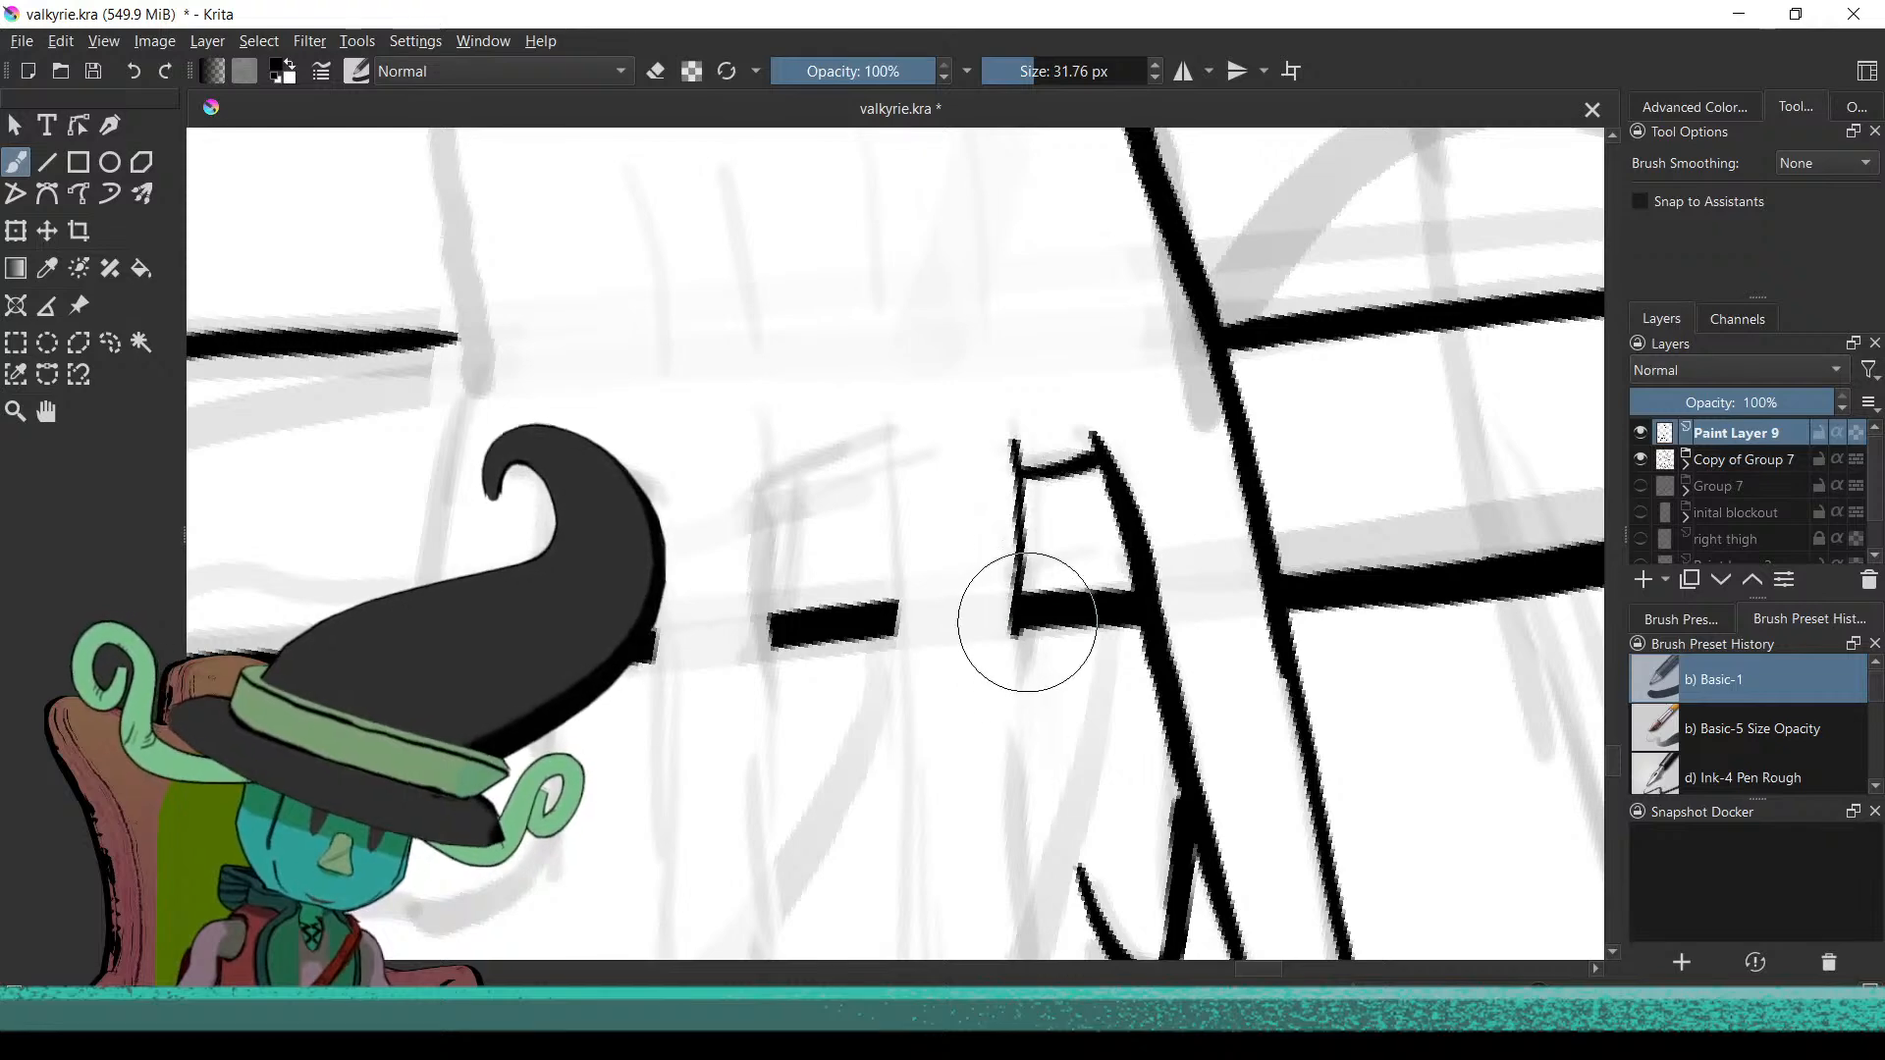
left_click_drag(980, 707, 963, 598)
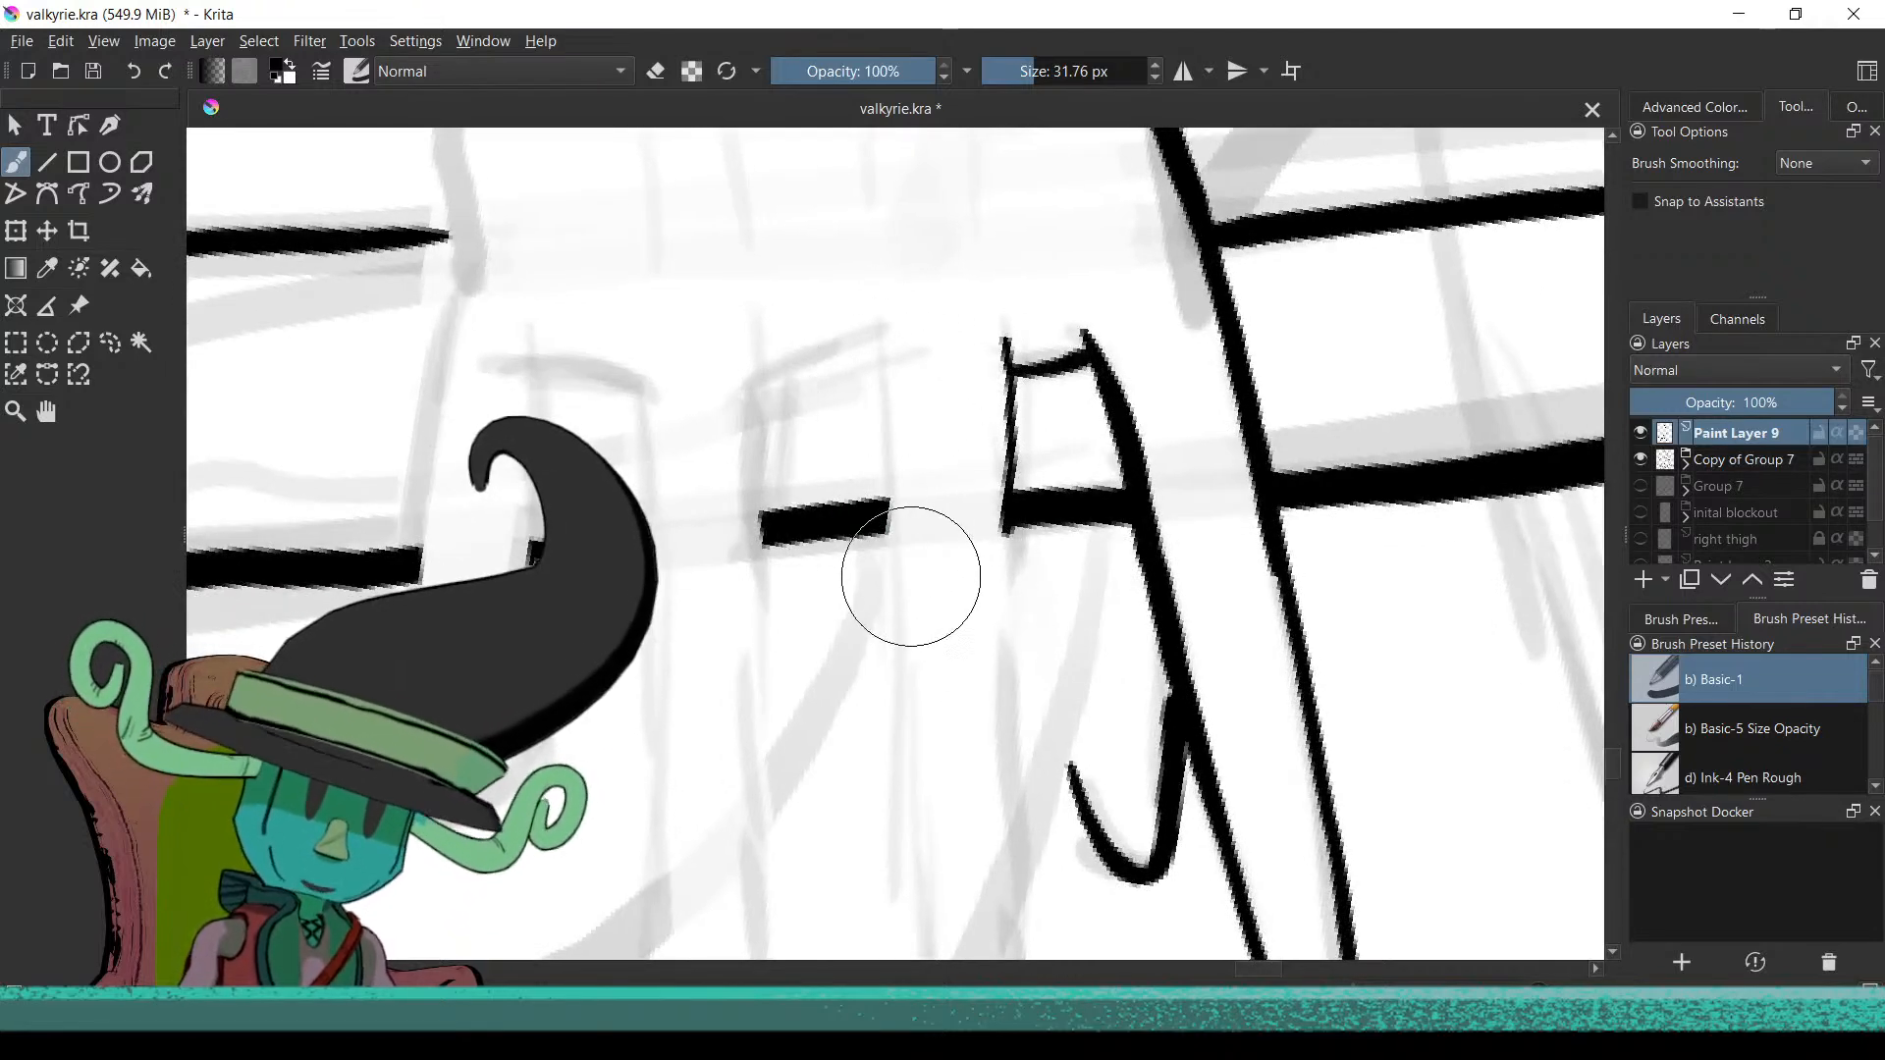
Undo a trial stroke for the second finger and ink its edge beside the first gap, curving around the fingertip
left_click_drag(877, 294, 891, 381)
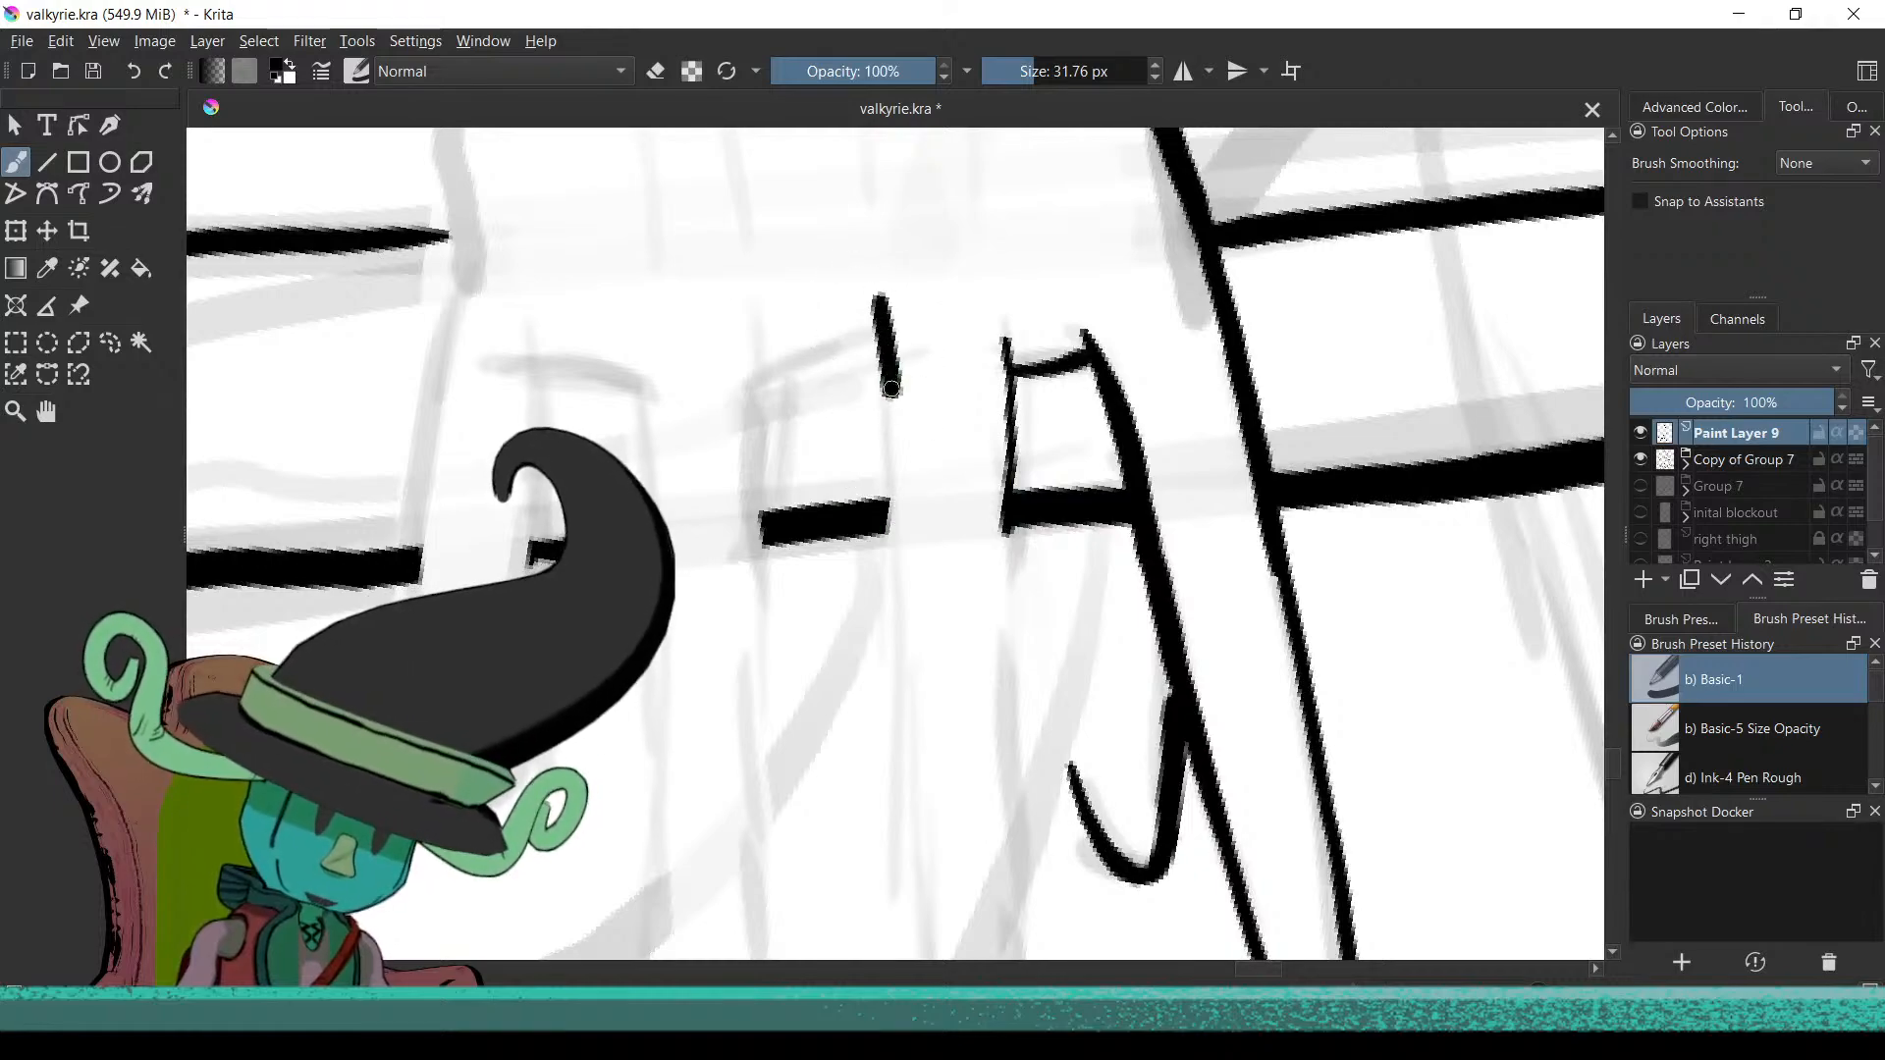
key("ctrl+z")
mouse_move(905, 556)
left_mouse_down()
mouse_move(1052, 416)
mouse_move(960, 304)
mouse_move(1010, 371)
mouse_move(959, 357)
mouse_move(986, 518)
mouse_move(1022, 370)
mouse_move(993, 399)
mouse_move(1073, 631)
mouse_move(1010, 602)
mouse_move(1011, 574)
mouse_move(1073, 605)
left_mouse_up()
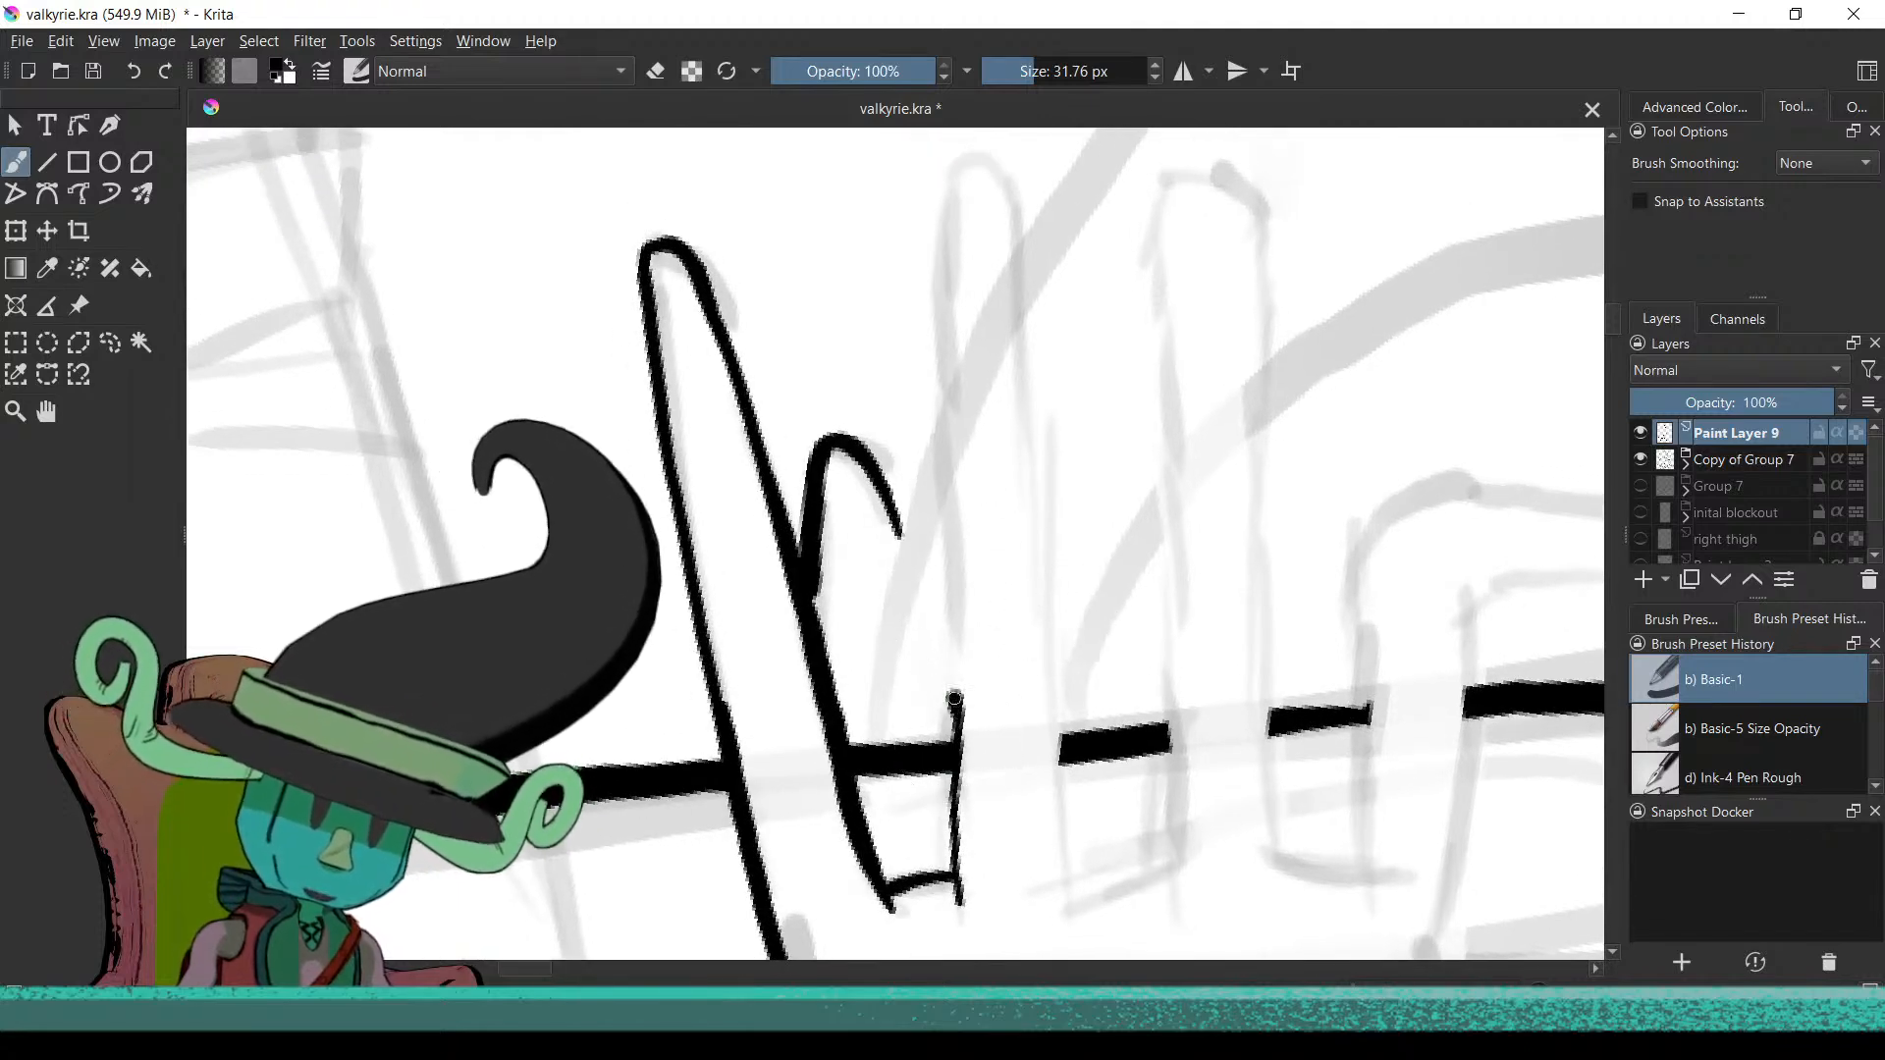
mouse_move(946, 322)
left_mouse_down()
mouse_move(948, 216)
mouse_move(1001, 167)
left_mouse_up()
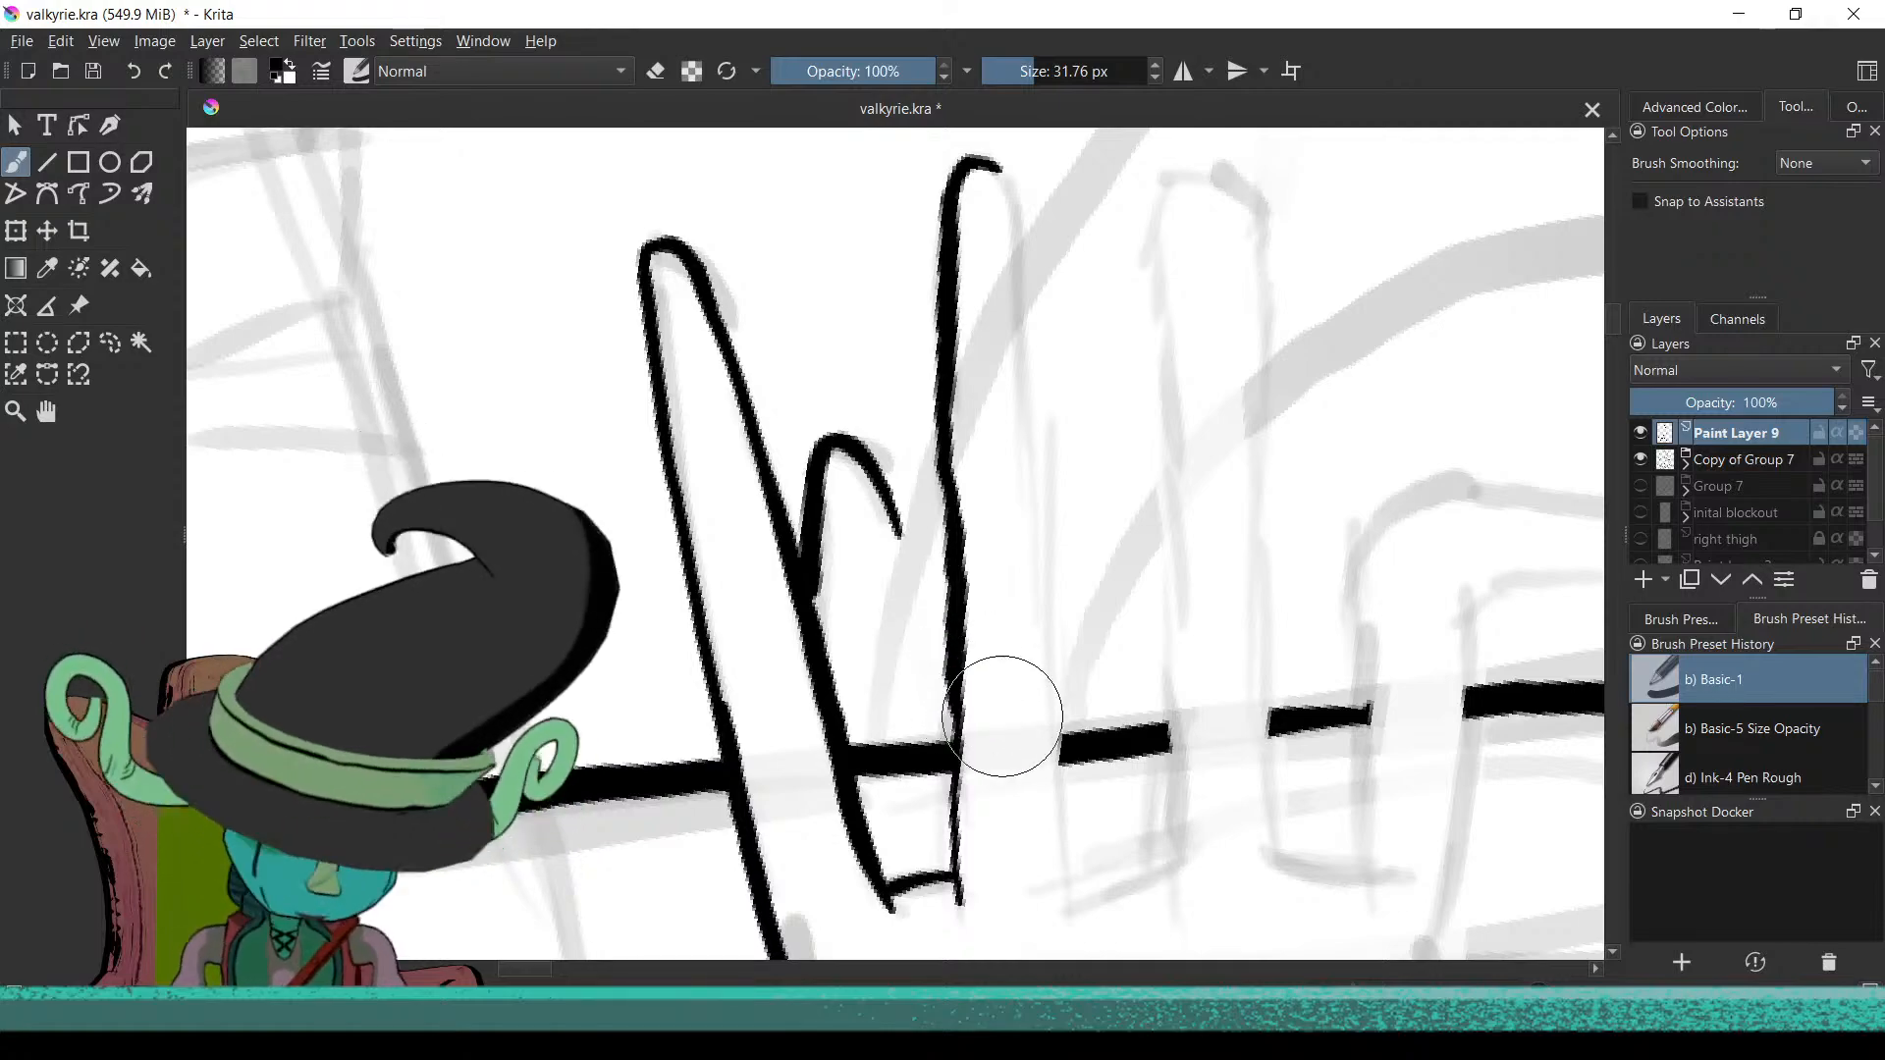
mouse_move(976, 723)
left_mouse_down()
mouse_move(747, 449)
mouse_move(799, 433)
mouse_move(934, 527)
left_mouse_up()
mouse_move(852, 446)
left_mouse_down()
mouse_move(808, 522)
mouse_move(838, 560)
mouse_move(837, 526)
mouse_move(907, 509)
left_mouse_up()
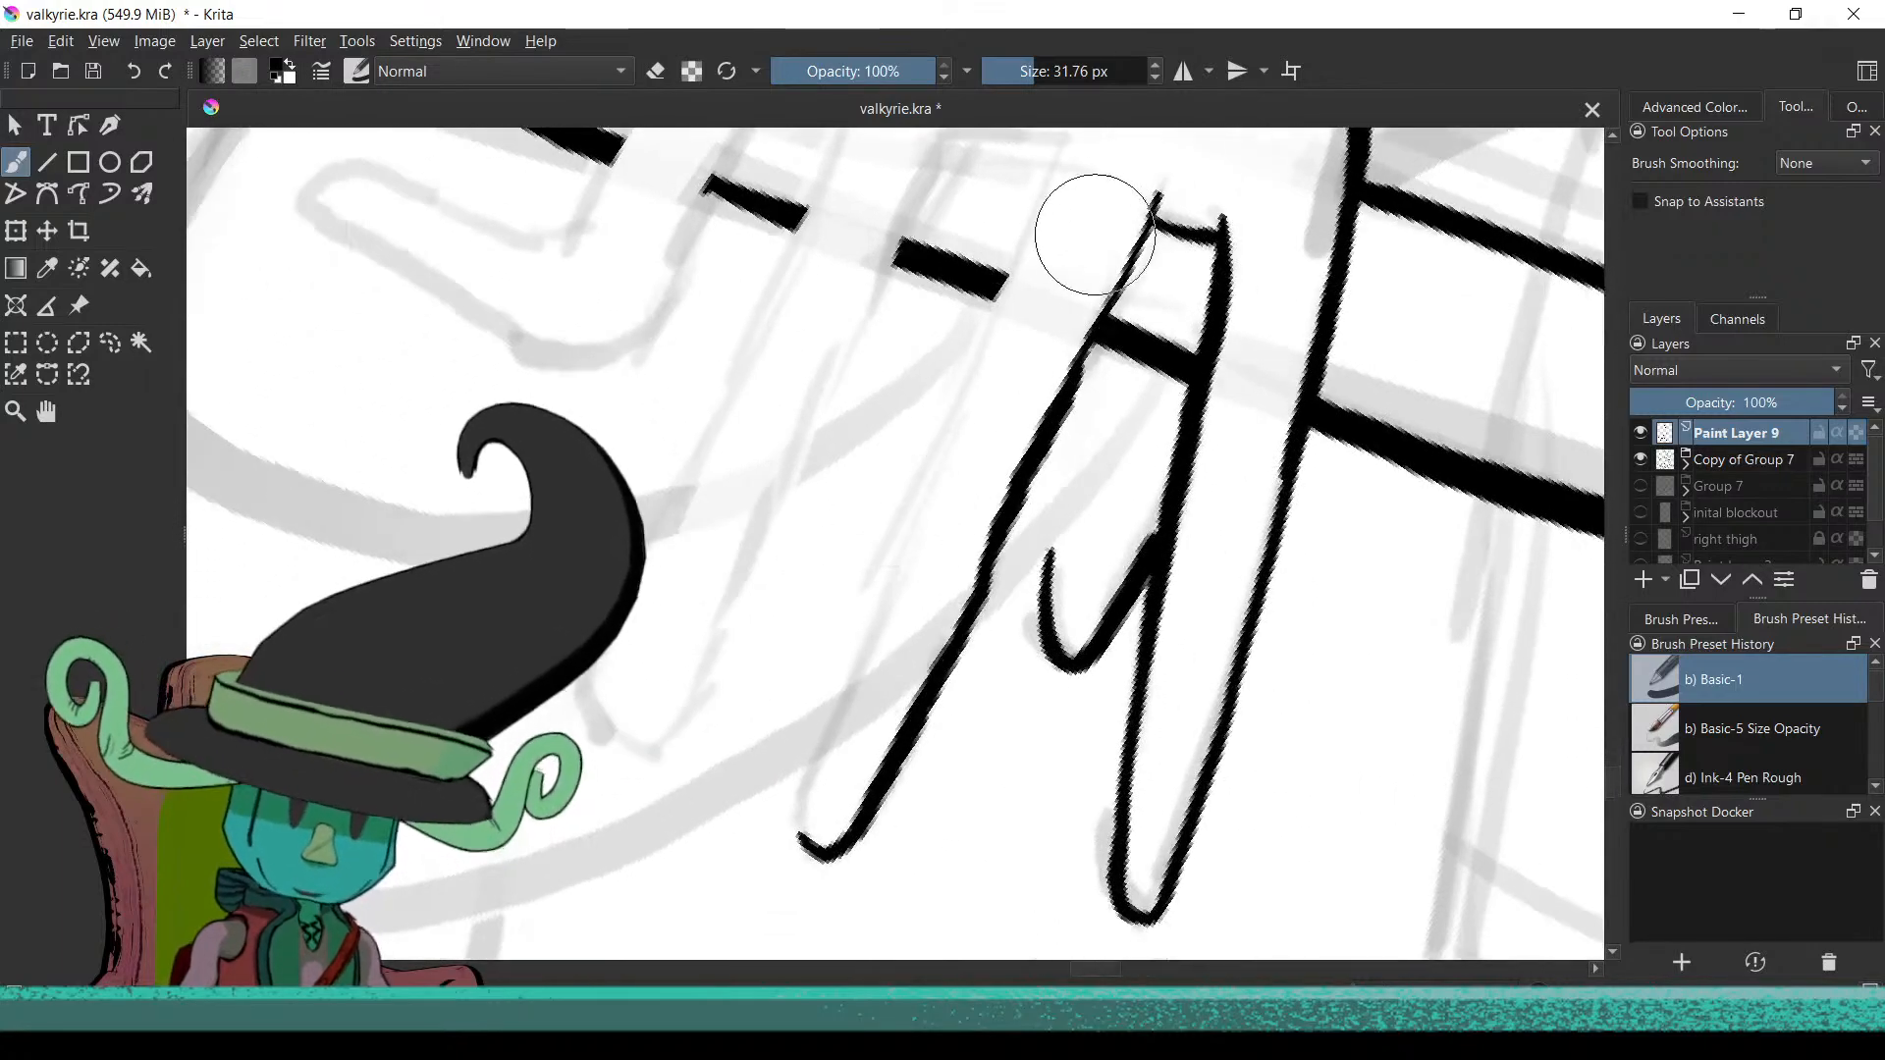
Ink the second finger's other edge across the shaft down to its tip, replacing the first short stroke
mouse_move(1048, 296)
left_mouse_down()
mouse_move(979, 420)
mouse_move(1022, 475)
mouse_move(1011, 499)
mouse_move(998, 468)
left_mouse_up()
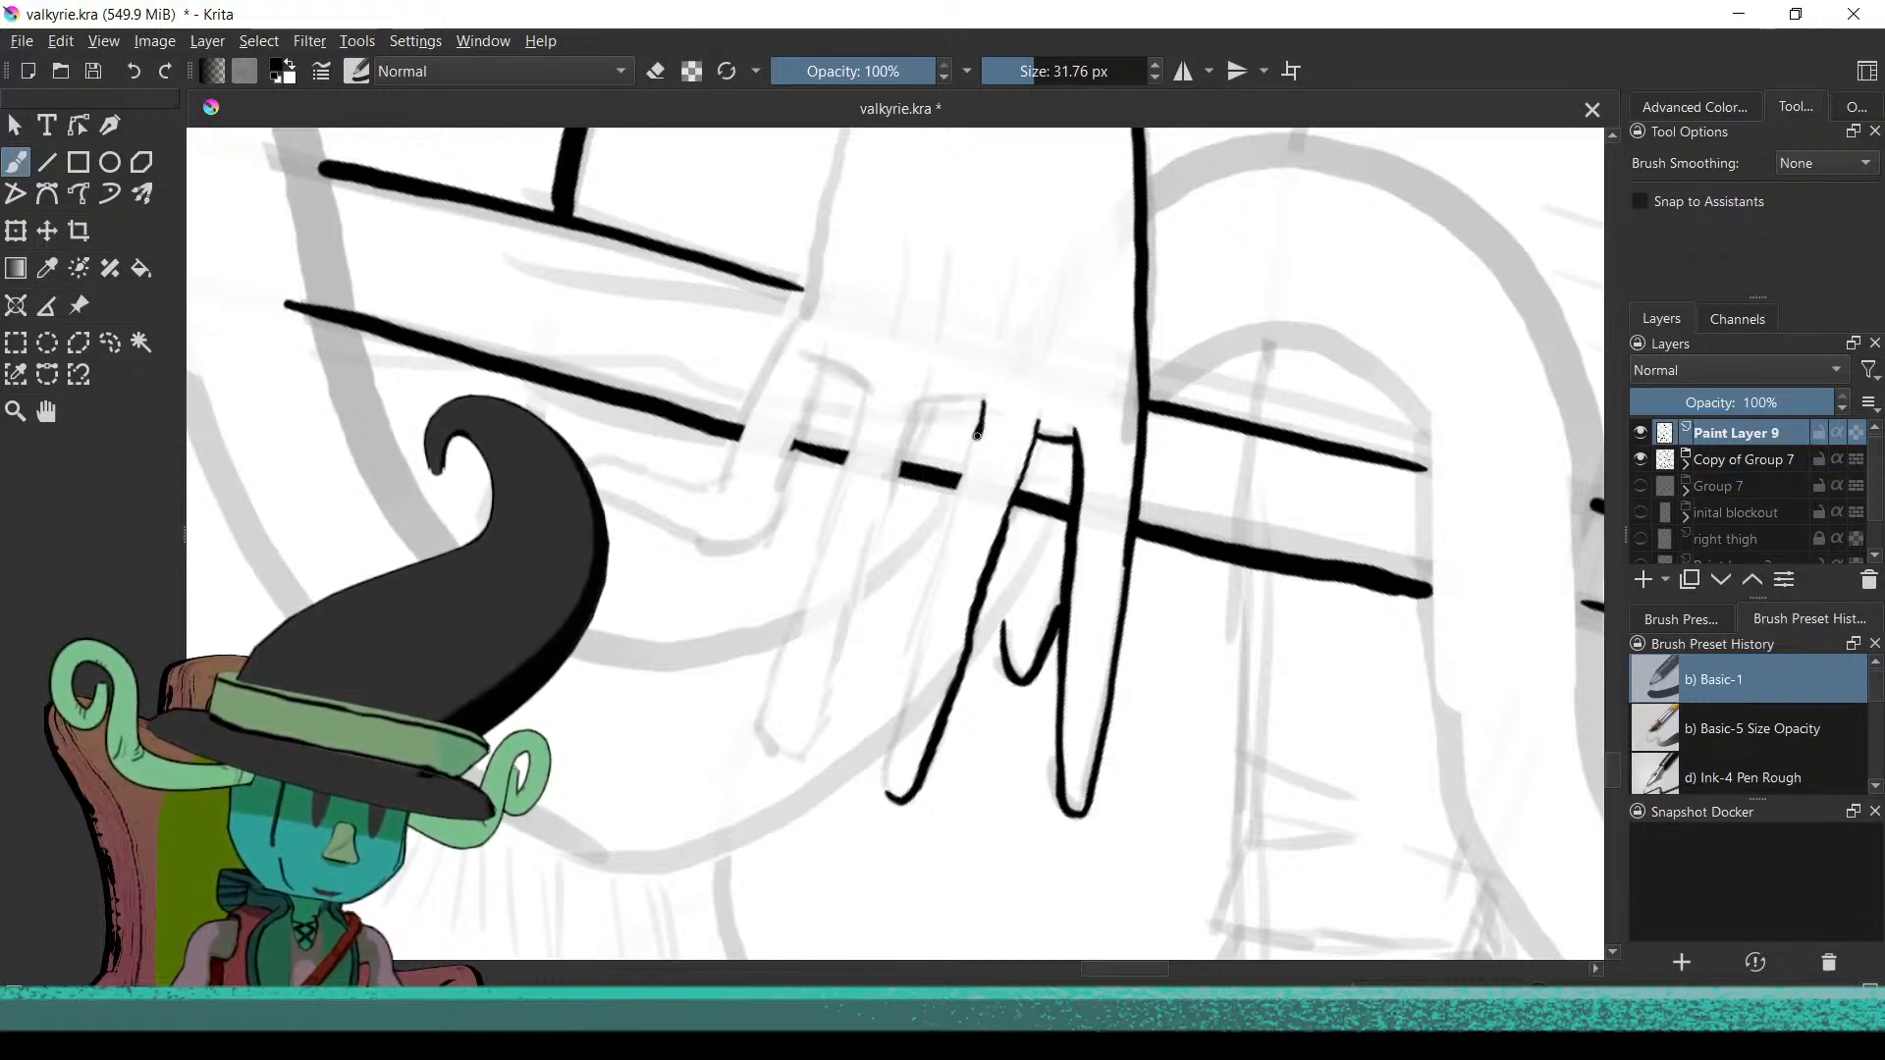
key("ctrl+z")
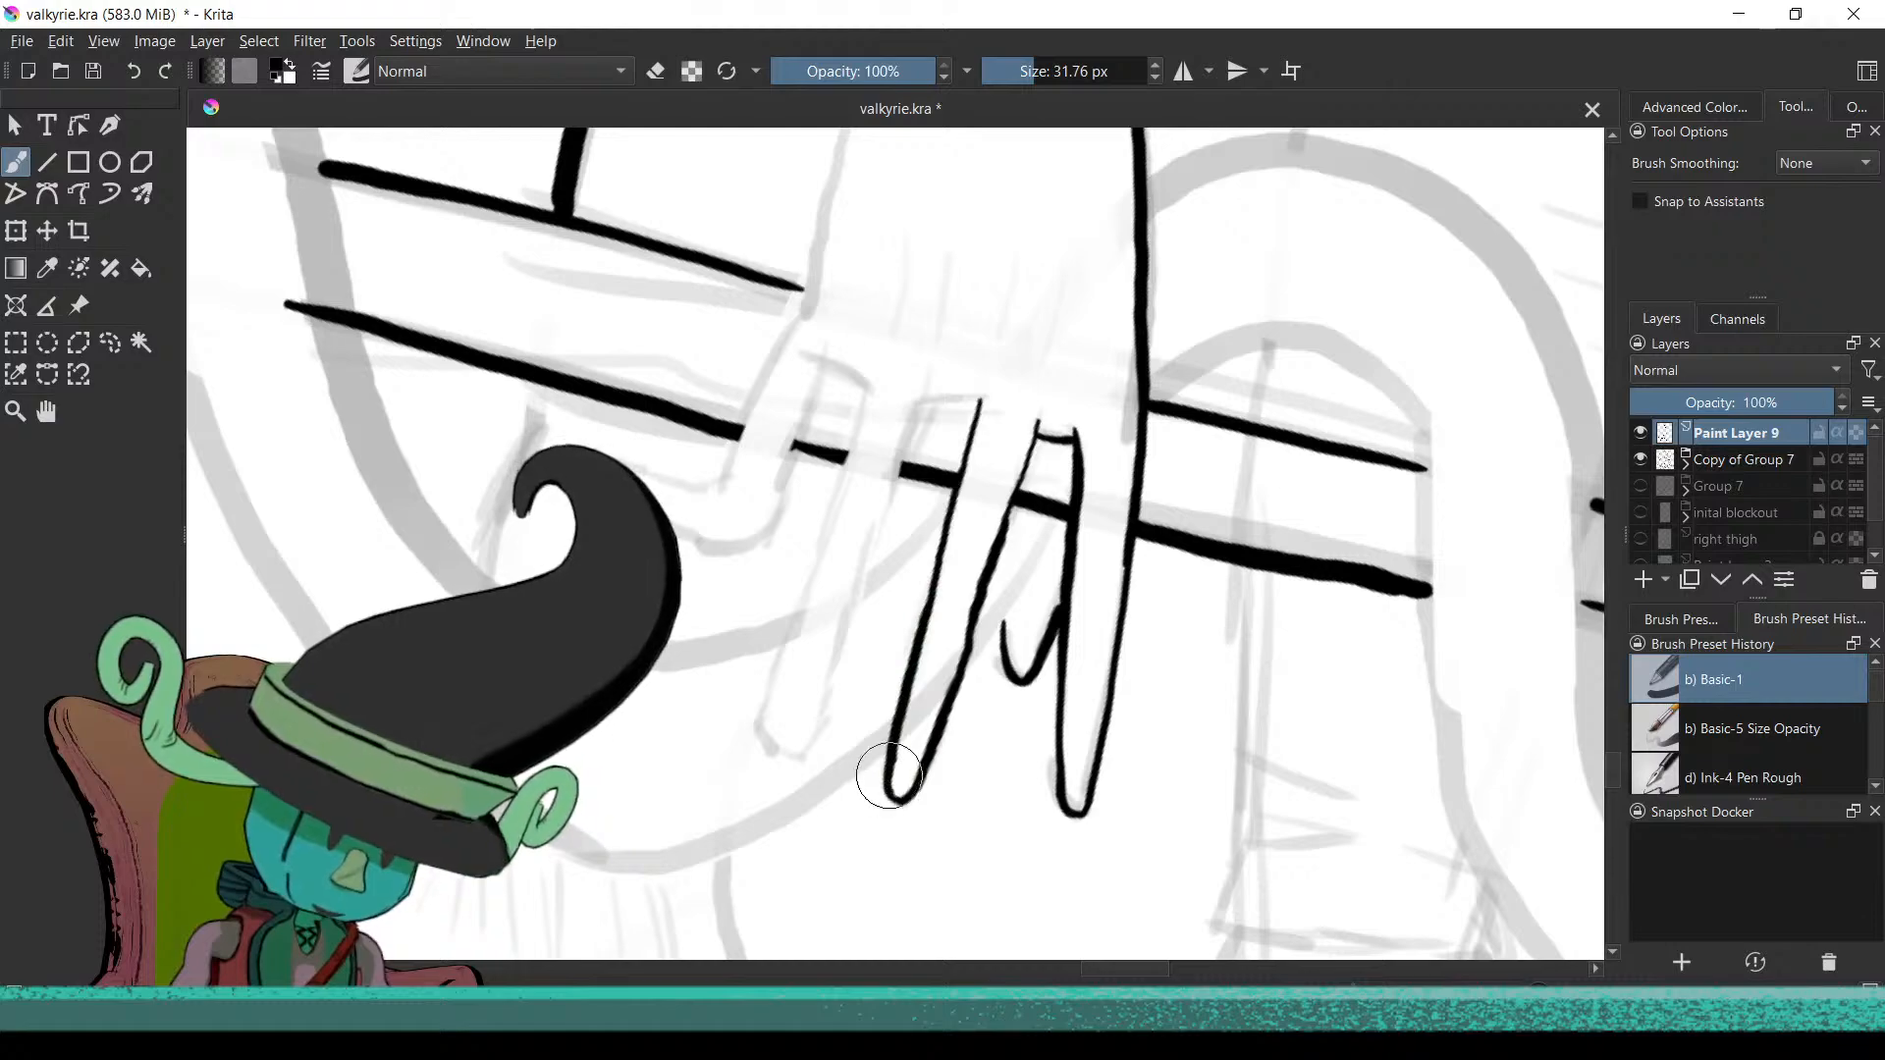
scroll(846, 782, "down", 3)
left_click_drag(841, 904, 896, 764)
Ink the top of the gap between the second and third fingers and its side line down to the shaft's lower edge
scroll(904, 639, "up", 5)
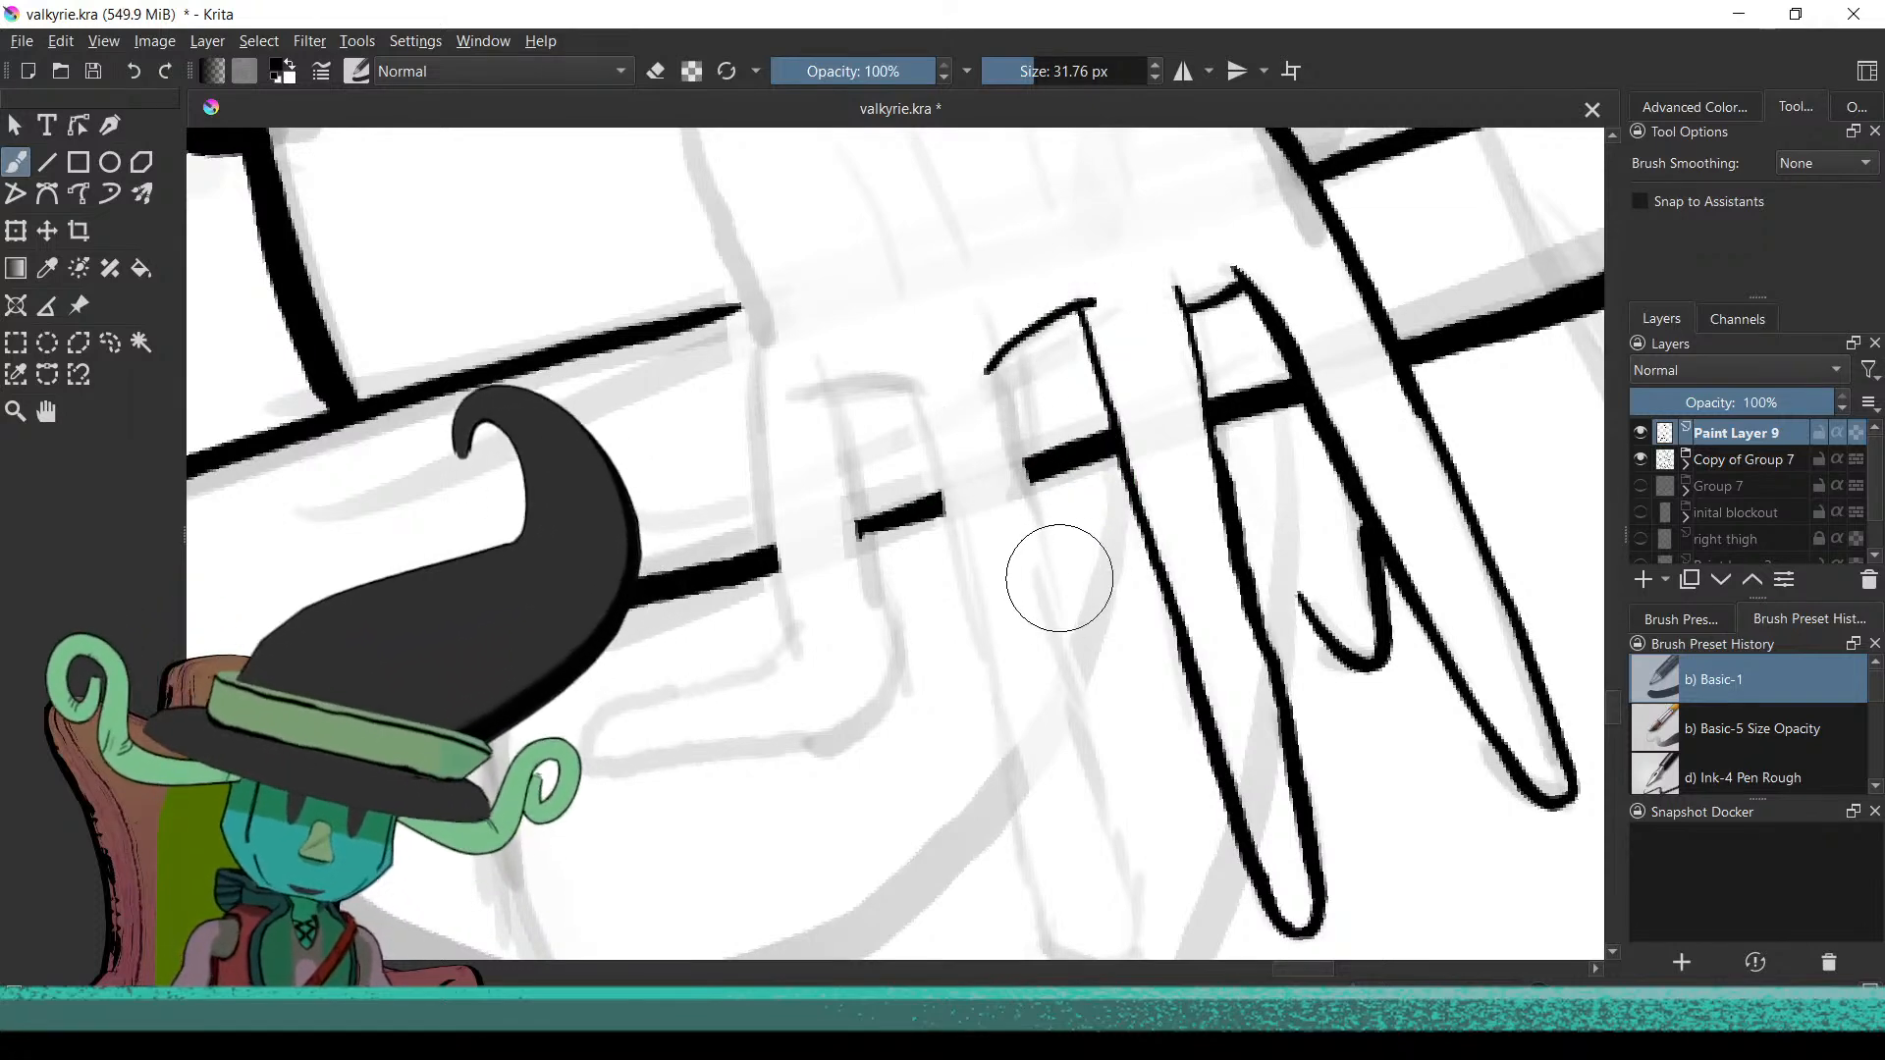
scroll(1031, 556, "up", 2)
scroll(1040, 638, "down", 2)
left_click_drag(1024, 530, 964, 579)
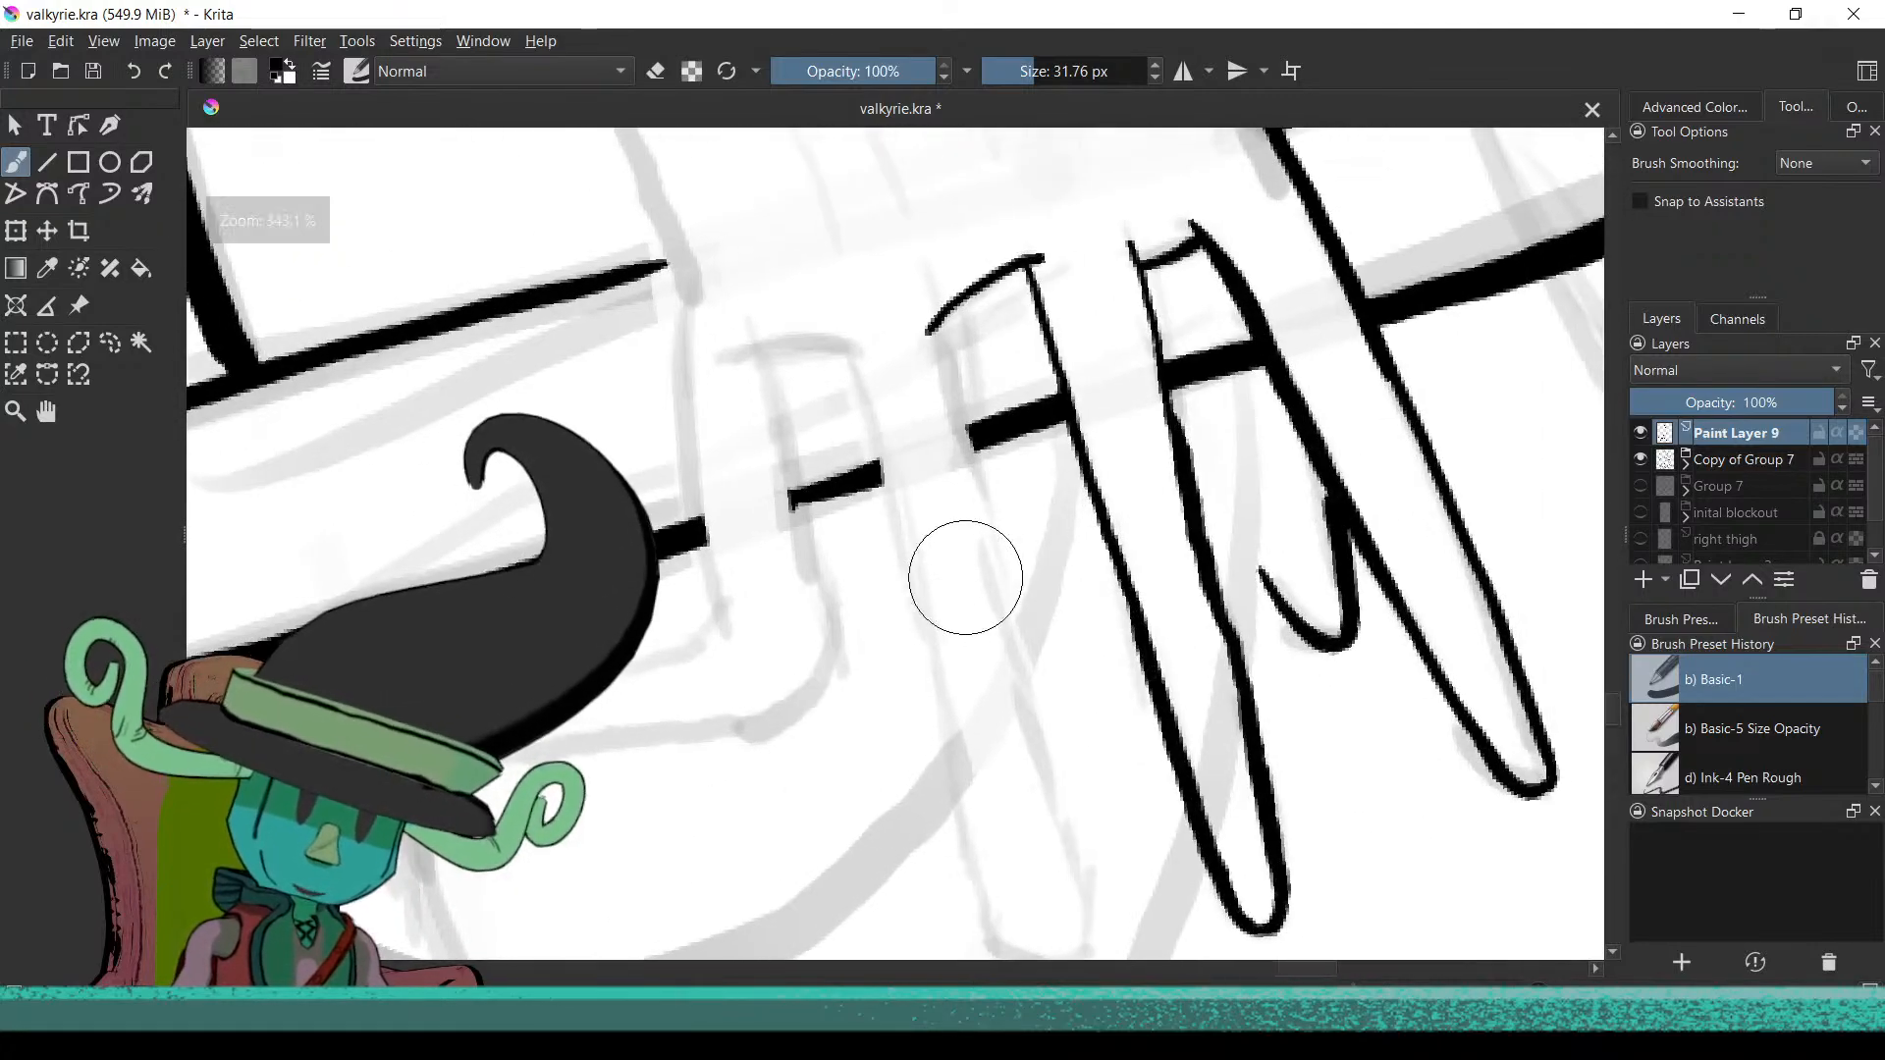
mouse_move(962, 467)
left_mouse_down()
mouse_move(985, 610)
mouse_move(963, 454)
mouse_move(989, 435)
mouse_move(947, 370)
left_mouse_up()
key("ctrl+z")
left_click_drag(940, 314, 972, 442)
key("ctrl+z")
left_click_drag(942, 319, 968, 437)
Ink the third finger below the shaft with both long edges and a rounded tip, following the sketch
scroll(989, 392, "down", 2)
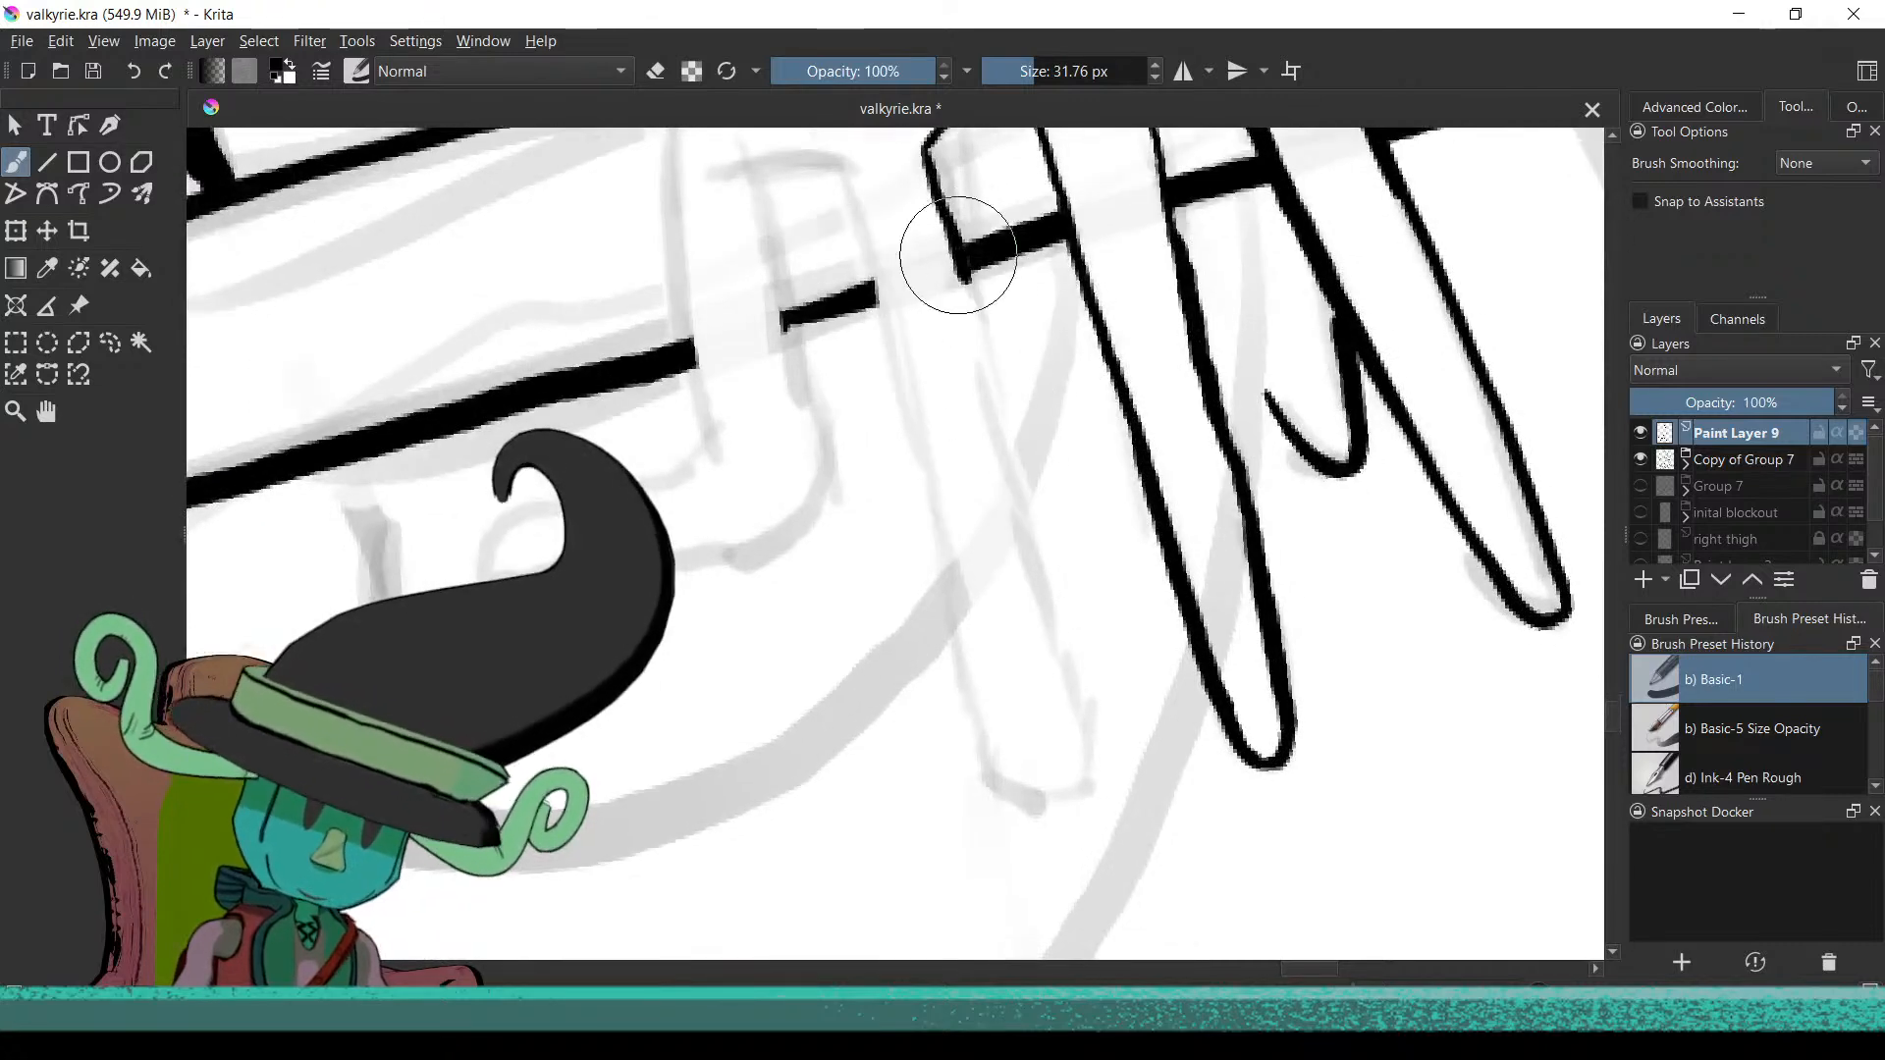
key("ctrl+z")
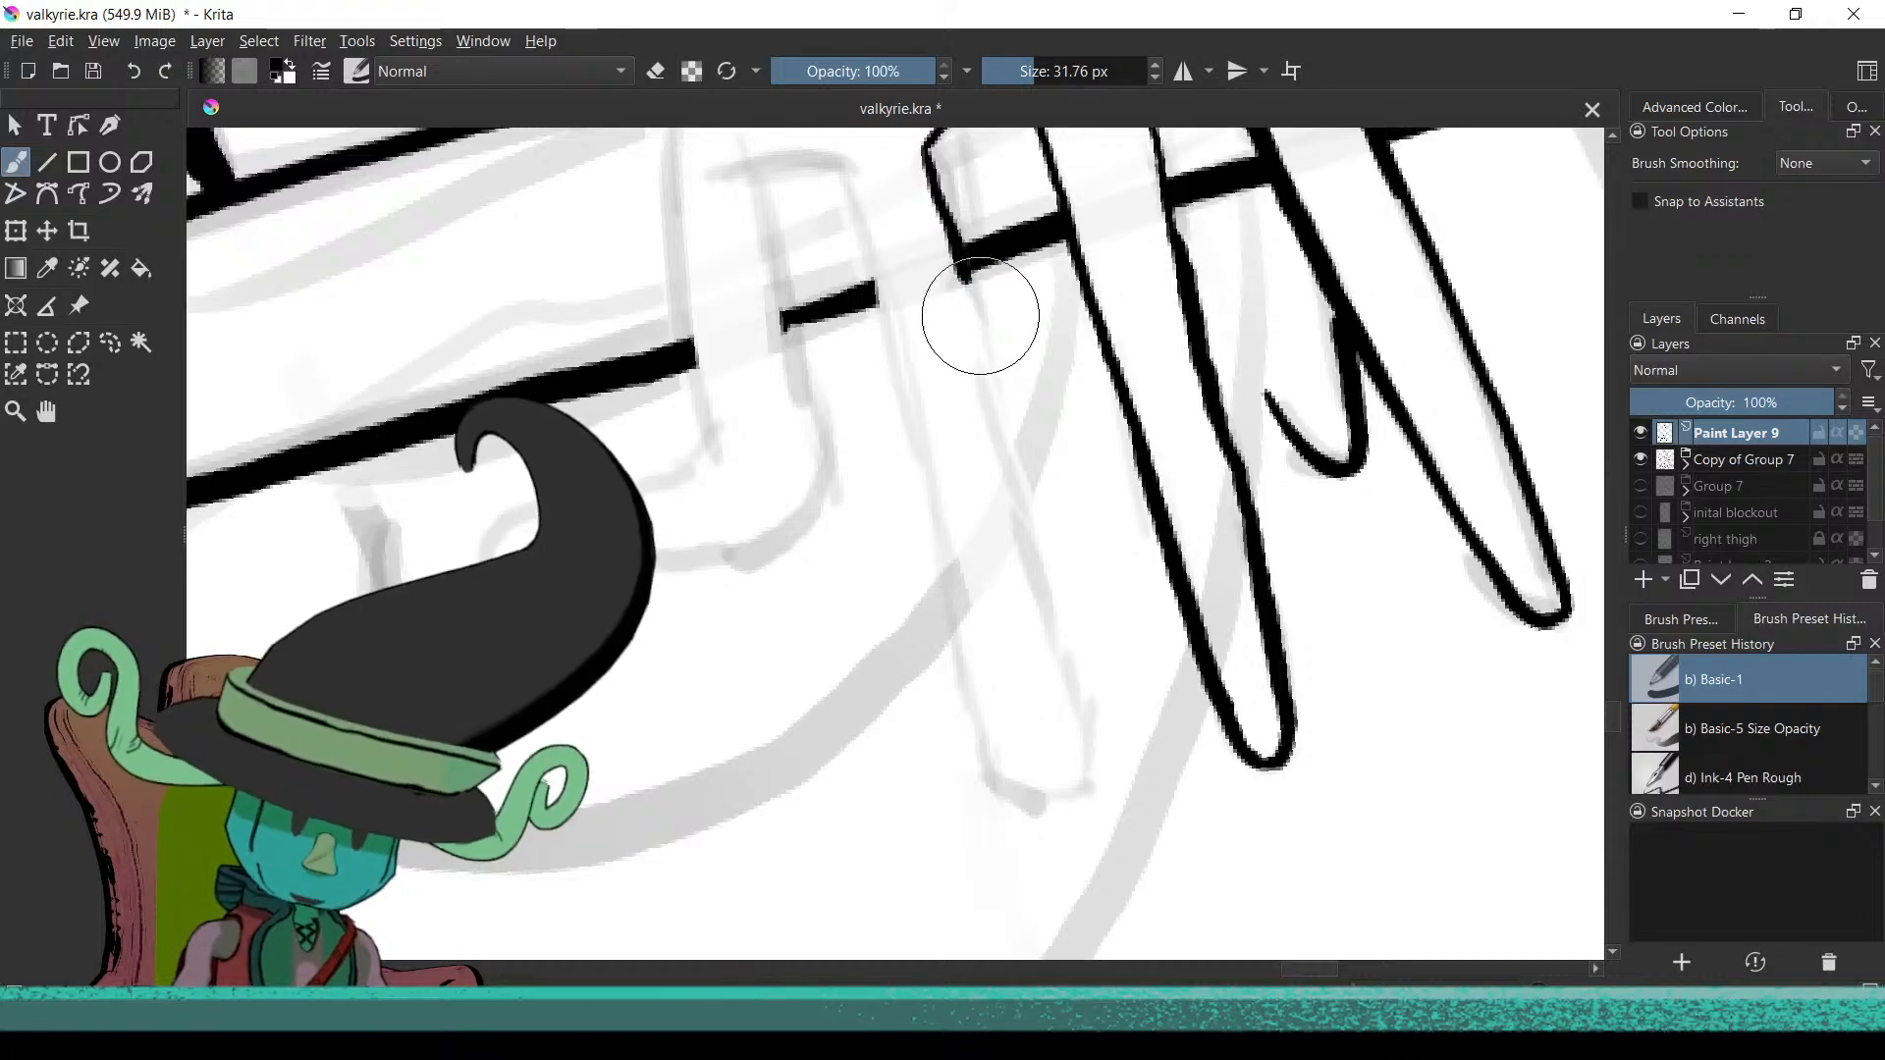
left_click_drag(960, 246, 974, 296)
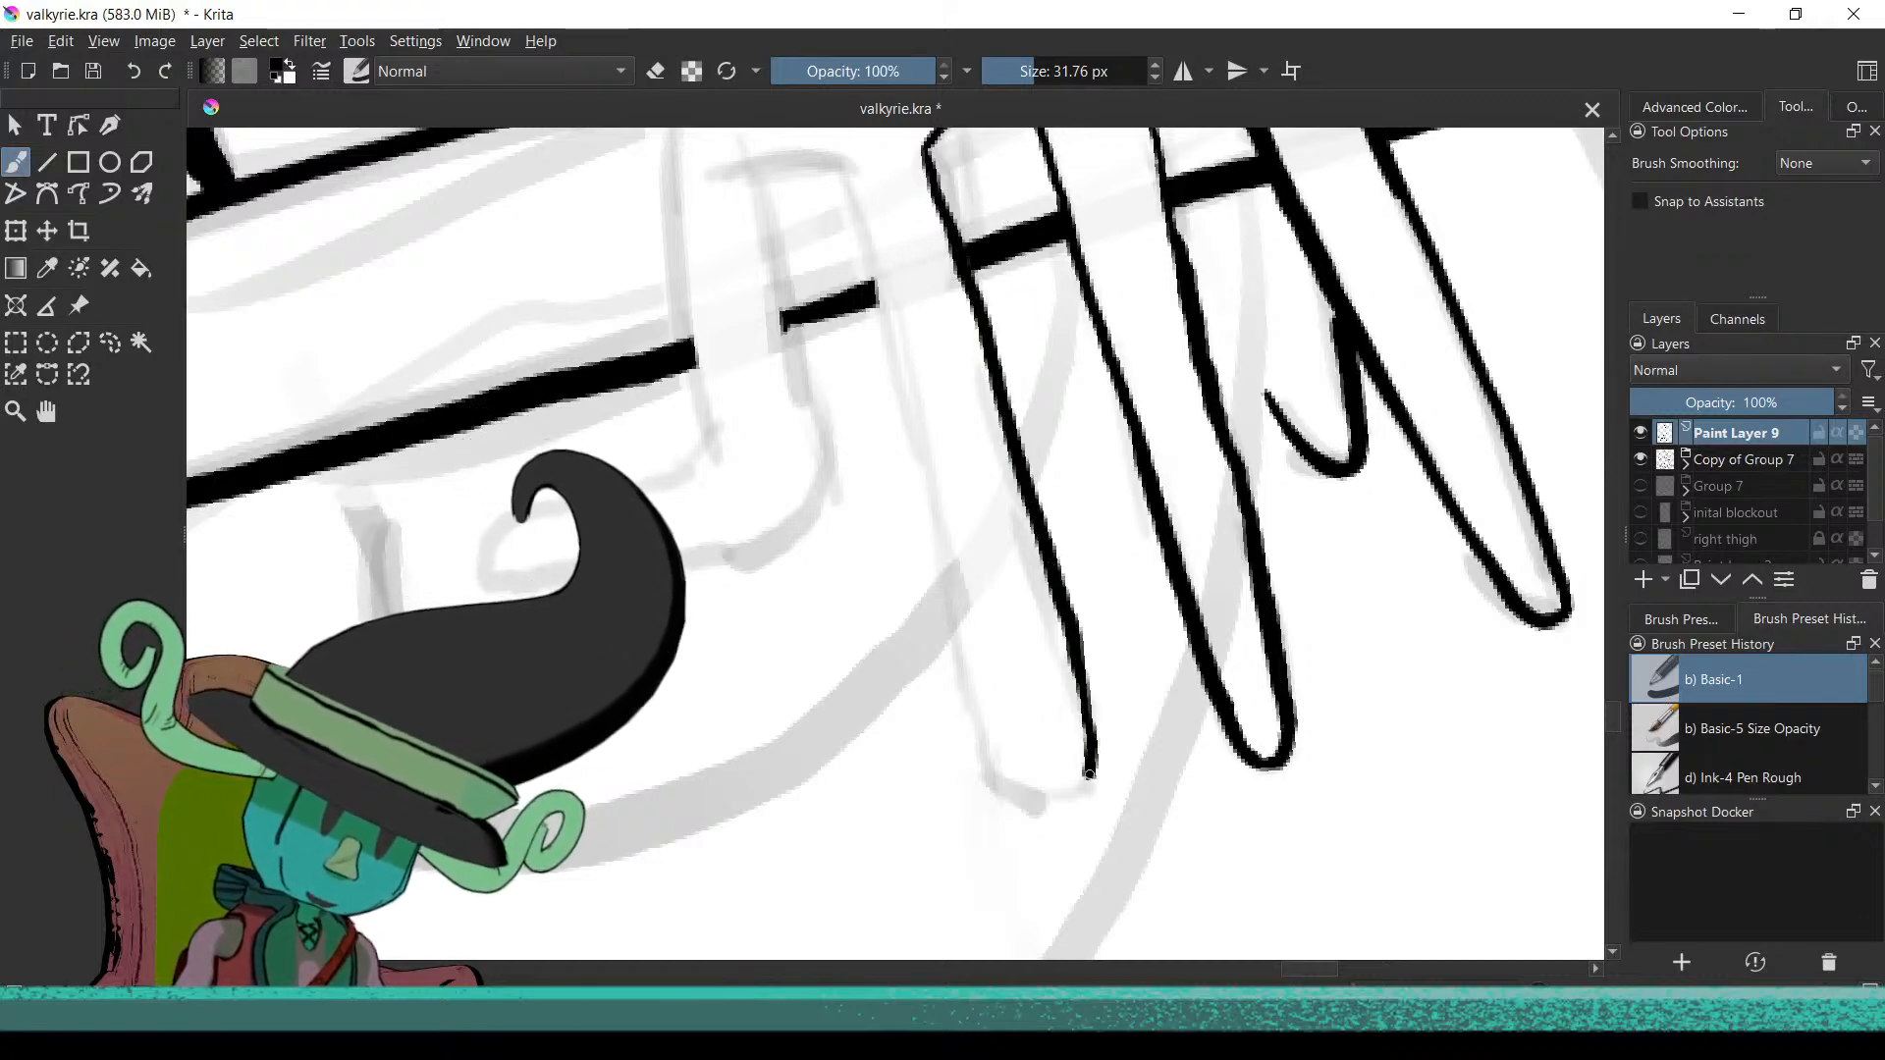
scroll(967, 658, "down", 5)
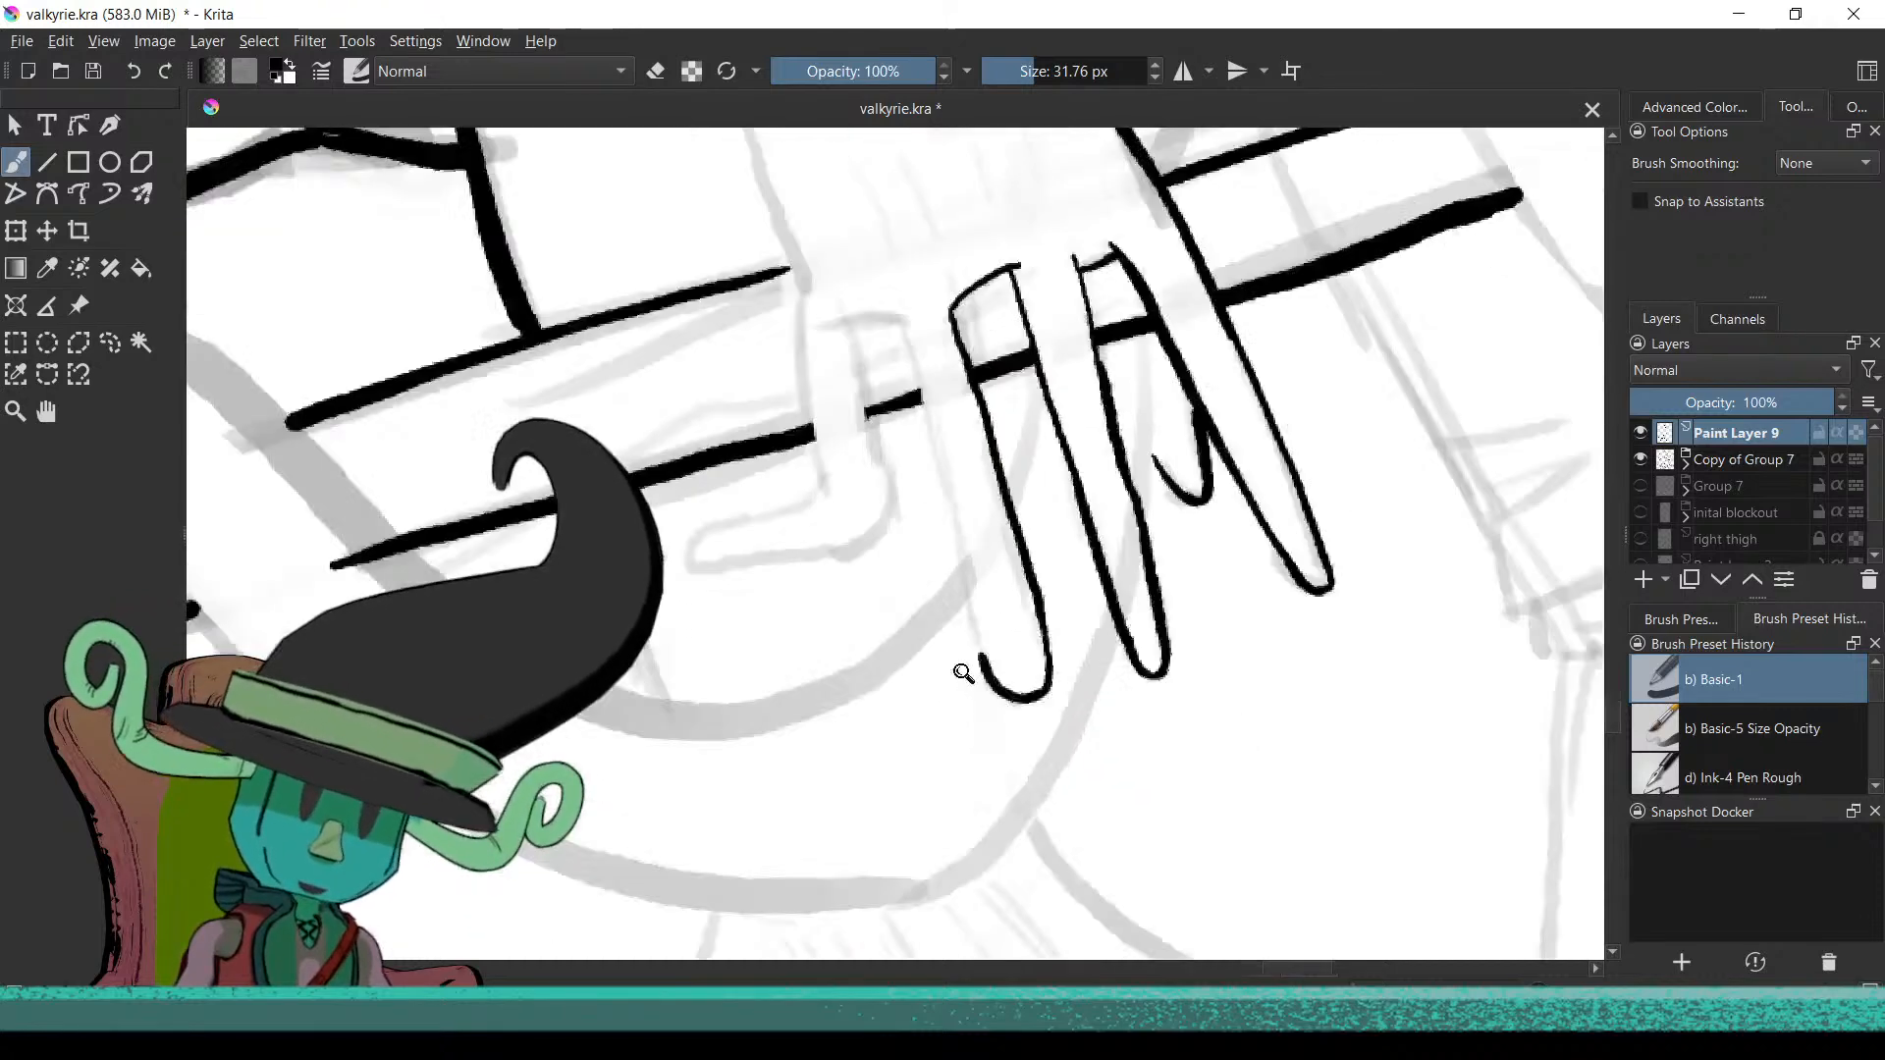
scroll(982, 680, "up", 3)
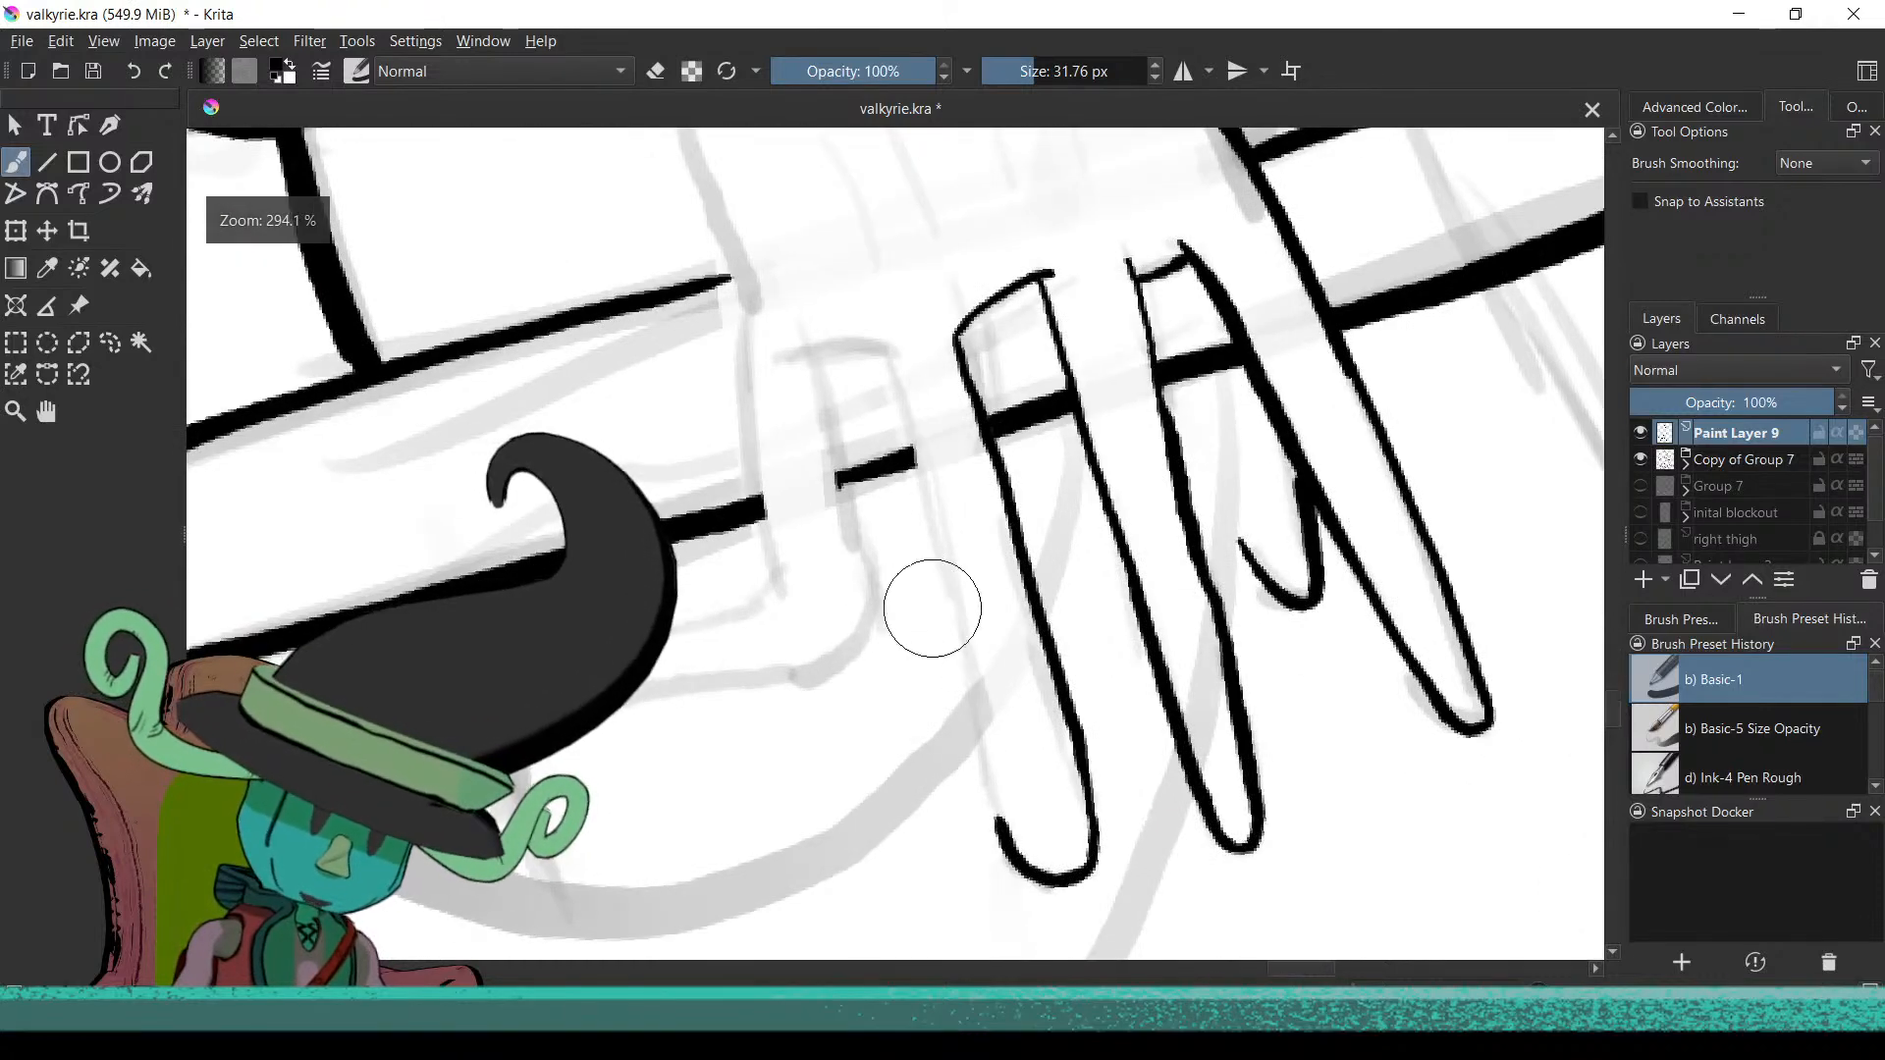
left_click_drag(908, 409, 939, 520)
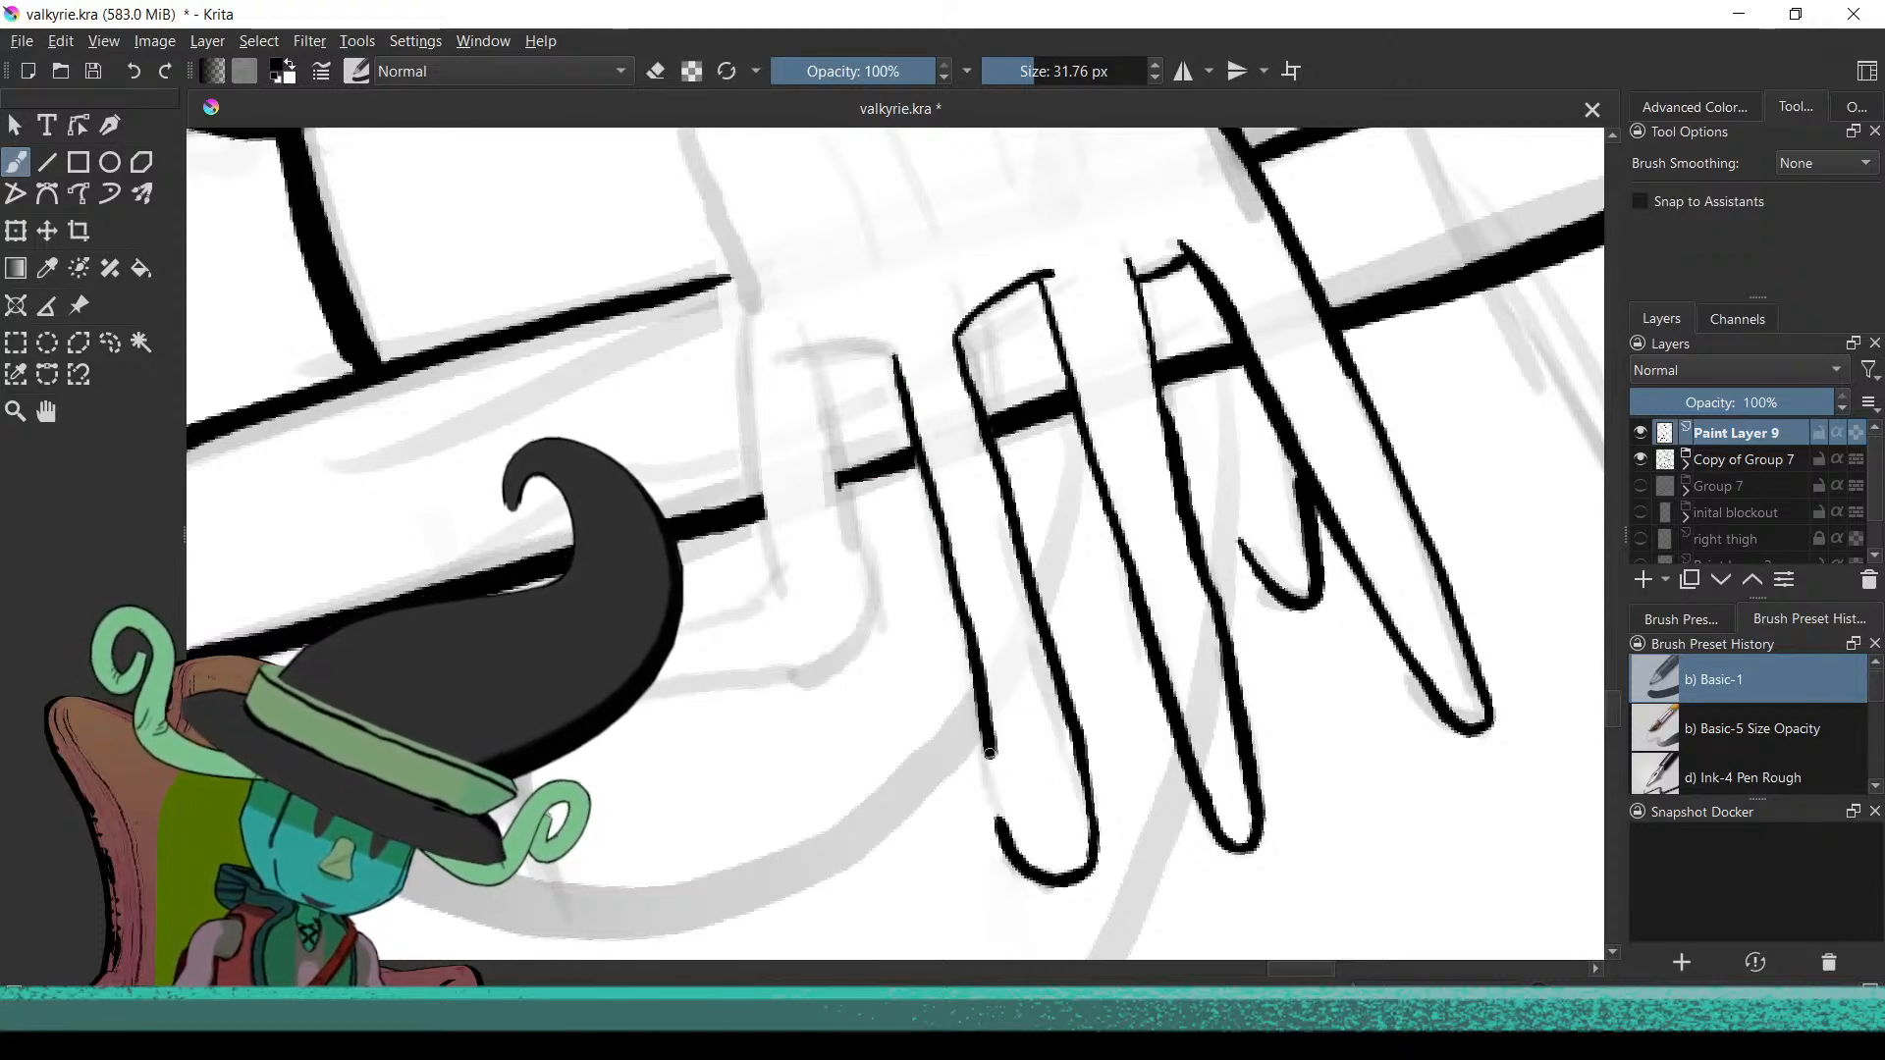
scroll(1116, 715, "up", 2)
scroll(1060, 757, "down", 2)
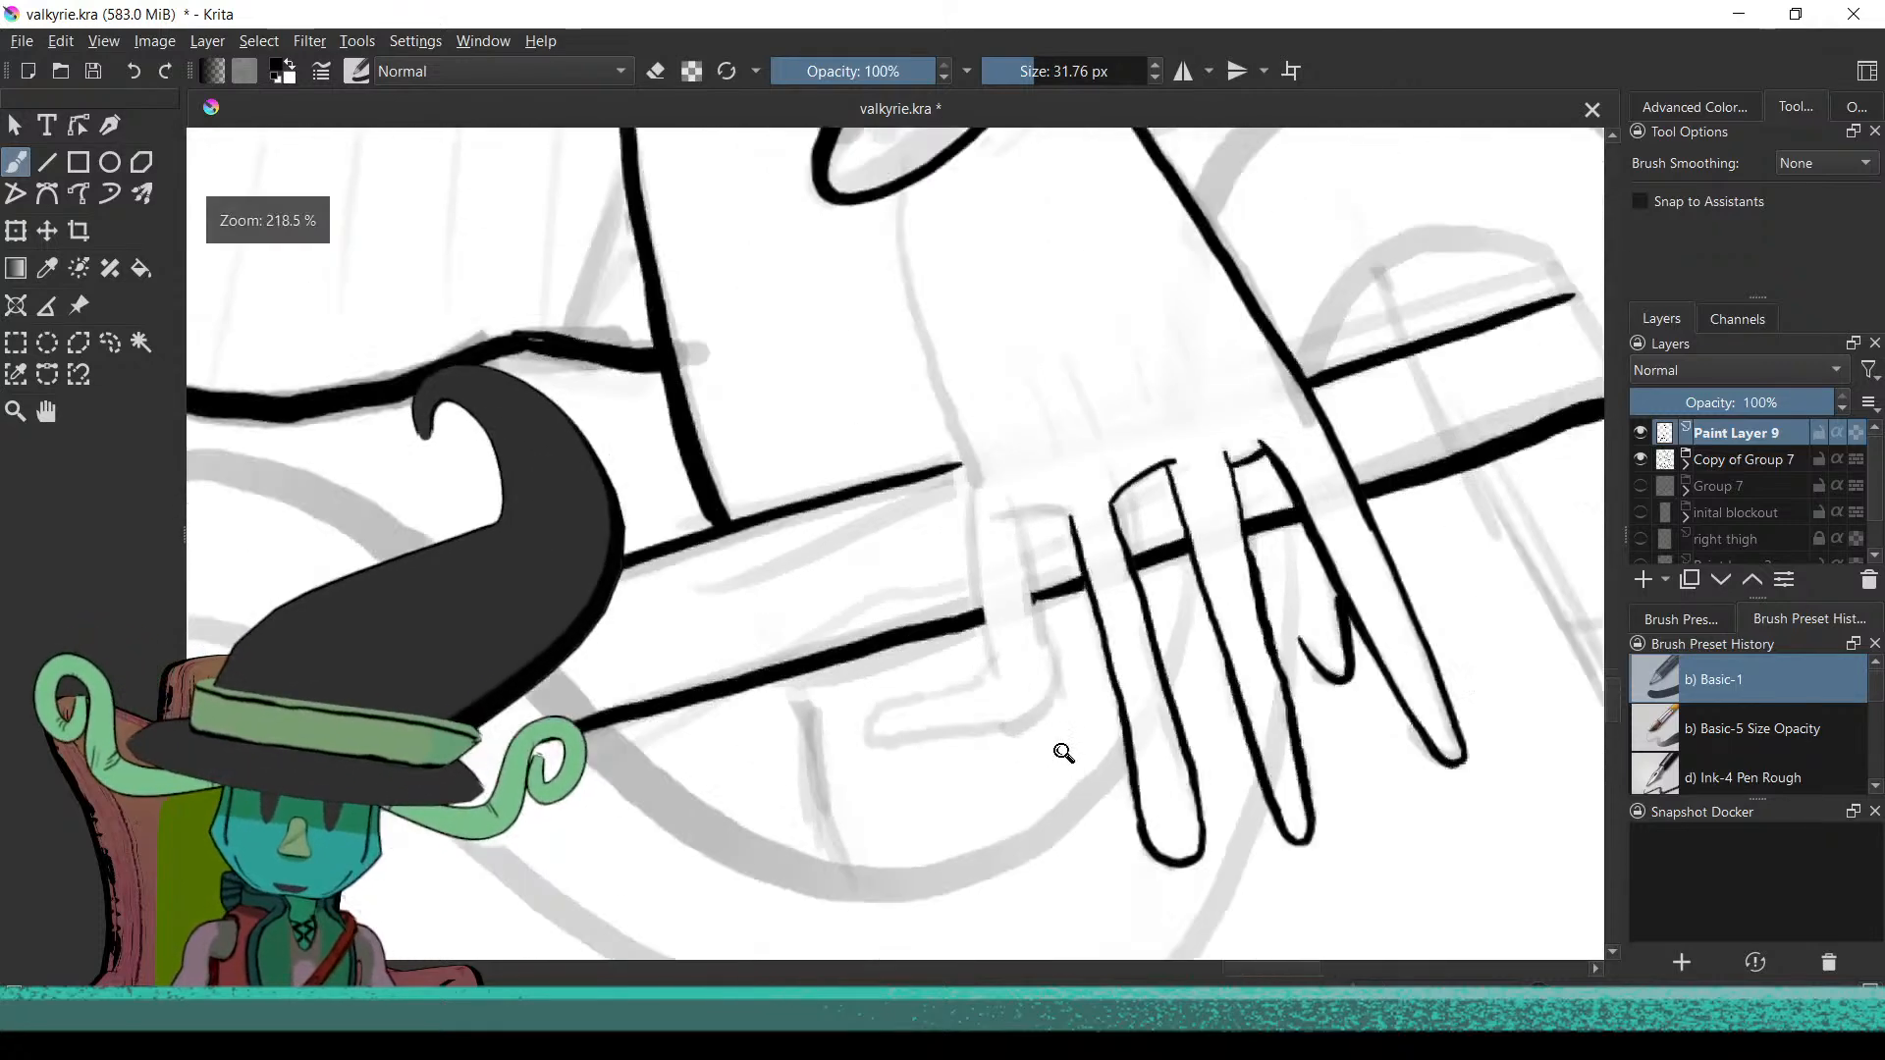
Ink the thumb-side edge of the hand from the bracelet's rim down to the shaft's upper edge, redoing the first stroke
scroll(950, 586, "up", 2)
scroll(1030, 328, "down", 4)
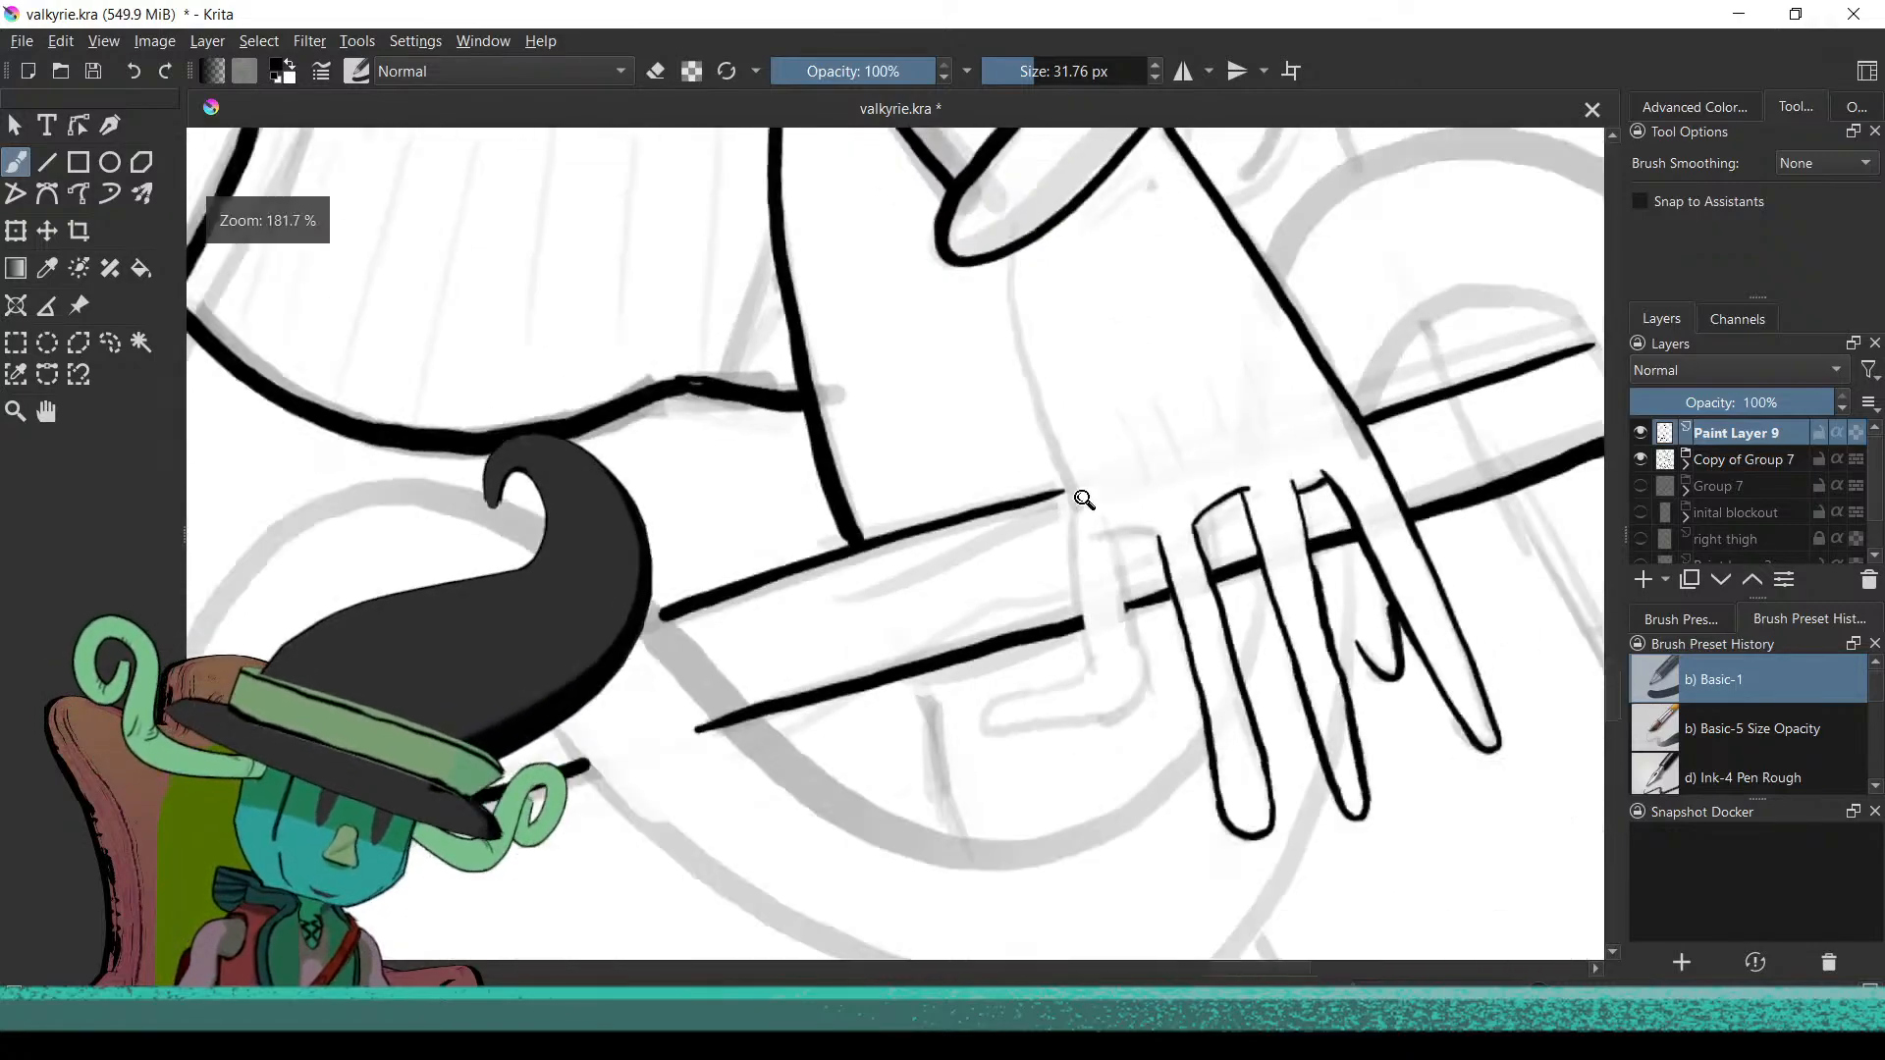
scroll(1026, 413, "up", 3)
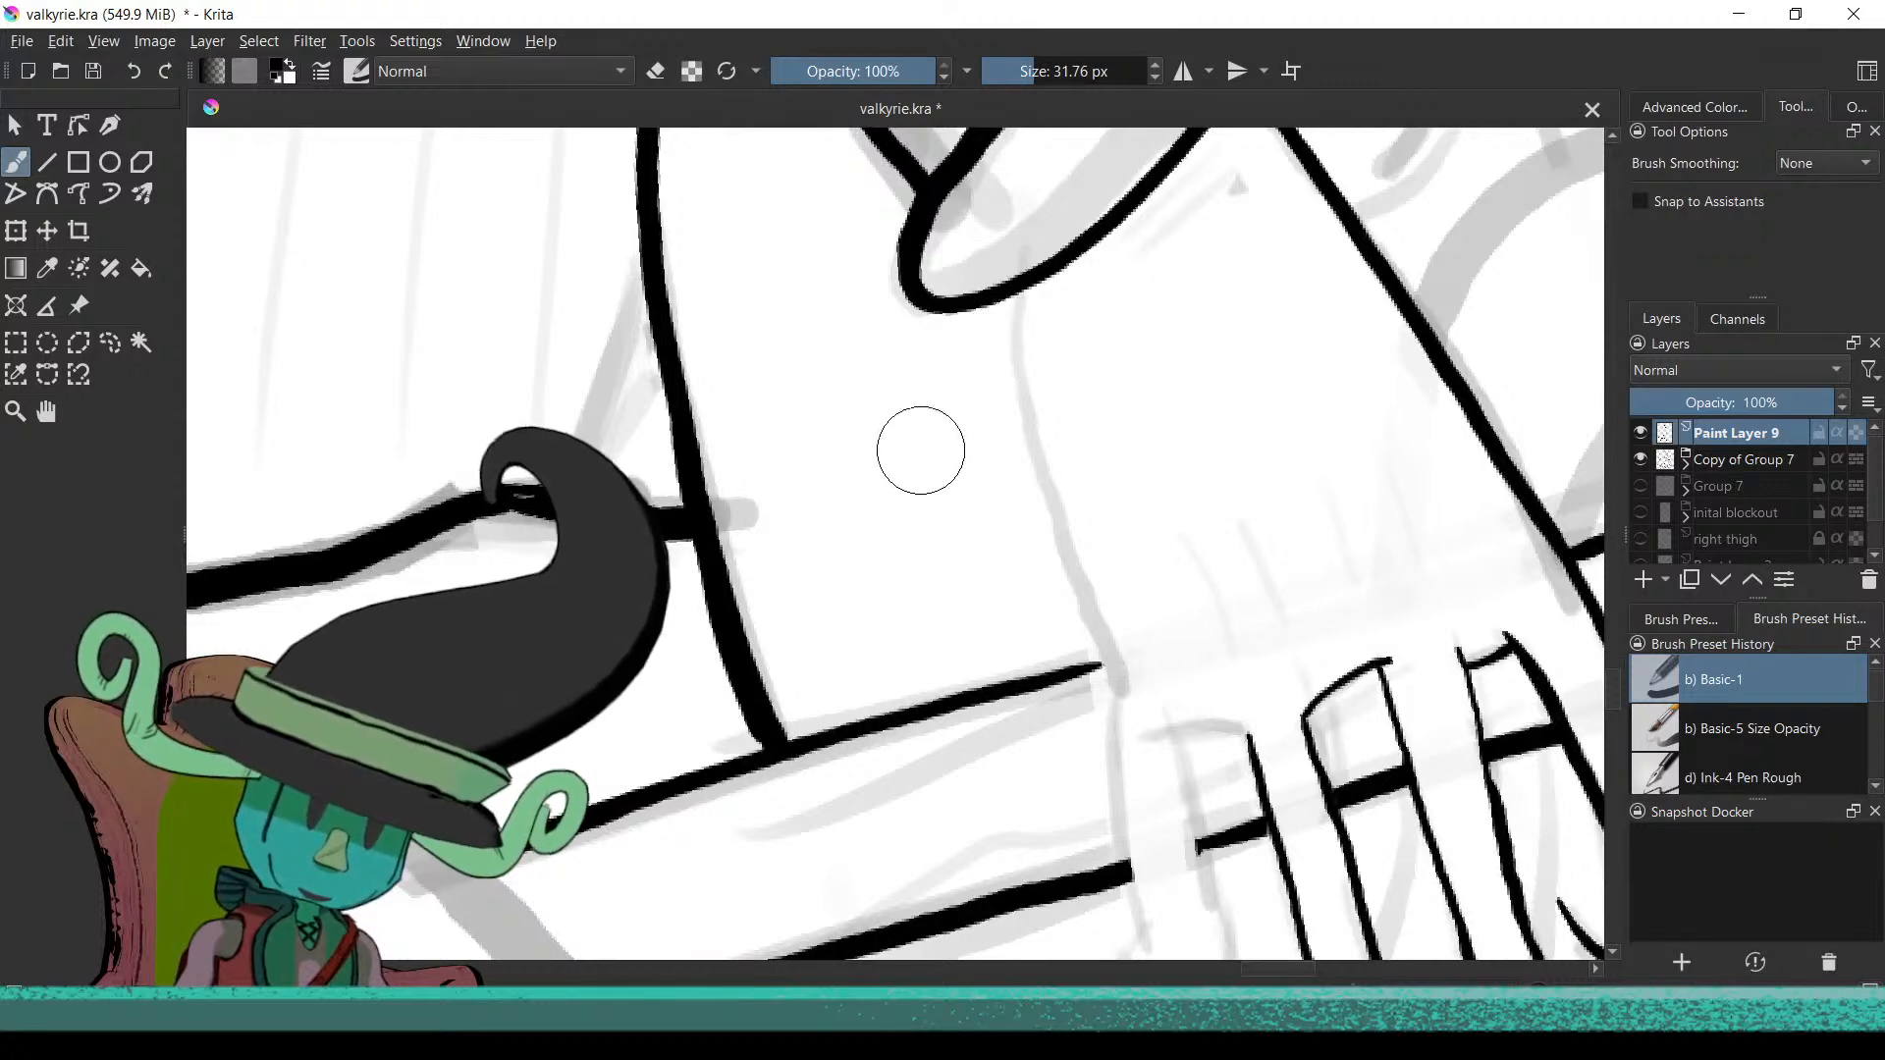
mouse_move(1024, 316)
left_mouse_down()
mouse_move(1030, 402)
mouse_move(1021, 290)
mouse_move(1031, 427)
mouse_move(1078, 583)
left_mouse_up()
key("ctrl+z")
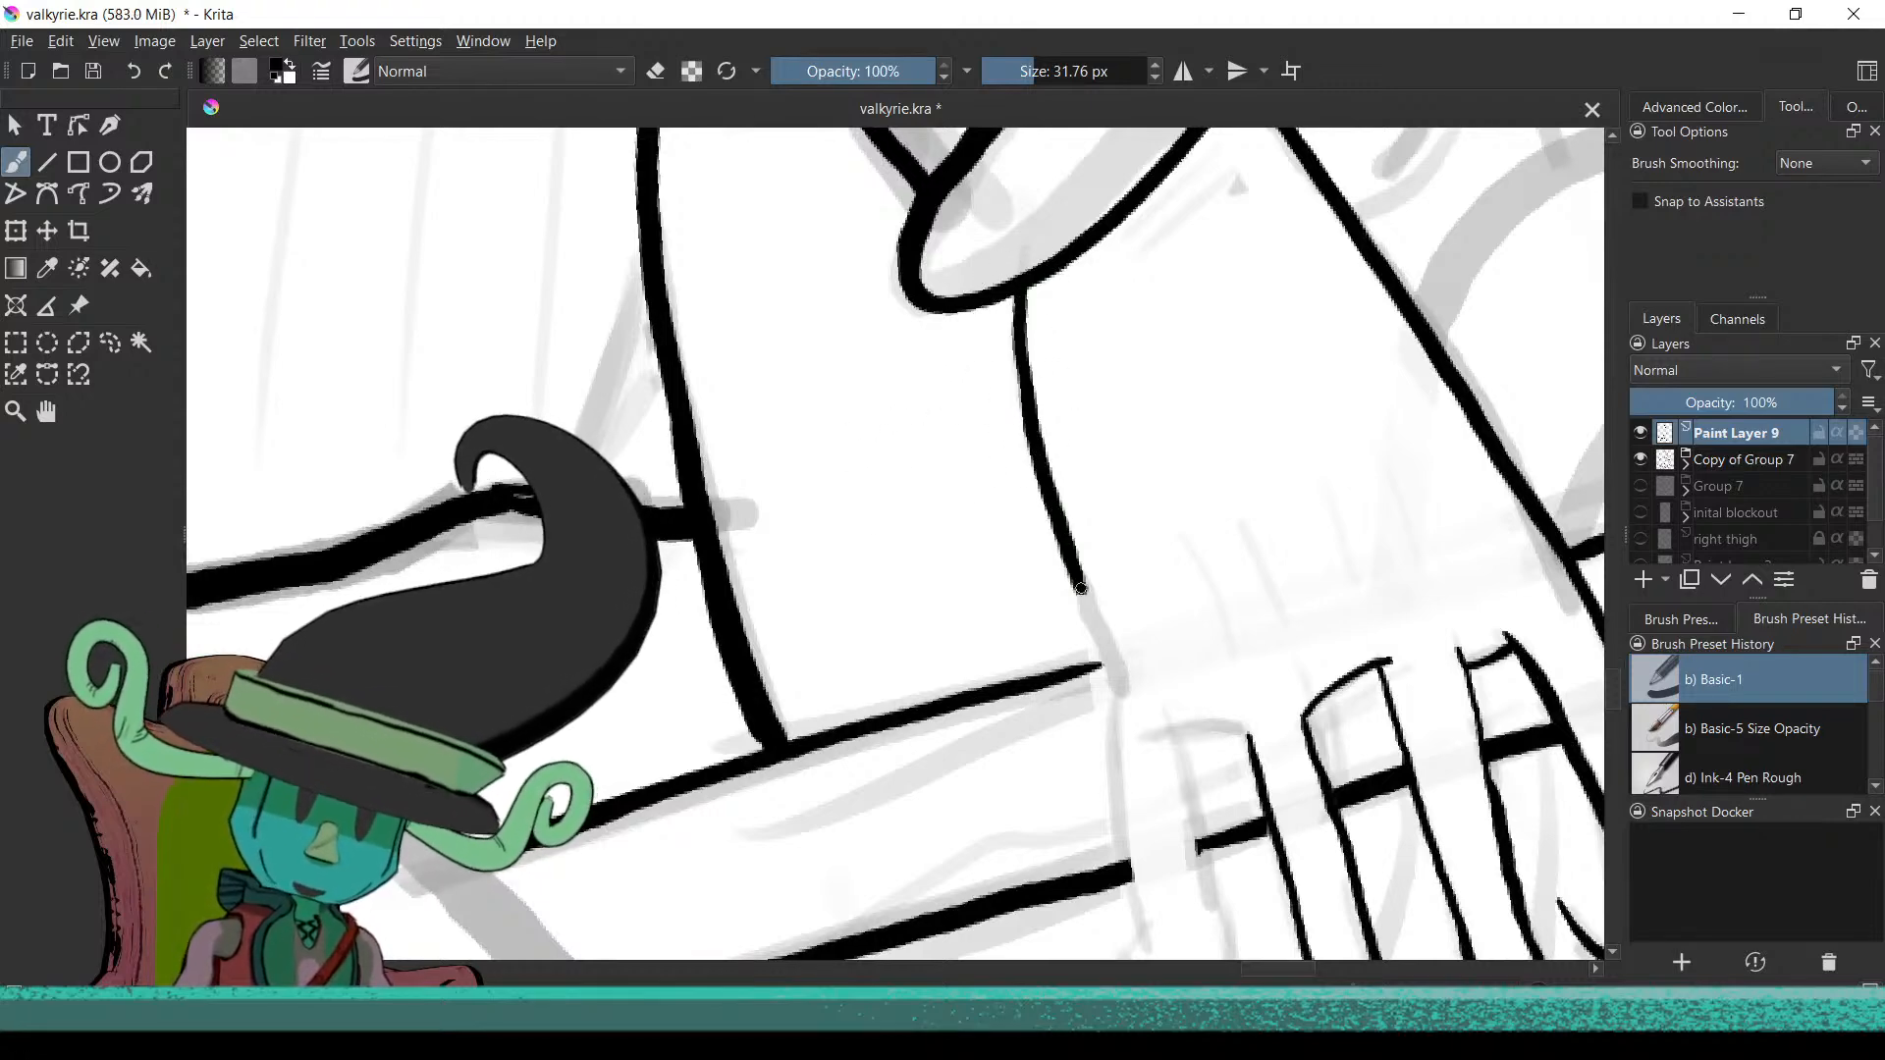
scroll(976, 534, "down", 3)
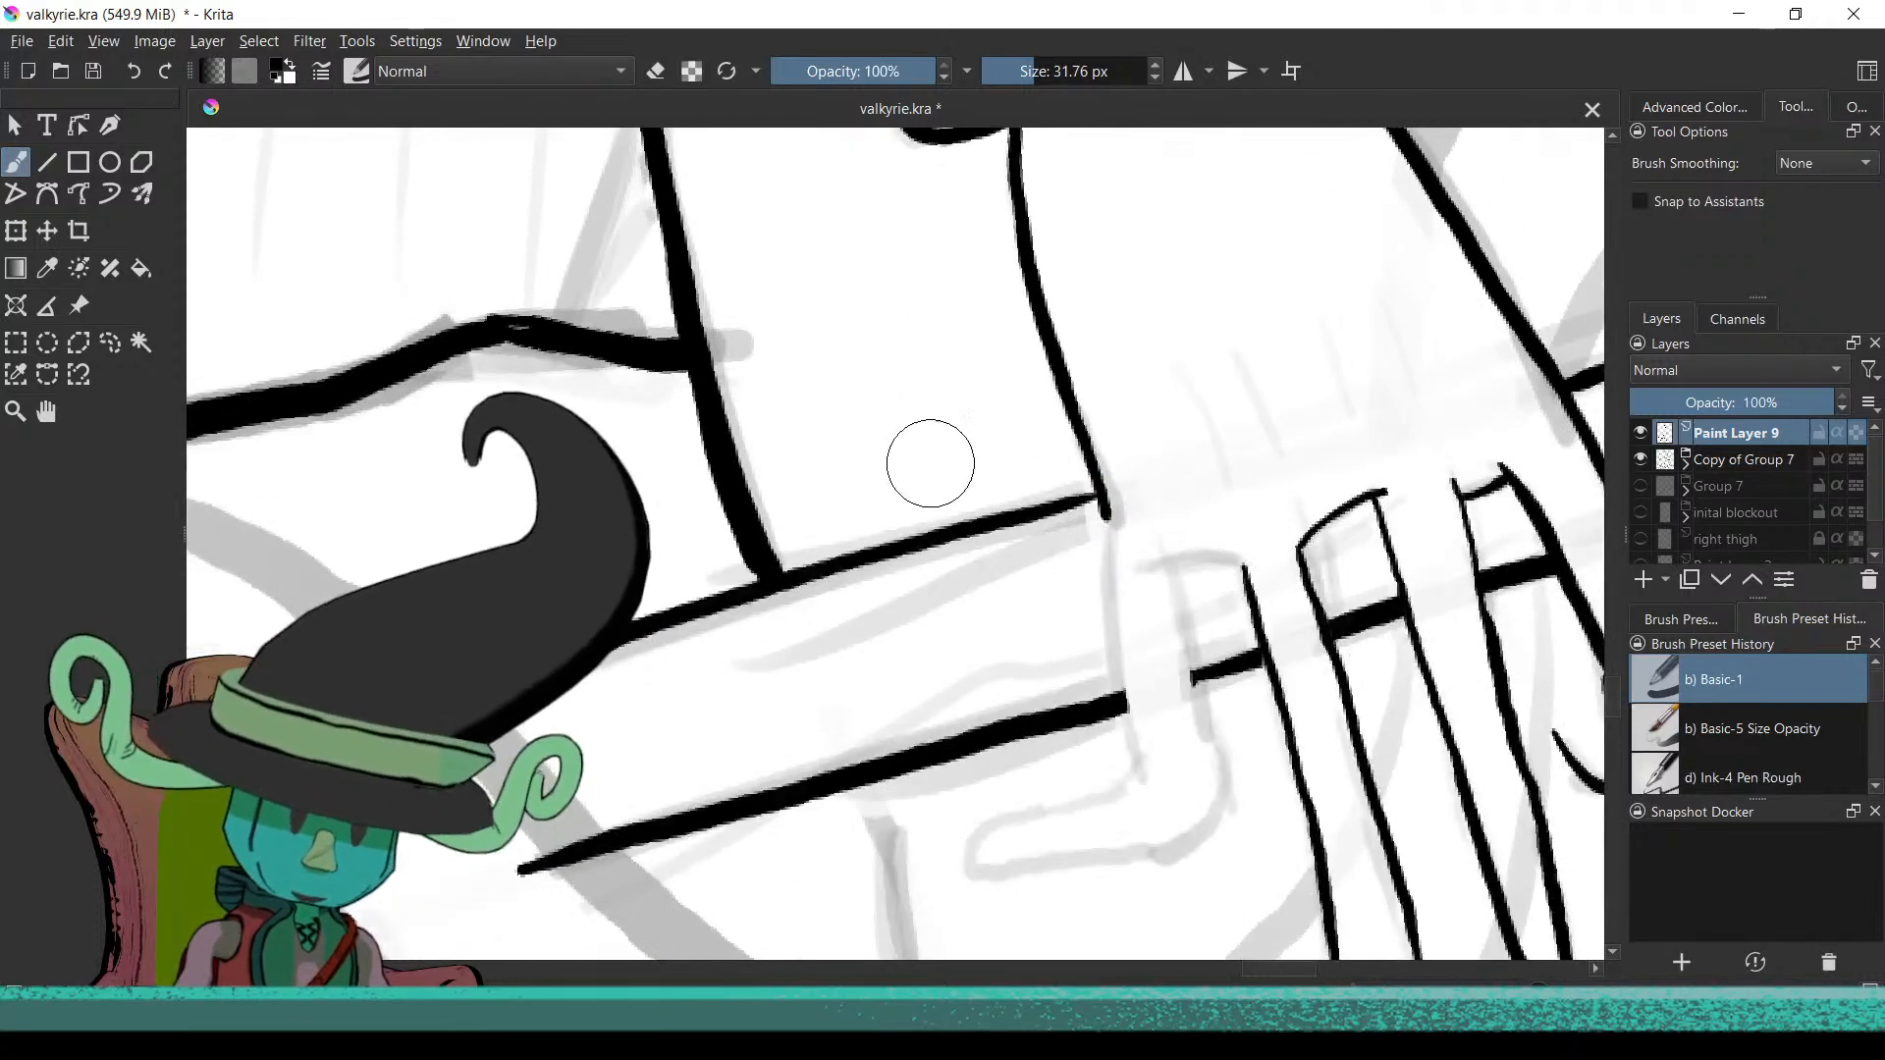
scroll(1102, 623, "down", 1)
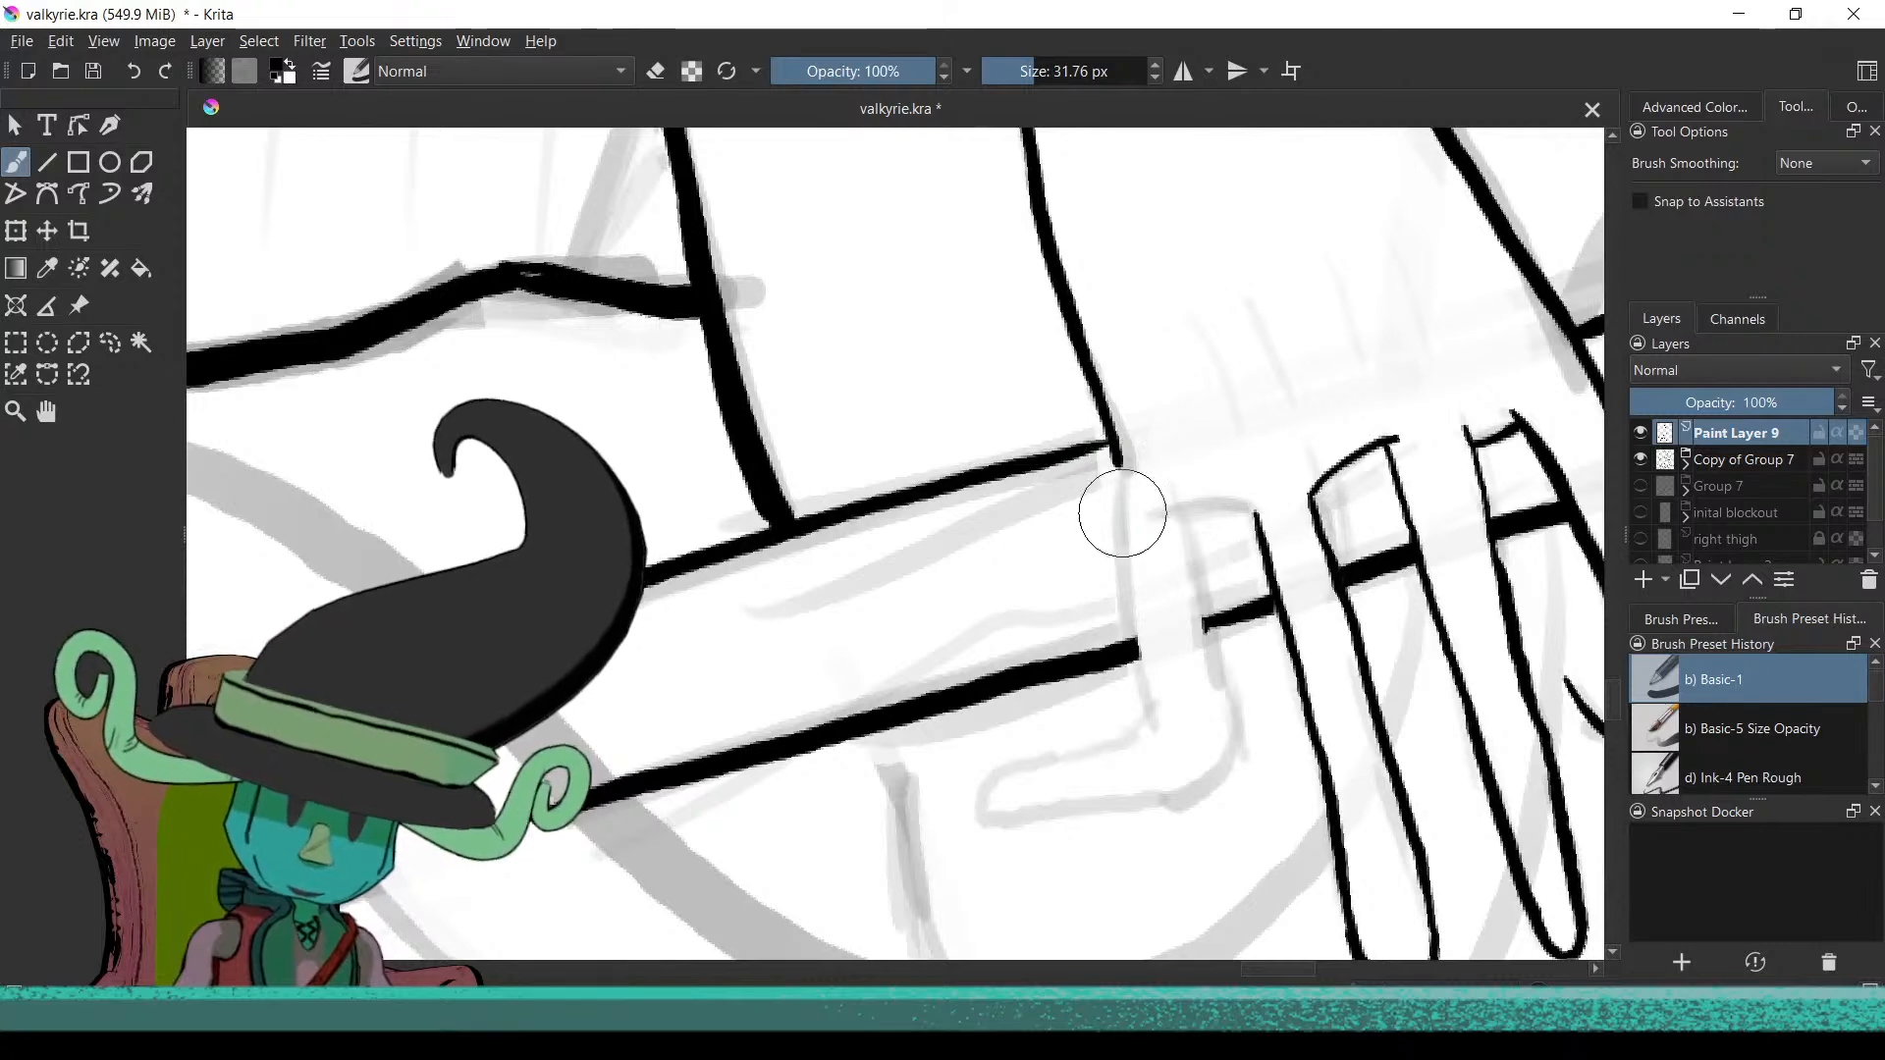
Extend the thumb's outer edge across the spear shaft to just below its lower edge
scroll(1123, 472, "up", 2)
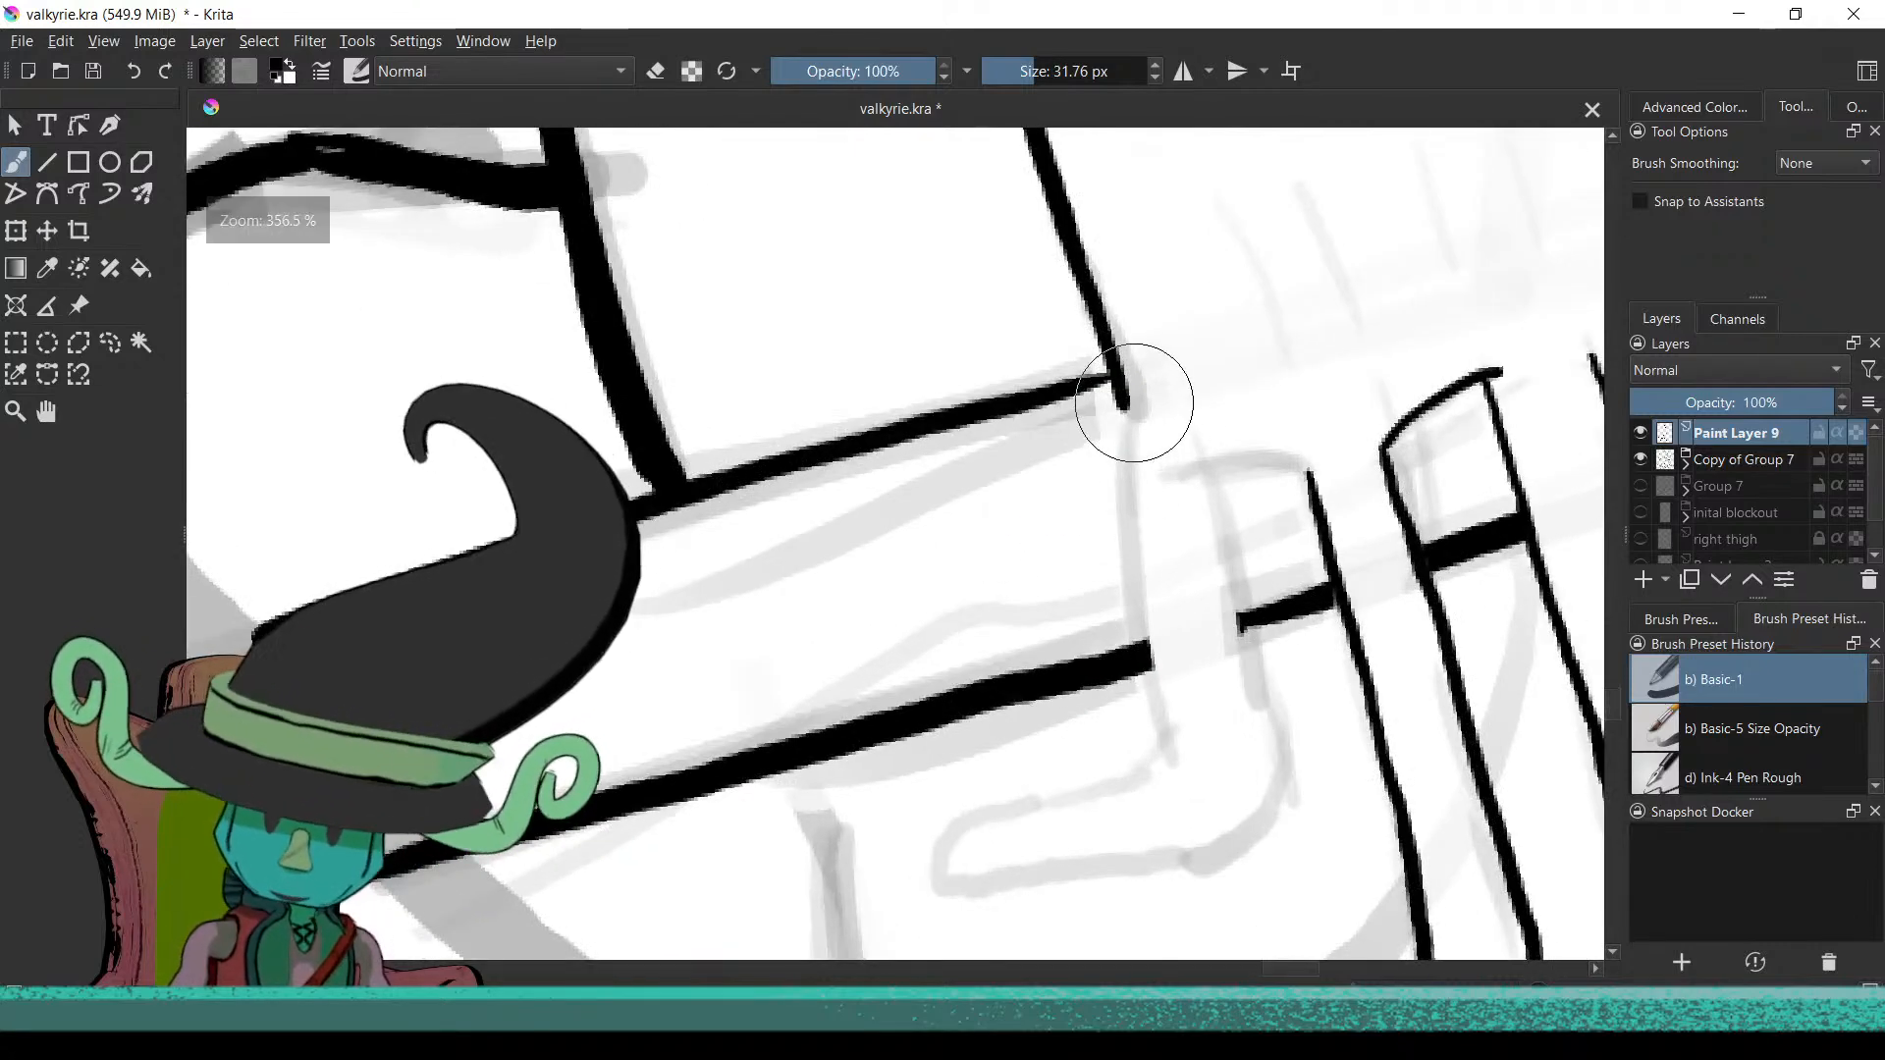
left_click_drag(1121, 405, 1128, 434)
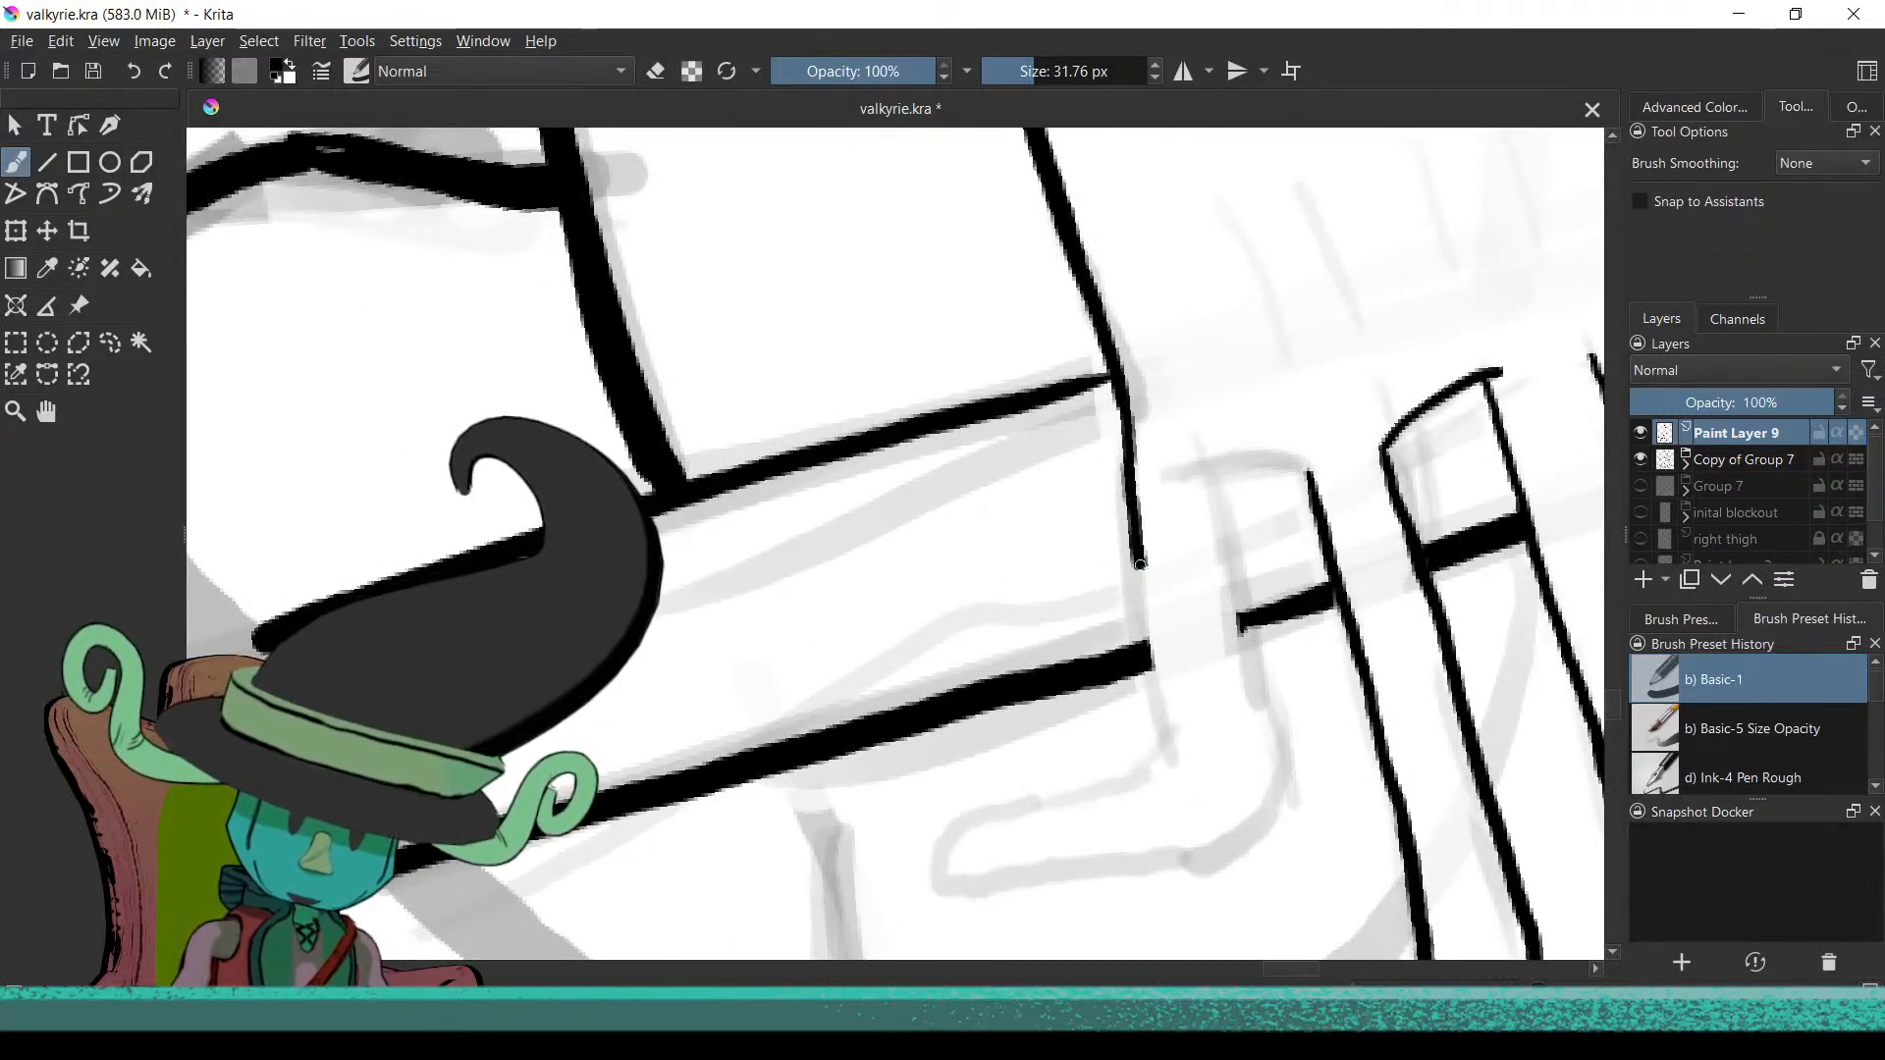
left_click_drag(1157, 690, 1168, 755)
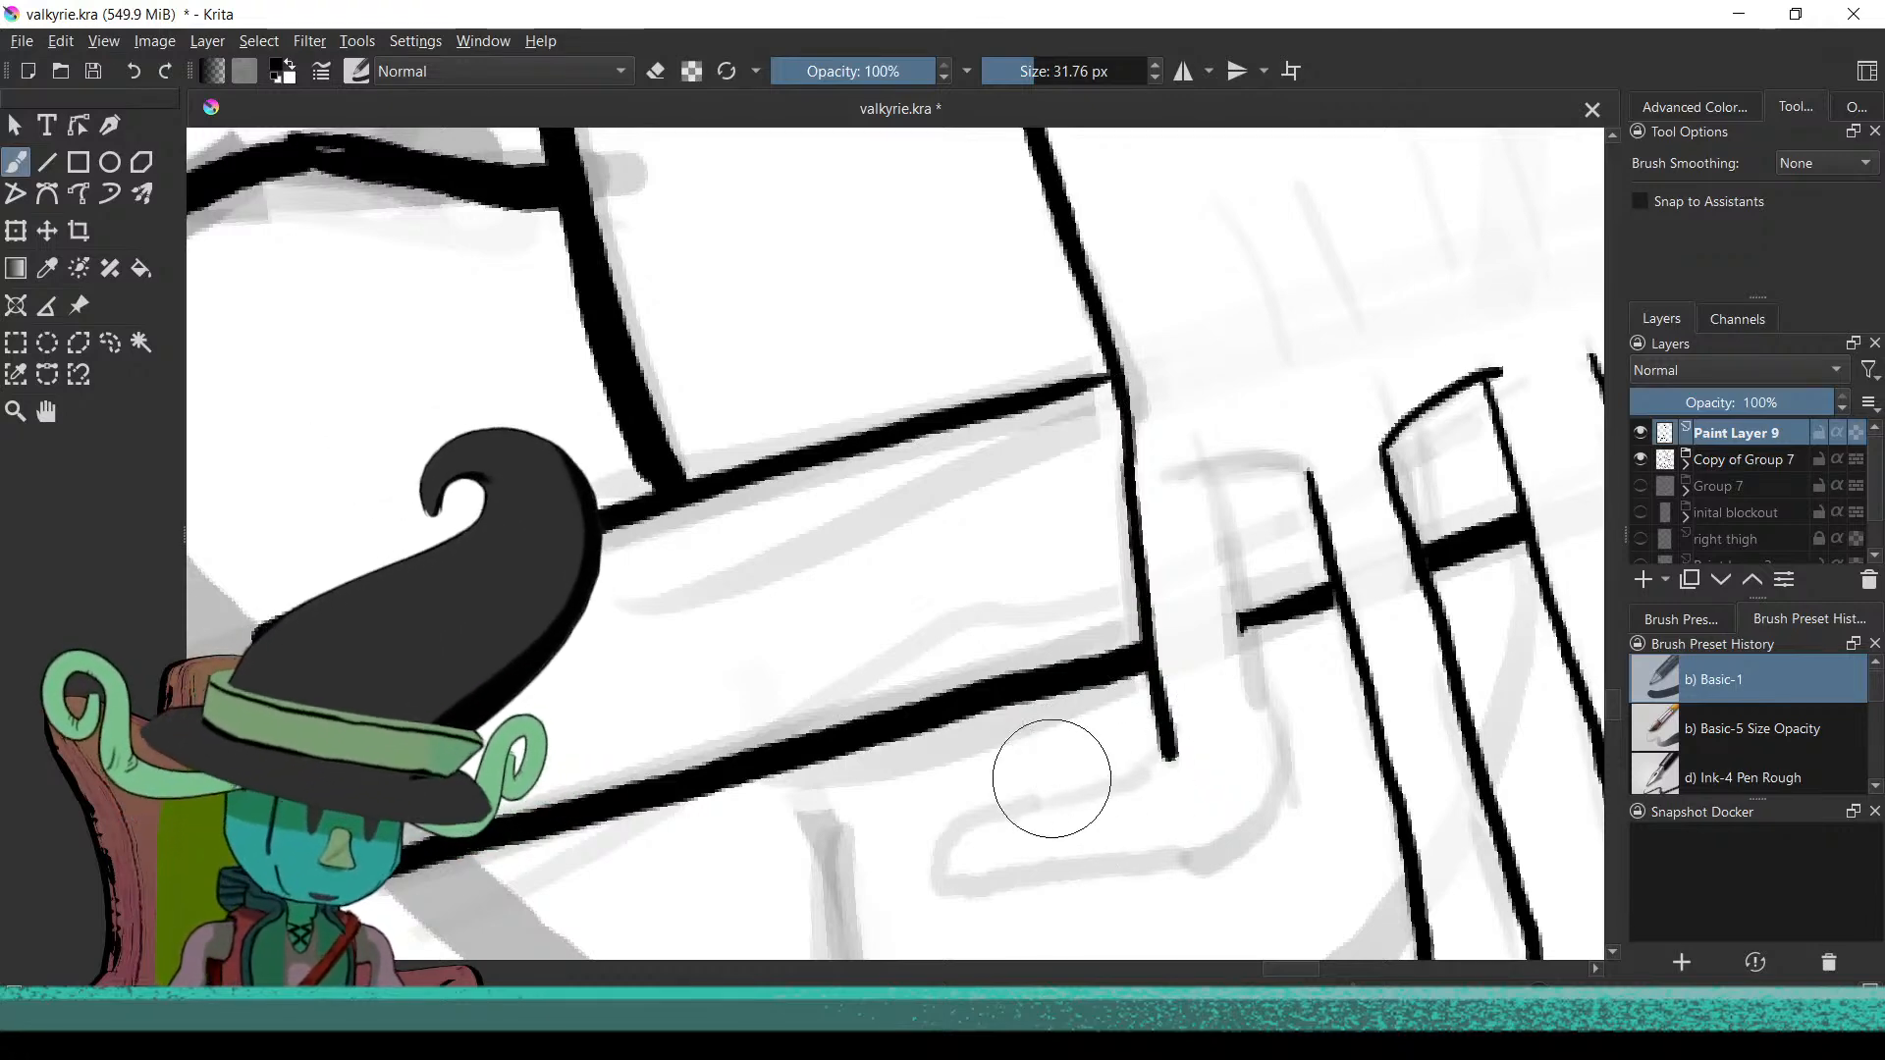
Ink the bent thumb's upper edge below the shaft with a curved tip and join it to the outer edge
scroll(1051, 769, "up", 1)
scroll(1125, 826, "down", 1)
left_click_drag(1035, 850, 1090, 831)
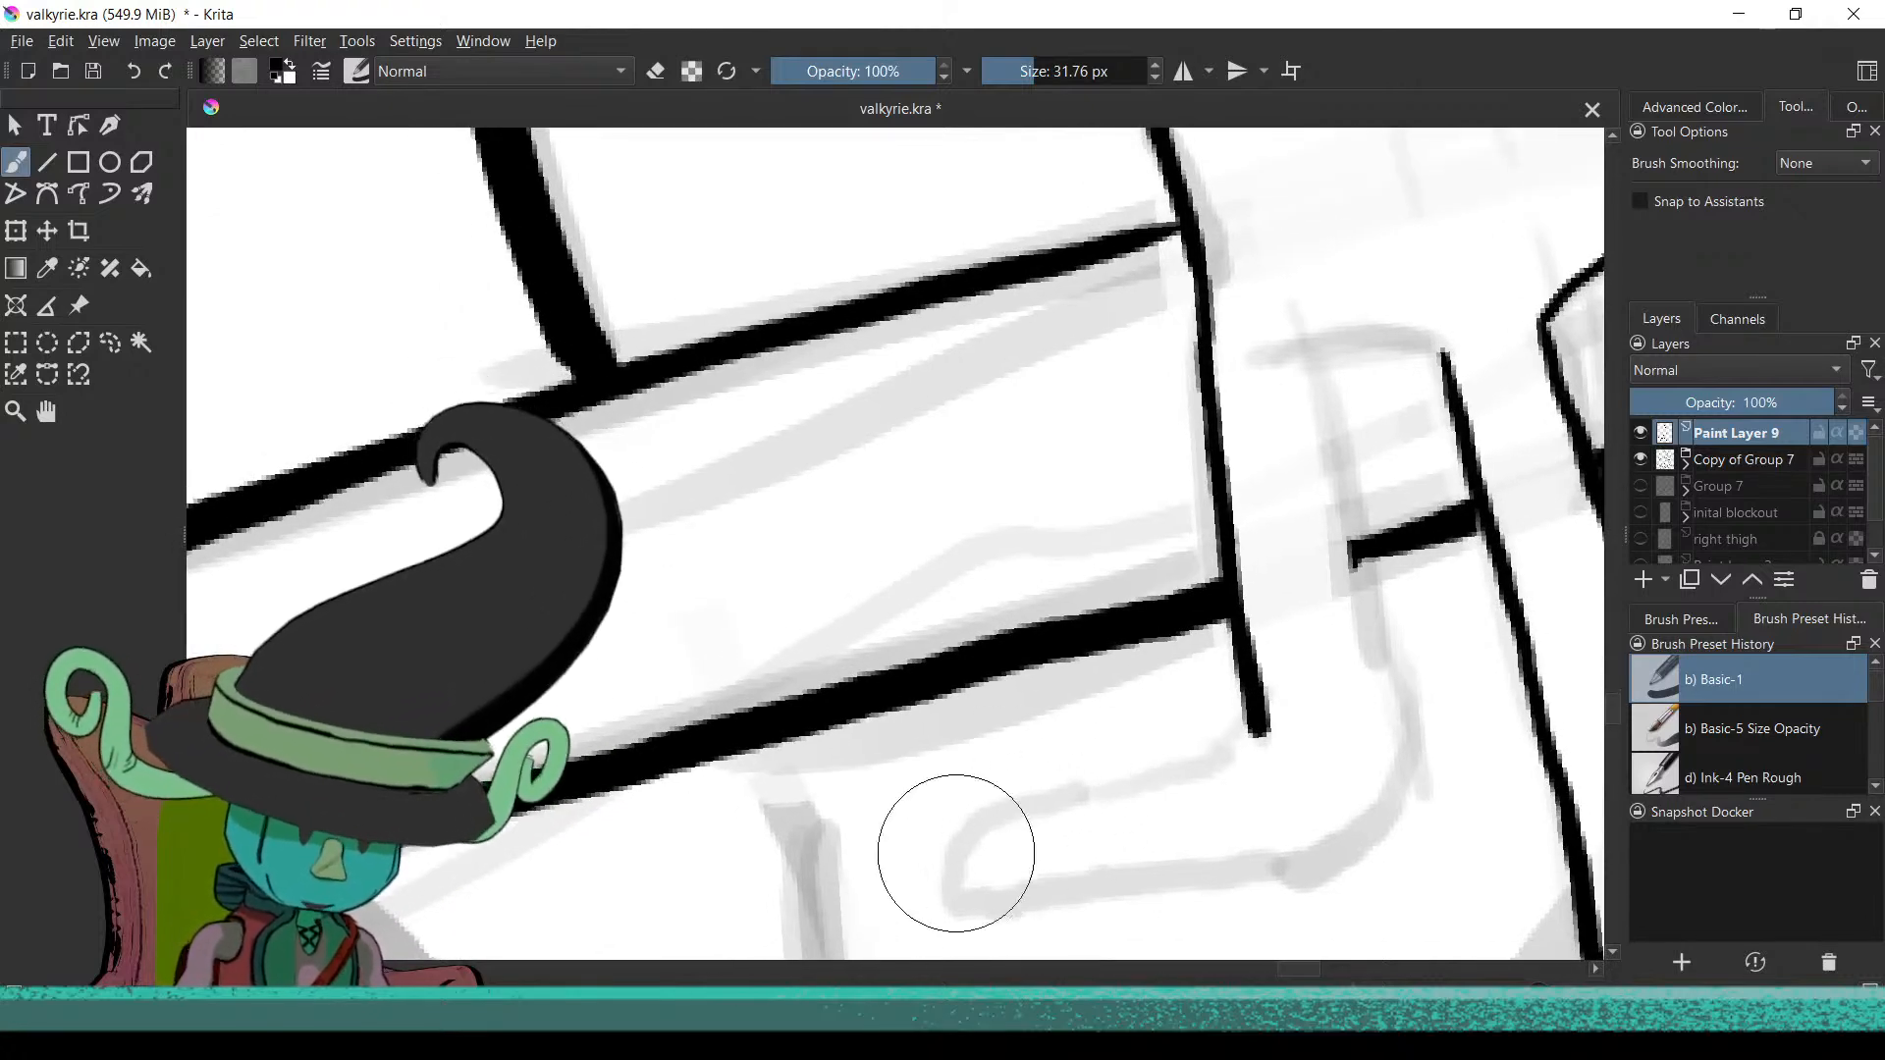
left_click_drag(964, 847, 949, 893)
key("ctrl+z")
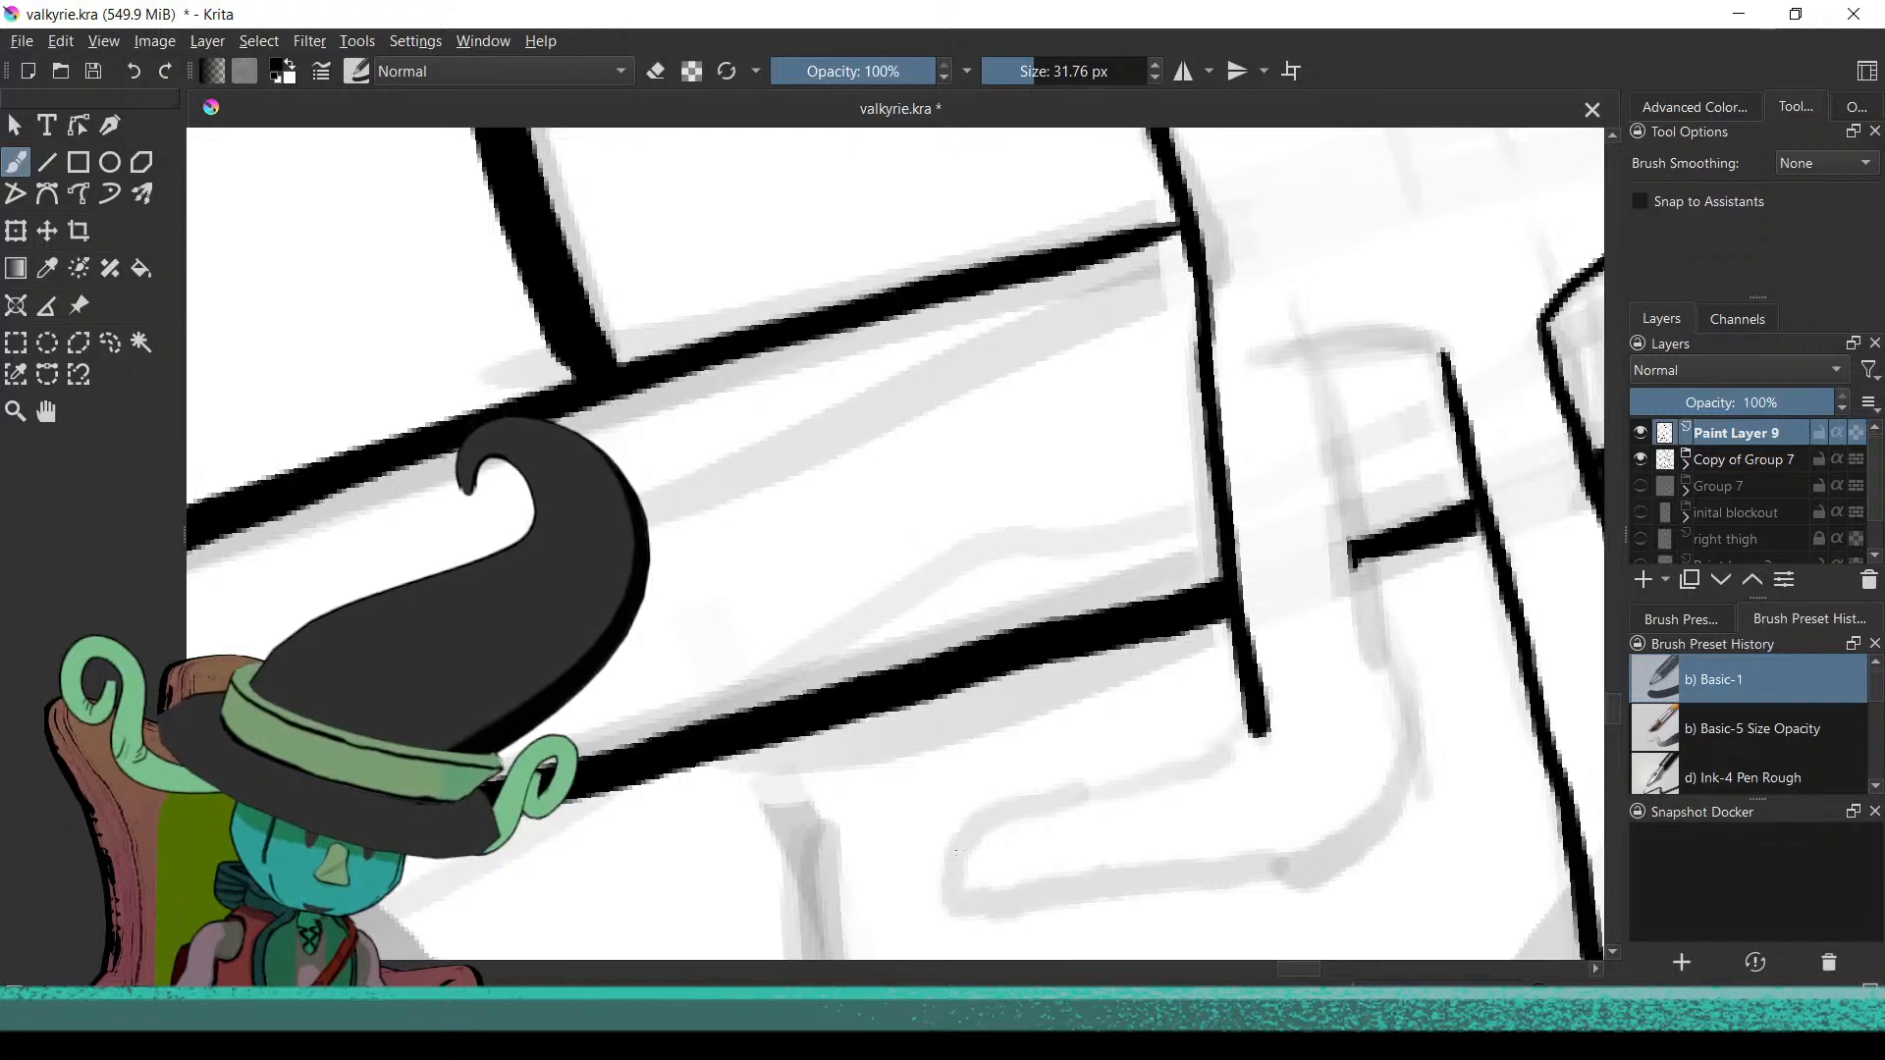
left_click_drag(952, 846, 960, 832)
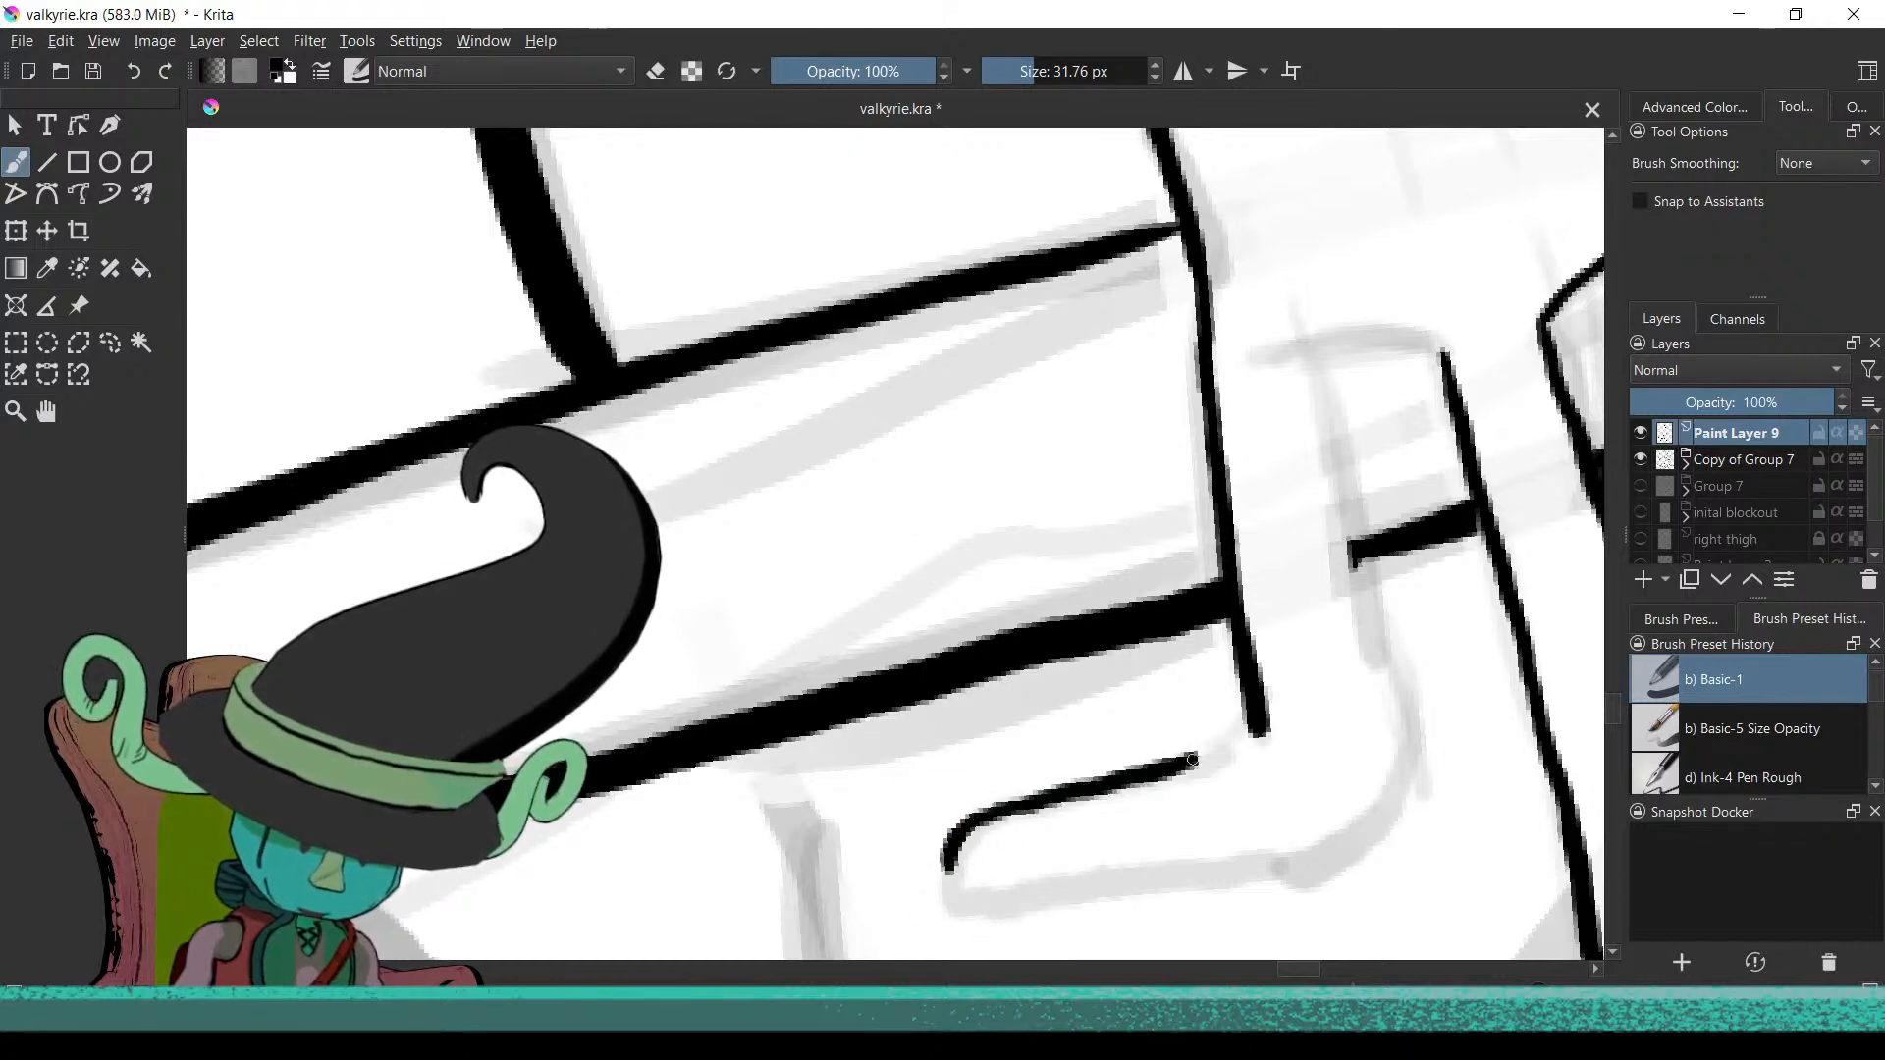
left_click_drag(1232, 742, 1265, 754)
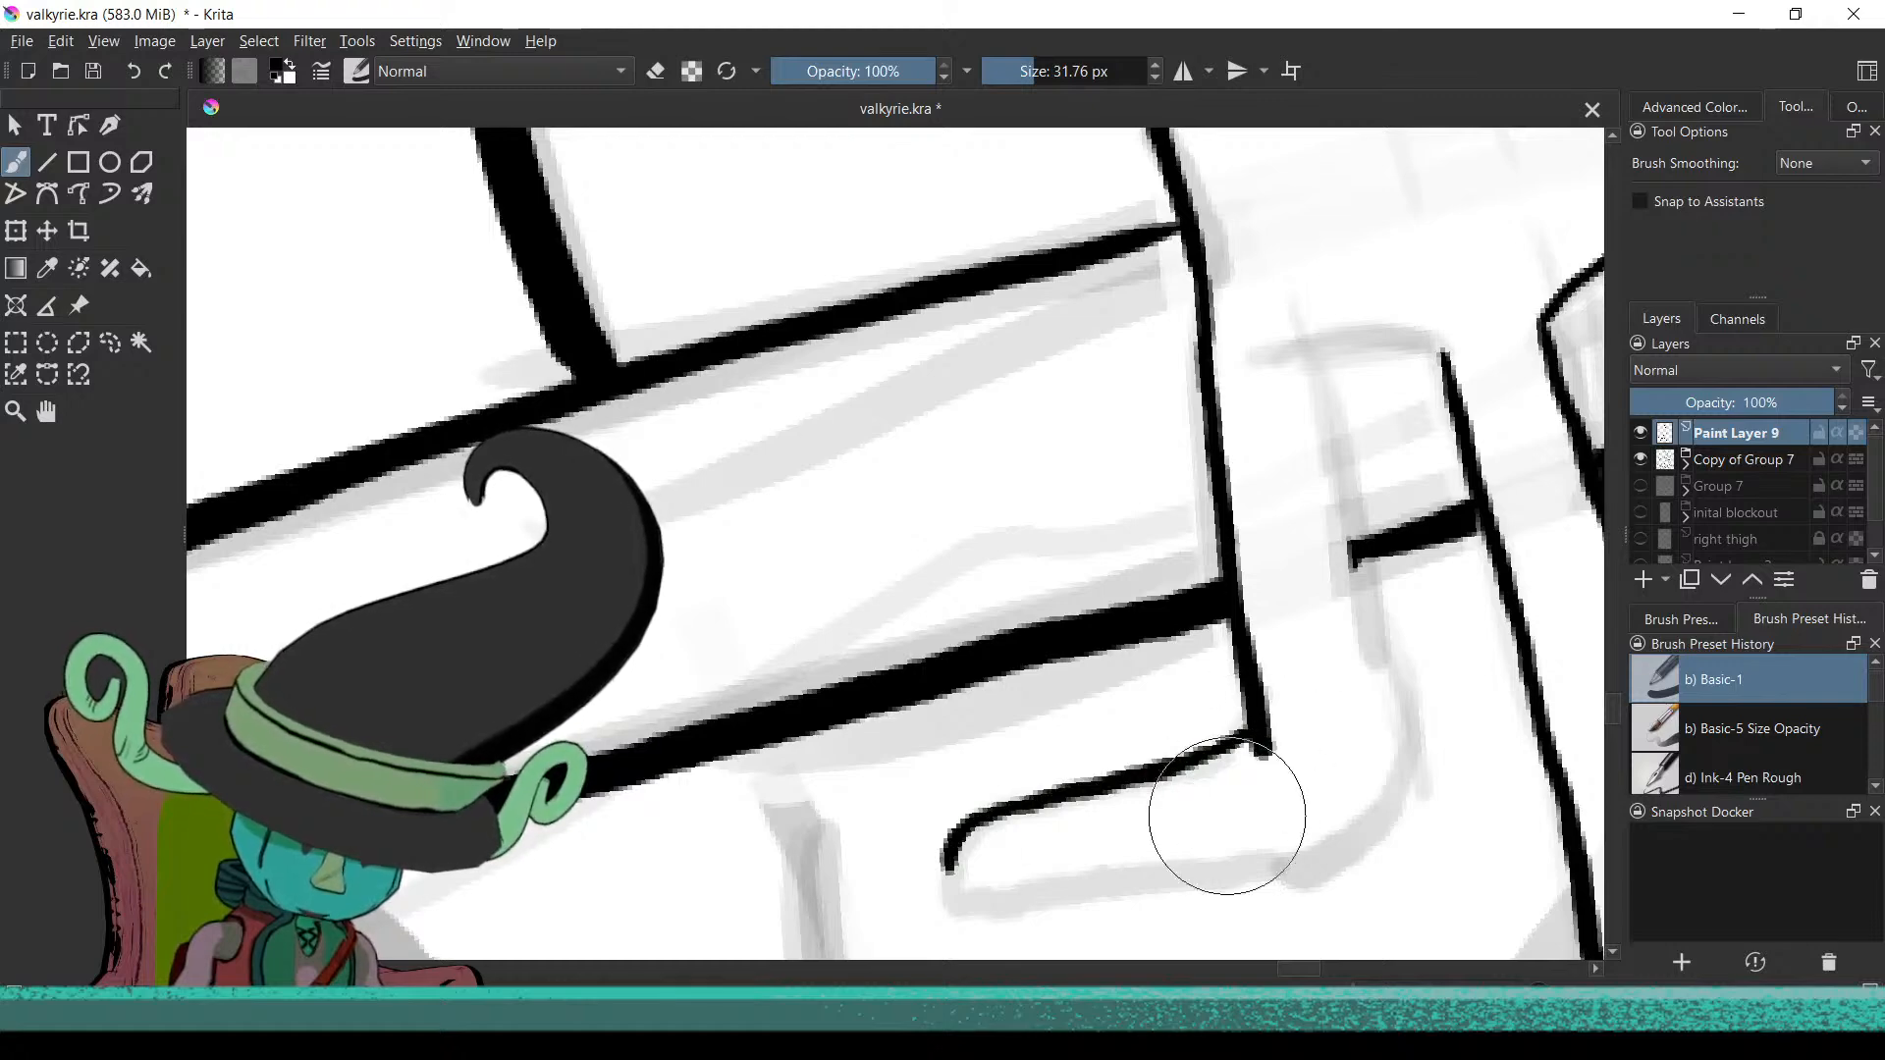
Ink the thumb's underside from its tip, around the bend and up across the shaft along the inner edge
scroll(1237, 736, "down", 3)
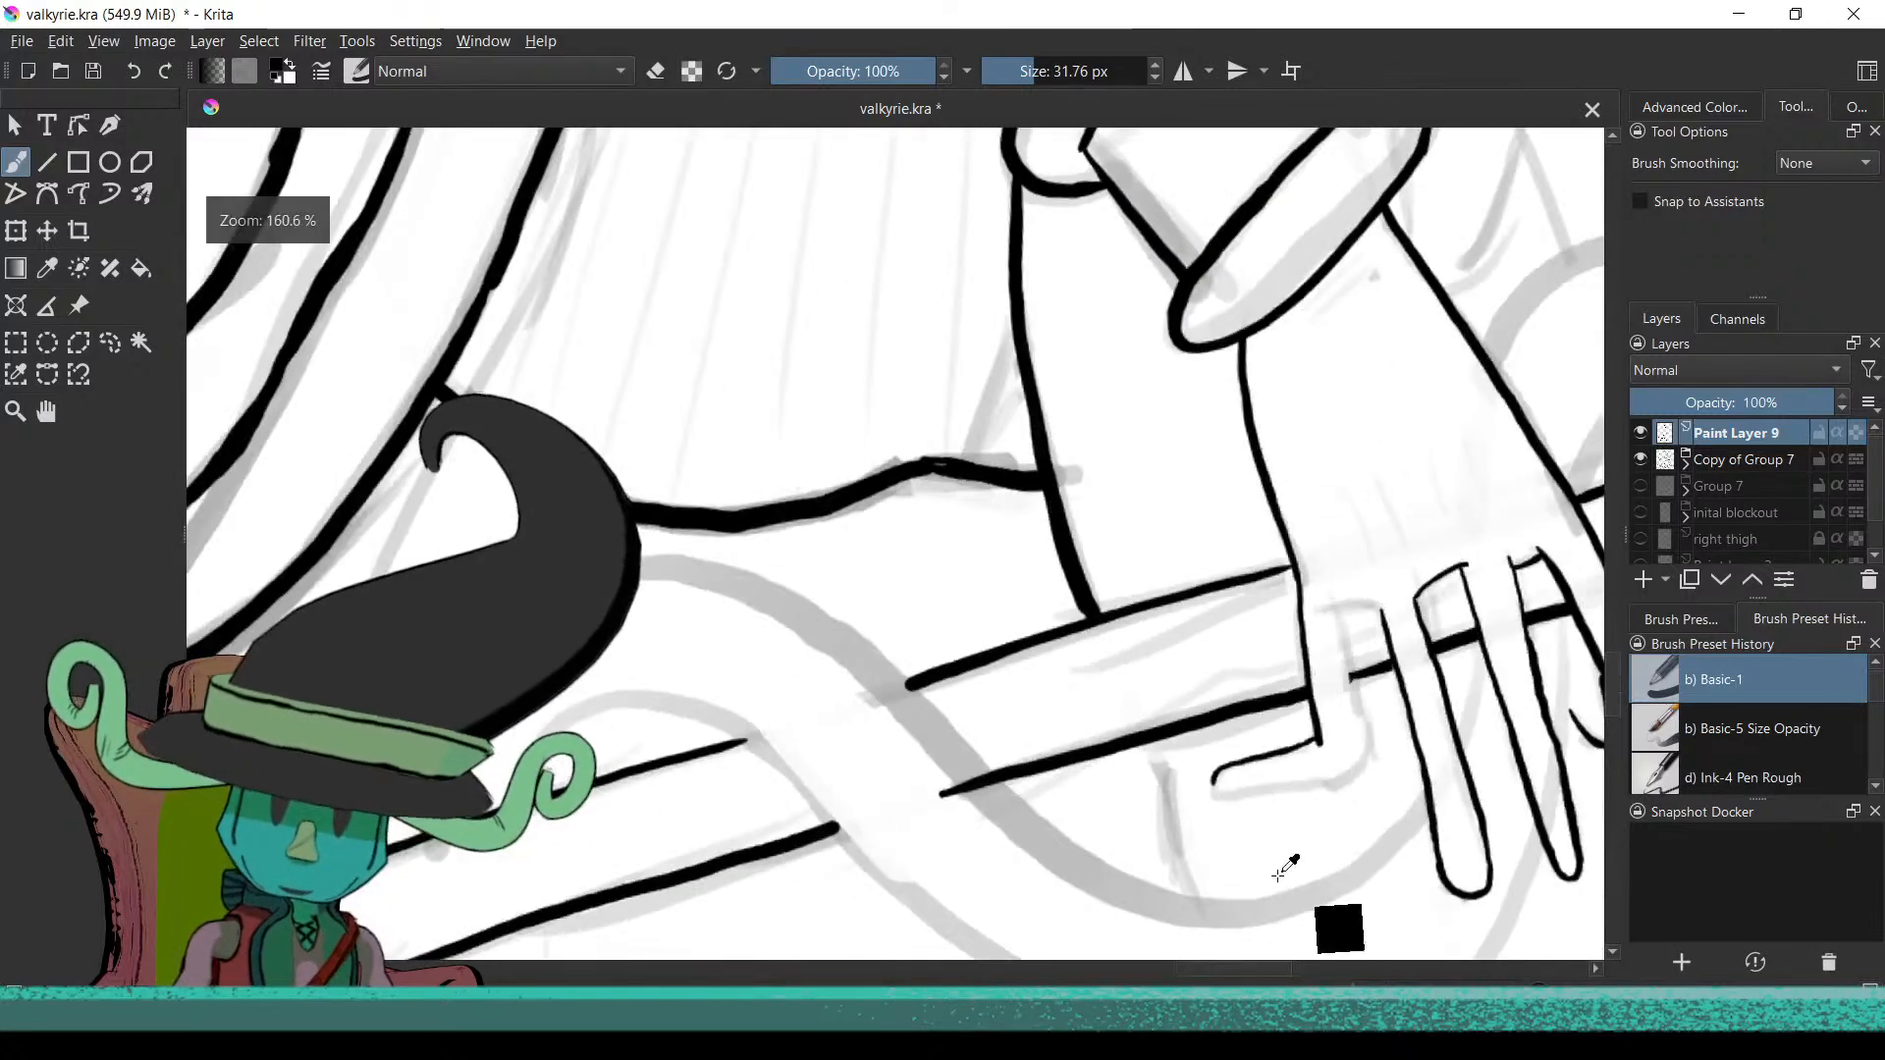
scroll(1333, 846, "up", 3)
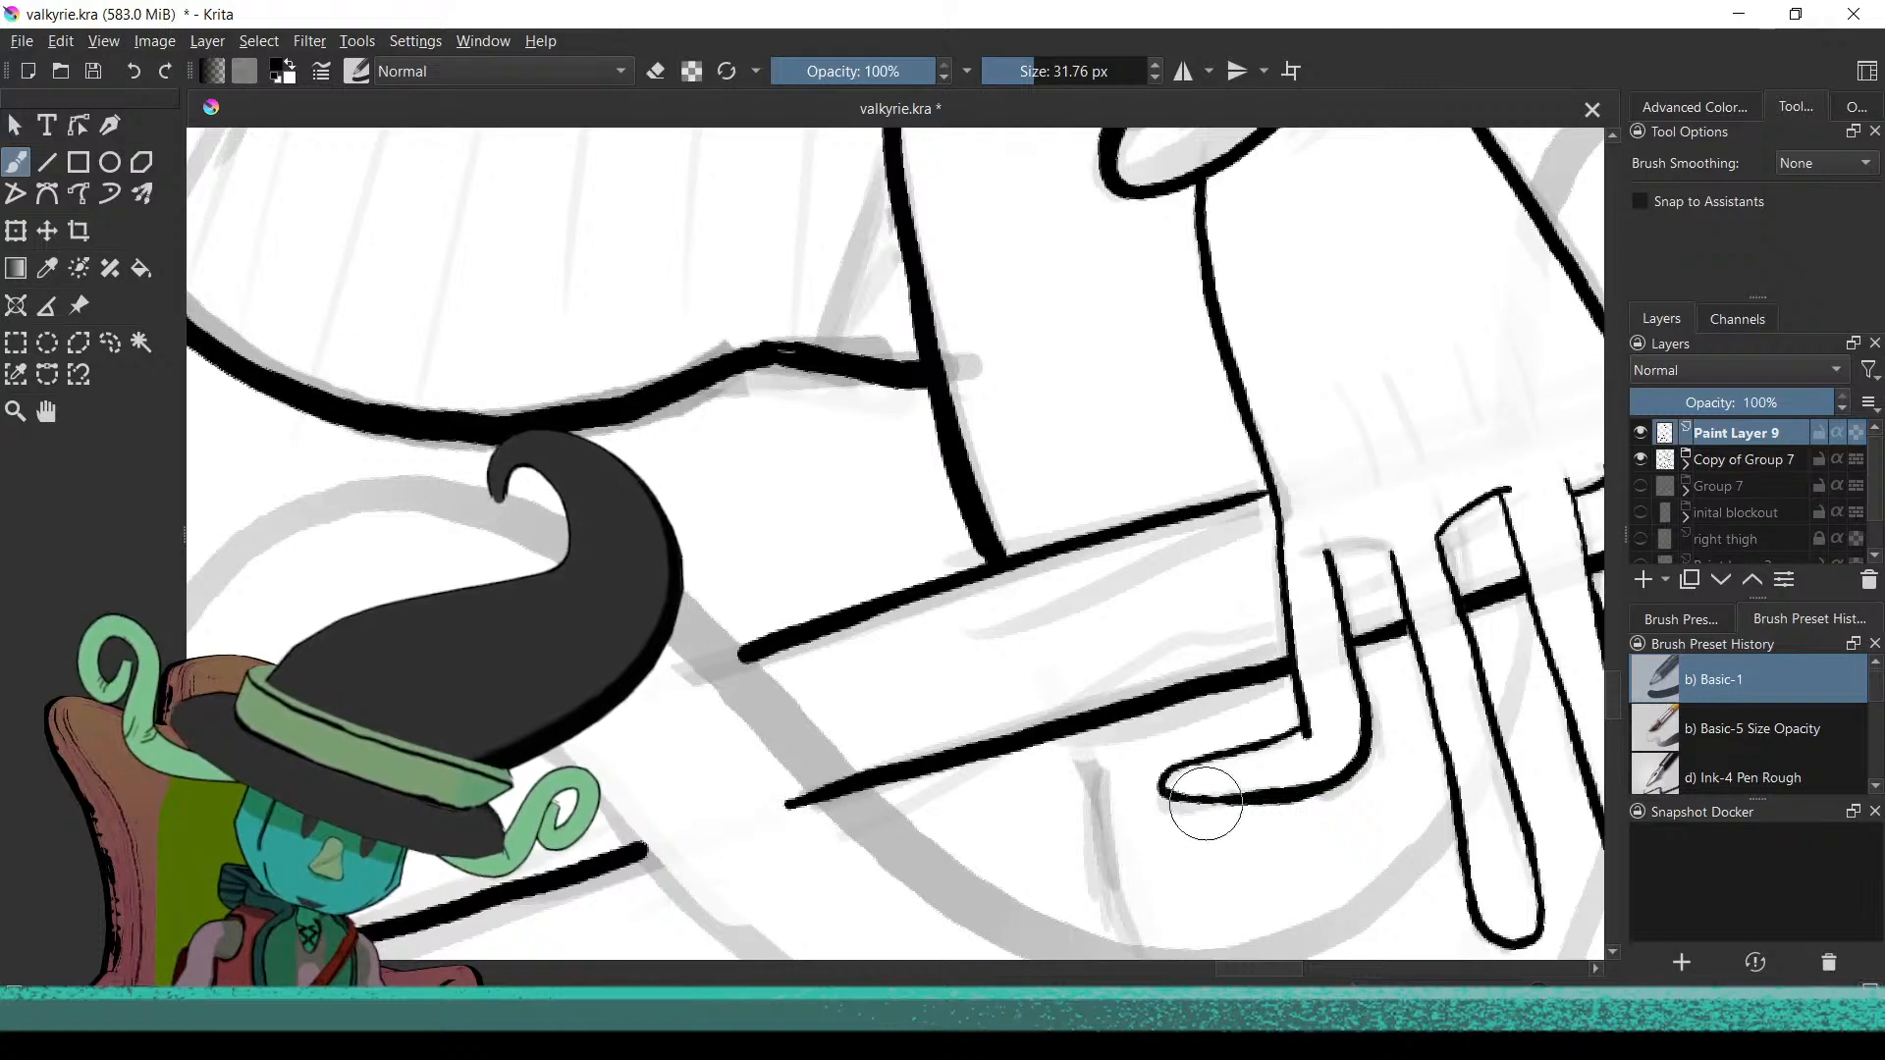
scroll(1205, 803, "down", 5)
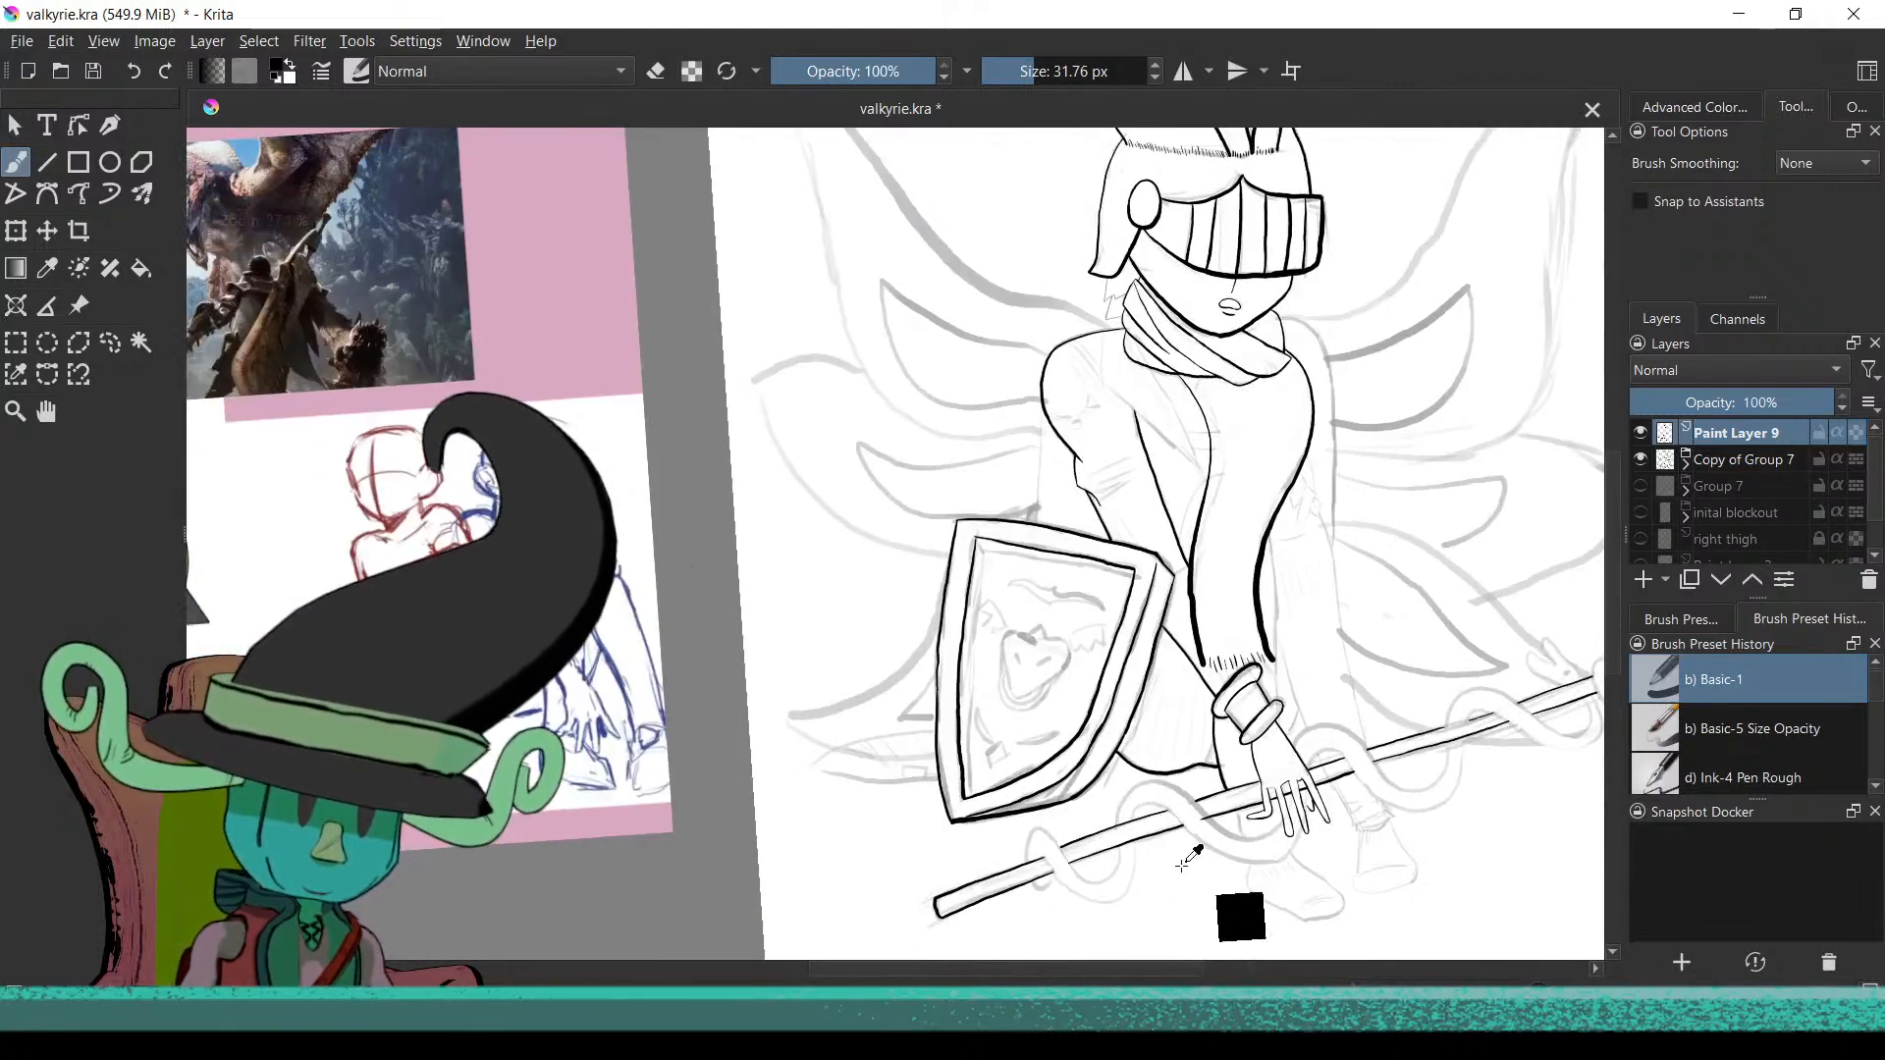
scroll(1183, 864, "down", 3)
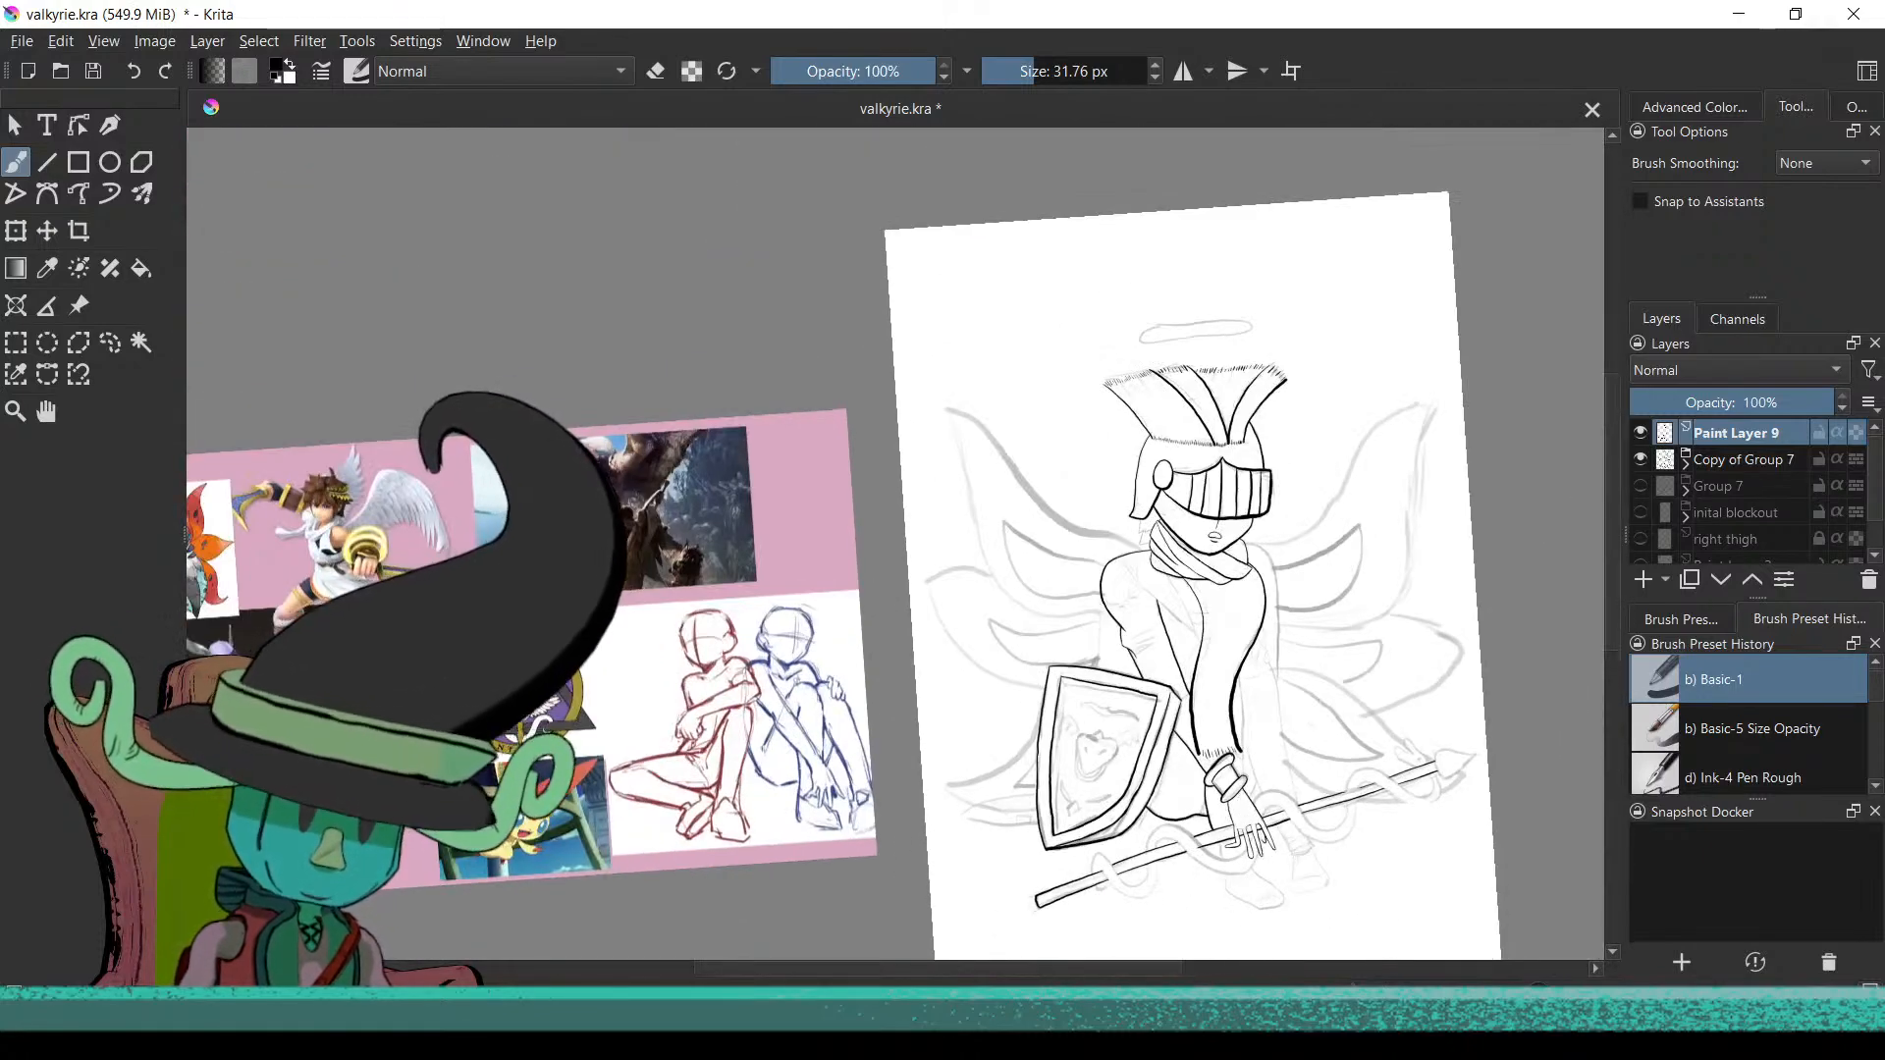
Close the top of the gap between the thumb and the neighbouring finger with a short ink line
scroll(1325, 888, "up", 8)
mouse_move(1297, 756)
left_mouse_down()
mouse_move(1284, 813)
mouse_move(1357, 738)
mouse_move(1338, 768)
mouse_move(1323, 640)
left_mouse_up()
mouse_move(1116, 642)
left_mouse_down()
mouse_move(1179, 650)
mouse_move(1133, 642)
left_mouse_up()
key("ctrl+z")
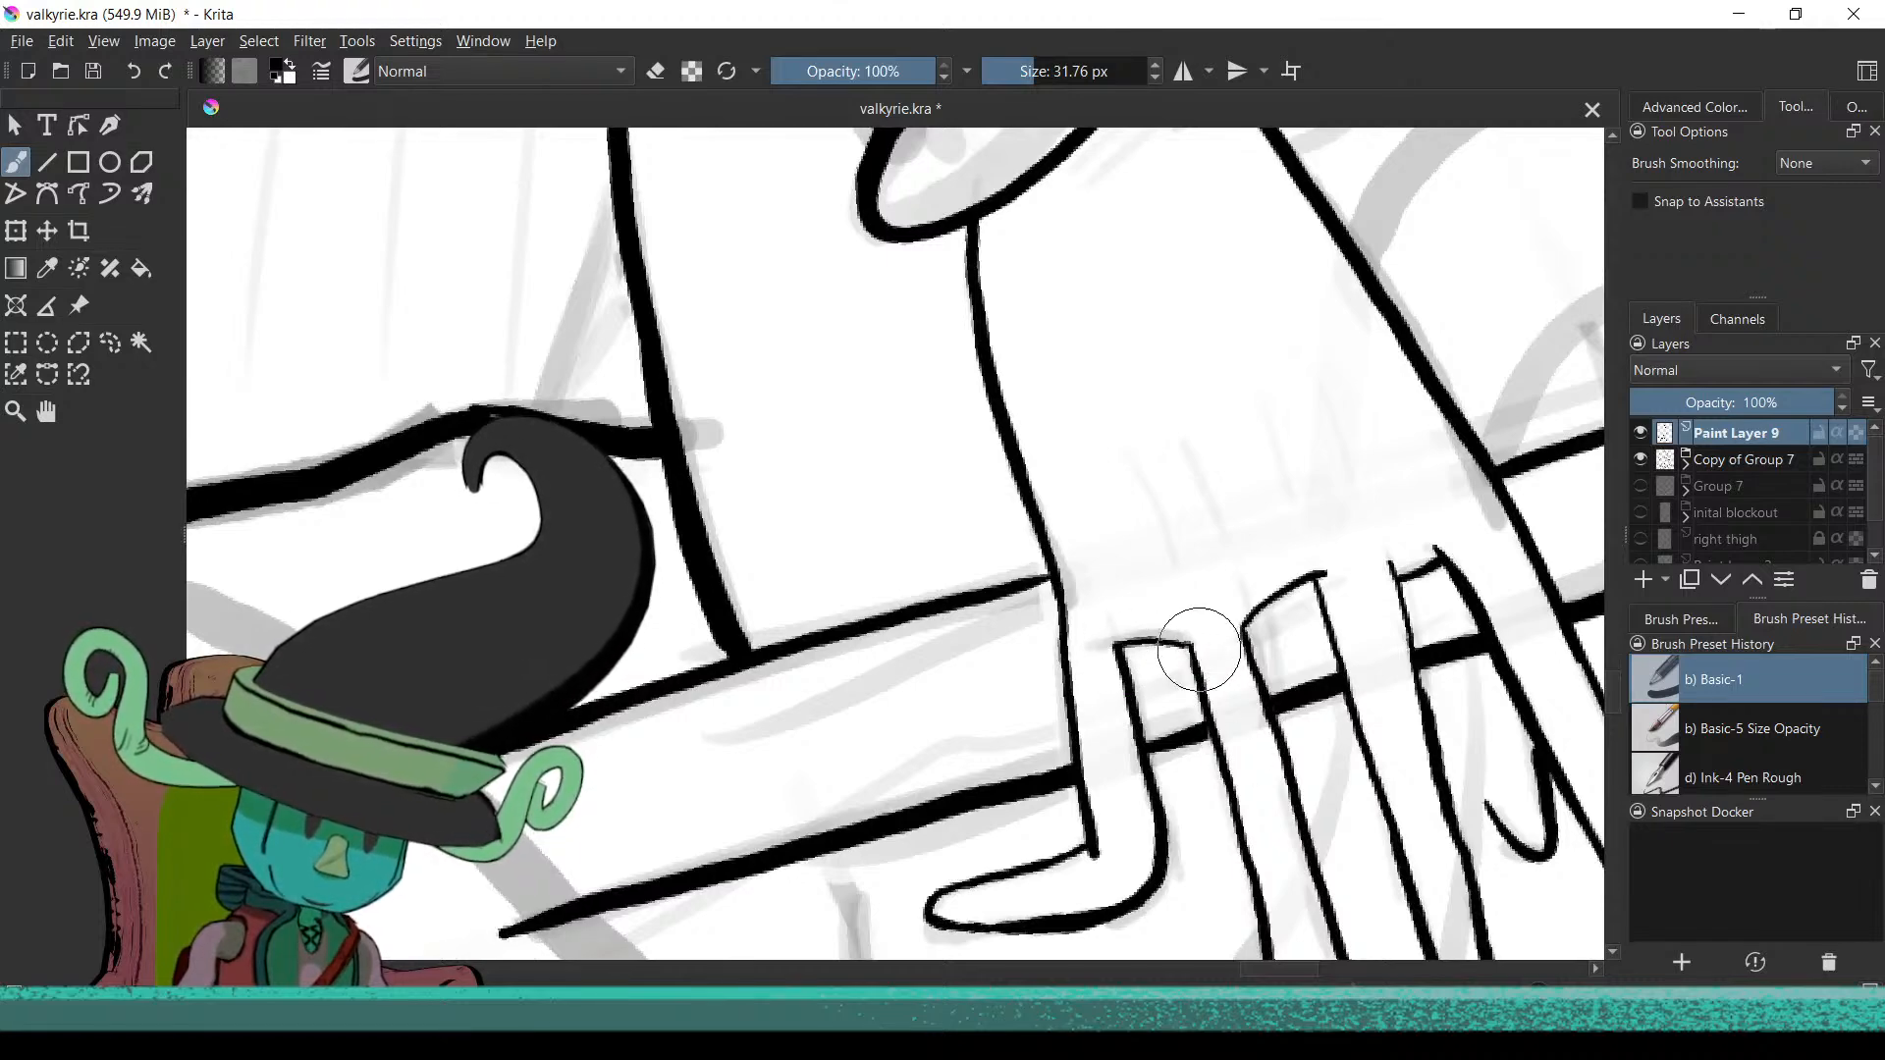
scroll(1191, 642, "down", 3)
scroll(1220, 787, "down", 8)
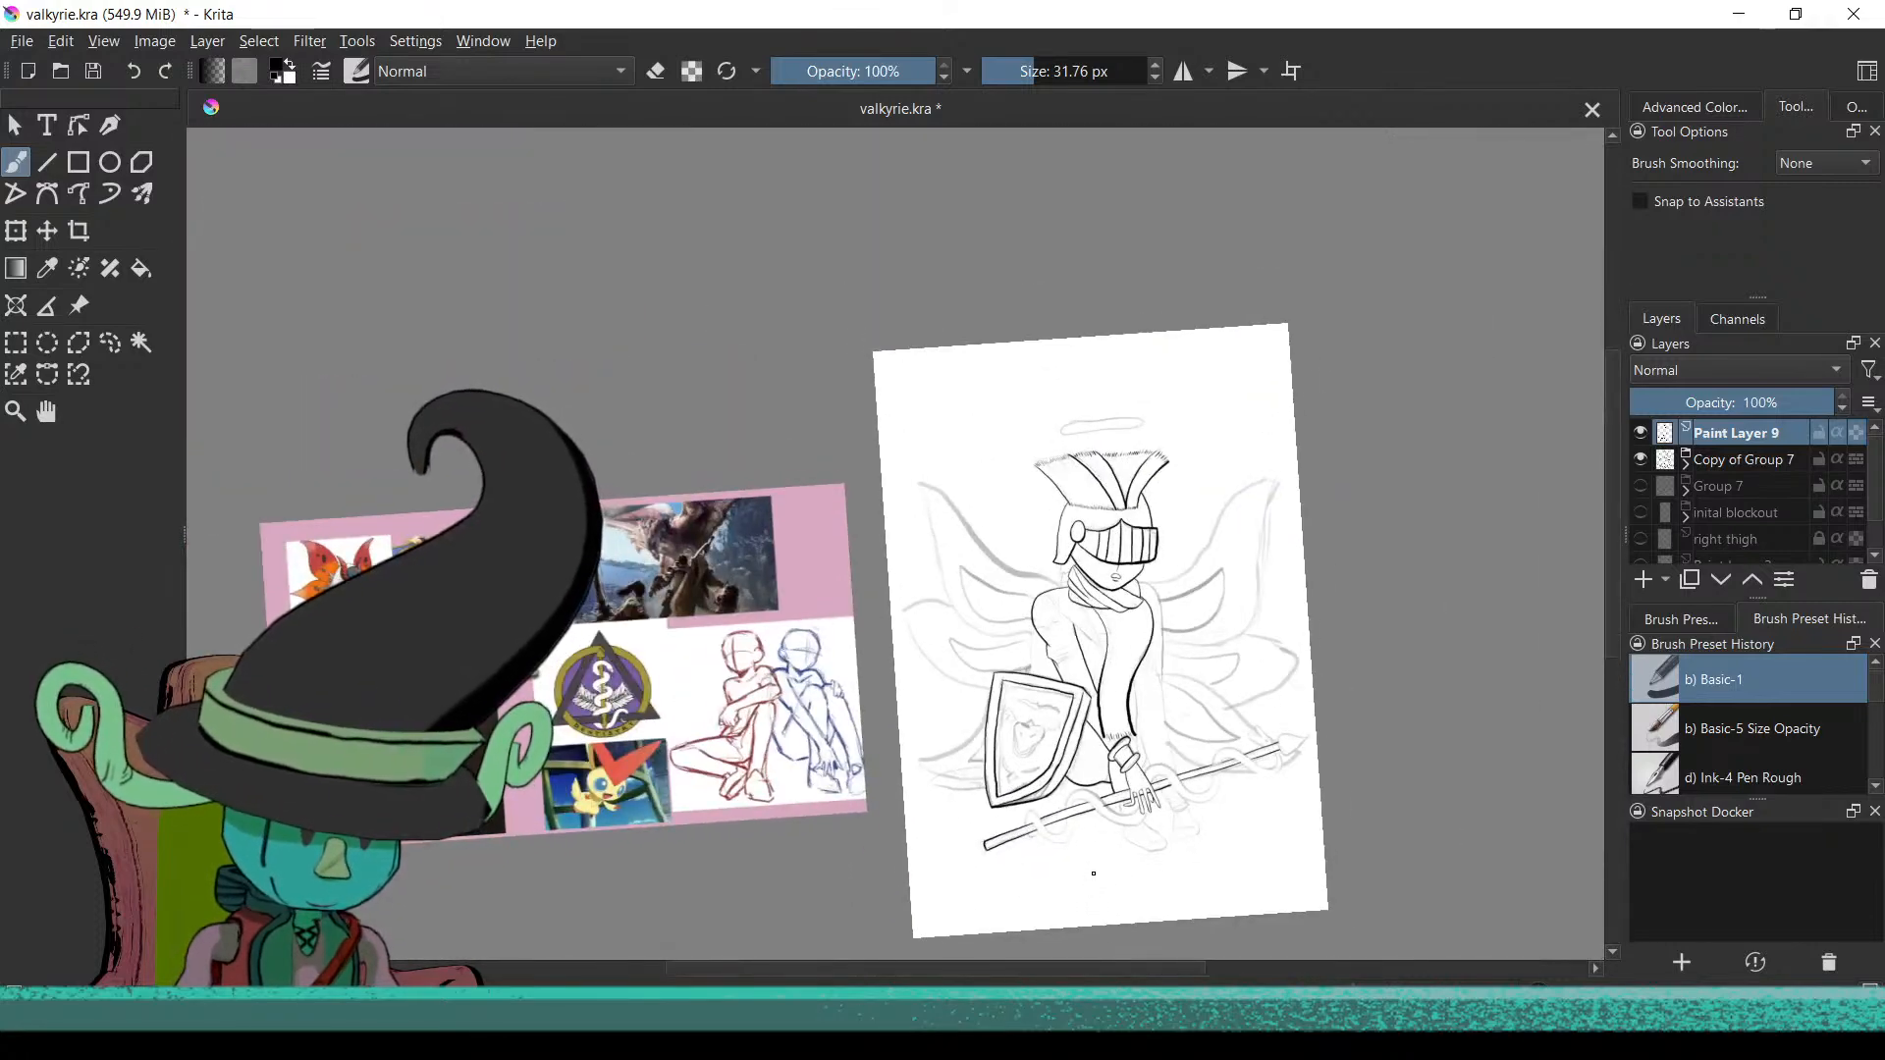
Ink the short leg line from the shaft's lower edge down to the snake's coil, undoing a first attempt
scroll(1178, 873, "down", 2)
scroll(1227, 736, "up", 5)
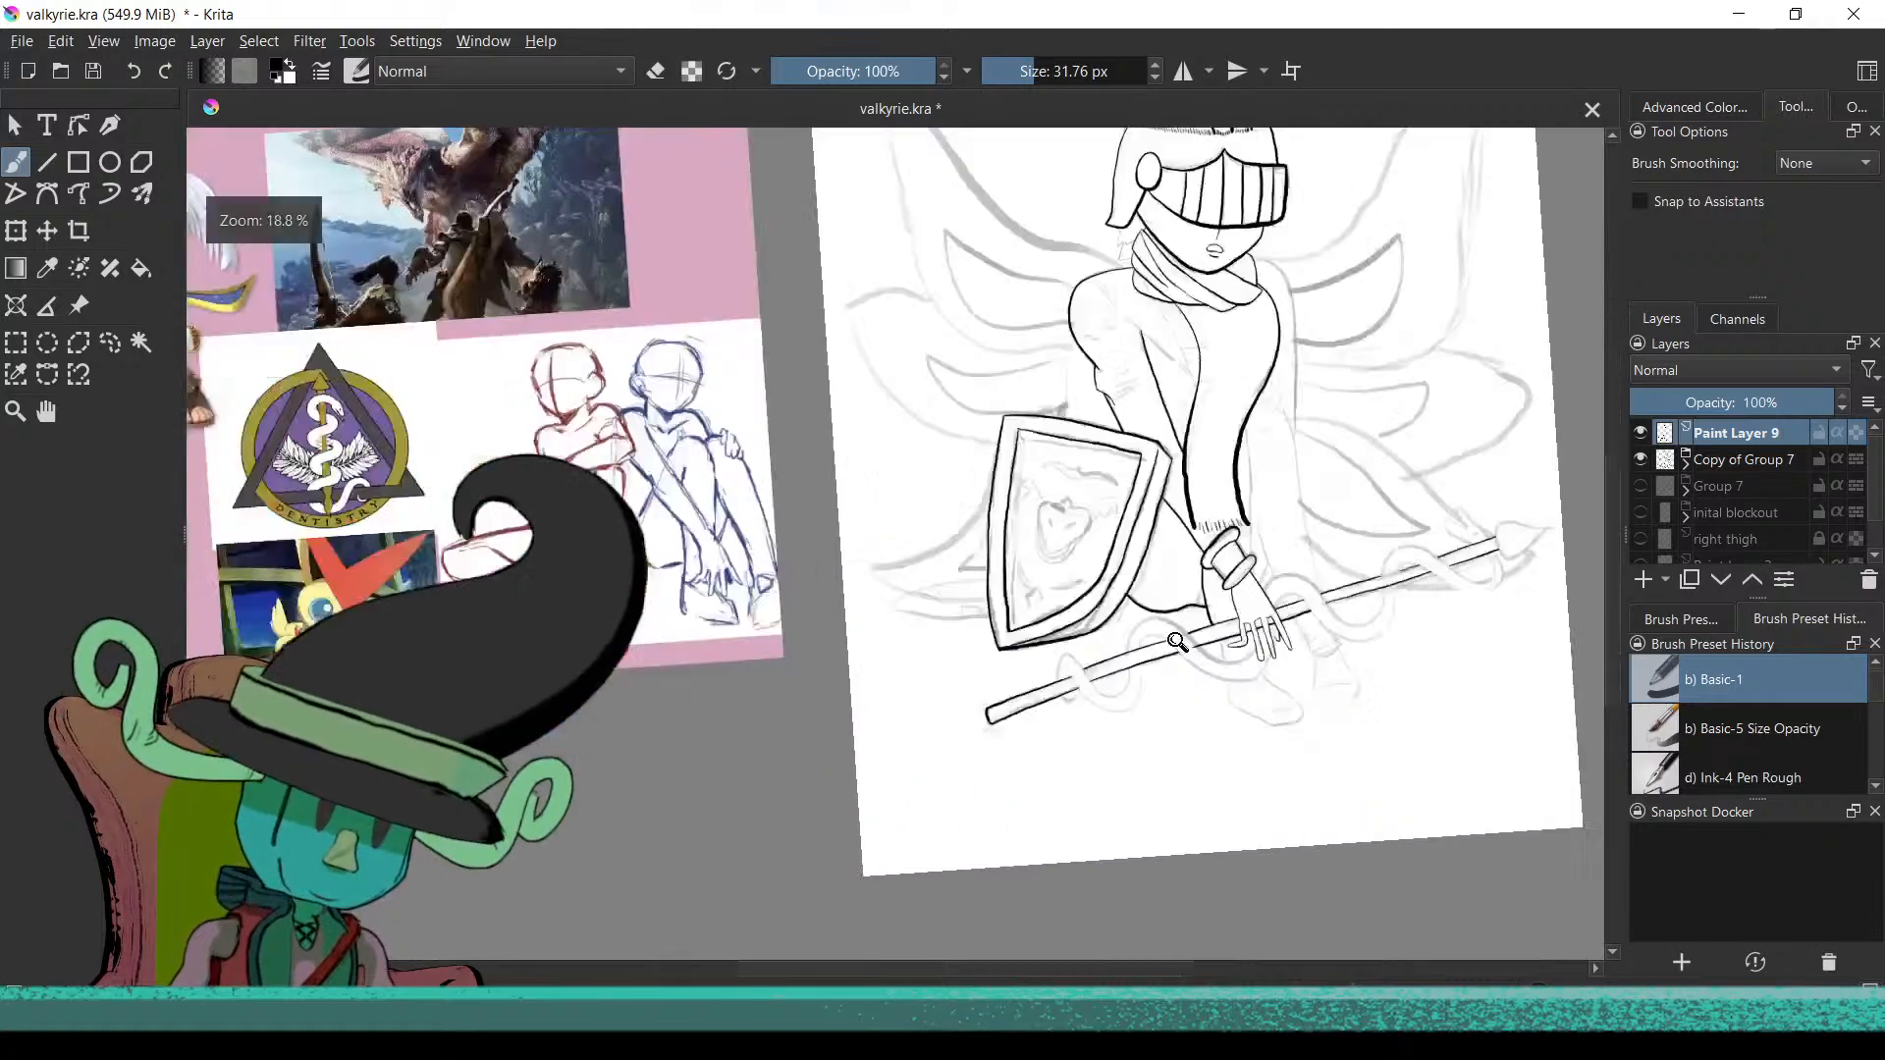
scroll(1235, 581, "up", 4)
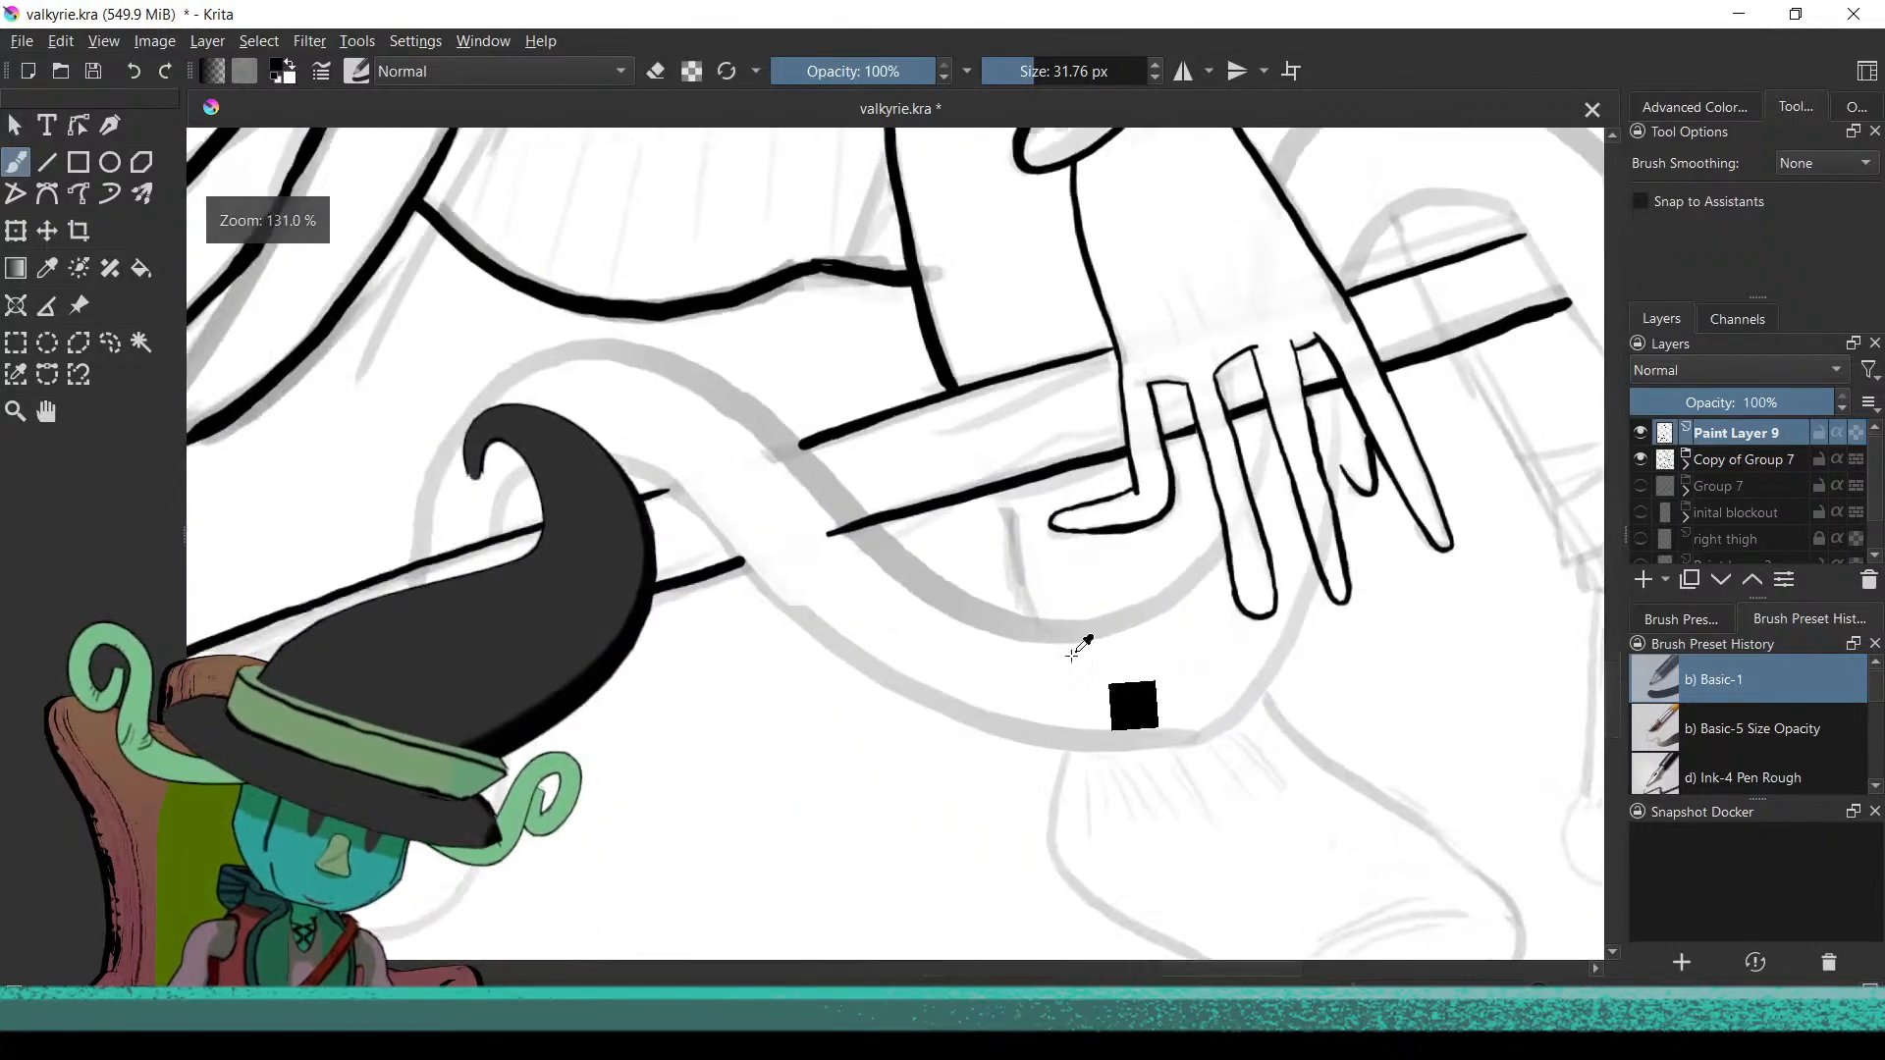
left_click_drag(1187, 759, 941, 706)
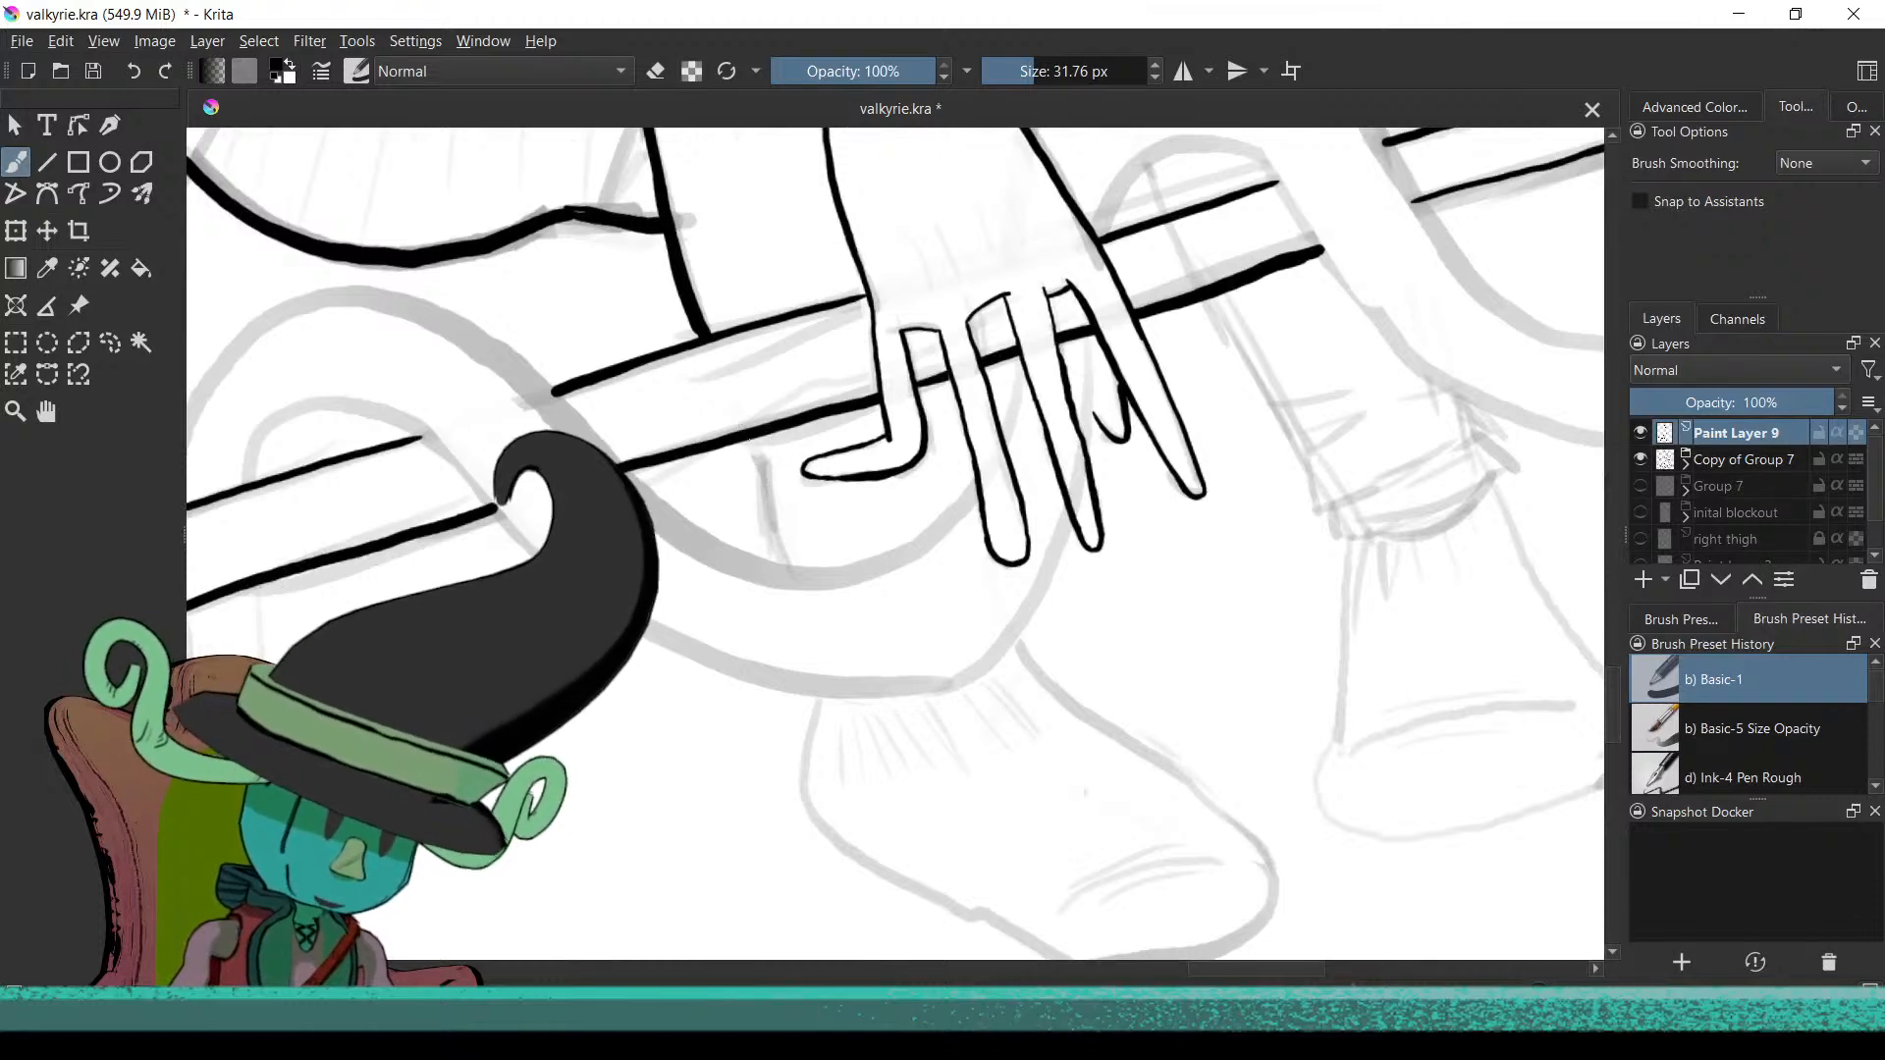
key("ctrl+z")
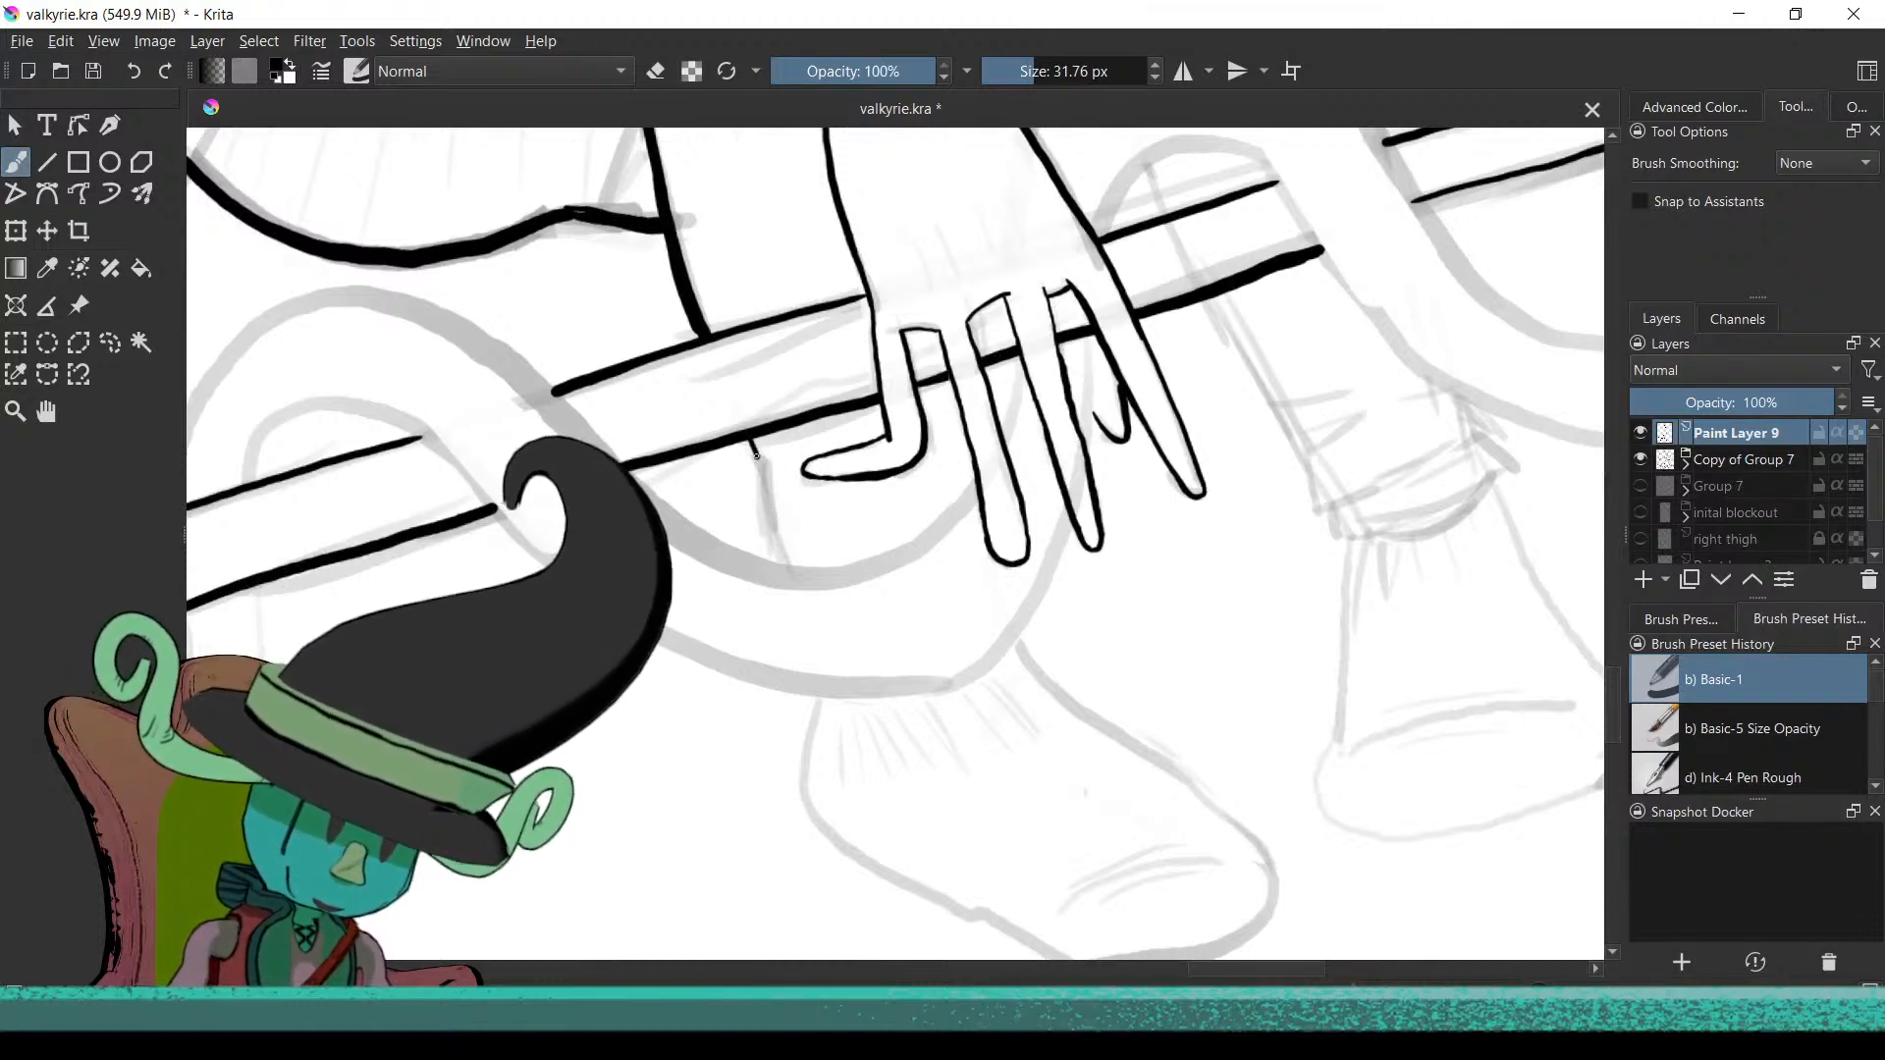
scroll(789, 576, "down", 4)
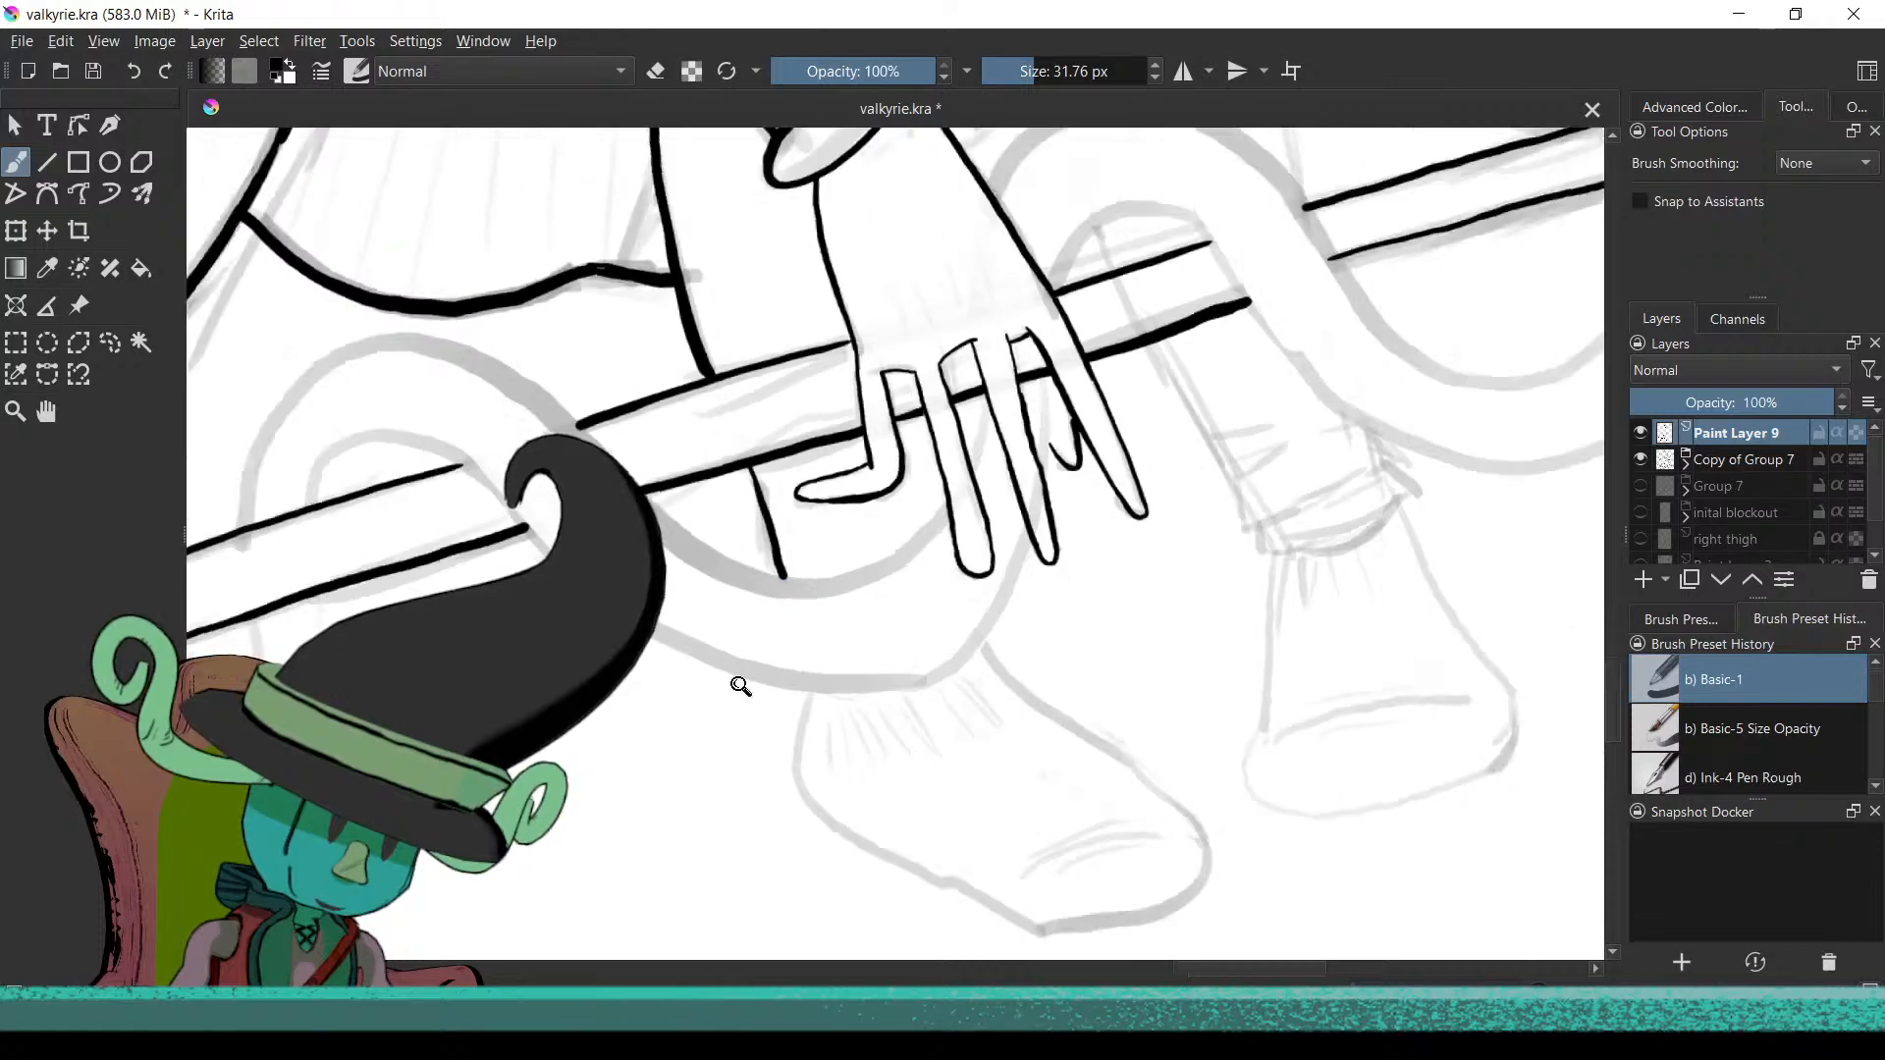
Ink the top edge of the front foot from the ankle toward the toe, replacing the overlong first stroke
scroll(762, 615, "up", 5)
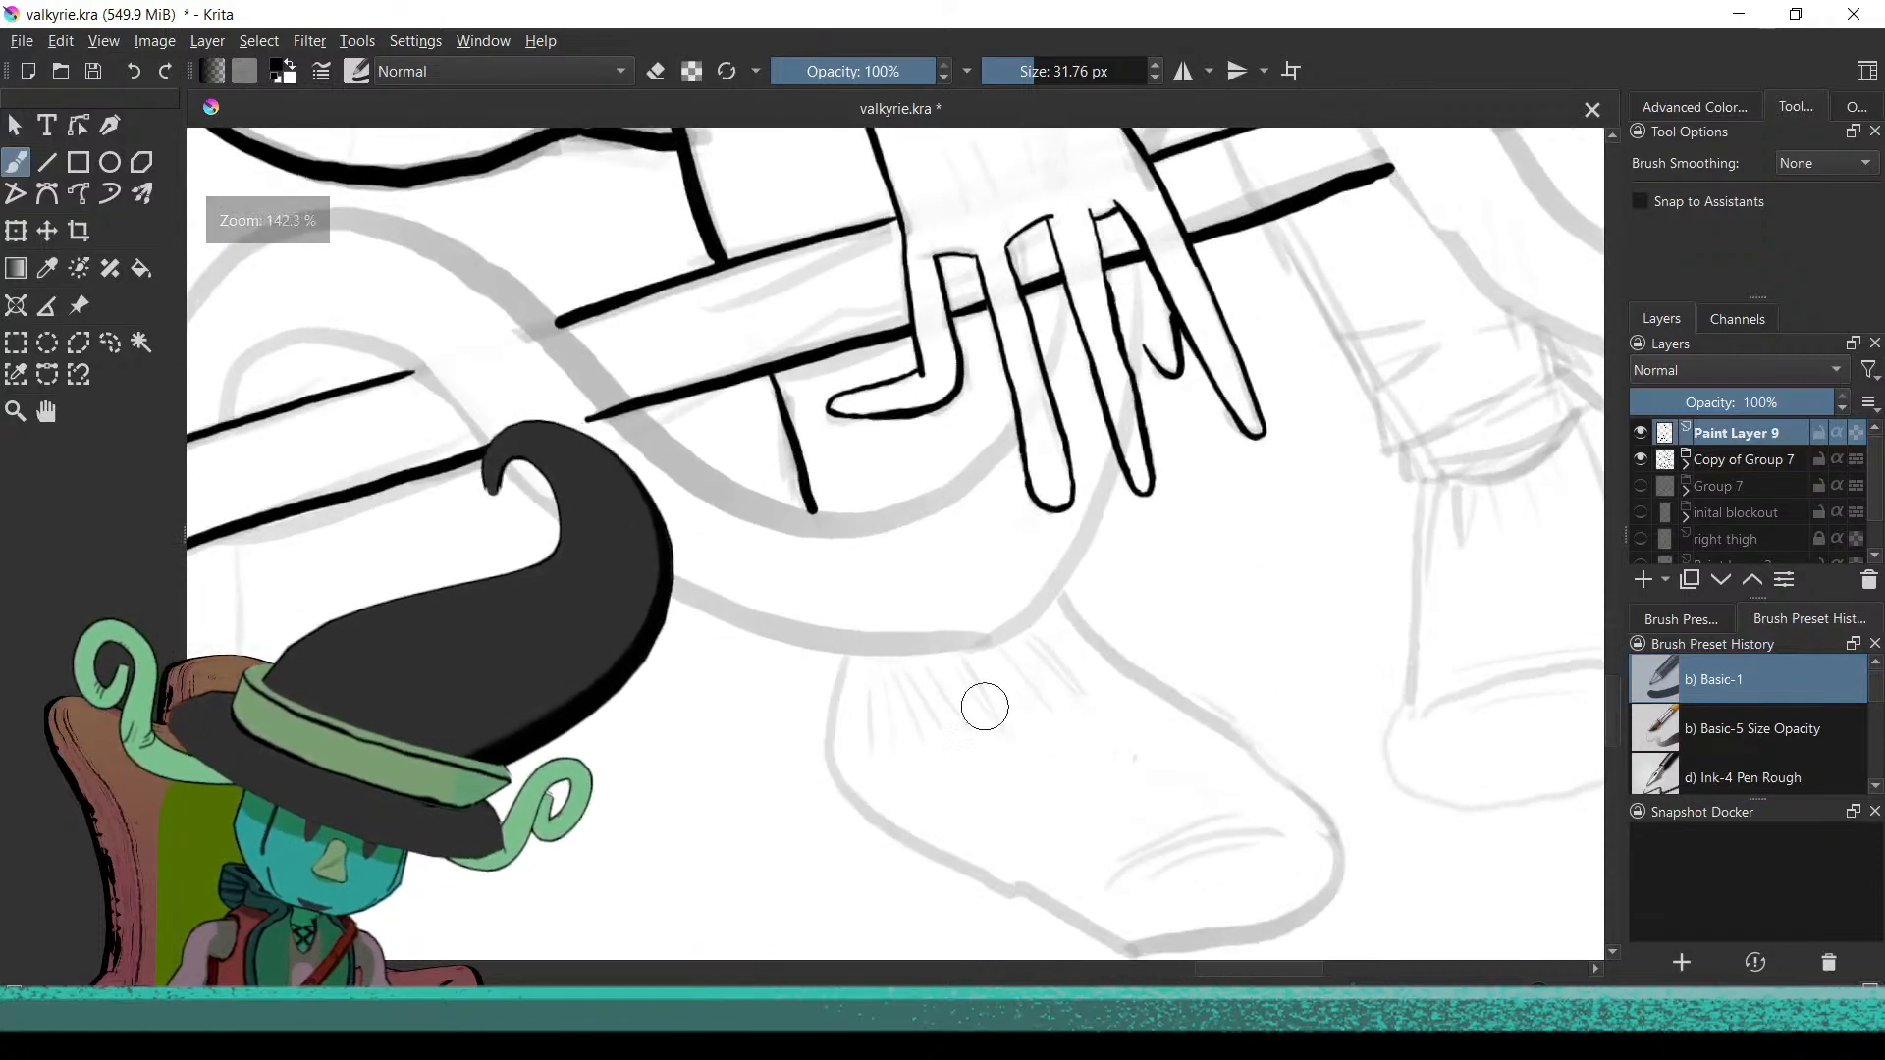
mouse_move(1055, 701)
left_mouse_down()
mouse_move(1023, 757)
mouse_move(908, 710)
left_mouse_up()
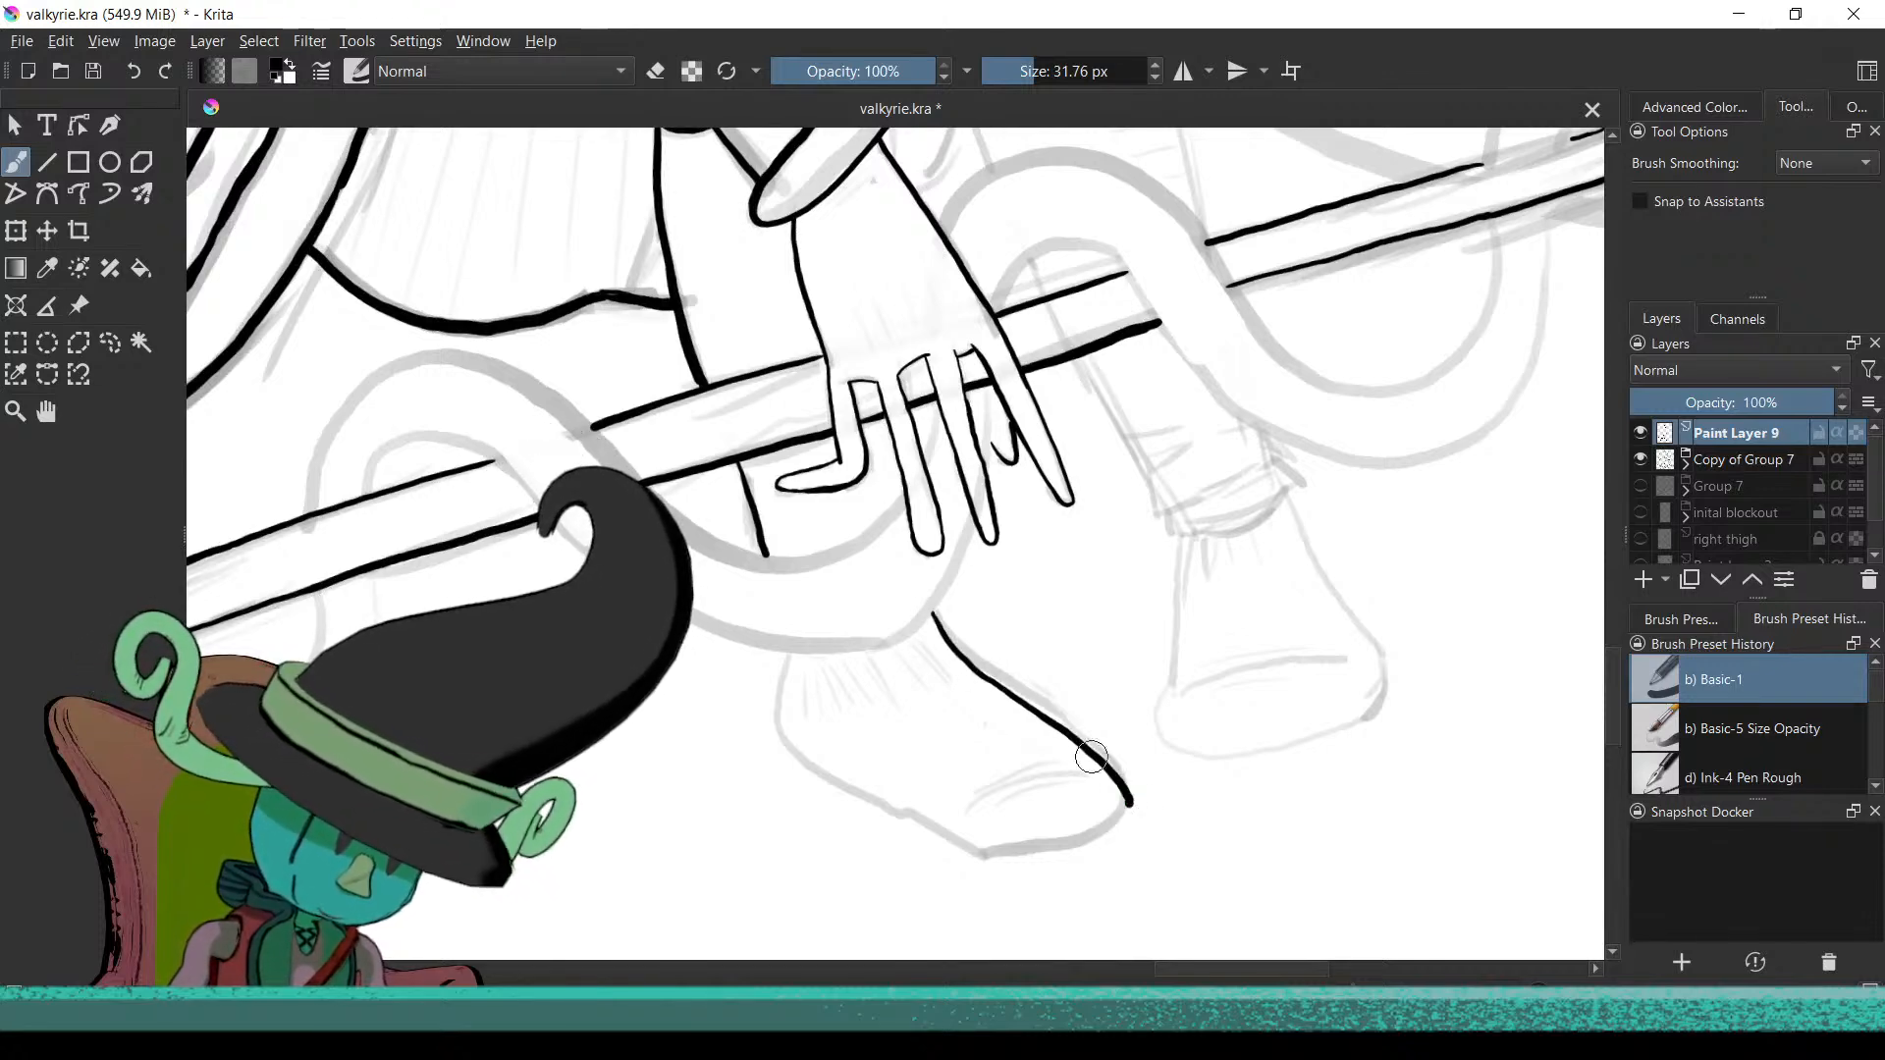
key("ctrl+z")
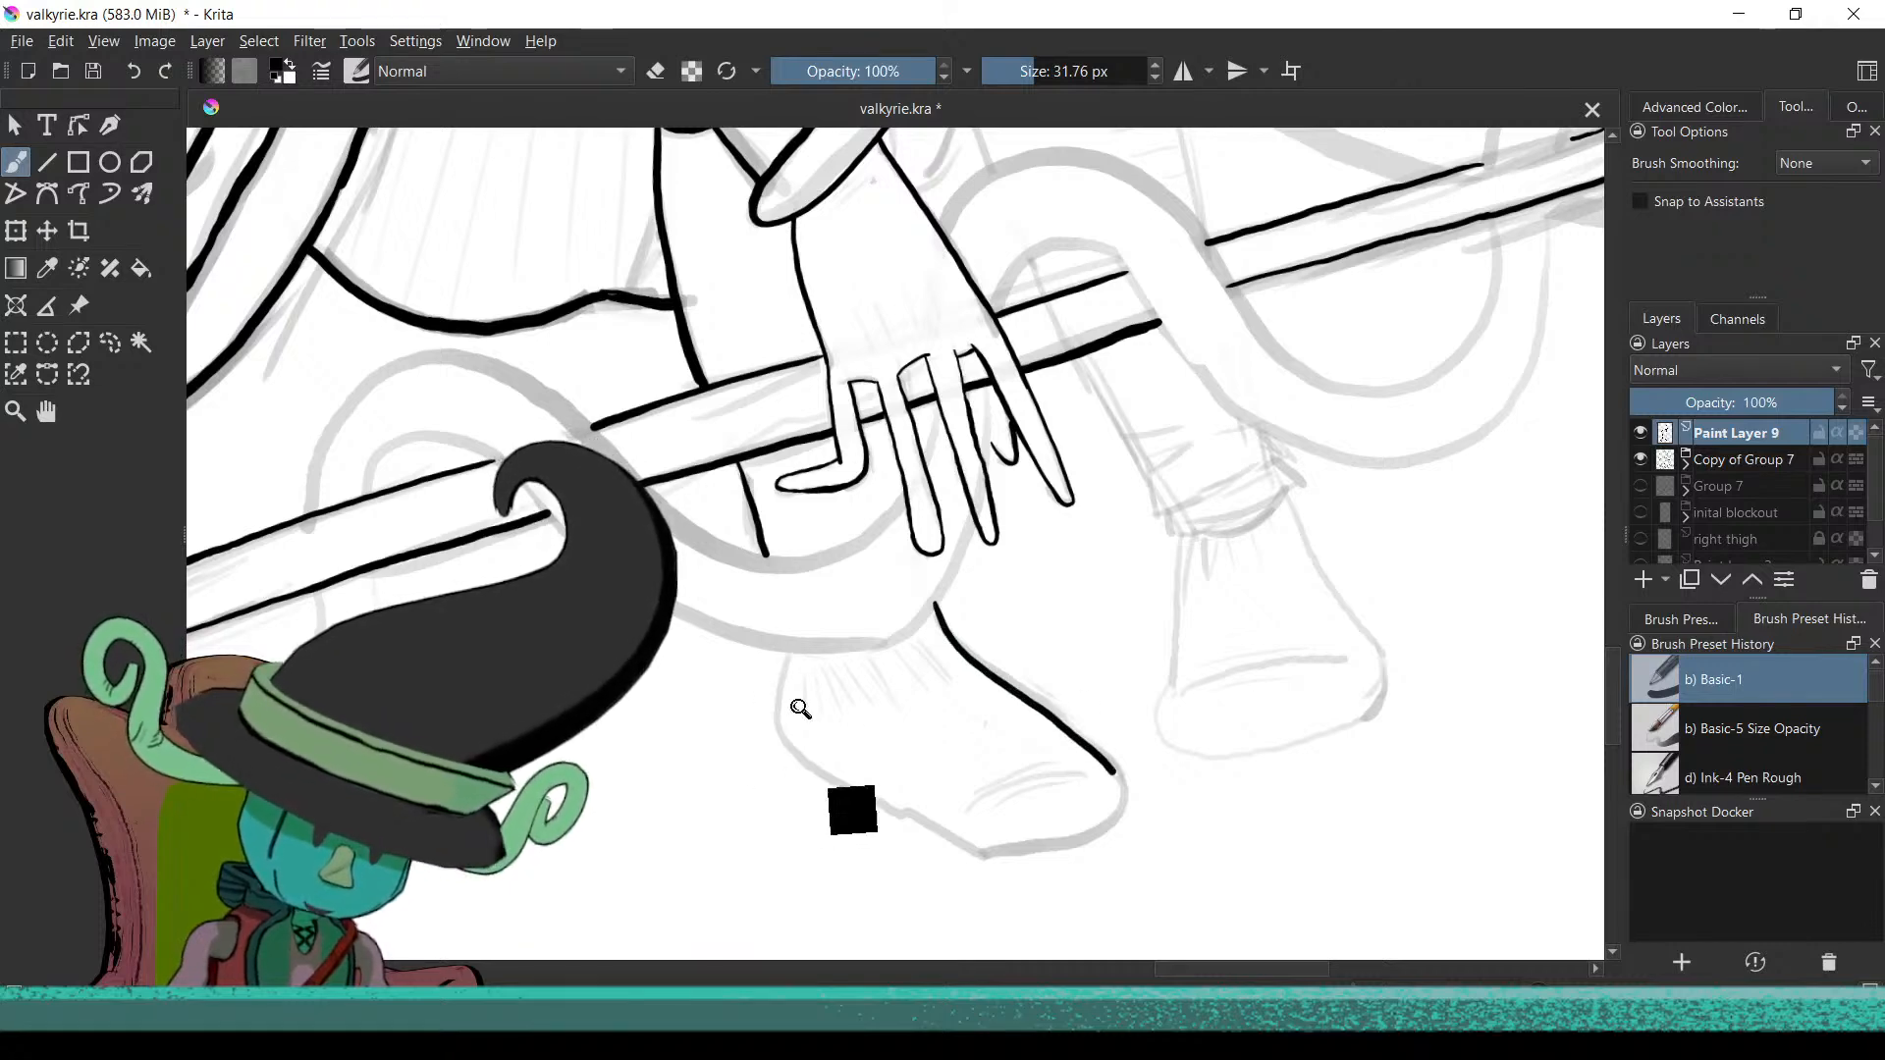
Ink the back of the front foot's heel from below the snake's coil, curving down toward the sole
scroll(797, 692, "up", 3)
scroll(802, 638, "up", 1)
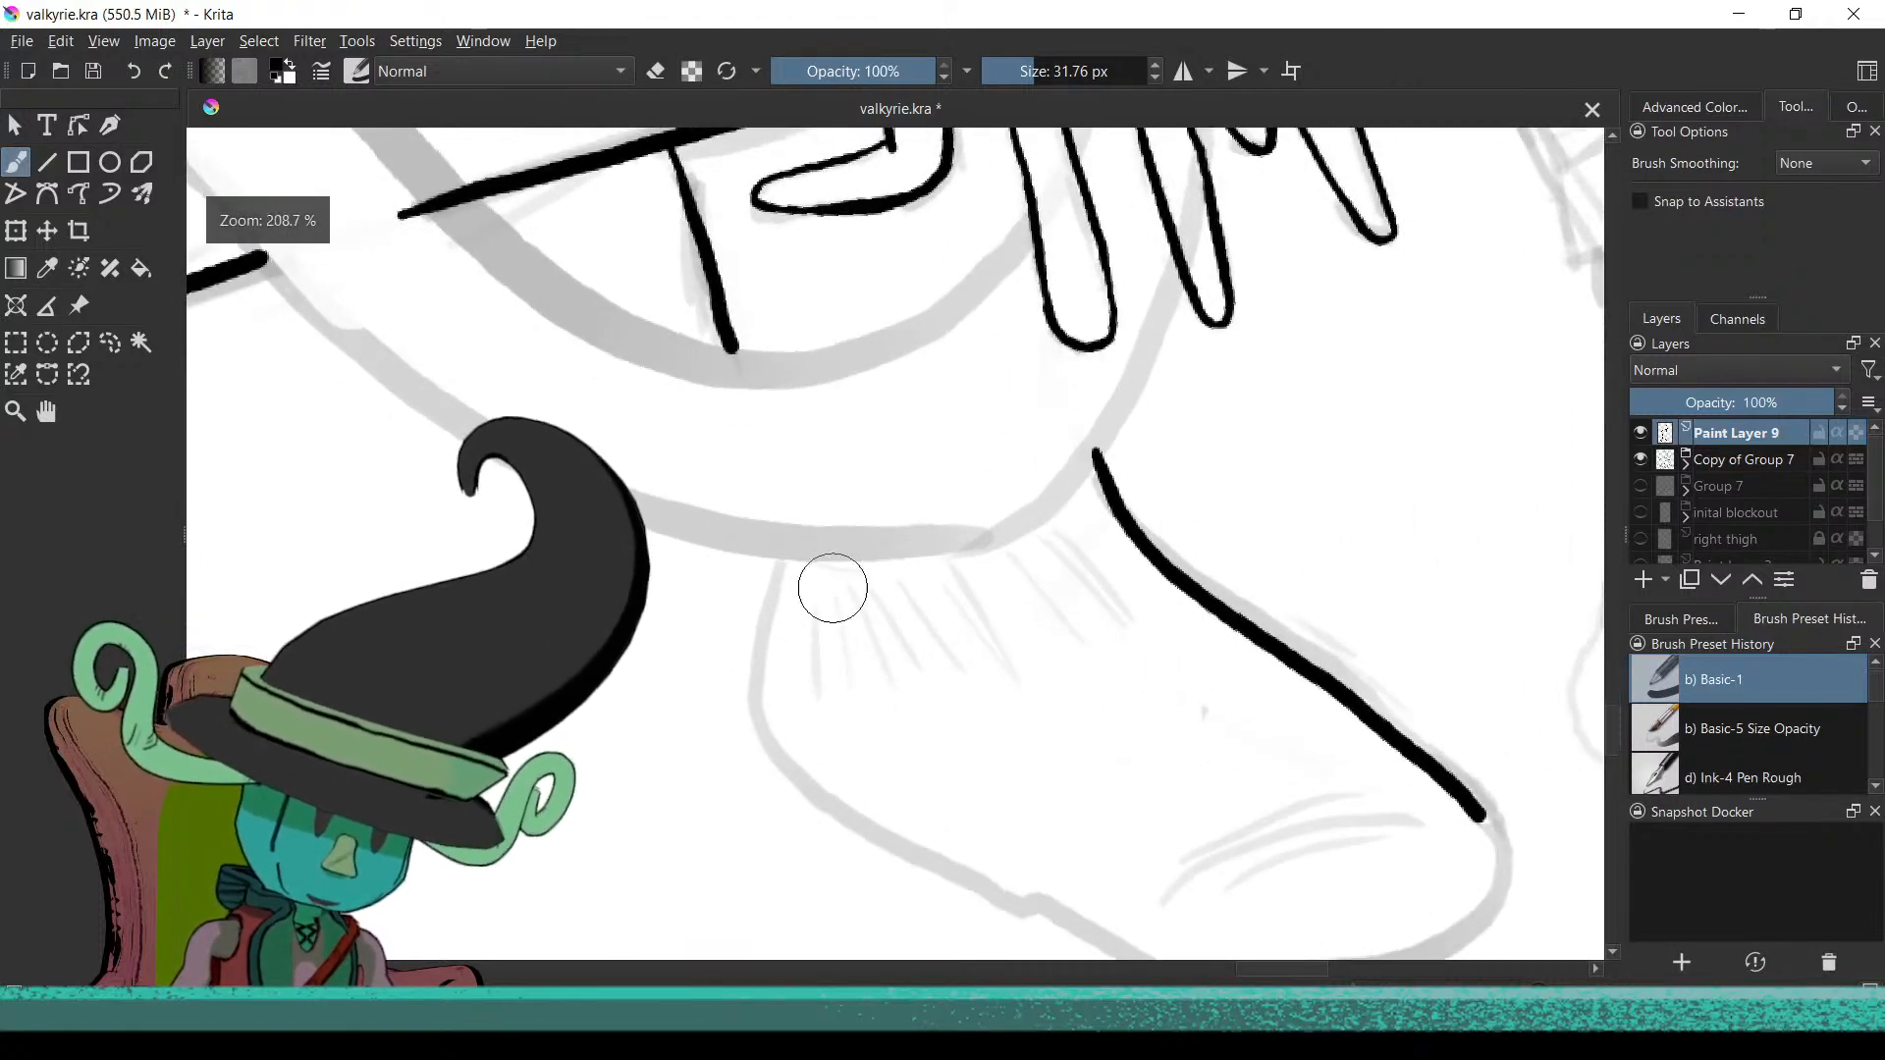
key("ctrl+z")
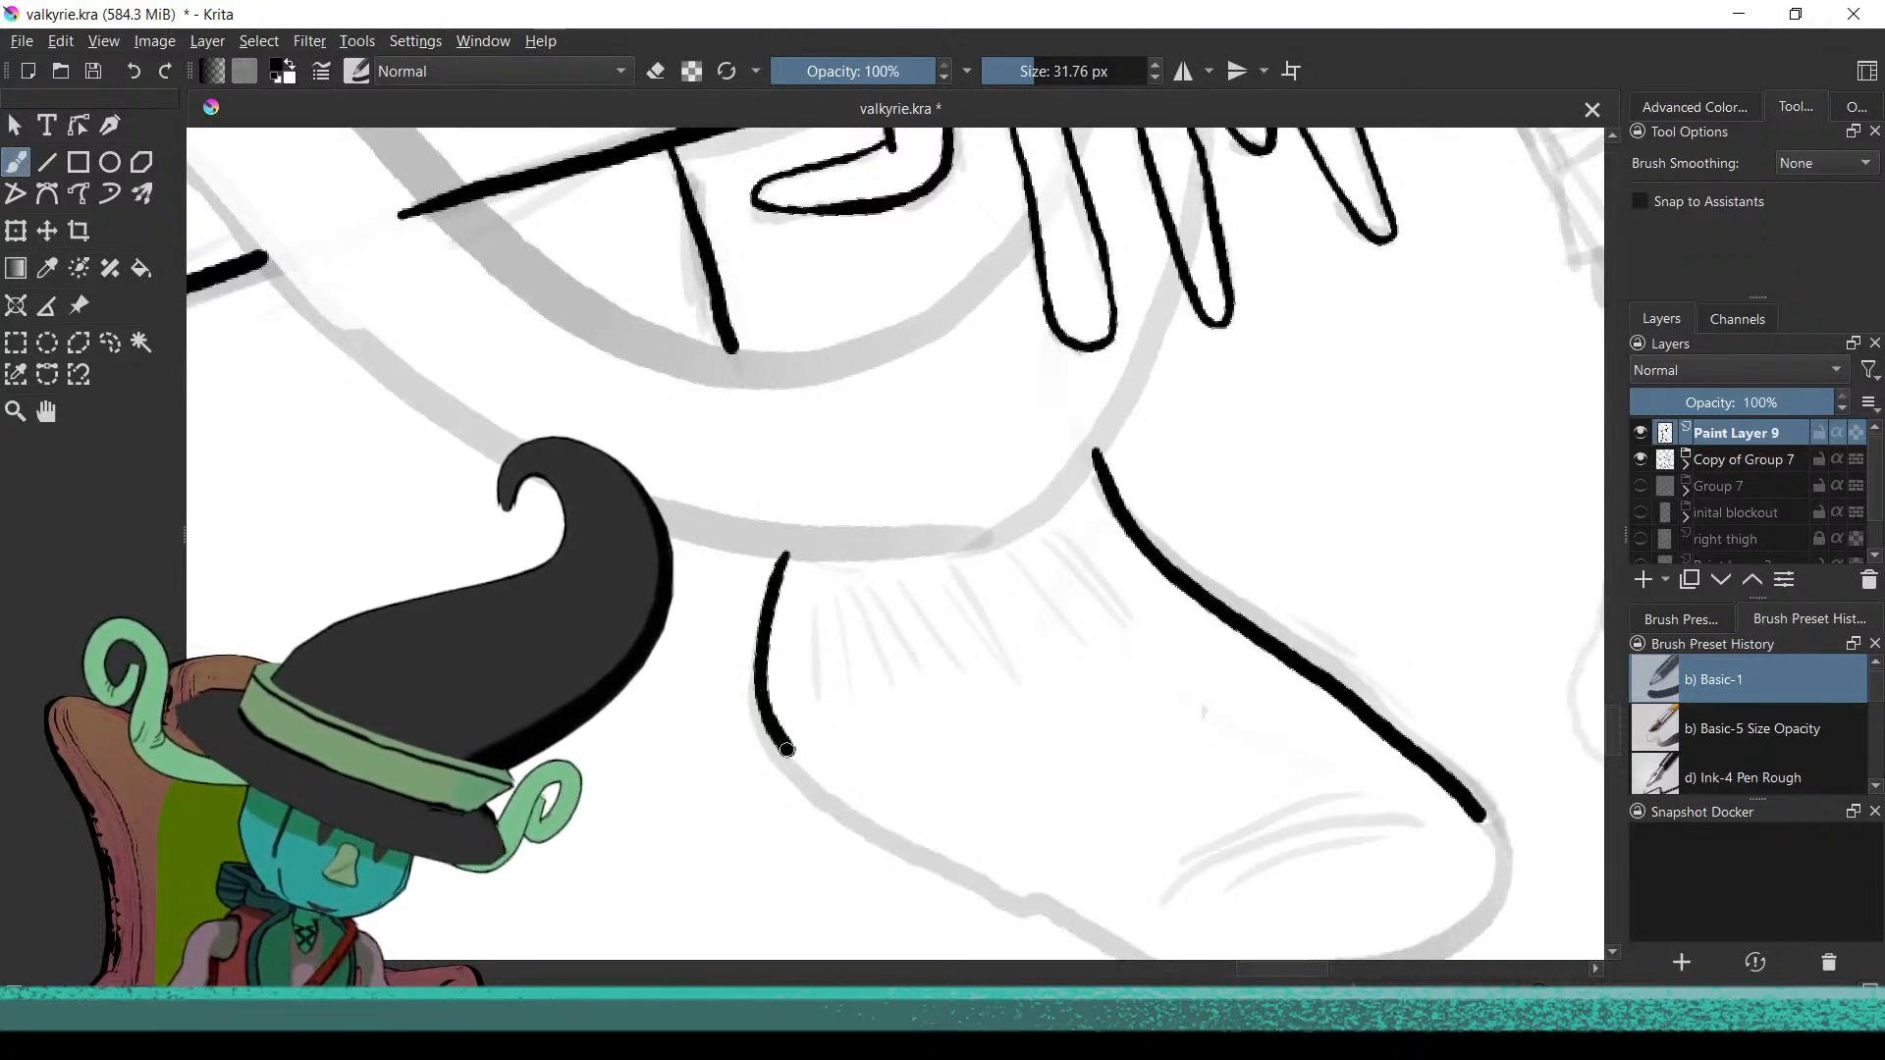
Ink a thick sole line from the heel along the front foot and close the outline around the rounded toe
scroll(805, 760, "down", 2)
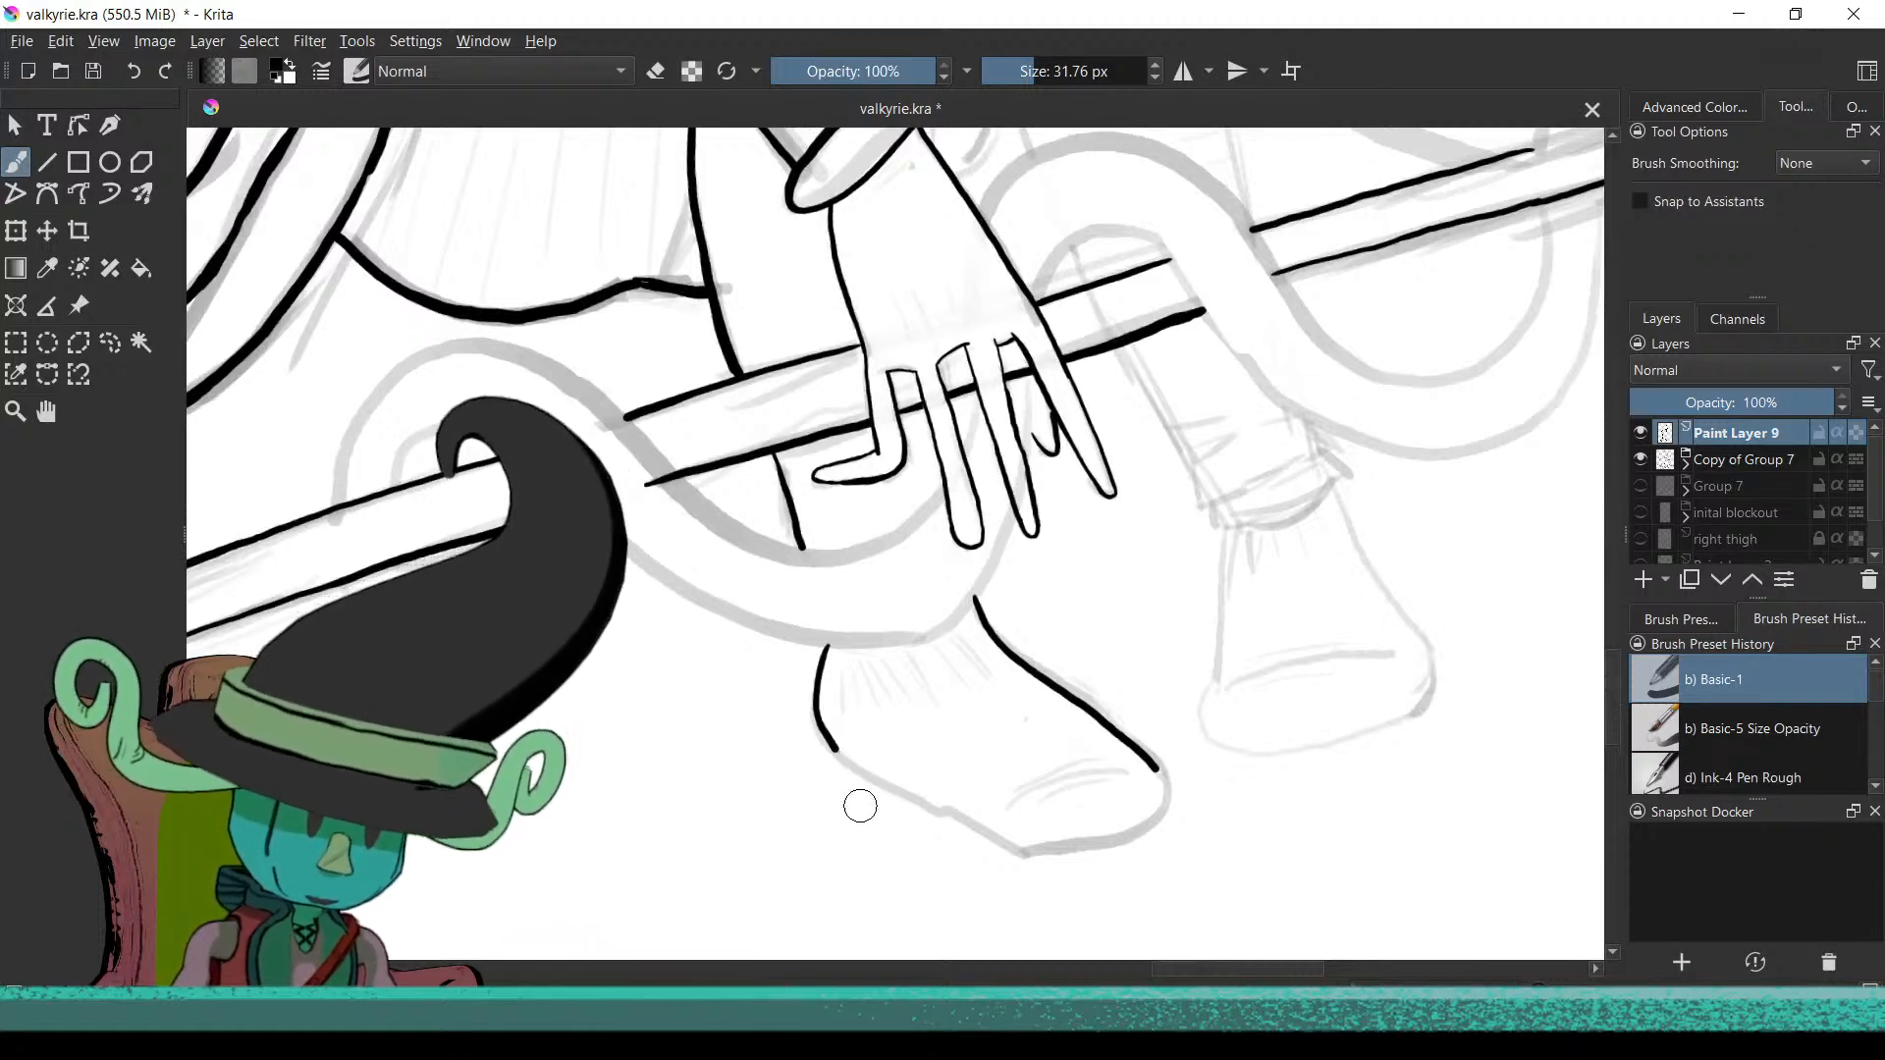
scroll(860, 806, "up", 2)
scroll(899, 792, "down", 3)
scroll(852, 690, "right", 3)
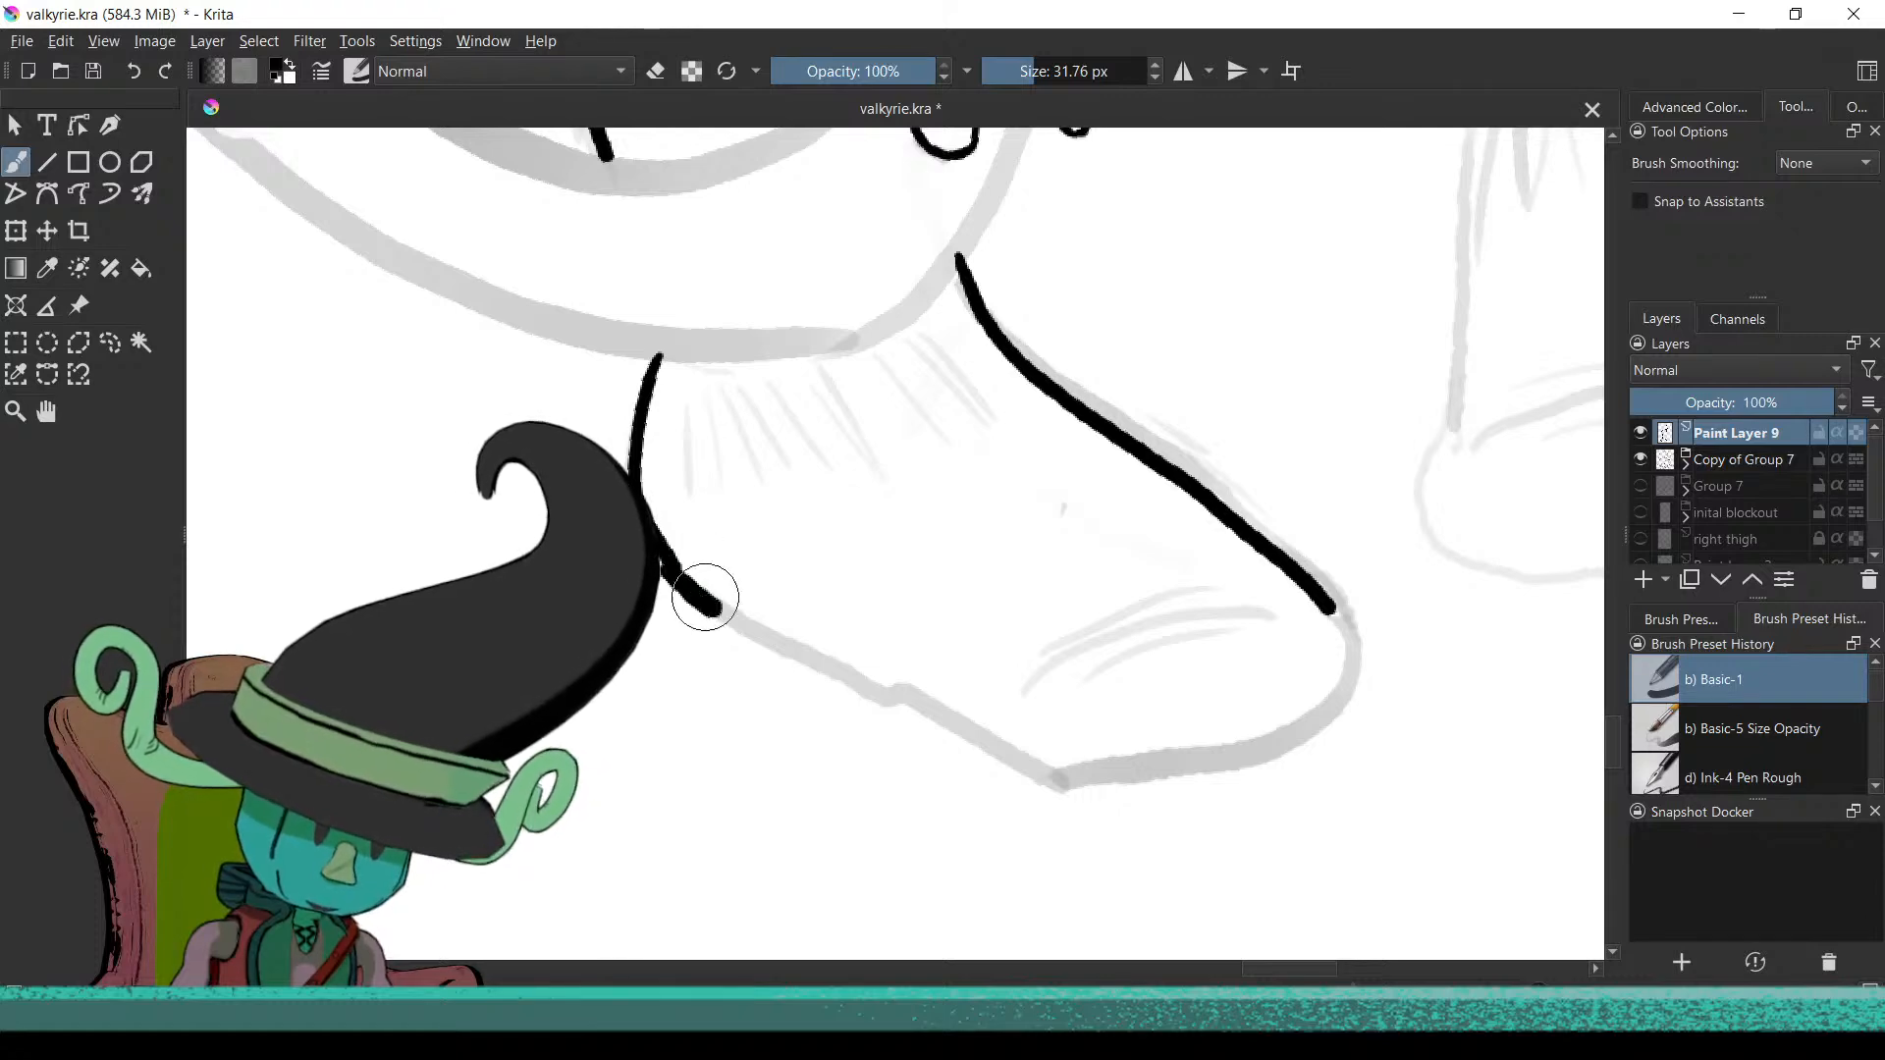
mouse_move(670, 567)
left_mouse_down()
mouse_move(770, 634)
mouse_move(1101, 775)
left_mouse_up()
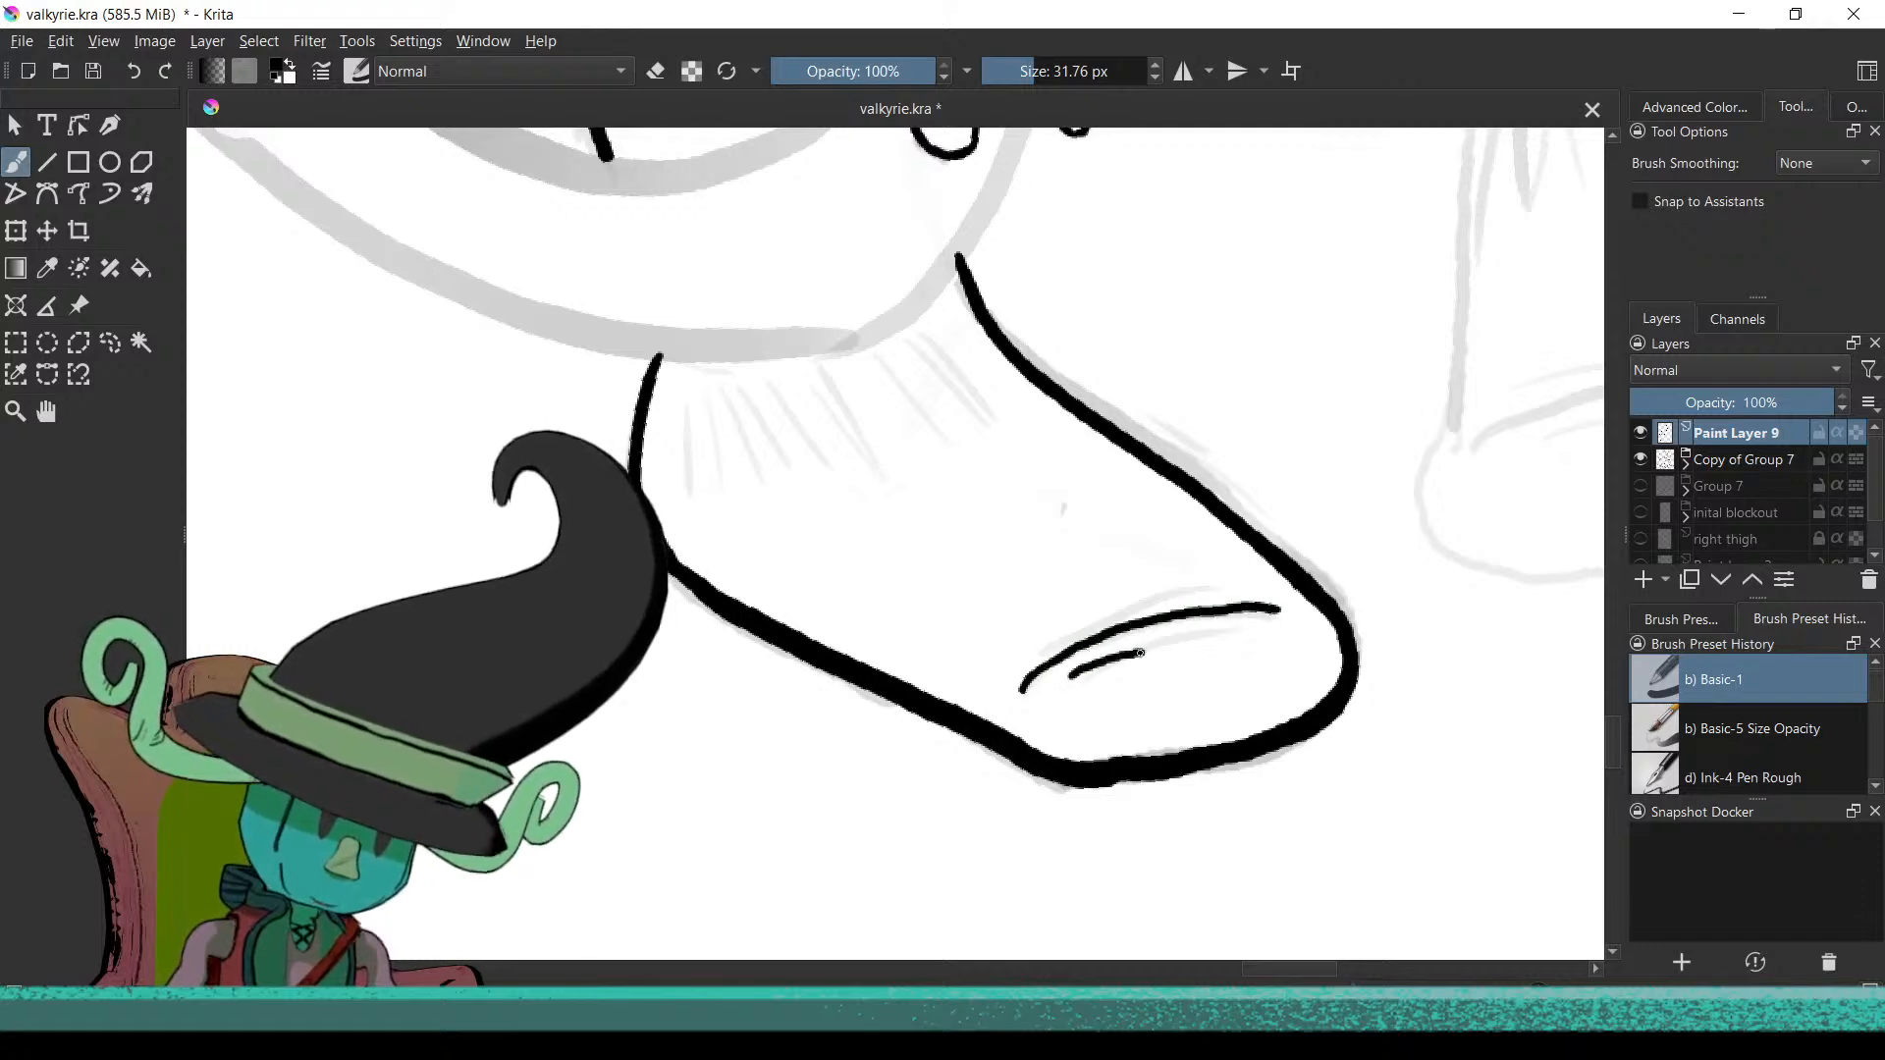
Ink three curved crease lines across the front foot's toe area, redrawing the lower one shorter
left_click_drag(1245, 641, 1263, 643)
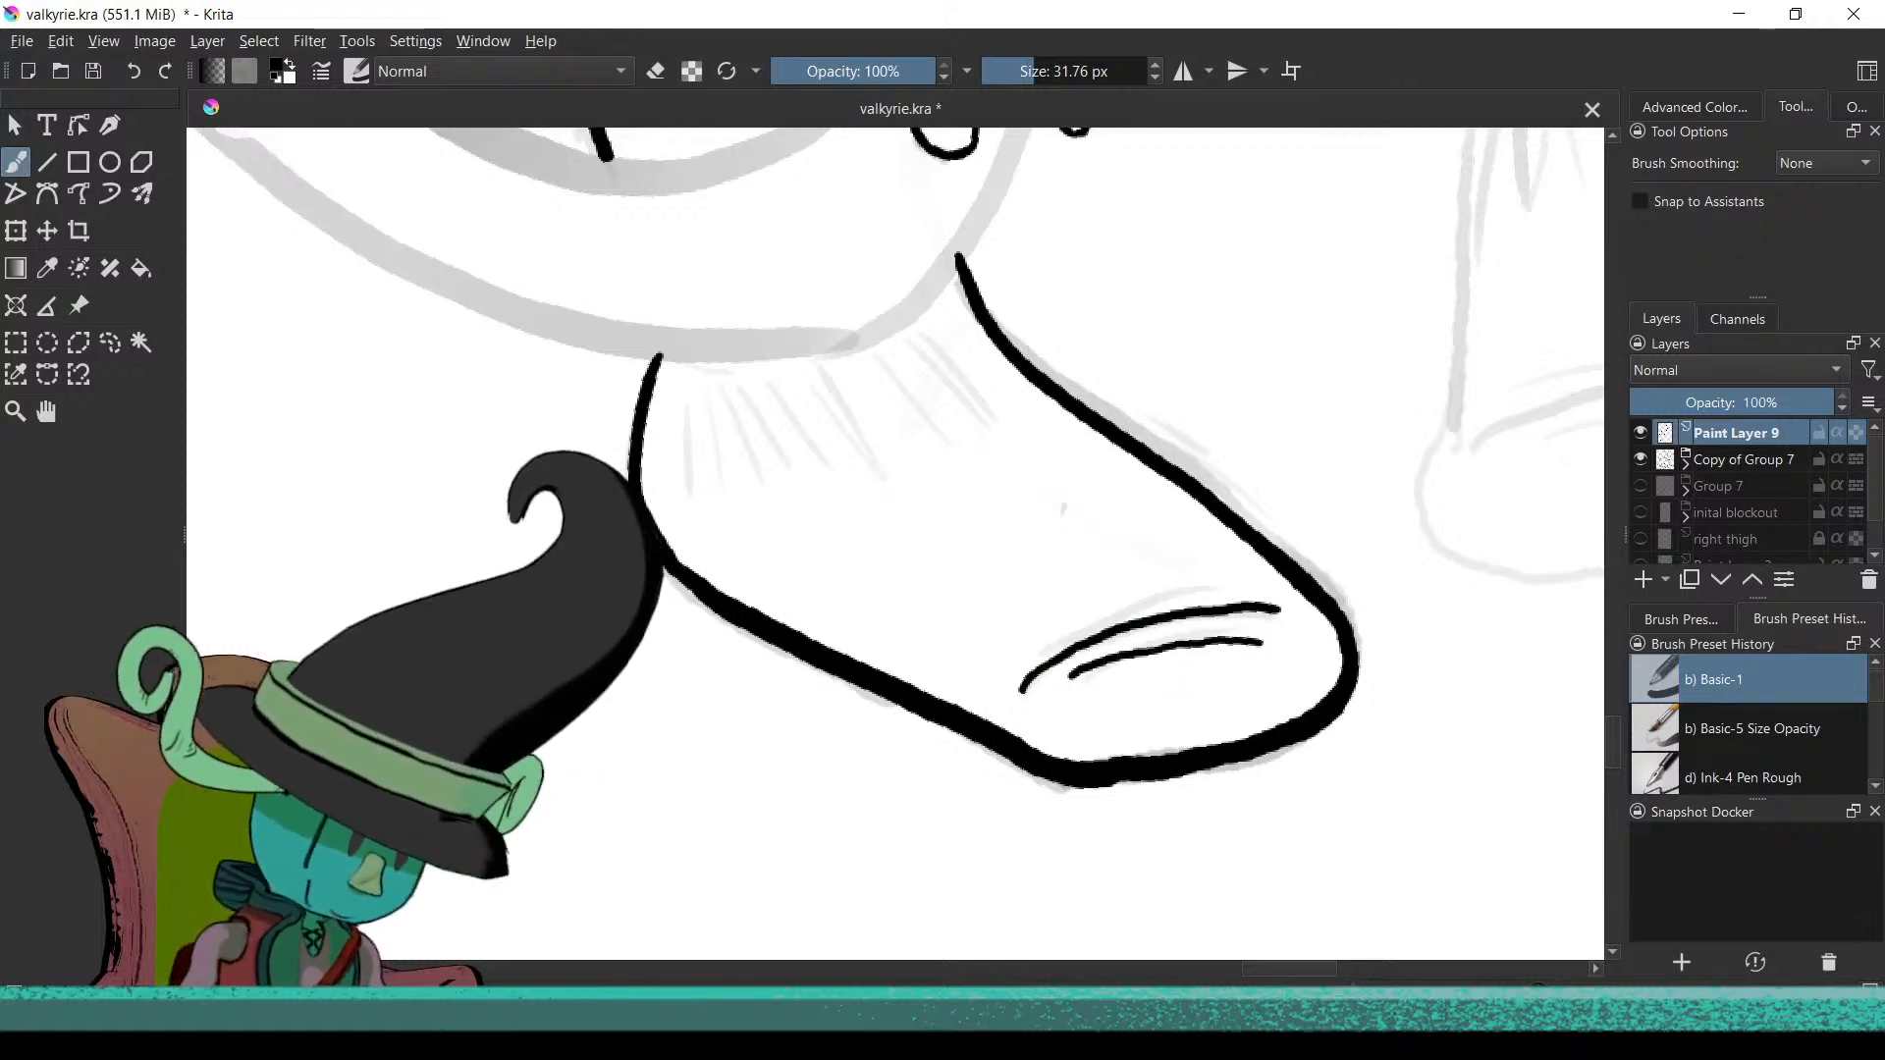
key("ctrl+z")
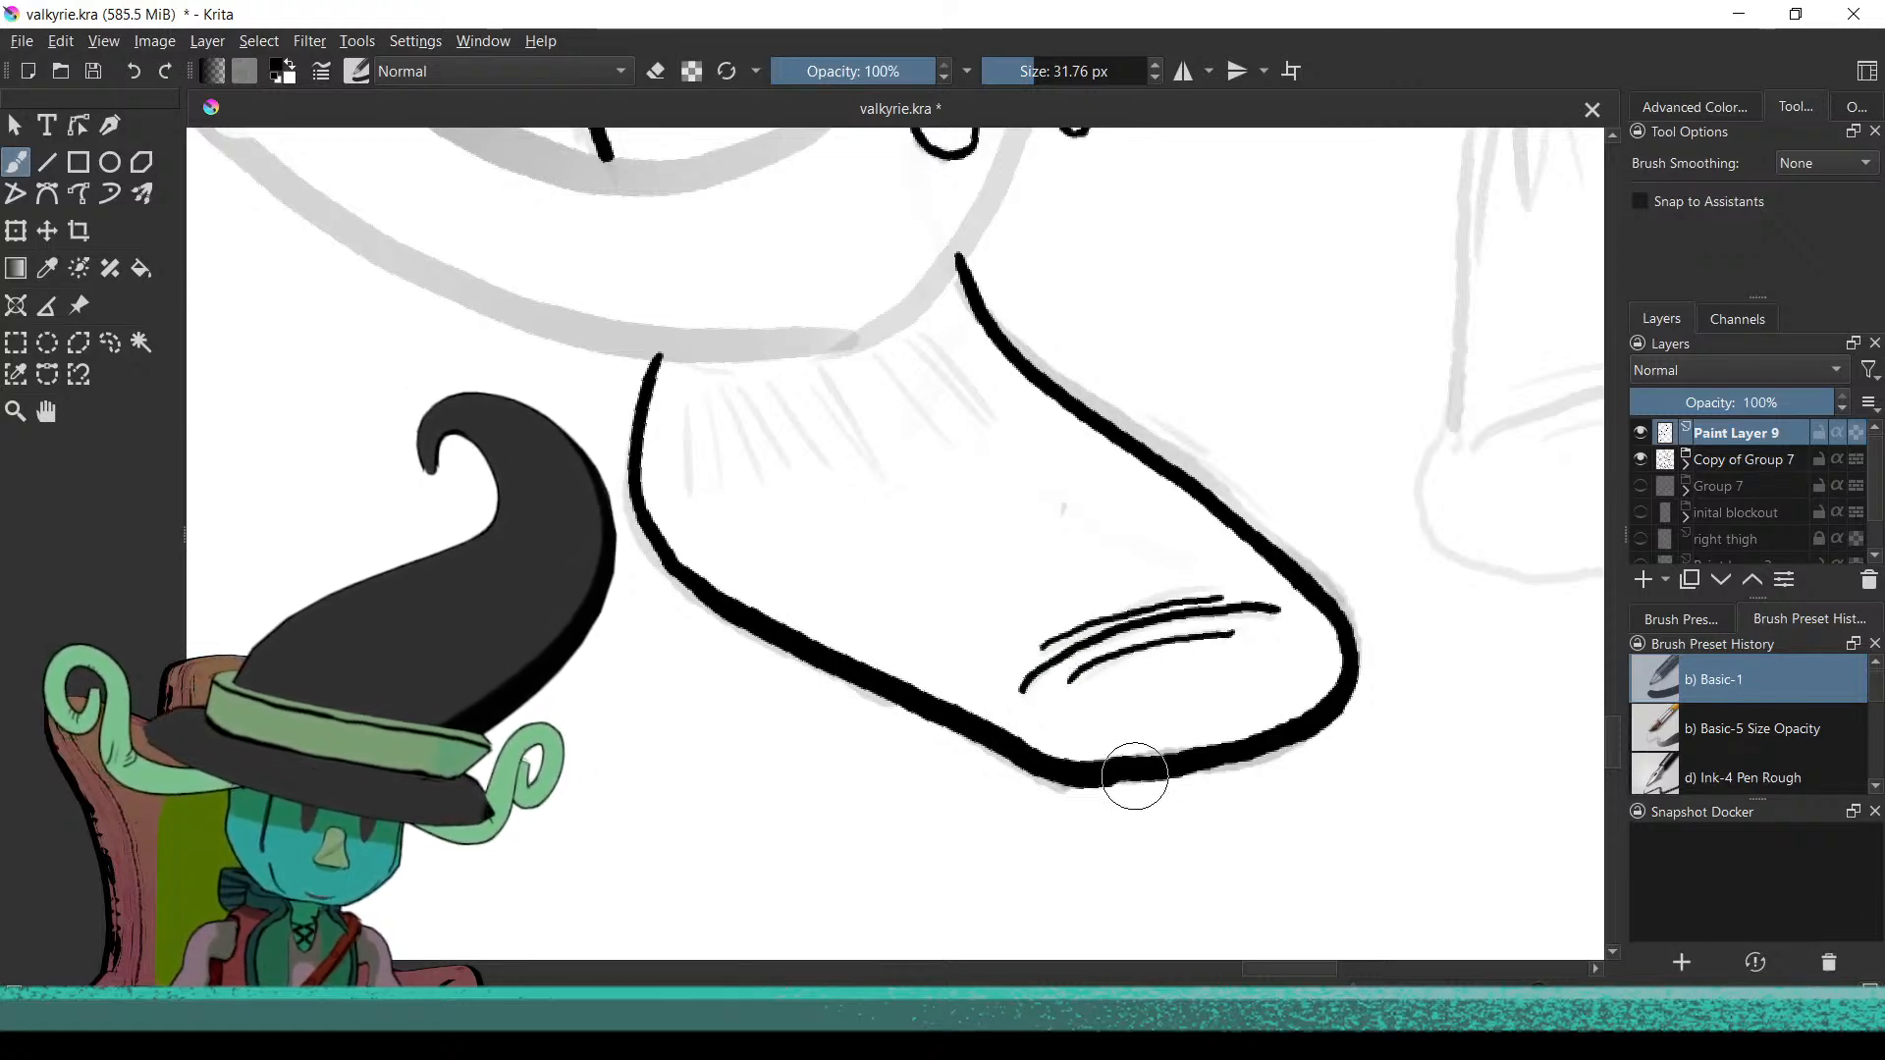
scroll(1136, 776, "down", 8)
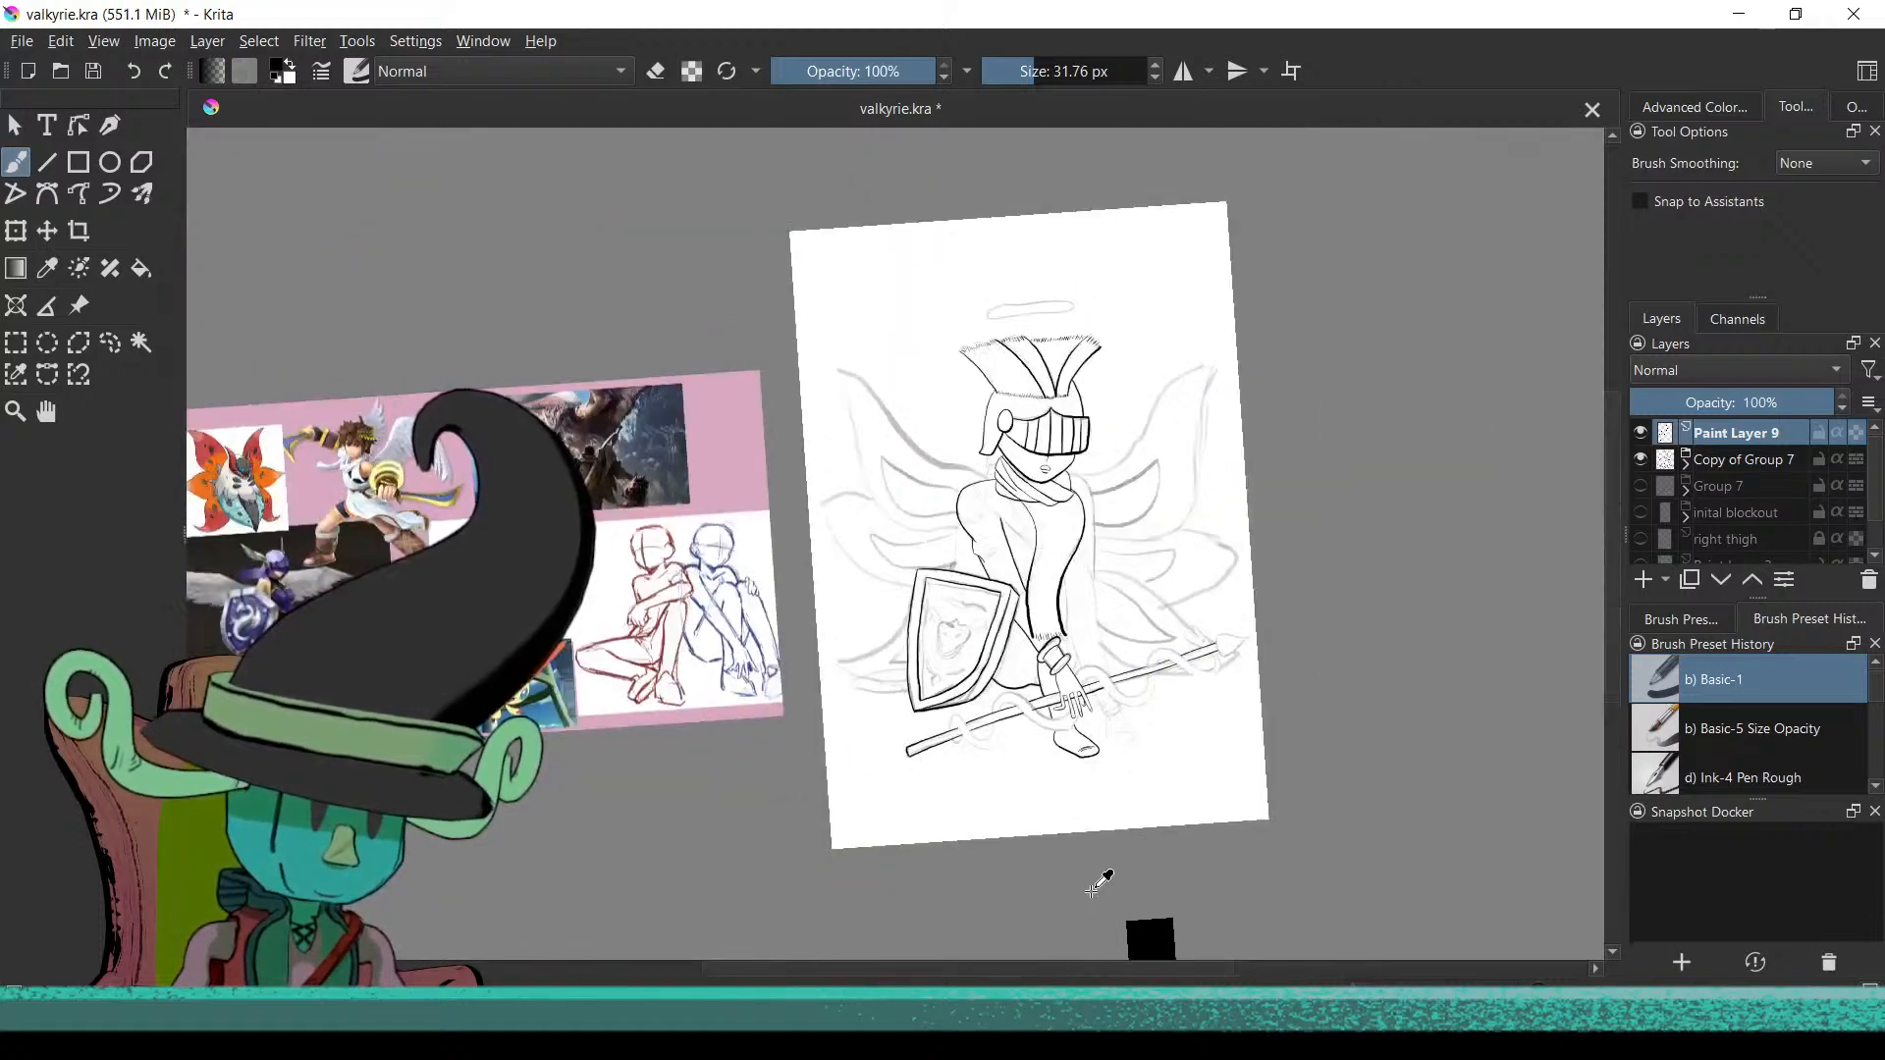
scroll(1094, 883, "up", 7)
scroll(1127, 674, "down", 5)
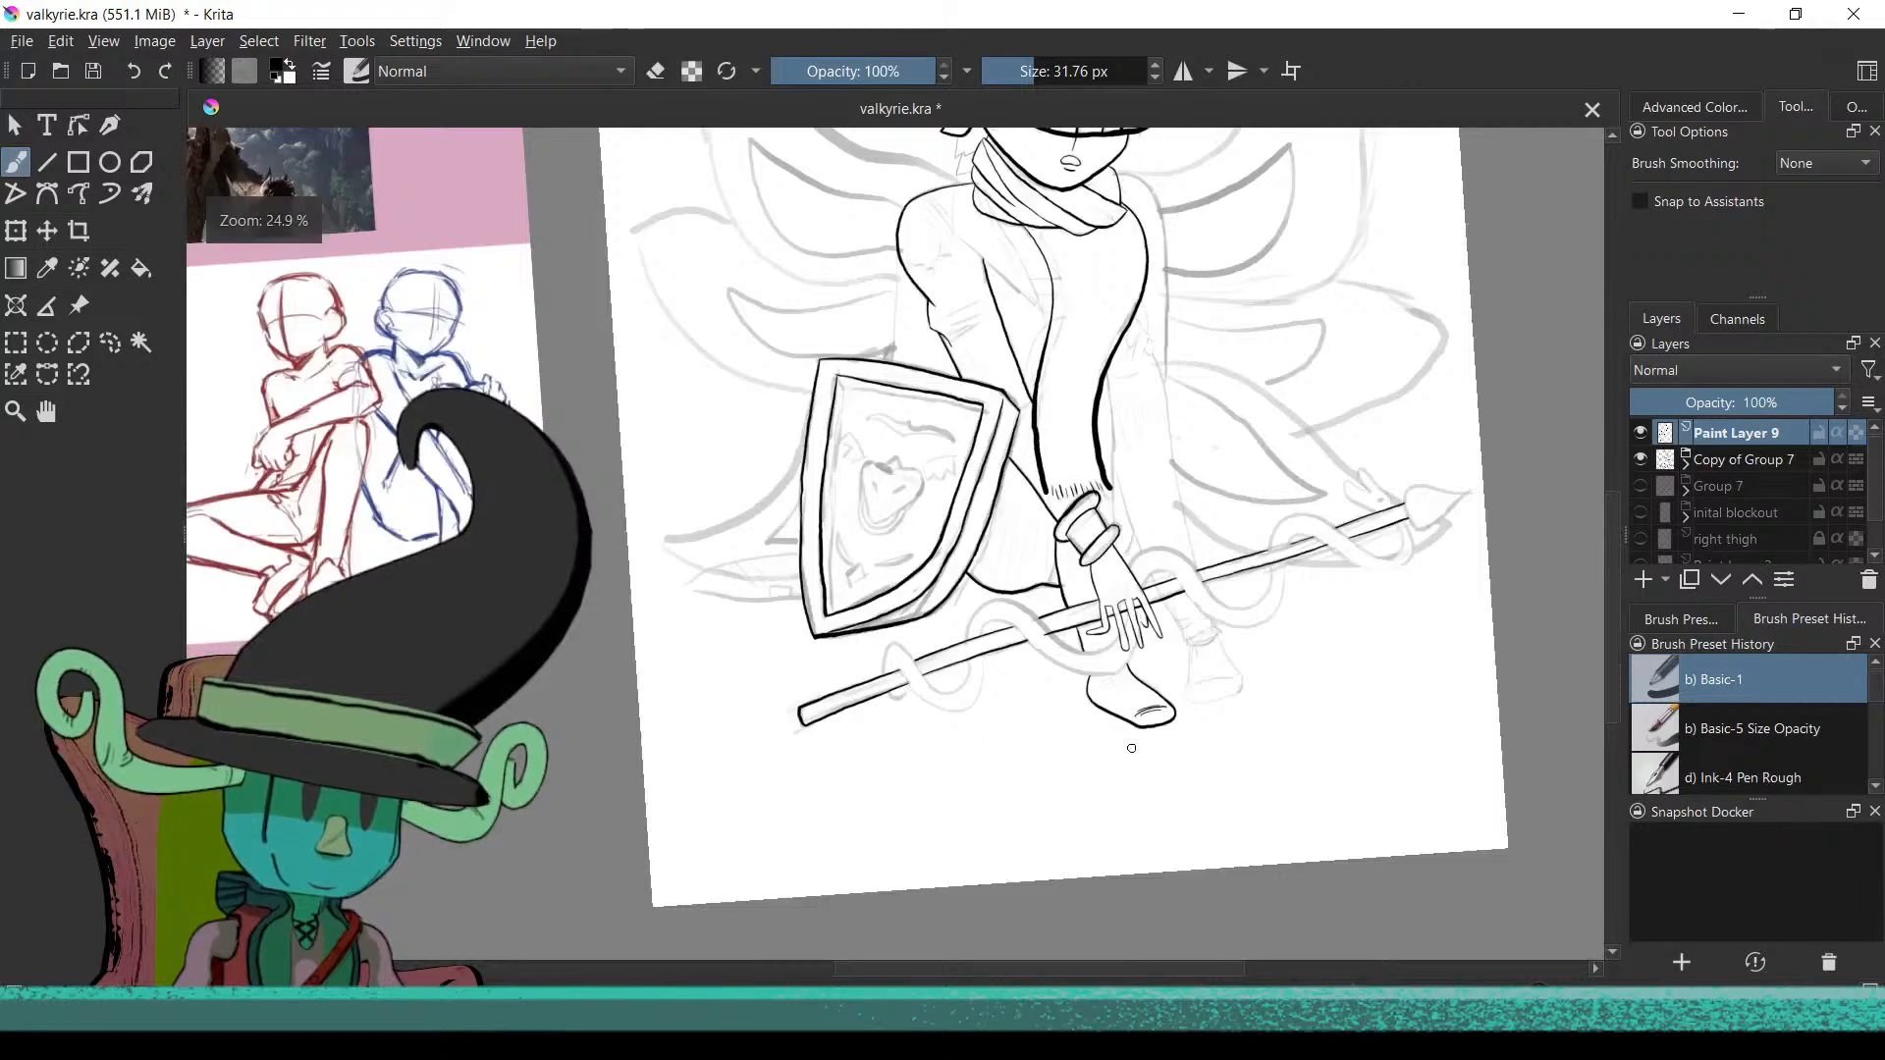
Hide the rough sketch layer to check the line art alone, and show the sketch again
left_click(1641, 458)
scroll(1083, 570, "down", 3)
left_click_drag(1083, 570, 1113, 657)
scroll(1078, 538, "up", 4)
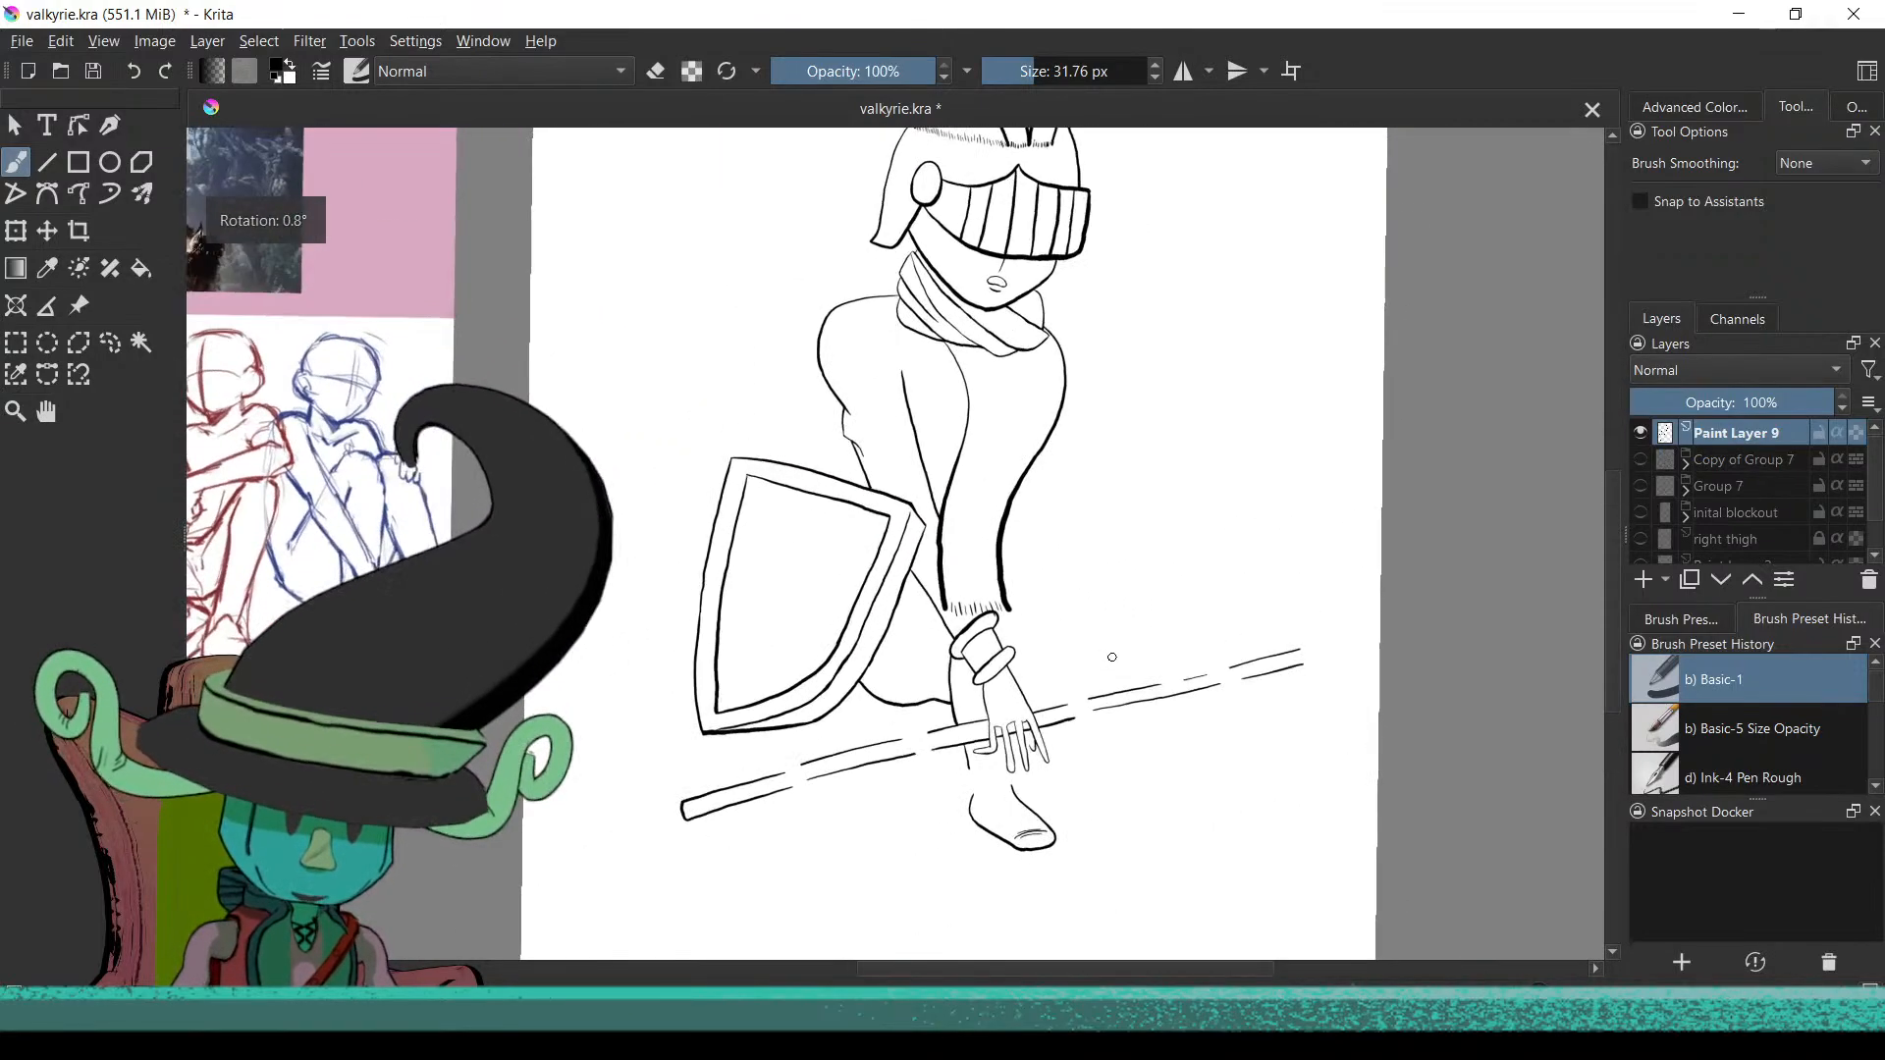
left_click(1641, 461)
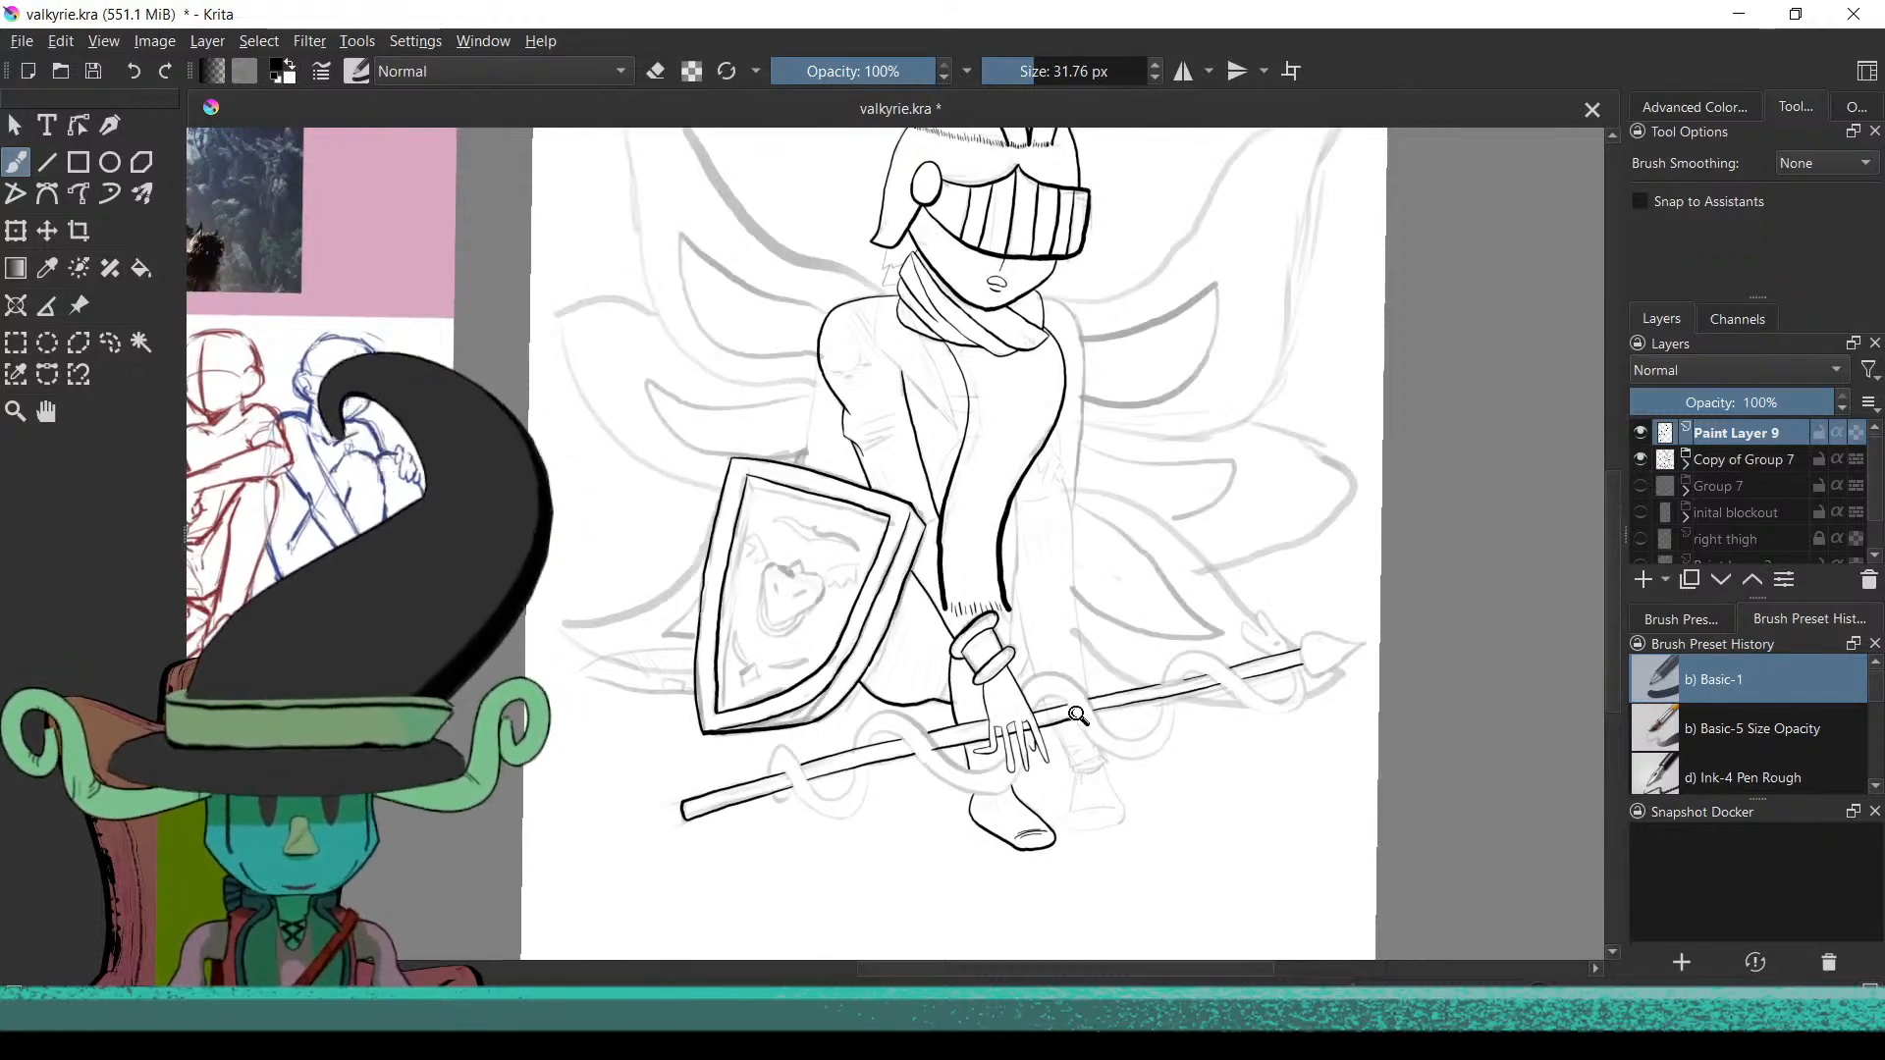
Erase the blunt lower ends of both thick sleeve lines above the bracelet into tapered points
scroll(1078, 715, "up", 5)
scroll(1017, 565, "up", 3)
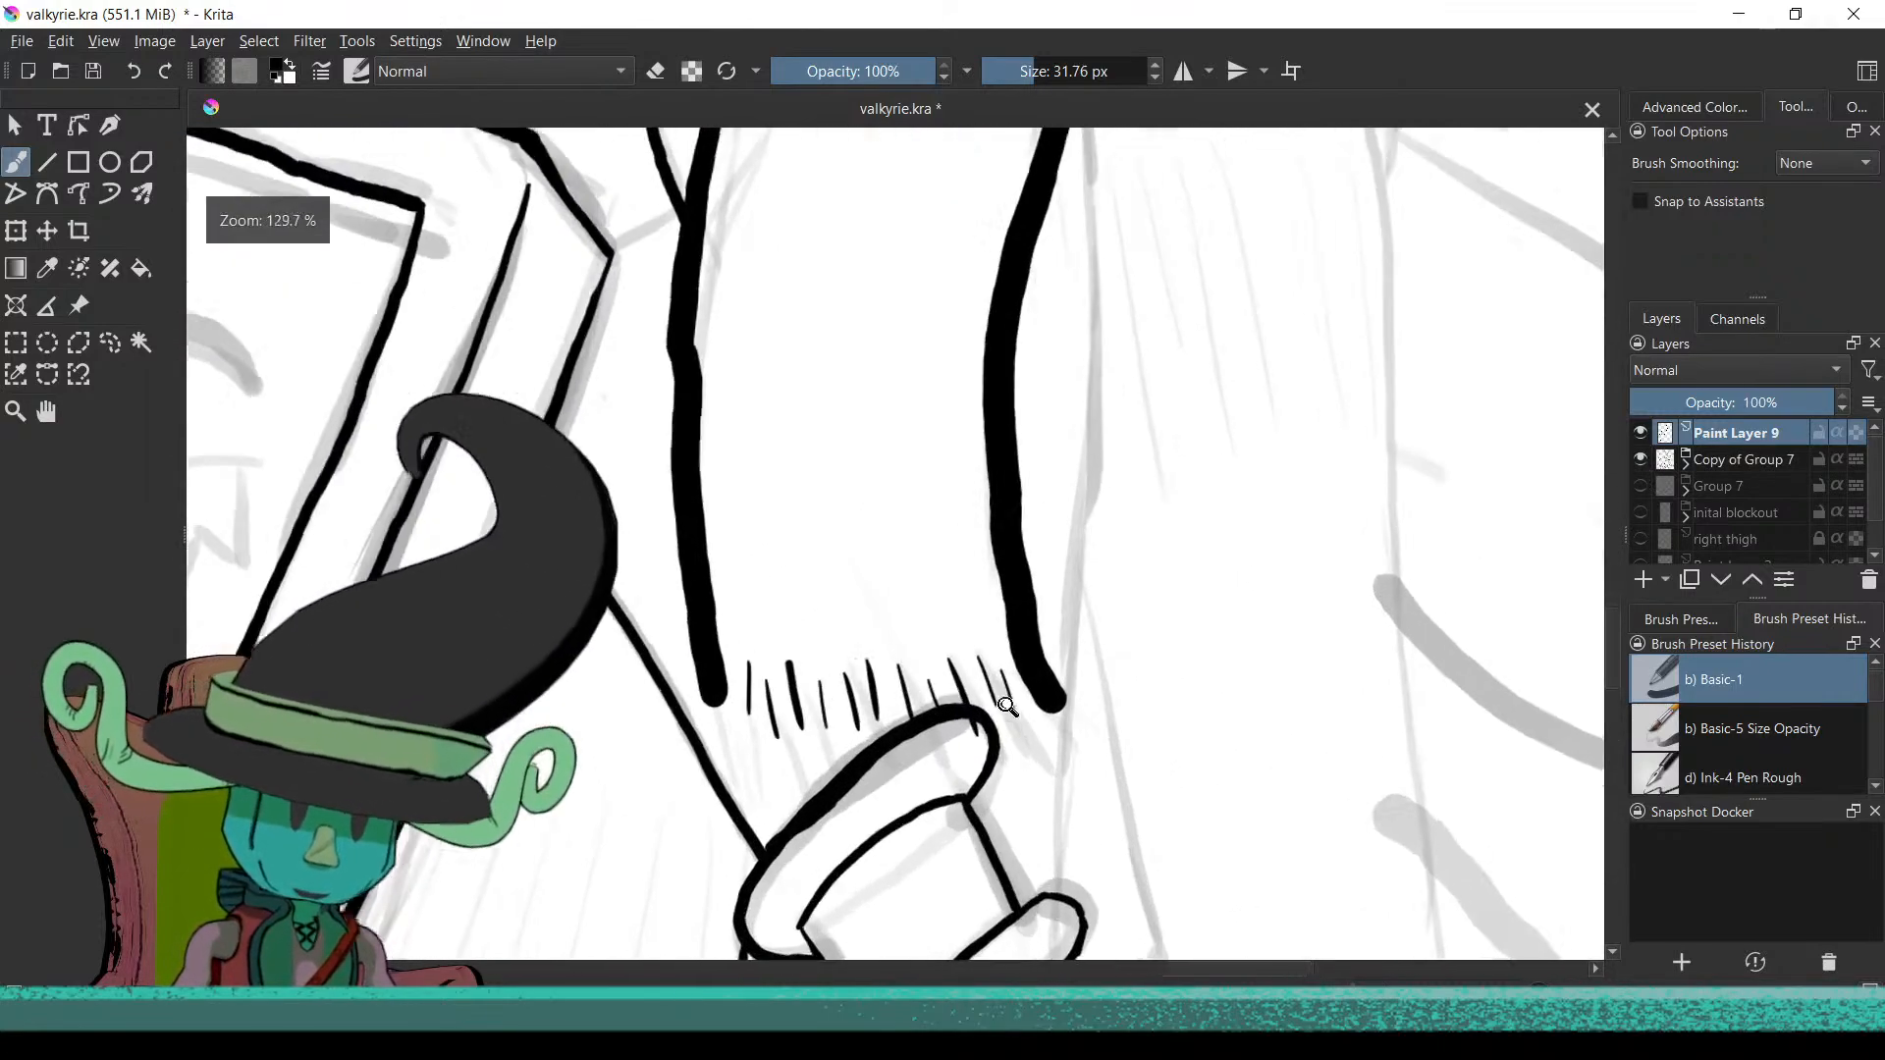
key("e")
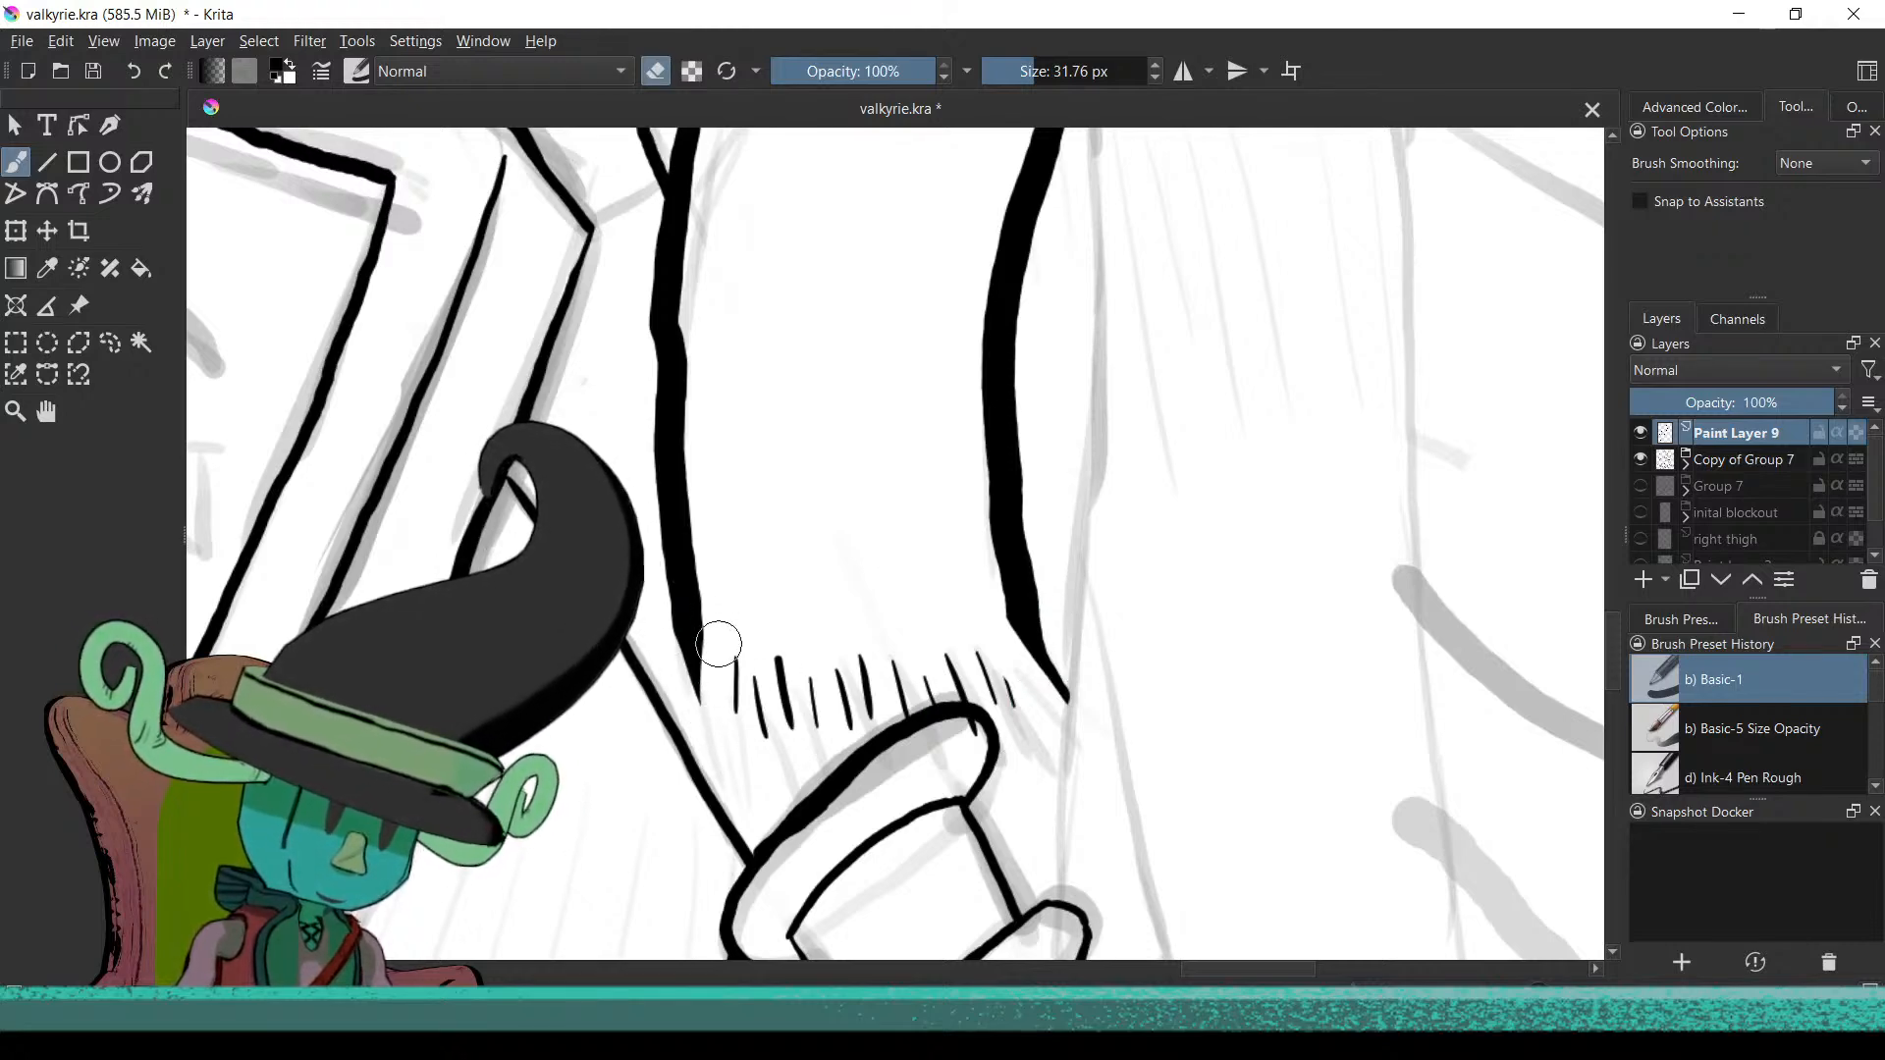
scroll(732, 703, "down", 8)
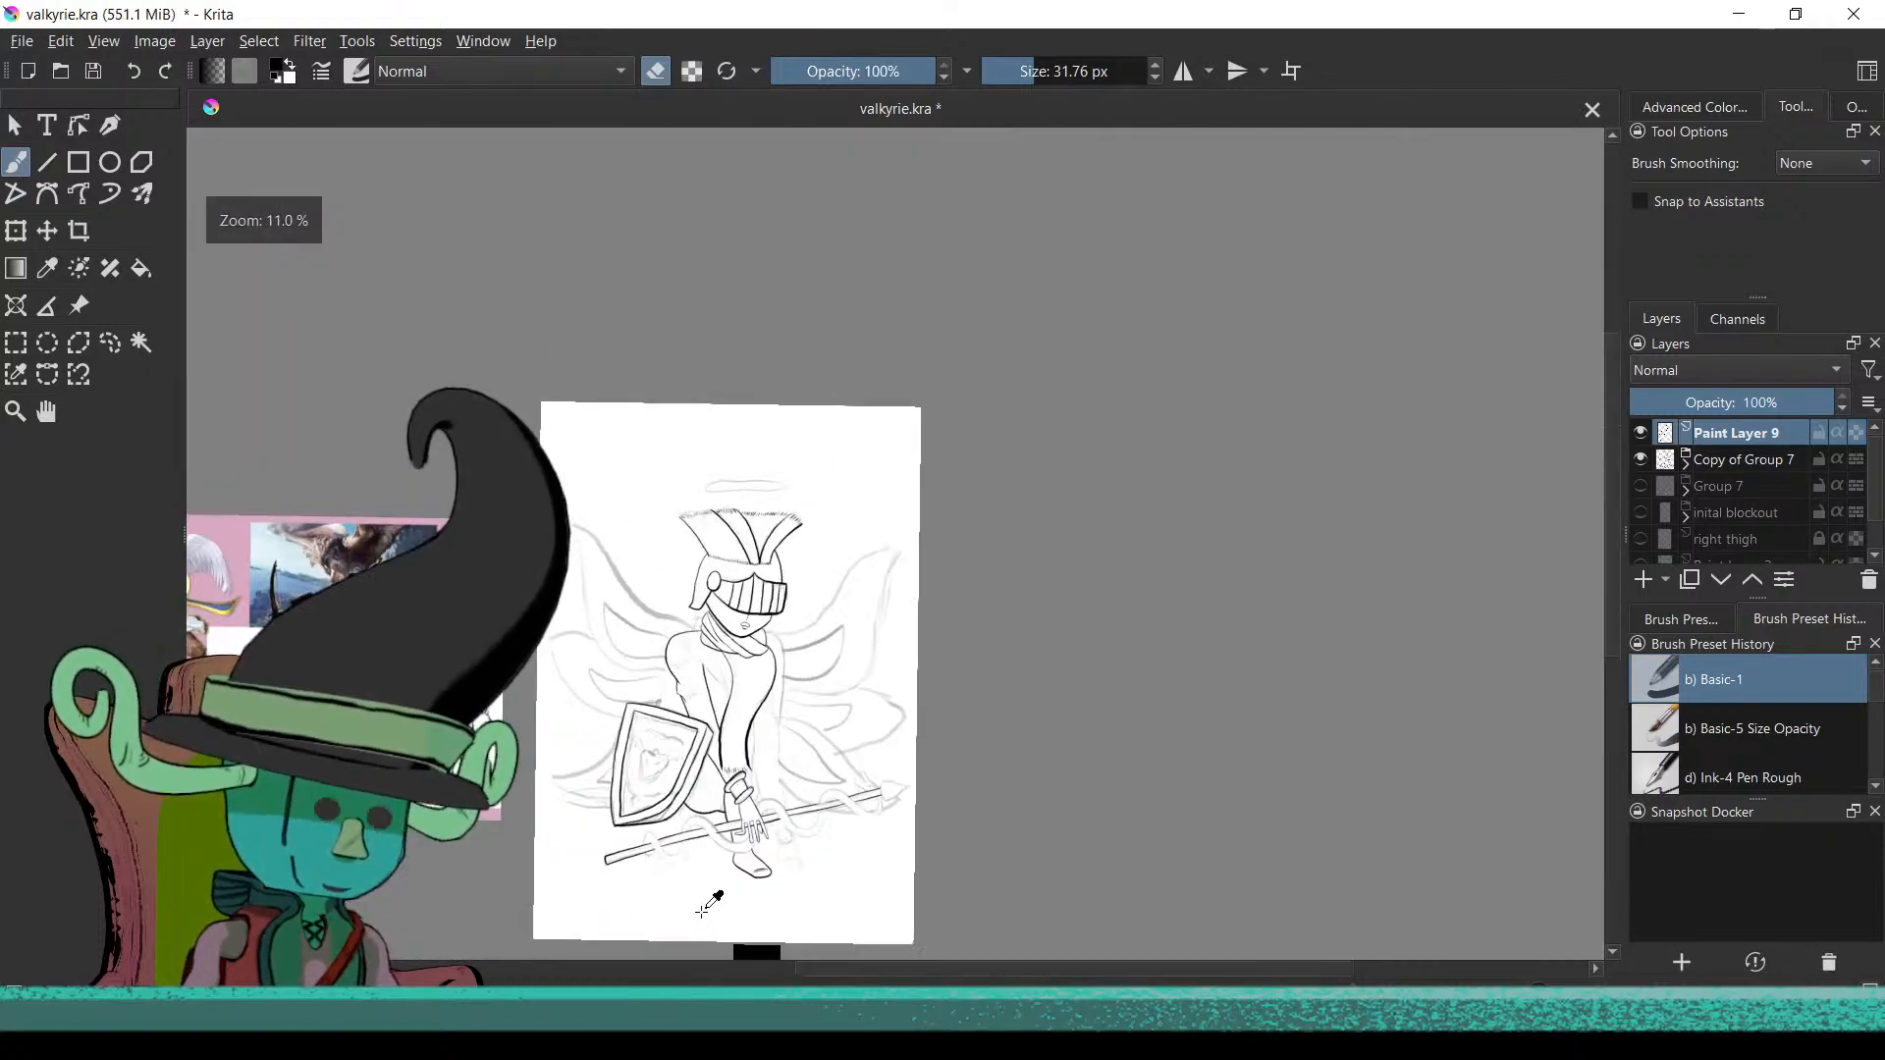
Ink a thin line from the sleeve's outer edge down past the cuff to the bracelet, following the sketched leg
scroll(715, 862, "up", 4)
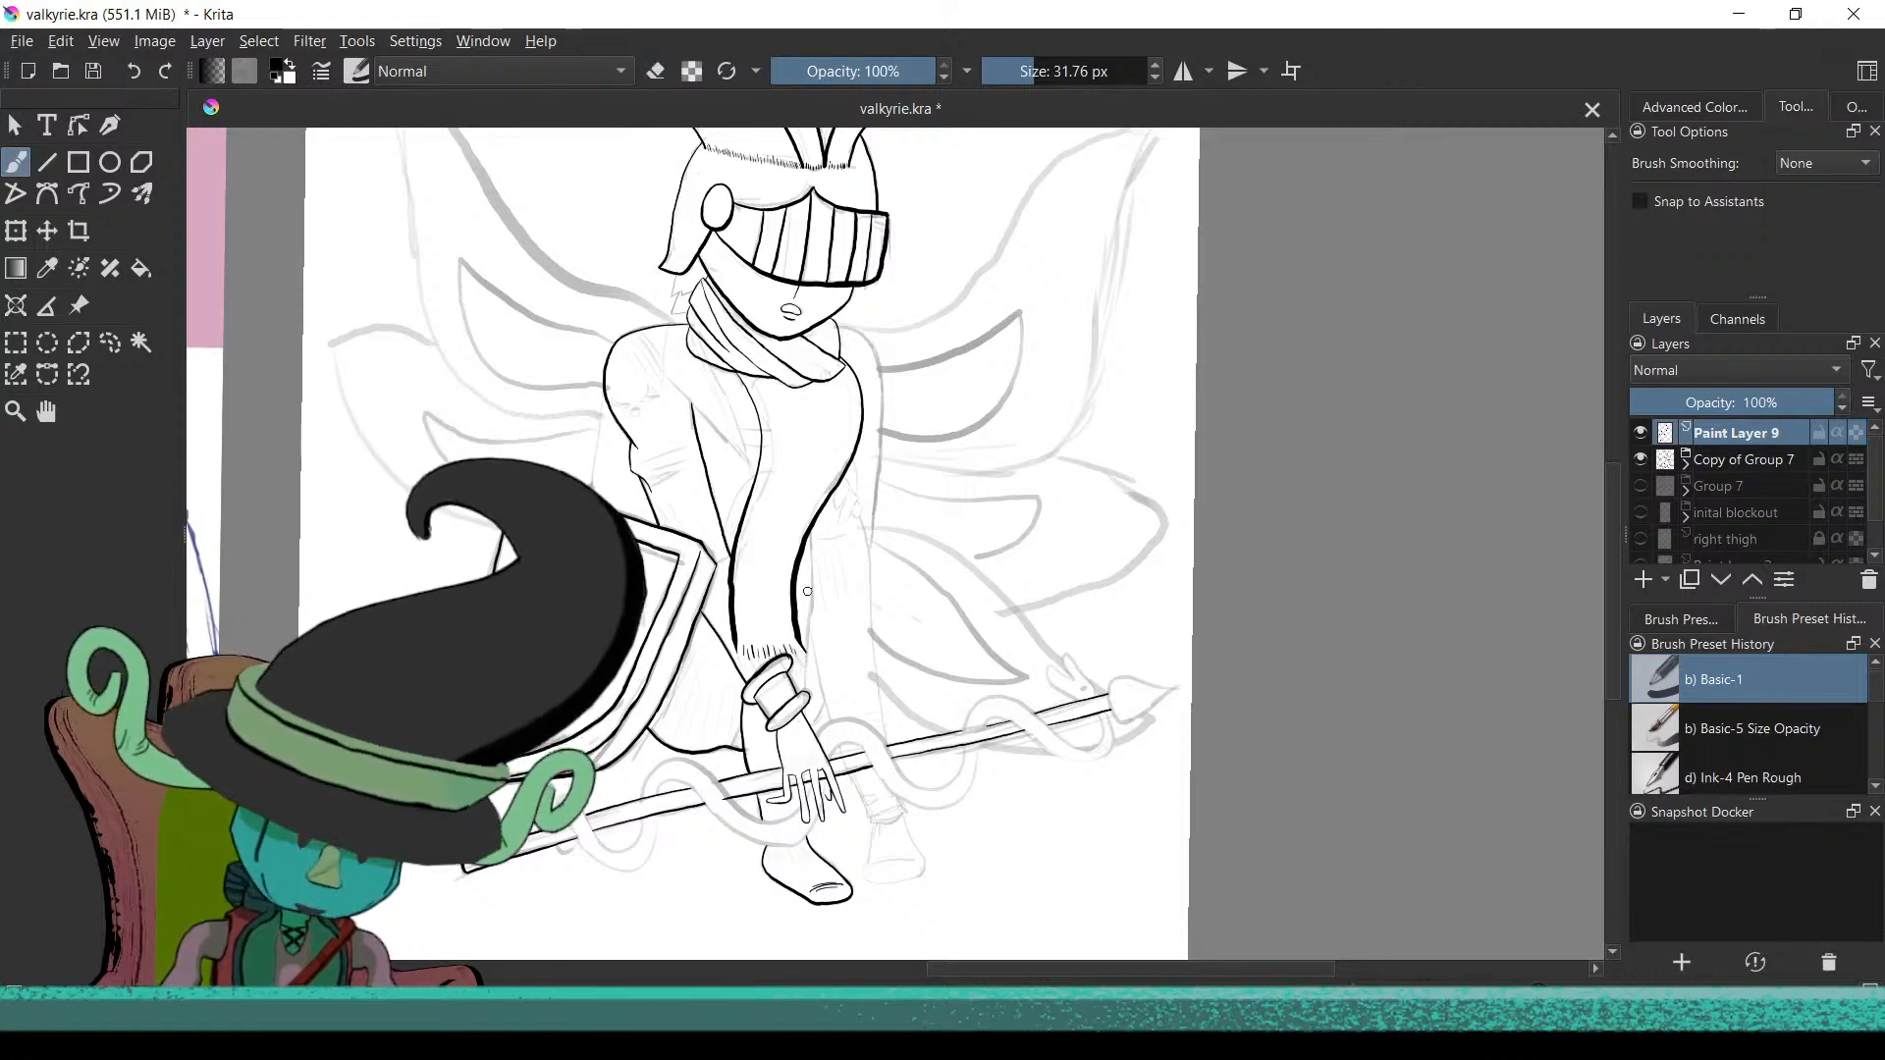
scroll(883, 721, "up", 6)
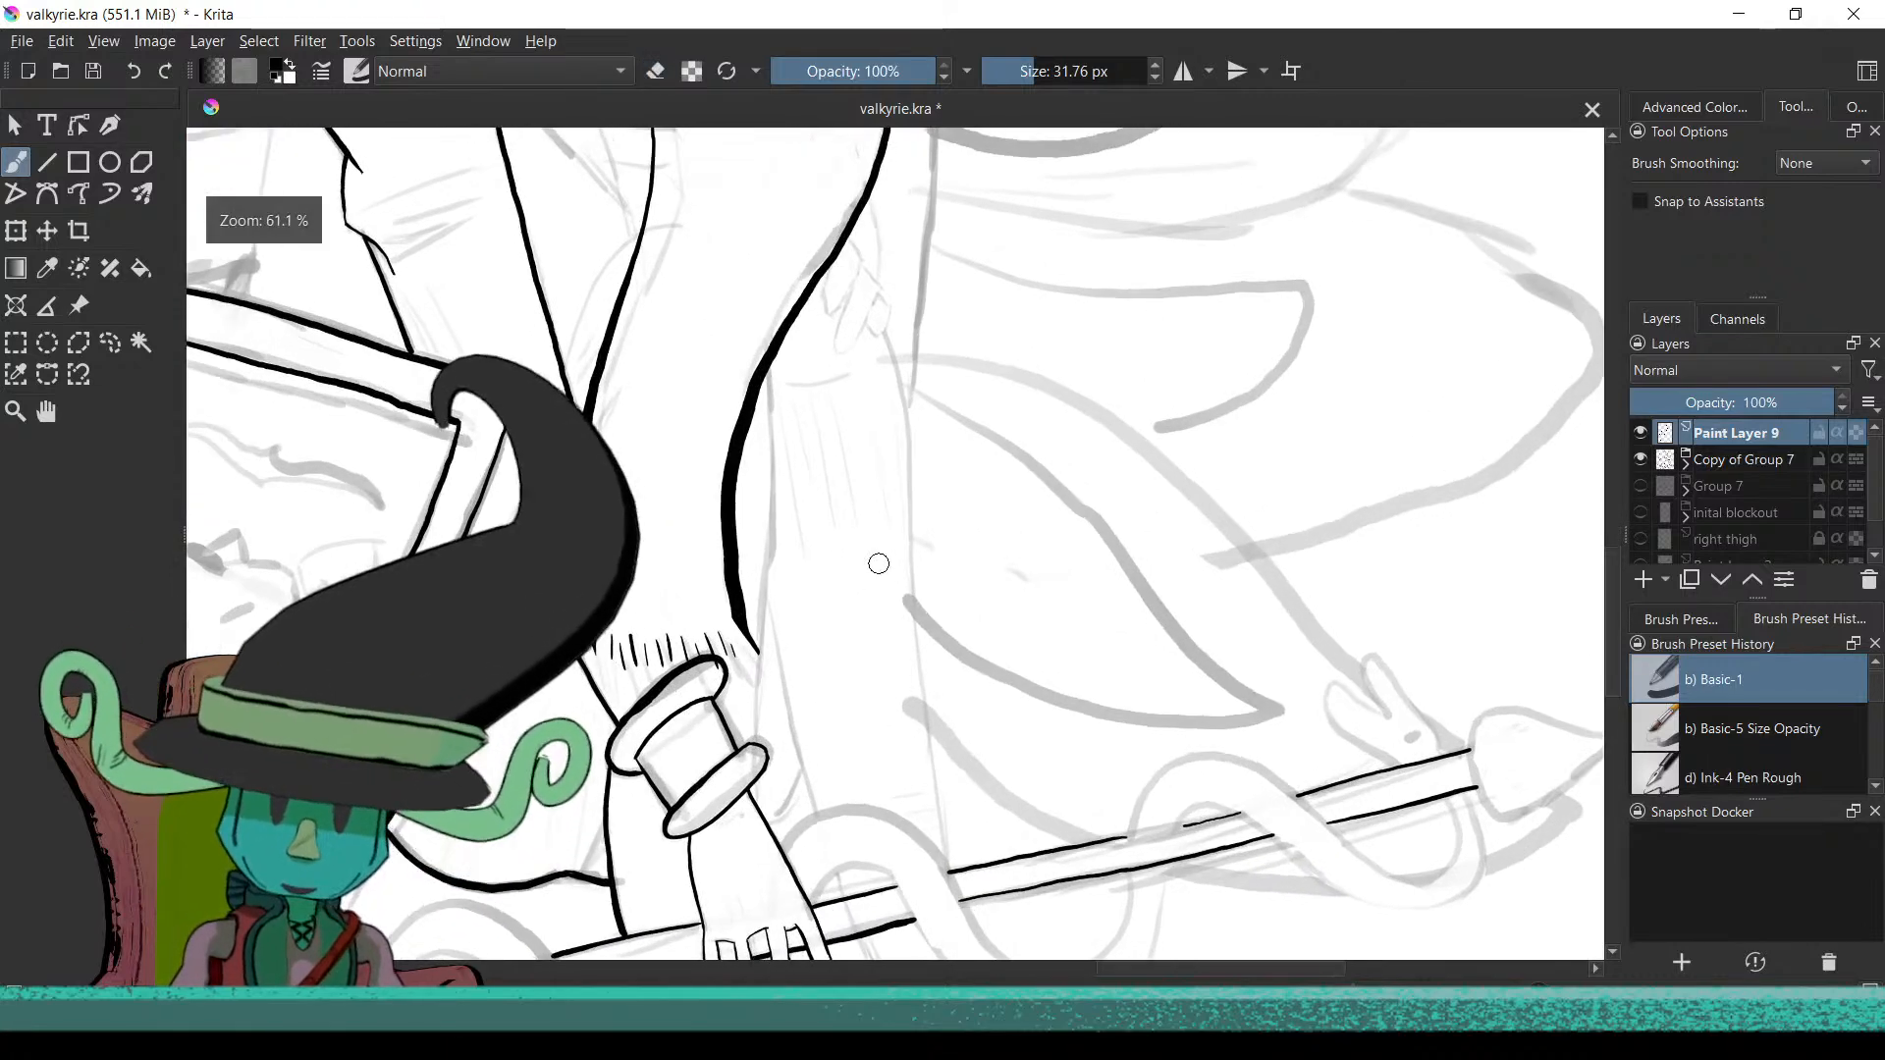
scroll(1093, 733, "down", 3)
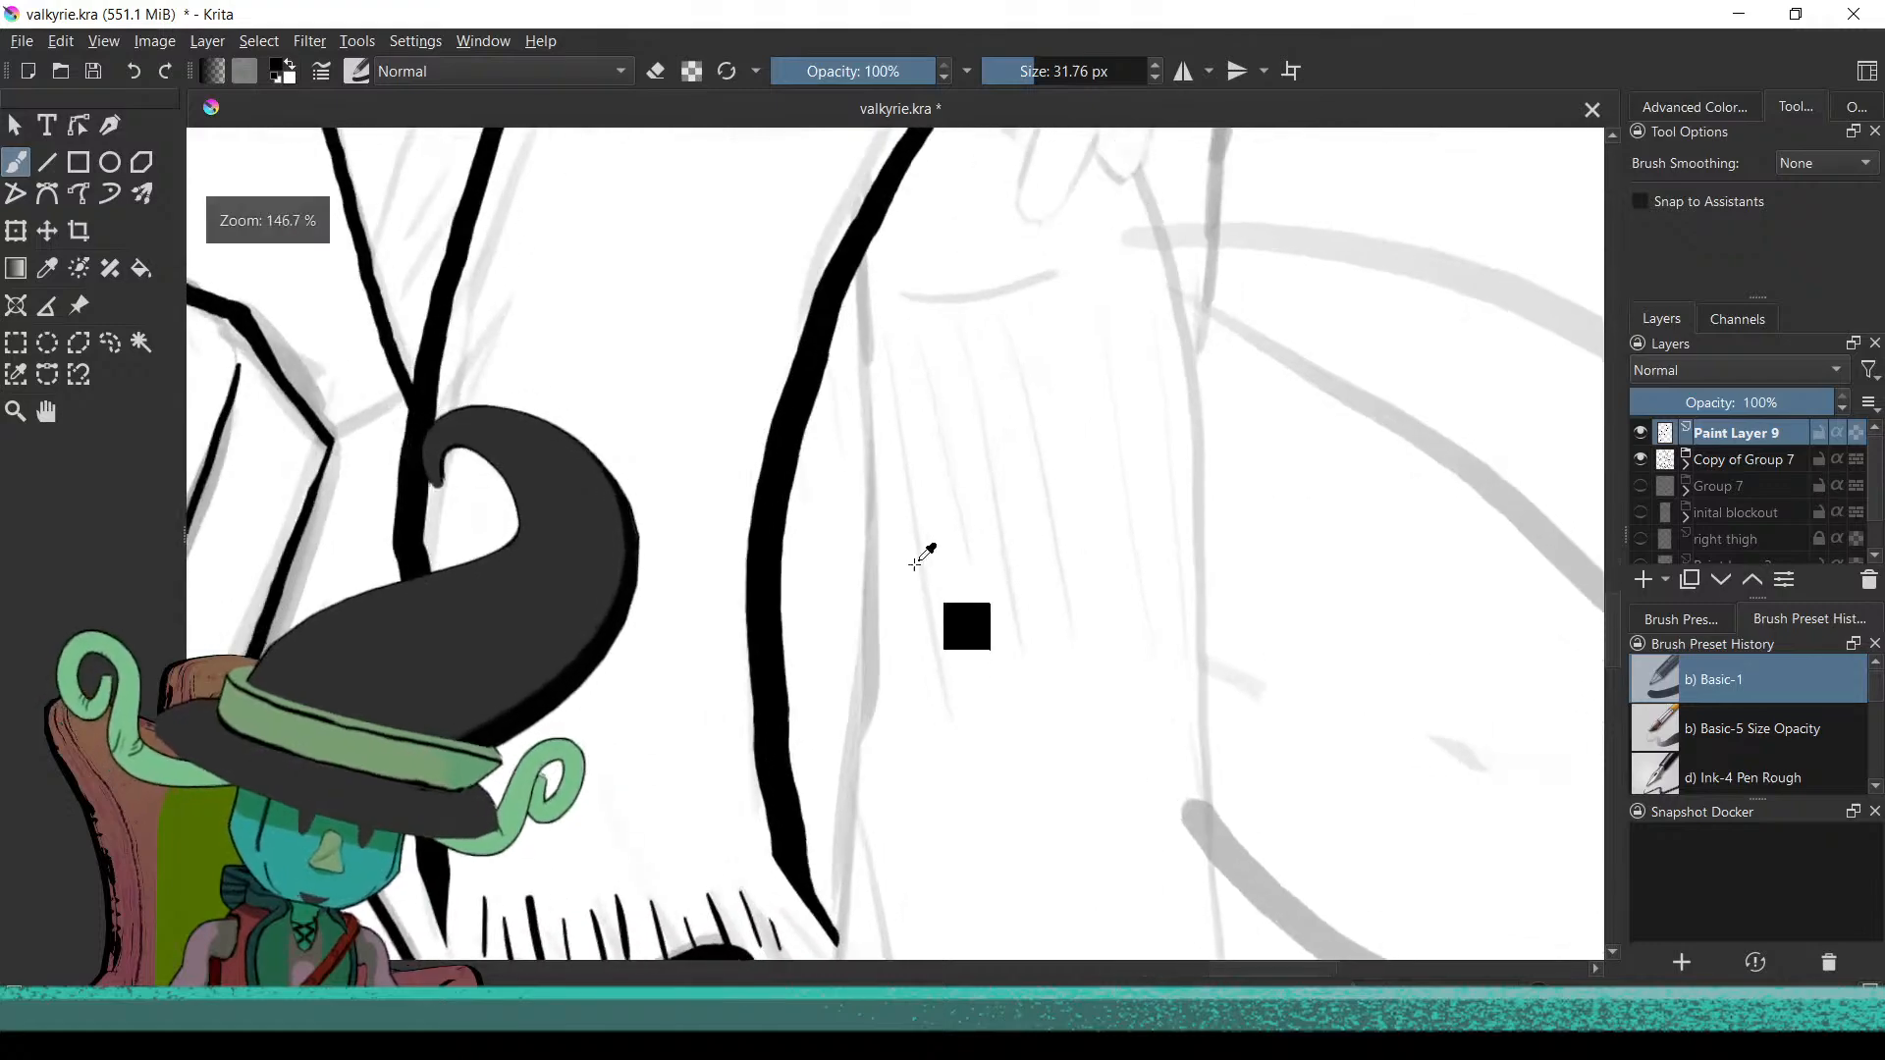
scroll(927, 696, "up", 4)
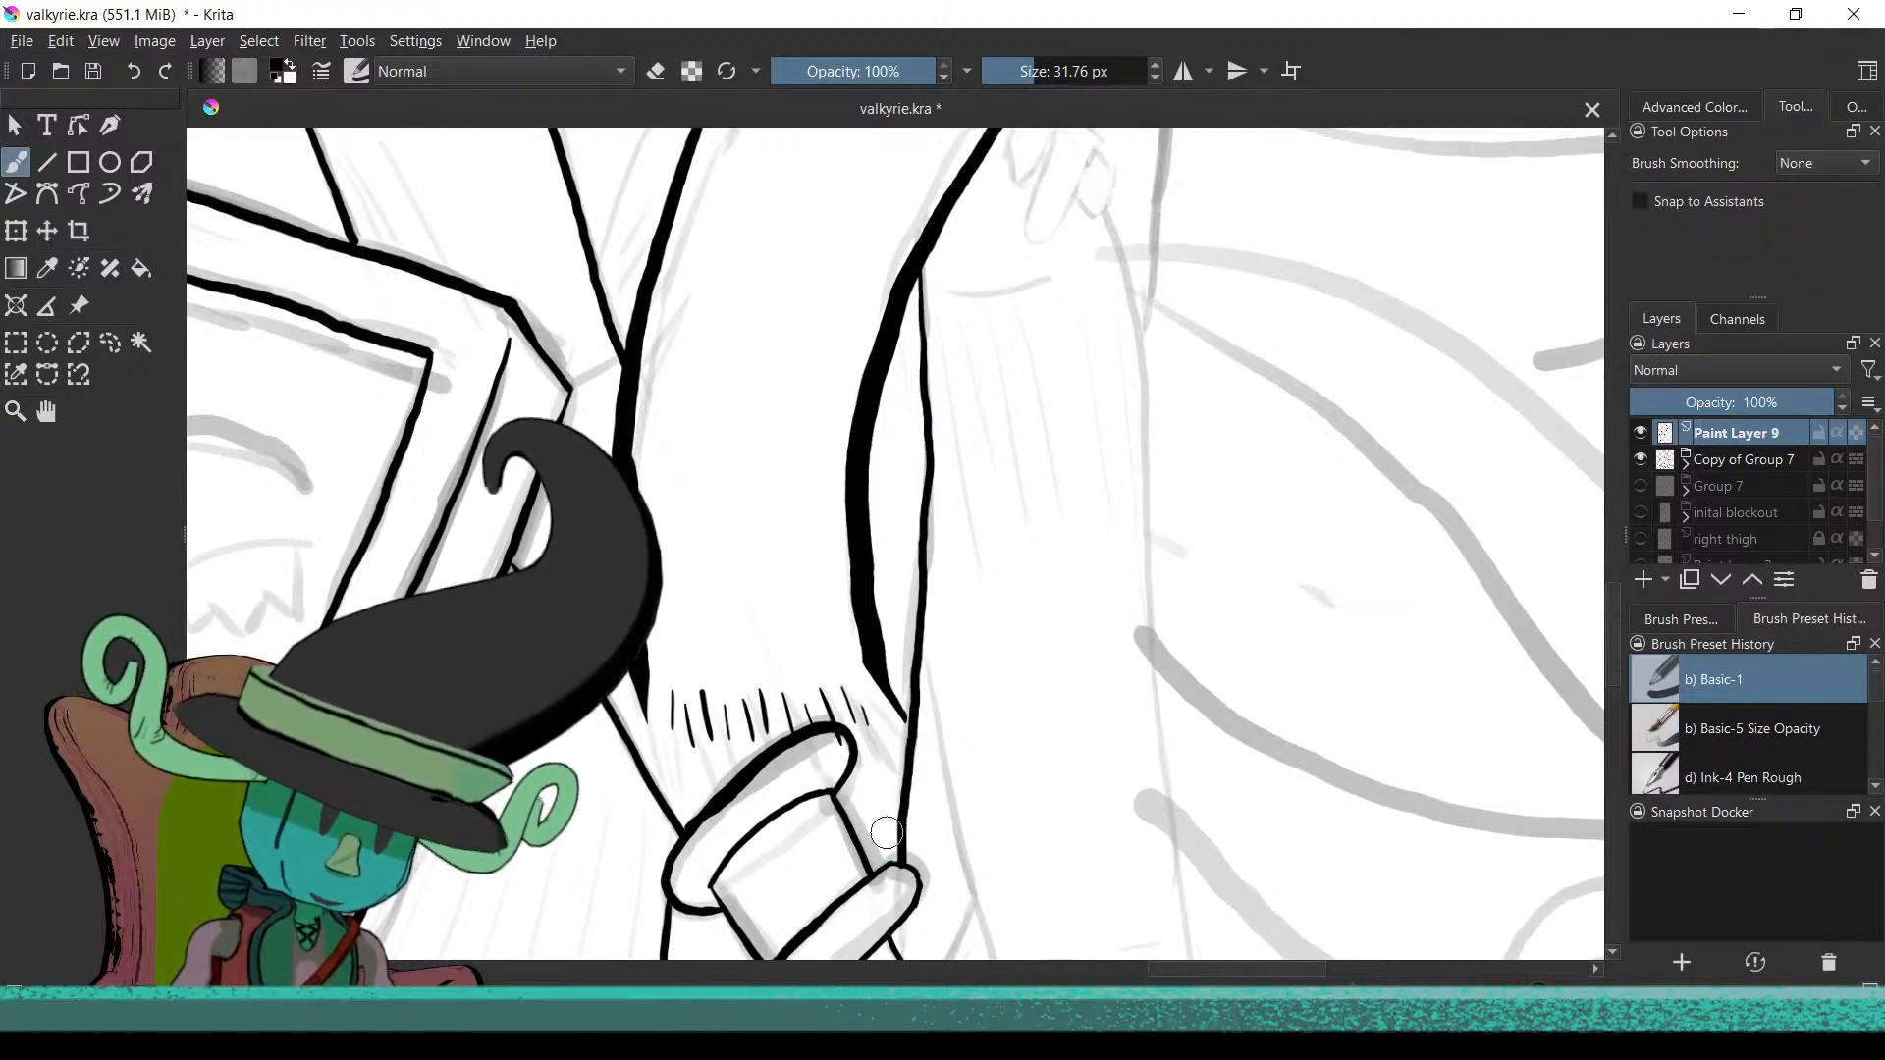
scroll(887, 832, "down", 2)
scroll(884, 877, "down", 3)
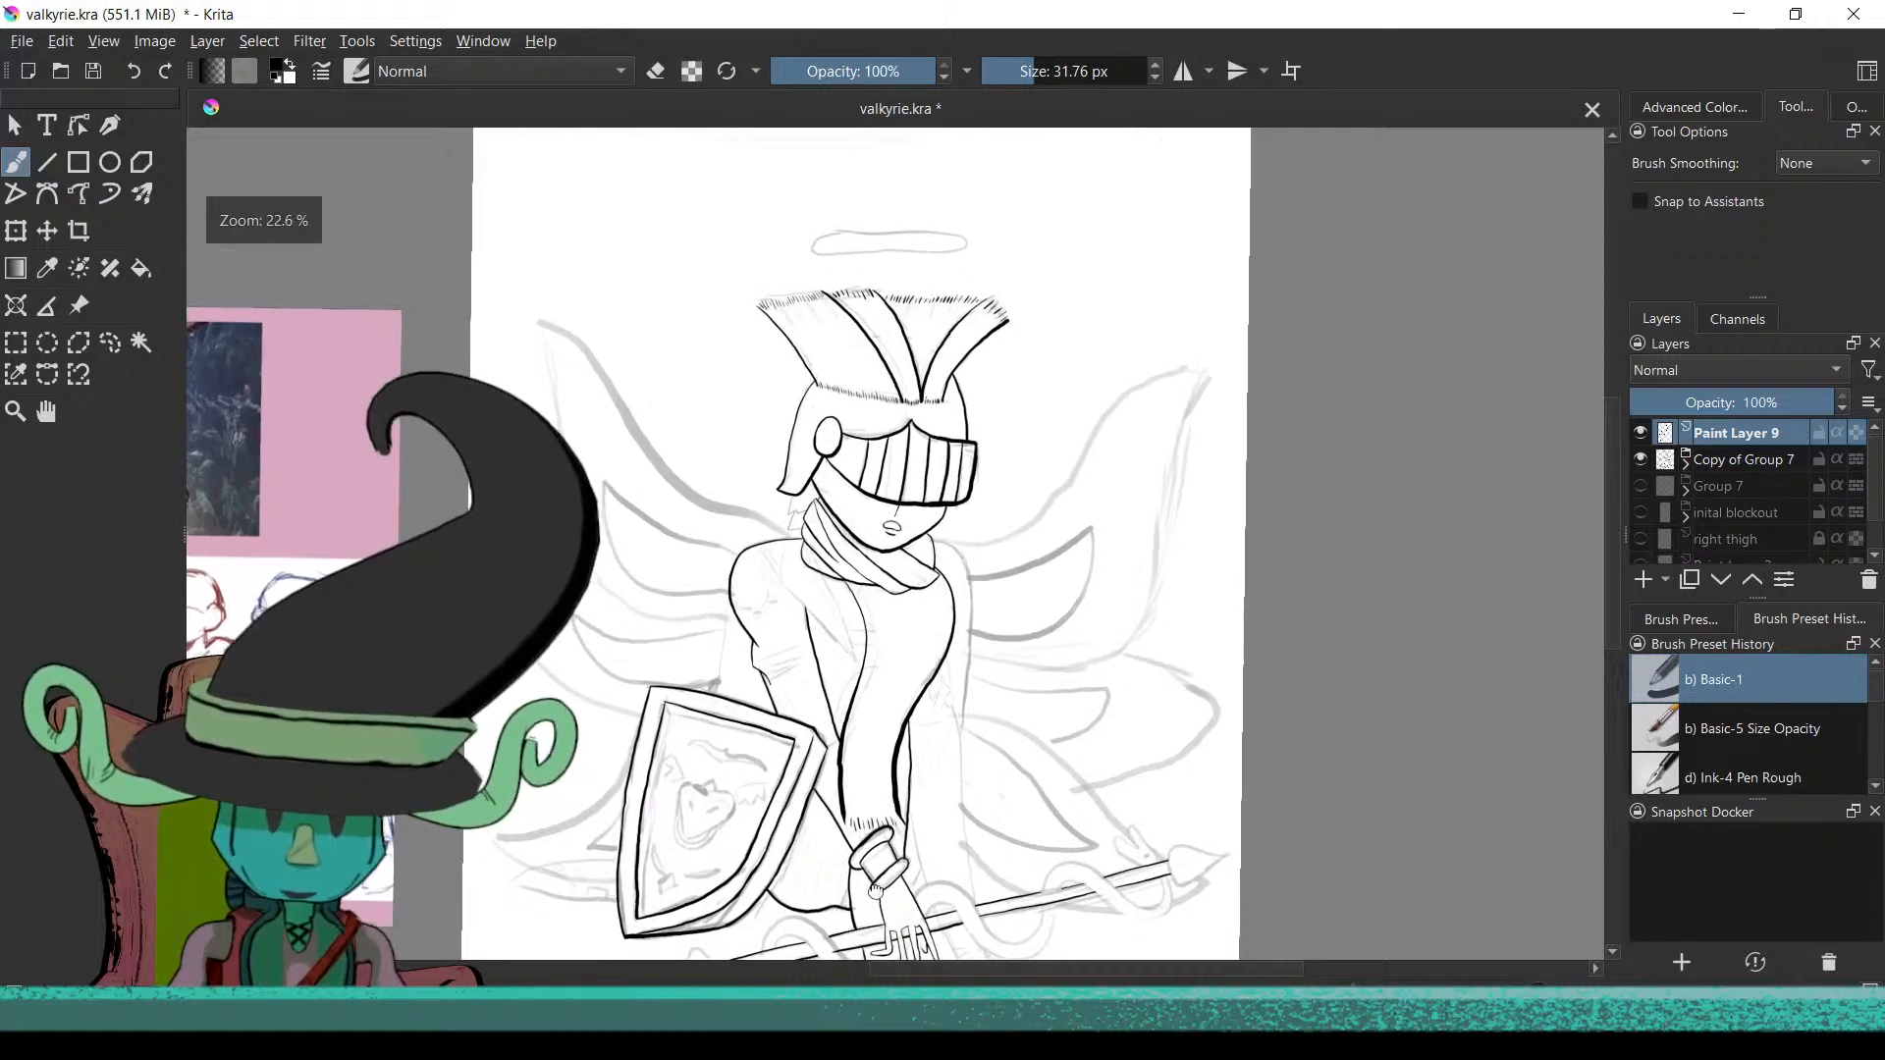
Ink the first rounded finger of the far hand against the sleeve's outer edge below the elbow
scroll(748, 766, "up", 2)
scroll(748, 765, "up", 4)
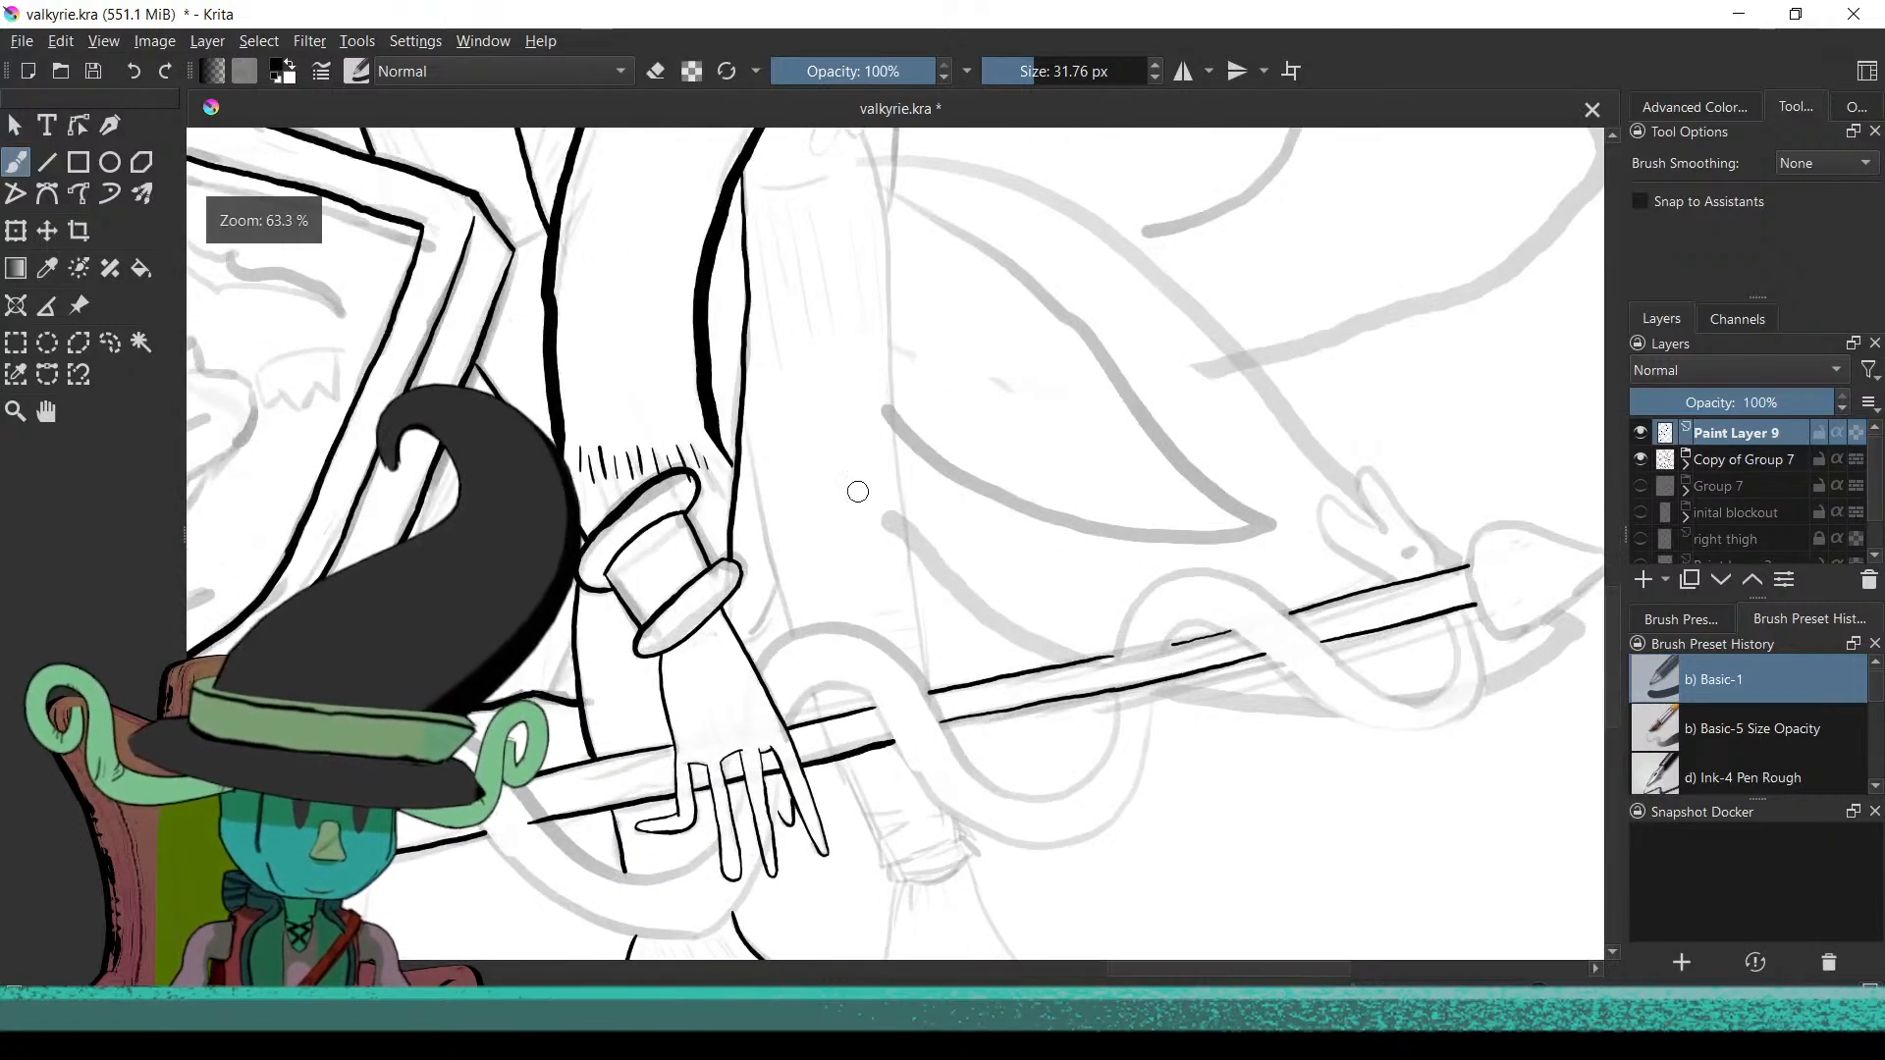
scroll(805, 697, "up", 2)
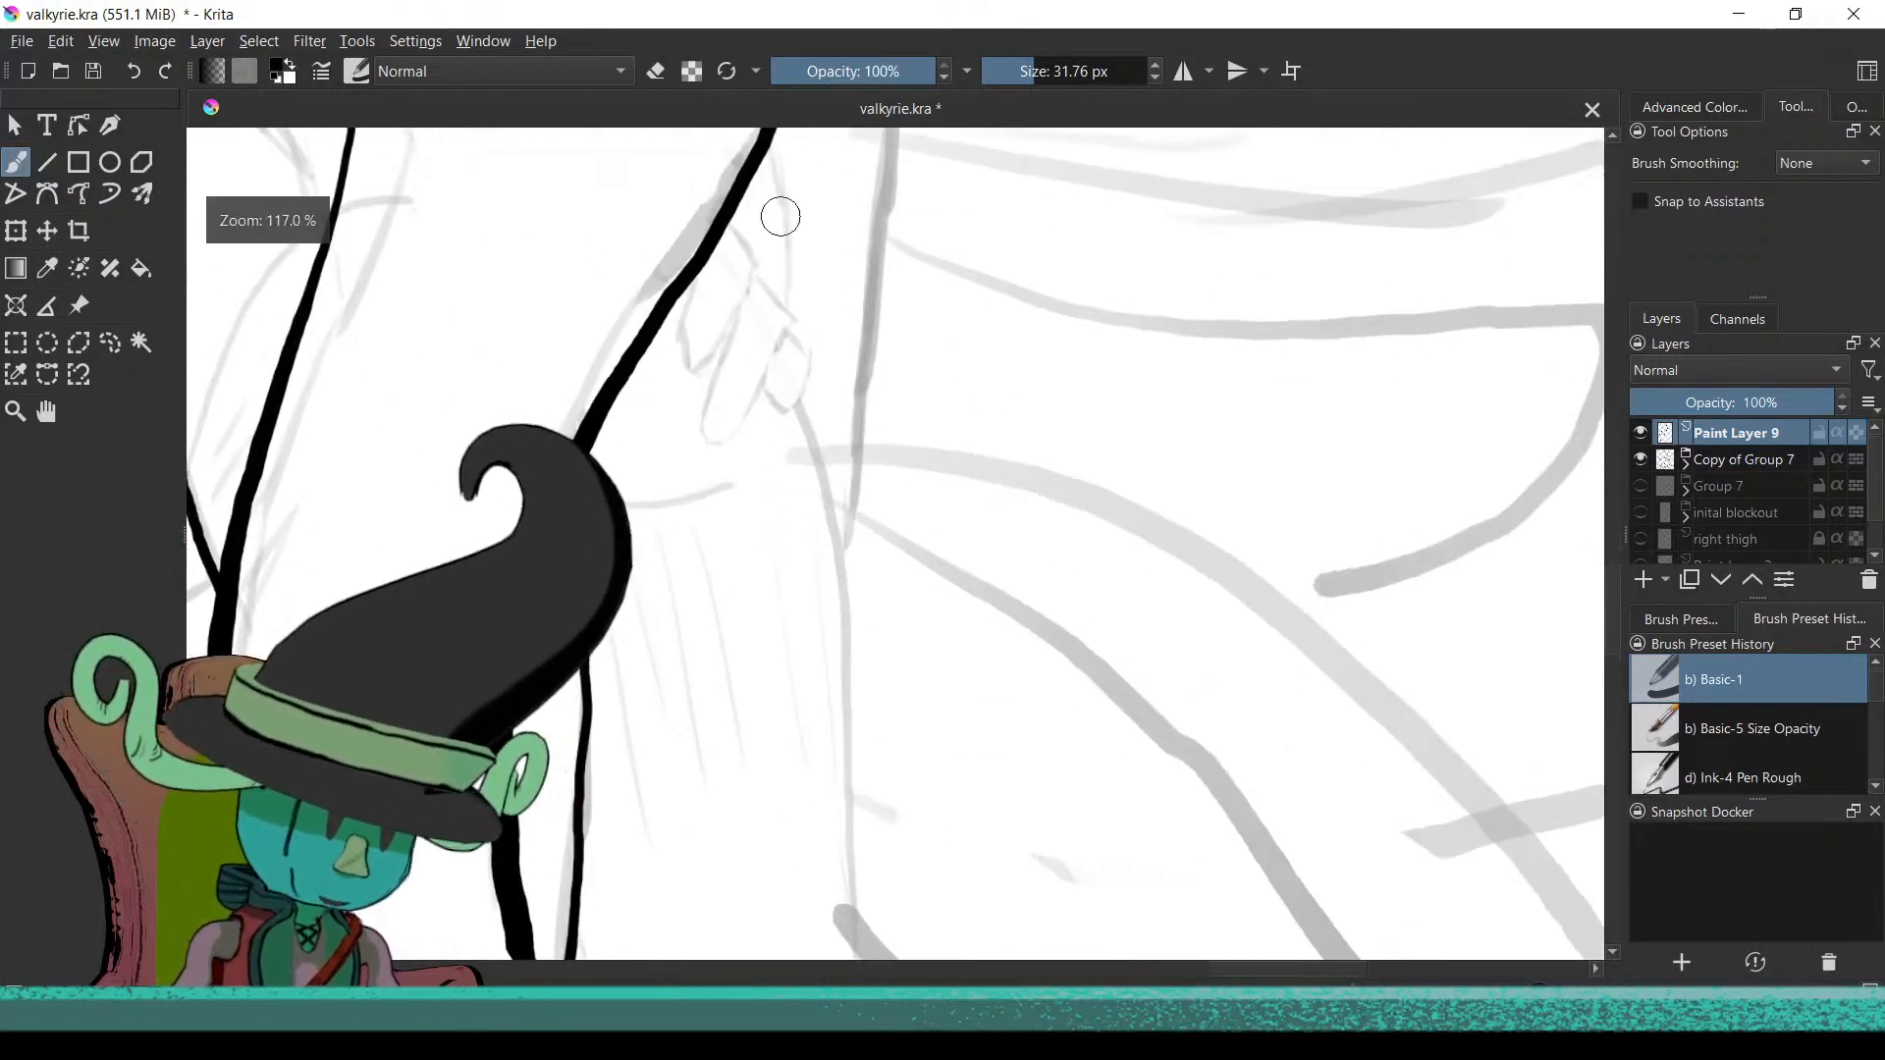
left_click_drag(791, 618, 914, 739)
scroll(914, 738, "up", 4)
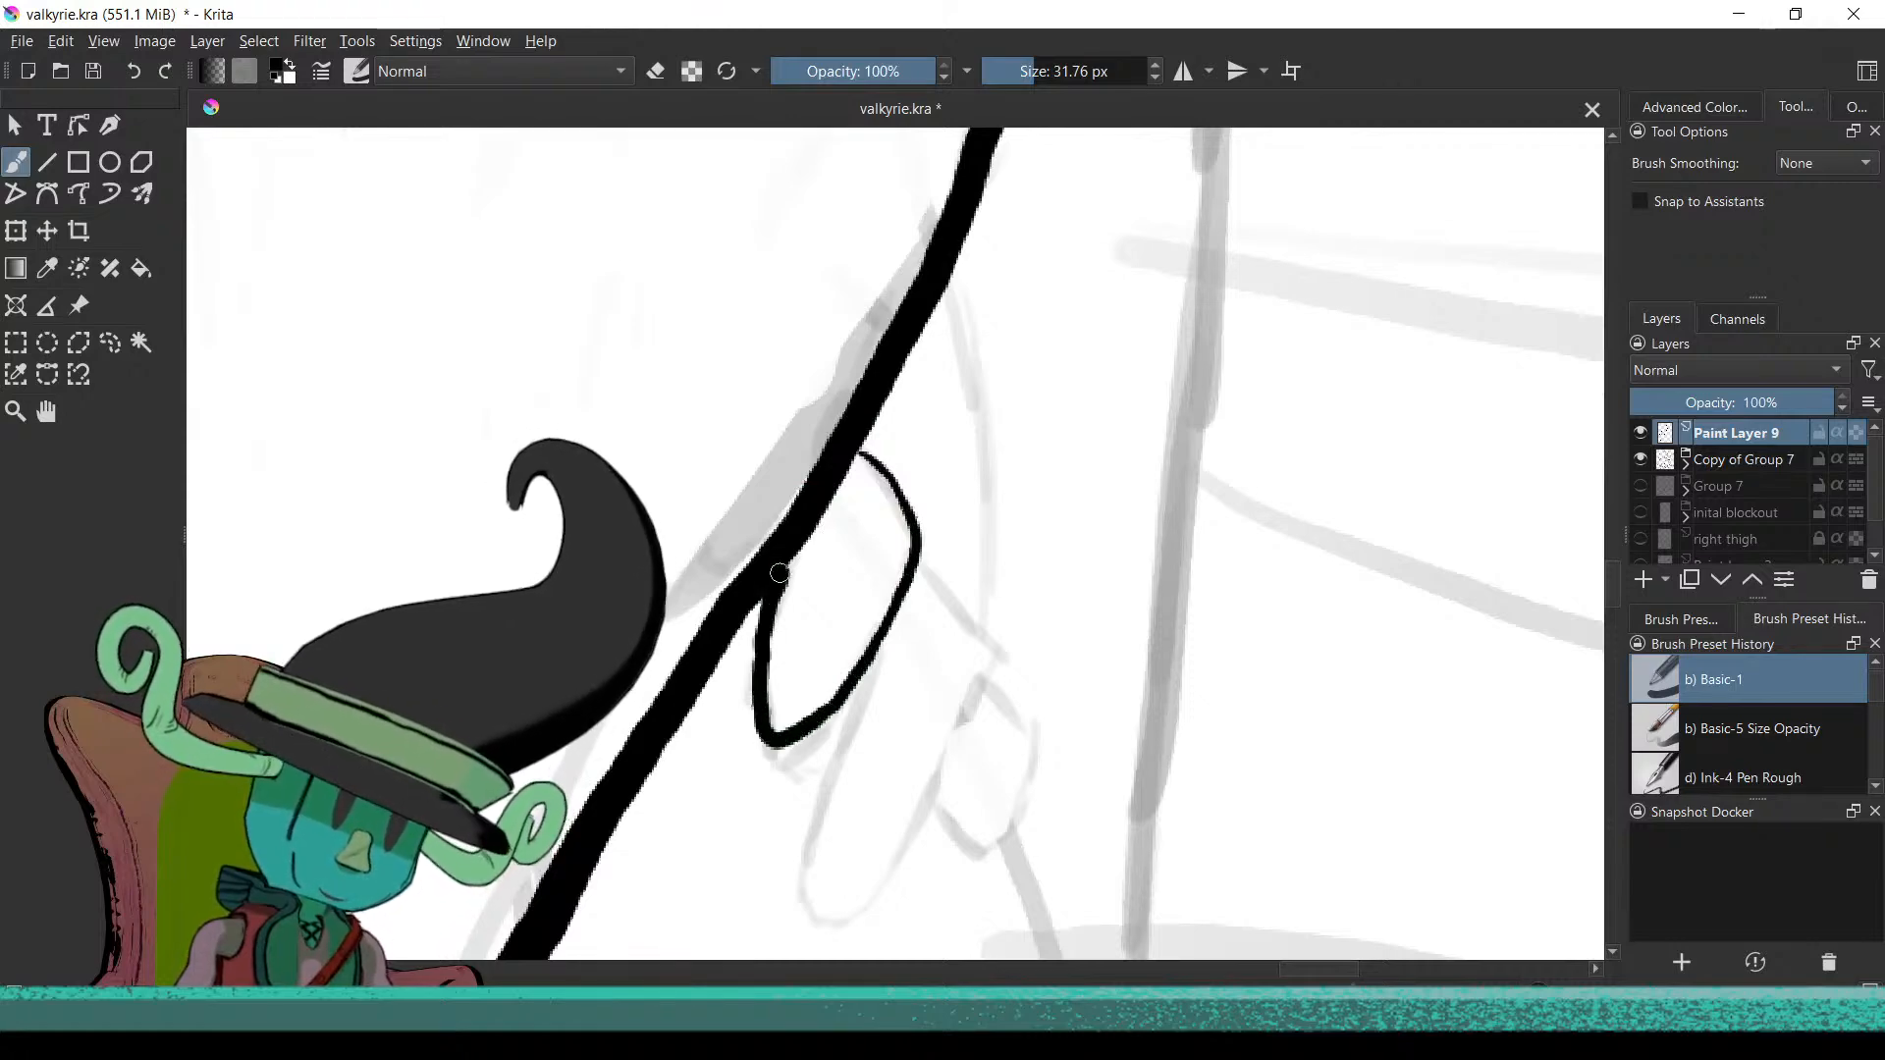
Ink the longer second finger of the far hand, overlapping the first and tapering to a rounded tip
scroll(819, 621, "down", 4)
scroll(864, 639, "up", 3)
scroll(769, 808, "up", 4)
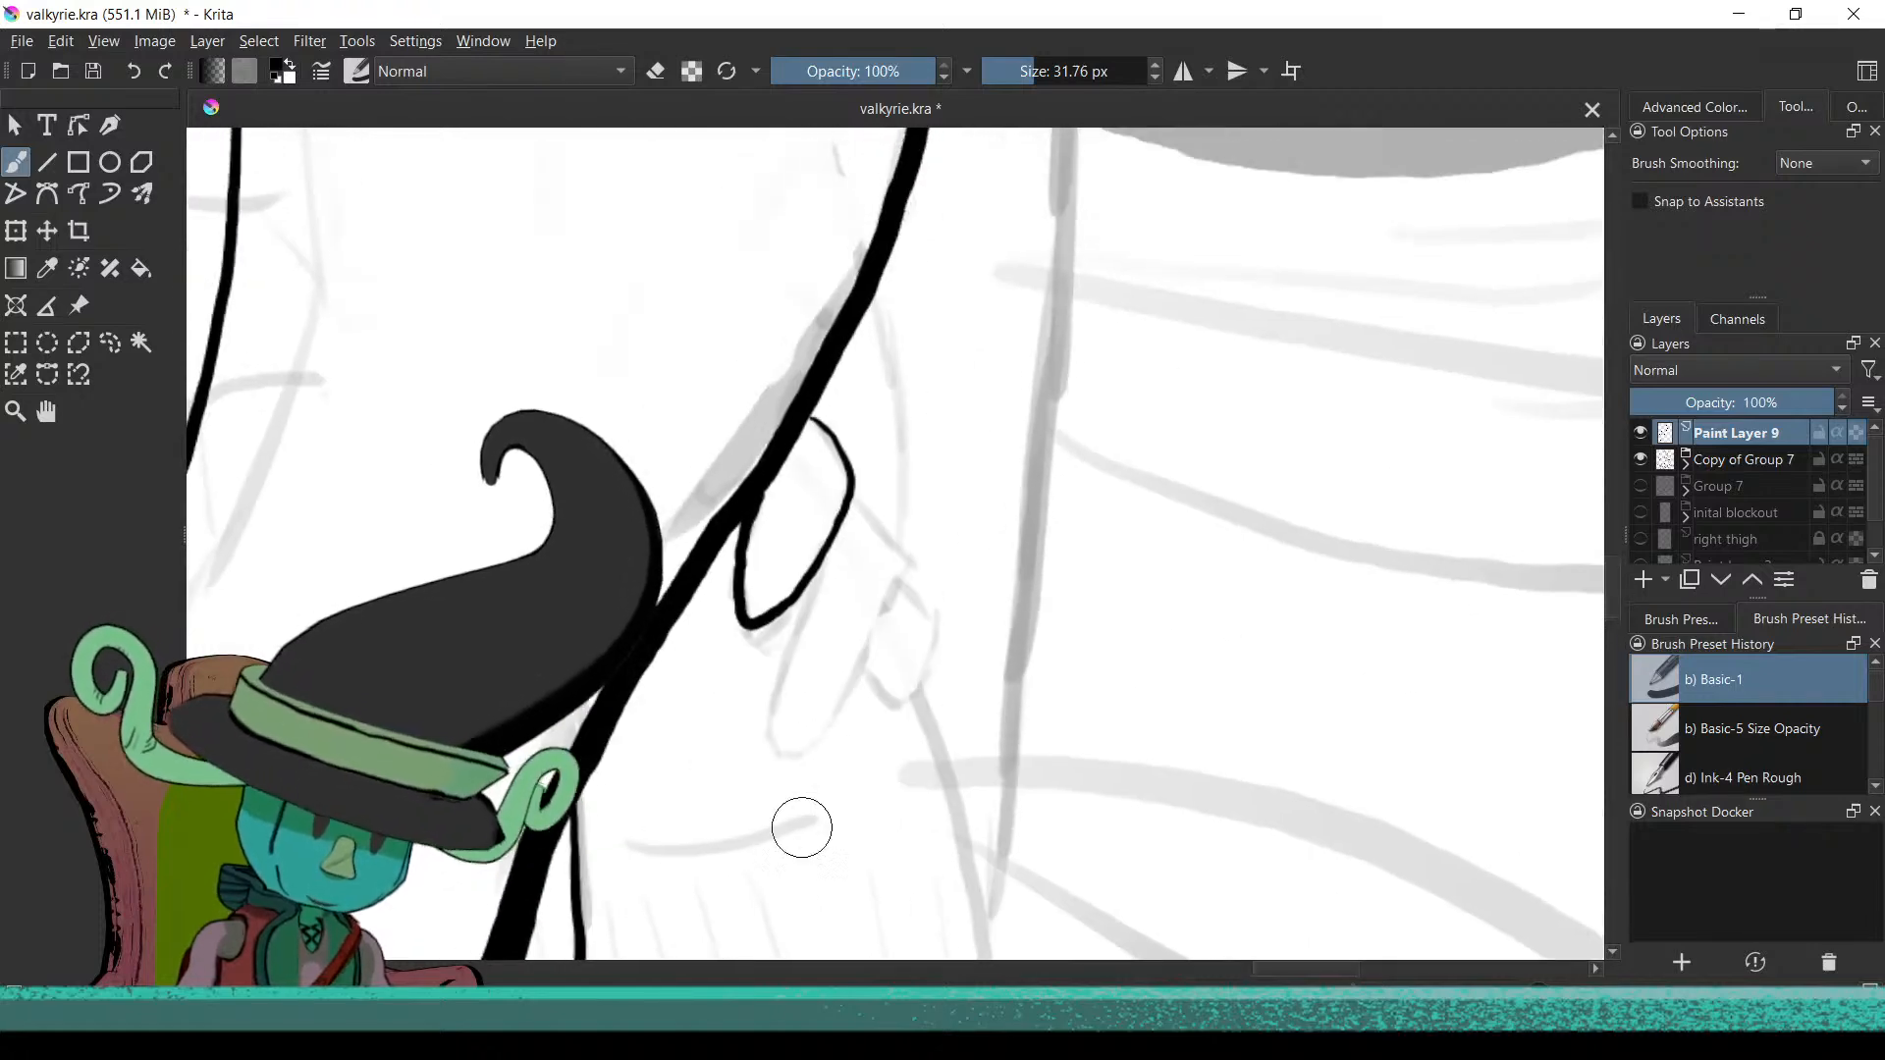
scroll(775, 707, "up", 1)
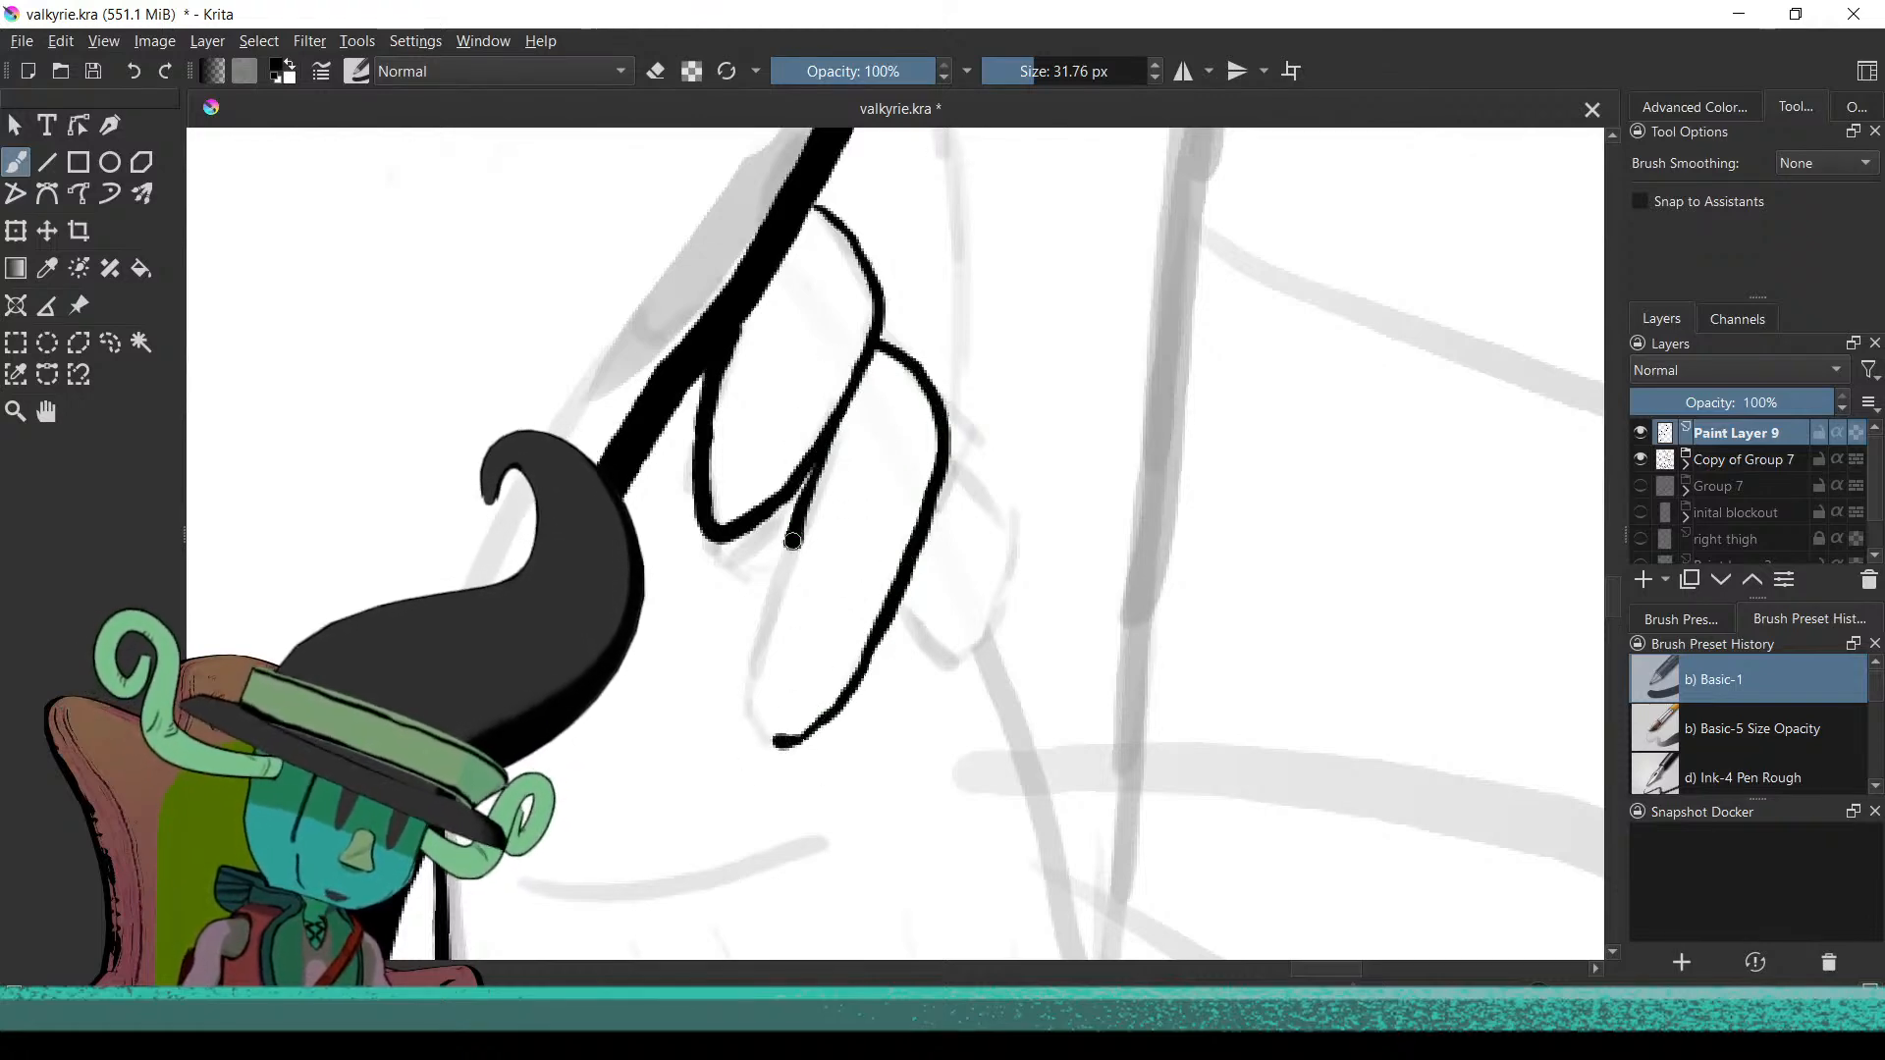
scroll(758, 683, "down", 4)
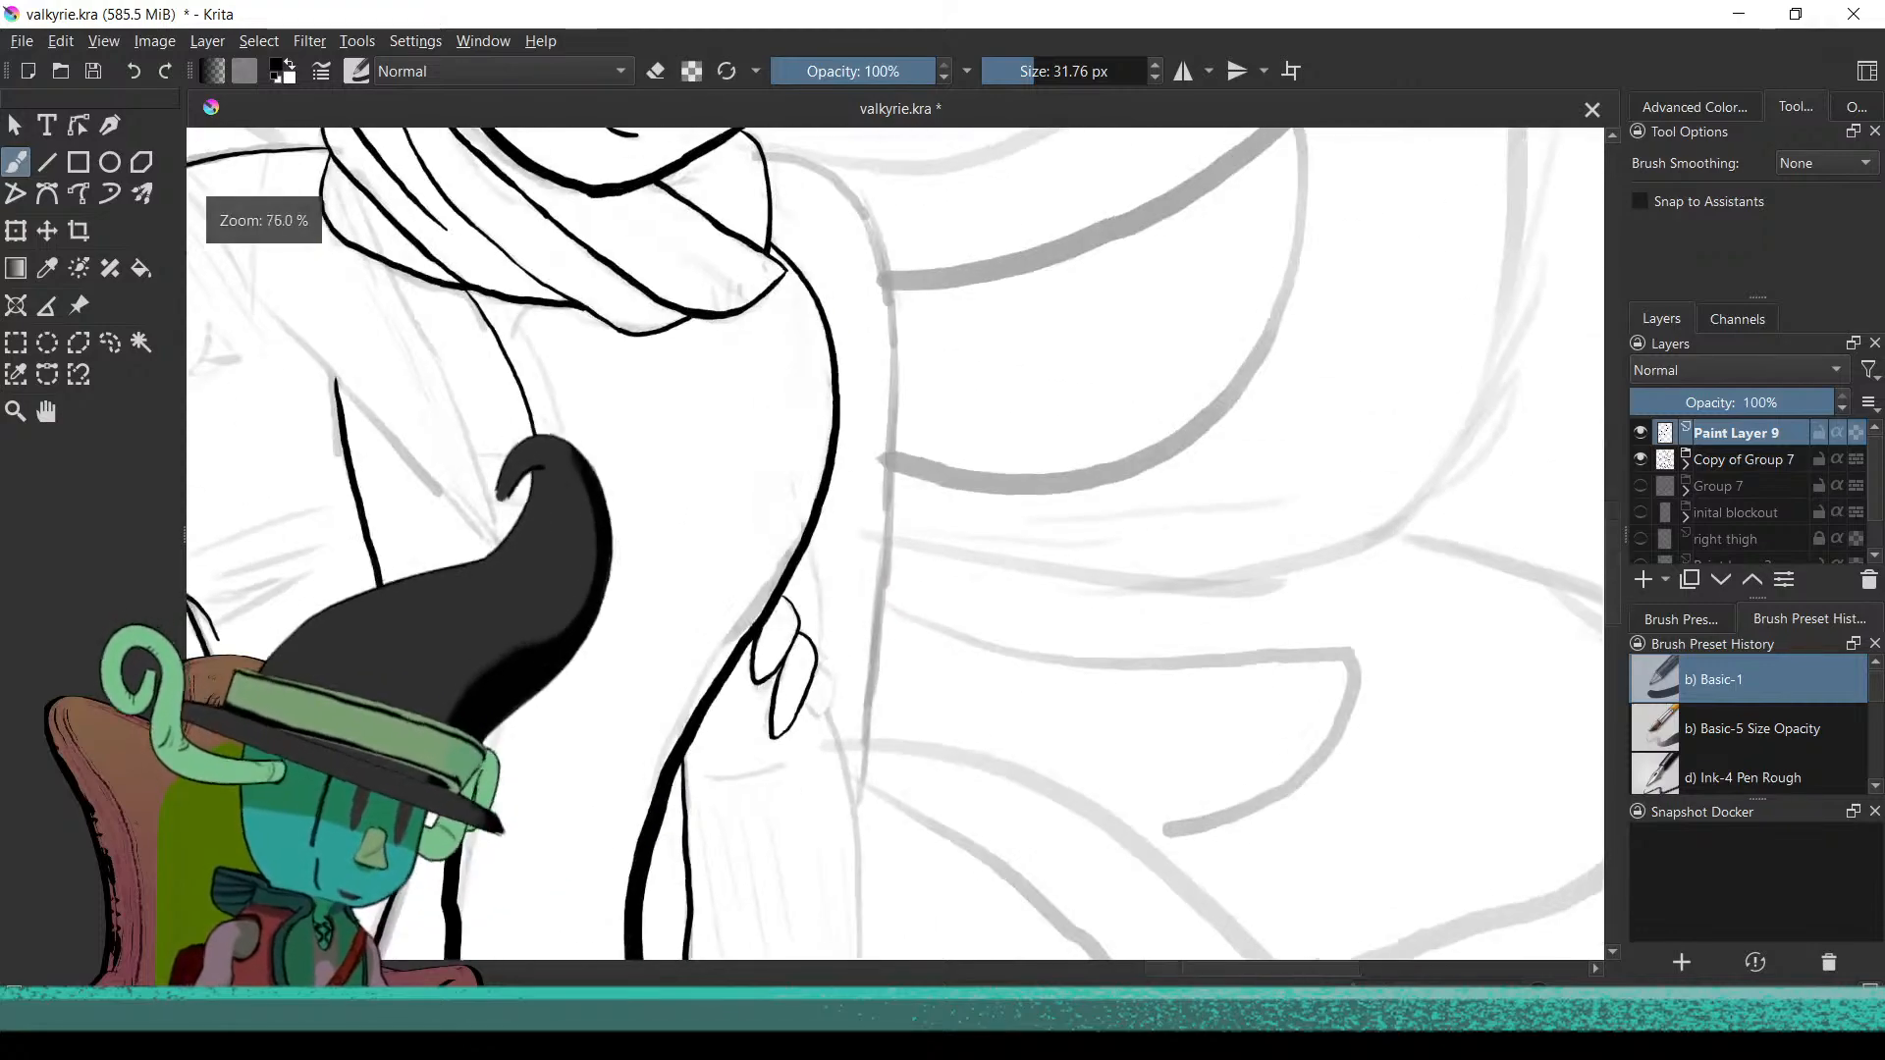
Ink the short third finger of the far hand and close its outline against the second finger
scroll(834, 550, "up", 4)
scroll(835, 550, "up", 5)
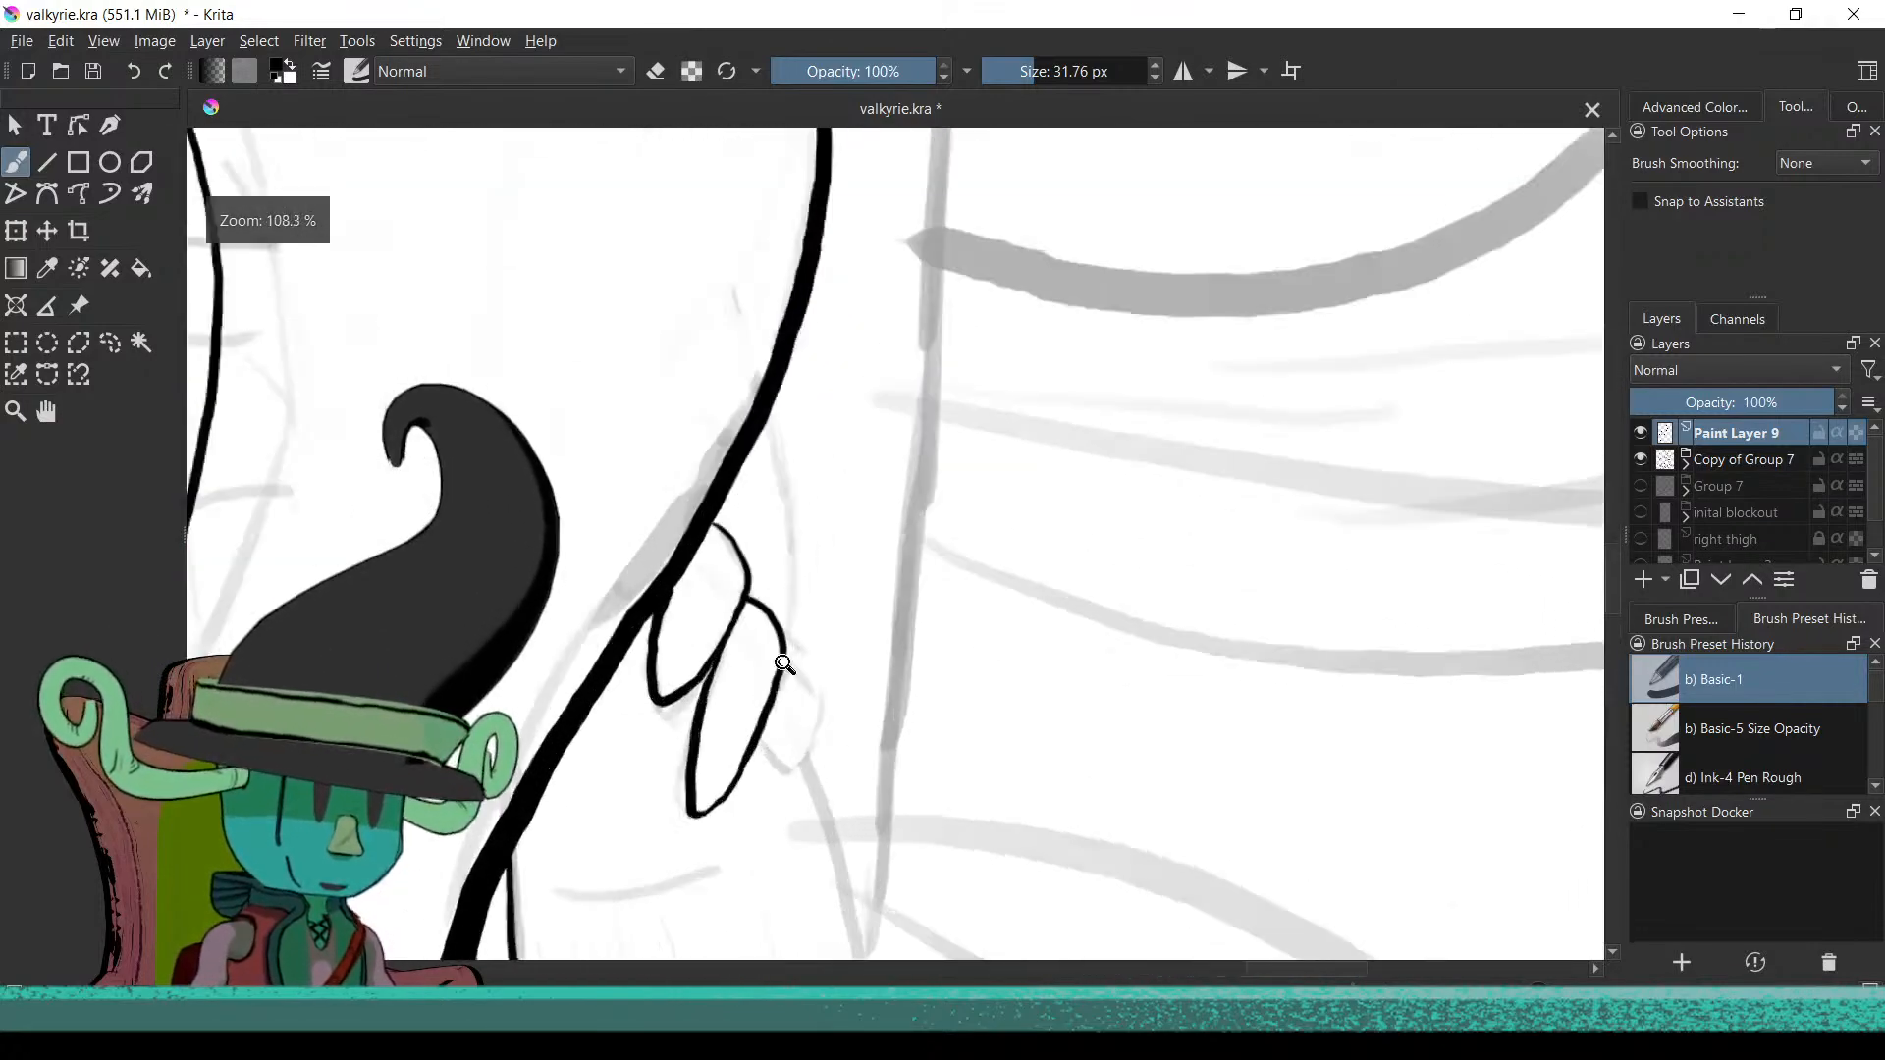
left_click_drag(833, 604, 892, 673)
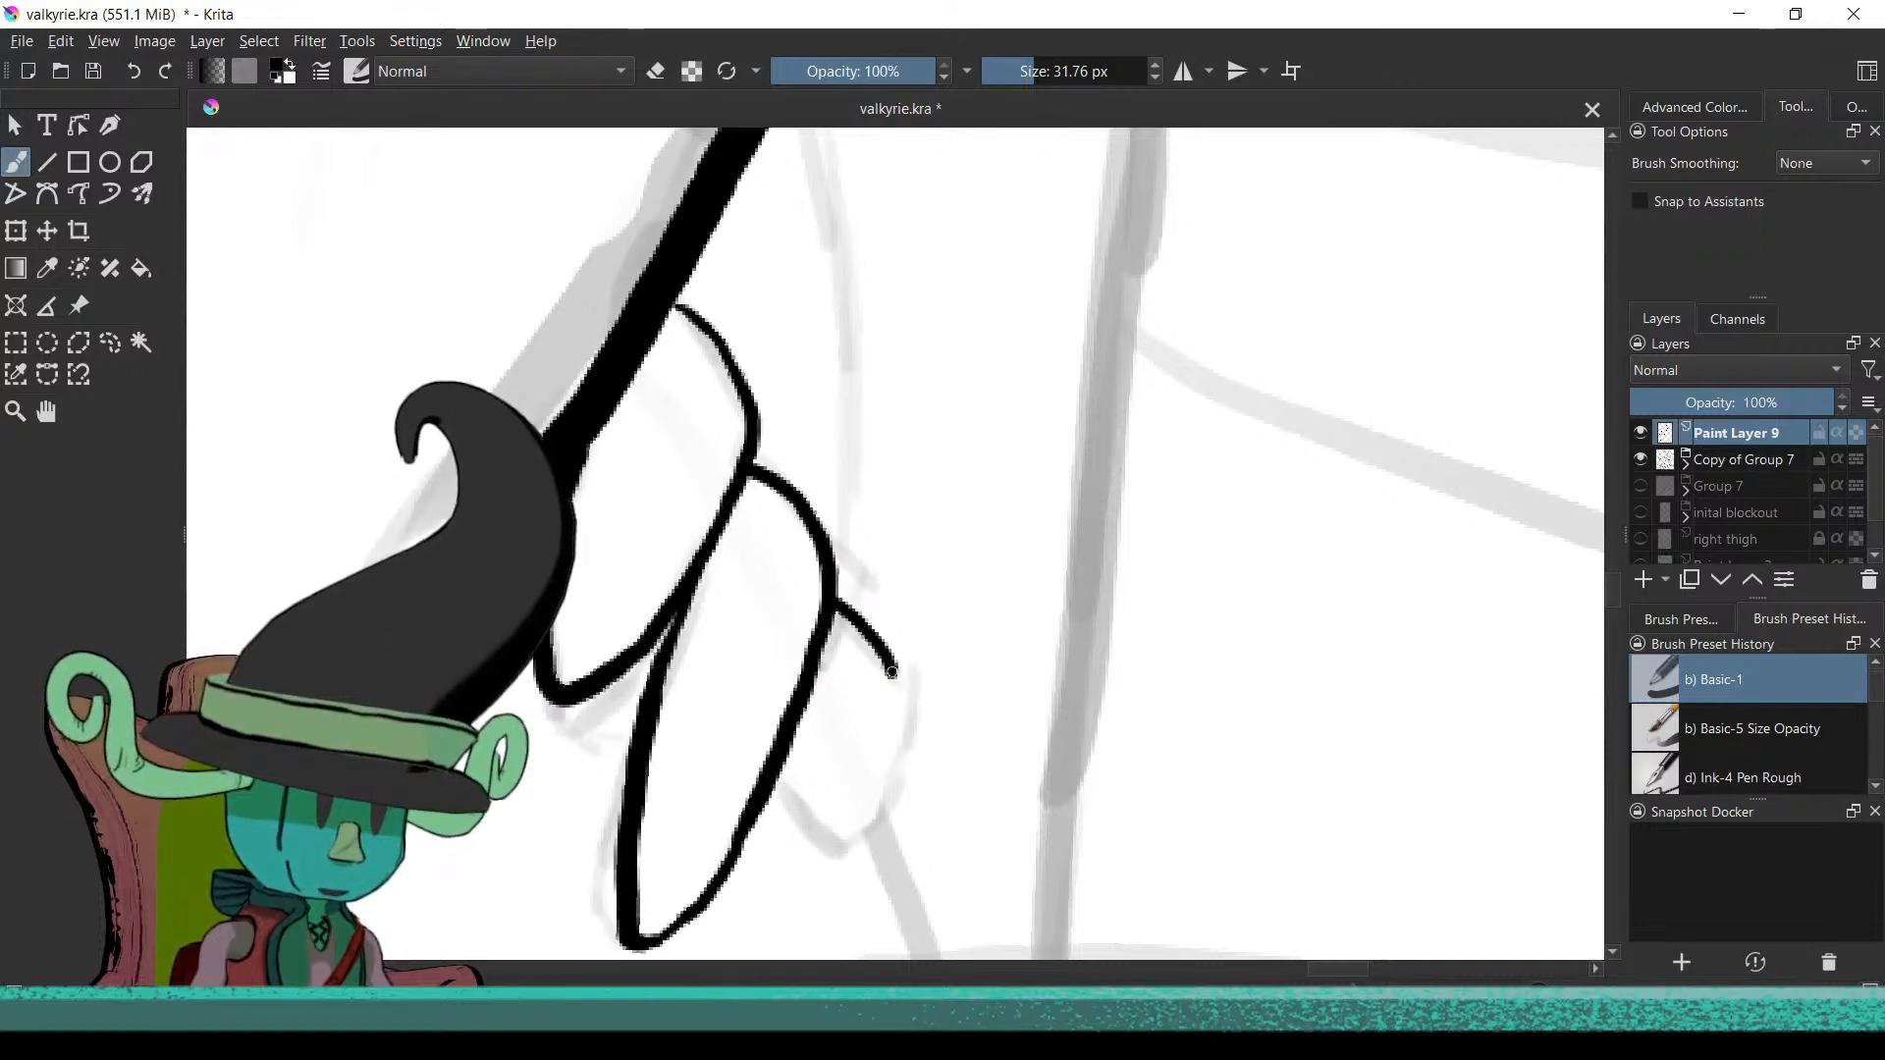
scroll(843, 764, "down", 3)
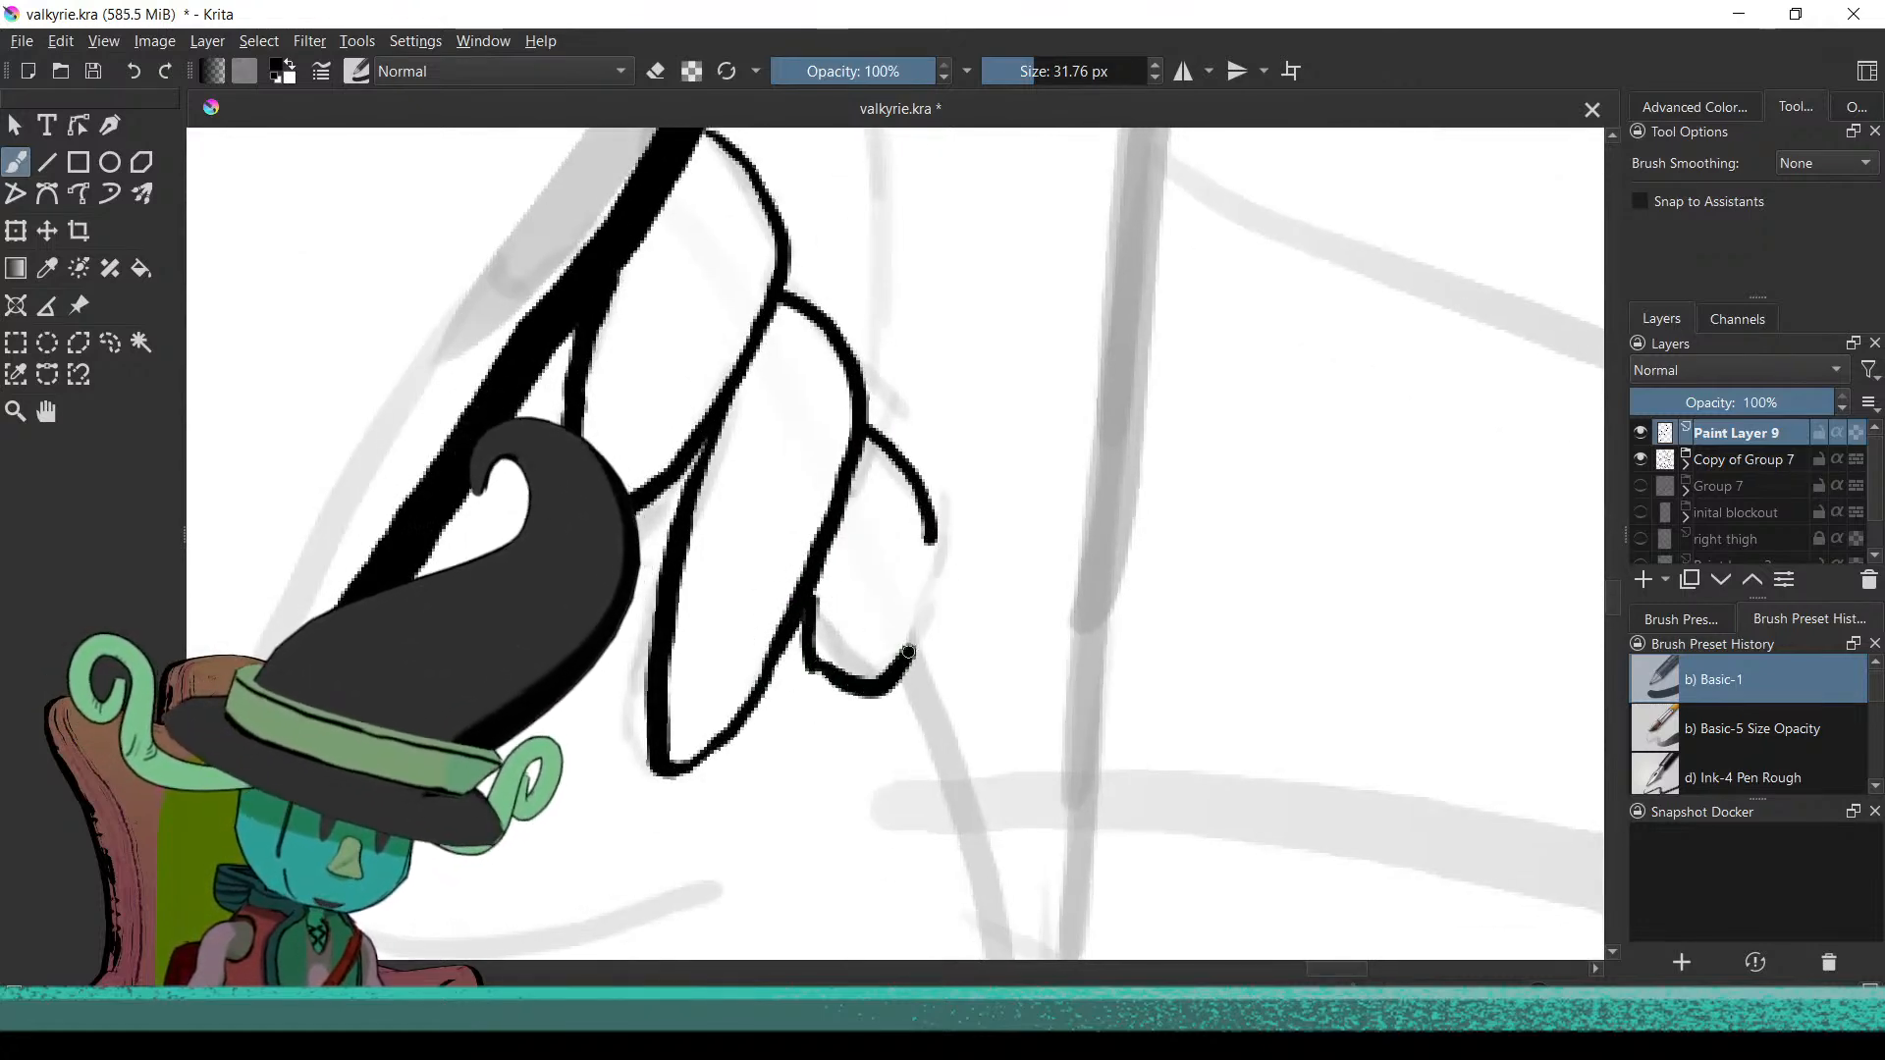
scroll(834, 766, "down", 3)
scroll(844, 687, "up", 4)
scroll(860, 424, "up", 4)
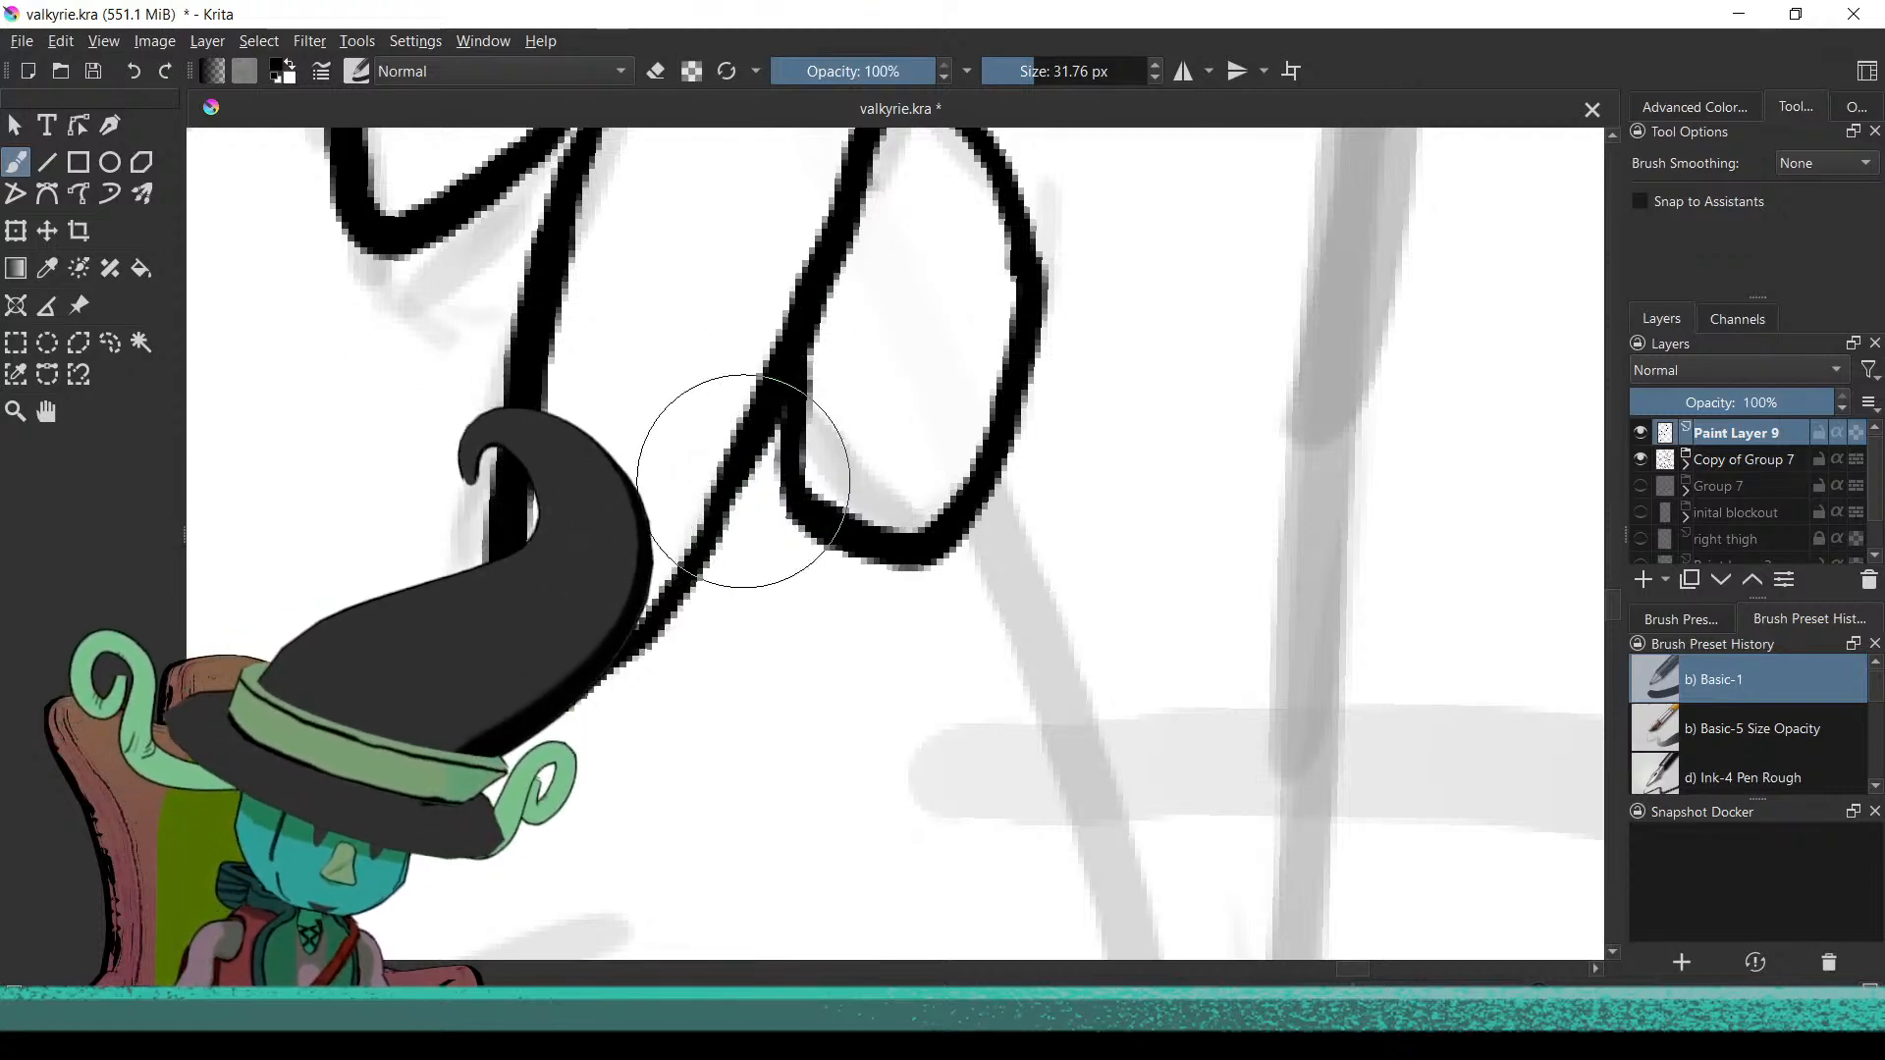
Ink the outer edge of the rear leg from the third fingertip downward, replacing the first stroke
scroll(757, 442, "down", 5)
scroll(736, 692, "down", 3)
scroll(751, 599, "down", 5)
scroll(761, 707, "up", 7)
scroll(800, 427, "down", 6)
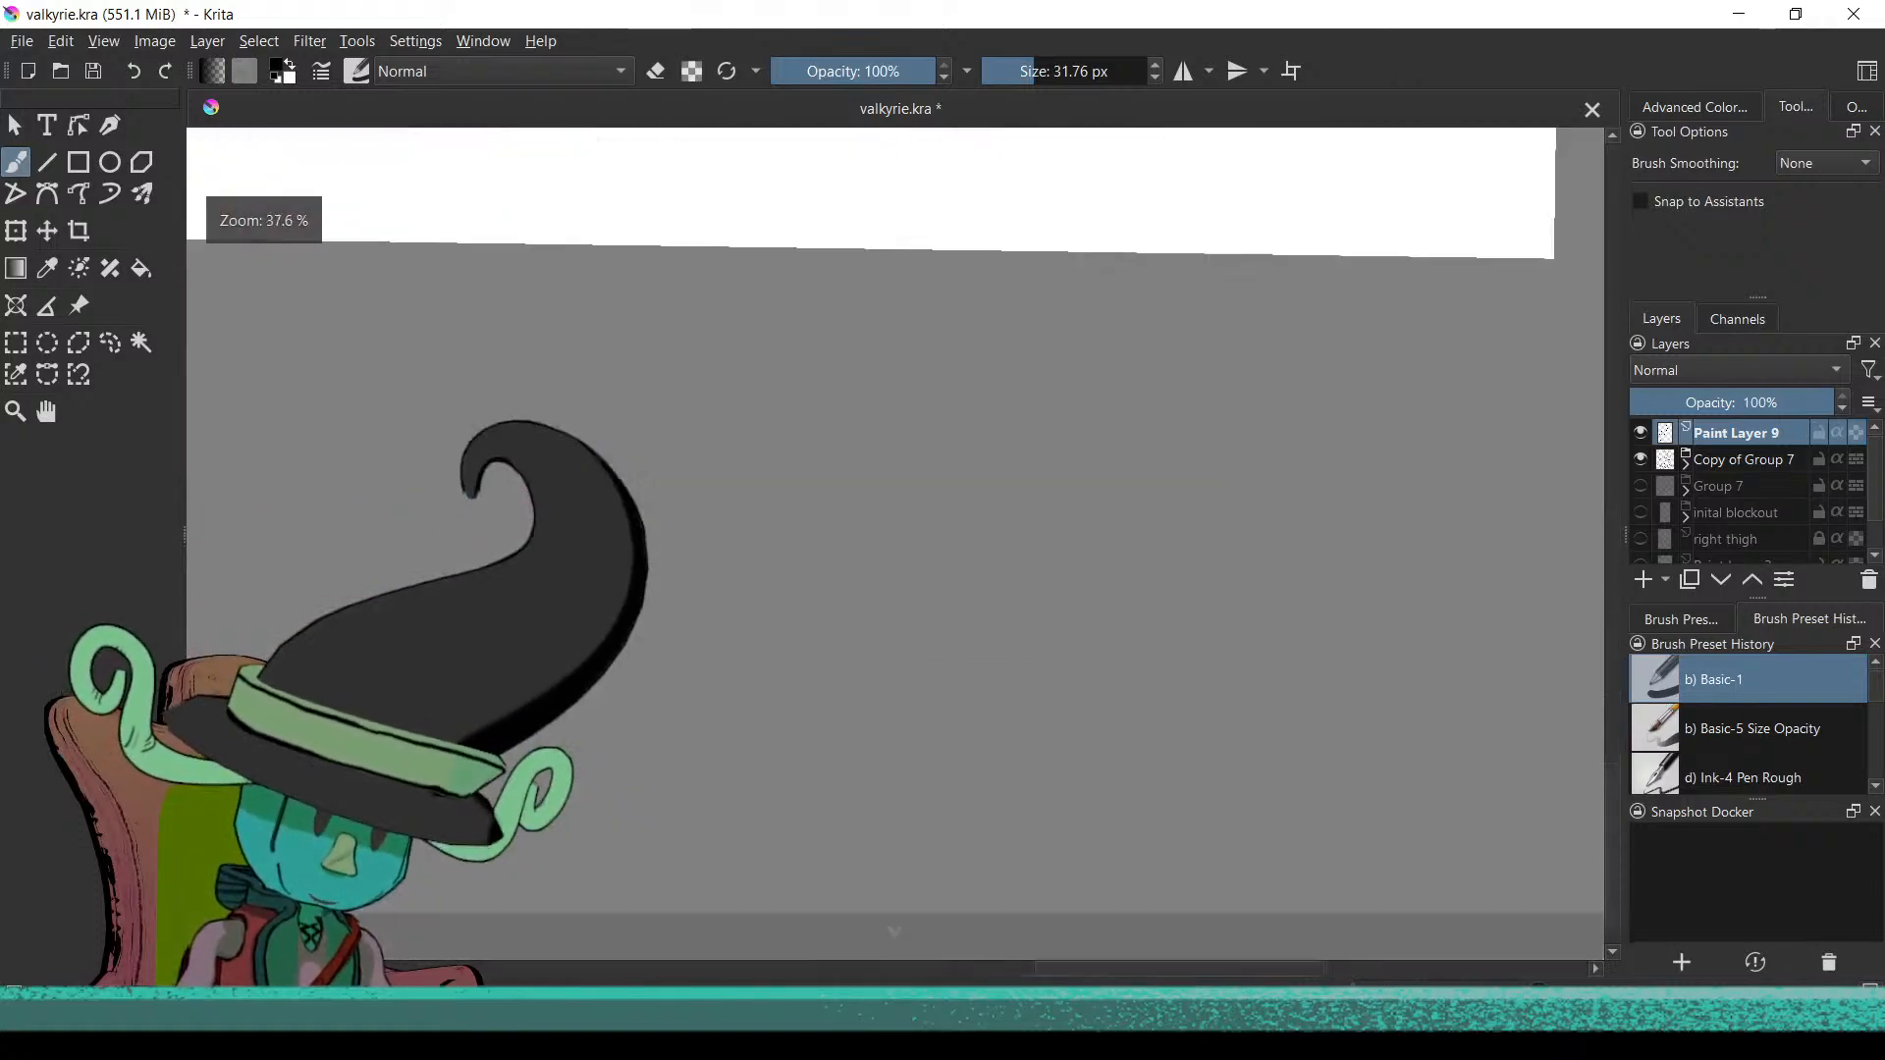
scroll(950, 858, "up", 6)
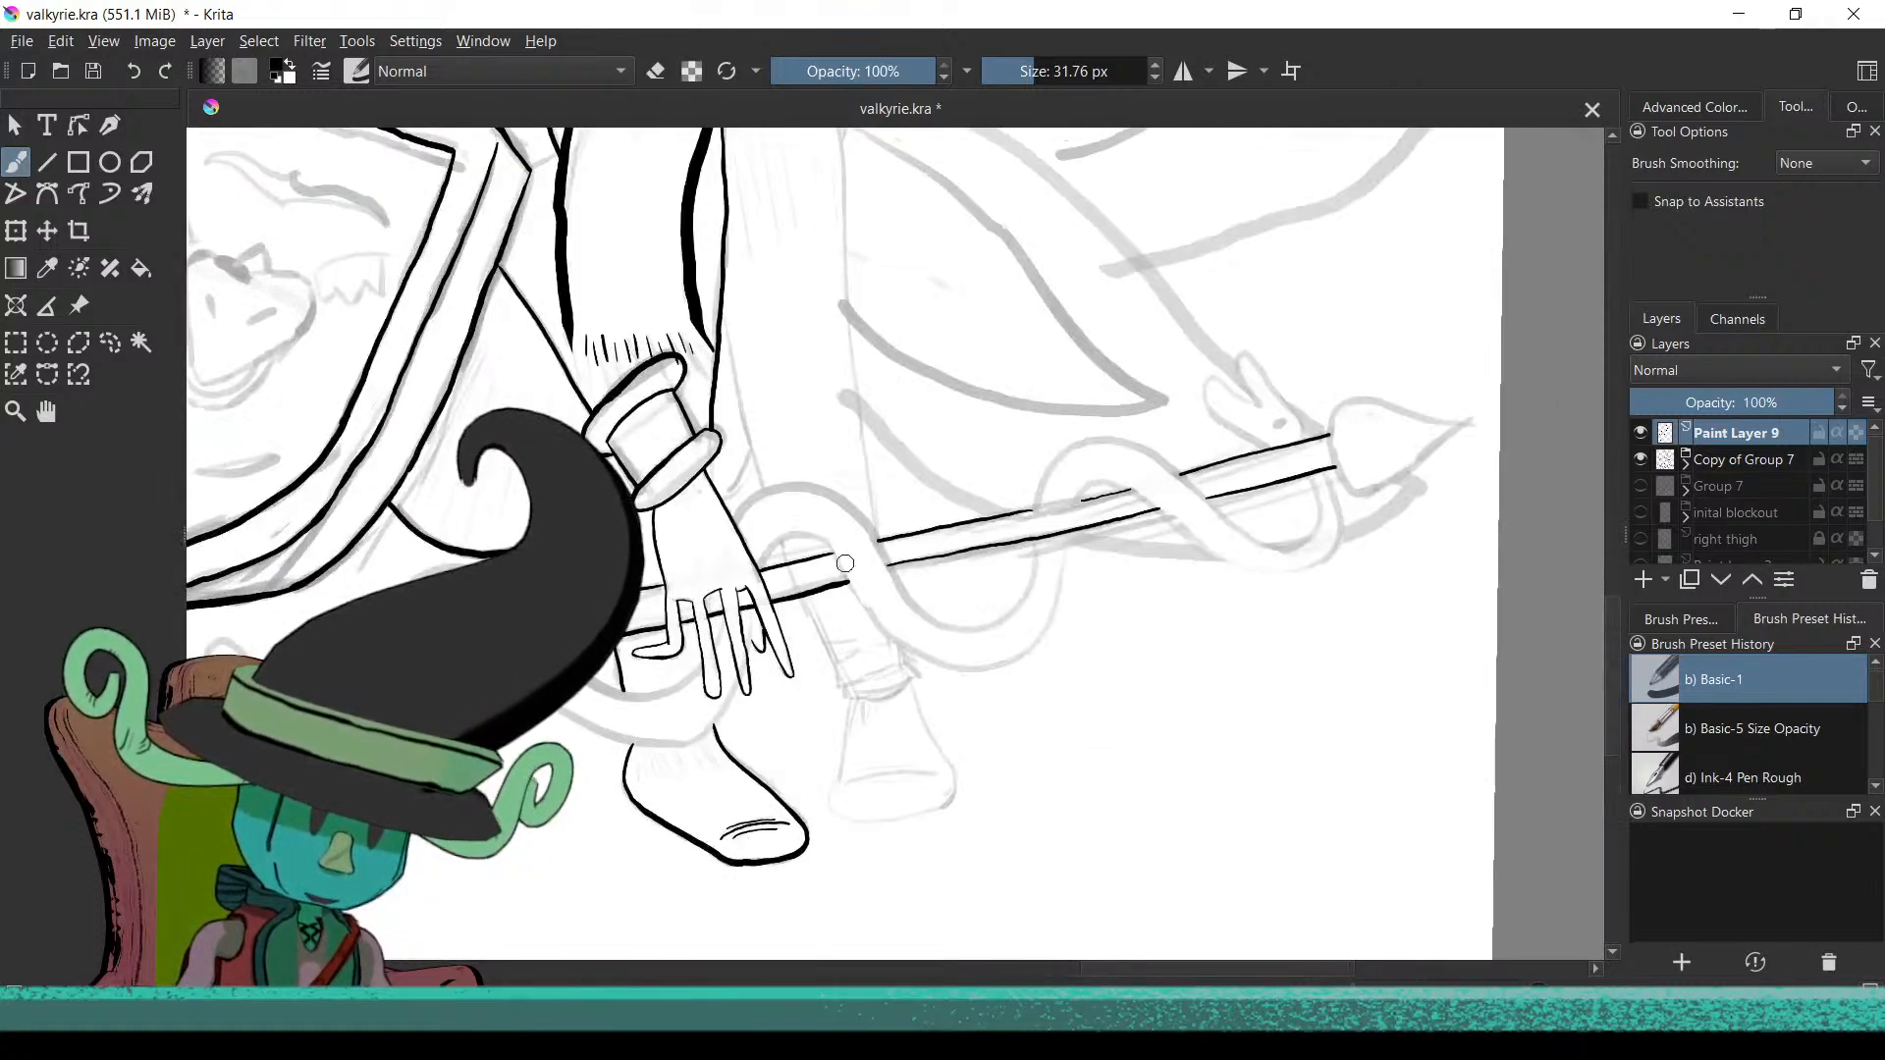
scroll(911, 774, "up", 5)
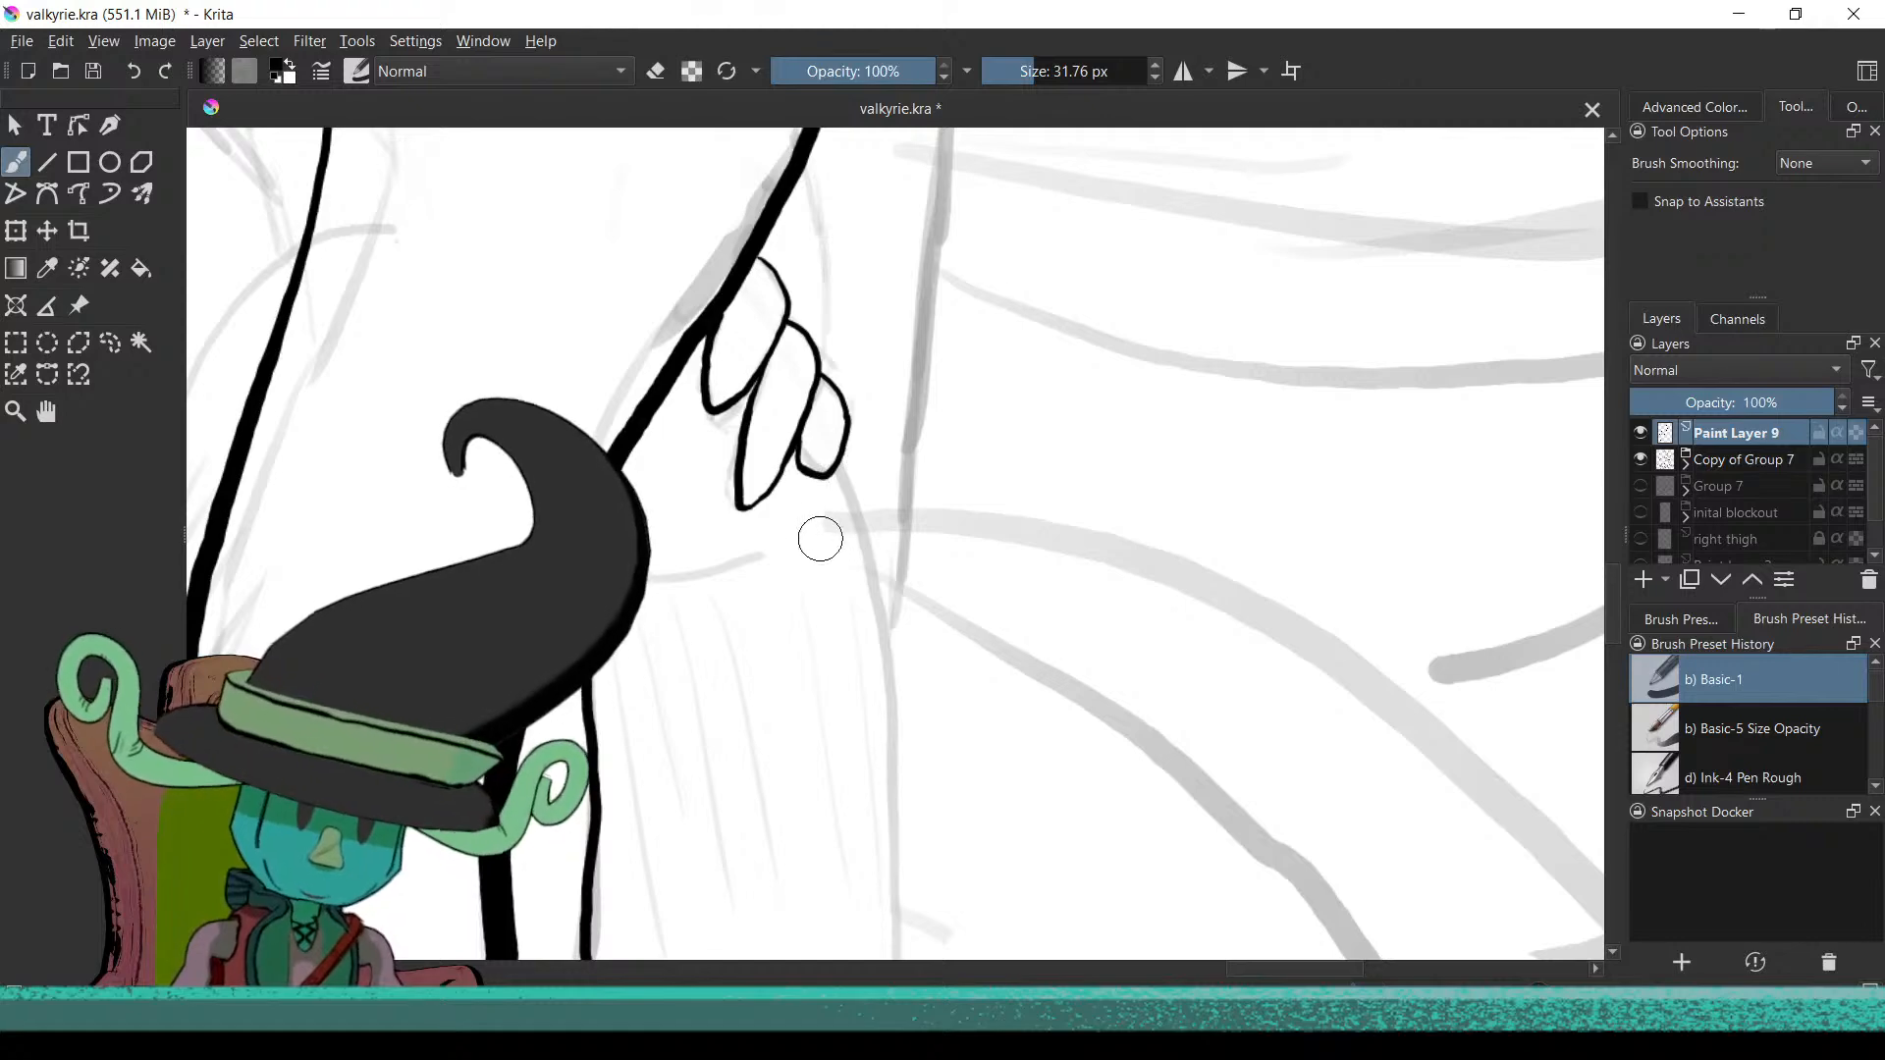
left_click_drag(884, 633, 921, 557)
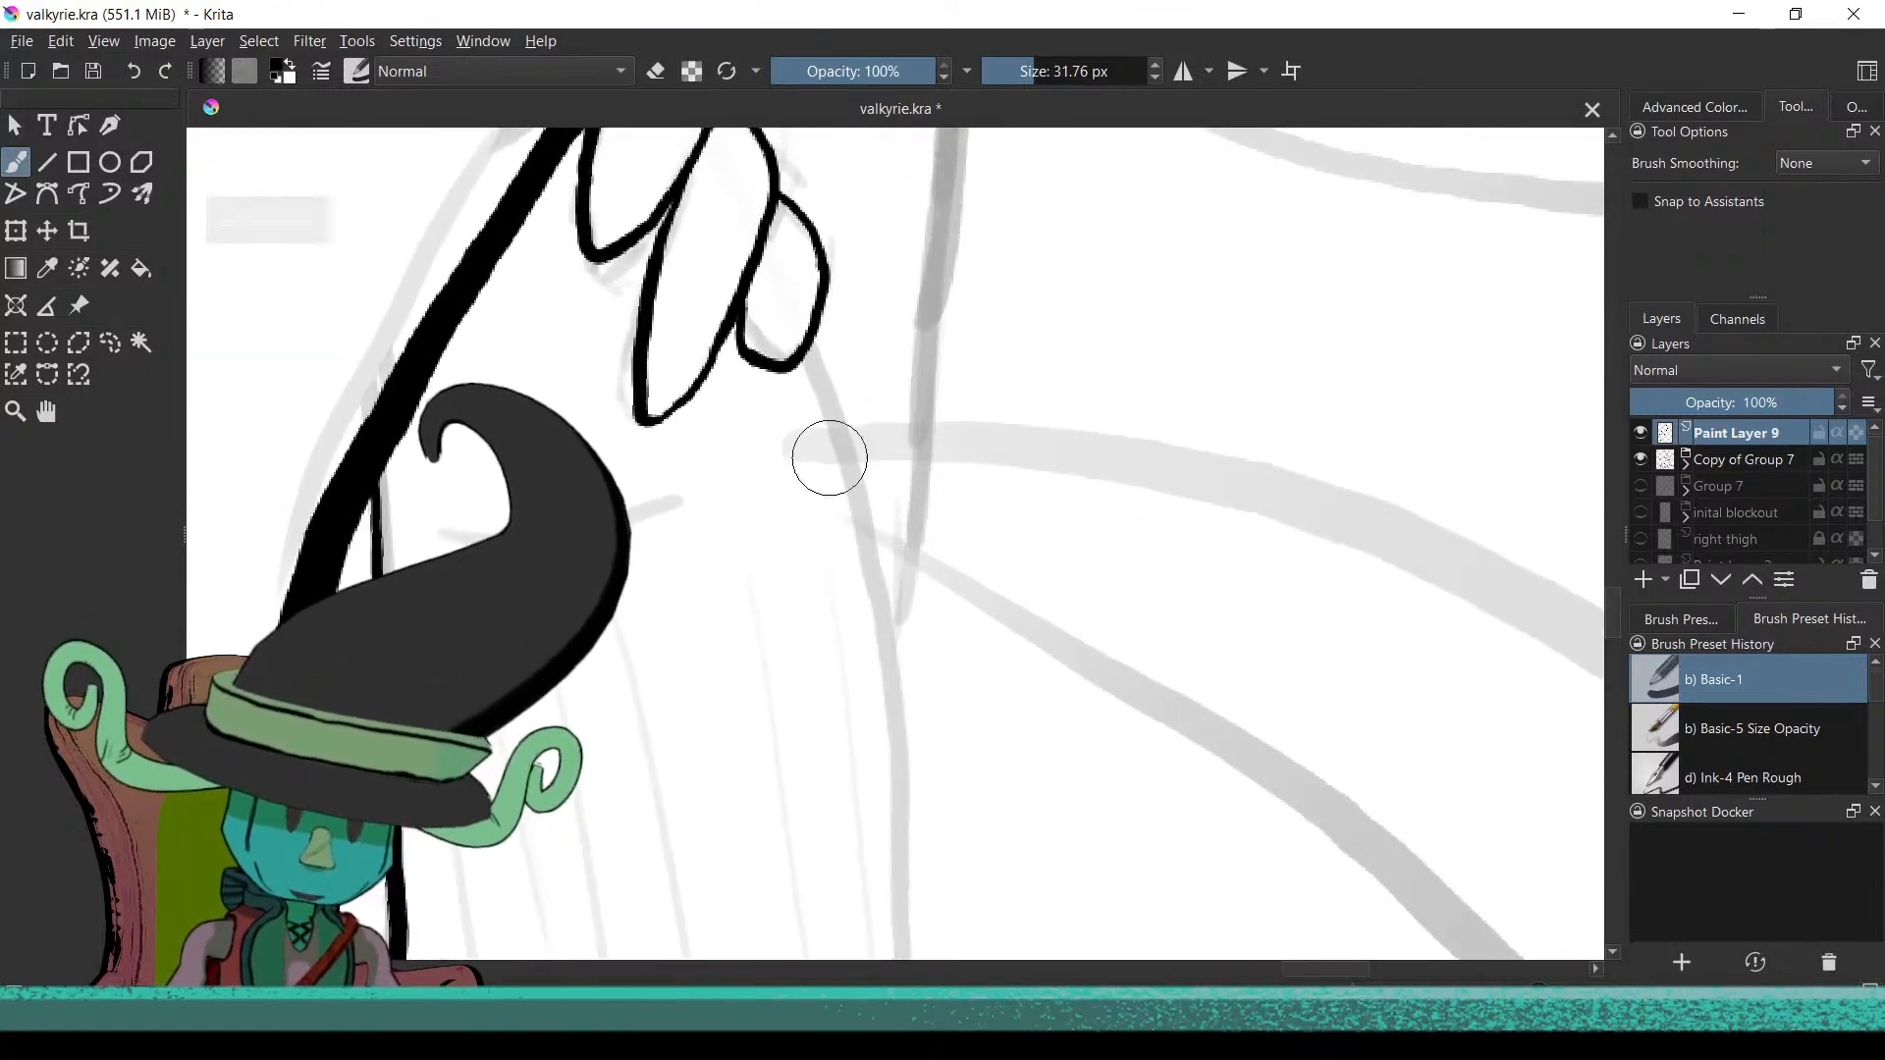
left_click_drag(815, 412, 825, 476)
key("ctrl+z")
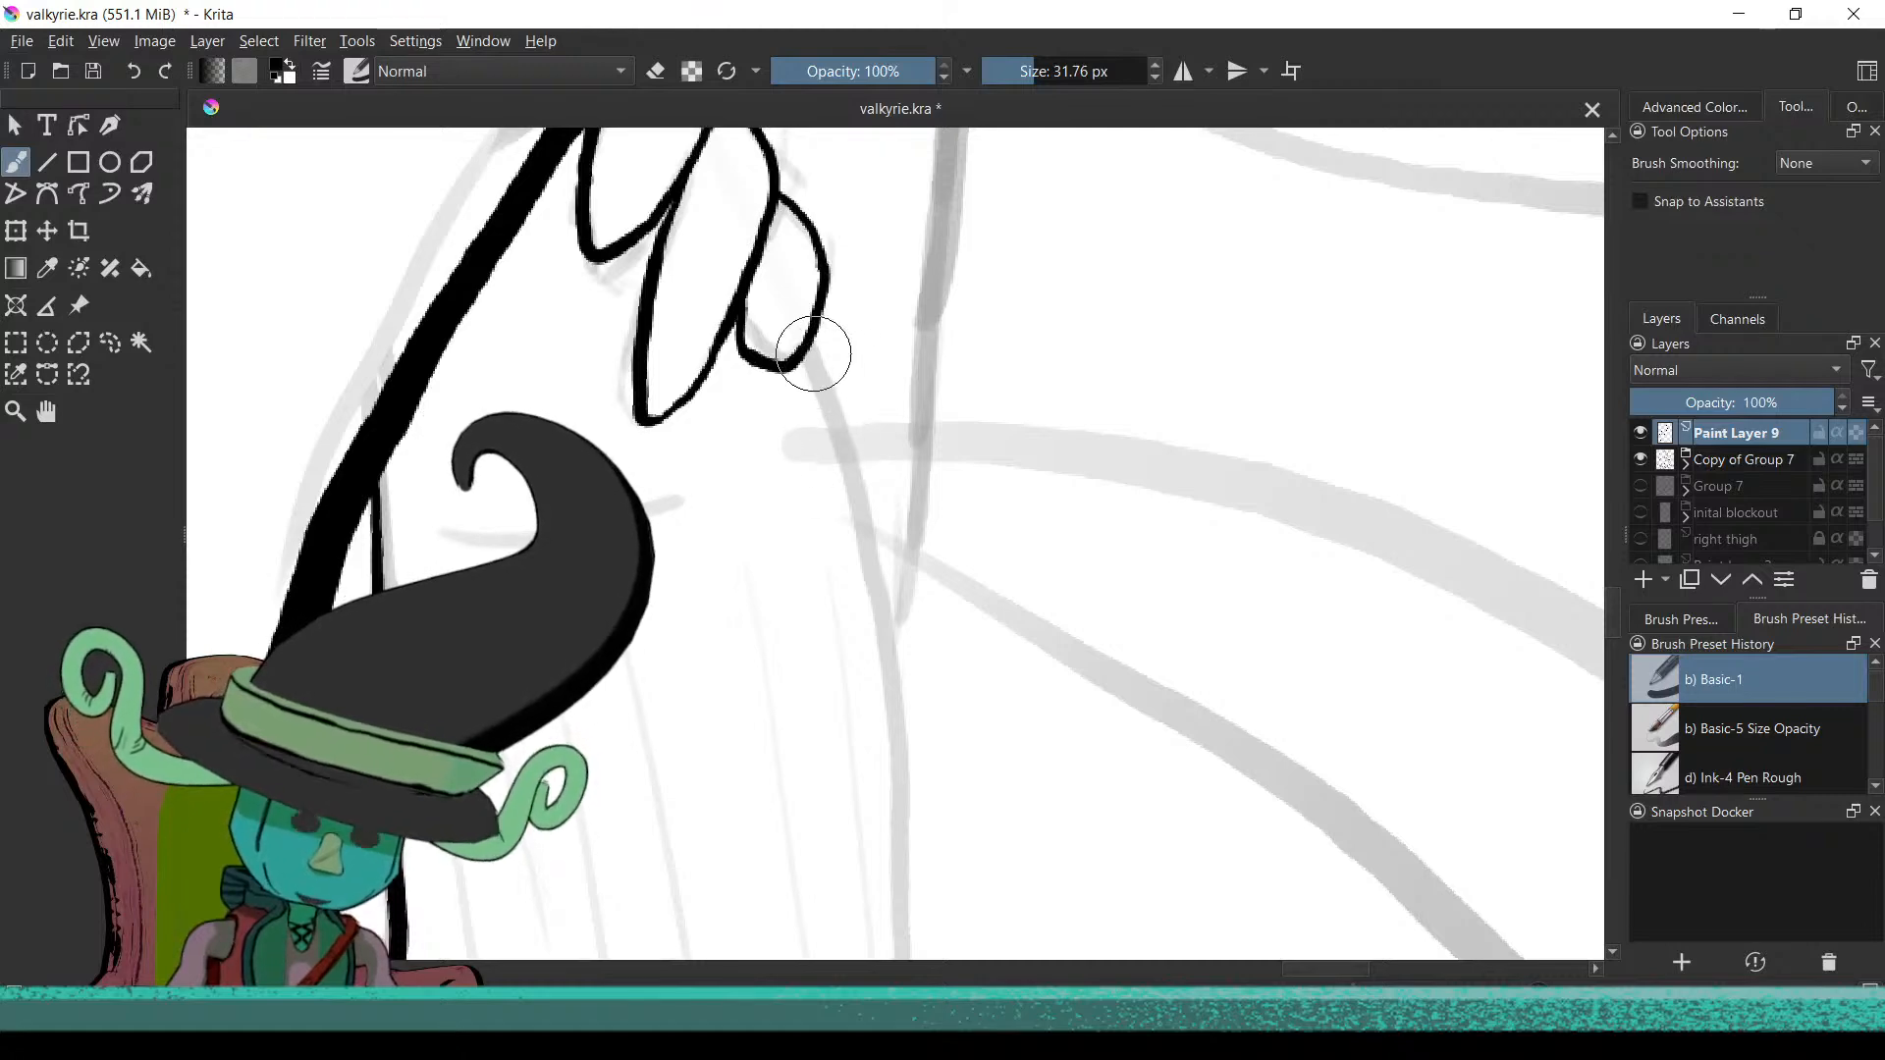
left_click_drag(882, 624, 911, 952)
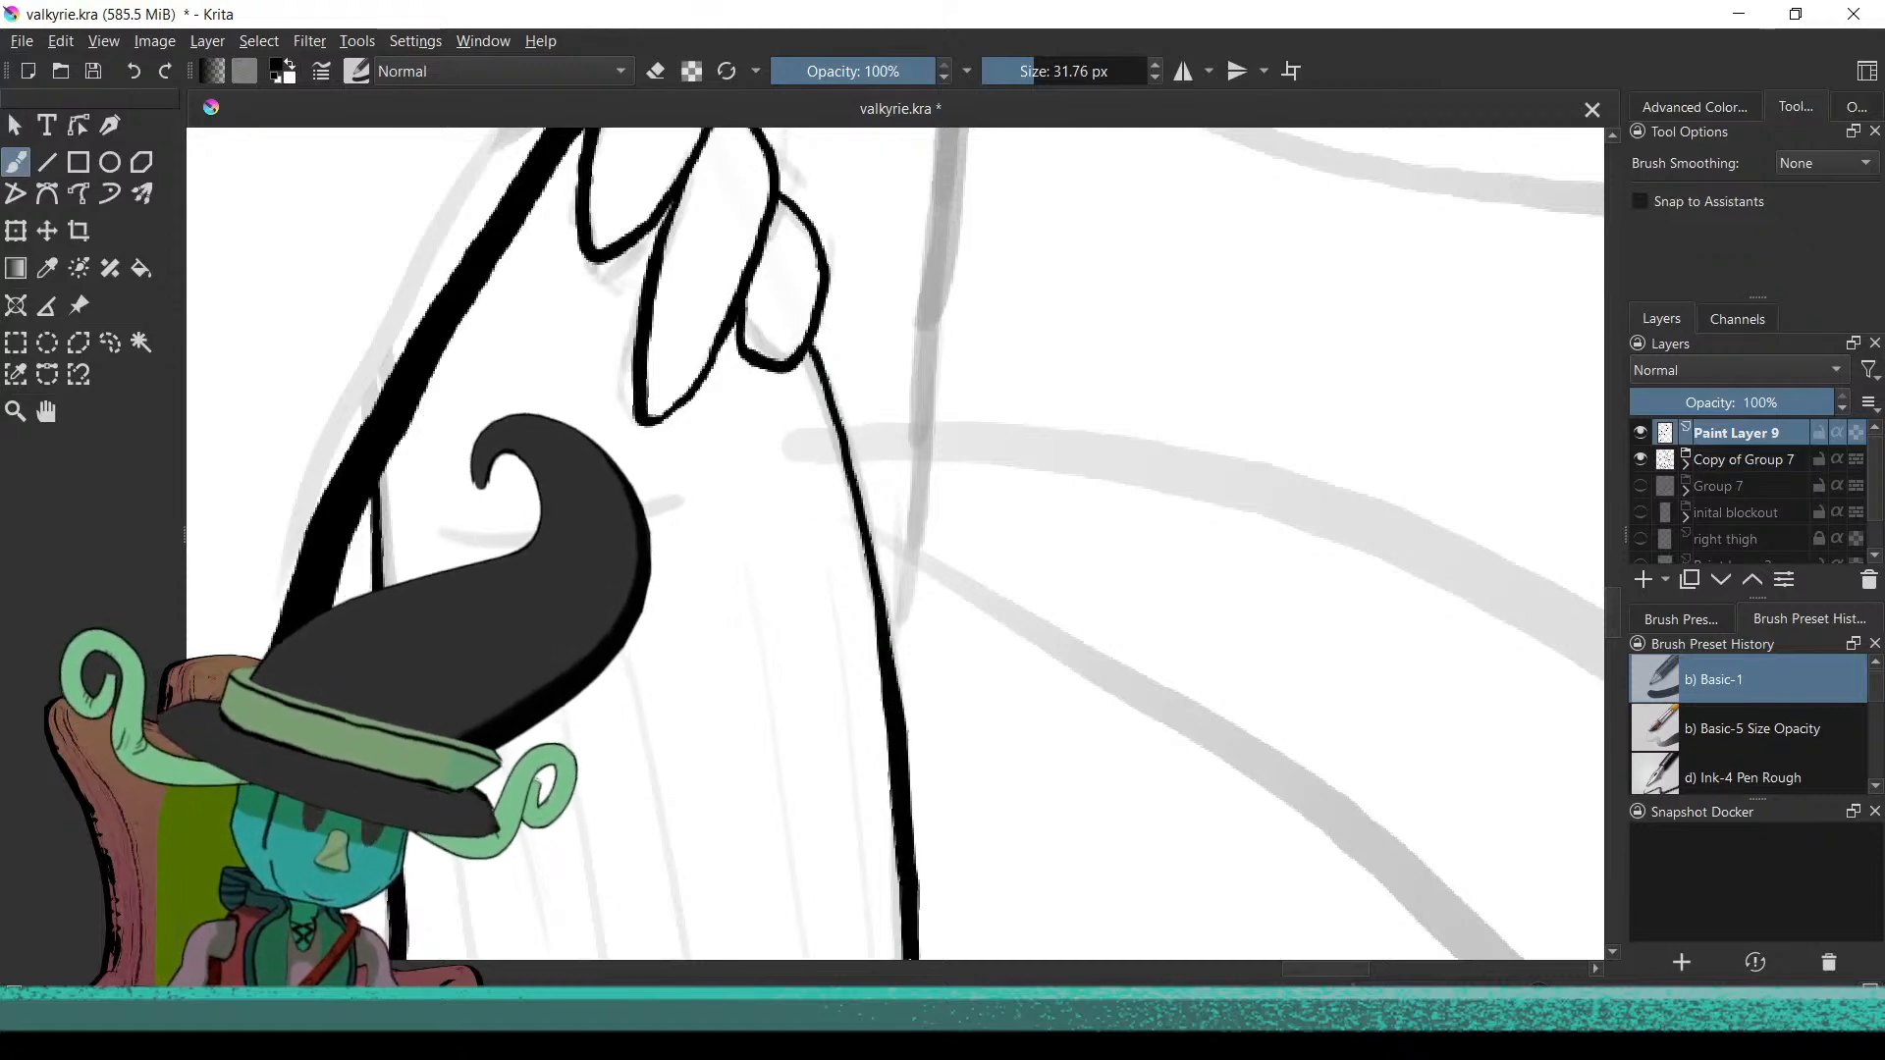
Continue the rear leg's outer edge downward past the lower wing feather, redrawing the stroke once
scroll(854, 856, "down", 6)
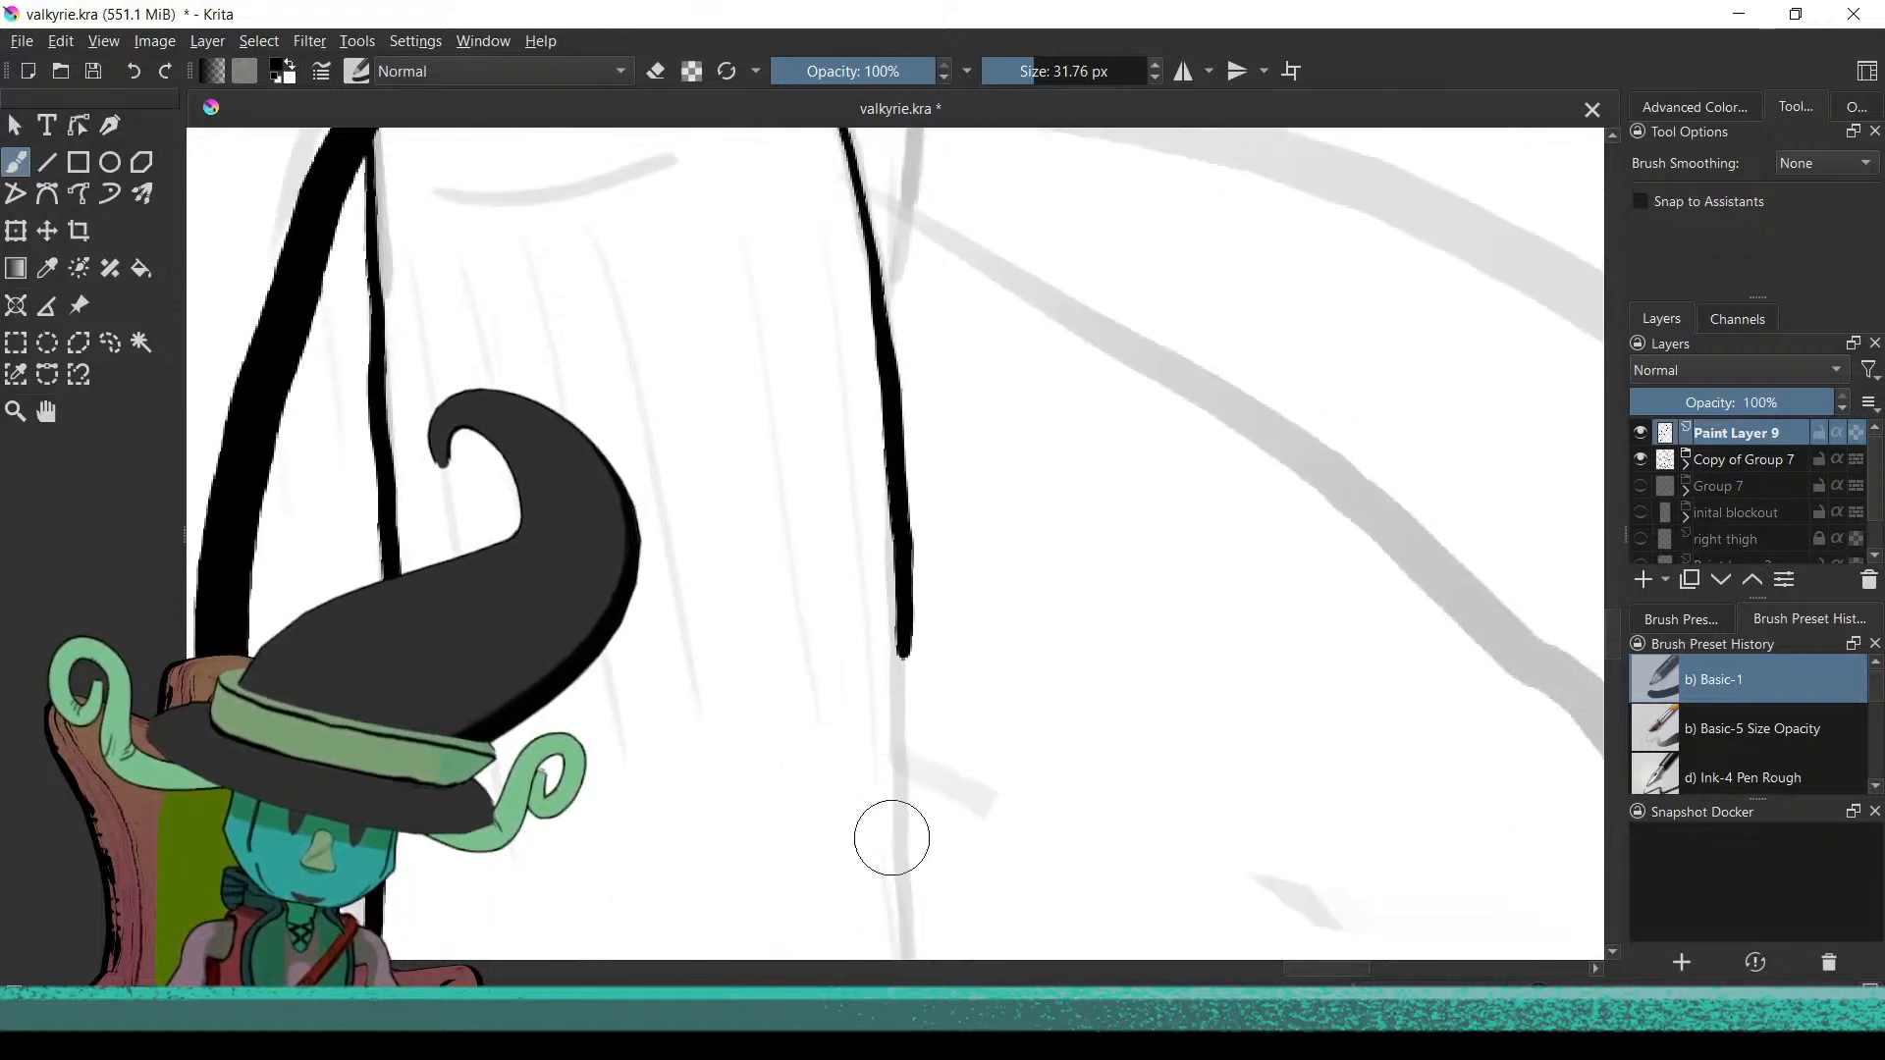
left_click_drag(915, 393, 905, 589)
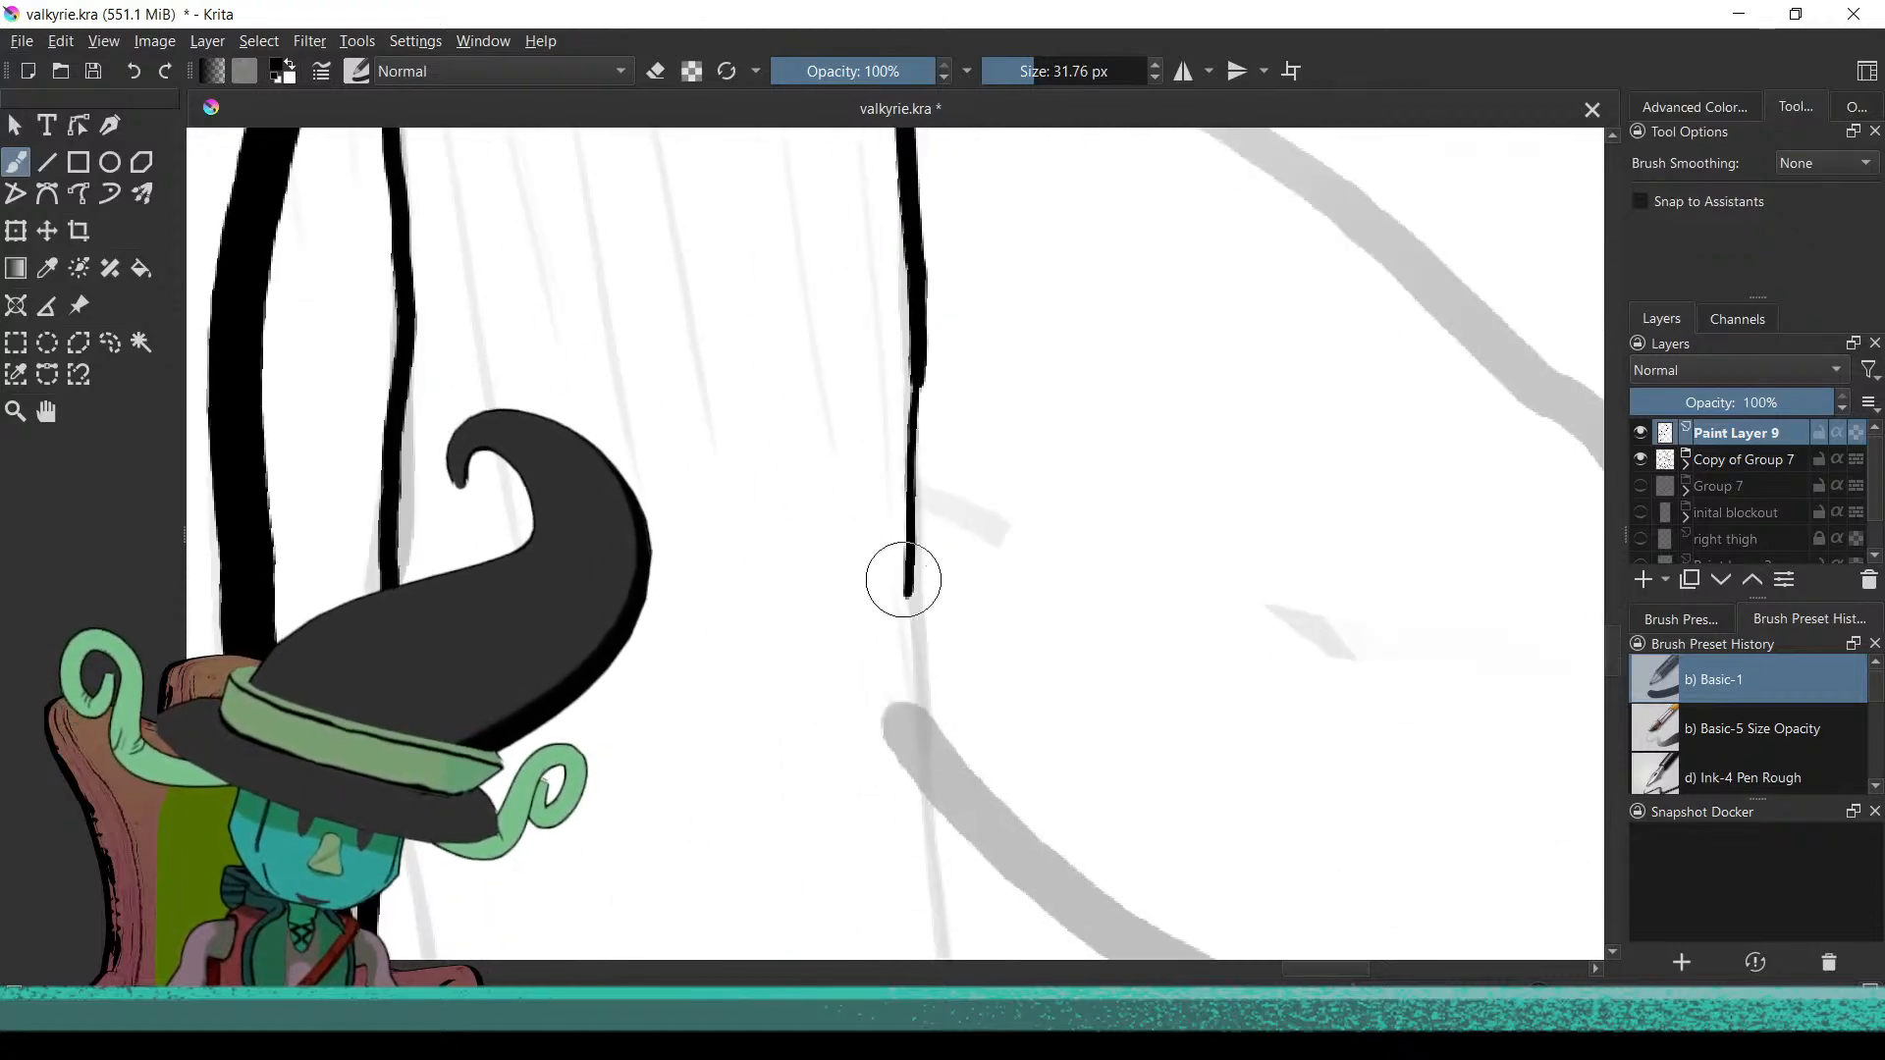
key("ctrl+z")
left_click_drag(917, 346, 933, 896)
left_click_drag(872, 774, 853, 545)
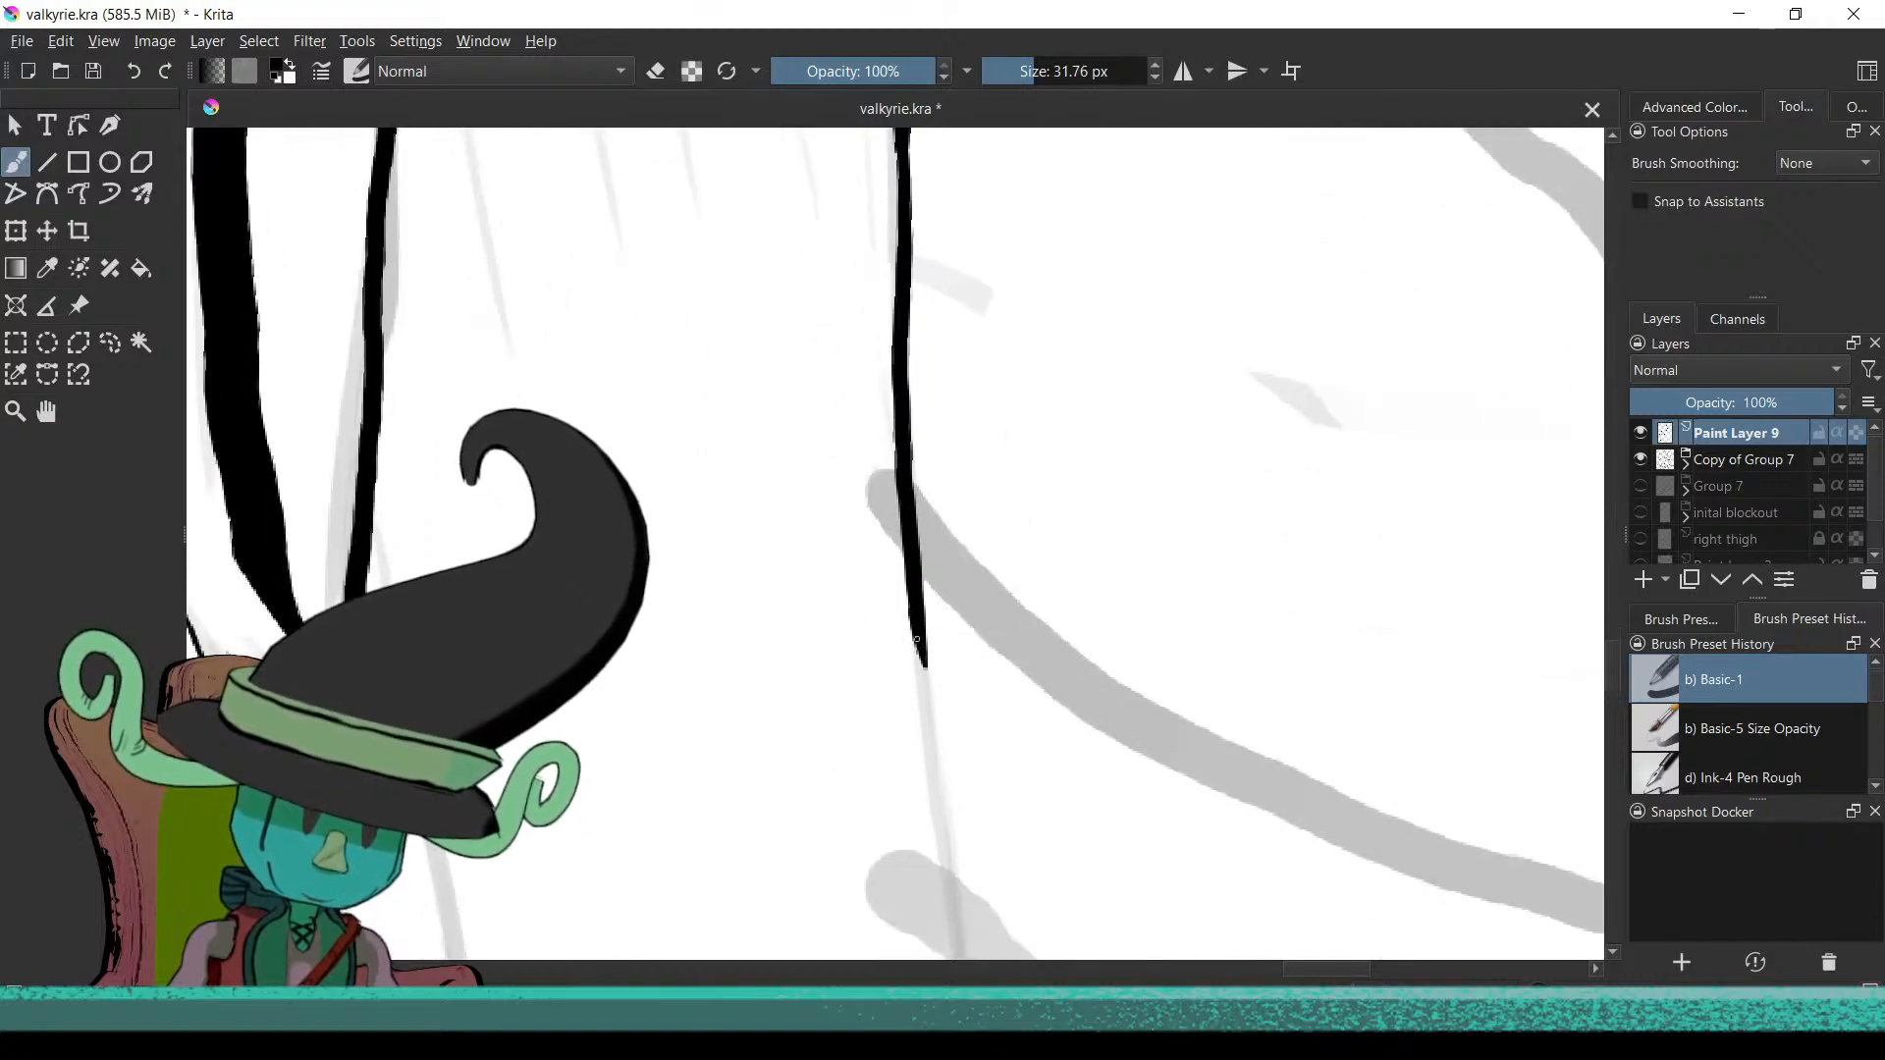
Extend the rear leg's outer edge down to the spear shaft, undoing and redrawing the lower stroke
left_click_drag(937, 793, 957, 959)
scroll(909, 732, "down", 5)
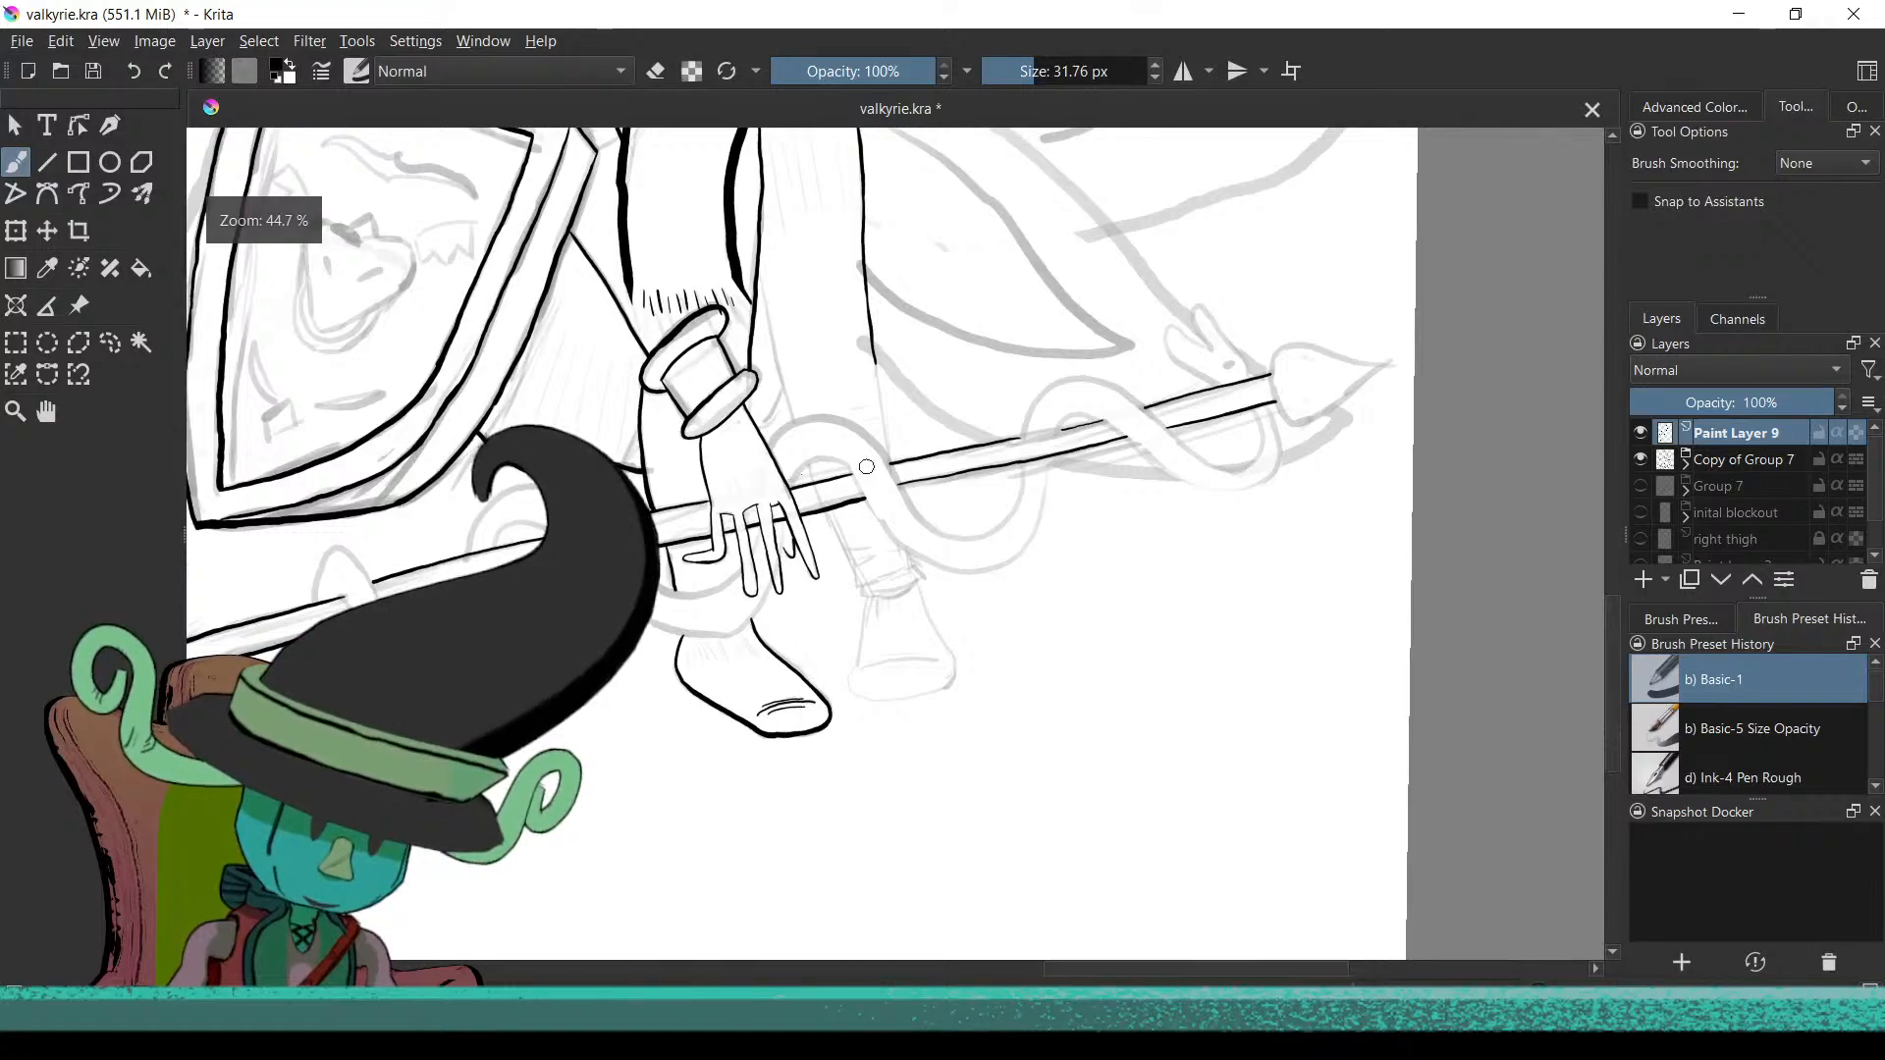
scroll(786, 663, "up", 5)
scroll(825, 692, "up", 2)
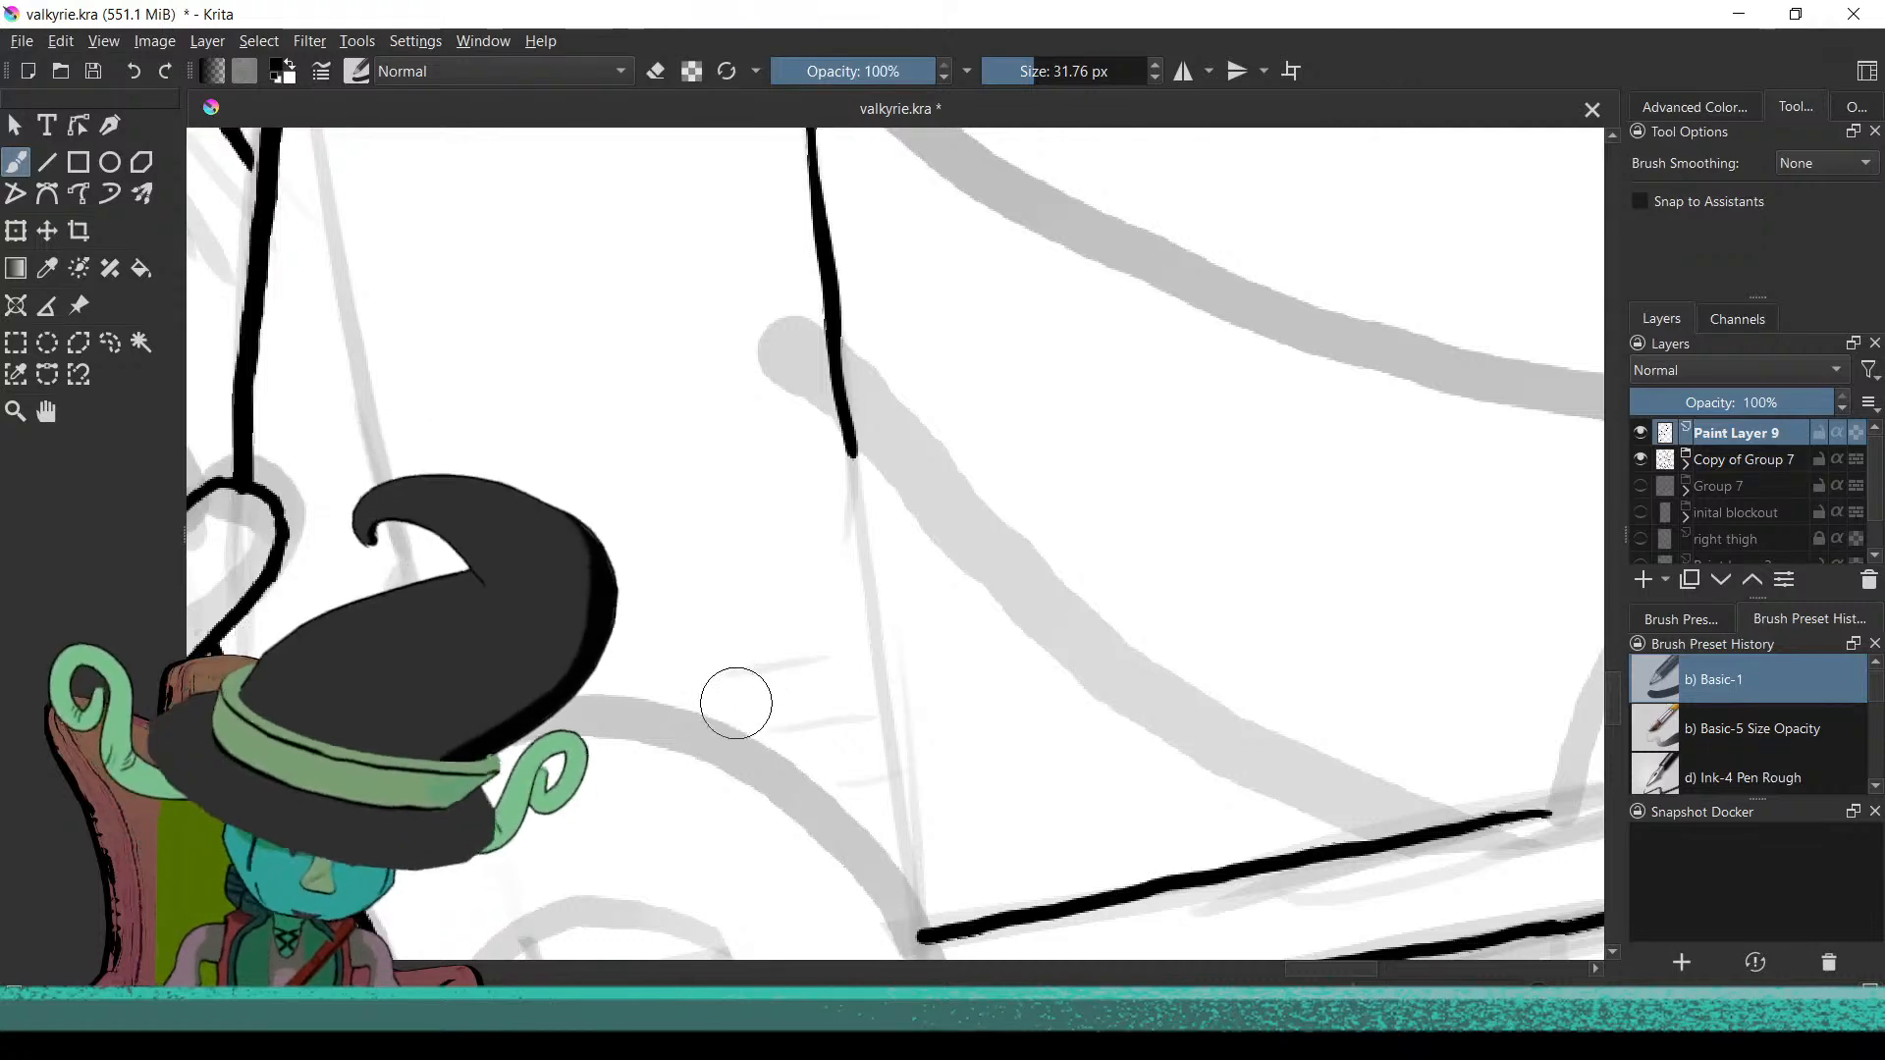
mouse_move(805, 607)
left_mouse_down()
mouse_move(830, 571)
mouse_move(790, 640)
mouse_move(865, 528)
mouse_move(841, 503)
mouse_move(874, 433)
mouse_move(863, 562)
mouse_move(878, 554)
mouse_move(847, 498)
mouse_move(884, 852)
left_mouse_up()
key("ctrl+z")
left_click_drag(819, 746, 801, 611)
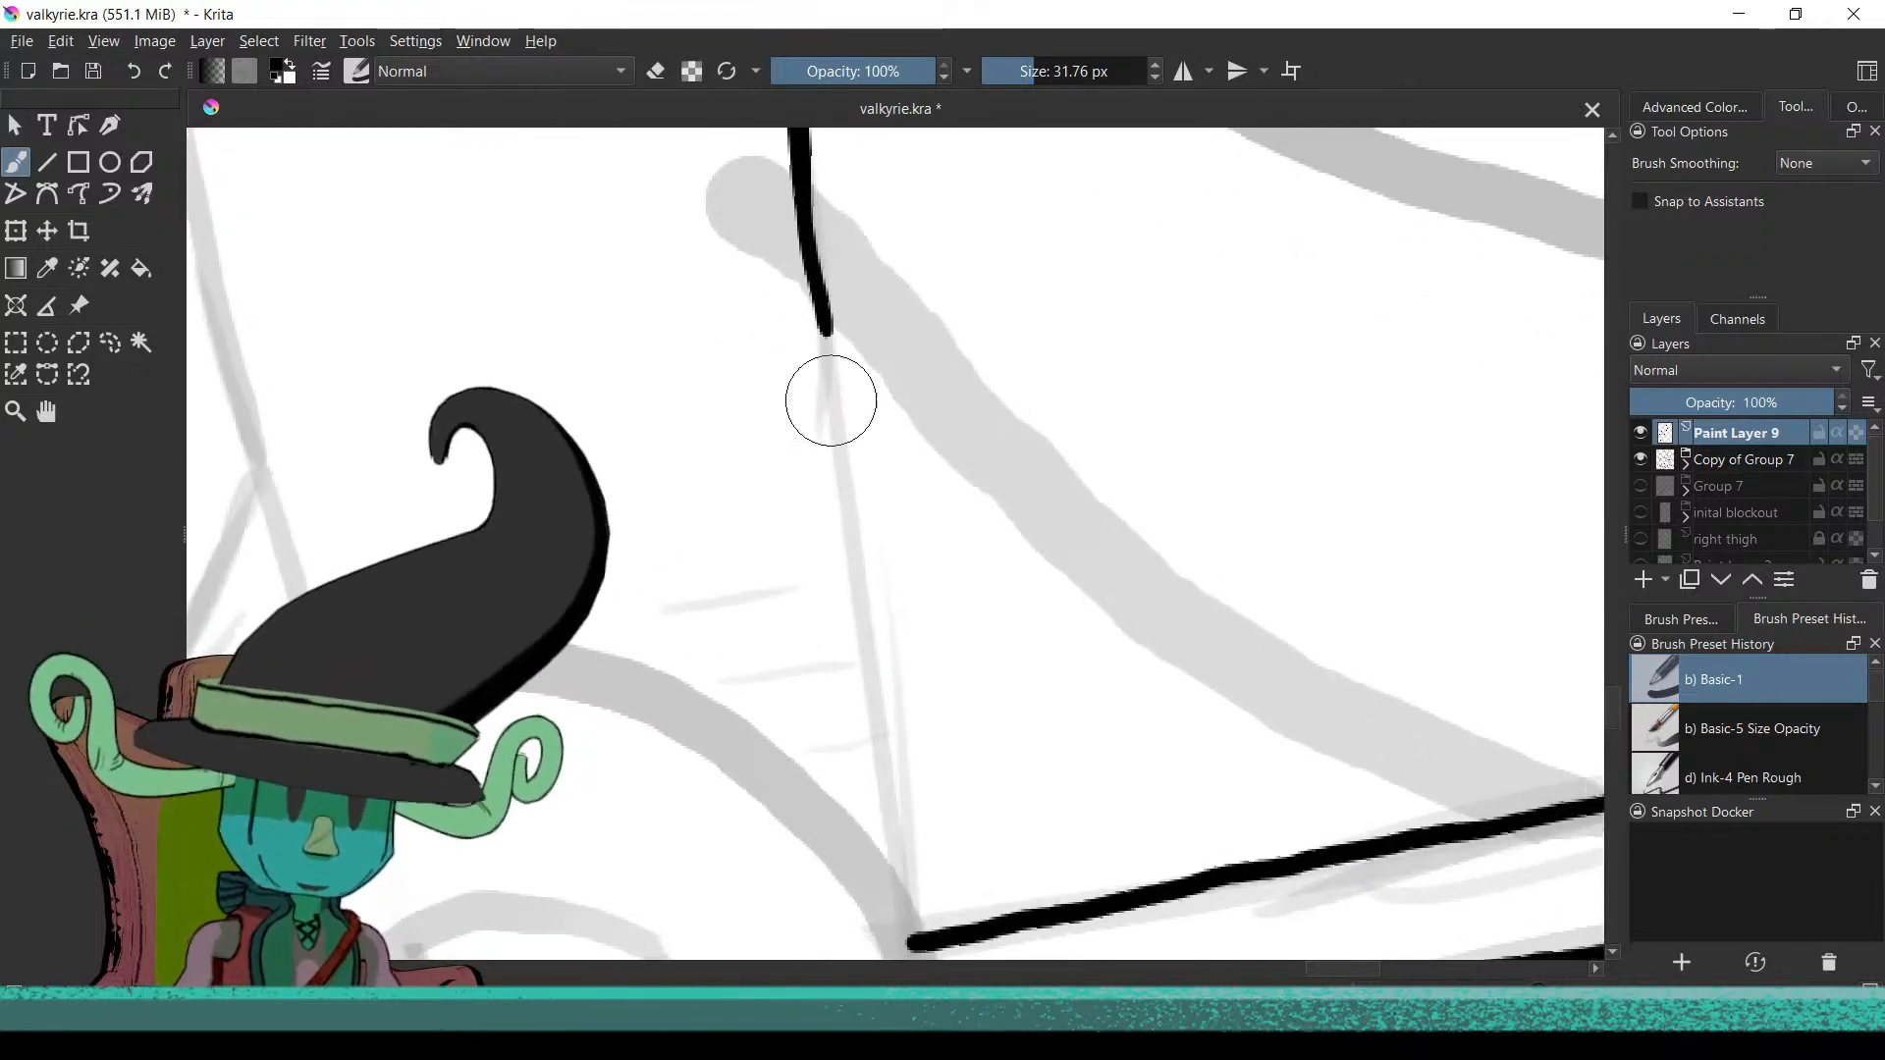
left_click_drag(836, 388, 881, 755)
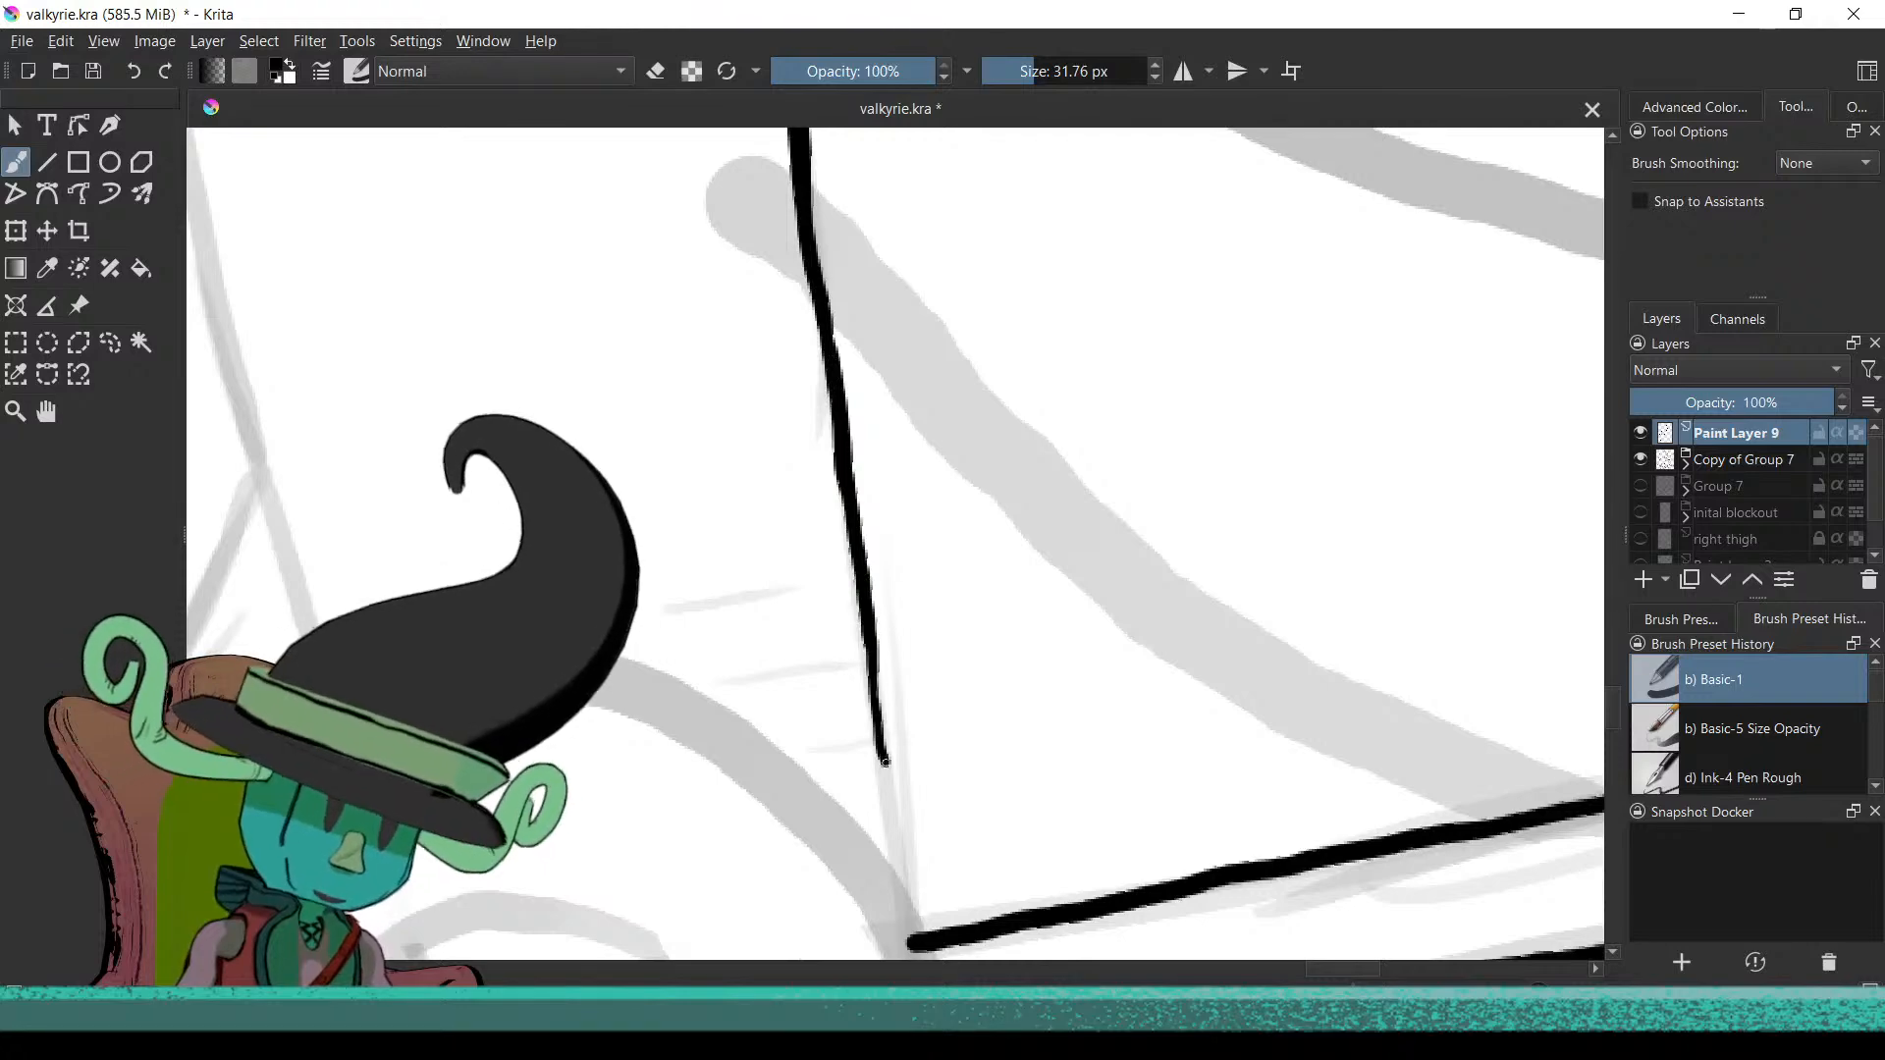
left_click_drag(644, 746, 657, 884)
left_click_drag(643, 640, 687, 811)
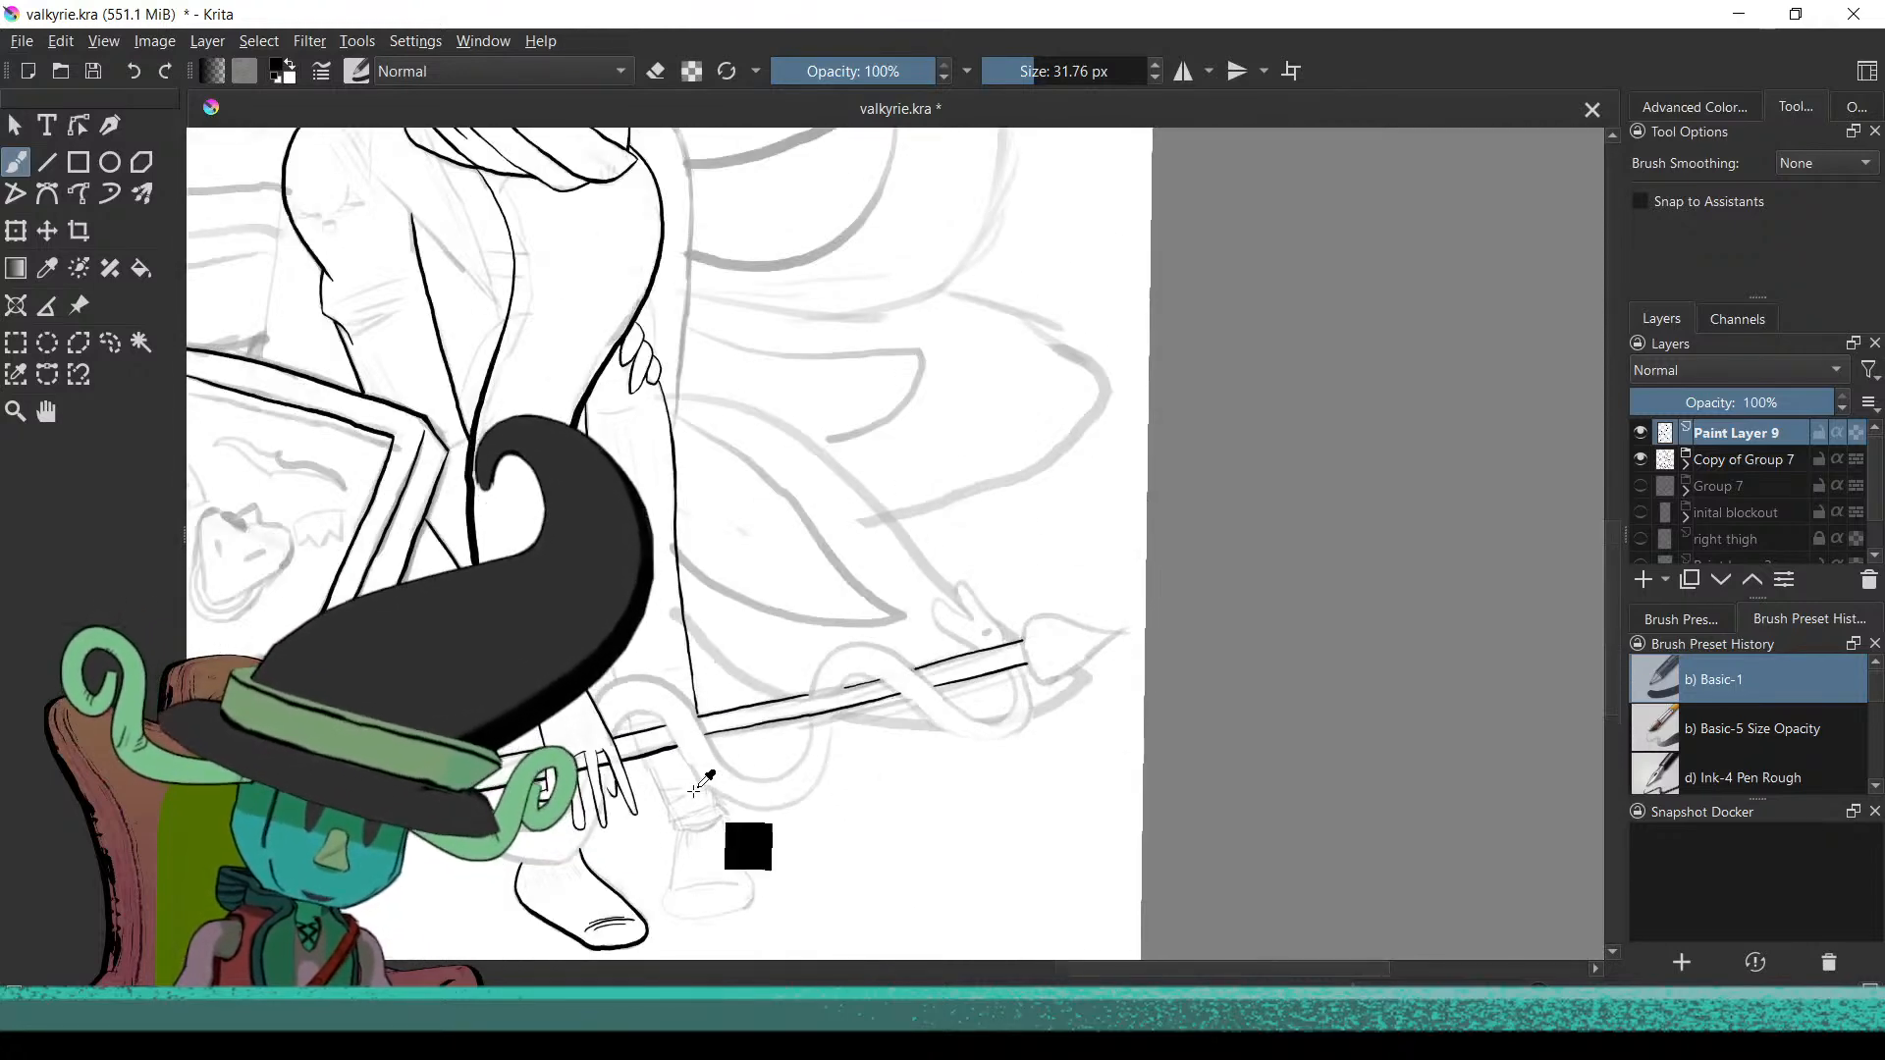
mouse_move(692, 760)
left_mouse_down()
mouse_move(703, 639)
mouse_move(880, 670)
mouse_move(782, 521)
left_mouse_up()
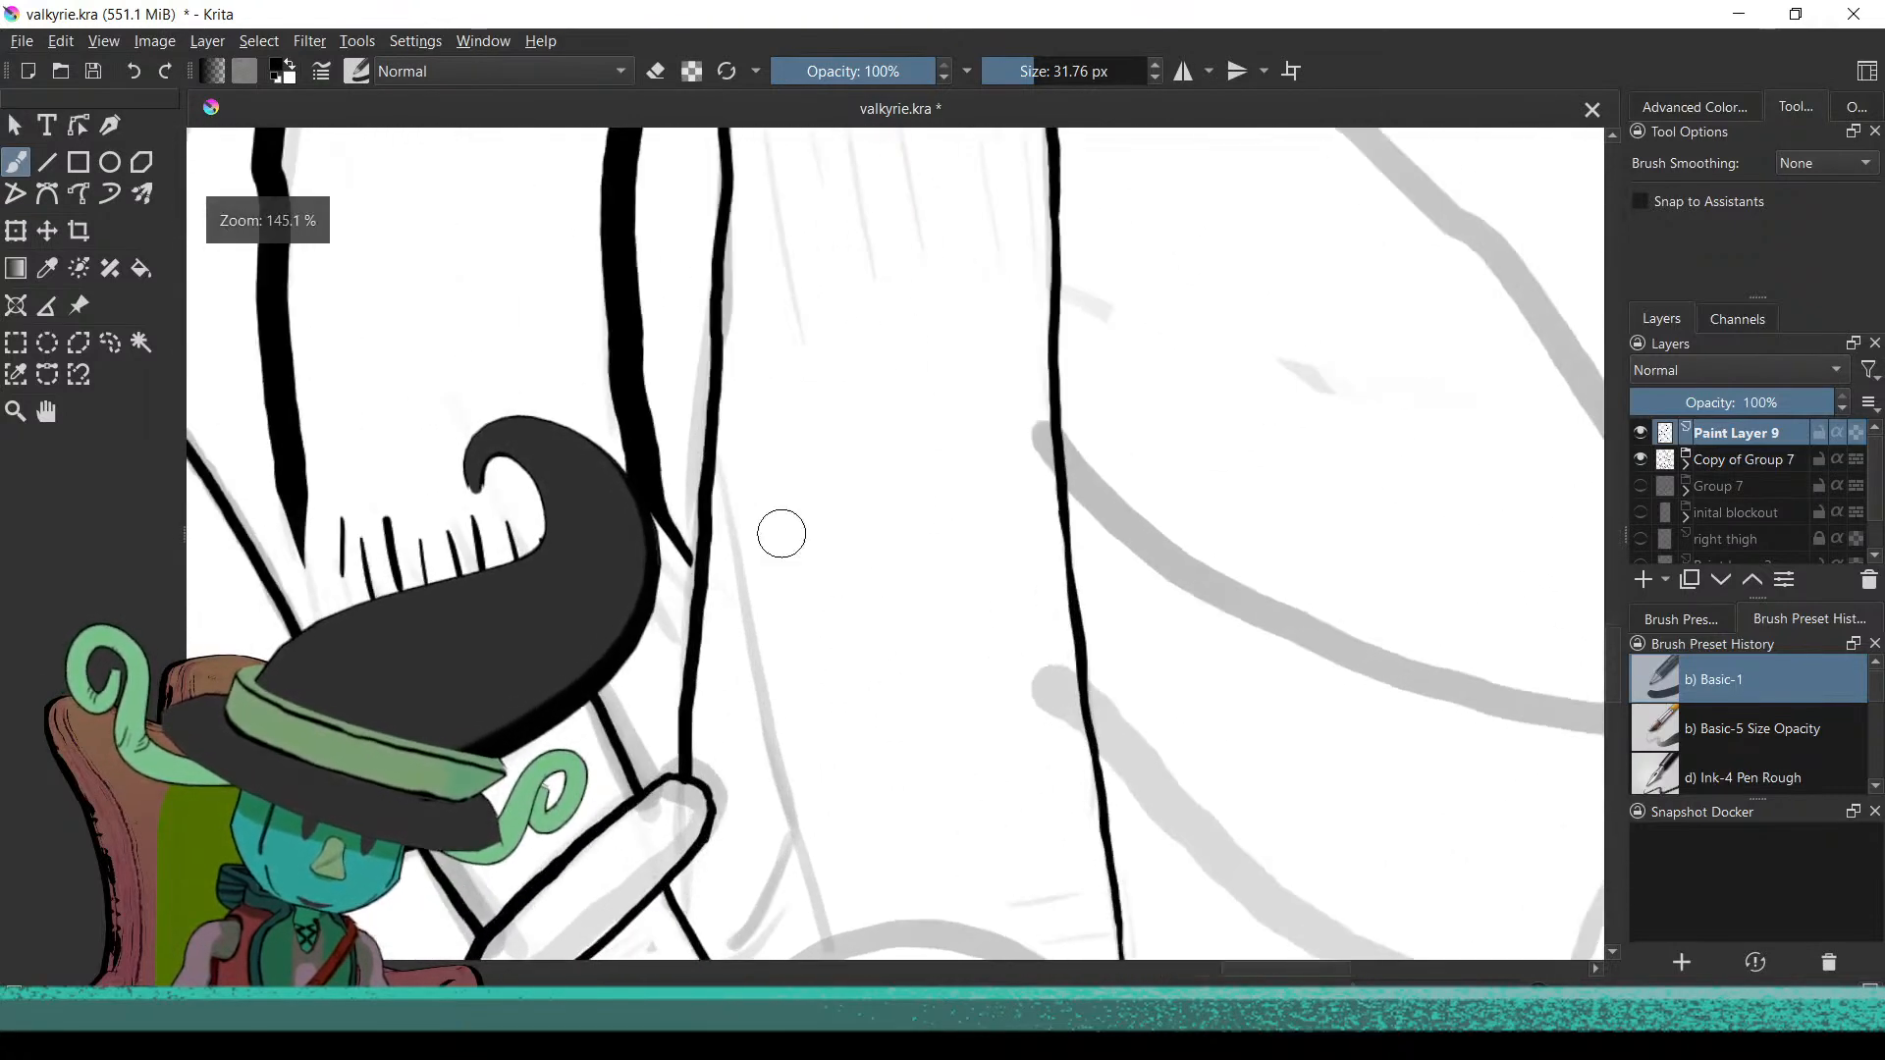
Ink the rear leg's inner edge from the forearm down to the sketched ribbon coil, undoing the first stroke and thickening the line
mouse_move(821, 486)
left_mouse_down()
mouse_move(824, 425)
mouse_move(829, 484)
mouse_move(787, 429)
left_mouse_up()
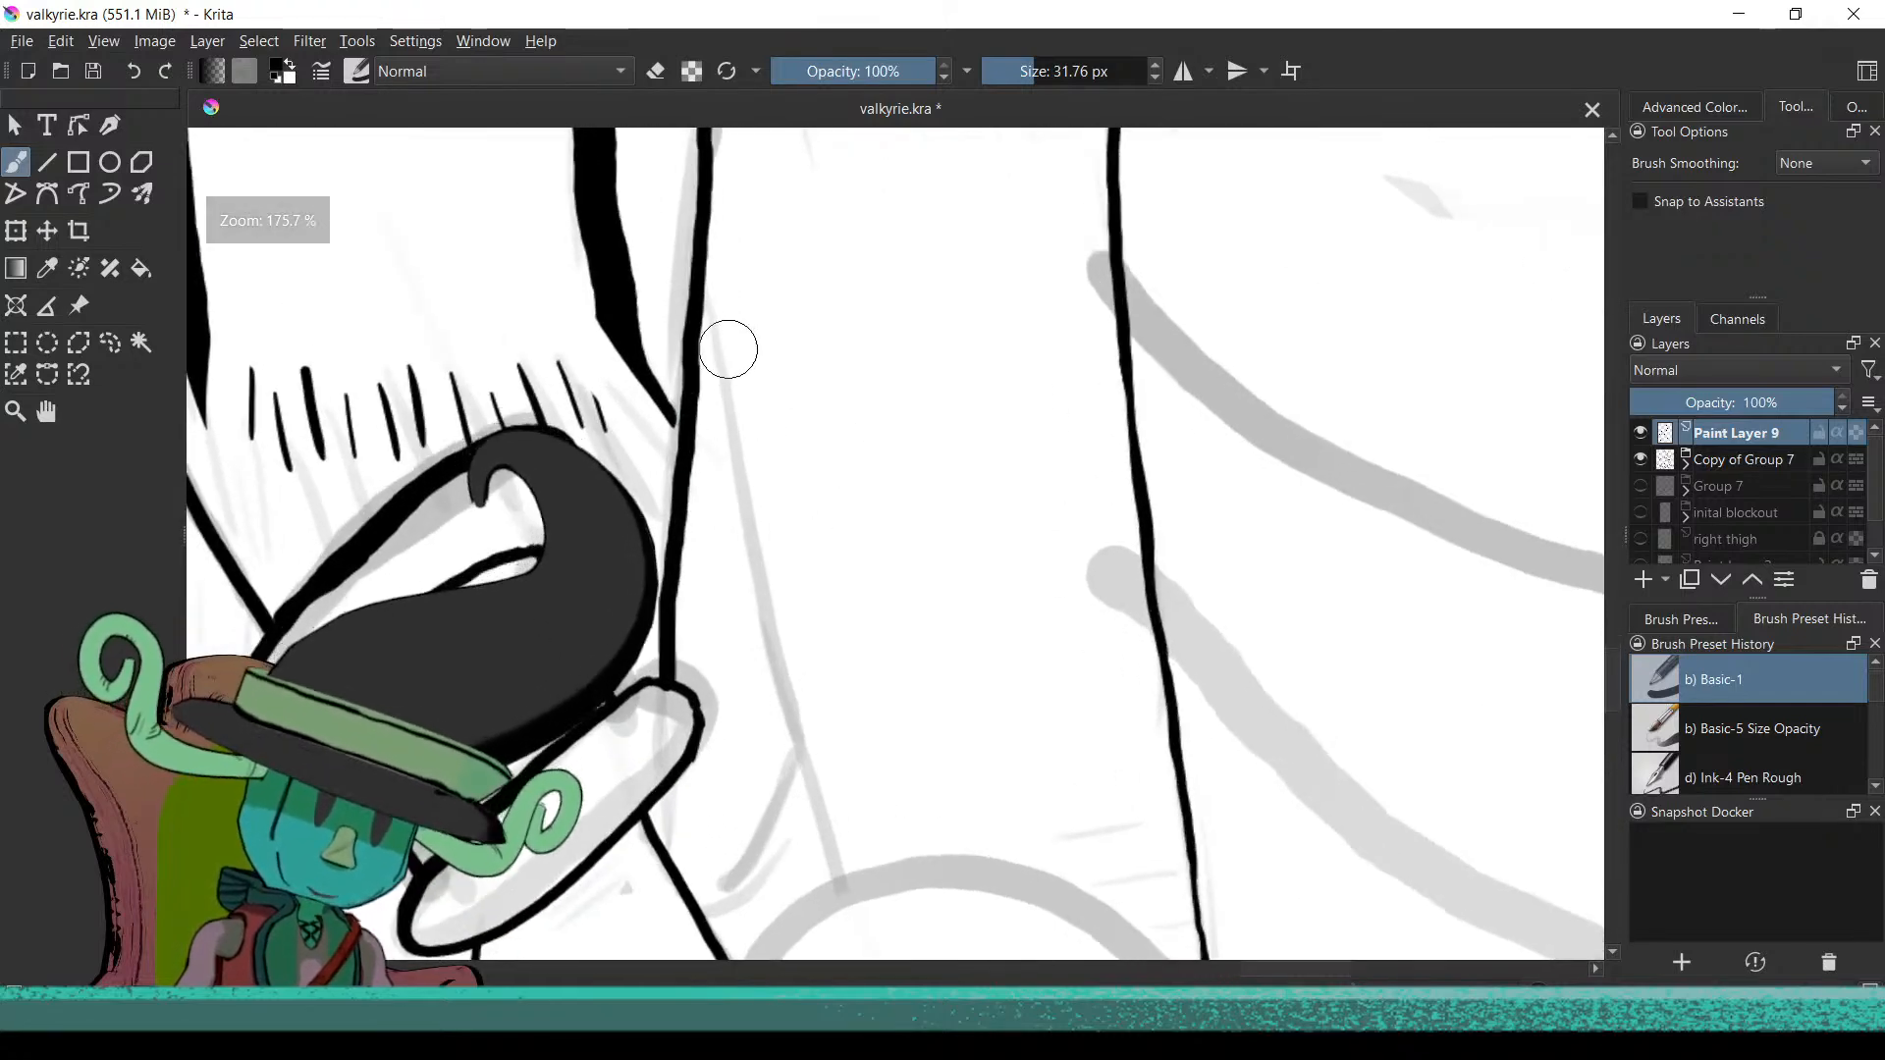
key("ctrl+z")
left_click_drag(740, 564, 633, 451)
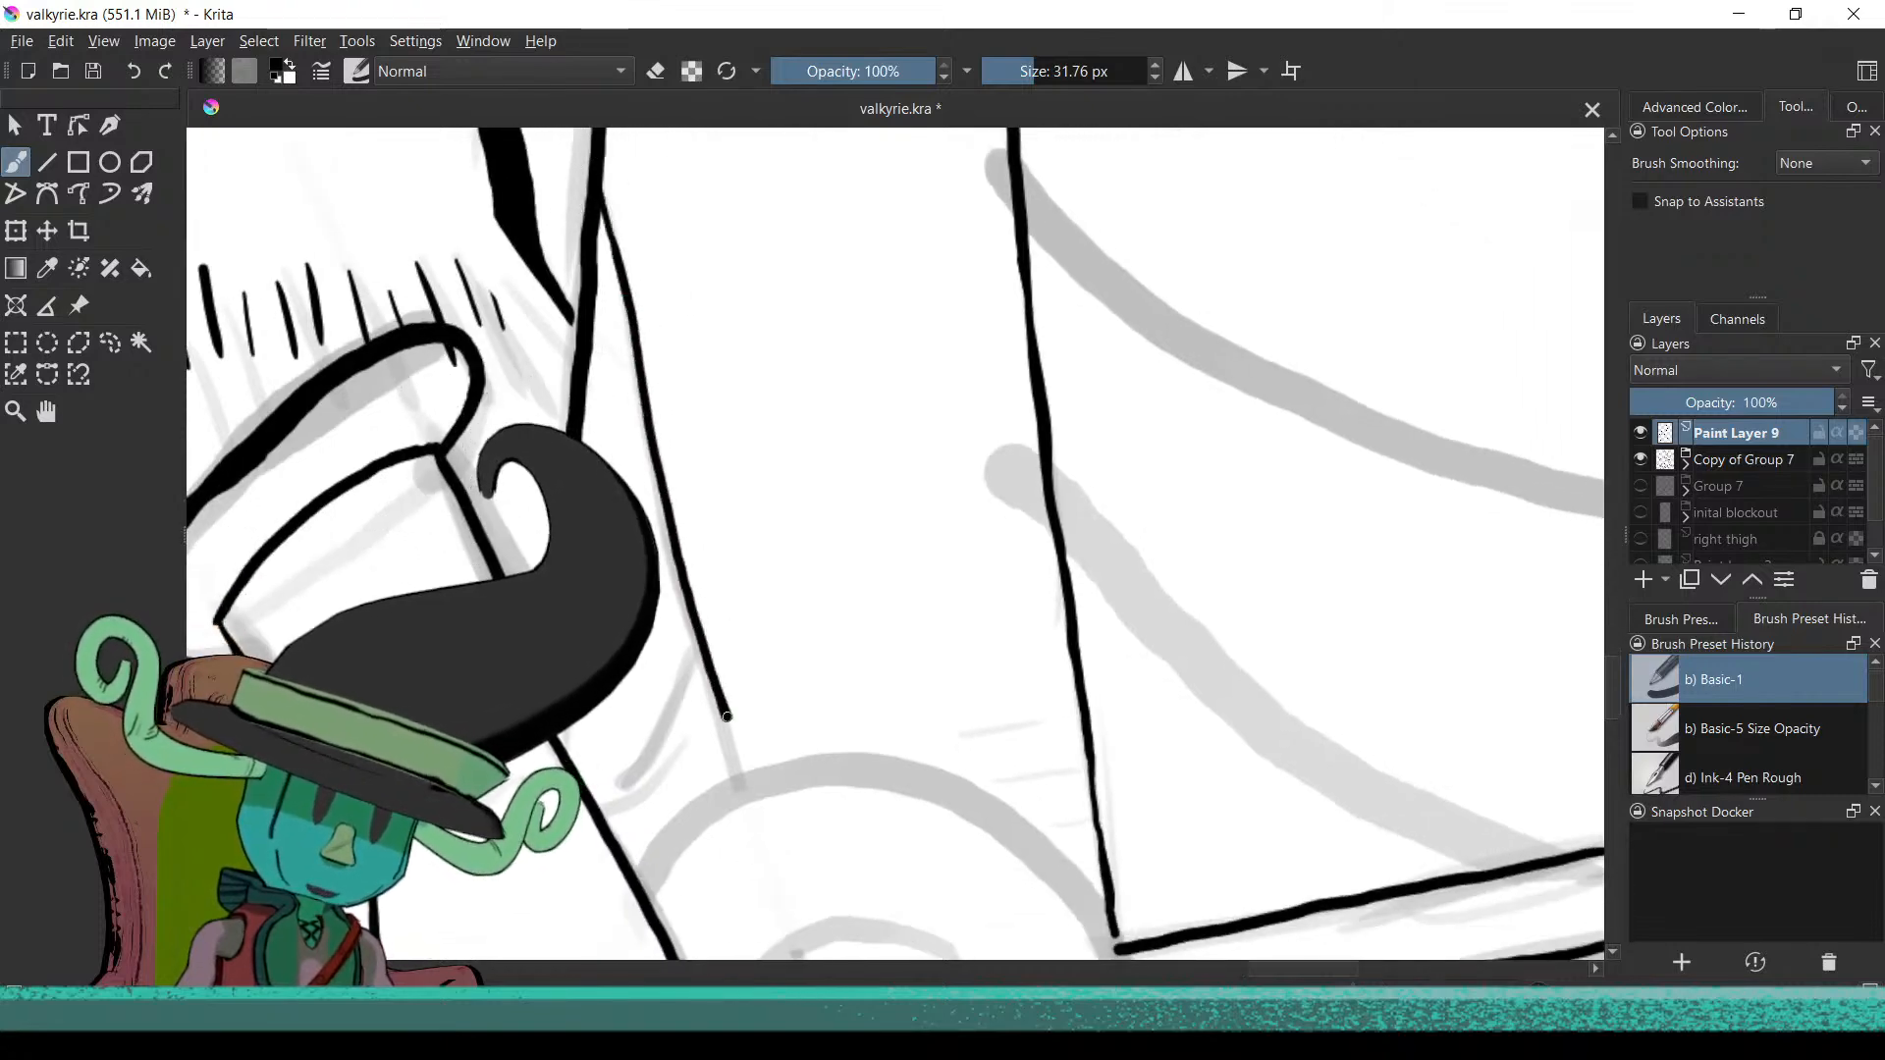
scroll(739, 752, "down", 7)
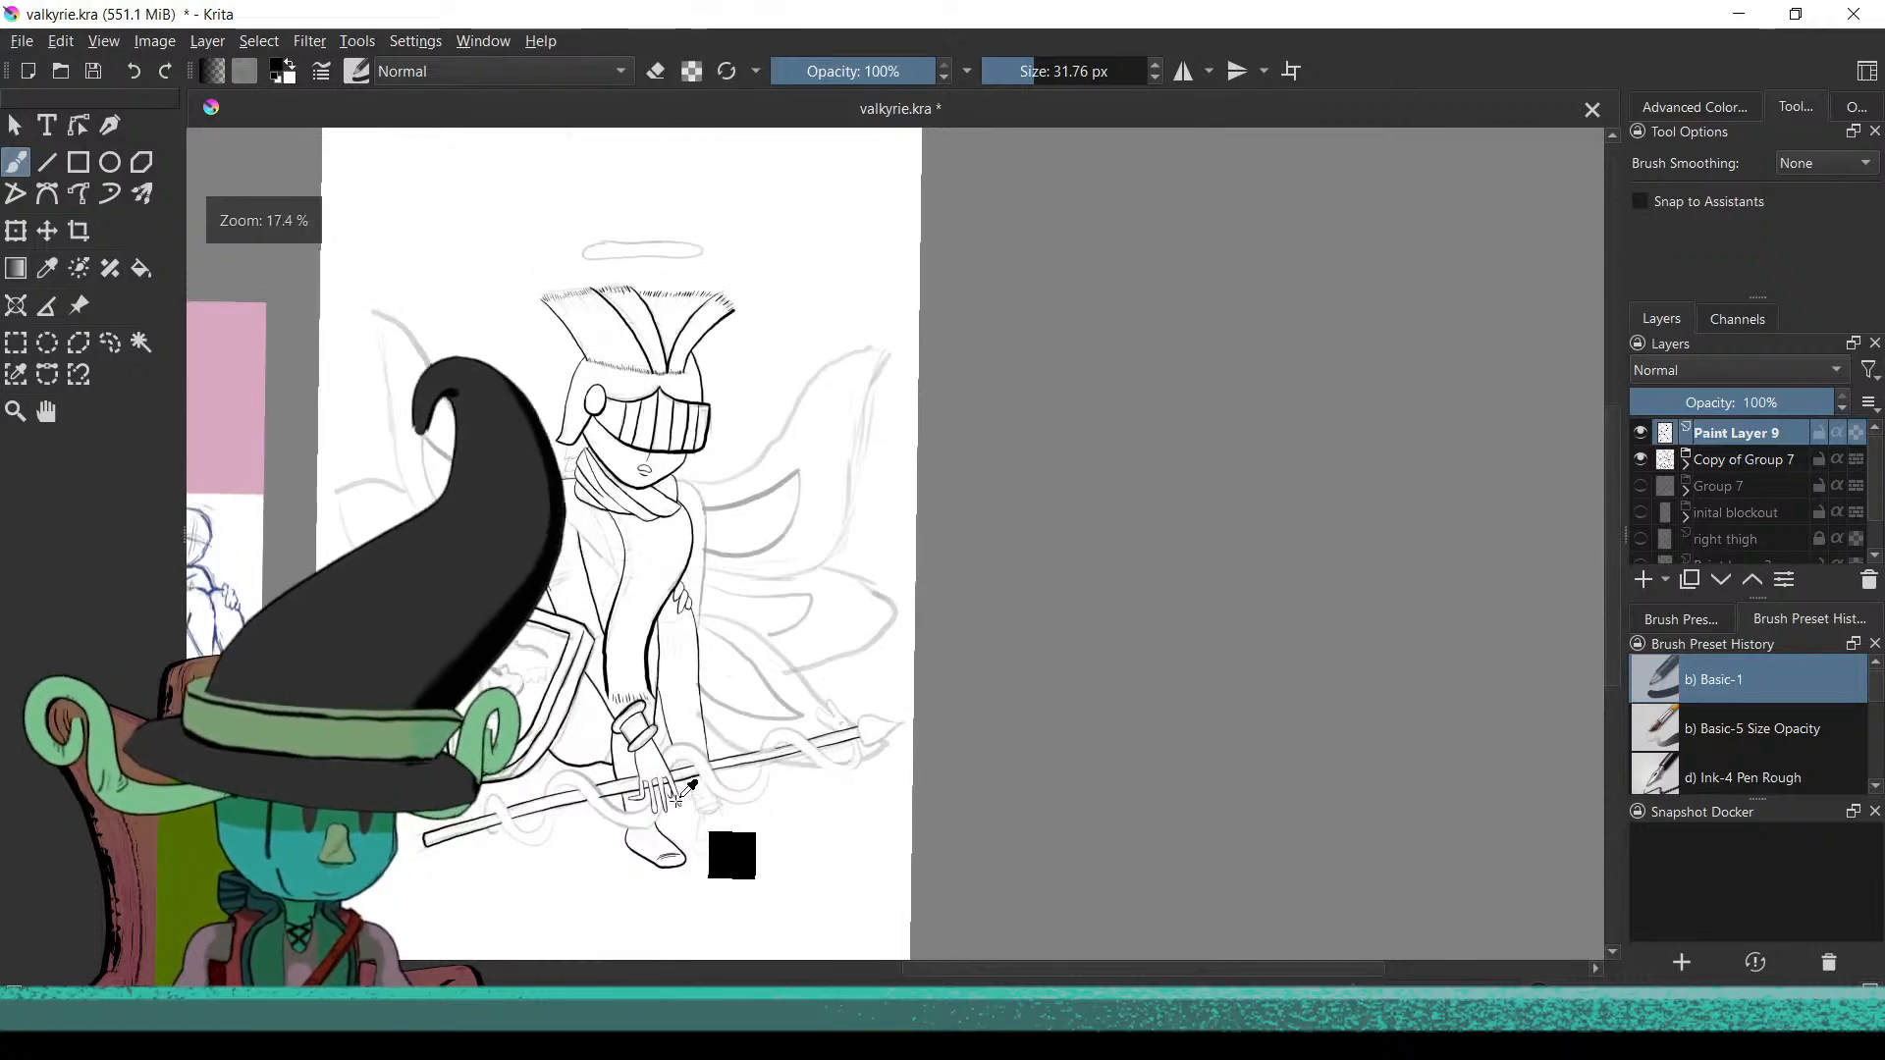
scroll(636, 397, "up", 8)
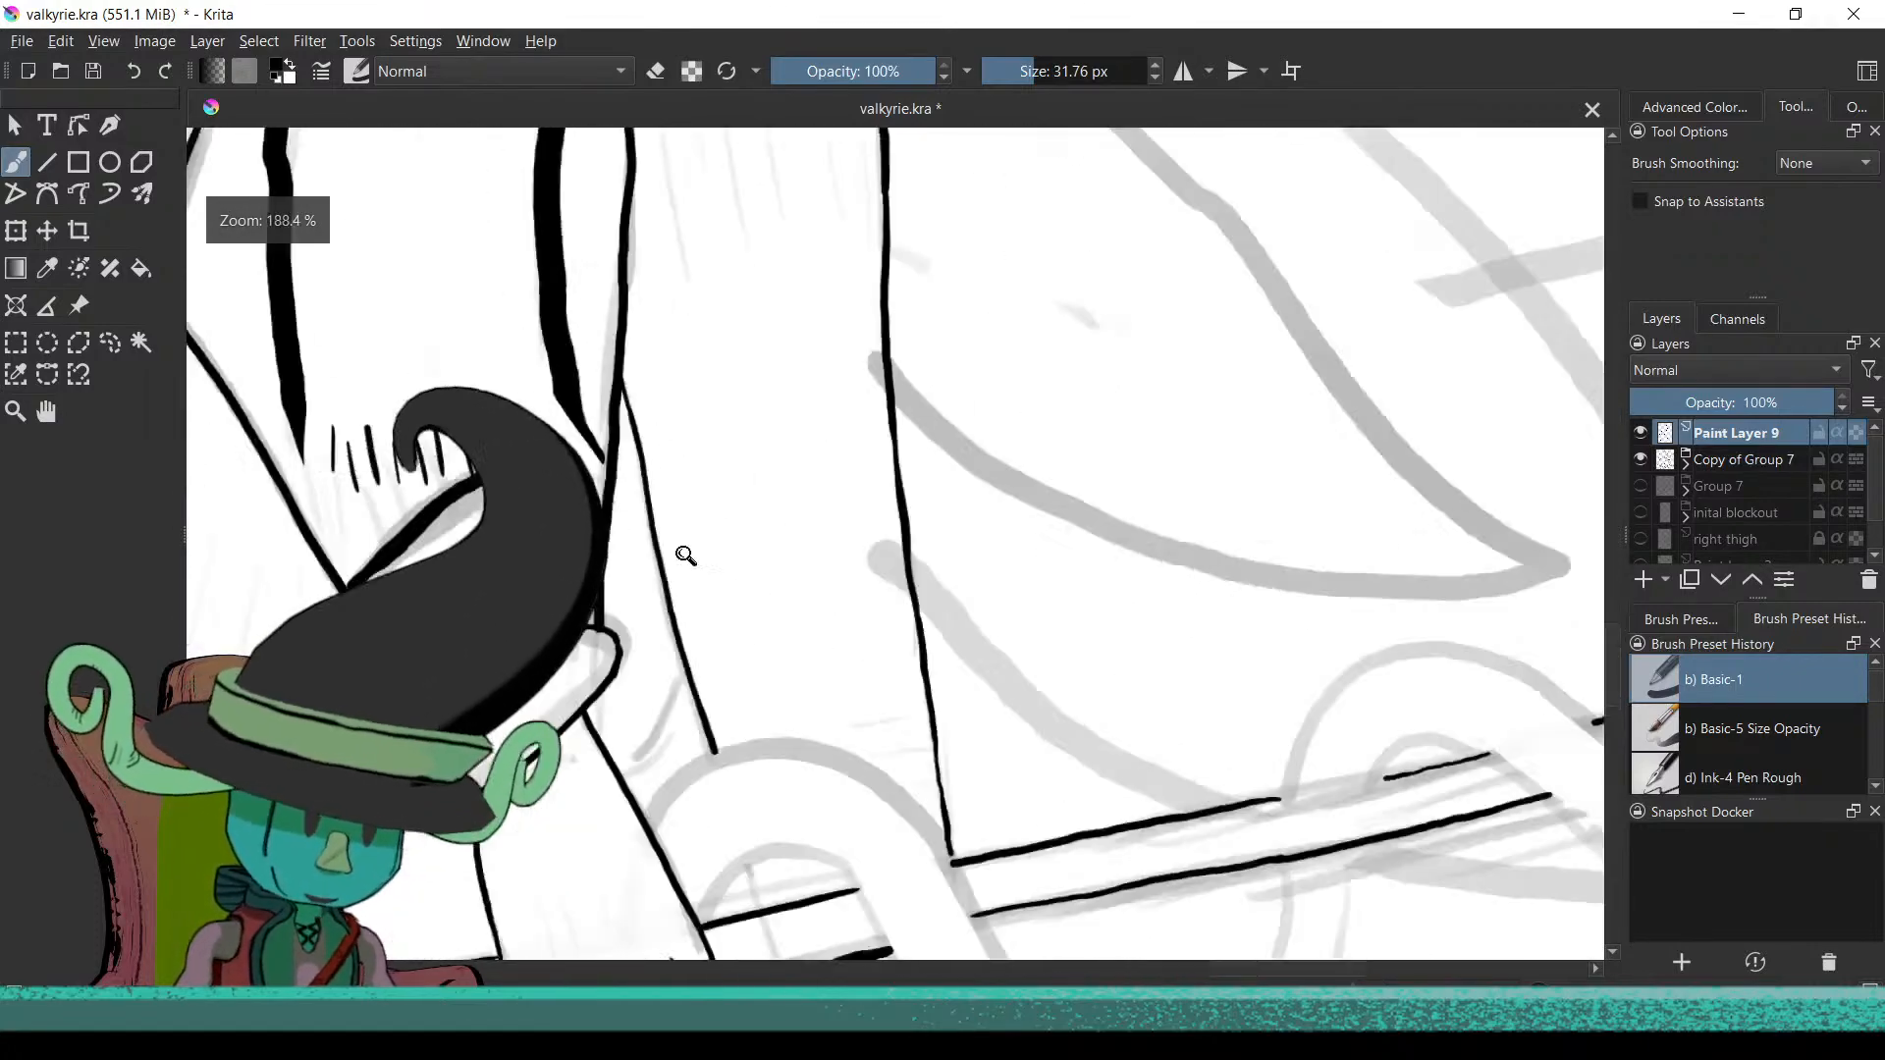
scroll(636, 397, "up", 3)
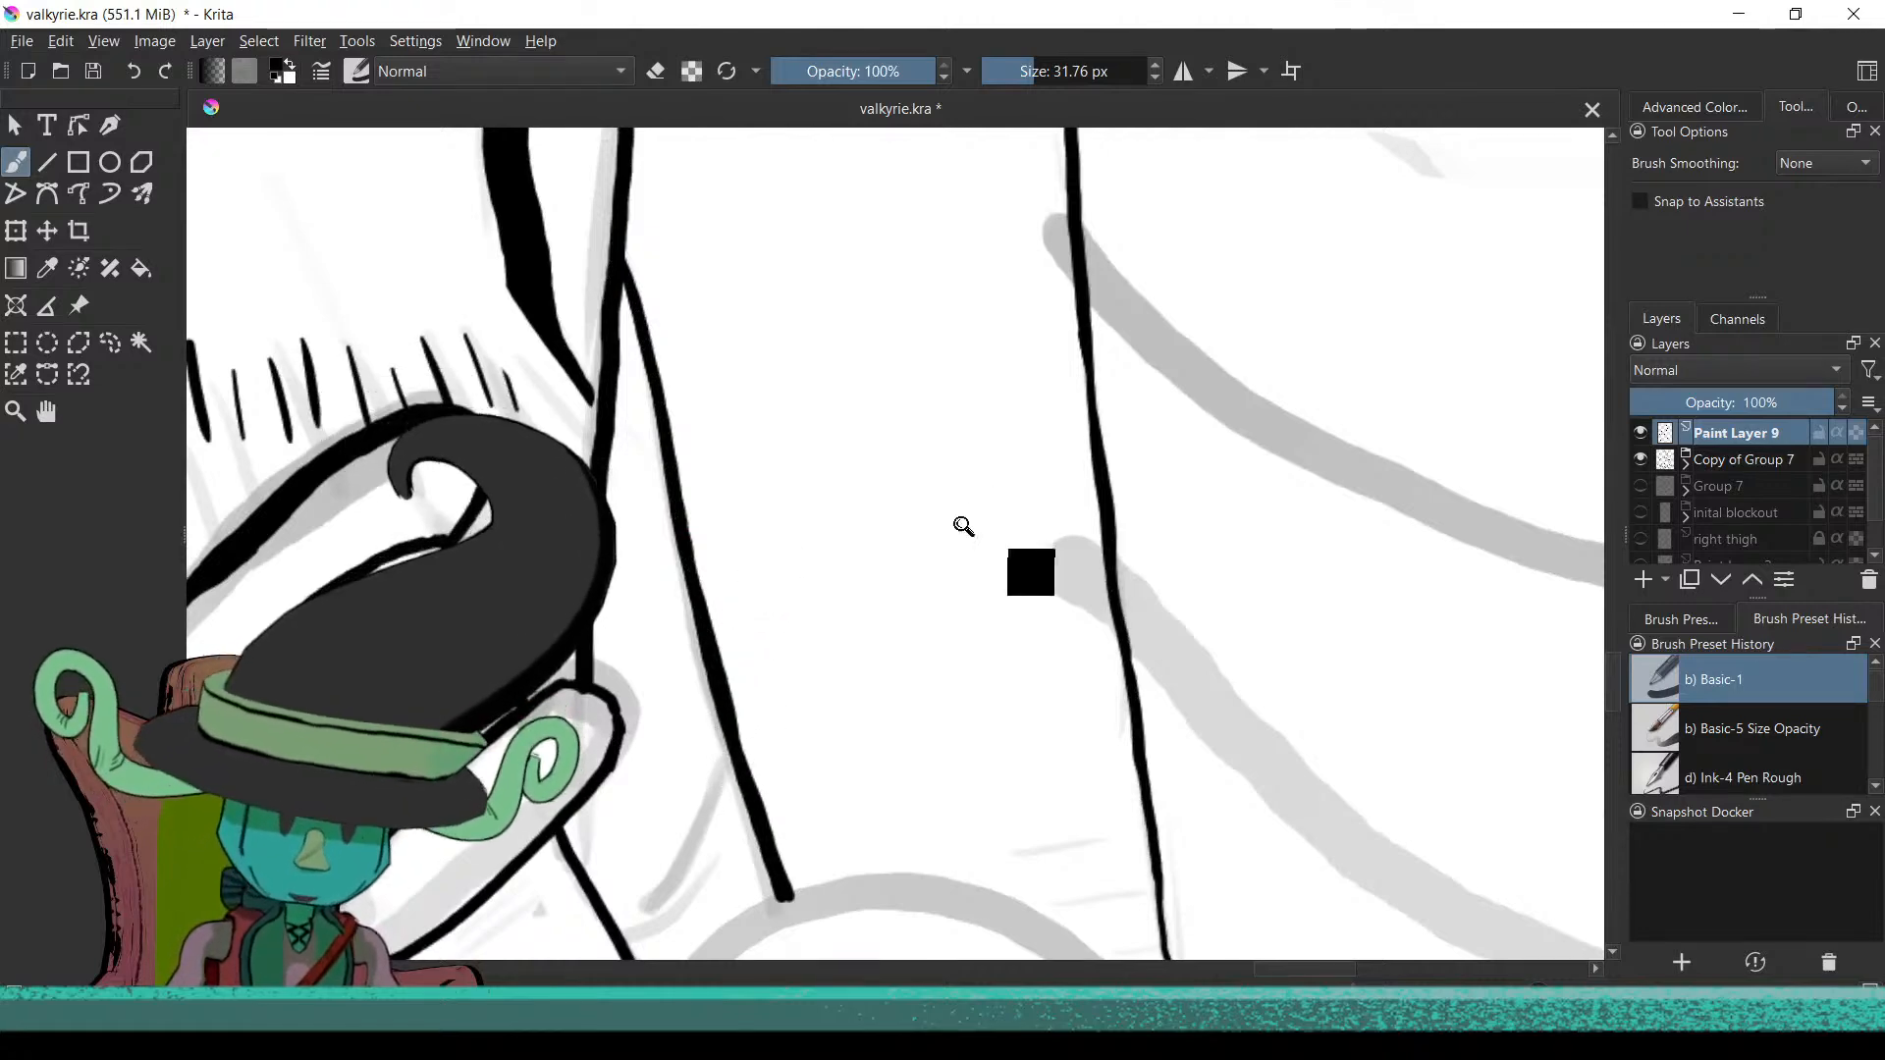
scroll(1031, 560, "down", 3)
scroll(969, 442, "up", 4)
Thicken the upper part of the rear leg's outer edge, starting just below the third fingertip
scroll(926, 409, "up", 2)
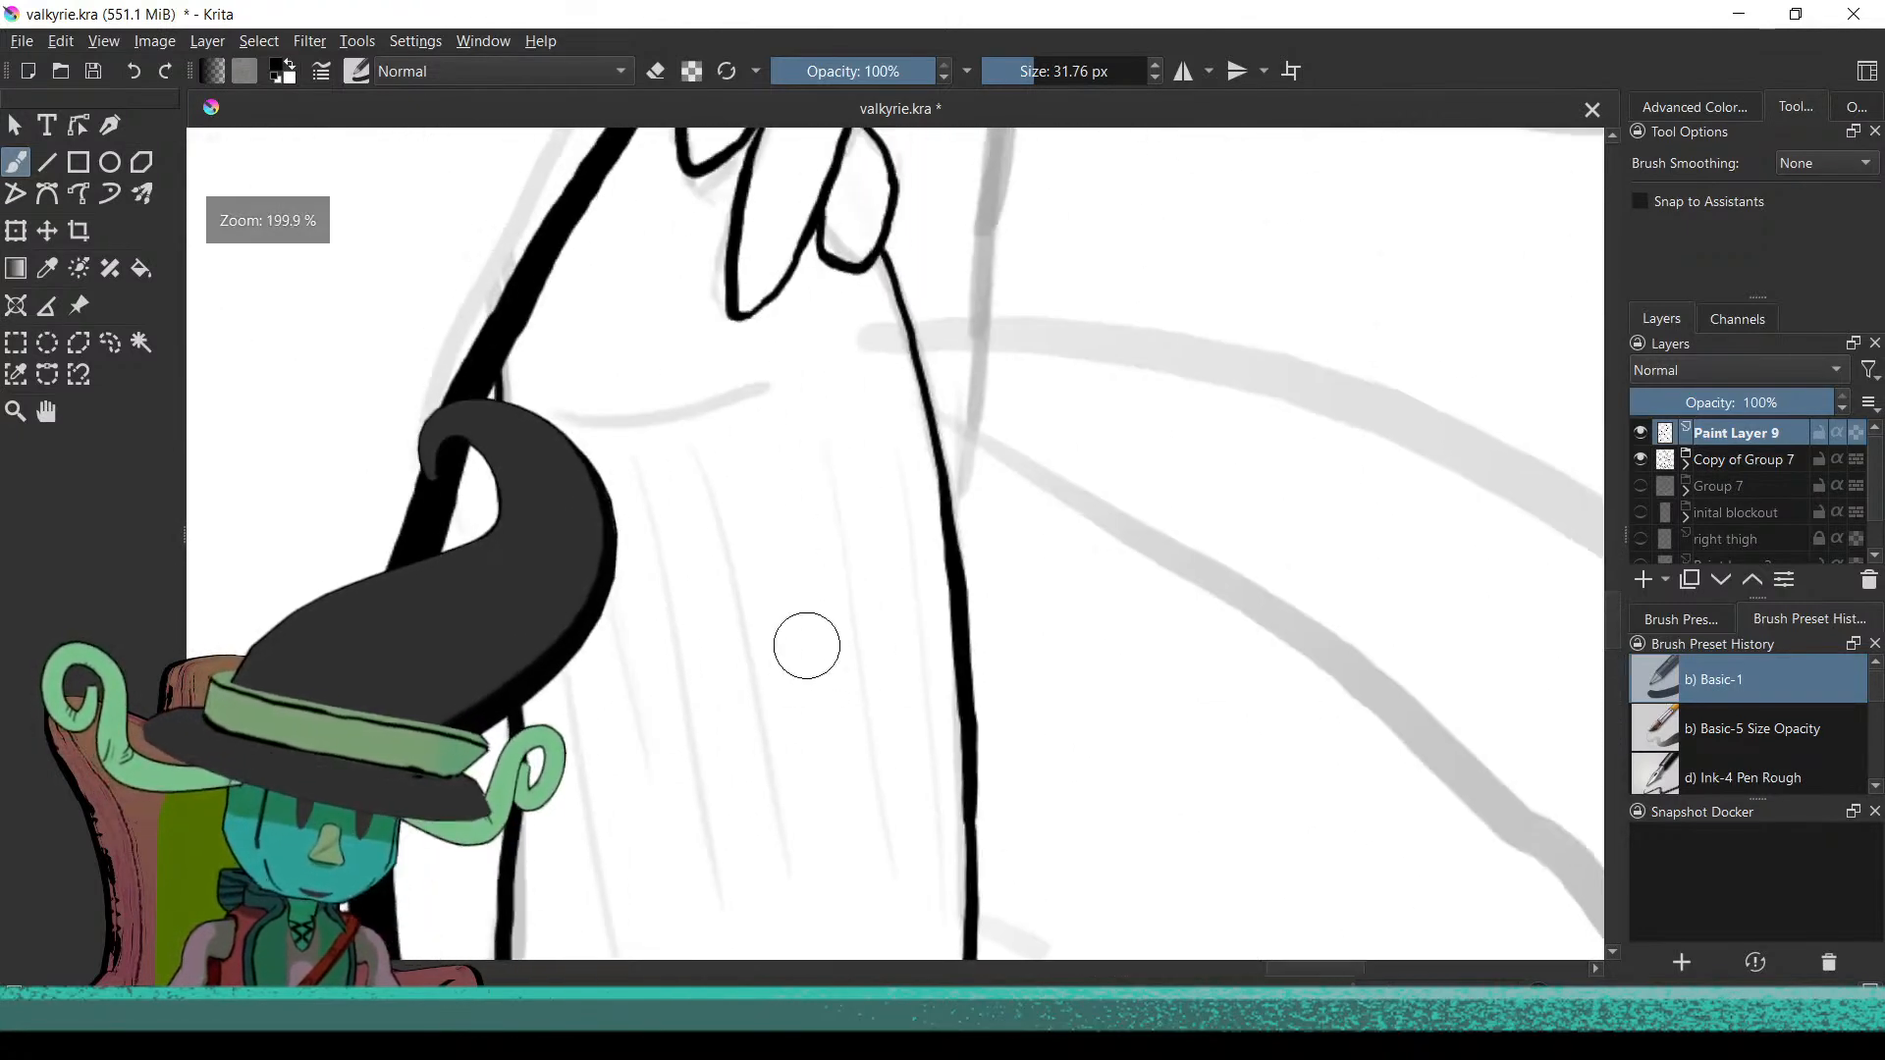
scroll(896, 282, "up", 3)
scroll(871, 496, "up", 2)
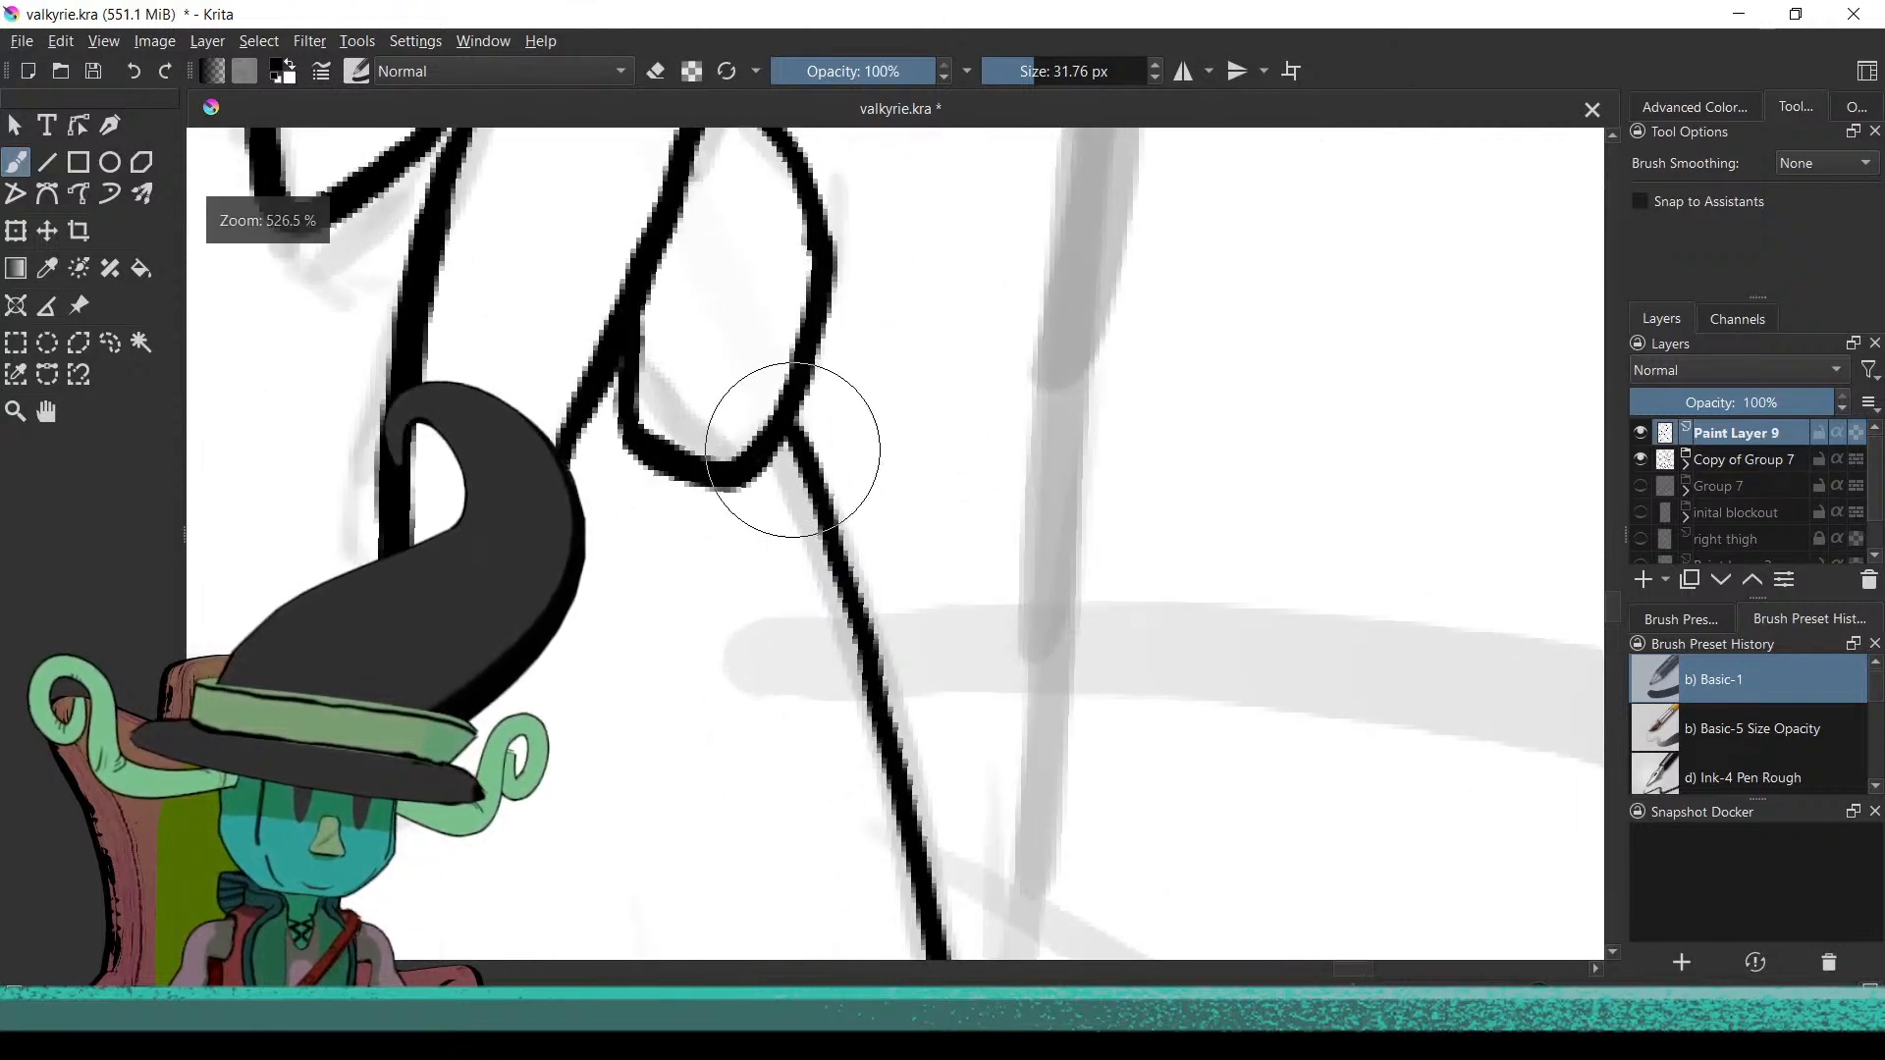
left_click_drag(796, 456, 852, 668)
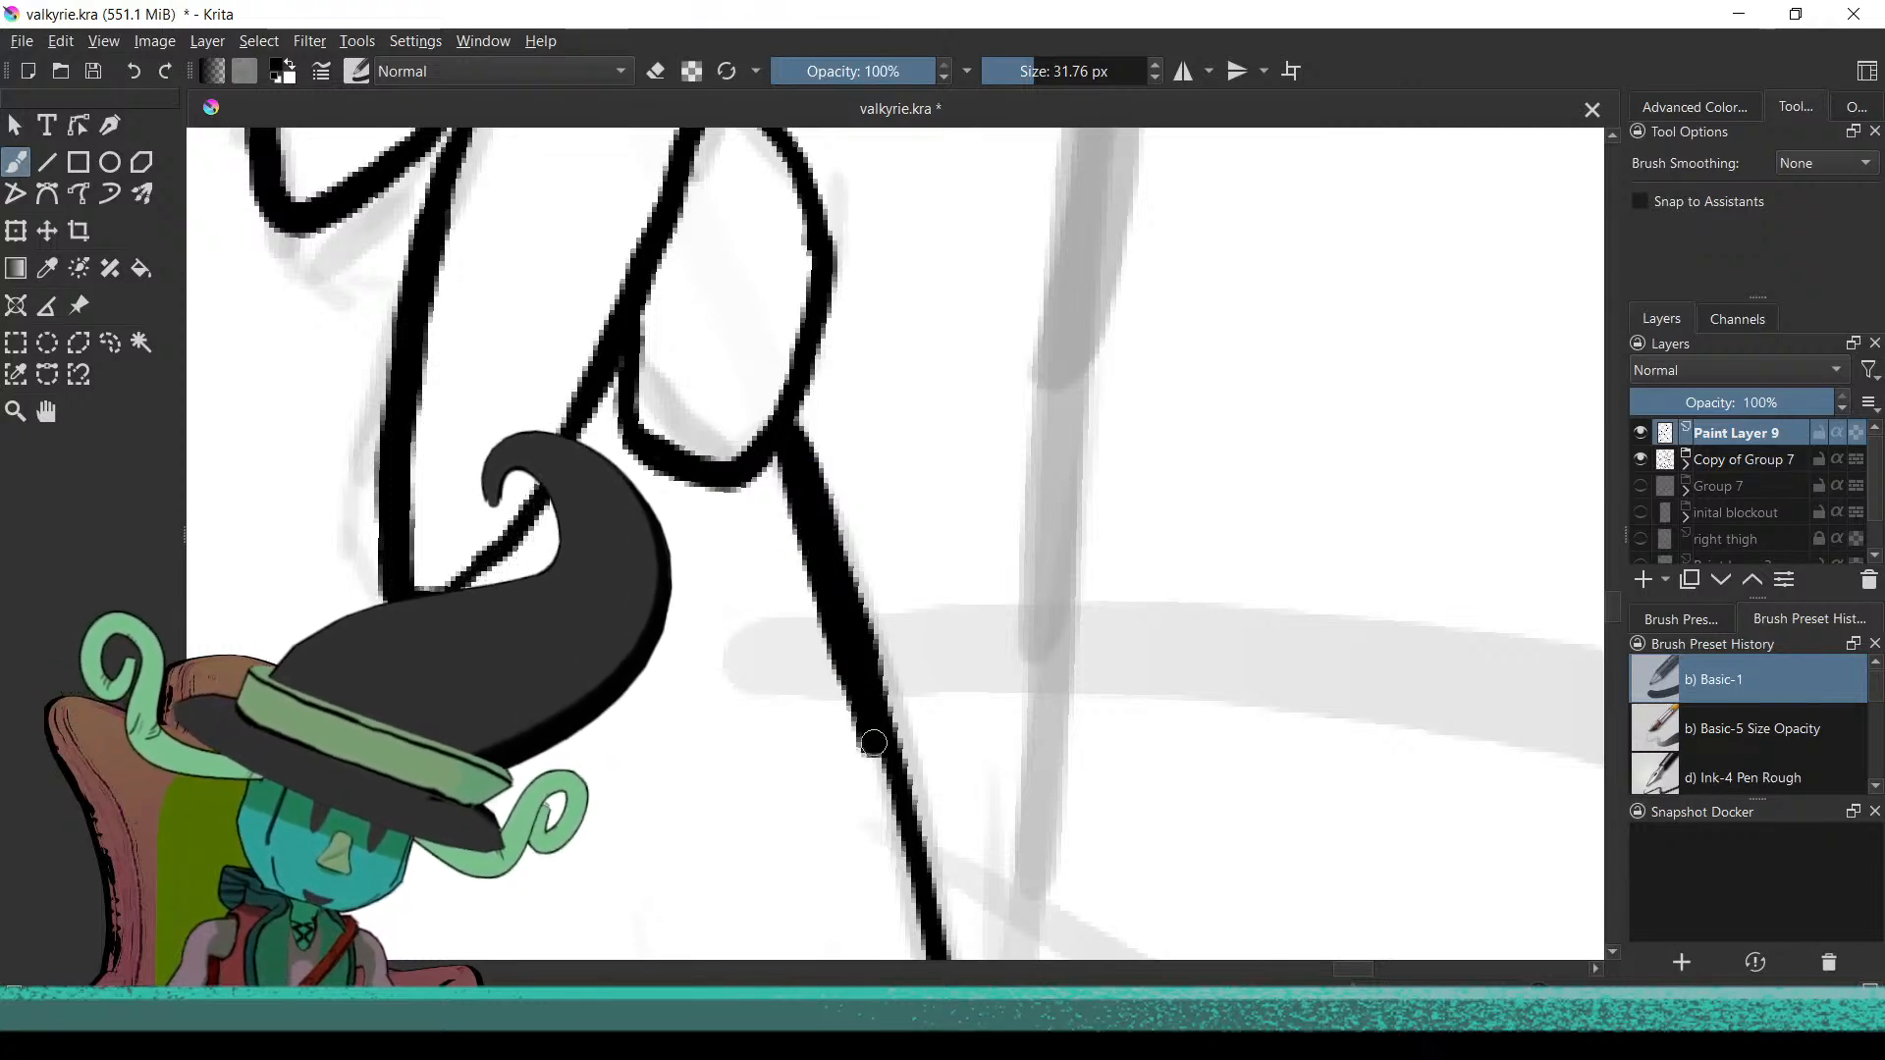
left_click_drag(871, 734, 896, 844)
mouse_move(880, 741)
left_mouse_down()
mouse_move(934, 792)
mouse_move(863, 357)
mouse_move(904, 408)
mouse_move(839, 488)
mouse_move(875, 670)
mouse_move(786, 841)
mouse_move(766, 517)
mouse_move(831, 634)
left_mouse_up()
left_click_drag(904, 462, 904, 525)
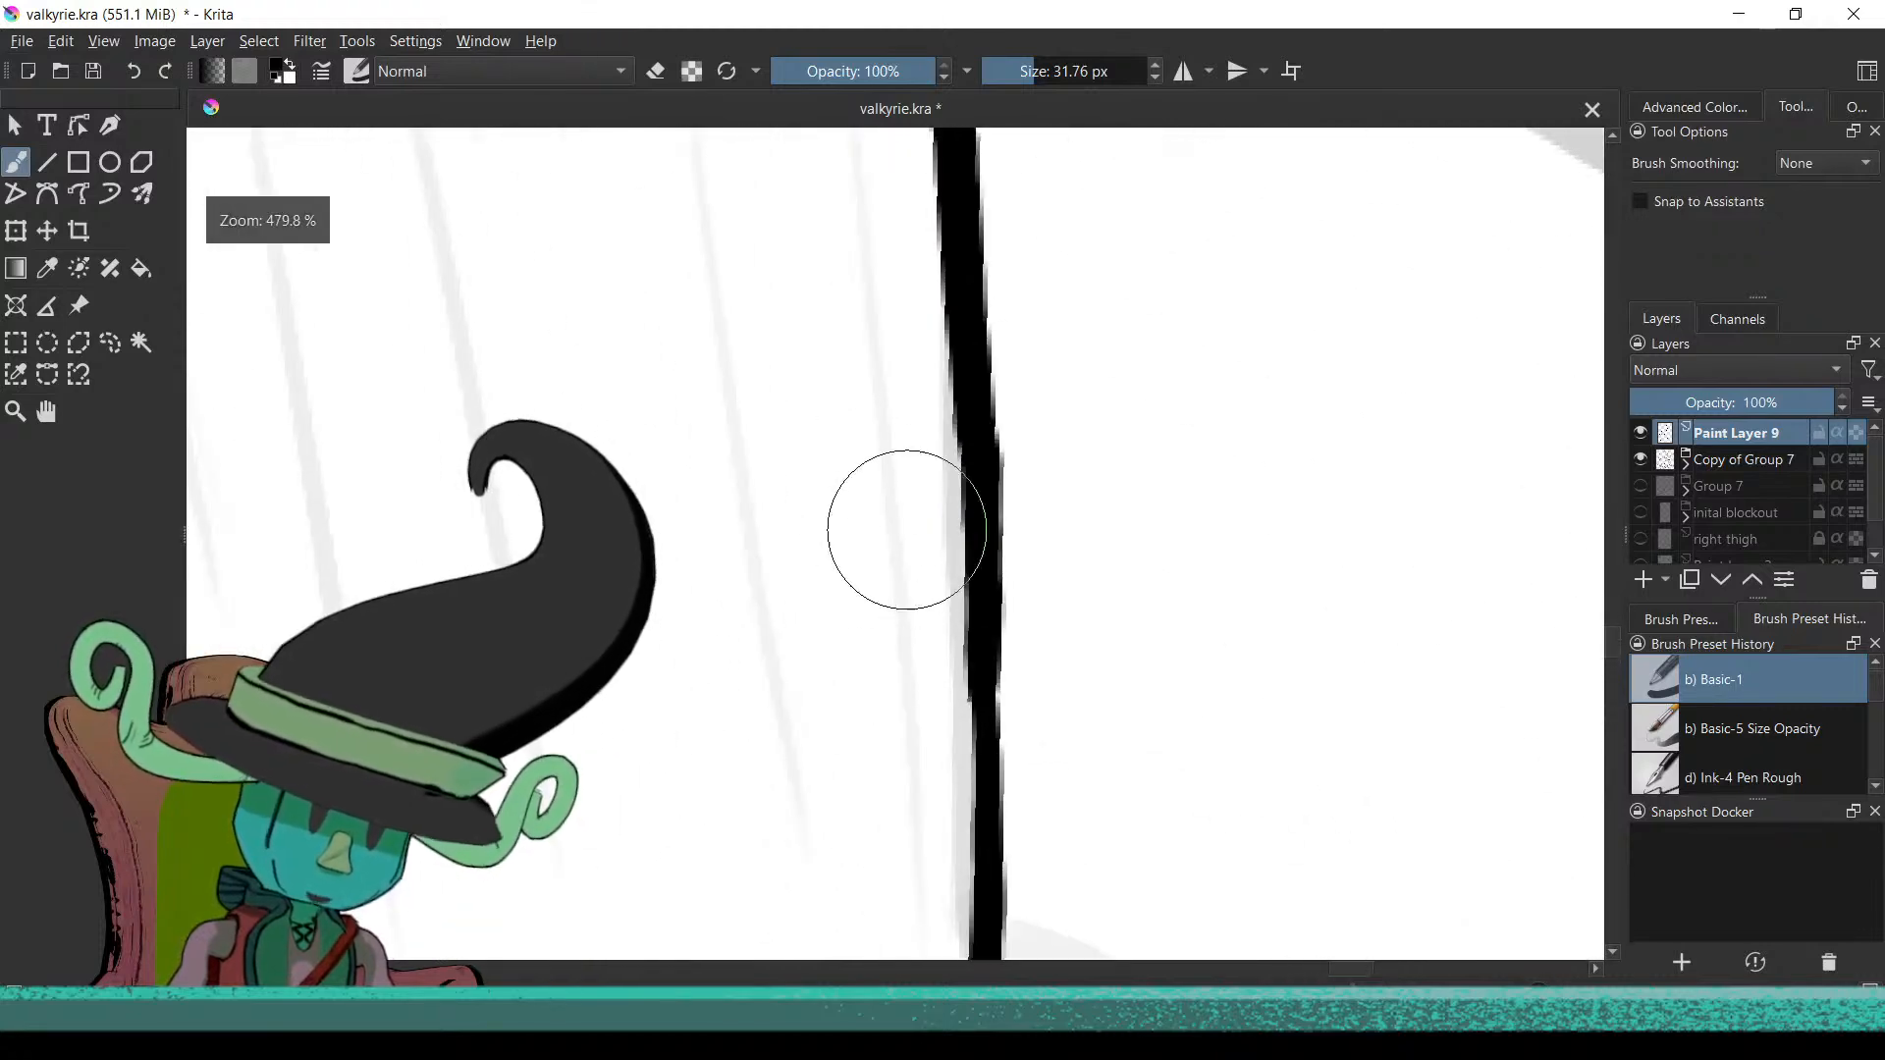
Thicken the middle of the rear leg's outer edge beside the wing feathers, undoing one stroke along the way
left_click_drag(944, 340, 978, 894)
key("ctrl+z")
mouse_move(934, 661)
left_mouse_down()
mouse_move(887, 745)
mouse_move(854, 460)
left_mouse_up()
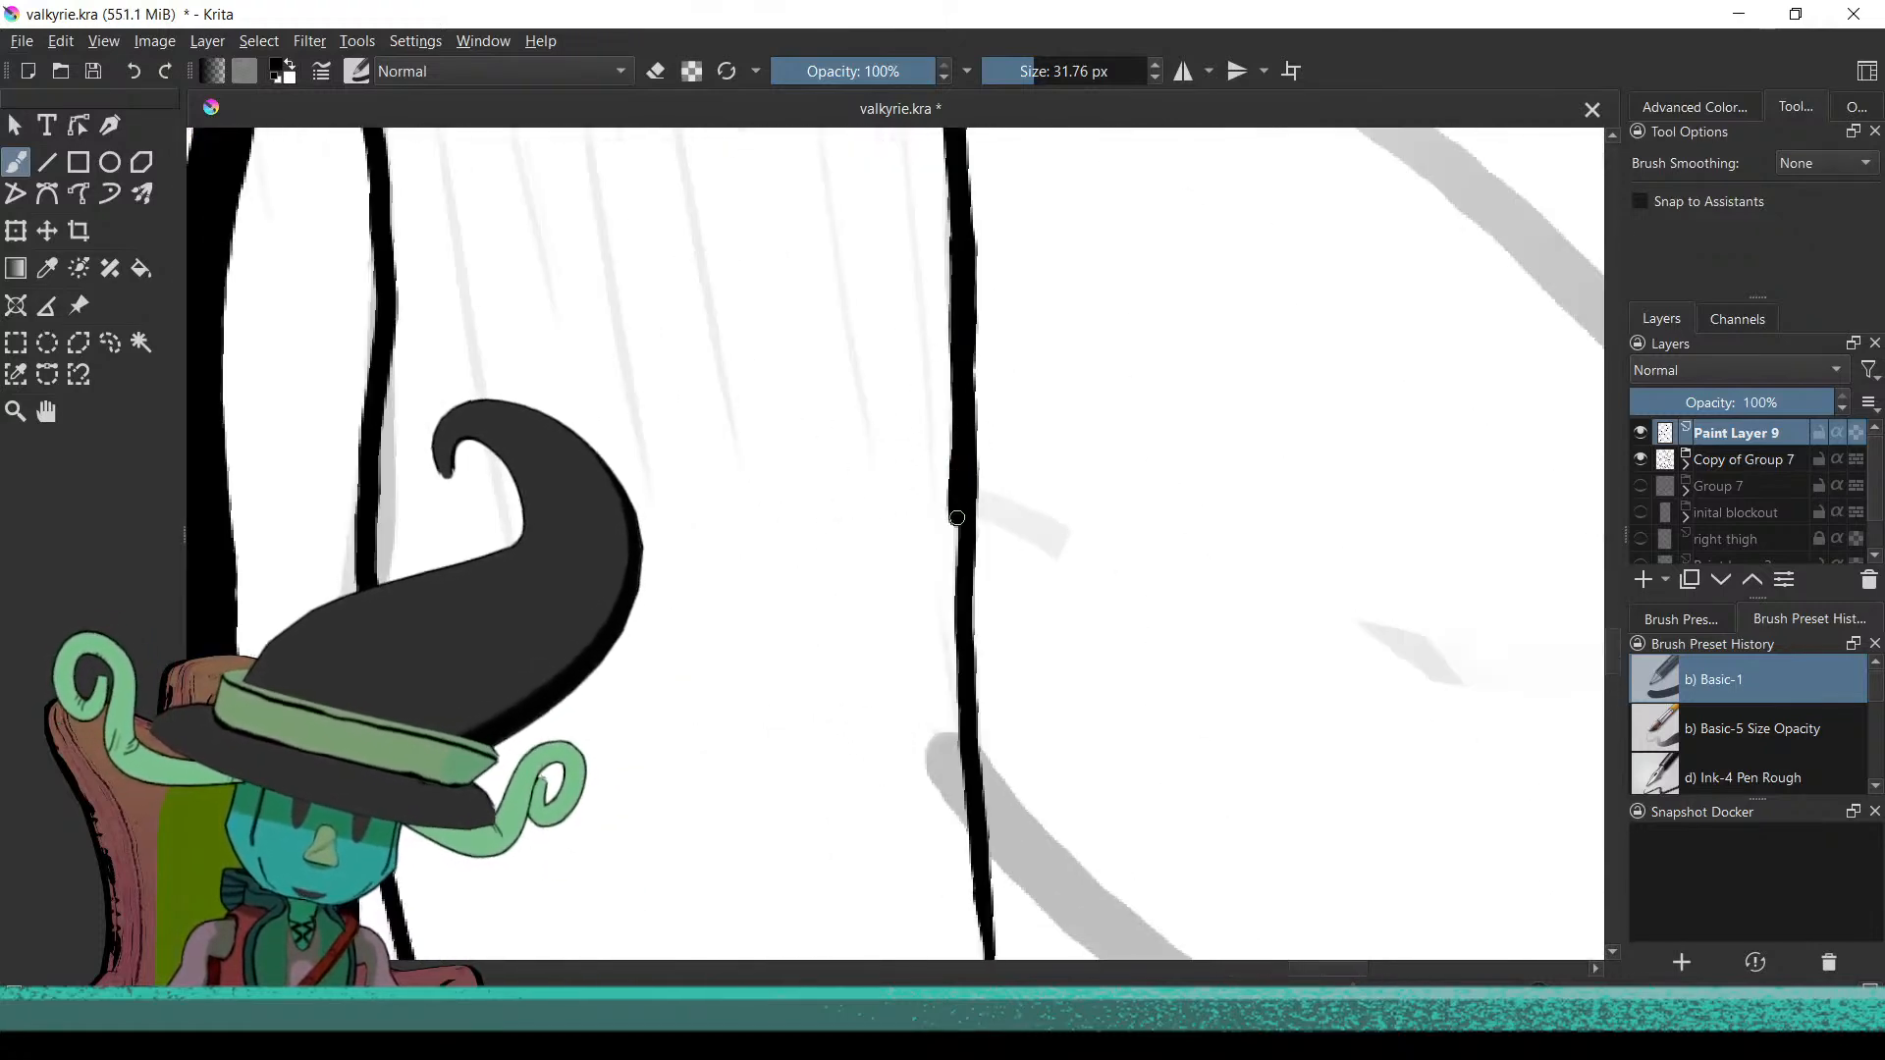
left_click_drag(953, 830, 867, 239)
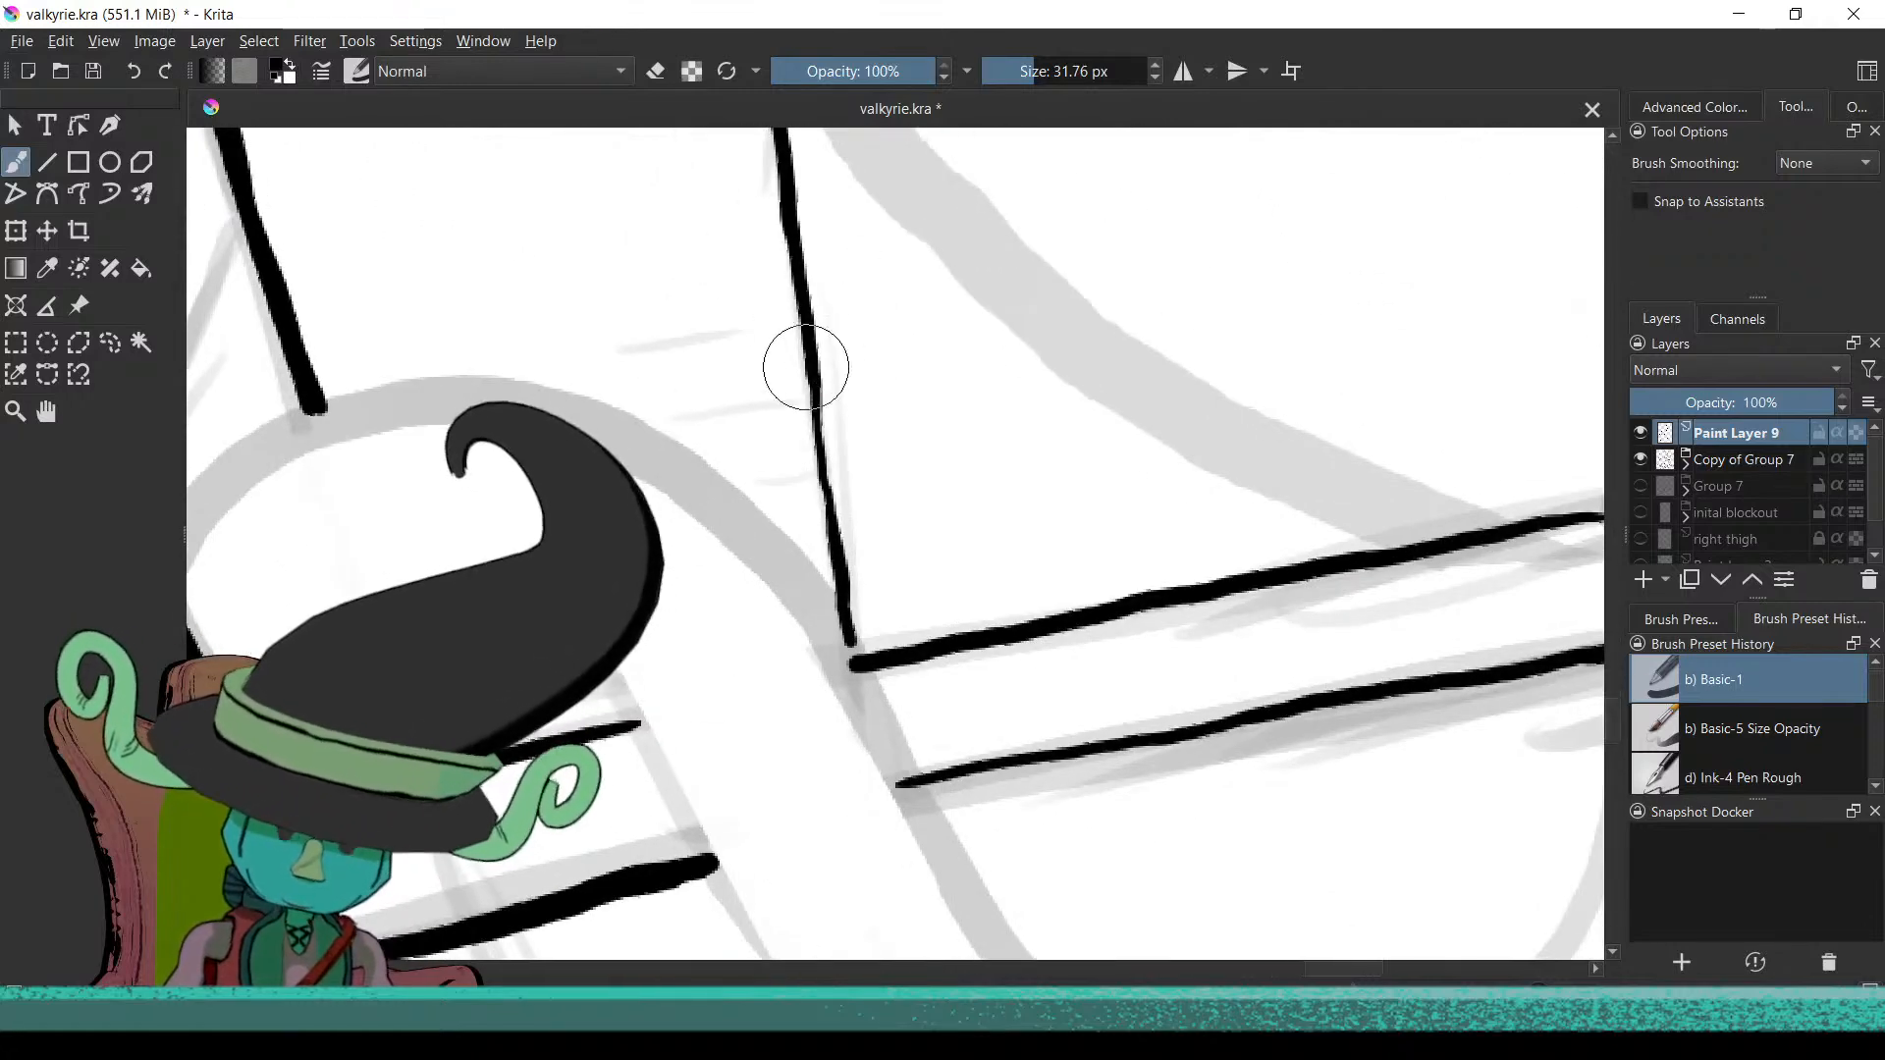
Thicken the outer leg edge where it meets the spear shaft and erase the overshoot at that corner
scroll(894, 540, "up", 4)
left_click_drag(791, 694, 802, 763)
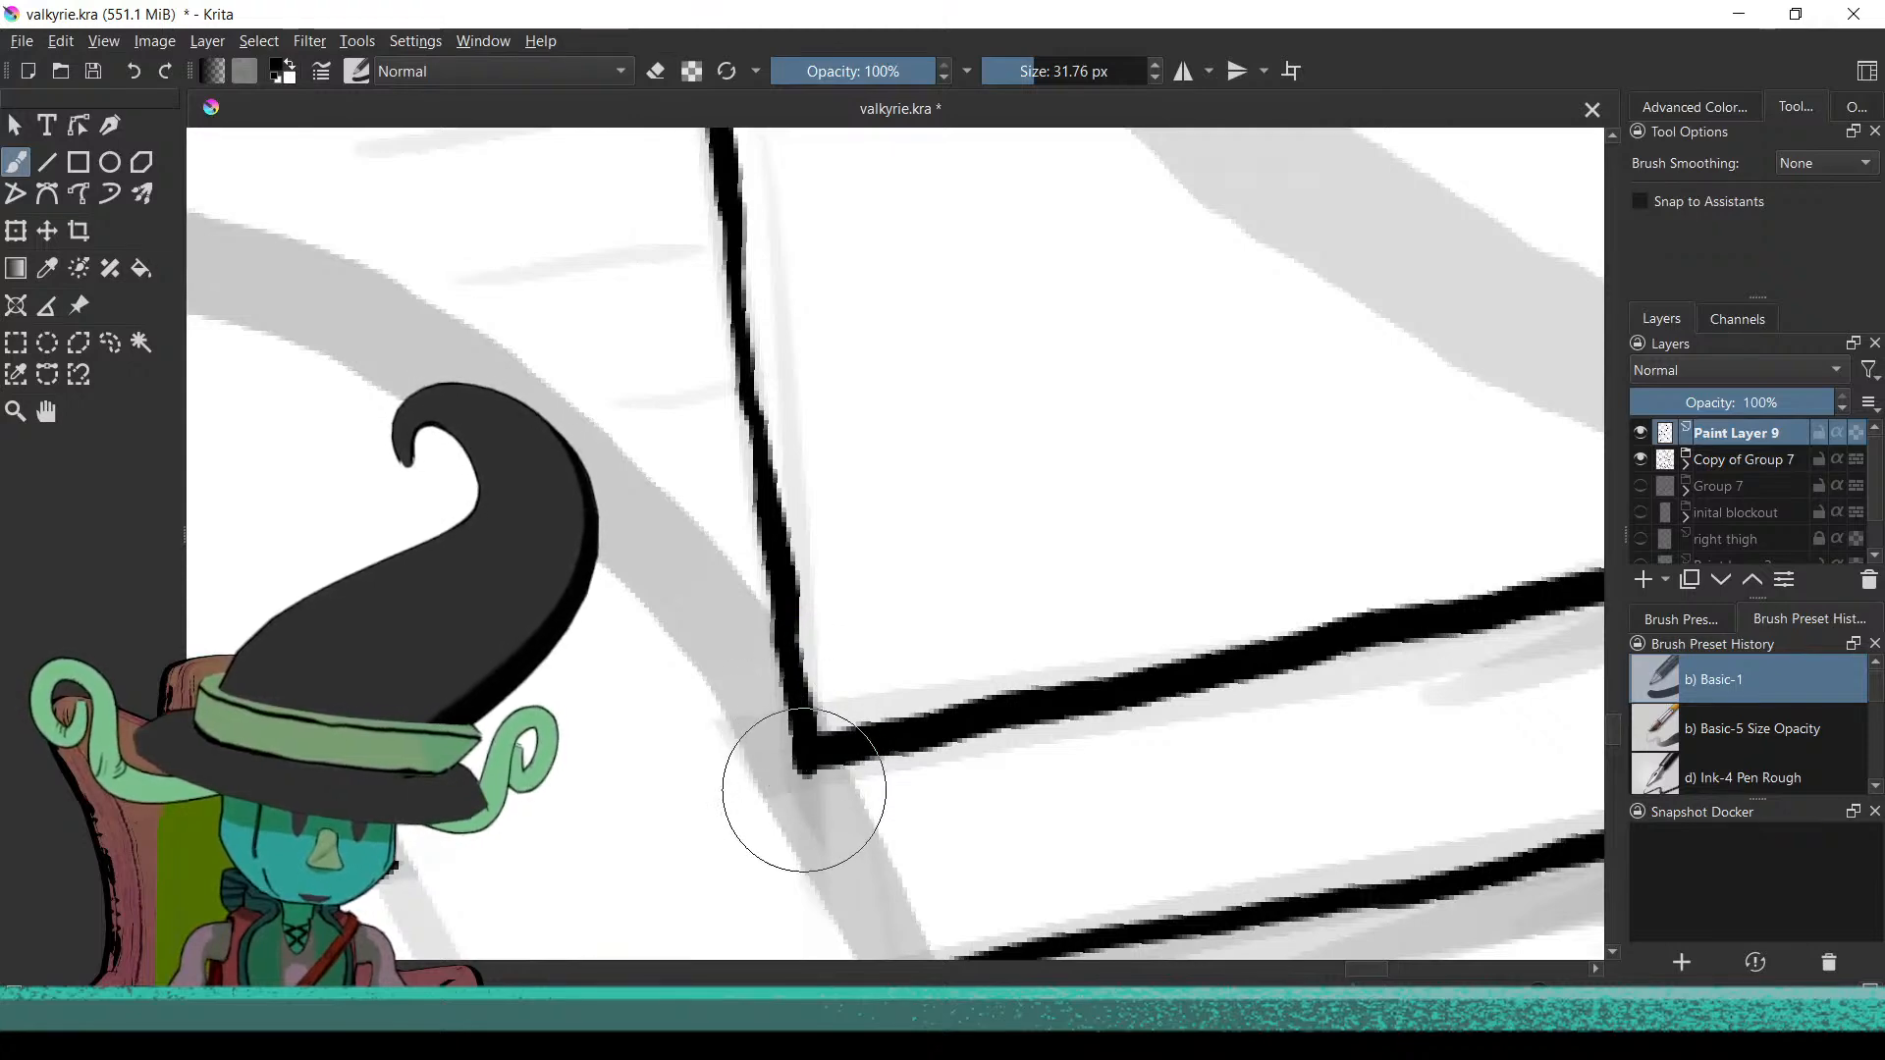
key("e")
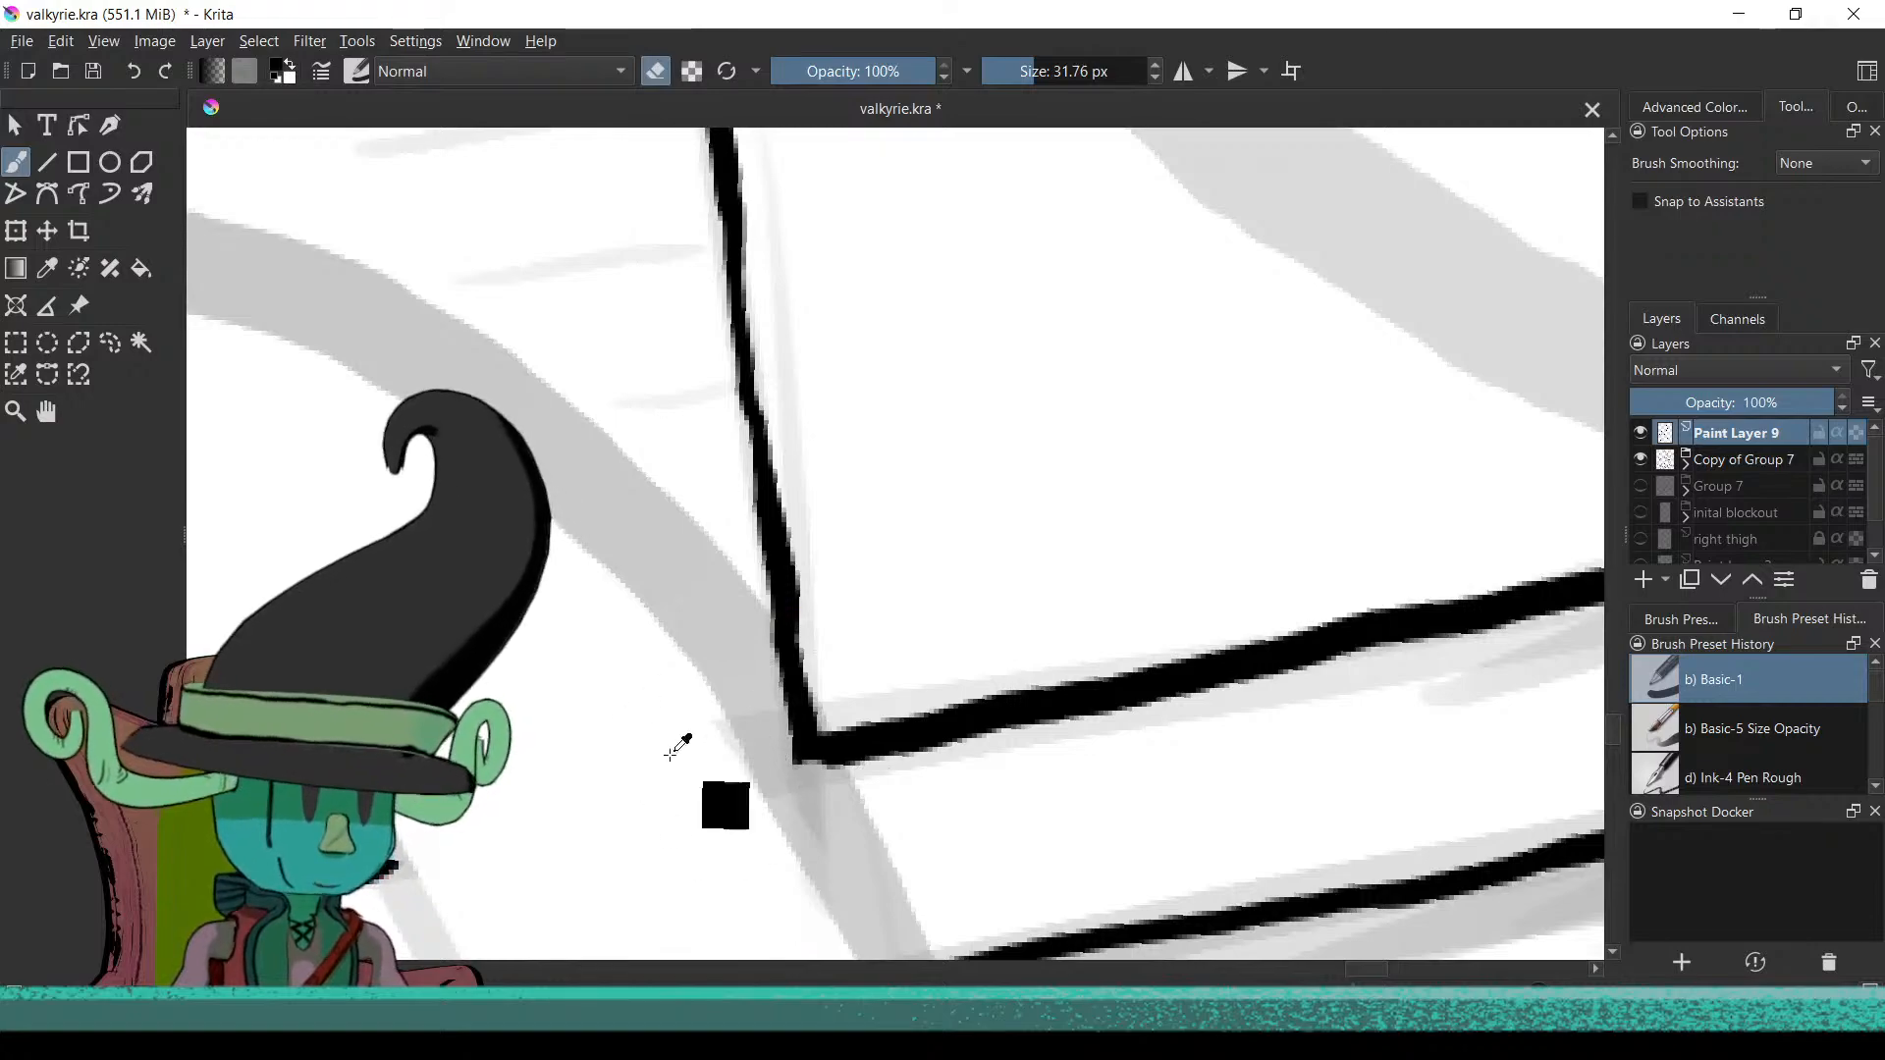
scroll(677, 746, "down", 10)
scroll(858, 875, "down", 6)
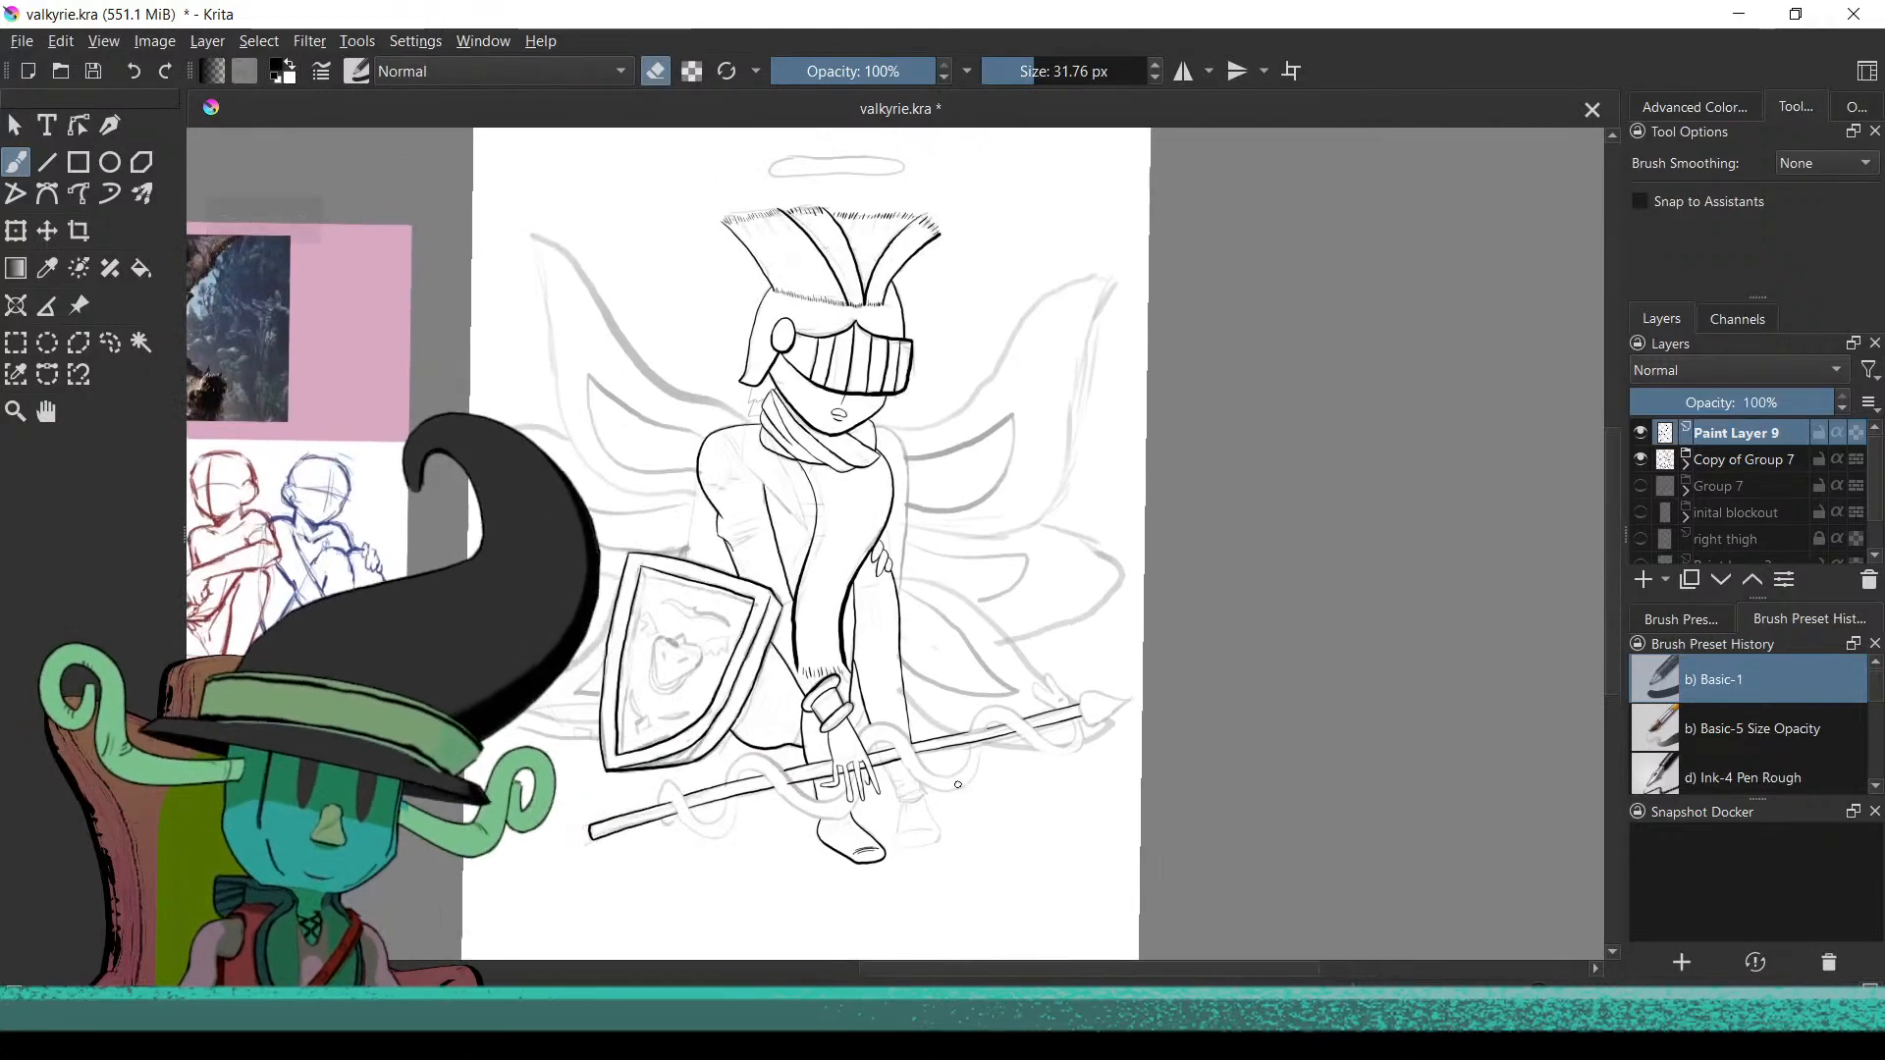
scroll(858, 876, "up", 8)
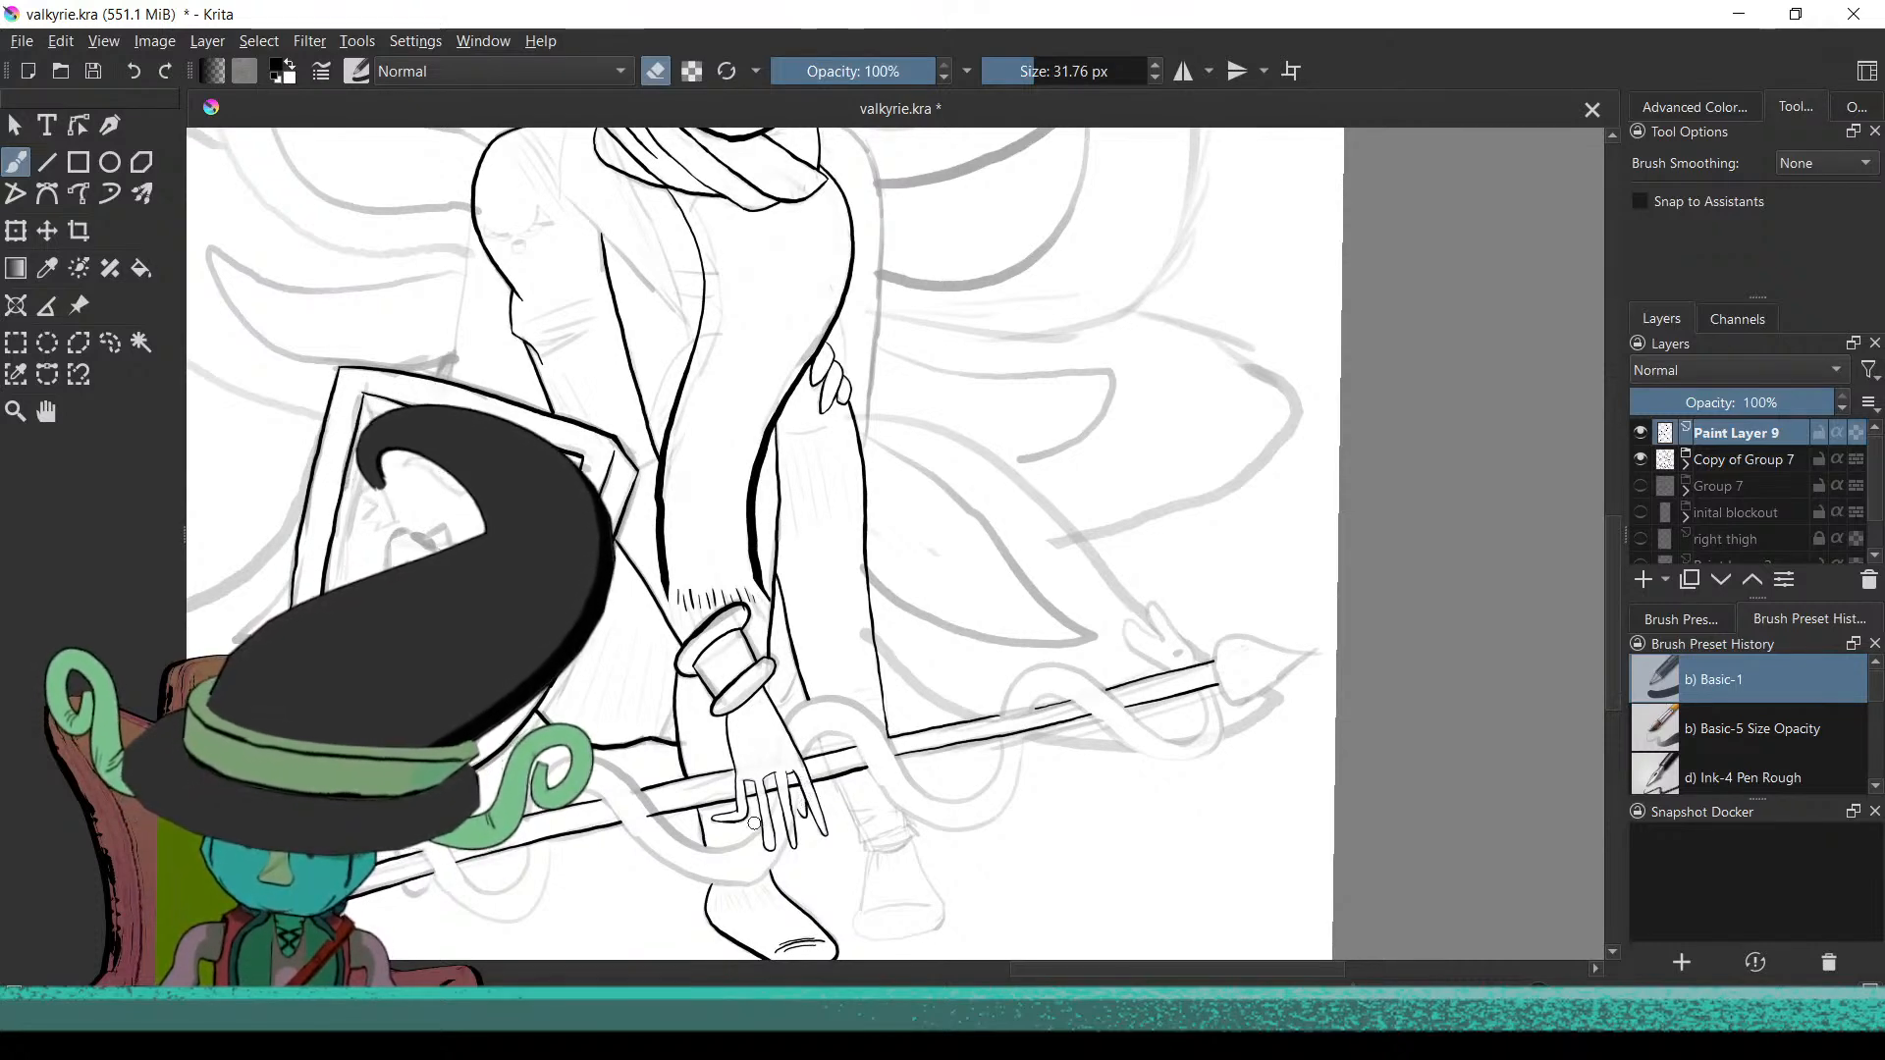
Ink the short piece of the rear leg's inner edge between the ribbon coil and the spear shaft
scroll(780, 849, "up", 4)
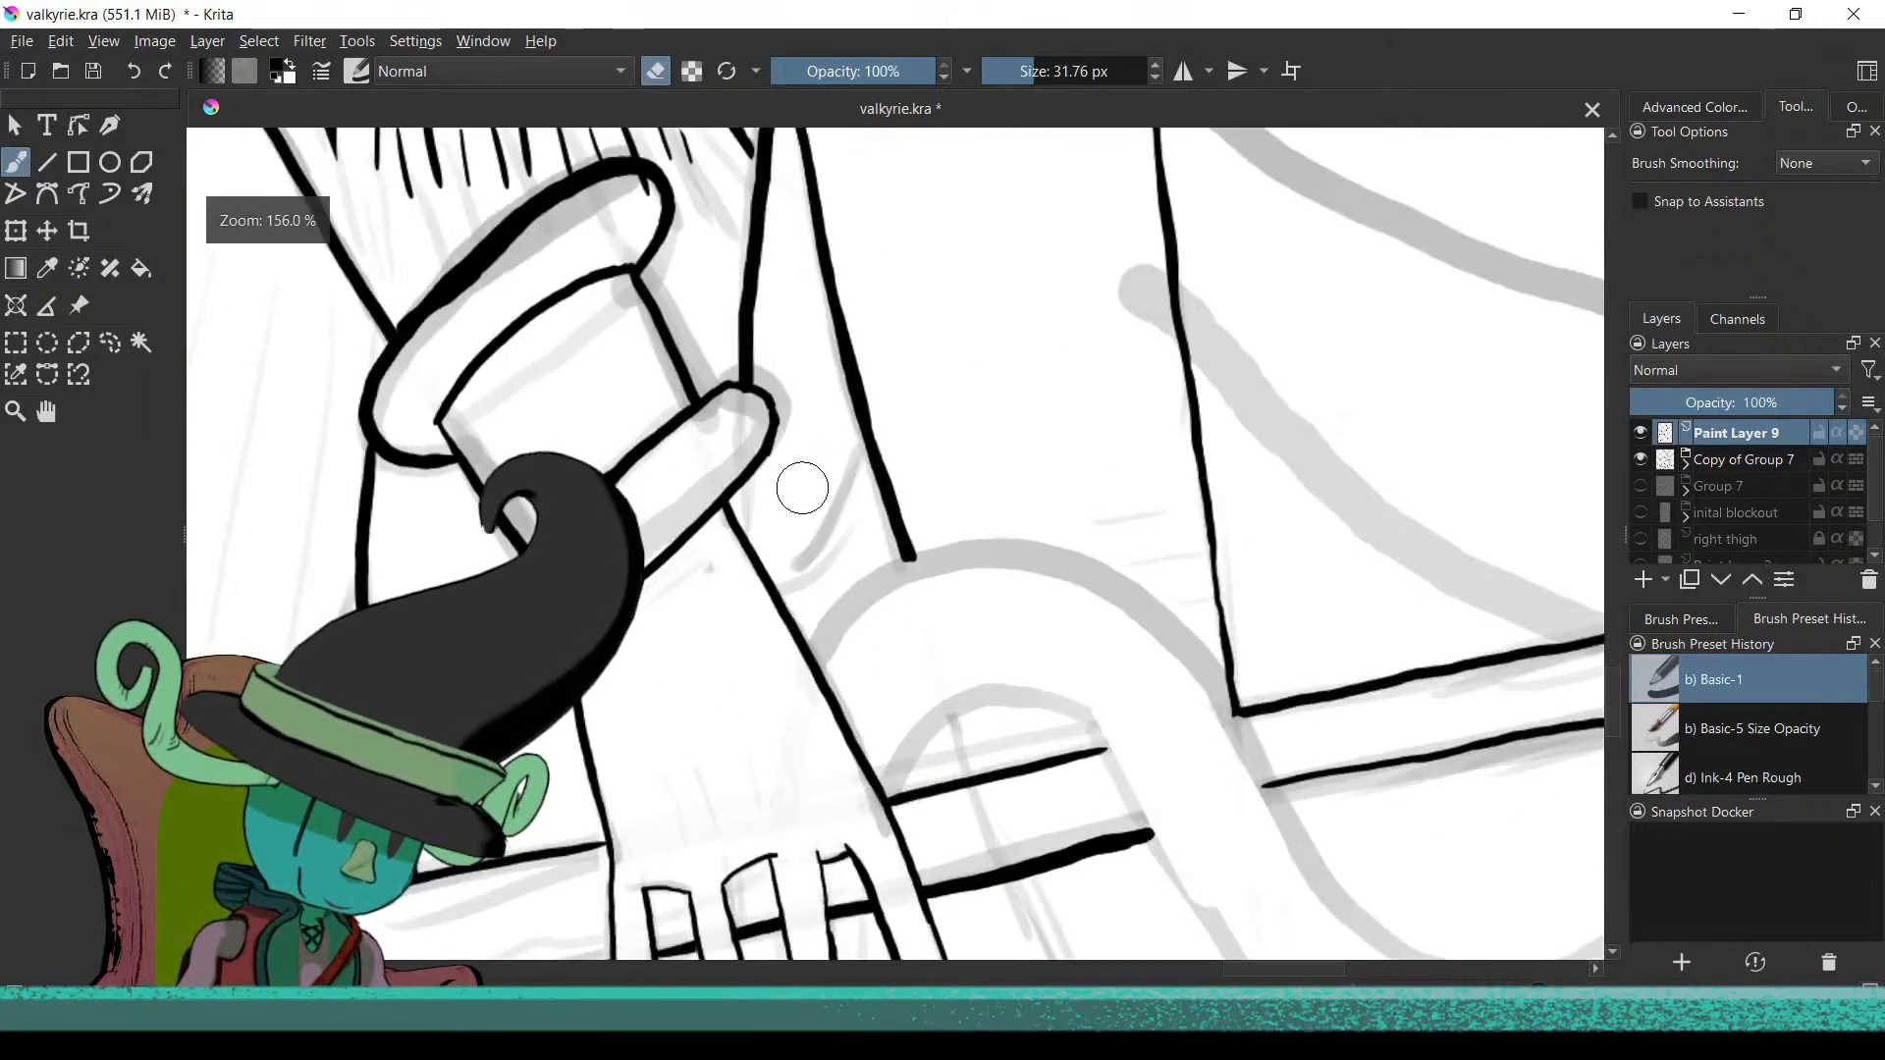
scroll(946, 742, "up", 2)
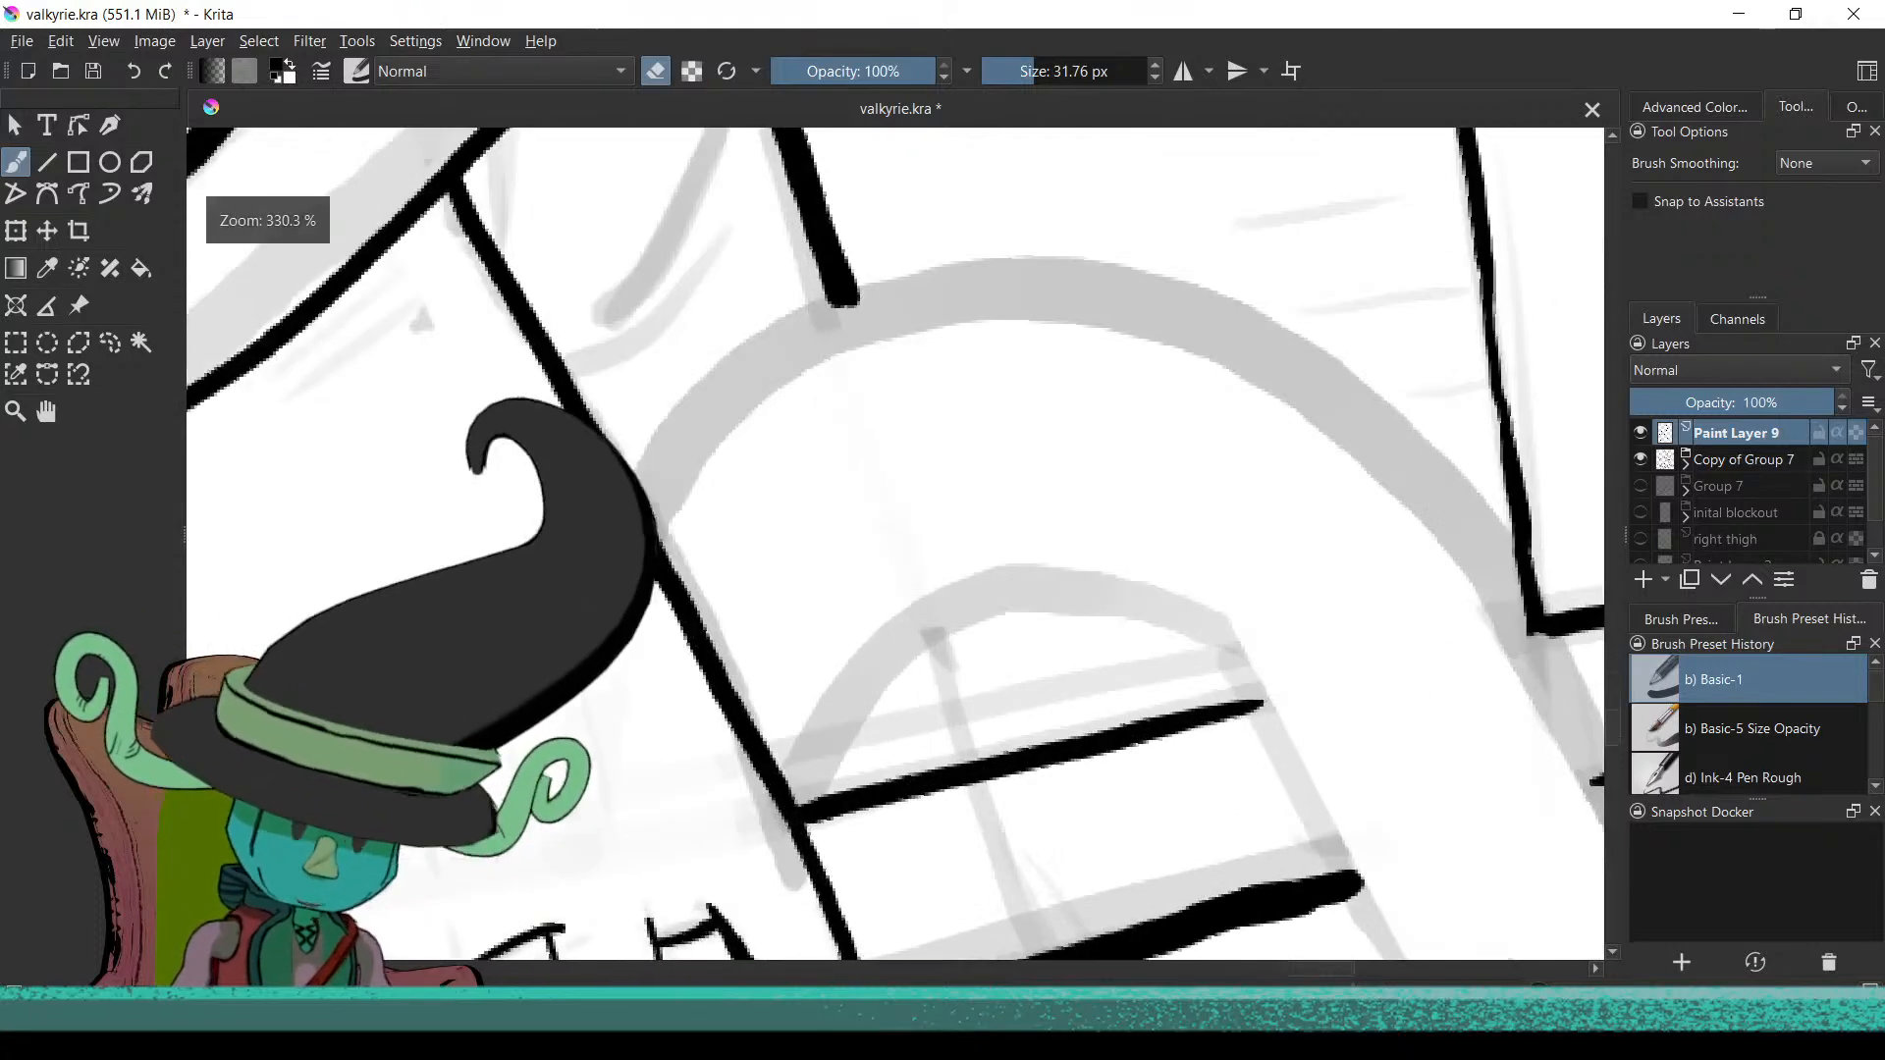
key("e")
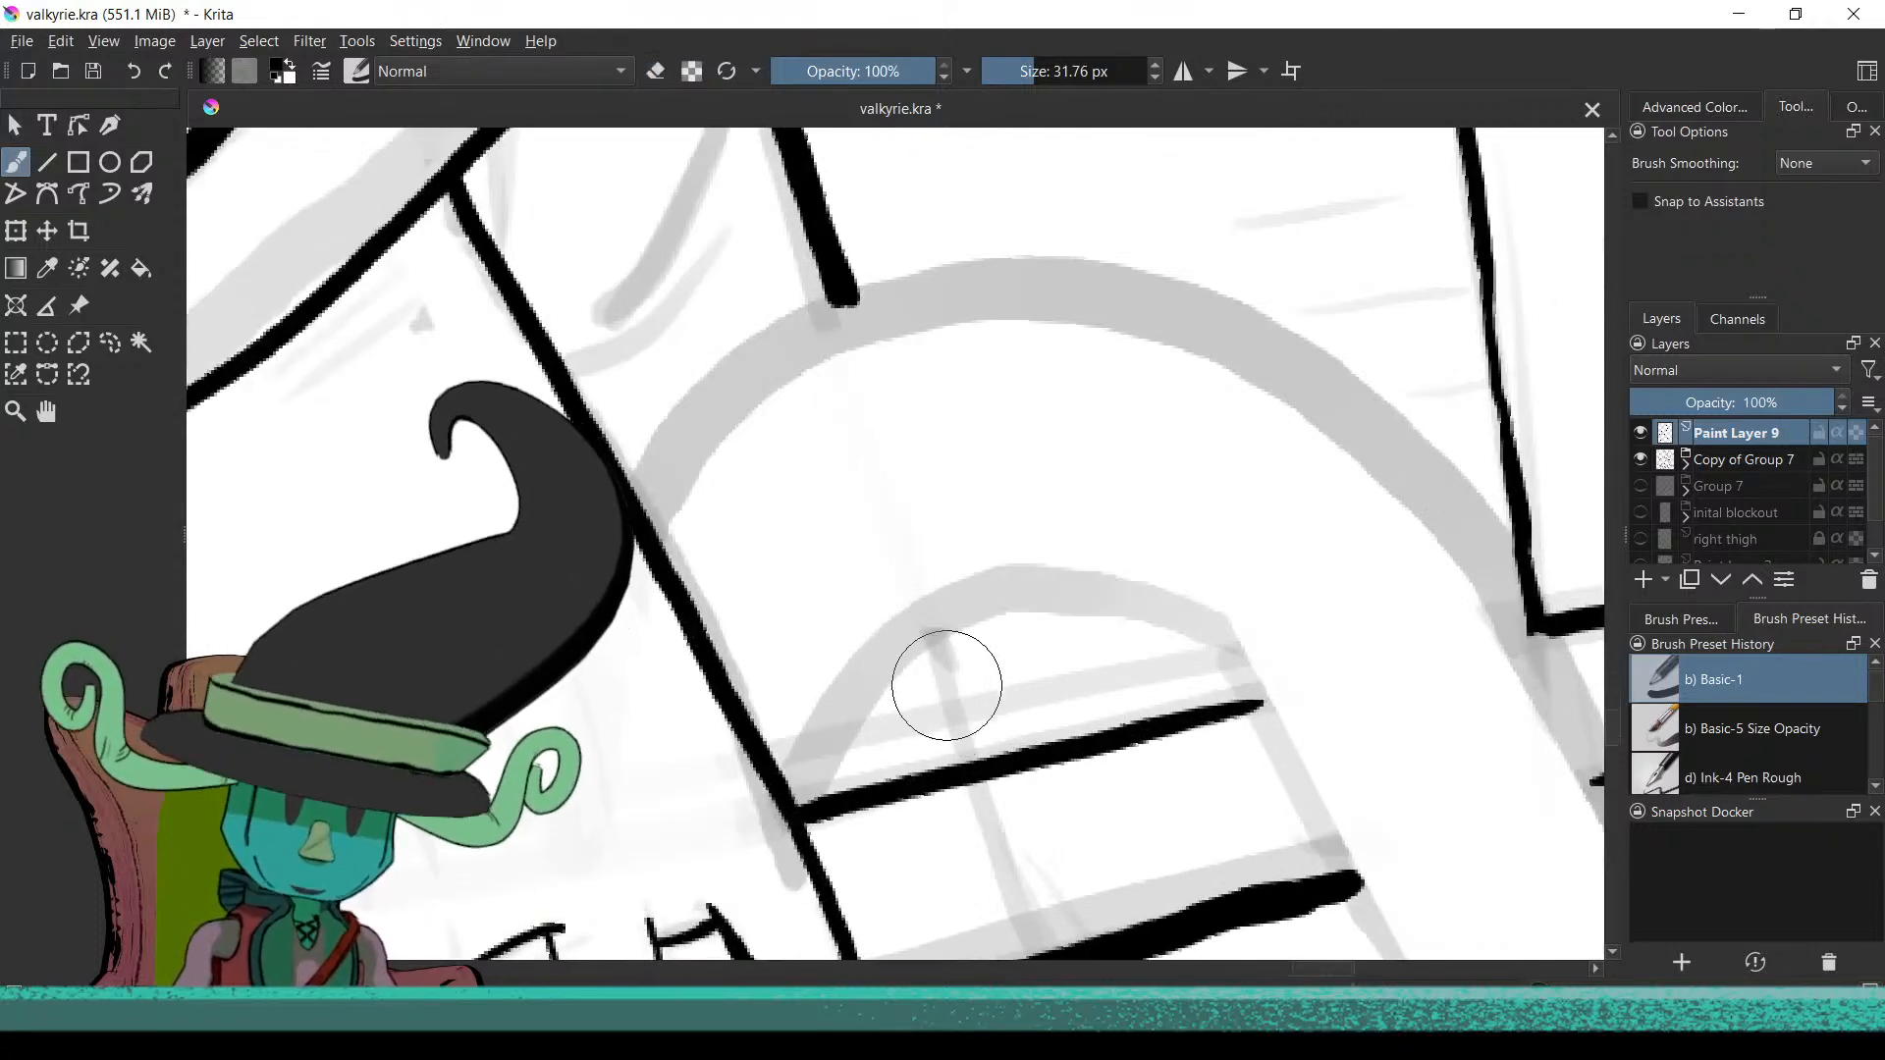
mouse_move(944, 648)
left_mouse_down()
mouse_move(967, 727)
mouse_move(945, 655)
left_mouse_up()
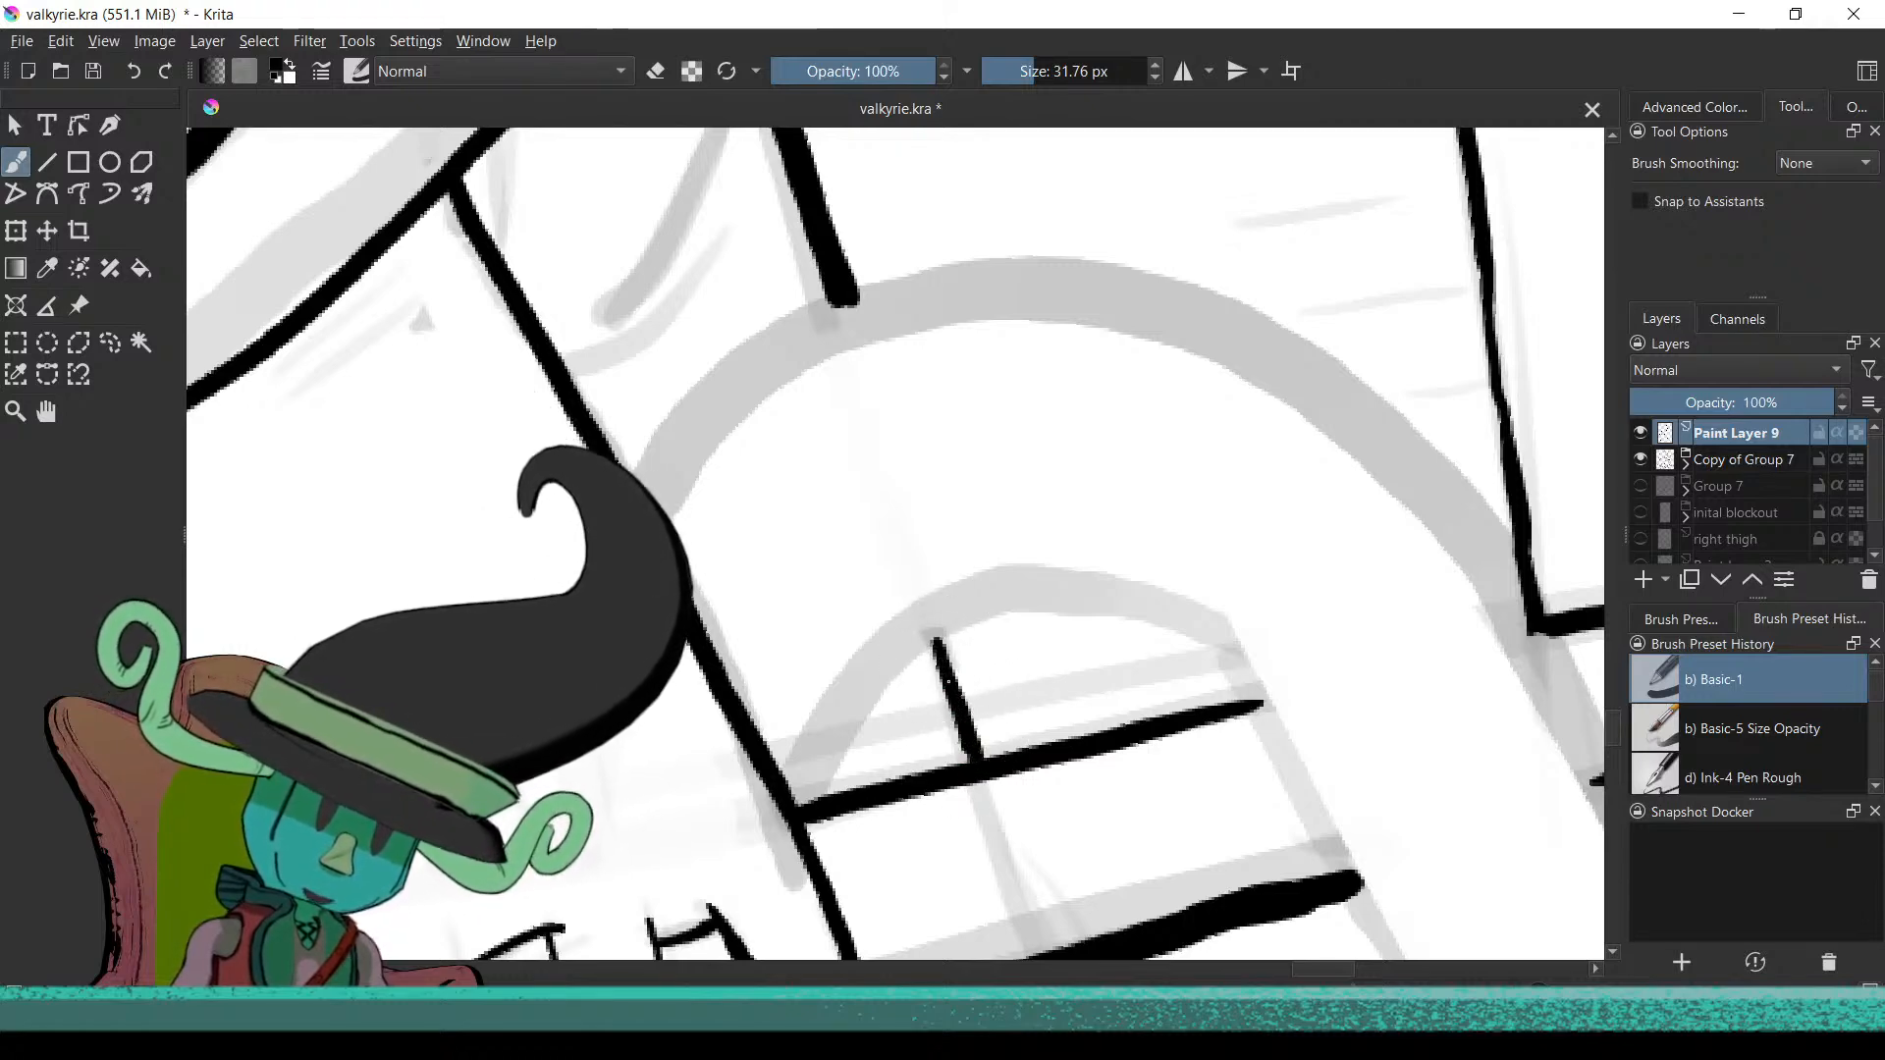
Ink the rear leg's inner edge below the spear shaft and outline the trouser cuff's hem with its short side edges
mouse_move(884, 787)
left_mouse_down()
mouse_move(863, 736)
mouse_move(749, 674)
left_mouse_up()
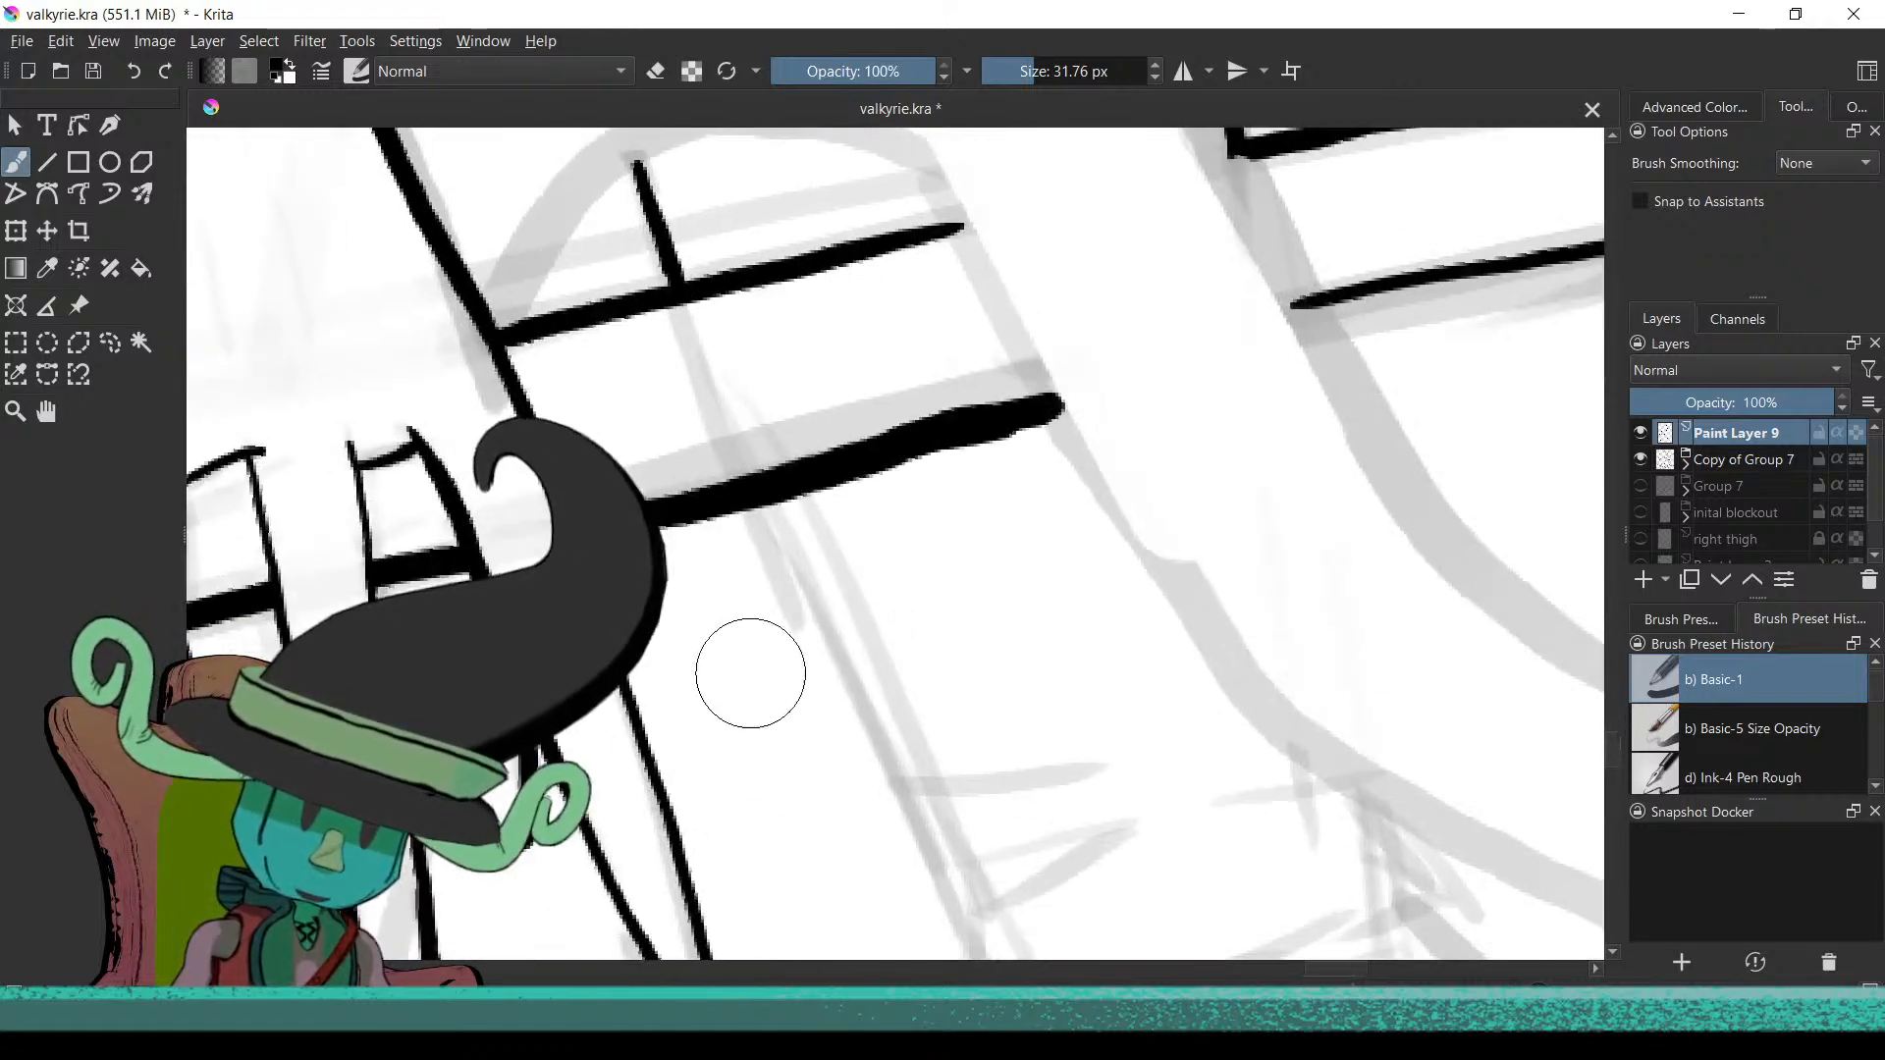
scroll(810, 647, "up", 3)
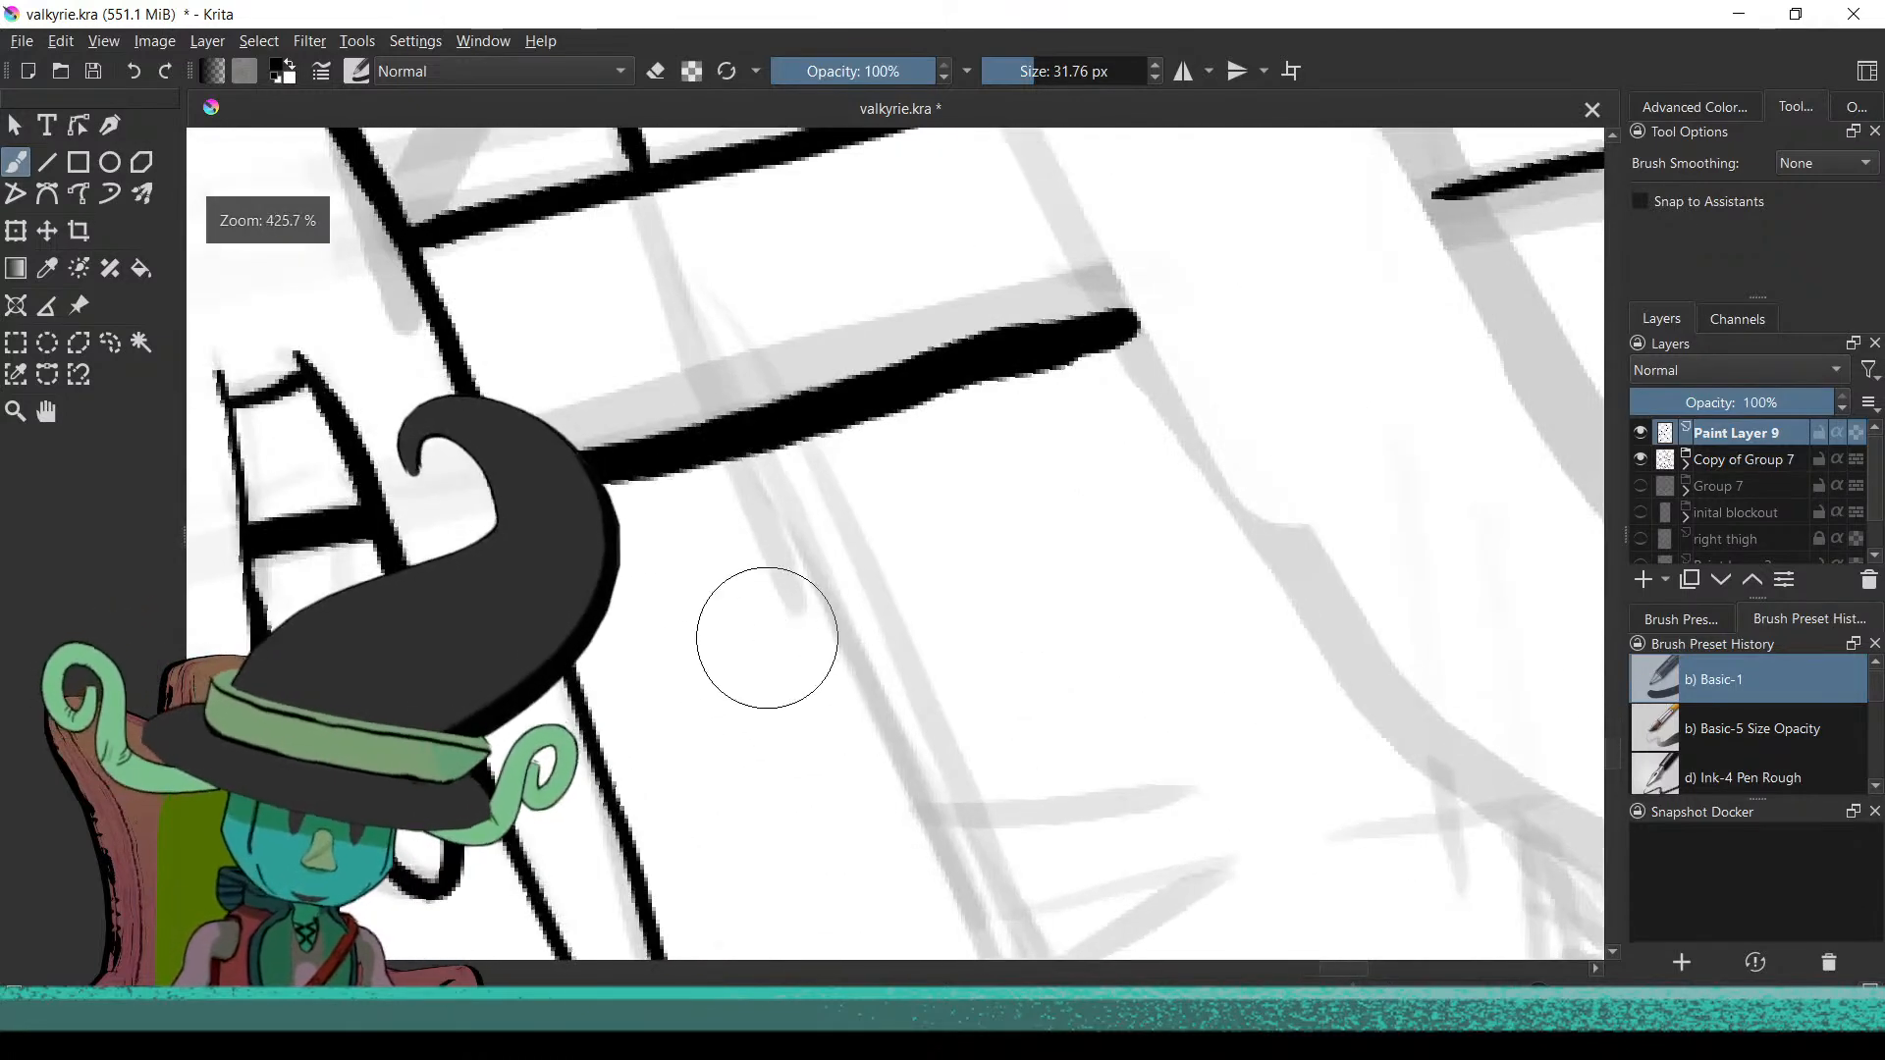
scroll(785, 550, "down", 2)
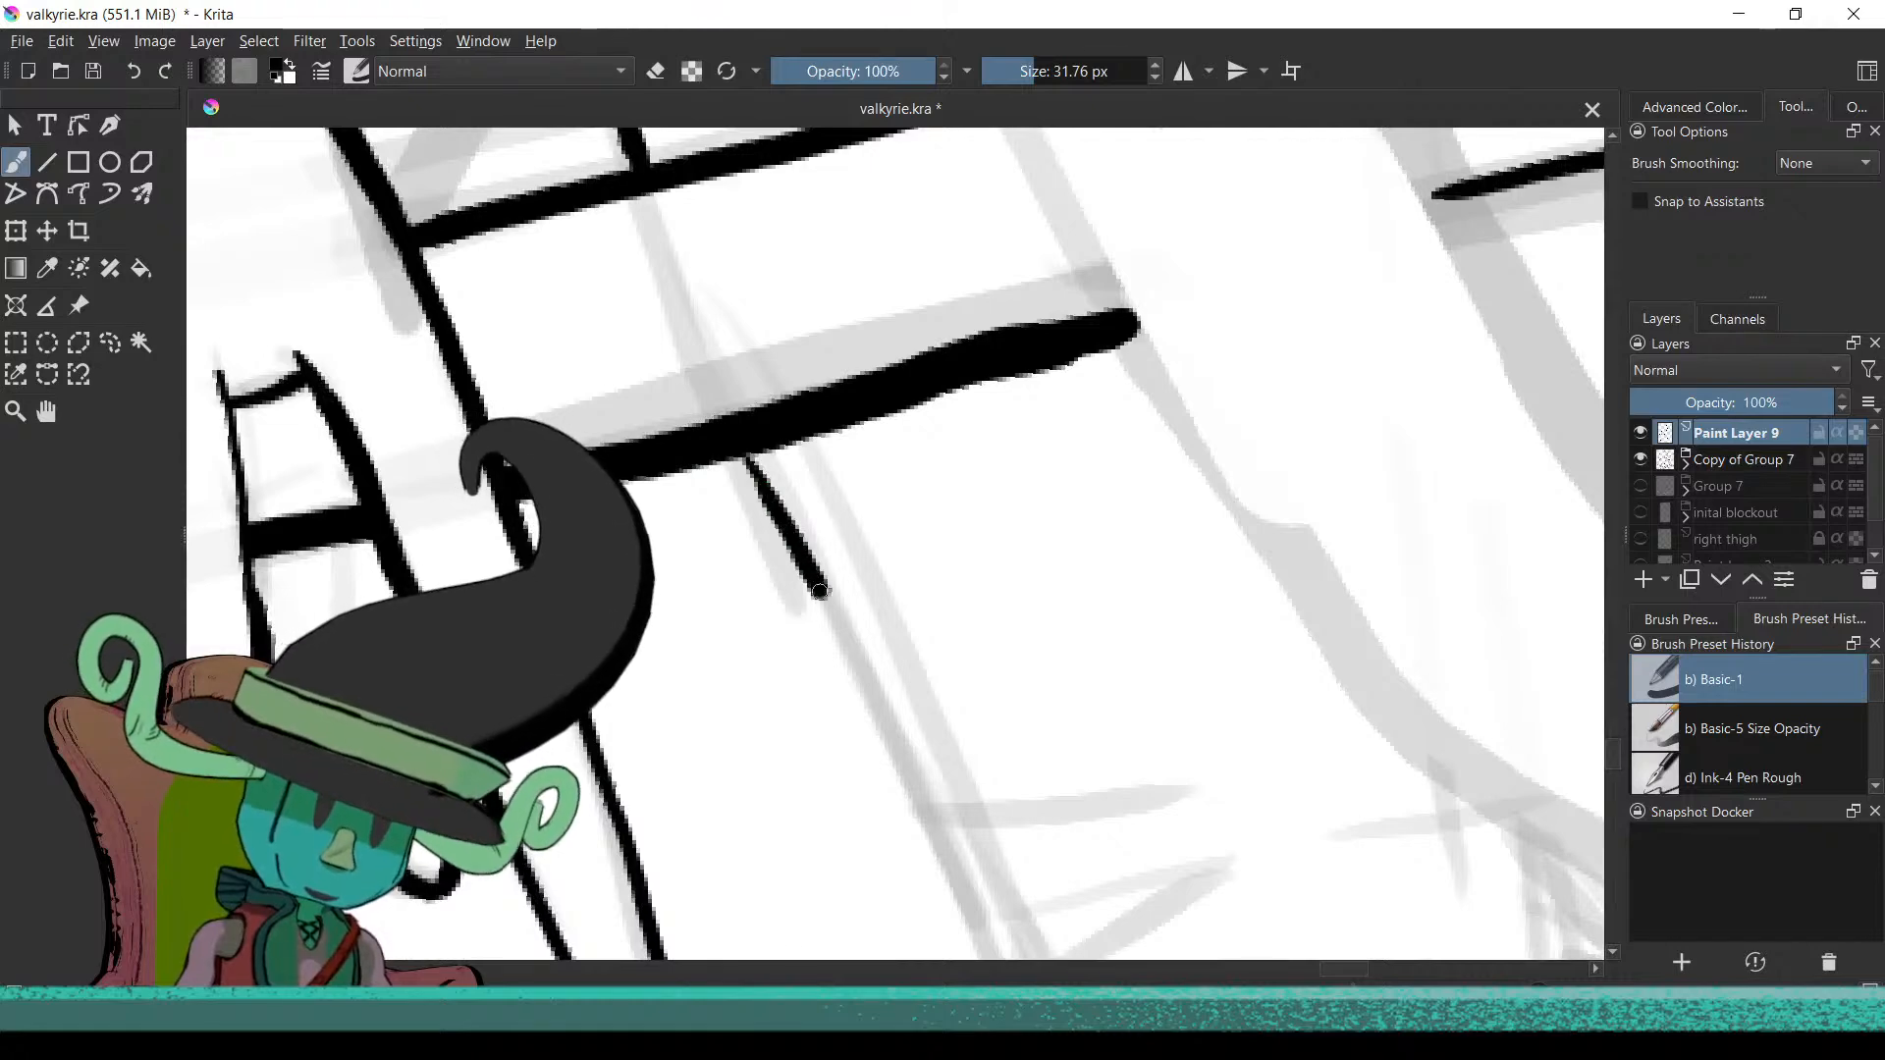
scroll(869, 683, "down", 3)
scroll(825, 629, "up", 2)
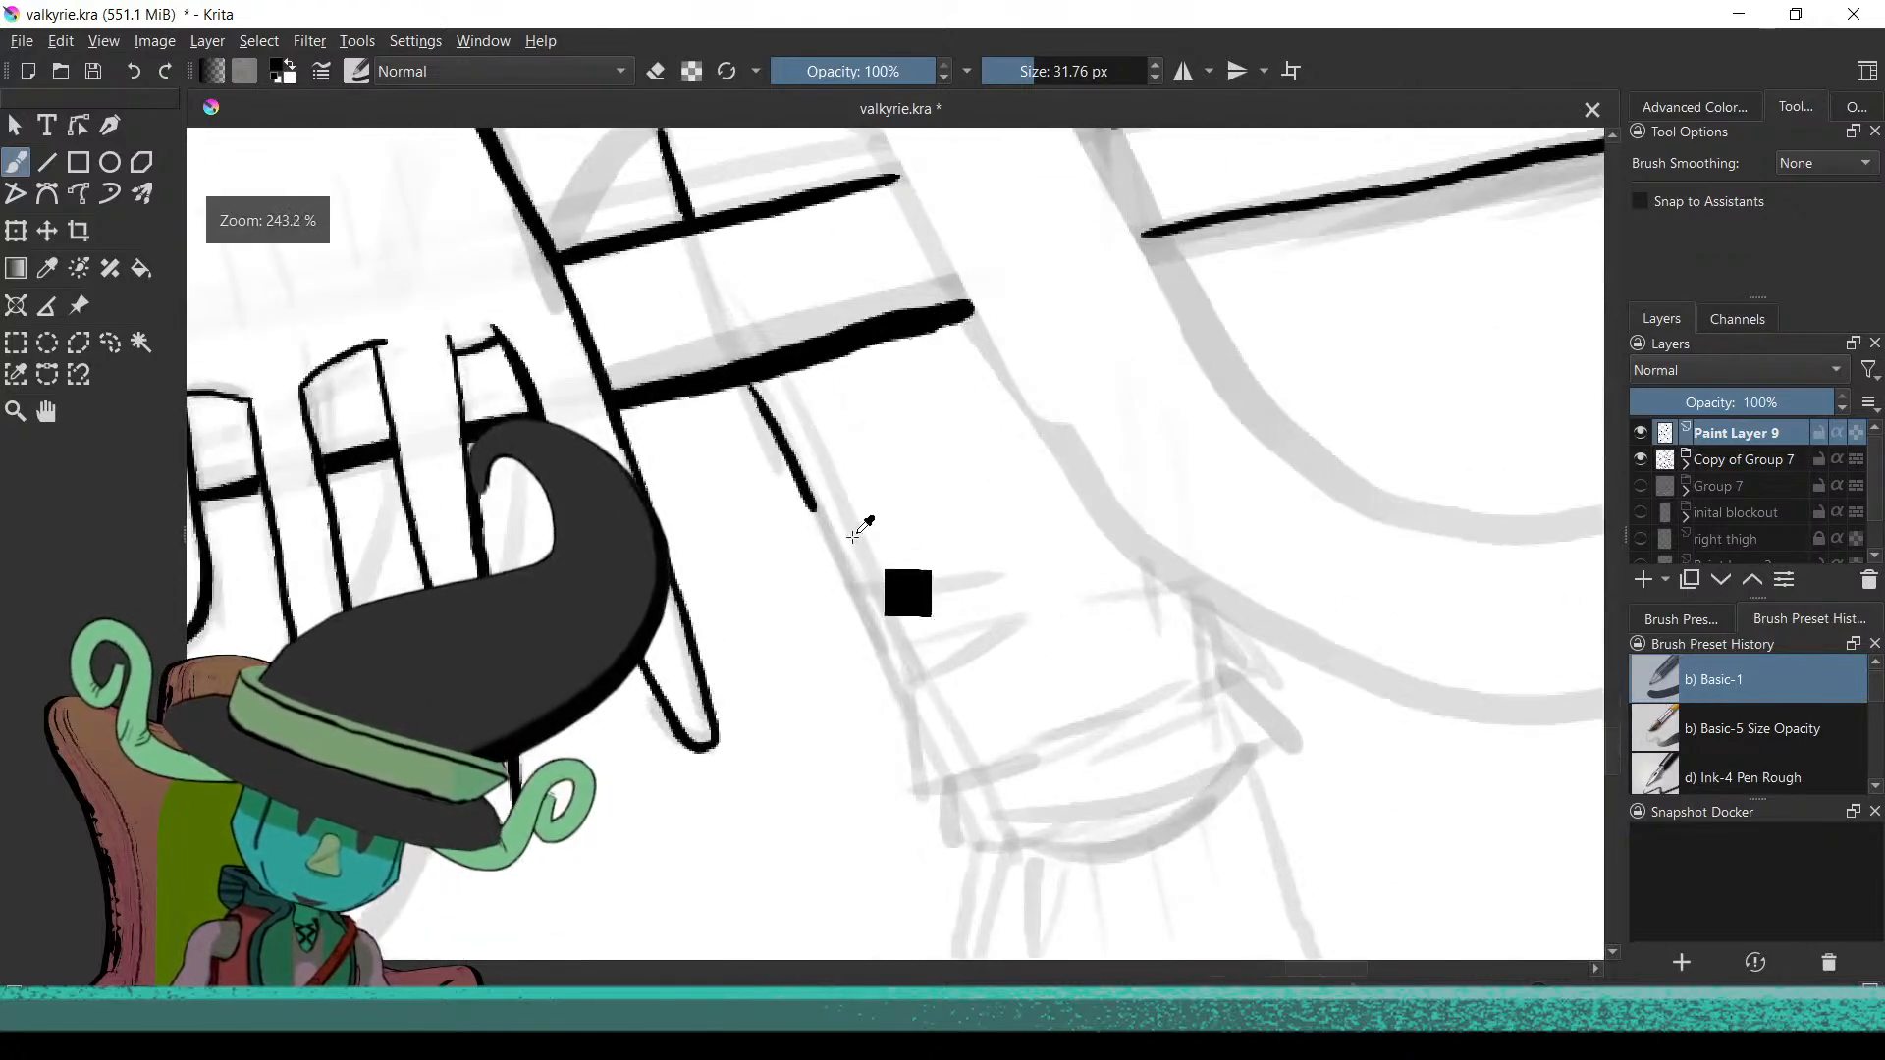
scroll(829, 626, "up", 1)
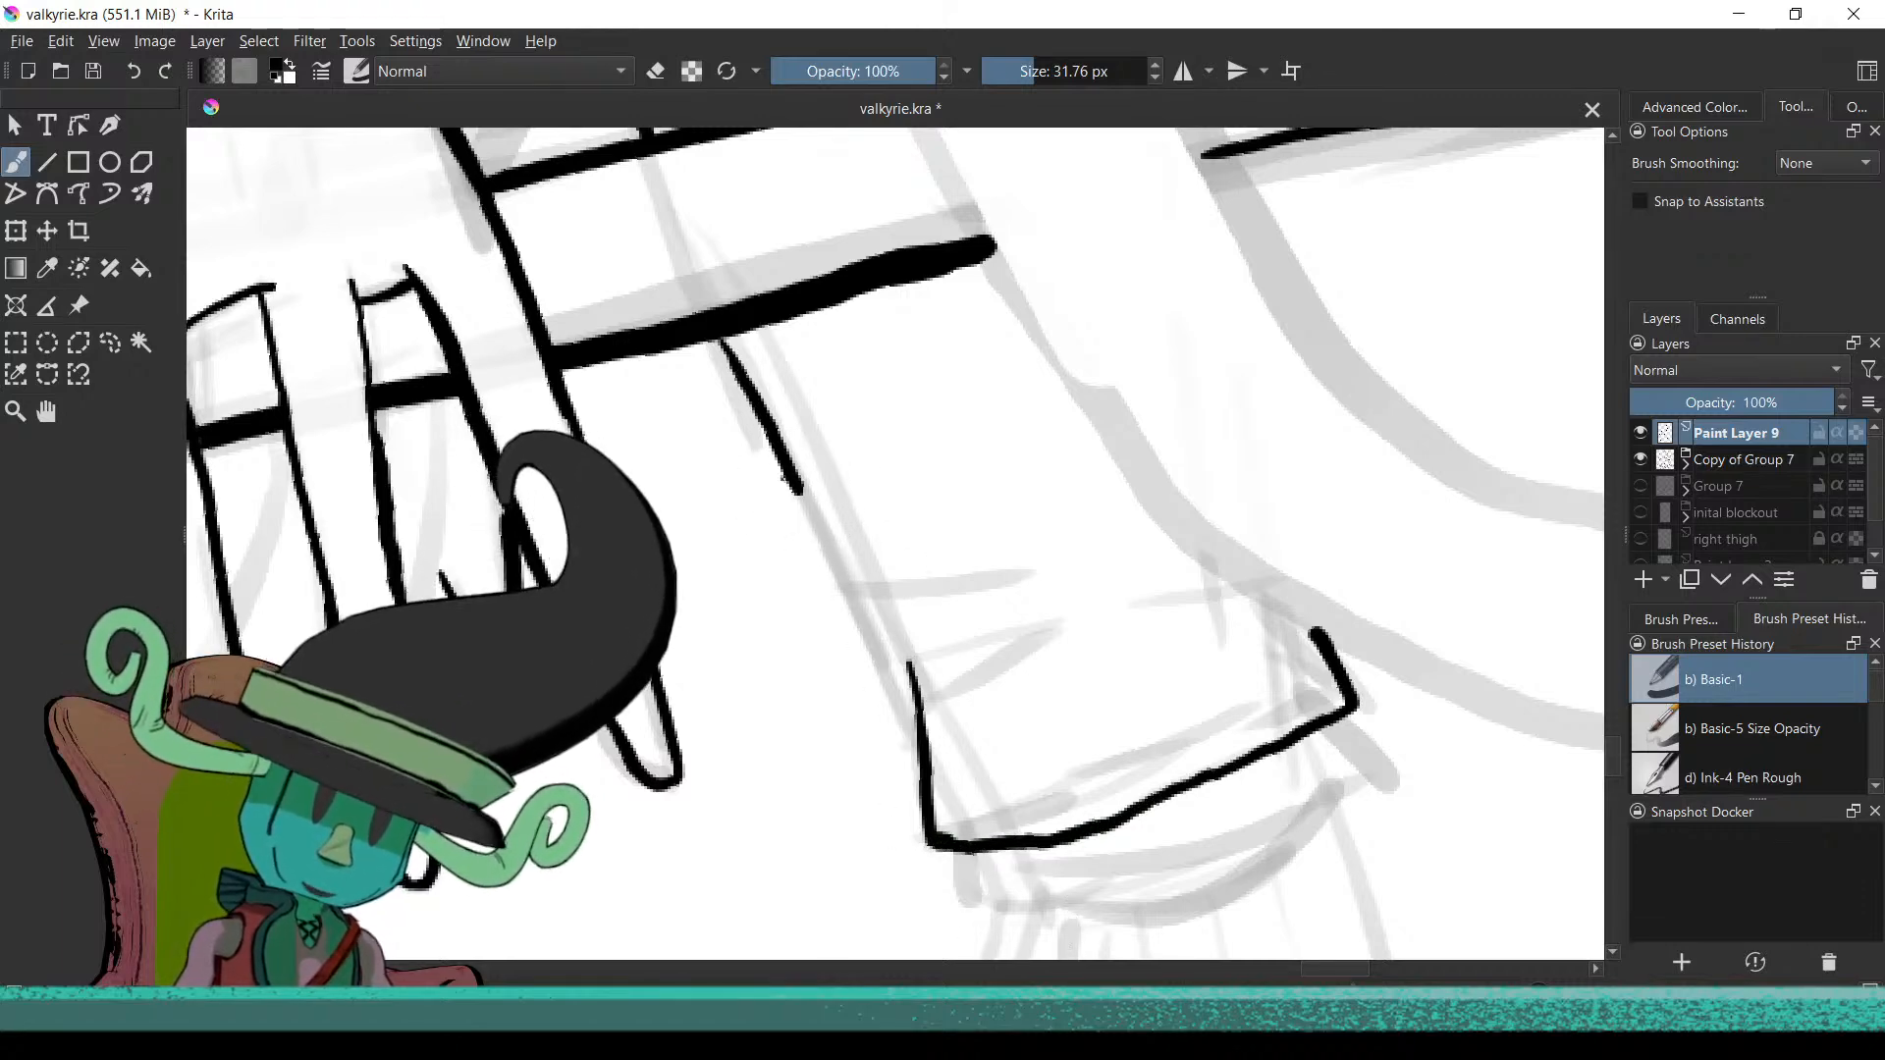
key("ctrl+z")
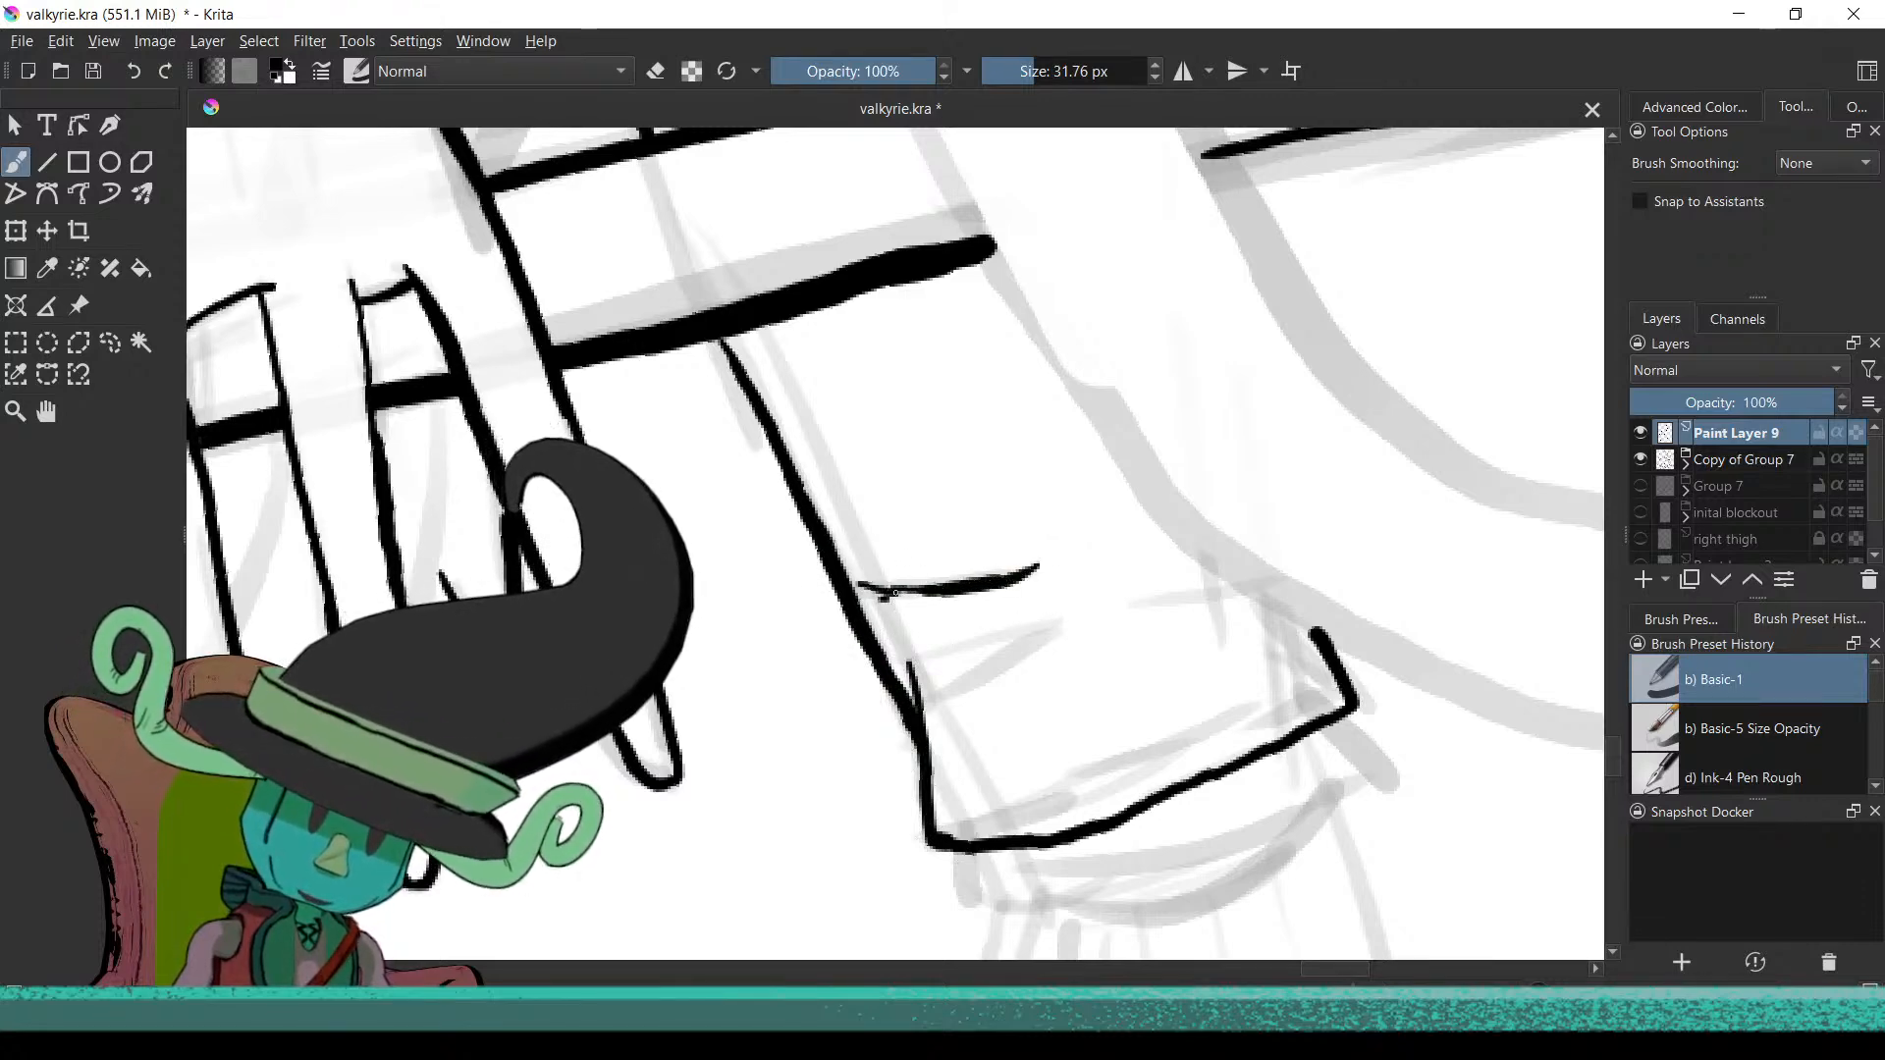
Ink the fold creases above the cuff, redrawing the first crease's end where it joins the inner edge
key("ctrl+z")
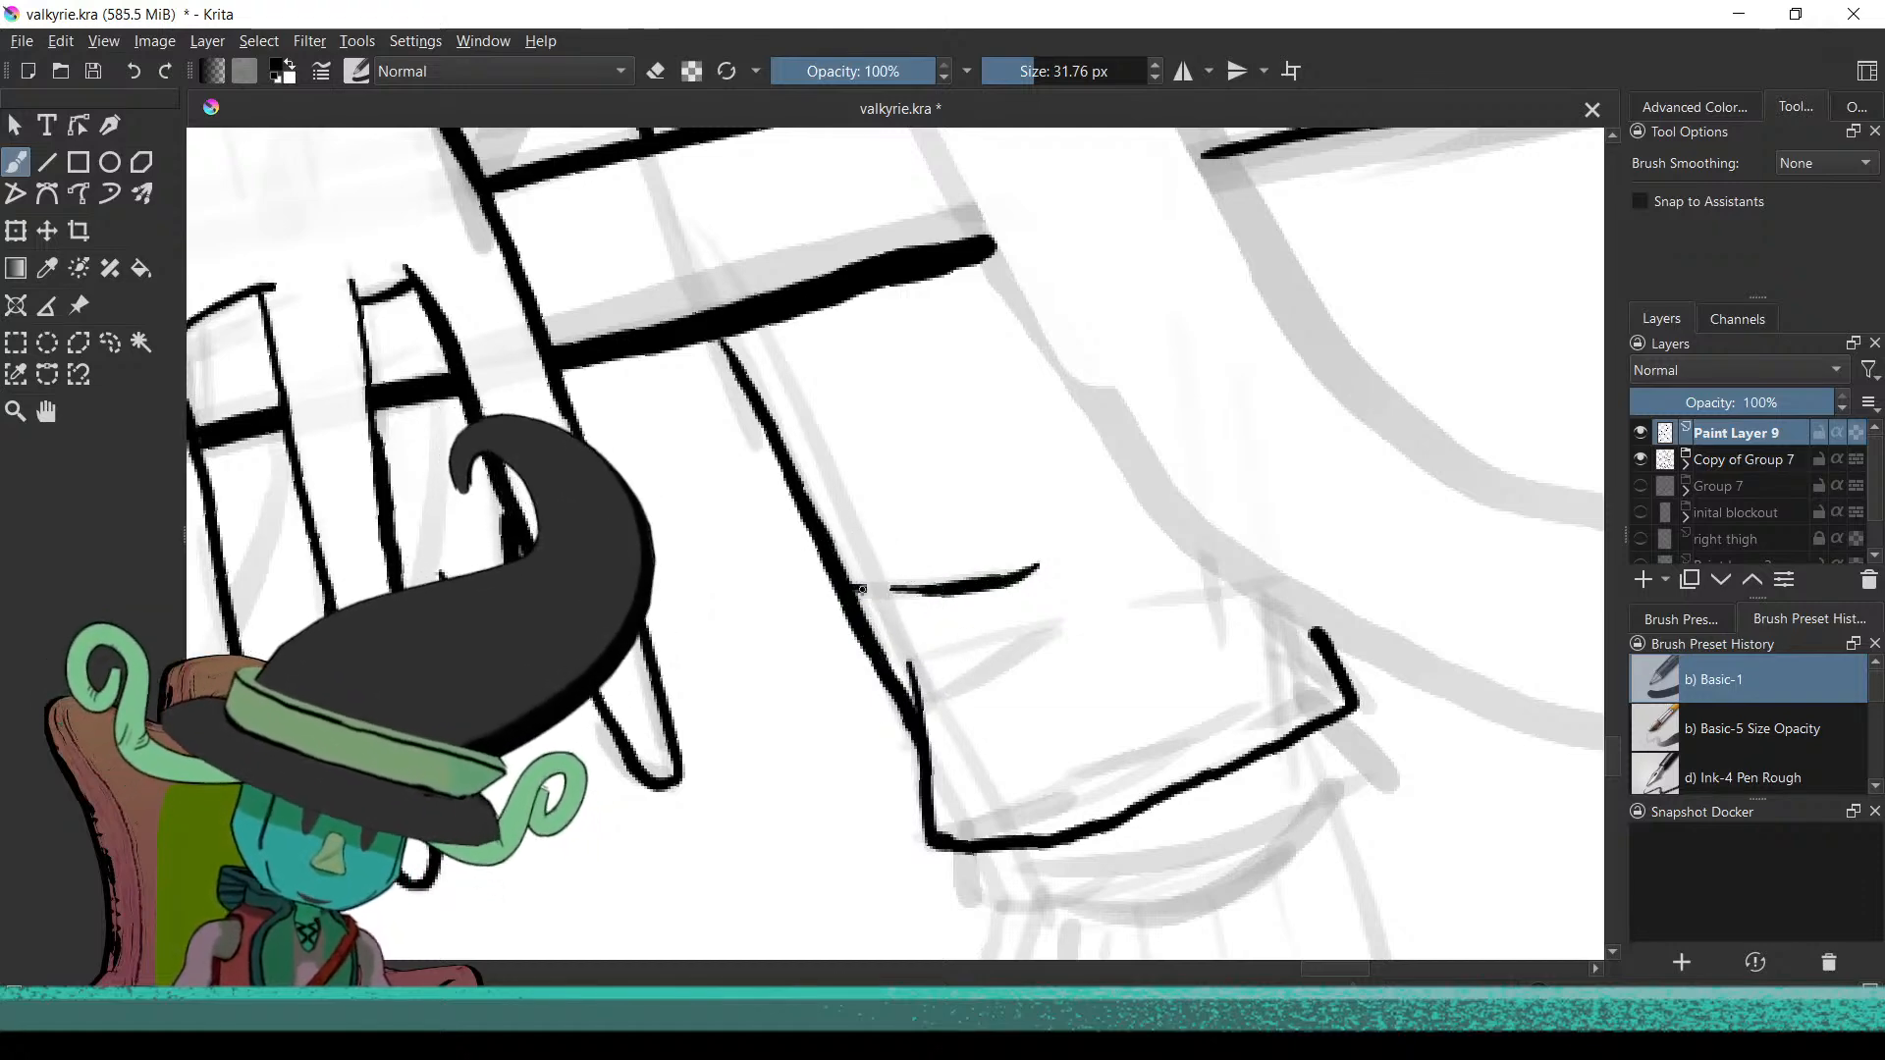
left_click_drag(841, 588, 886, 591)
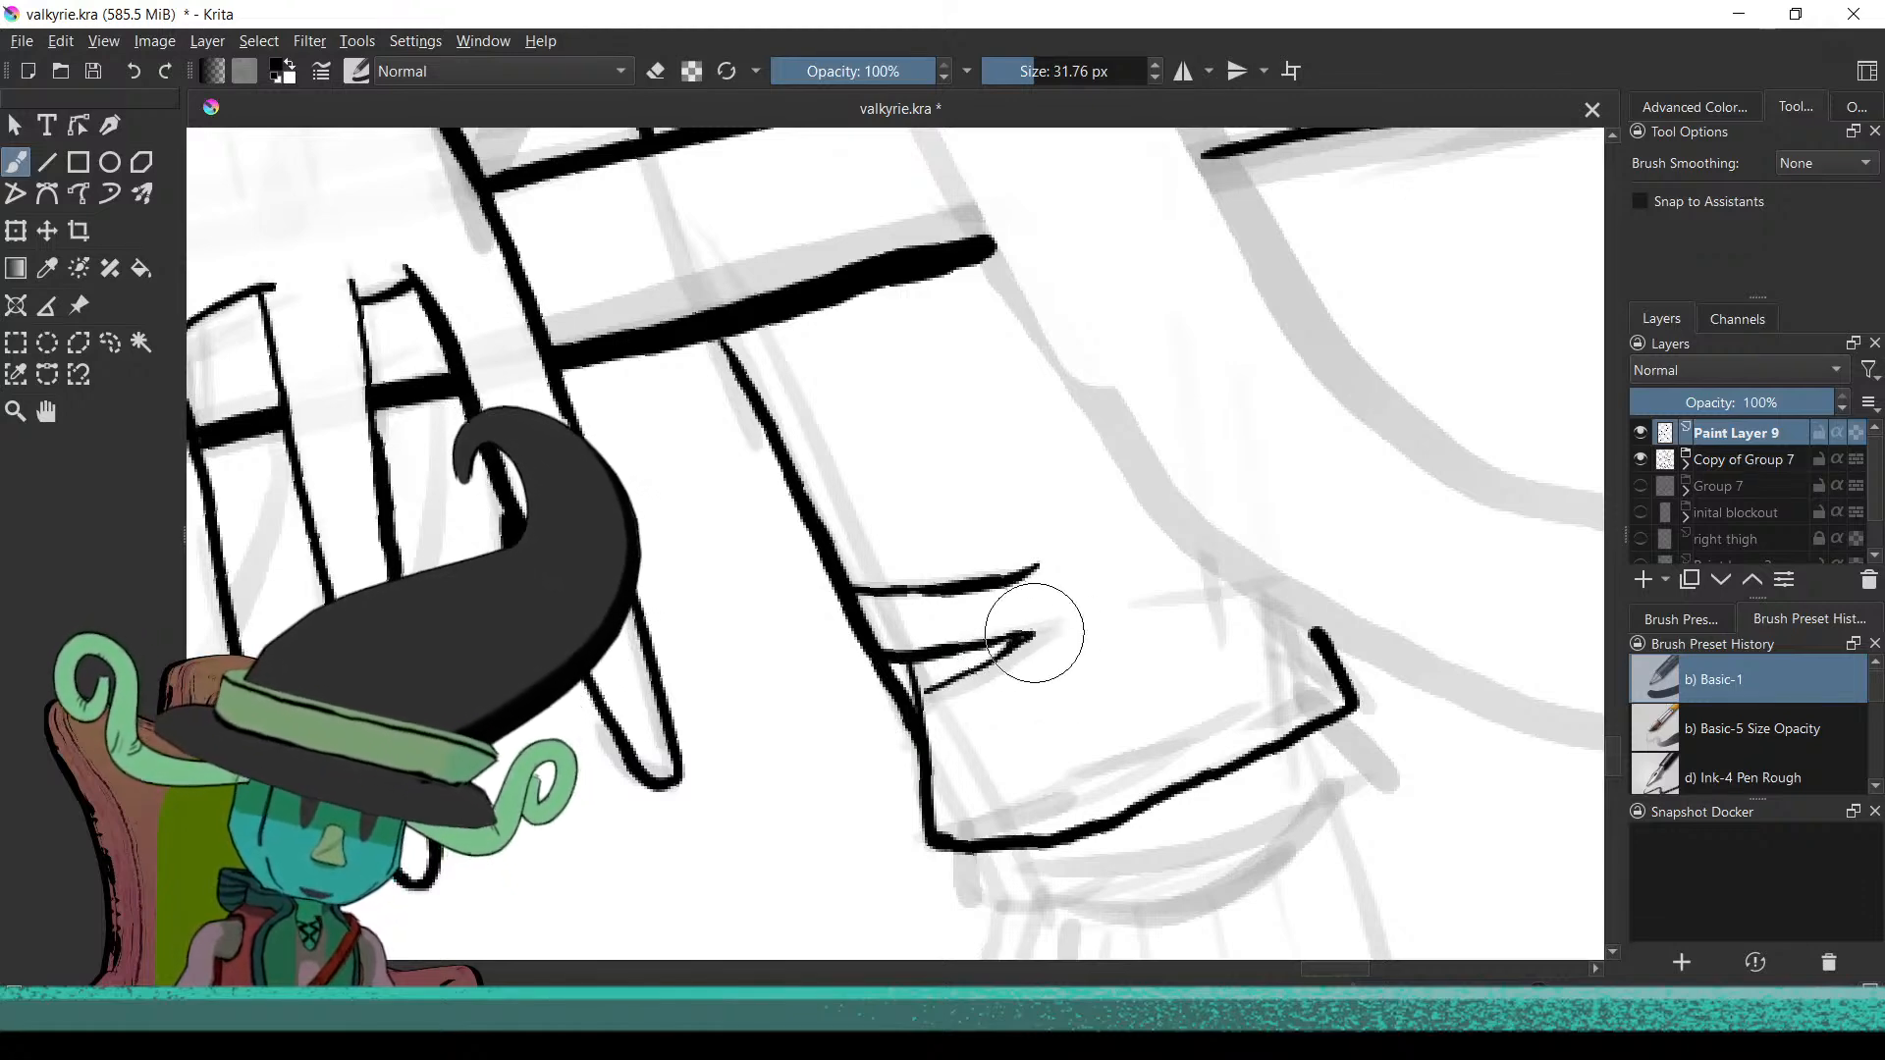
mouse_move(957, 745)
left_mouse_down()
mouse_move(882, 887)
mouse_move(881, 602)
mouse_move(959, 782)
mouse_move(1056, 829)
mouse_move(1040, 692)
left_mouse_up()
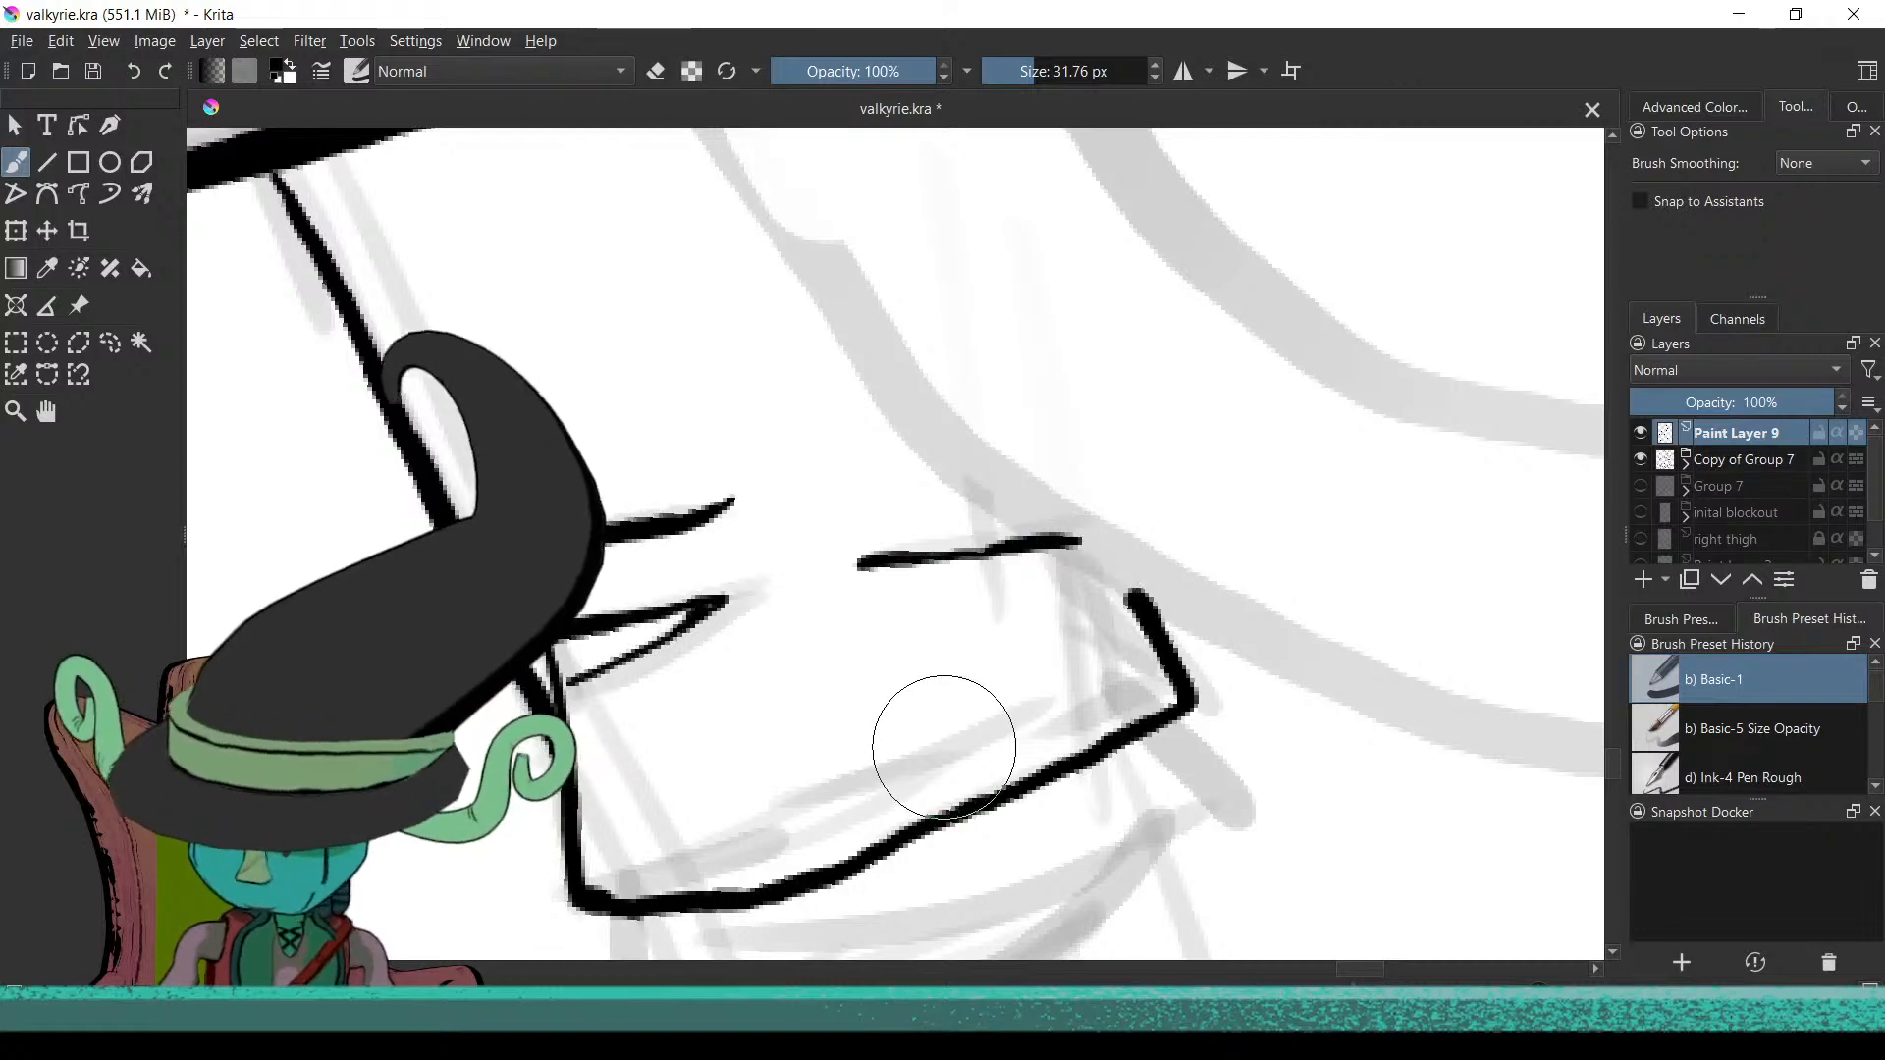
Ink a long crease just above the cuff's hem and a short one at its outer corner
mouse_move(934, 724)
left_mouse_down()
mouse_move(869, 803)
mouse_move(947, 880)
left_mouse_up()
left_click_drag(891, 776, 874, 854)
left_click_drag(870, 849, 917, 628)
left_click_drag(1031, 461, 971, 776)
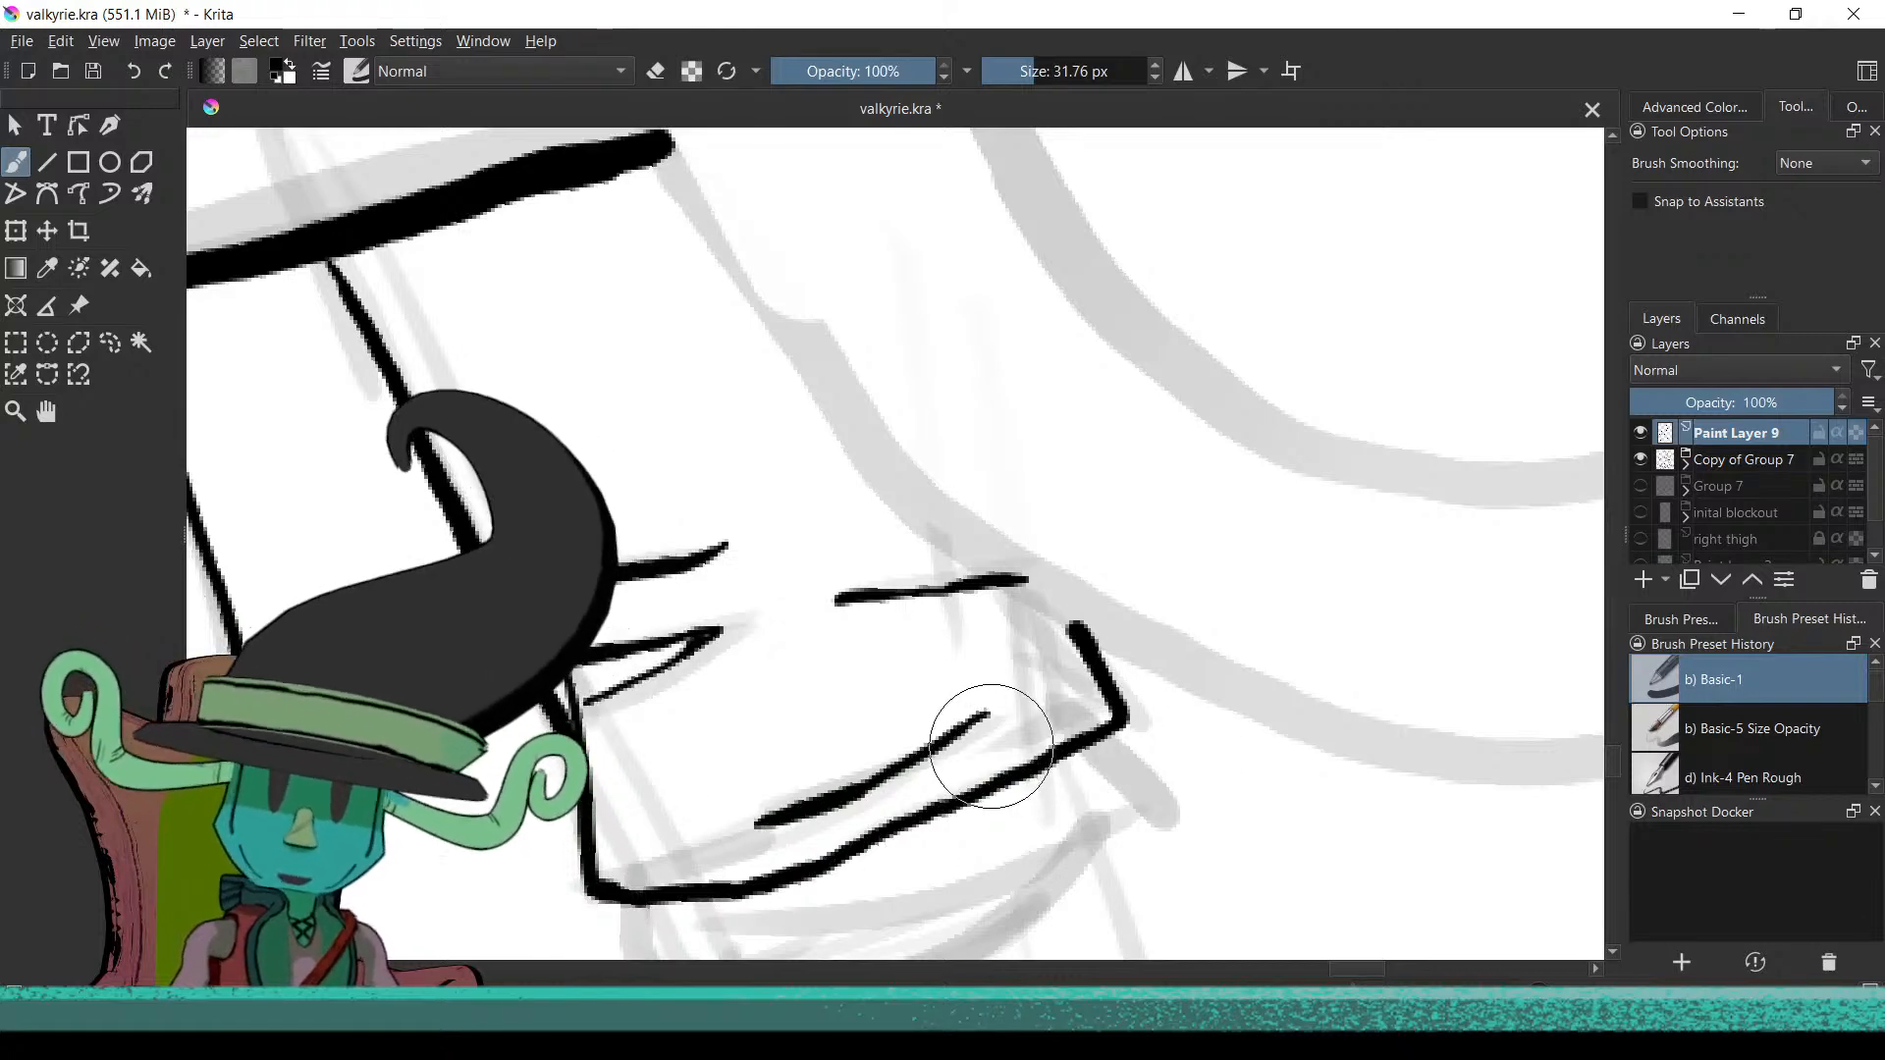
left_click_drag(743, 724, 1018, 556)
left_click_drag(1001, 621, 1071, 602)
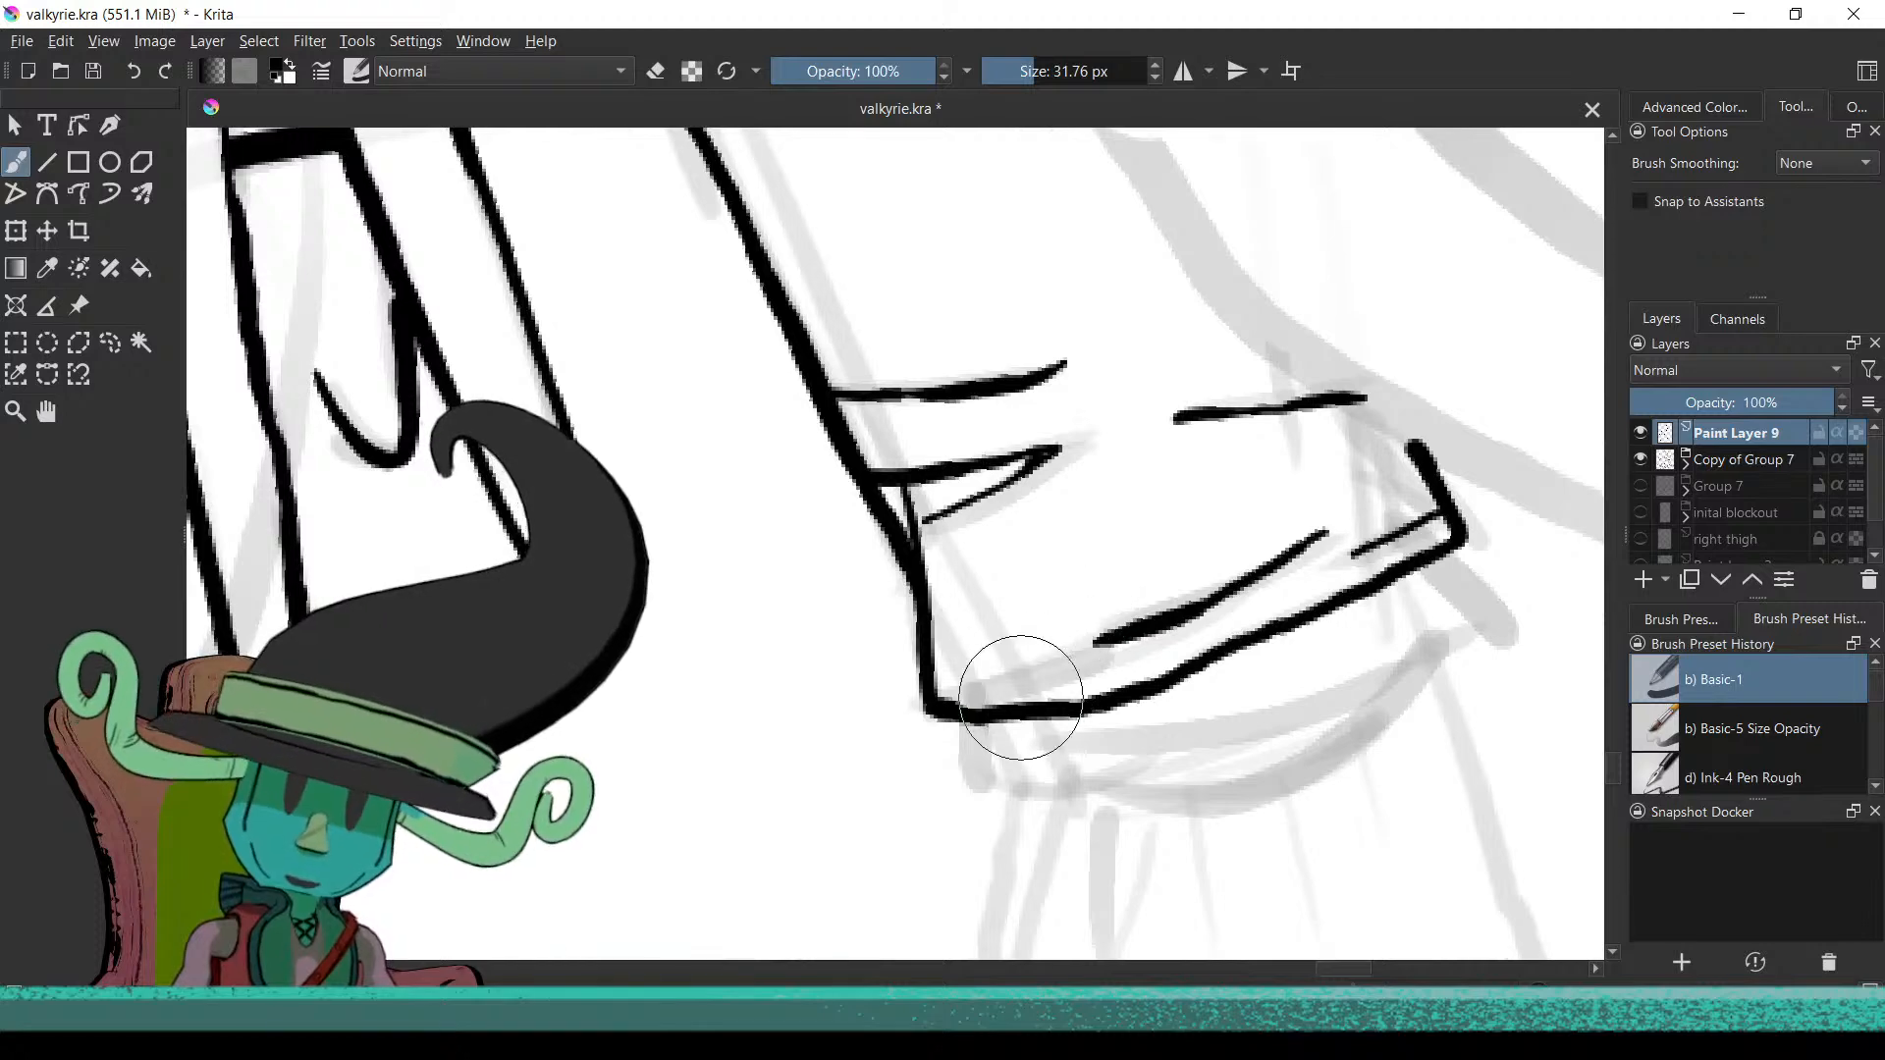
Ink a short crease running inward from the cuff's inner edge, just above the hem corner
mouse_move(990, 725)
left_mouse_down()
mouse_move(1008, 752)
mouse_move(996, 677)
left_mouse_up()
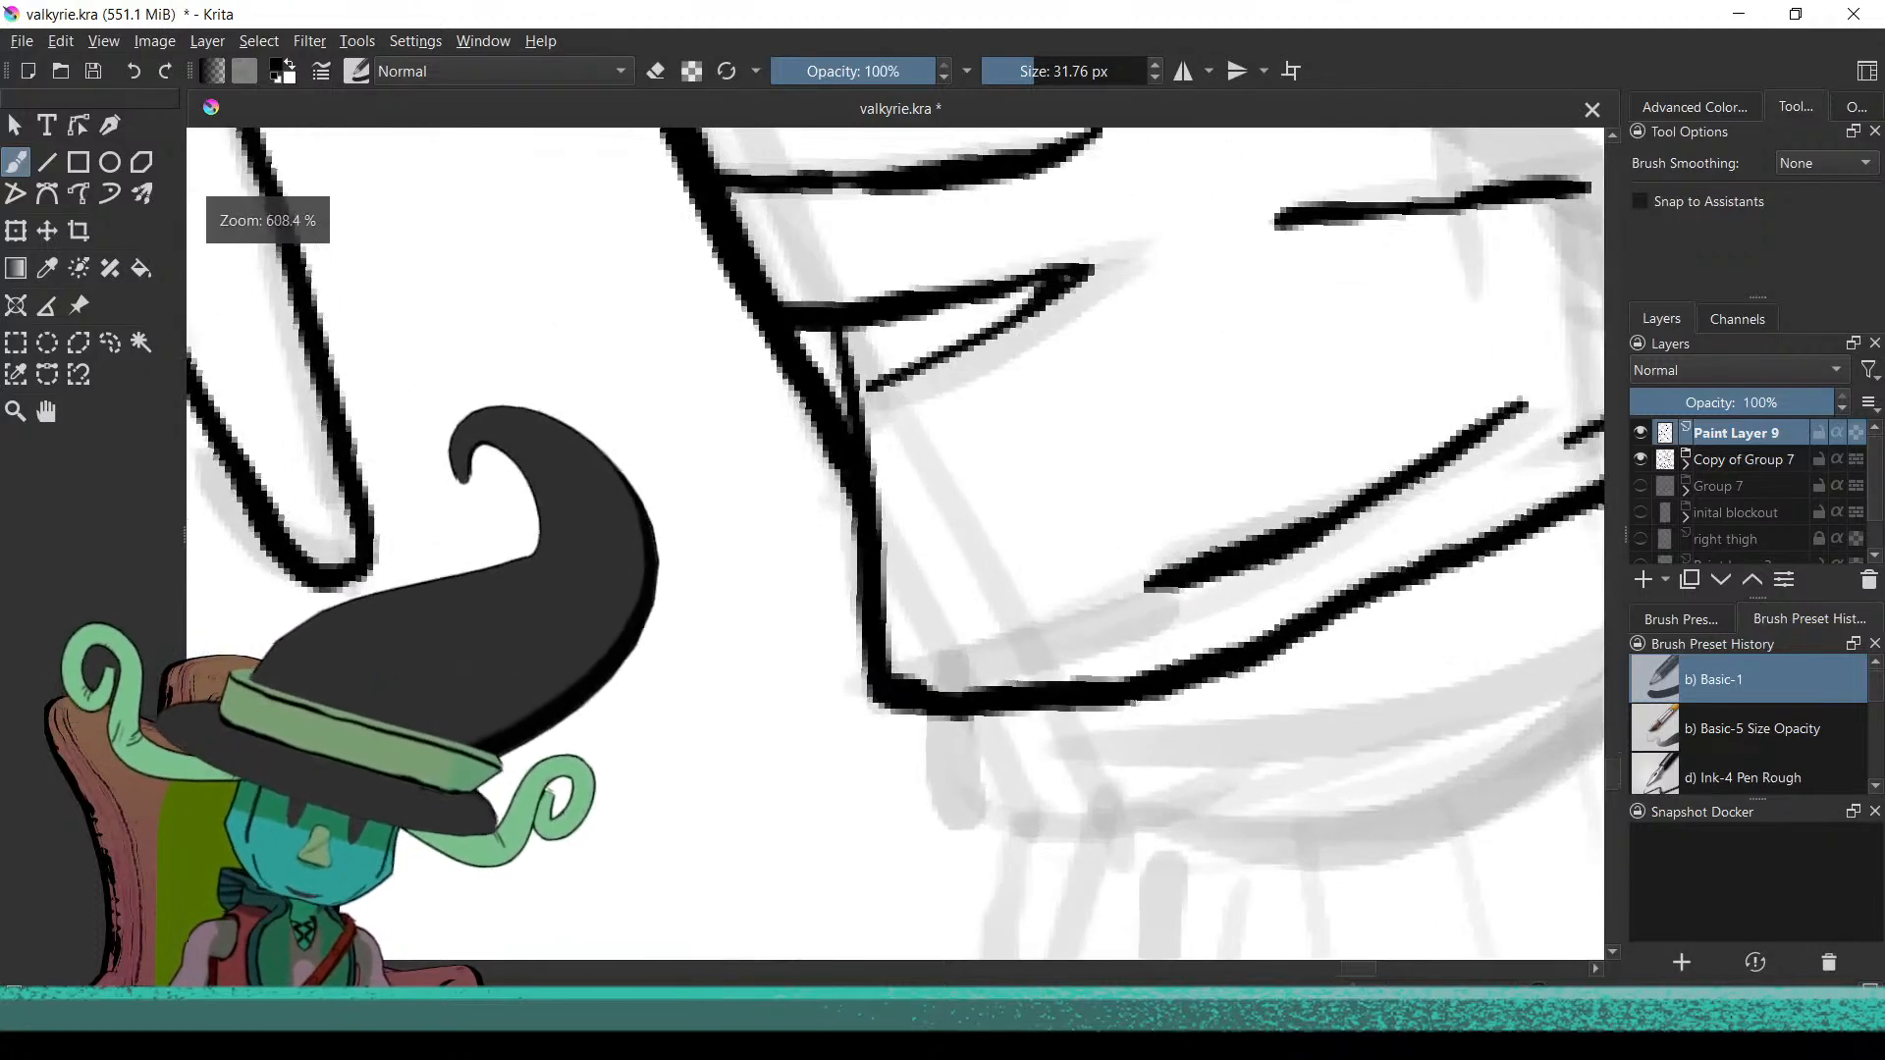
left_click_drag(1102, 520, 945, 552)
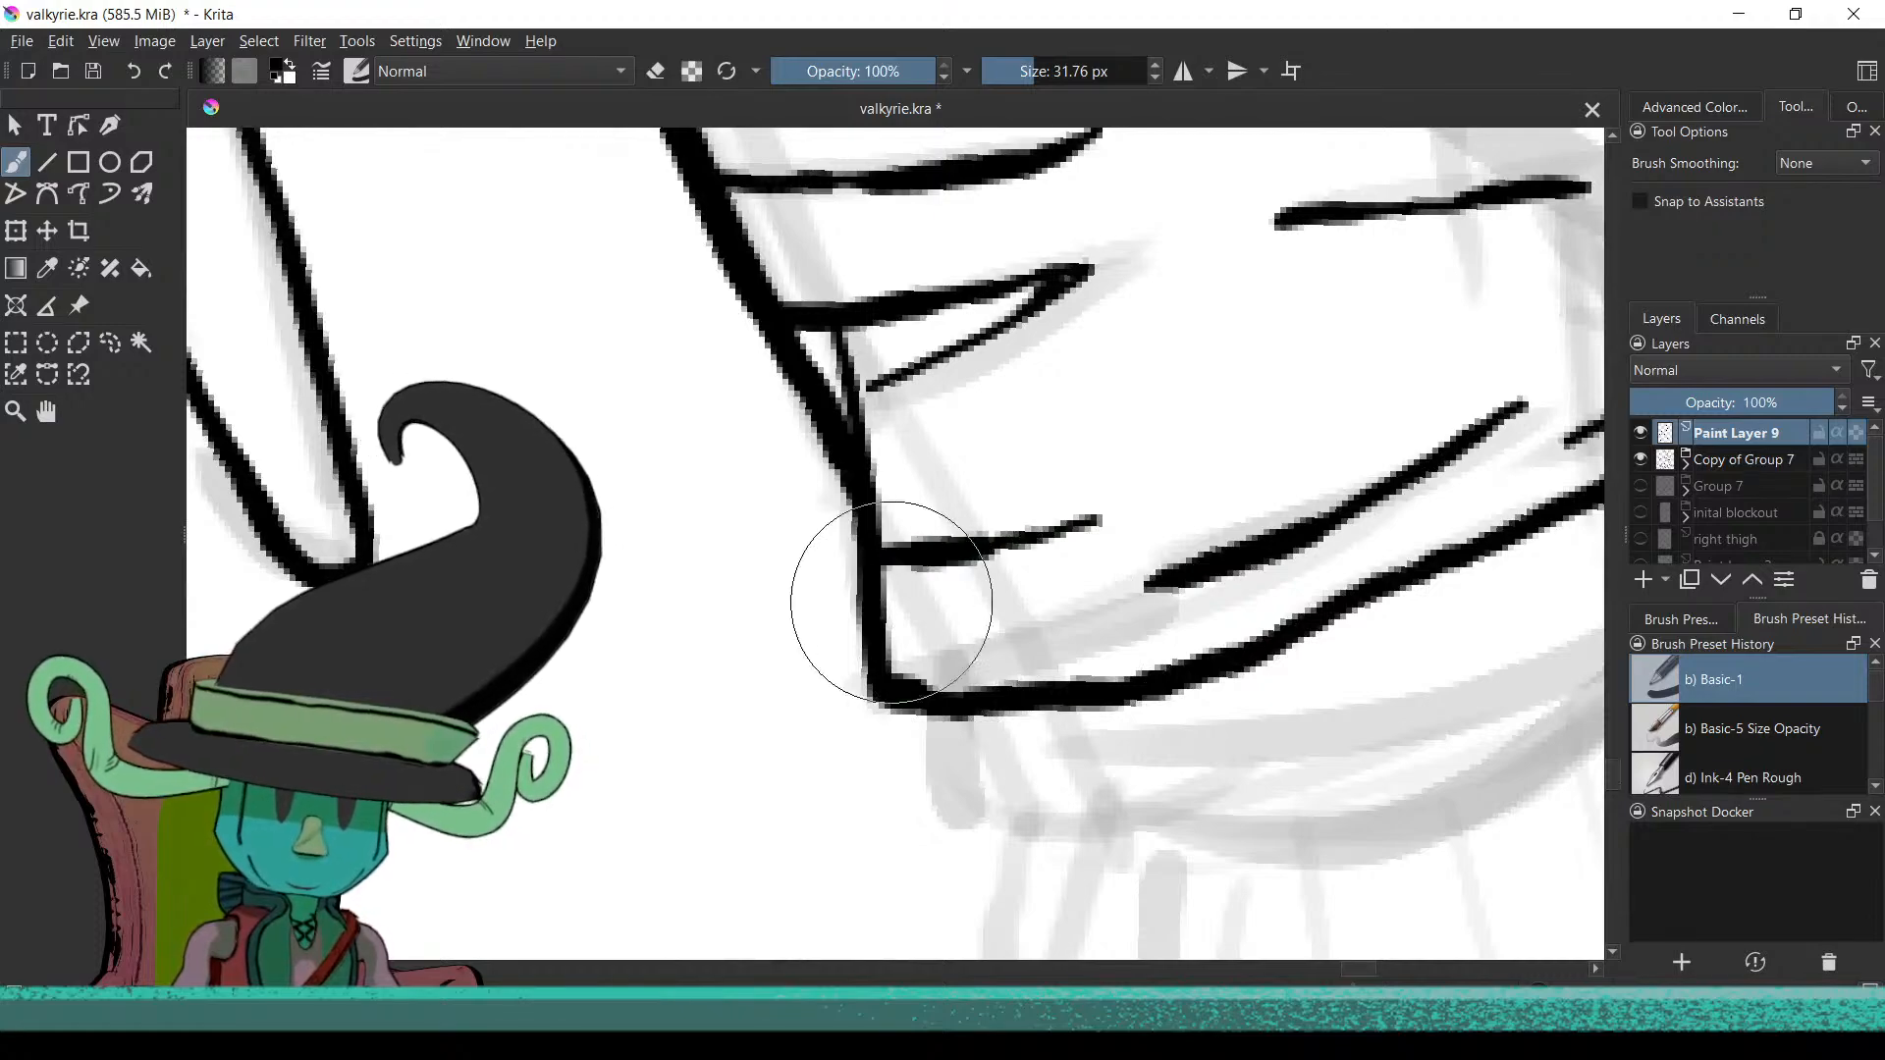
scroll(889, 584, "down", 3)
Ink short slanted side lines below both ends of the cuff, undoing and redrawing the outer one longer
mouse_move(962, 627)
left_mouse_down()
mouse_move(884, 768)
mouse_move(910, 934)
mouse_move(1010, 769)
left_mouse_up()
scroll(1126, 810, "up", 3)
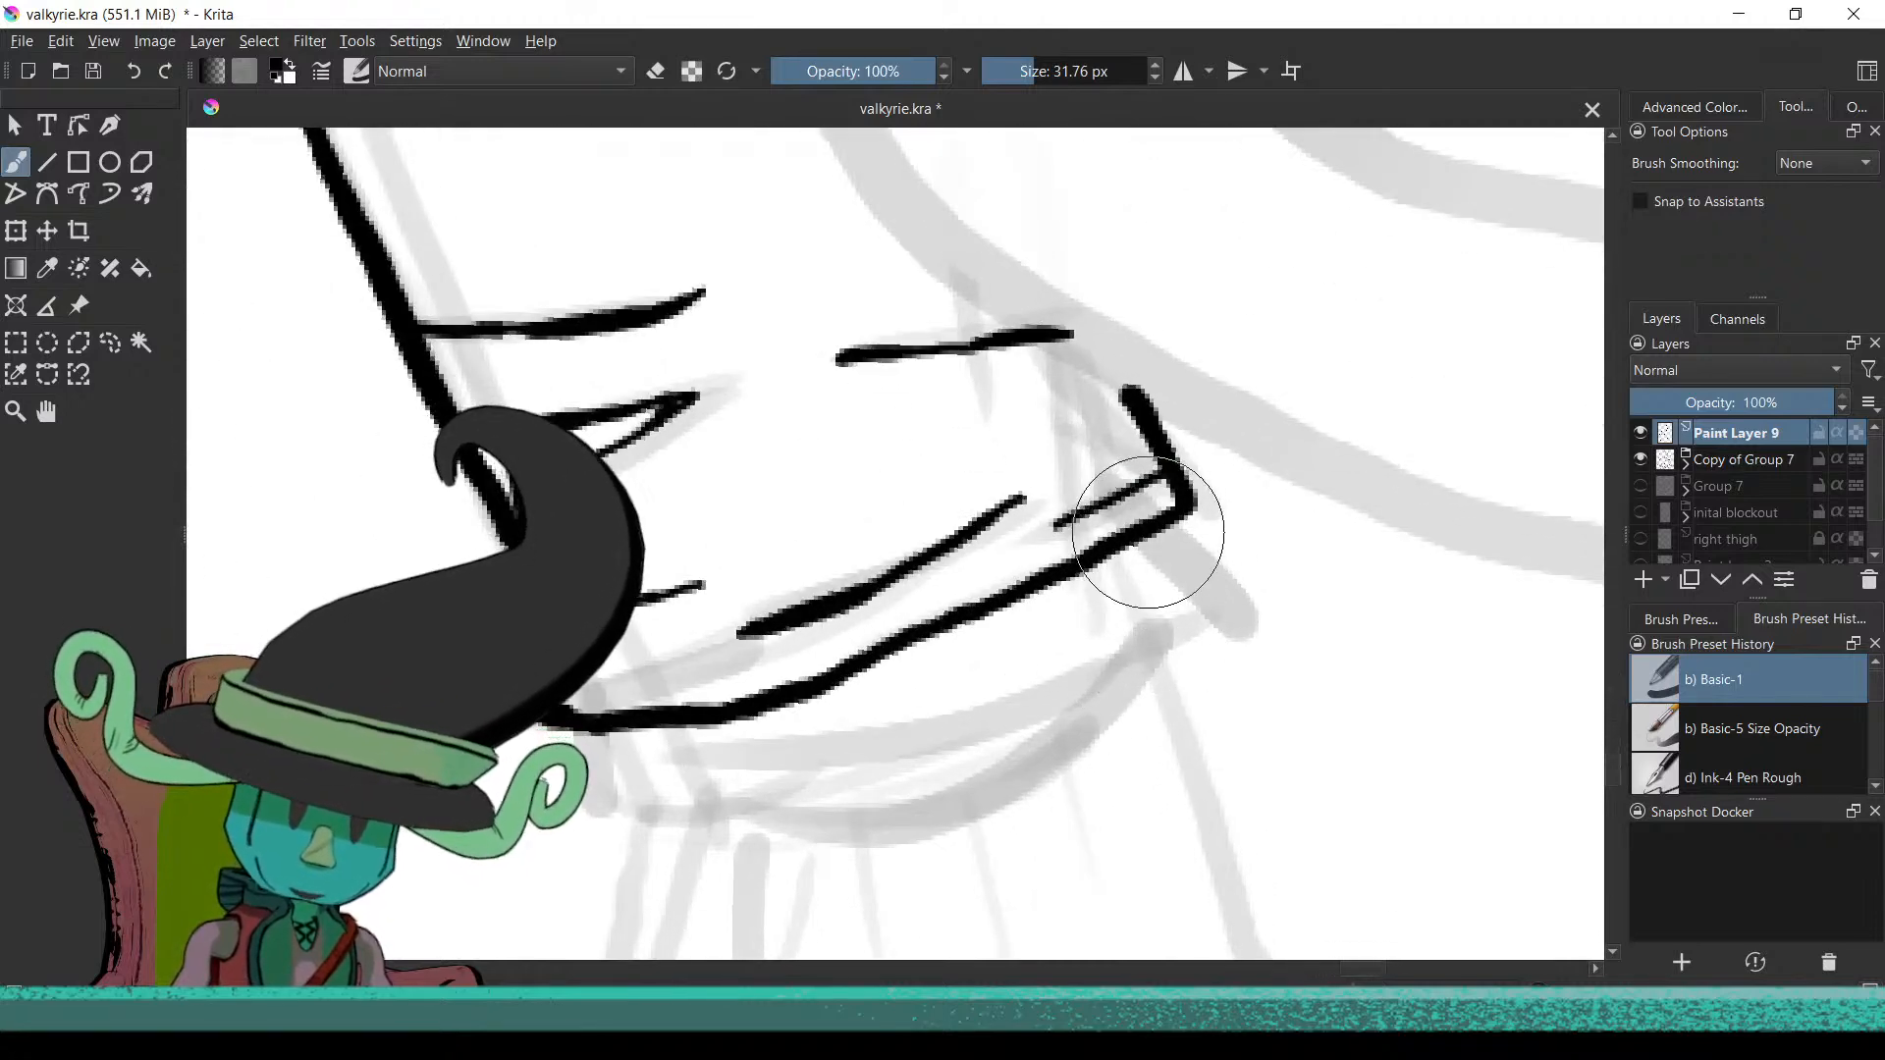
left_click_drag(1166, 530, 1219, 591)
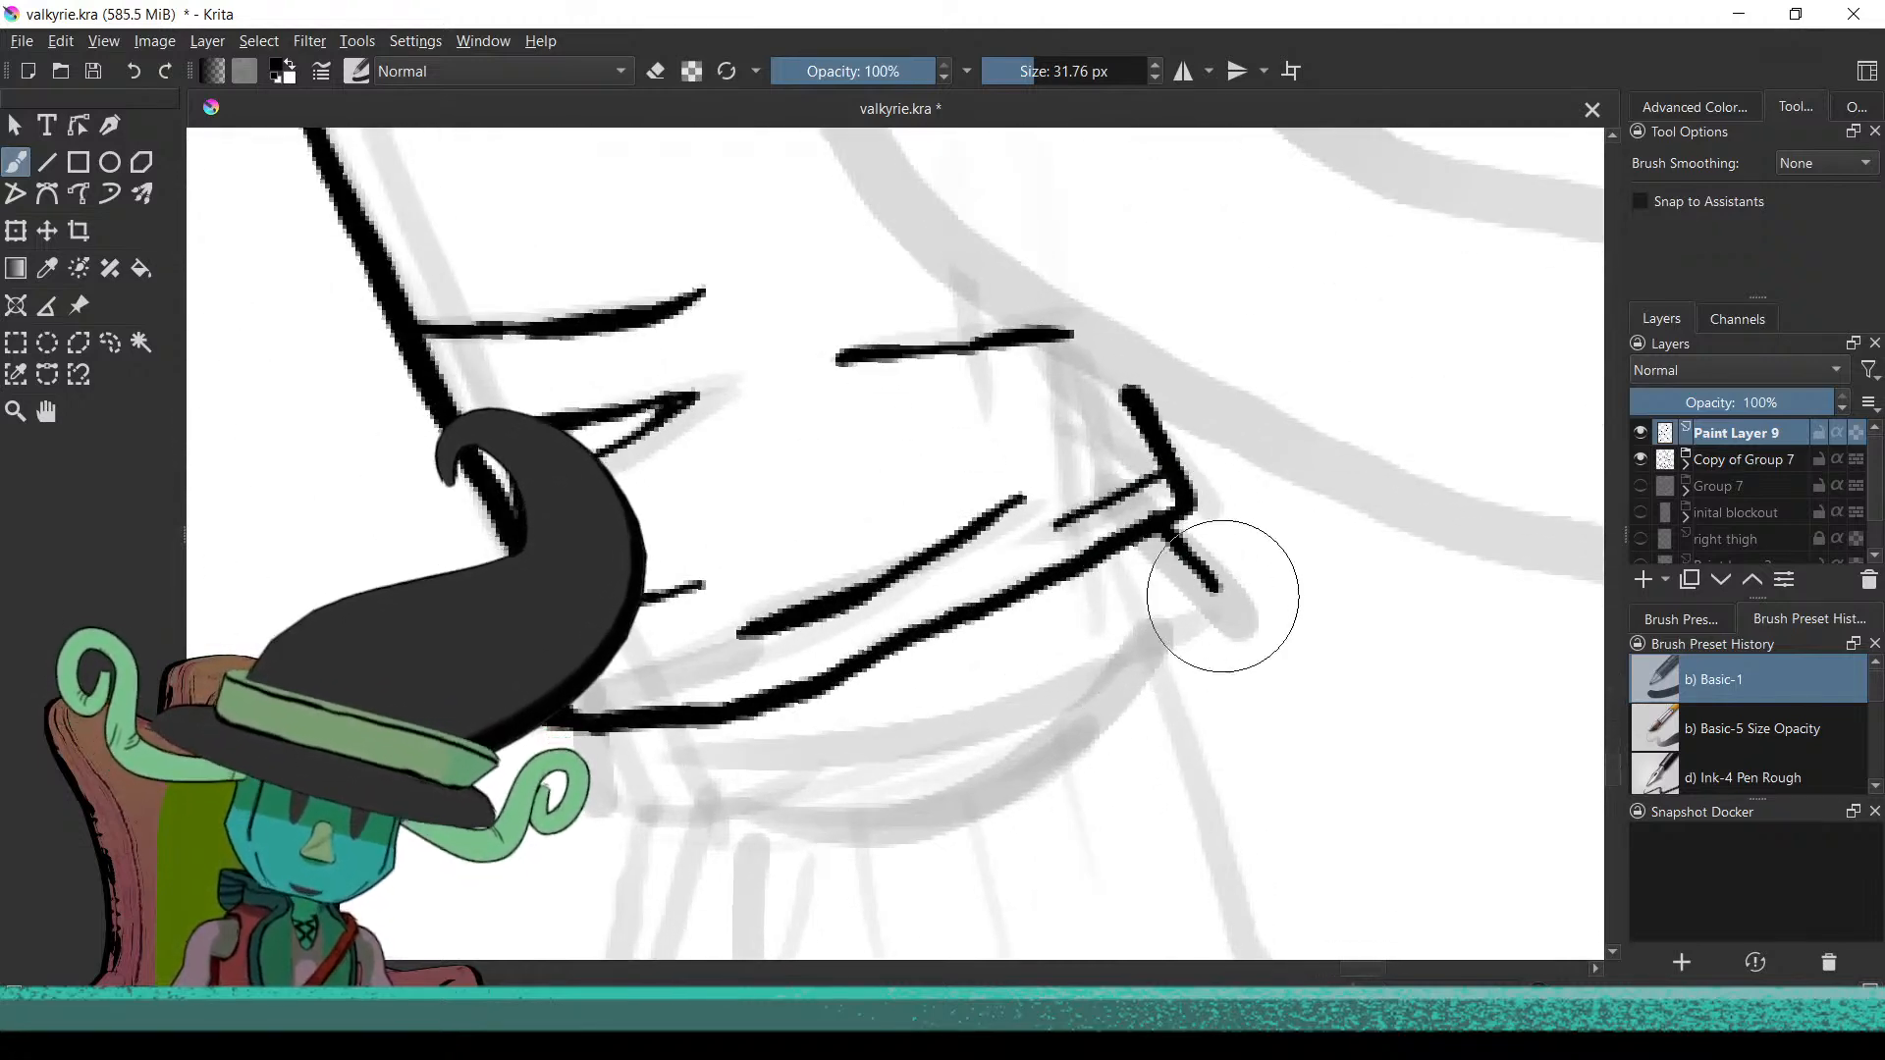
key("ctrl+z")
key("ctrl+z")
left_click_drag(1191, 557, 1230, 612)
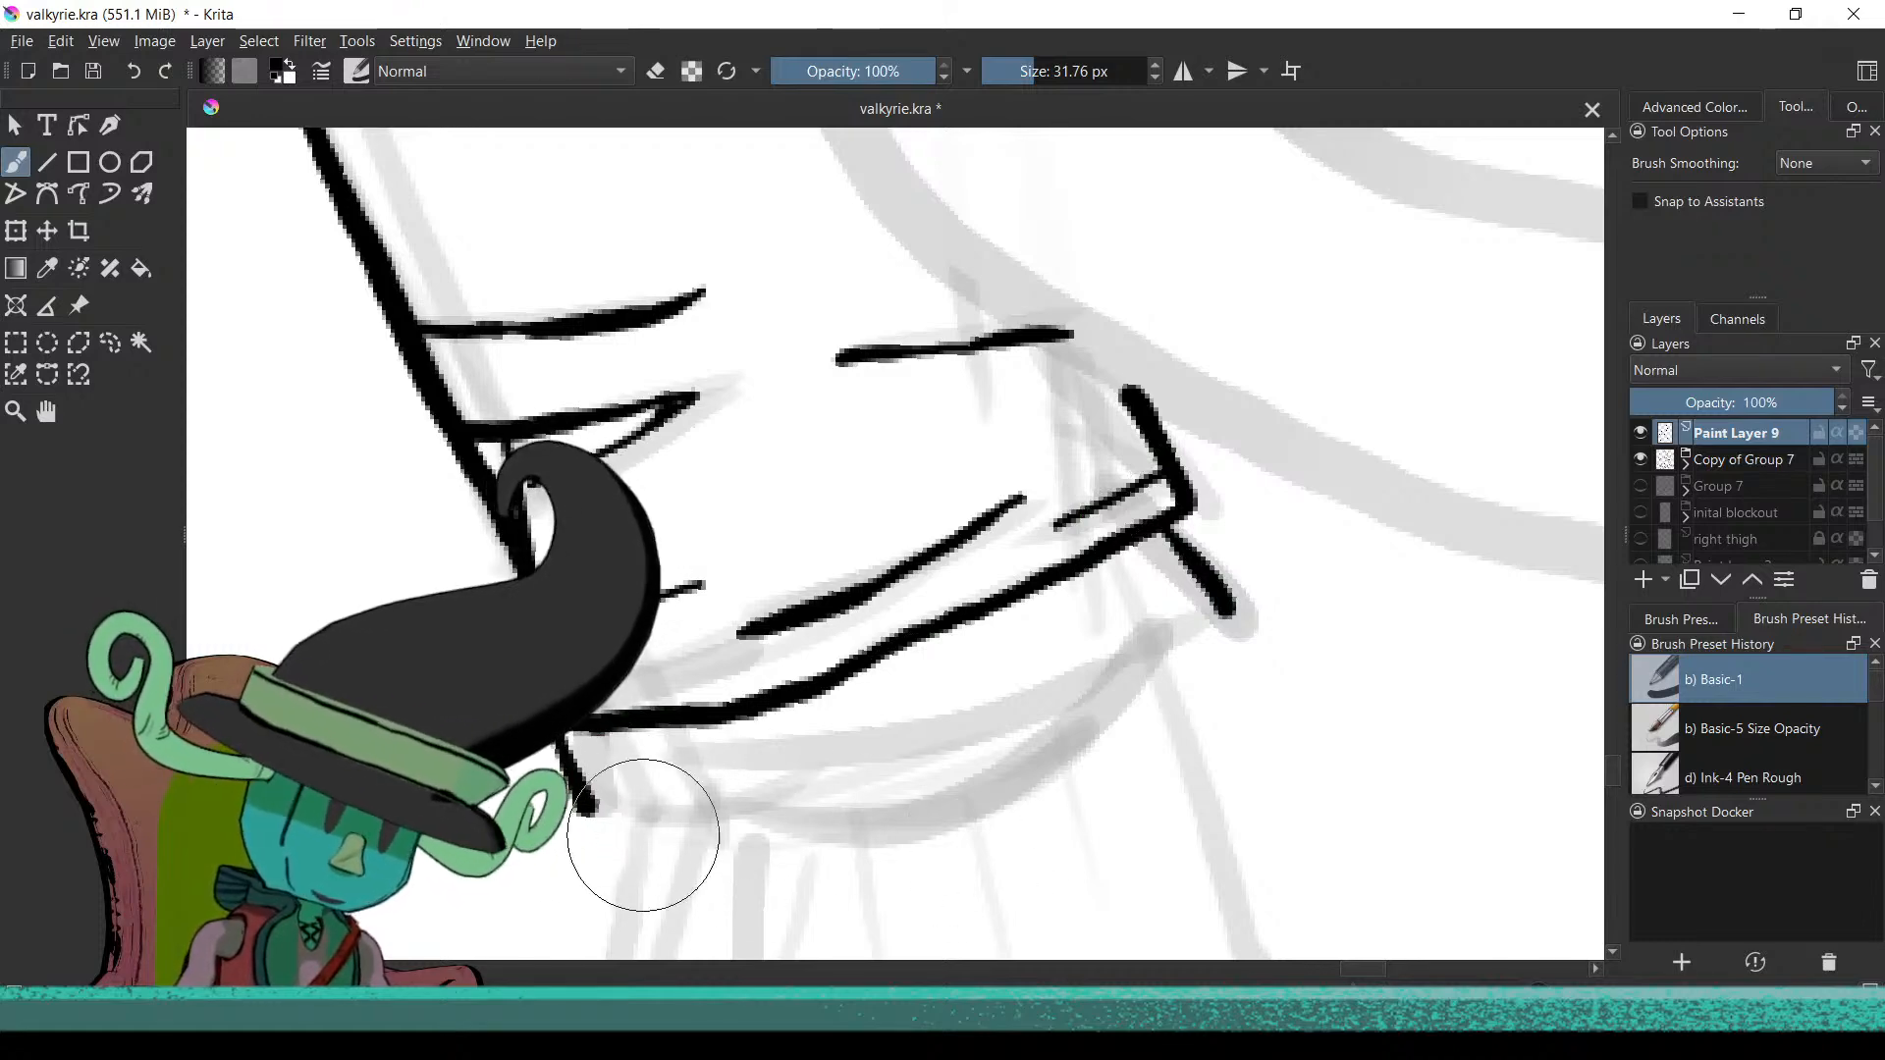
Ink the cuff's lower band edge between the two short side lines, redrawing its outer end, and add a short crease at the outer corner
left_click_drag(692, 797, 1053, 676)
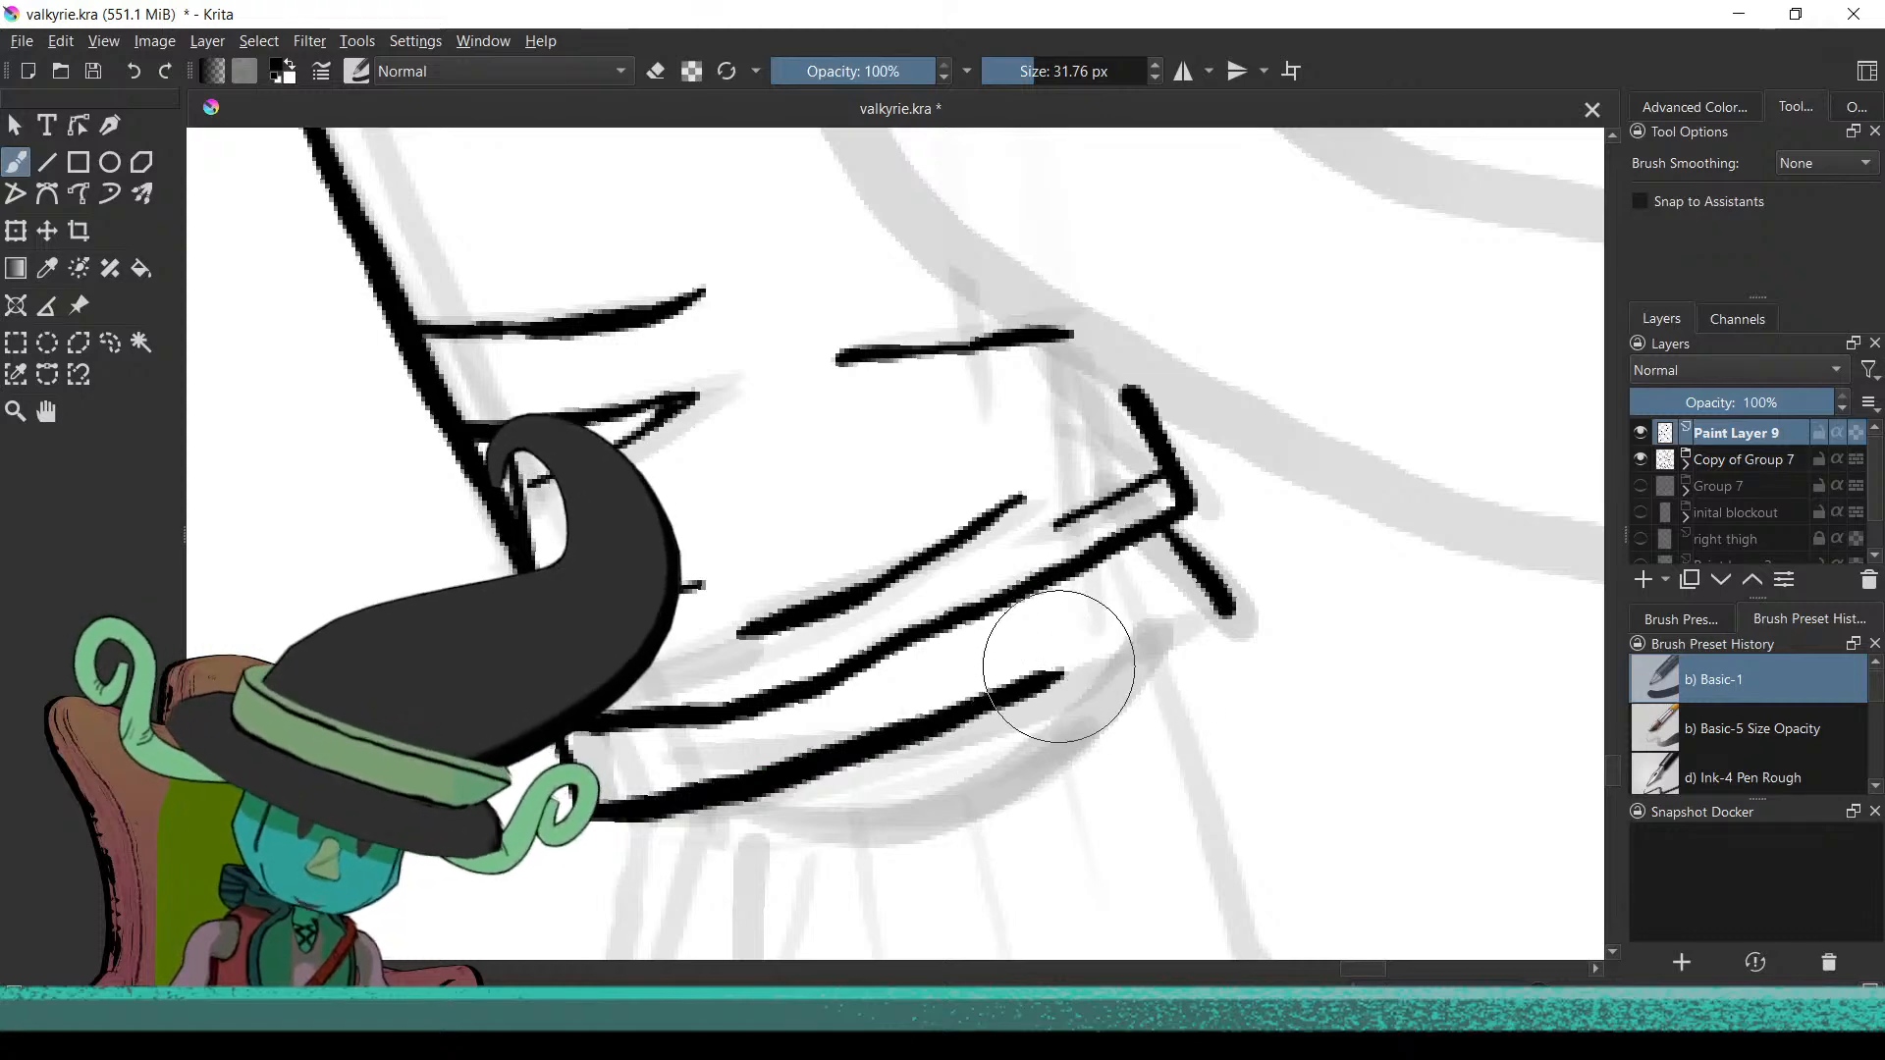
left_click_drag(1031, 687, 1067, 681)
key("ctrl+z")
left_click_drag(1218, 617, 1188, 627)
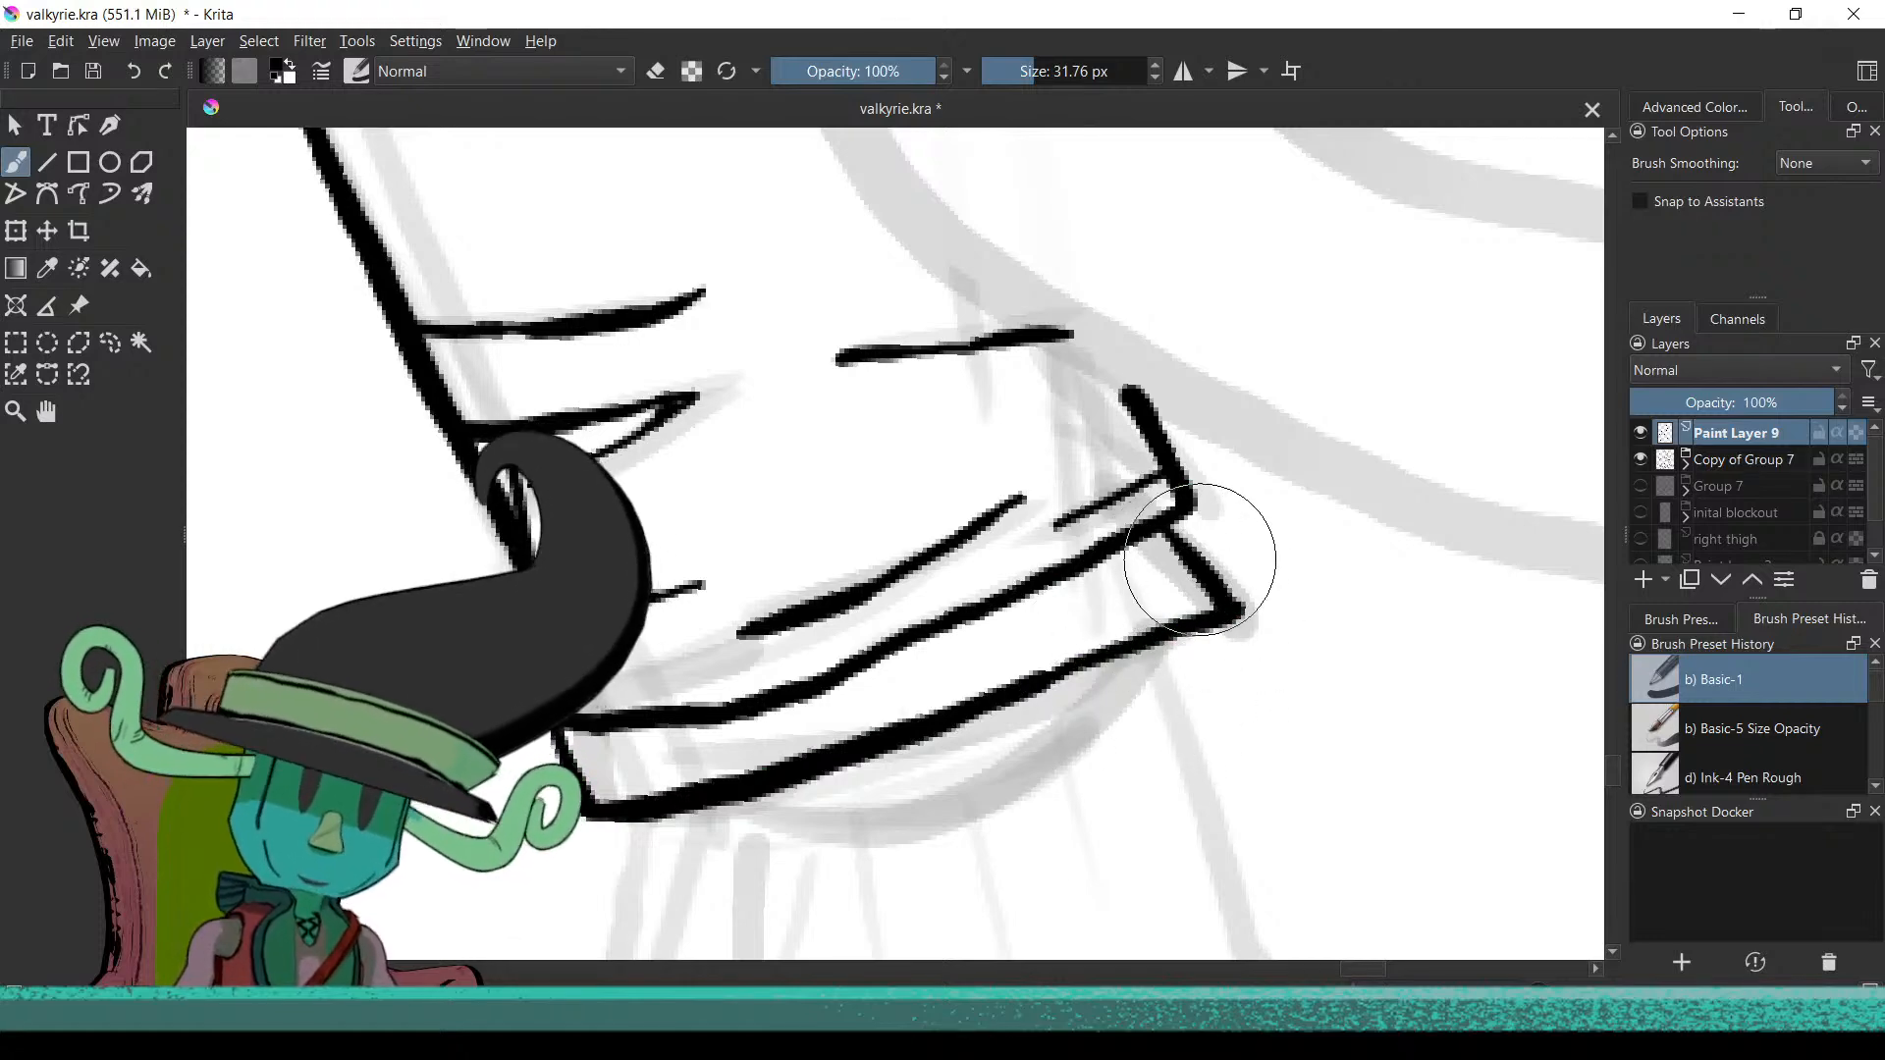
left_click_drag(1082, 609, 1123, 592)
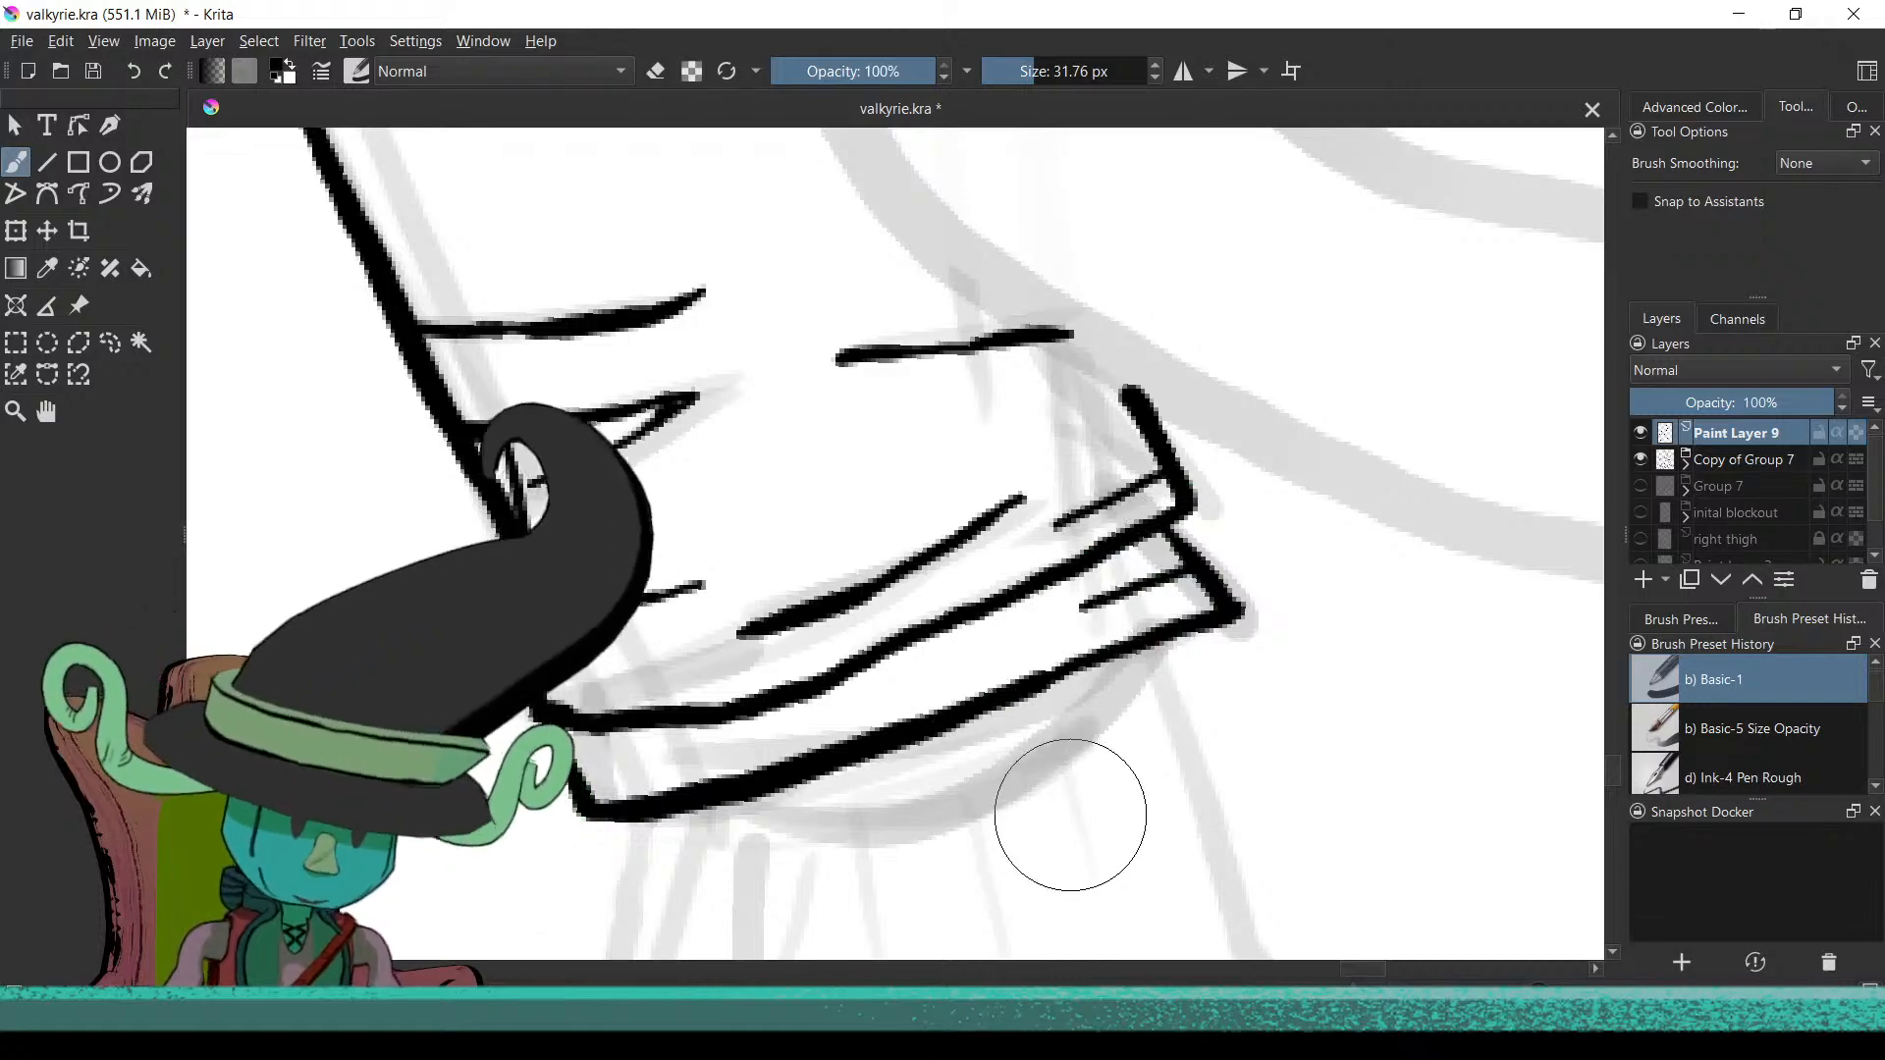
Examine the inked cuff against the whole figure and at close range
scroll(1070, 864, "down", 3)
scroll(1055, 815, "up", 2)
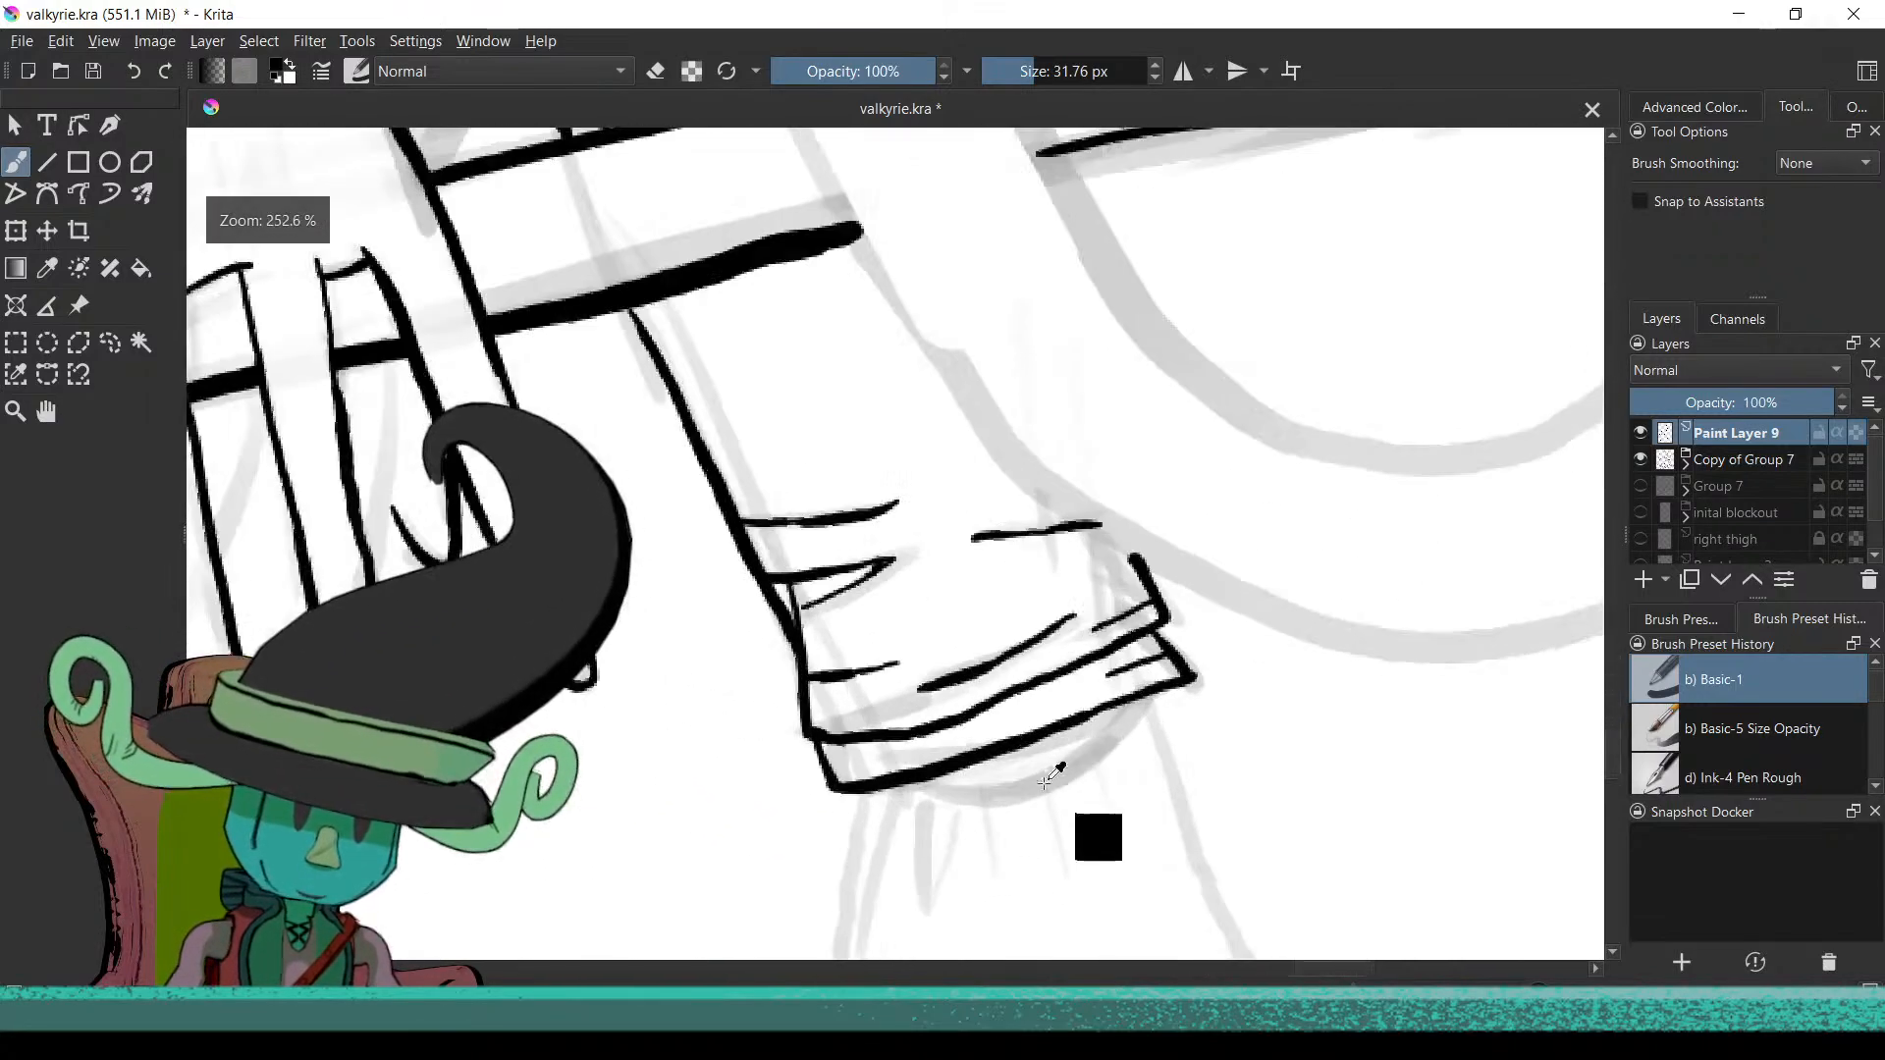
scroll(1047, 777, "down", 2)
scroll(1099, 756, "down", 1)
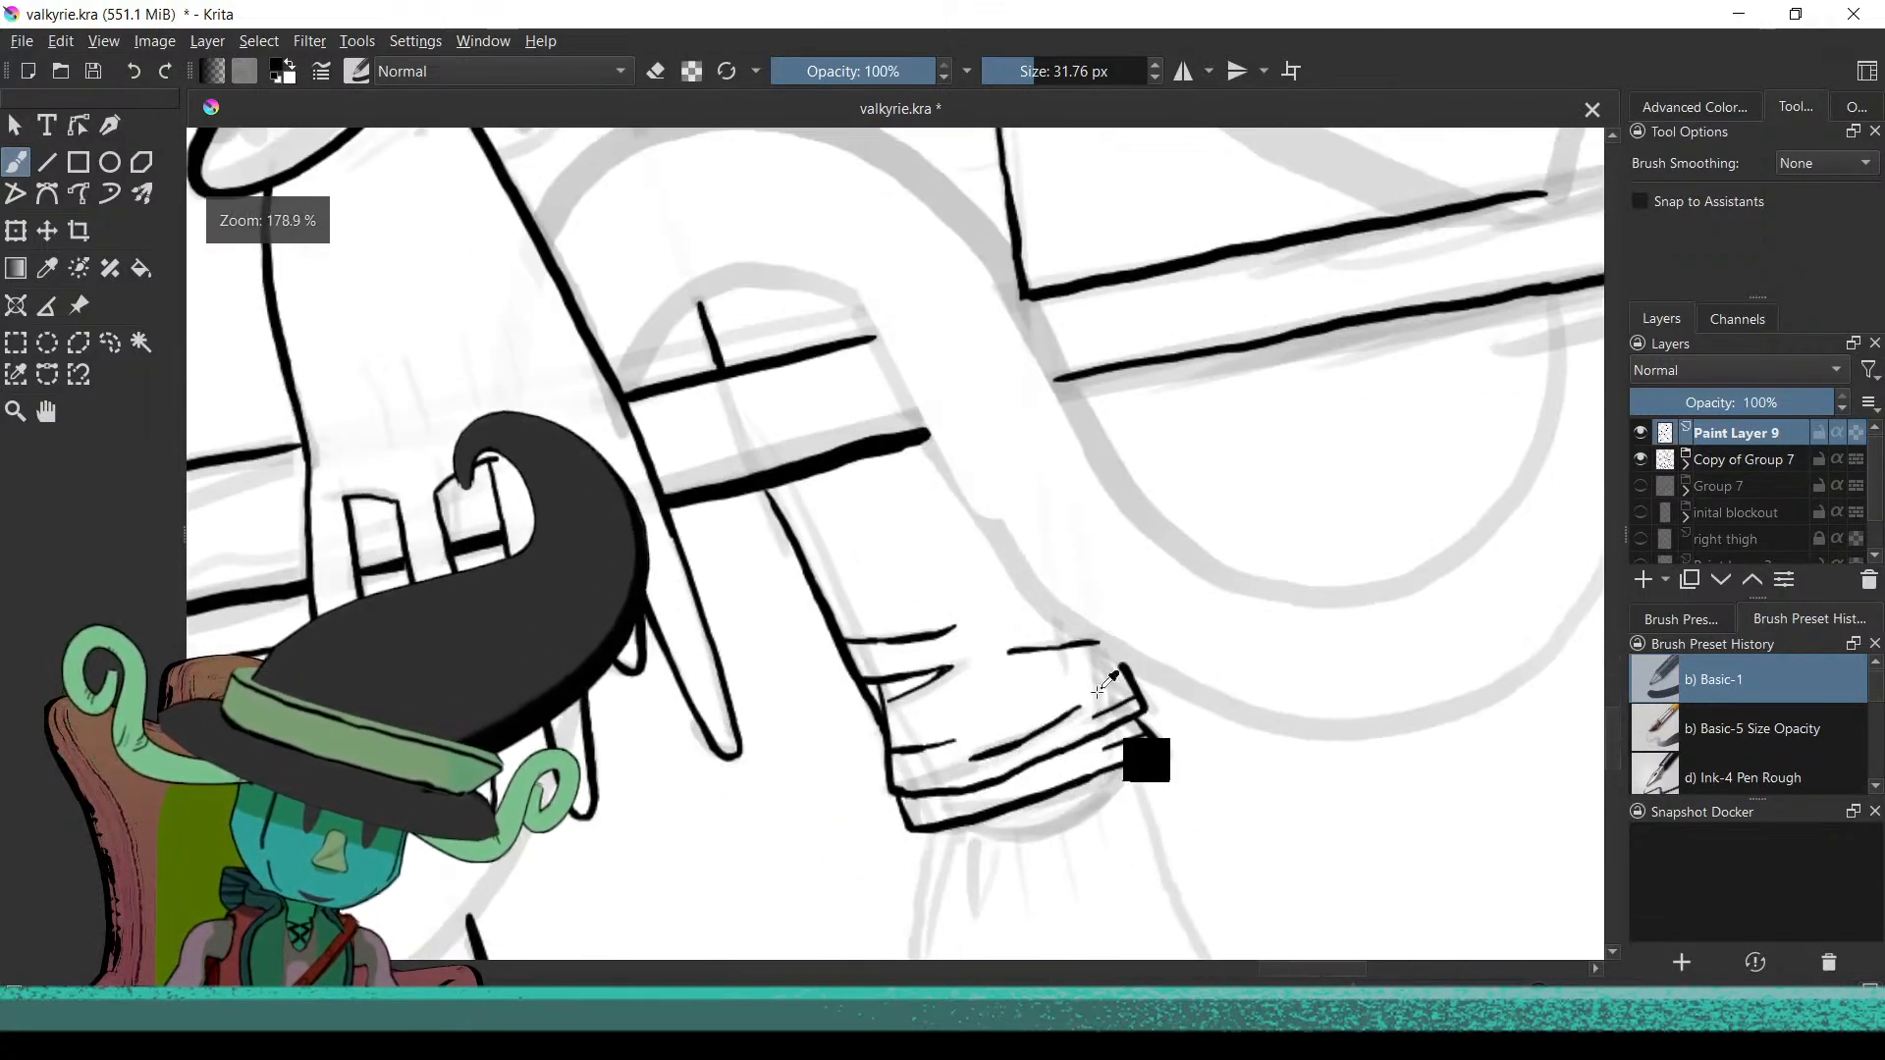
scroll(1097, 705, "down", 6)
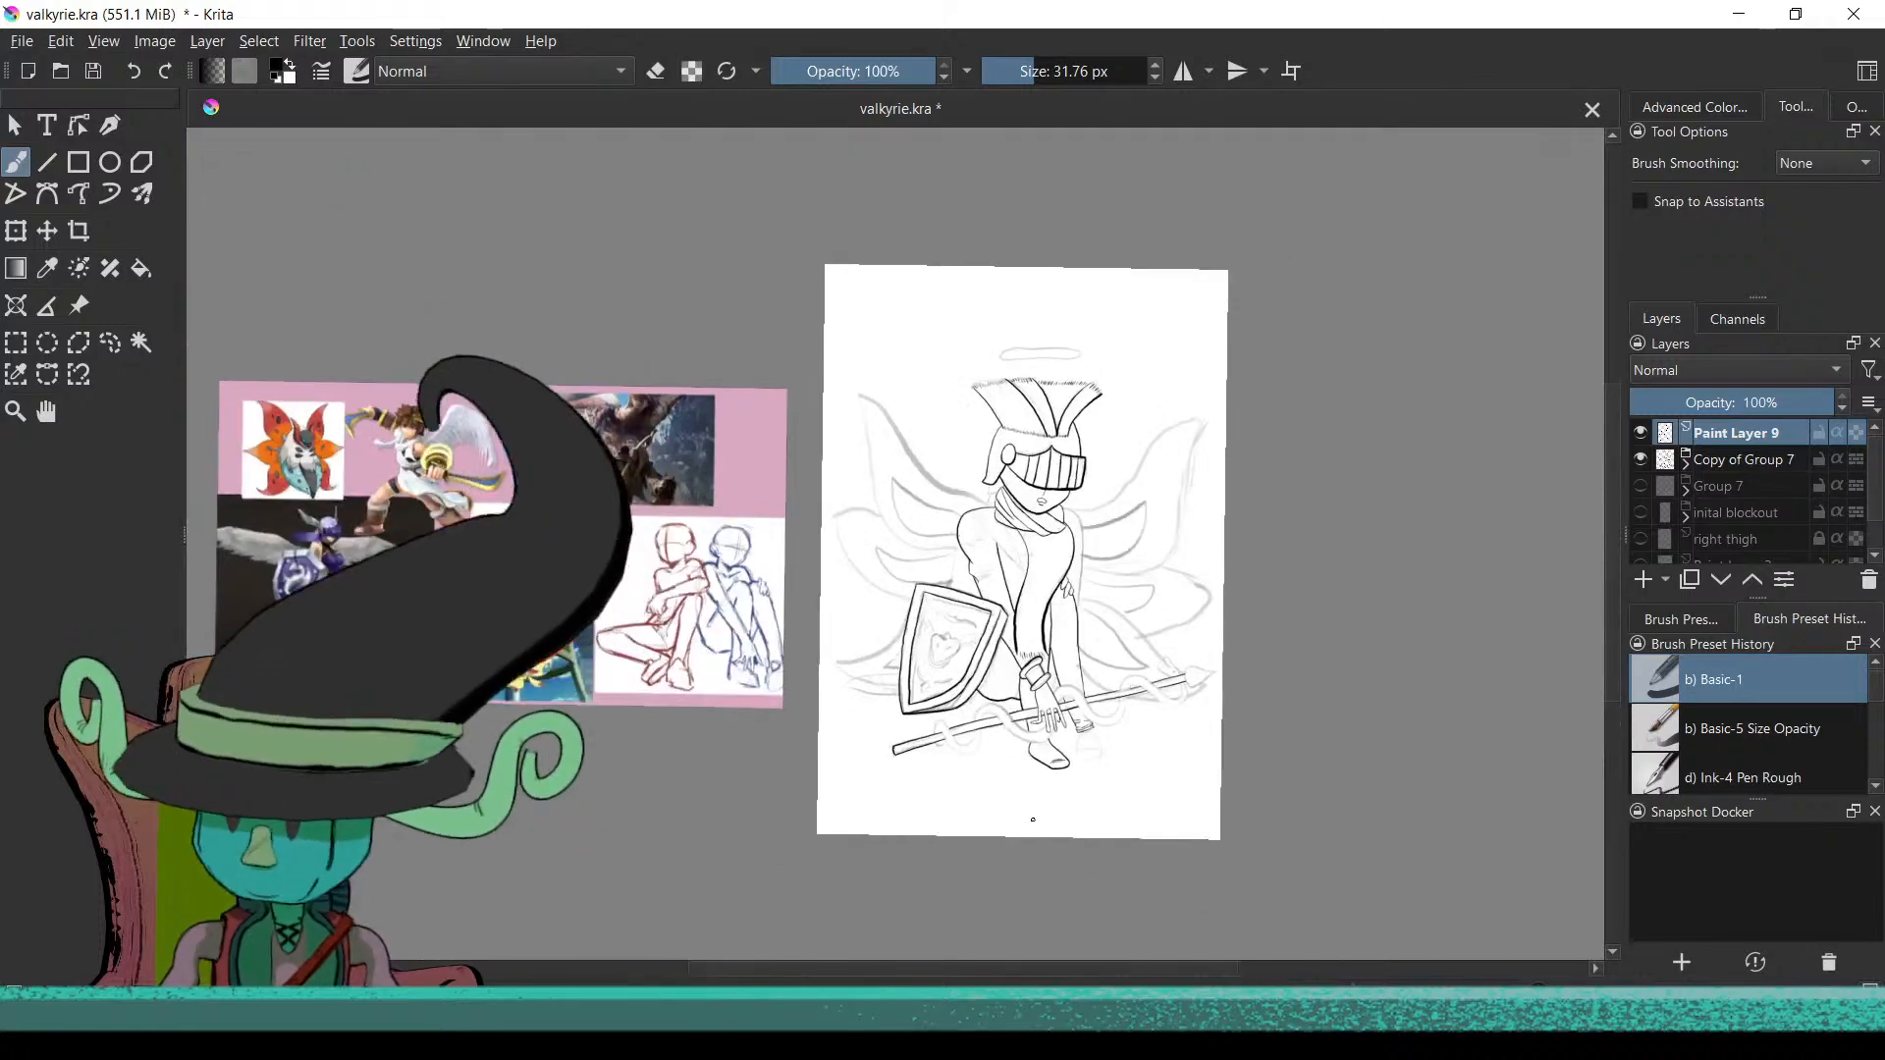
scroll(1066, 776, "up", 4)
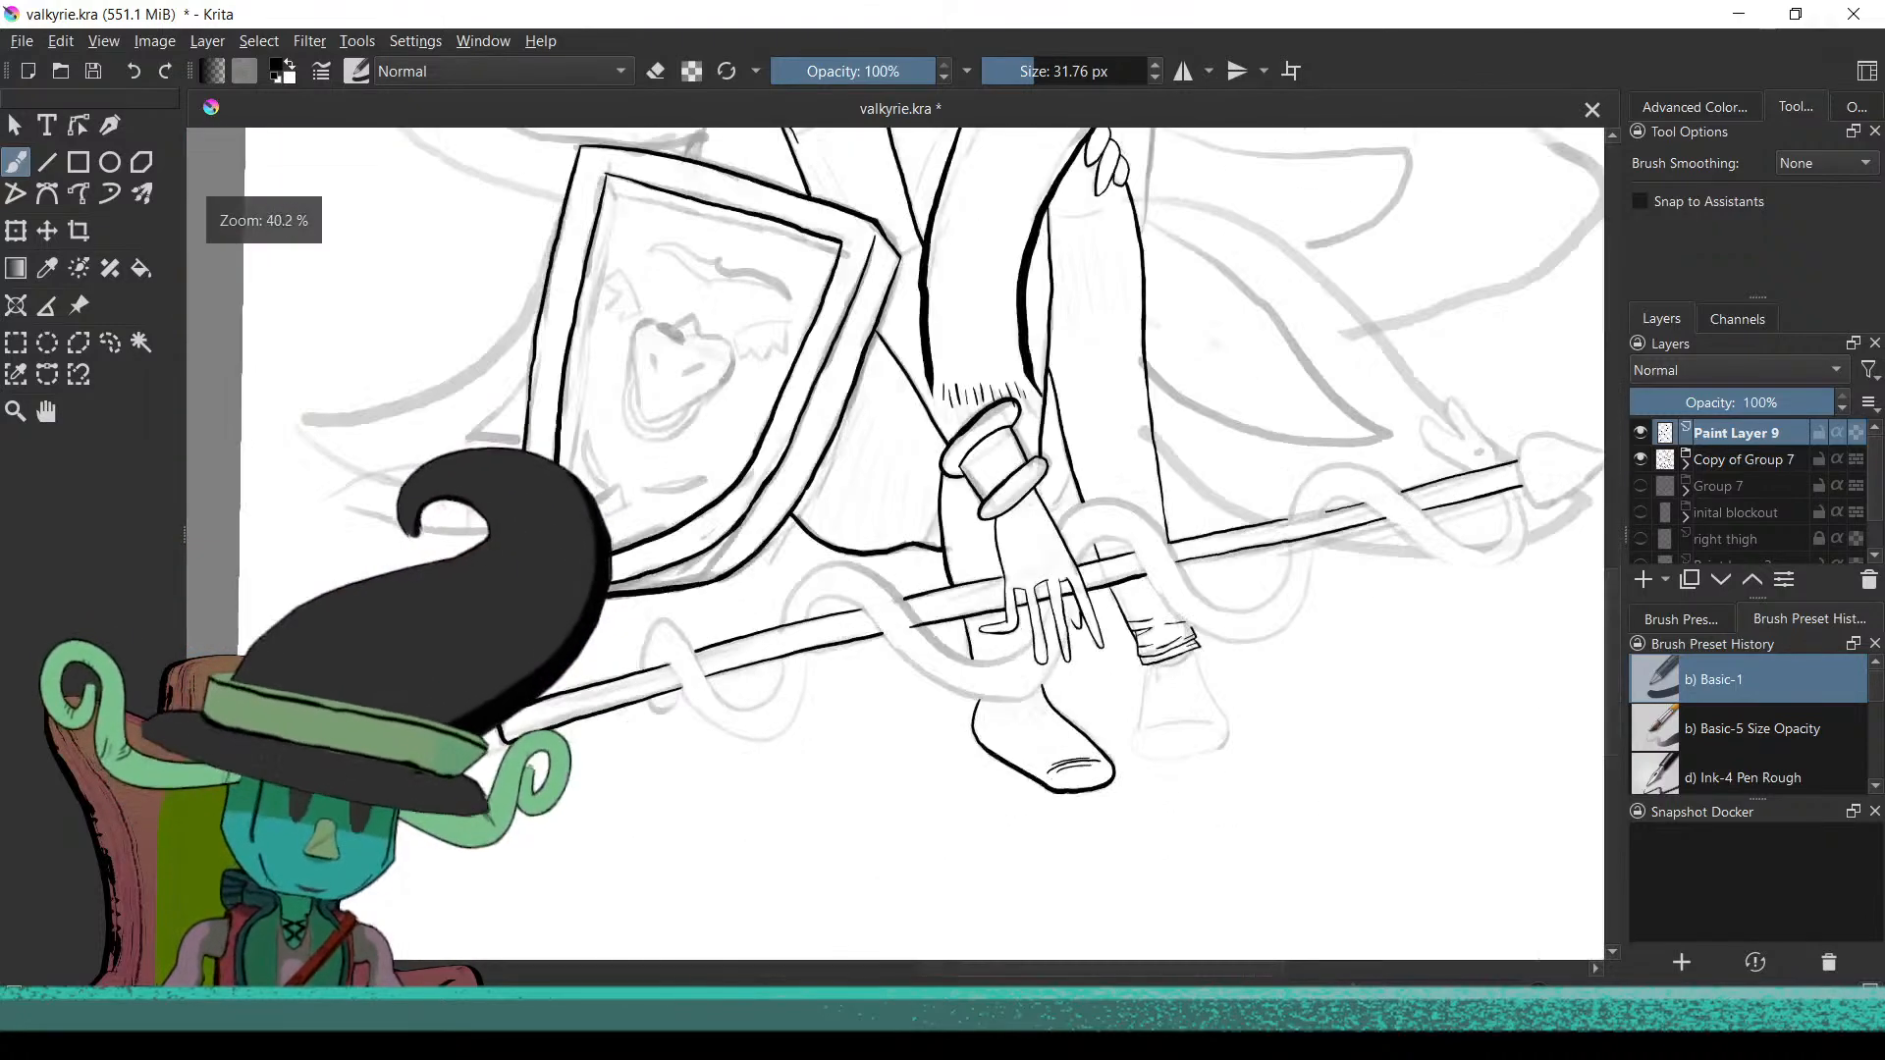
scroll(1169, 716, "up", 5)
scroll(1174, 698, "up", 4)
scroll(1210, 616, "up", 3)
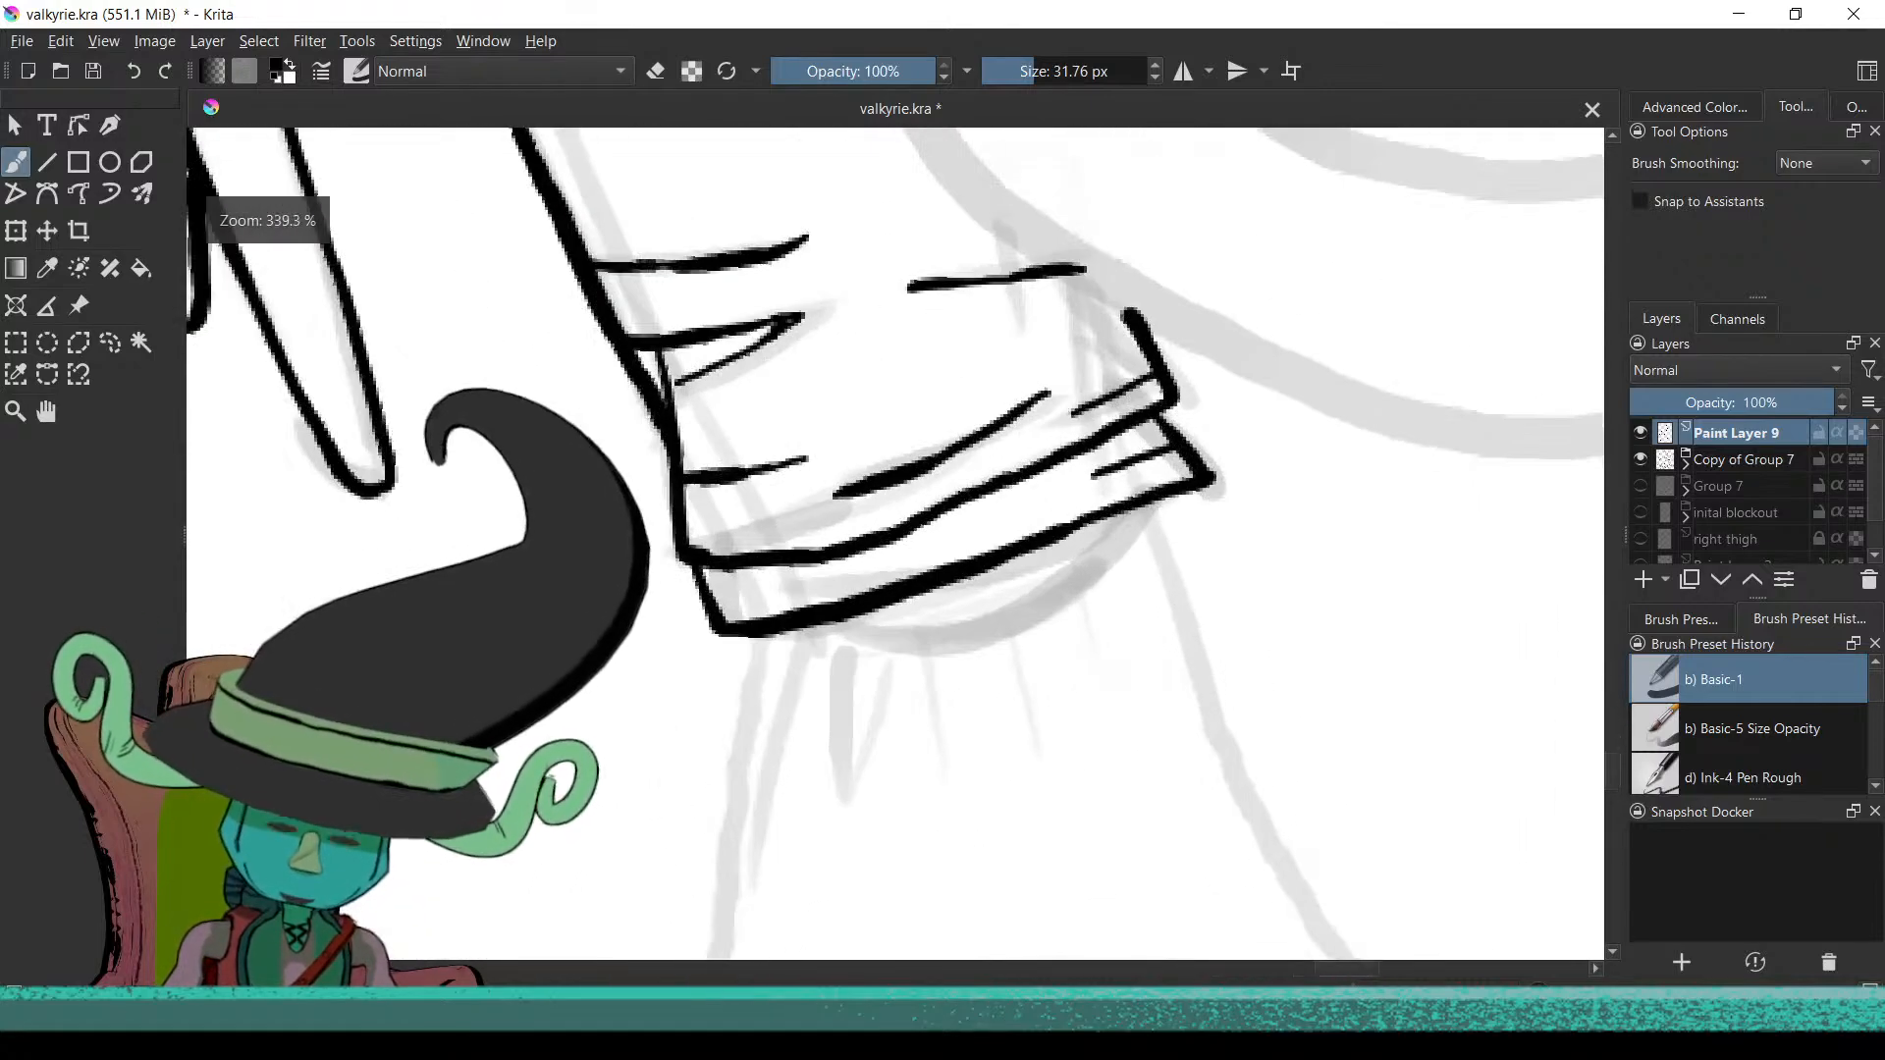
scroll(1211, 615, "up", 3)
left_click_drag(1151, 689, 1190, 726)
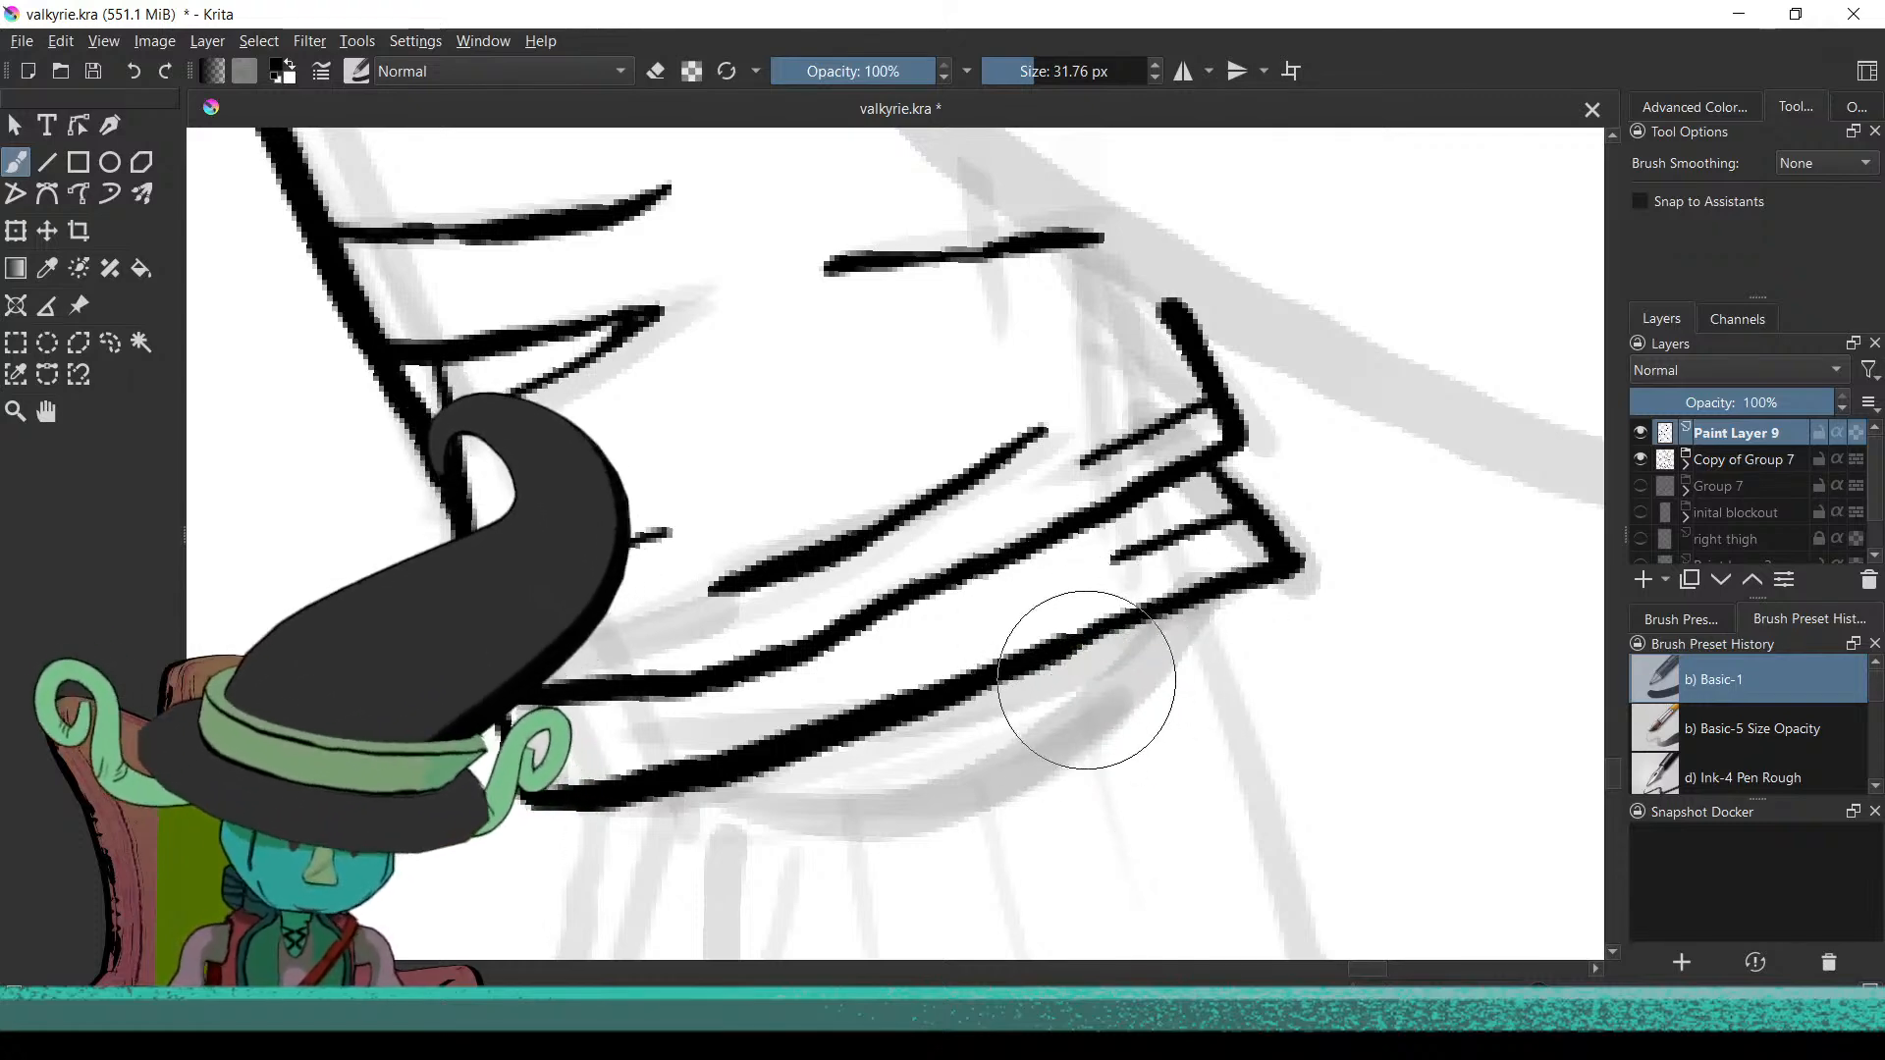
scroll(1109, 742, "up", 2)
scroll(1102, 811, "down", 2)
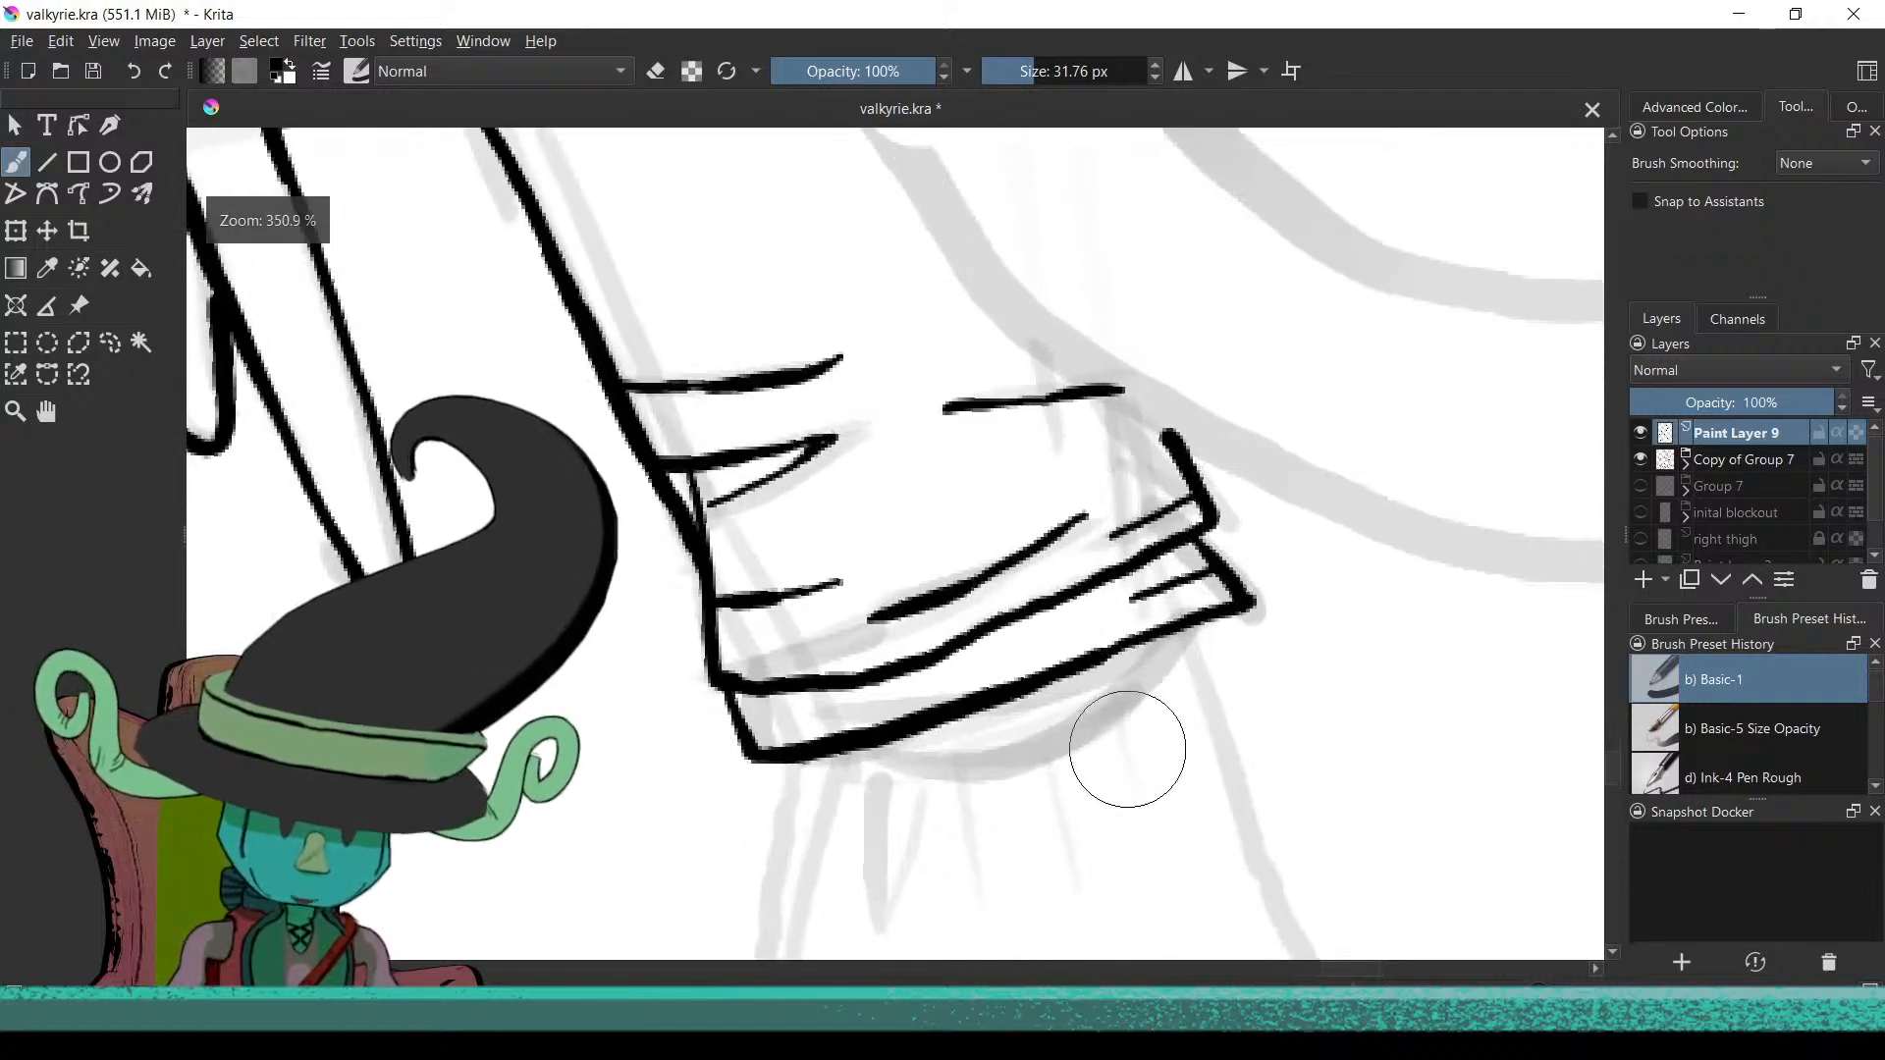
scroll(1136, 716, "up", 1)
left_click_drag(1225, 522, 1267, 672)
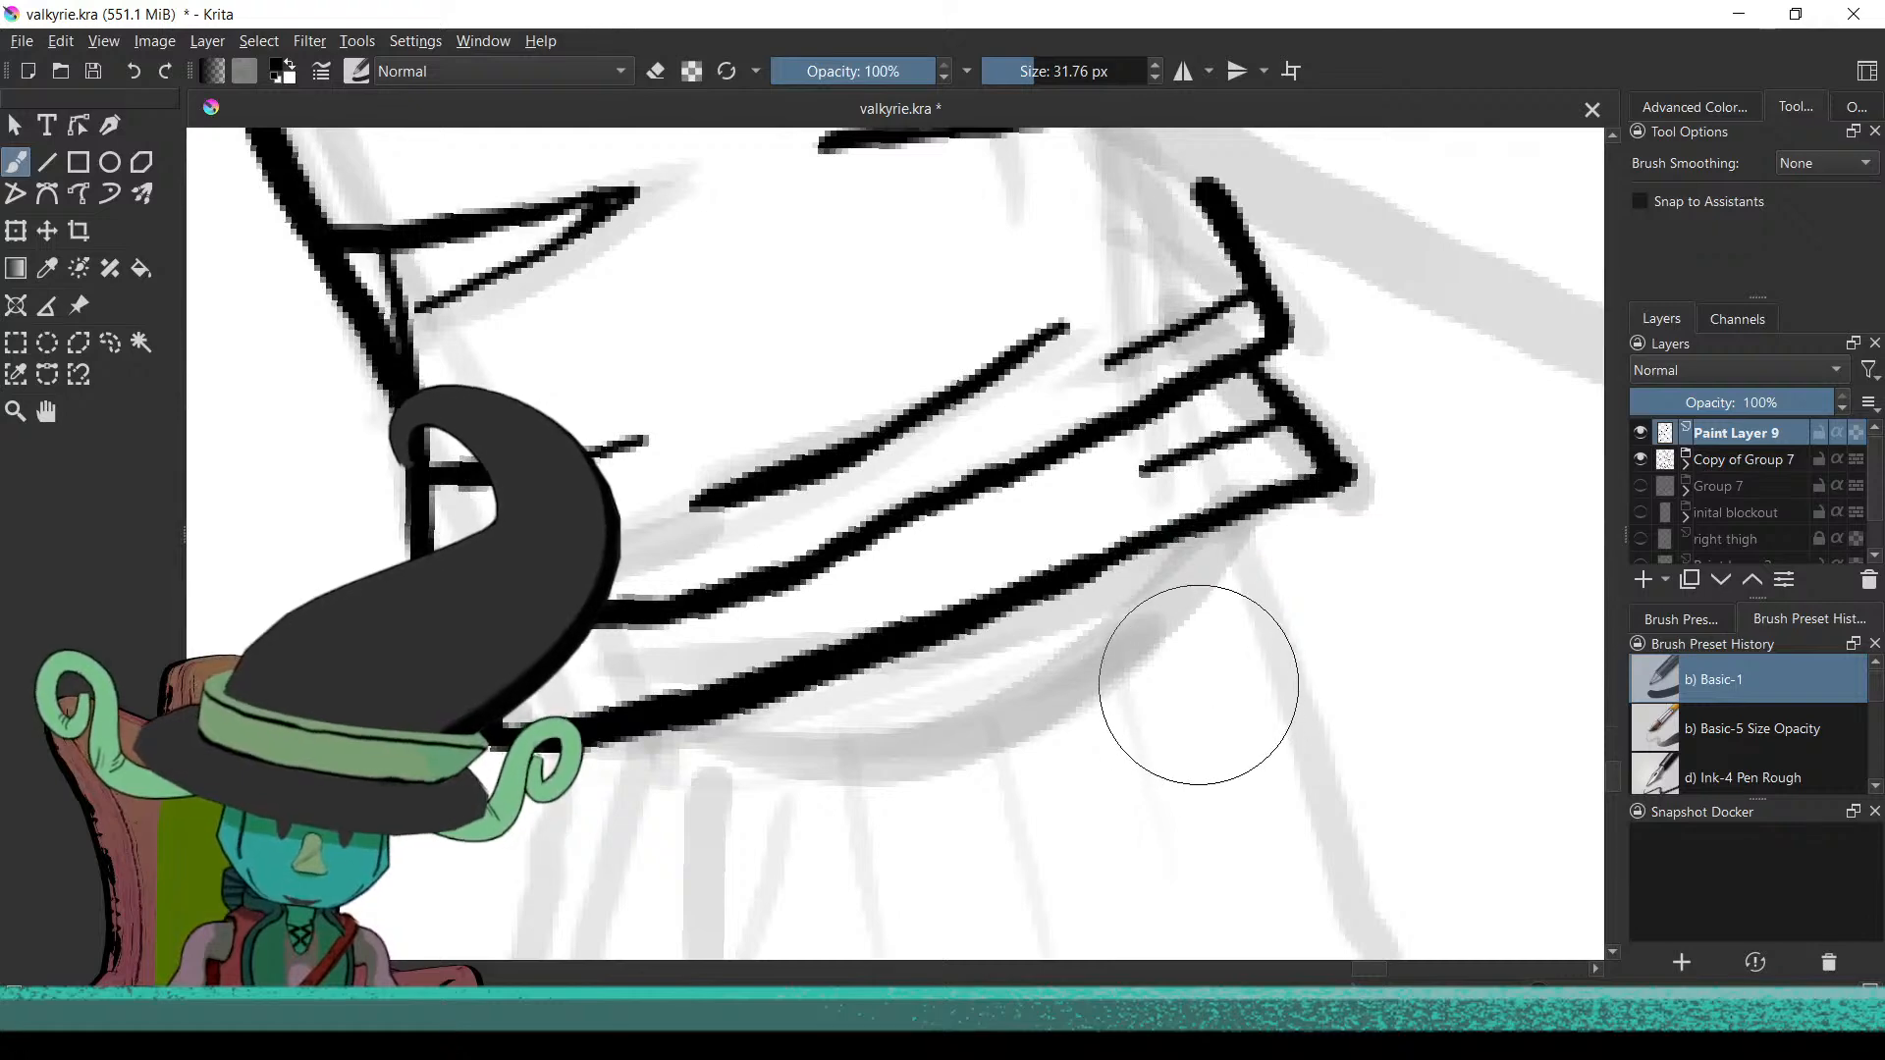
Ink the outer edge of the rear foot, sloping down and outward from beneath the cuff
scroll(1073, 821, "down", 4)
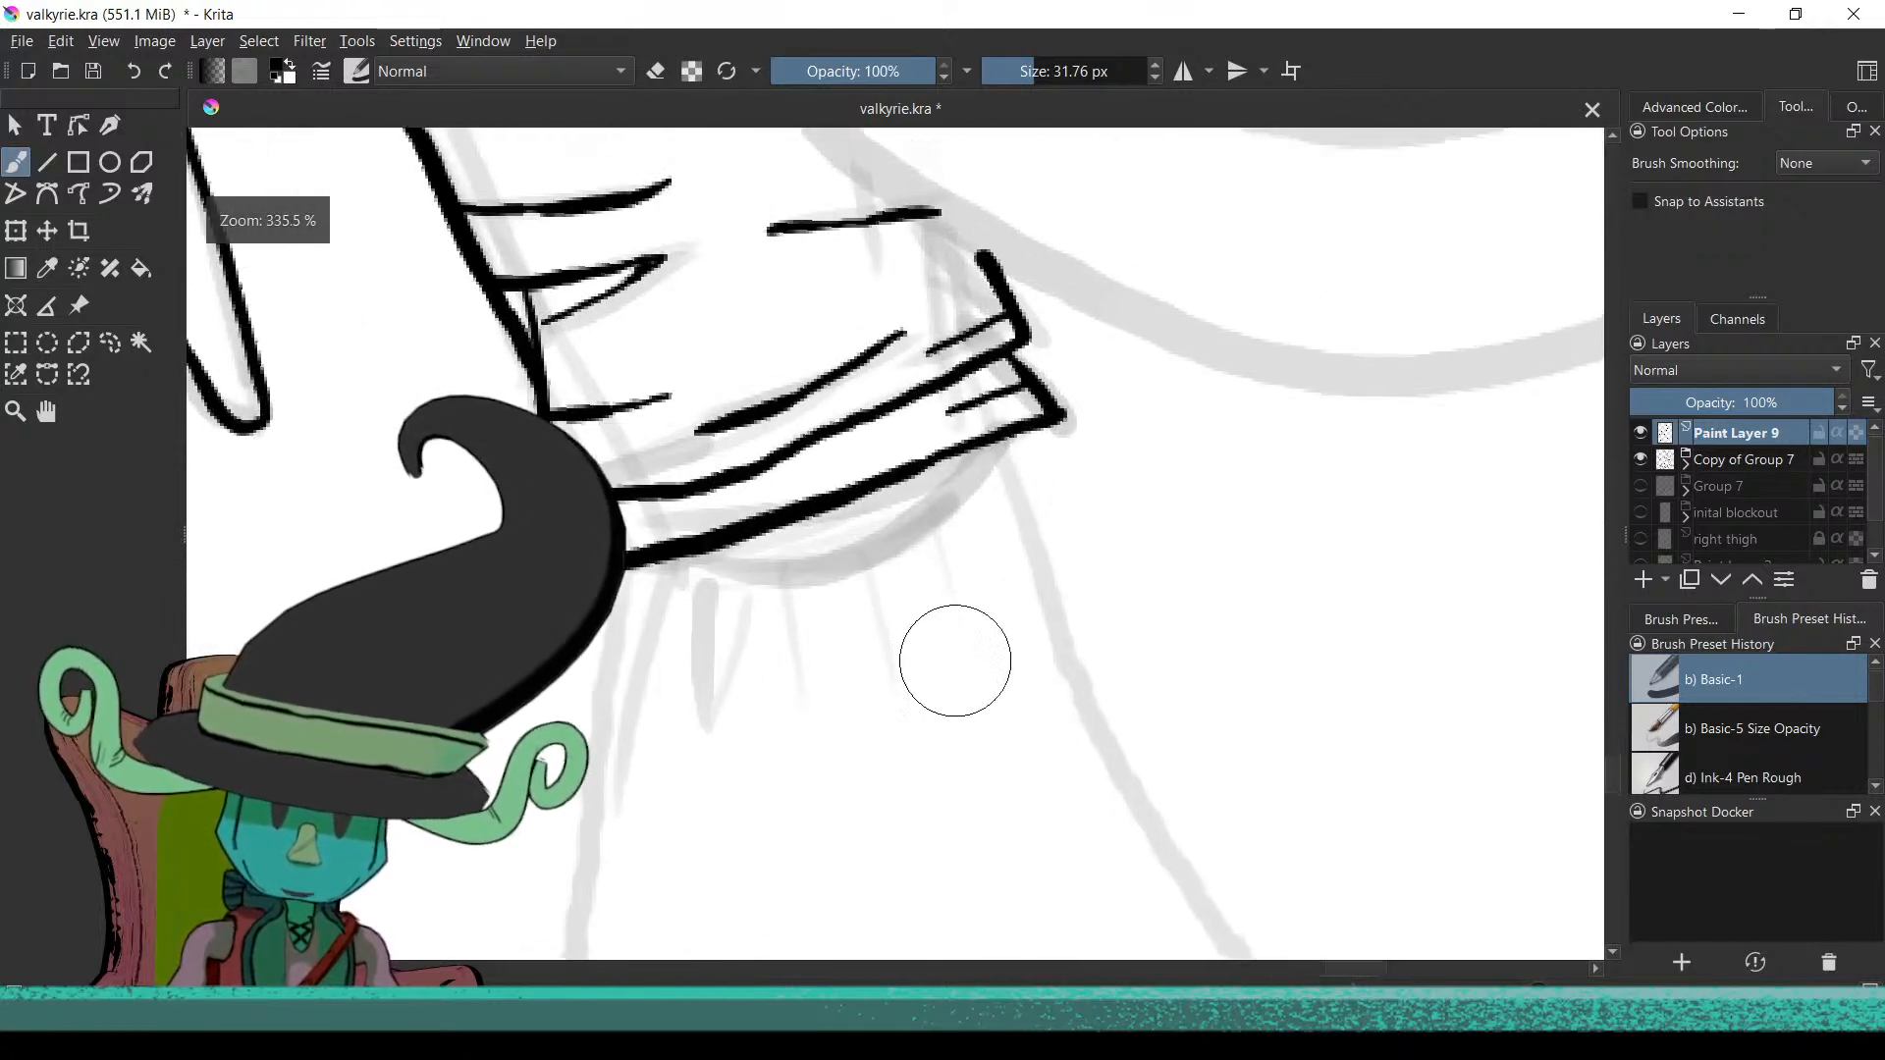
scroll(1018, 681, "up", 3)
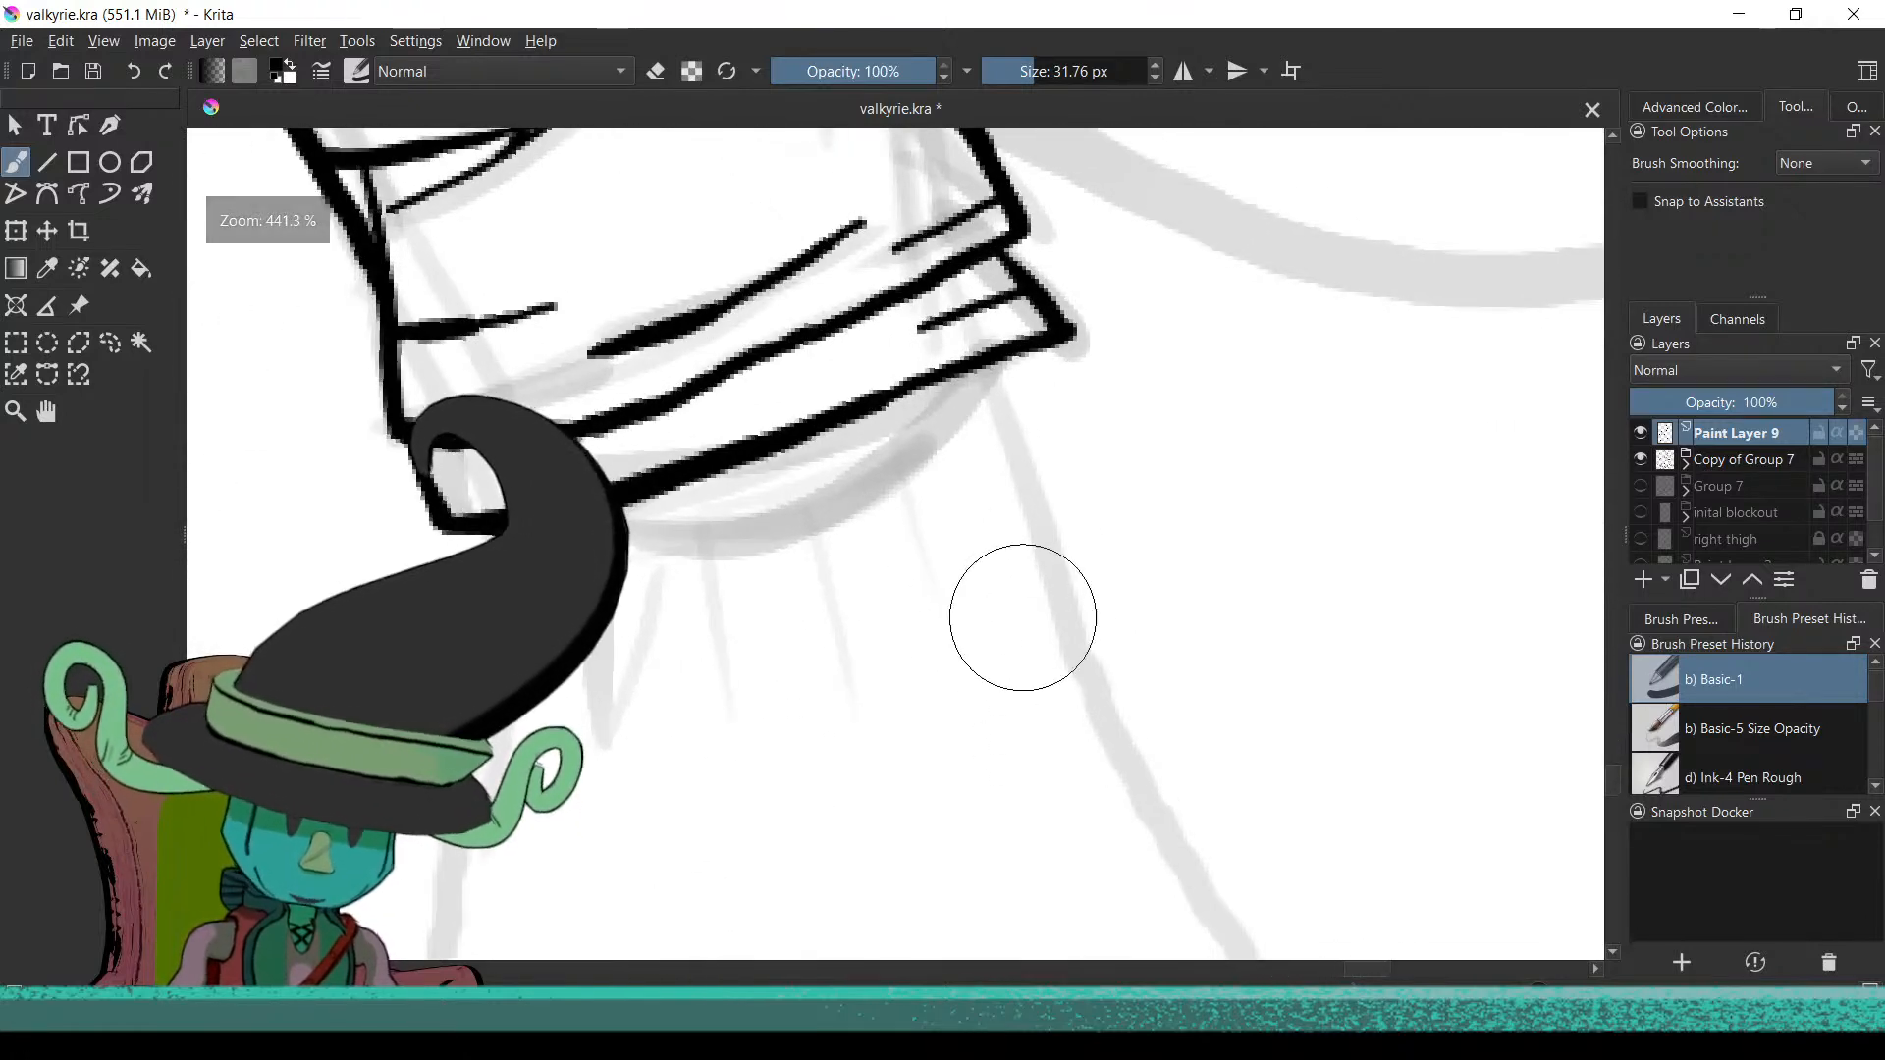
left_click_drag(1000, 403, 1213, 948)
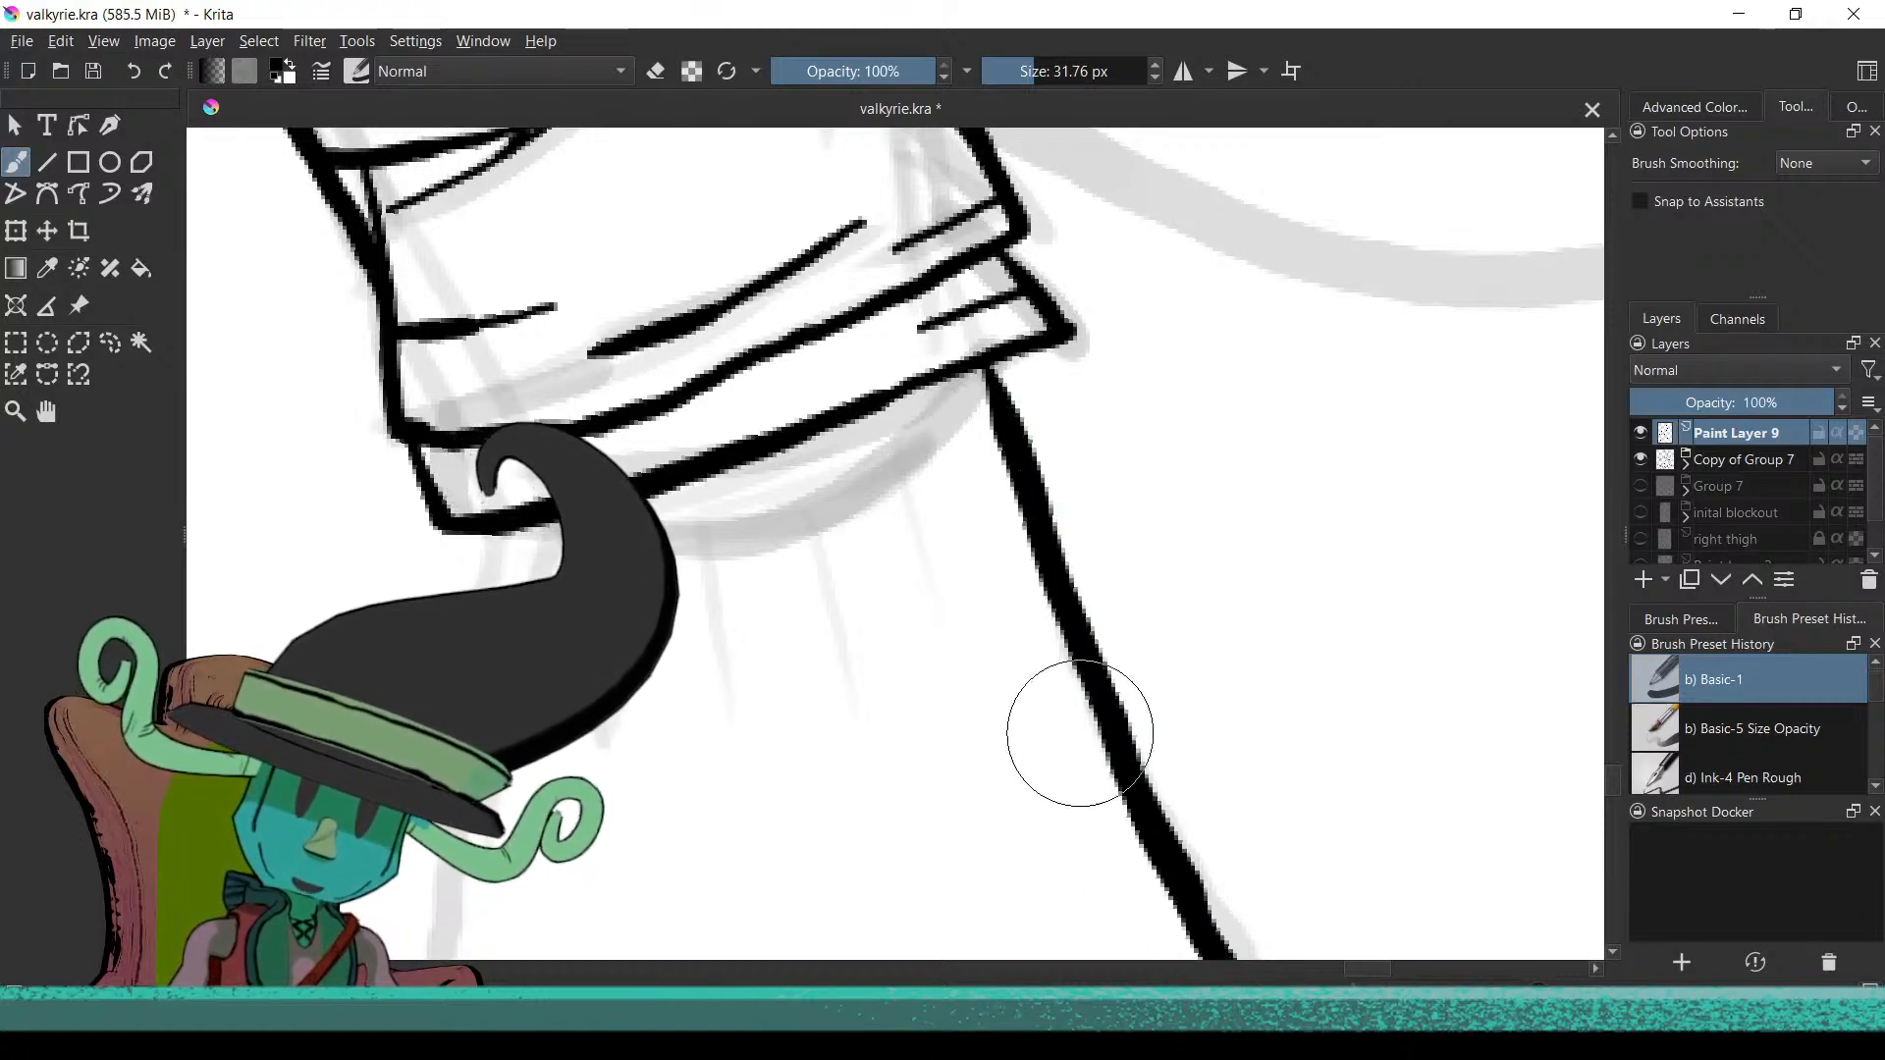
Ink the inner edge of the rear foot from the cuff's inner corner down towards the toes
scroll(1085, 749, "down", 5)
scroll(957, 626, "up", 2)
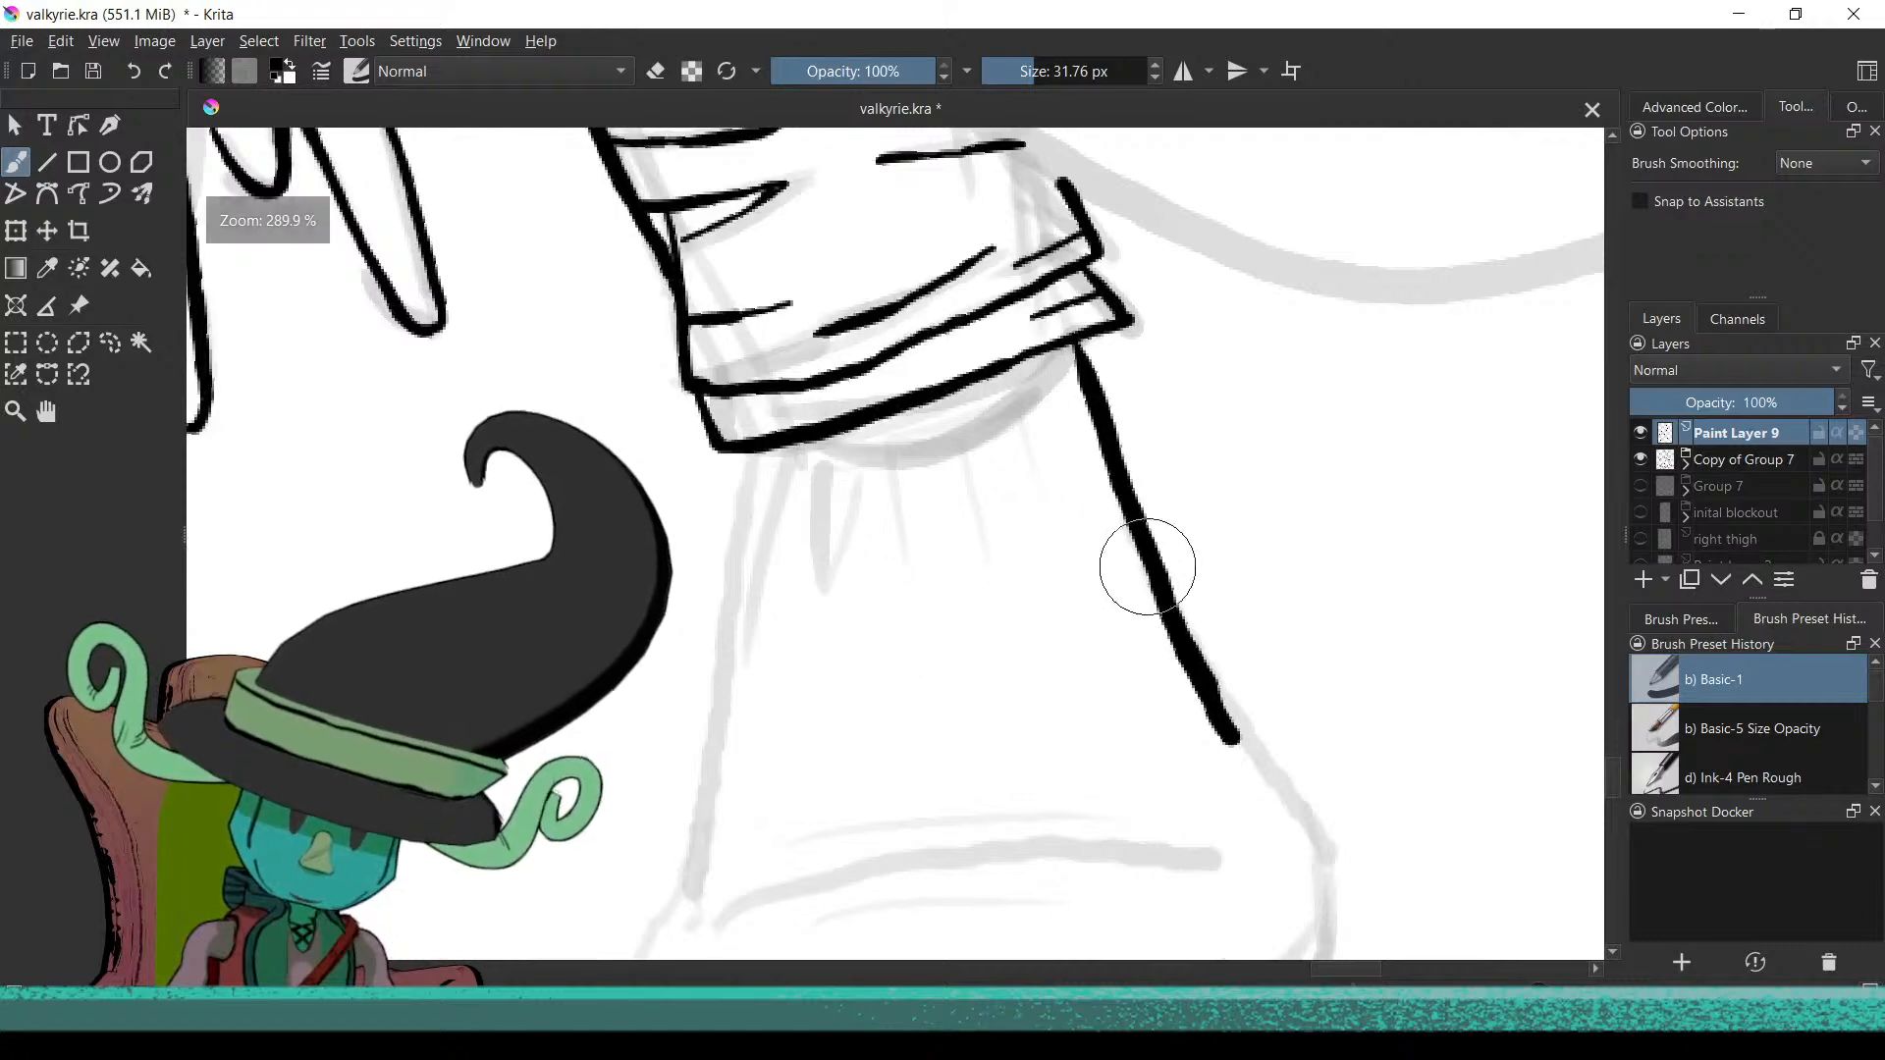
scroll(1052, 546, "up", 4)
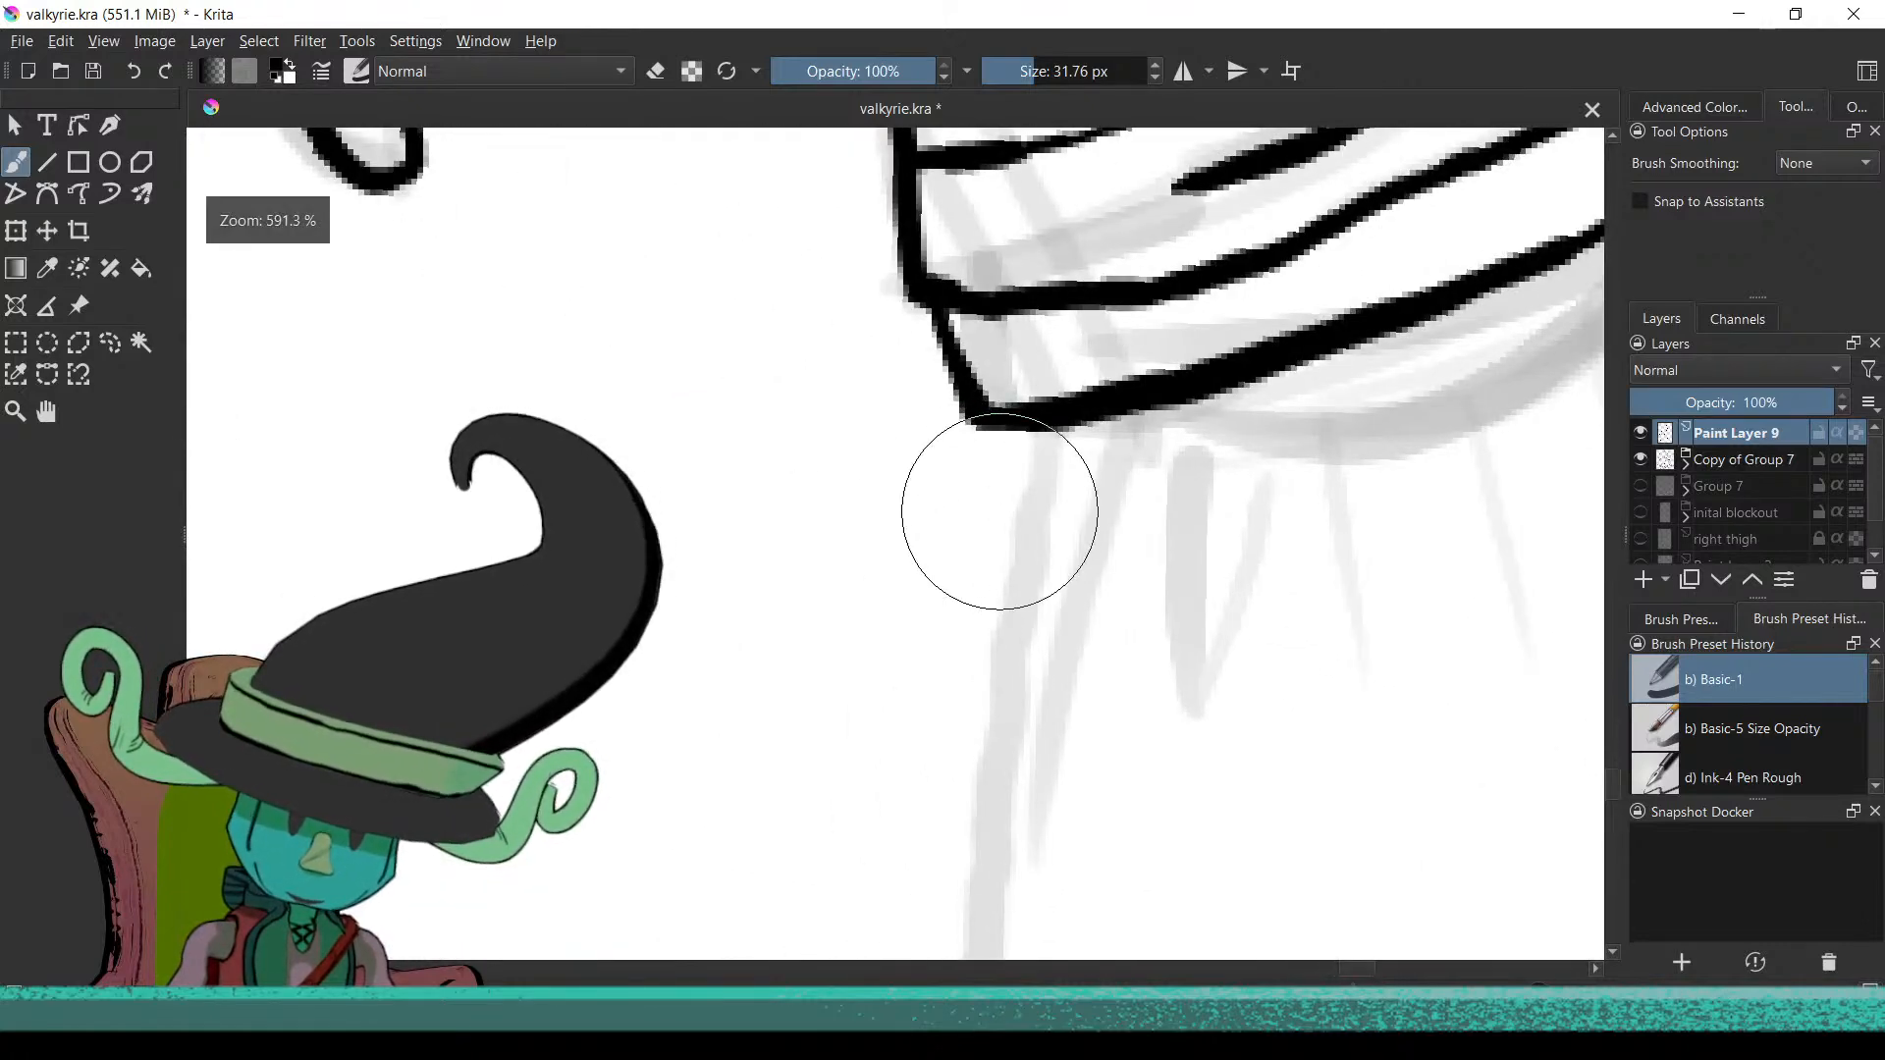
scroll(996, 504, "down", 4)
scroll(982, 609, "up", 2)
scroll(982, 589, "down", 2)
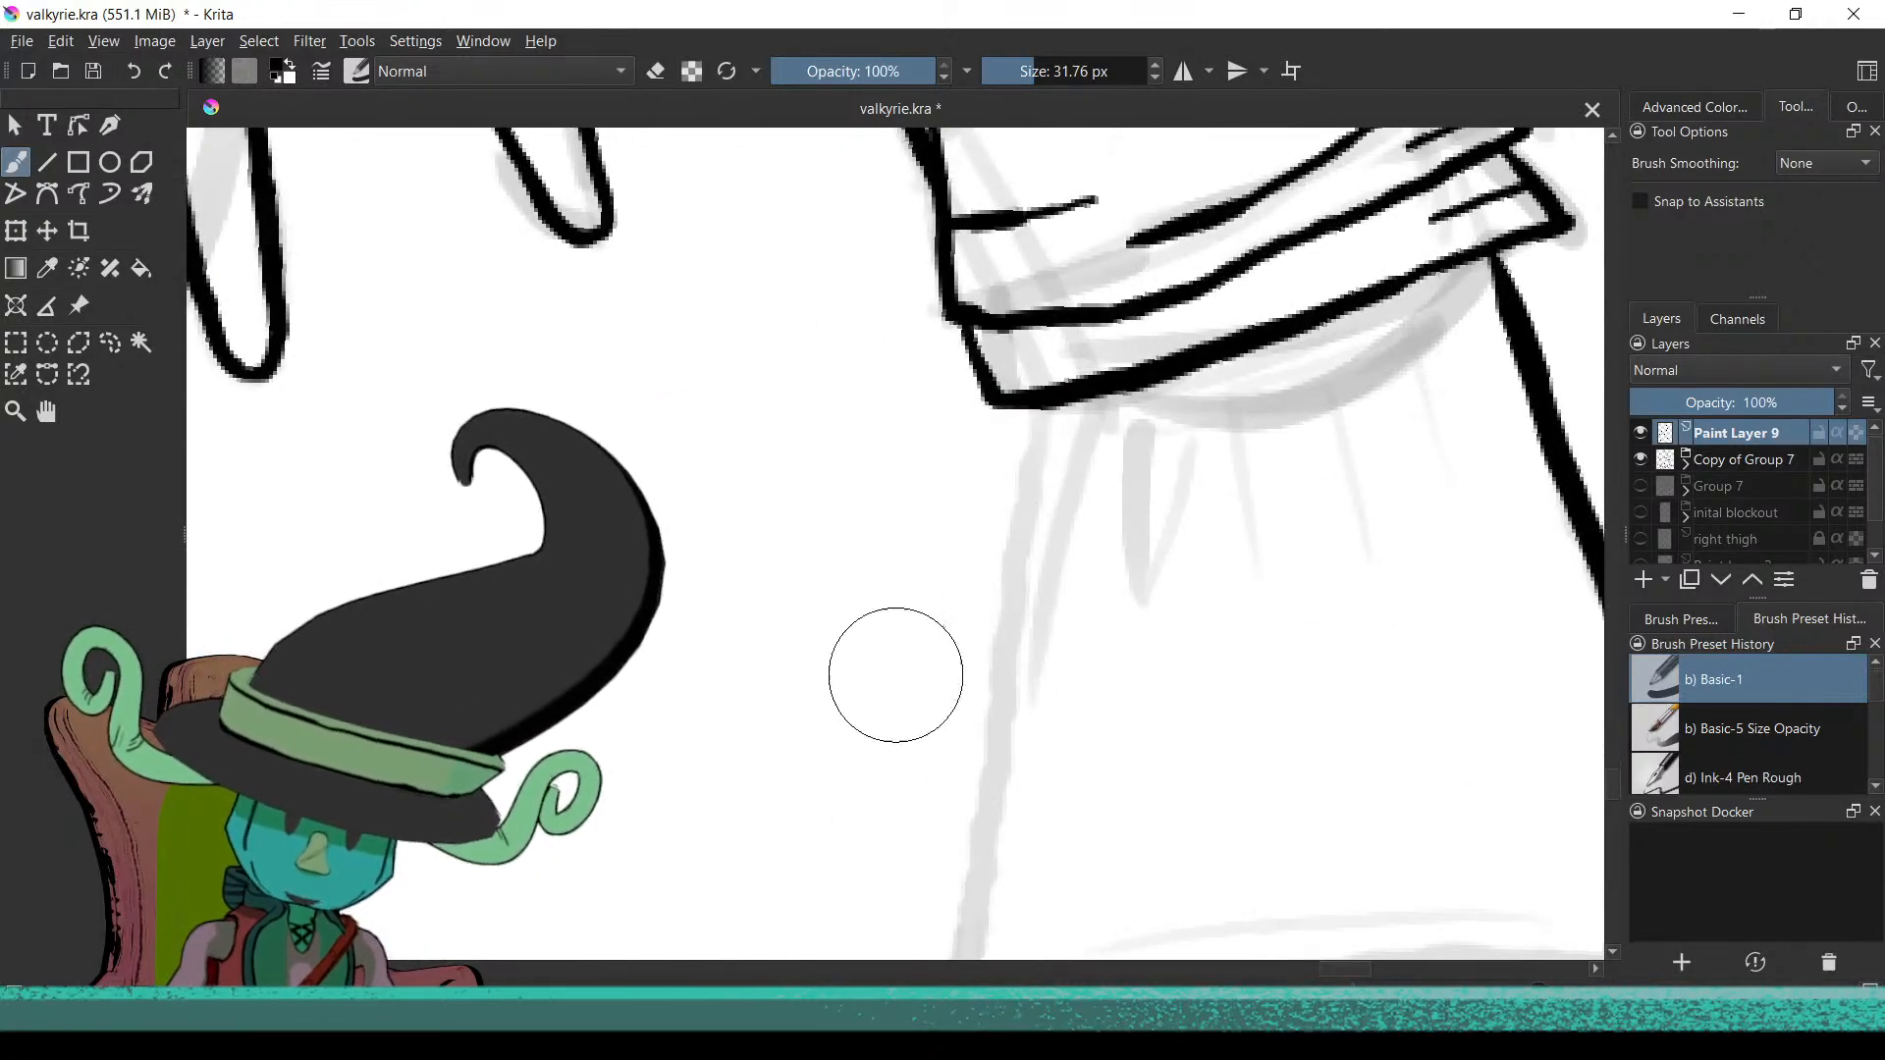
scroll(855, 620, "down", 2)
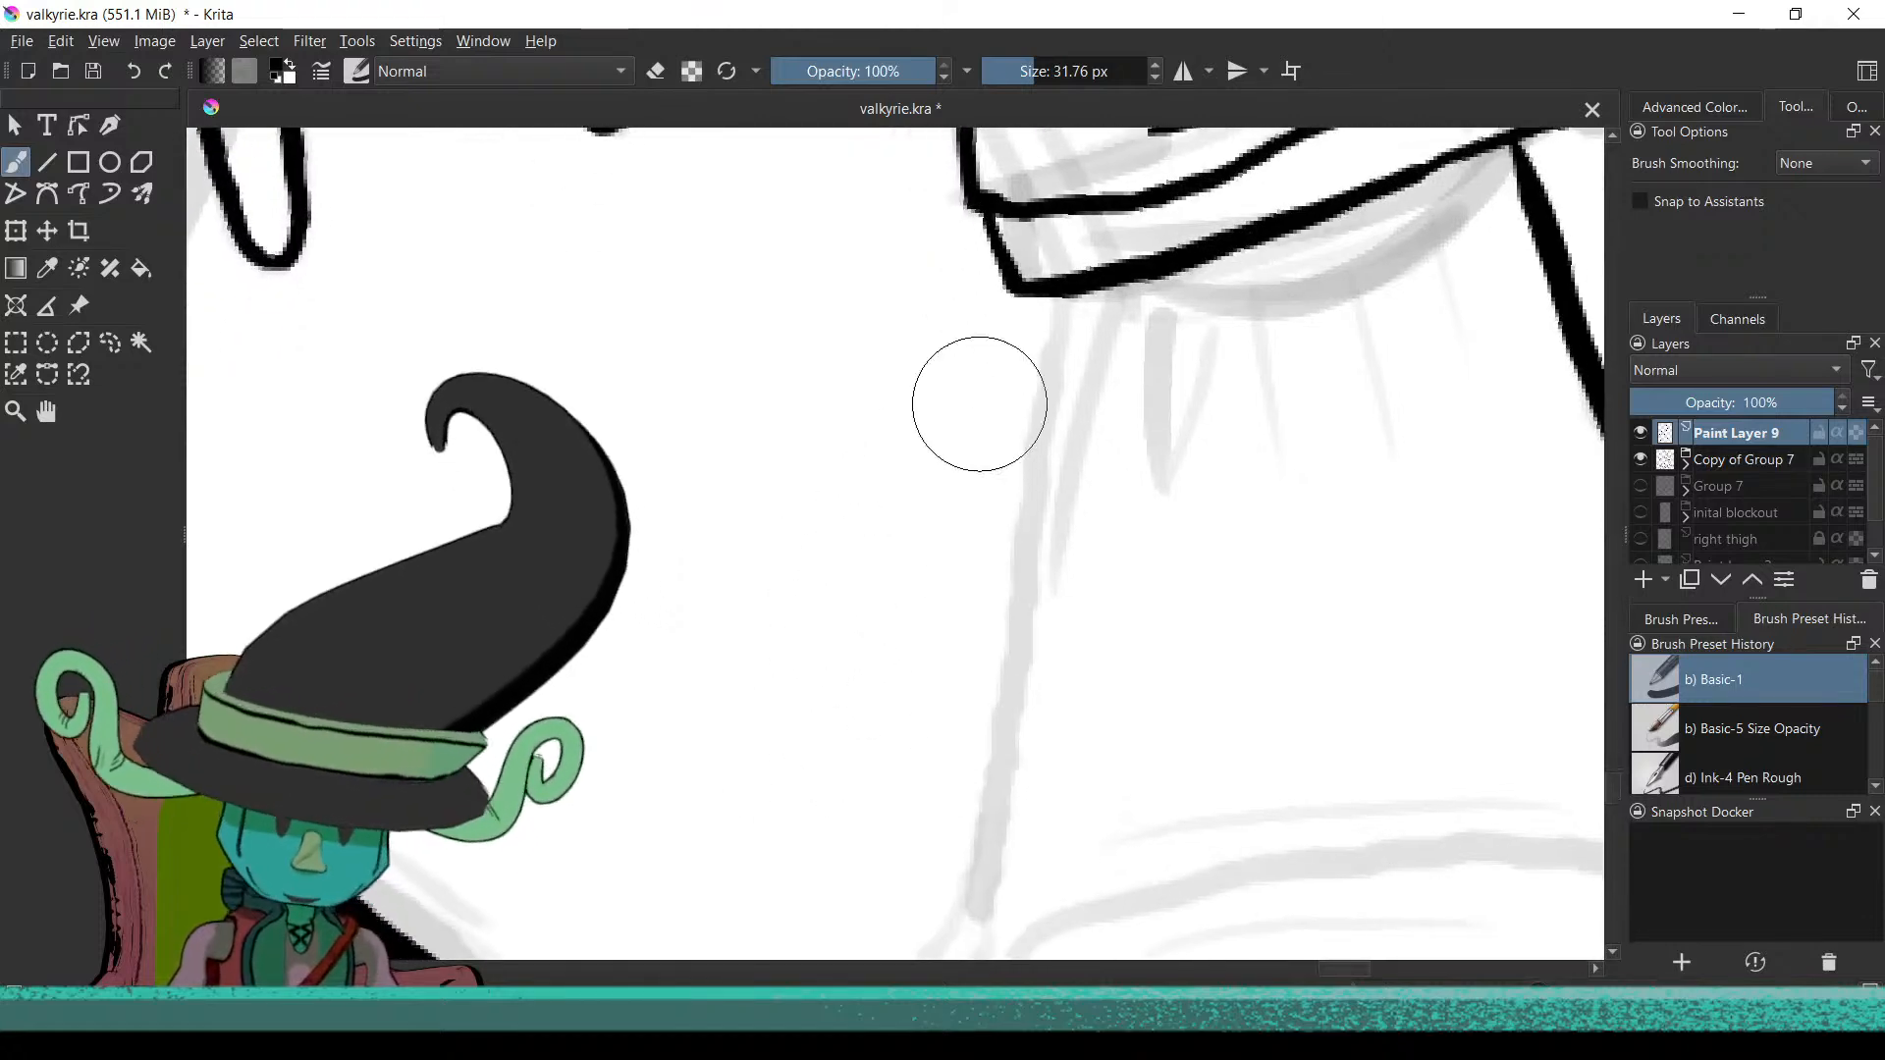
left_click_drag(1050, 401, 968, 897)
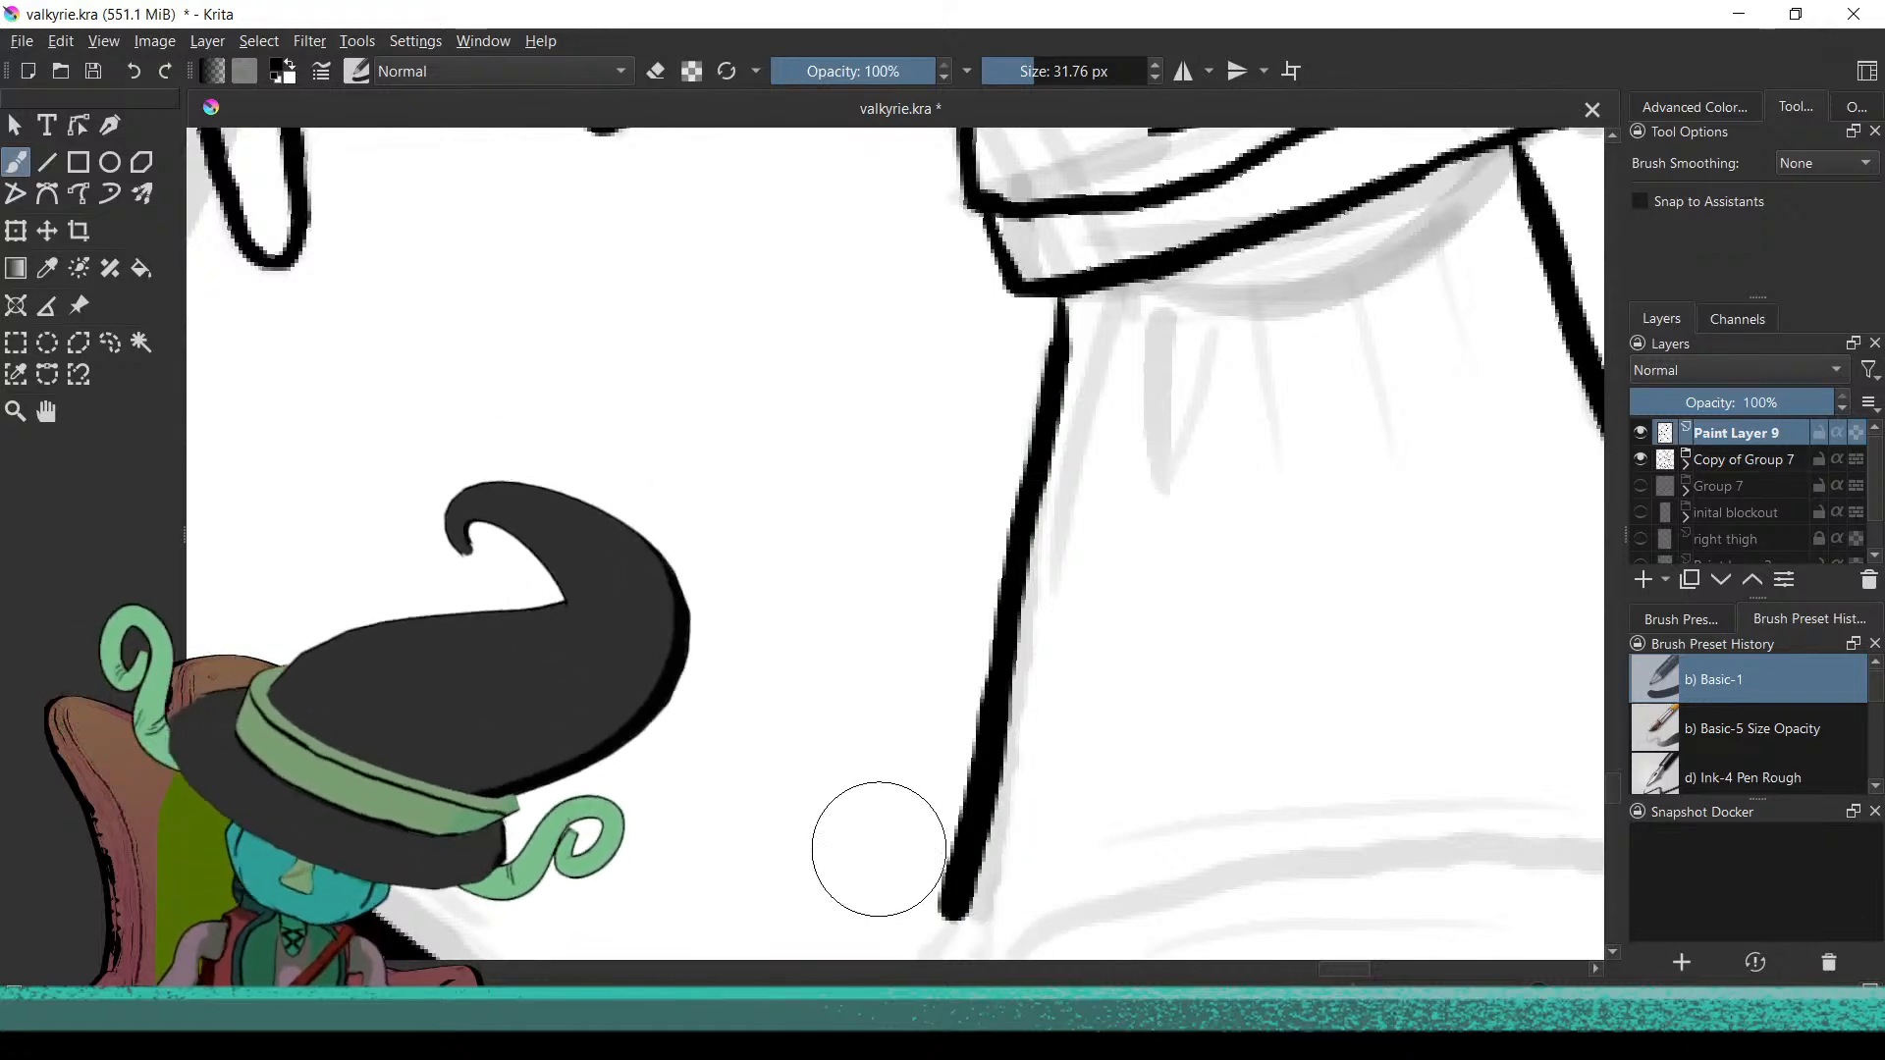
Ink the rounded sides and bottom of the rear foot's toe, joining both side edges into one outline
scroll(1227, 619, "down", 2)
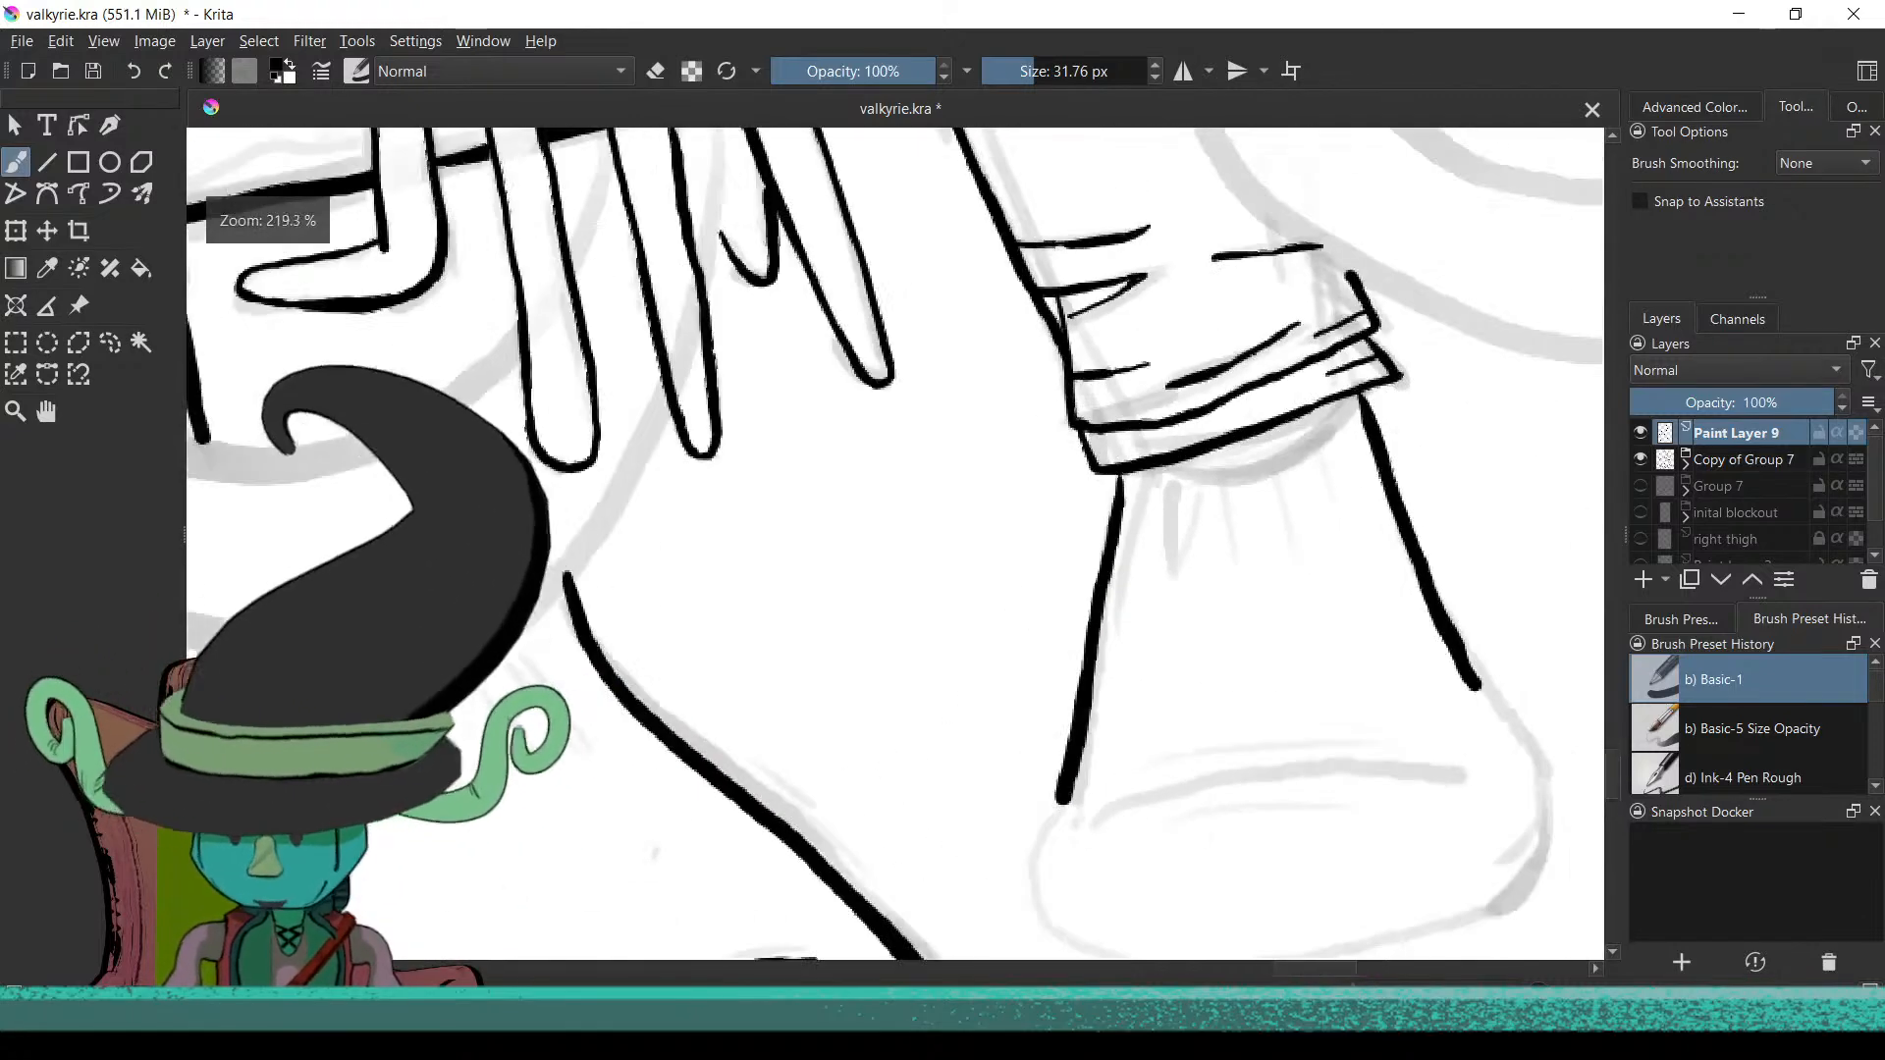
left_click_drag(1220, 724, 1060, 646)
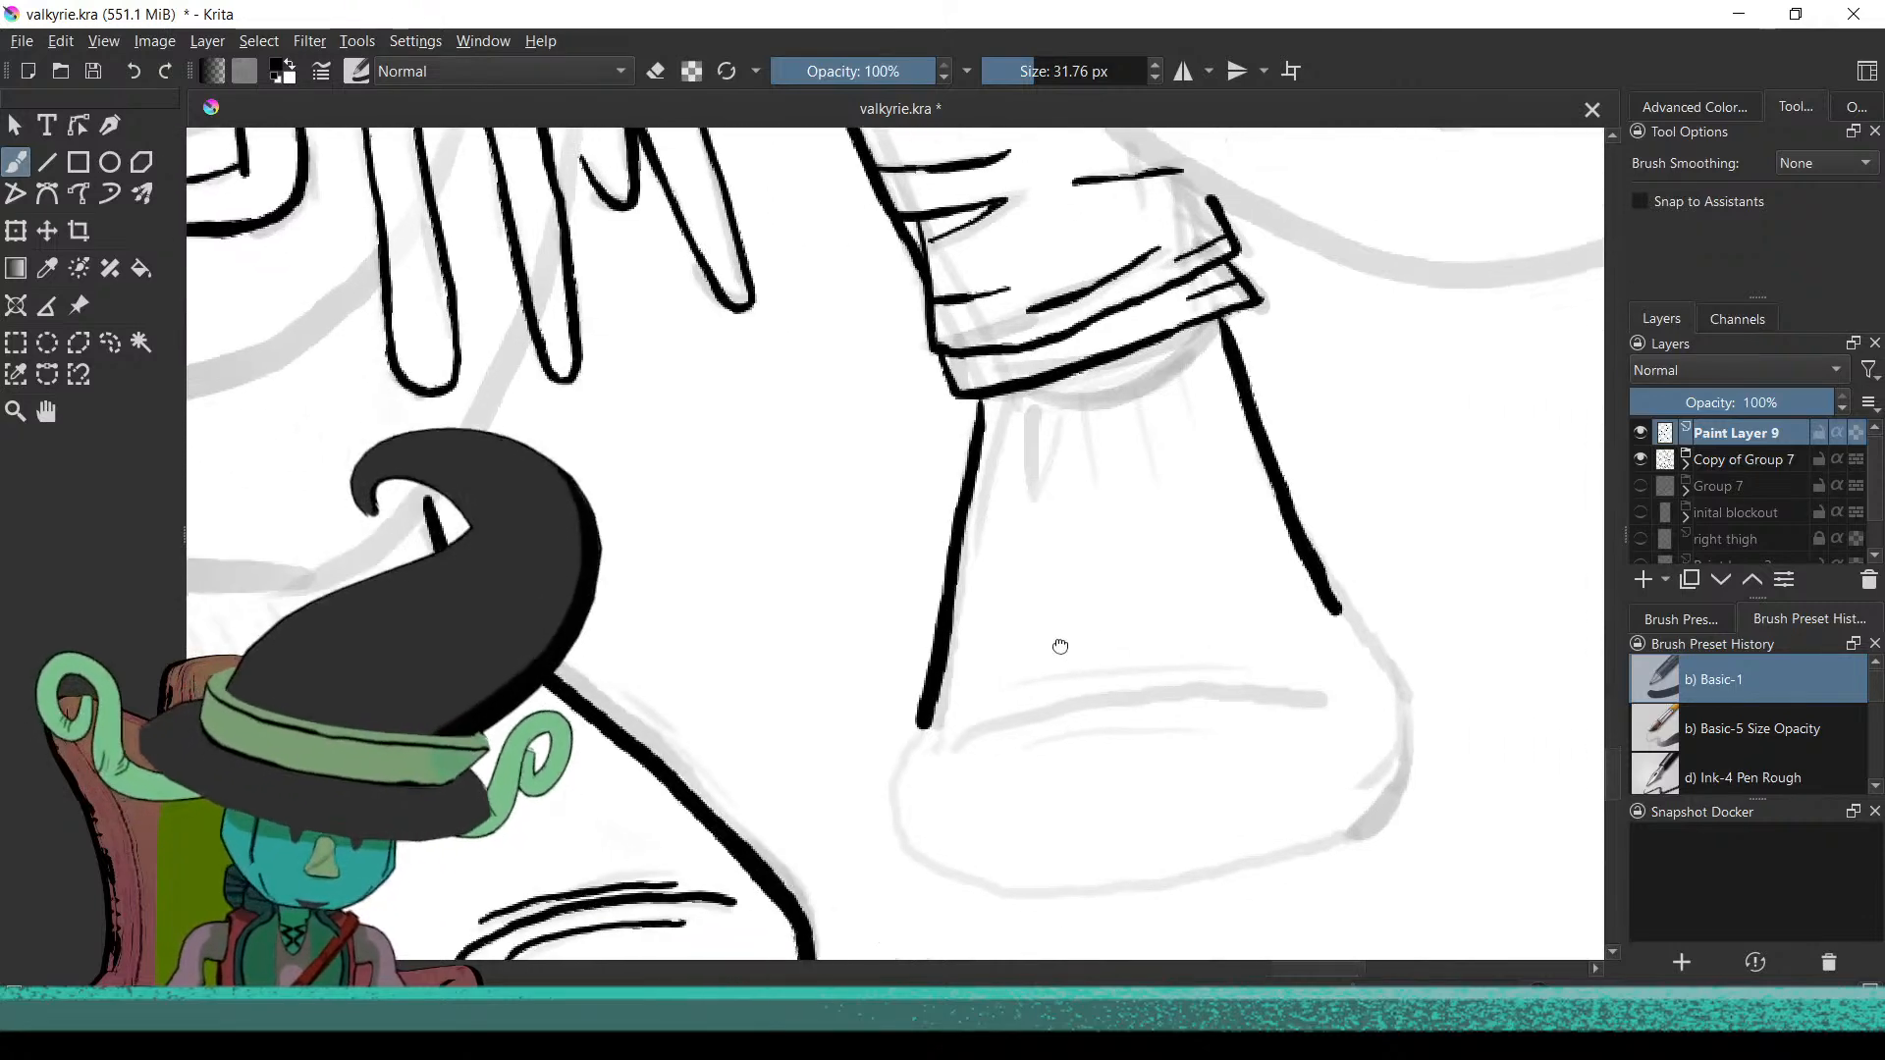
scroll(1060, 646, "up", 3)
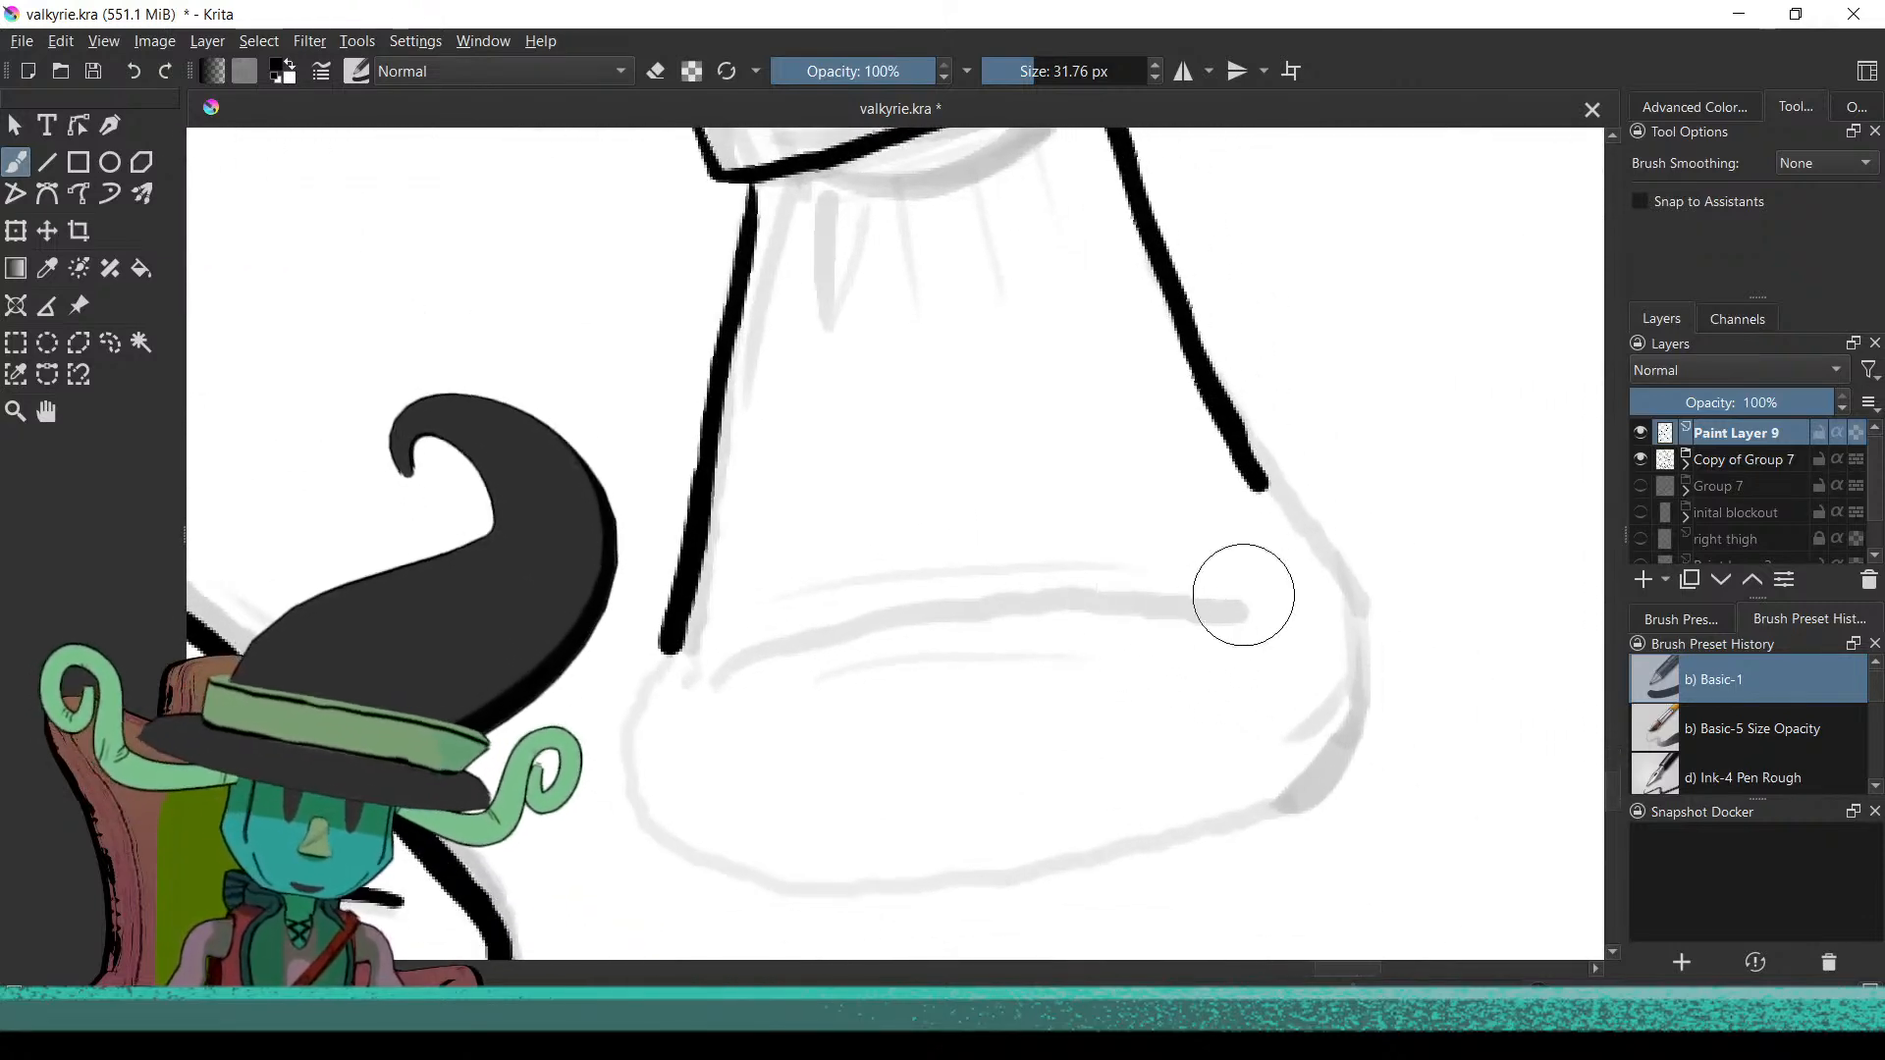
mouse_move(1291, 518)
left_mouse_down()
mouse_move(1342, 624)
mouse_move(1323, 728)
left_mouse_up()
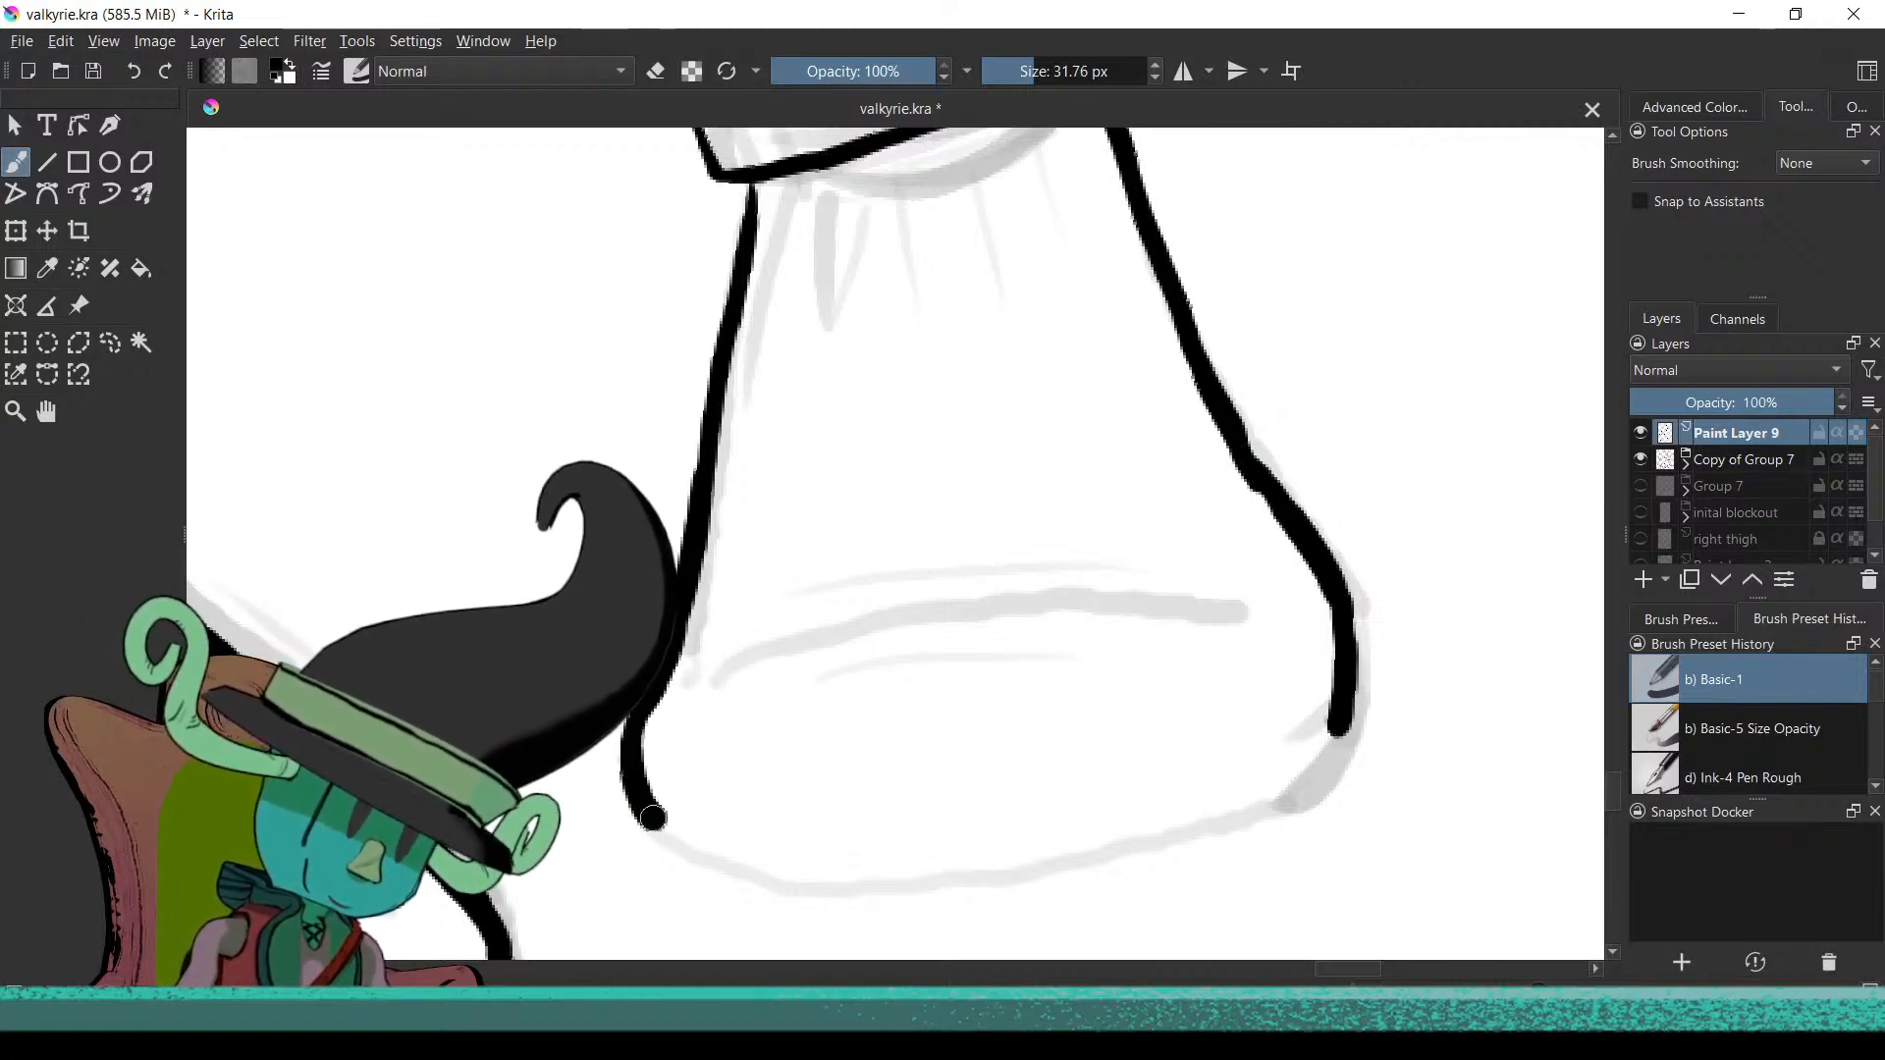
left_click_drag(744, 870, 842, 888)
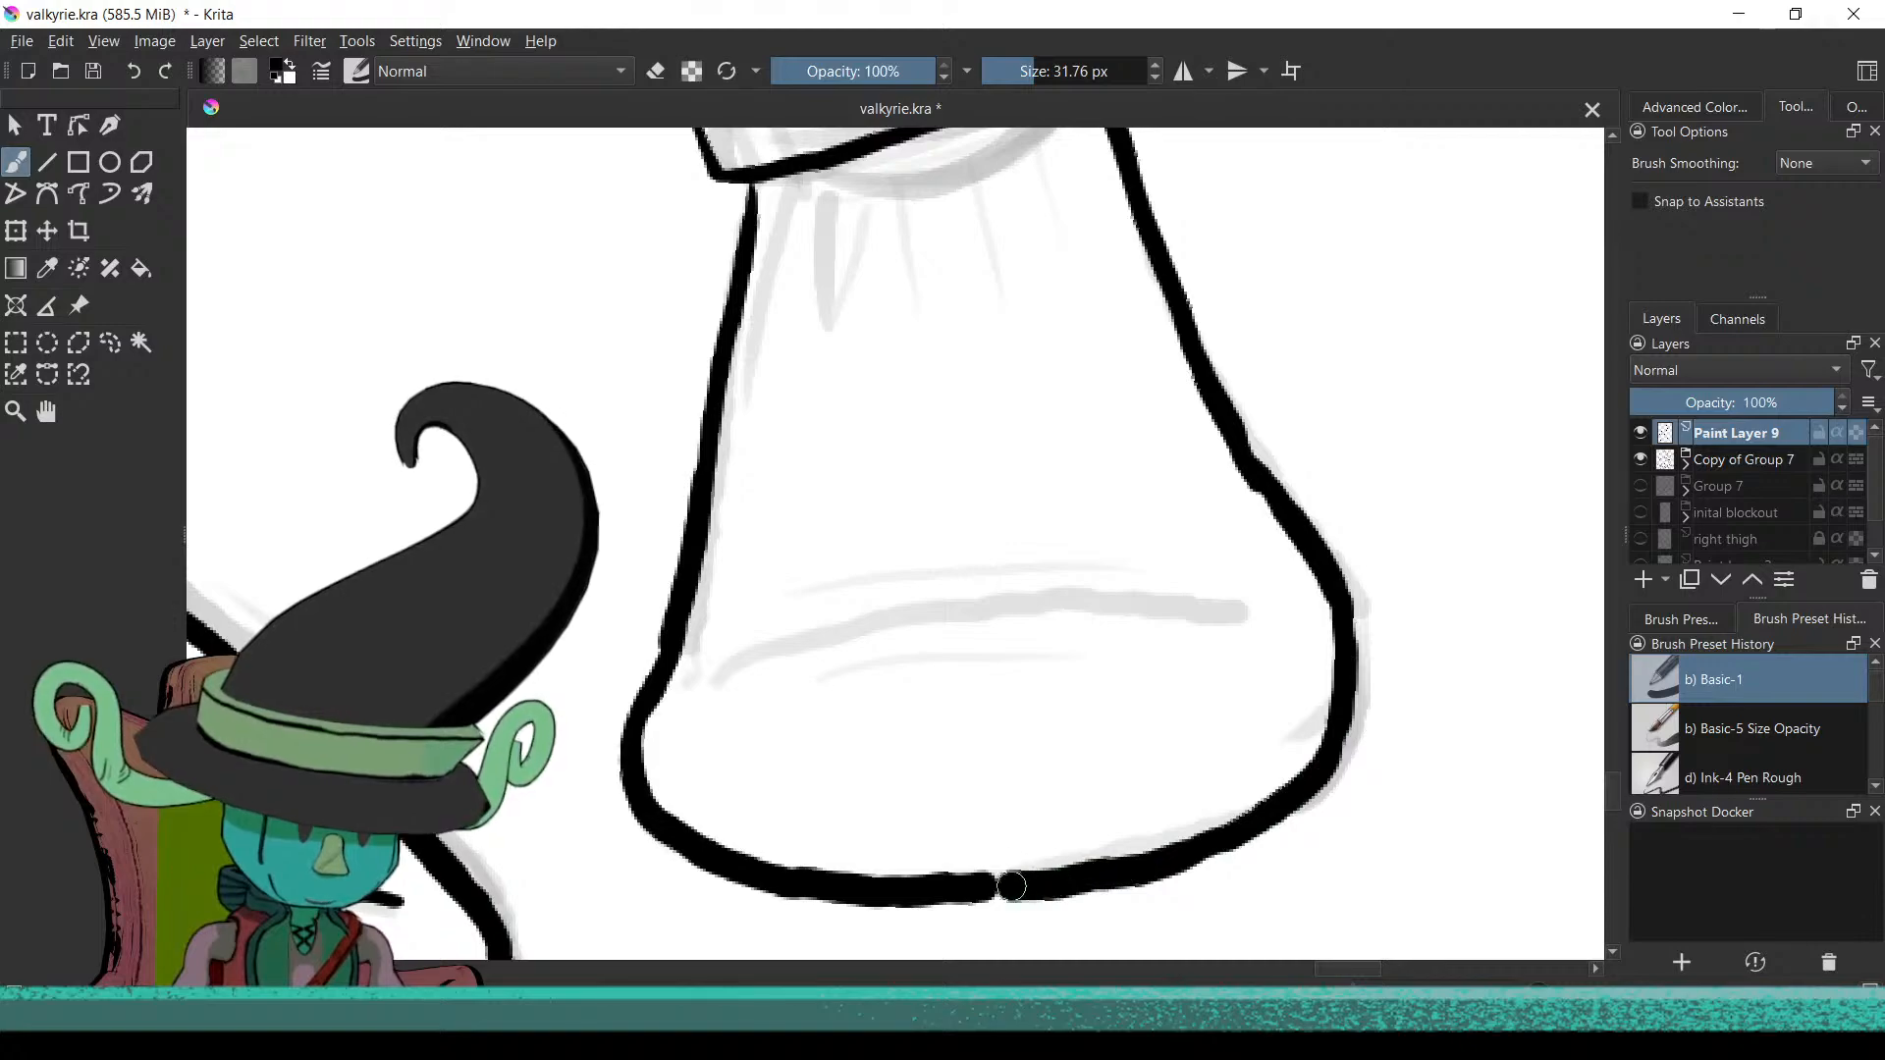
Ink a long curved crease across the top of the rear foot's toe, undoing the first short stroke and redrawing it
scroll(1033, 788, "down", 10)
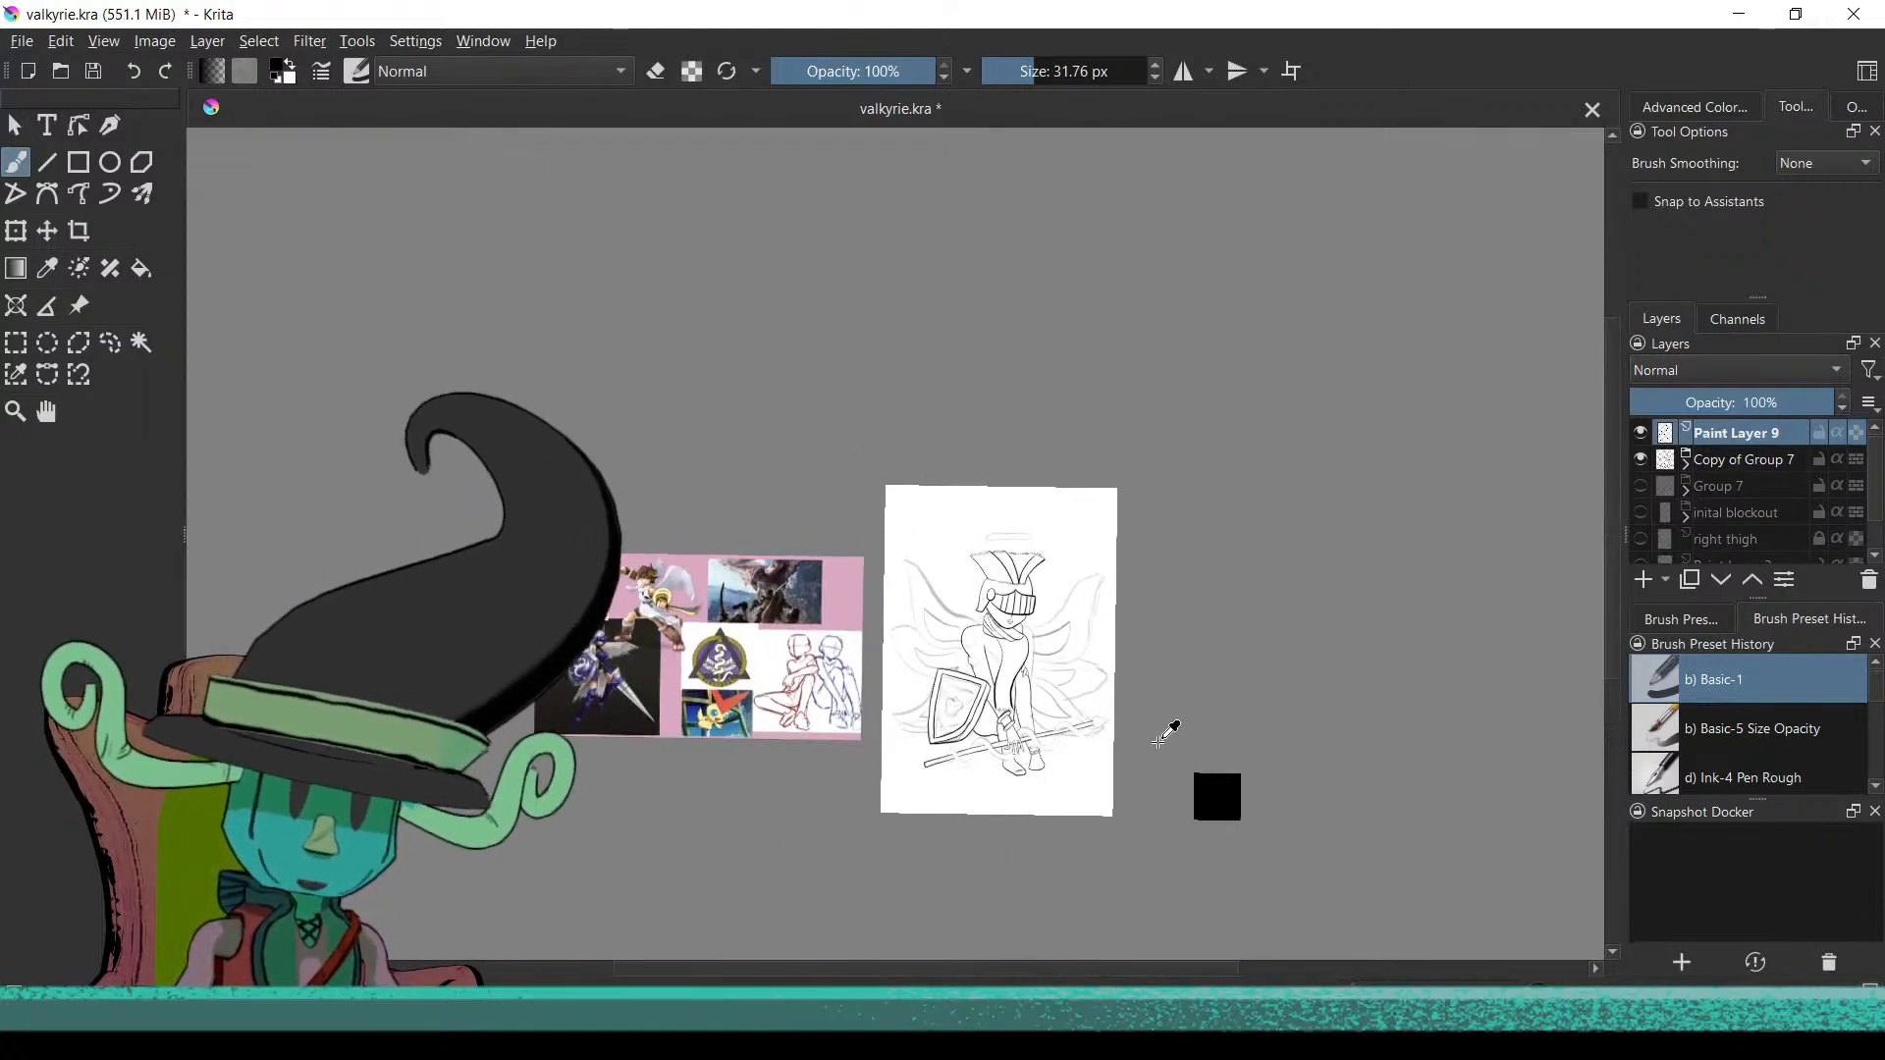
left_click_drag(1169, 724, 1213, 616)
scroll(1144, 622, "up", 2)
scroll(972, 749, "up", 2)
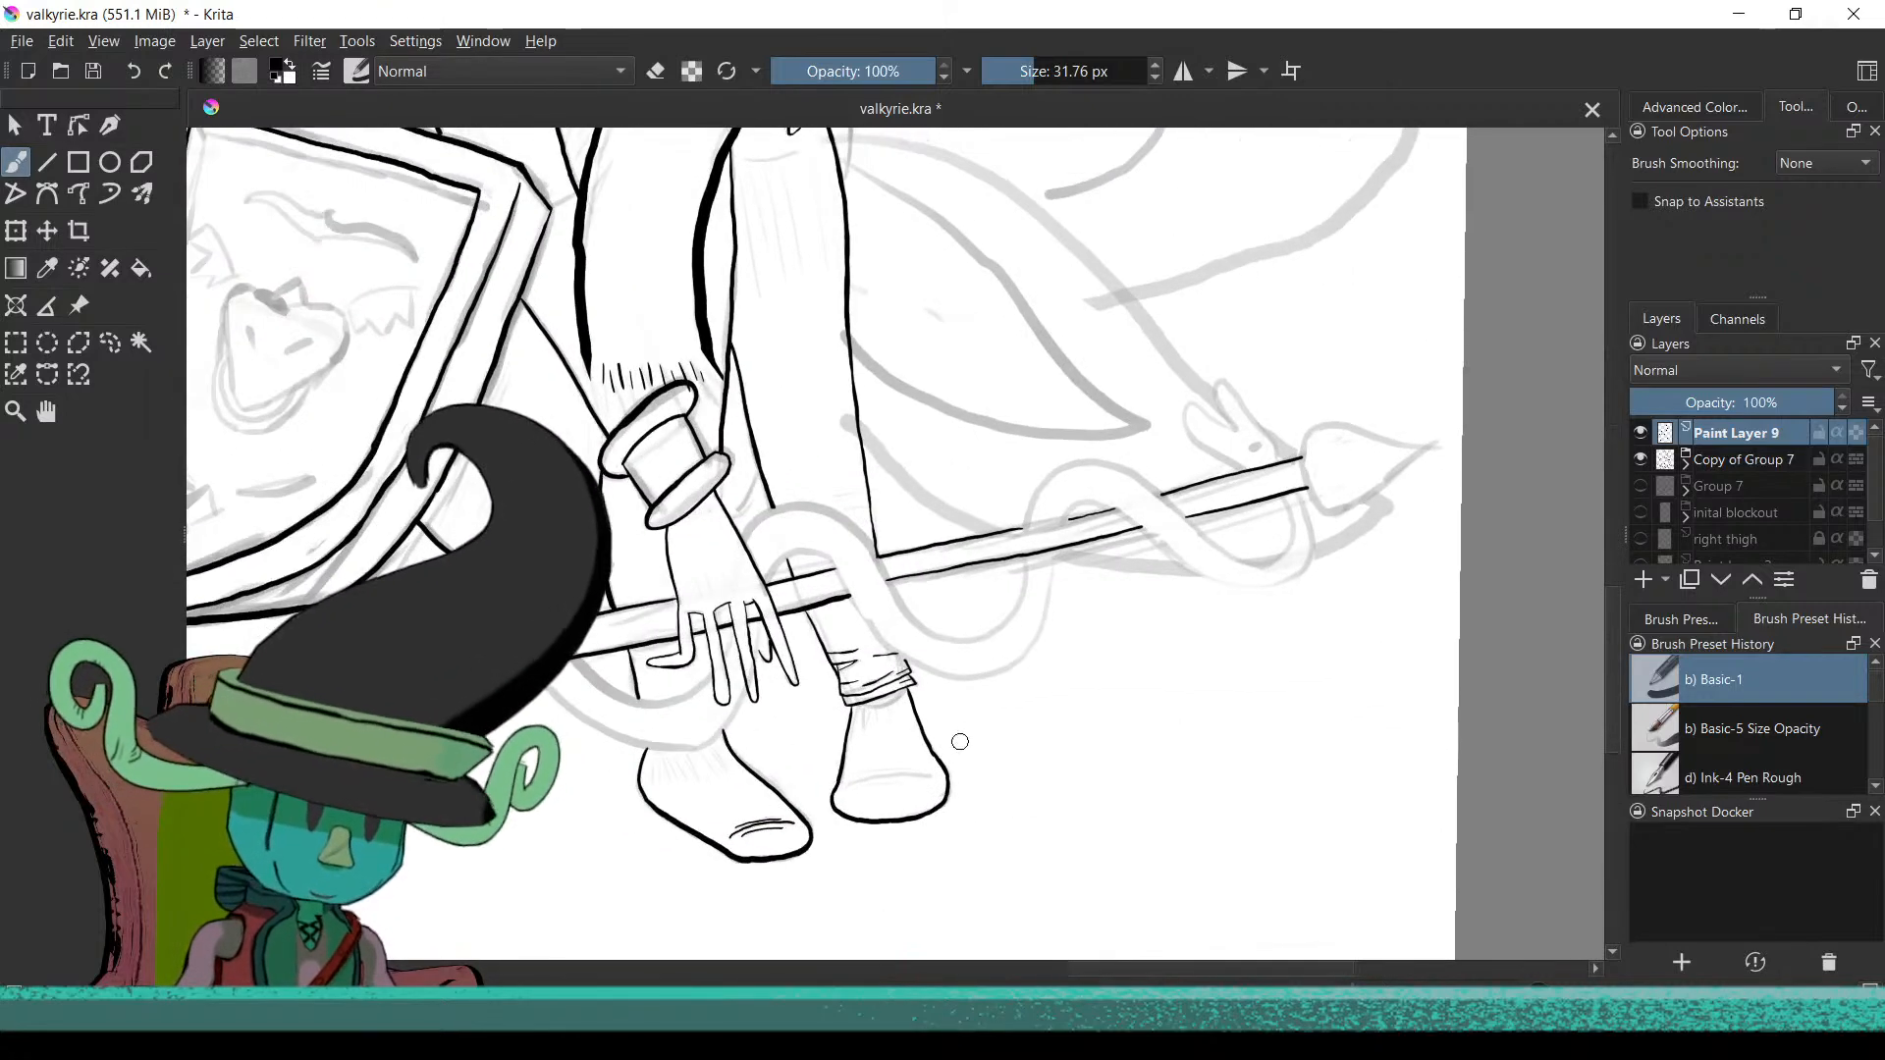
left_click_drag(924, 760, 893, 915)
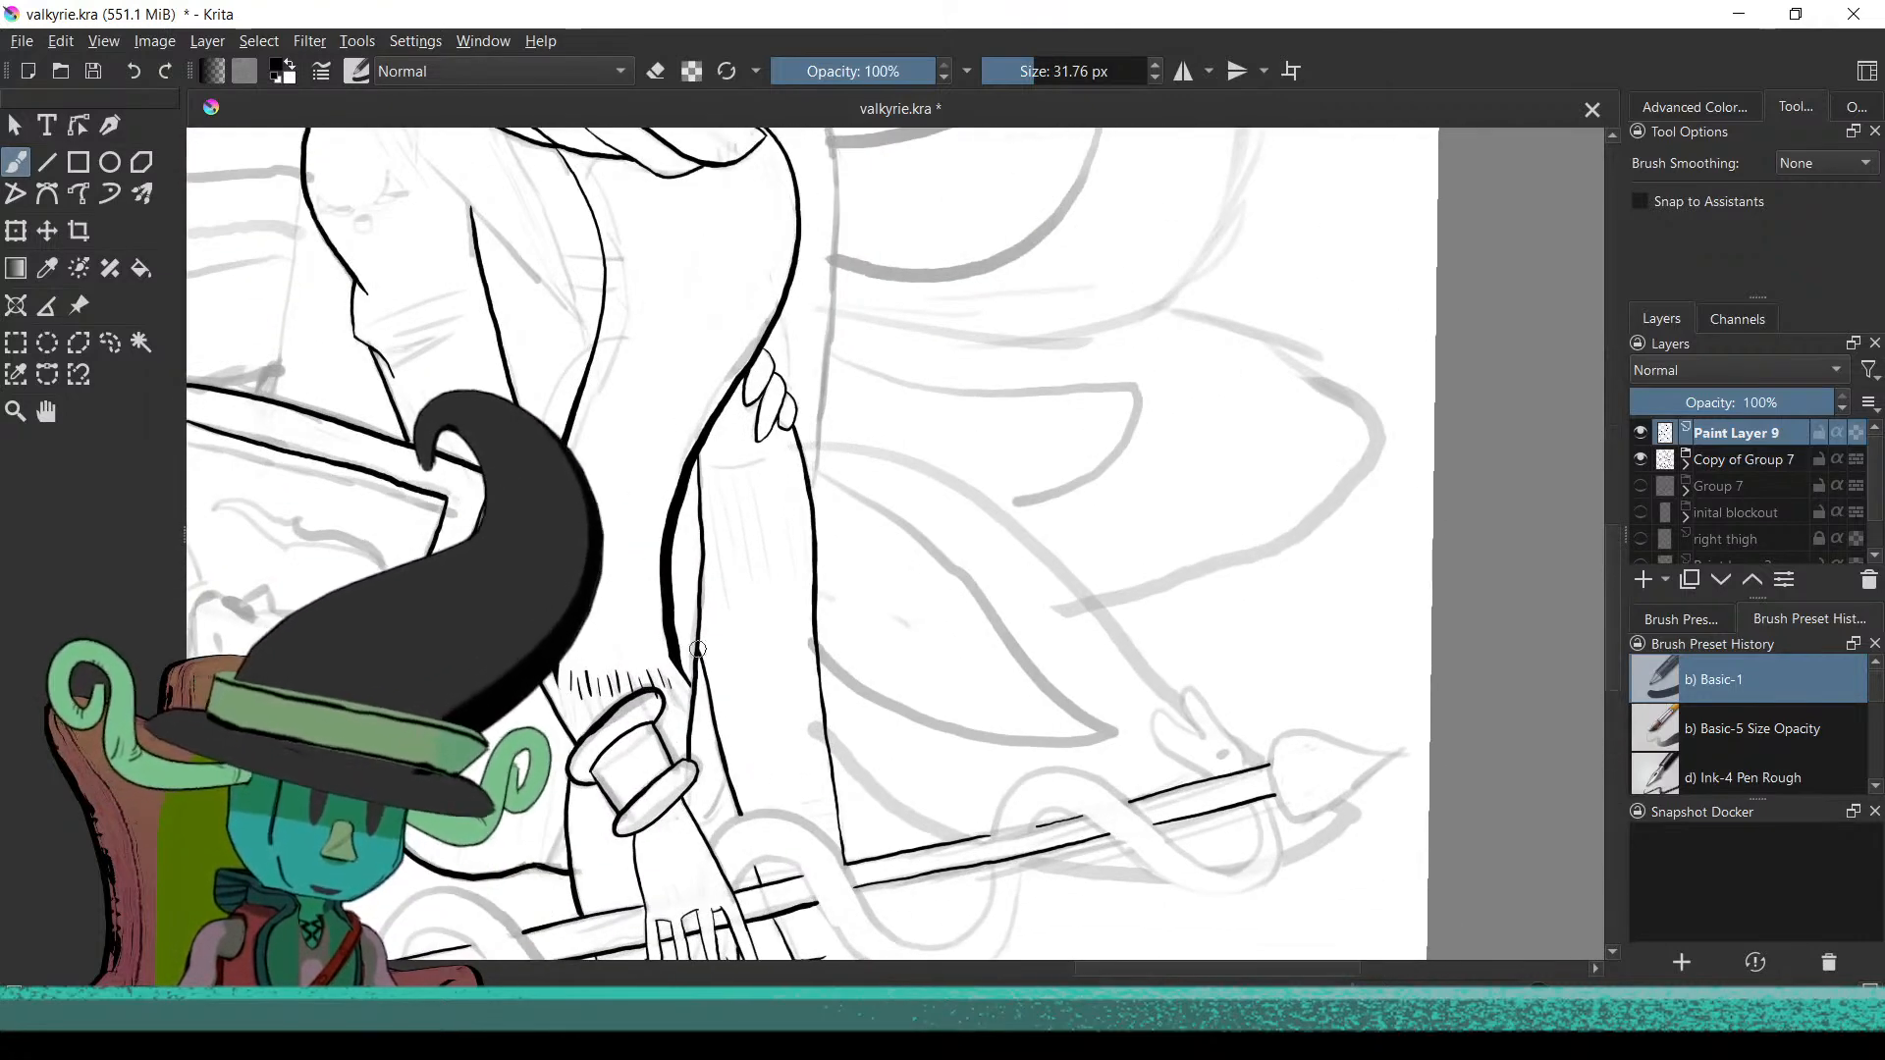
left_click_drag(869, 836, 910, 677)
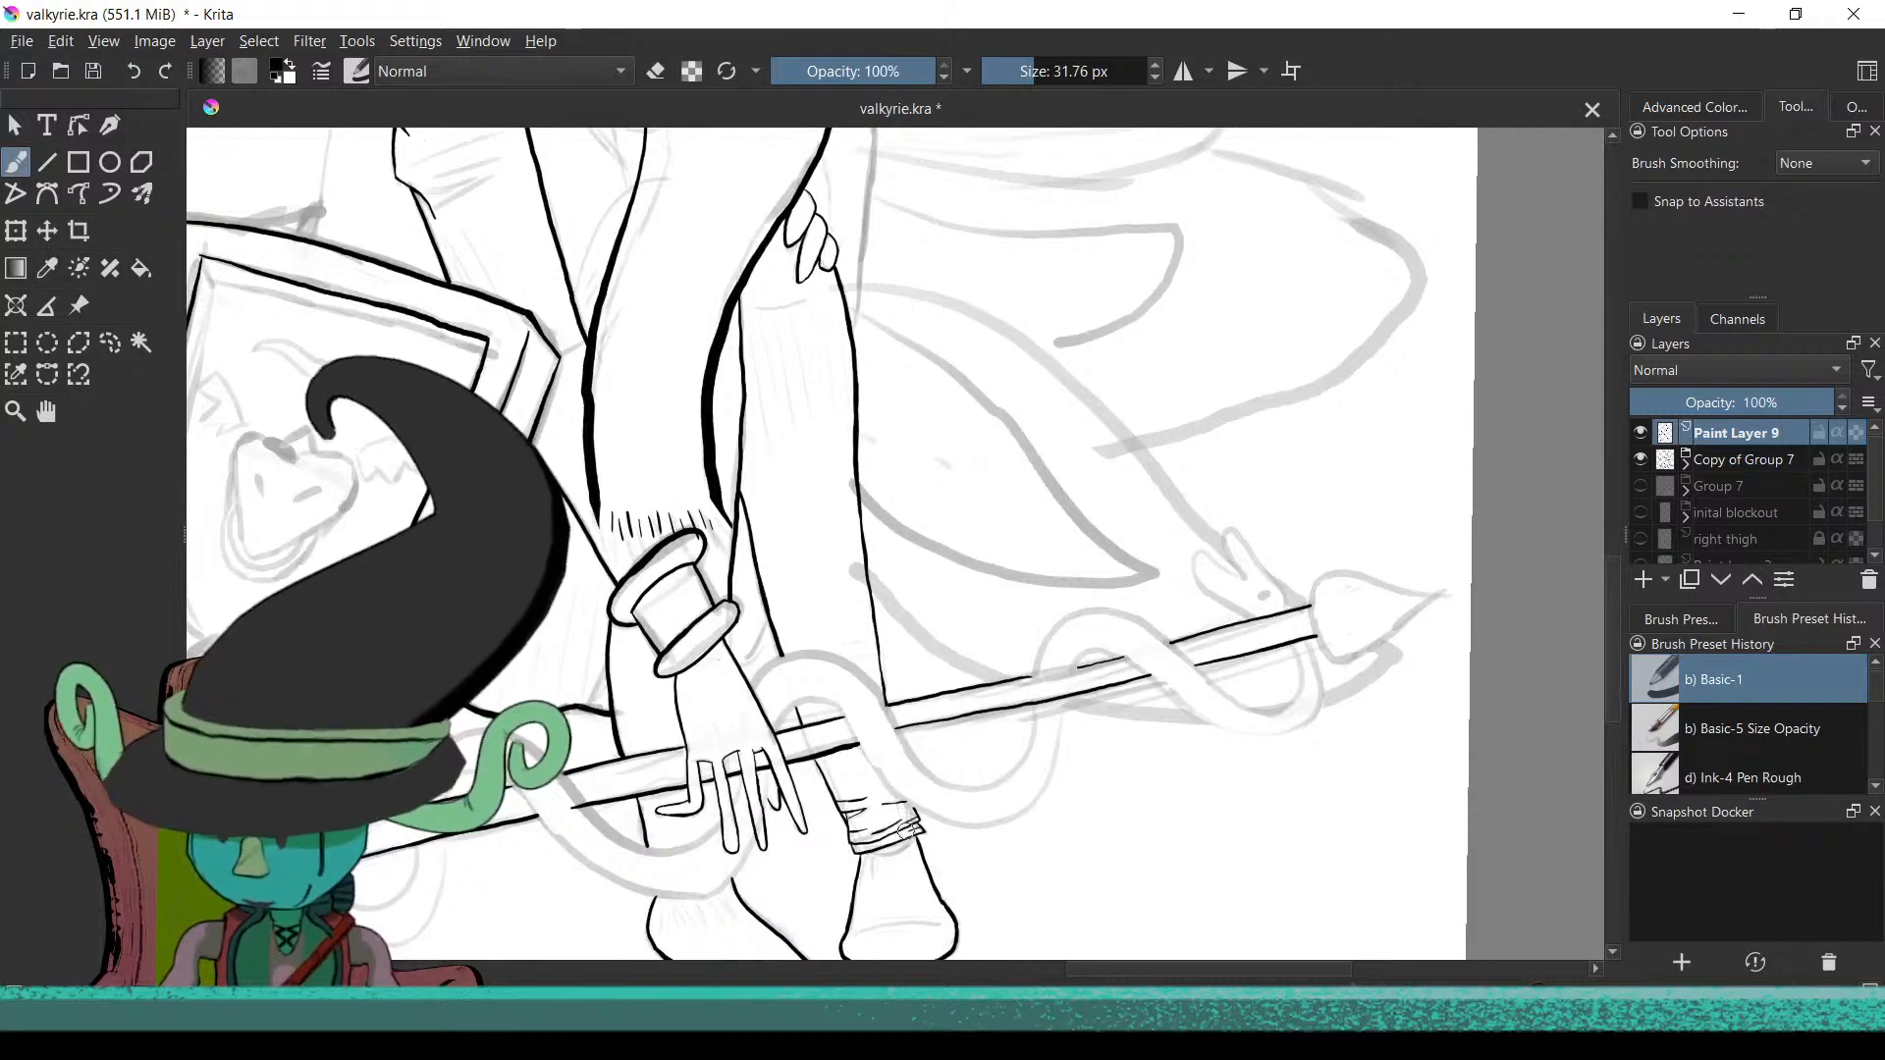
scroll(909, 795, "up", 6)
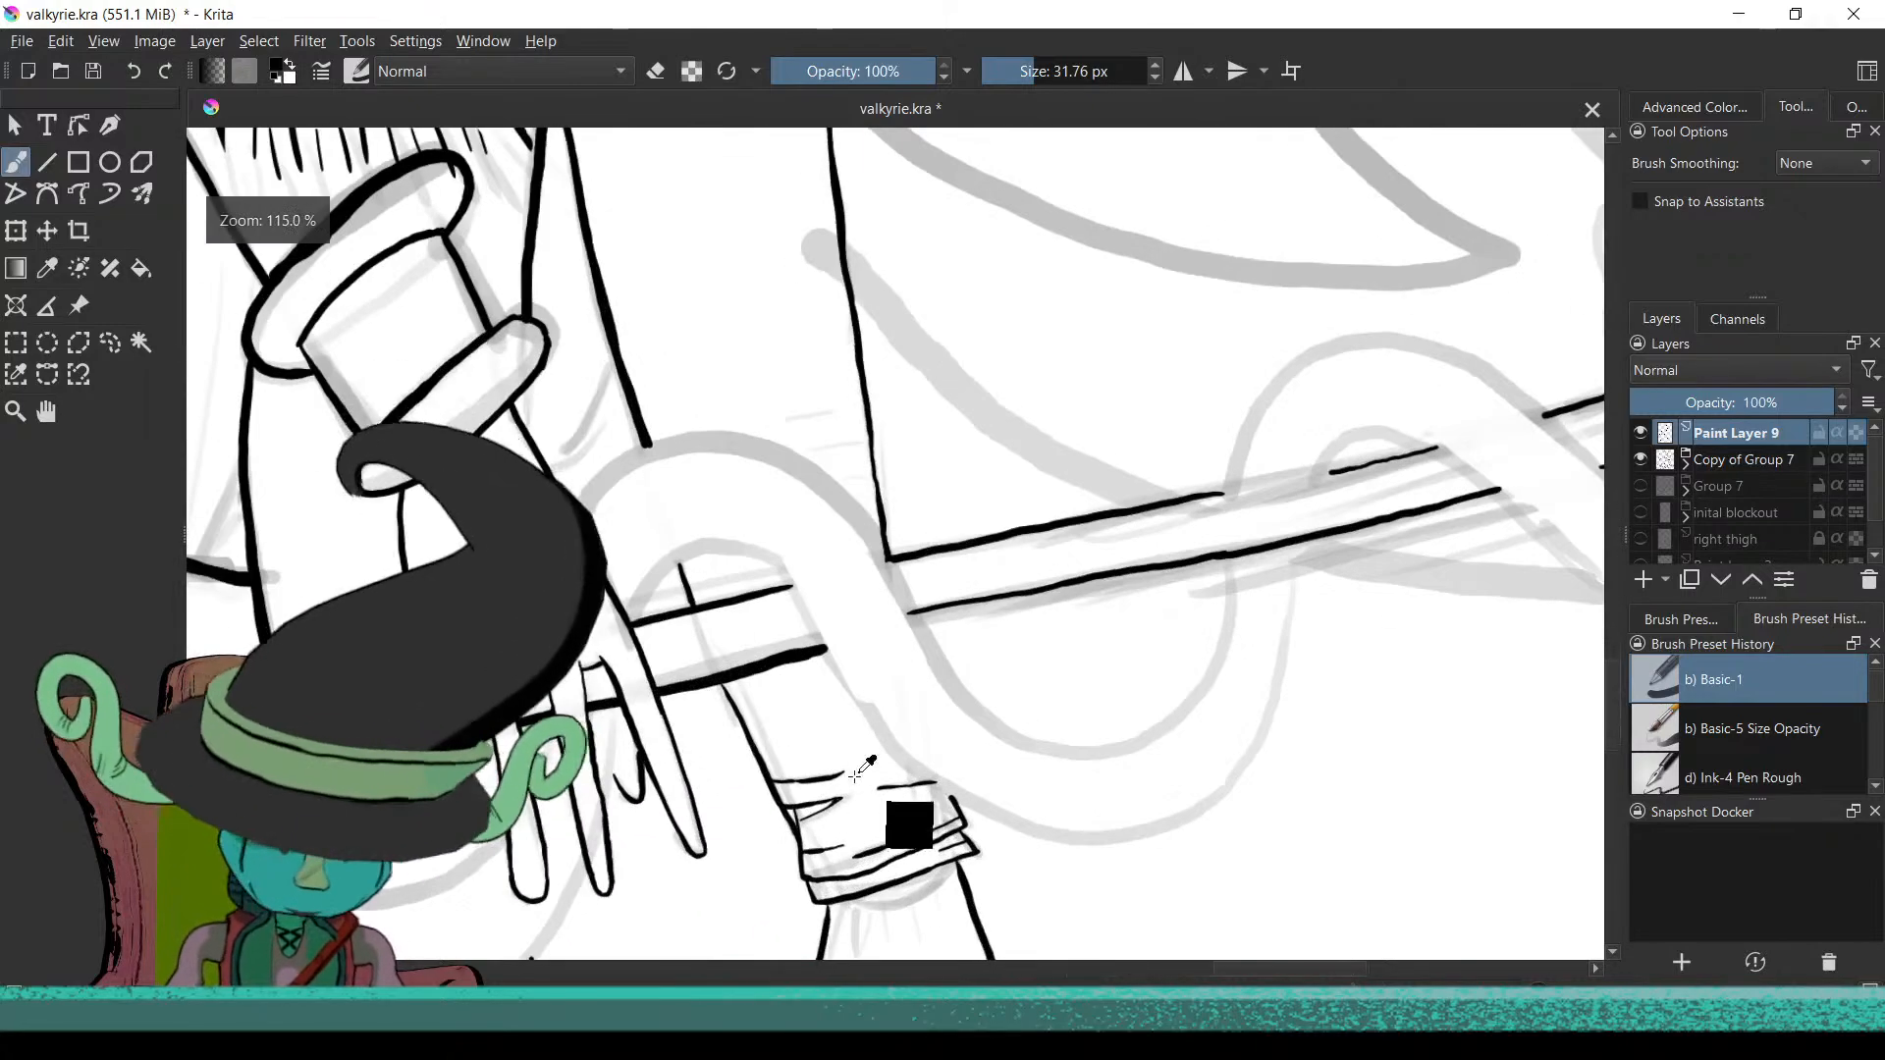
scroll(975, 687, "down", 5)
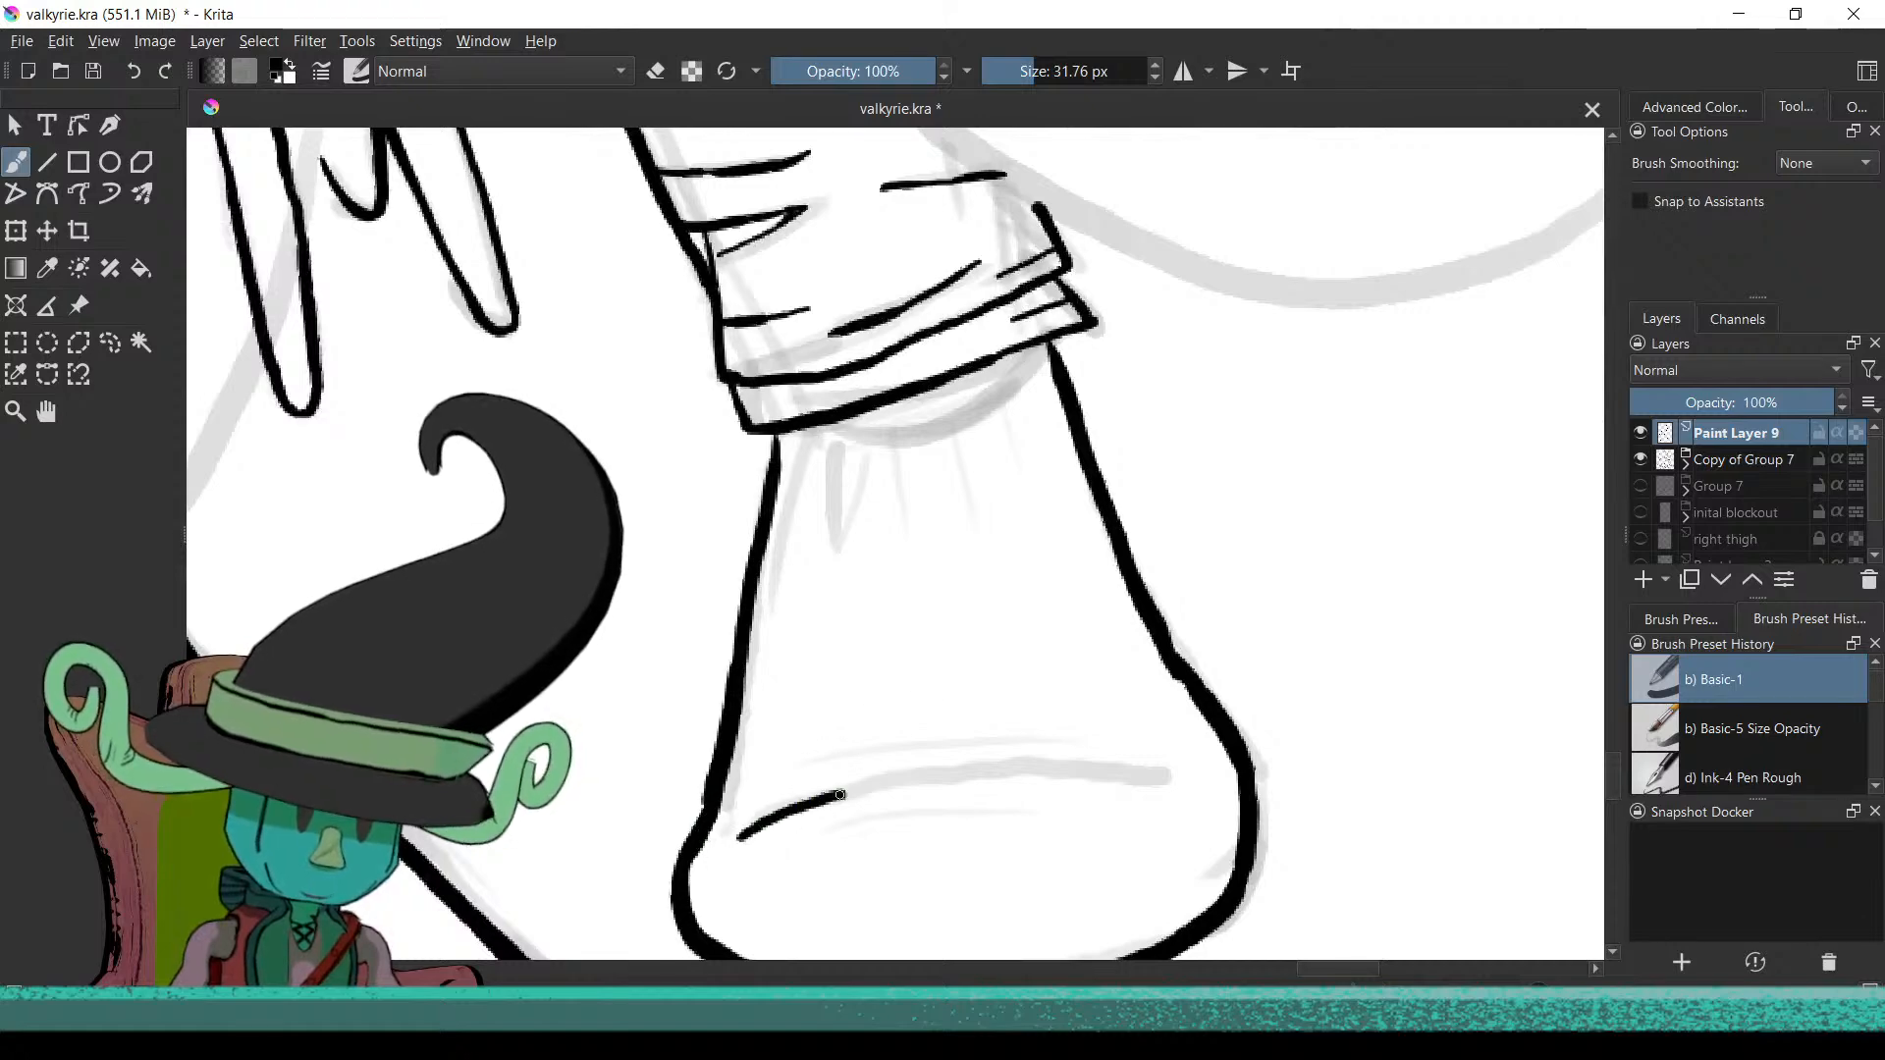
key("ctrl+z")
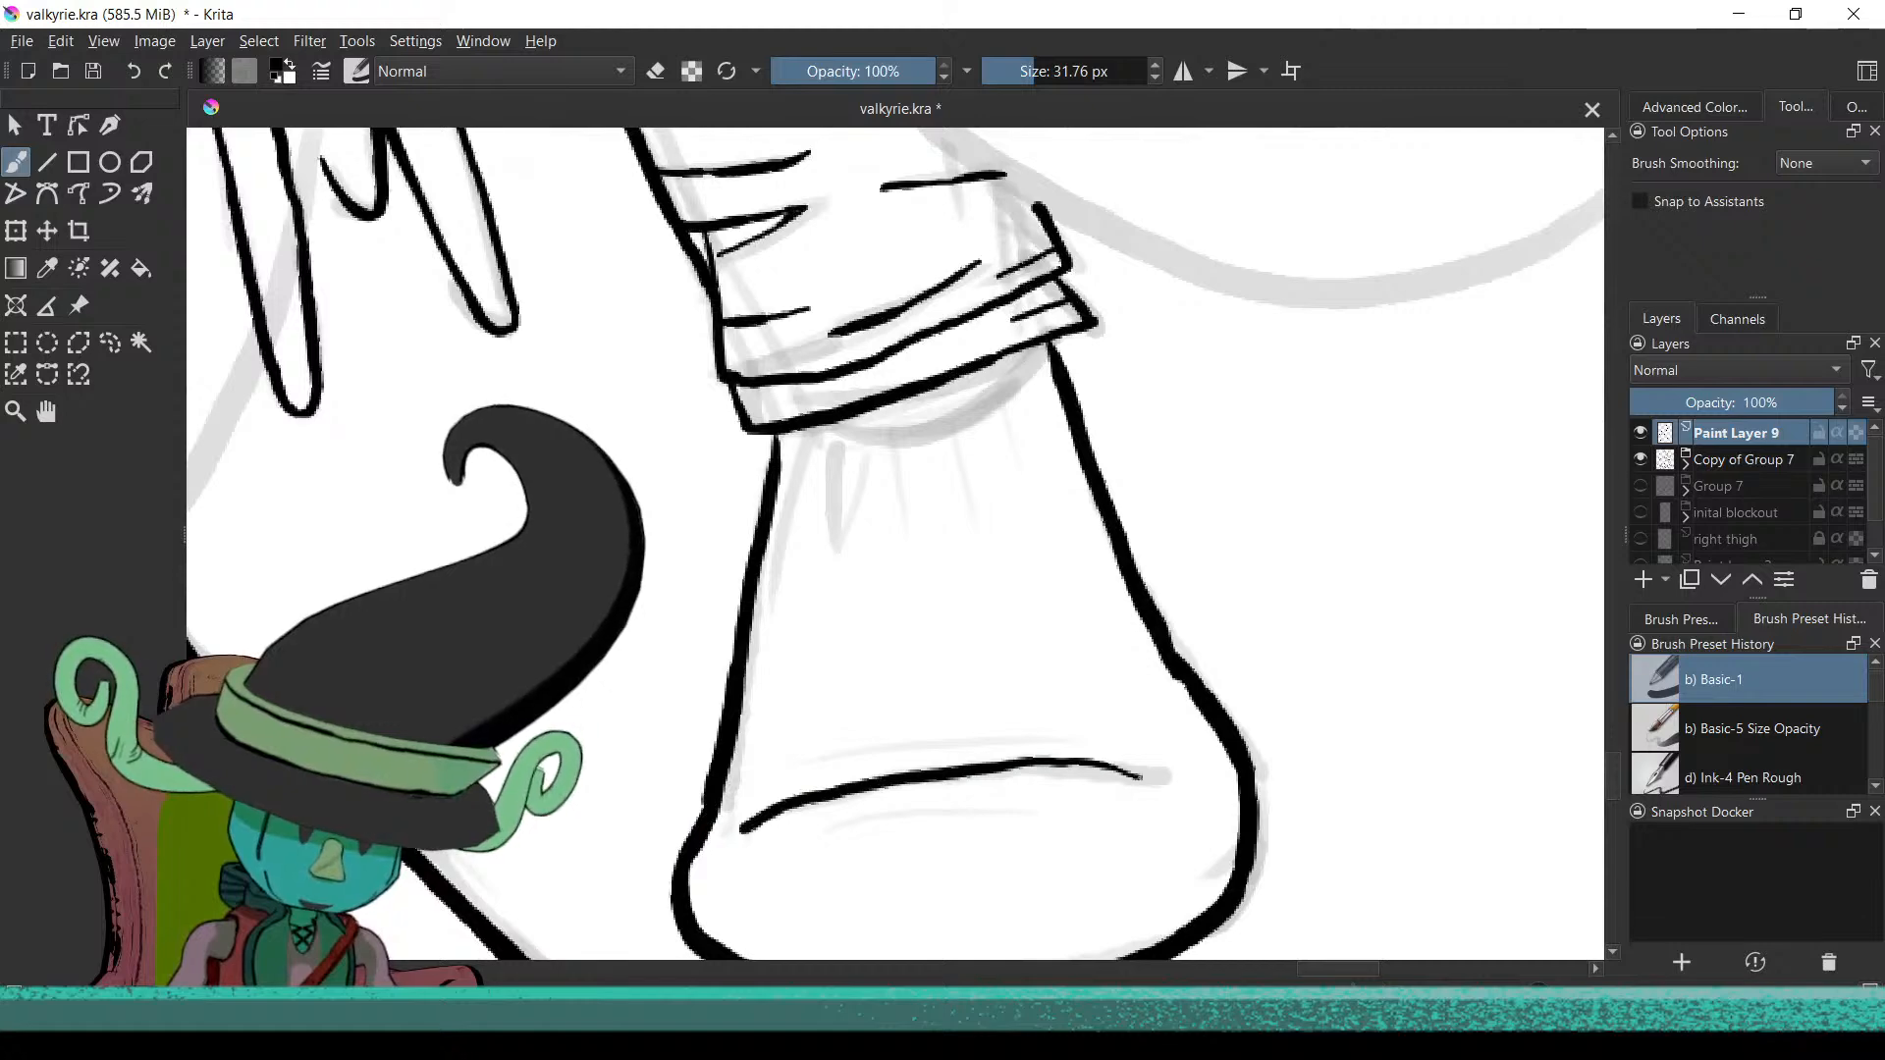
Ink a shorter crease just below the long curved one on the rear foot's toe
scroll(1060, 786, "down", 7)
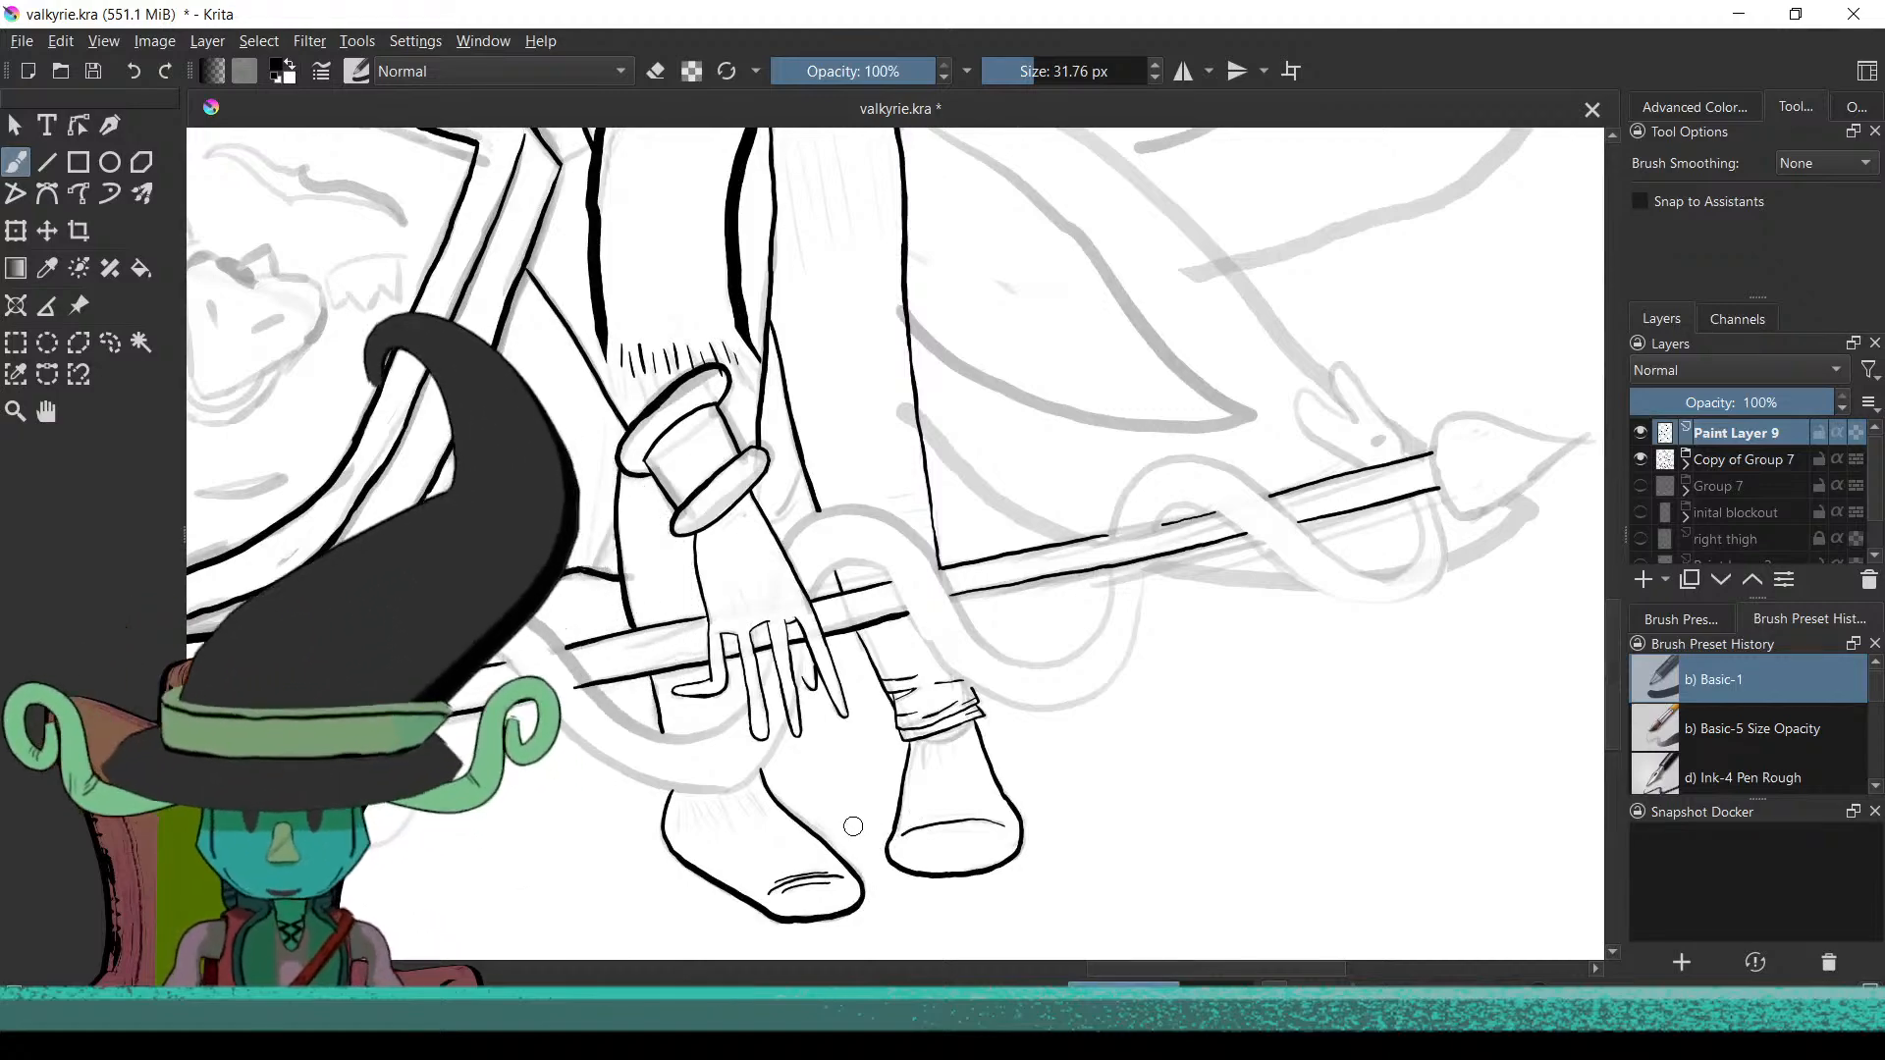
scroll(1017, 844, "up", 6)
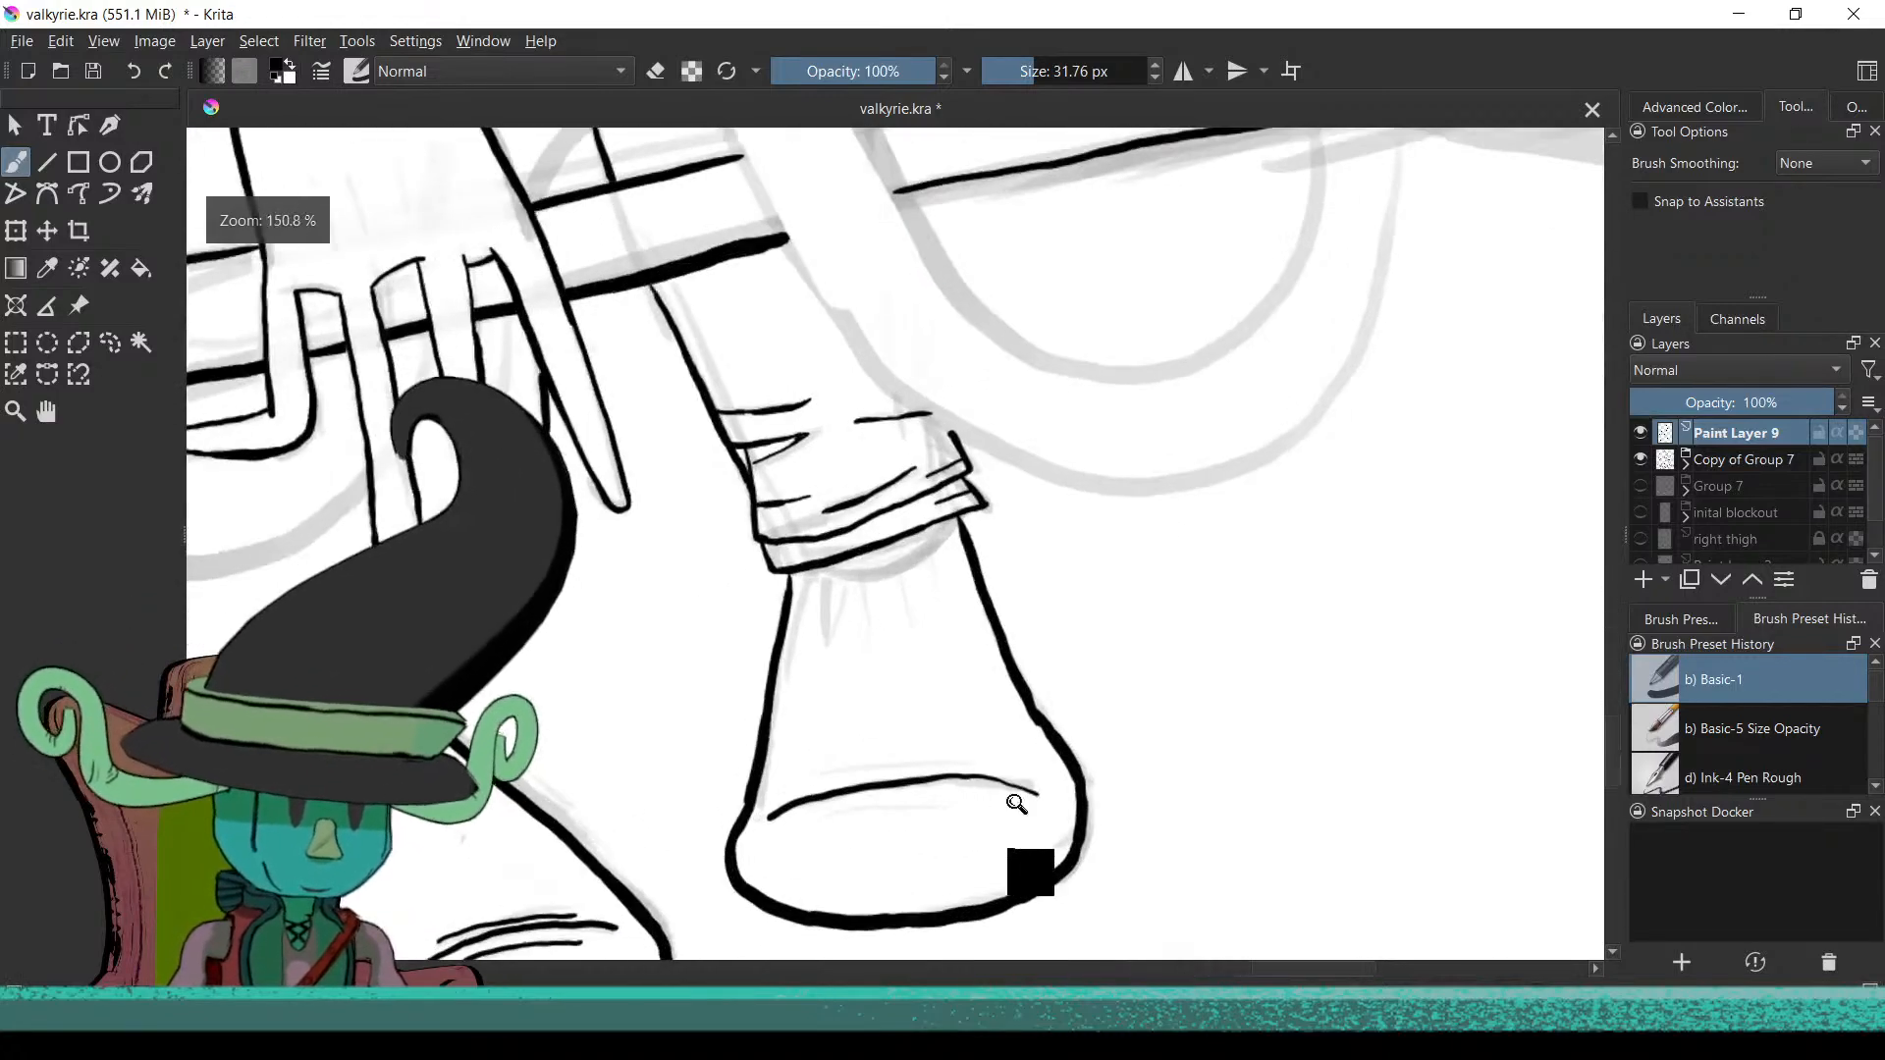
scroll(1021, 786, "up", 3)
scroll(1175, 736, "down", 4)
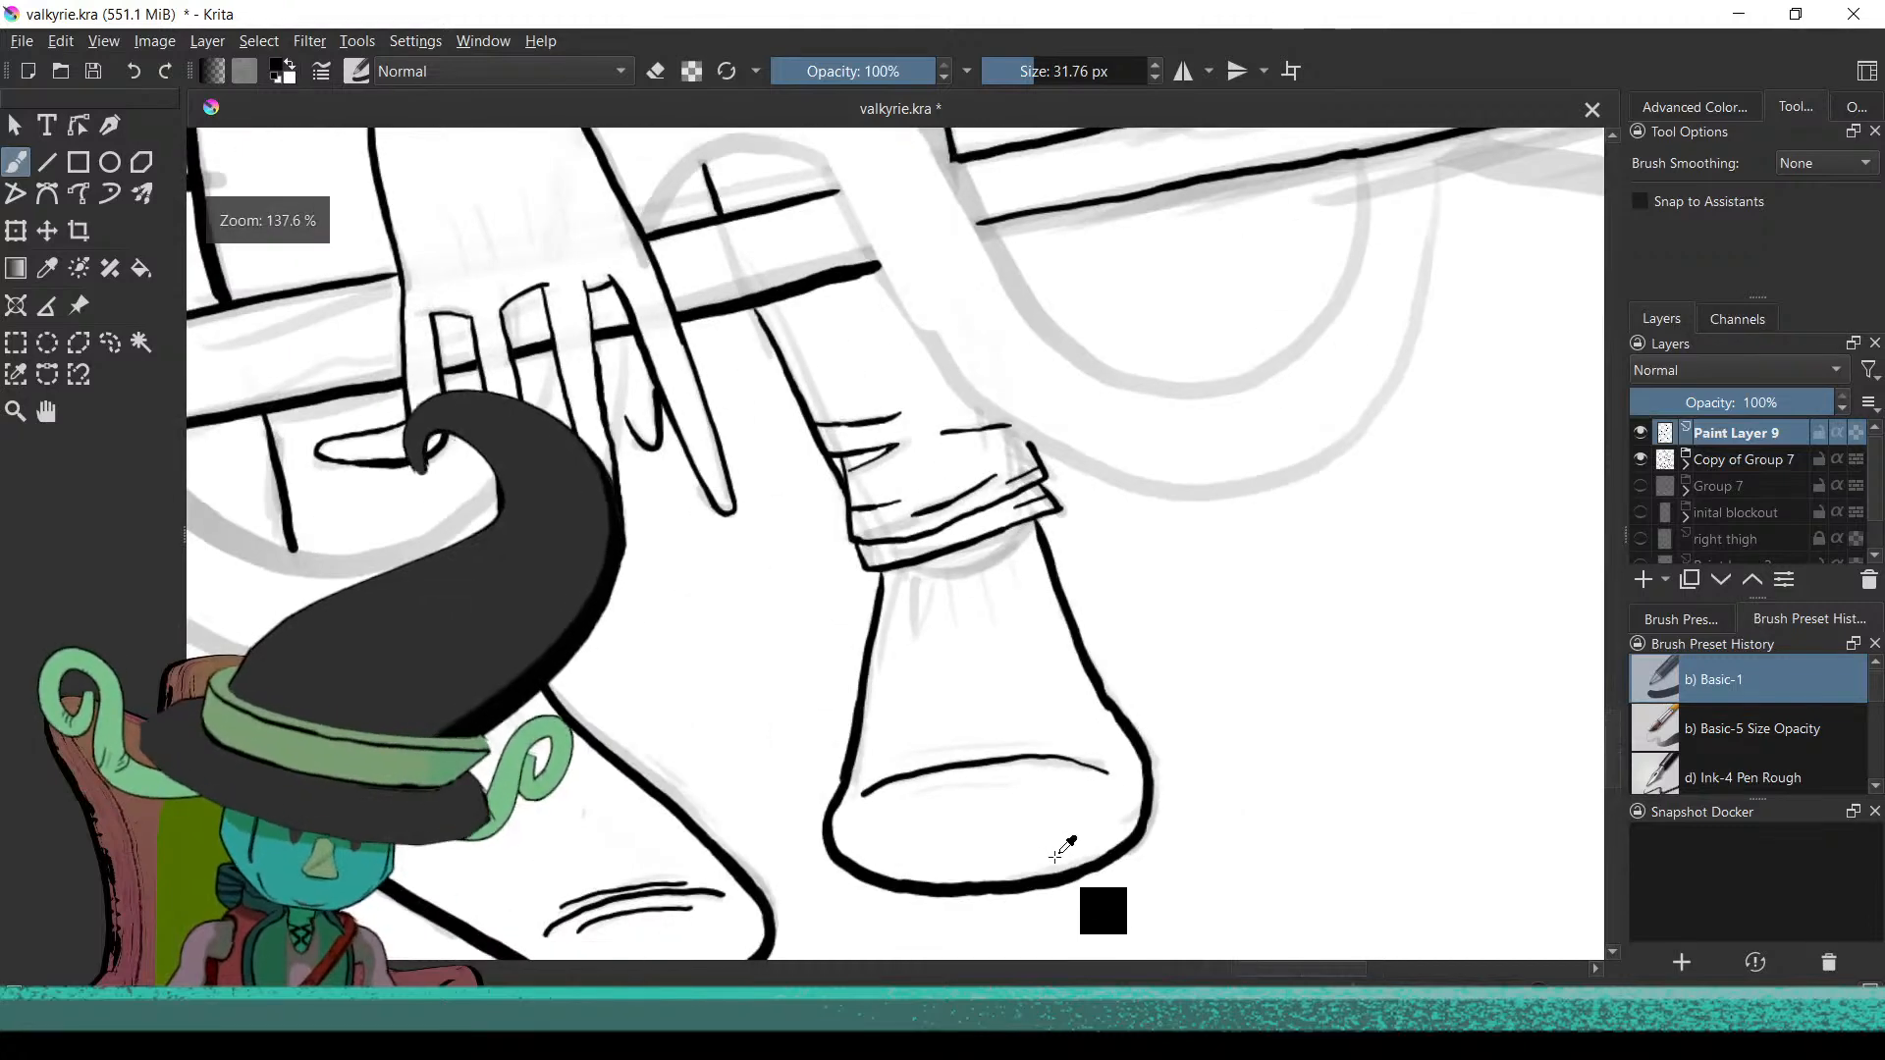
scroll(1053, 850, "up", 3)
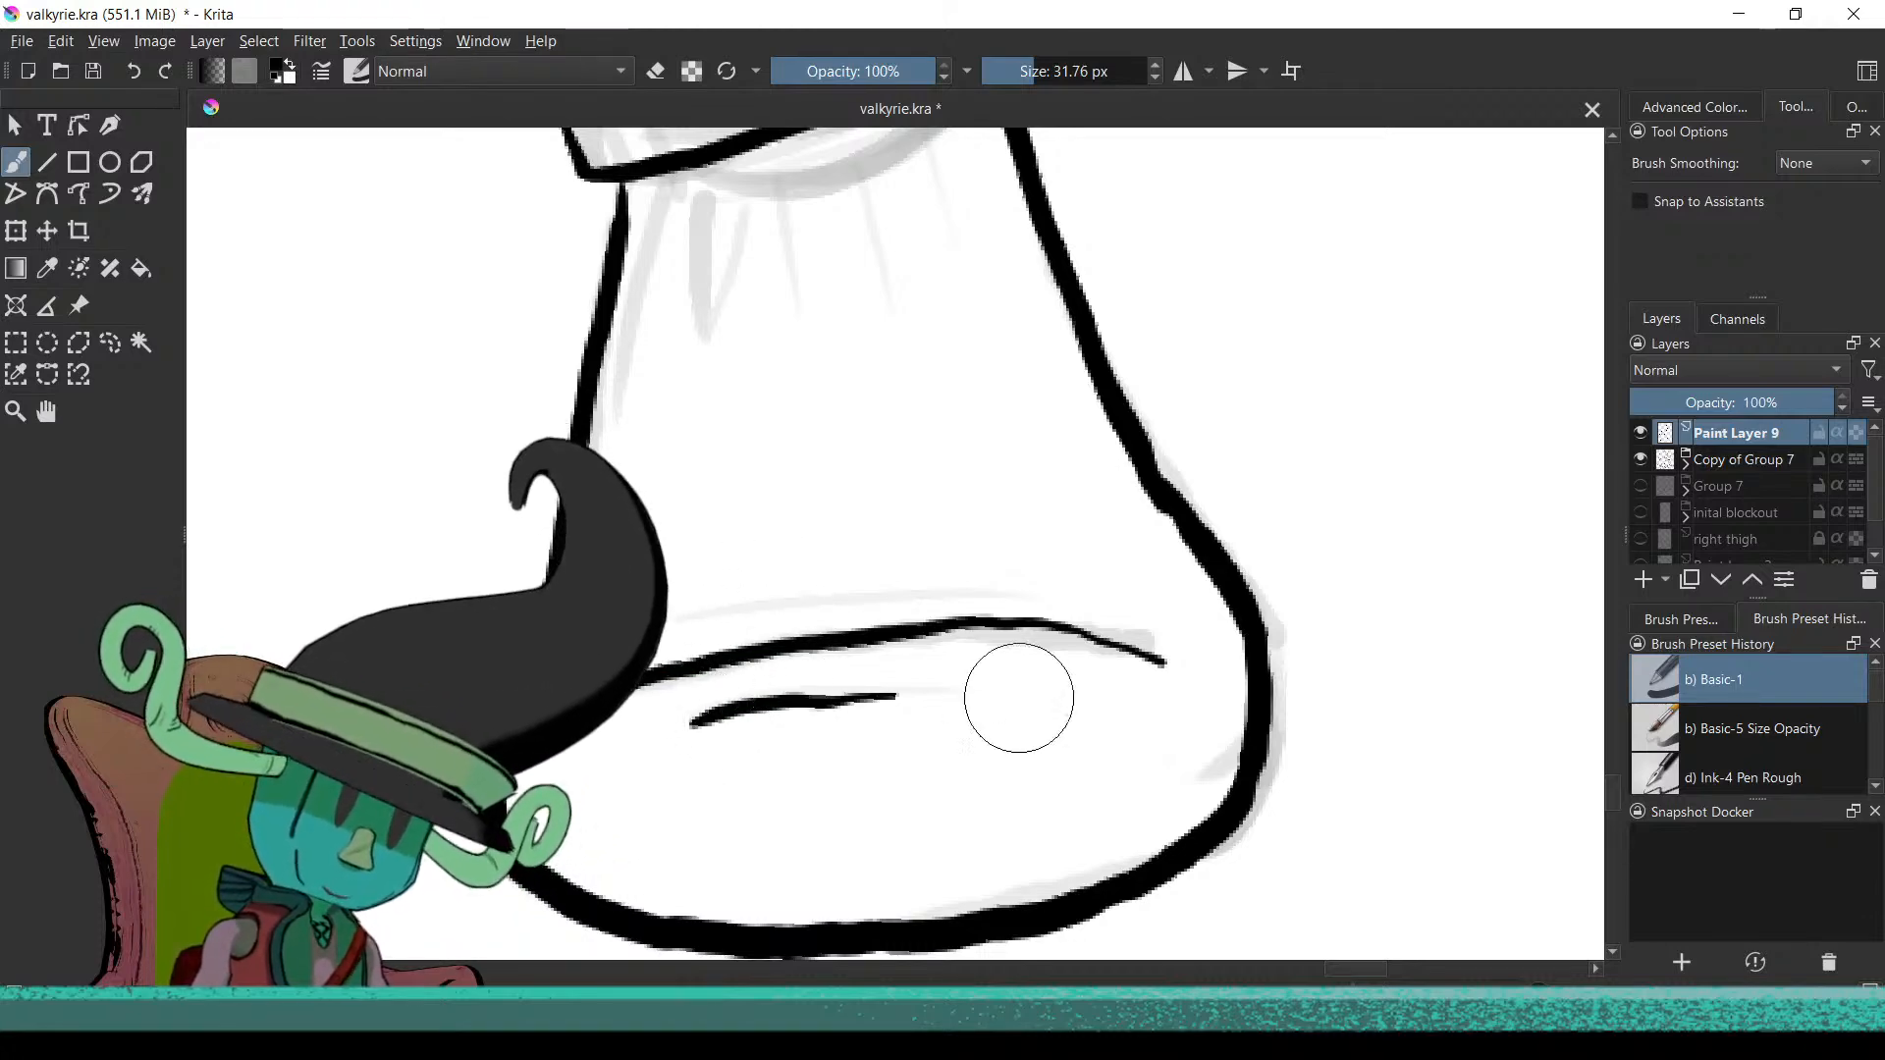
Undo the shorter crease on the rear foot's toe and redraw it closer beneath the long curved crease
key("ctrl+z")
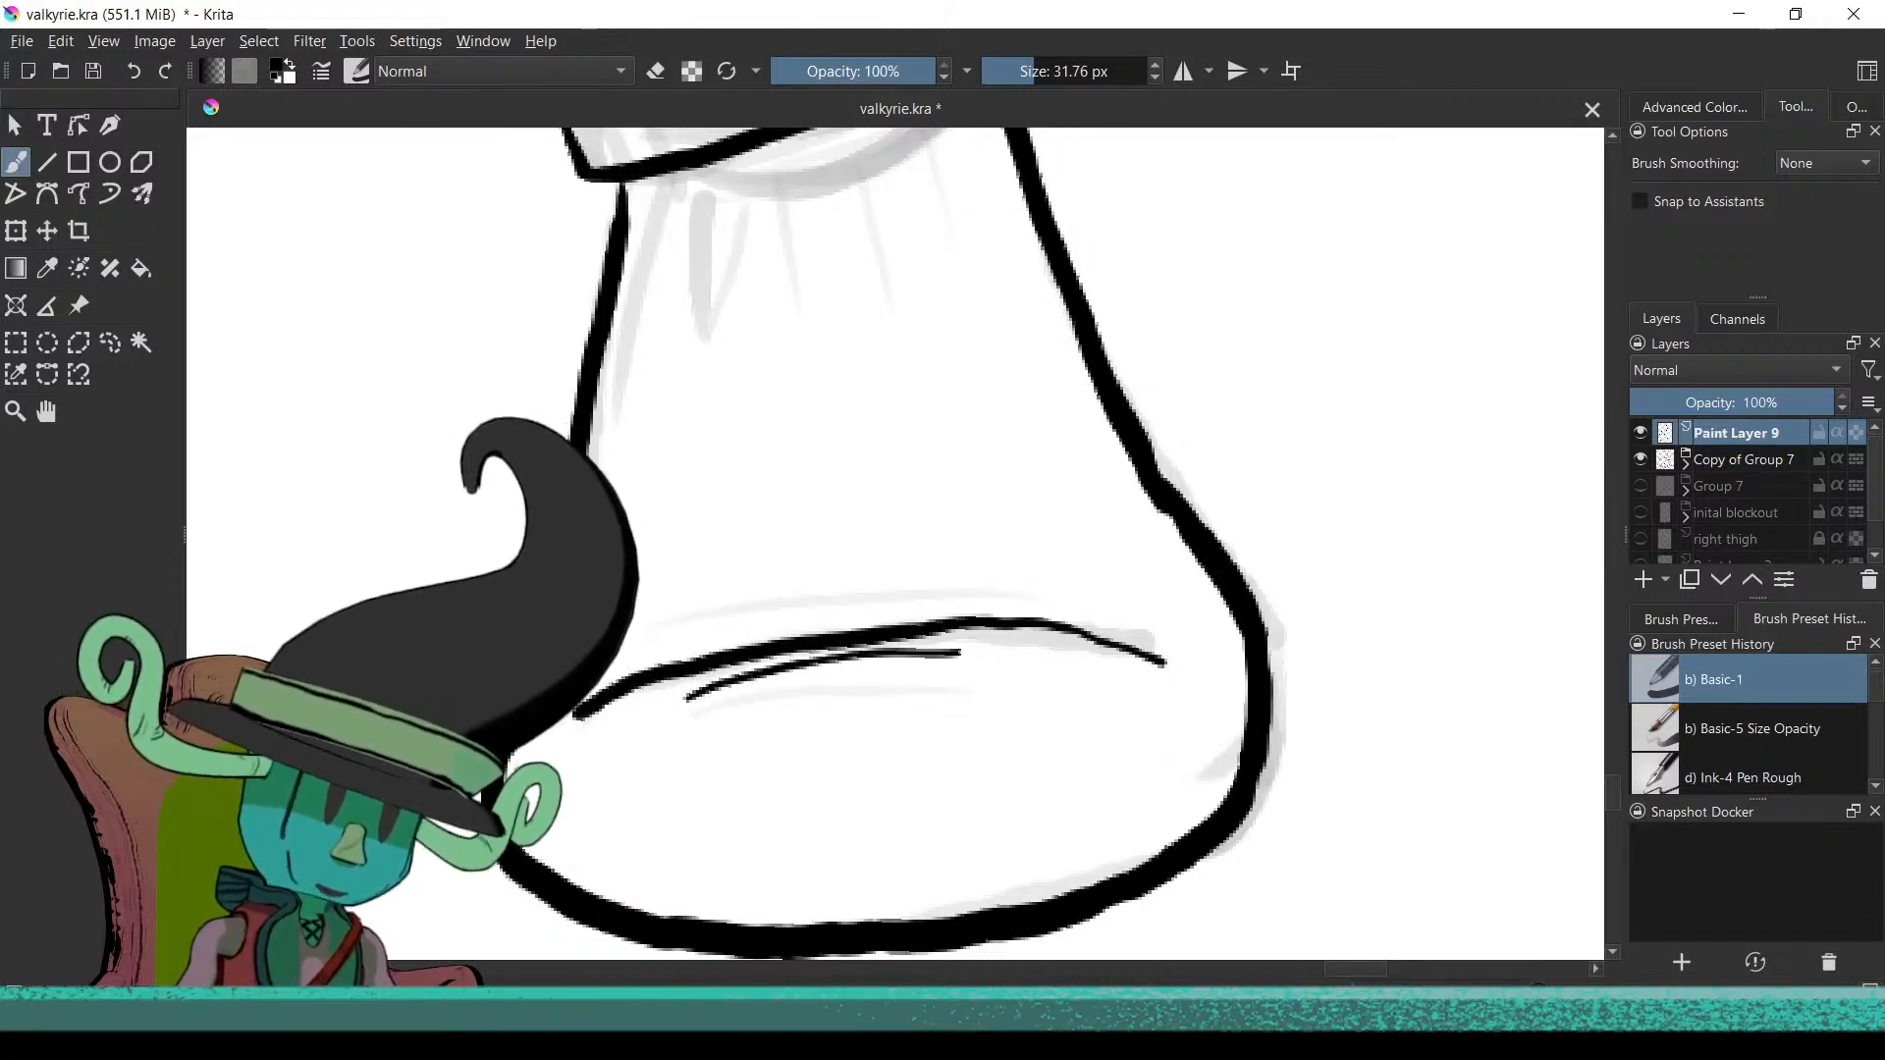
mouse_move(850, 670)
left_mouse_down()
mouse_move(775, 814)
mouse_move(839, 681)
left_mouse_up()
left_click_drag(809, 566, 657, 896)
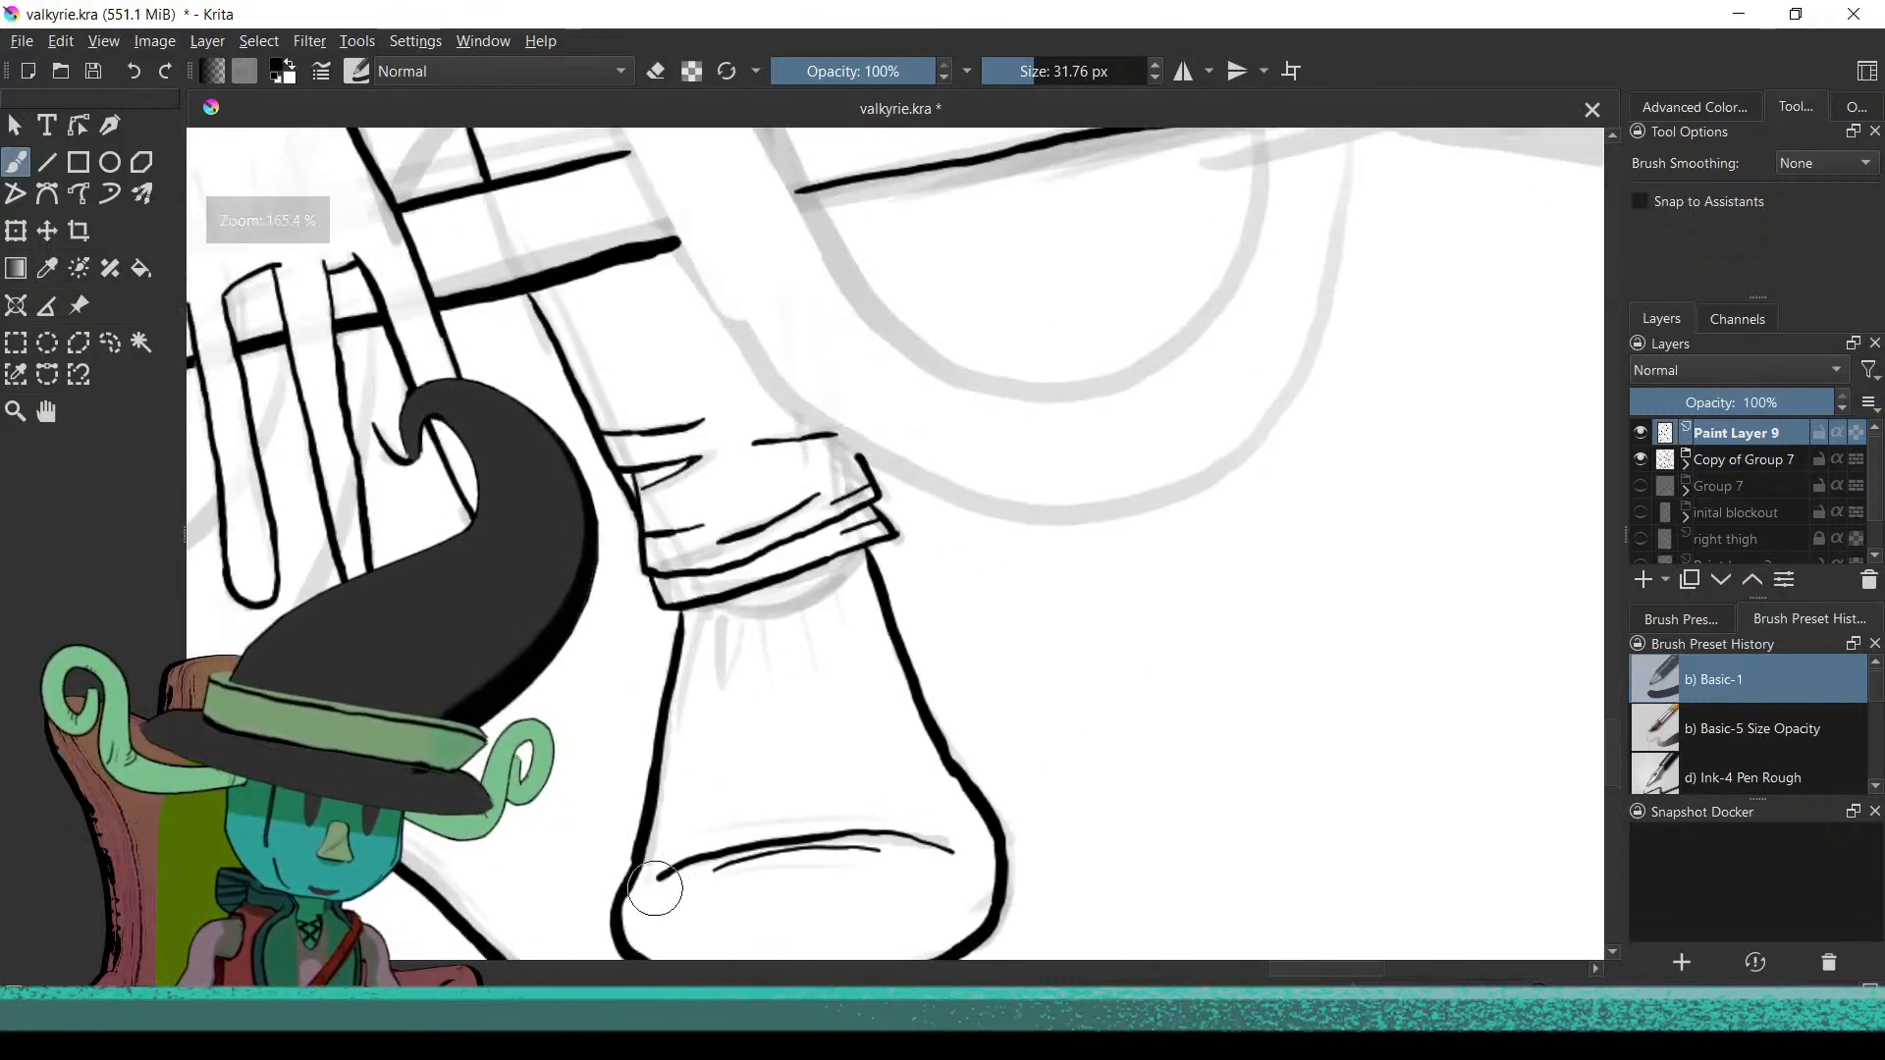
left_click_drag(882, 682, 827, 766)
left_click_drag(827, 687, 754, 899)
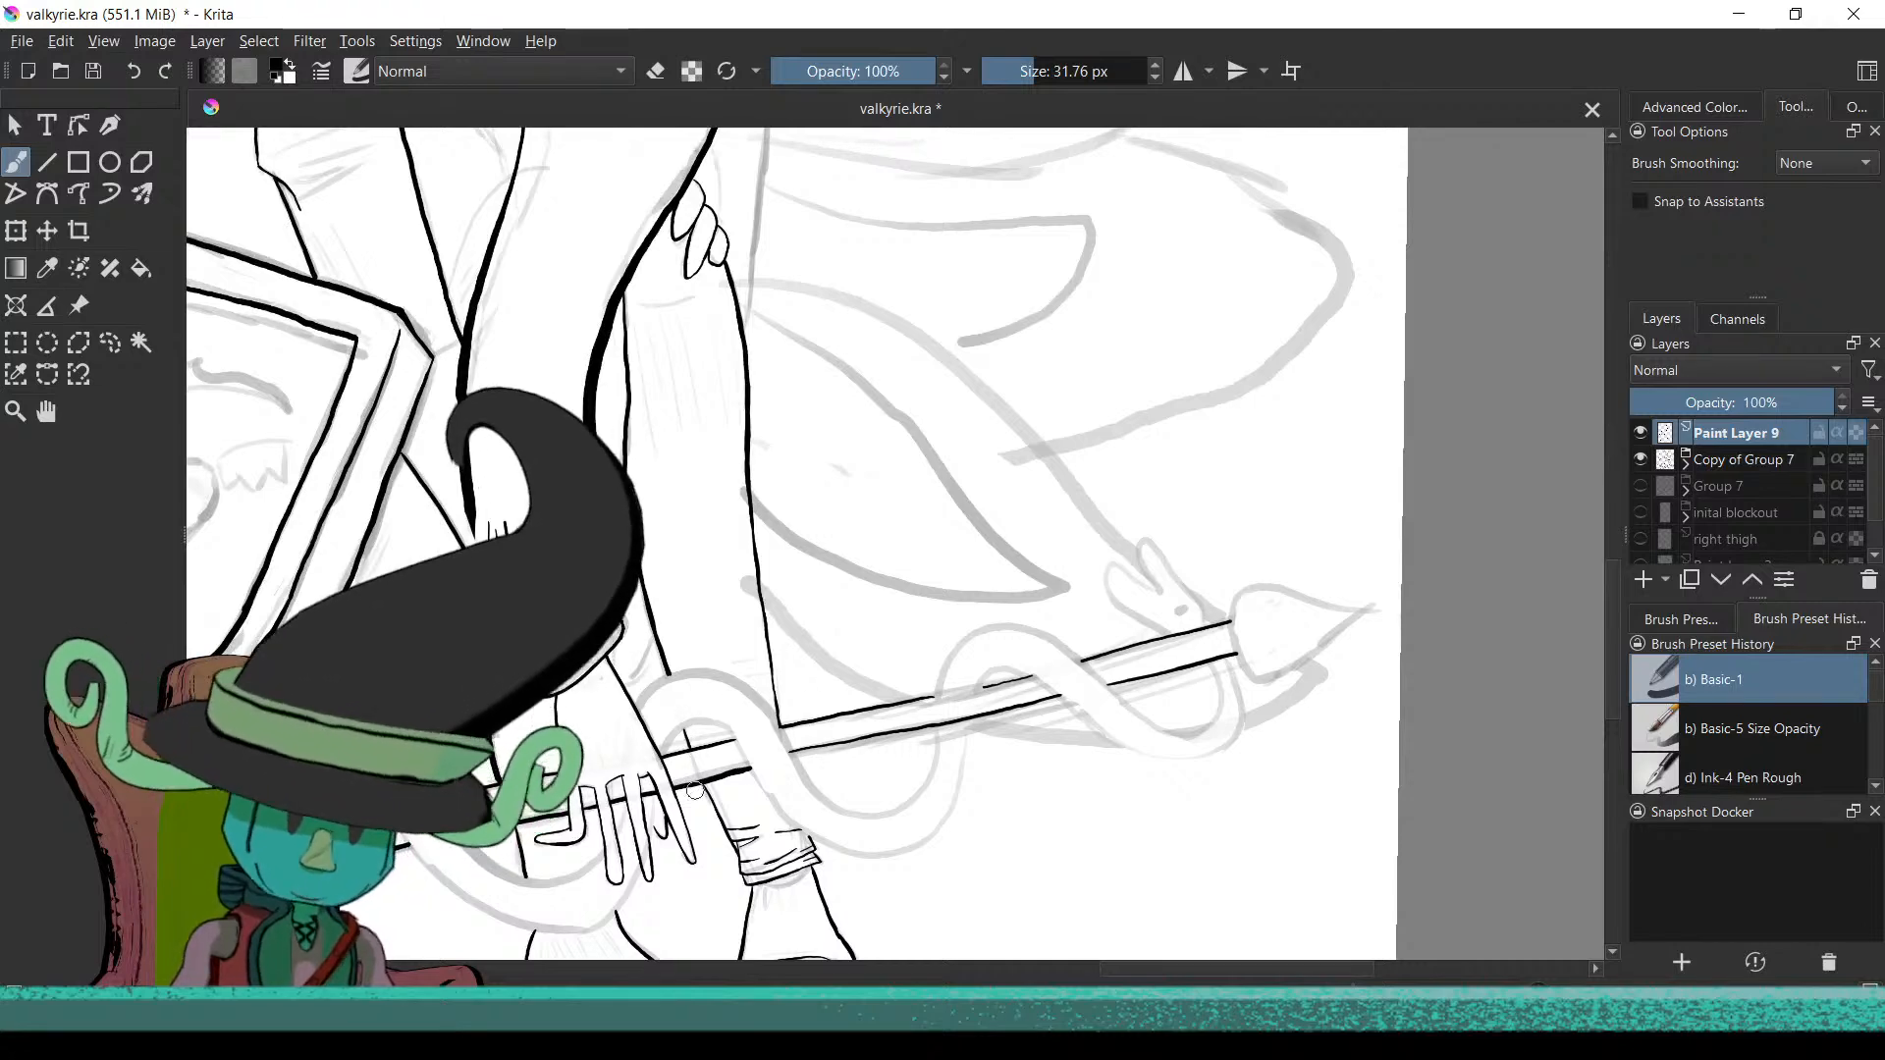
Ink the snake's upper jaw beside the spearhead, from the shaft along the head, around the snout and back to the mouth corner
left_click_drag(991, 790, 1047, 393)
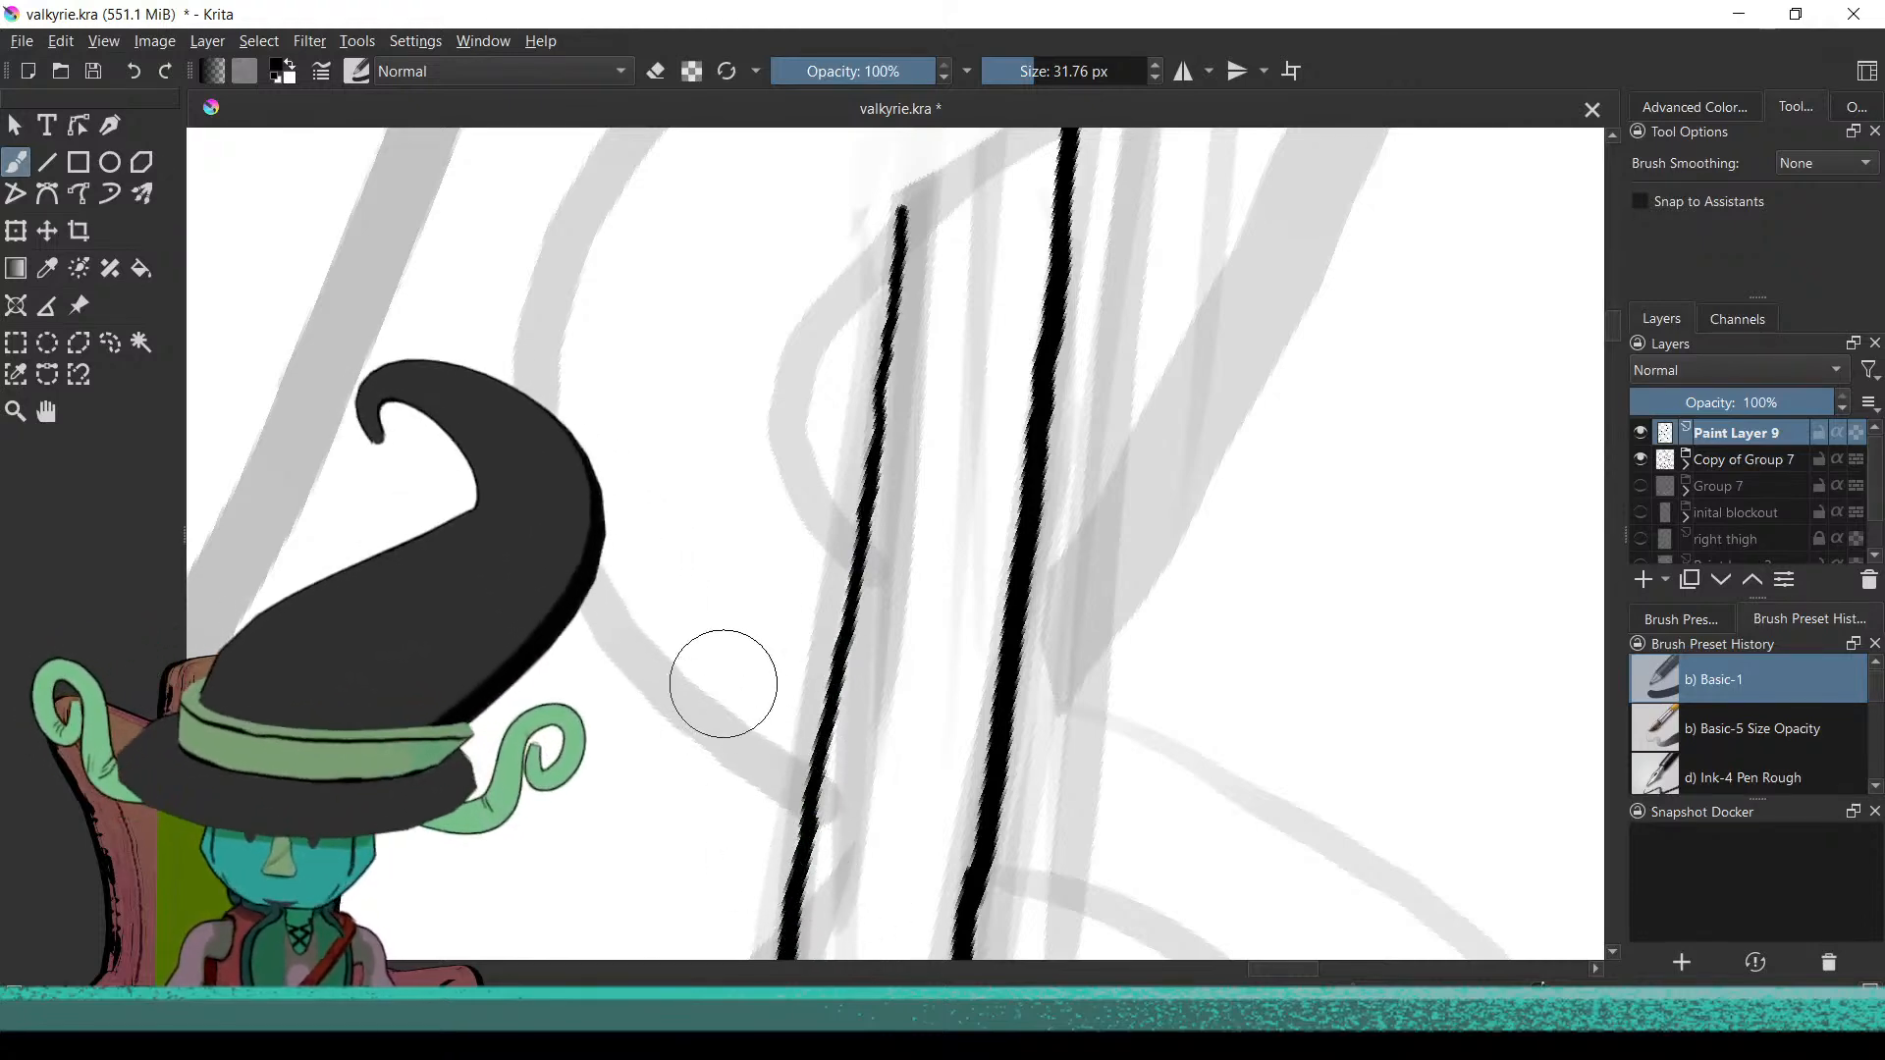
mouse_move(950, 547)
left_mouse_down()
mouse_move(799, 563)
mouse_move(784, 545)
mouse_move(804, 613)
mouse_move(783, 749)
mouse_move(852, 842)
mouse_move(931, 703)
mouse_move(850, 812)
mouse_move(1069, 593)
mouse_move(1073, 454)
mouse_move(967, 524)
left_mouse_up()
left_click_drag(967, 523, 993, 810)
mouse_move(1026, 691)
left_mouse_down()
mouse_move(1027, 606)
mouse_move(1081, 692)
mouse_move(1115, 602)
mouse_move(908, 628)
mouse_move(771, 692)
left_mouse_up()
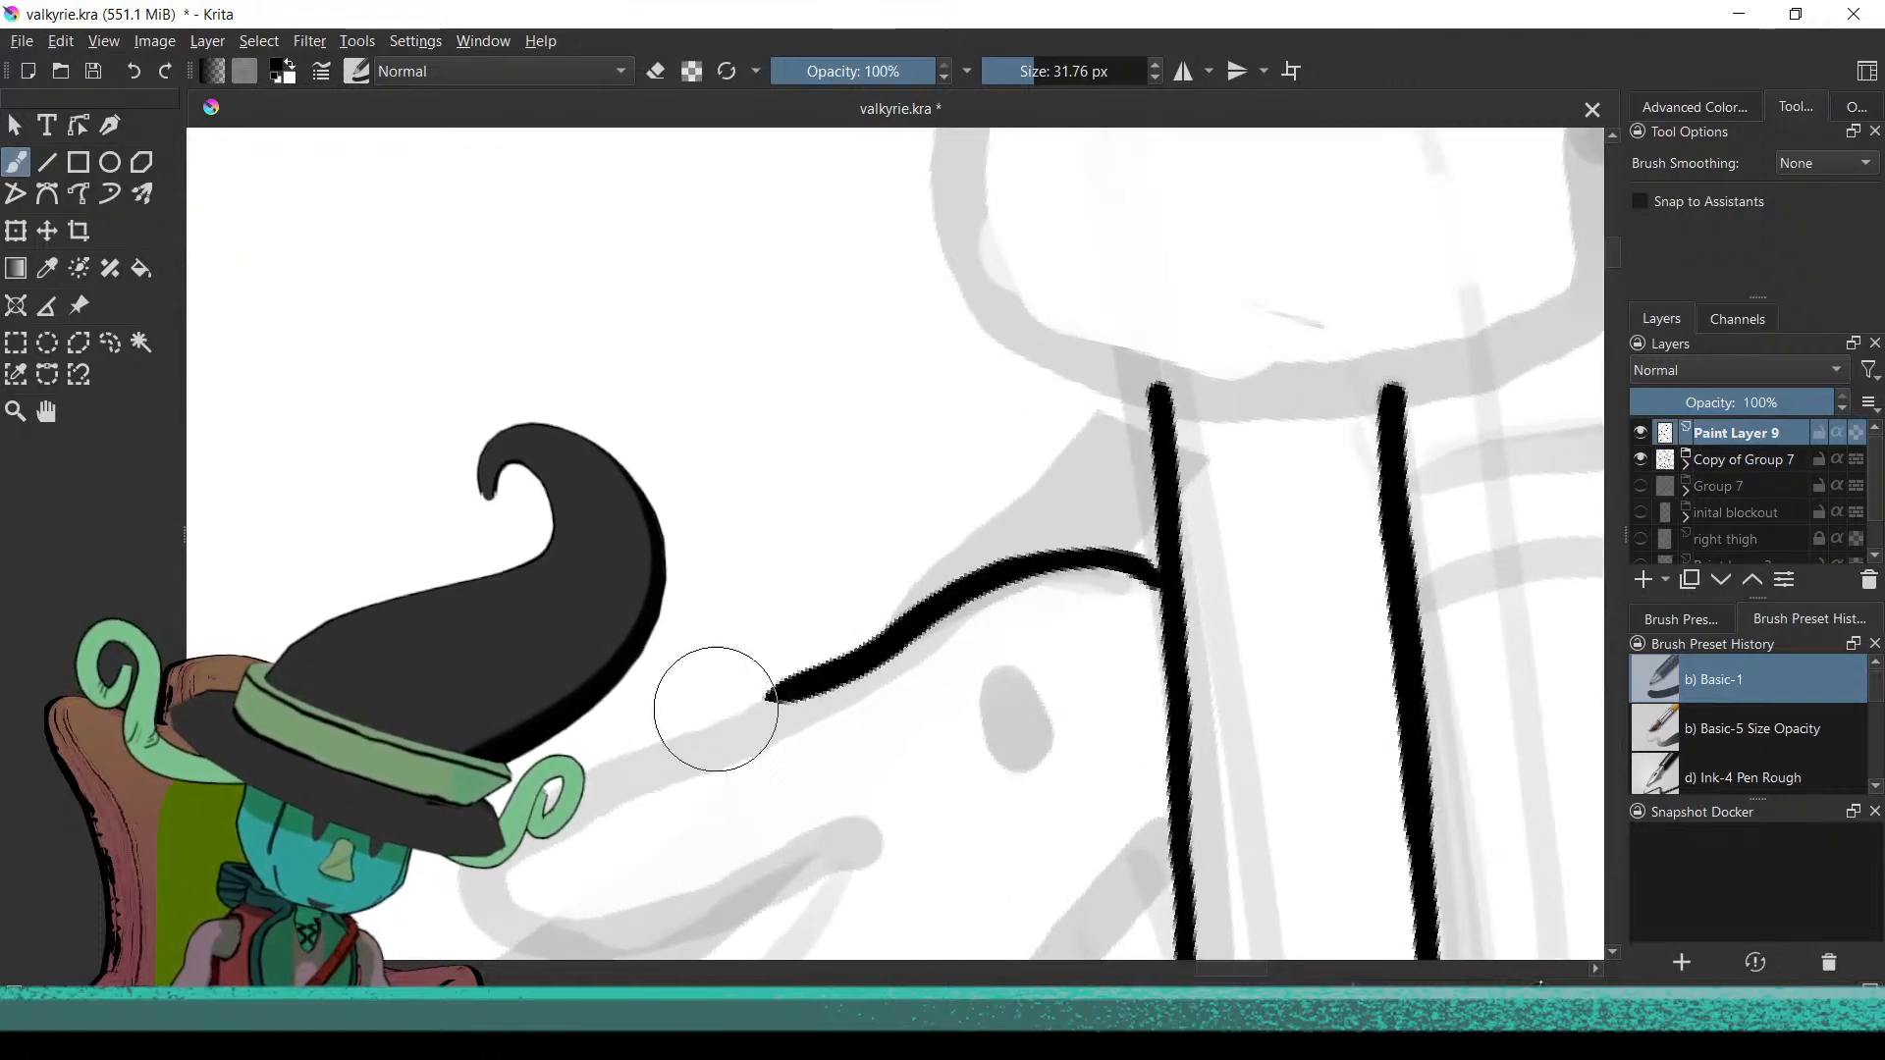
left_click_drag(830, 750, 1215, 583)
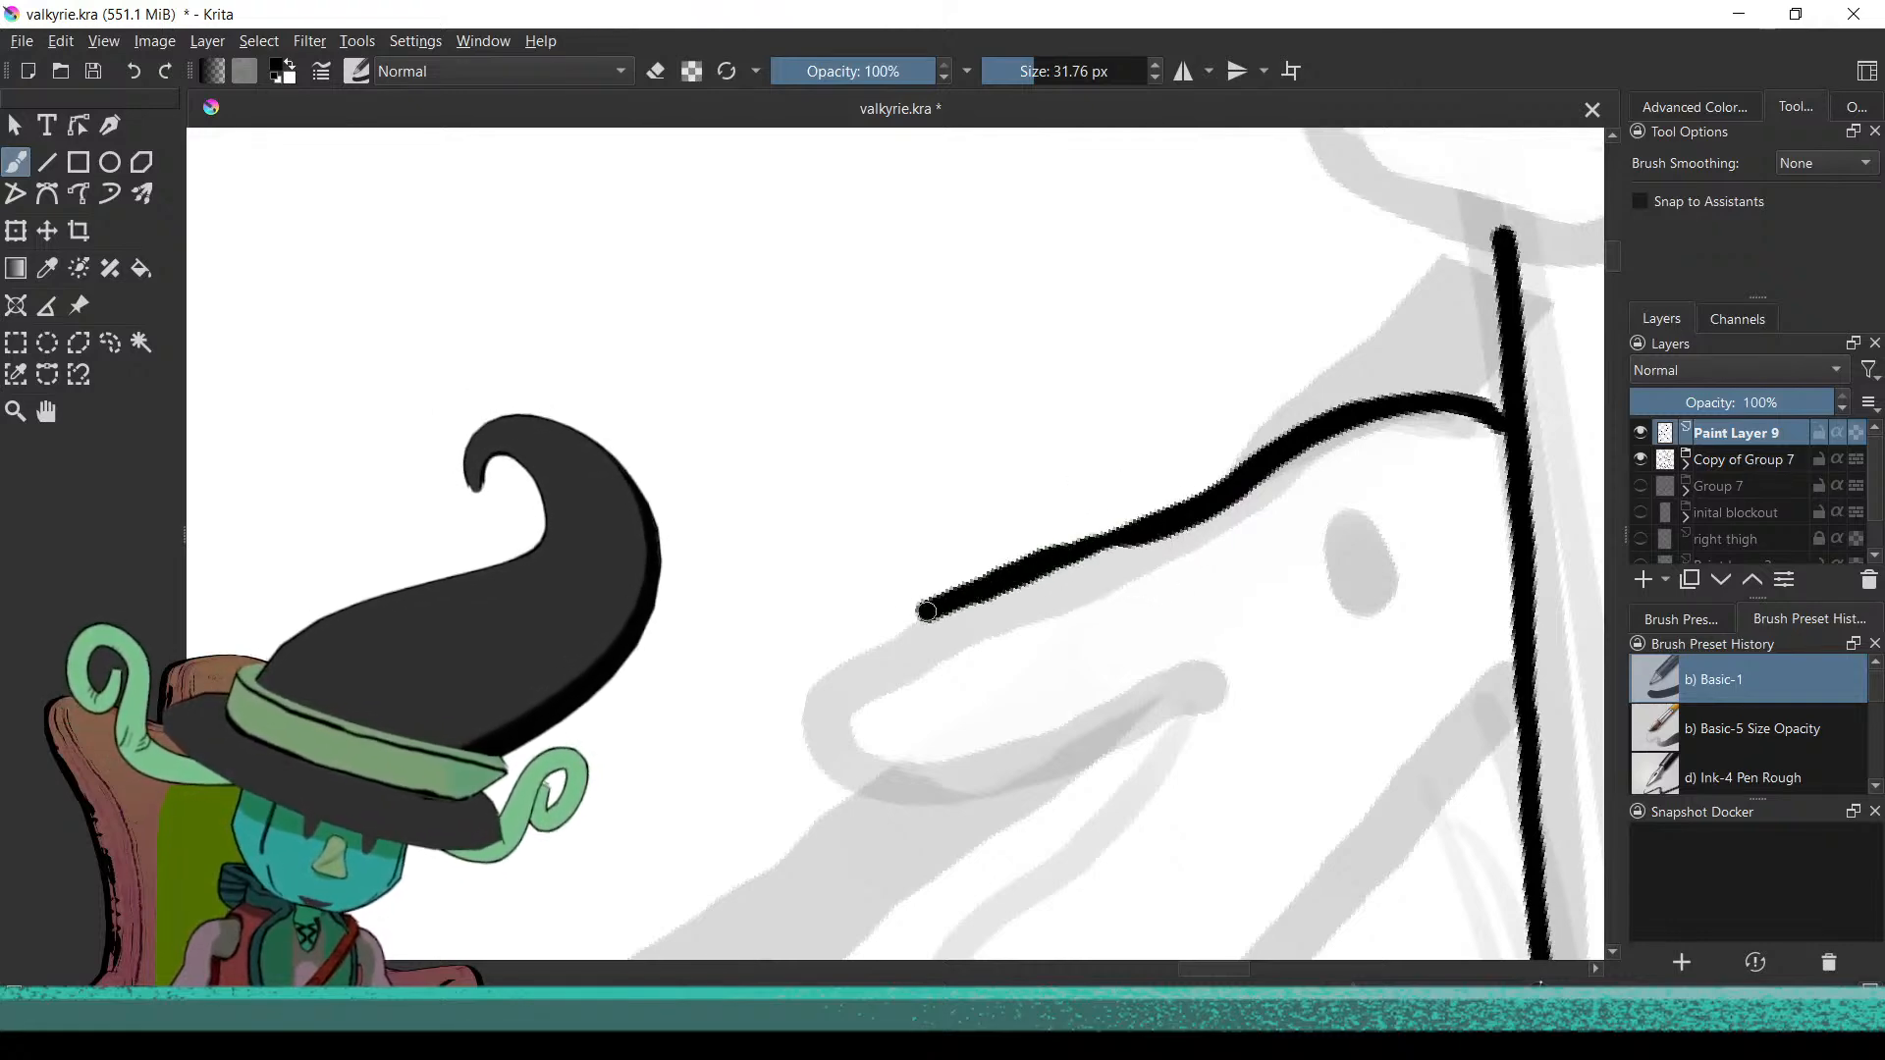
mouse_move(865, 800)
left_mouse_down()
mouse_move(989, 791)
mouse_move(1209, 685)
left_mouse_up()
left_click_drag(1025, 782, 883, 797)
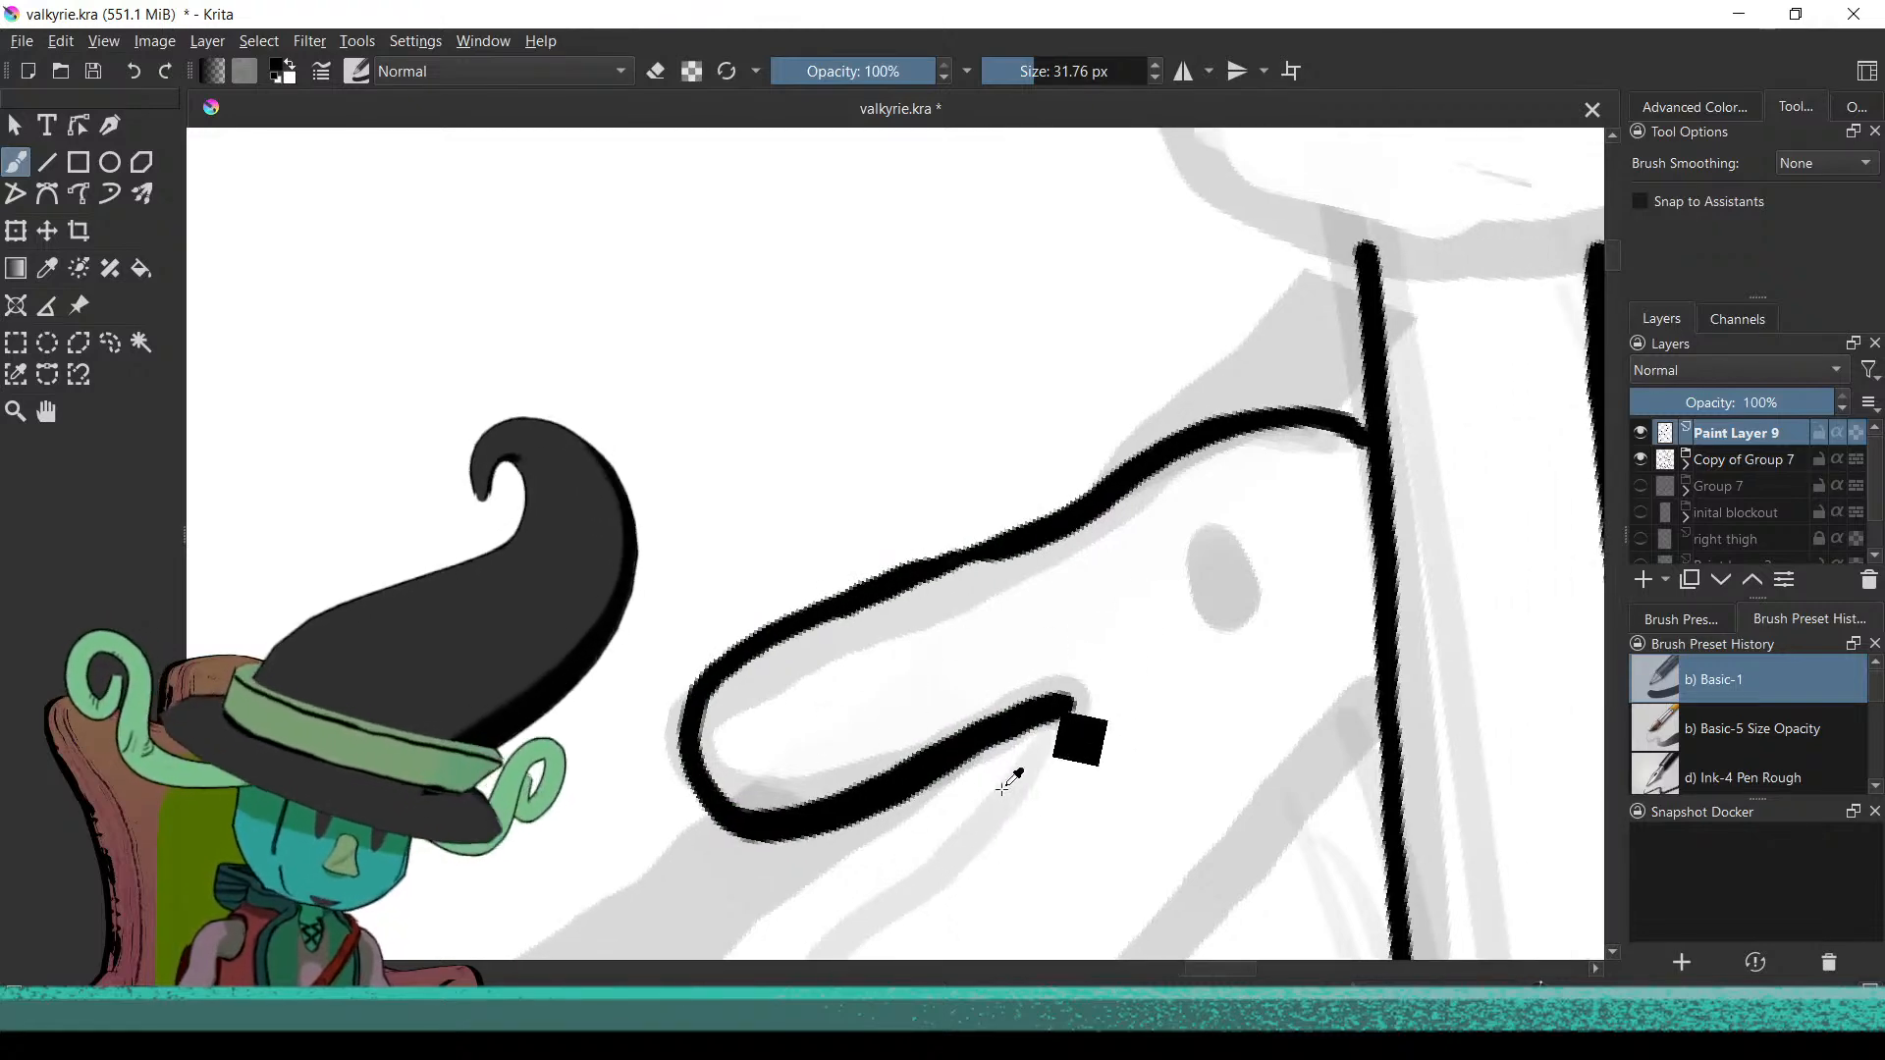
Ink the snake's lower jaw from the mouth corner around the chin and back to the spear shaft
scroll(1010, 686, "down", 3)
scroll(1034, 626, "up", 2)
scroll(1139, 540, "up", 3)
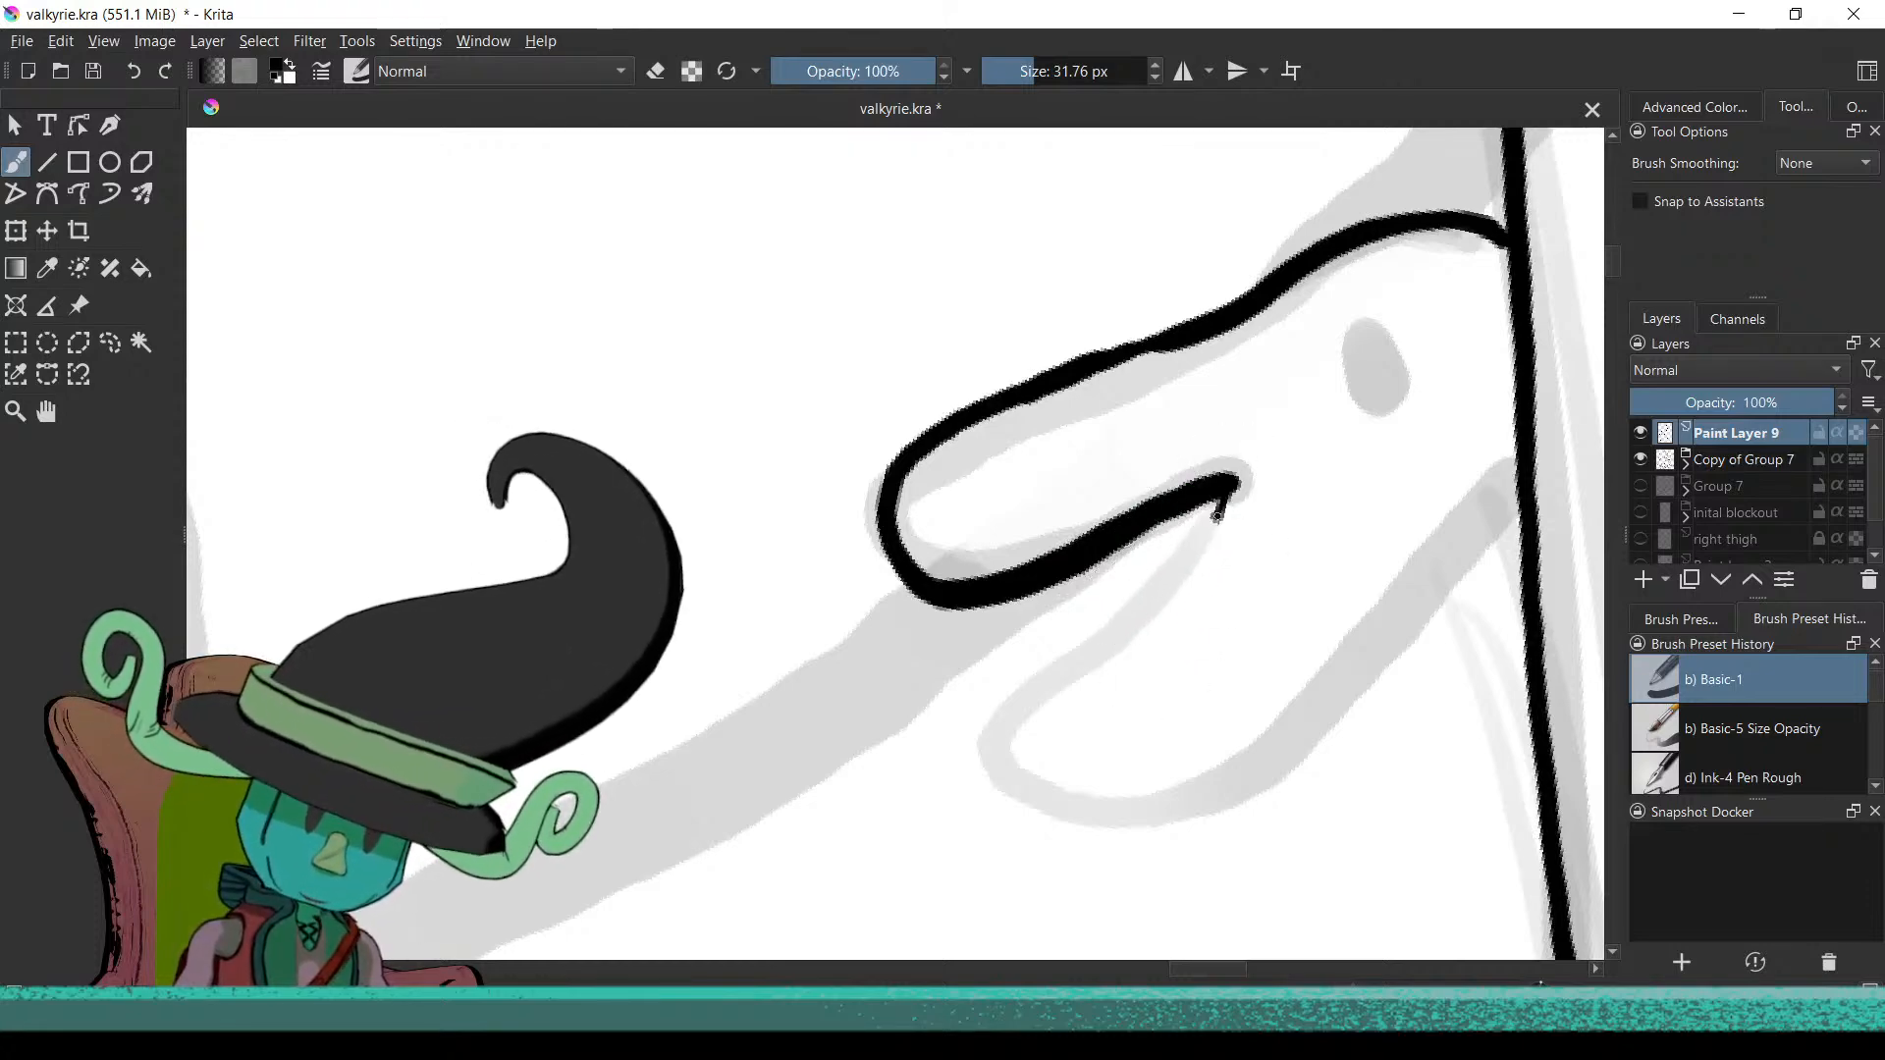
key("ctrl+z")
left_click_drag(1199, 541, 1002, 748)
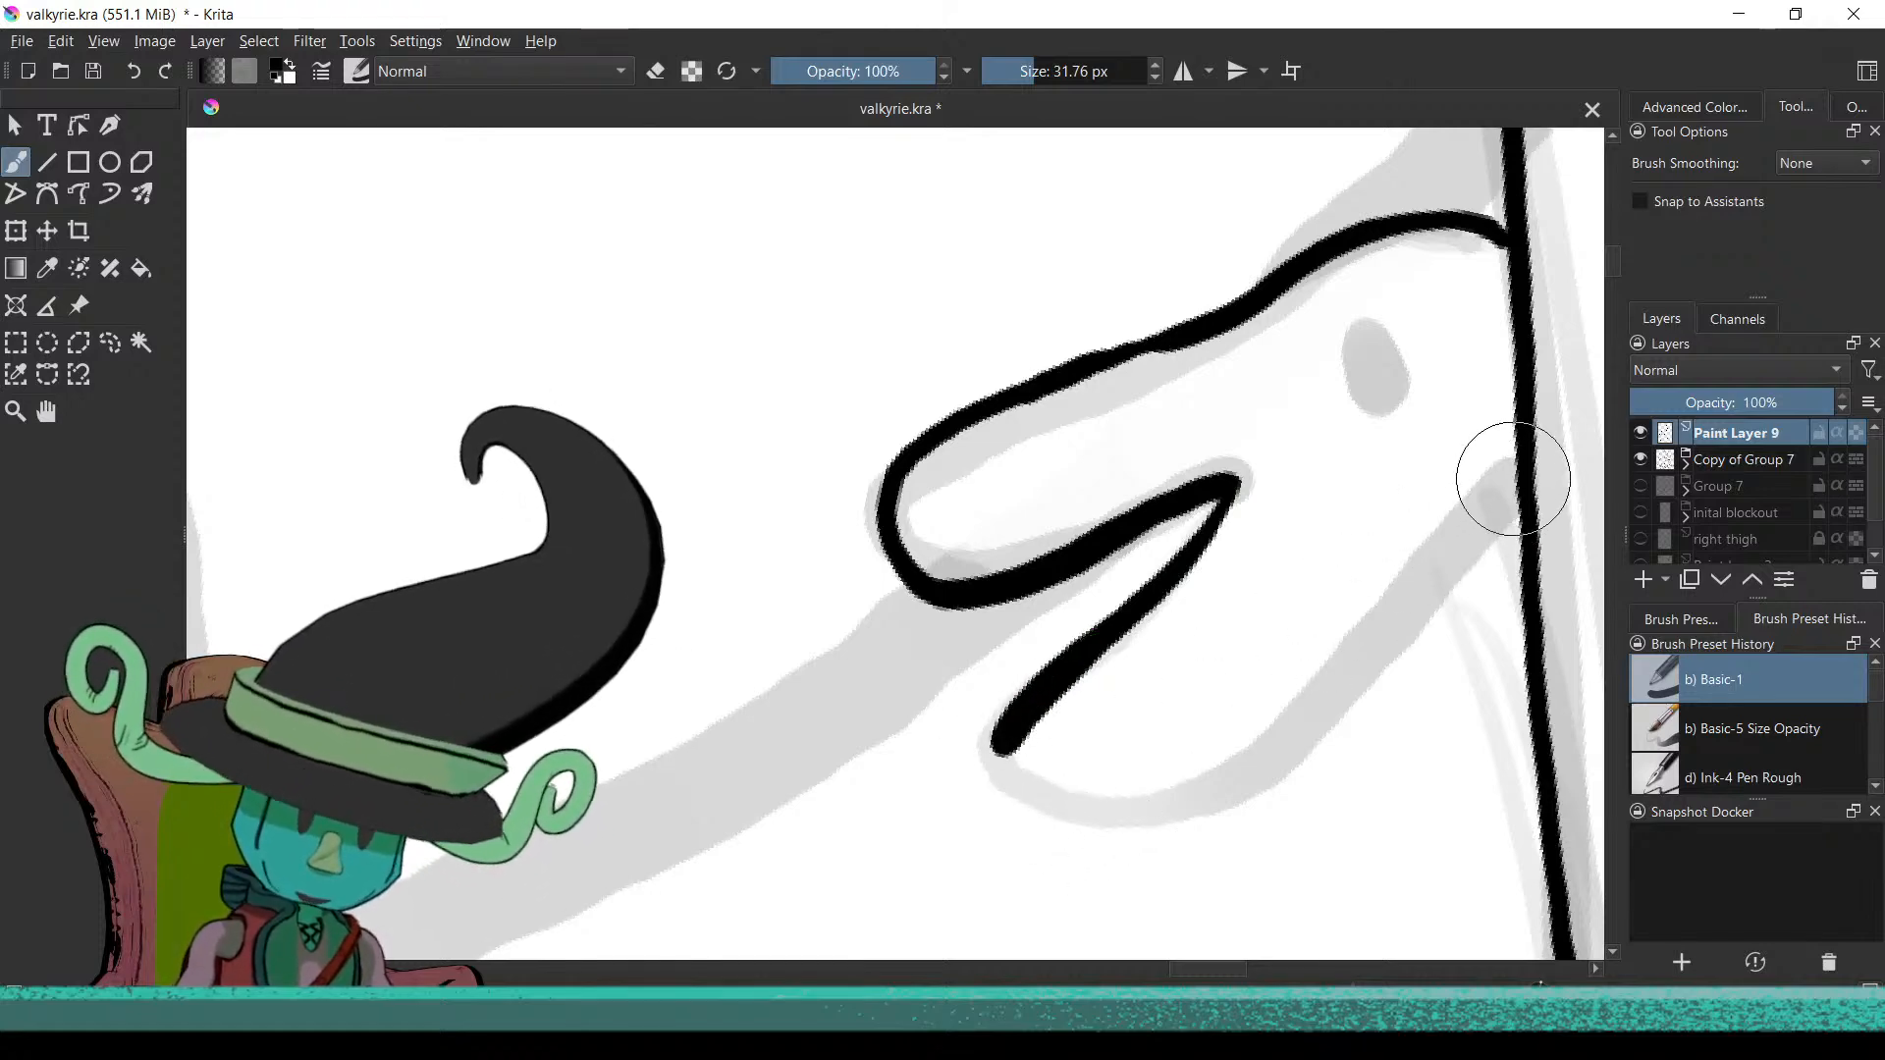
key("ctrl+z")
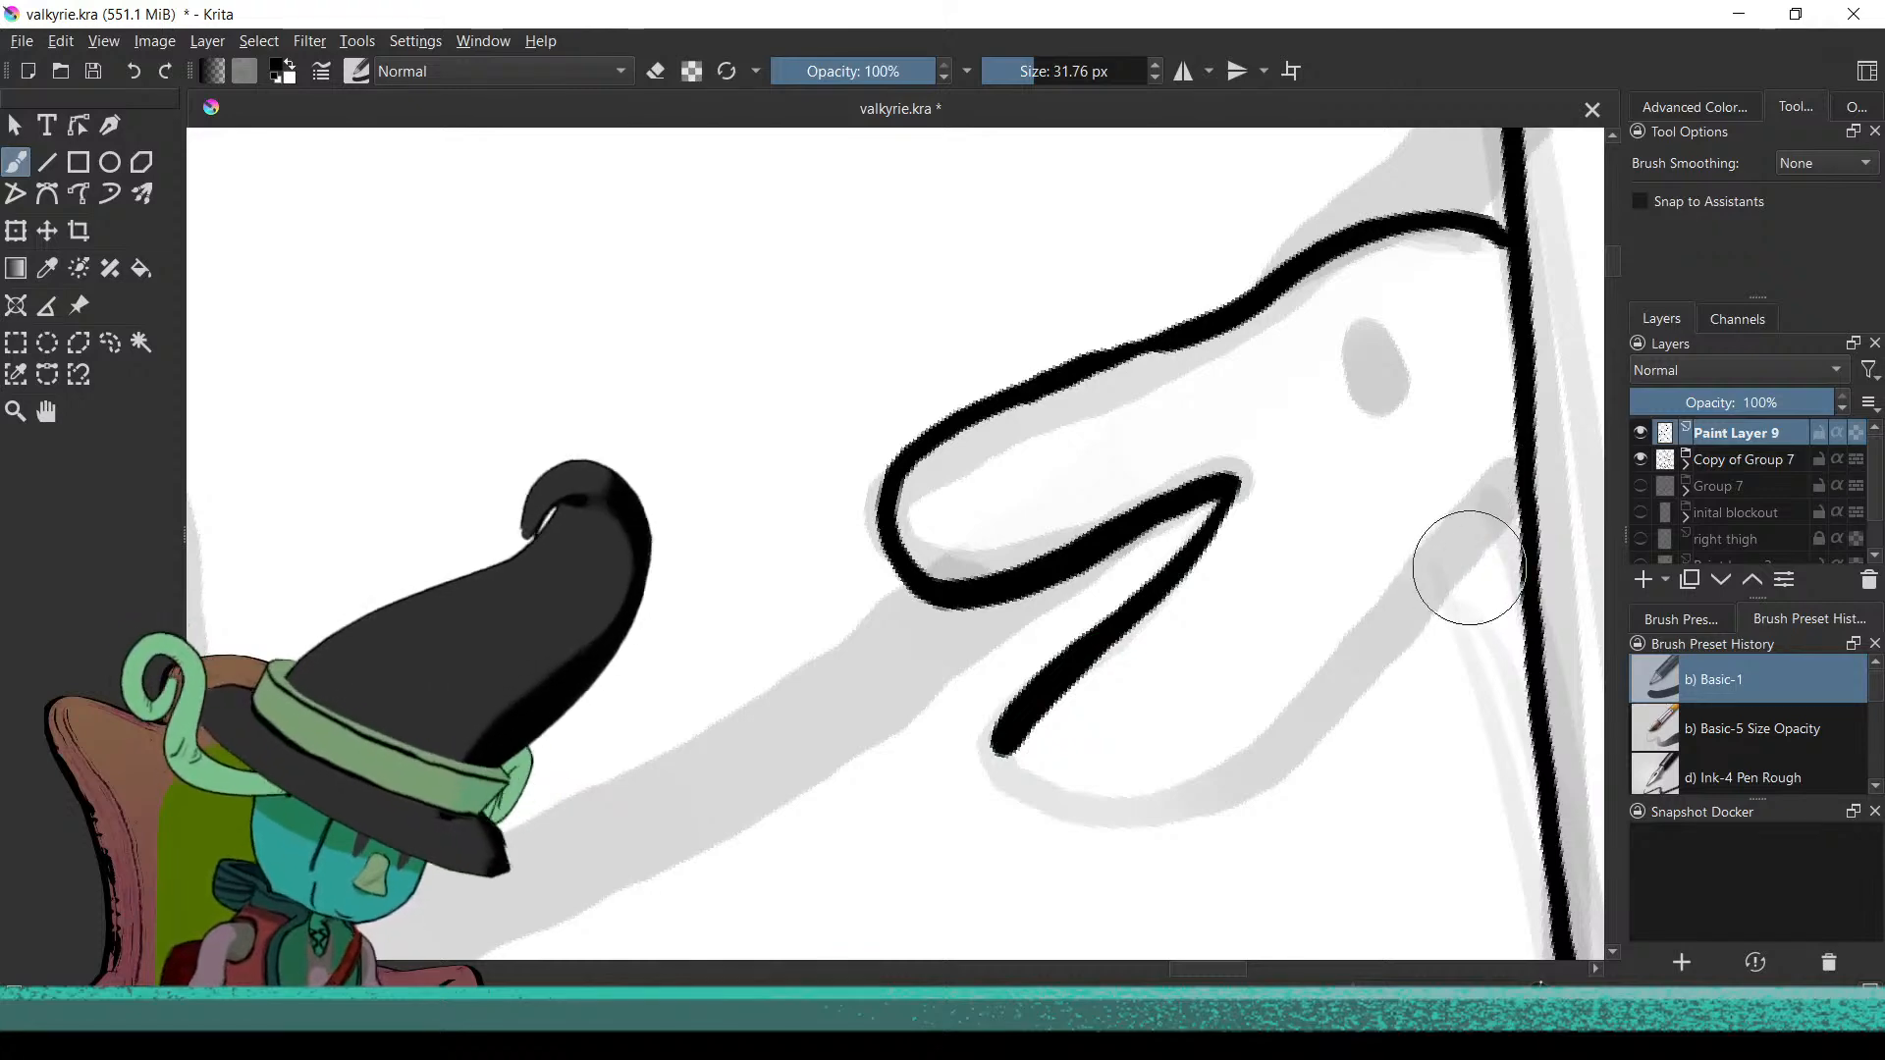
left_click_drag(1456, 564, 1293, 739)
left_click_drag(1207, 779, 1099, 783)
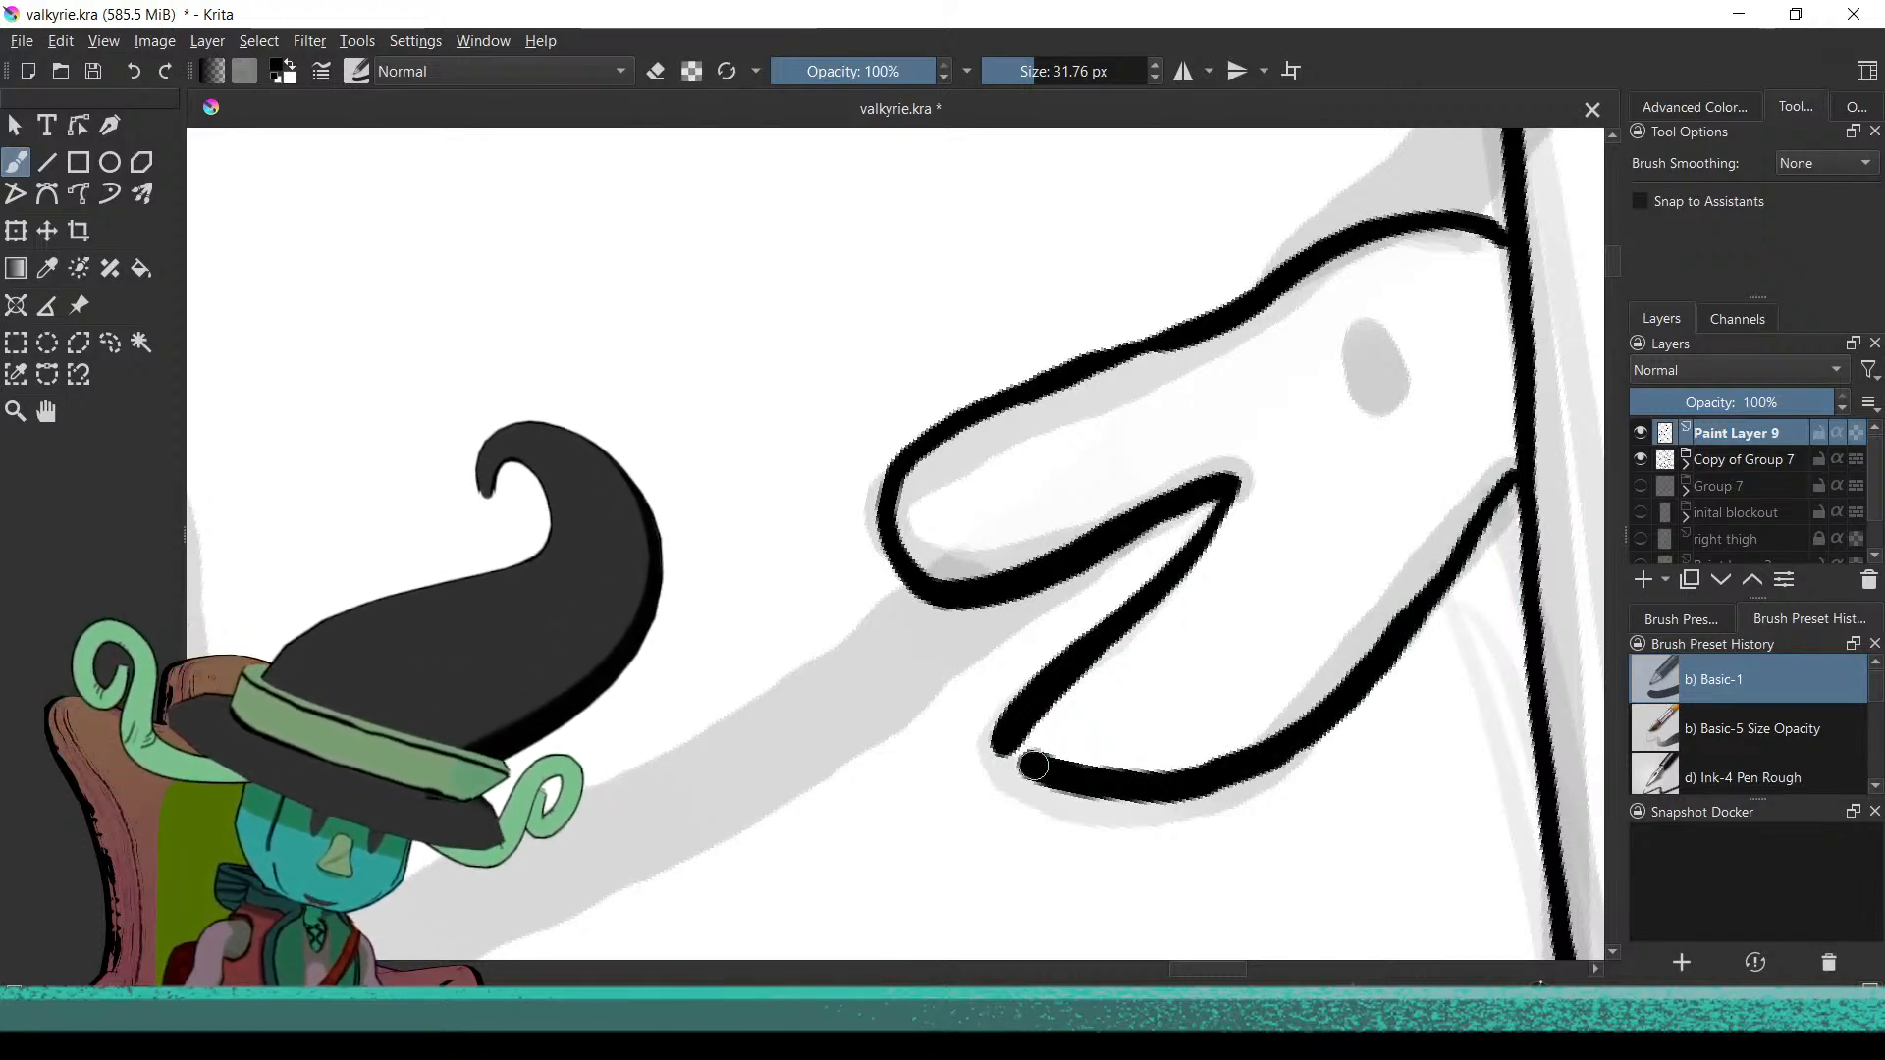
mouse_move(1233, 622)
left_mouse_down()
mouse_move(1207, 863)
mouse_move(1245, 715)
mouse_move(1163, 903)
mouse_move(1139, 687)
left_mouse_up()
Fill in the snake's eye as a solid black oval over the sketched one
scroll(791, 803, "up", 4)
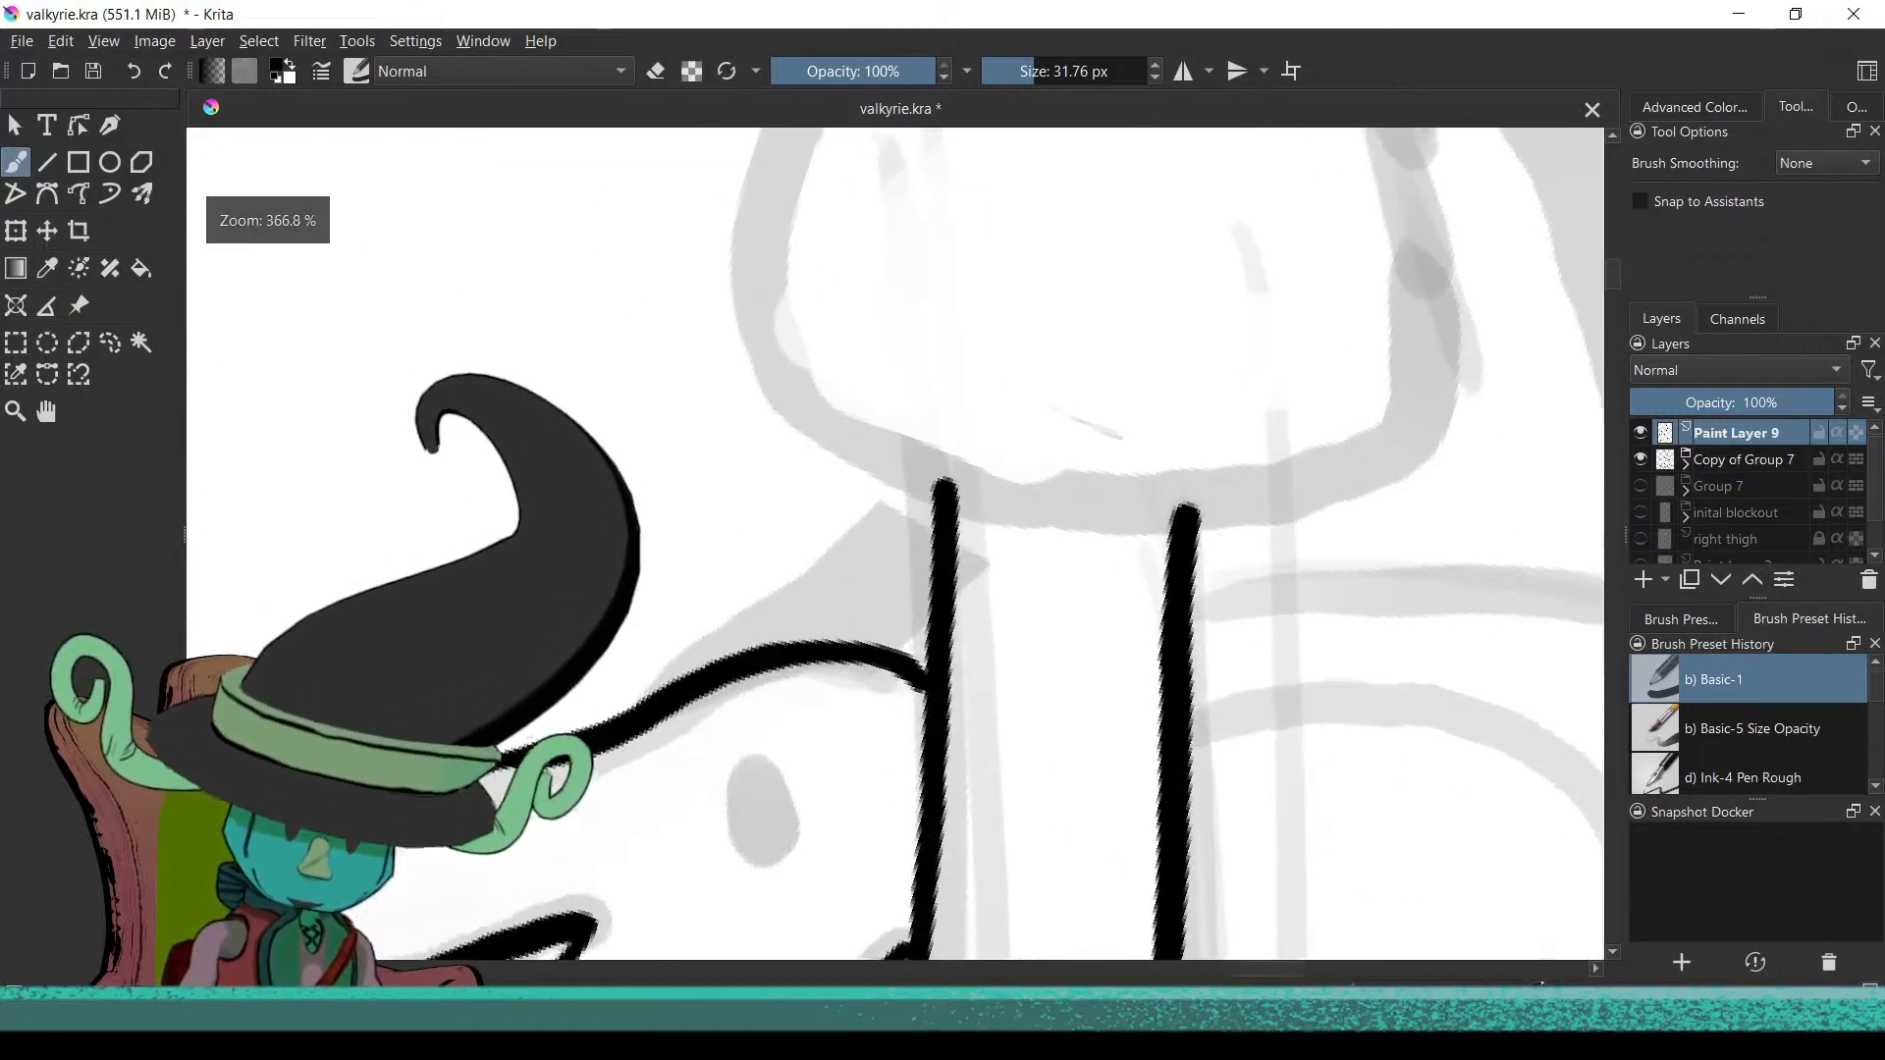
left_click_drag(790, 803, 926, 681)
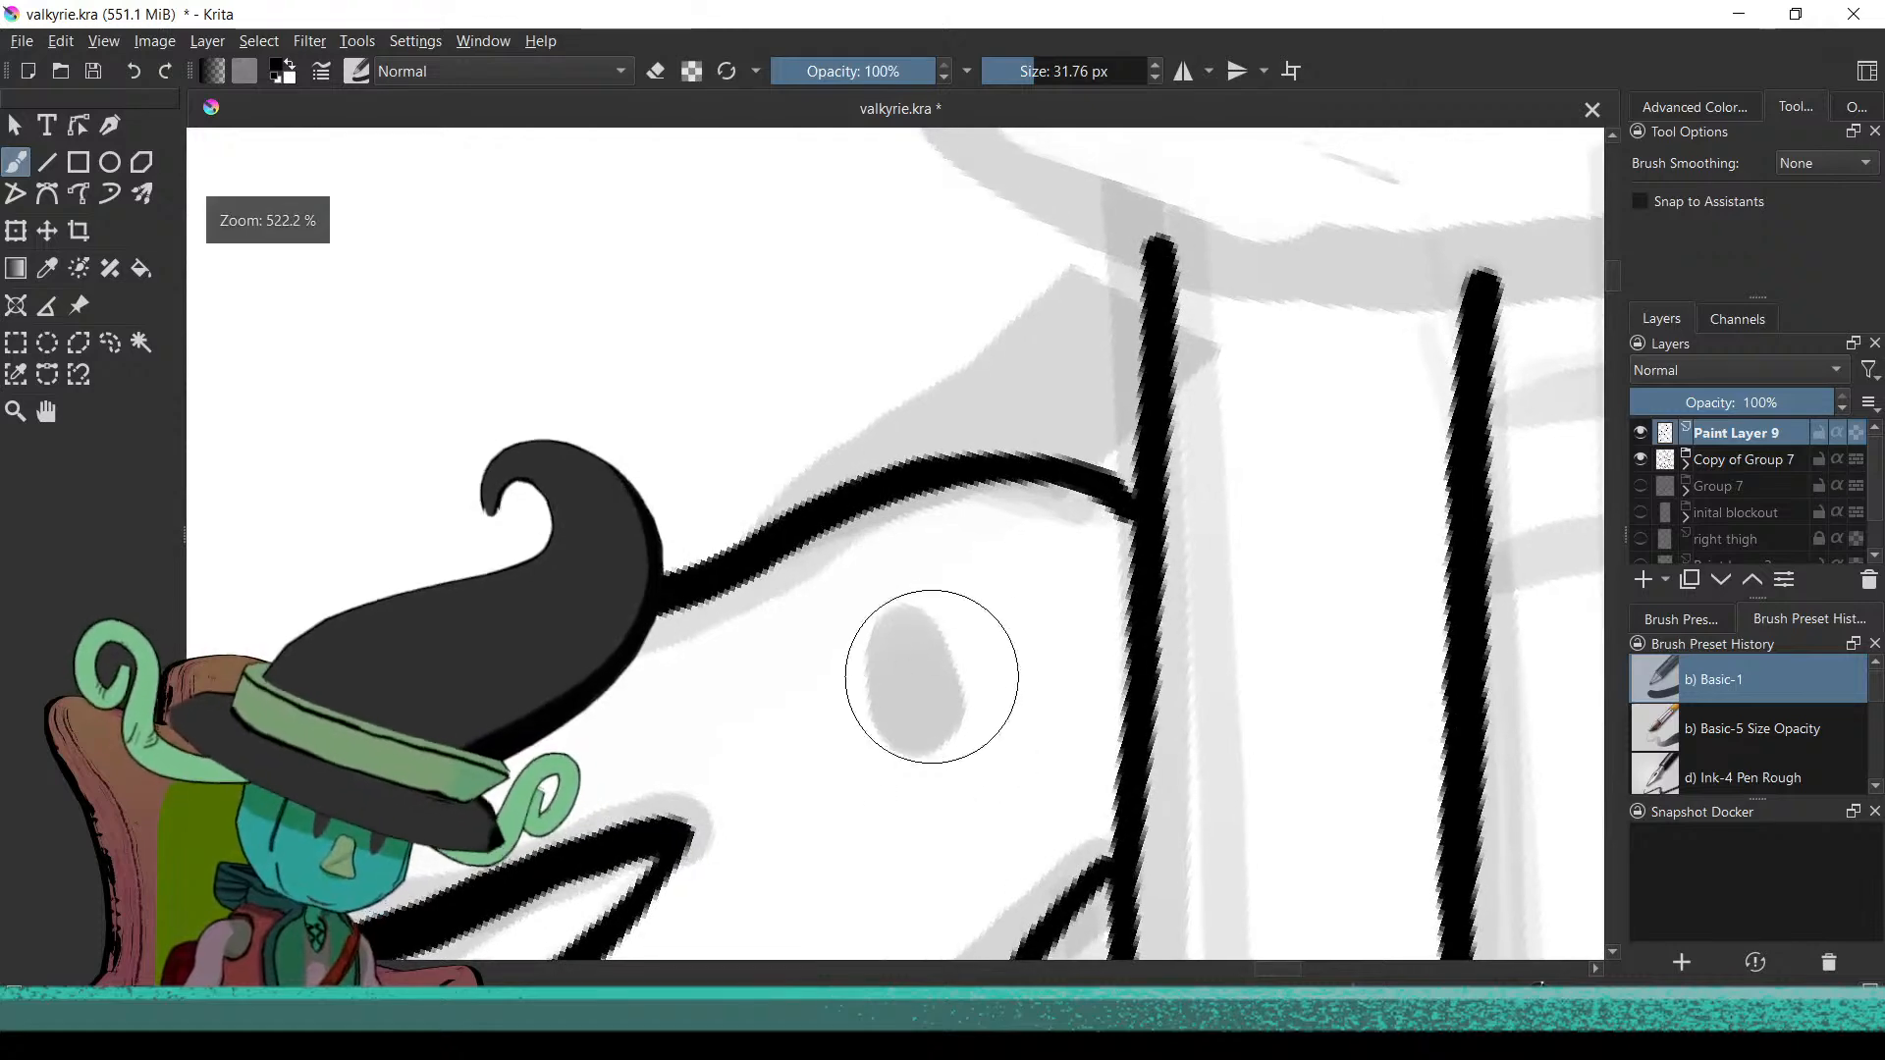
mouse_move(906, 610)
left_mouse_down()
mouse_move(880, 654)
mouse_move(885, 727)
mouse_move(911, 743)
mouse_move(935, 711)
mouse_move(915, 631)
mouse_move(915, 733)
mouse_move(909, 643)
mouse_move(886, 664)
mouse_move(915, 729)
mouse_move(904, 631)
left_mouse_up()
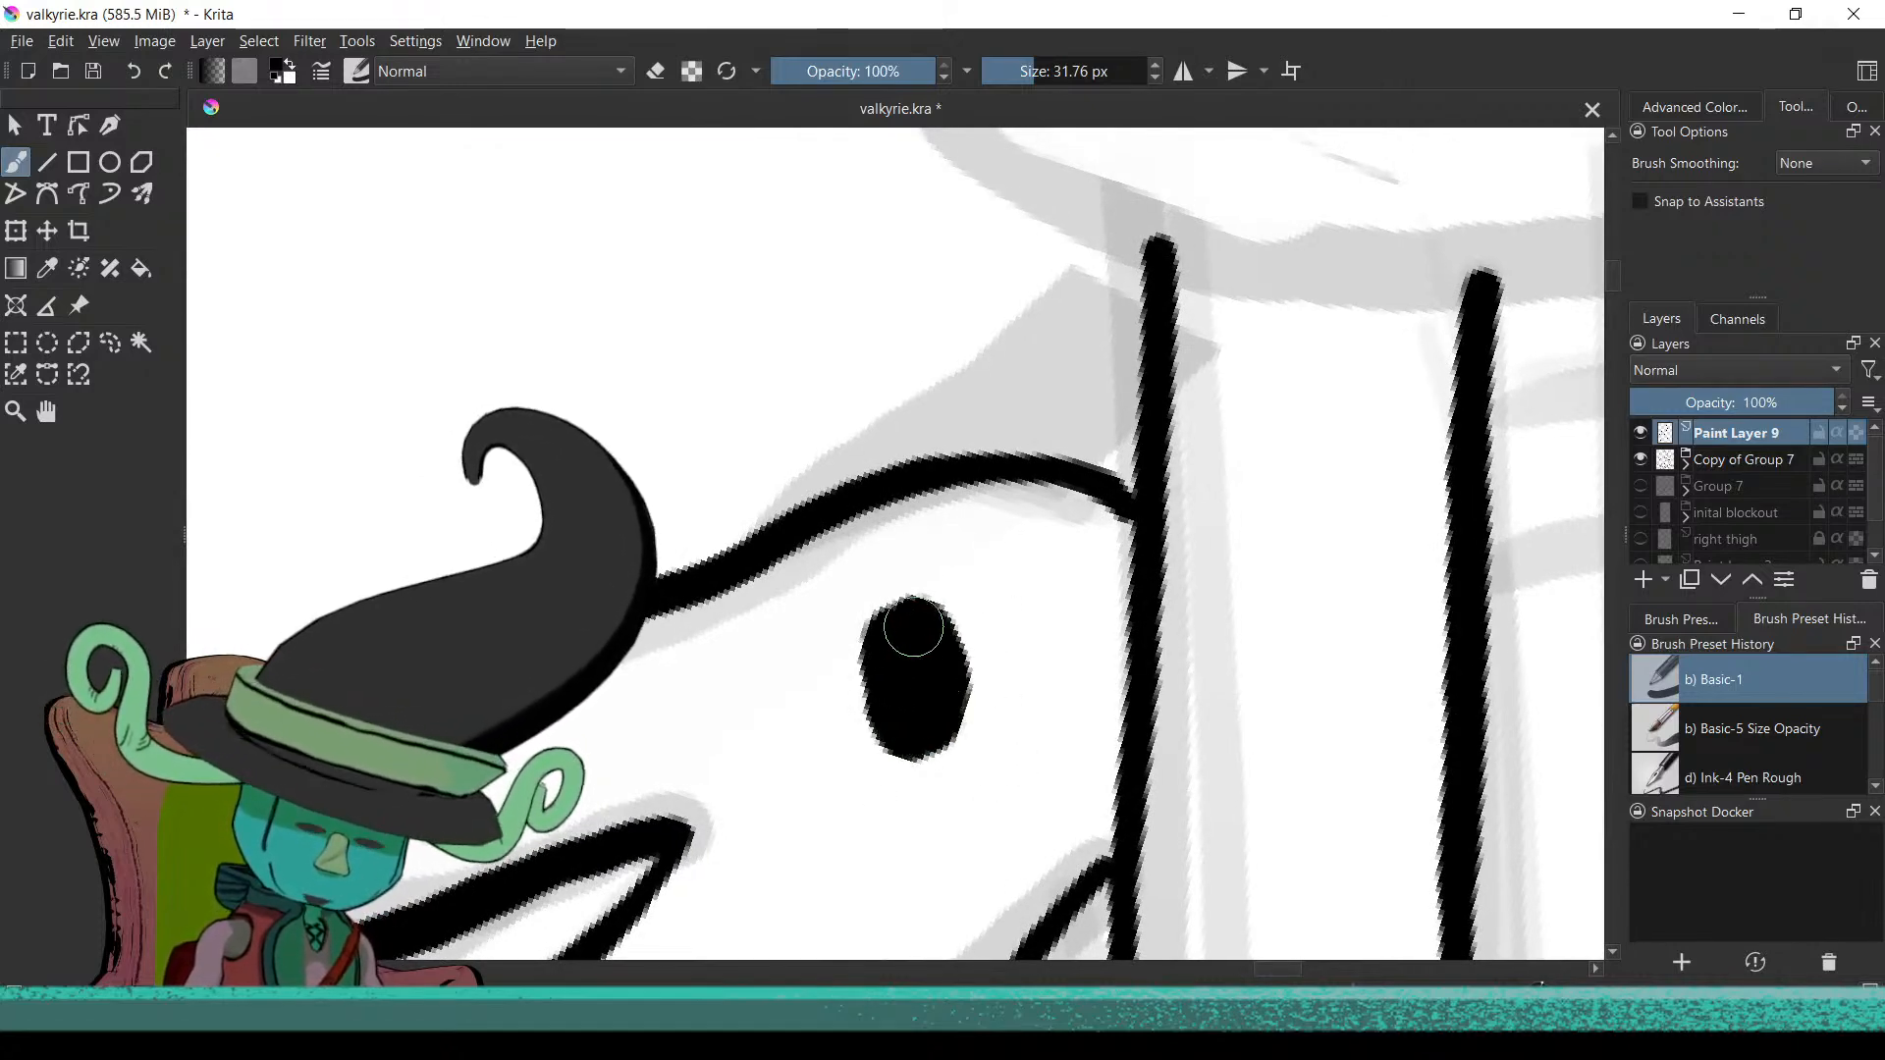
Ink the start of the snake body's outer curve from the spear shaft, on the side opposite the head
scroll(918, 692, "down", 5)
scroll(913, 925, "down", 4)
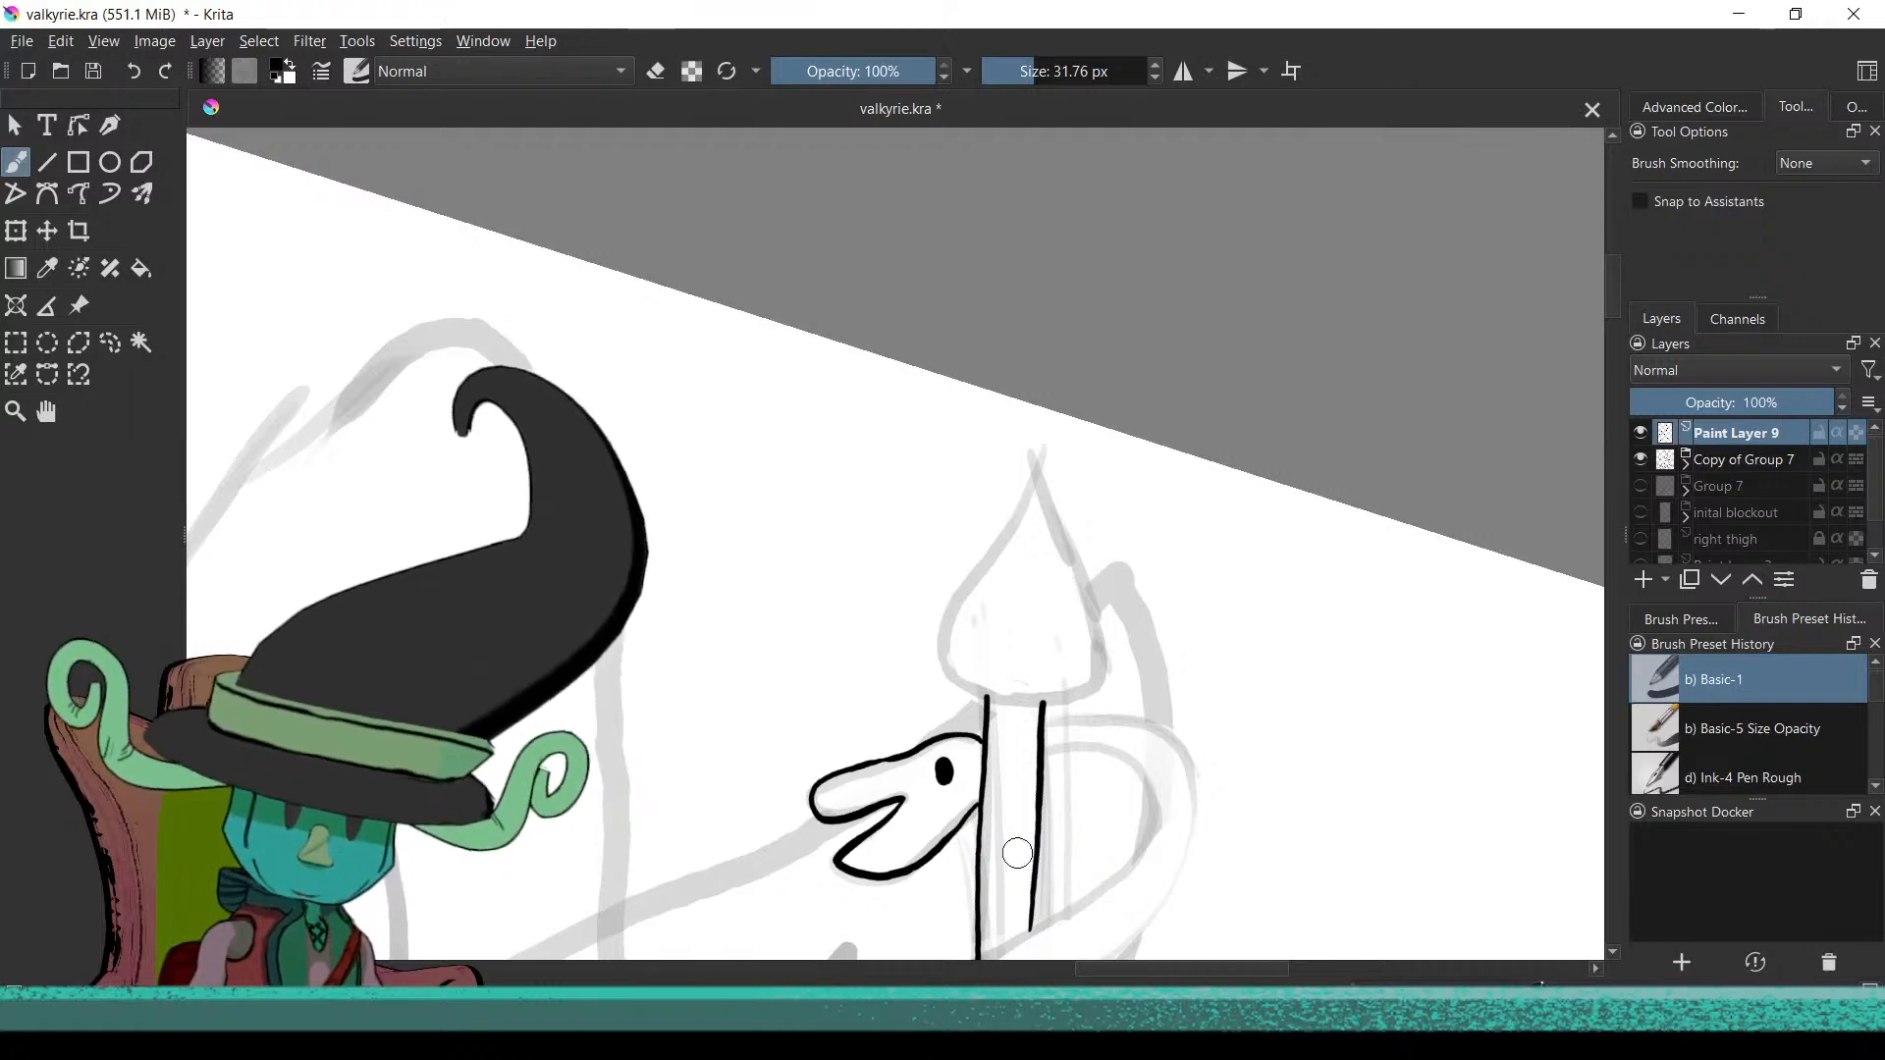
scroll(1016, 851, "up", 7)
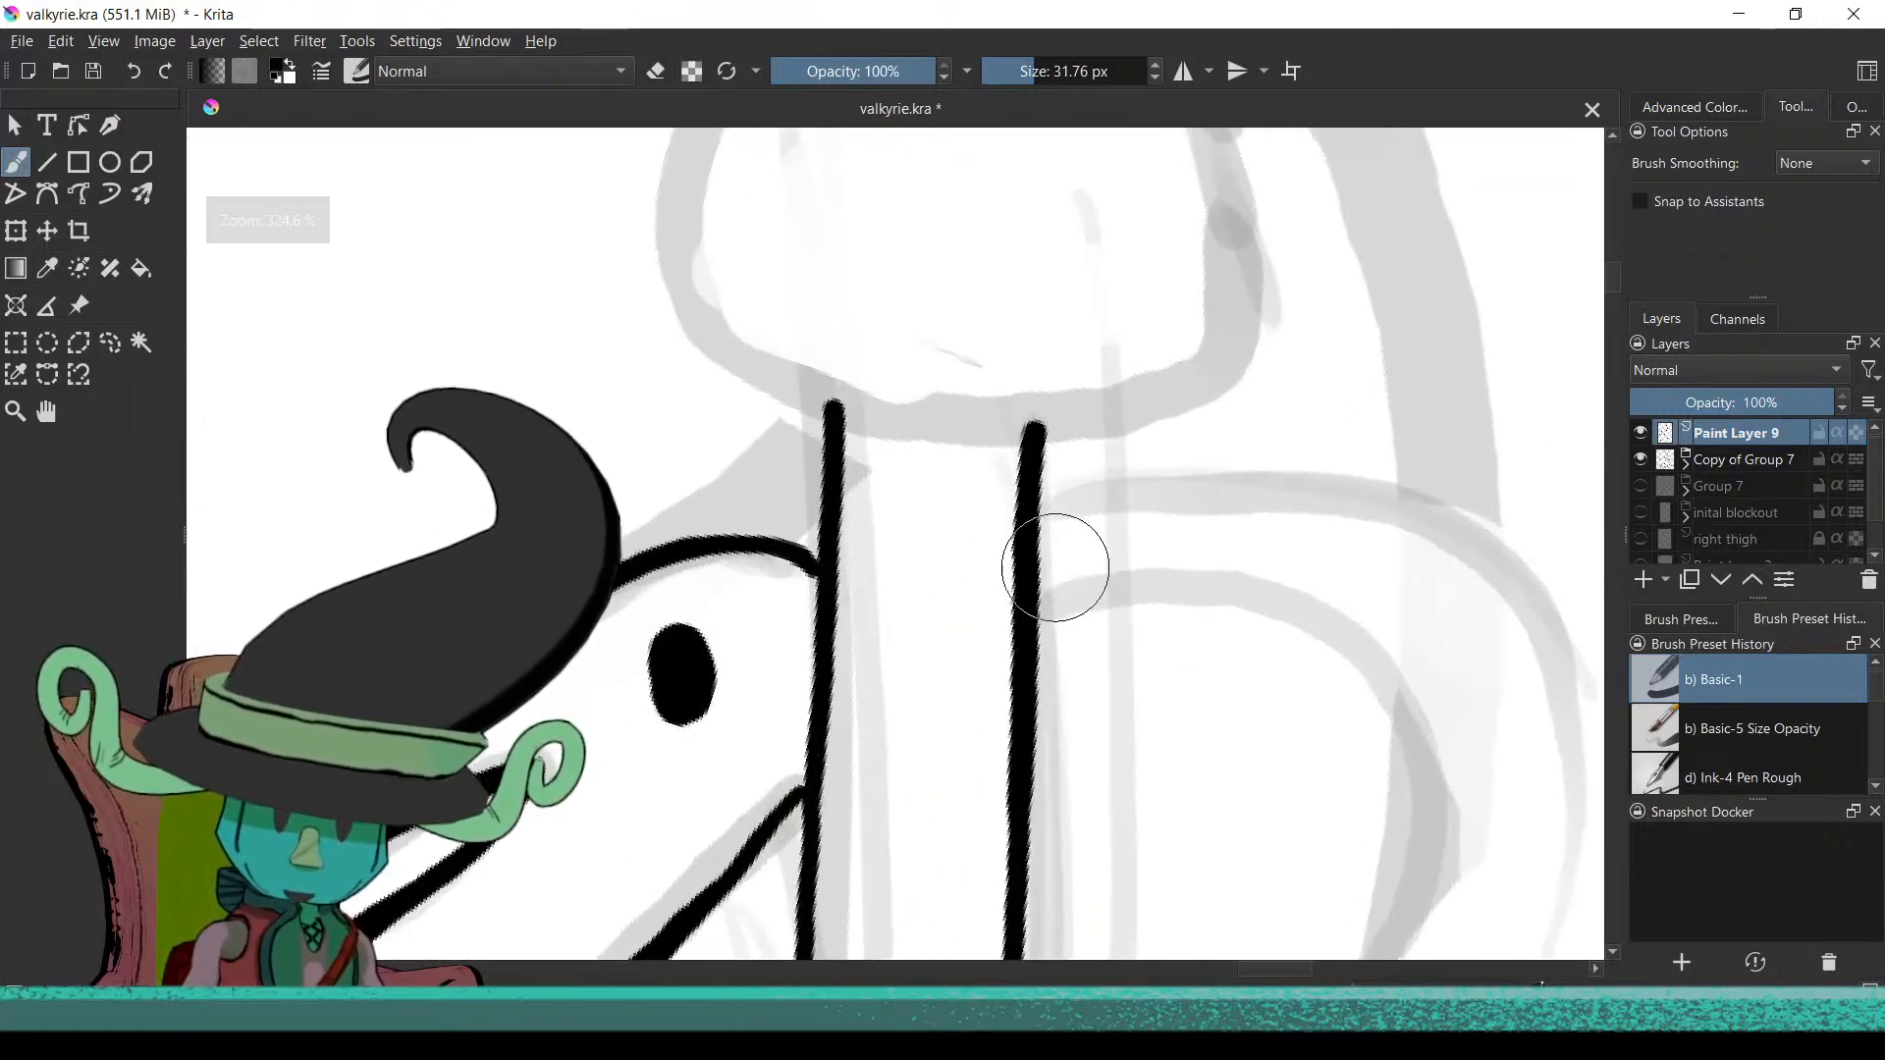
scroll(1065, 560, "down", 4)
scroll(1027, 631, "up", 4)
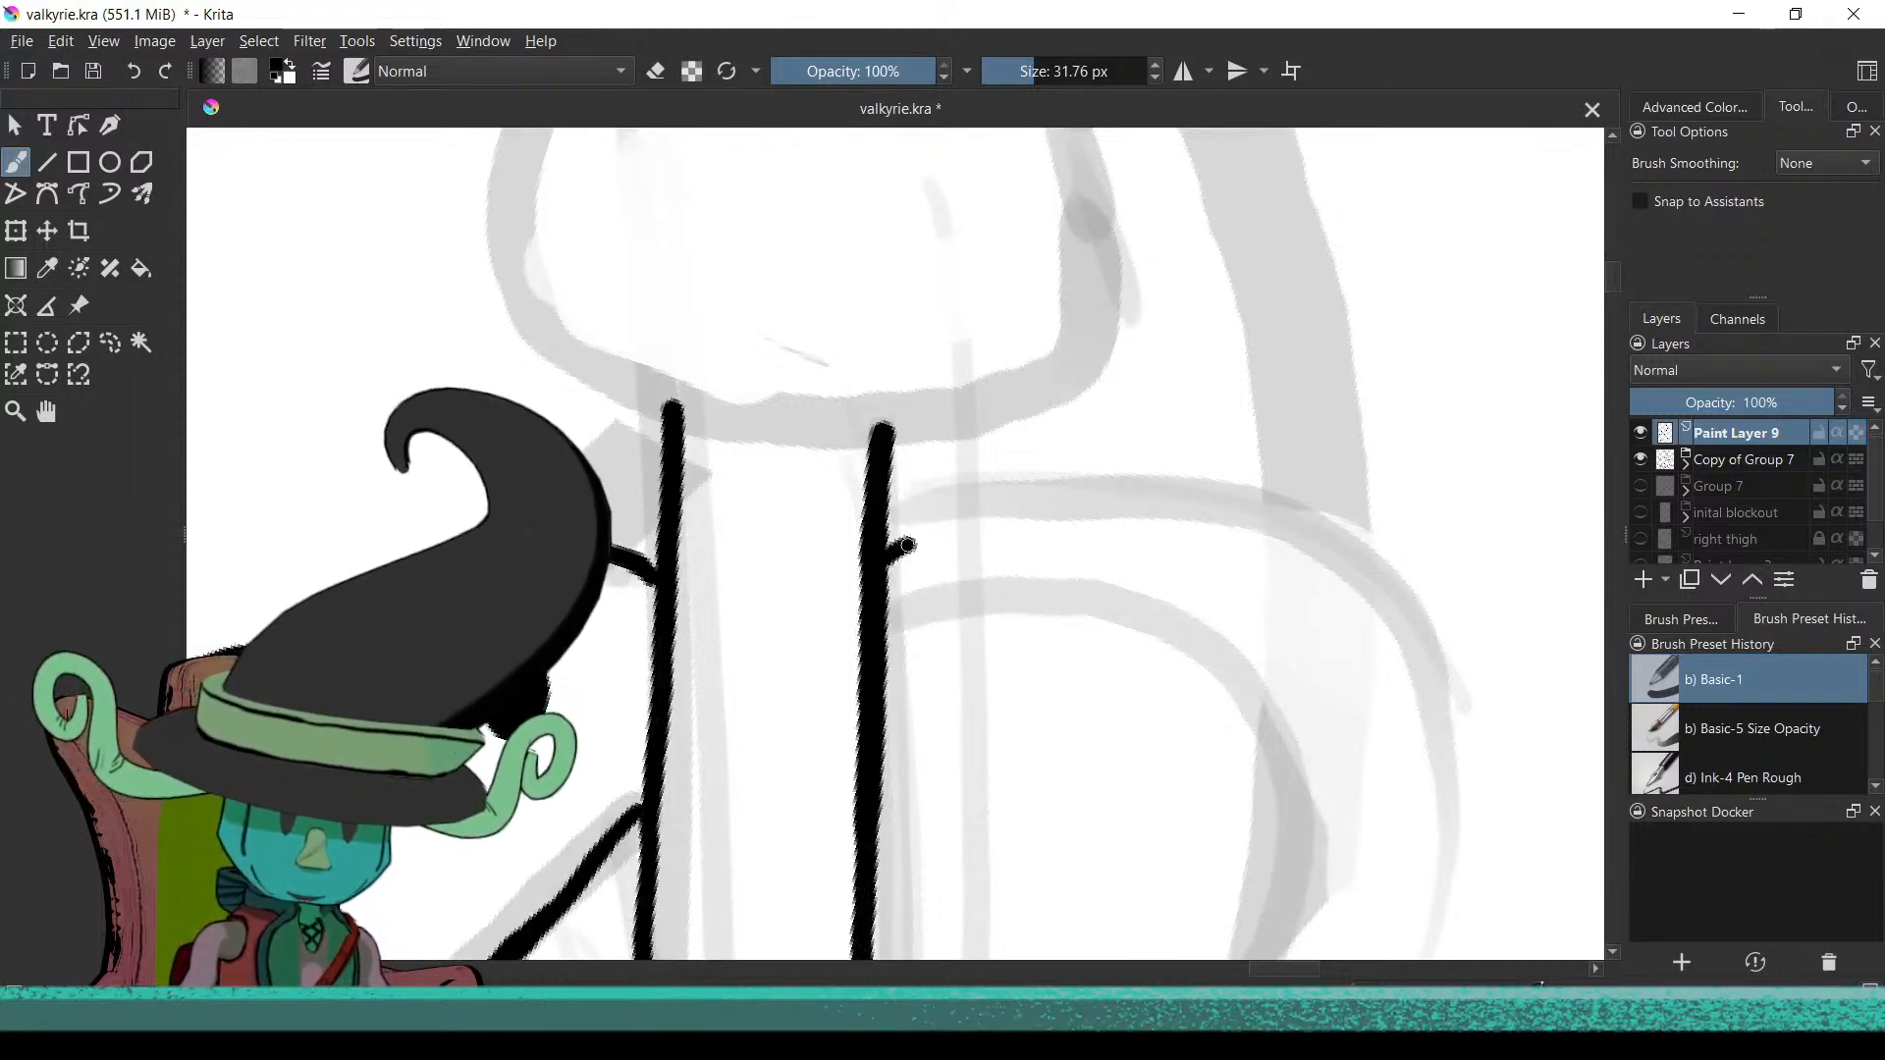
mouse_move(1052, 521)
left_mouse_down()
mouse_move(1243, 540)
mouse_move(1364, 576)
mouse_move(1451, 652)
left_mouse_up()
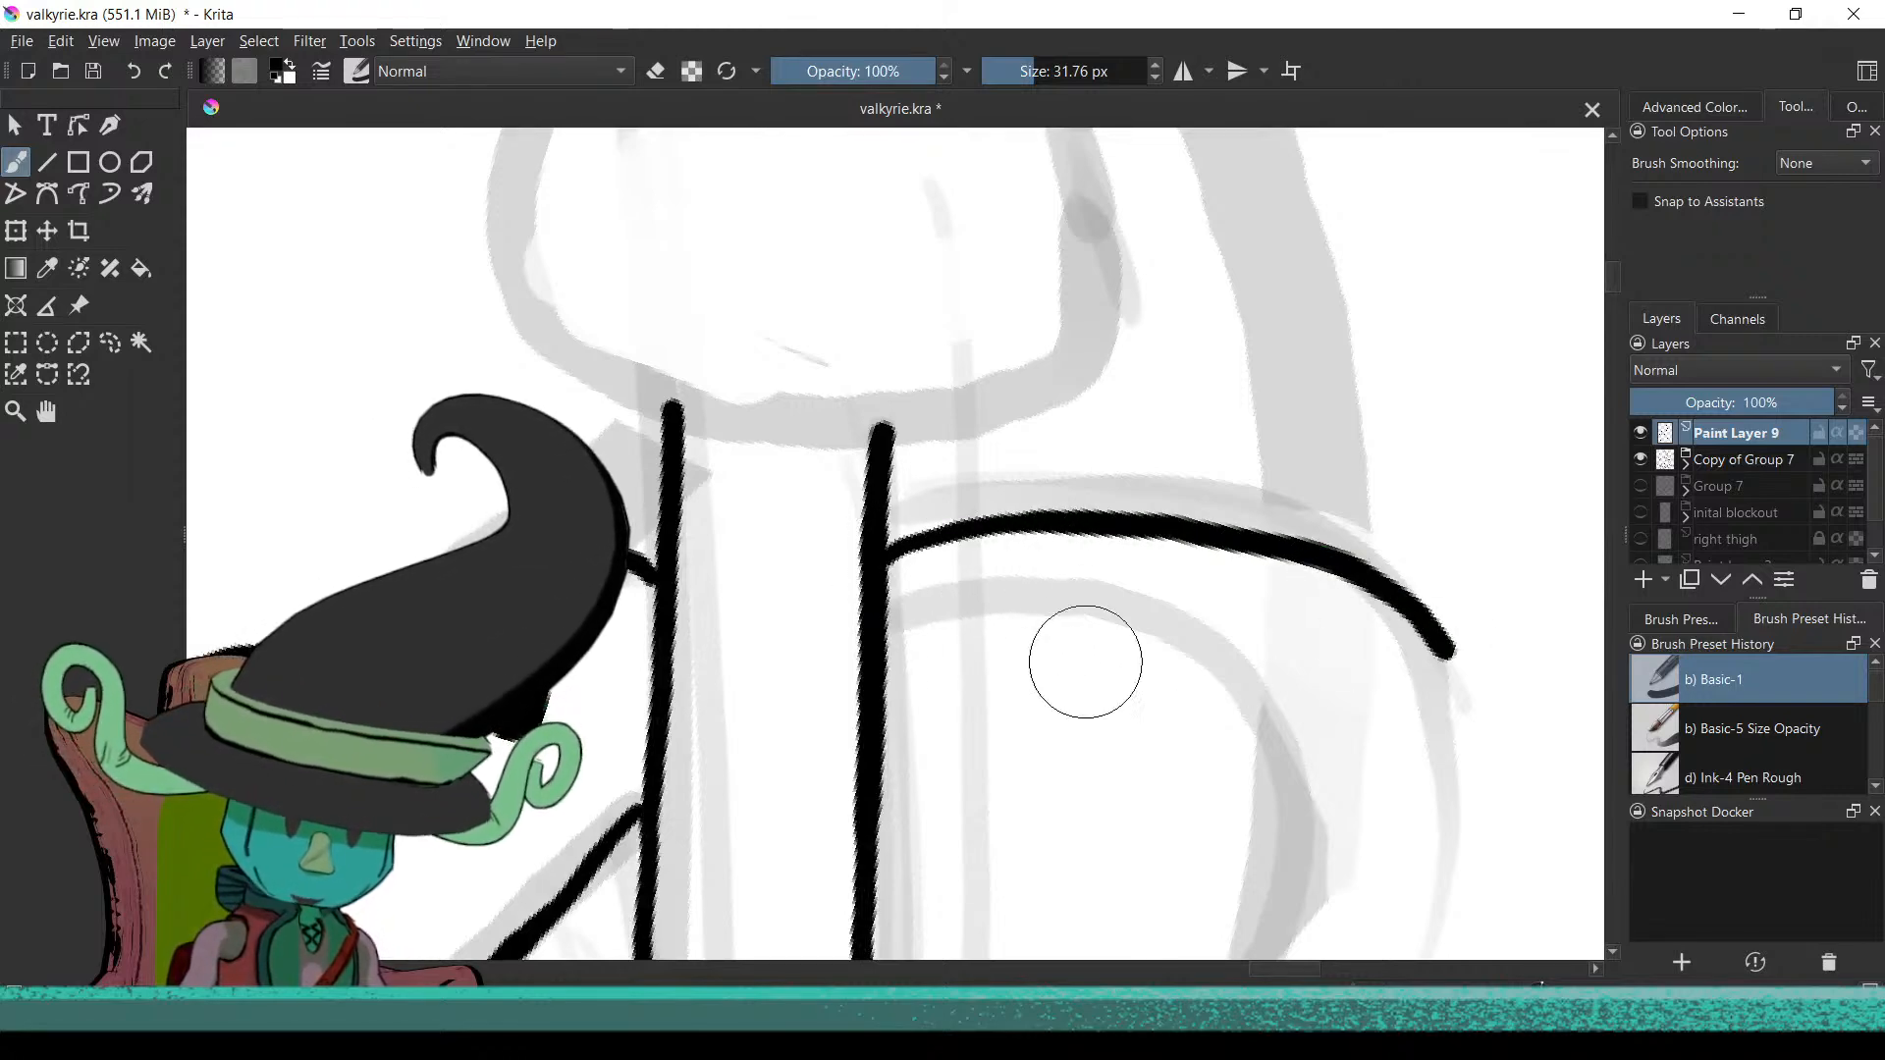
Ink the inner curve of the snake's first coil, redrawing it as one line that sweeps back across the spear shaft
mouse_move(891, 629)
left_mouse_down()
mouse_move(989, 612)
mouse_move(1167, 639)
mouse_move(1235, 679)
mouse_move(1286, 821)
left_mouse_up()
scroll(1086, 580, "down", 8)
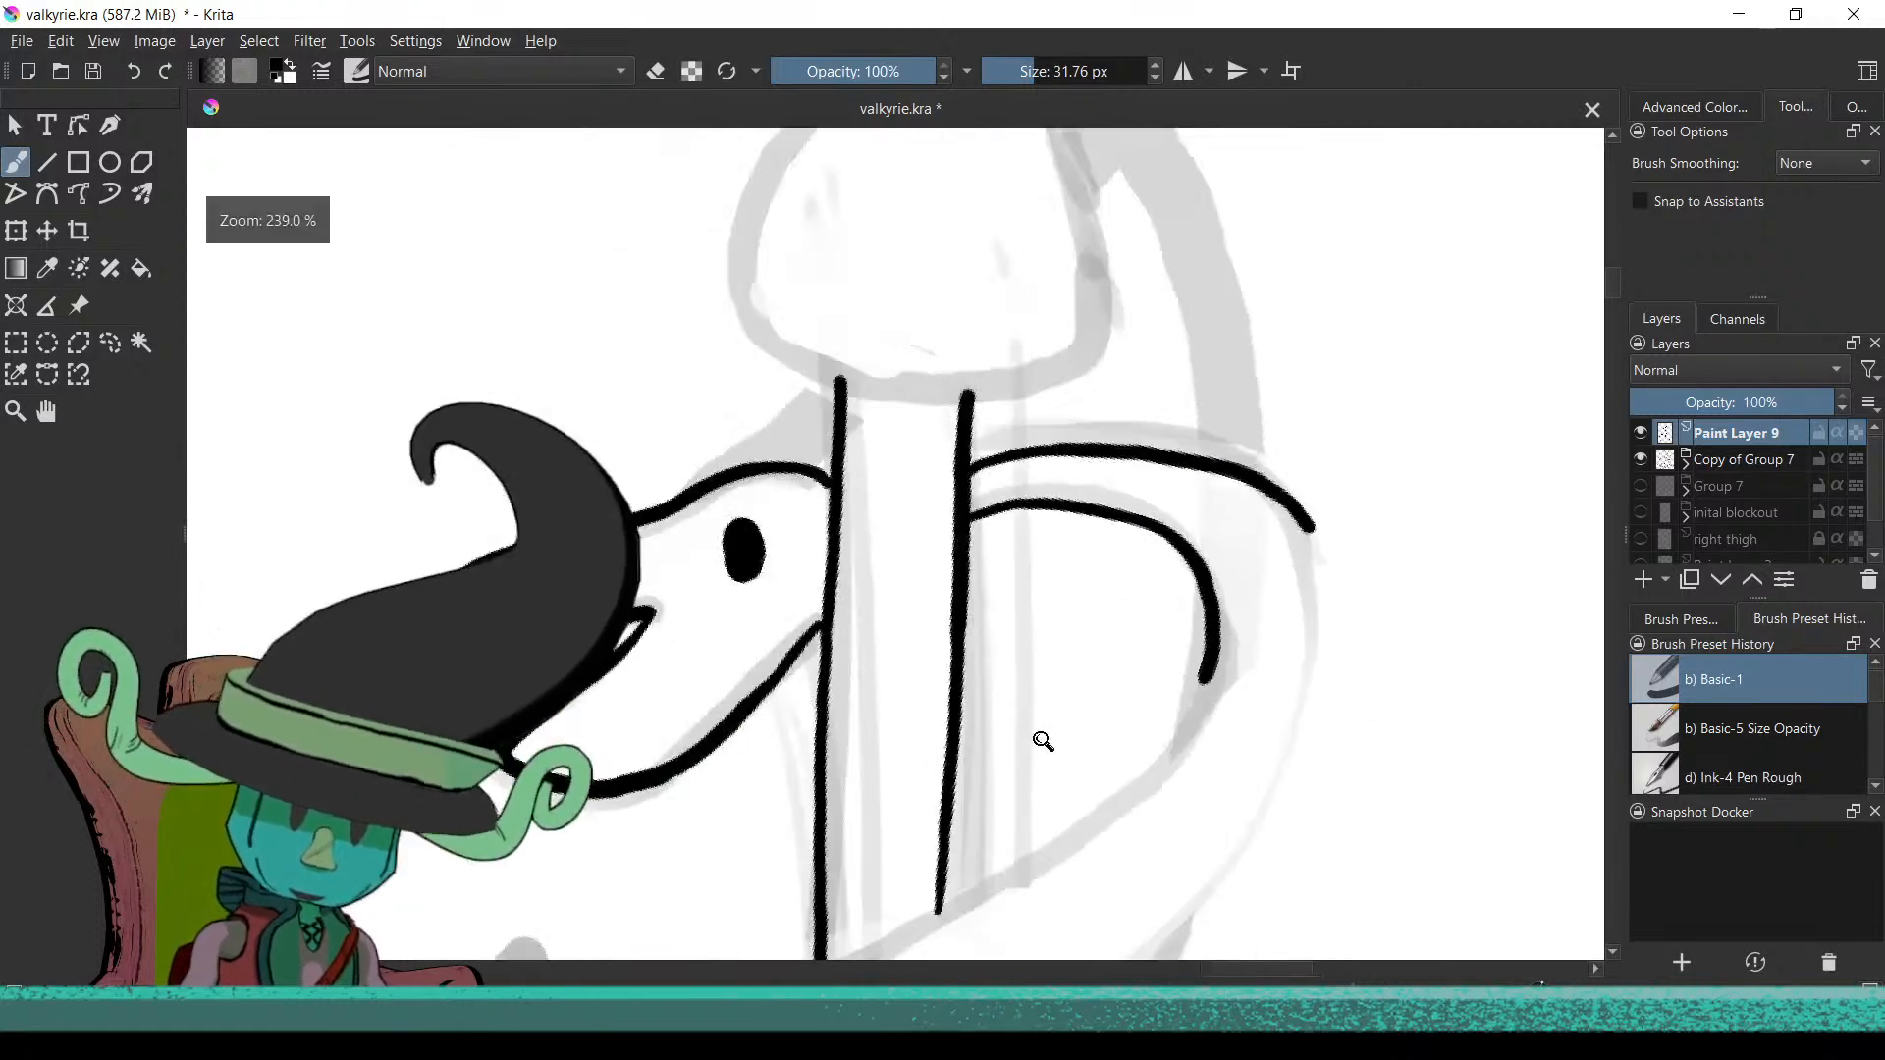
scroll(1041, 846, "up", 7)
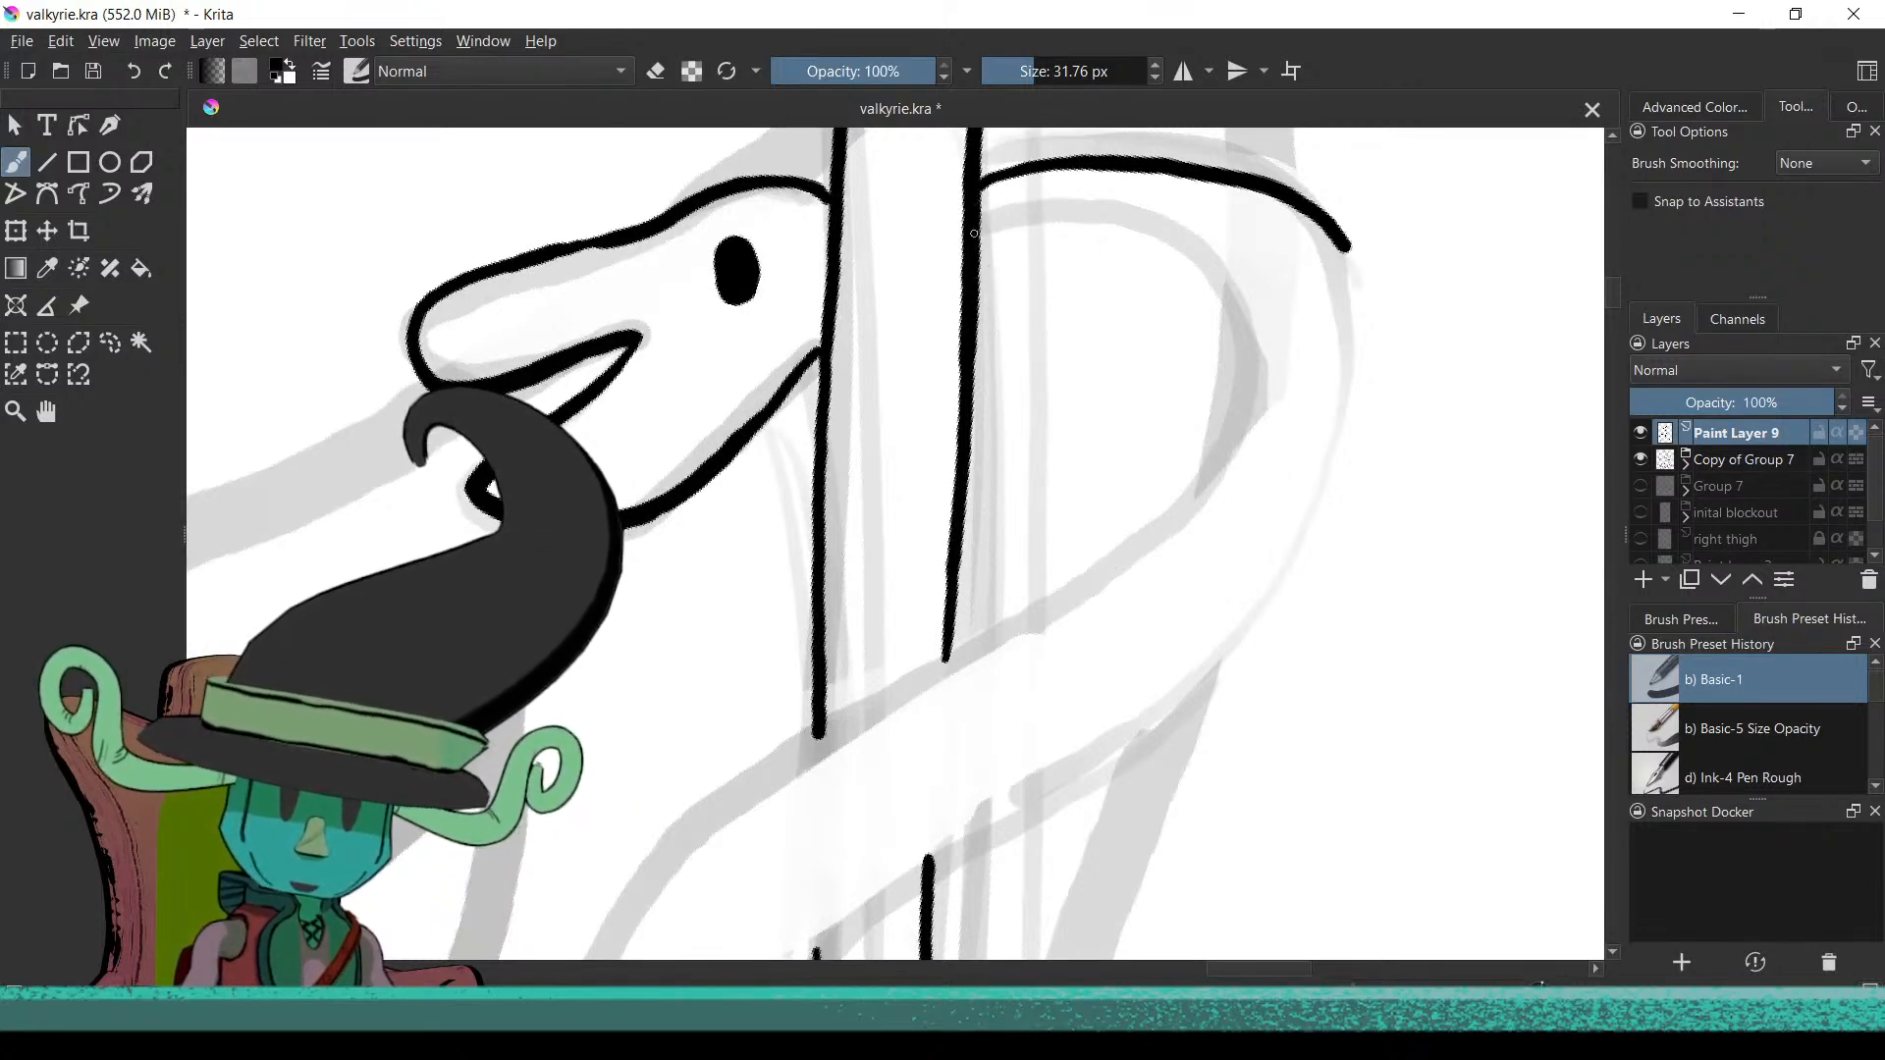
mouse_move(1228, 297)
left_mouse_down()
mouse_move(1246, 418)
mouse_move(1205, 482)
mouse_move(823, 732)
left_mouse_up()
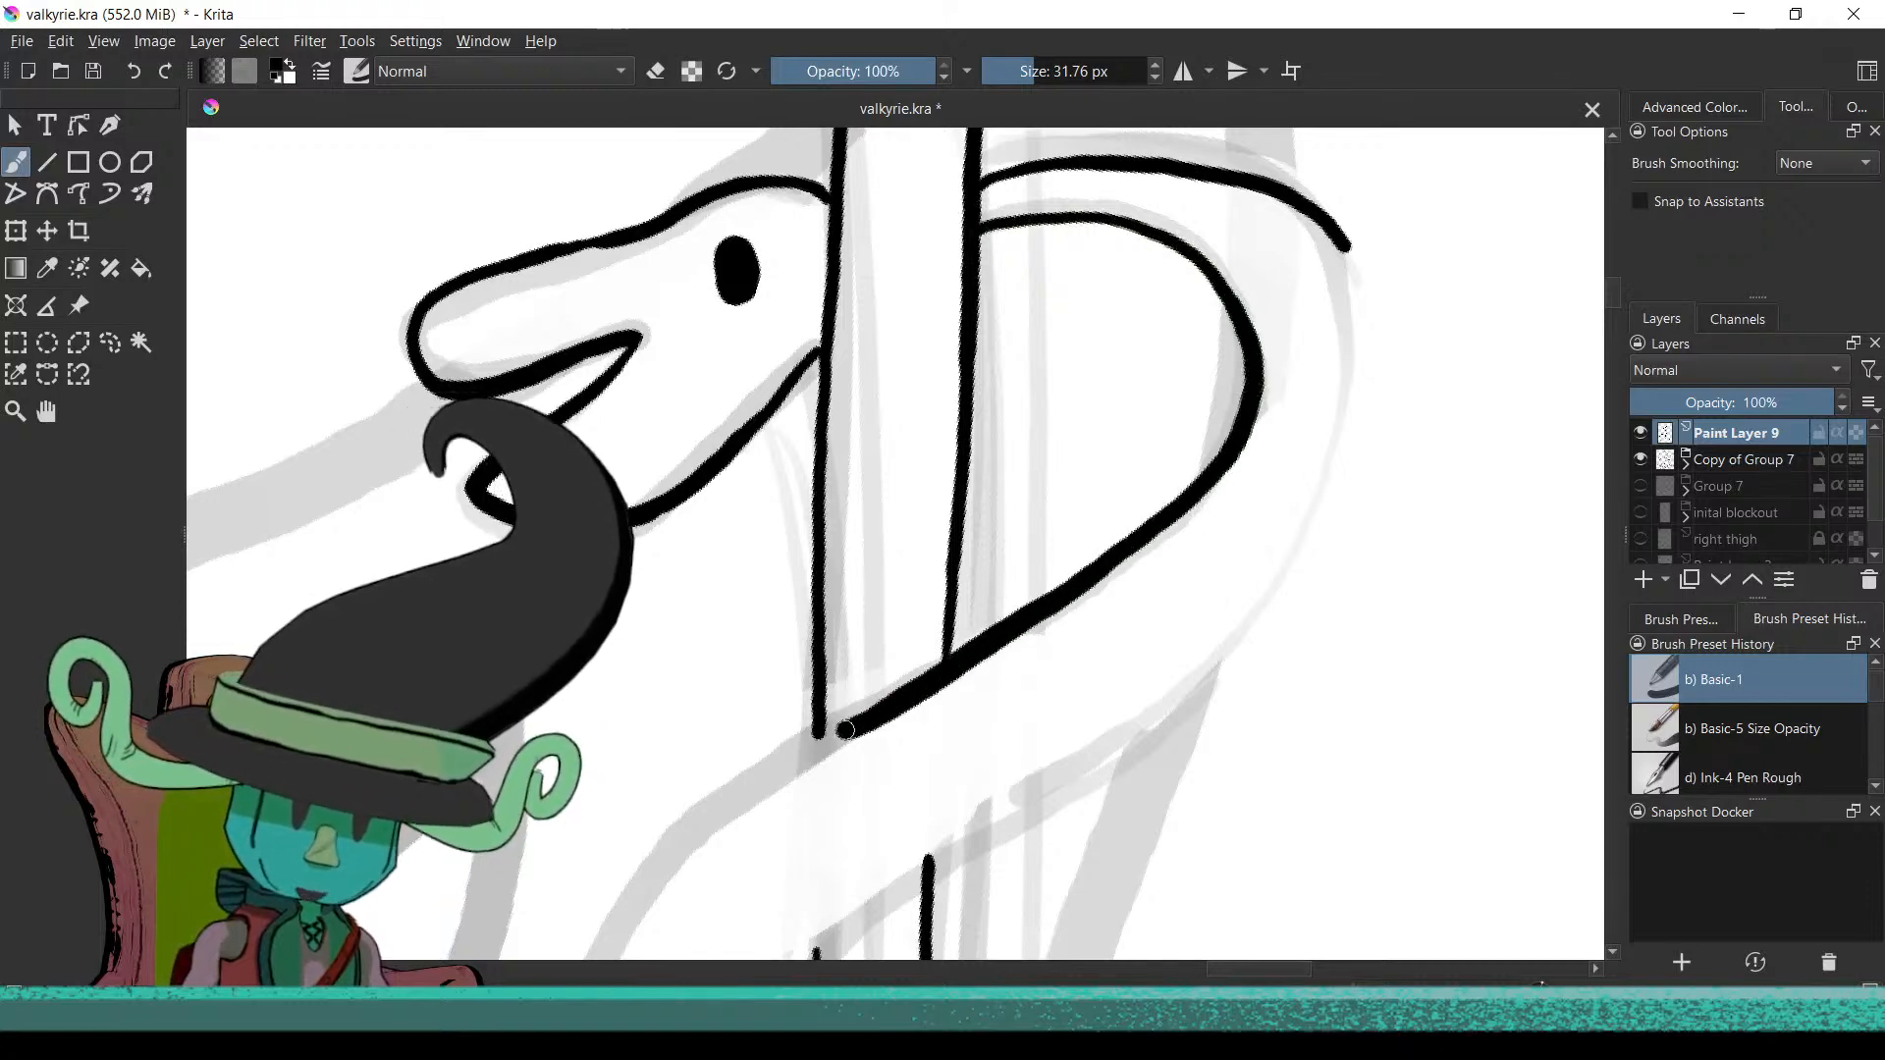
Extend the outer curve of the snake's first coil down across the spear shaft, redrawing the first short stroke
mouse_move(1107, 568)
left_mouse_down()
mouse_move(1160, 523)
mouse_move(1198, 431)
mouse_move(1149, 436)
left_mouse_up()
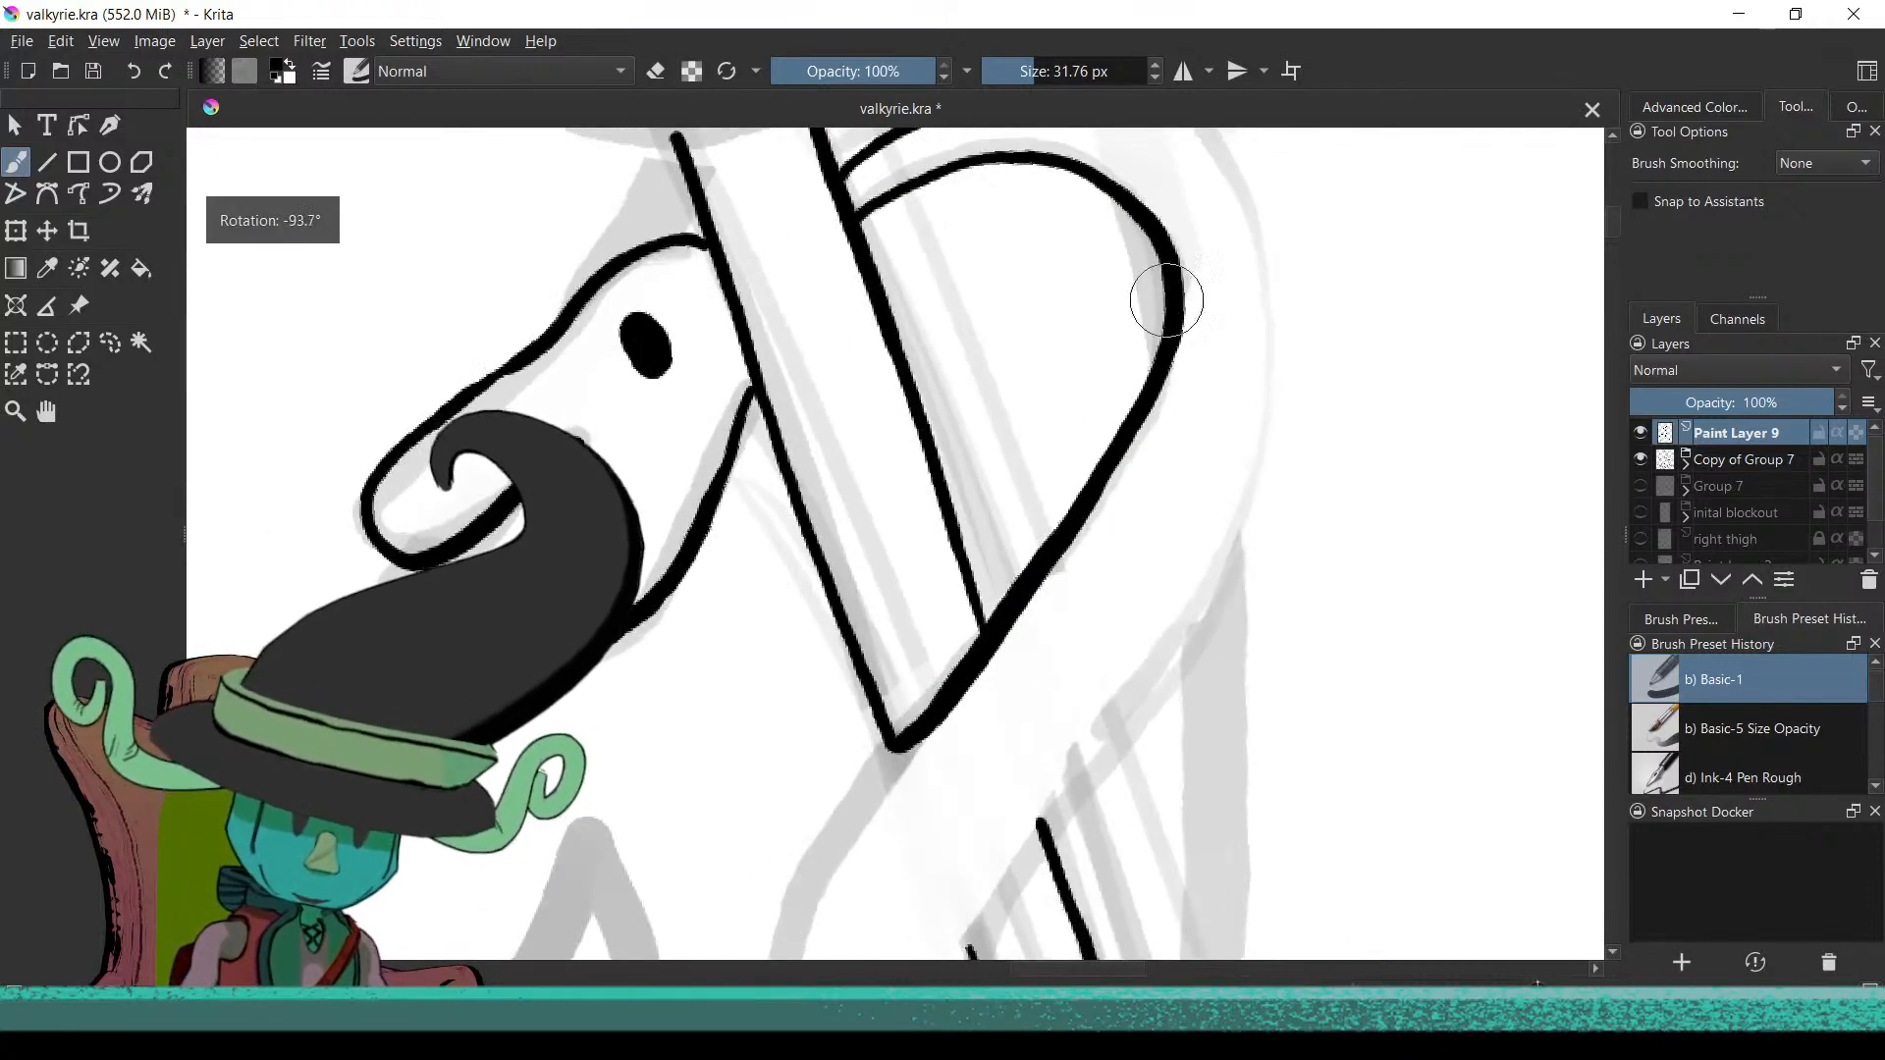
mouse_move(1047, 733)
left_mouse_down()
mouse_move(1175, 282)
mouse_move(1069, 412)
left_mouse_up()
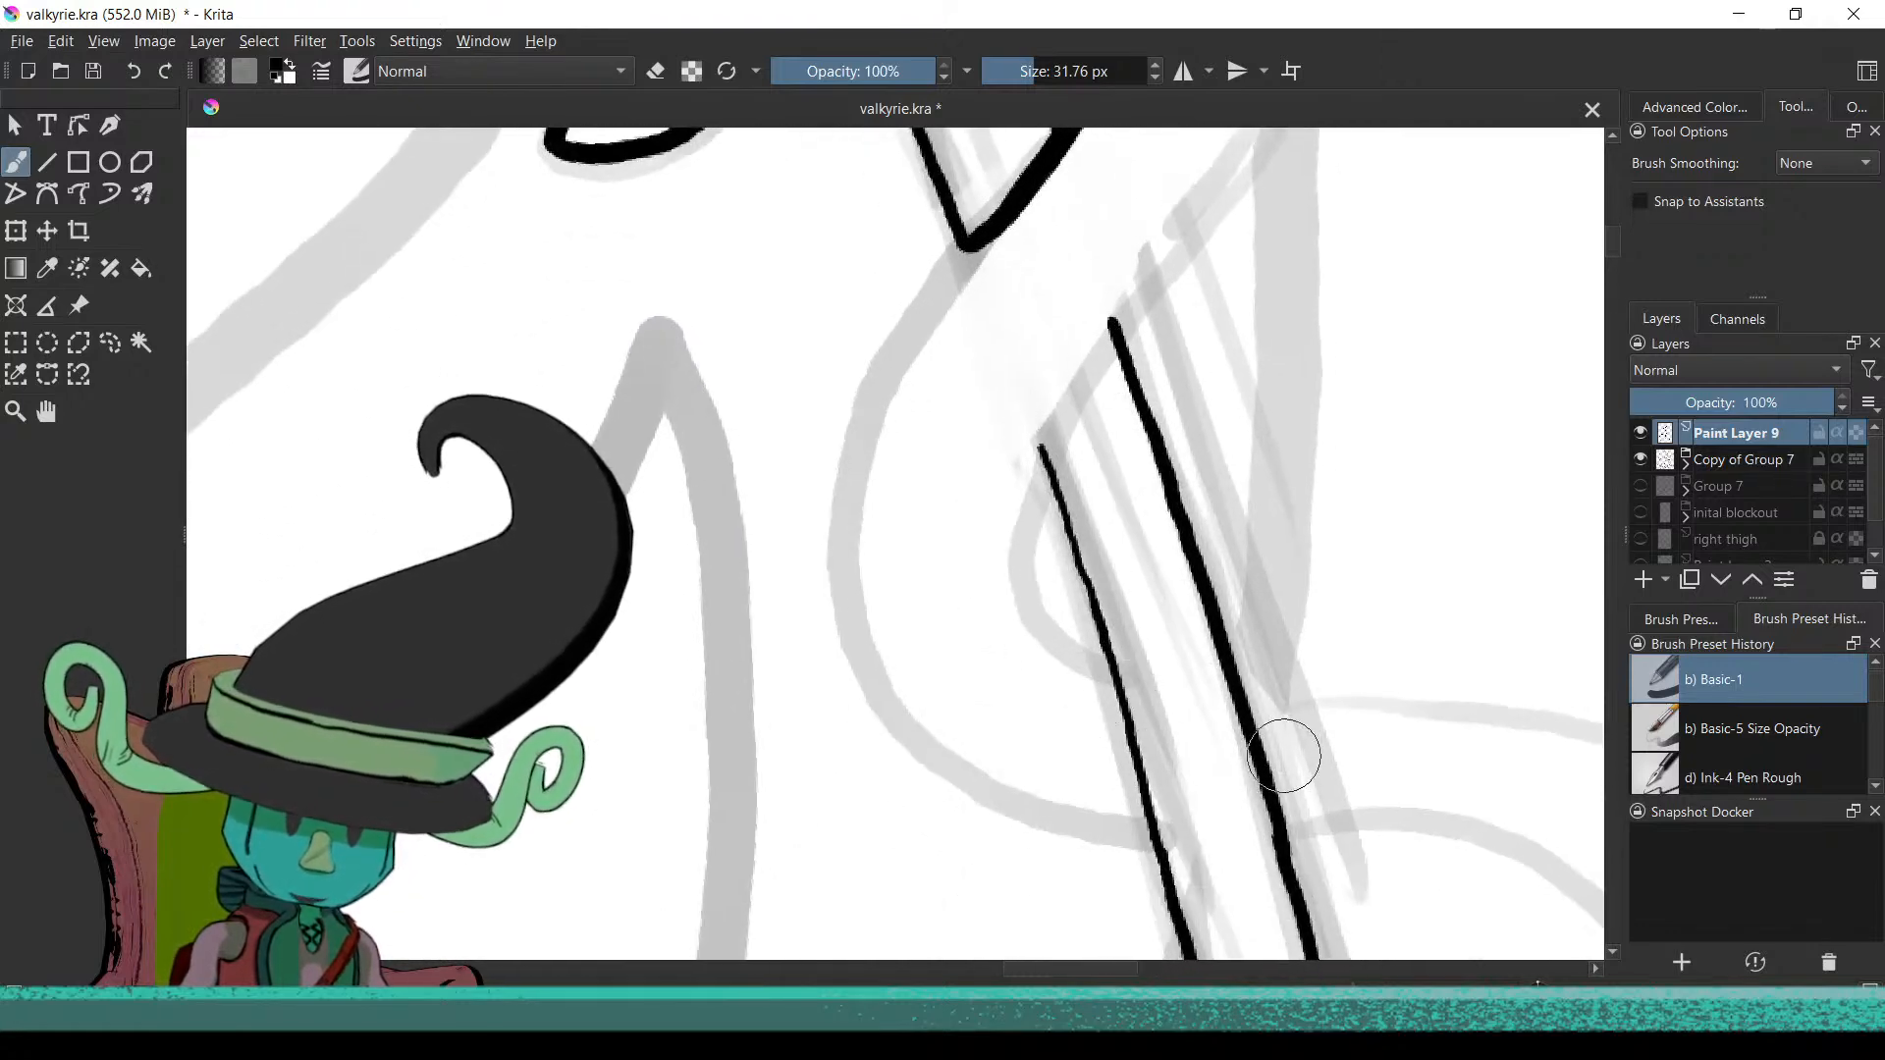
mouse_move(1208, 597)
left_mouse_down()
mouse_move(1145, 808)
mouse_move(1109, 546)
left_mouse_up()
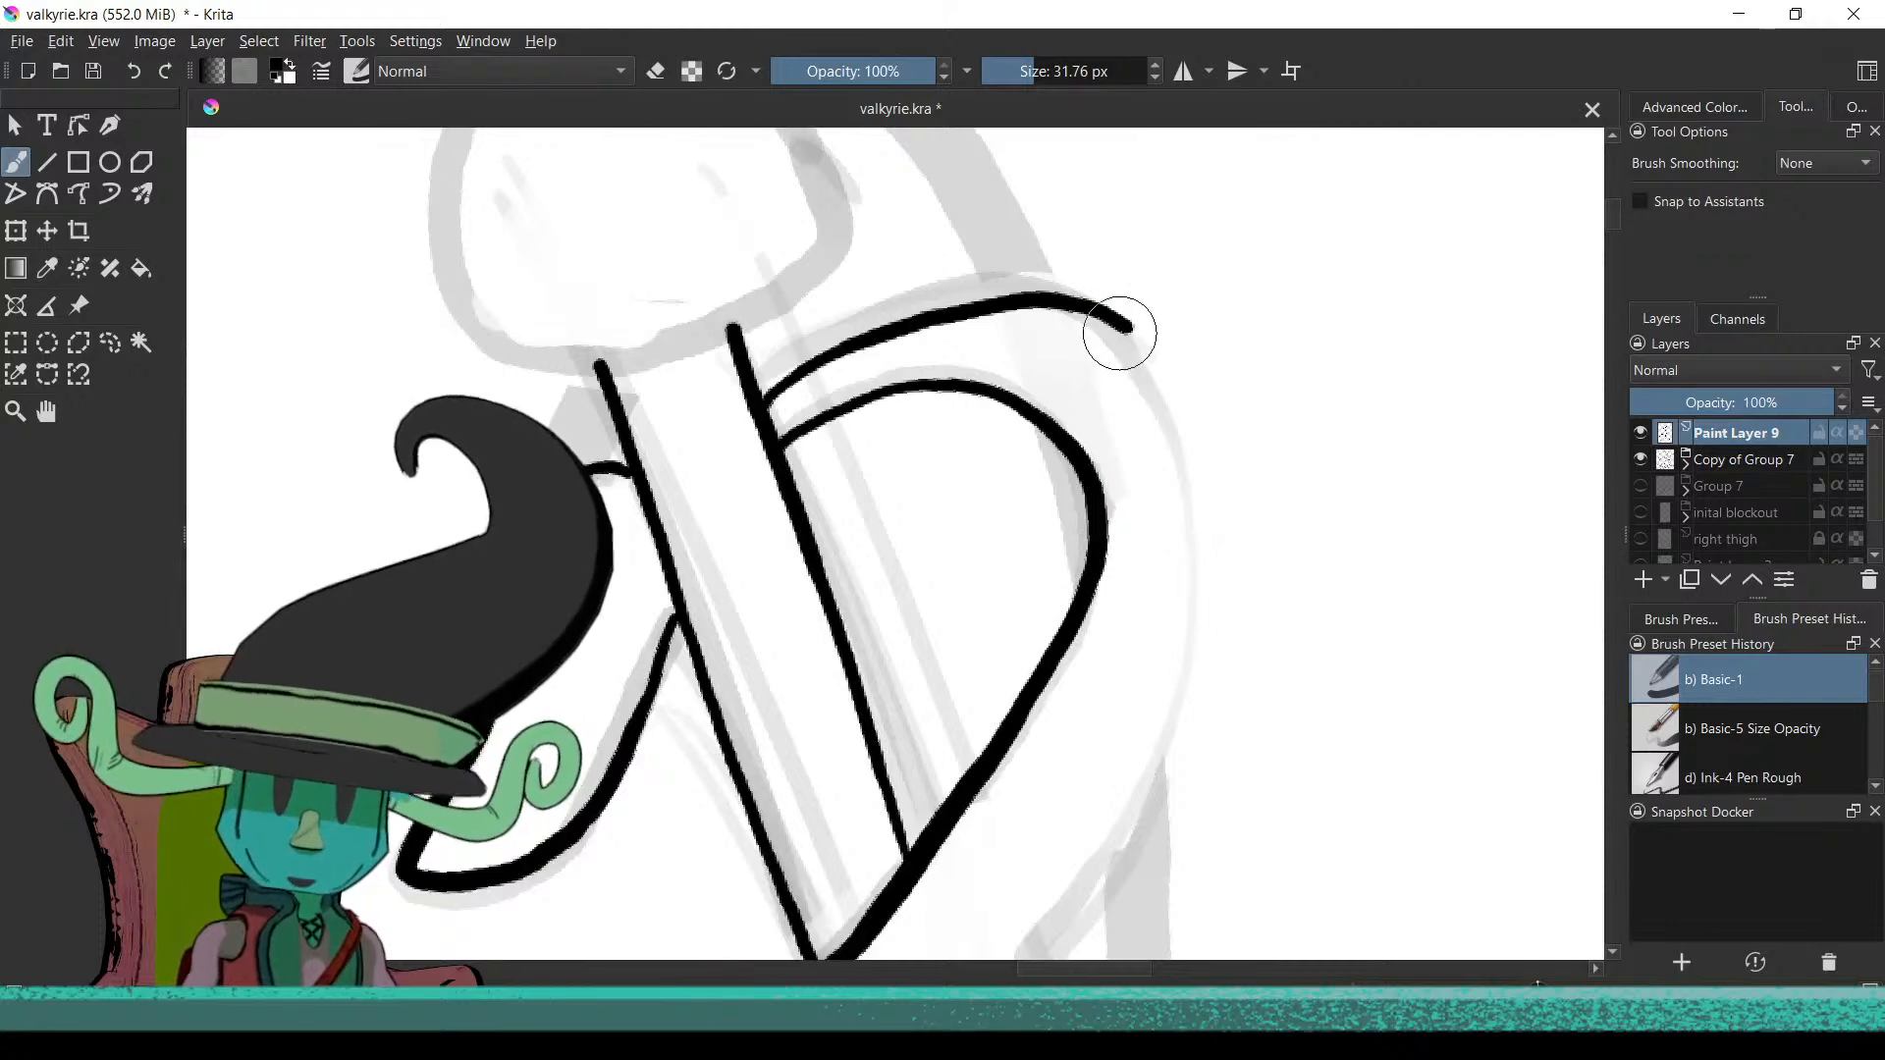
mouse_move(1129, 326)
left_mouse_down()
mouse_move(1162, 414)
mouse_move(1180, 572)
mouse_move(1139, 791)
mouse_move(1239, 607)
mouse_move(1293, 620)
mouse_move(1384, 488)
mouse_move(1384, 381)
mouse_move(1026, 543)
left_mouse_up()
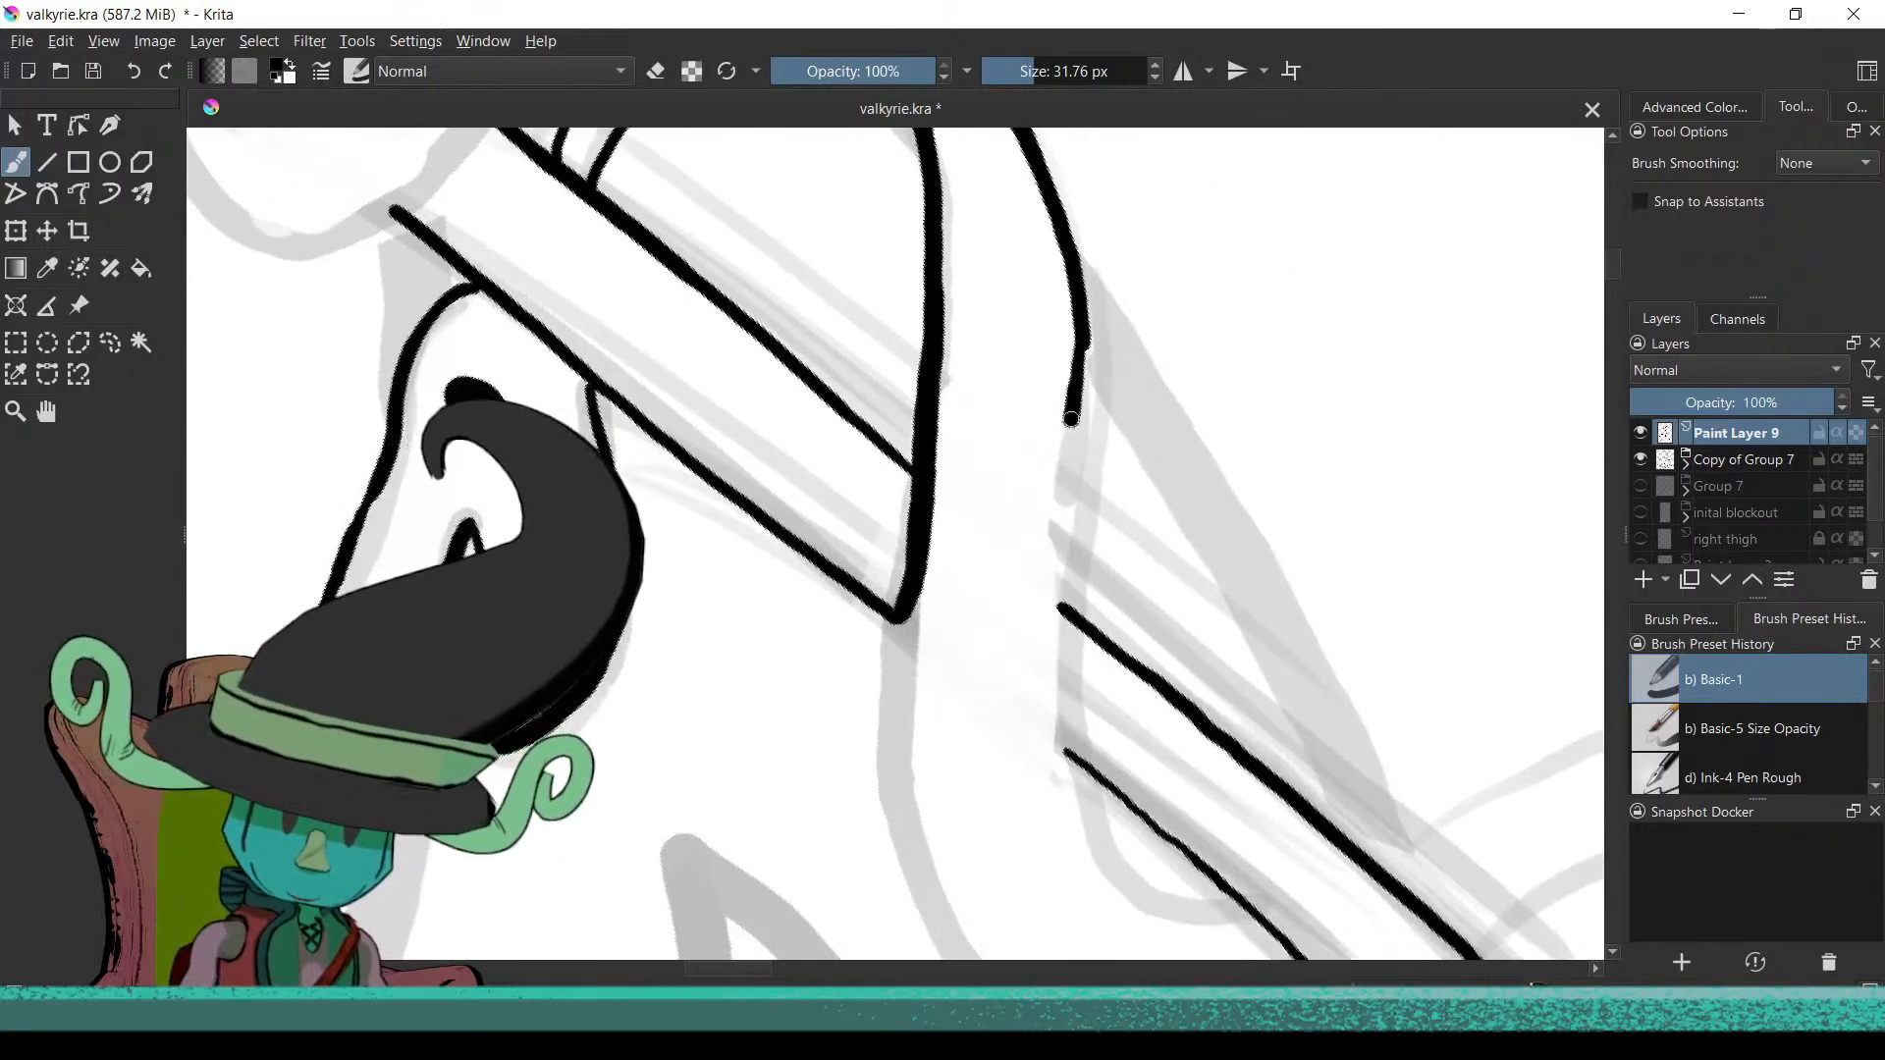
key("ctrl+z")
mouse_move(1084, 344)
left_mouse_down()
mouse_move(1054, 640)
mouse_move(1076, 797)
left_mouse_up()
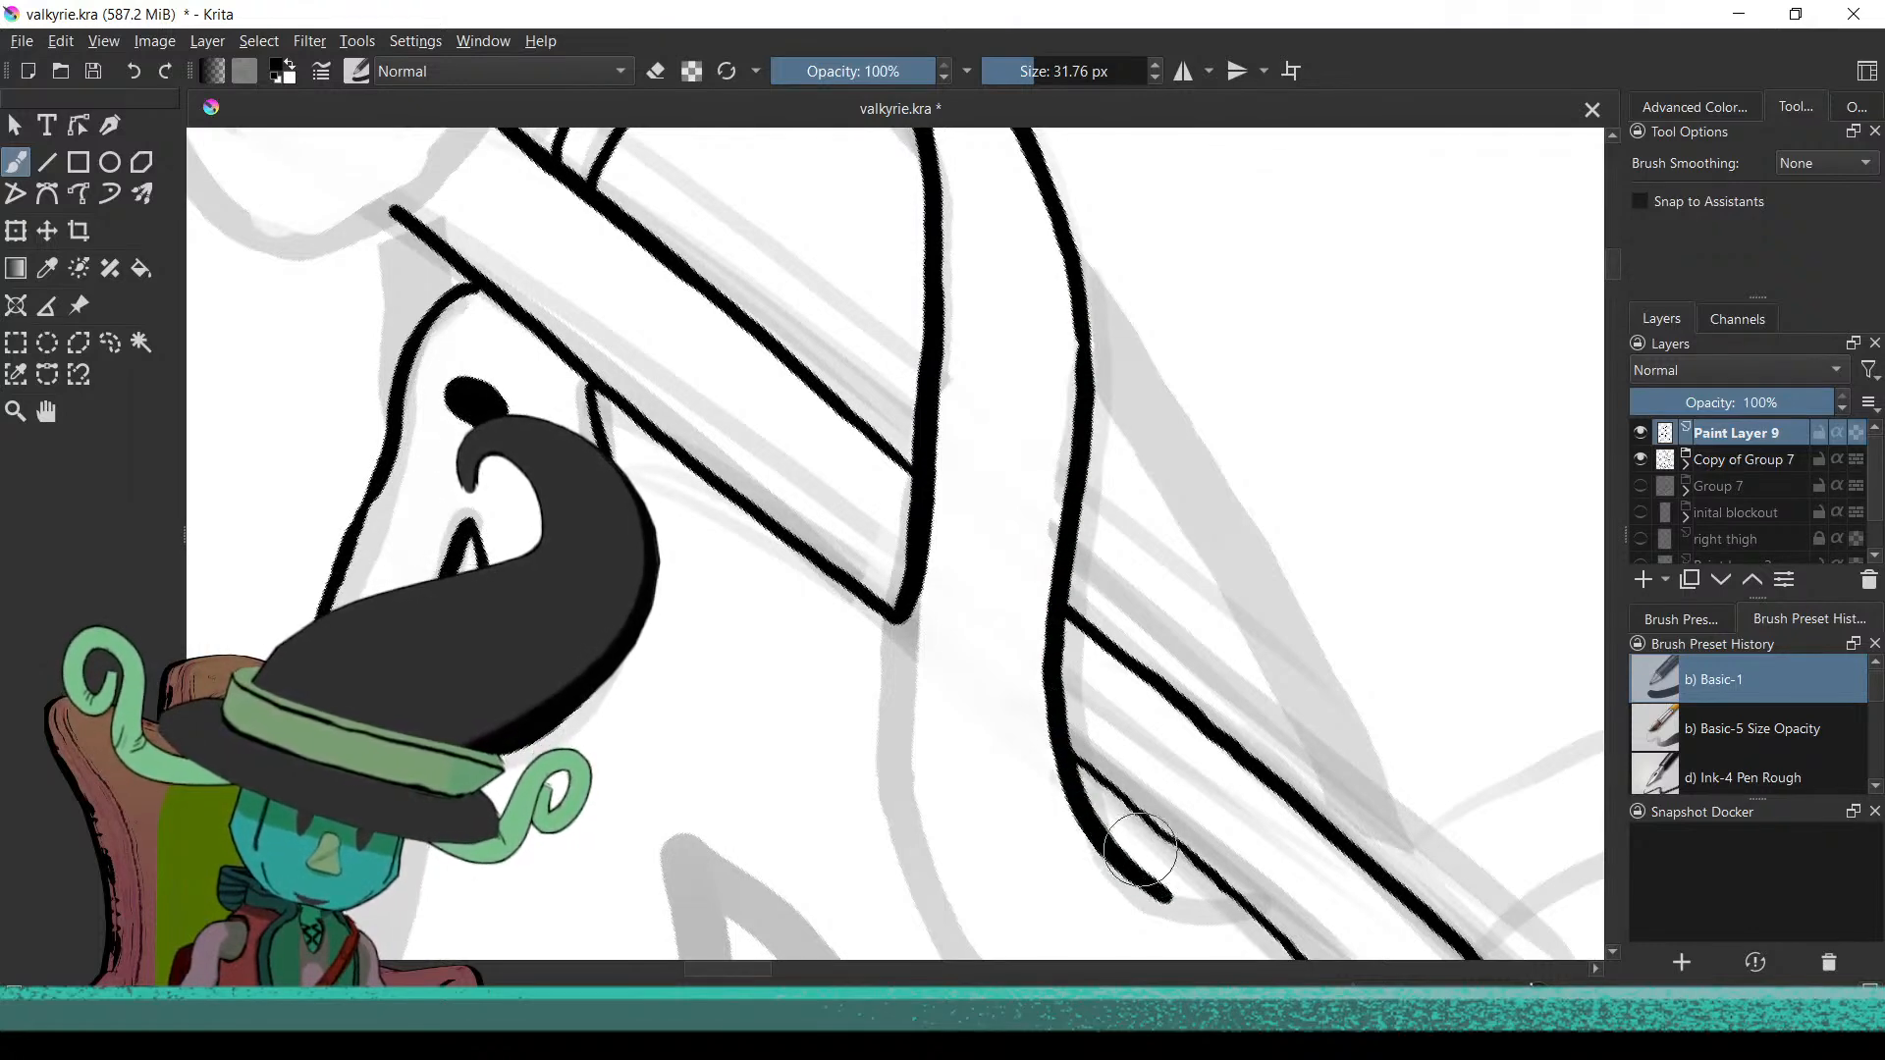
Ink the inner and outer arches of the snake's next loop over the spear shaft, redrawing the outer arch
mouse_move(1031, 828)
left_mouse_down()
mouse_move(901, 465)
mouse_move(854, 786)
mouse_move(782, 530)
mouse_move(798, 767)
left_mouse_up()
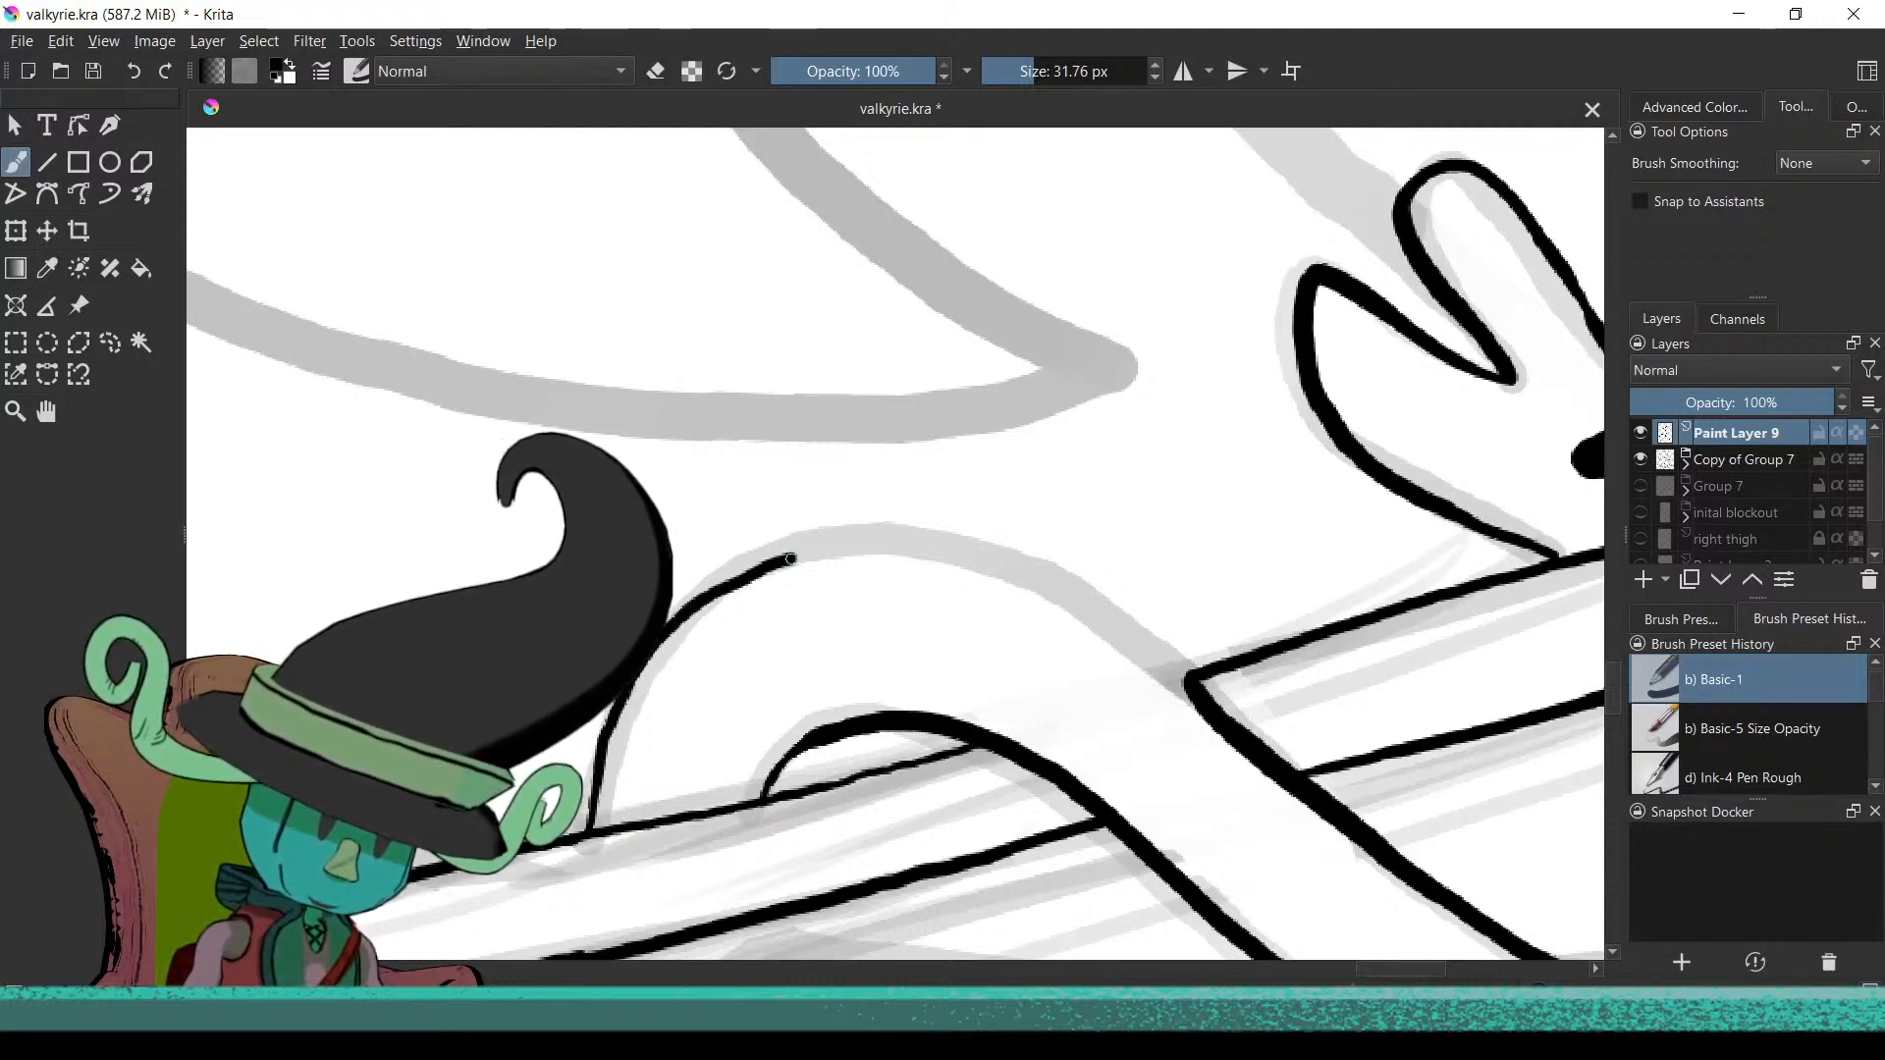
key("ctrl+z")
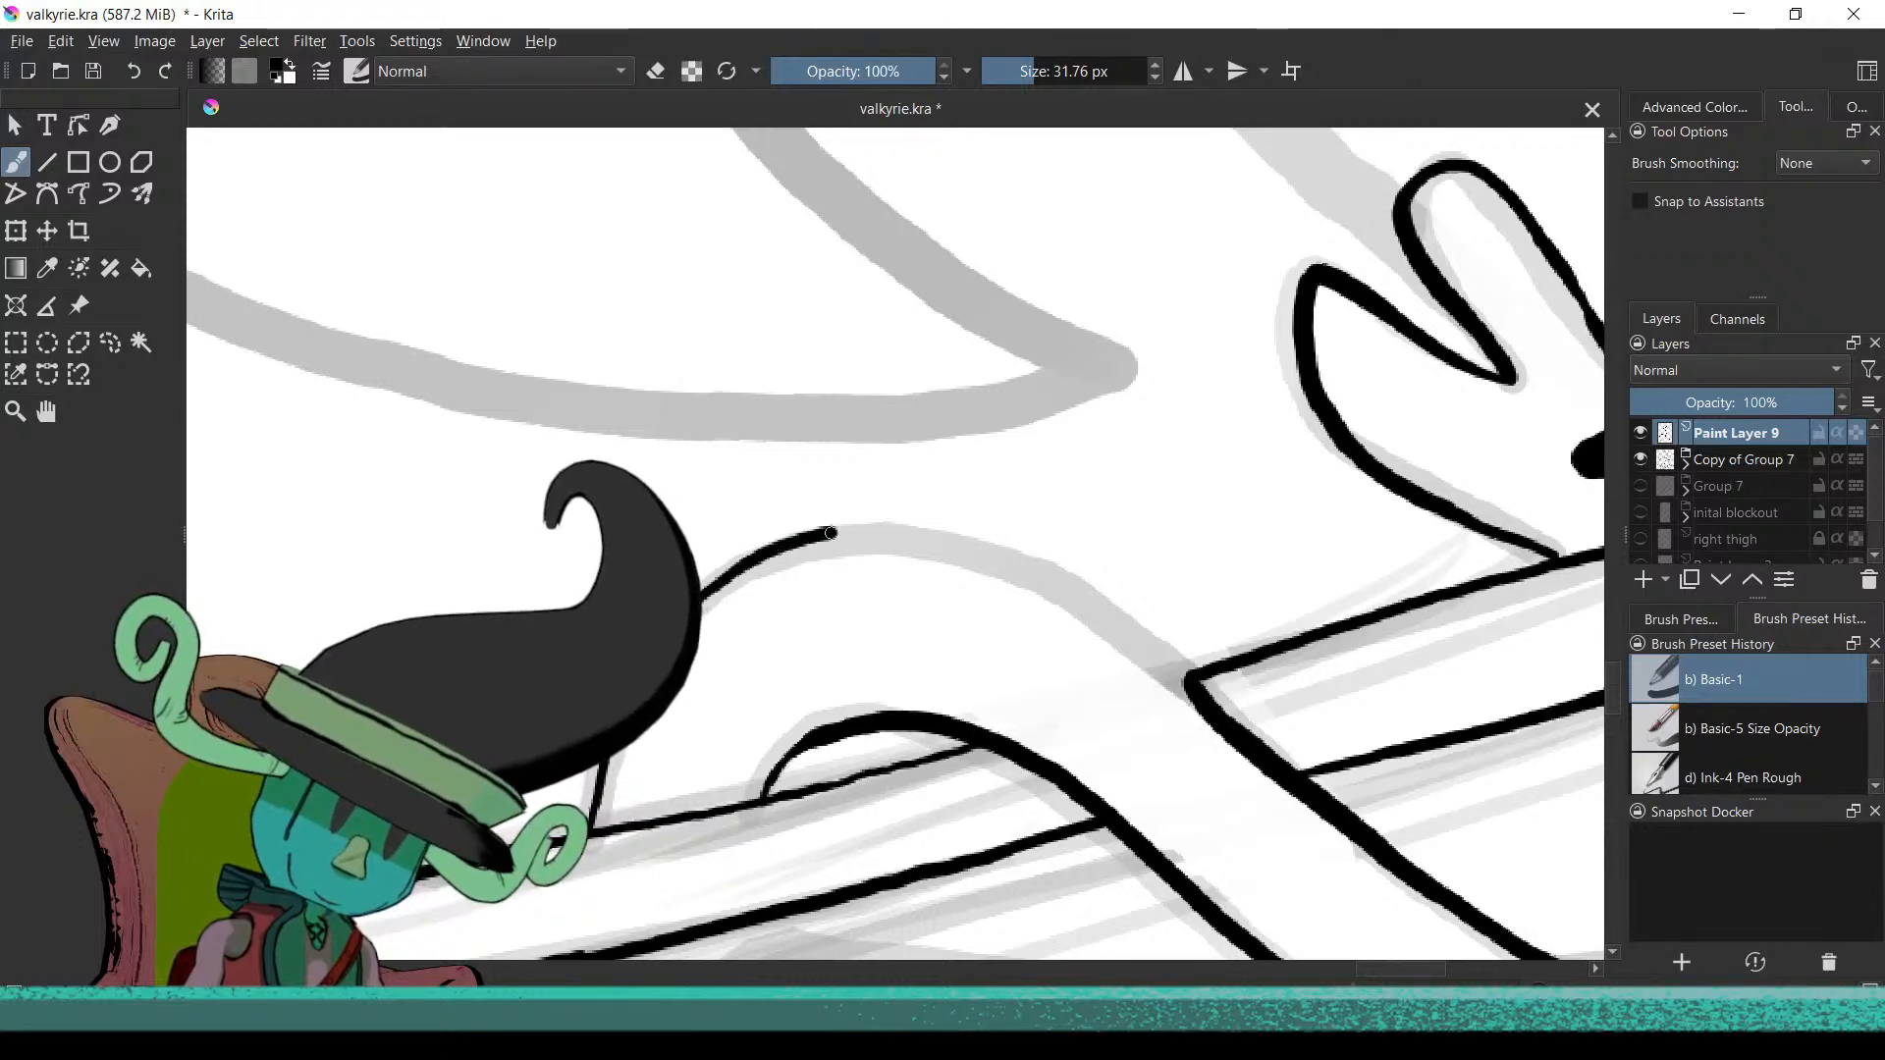
mouse_move(923, 527)
left_mouse_down()
mouse_move(1021, 561)
mouse_move(1087, 614)
left_mouse_up()
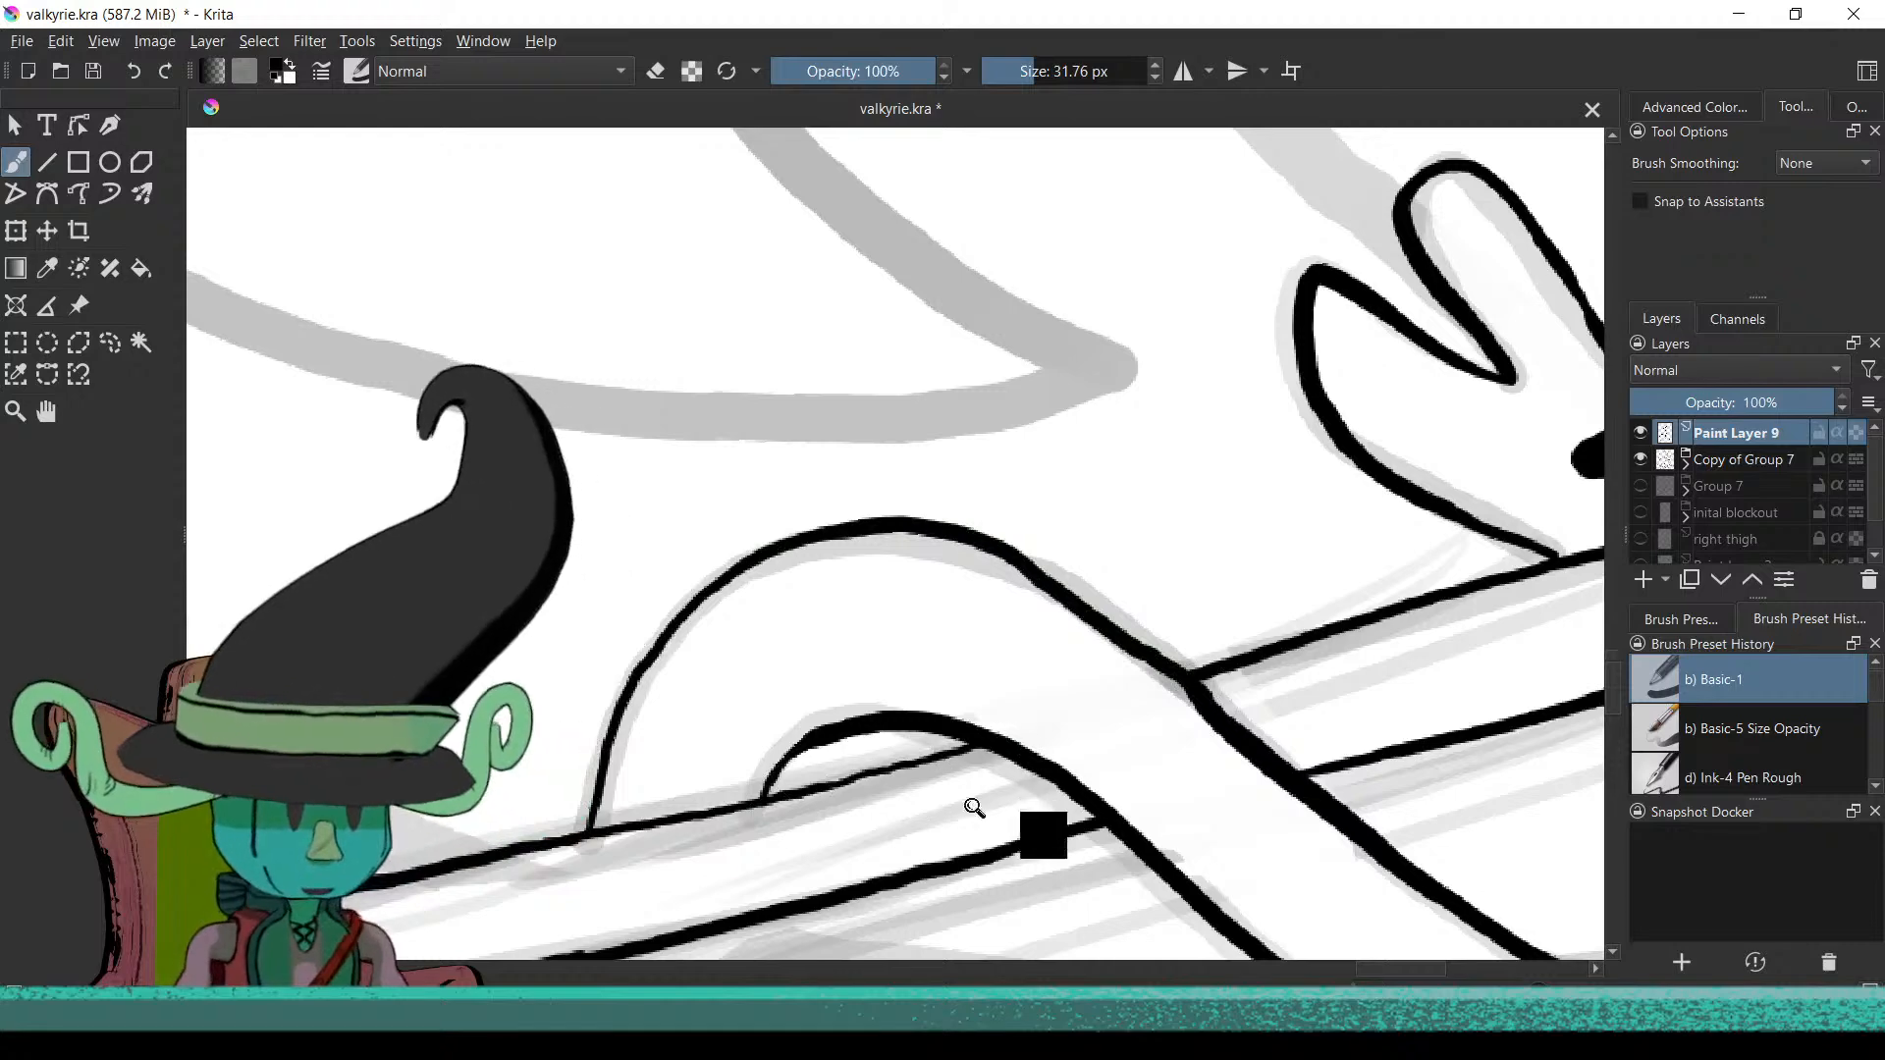
scroll(925, 866, "down", 3)
scroll(925, 866, "up", 5)
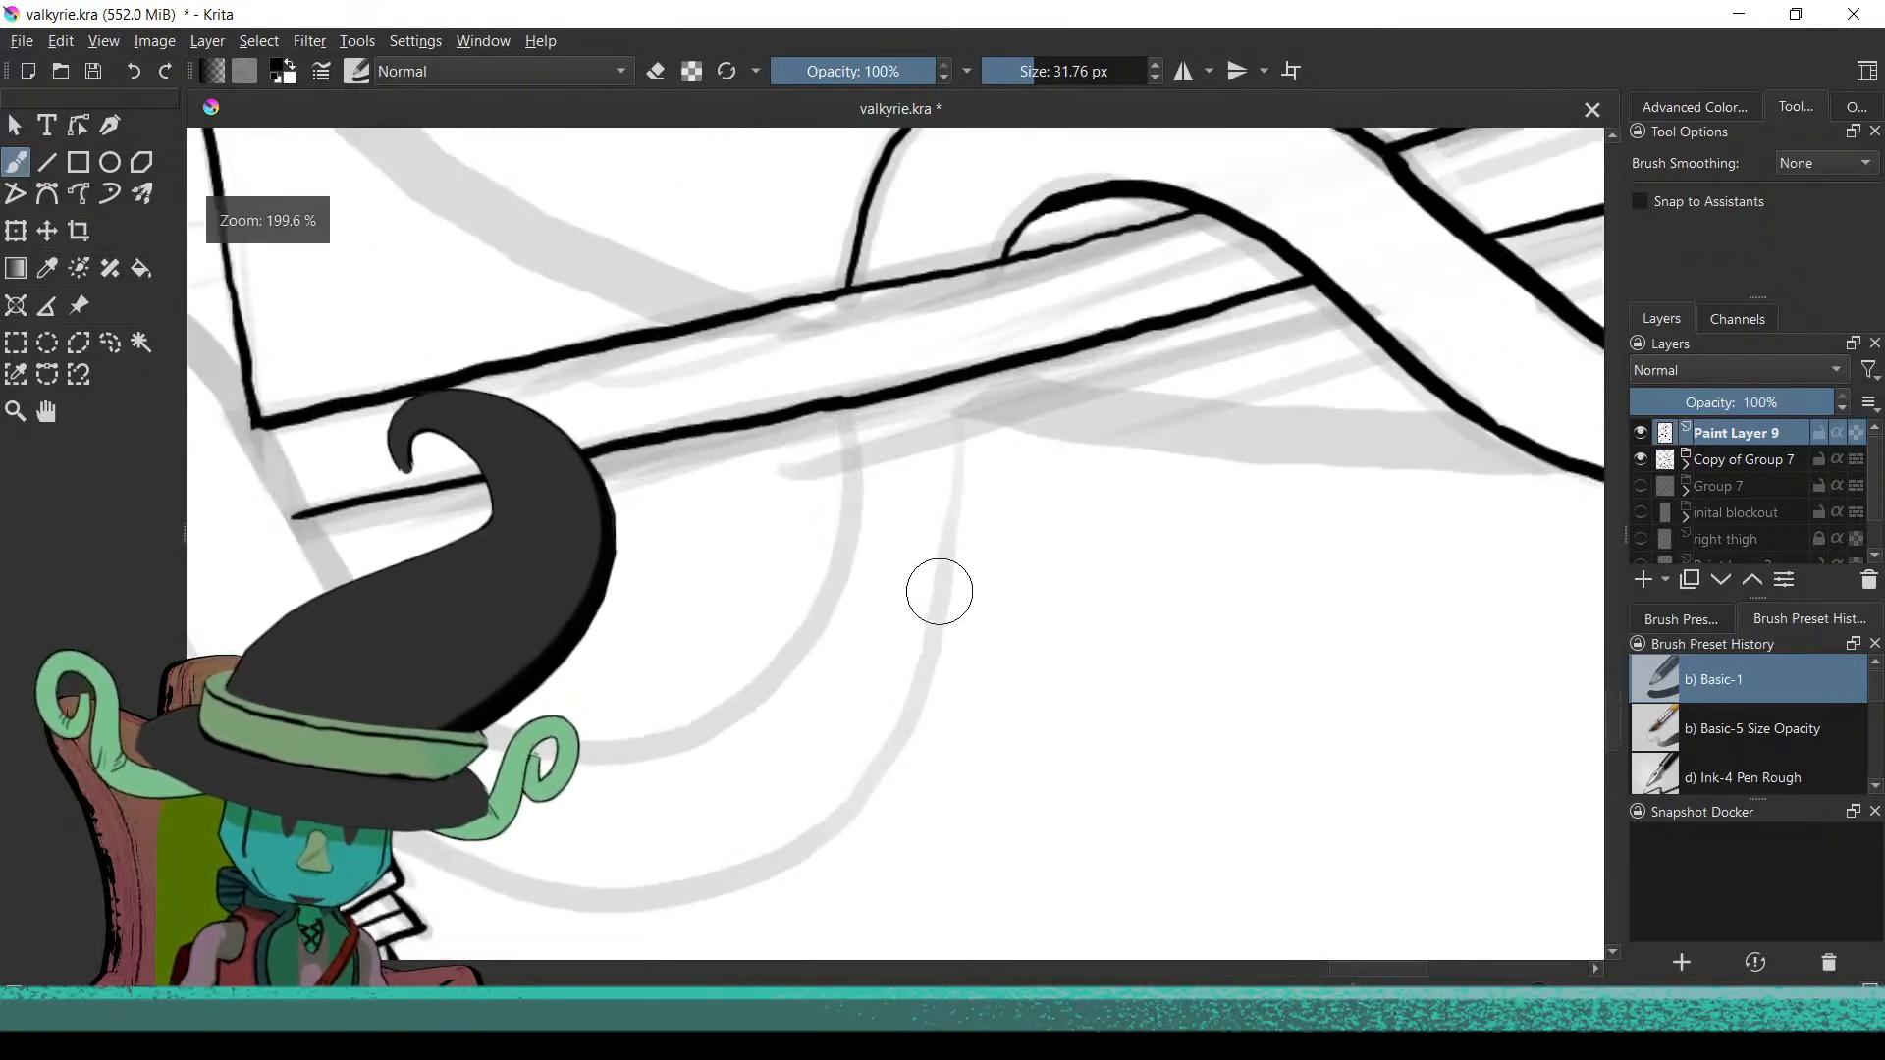
left_click_drag(941, 592, 858, 799)
scroll(891, 724, "up", 1)
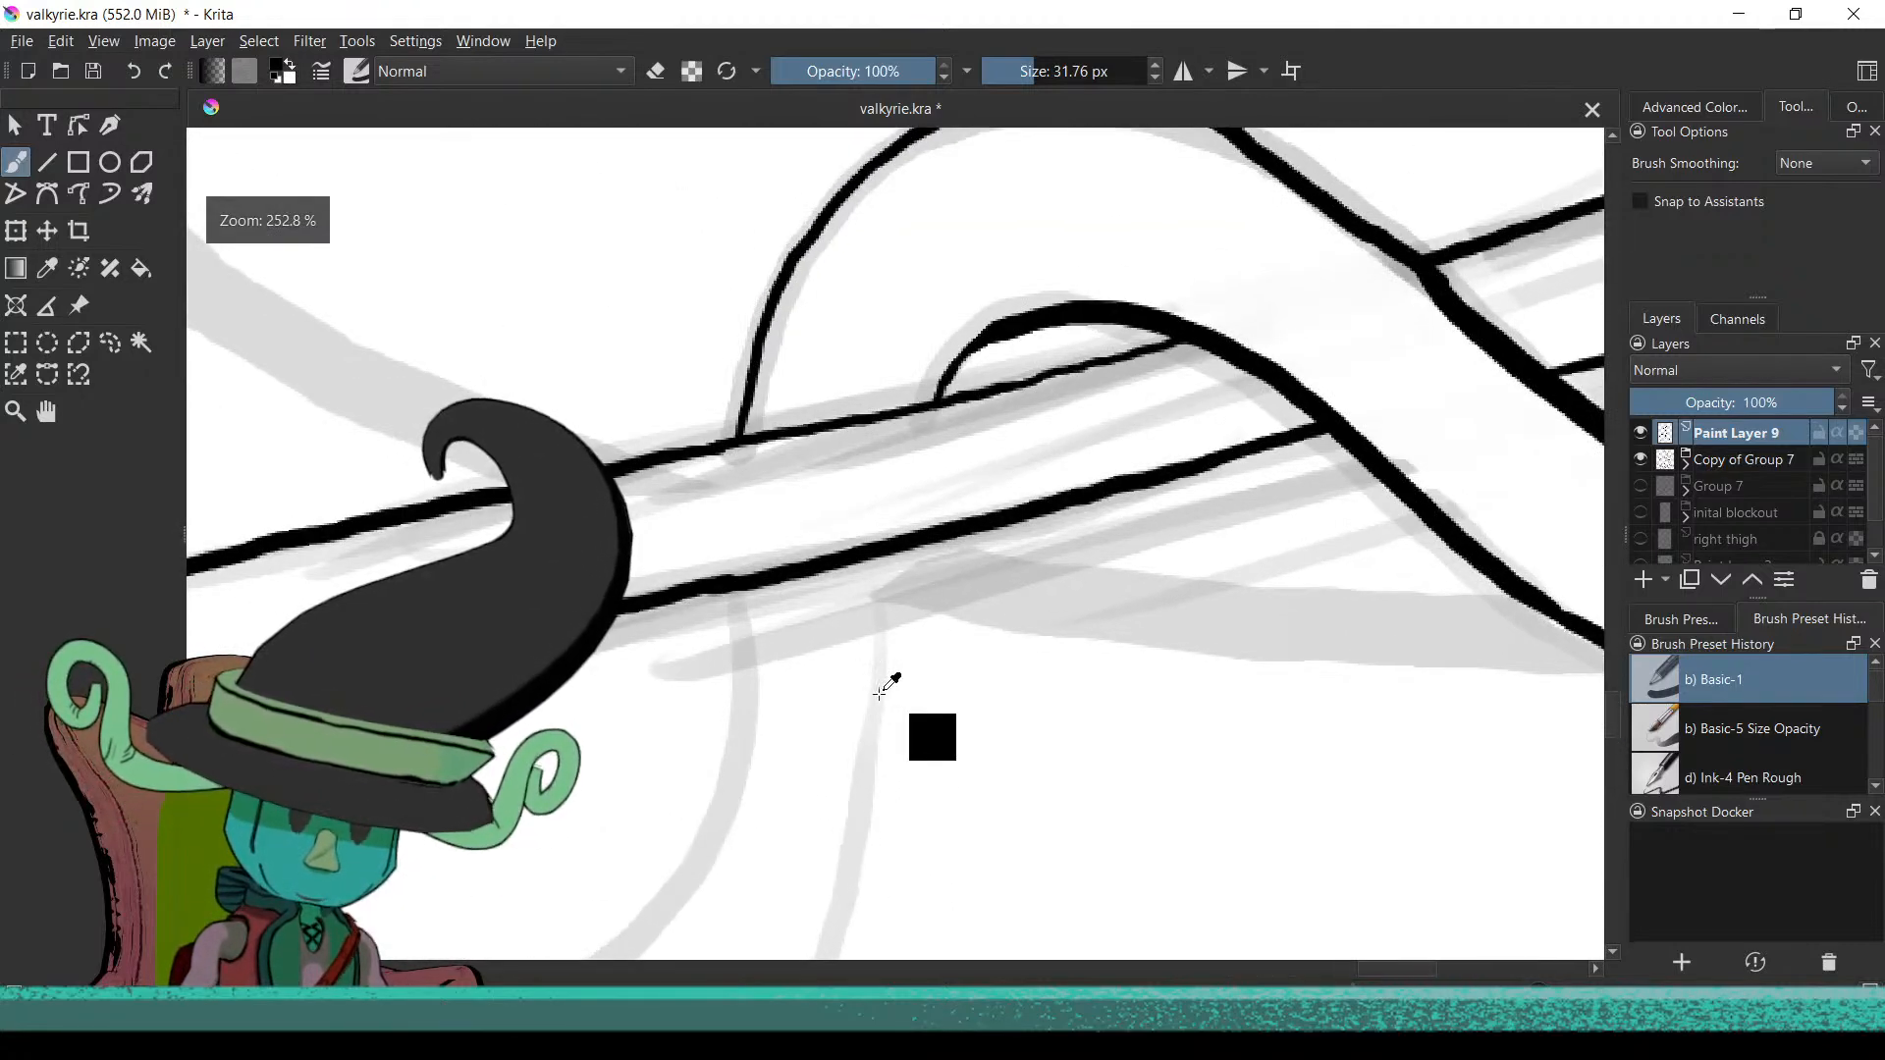
left_click_drag(852, 707, 993, 609)
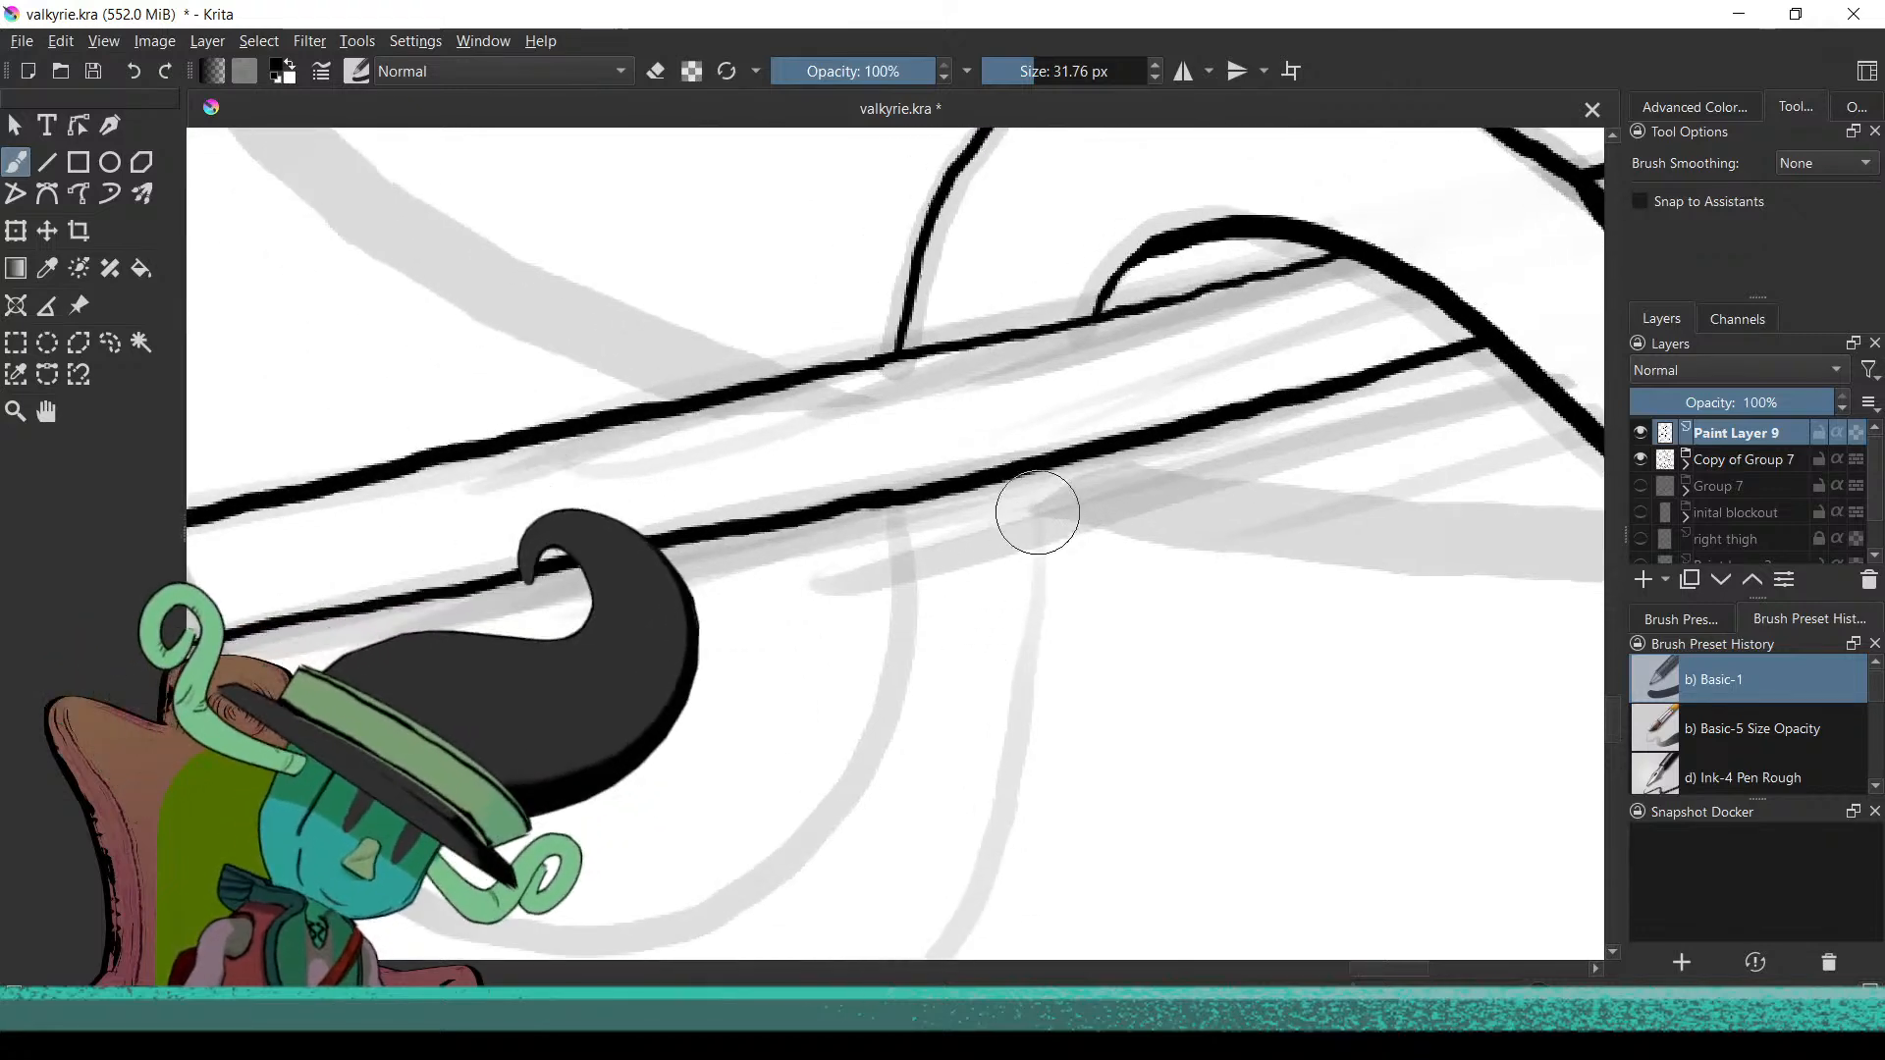
mouse_move(1050, 547)
left_mouse_down()
mouse_move(1028, 697)
mouse_move(960, 895)
left_mouse_up()
key("ctrl+z")
Ink the first part of the inner edge of the snake's next loop, curving down from the spear shaft's lower line
scroll(981, 609, "down", 3)
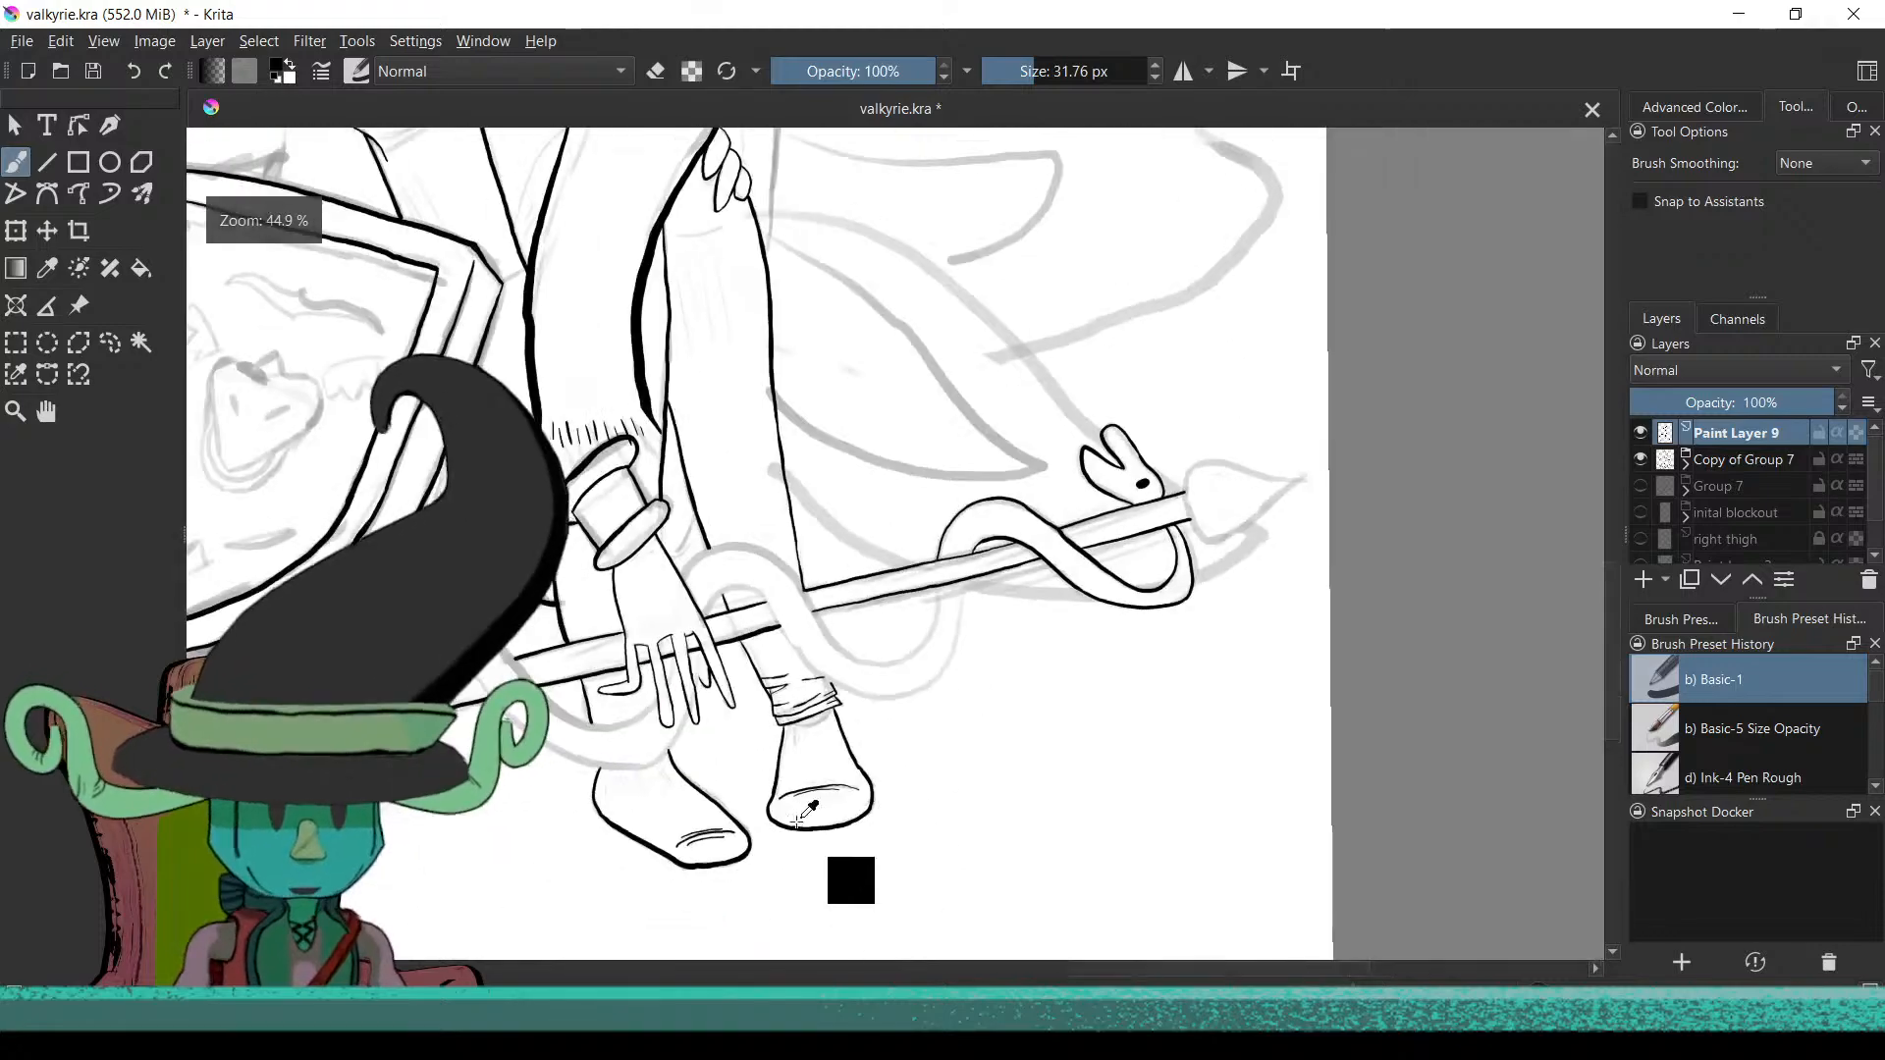
scroll(796, 662, "up", 1)
left_click_drag(968, 482, 683, 861)
left_click_drag(916, 605, 914, 710)
scroll(988, 727, "down", 2)
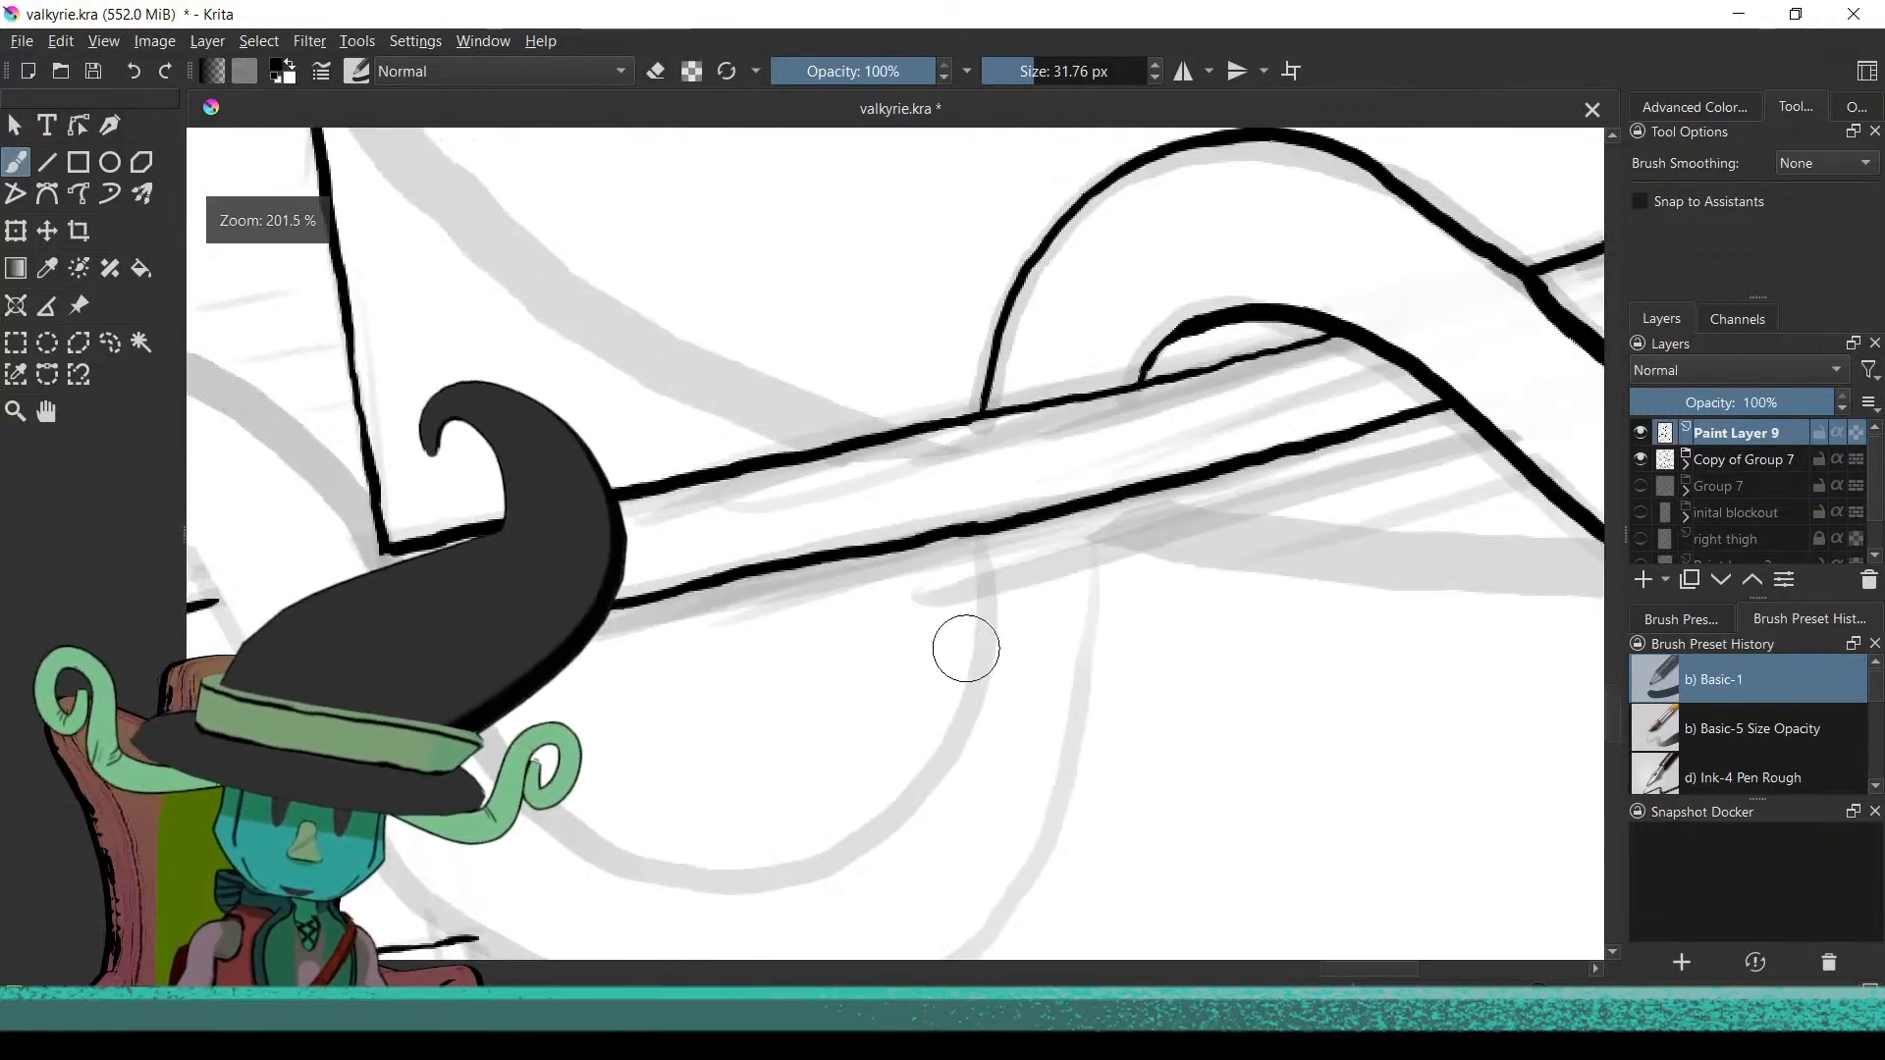
mouse_move(982, 530)
left_mouse_down()
mouse_move(980, 653)
mouse_move(913, 773)
mouse_move(780, 854)
left_mouse_up()
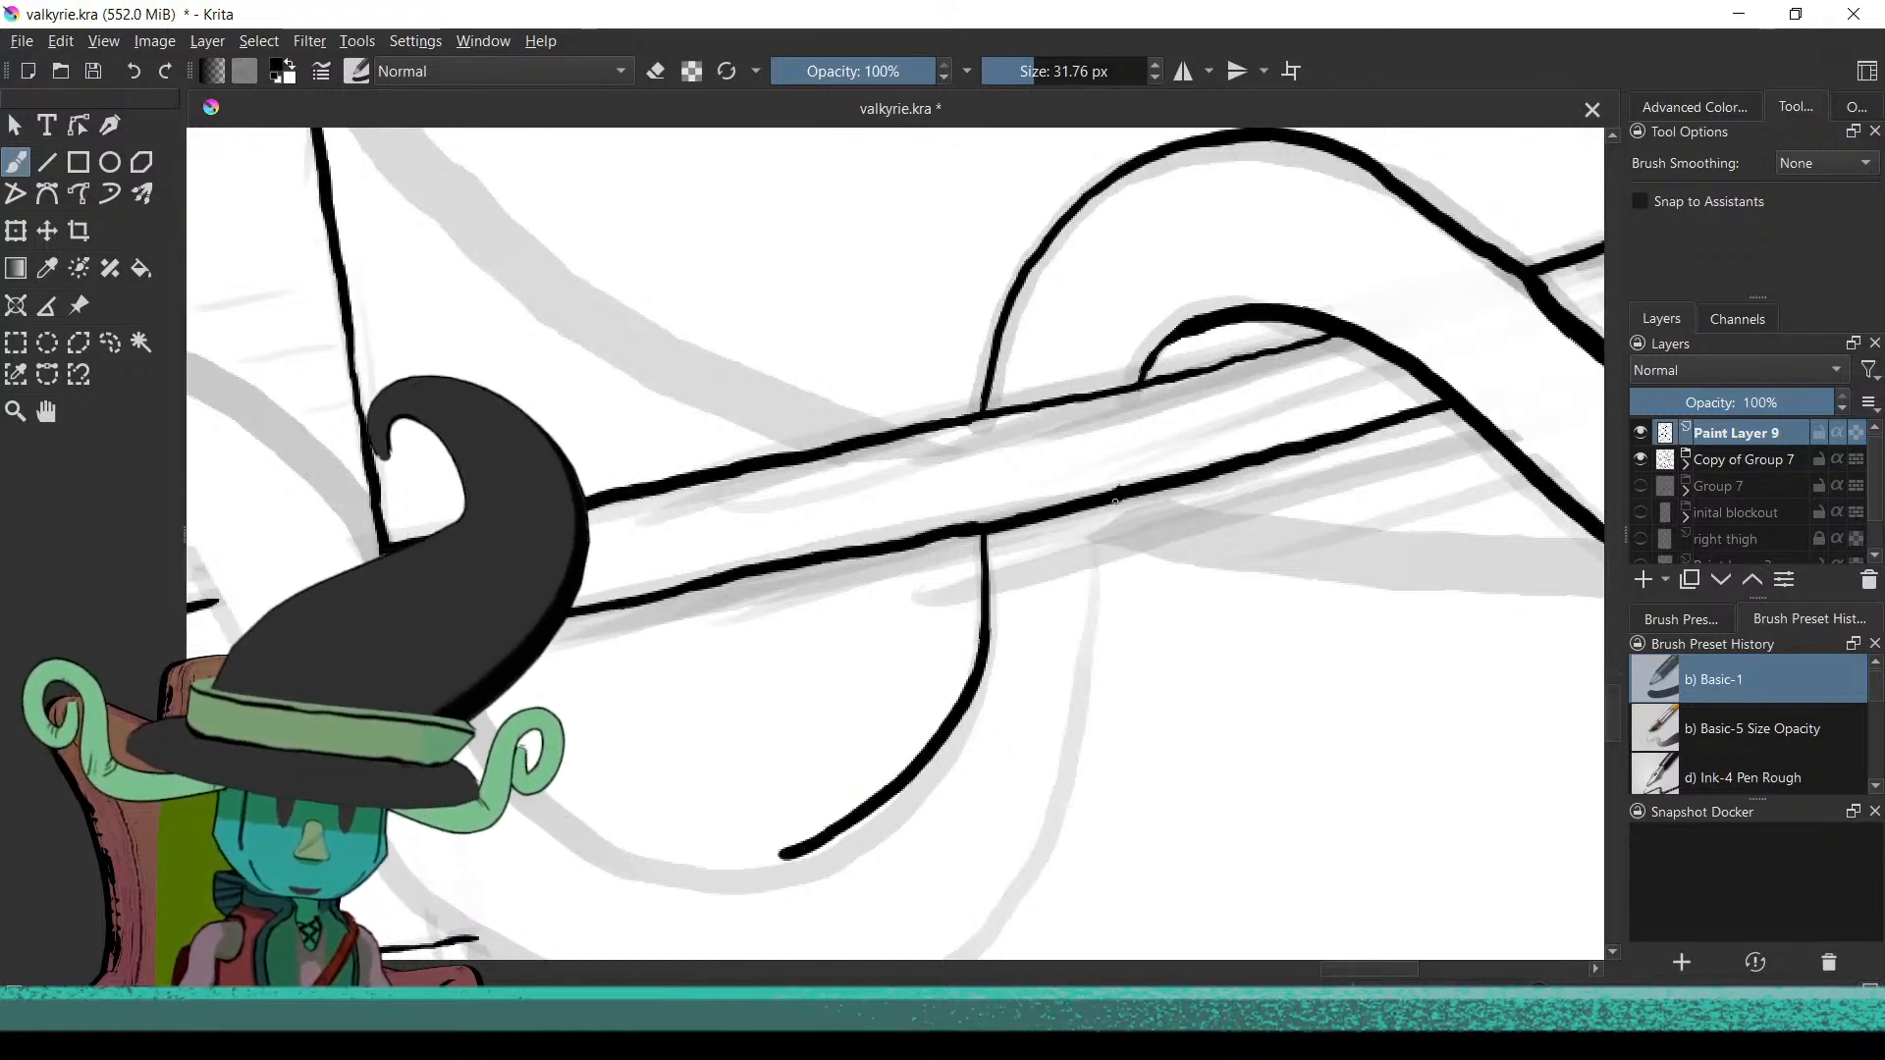
Ink the outer edge of the snake's next loop from the spear shaft around its bend, redrawing the first strokes
left_click_drag(1119, 488, 1091, 682)
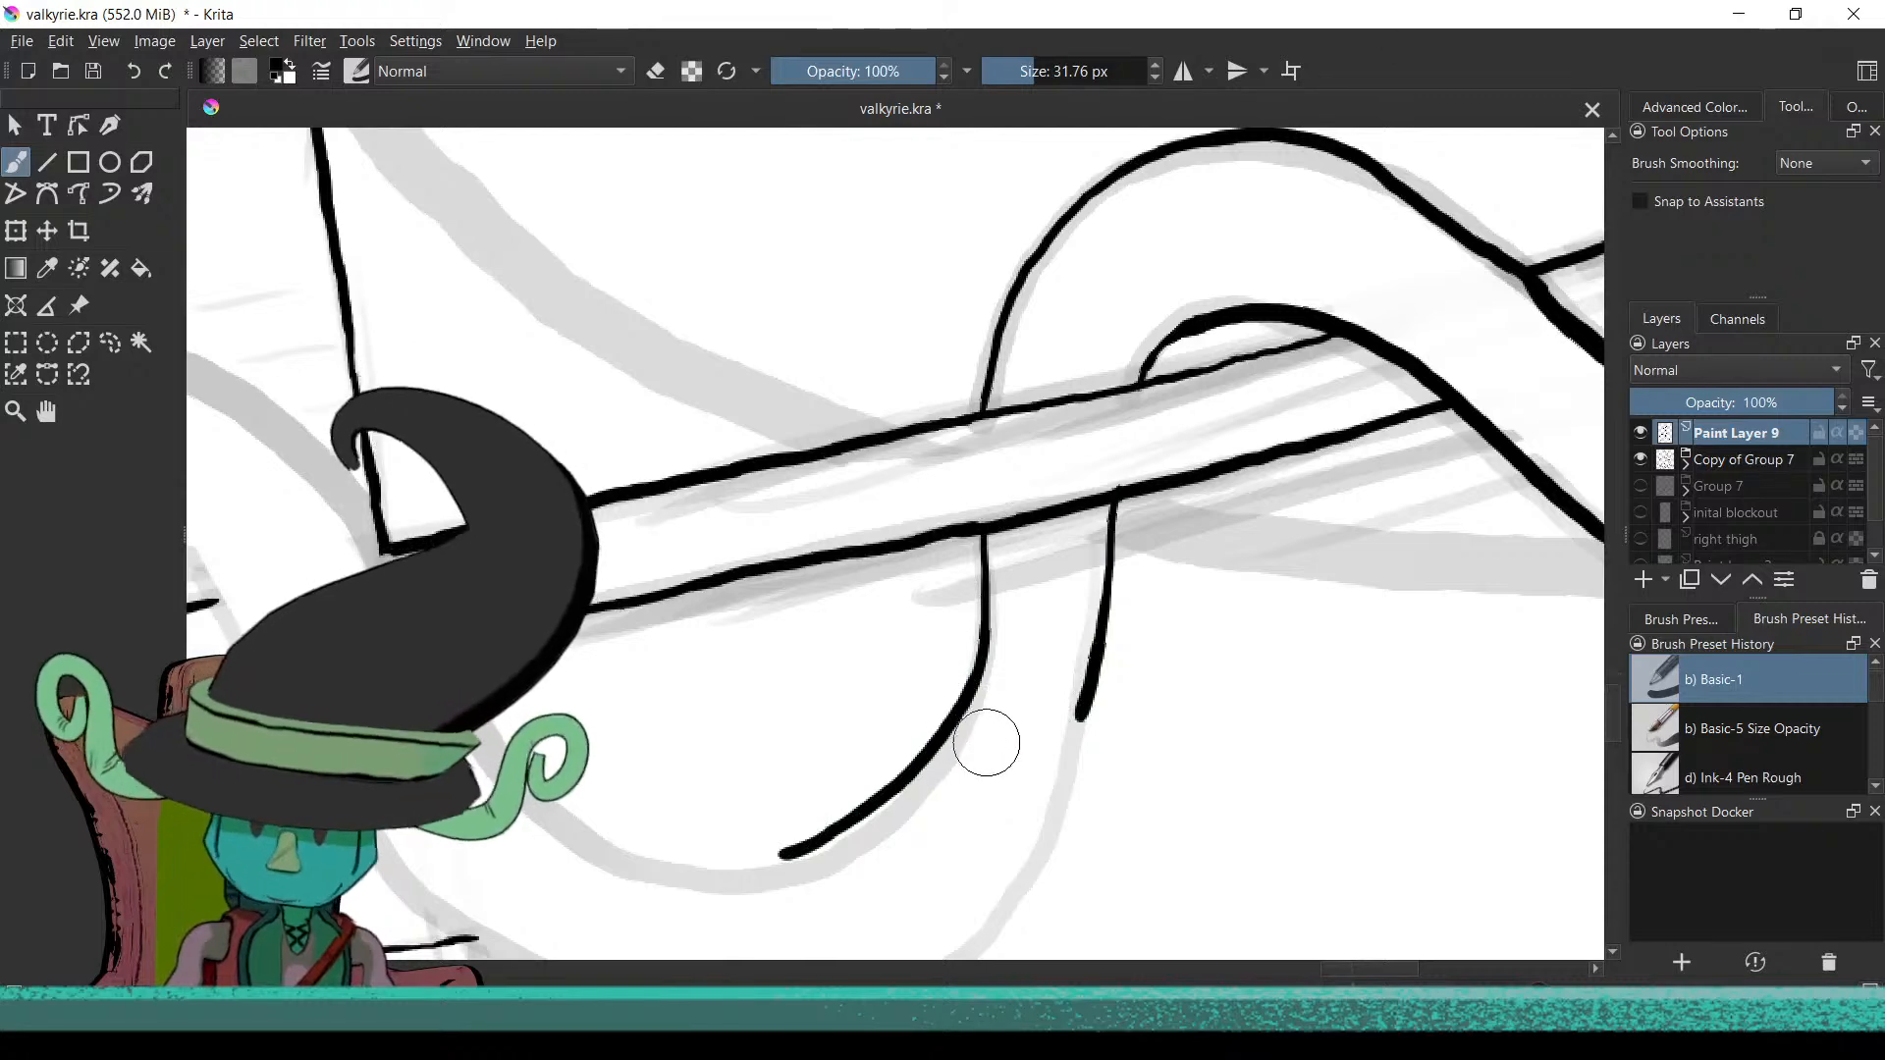
left_click_drag(982, 746, 1149, 593)
key("ctrl+z")
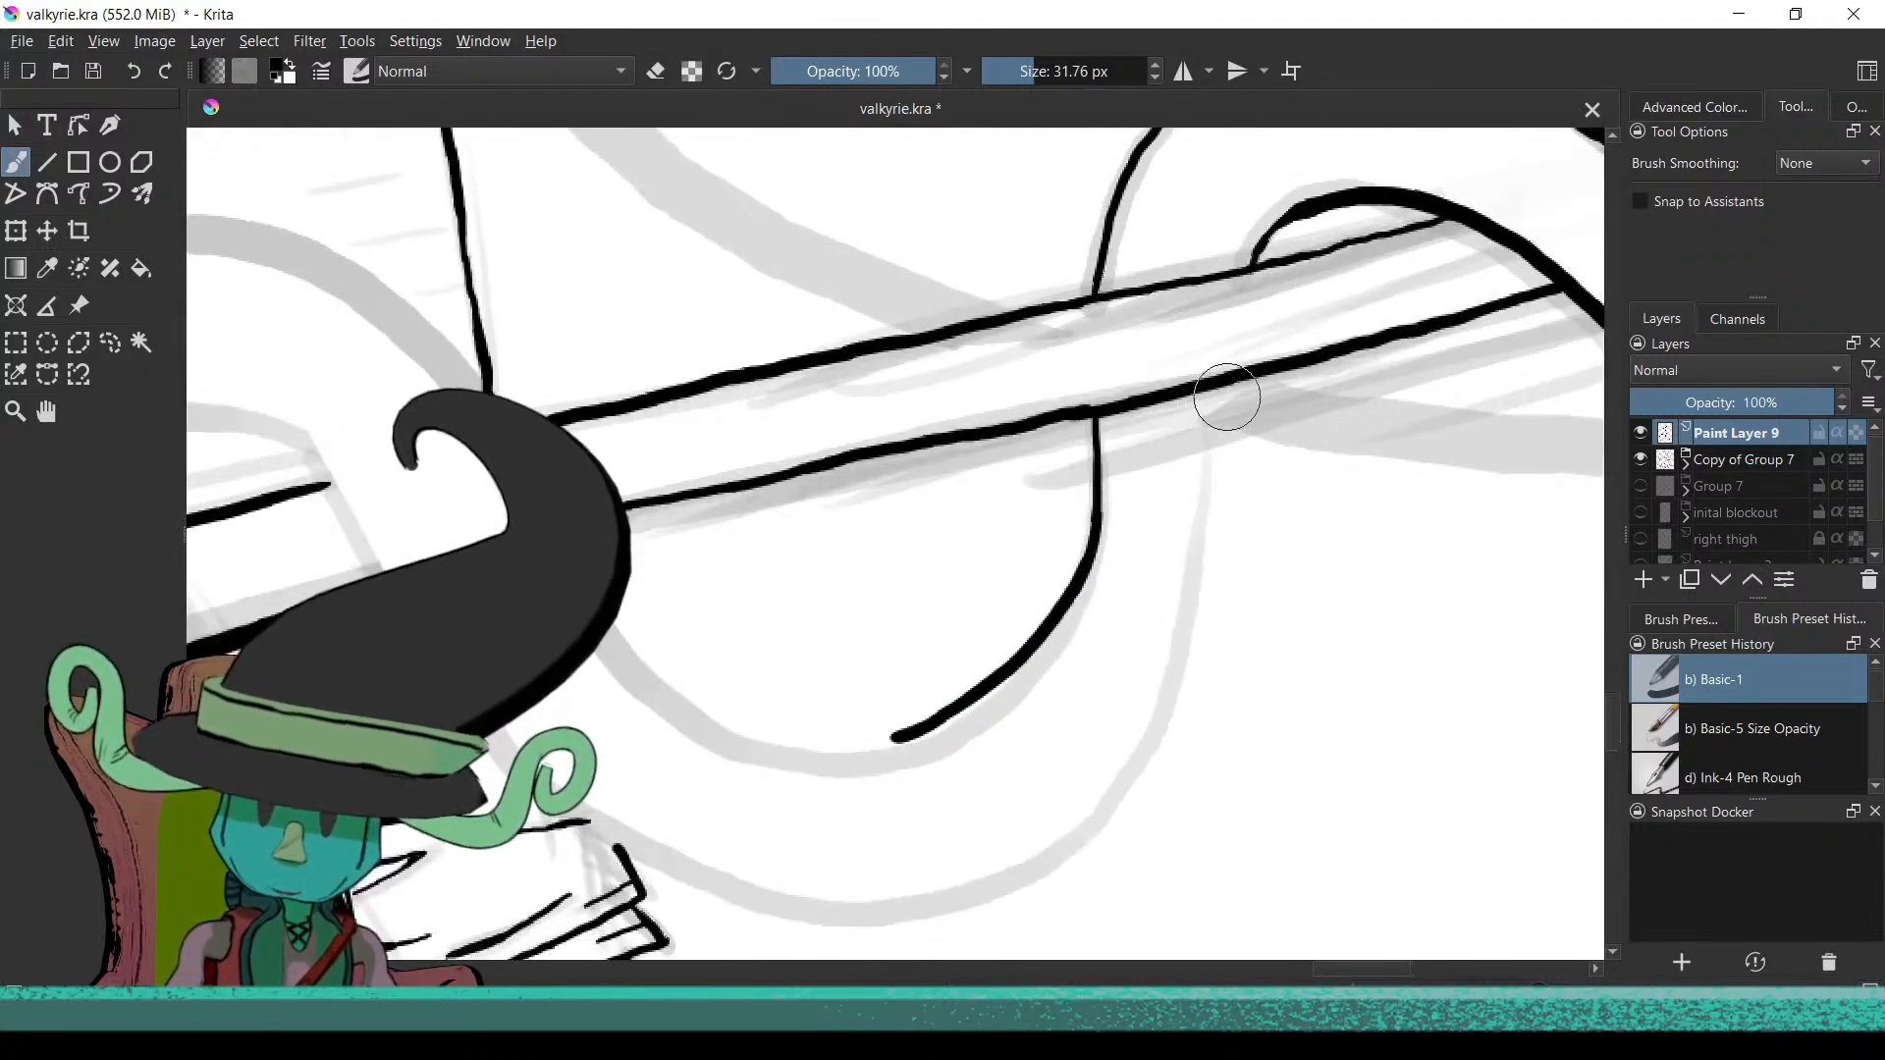
left_click_drag(1222, 402, 1196, 667)
key("ctrl+z")
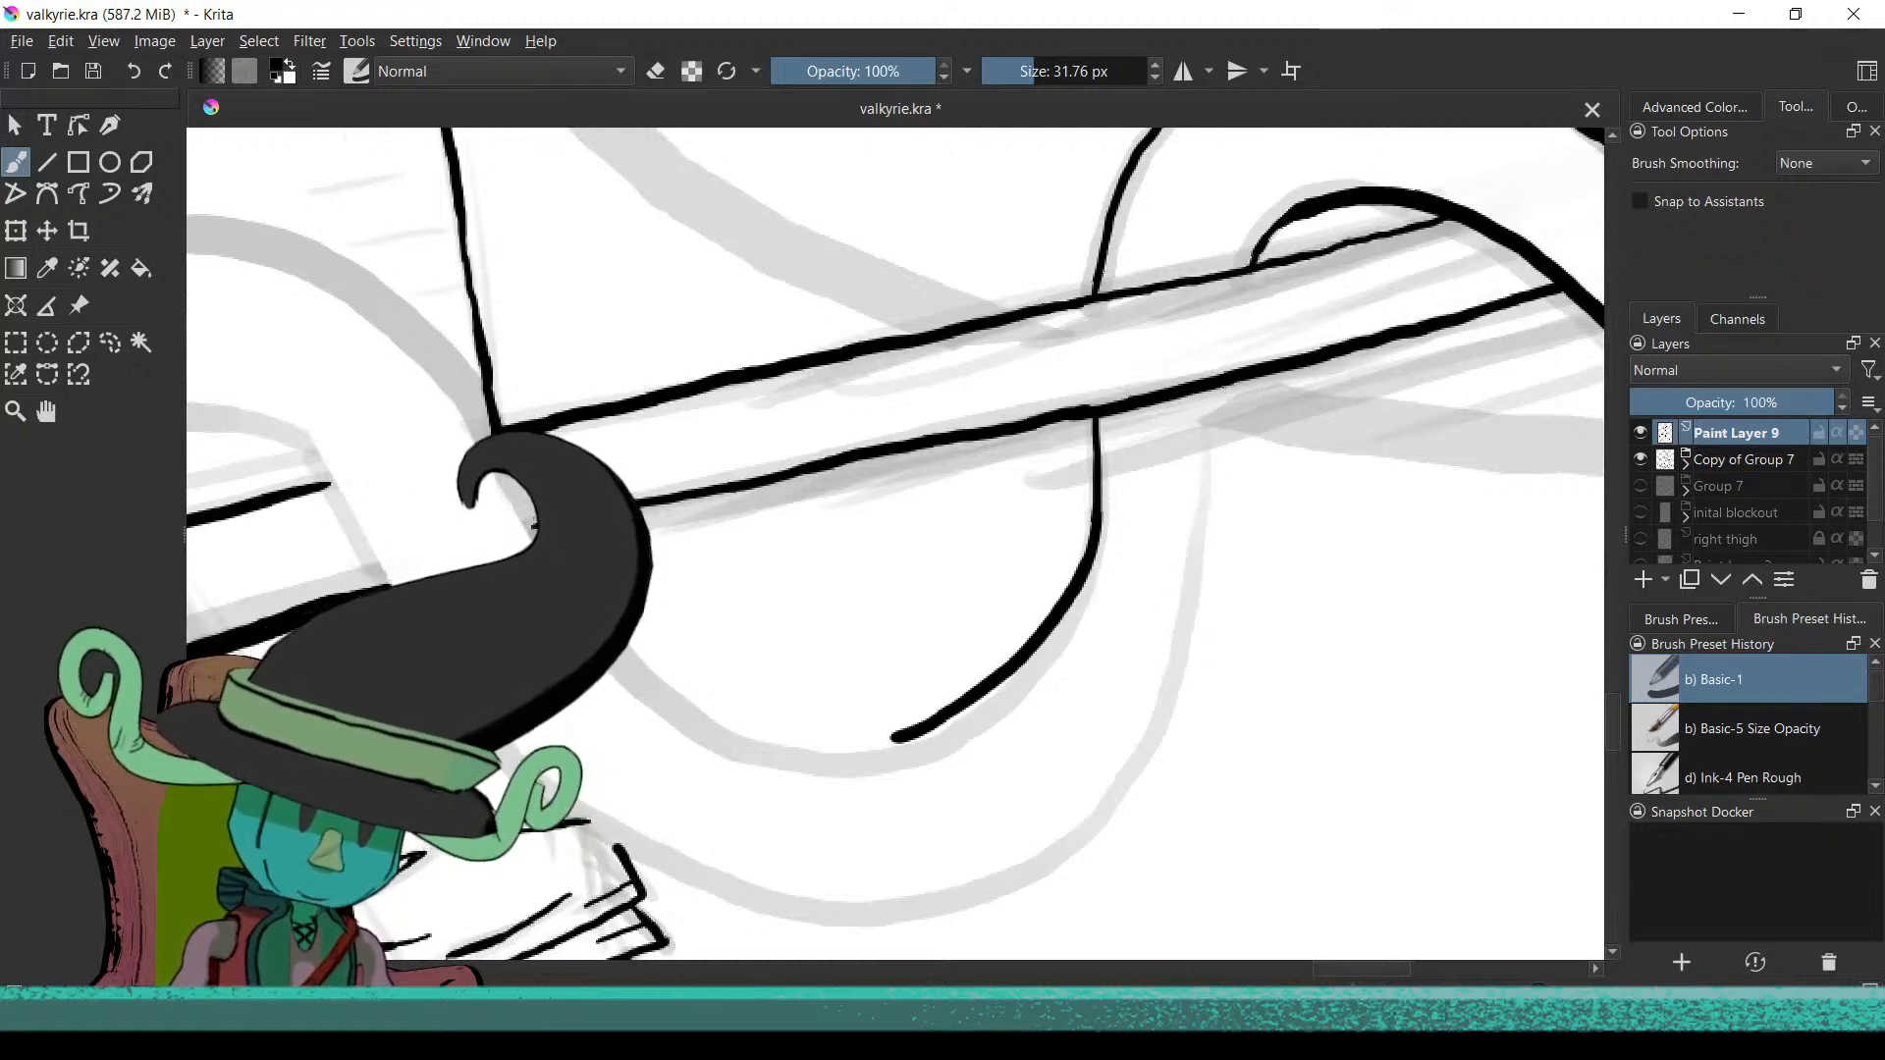
left_click_drag(1183, 641, 1143, 767)
mouse_move(1072, 848)
left_mouse_down()
mouse_move(856, 912)
mouse_move(964, 679)
mouse_move(955, 400)
mouse_move(1048, 432)
mouse_move(733, 533)
mouse_move(769, 433)
left_mouse_up()
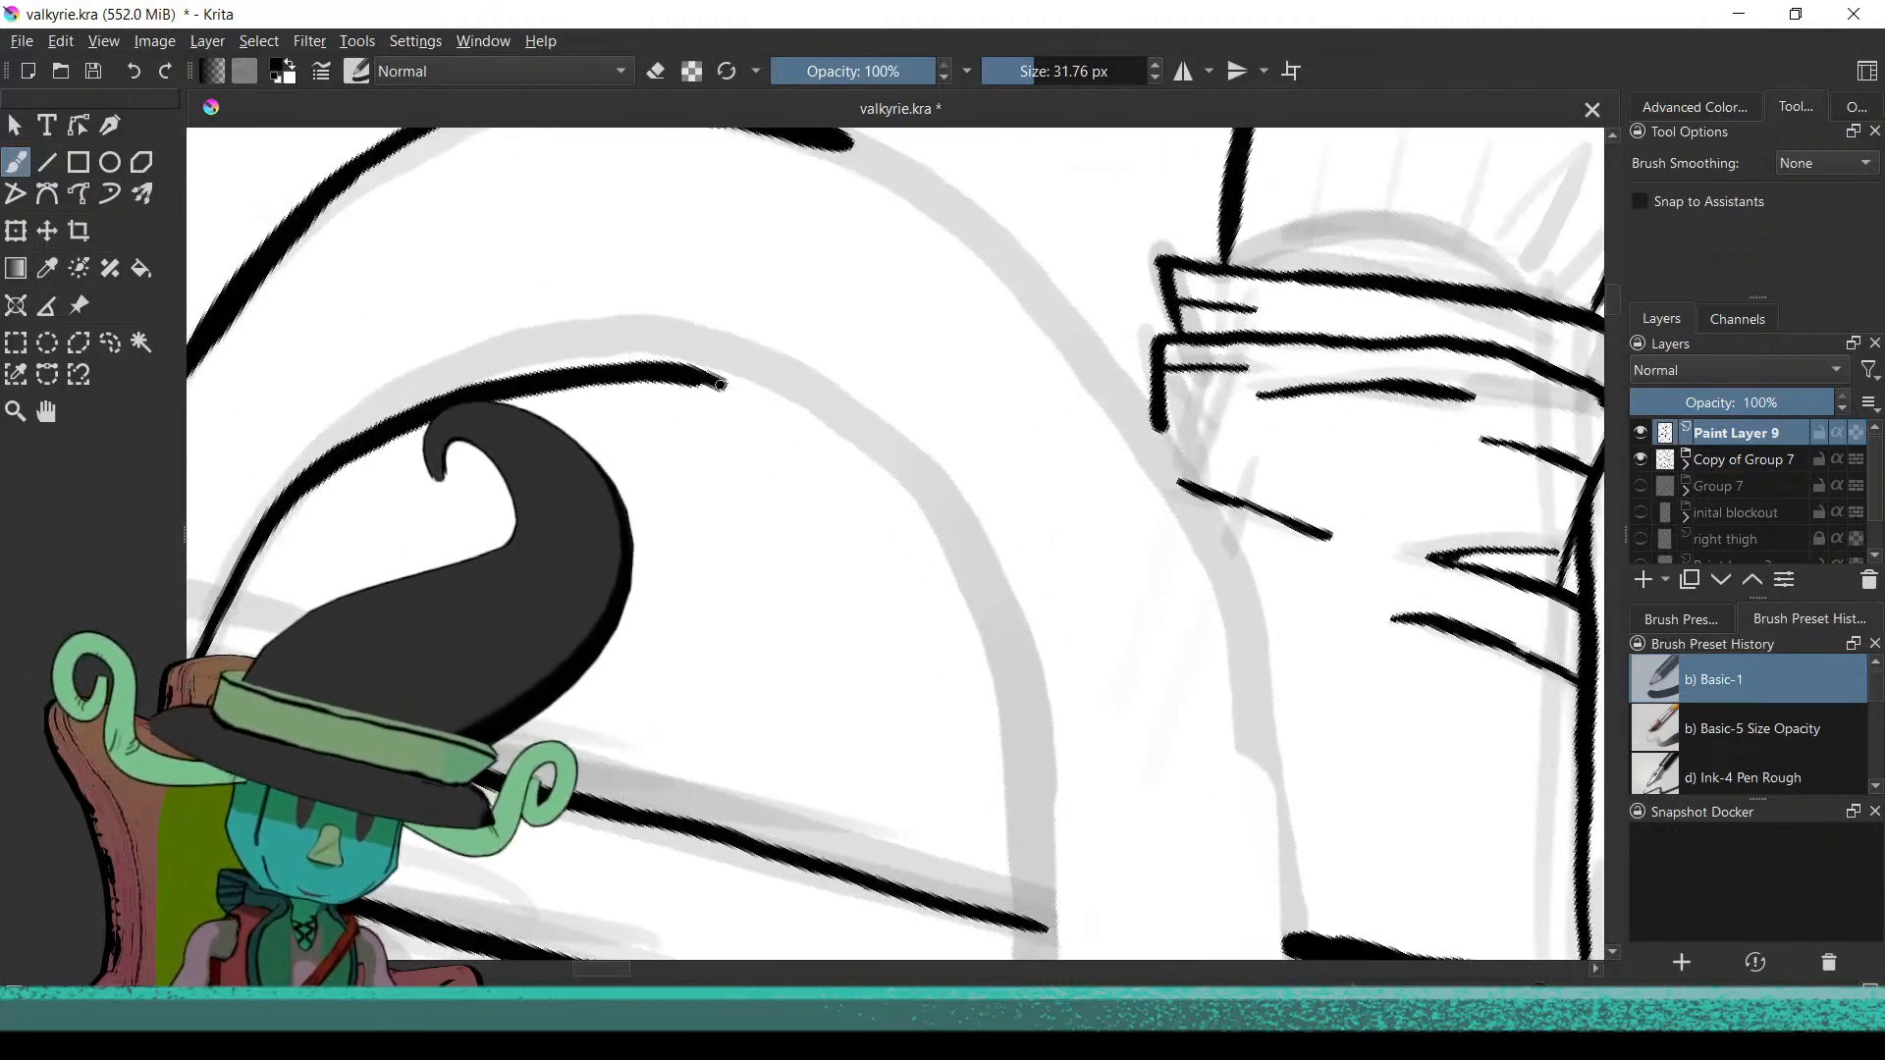
Redraw the continuation of the loop's inner edge as one smooth arch curving down to the spear shaft
key("ctrl+z")
key("ctrl+z")
key("ctrl+z")
mouse_move(688, 371)
left_mouse_down()
mouse_move(791, 414)
mouse_move(909, 513)
mouse_move(1003, 754)
mouse_move(1021, 875)
left_mouse_up()
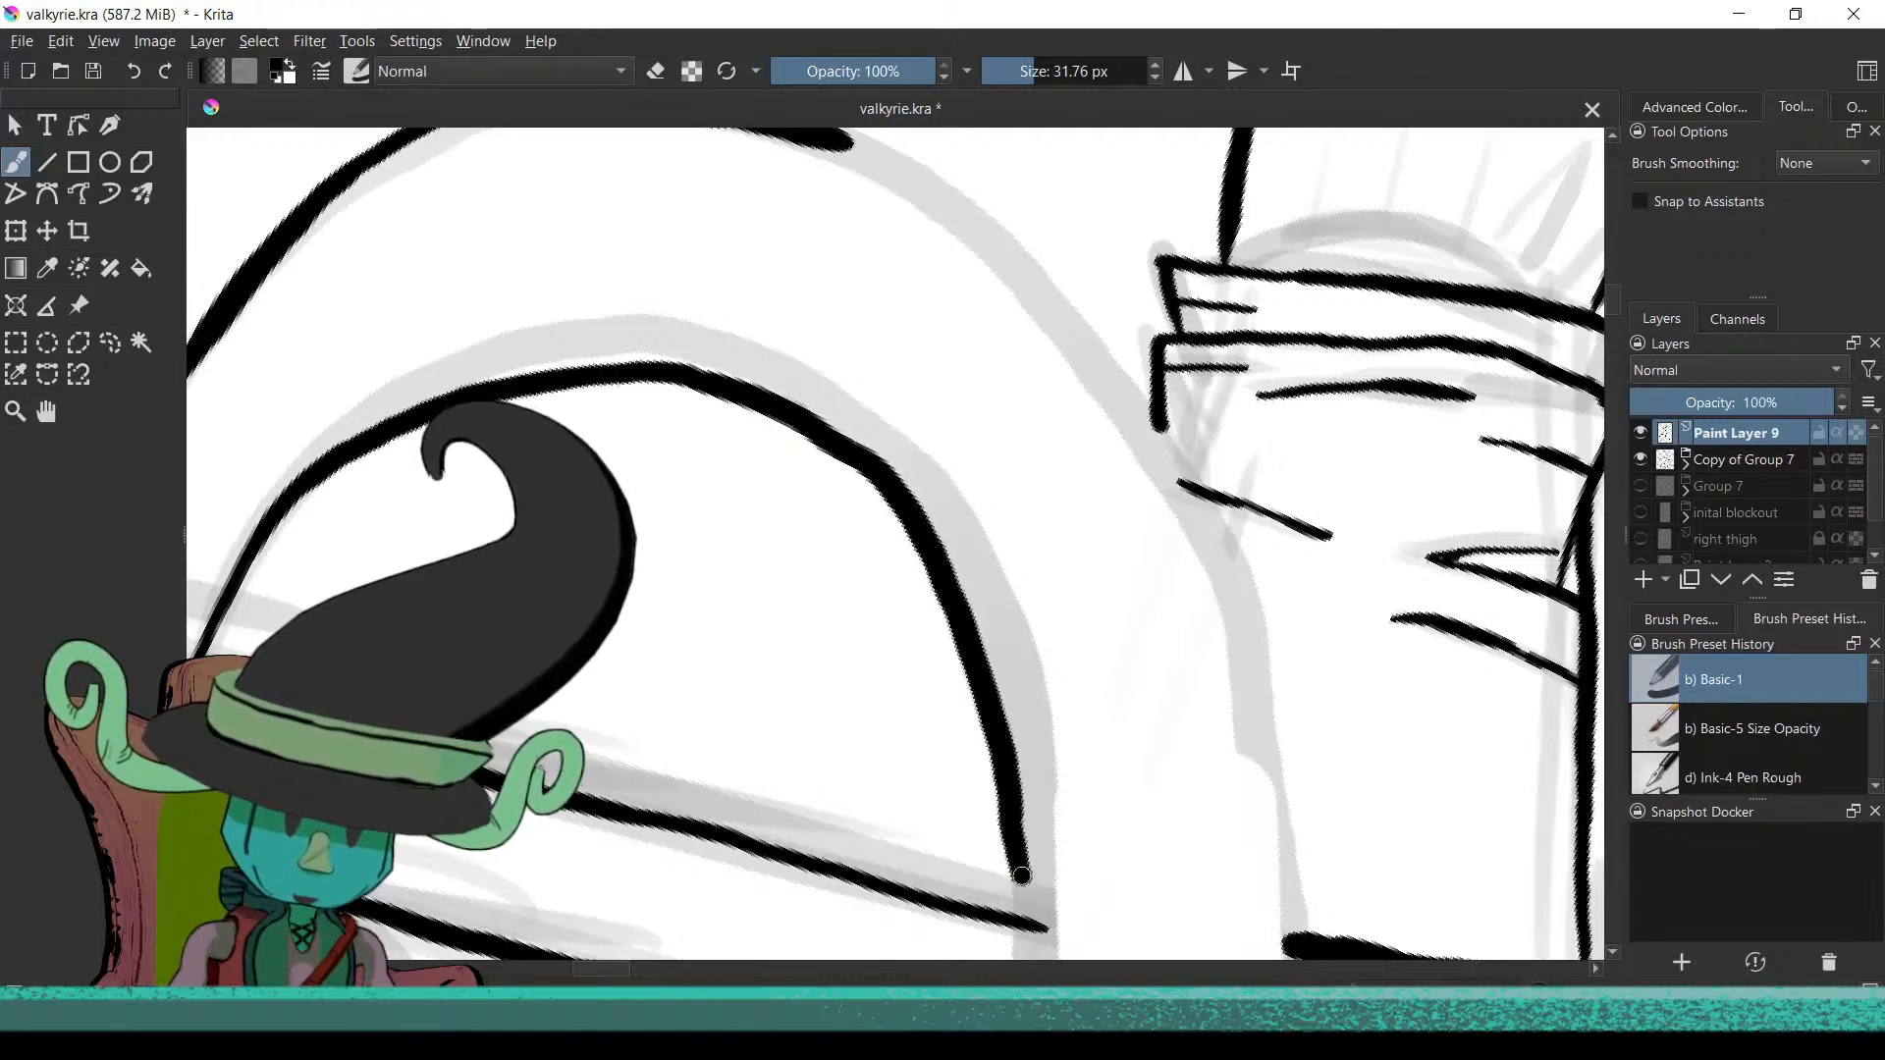
Extend the loop's outer edge from the top of the arch down over the edge of the wrapped ankle
scroll(841, 703, "down", 6)
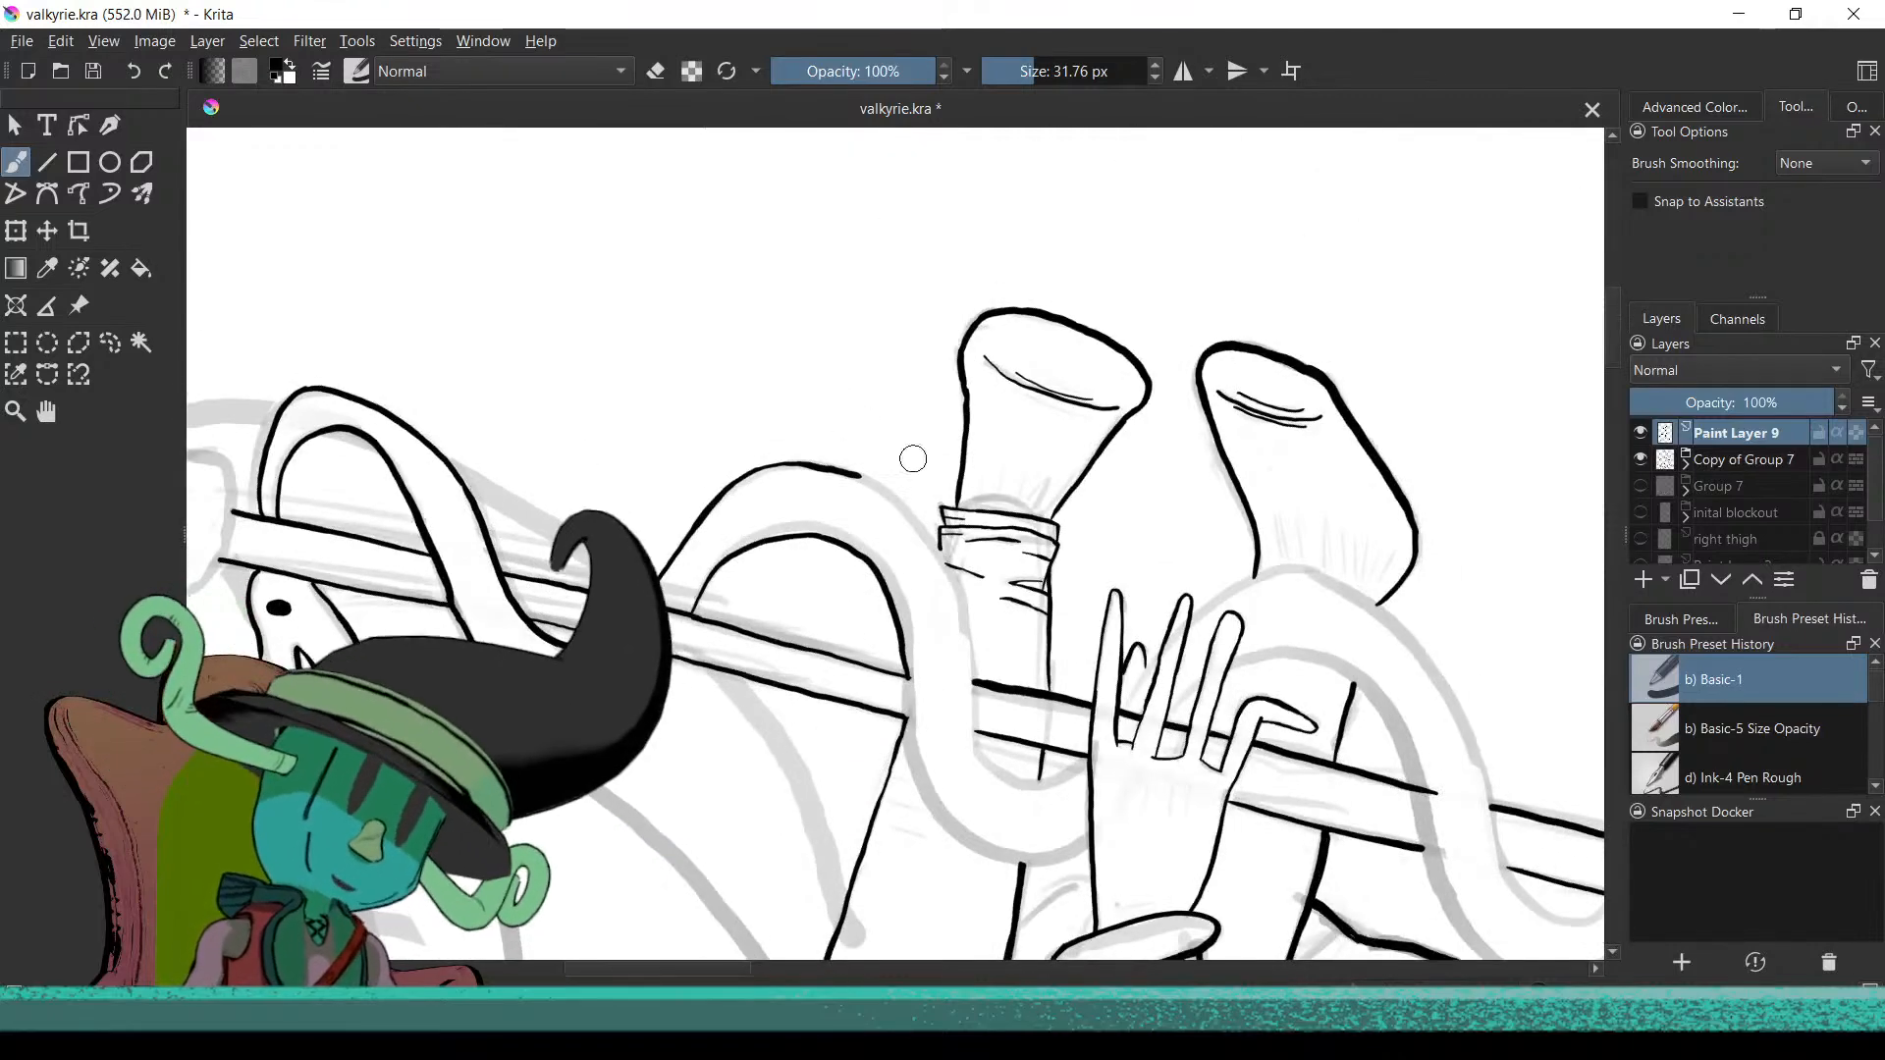
scroll(930, 495, "up", 4)
scroll(929, 496, "up", 4)
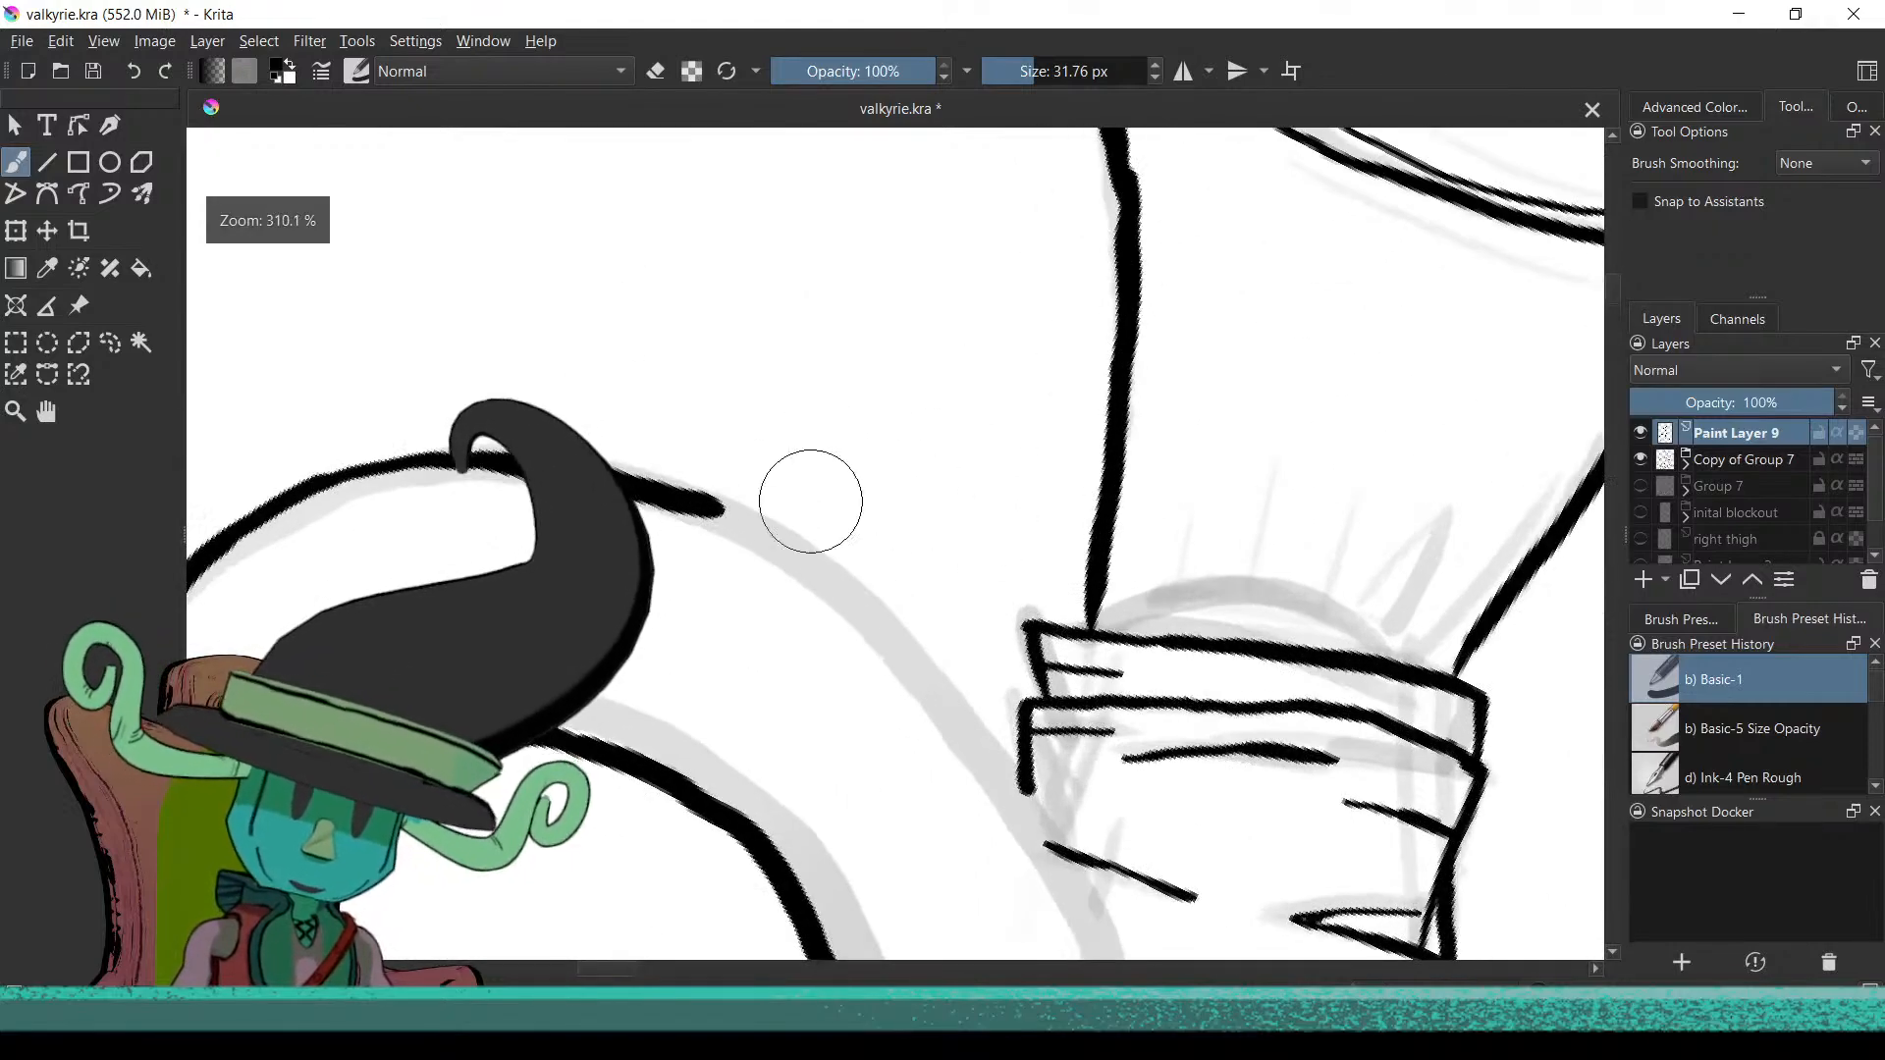
mouse_move(755, 585)
left_mouse_down()
mouse_move(720, 652)
mouse_move(707, 611)
mouse_move(770, 551)
mouse_move(731, 512)
left_mouse_up()
mouse_move(746, 433)
left_mouse_down()
mouse_move(757, 564)
mouse_move(801, 442)
left_mouse_up()
left_click_drag(800, 442, 805, 600)
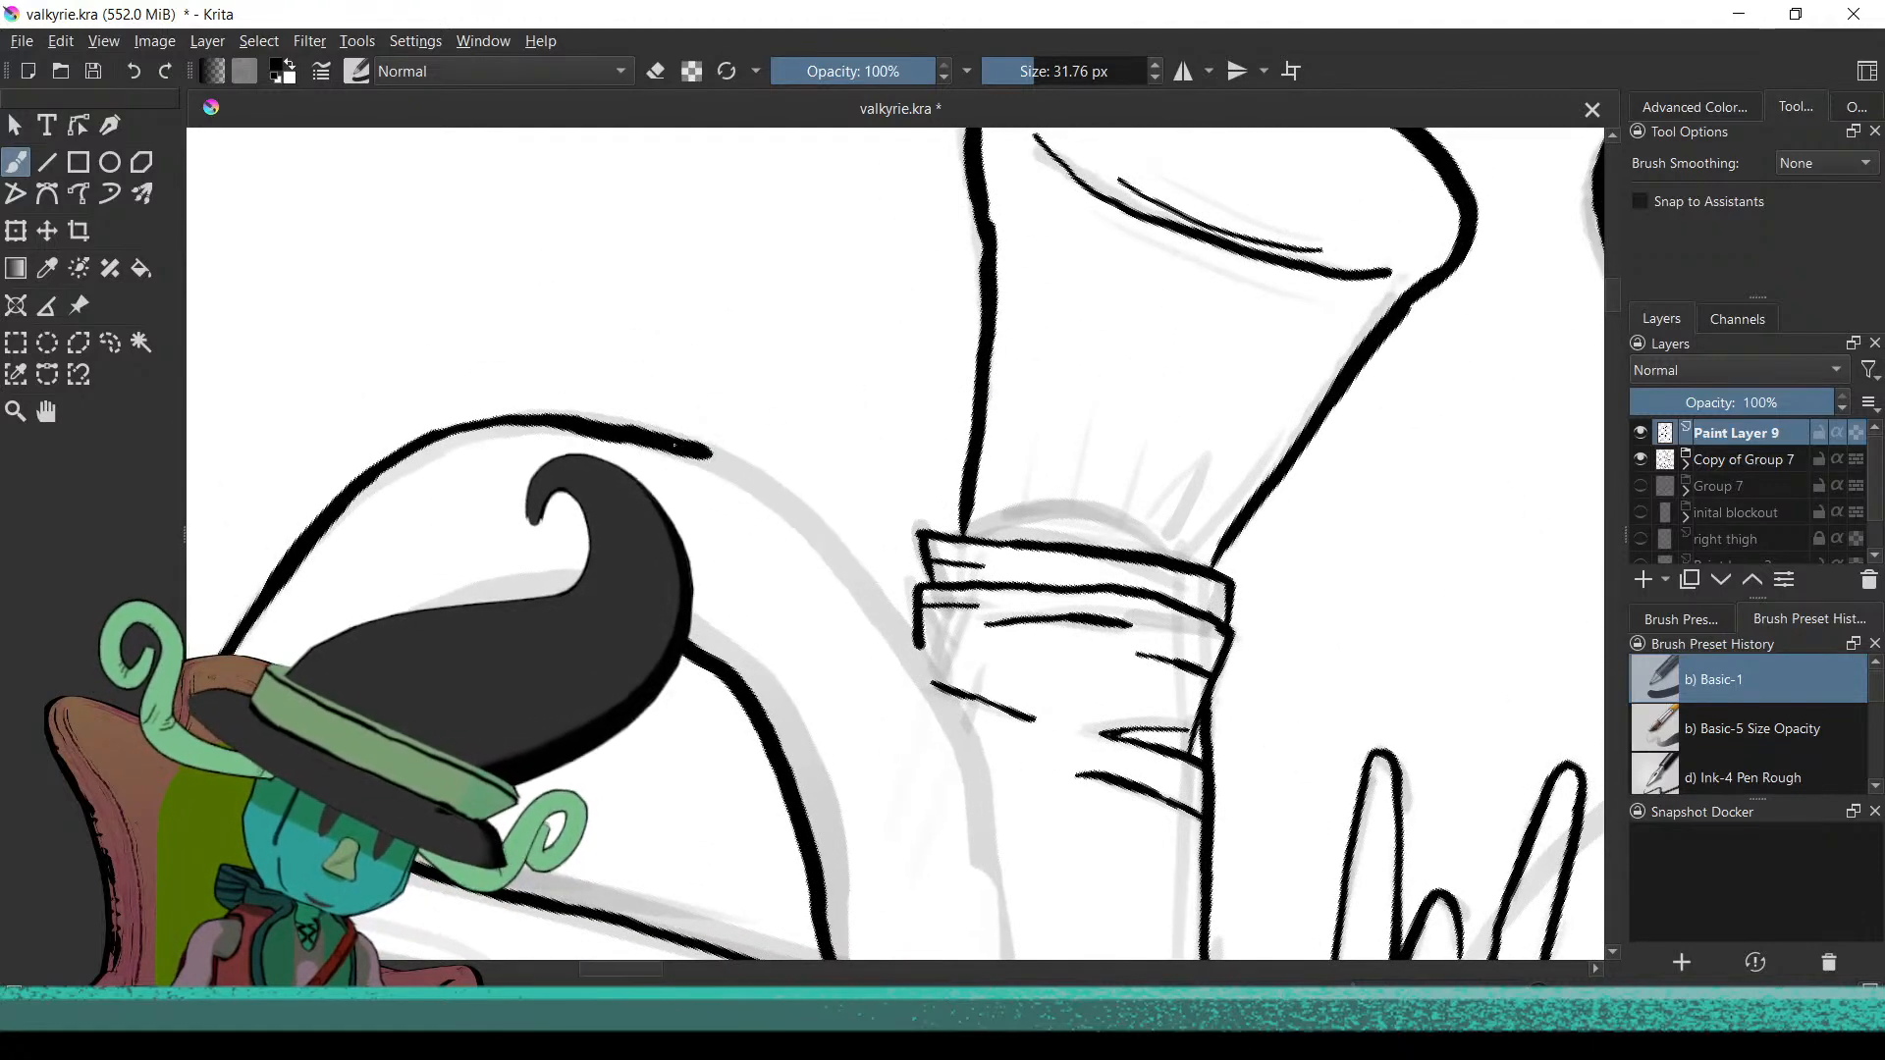
mouse_move(766, 480)
left_mouse_down()
mouse_move(919, 652)
mouse_move(984, 873)
left_mouse_up()
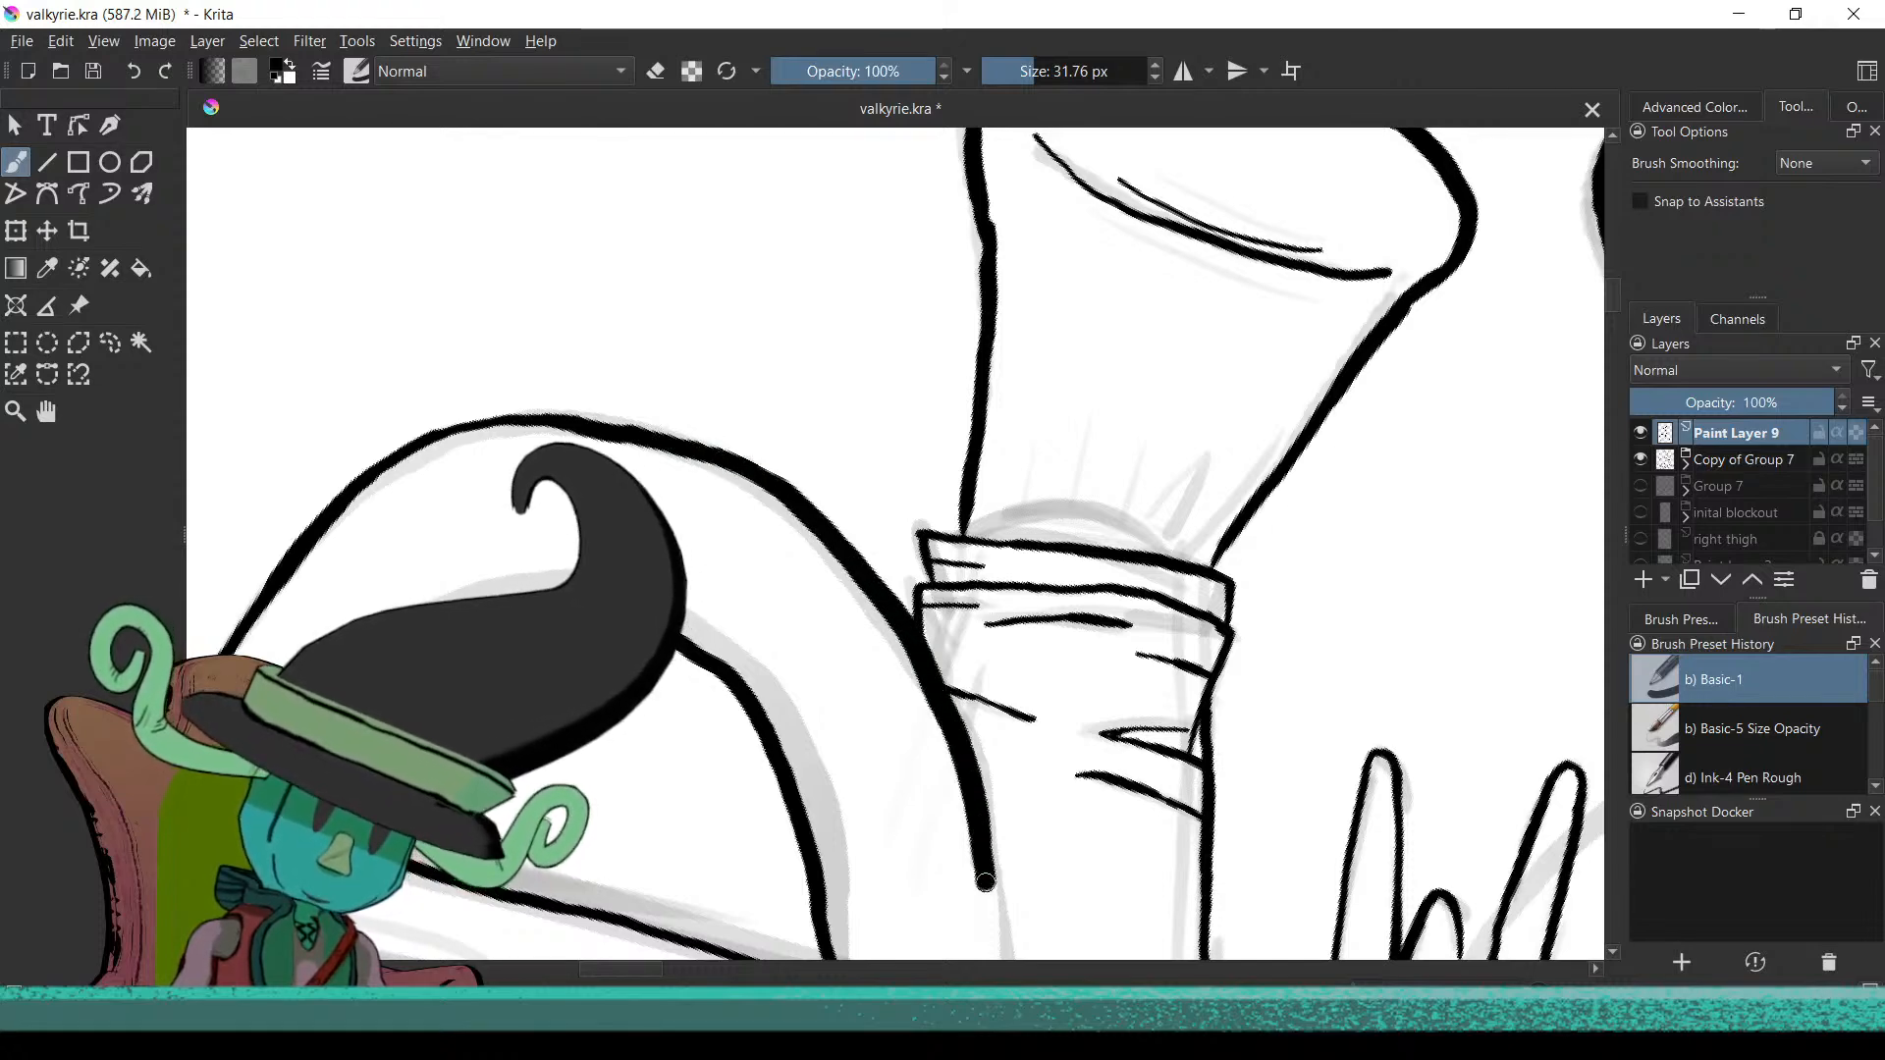
Continue the loop's outer edge down across the spear shaft to its lower line, redrawing the first stroke
left_click_drag(875, 815, 796, 528)
mouse_move(841, 669)
left_mouse_down()
mouse_move(884, 538)
mouse_move(957, 620)
mouse_move(959, 720)
left_mouse_up()
key("ctrl+z")
left_click_drag(940, 522, 972, 820)
Try to continue the loop's inner edge across the spear shaft between its upper and lower lines
left_click_drag(766, 770, 830, 550)
left_click_drag(820, 440, 824, 492)
key("ctrl+z")
left_click_drag(830, 417, 843, 550)
key("ctrl+z")
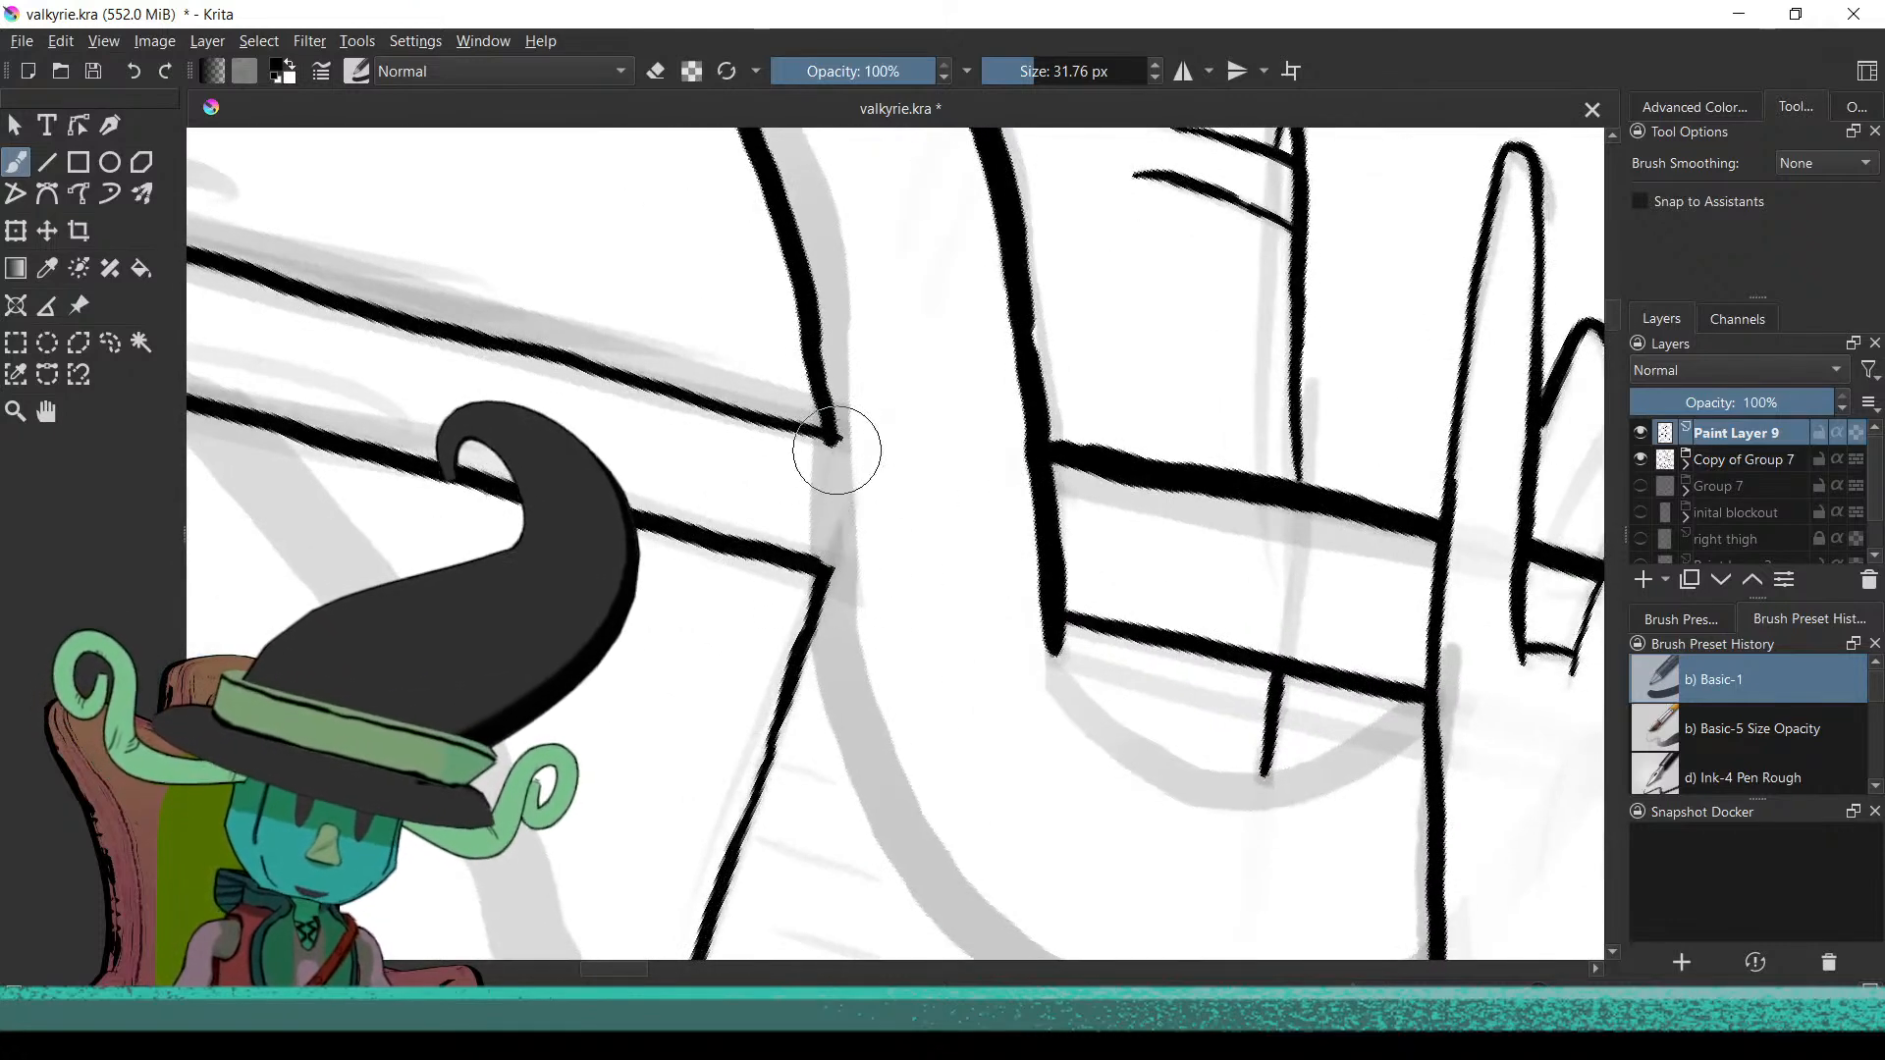
Ink the outer edge of the snake's arch beside the leg, following the grey sketch down to the spear shaft and undoing stray attempts
mouse_move(831, 432)
left_mouse_down()
mouse_move(837, 613)
mouse_move(650, 484)
mouse_move(735, 185)
mouse_move(929, 257)
mouse_move(933, 422)
left_mouse_up()
left_click_drag(693, 517, 1002, 775)
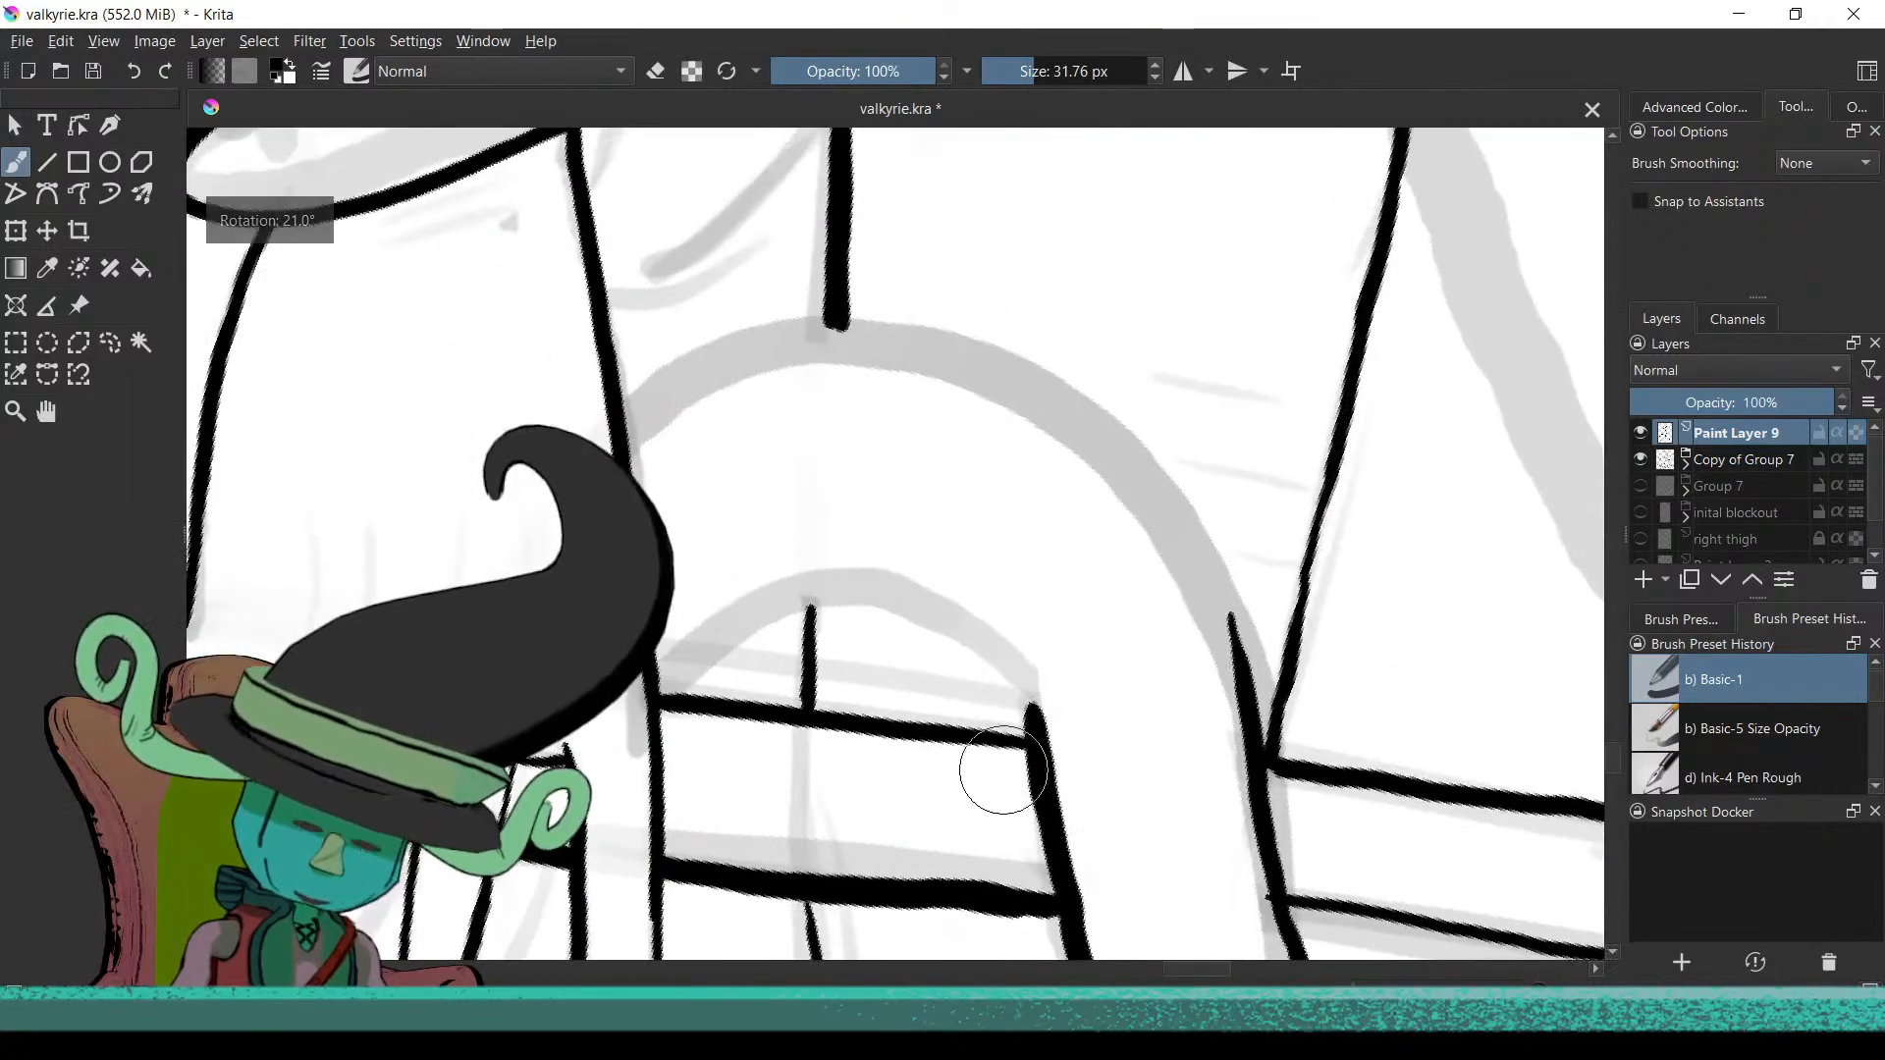
left_click_drag(862, 520, 735, 665)
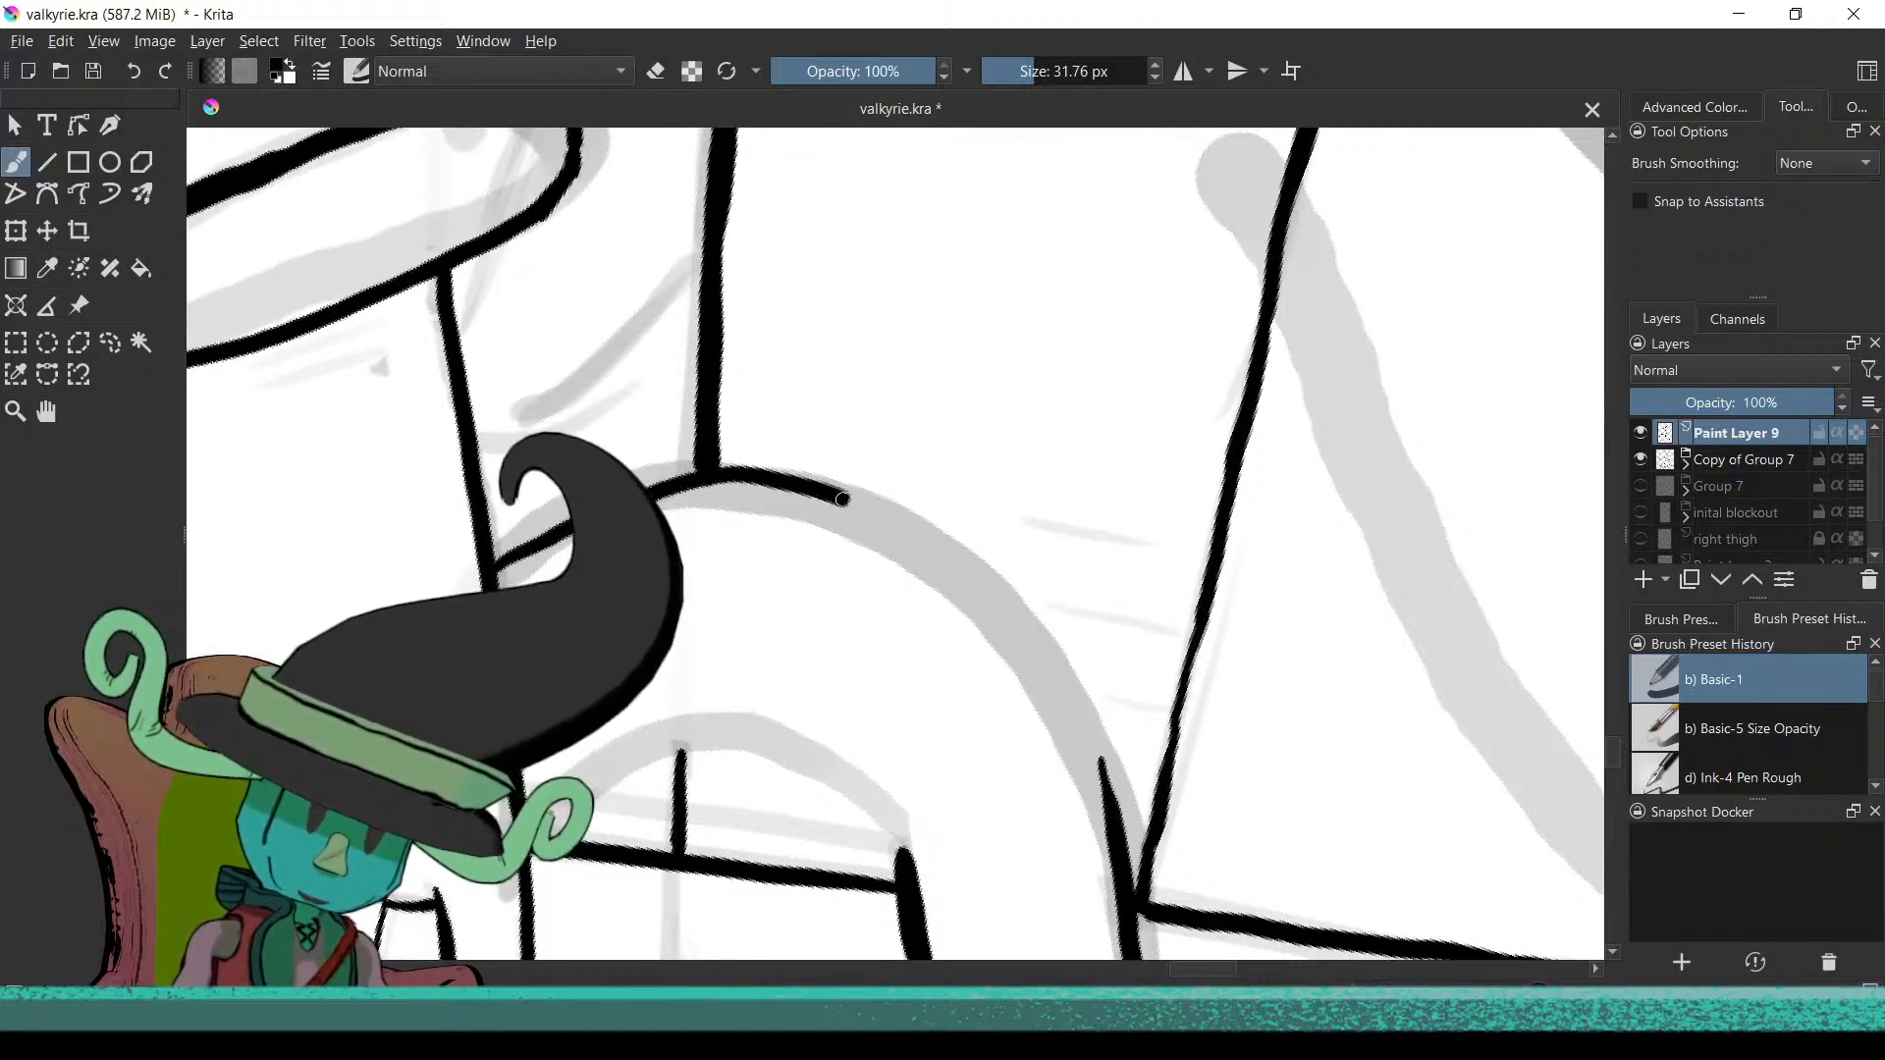
key("ctrl+z")
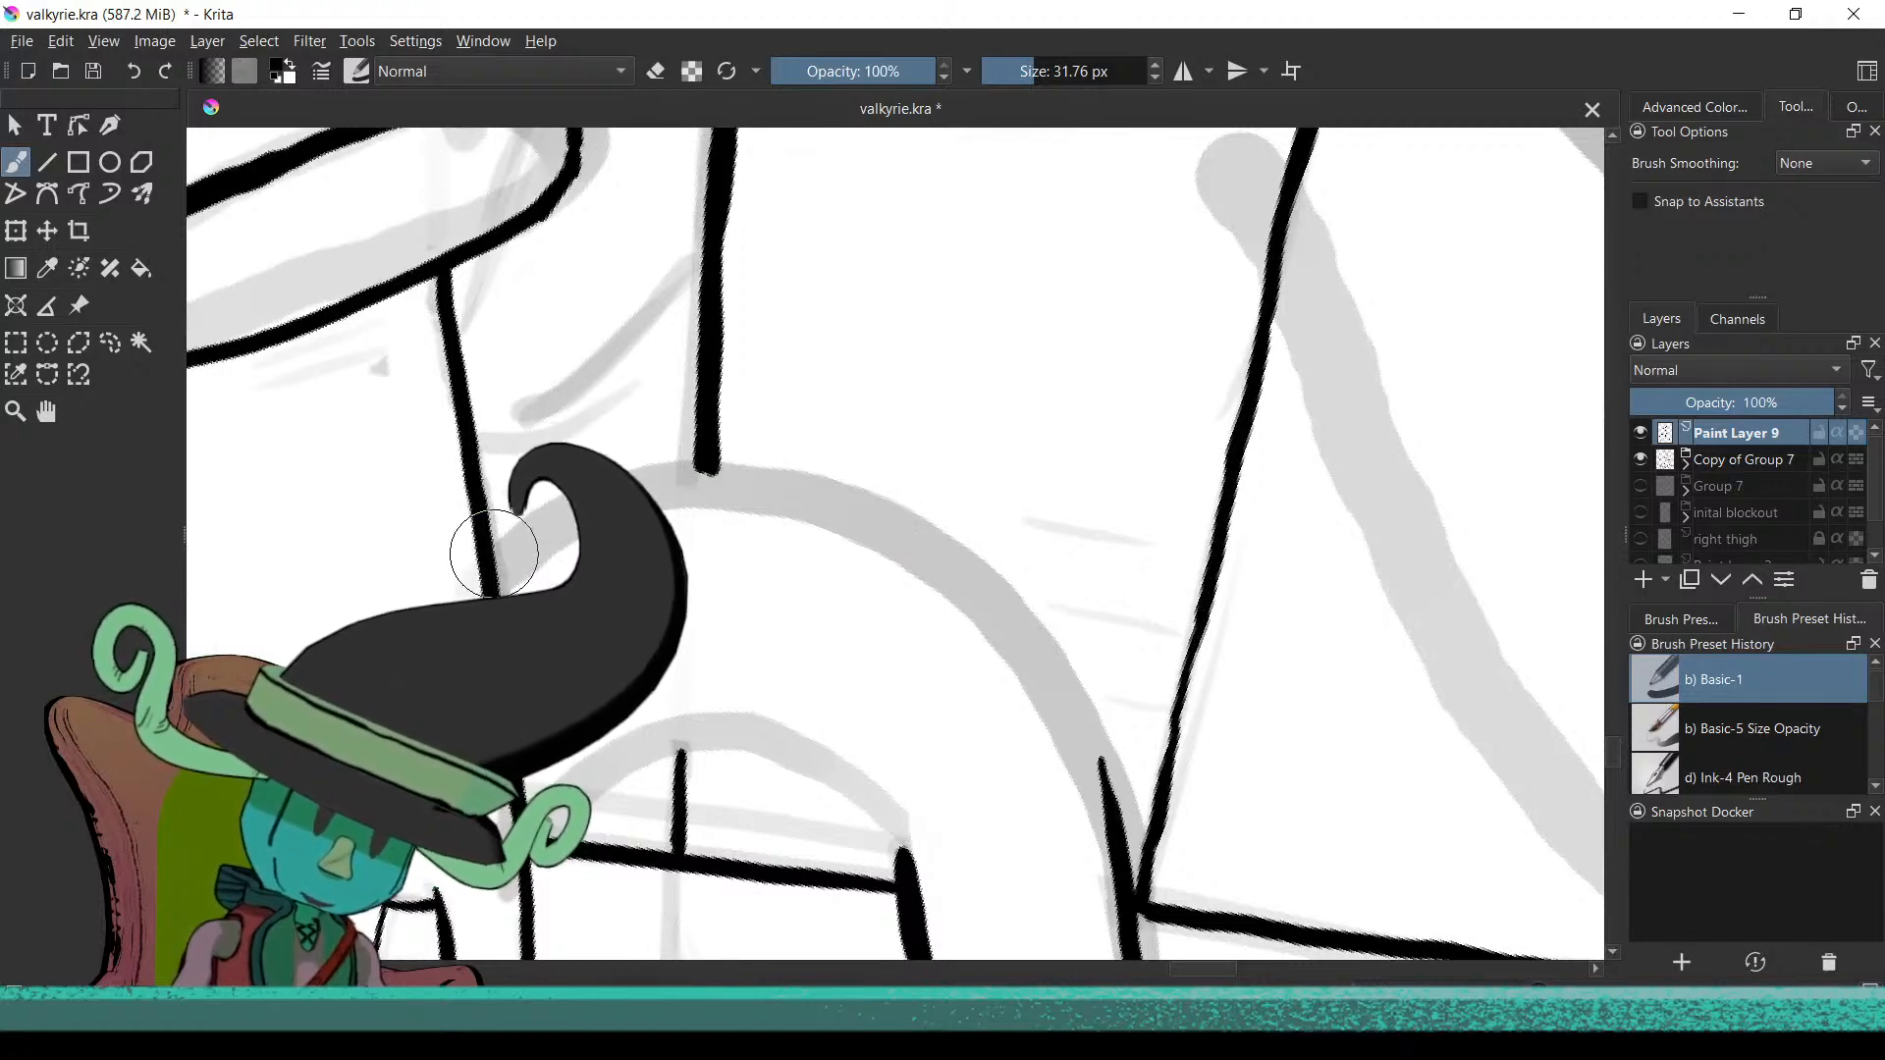
mouse_move(680, 479)
left_mouse_down()
mouse_move(820, 491)
mouse_move(950, 552)
mouse_move(1038, 637)
left_mouse_up()
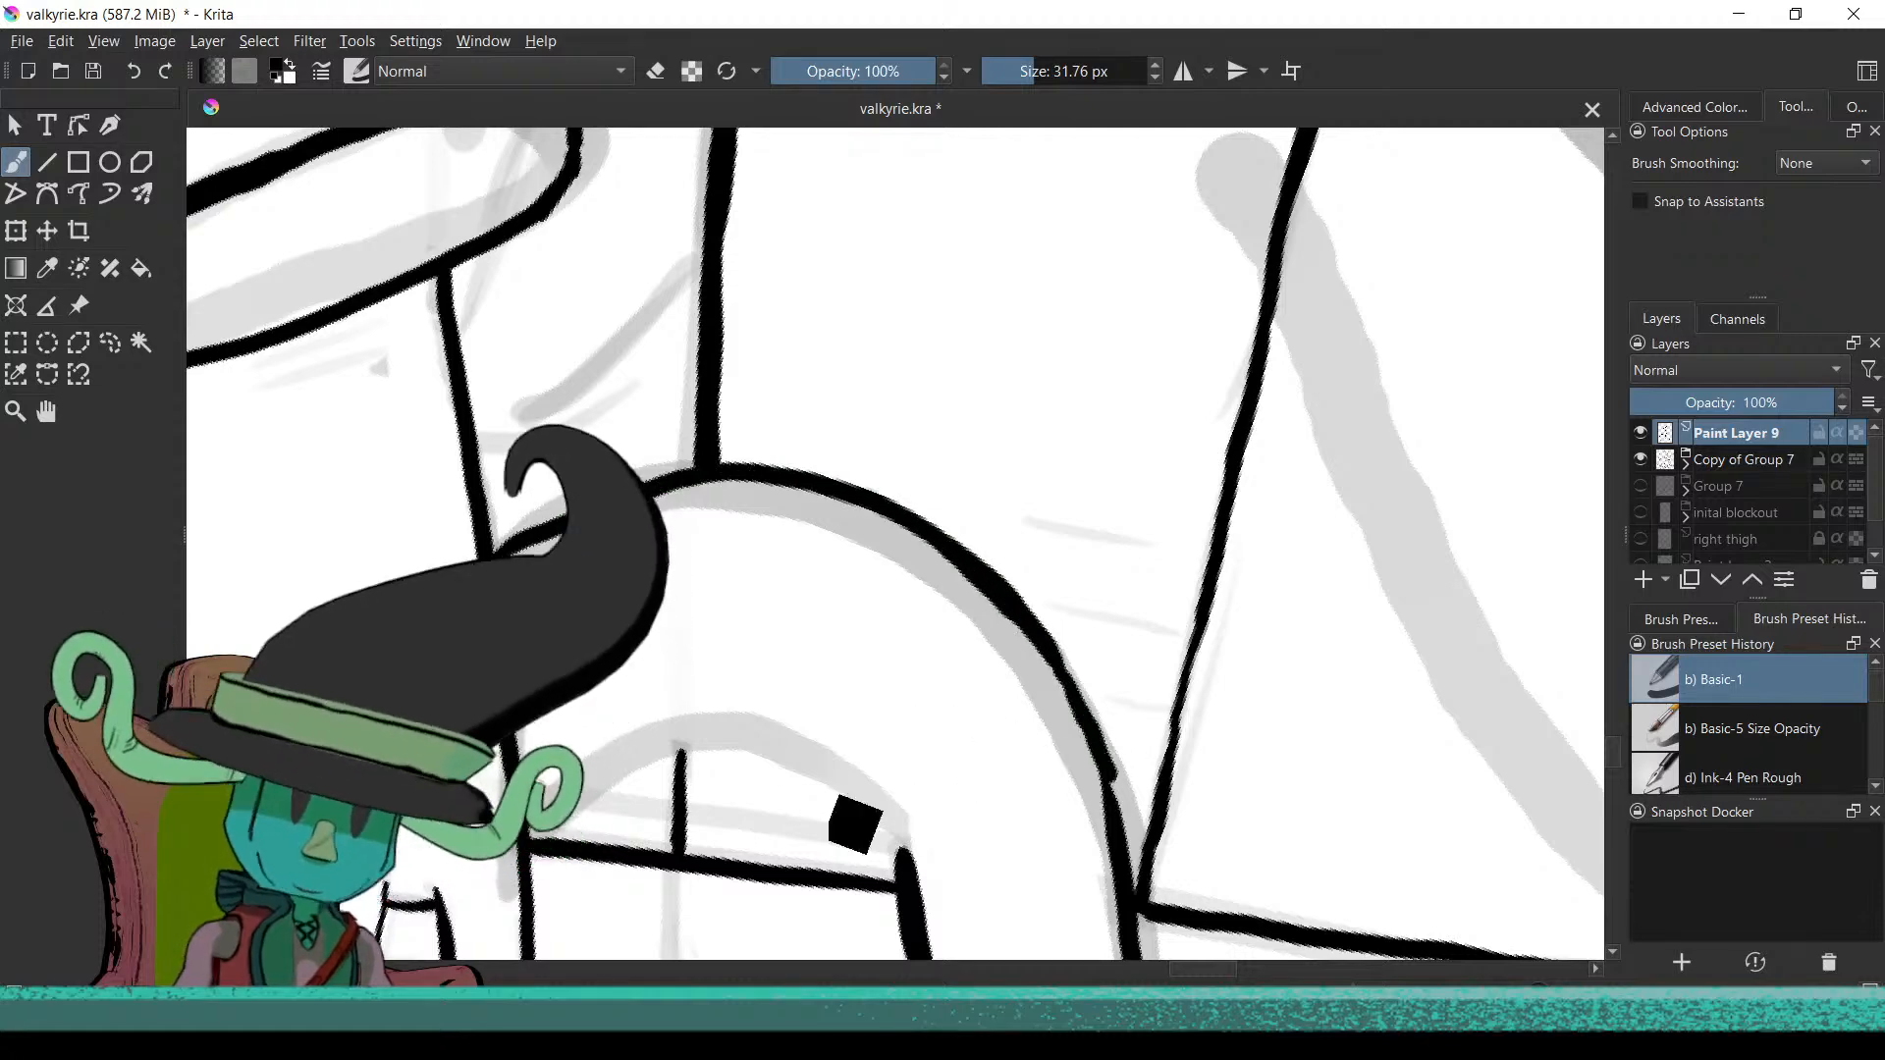
key("ctrl+z")
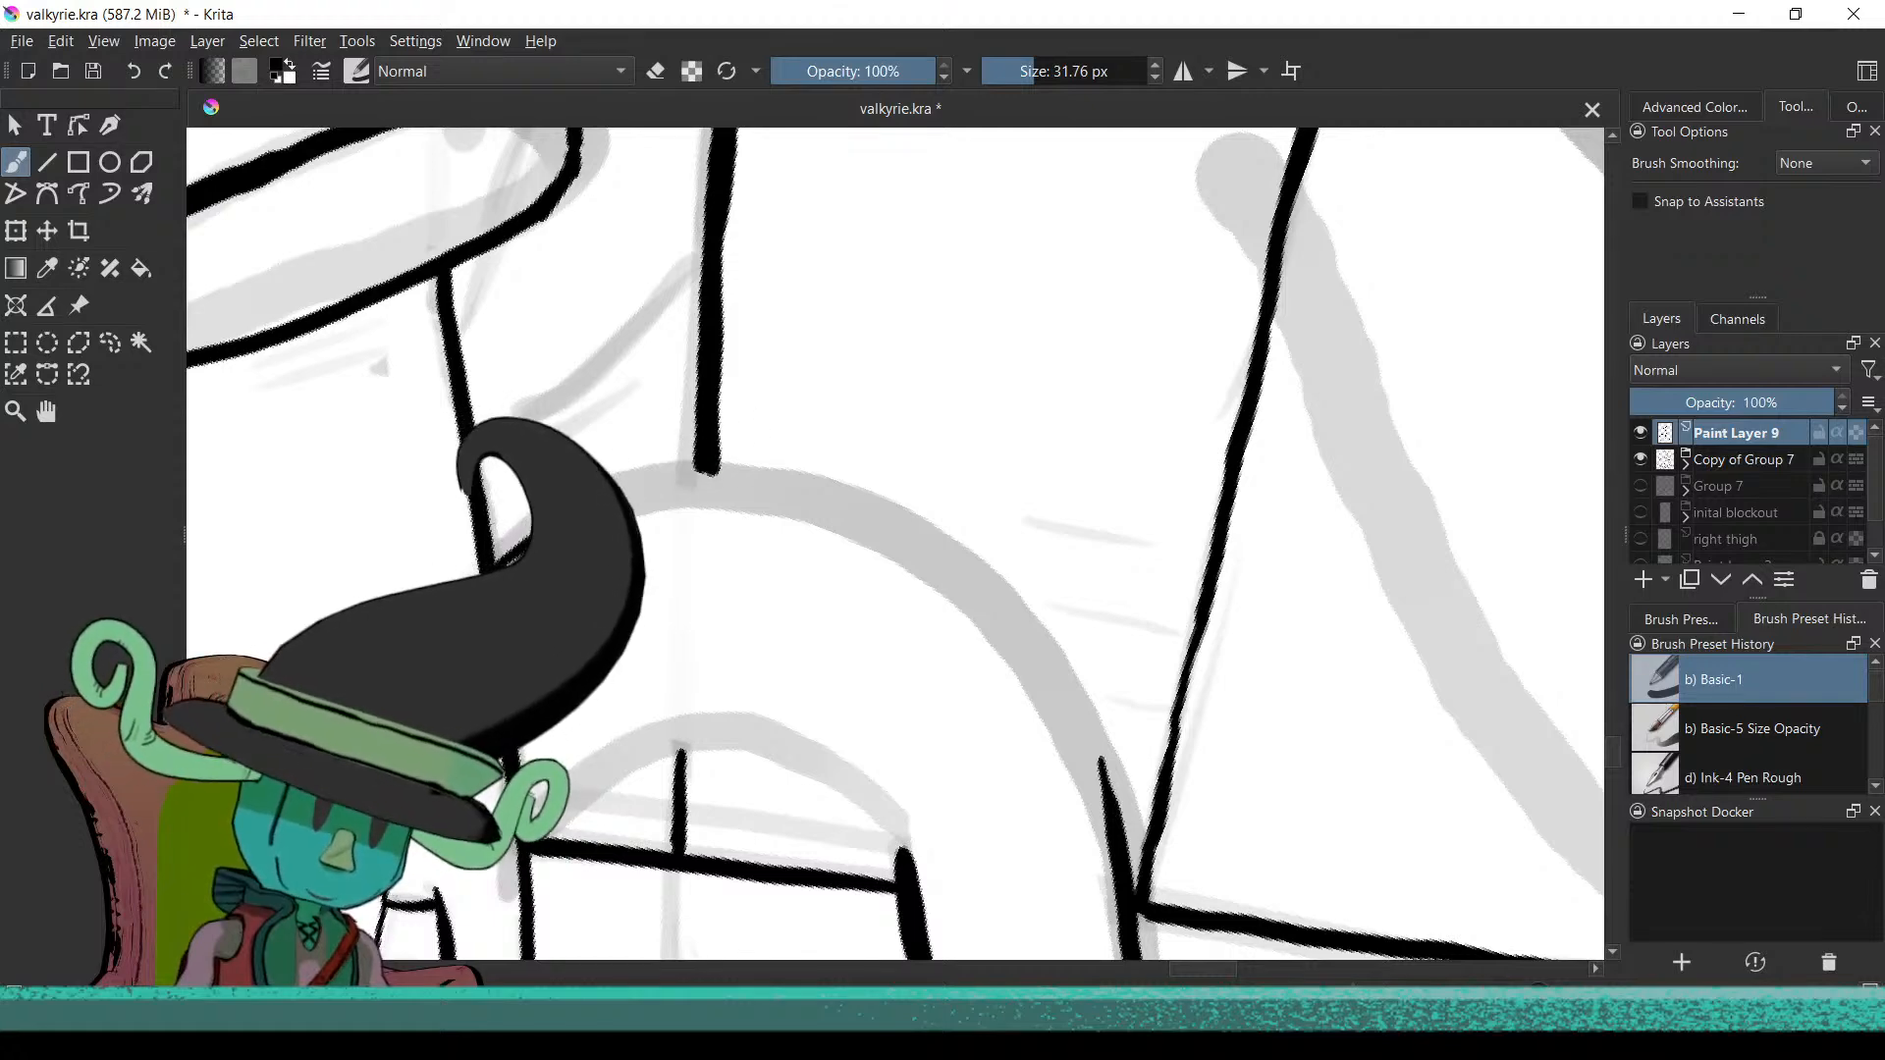
mouse_move(892, 530)
left_mouse_down()
mouse_move(1001, 614)
mouse_move(1067, 700)
left_mouse_up()
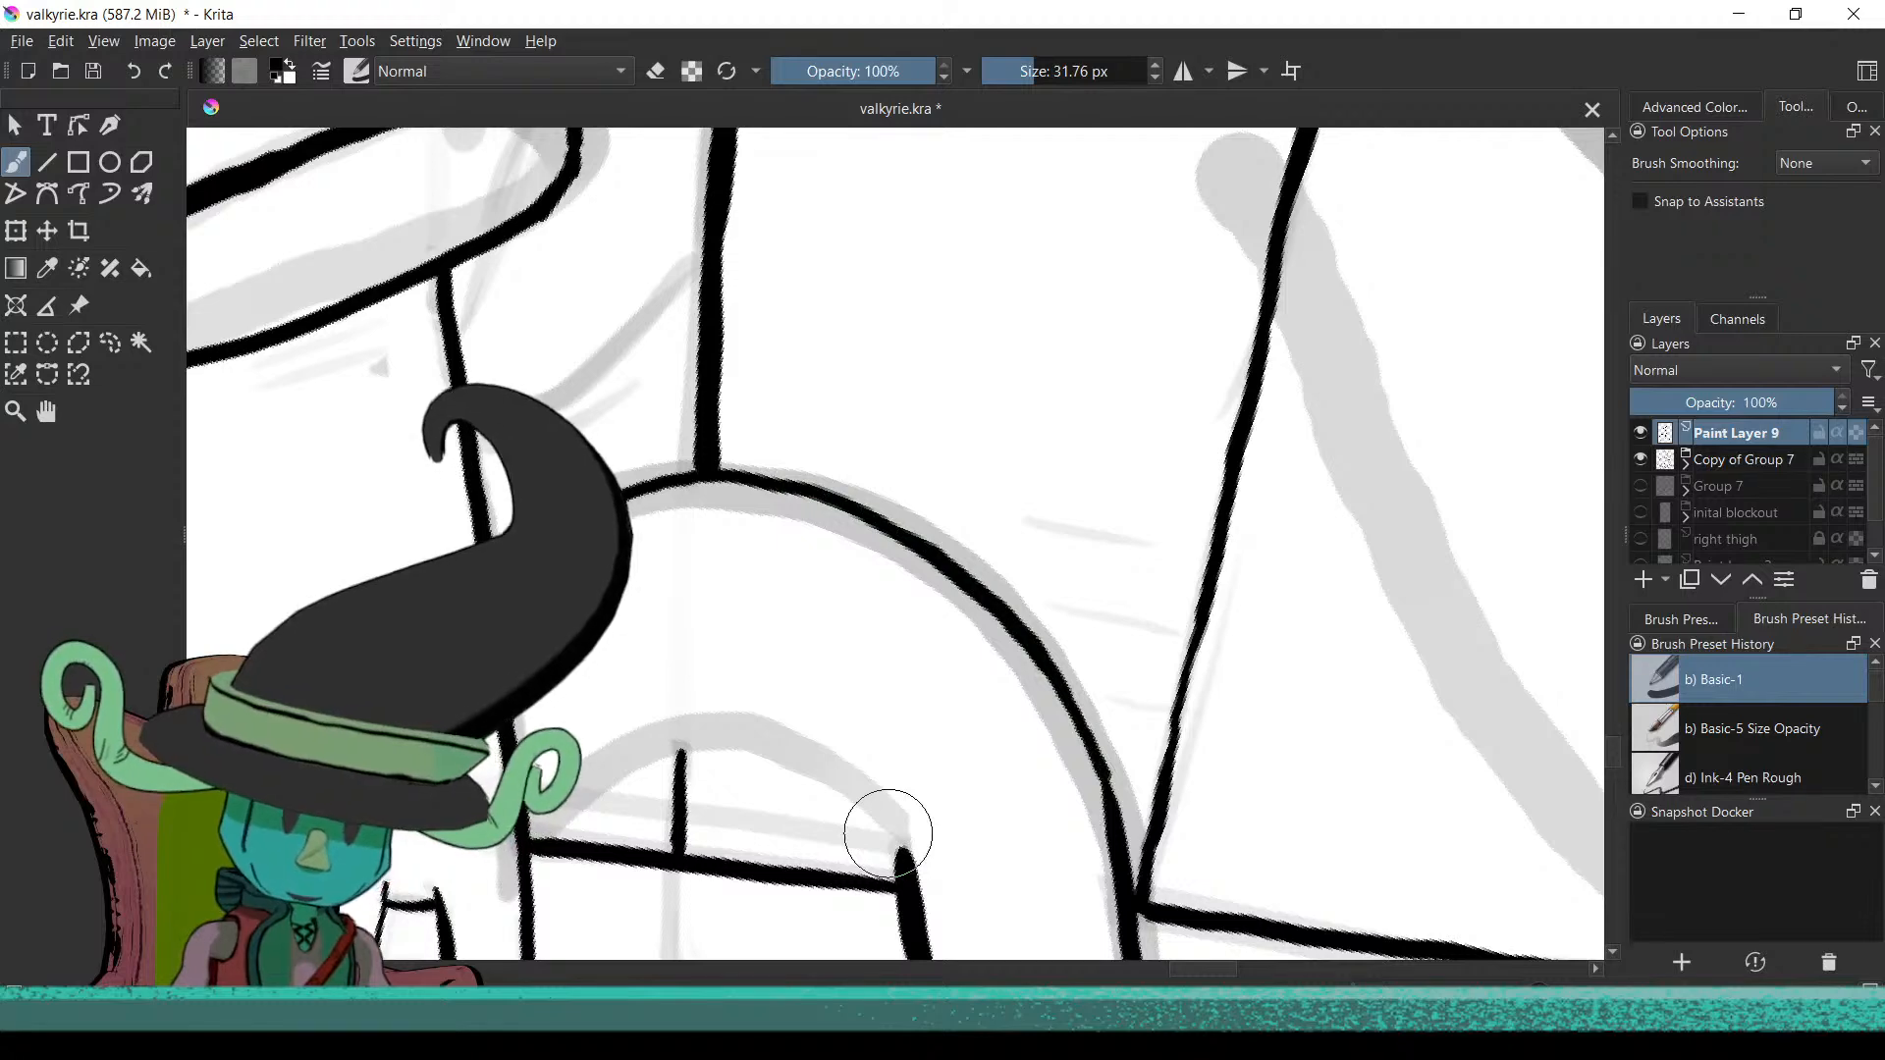
Ink the inner edge of the same snake arch above the spear shaft, redoing the stroke until it joins the lower line smoothly
left_click_drag(889, 833, 892, 694)
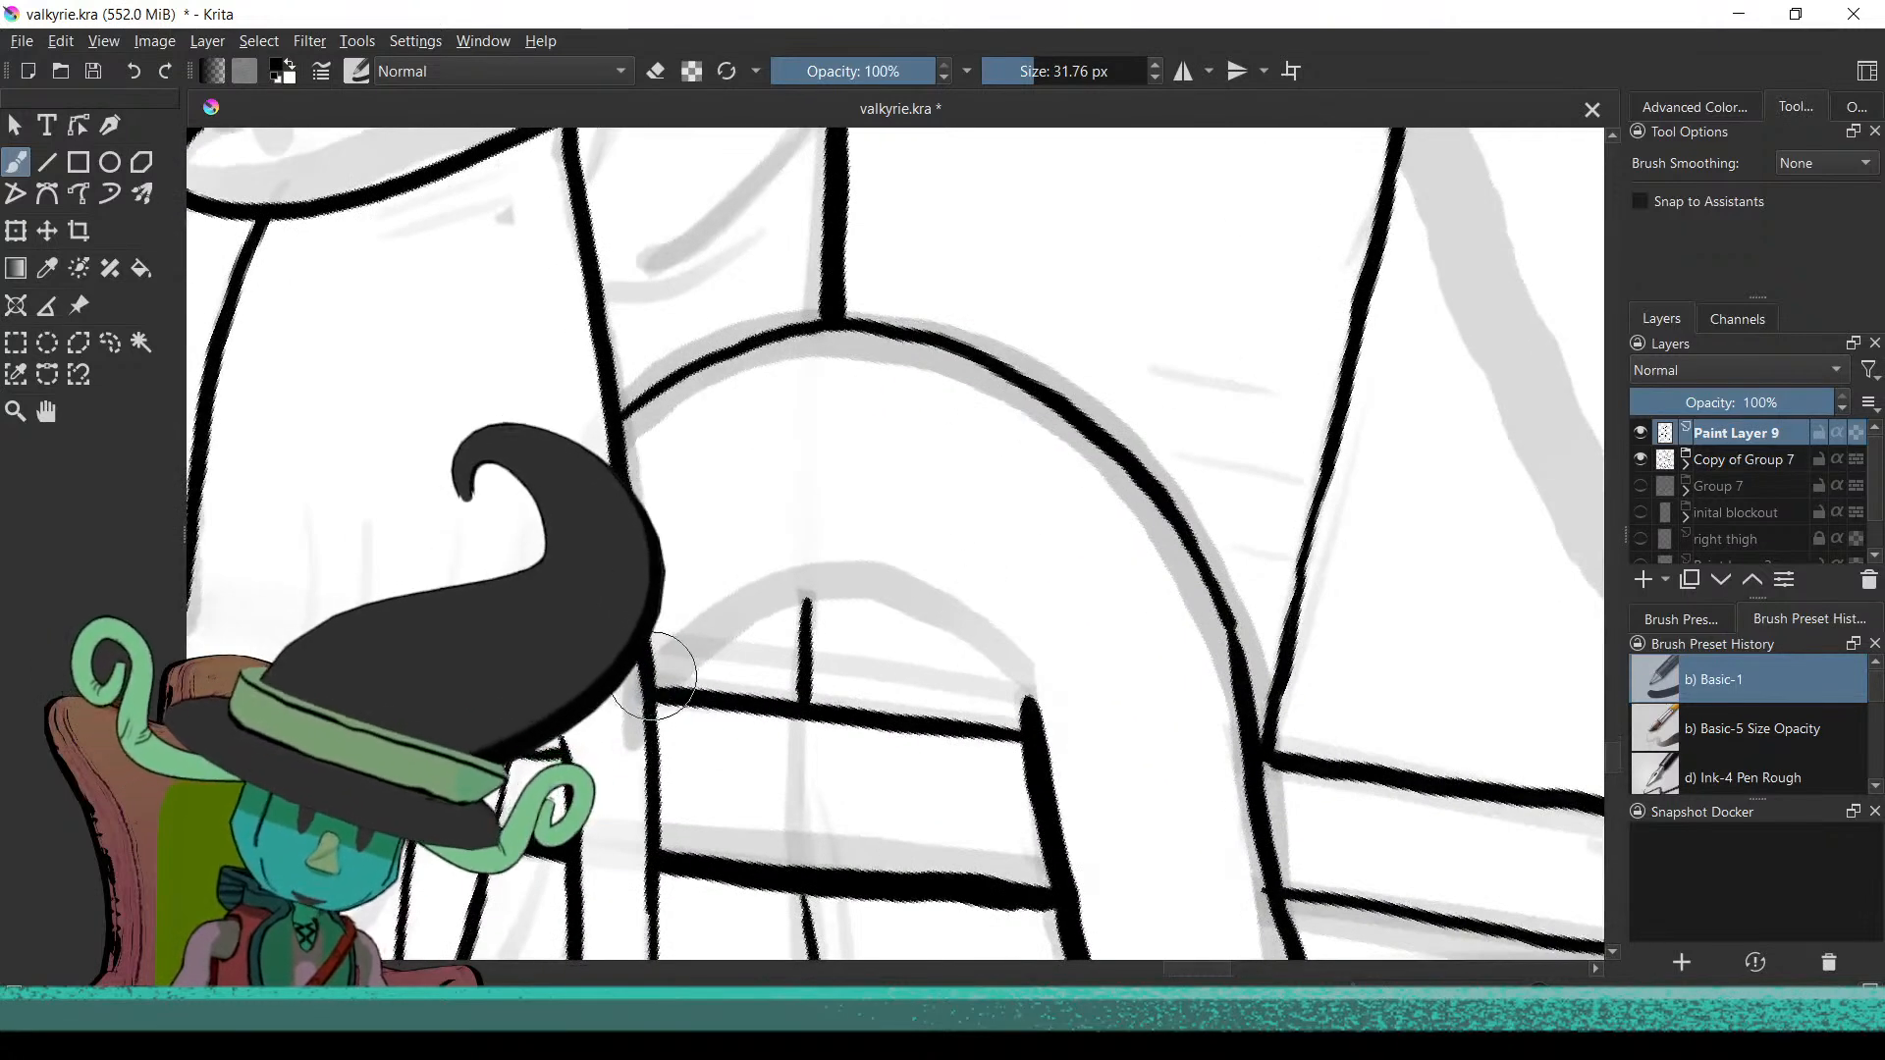
left_click_drag(763, 601, 901, 600)
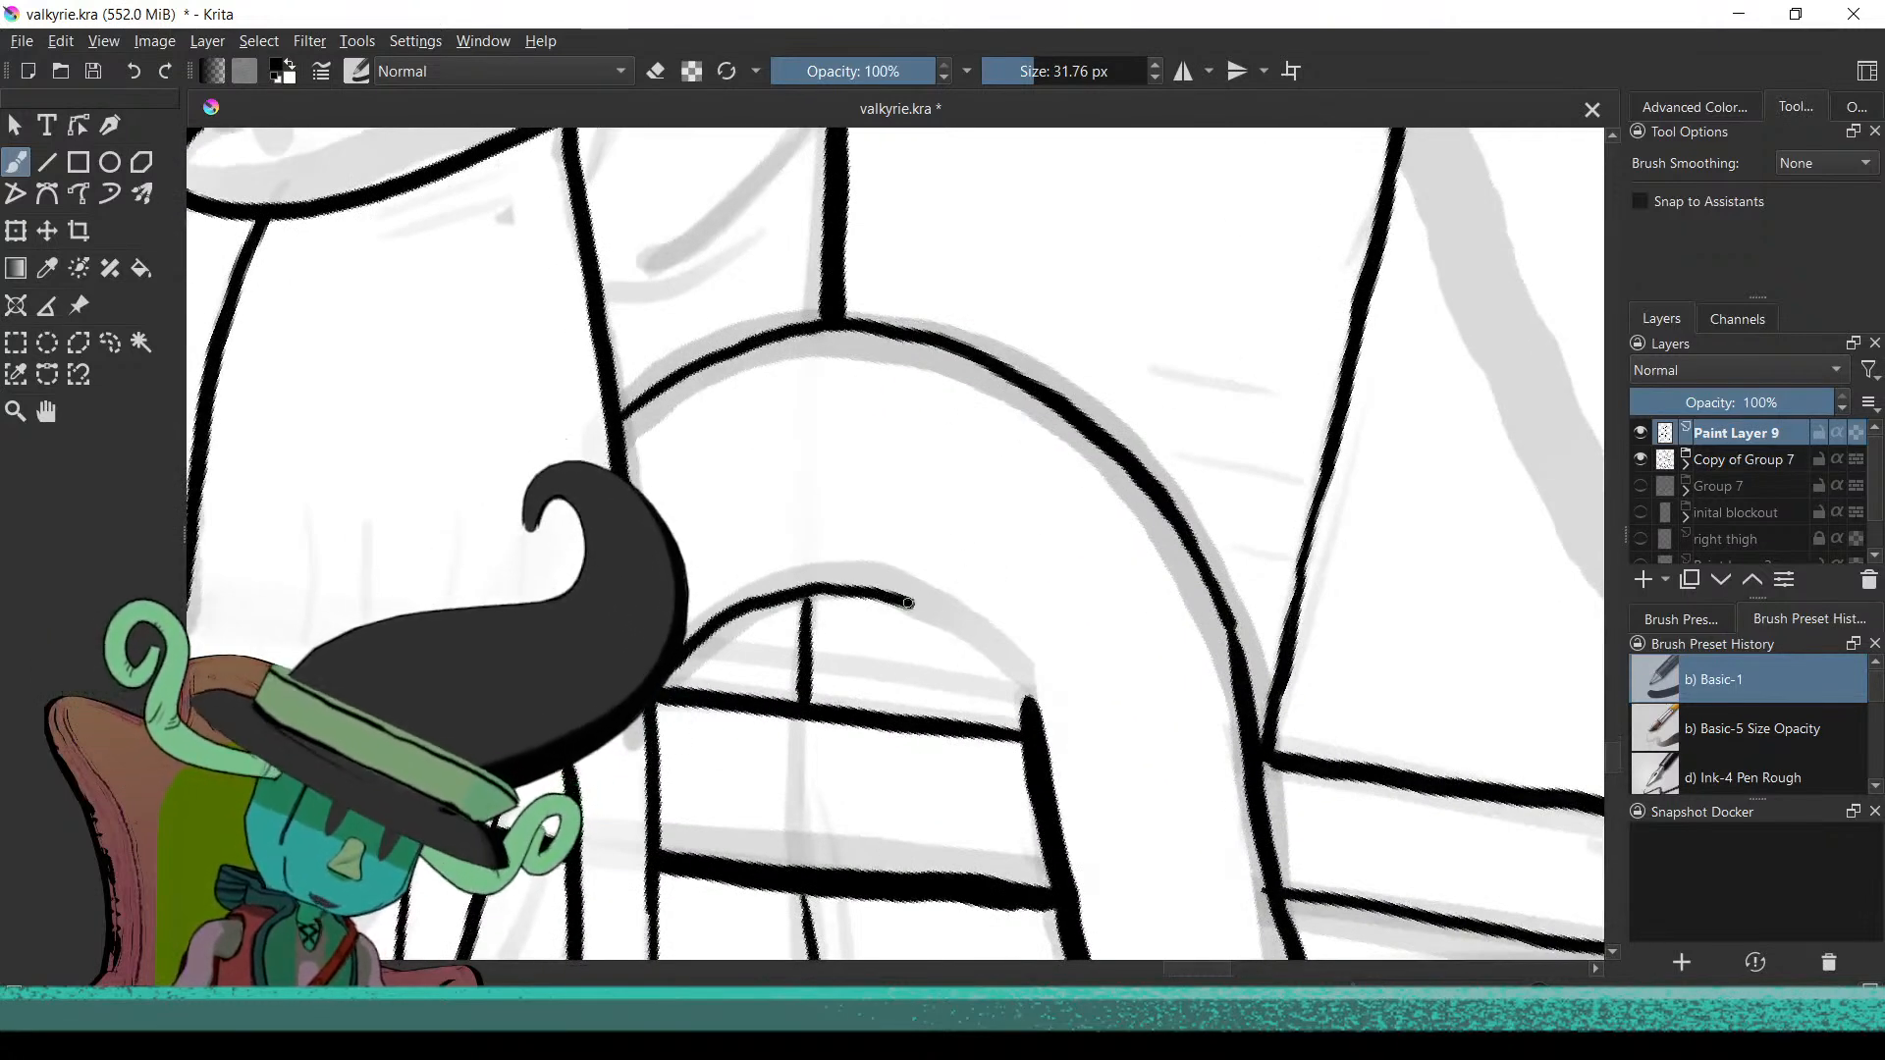
key("ctrl+z")
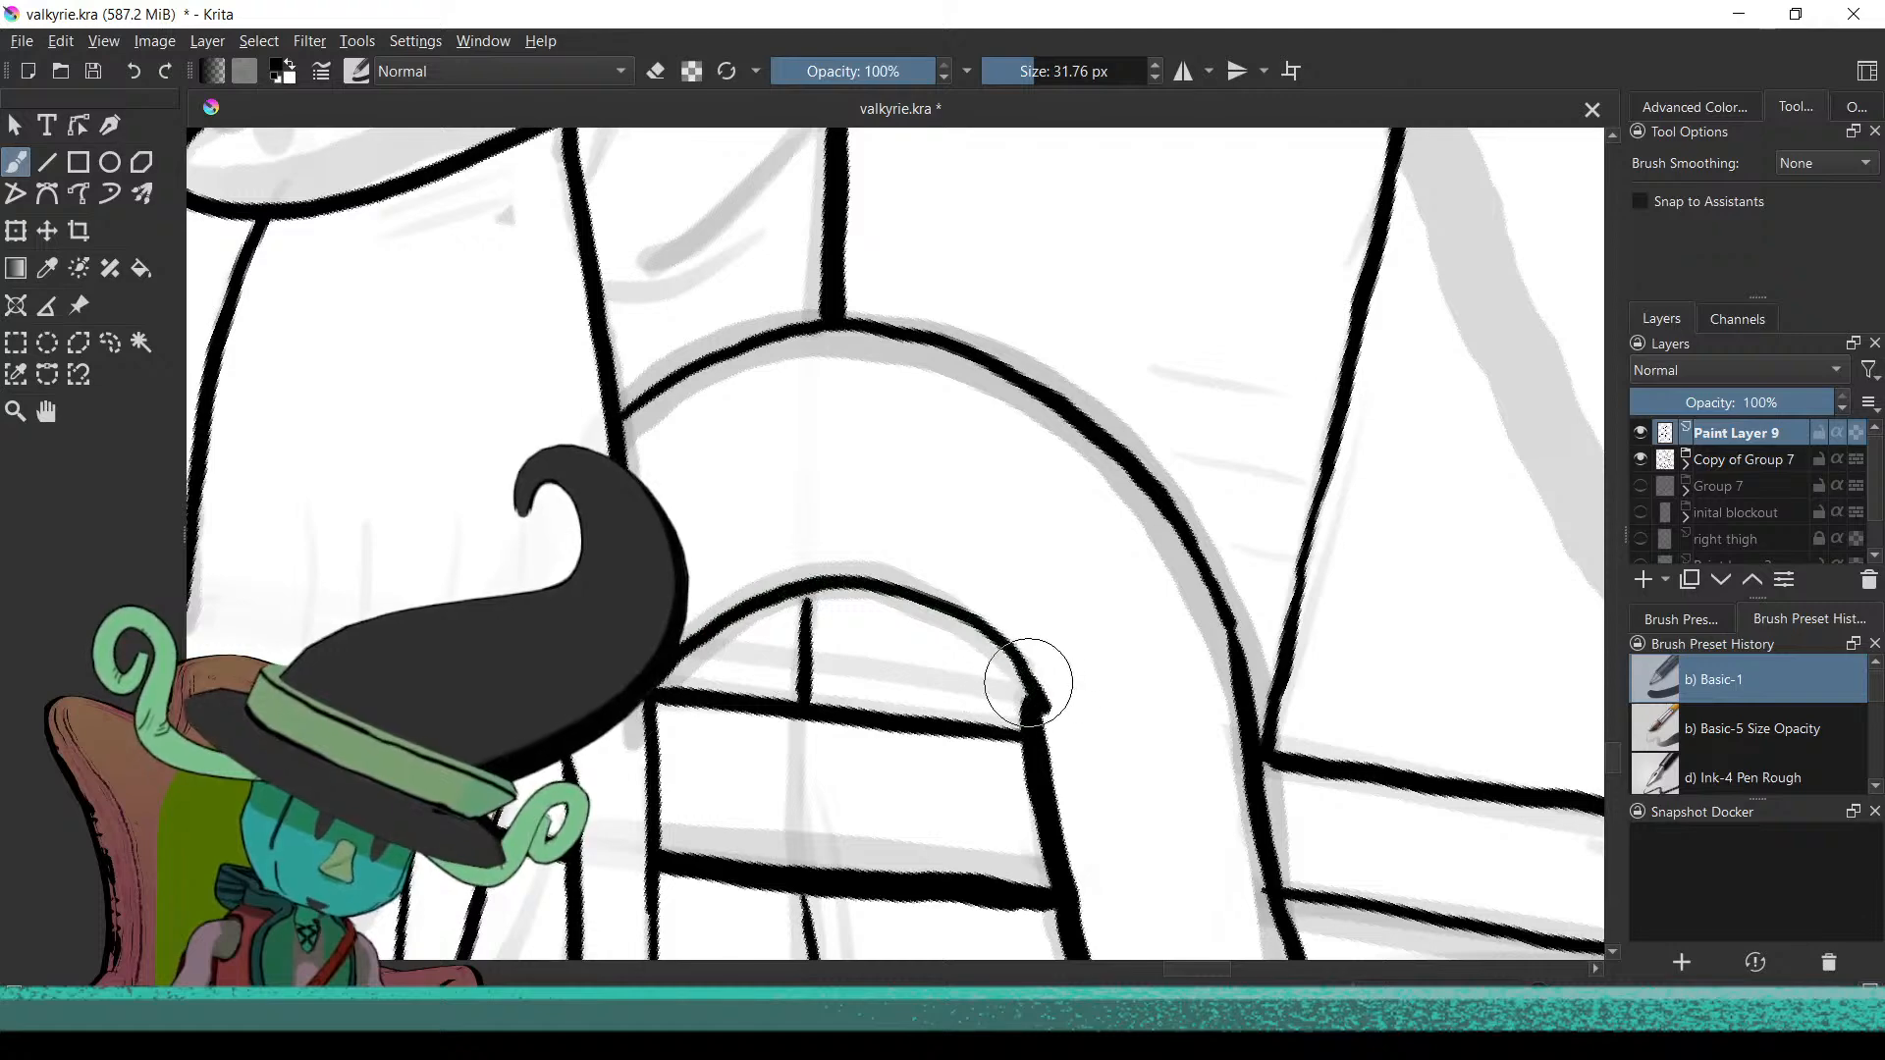
key("ctrl+z")
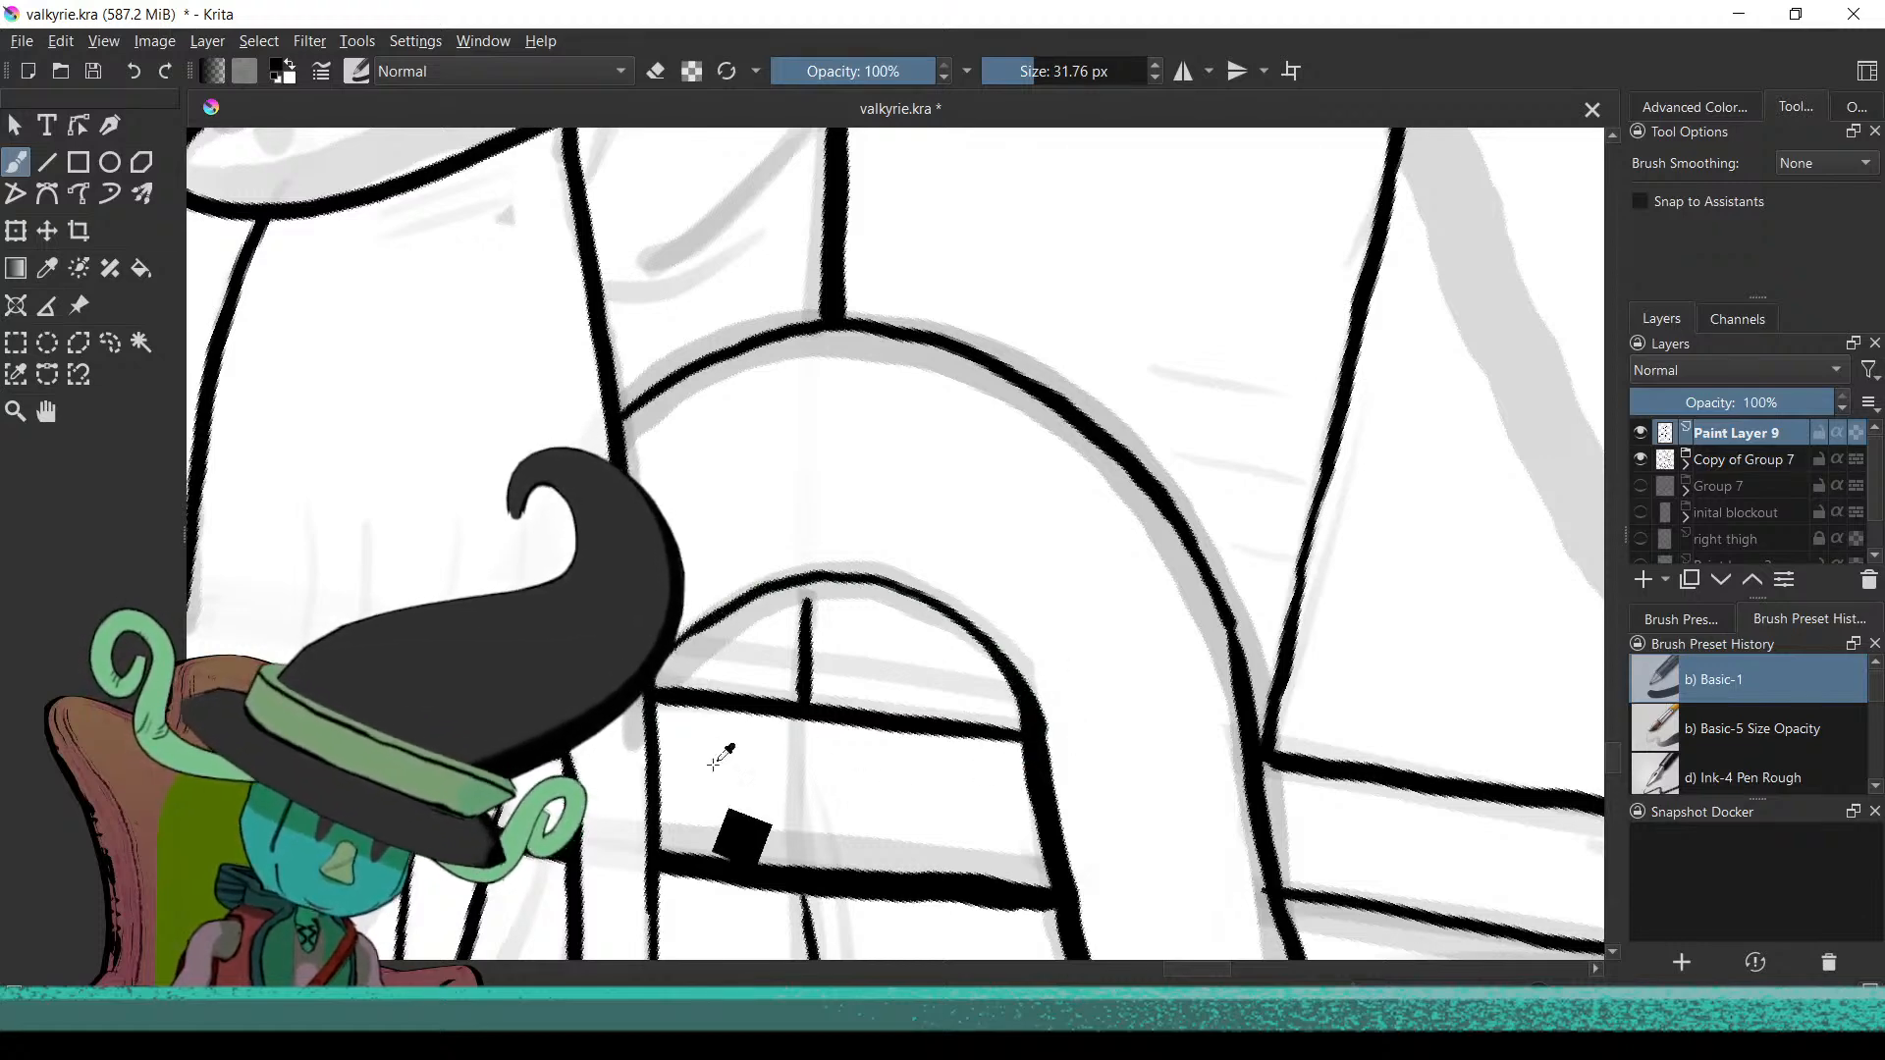
Clean up the inked edge of the inner snake arch beside the spear shaft with the eraser, then return to painting
scroll(687, 776, "down", 3)
scroll(673, 783, "up", 6)
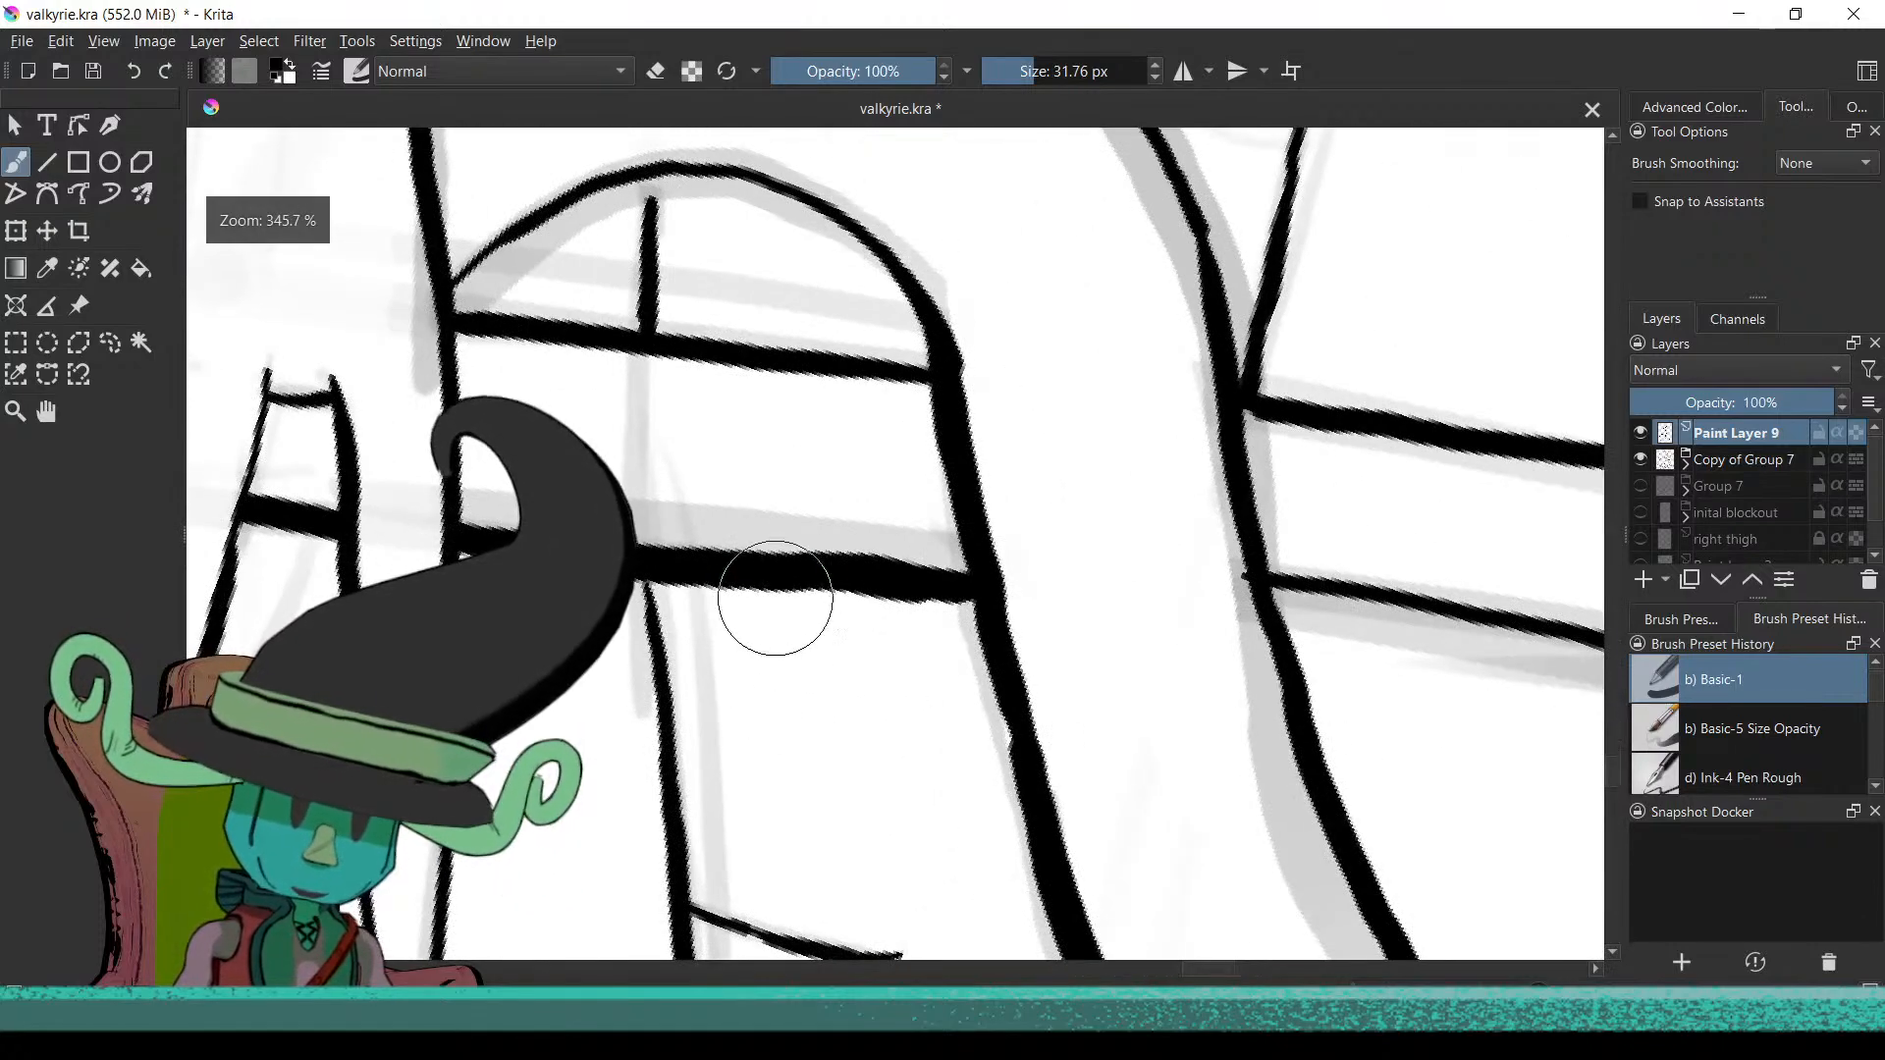
left_click_drag(775, 597, 639, 808)
key("e")
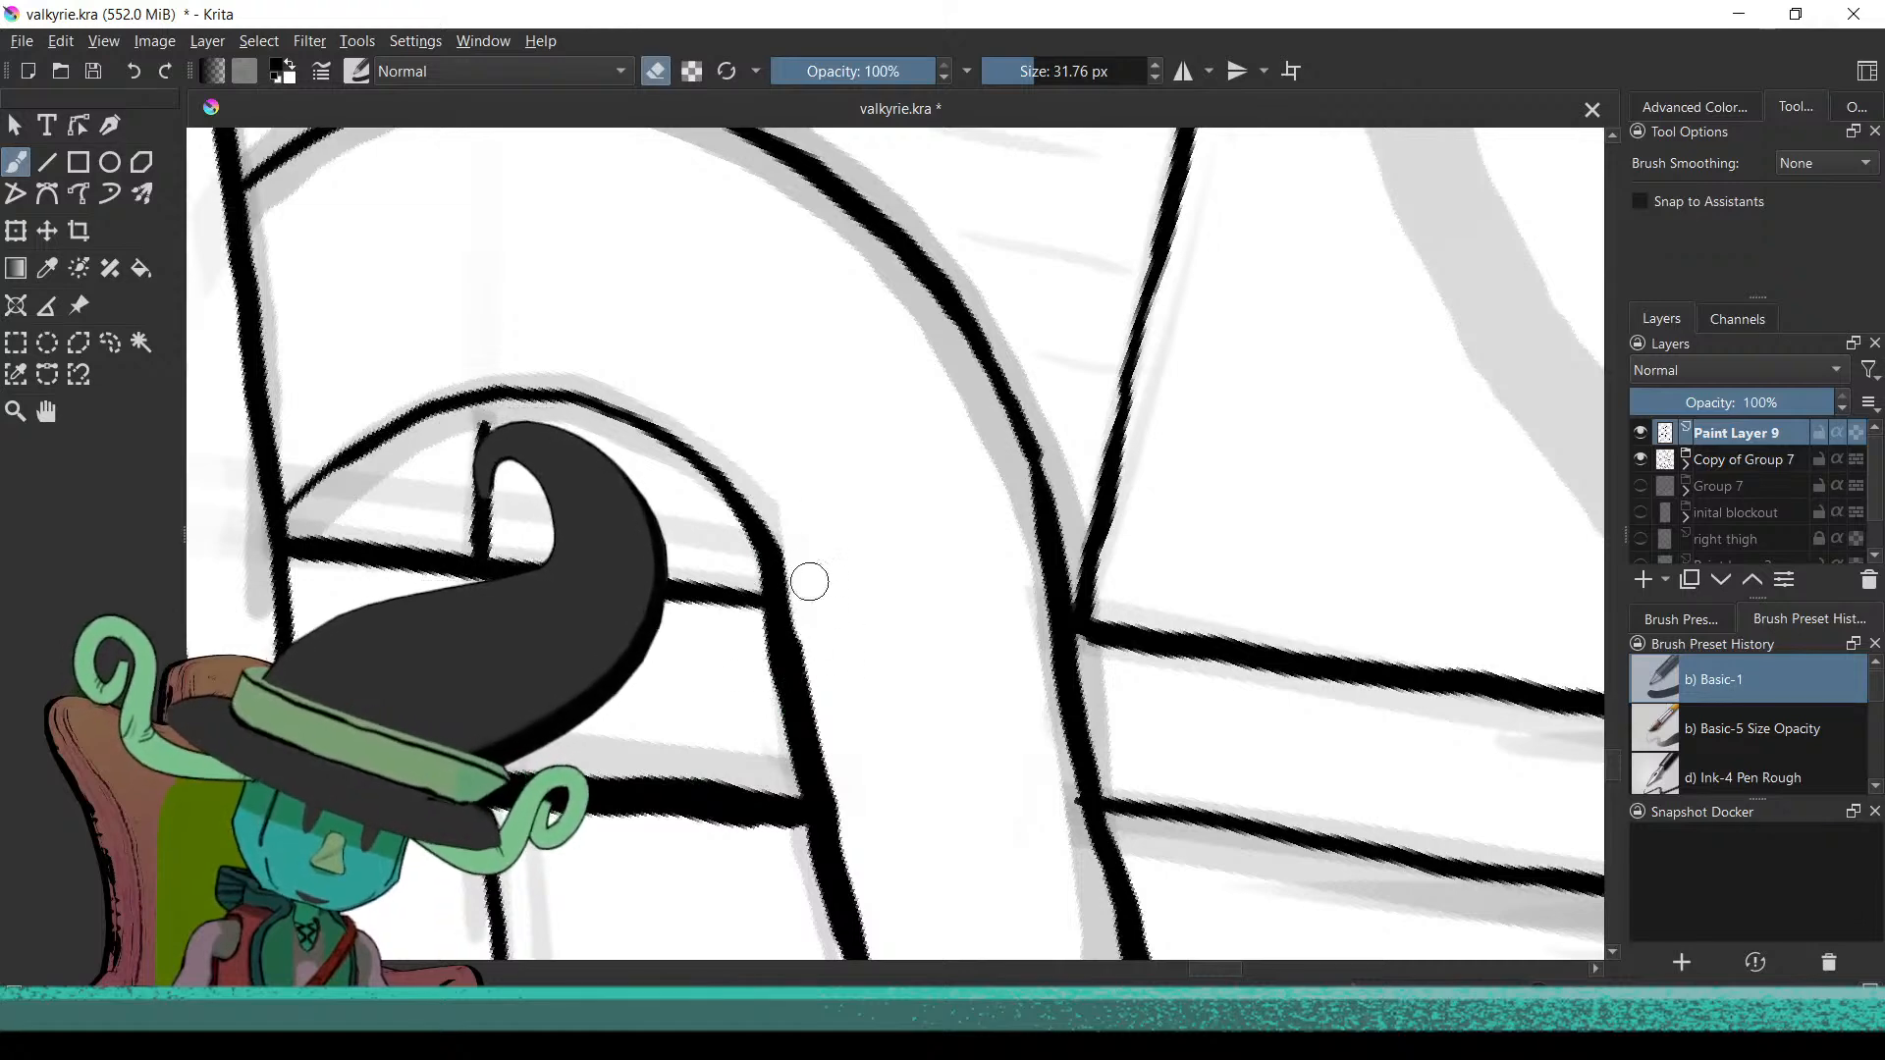
mouse_move(820, 638)
left_mouse_down()
mouse_move(892, 925)
mouse_move(837, 812)
mouse_move(699, 643)
left_mouse_up()
key("e")
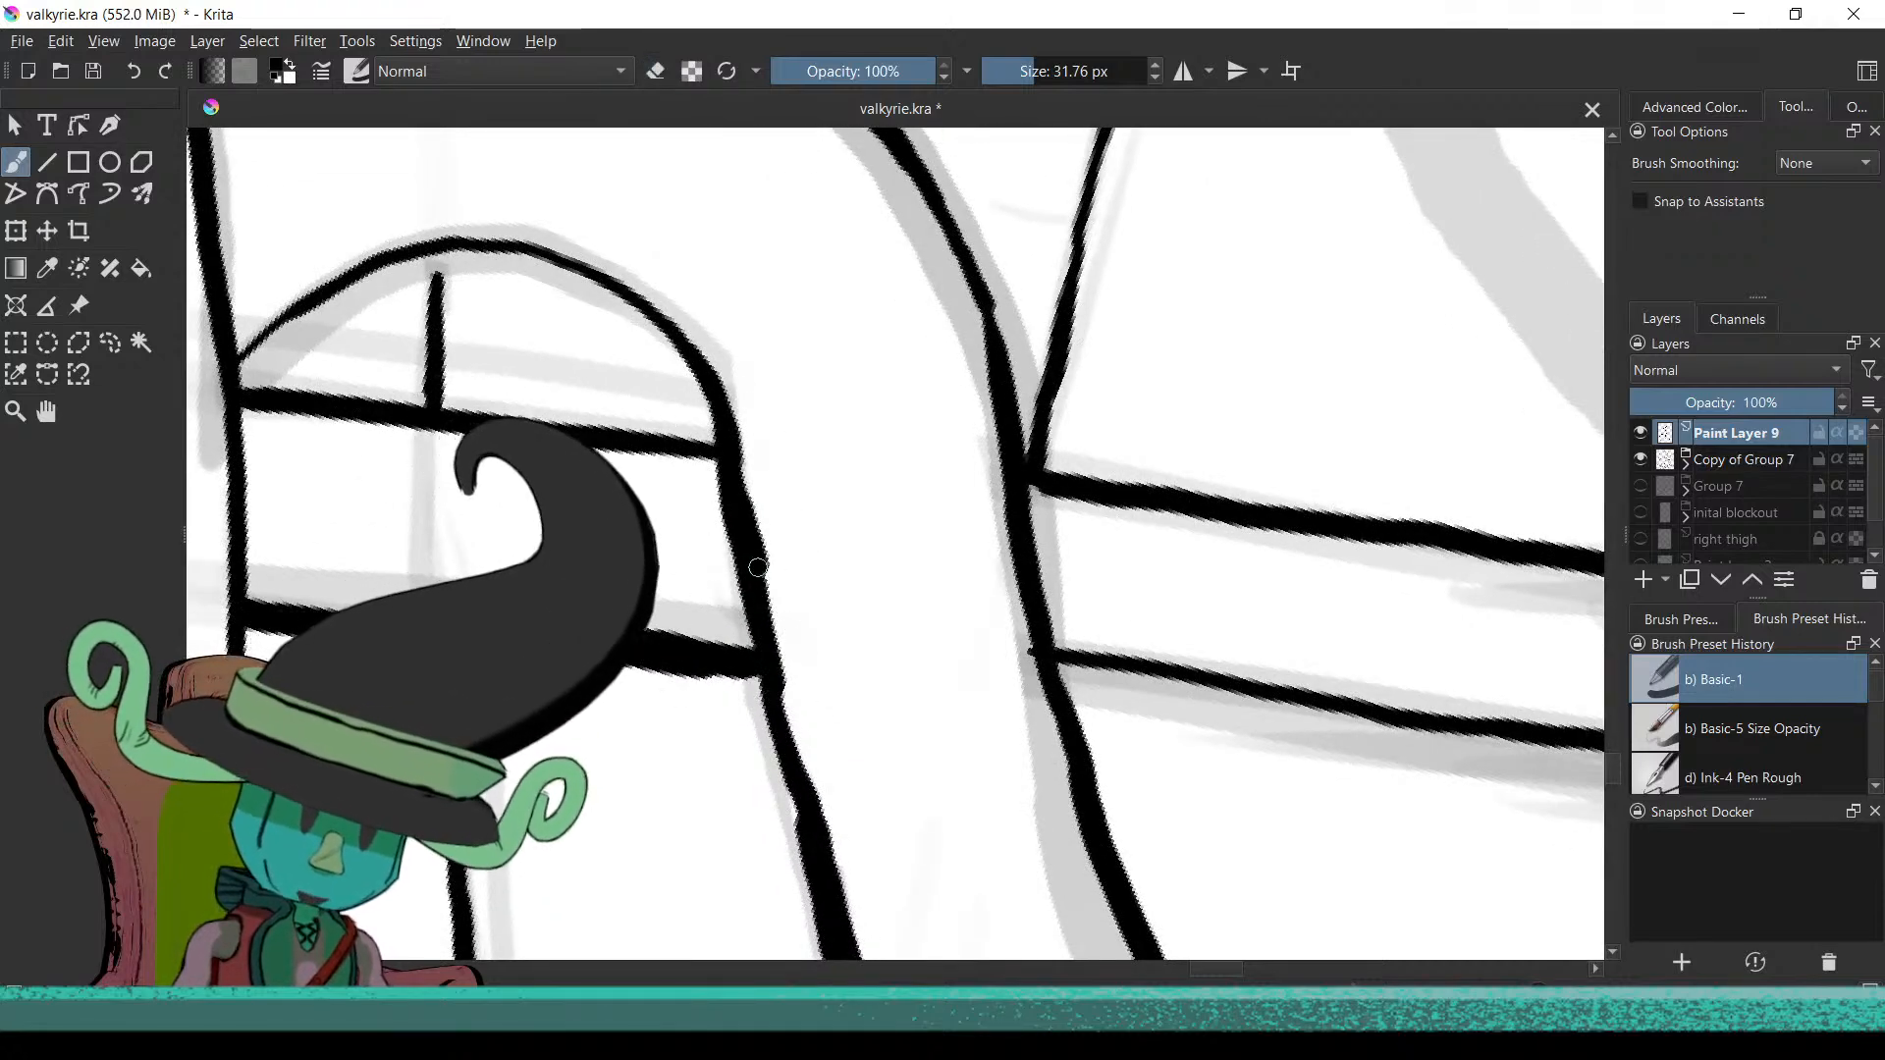
scroll(745, 694, "down", 4)
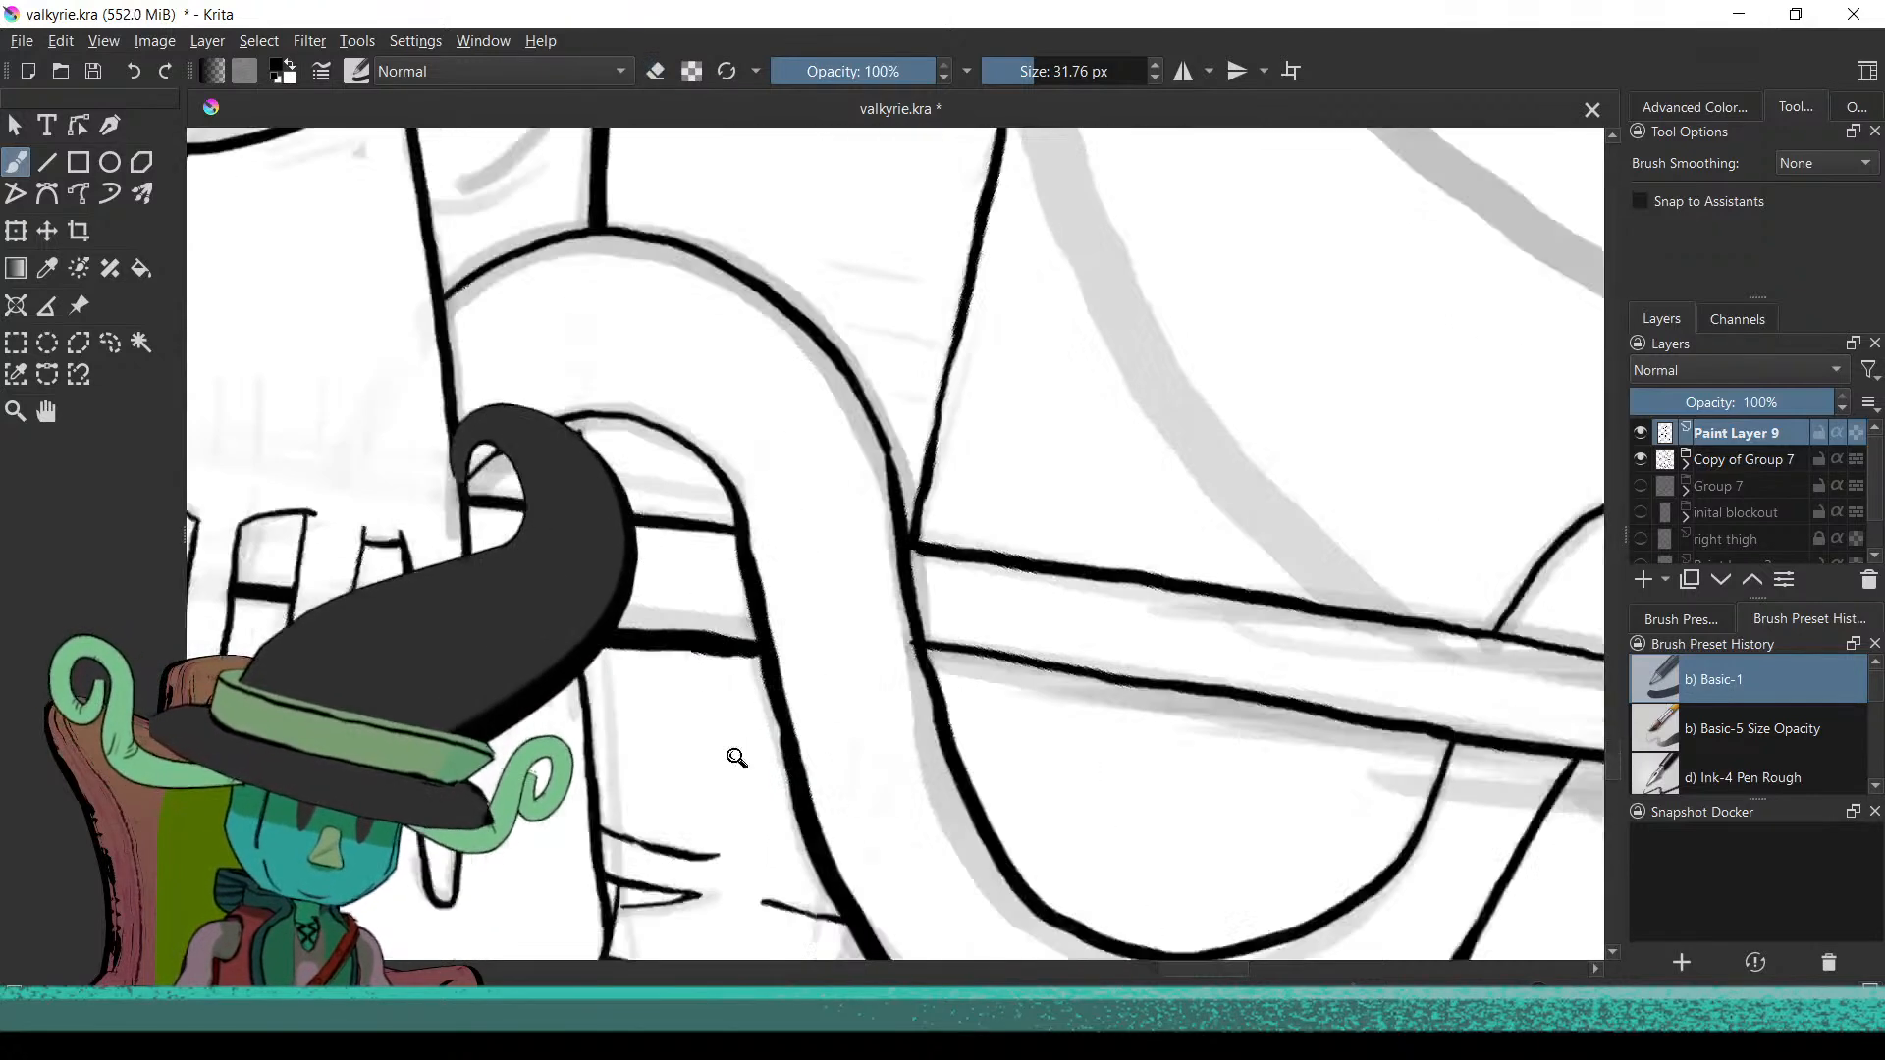
scroll(770, 674, "up", 3)
scroll(703, 756, "up", 5)
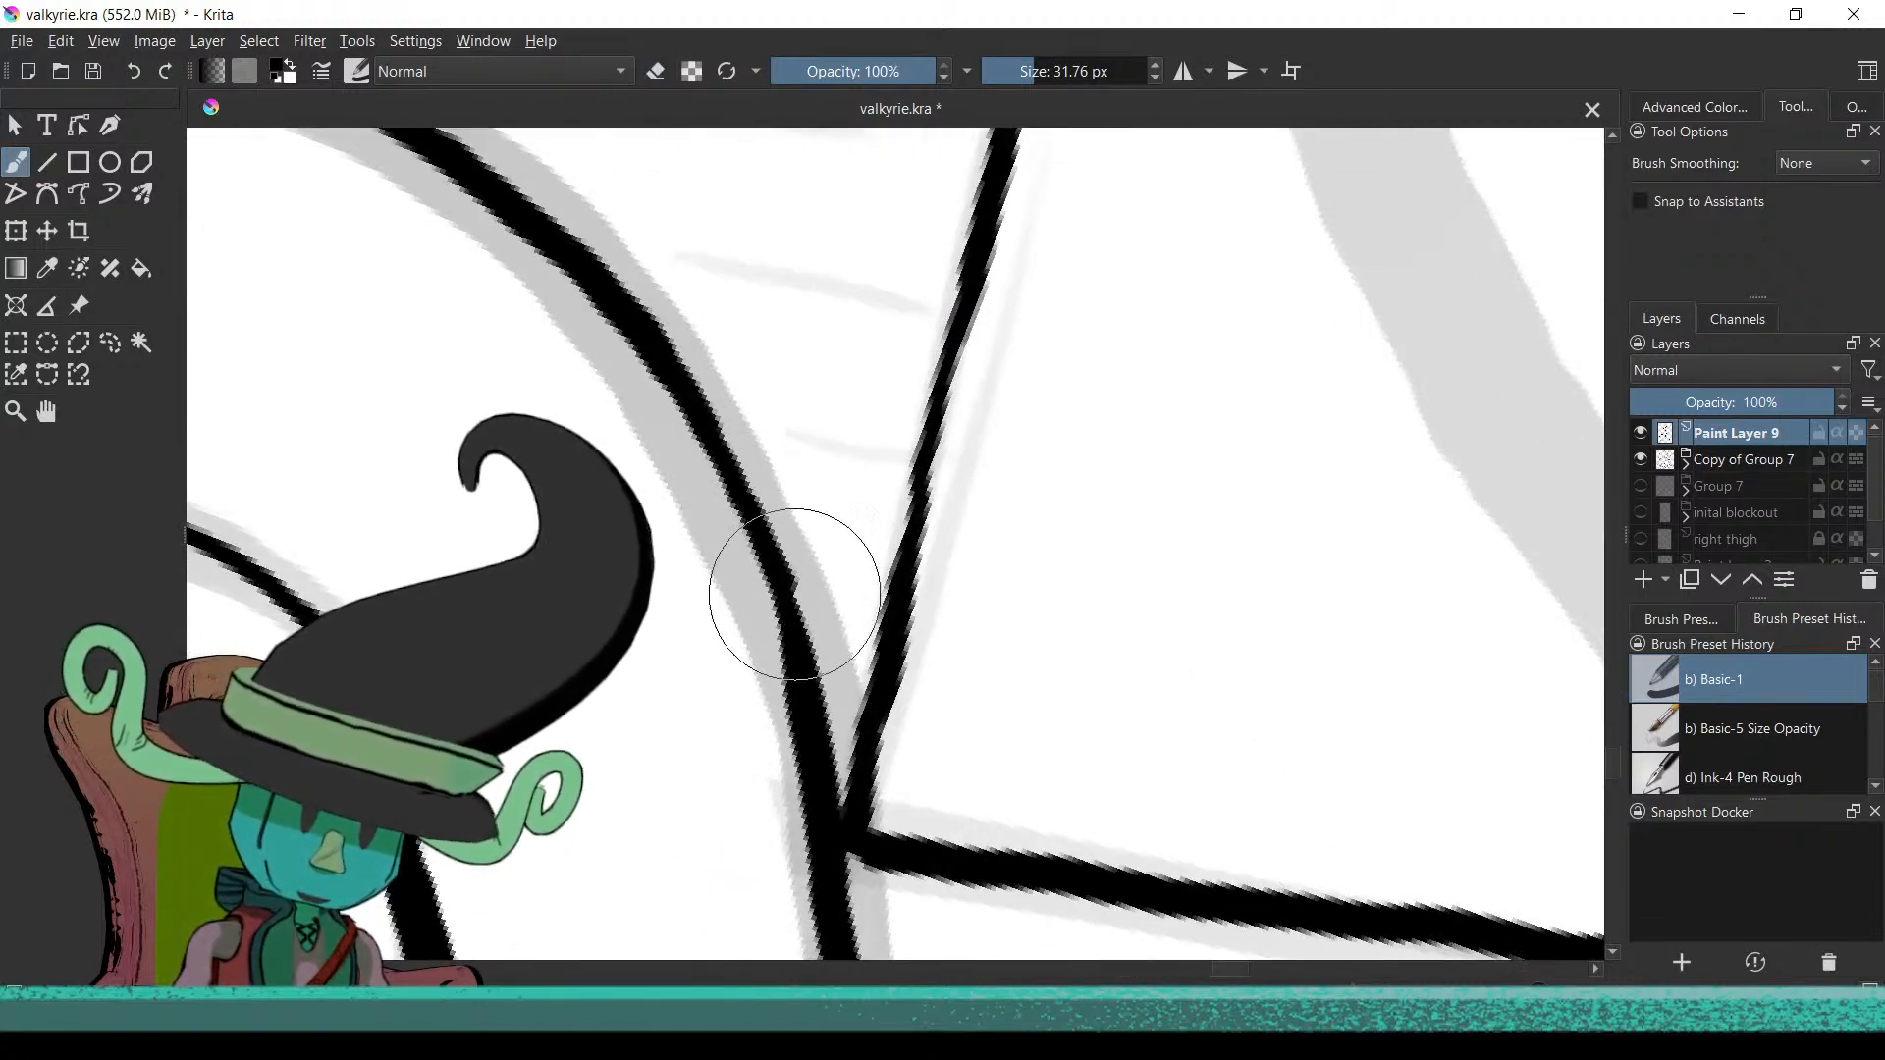
scroll(791, 607, "down", 3)
Ink the missing short lines in the gaps between the fingers of the hand holding the spear
left_click_drag(791, 608, 695, 646)
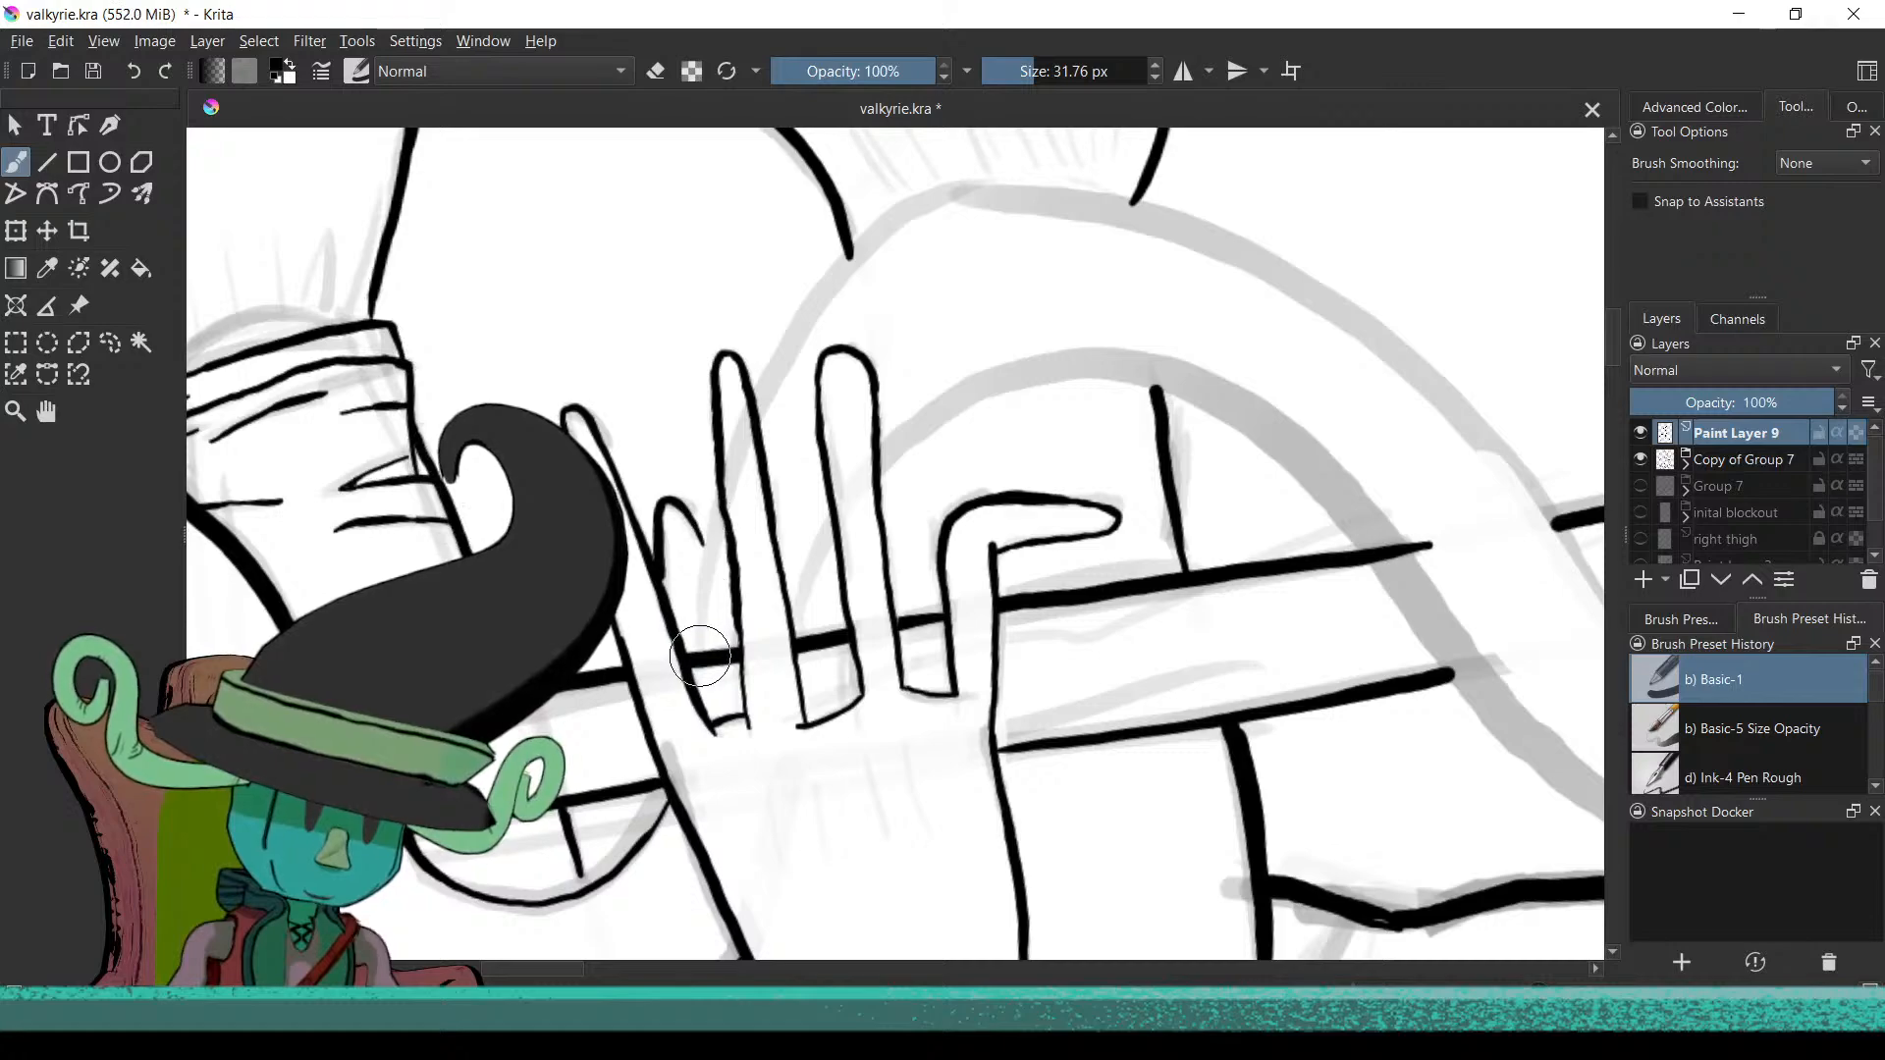
scroll(698, 685, "up", 5)
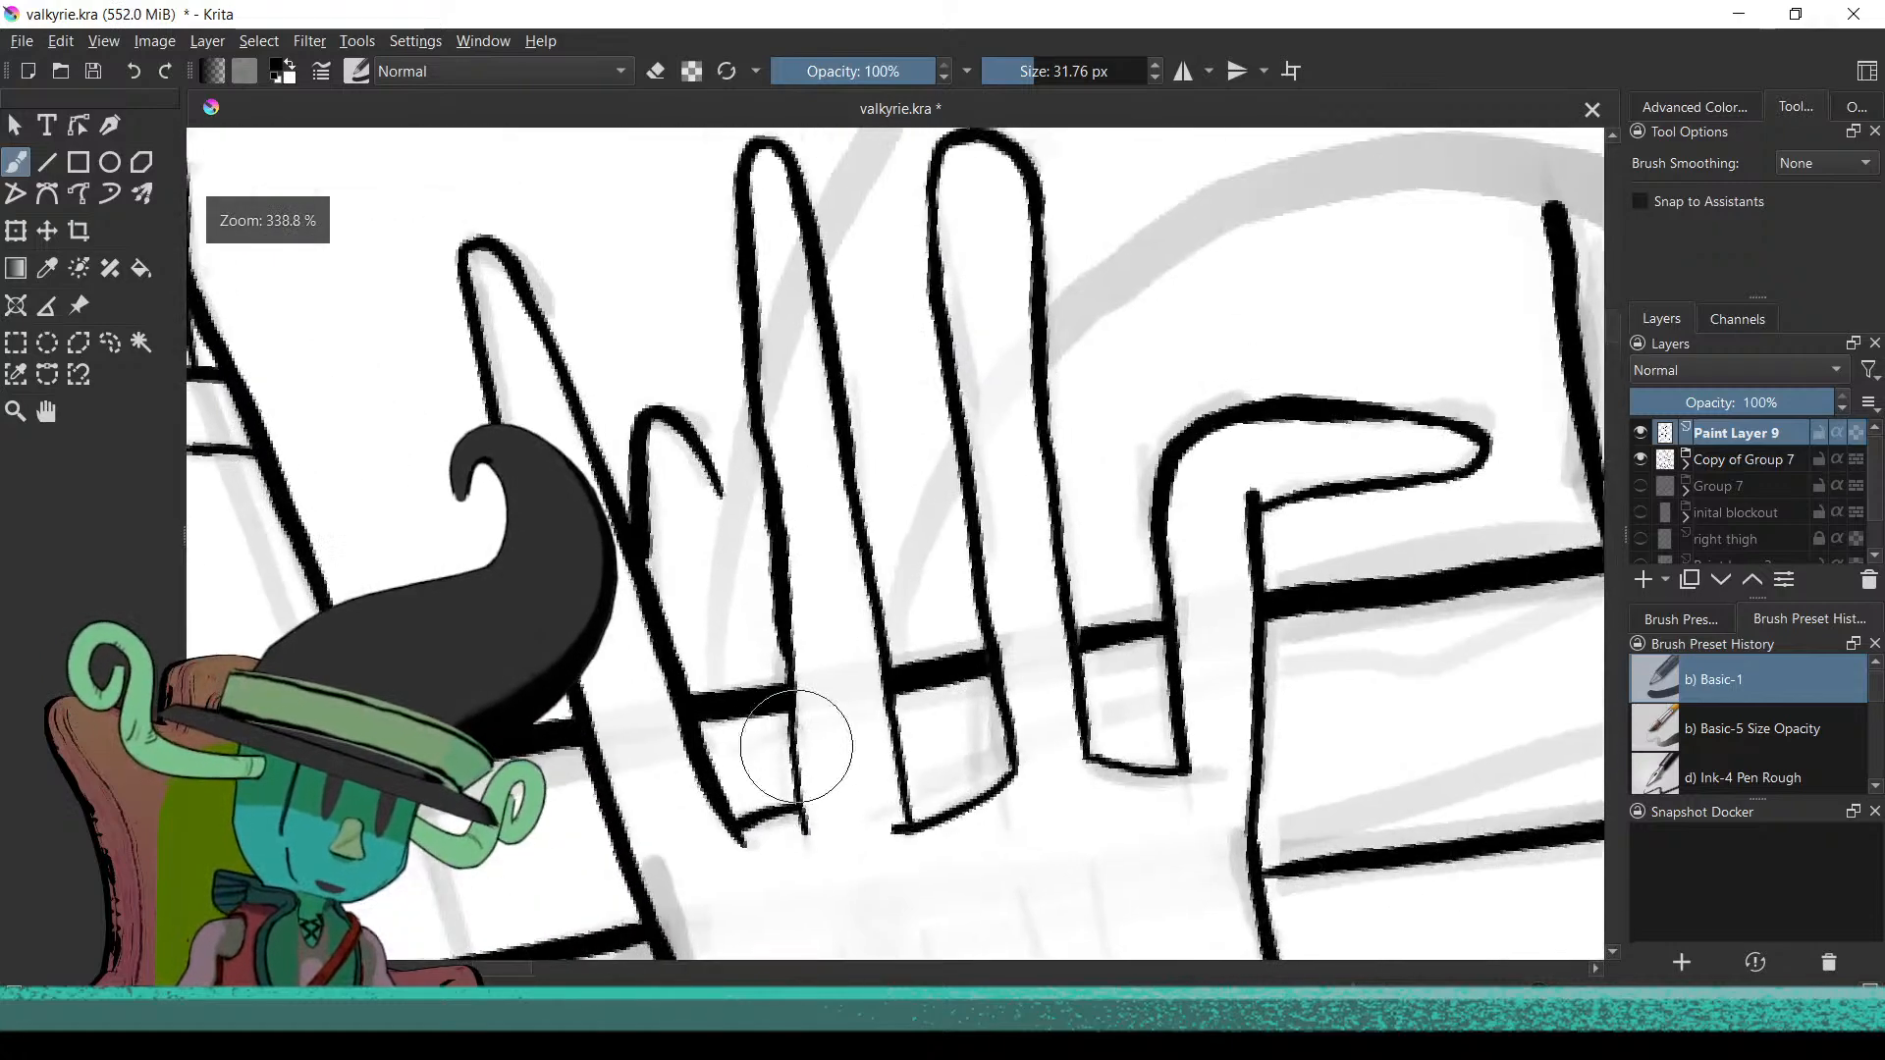
left_click_drag(709, 692, 721, 587)
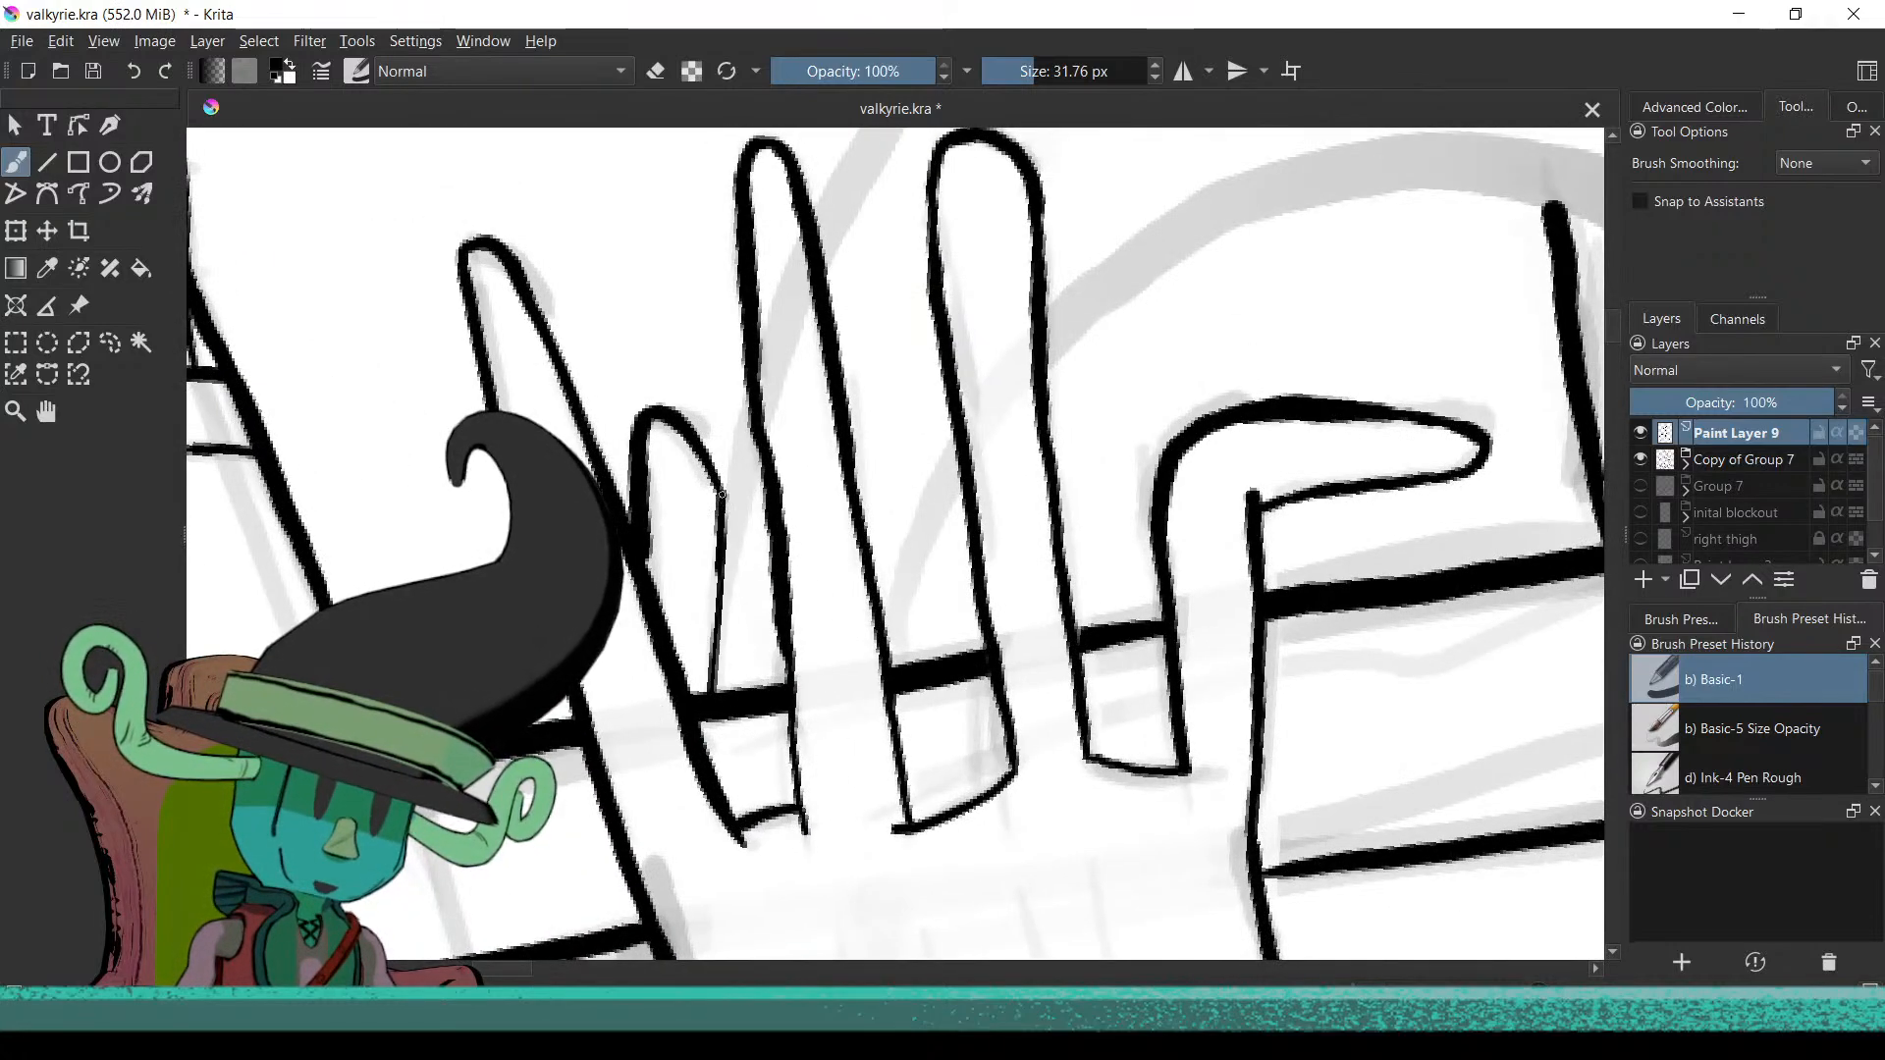
left_click_drag(736, 439, 743, 404)
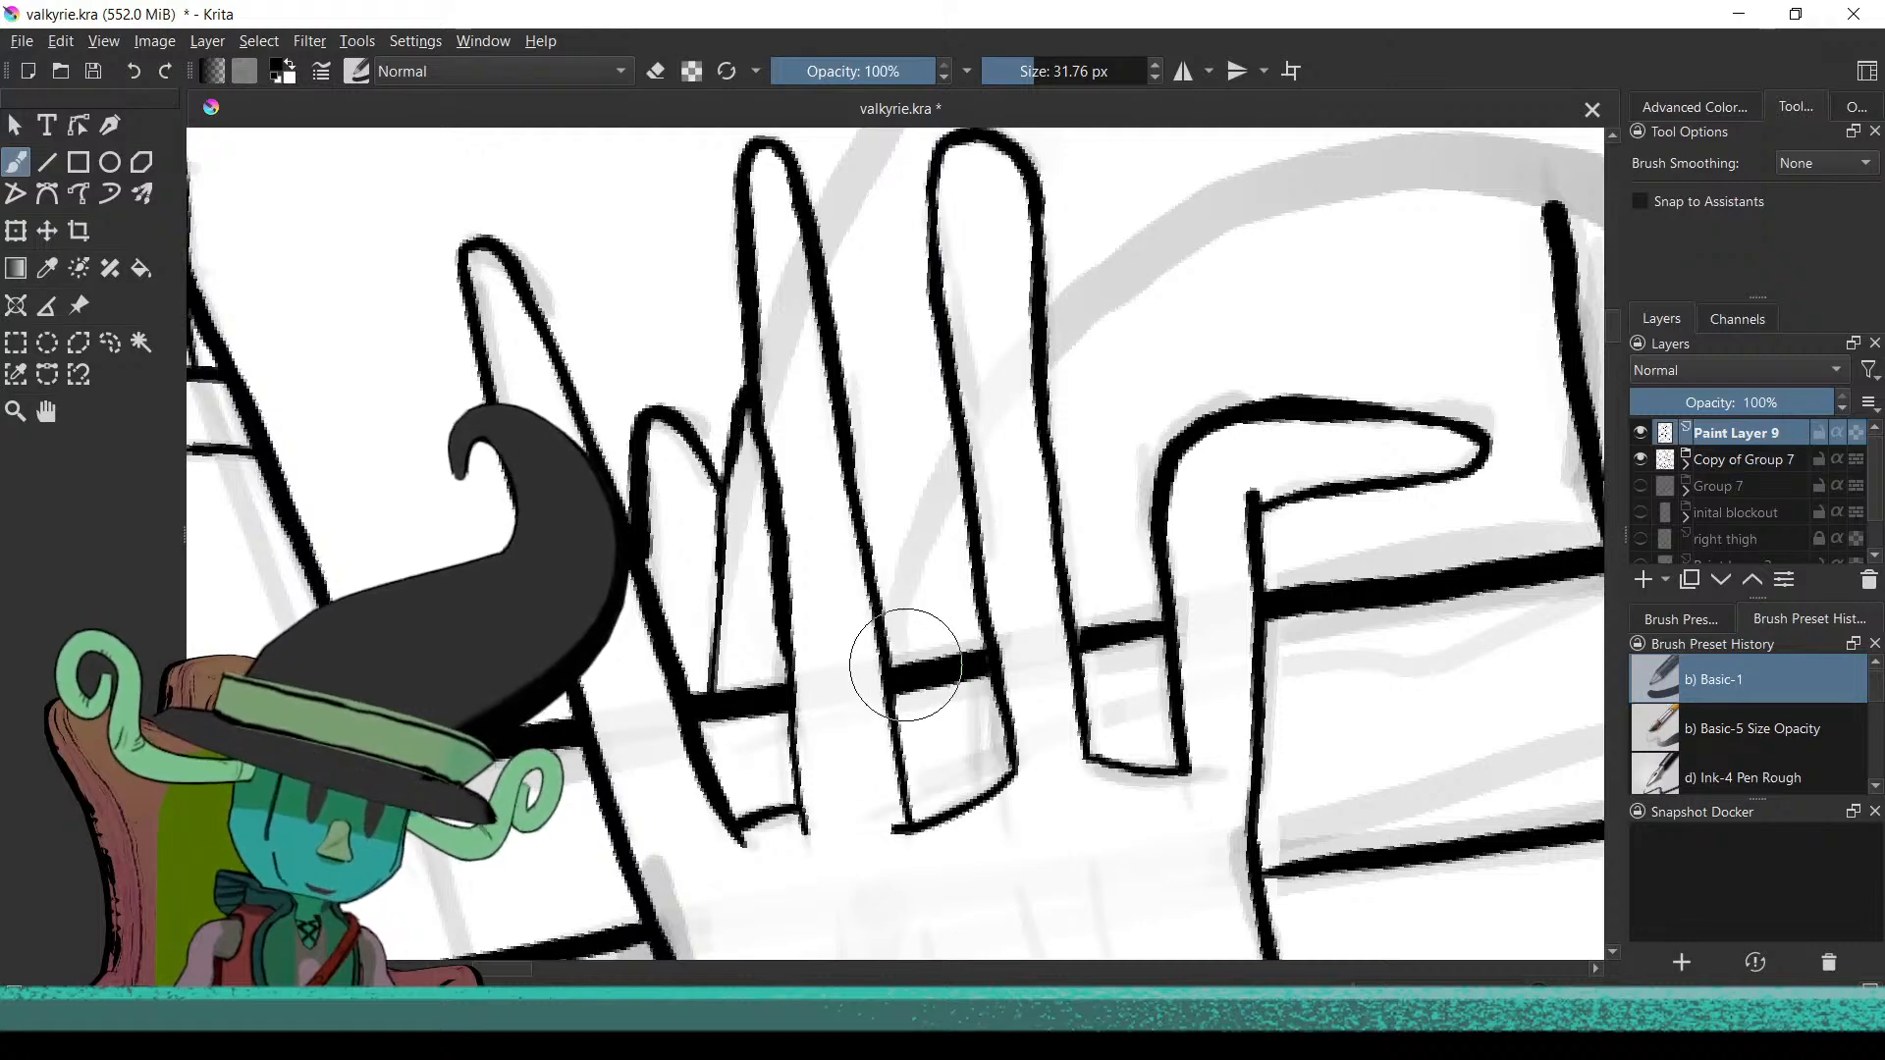
left_click_drag(800, 638, 885, 622)
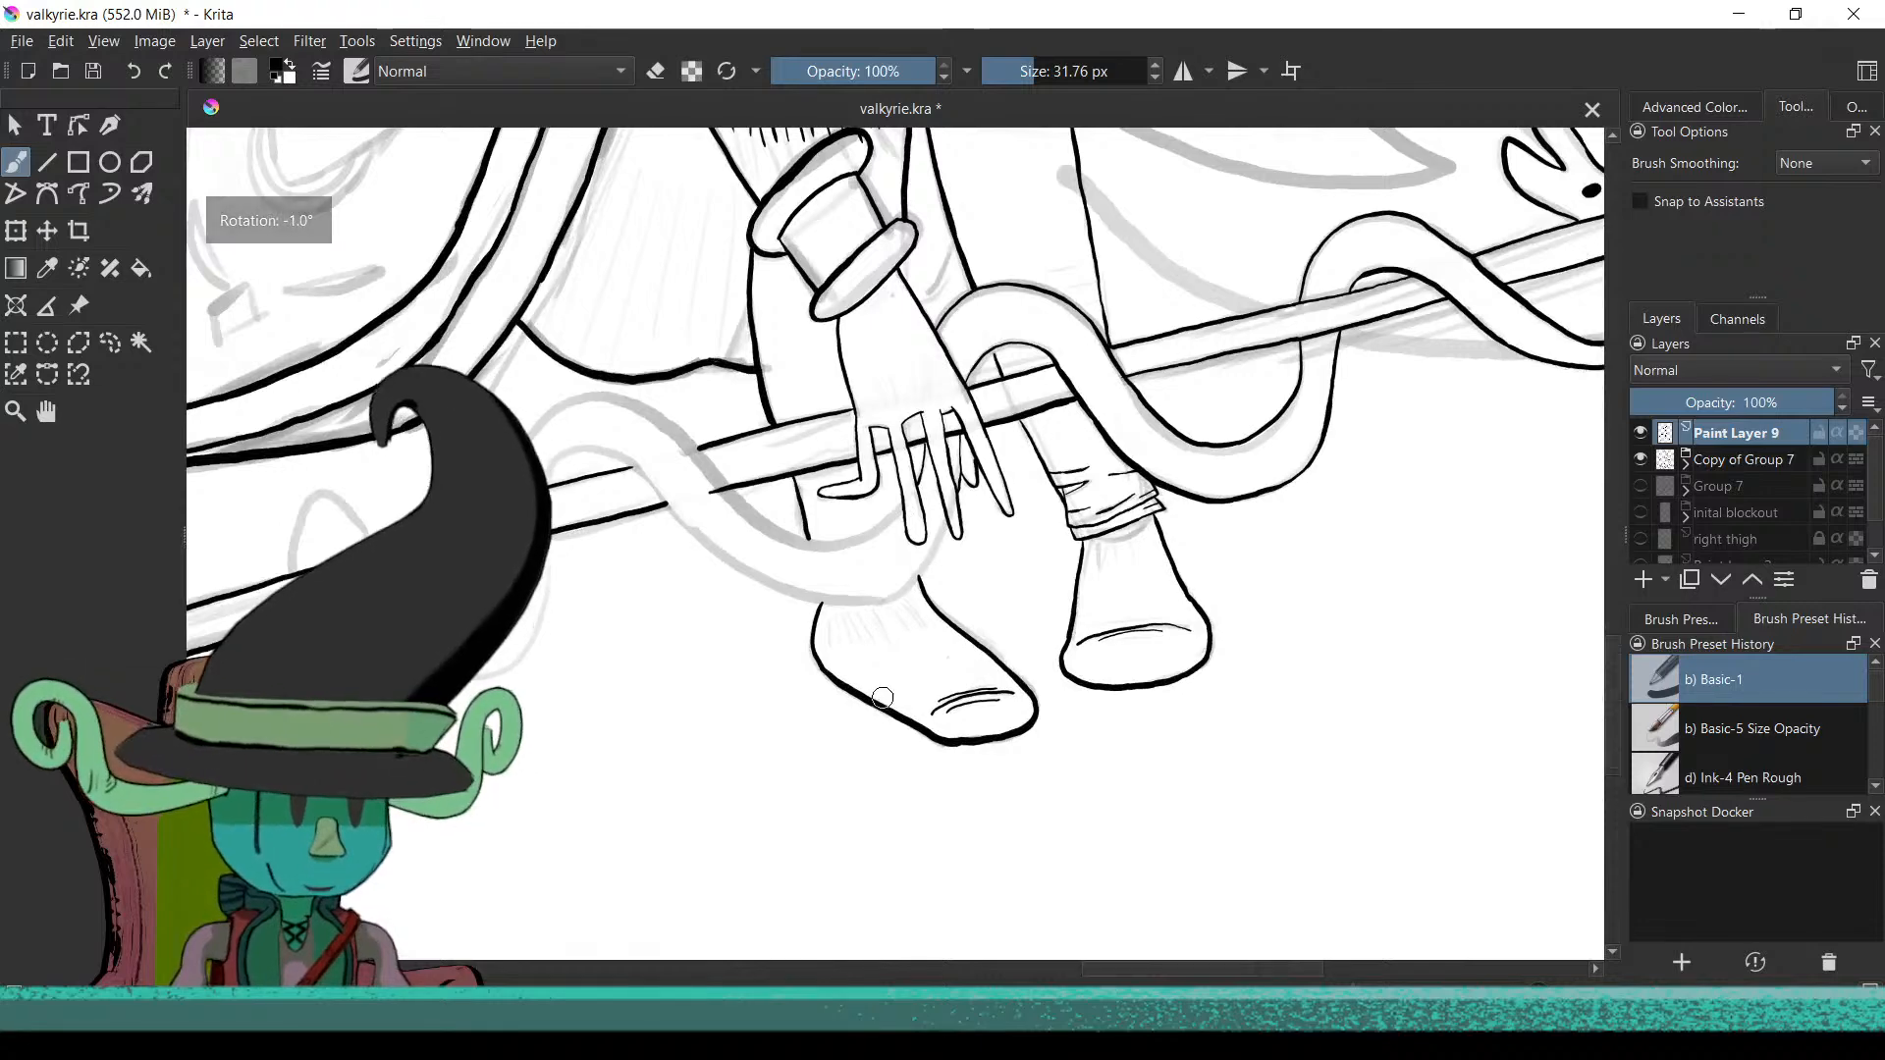
Ink the snake's outer edge from behind the fingertips down to the ankle of the front foot
left_click_drag(904, 692, 850, 790)
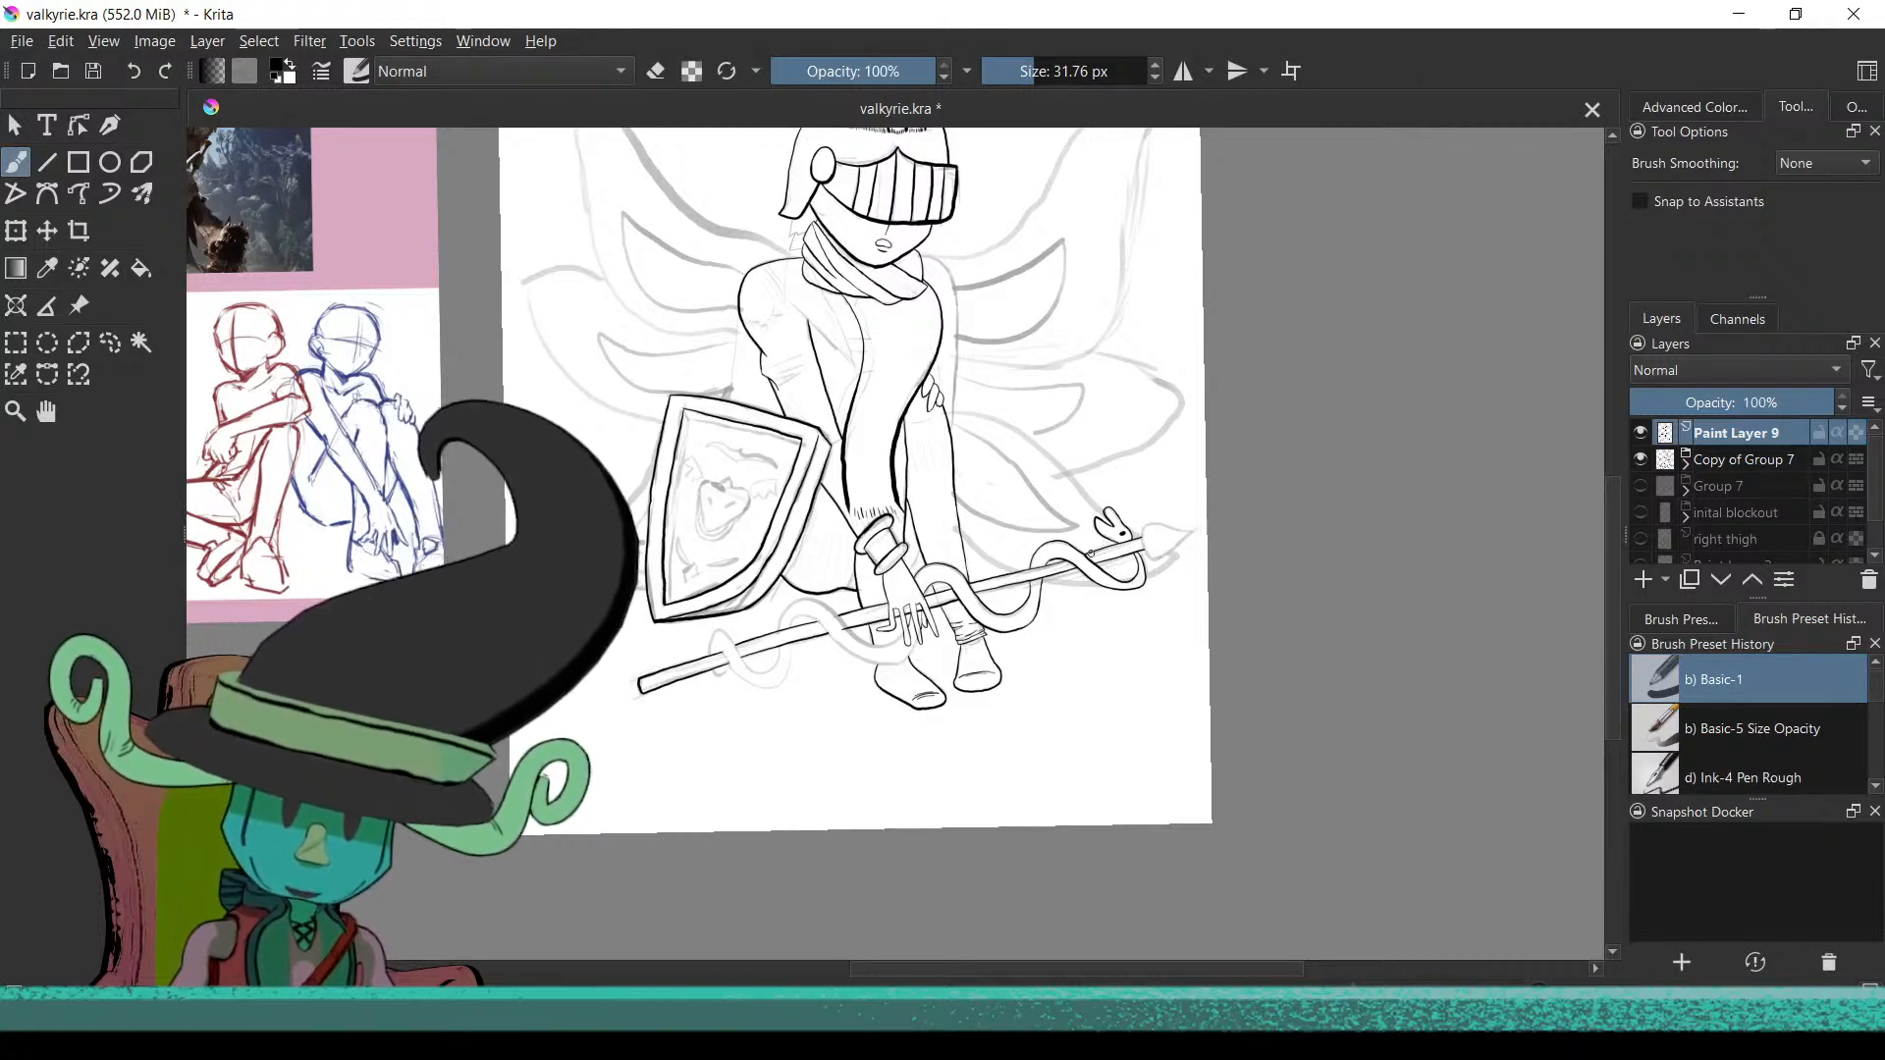
mouse_move(912, 626)
left_mouse_down()
mouse_move(938, 560)
mouse_move(1080, 550)
mouse_move(1055, 477)
mouse_move(1010, 471)
left_mouse_up()
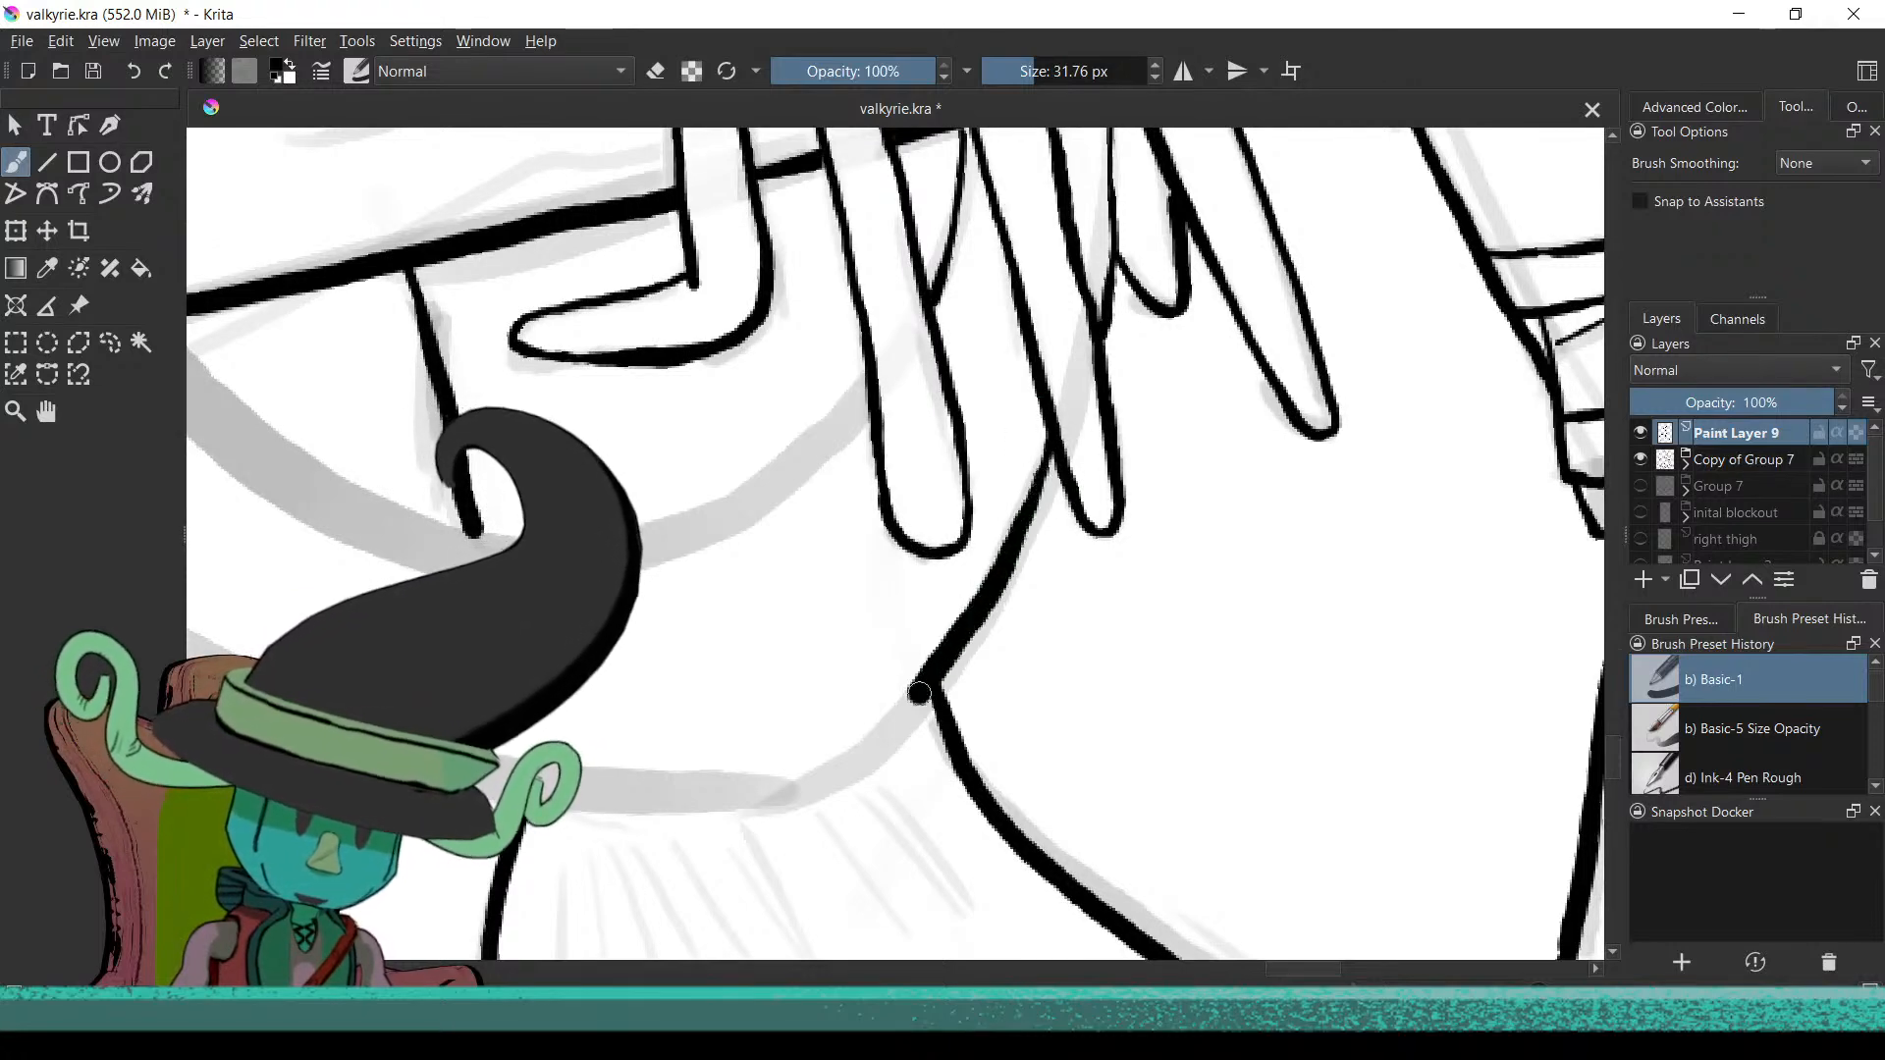
scroll(1084, 557, "down", 4)
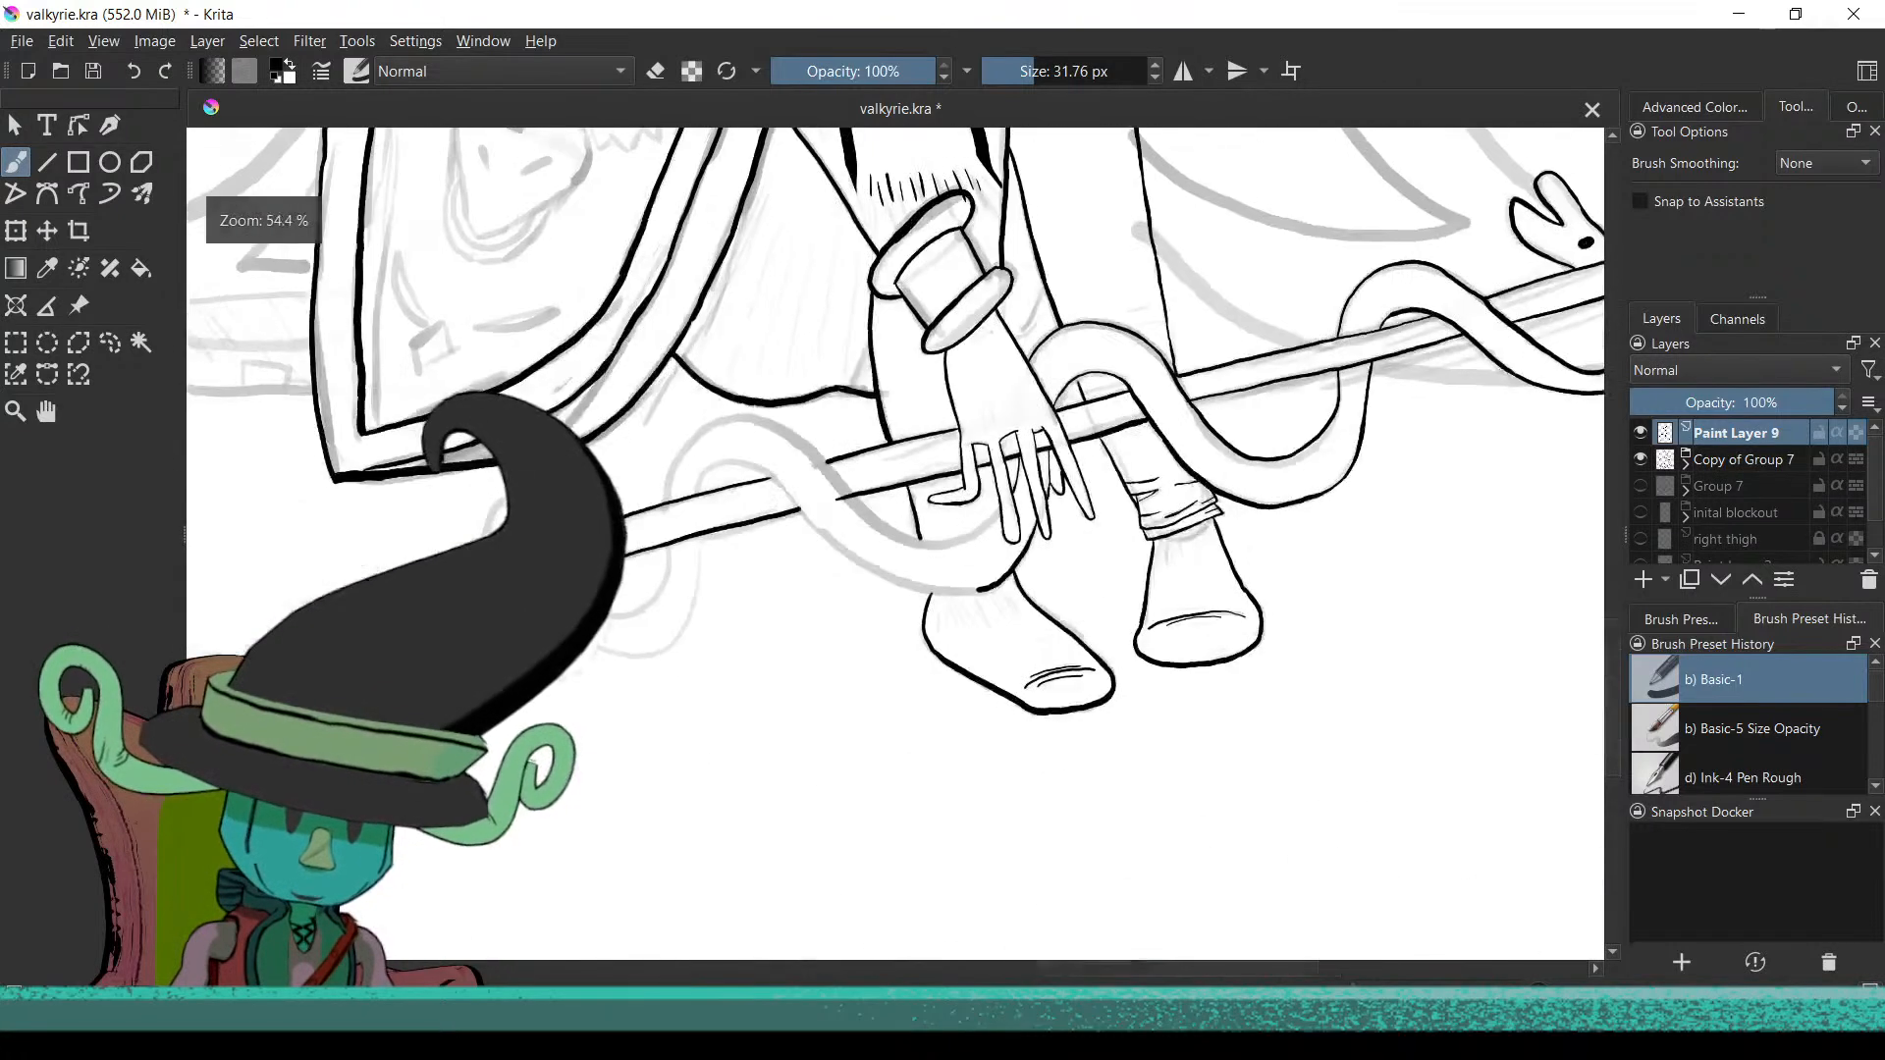
Ink the inner edge of the snake coil from the fingers past the leg outline, and extend its outer edge beyond the foot
scroll(977, 453, "down", 6)
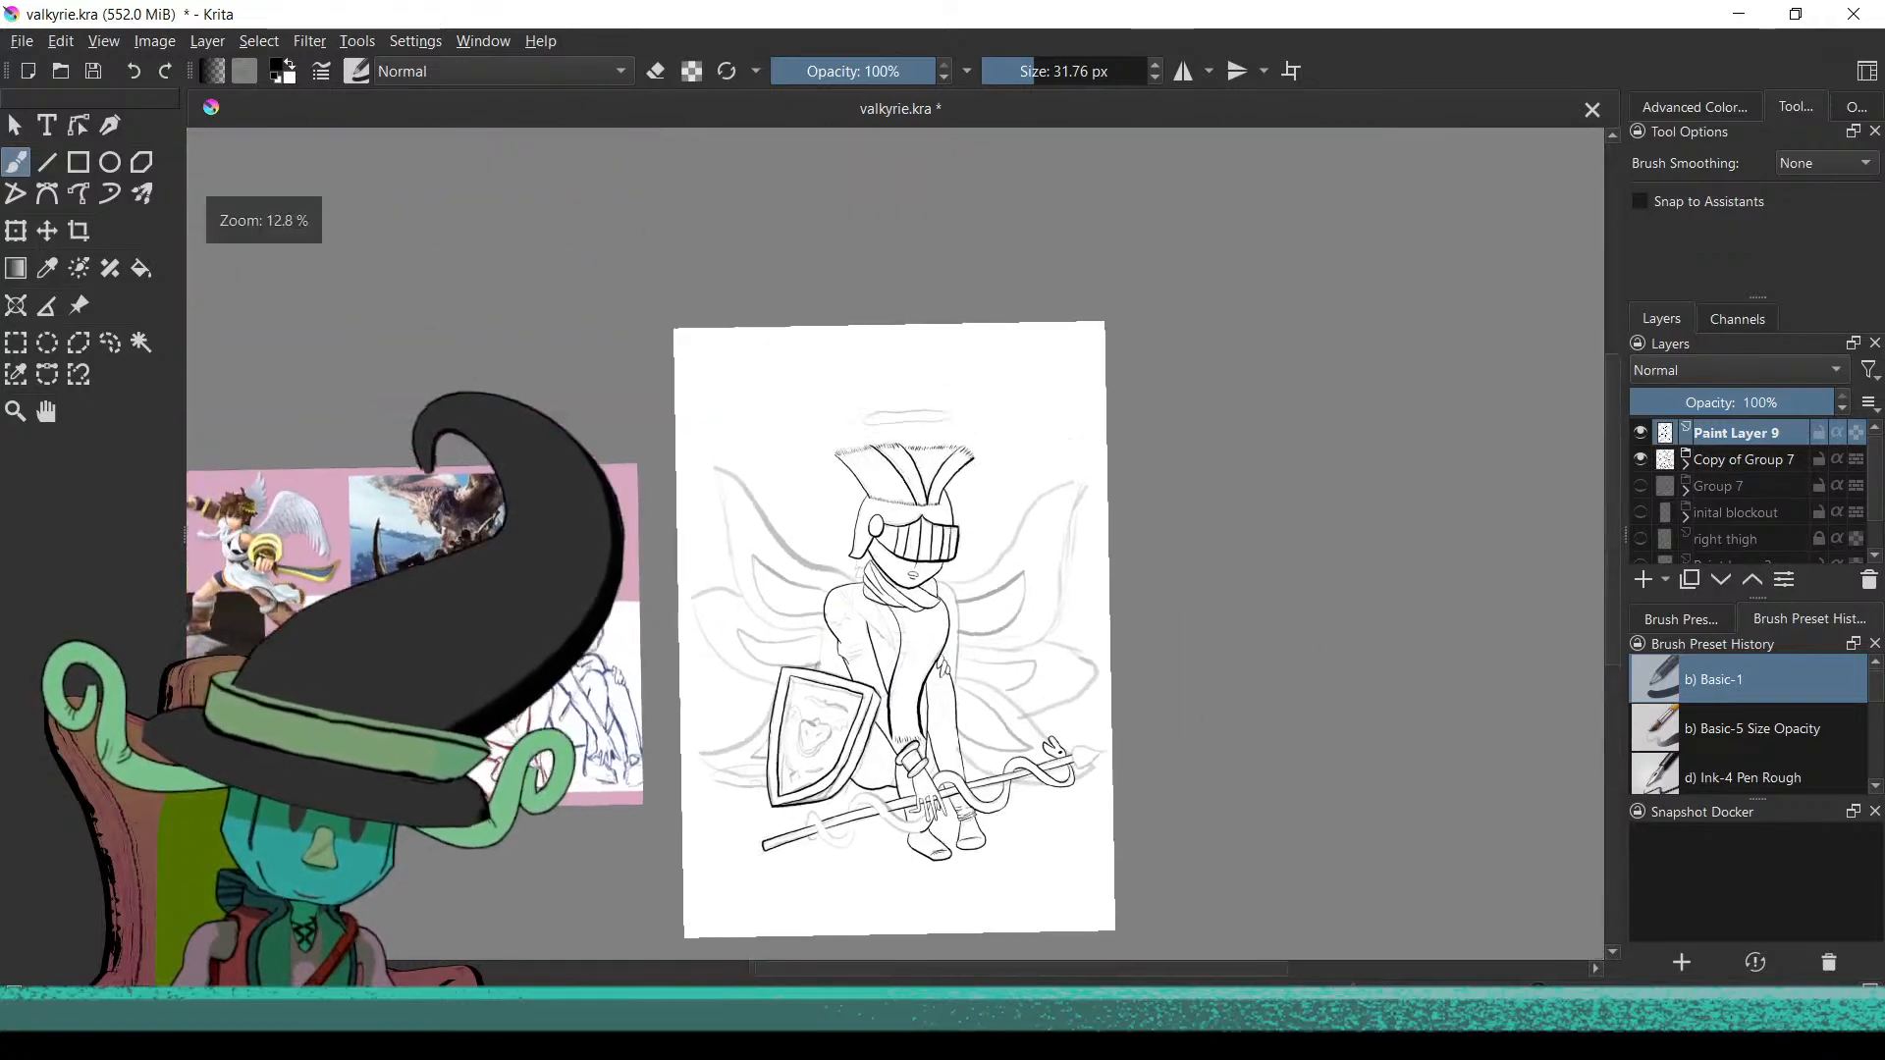
scroll(913, 778, "up", 5)
left_click_drag(913, 779, 991, 794)
scroll(983, 715, "down", 6)
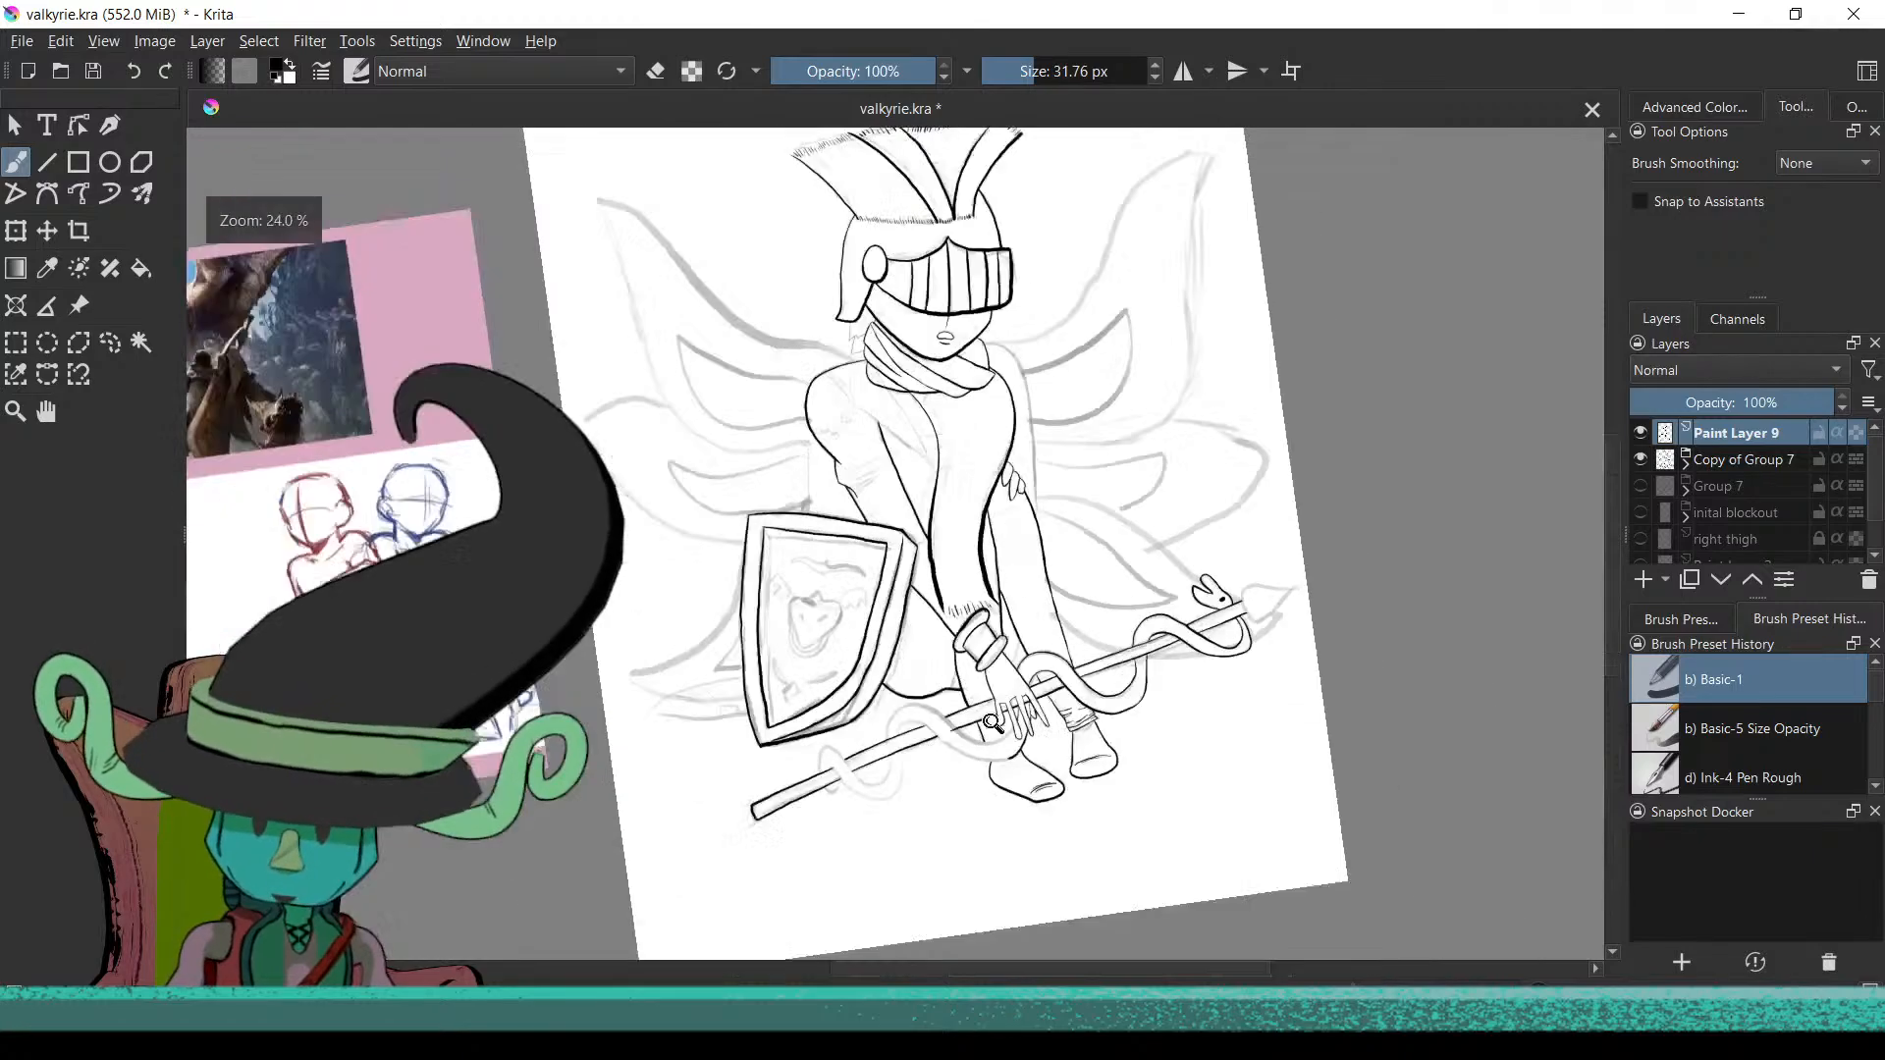
scroll(946, 652, "up", 2)
left_click_drag(871, 786, 1101, 603)
scroll(1015, 307, "up", 8)
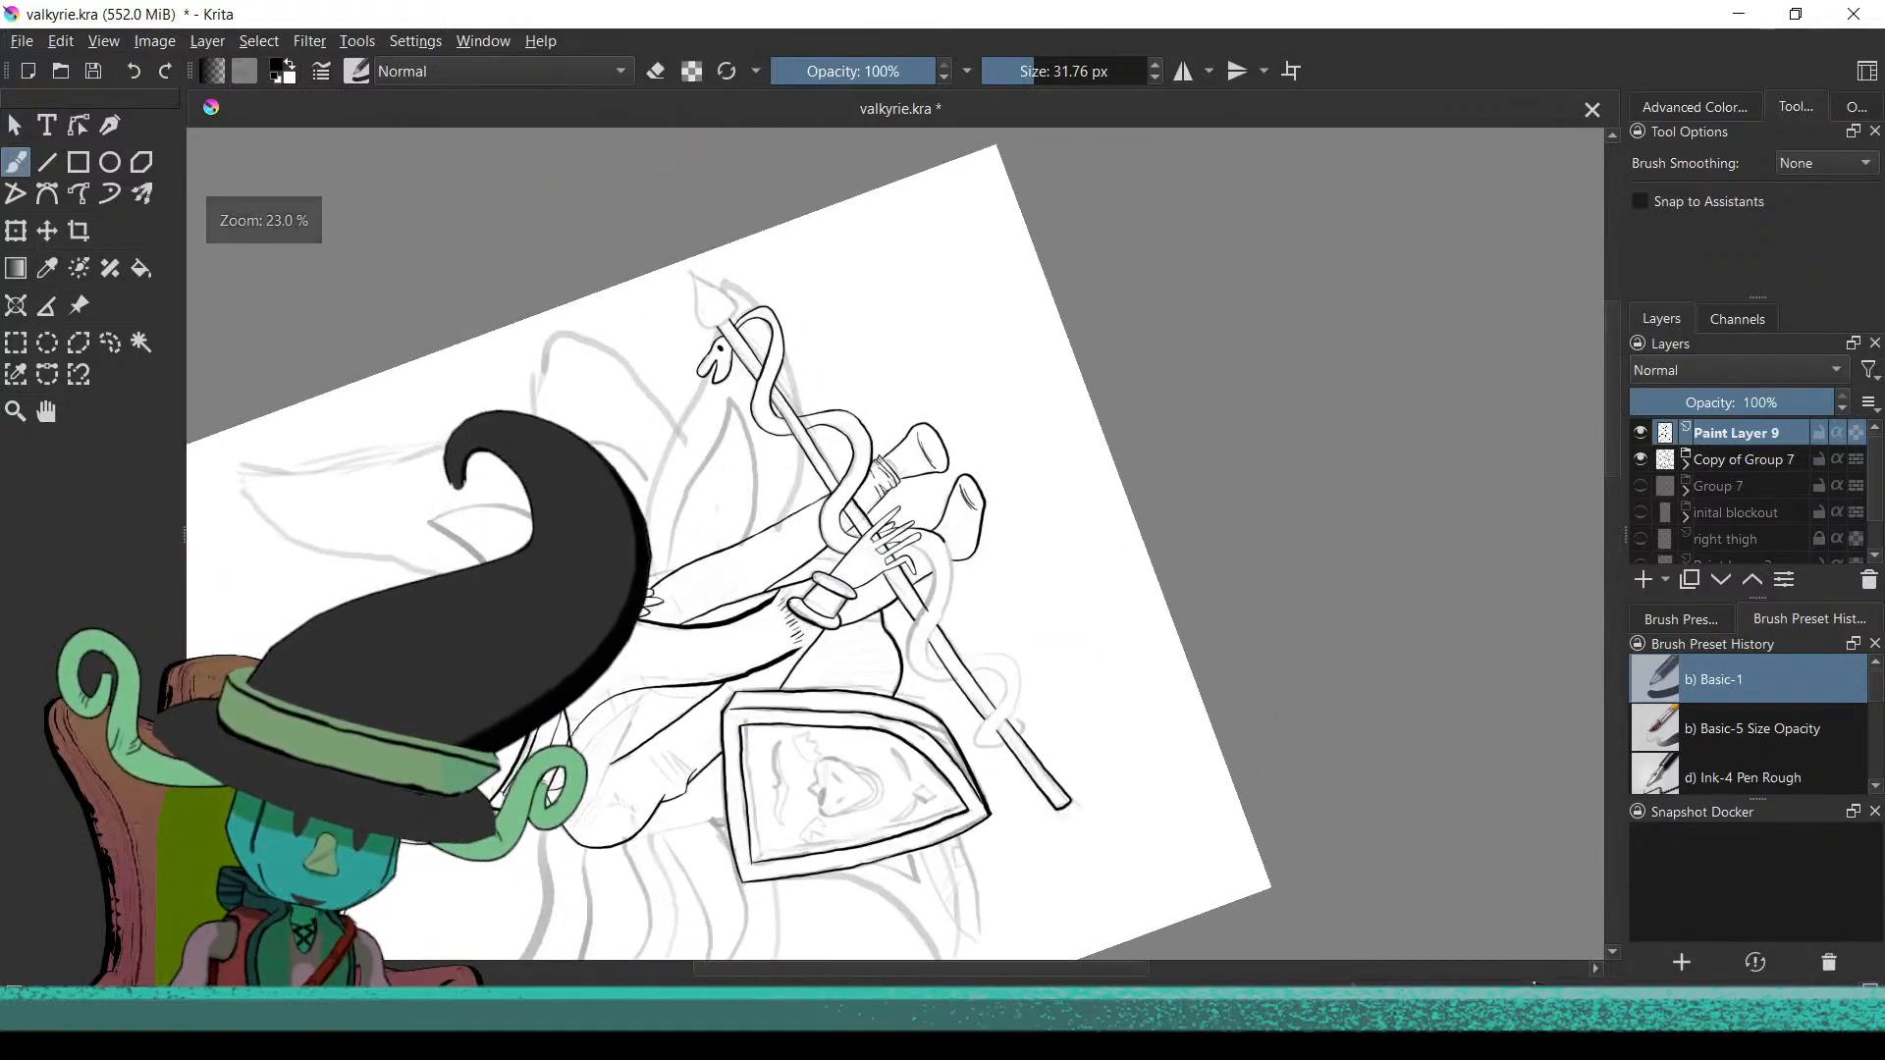
scroll(1157, 782, "up", 10)
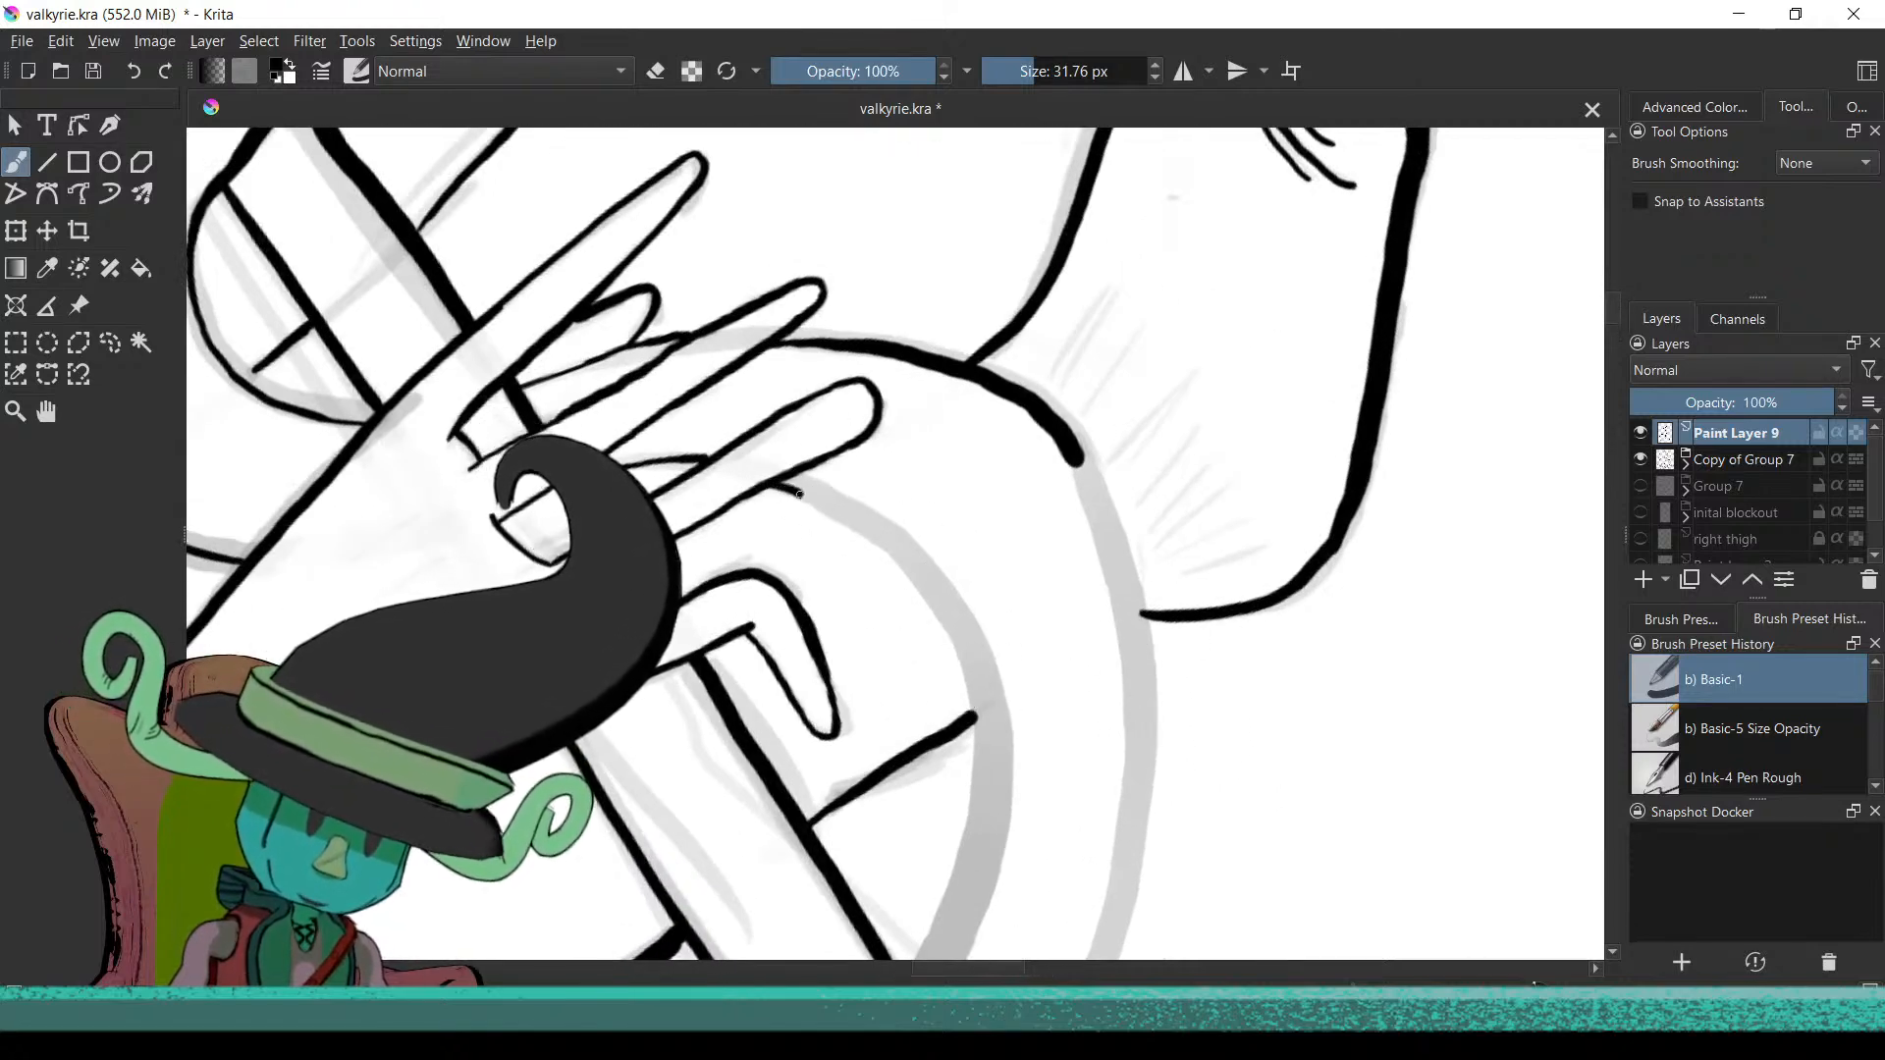
left_click_drag(867, 521, 933, 581)
left_click_drag(969, 652, 987, 735)
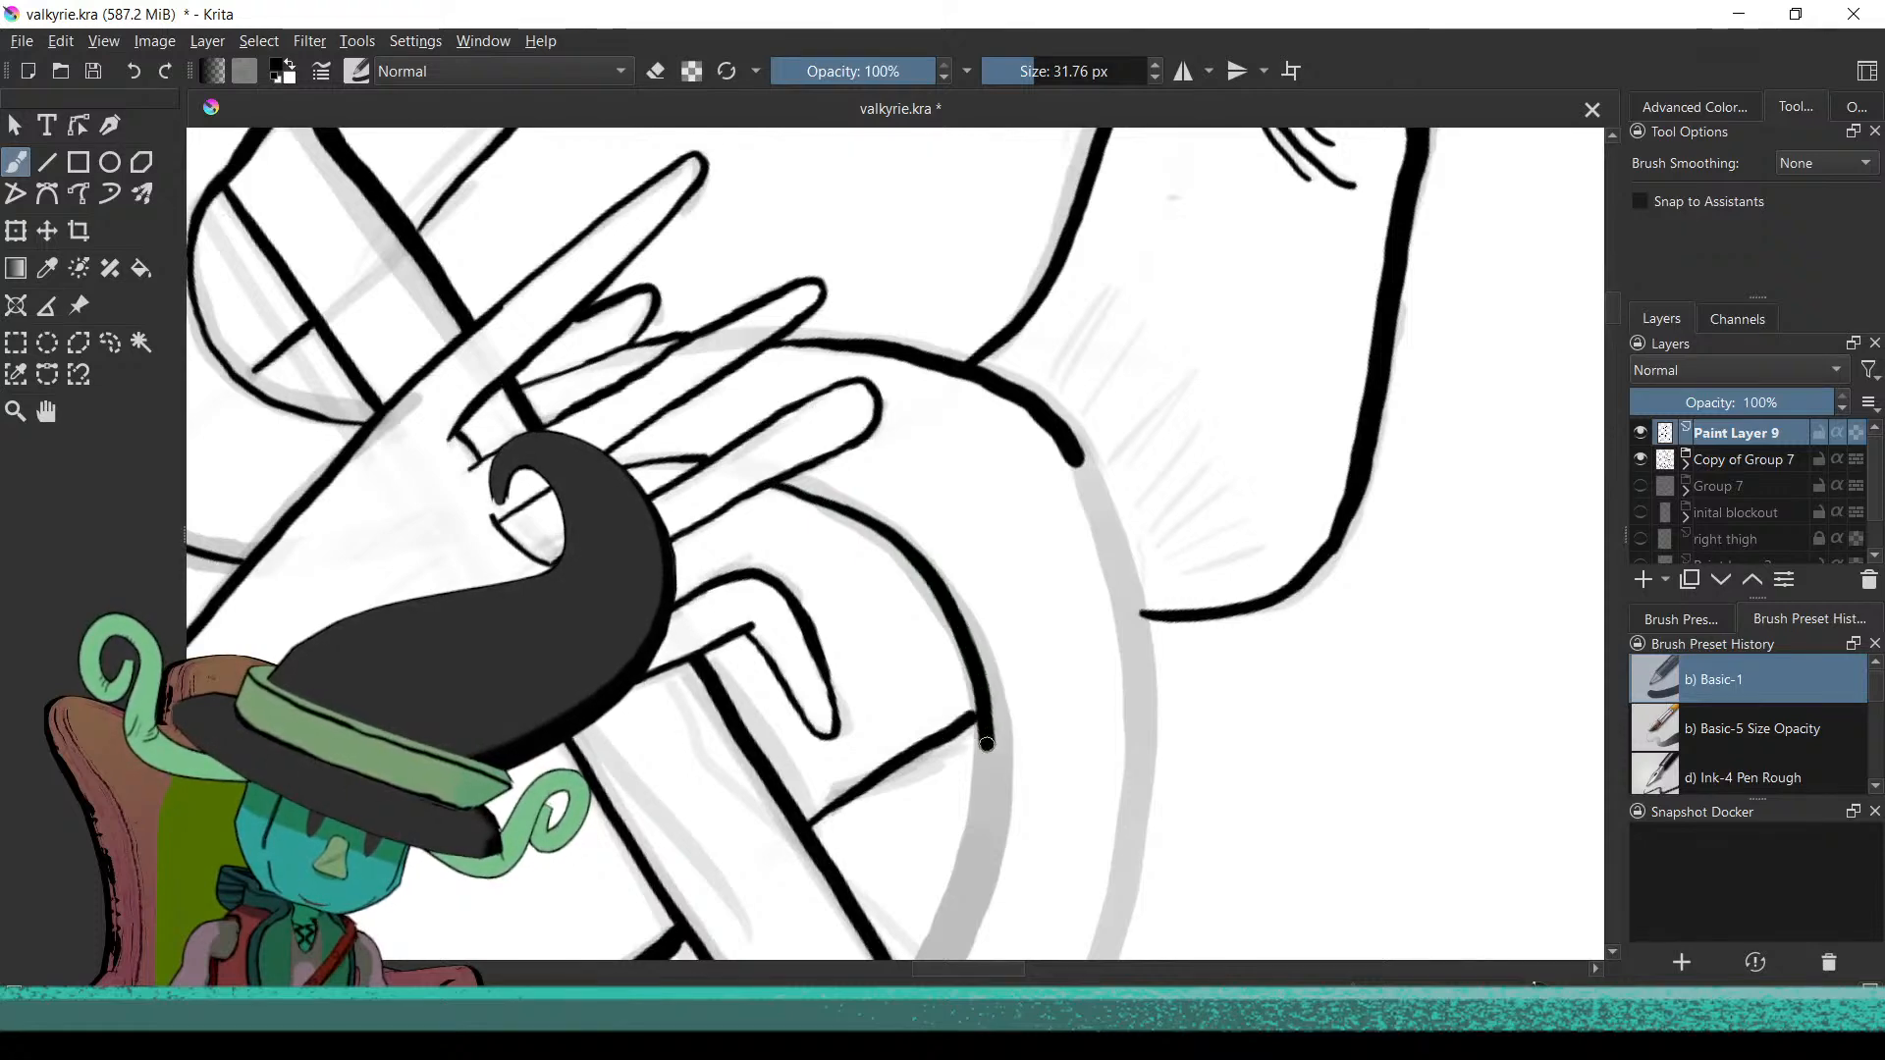
left_click_drag(976, 839, 967, 881)
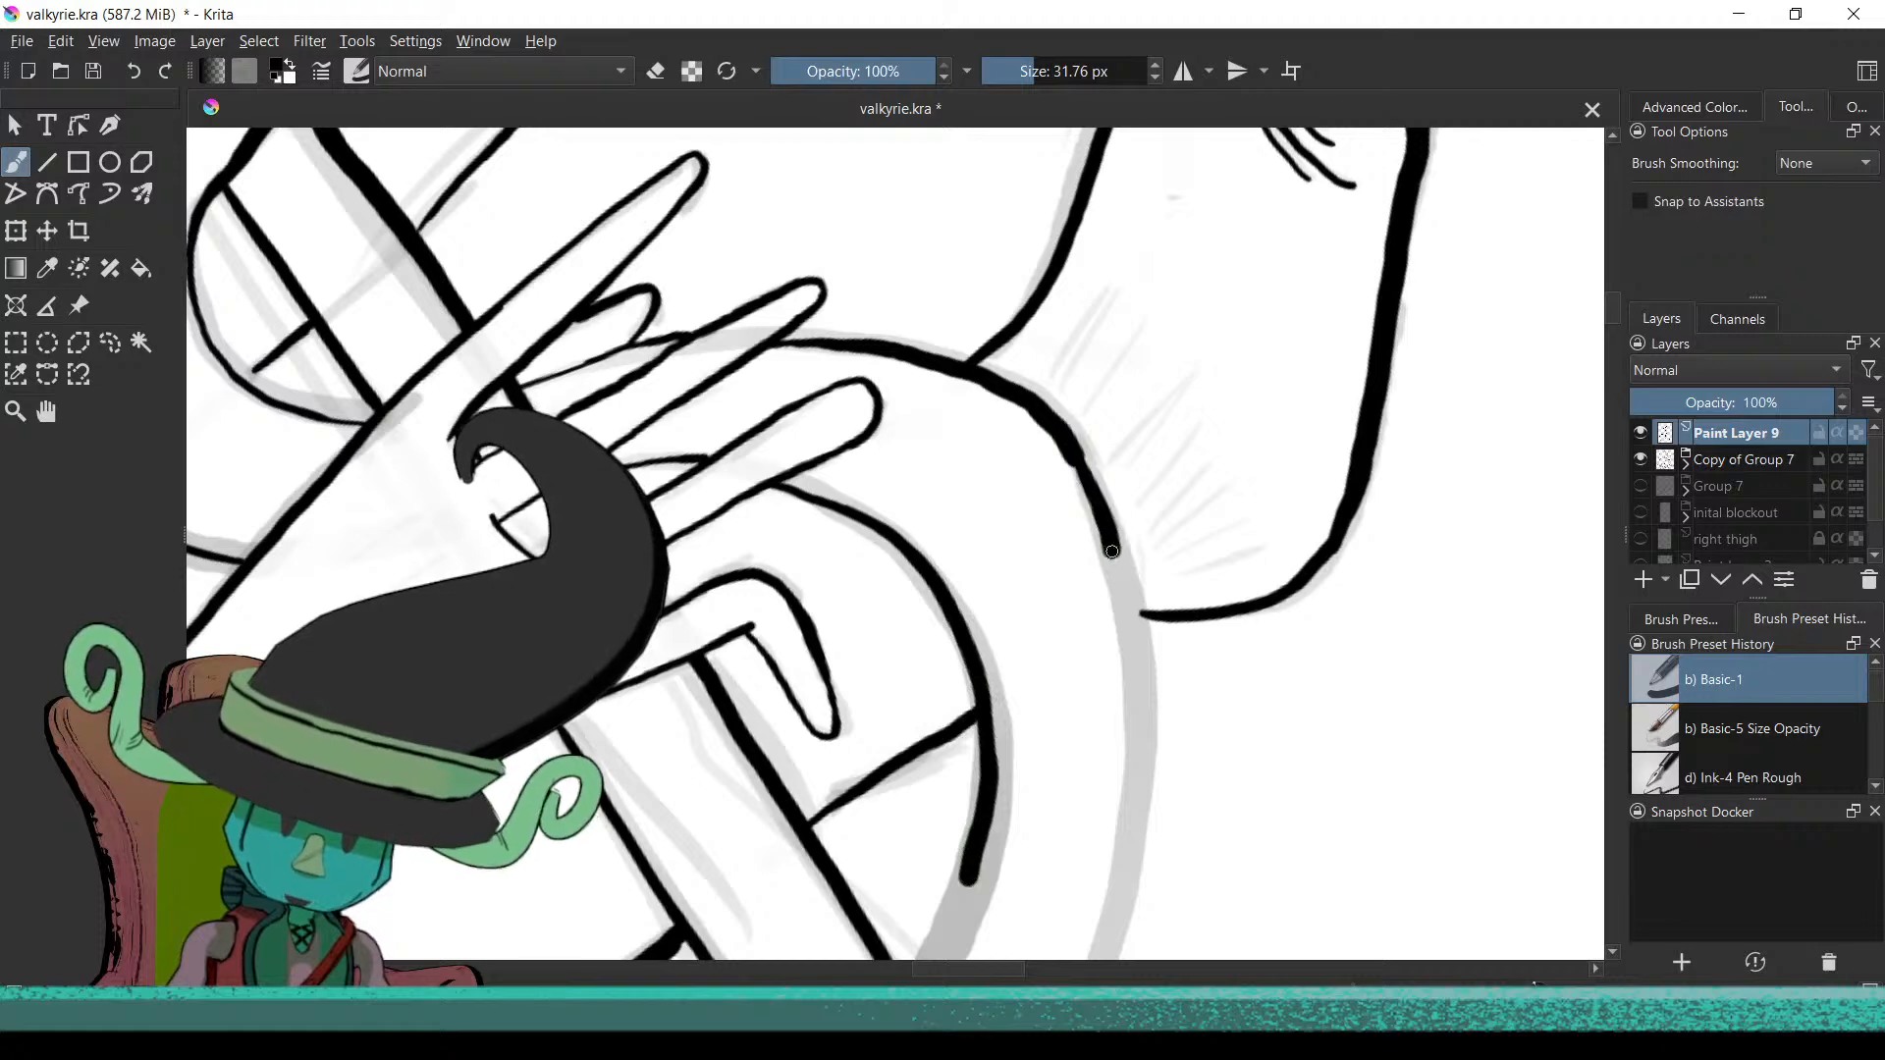
key("ctrl+z")
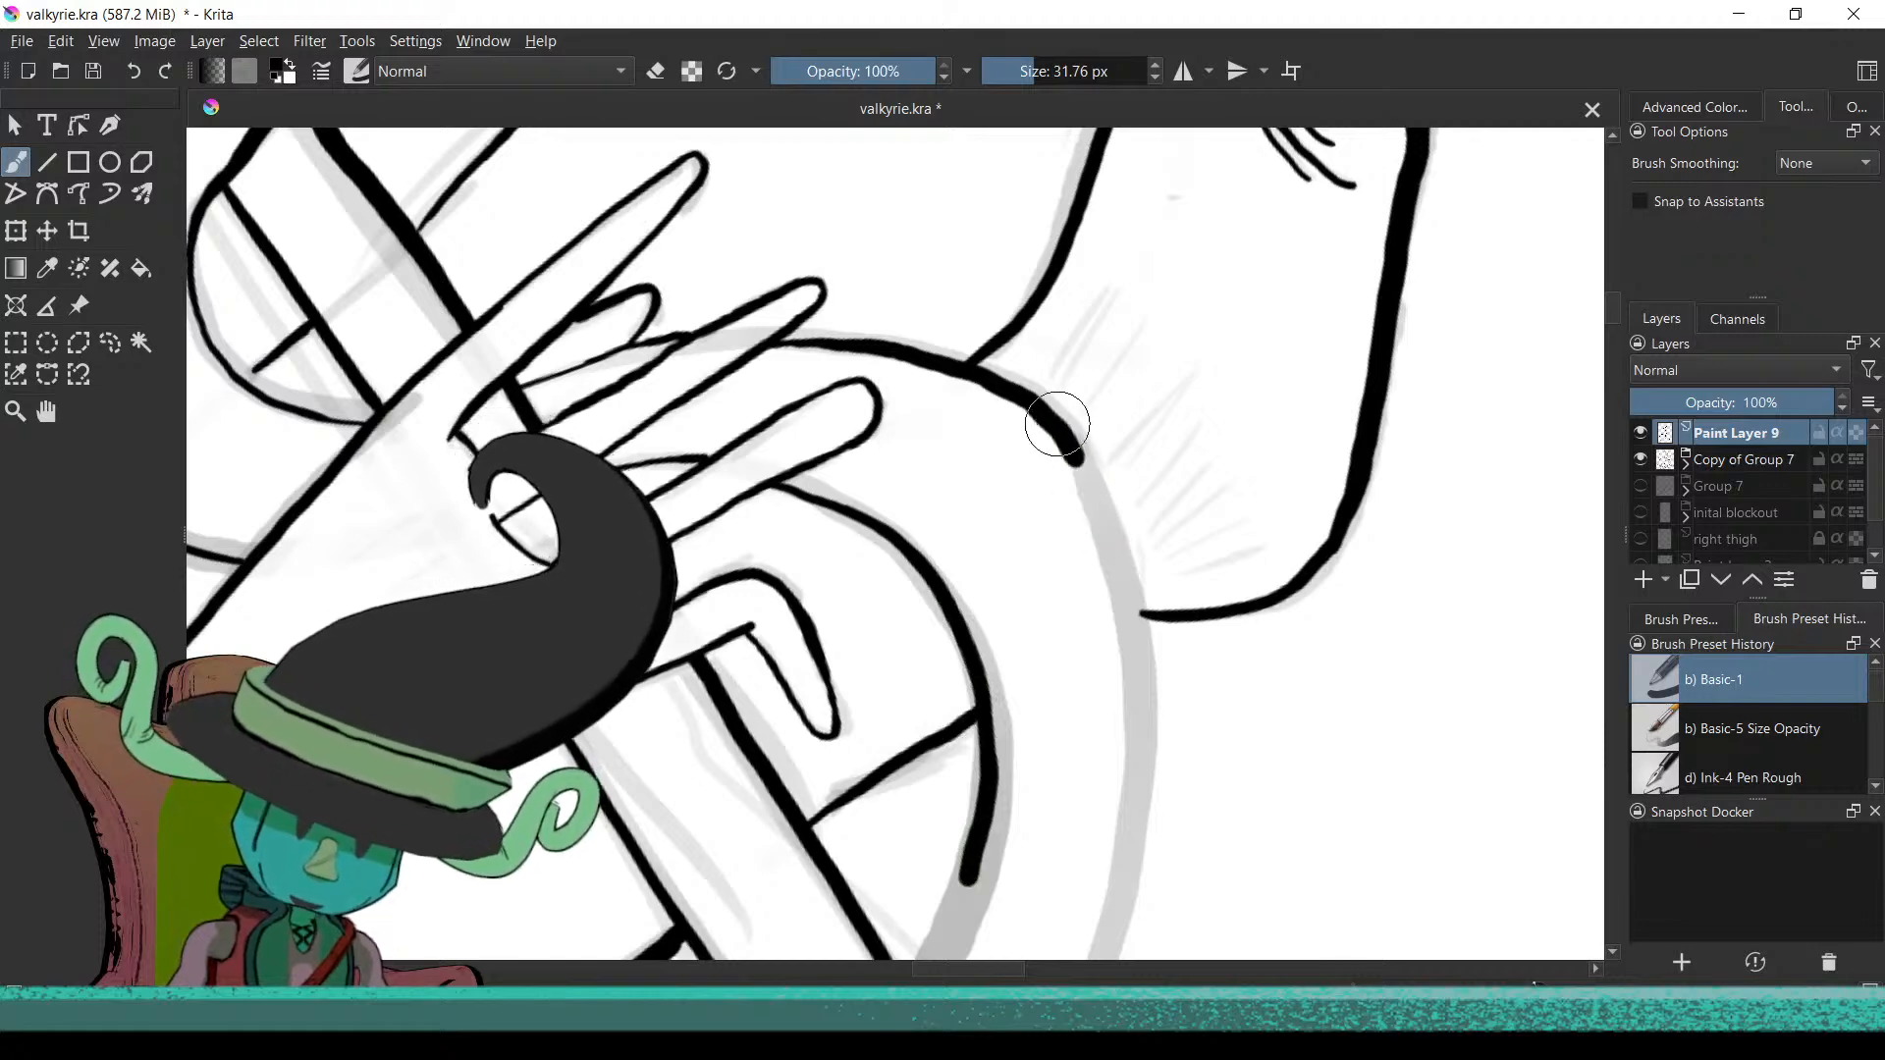
key("ctrl+z")
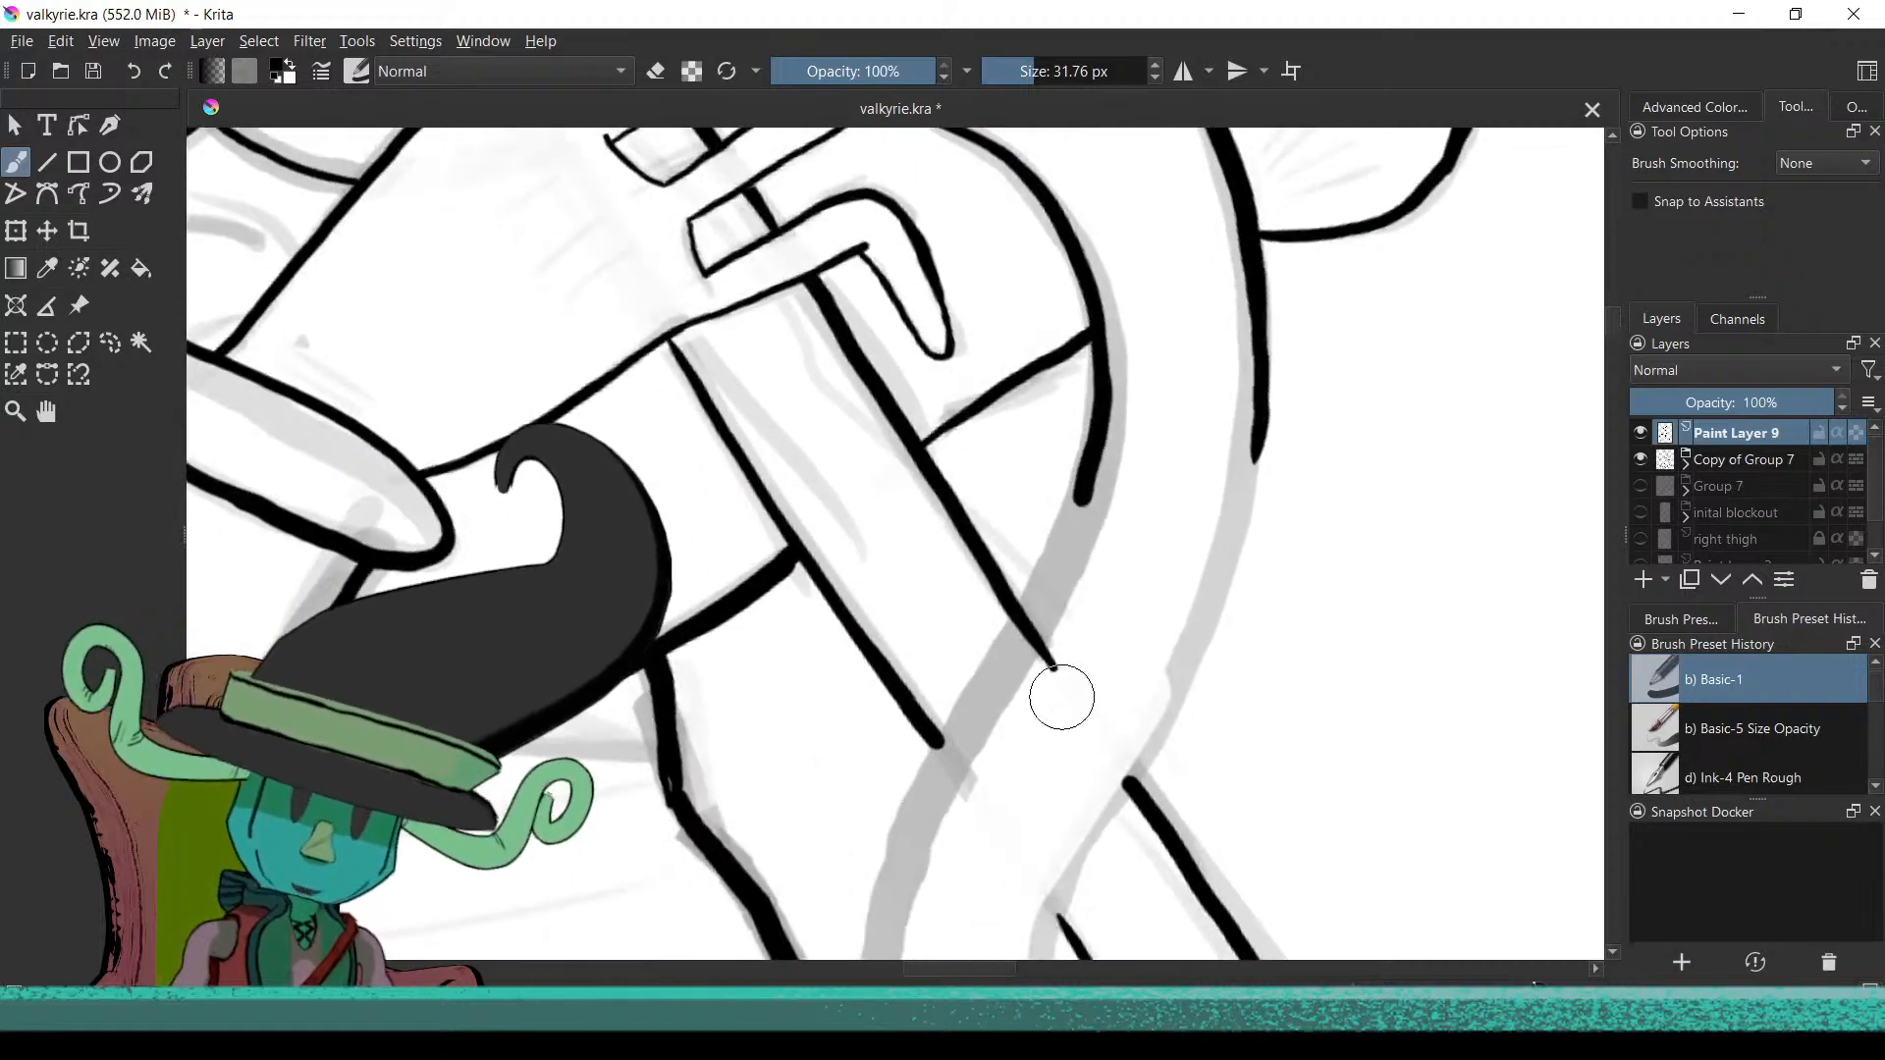
Ink both edges of the snake's body across the spear shaft and curve the outer edge around beneath the shaft
mouse_move(1060, 766)
left_mouse_down()
mouse_move(845, 723)
mouse_move(800, 379)
mouse_move(917, 757)
mouse_move(1014, 632)
left_mouse_up()
mouse_move(1018, 370)
left_mouse_down()
mouse_move(1056, 753)
mouse_move(1091, 896)
left_mouse_up()
key("ctrl+z")
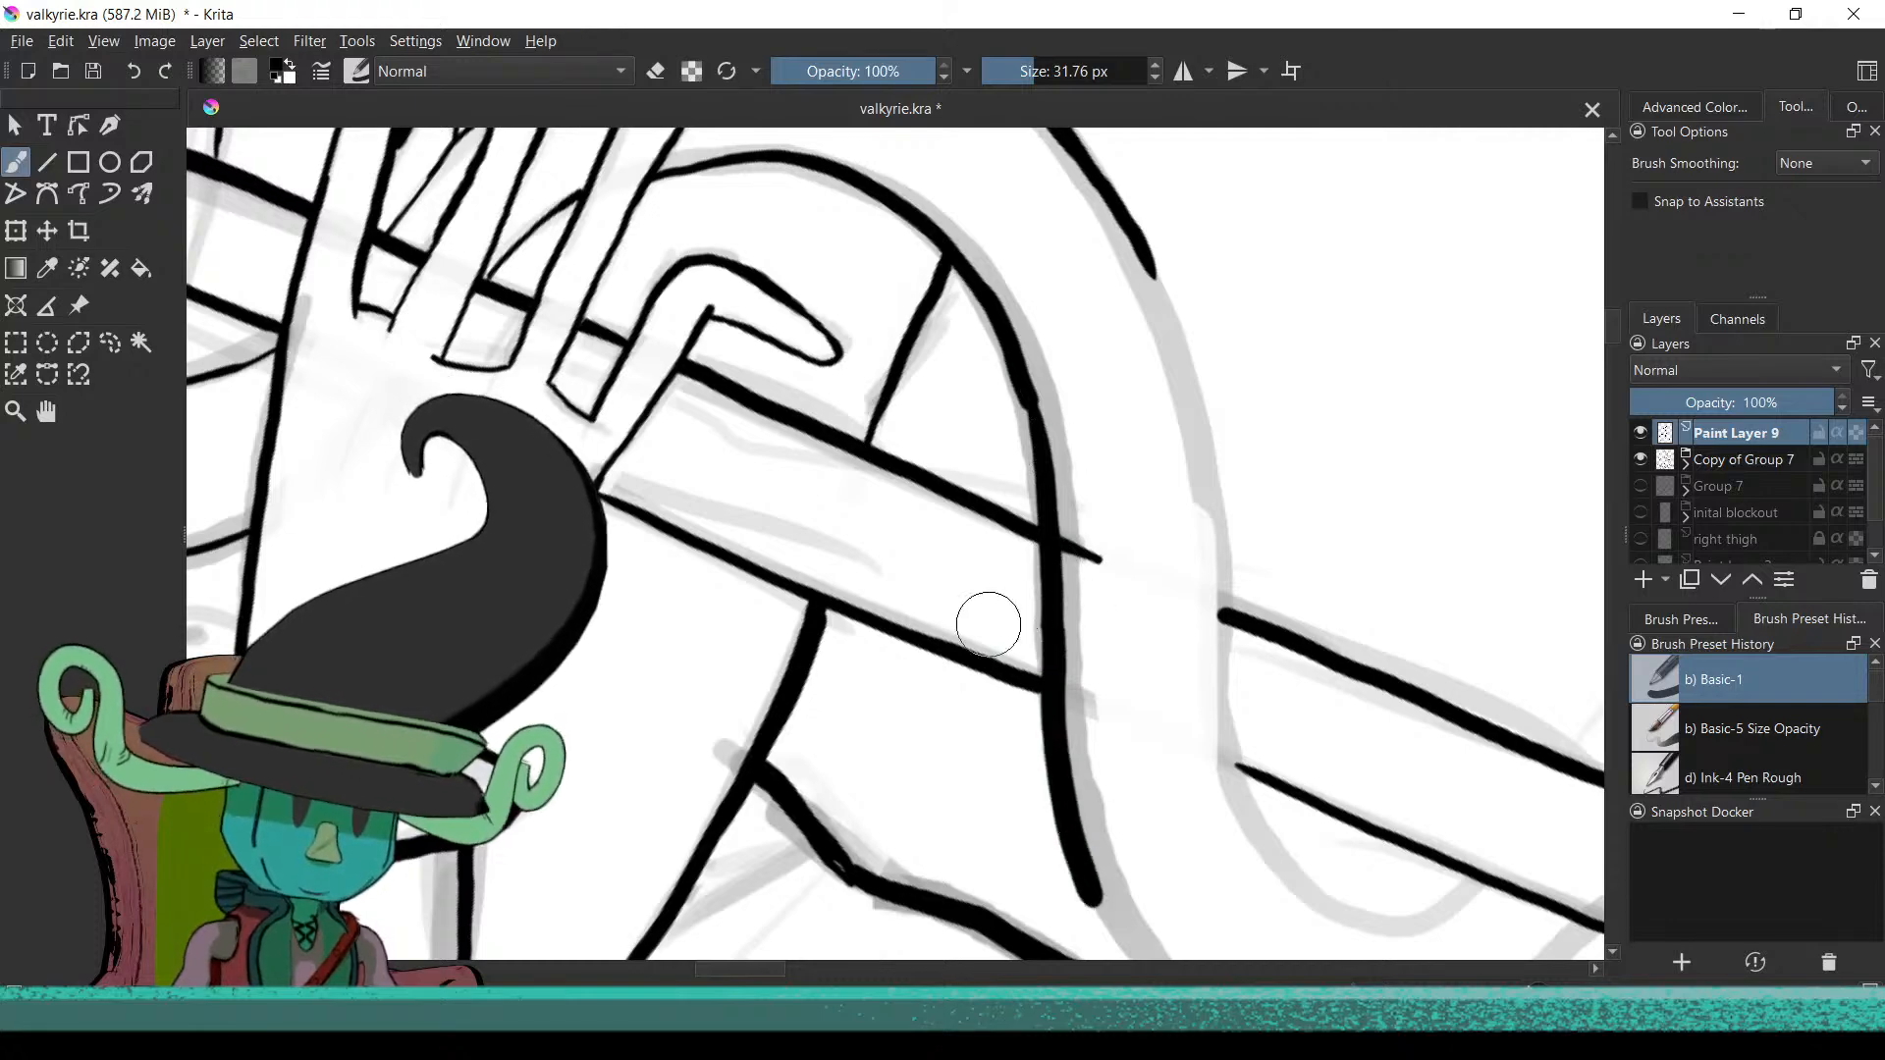
key("ctrl+z")
left_click_drag(1168, 331, 1210, 544)
left_click_drag(1222, 642, 1231, 754)
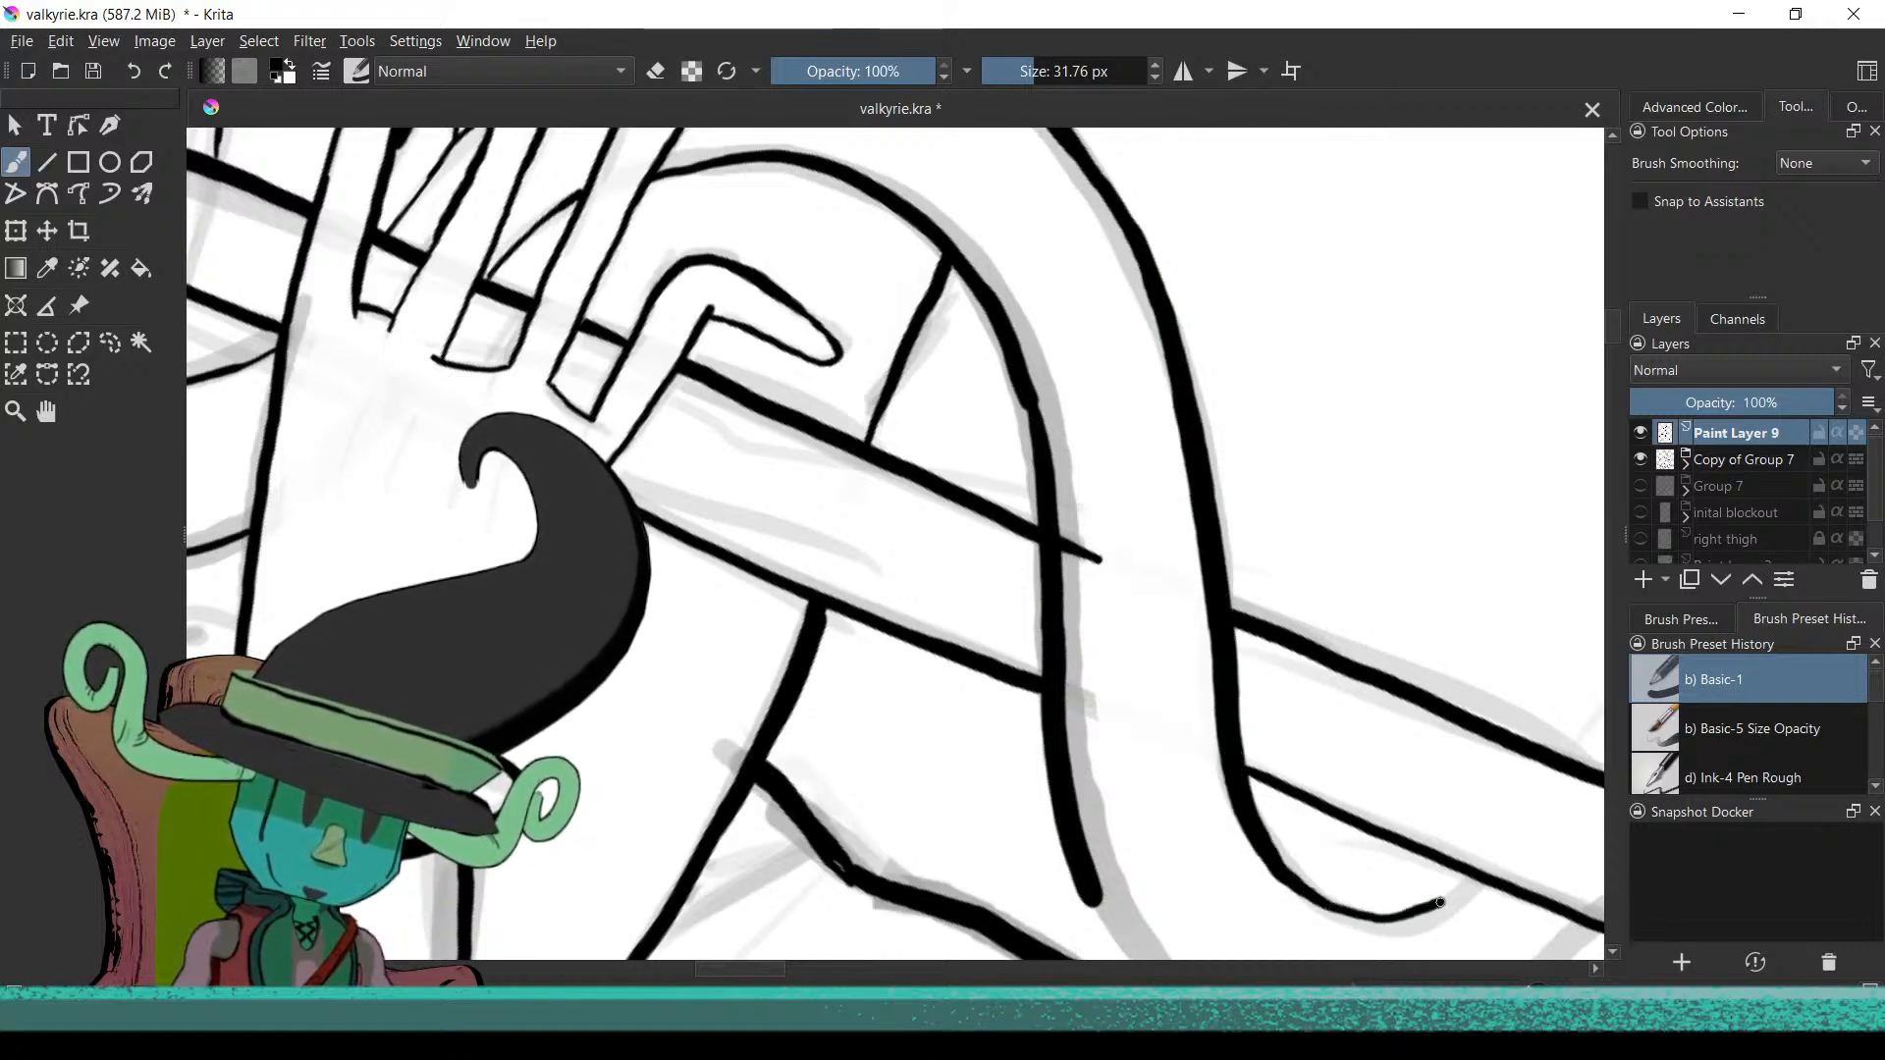
Erase the end of the spear shaft line that overshoots into the snake's body
scroll(1217, 796, "down", 3)
left_click_drag(1113, 744, 893, 245)
left_click_drag(693, 467, 904, 760)
left_click_drag(896, 646, 1225, 716)
mouse_move(1074, 805)
left_mouse_down()
mouse_move(1074, 686)
mouse_move(1276, 566)
left_mouse_up()
key("e")
left_click_drag(869, 754, 905, 771)
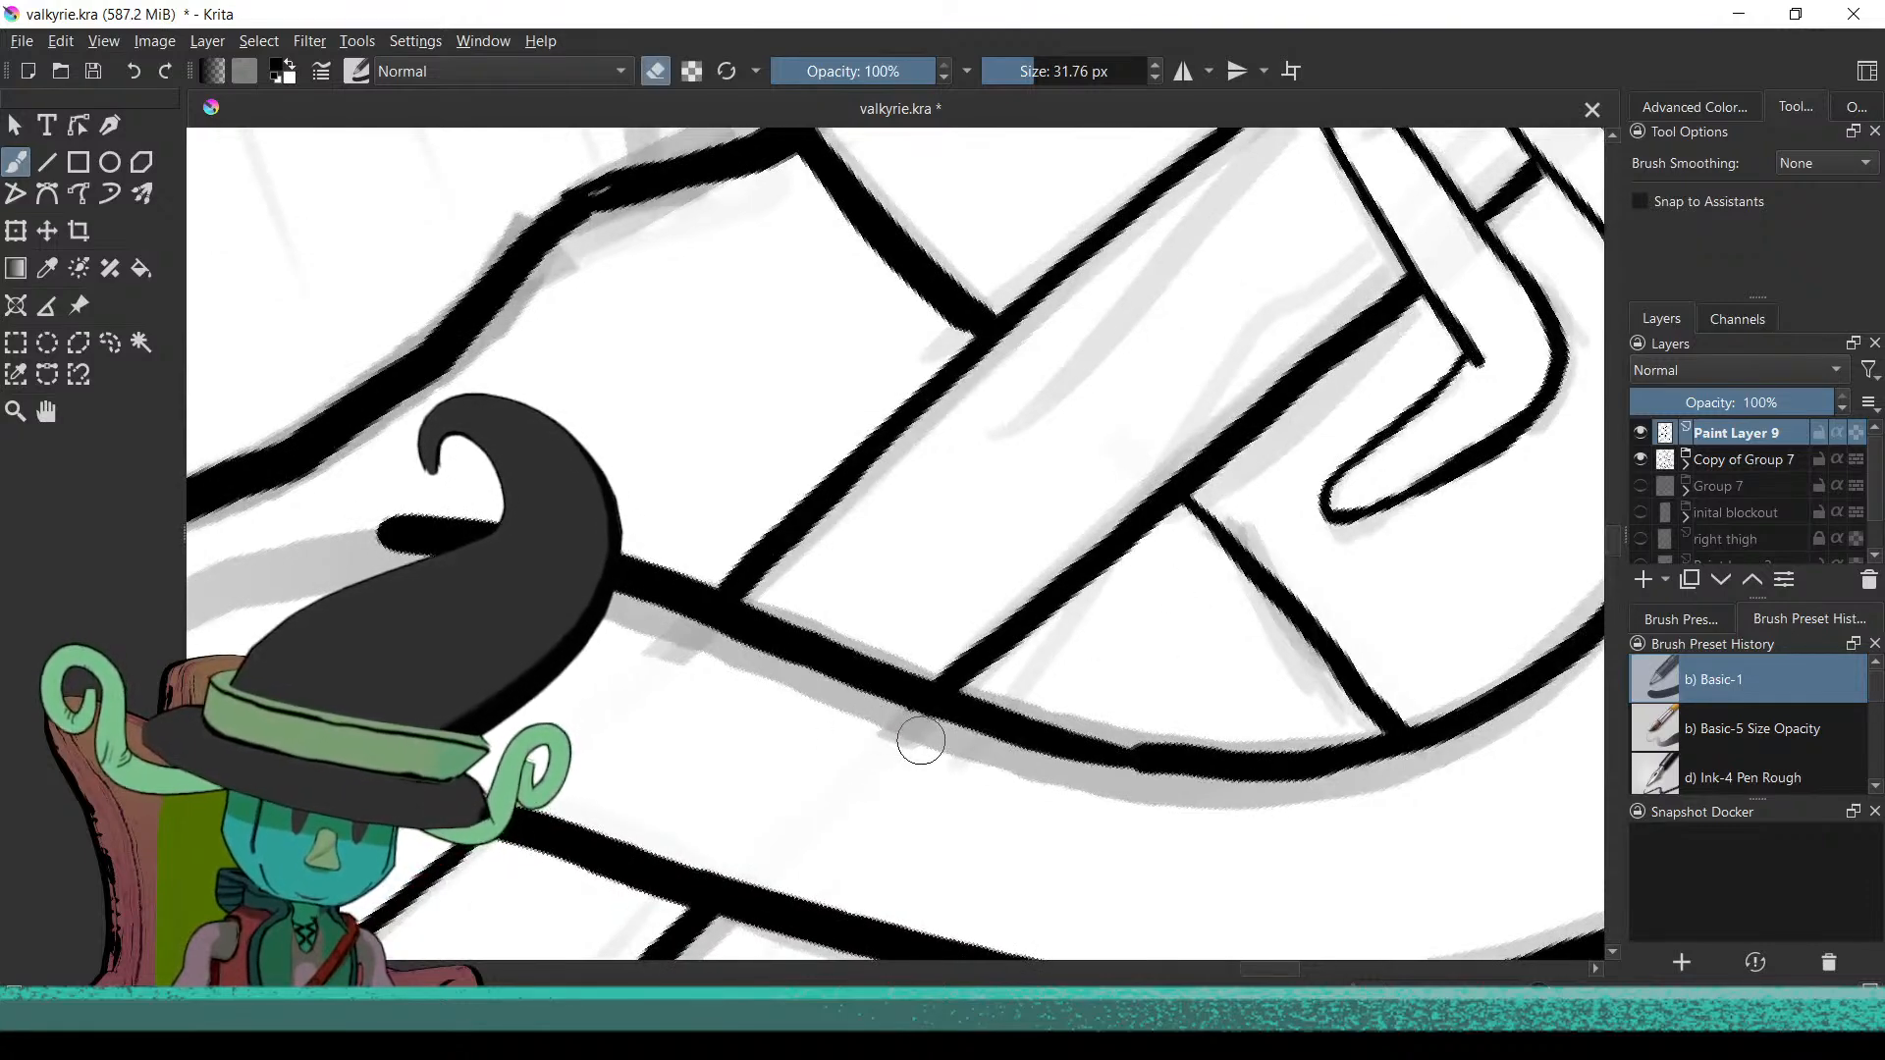
scroll(923, 805, "down", 3)
mouse_move(932, 813)
left_mouse_down()
mouse_move(1145, 622)
mouse_move(1105, 530)
mouse_move(1132, 514)
left_mouse_up()
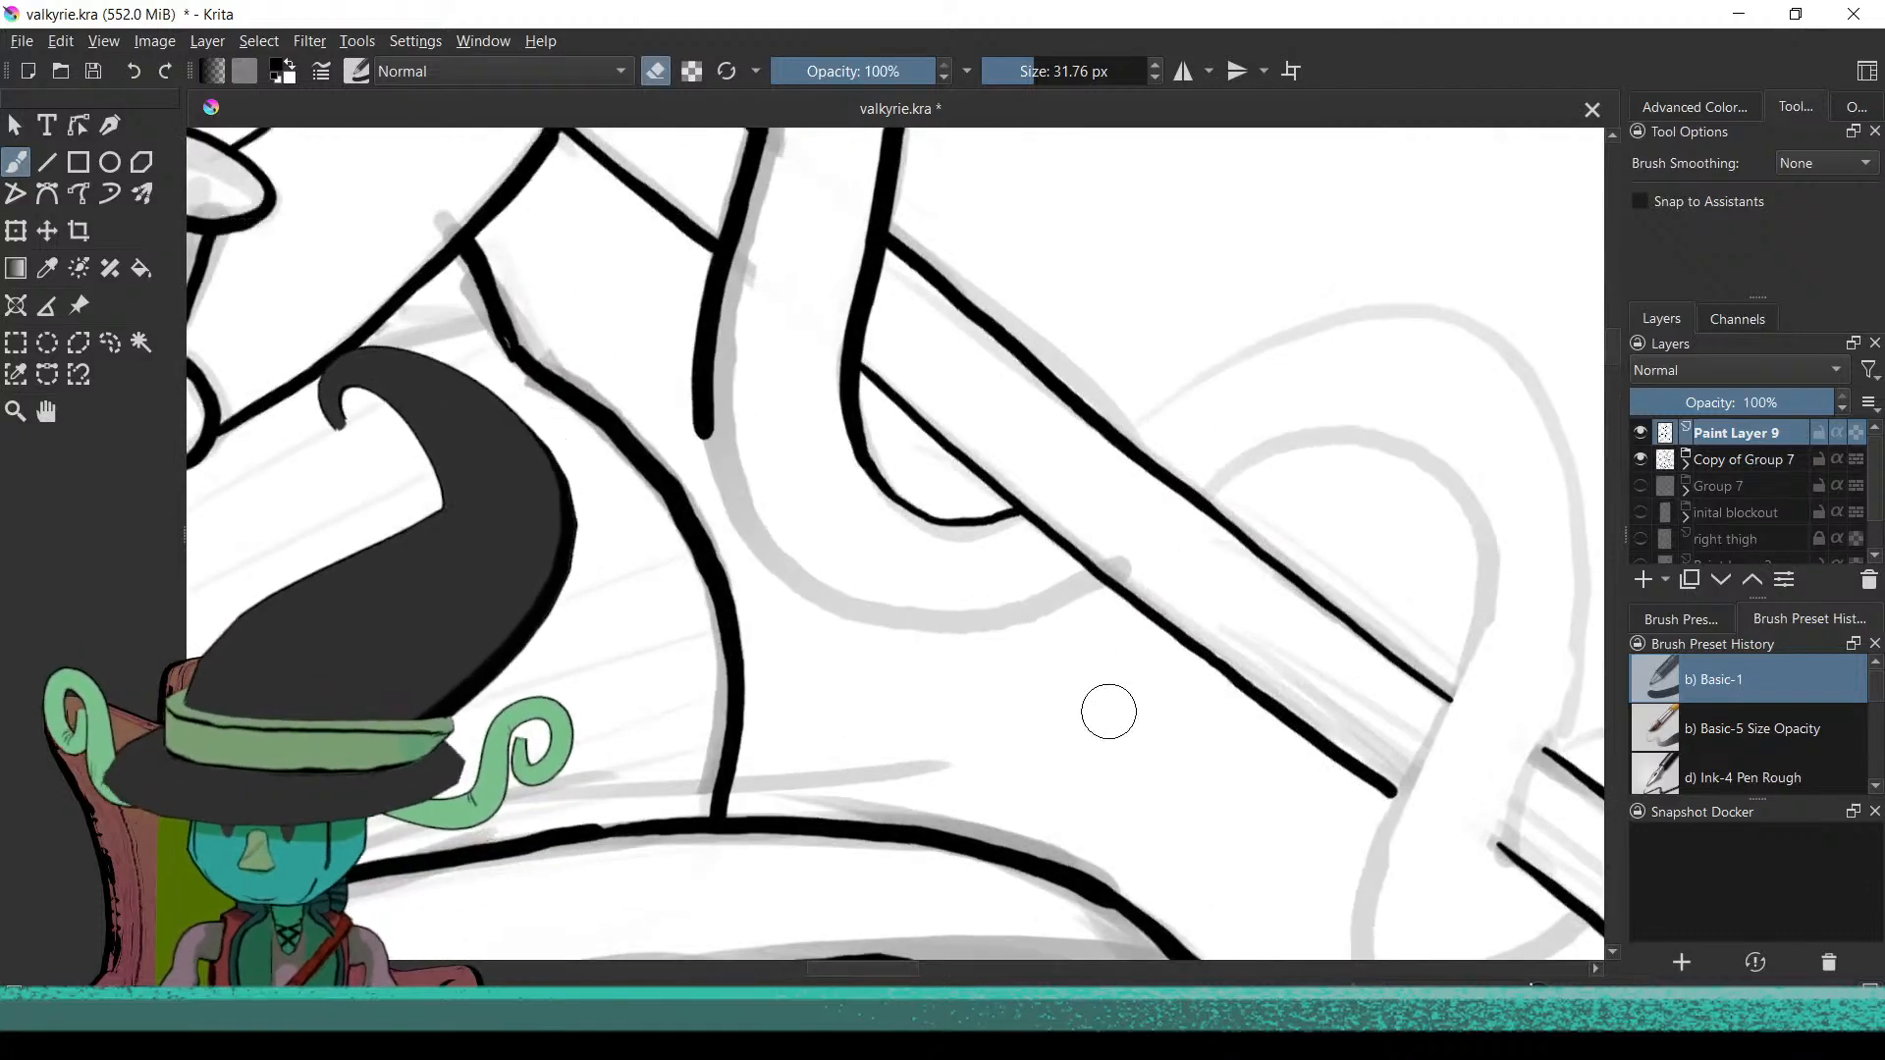
Complete the outer edge of the snake's loop past the hand by inking from the spear shaft and joining the open stroke end
left_click_drag(1093, 707, 1161, 498)
key("e")
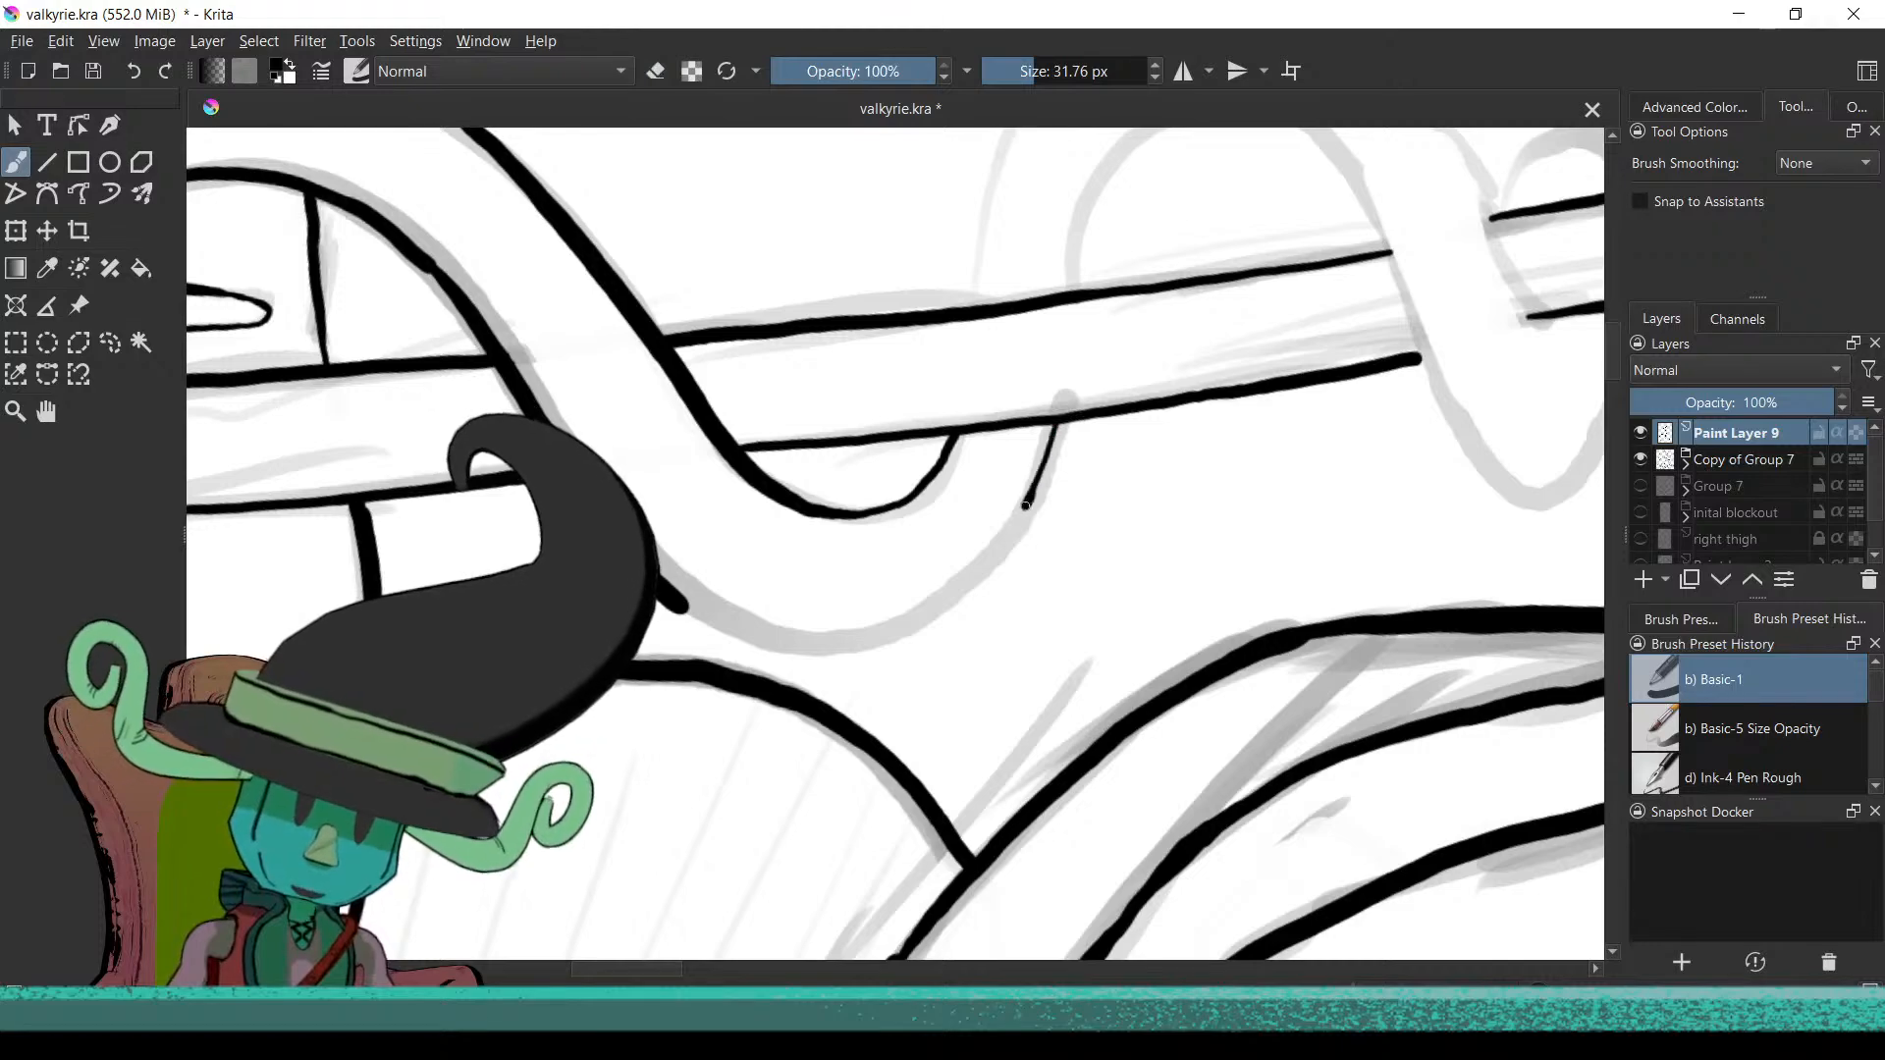
mouse_move(996, 716)
left_mouse_down()
mouse_move(1086, 749)
mouse_move(968, 579)
left_mouse_up()
mouse_move(930, 673)
left_mouse_down()
mouse_move(1002, 749)
mouse_move(1051, 652)
mouse_move(992, 492)
left_mouse_up()
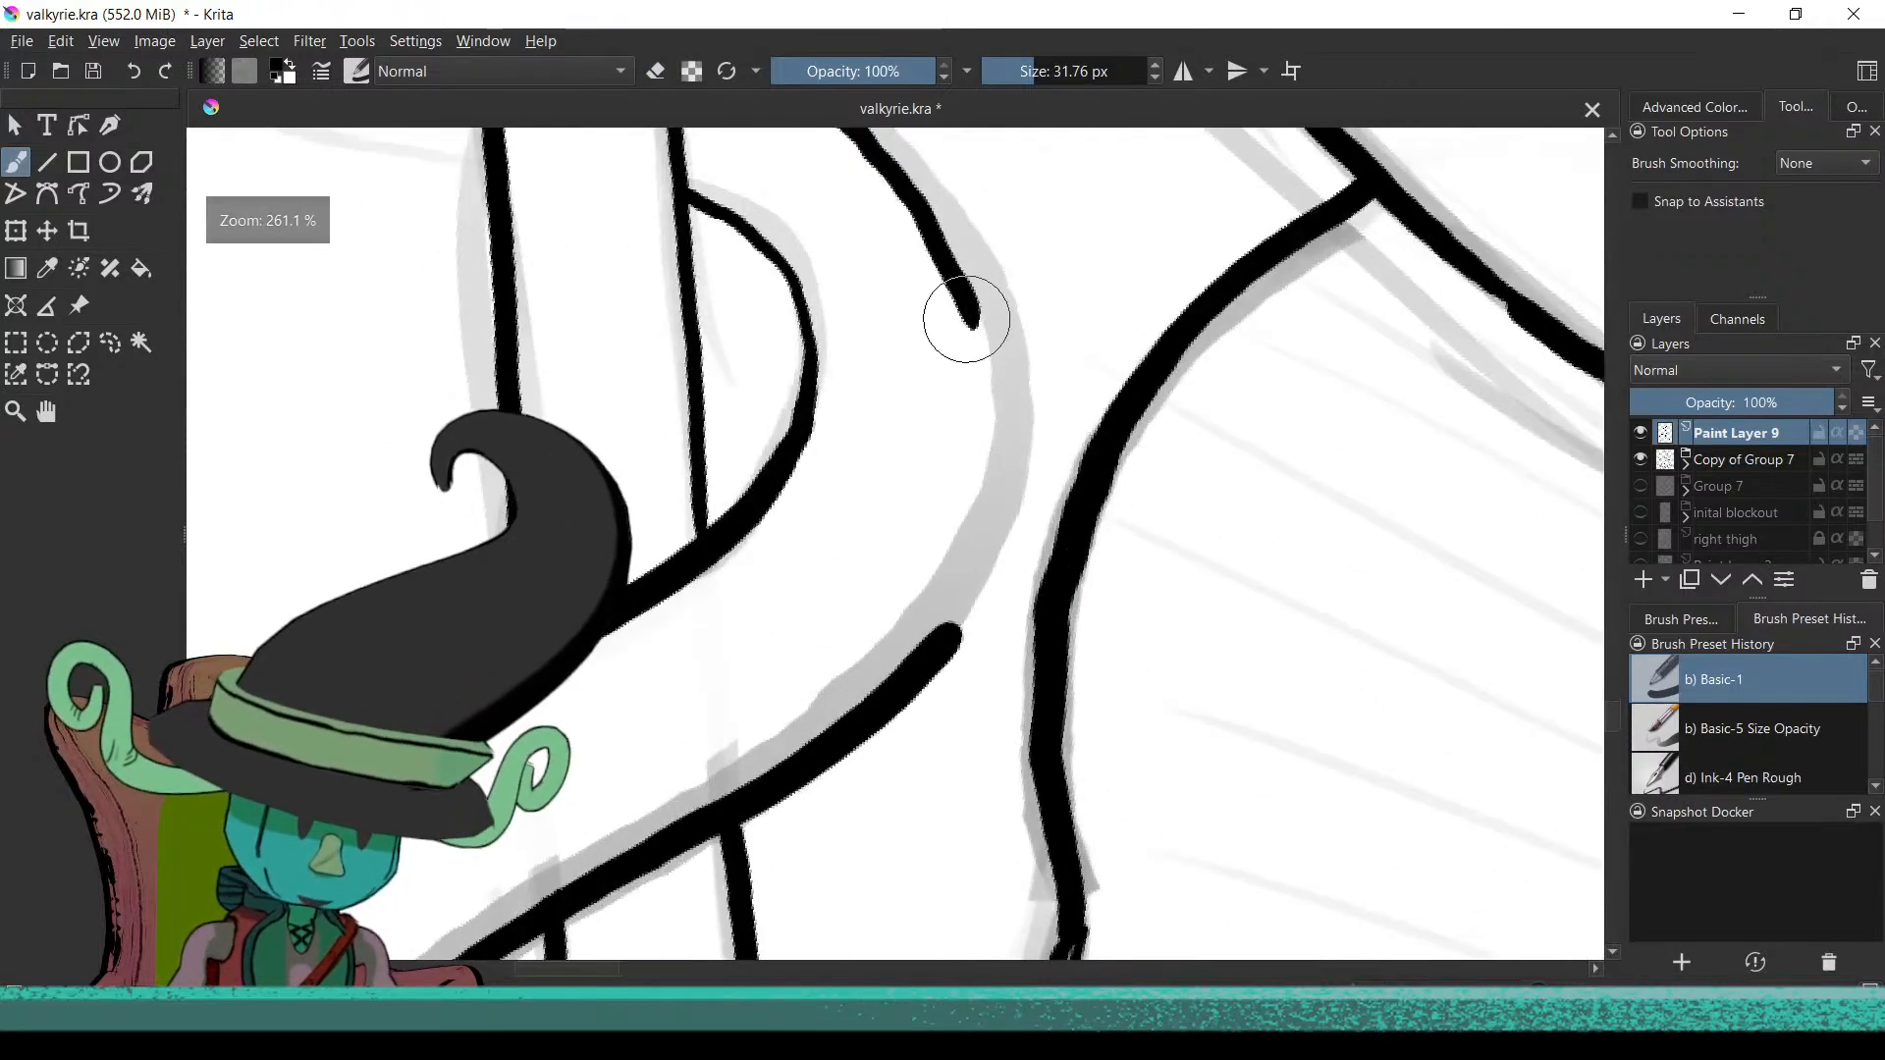
left_click_drag(975, 314, 956, 609)
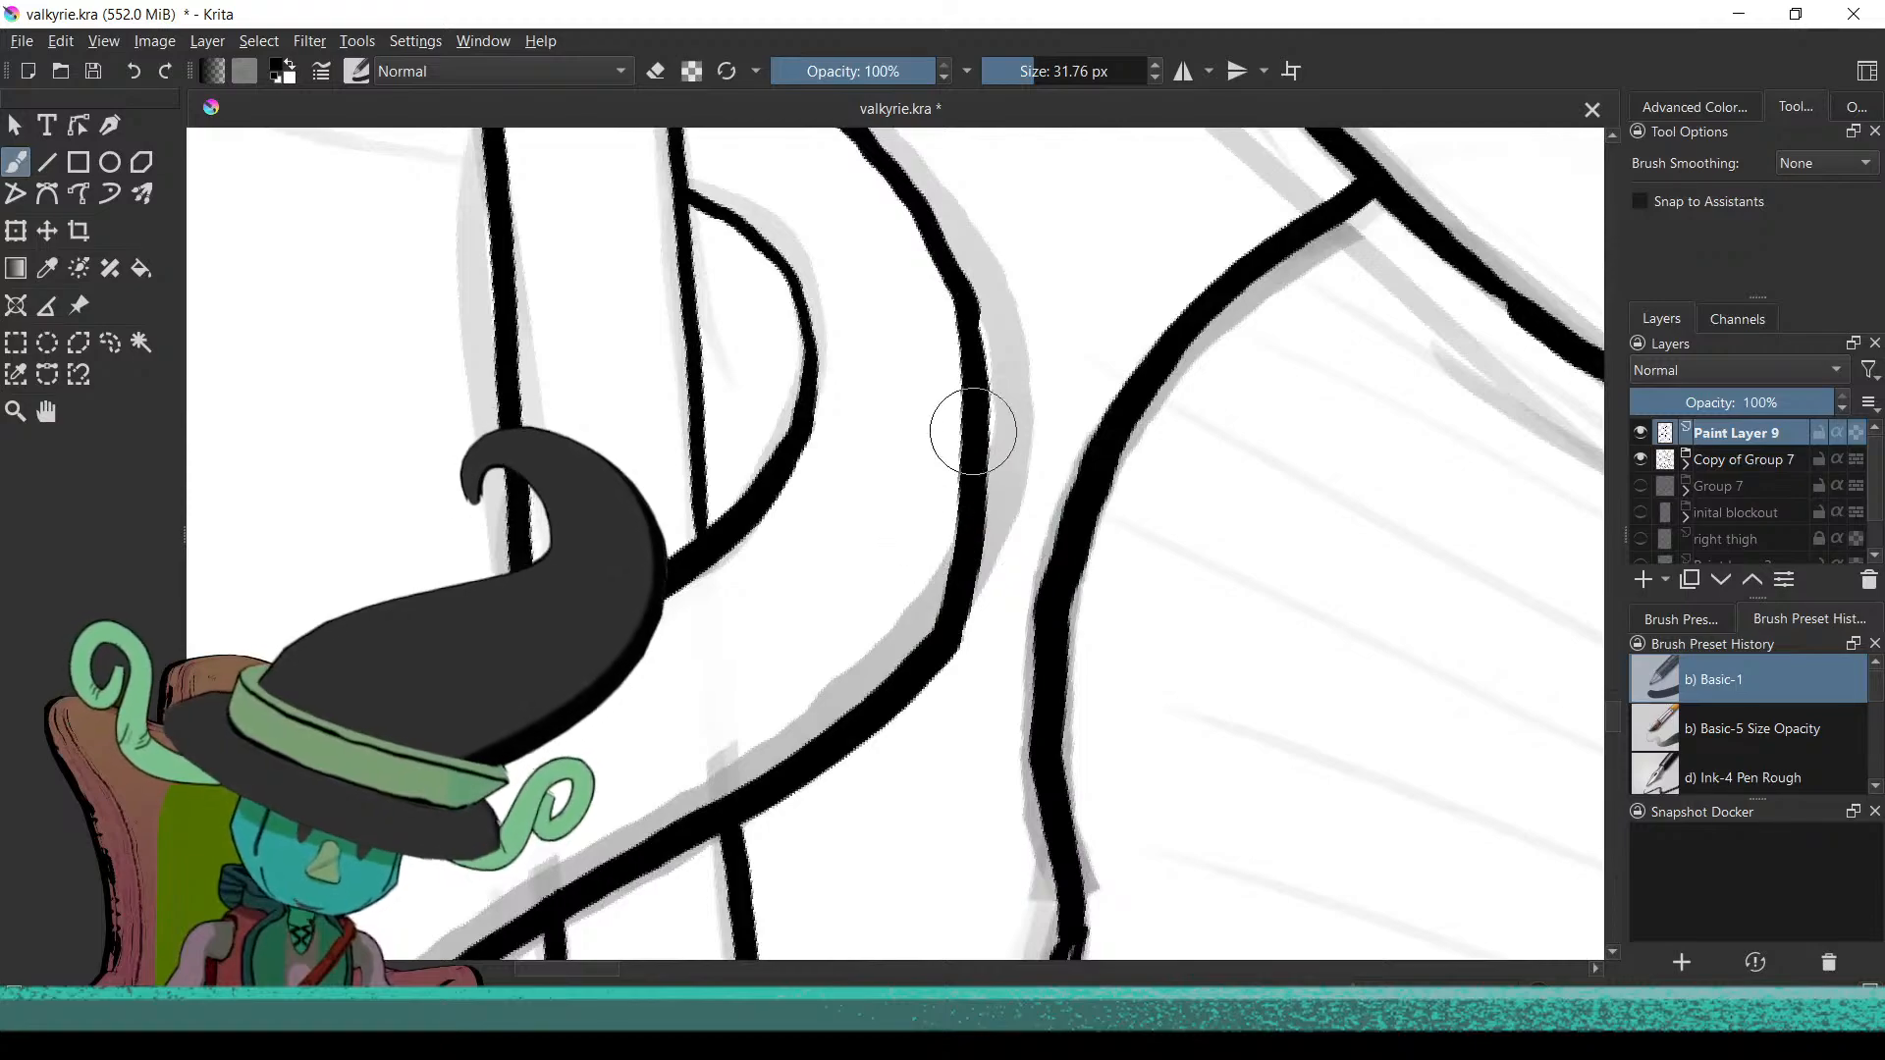
Ink the inner and outer edges of the snake's next loop toward the spear's butt end
mouse_move(1005, 416)
left_mouse_down()
mouse_move(890, 388)
mouse_move(1077, 509)
mouse_move(863, 762)
mouse_move(952, 698)
mouse_move(812, 408)
mouse_move(955, 702)
mouse_move(1047, 577)
mouse_move(933, 791)
mouse_move(1005, 564)
mouse_move(935, 758)
left_mouse_up()
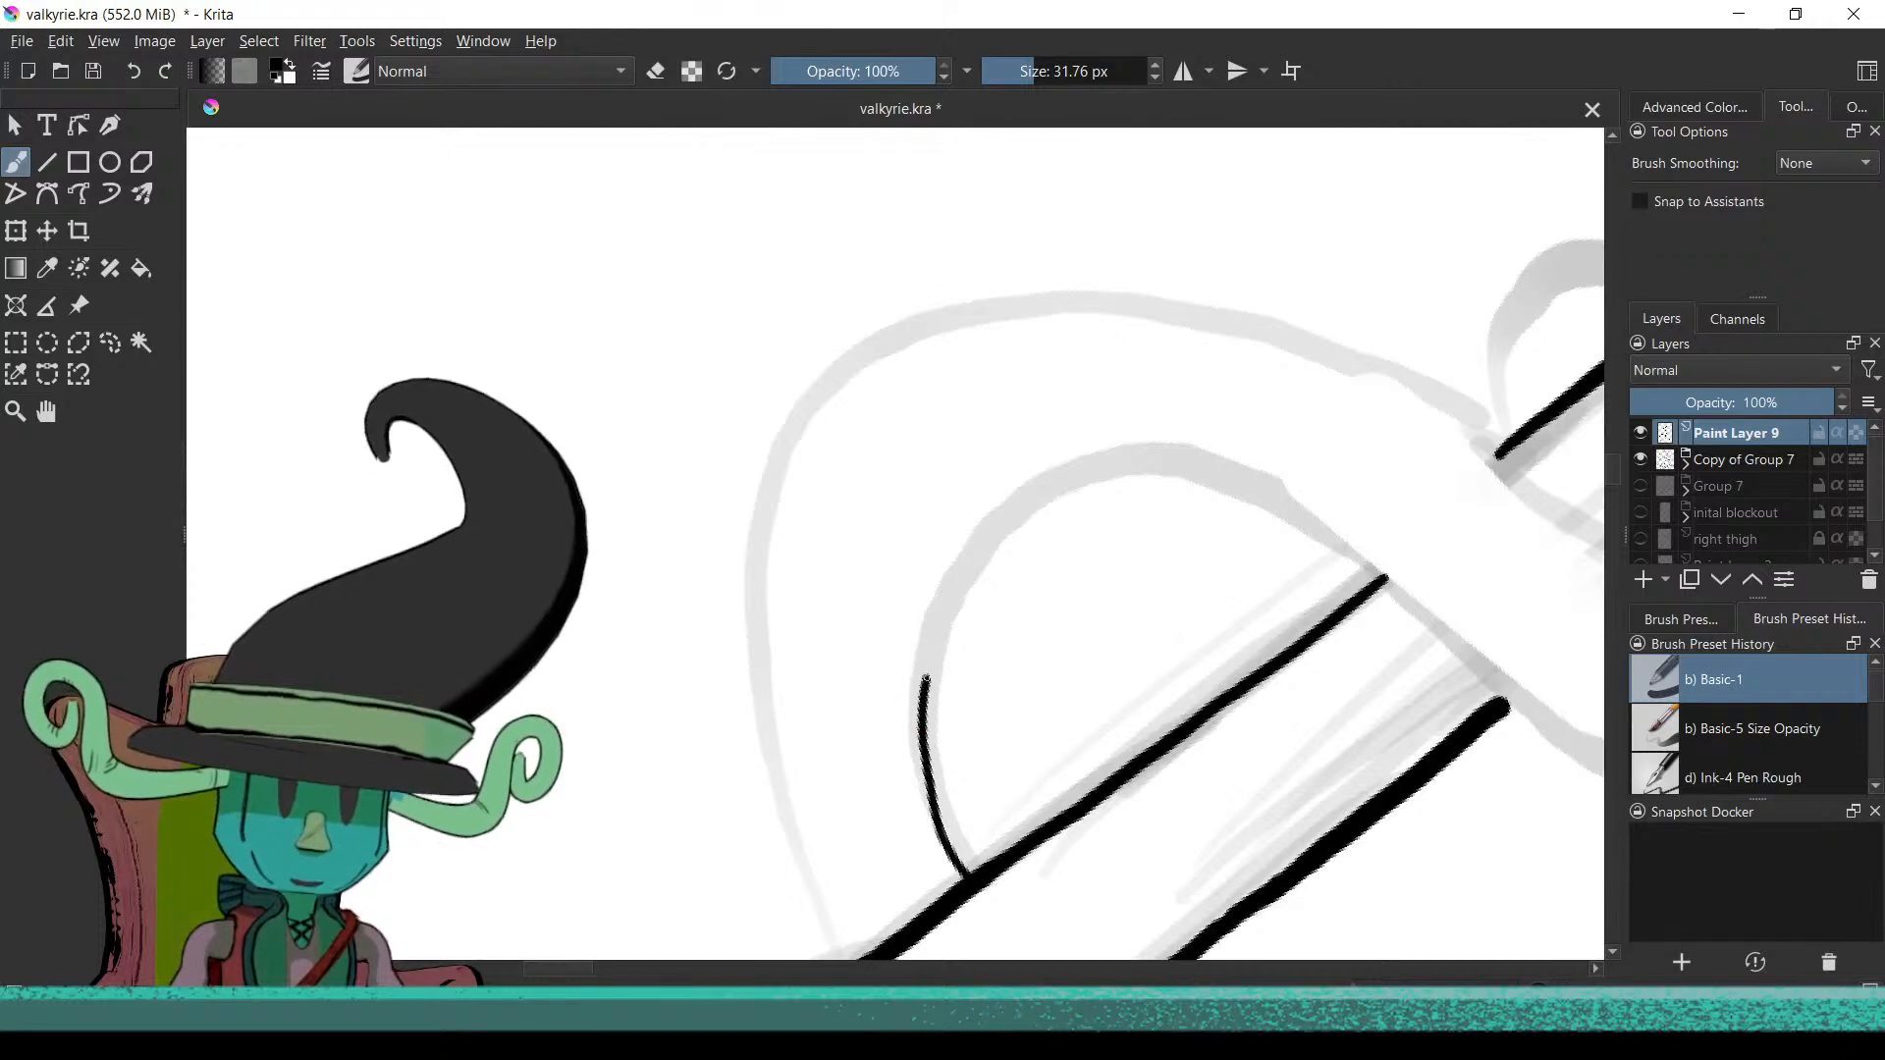
mouse_move(1099, 472)
left_mouse_down()
mouse_move(1223, 485)
mouse_move(1357, 565)
mouse_move(1079, 754)
mouse_move(1001, 848)
mouse_move(884, 592)
left_mouse_up()
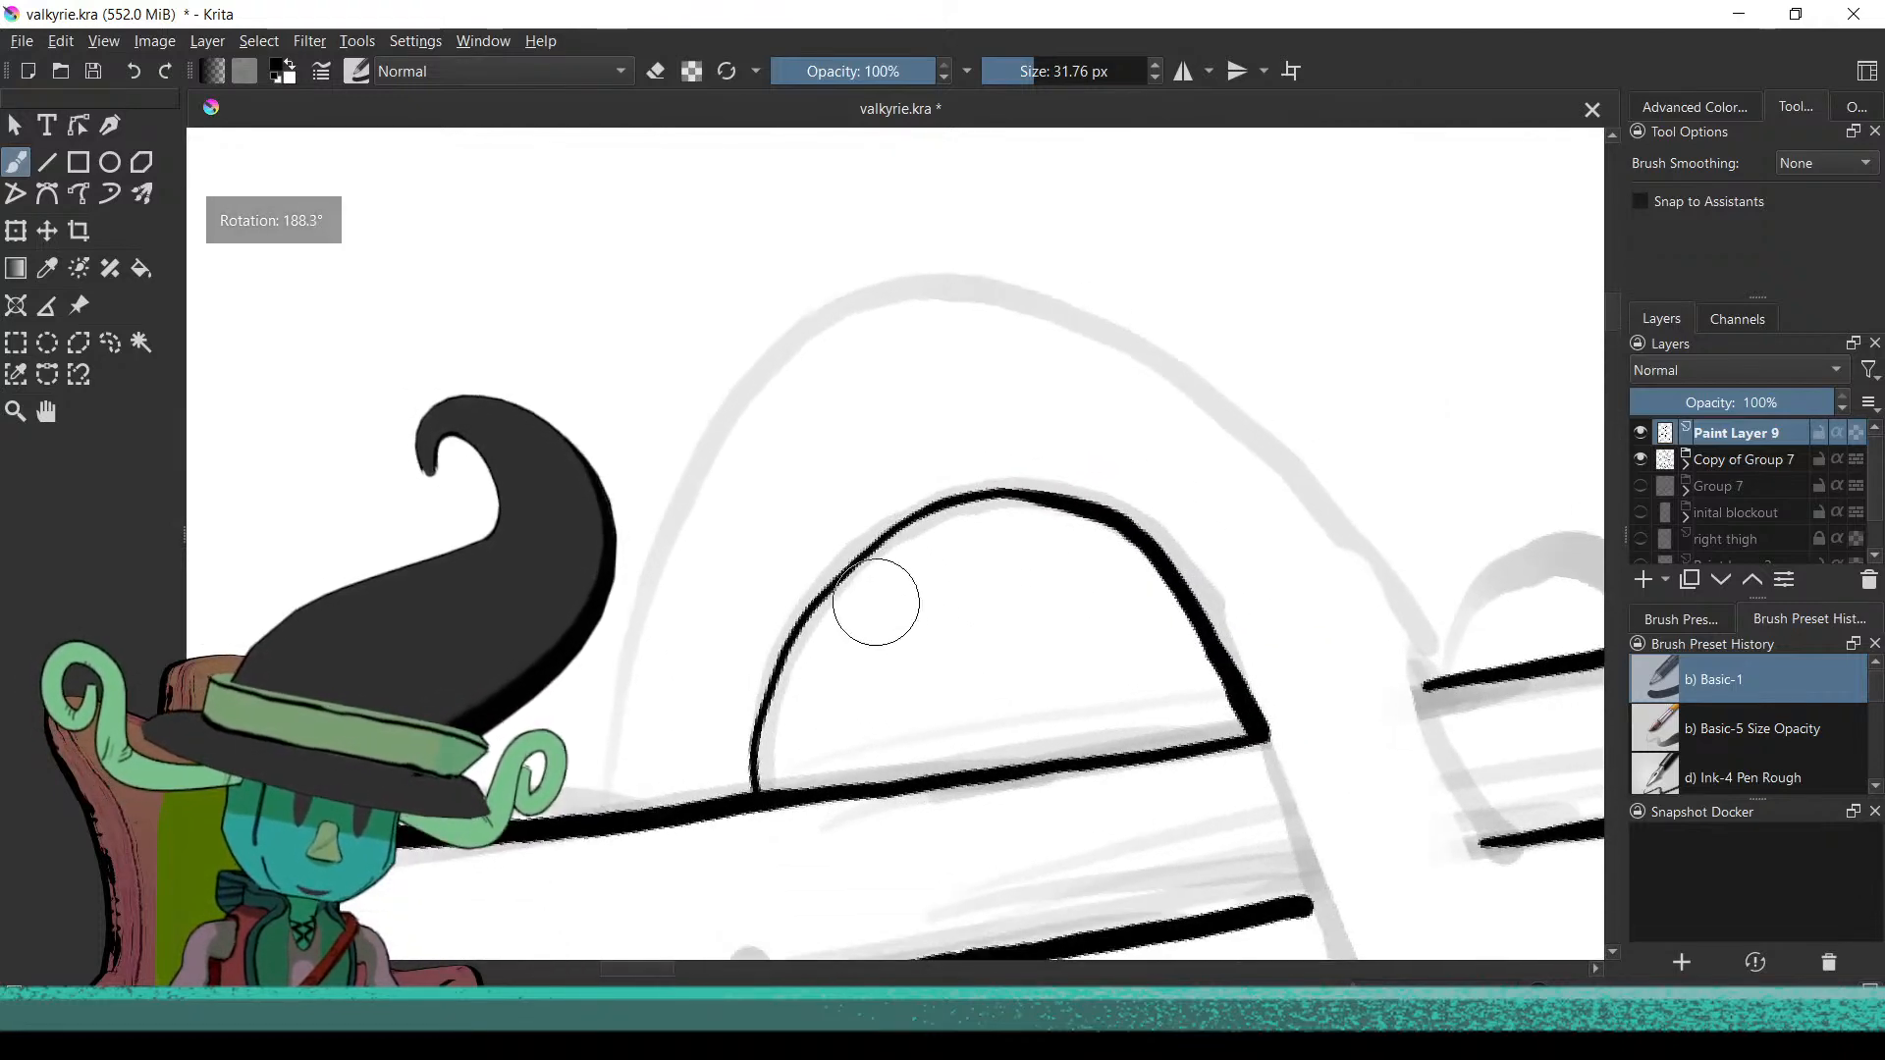
mouse_move(642, 559)
left_mouse_down()
mouse_move(788, 349)
mouse_move(884, 298)
mouse_move(968, 293)
mouse_move(1112, 360)
mouse_move(1249, 456)
mouse_move(1429, 677)
left_mouse_up()
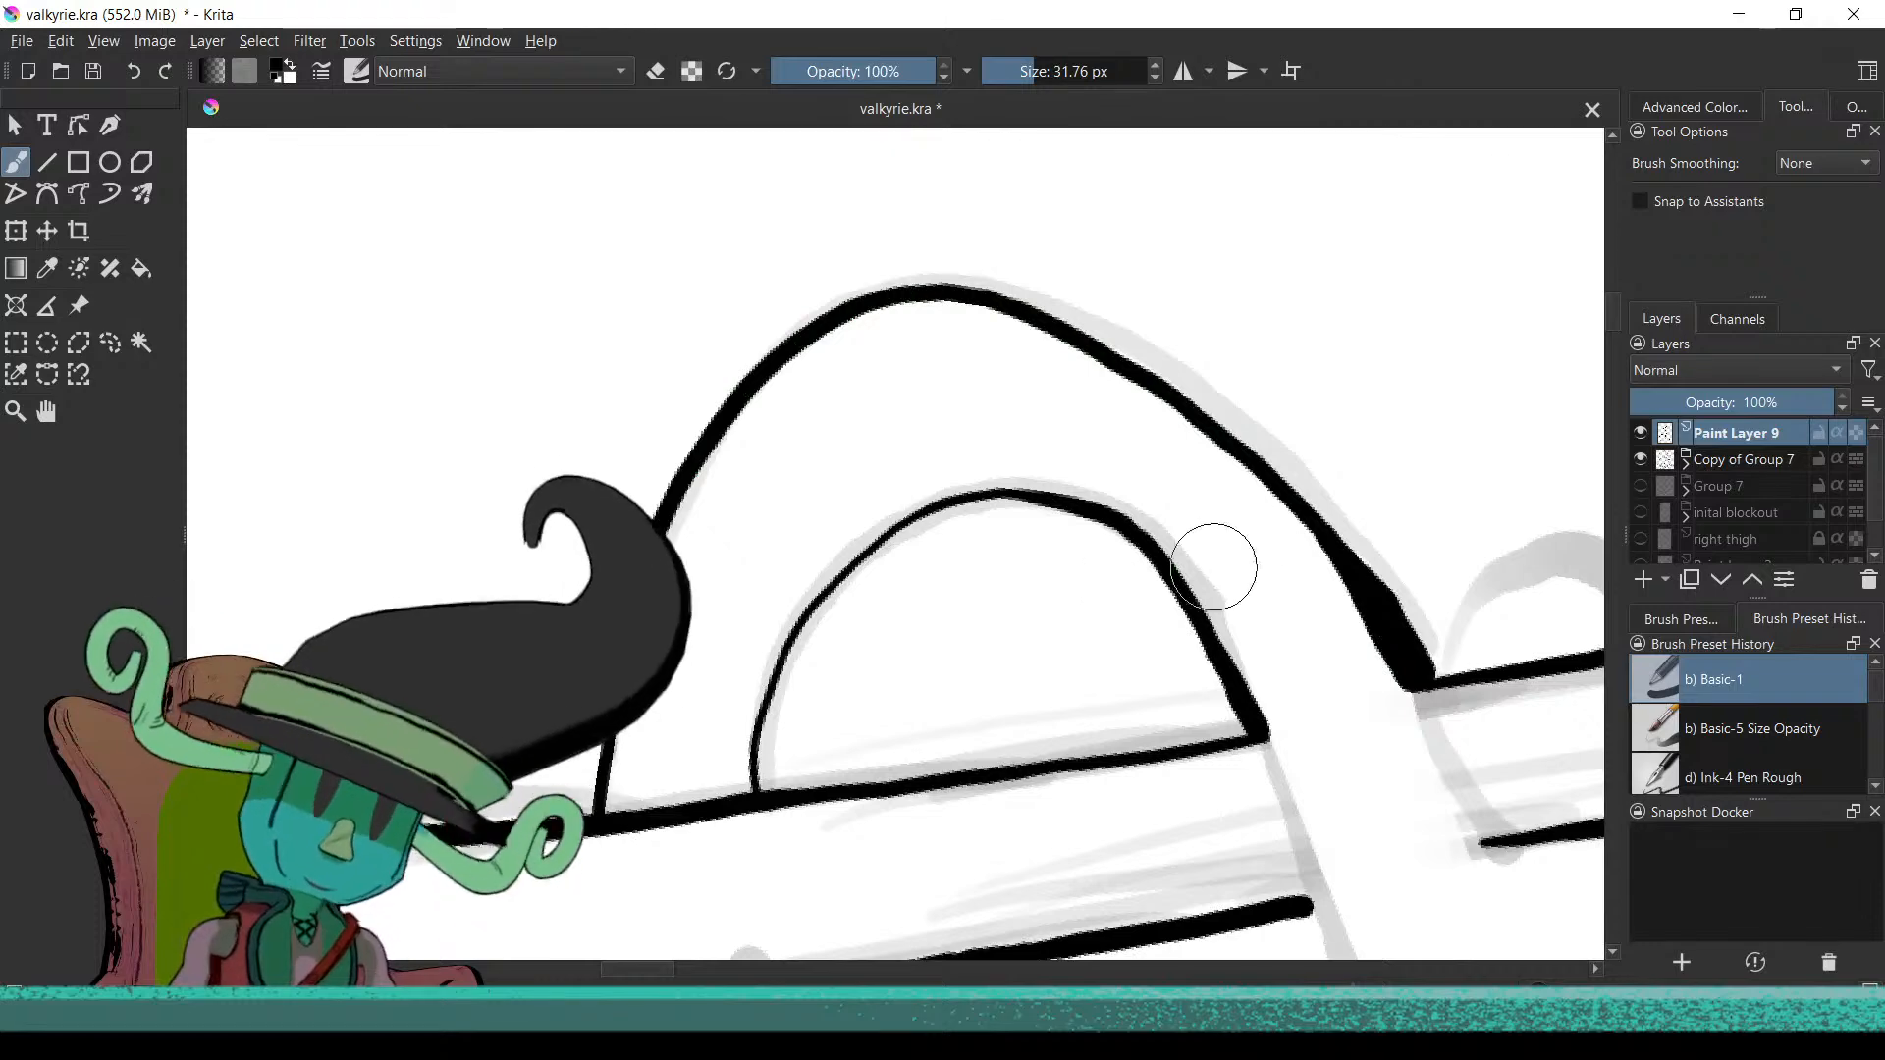
Thin the overly thick end of the loop's outer edge with the eraser and redraw it smoothly down to the shaft
left_click_drag(1391, 542, 1210, 659)
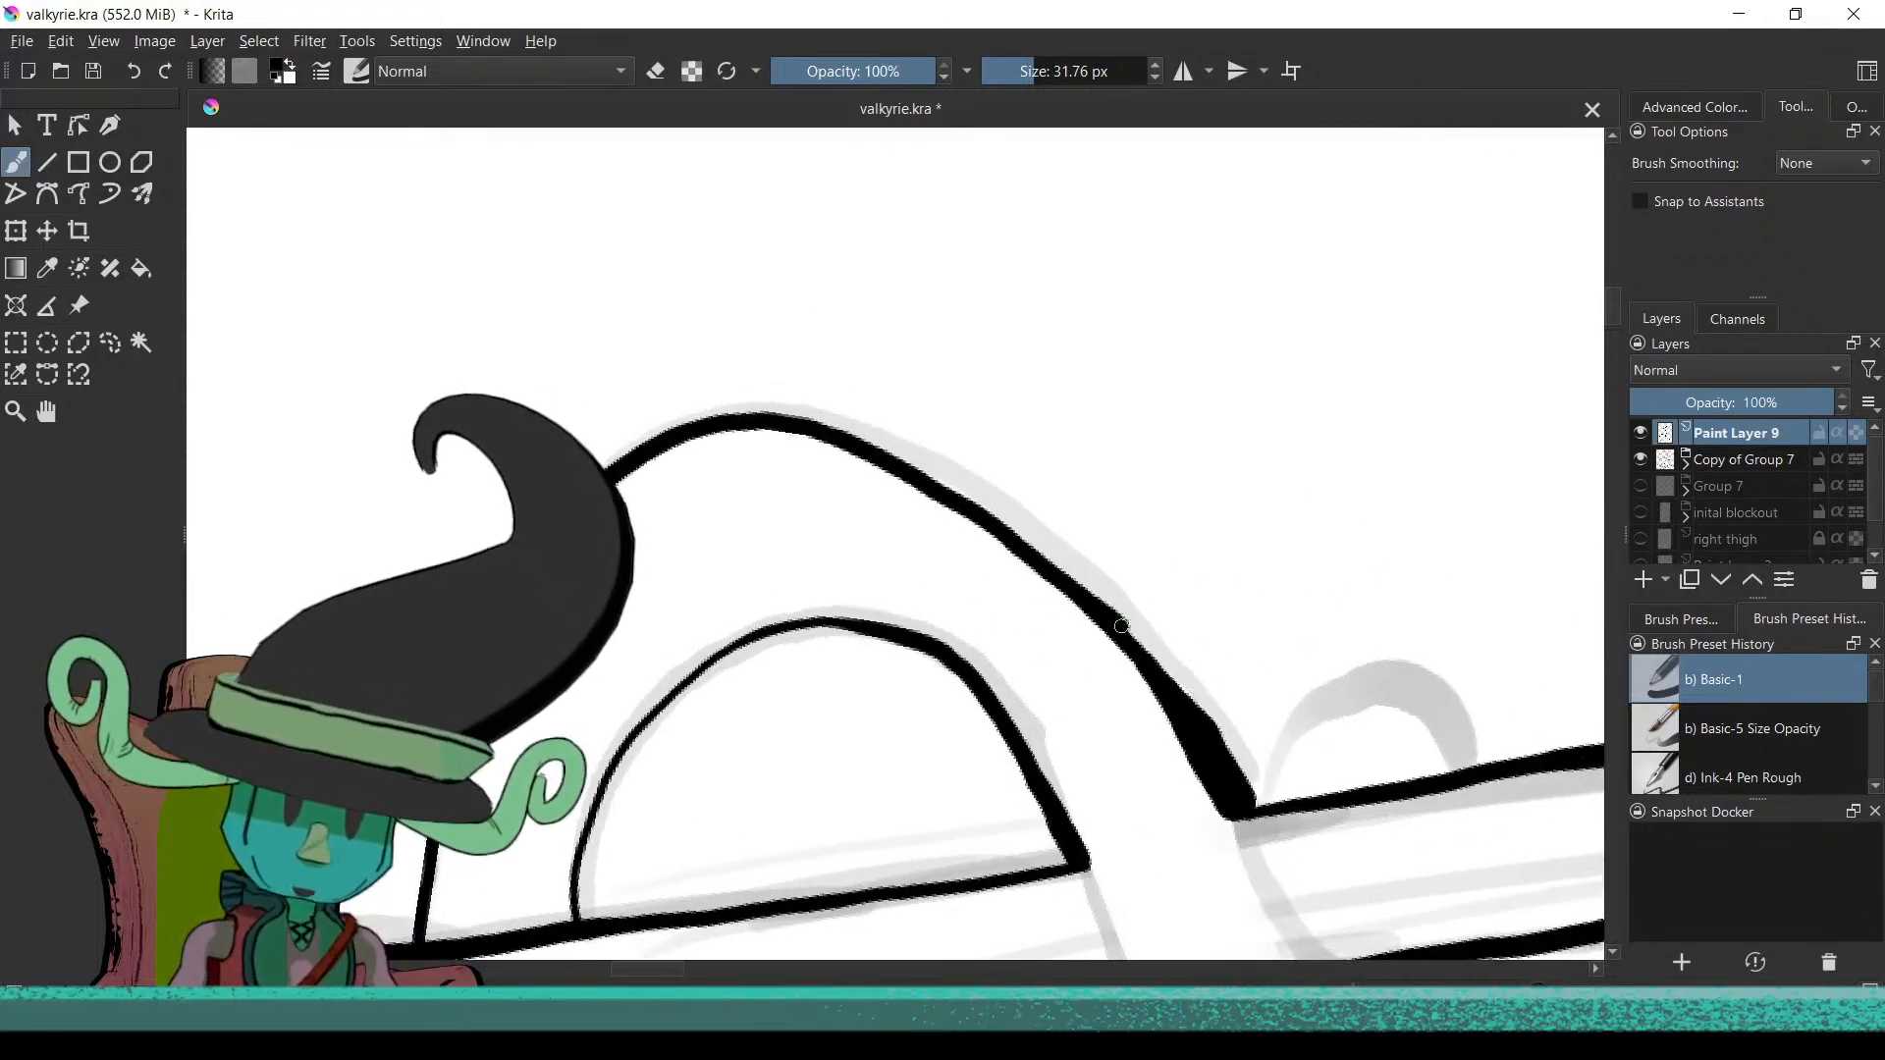
key("e")
mouse_move(1180, 673)
left_mouse_down()
mouse_move(1078, 586)
mouse_move(1181, 680)
mouse_move(1153, 647)
left_mouse_up()
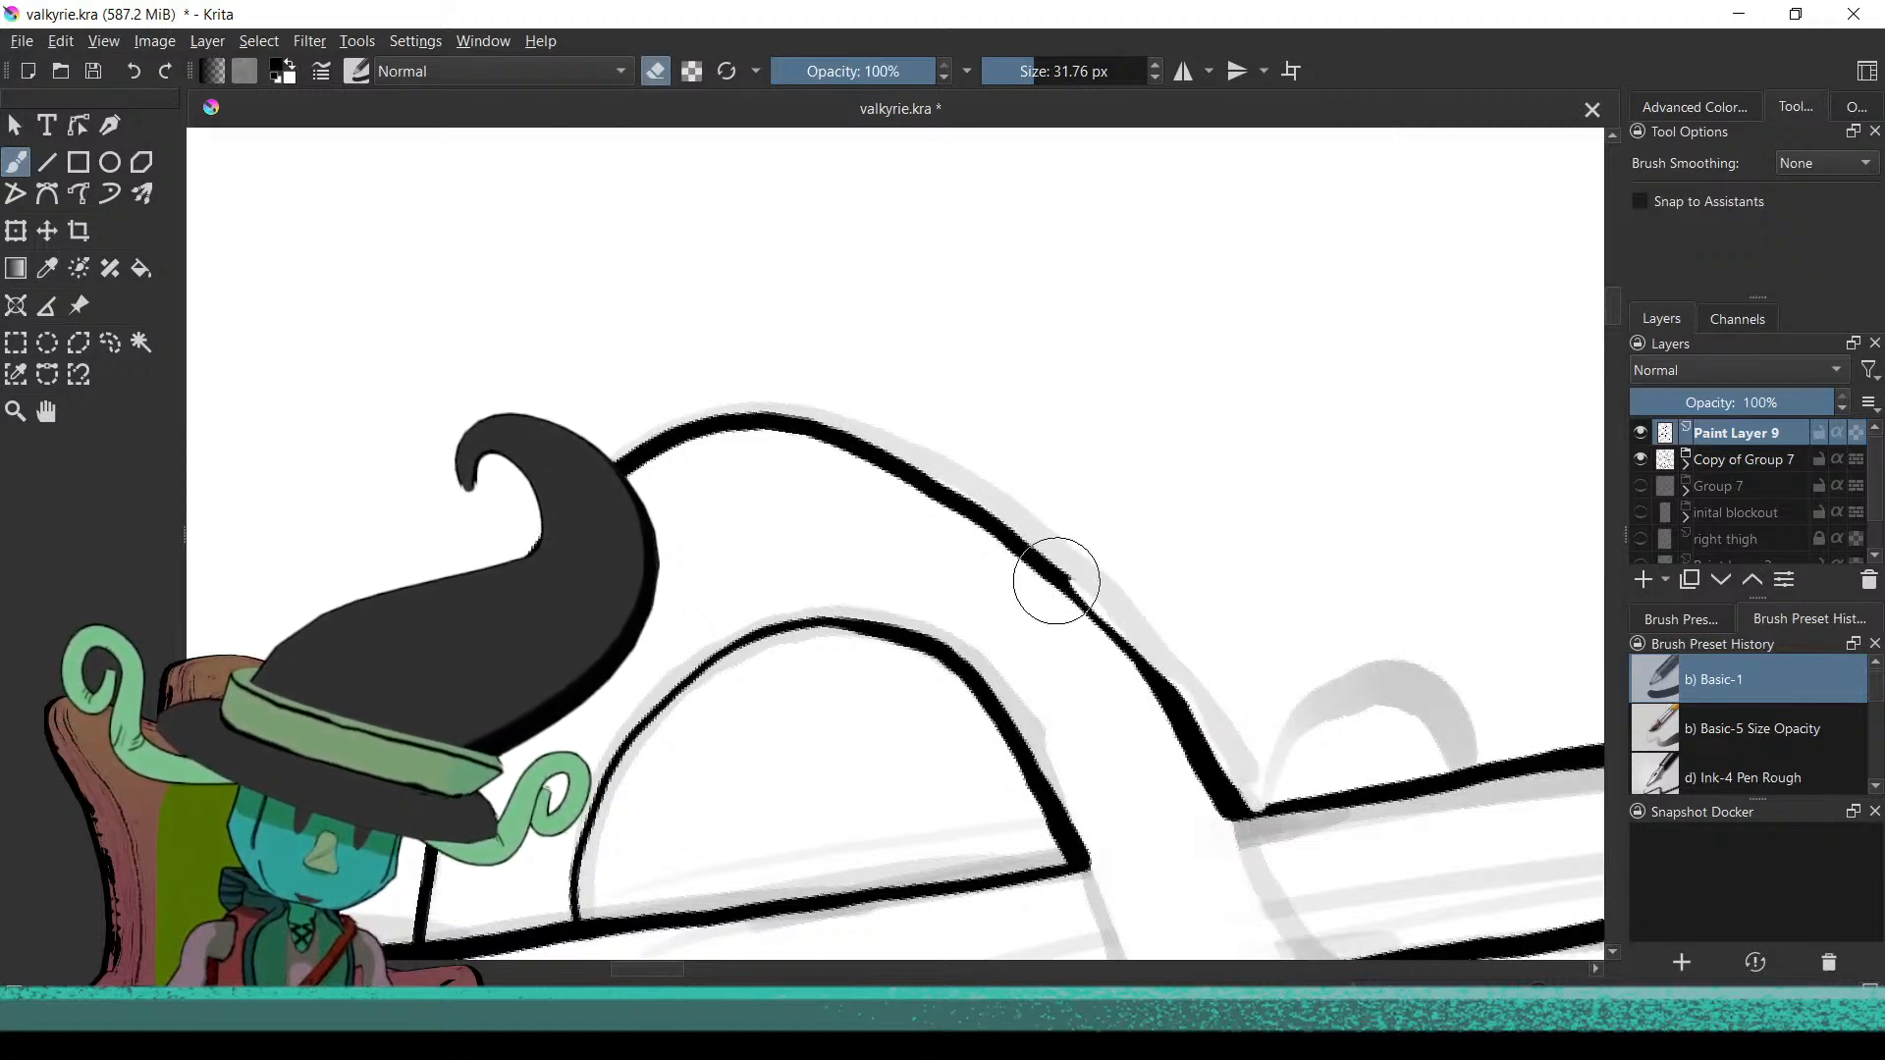
mouse_move(1136, 647)
left_mouse_down()
mouse_move(1067, 597)
mouse_move(1184, 713)
mouse_move(1135, 655)
left_mouse_up()
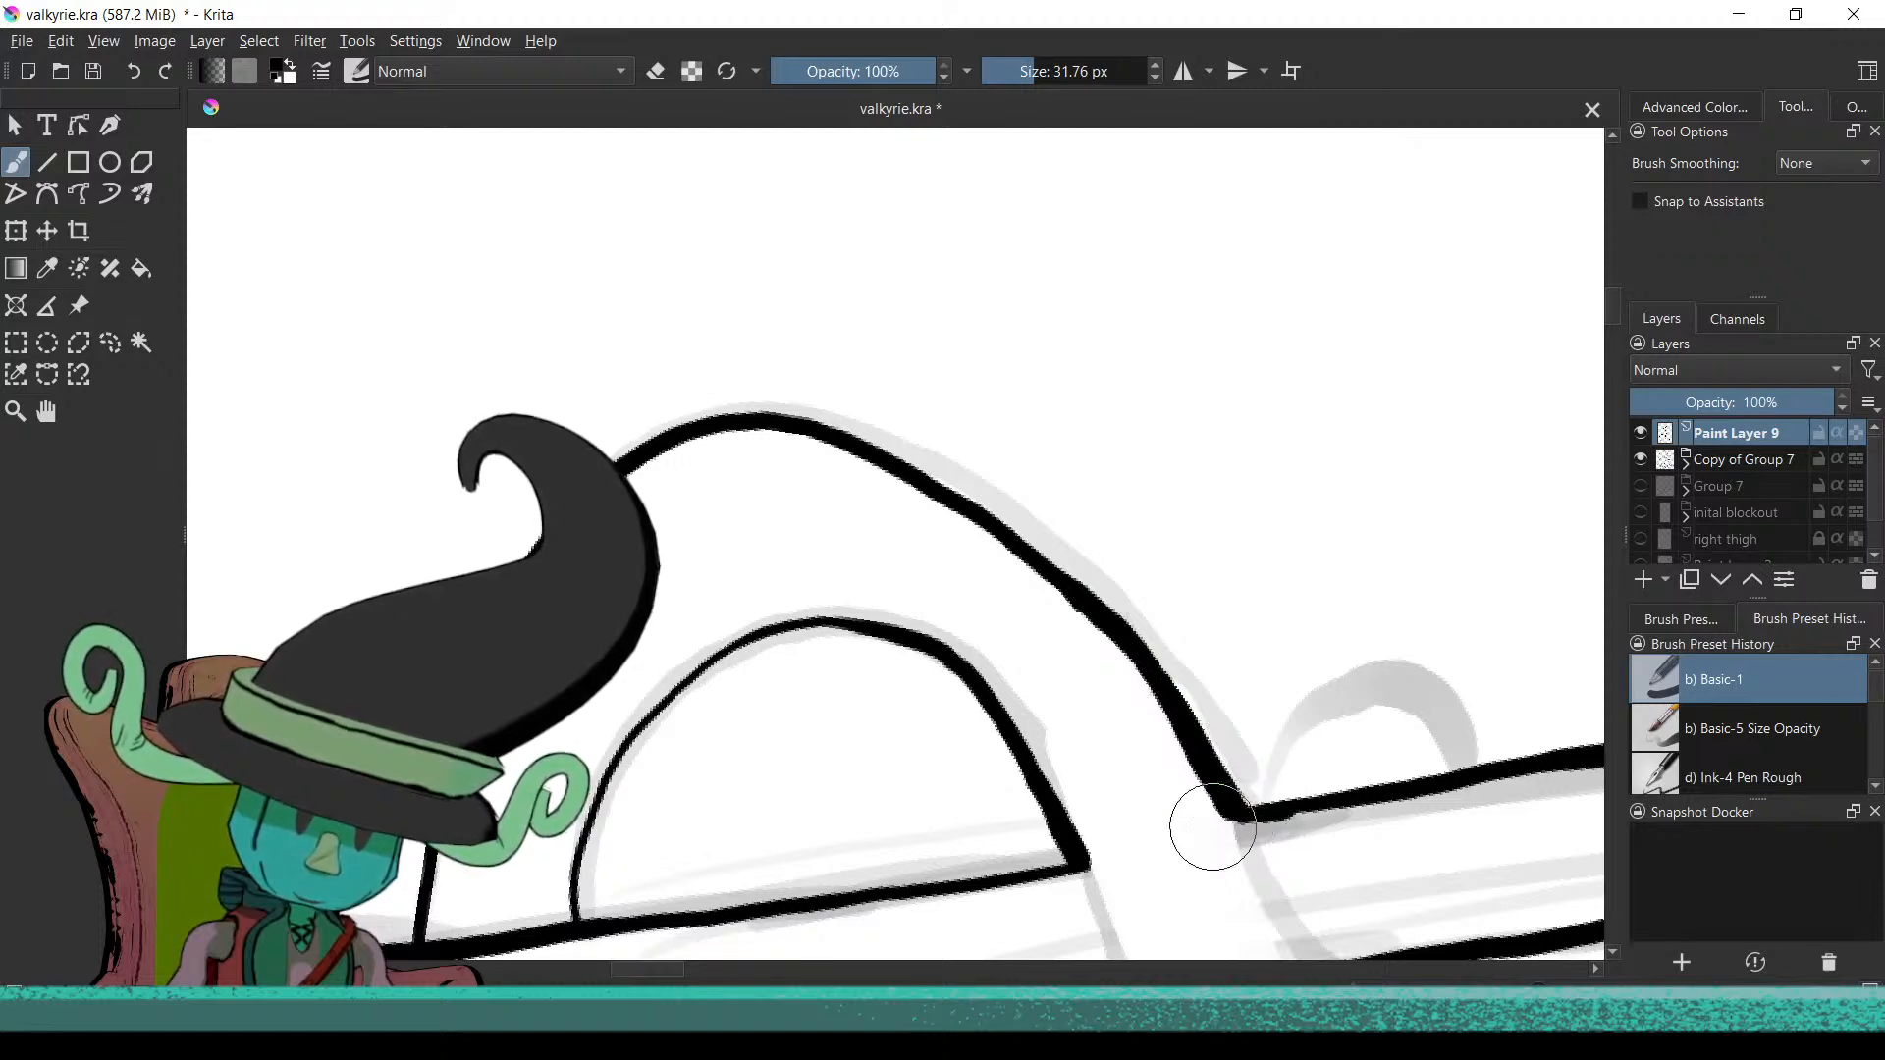
mouse_move(1144, 849)
left_mouse_down()
mouse_move(1249, 817)
mouse_move(1200, 780)
mouse_move(1168, 488)
mouse_move(875, 413)
mouse_move(792, 570)
mouse_move(850, 576)
mouse_move(834, 512)
mouse_move(842, 539)
mouse_move(1038, 587)
mouse_move(1223, 713)
mouse_move(1092, 899)
mouse_move(1043, 883)
left_mouse_up()
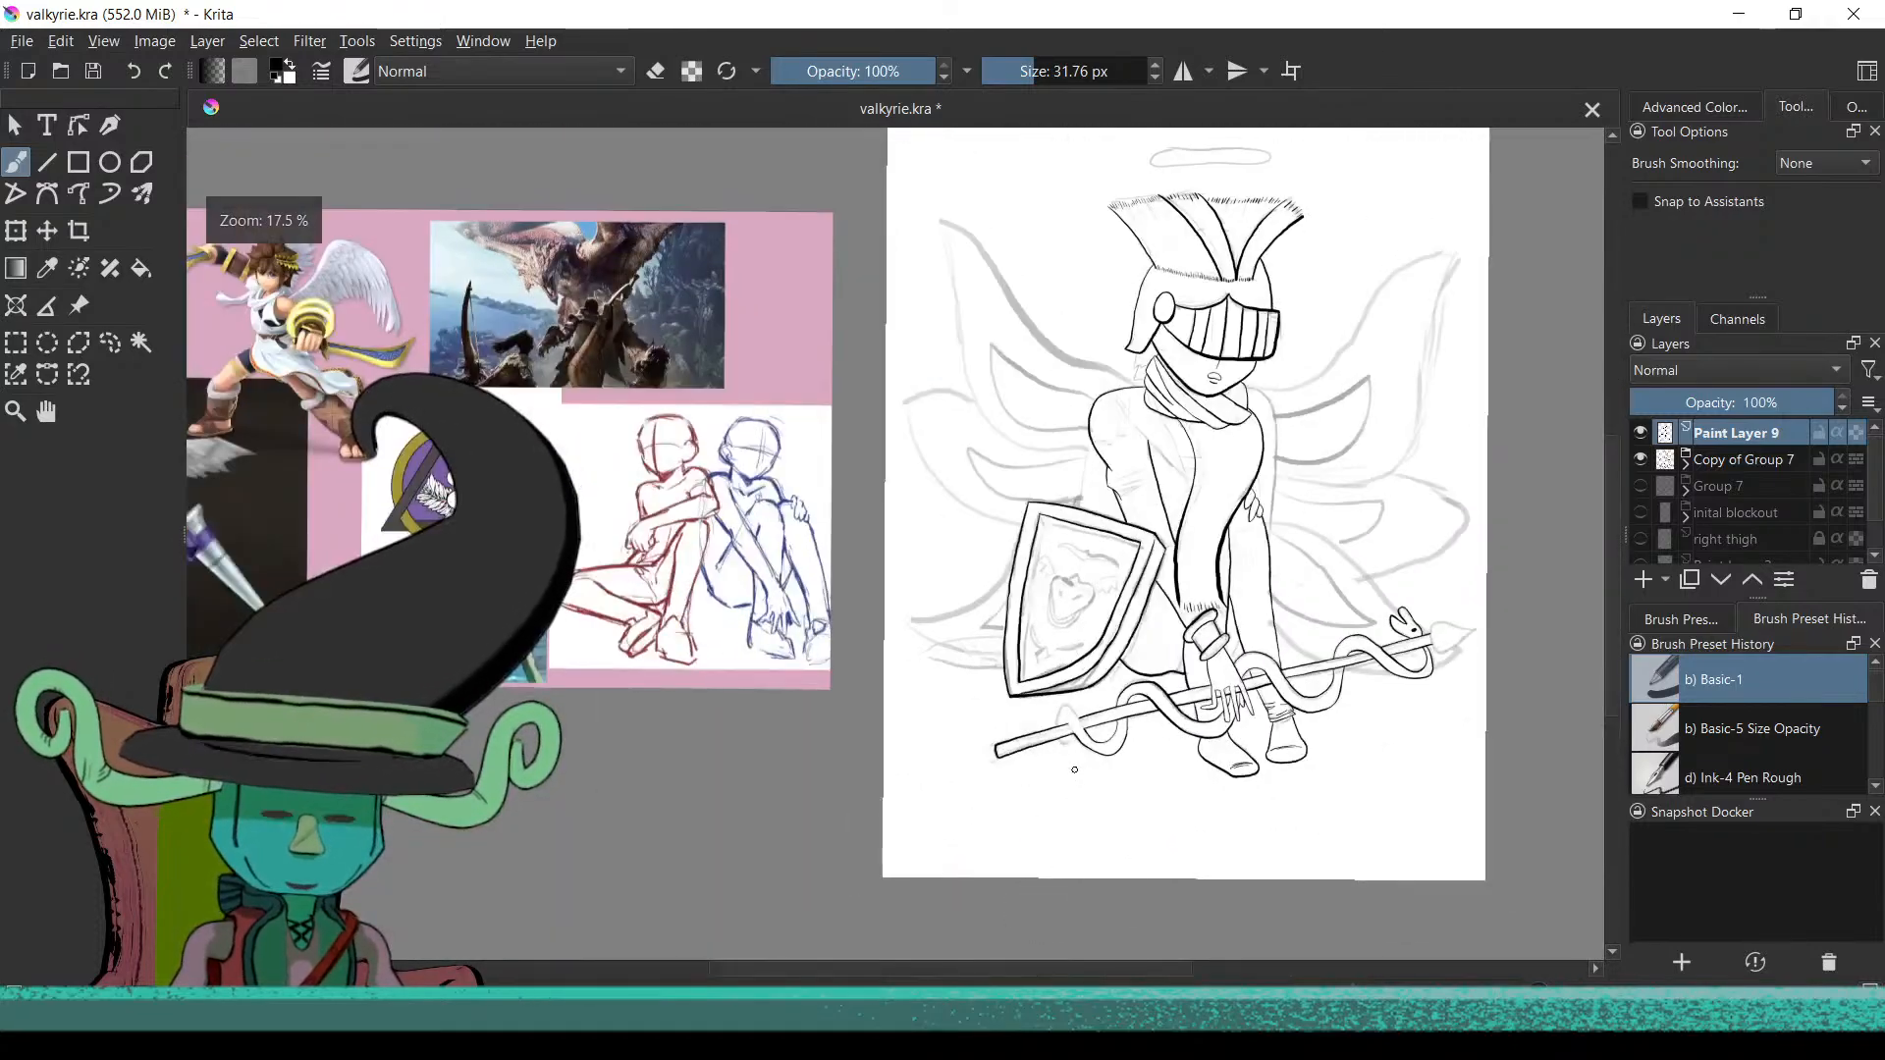
Hide the Copy of Group 7 sketch layer to review the line art alone, and show the layer again
left_click(1641, 459)
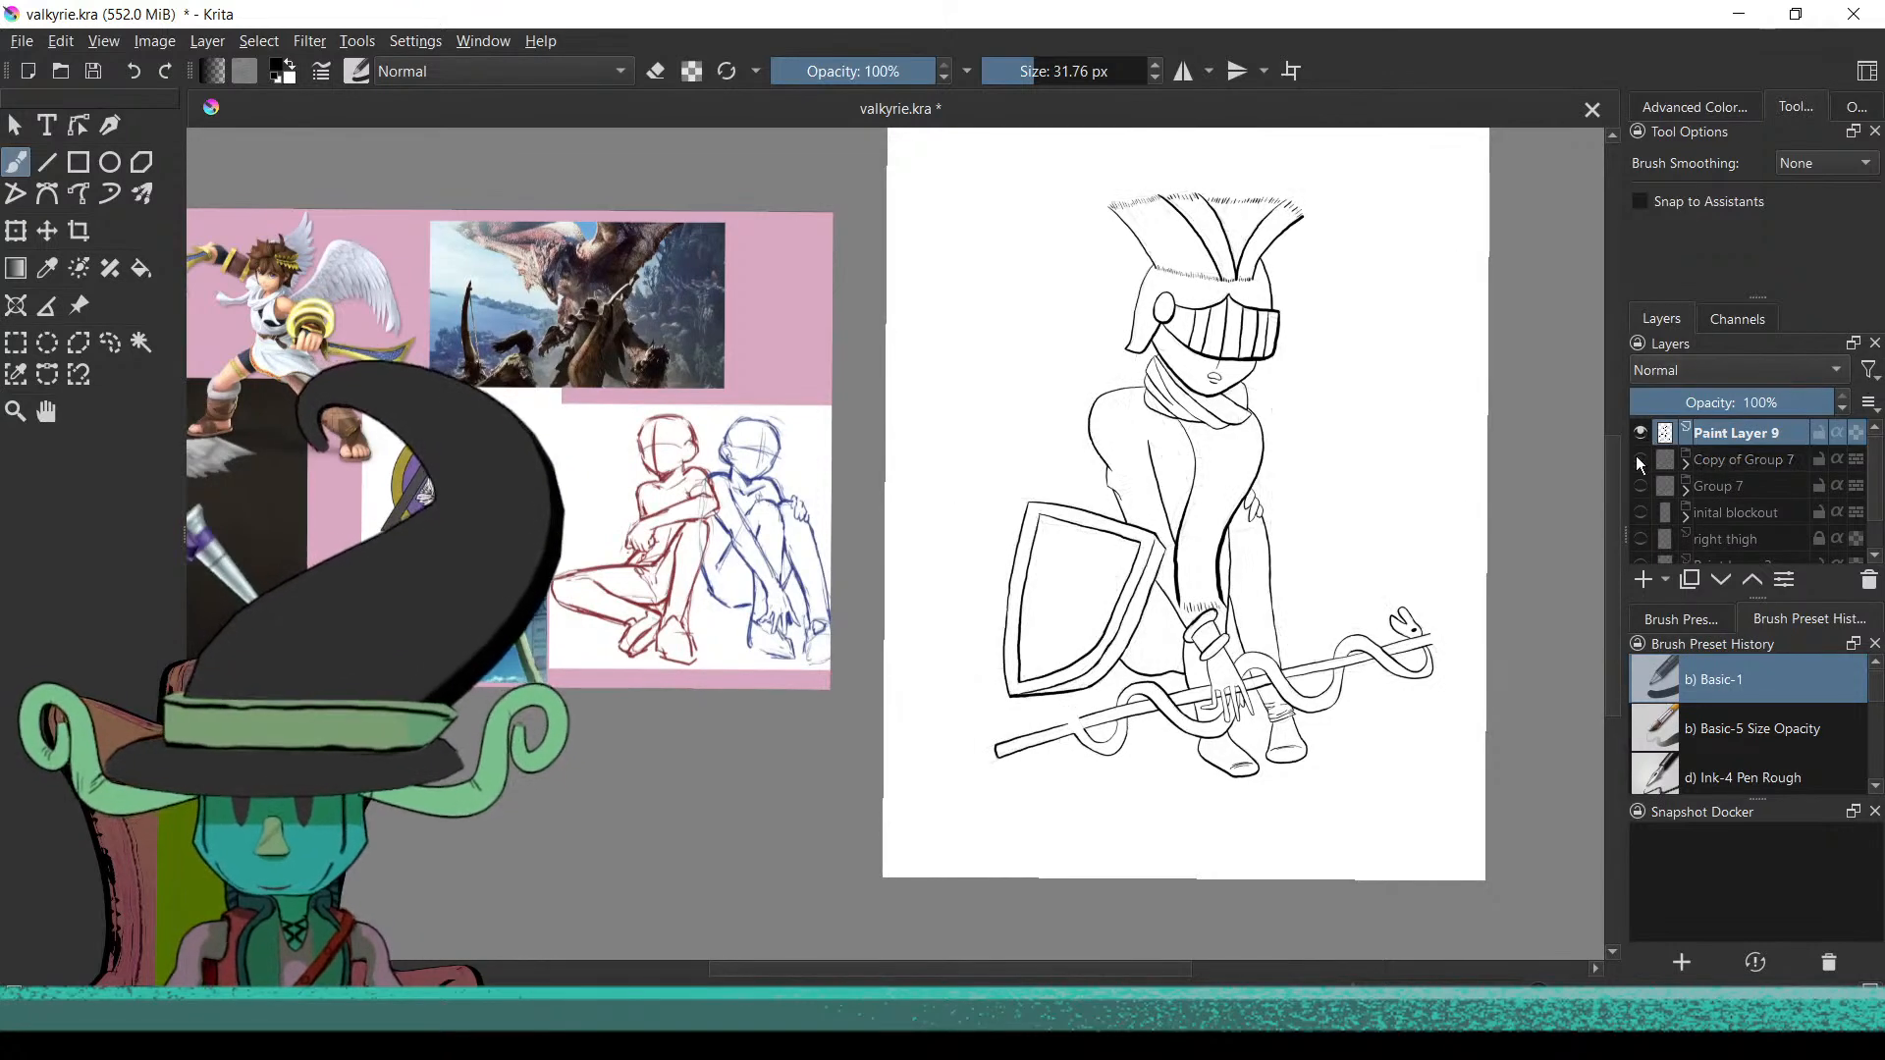
scroll(1262, 778, "down", 5)
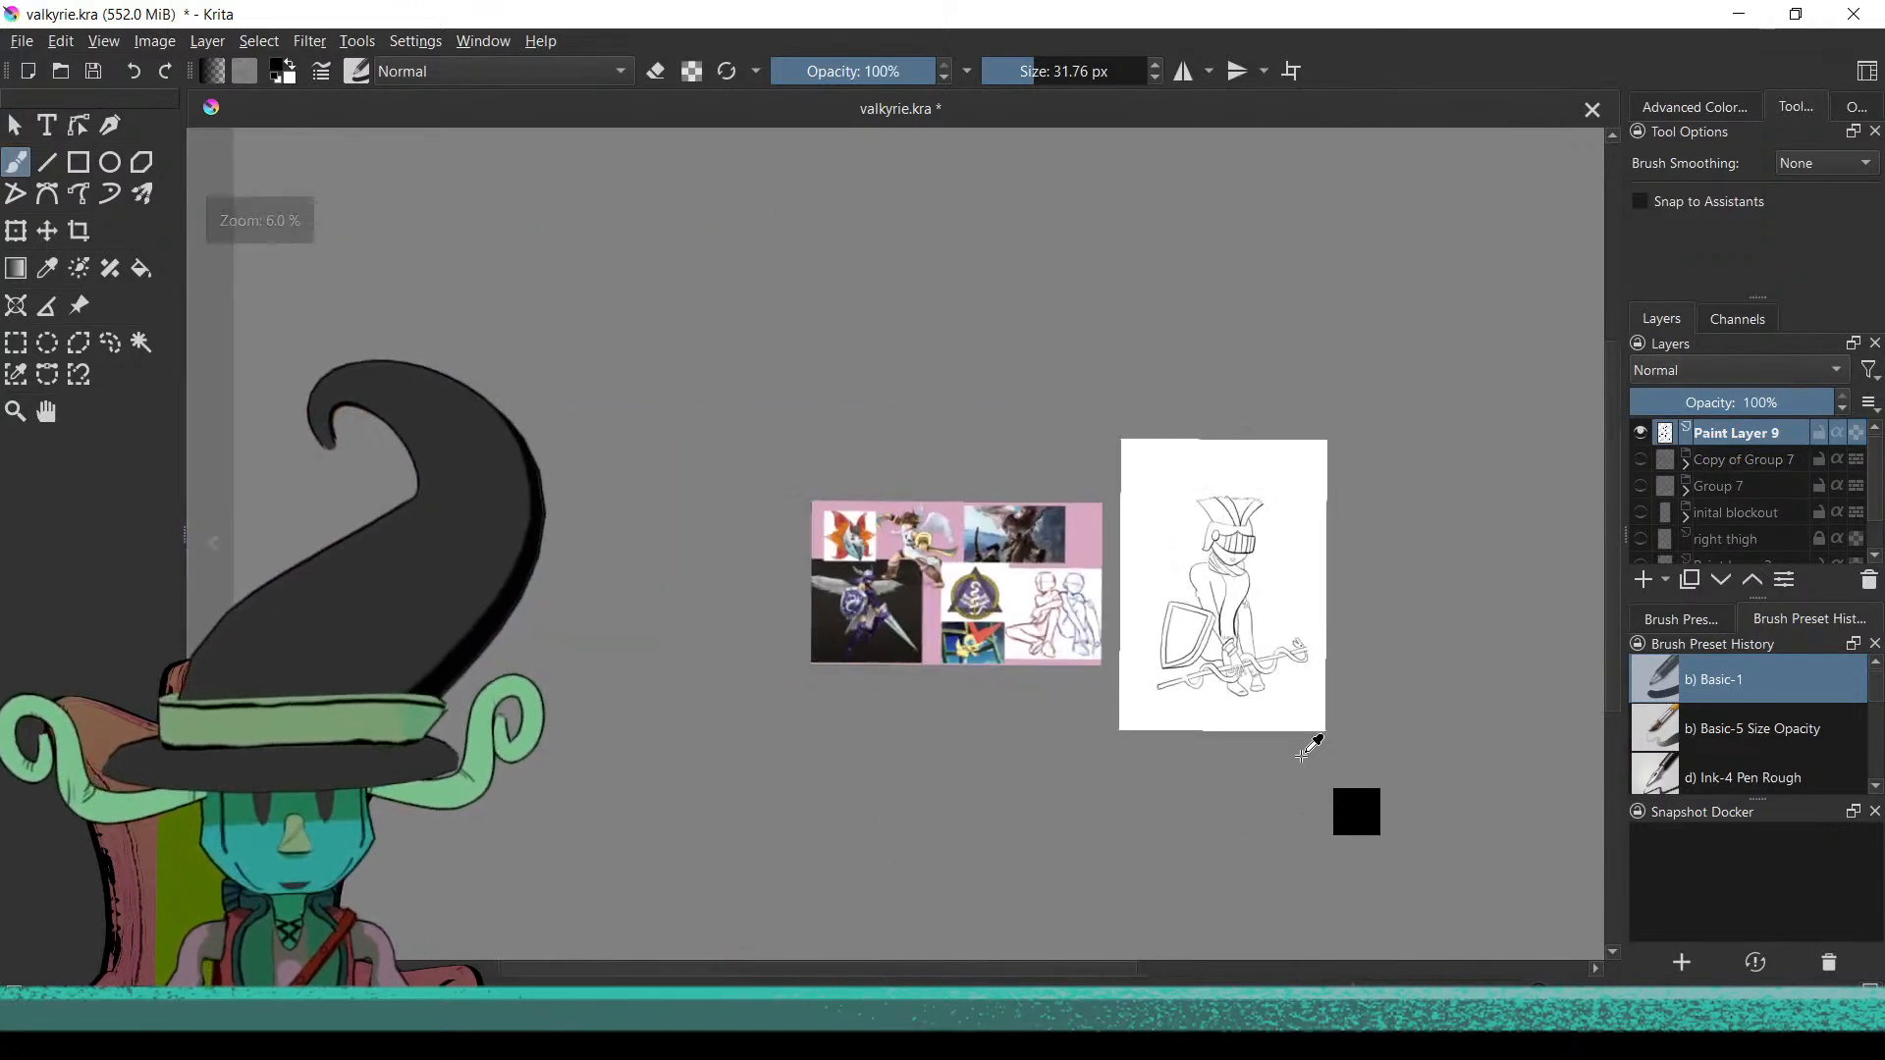
scroll(1346, 737, "up", 3)
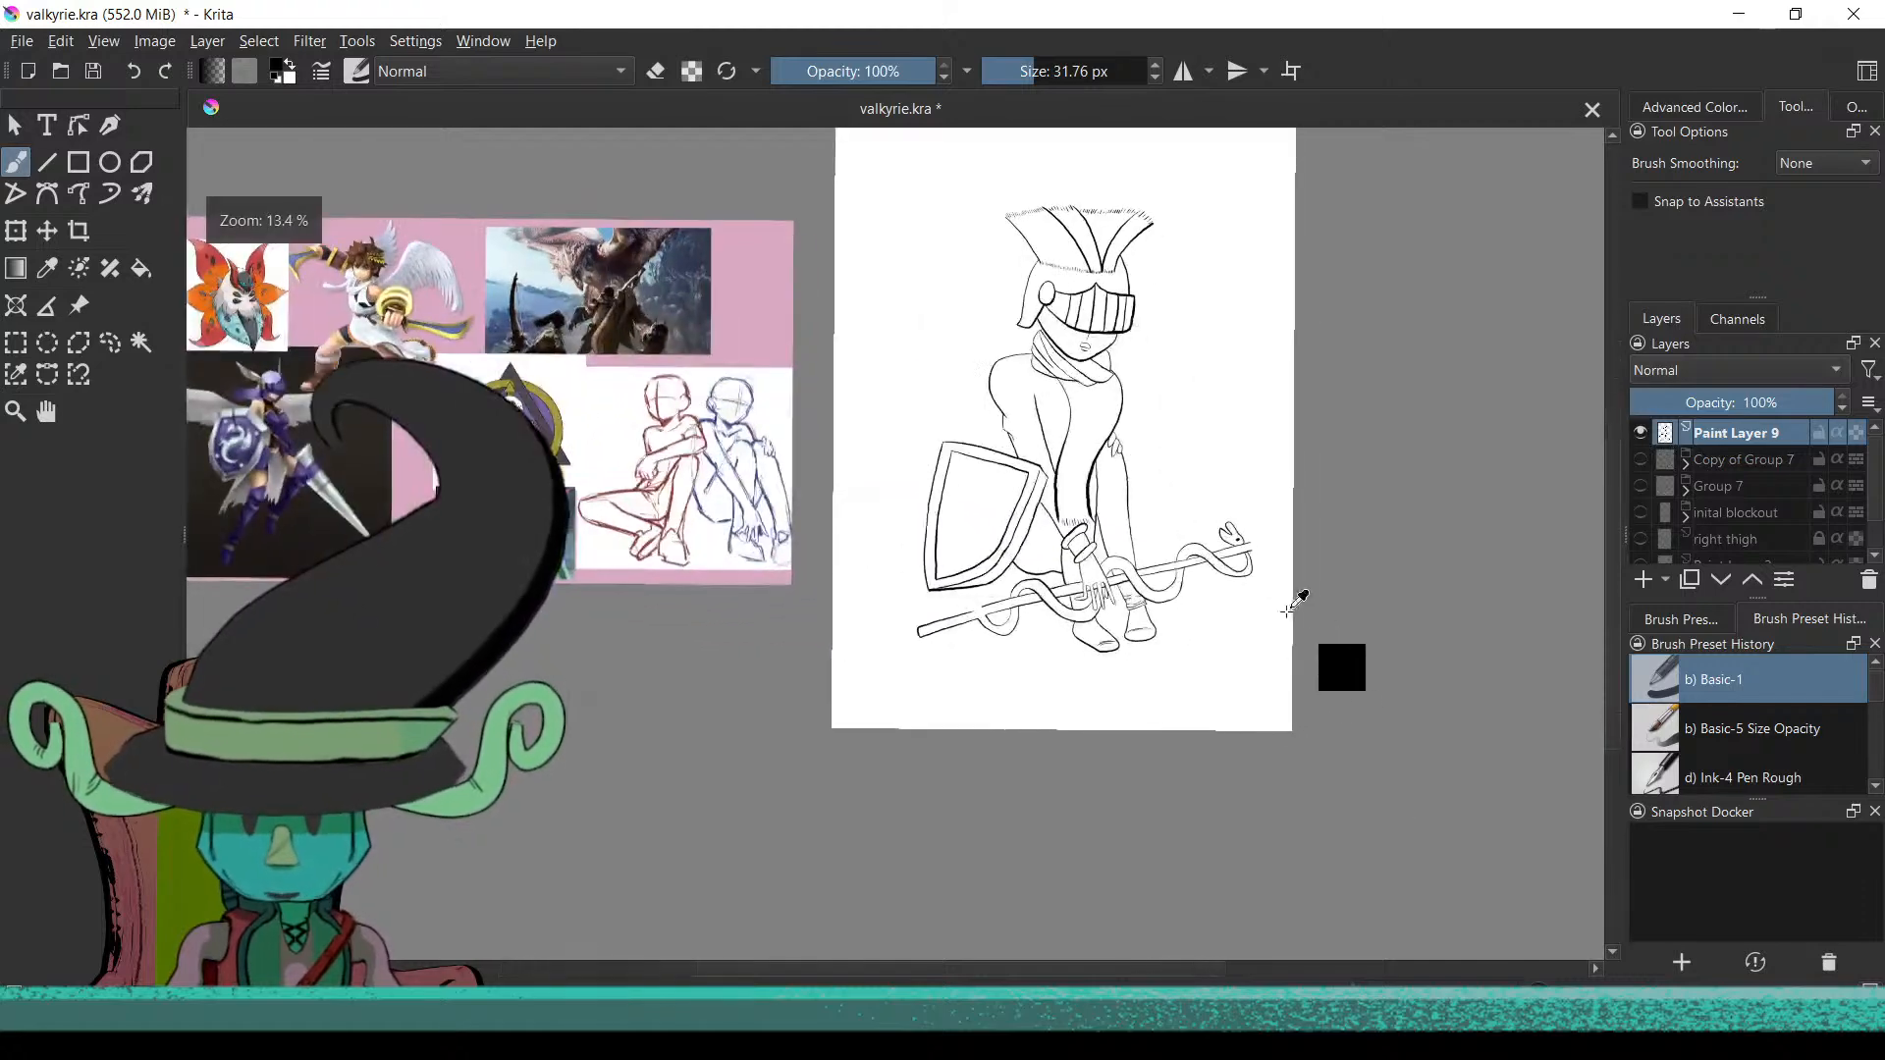
scroll(1358, 513, "up", 4)
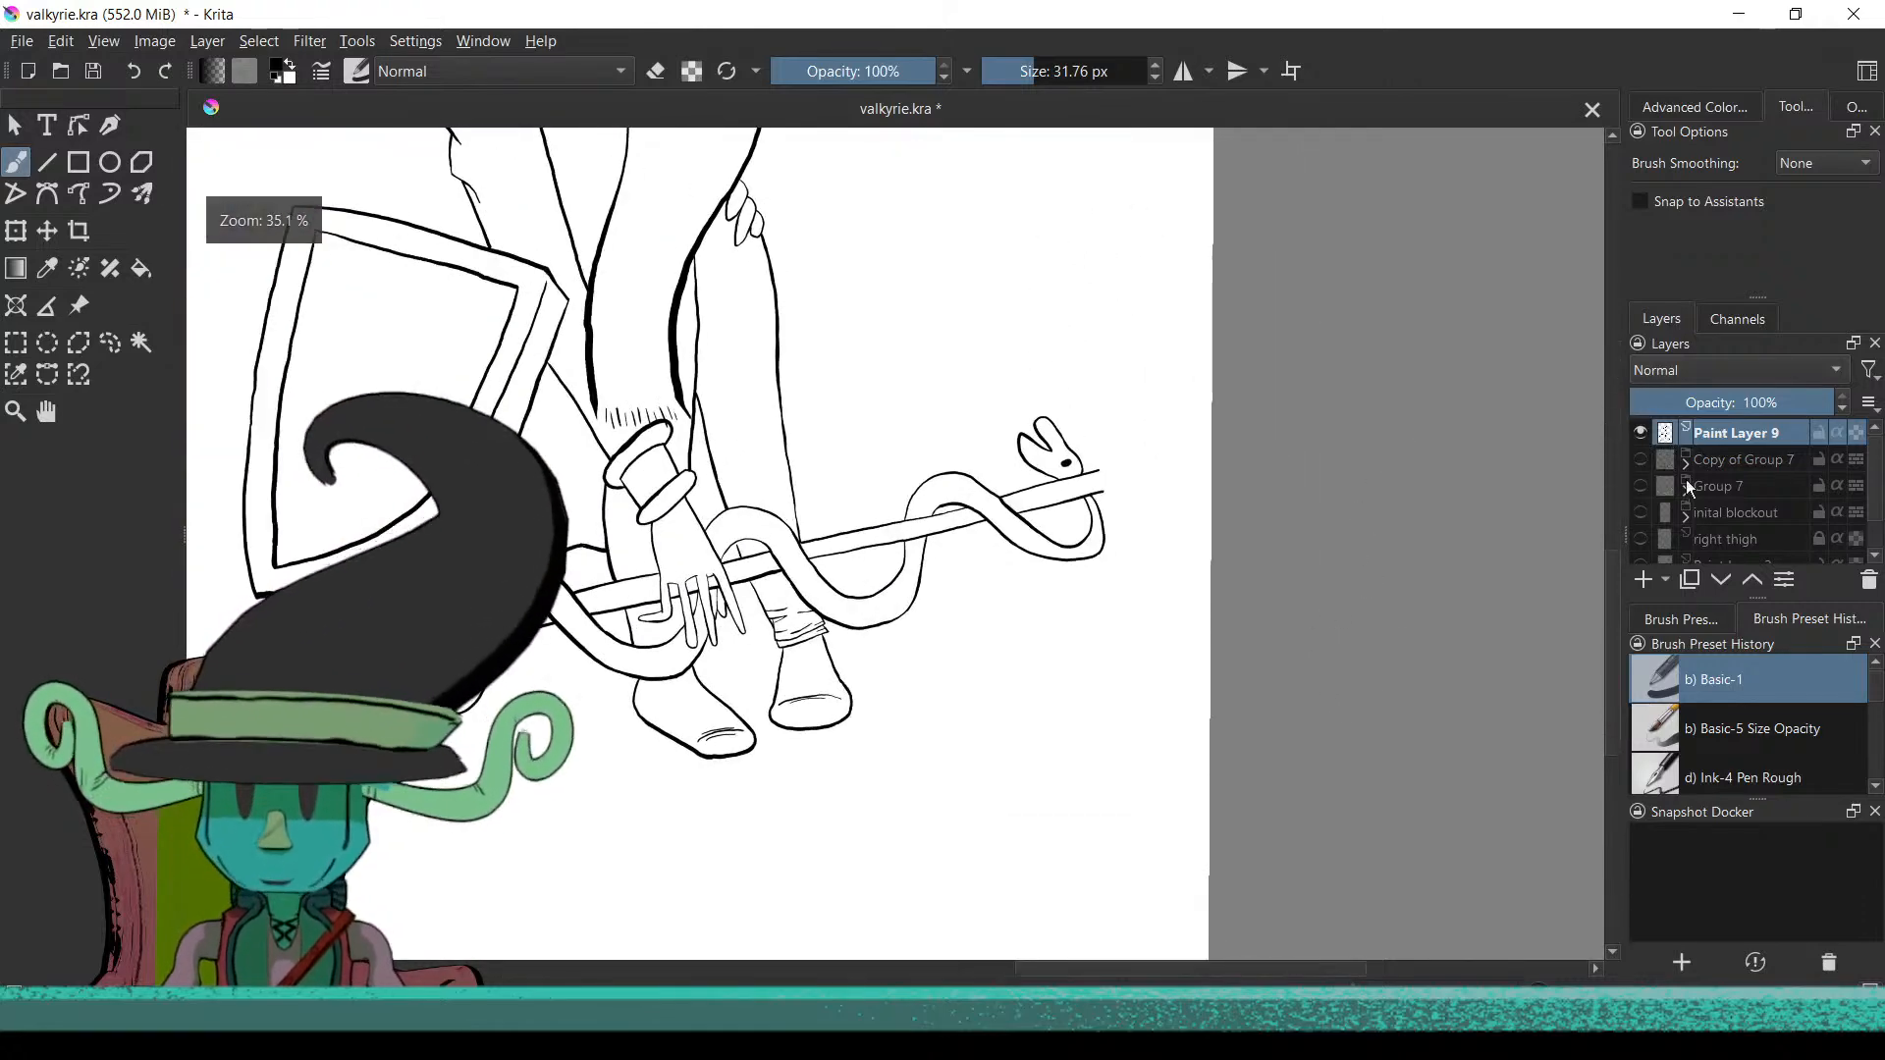
left_click(1640, 460)
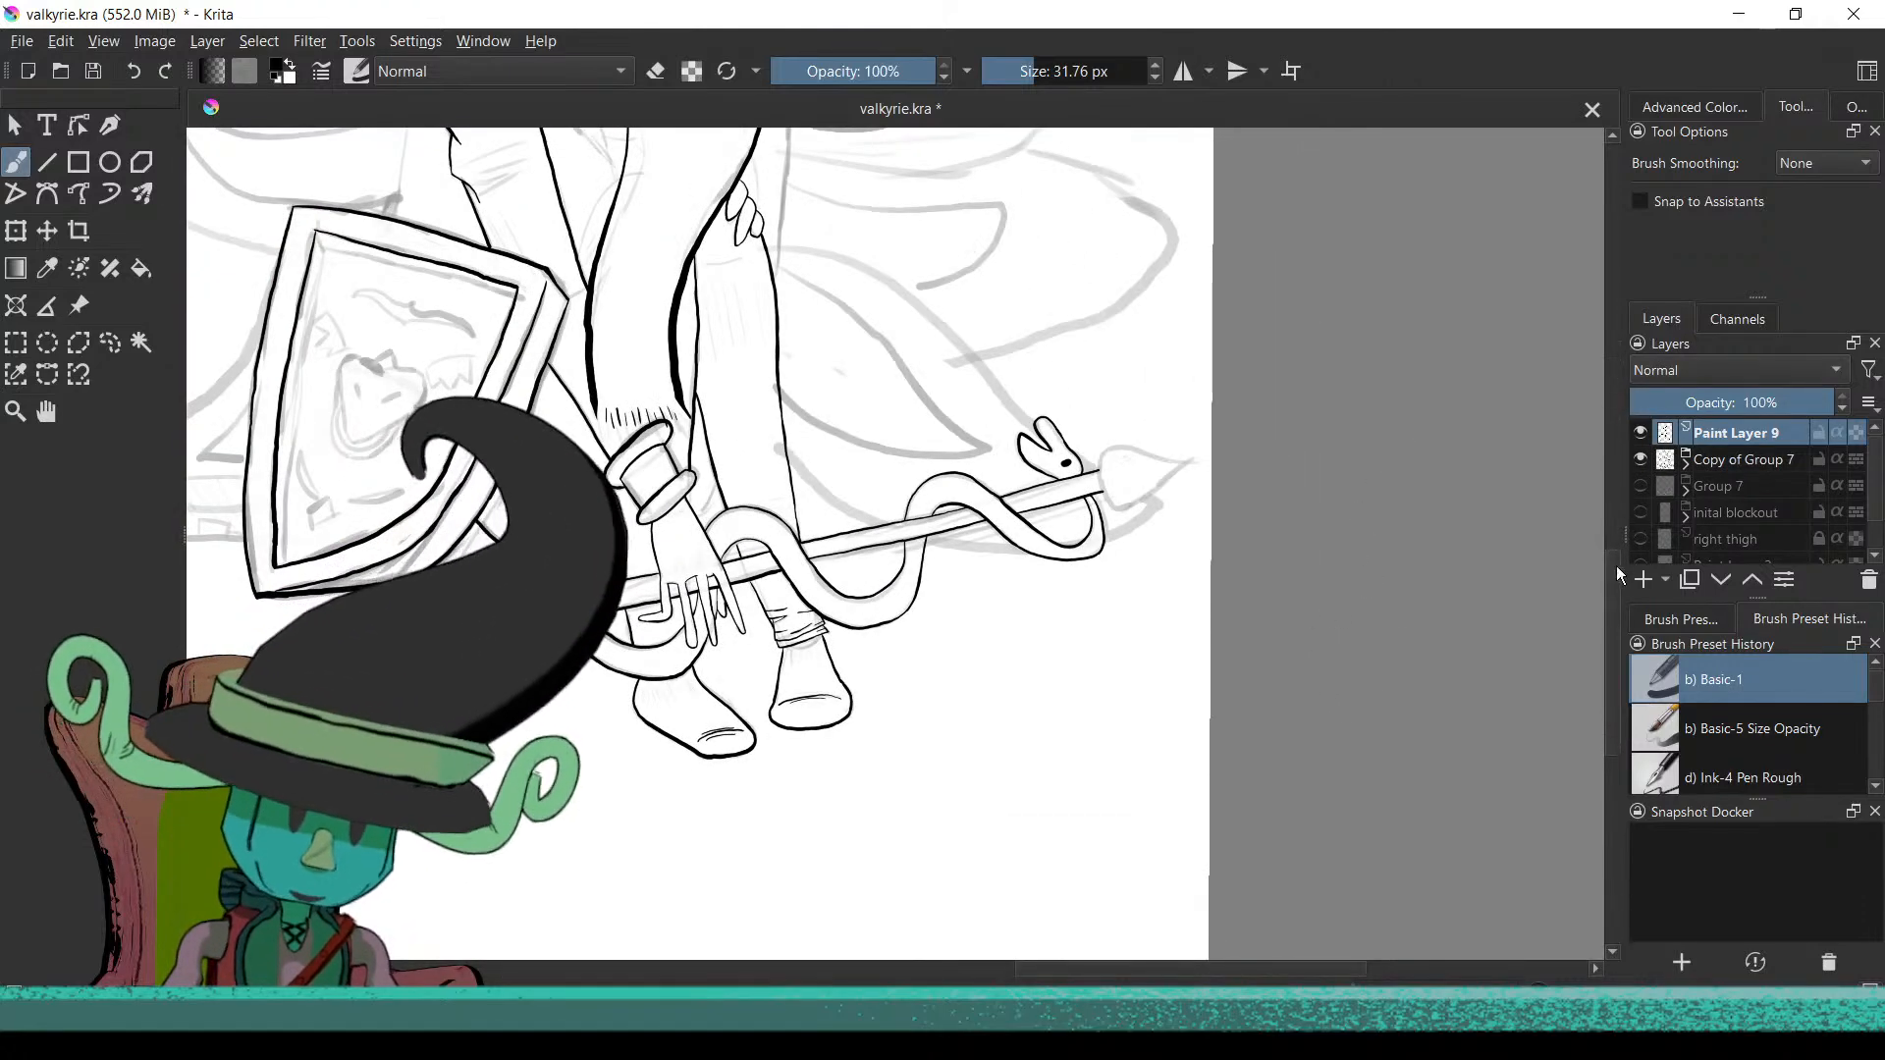
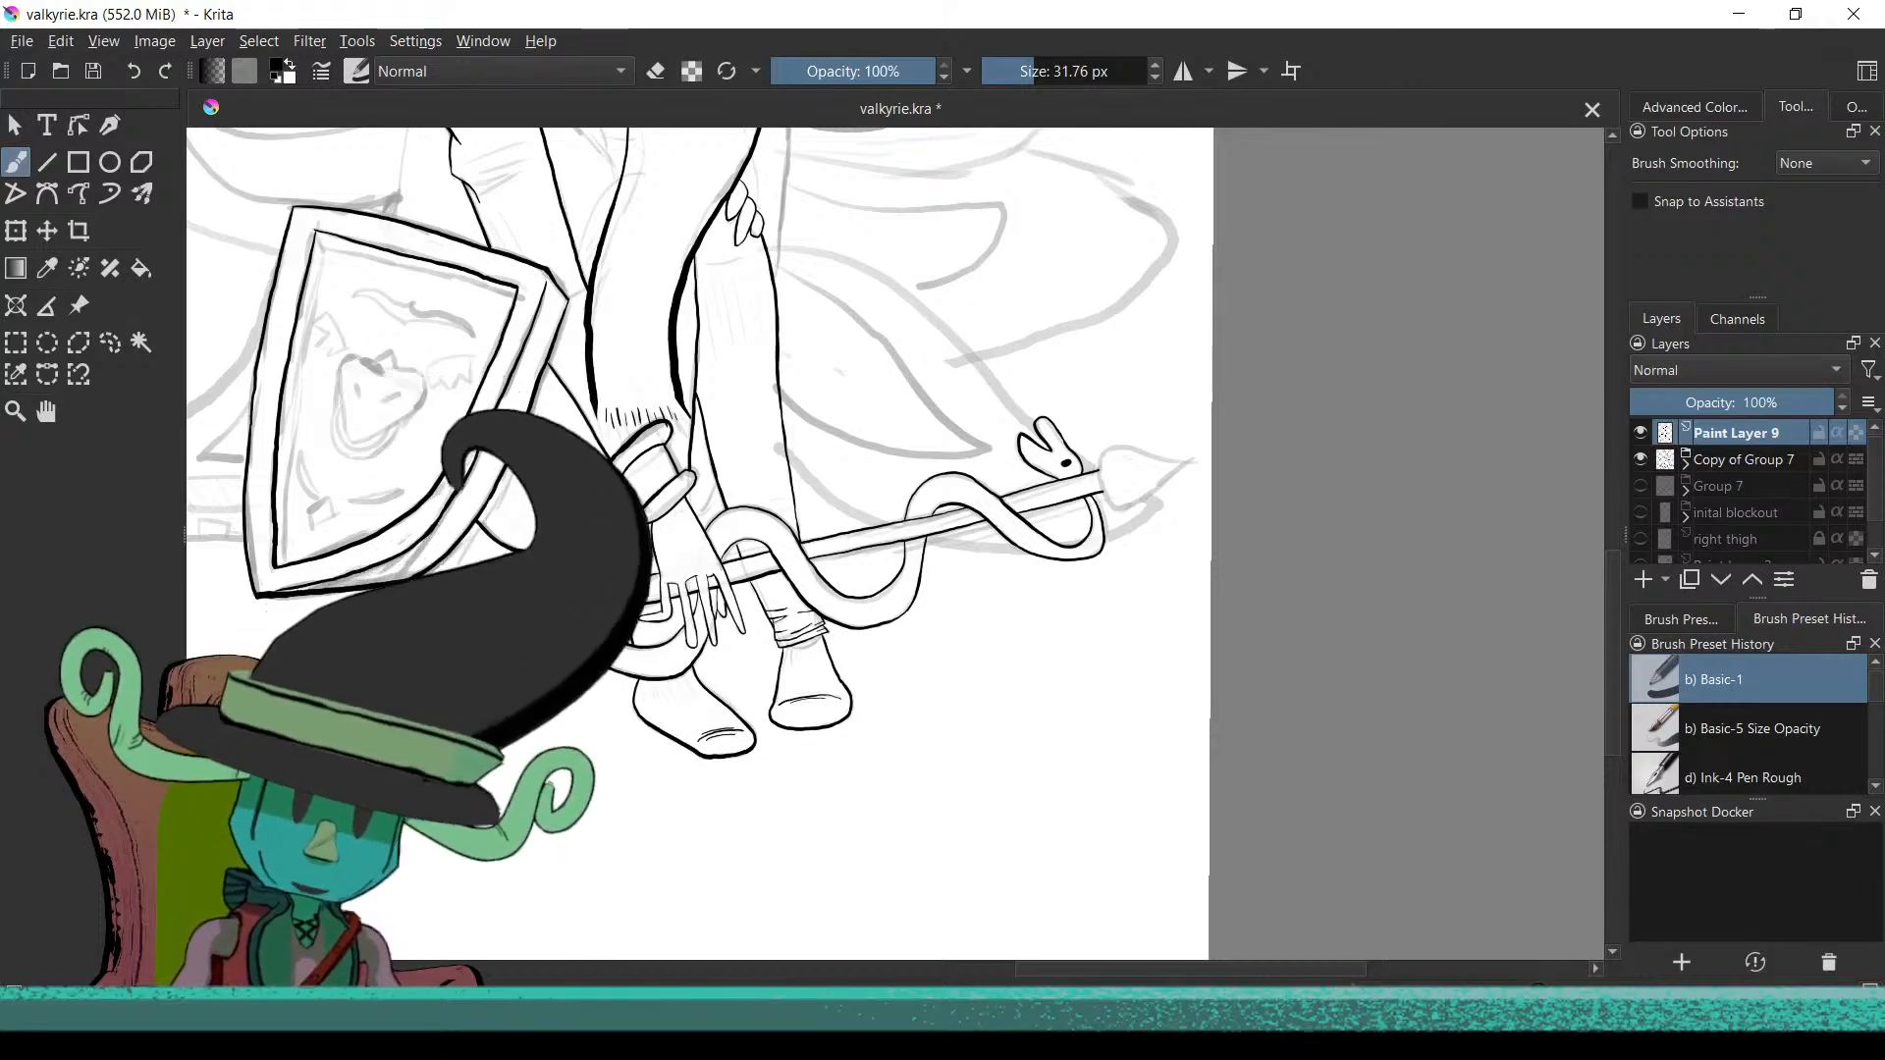
Ink one edge of the snake's body across the spear shaft near its butt end, linking the two open shaft lines
scroll(535, 540, "up", 5)
mouse_move(535, 540)
left_mouse_down()
mouse_move(589, 461)
mouse_move(687, 432)
mouse_move(784, 439)
mouse_move(982, 539)
mouse_move(884, 570)
mouse_move(814, 633)
left_mouse_up()
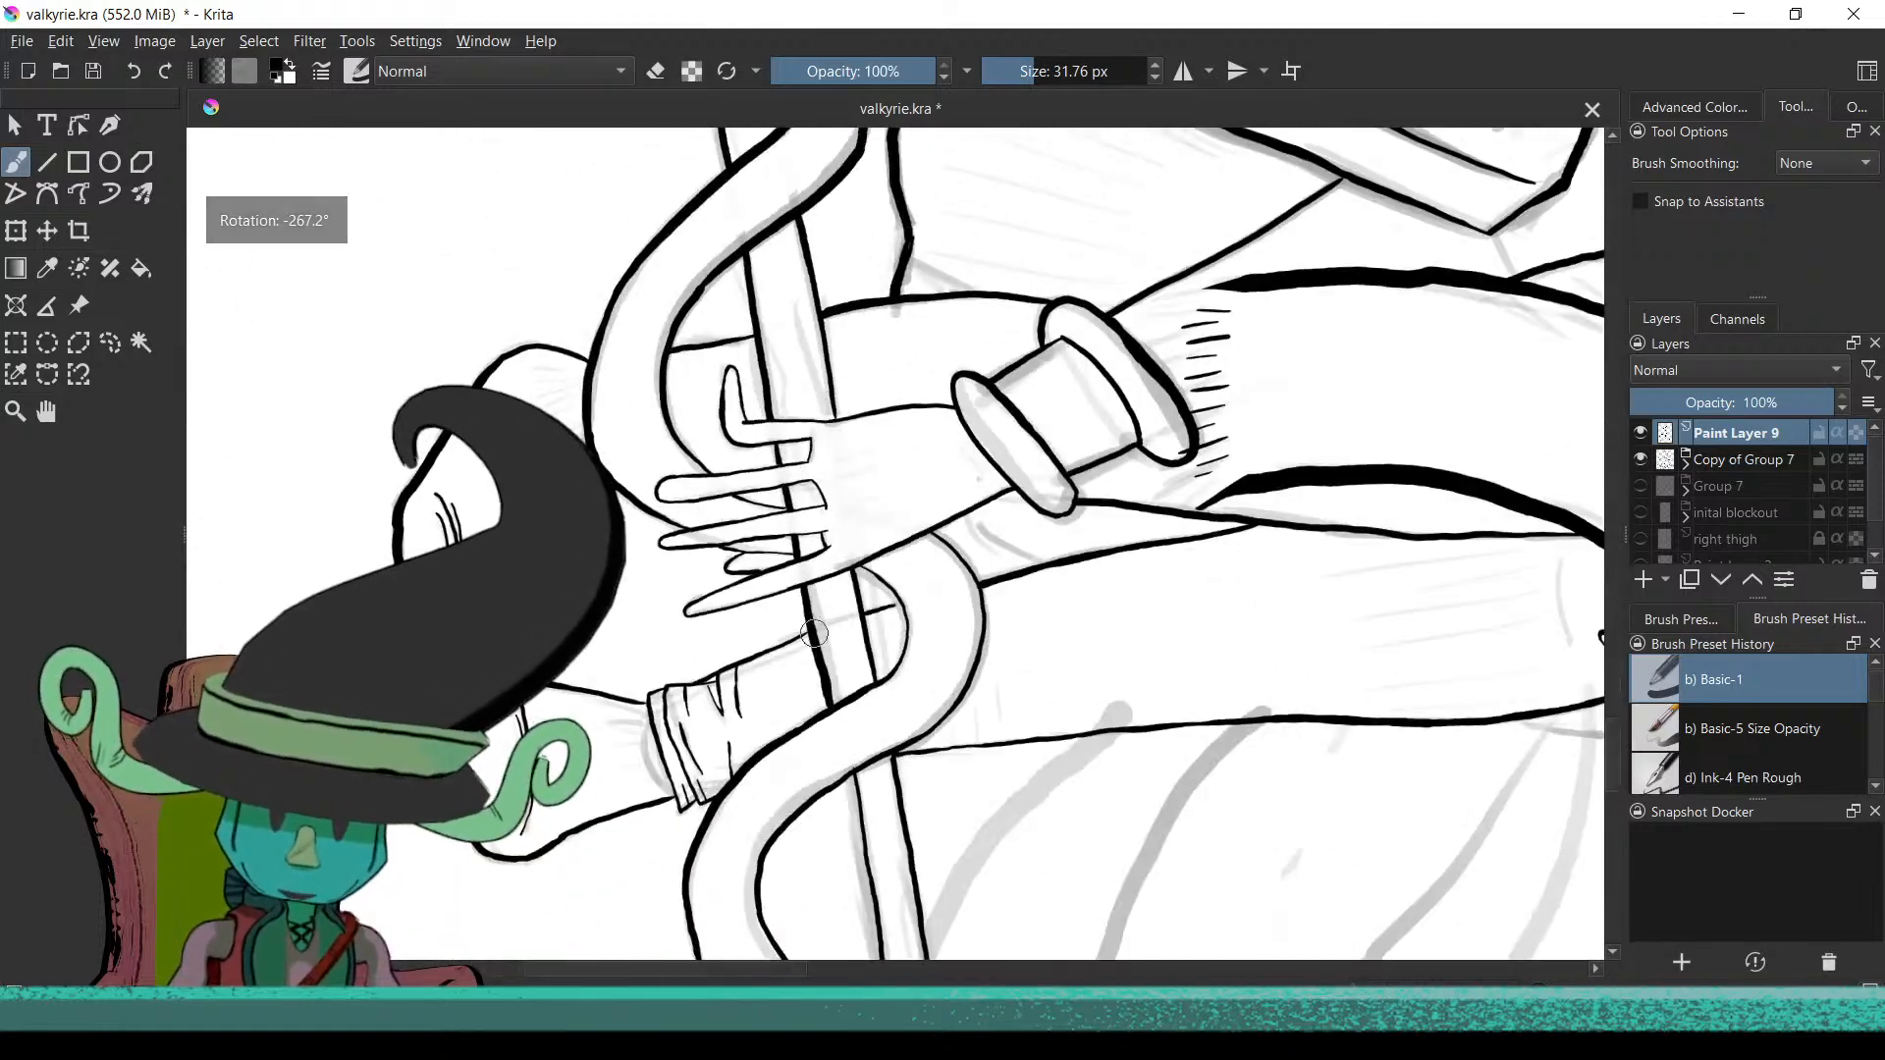
left_click_drag(854, 342, 764, 551)
left_click_drag(785, 381, 841, 751)
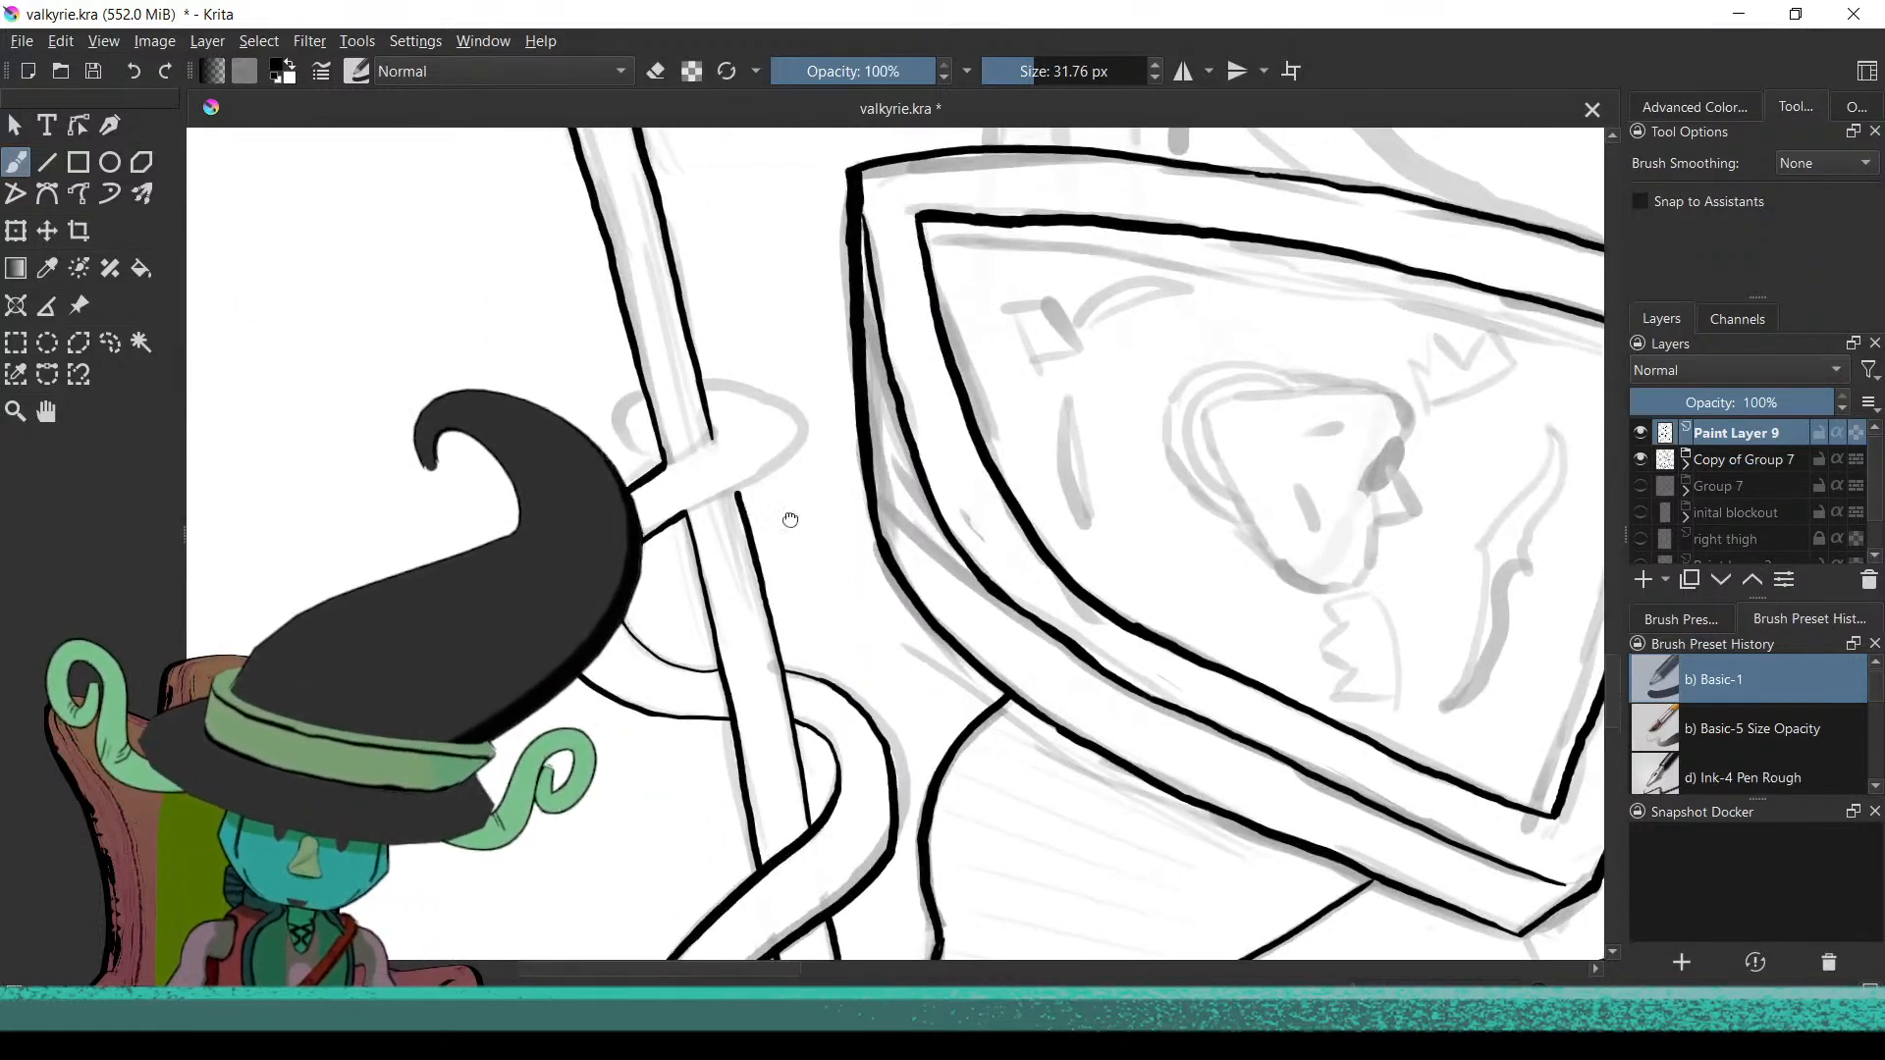
left_click_drag(790, 520, 829, 585)
scroll(799, 538, "up", 2)
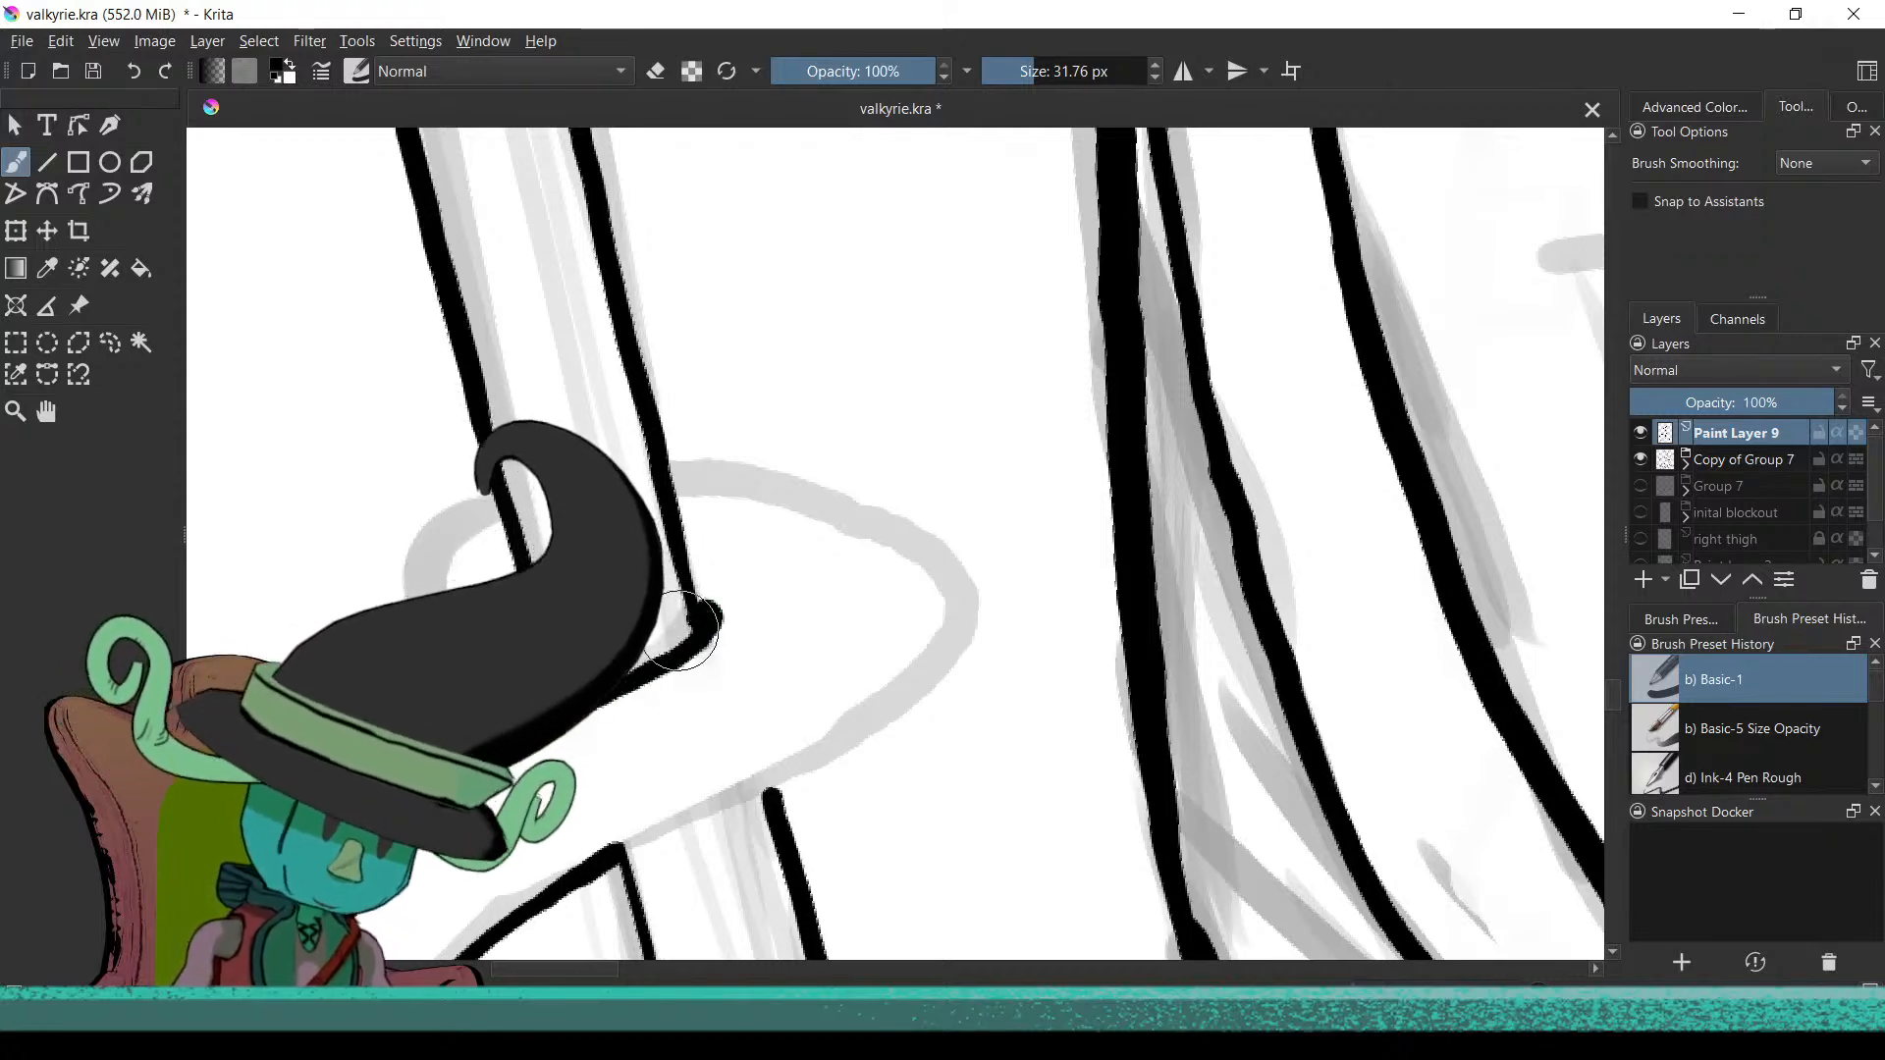
key("e")
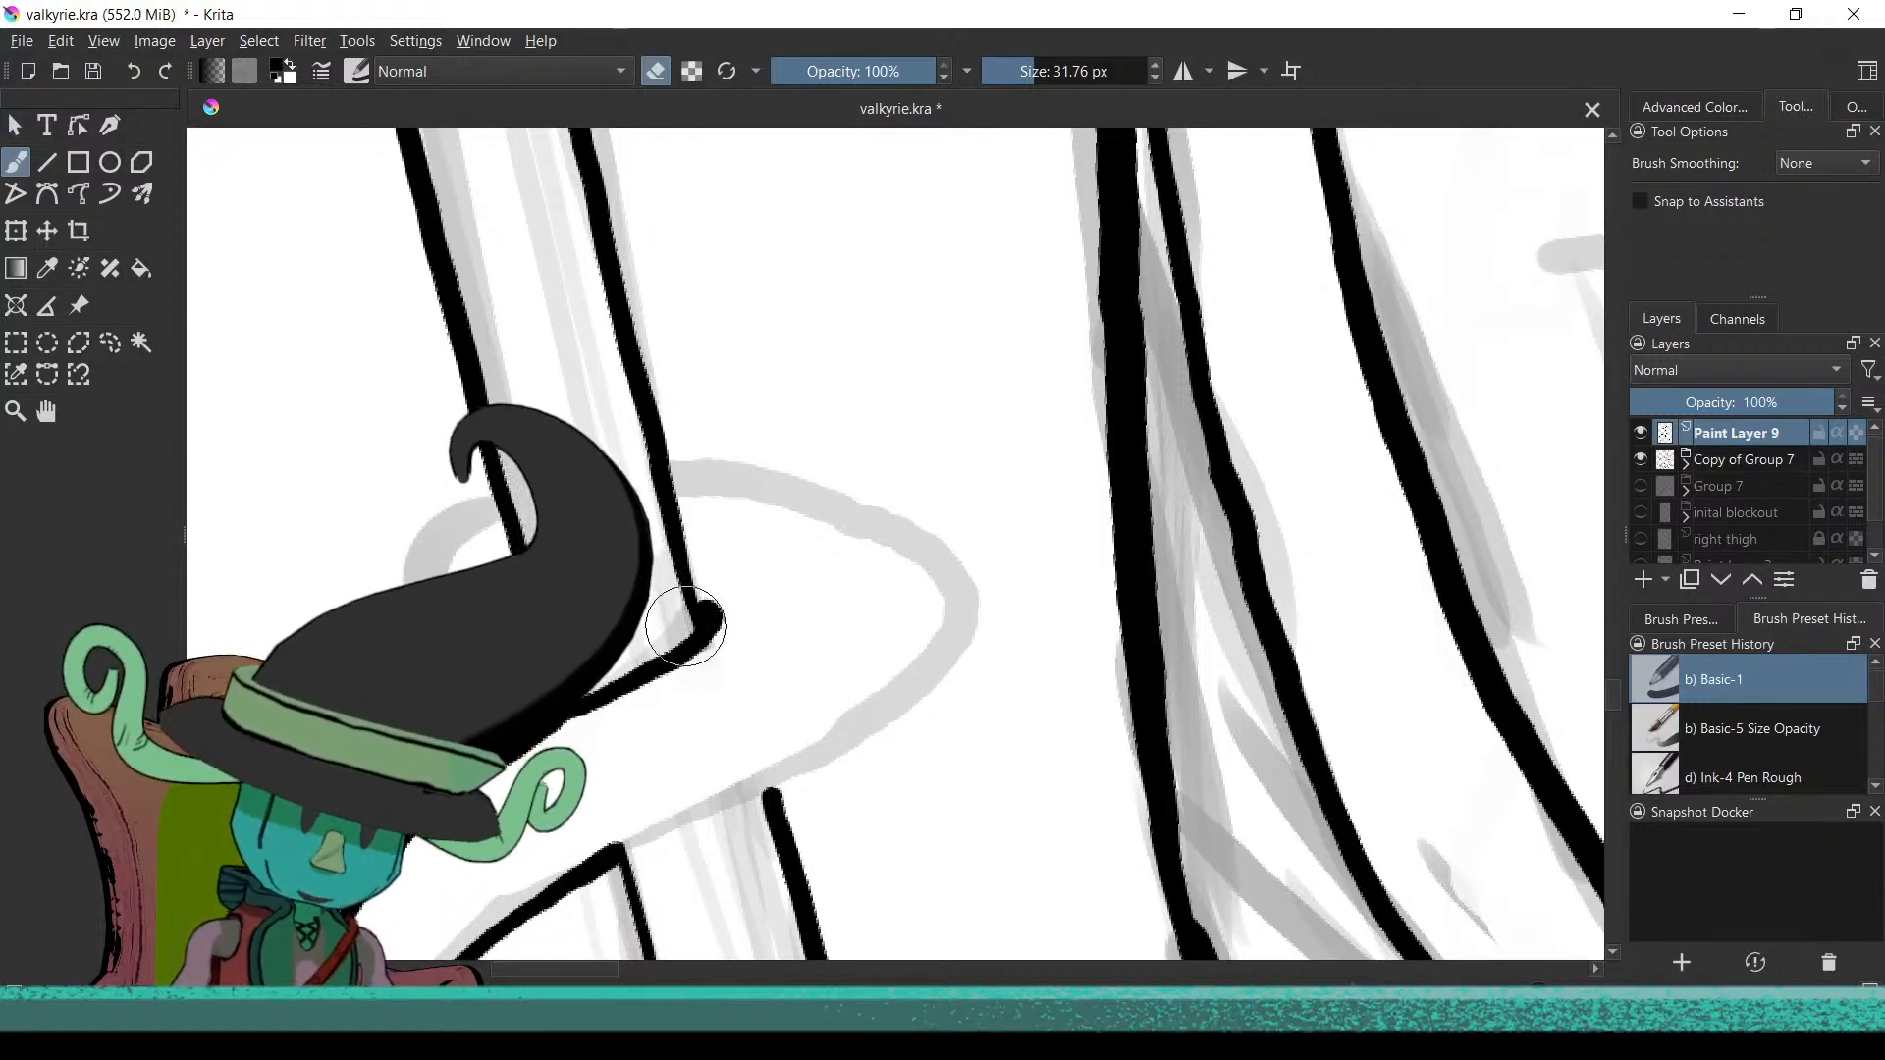
key("e")
Ink the opposite edge of the snake's body across the shaft and around its last loop back to the shaft
mouse_move(596, 774)
left_mouse_down()
mouse_move(694, 265)
mouse_move(770, 505)
mouse_move(818, 413)
mouse_move(766, 632)
mouse_move(787, 487)
mouse_move(724, 539)
mouse_move(765, 485)
mouse_move(821, 581)
mouse_move(815, 462)
mouse_move(815, 505)
left_mouse_up()
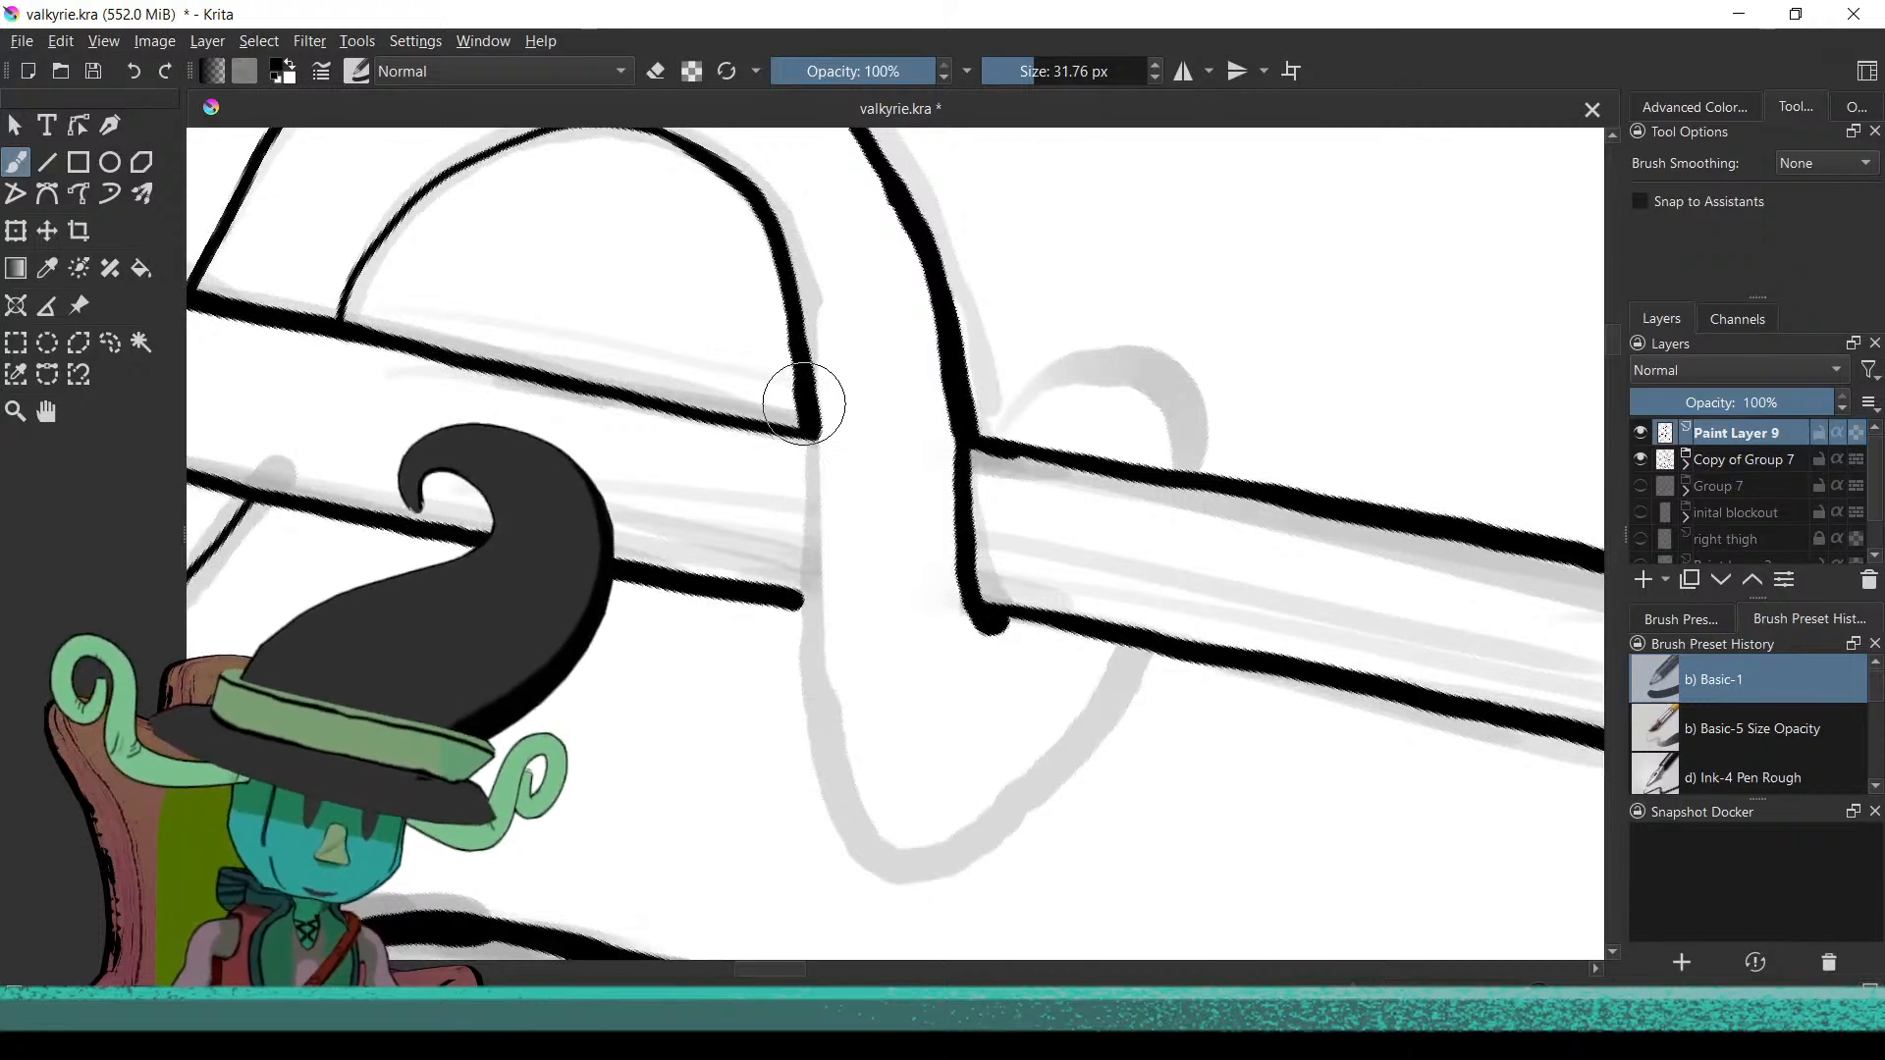
mouse_move(809, 438)
left_mouse_down()
mouse_move(807, 539)
mouse_move(813, 435)
mouse_move(805, 679)
mouse_move(871, 852)
mouse_move(918, 875)
mouse_move(962, 864)
mouse_move(1134, 653)
left_mouse_up()
left_click_drag(727, 737, 862, 610)
left_click_drag(790, 740, 1004, 508)
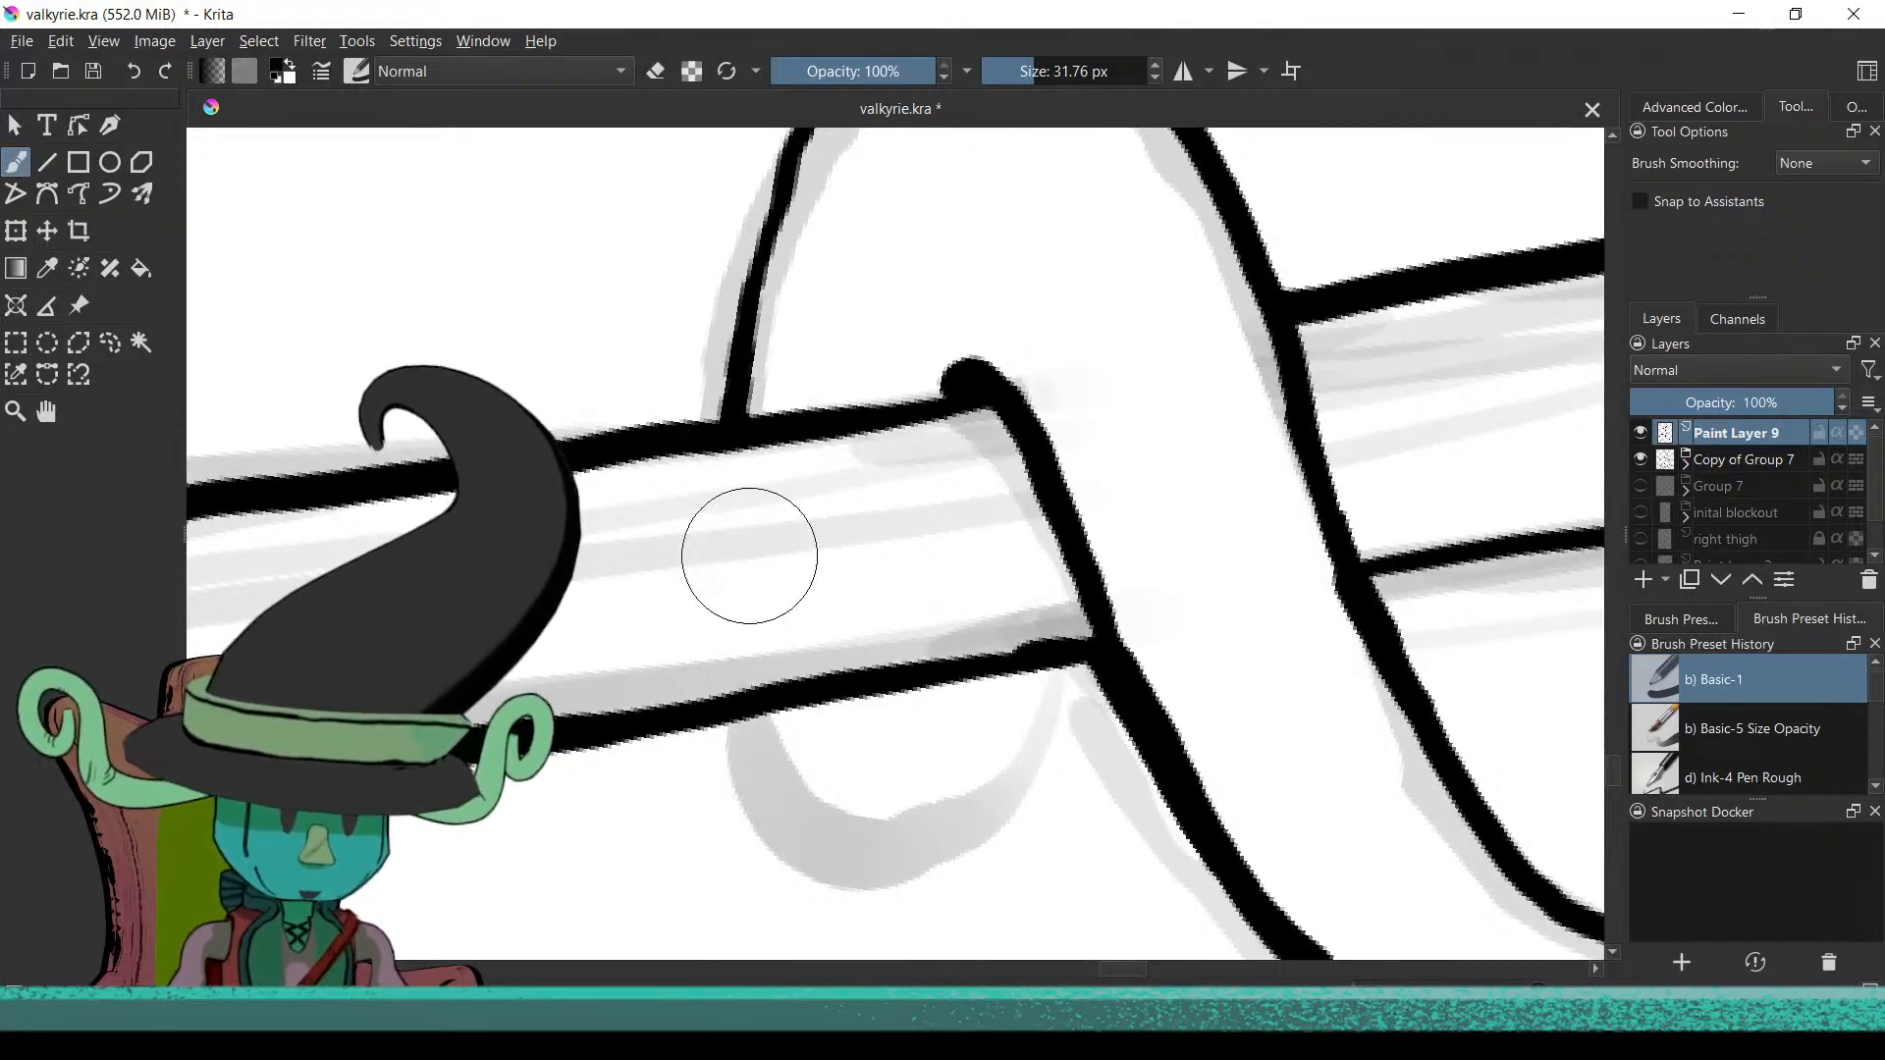
Ink the small rounded tip of the snake's tail curling out from behind the spear shaft
scroll(733, 492, "down", 4)
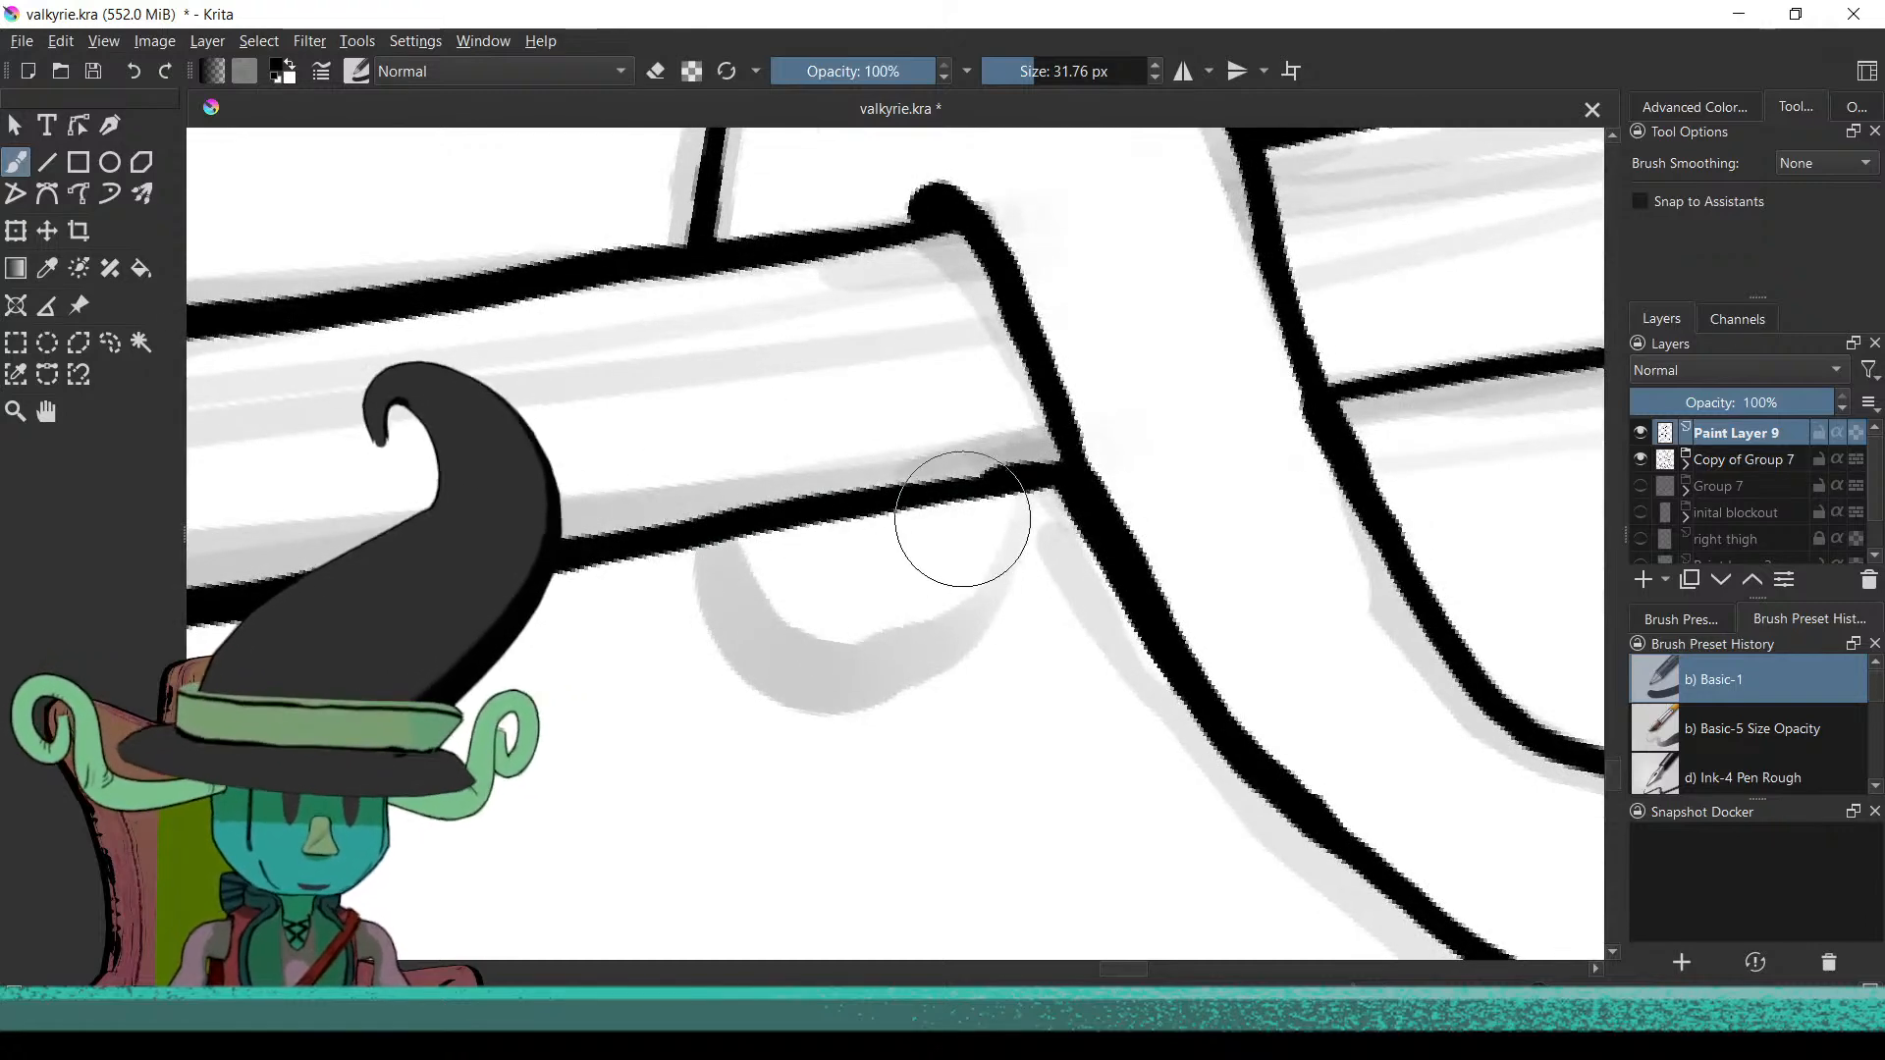
mouse_move(986, 496)
left_mouse_down()
mouse_move(972, 600)
mouse_move(949, 633)
mouse_move(872, 666)
mouse_move(794, 640)
mouse_move(731, 530)
left_mouse_up()
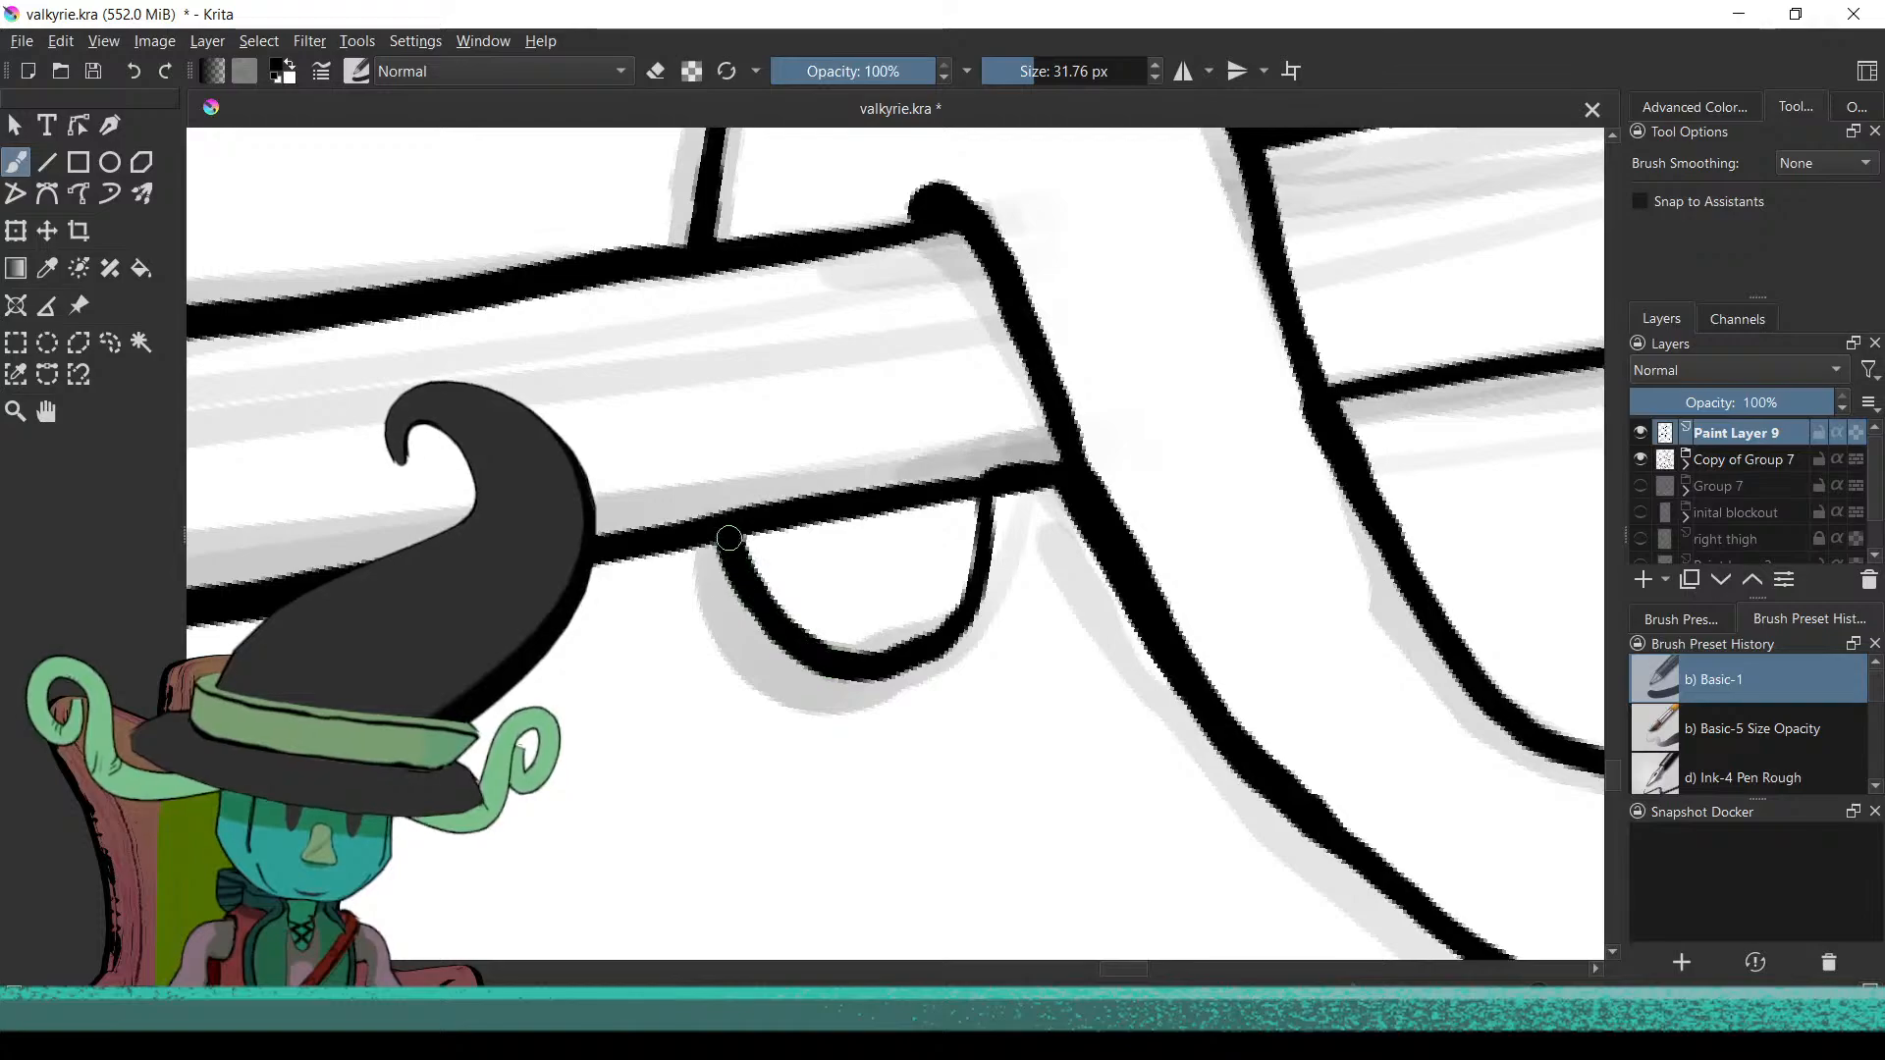
scroll(770, 685, "down", 4)
mouse_move(787, 745)
left_mouse_down()
mouse_move(896, 421)
mouse_move(892, 686)
mouse_move(775, 635)
mouse_move(845, 682)
left_mouse_up()
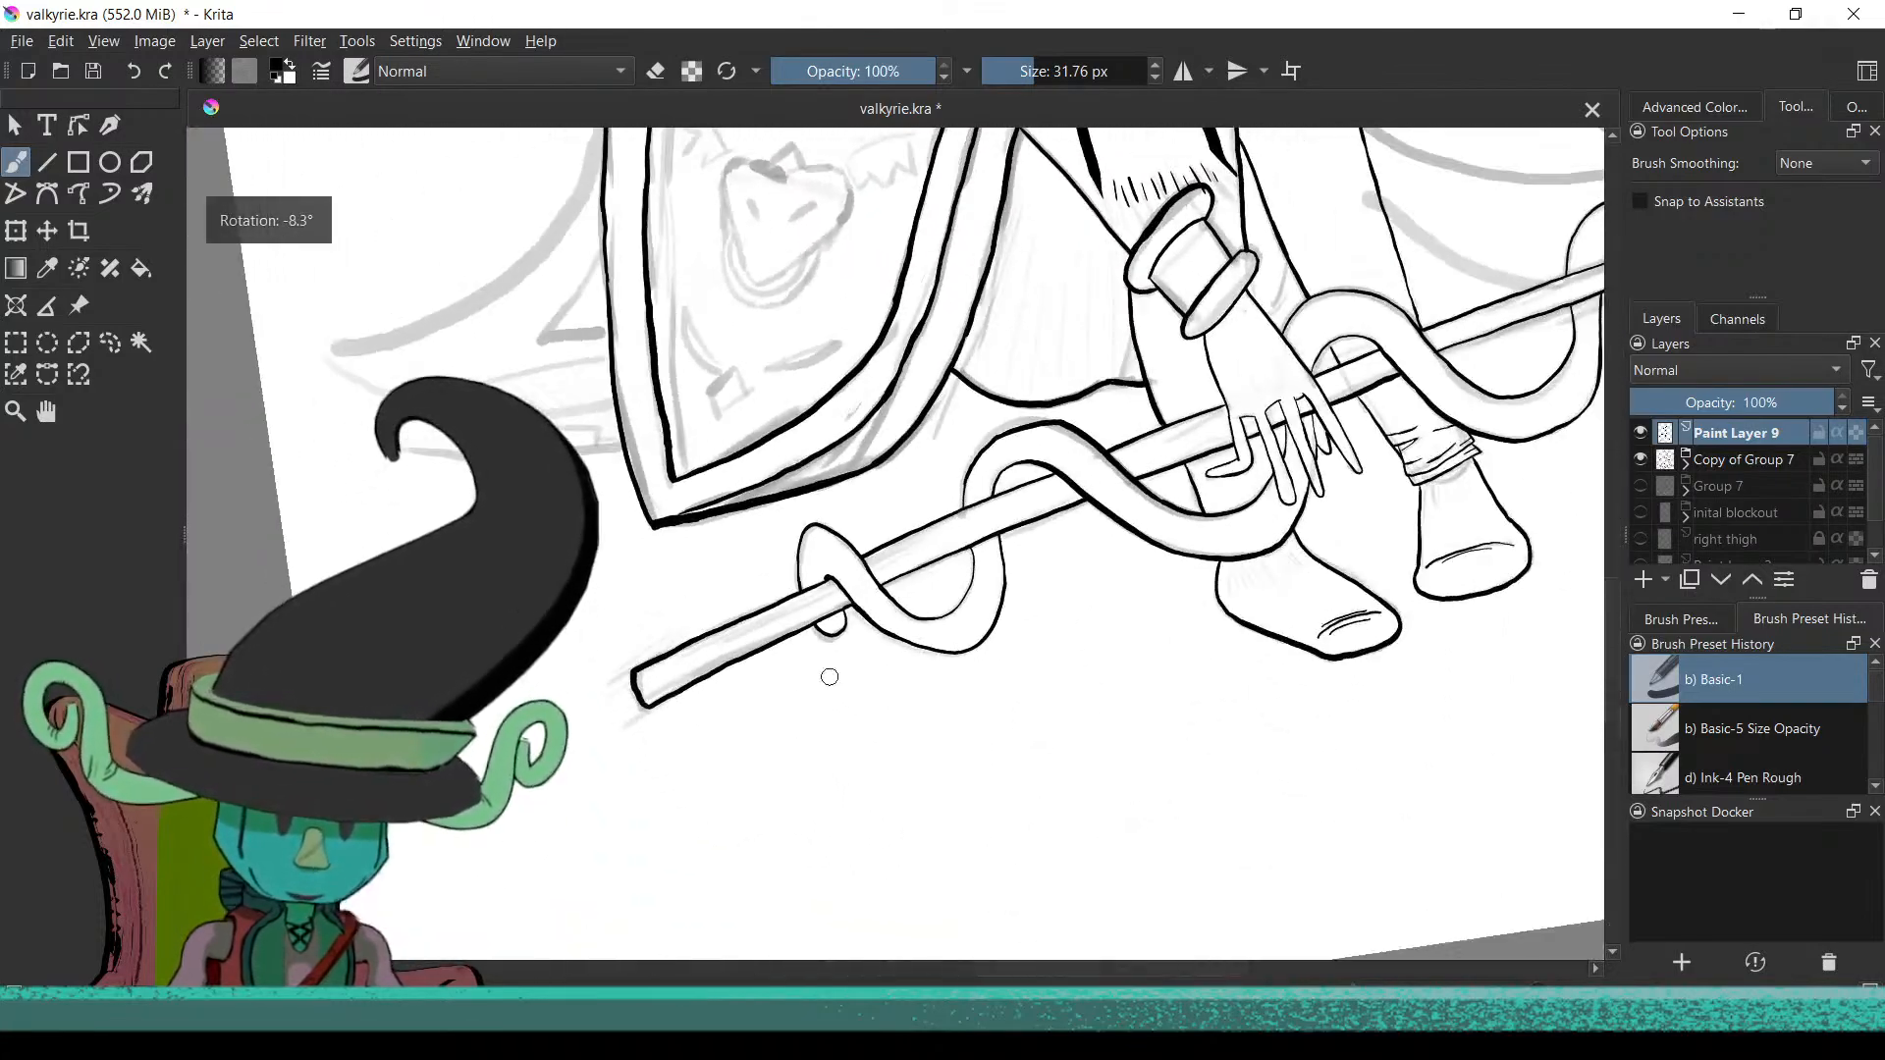
scroll(795, 654, "down", 3)
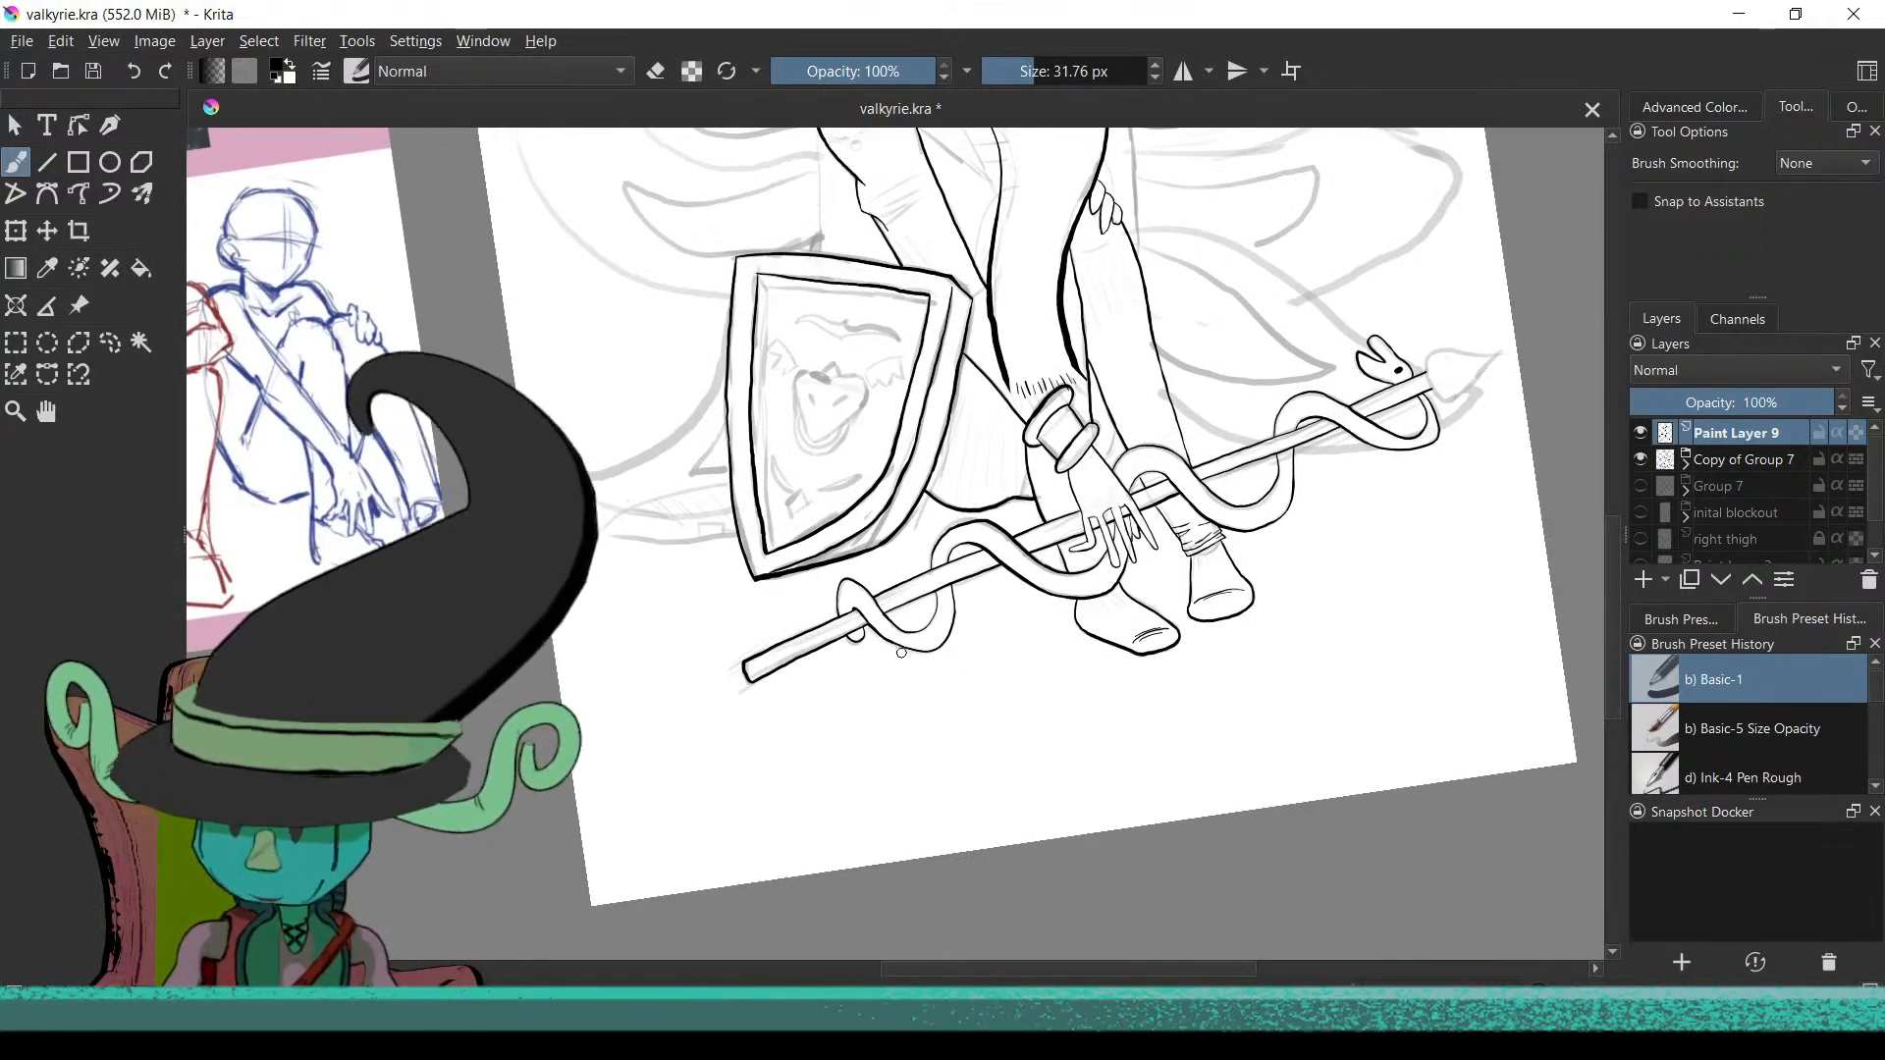
Ink the short curved line between the hand below the wrist cuff and the leg outline, undoing the first attempt and redrawing it
left_click_drag(937, 515, 811, 751)
scroll(811, 751, "up", 8)
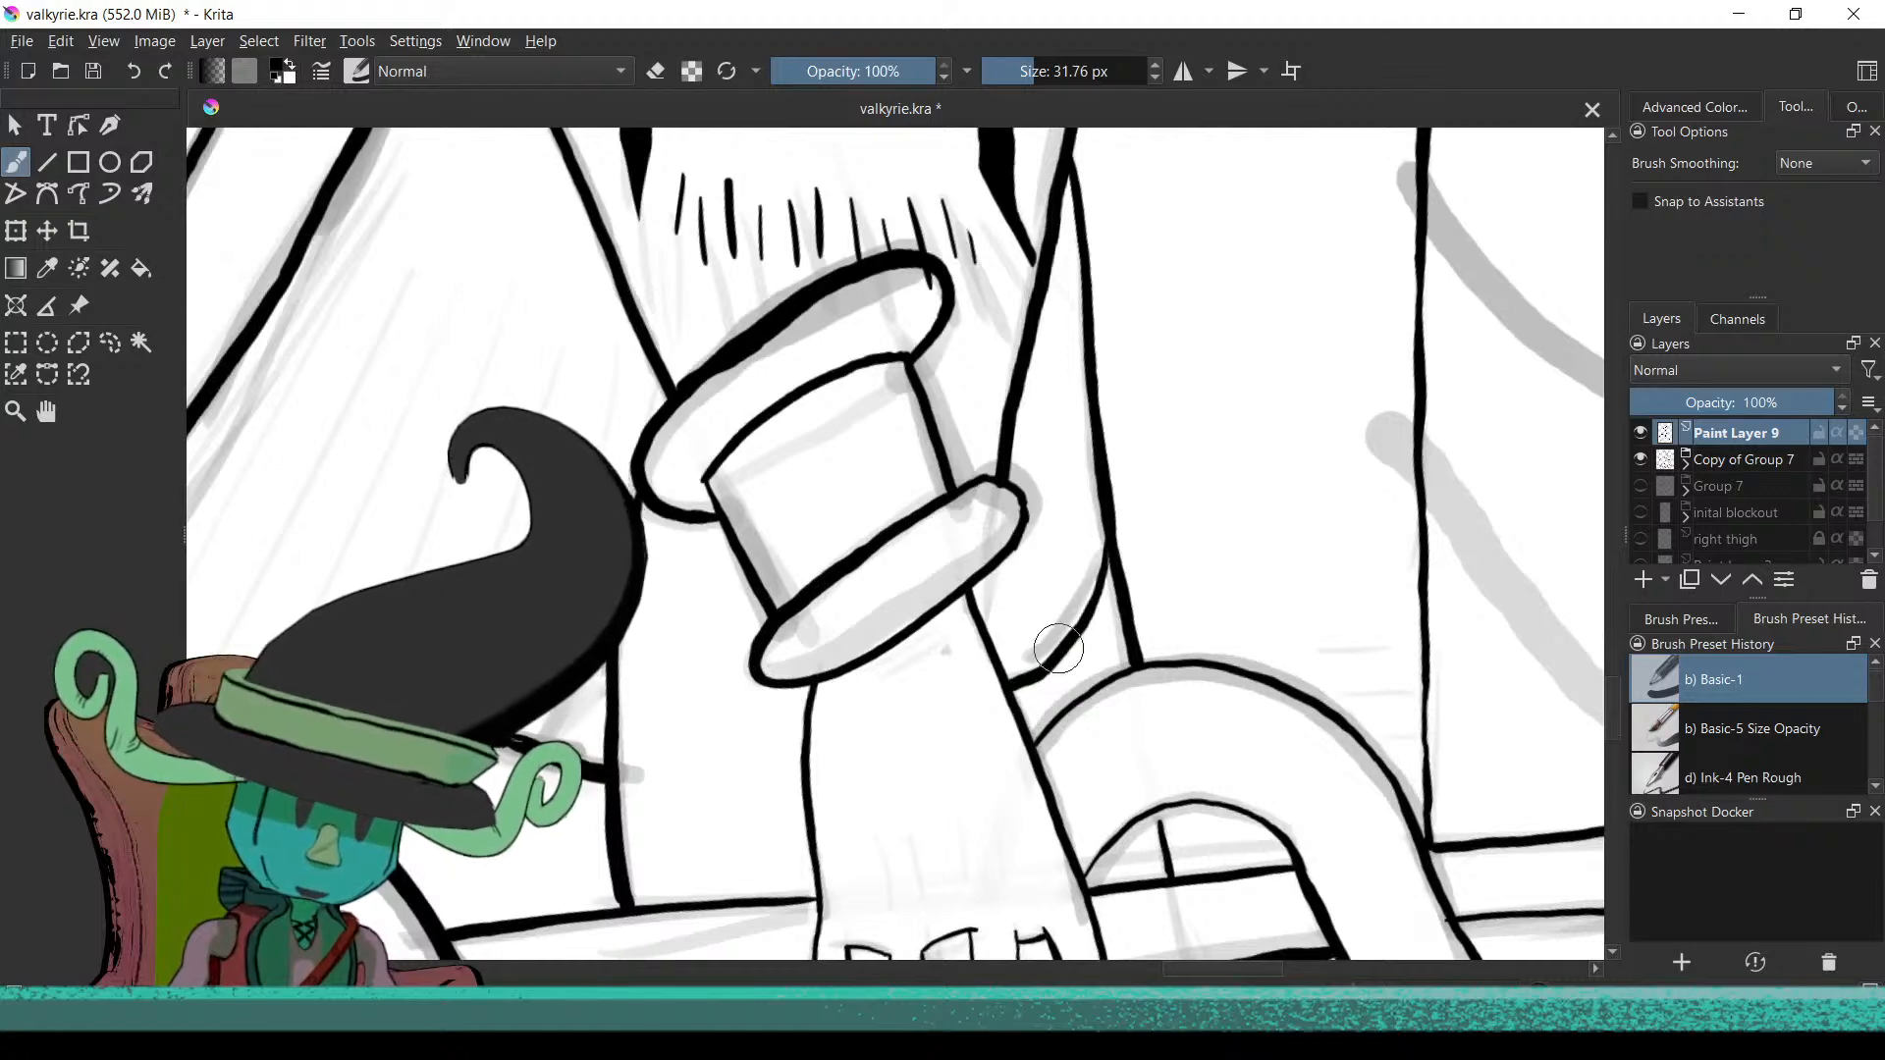
key("ctrl+z")
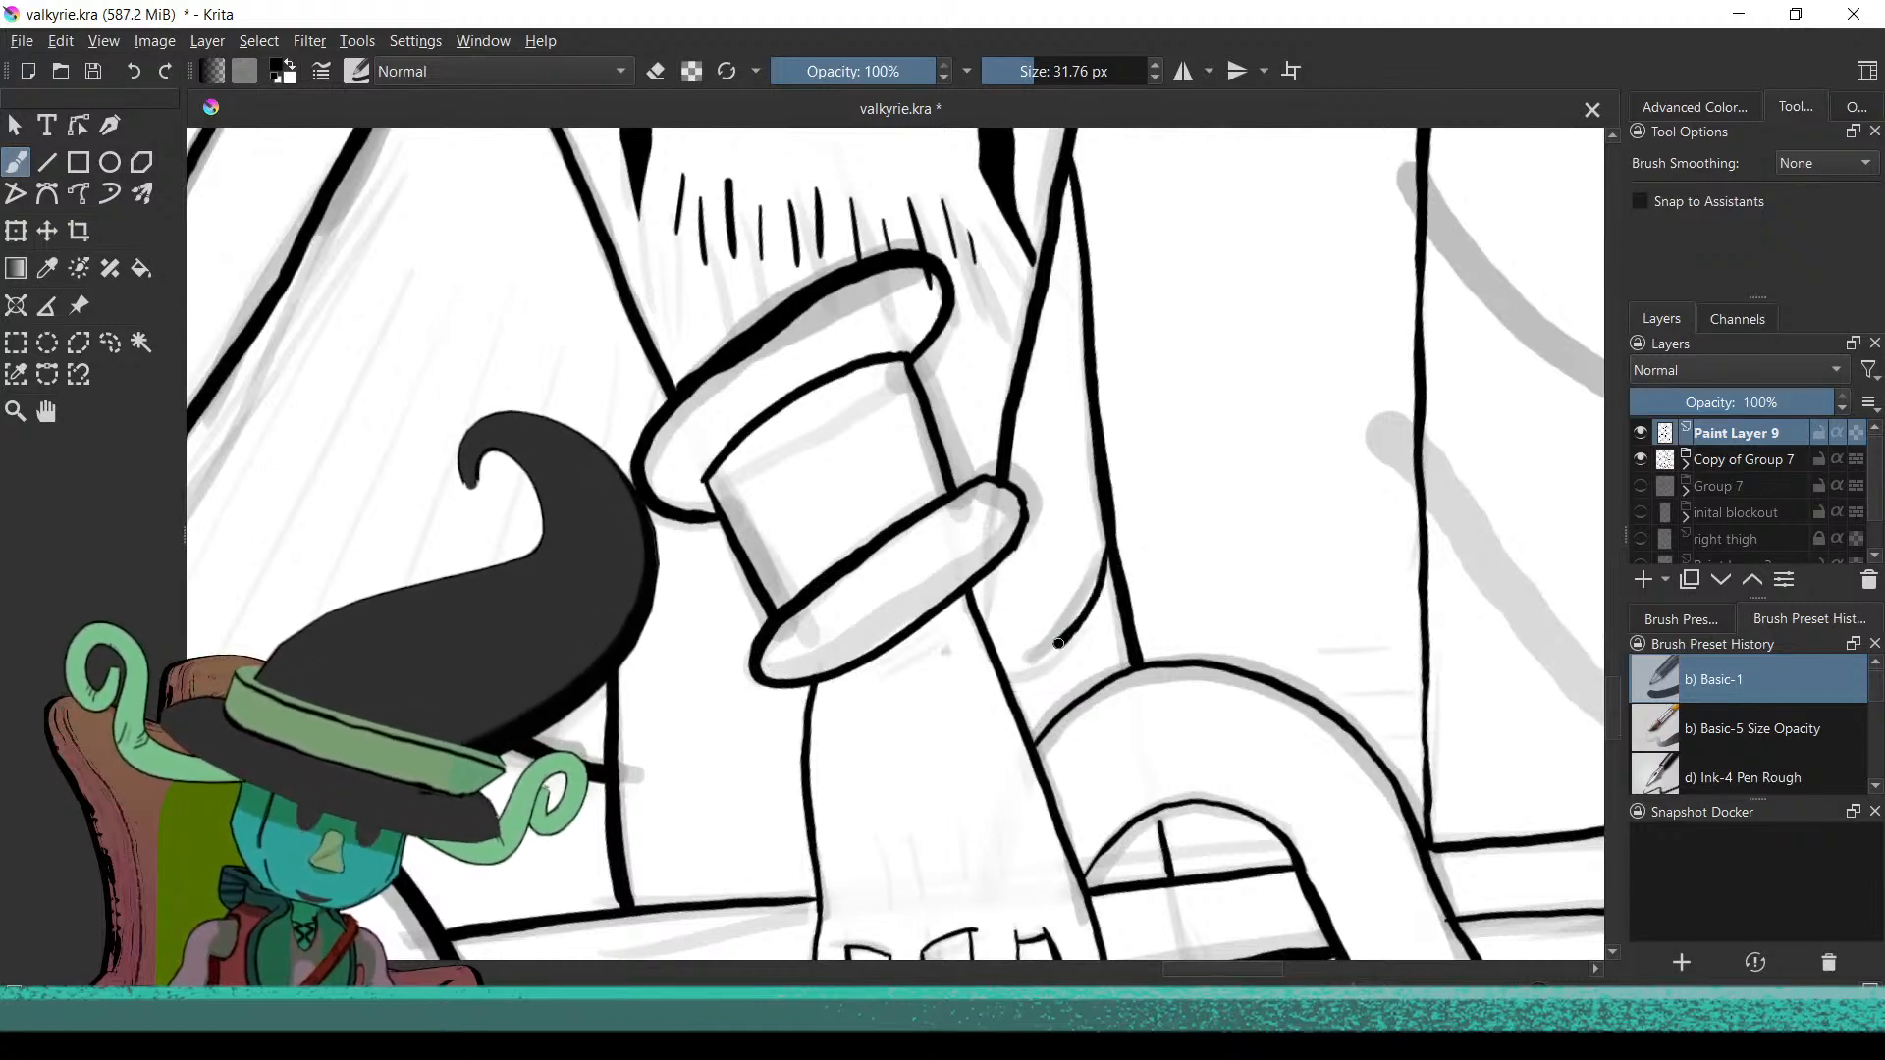
scroll(981, 716, "down", 8)
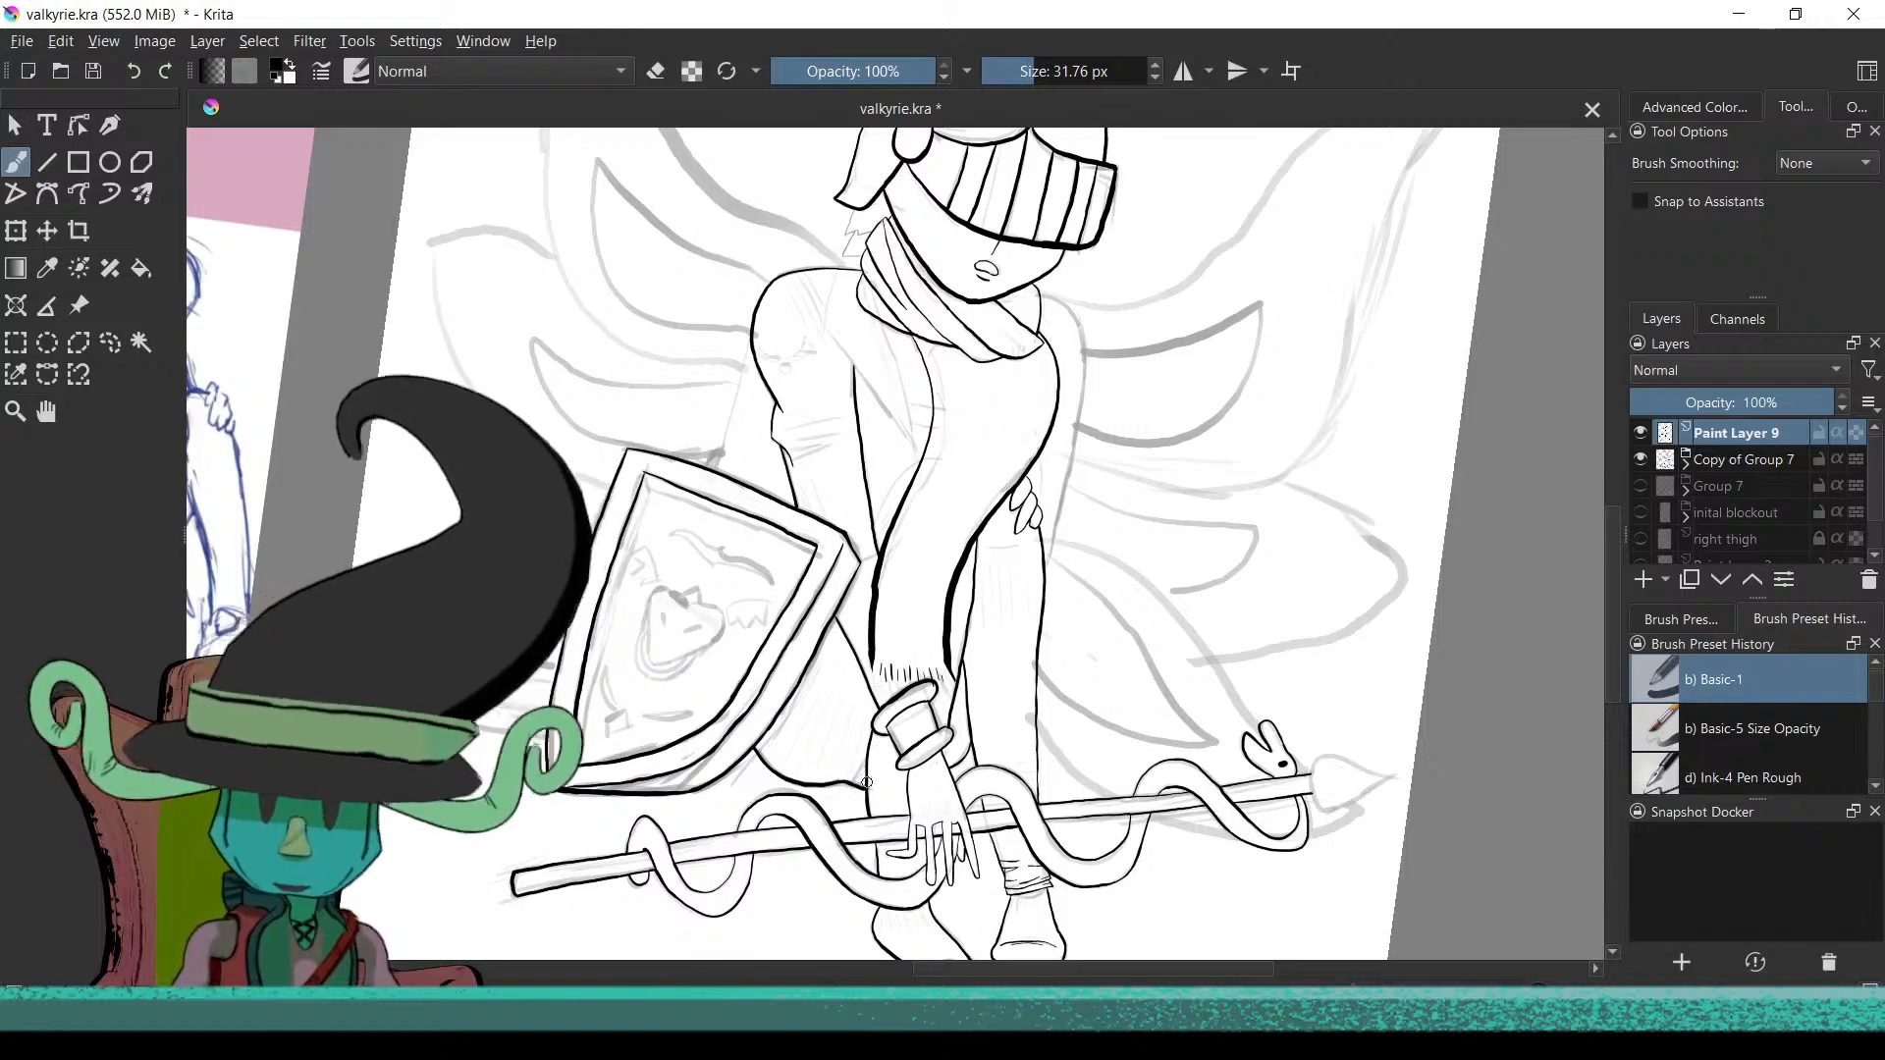
Ink the shoulder outline from the scarf outward and down the upper arm on the side next to the wing
left_click_drag(915, 837, 951, 633)
left_click_drag(1103, 557, 880, 786)
mouse_move(942, 710)
left_mouse_down()
mouse_move(1056, 606)
mouse_move(997, 849)
left_mouse_up()
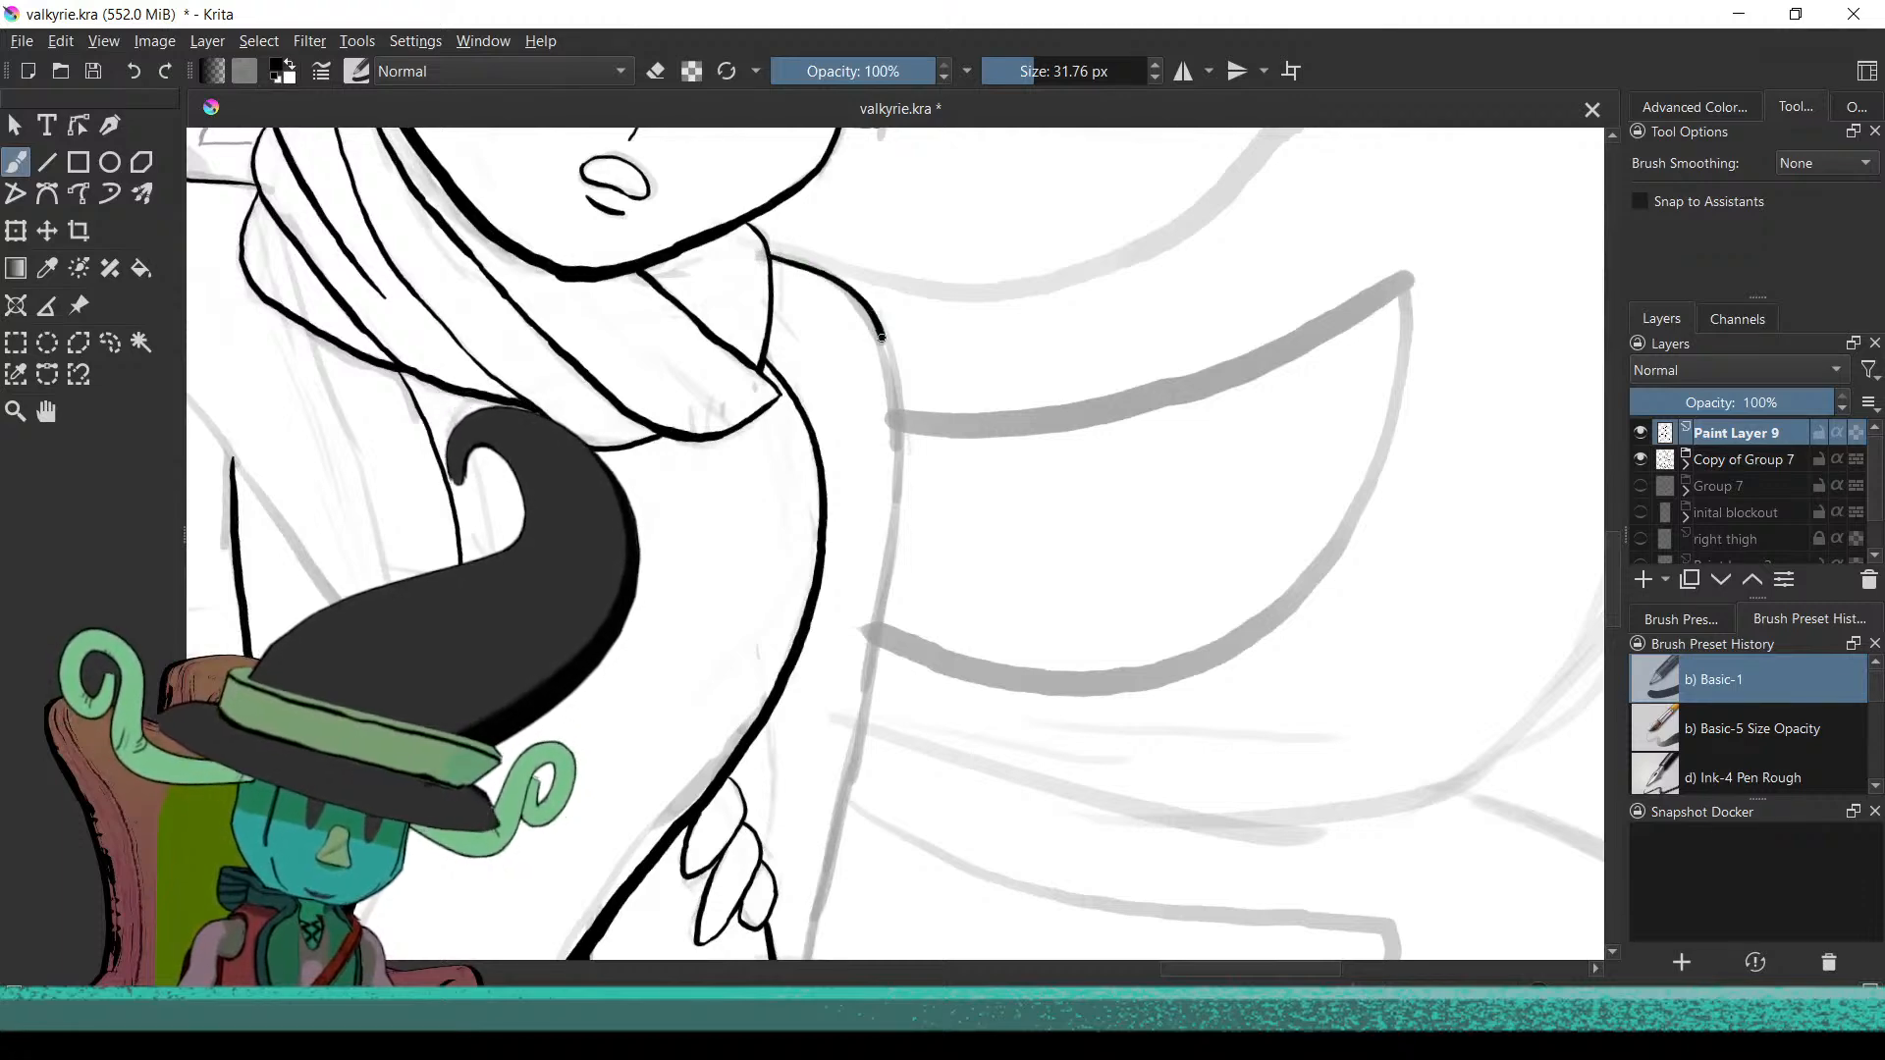
left_click_drag(881, 571, 864, 701)
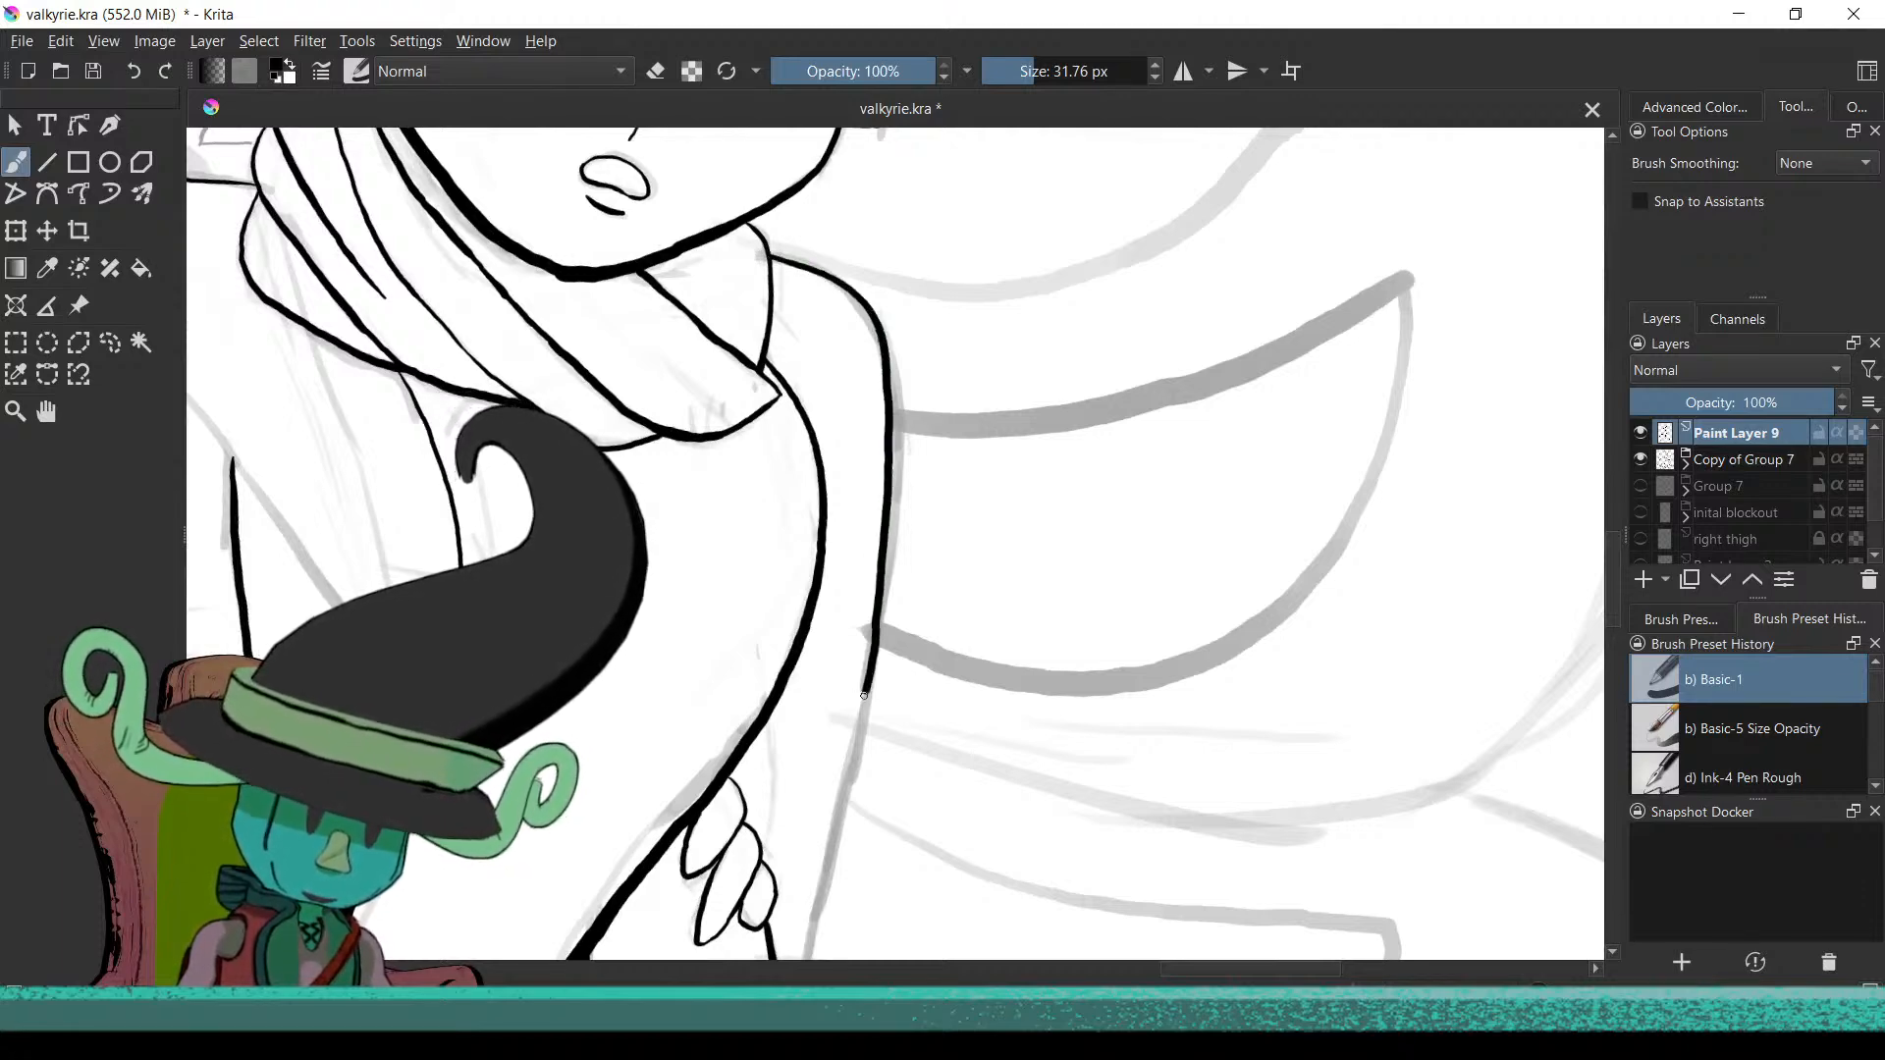
Extend the arm outline past the fingers to meet the leg line, undoing a faulty stroke and redrawing it as one clean line
left_click_drag(748, 667, 751, 438)
left_click_drag(748, 536, 792, 589)
mouse_move(843, 497)
left_mouse_down()
mouse_move(1005, 484)
mouse_move(930, 475)
mouse_move(855, 652)
mouse_move(919, 344)
mouse_move(862, 619)
left_mouse_up()
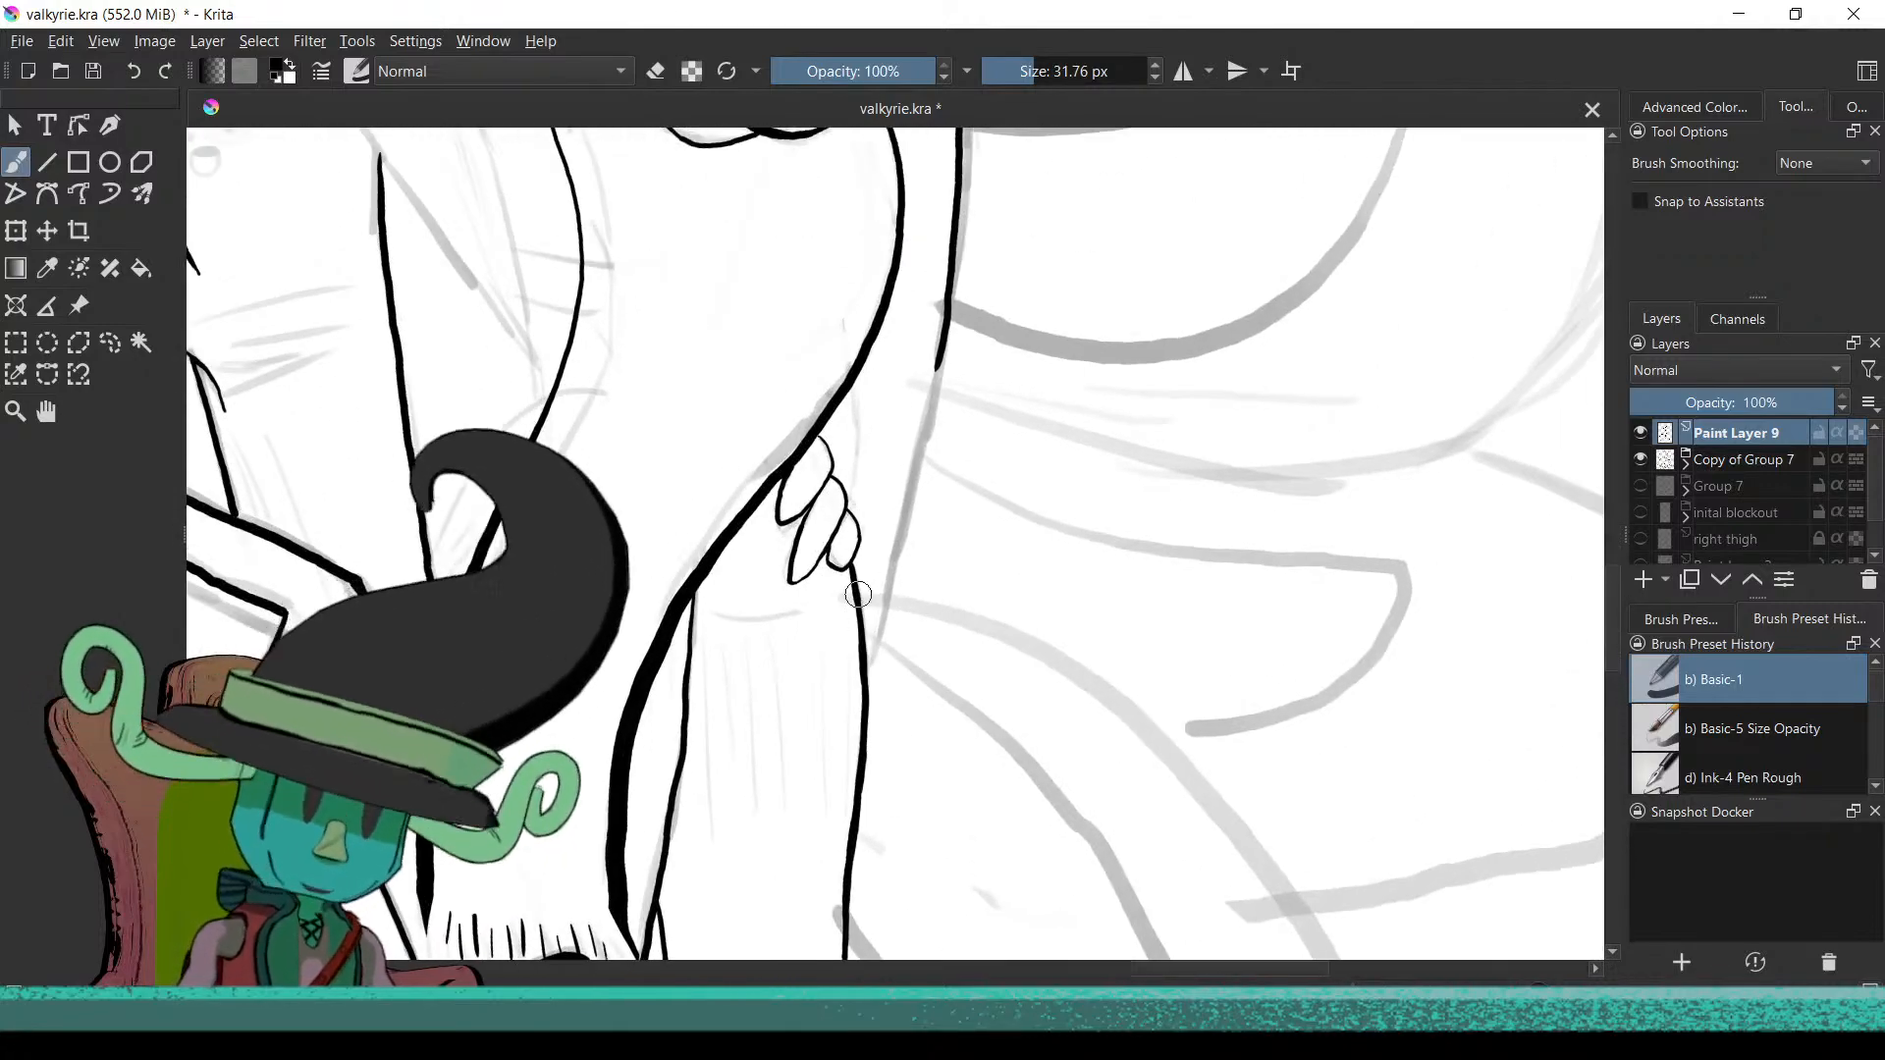
left_click_drag(923, 541, 919, 406)
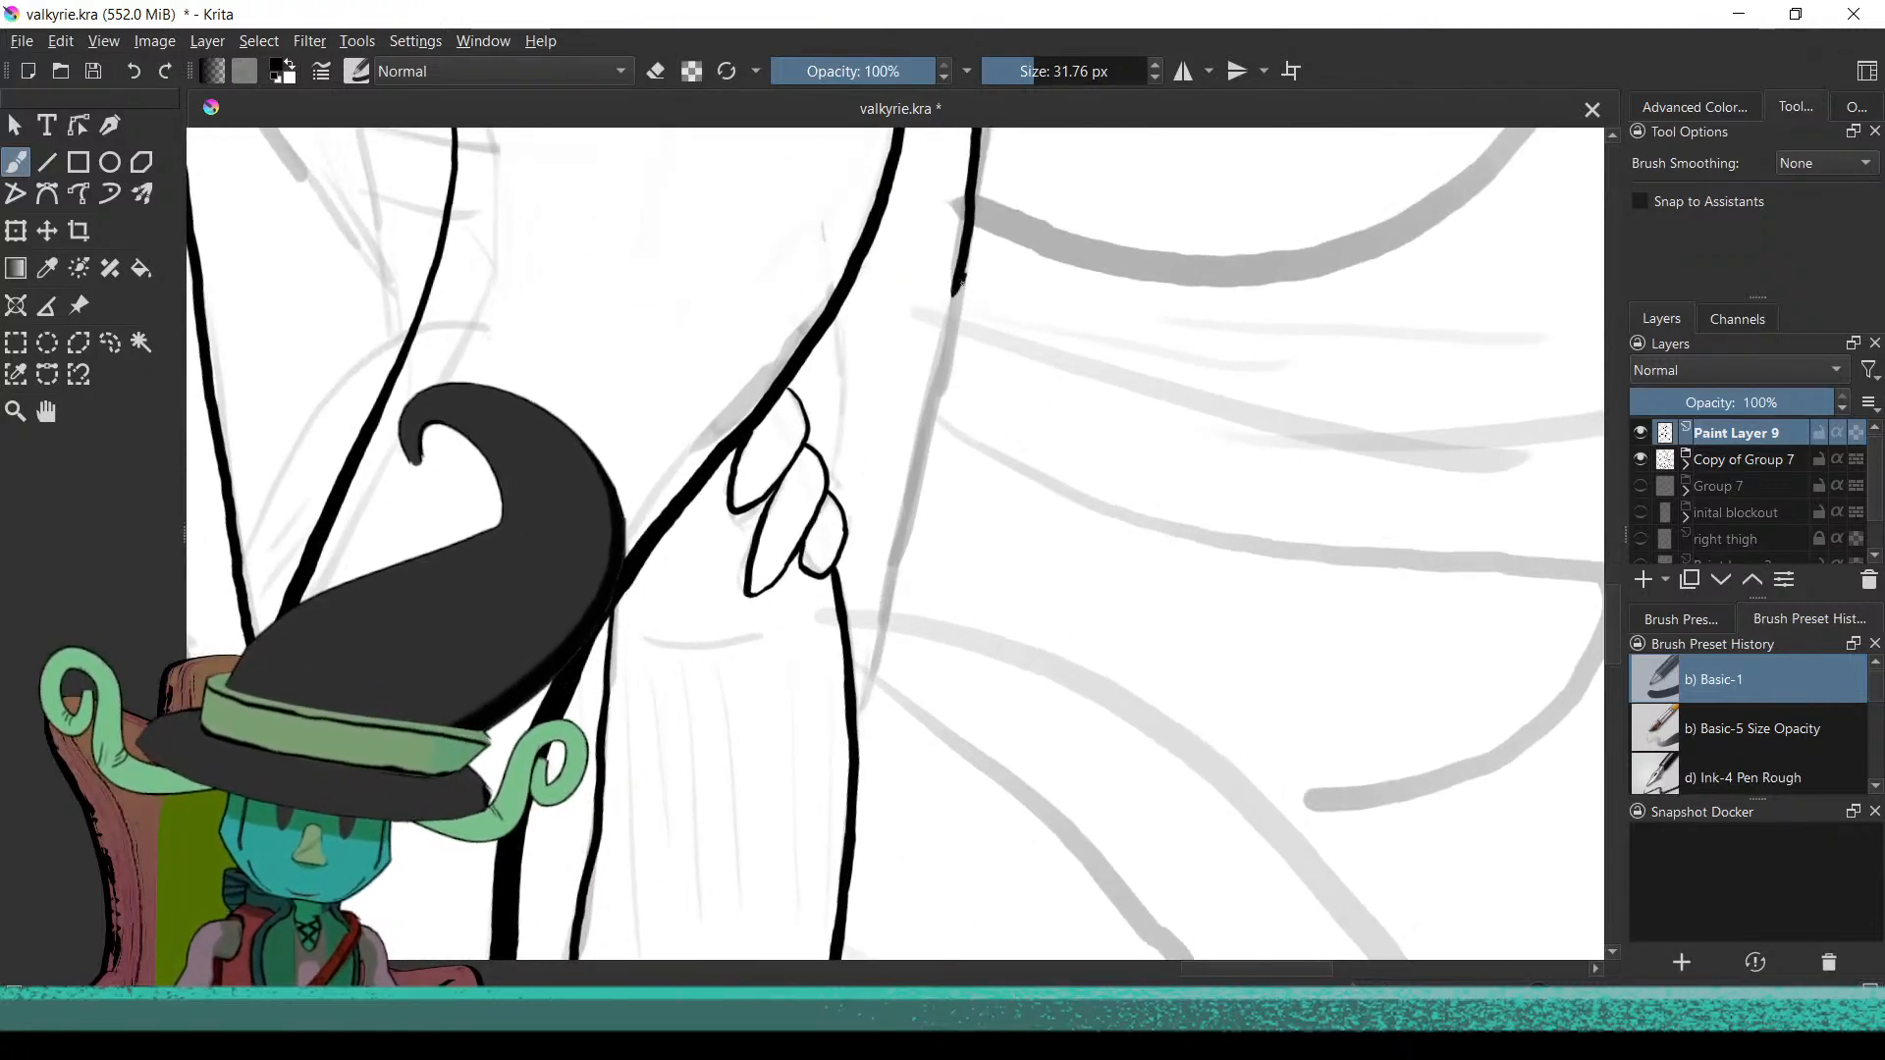
left_click_drag(942, 329, 913, 411)
key("ctrl+z")
left_click_drag(972, 201, 877, 604)
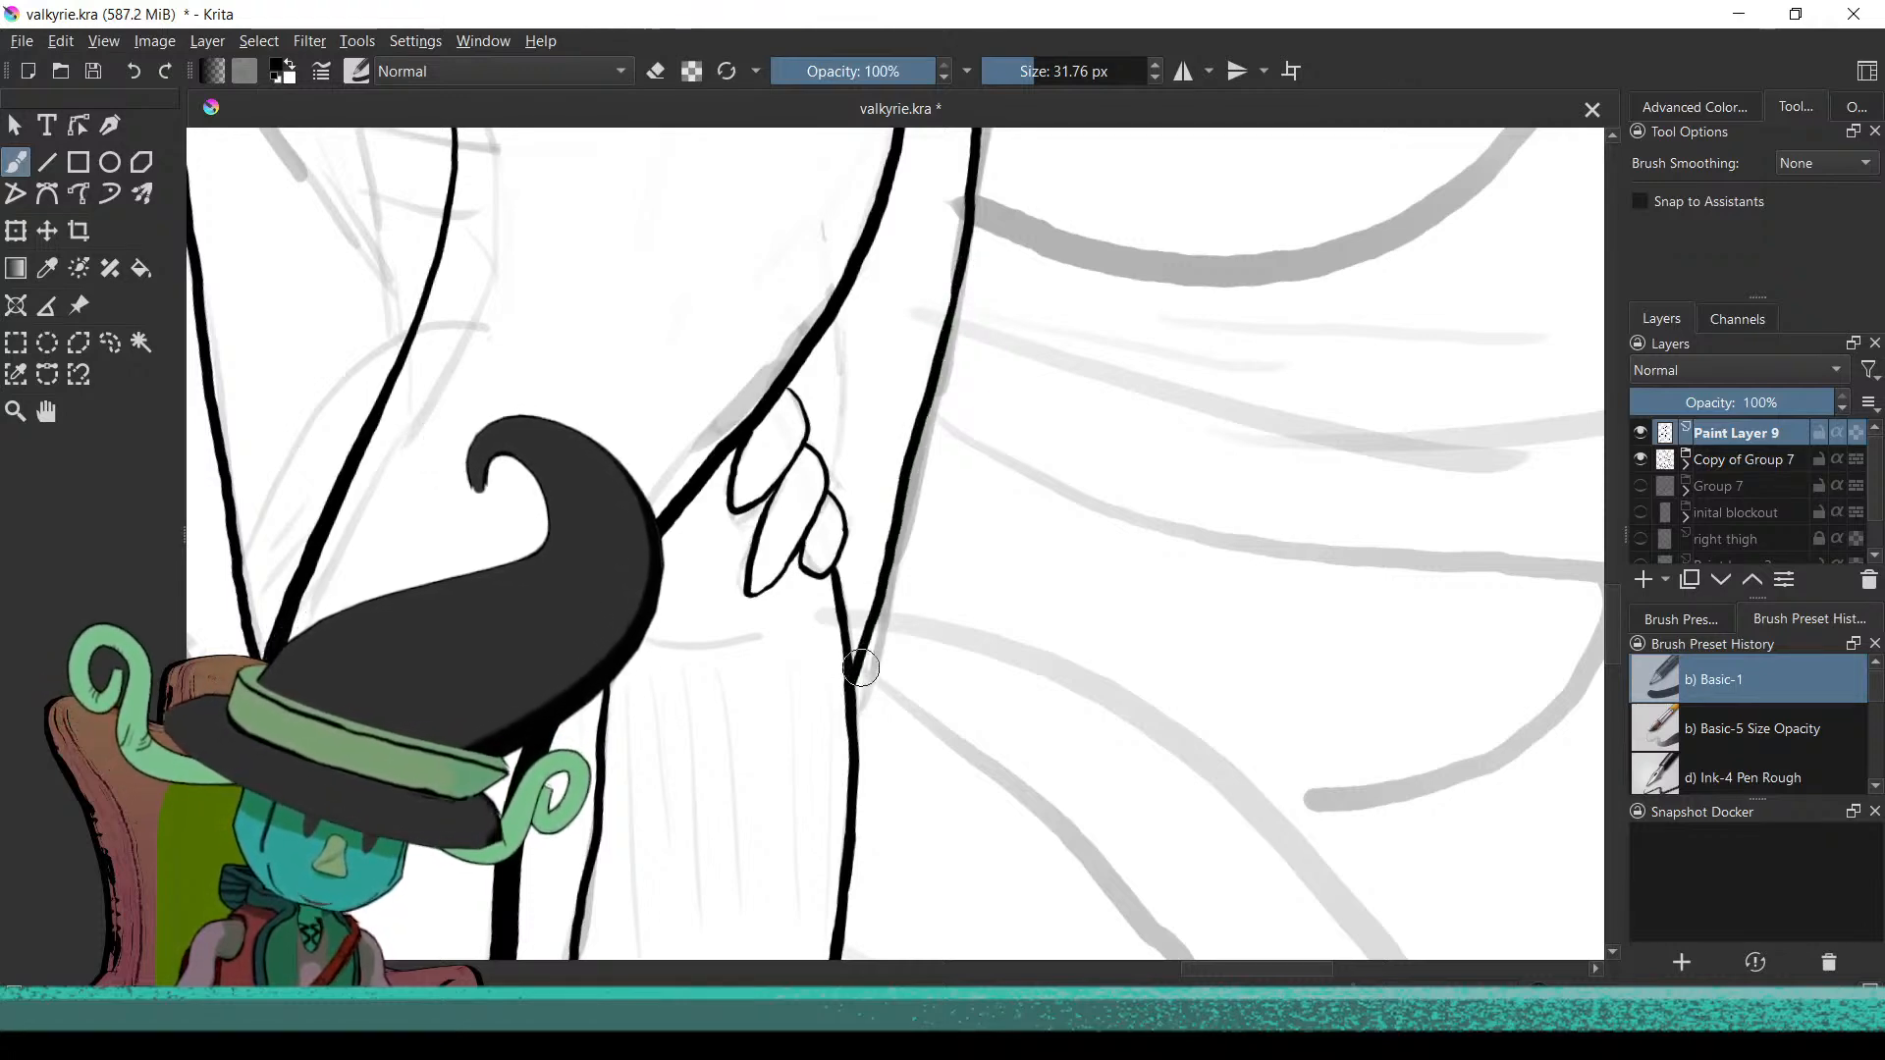
scroll(947, 538, "down", 5)
scroll(880, 748, "up", 1)
left_click_drag(921, 504, 975, 803)
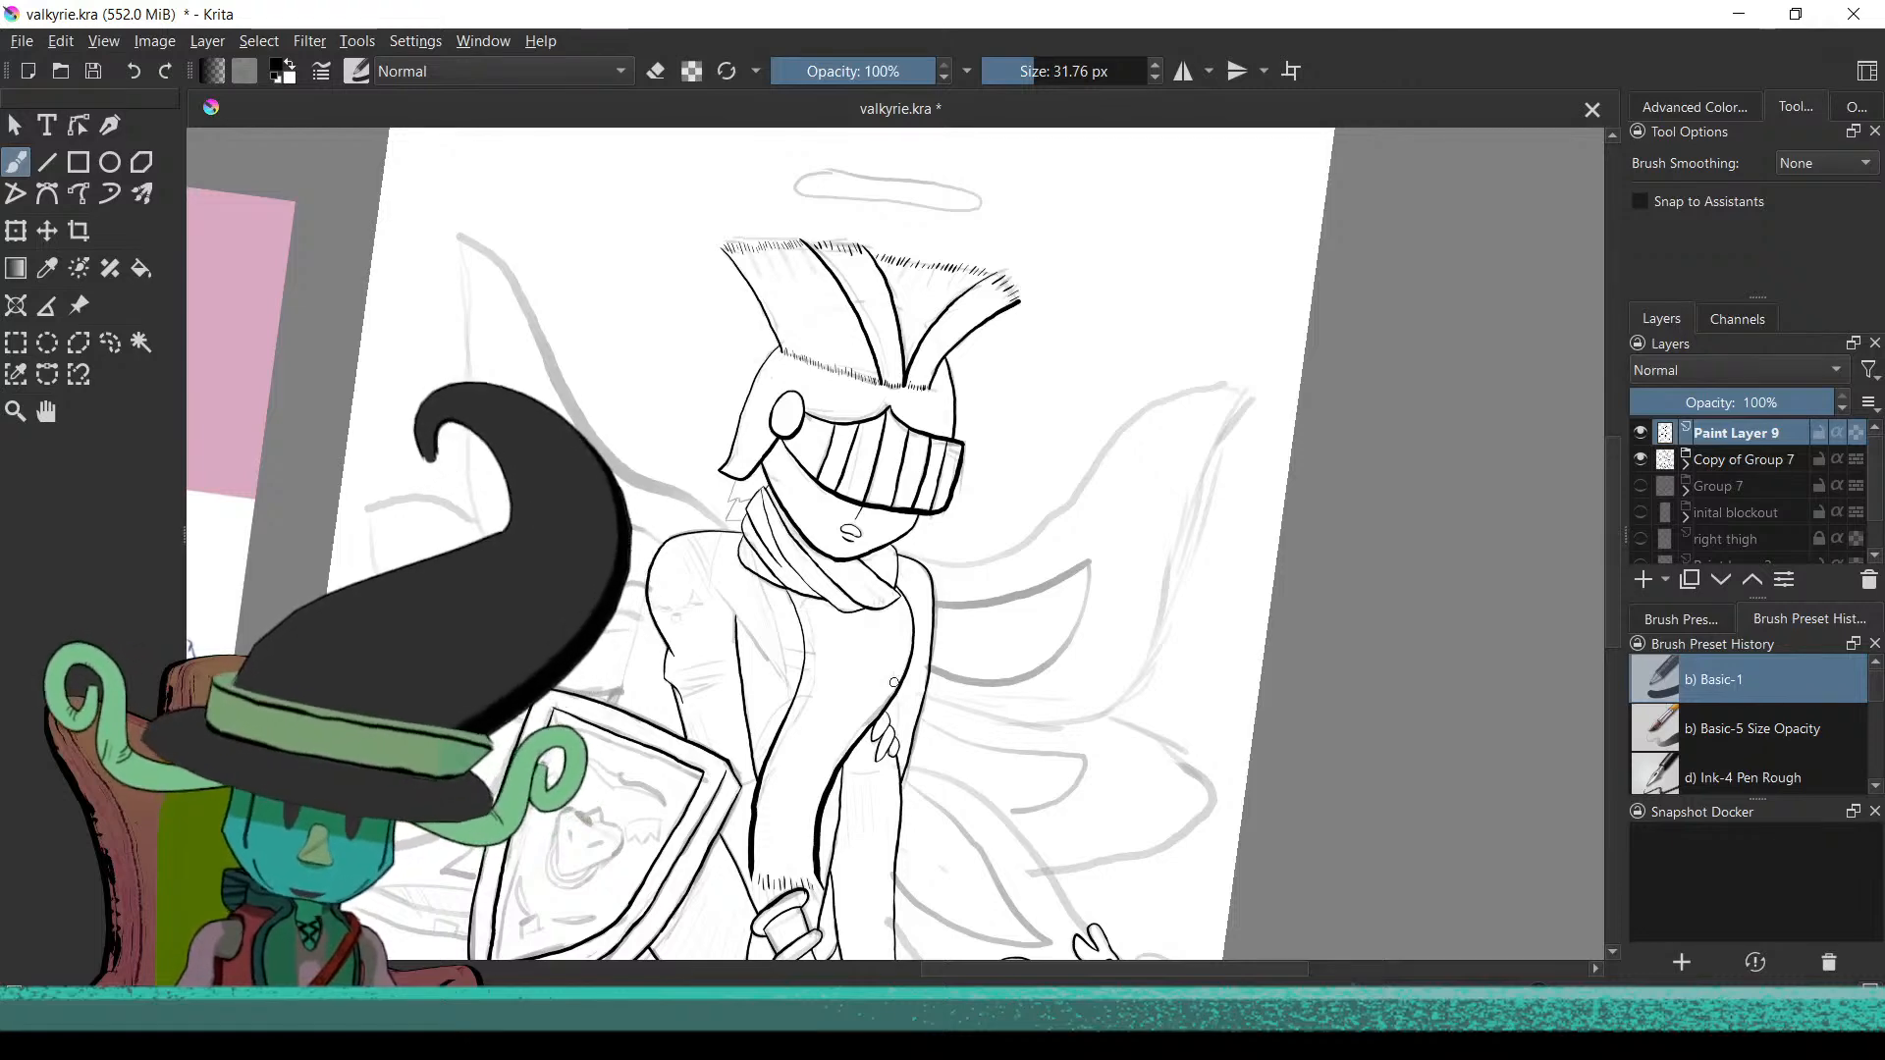
Ink the upper wing's inner edge beside the helmet as one long curve from the wing tip down to the shoulder
scroll(913, 619, "up", 5)
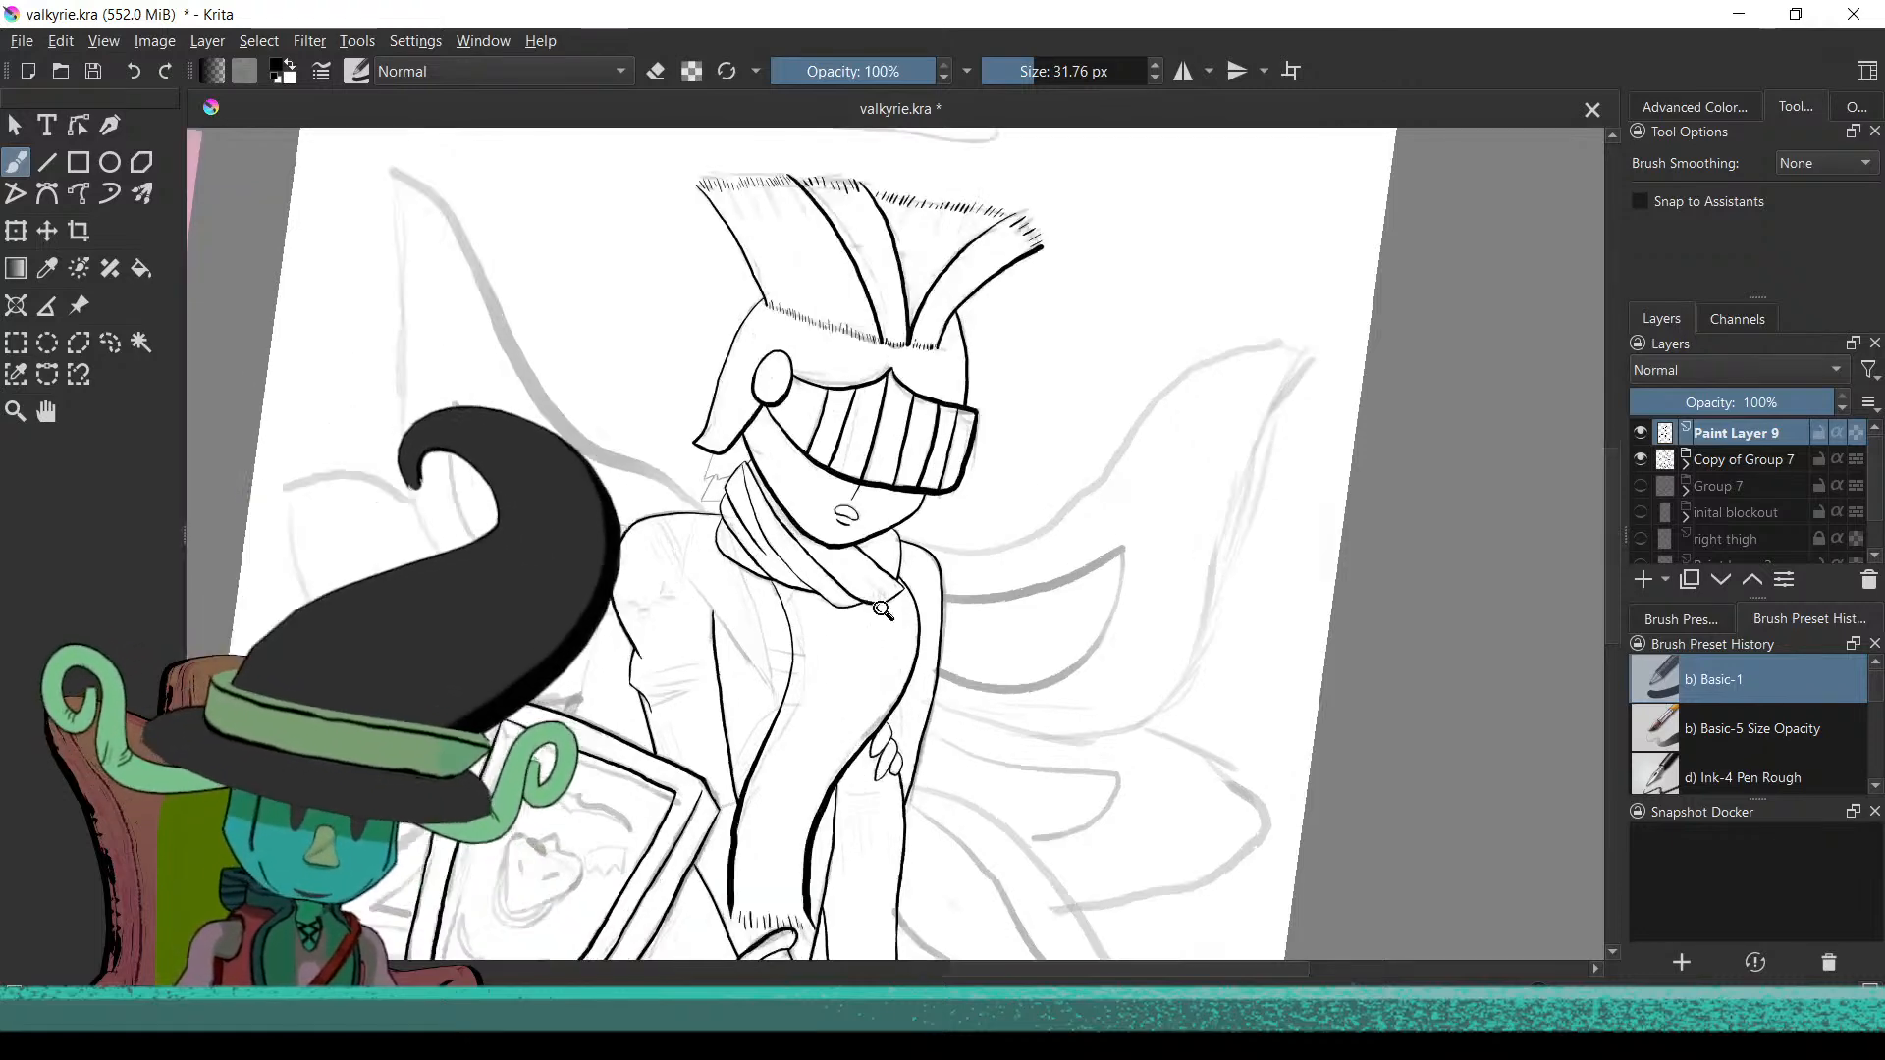
left_click_drag(1097, 568, 934, 551)
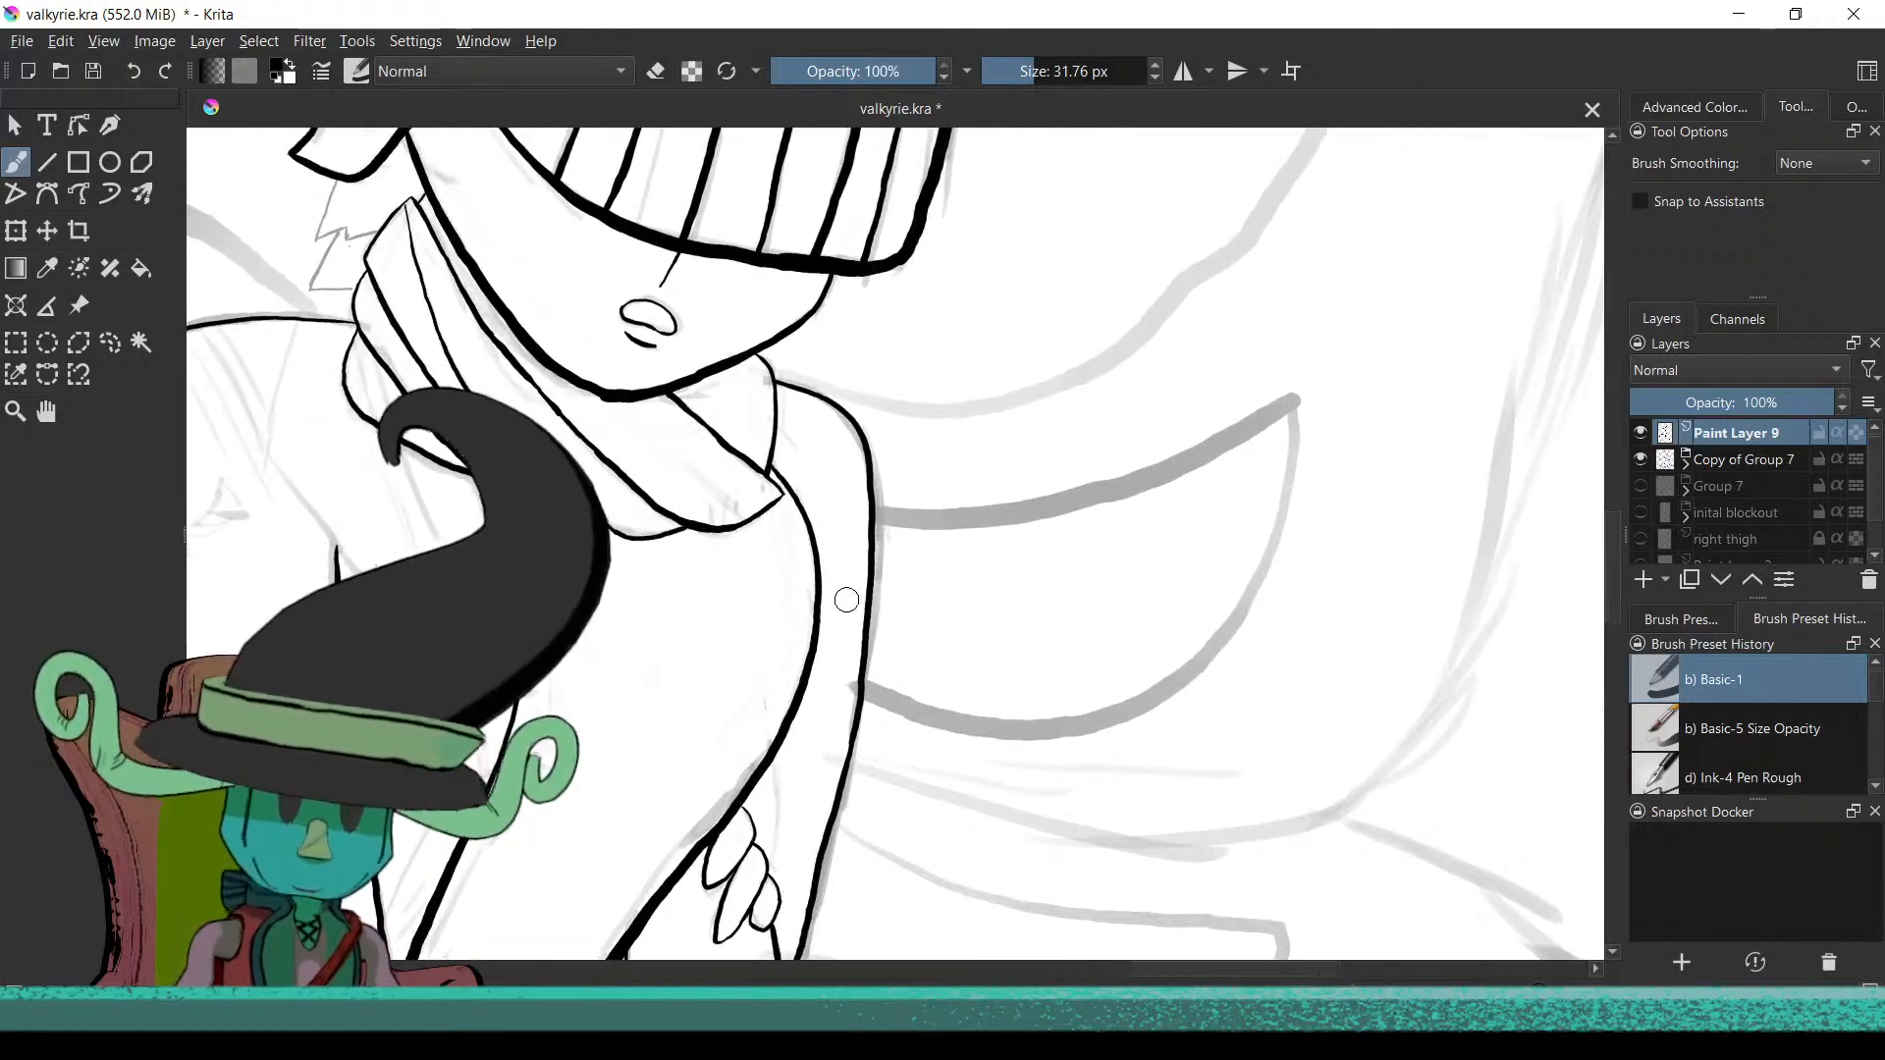
scroll(960, 539, "up", 3)
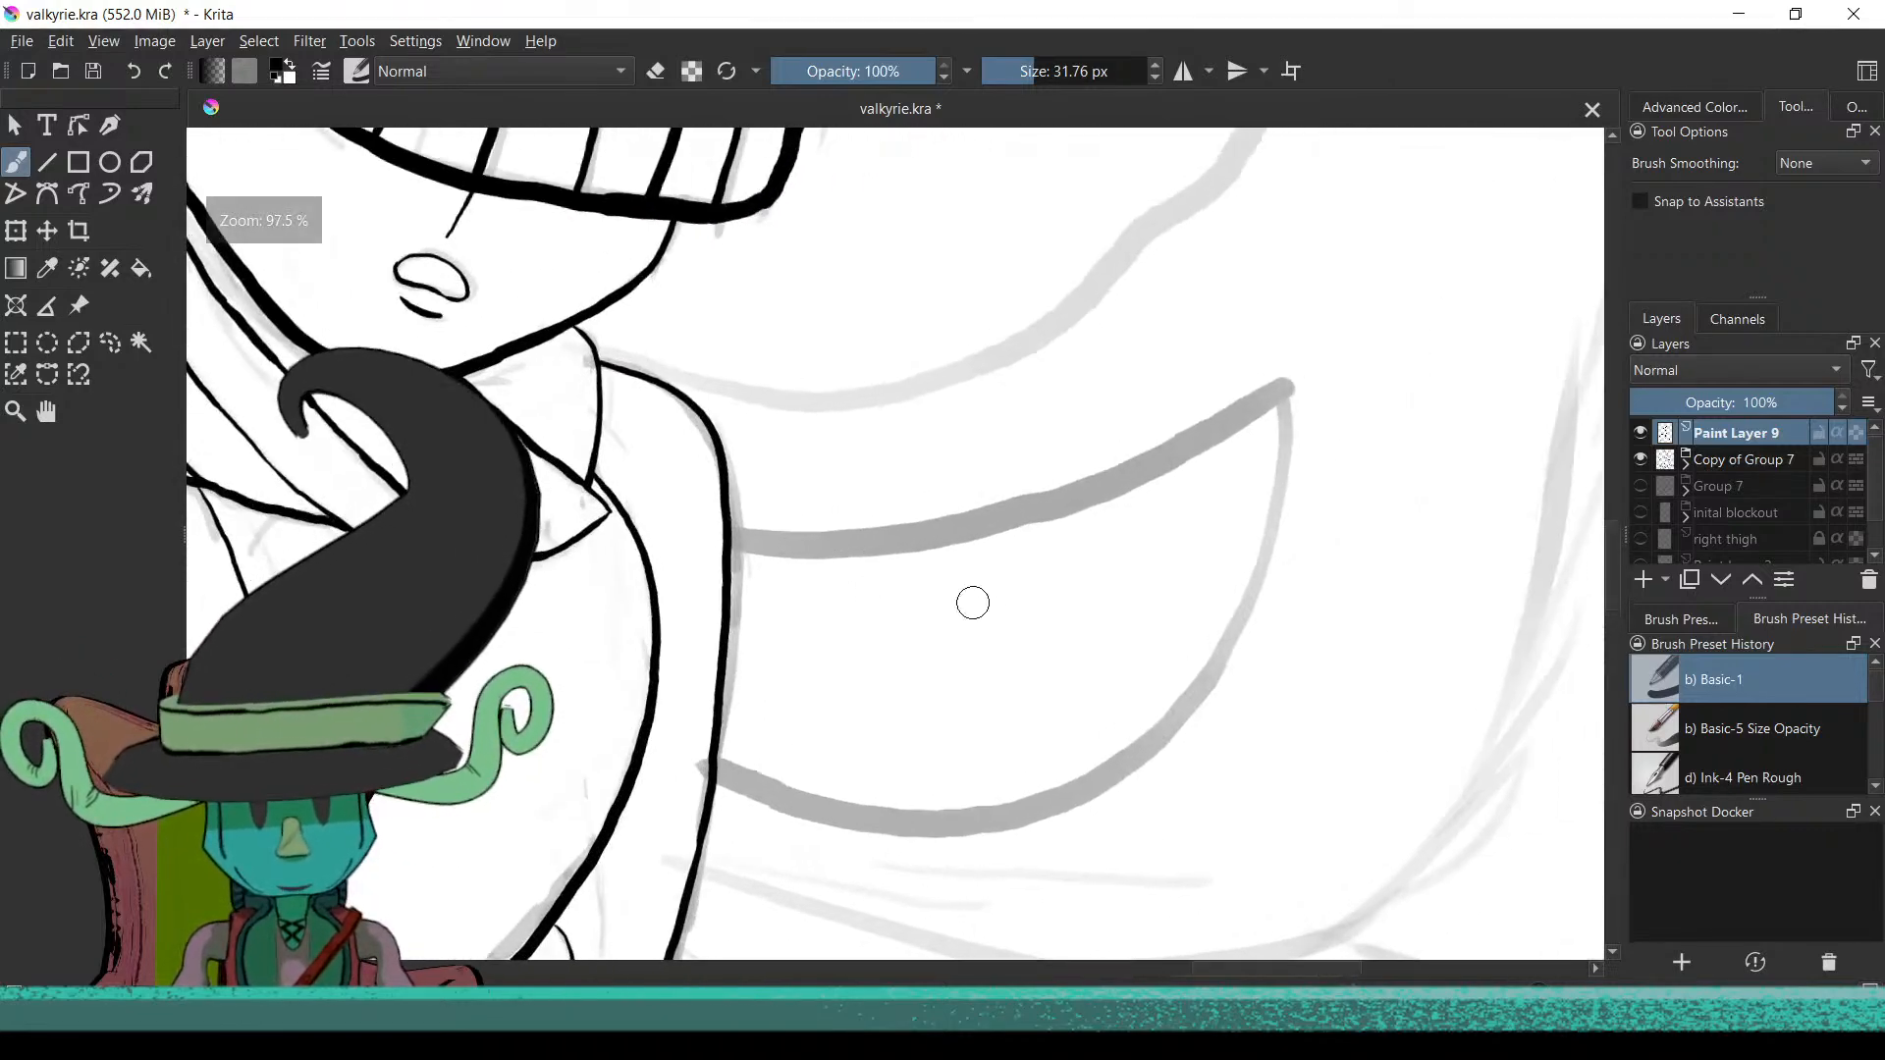
scroll(1079, 594, "down", 3)
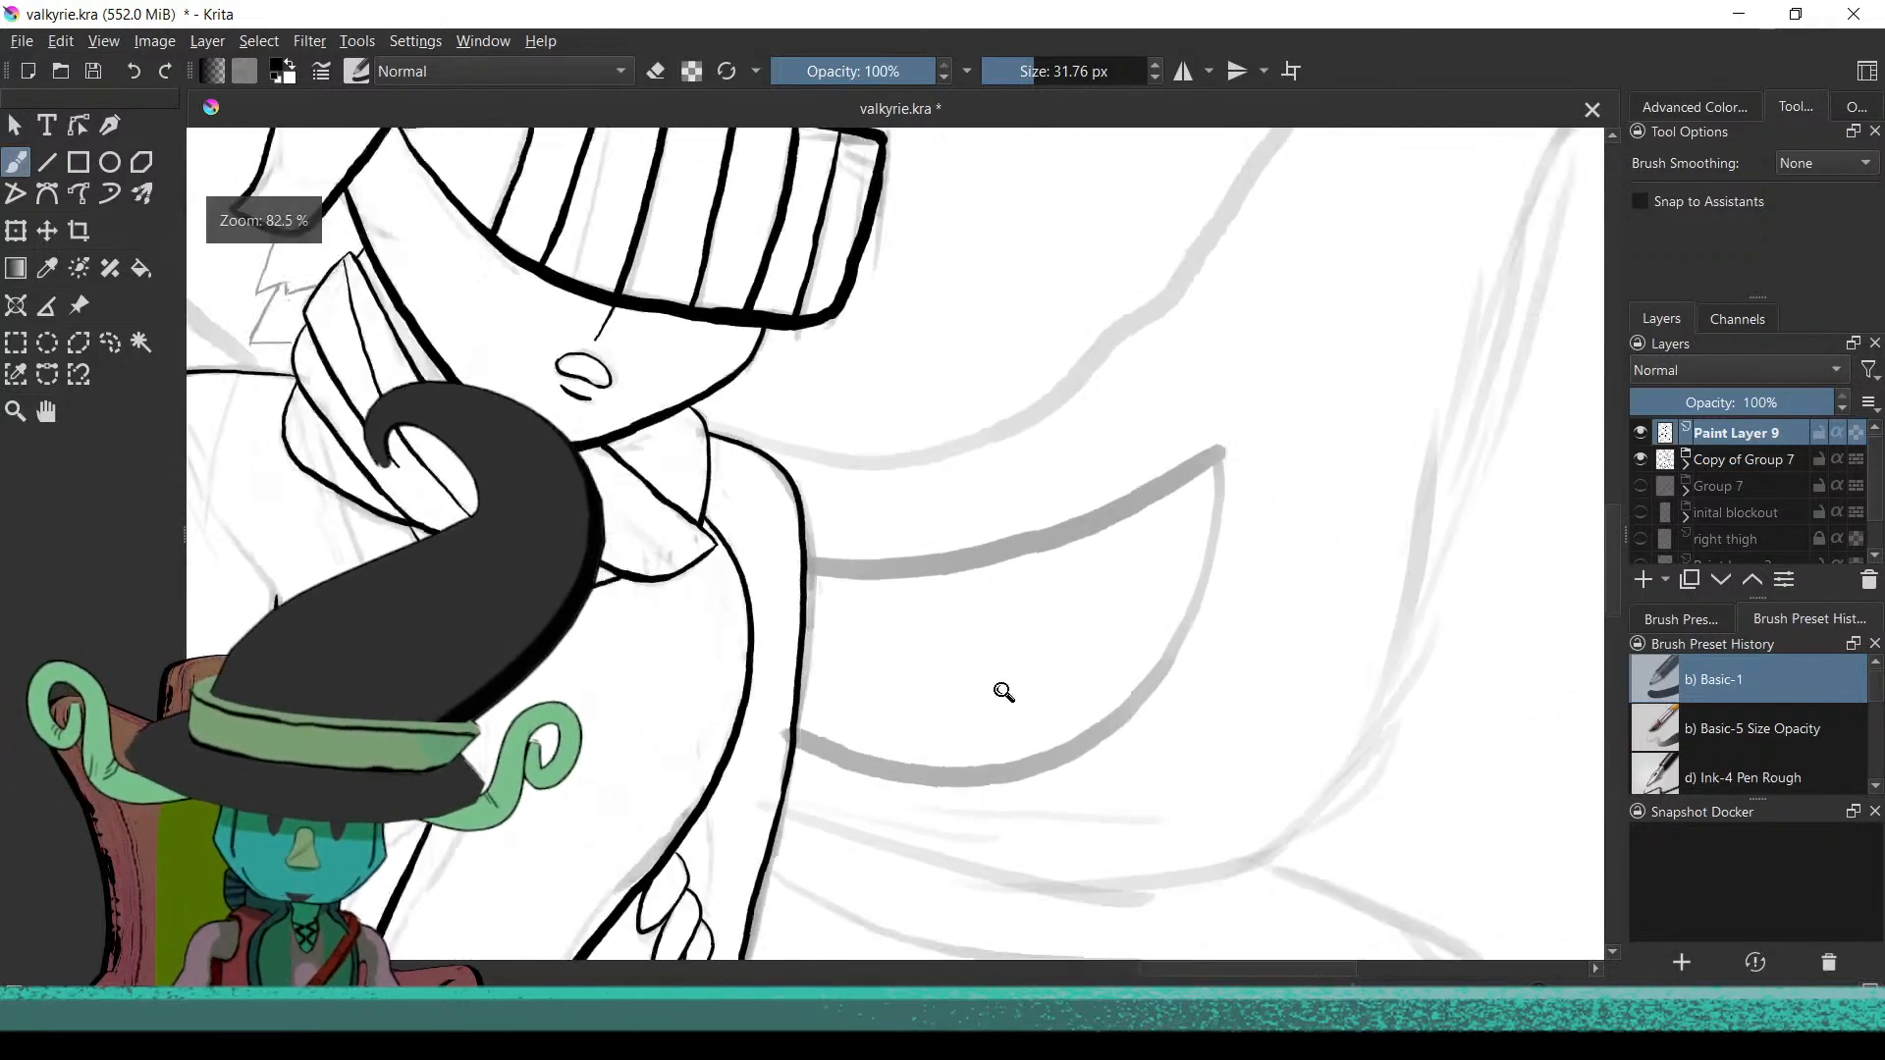
left_click_drag(1027, 733, 1146, 589)
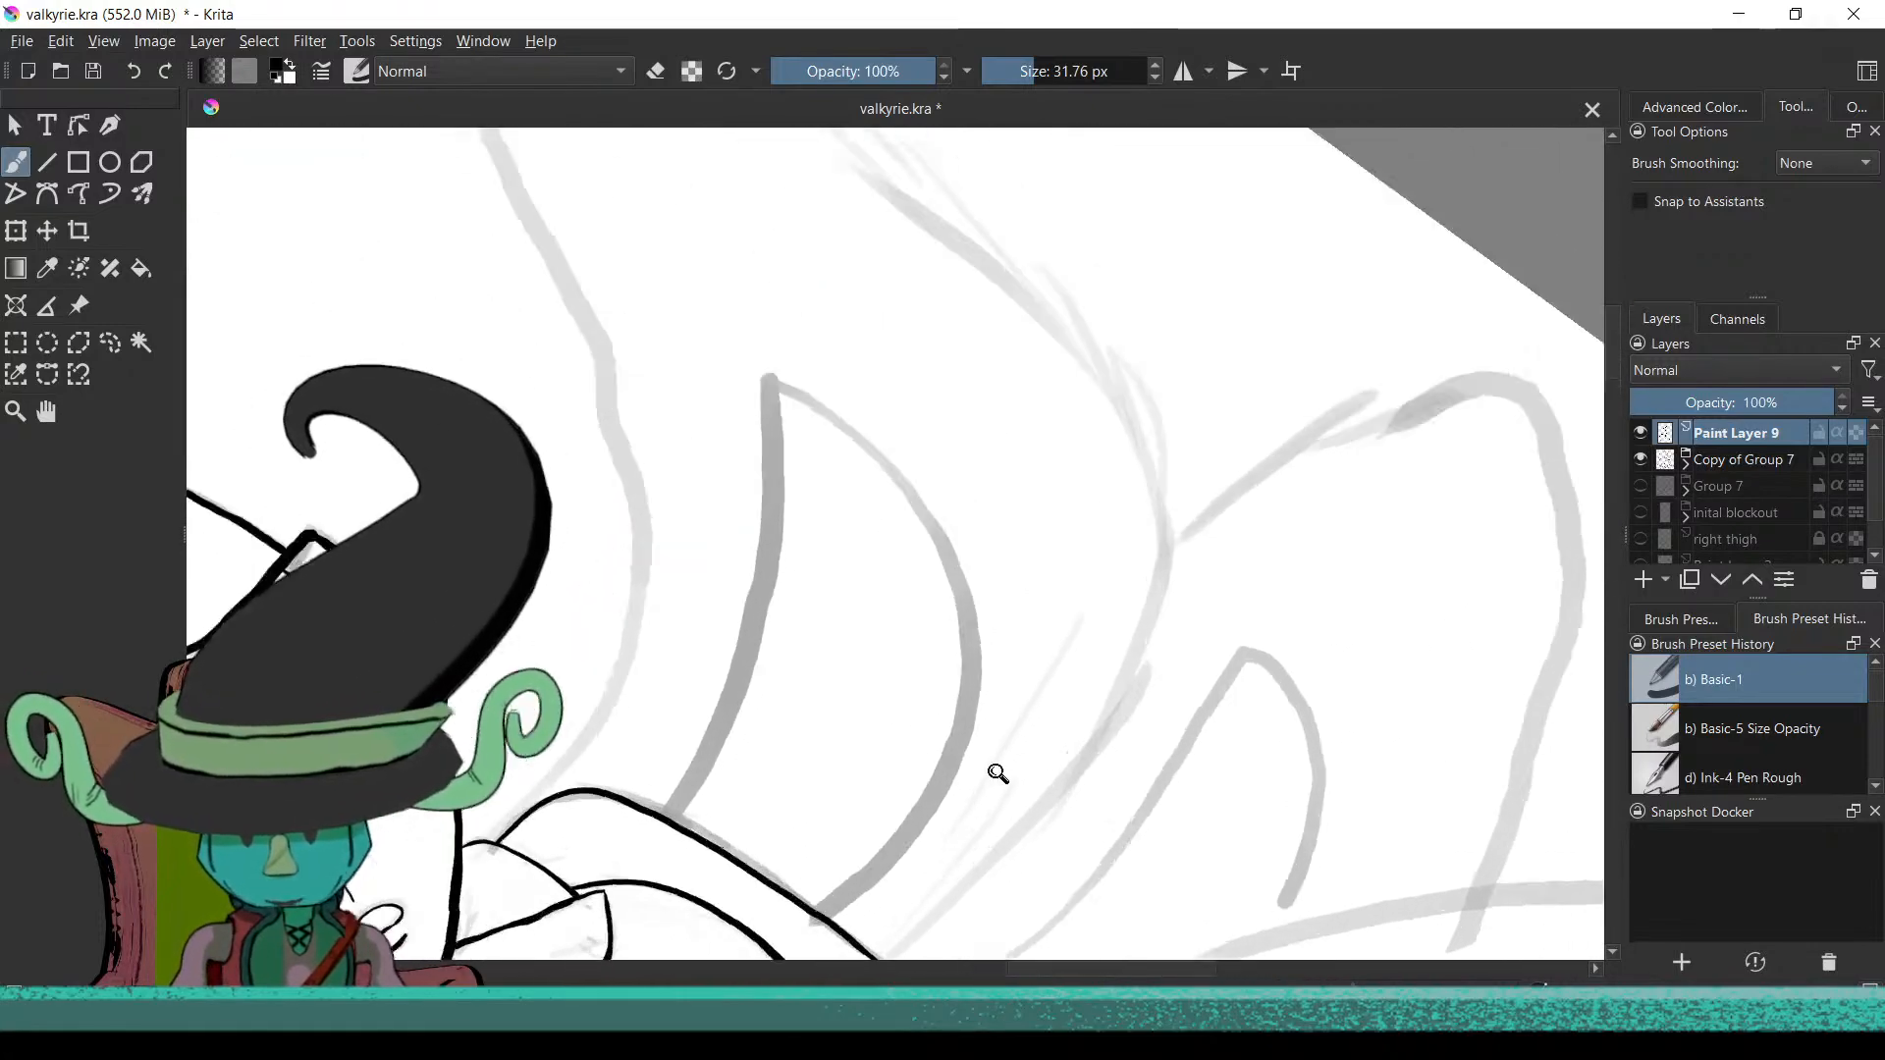
key("5")
scroll(748, 416, "down", 8)
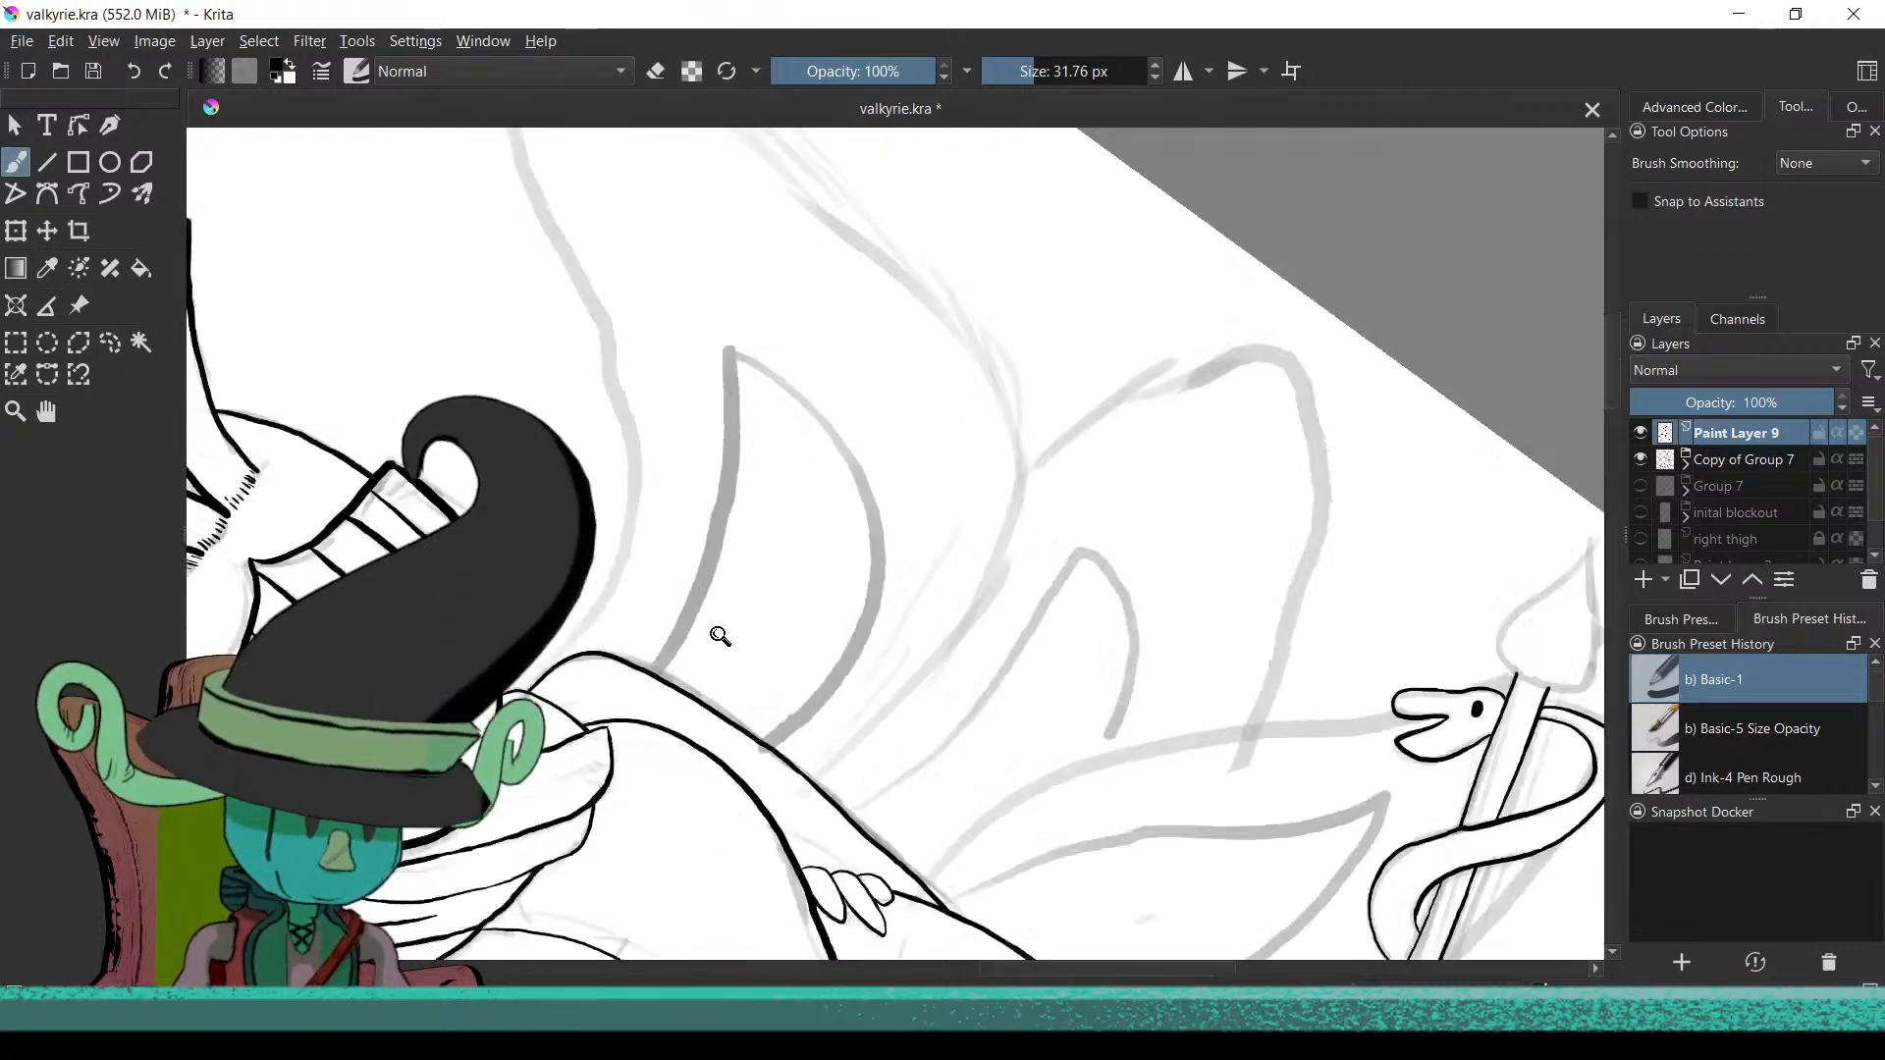
scroll(829, 566, "up", 4)
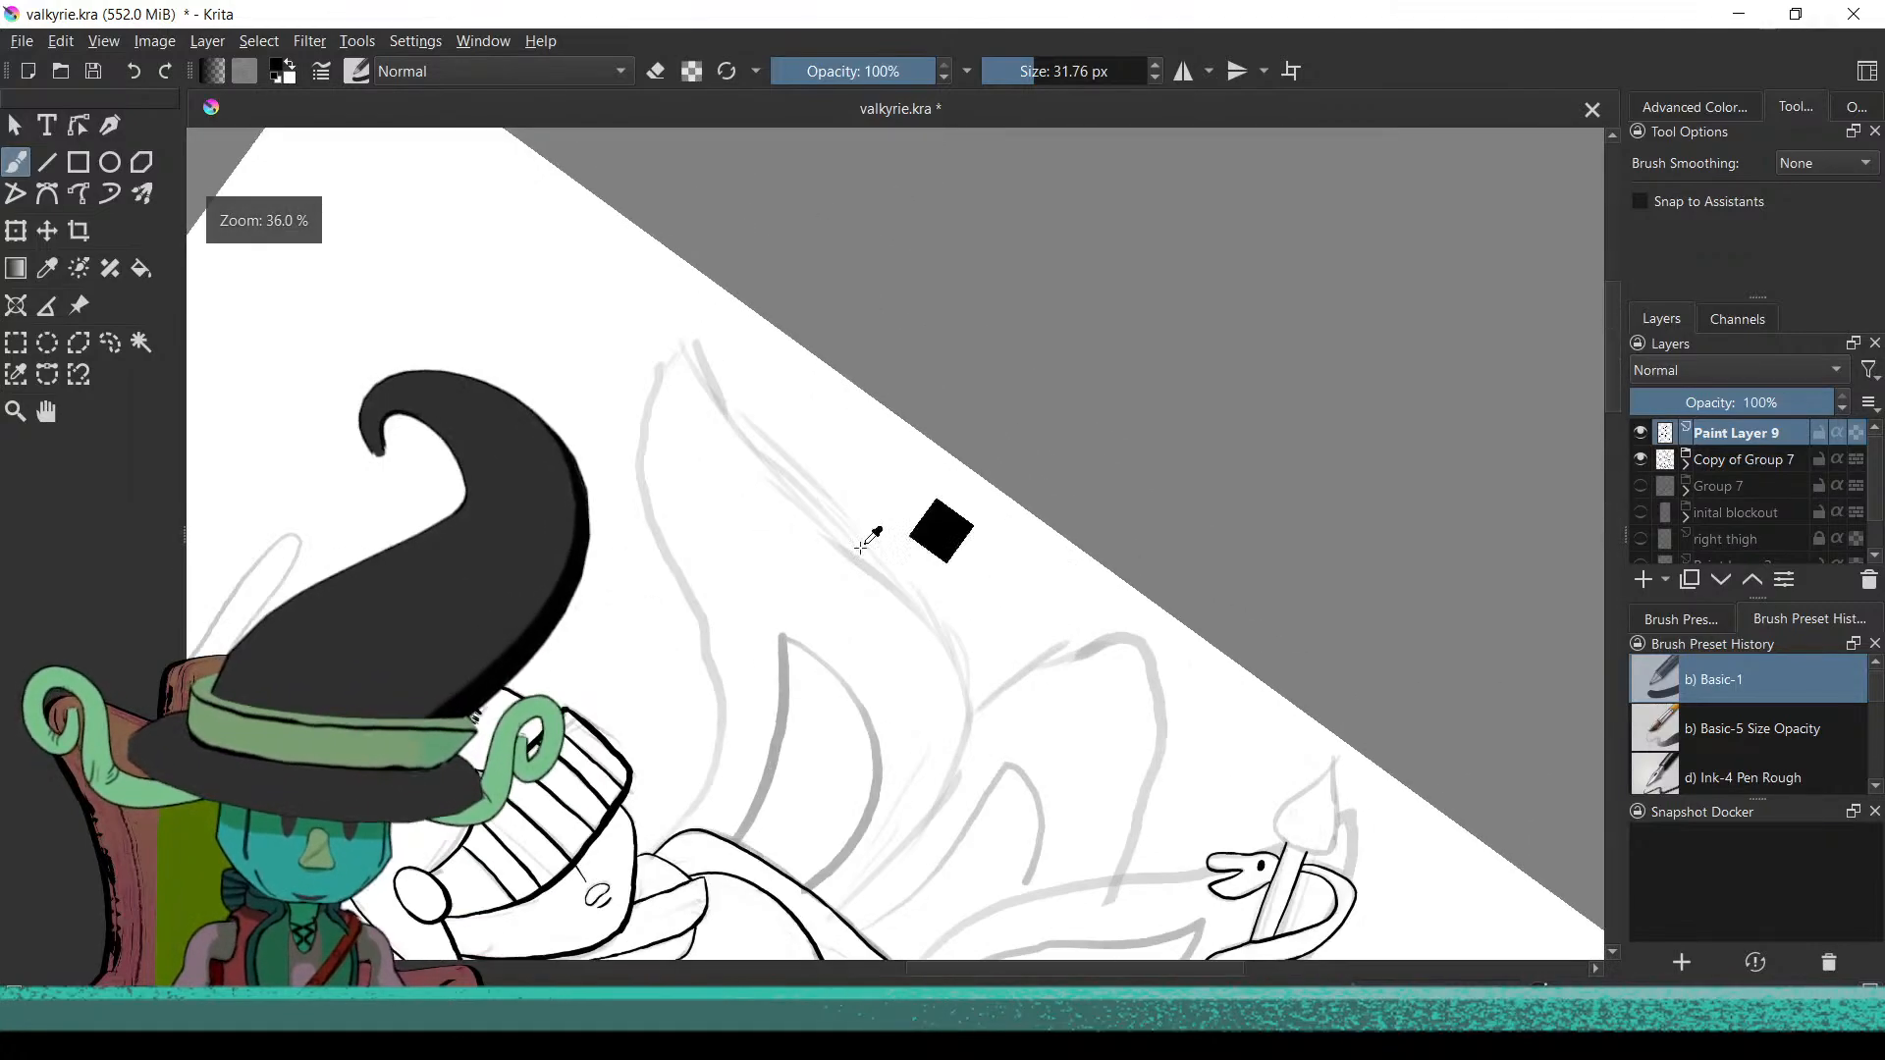
scroll(1031, 550, "up", 3)
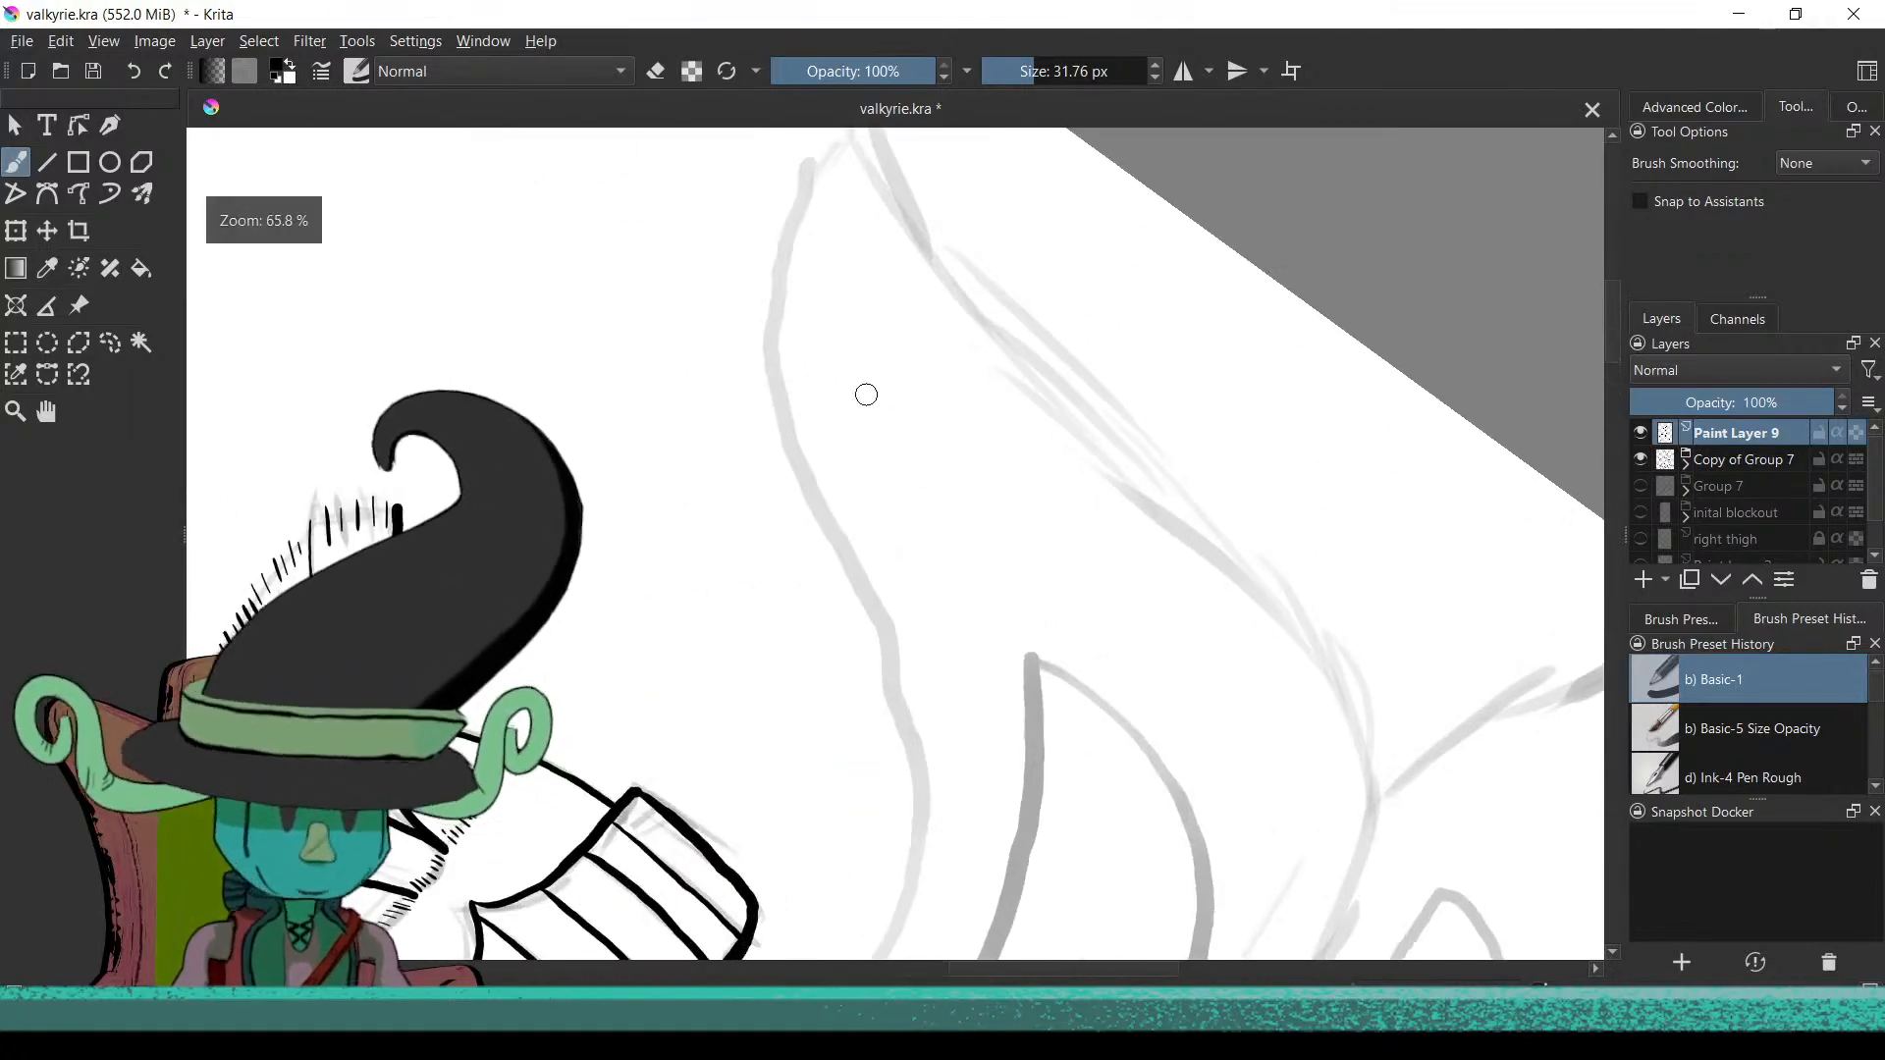
scroll(862, 389, "down", 2)
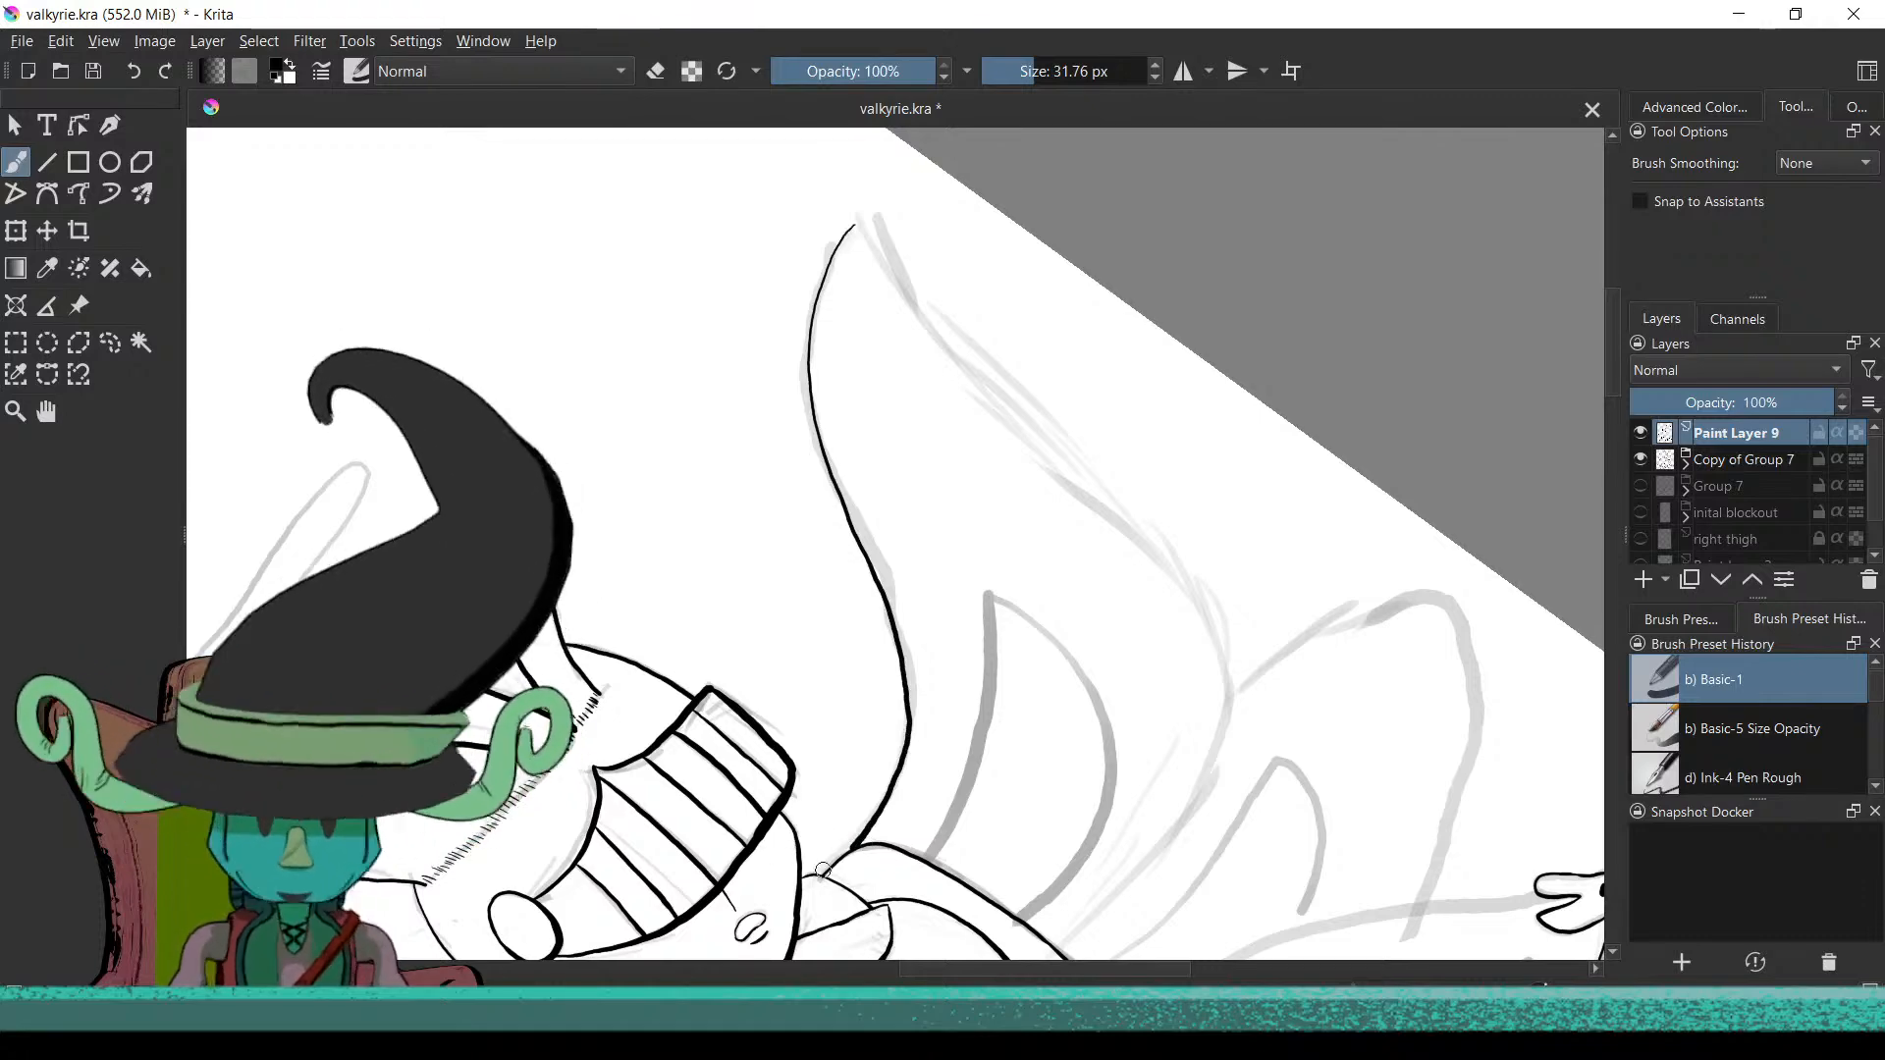
Clean up the base of the upper wing's inner edge where it runs past the shoulder into the scarf
scroll(814, 862, "up", 5)
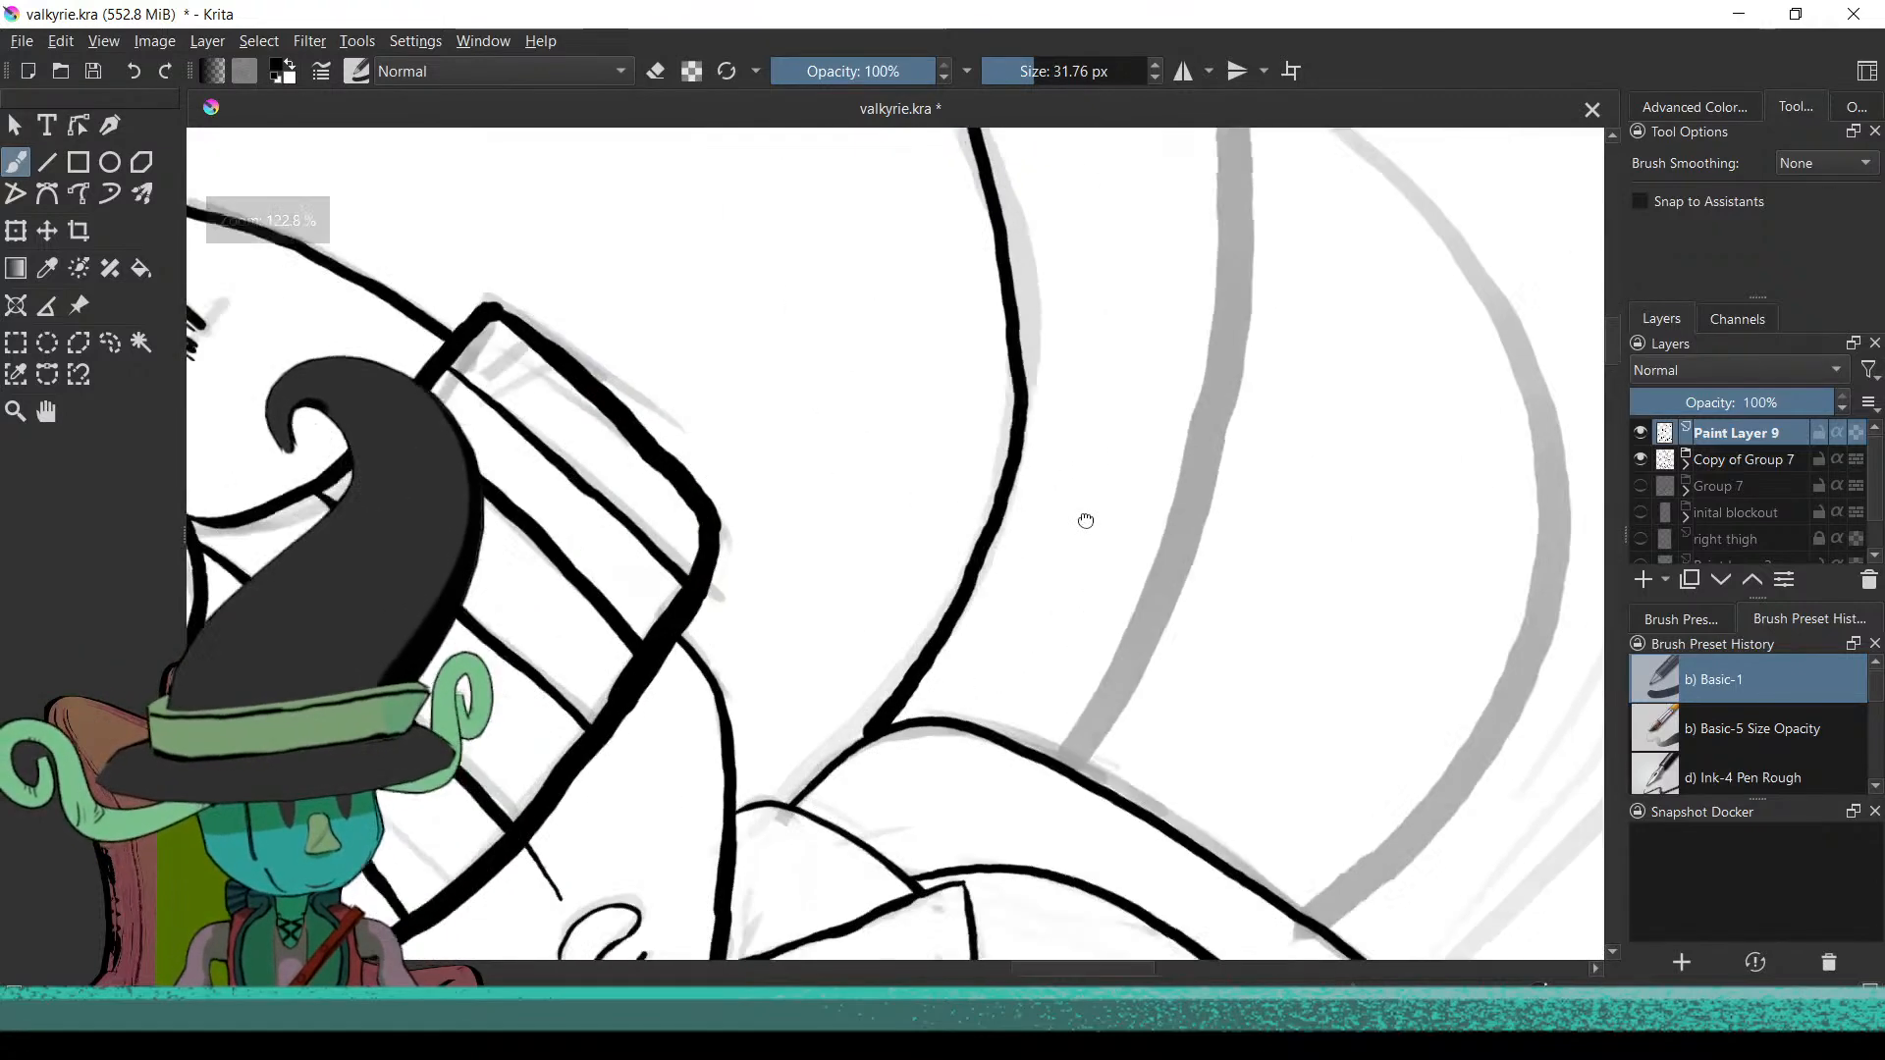
scroll(892, 674, "up", 2)
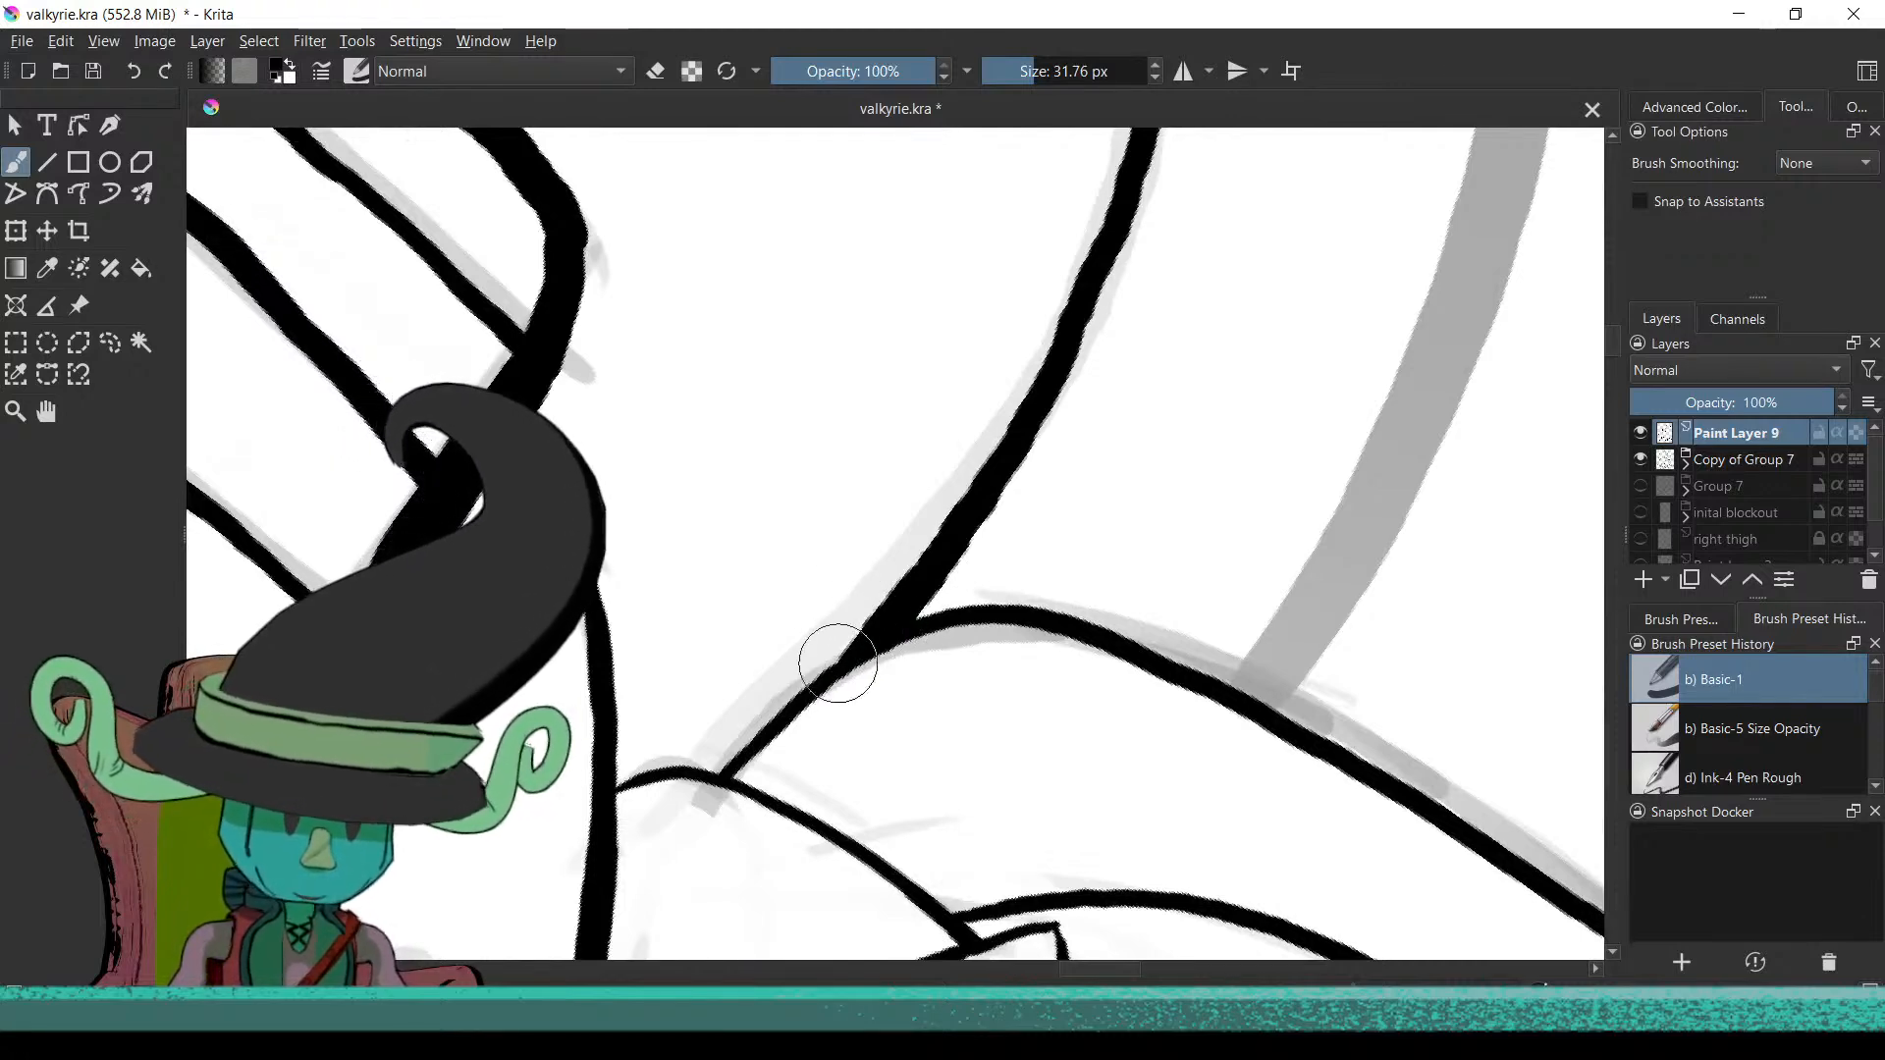
scroll(832, 675, "down", 5)
mouse_move(832, 675)
left_mouse_down()
mouse_move(849, 672)
mouse_move(732, 731)
left_mouse_up()
scroll(904, 501, "up", 5)
scroll(926, 514, "down", 4)
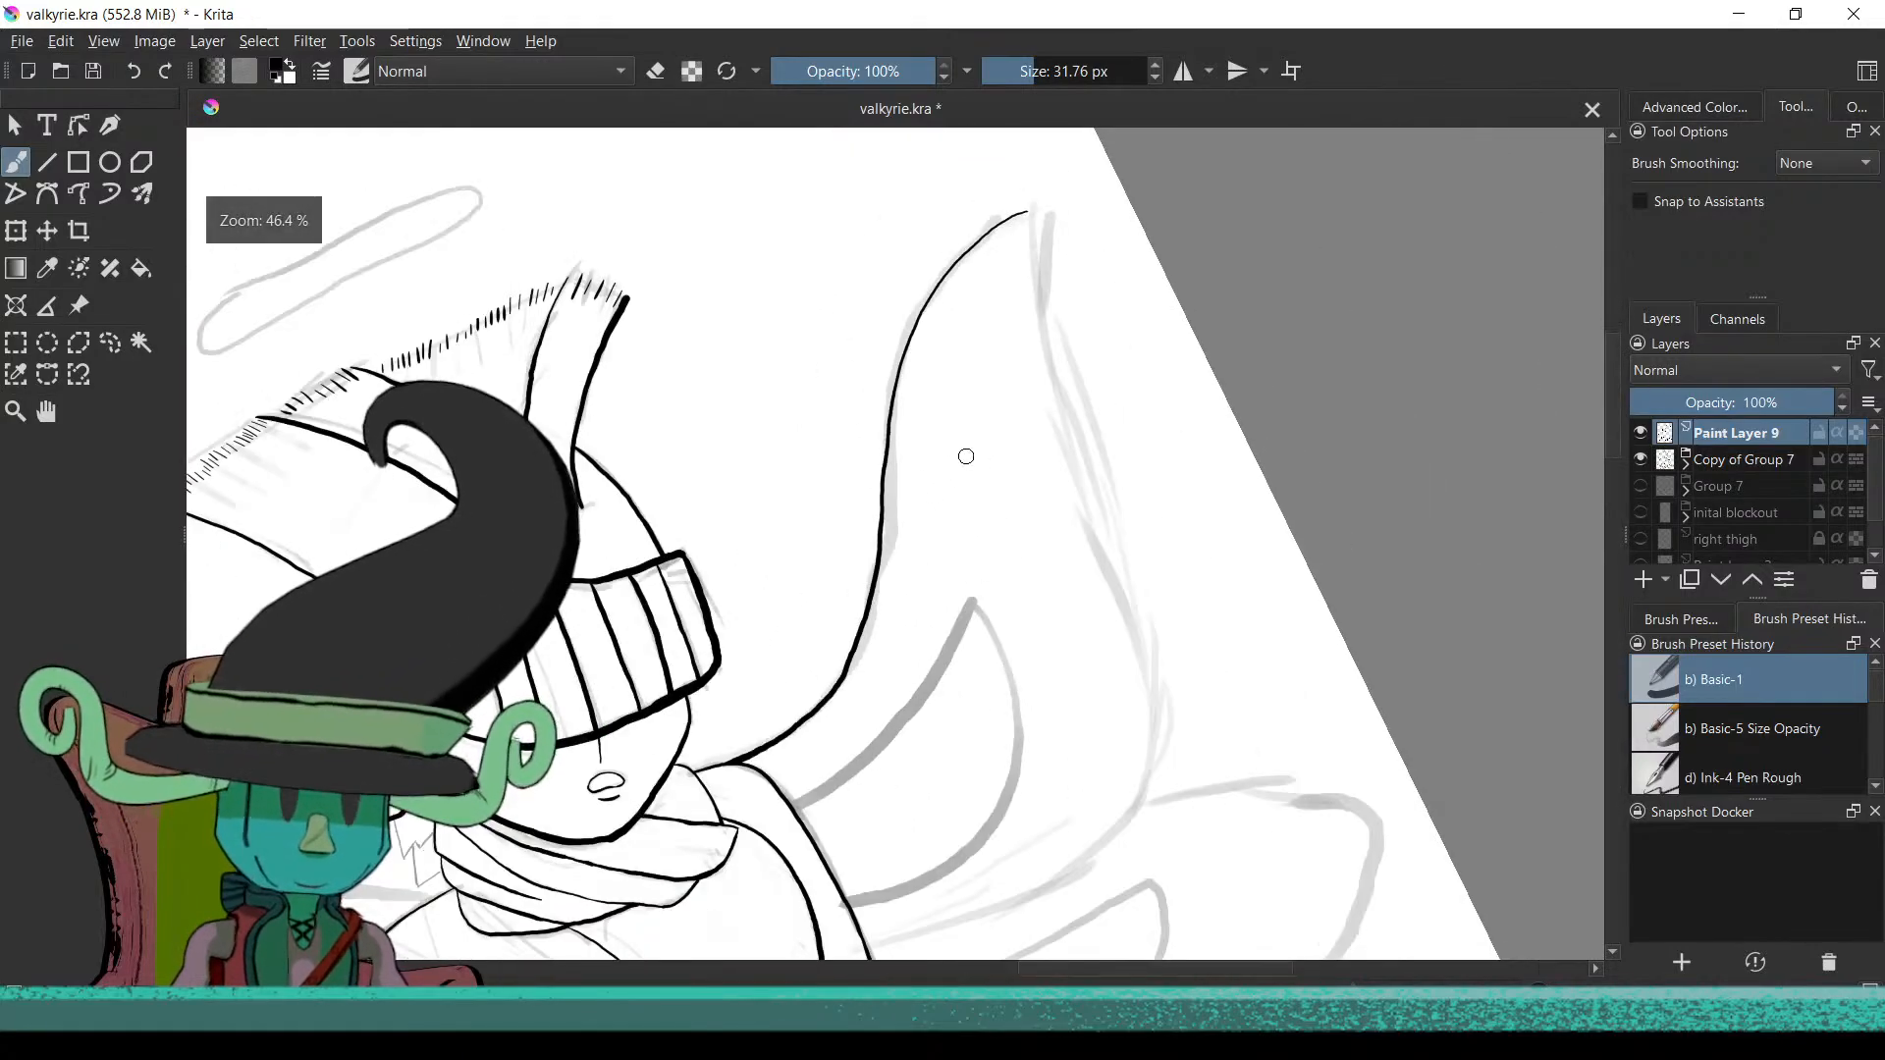
Ink the upper wing's outer edge from the tip down toward the lower lobe, redoing the faulty continuation strokes
scroll(1019, 442, "down", 3)
scroll(998, 374, "down", 3)
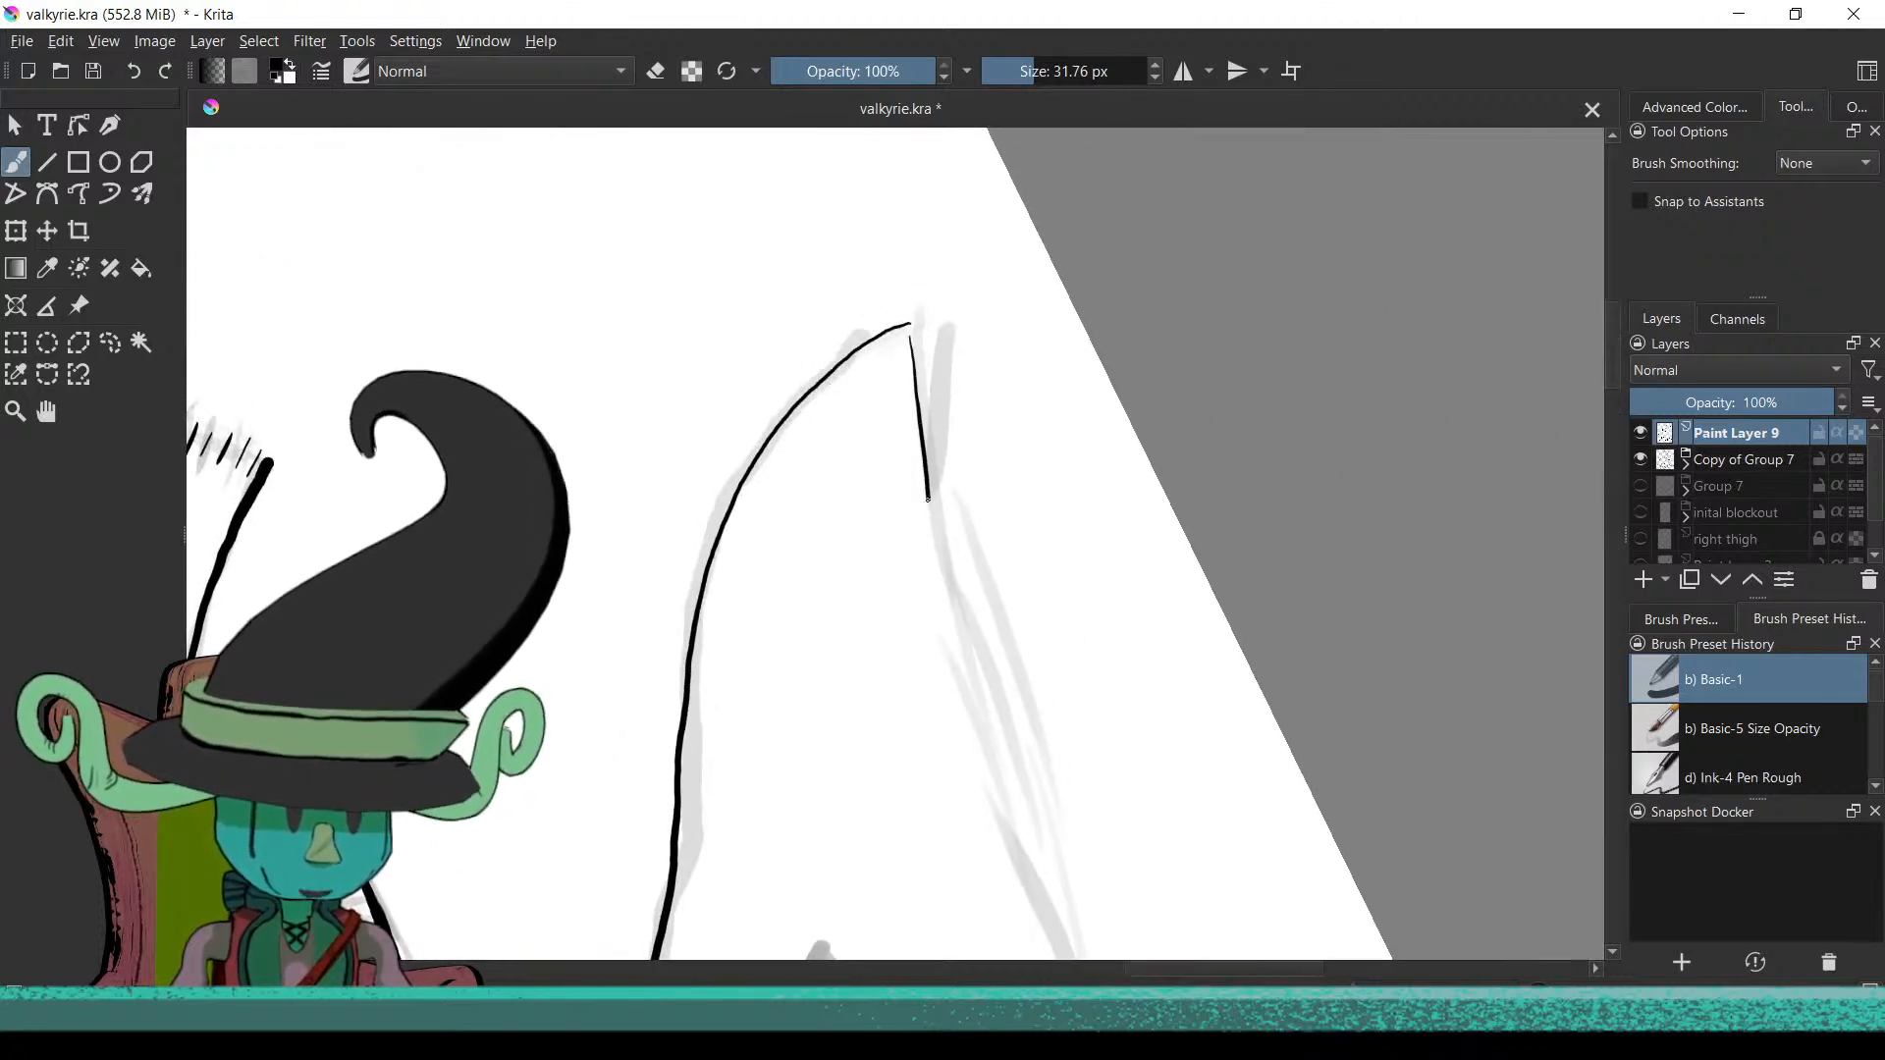
scroll(981, 768, "down", 6)
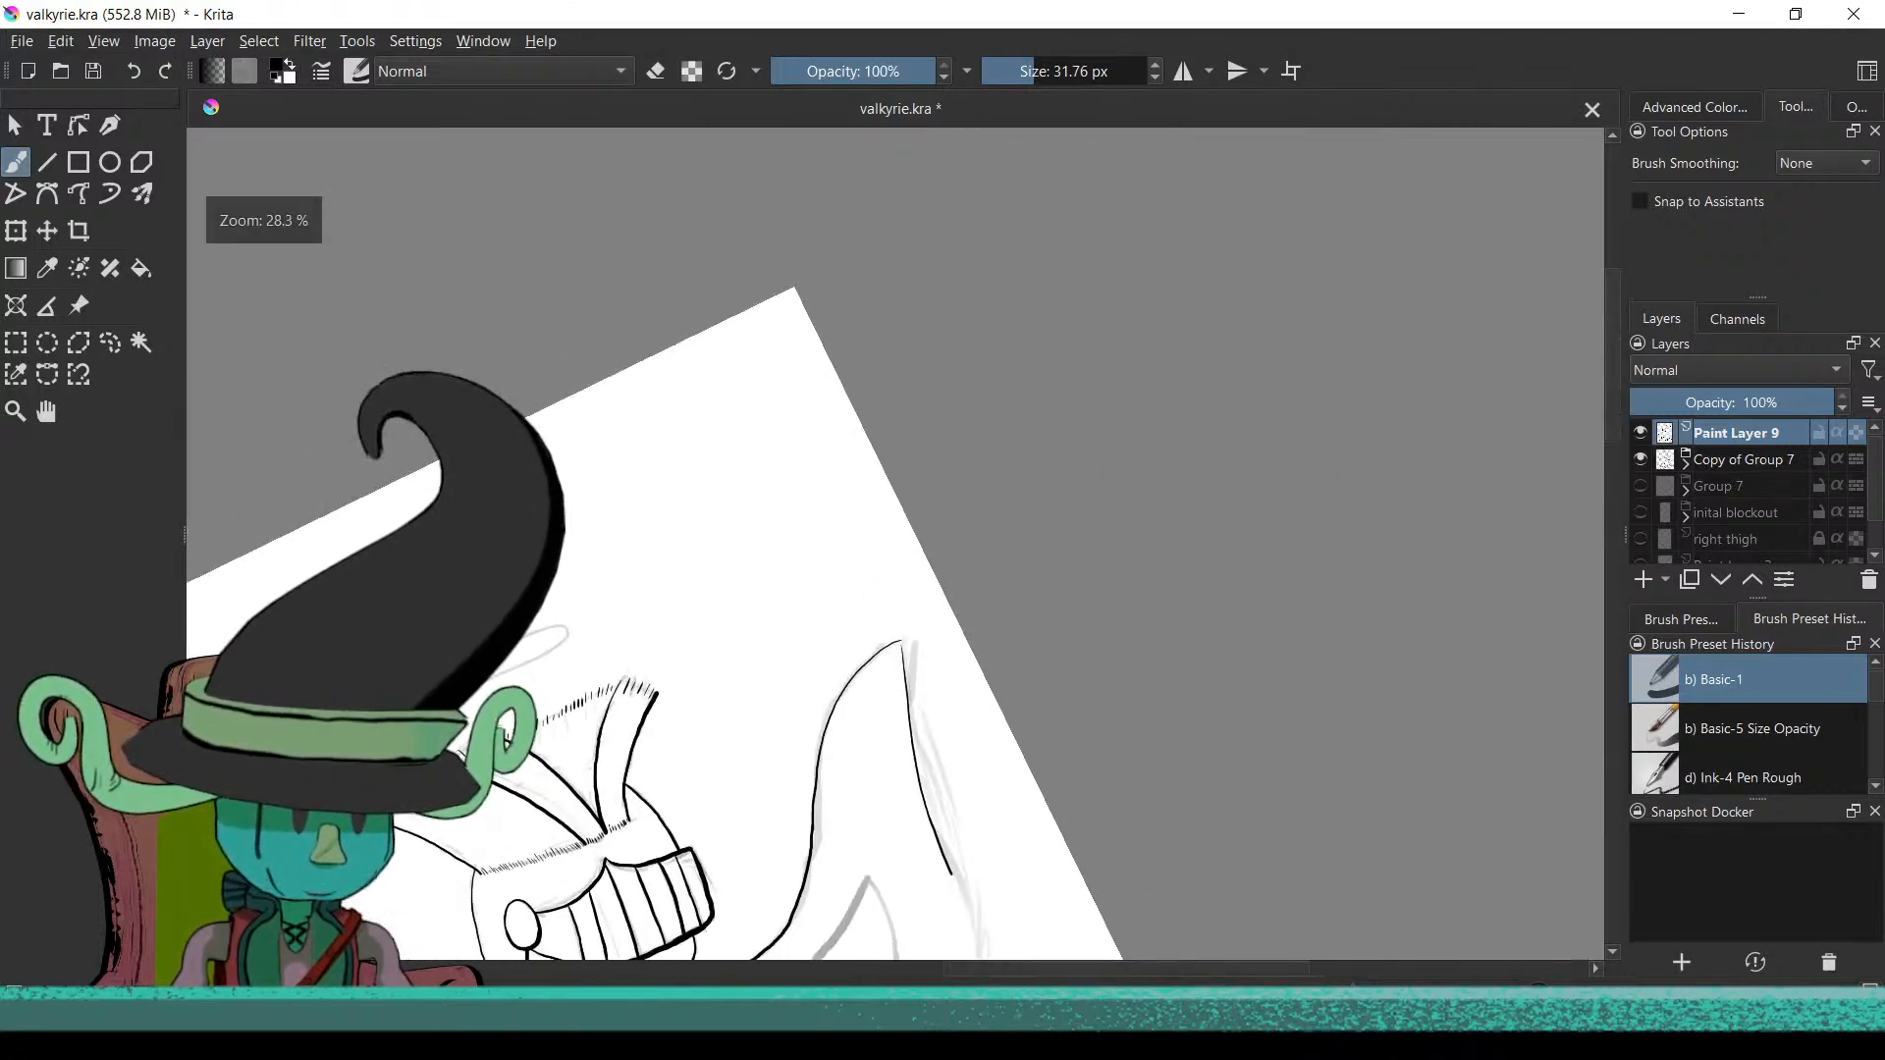
scroll(911, 581, "up", 6)
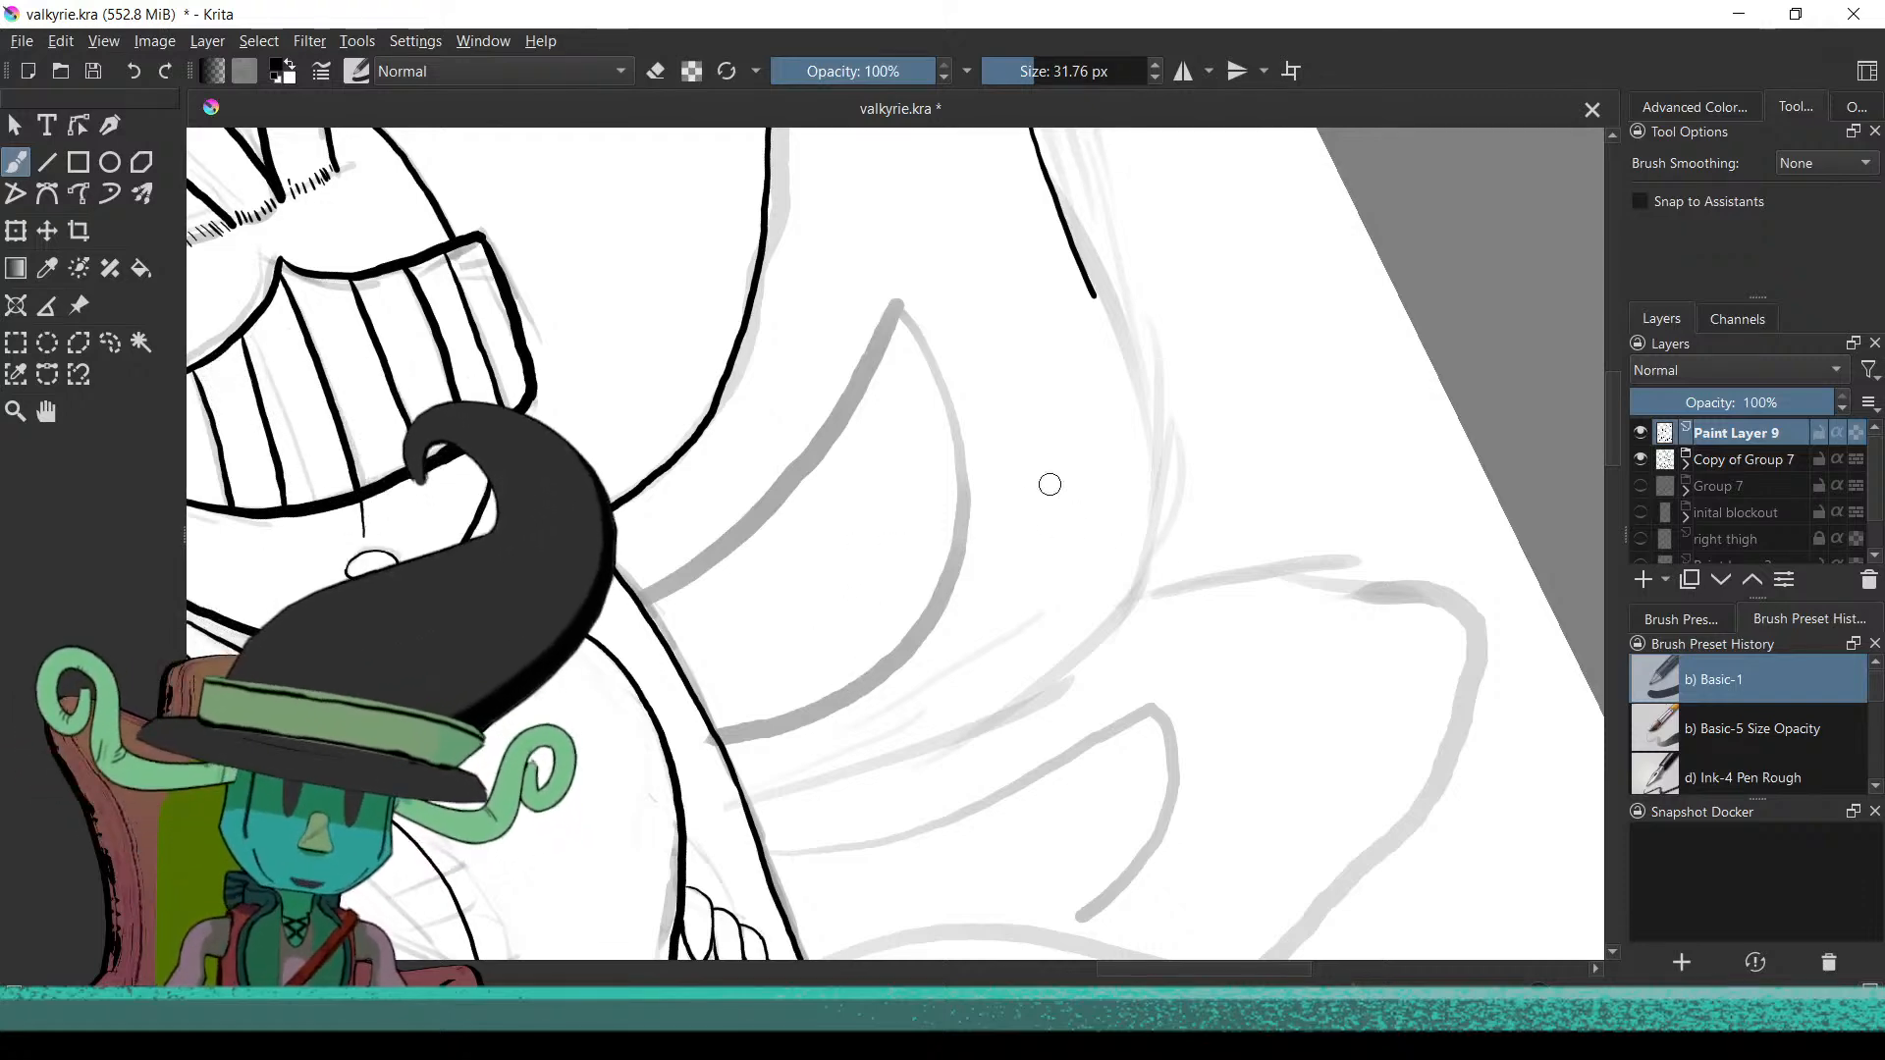
scroll(1051, 484, "up", 3)
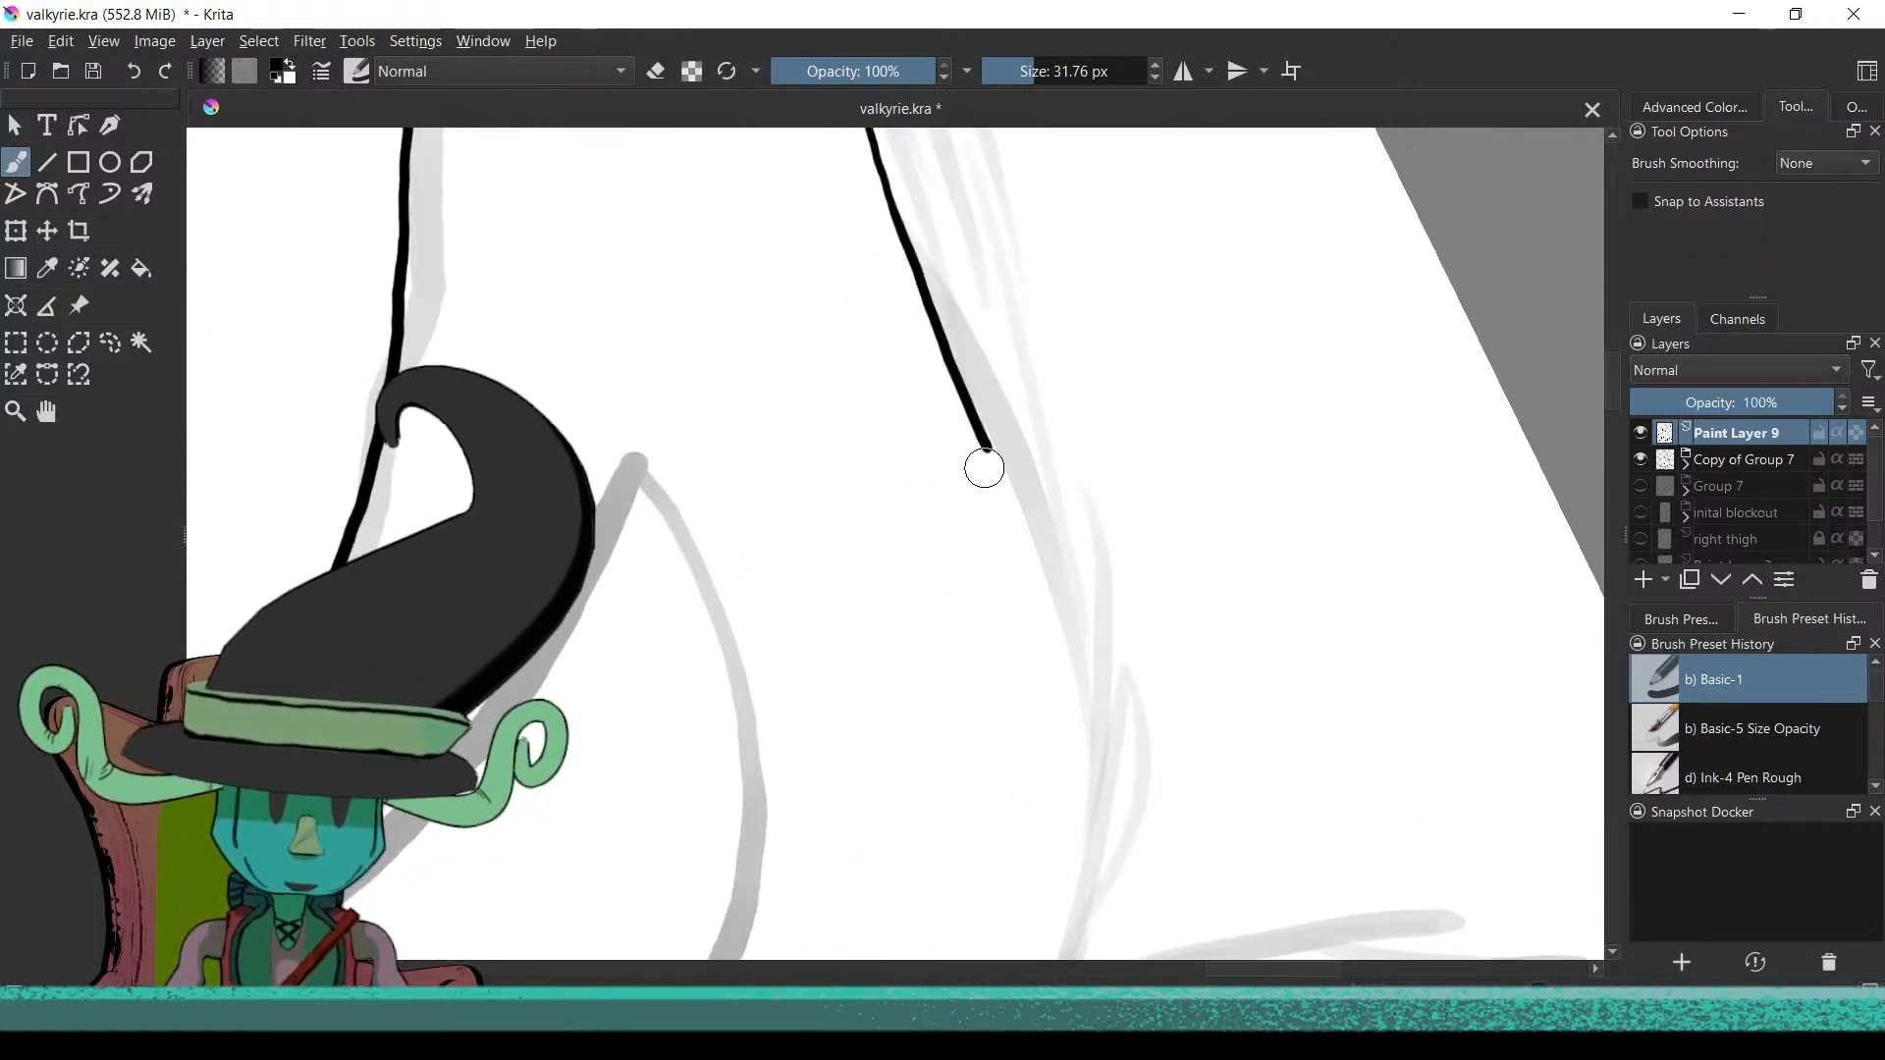
key("ctrl+z")
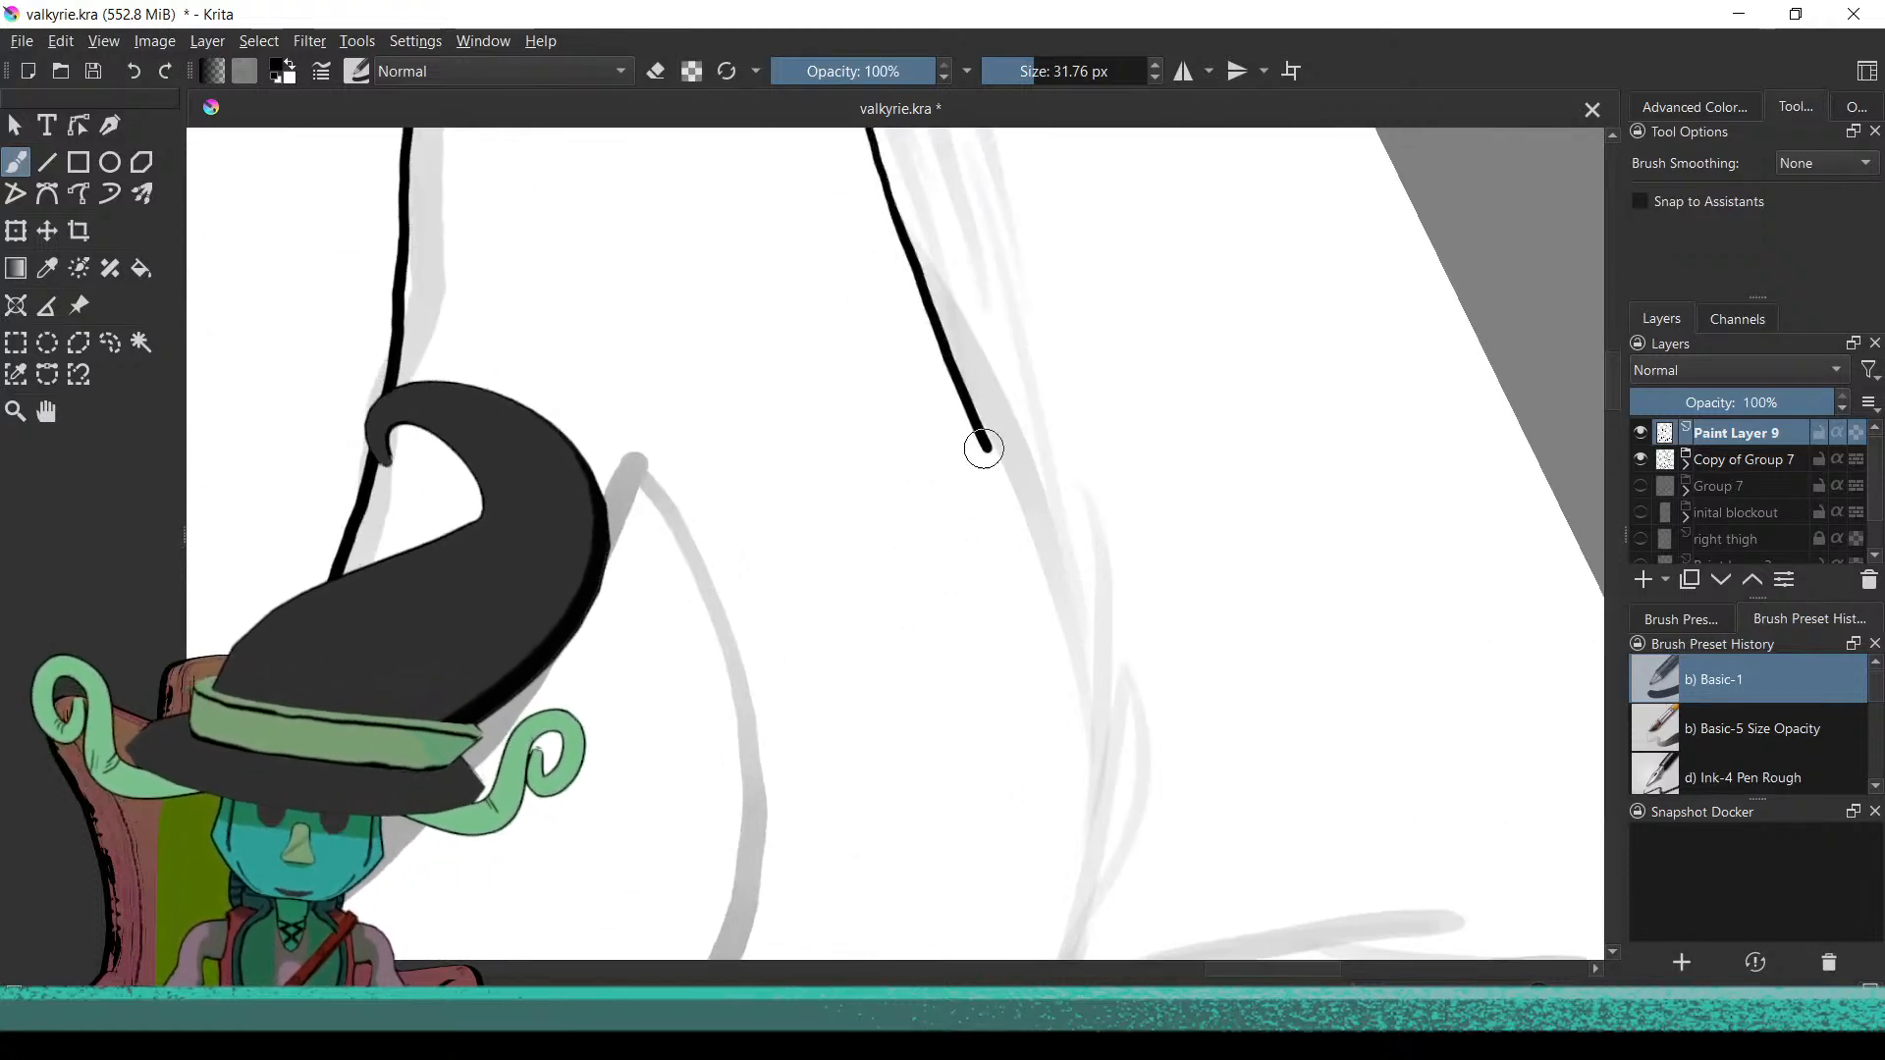
key("ctrl+z")
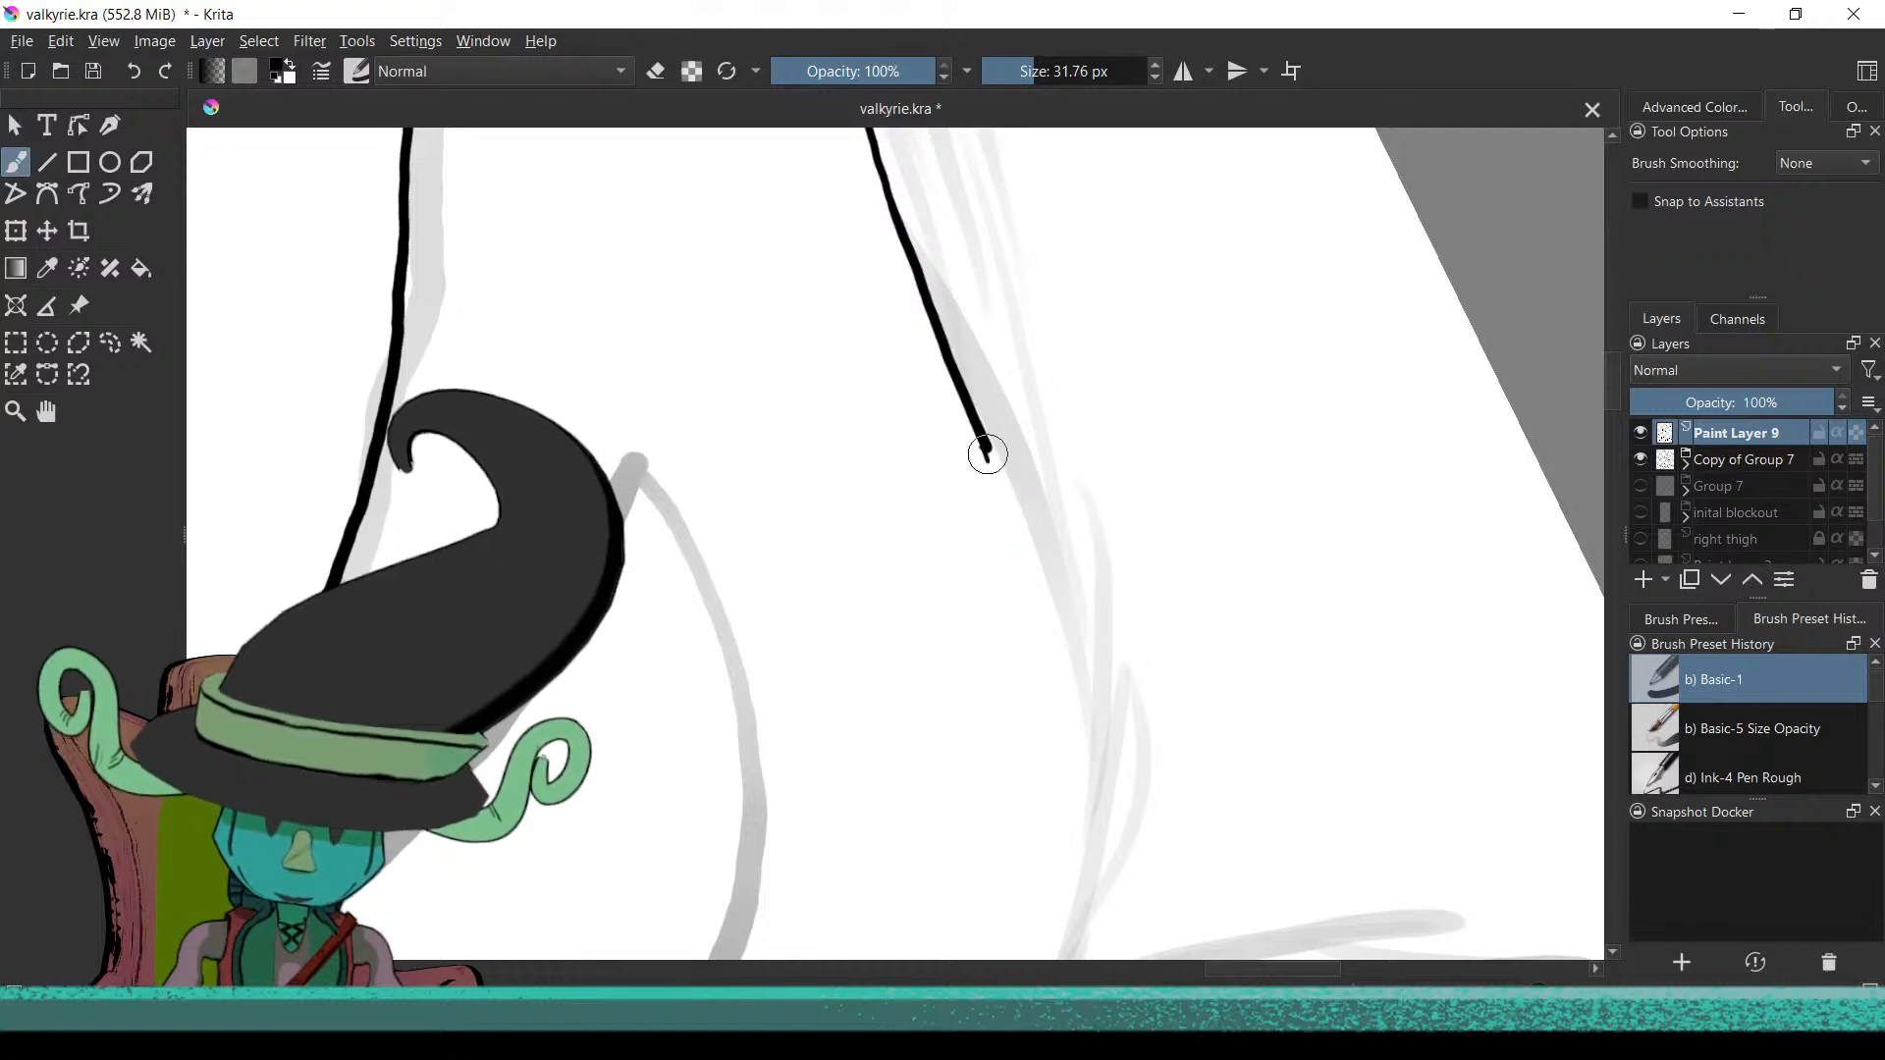
mouse_move(1037, 582)
left_mouse_down()
mouse_move(1080, 758)
mouse_move(1082, 931)
left_mouse_up()
left_click_drag(1016, 784, 1089, 513)
scroll(1089, 513, "down", 5)
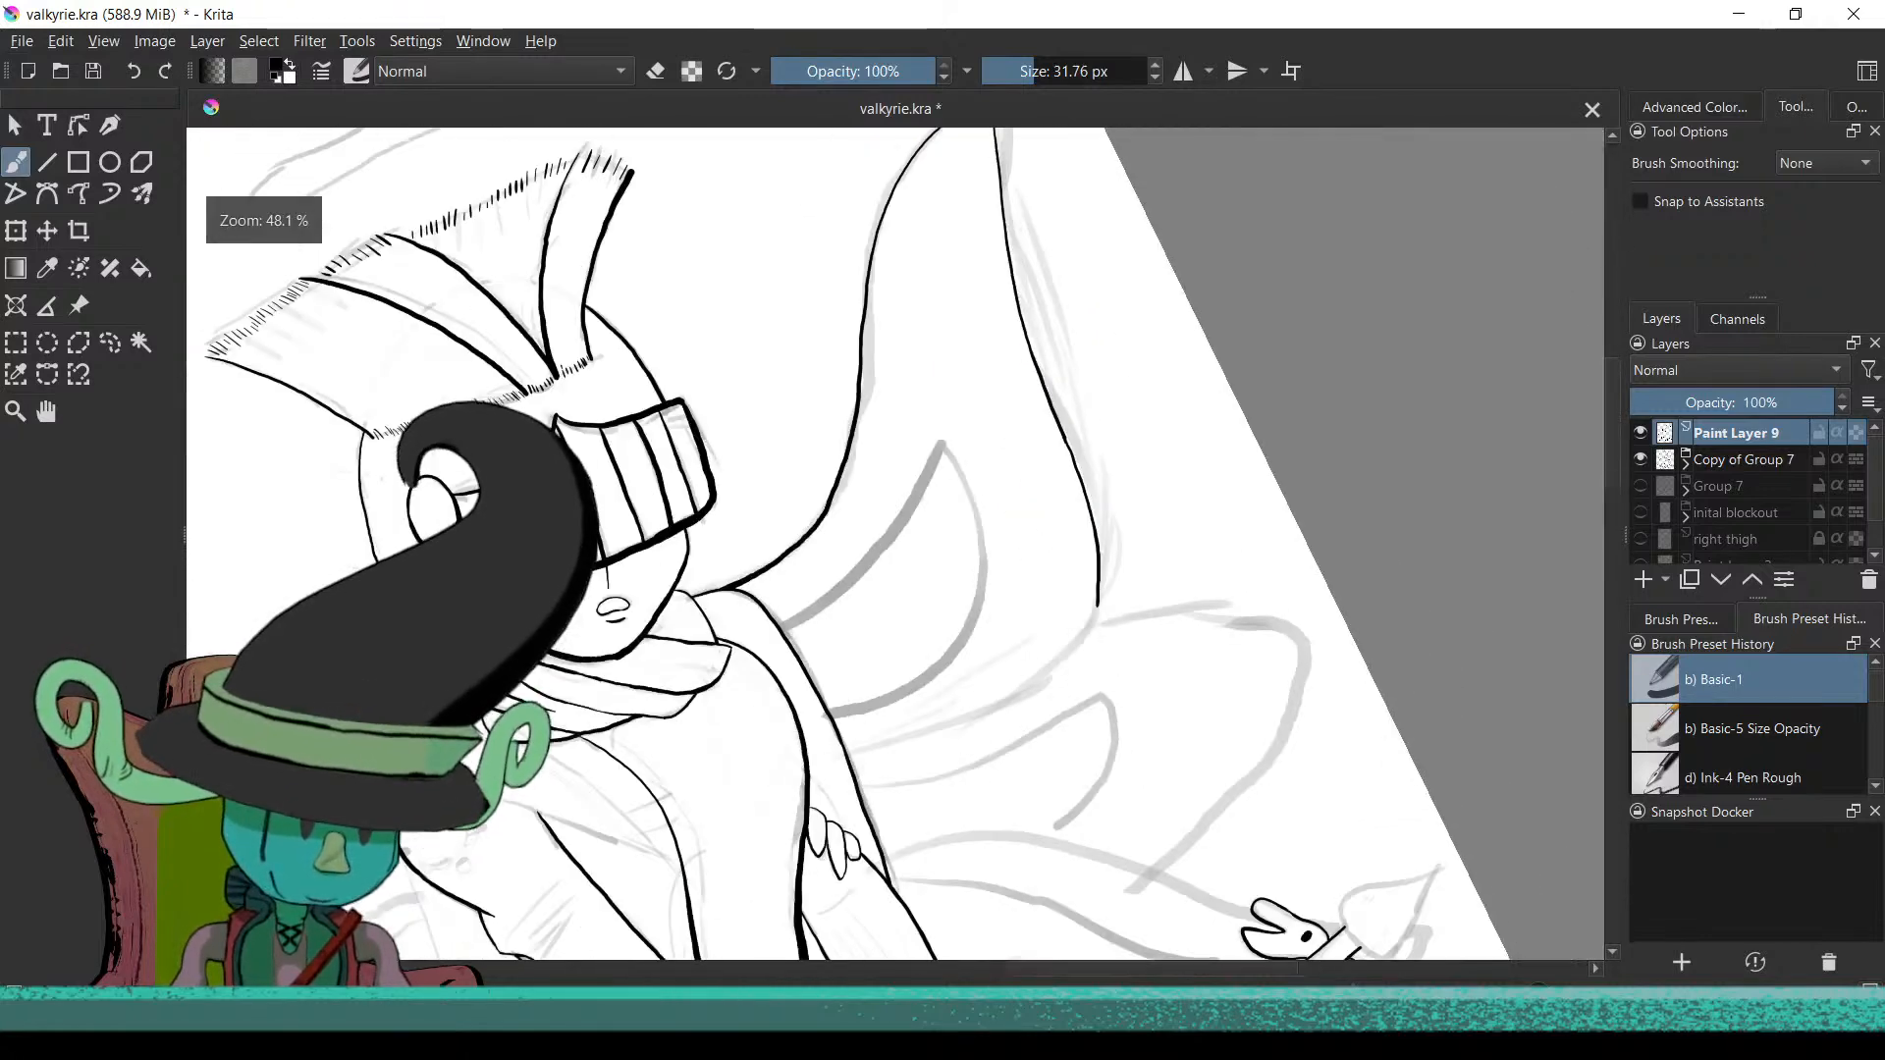
Continue the upper wing's outline around its lower corner and in to the arm, undoing and redrawing the uneven strokes
mouse_move(1008, 744)
left_mouse_down()
mouse_move(1136, 589)
mouse_move(1052, 687)
mouse_move(1080, 564)
mouse_move(1132, 539)
mouse_move(1140, 597)
mouse_move(1027, 480)
left_mouse_up()
left_click(1052, 687, "ctrl")
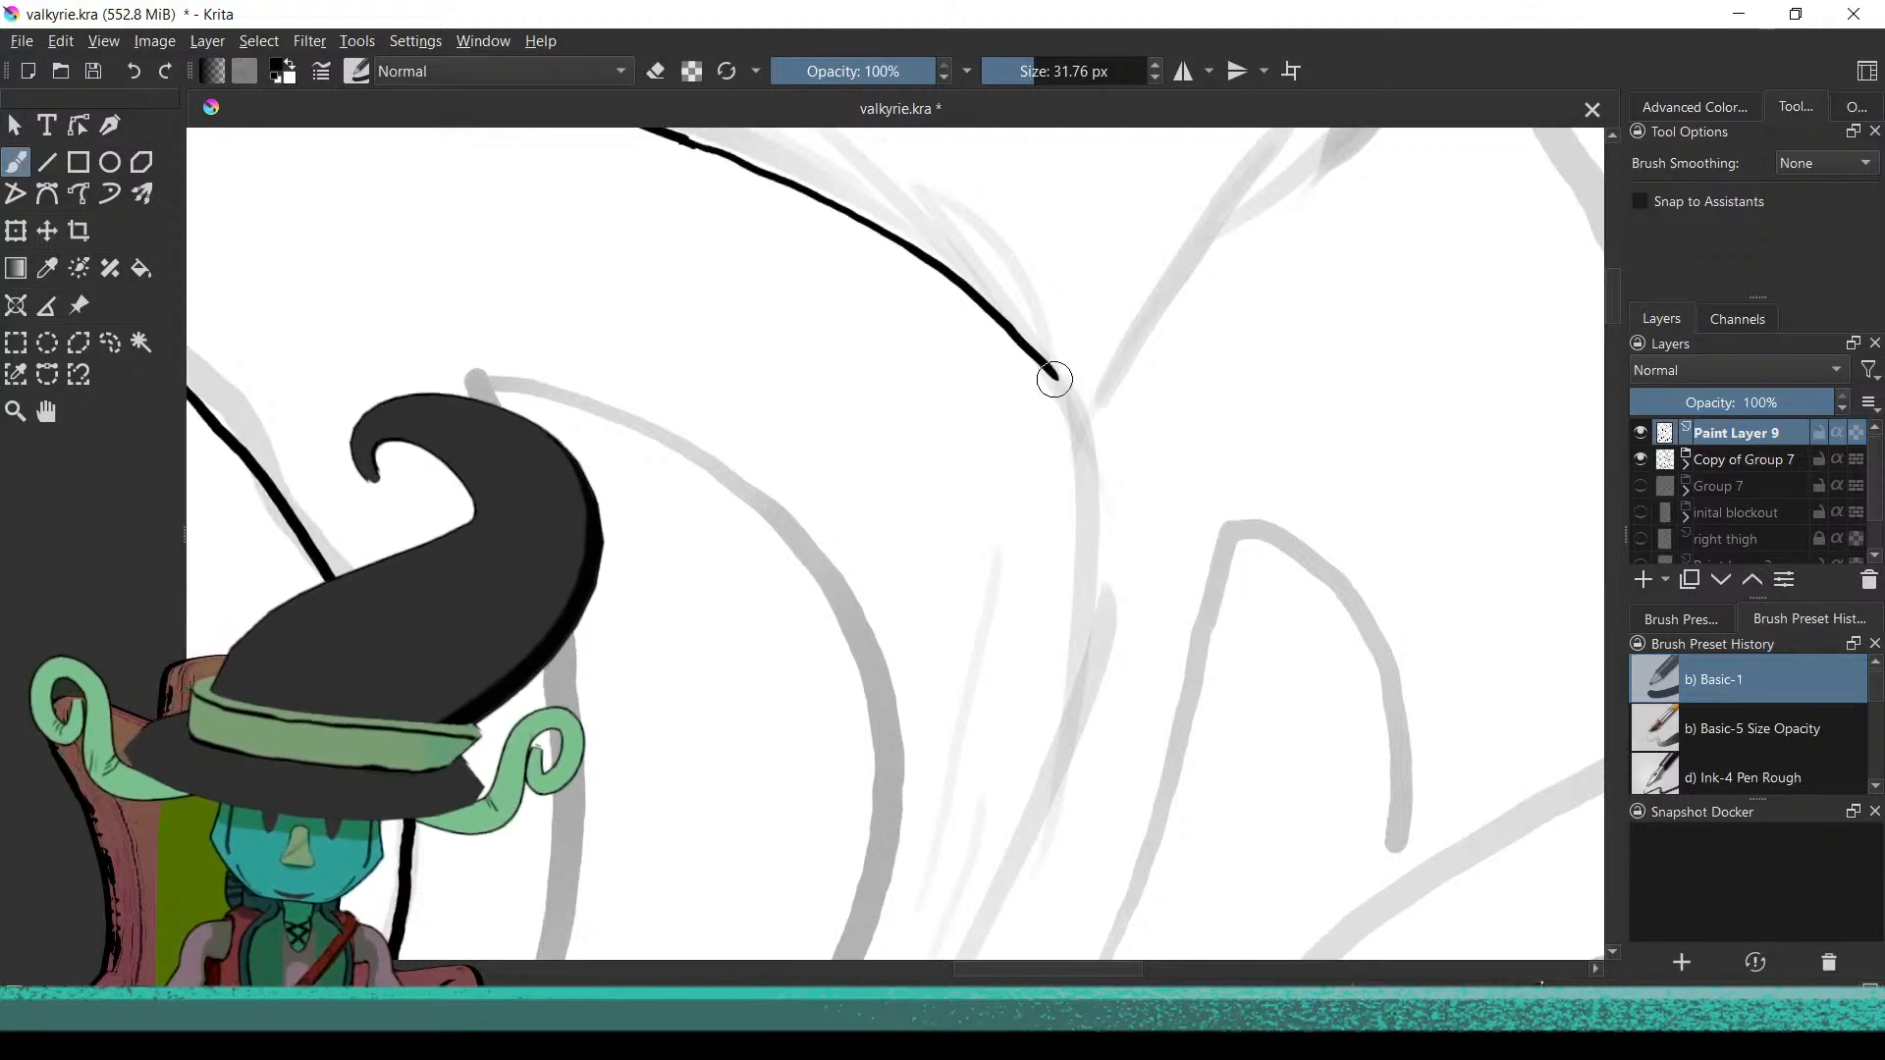
key("ctrl+z")
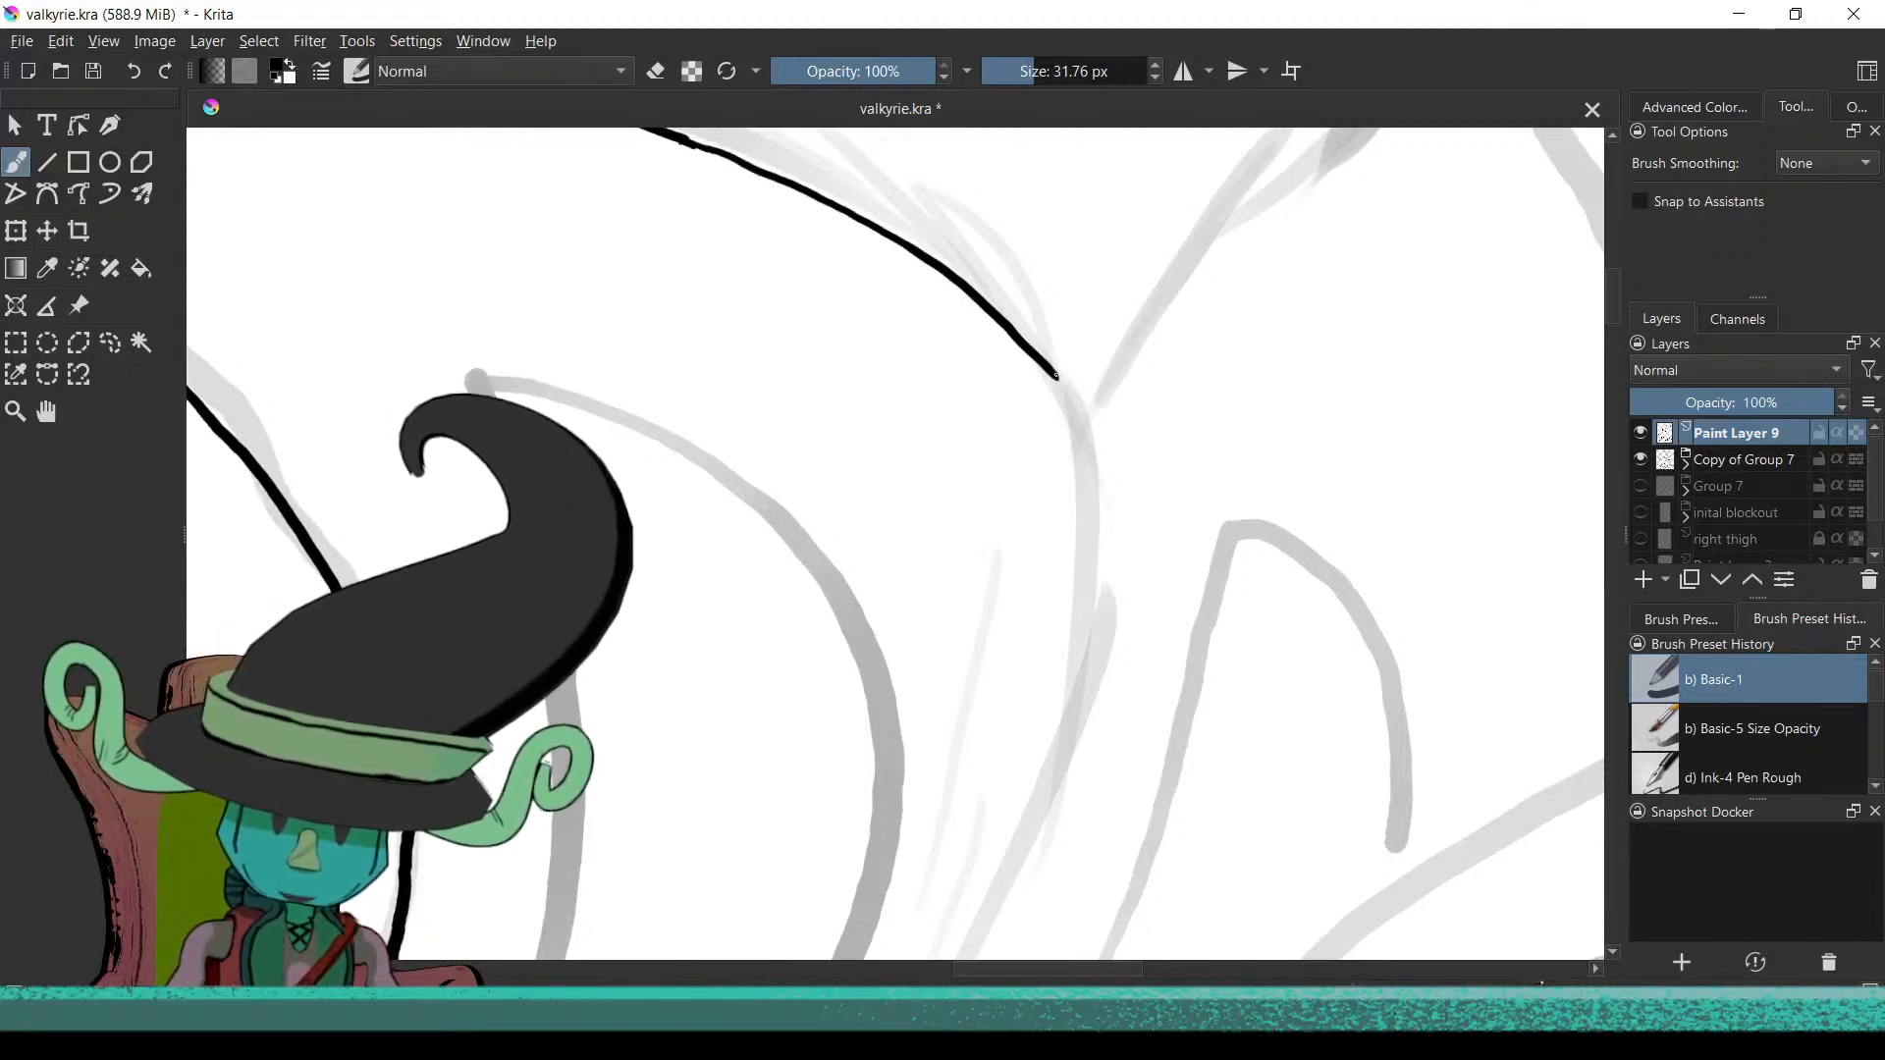
key("ctrl+z")
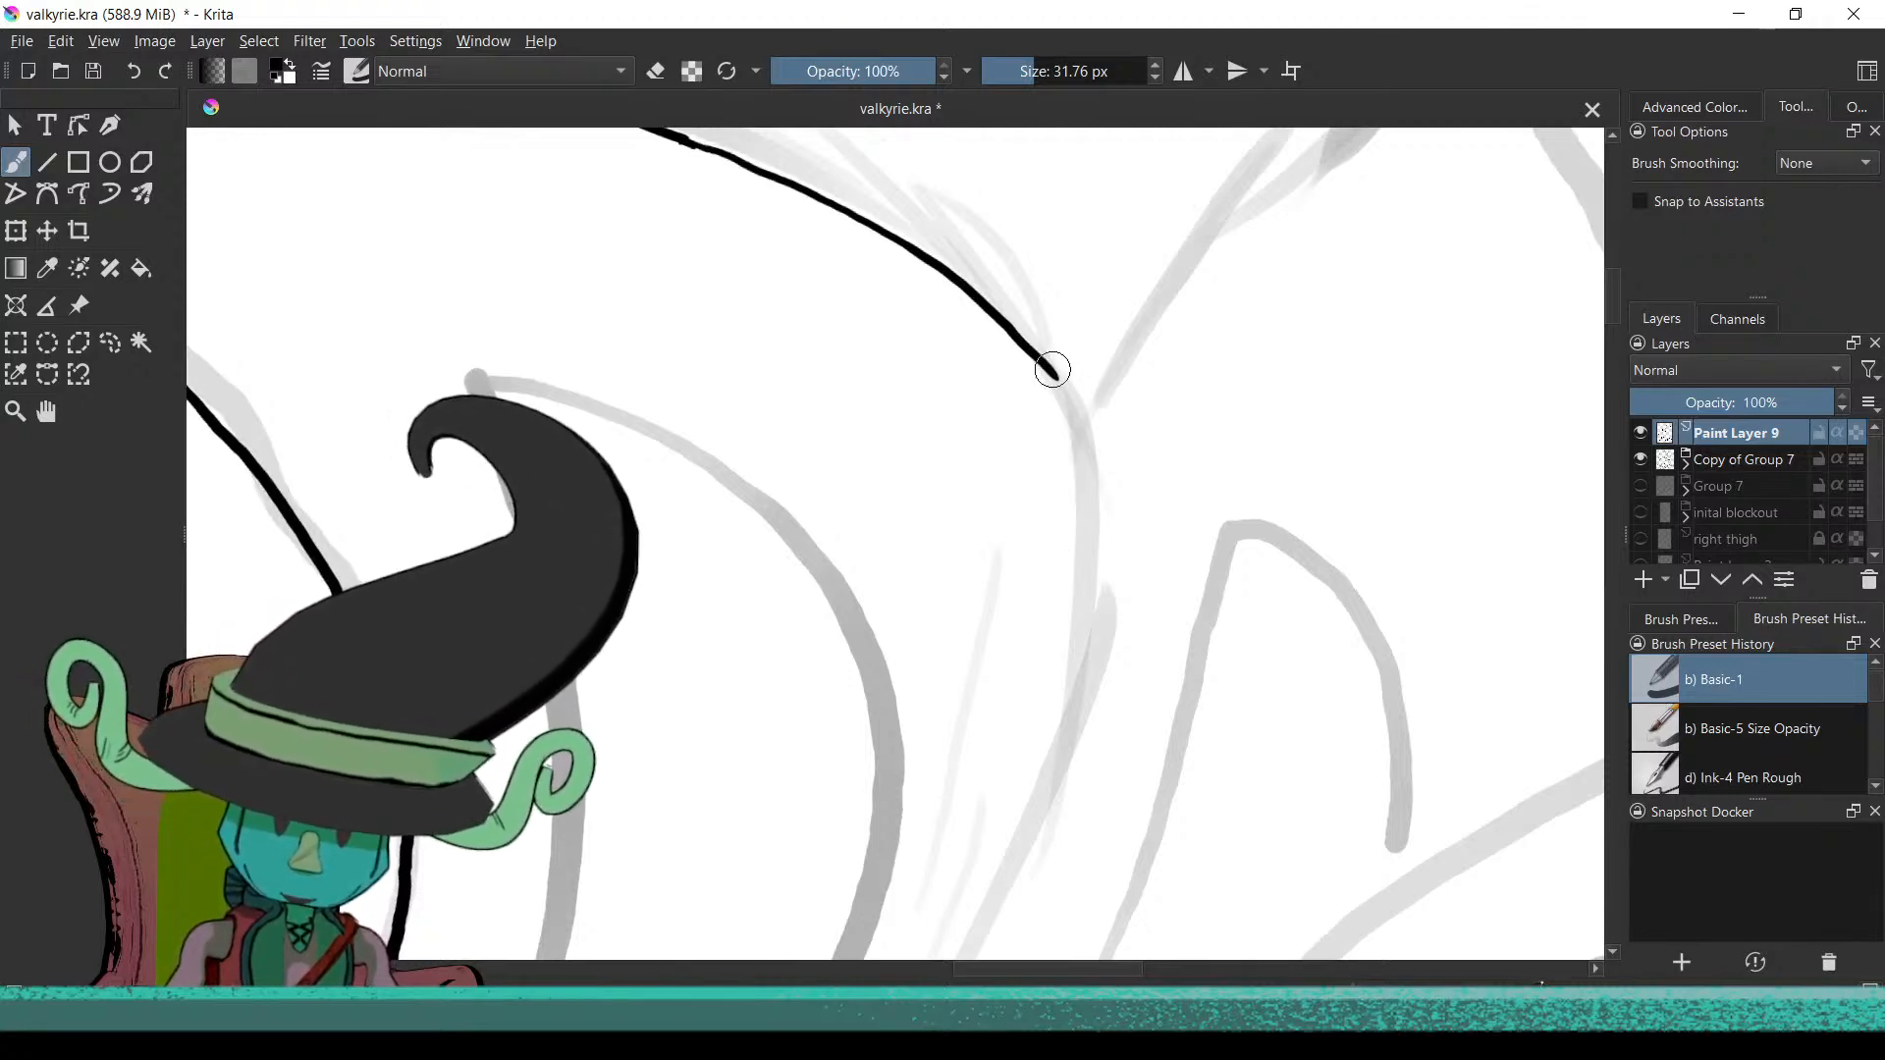
left_click_drag(1070, 416, 1072, 511)
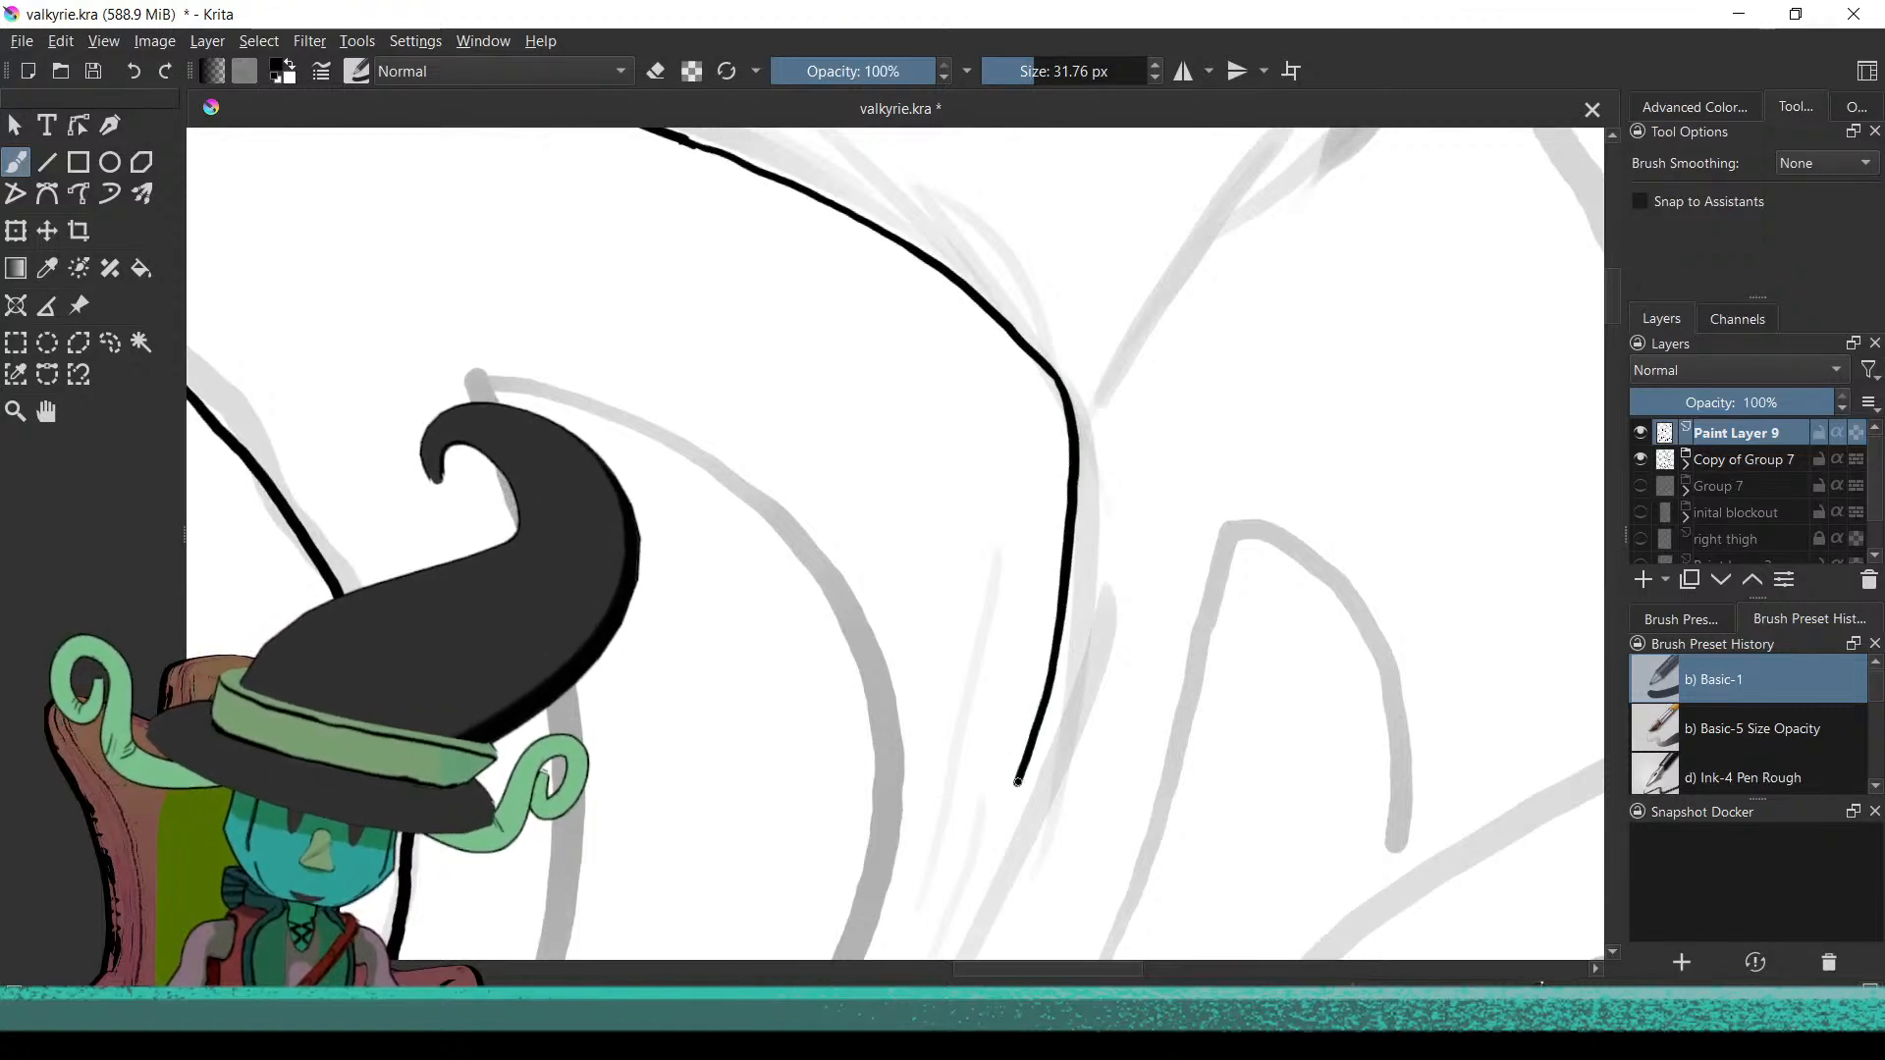
mouse_move(987, 833)
left_mouse_down()
mouse_move(1115, 409)
mouse_move(1094, 496)
left_mouse_up()
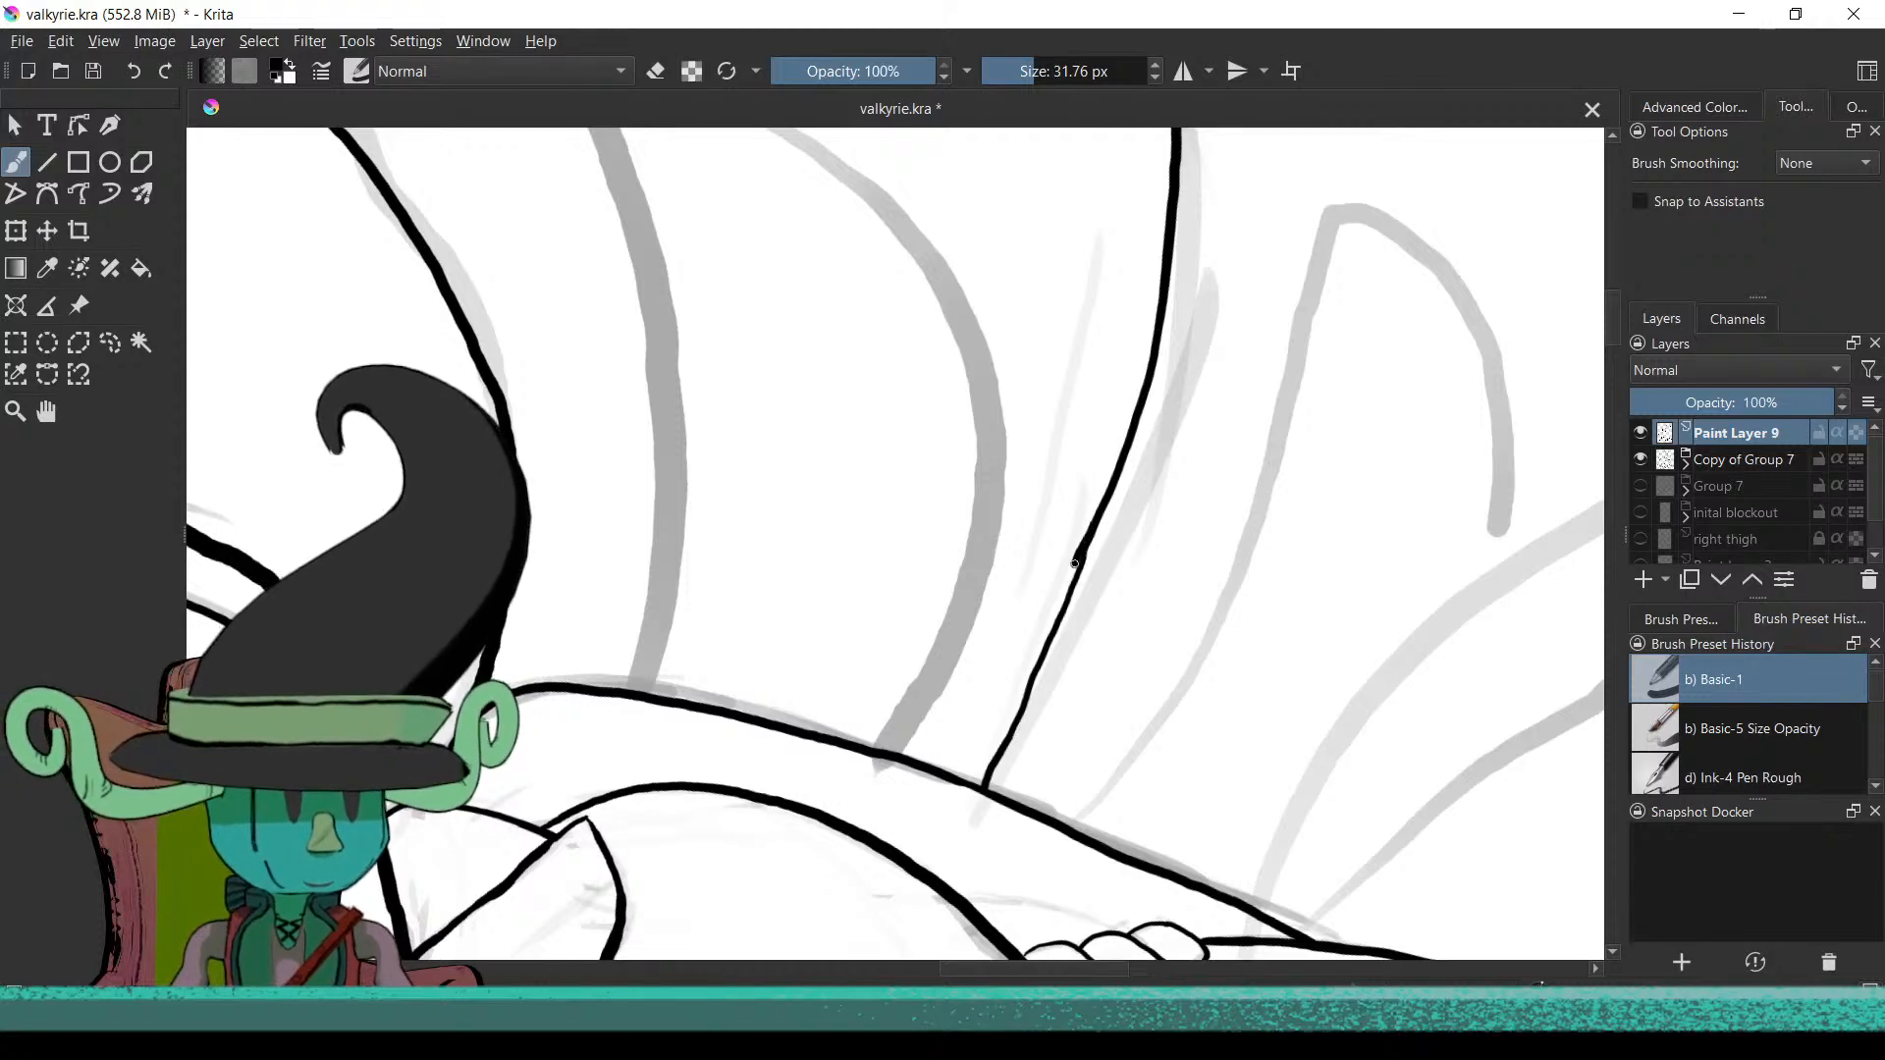
key("ctrl+z")
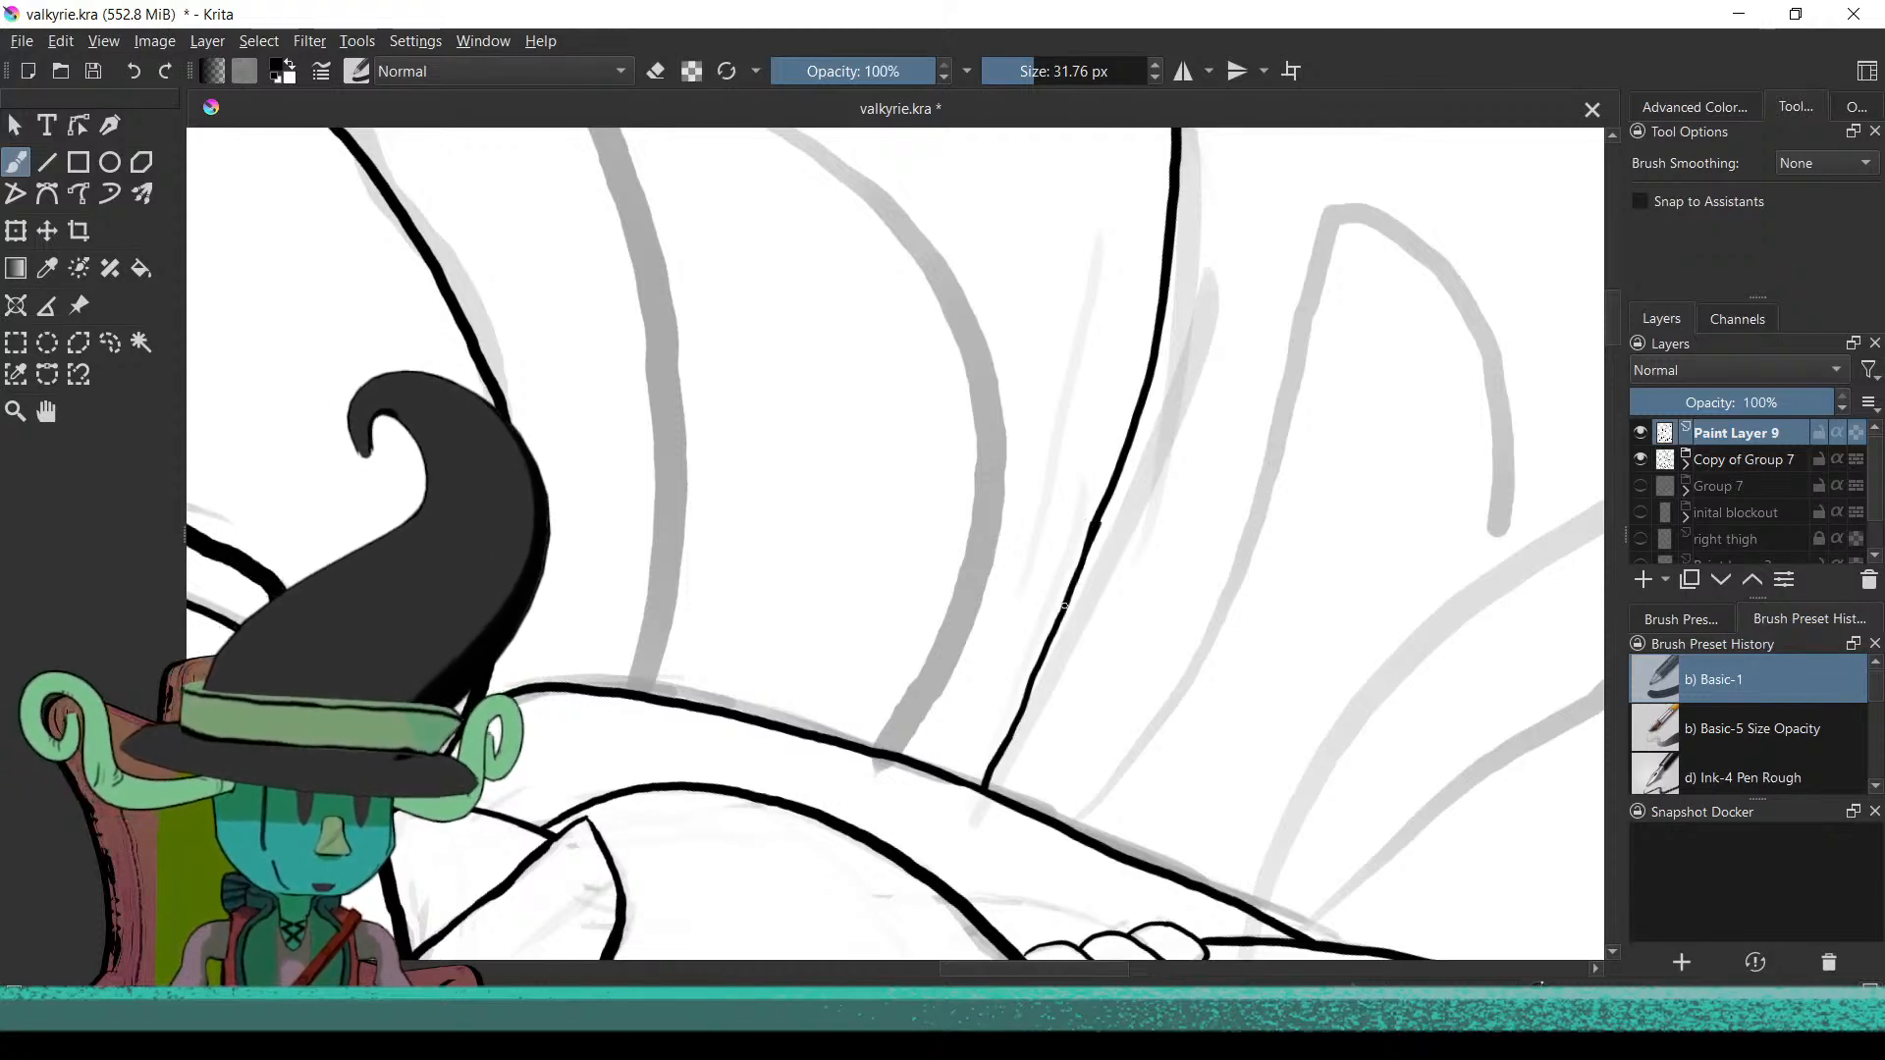
mouse_move(983, 787)
left_mouse_down()
mouse_move(1021, 692)
mouse_move(981, 748)
mouse_move(925, 741)
mouse_move(876, 508)
mouse_move(1111, 754)
mouse_move(1138, 831)
left_mouse_up()
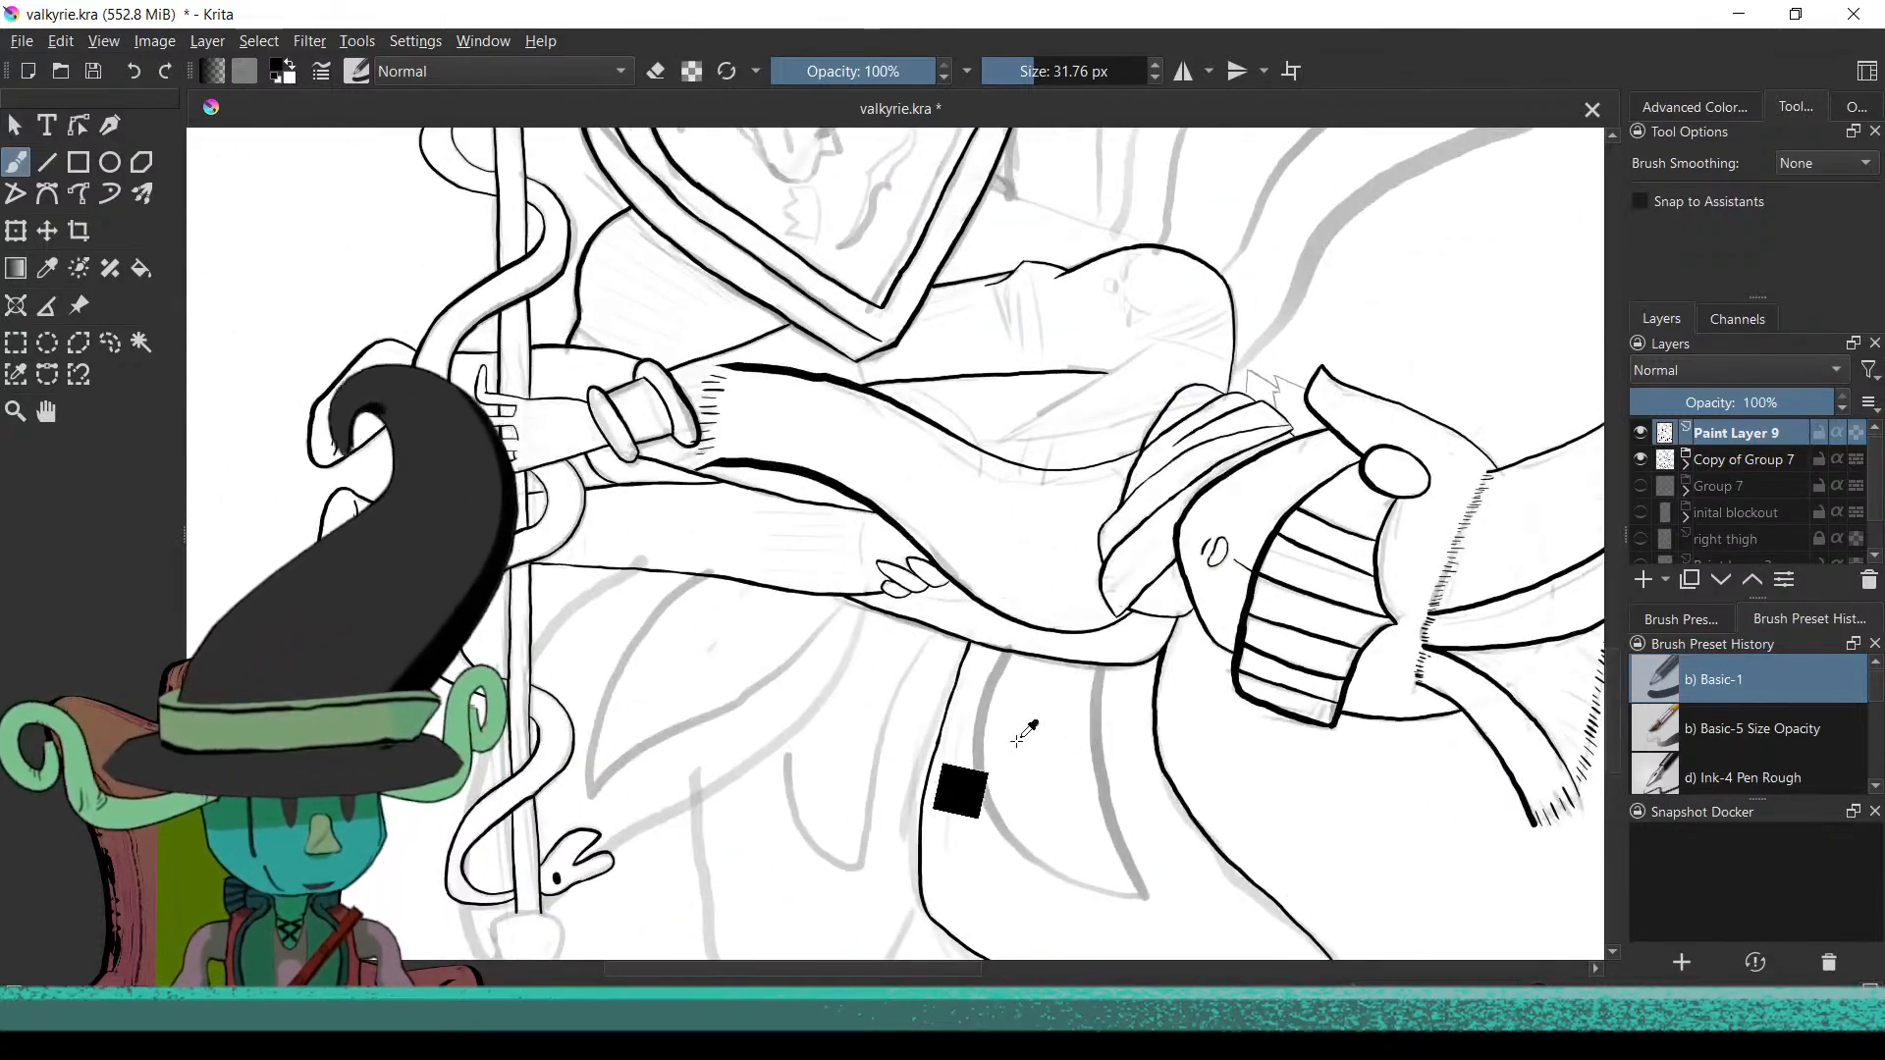
Ink the second wing lobe's outline from the upper wing's corner around the rounded tip and back toward the snake's head
scroll(992, 721, "up", 5)
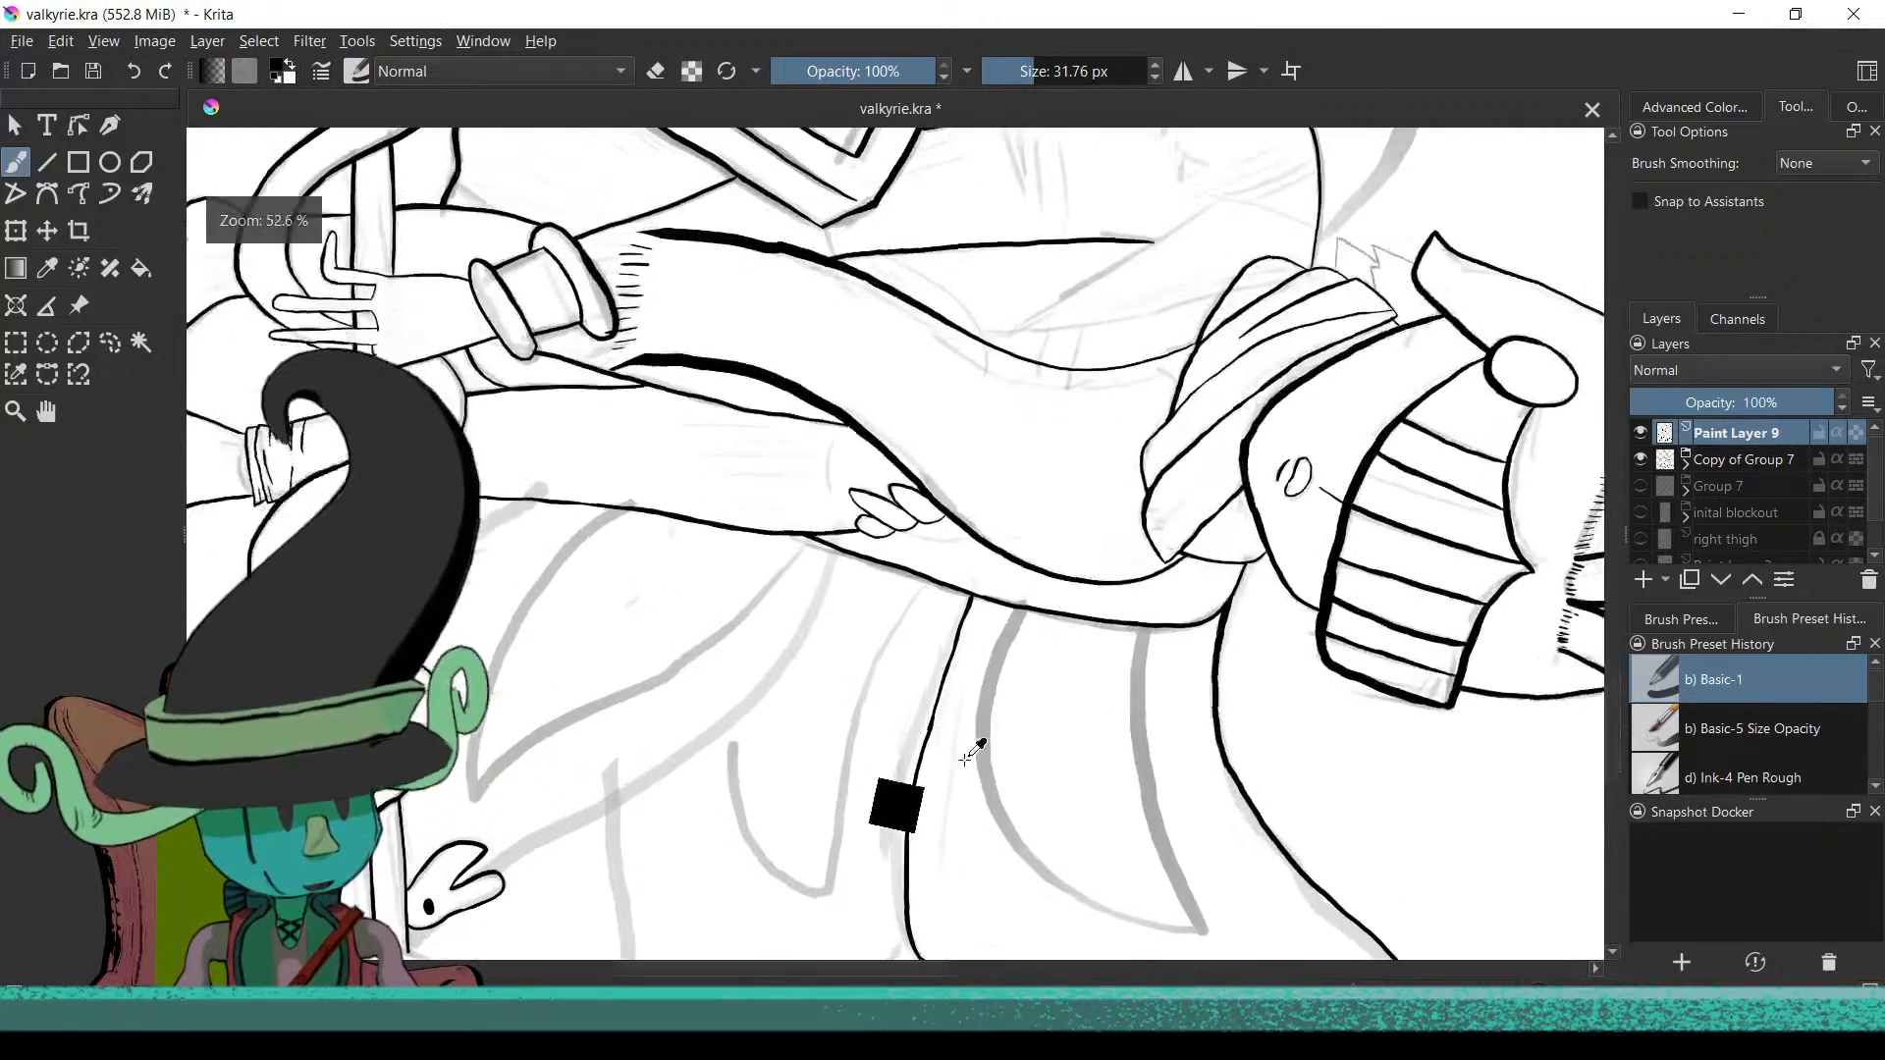
scroll(1073, 391, "down", 3)
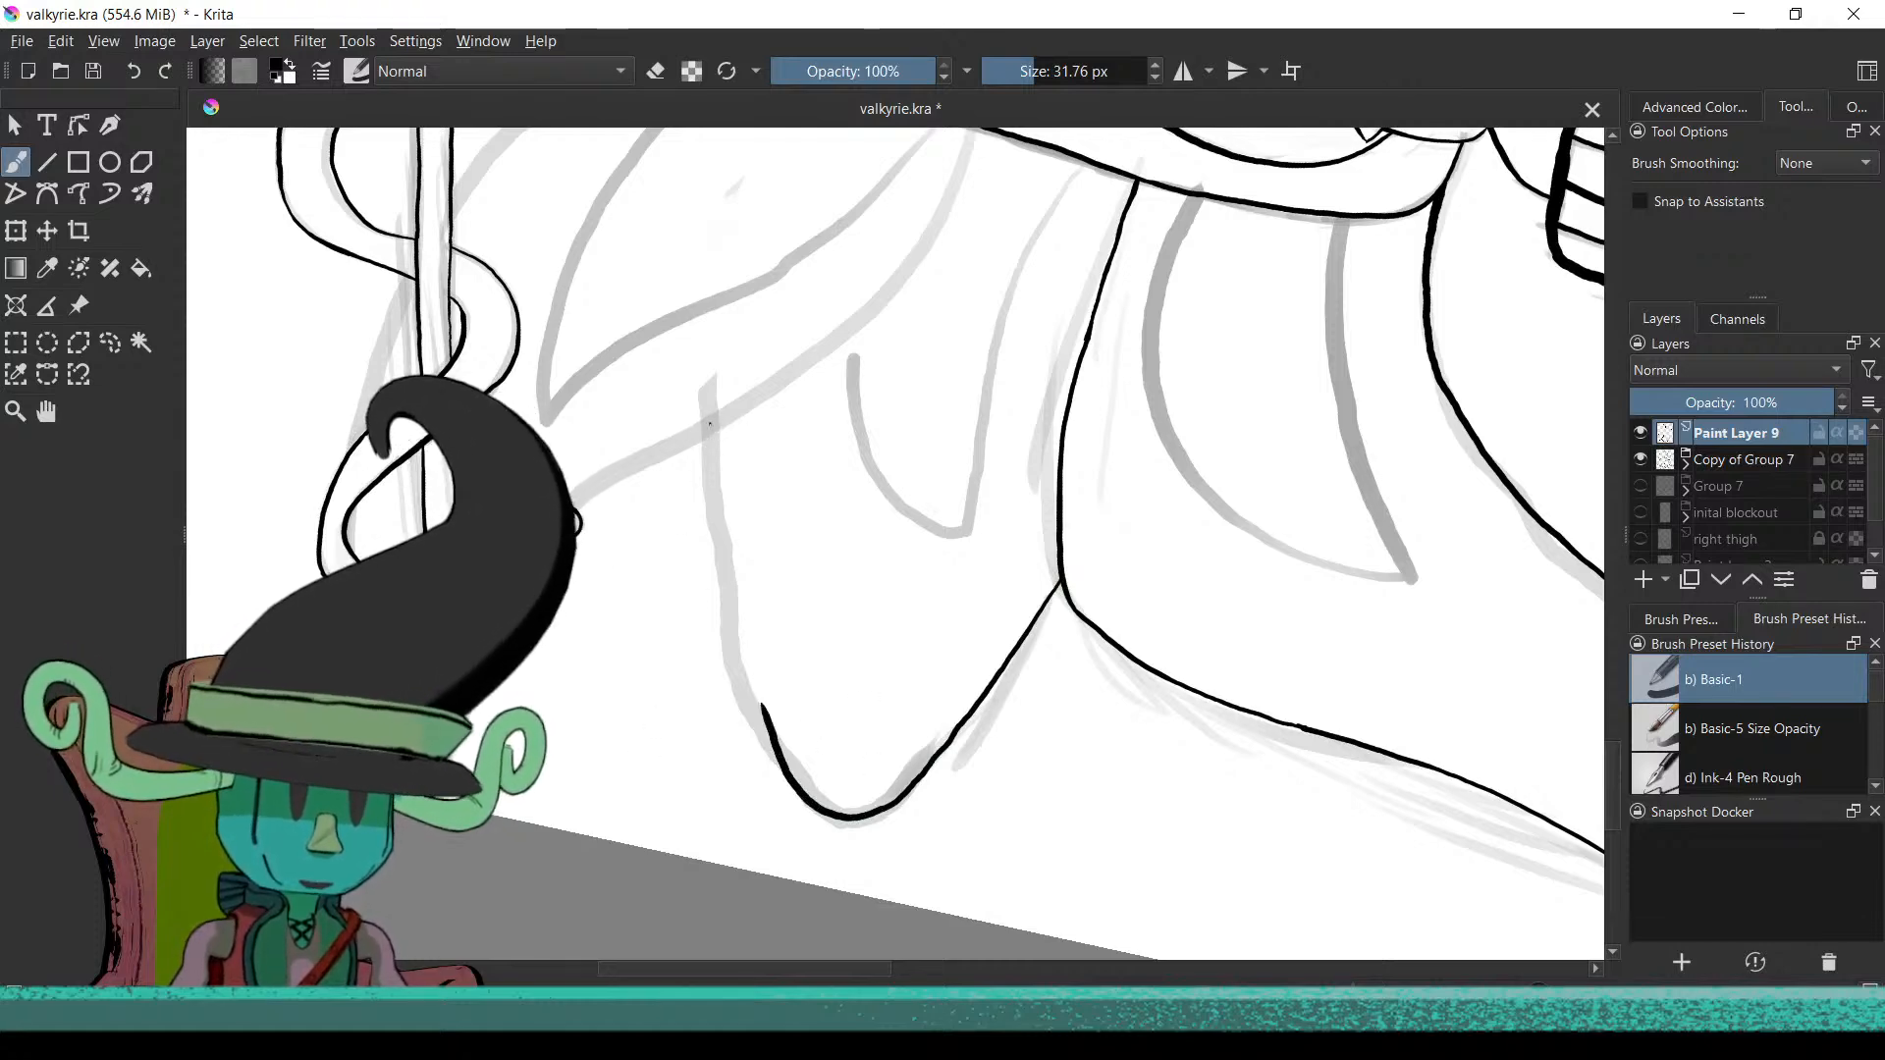
key("ctrl+z")
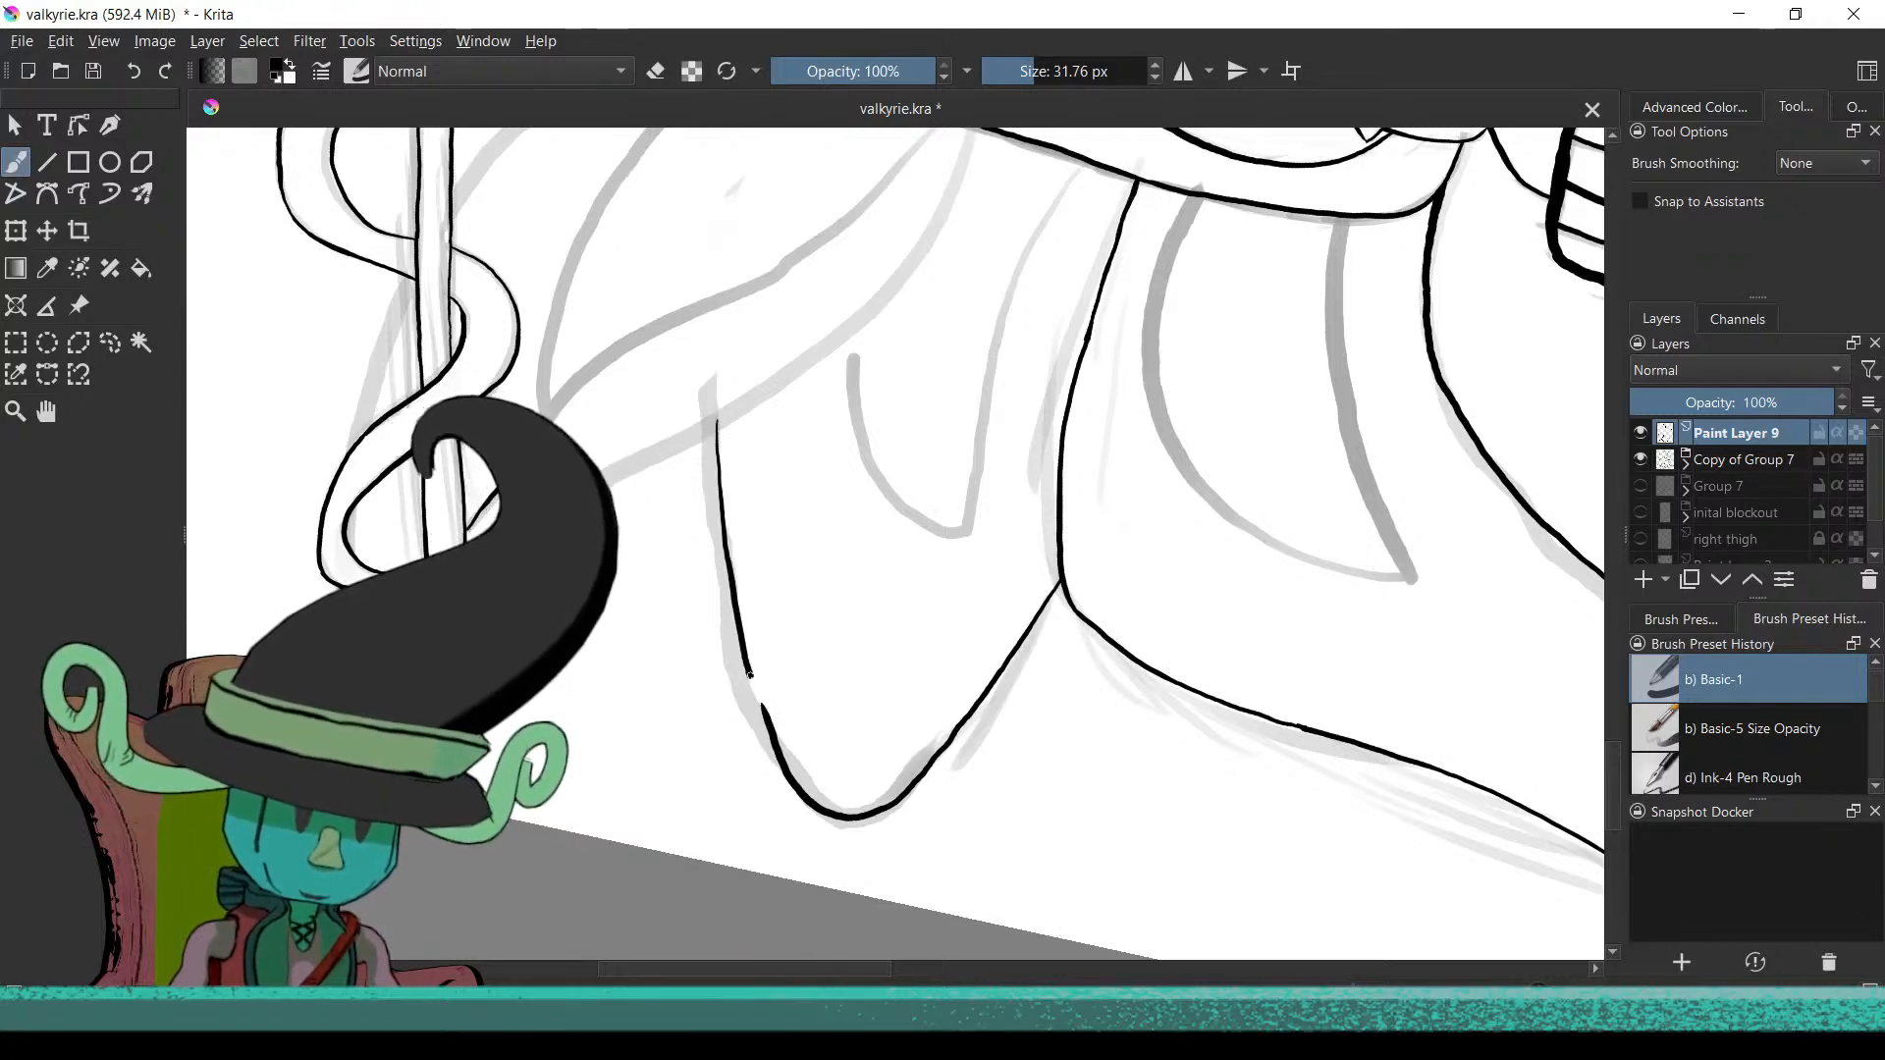
left_click_drag(688, 717, 692, 805)
mouse_move(756, 746)
left_mouse_down()
mouse_move(740, 715)
mouse_move(883, 455)
mouse_move(900, 783)
mouse_move(917, 740)
mouse_move(959, 732)
mouse_move(959, 753)
mouse_move(1005, 646)
mouse_move(956, 631)
mouse_move(909, 737)
mouse_move(917, 677)
mouse_move(900, 700)
mouse_move(1165, 646)
left_mouse_up()
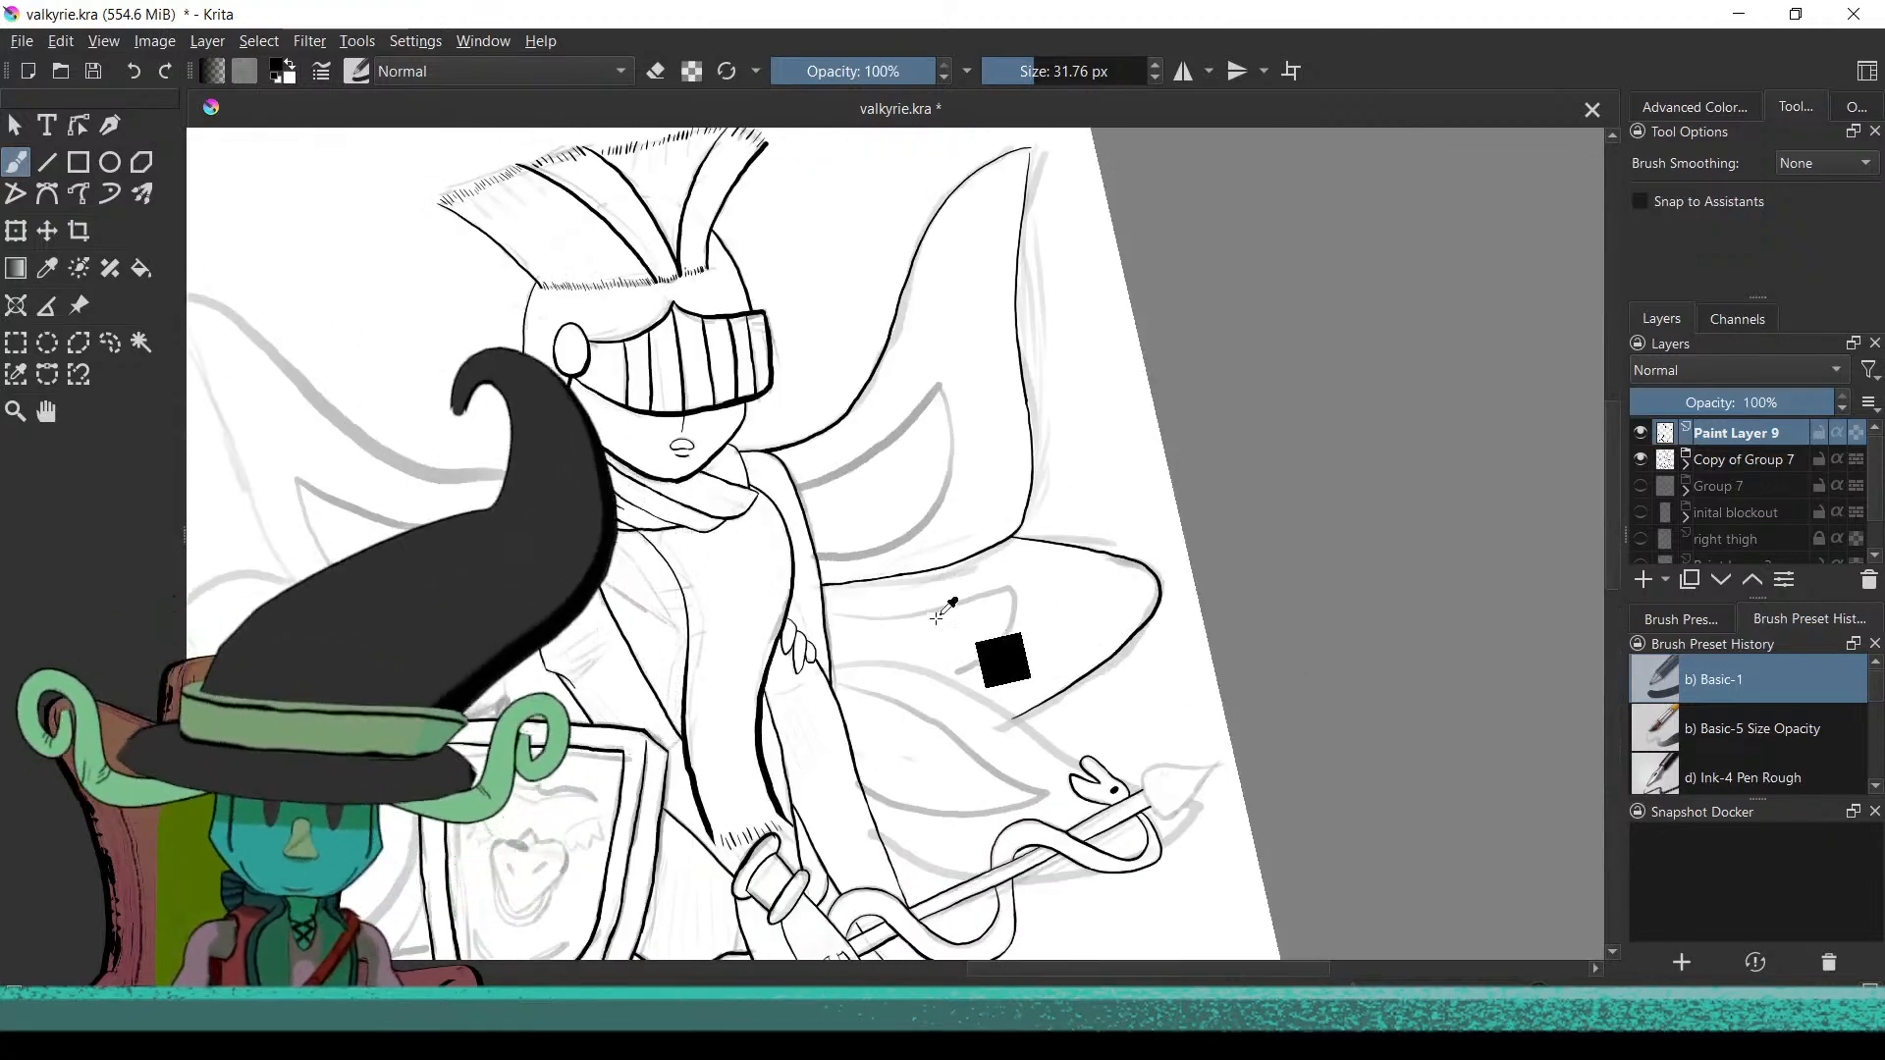
Ink the pointed inner marking of the second wing lobe, from the arm up to its peak and down the curved far side
scroll(968, 631, "up", 2)
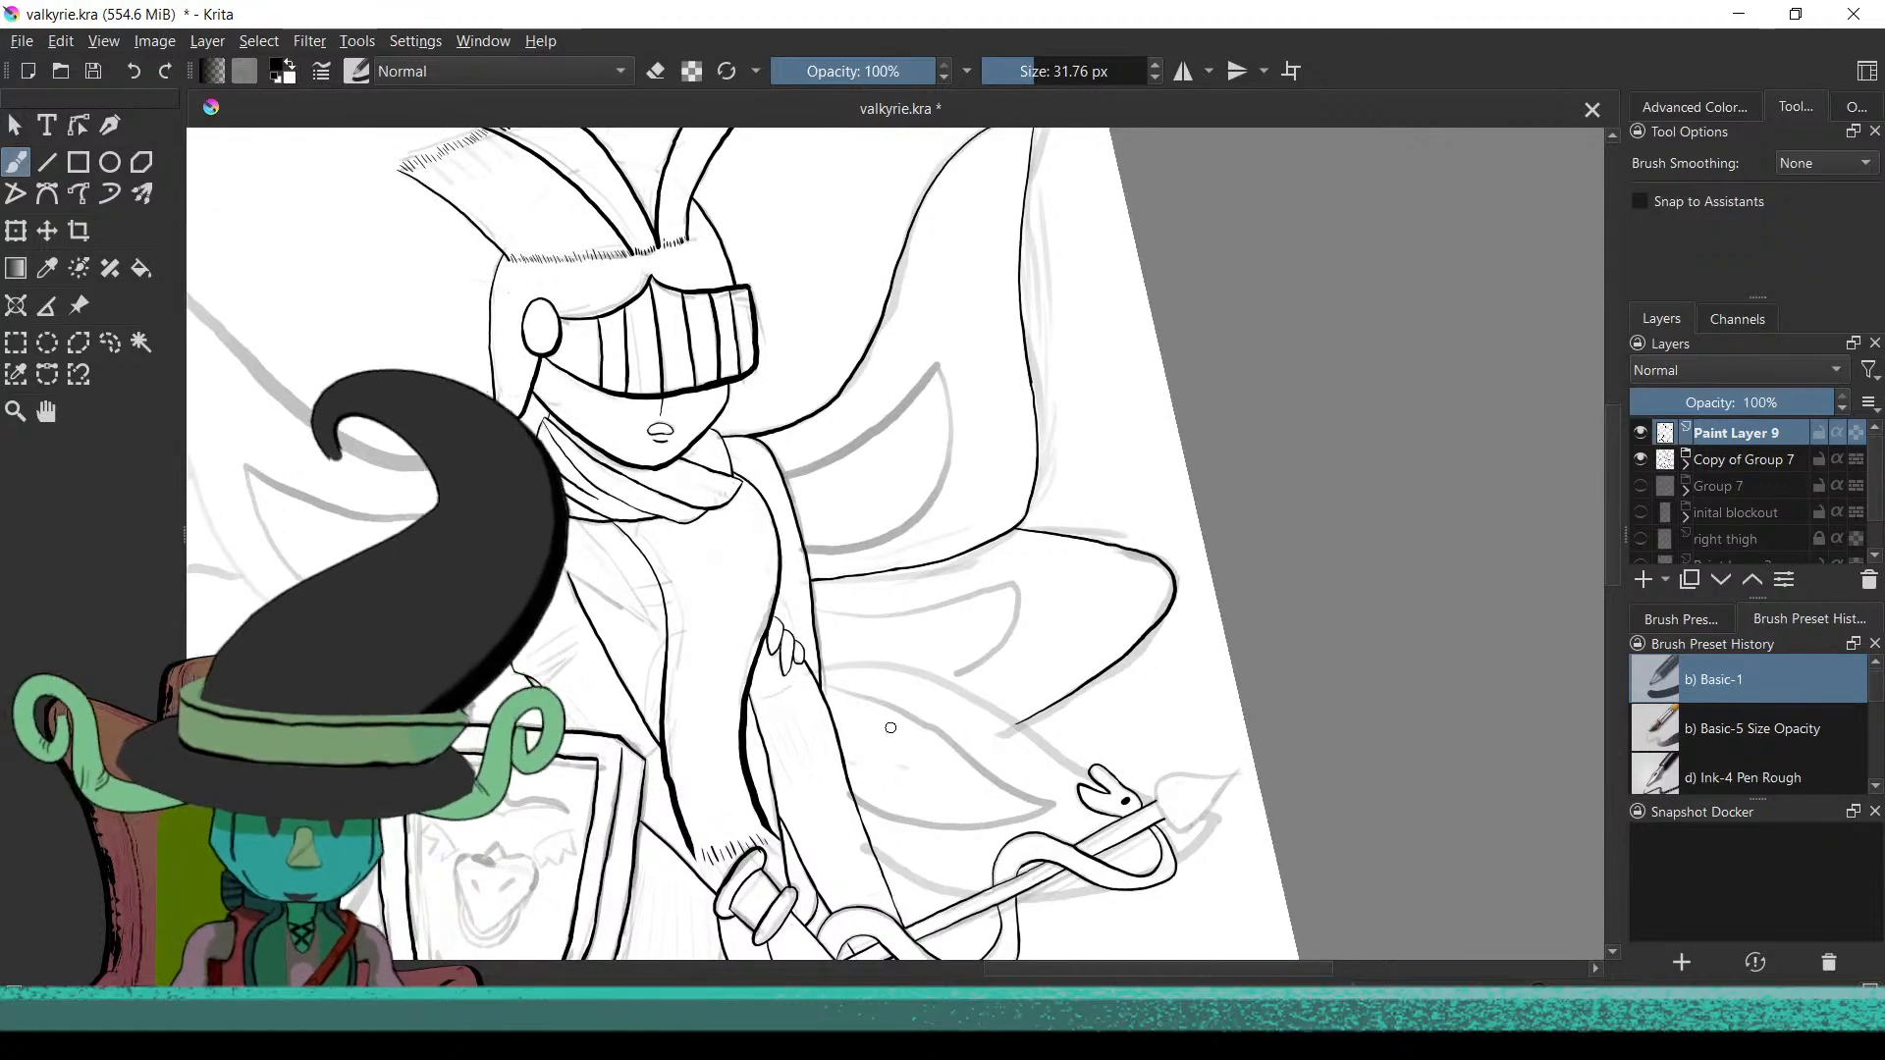
left_click_drag(865, 736, 1024, 410)
mouse_move(1007, 494)
left_mouse_down()
mouse_move(1058, 522)
mouse_move(997, 565)
mouse_move(1117, 539)
left_mouse_up()
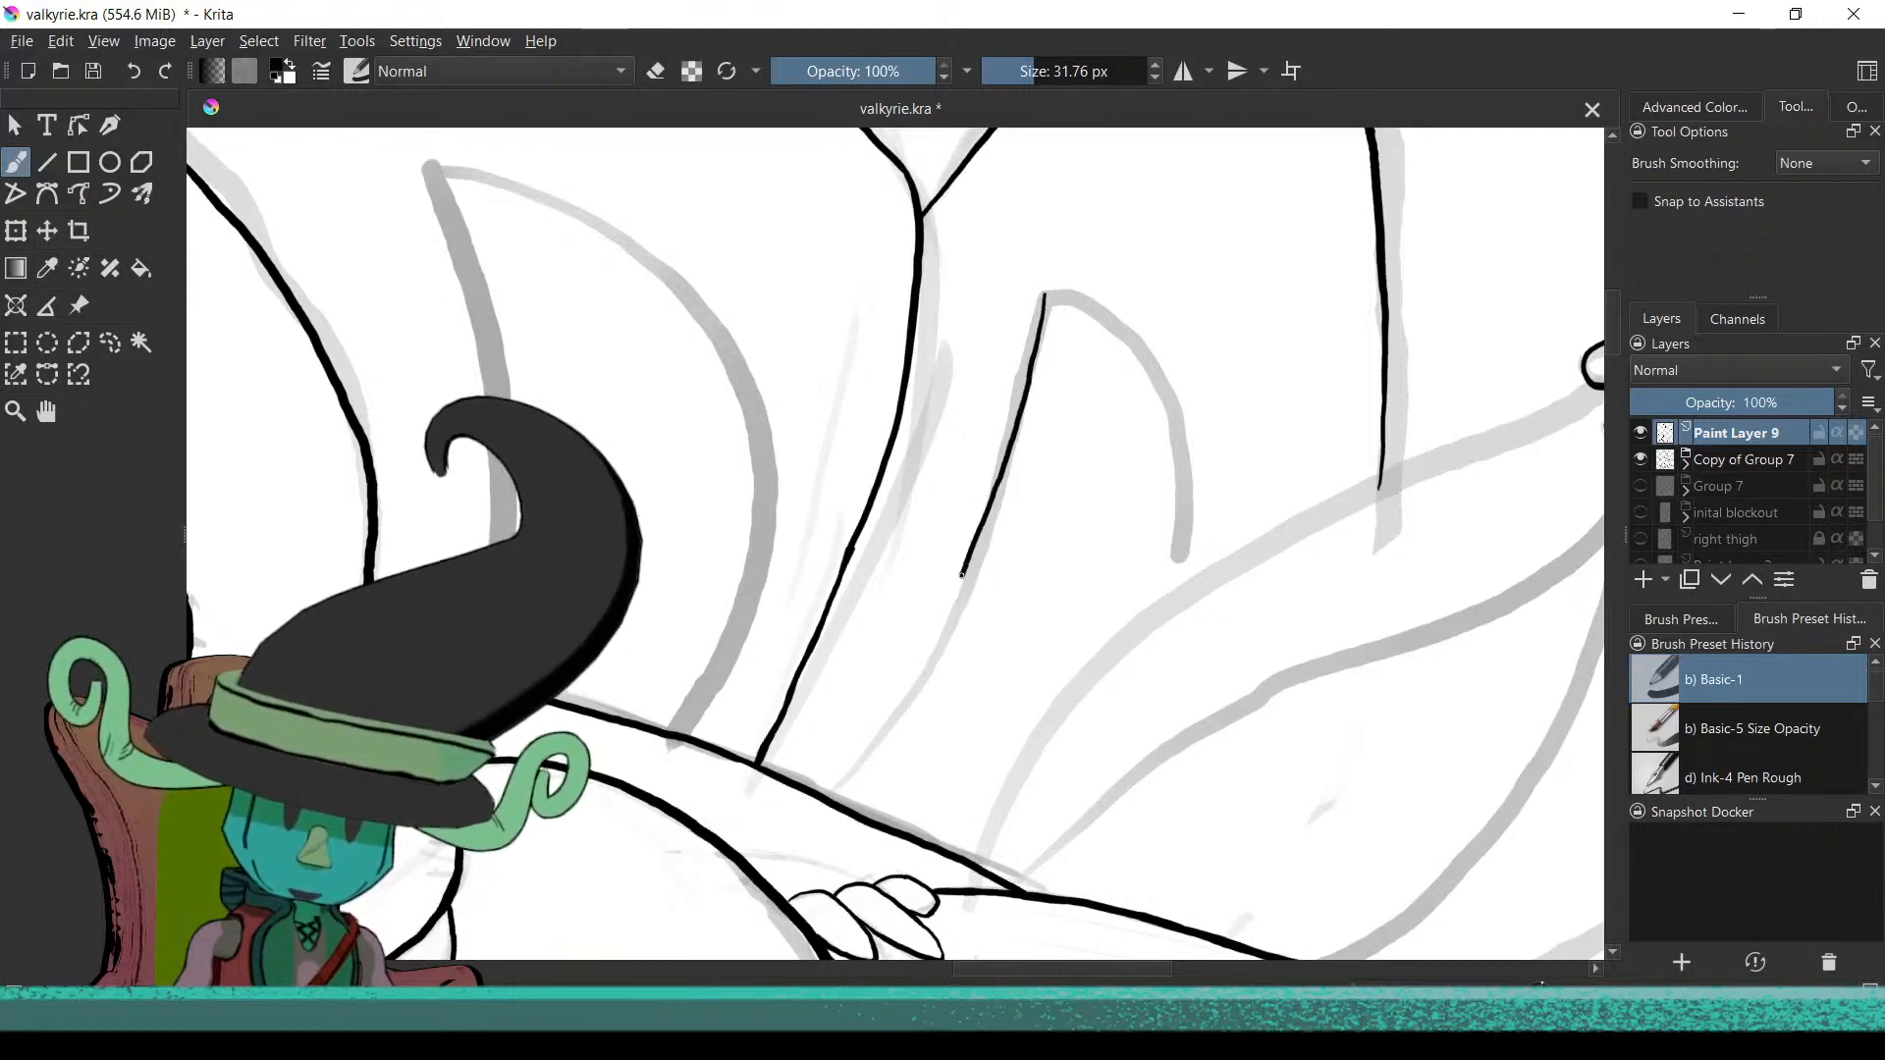
left_click_drag(887, 708, 823, 793)
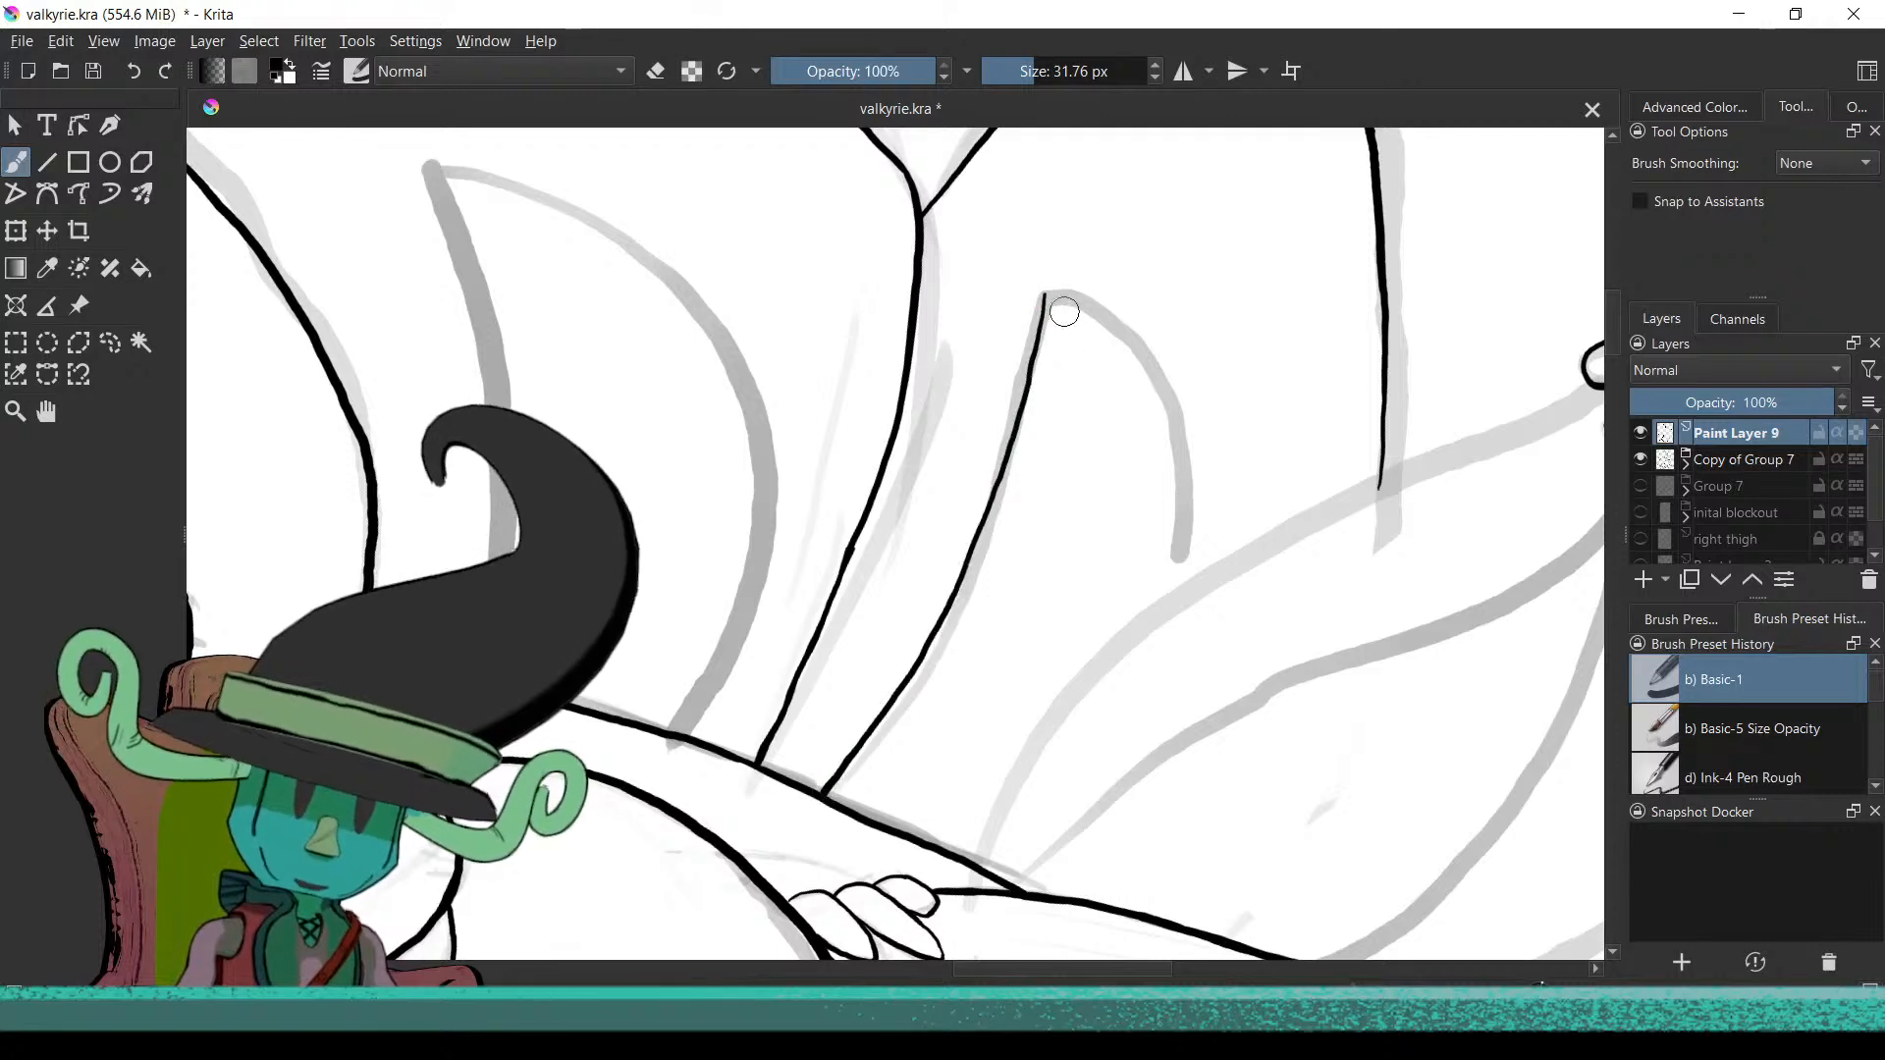
mouse_move(1044, 293)
left_mouse_down()
mouse_move(1120, 346)
mouse_move(1166, 430)
mouse_move(1193, 569)
left_mouse_up()
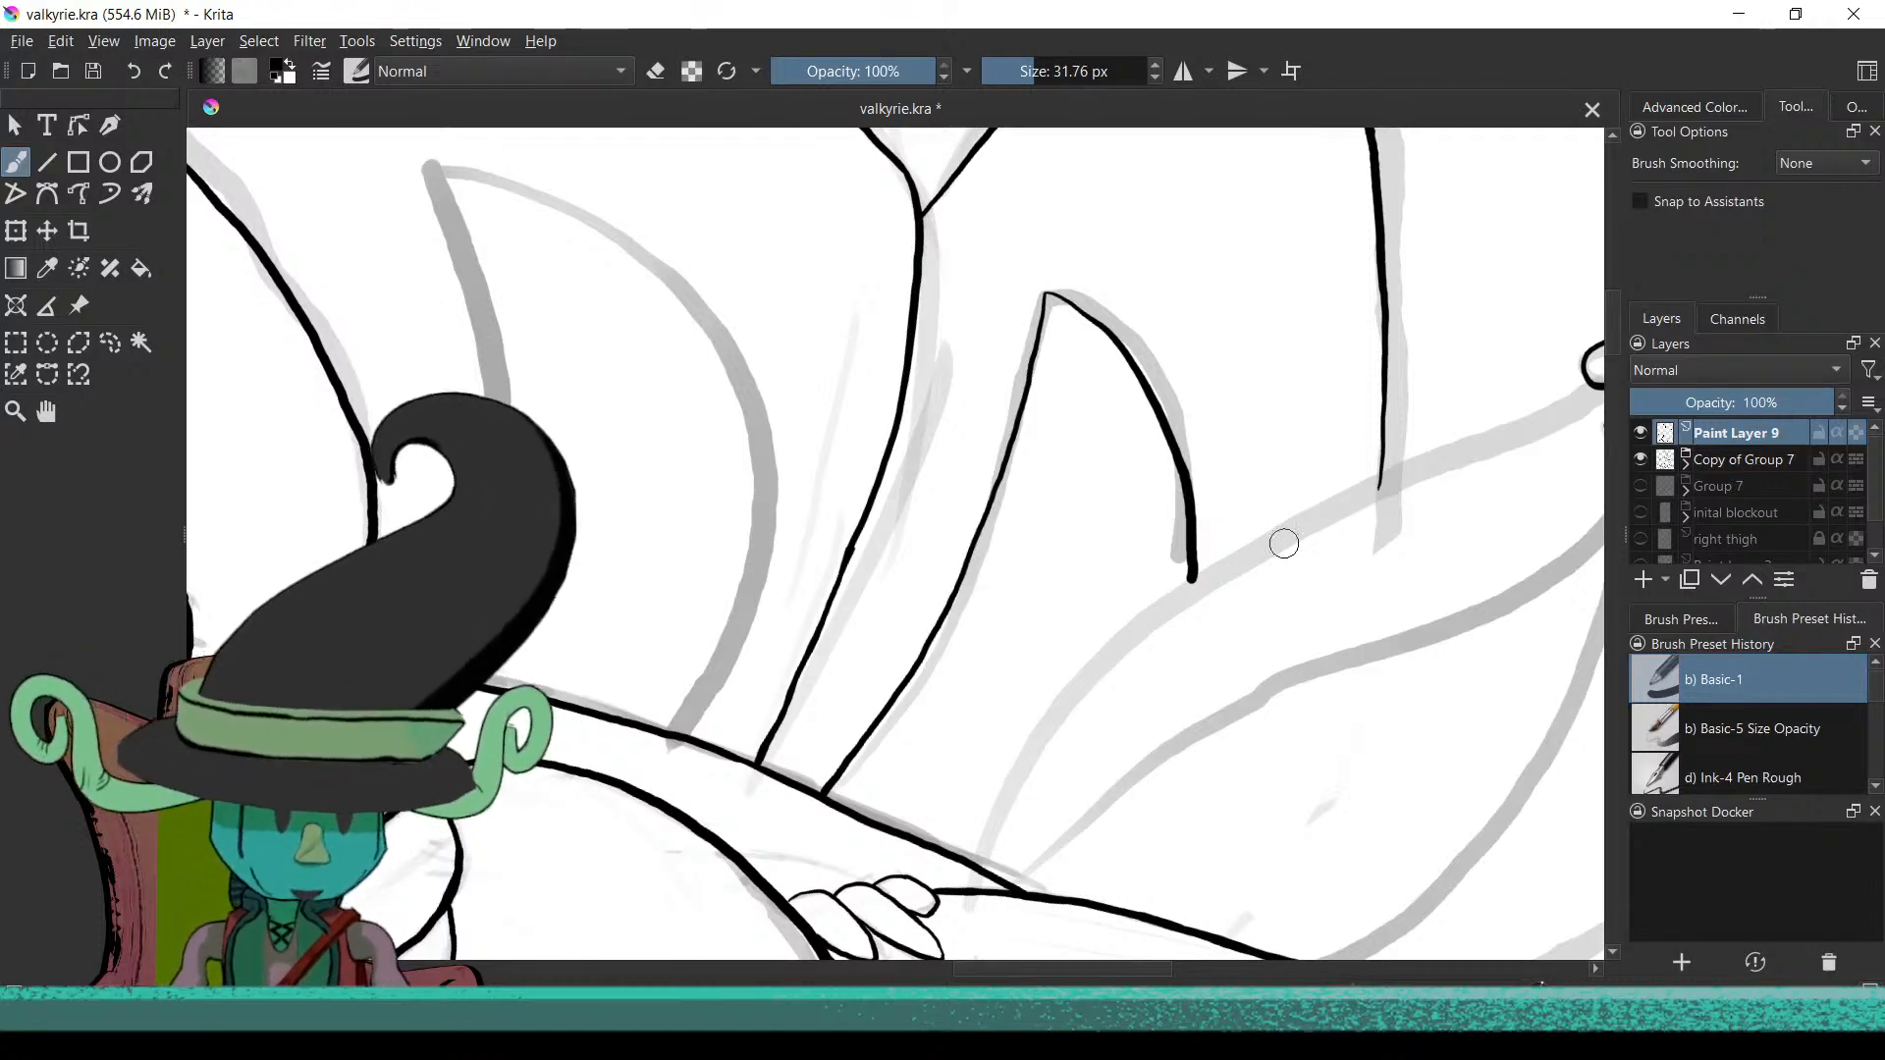
Ink the teardrop-shaped spear tip above the snake's head and erase the overshoot at its point
left_click_drag(1308, 511, 1054, 505)
mouse_move(1115, 593)
left_mouse_down()
mouse_move(1334, 416)
mouse_move(1241, 462)
mouse_move(1080, 608)
mouse_move(1110, 534)
mouse_move(1094, 674)
left_mouse_up()
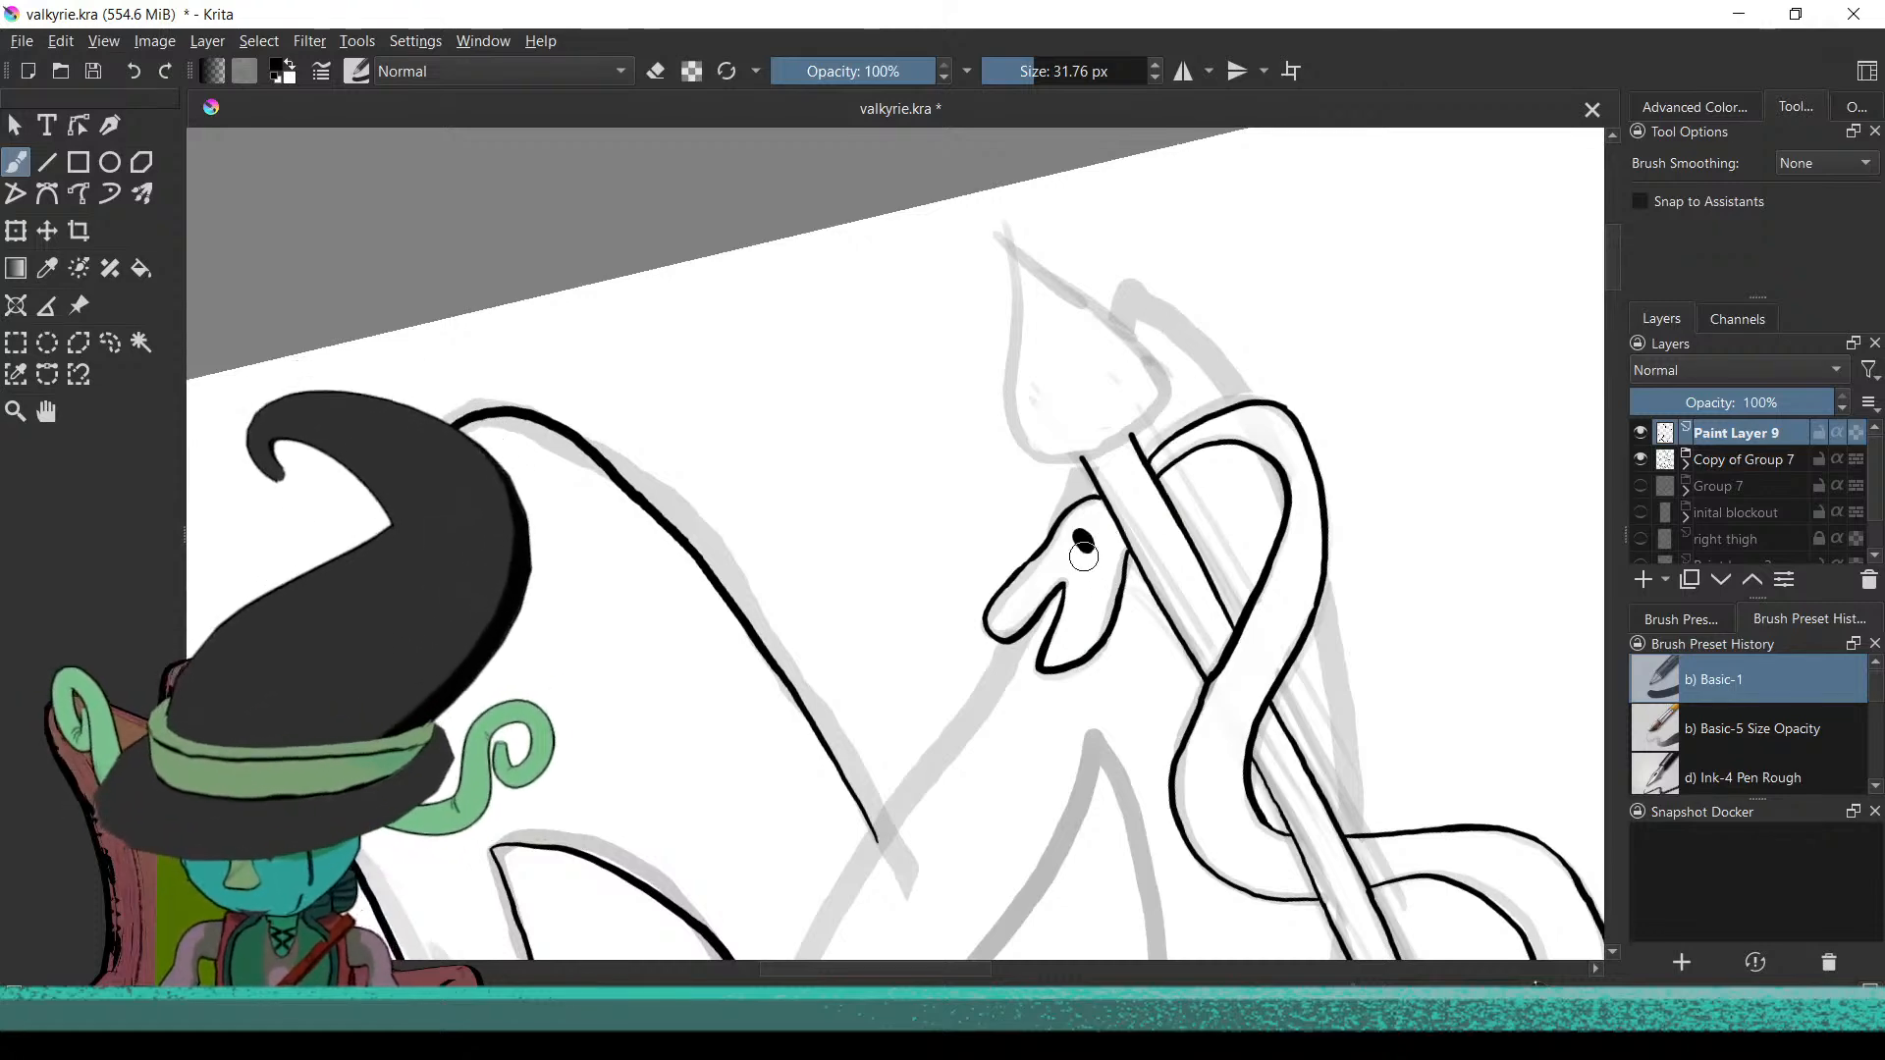
mouse_move(1048, 569)
left_mouse_down()
mouse_move(1040, 495)
mouse_move(1064, 475)
mouse_move(1030, 412)
left_mouse_up()
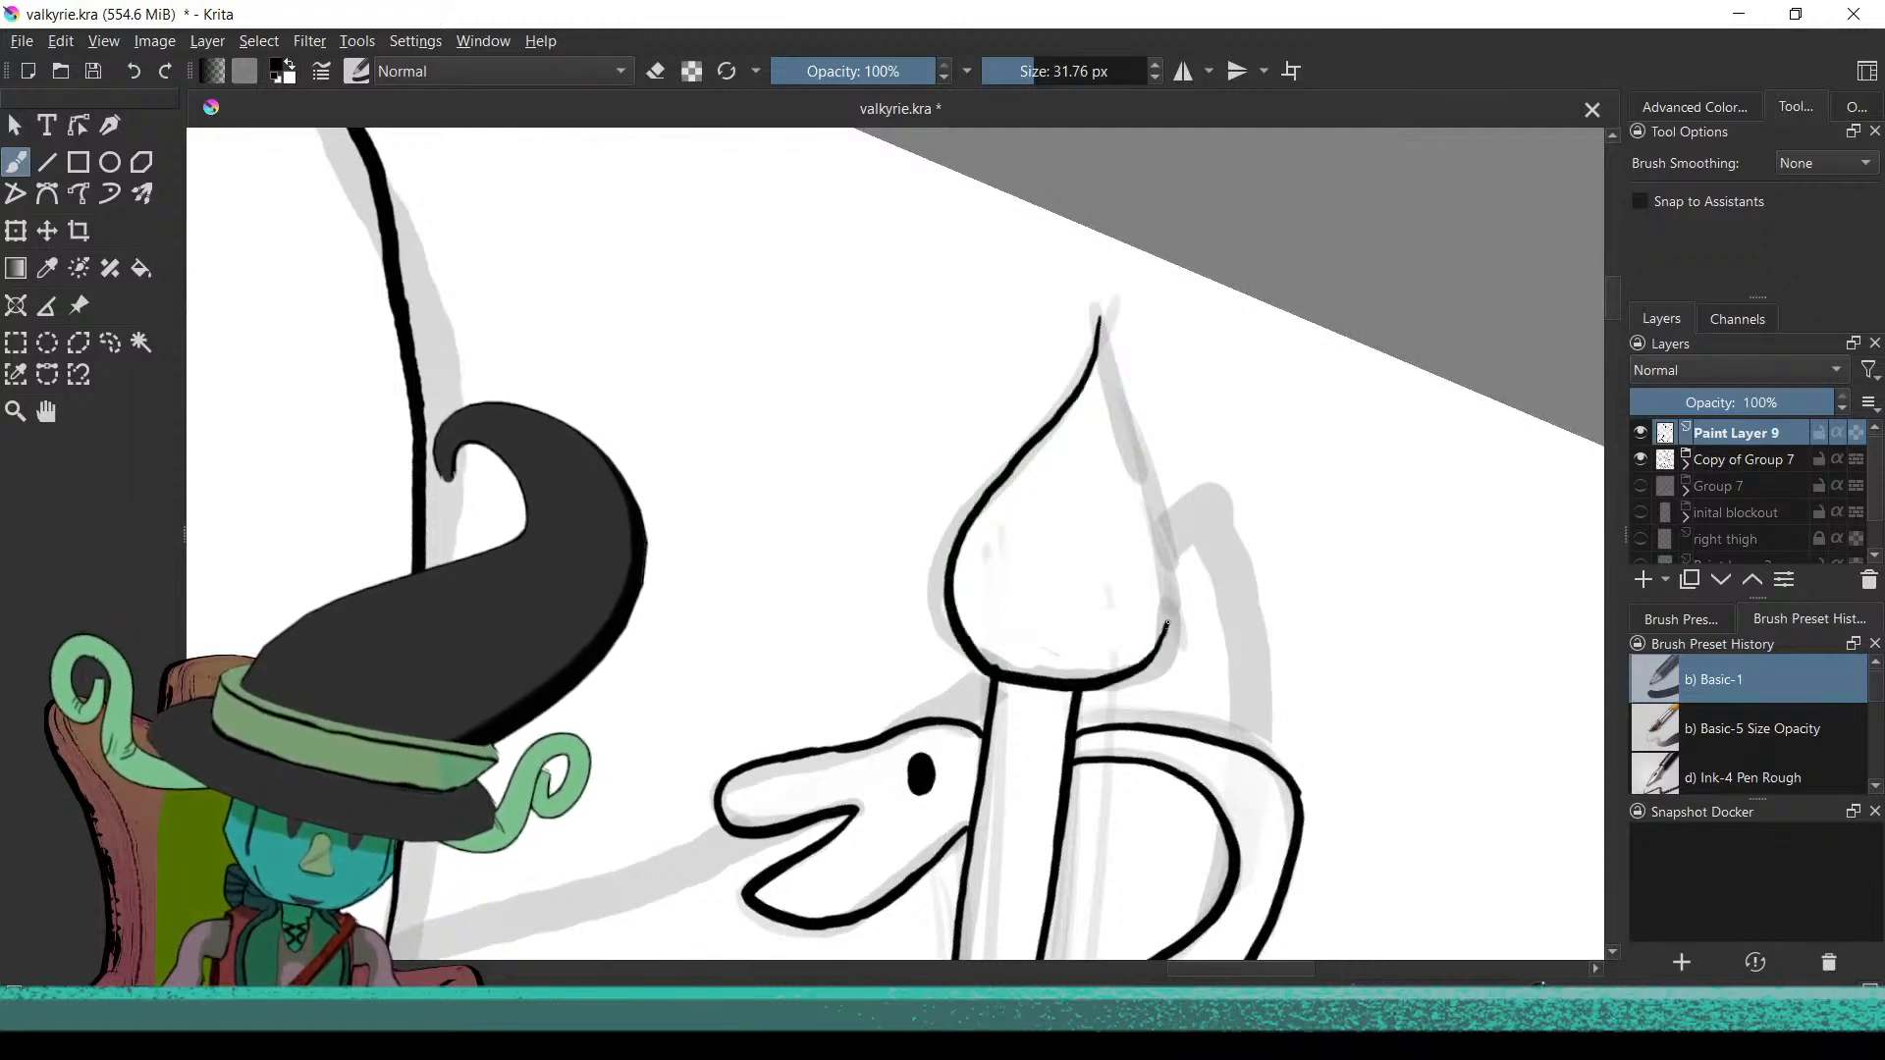
left_click_drag(1137, 463, 1097, 312)
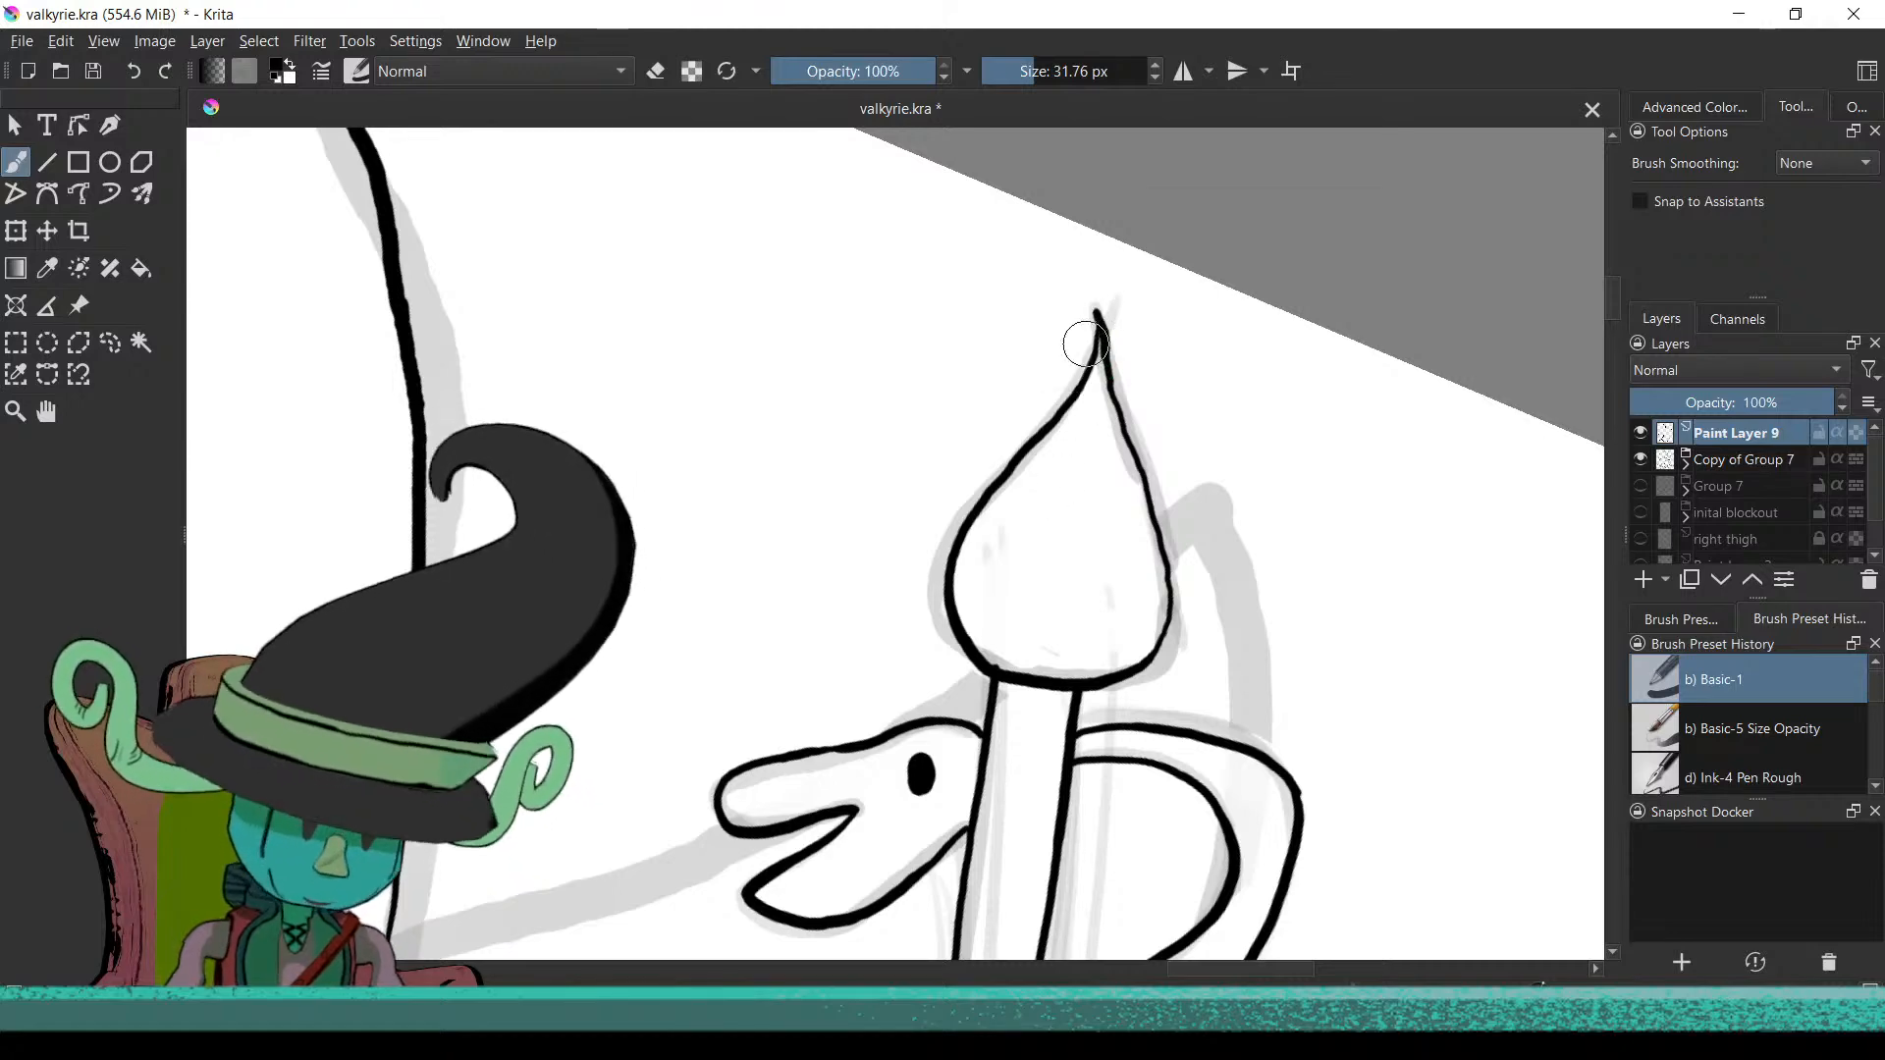
key("e")
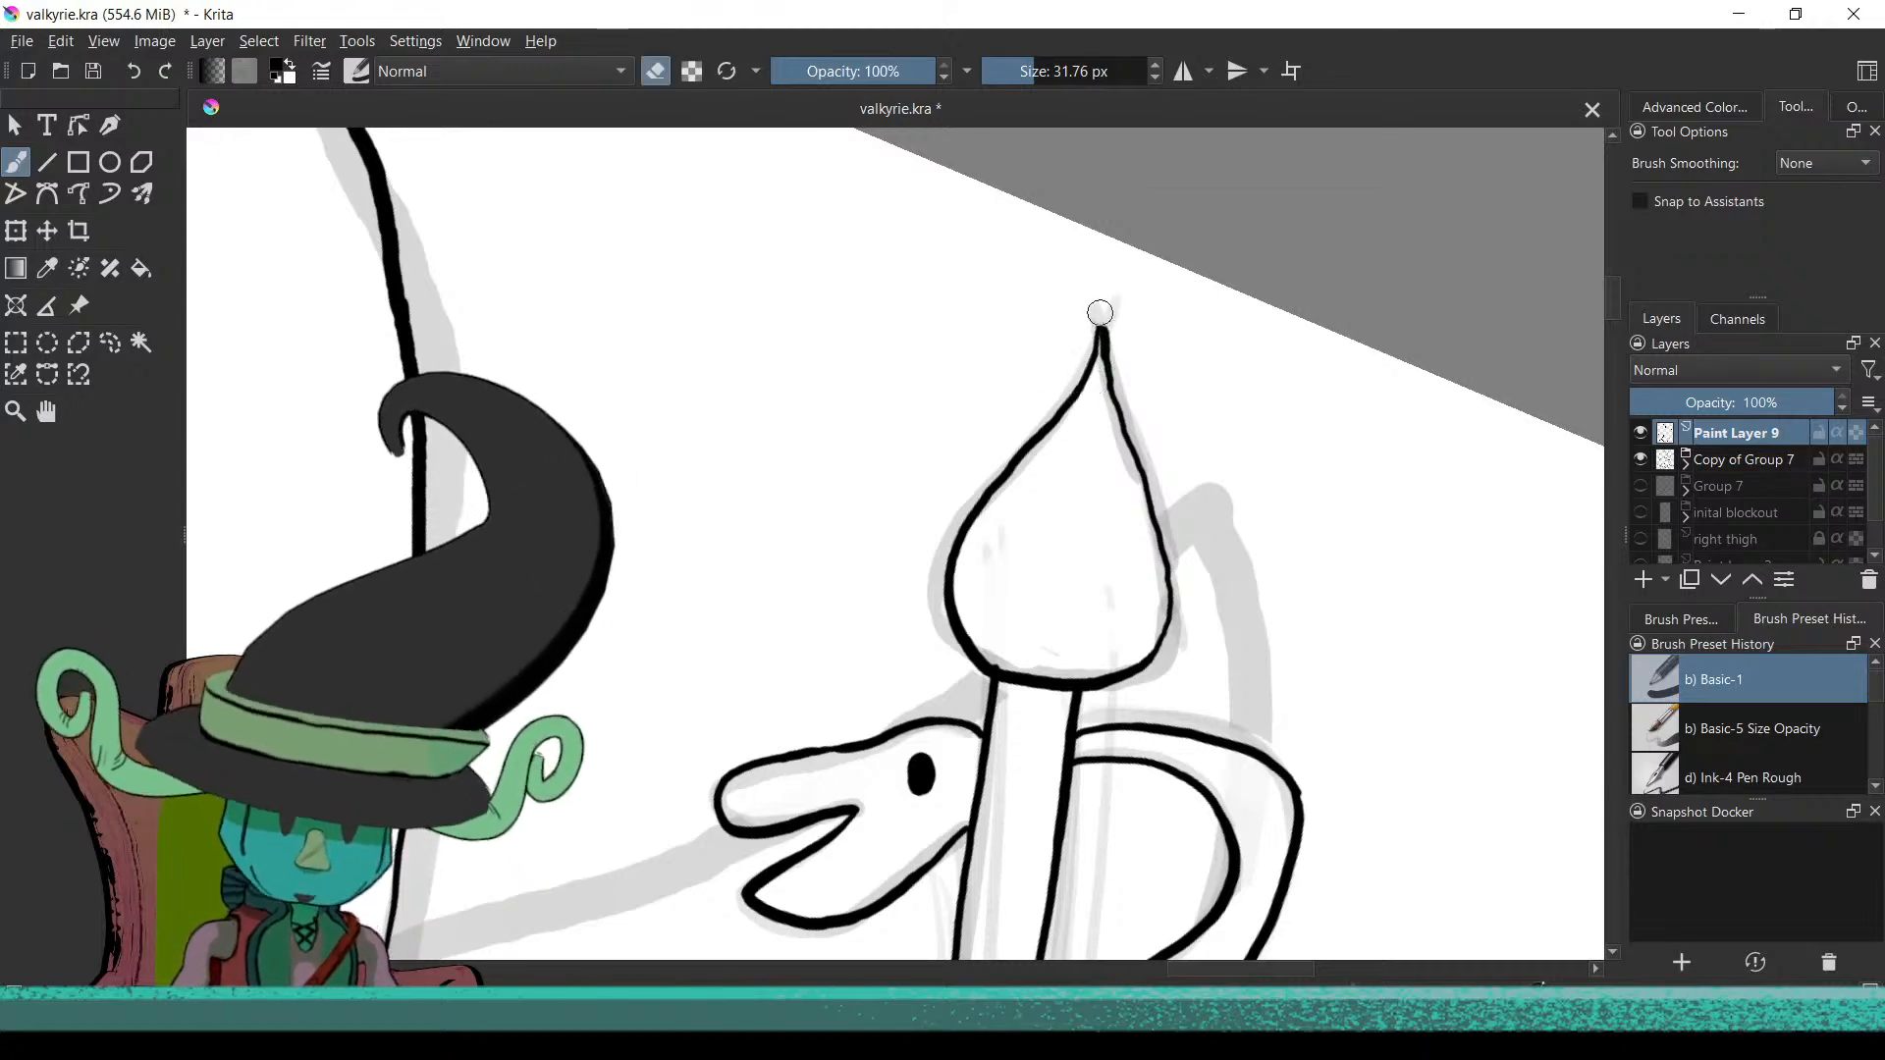
mouse_move(1016, 550)
left_mouse_down()
mouse_move(1099, 425)
mouse_move(1047, 504)
left_mouse_up()
key("e")
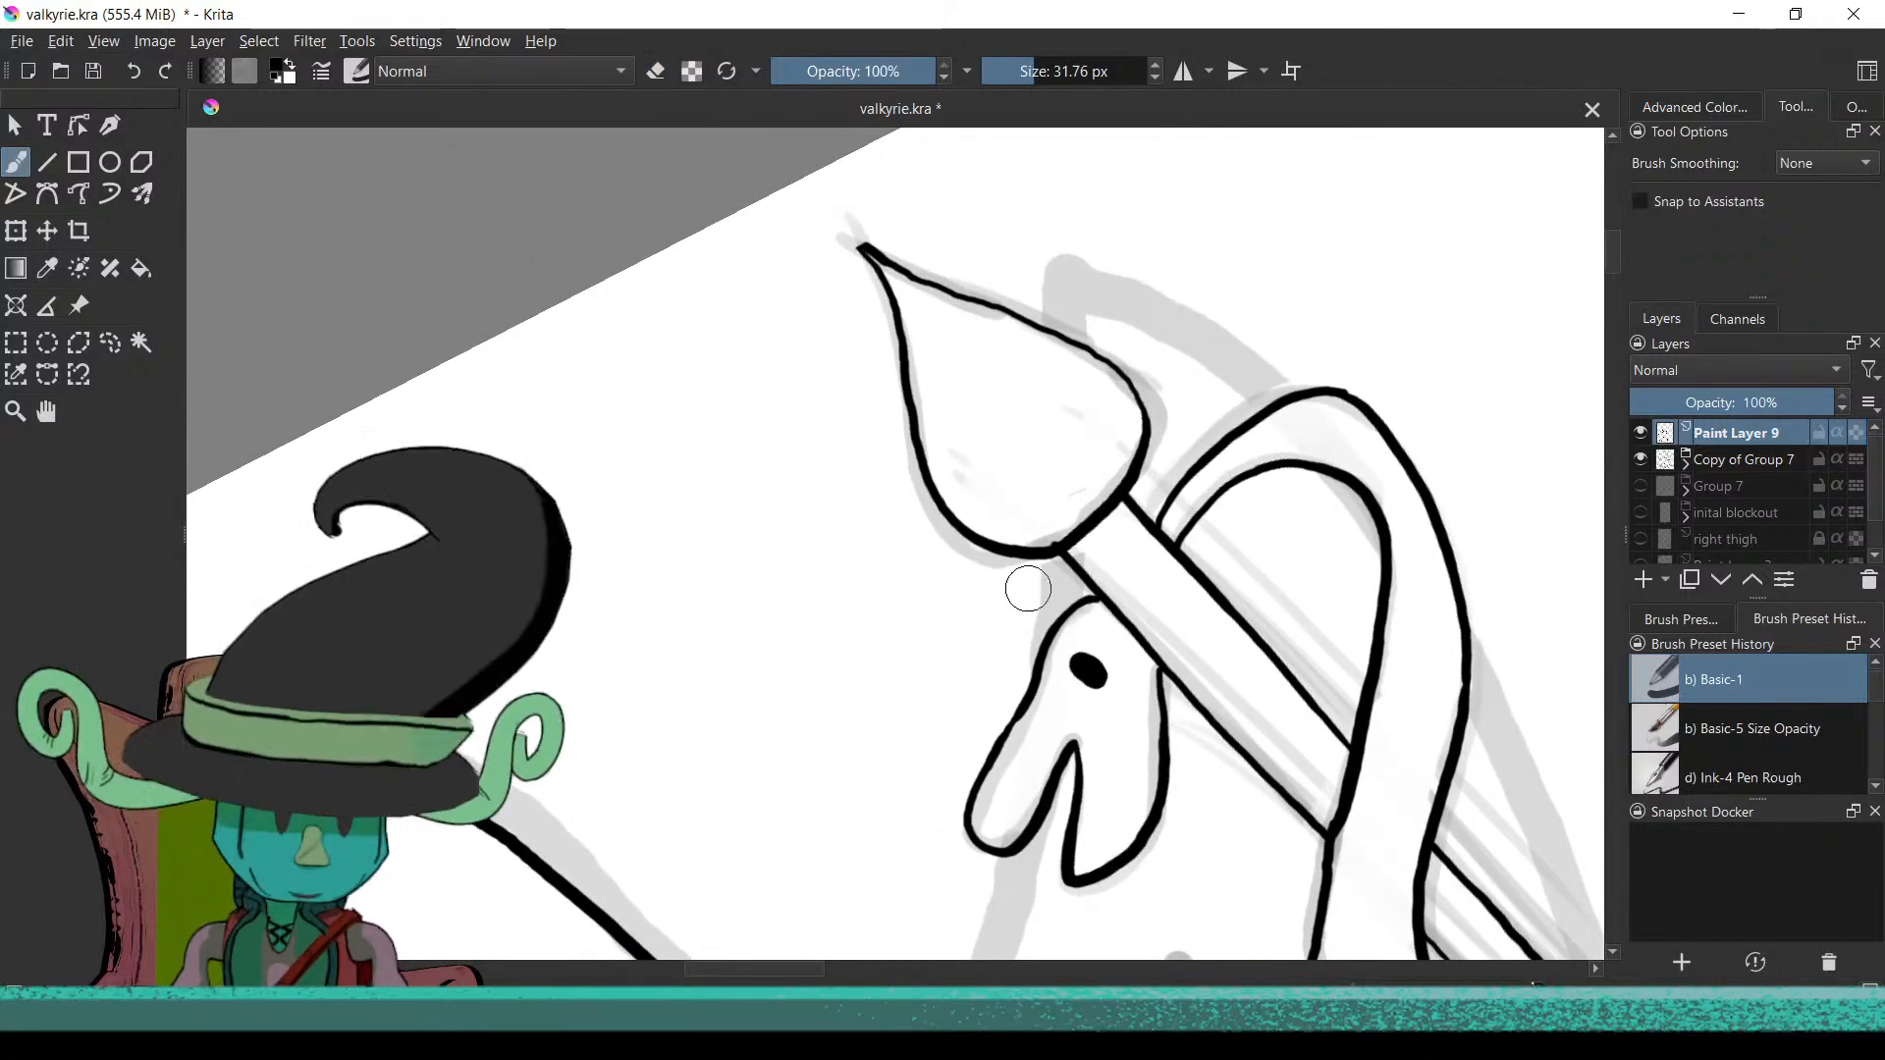
Ink the third wing lobe's inner edge from the snake's mouth past the second lobe down to the arm, redoing the faulty lower strokes
scroll(998, 750, "down", 3)
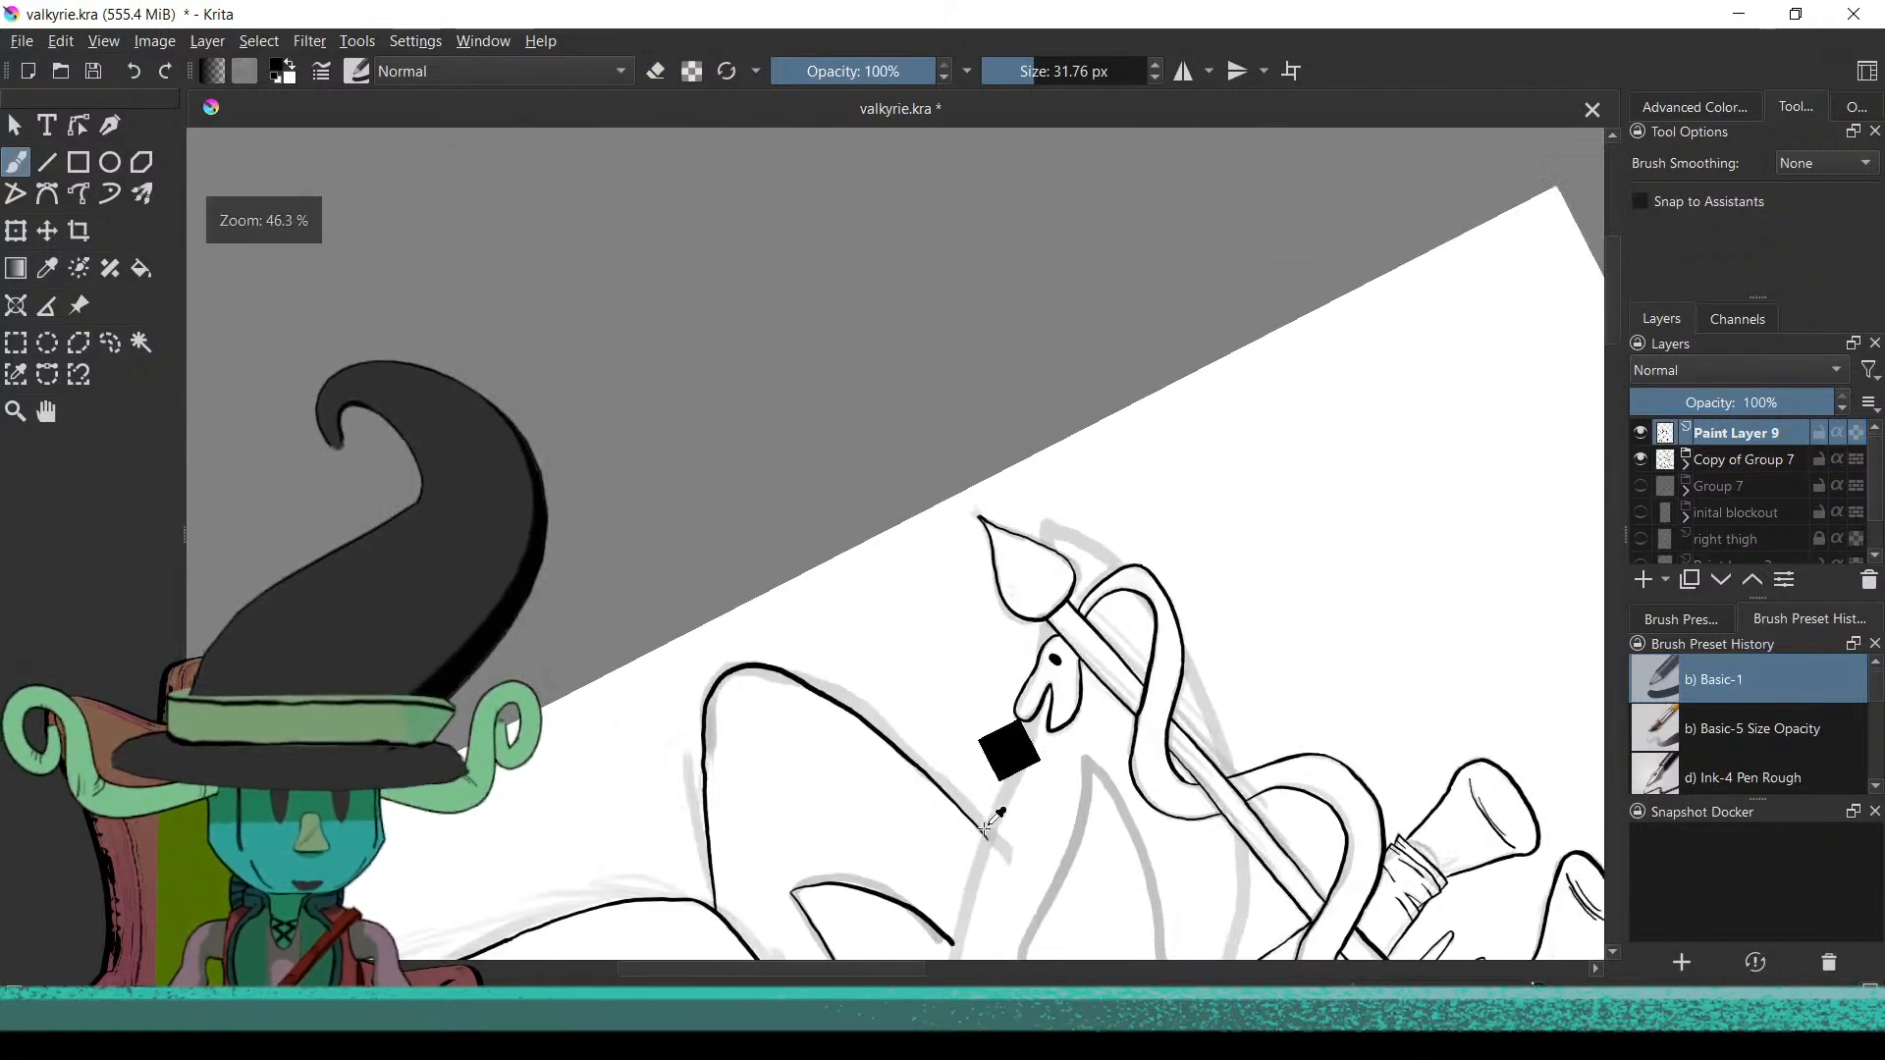
scroll(955, 718, "up", 2)
scroll(955, 719, "down", 3)
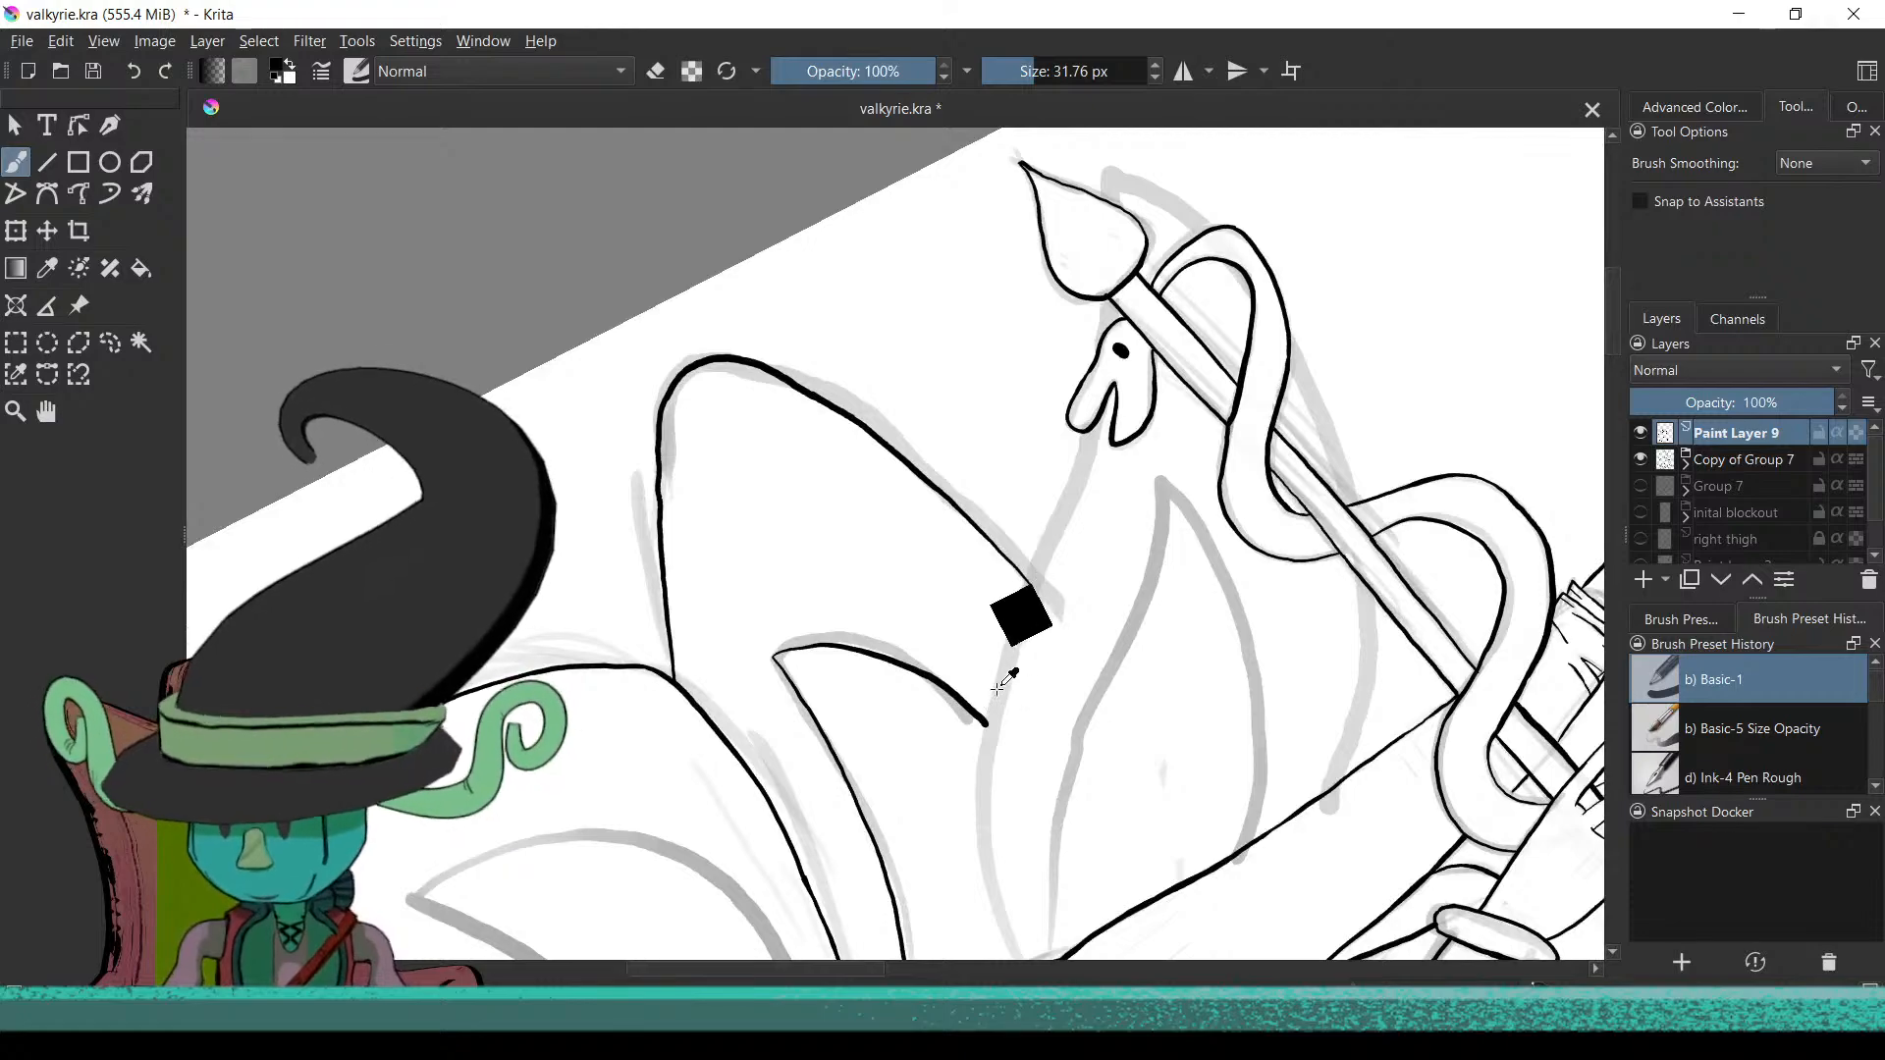
scroll(1067, 866, "up", 2)
scroll(1050, 792, "down", 4)
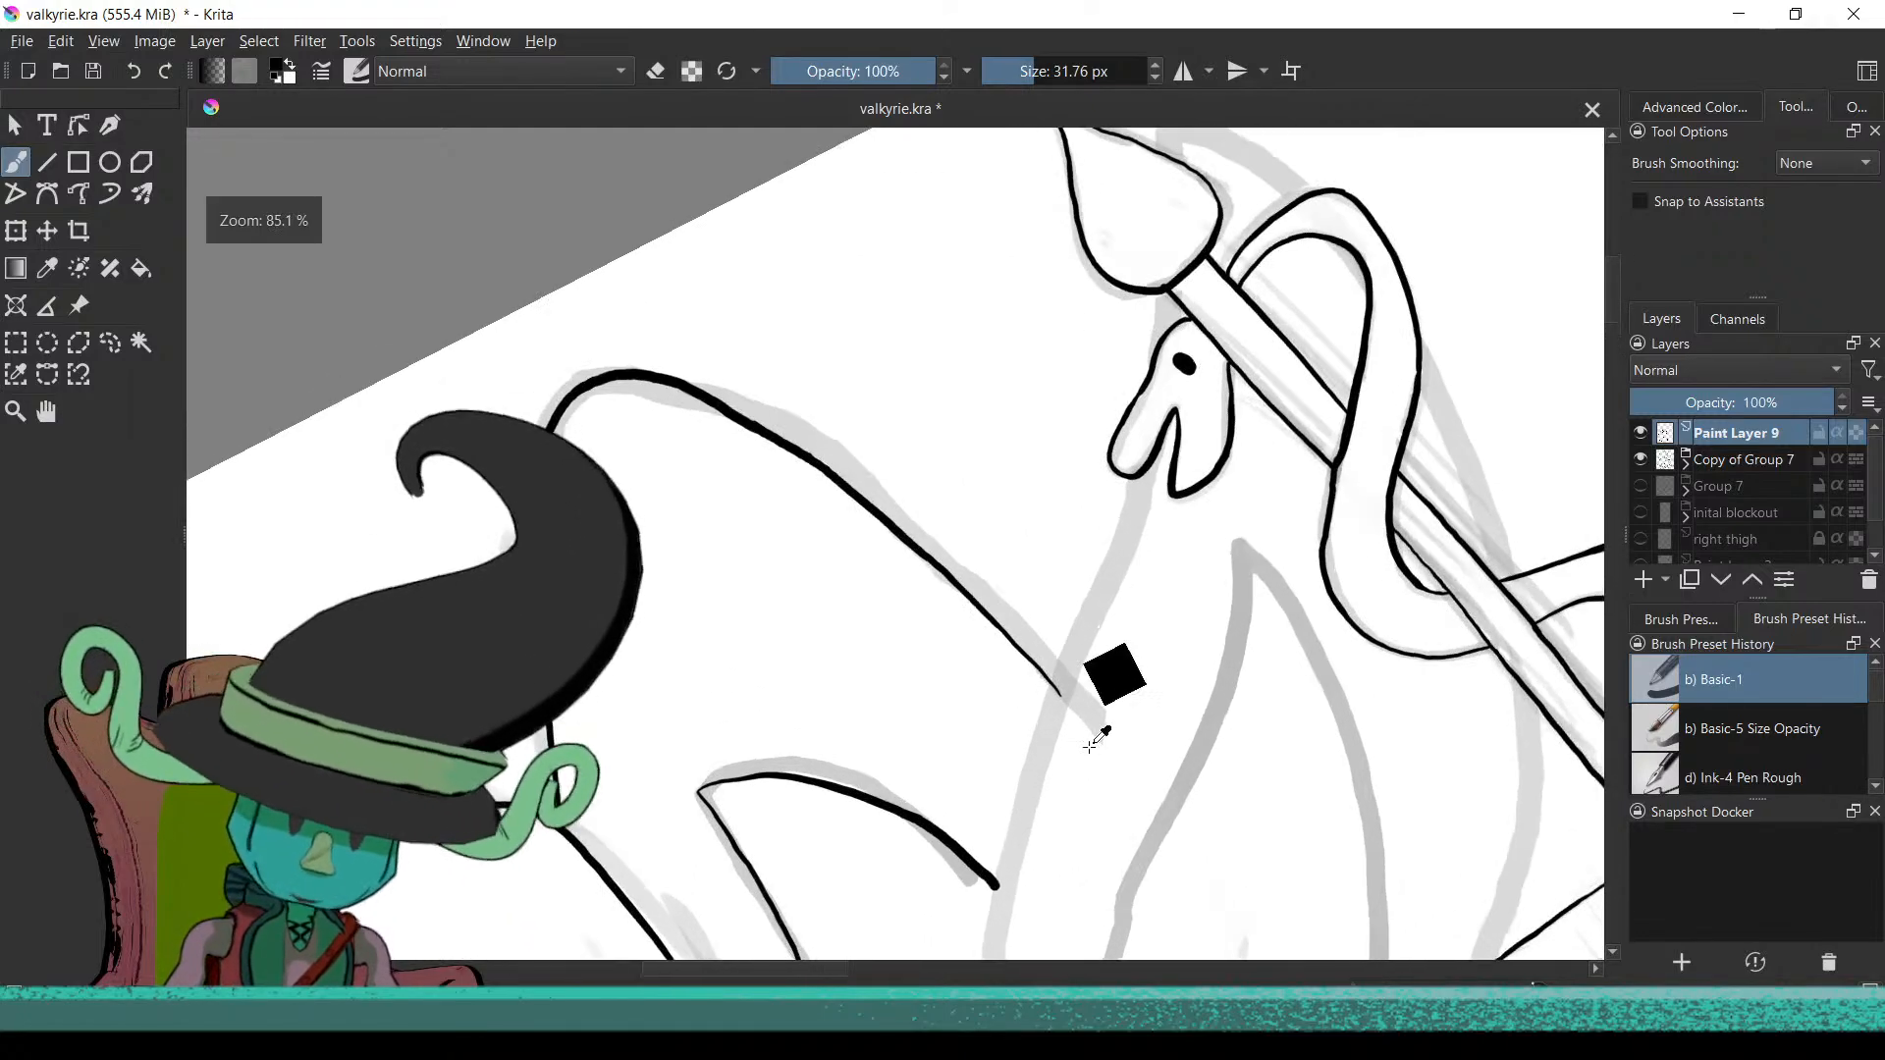
mouse_move(1092, 798)
left_mouse_down()
mouse_move(968, 681)
mouse_move(913, 702)
mouse_move(812, 534)
mouse_move(854, 619)
mouse_move(981, 666)
mouse_move(954, 788)
left_mouse_up()
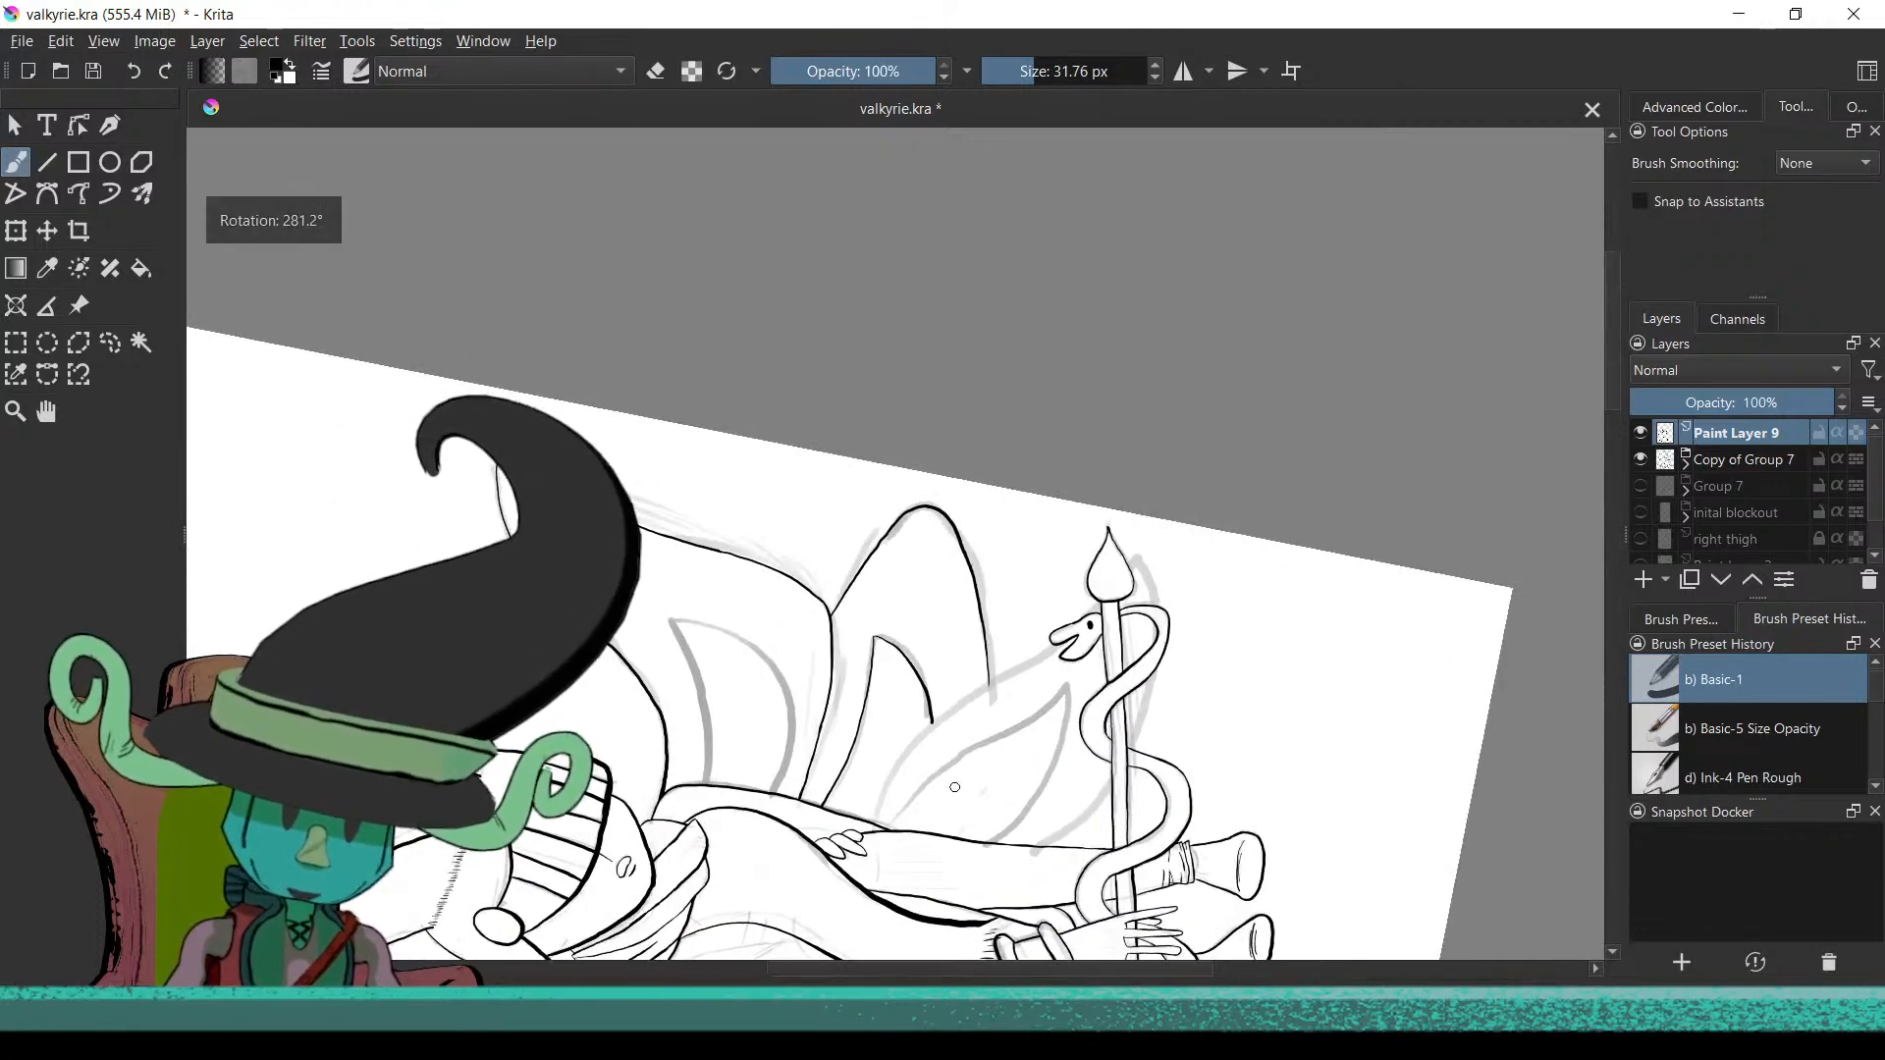
left_click_drag(954, 787, 1121, 670)
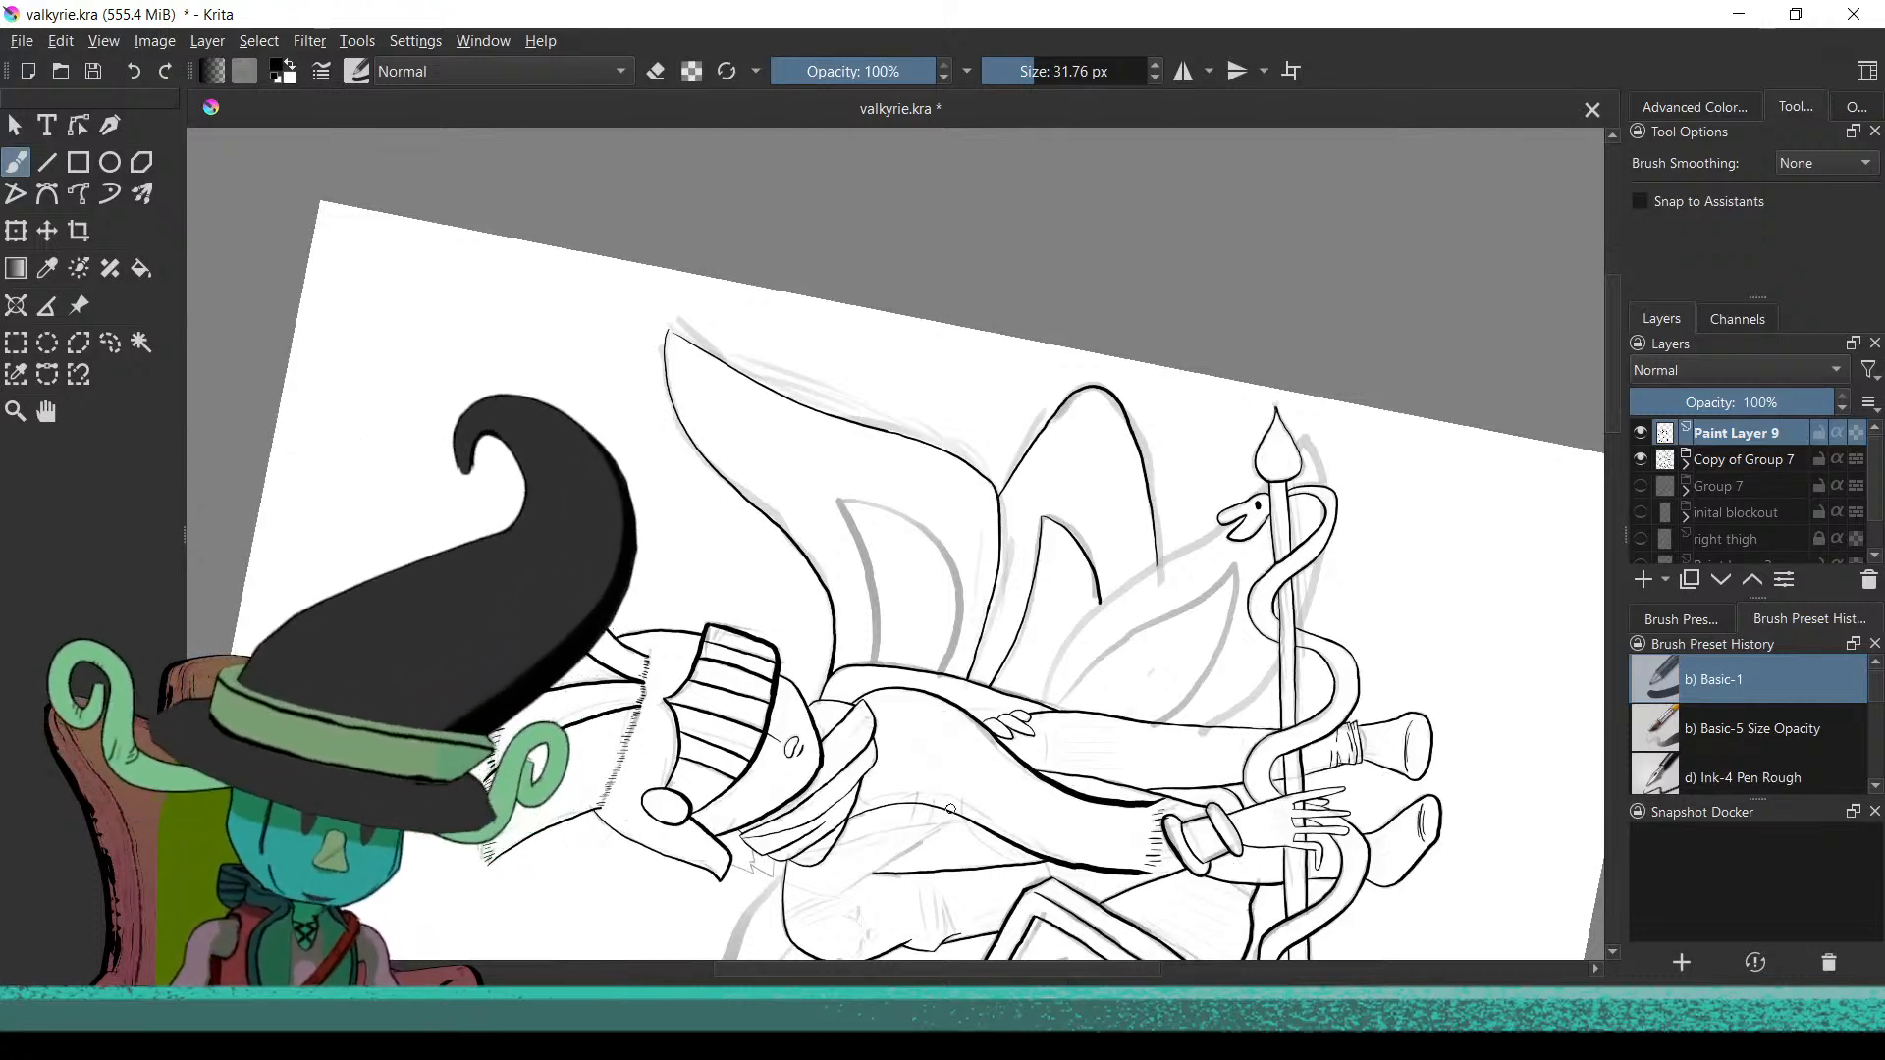
mouse_move(1084, 733)
left_mouse_down()
mouse_move(1056, 788)
mouse_move(1063, 541)
mouse_move(1103, 454)
left_mouse_up()
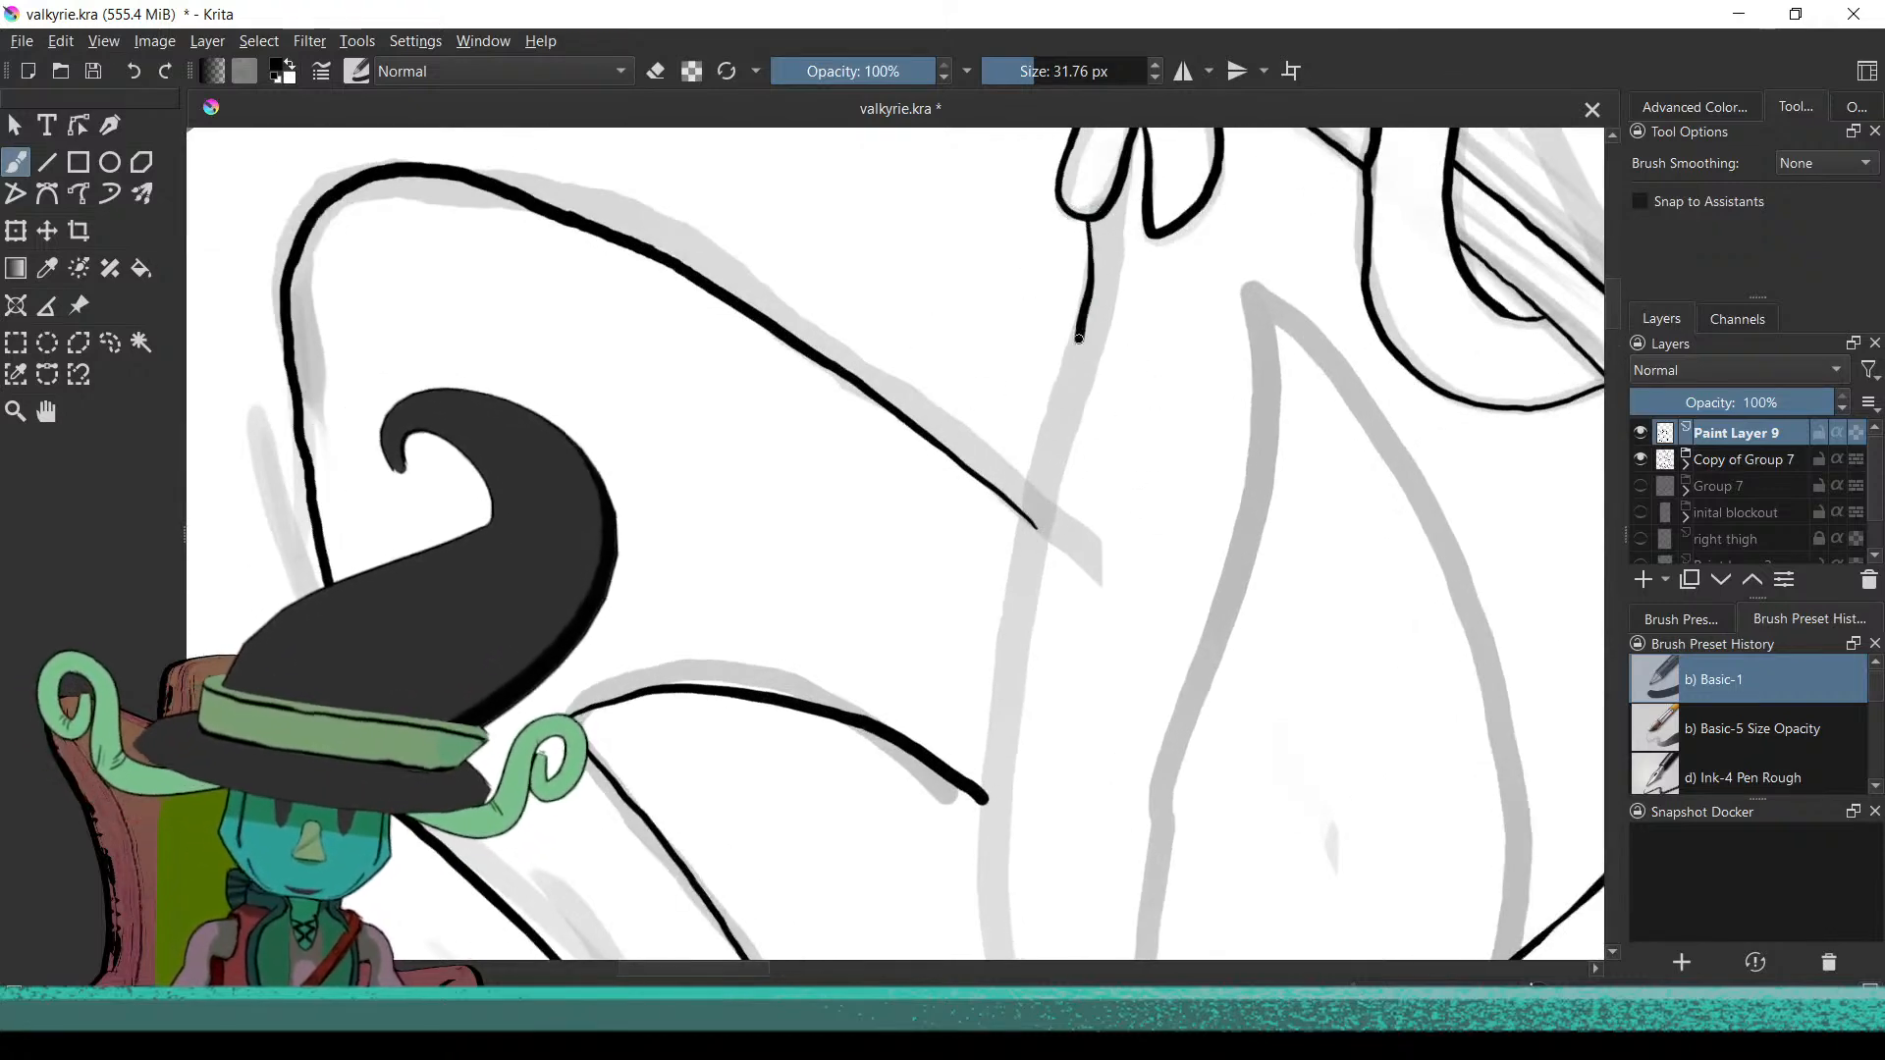
mouse_move(1034, 534)
left_mouse_down()
mouse_move(999, 740)
mouse_move(858, 715)
mouse_move(821, 605)
left_mouse_up()
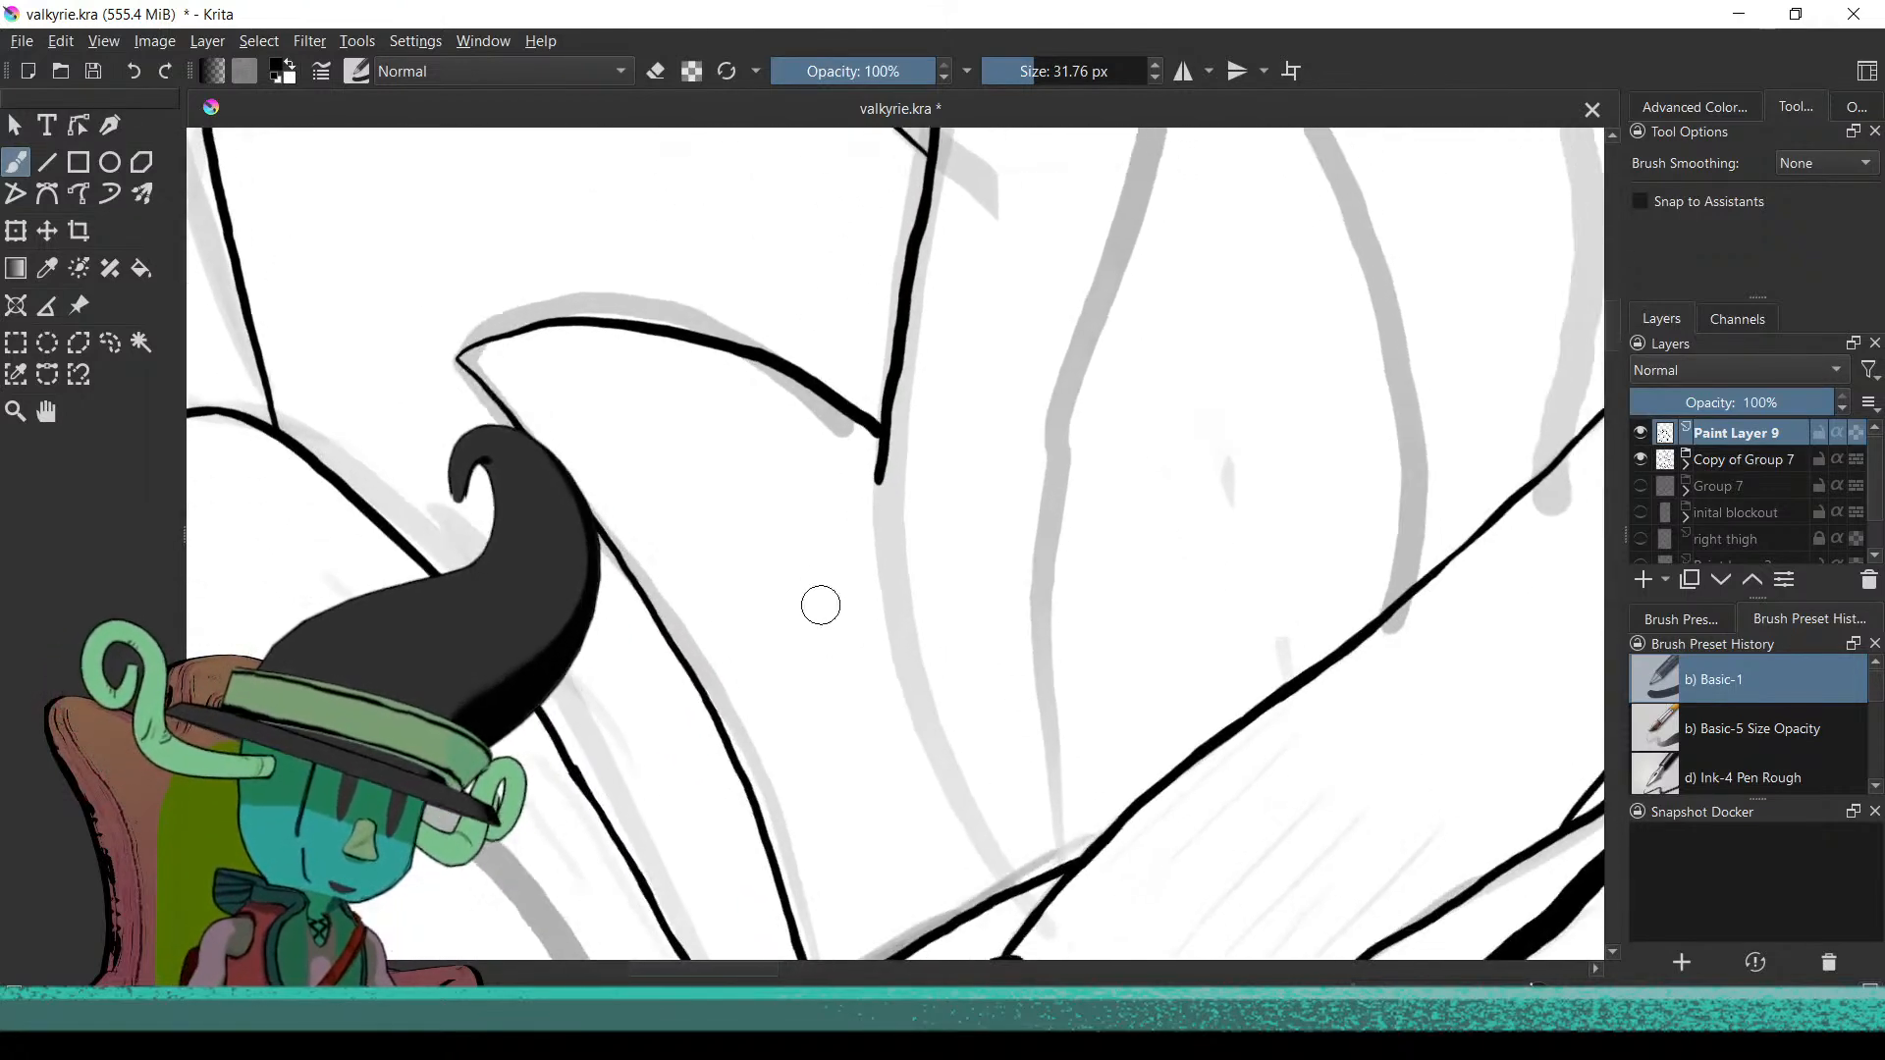
key("ctrl+z")
key("ctrl+z")
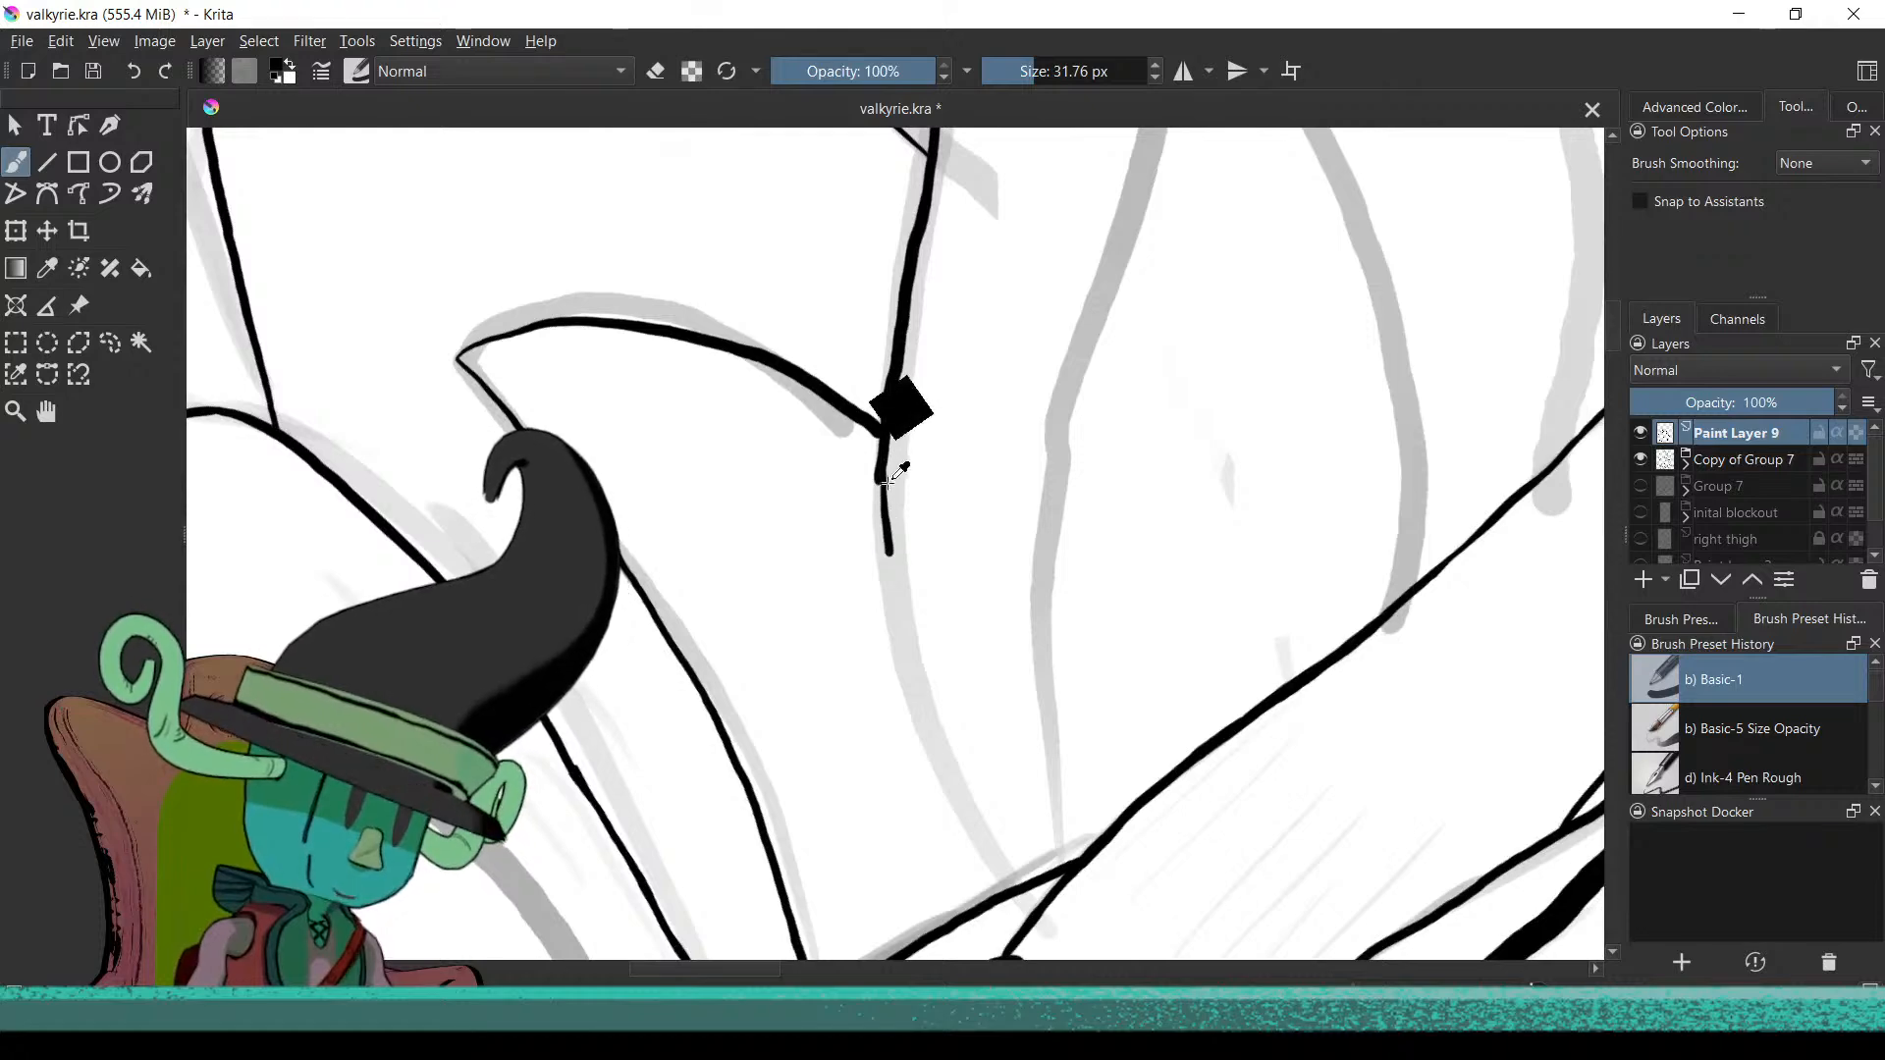
left_click_drag(878, 462, 952, 800)
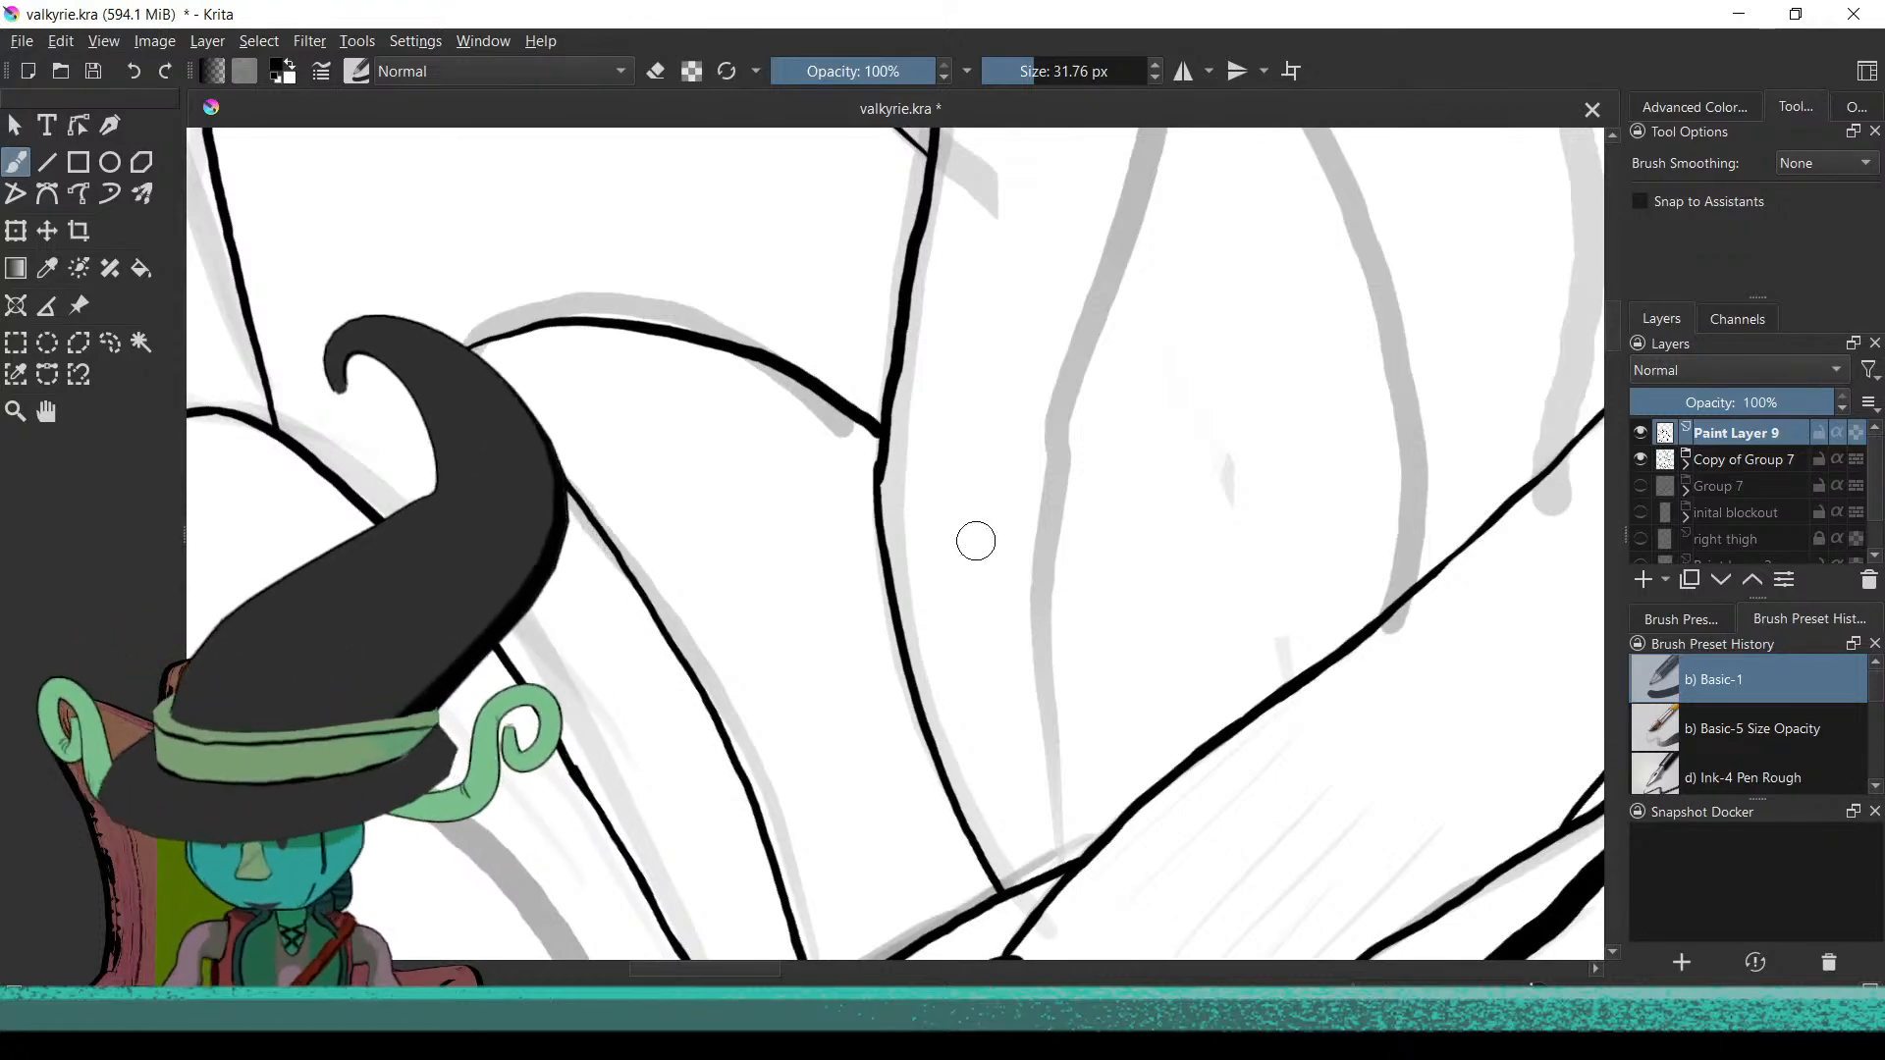
Ink the third lobe's edge between the snake's head and spear tip, and its pointed end from the spear tip to the snake's upper coil
scroll(977, 542, "down", 3)
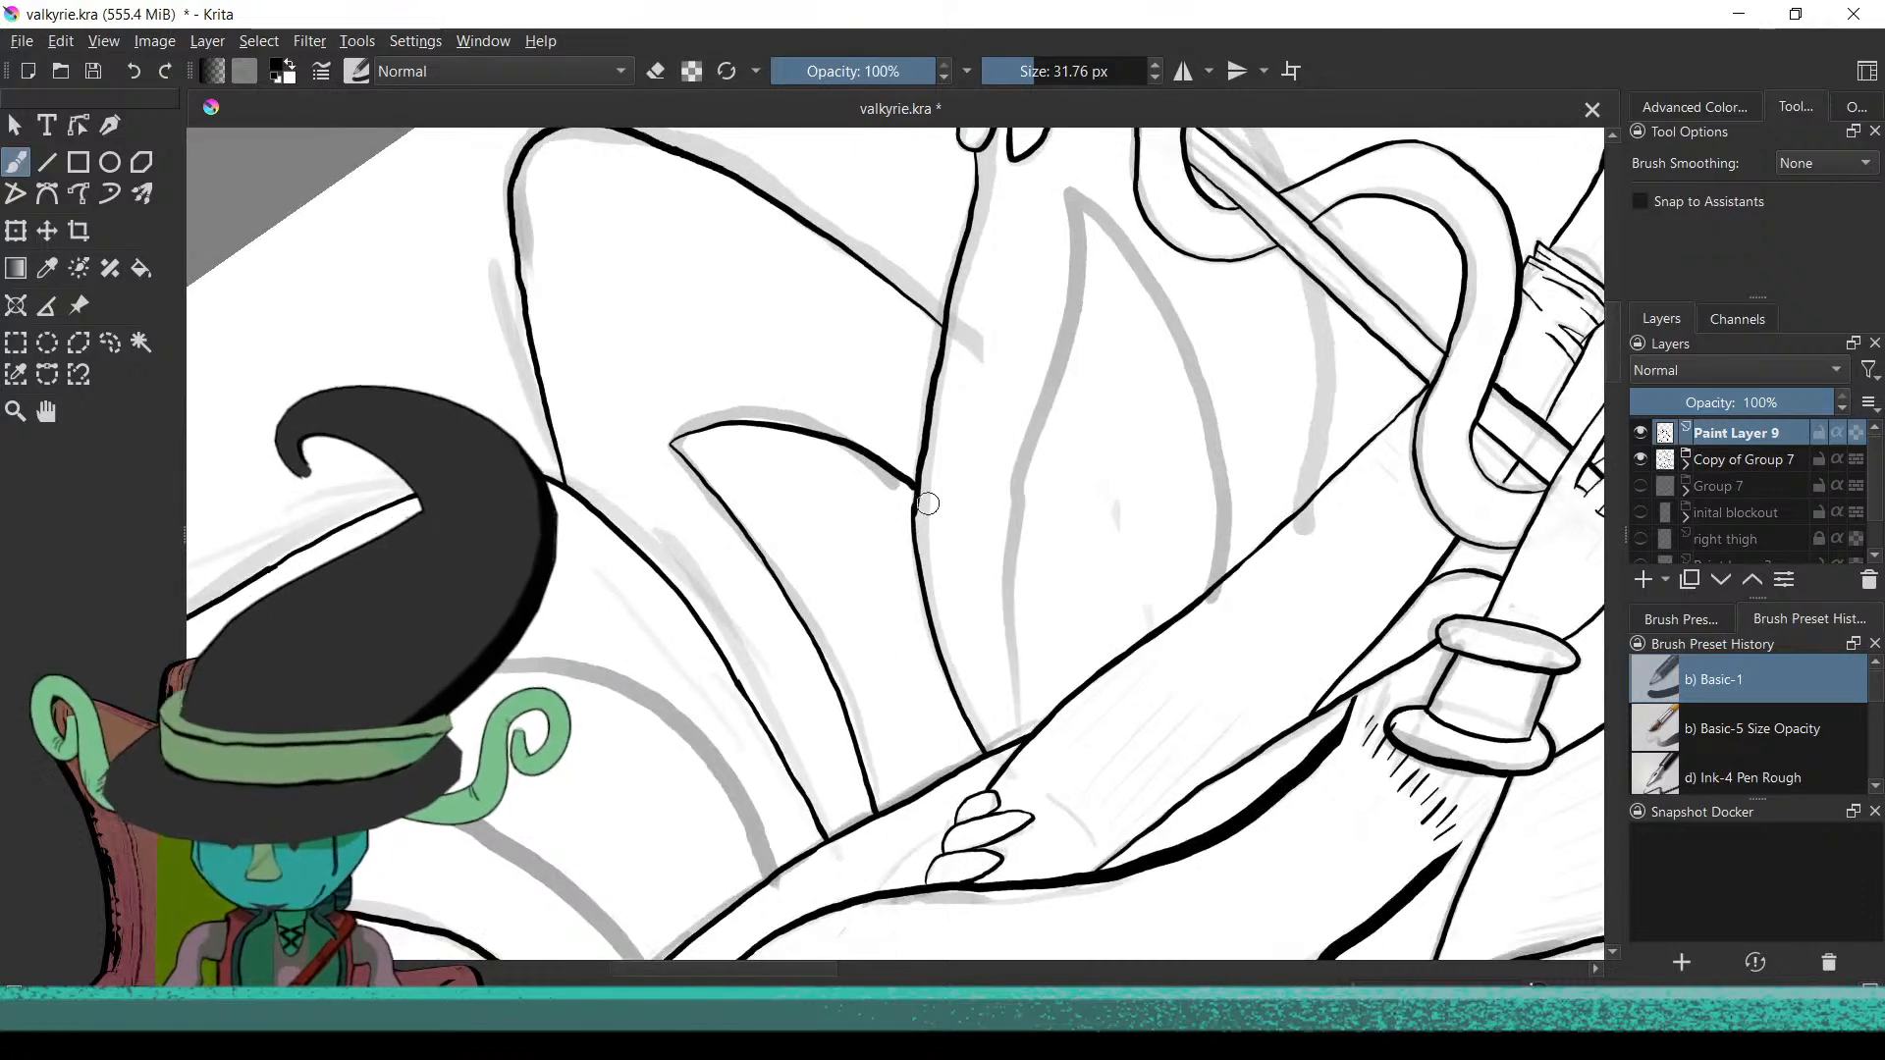
scroll(913, 569, "up", 5)
scroll(899, 495, "up", 6)
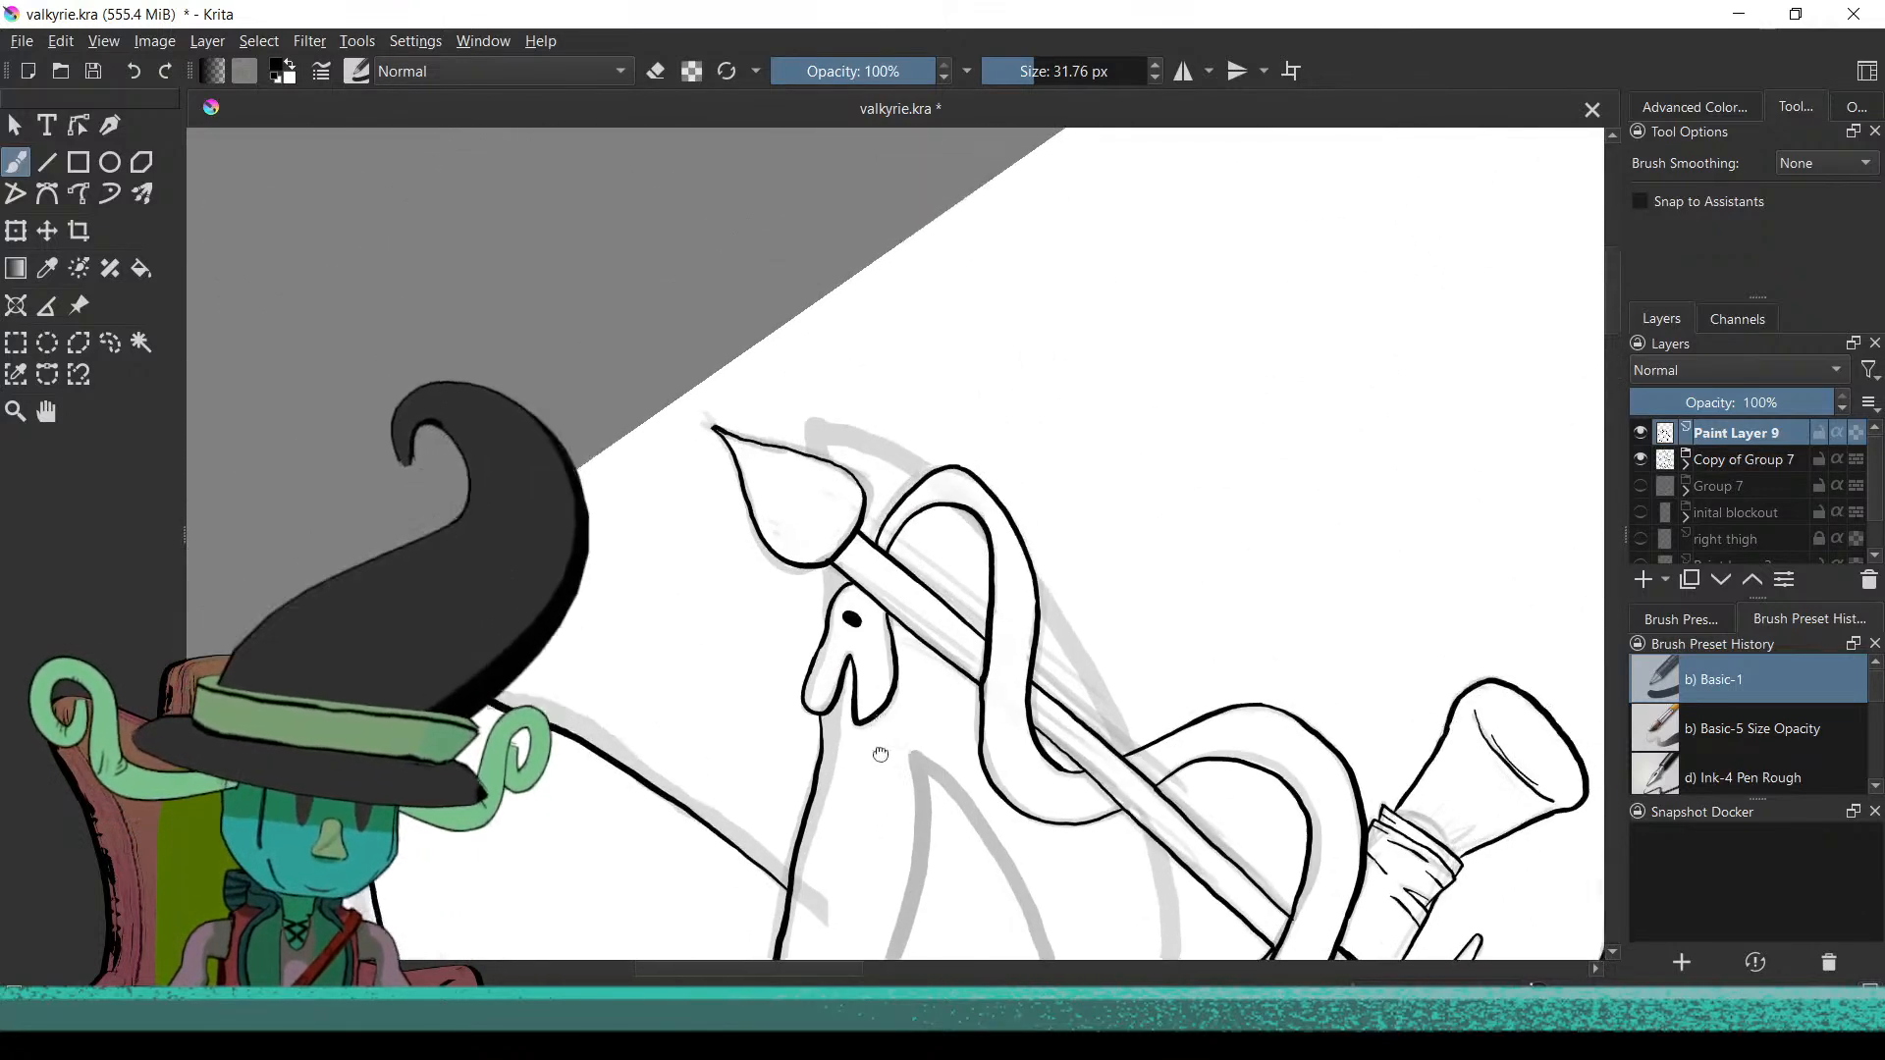
scroll(849, 602, "up", 2)
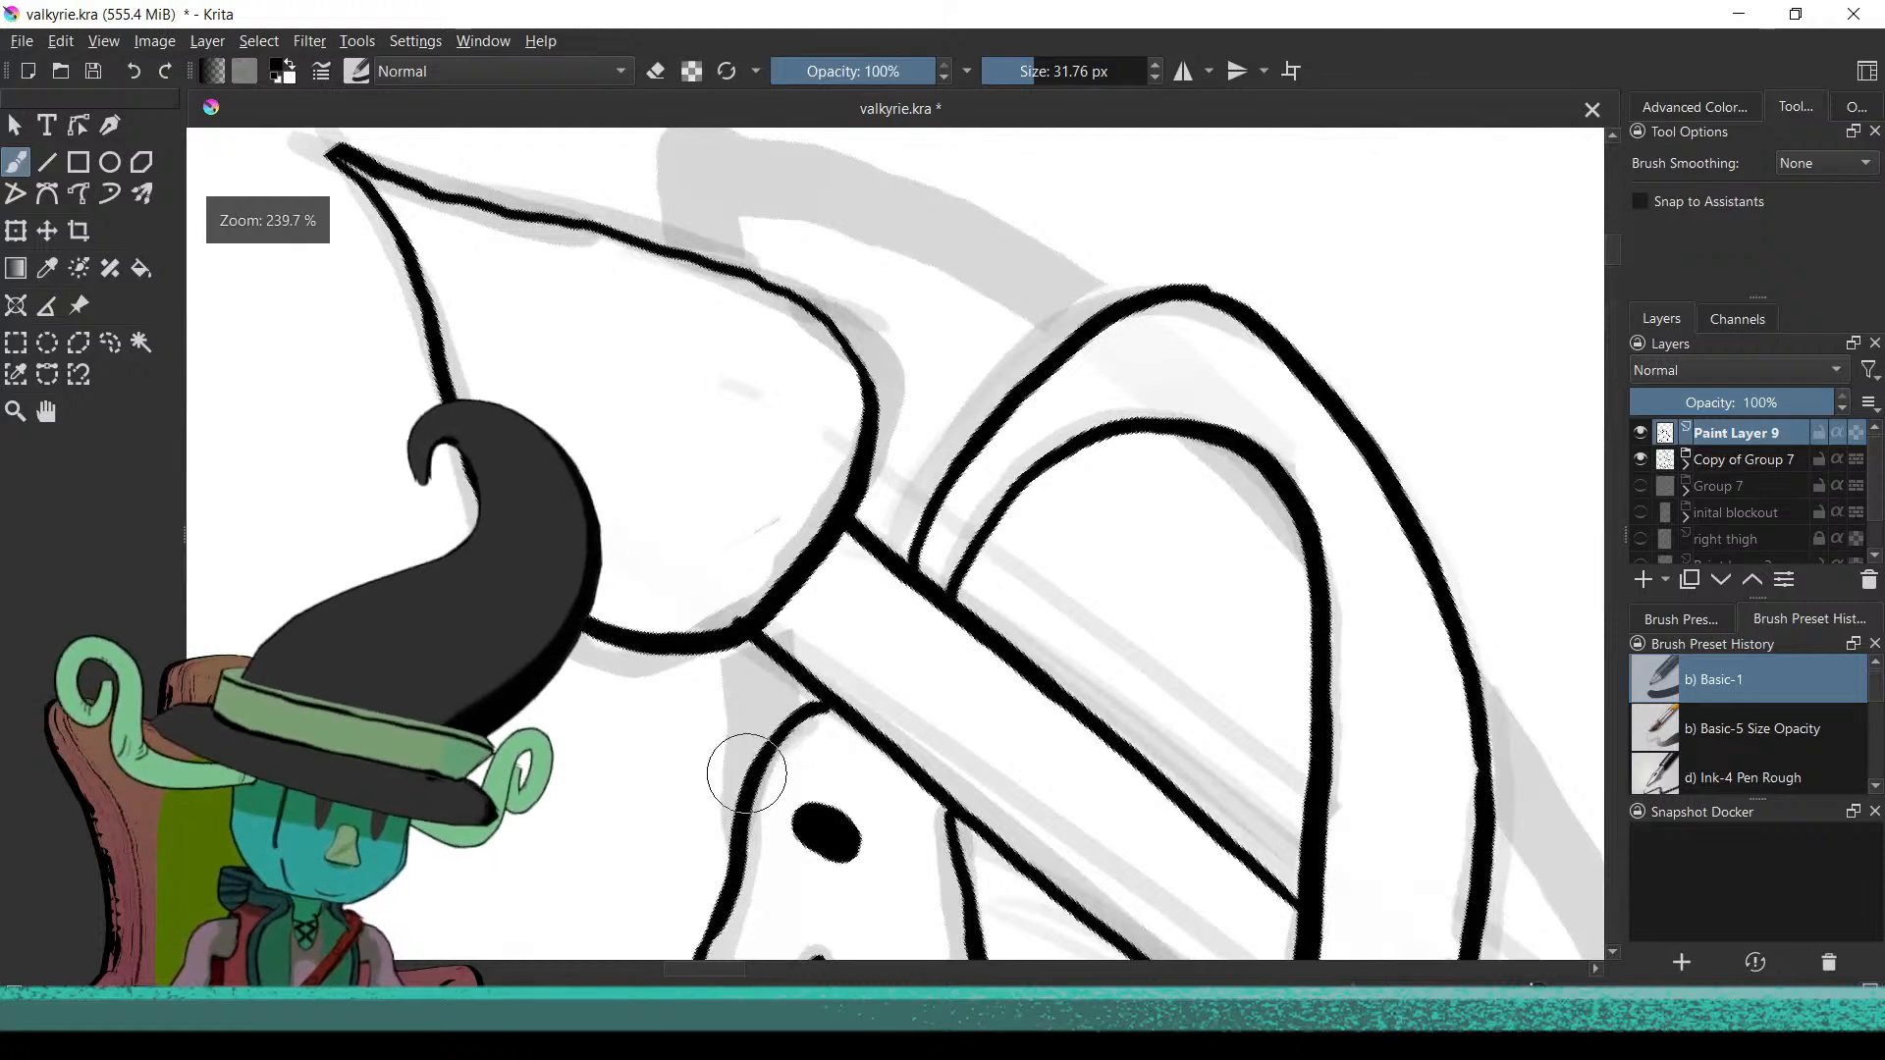
scroll(726, 545, "up", 2)
left_click_drag(751, 420, 767, 538)
key("ctrl+z")
left_click_drag(743, 409, 758, 633)
scroll(758, 633, "down", 3)
scroll(864, 549, "up", 4)
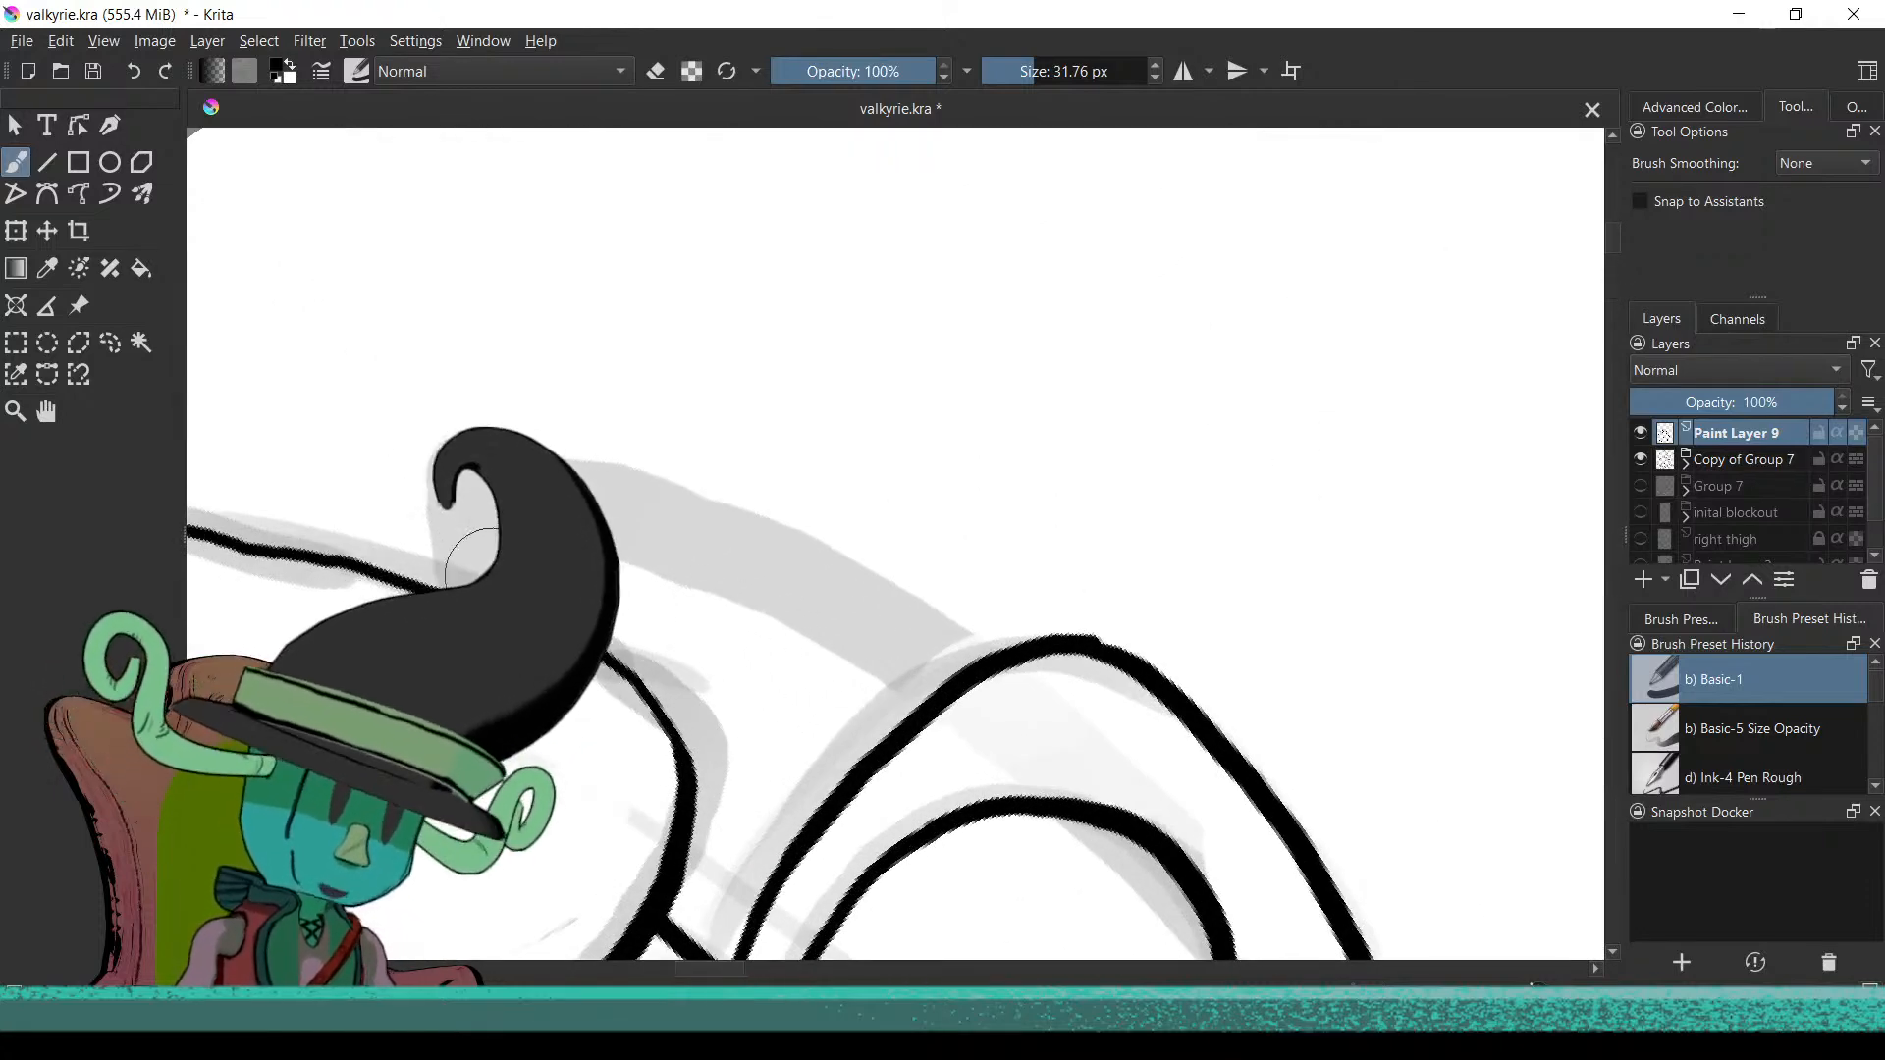
left_click_drag(455, 574, 443, 523)
left_click_drag(648, 506, 928, 689)
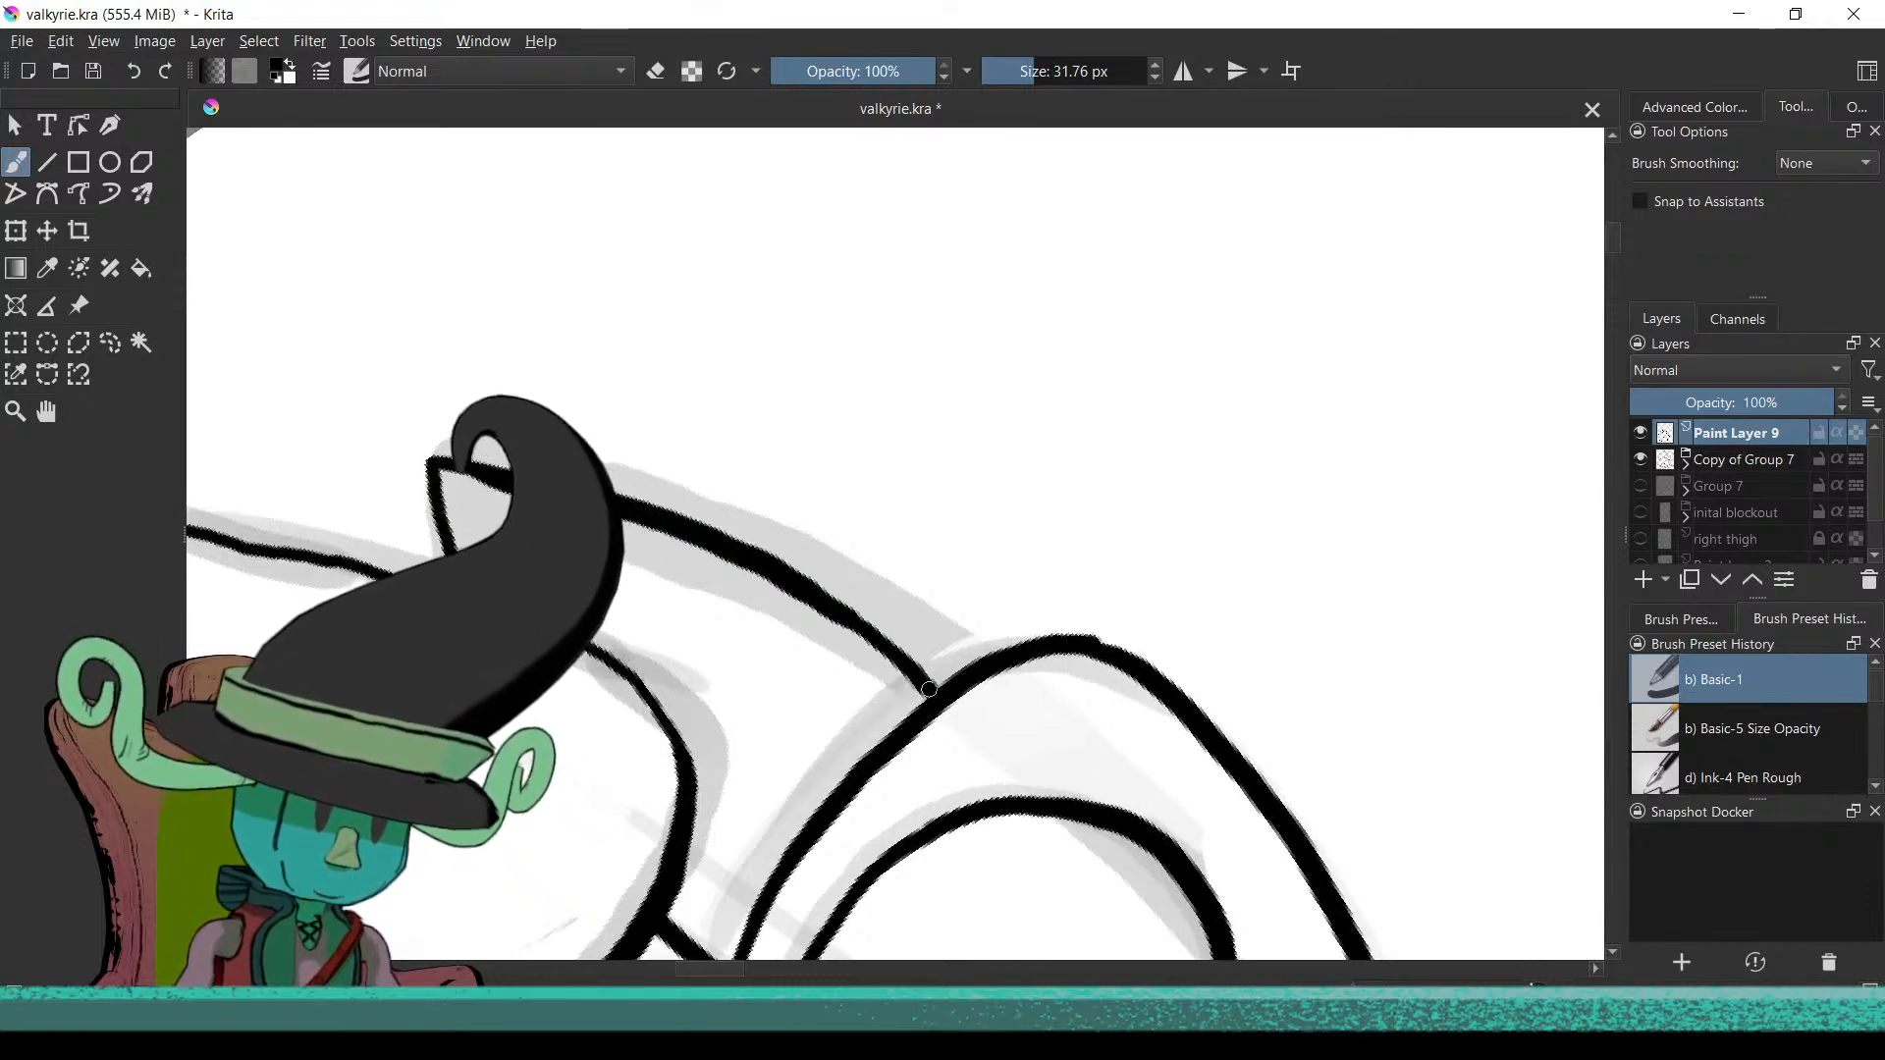
Ink the third lobe's outer edge between the snake's upper coil and the coil below it beside the staff
mouse_move(770, 799)
left_mouse_down()
mouse_move(576, 854)
mouse_move(549, 814)
mouse_move(652, 400)
mouse_move(660, 553)
mouse_move(609, 726)
left_mouse_up()
mouse_move(639, 565)
left_mouse_down()
mouse_move(698, 358)
mouse_move(652, 447)
left_mouse_up()
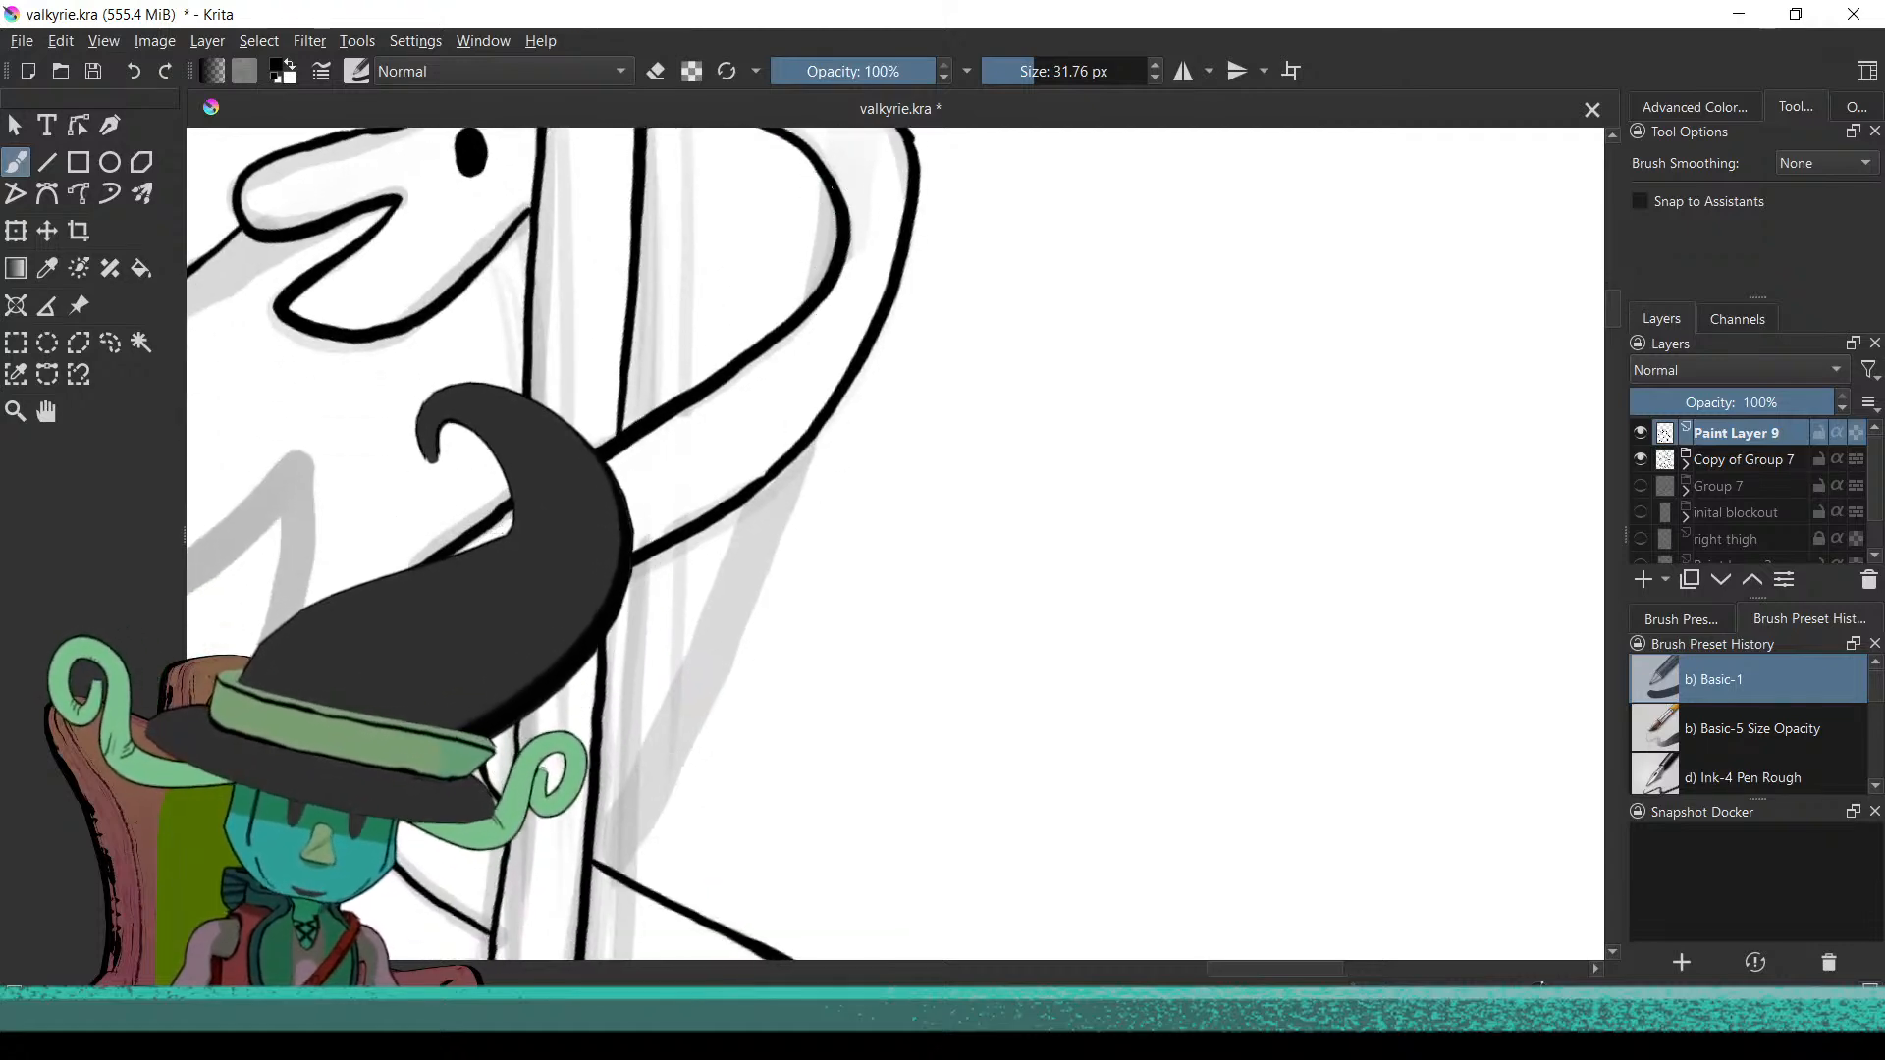
mouse_move(799, 357)
left_mouse_down()
mouse_move(946, 409)
mouse_move(891, 370)
mouse_move(872, 516)
mouse_move(831, 605)
left_mouse_up()
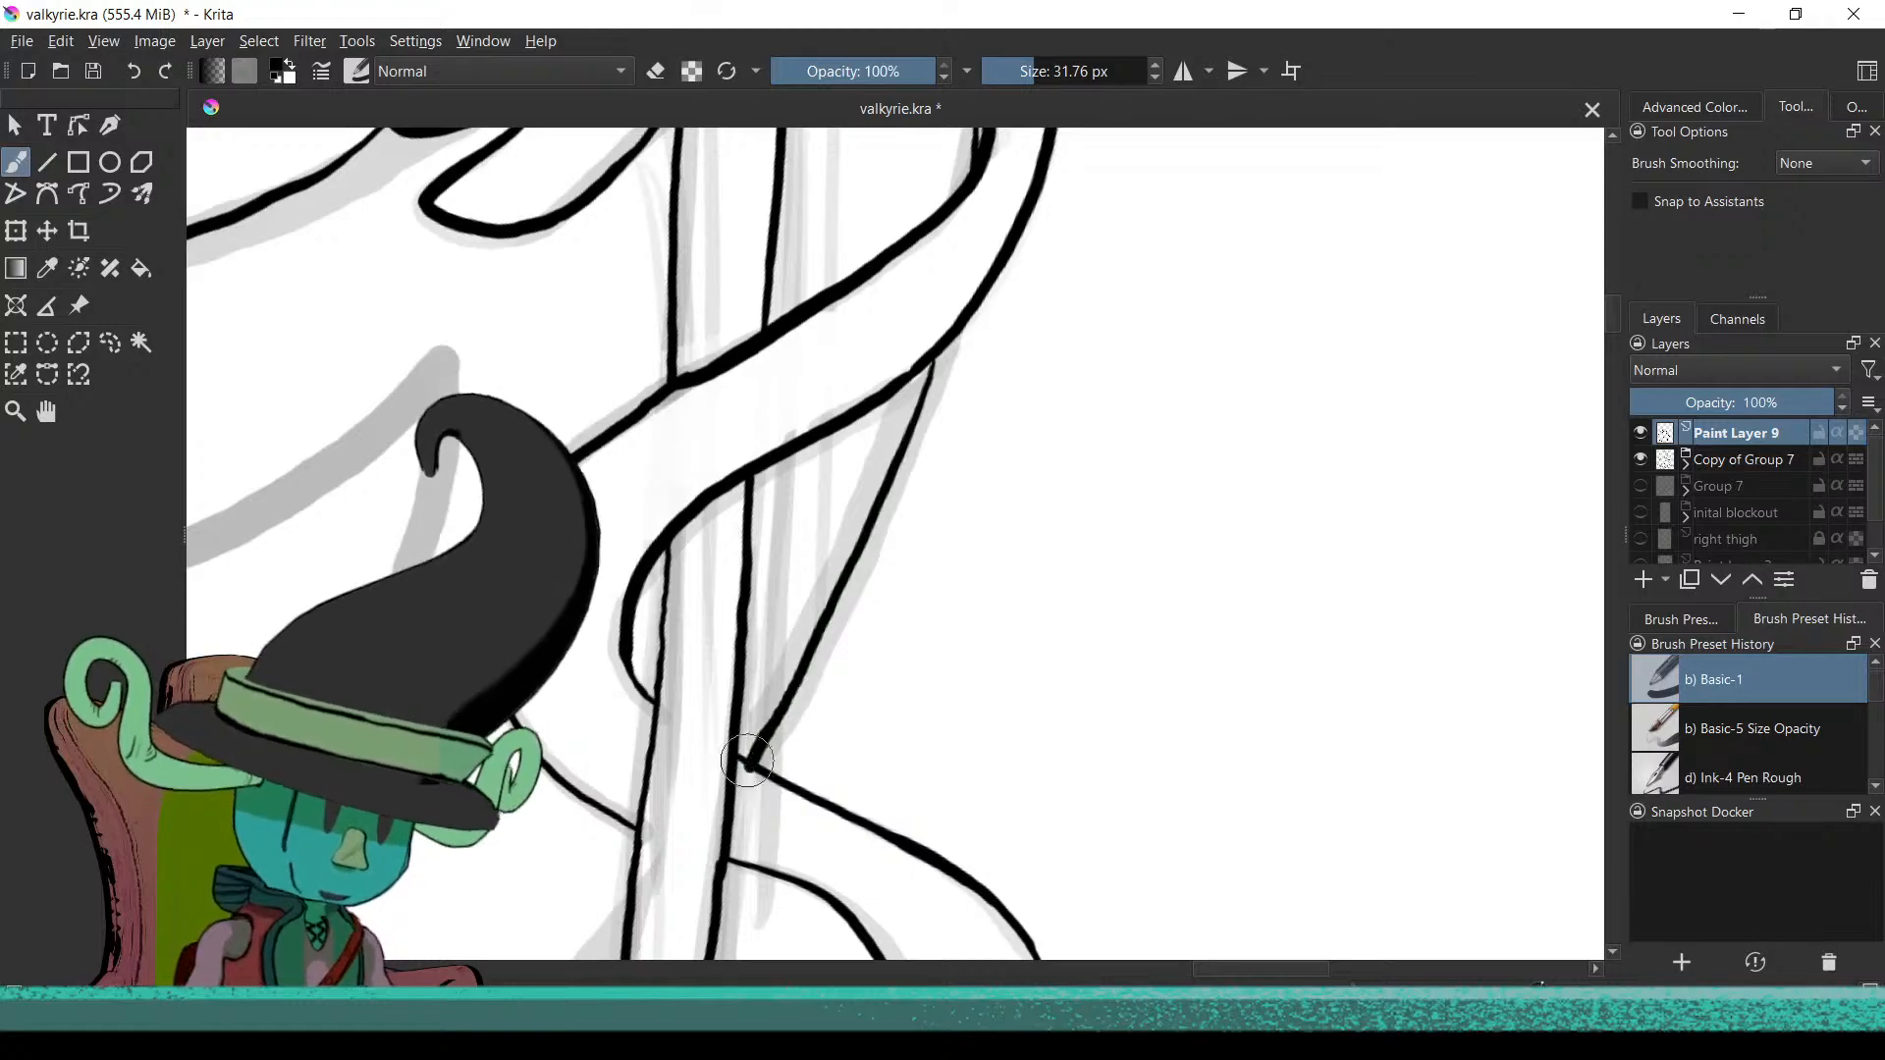
Erase the excess ink where the lobe's outer edge meets the snake's body beside the staff
mouse_move(947, 589)
left_mouse_down()
mouse_move(1012, 491)
mouse_move(770, 602)
mouse_move(926, 551)
mouse_move(698, 770)
mouse_move(616, 465)
mouse_move(736, 594)
left_mouse_up()
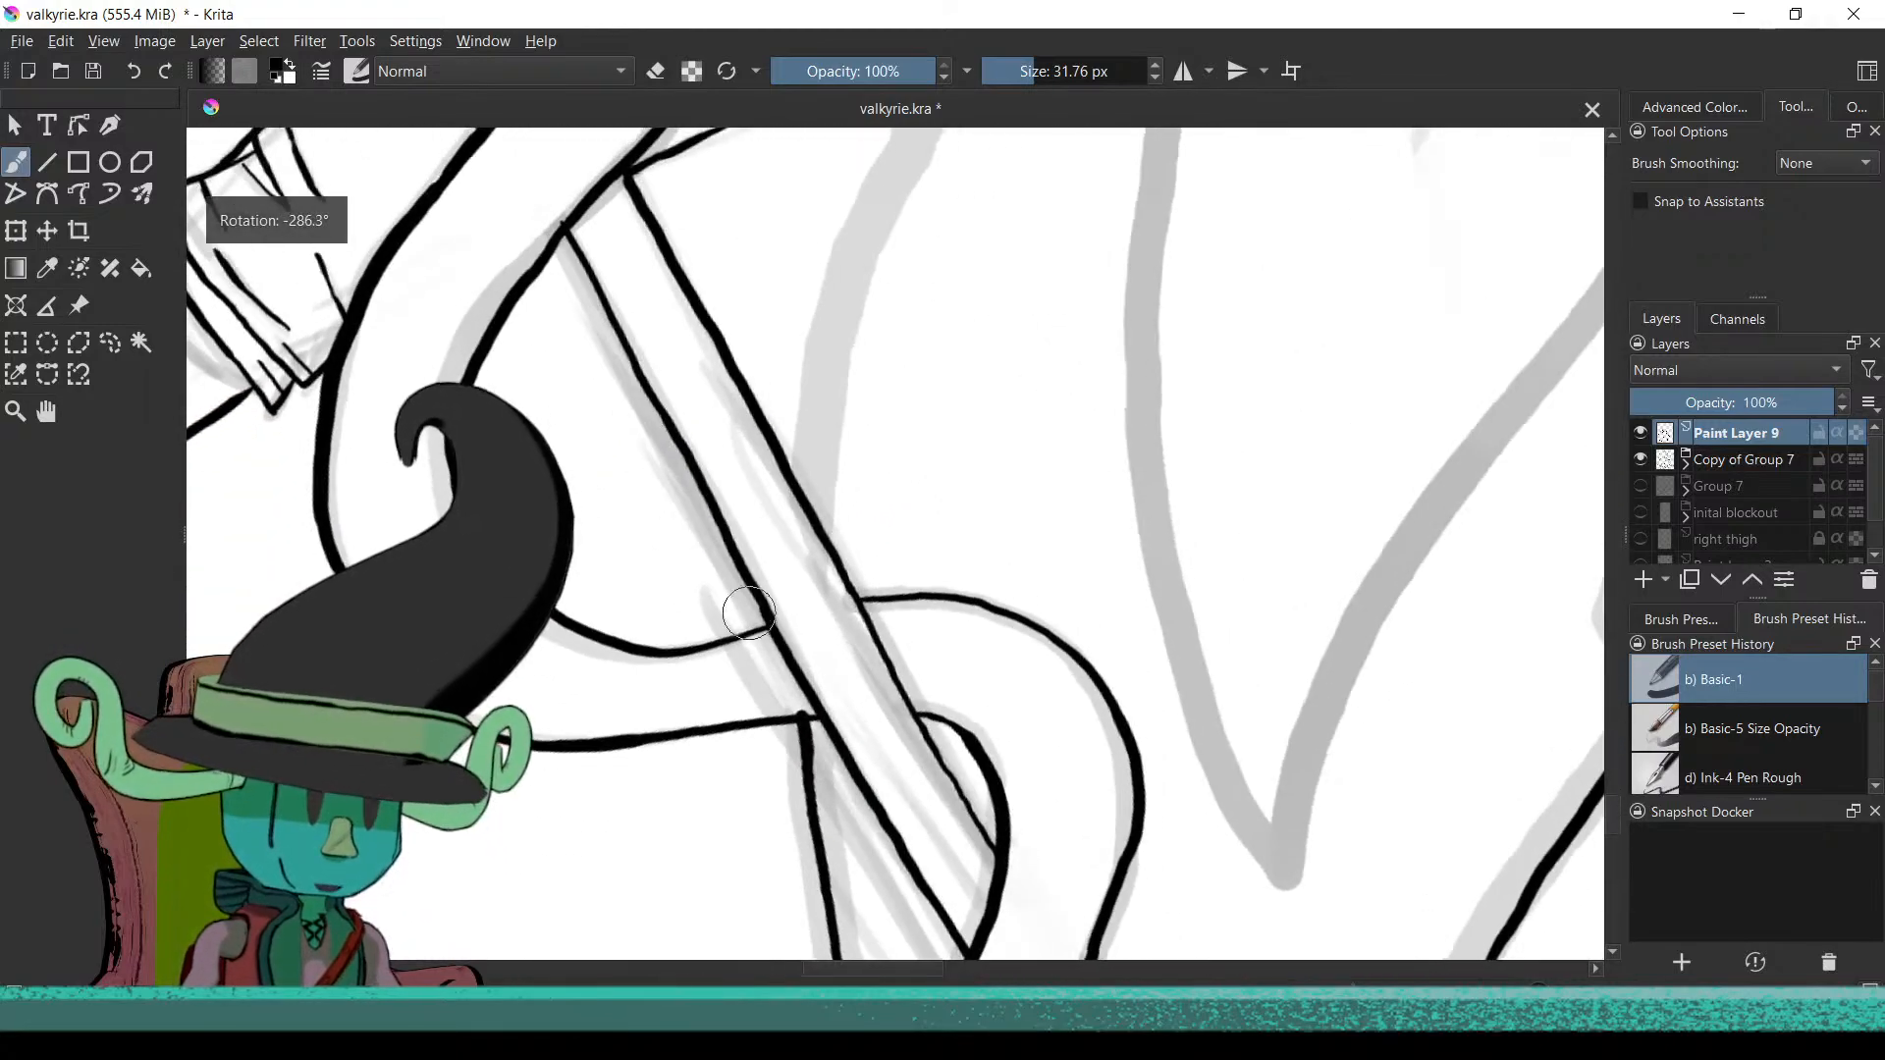
scroll(771, 707, "up", 2)
key("e")
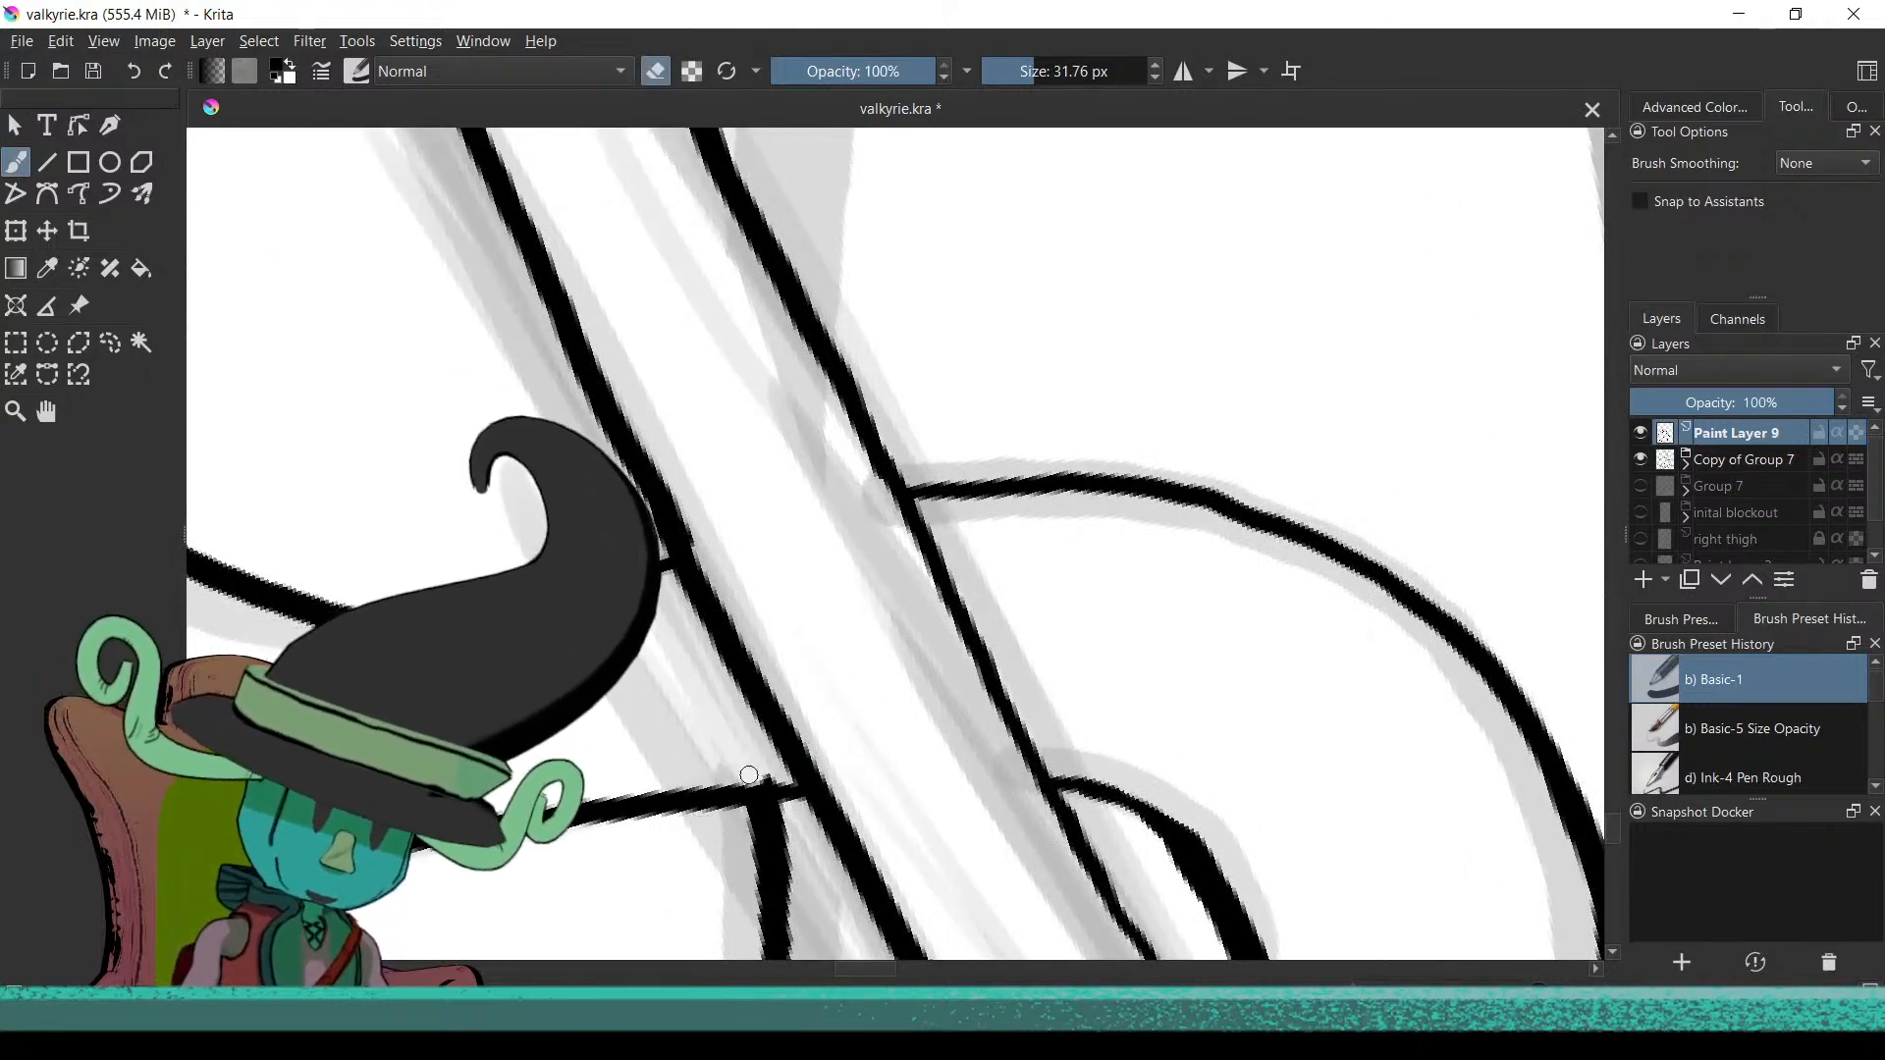
scroll(926, 539, "down", 4)
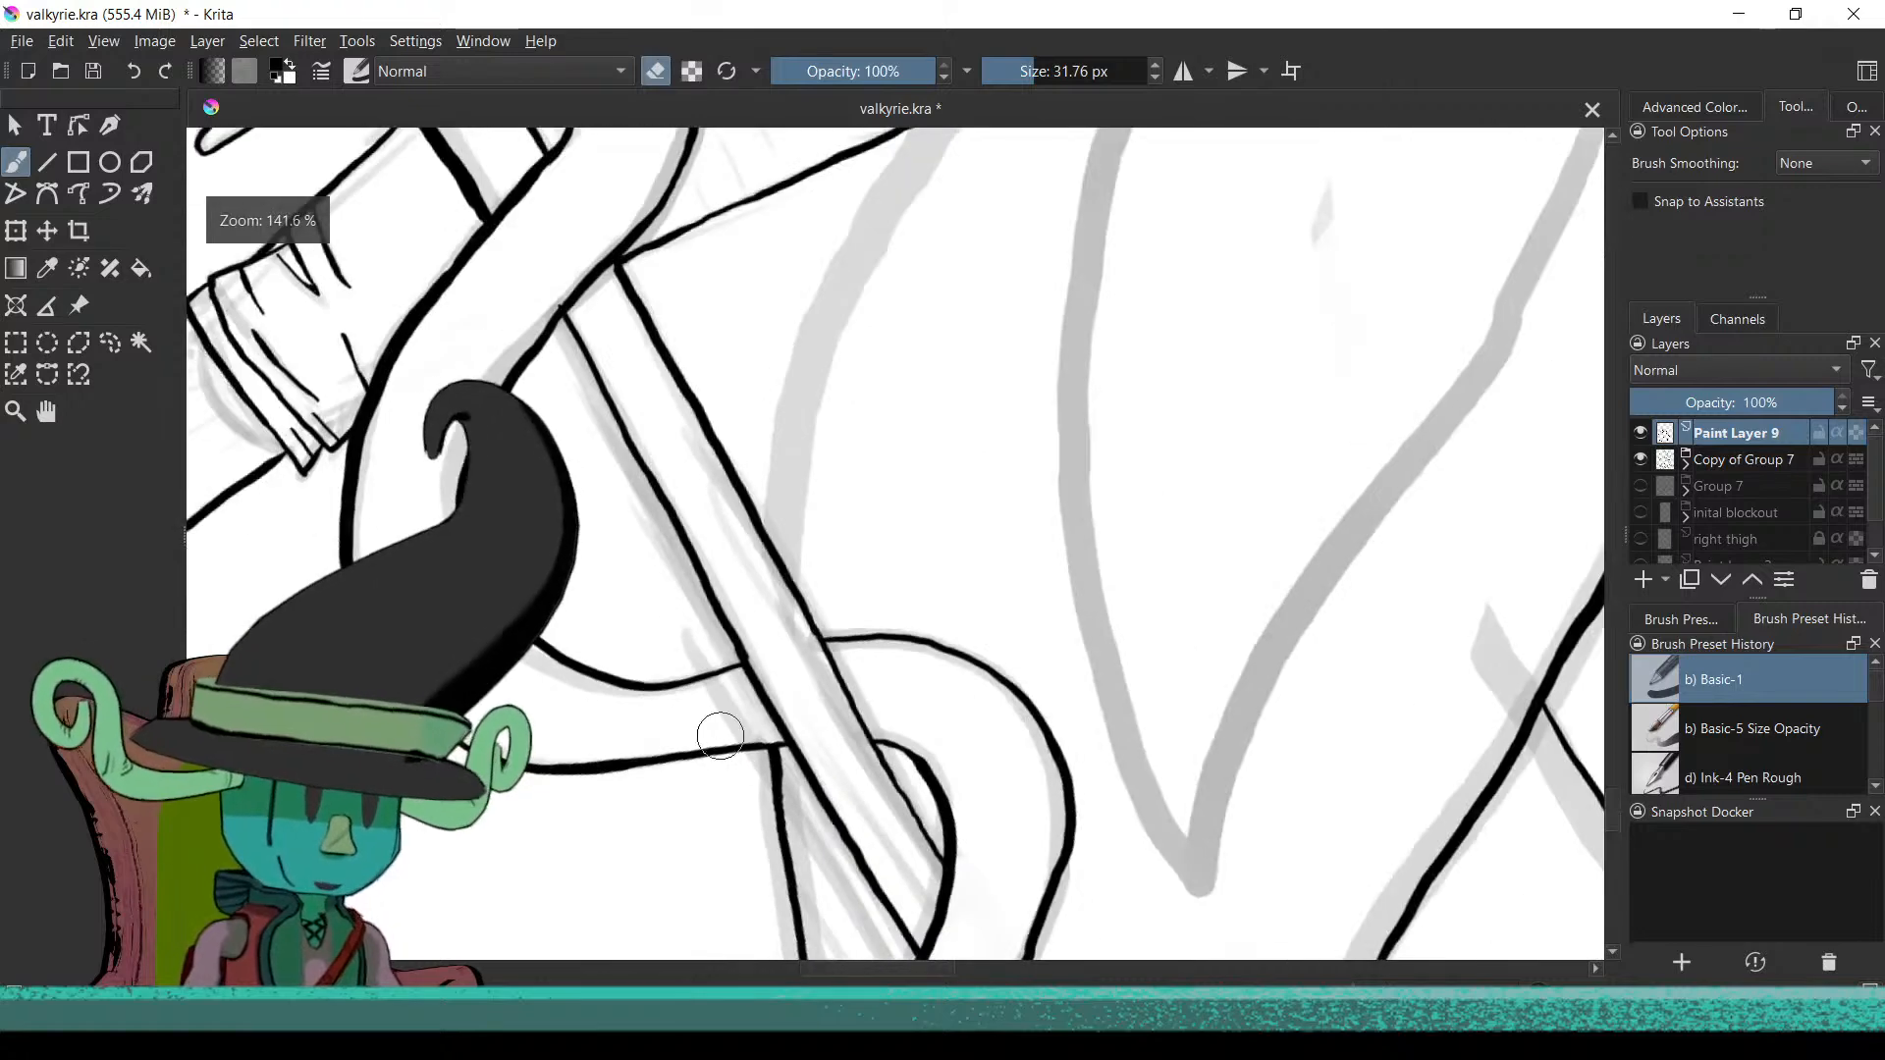
Ink the remaining outer edge of the third lobe as a curve from the arm to the staff
key("e")
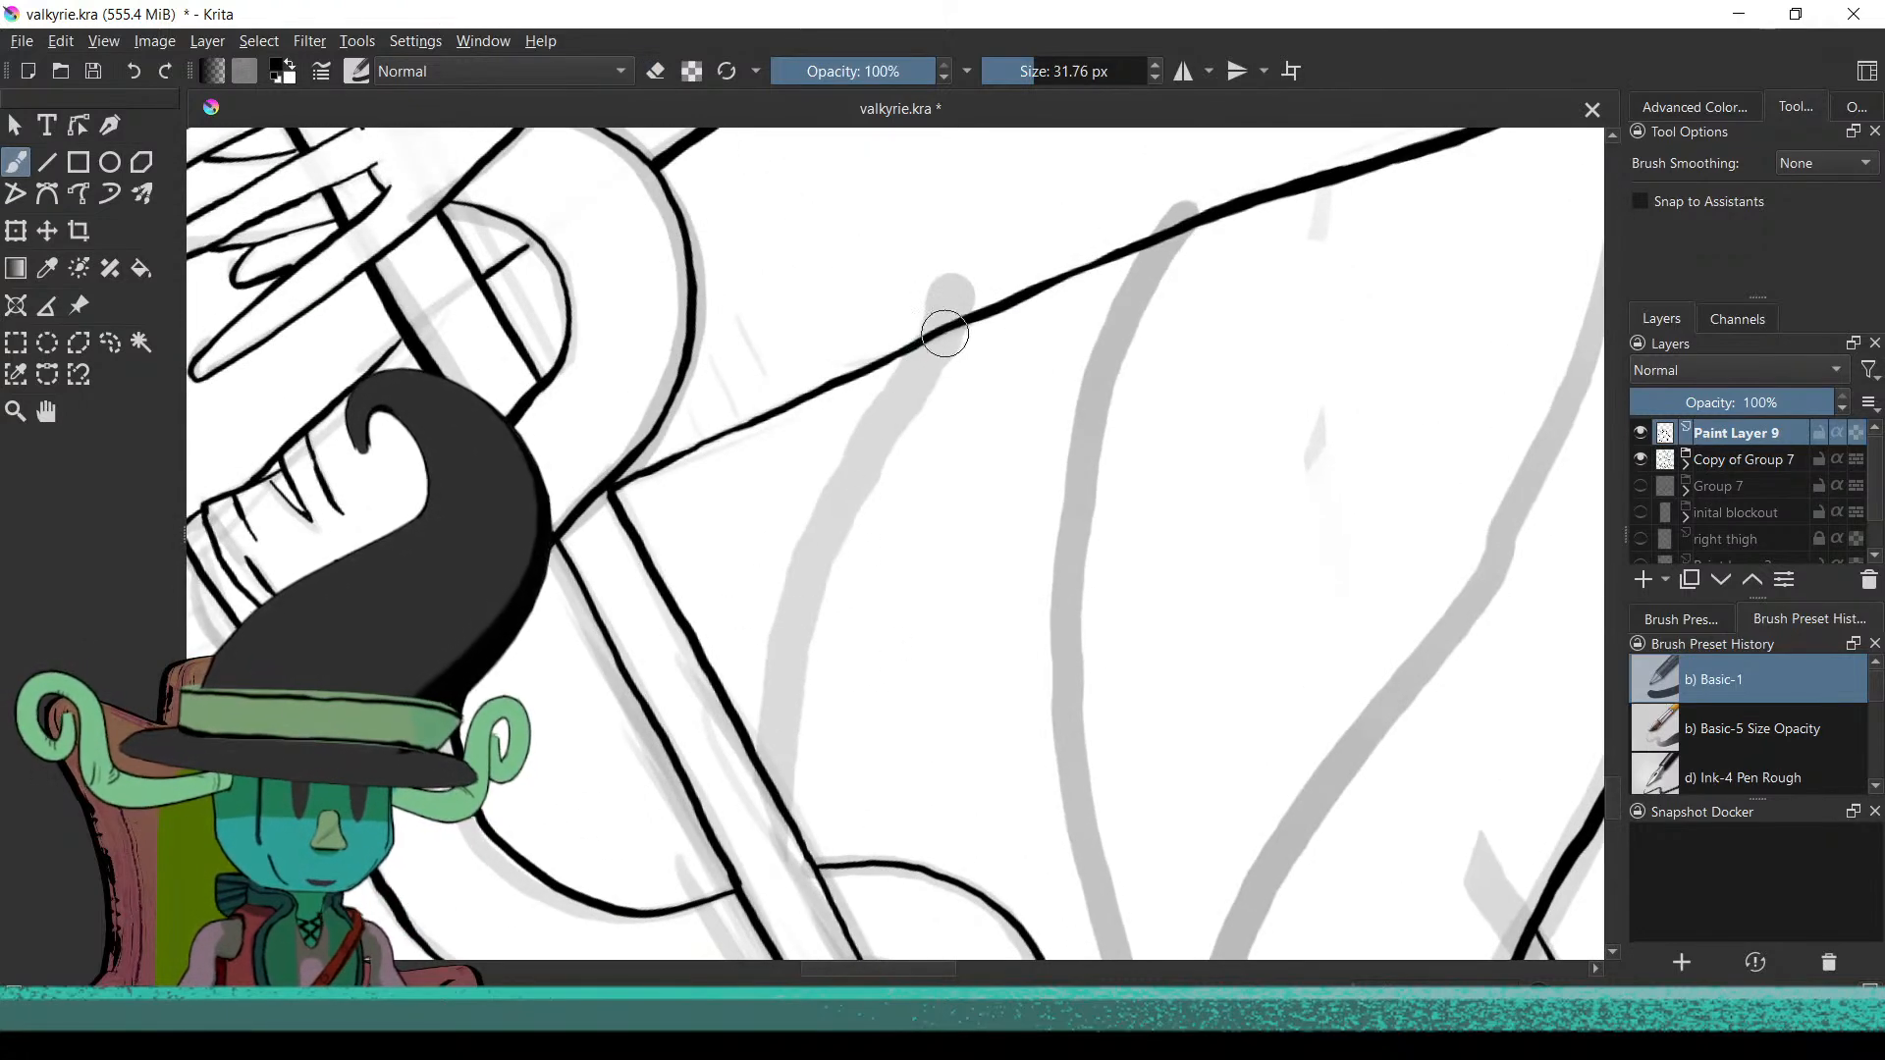
left_click_drag(923, 363, 898, 397)
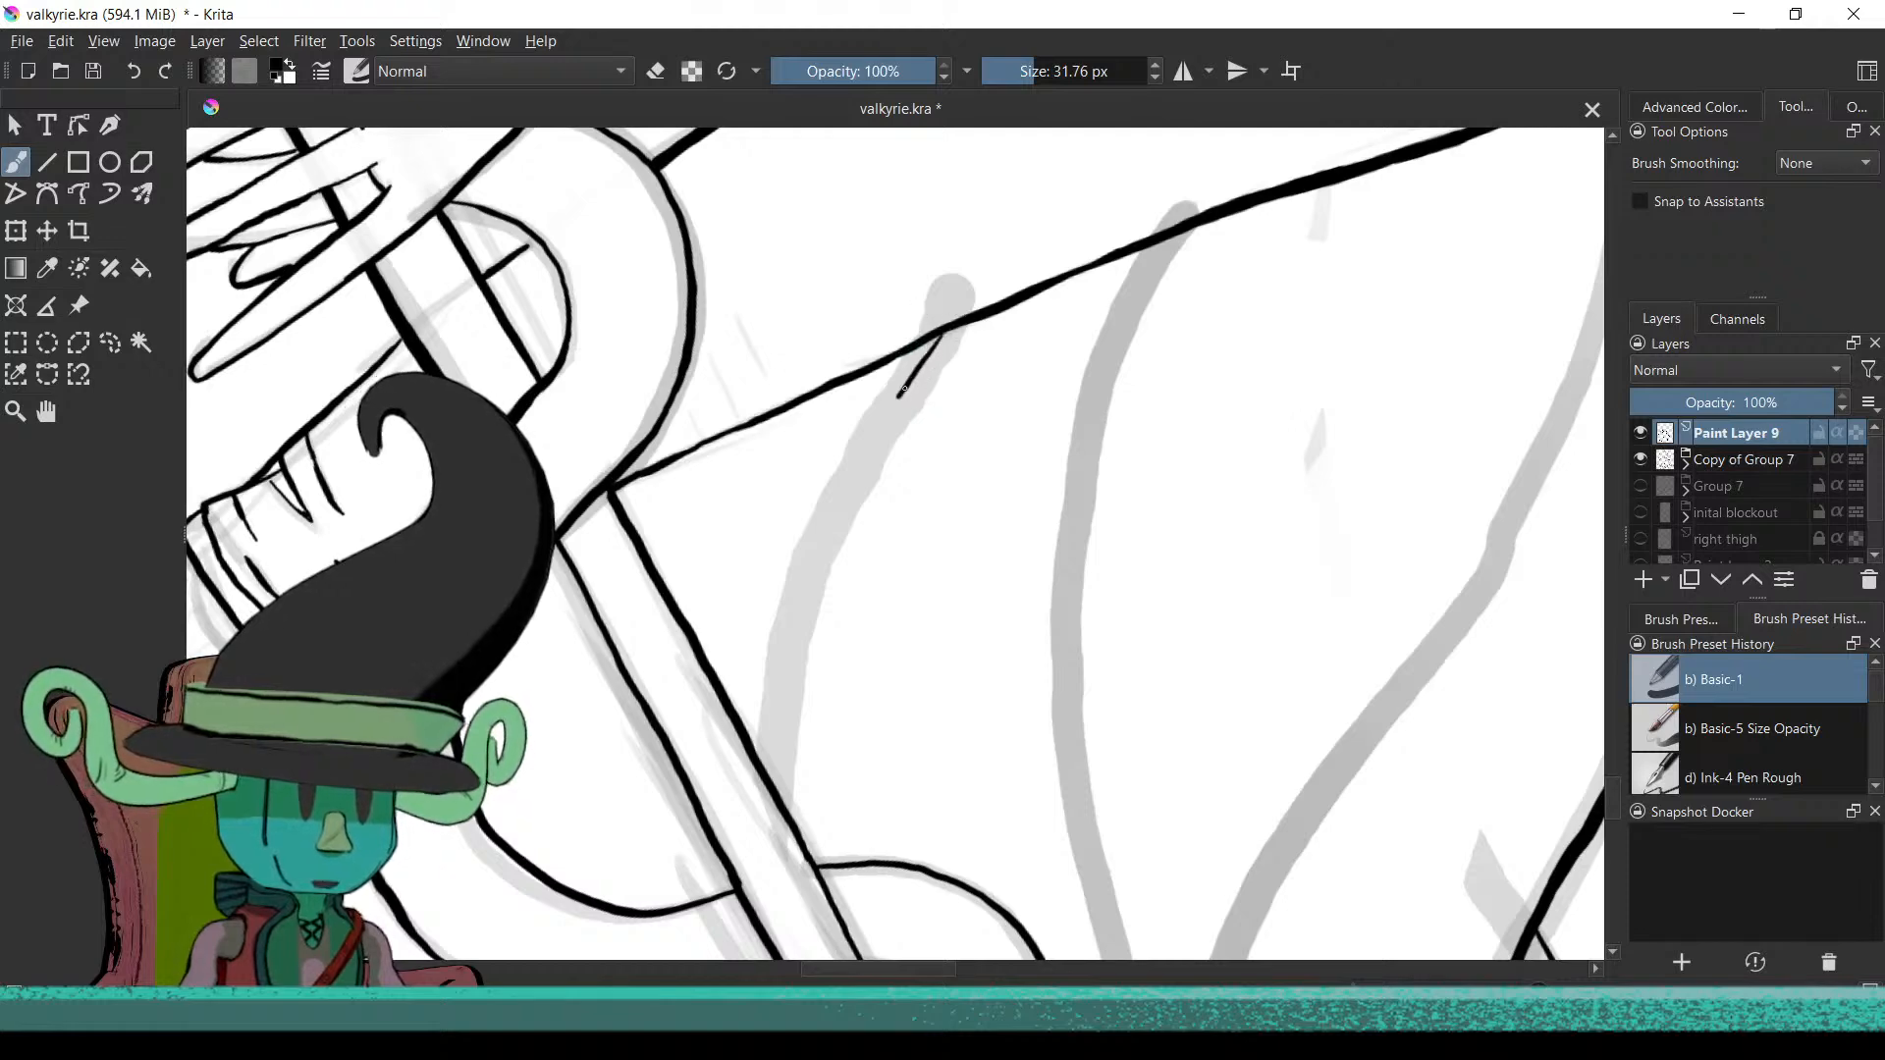
left_click_drag(835, 522, 789, 681)
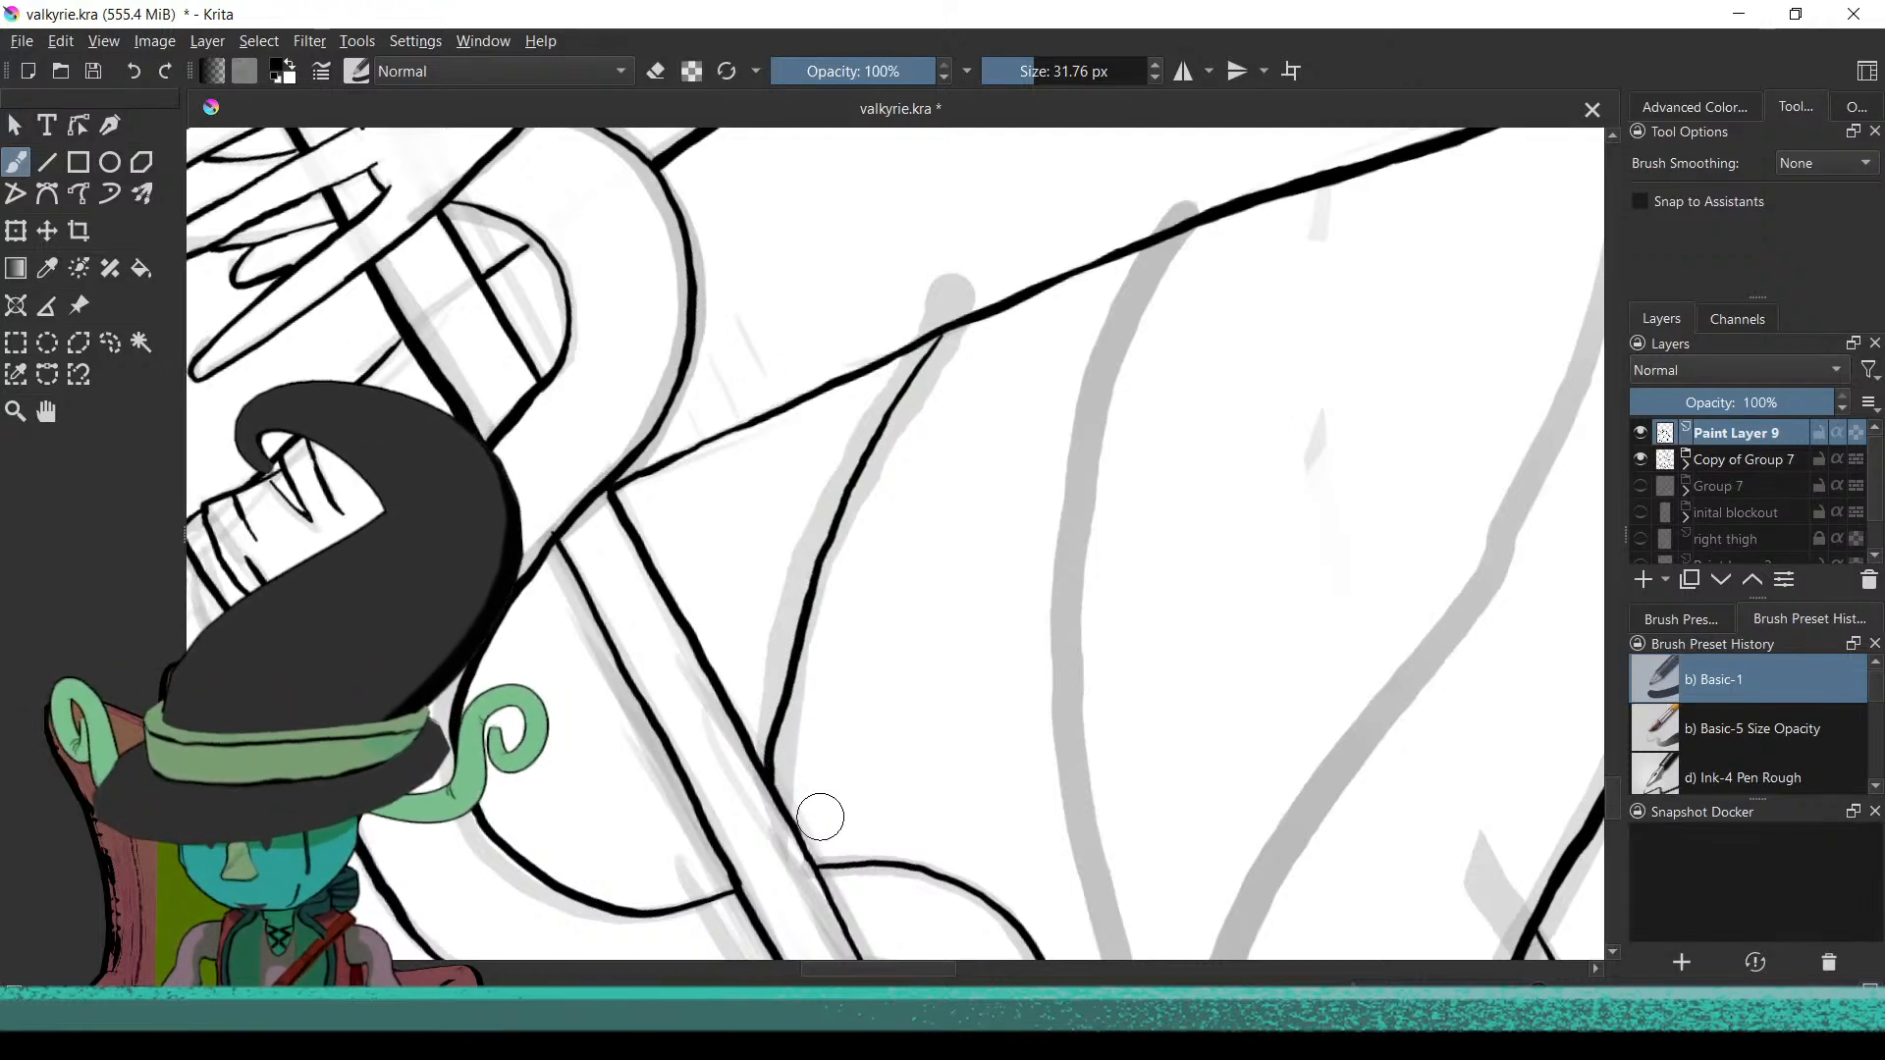
Ink both curved sides of the third lobe's leaf-shaped inner marking from the arm toward its pointed tip
mouse_move(799, 715)
left_mouse_down()
mouse_move(782, 584)
mouse_move(707, 740)
mouse_move(785, 596)
mouse_move(942, 511)
mouse_move(981, 687)
mouse_move(837, 782)
mouse_move(678, 740)
mouse_move(749, 740)
mouse_move(840, 702)
mouse_move(895, 751)
mouse_move(932, 599)
mouse_move(884, 681)
left_mouse_up()
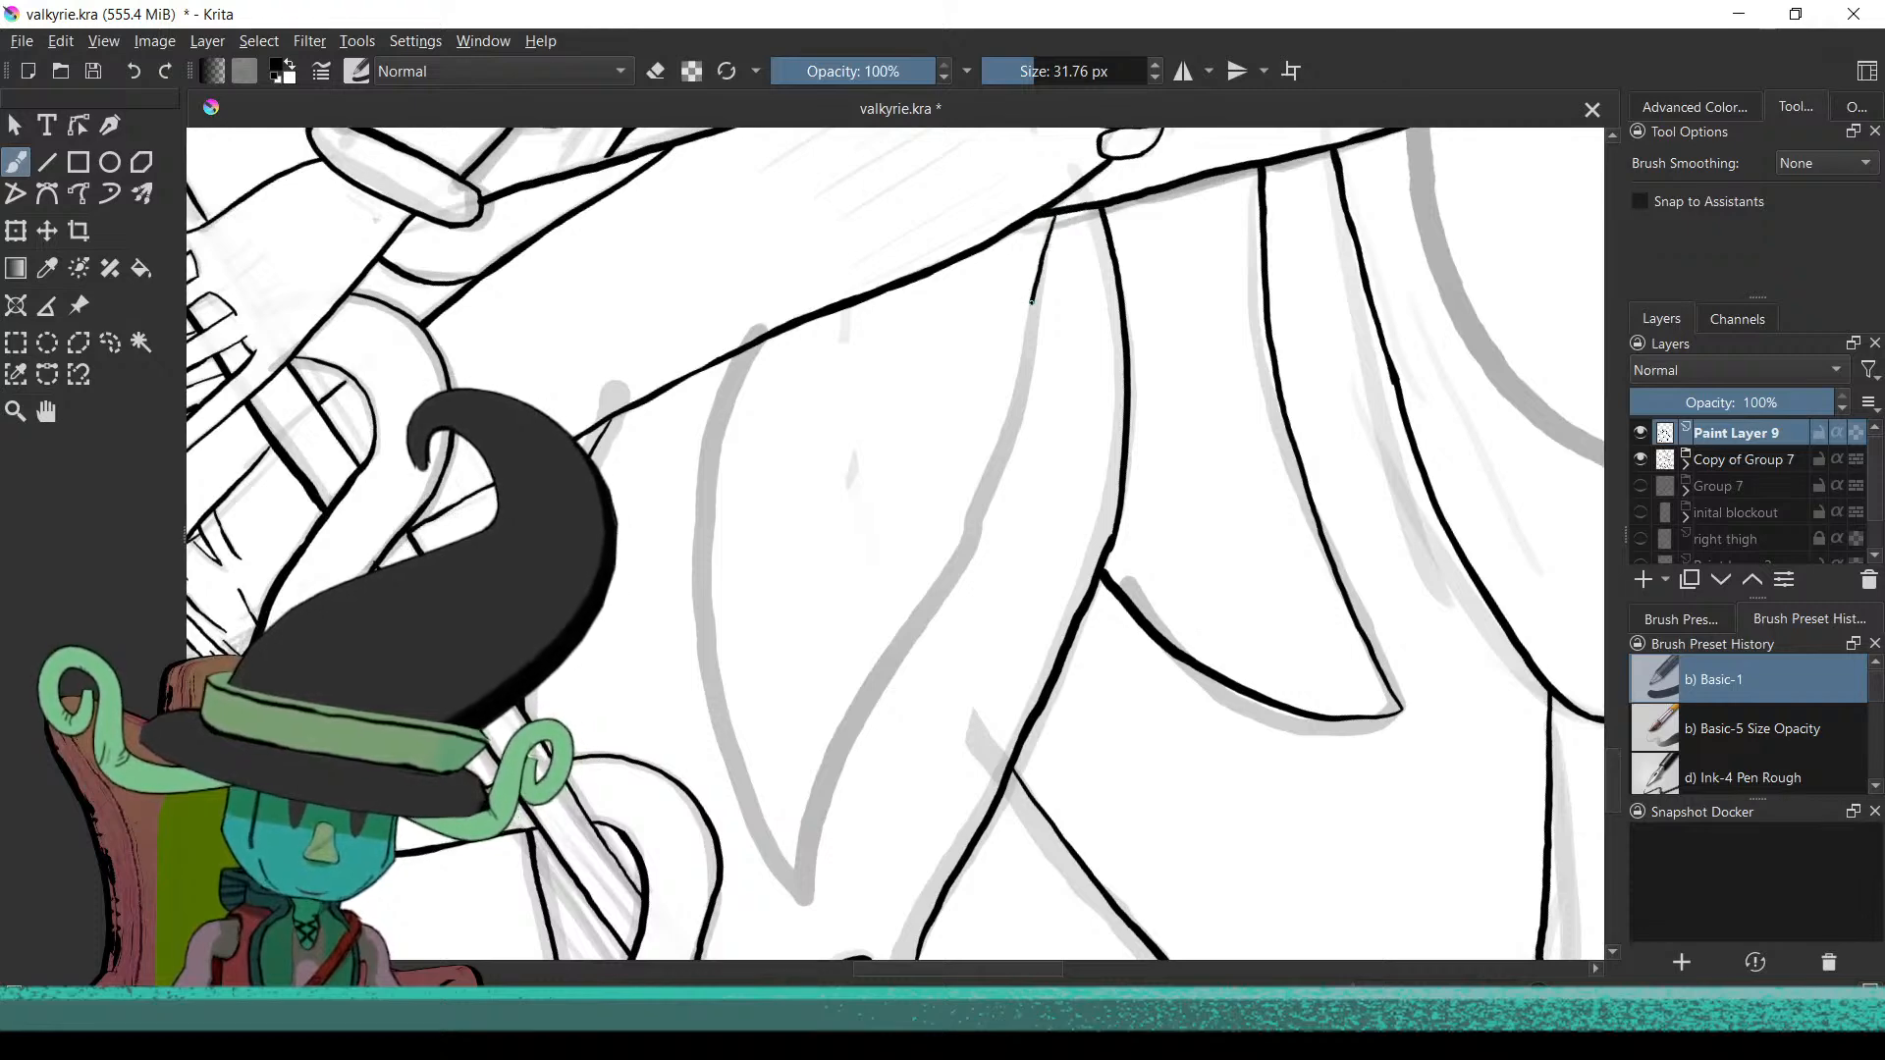
left_click_drag(955, 536, 918, 615)
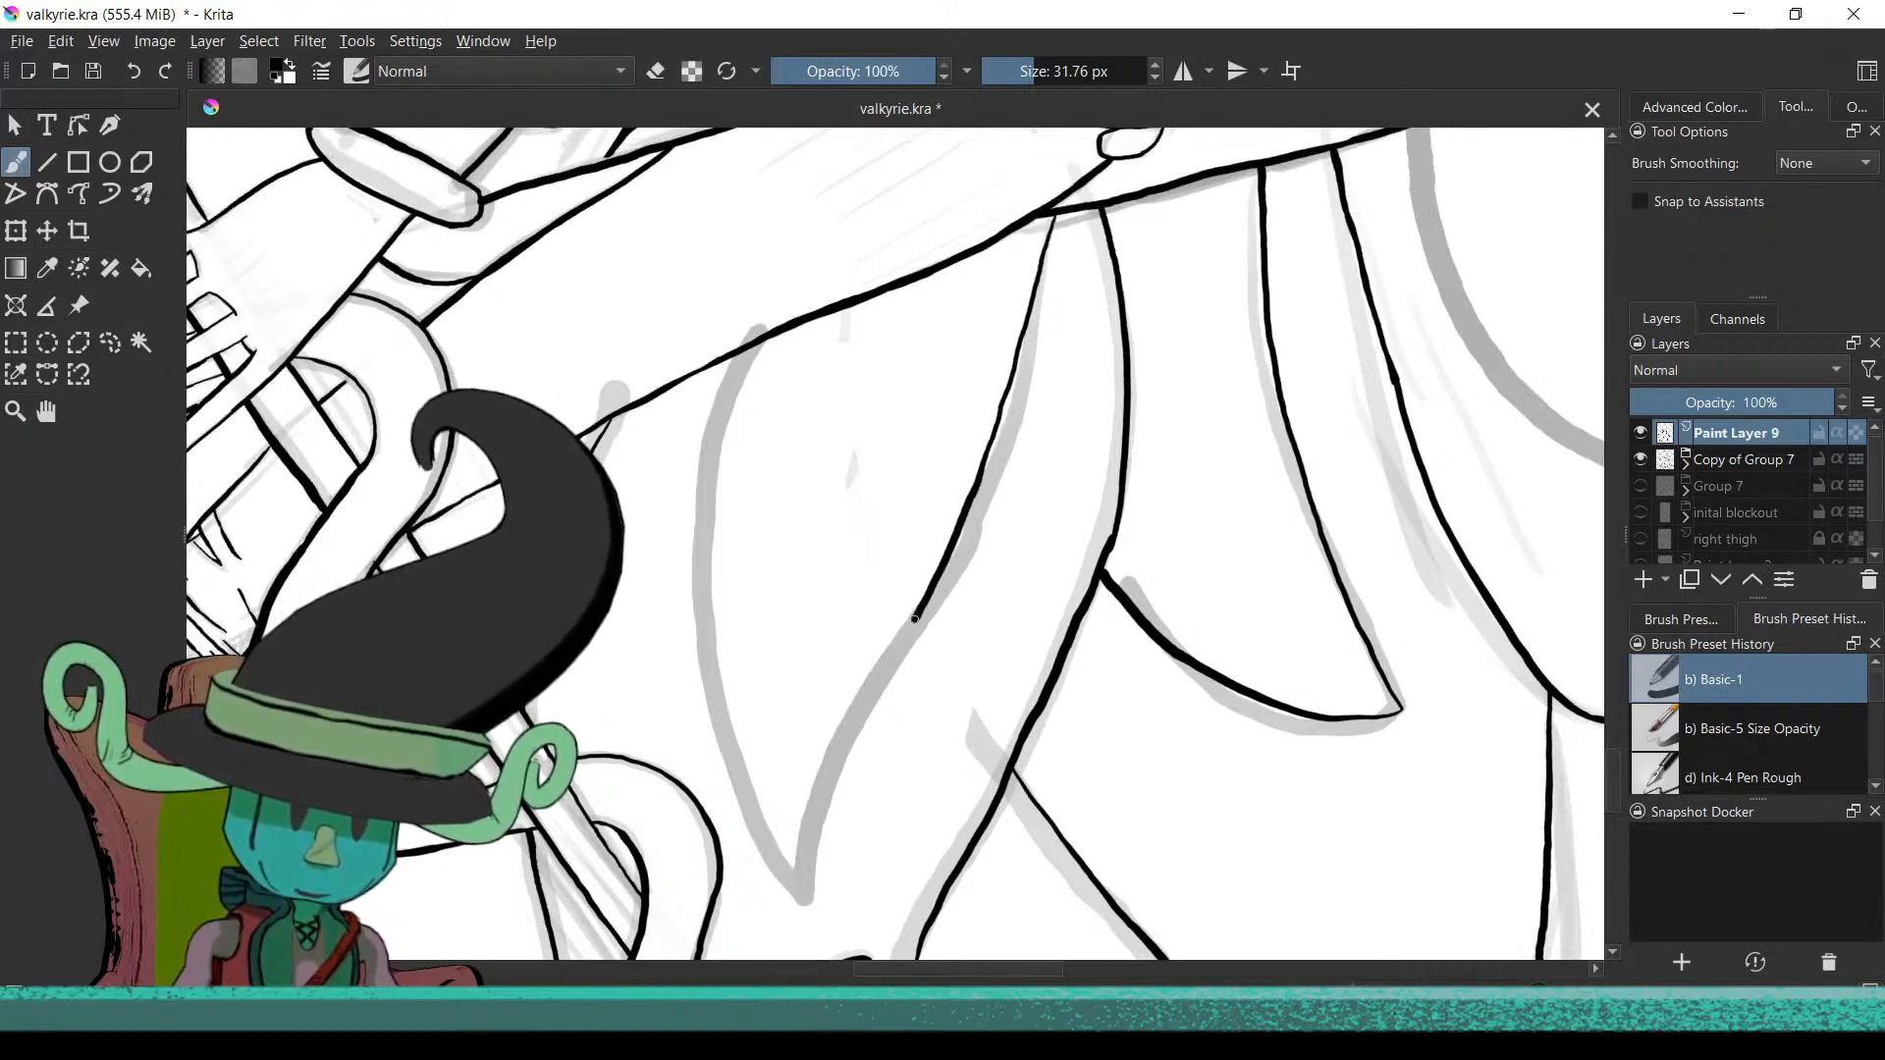
left_click_drag(839, 746, 823, 860)
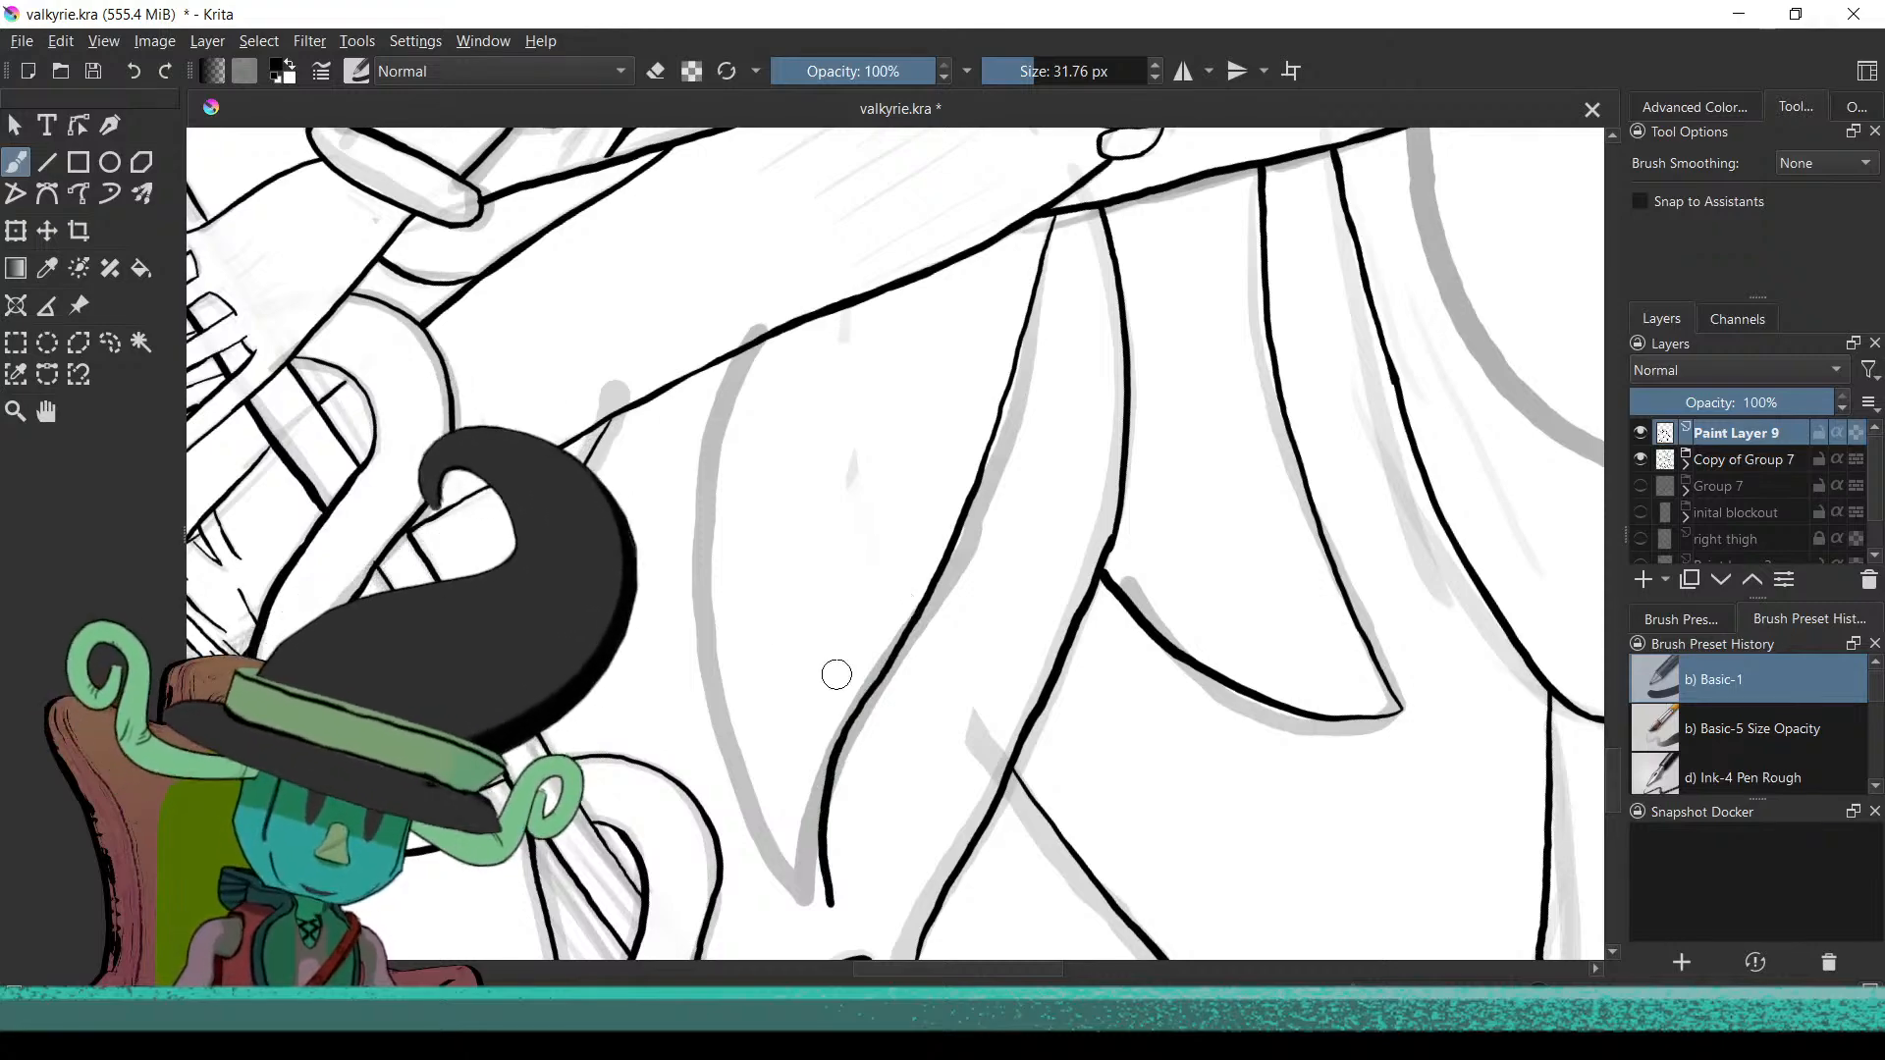
mouse_move(755, 682)
left_mouse_down()
mouse_move(787, 505)
mouse_move(917, 492)
mouse_move(784, 687)
mouse_move(698, 631)
mouse_move(686, 539)
mouse_move(761, 450)
mouse_move(769, 395)
left_mouse_up()
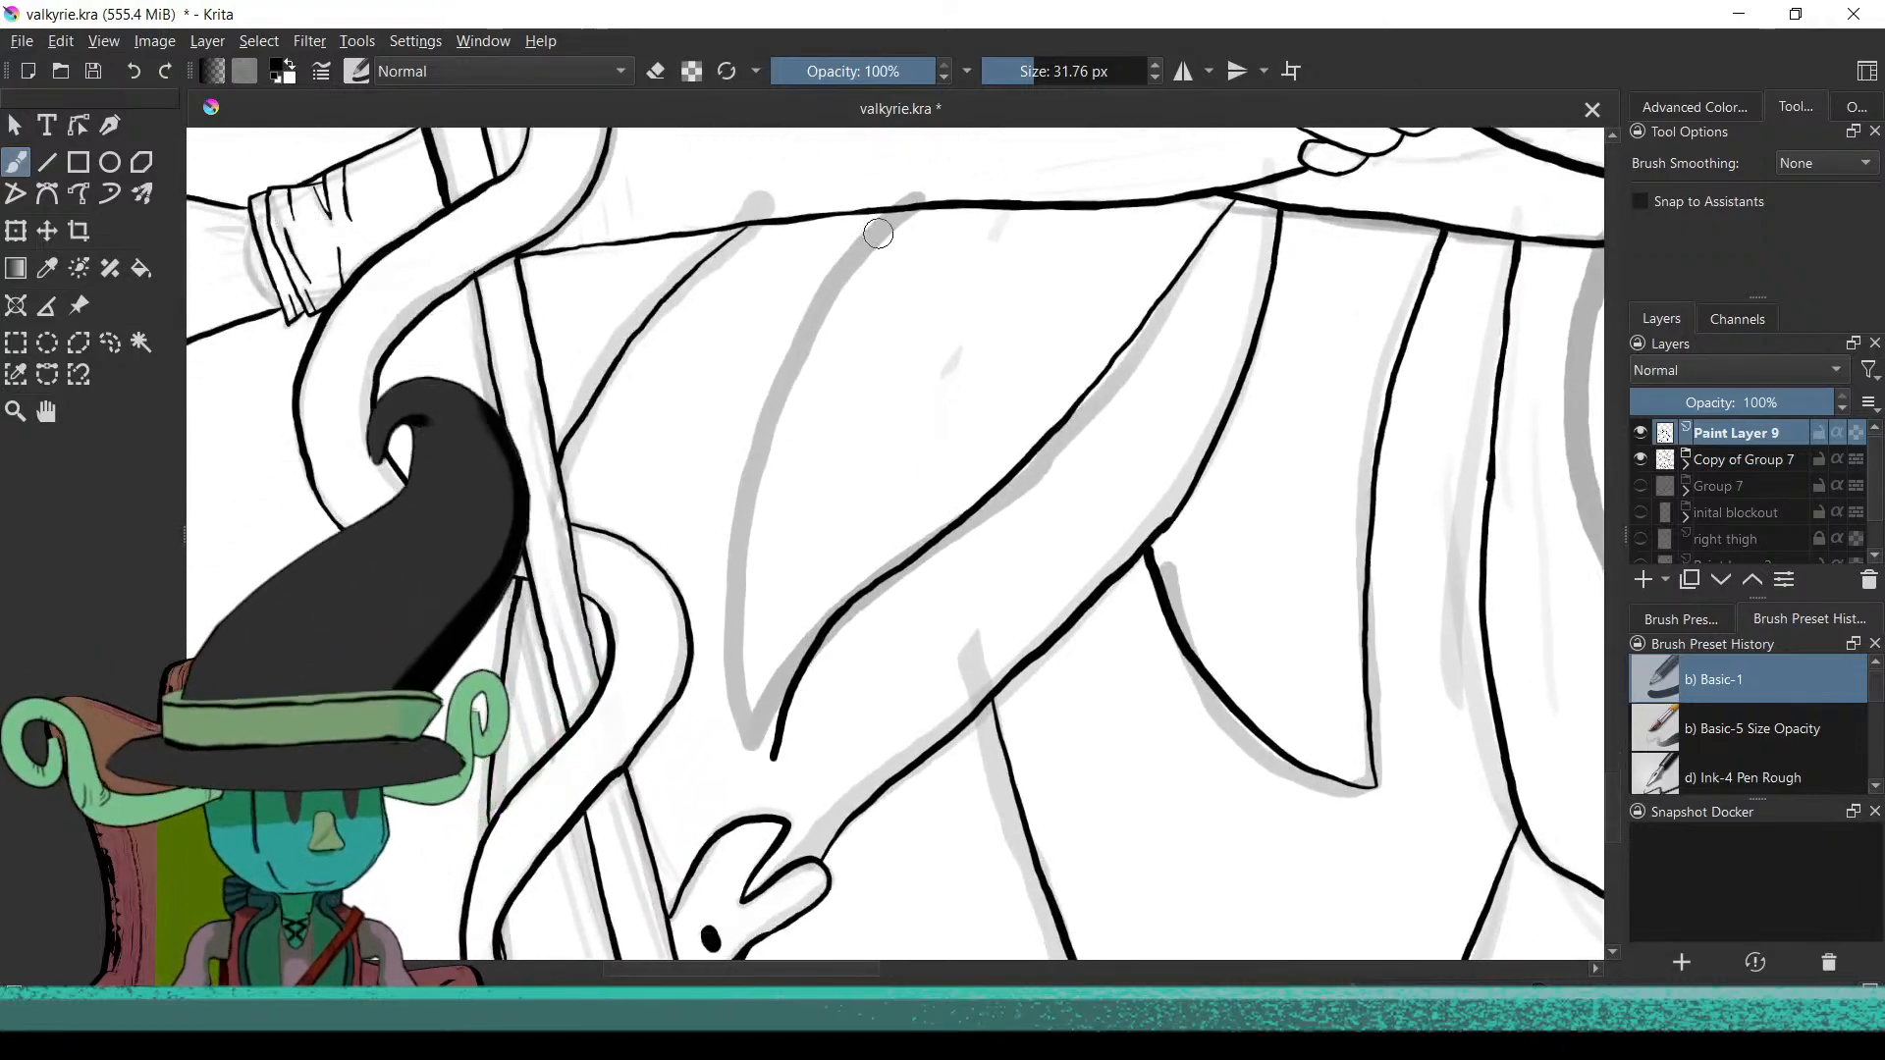
left_click_drag(854, 272, 788, 382)
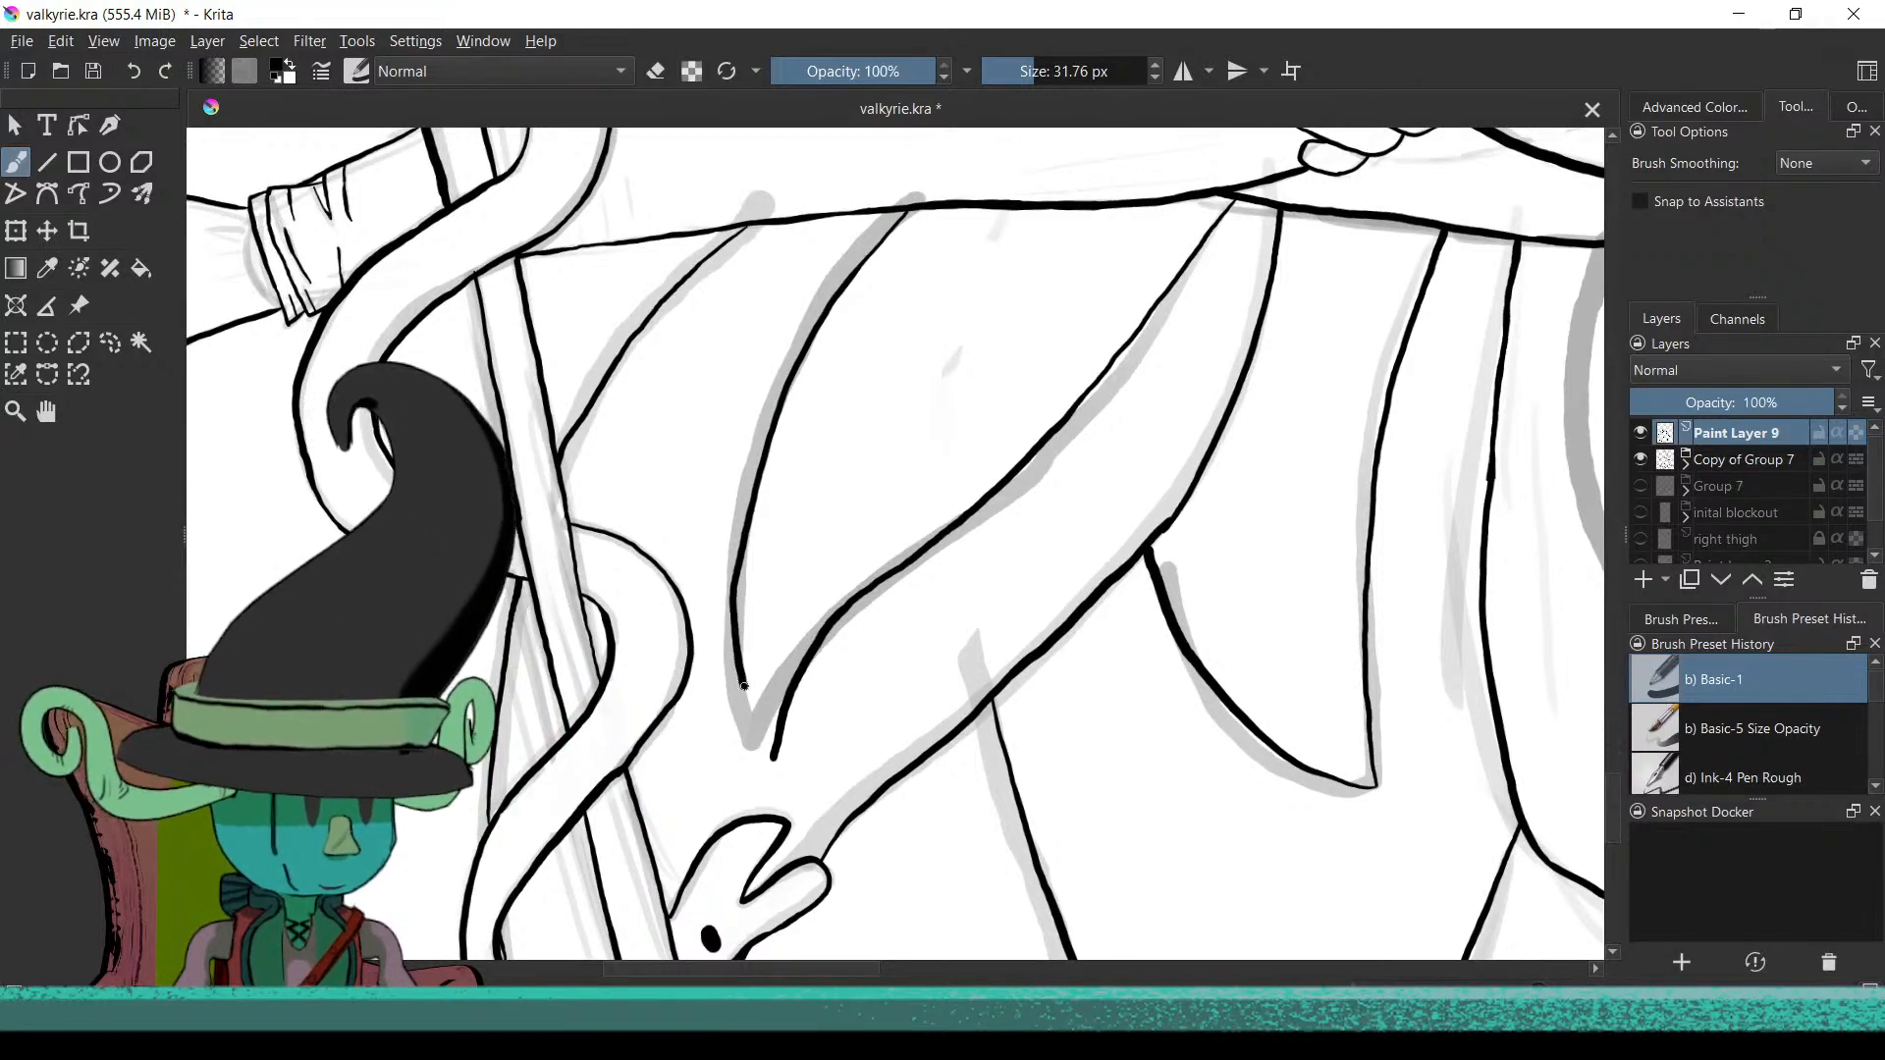
mouse_move(746, 638)
left_mouse_down()
mouse_move(695, 399)
mouse_move(844, 412)
mouse_move(959, 484)
mouse_move(746, 725)
mouse_move(687, 652)
mouse_move(749, 732)
mouse_move(761, 518)
mouse_move(801, 517)
mouse_move(694, 724)
mouse_move(896, 639)
mouse_move(1157, 710)
mouse_move(1174, 756)
left_mouse_up()
Ink the inner side of the tallest lobe's leaf-shaped marking from its pointed tip down to the shoulder line
mouse_move(930, 677)
left_mouse_down()
mouse_move(1131, 838)
mouse_move(1123, 622)
left_mouse_up()
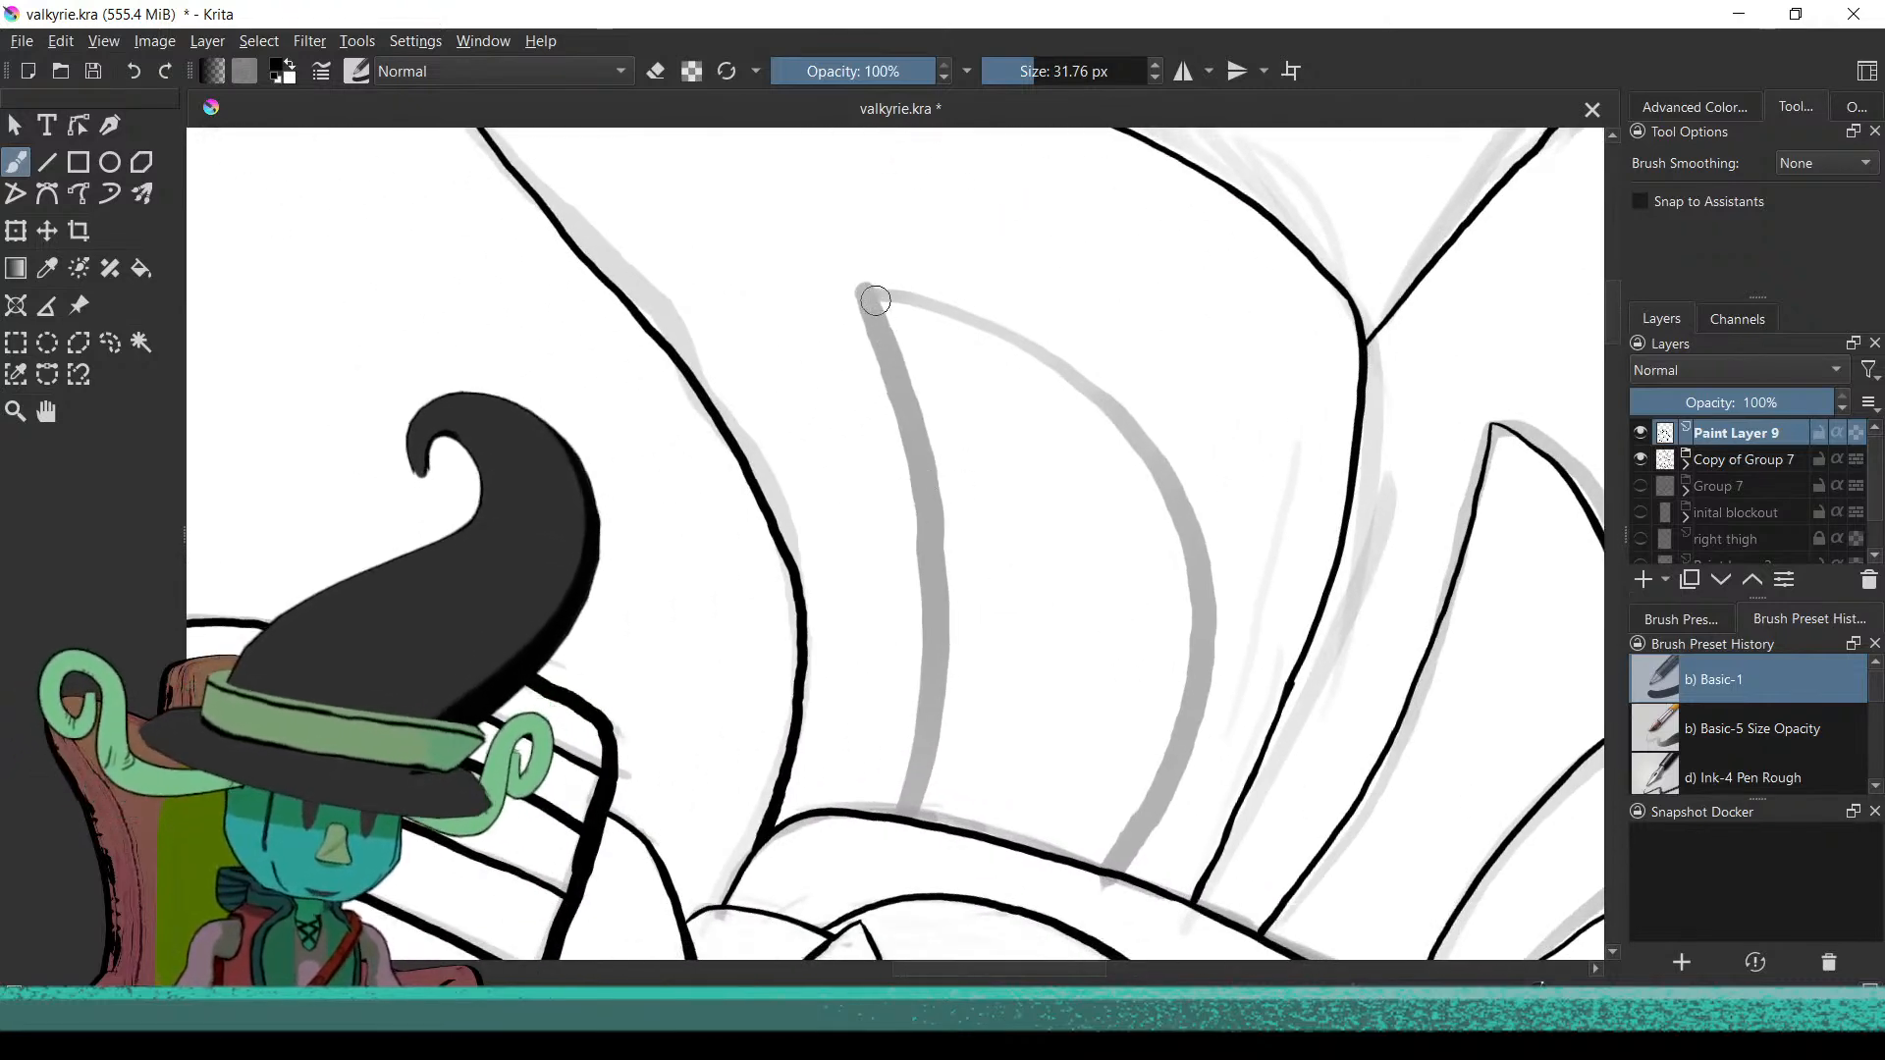
left_click_drag(877, 308, 944, 660)
key("ctrl+z")
mouse_move(865, 289)
left_mouse_down()
mouse_move(913, 542)
mouse_move(911, 746)
left_mouse_up()
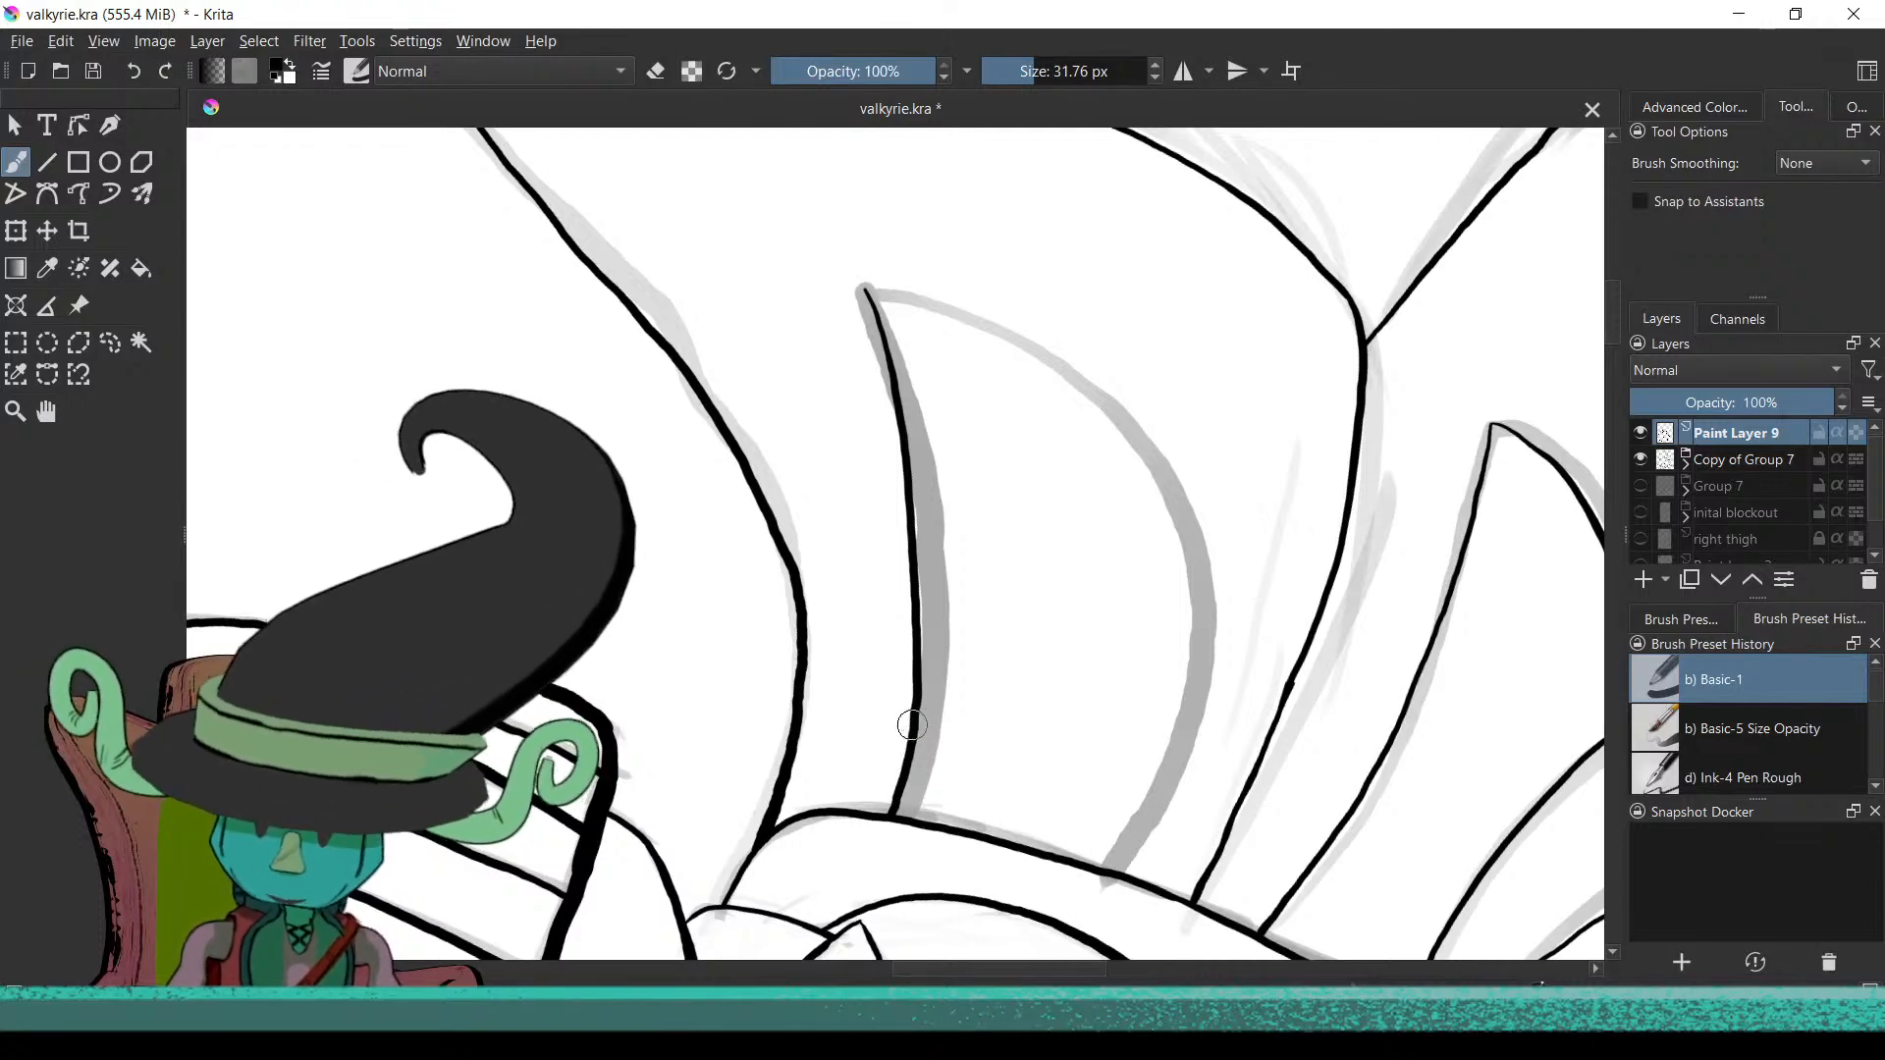
mouse_move(868, 287)
left_mouse_down()
mouse_move(1025, 360)
mouse_move(1119, 464)
left_mouse_up()
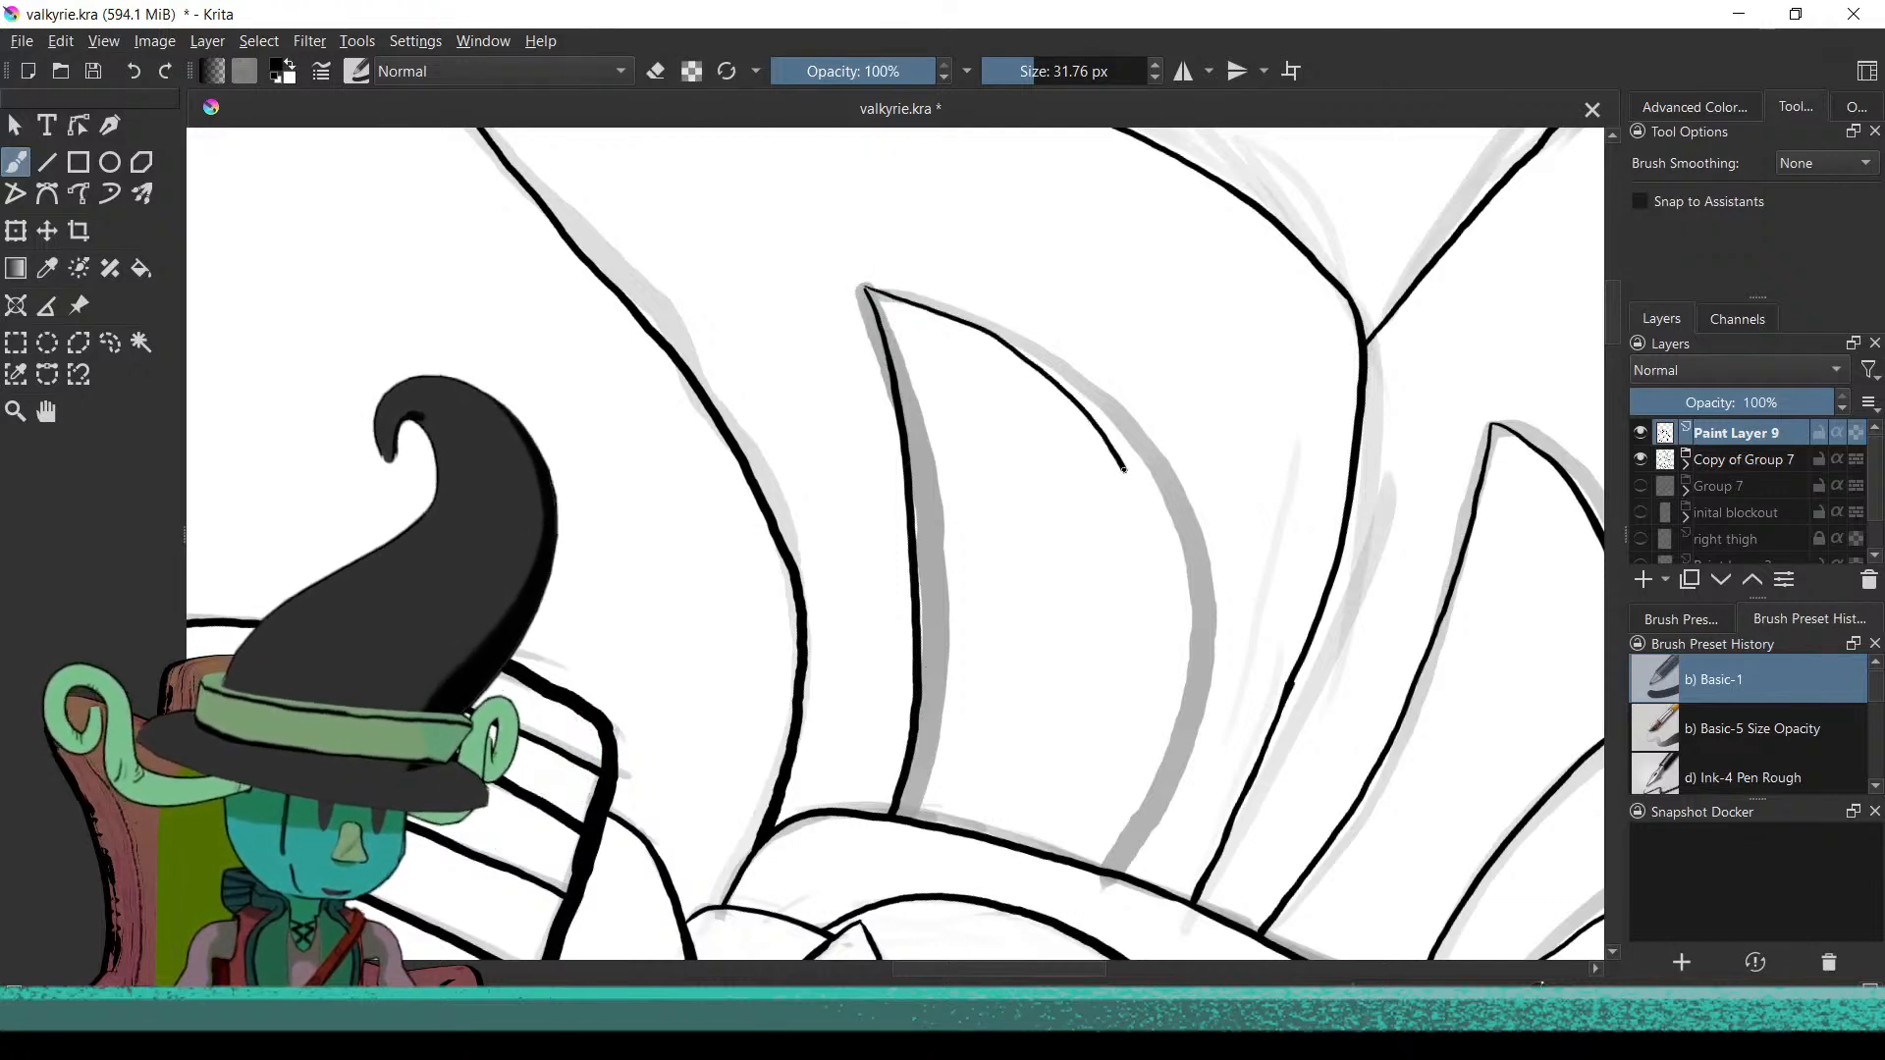
key("ctrl+z")
mouse_move(929, 579)
left_mouse_down()
mouse_move(816, 572)
mouse_move(770, 462)
mouse_move(842, 613)
mouse_move(791, 497)
mouse_move(829, 593)
mouse_move(795, 539)
mouse_move(887, 555)
mouse_move(834, 500)
mouse_move(871, 652)
mouse_move(845, 644)
mouse_move(834, 559)
mouse_move(880, 509)
left_mouse_up()
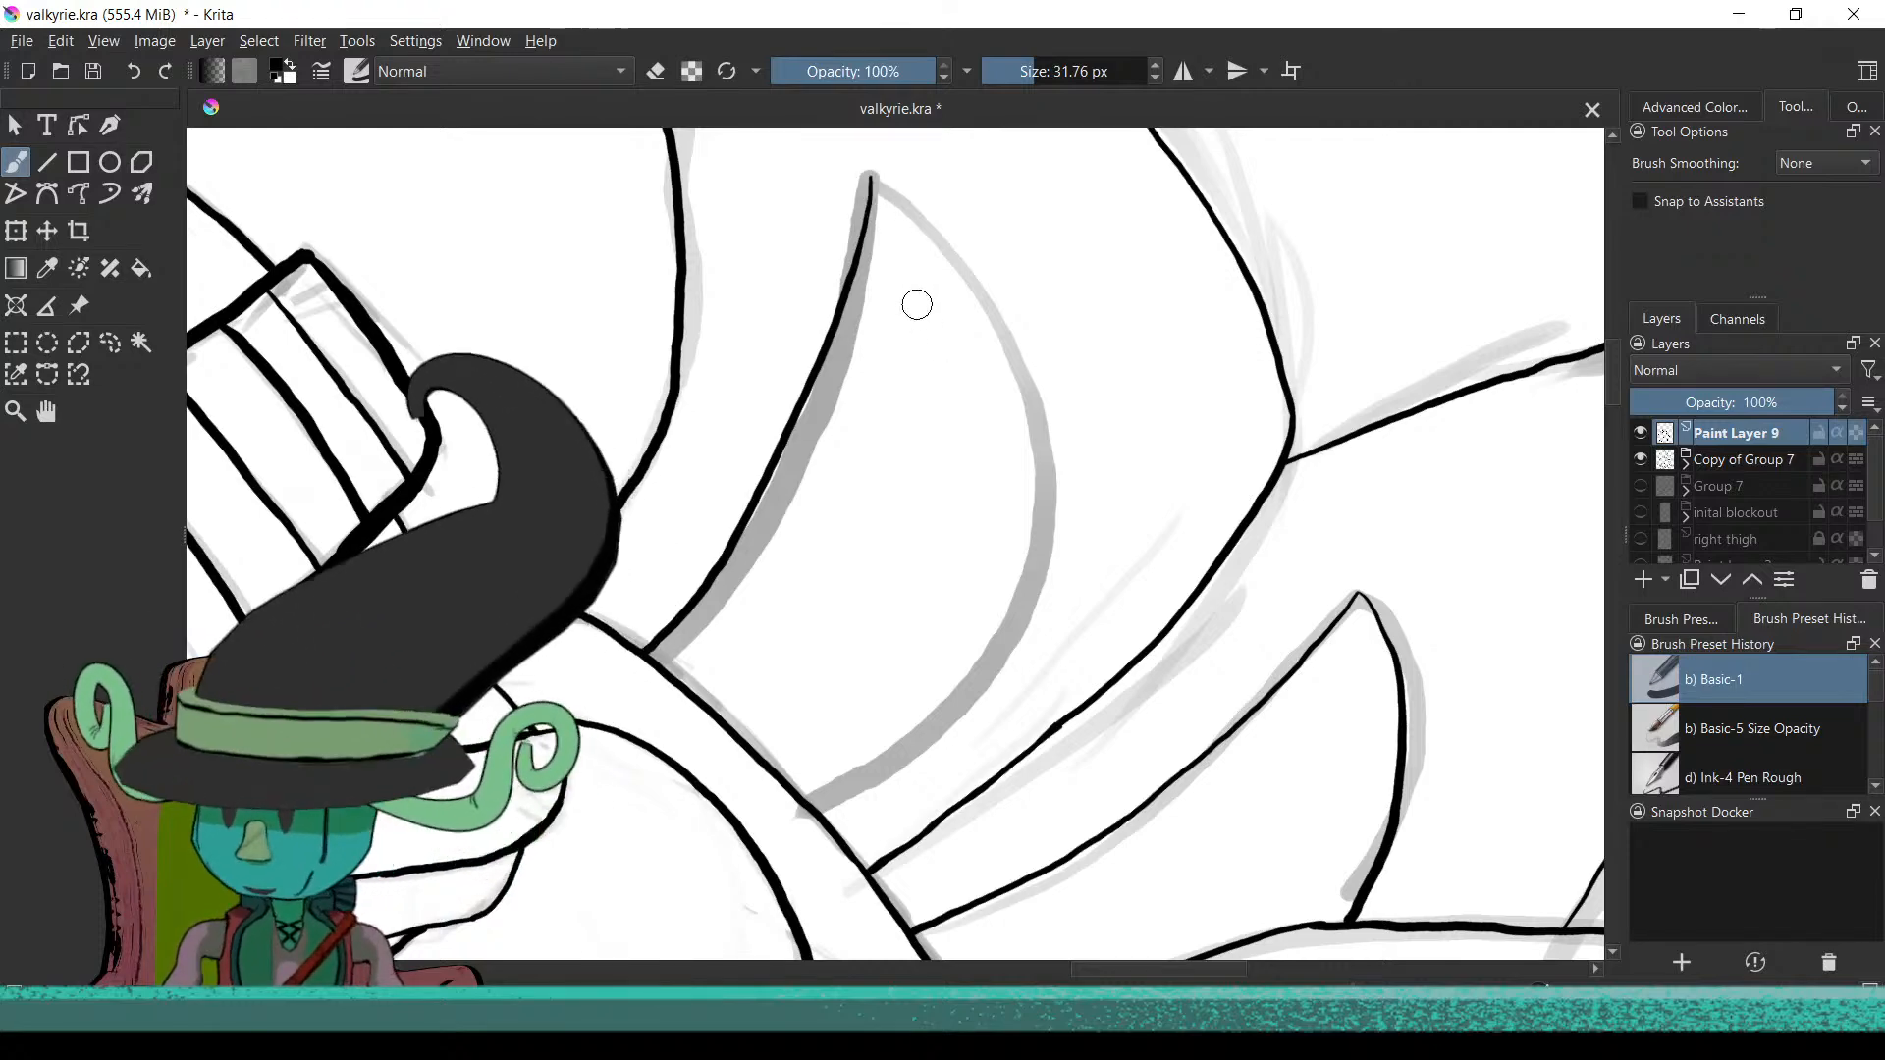
mouse_move(864, 432)
left_mouse_down()
mouse_move(909, 219)
mouse_move(1084, 425)
mouse_move(887, 644)
mouse_move(1031, 467)
mouse_move(989, 405)
mouse_move(996, 496)
mouse_move(1026, 399)
left_mouse_up()
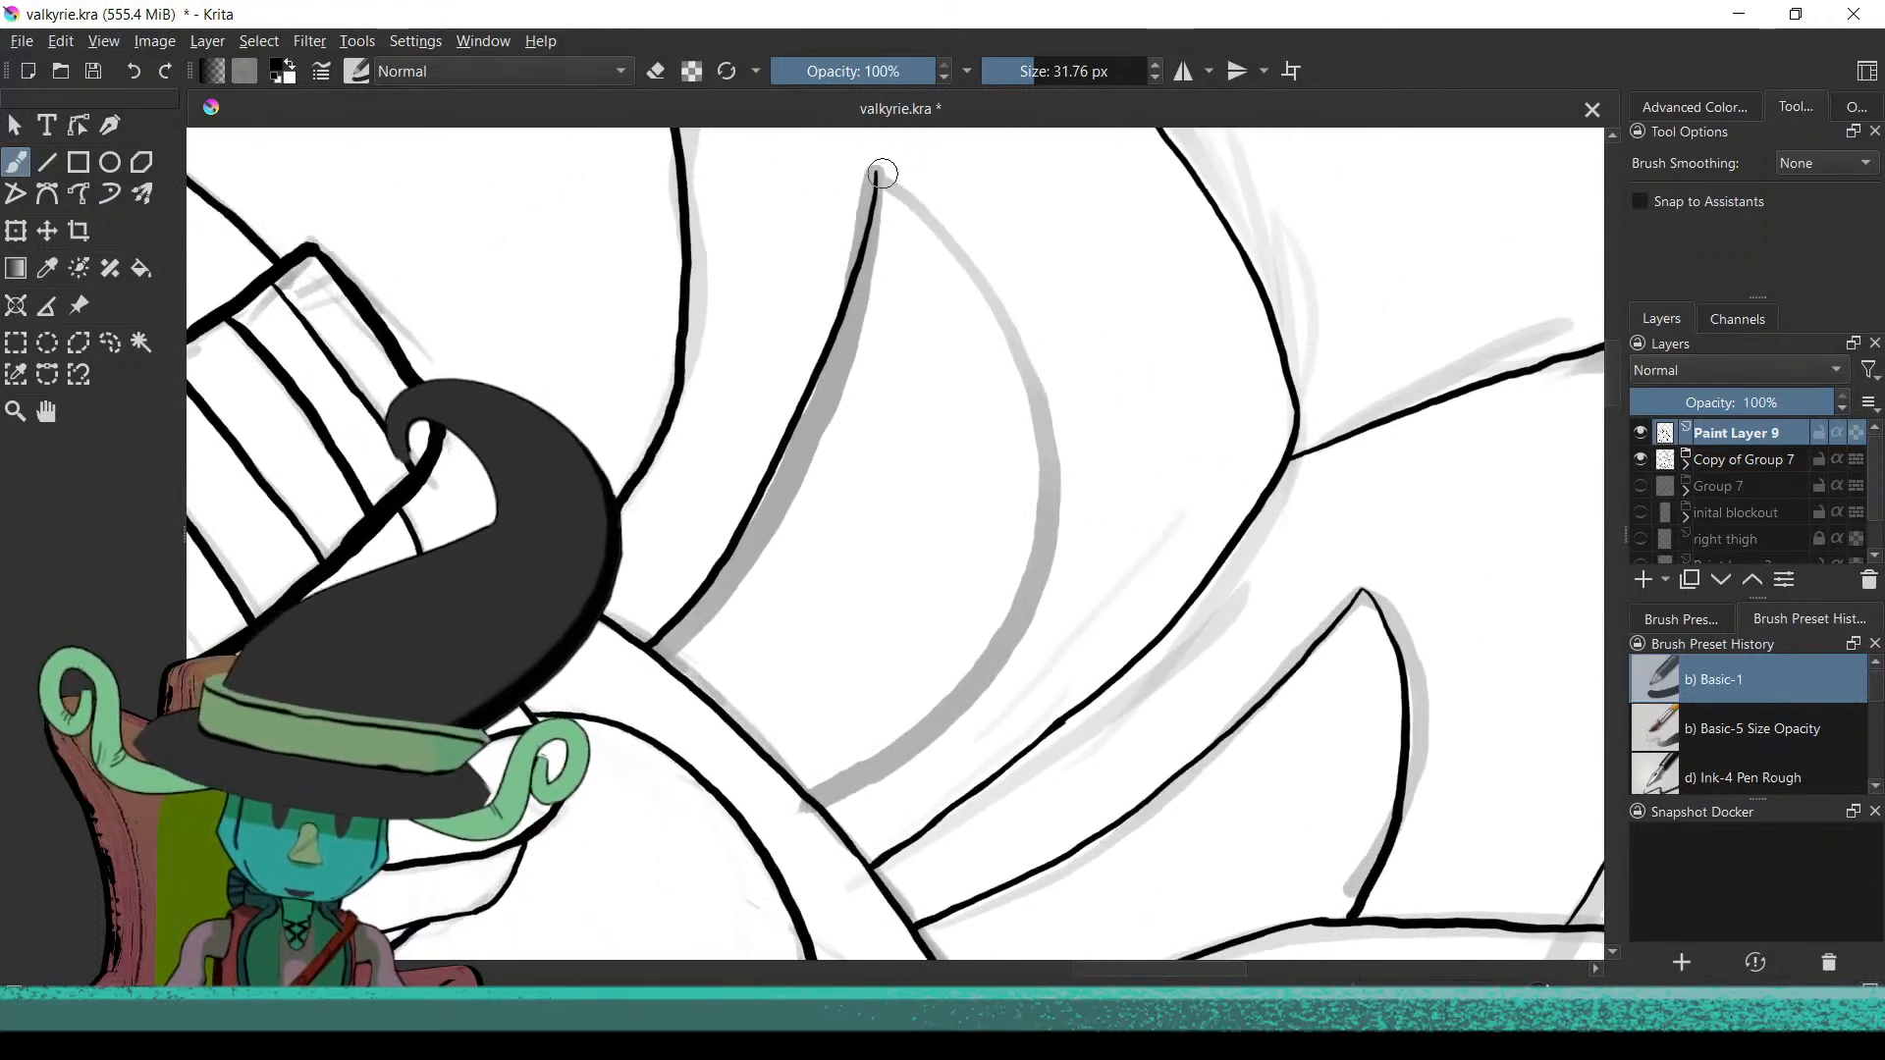
key("ctrl+z")
mouse_move(1009, 319)
left_mouse_down()
mouse_move(1047, 451)
mouse_move(1033, 639)
left_mouse_up()
key("ctrl+z")
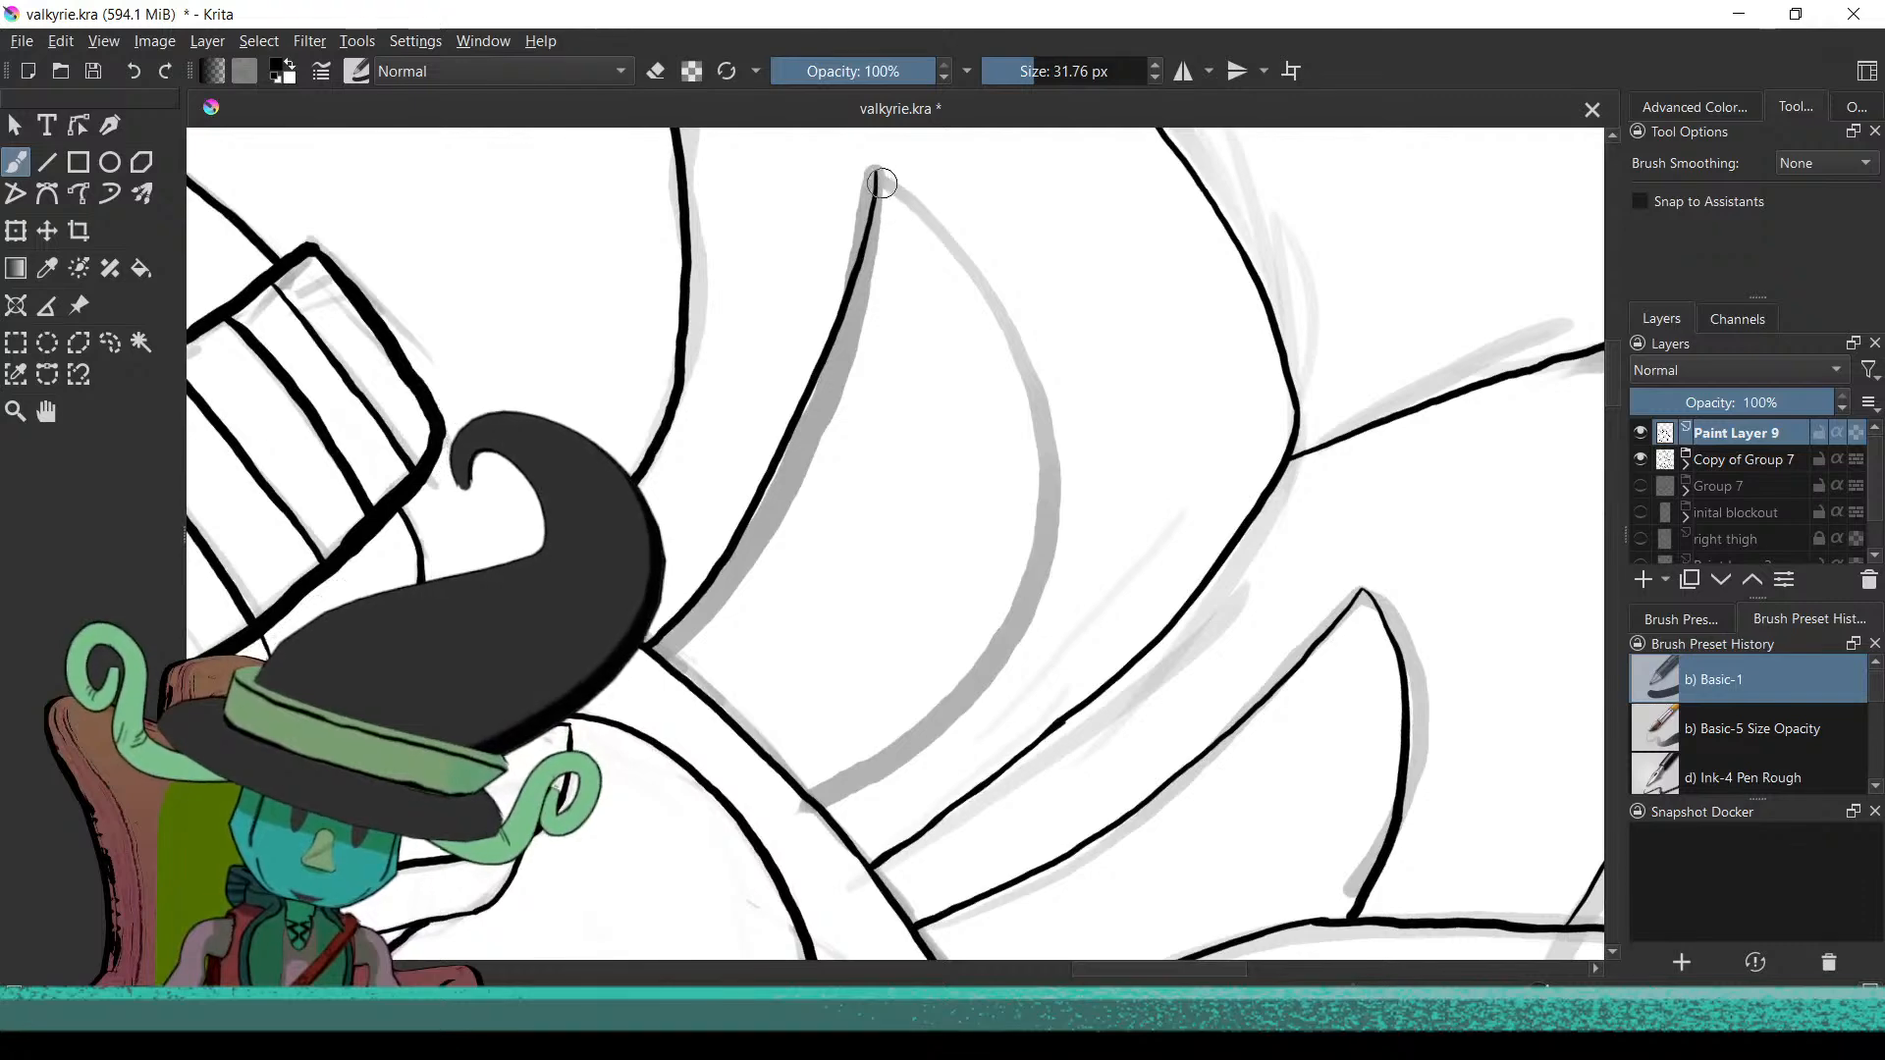
Ink the outer curved side of the tallest lobe's inner marking from the tip to the shoulder line
left_click_drag(923, 222, 983, 304)
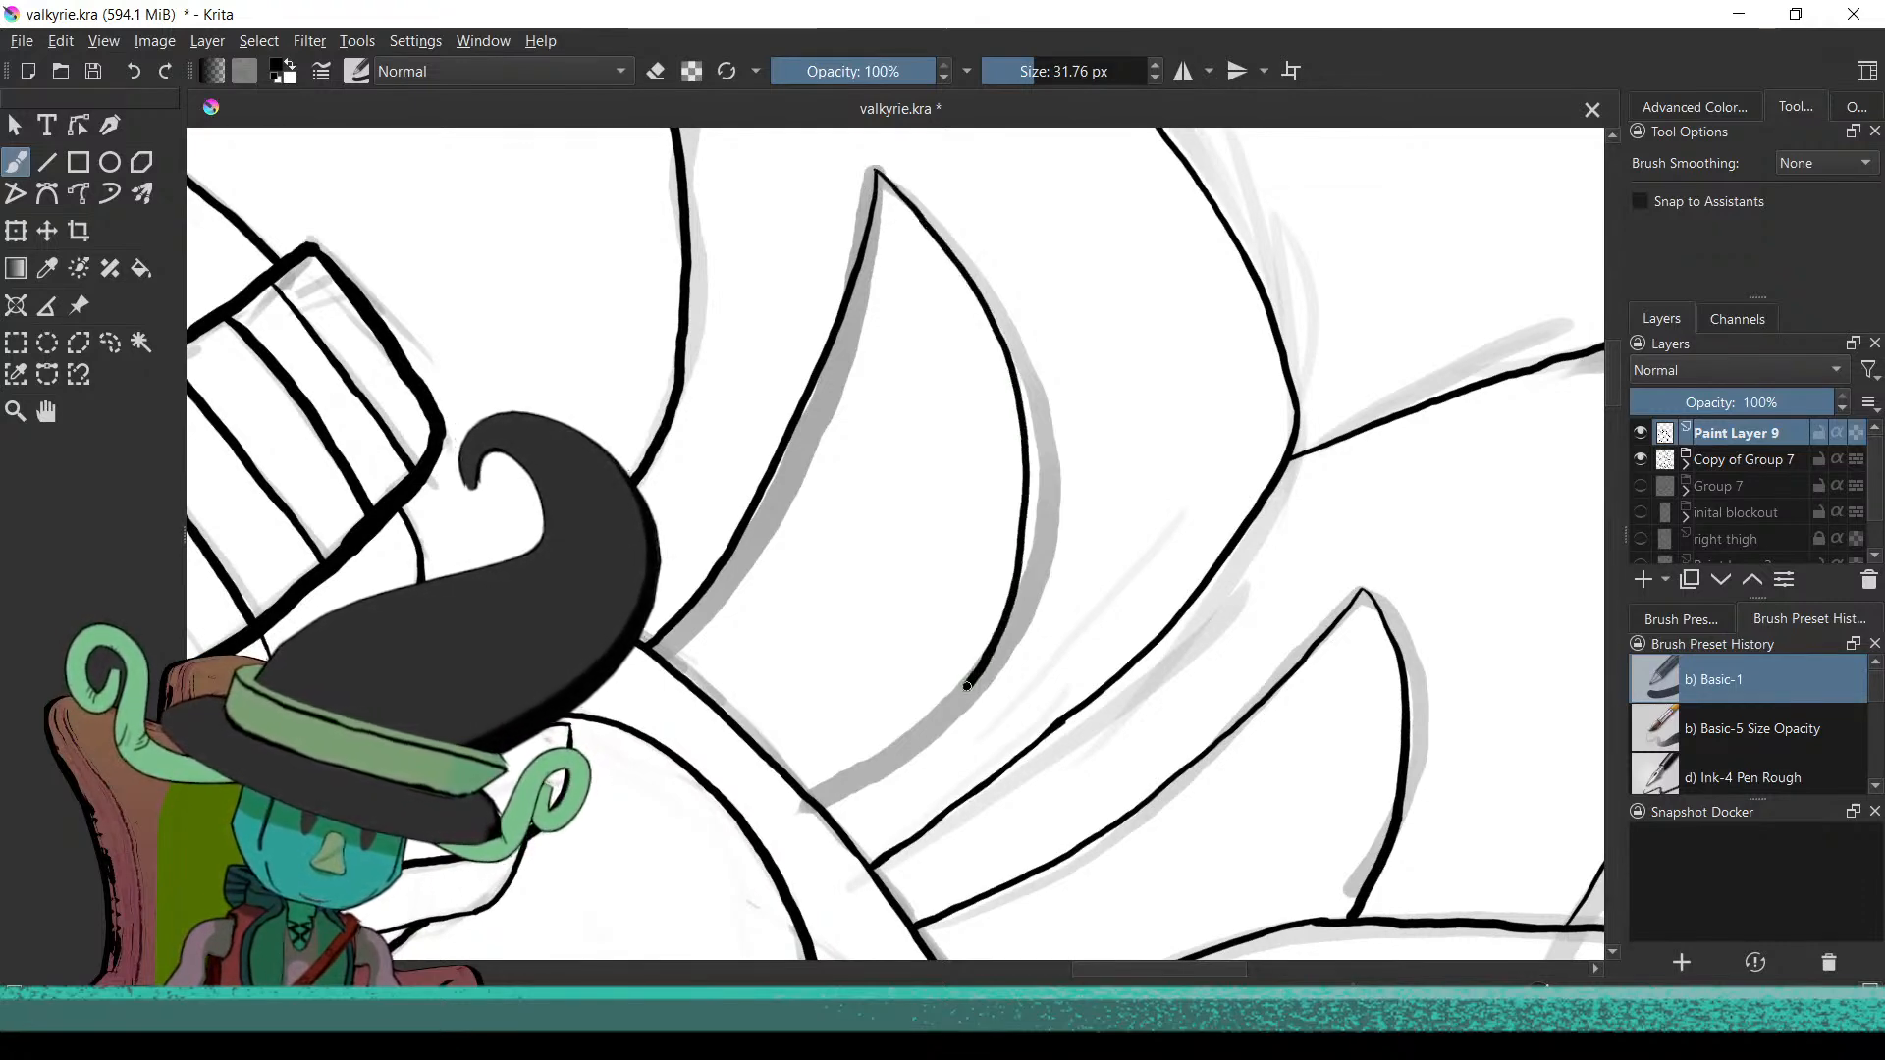
left_click_drag(936, 723, 898, 757)
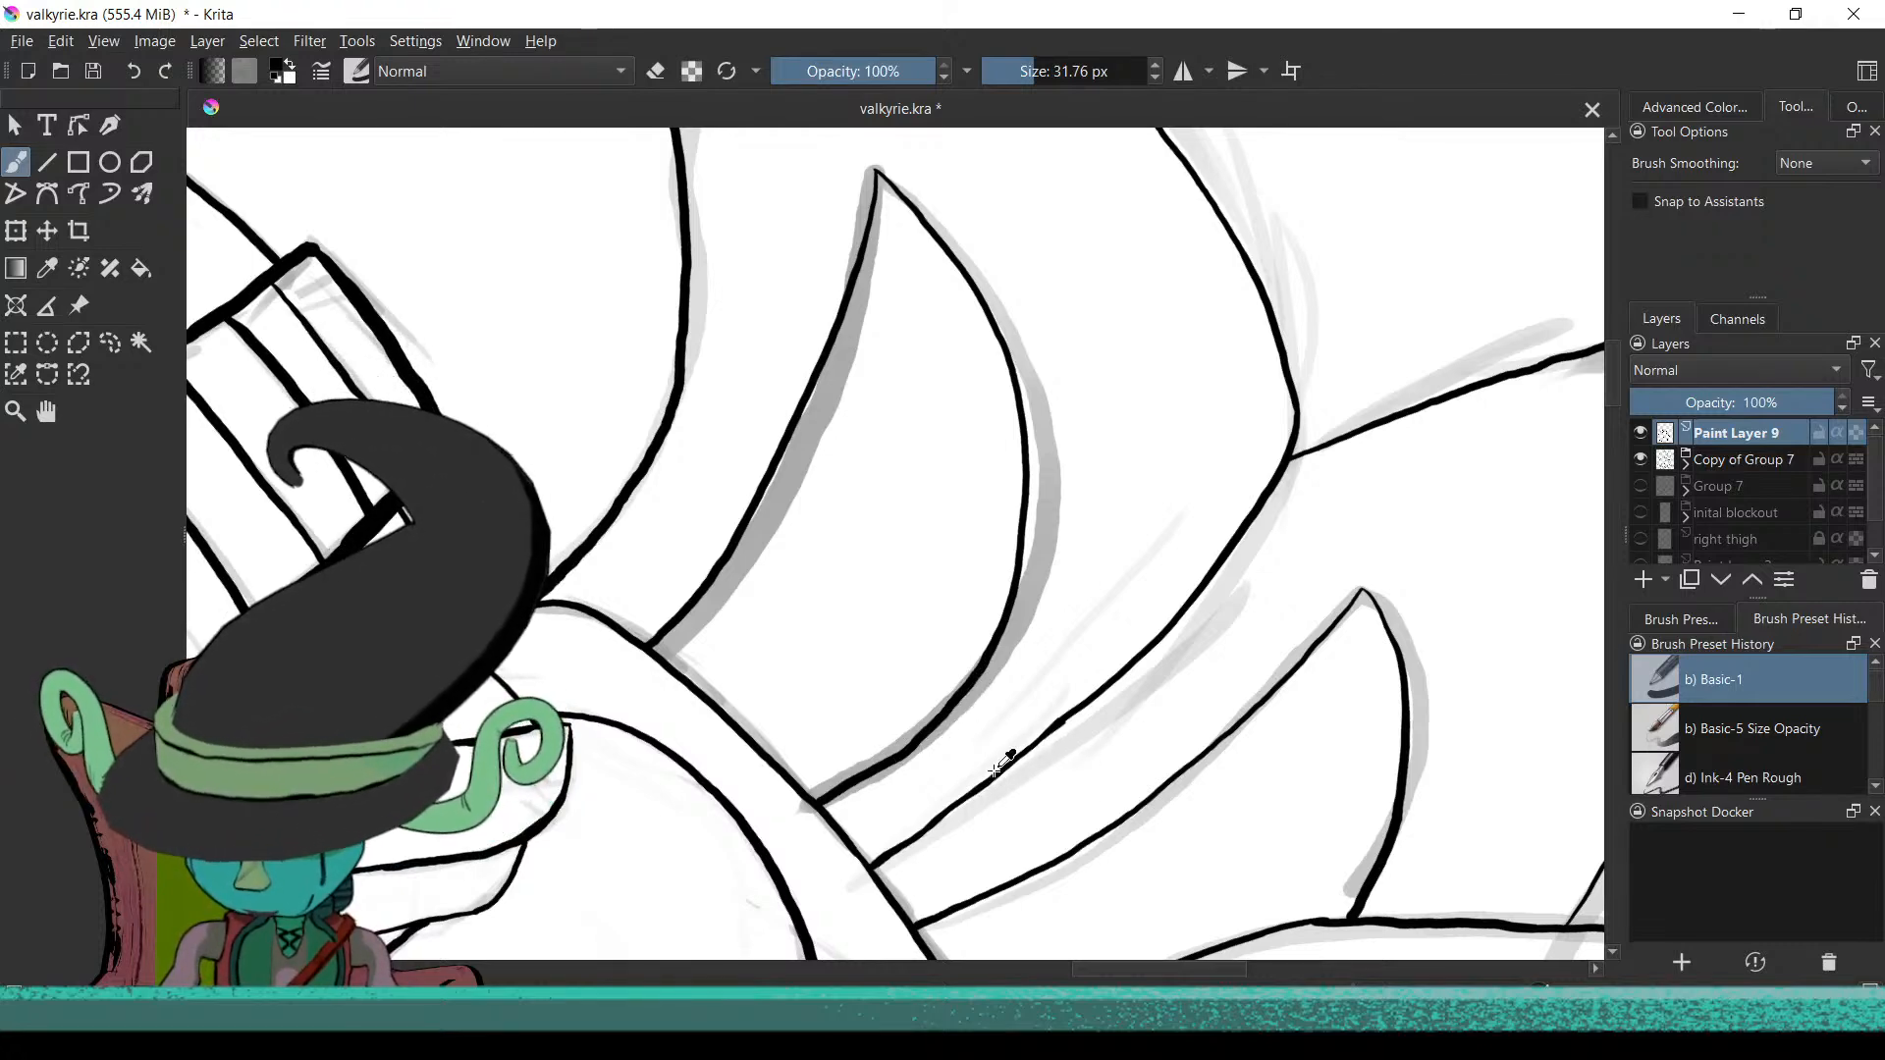
Ink the helmet-facing edge of the opposite wing's tallest lobe from its pointed tip down toward the shoulder
scroll(1012, 776, "down", 5)
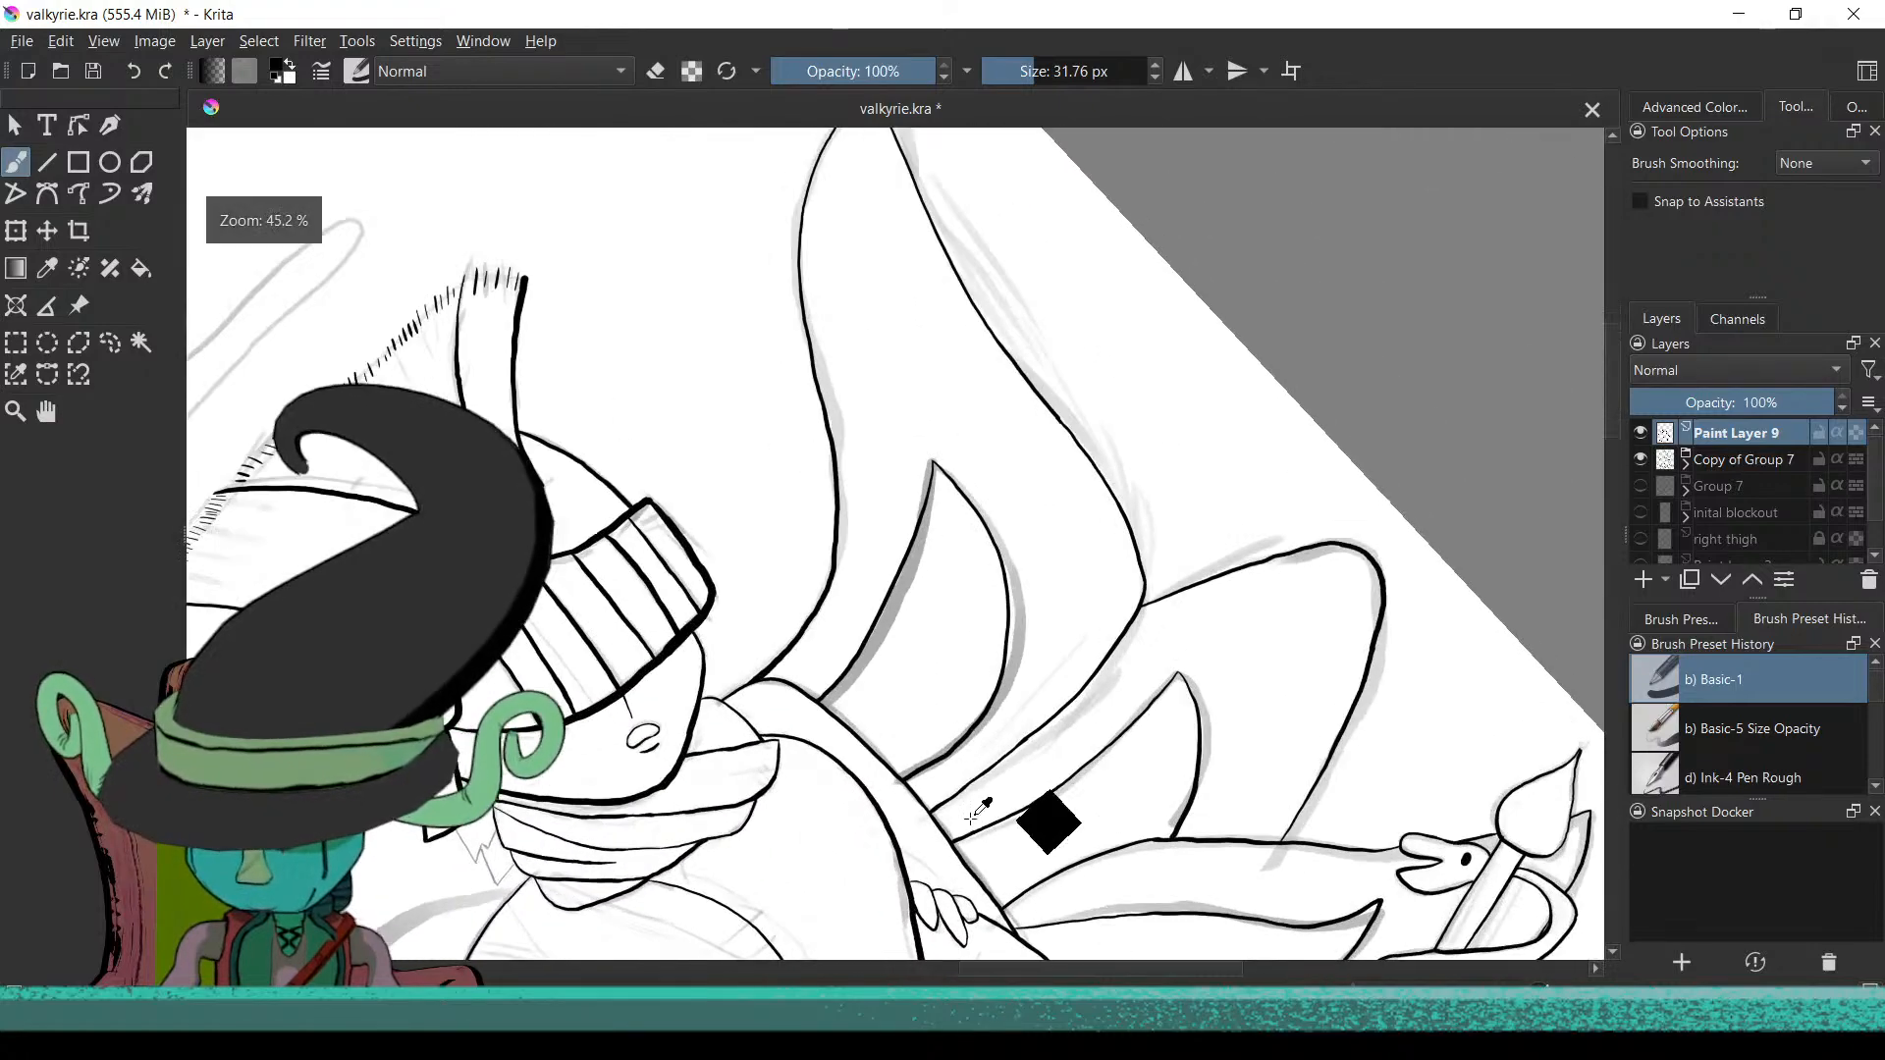
scroll(974, 852, "down", 2)
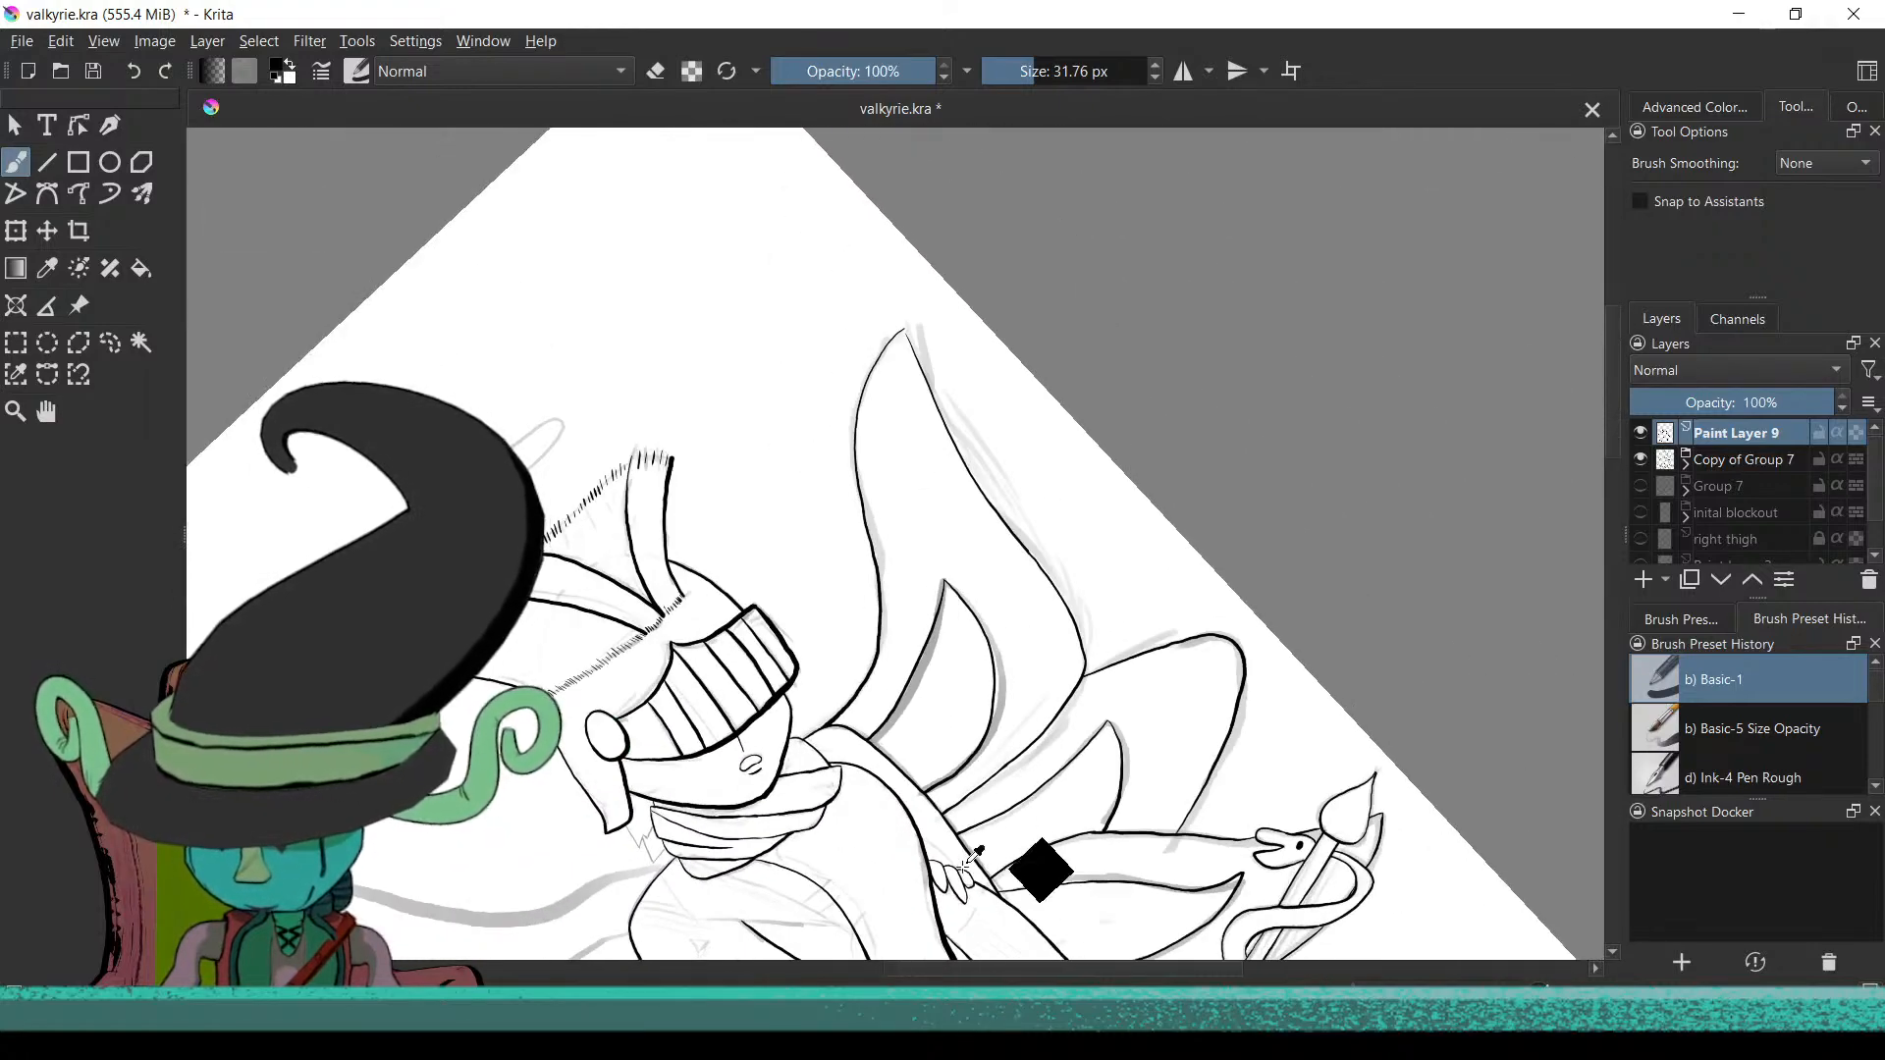
scroll(977, 859, "down", 1)
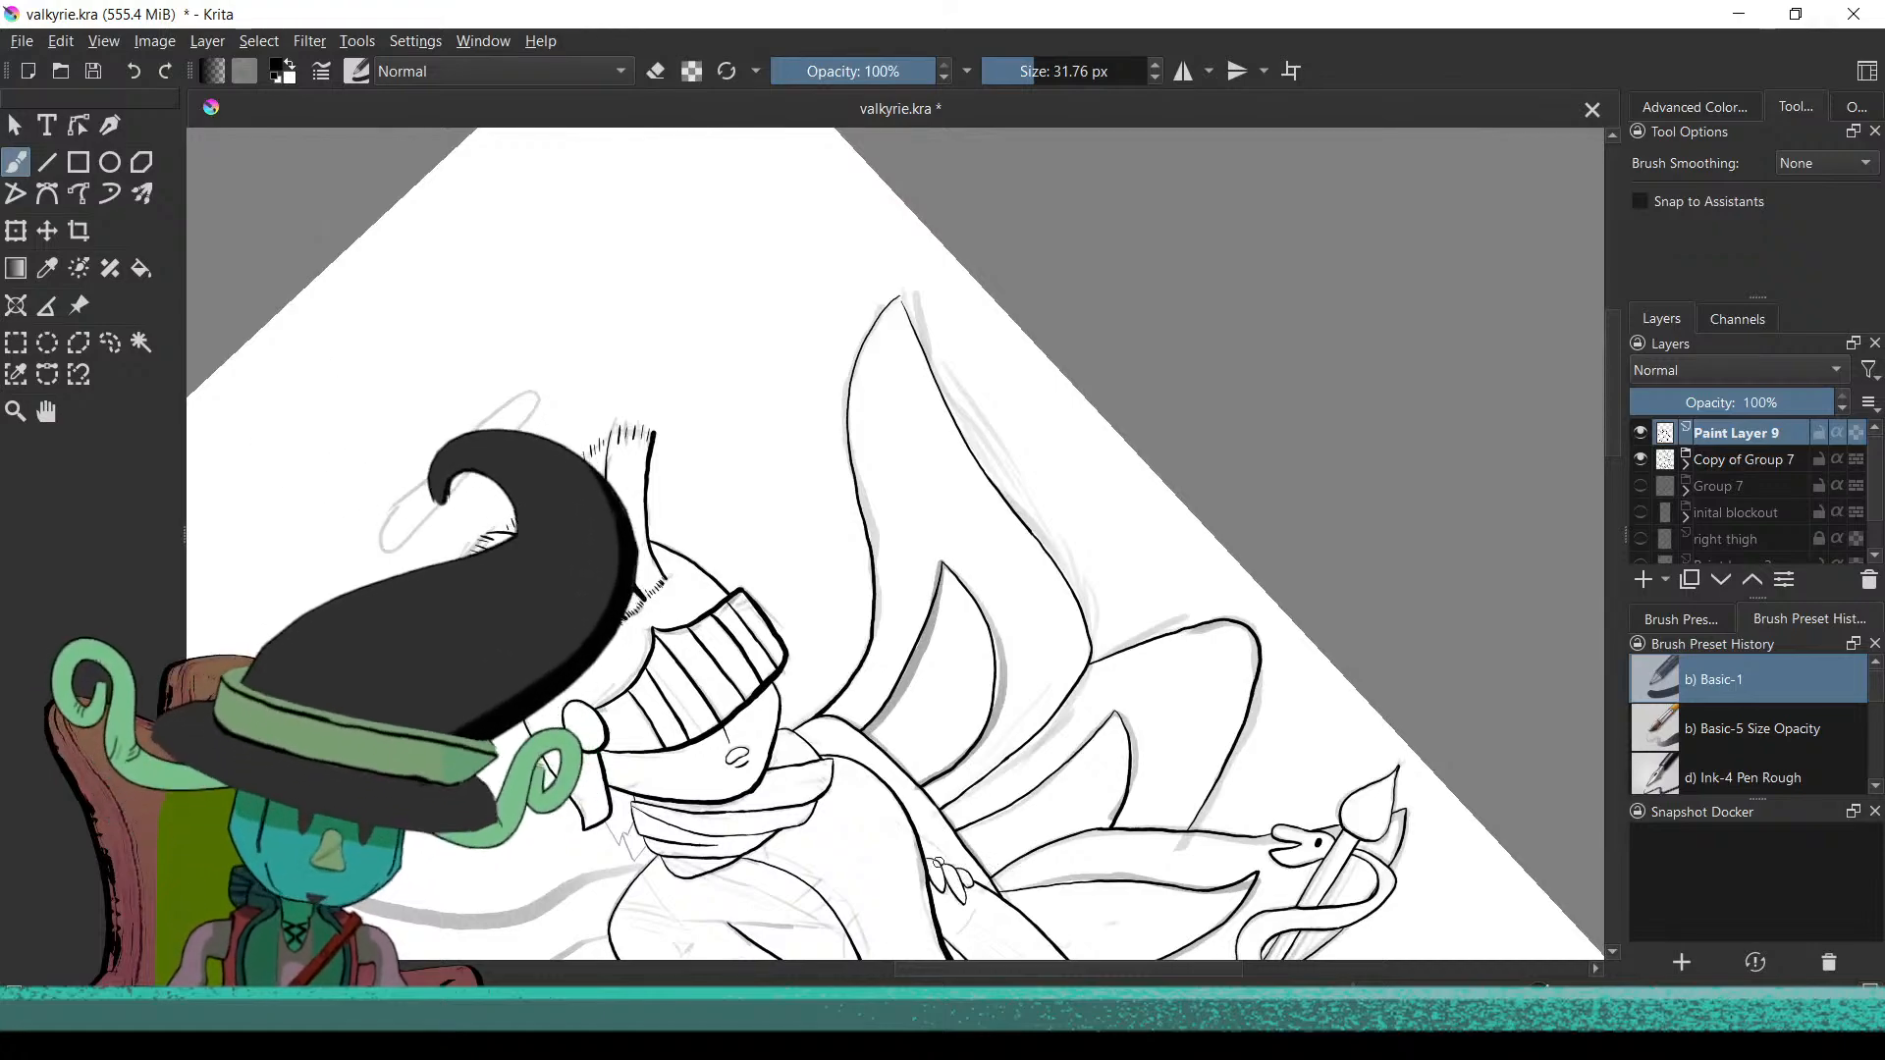
left_click_drag(1008, 782, 1228, 752)
mouse_move(999, 742)
left_mouse_down()
mouse_move(1001, 828)
mouse_move(831, 885)
left_mouse_up()
scroll(1002, 828, "up", 2)
left_click_drag(795, 785, 994, 958)
scroll(923, 883, "up", 3)
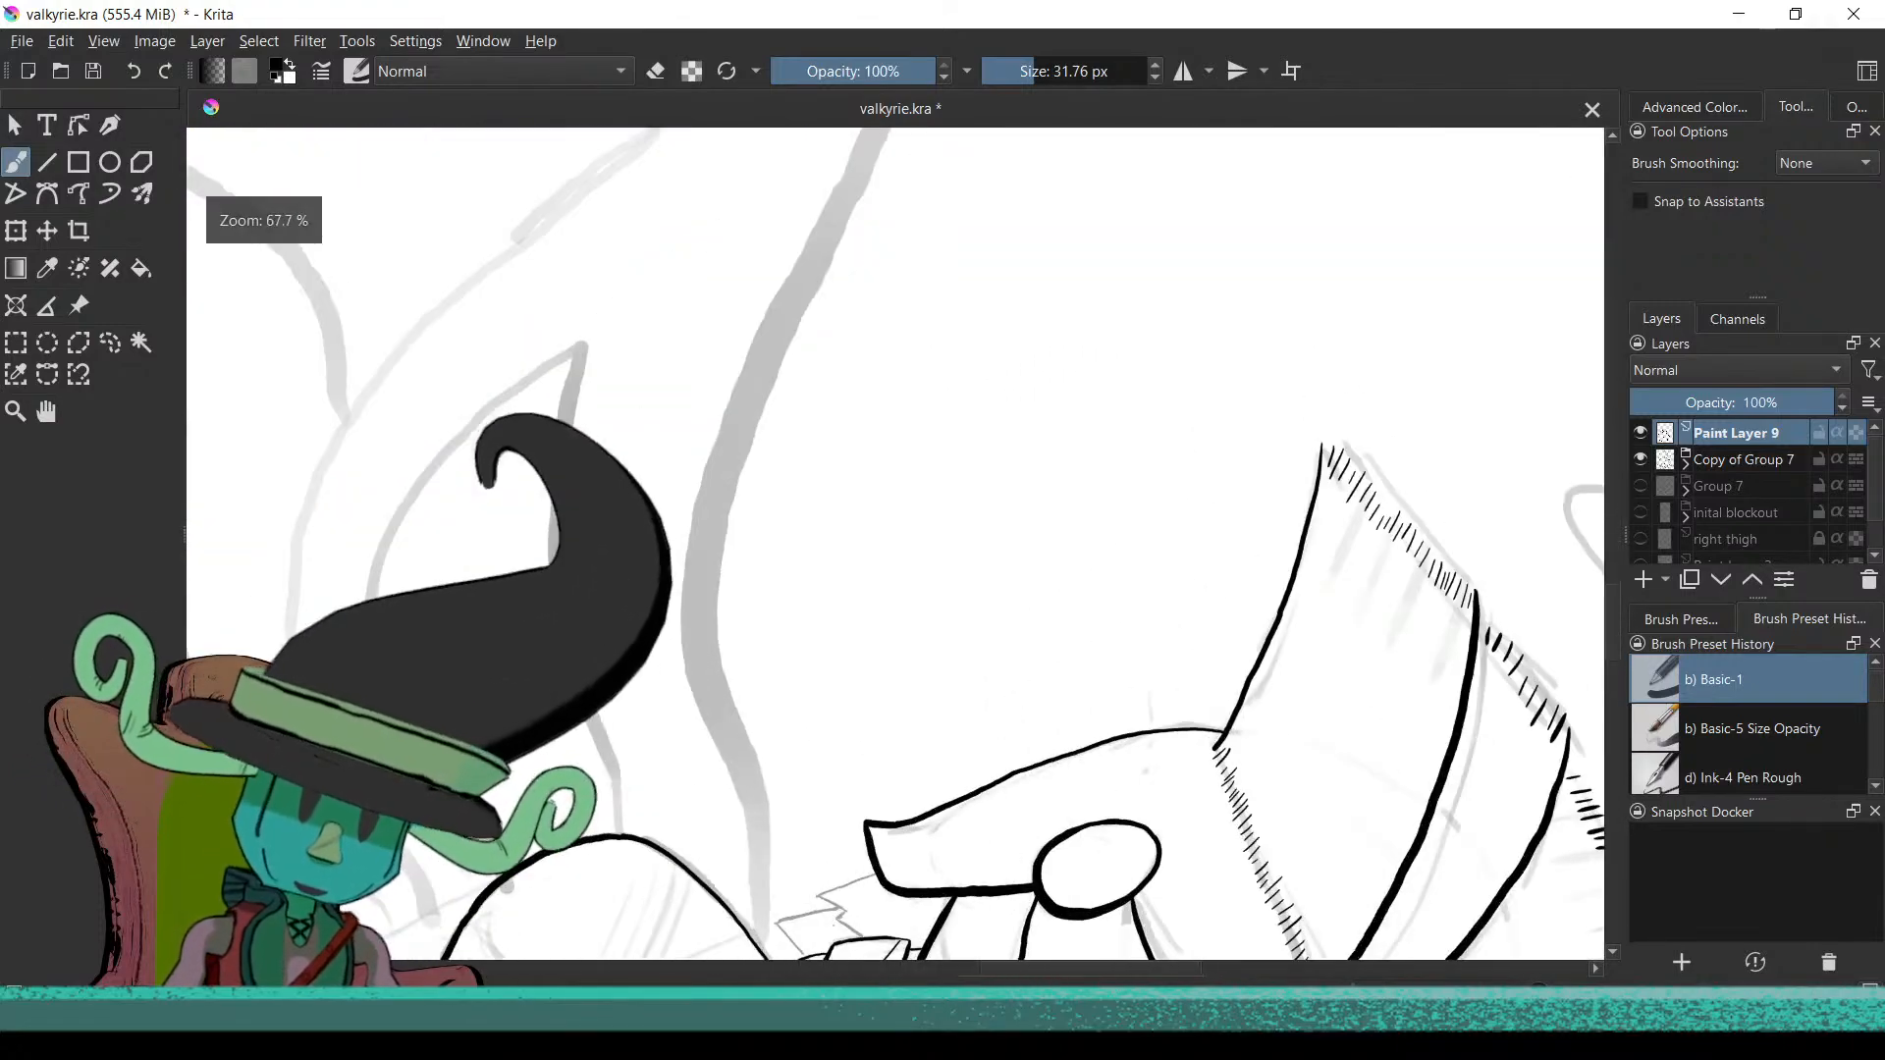
scroll(972, 706, "down", 5)
scroll(928, 785, "up", 4)
scroll(1031, 599, "down", 2)
scroll(1043, 716, "up", 2)
scroll(1012, 775, "down", 2)
scroll(985, 729, "up", 2)
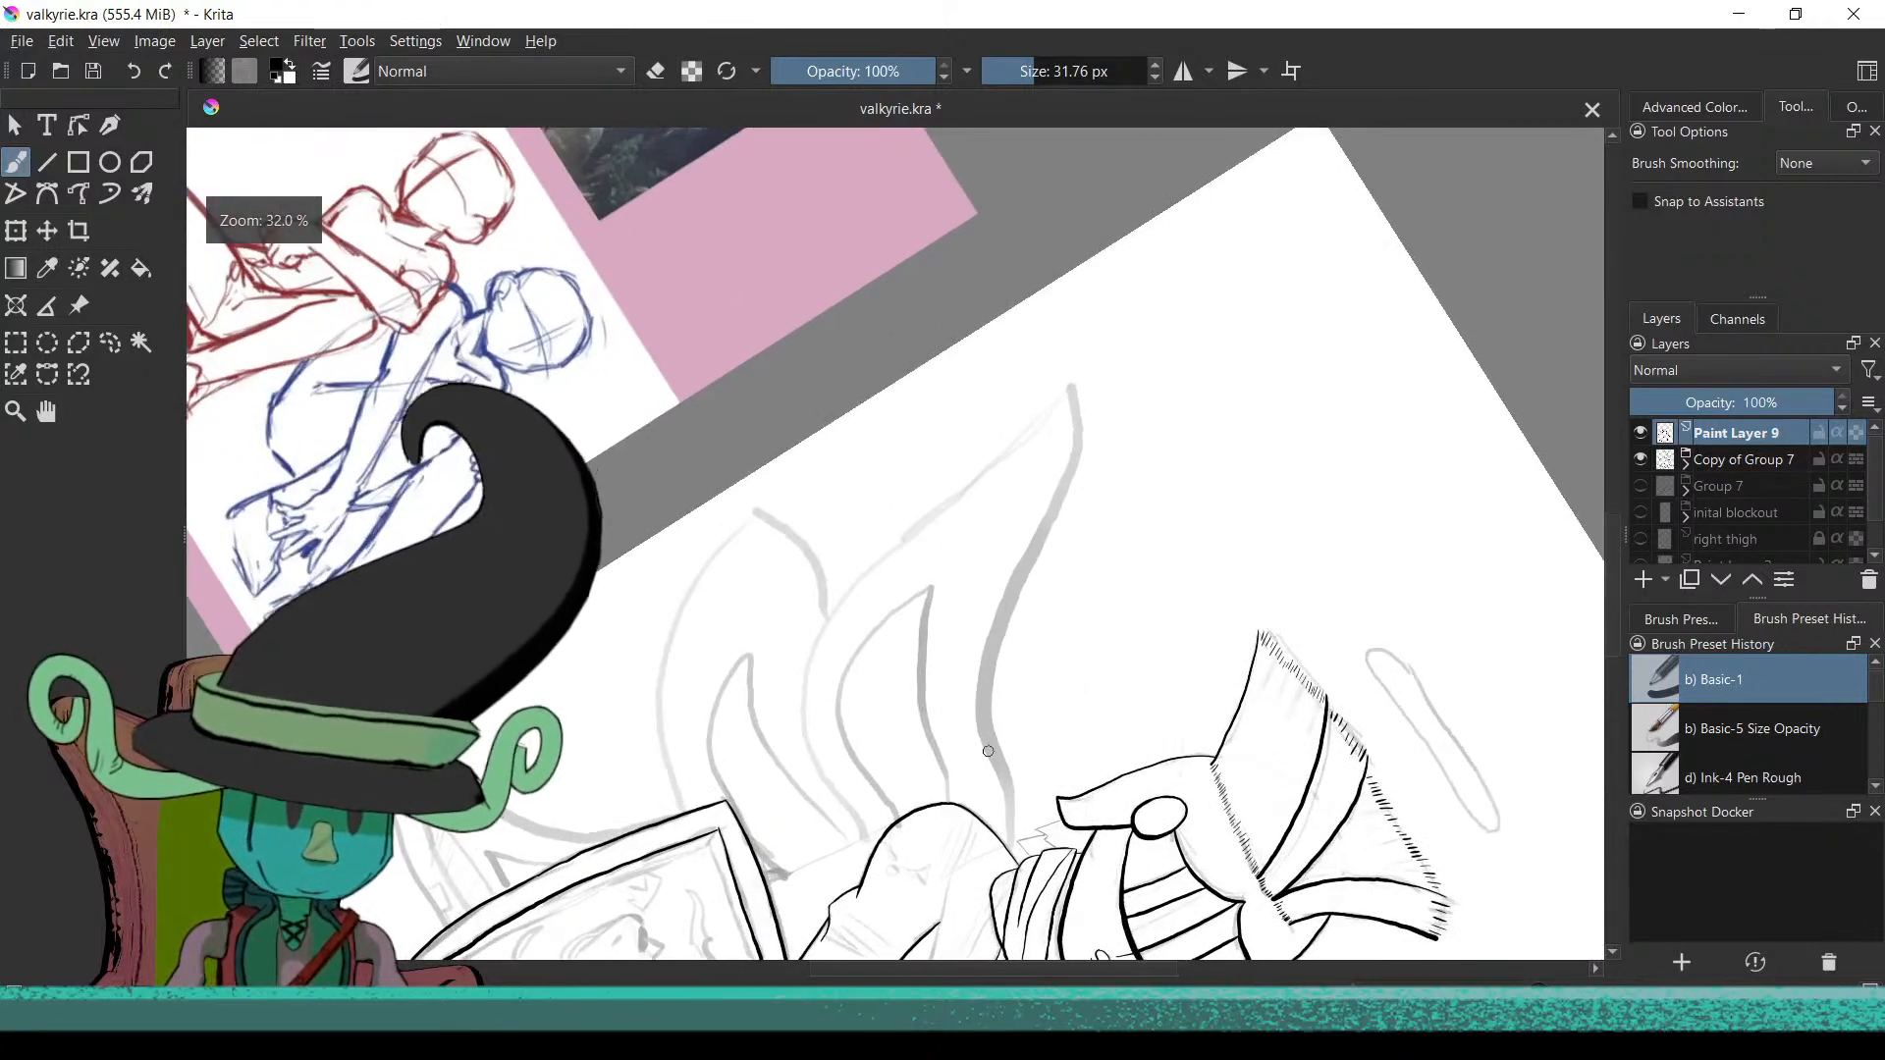
scroll(988, 751, "up", 2)
scroll(987, 690, "up", 4)
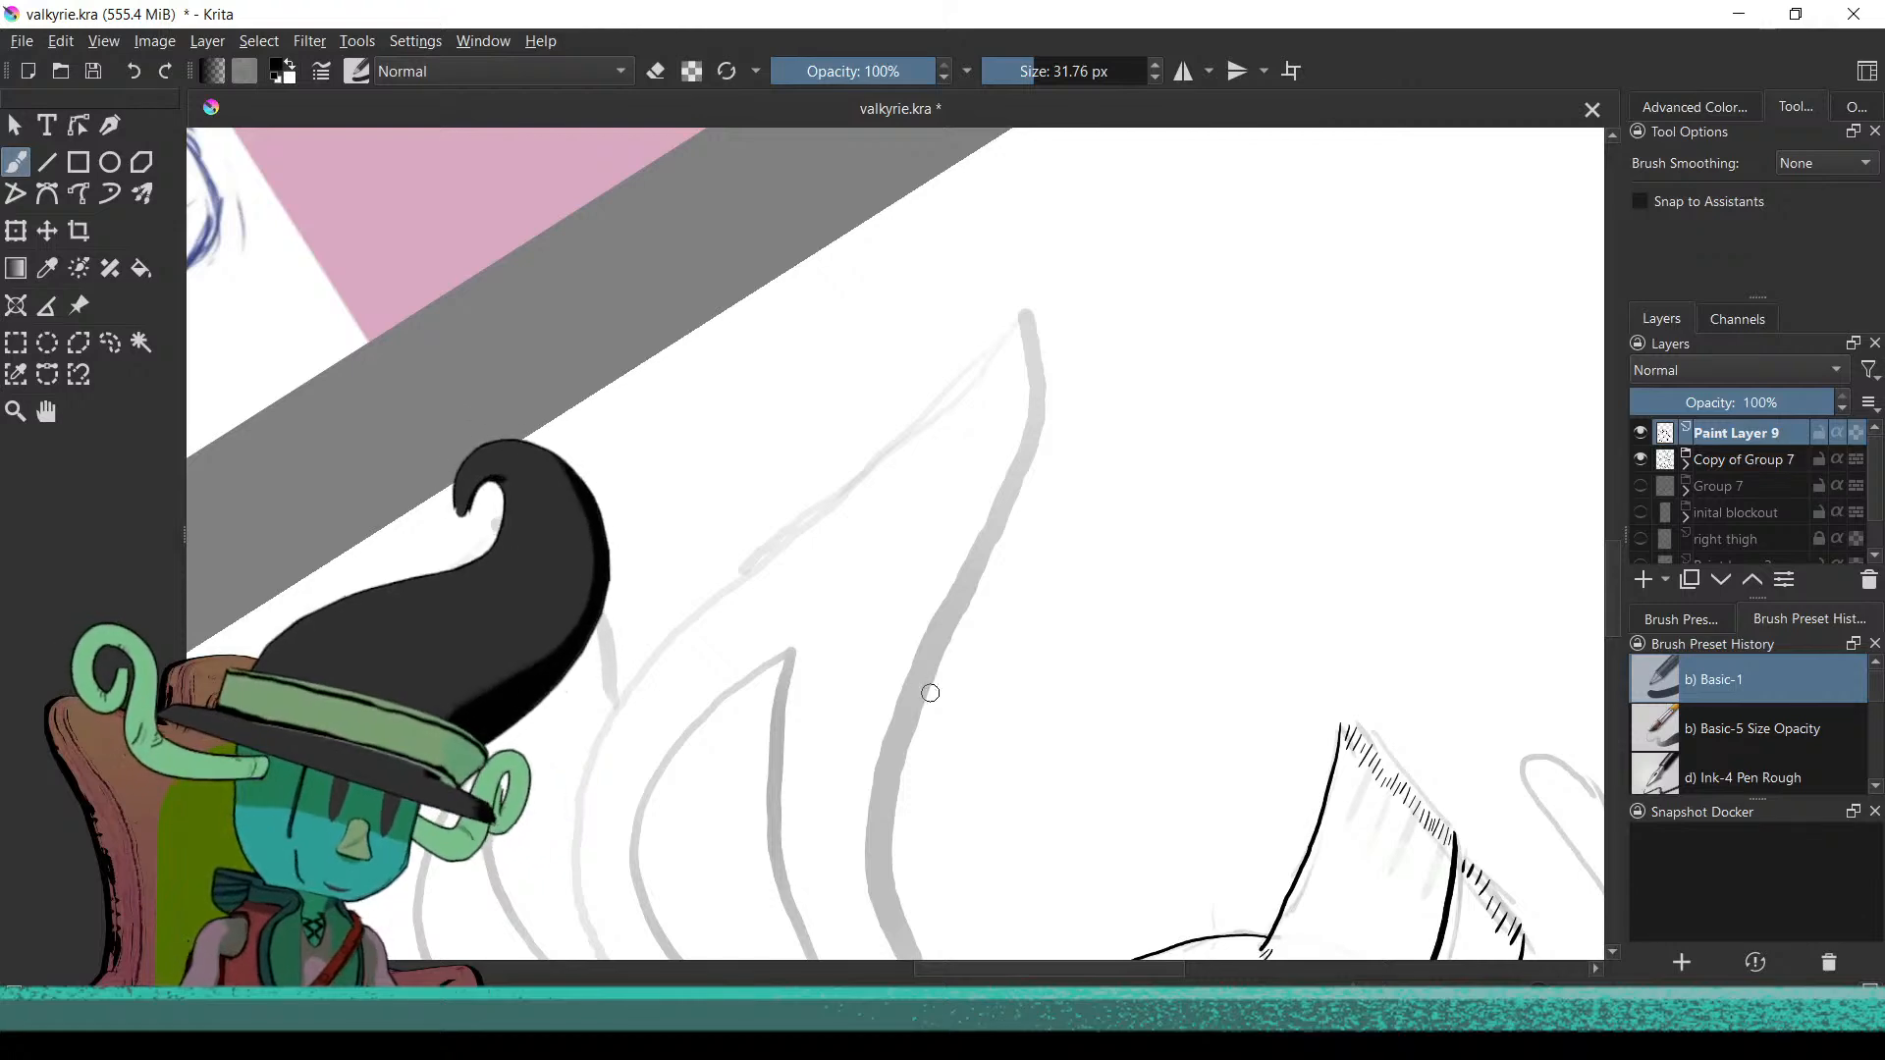
scroll(931, 693, "up", 2)
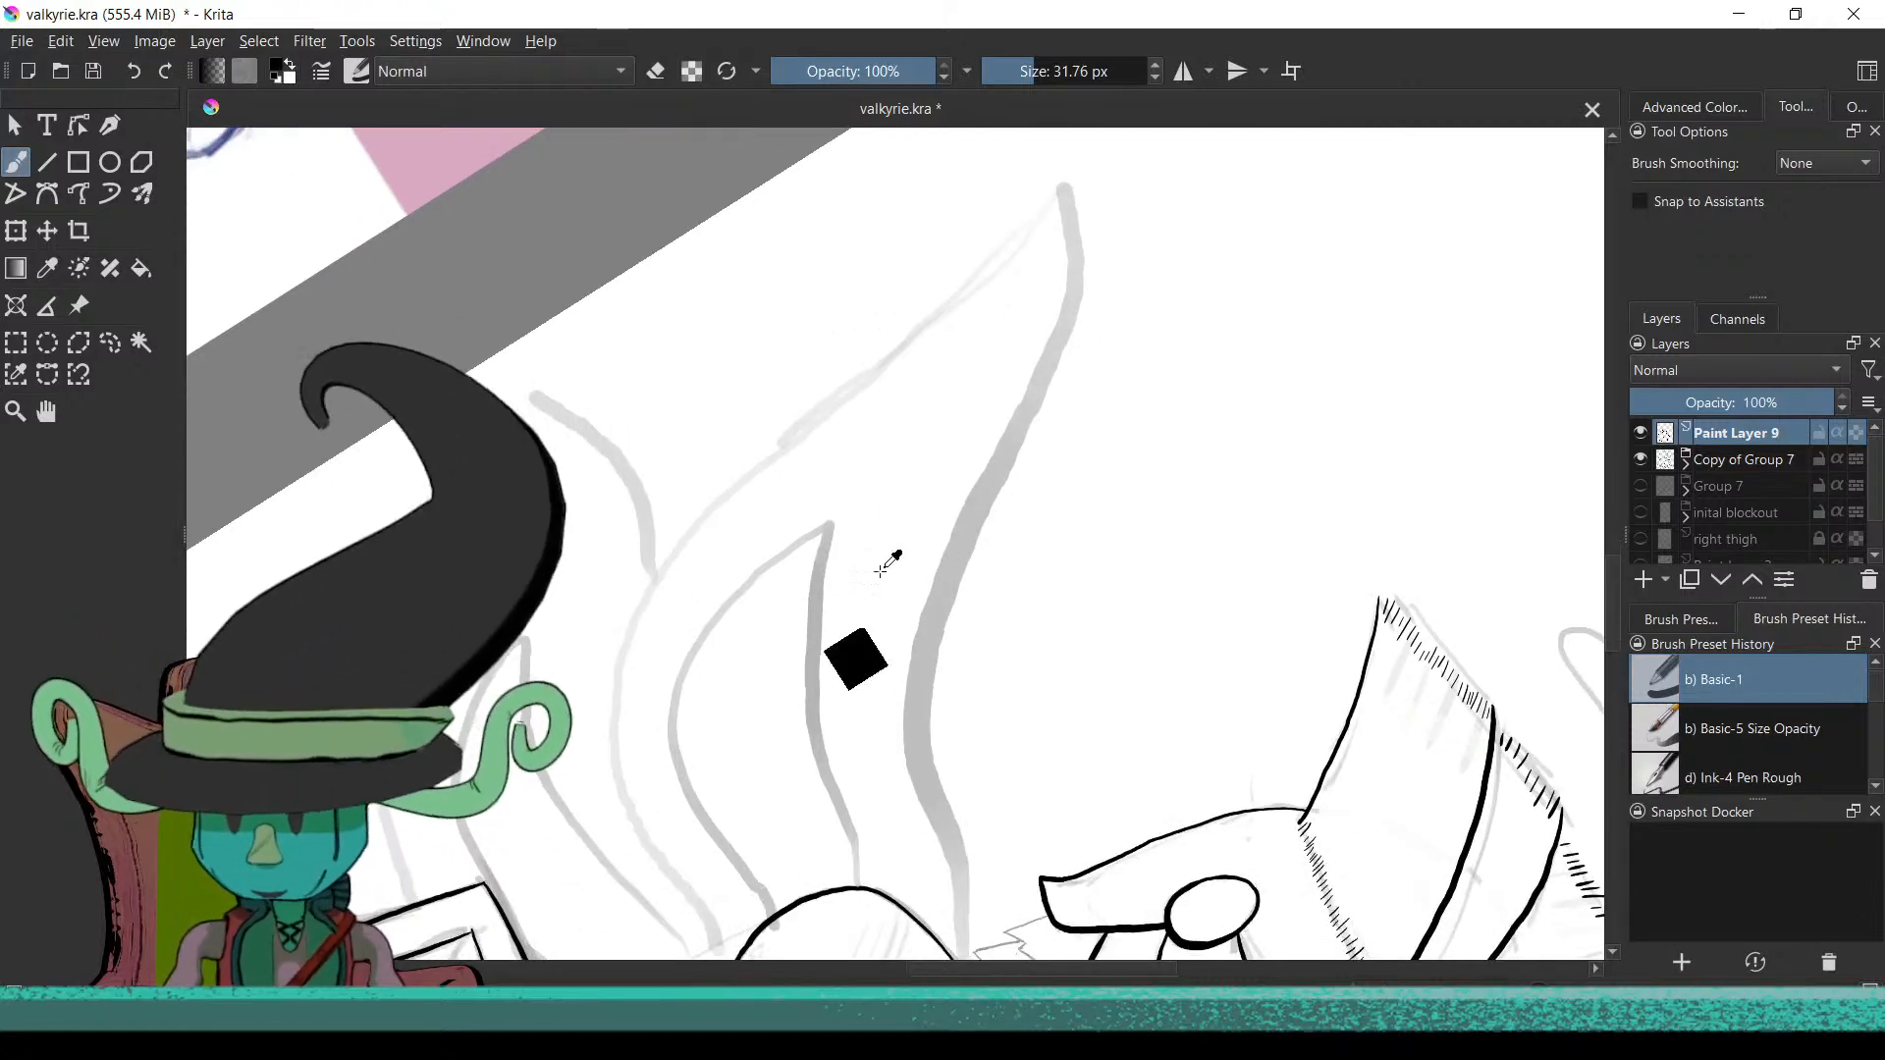
scroll(898, 625, "down", 1)
scroll(933, 530, "down", 1)
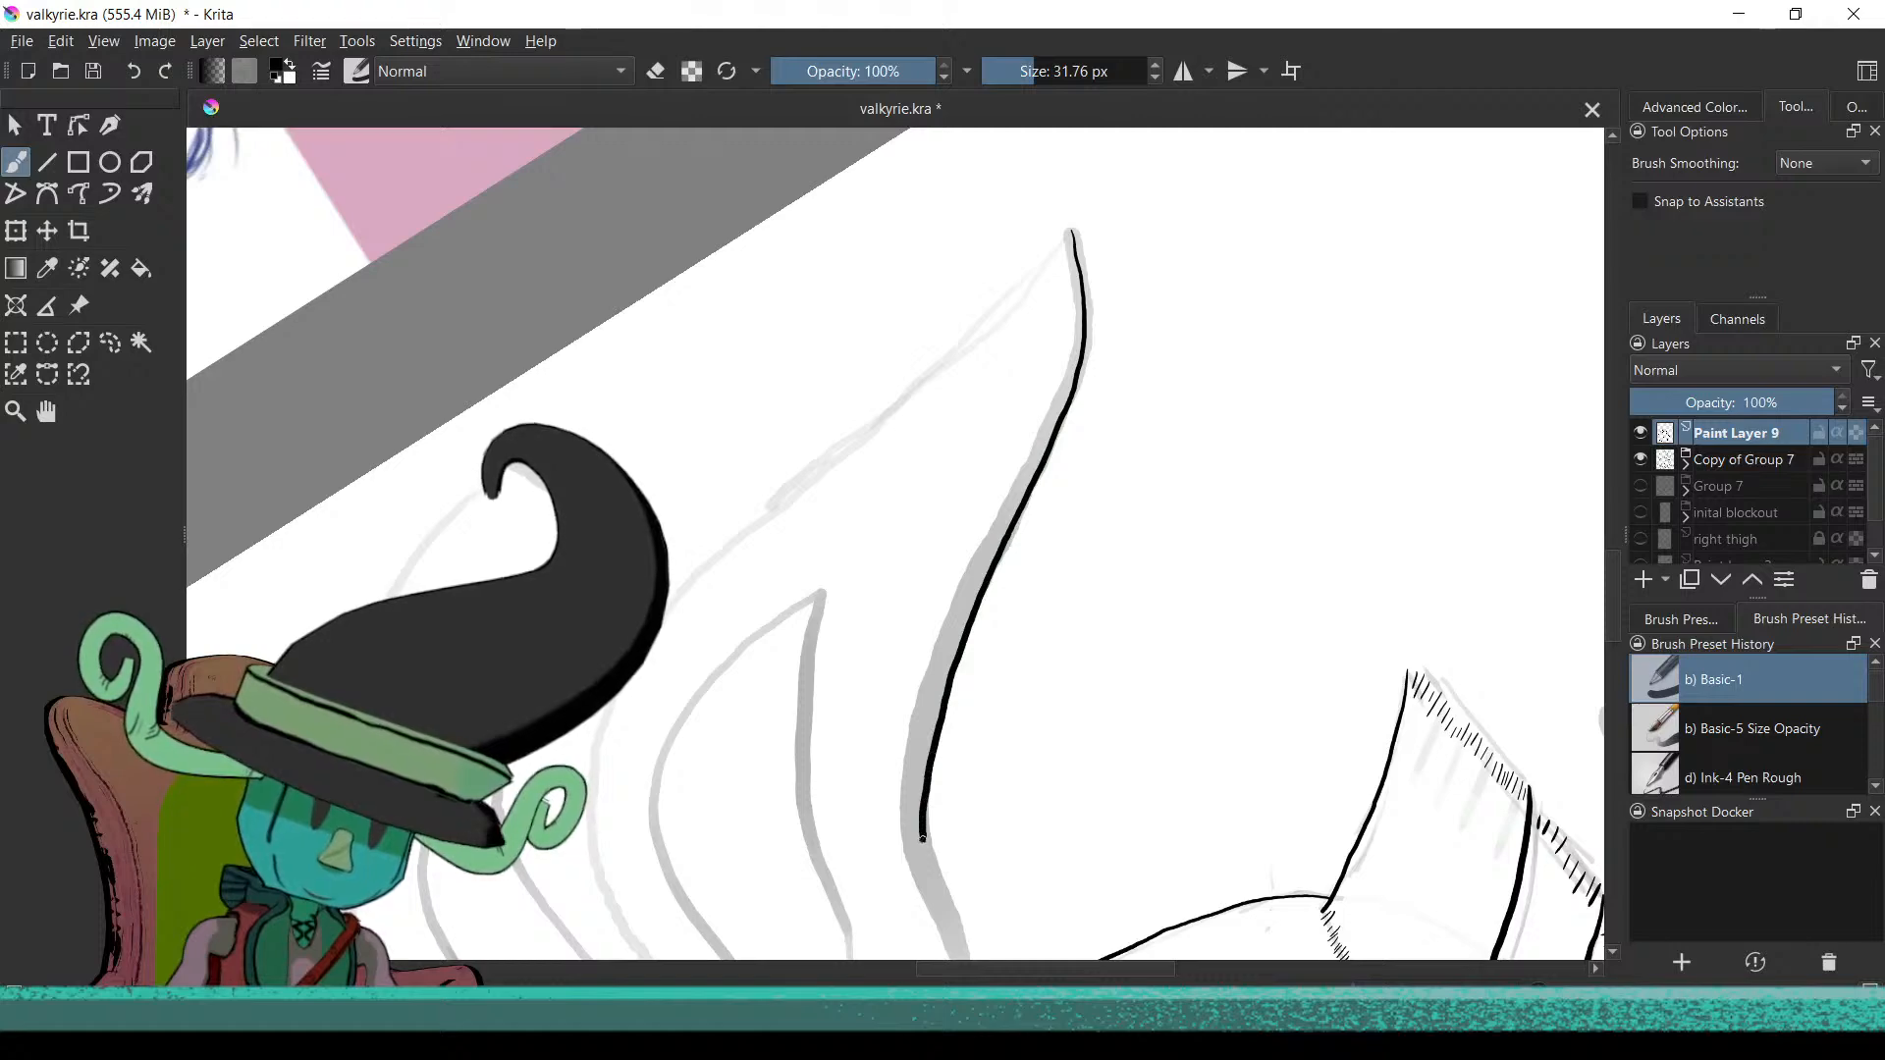
left_click_drag(920, 849, 929, 523)
mouse_move(913, 757)
left_mouse_down()
mouse_move(934, 657)
mouse_move(841, 633)
left_mouse_up()
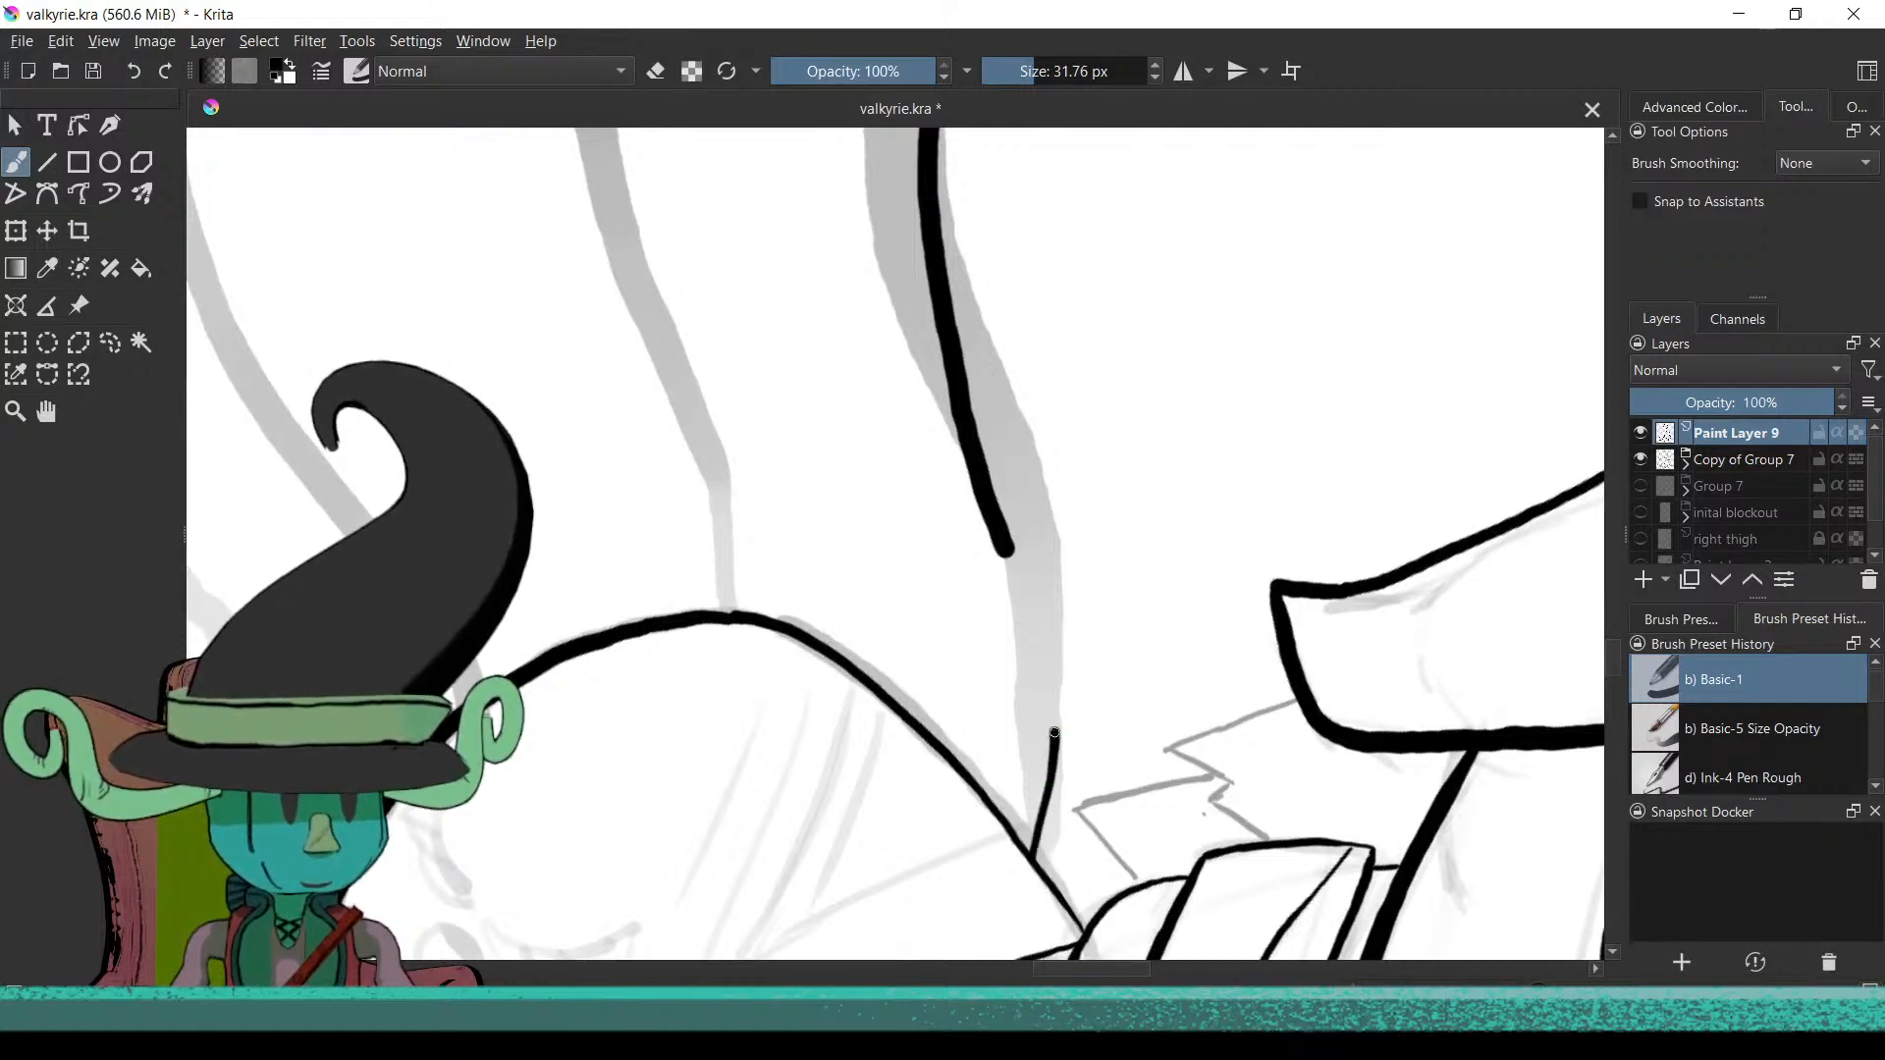
Join the lower end of the lobe's helmet-facing edge to the shoulder outline beside the scarf
mouse_move(993, 566)
left_mouse_down()
mouse_move(988, 656)
mouse_move(922, 728)
left_mouse_up()
left_click_drag(957, 491, 1012, 685)
mouse_move(1031, 611)
left_mouse_down()
mouse_move(972, 825)
mouse_move(1094, 705)
mouse_move(1115, 514)
mouse_move(1006, 741)
mouse_move(1019, 732)
left_mouse_up()
left_click_drag(1039, 511, 1047, 661)
left_click_drag(998, 522, 1032, 716)
Ink the tallest lobe's outer edge from its tip down past the point where the neighbouring lobe meets it
left_click_drag(1206, 840, 1191, 727)
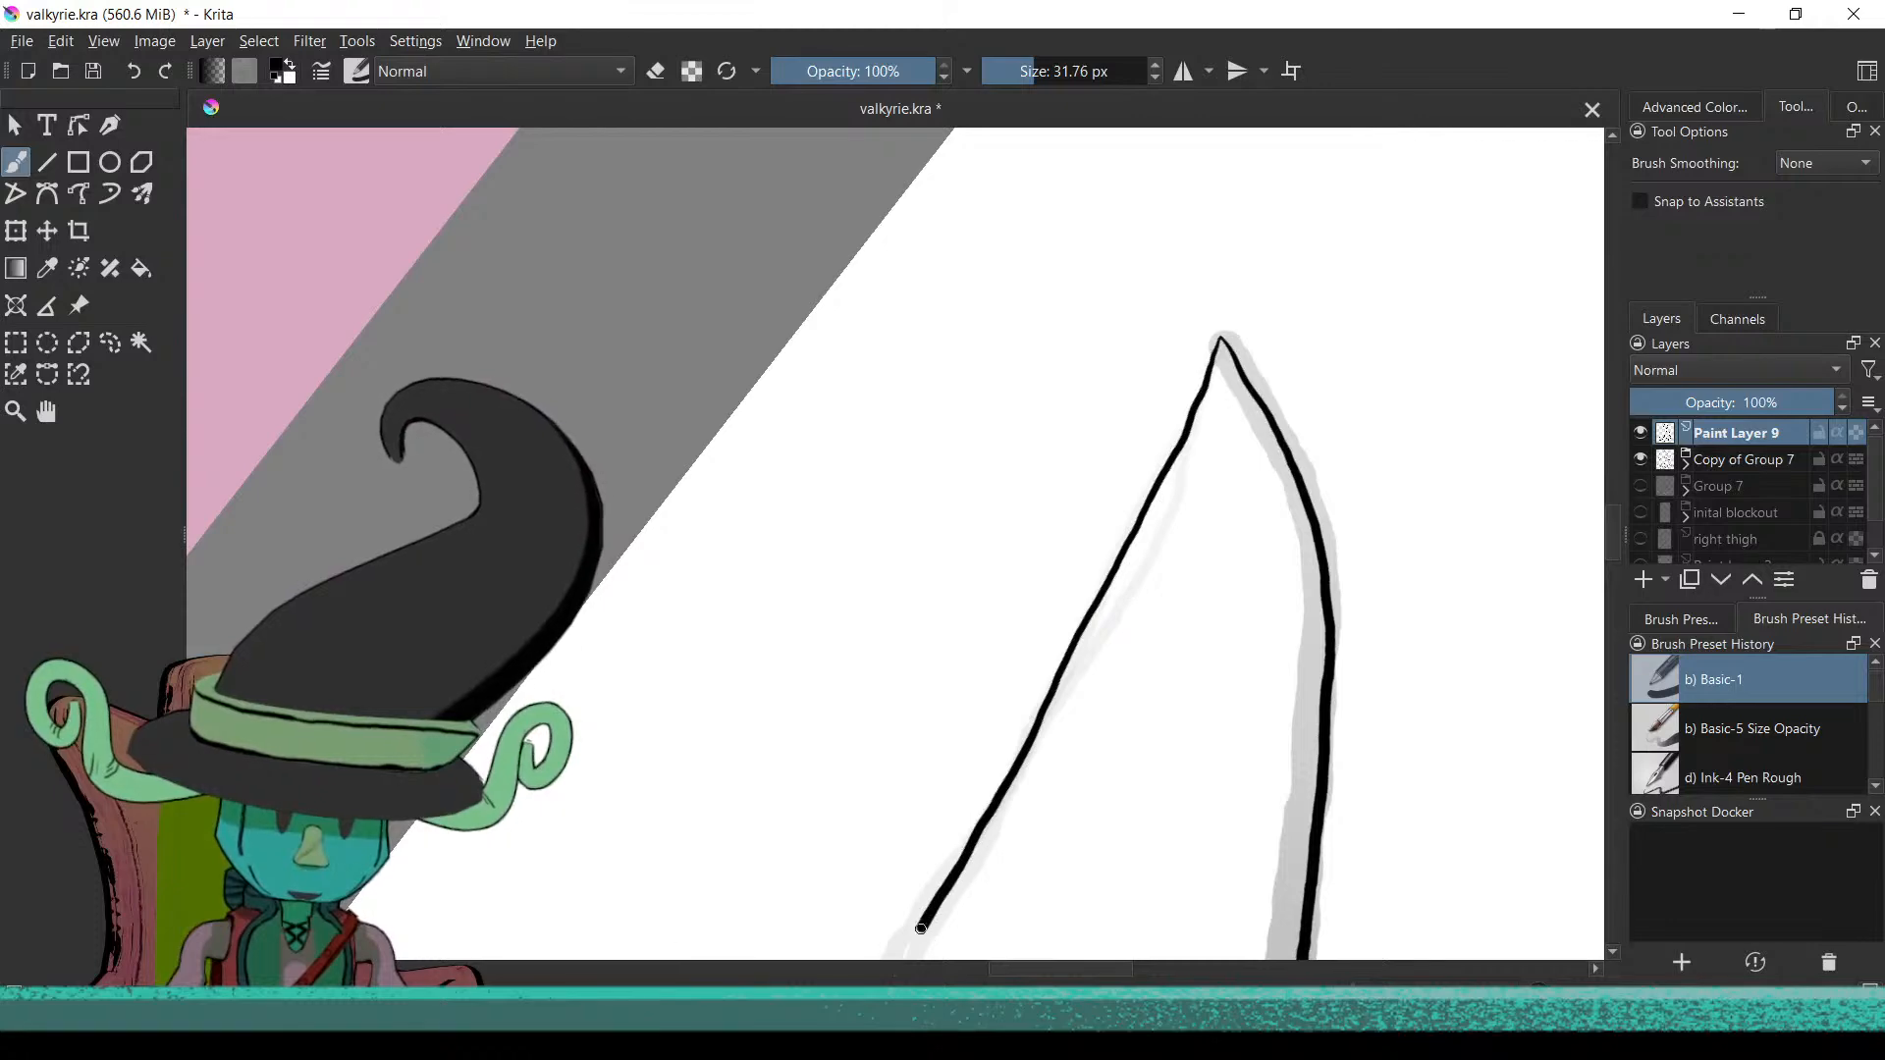
mouse_move(1035, 875)
left_mouse_down()
mouse_move(942, 858)
mouse_move(1081, 542)
mouse_move(1174, 433)
left_mouse_up()
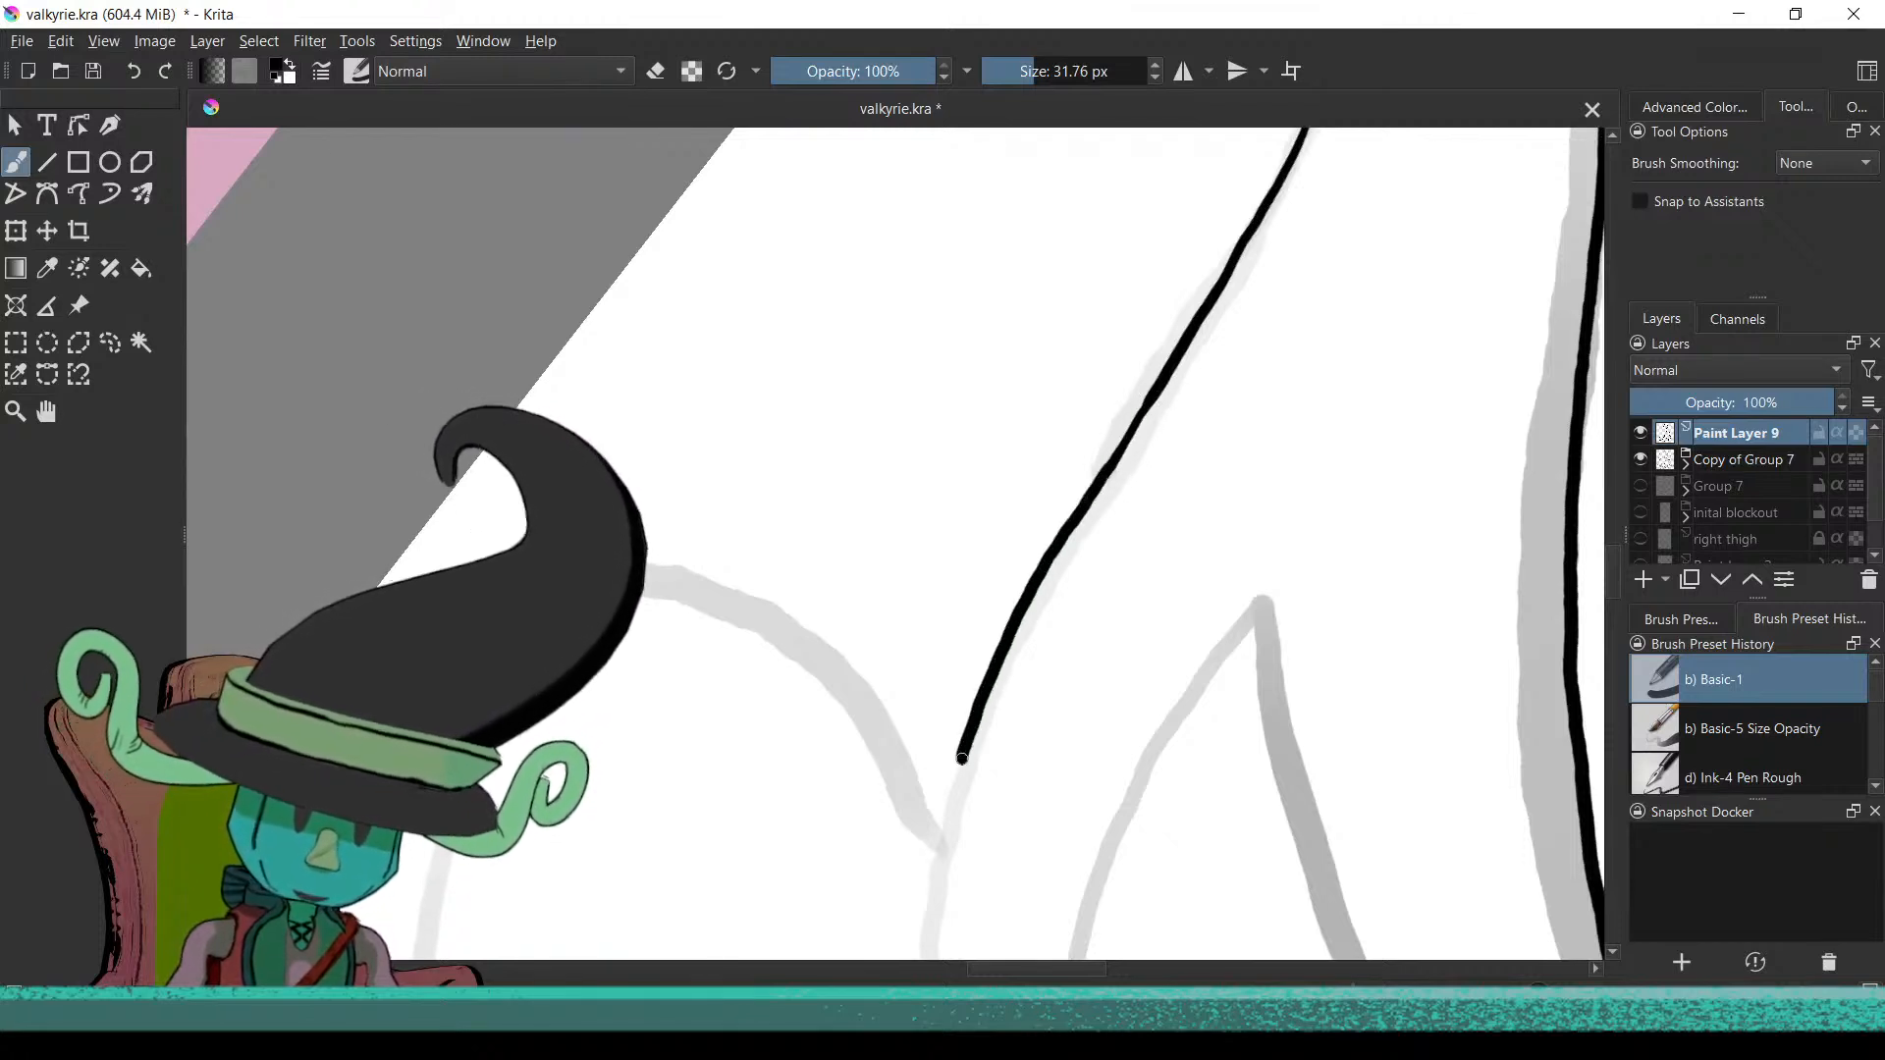
left_click_drag(1050, 825, 1052, 903)
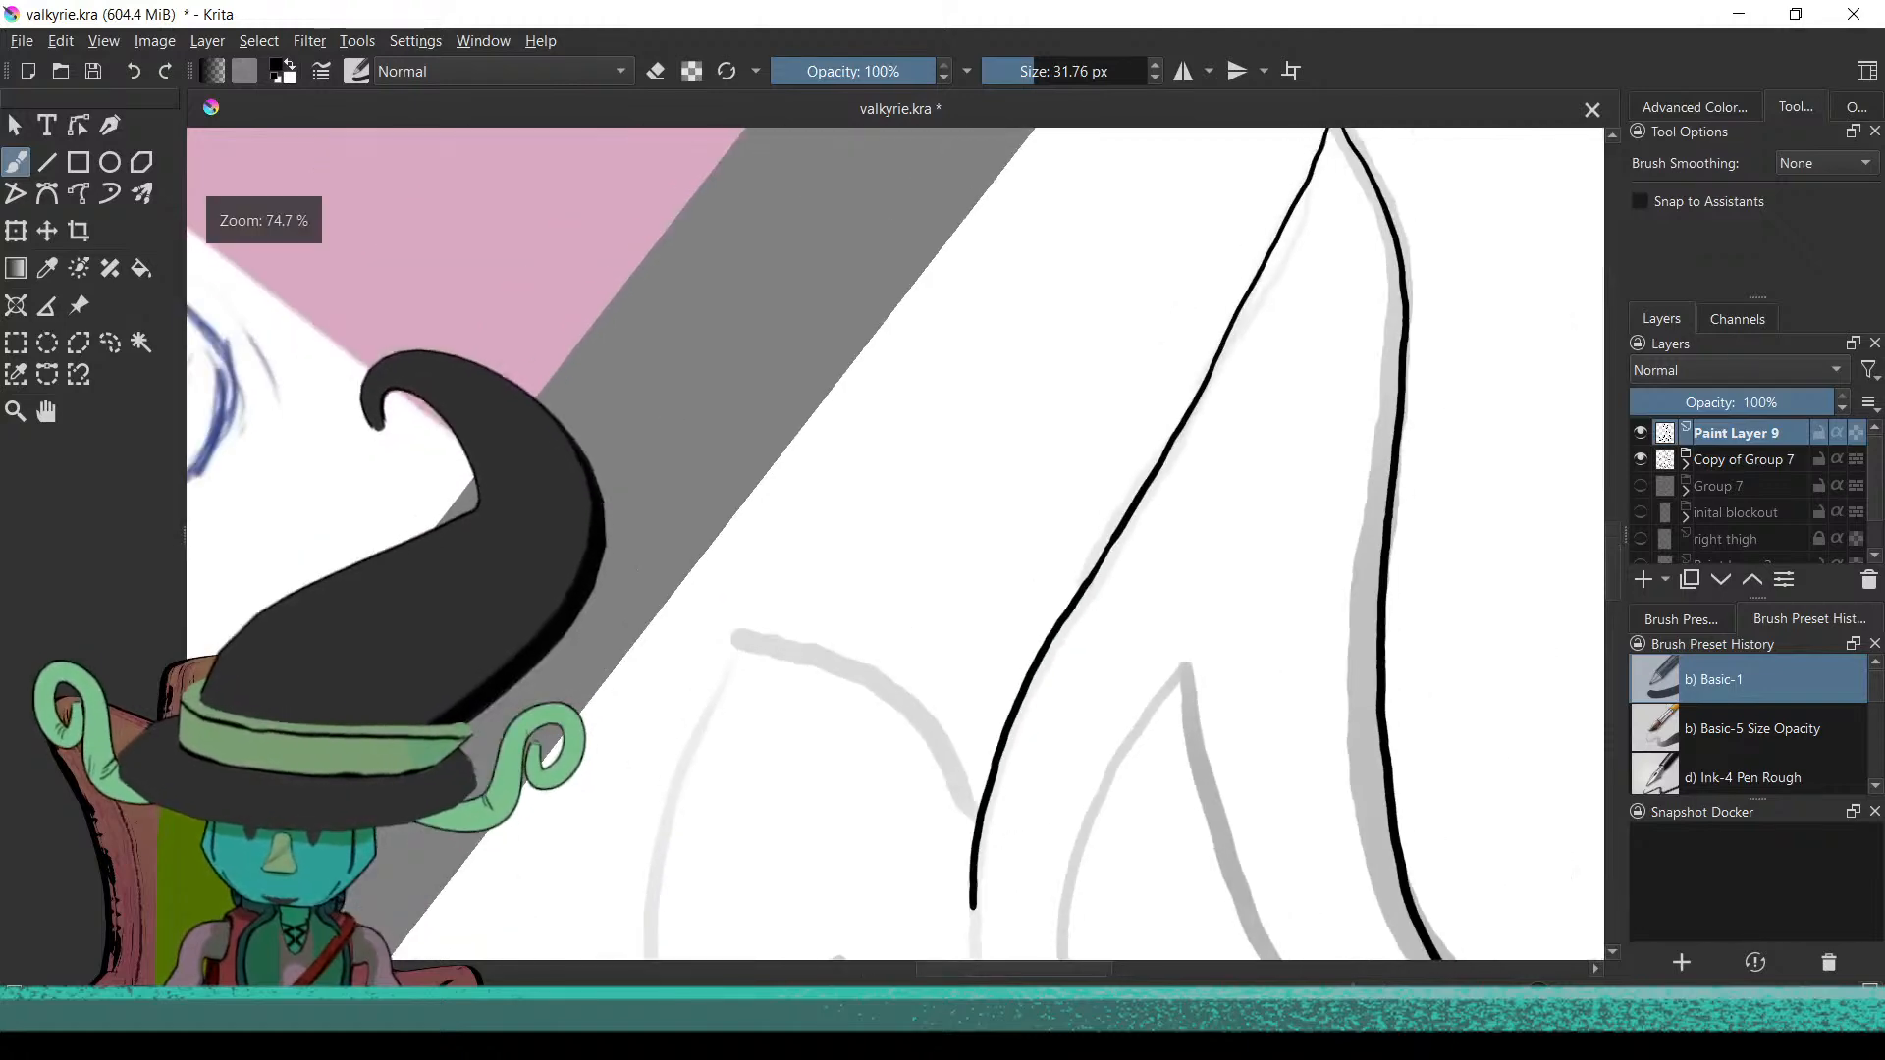
left_click_drag(1048, 832, 990, 789)
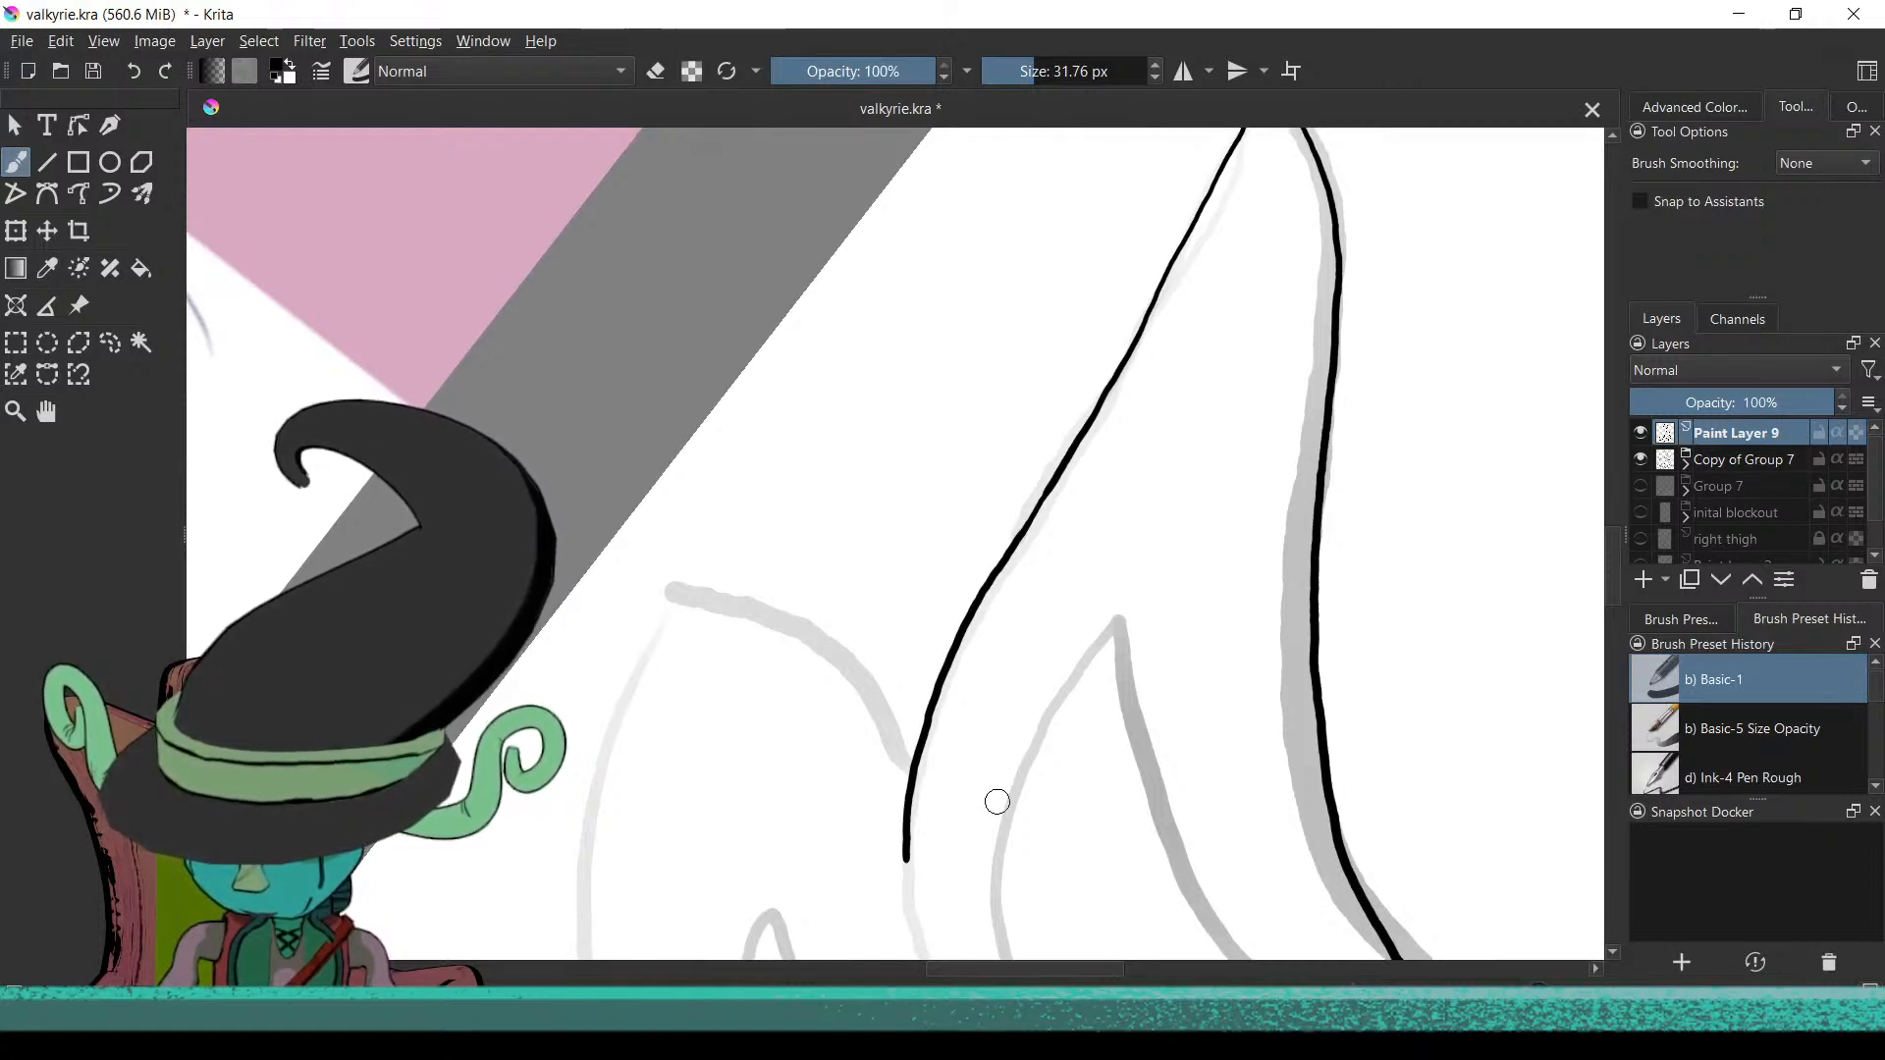
Continue the tallest lobe's outer edge along its lower curve to its base beside the upper arm
scroll(1065, 771, "up", 2)
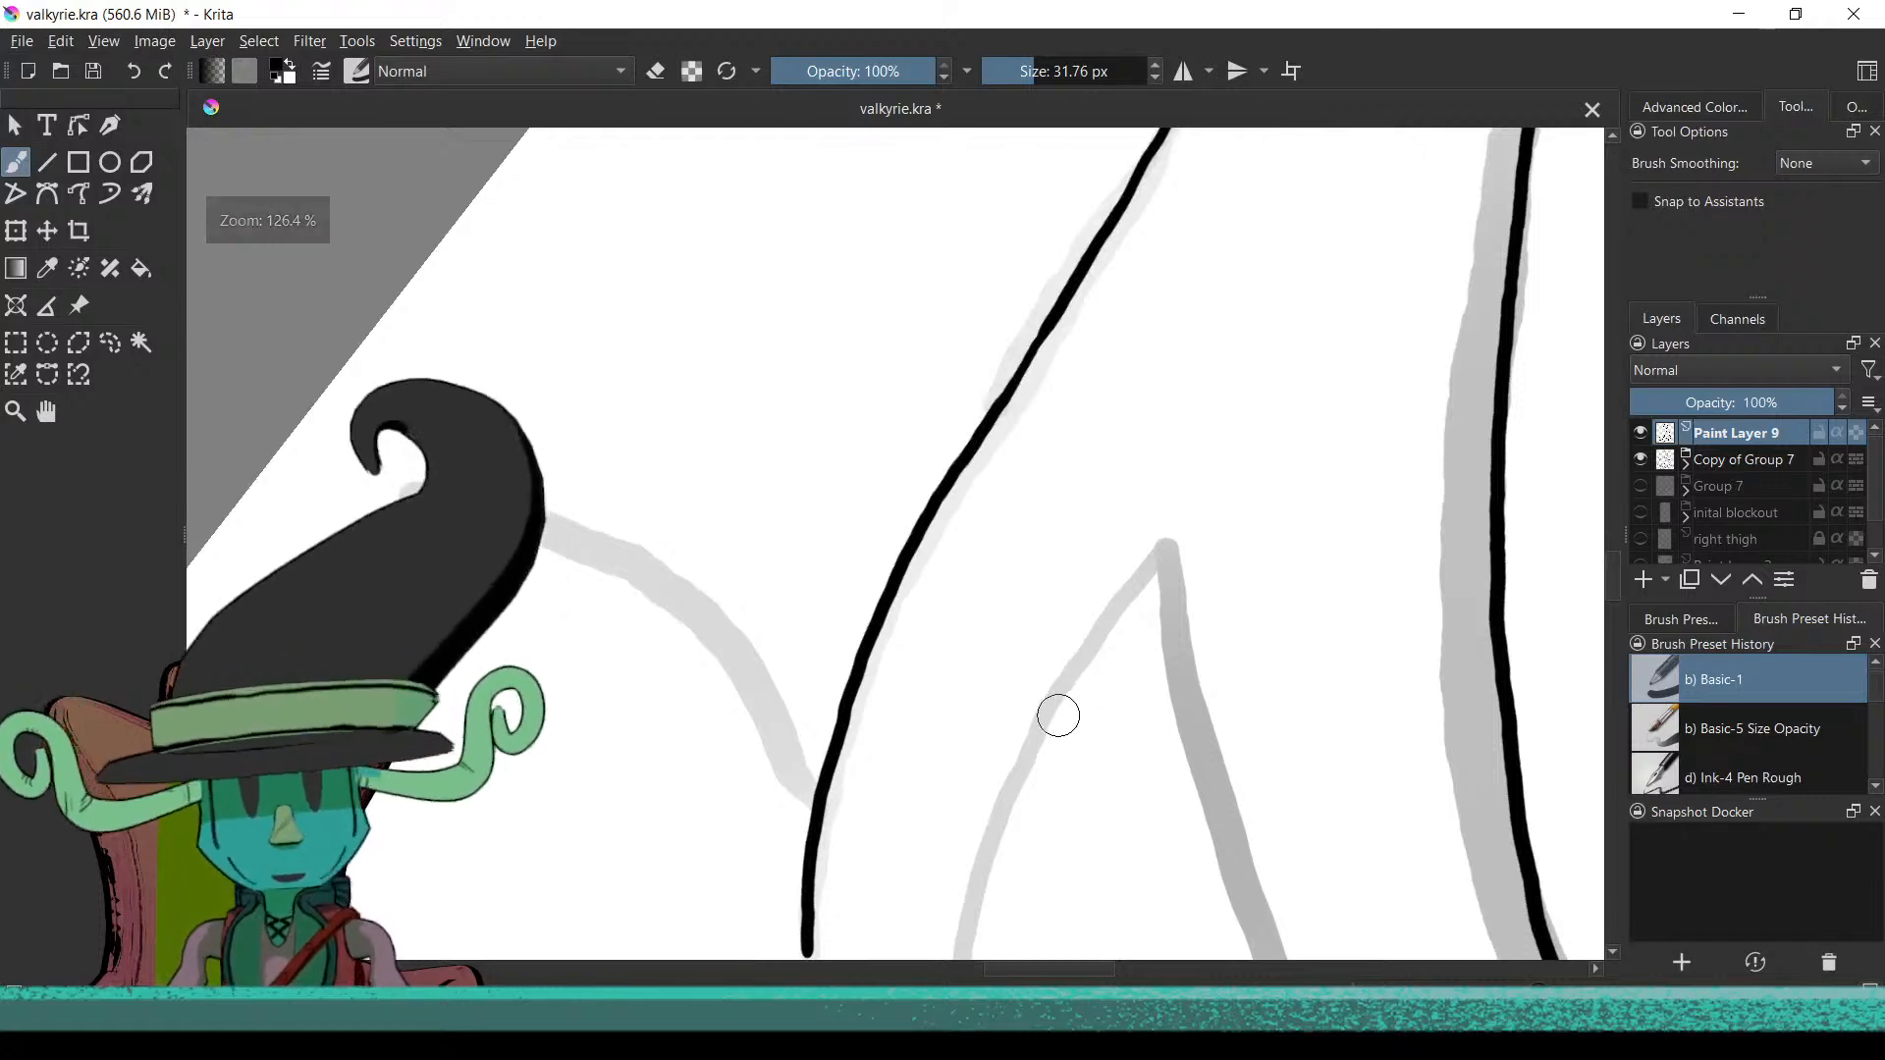
left_click_drag(1043, 748, 1010, 867)
mouse_move(1047, 770)
left_mouse_down()
mouse_move(1124, 665)
mouse_move(1153, 664)
mouse_move(1114, 697)
left_mouse_up()
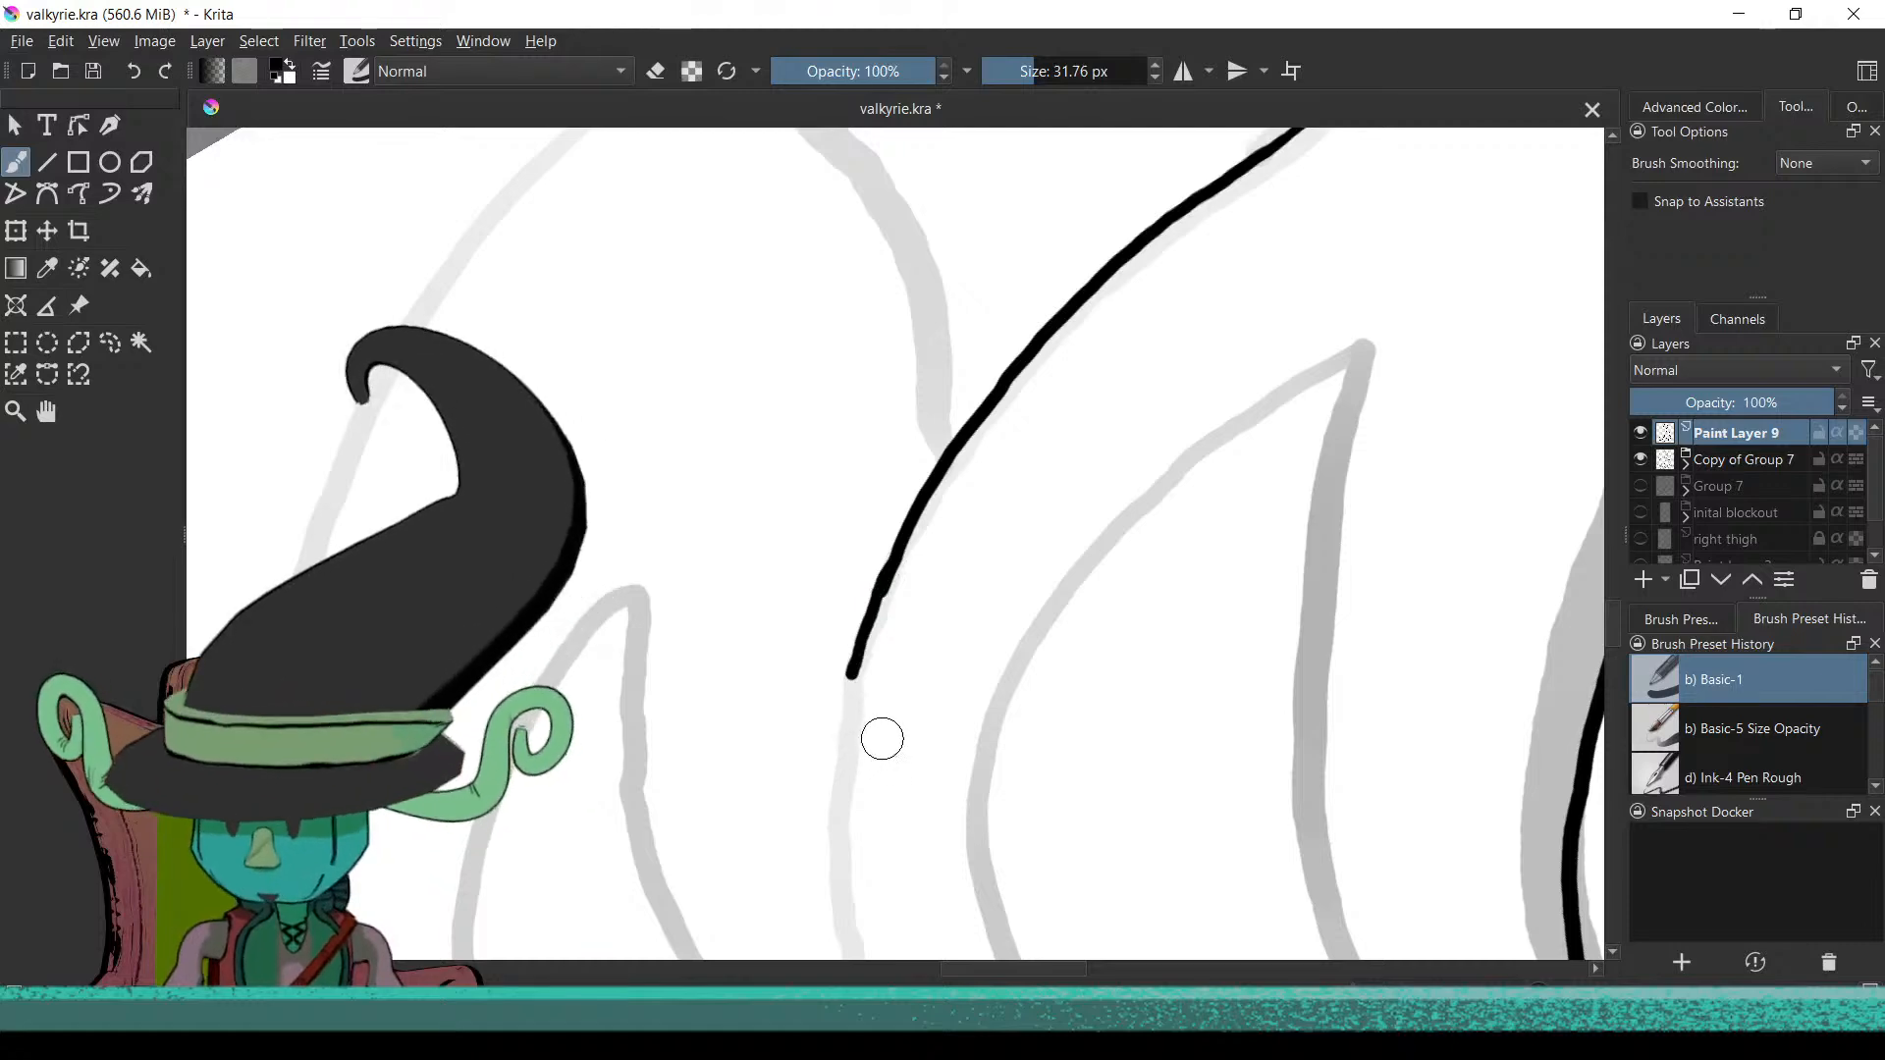
mouse_move(876, 792)
left_mouse_down()
mouse_move(867, 634)
mouse_move(930, 716)
mouse_move(914, 622)
left_mouse_up()
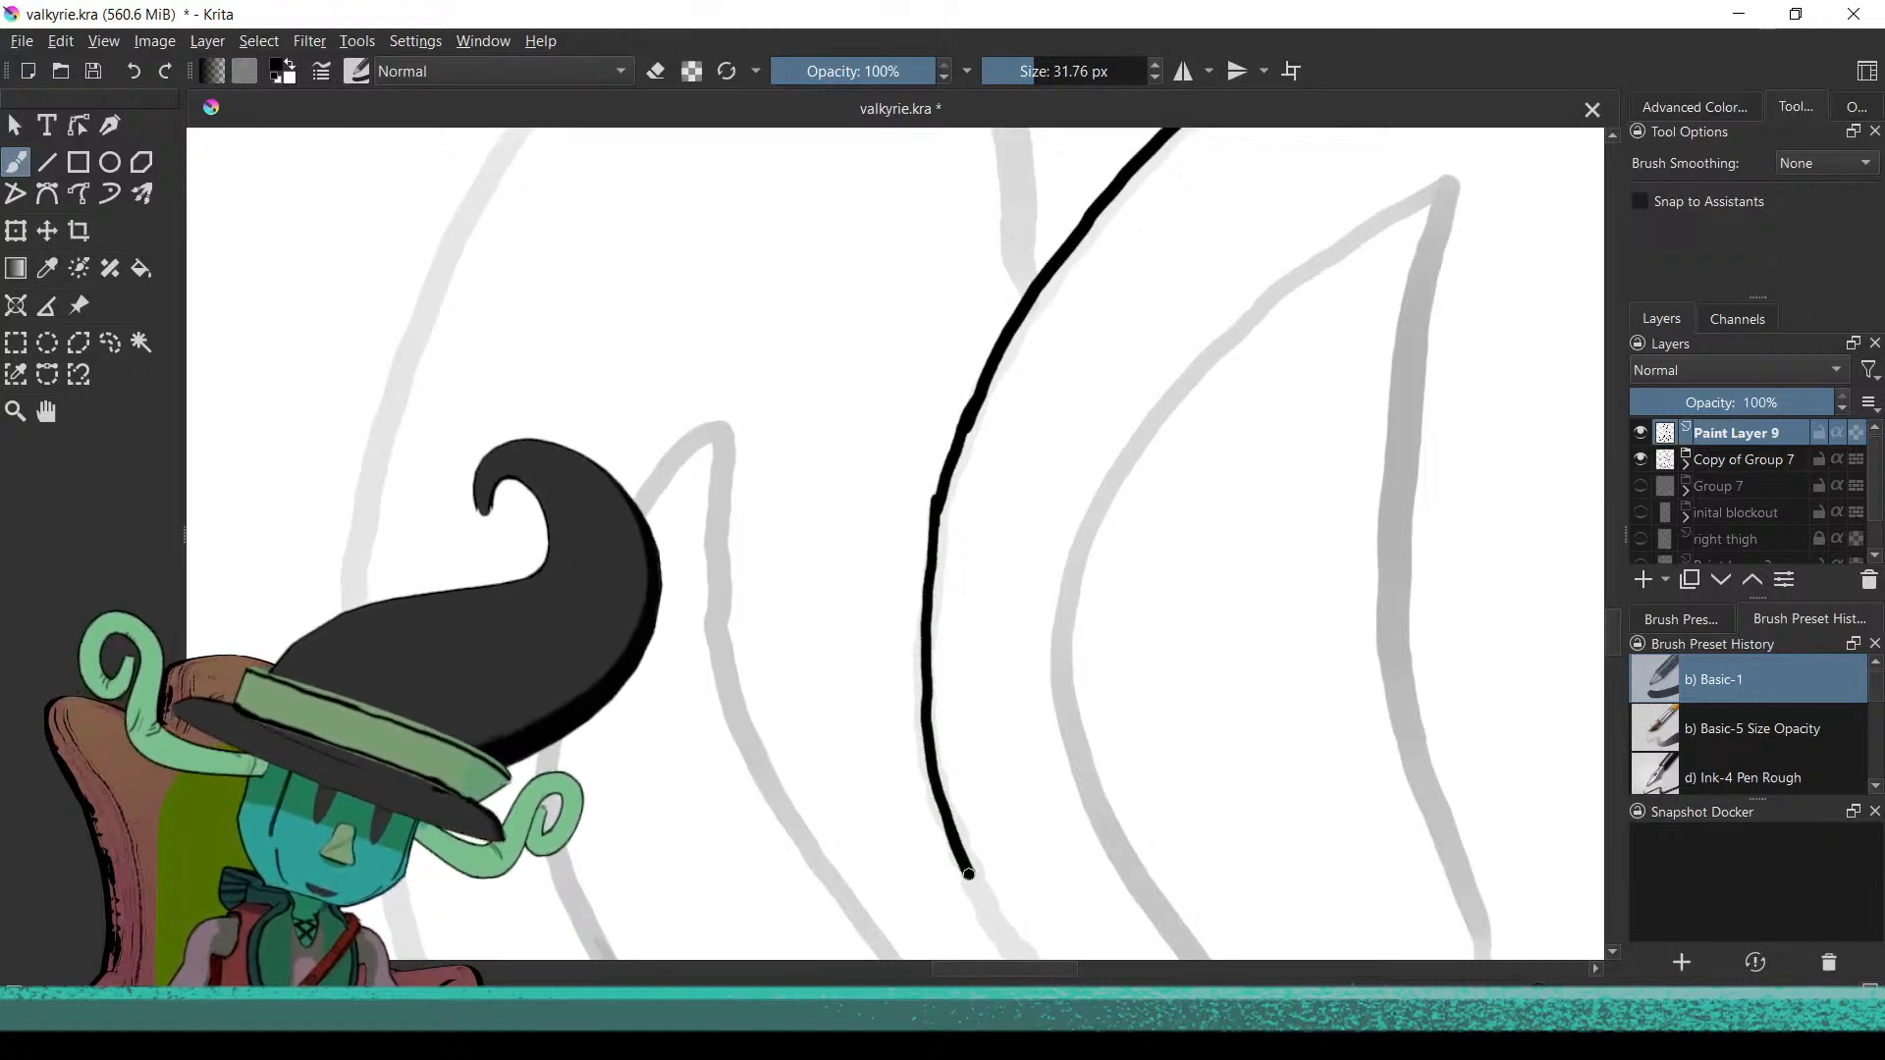
mouse_move(1009, 949)
left_mouse_down()
mouse_move(947, 686)
mouse_move(920, 701)
left_mouse_up()
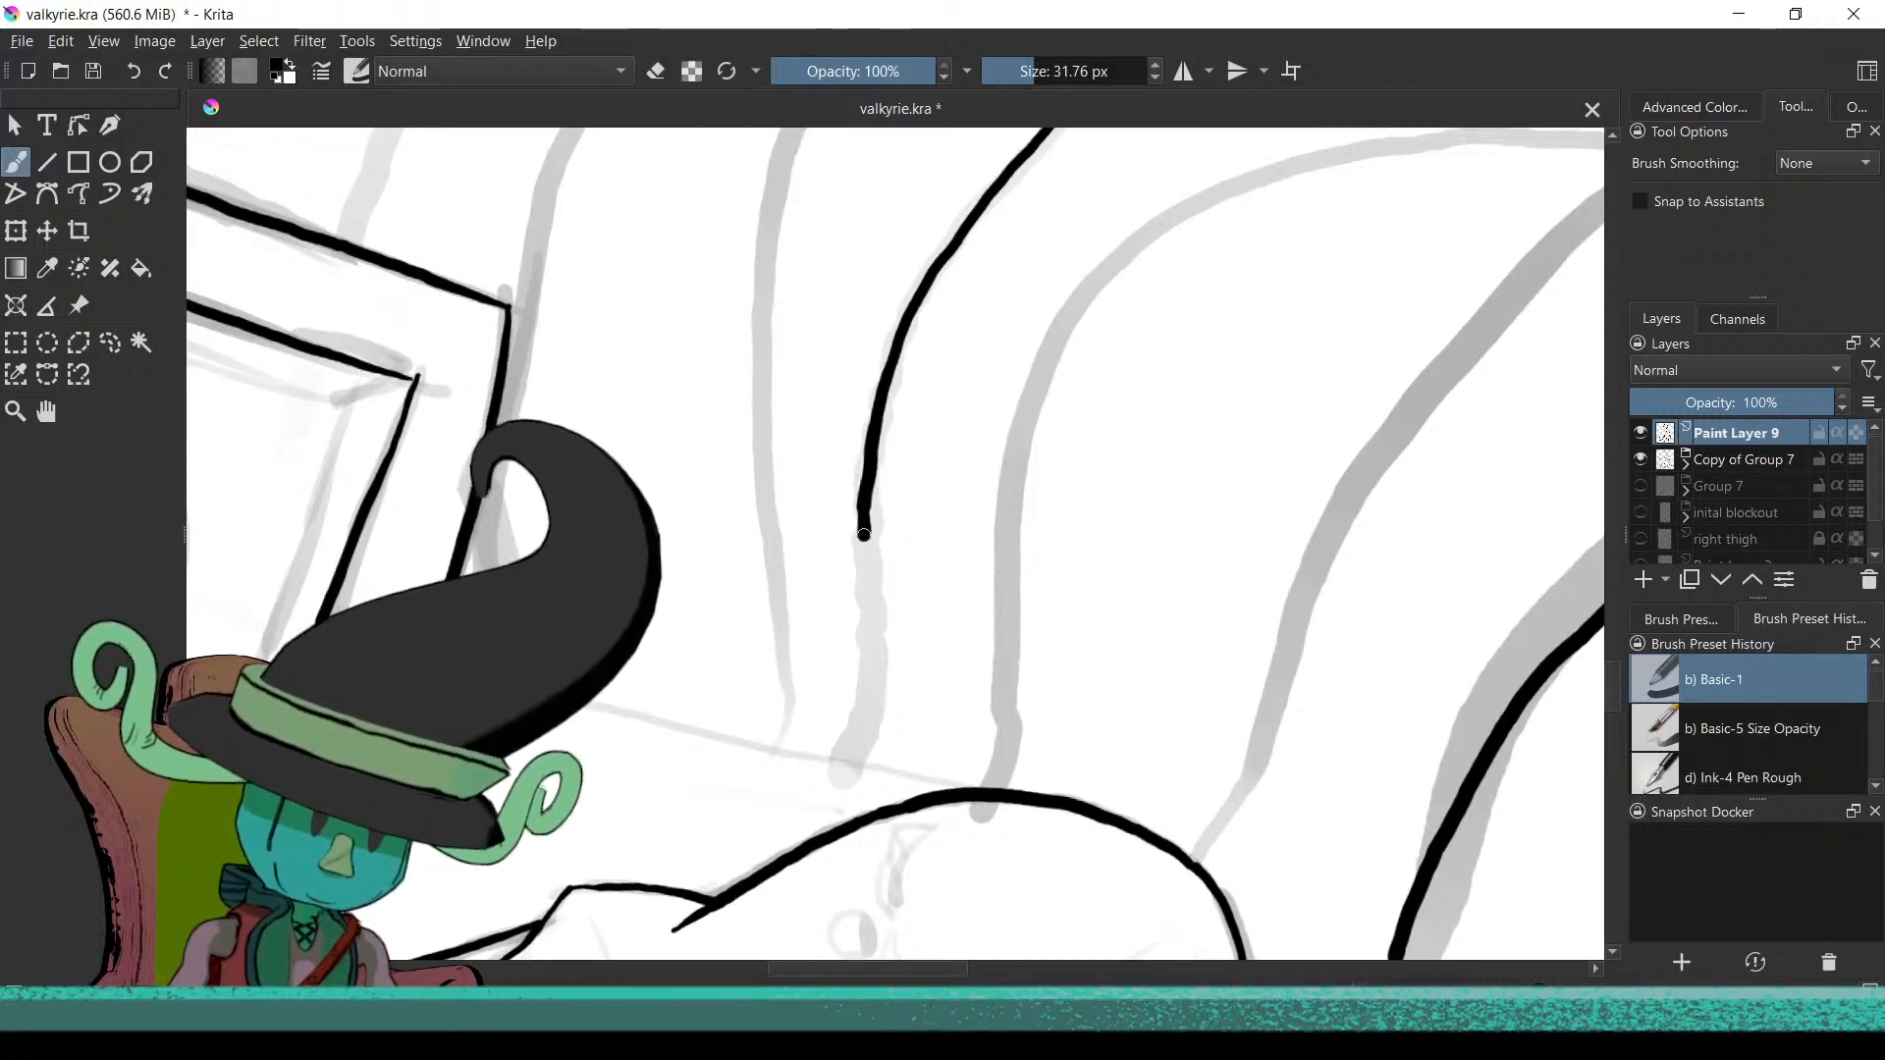
left_click_drag(850, 750, 942, 932)
Ink the thin straight line from the shoulder past the lobe's base down to the shield's frame
left_click_drag(993, 820, 1017, 535)
left_click_drag(1065, 677, 976, 585)
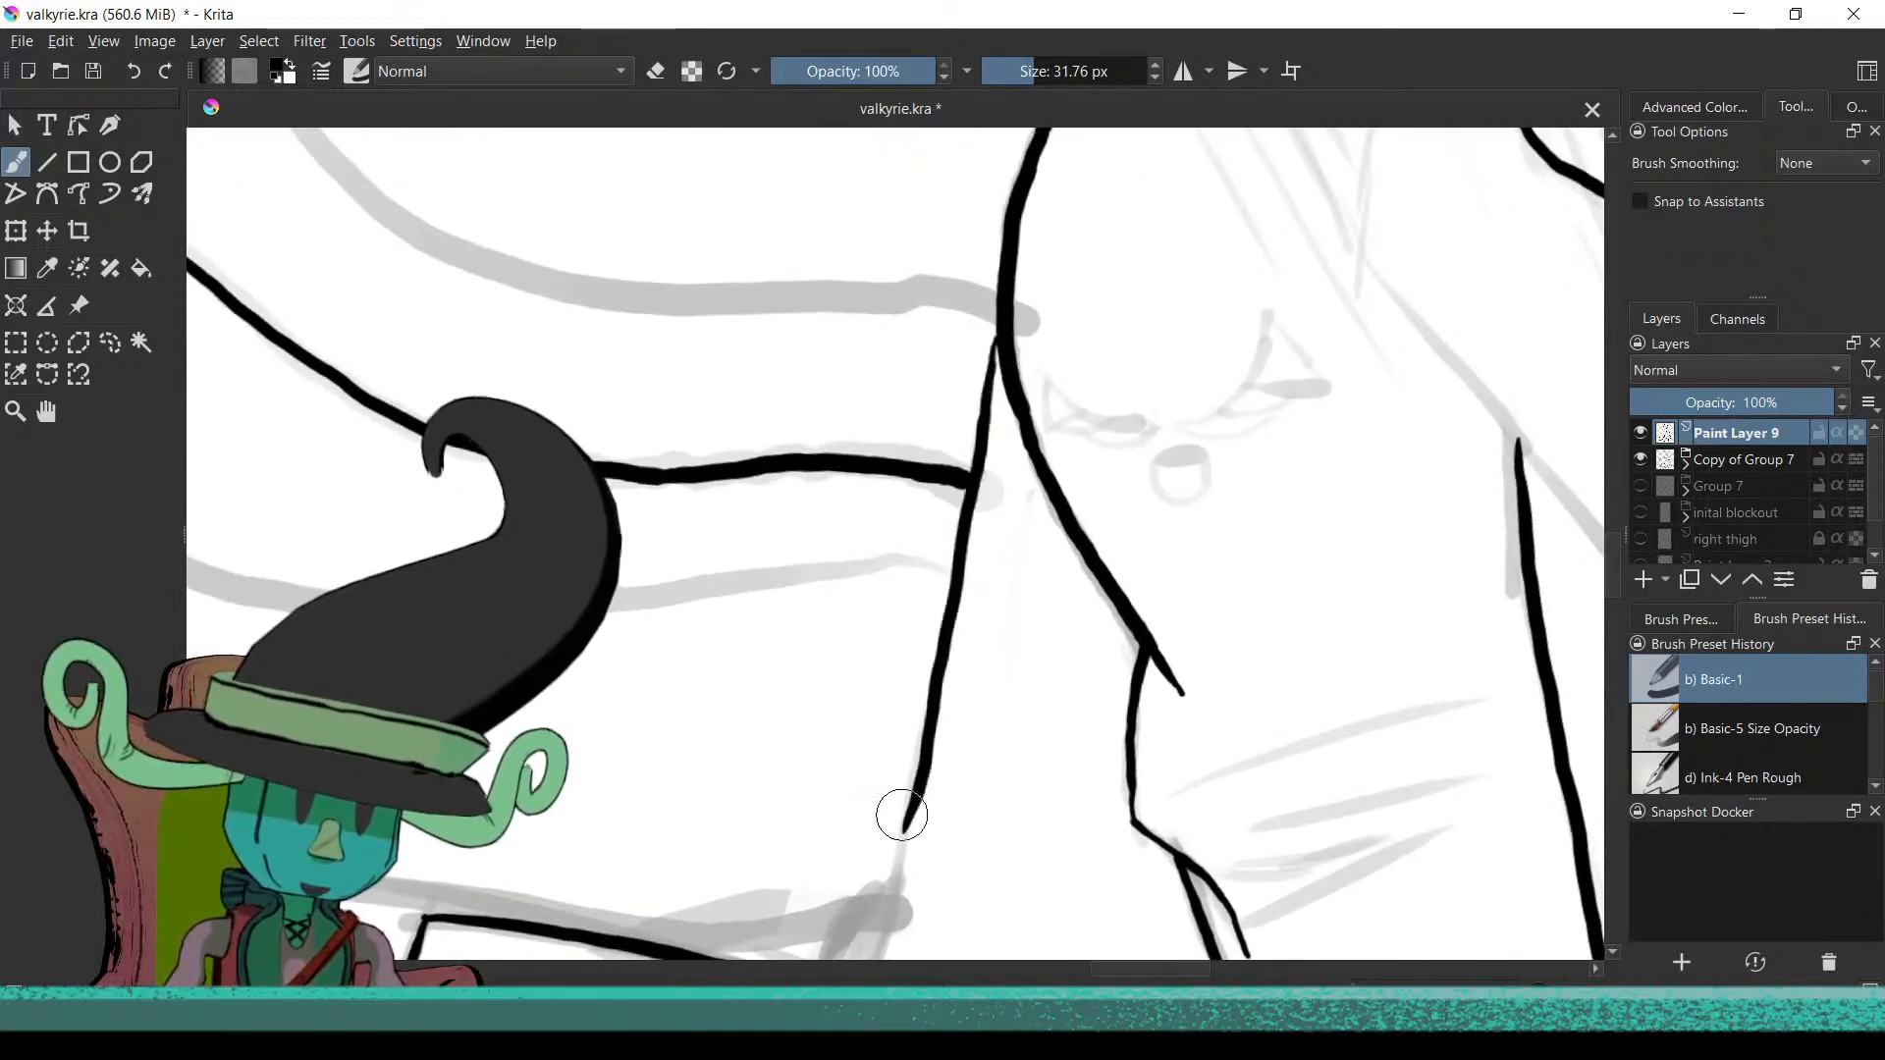
scroll(952, 437, "down", 3)
key("ctrl+z")
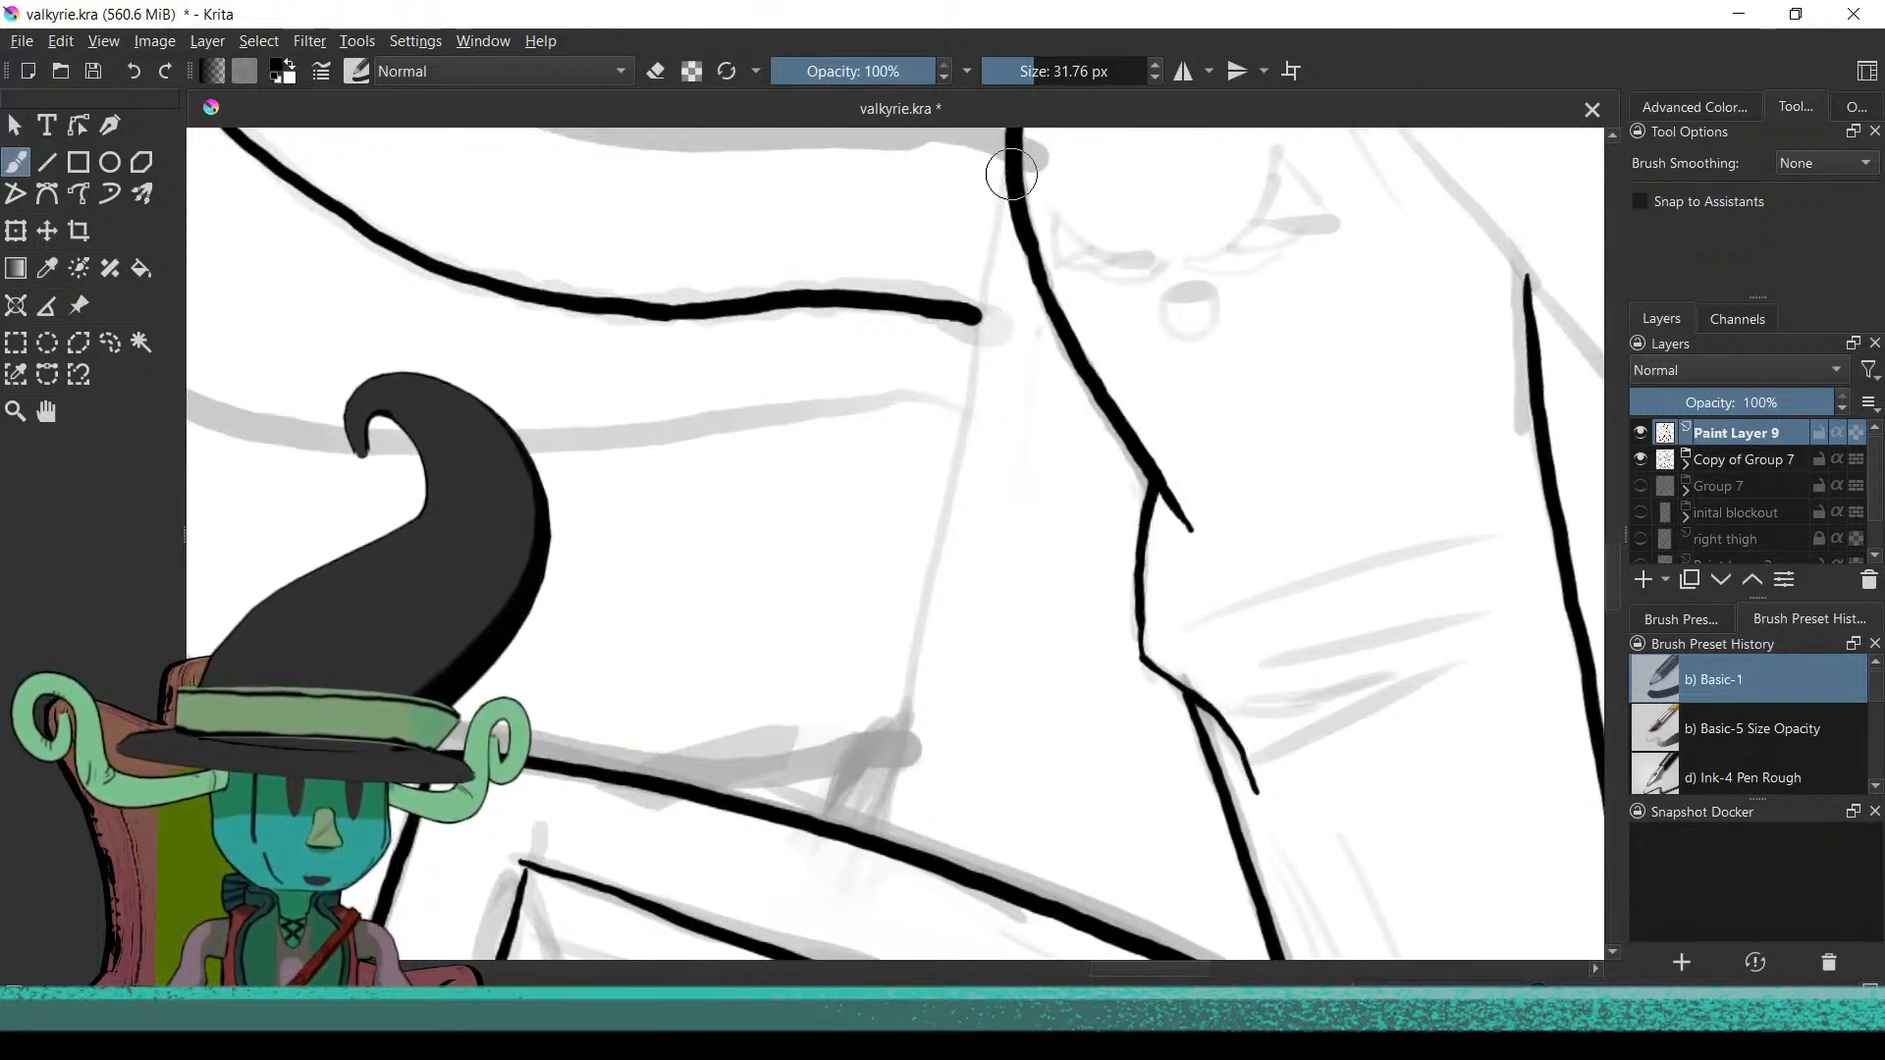
key("ctrl+z")
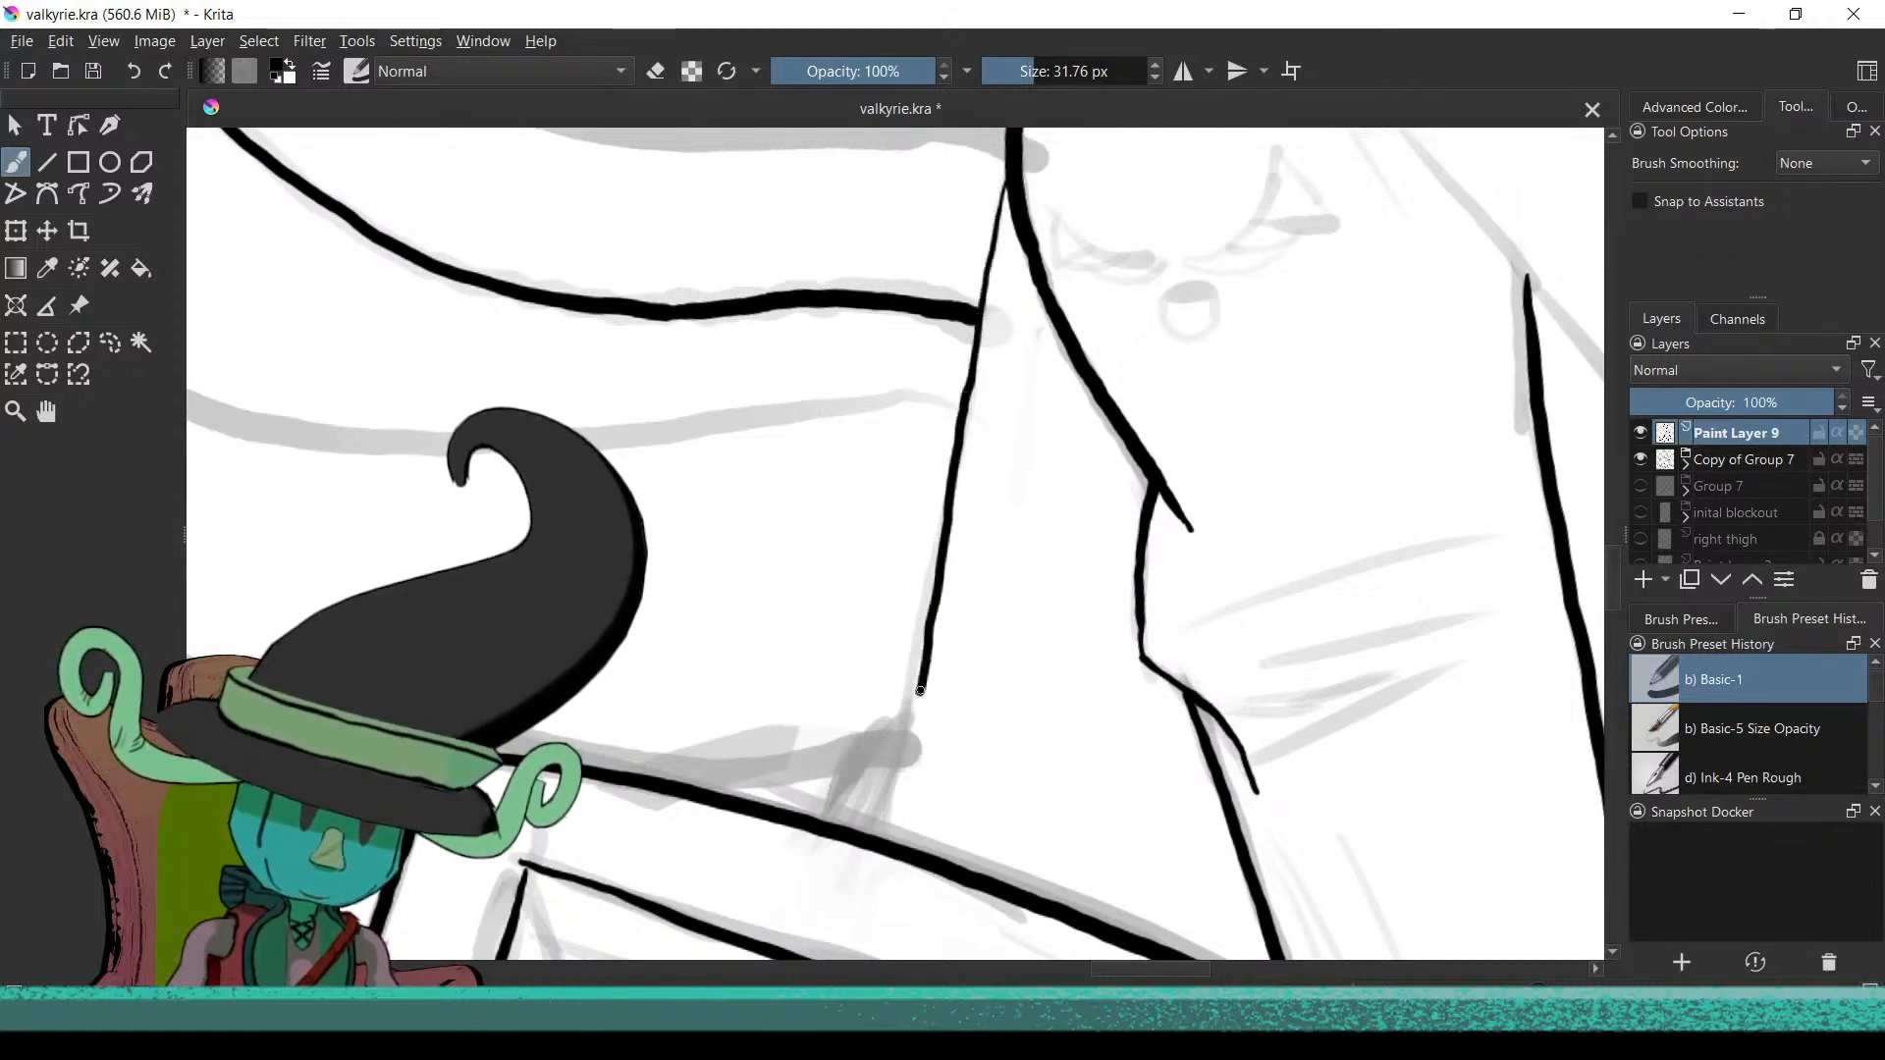
scroll(966, 651, "down", 2)
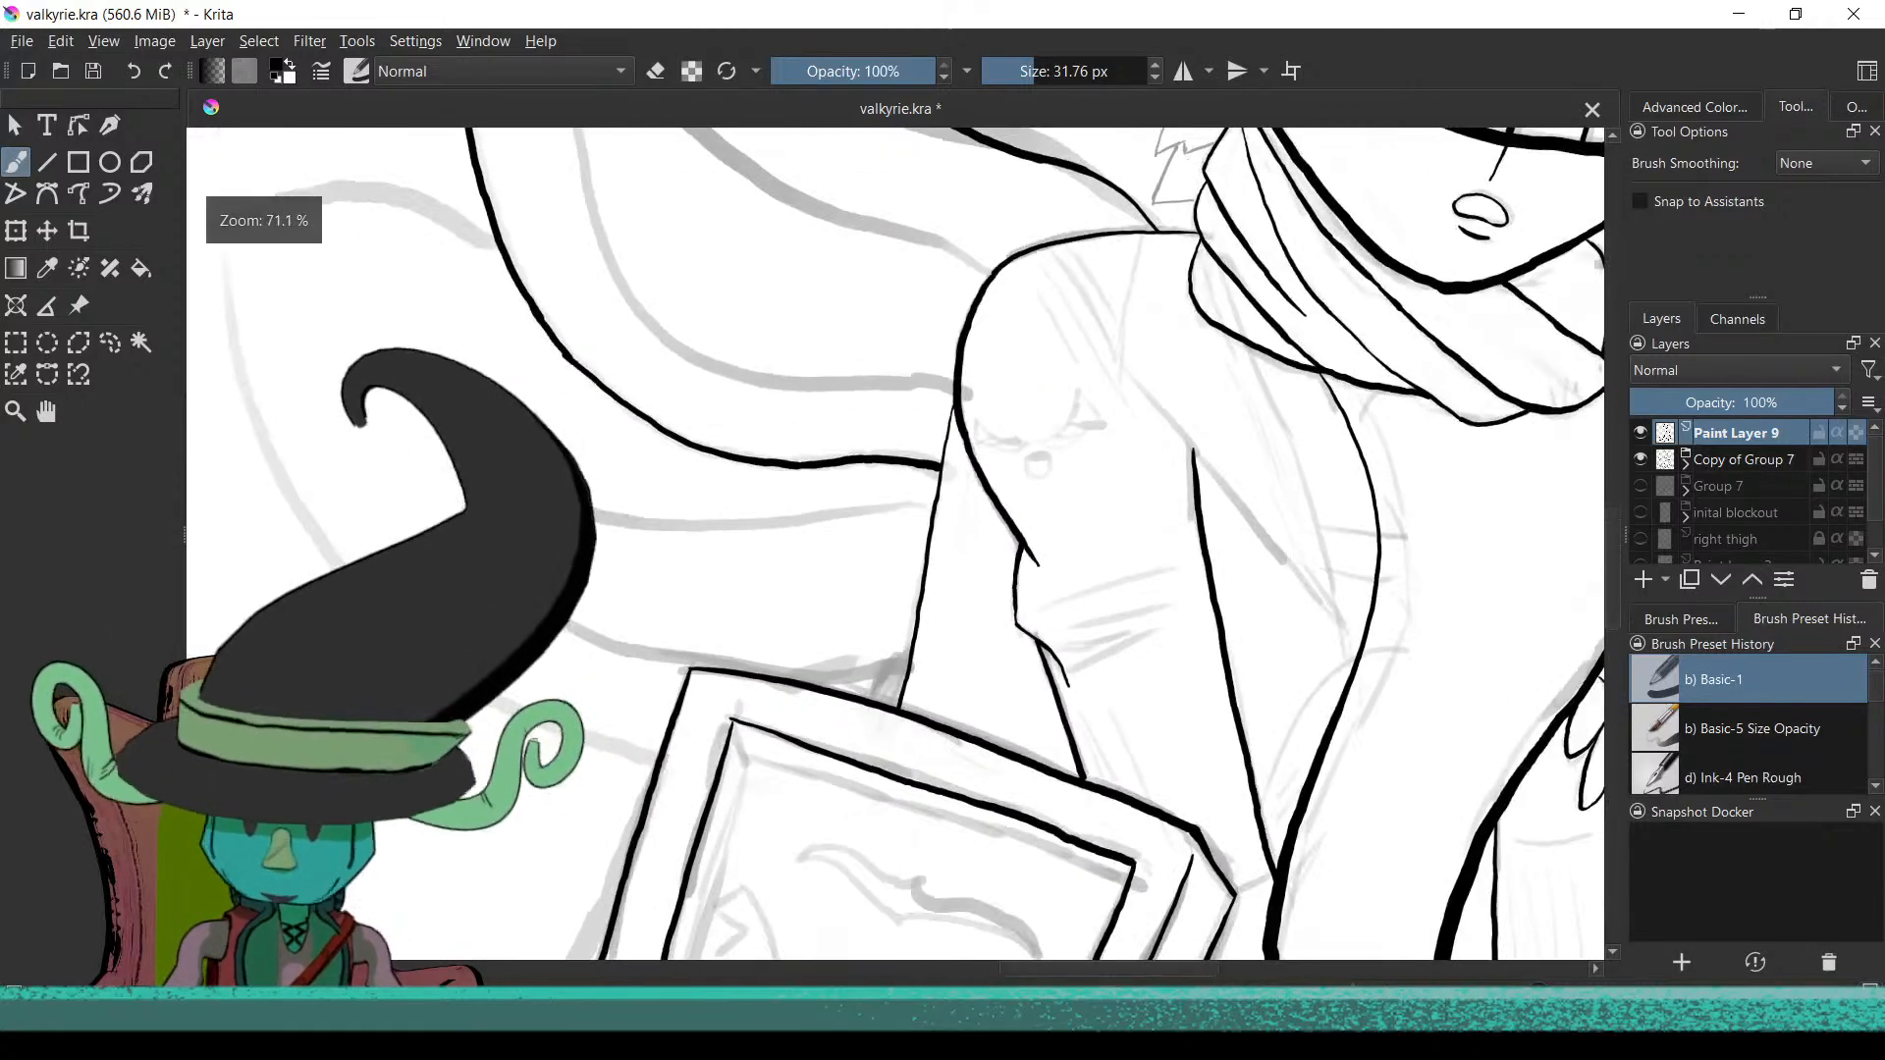
mouse_move(908, 628)
left_mouse_down()
mouse_move(707, 702)
mouse_move(682, 475)
mouse_move(796, 448)
mouse_move(893, 639)
mouse_move(854, 527)
mouse_move(1026, 576)
left_mouse_up()
mouse_move(790, 285)
left_mouse_down()
mouse_move(912, 470)
mouse_move(985, 712)
left_mouse_up()
left_click_drag(932, 576, 892, 703)
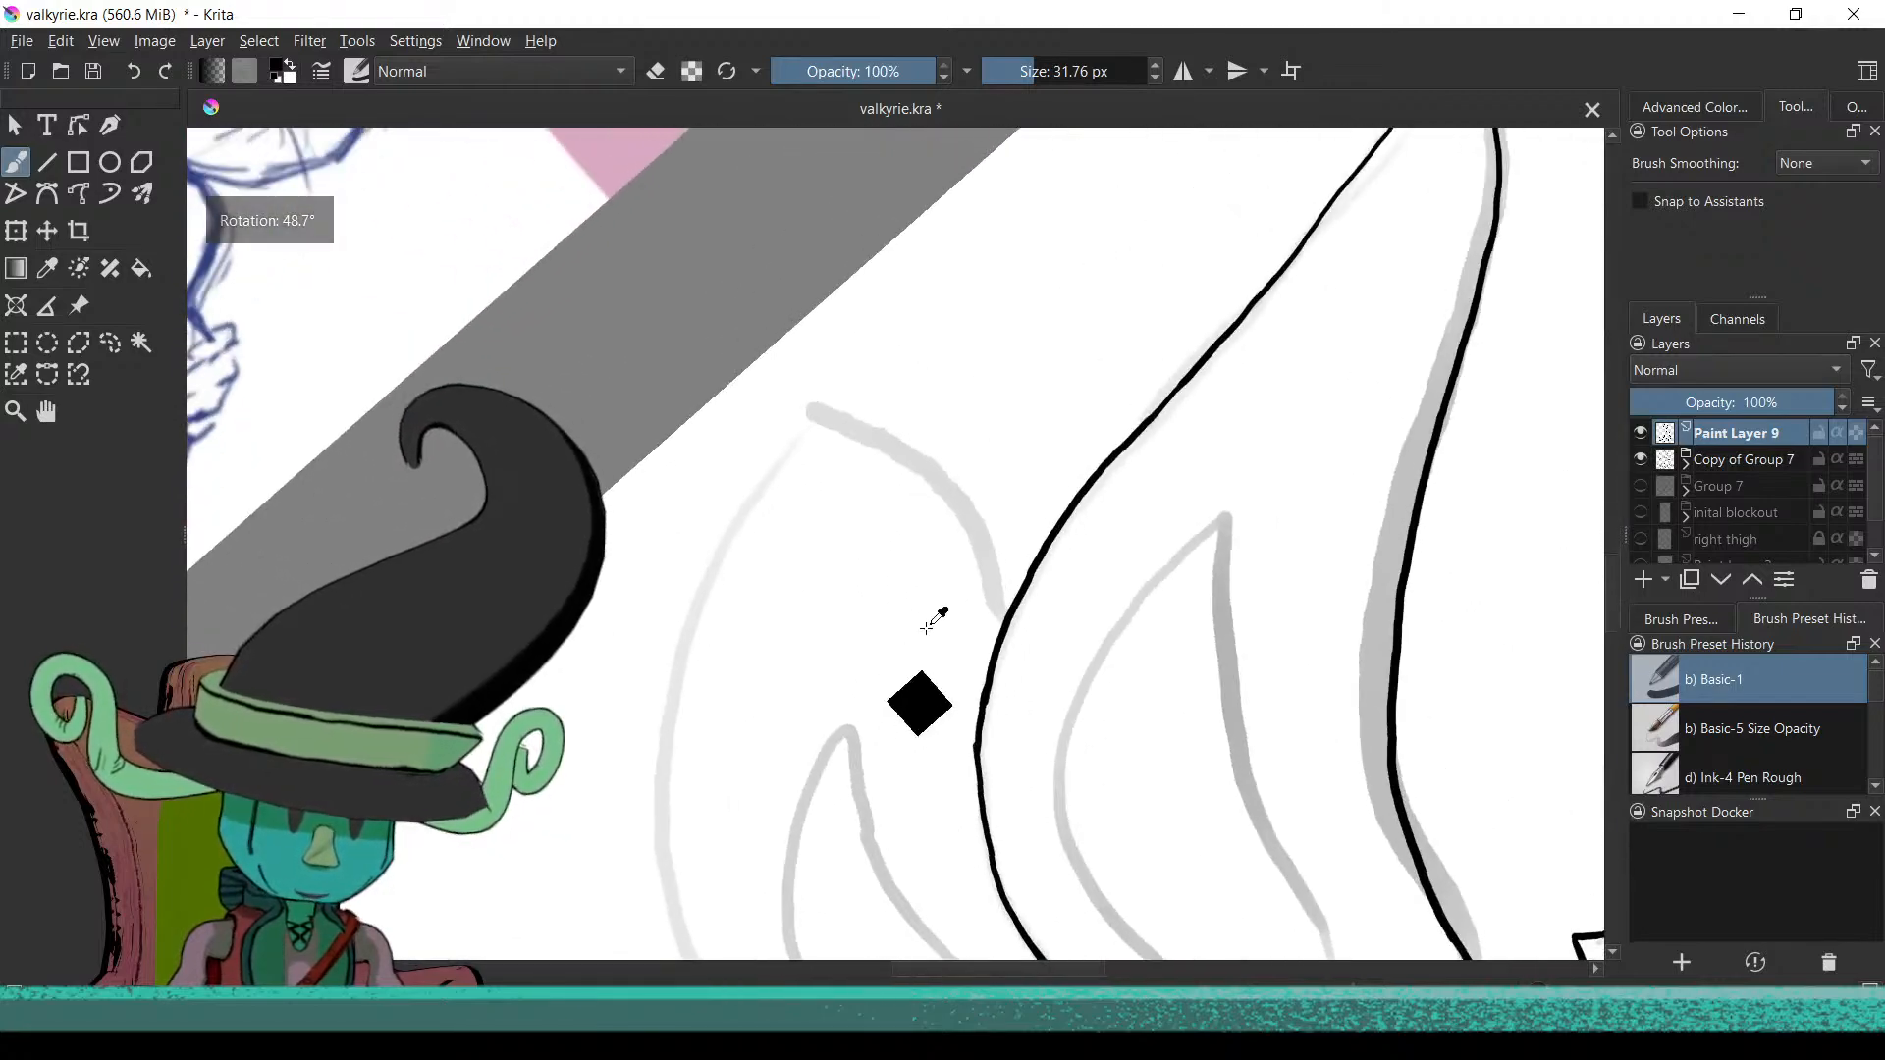
scroll(923, 617, "down", 3)
scroll(864, 755, "down", 3)
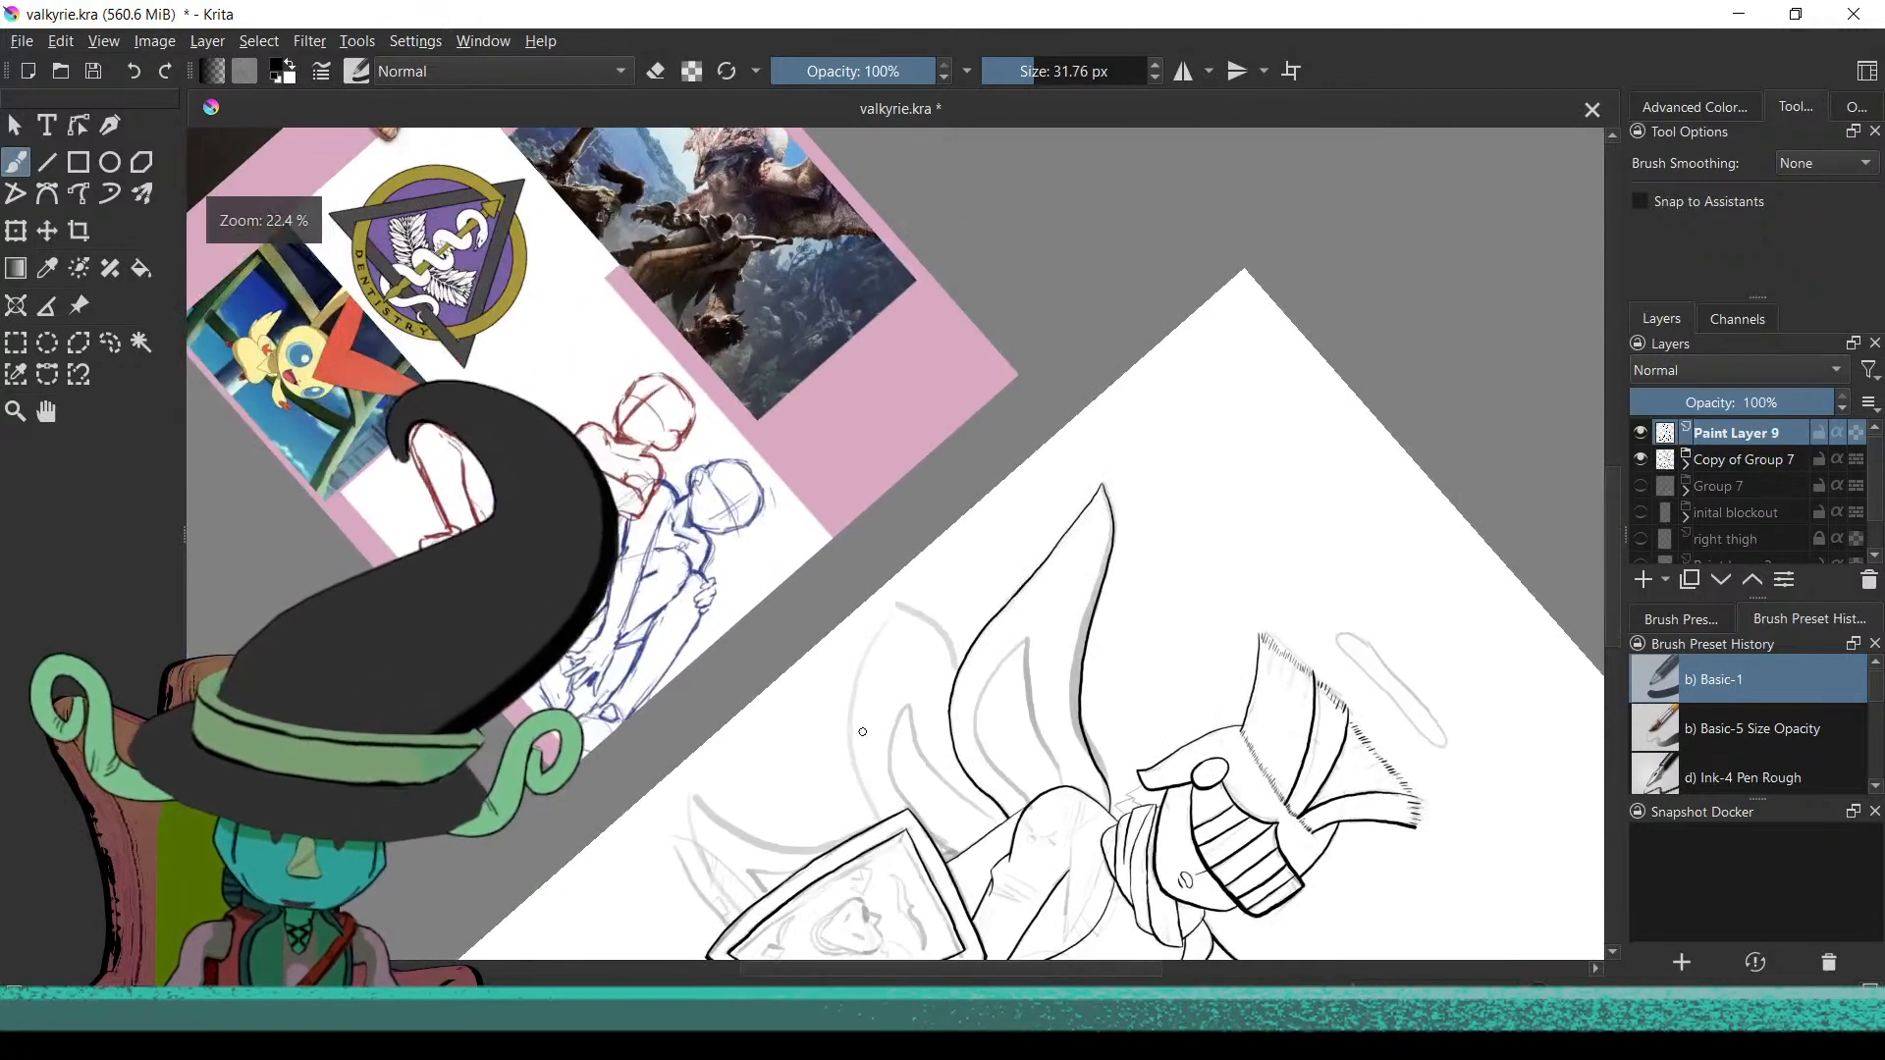
scroll(857, 737, "up", 5)
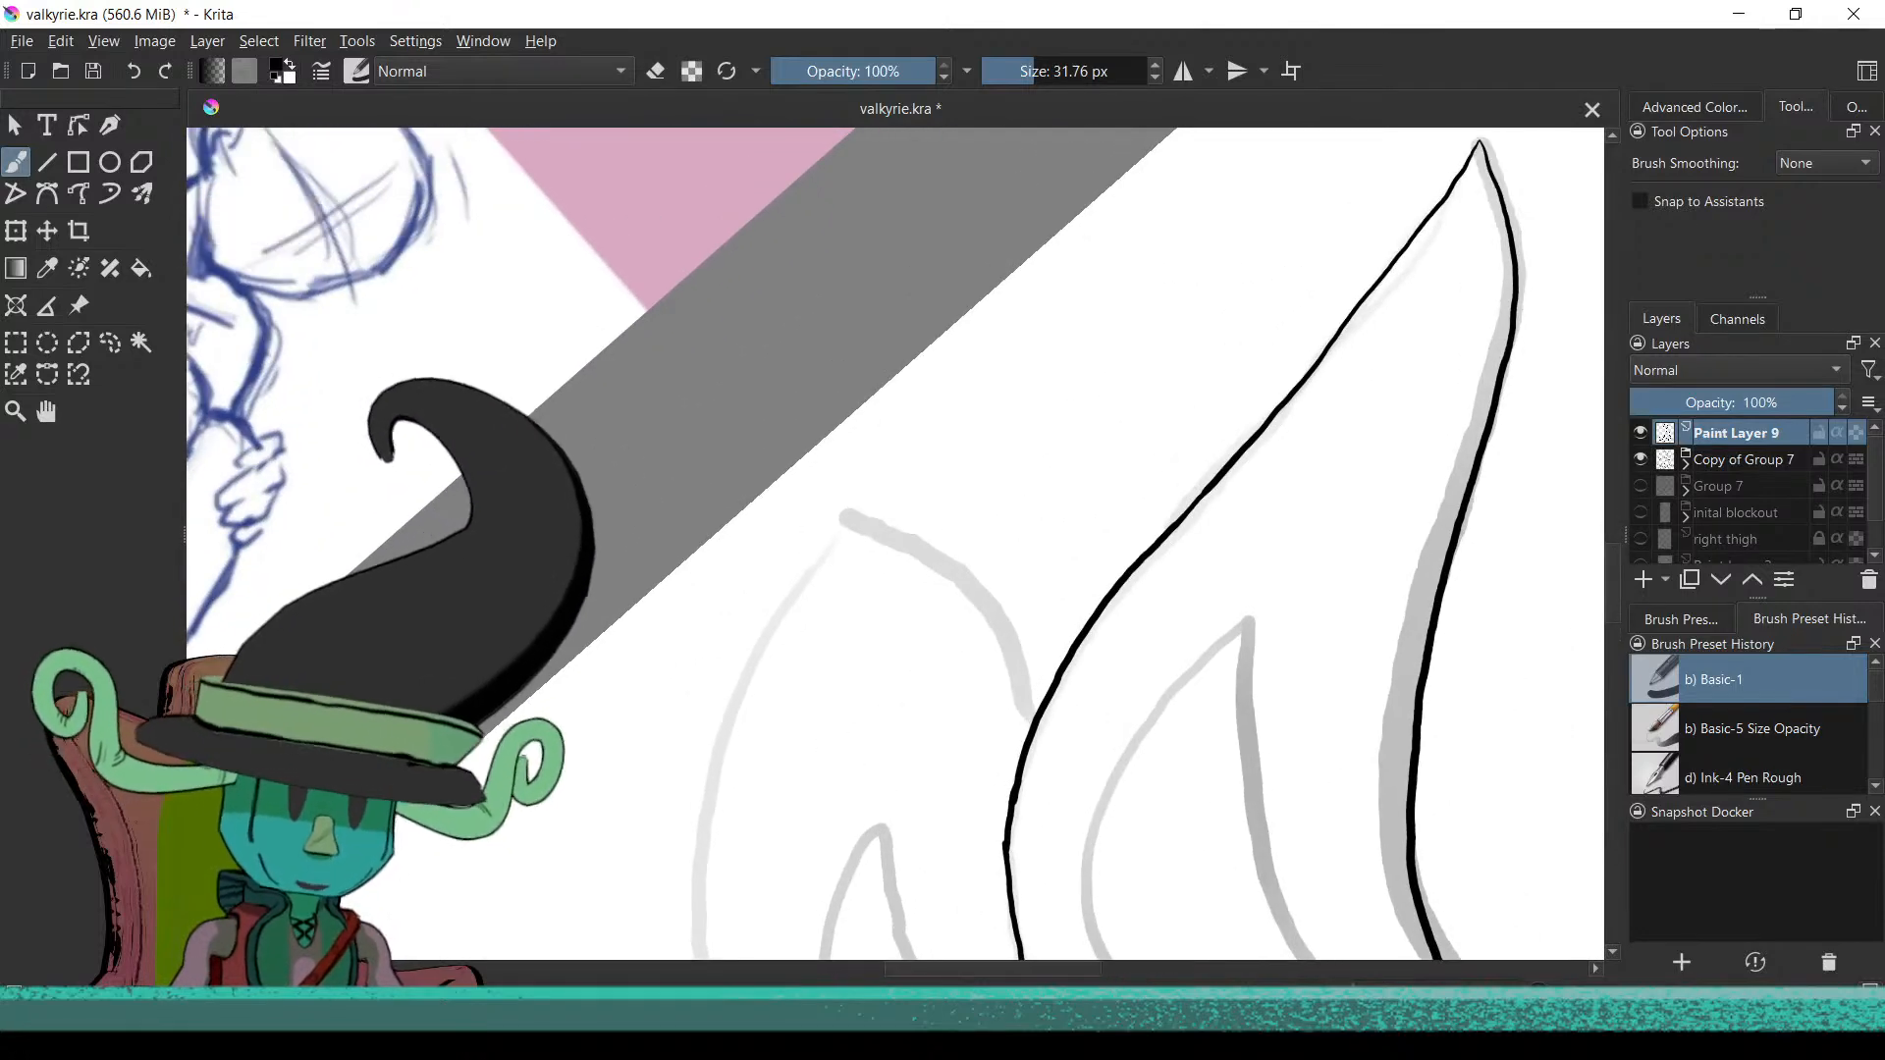
left_click(621, 71)
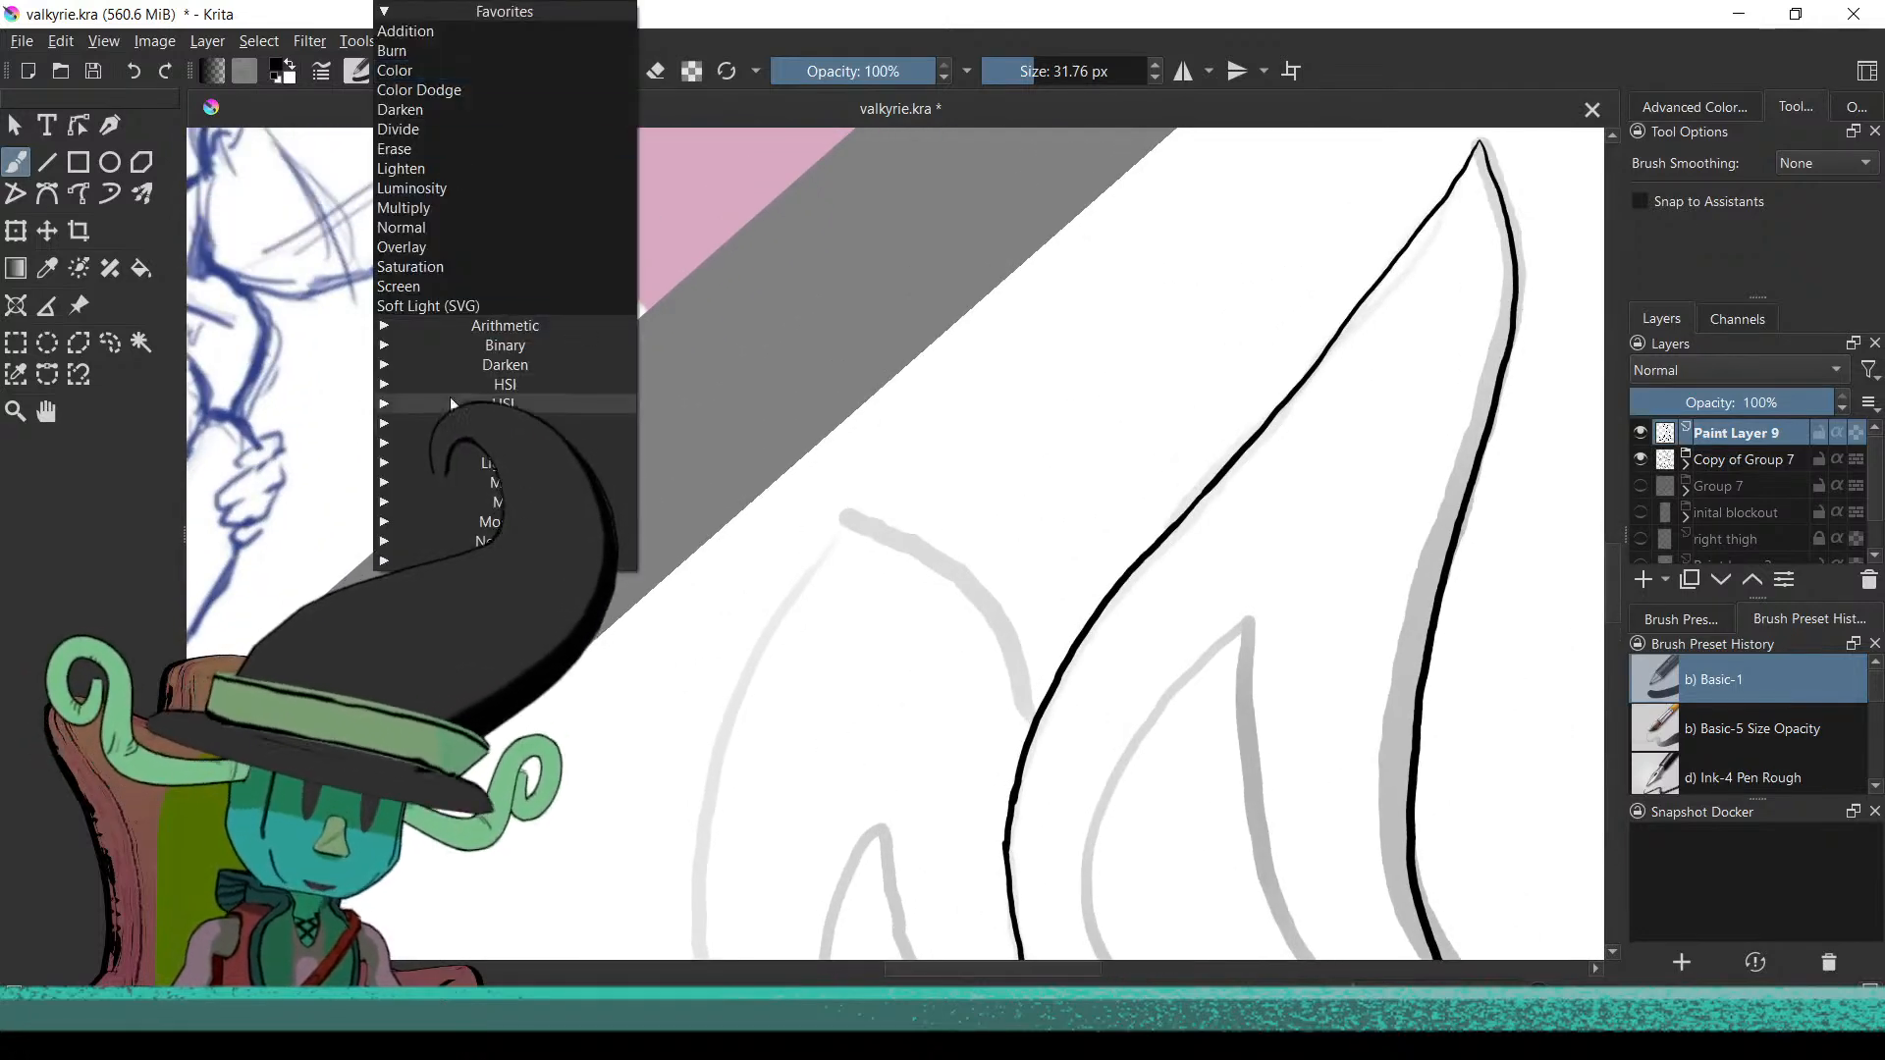
left_click(356, 71)
mouse_move(760, 179)
left_mouse_down()
mouse_move(773, 504)
mouse_move(744, 150)
mouse_move(752, 498)
mouse_move(754, 151)
mouse_move(772, 479)
mouse_move(751, 136)
left_mouse_up()
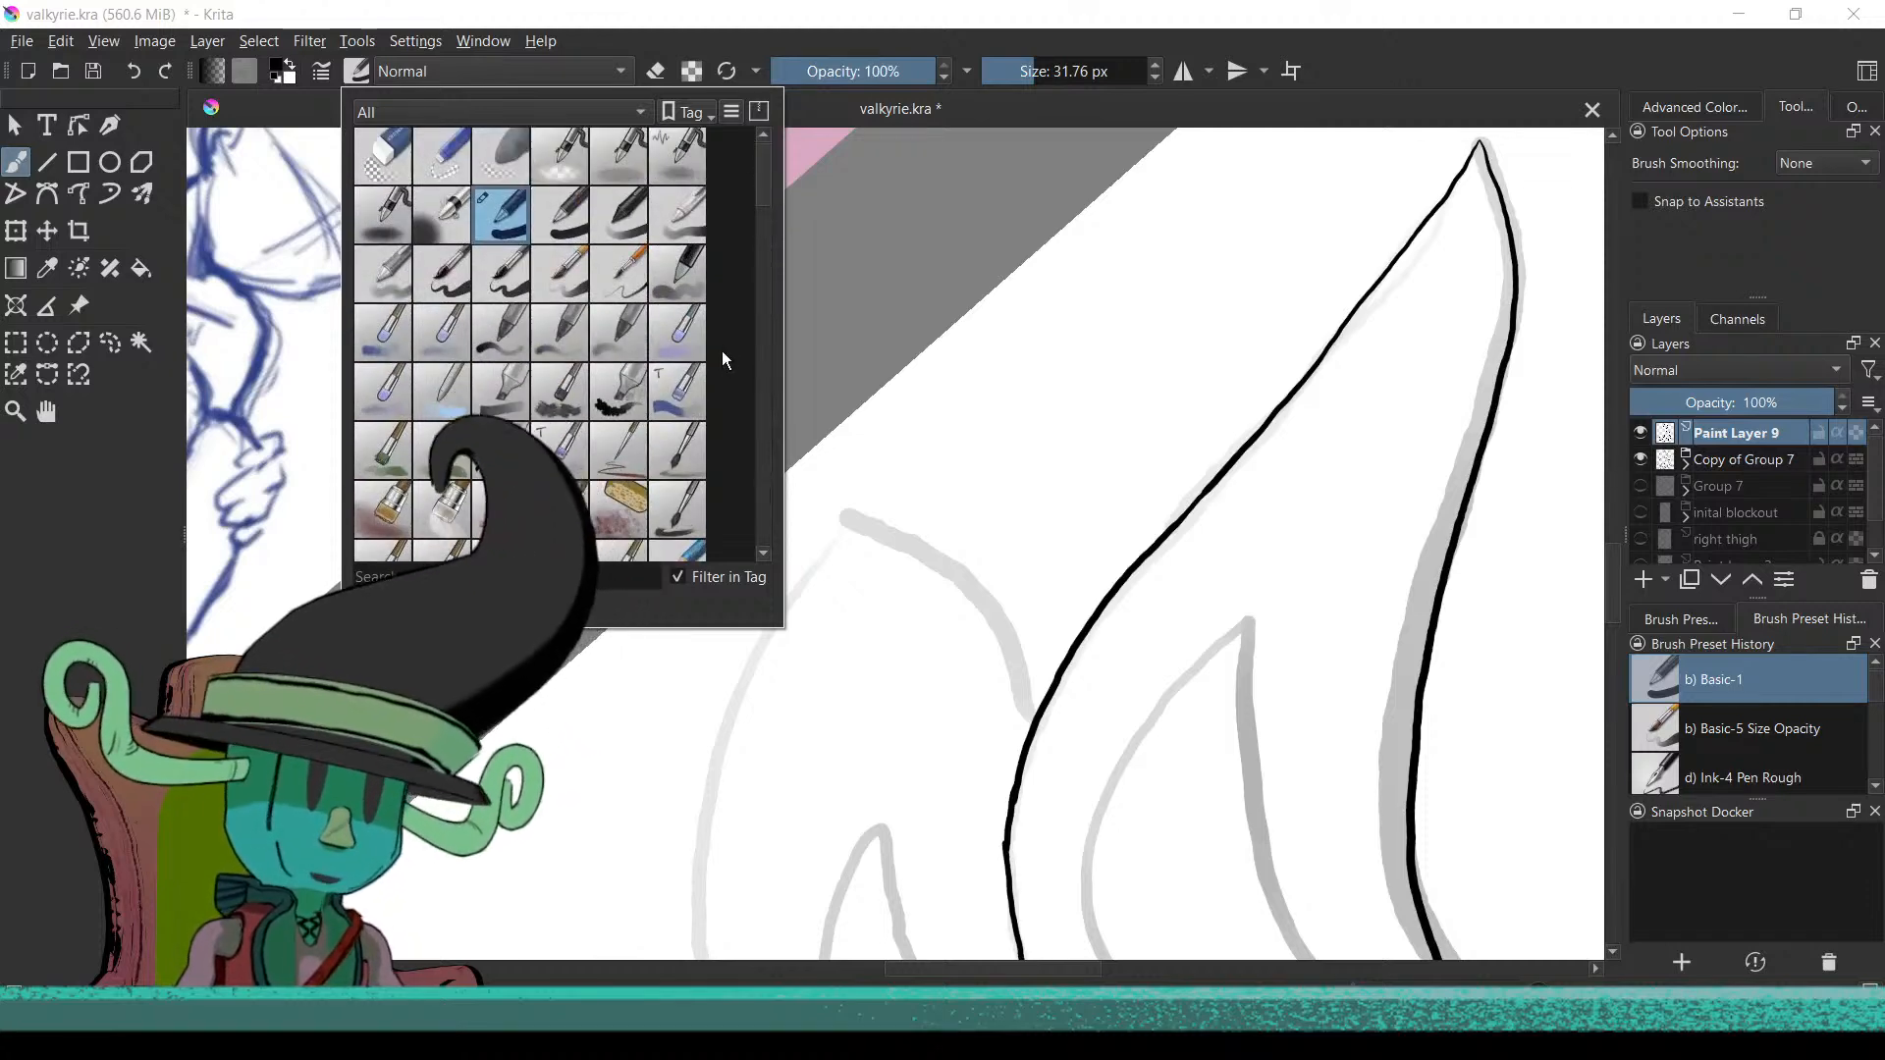
left_click(325, 45)
left_click(327, 46)
left_click(324, 46)
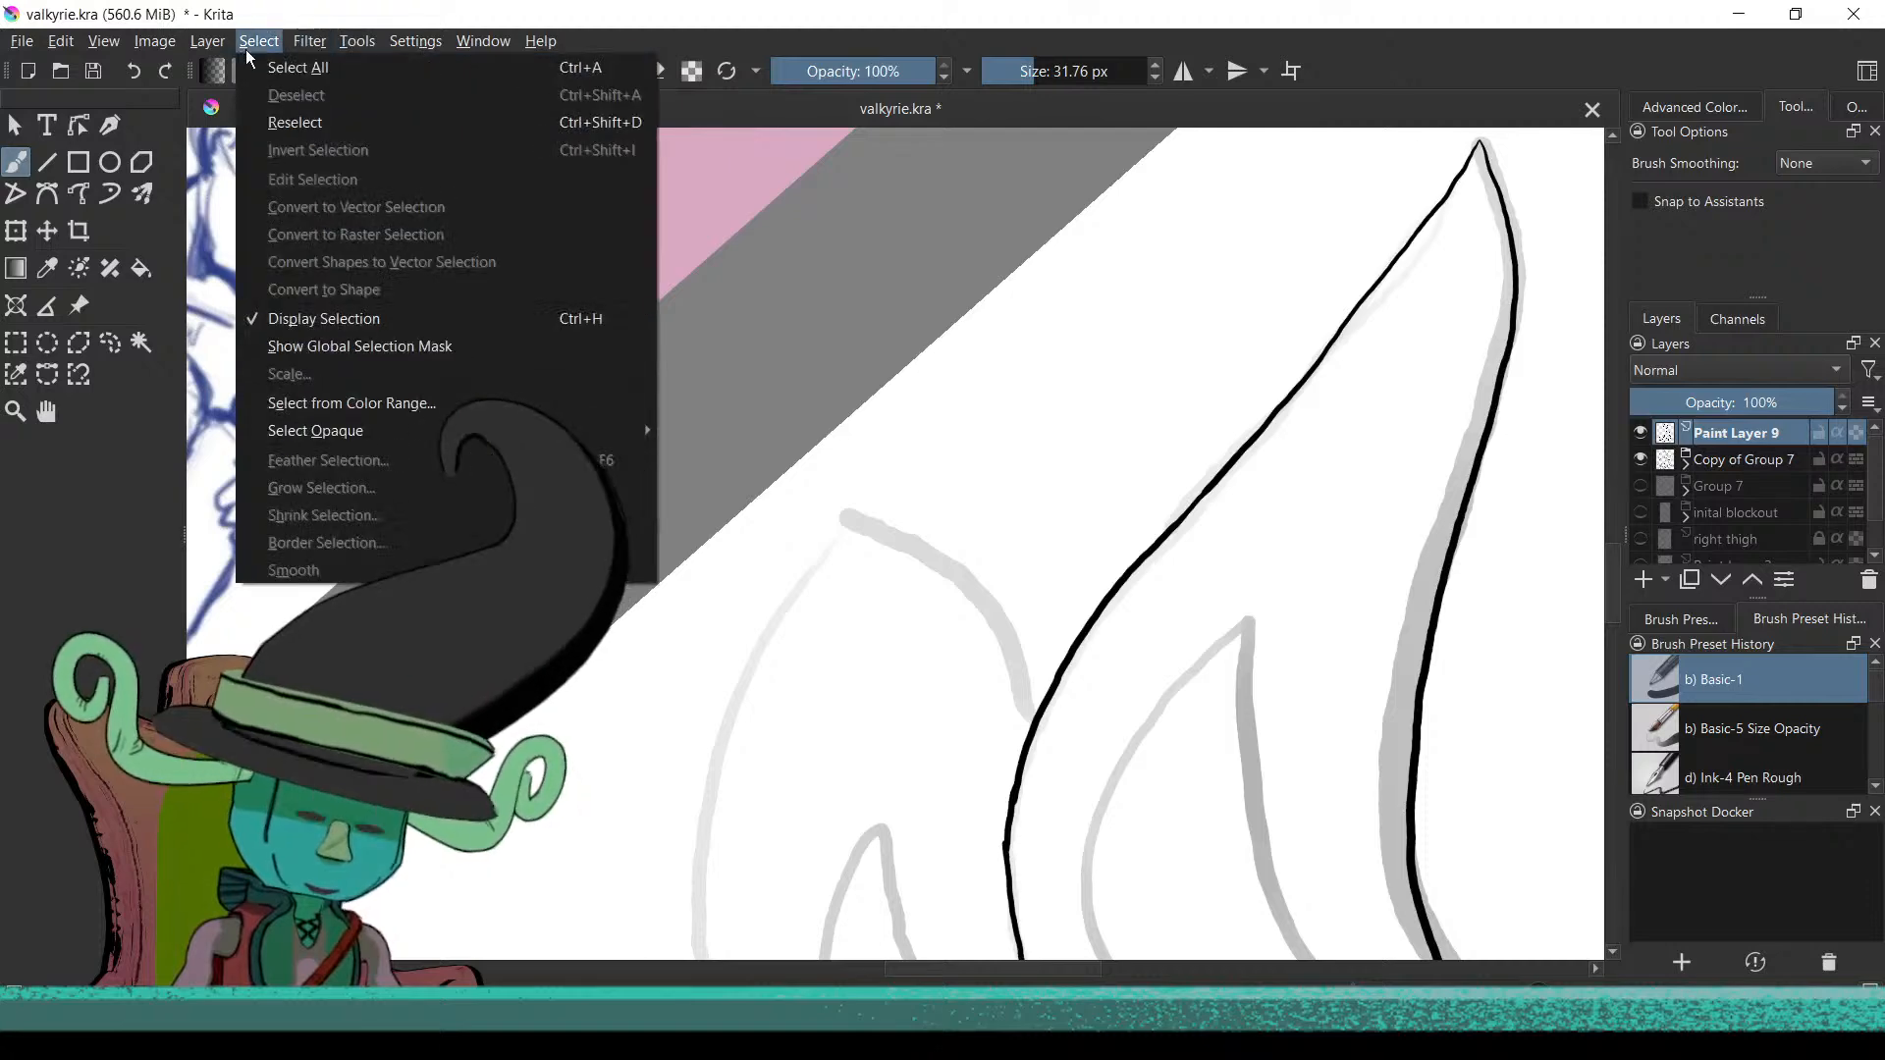
Ink the middle lobe's upper edge from its tip across to the tallest lobe's outline
mouse_move(155, 42)
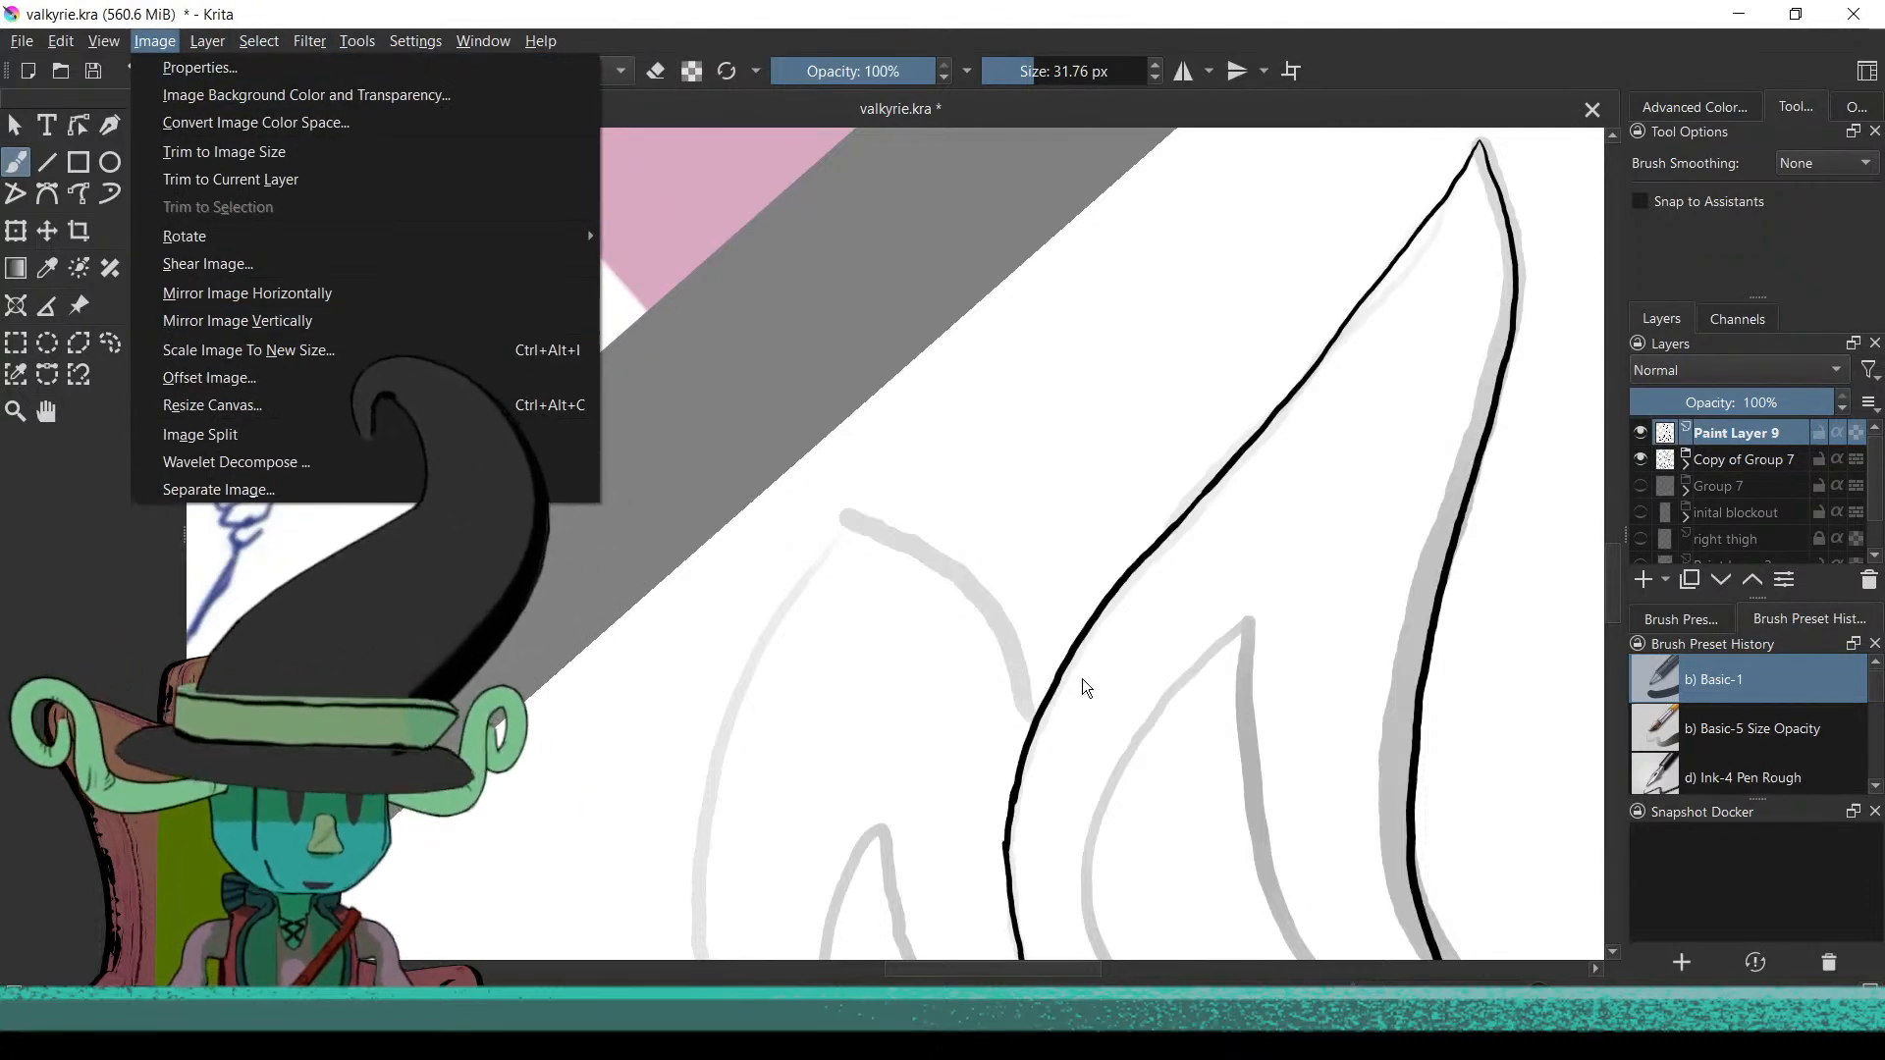
left_click(997, 634)
left_click_drag(844, 516, 1003, 626)
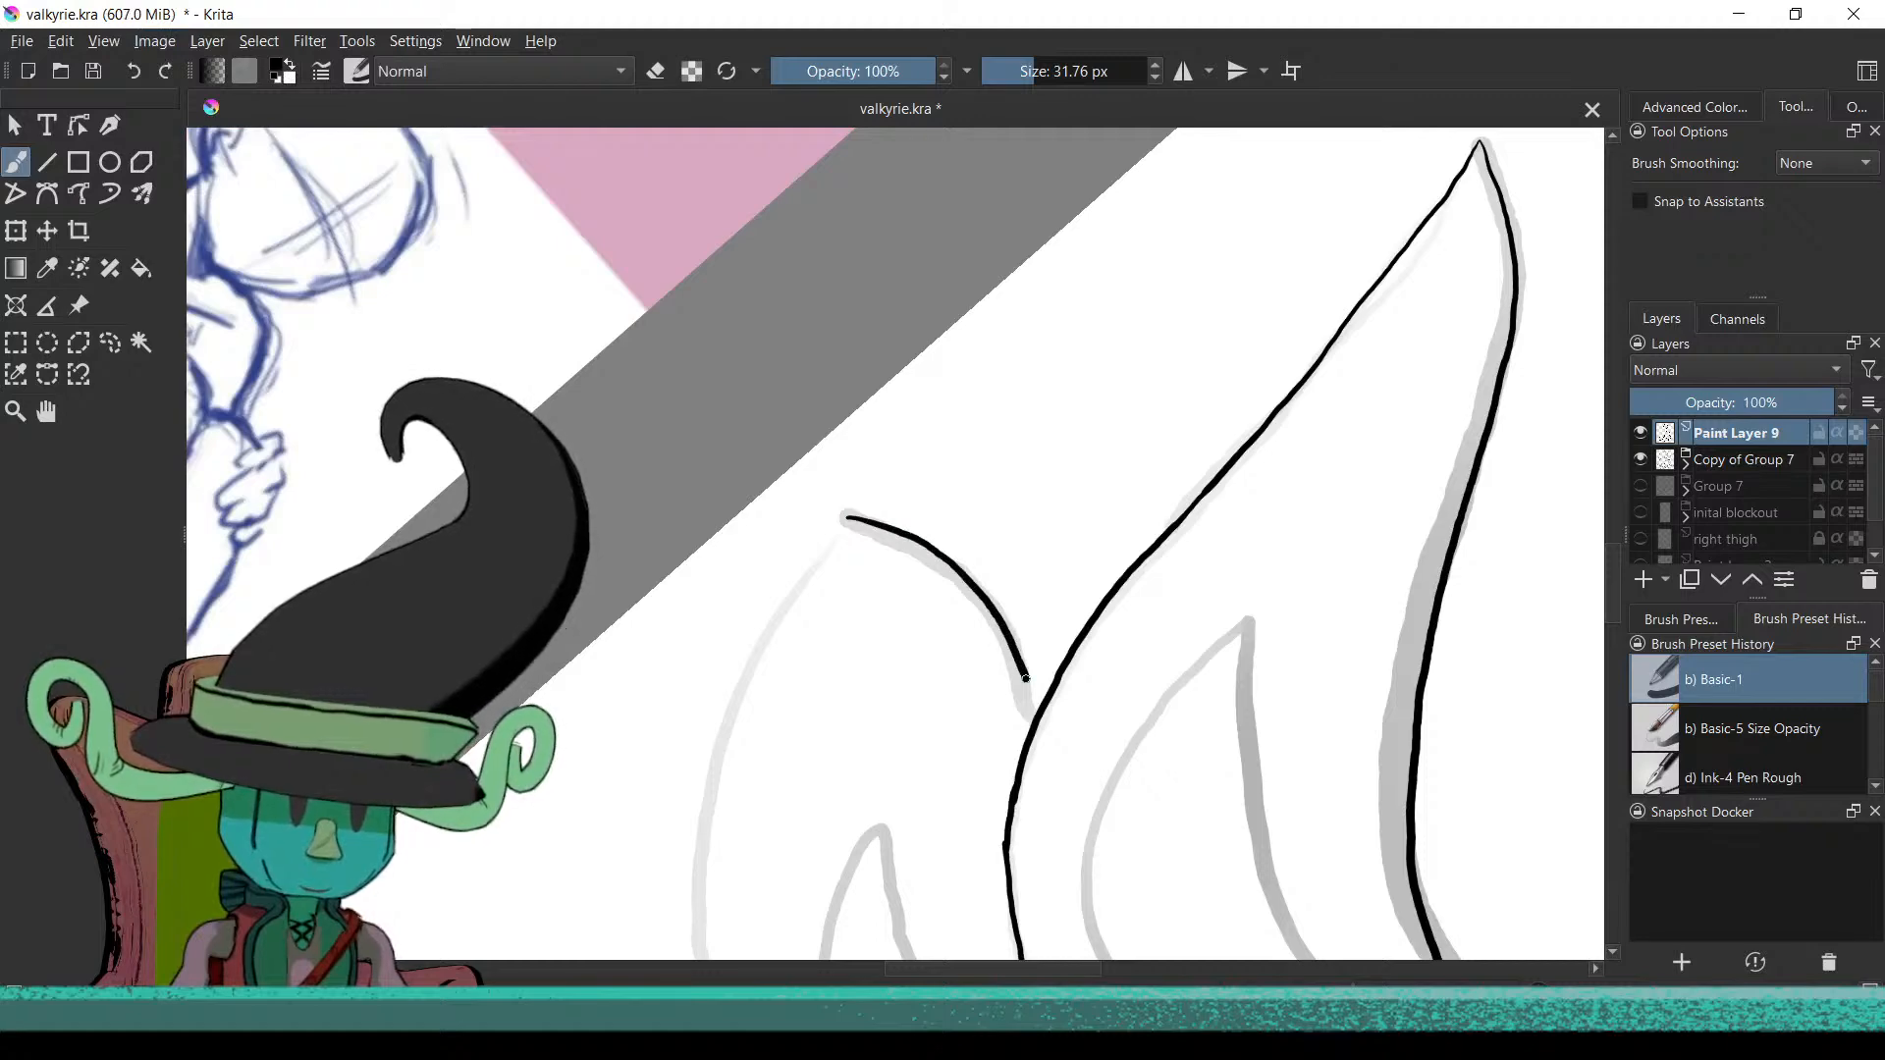
mouse_move(864, 716)
left_mouse_down()
mouse_move(864, 578)
mouse_move(894, 560)
left_mouse_up()
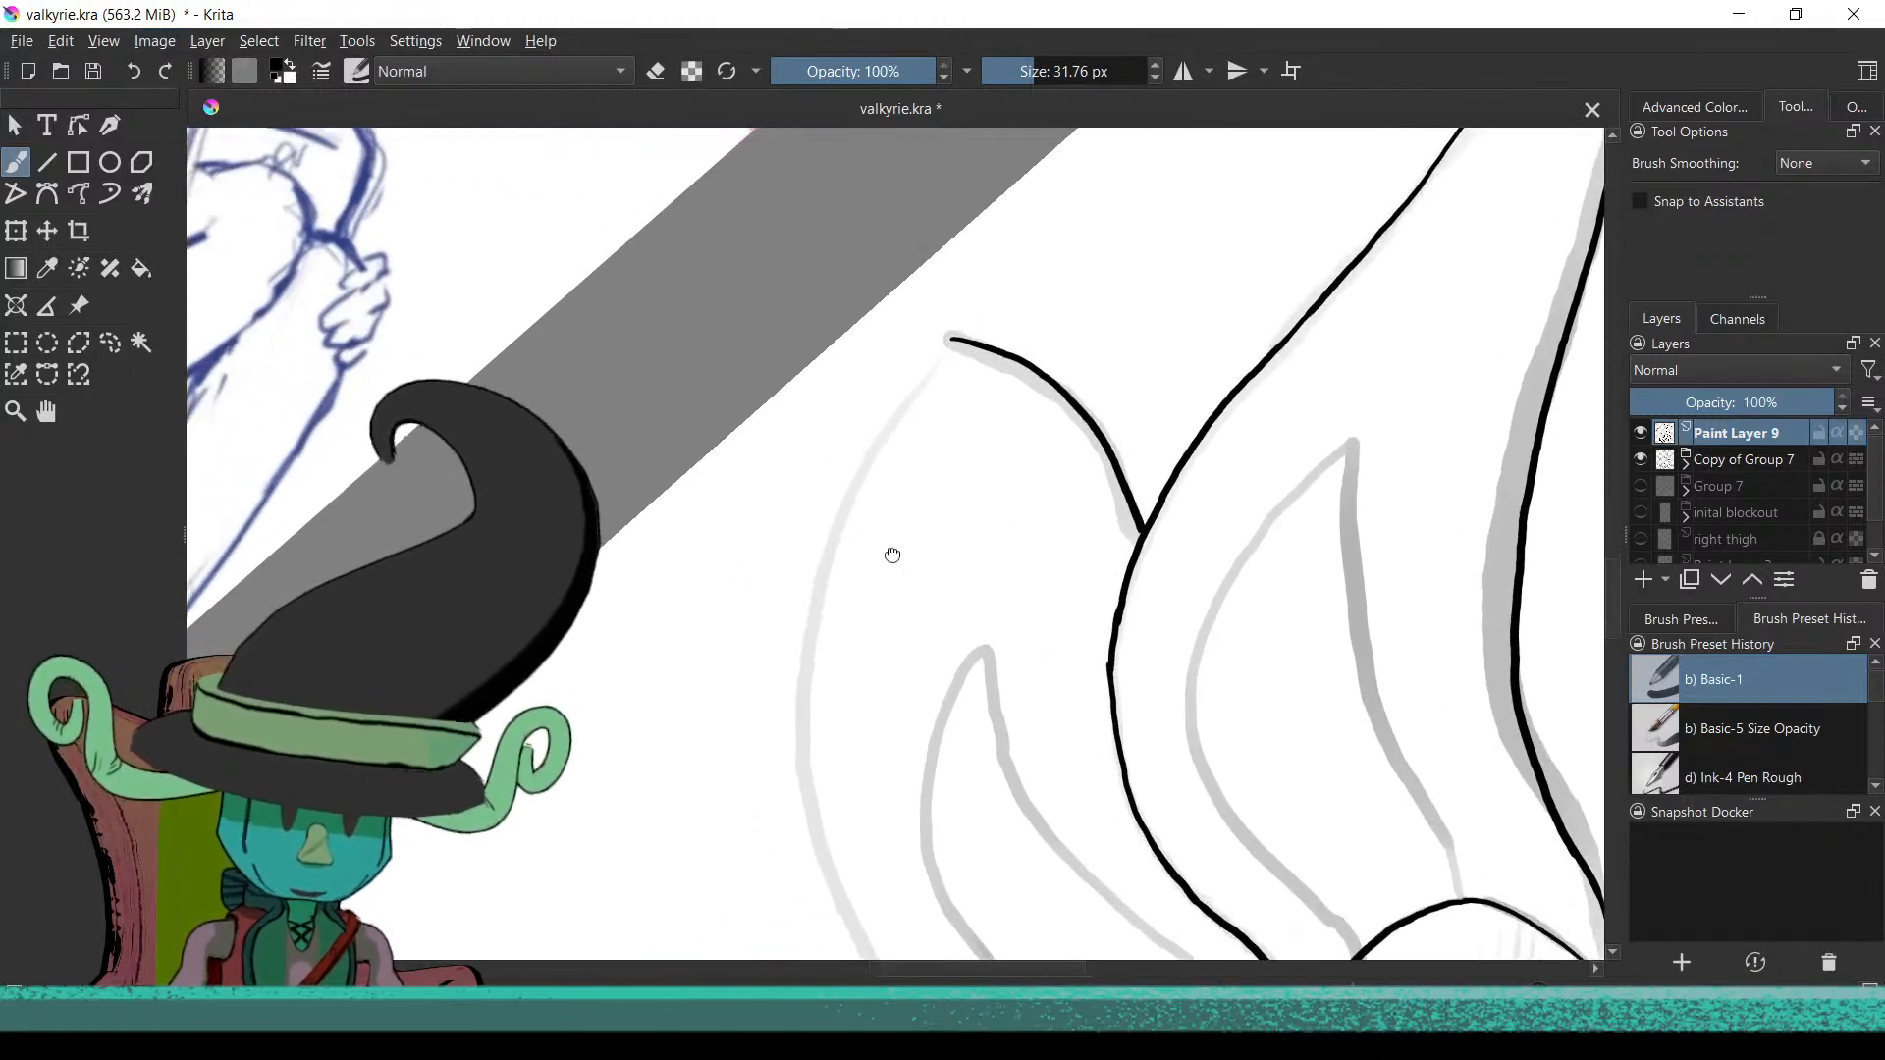
scroll(883, 570, "down", 3)
scroll(918, 584, "up", 3)
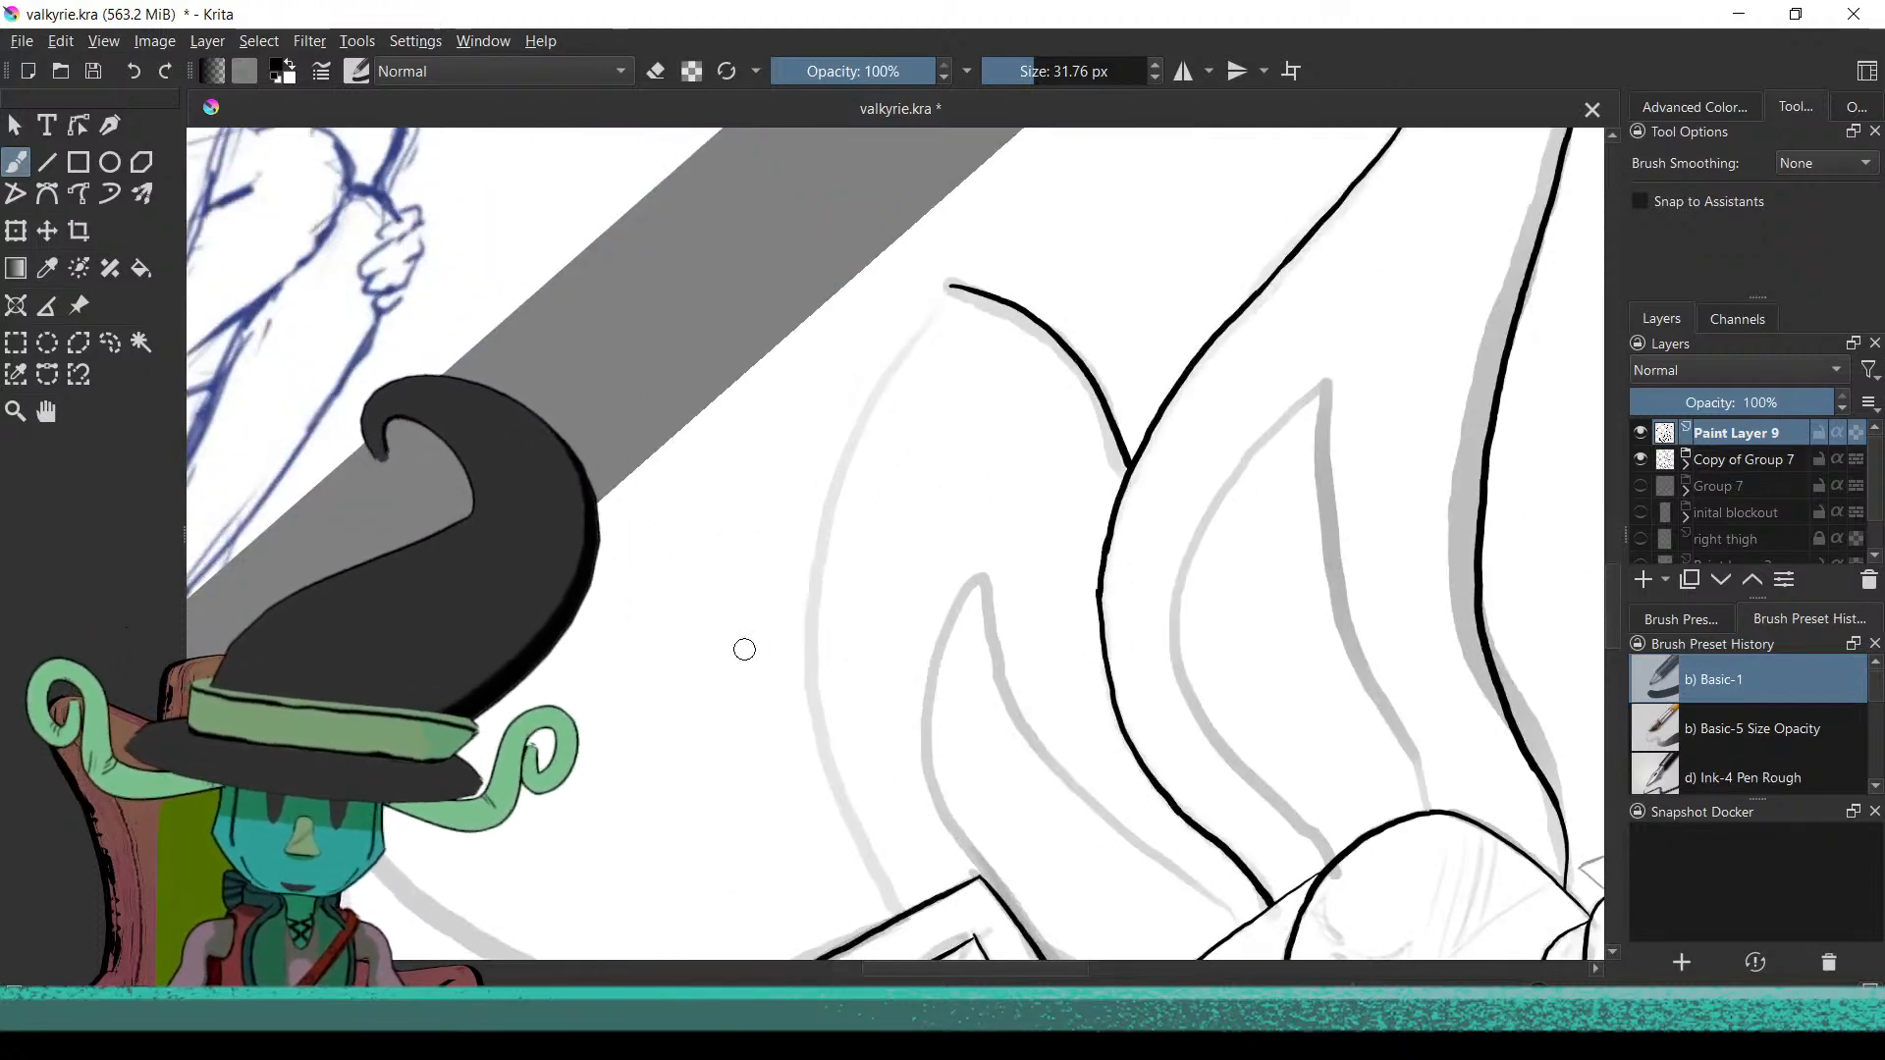
Ink the middle lobe's outer edge from its tip down to the corner of the shield's frame
mouse_move(774, 635)
left_mouse_down()
mouse_move(766, 716)
mouse_move(681, 484)
mouse_move(778, 622)
mouse_move(794, 700)
left_mouse_up()
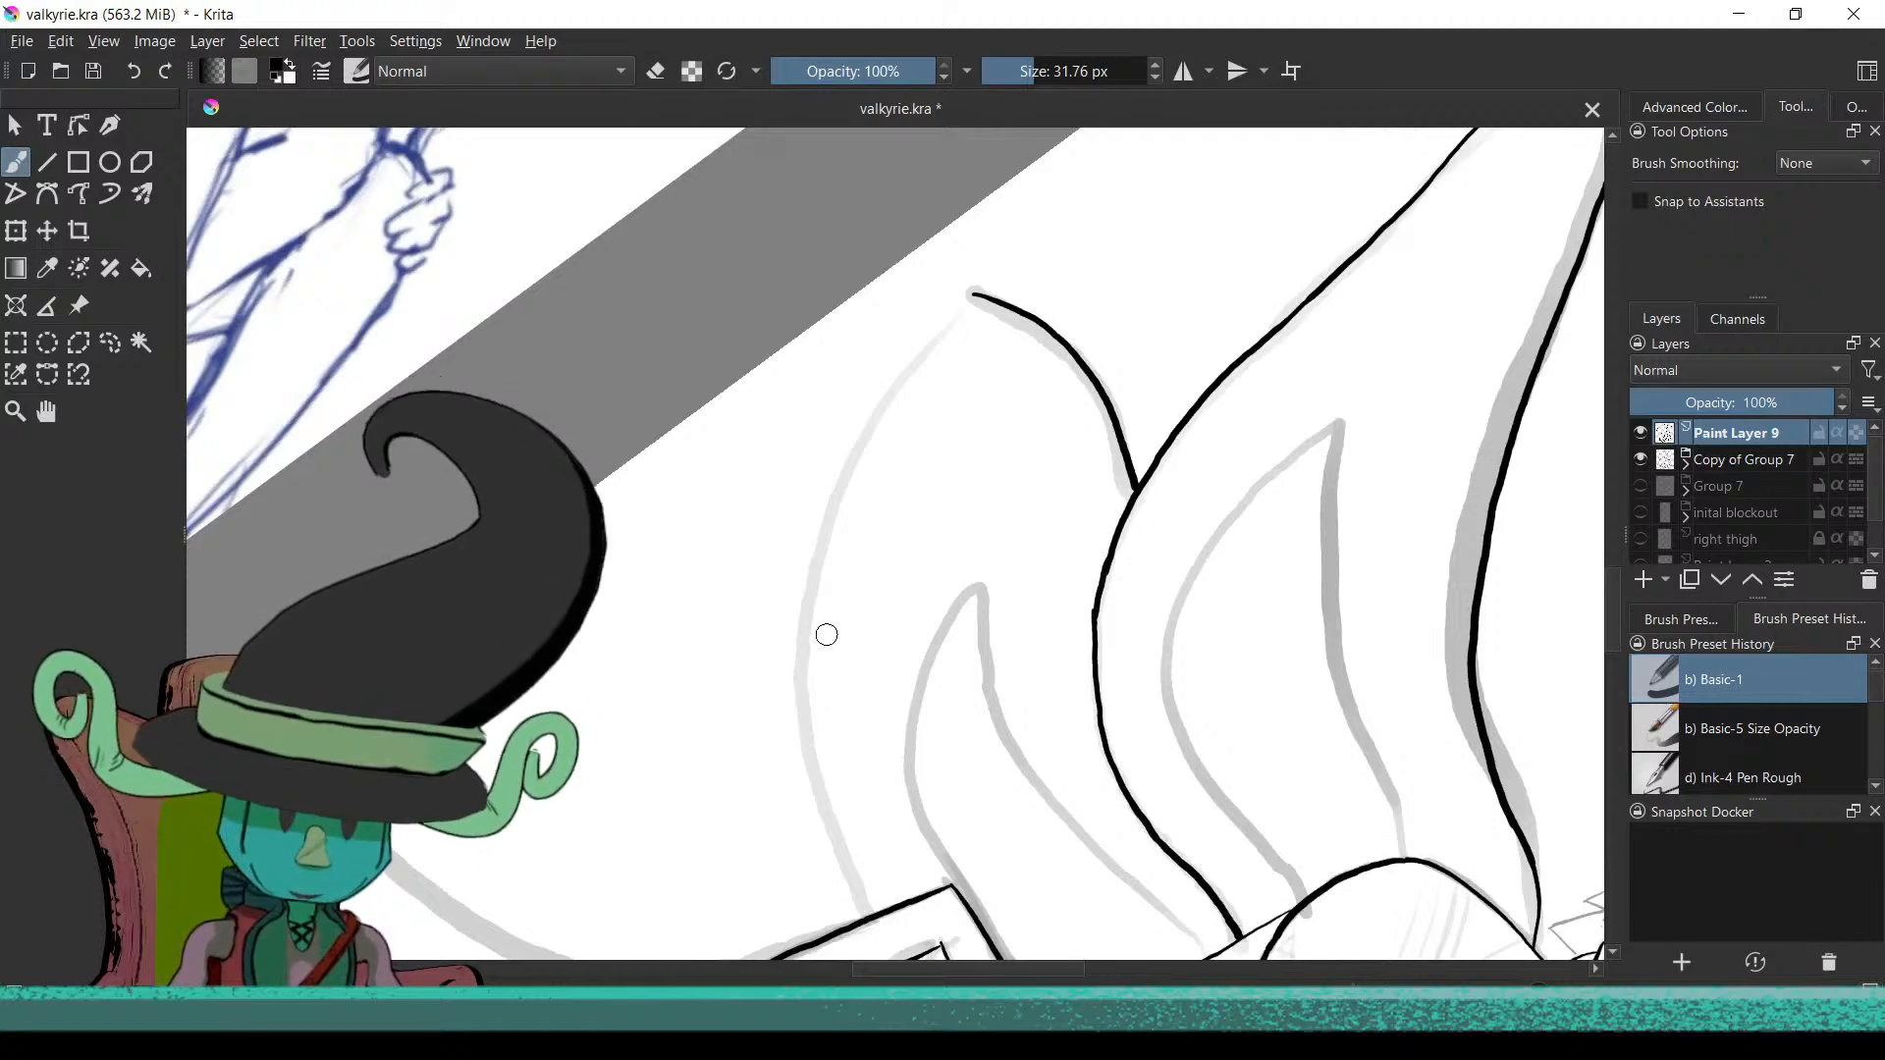
mouse_move(806, 617)
left_mouse_down()
mouse_move(762, 459)
mouse_move(799, 576)
mouse_move(942, 492)
mouse_move(954, 327)
left_mouse_up()
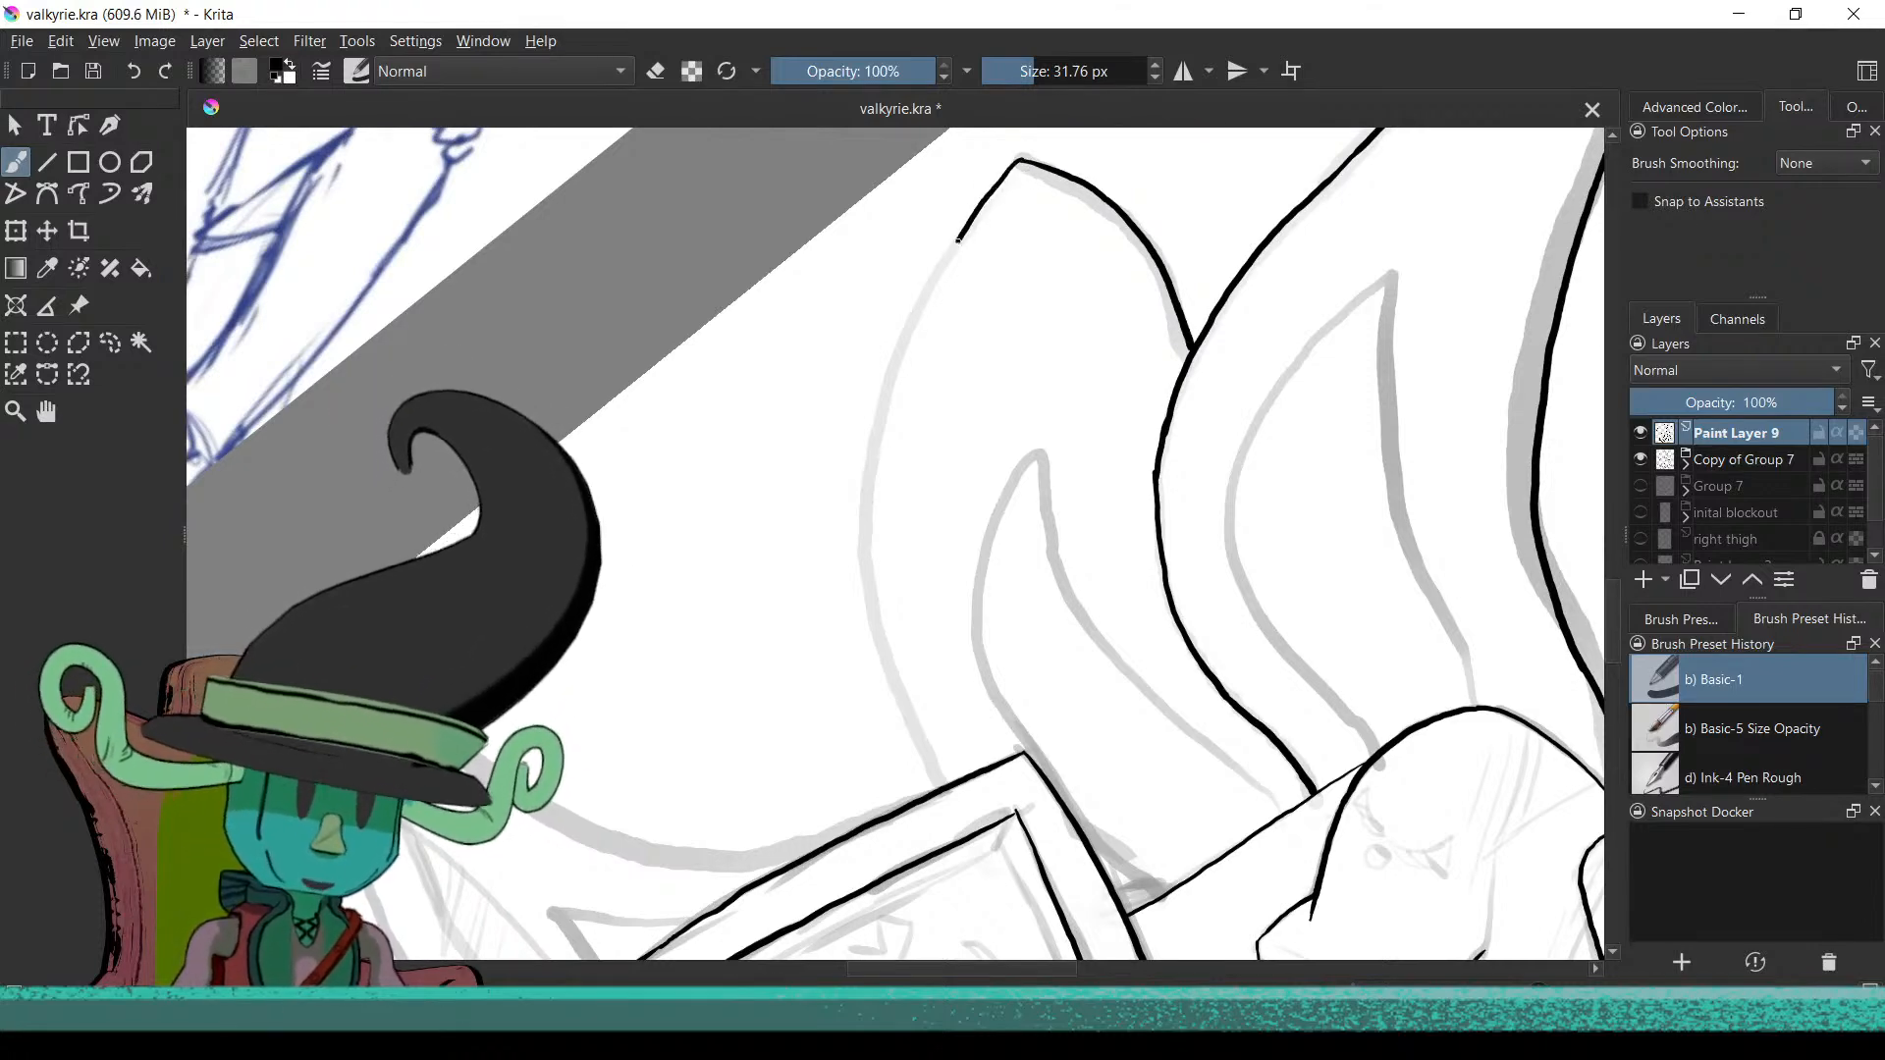
left_click_drag(877, 496, 919, 768)
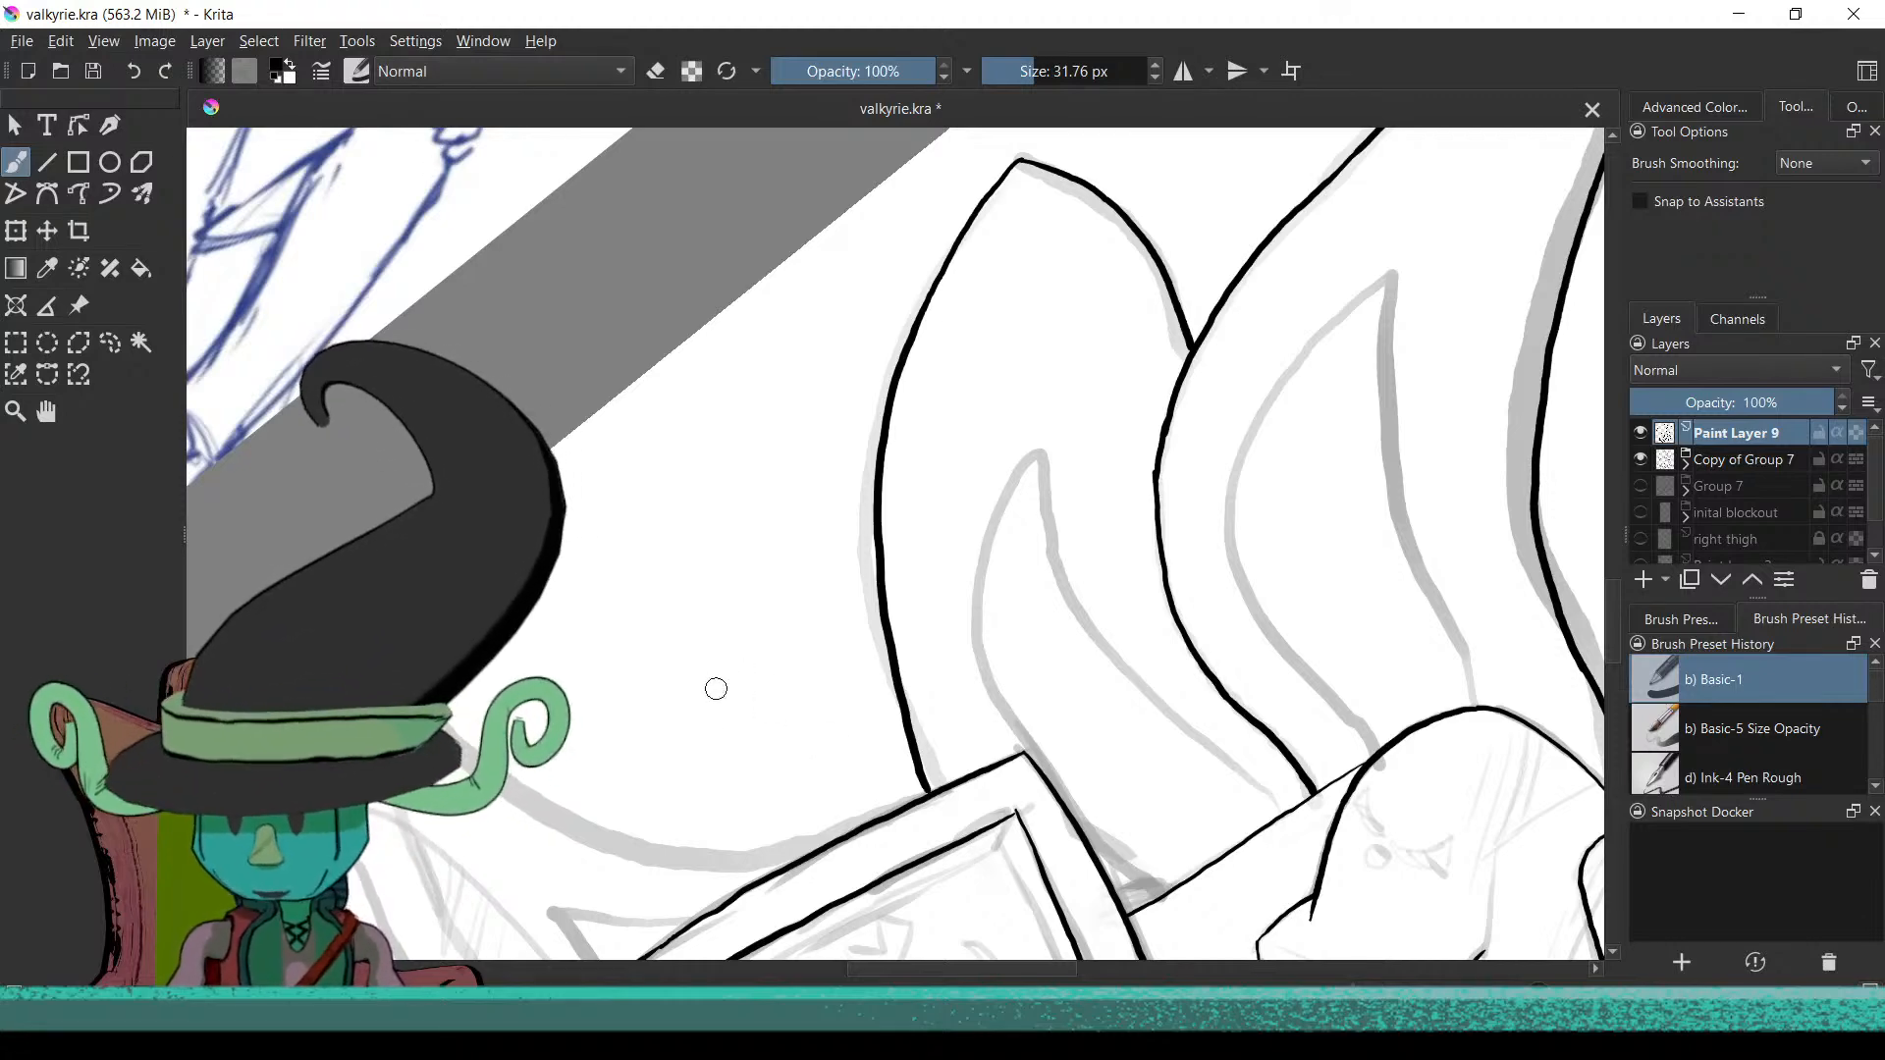
Ink both curved edges of the pointed lower lobe from its tip to the shield's frame
mouse_move(671, 673)
left_mouse_down()
mouse_move(812, 513)
mouse_move(803, 618)
mouse_move(724, 425)
mouse_move(1014, 614)
mouse_move(812, 619)
mouse_move(842, 547)
left_mouse_up()
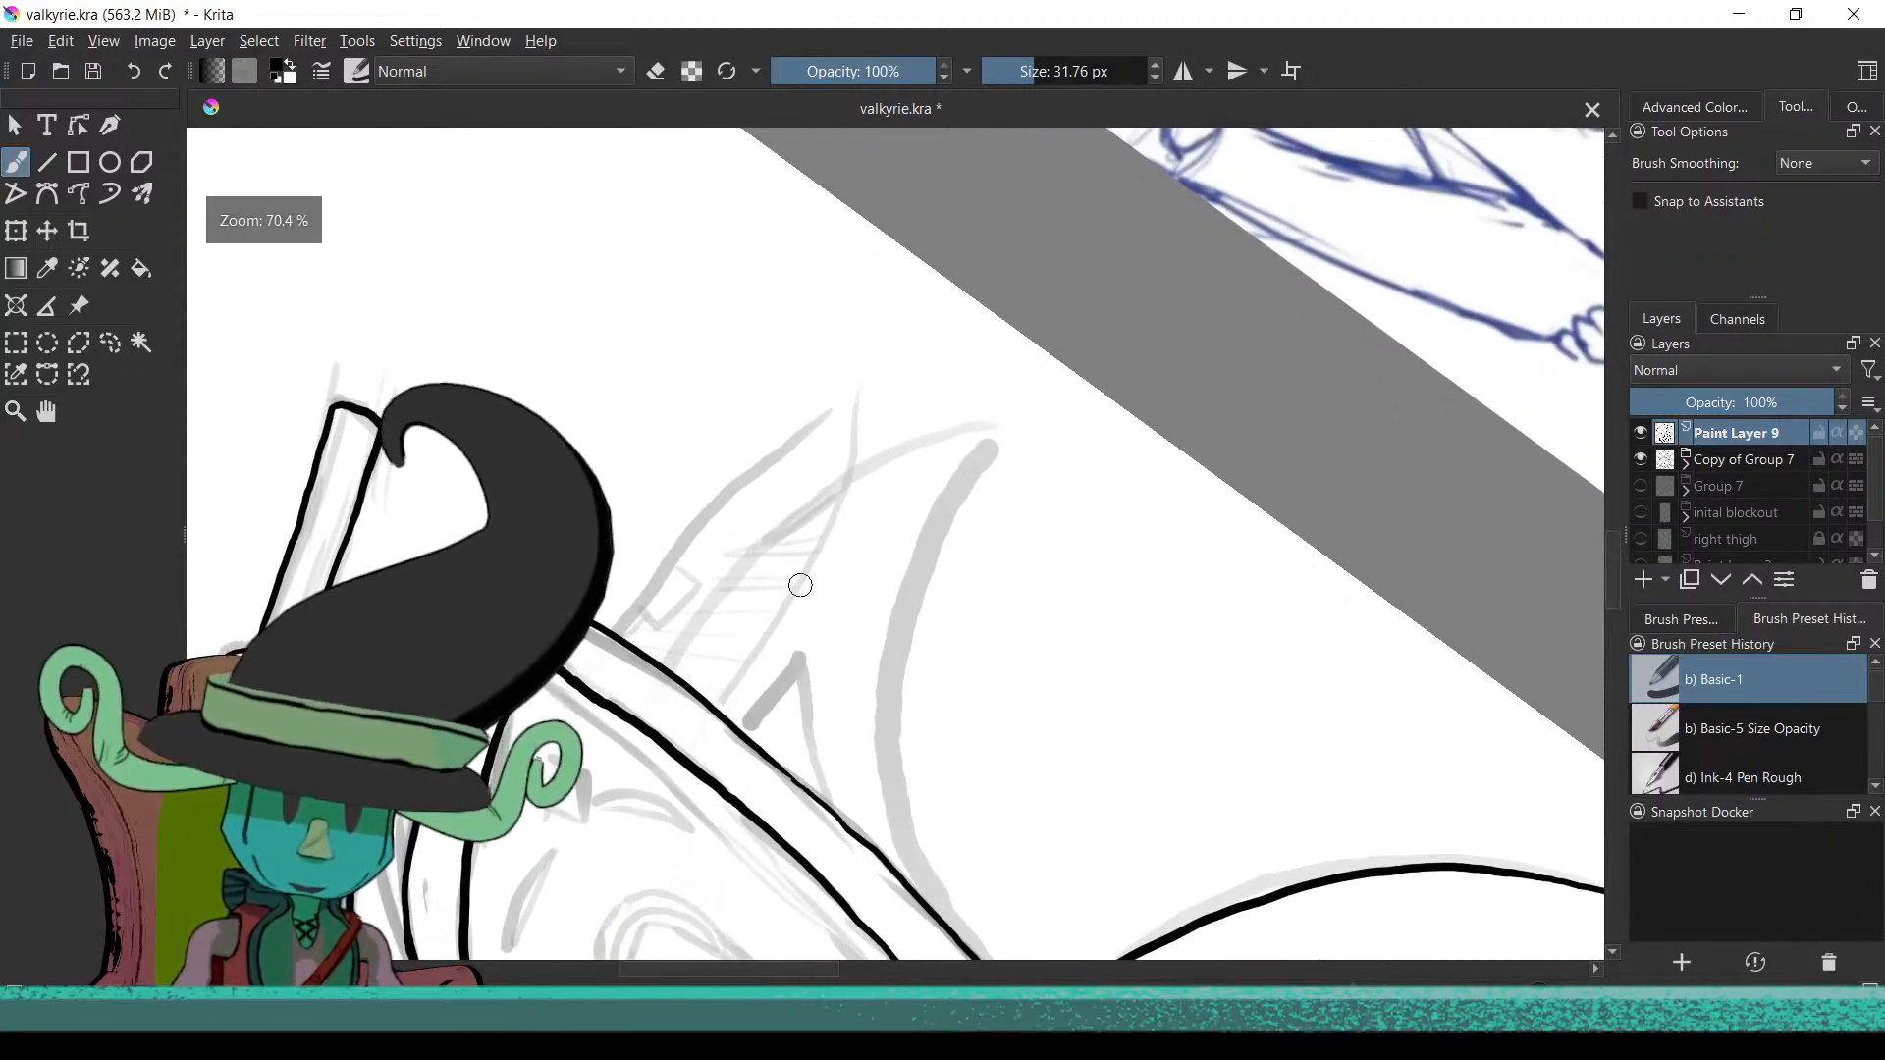
left_click_drag(723, 681, 868, 715)
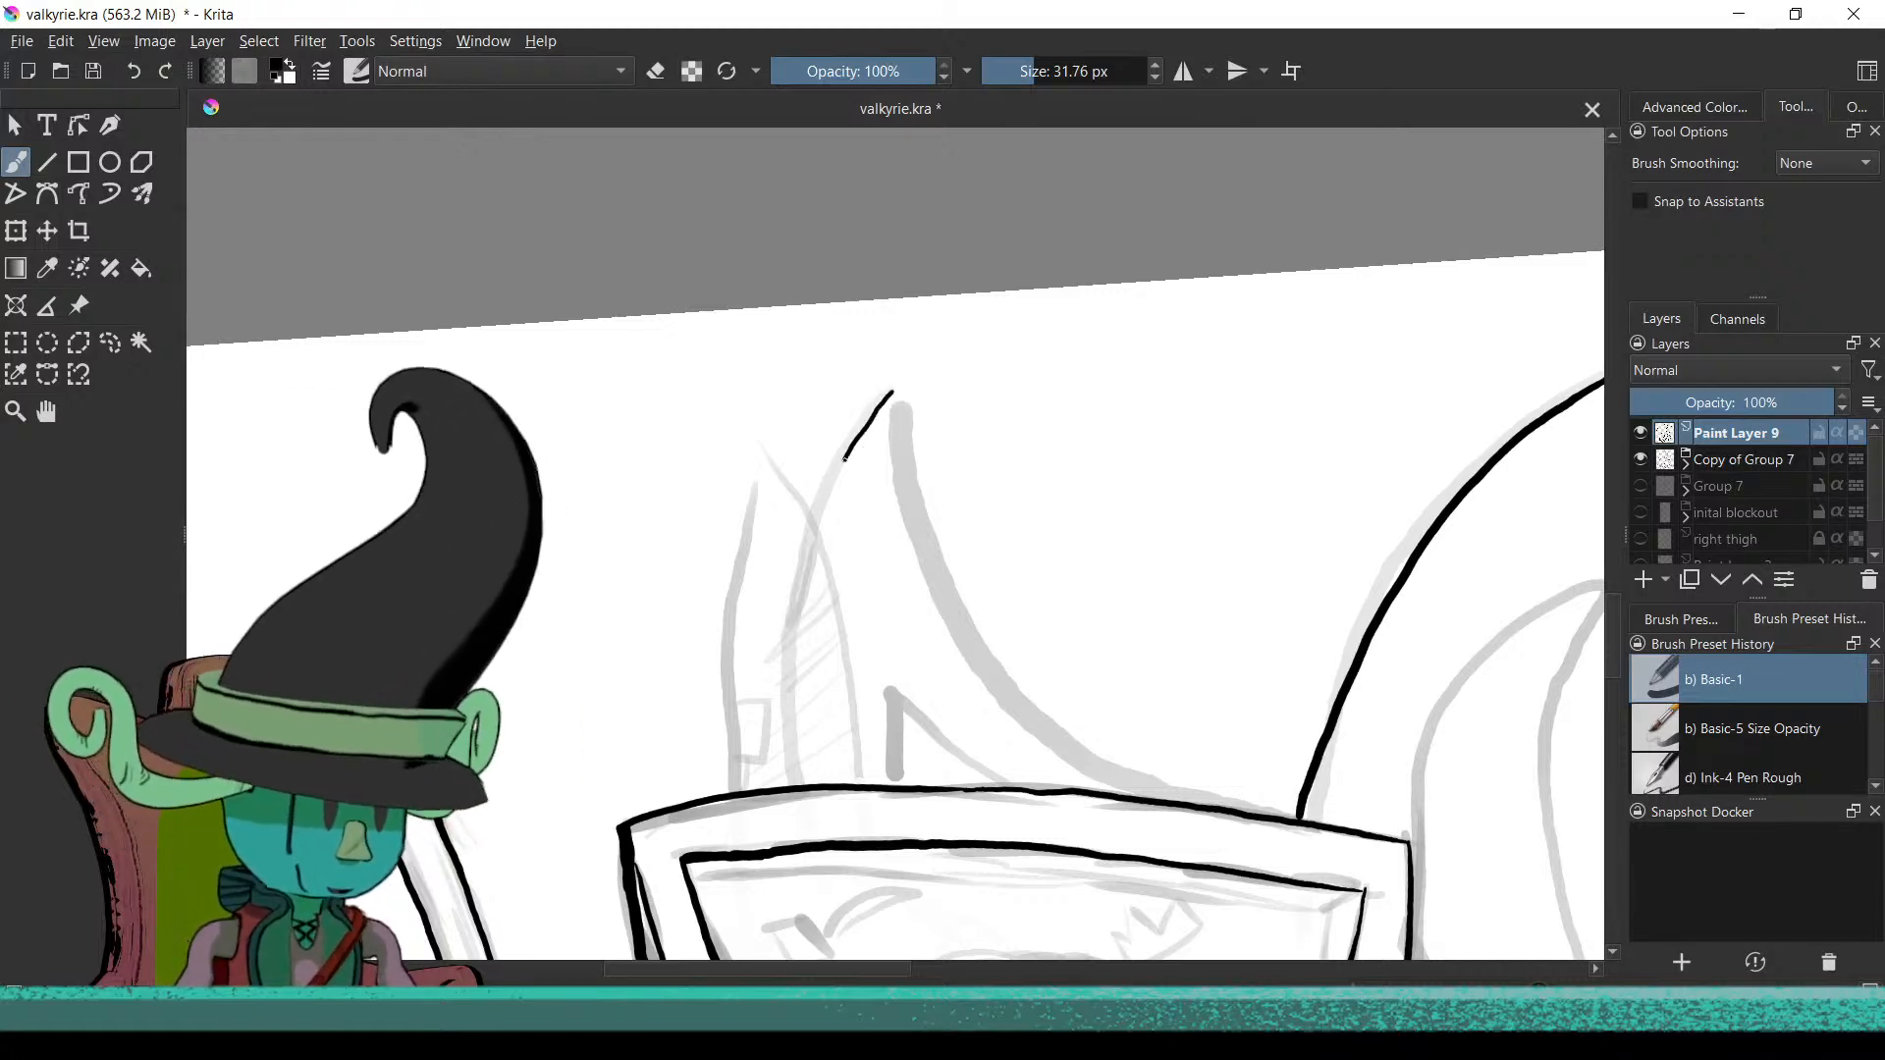
key("ctrl+z")
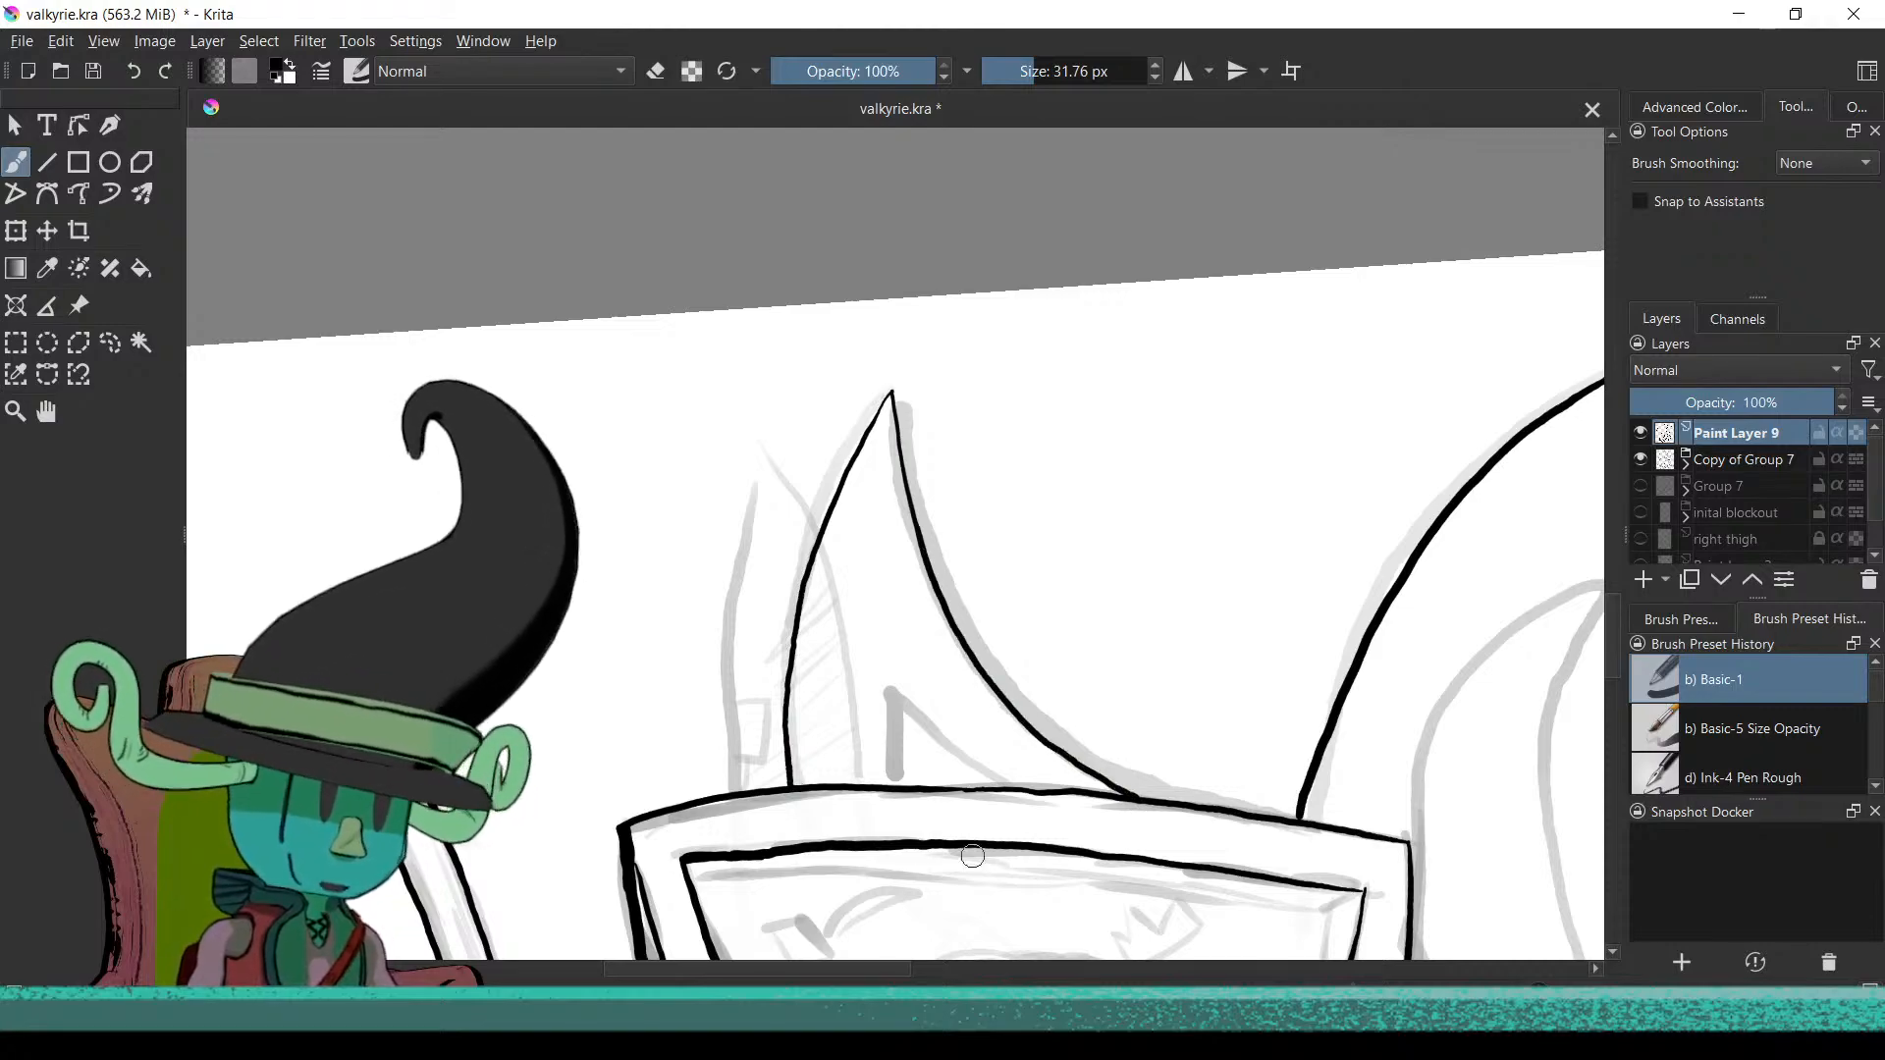
mouse_move(776, 805)
left_mouse_down()
mouse_move(904, 829)
mouse_move(1014, 563)
mouse_move(980, 559)
left_mouse_up()
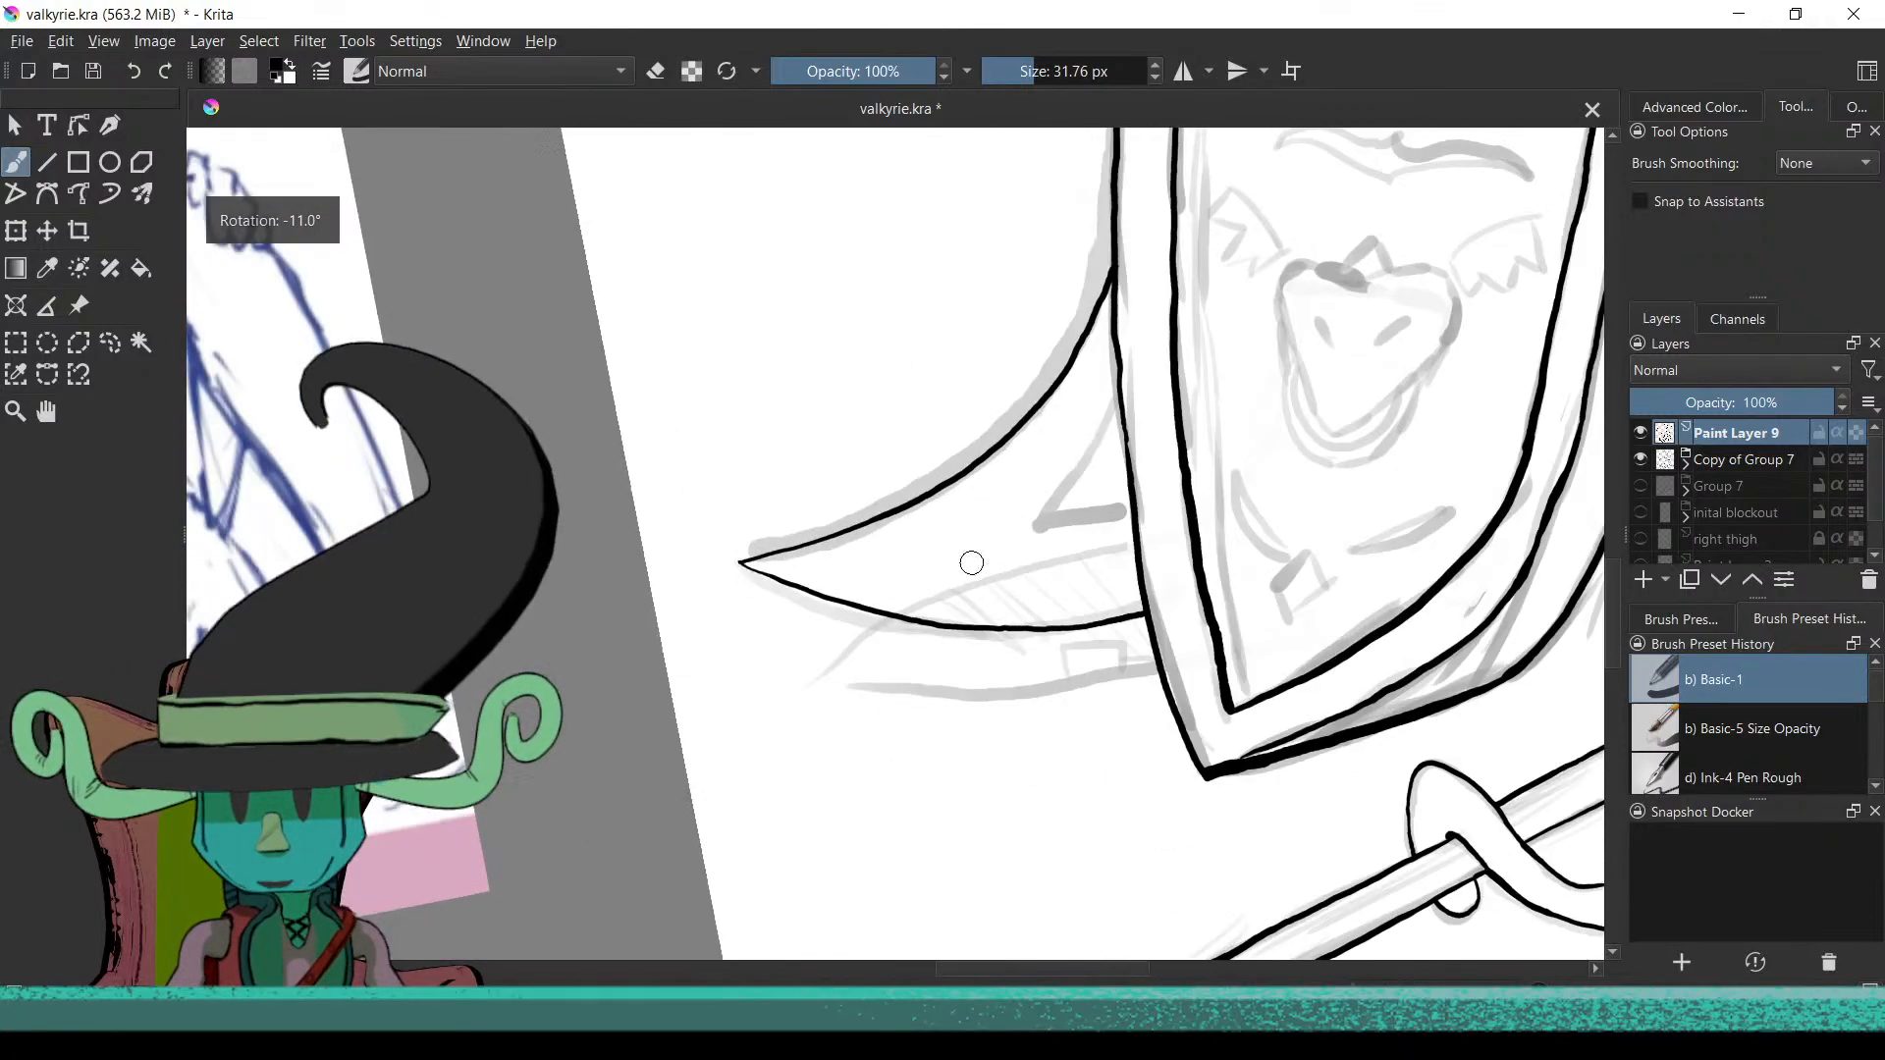
Ink the lower lobe's small triangular marking against the shield's frame and erase the part of its edge that the smallest lobe overlaps
mouse_move(867, 675)
left_mouse_down()
mouse_move(904, 479)
mouse_move(934, 749)
mouse_move(930, 509)
mouse_move(936, 717)
mouse_move(994, 570)
left_mouse_up()
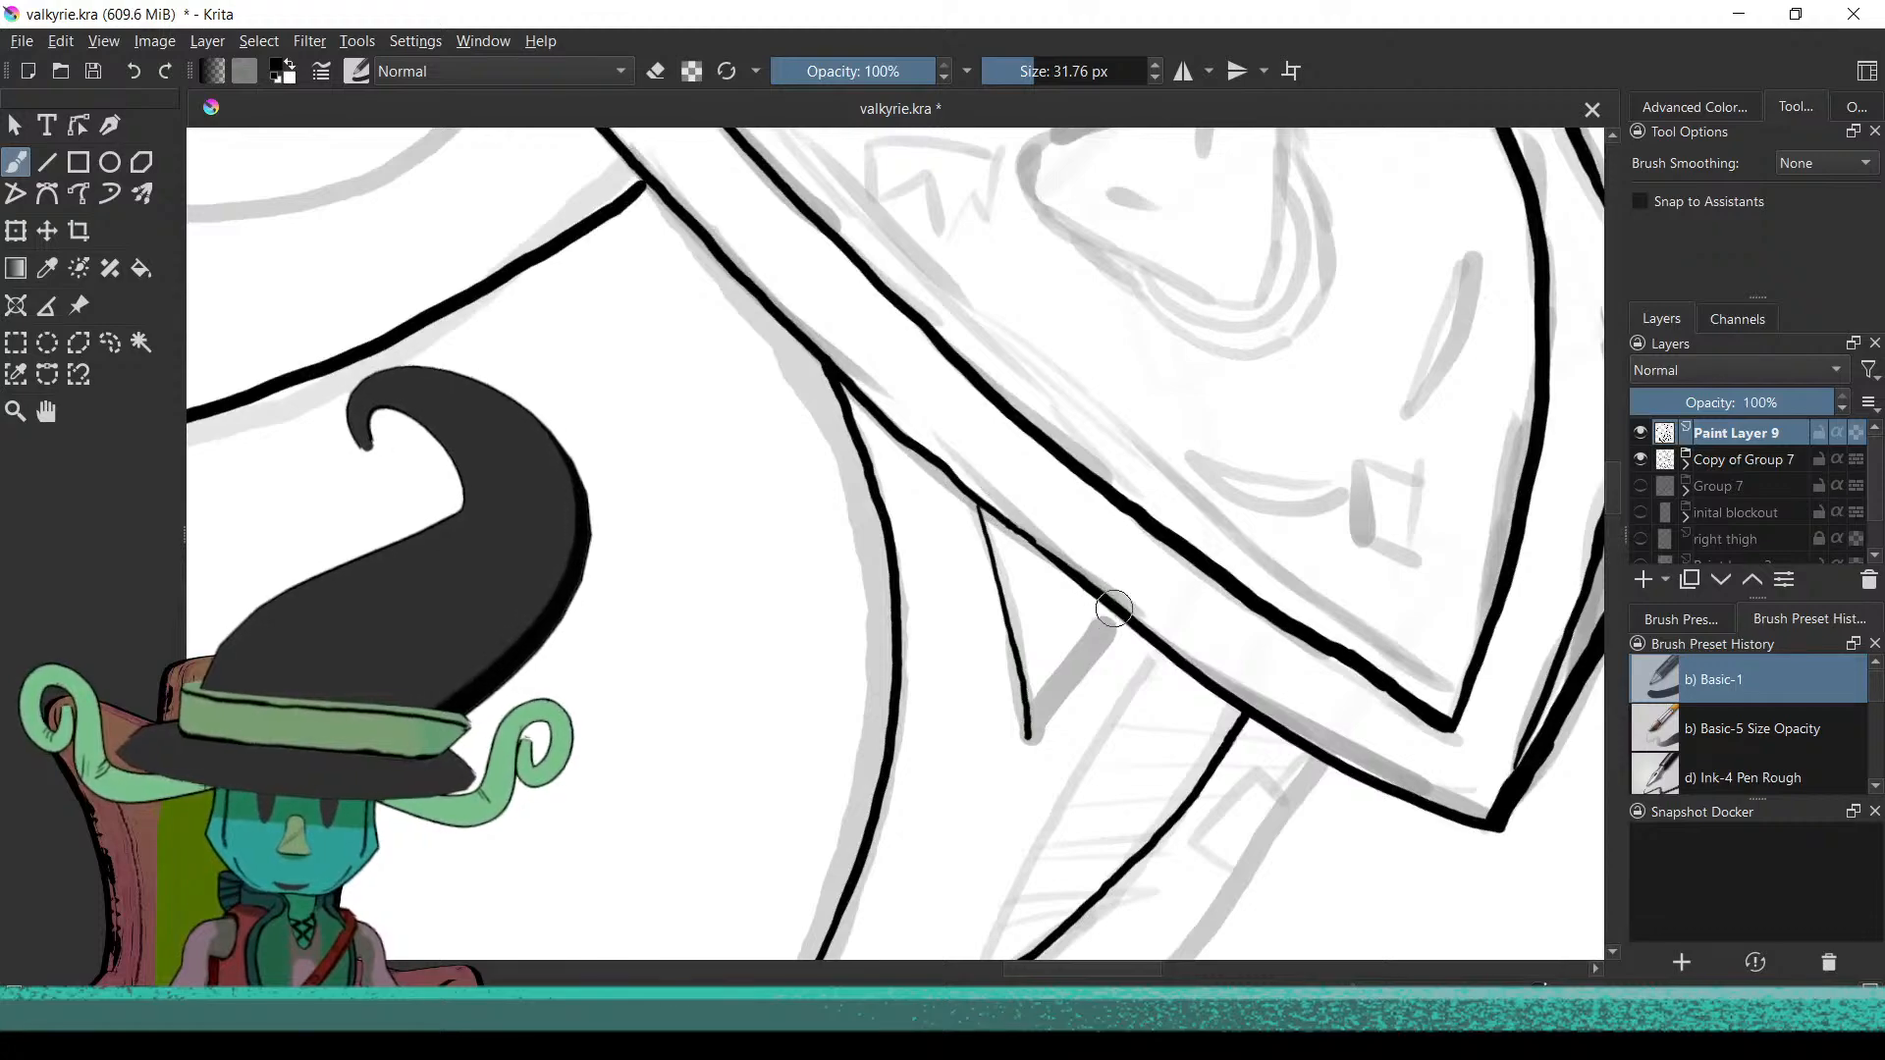
mouse_move(950, 751)
left_mouse_down()
mouse_move(964, 778)
mouse_move(920, 888)
mouse_move(950, 776)
left_mouse_up()
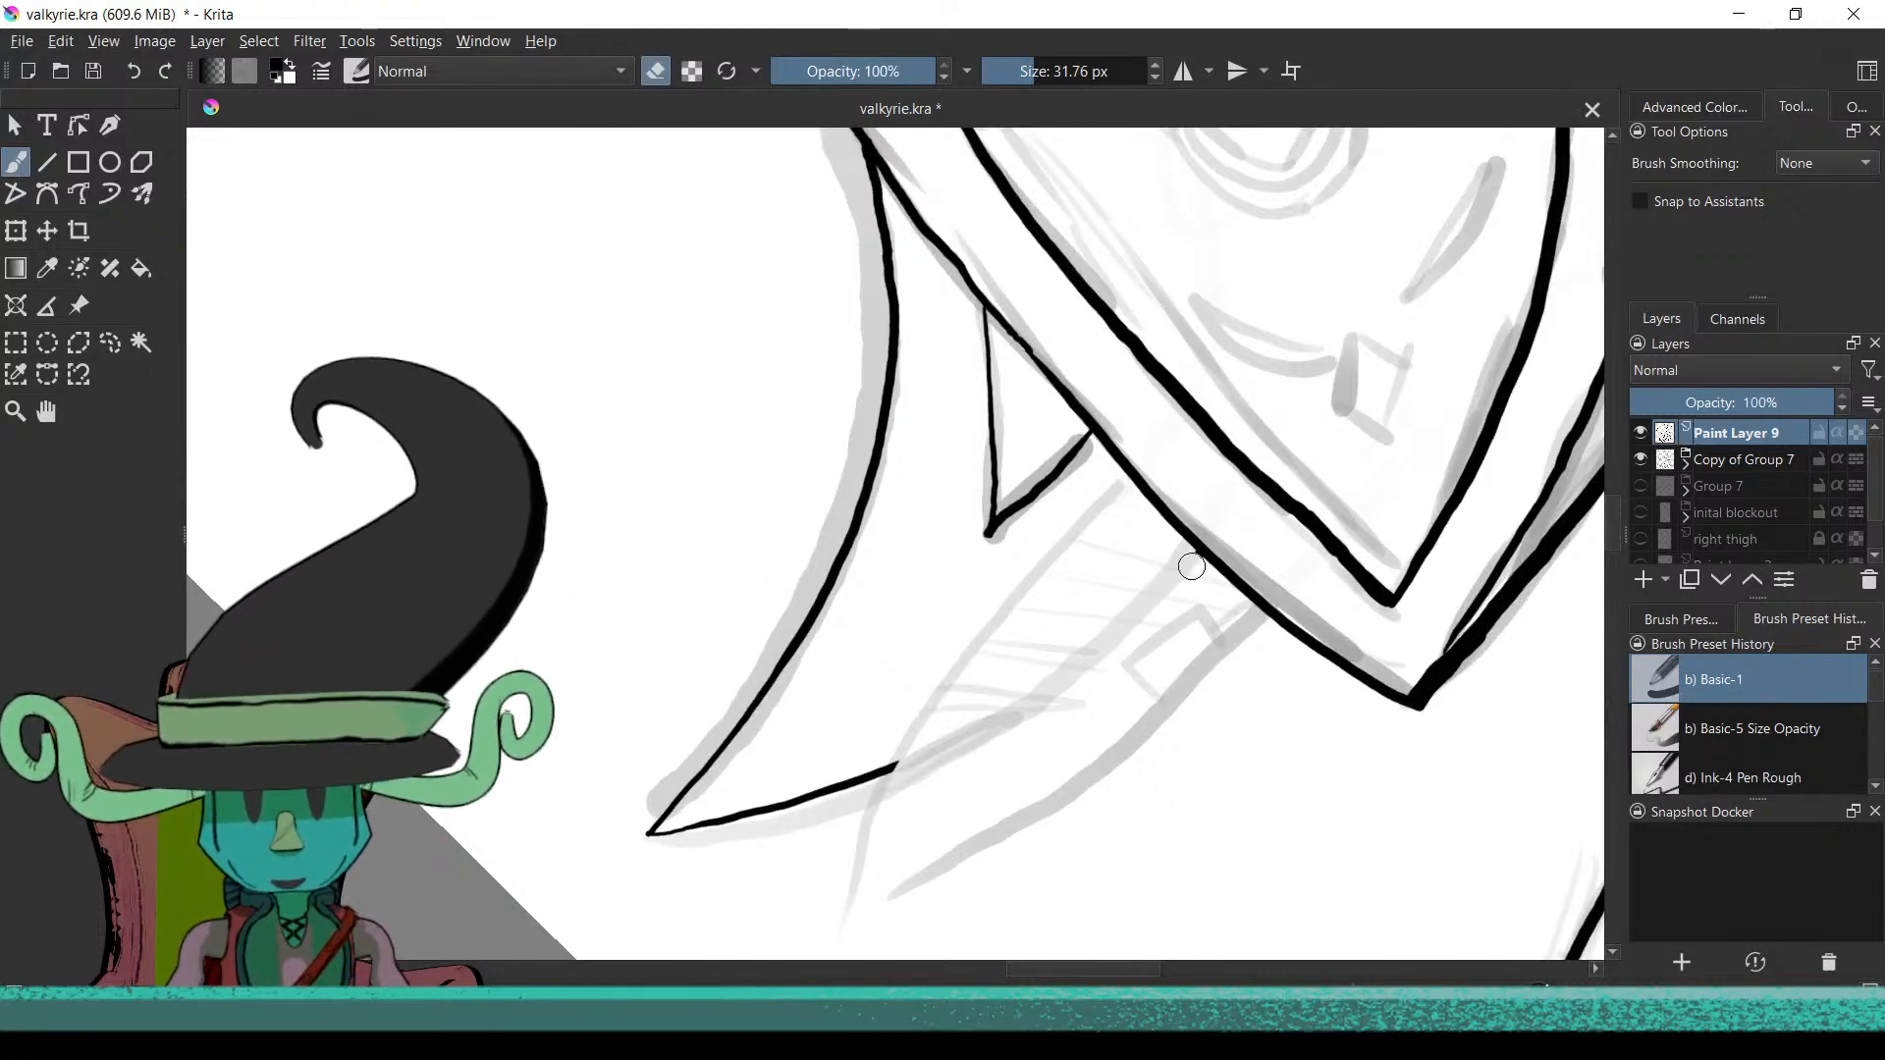
key("e")
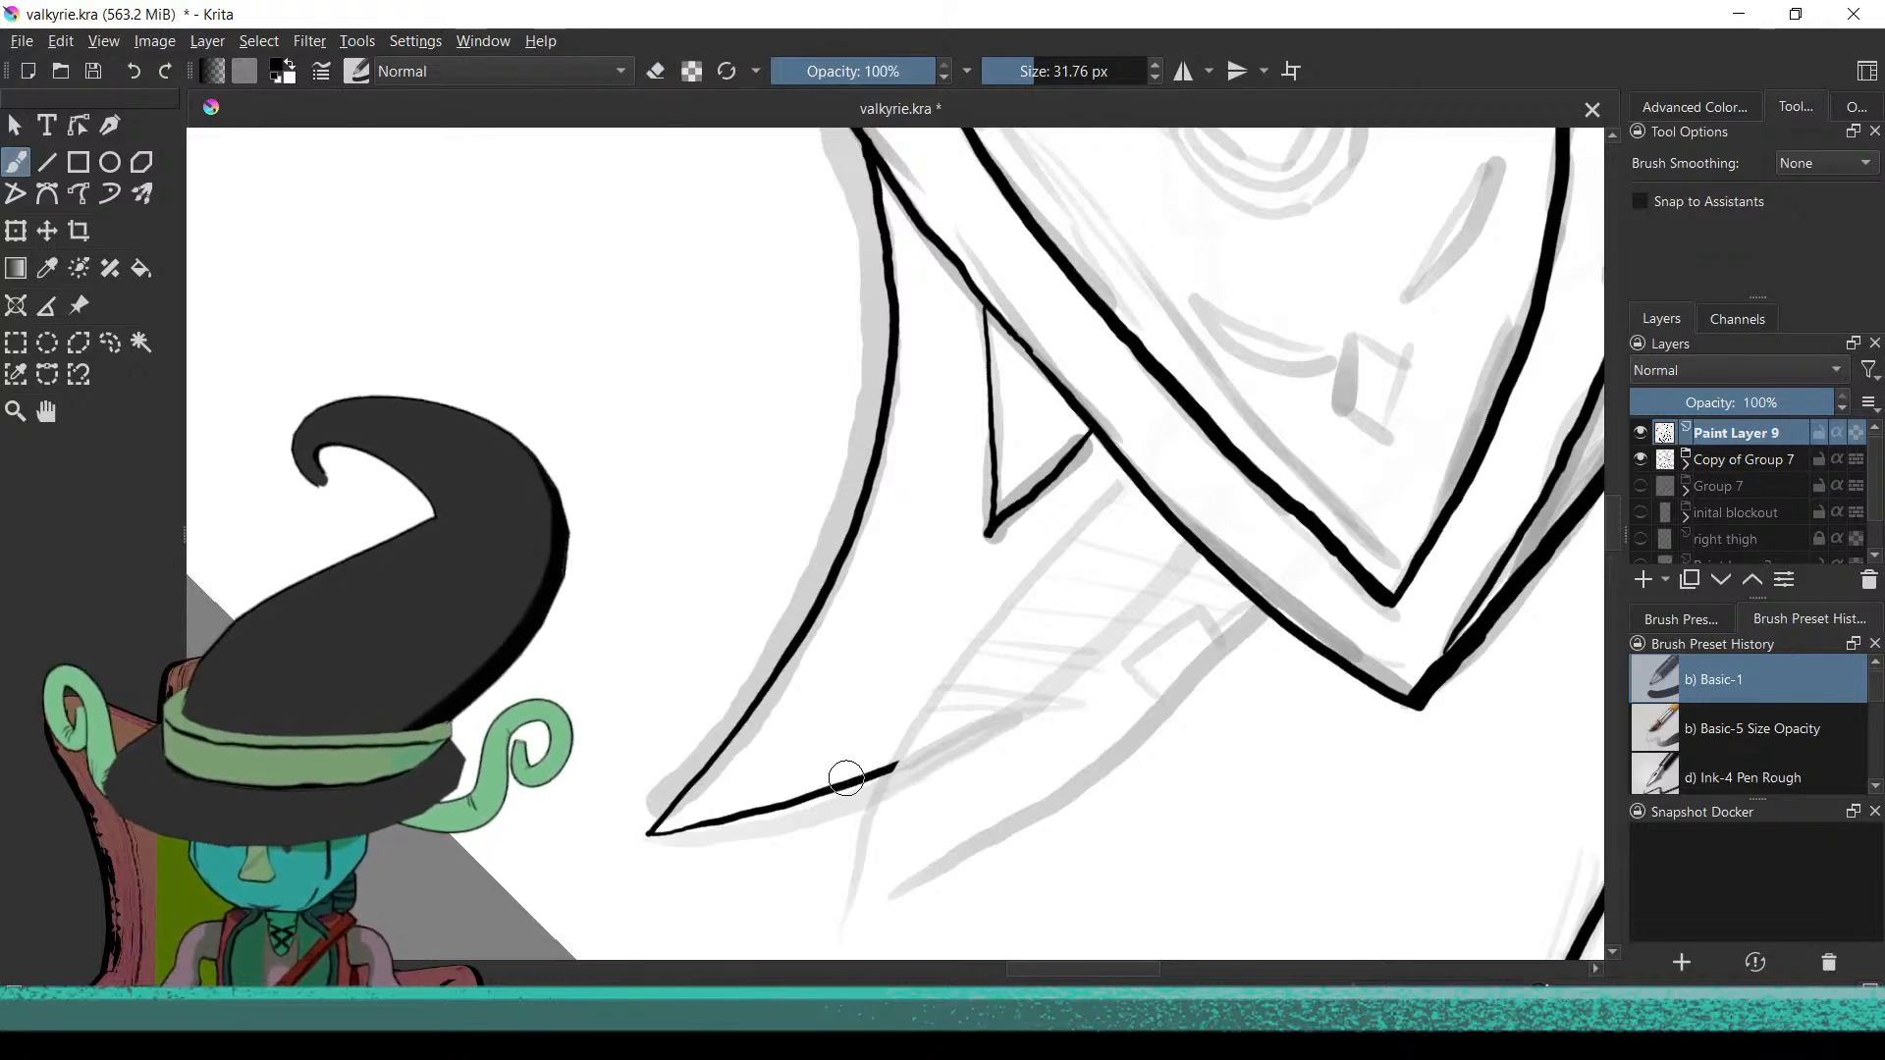
left_click_drag(869, 757, 1077, 796)
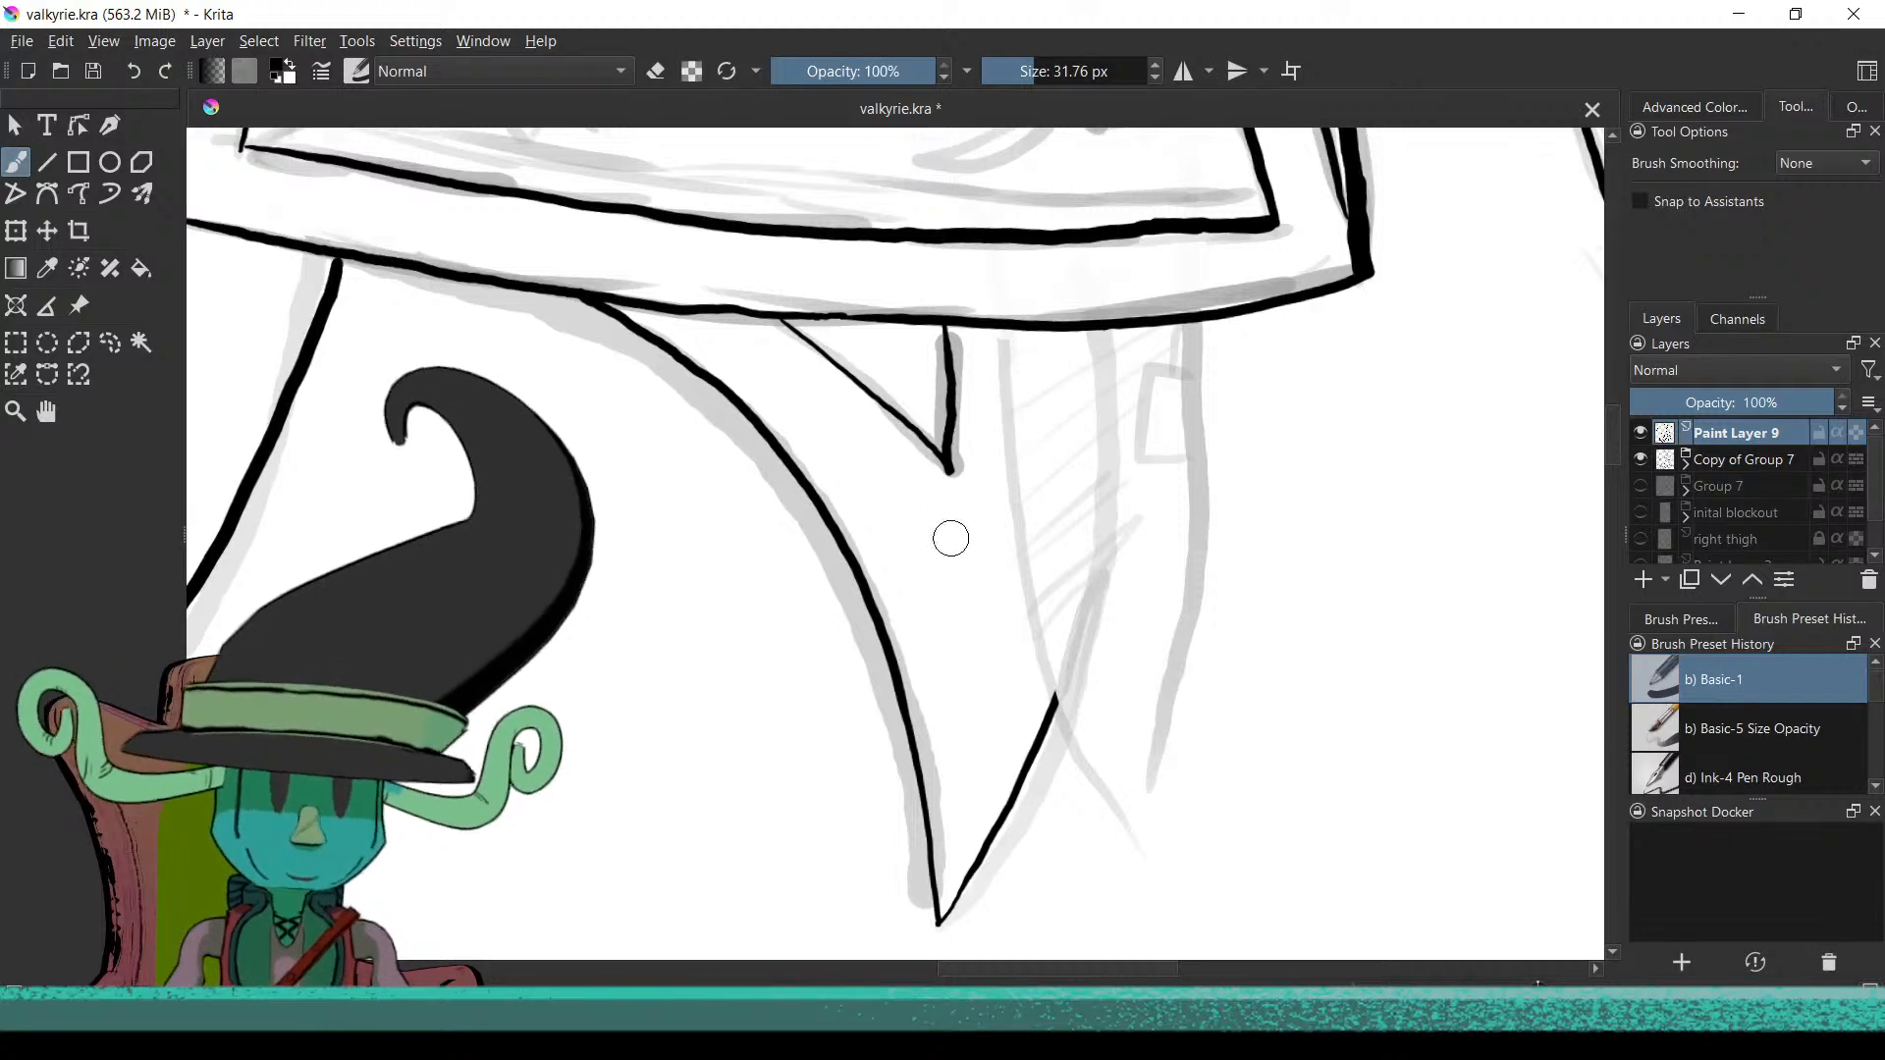
left_click(356, 71)
mouse_move(756, 186)
left_mouse_down()
mouse_move(757, 508)
mouse_move(773, 365)
mouse_move(752, 169)
left_mouse_up()
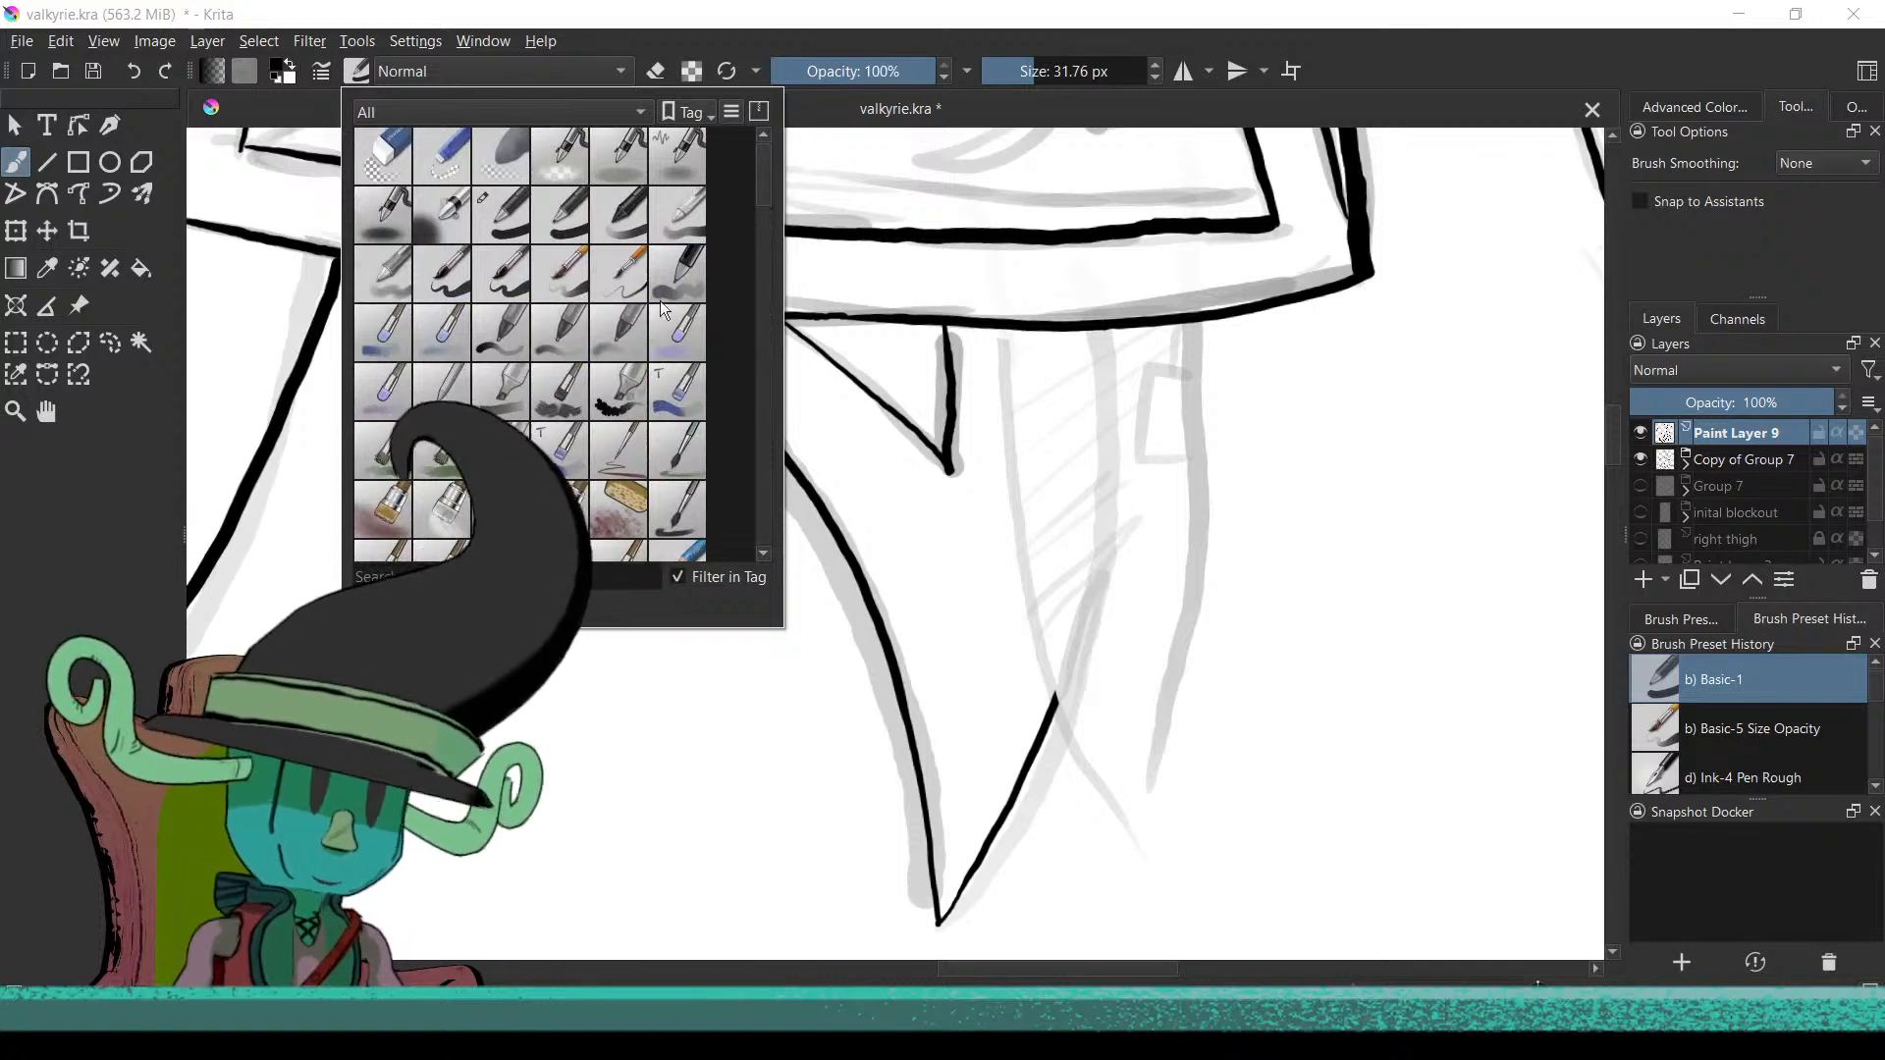
left_click(1193, 355)
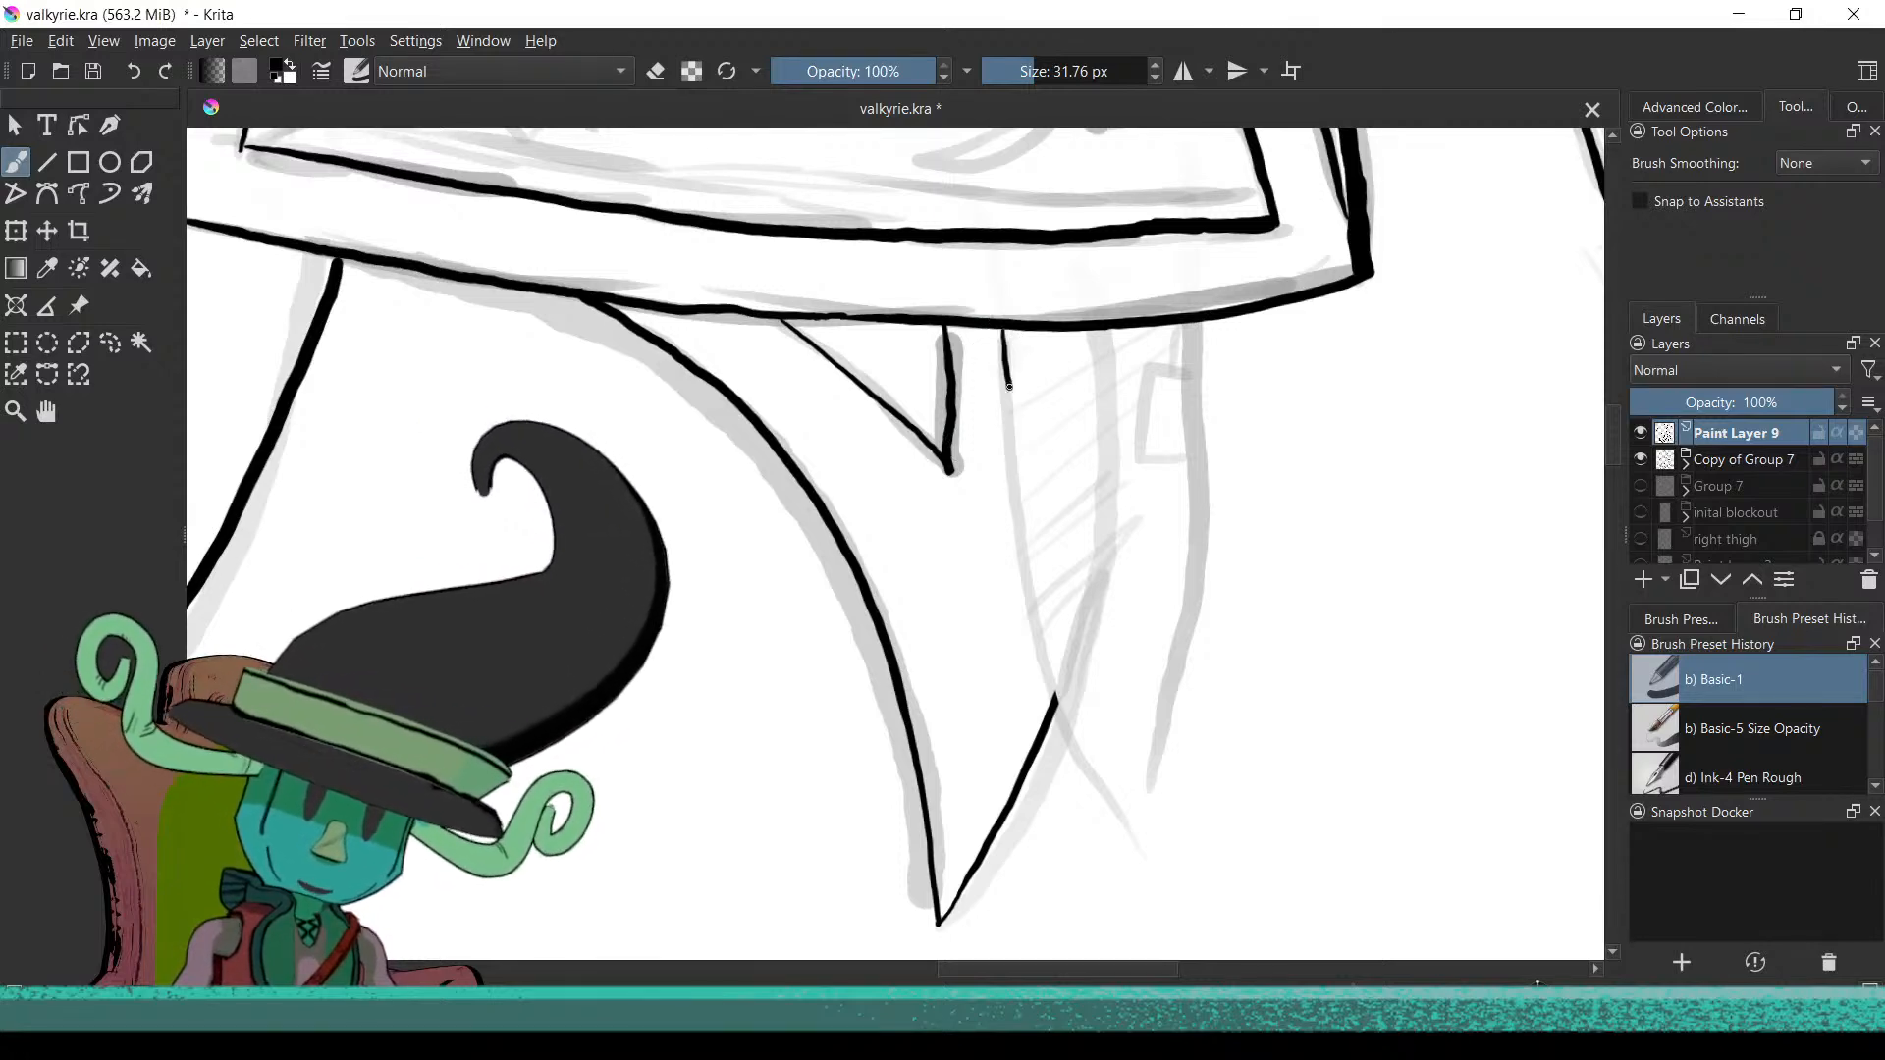
Ink both edges of the smallest lobe from the shield's frame down to its tip, overlapping the pointed lower lobe
mouse_move(996, 322)
left_mouse_down()
mouse_move(1032, 625)
mouse_move(1063, 725)
mouse_move(1138, 834)
left_mouse_up()
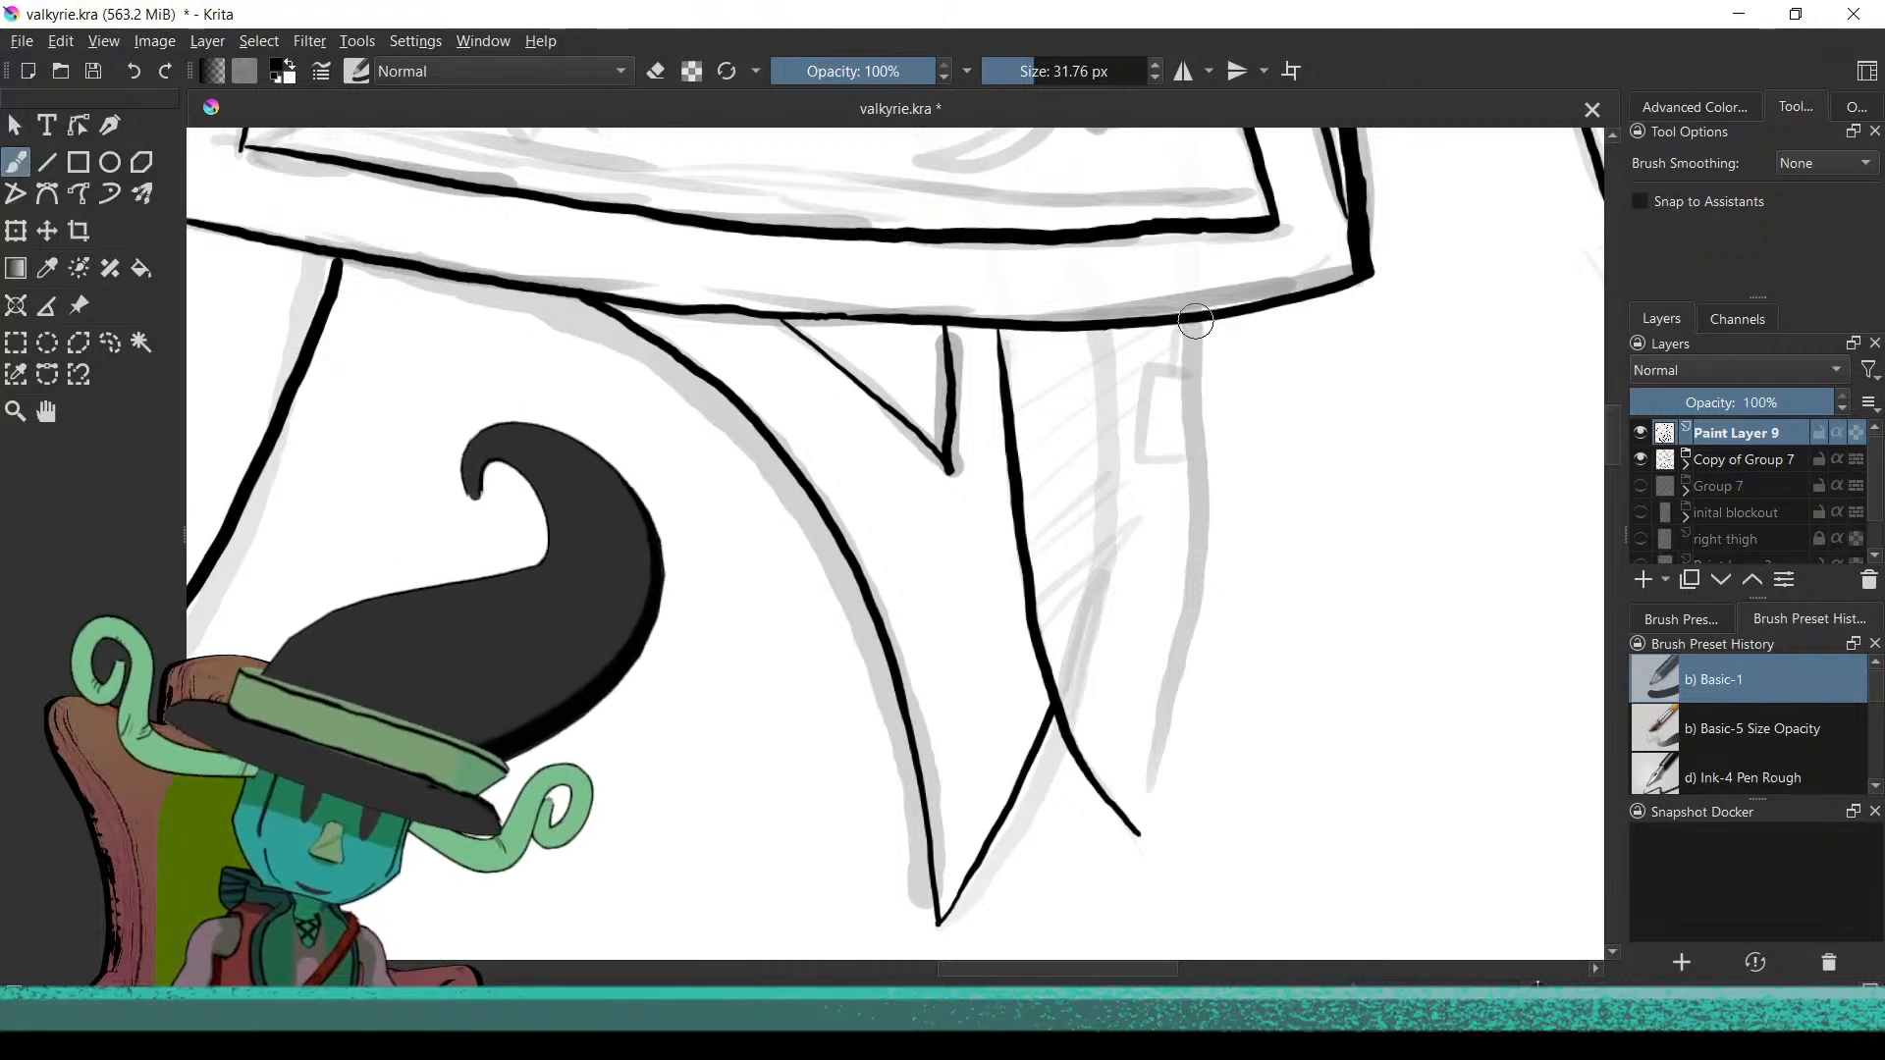
mouse_move(1195, 325)
left_mouse_down()
mouse_move(1204, 581)
mouse_move(1144, 833)
left_mouse_up()
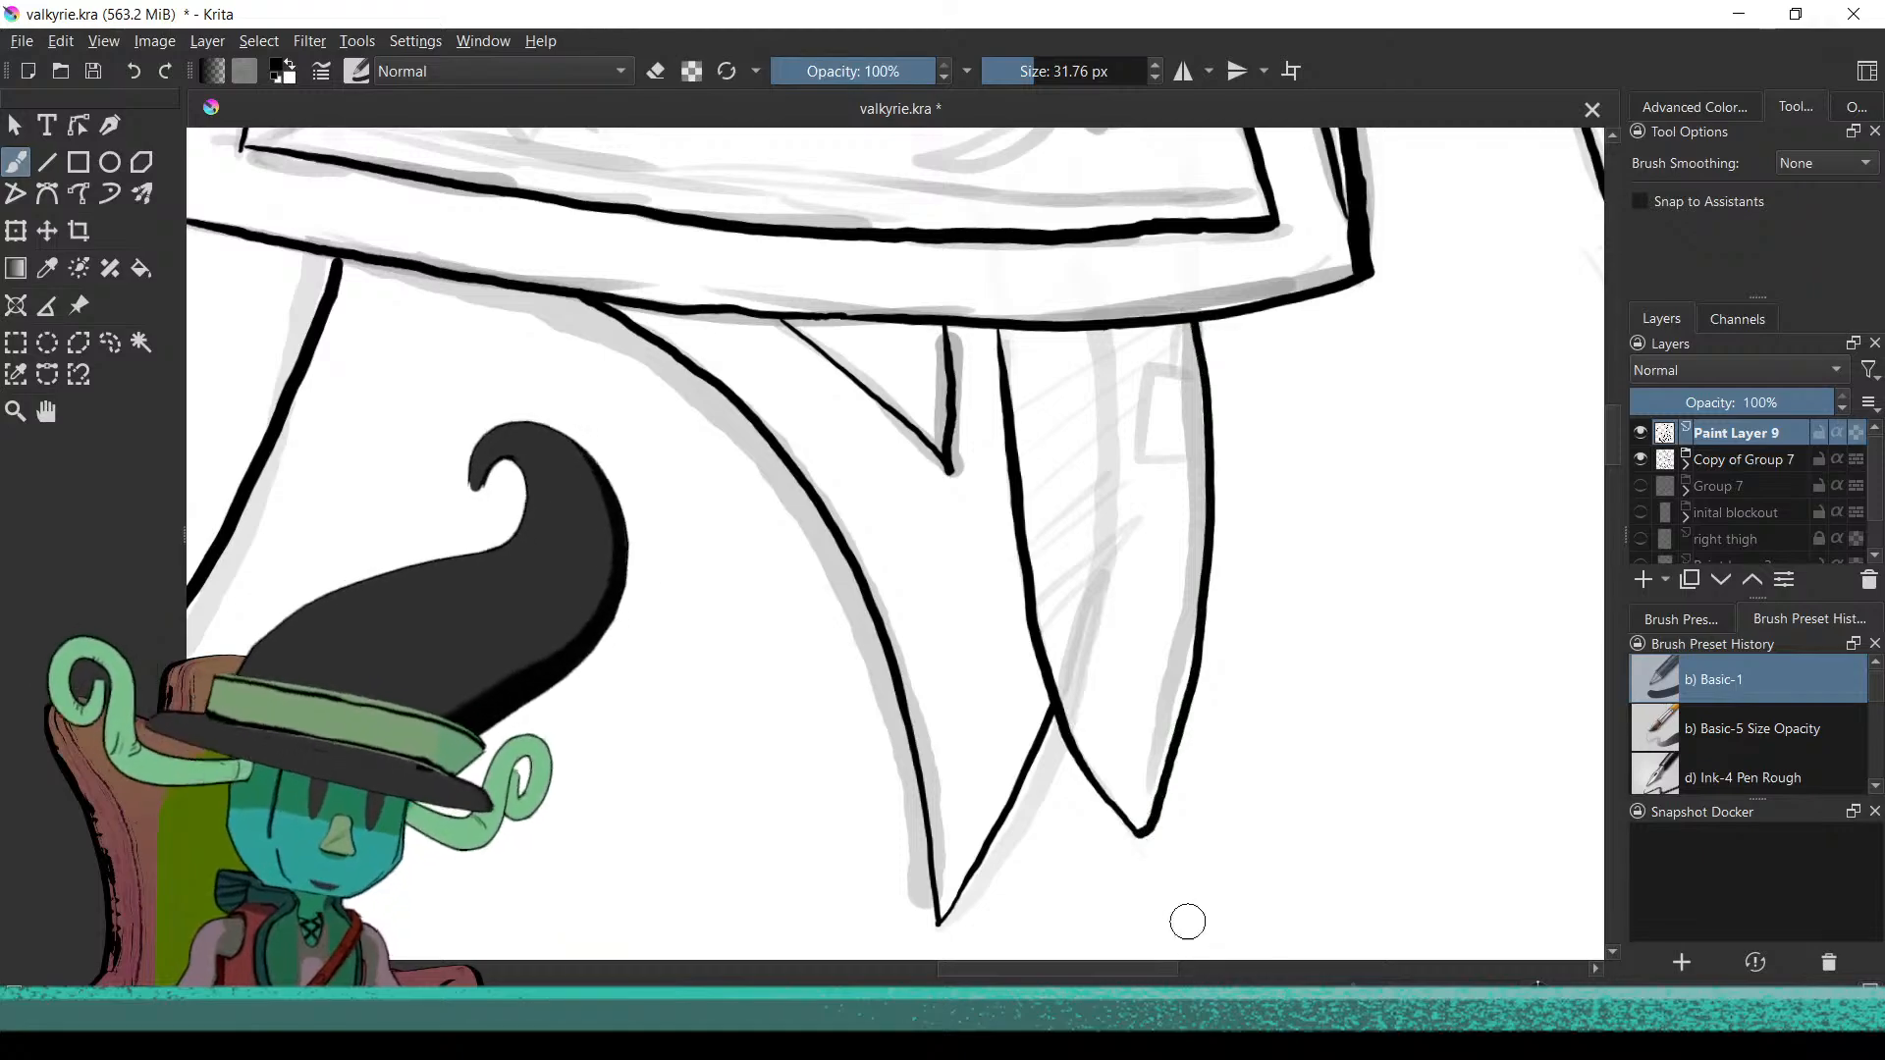
scroll(1066, 838, "down", 4)
left_click_drag(1067, 838, 805, 600)
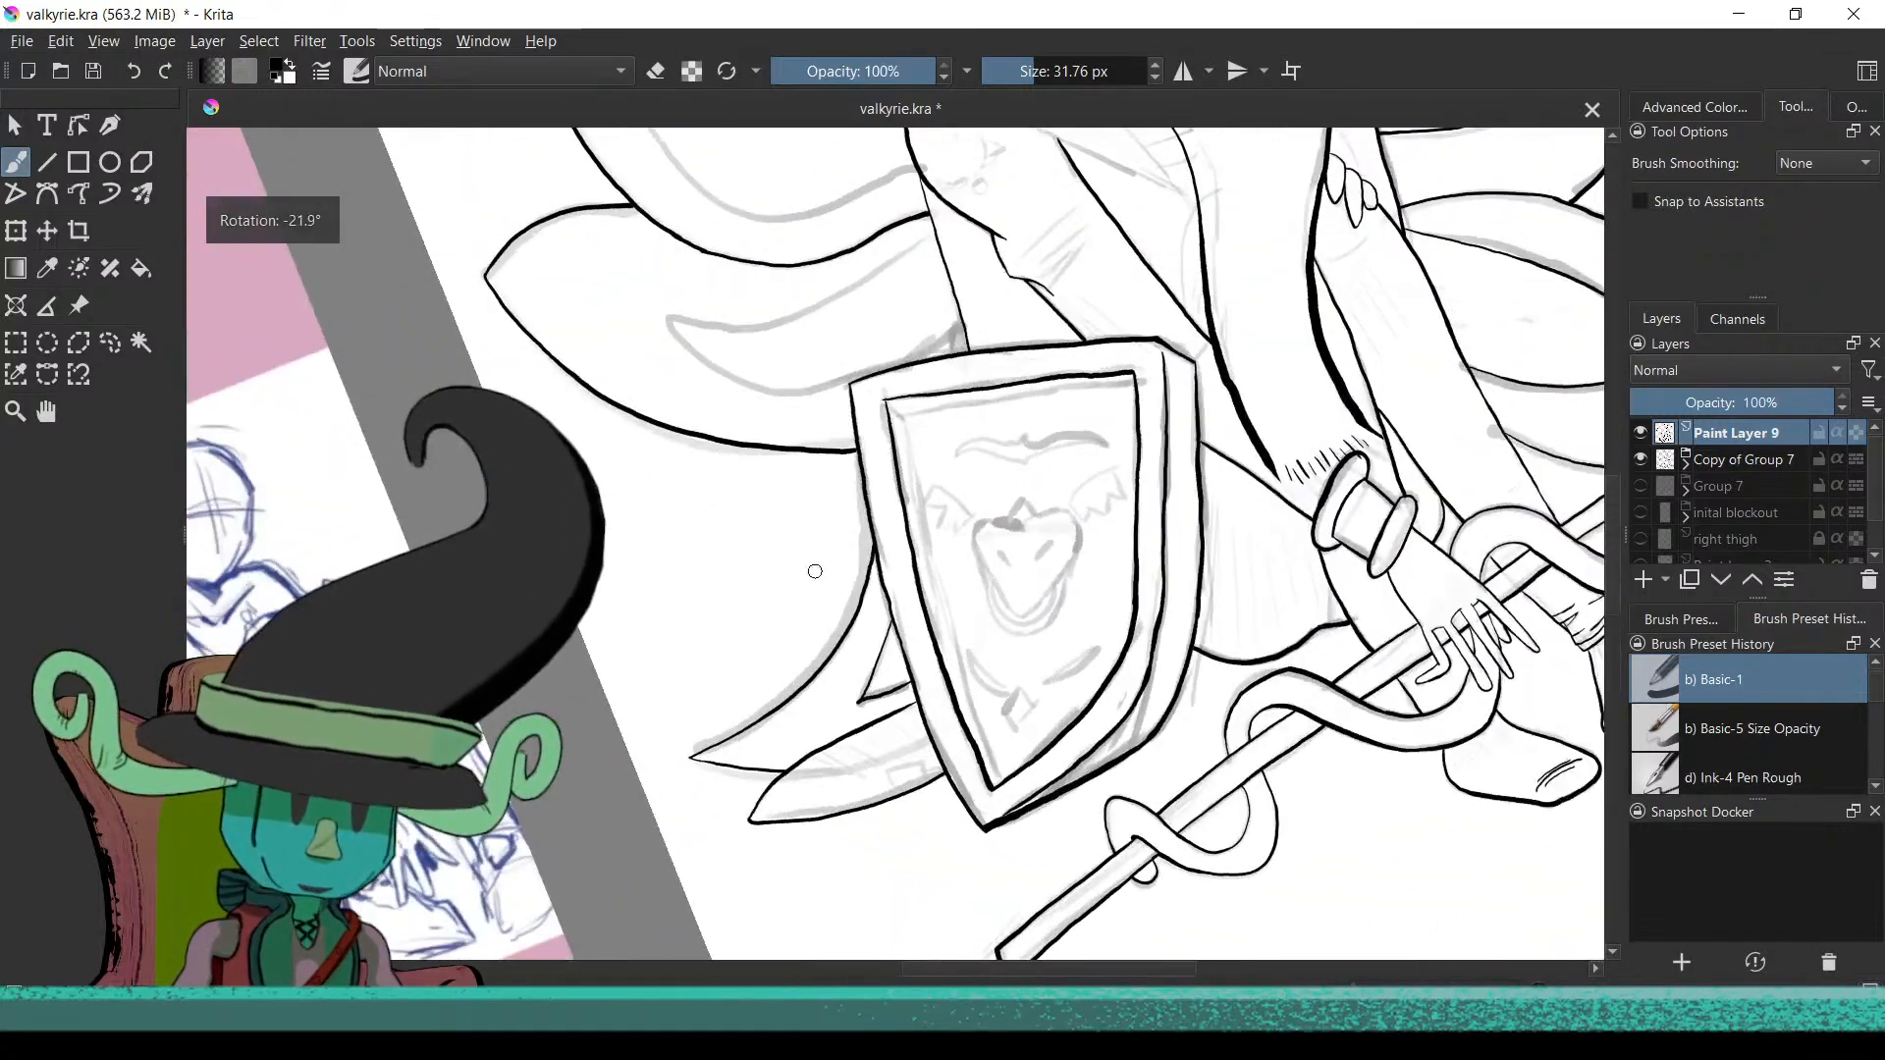
left_click(357, 72)
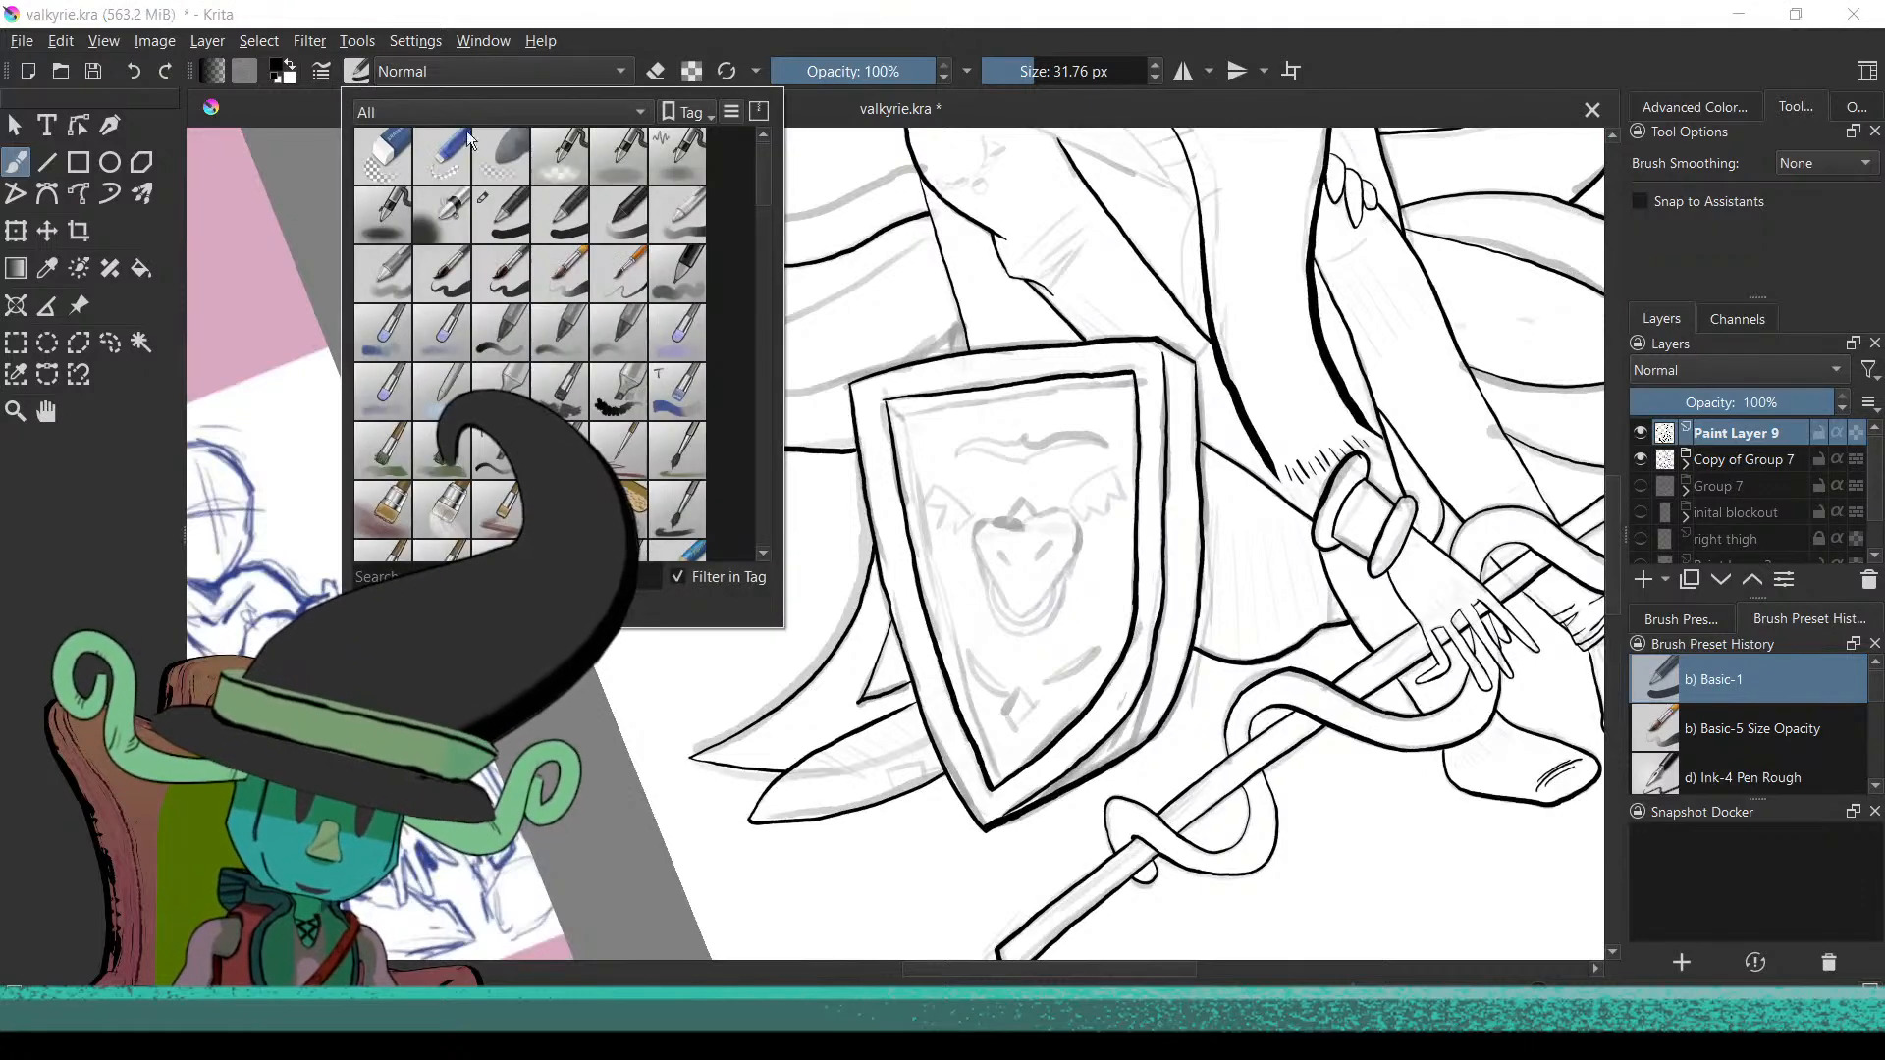
scroll(779, 285, "down", 5)
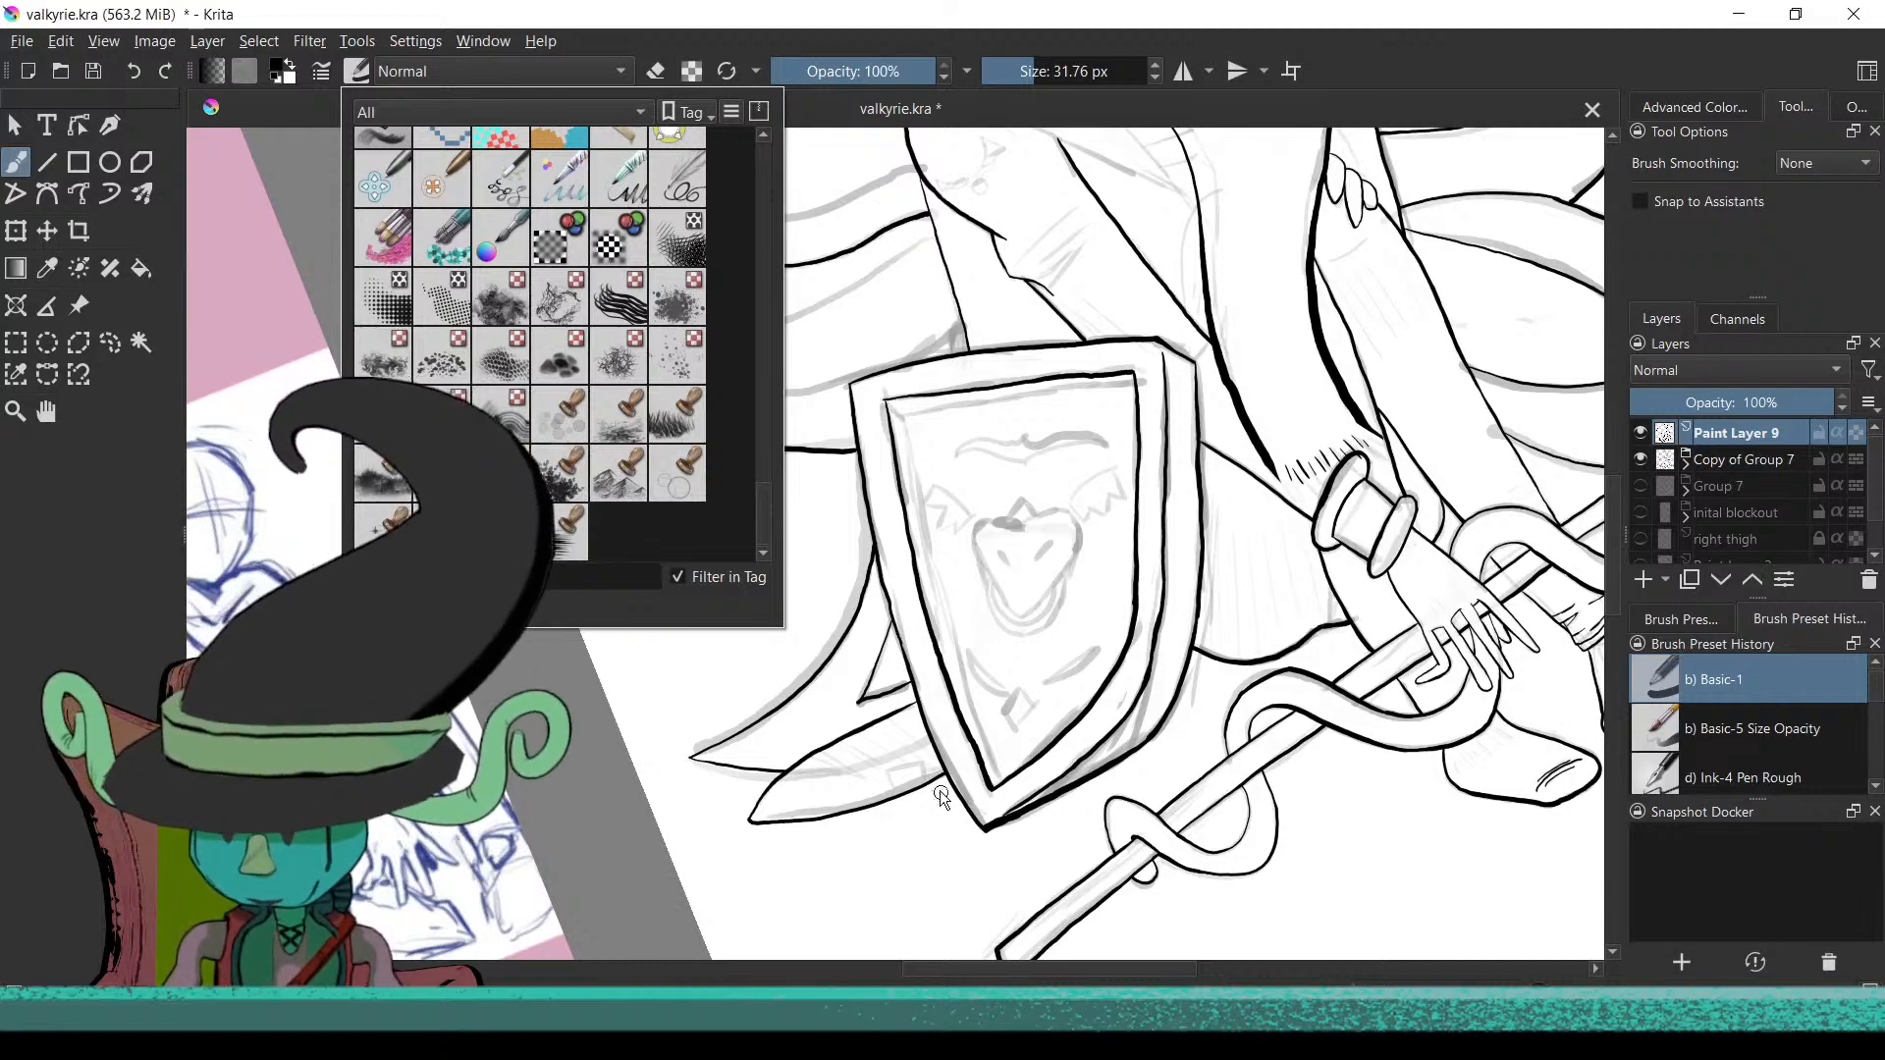
left_click(1487, 123)
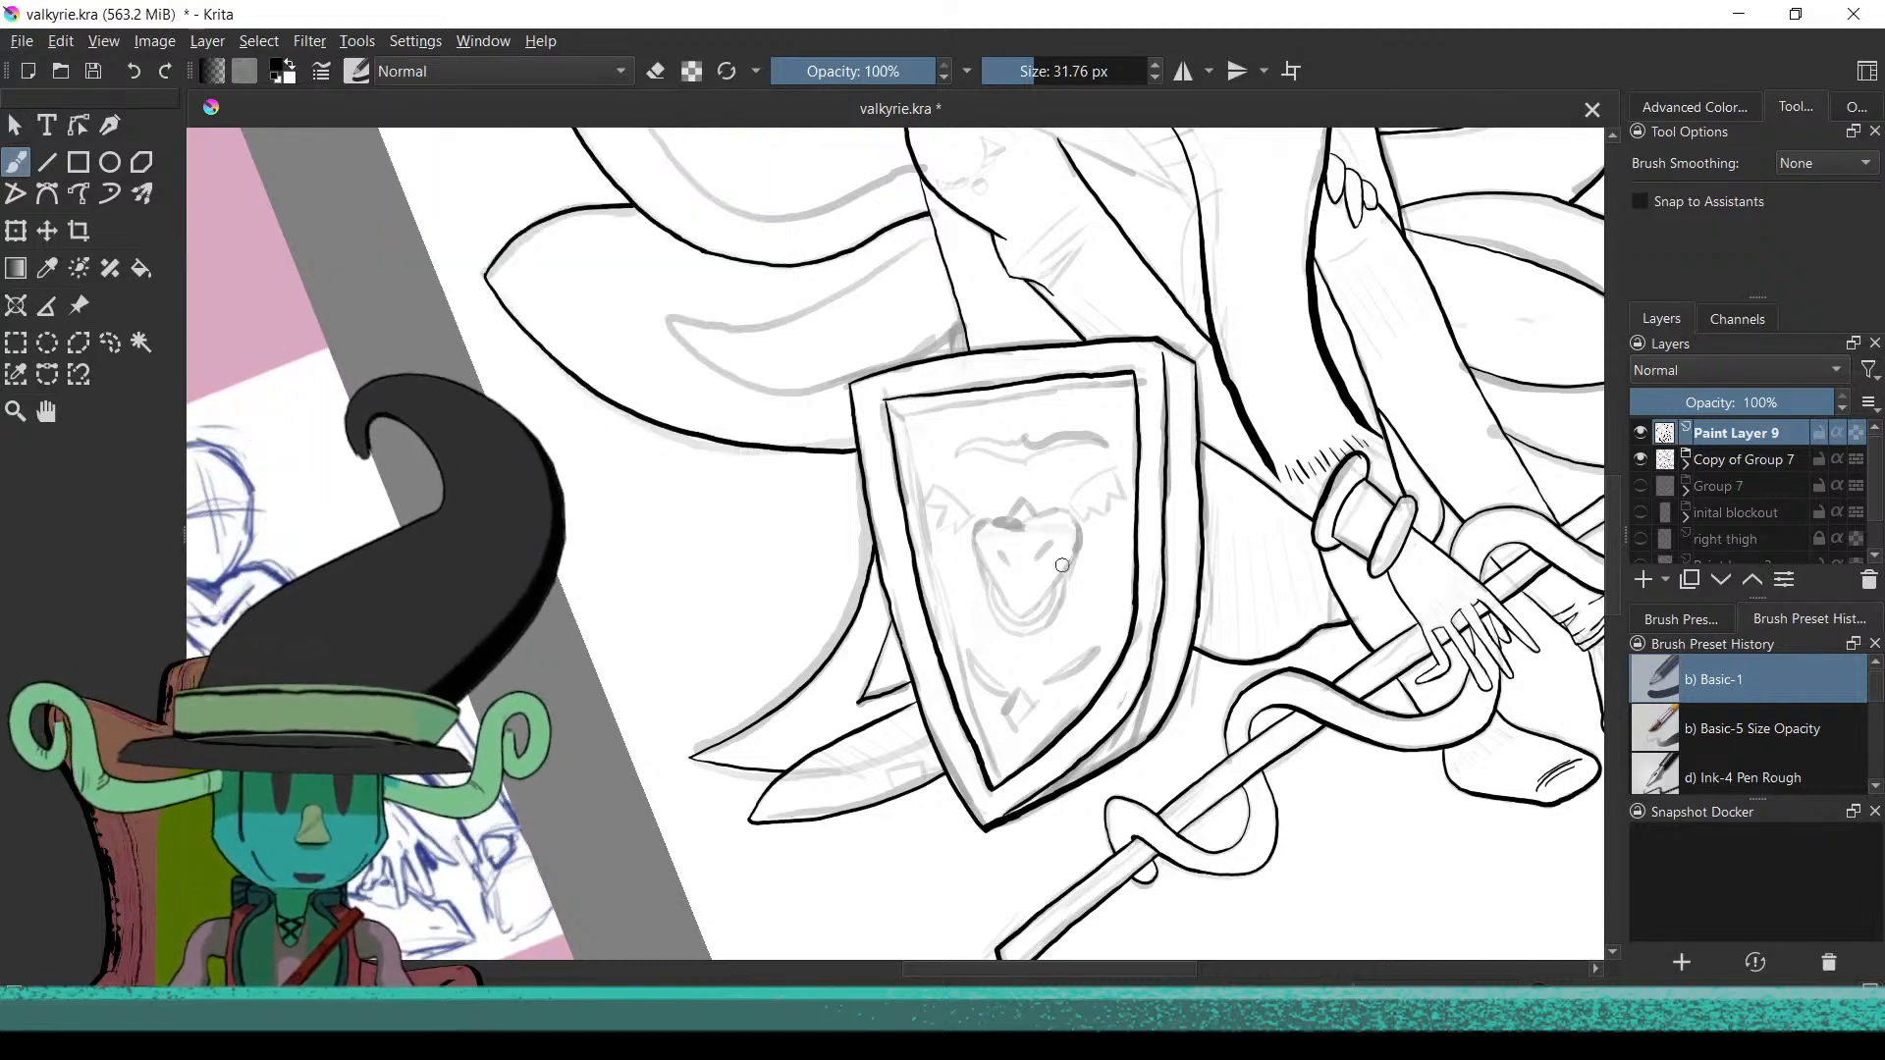
scroll(928, 668, "up", 3)
scroll(941, 407, "up", 5)
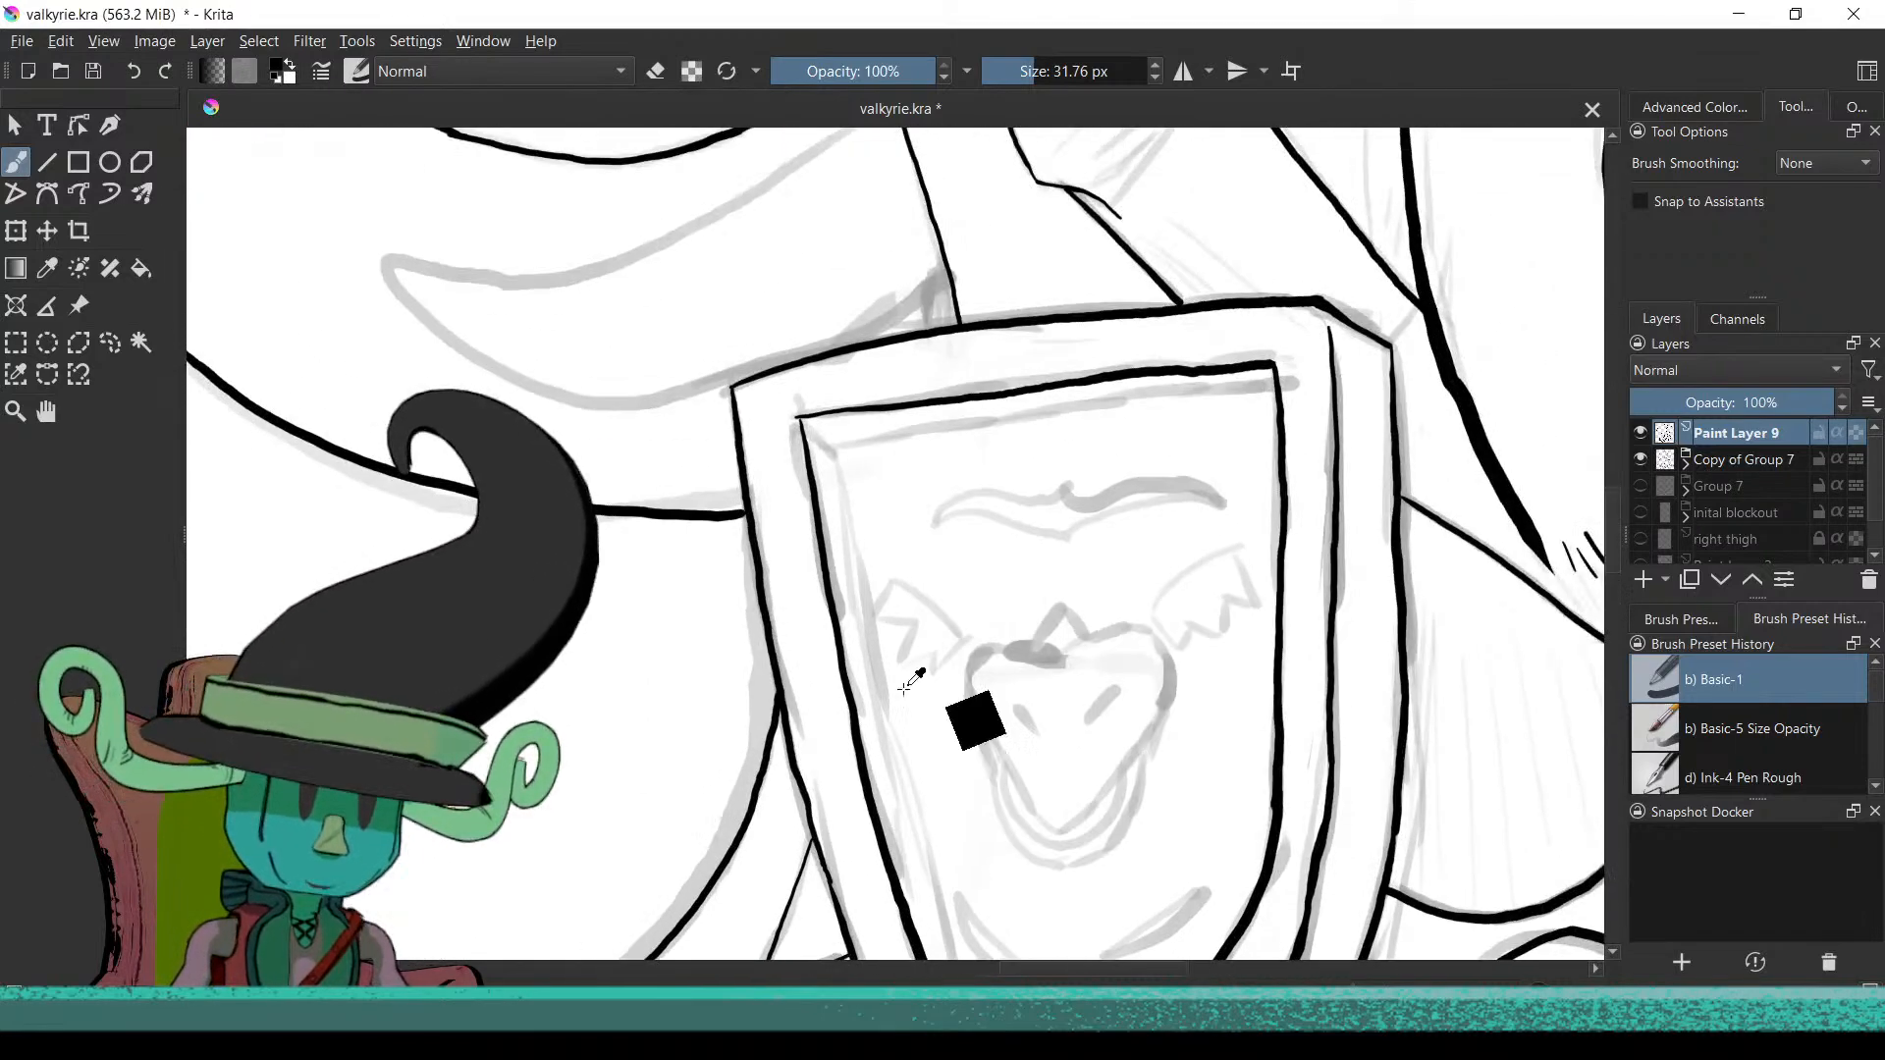
mouse_move(863, 568)
left_mouse_down()
mouse_move(1031, 475)
mouse_move(947, 450)
left_mouse_up()
mouse_move(941, 538)
left_mouse_down()
mouse_move(989, 674)
mouse_move(1048, 639)
left_mouse_up()
scroll(1021, 603, "down", 4)
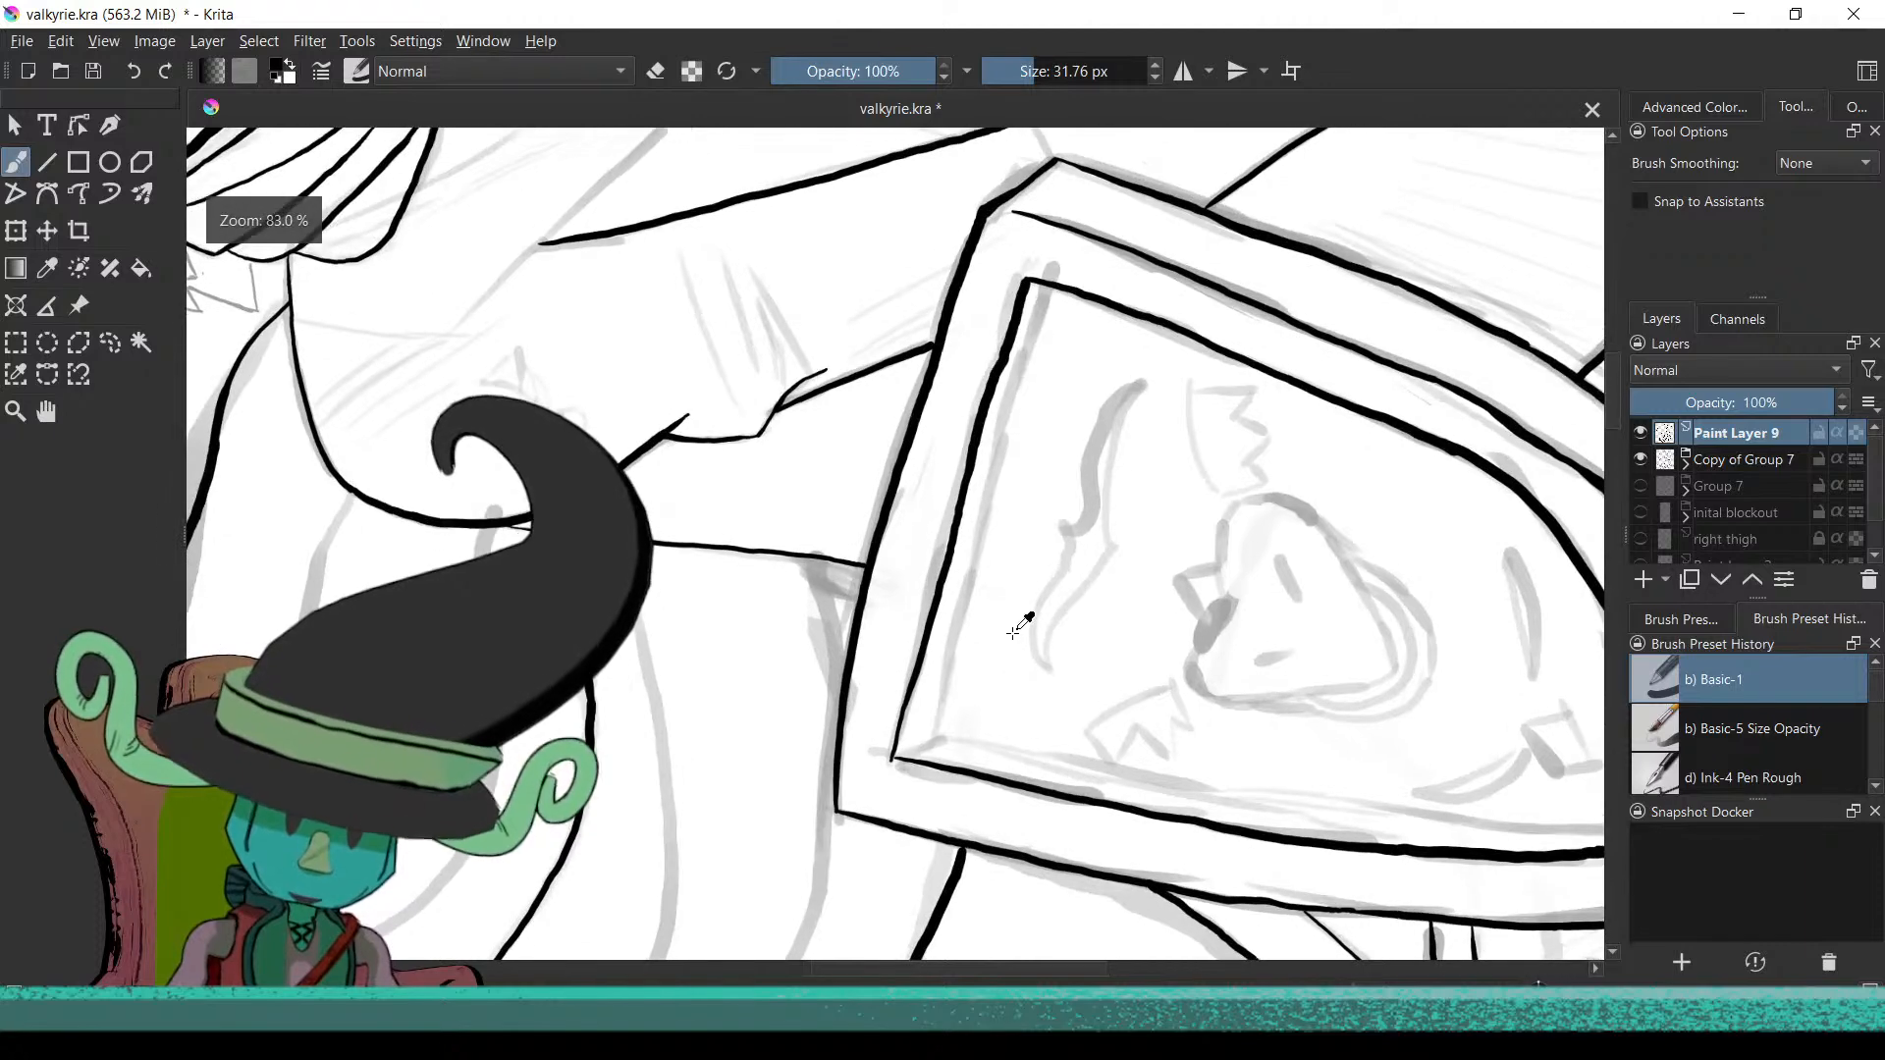
scroll(1009, 648, "up", 2)
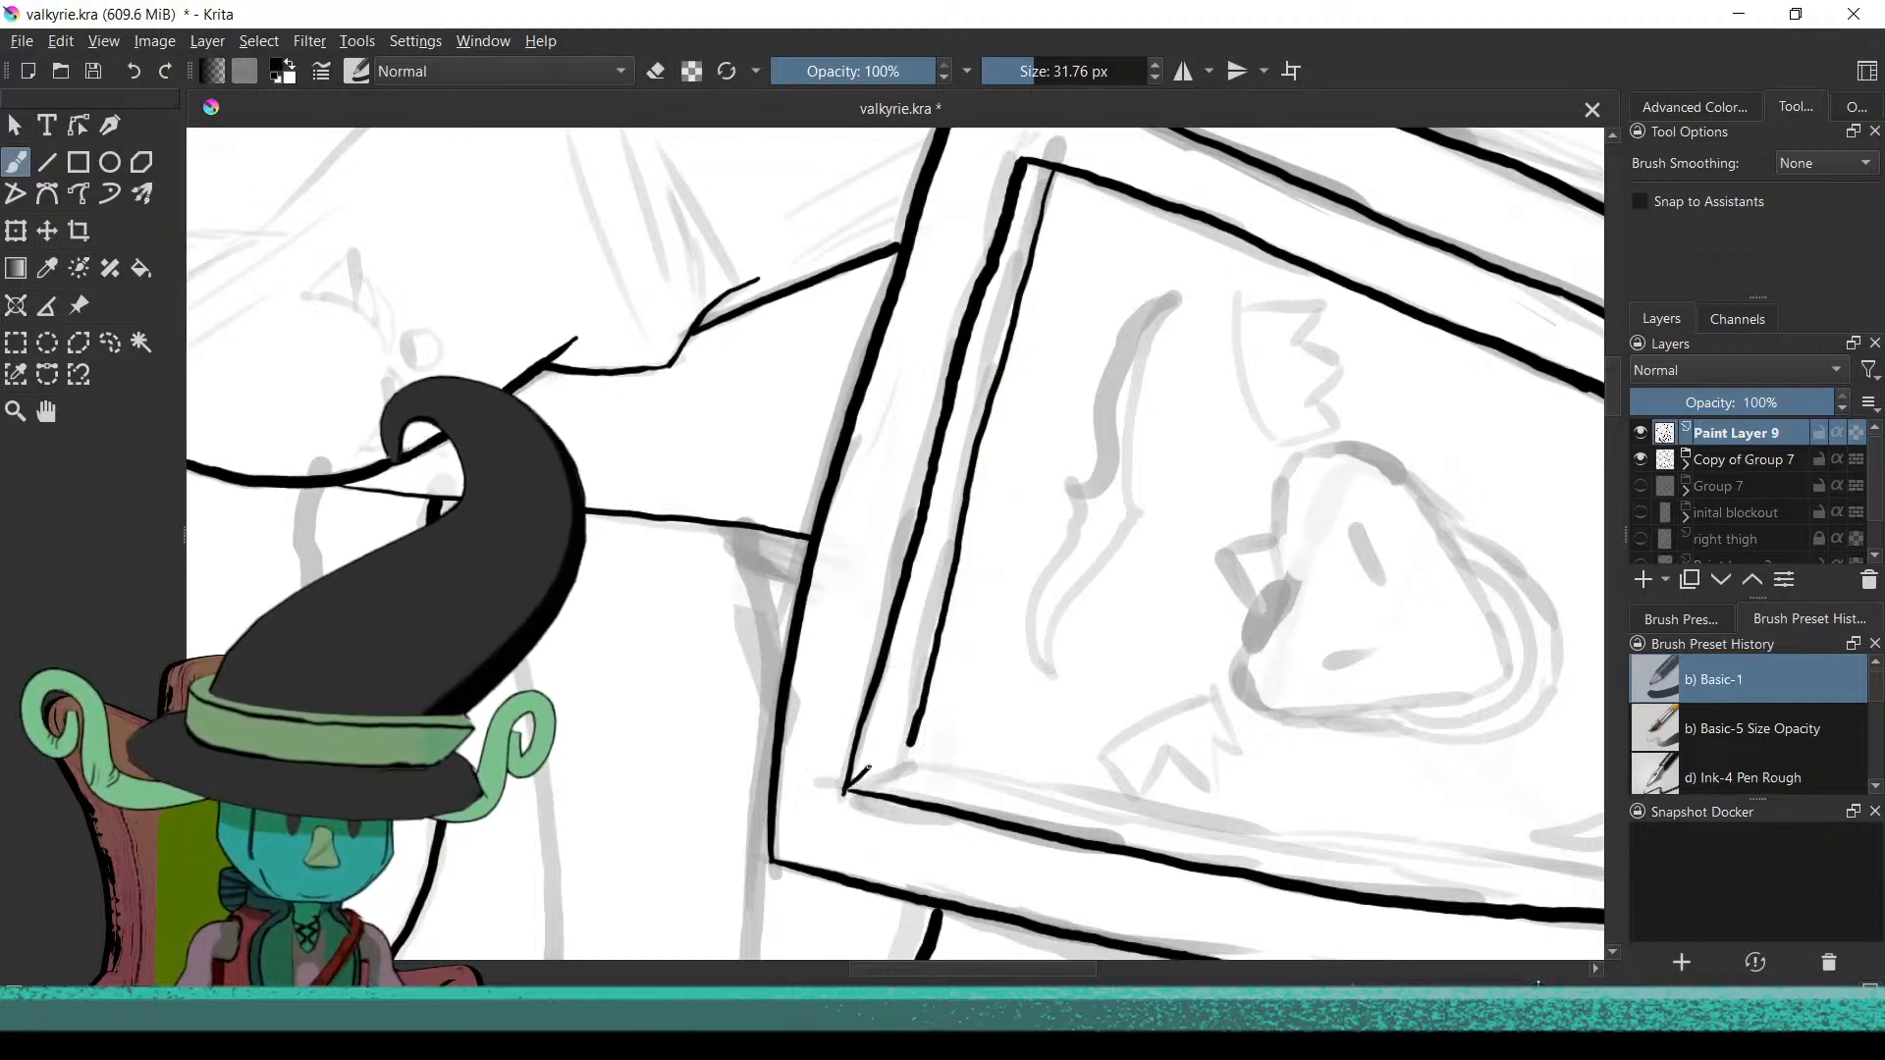
left_click_drag(858, 888, 986, 629)
scroll(985, 629, "up", 3)
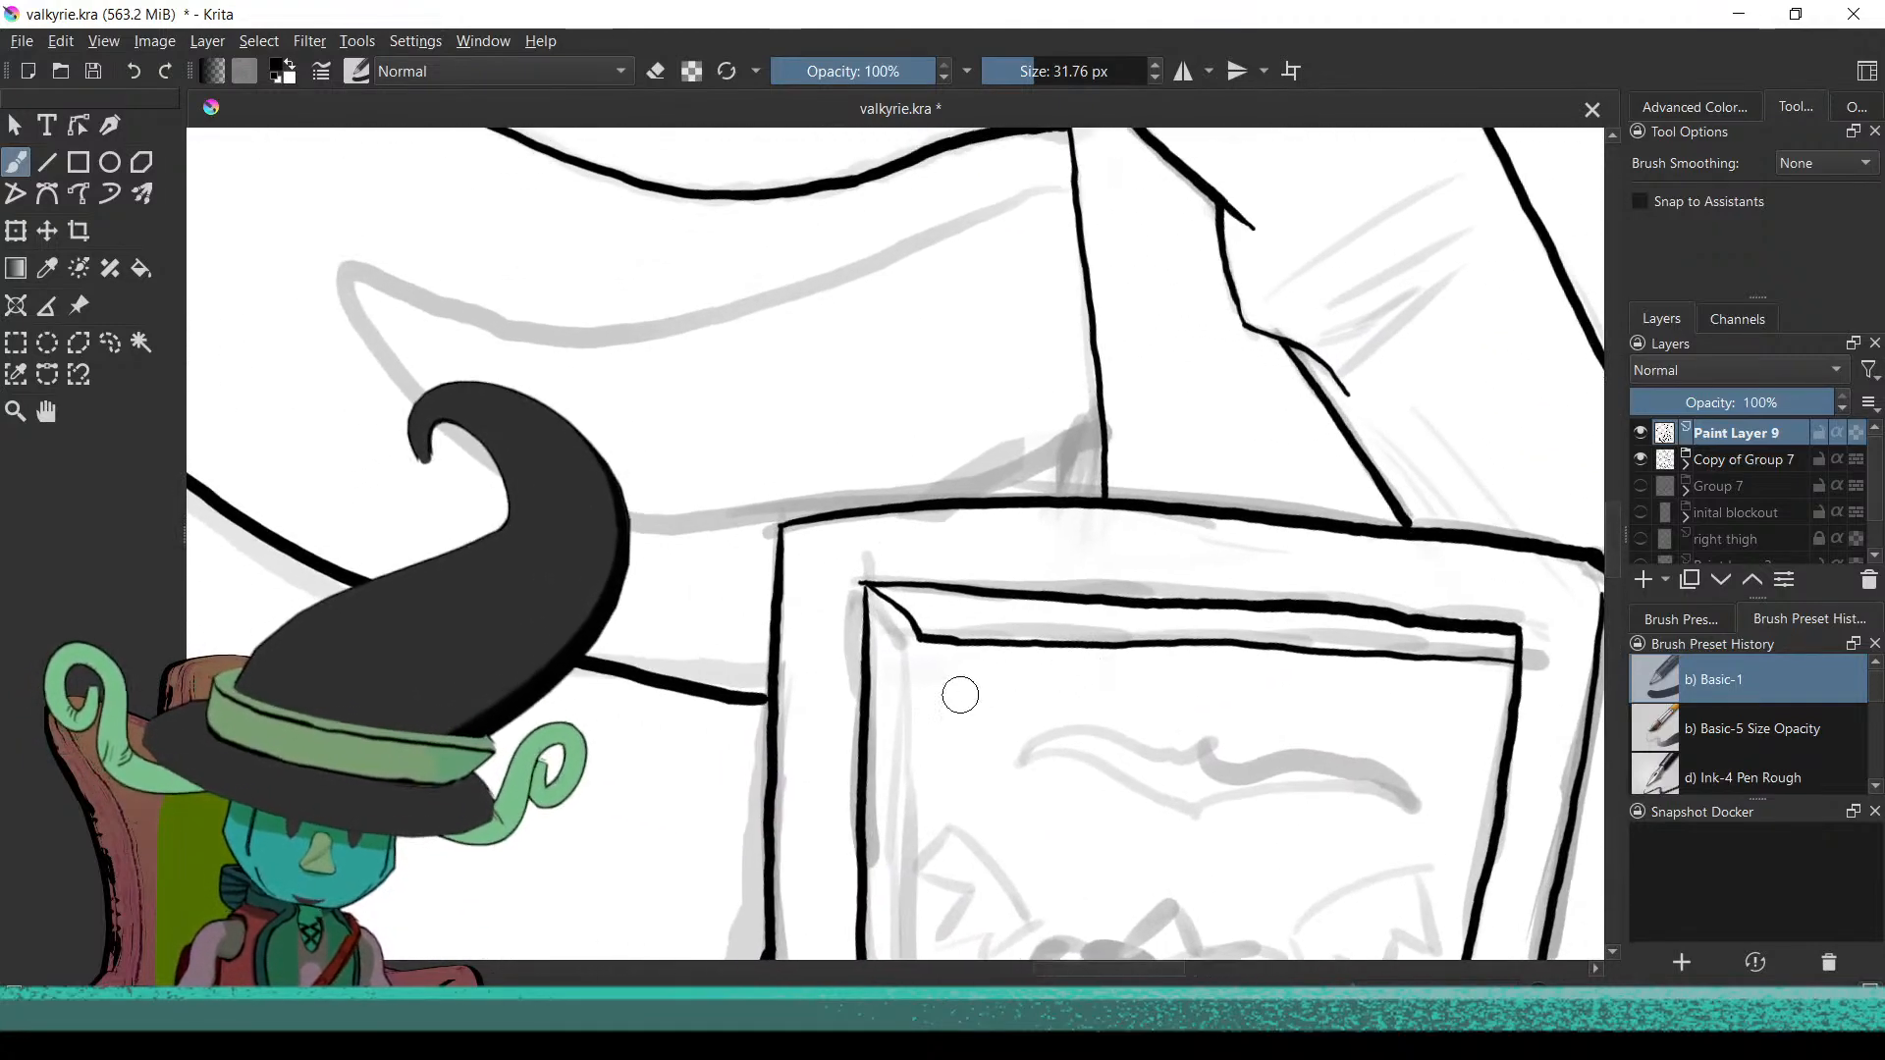
key("2")
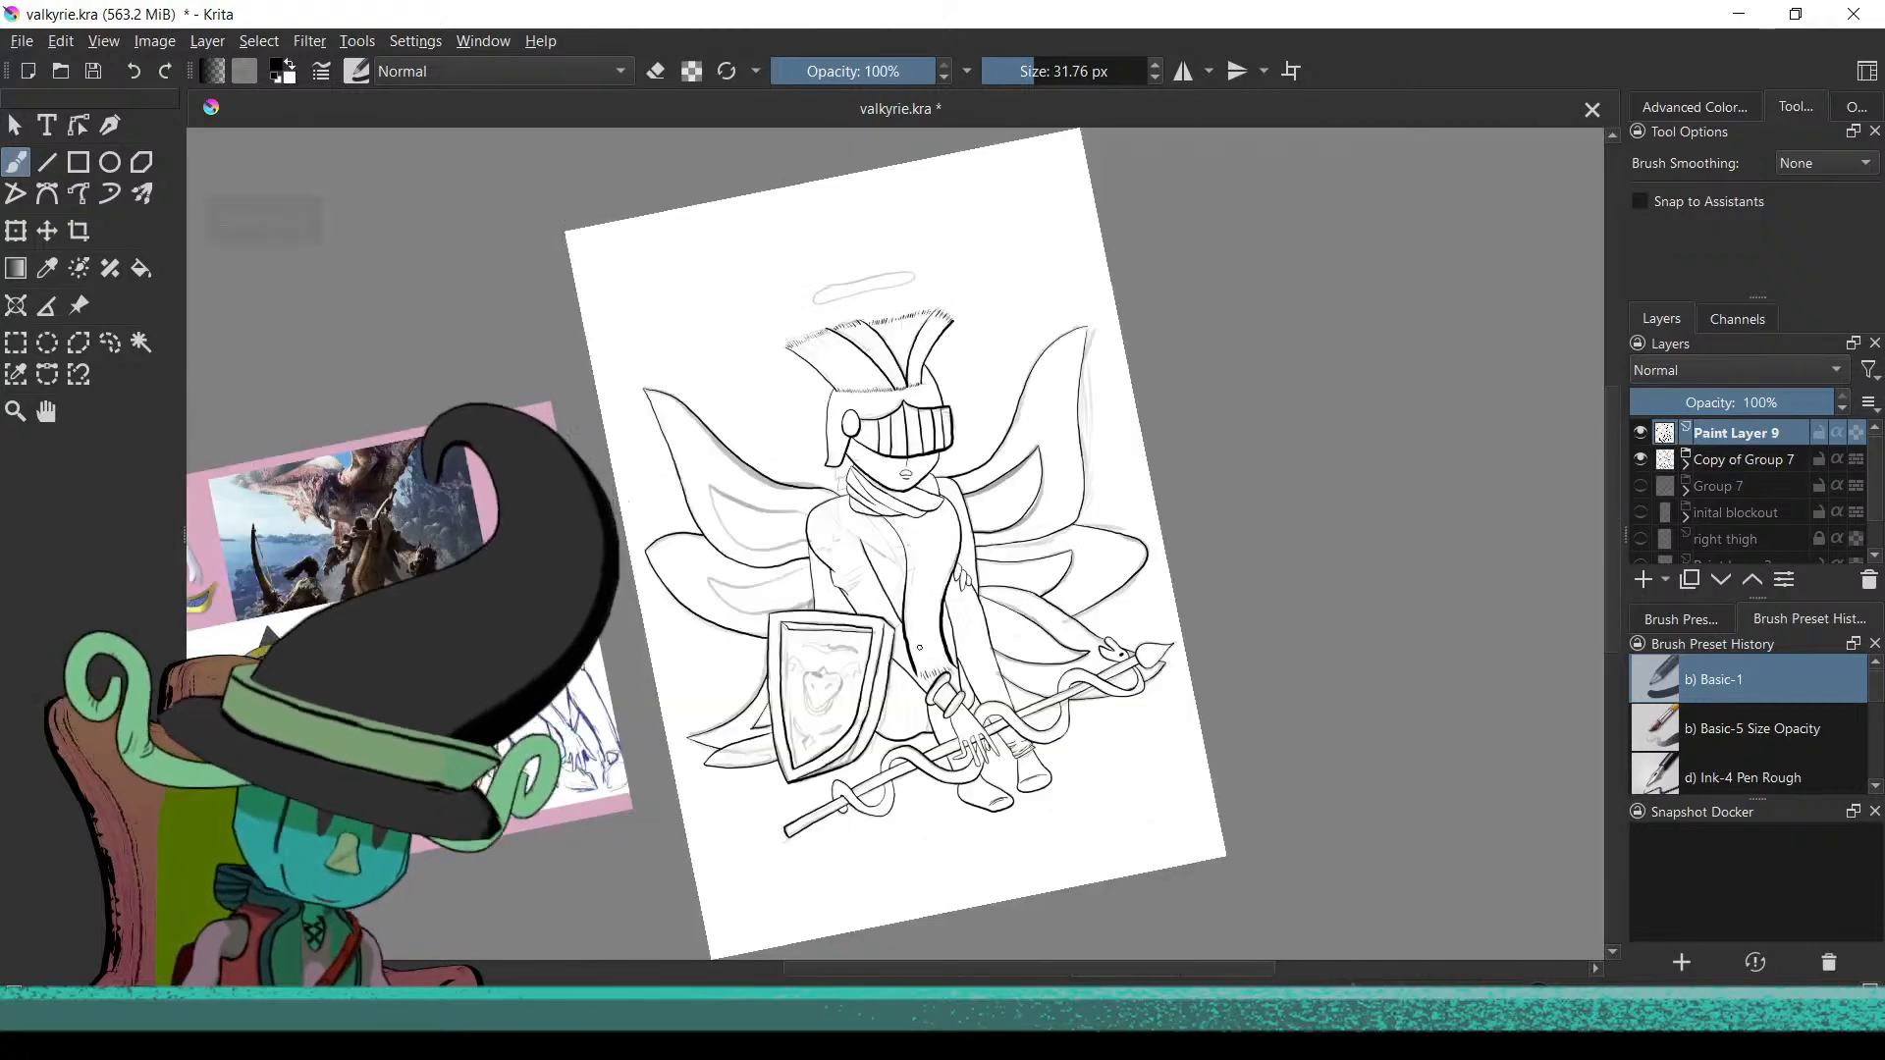
mouse_move(869, 748)
left_mouse_down()
mouse_move(965, 721)
mouse_move(1103, 631)
mouse_move(959, 547)
mouse_move(896, 767)
mouse_move(931, 579)
mouse_move(871, 769)
mouse_move(842, 673)
mouse_move(897, 775)
mouse_move(929, 621)
mouse_move(909, 757)
mouse_move(862, 756)
mouse_move(1005, 488)
mouse_move(989, 429)
mouse_move(934, 530)
mouse_move(870, 383)
left_mouse_up()
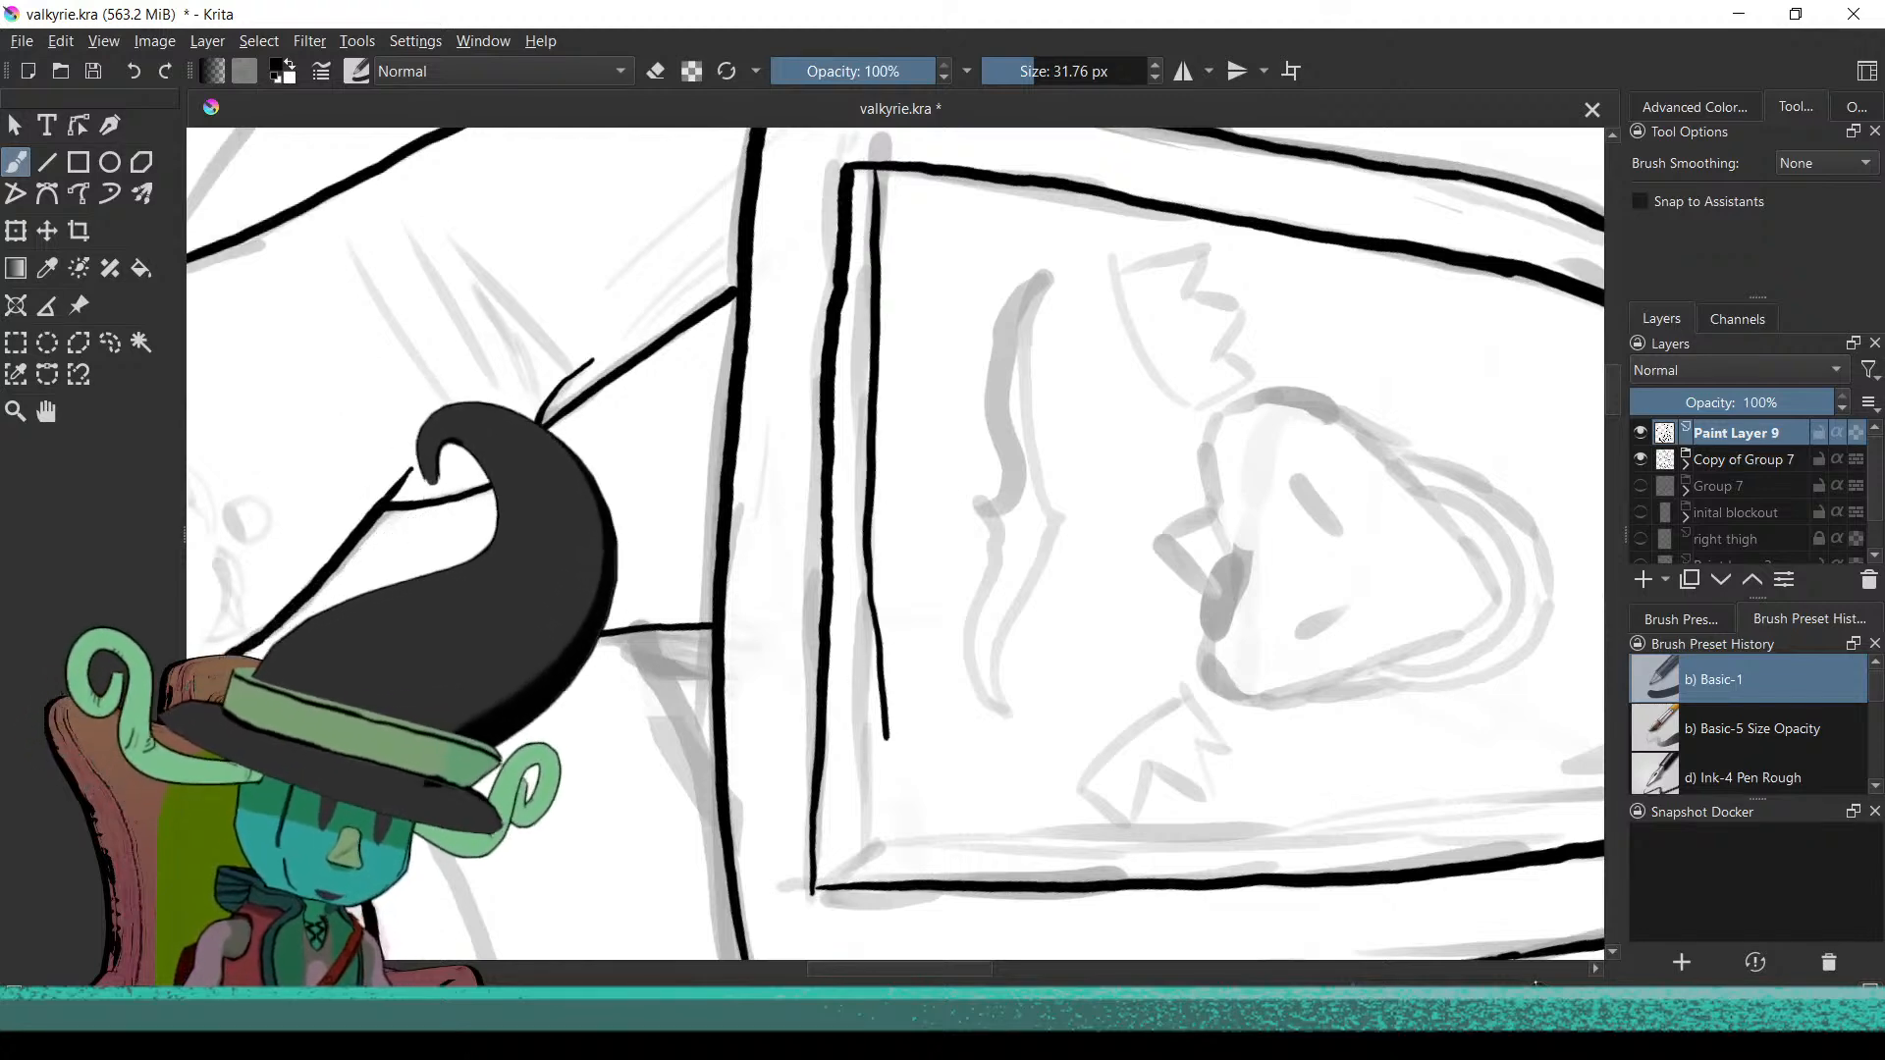
key("ctrl+z")
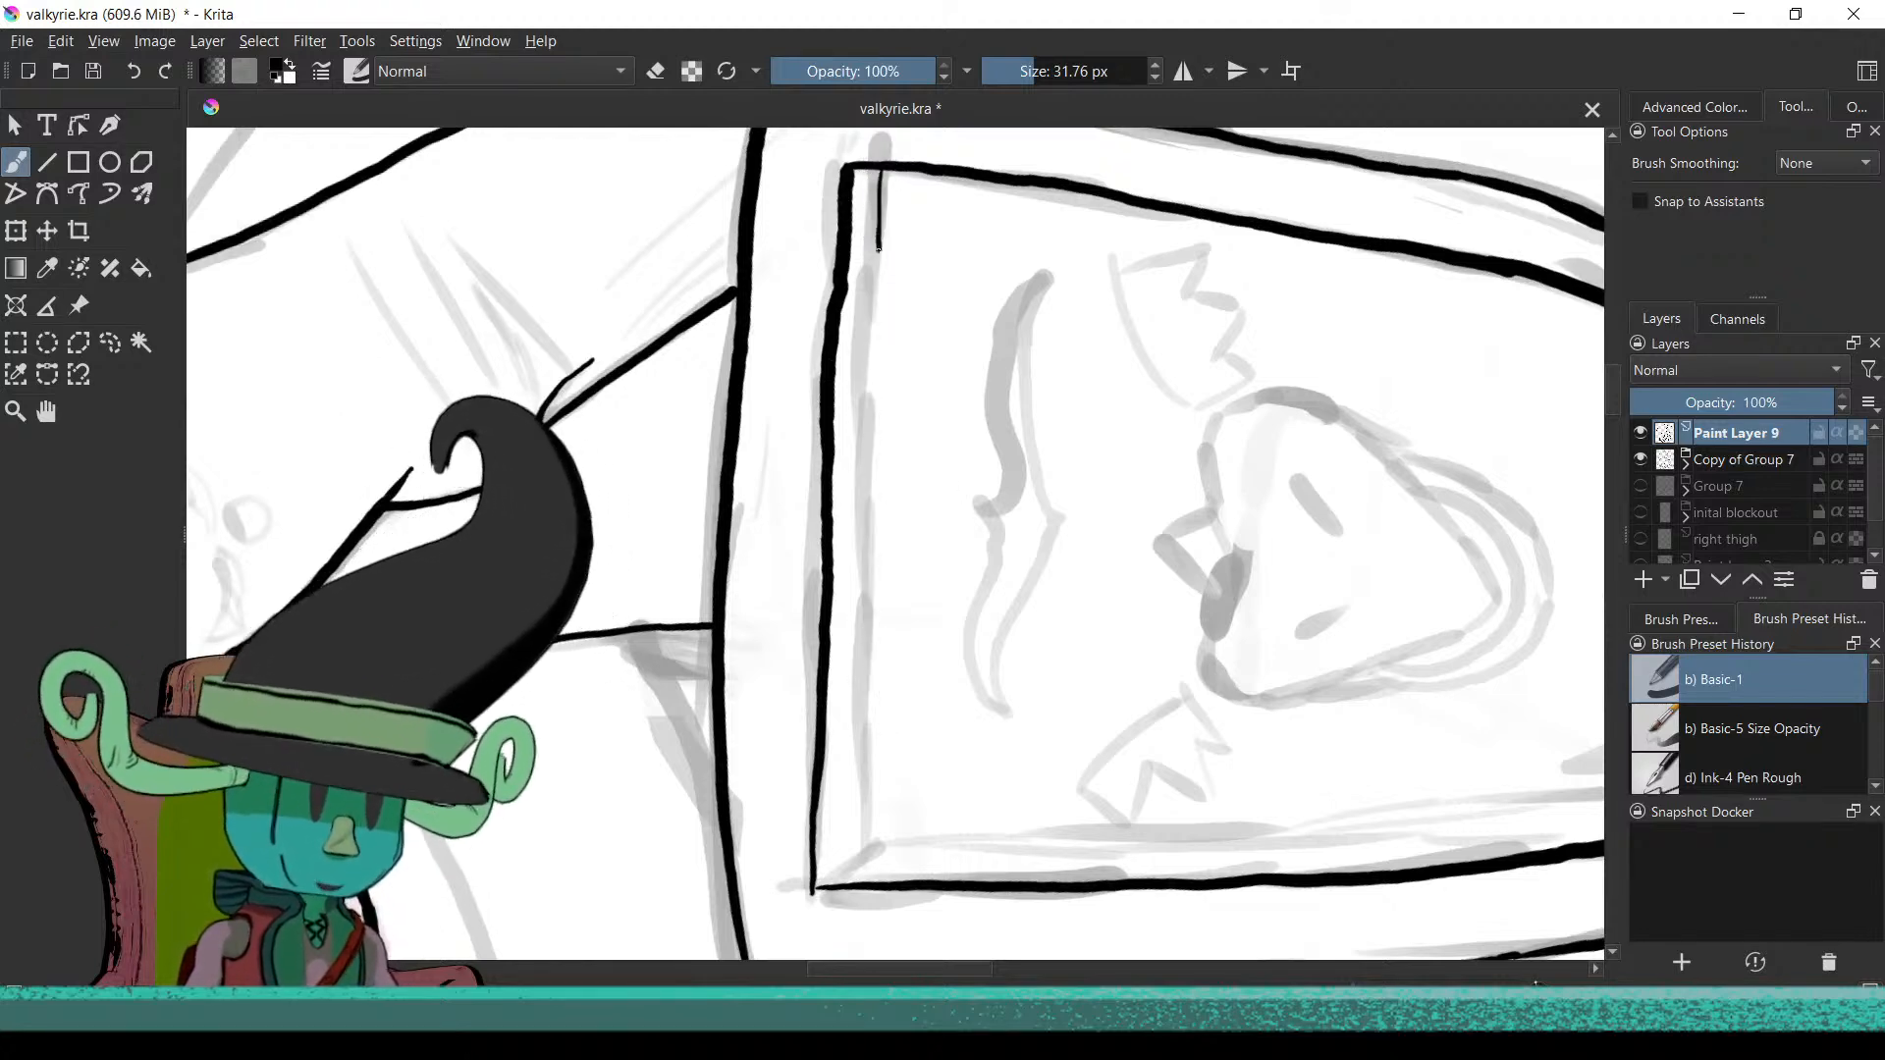
Ink a bevel line just inside the shield panel's top edge and join its end to the panel's outer corner with a short diagonal
left_click_drag(867, 551, 872, 646)
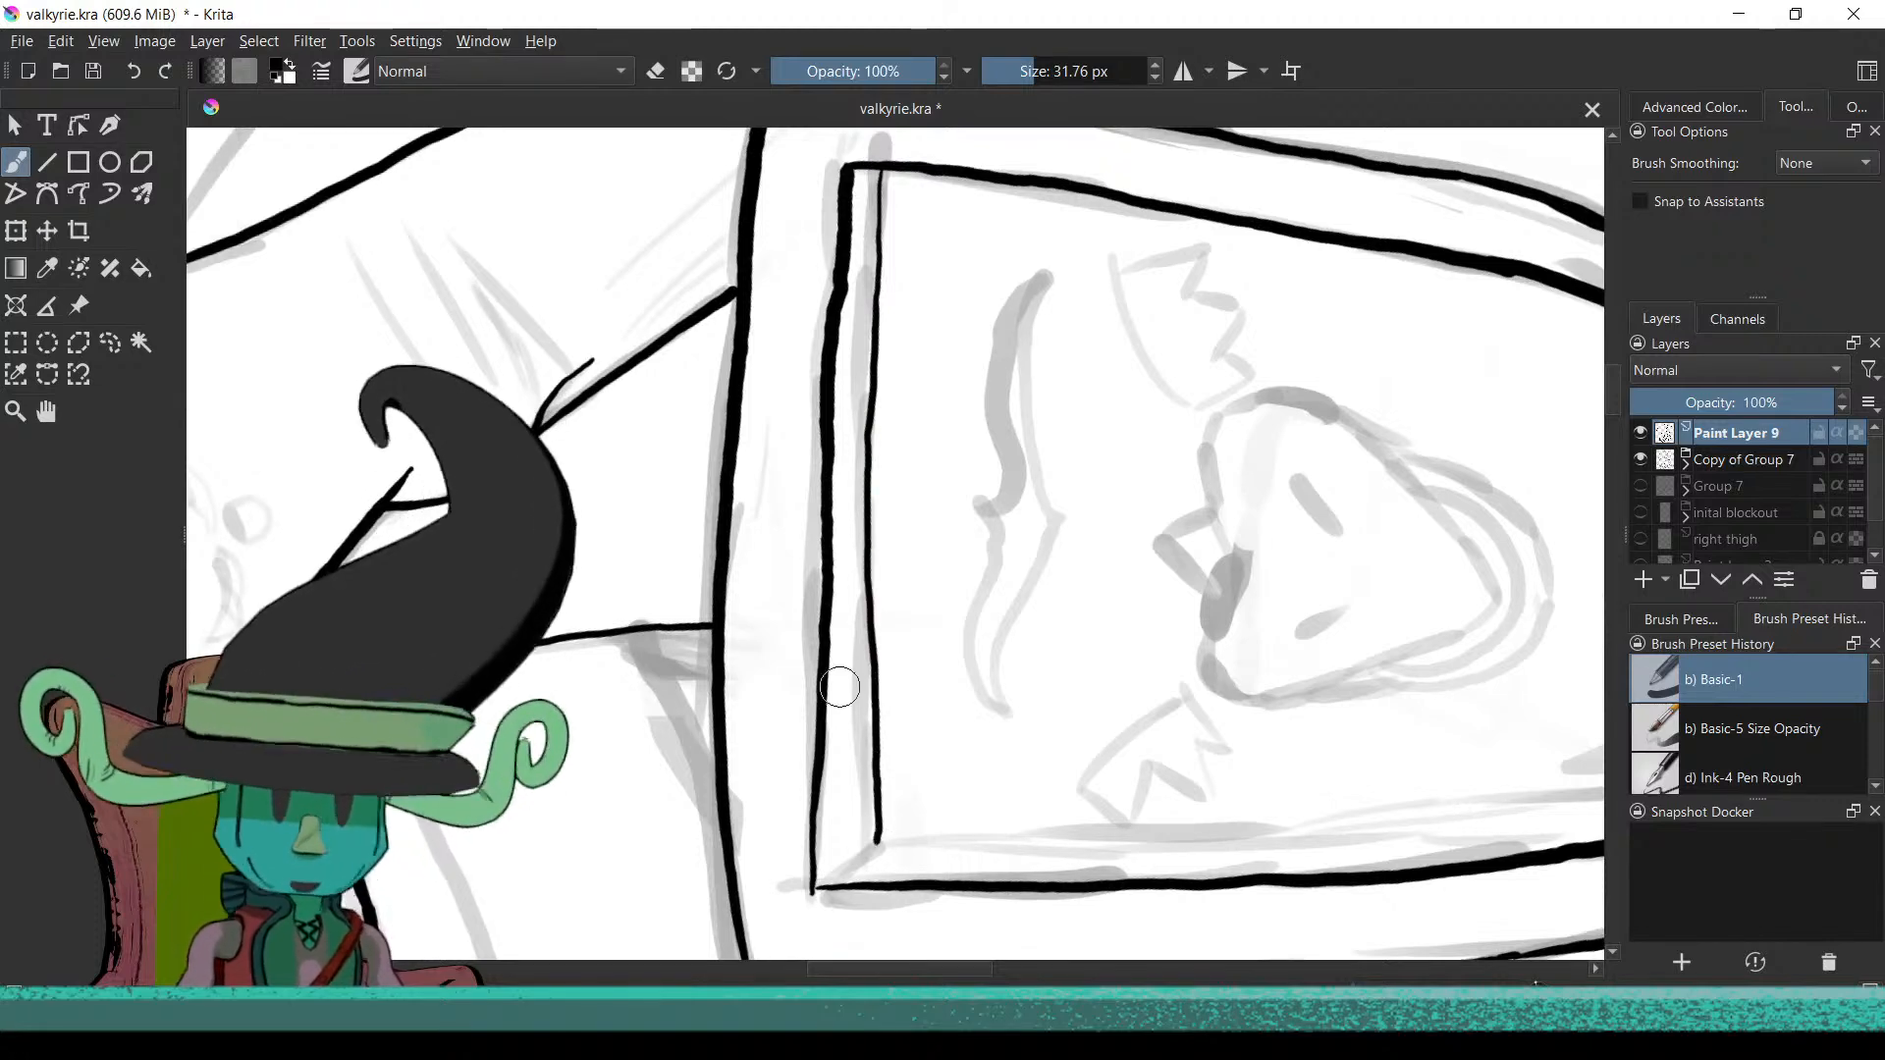
left_click_drag(951, 817, 1060, 749)
scroll(913, 837, "up", 3)
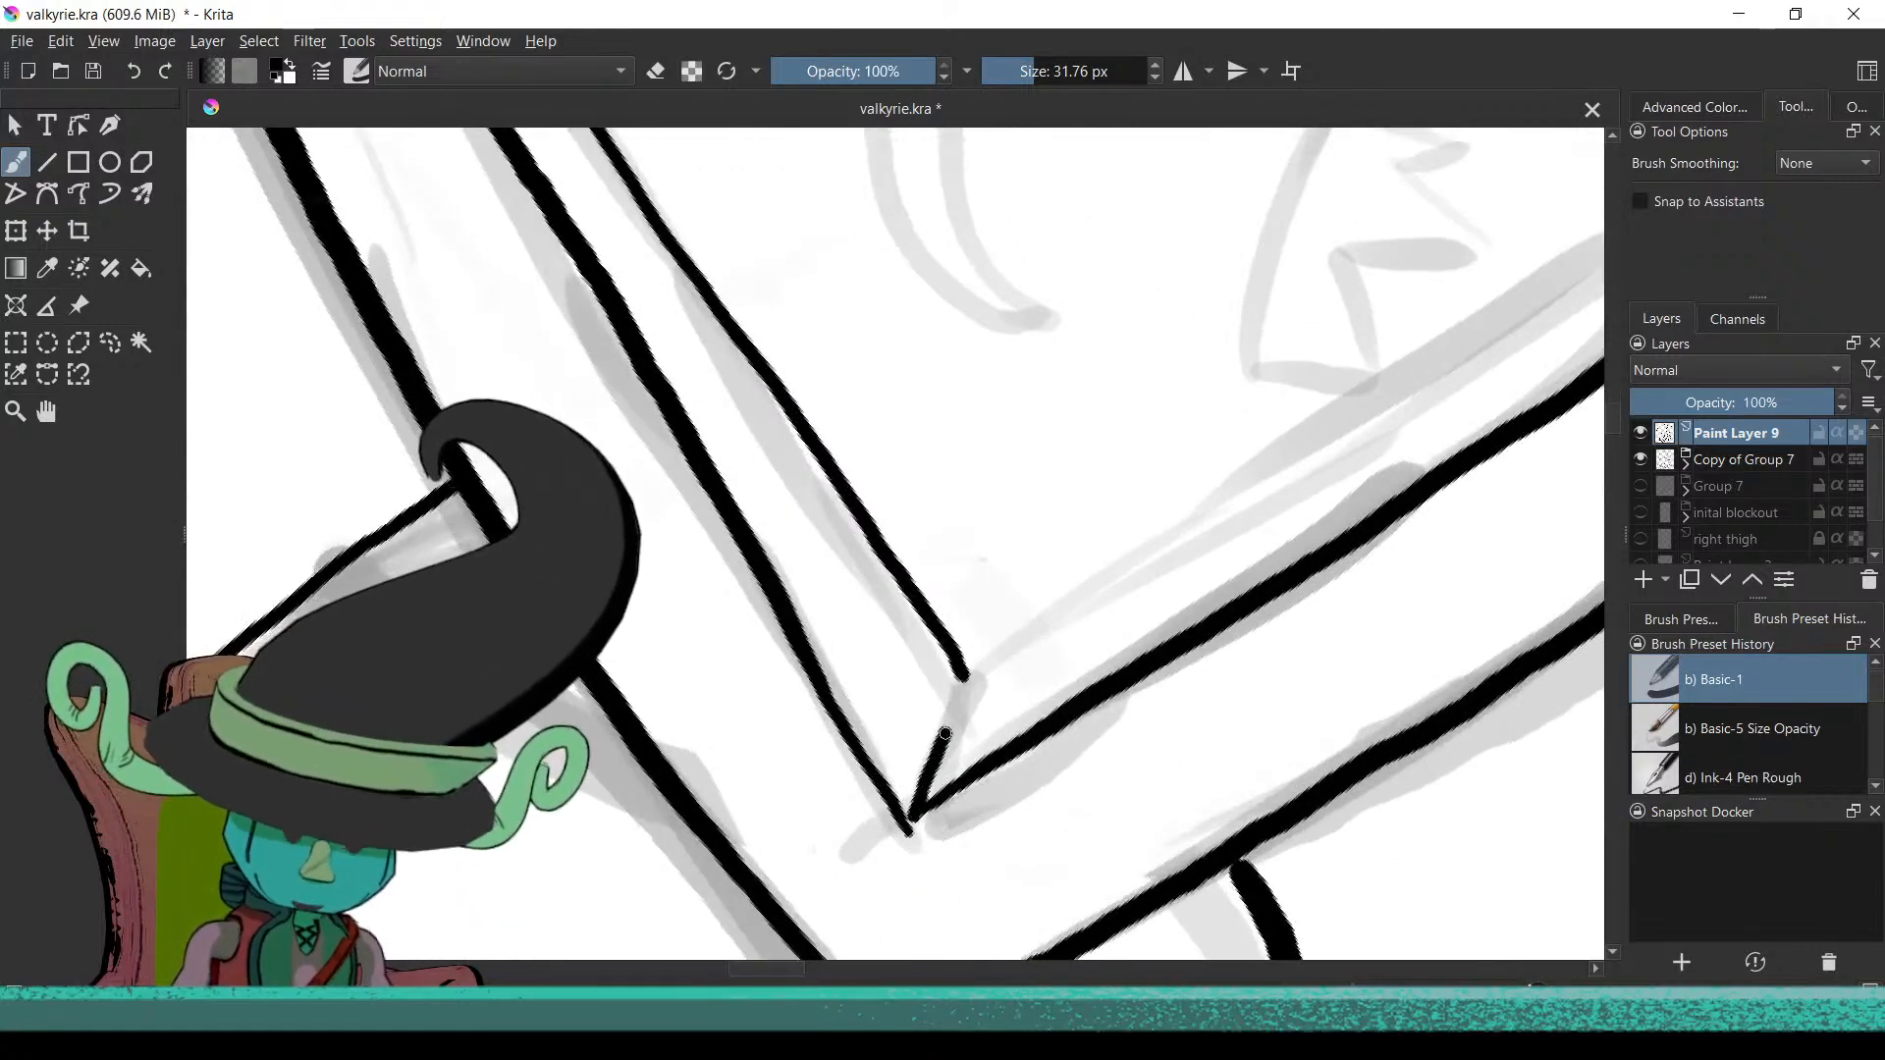
left_click_drag(926, 757, 757, 295)
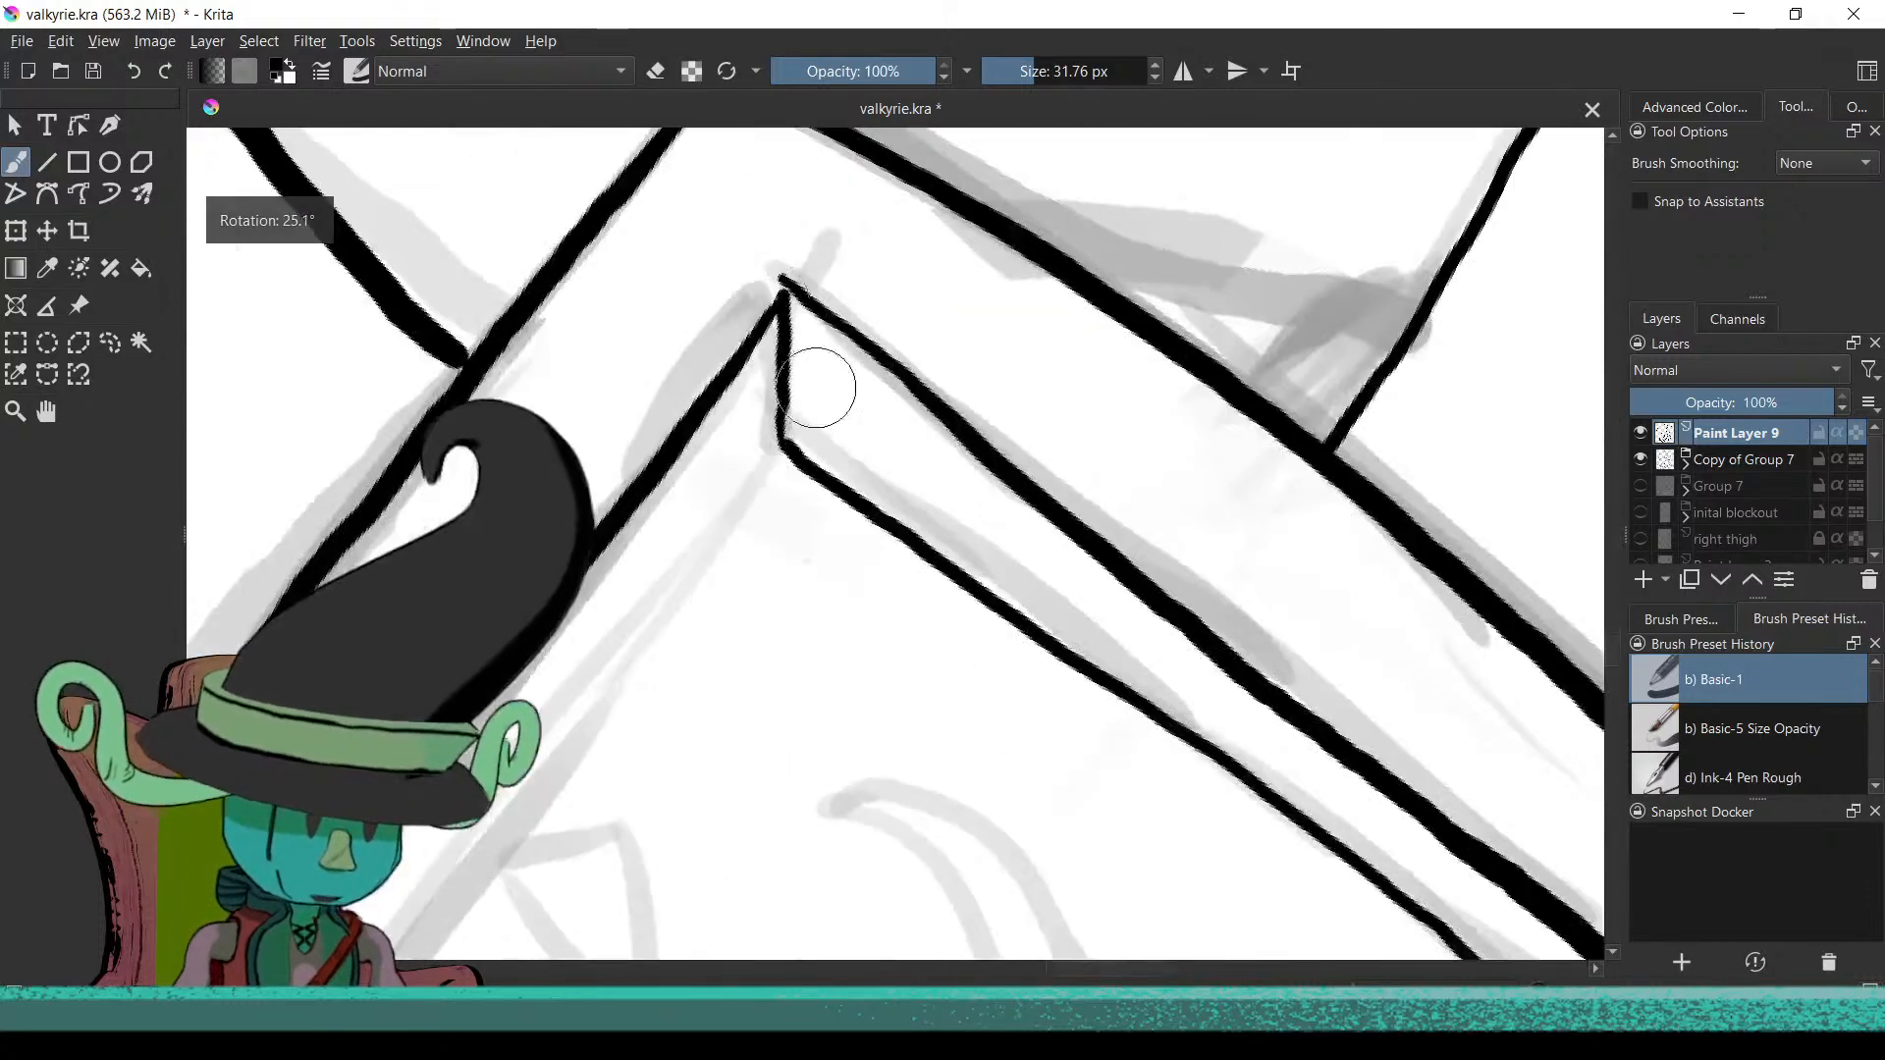
scroll(839, 515, "down", 12)
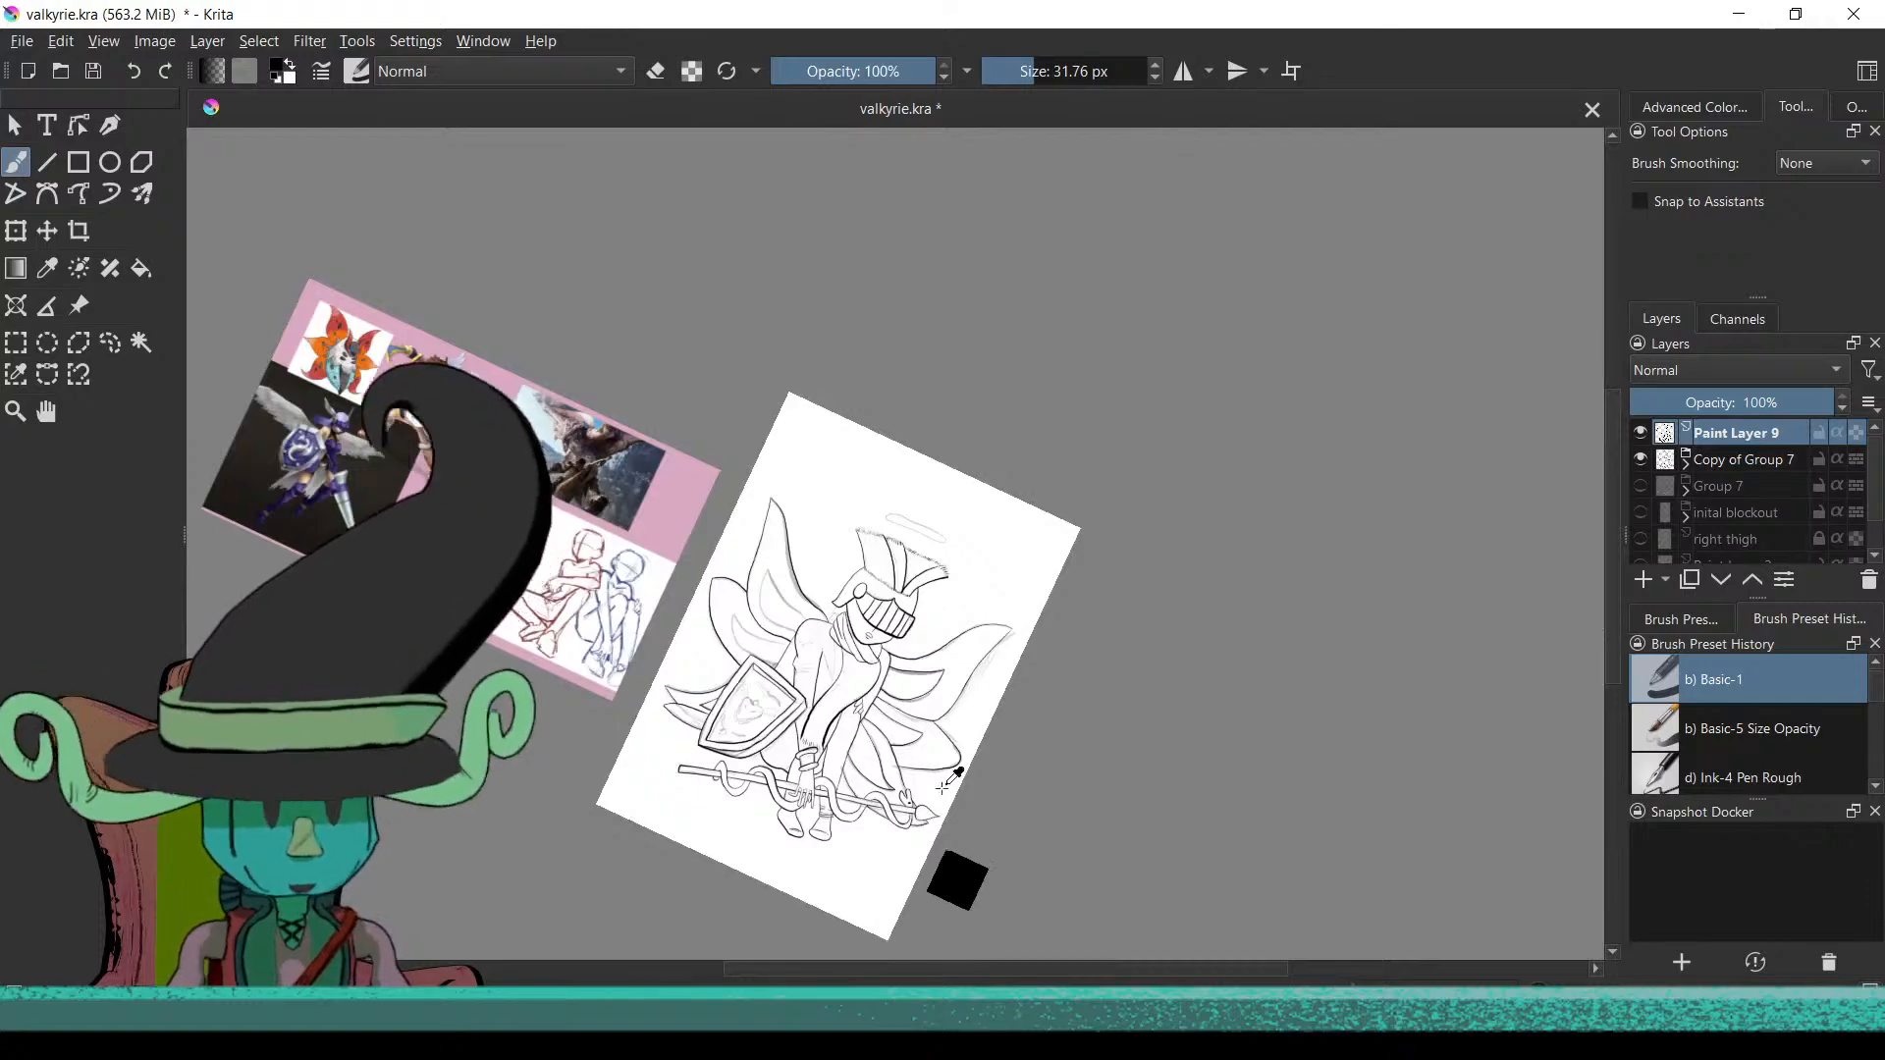
scroll(946, 897, "up", 7)
scroll(986, 678, "up", 4)
scroll(947, 833, "down", 2)
scroll(948, 832, "down", 2)
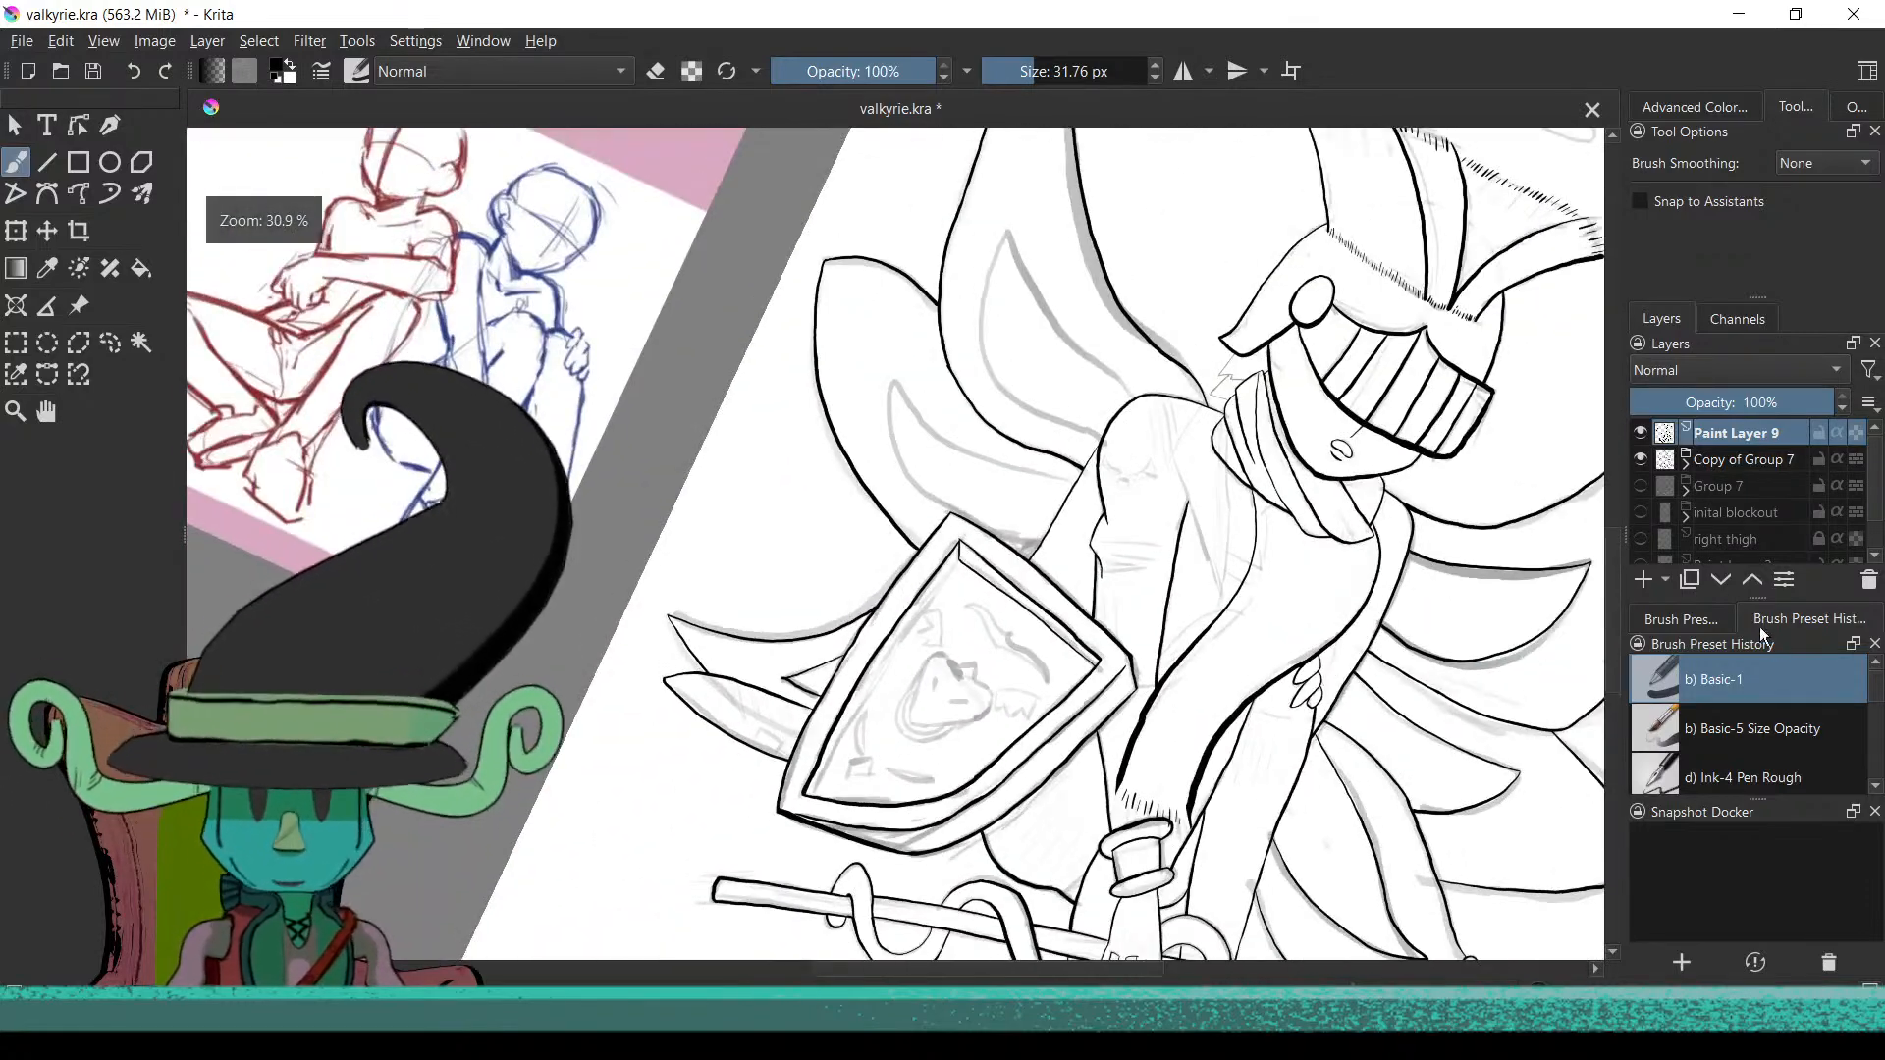
Ink a bevel line inside the shield panel's long outer edge and check the line art with the Copy of Group 7 sketch hidden
left_click(1640, 461)
scroll(986, 815, "down", 5)
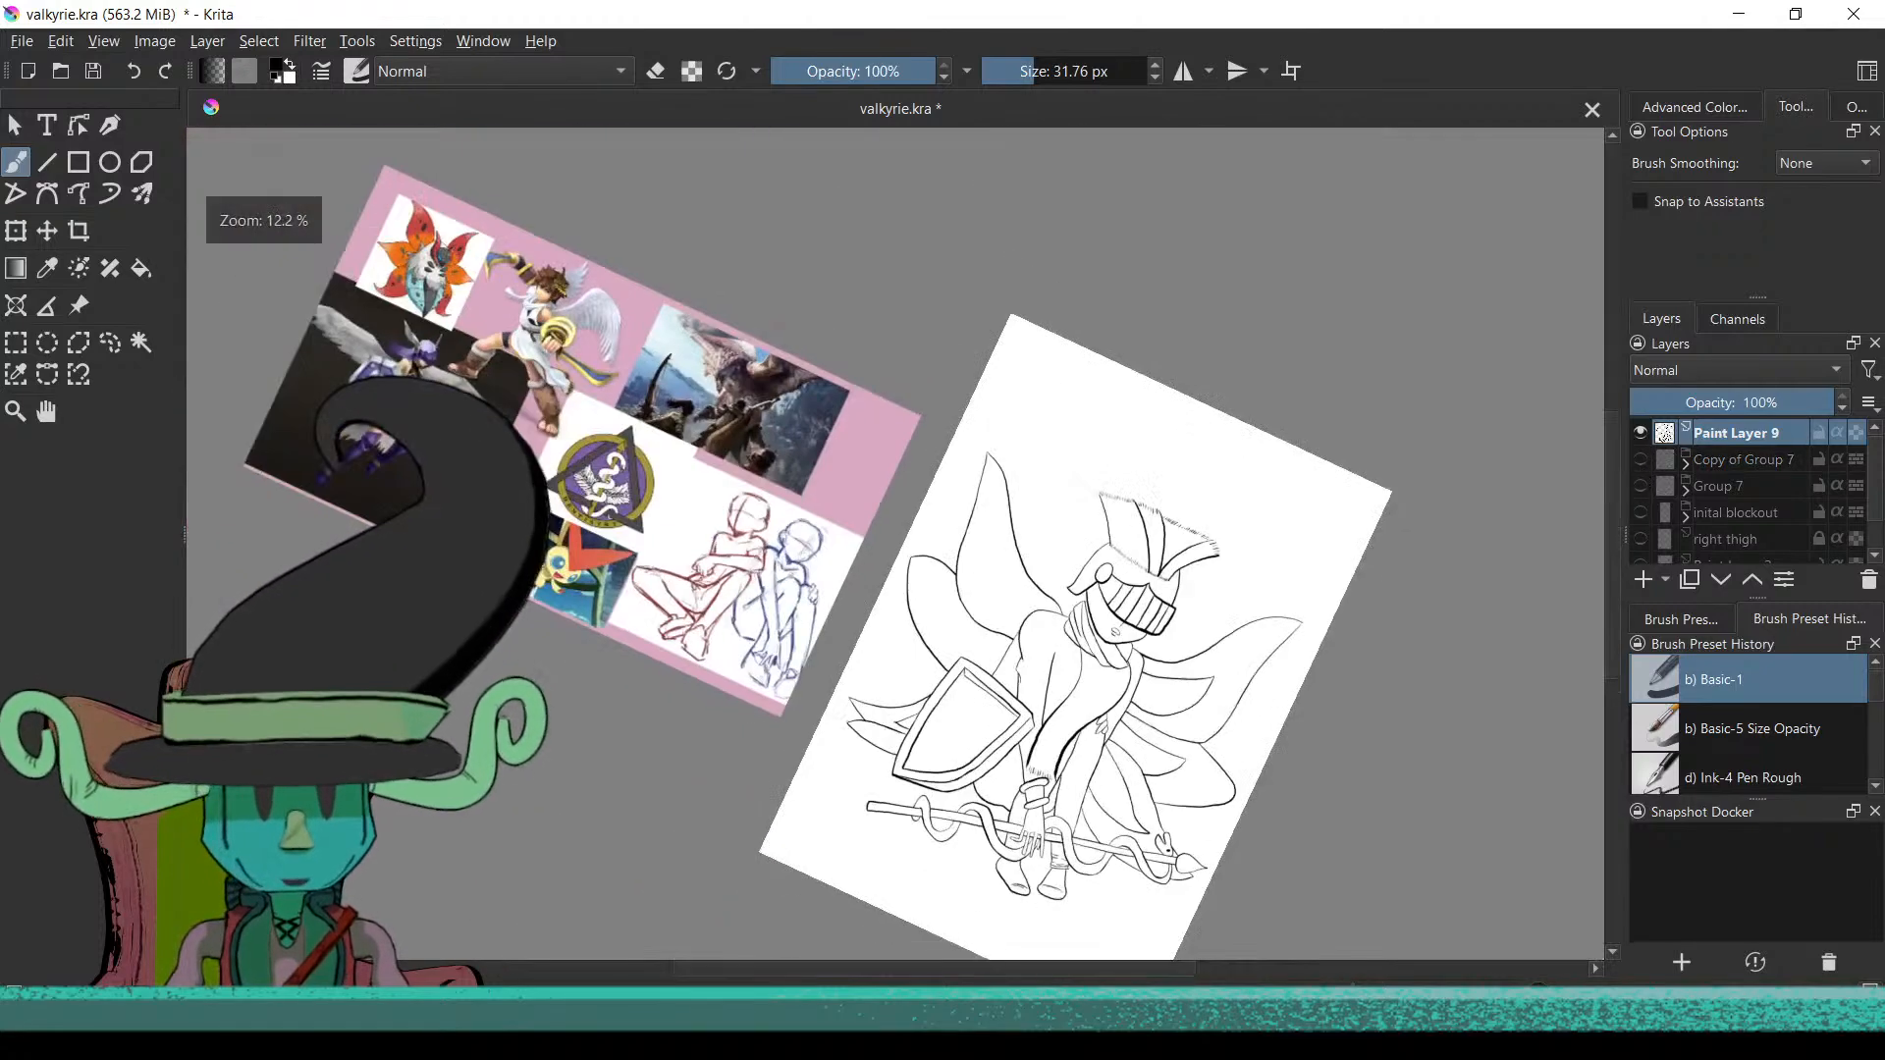
key("ctrl+[")
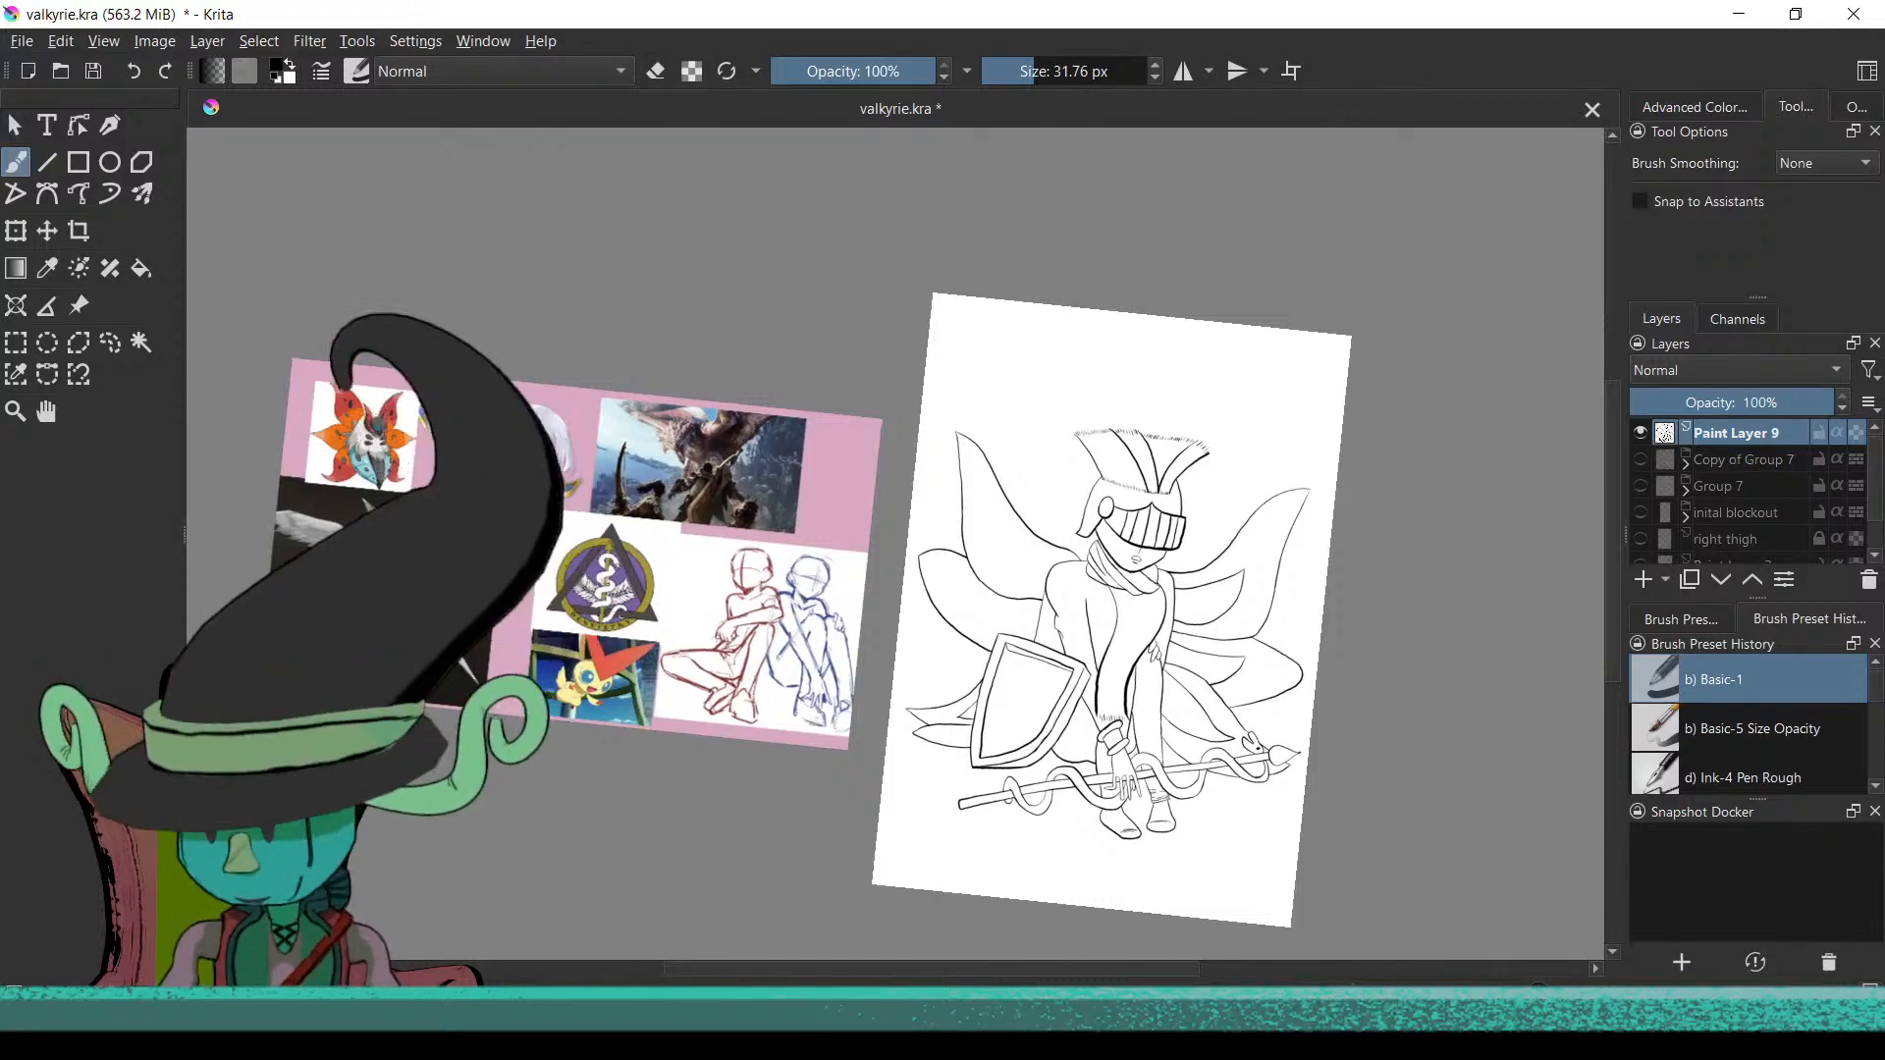
left_click(1641, 461)
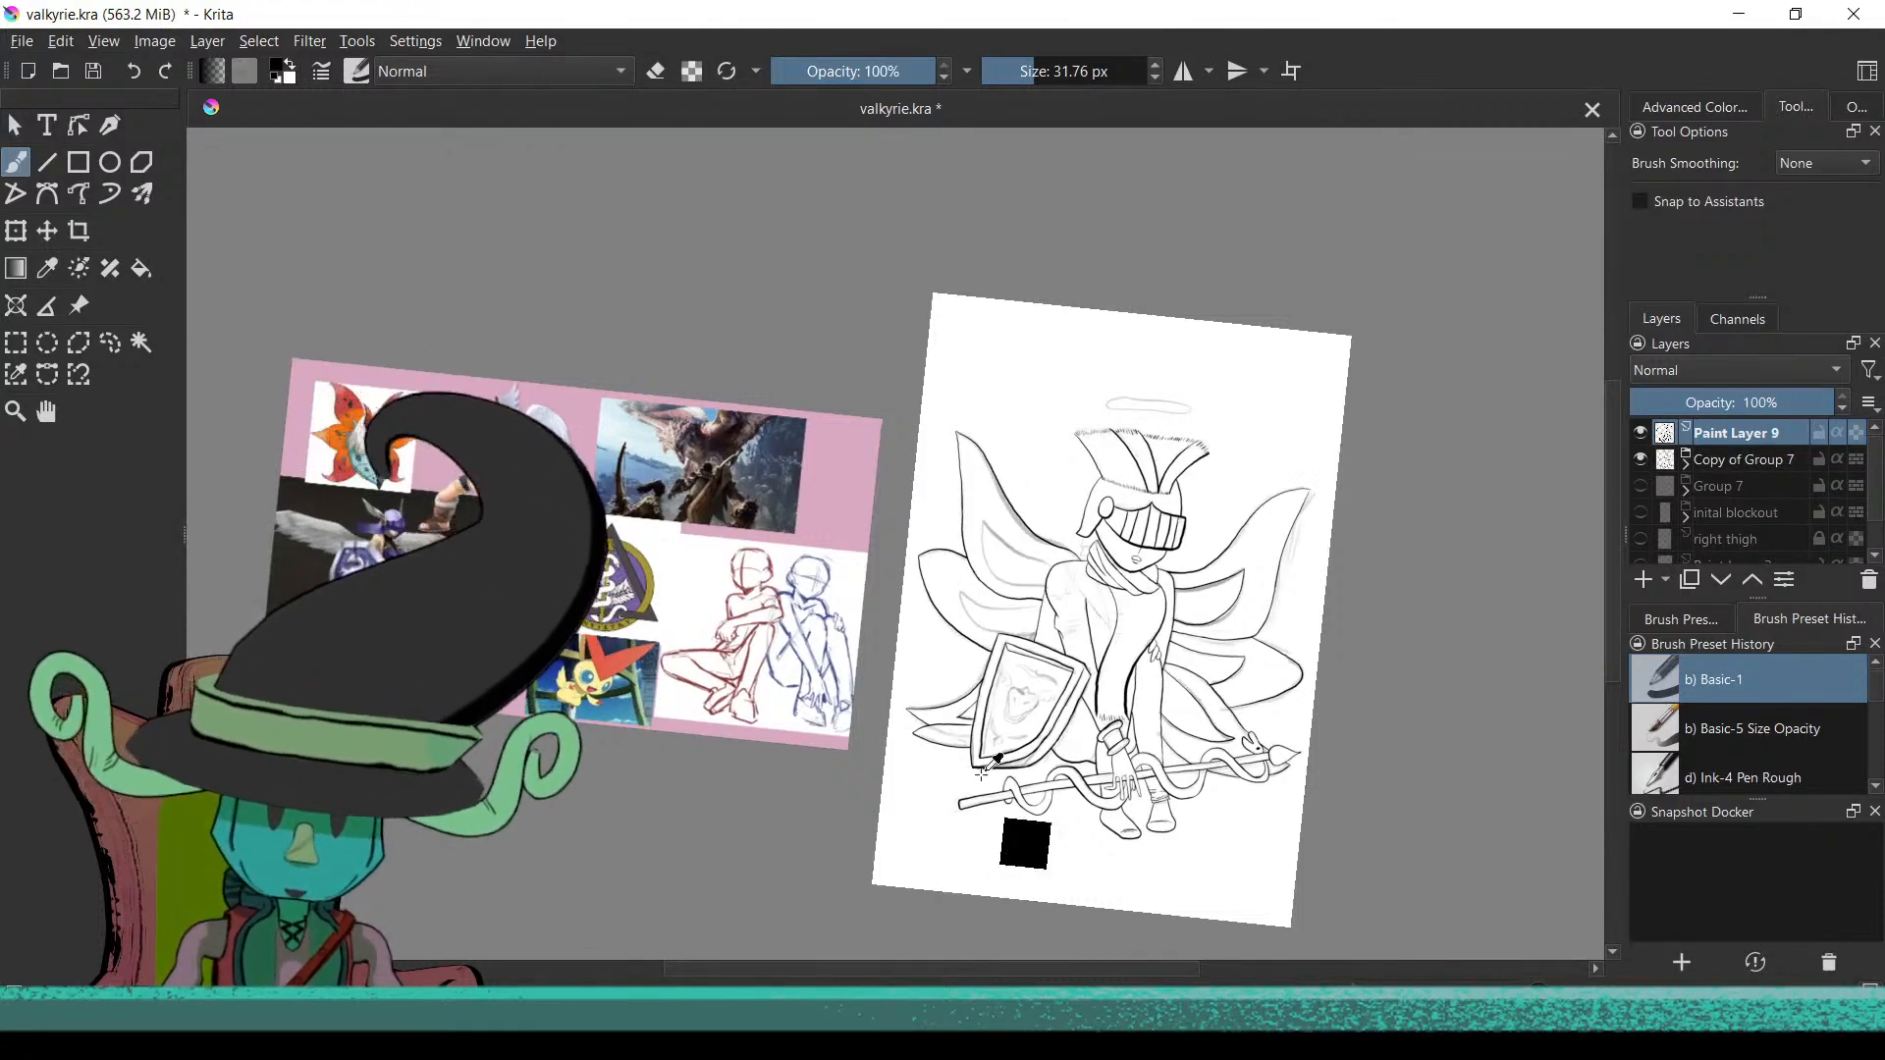
scroll(1026, 845, "up", 6)
scroll(766, 708, "down", 2)
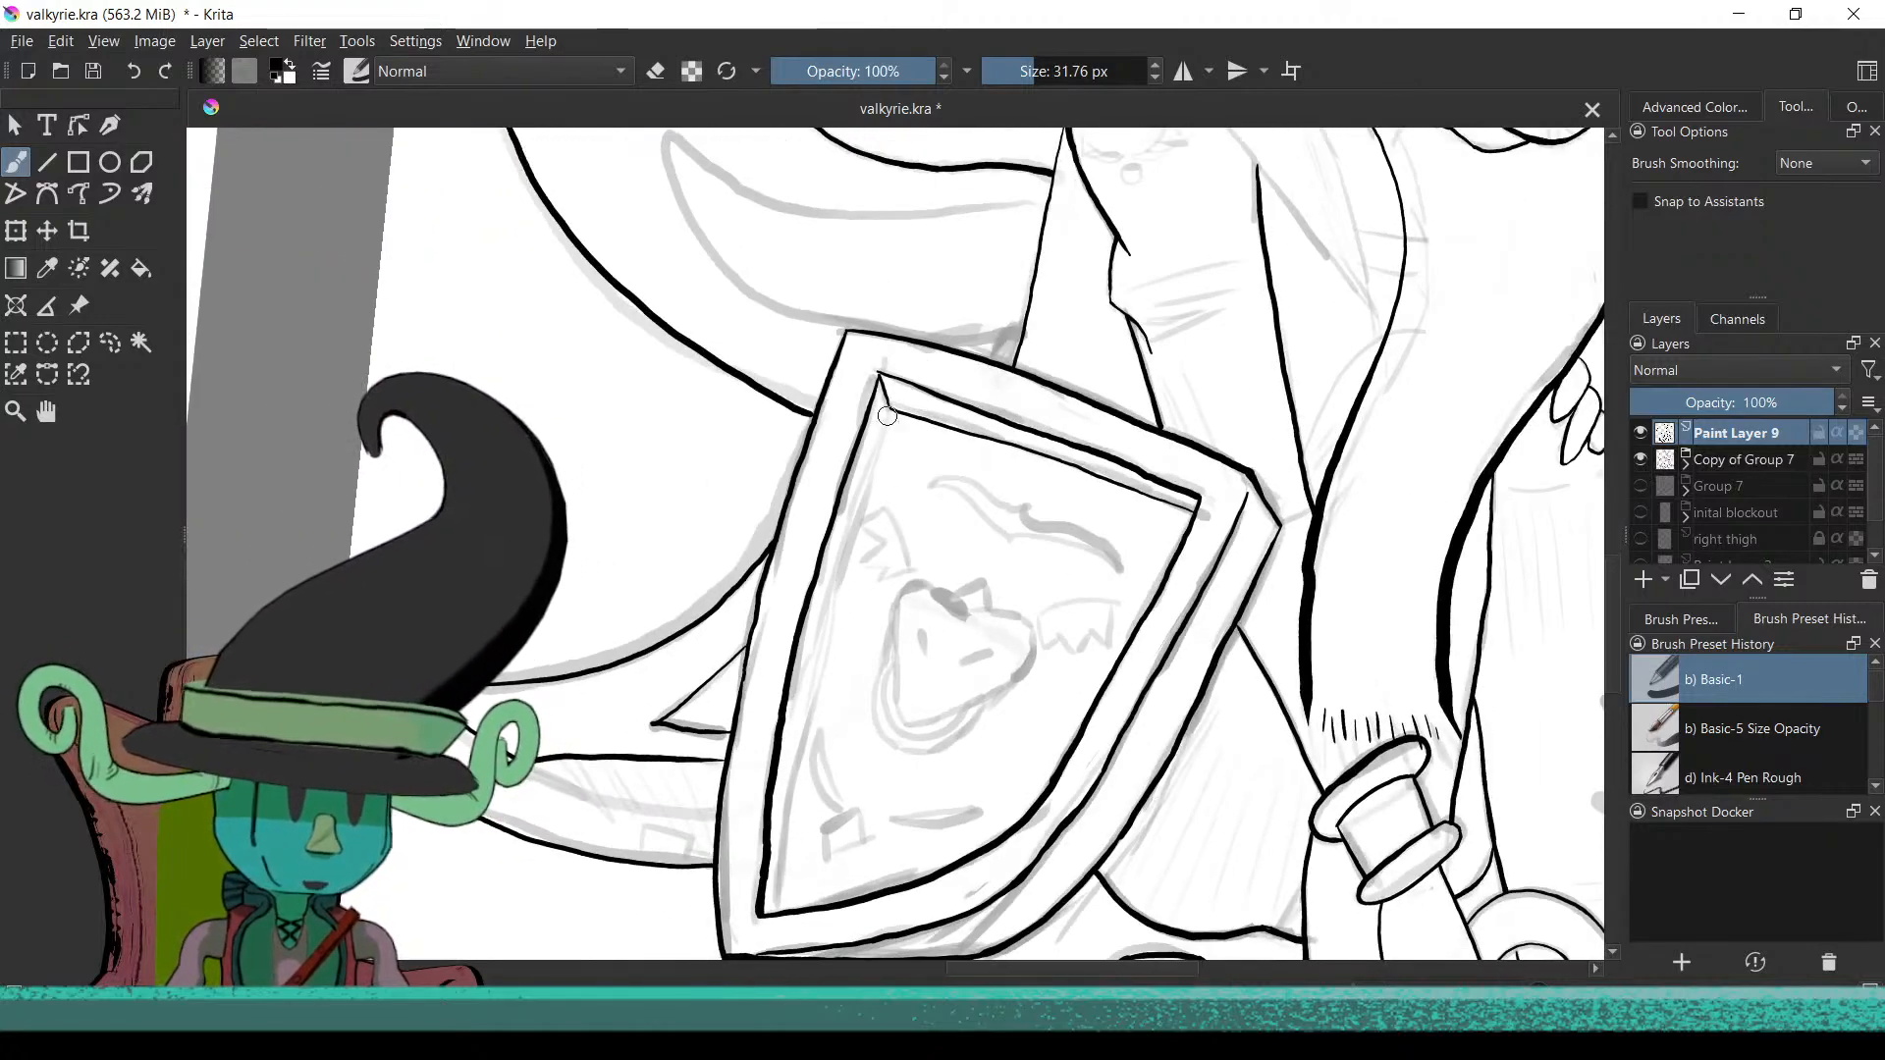
left_click_drag(831, 606, 818, 660)
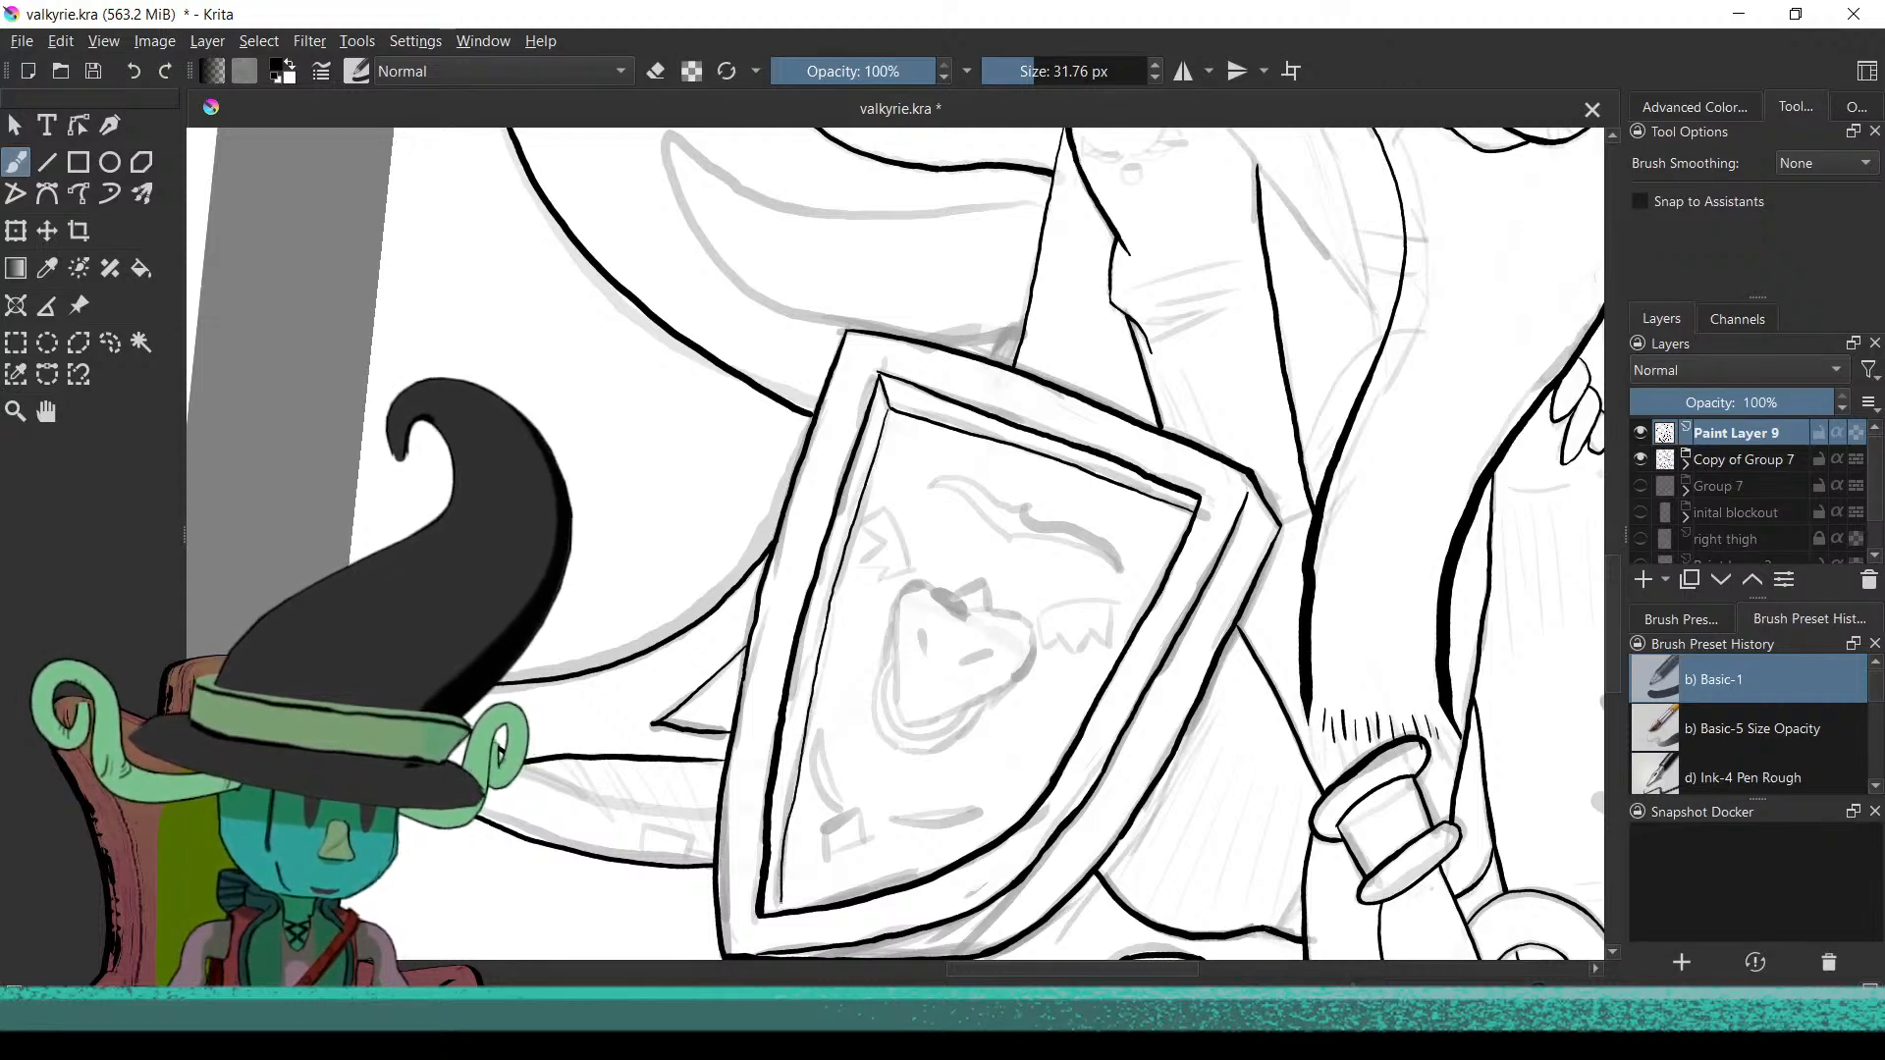
scroll(771, 835, "down", 5)
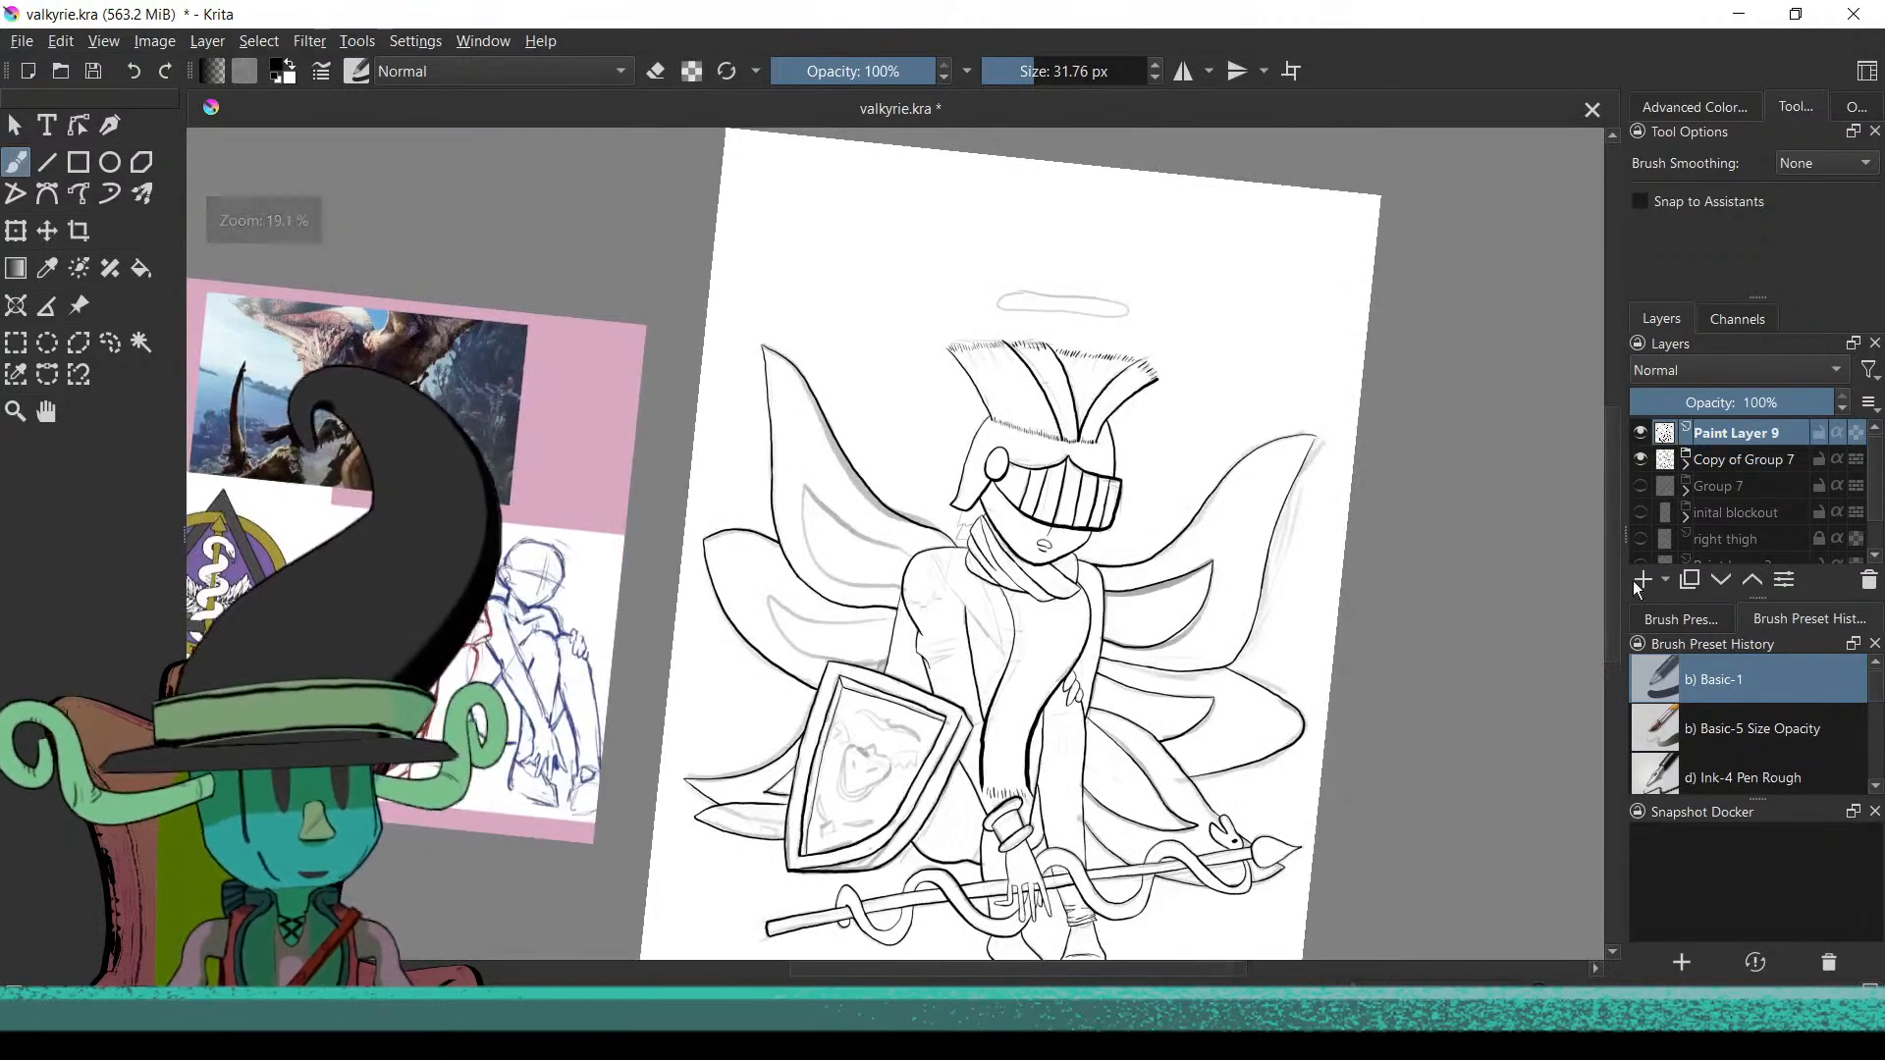
left_click(1640, 460)
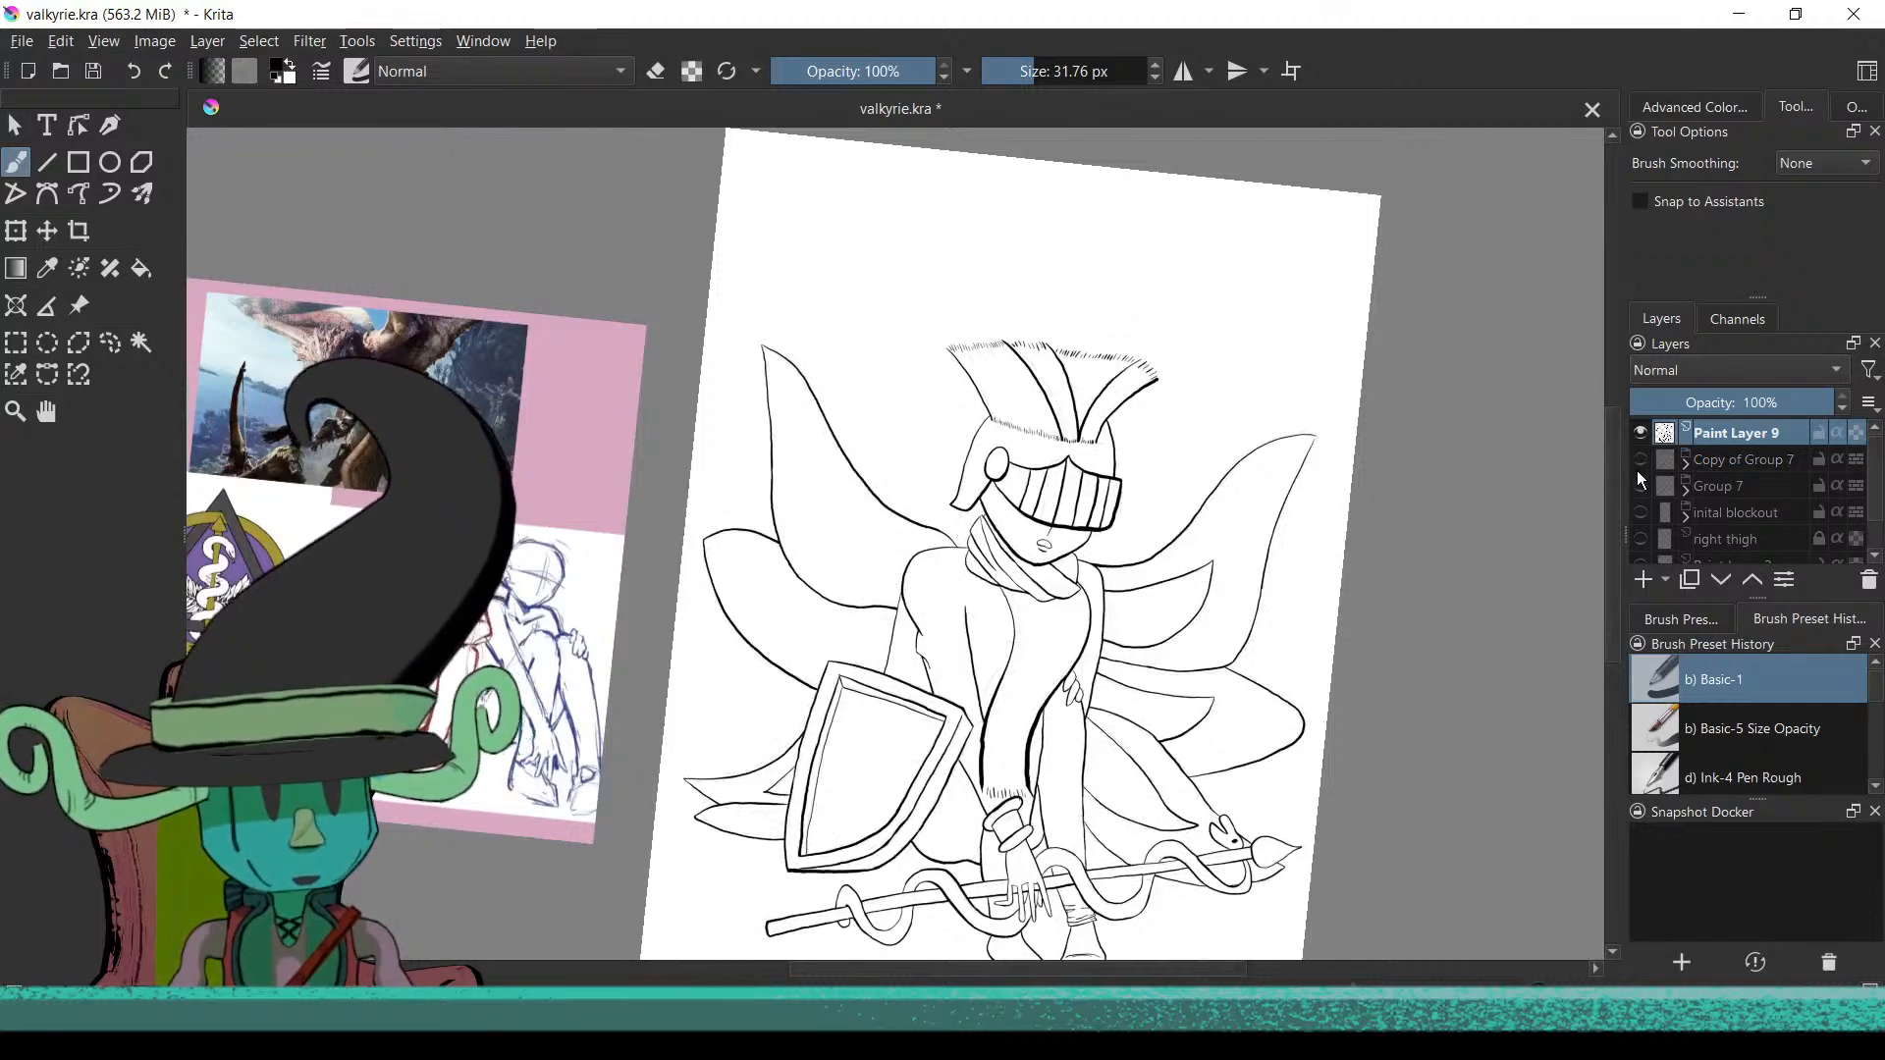
left_click(1641, 461)
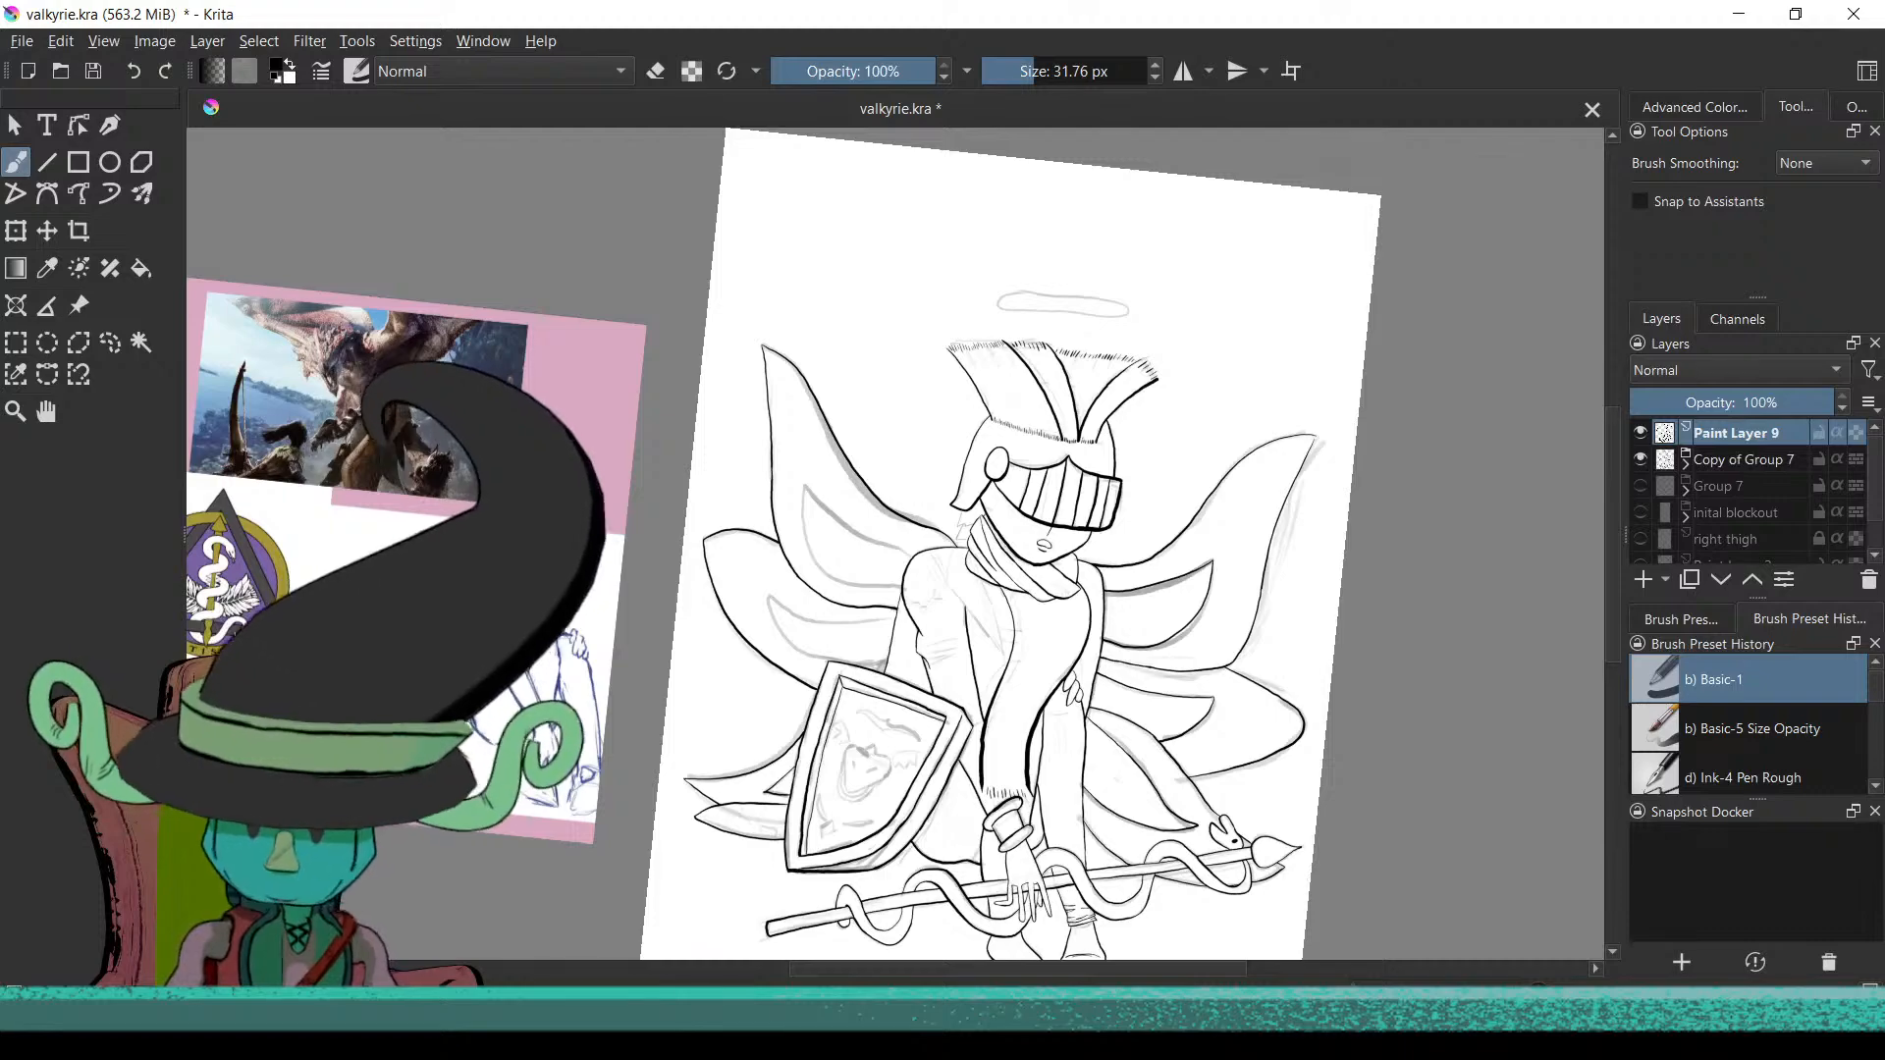
Ink both curved edges of the pointed marking inside the shield-side wing's largest lobe, from its tip to the shoulder
scroll(891, 496, "up", 5)
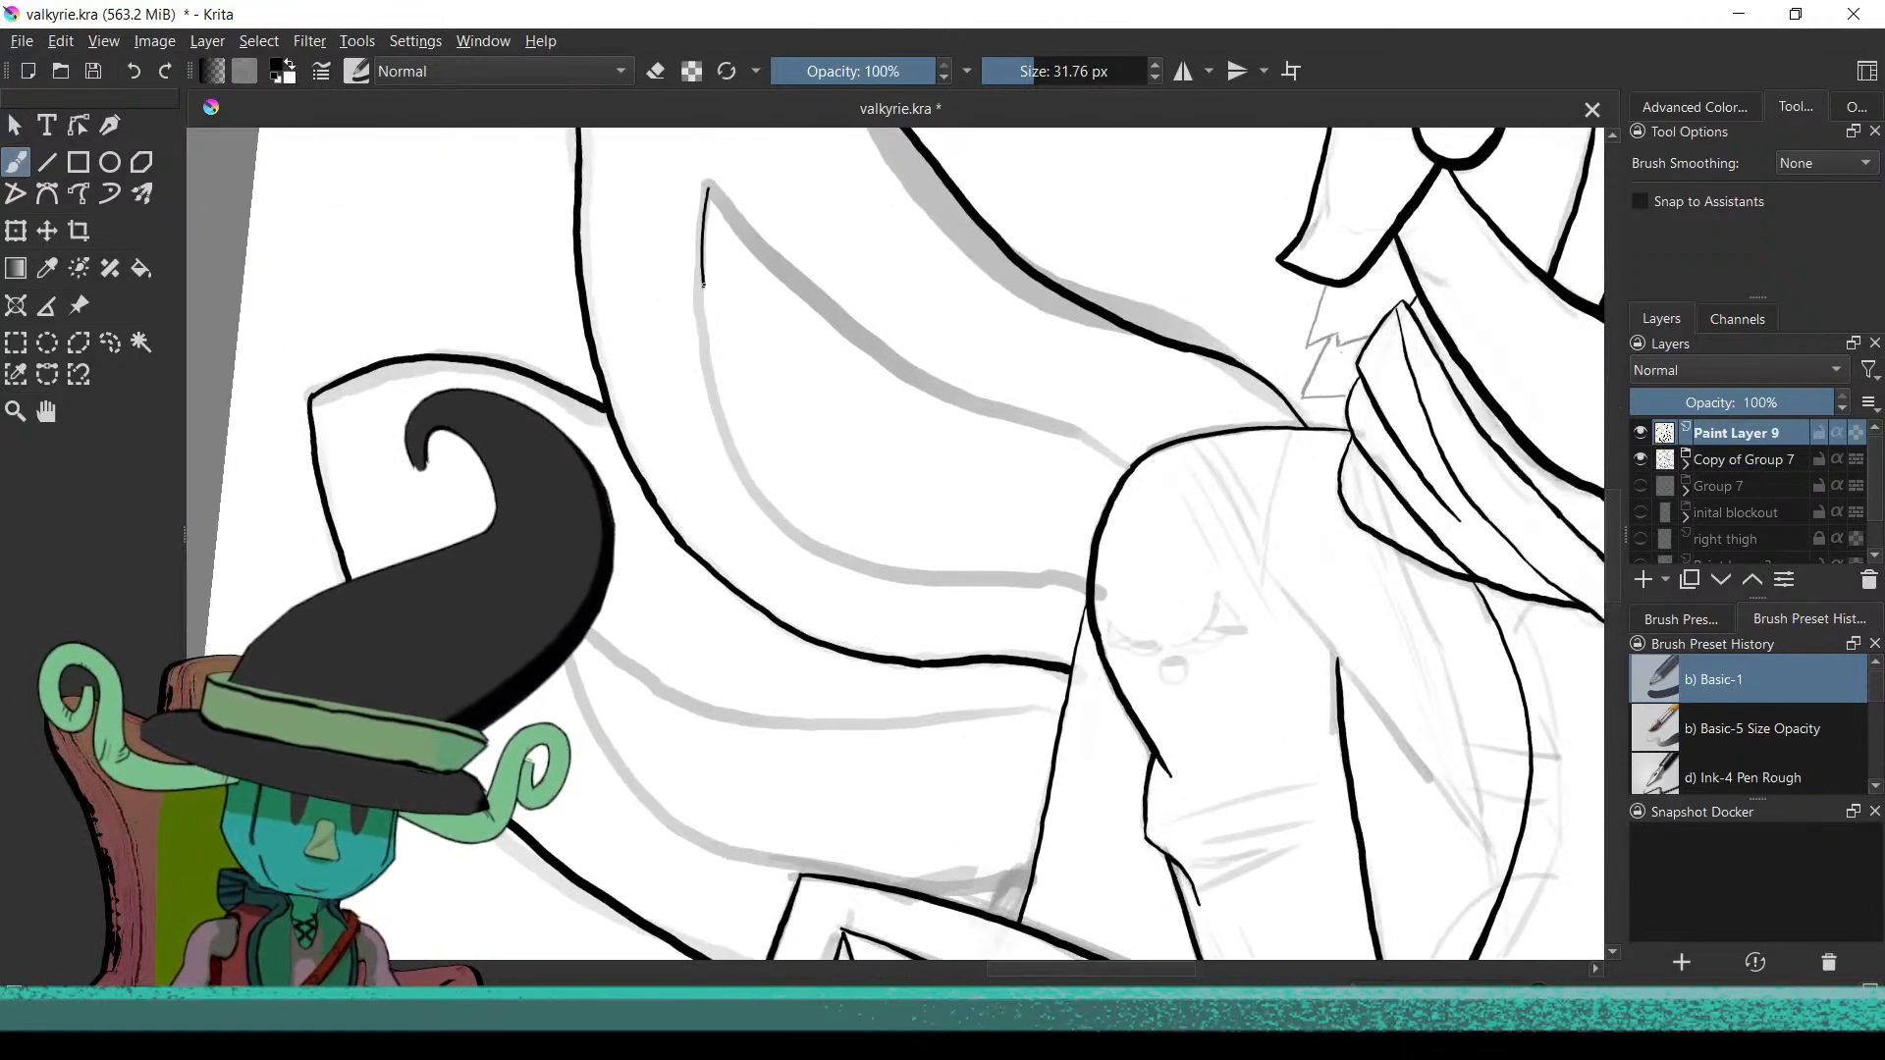
left_click_drag(725, 408, 785, 512)
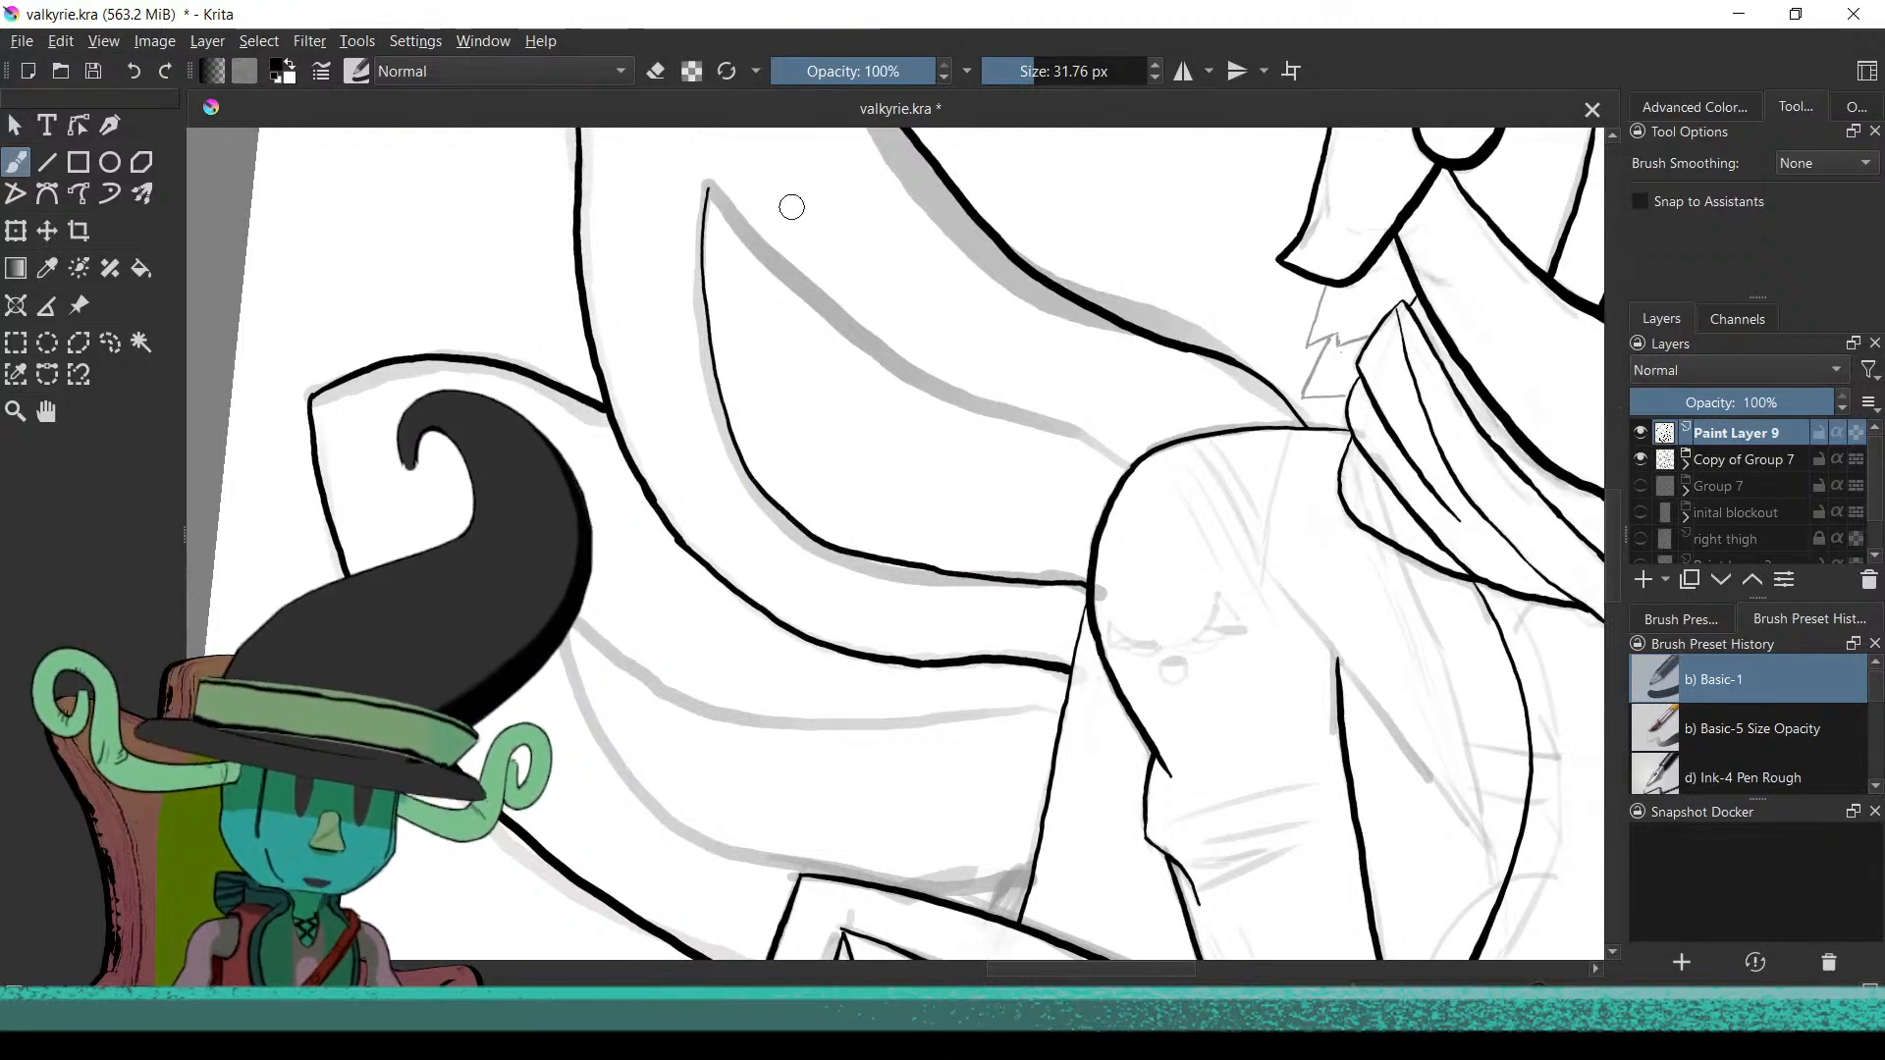
key("ctrl+z")
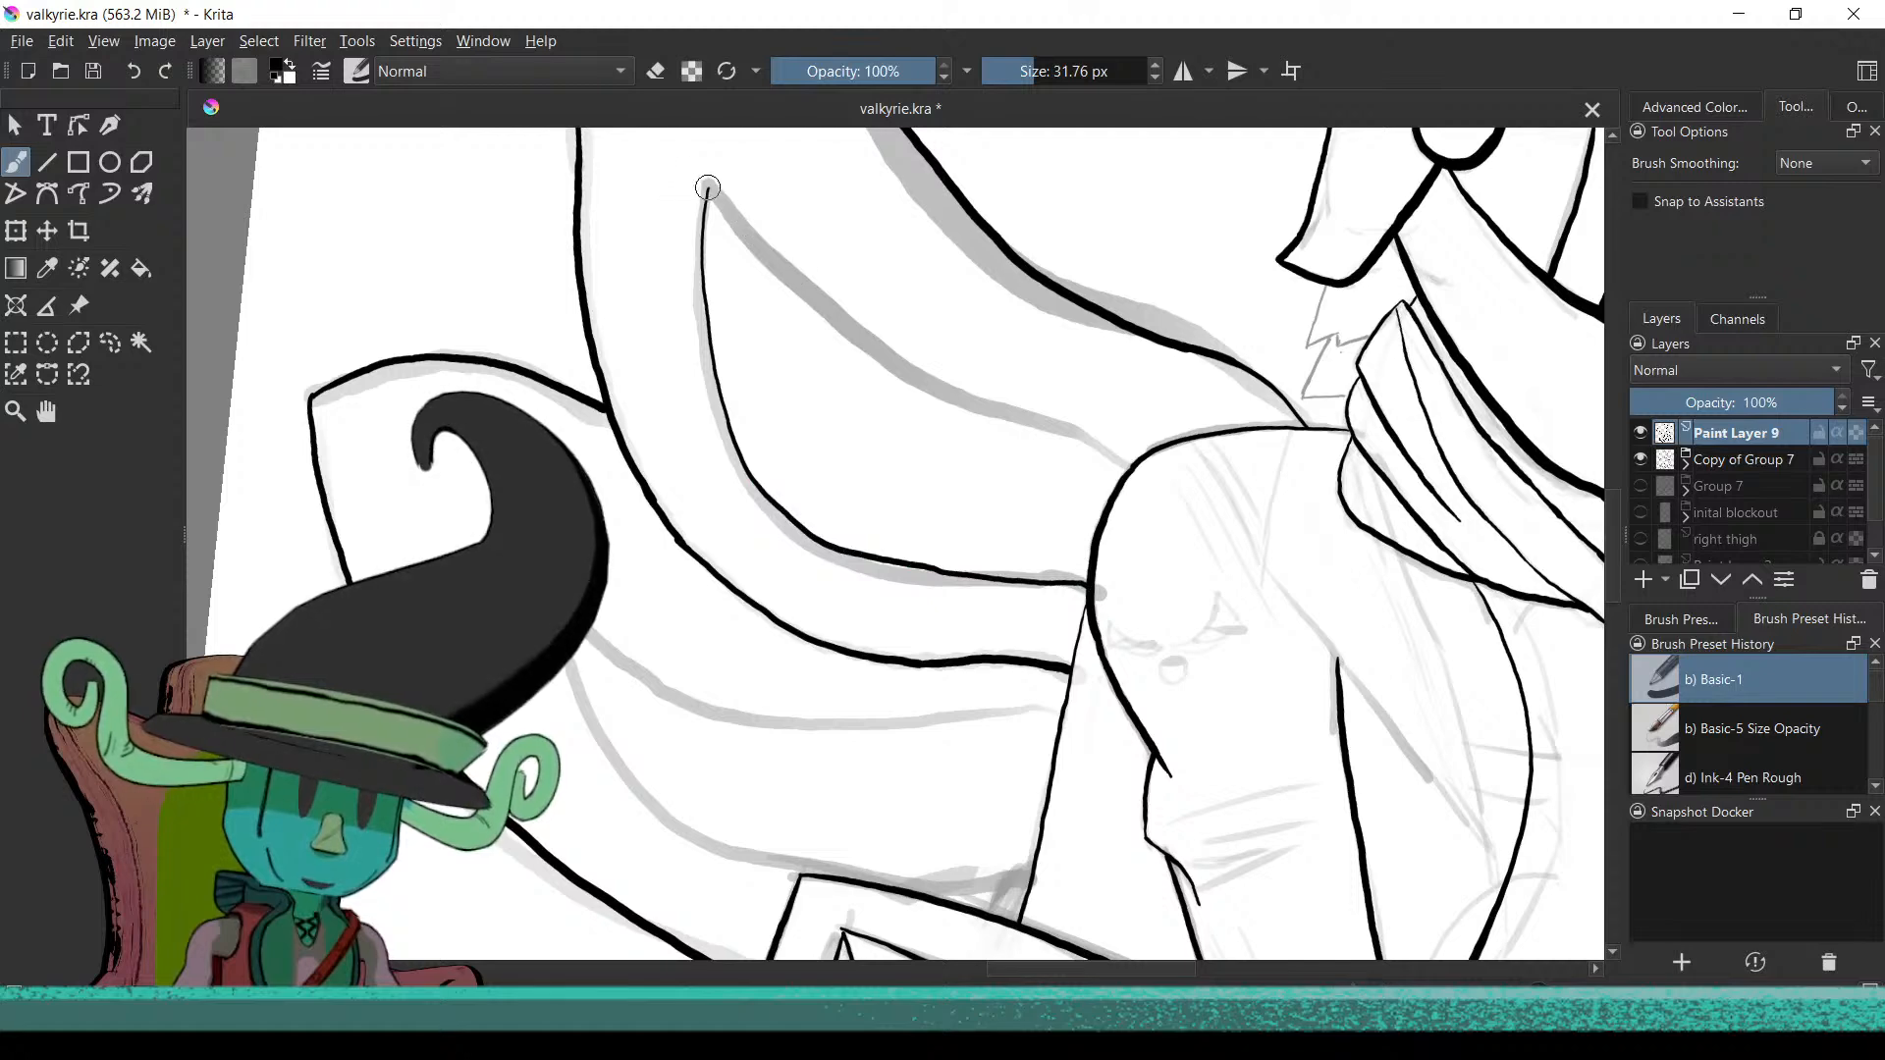
key("ctrl+z")
left_click_drag(711, 193, 837, 314)
key("ctrl+z")
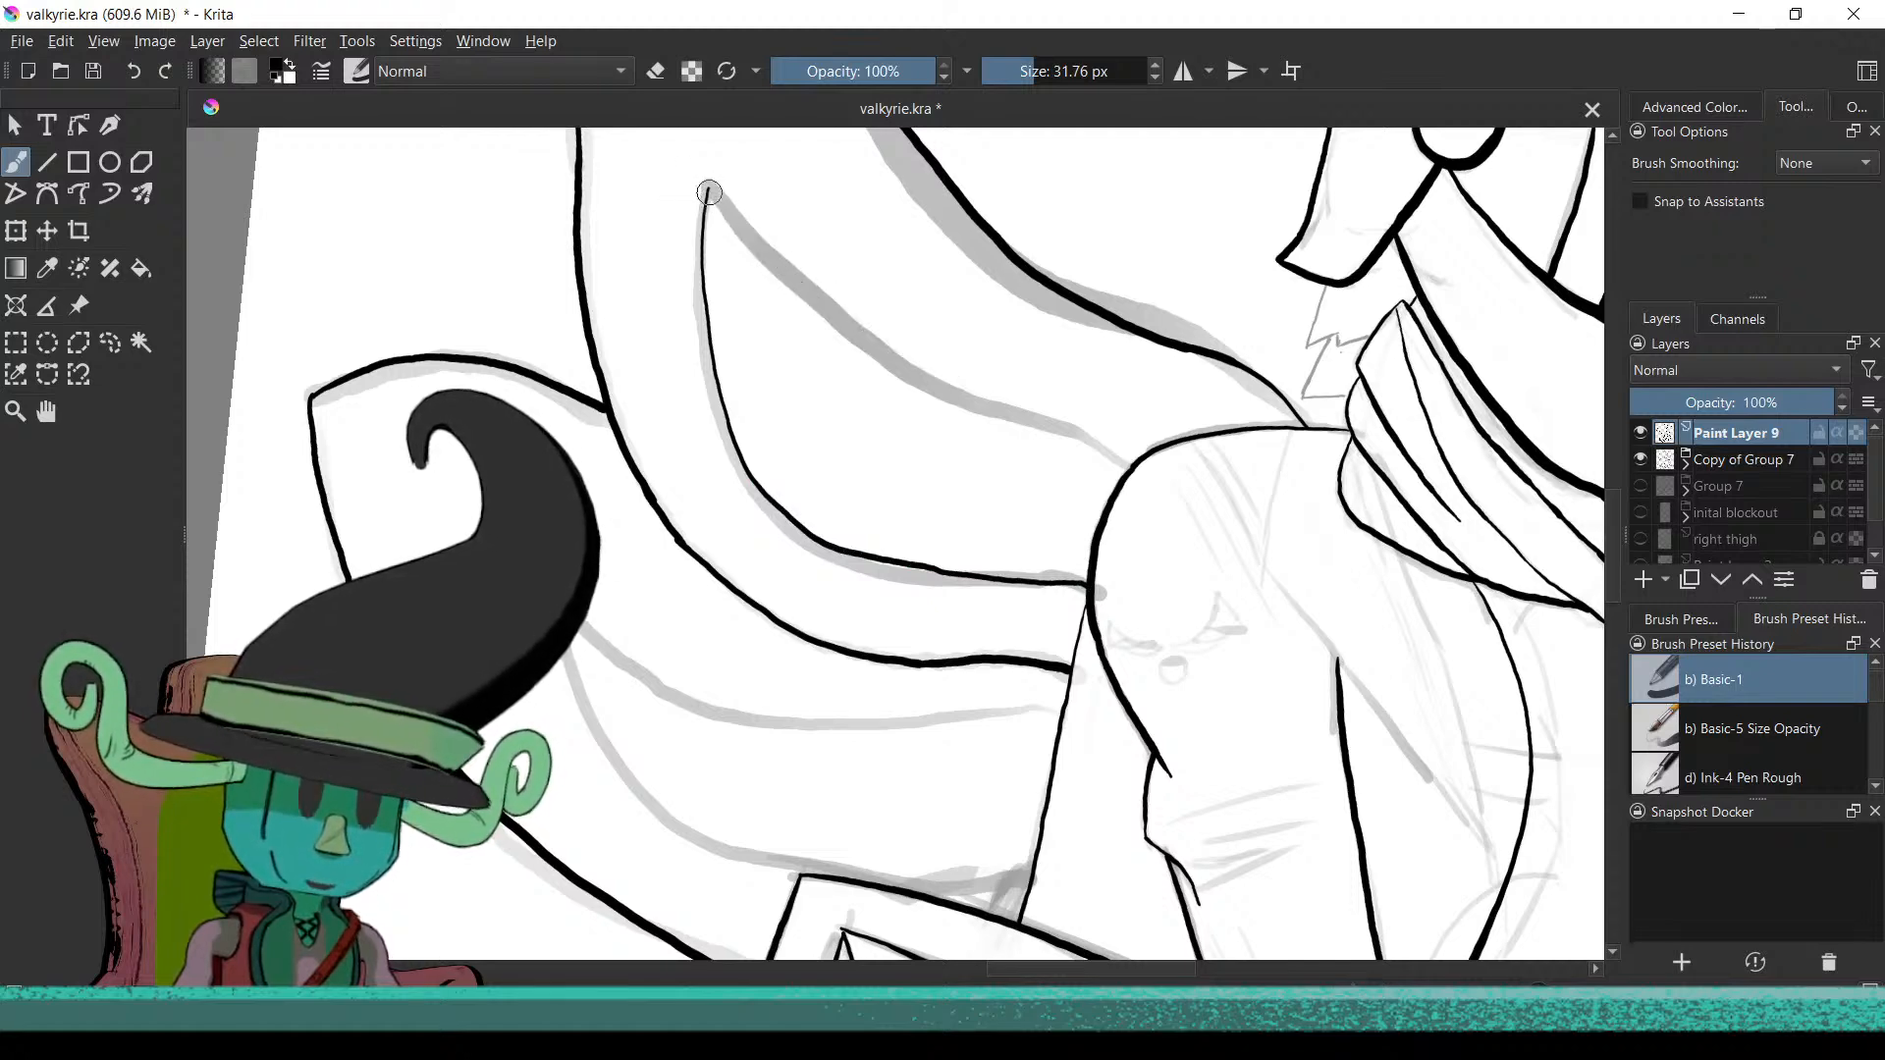
left_click_drag(766, 252, 929, 363)
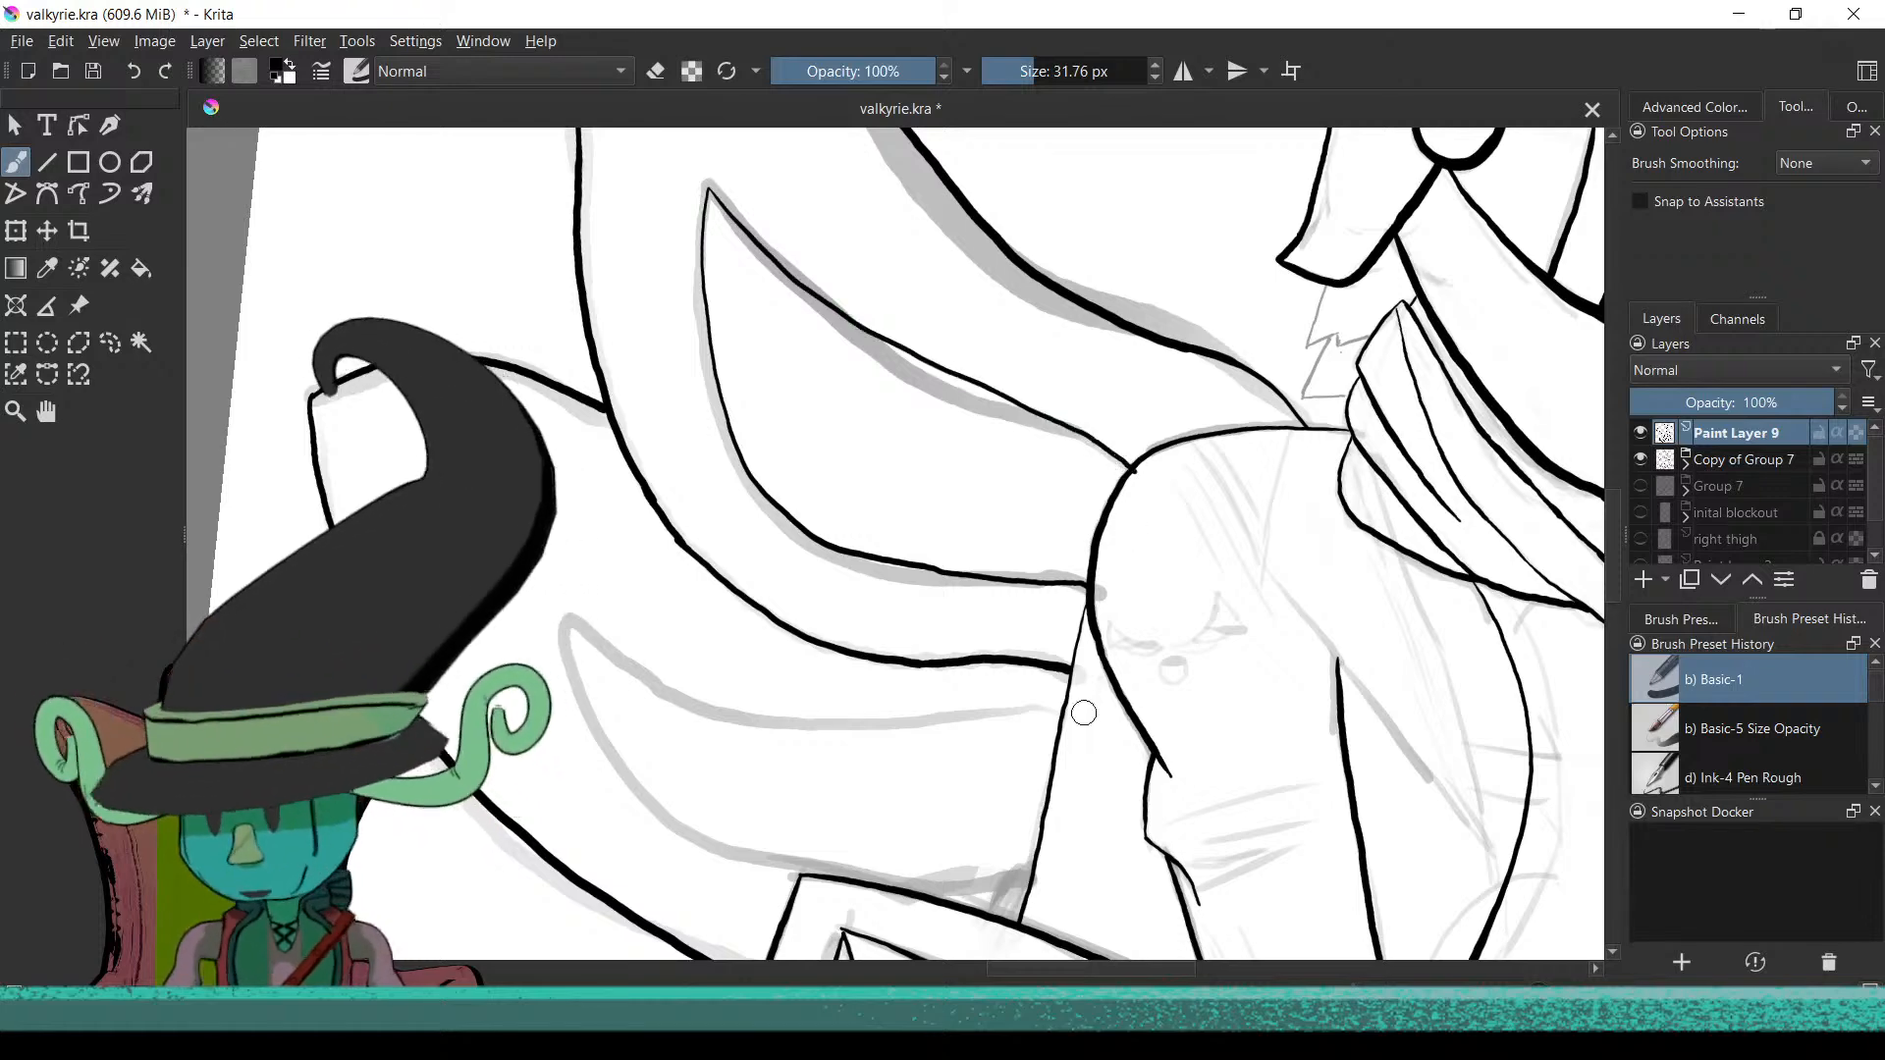
key("e")
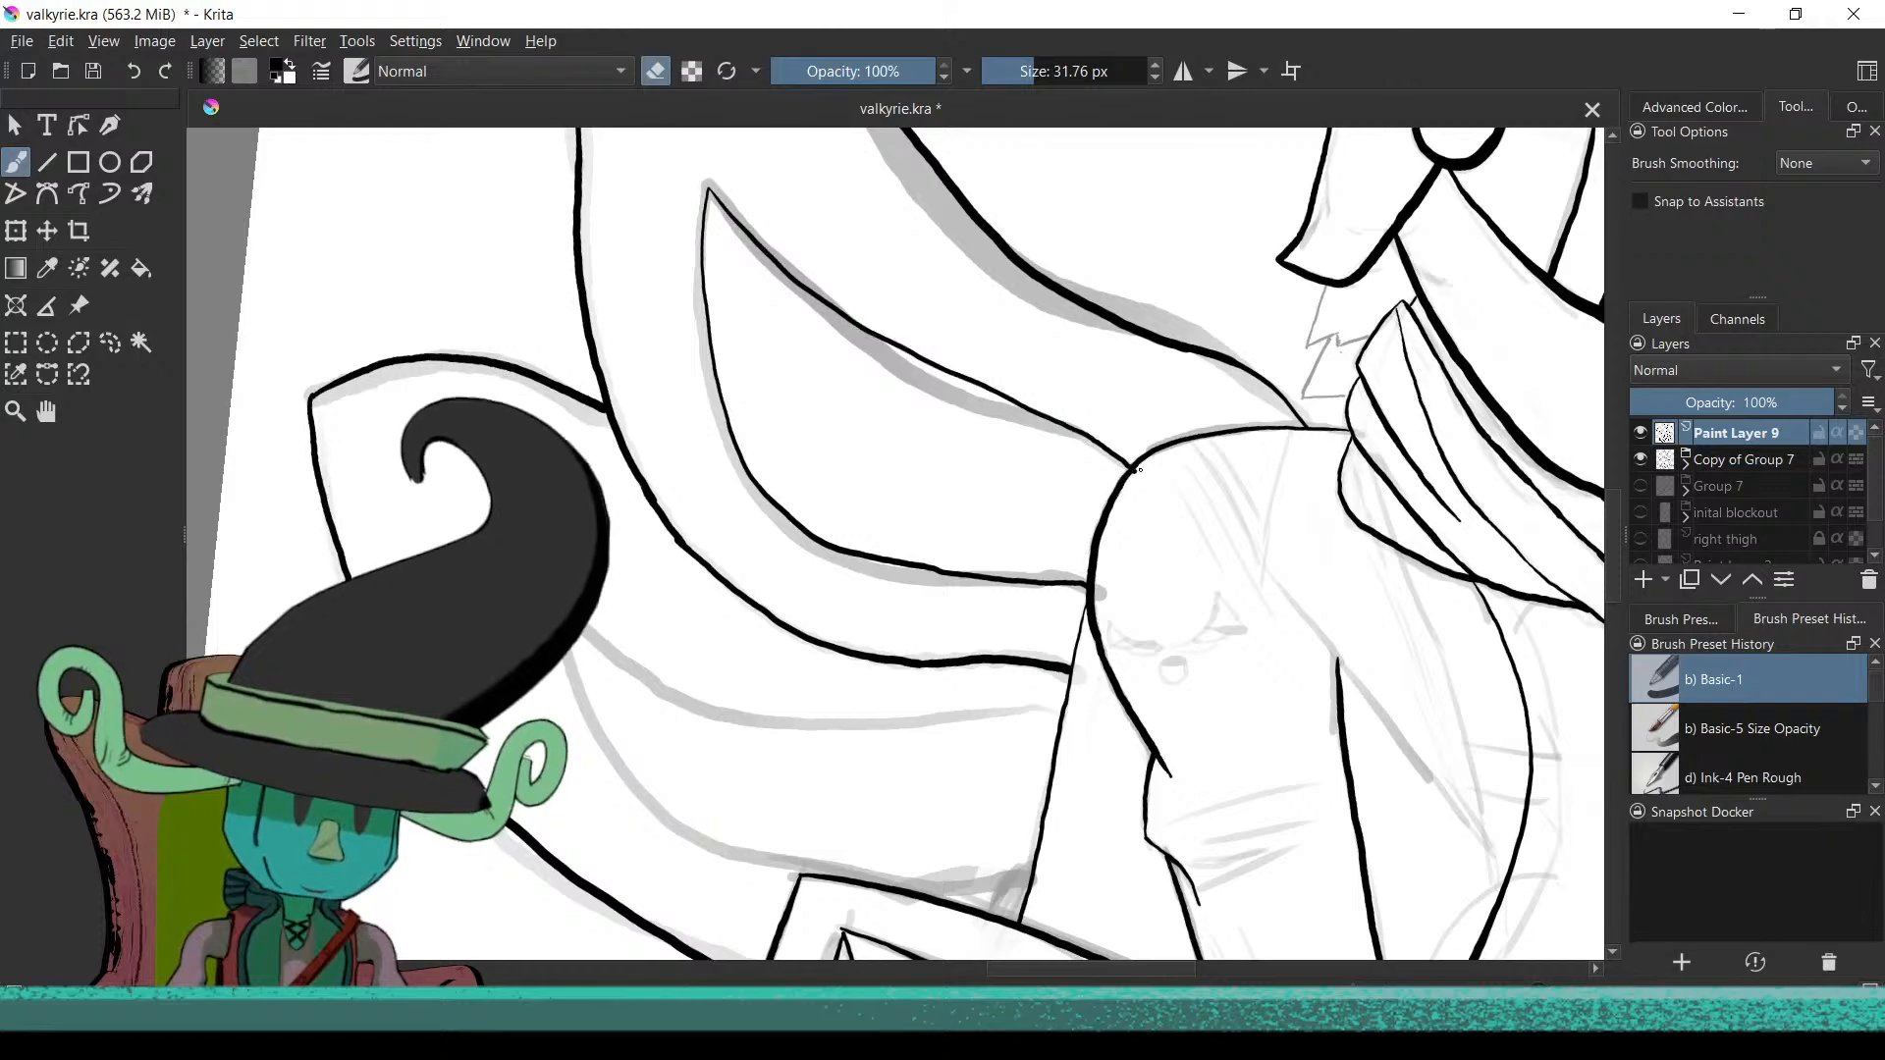
scroll(1125, 601, "down", 5)
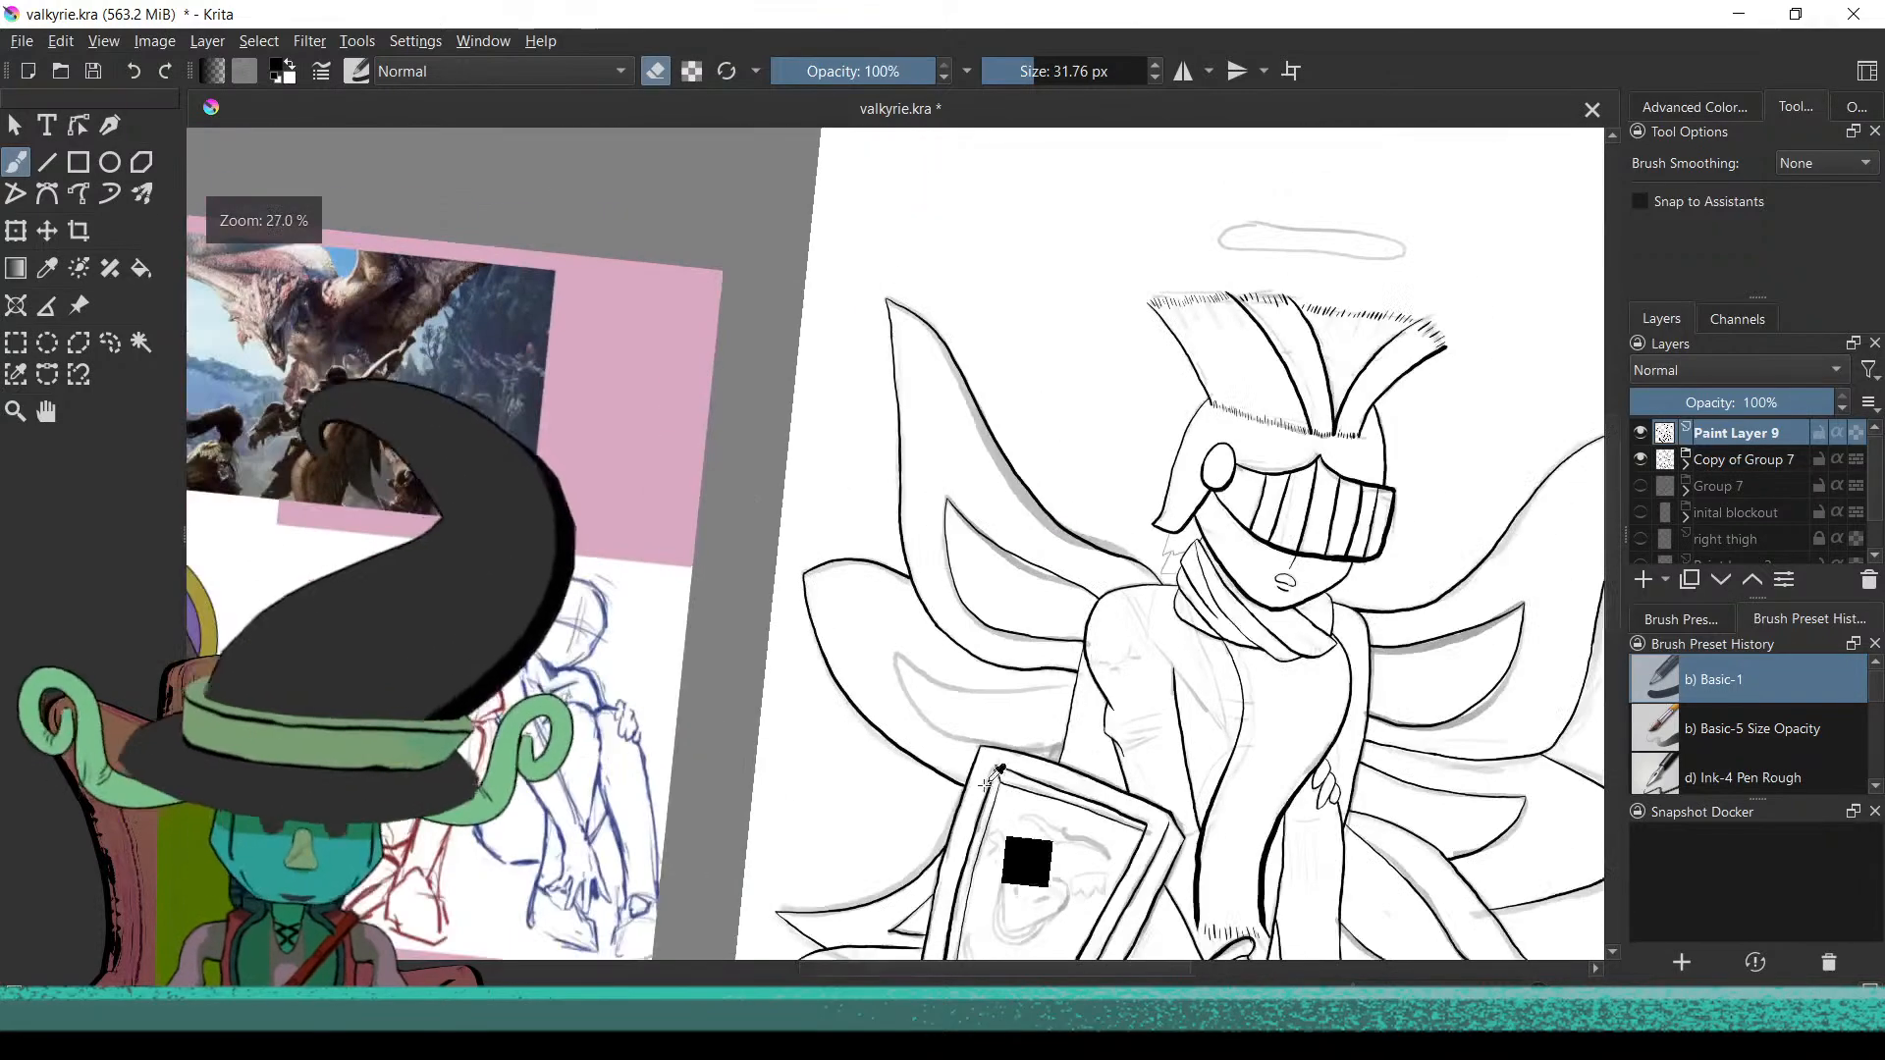
Ink both curved edges of the pointed marking inside the wing's second lobe, from its tip to the line behind the arm
scroll(990, 679, "up", 4)
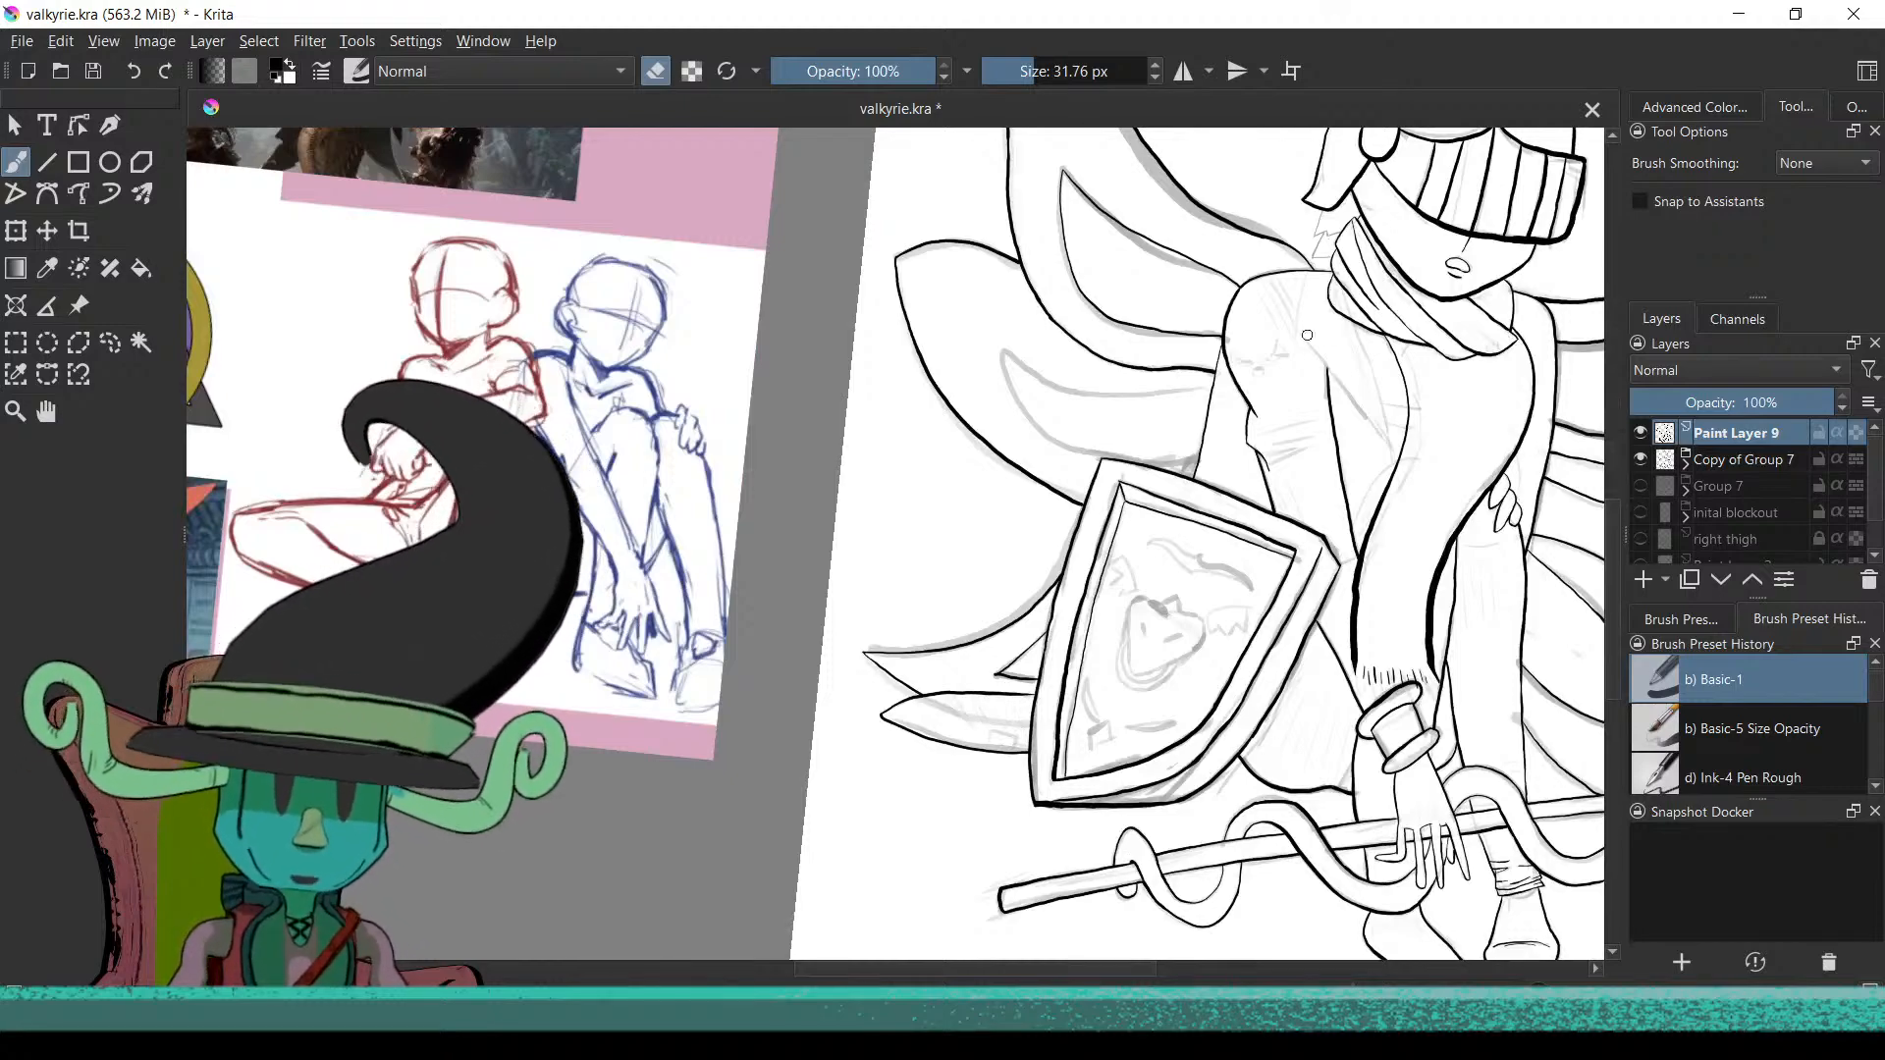
scroll(859, 616, "up", 4)
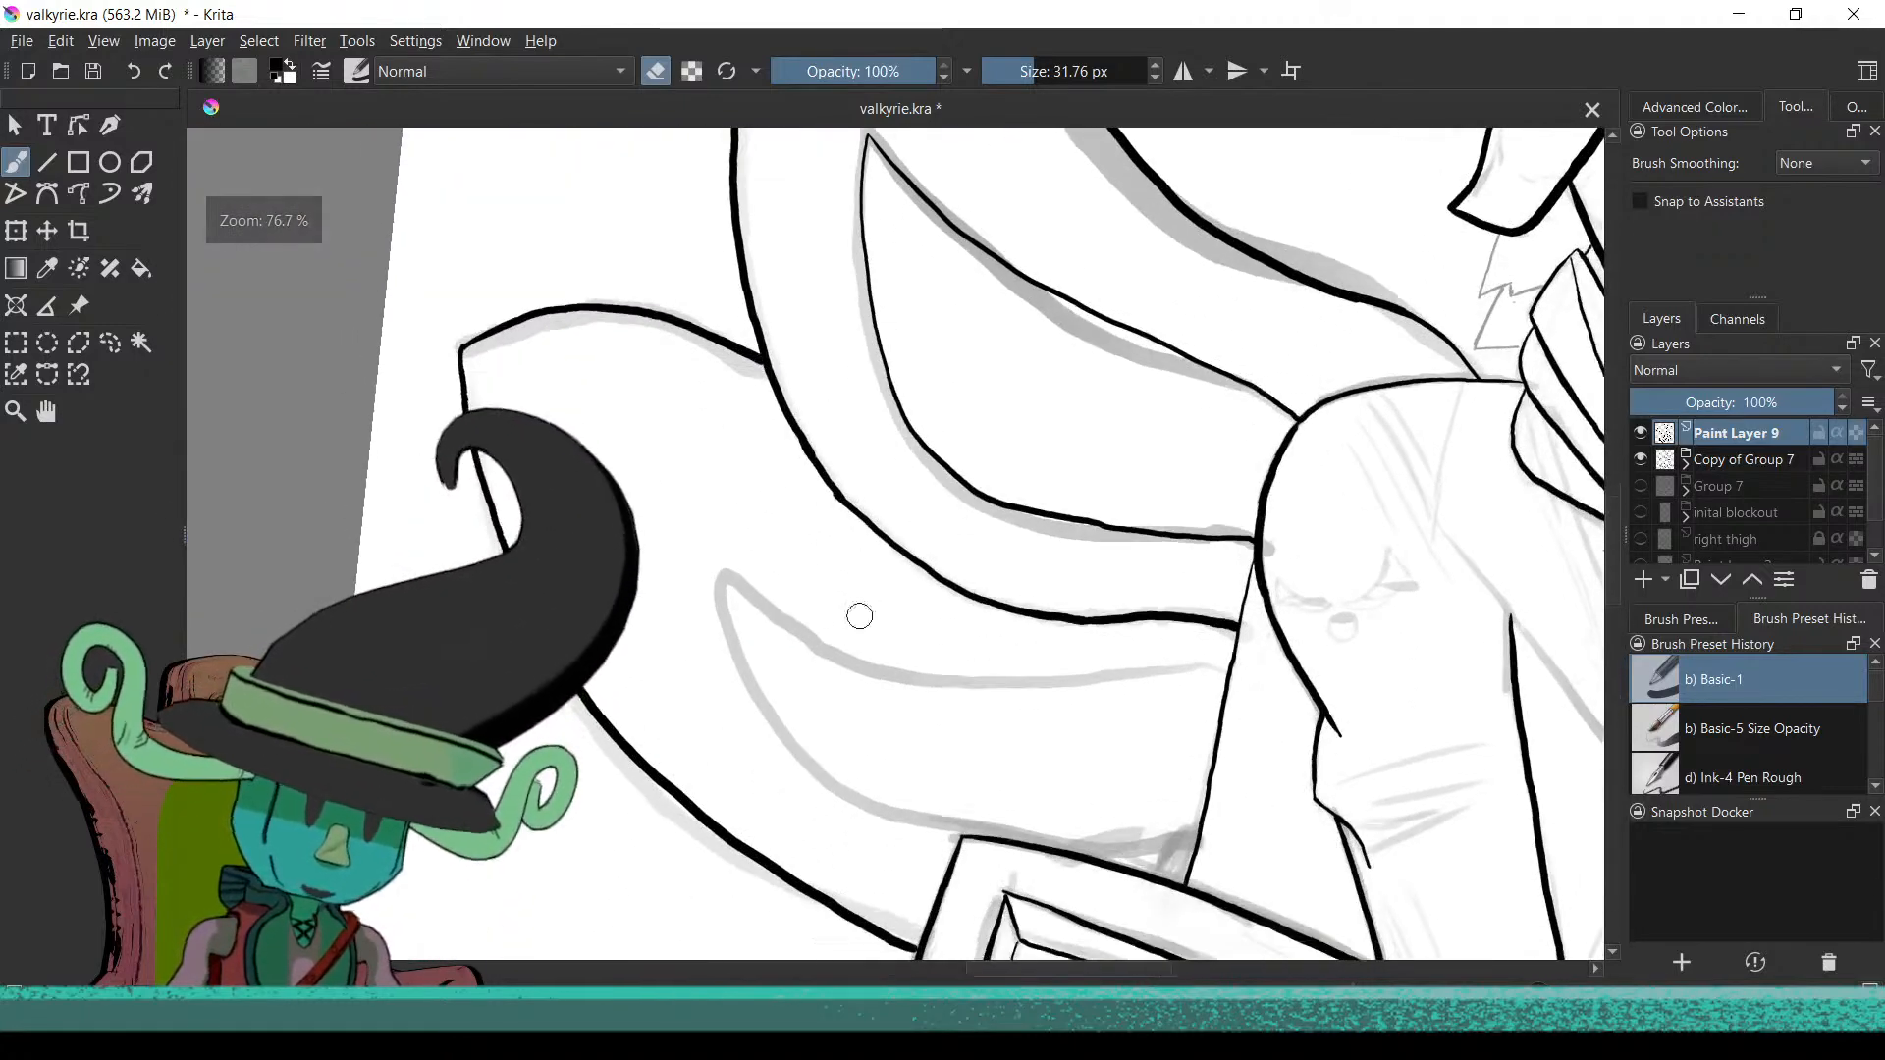
scroll(697, 779, "down", 3)
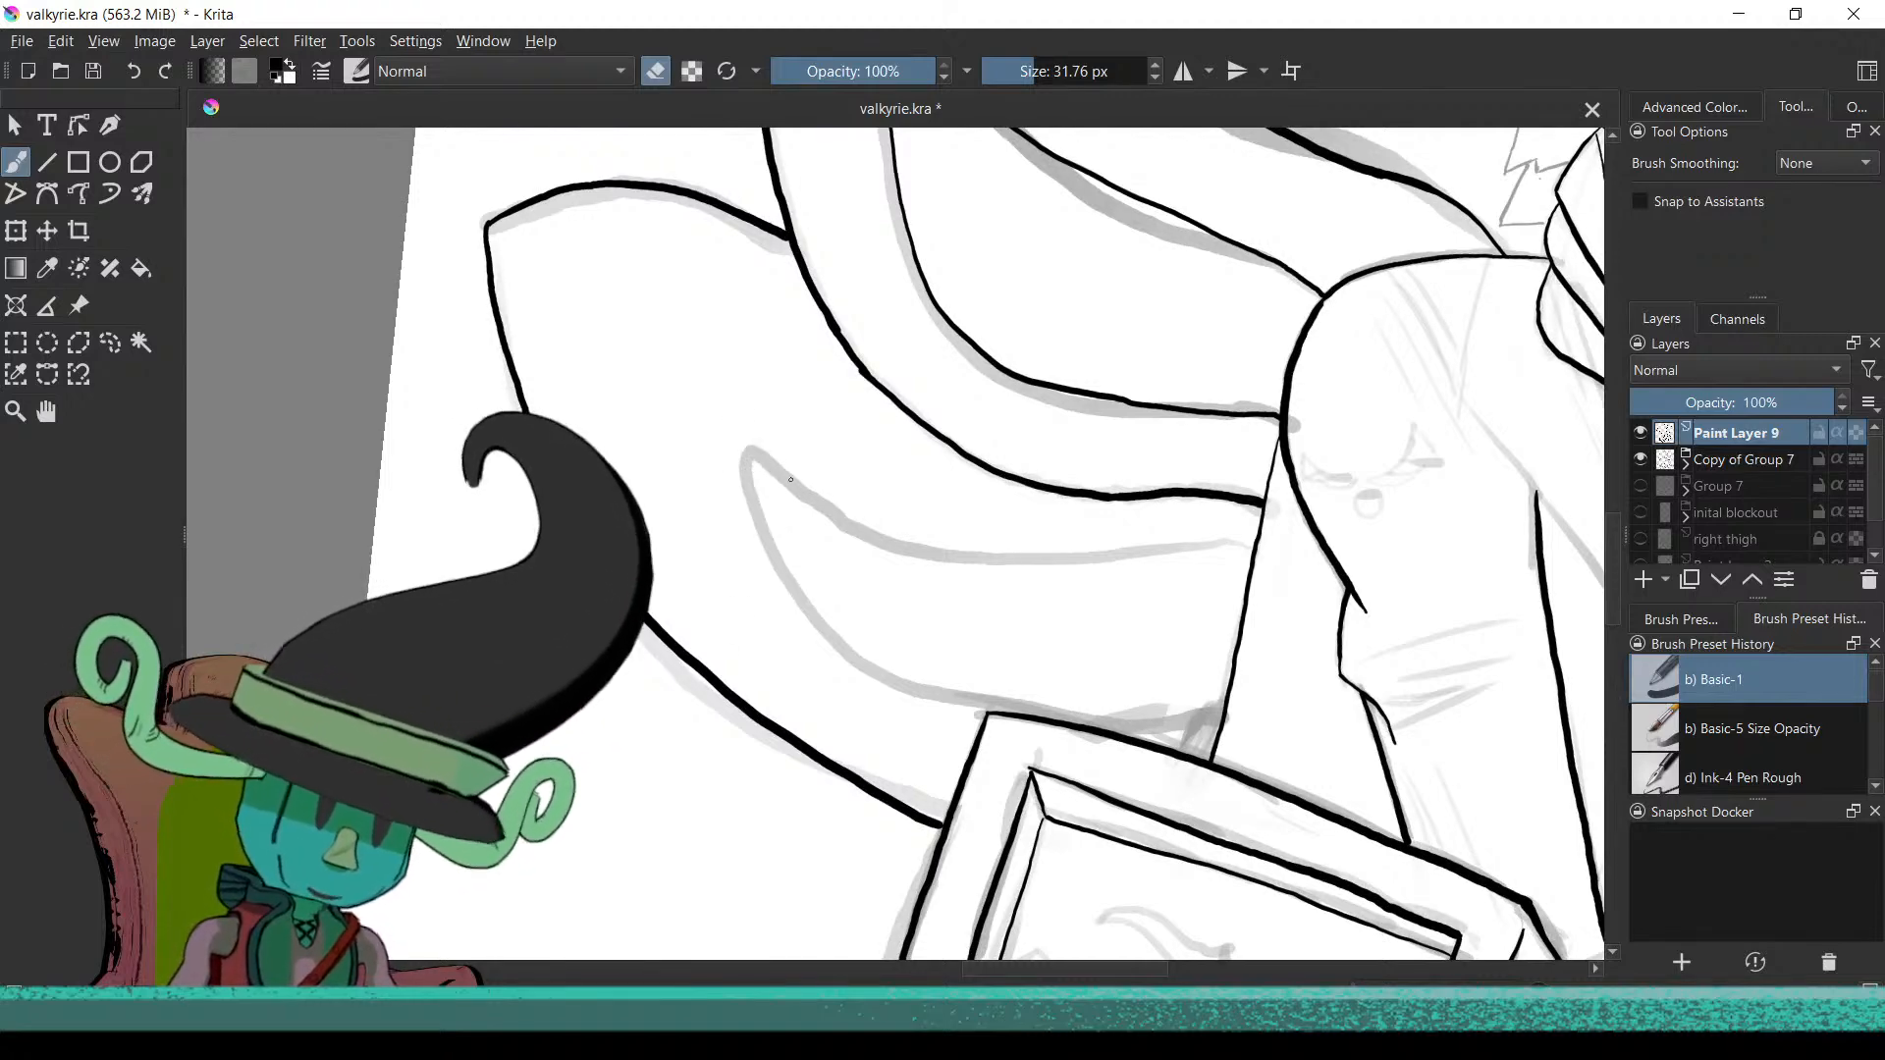
key("e")
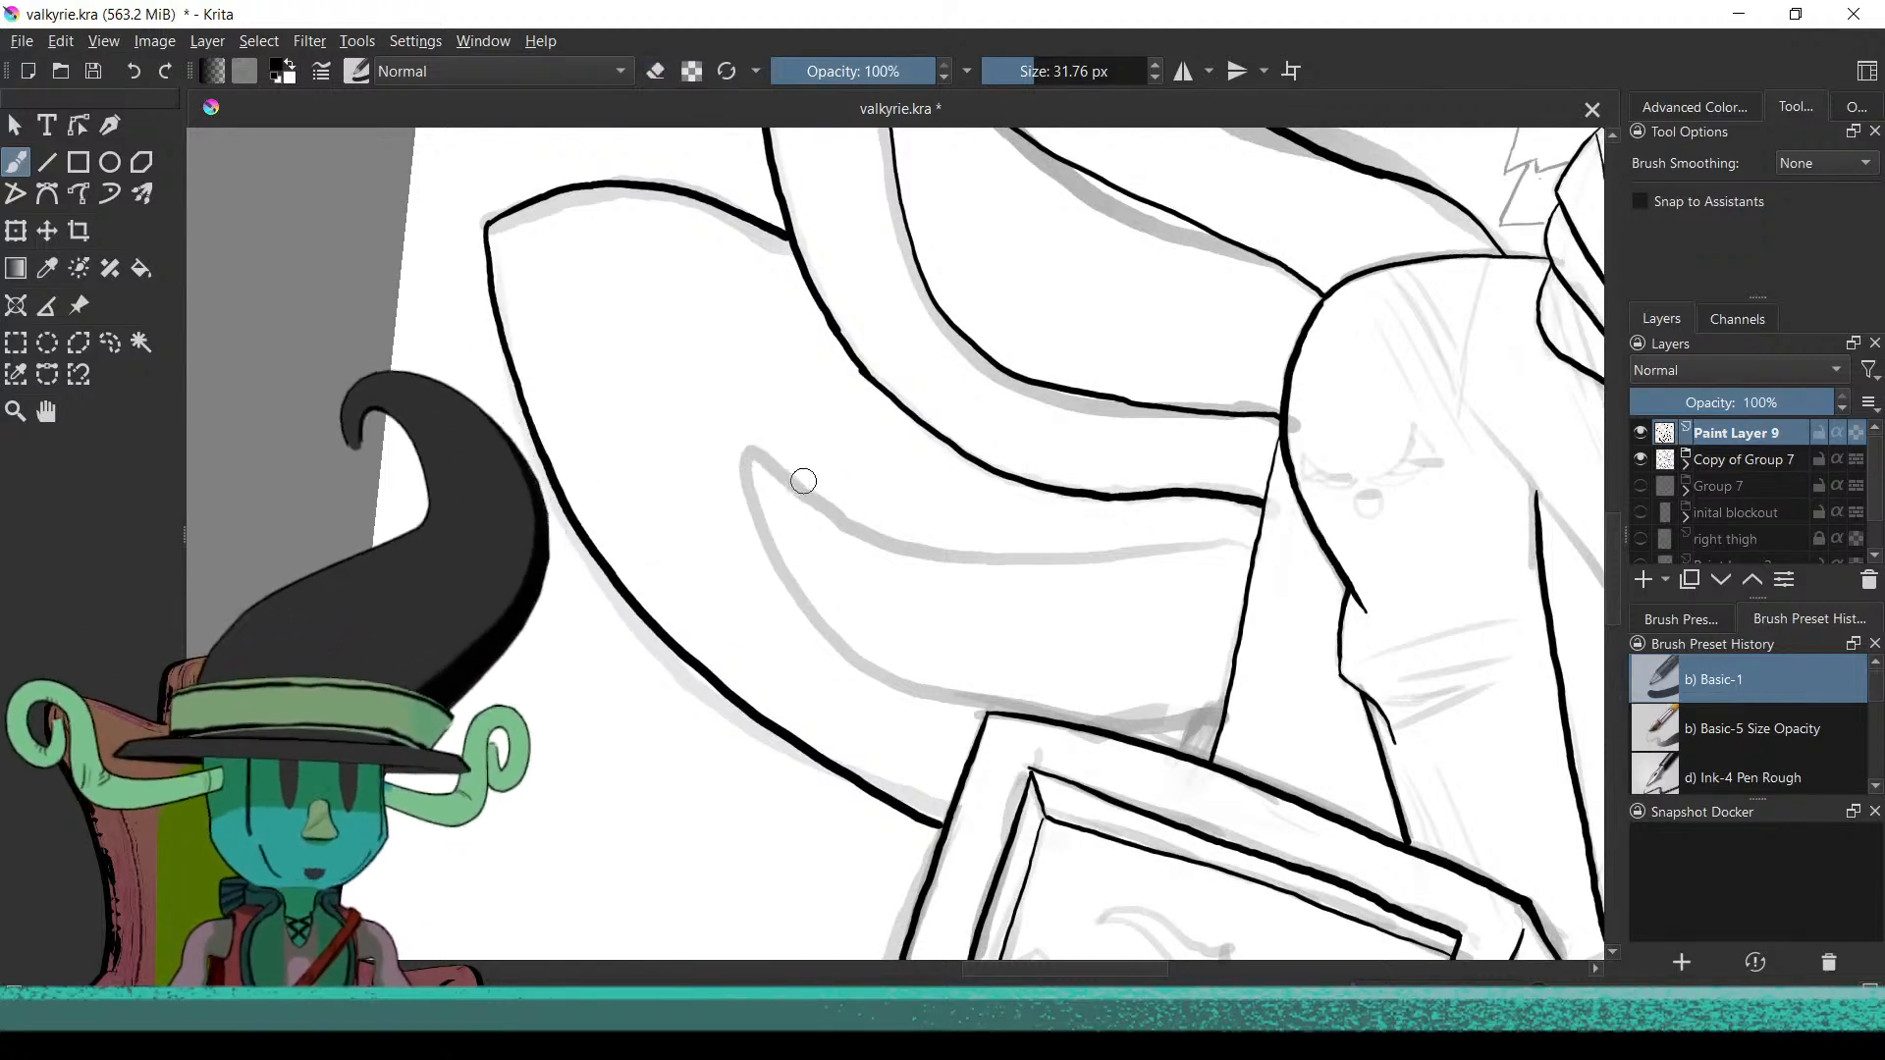
left_click_drag(976, 553, 1245, 539)
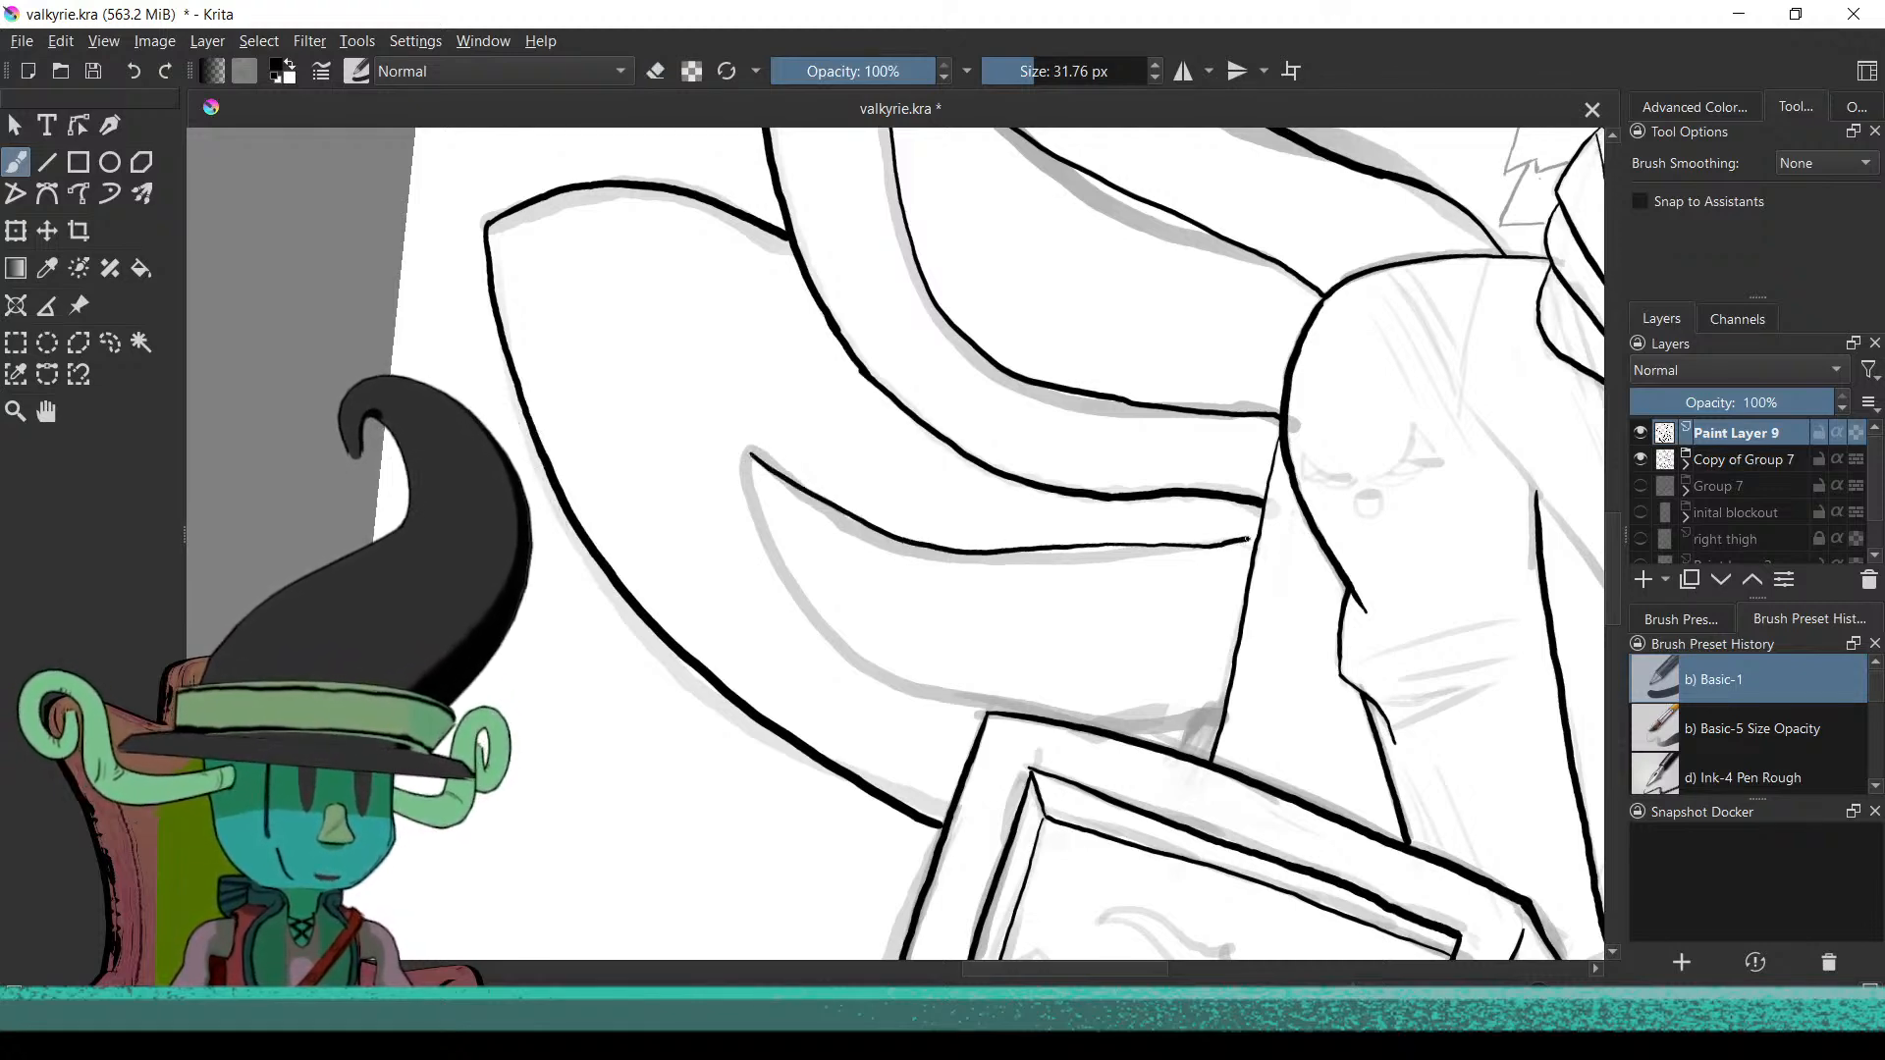
key("ctrl+z")
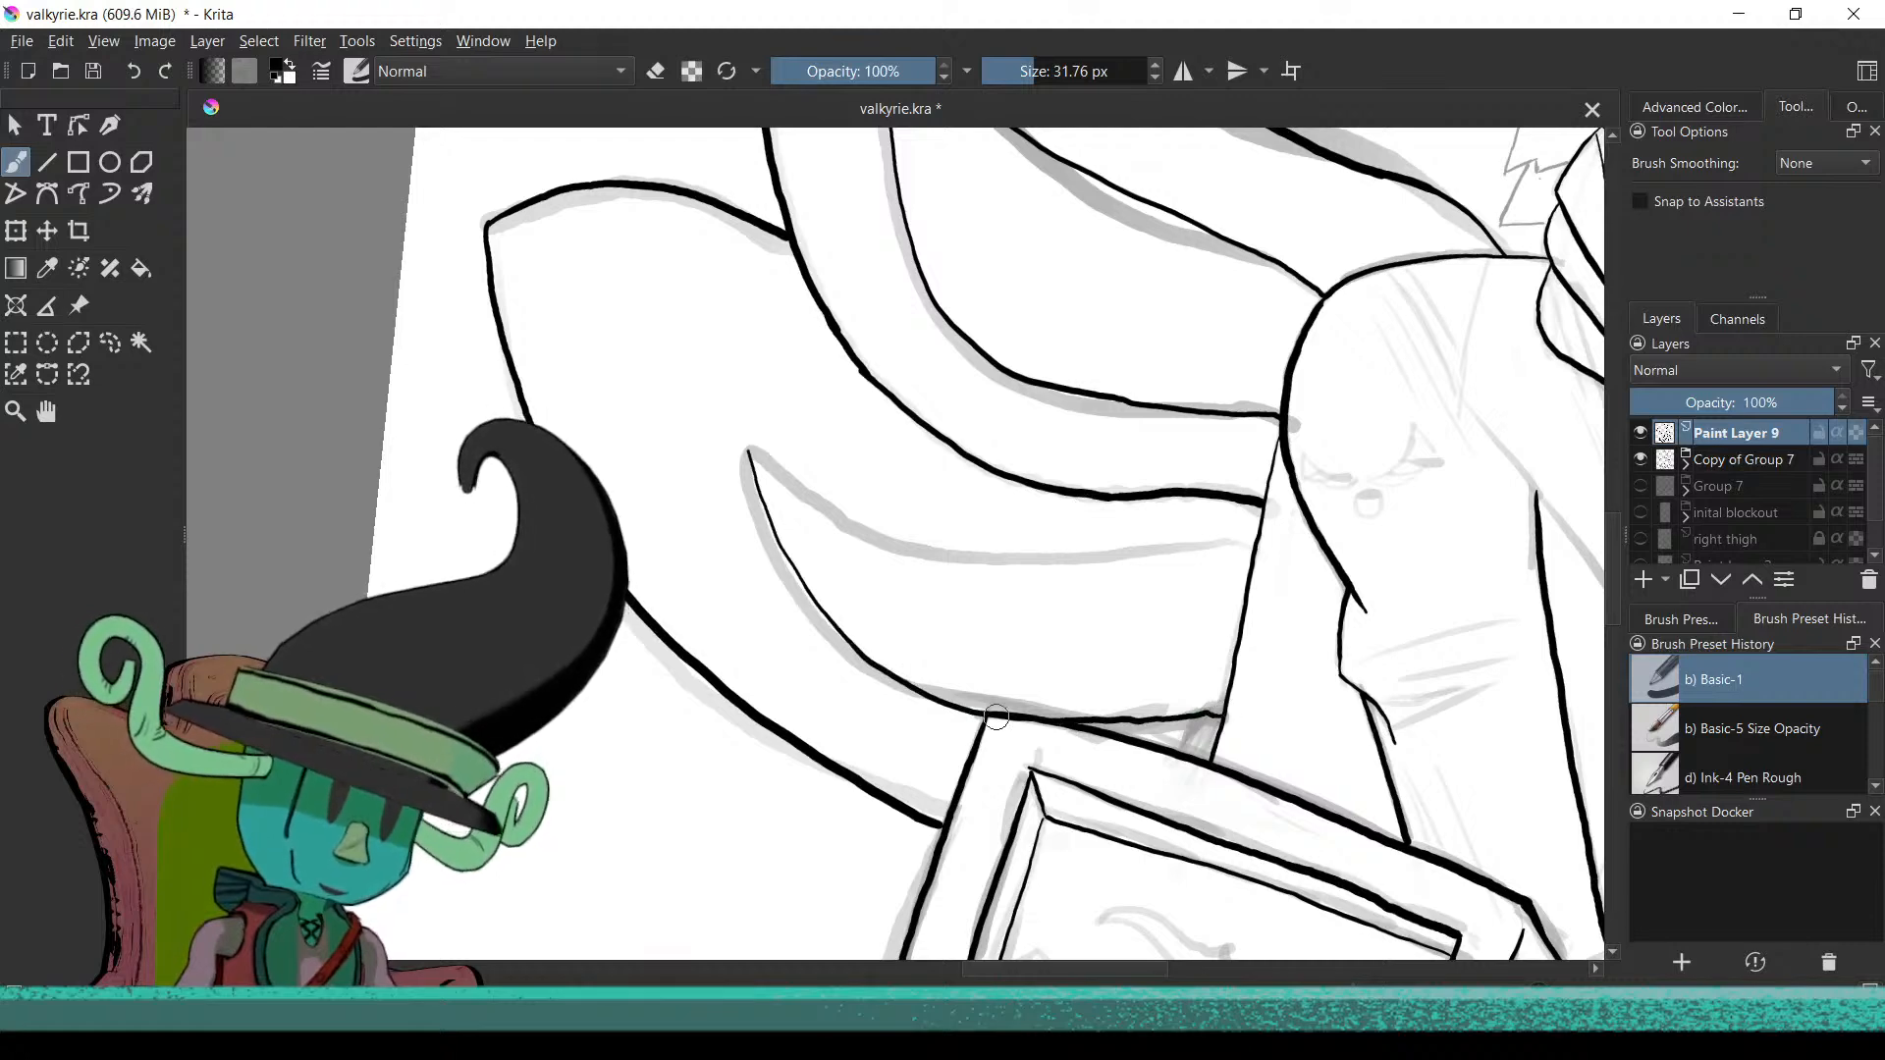
left_click_drag(883, 778, 722, 571)
left_click_drag(926, 554, 1006, 438)
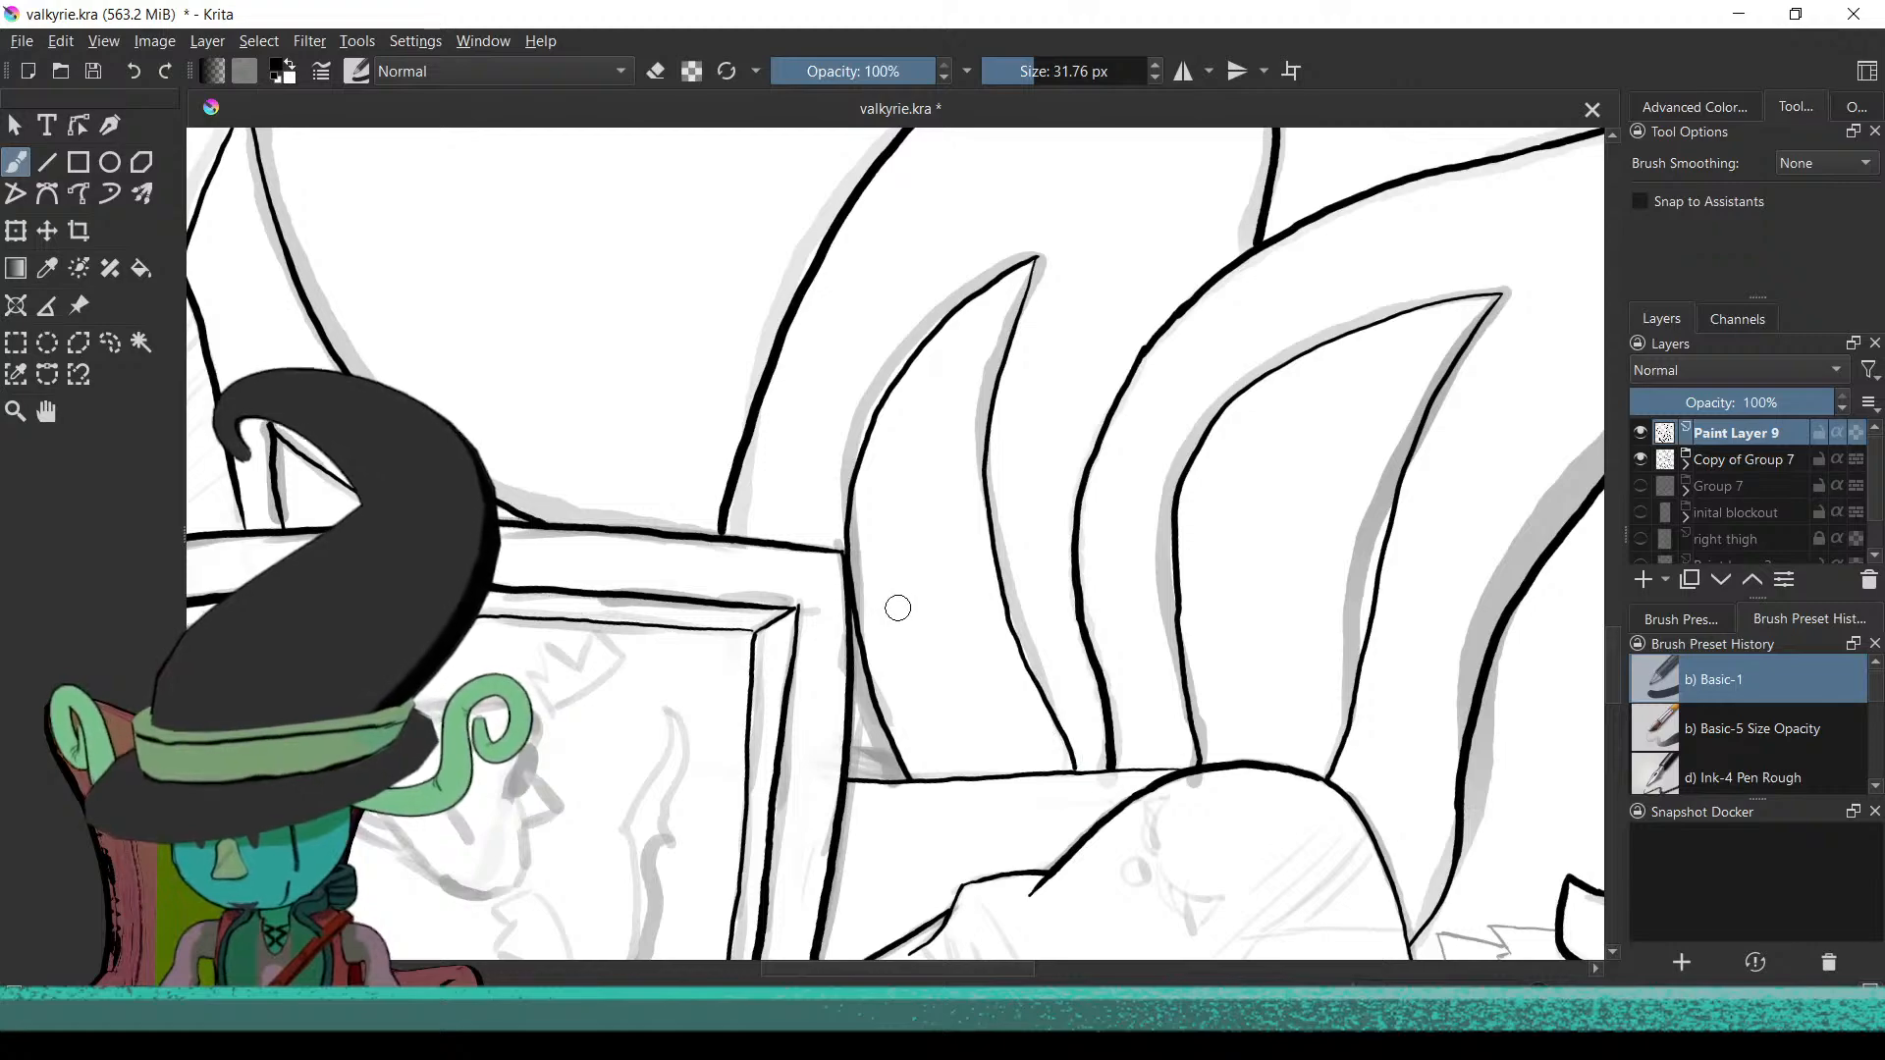
left_click_drag(871, 579, 1033, 612)
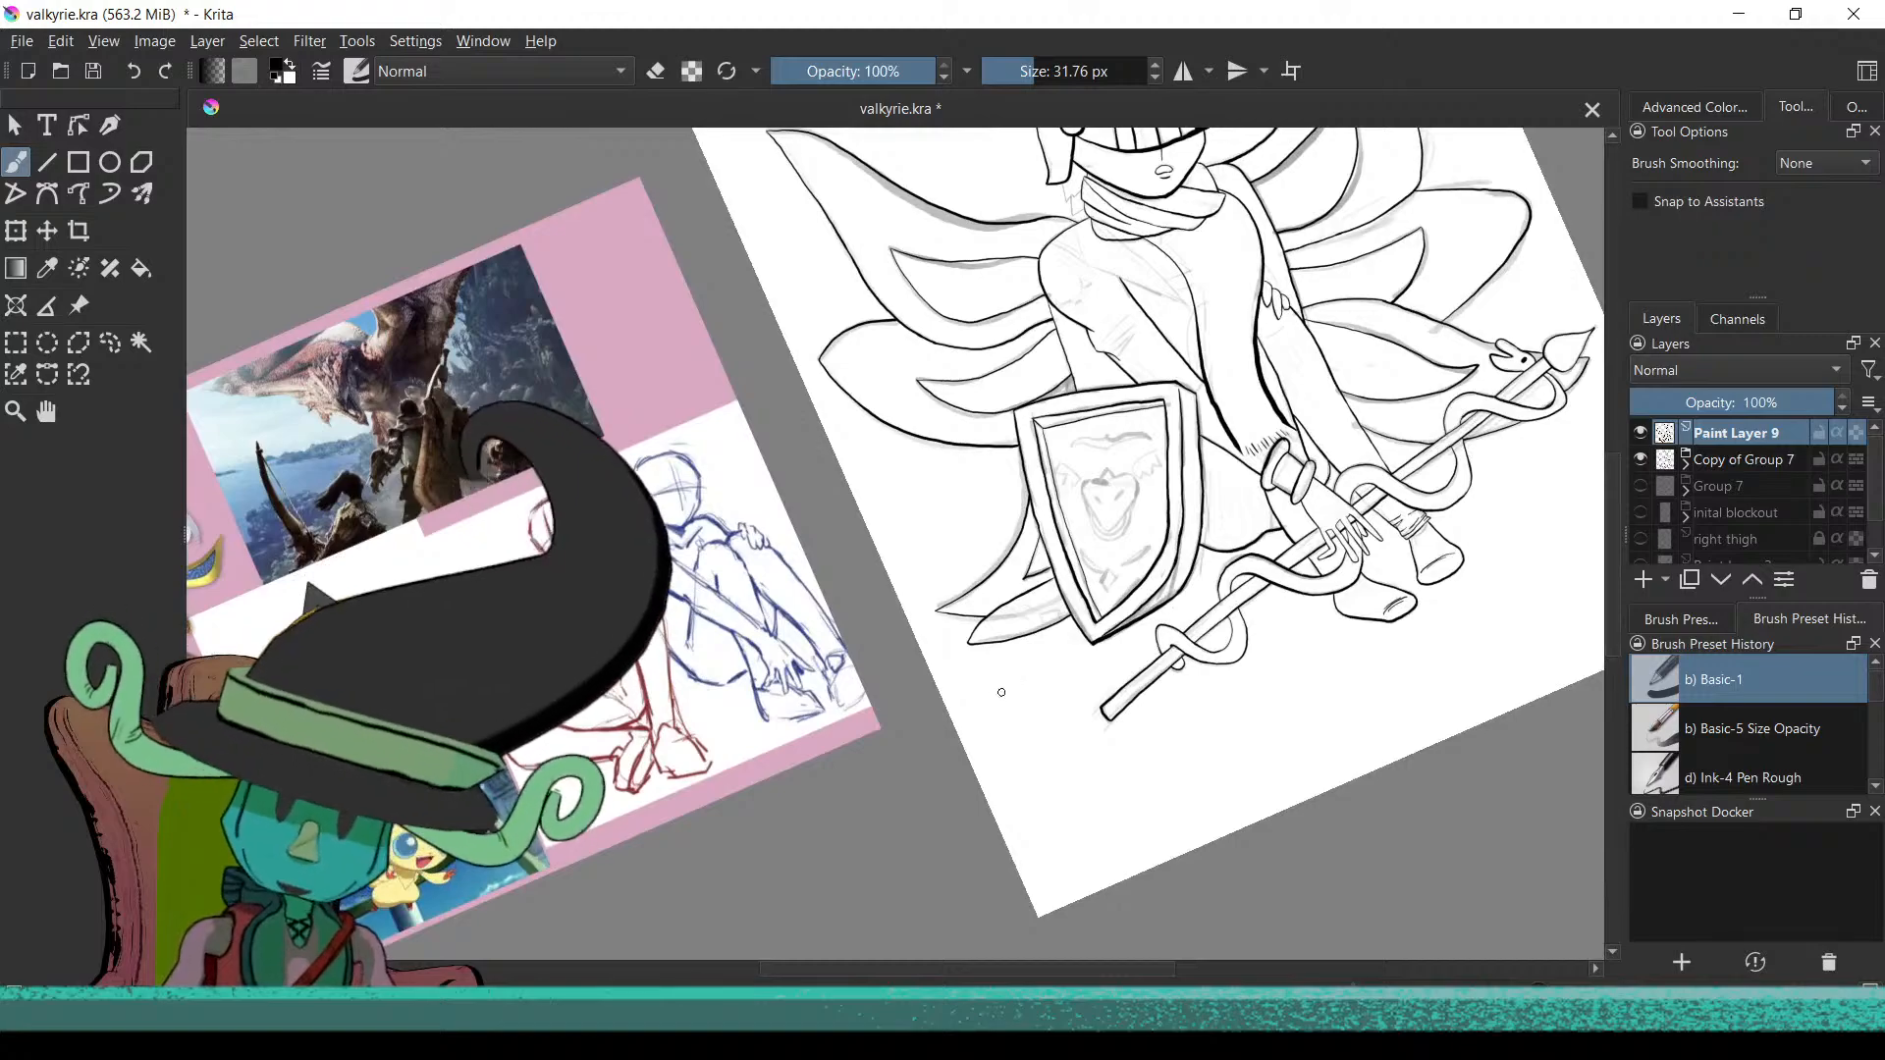
Erase the shoulder line between the wing's base and the scarf and re-ink that stretch slightly higher as the collar's top edge
left_click_drag(1142, 667, 926, 693)
mouse_move(1101, 721)
left_mouse_down()
mouse_move(1103, 503)
mouse_move(1065, 717)
left_mouse_up()
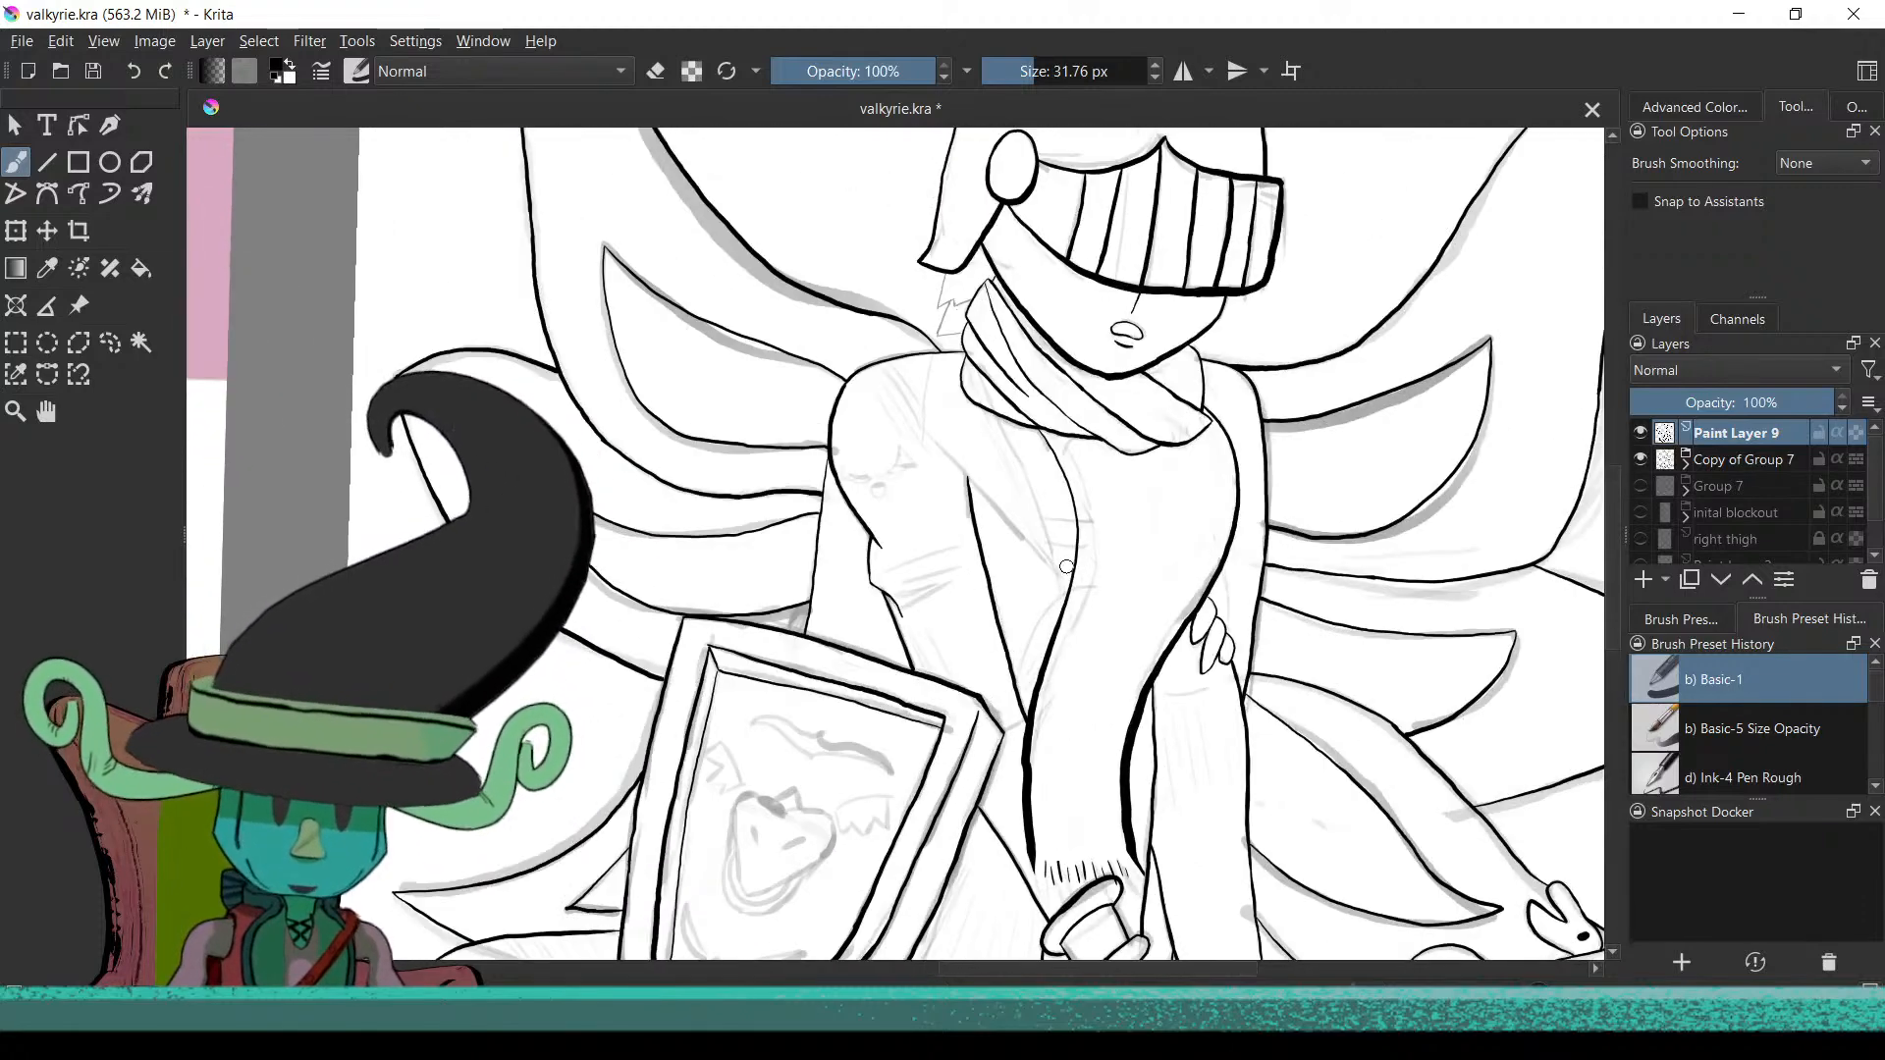
scroll(1129, 609, "up", 5)
left_click_drag(1150, 482, 1364, 644)
left_click_drag(1129, 610, 1178, 538)
left_click_drag(959, 510, 1155, 714)
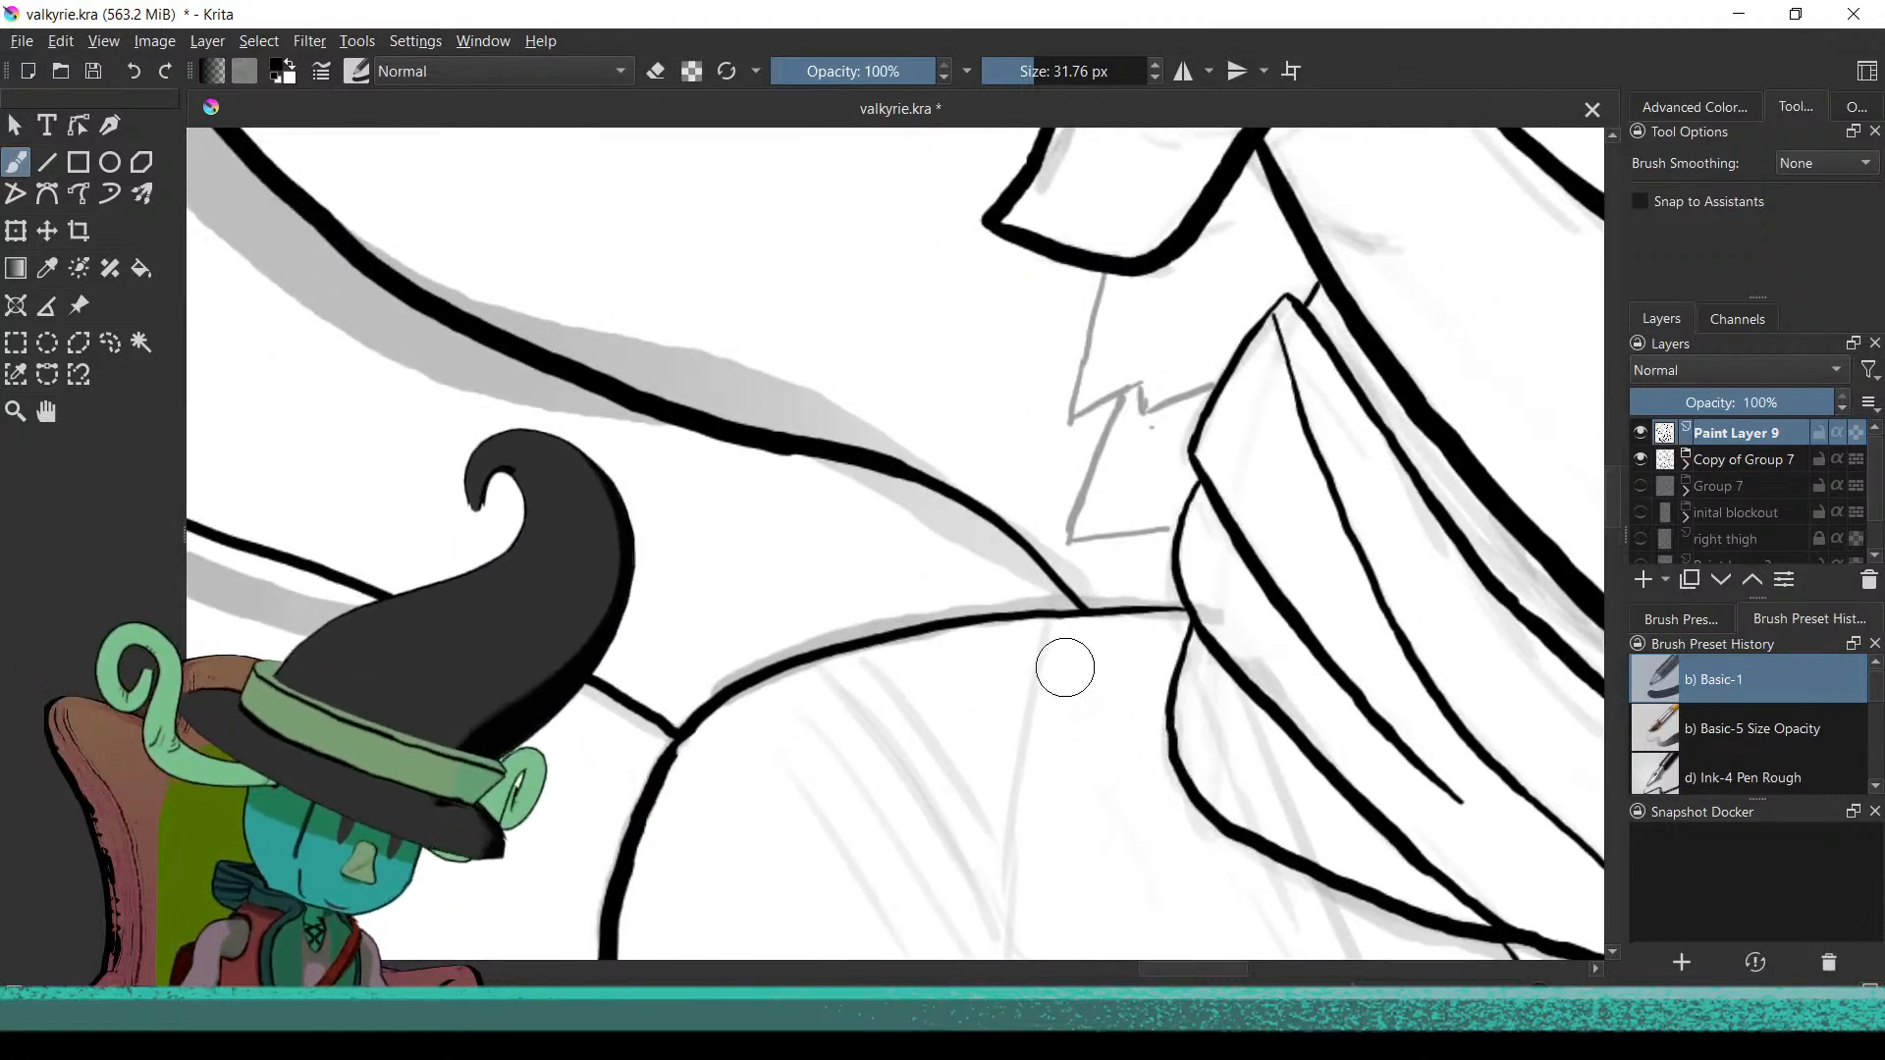
key("e")
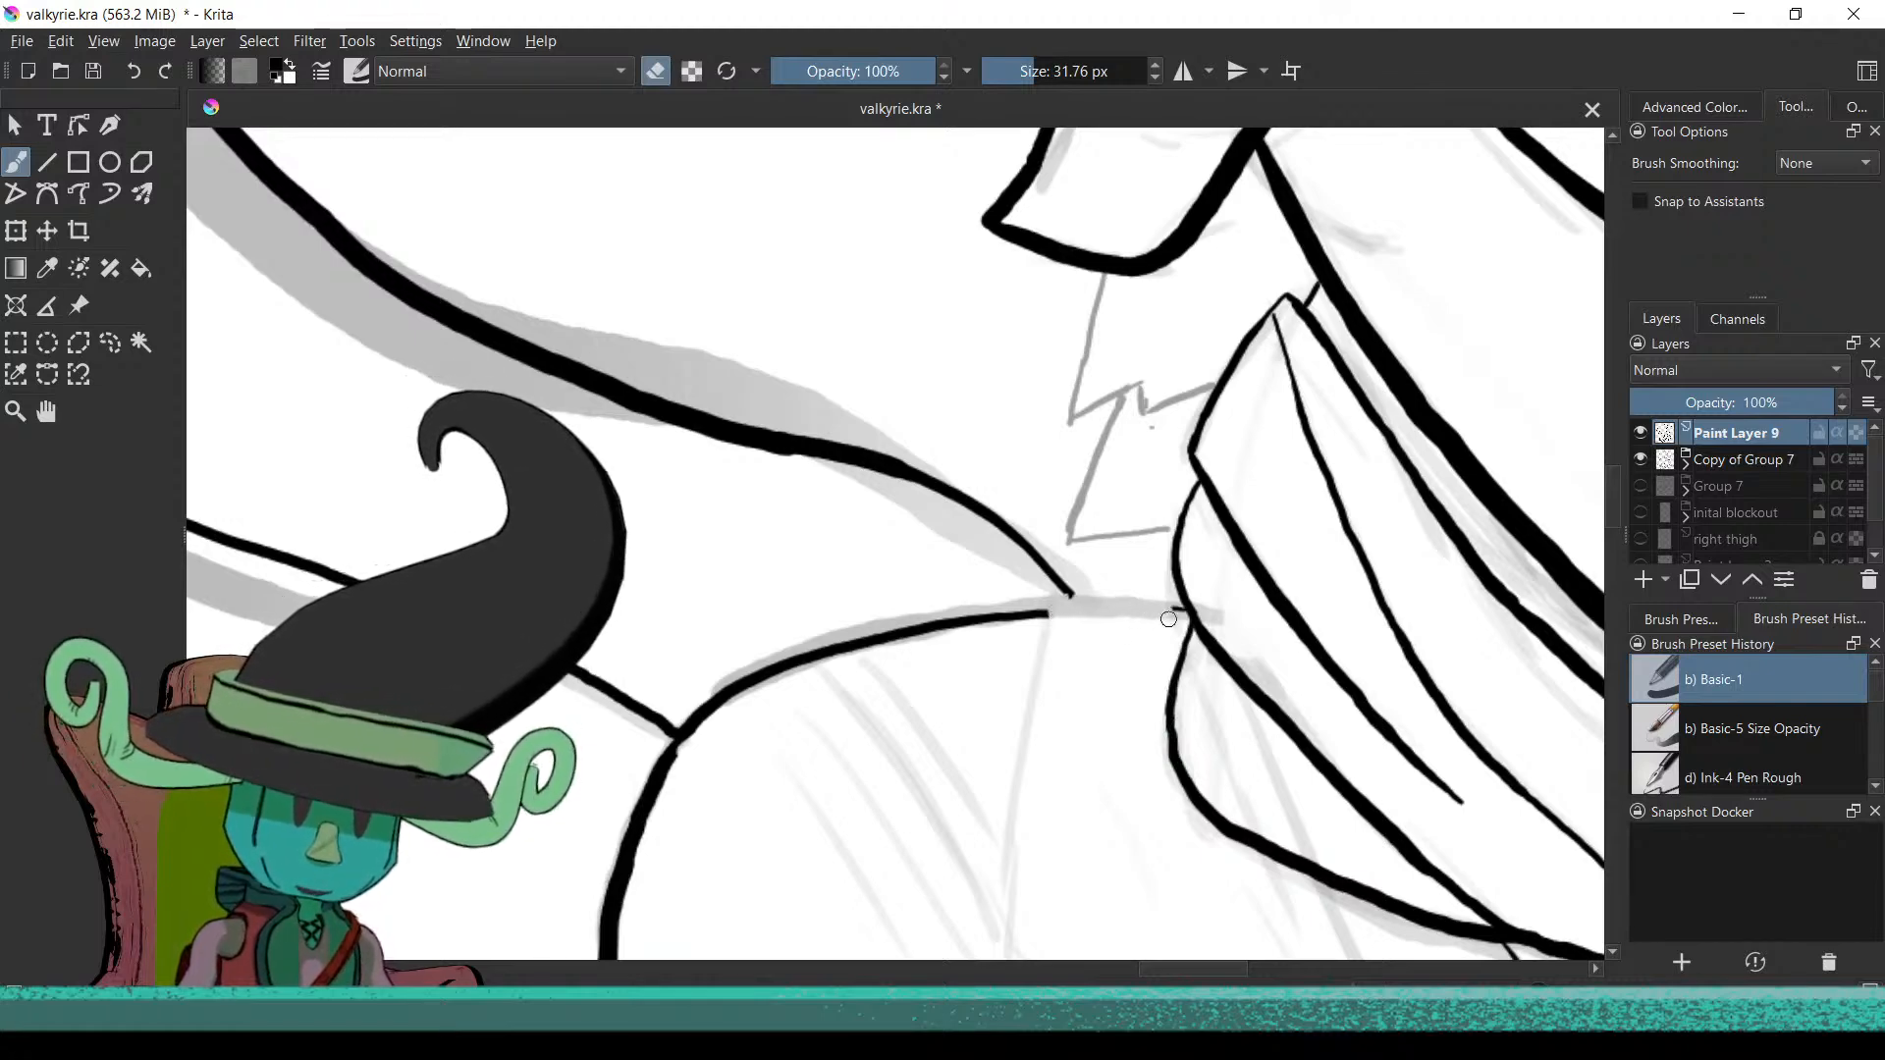
key("e")
left_click_drag(1049, 594, 1182, 597)
Ink the lapel's outer edge from the collar across the shoulder, turning at its corner and running down past the arm line
left_click_drag(1046, 672, 1089, 543)
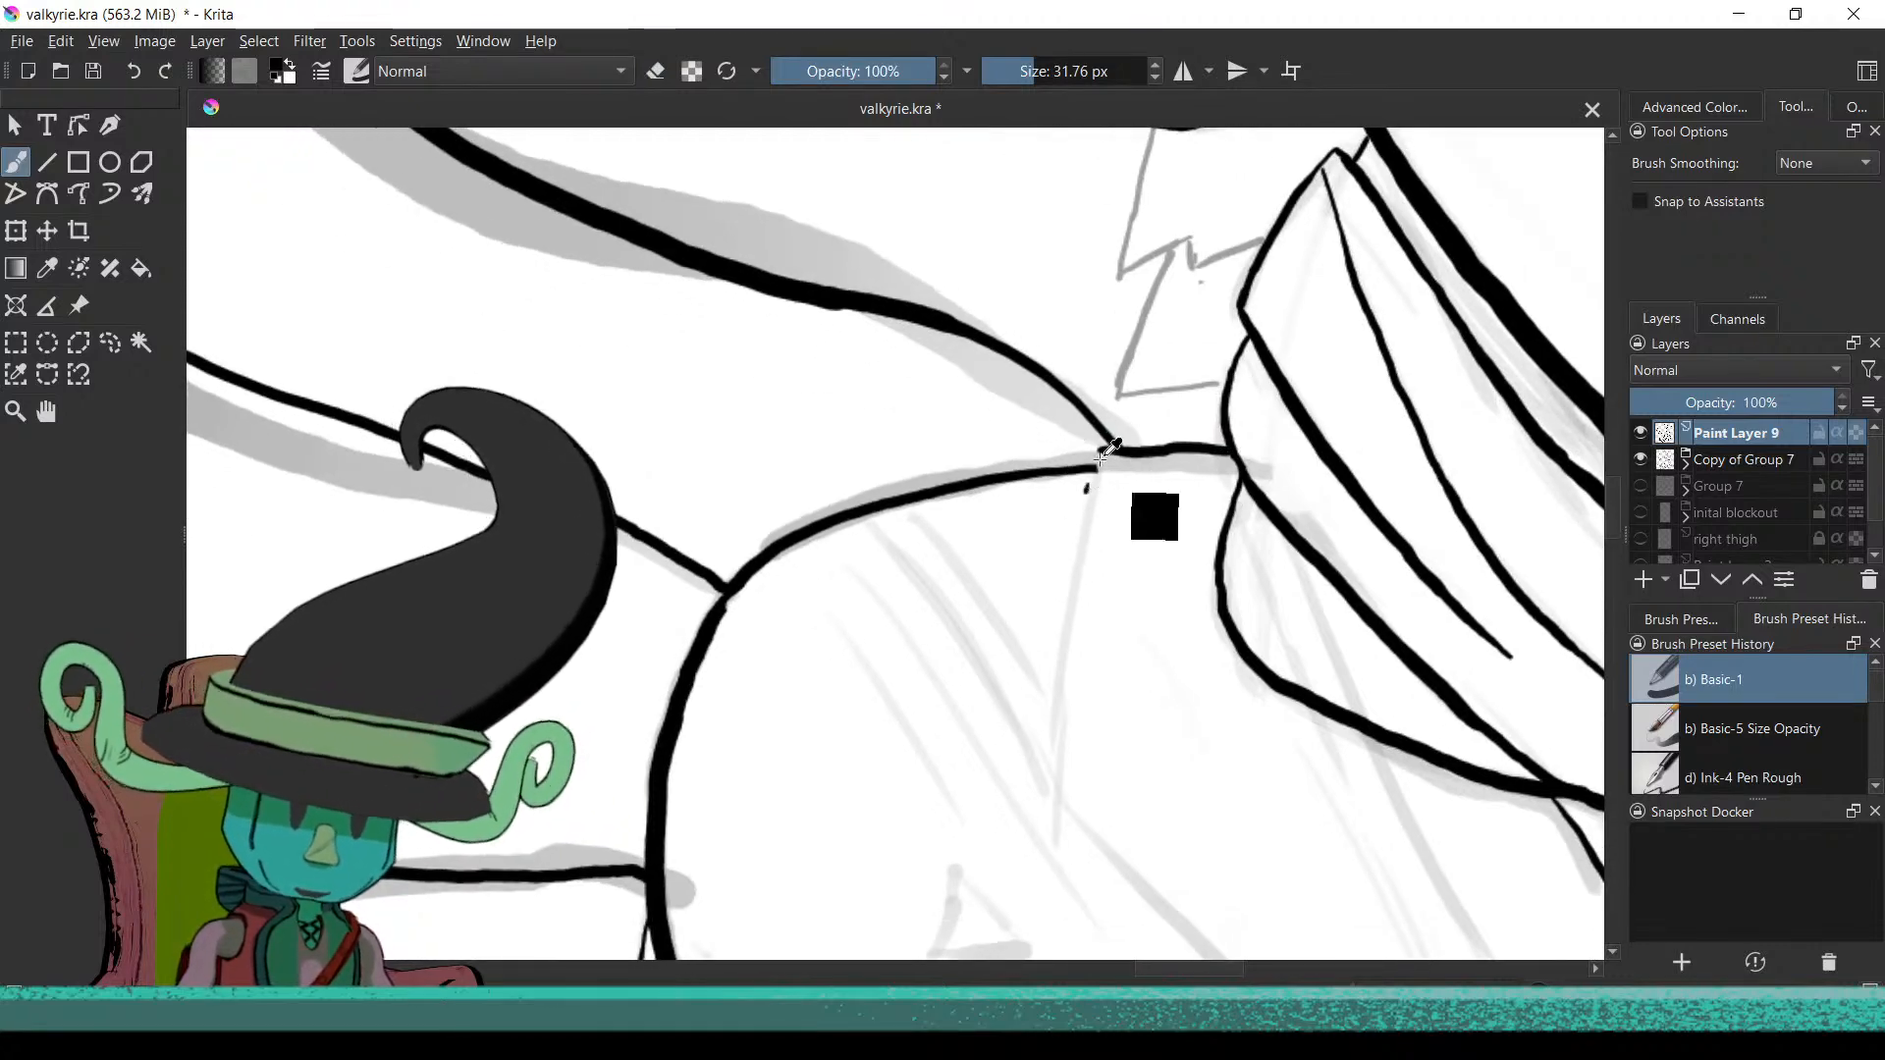
key("ctrl+z")
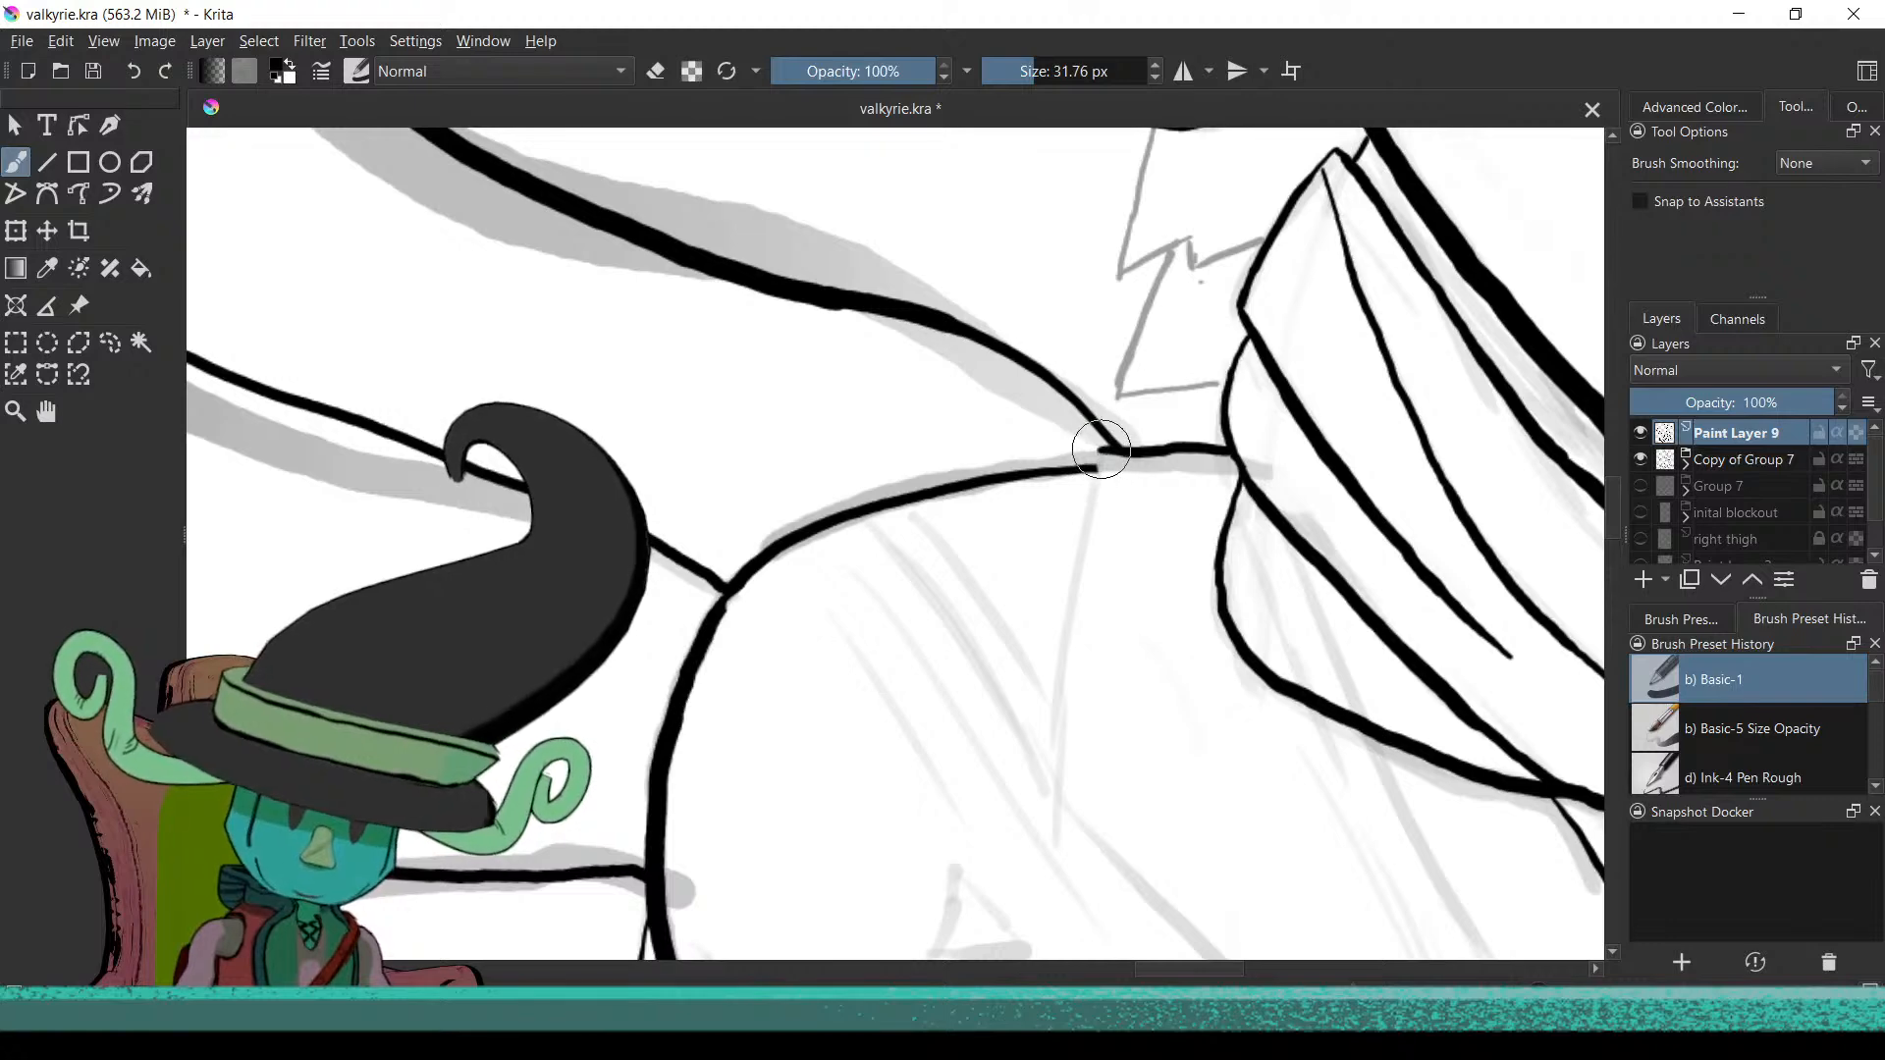
key("ctrl+z")
left_click_drag(1099, 451, 1089, 501)
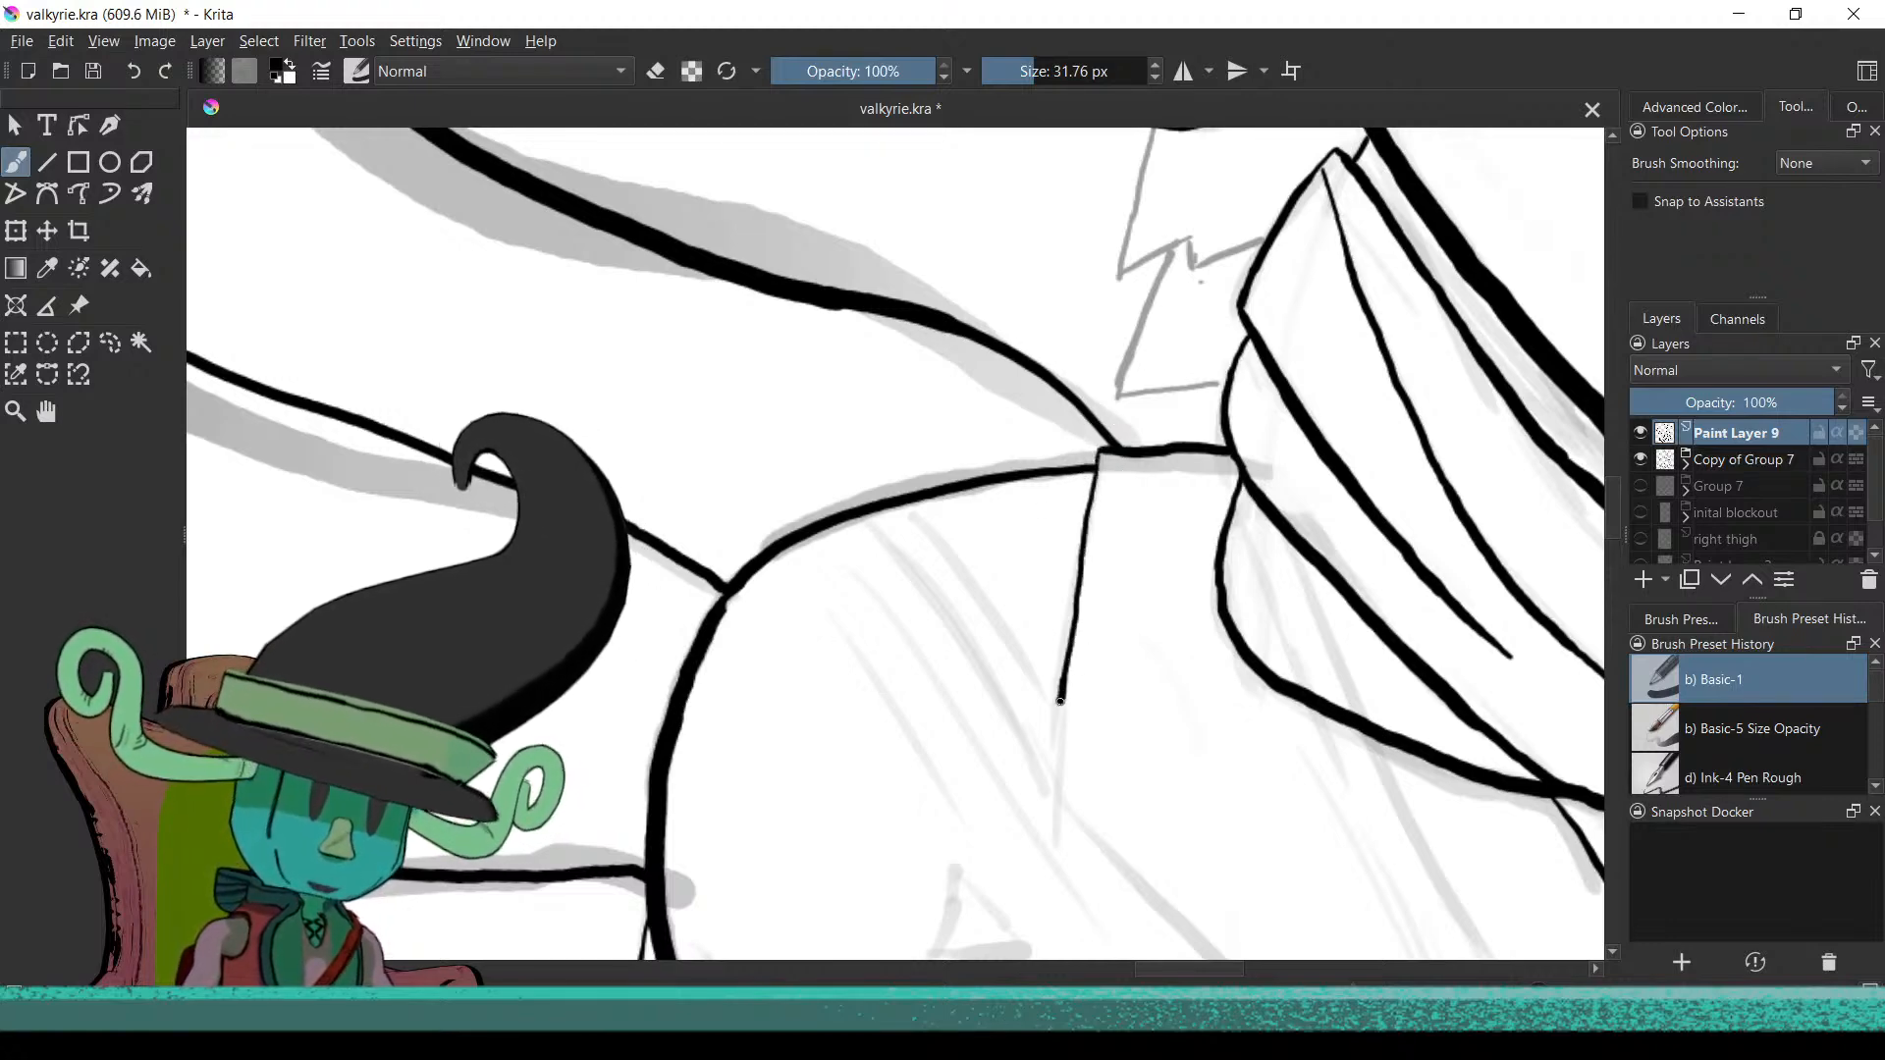
left_click_drag(1233, 825, 975, 577)
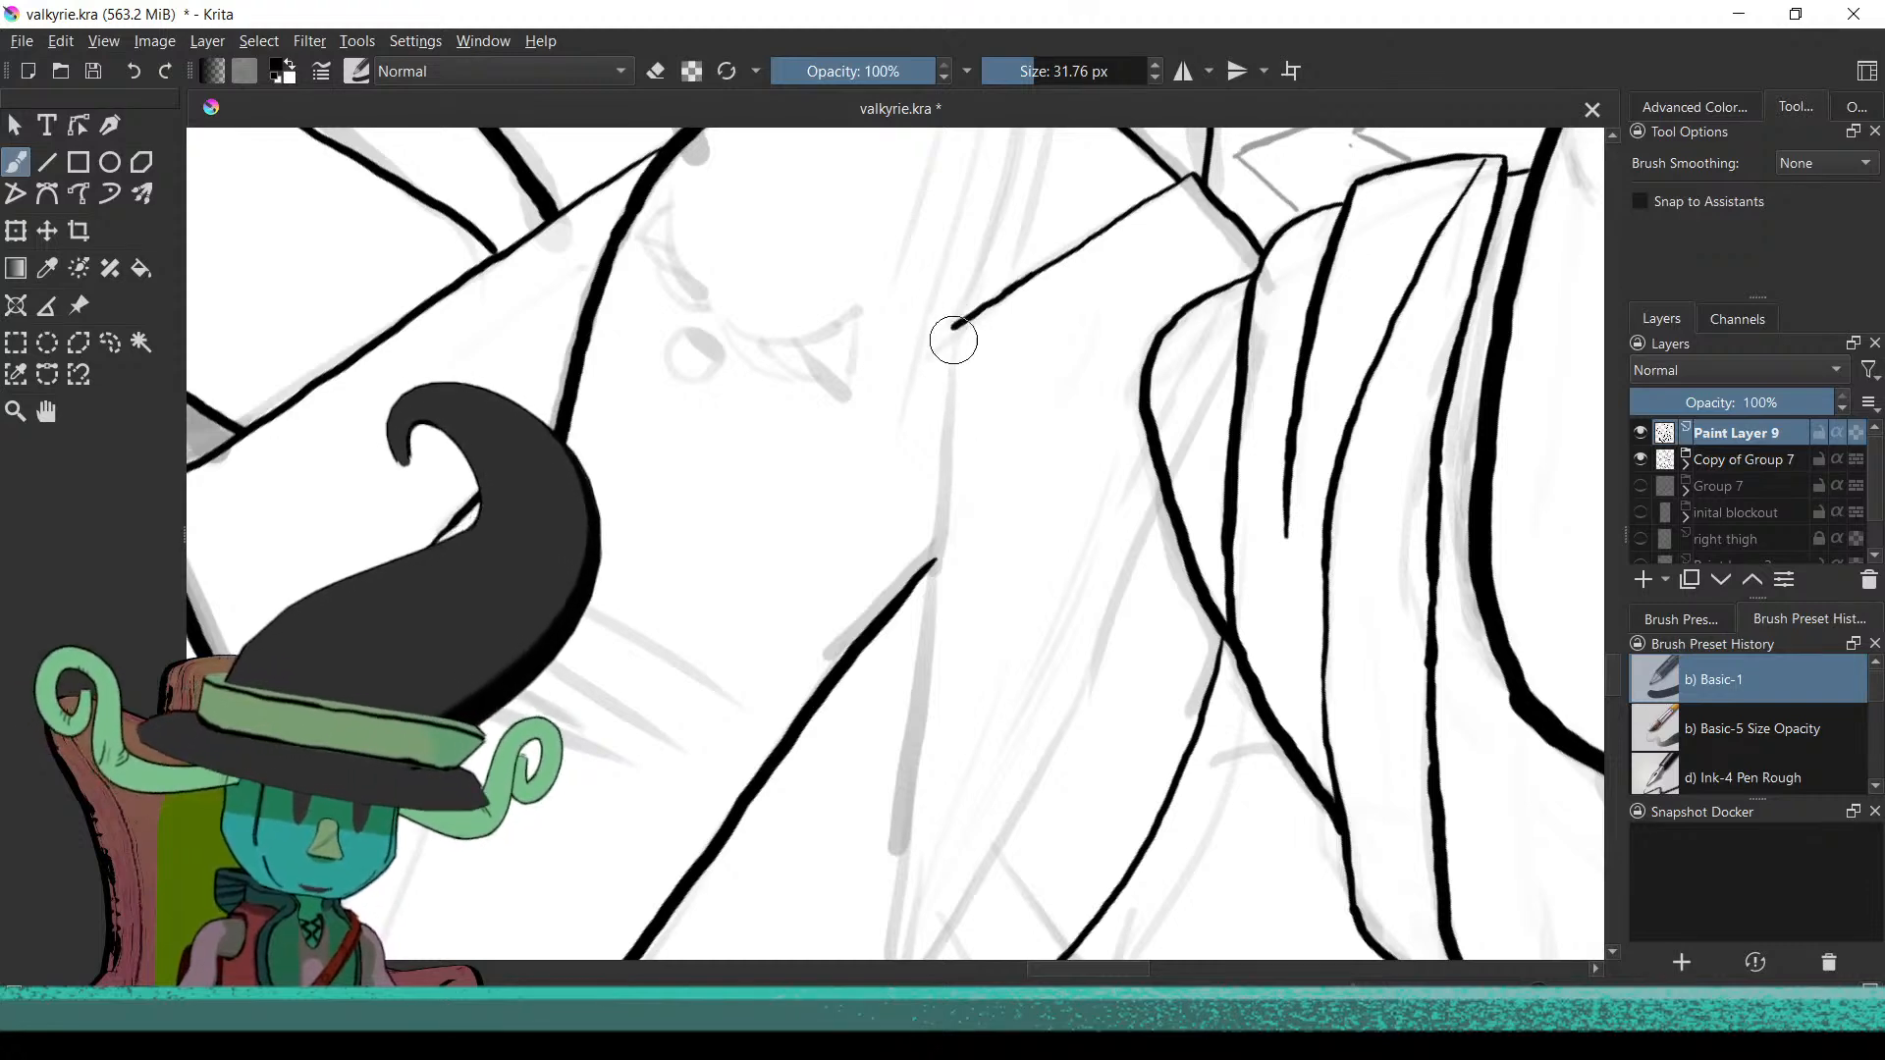
left_click_drag(933, 587, 928, 640)
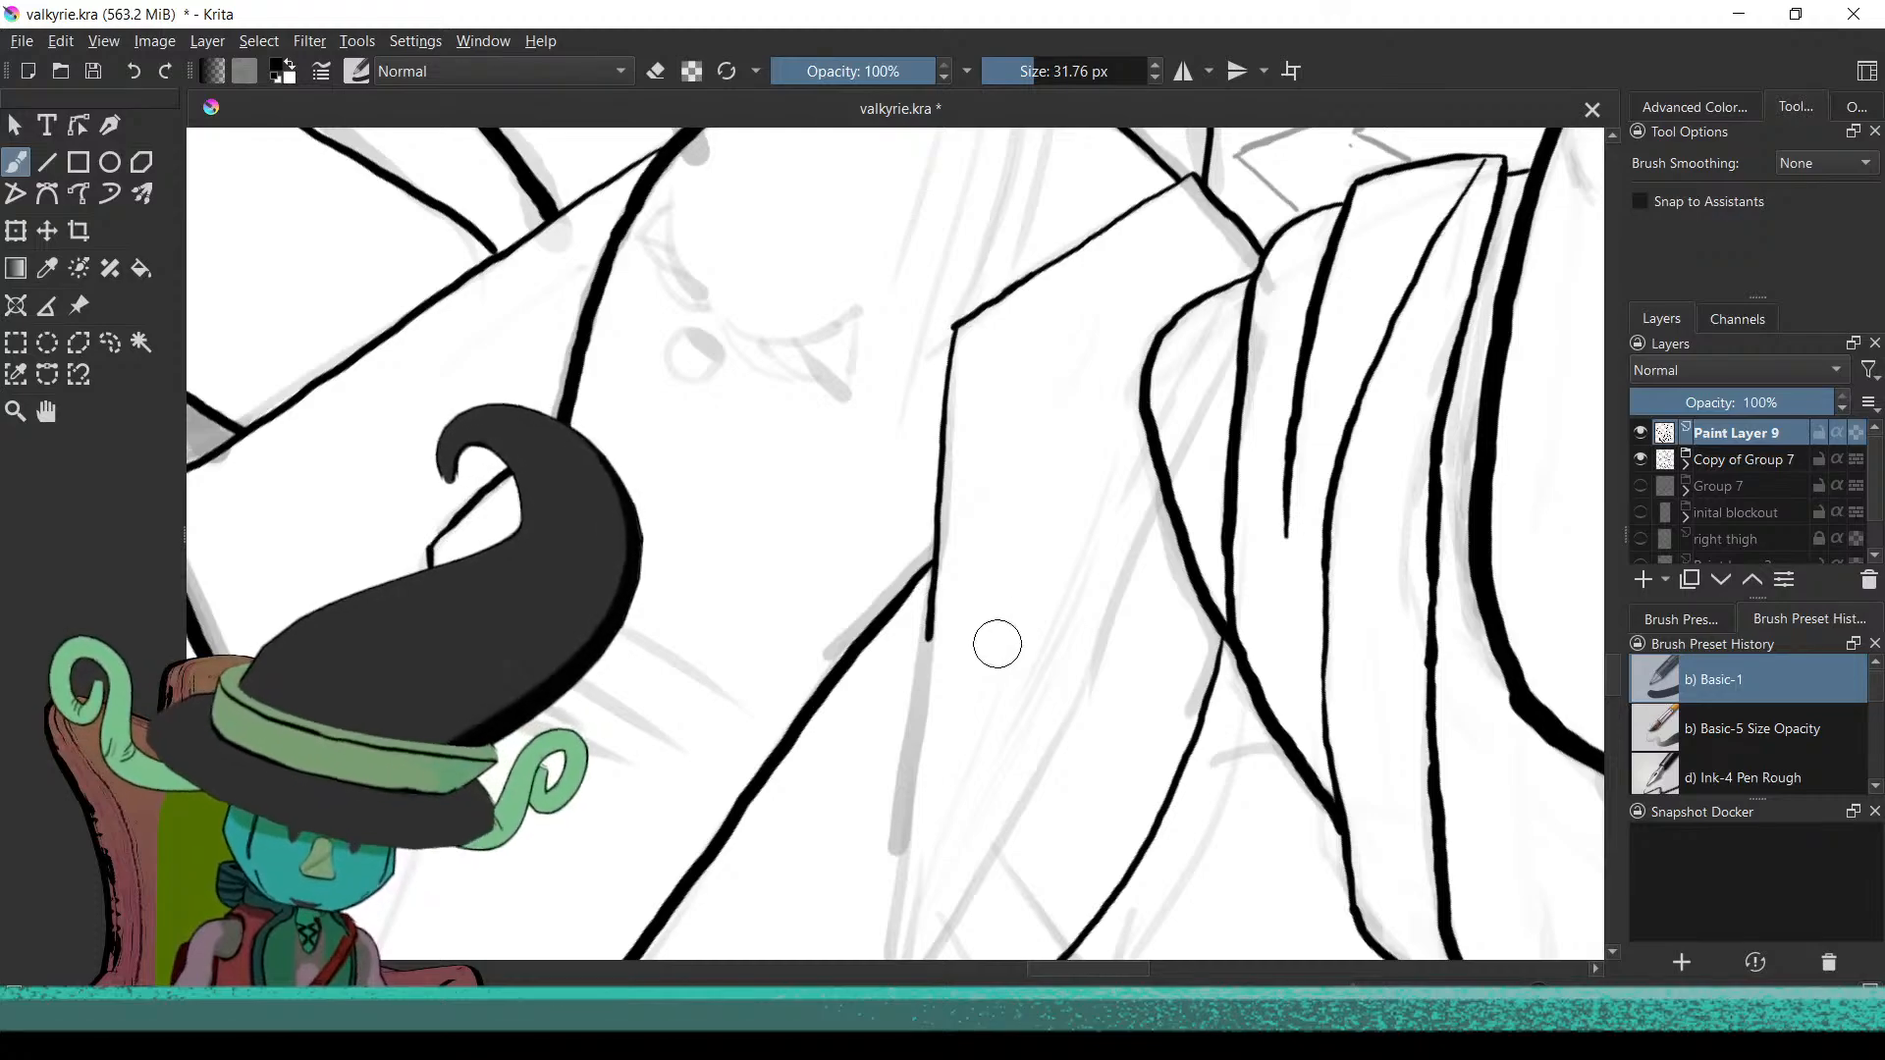
mouse_move(963, 716)
left_mouse_down()
mouse_move(934, 791)
mouse_move(886, 798)
mouse_move(997, 629)
mouse_move(1010, 782)
mouse_move(1080, 704)
mouse_move(982, 844)
mouse_move(1010, 799)
mouse_move(959, 726)
left_mouse_up()
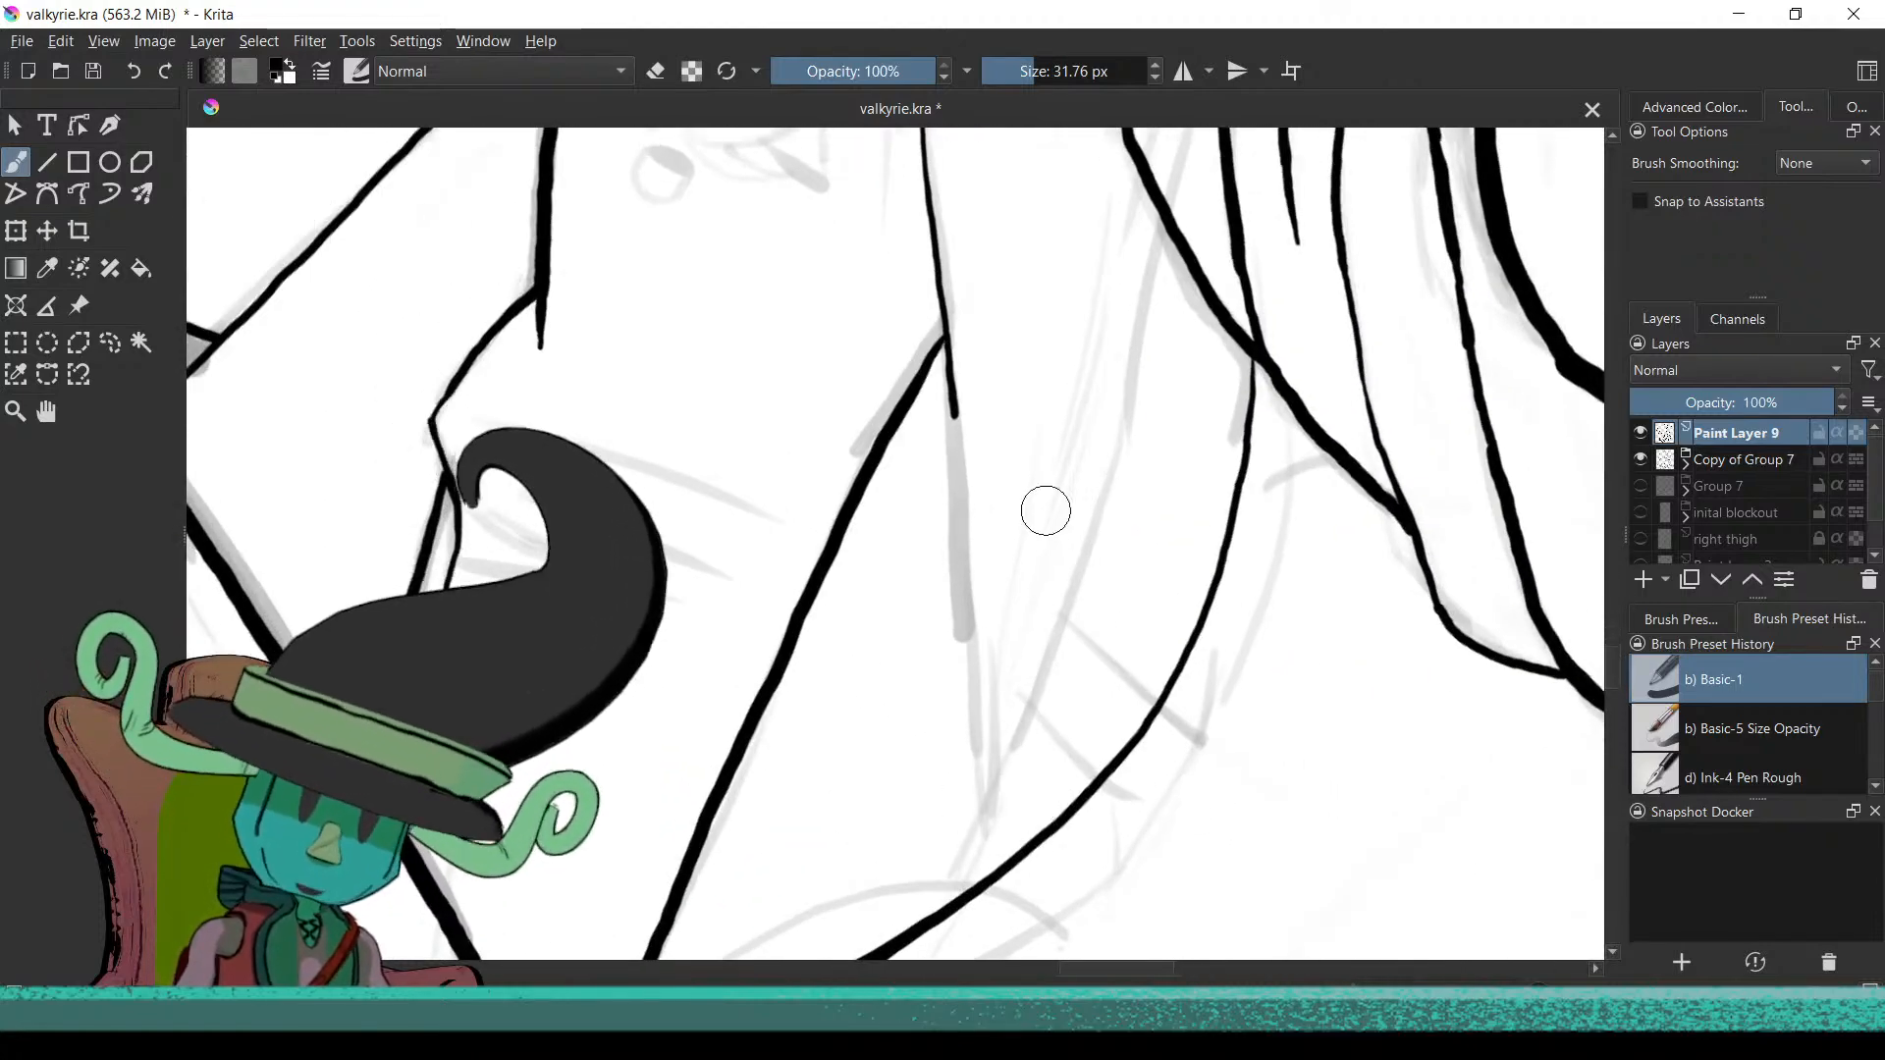
Ink the lapel's inner edge down from the scarf and extend the outer edge to meet it in a point on the chest
mouse_move(993, 598)
left_mouse_down()
mouse_move(1043, 560)
mouse_move(1014, 674)
mouse_move(1016, 616)
mouse_move(1081, 488)
mouse_move(952, 576)
mouse_move(997, 748)
mouse_move(998, 530)
left_mouse_up()
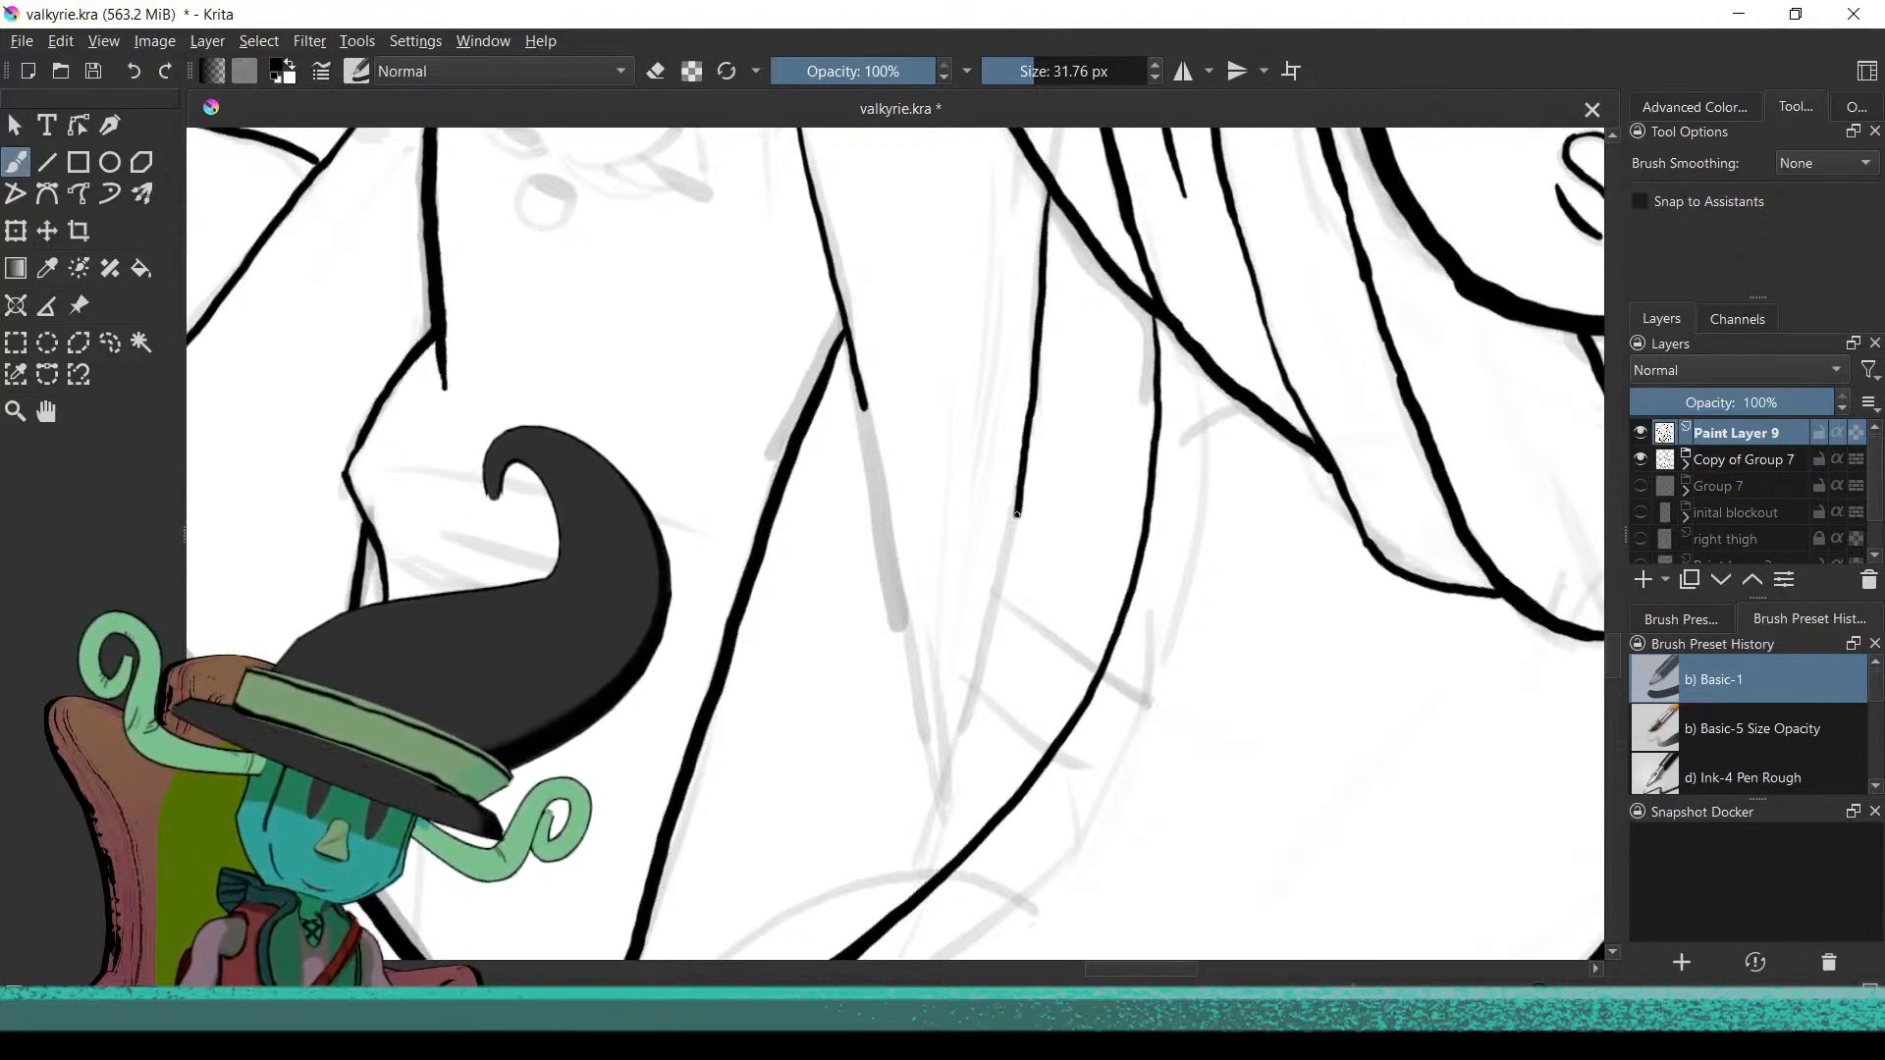
left_click_drag(977, 686, 950, 807)
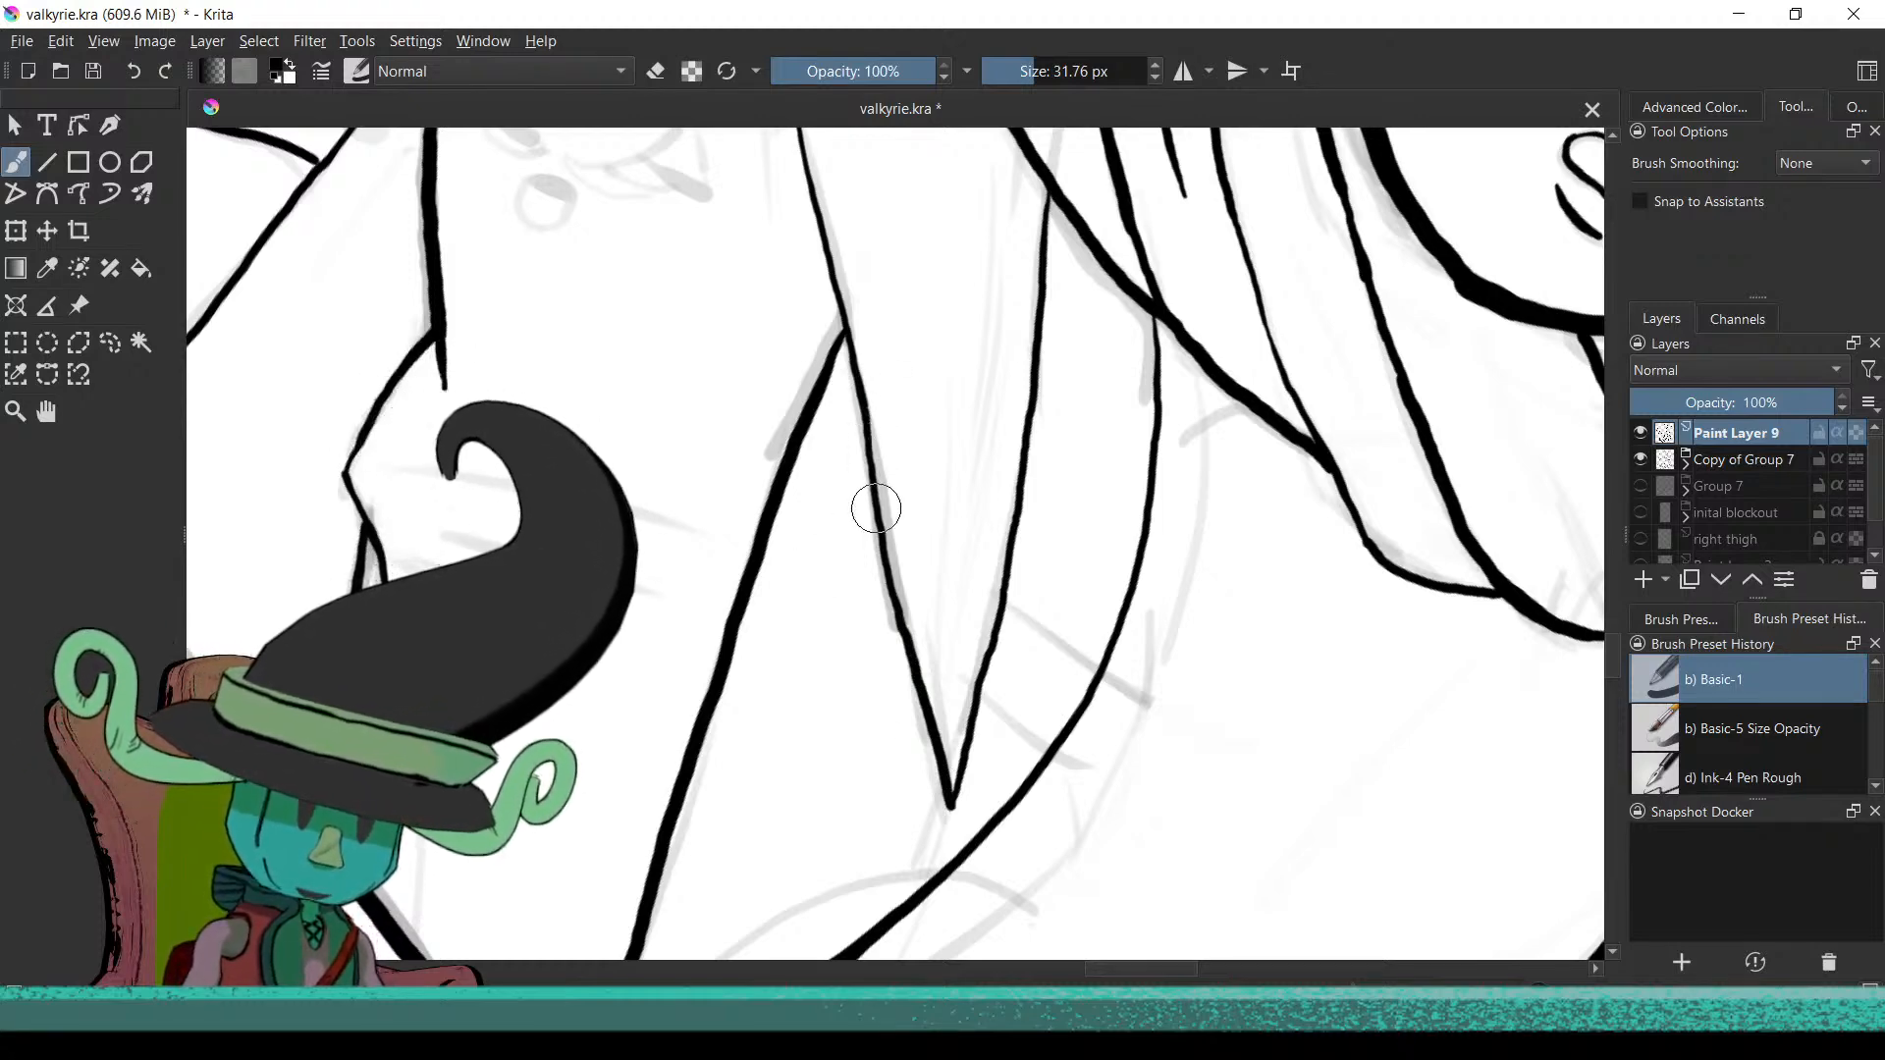
scroll(816, 652, "down", 2)
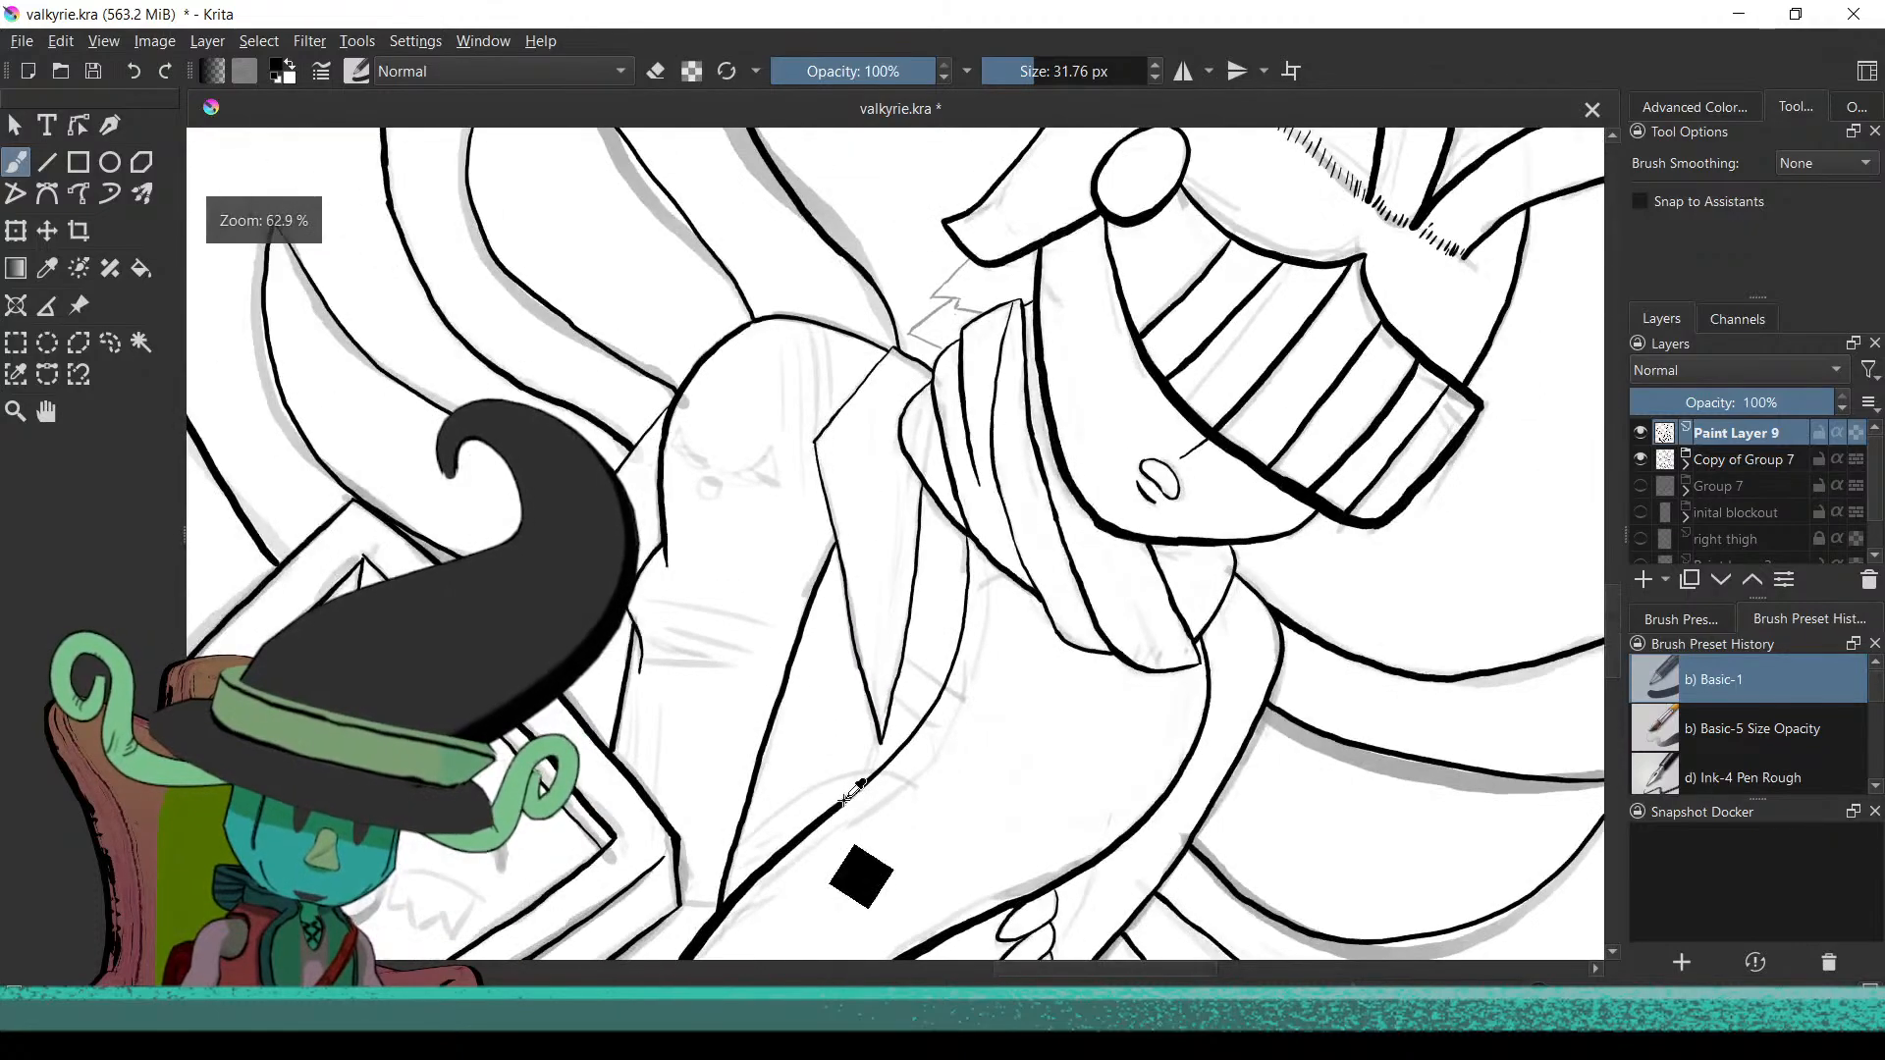
Ink a short thin line from the lapel's point down toward the edge of the hanging scarf
scroll(872, 665, "up", 2)
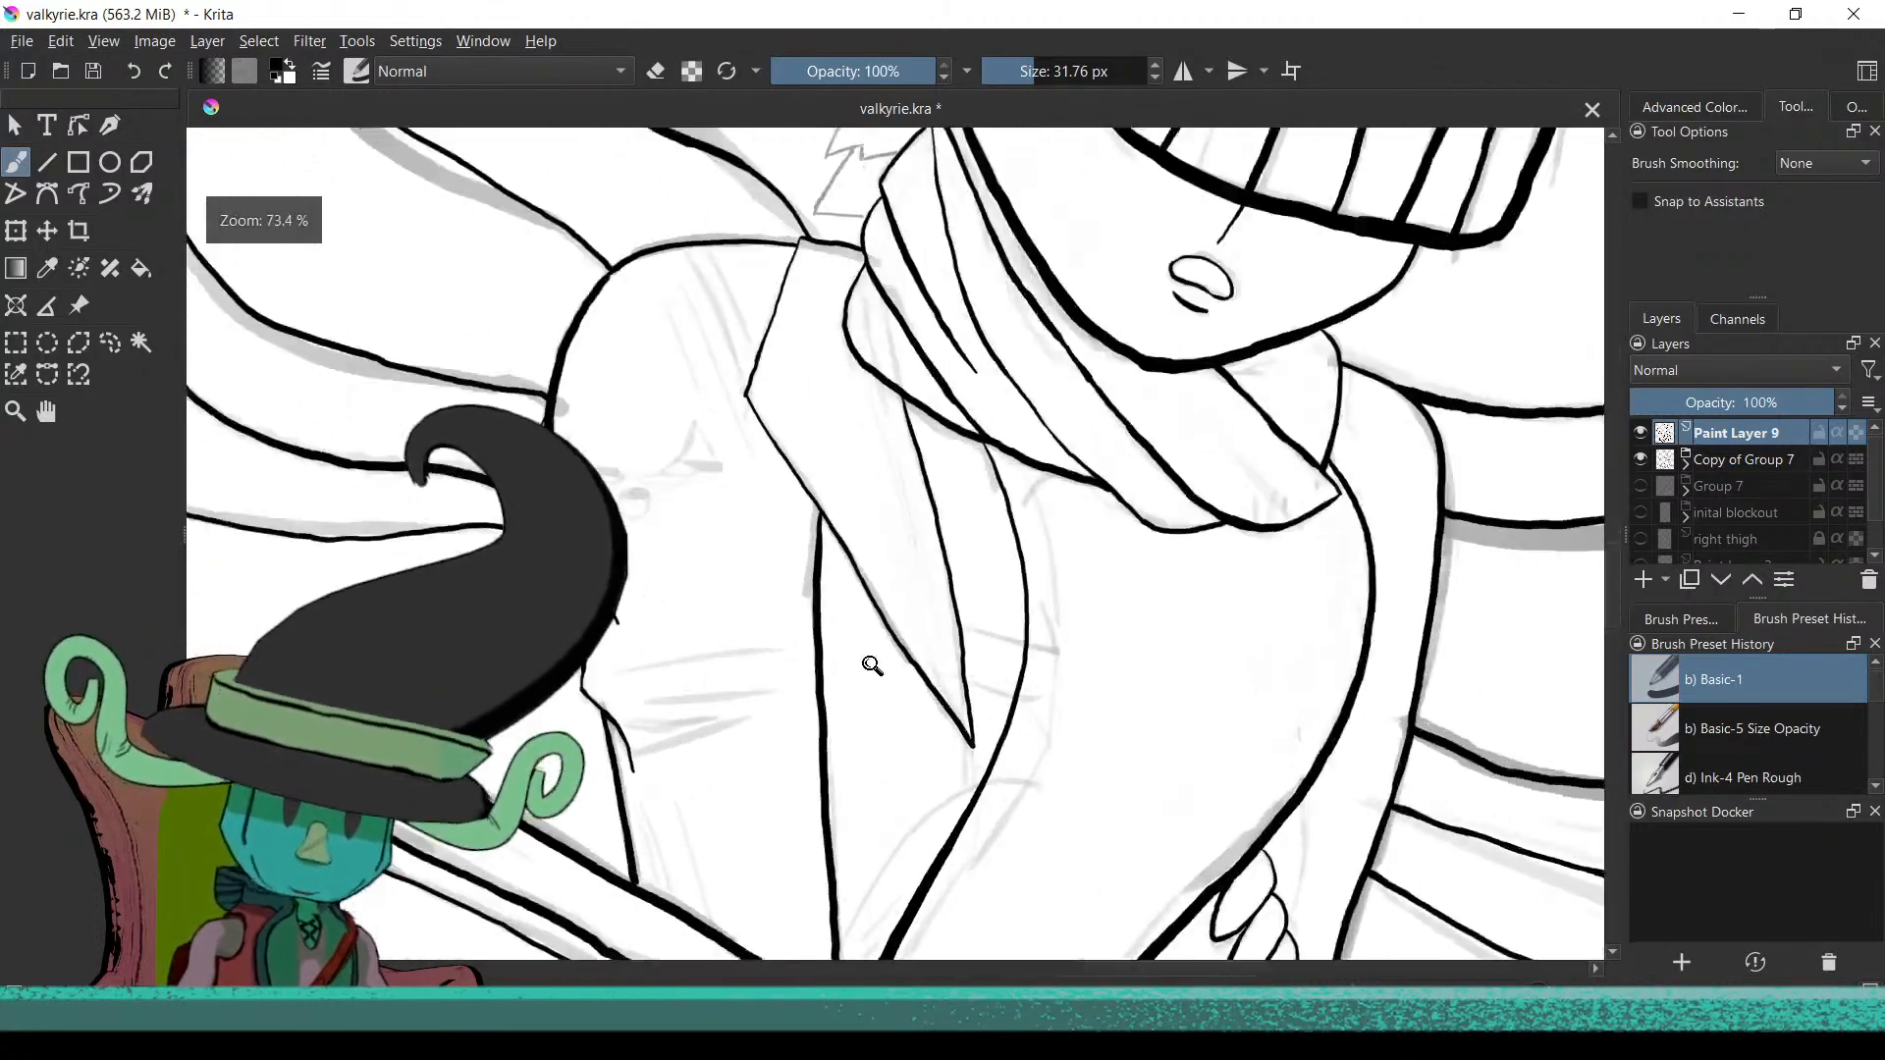
scroll(872, 665, "up", 4)
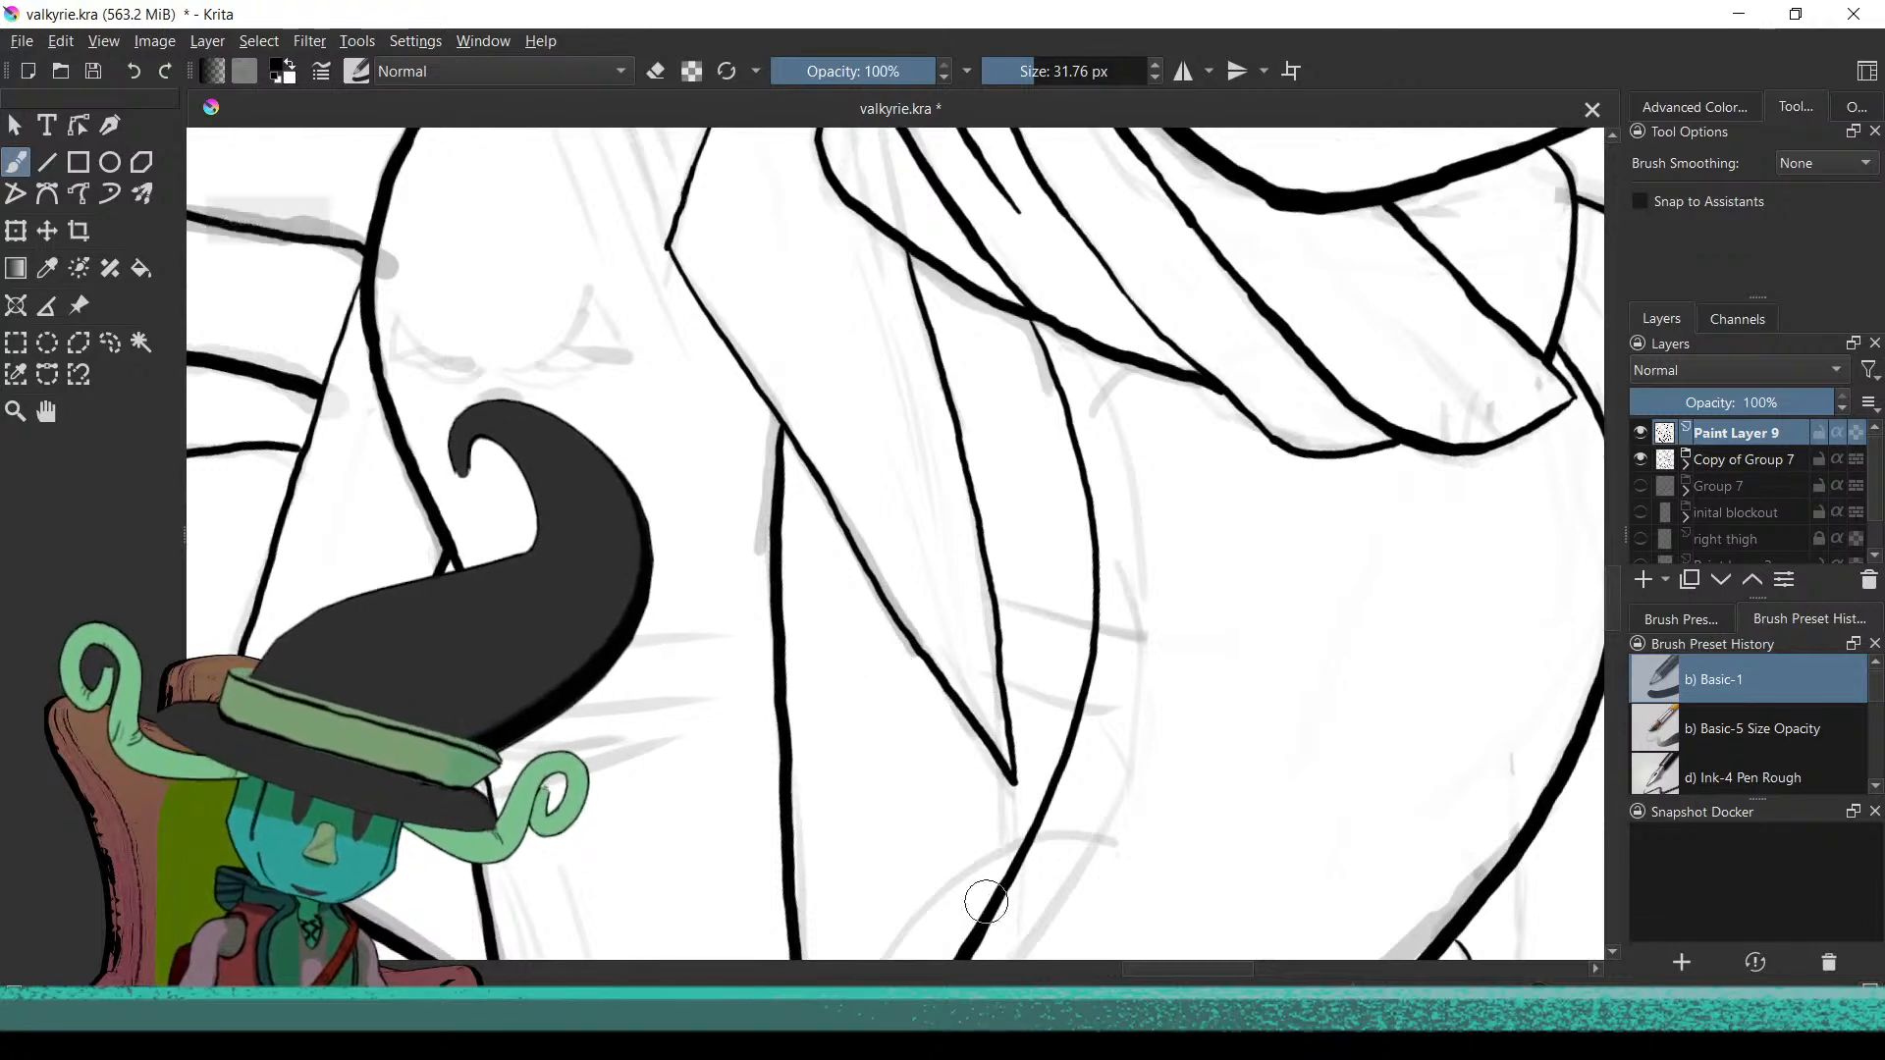
scroll(978, 861, "up", 3)
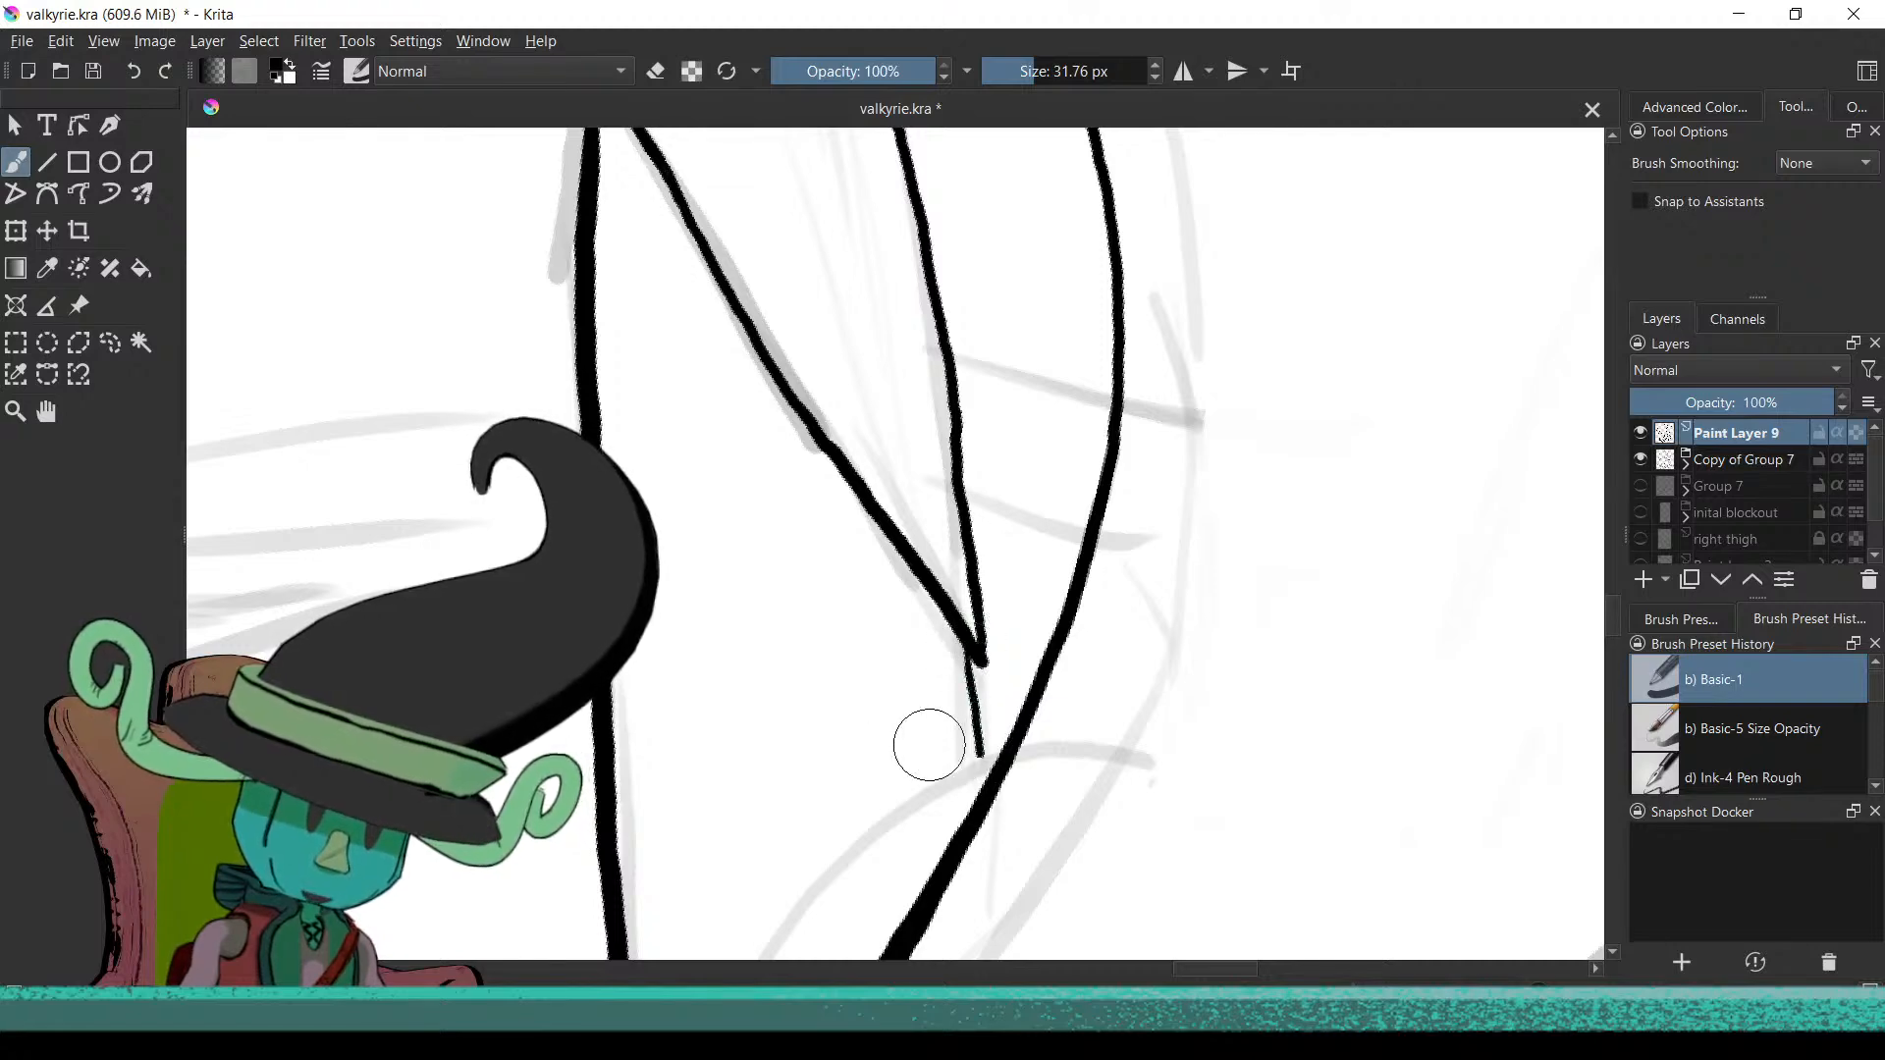
scroll(913, 505, "down", 3)
scroll(871, 875, "down", 3)
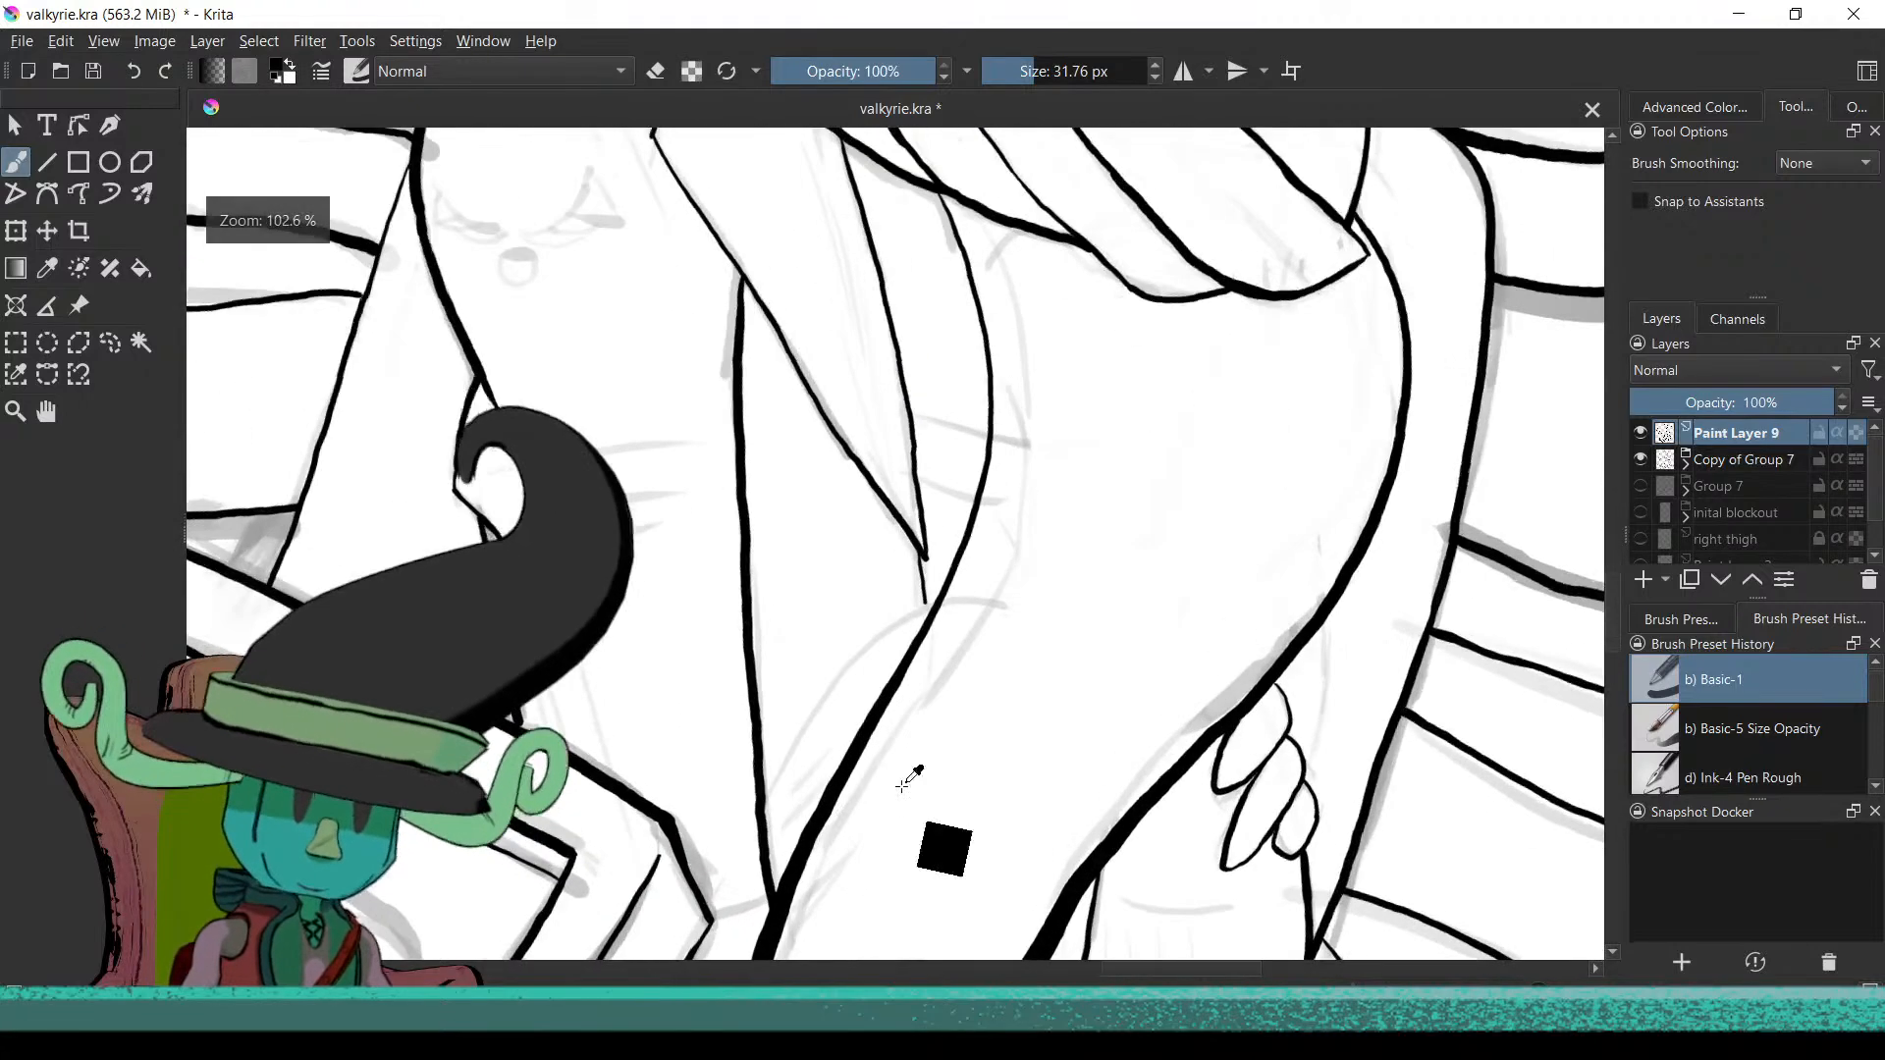
Ink the curved line from the arm line up to the scarf's edge beneath the lapel's point, tapering its lower end with the eraser
scroll(884, 805, "down", 3)
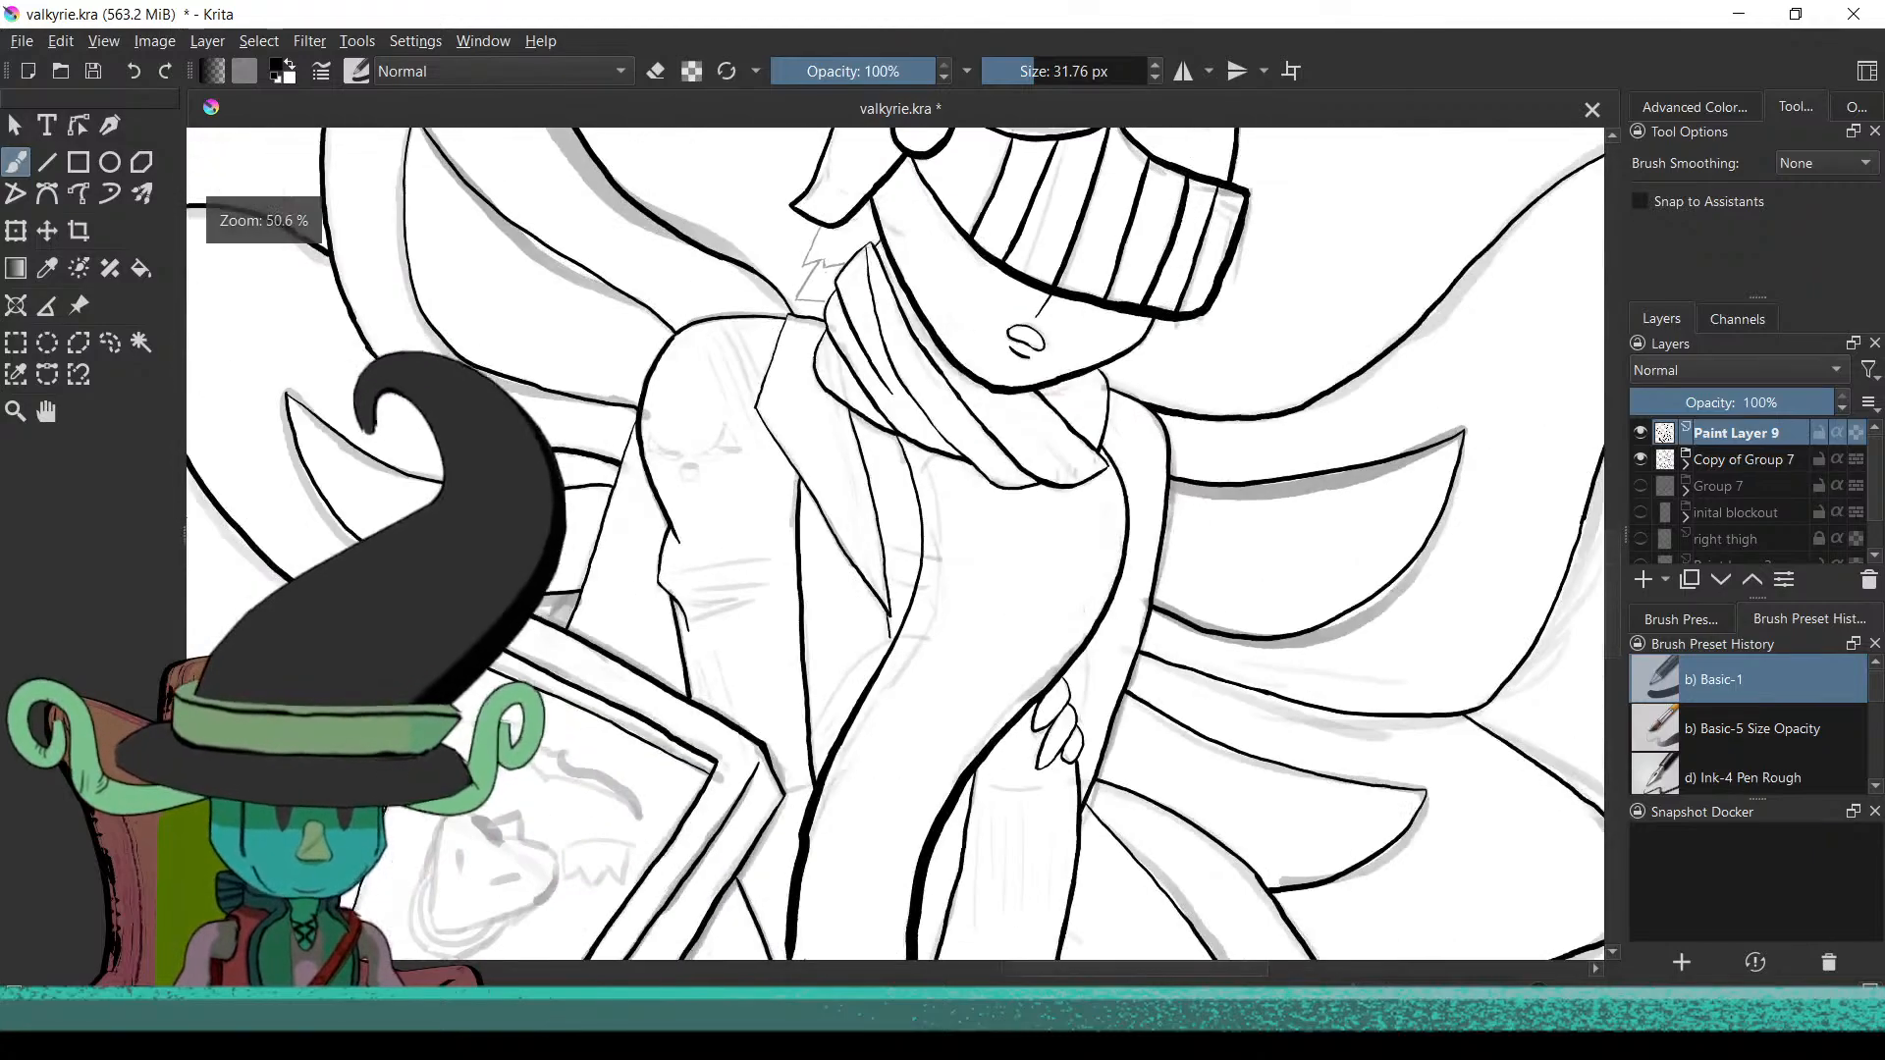
scroll(860, 795, "down", 3)
scroll(867, 667, "up", 3)
scroll(871, 664, "up", 5)
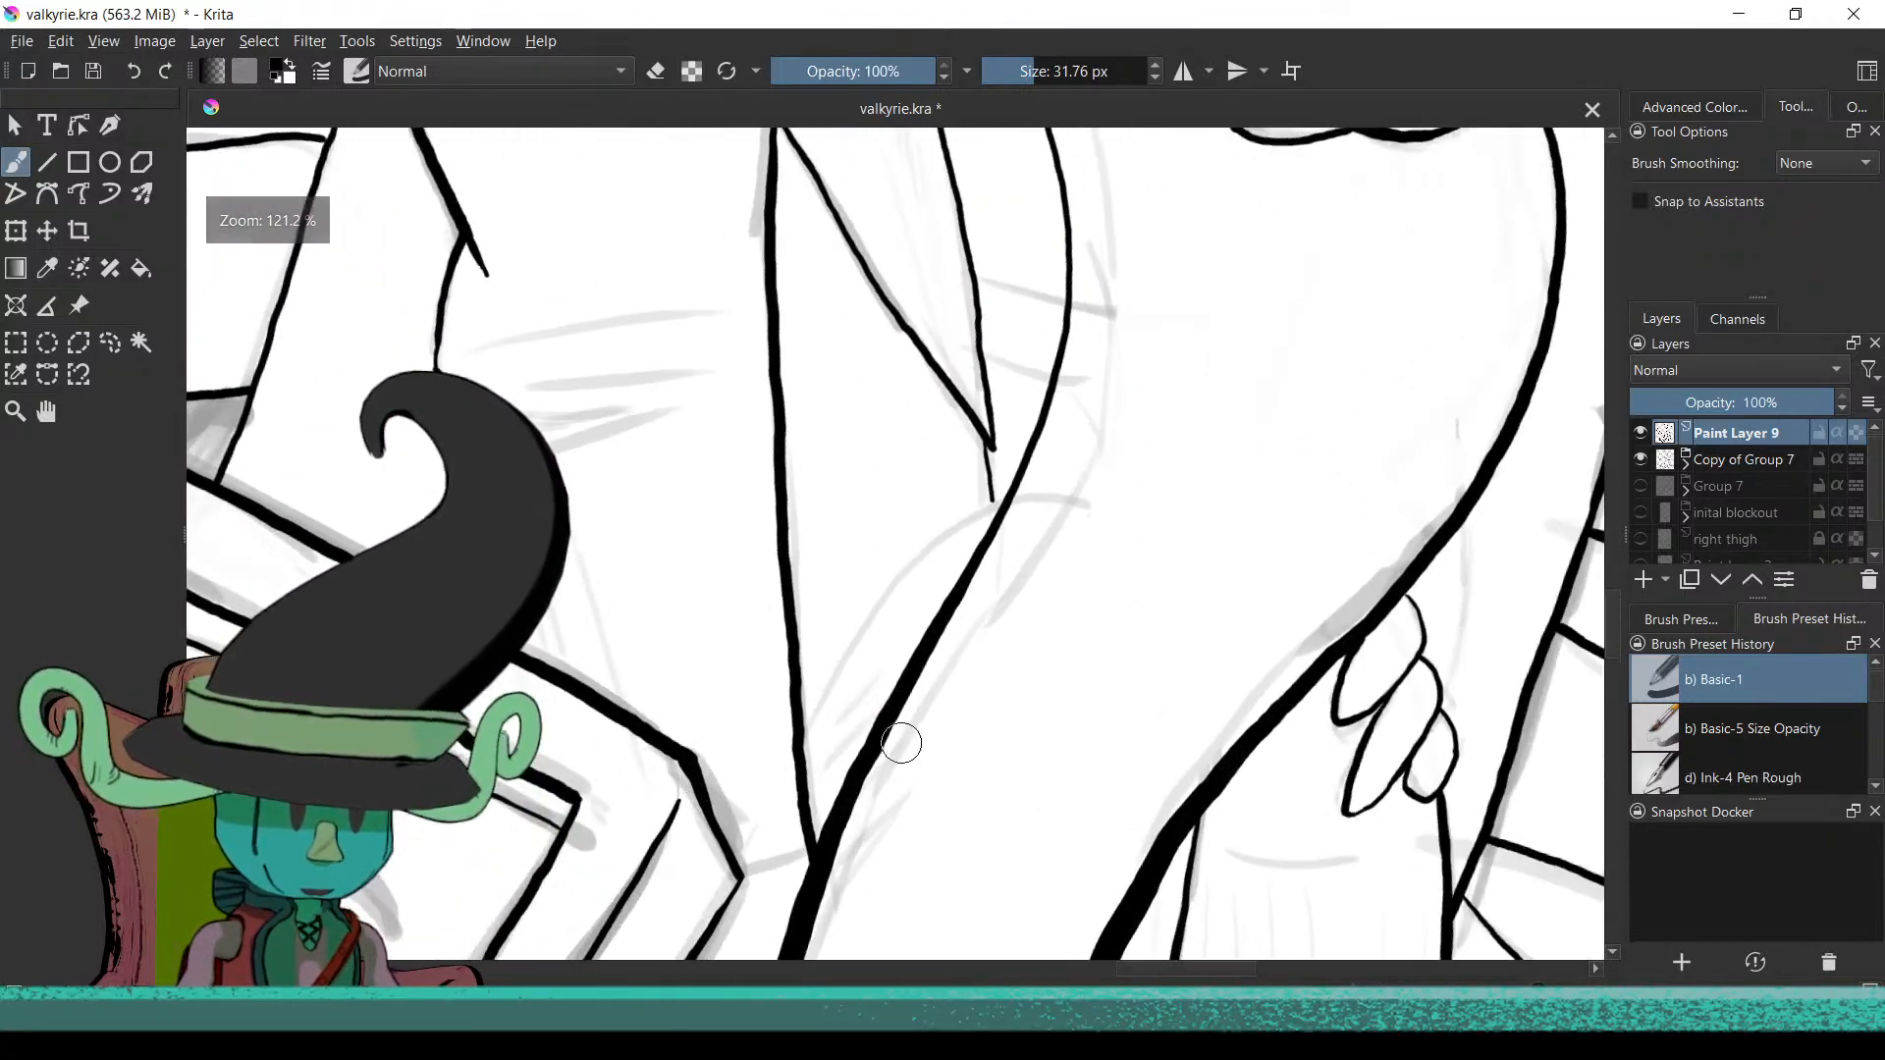
scroll(885, 604, "up", 3)
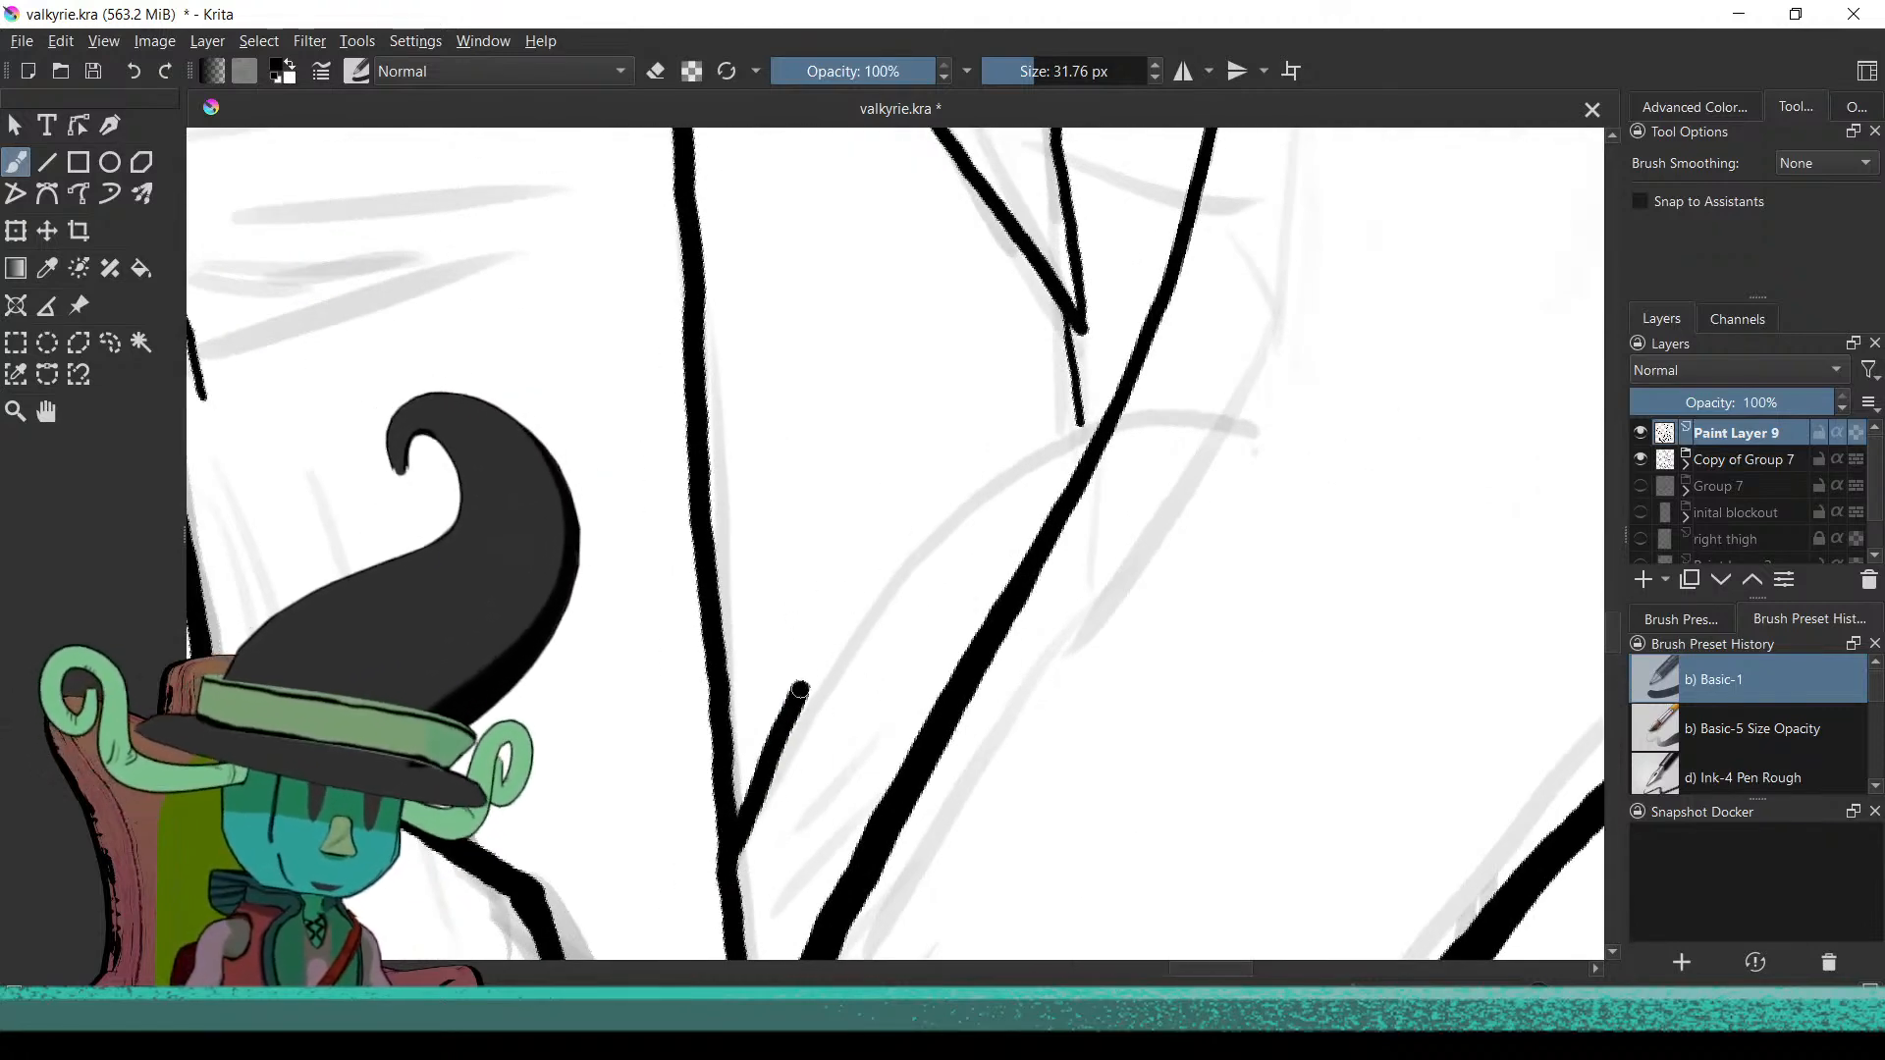
mouse_move(811, 697)
left_mouse_down()
mouse_move(904, 543)
mouse_move(1021, 447)
left_mouse_up()
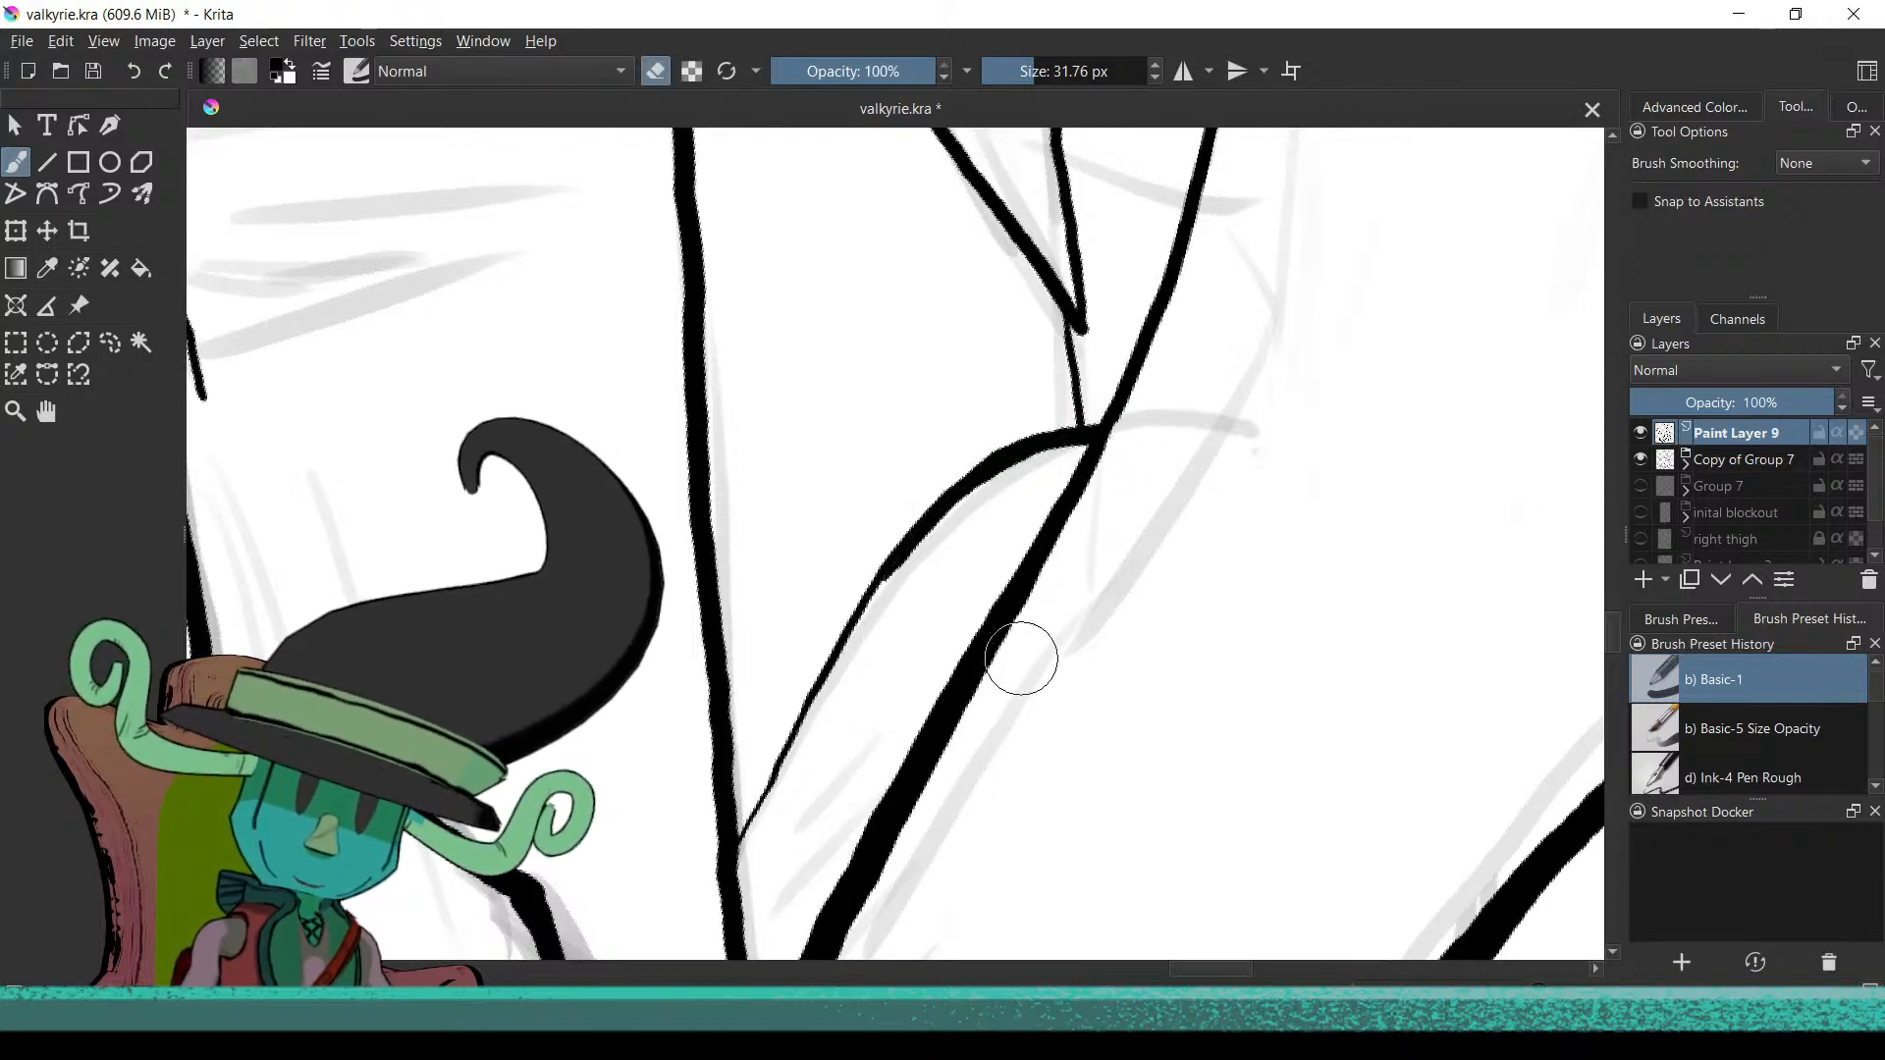
left_click_drag(950, 701, 978, 584)
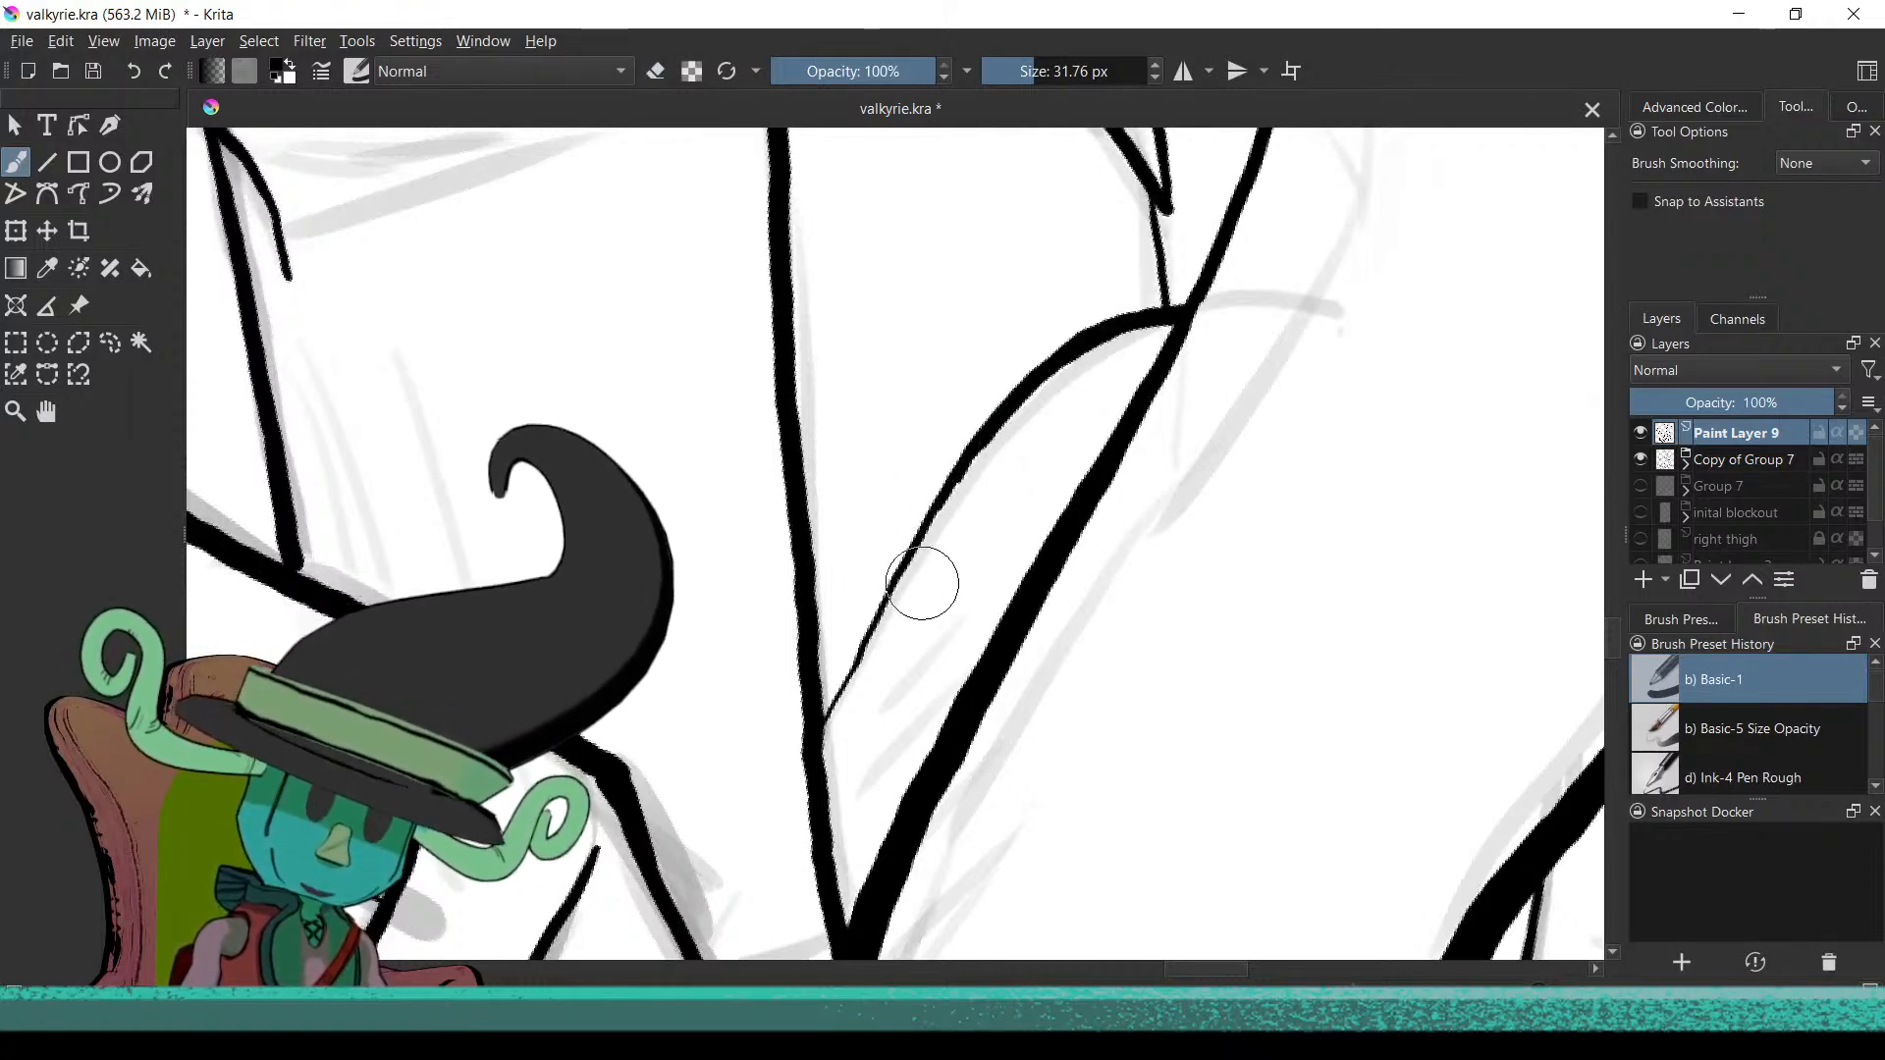
scroll(967, 662, "down", 5)
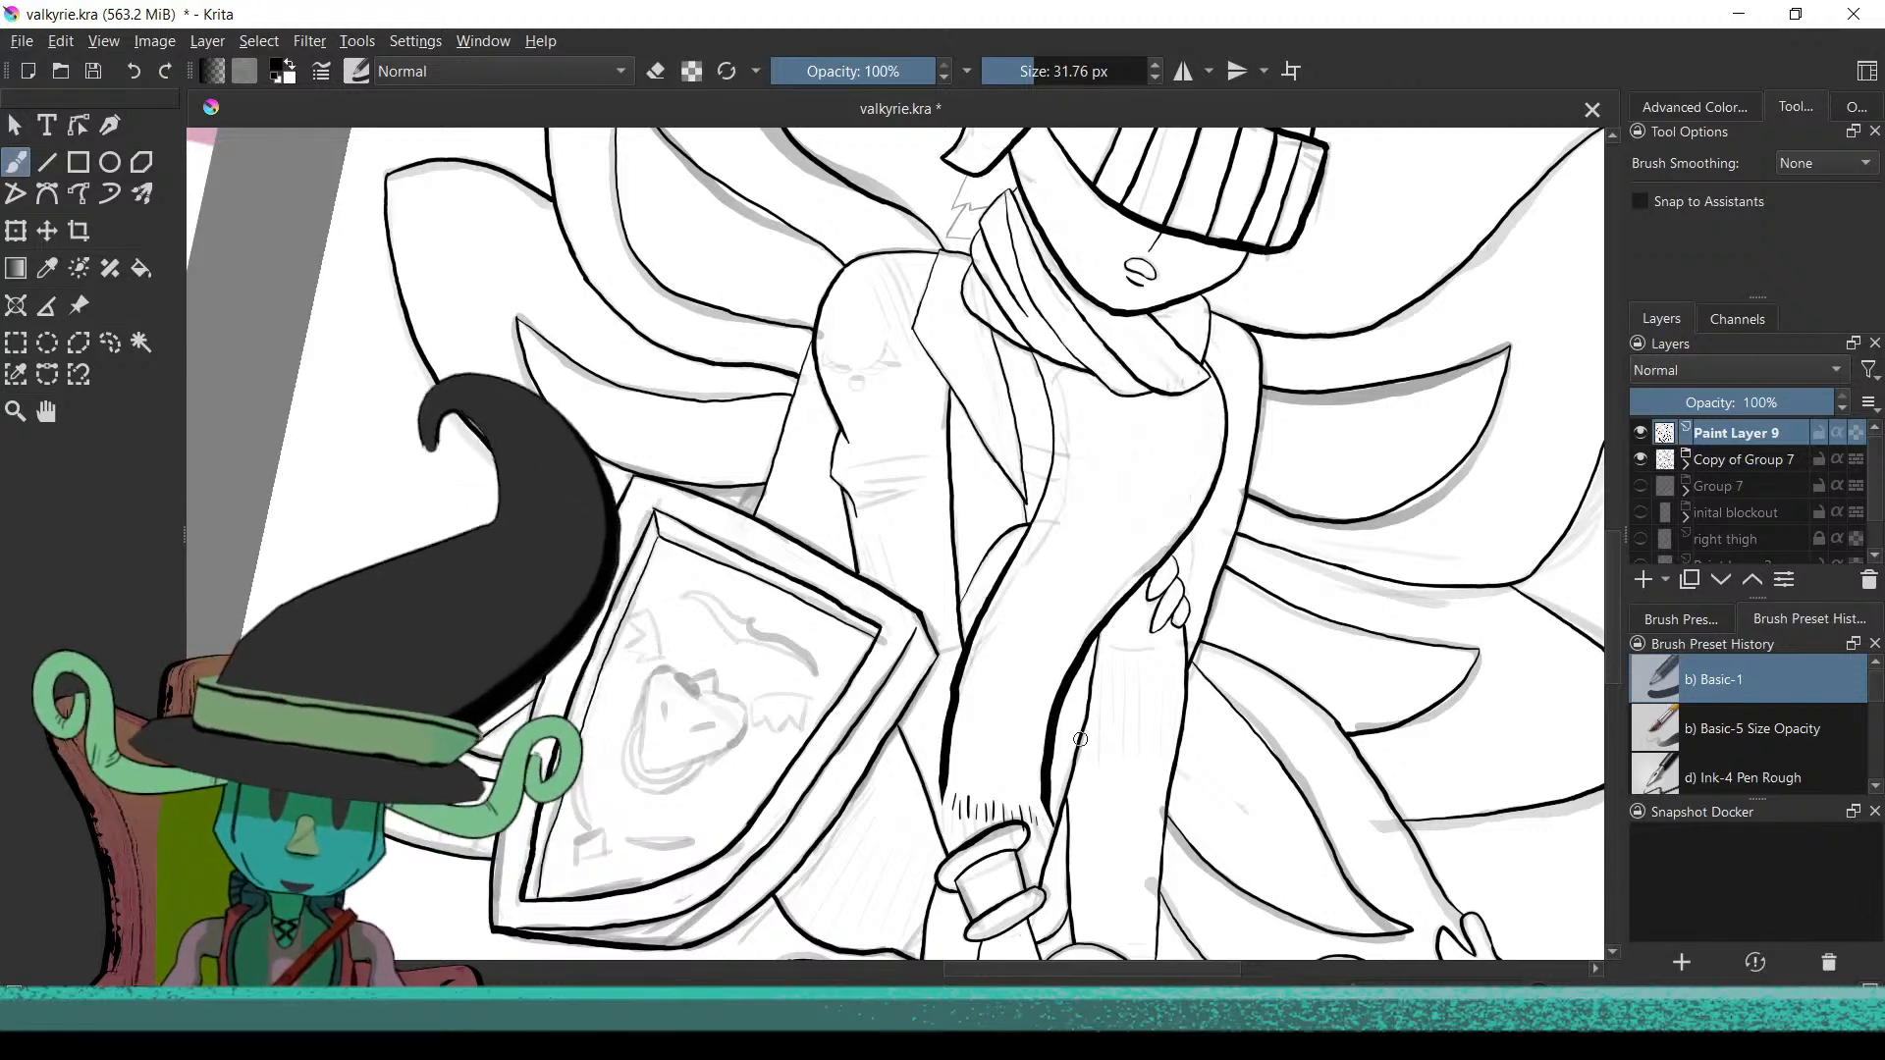
Thicken the line below the fingers that runs down beside the scarf's hanging end, smoothing its curve along the way
scroll(1090, 746, "up", 1)
scroll(1114, 682, "up", 1)
scroll(1139, 580, "up", 1)
scroll(1152, 545, "down", 3)
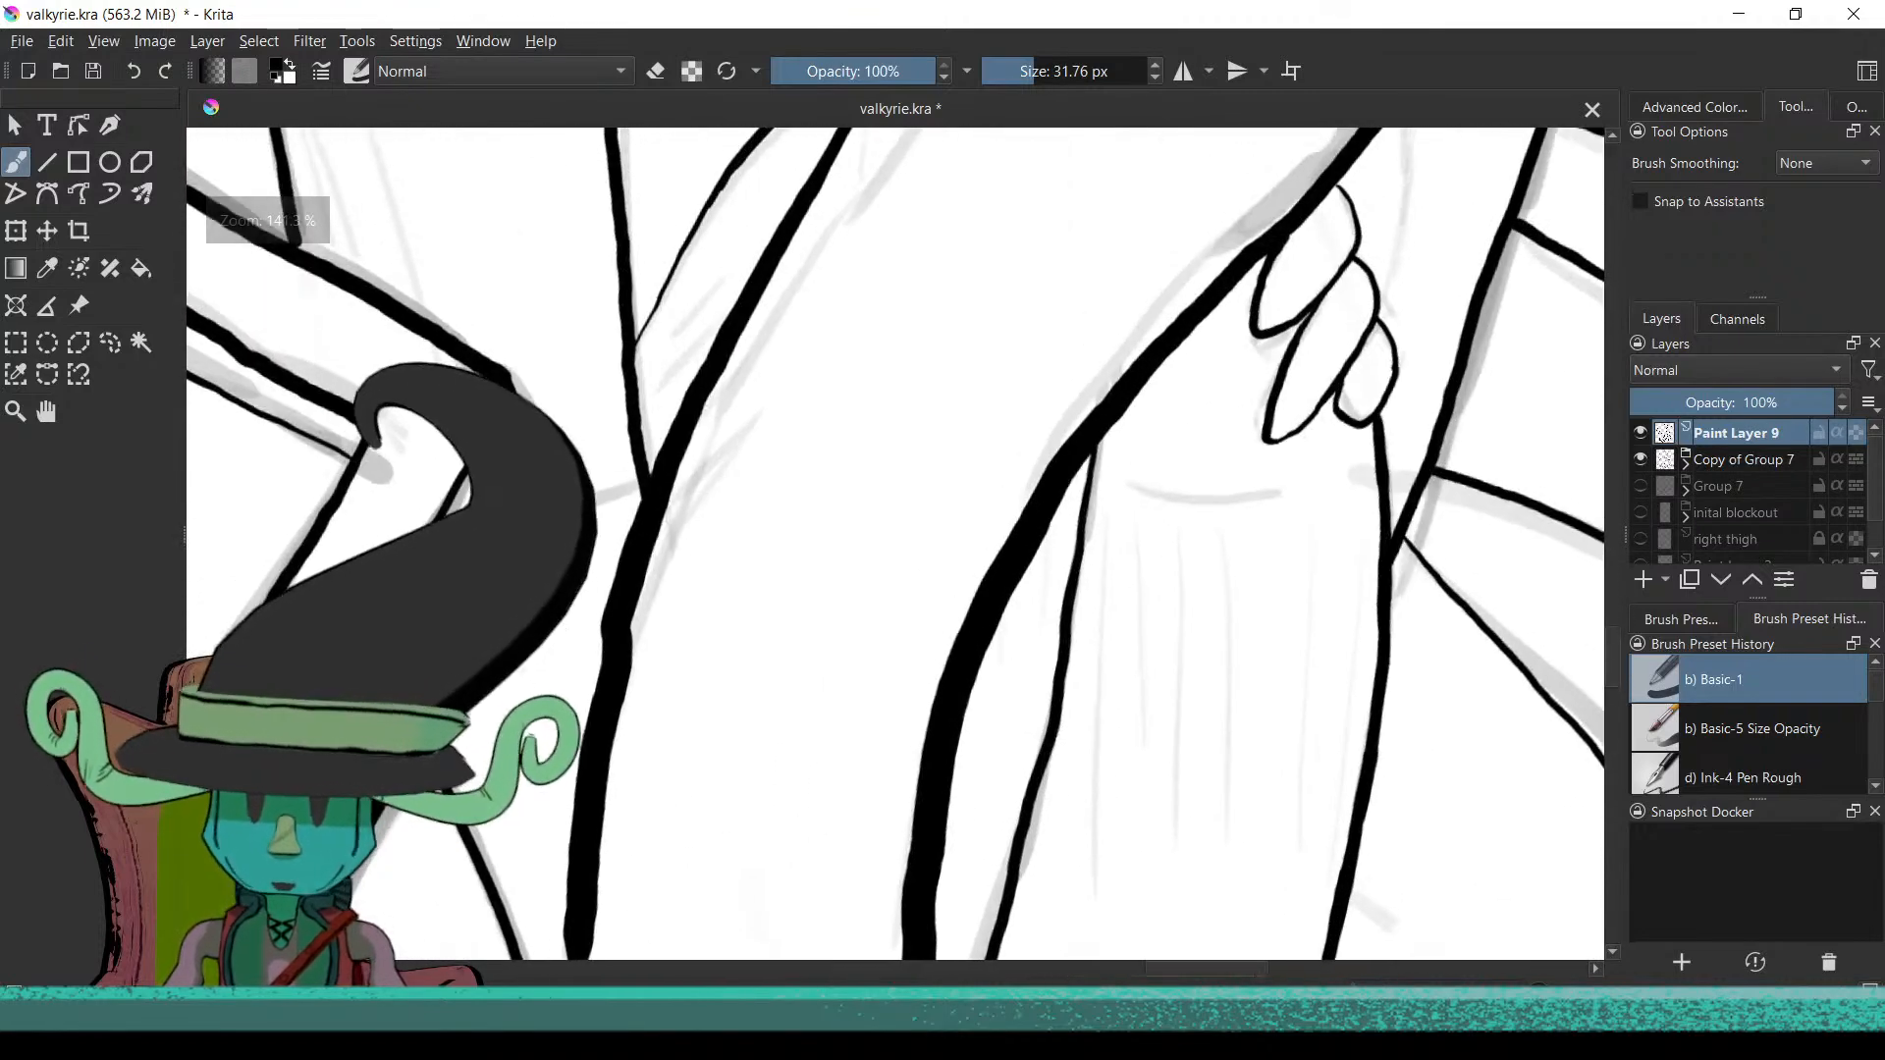
scroll(1114, 694, "up", 2)
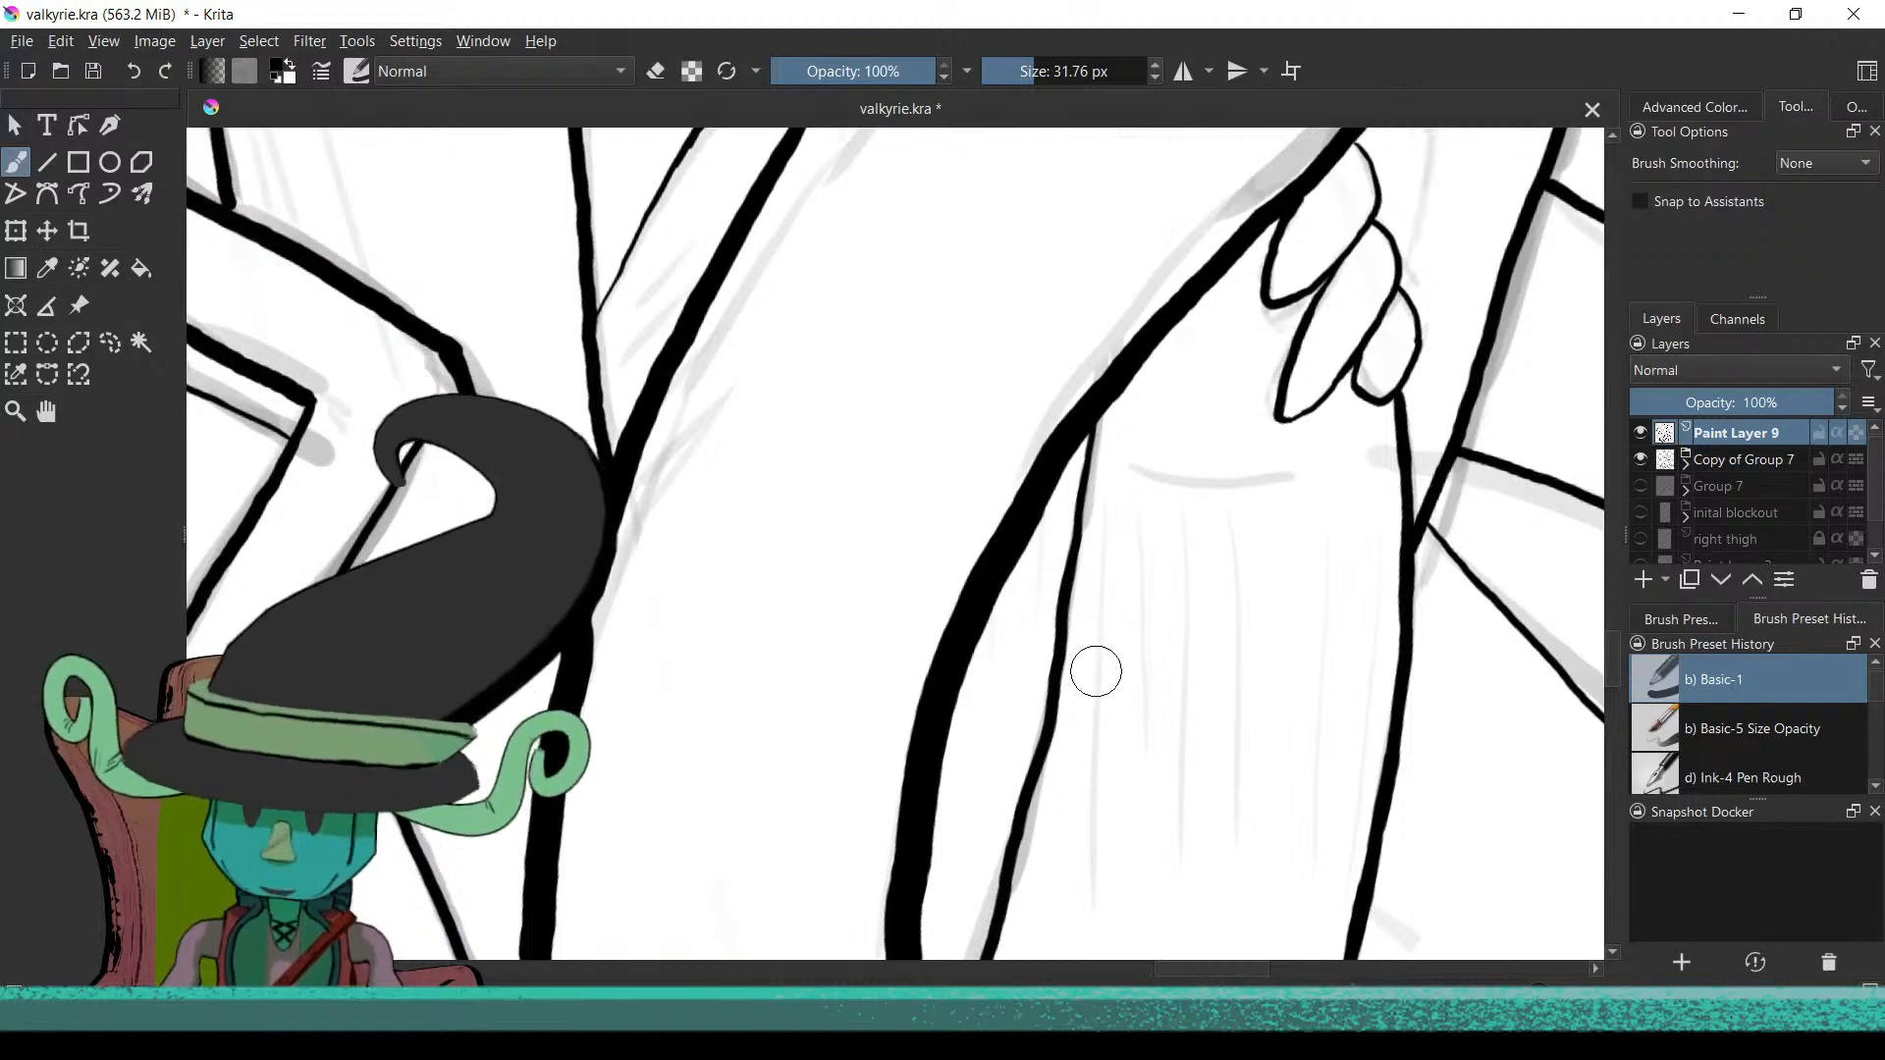
scroll(1090, 677, "down", 1)
mouse_move(1110, 665)
left_mouse_down()
mouse_move(1221, 716)
mouse_move(1225, 775)
mouse_move(1250, 652)
mouse_move(1182, 589)
mouse_move(1094, 665)
left_mouse_up()
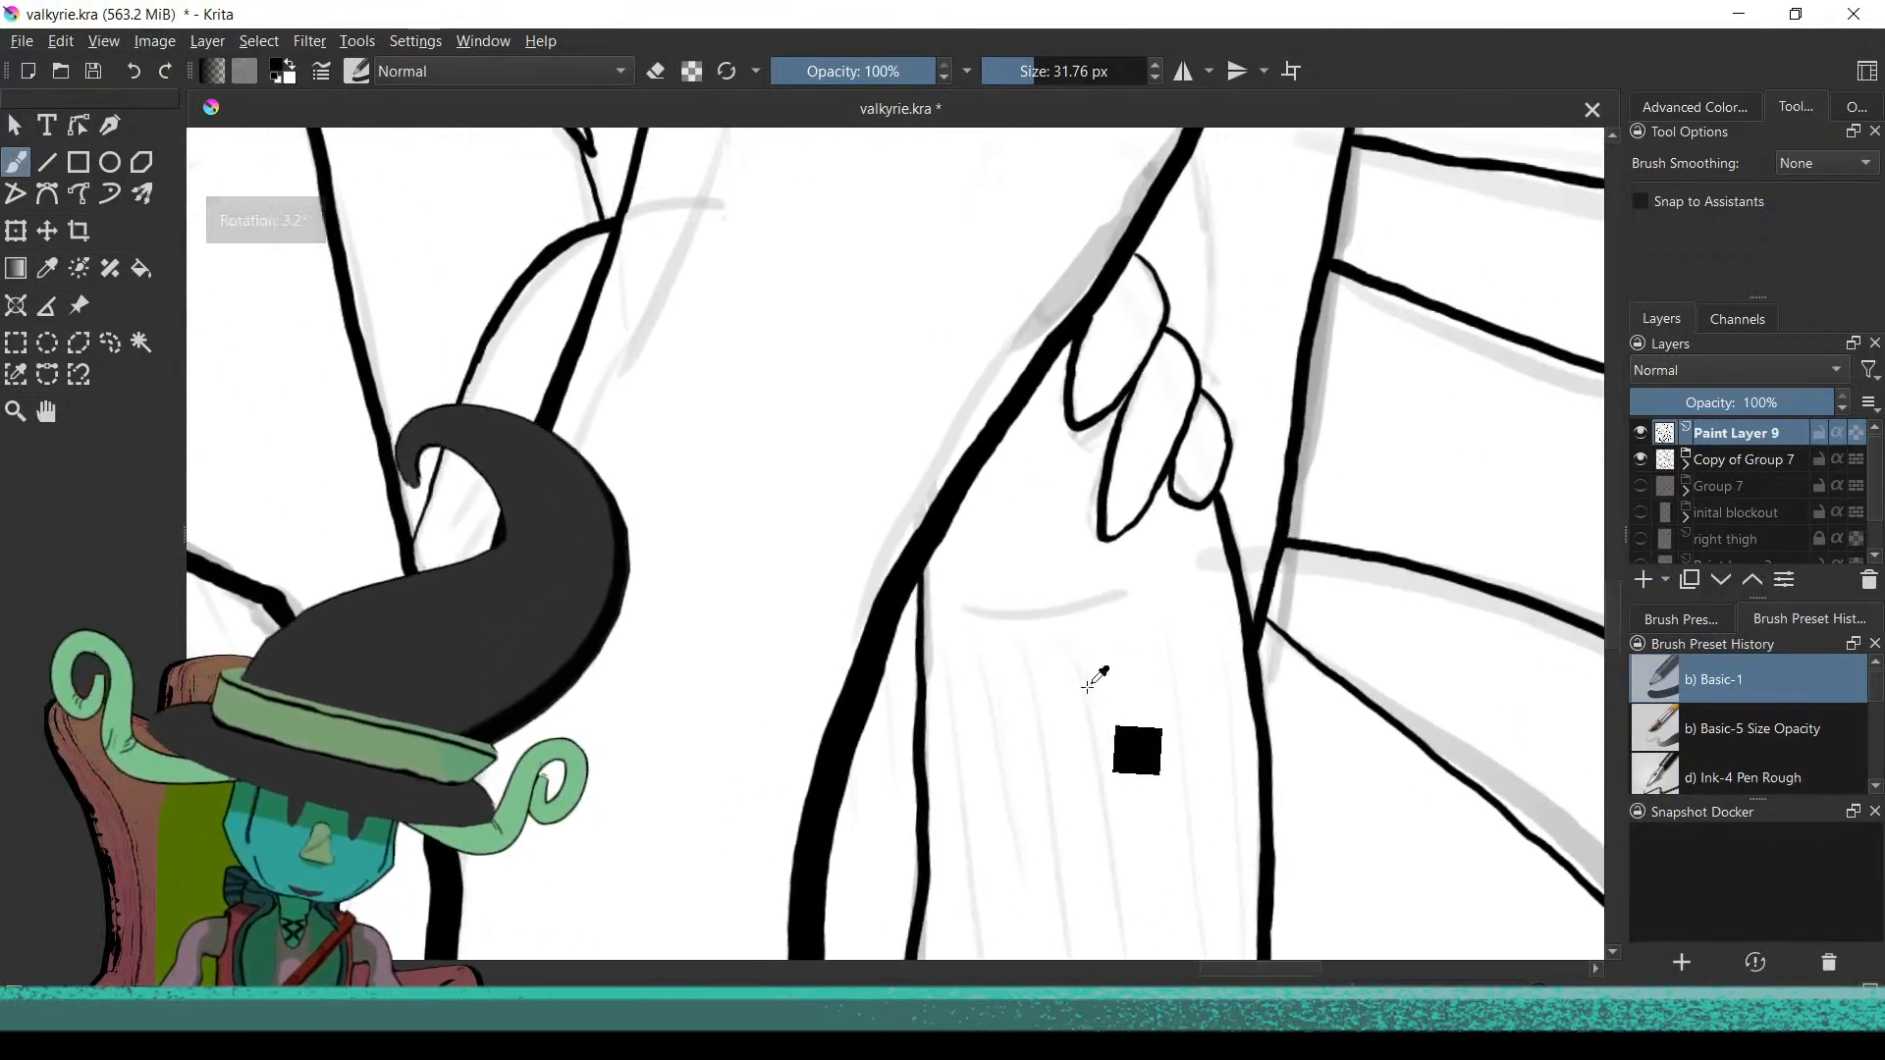
scroll(855, 677, "up", 2)
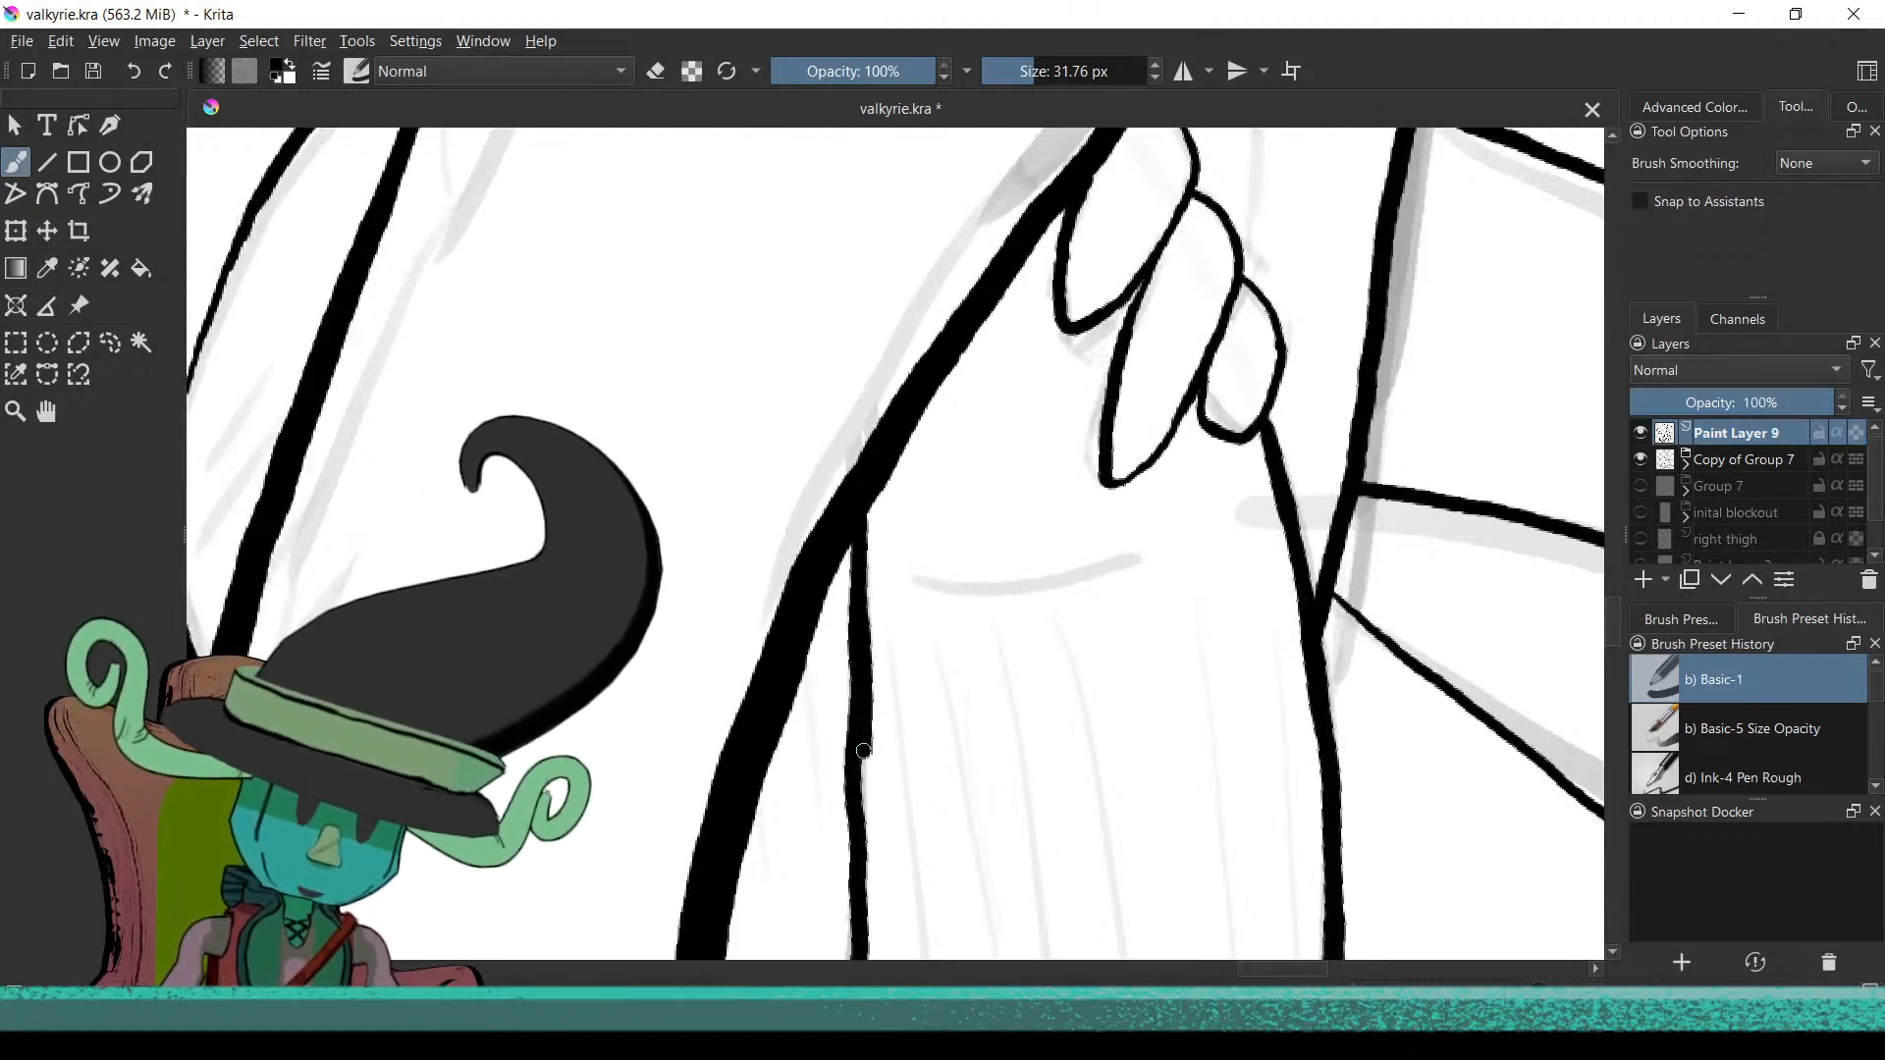
scroll(893, 807, "down", 3)
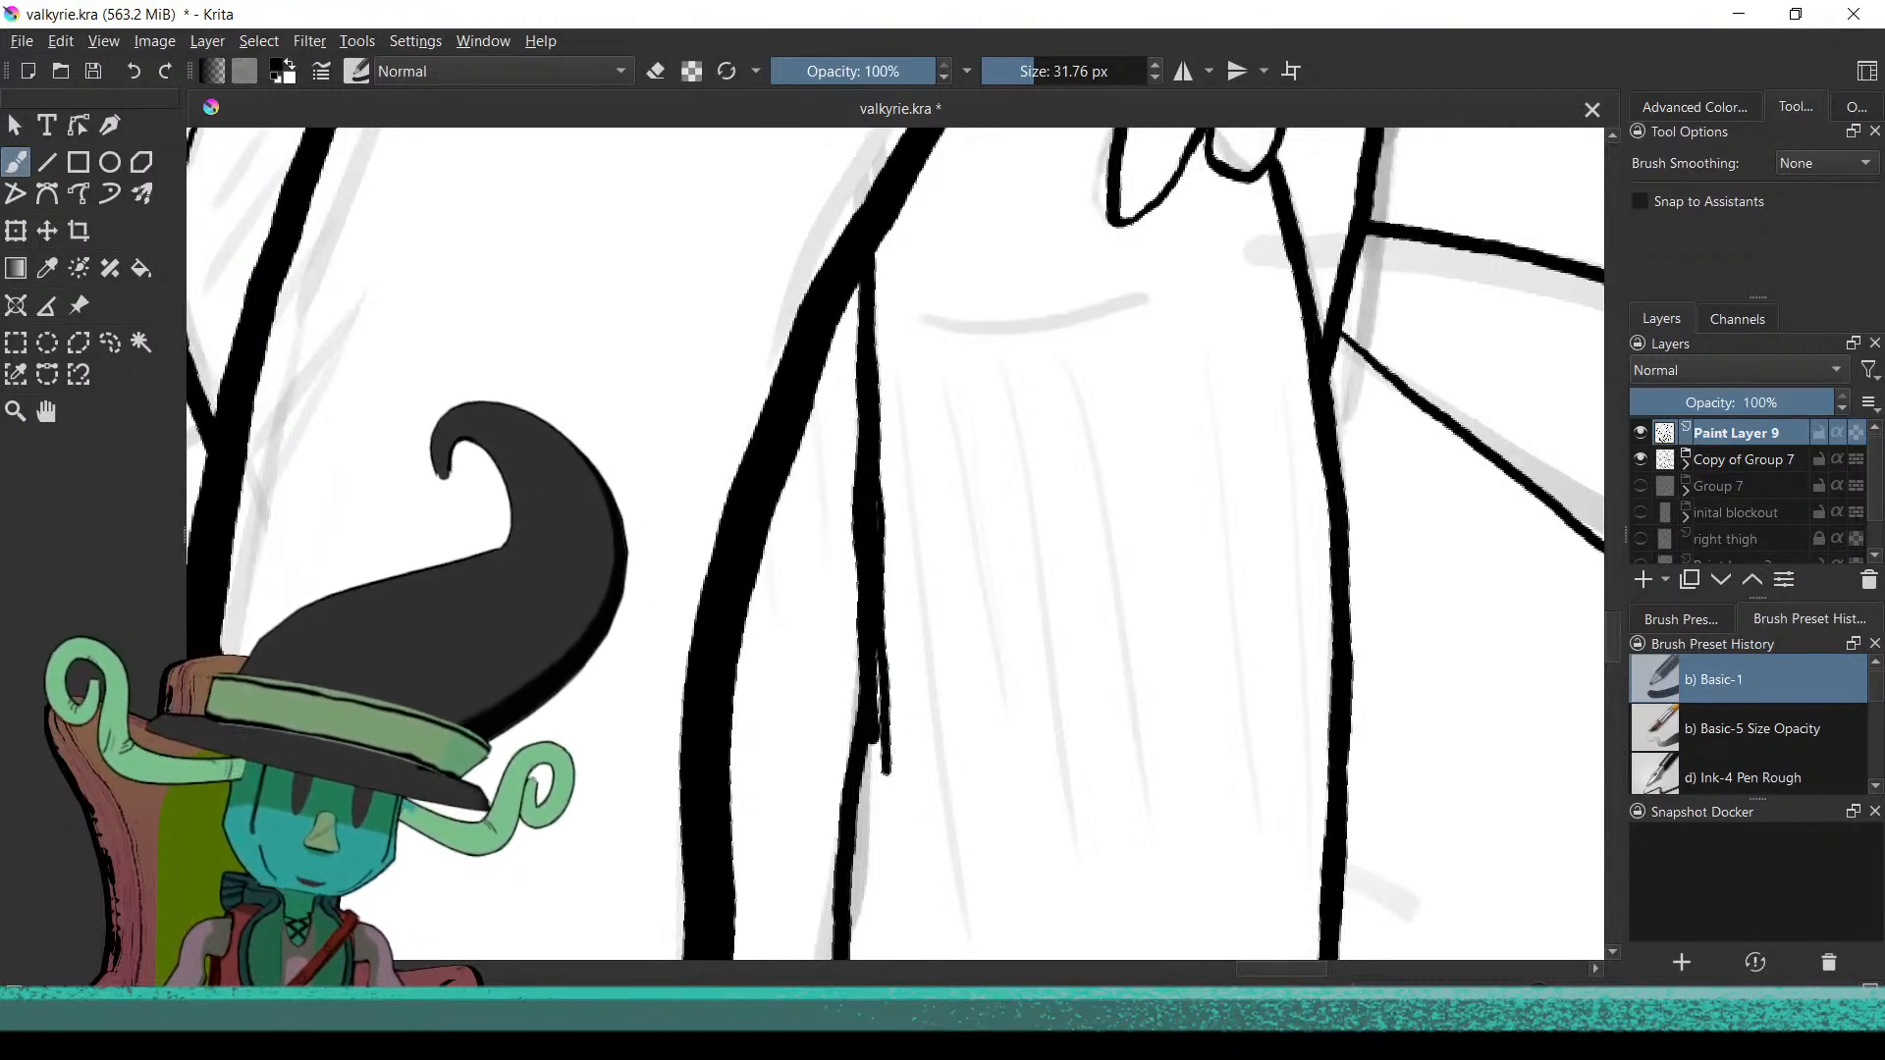
key("ctrl+z")
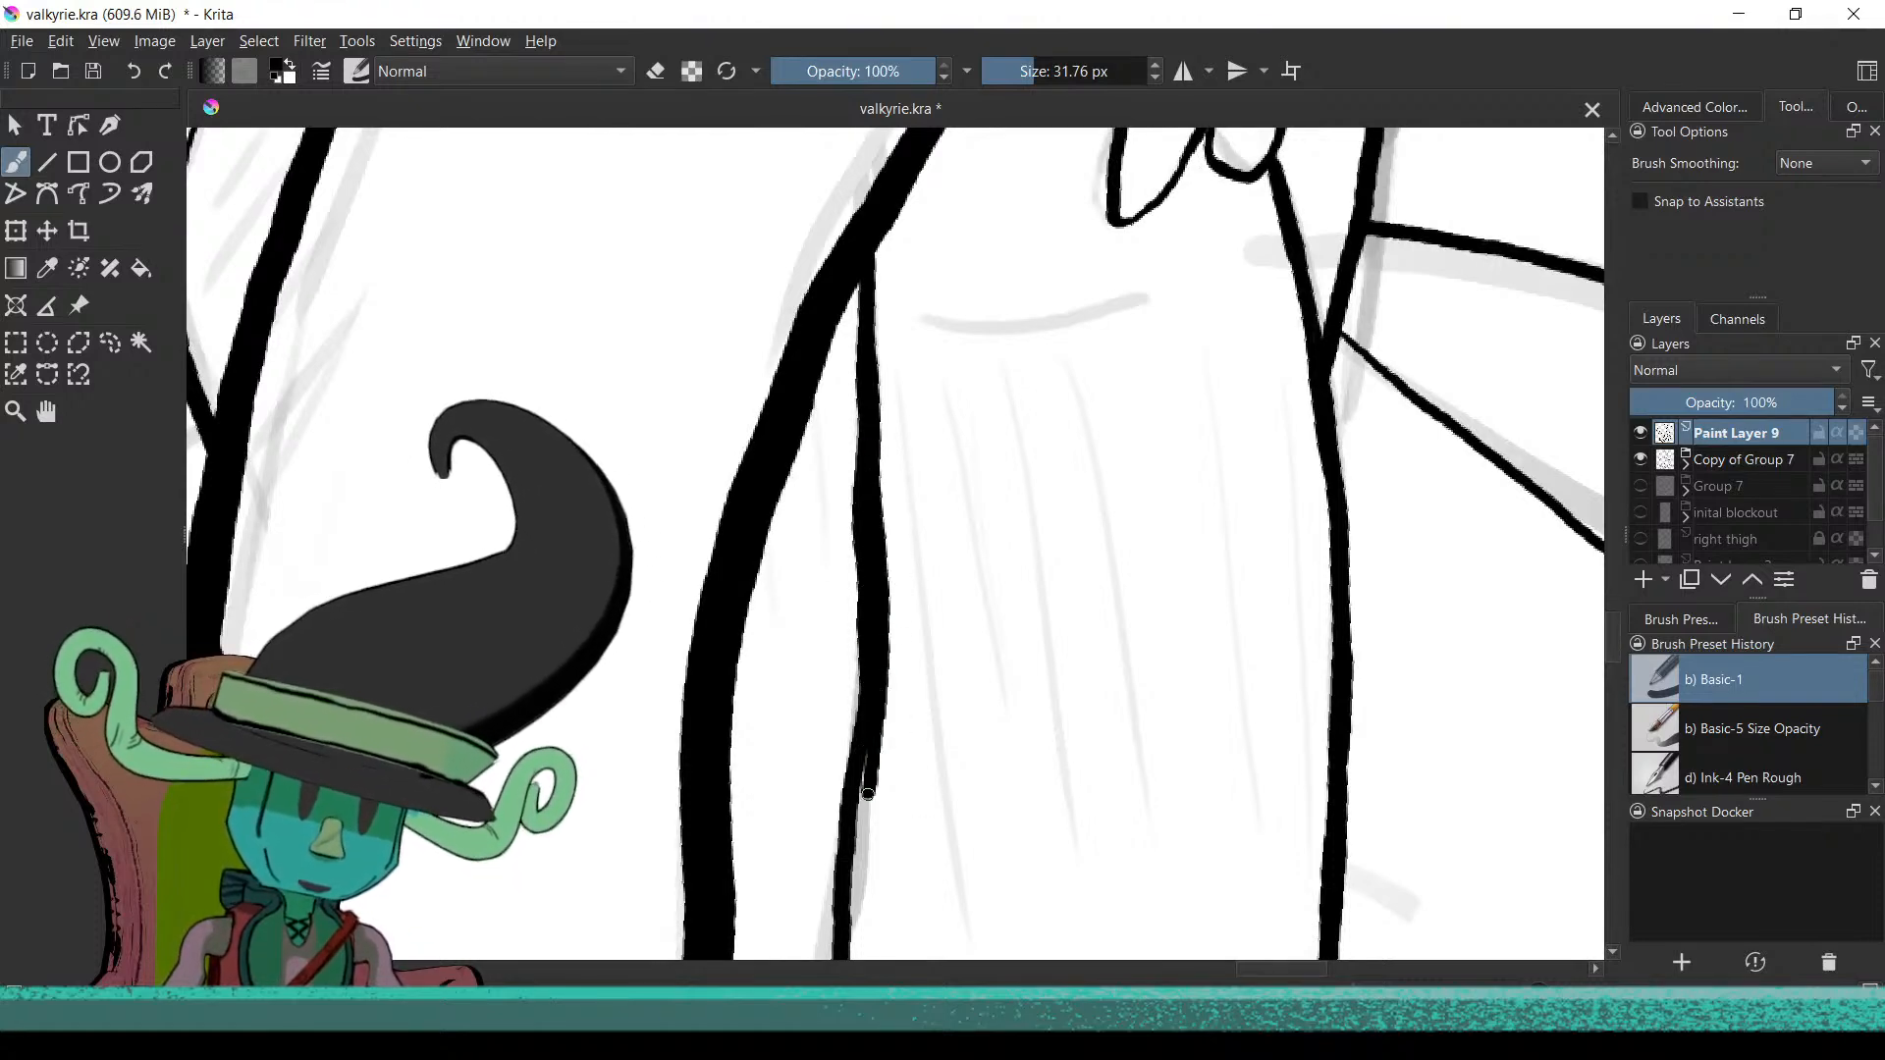
scroll(893, 490, "down", 2)
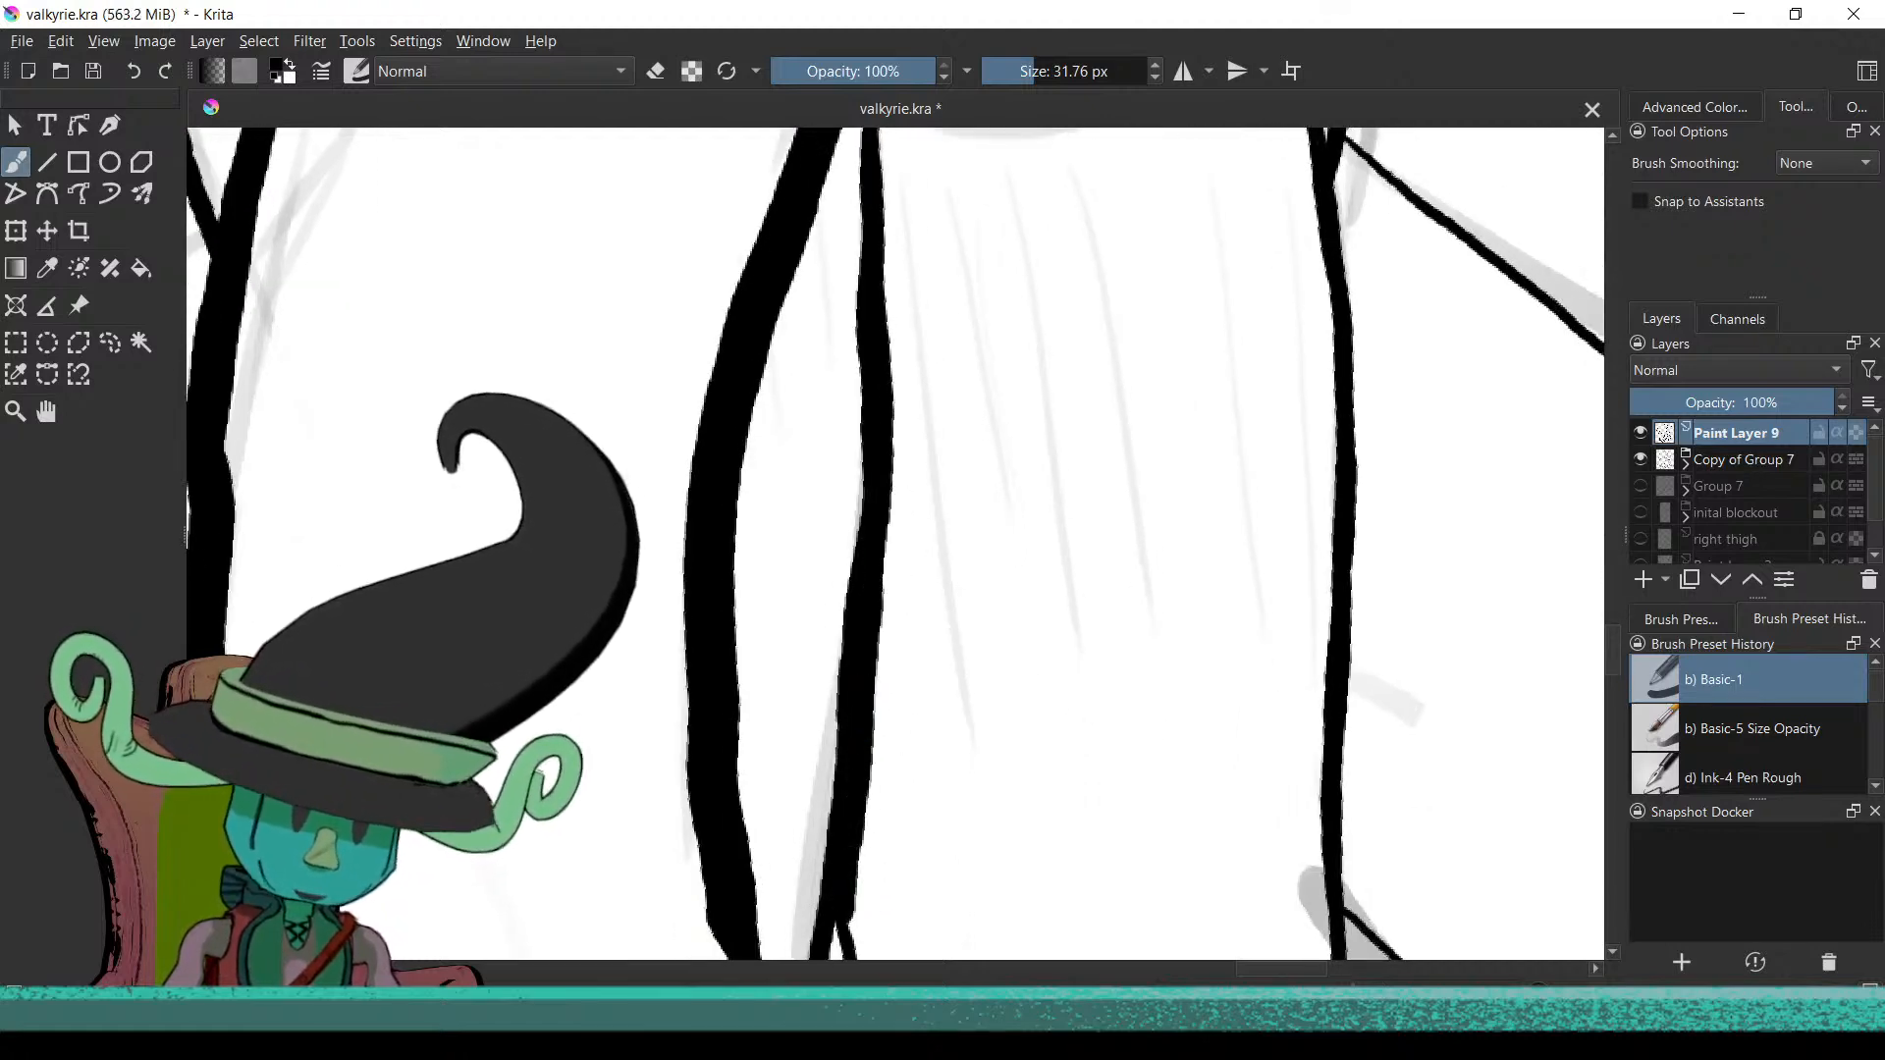
scroll(885, 720, "down", 5)
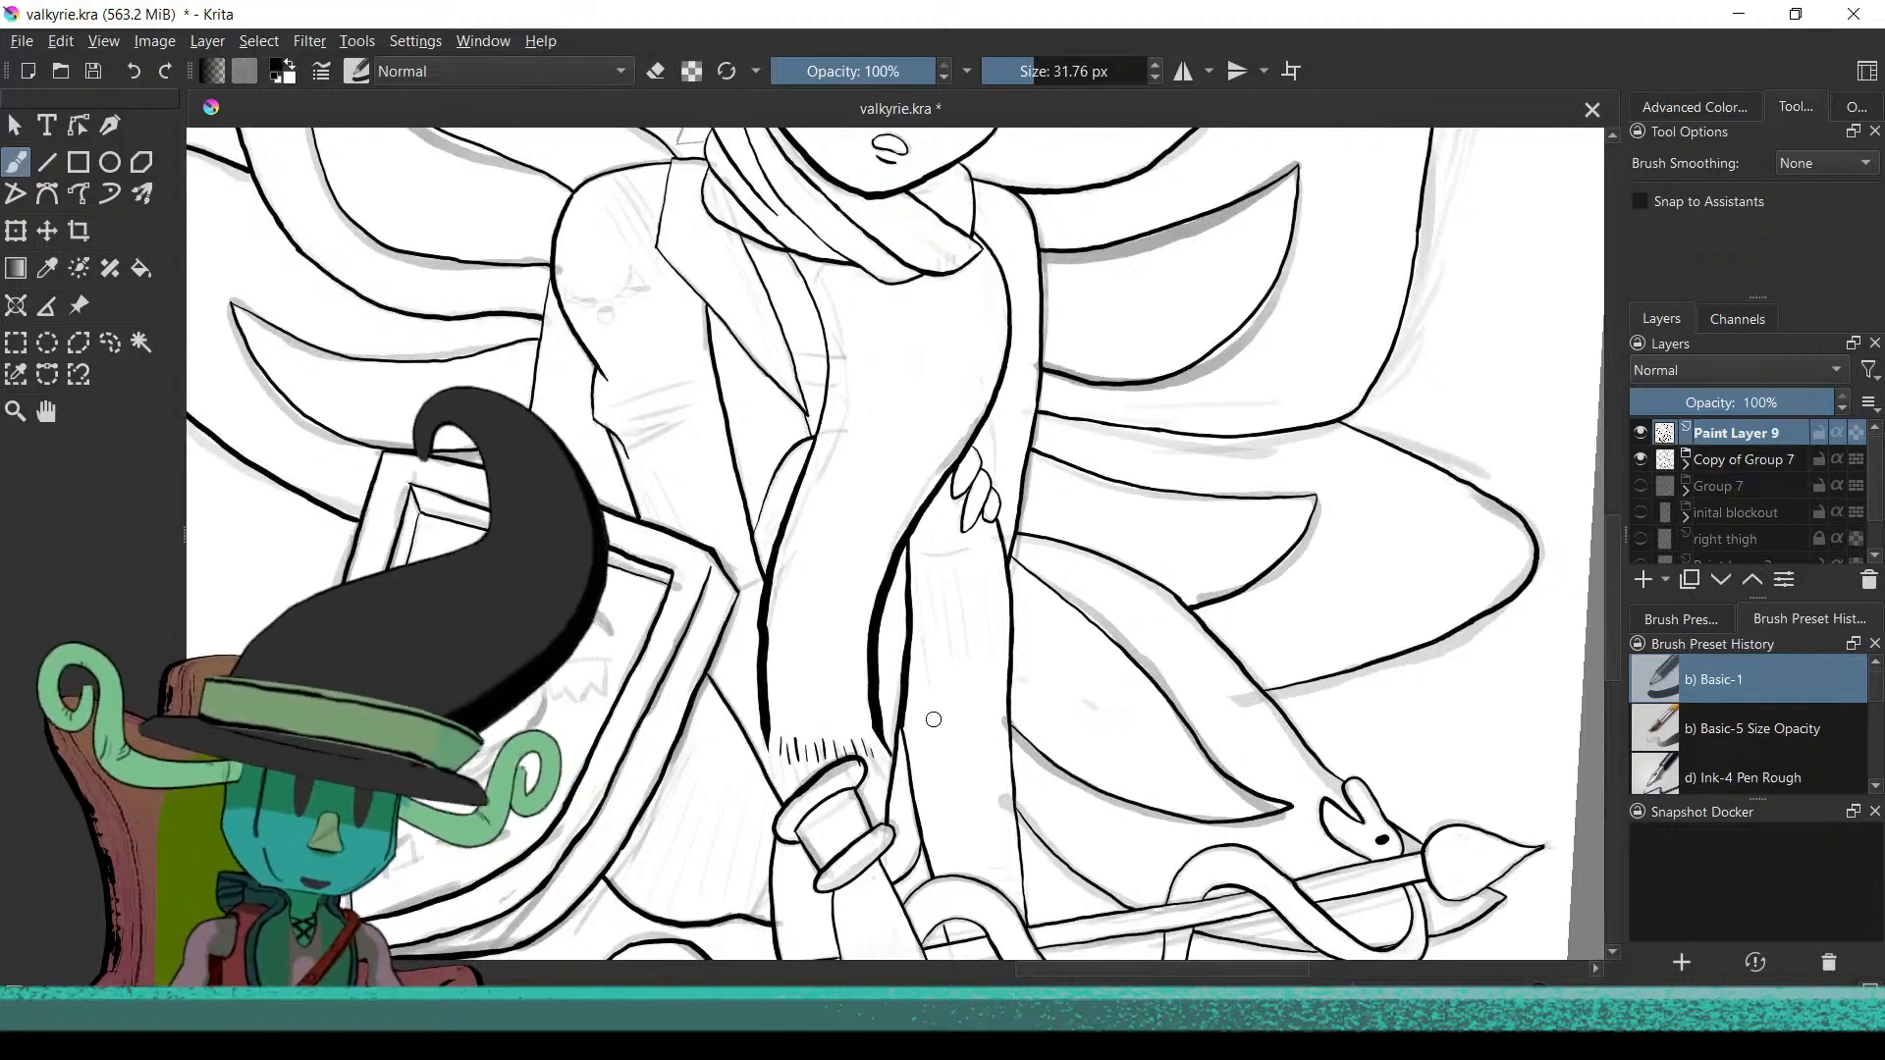
Thicken the small curve joining the back of the hand below the wrist cuff to the leg line
scroll(935, 717, "down", 4)
scroll(918, 725, "up", 6)
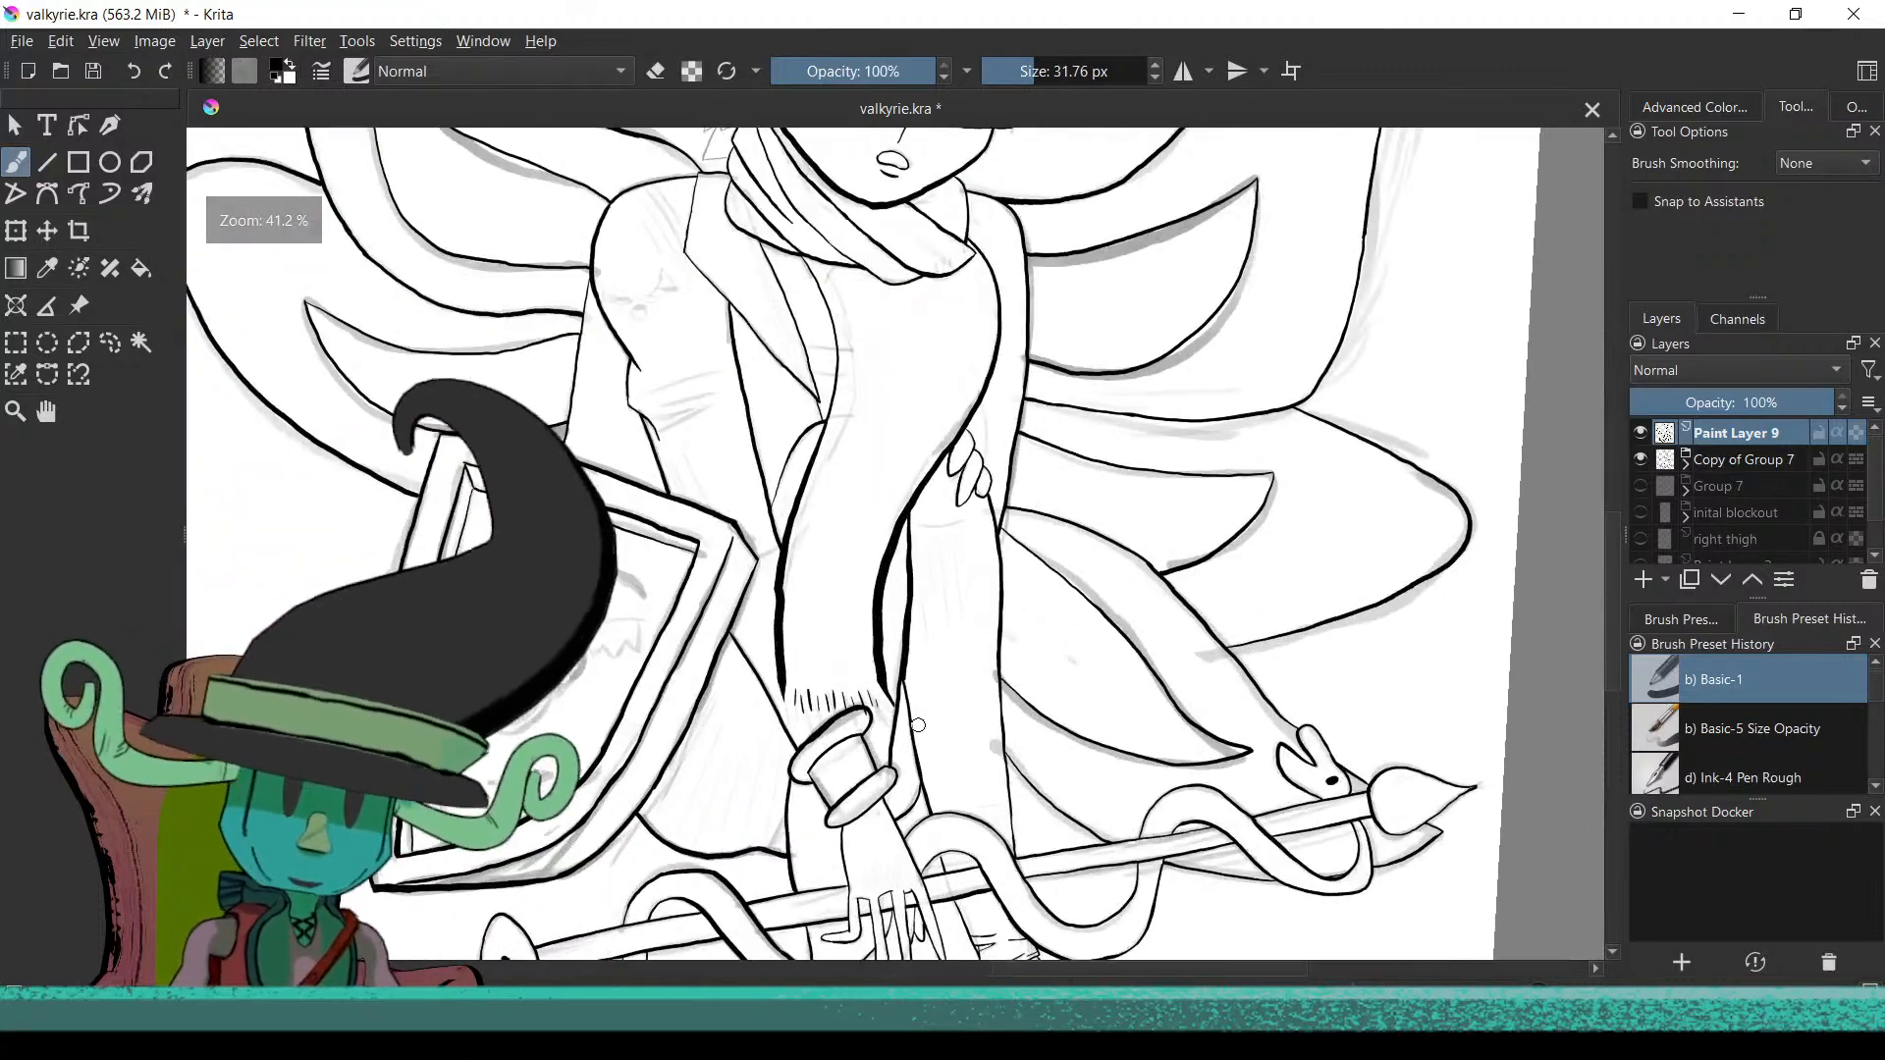
scroll(1132, 370, "up", 5)
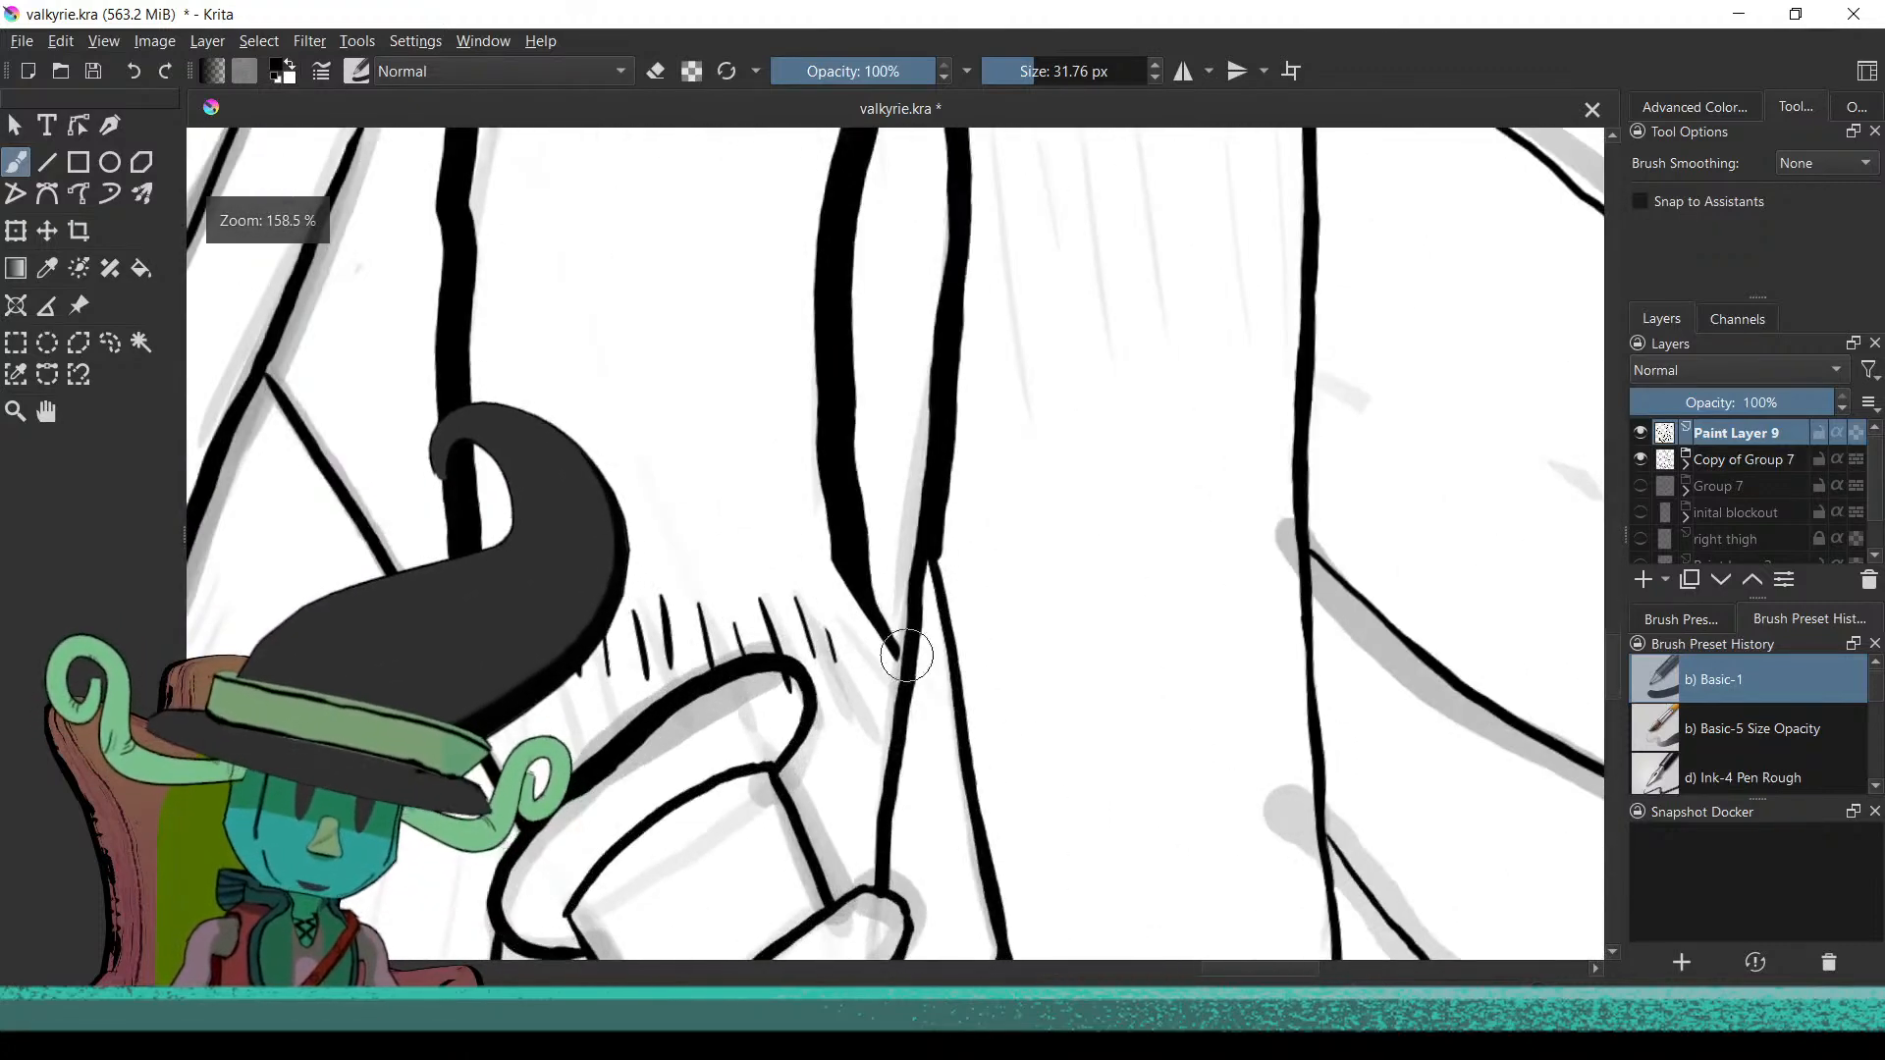
scroll(1085, 486, "down", 3)
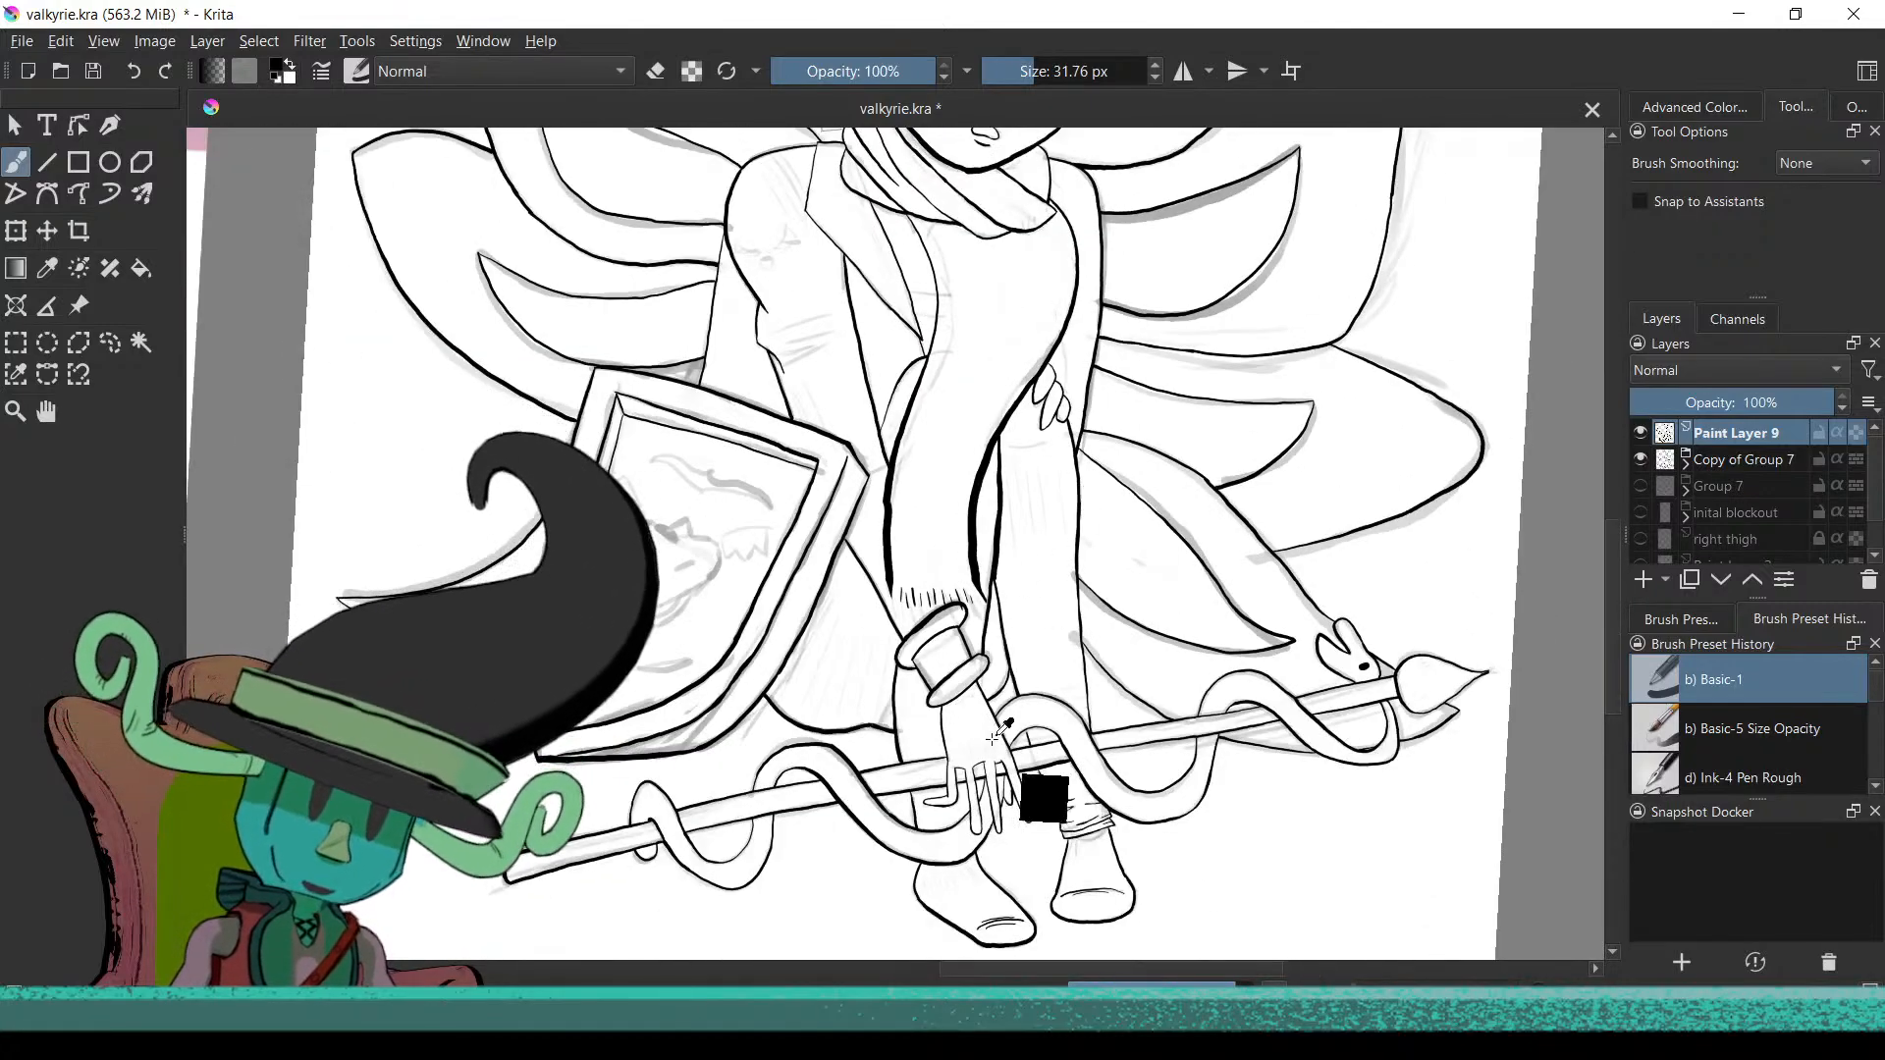
scroll(982, 722, "up", 5)
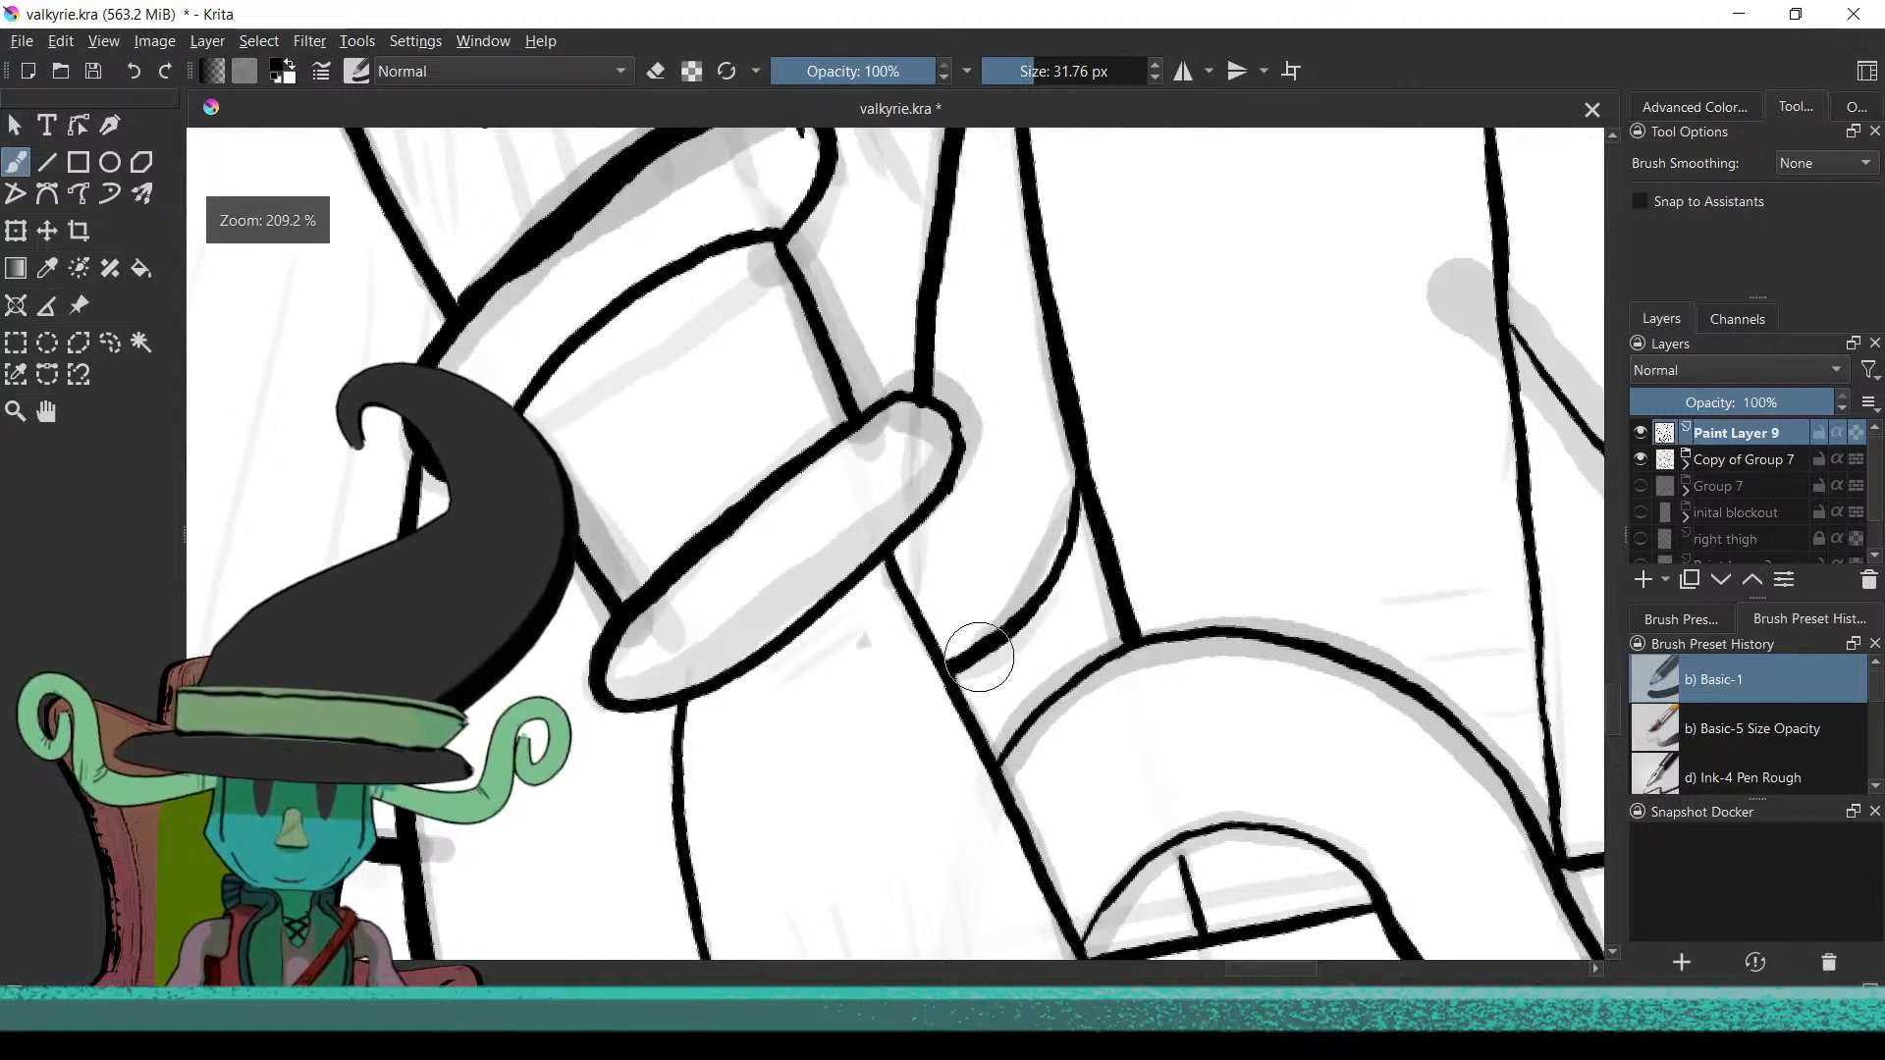
scroll(980, 644, "up", 2)
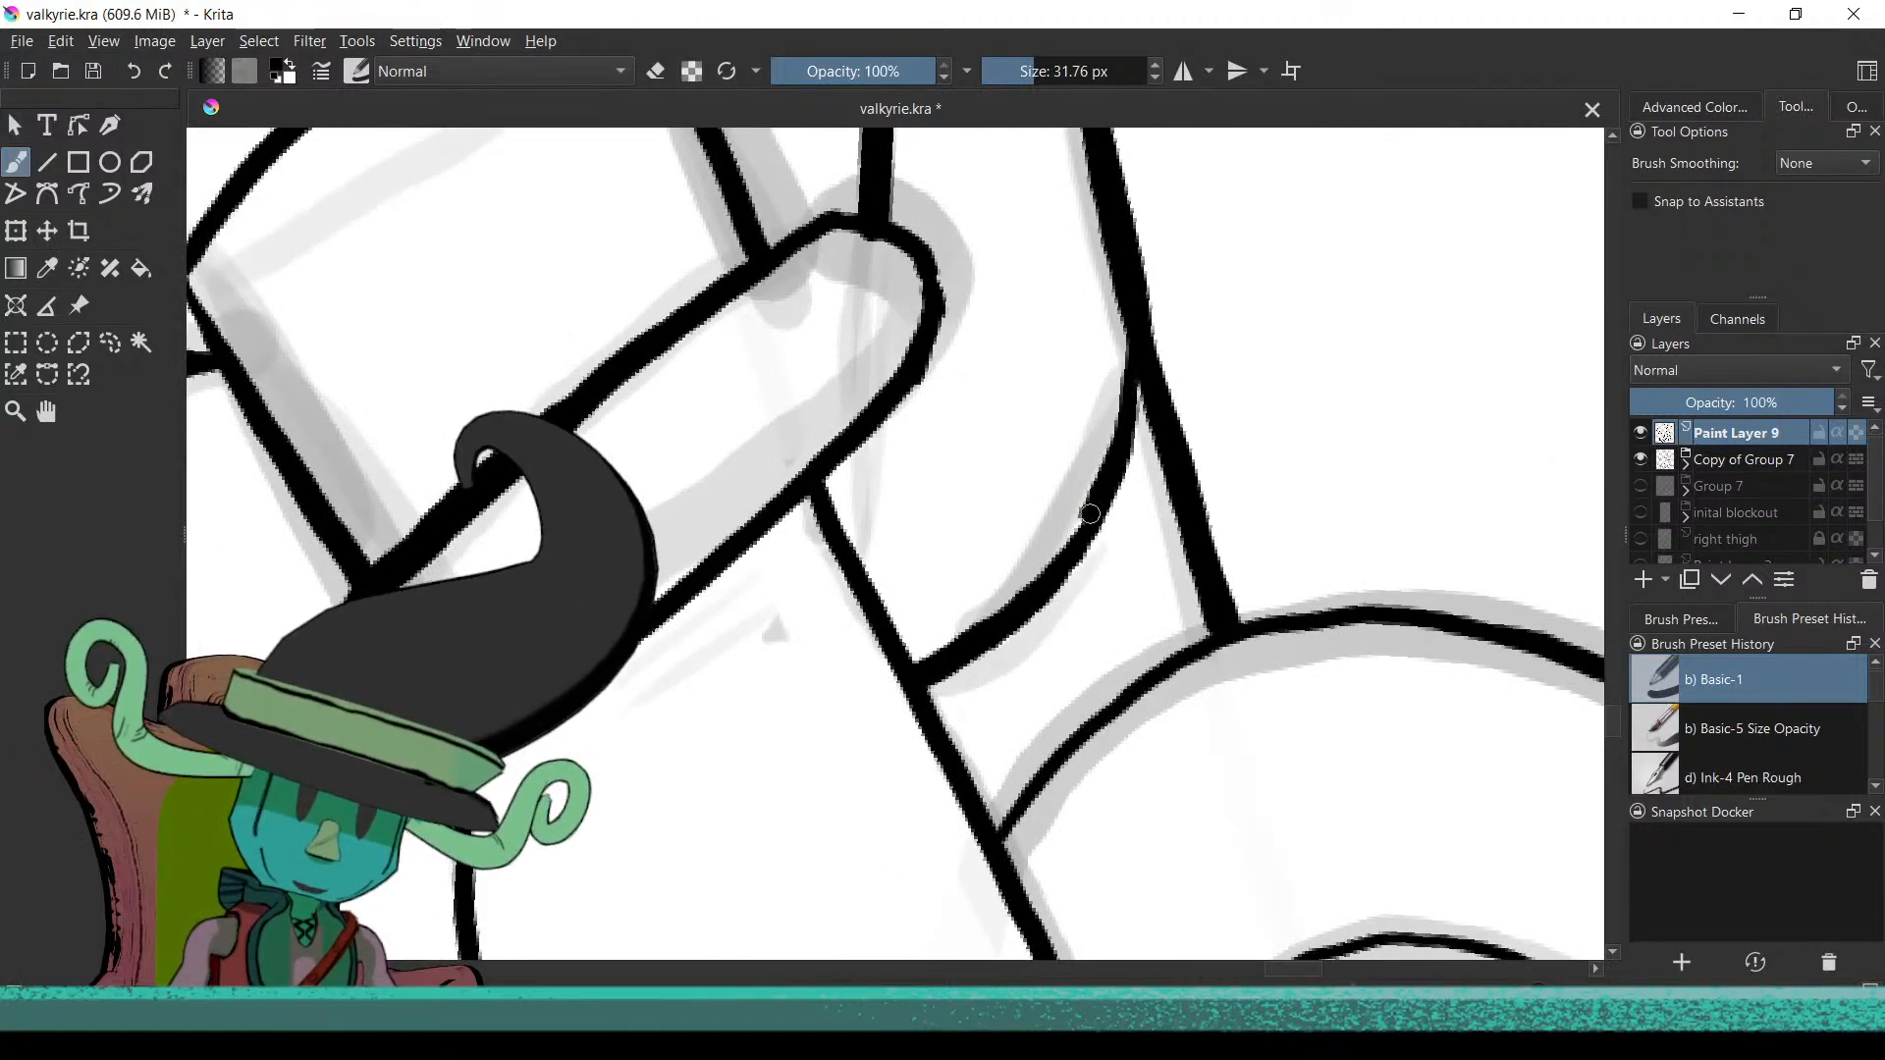
scroll(1050, 620, "down", 8)
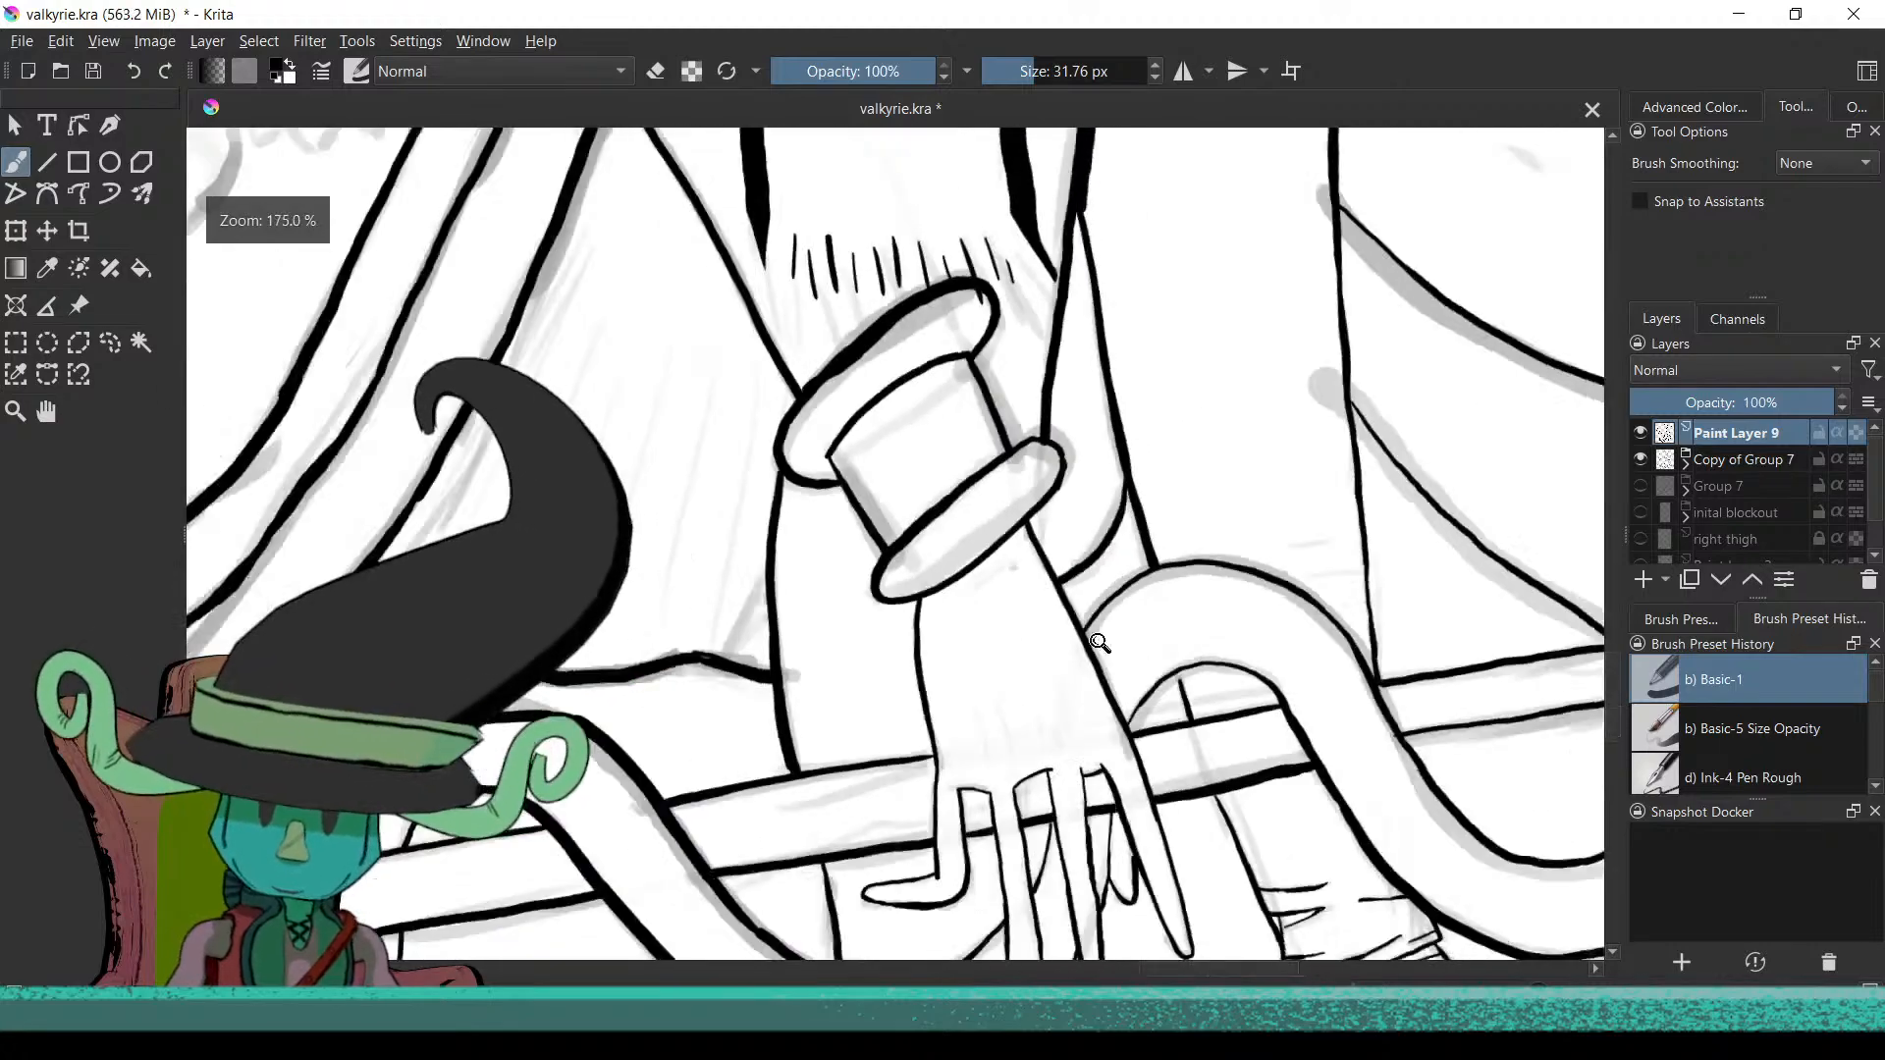
scroll(965, 681, "down", 4)
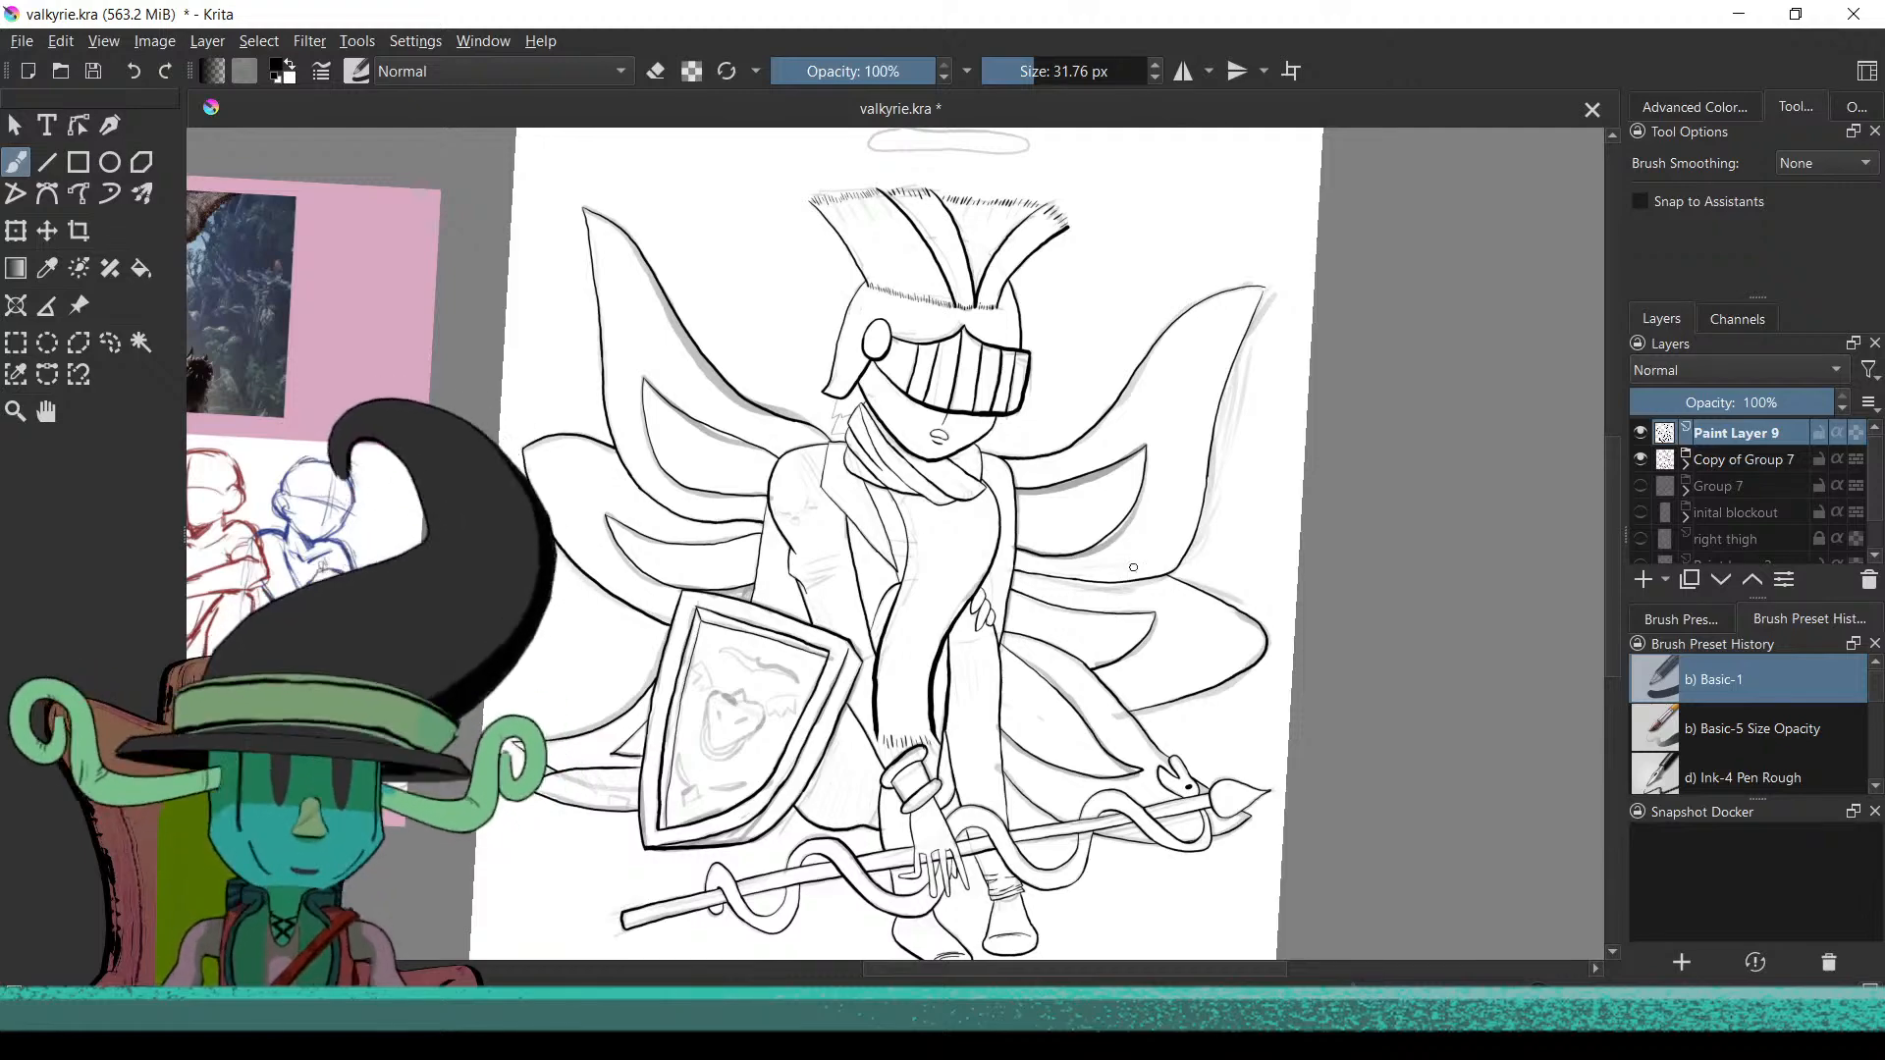
Thicken the lower wing lobe's edge where the neighbouring marking's line joins it, and trim the rough bump with the eraser
left_click_drag(1011, 787, 997, 702)
left_click_drag(990, 780, 953, 593)
left_click_drag(984, 716, 968, 664)
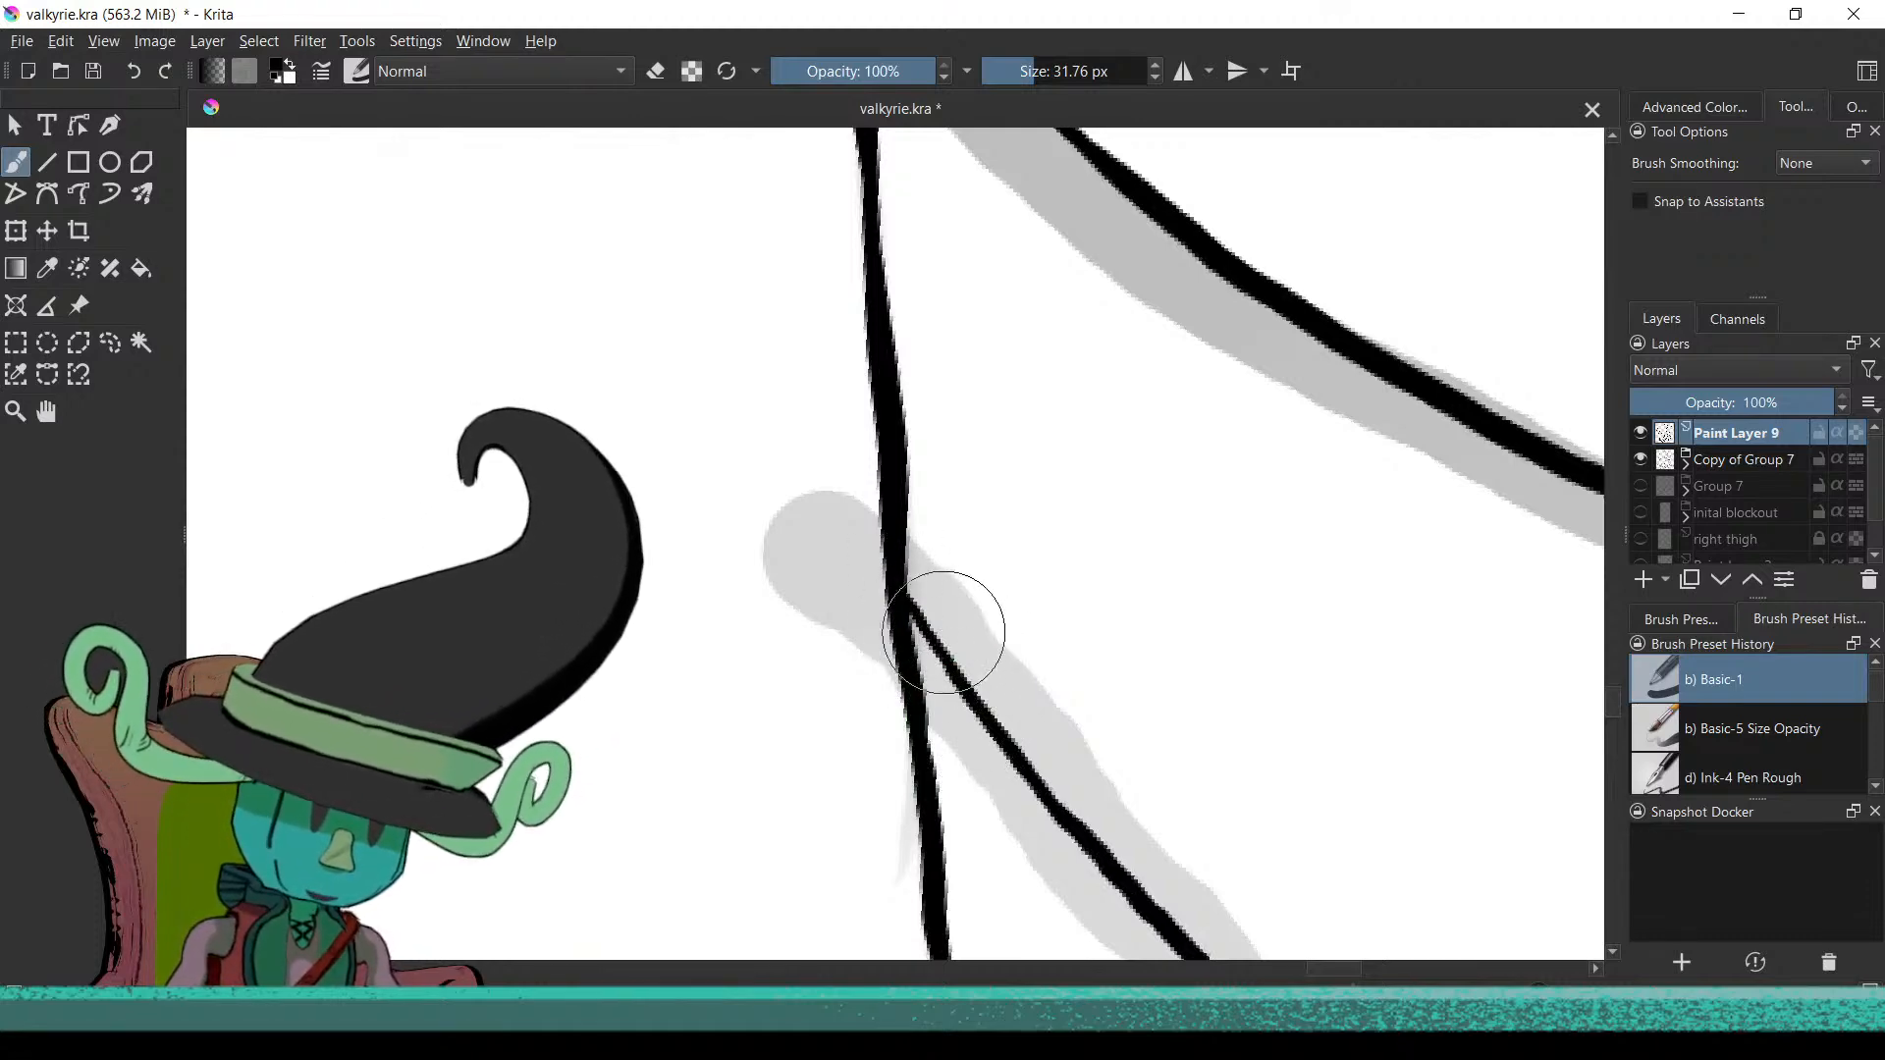
left_click_drag(981, 707, 976, 828)
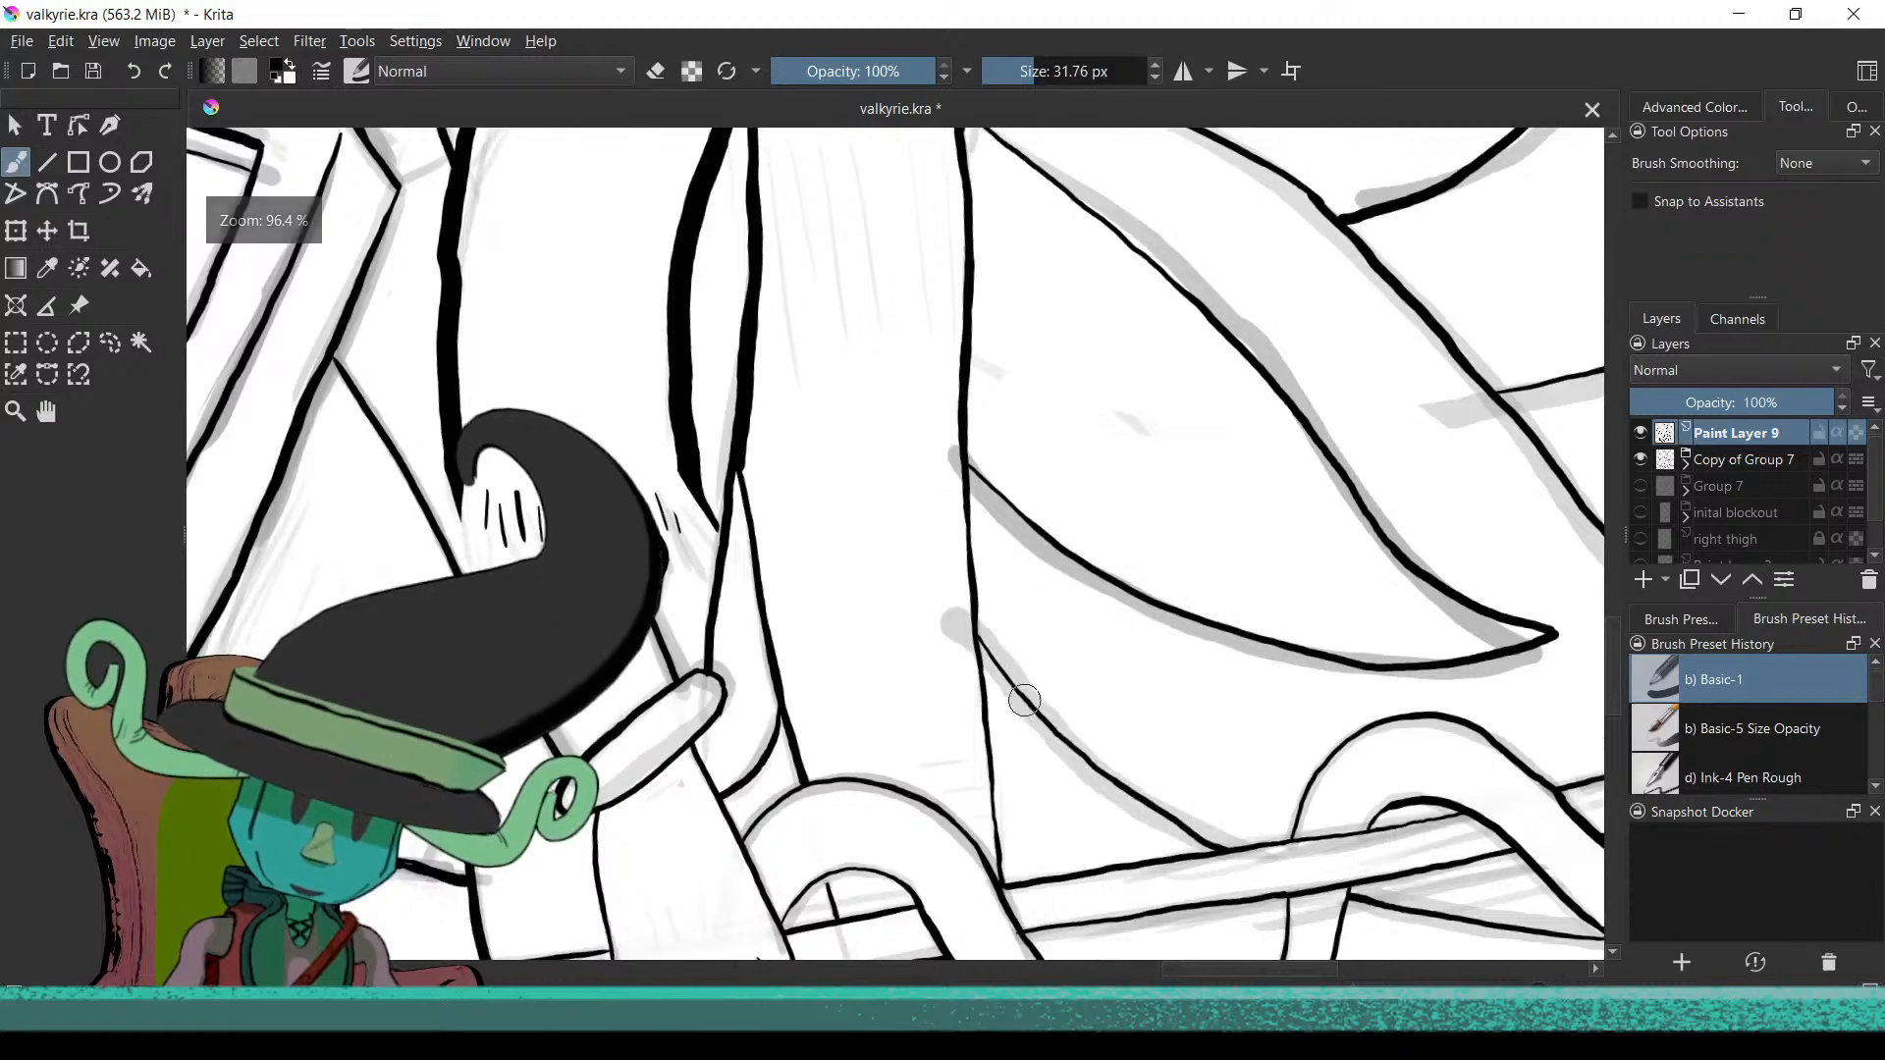
left_click_drag(1021, 703, 890, 818)
mouse_move(1006, 620)
left_mouse_down()
mouse_move(989, 821)
mouse_move(1047, 609)
mouse_move(995, 661)
mouse_move(1007, 610)
mouse_move(1056, 539)
left_mouse_up()
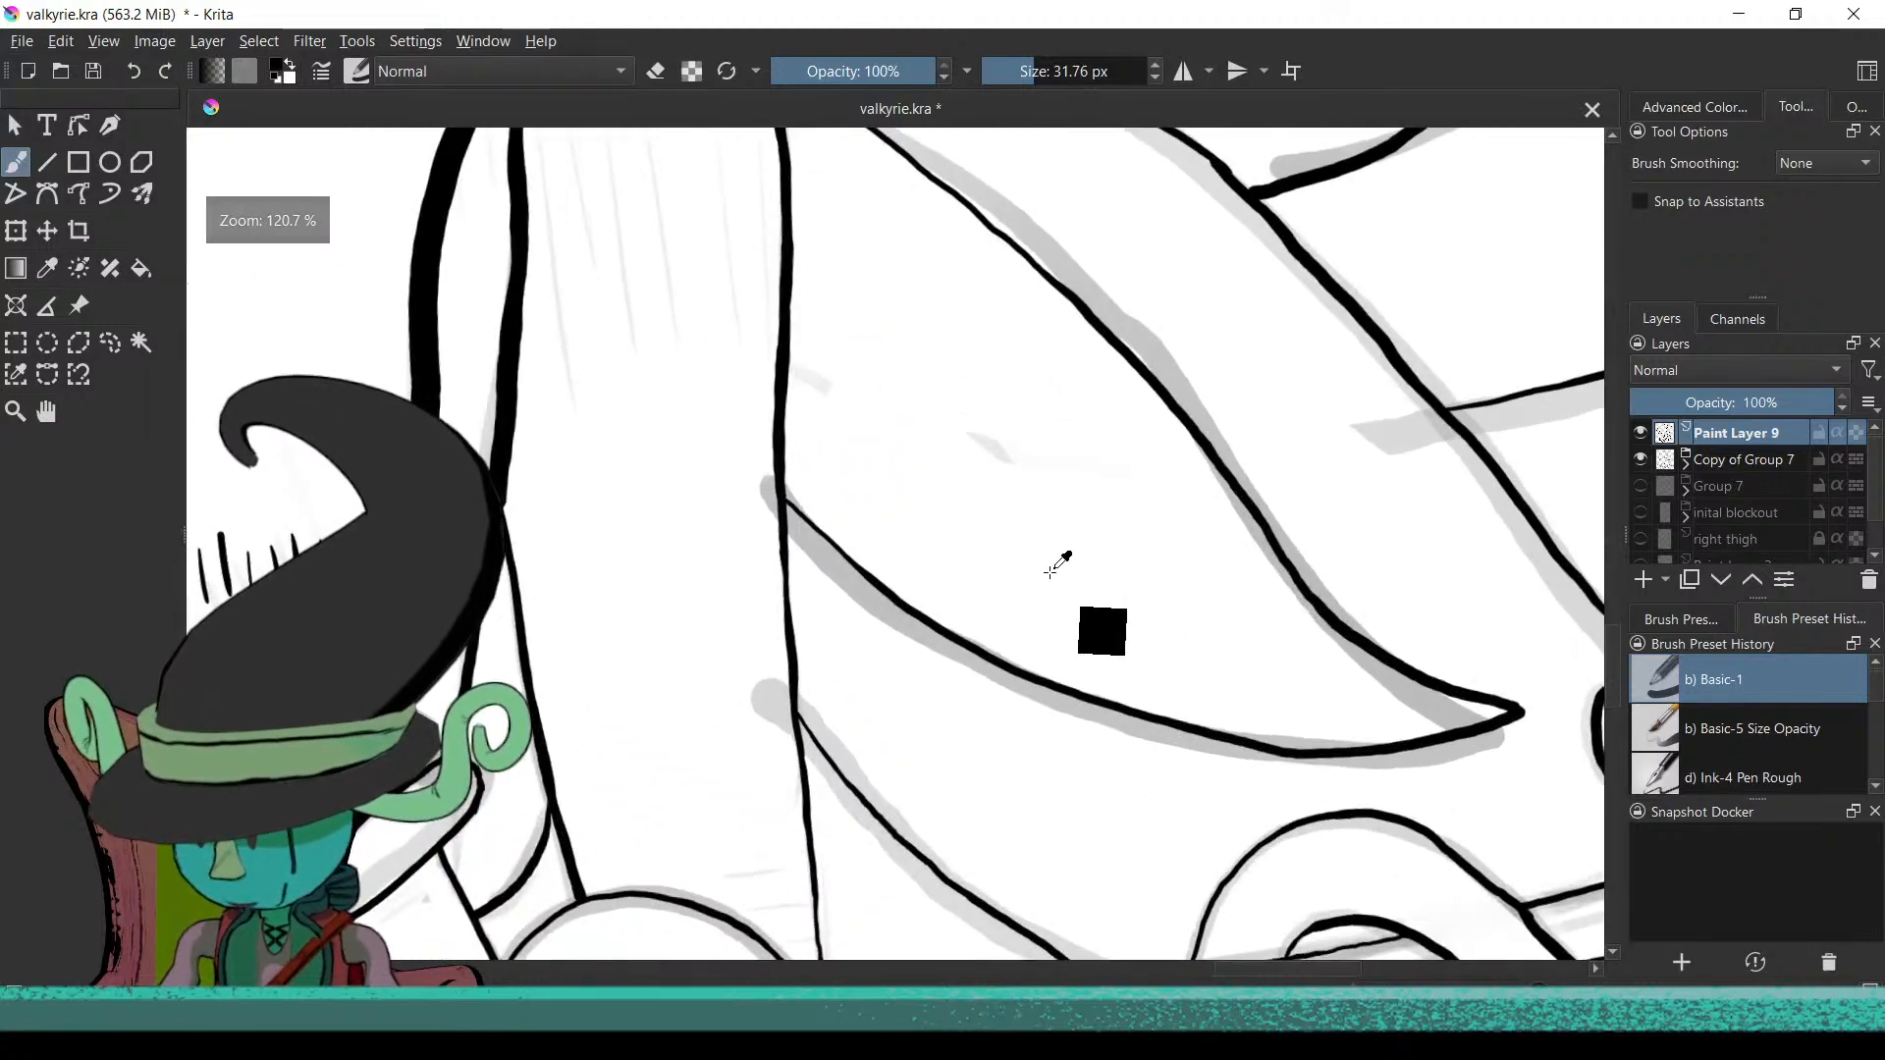
left_click_drag(1052, 551, 1100, 761)
left_click_drag(1056, 677, 926, 857)
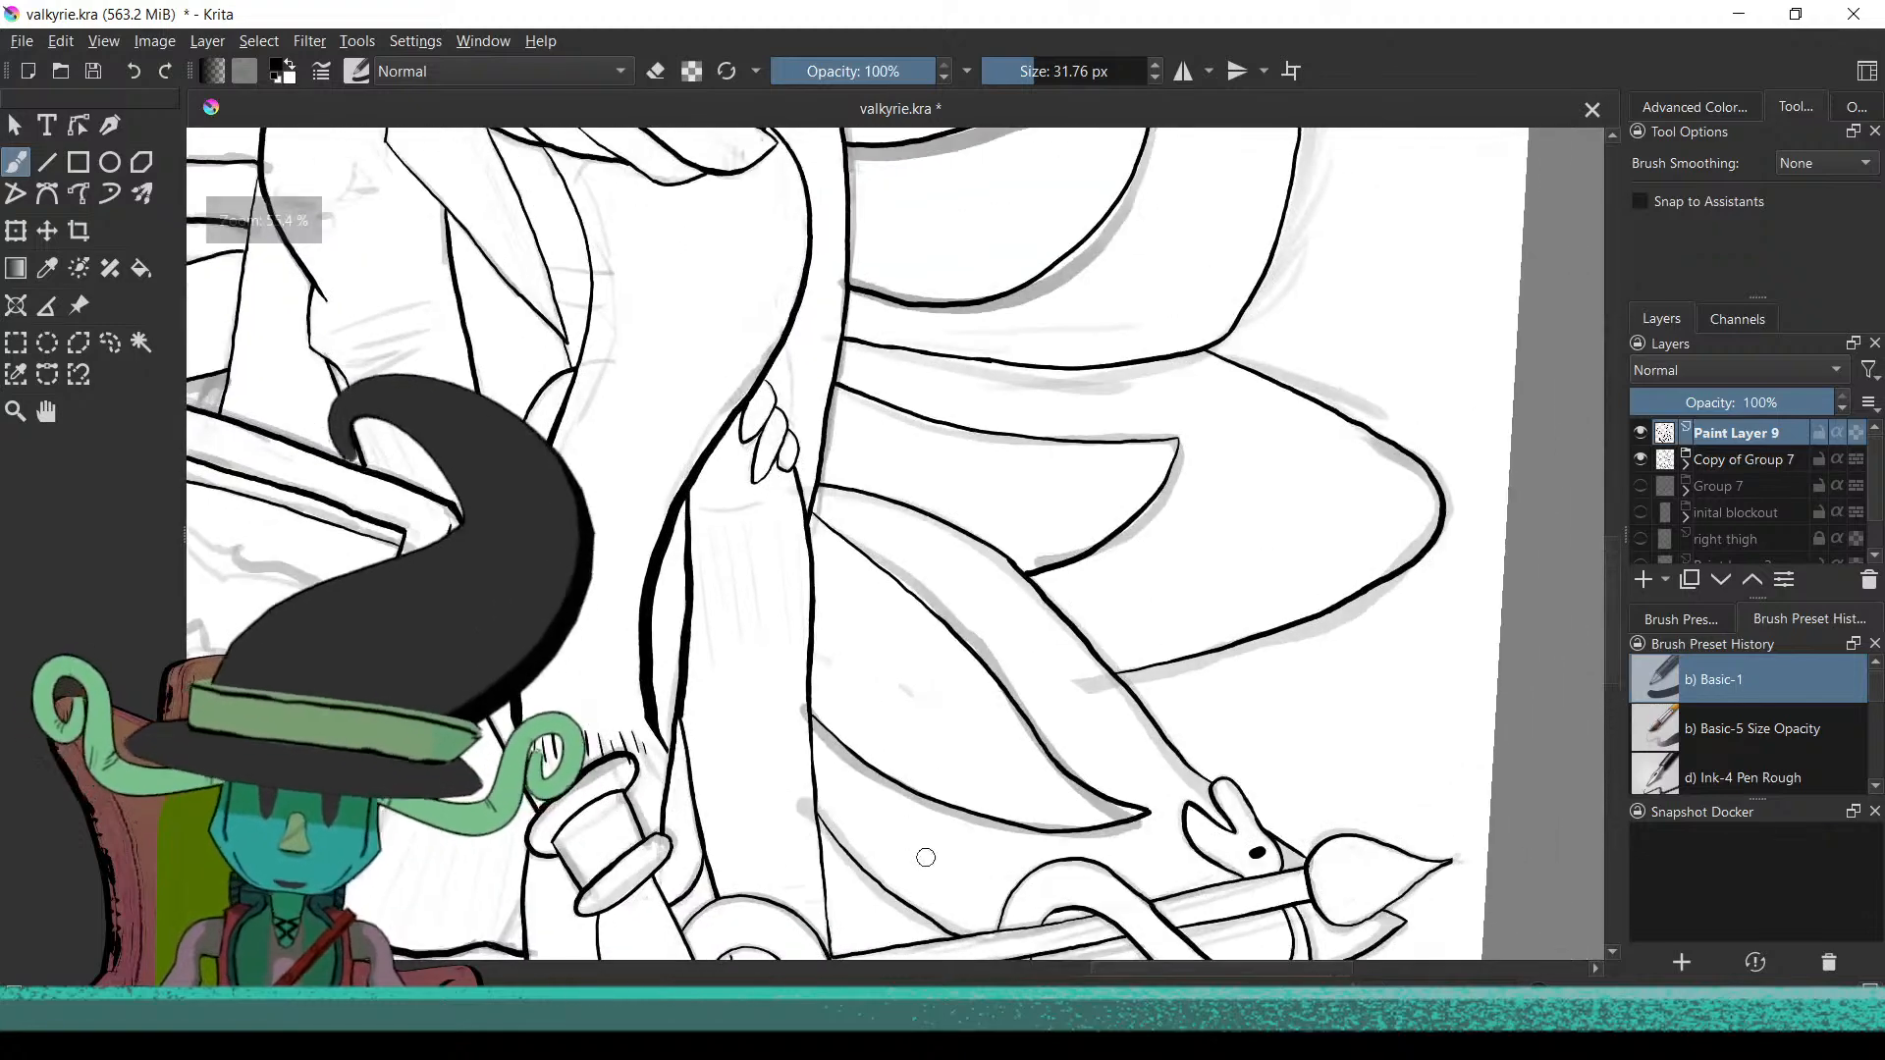
mouse_move(1006, 586)
left_mouse_down()
mouse_move(1015, 765)
mouse_move(1062, 685)
mouse_move(1052, 635)
left_mouse_up()
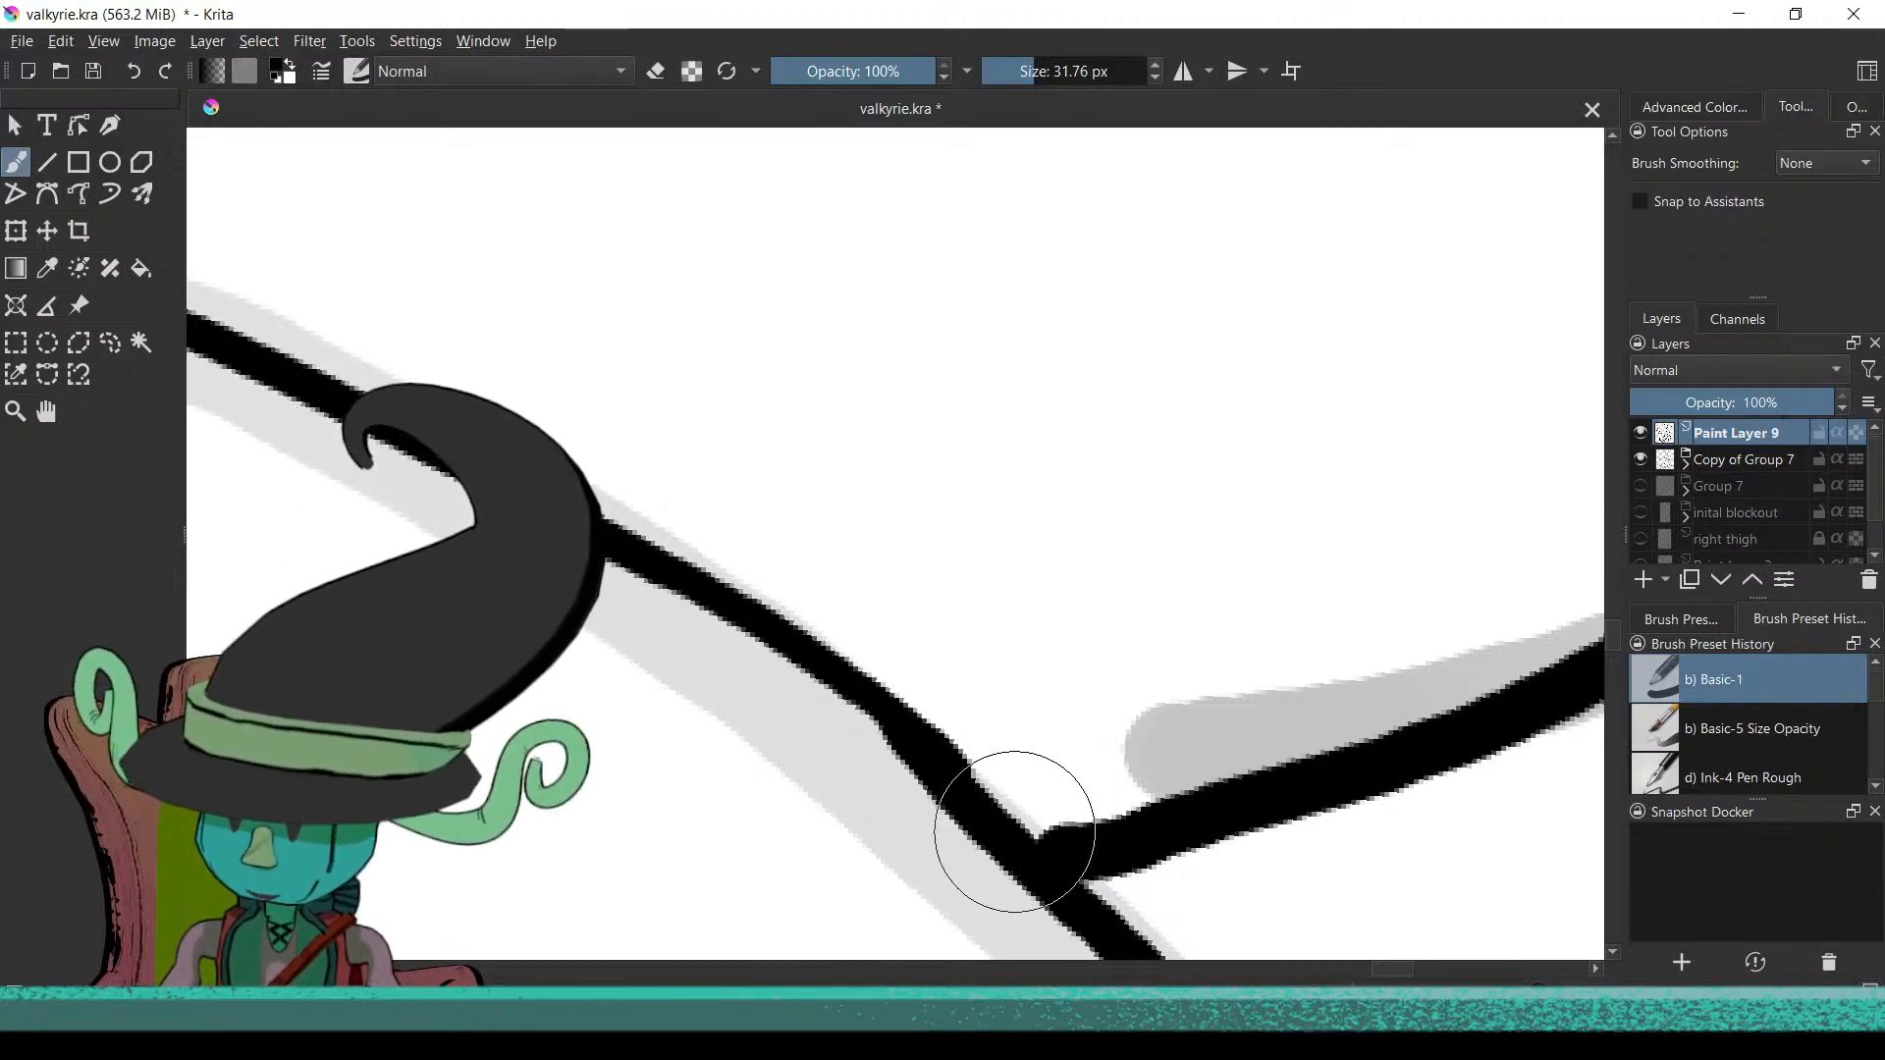
key("e")
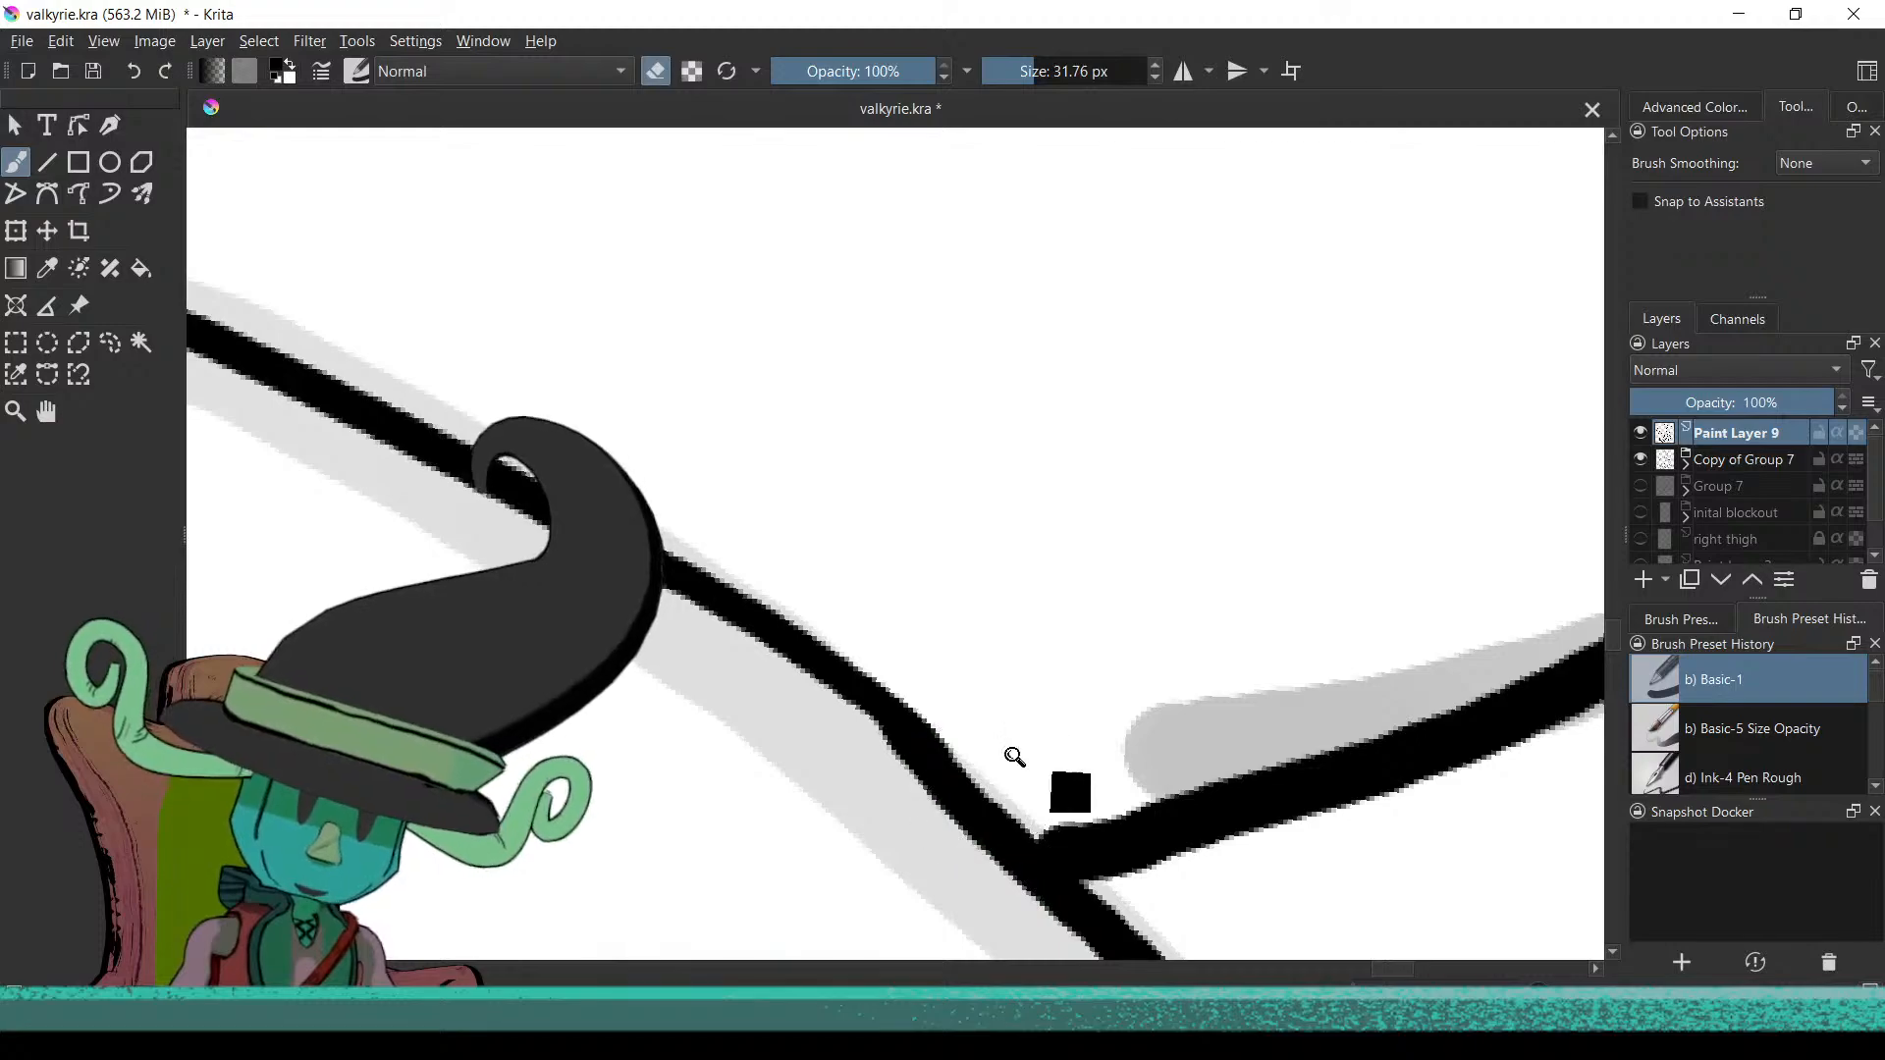
Check the inked figure as a whole, then the wing's upper lobe lines from the shoulder to the marking's tip
scroll(1010, 725, "down", 5)
scroll(1025, 735, "down", 3)
scroll(1051, 707, "up", 2)
scroll(1077, 675, "down", 1)
scroll(1077, 674, "up", 4)
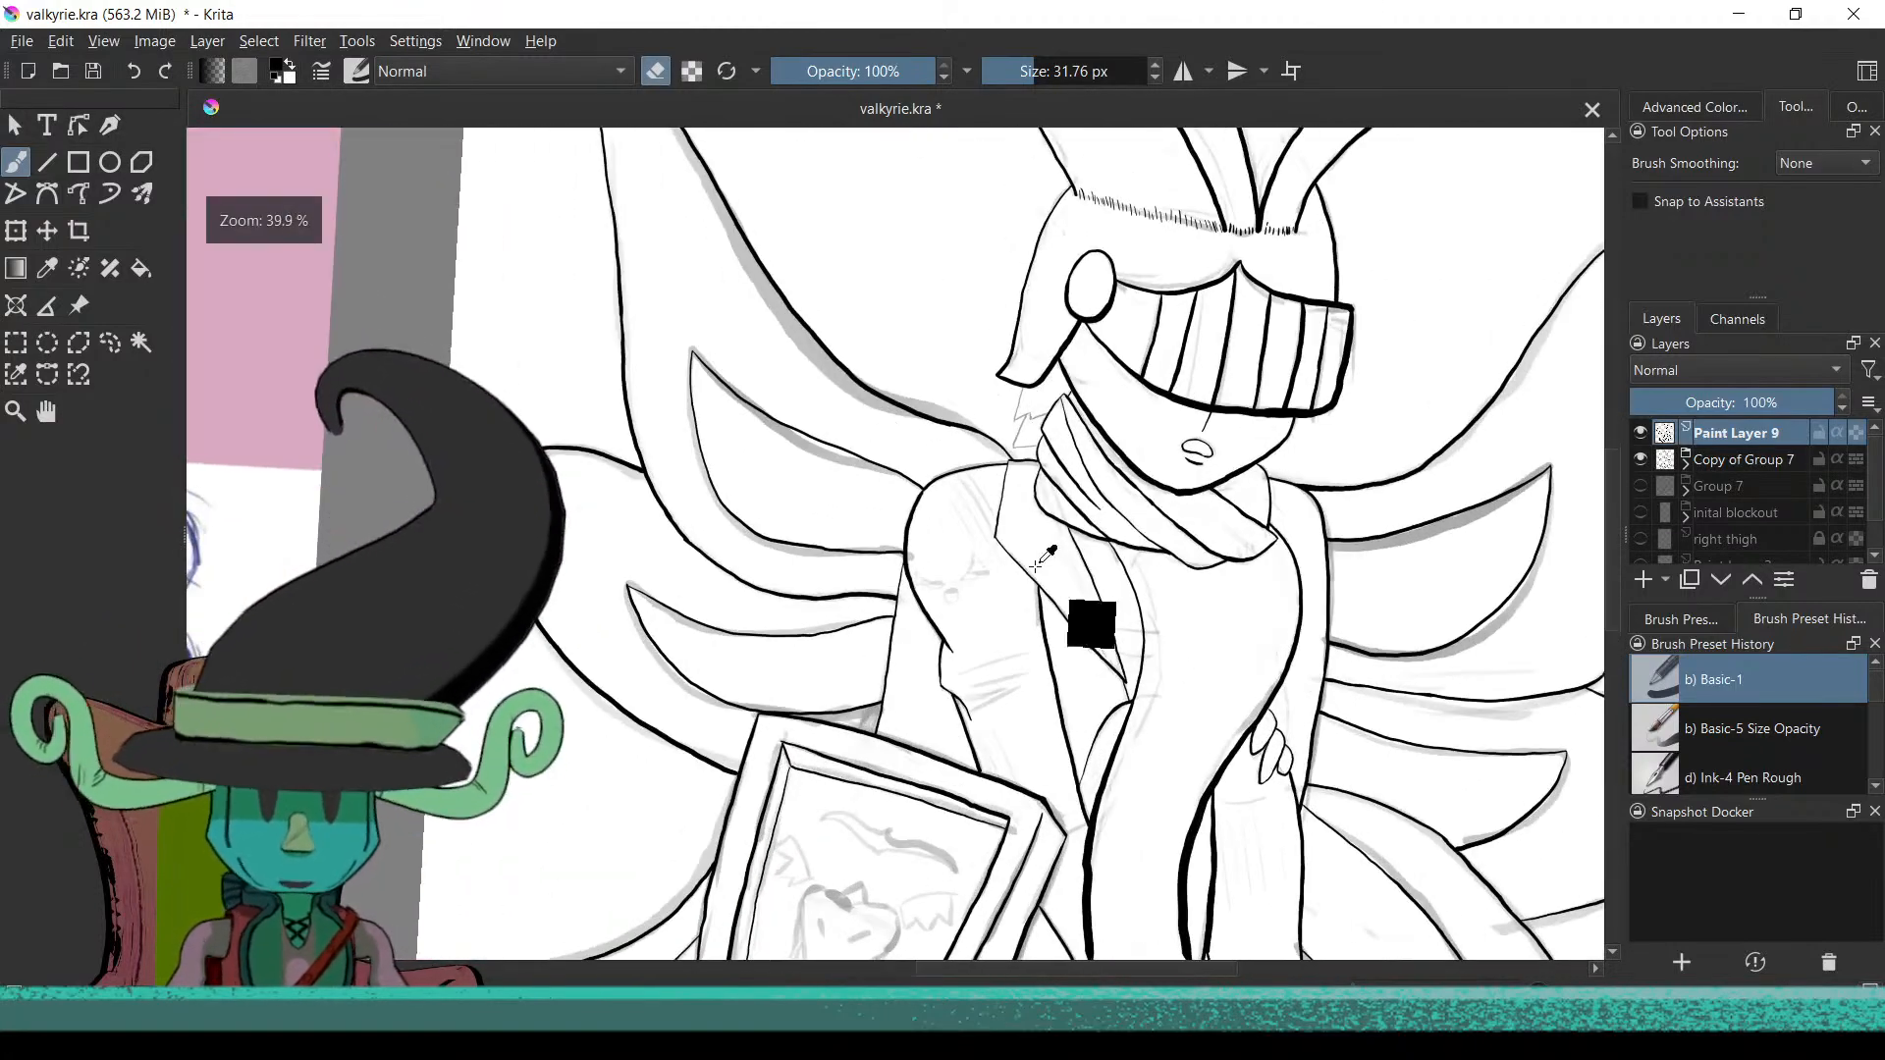
scroll(1090, 687, "up", 4)
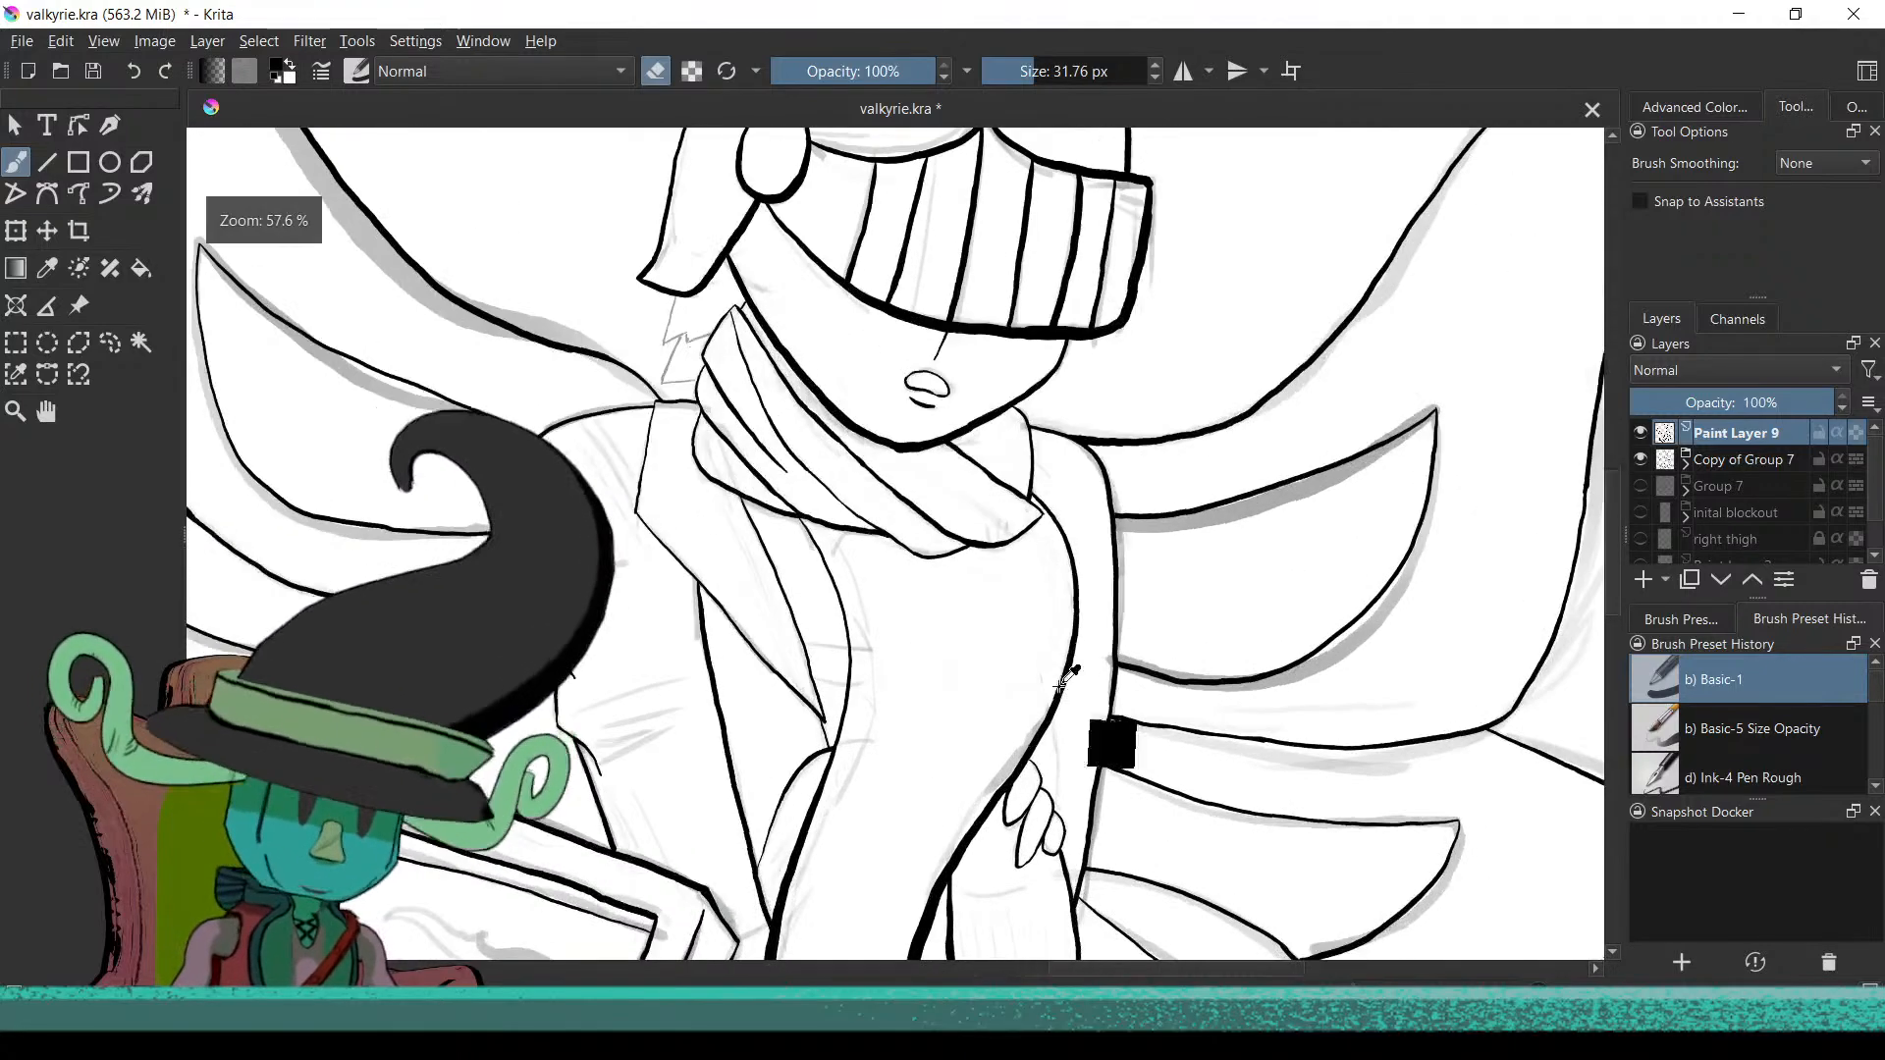
scroll(1065, 589, "up", 2)
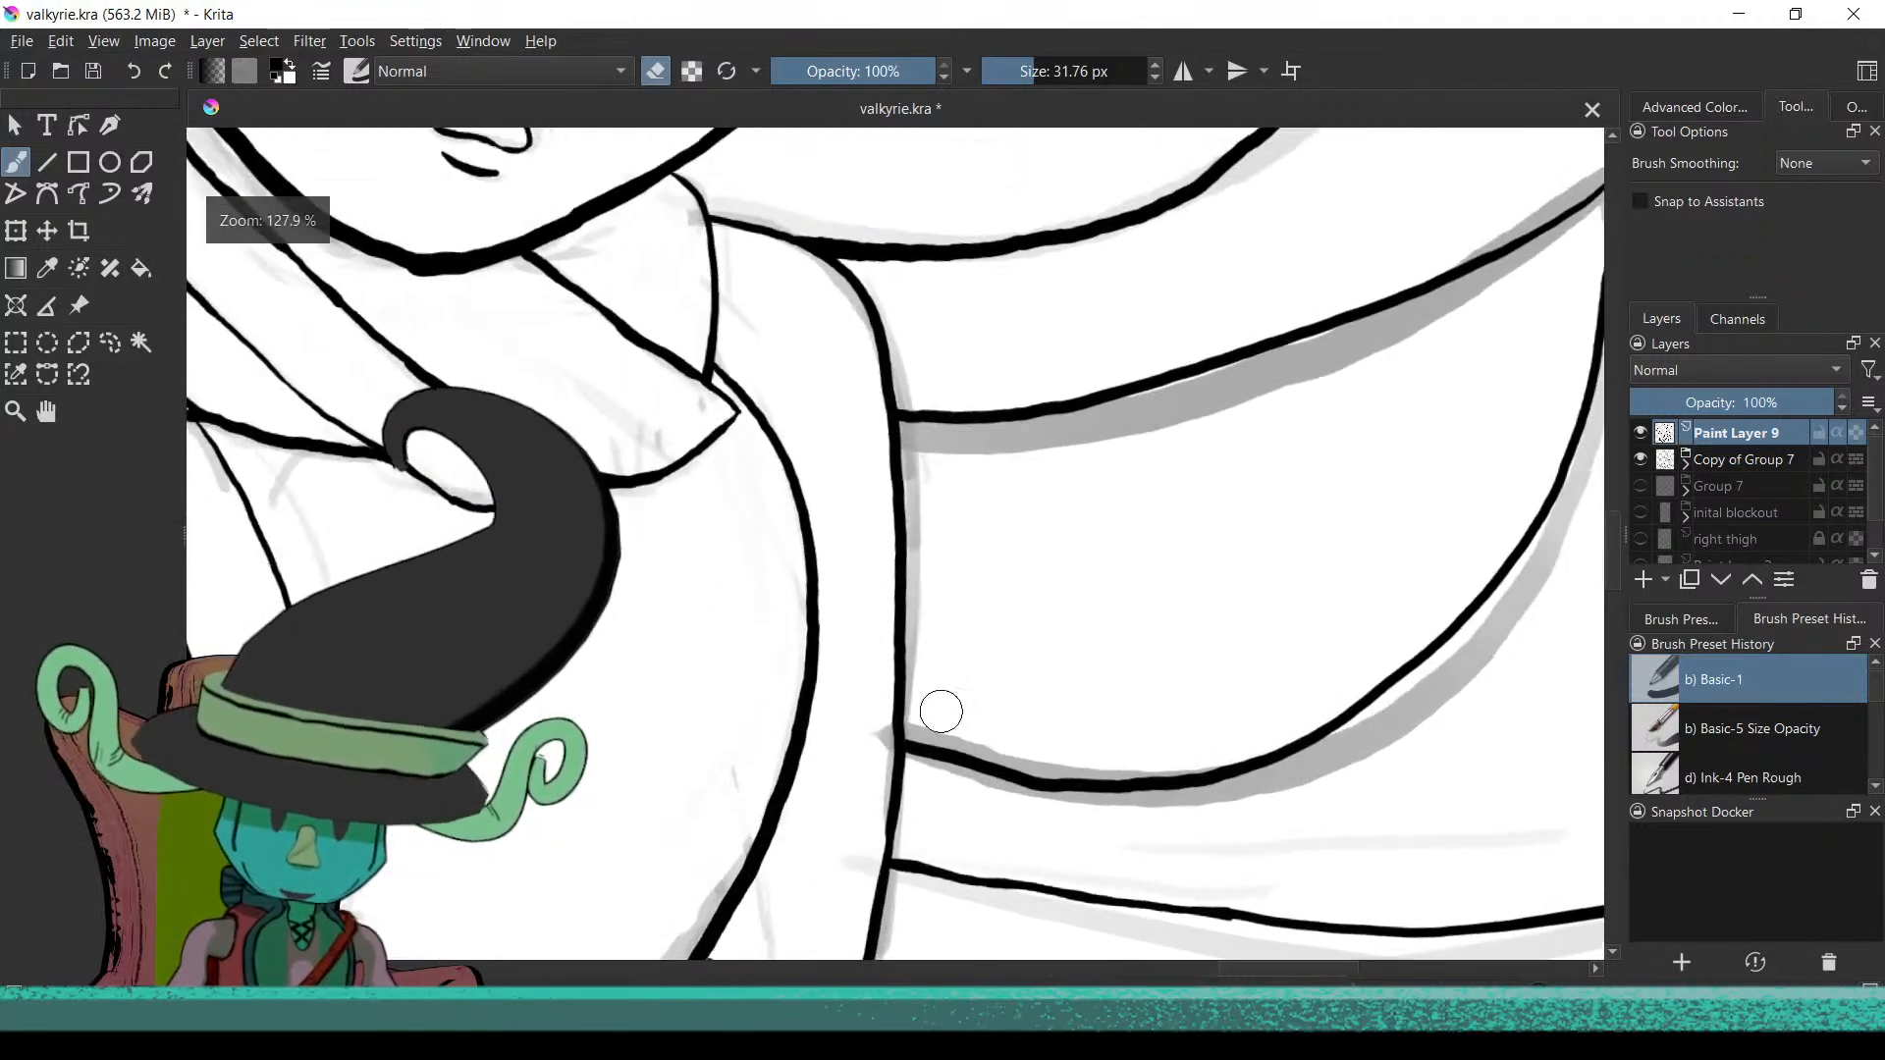
left_click_drag(1367, 517, 1047, 687)
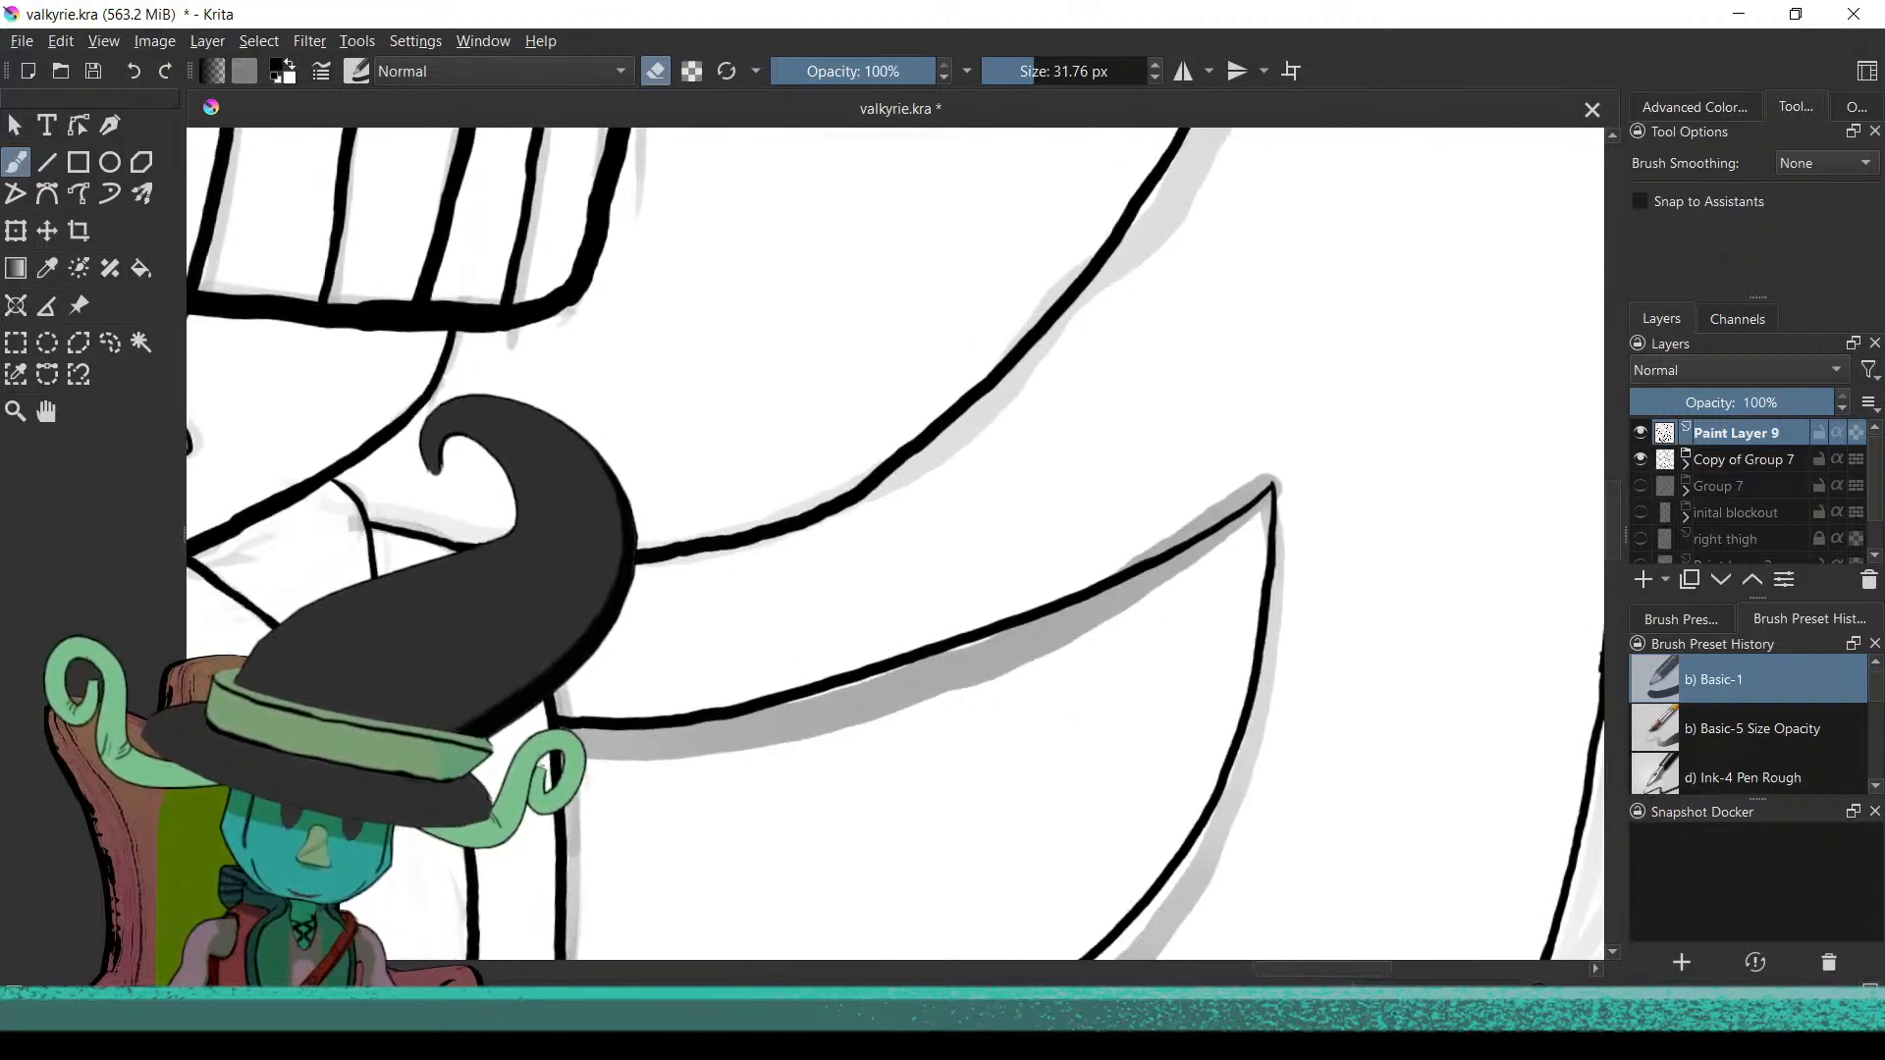
Ink the pointed spike on top of the shield emblem's head, extending its right side slightly below the head's sketched top edge
scroll(1090, 707, "down", 4)
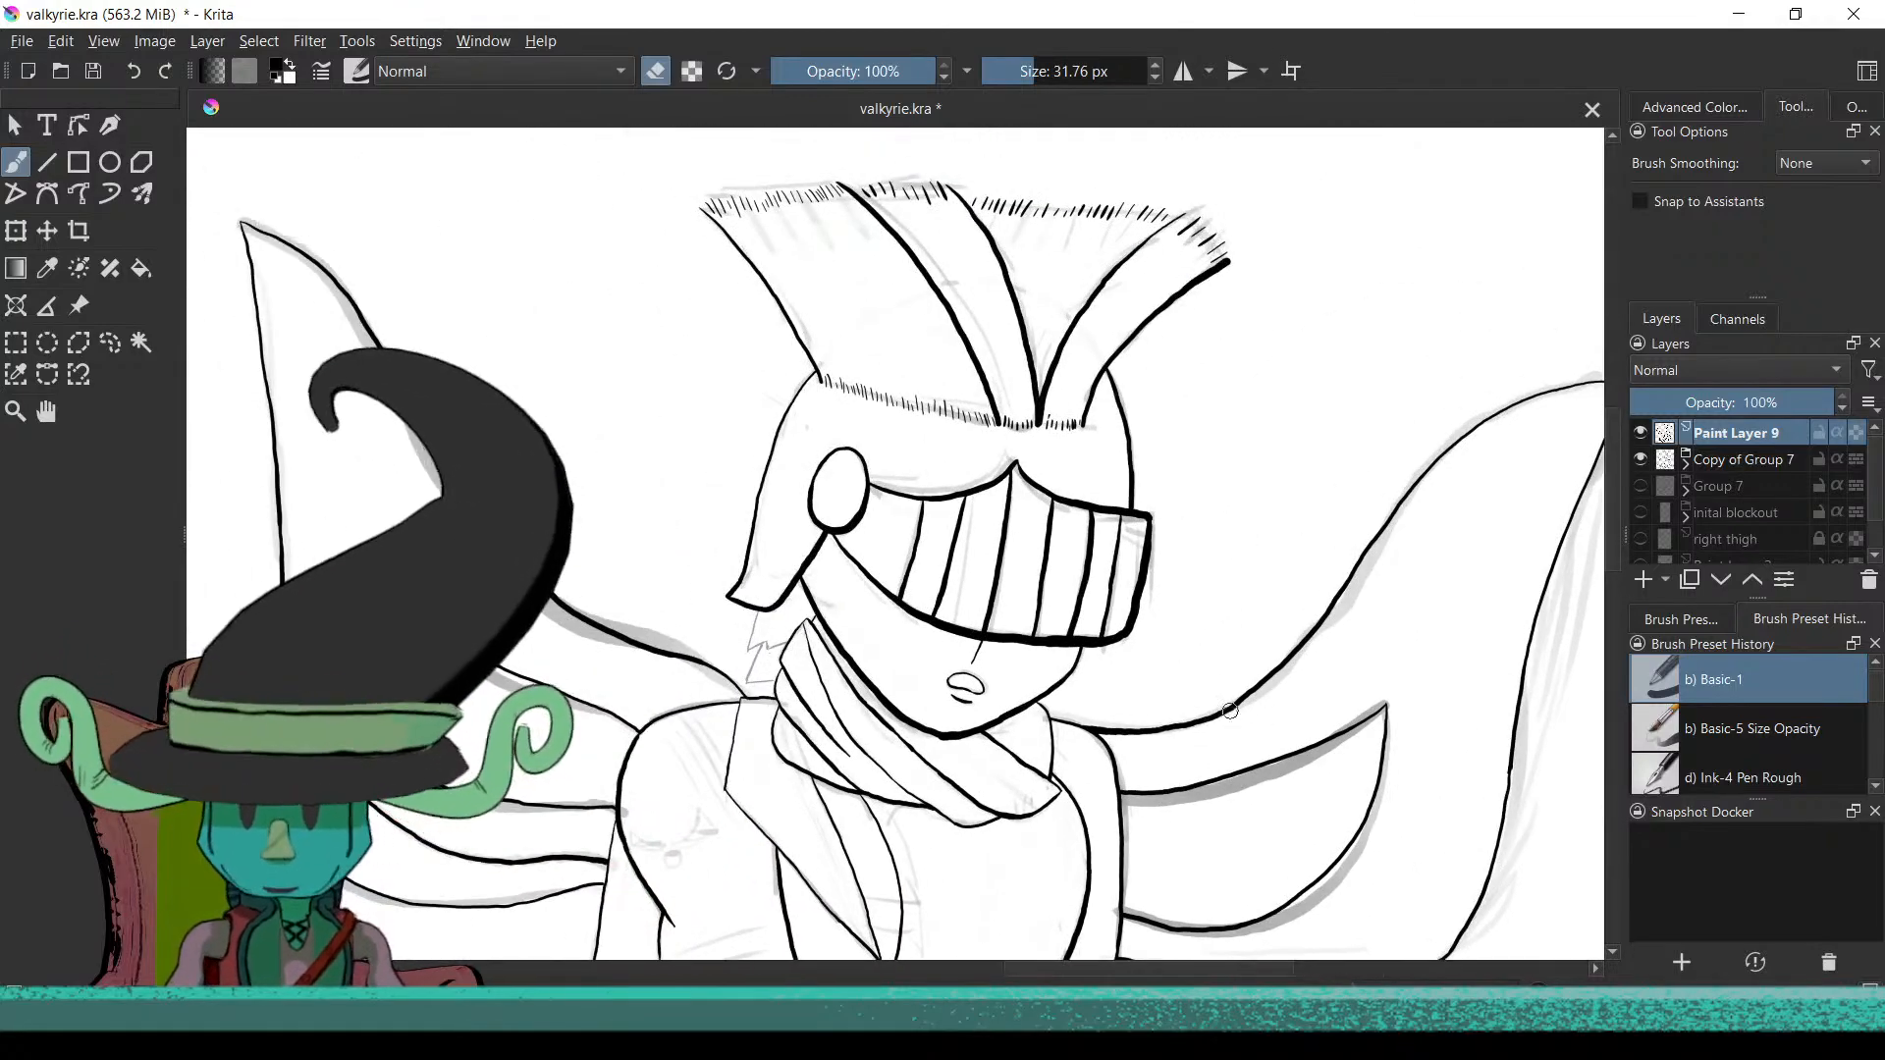
scroll(1230, 710, "down", 4)
scroll(1189, 720, "up", 2)
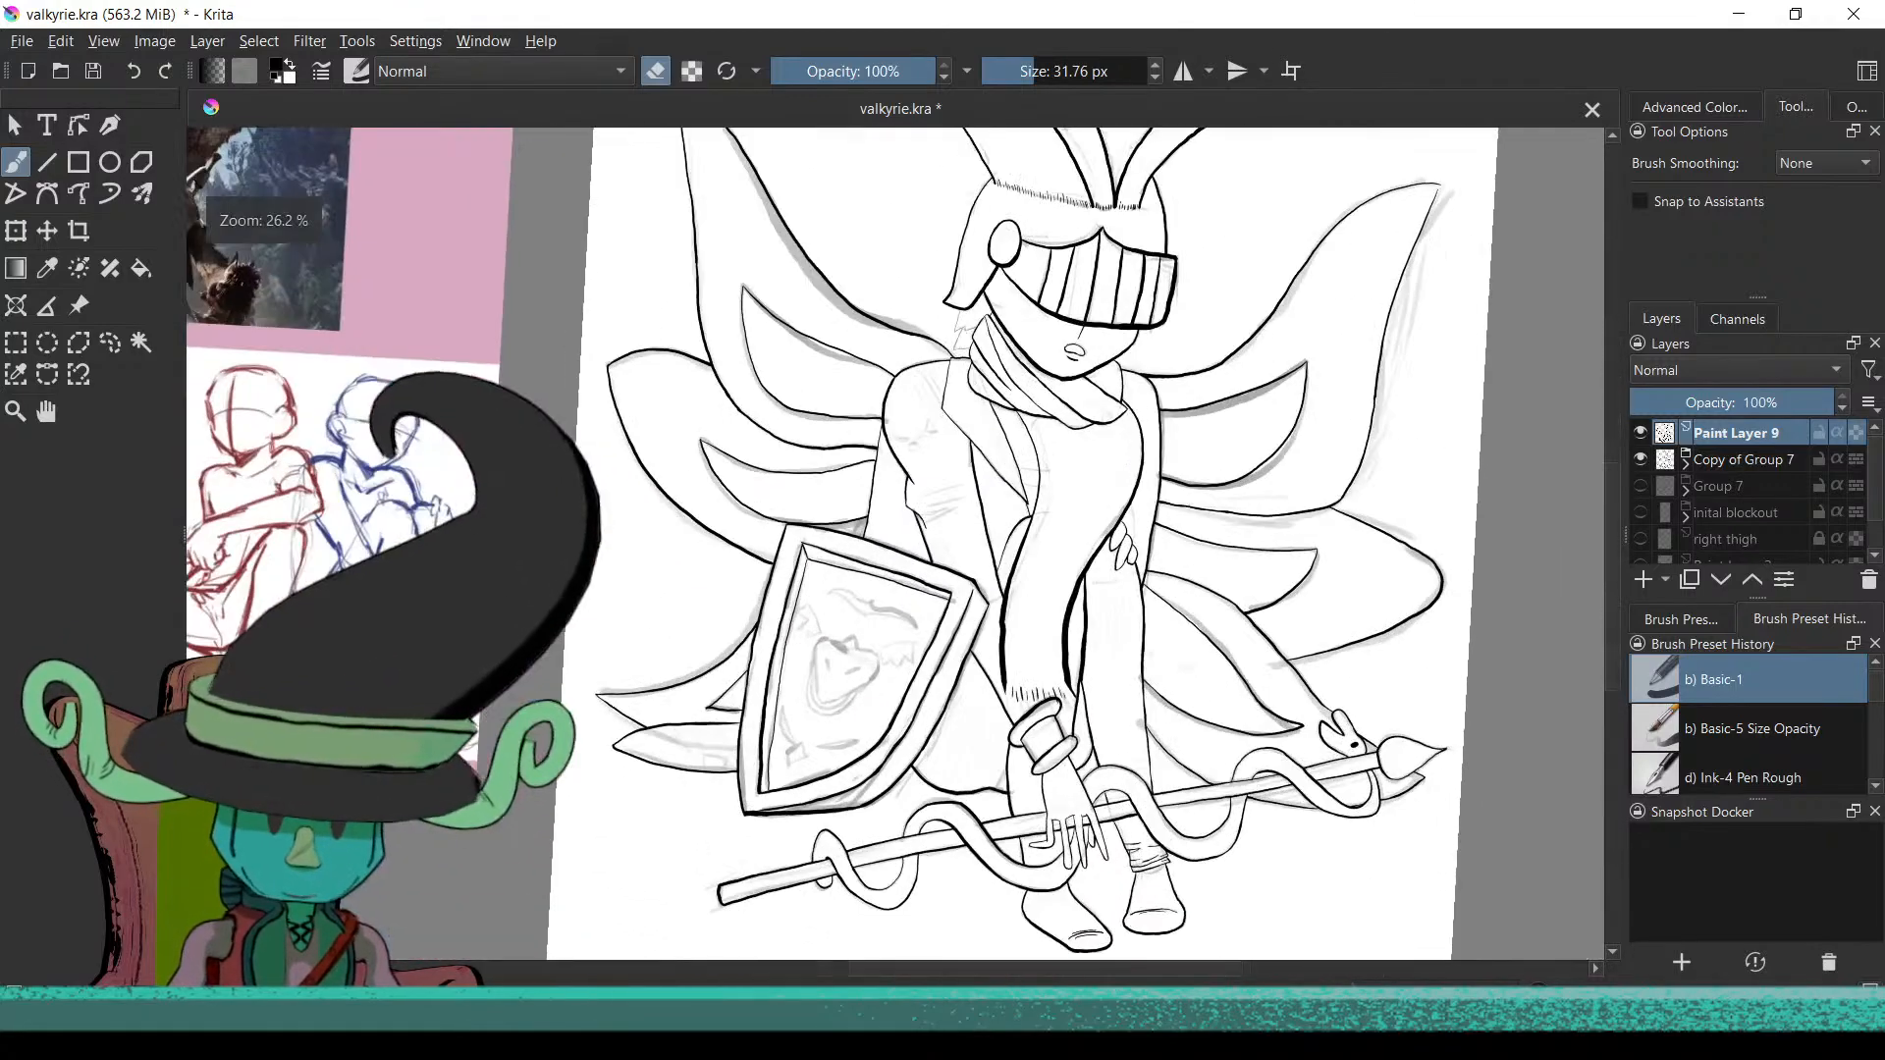
scroll(1206, 799, "up", 2)
left_click_drag(971, 826, 1070, 837)
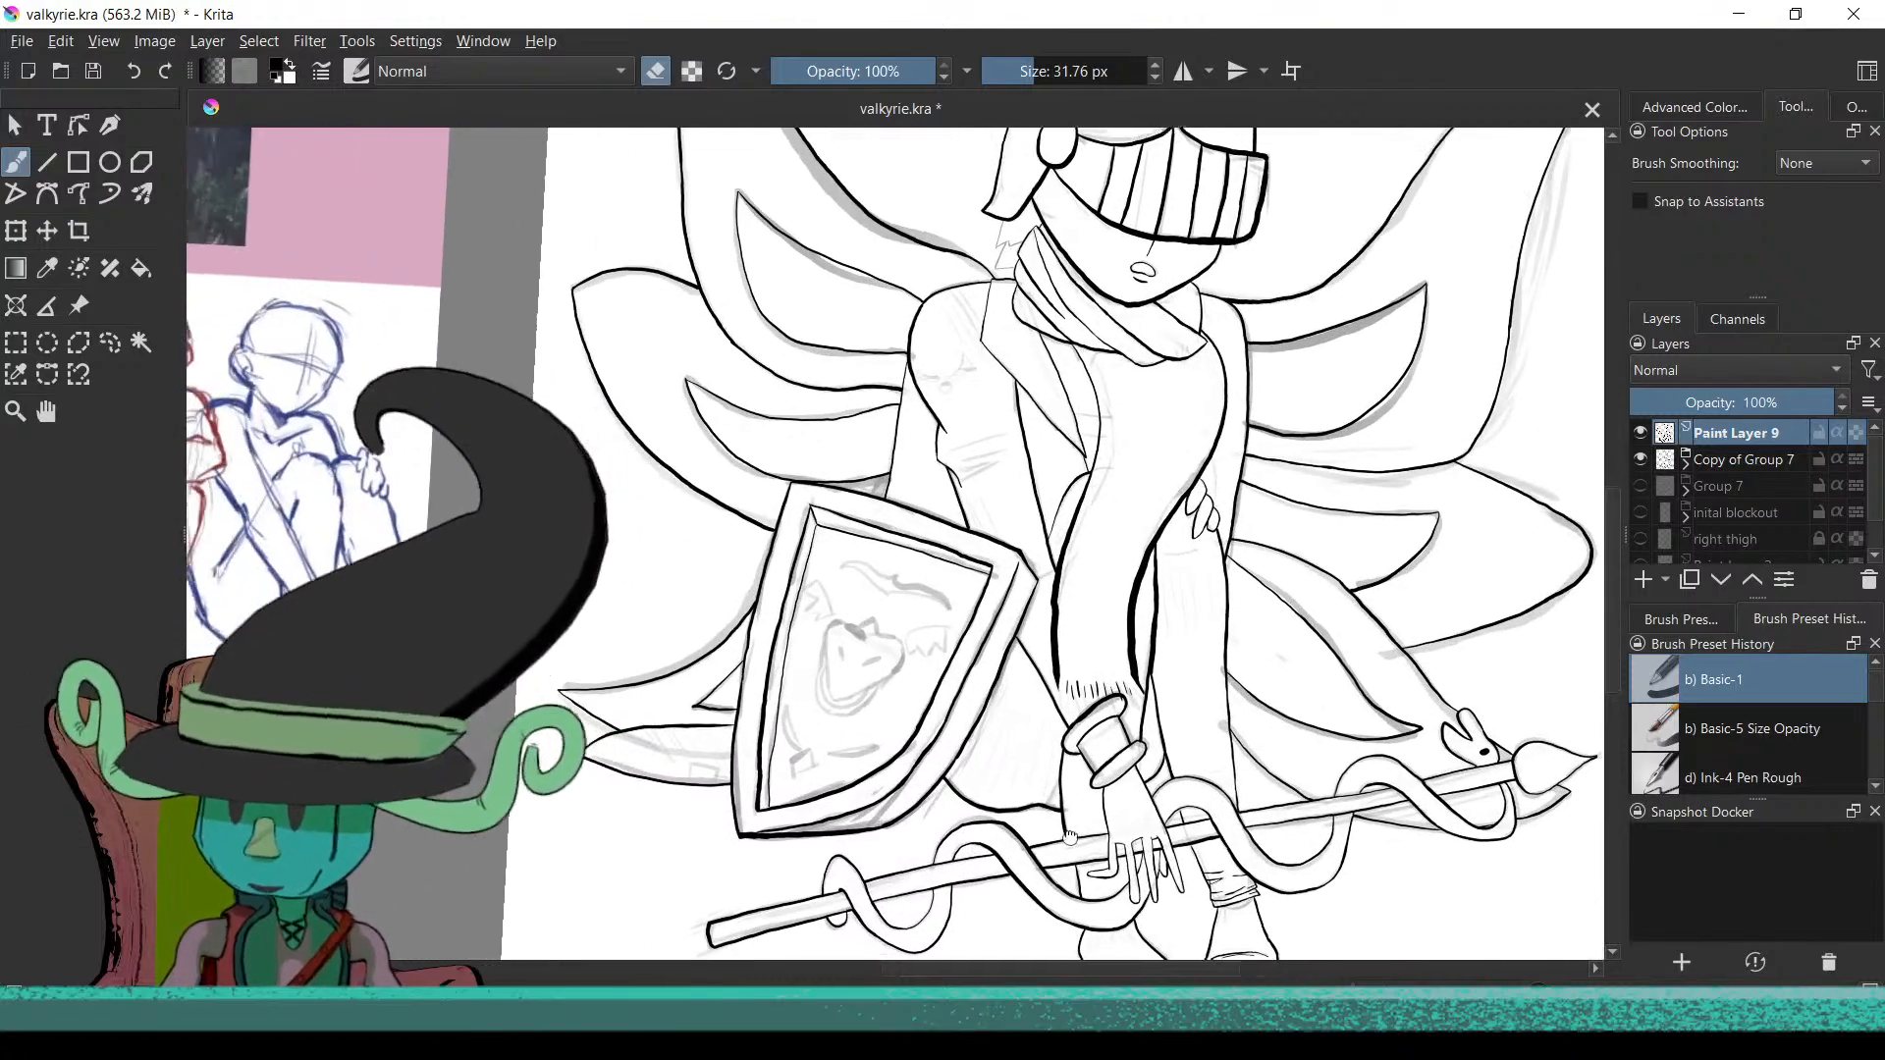
scroll(1065, 830, "up", 3)
left_click_drag(958, 722, 1288, 771)
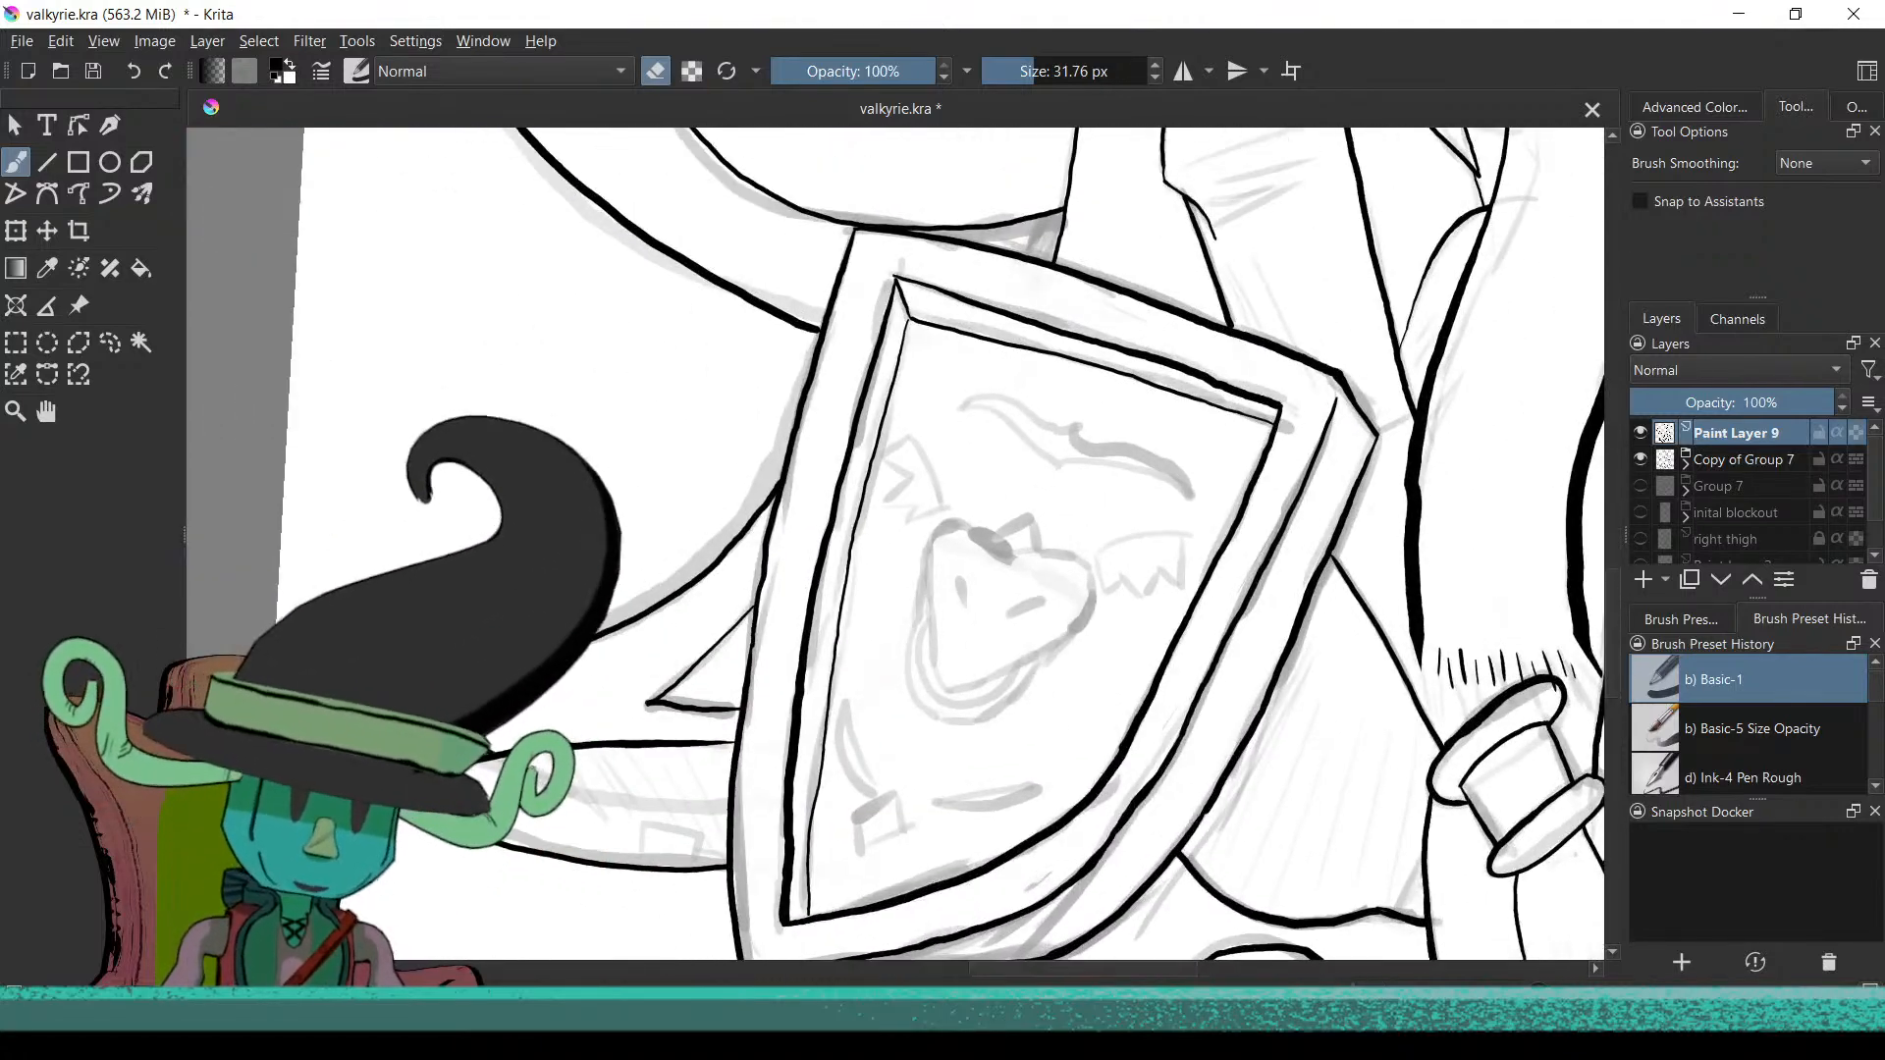
scroll(1080, 668, "up", 3)
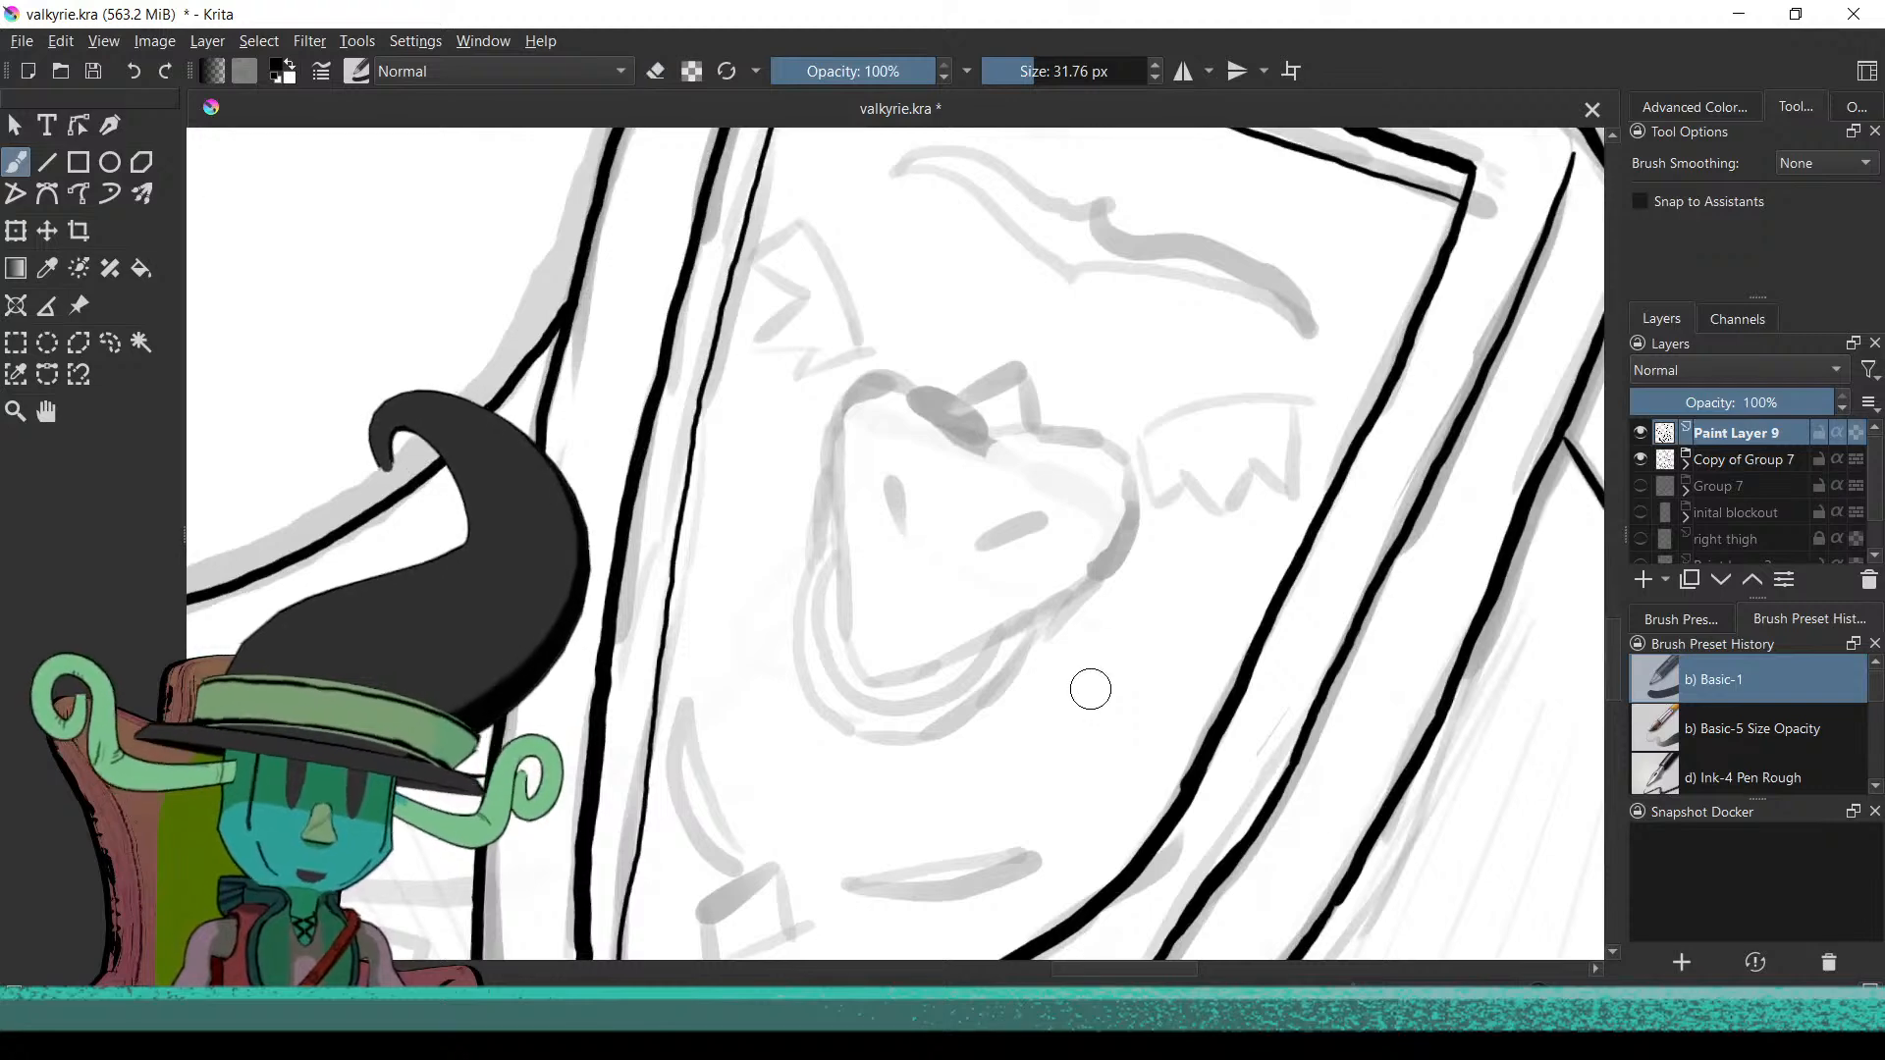
left_click_drag(1039, 551, 1134, 789)
scroll(1068, 605, "up", 3)
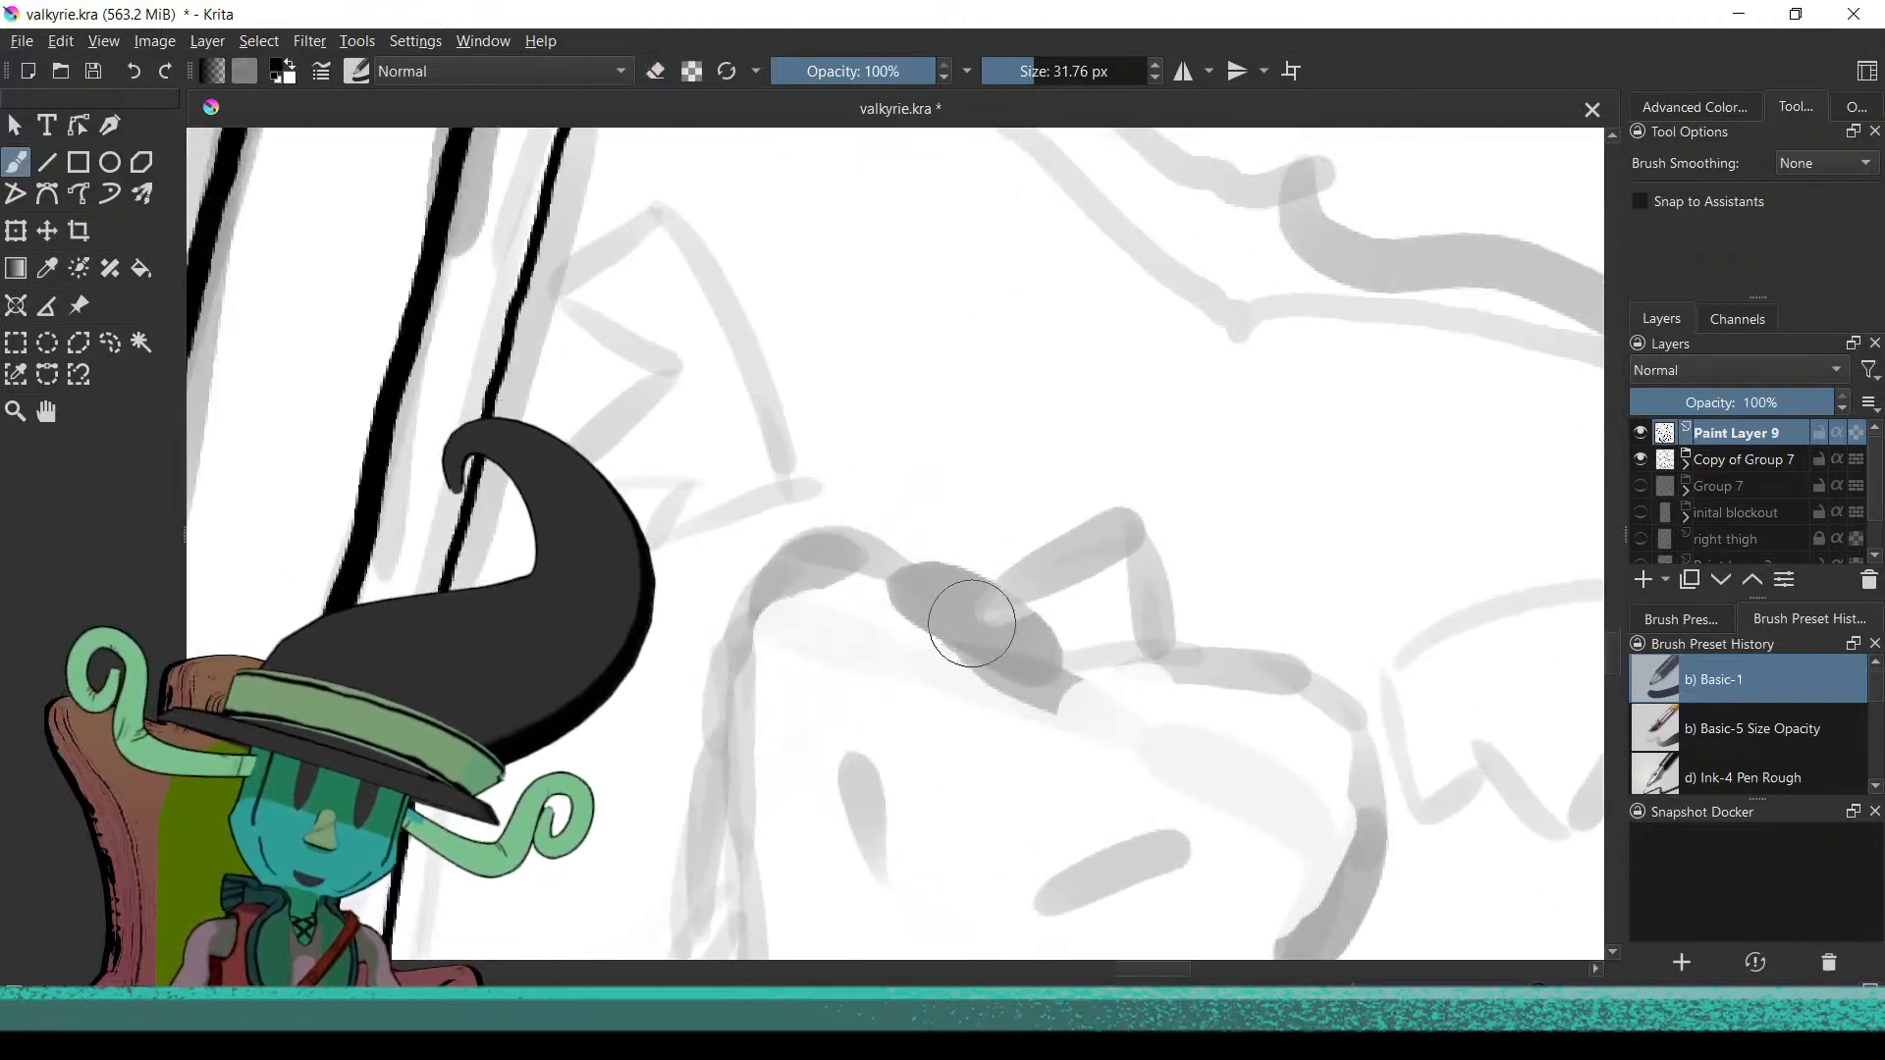
key("ctrl+z")
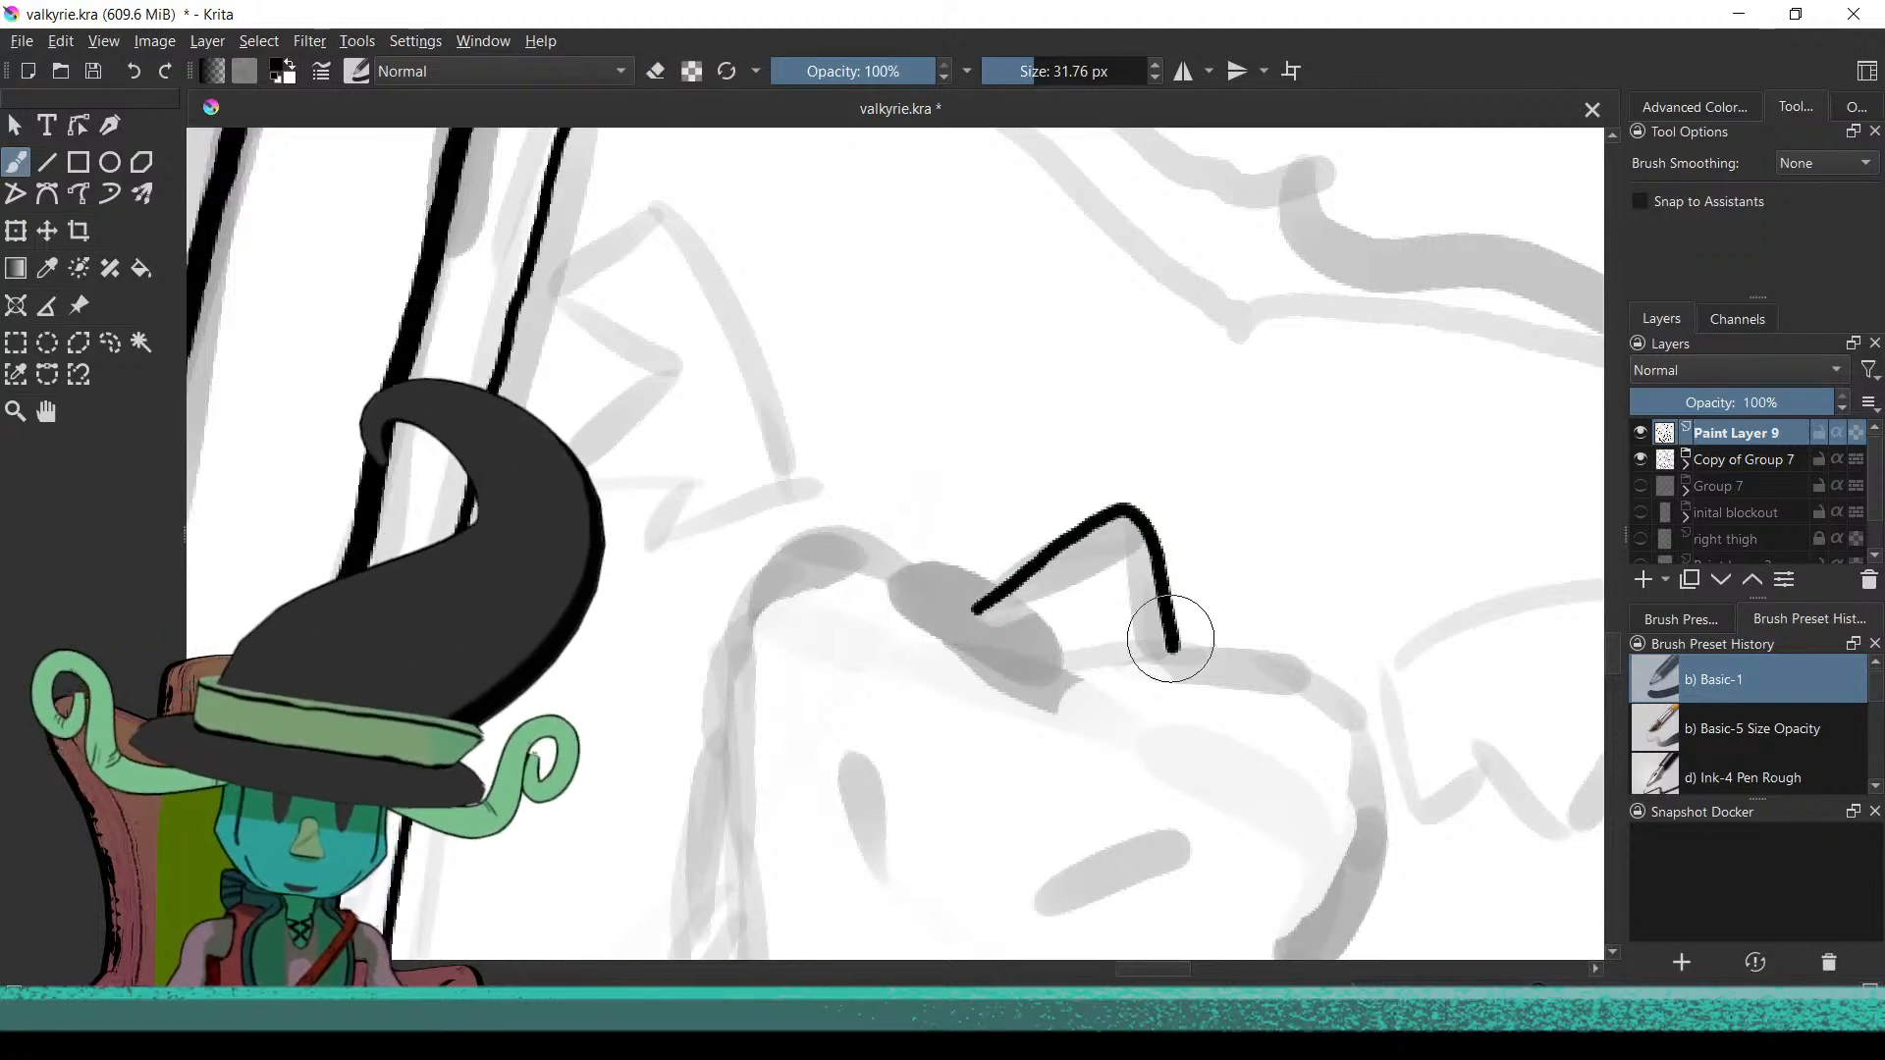
scroll(1145, 786, "down", 3)
scroll(1215, 537, "up", 3)
left_click_drag(1214, 537, 1040, 779)
scroll(1039, 778, "up", 2)
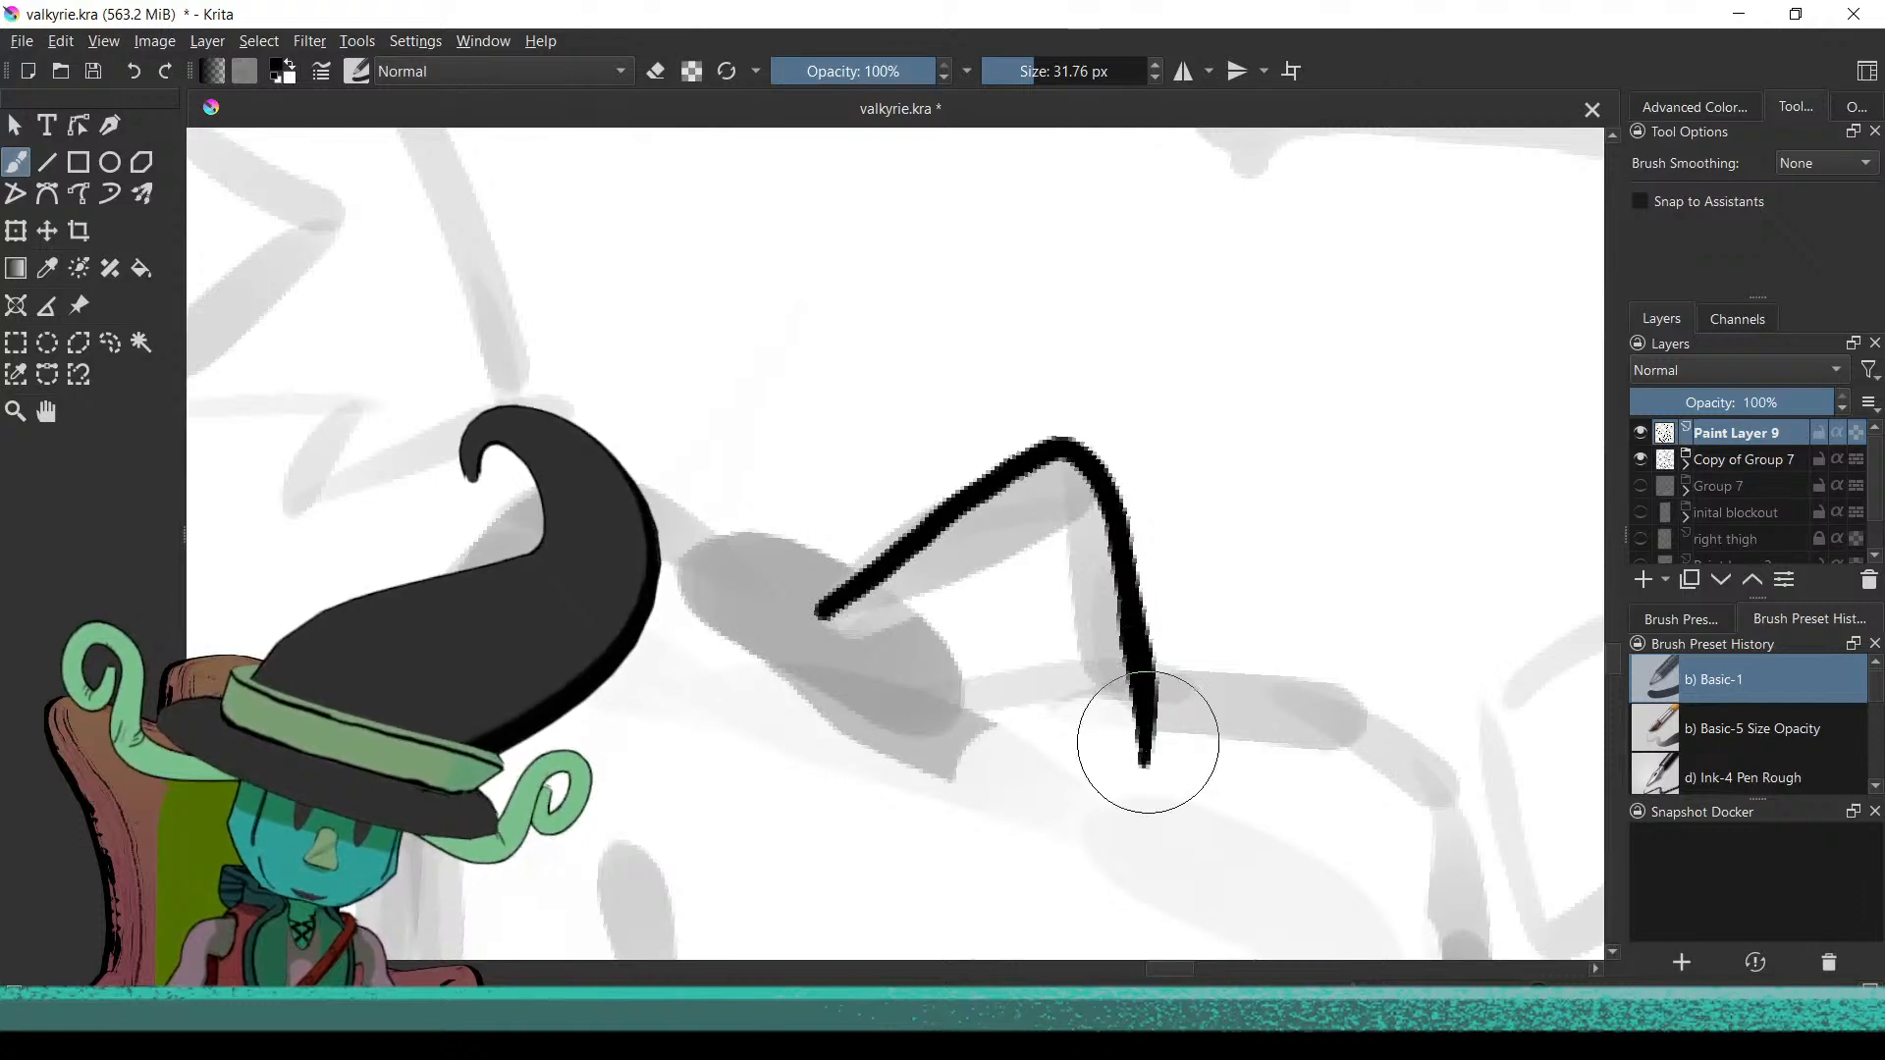
Start the emblem head's top line with a short stroke right of the spike's base, and lengthen the spike's left end downward
left_click_drag(1170, 681, 1254, 680)
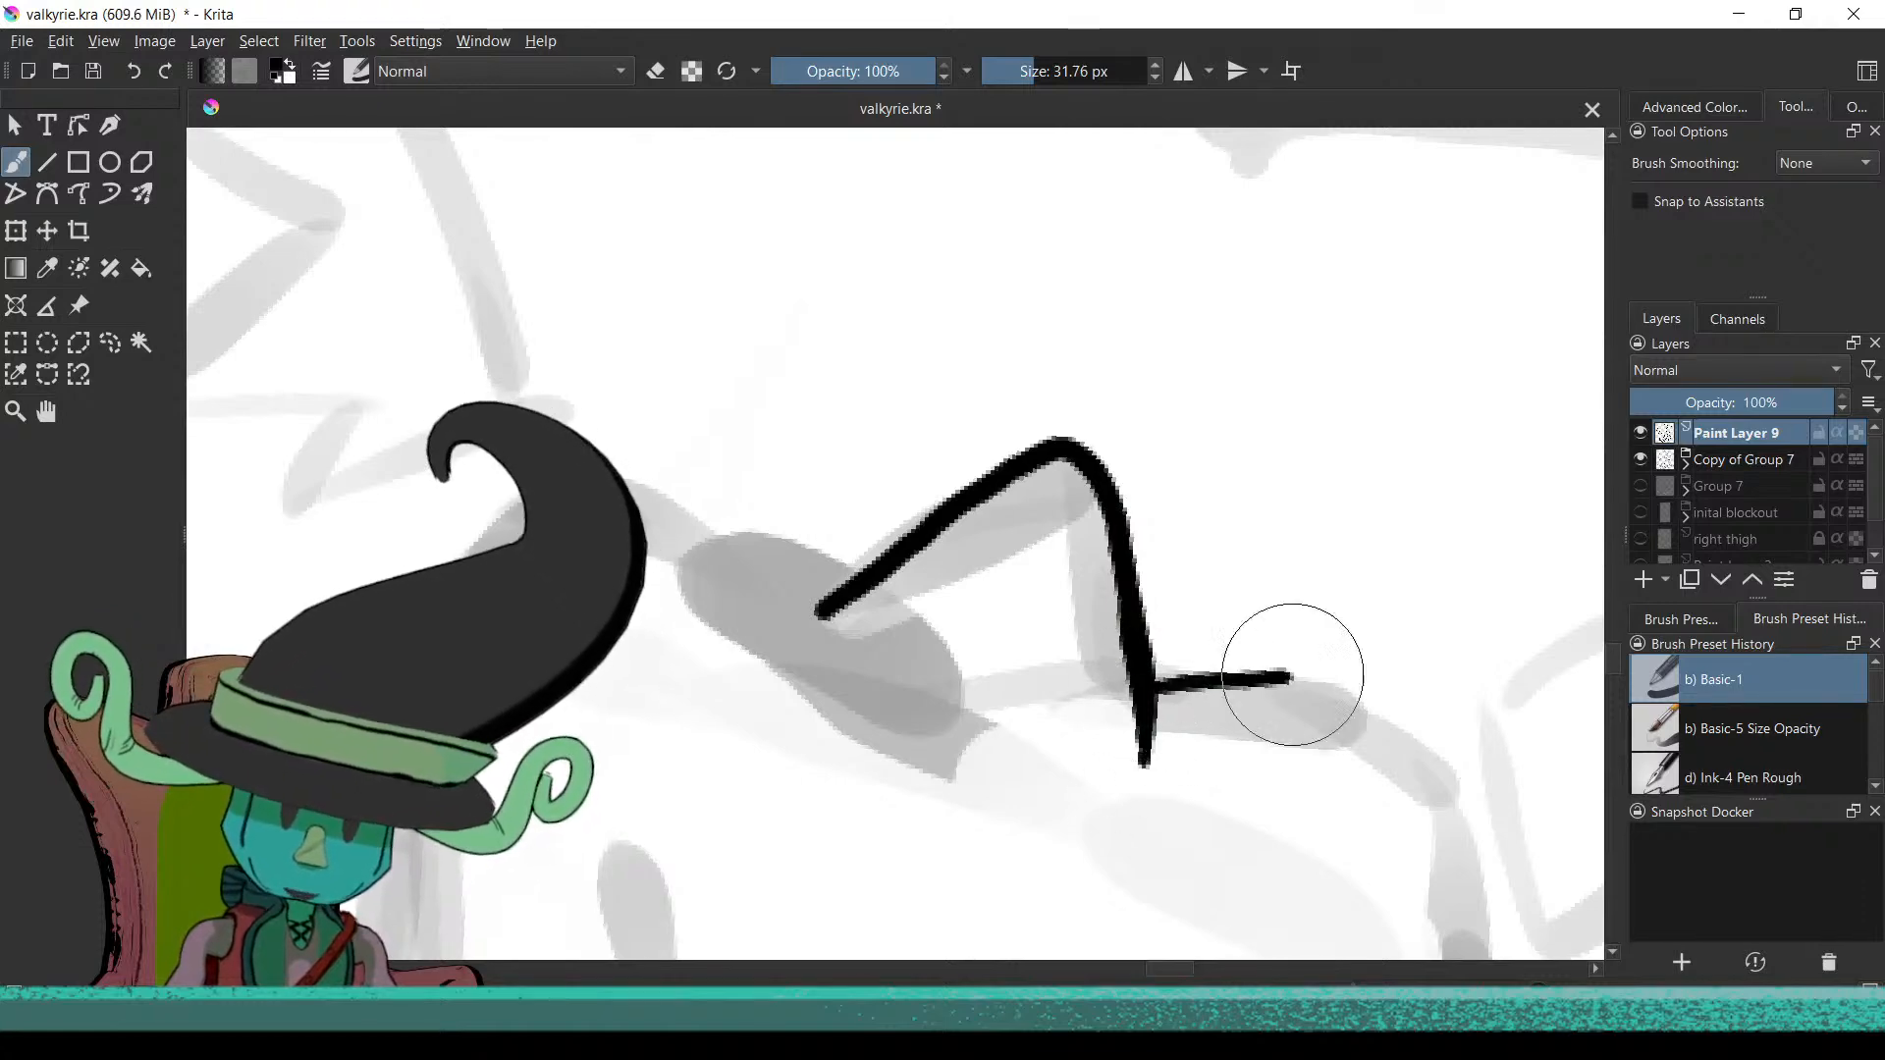
scroll(1178, 808, "down", 5)
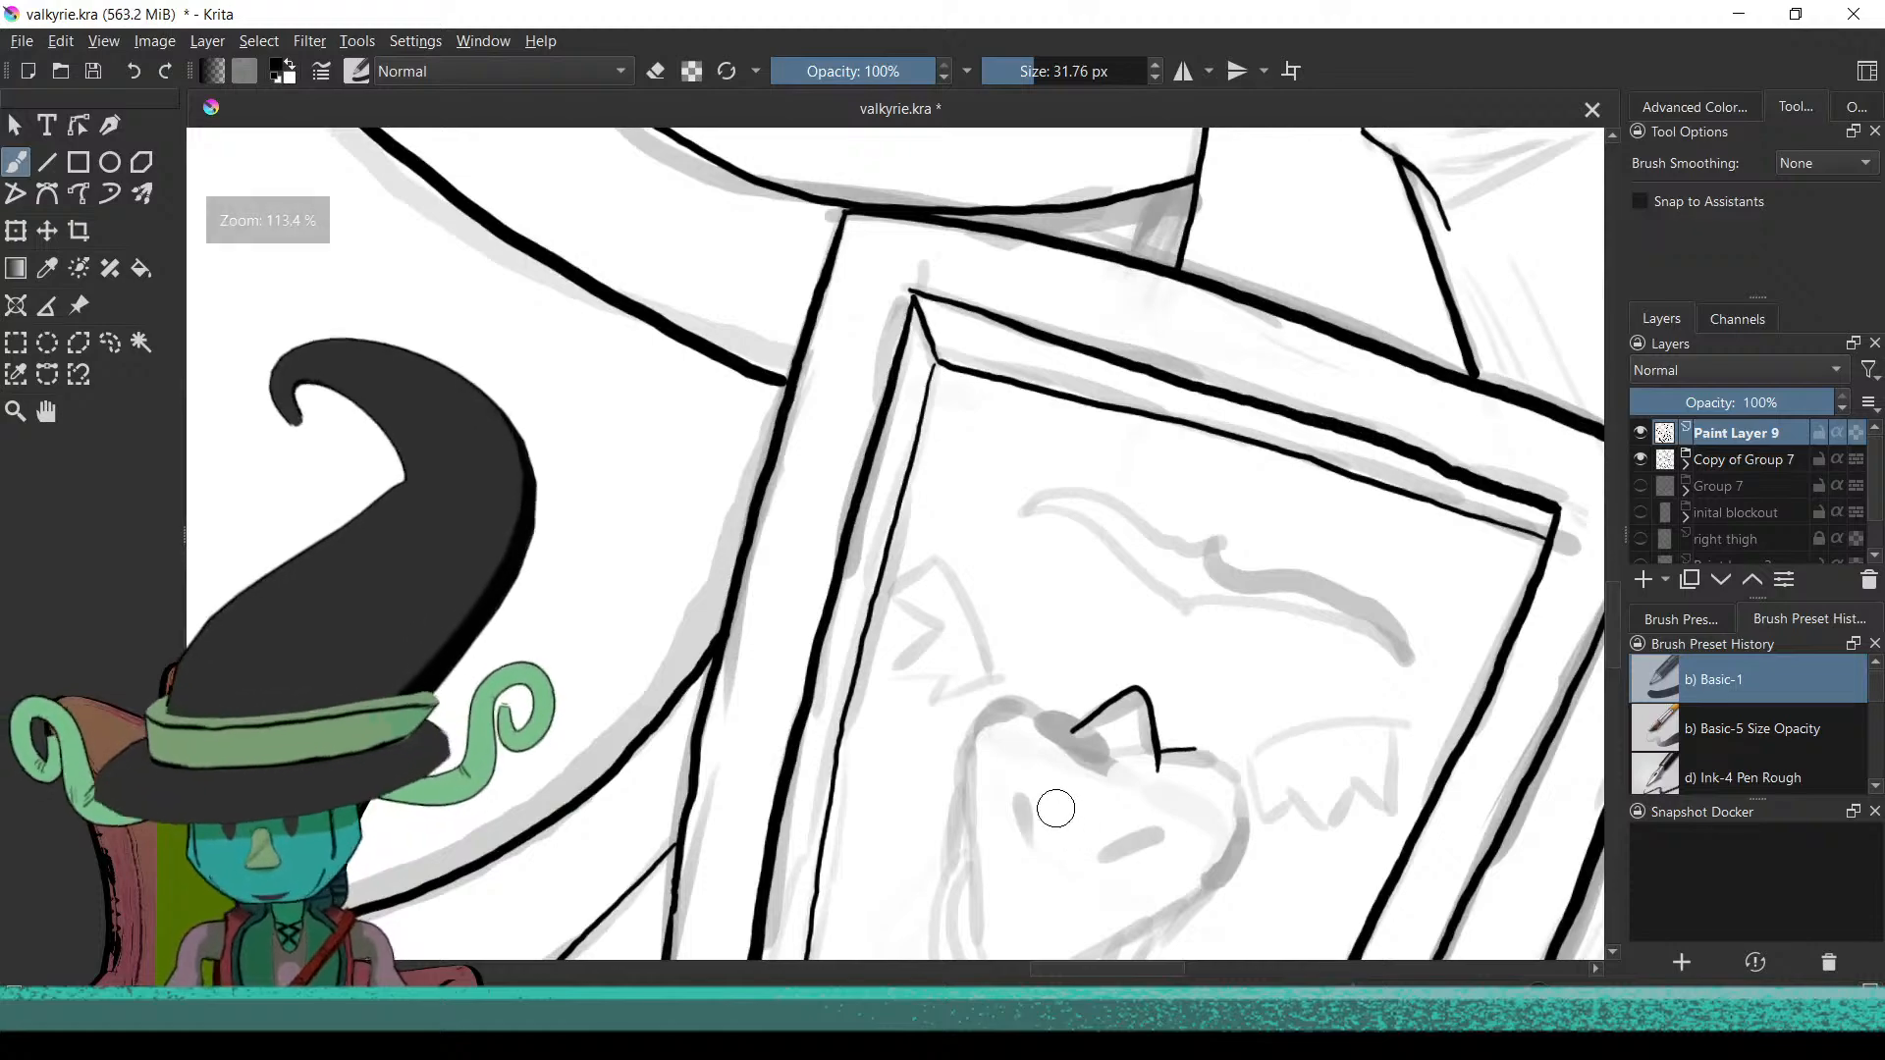
scroll(1060, 808, "up", 6)
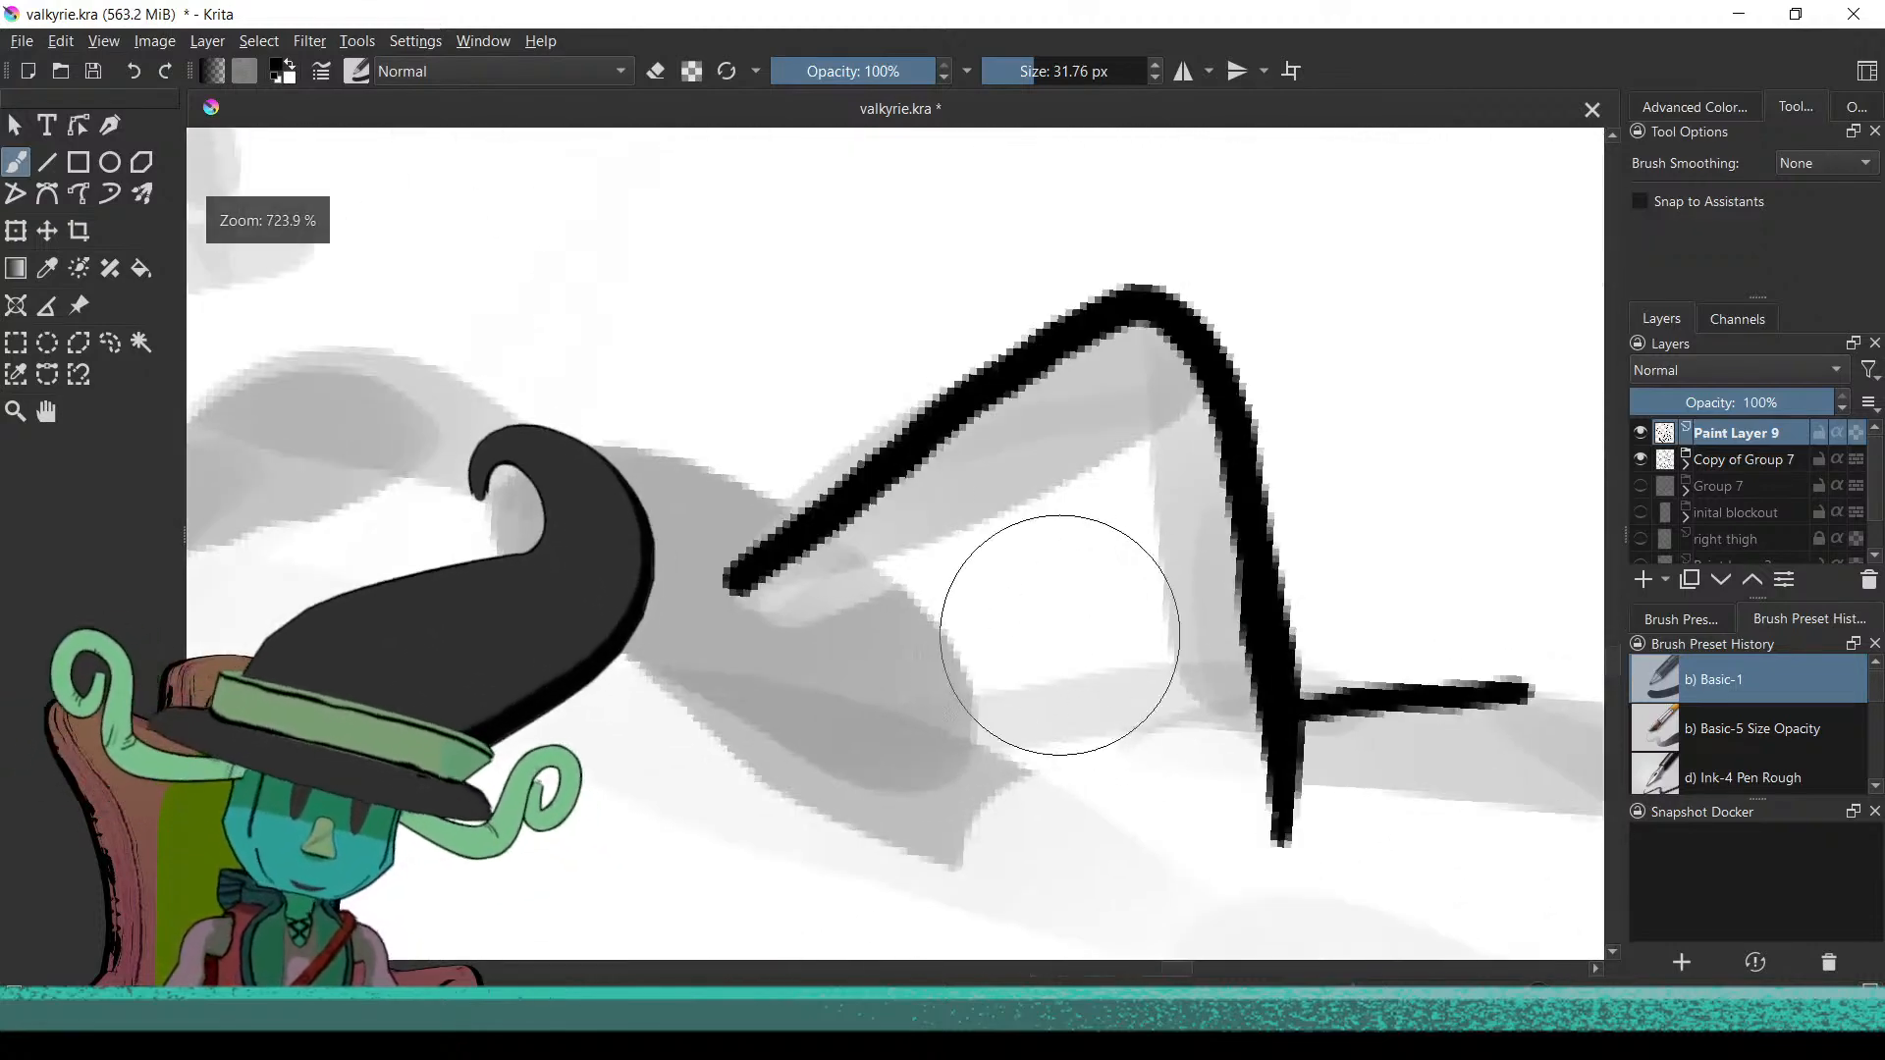
scroll(1061, 635, "down", 3)
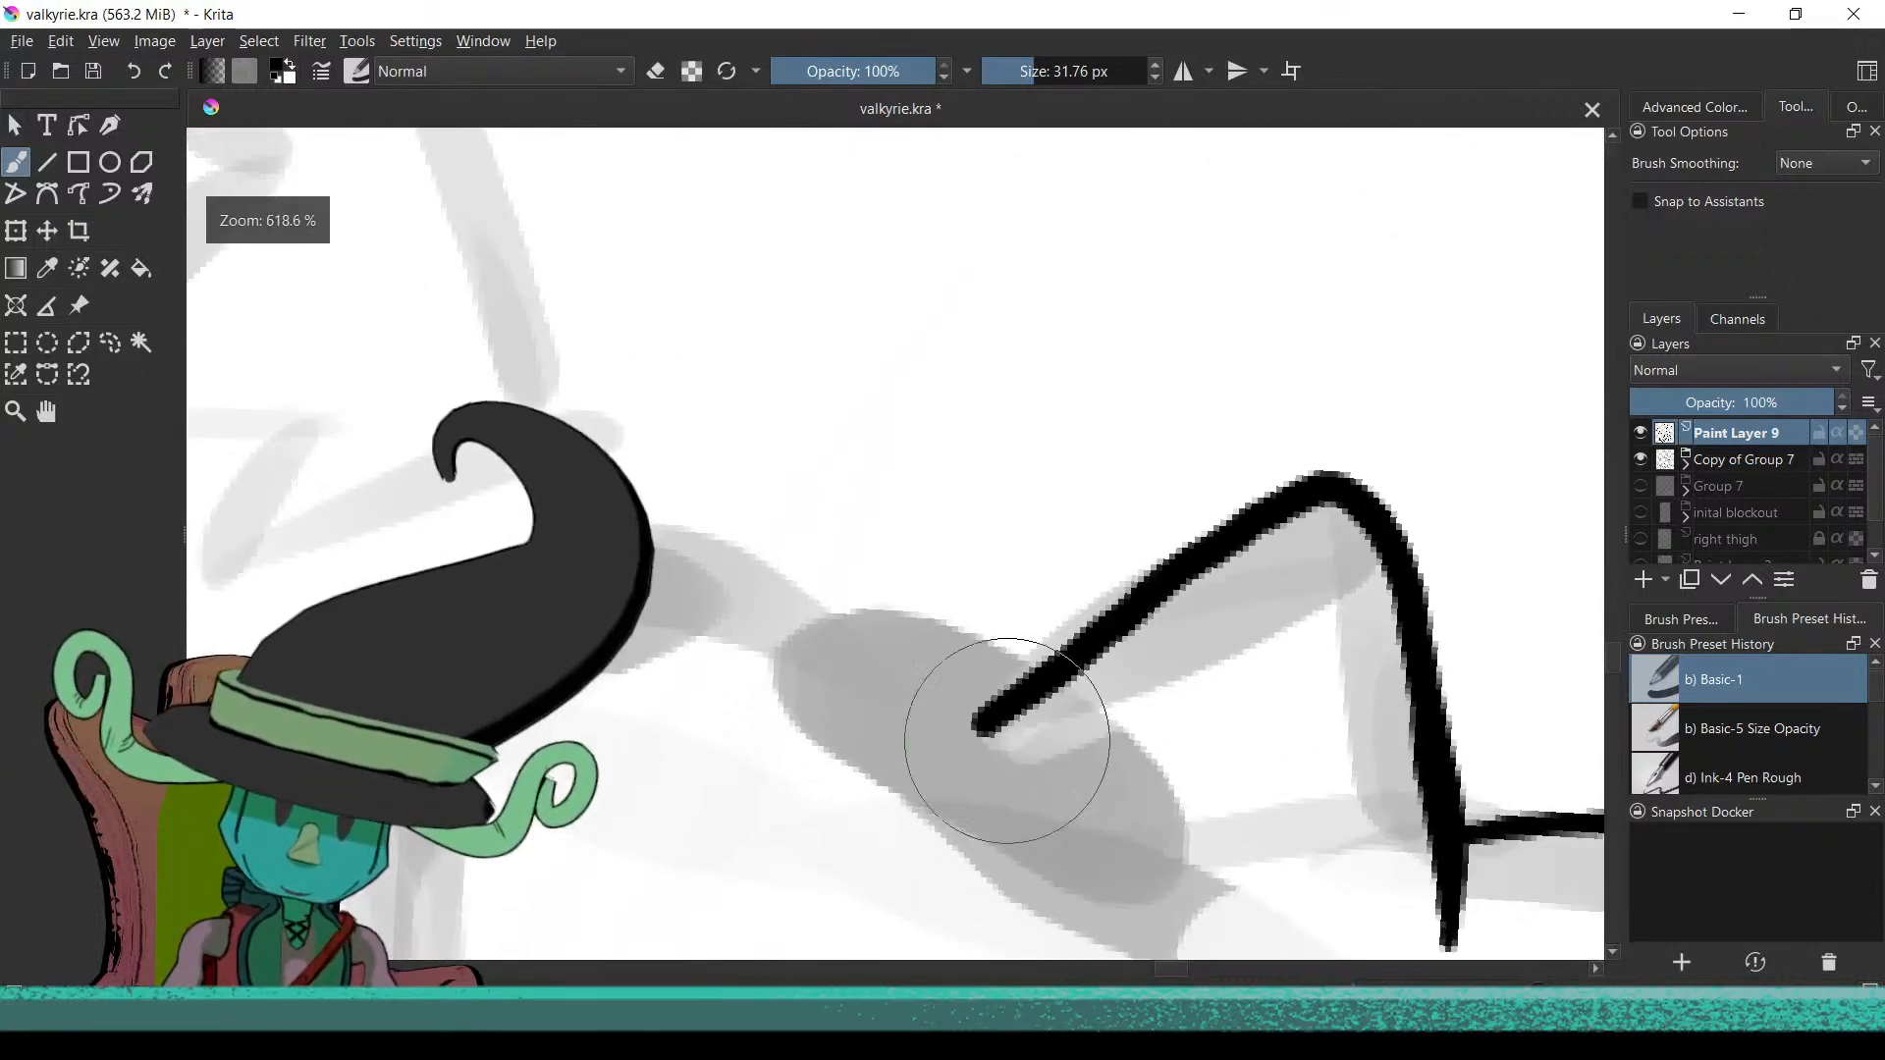
left_click_drag(877, 743, 972, 714)
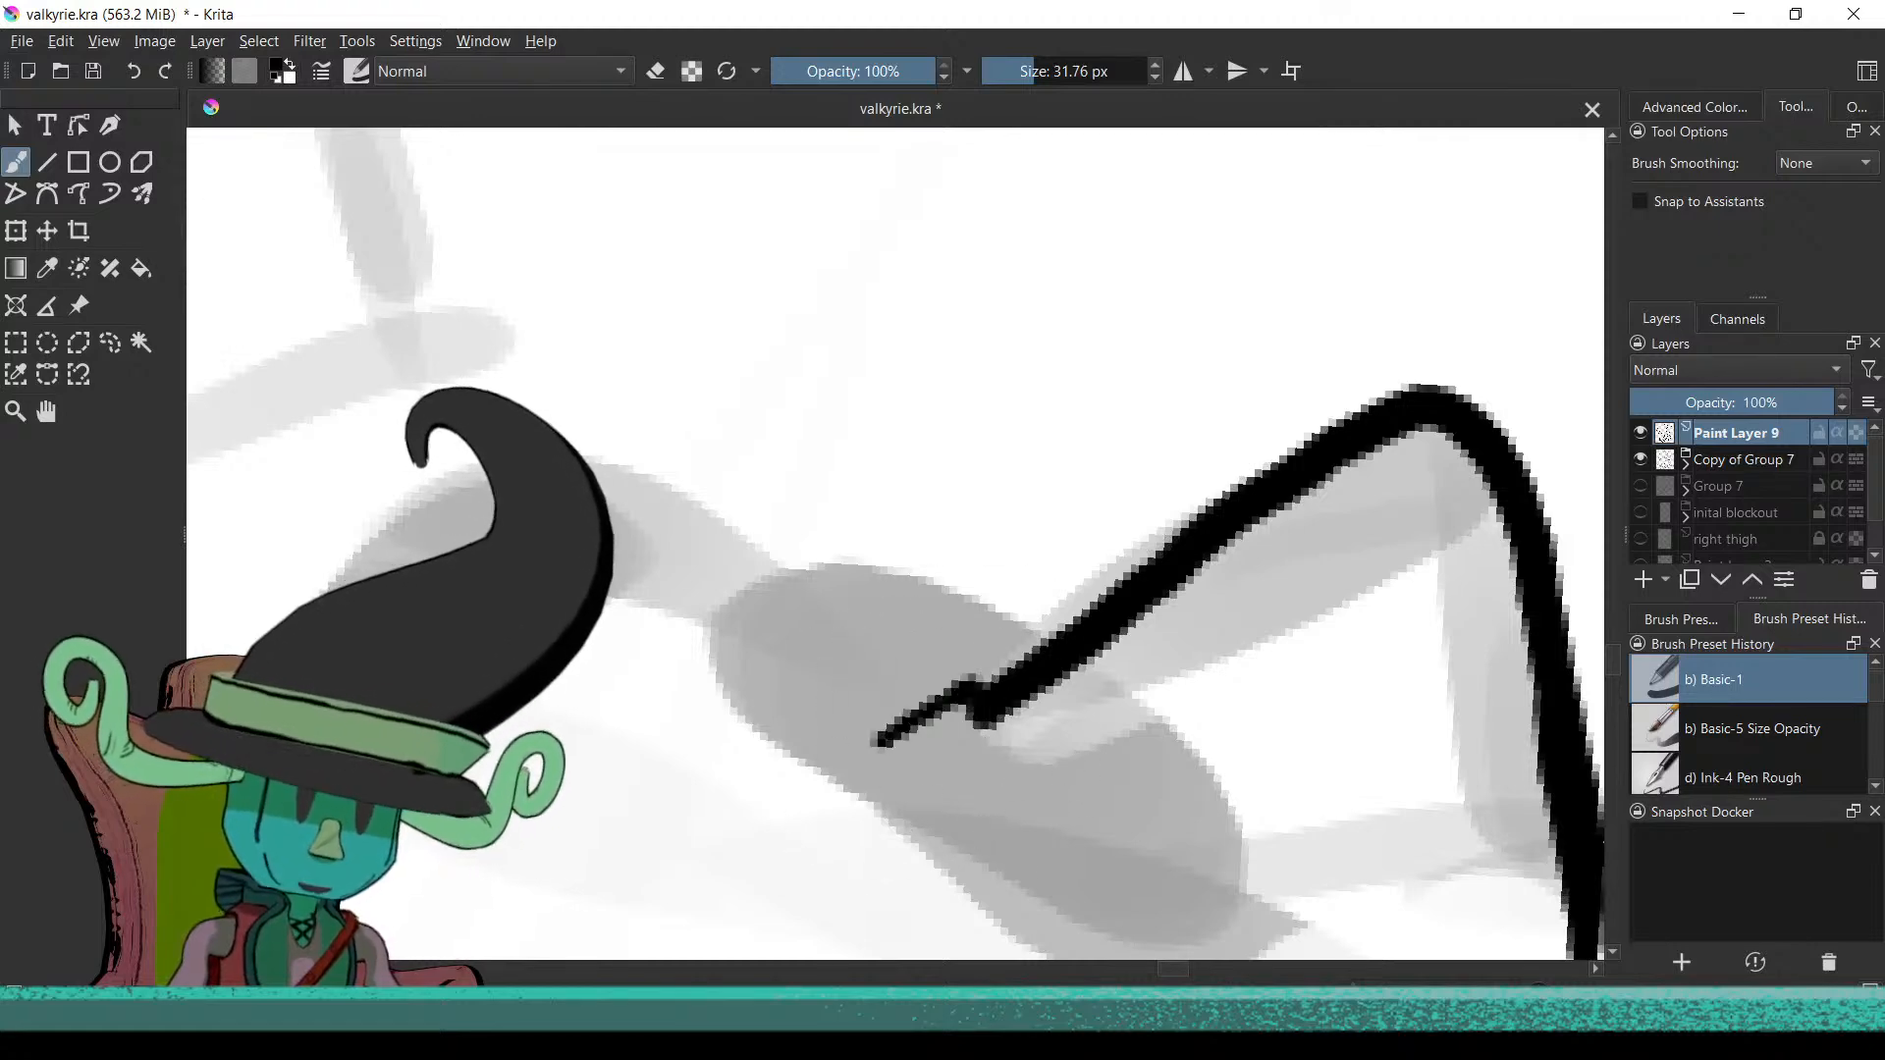
key("ctrl+z")
left_click_drag(896, 770, 981, 705)
scroll(946, 716, "down", 2)
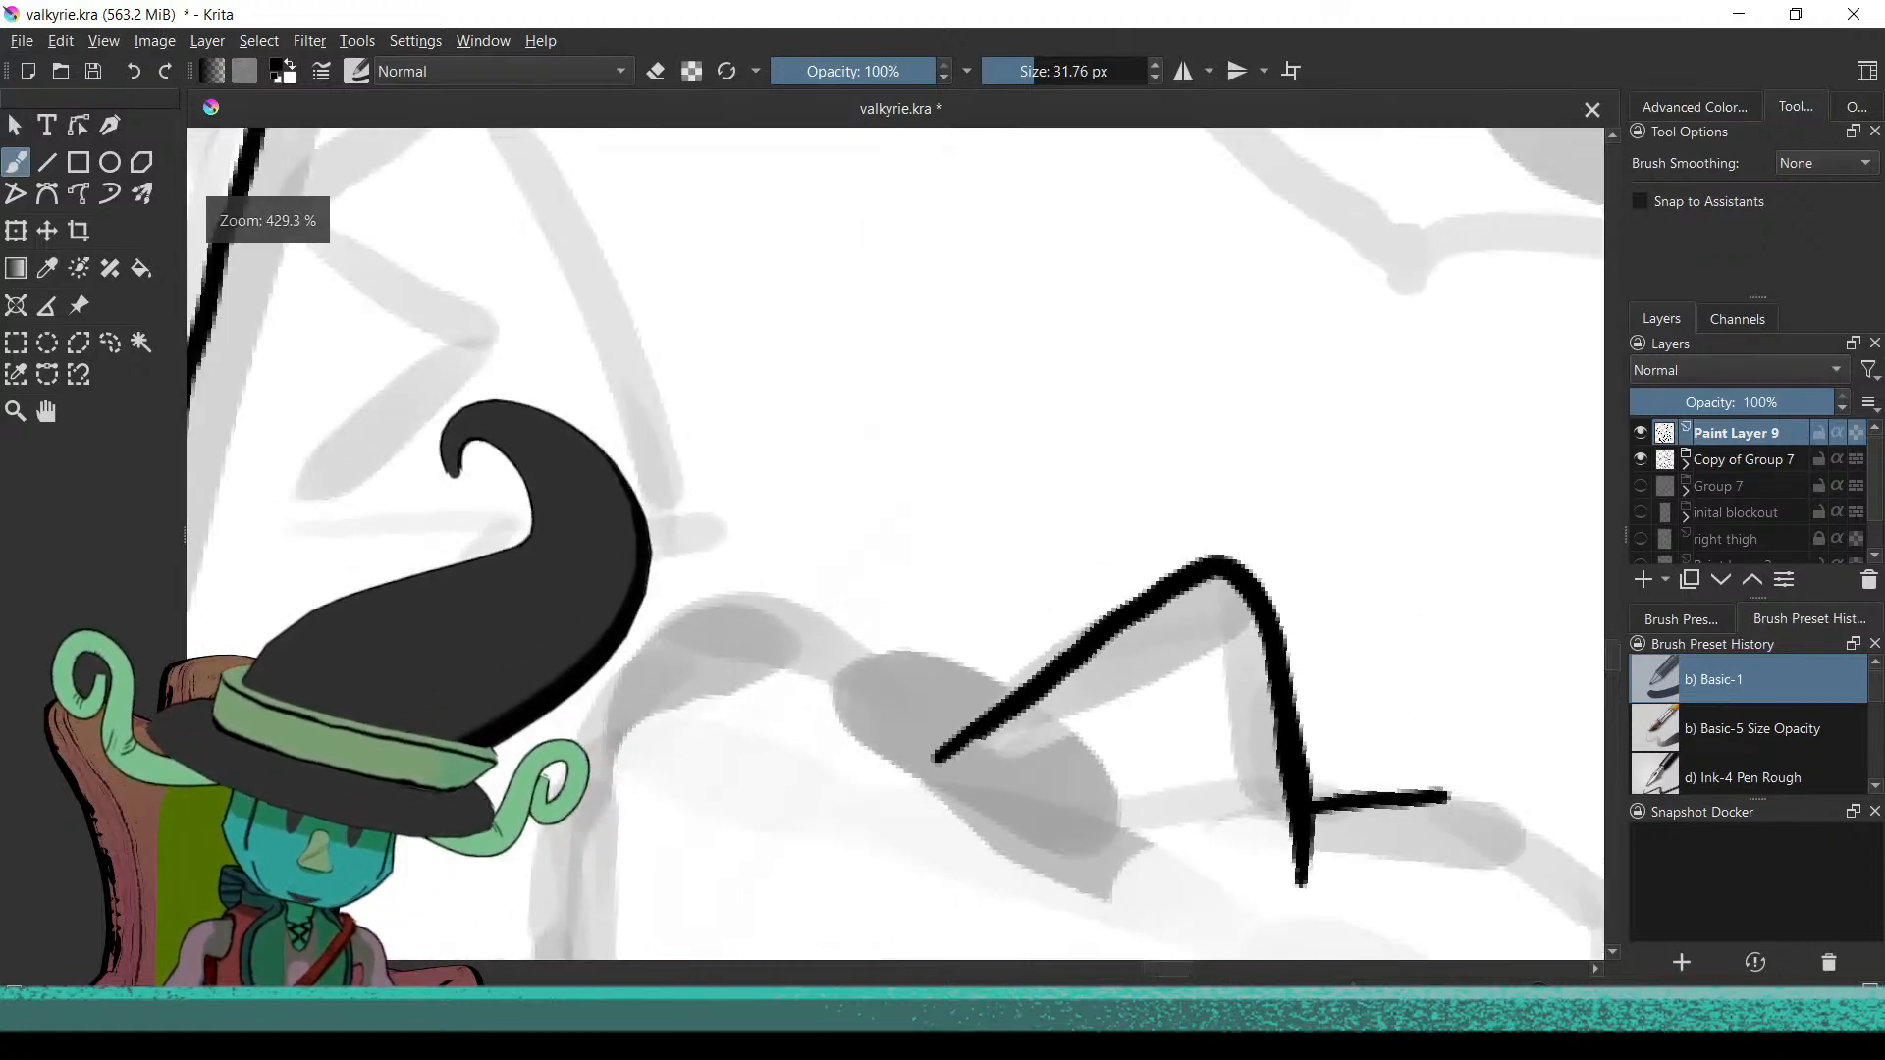
Ink the rounded top of the emblem's head on both sides of the spike and close the small gap in the left curve
left_click_drag(977, 800, 915, 625)
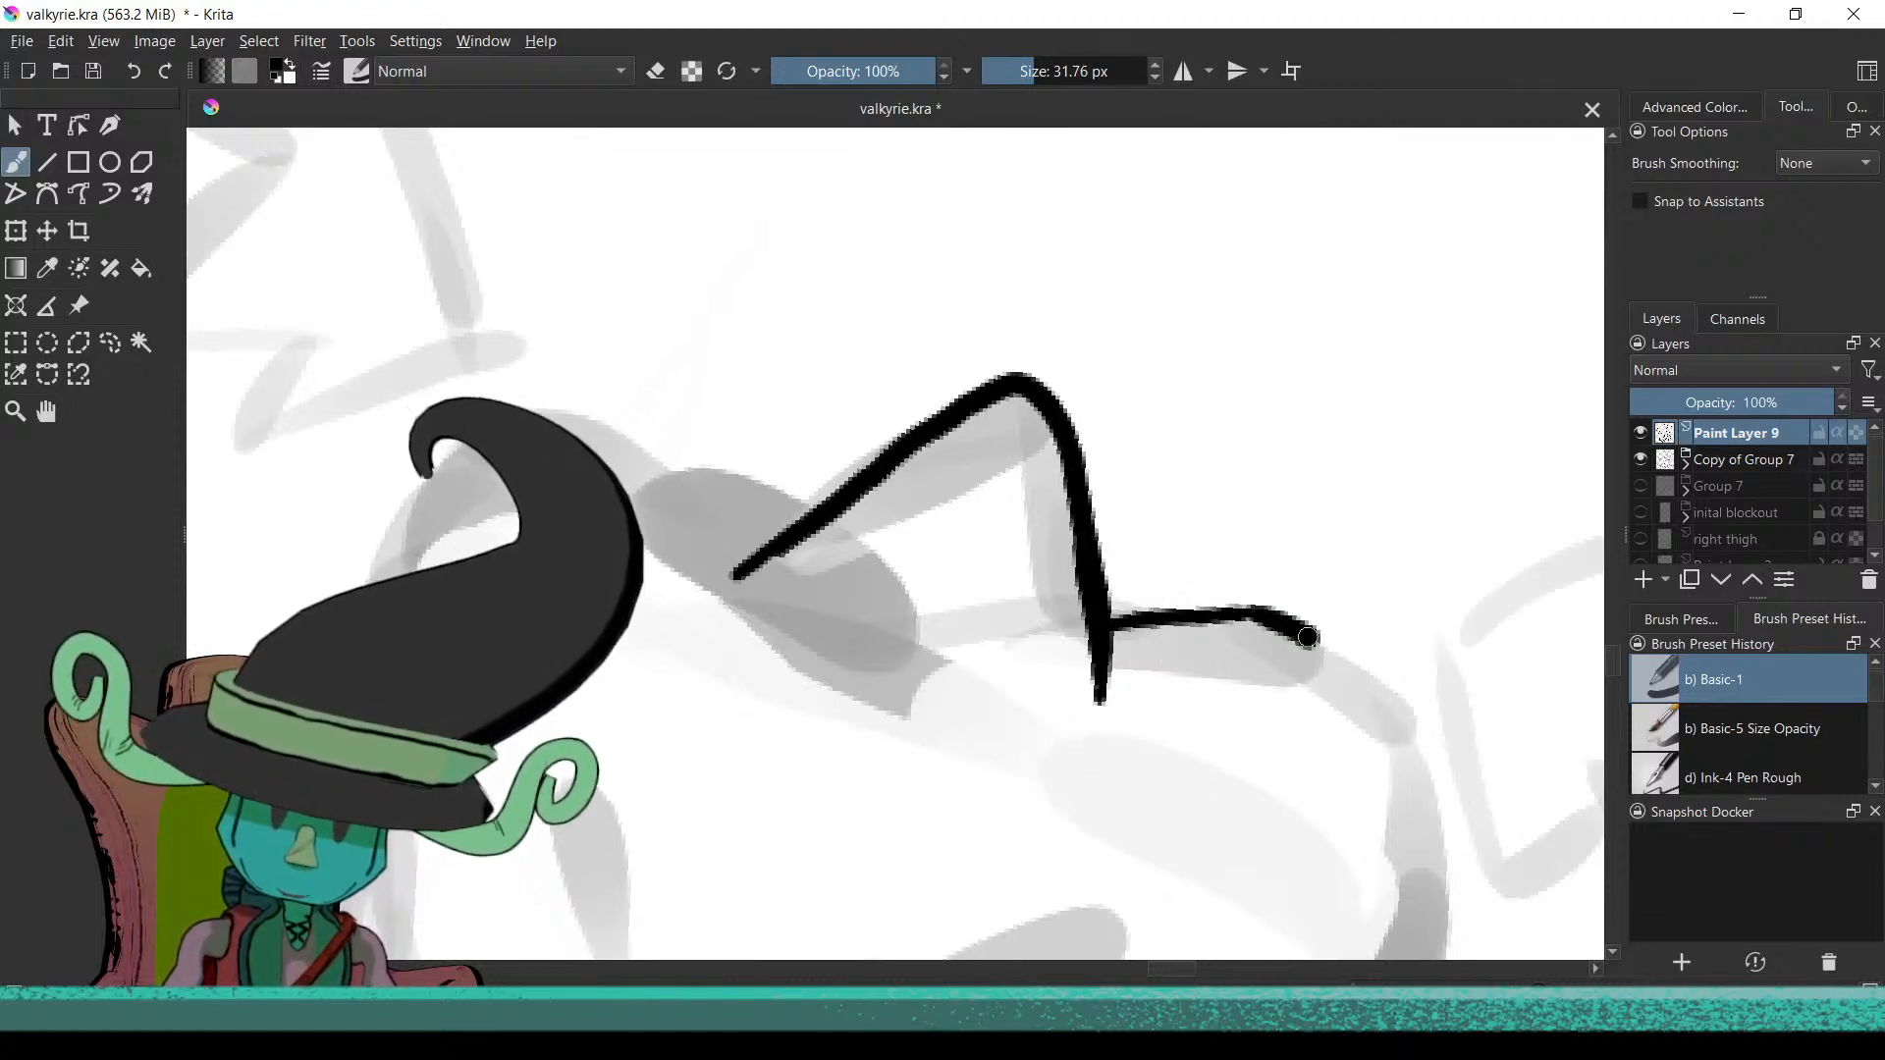
mouse_move(1360, 680)
left_mouse_down()
mouse_move(1401, 757)
mouse_move(1401, 856)
left_mouse_up()
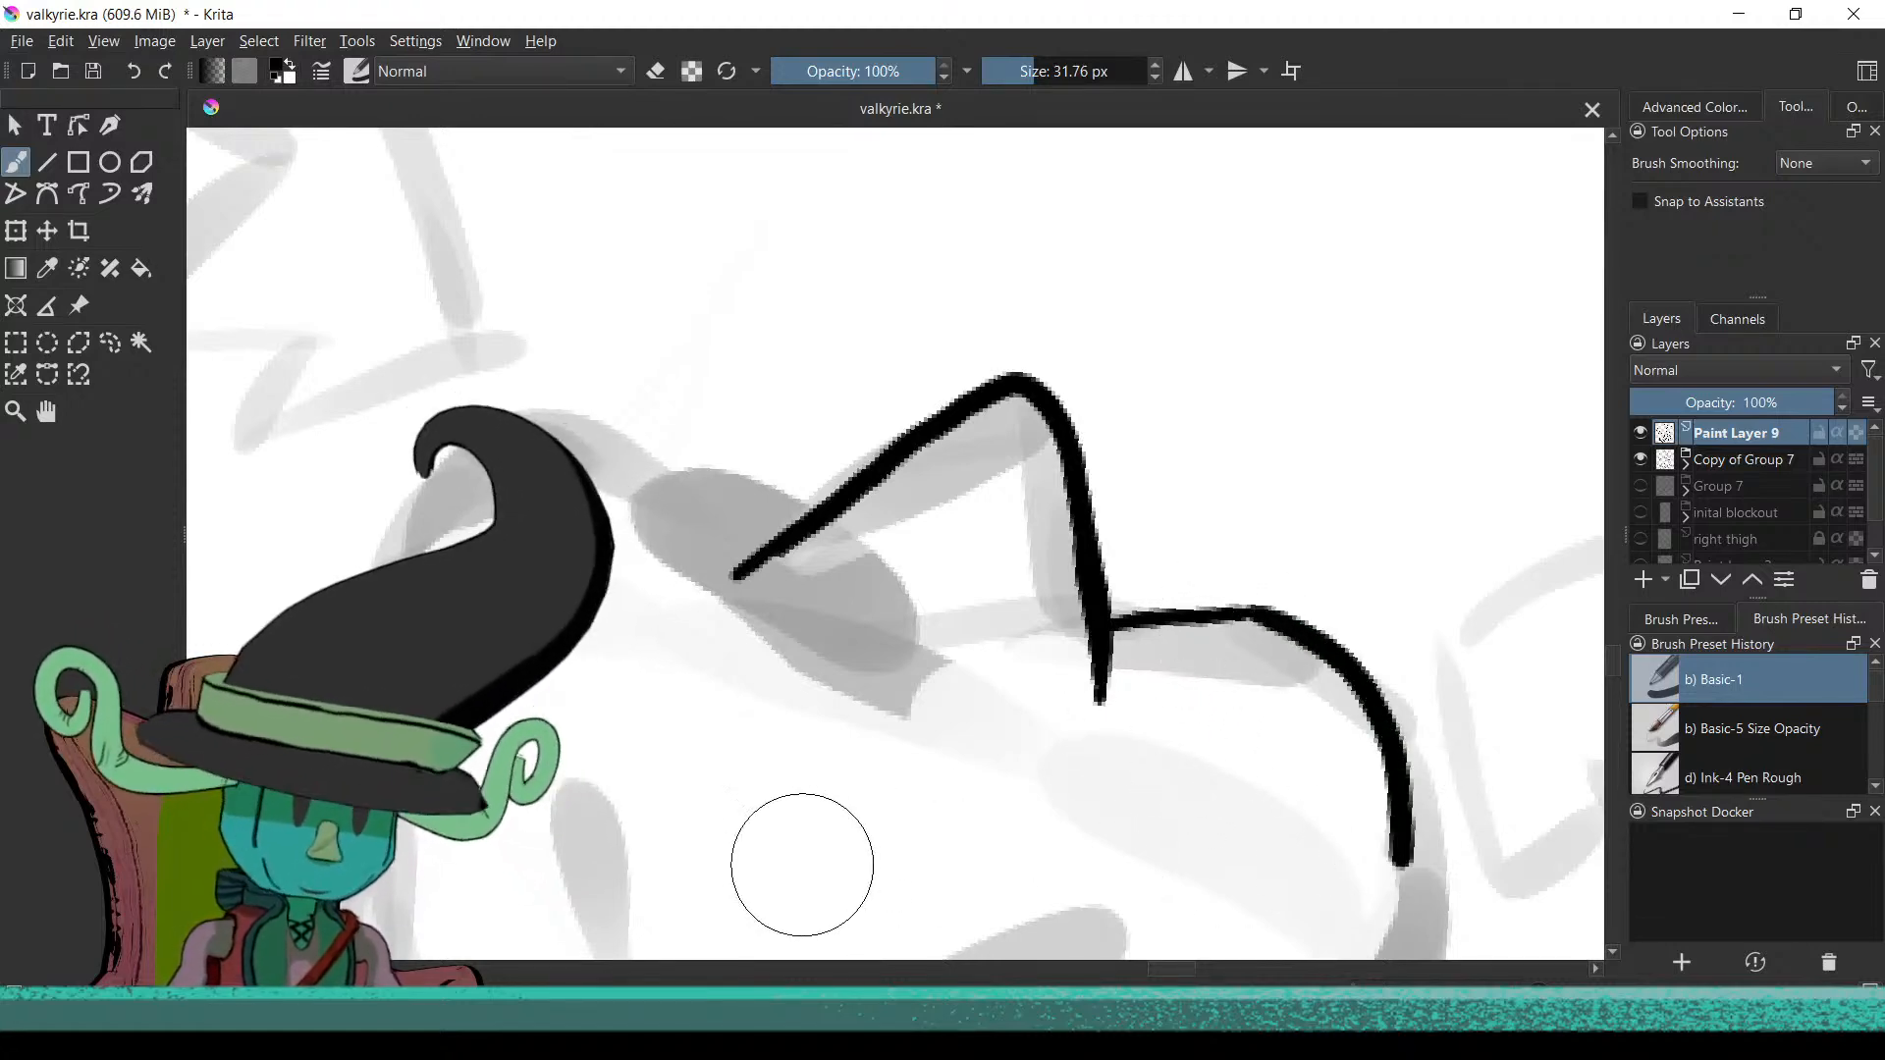
left_click_drag(688, 768, 953, 867)
left_click_drag(997, 599, 984, 594)
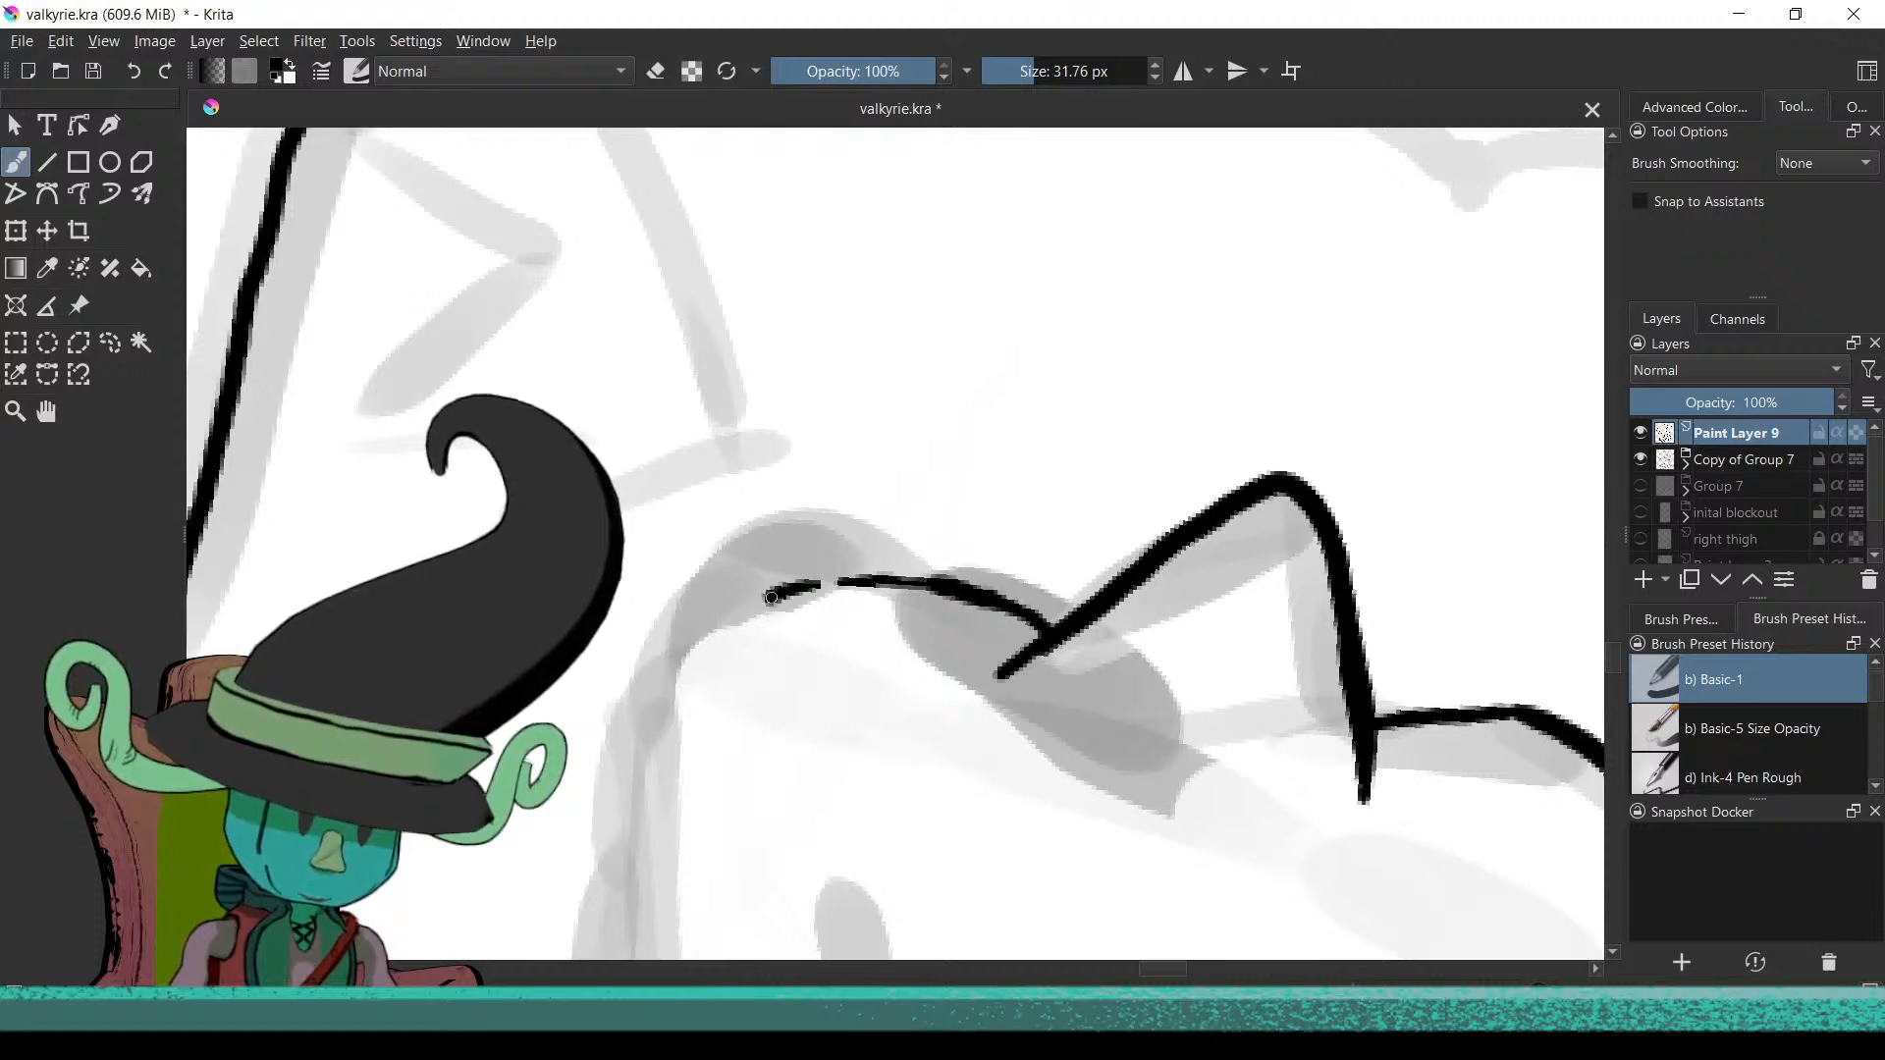
left_click_drag(721, 639, 662, 810)
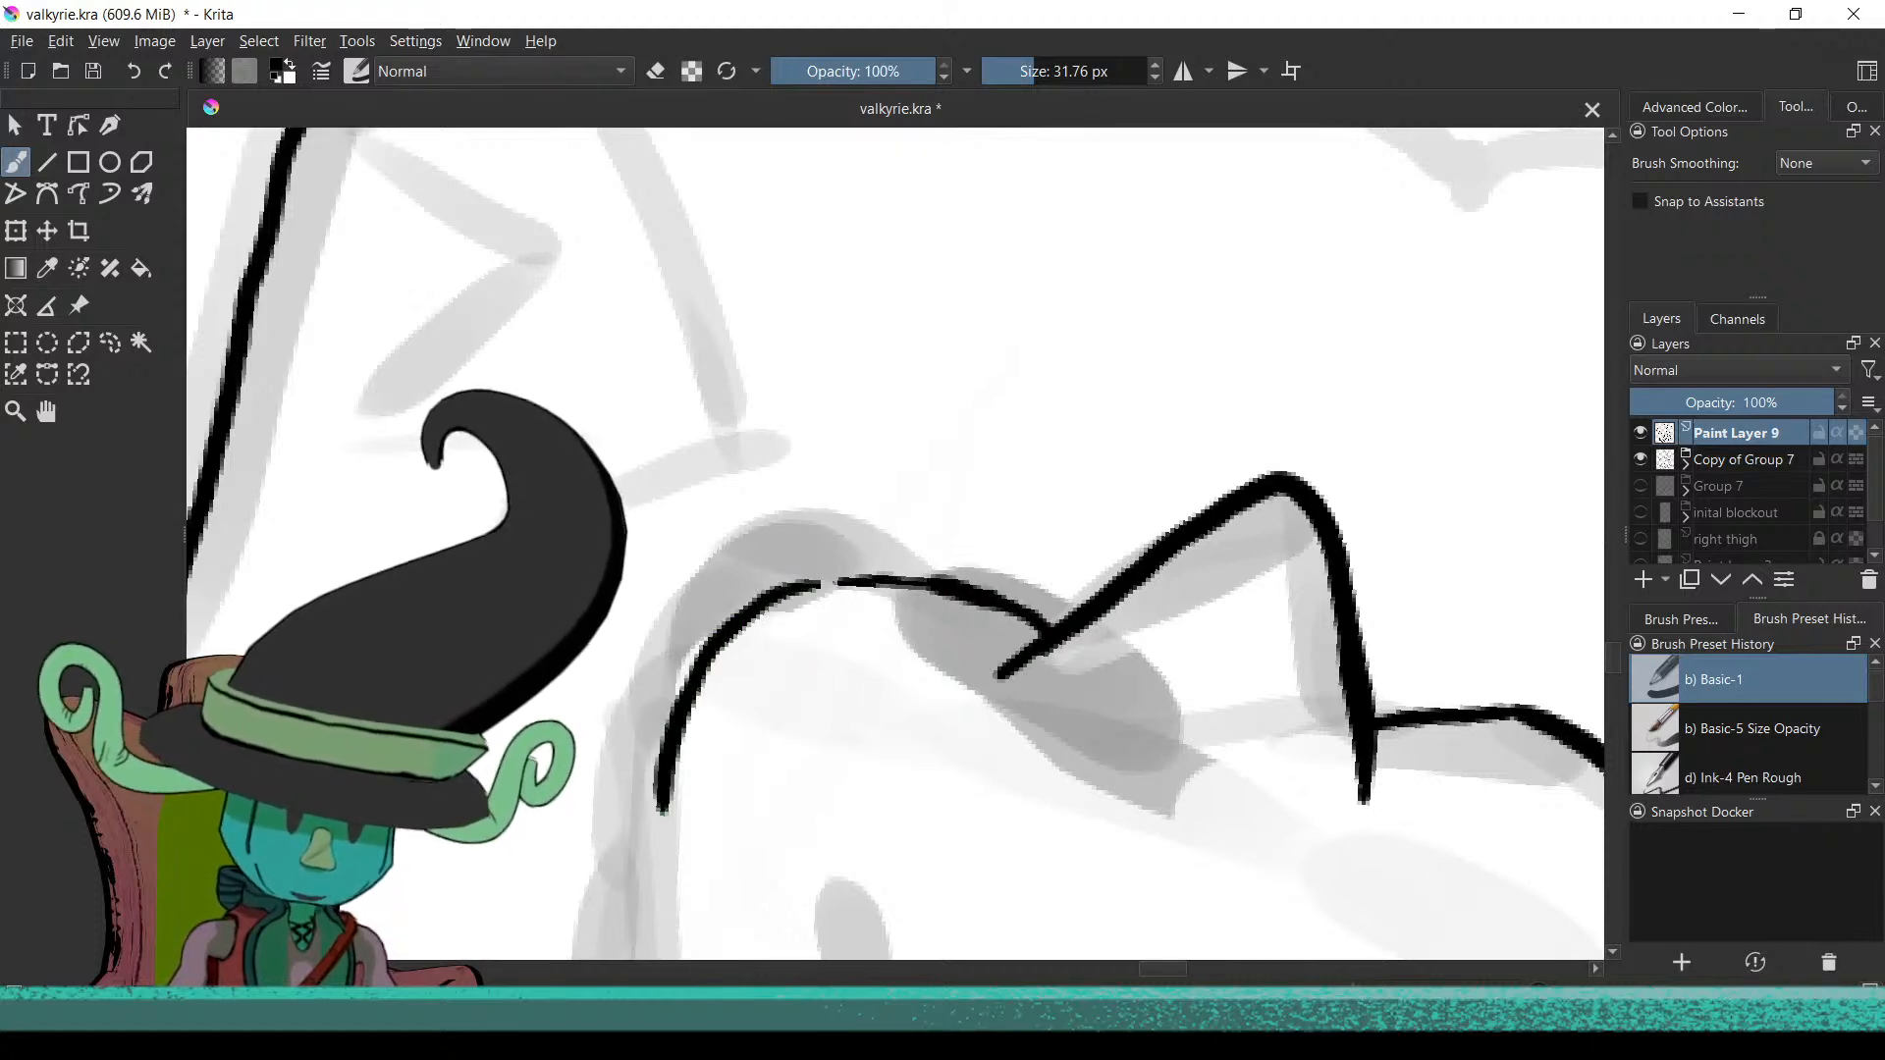
left_click_drag(819, 585, 850, 582)
Continue the right side of the emblem's head downward and angle it inward at the cheek
mouse_move(848, 715)
left_mouse_down()
mouse_move(1004, 574)
mouse_move(871, 663)
mouse_move(930, 584)
left_mouse_up()
scroll(853, 696, "down", 3, "ctrl")
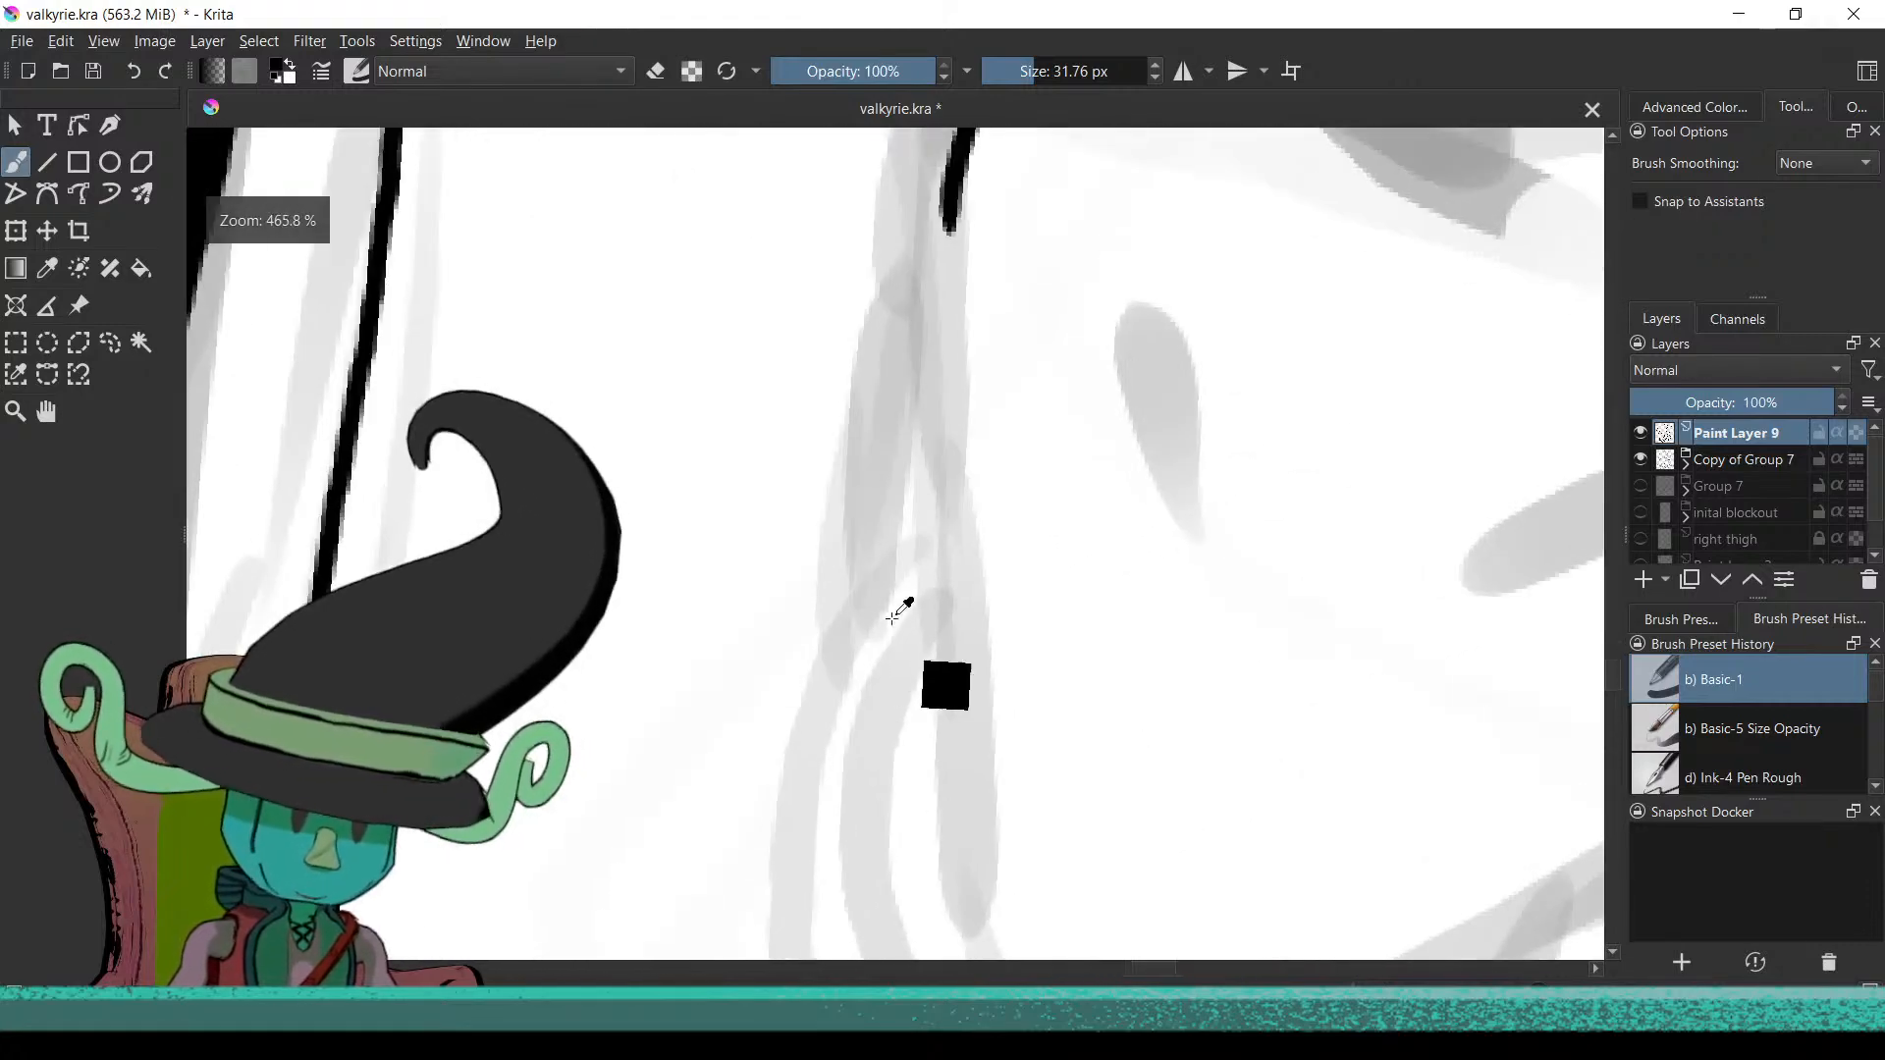
scroll(884, 638, "down", 1, "ctrl")
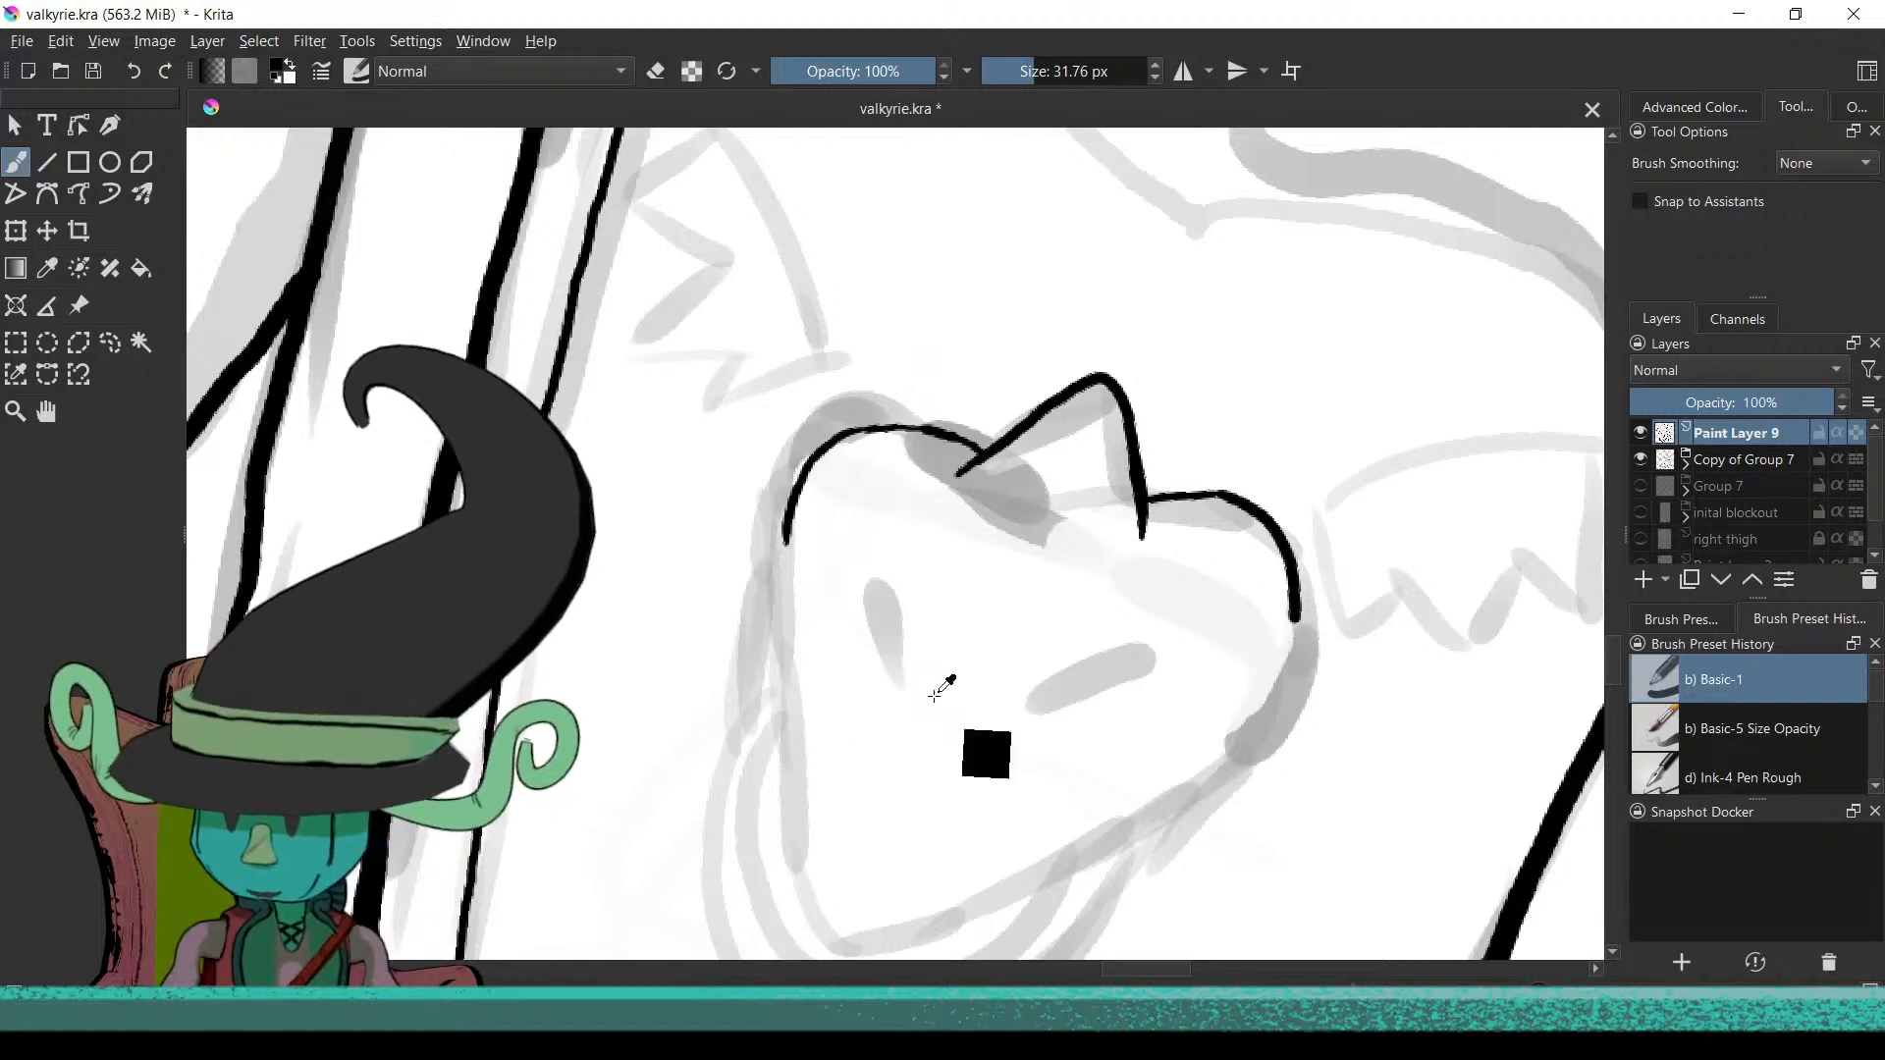
scroll(976, 790, "down", 1)
scroll(996, 674, "up", 3)
scroll(1216, 737, "up", 1)
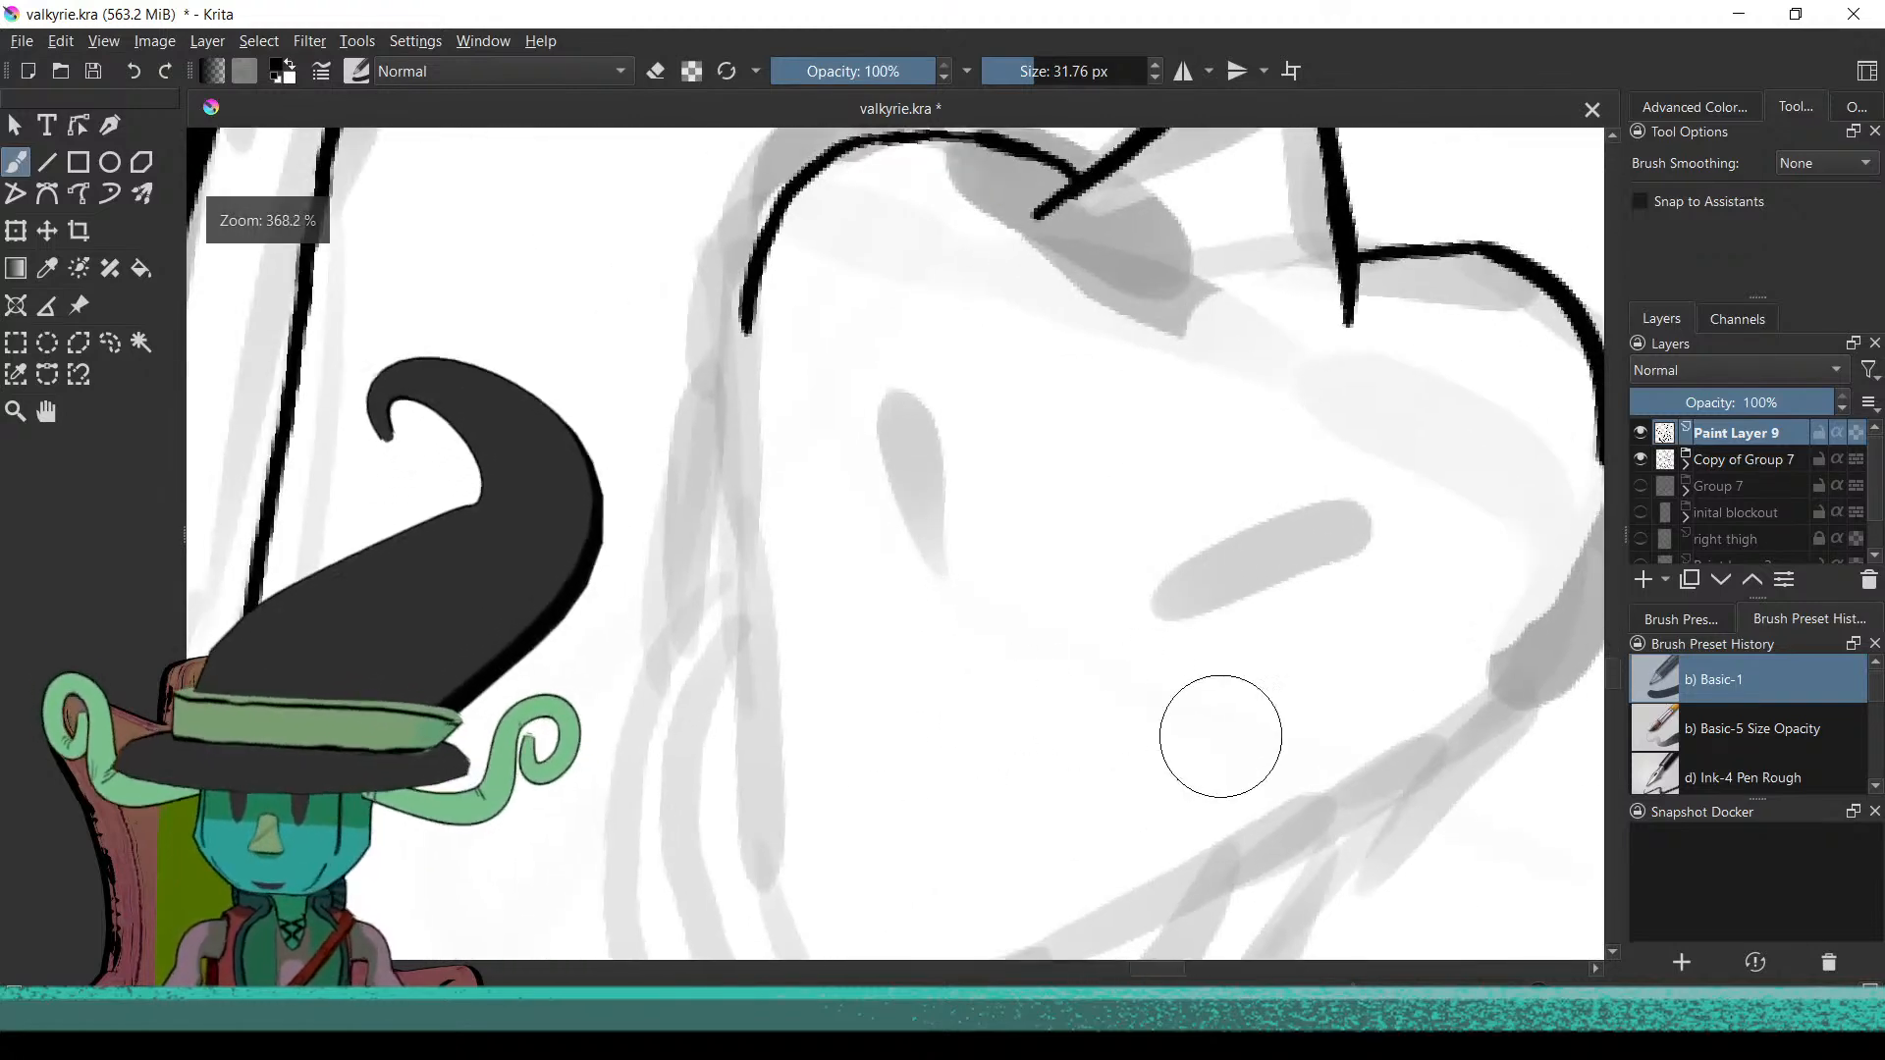
scroll(1212, 701, "up", 1)
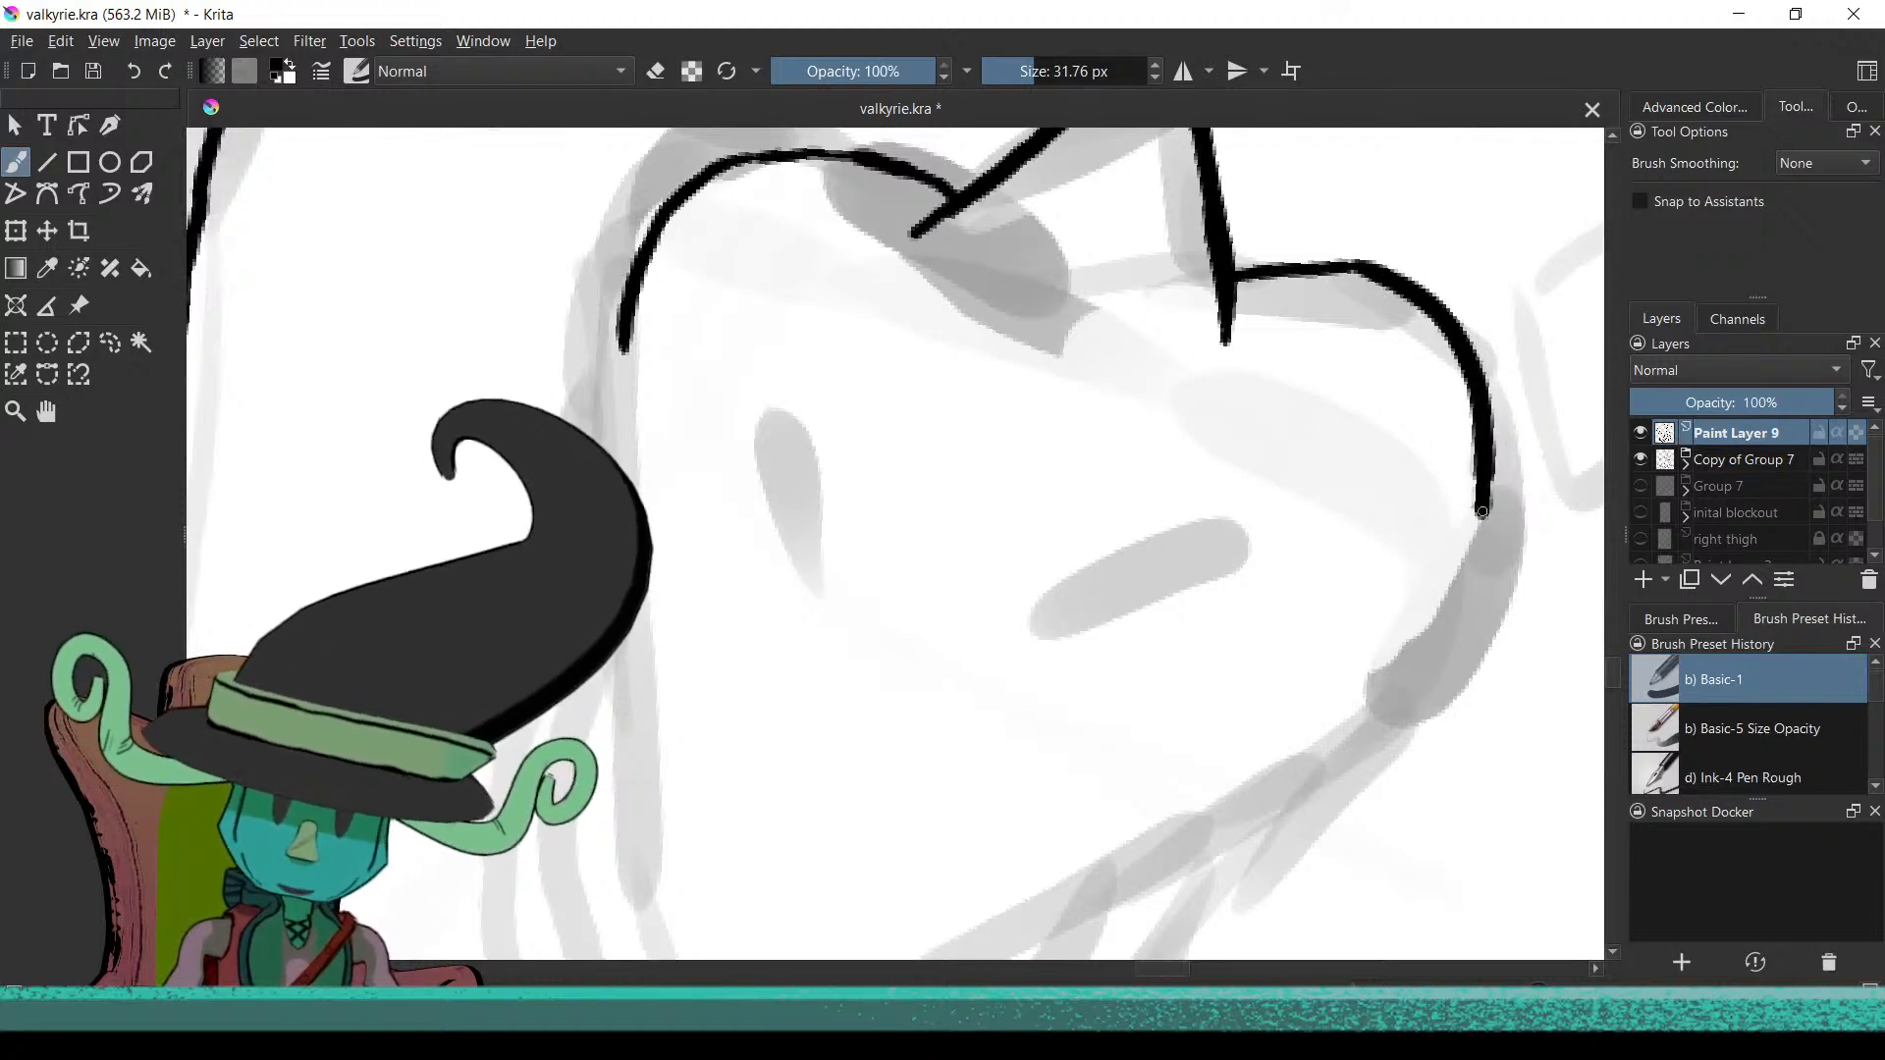
scroll(1375, 660, "down", 3)
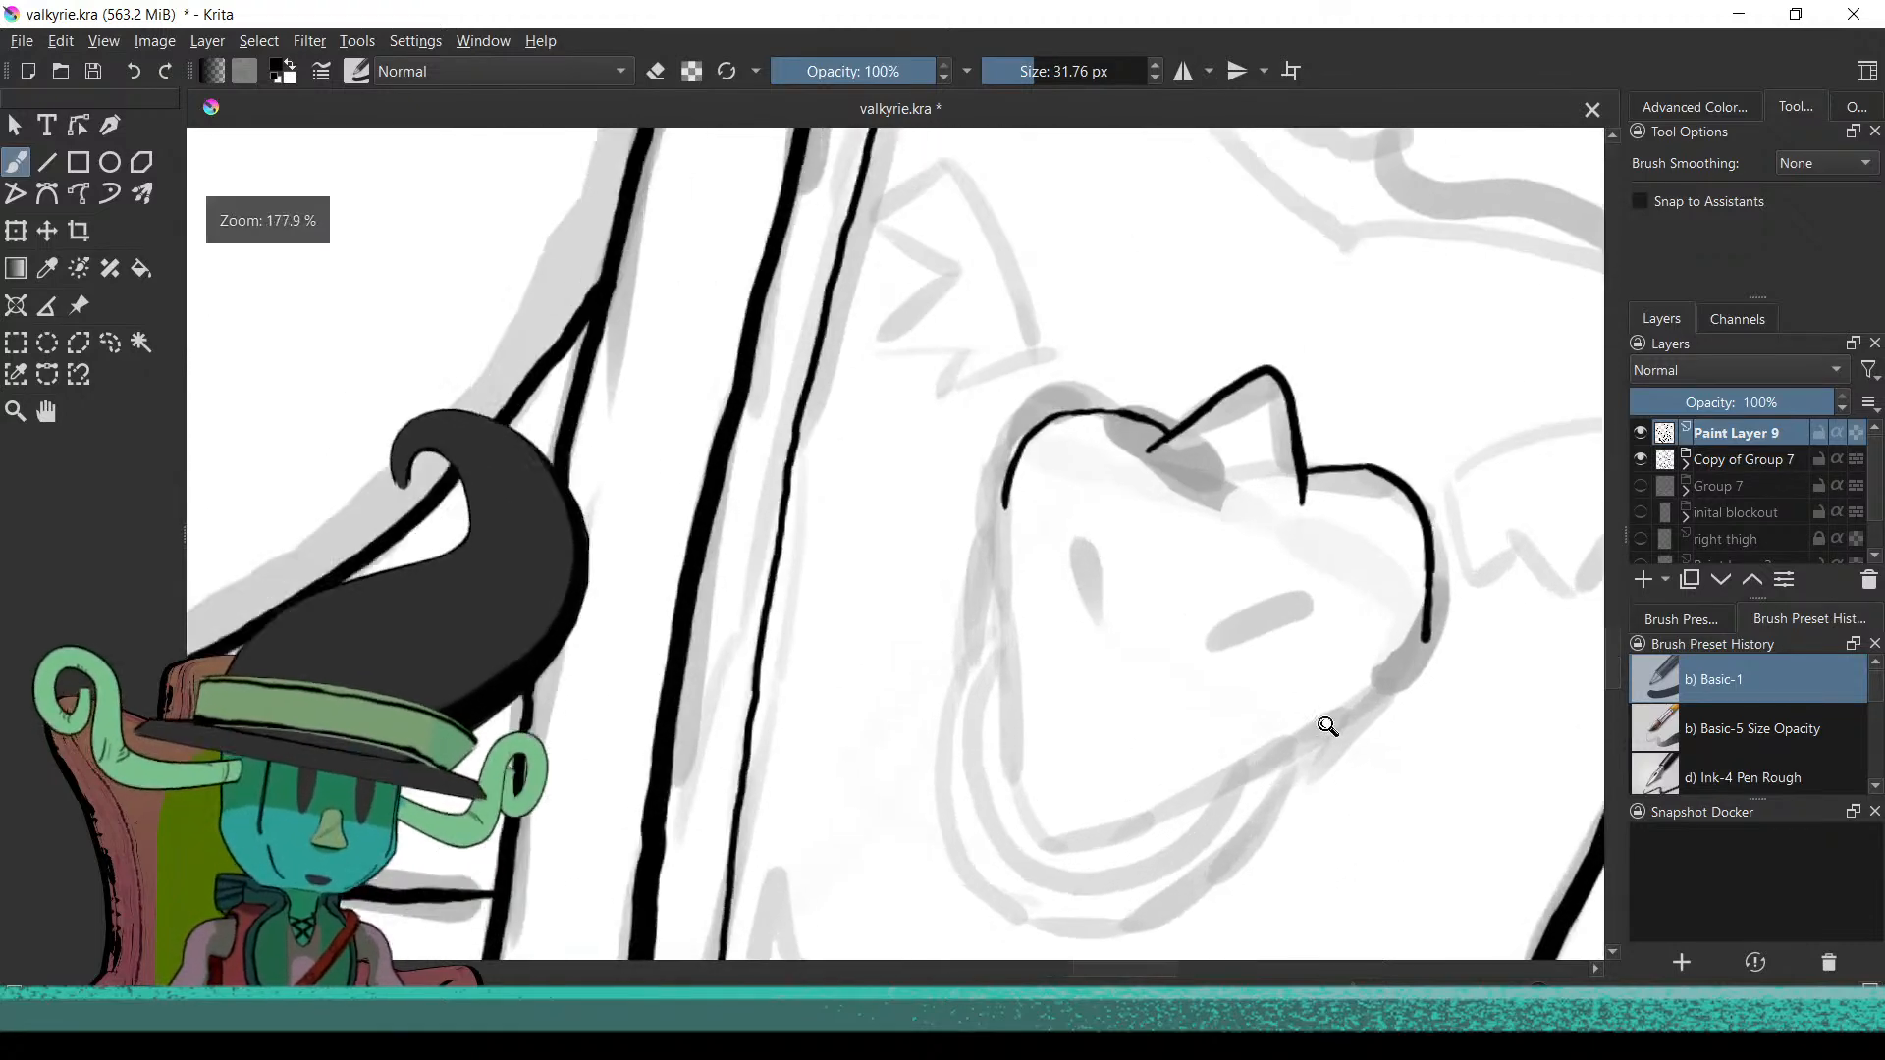
scroll(1294, 703, "up", 1)
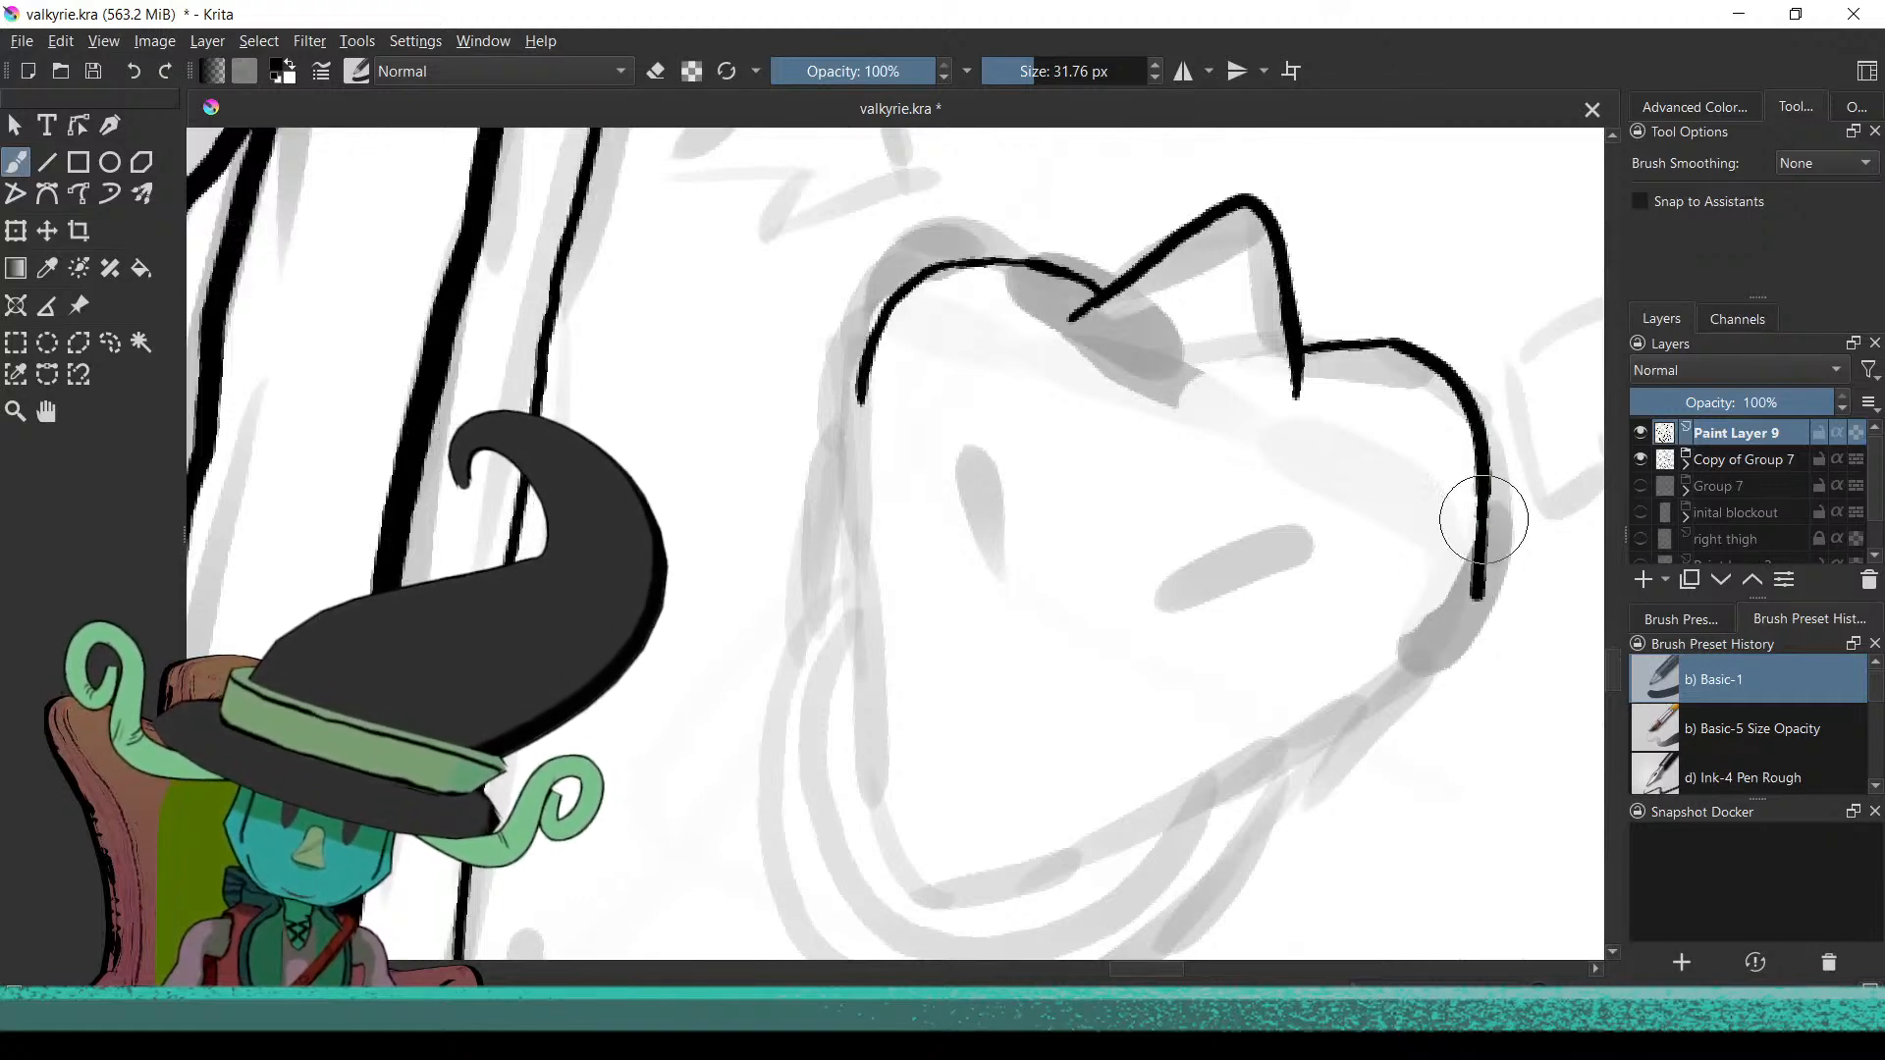
left_click_drag(1453, 644, 1402, 703)
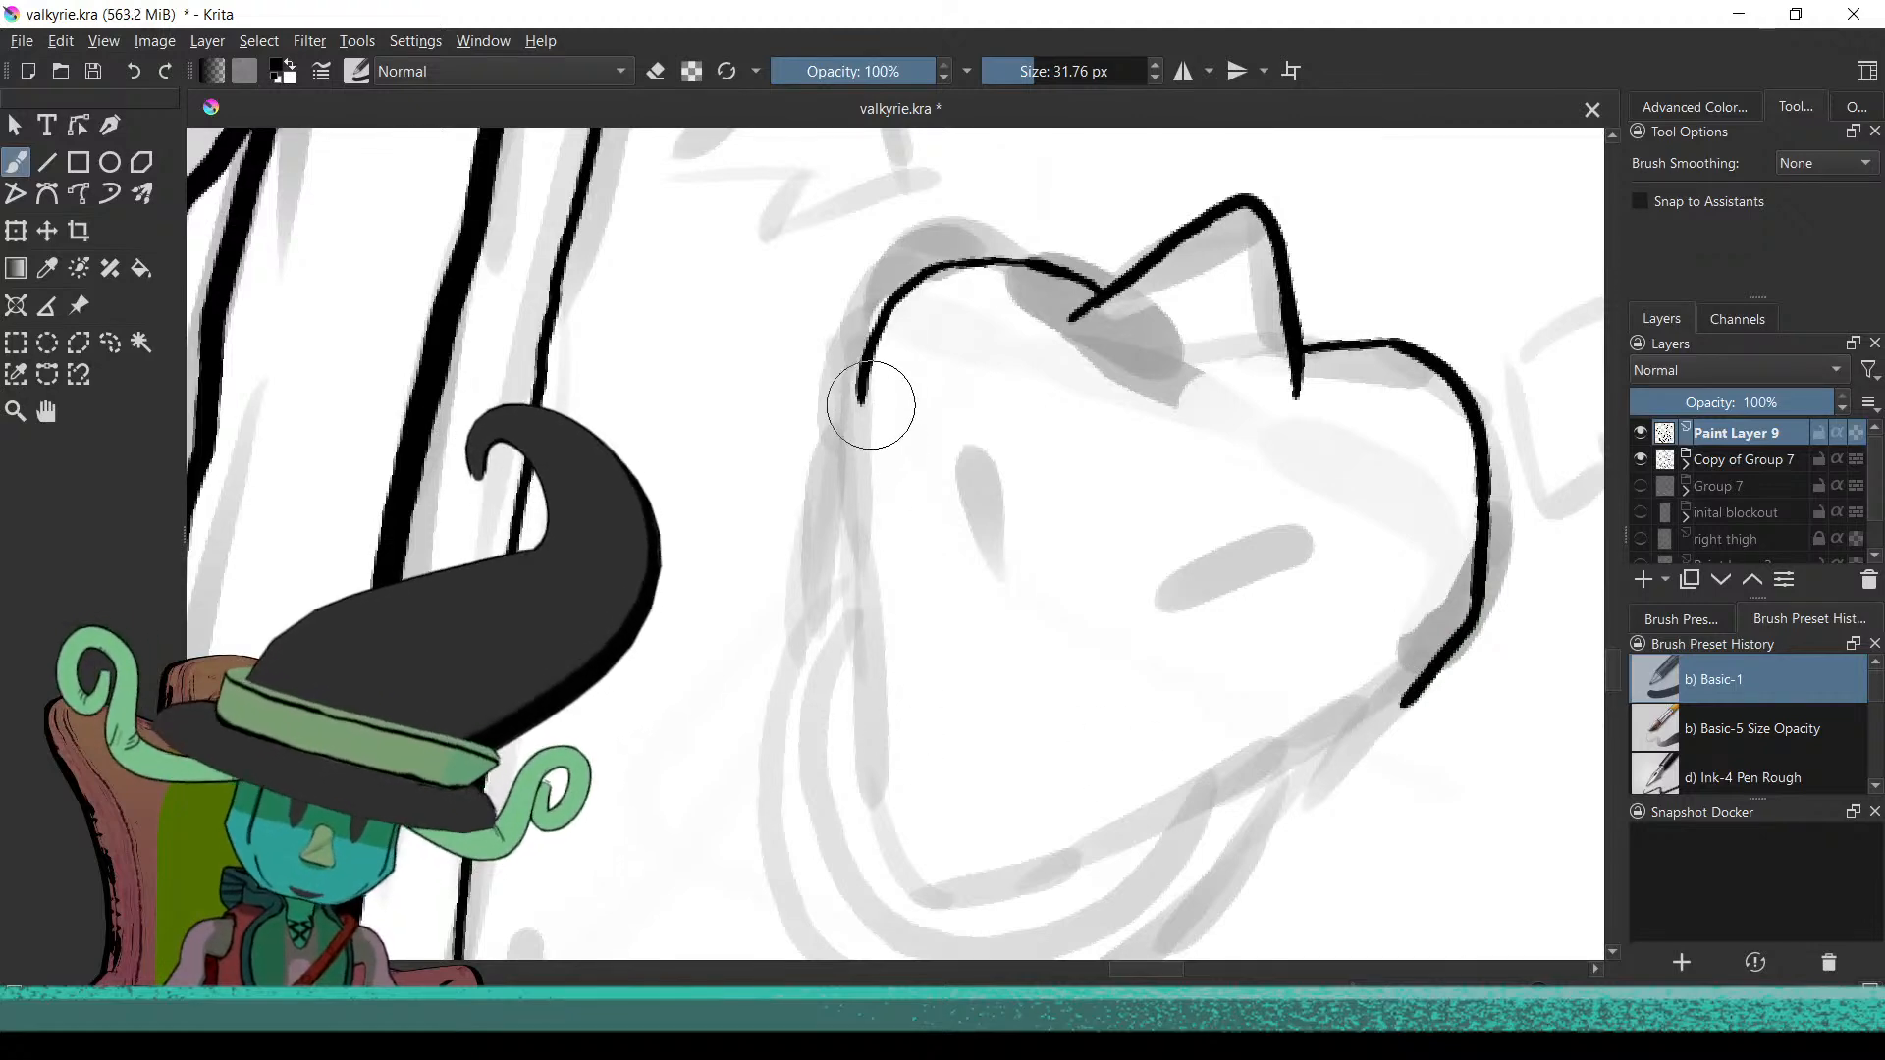
Redo the strokes extending the left side of the emblem's head straight down from its rounded top
key("ctrl+z")
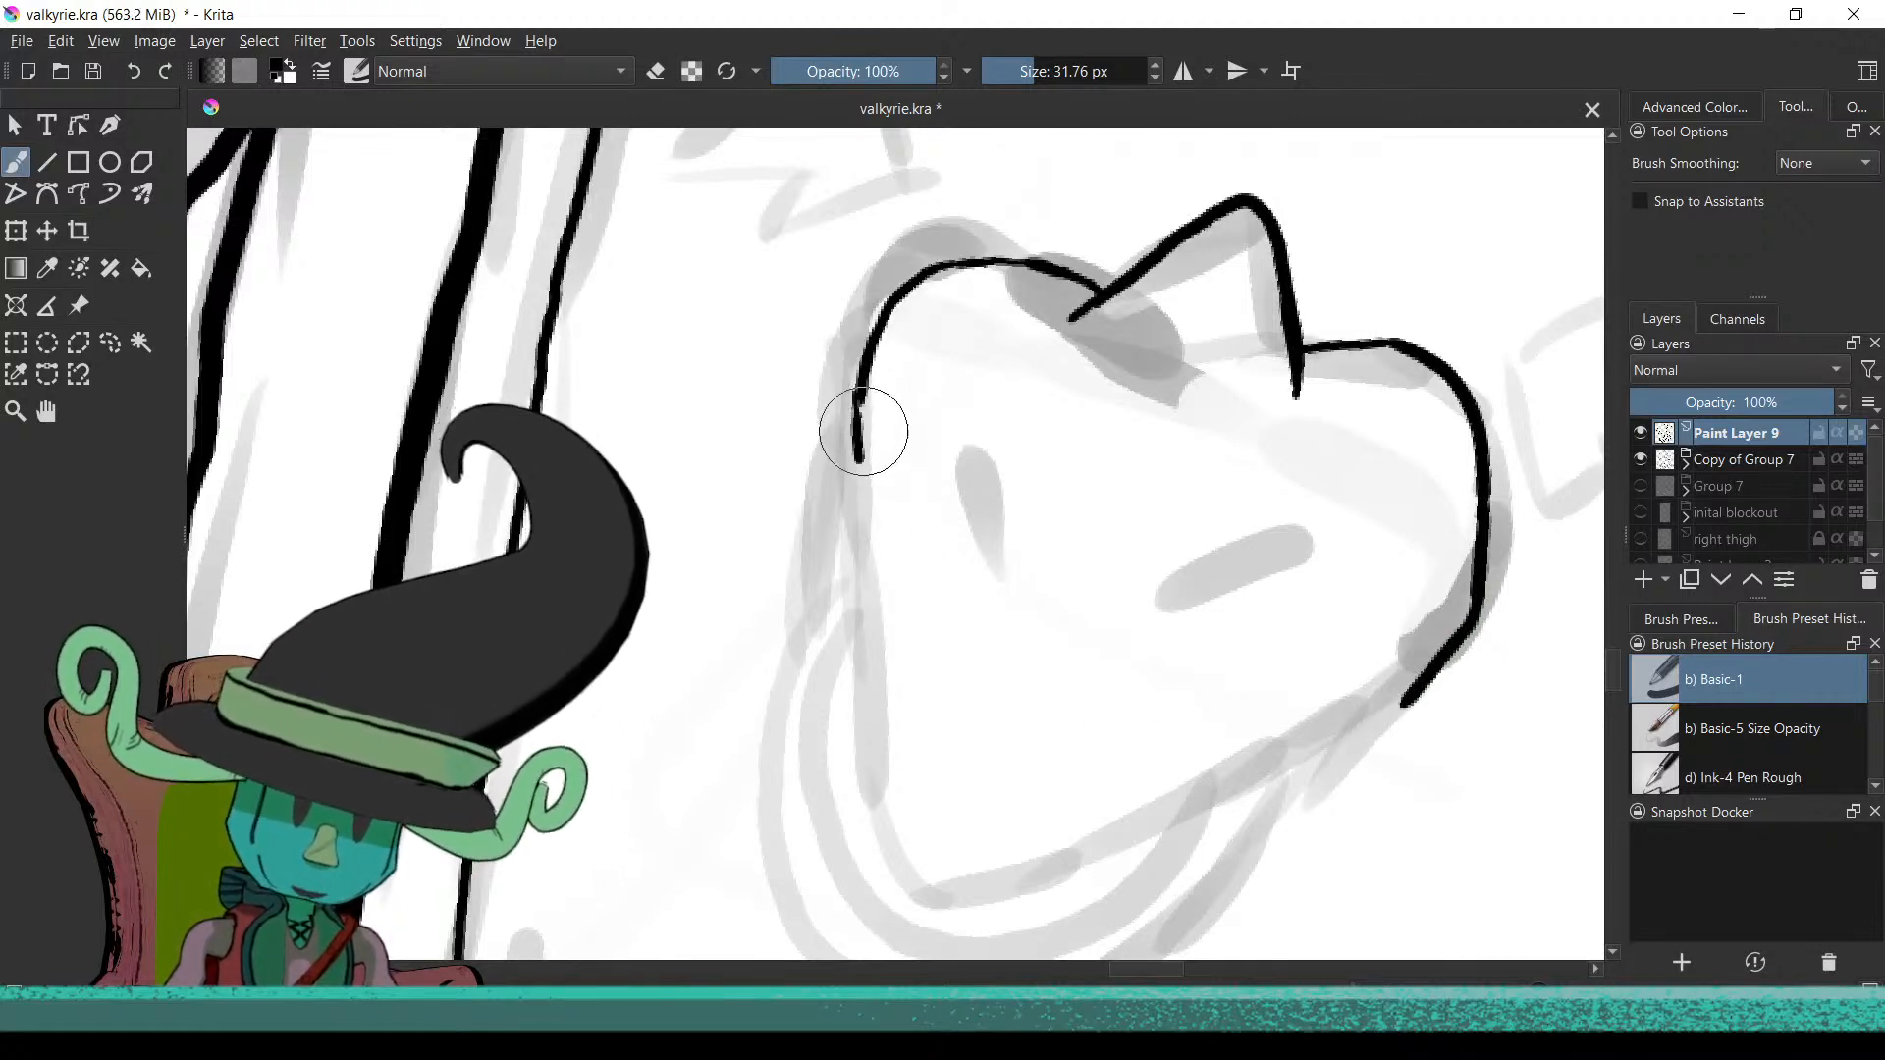
key("ctrl+z")
key("ctrl+z")
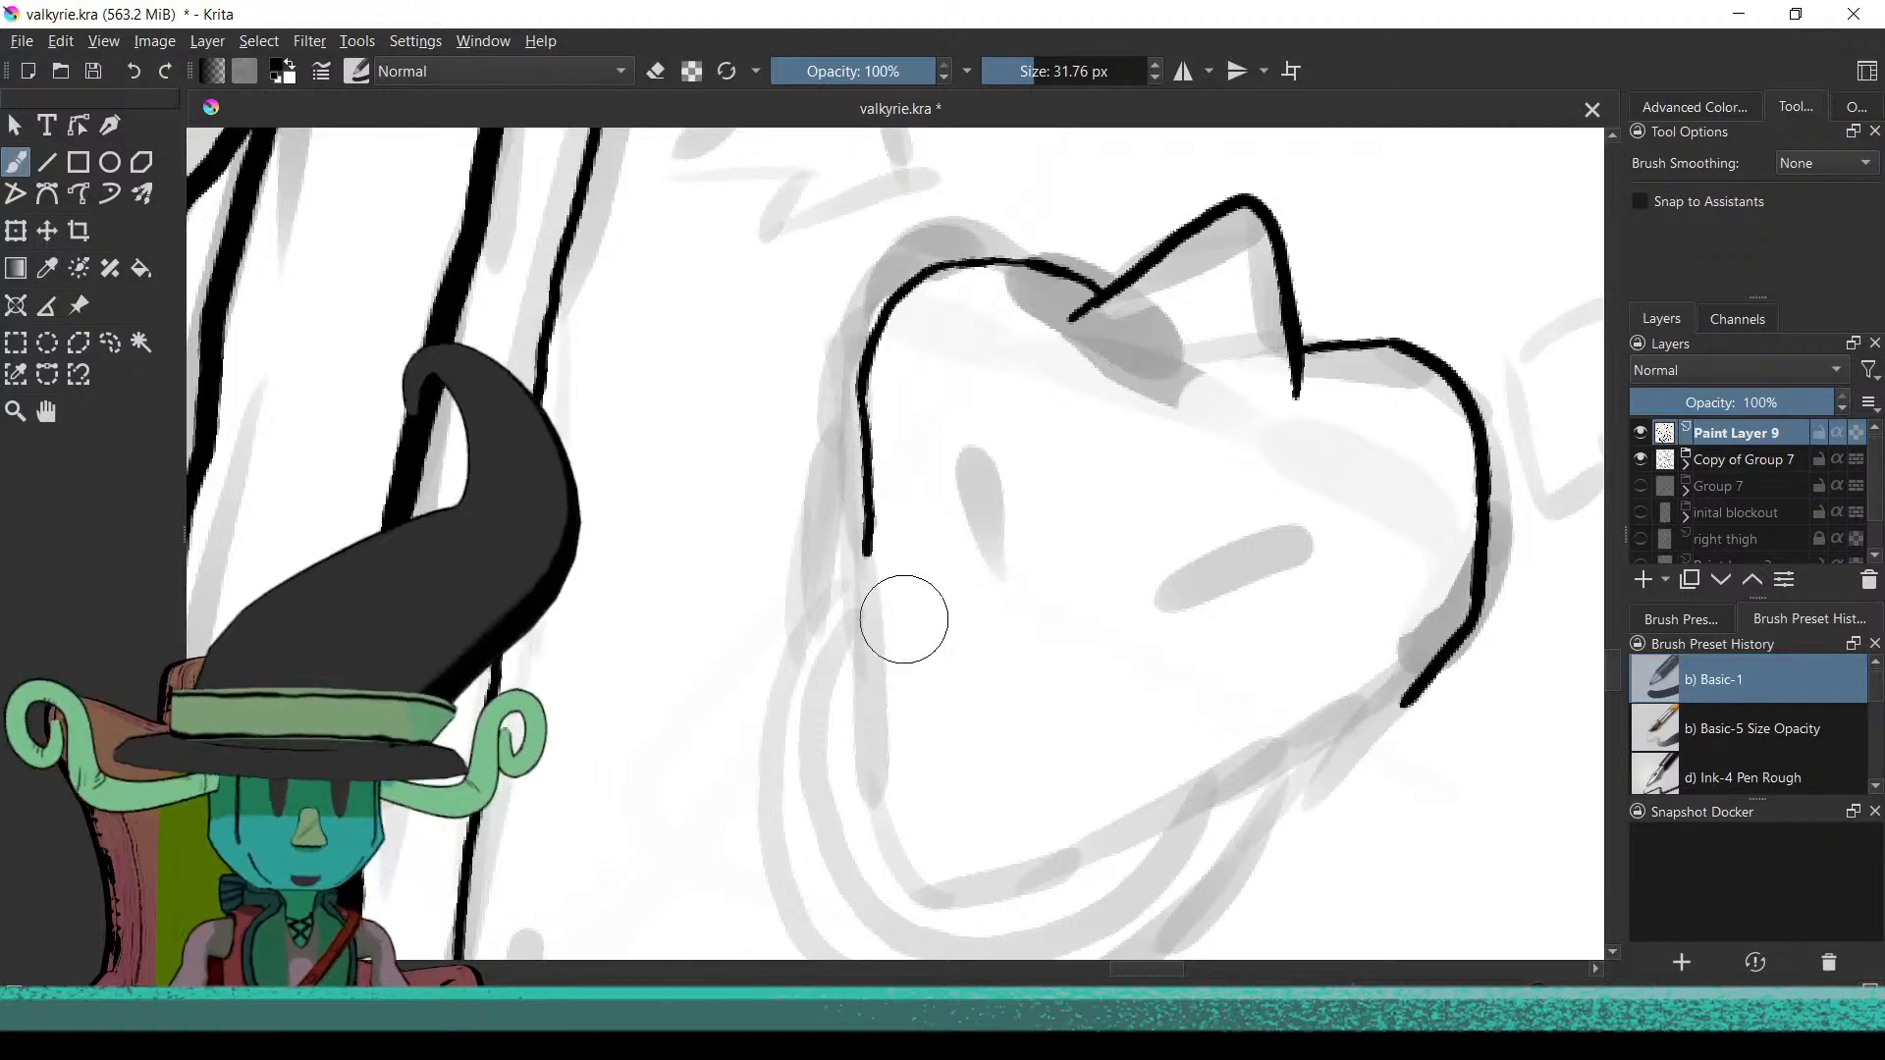
Ink the outer jaw of the emblem from the head's left side around the bottom to the right cheek line
left_click_drag(1002, 762, 1120, 694)
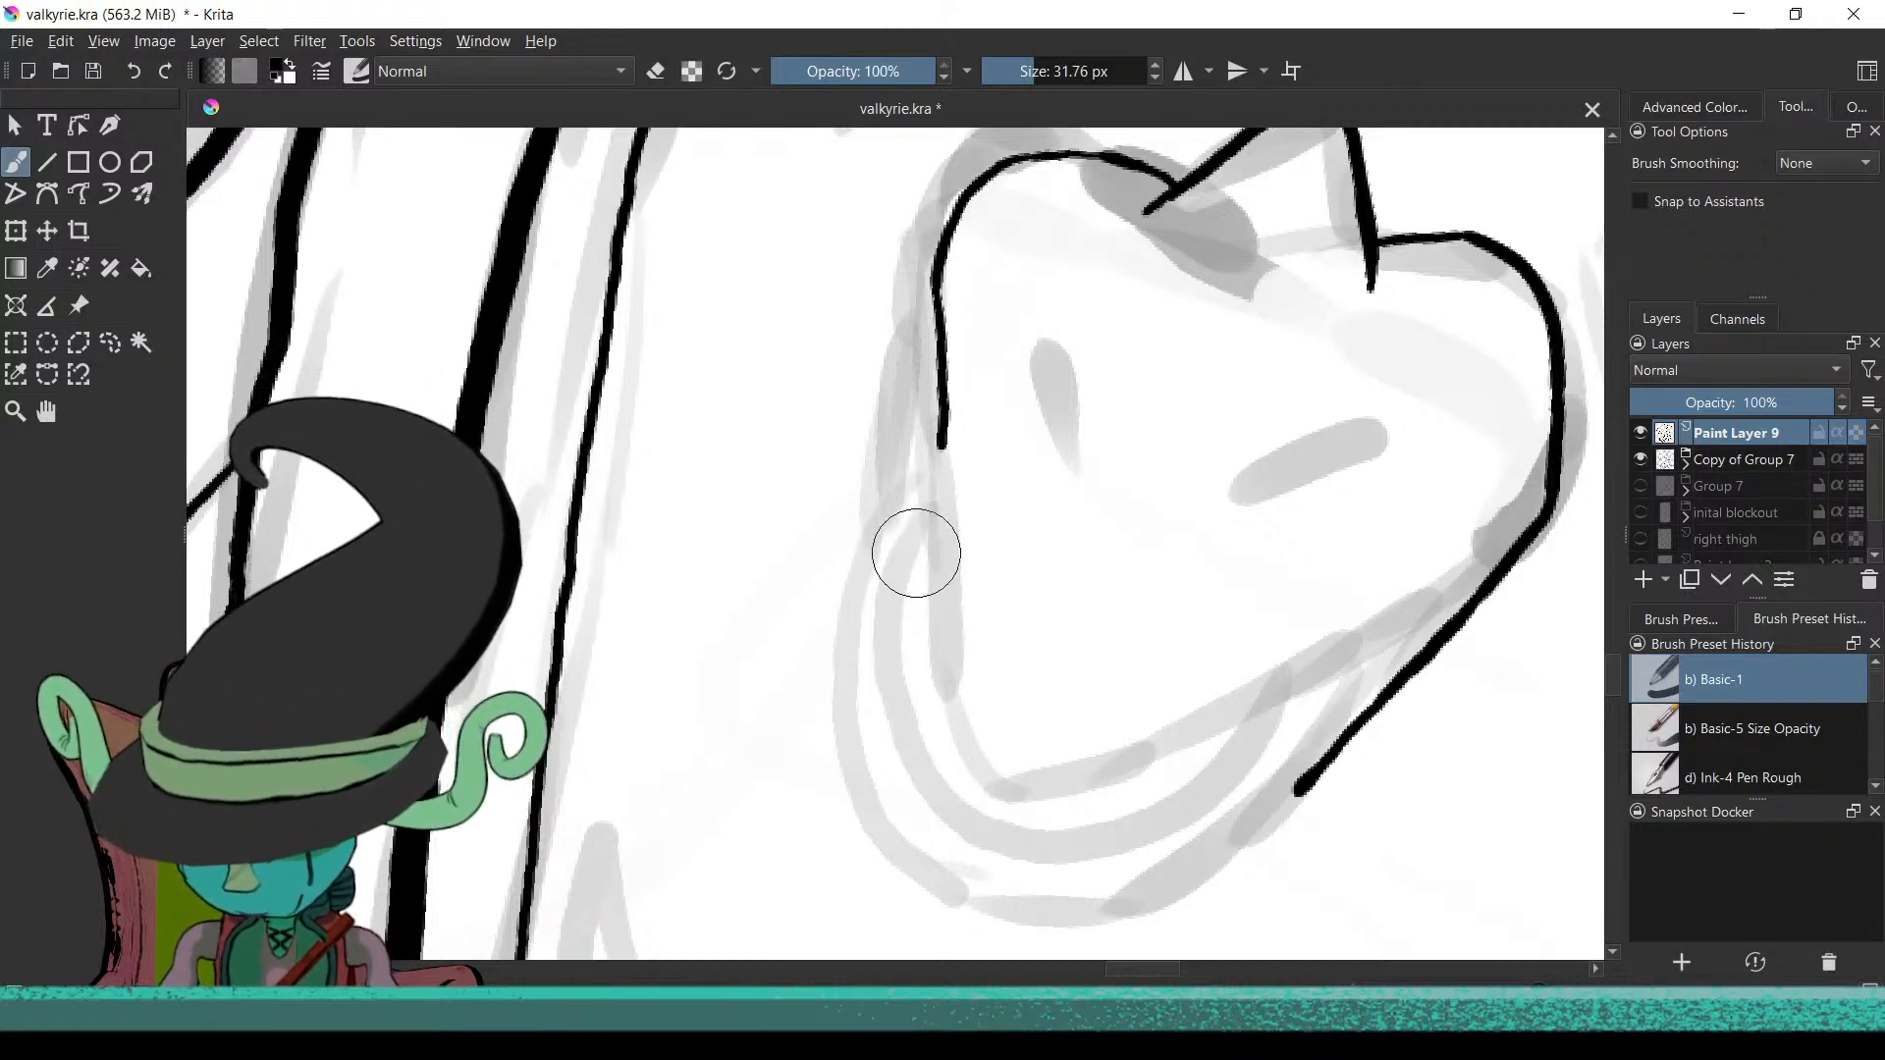
mouse_move(934, 552)
left_mouse_down()
mouse_move(874, 665)
mouse_move(1011, 724)
mouse_move(934, 698)
mouse_move(1016, 606)
mouse_move(984, 632)
mouse_move(998, 614)
left_mouse_up()
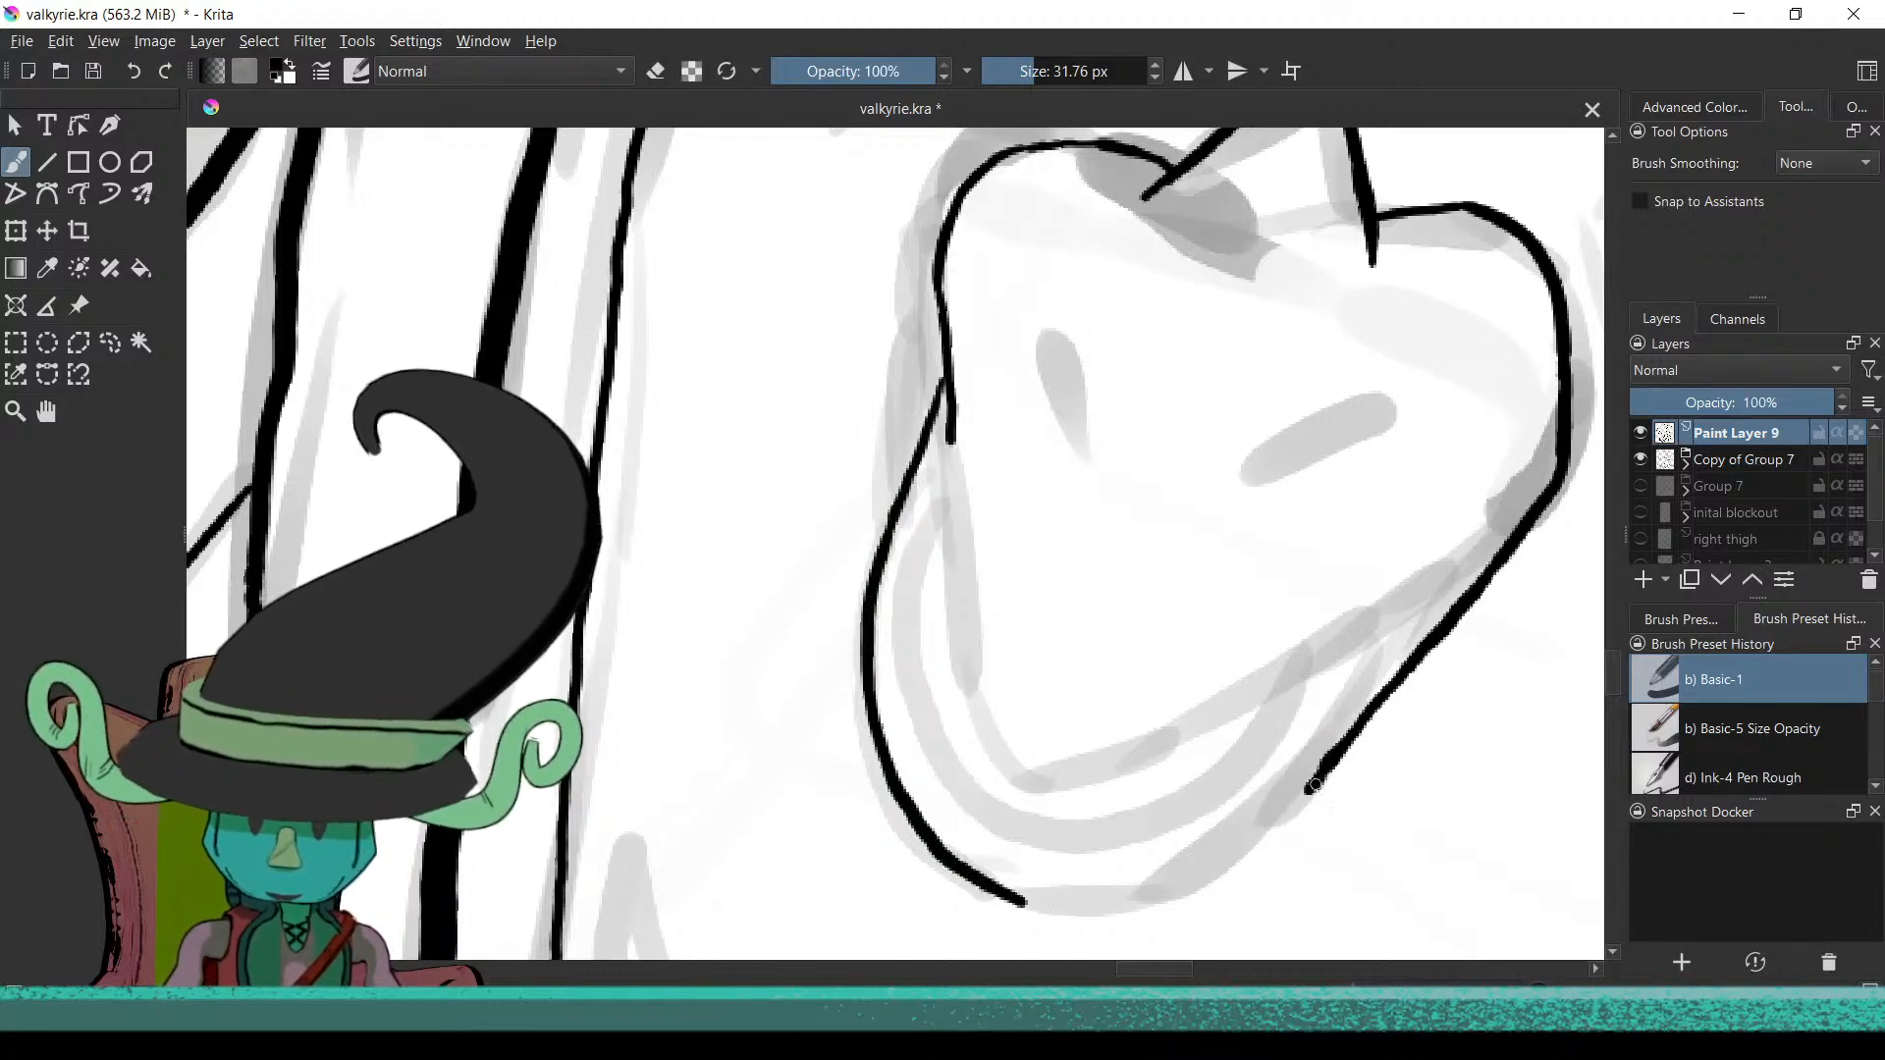
left_click_drag(1090, 919, 1011, 899)
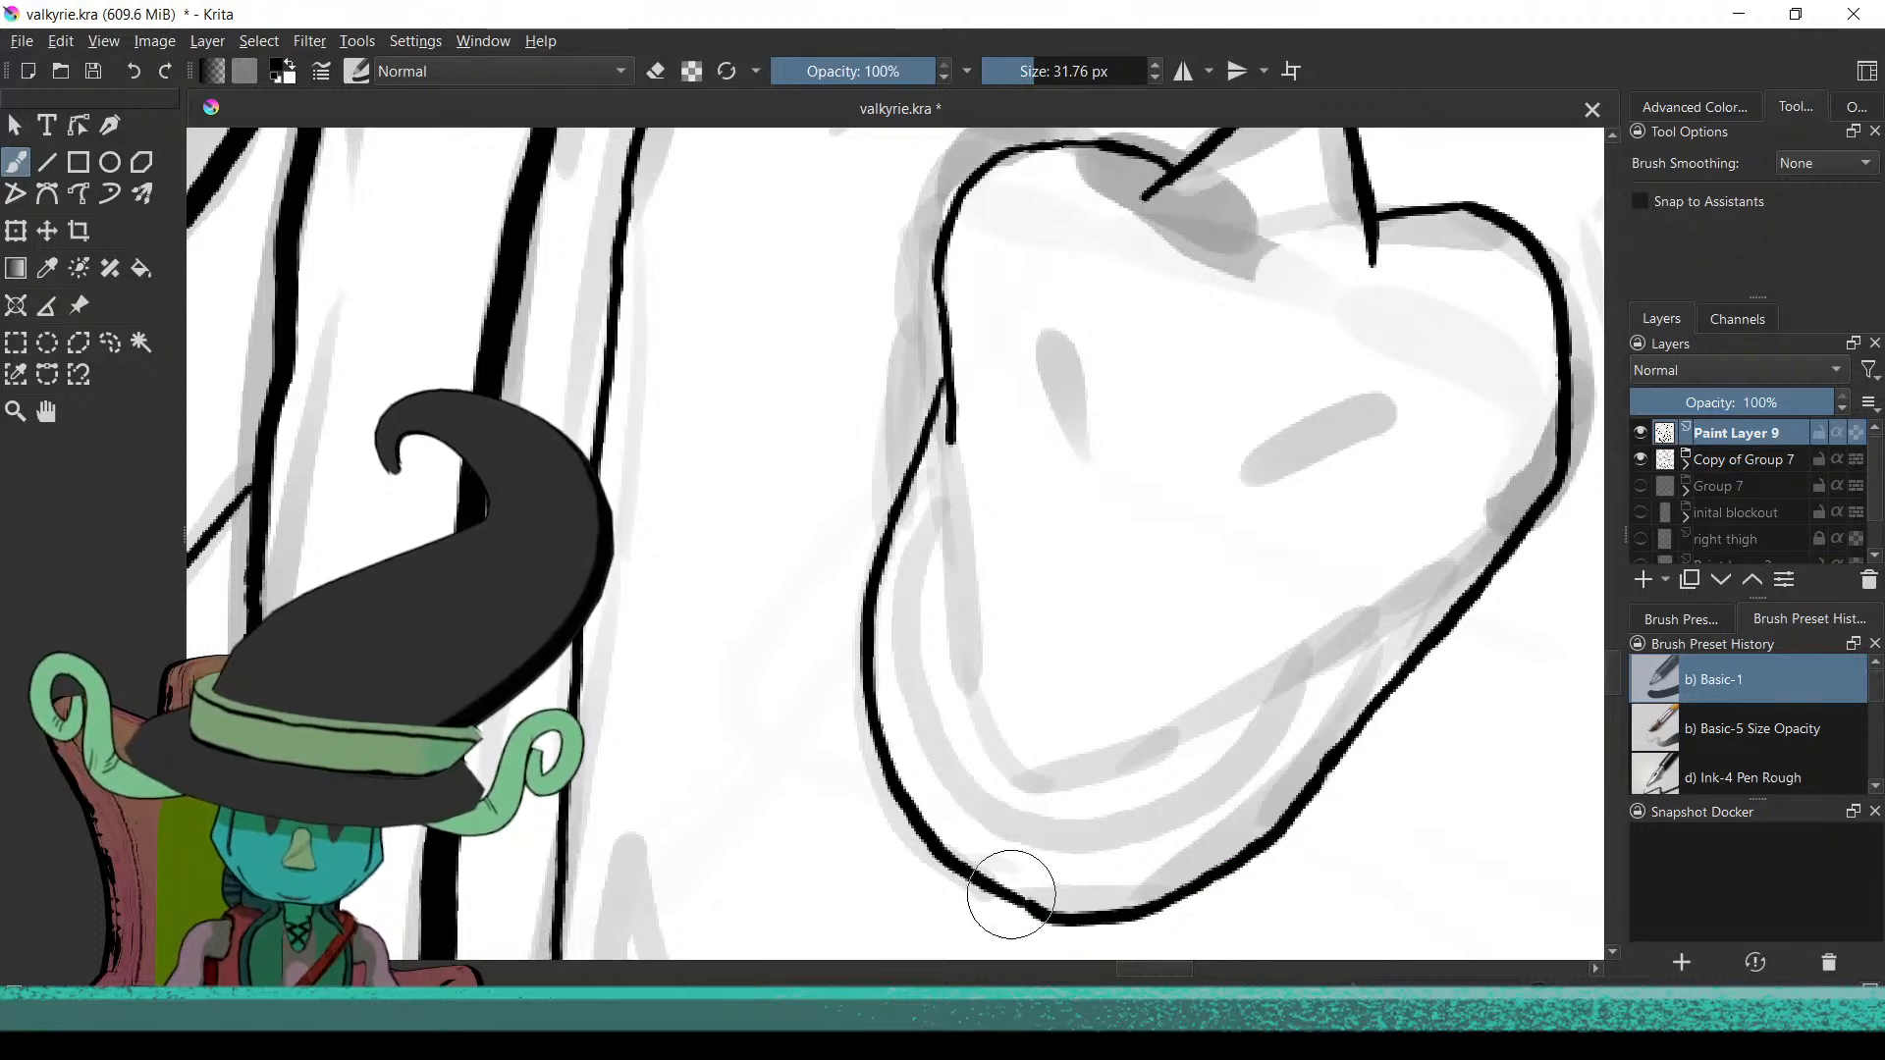
Ink the emblem's inner face line down the left side and around its lower corner, starting along the sketched mouth edge
left_click_drag(1085, 781, 968, 822)
left_click_drag(1018, 888, 1035, 815)
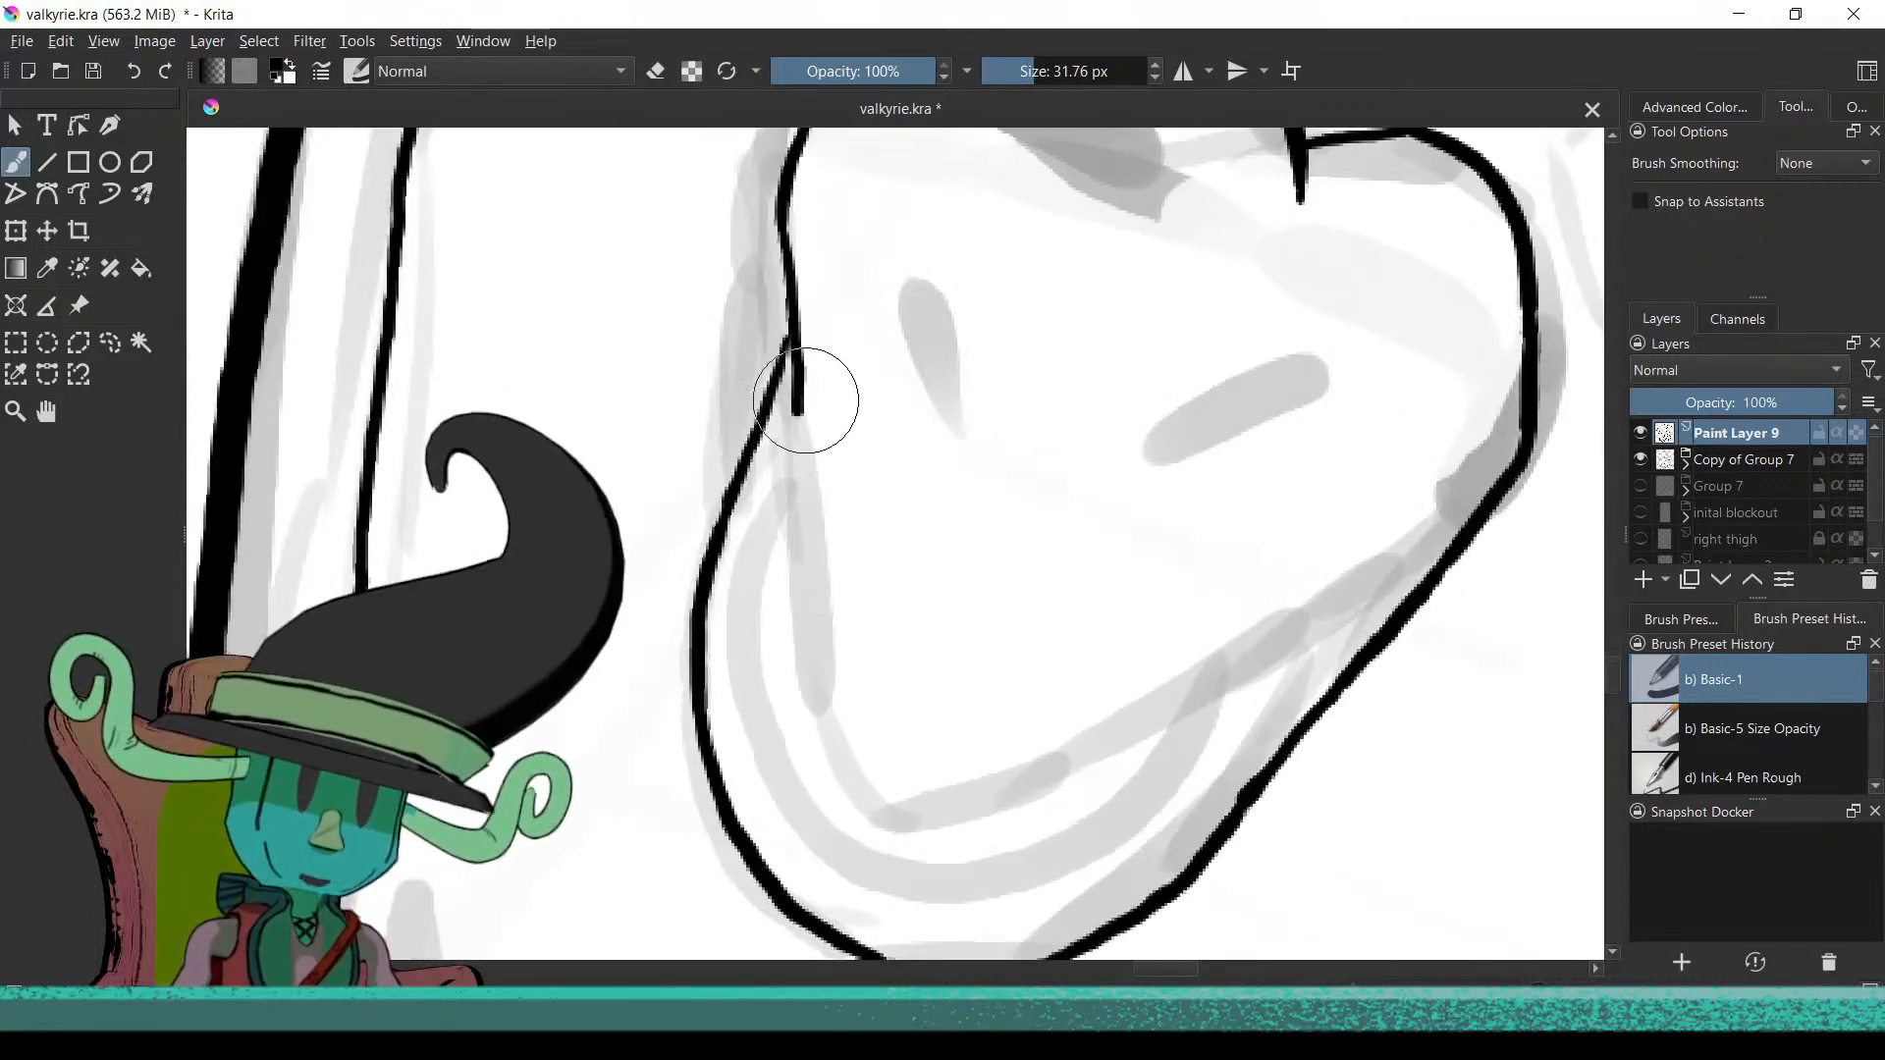
left_click_drag(805, 469, 811, 628)
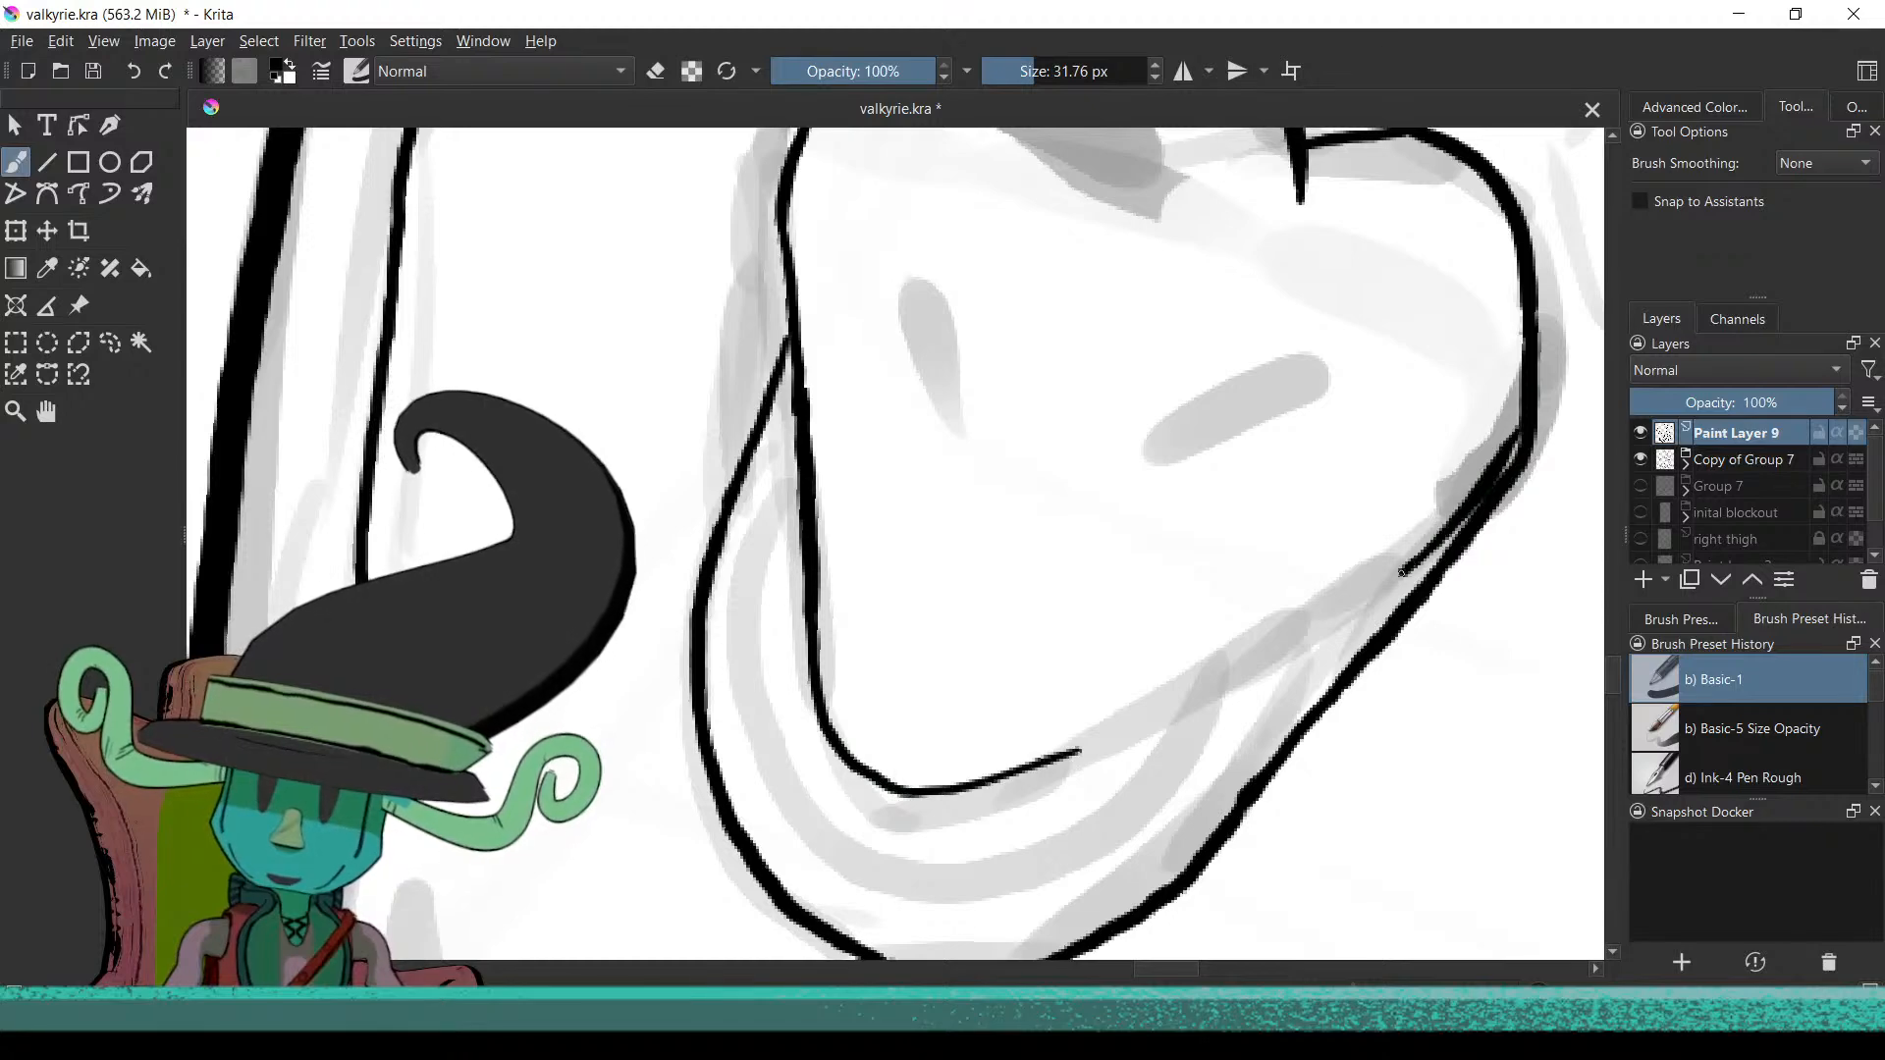
left_click_drag(1192, 581, 1109, 666)
mouse_move(1186, 589)
left_mouse_down()
mouse_move(1188, 530)
mouse_move(1192, 658)
mouse_move(1182, 580)
mouse_move(1153, 694)
left_mouse_up()
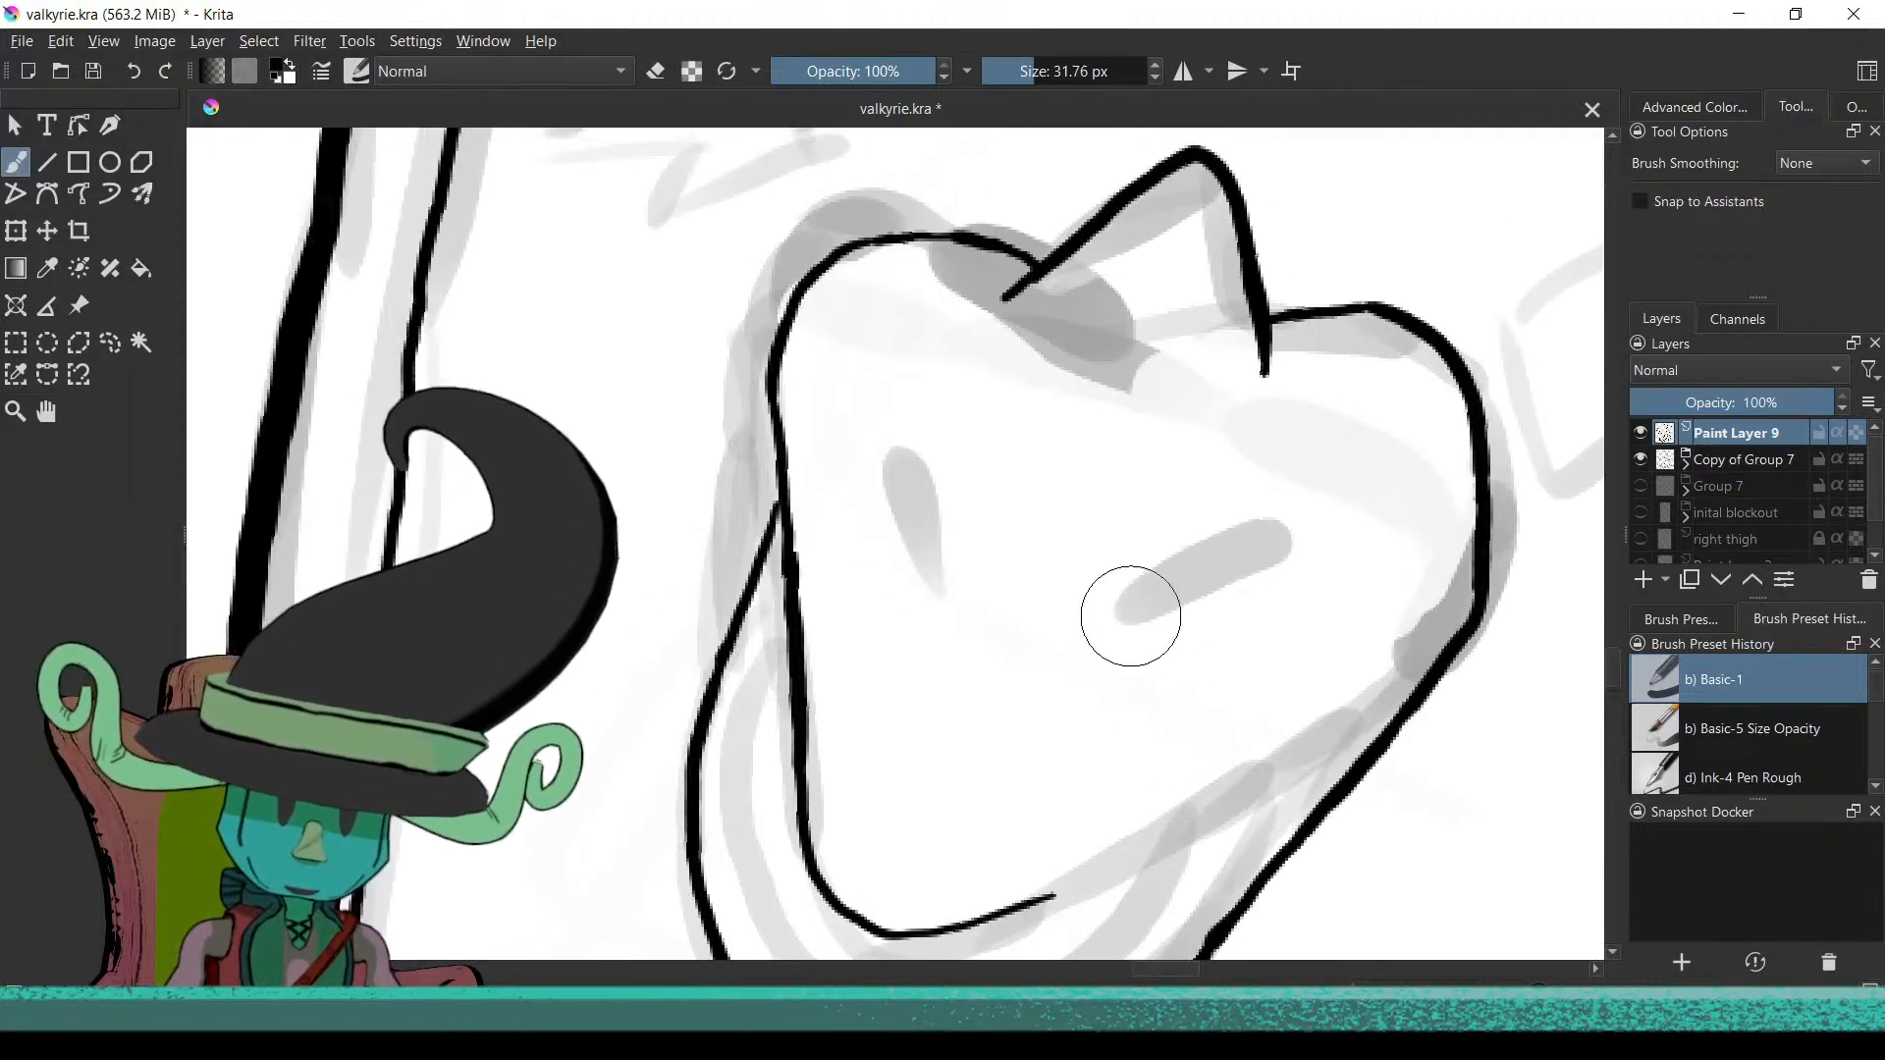
Ink the emblem's two closed eyes as short slanted strokes over the sketched eye shapes
left_click_drag(1190, 589, 1321, 560)
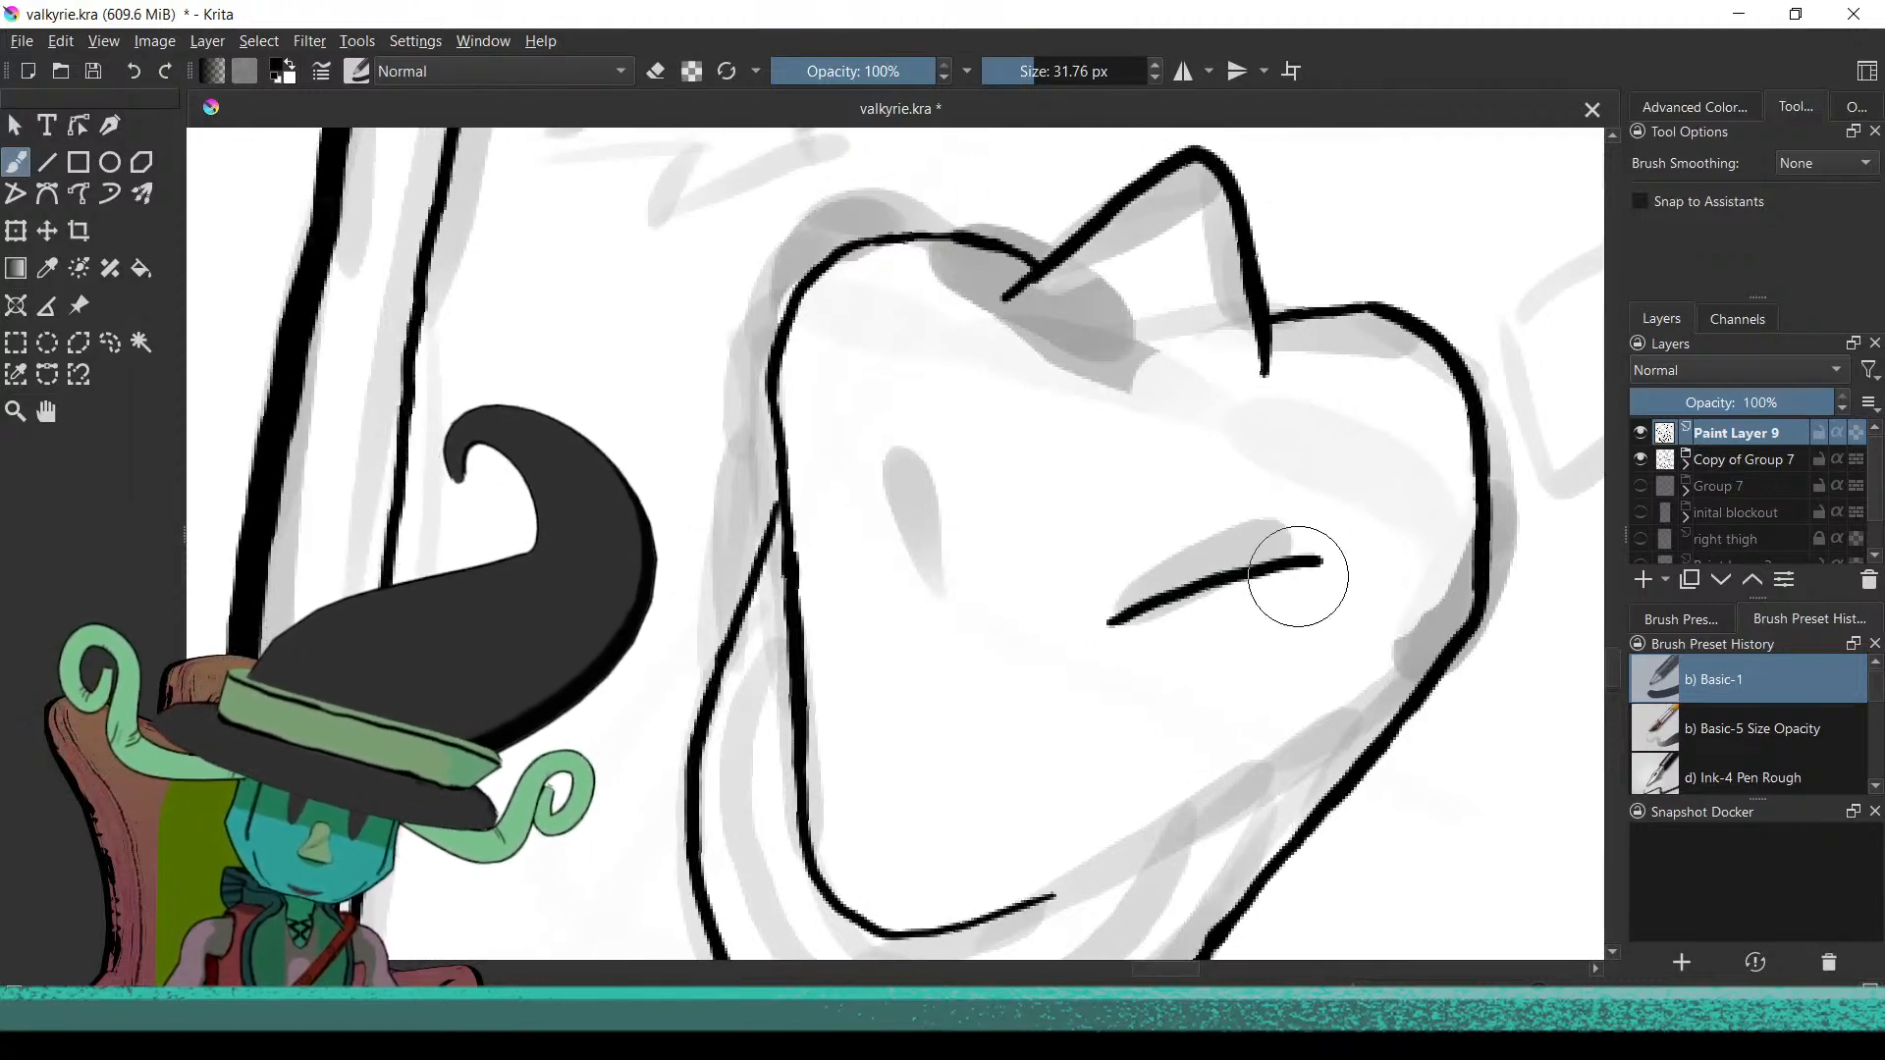
left_click_drag(937, 609, 921, 530)
key("ctrl+z")
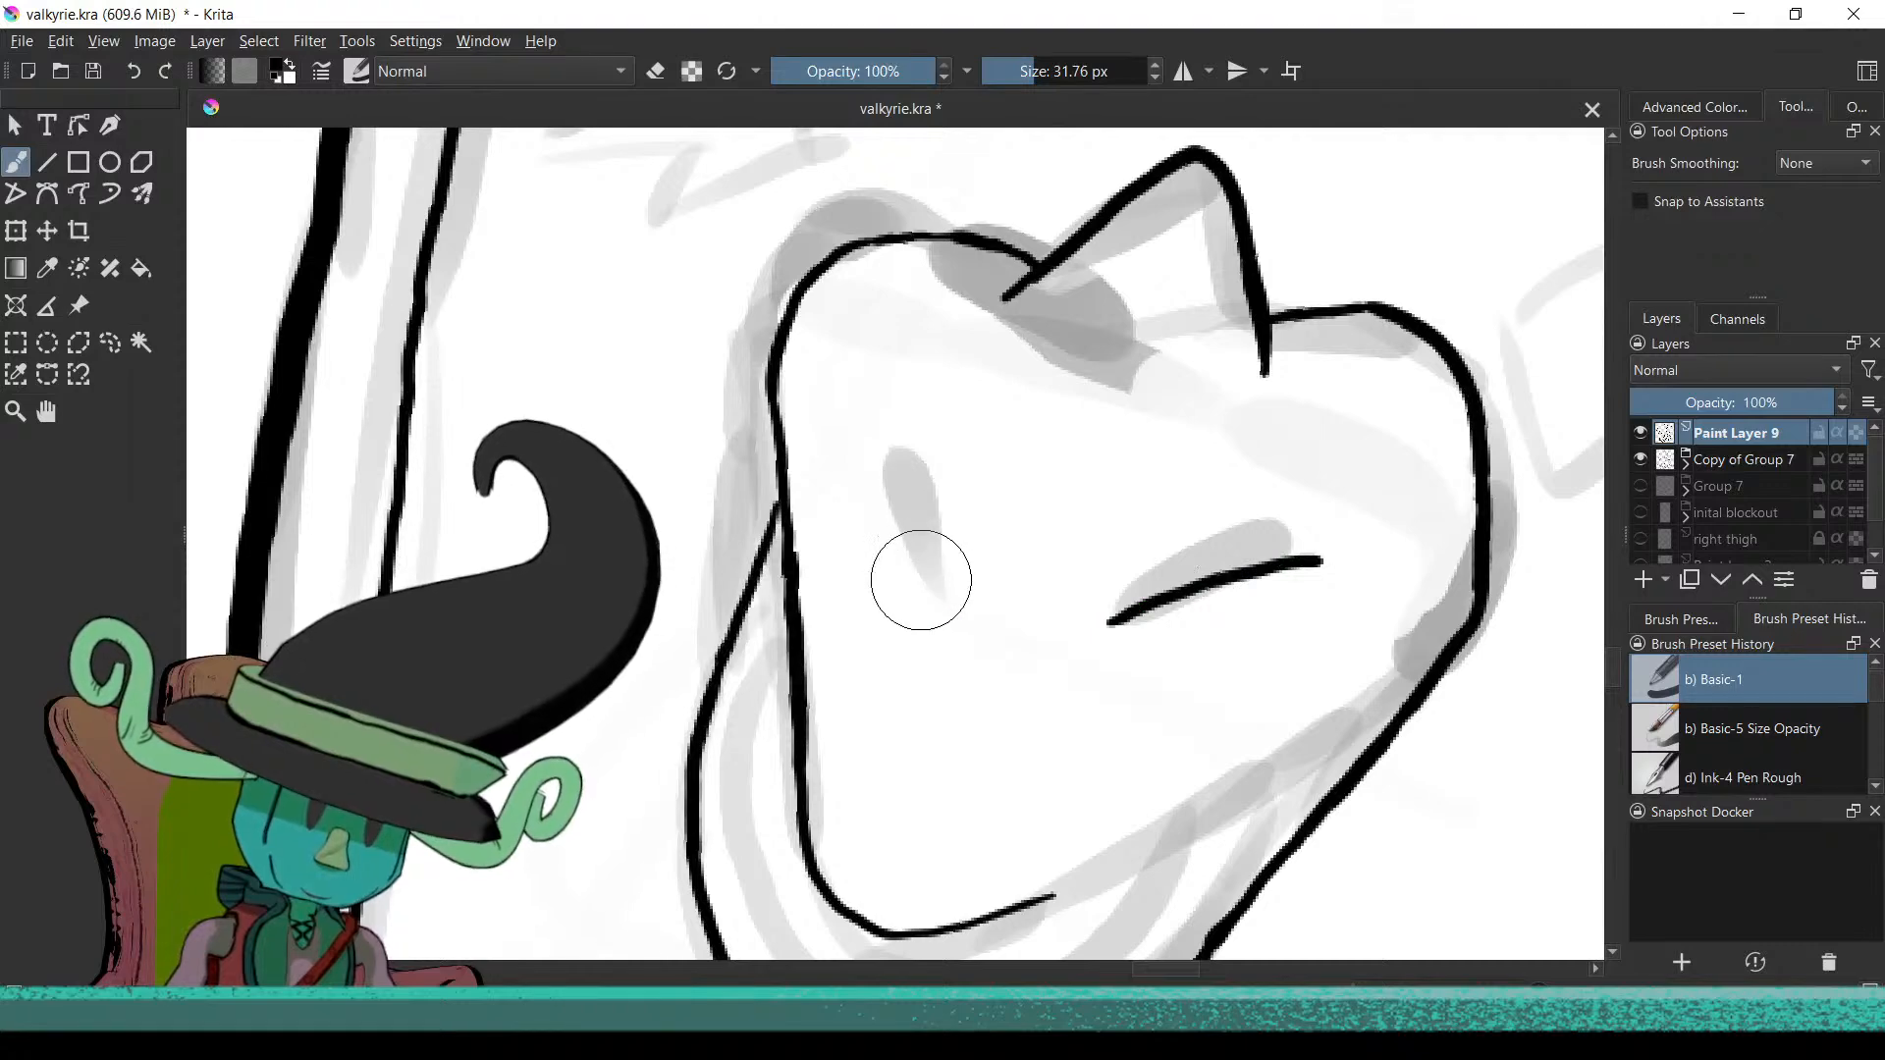
key("ctrl+z")
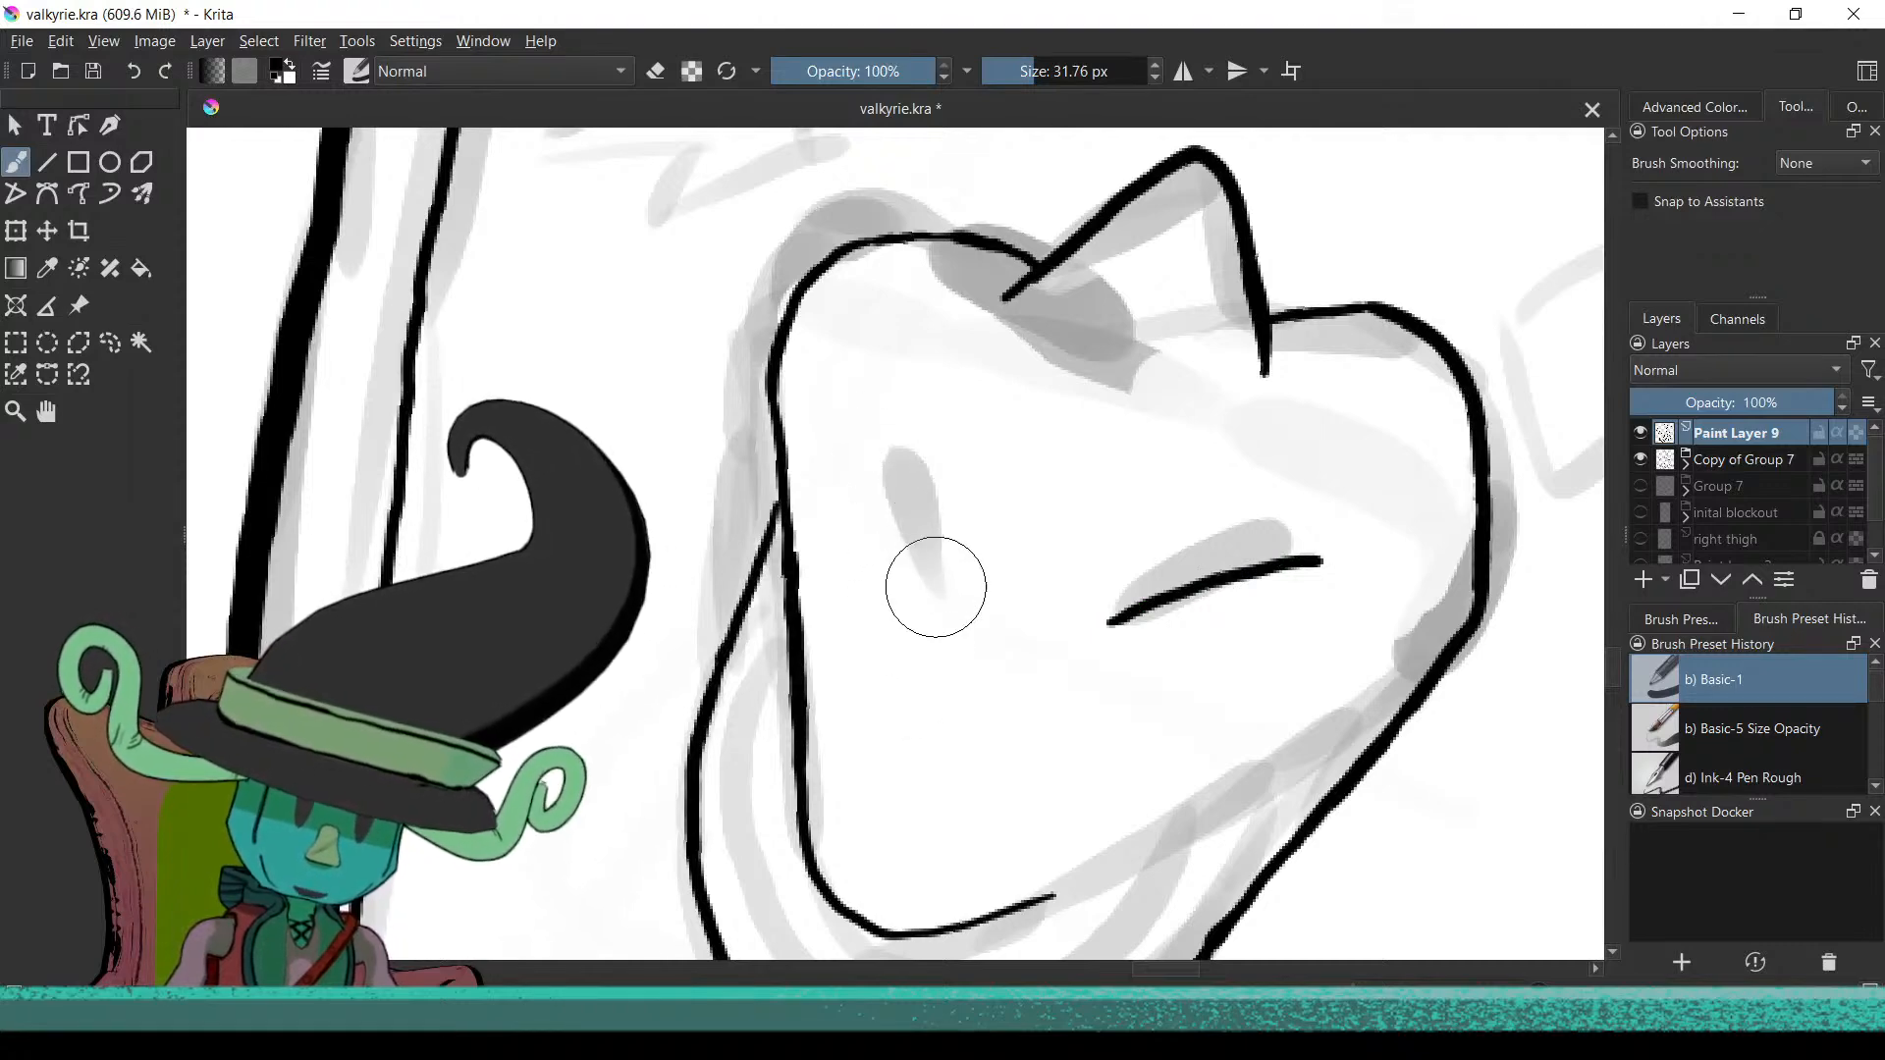
left_click_drag(904, 466, 884, 435)
left_click_drag(860, 638, 786, 509)
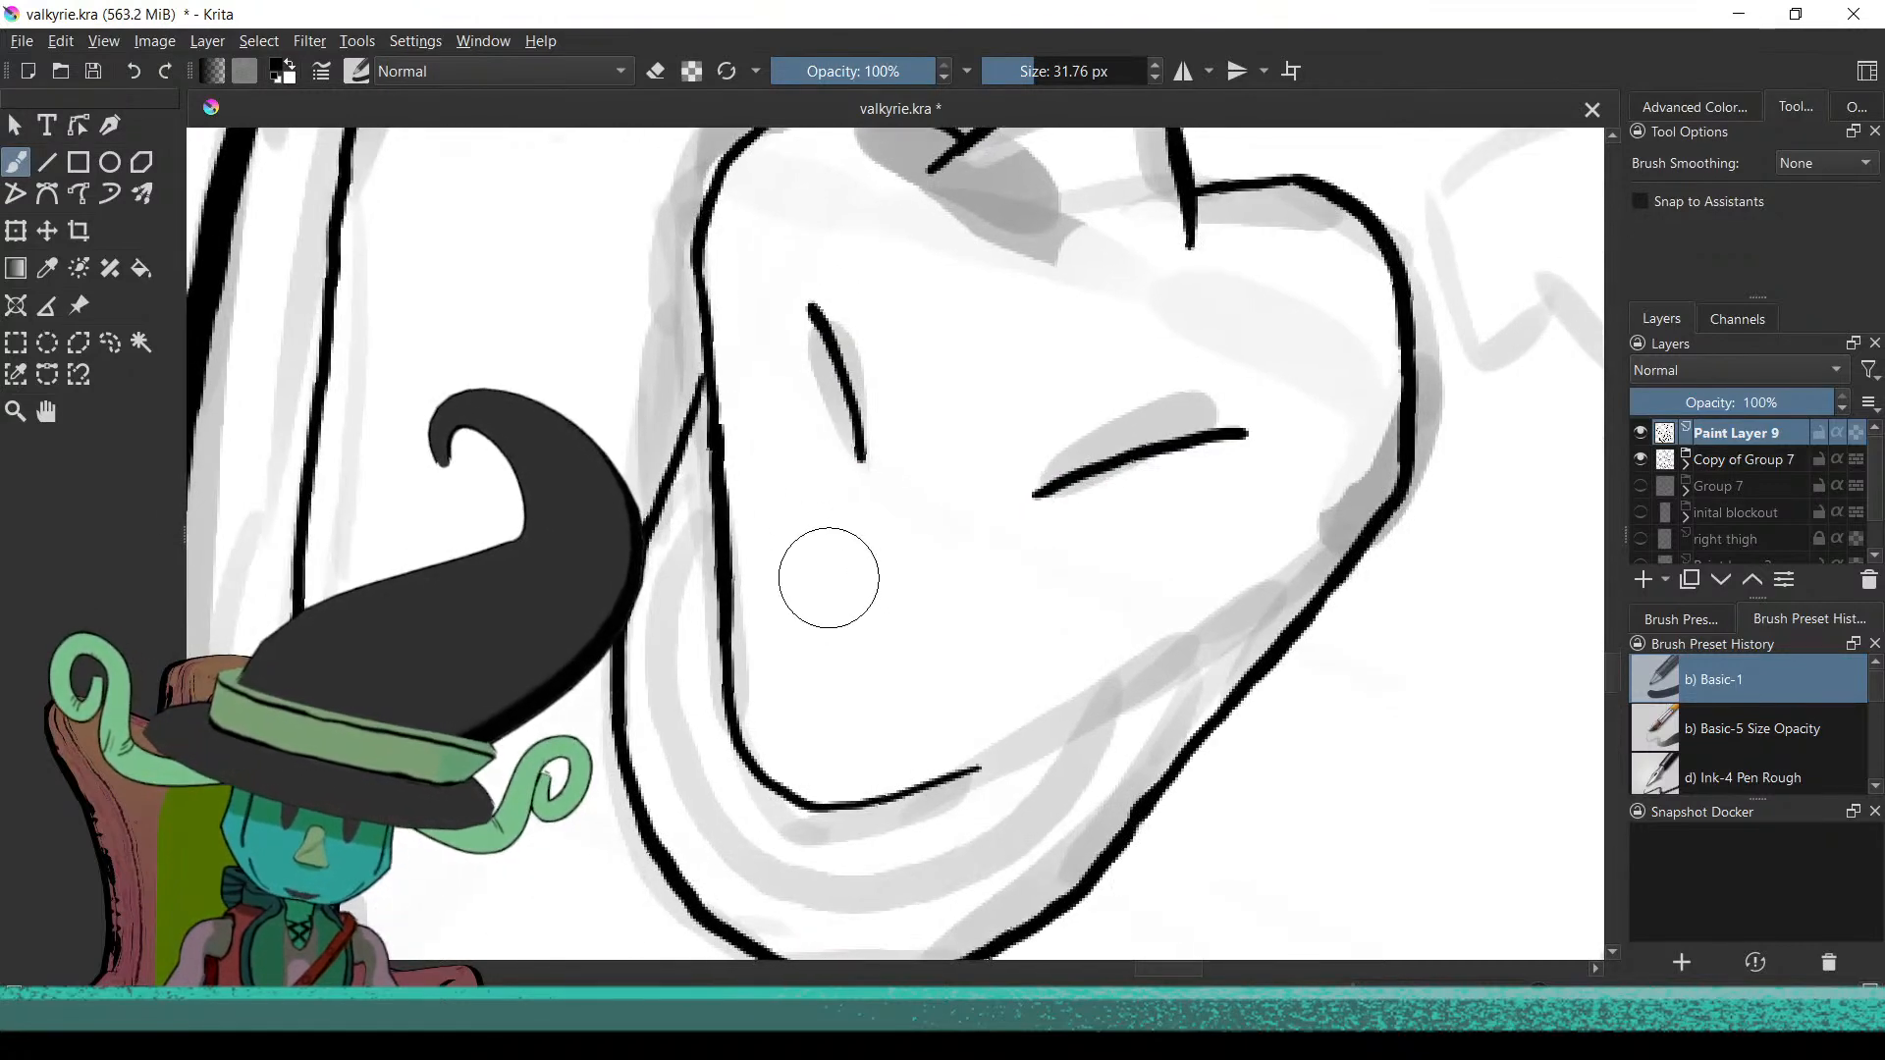
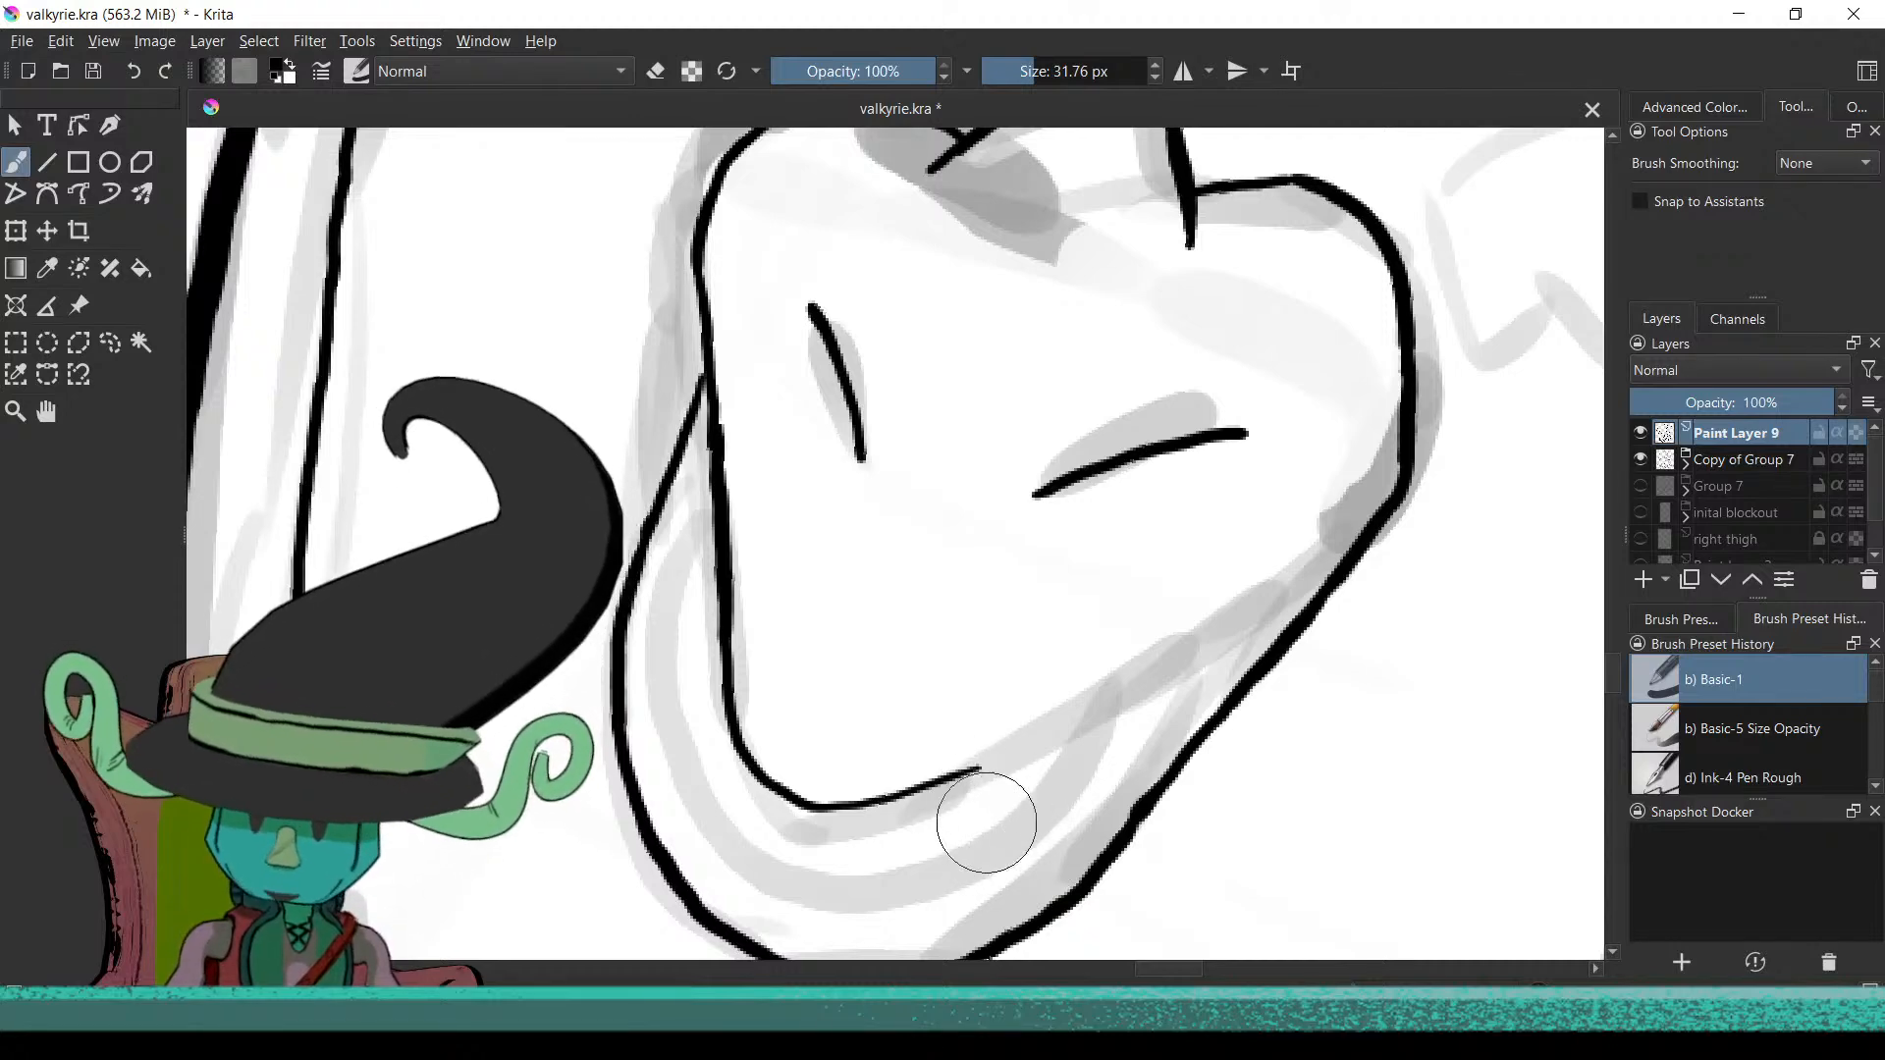
Extend the emblem's upper mouth edge from the lower corner up to the right cheek line and thicken its junction
left_click_drag(975, 766, 983, 762)
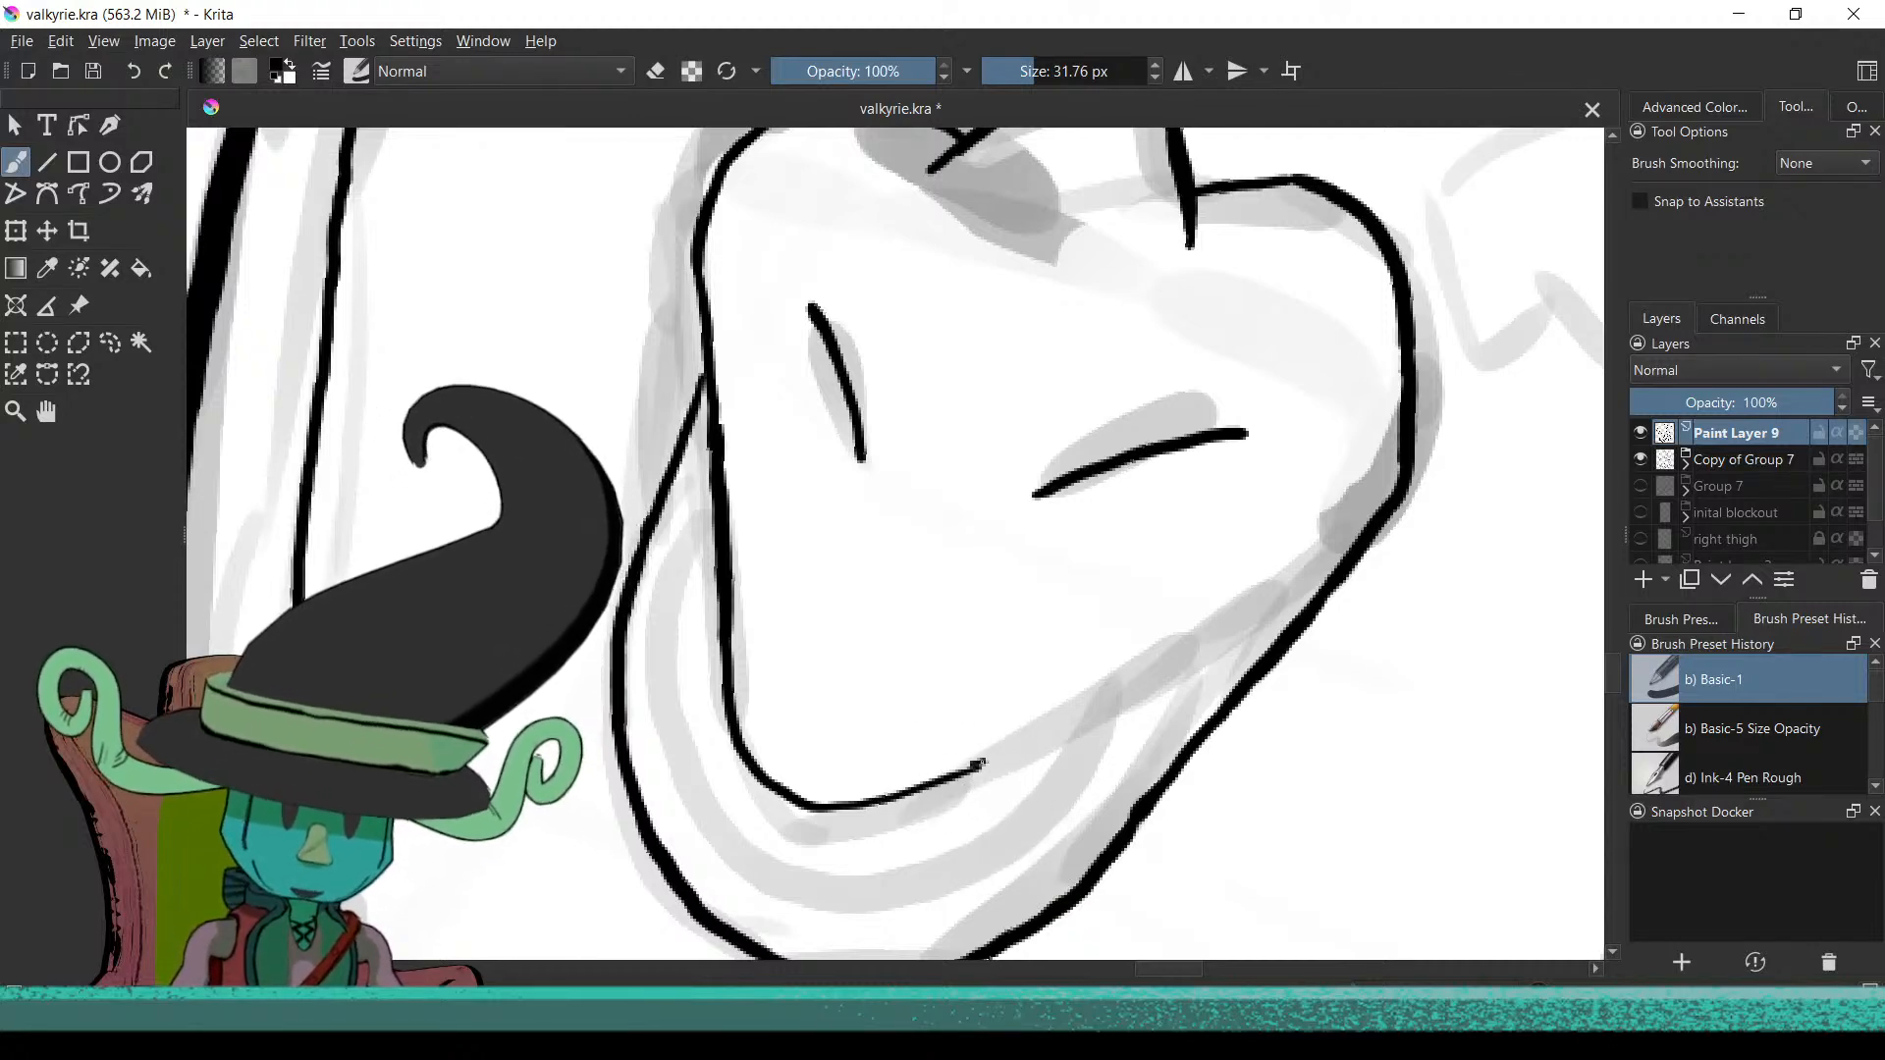
key("ctrl+z")
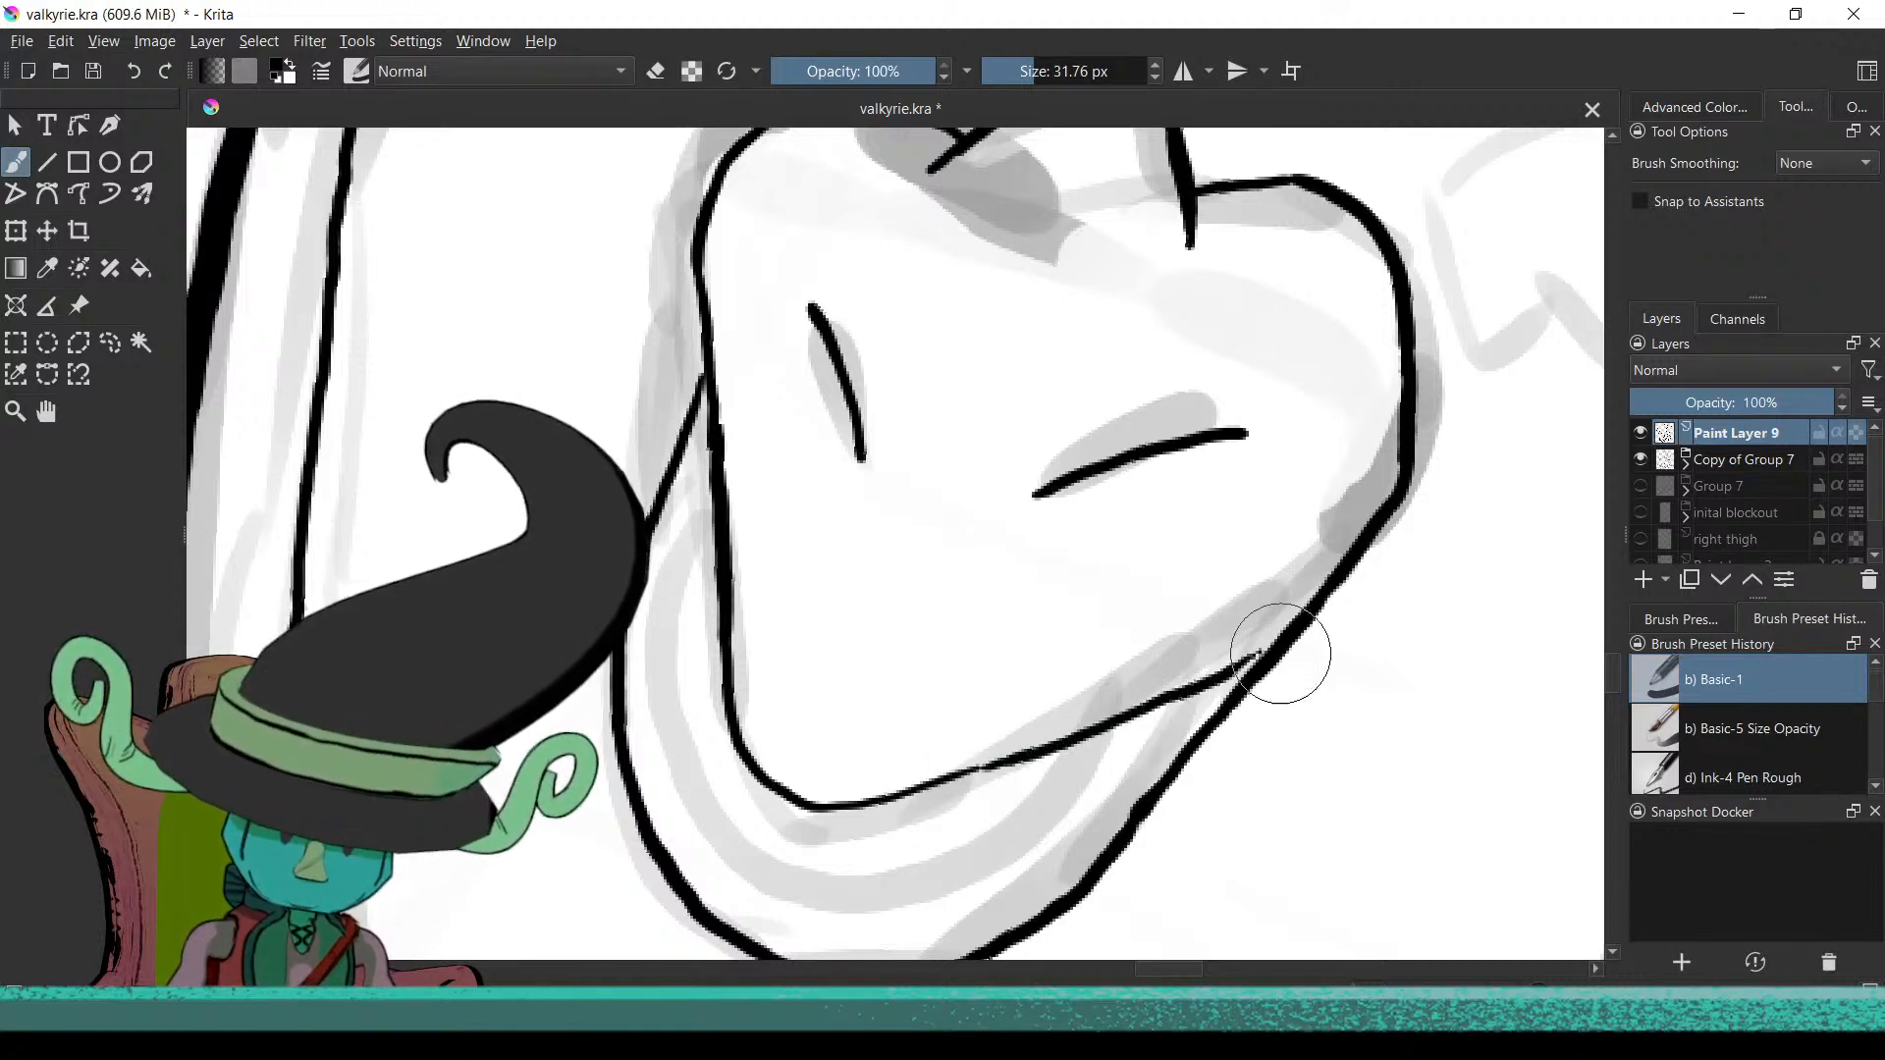
mouse_move(1267, 651)
left_mouse_down()
mouse_move(1222, 677)
mouse_move(1257, 656)
left_mouse_up()
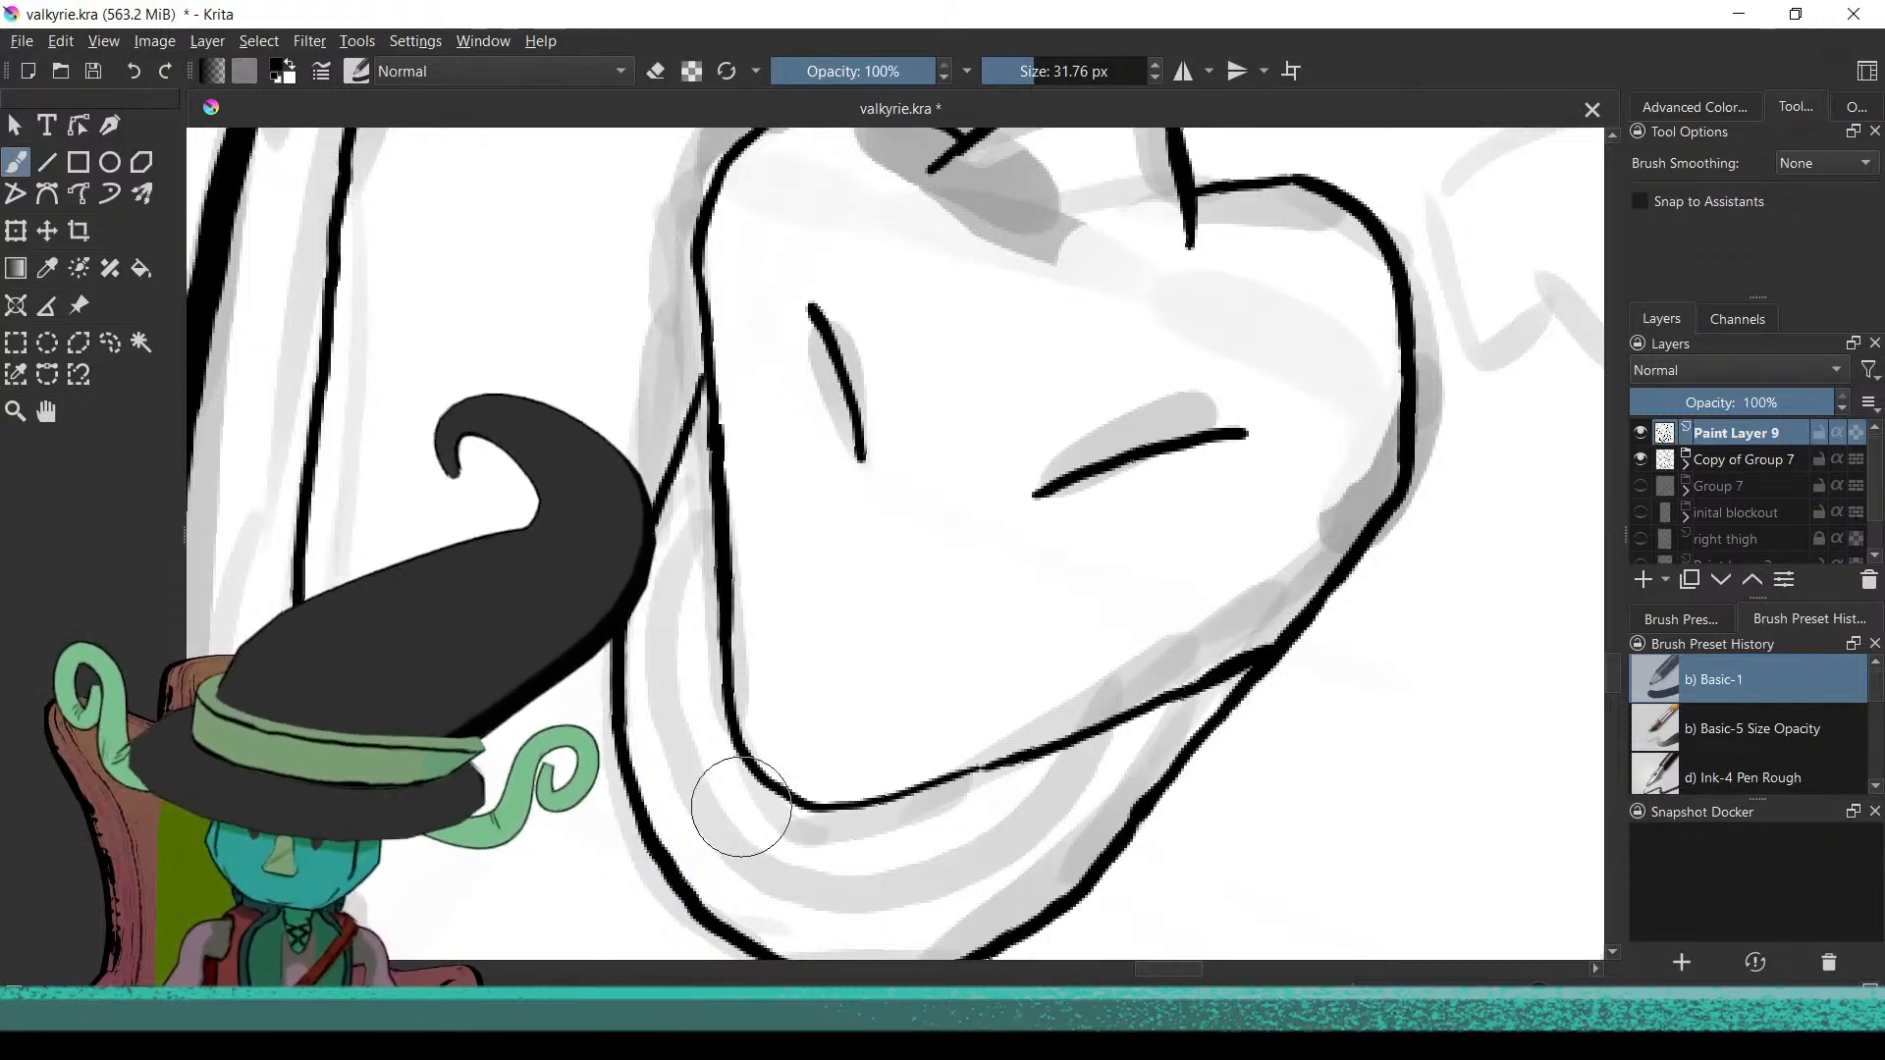
Ink the inner curve of the emblem's lower jaw, from the left face line around the bottom to the mouth edge
left_click_drag(930, 812, 989, 791)
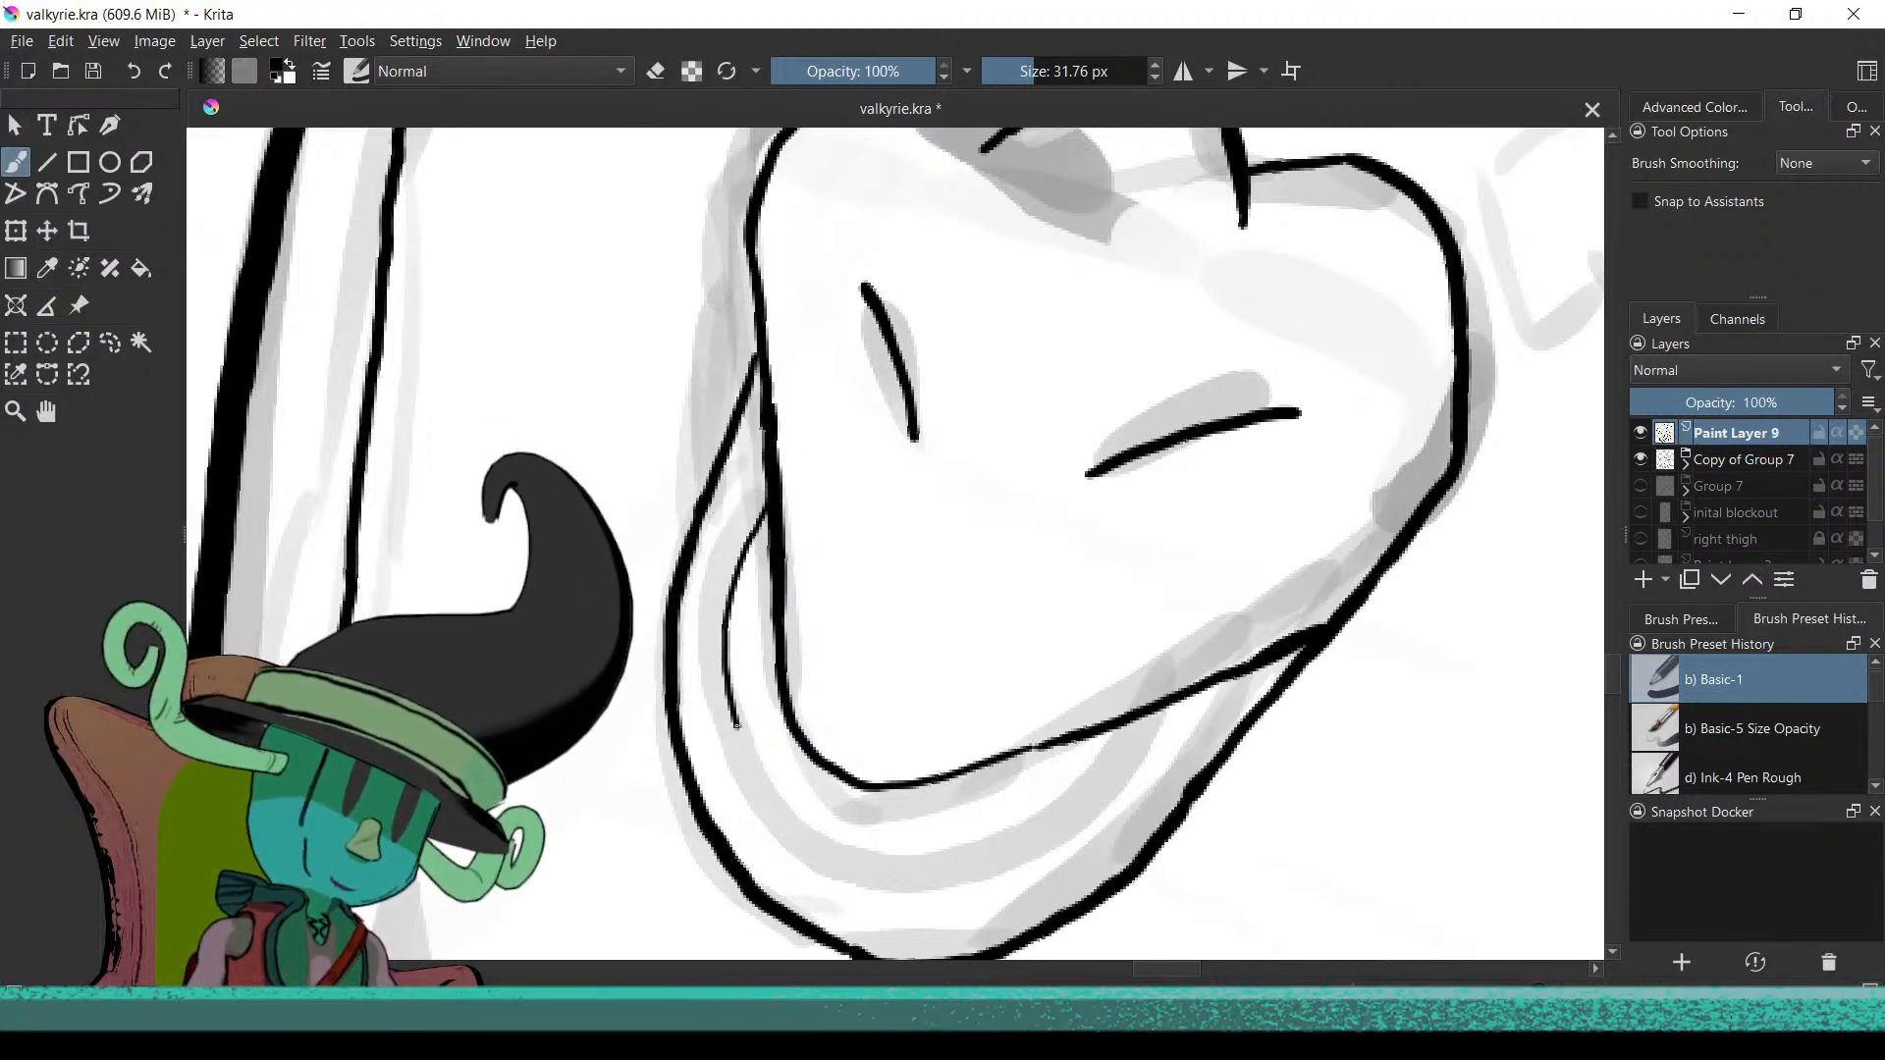
left_click_drag(845, 861, 882, 872)
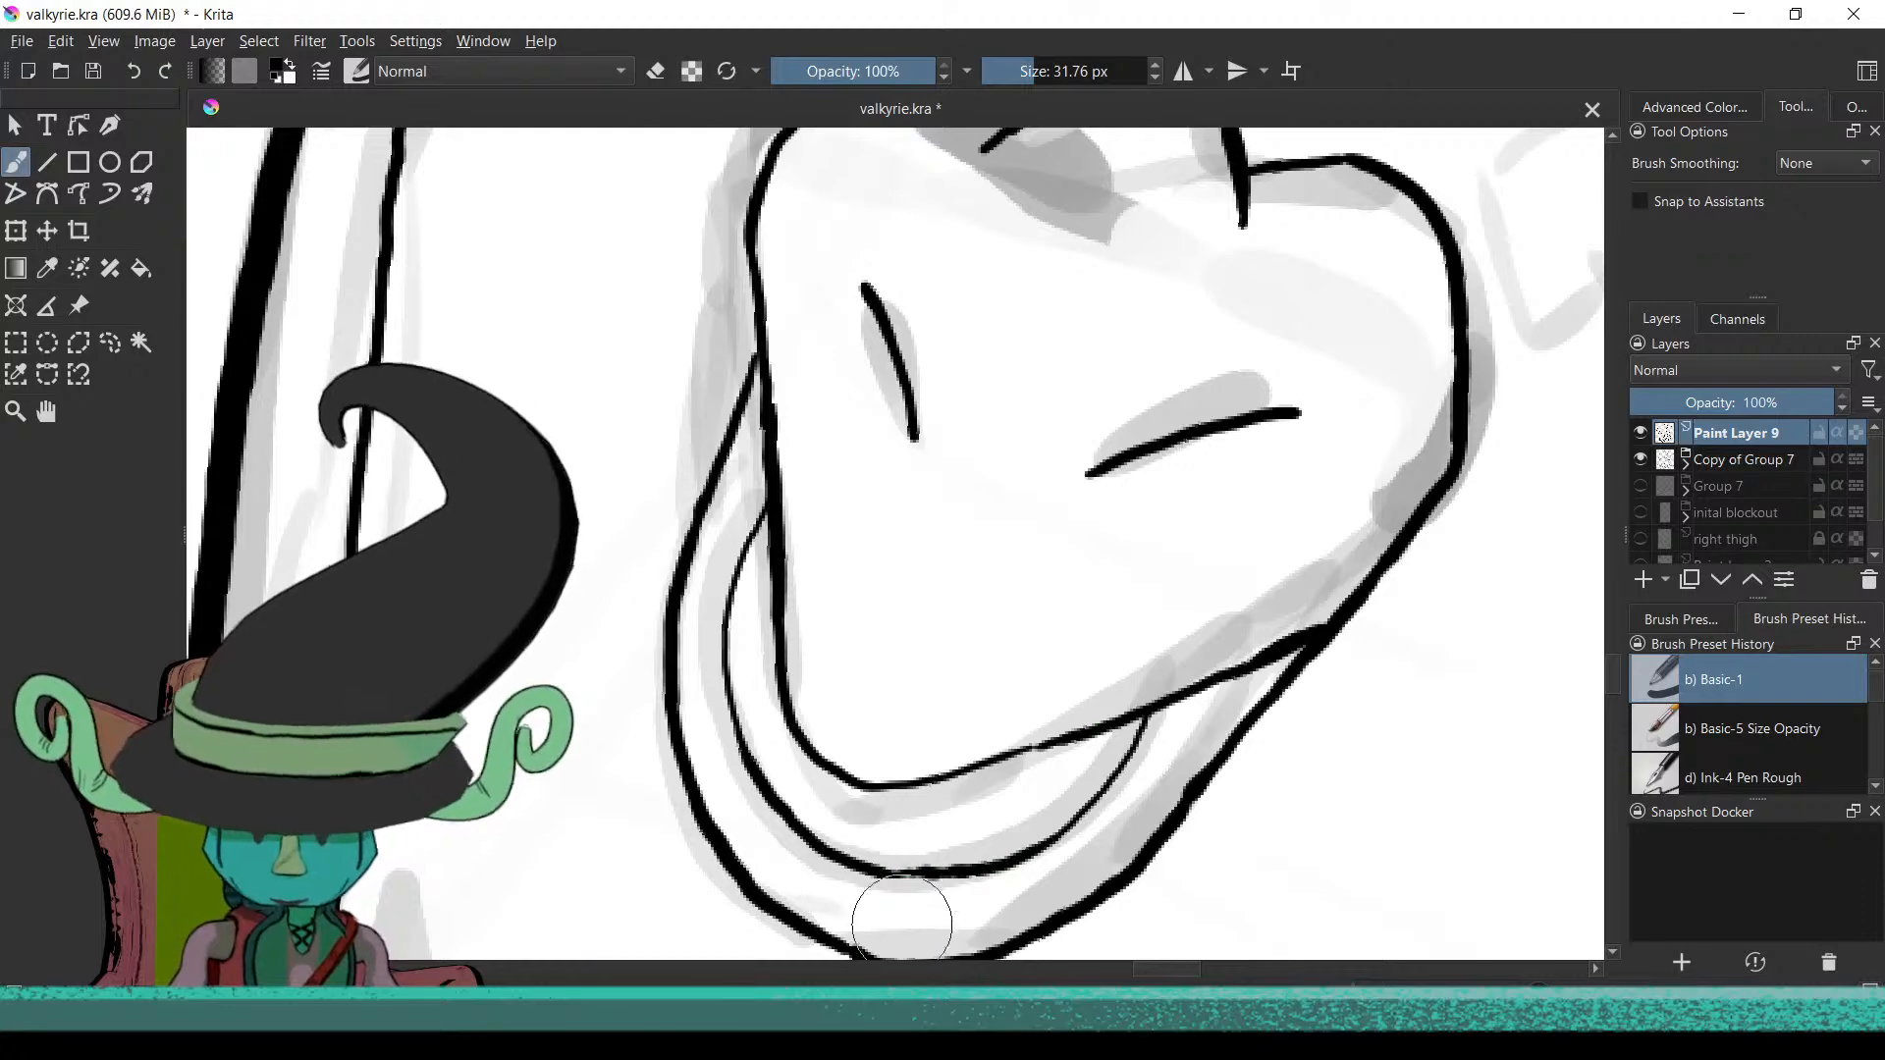
scroll(886, 876, "down", 5)
scroll(1021, 797, "up", 4)
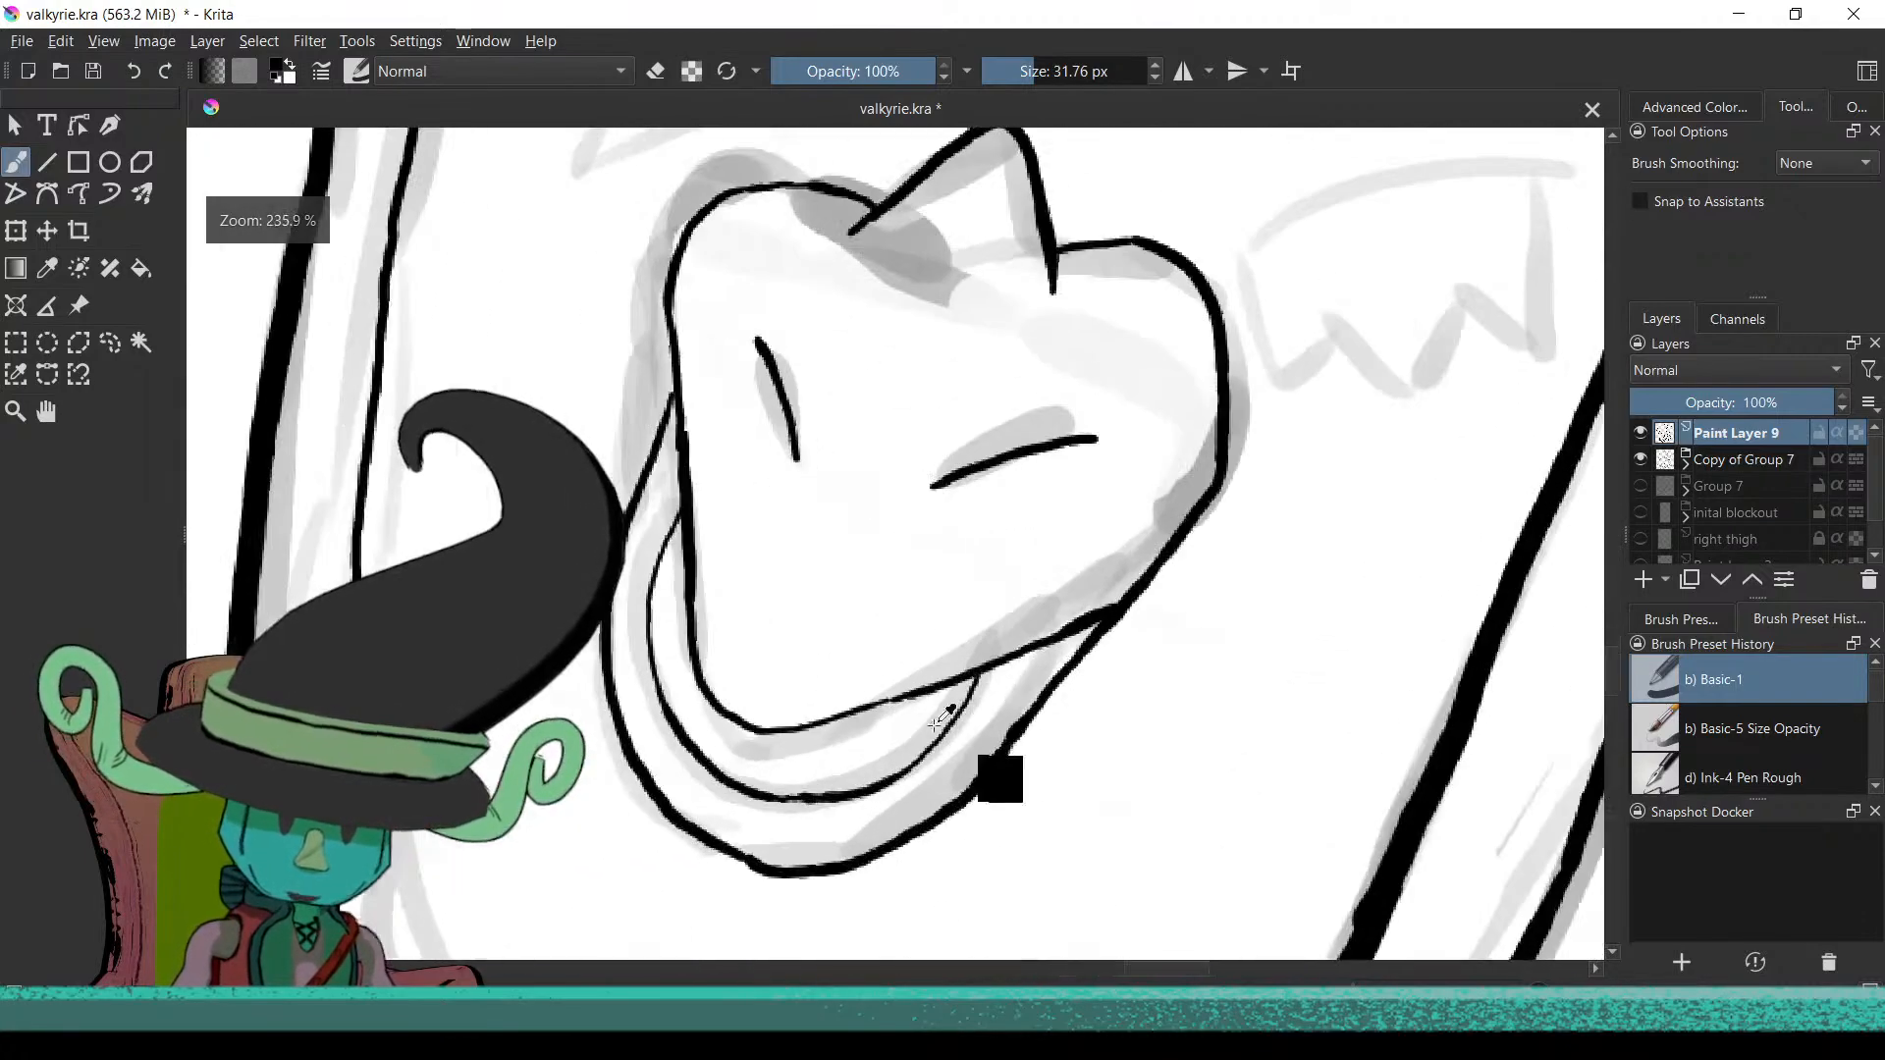
scroll(955, 787, "down", 6)
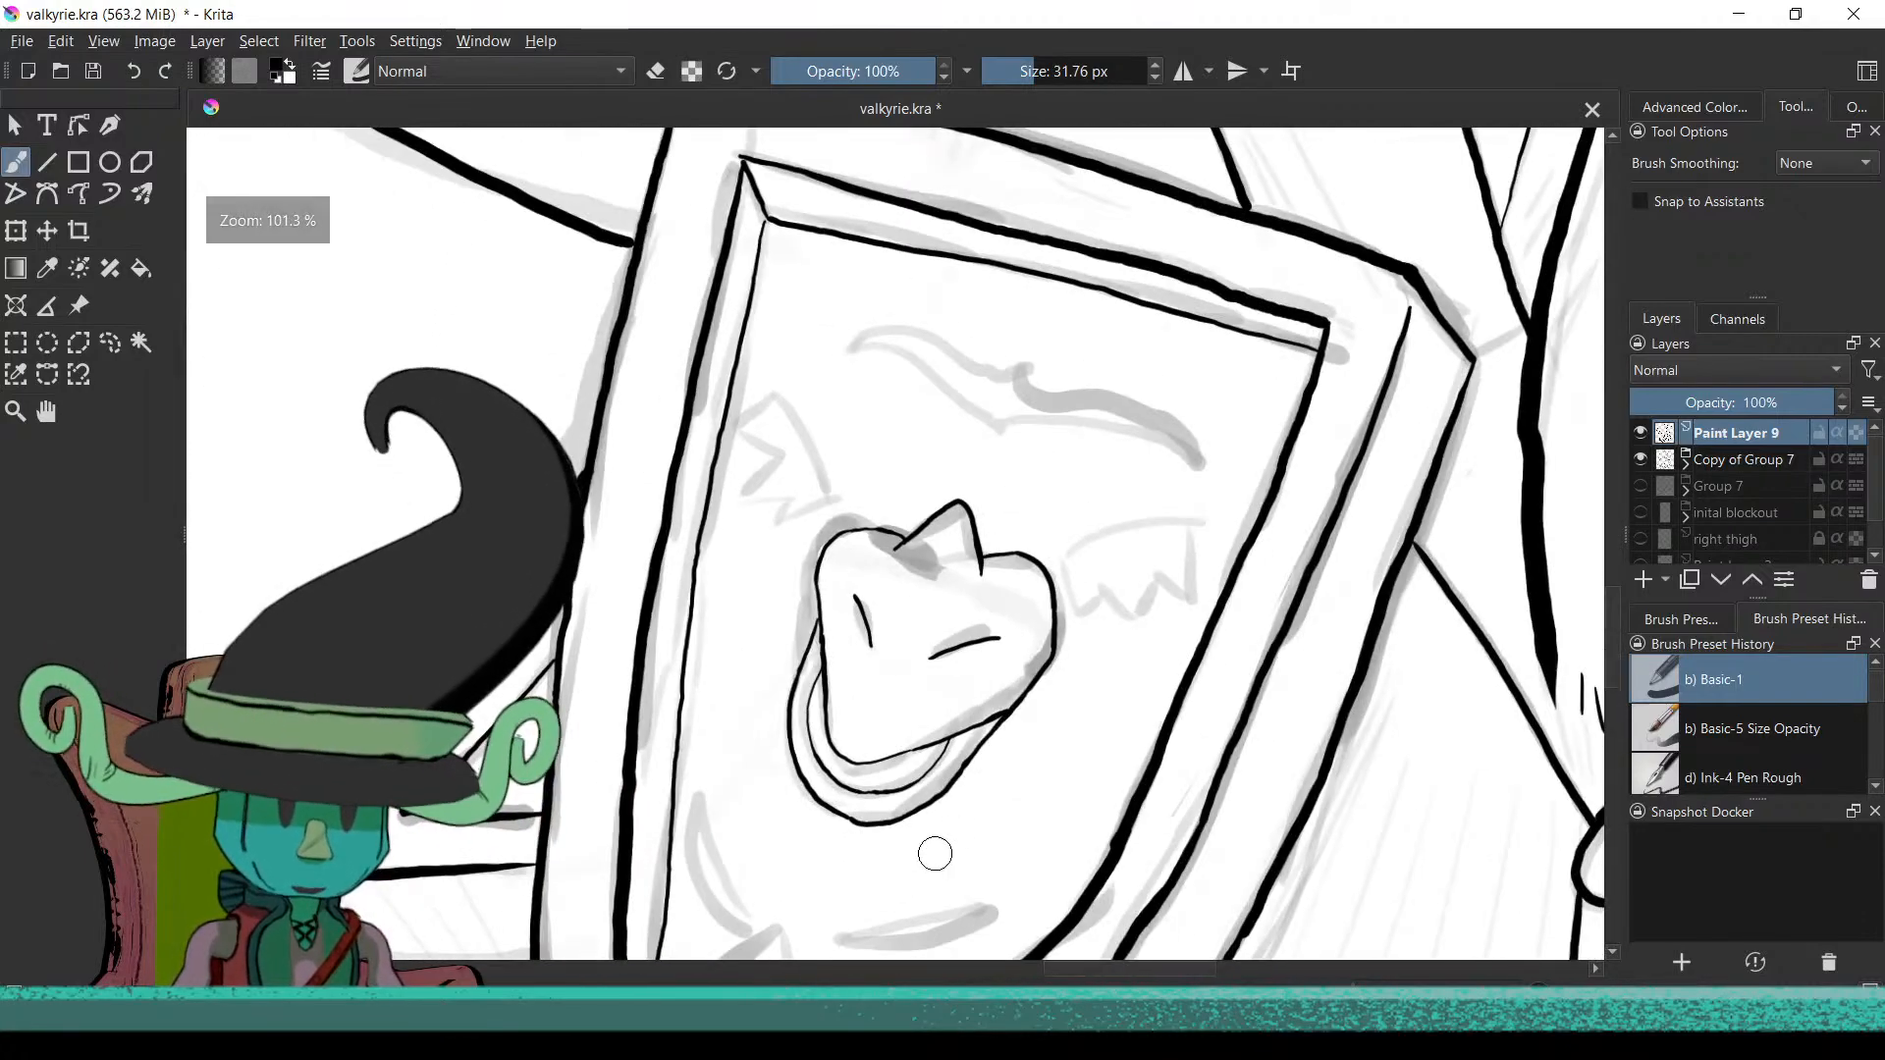
Ink a zigzag row of small pointed teeth hanging from the middle of the emblem's upper mouth edge
scroll(930, 847, "up", 5)
scroll(877, 743, "up", 2)
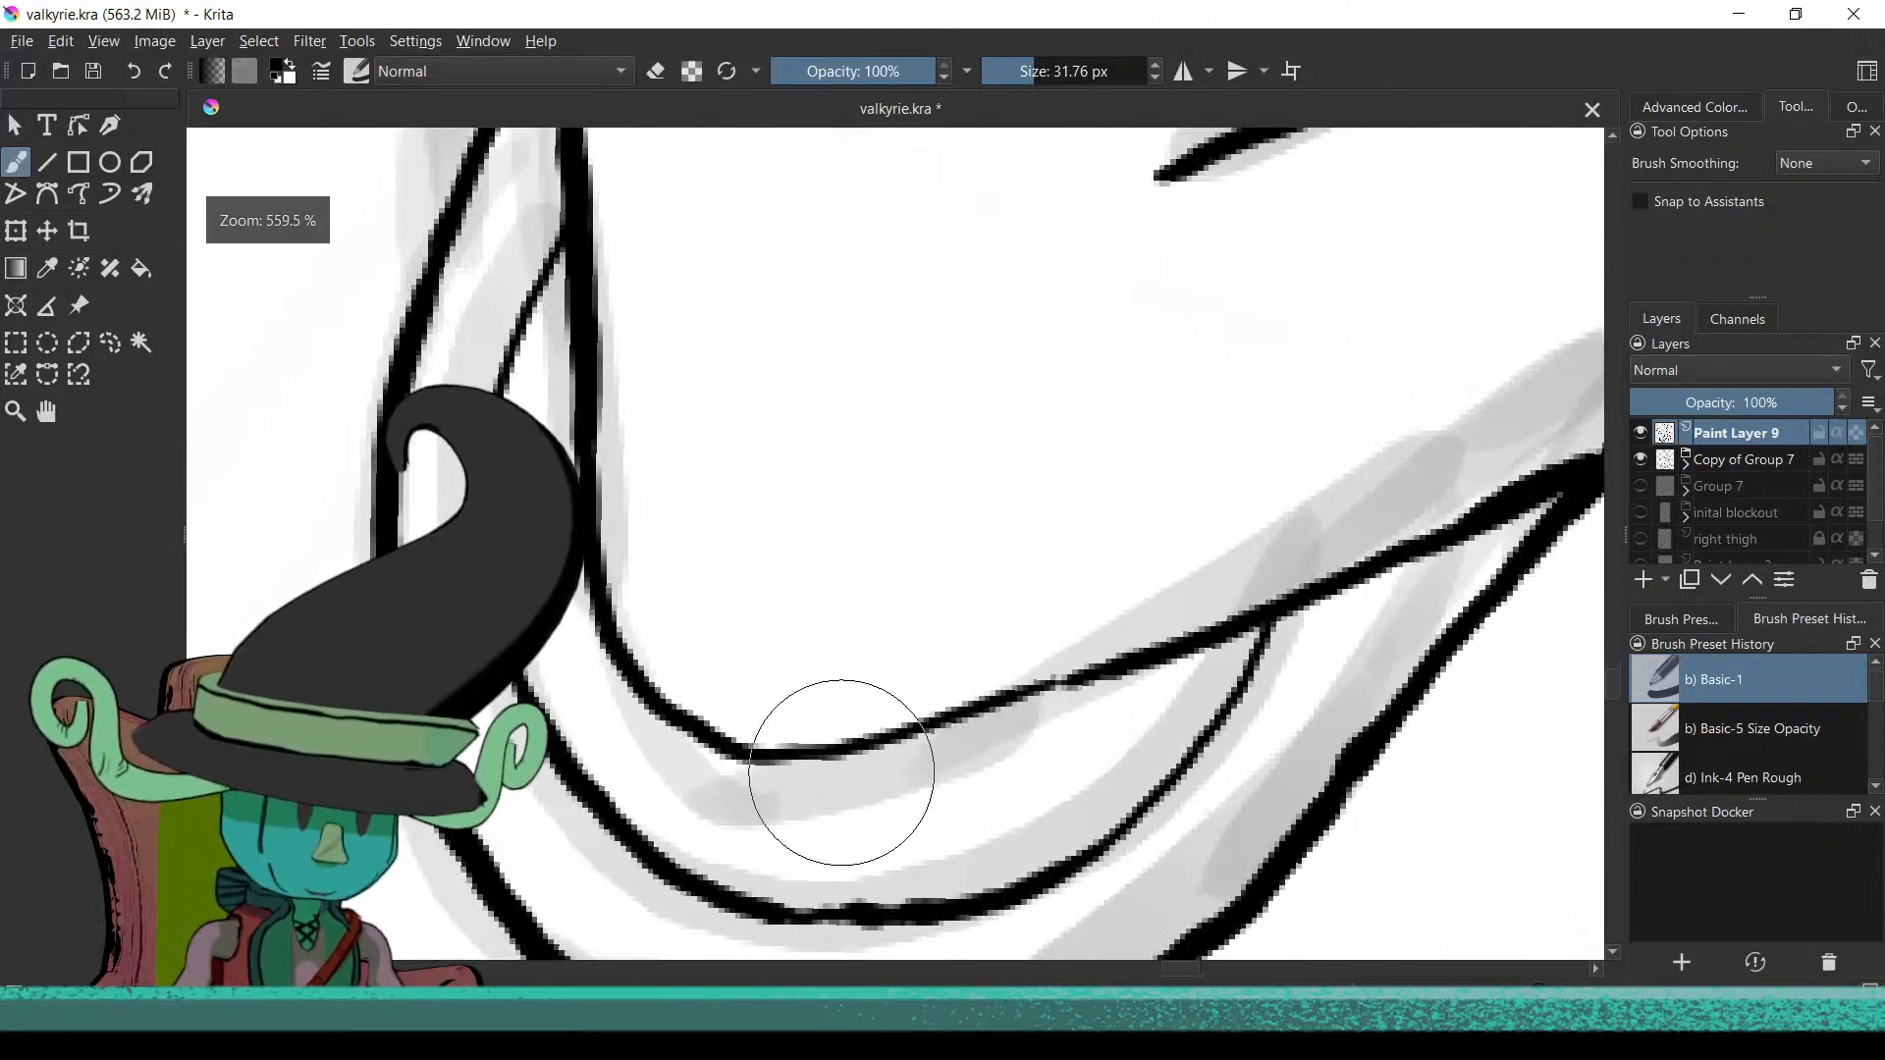
mouse_move(809, 758)
left_mouse_down()
mouse_move(809, 815)
mouse_move(873, 749)
left_mouse_up()
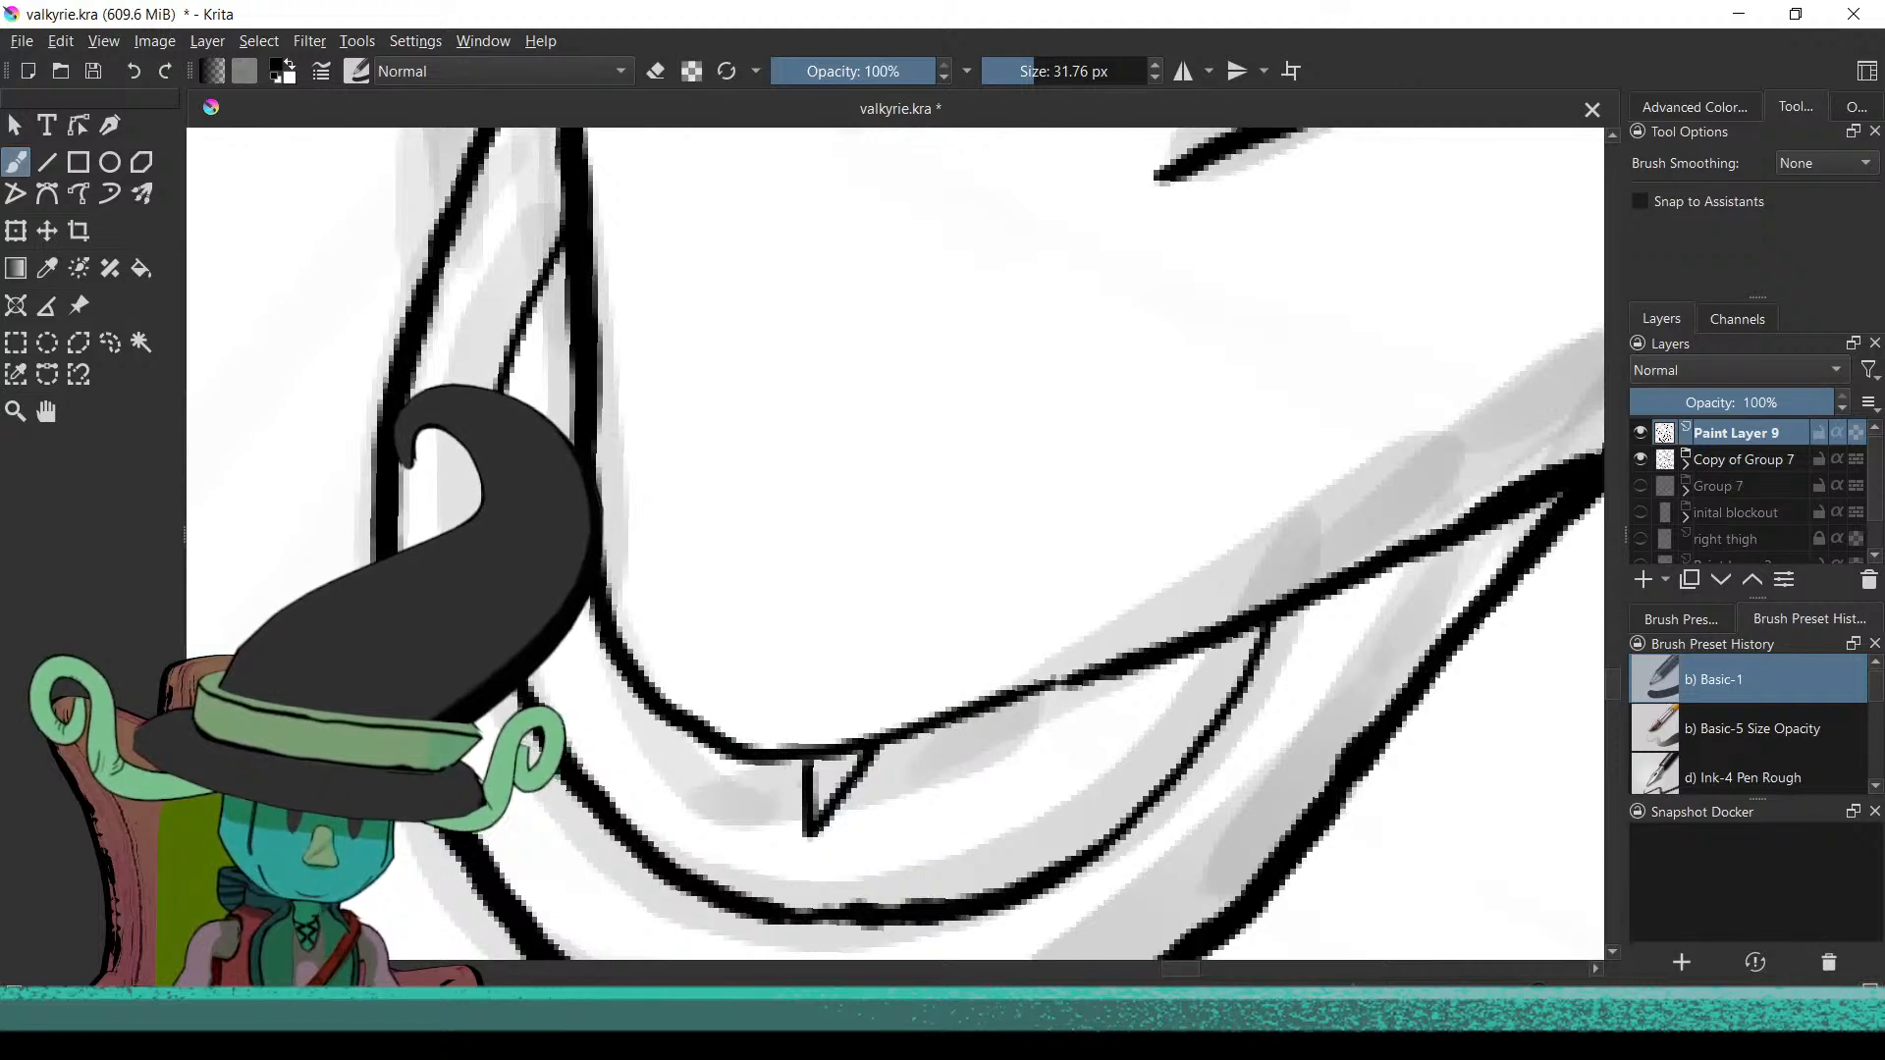
left_click_drag(904, 765, 923, 746)
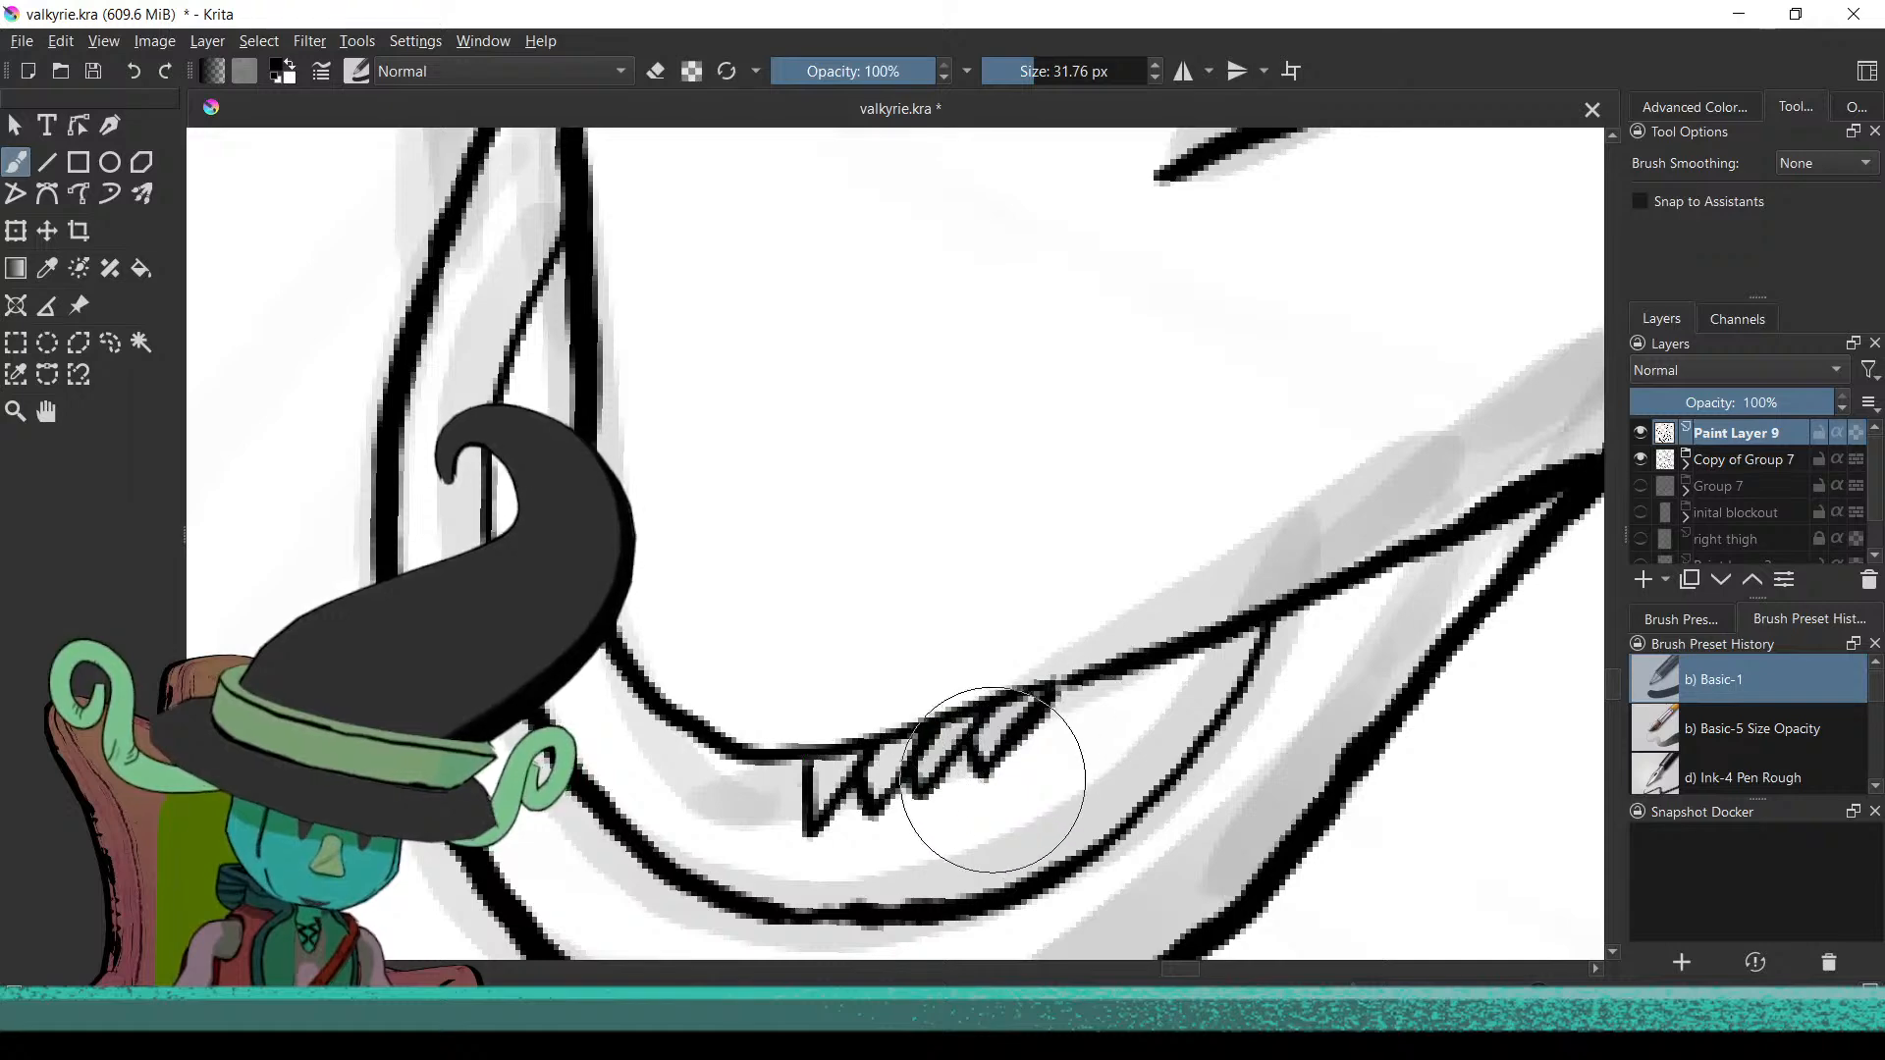
mouse_move(1022, 736)
left_mouse_down()
mouse_move(916, 796)
mouse_move(958, 785)
mouse_move(1000, 685)
mouse_move(901, 756)
mouse_move(864, 682)
left_mouse_up()
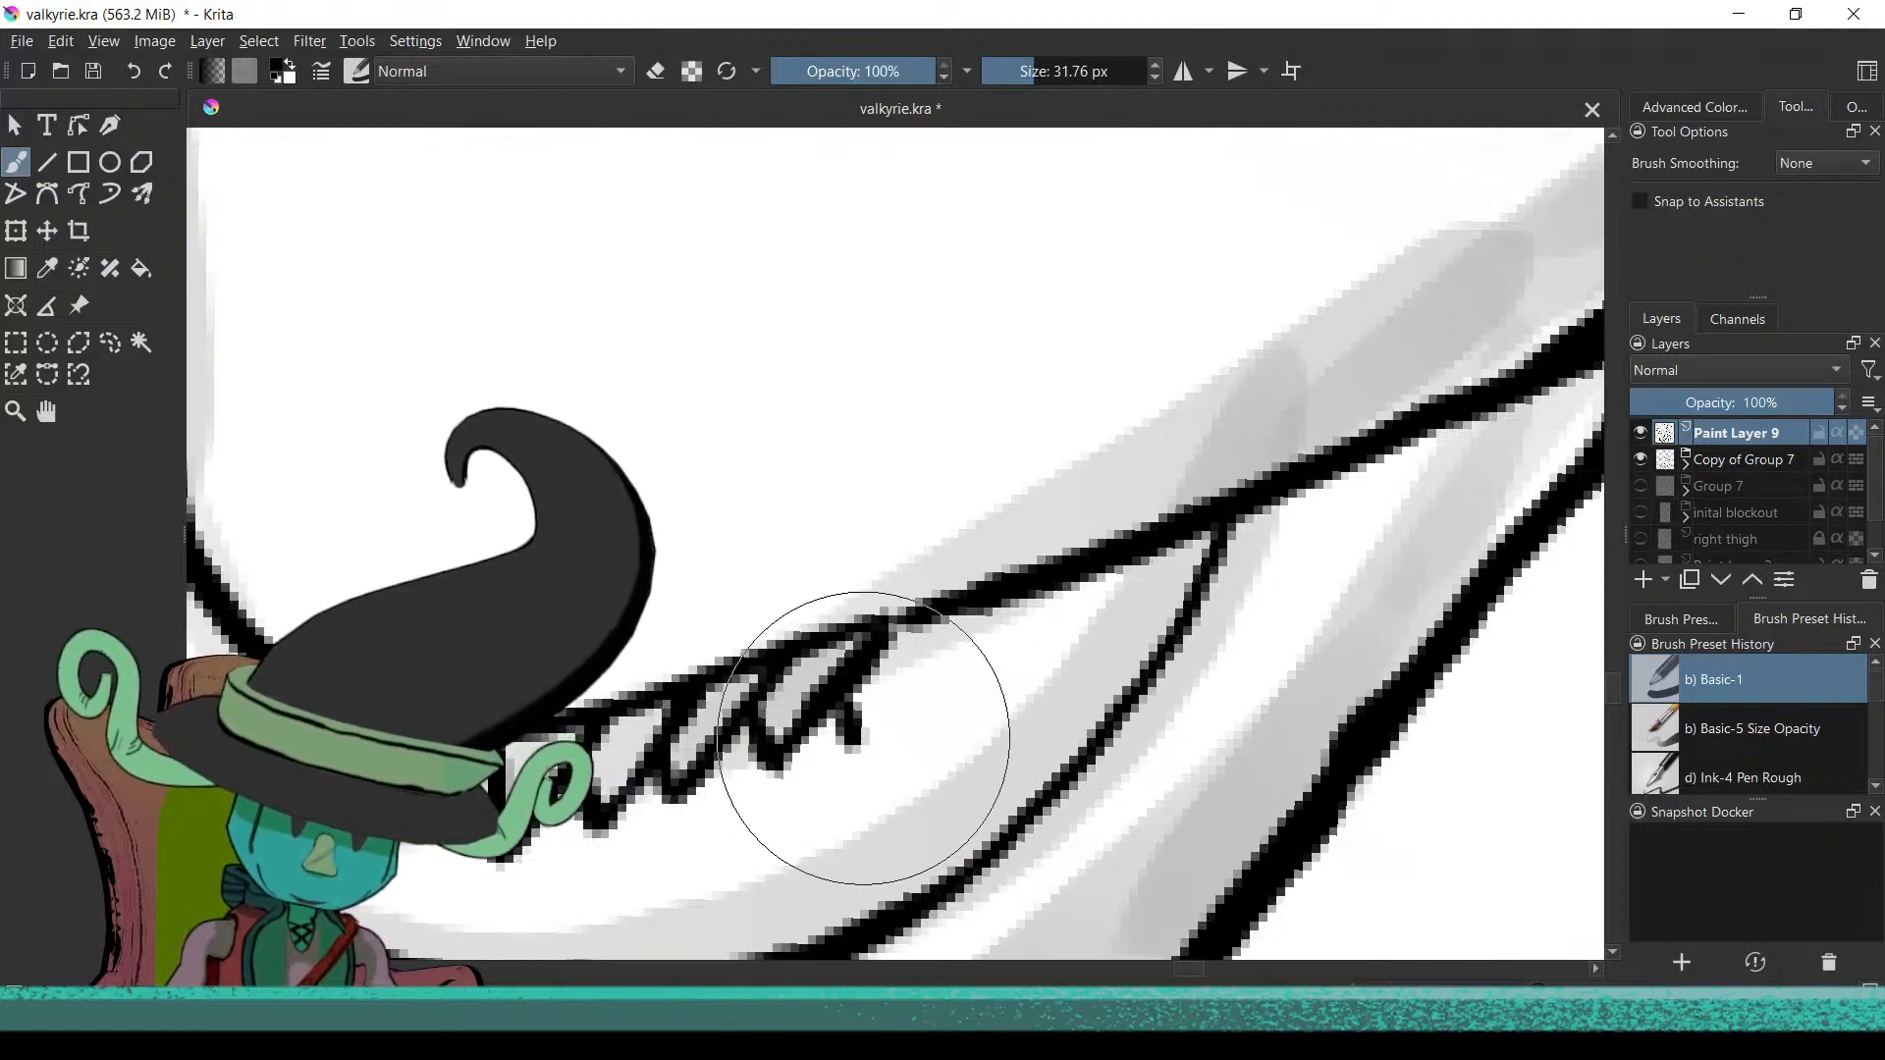
Continue the emblem's tooth row with more slanted strokes toward the right end of the mouth opening
scroll(955, 656, "down", 6)
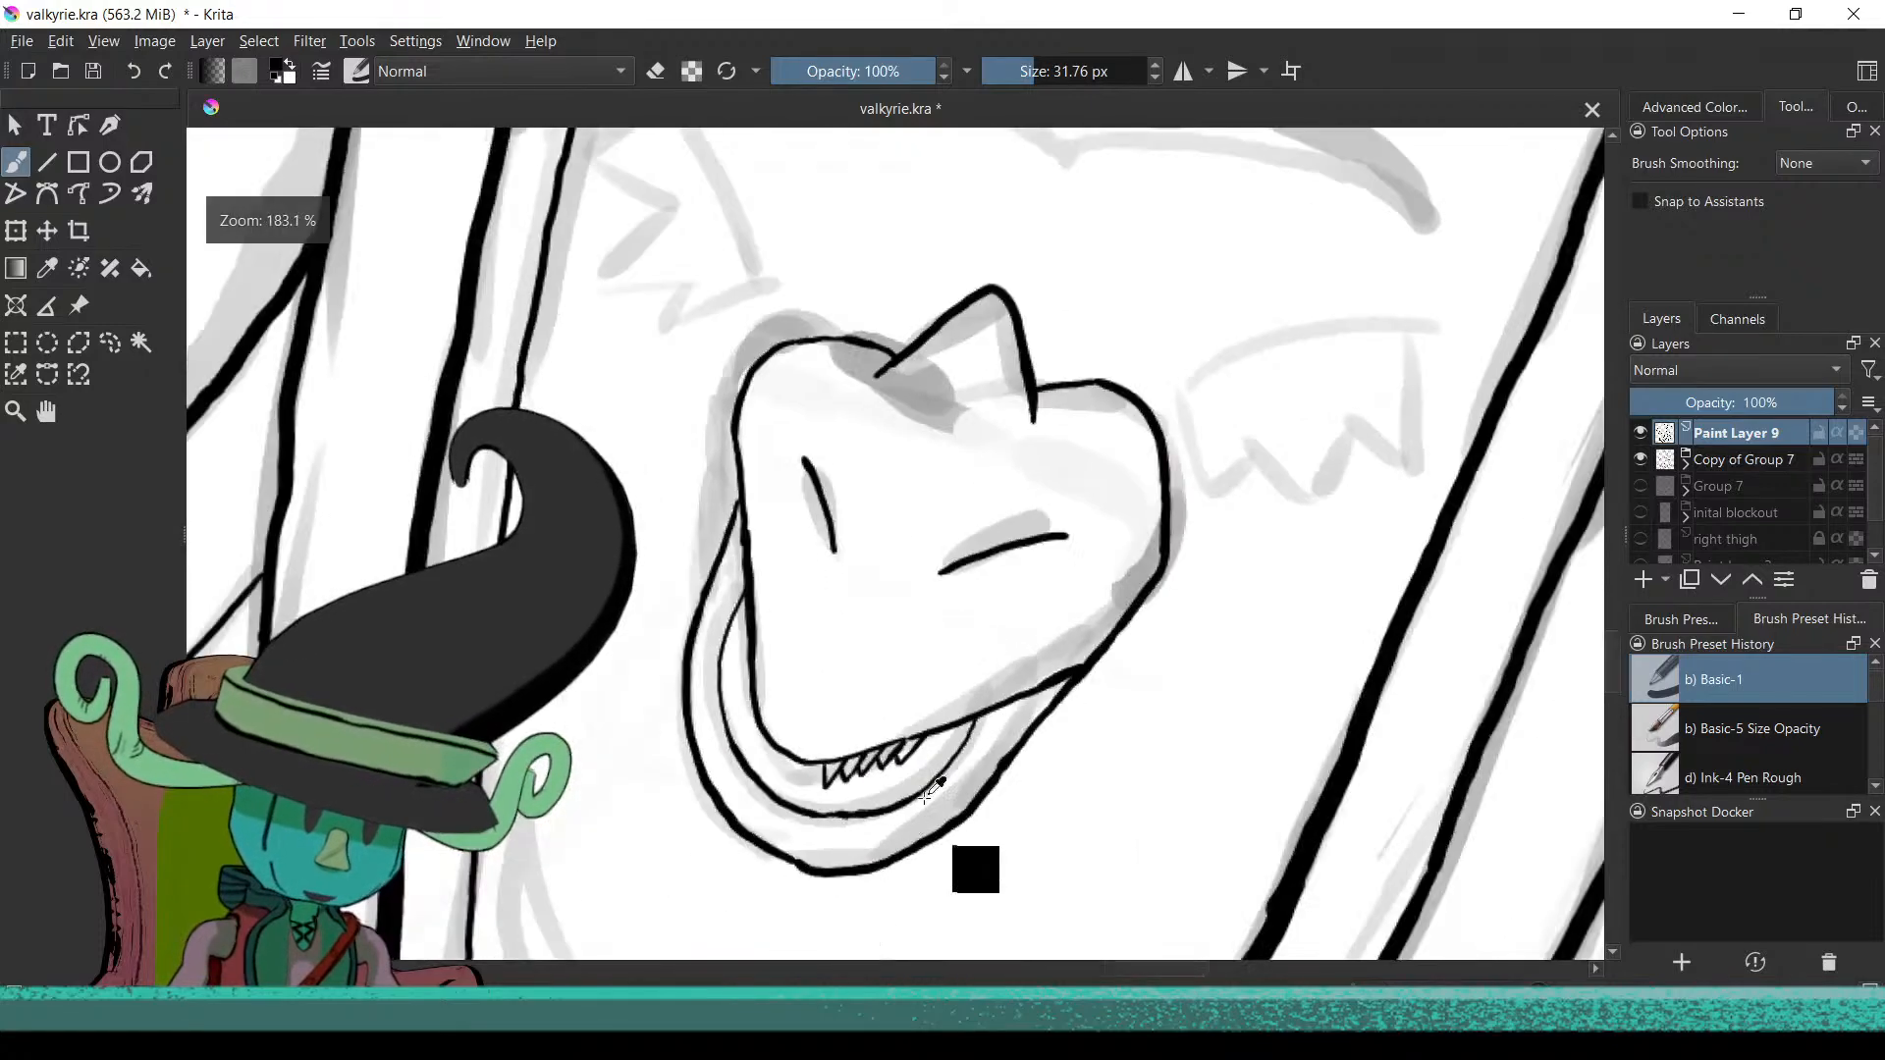
scroll(928, 849, "up", 8)
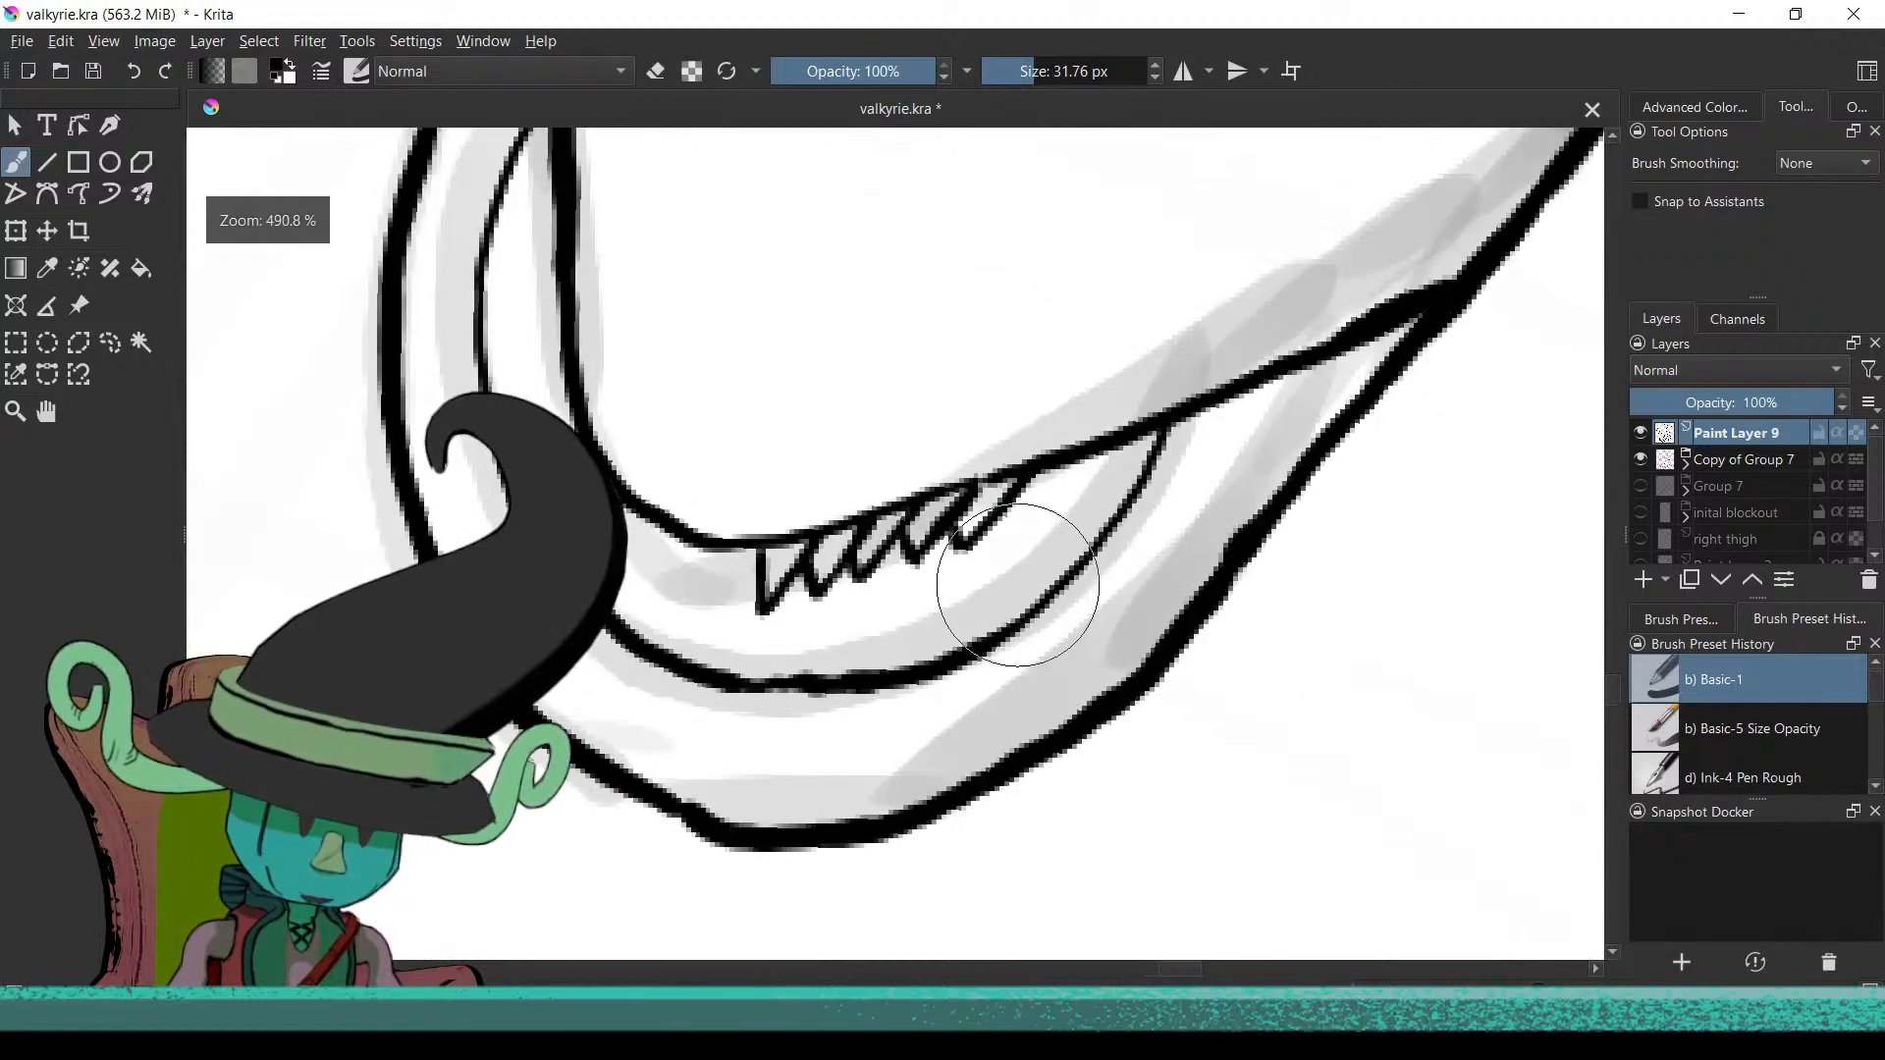
scroll(1037, 777, "up", 8)
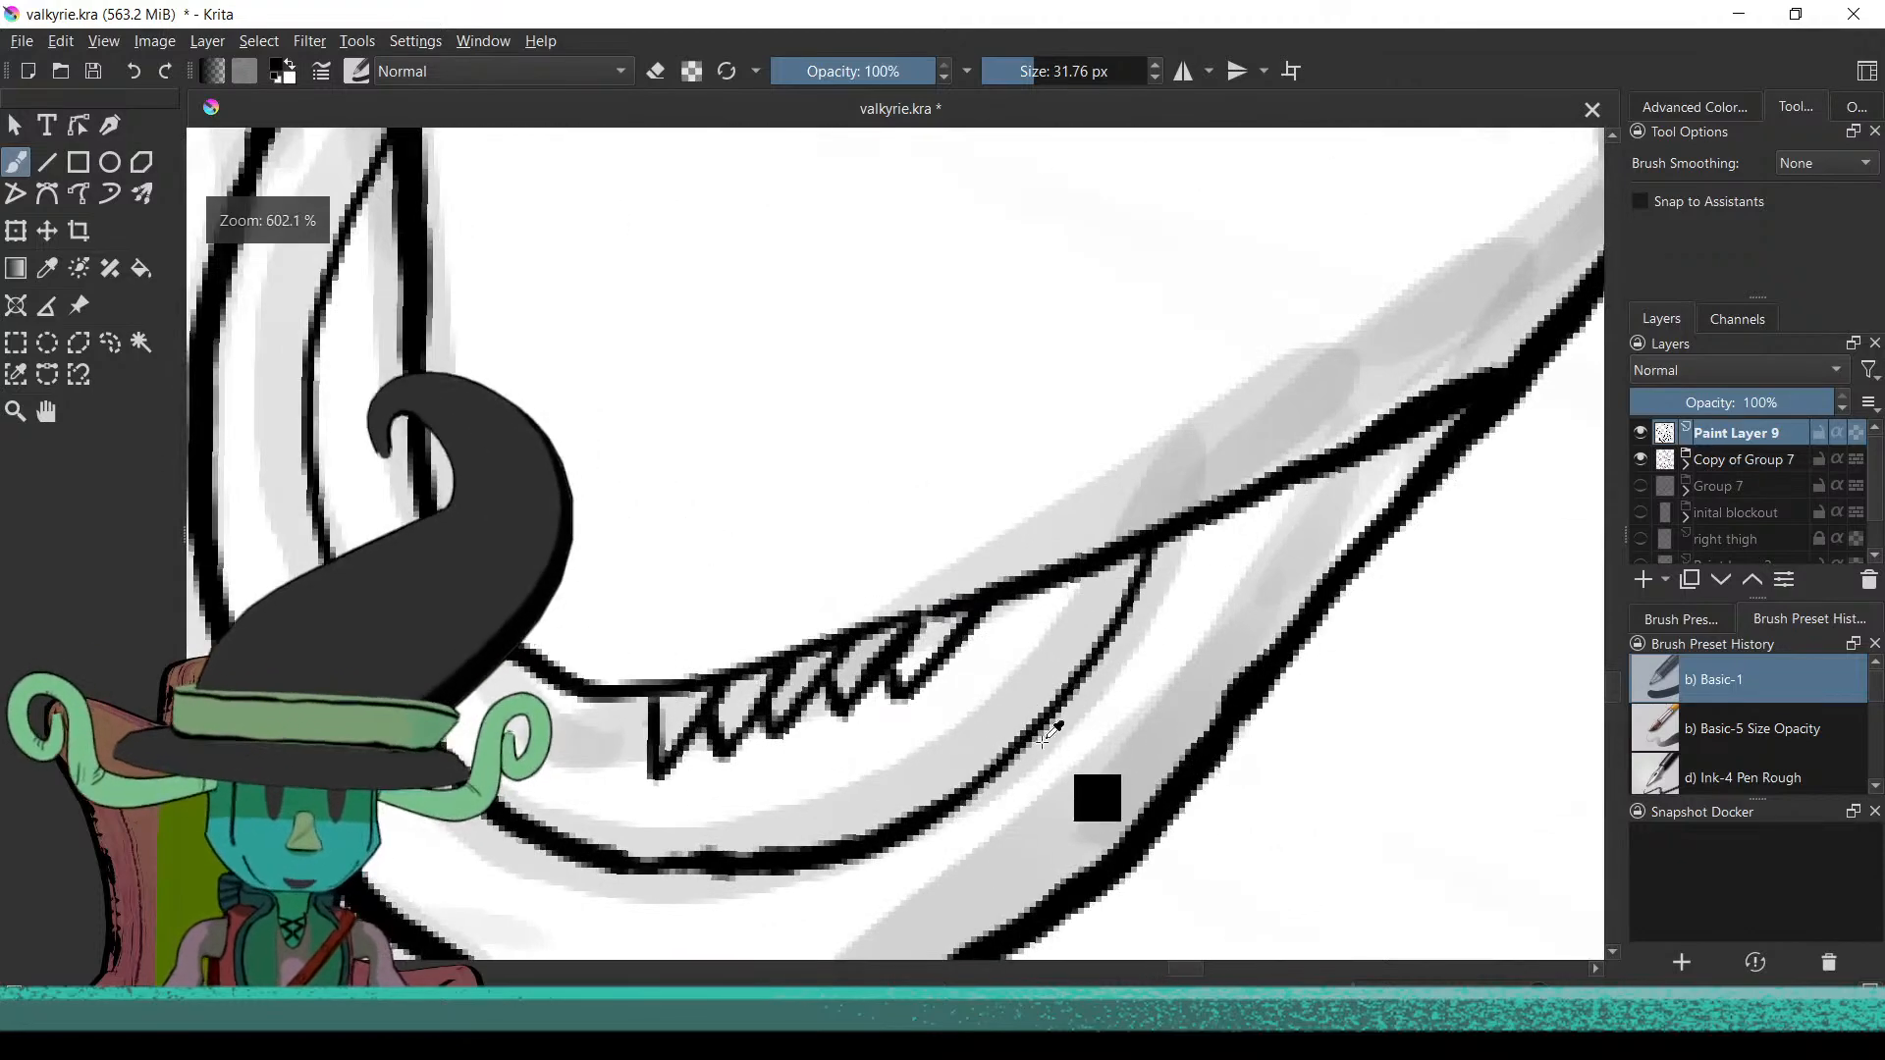
left_click_drag(856, 587, 852, 648)
key("ctrl+z")
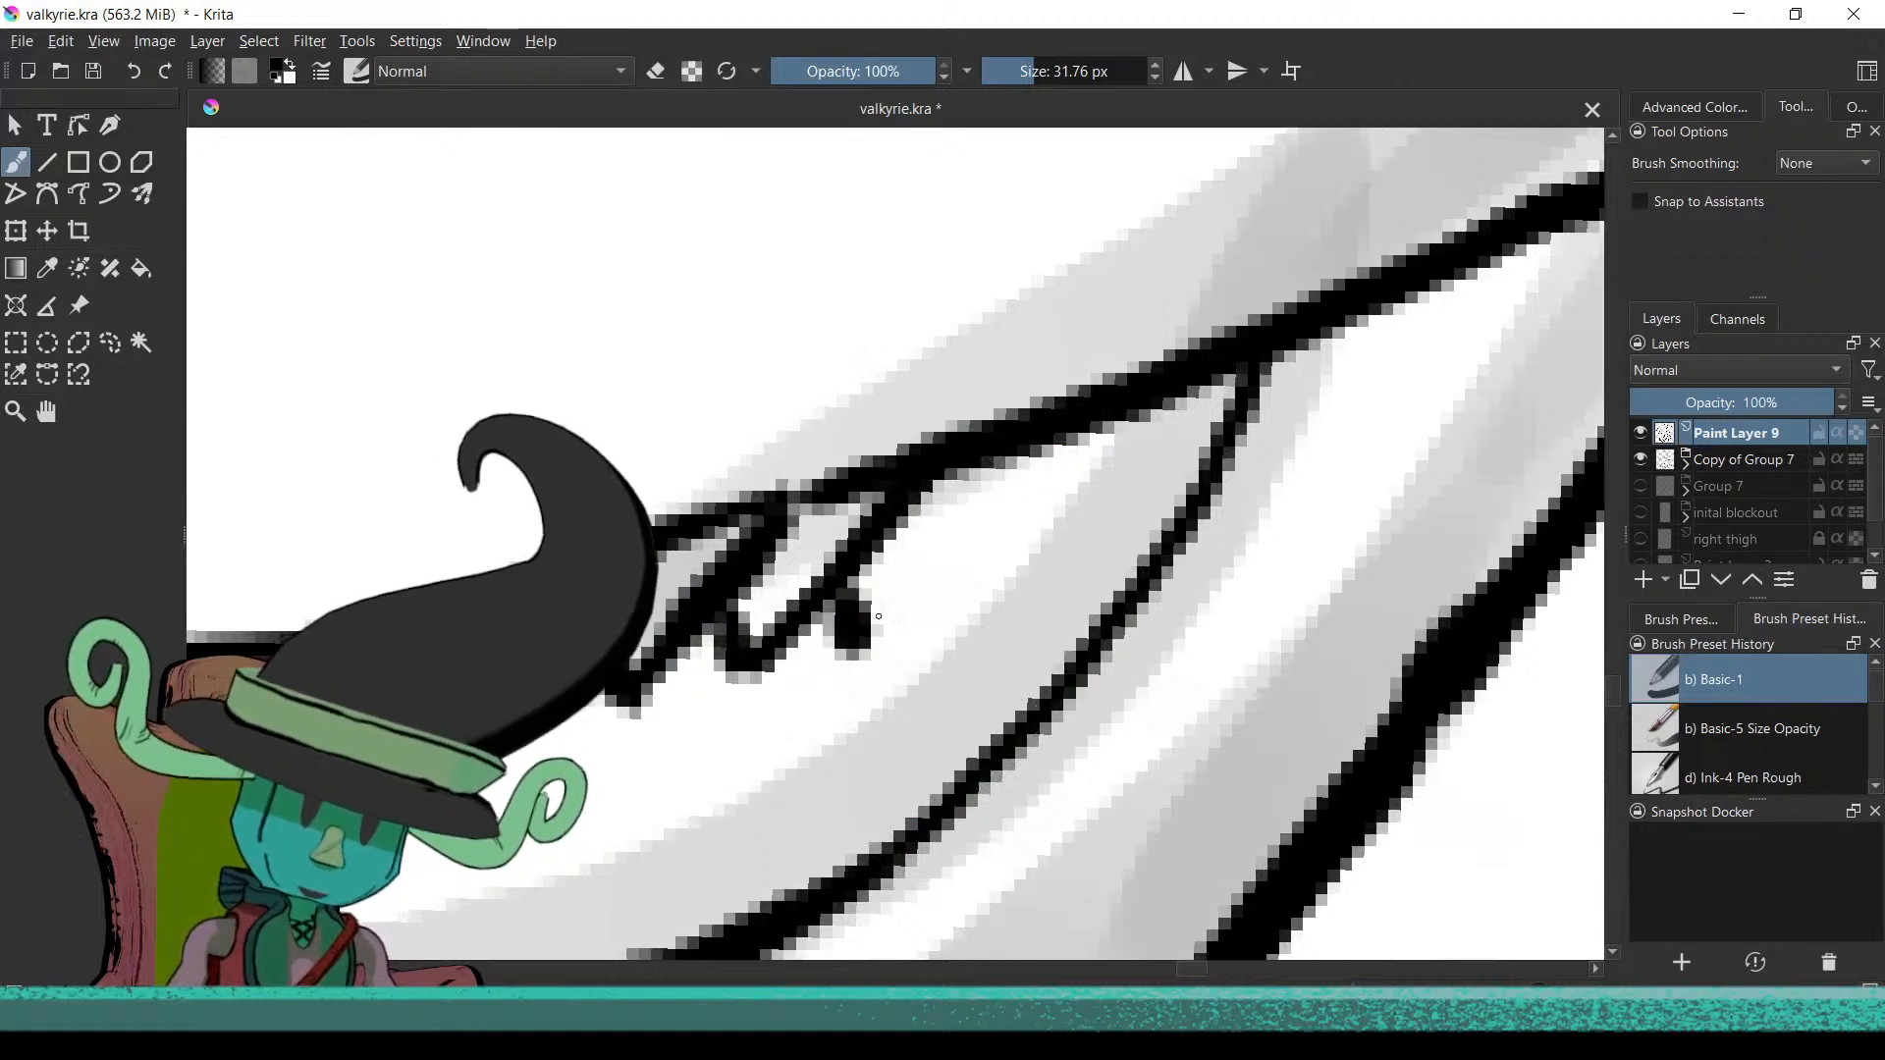
left_click_drag(967, 515, 864, 643)
left_click_drag(1036, 442, 937, 544)
scroll(905, 712, "down", 5)
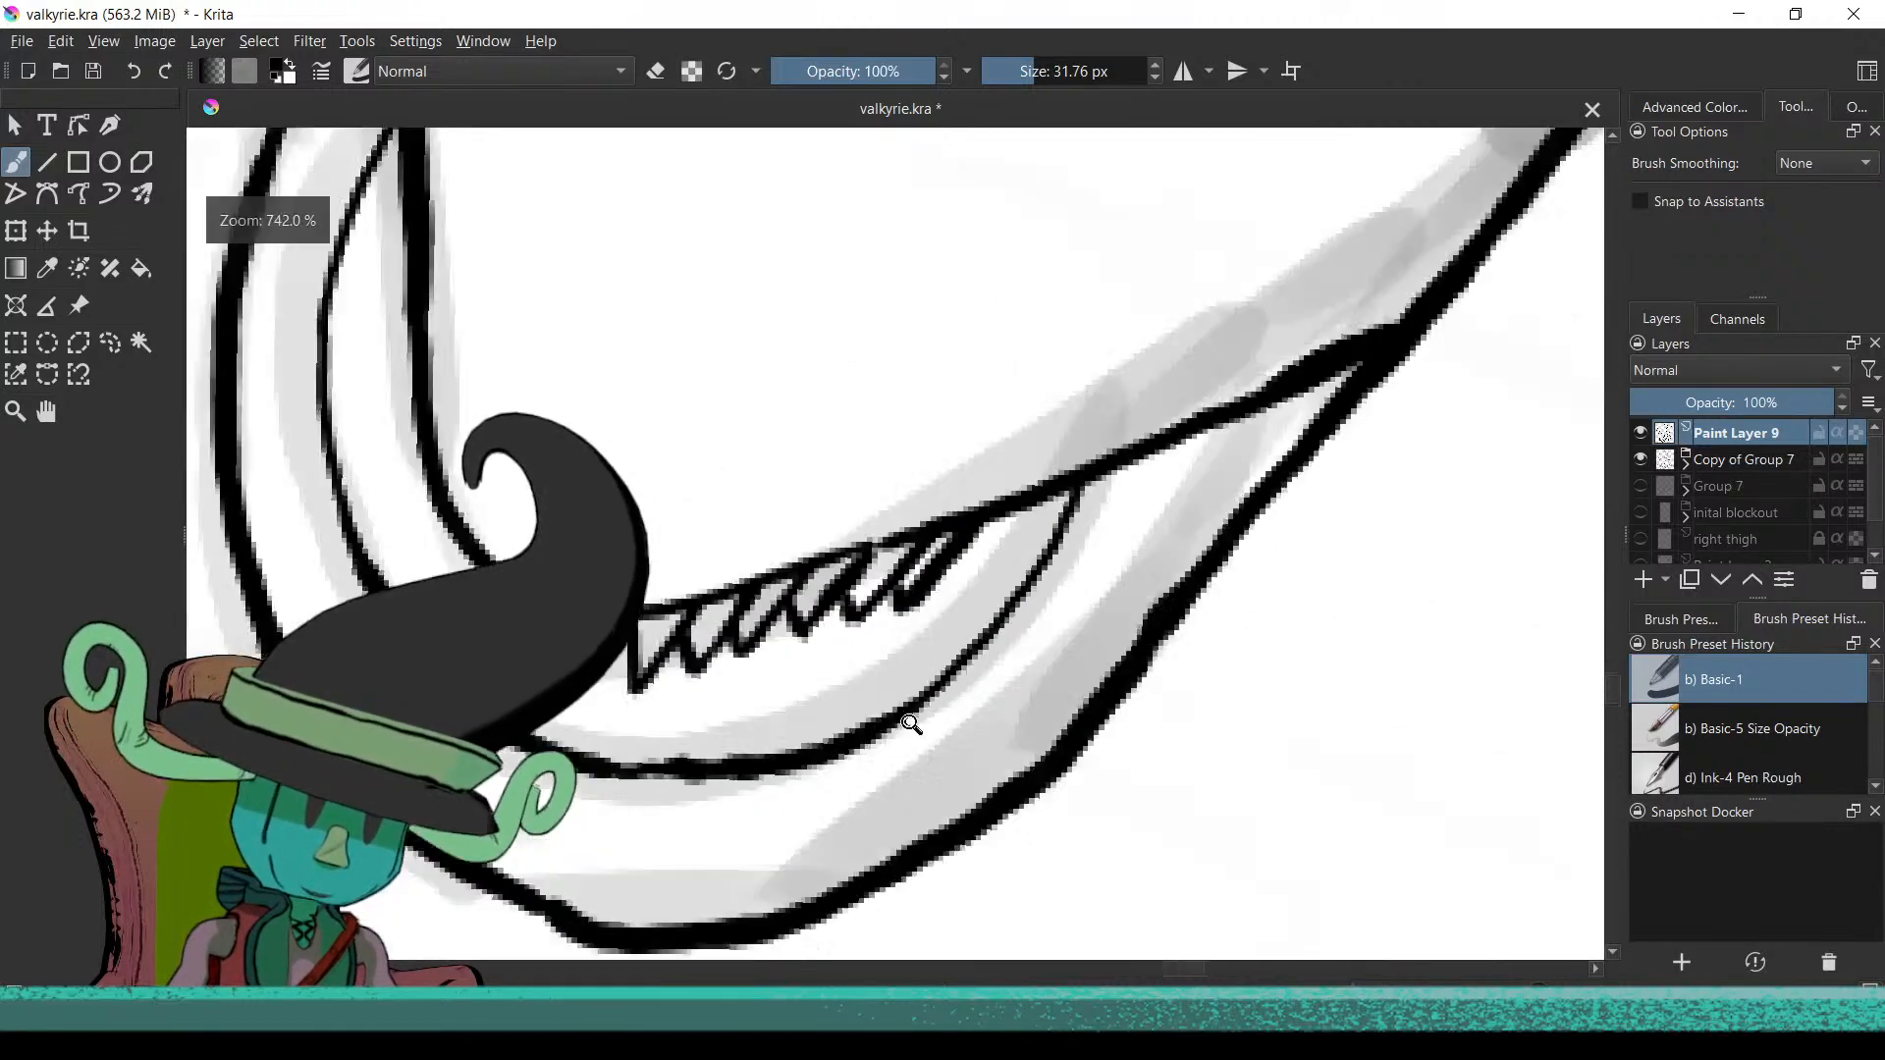
scroll(905, 705, "up", 6)
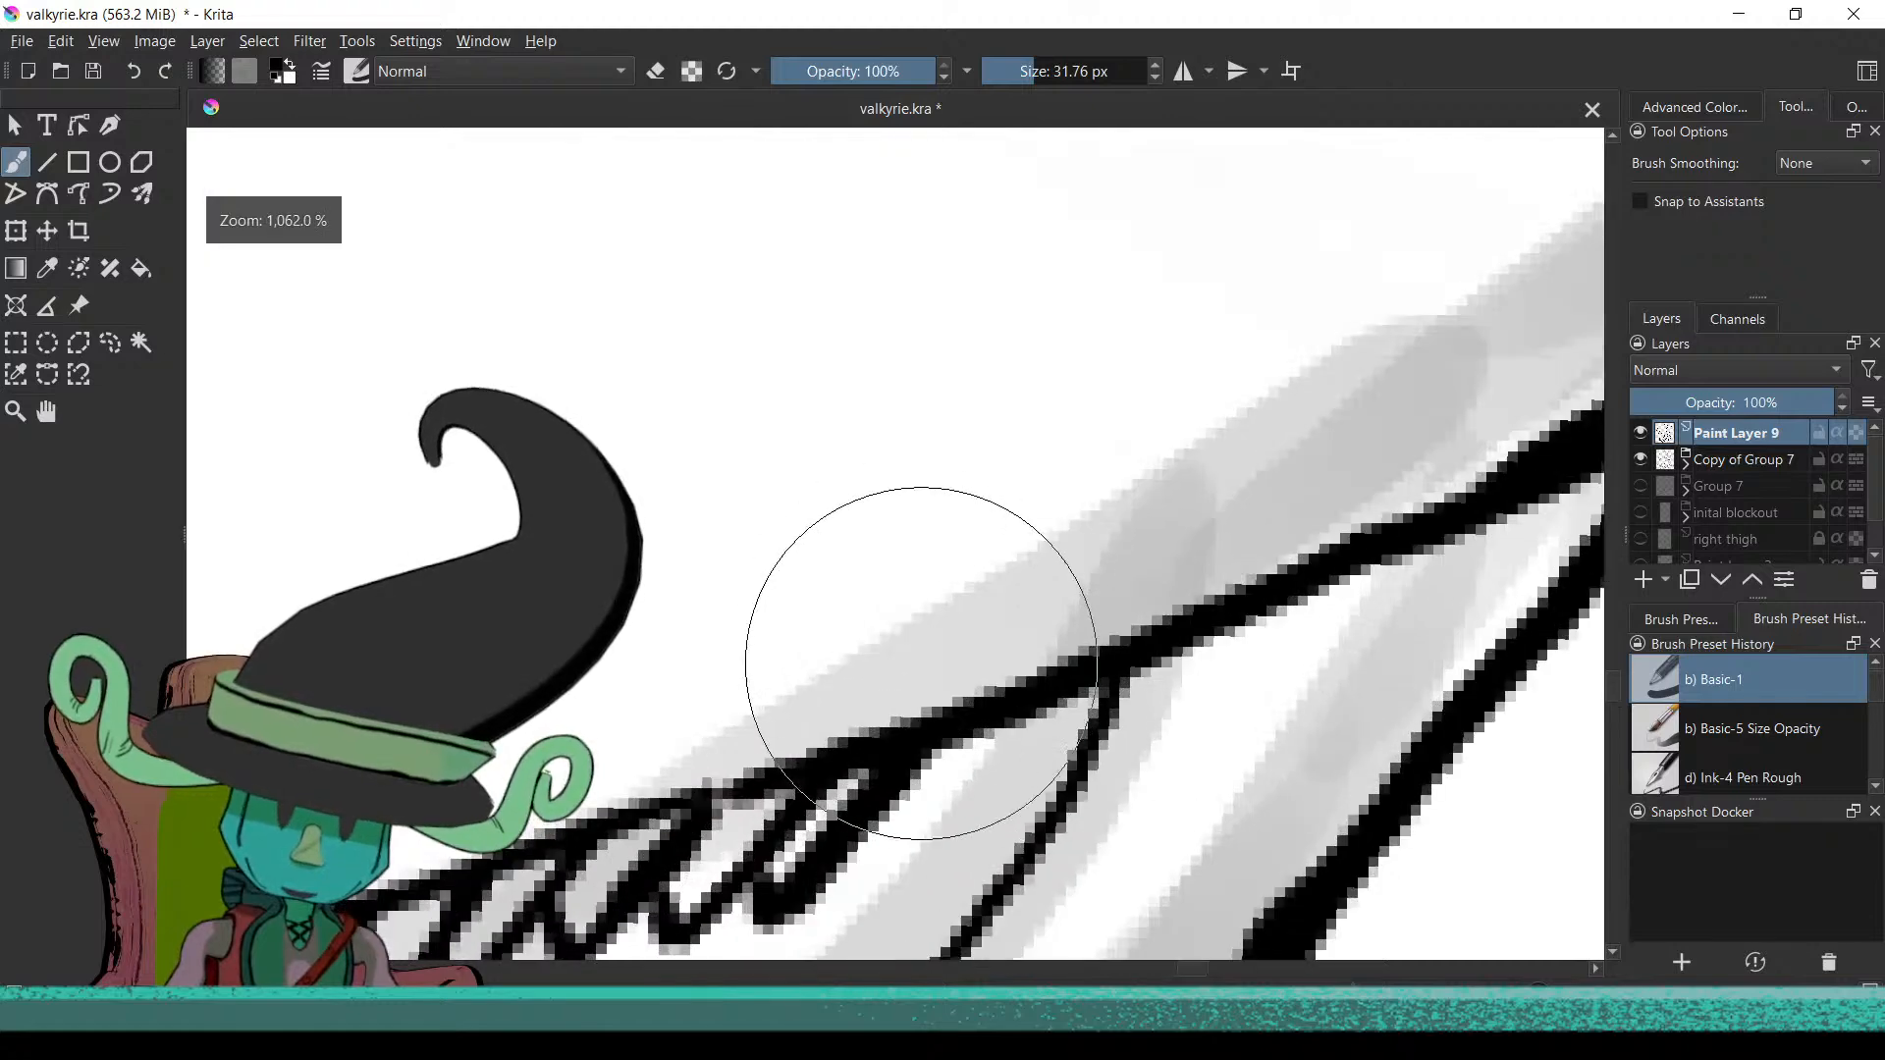
Reduce the brush size to about 27 px and ink the last small tooth near the right end of the mouth
scroll(1020, 667, "down", 3)
scroll(1041, 667, "up", 5)
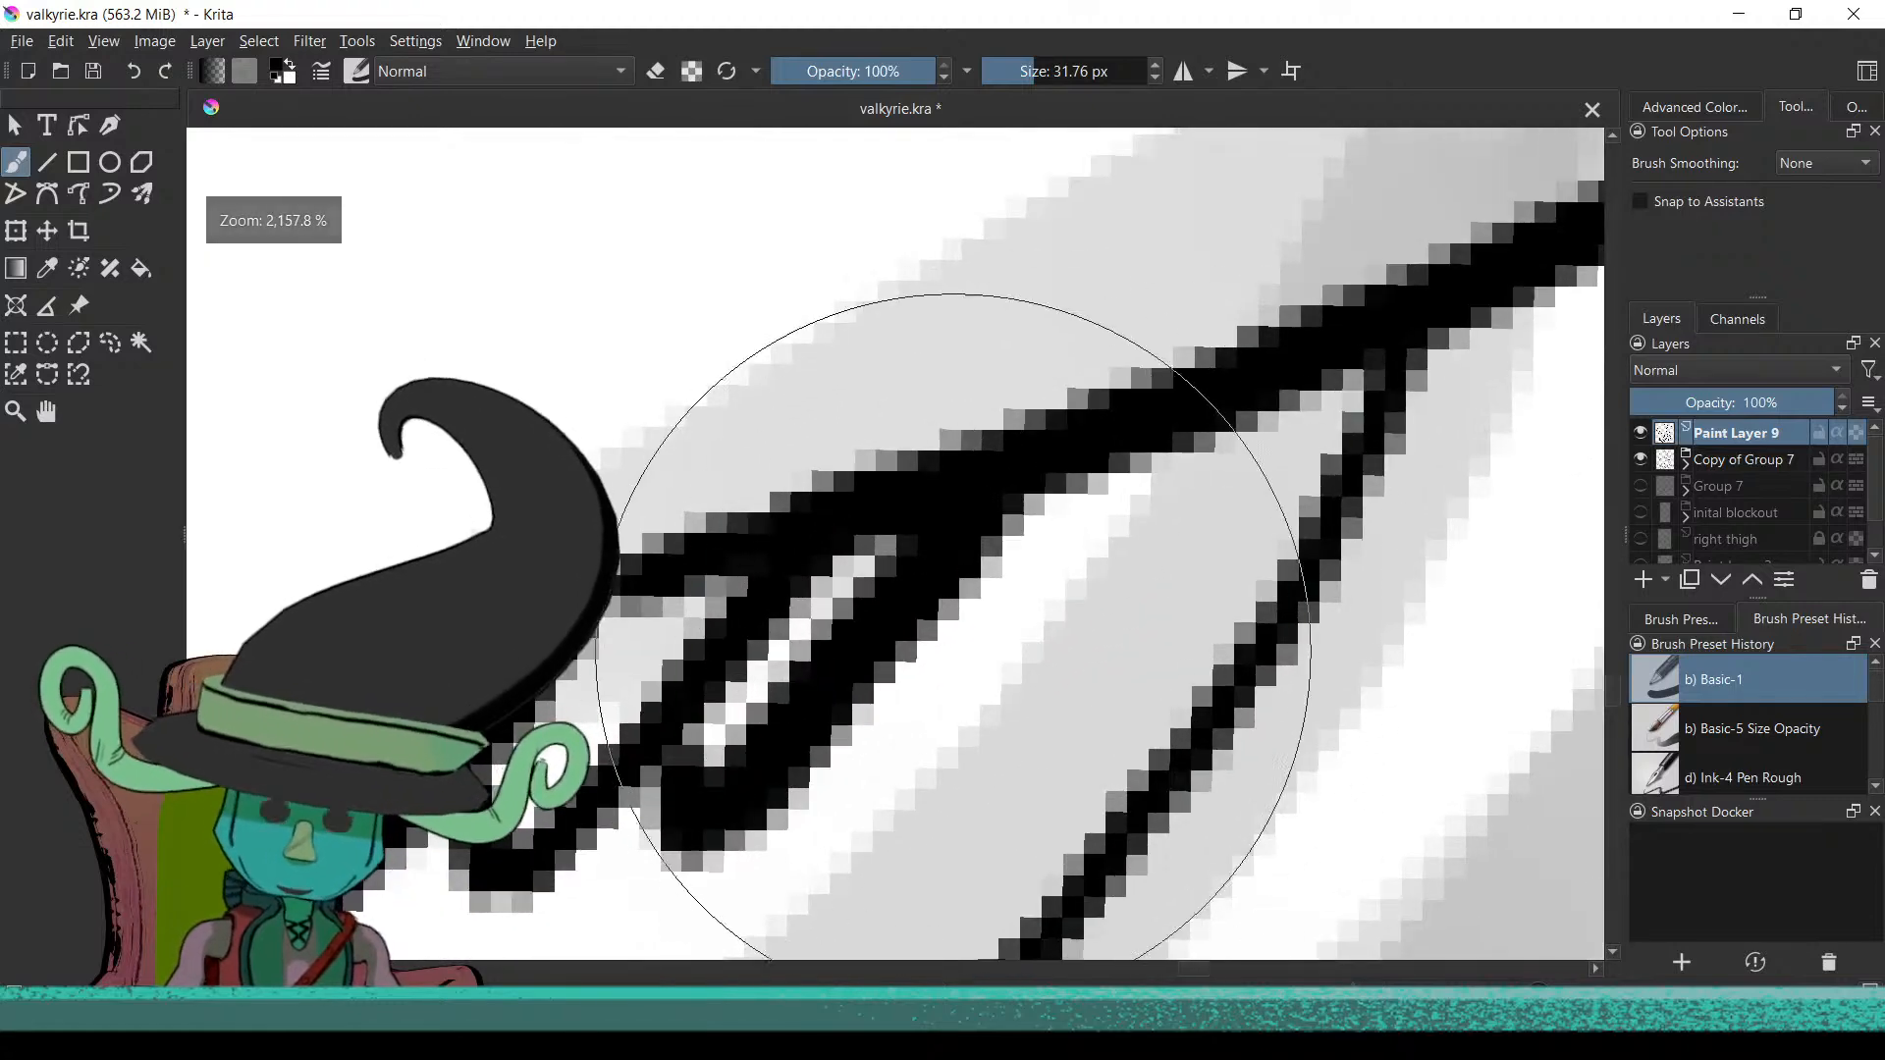
key("bracketleft")
key("bracketleft")
key("bracketleft")
key("bracketright")
key("bracketright")
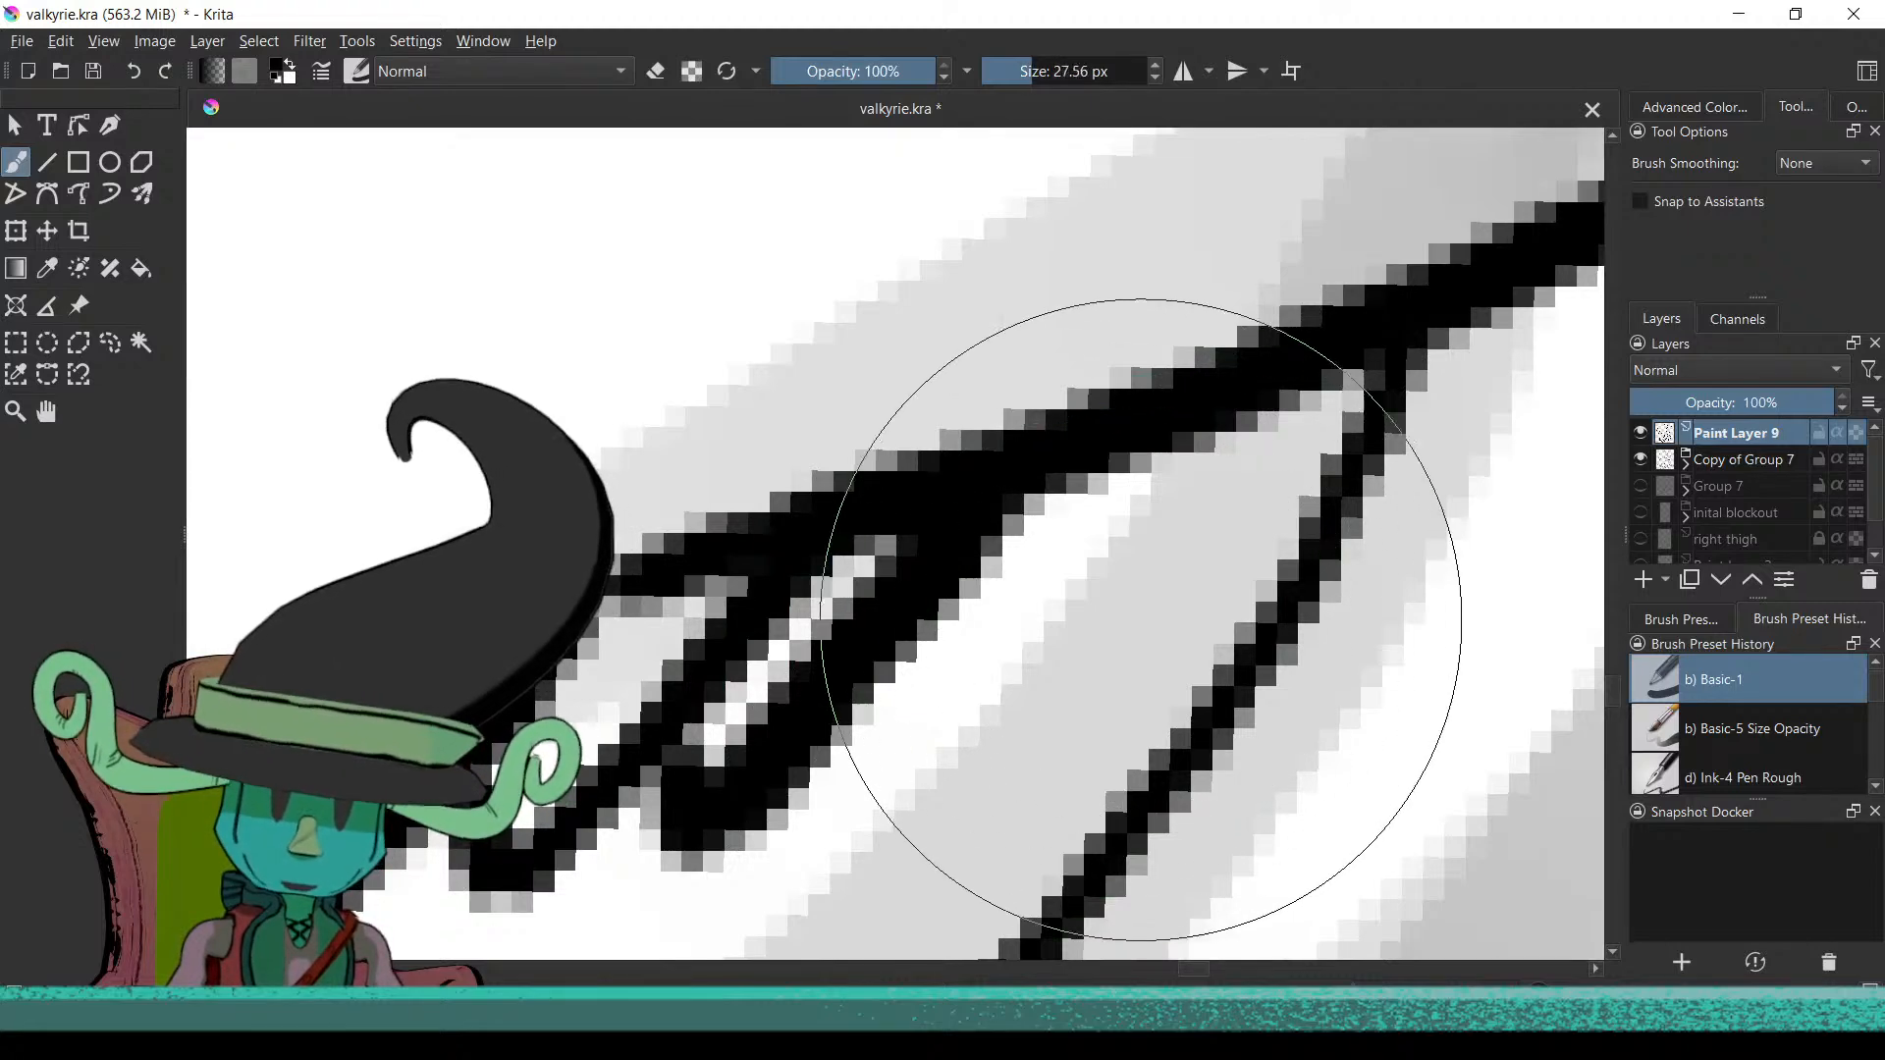
mouse_move(868, 712)
left_mouse_down()
mouse_move(913, 750)
mouse_move(958, 721)
left_mouse_up()
Set the brush size to 13.13 px and extend the tooth row leftward to the mouth's lower left corner
scroll(957, 721, "down", 4)
scroll(1110, 476, "down", 8)
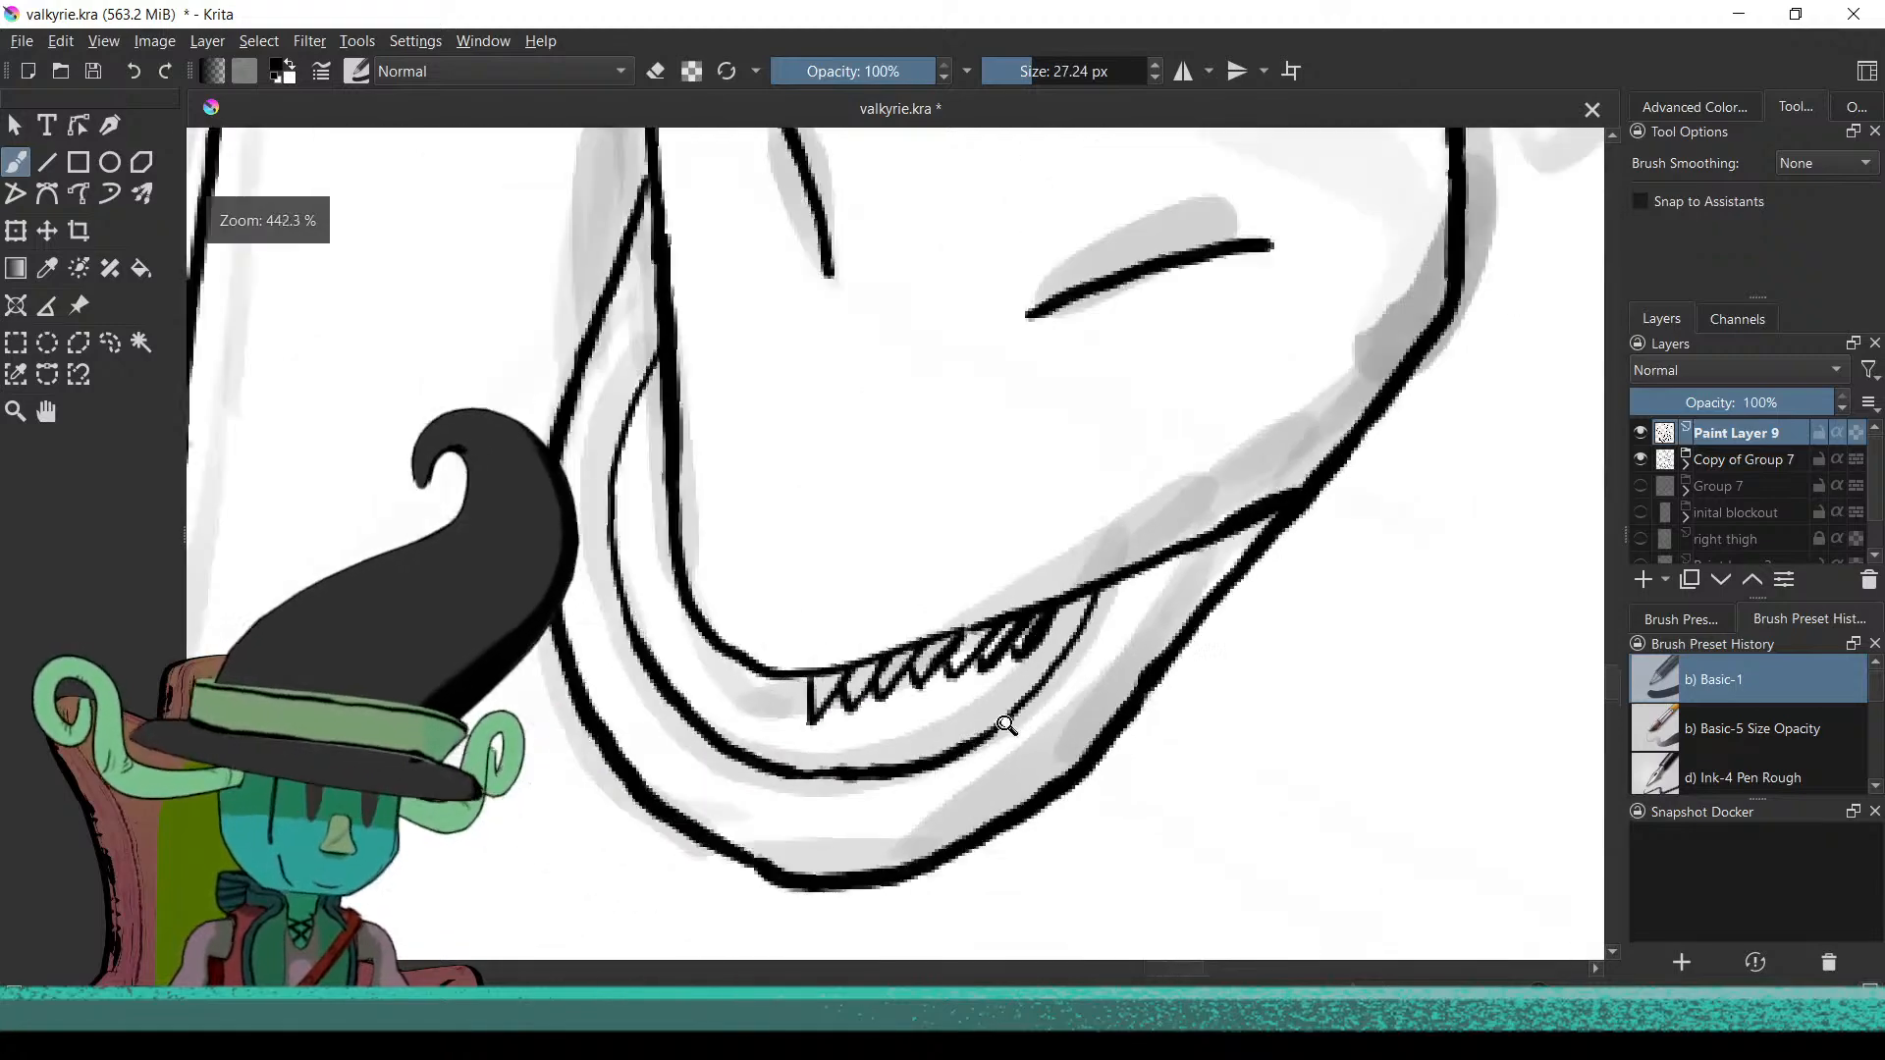
scroll(951, 839, "down", 3)
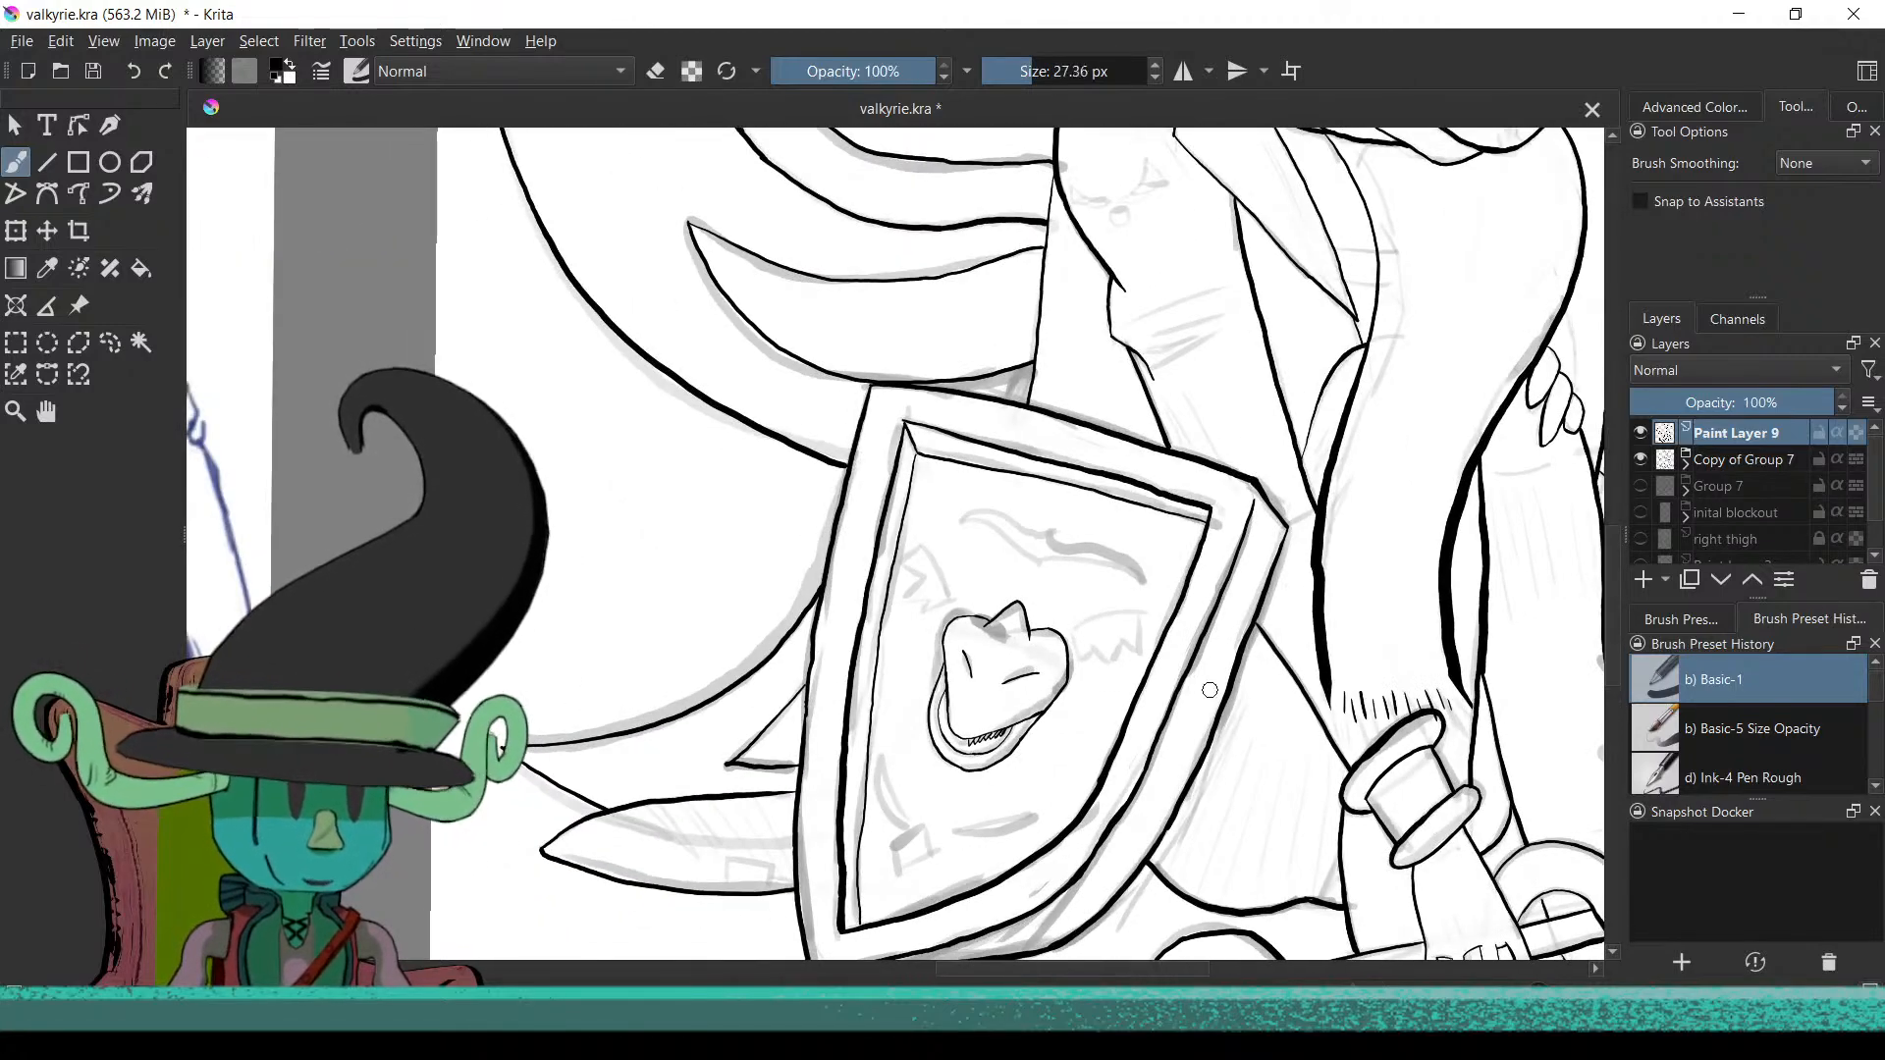
left_click_drag(1206, 660, 1205, 661)
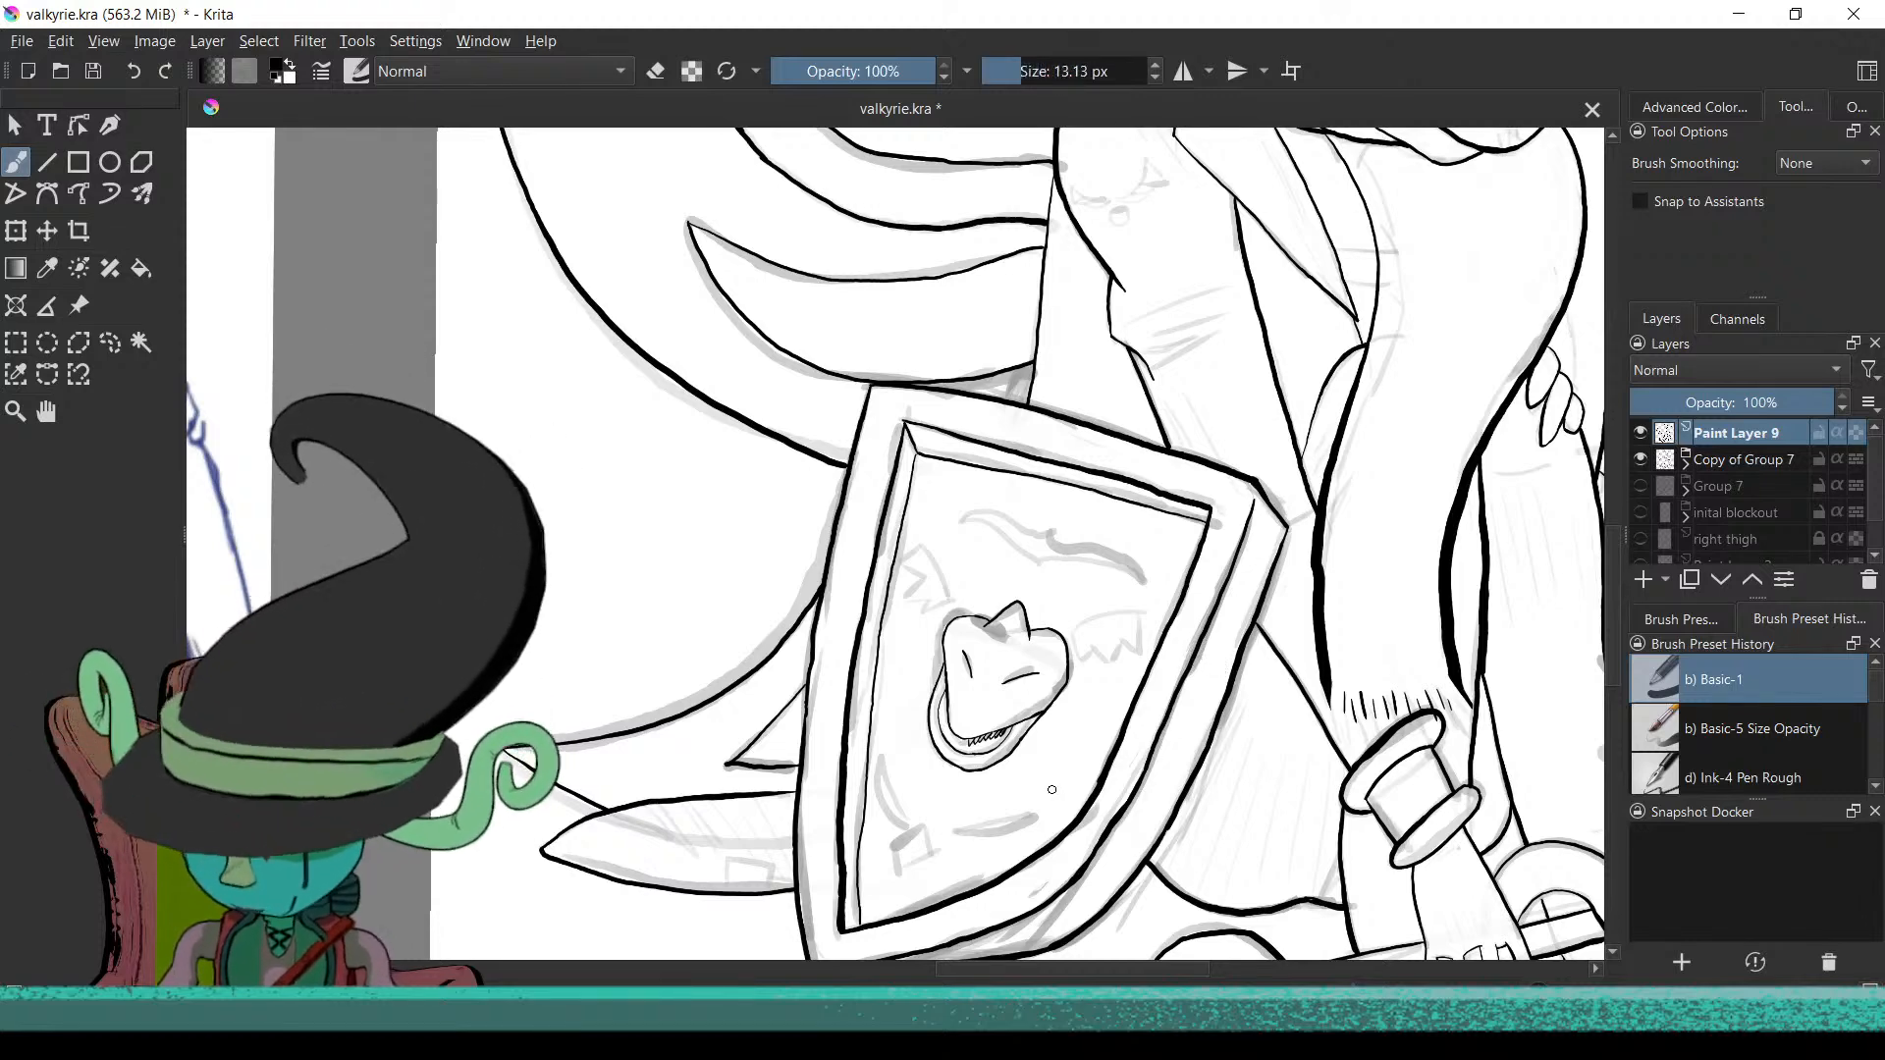
scroll(1031, 800, "up", 3)
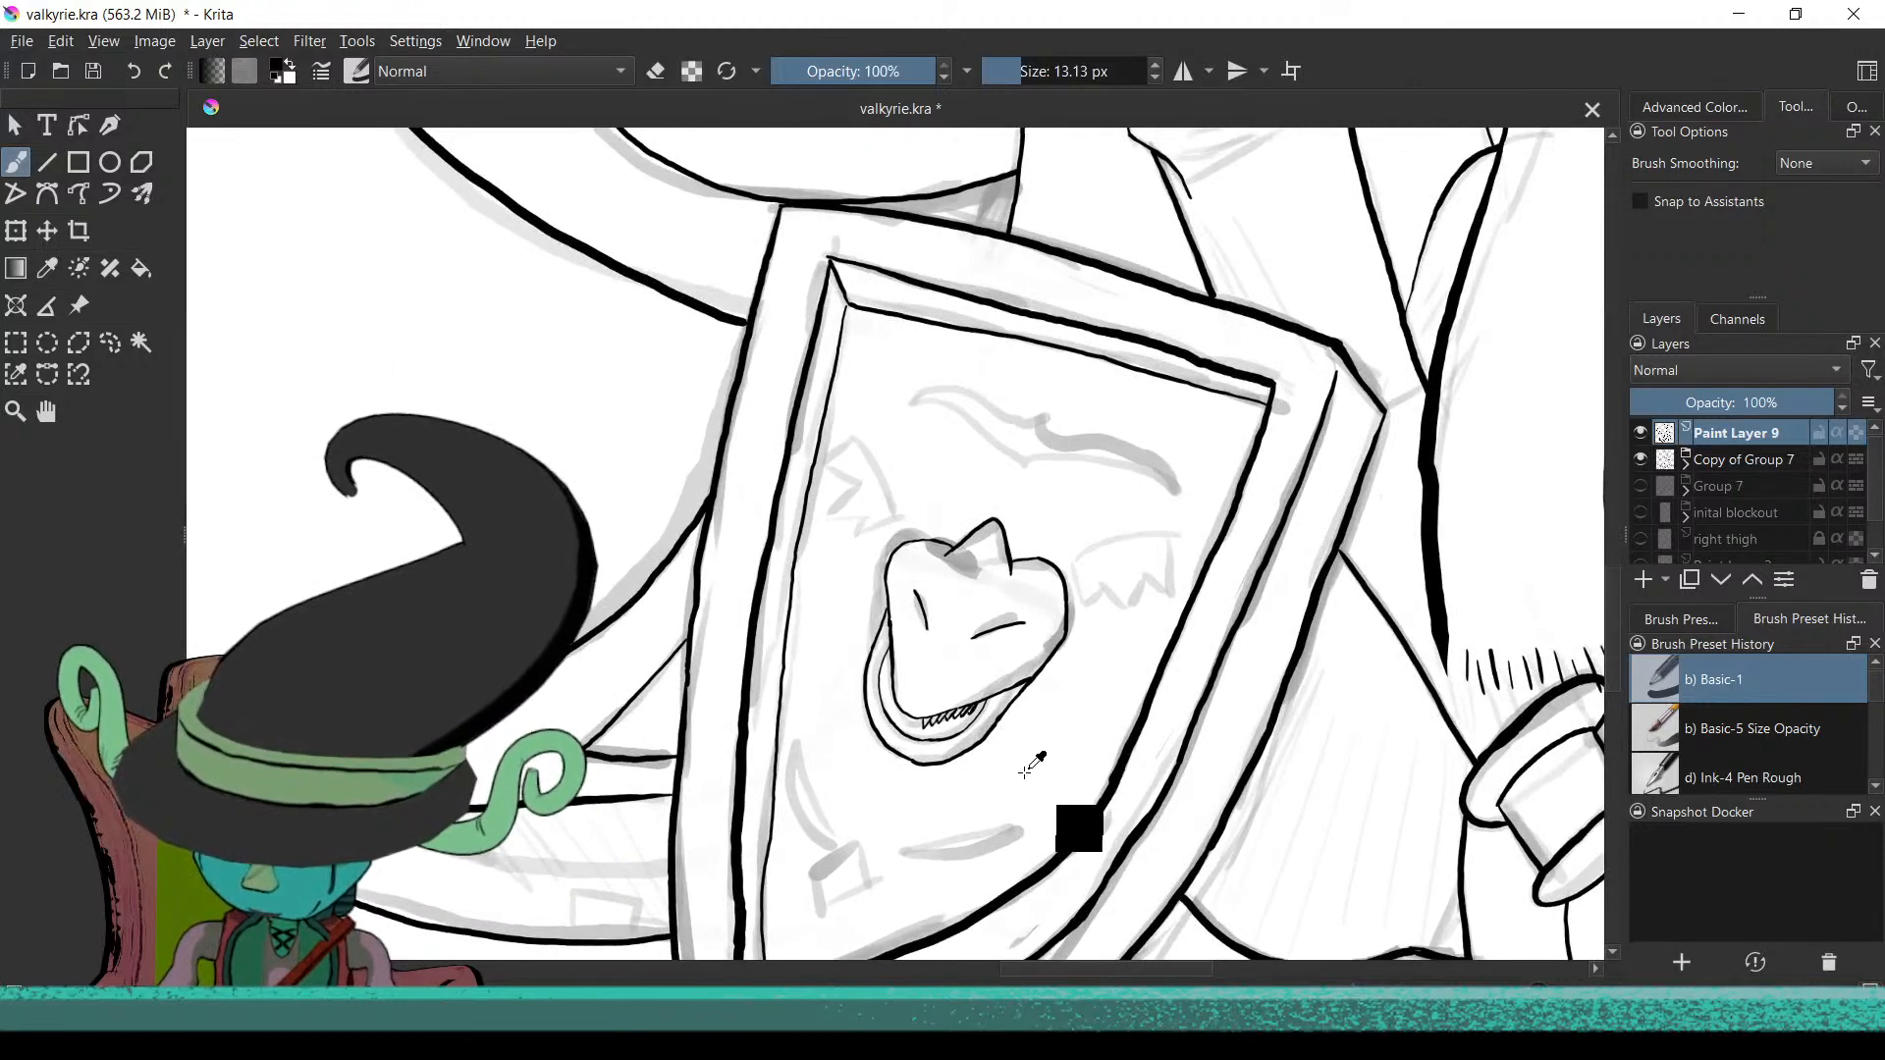
scroll(999, 744, "up", 10)
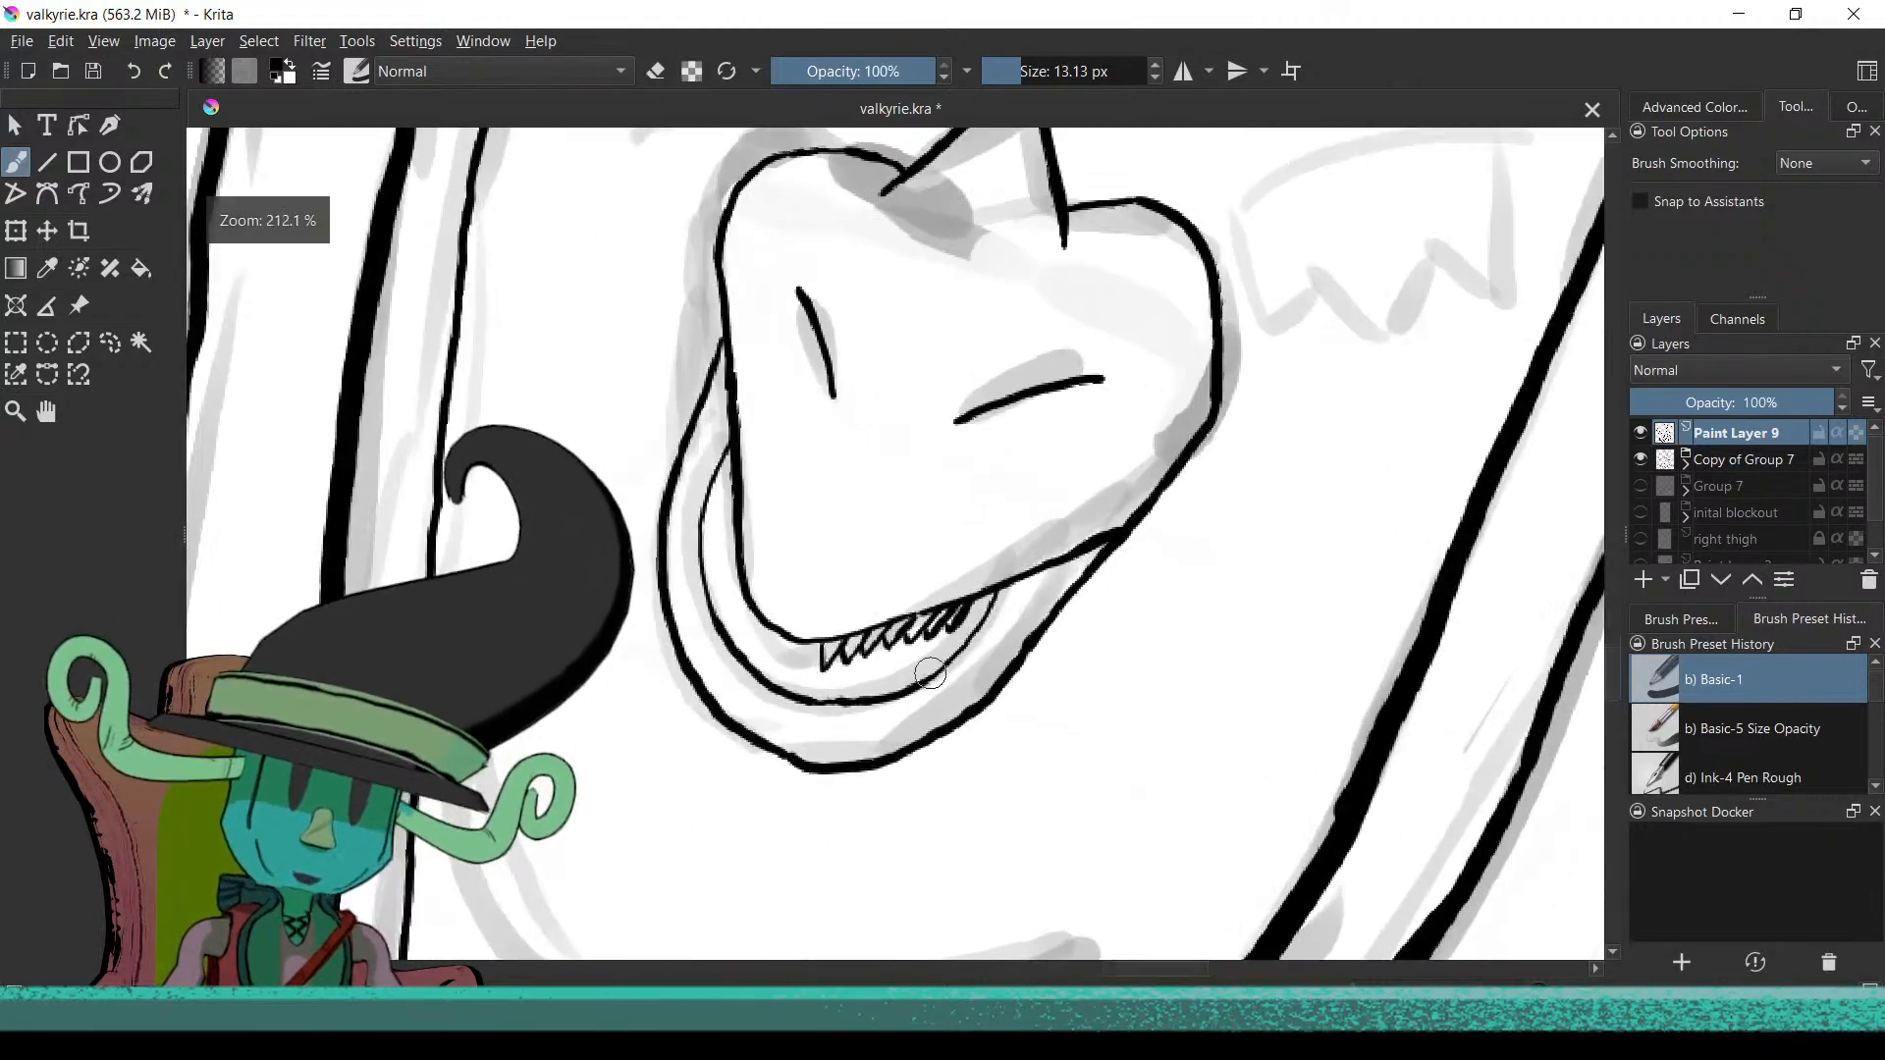
scroll(1119, 682, "up", 1)
scroll(1085, 699, "up", 2)
left_click_drag(1117, 710, 1131, 761)
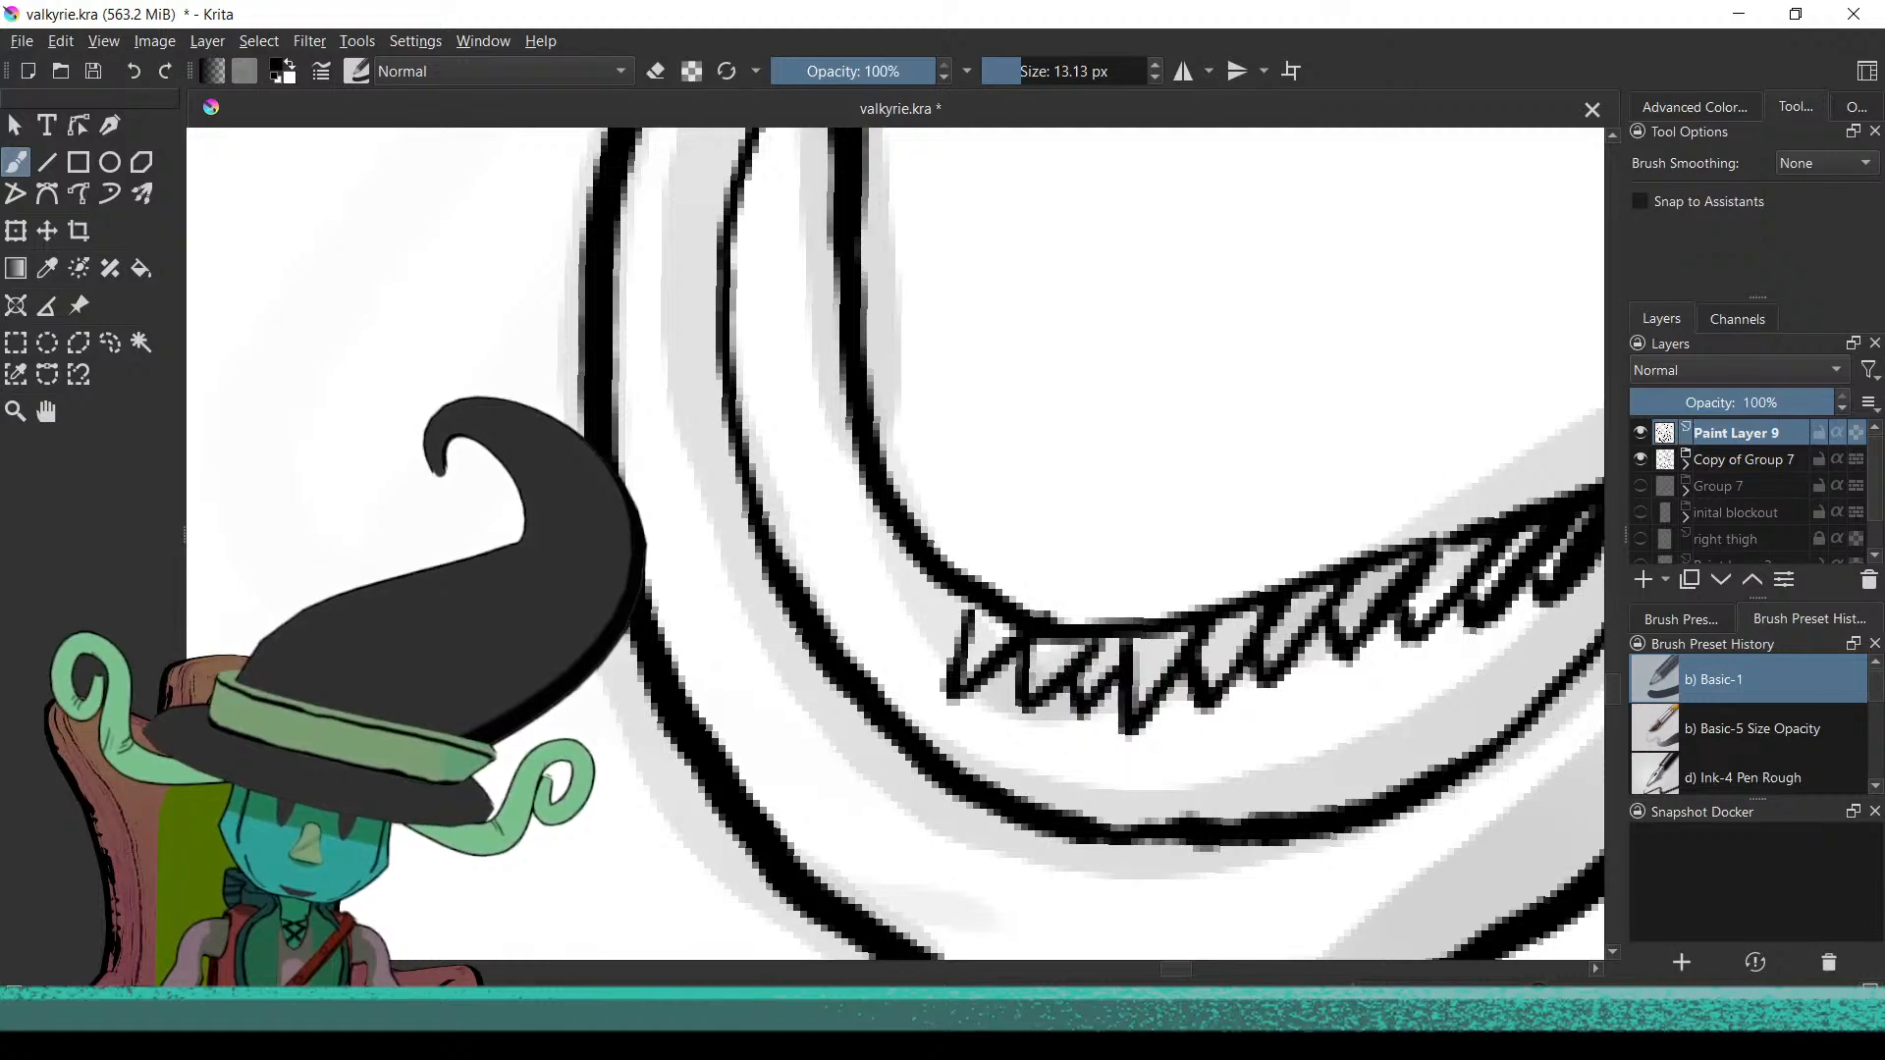
Ink a small pointed tooth high on the left side of the emblem's mouth, against the inner face line
scroll(1077, 752, "down", 4)
scroll(1032, 857, "up", 3)
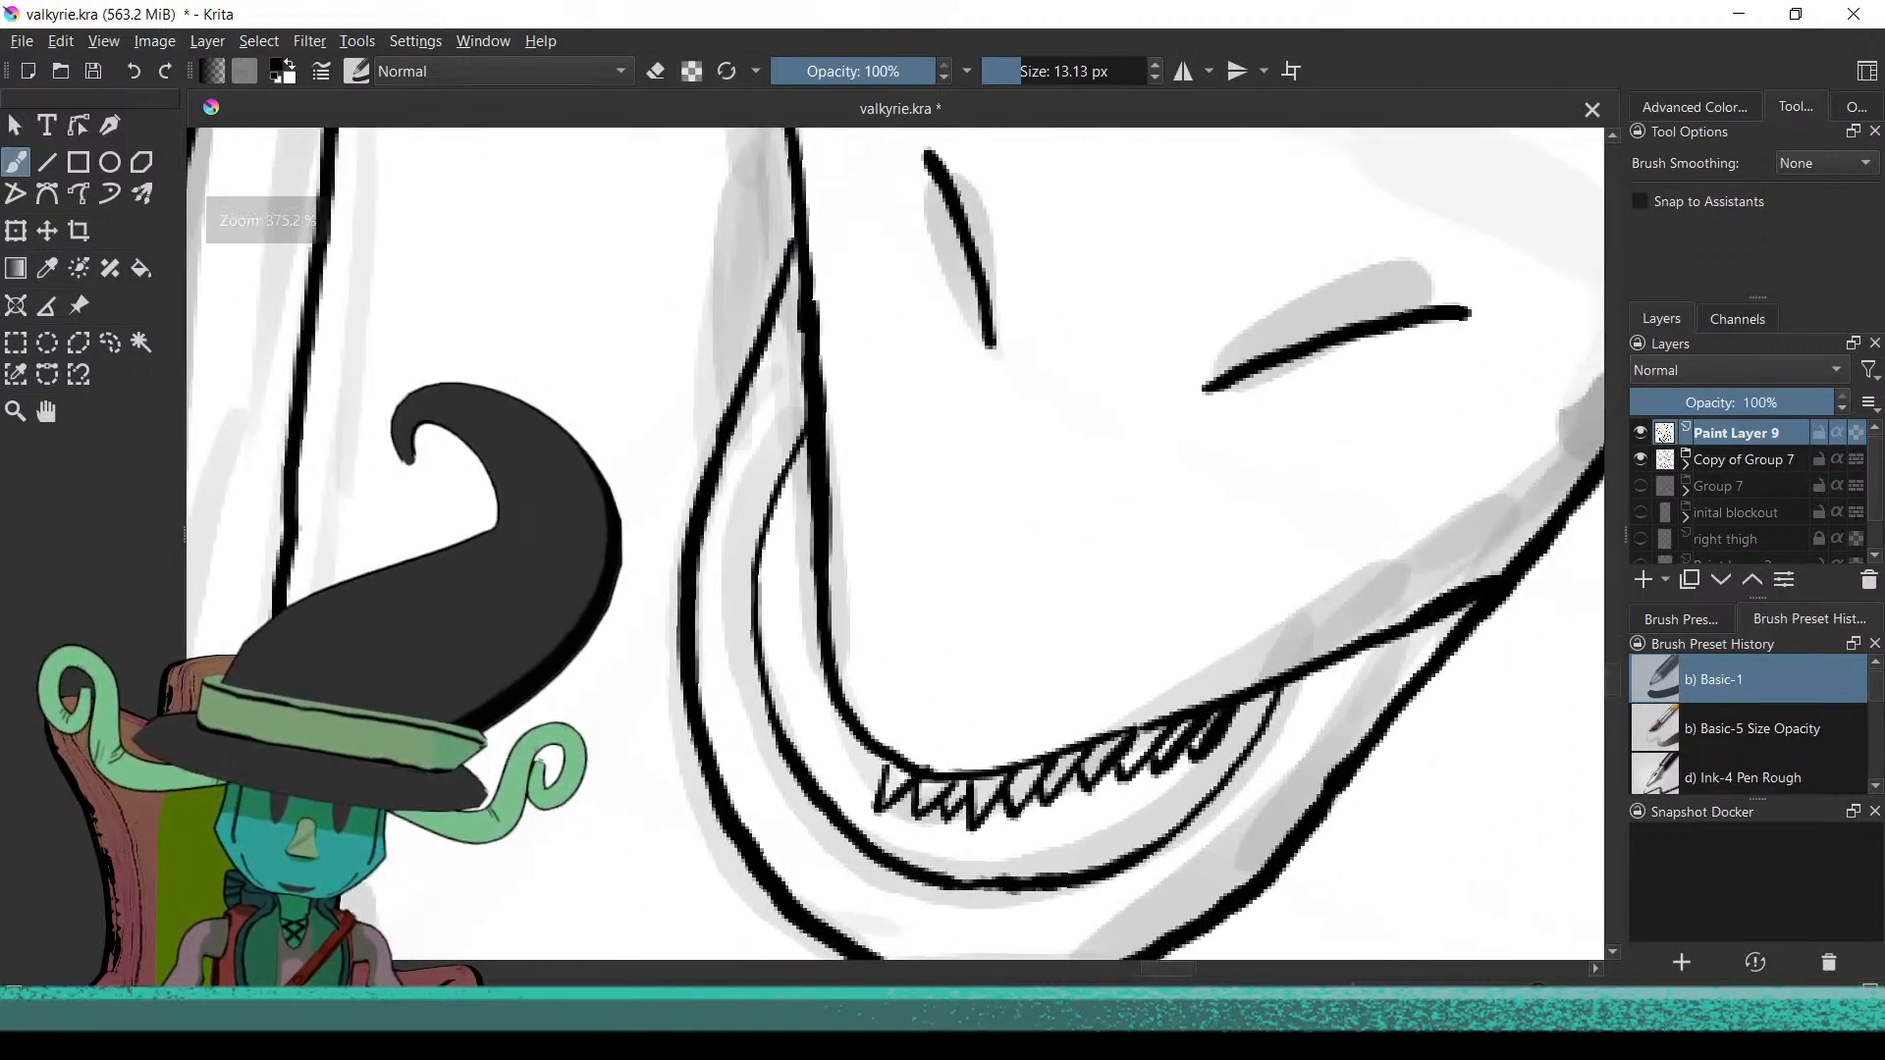
scroll(1032, 857, "up", 1)
scroll(1073, 850, "down", 3)
scroll(972, 746, "up", 2)
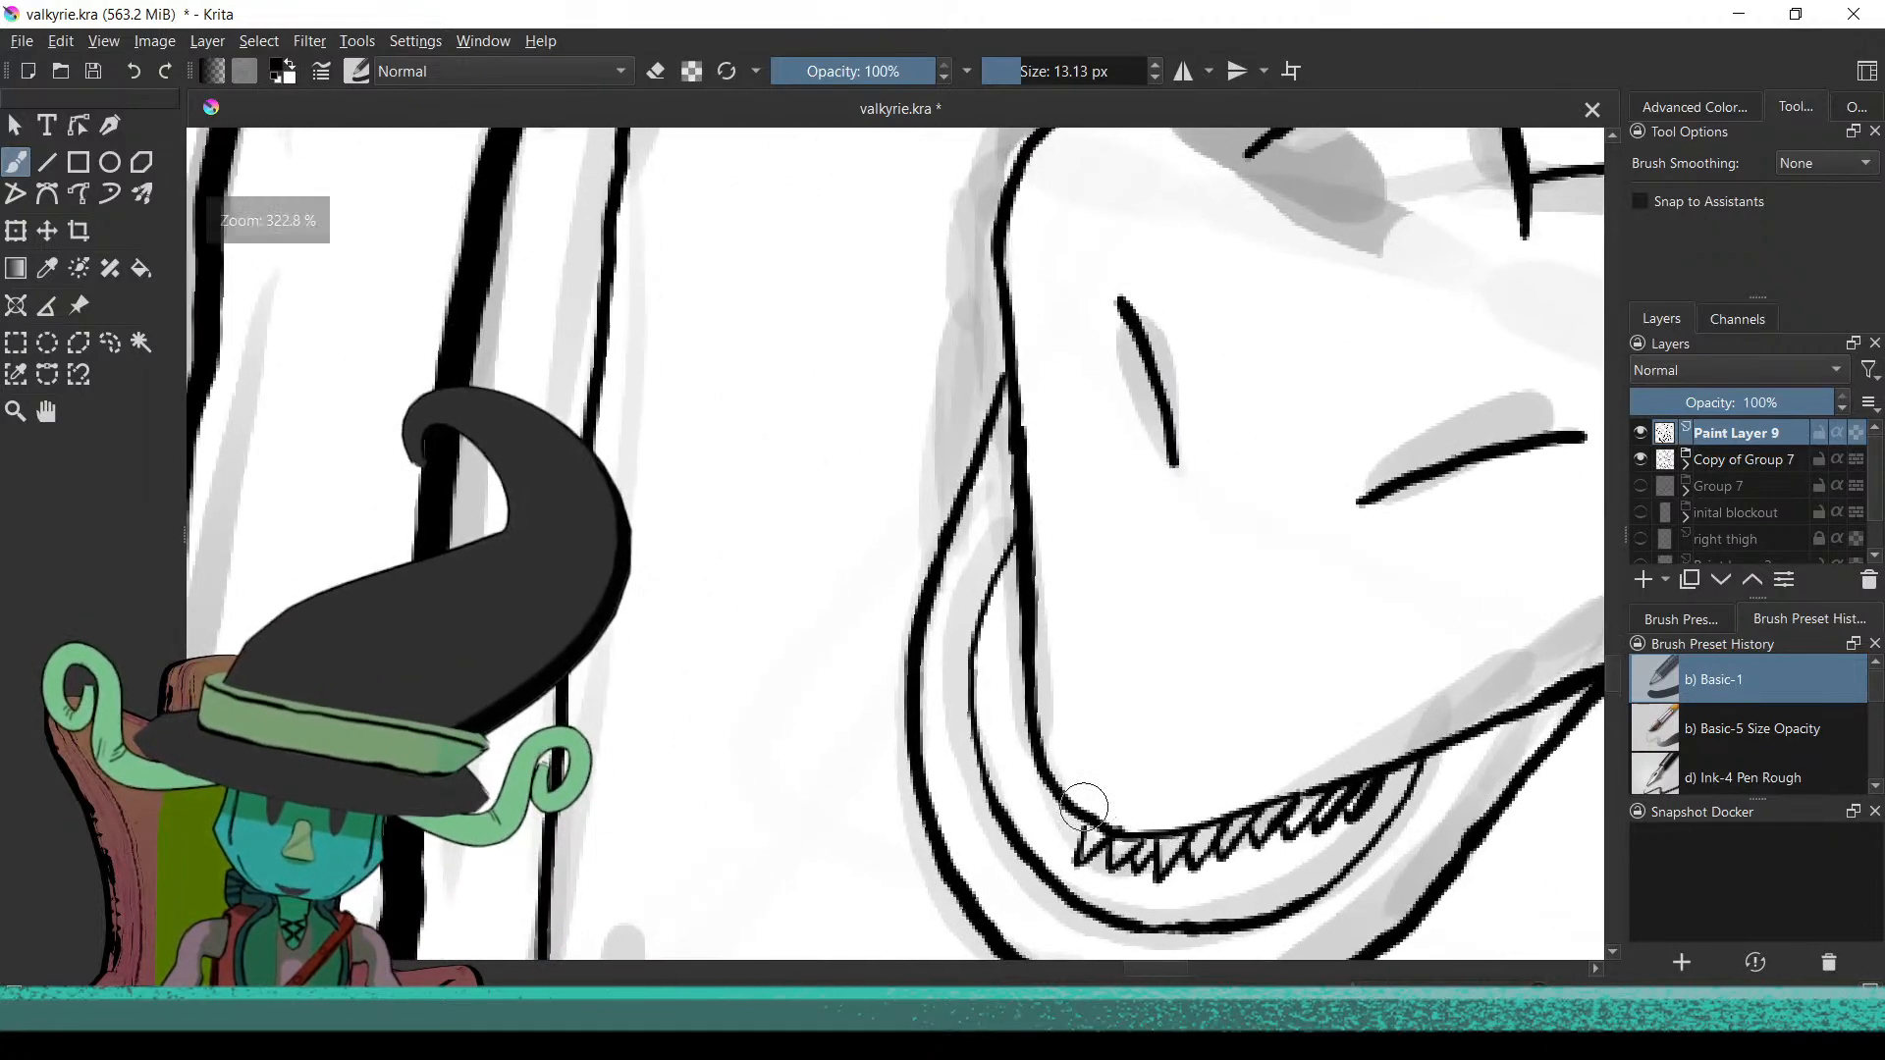
scroll(1080, 746, "up", 2)
scroll(1036, 628, "up", 1)
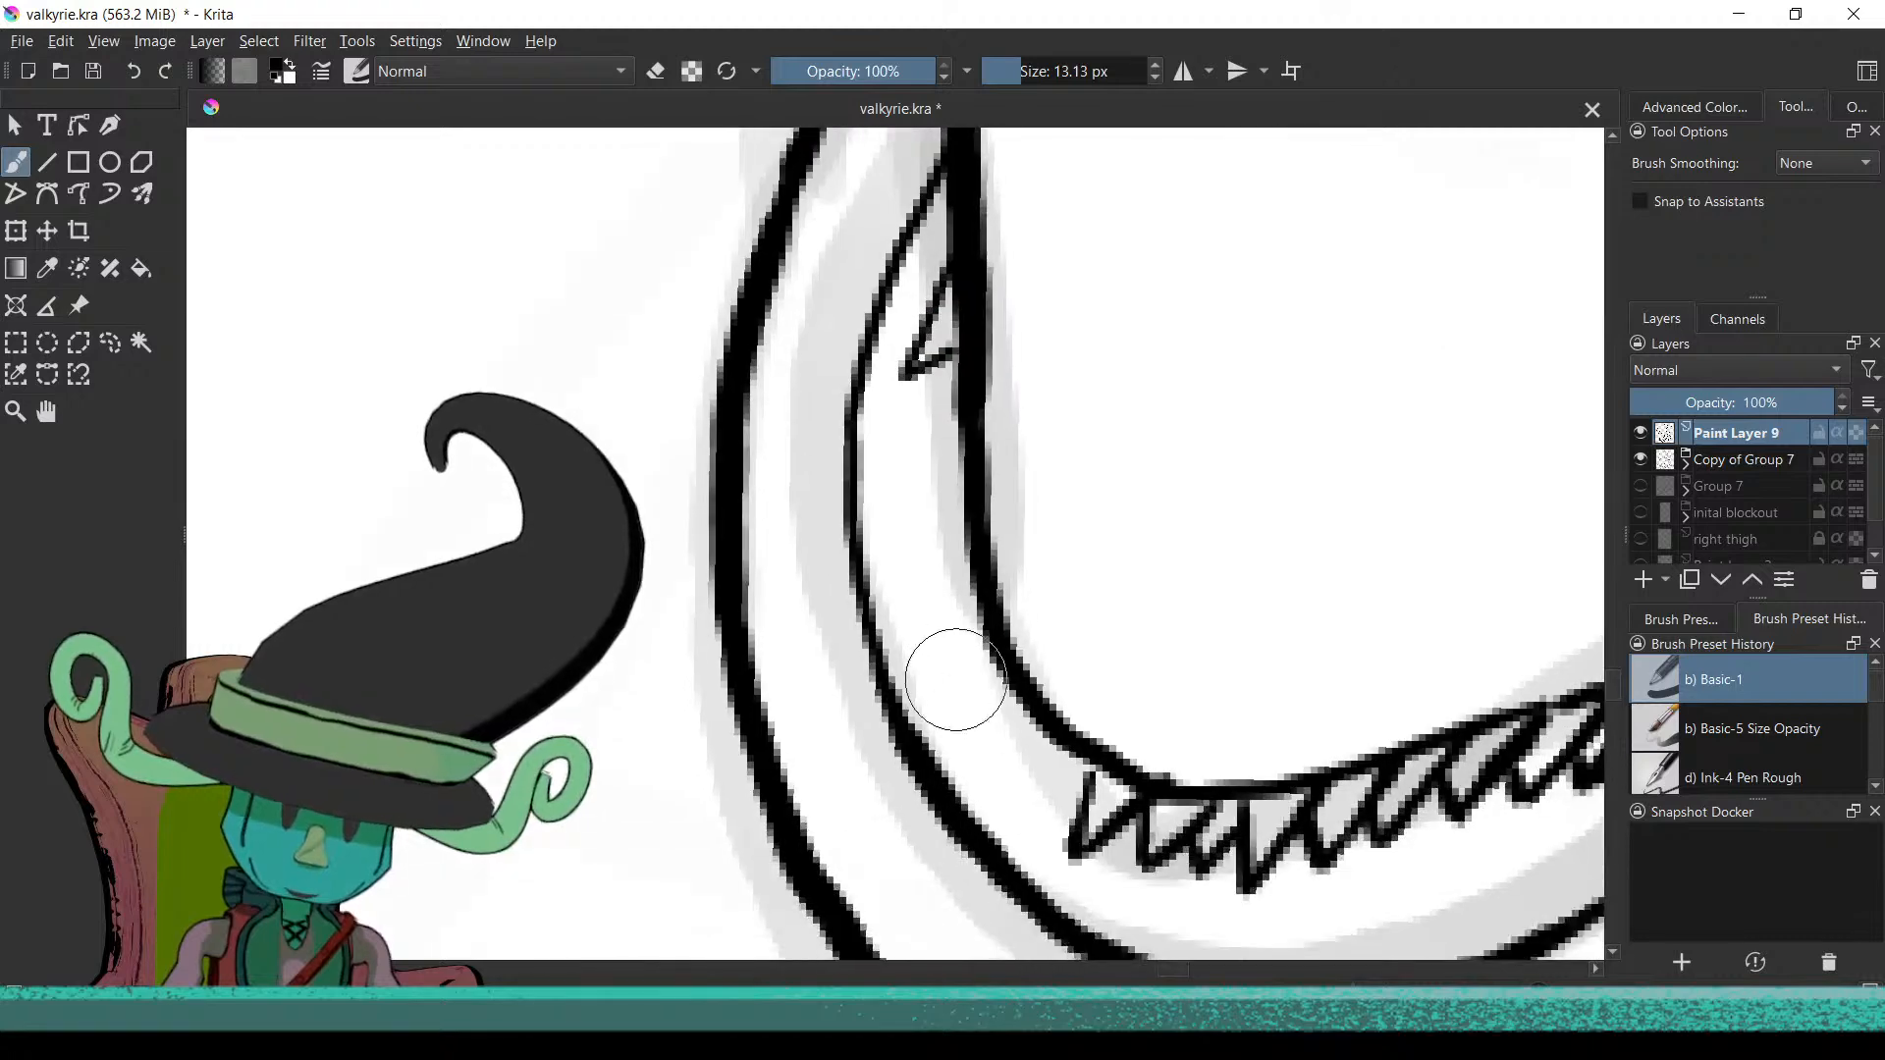
Ink small pointed teeth on the emblem's left inner face line, just above the mouth's lower left corner
scroll(956, 681, "up", 2)
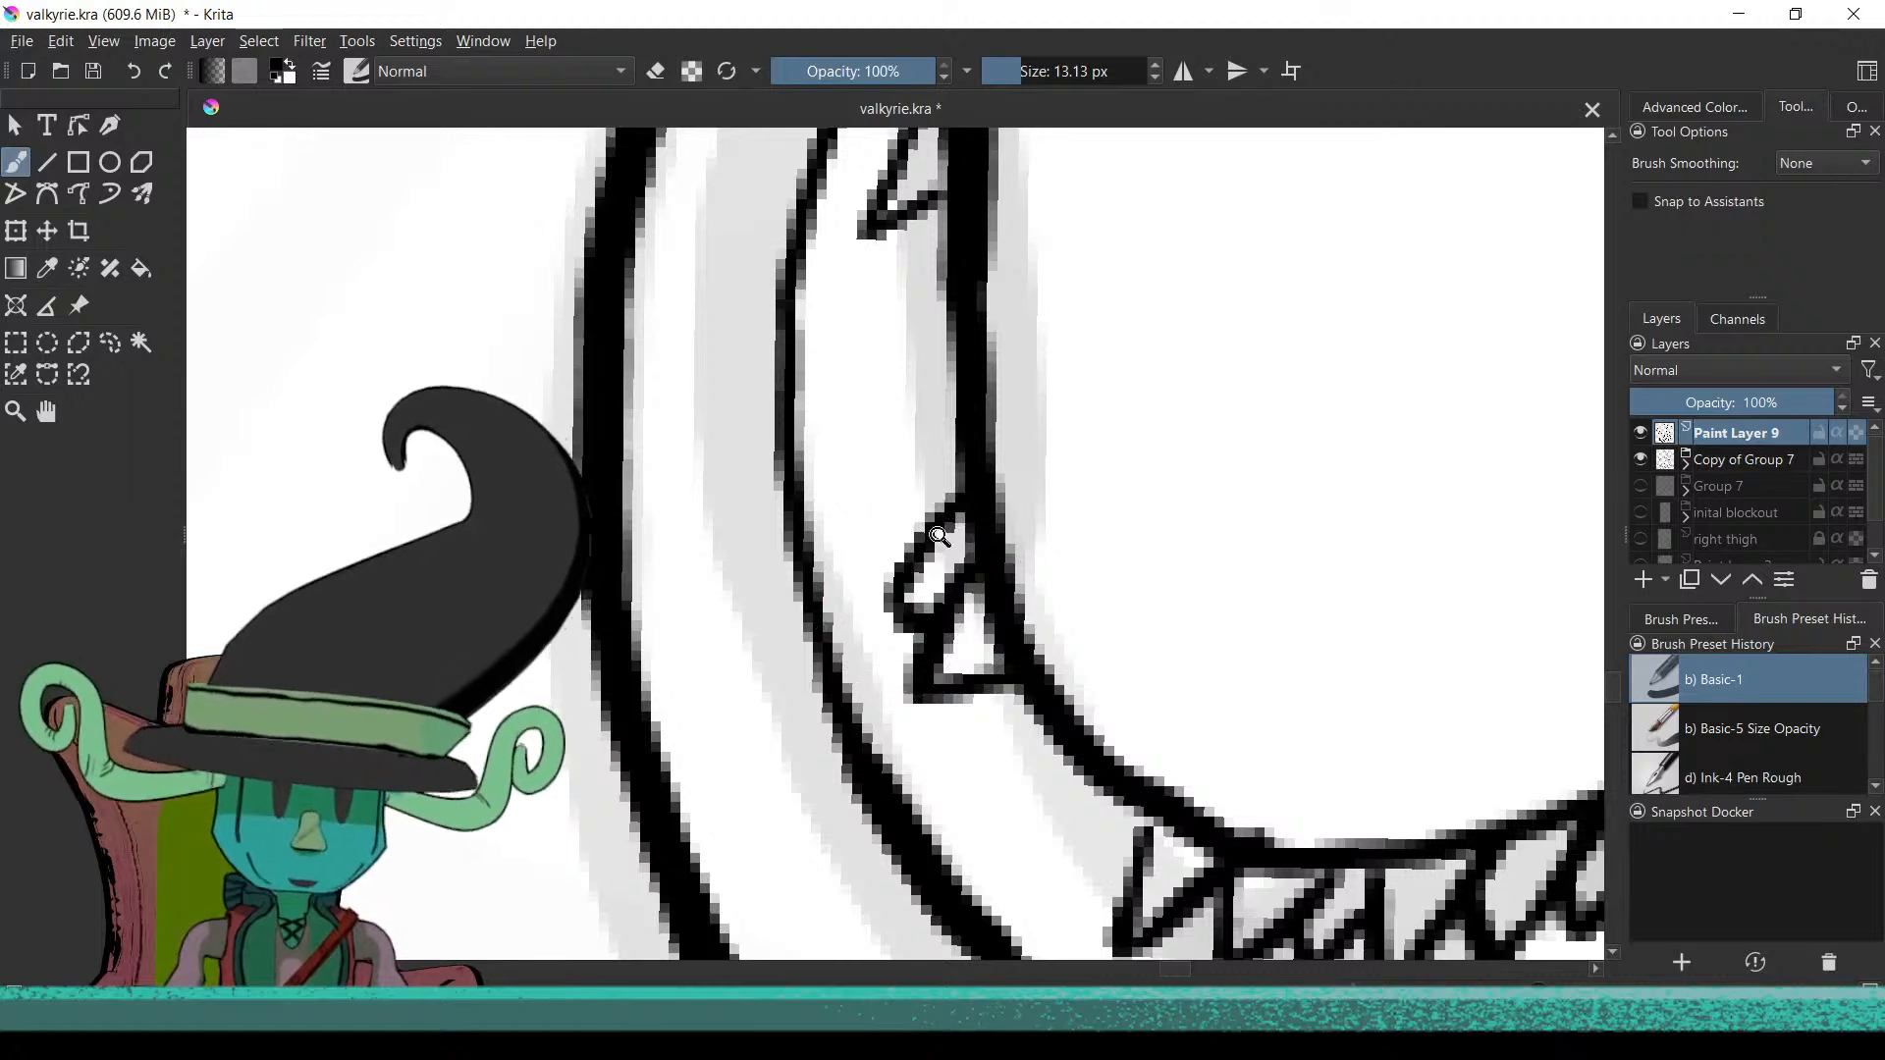
left_click_drag(938, 535, 938, 688)
mouse_move(912, 473)
left_mouse_down()
mouse_move(922, 660)
mouse_move(970, 667)
mouse_move(926, 845)
mouse_move(922, 776)
mouse_move(981, 633)
left_mouse_up()
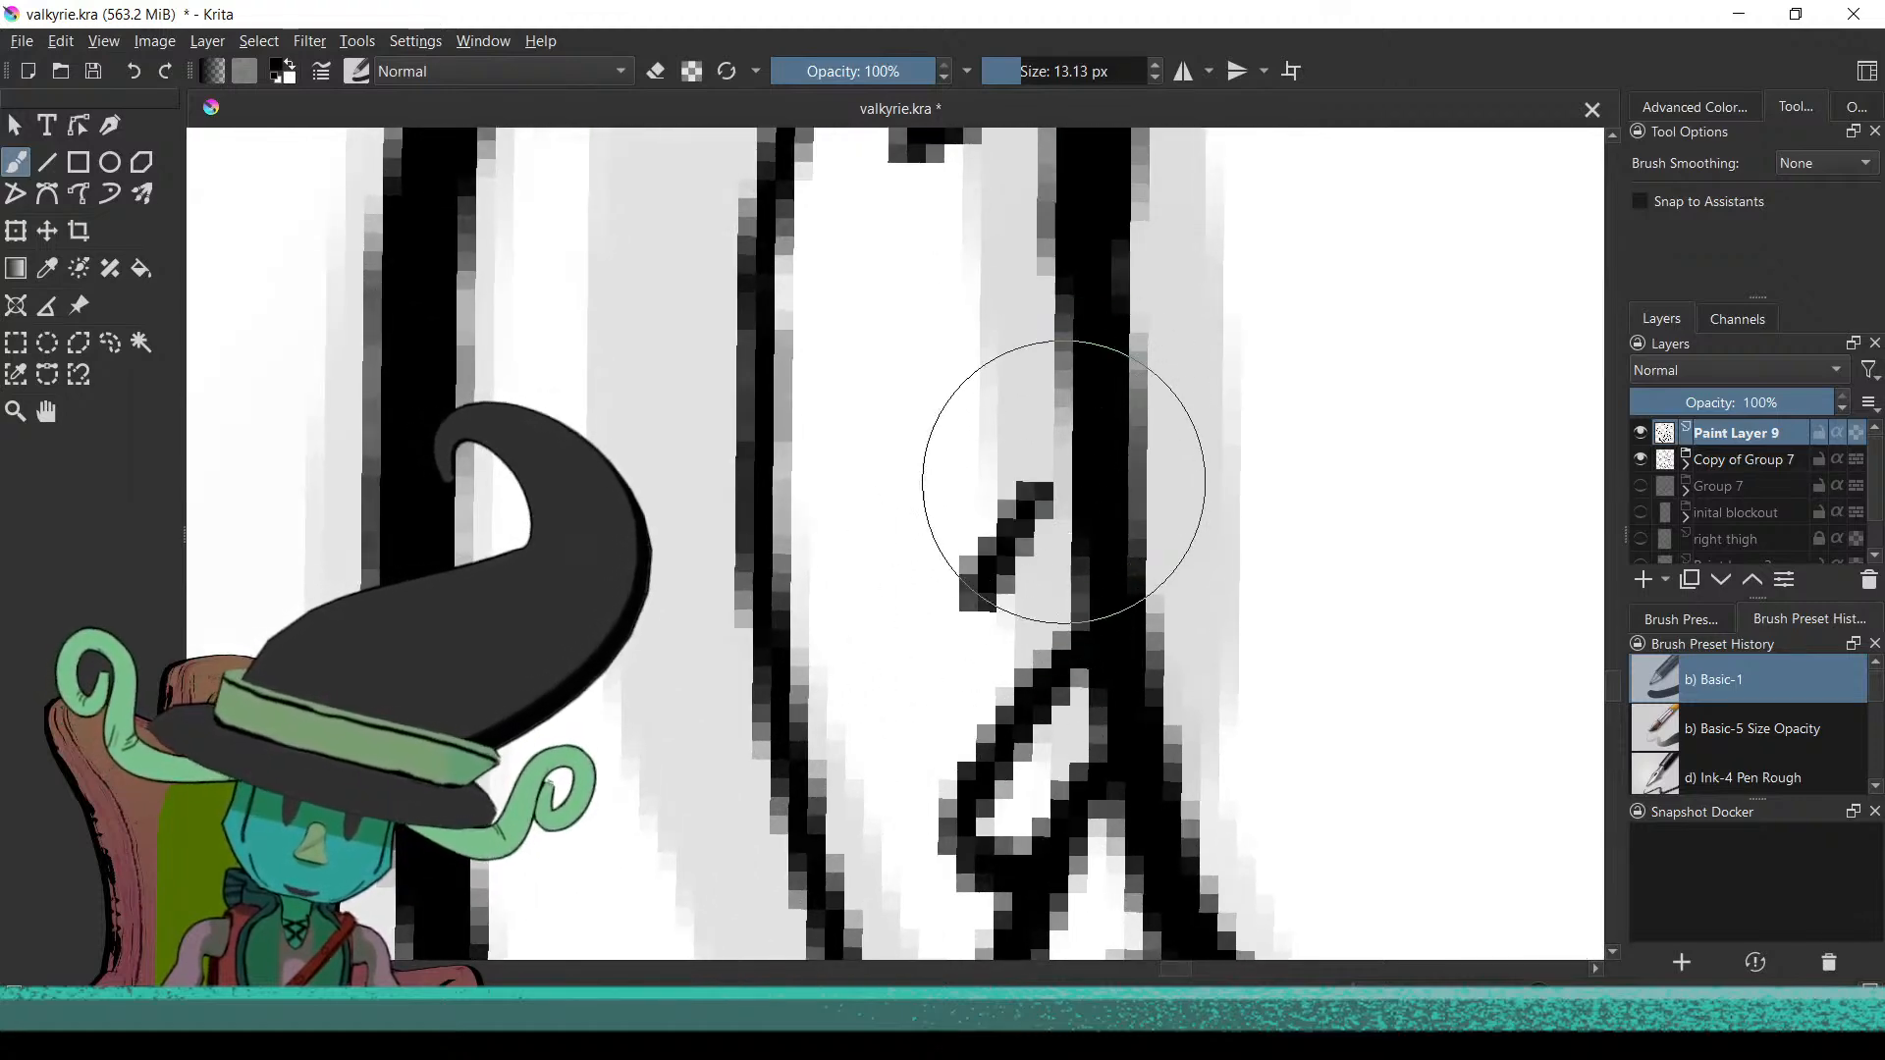
left_click_drag(1041, 471, 955, 672)
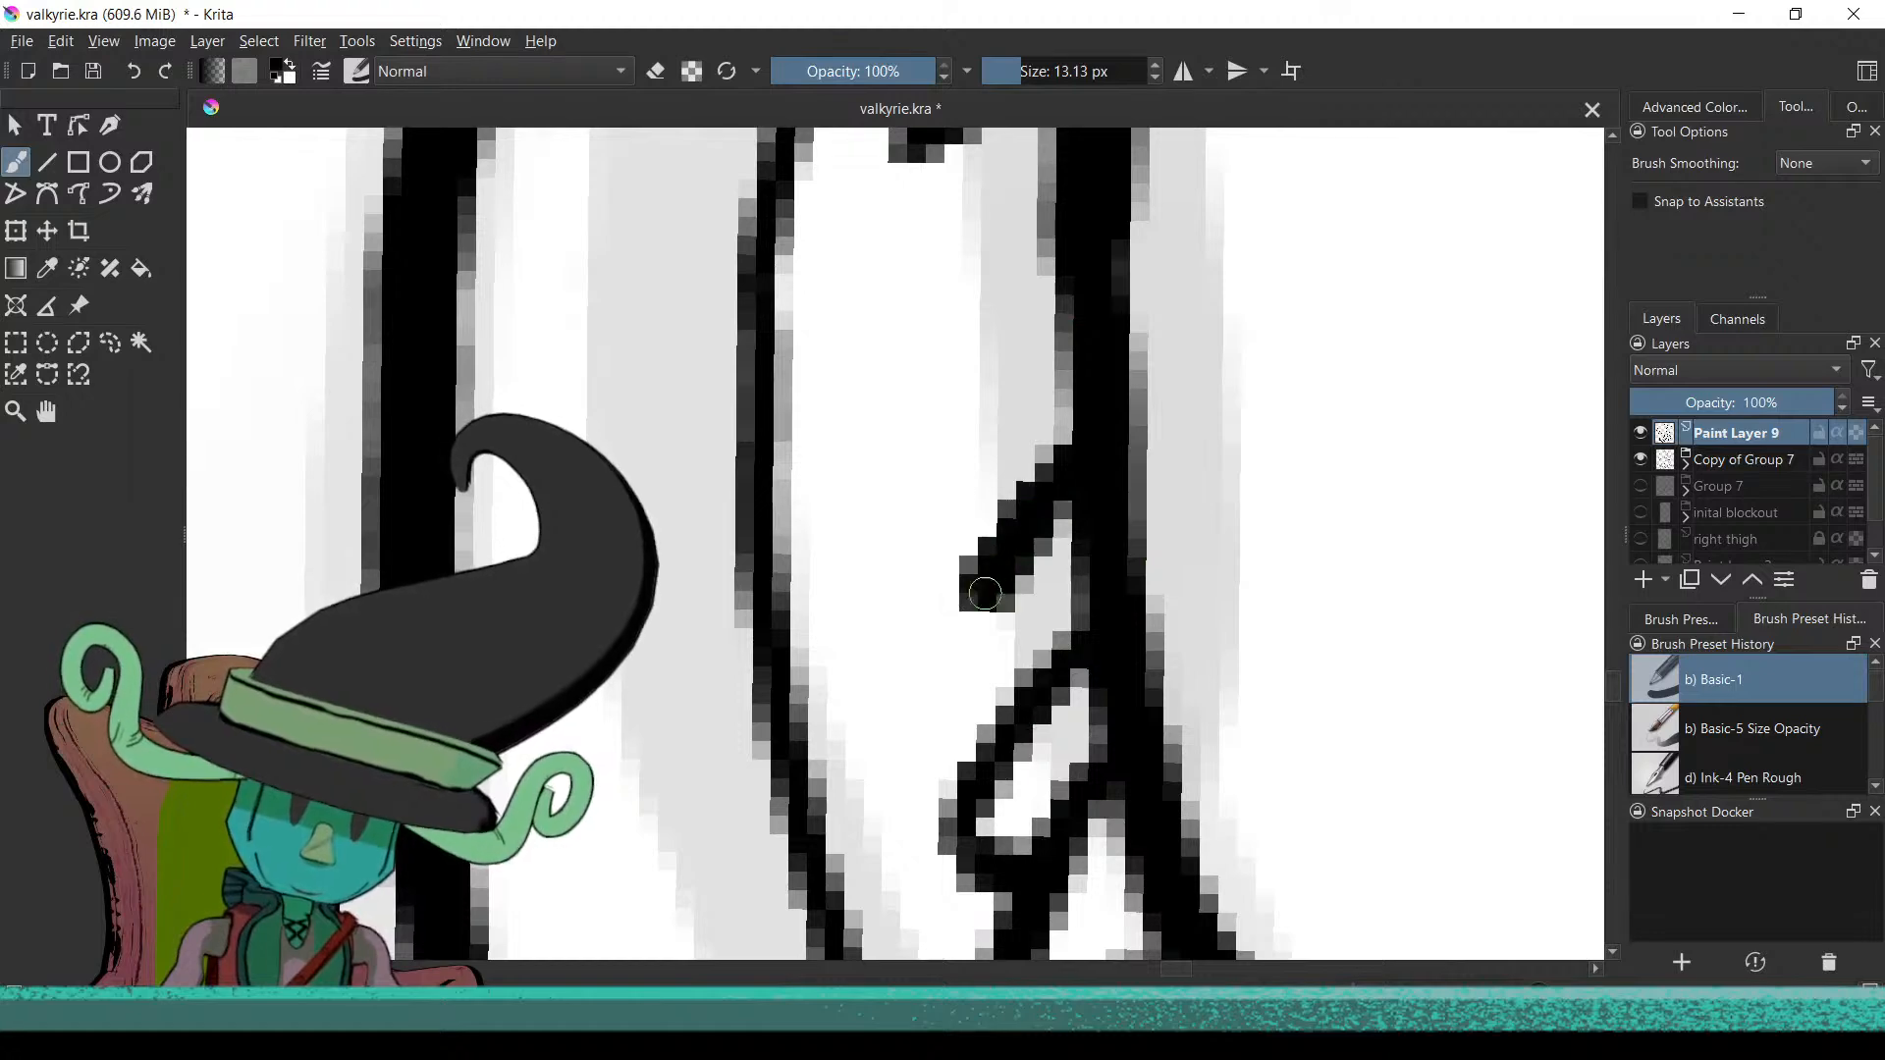
key("ctrl+z")
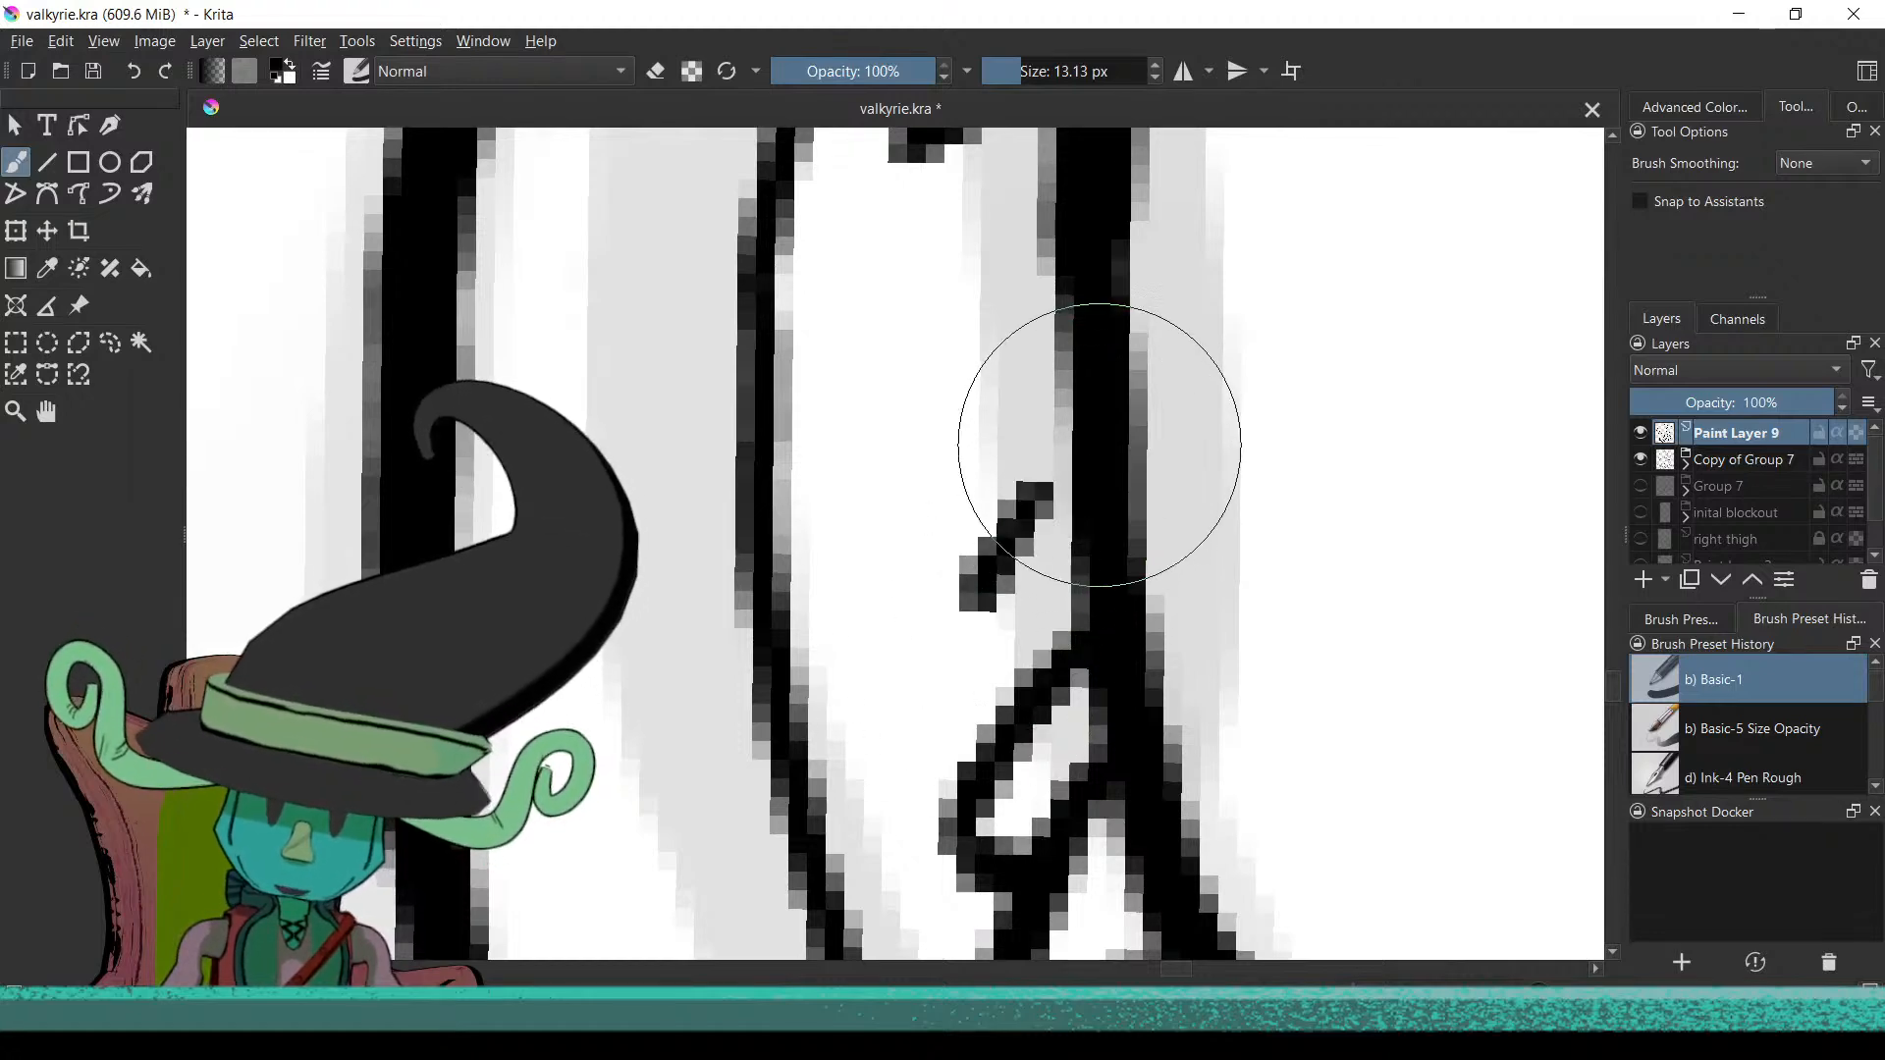
key("ctrl+z")
Fill the gap at the mouth's lower left corner with small pointed teeth linking the left side teeth to the bottom row
mouse_move(1074, 469)
left_mouse_down()
mouse_move(953, 687)
mouse_move(998, 728)
mouse_move(995, 918)
left_mouse_up()
left_click_drag(1025, 810, 1089, 651, "ctrl")
left_click_drag(1139, 736, 1055, 624, "ctrl")
mouse_move(1043, 738)
left_mouse_down("shift")
mouse_move(1220, 543)
mouse_move(1145, 528)
mouse_move(997, 694)
left_mouse_up("shift")
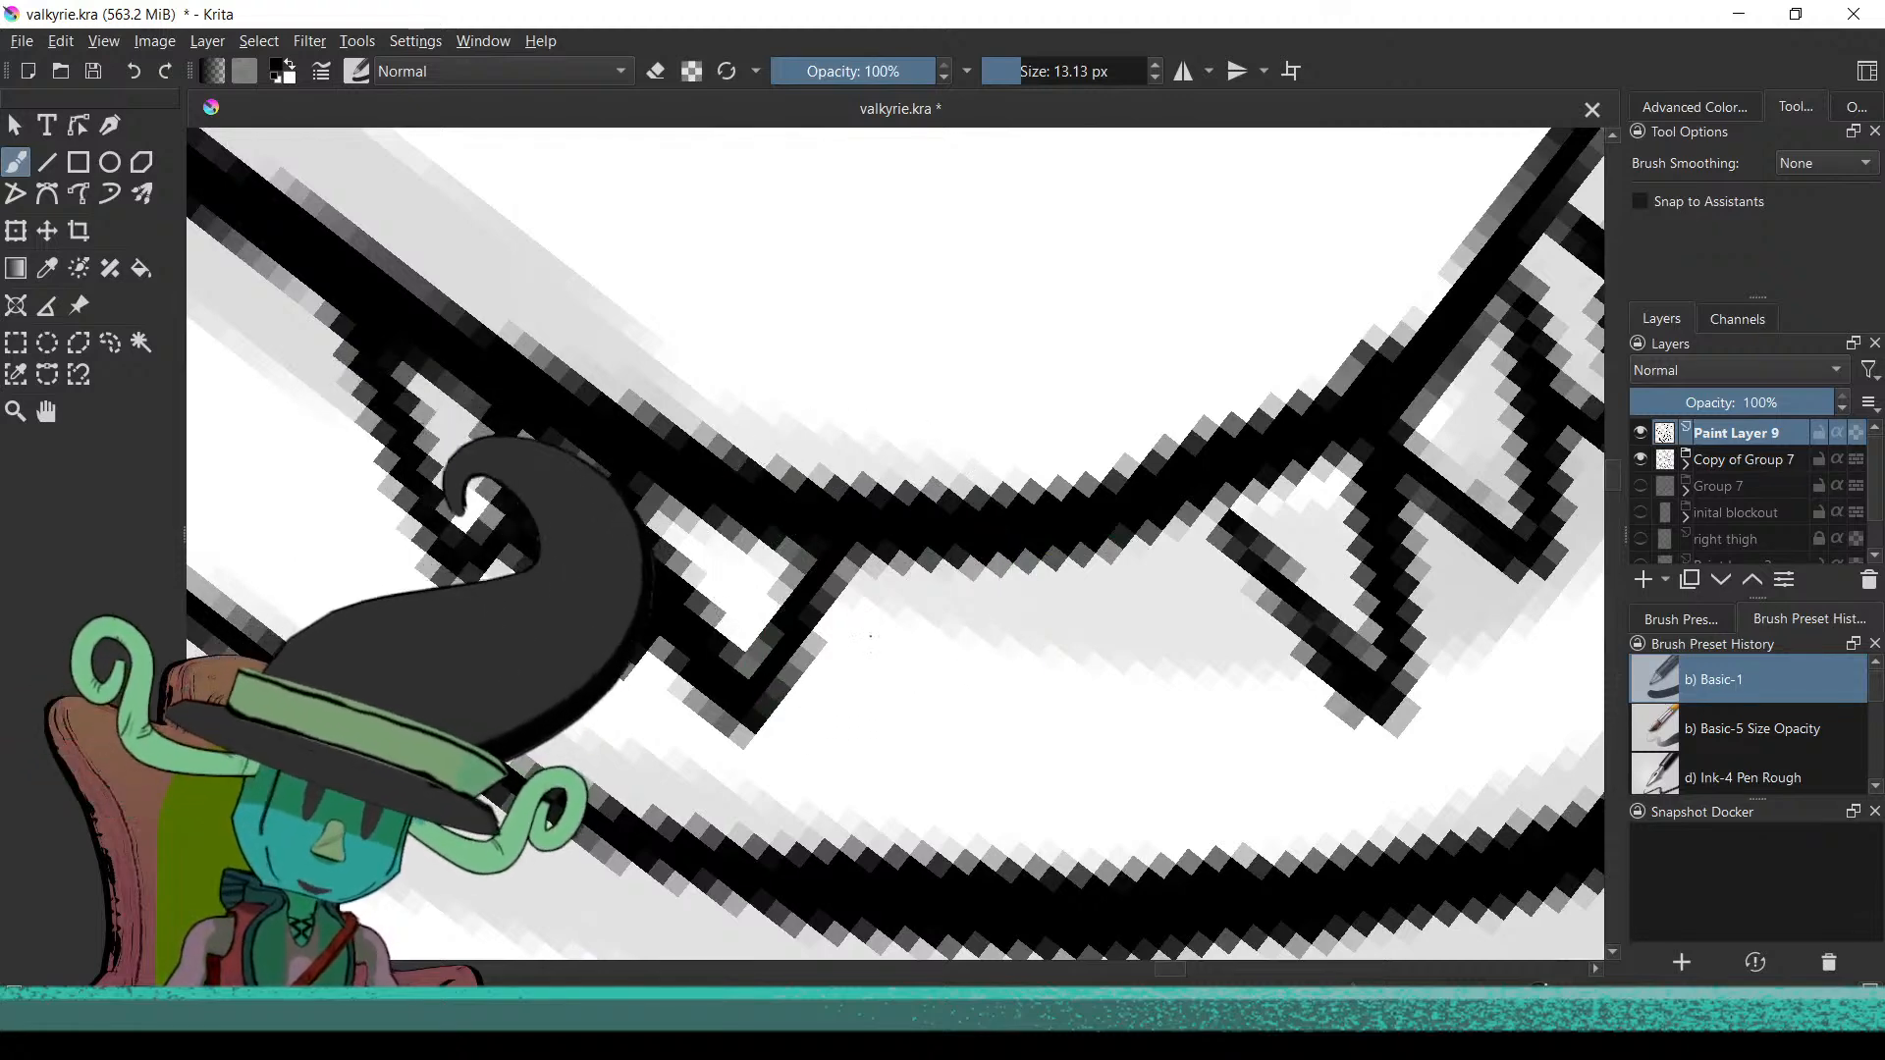
mouse_move(869, 568)
left_mouse_down()
mouse_move(924, 729)
mouse_move(1008, 573)
mouse_move(1080, 708)
mouse_move(1138, 647)
mouse_move(1174, 540)
left_mouse_up()
mouse_move(1040, 629)
left_mouse_down()
mouse_move(1006, 556)
mouse_move(1010, 593)
left_mouse_up()
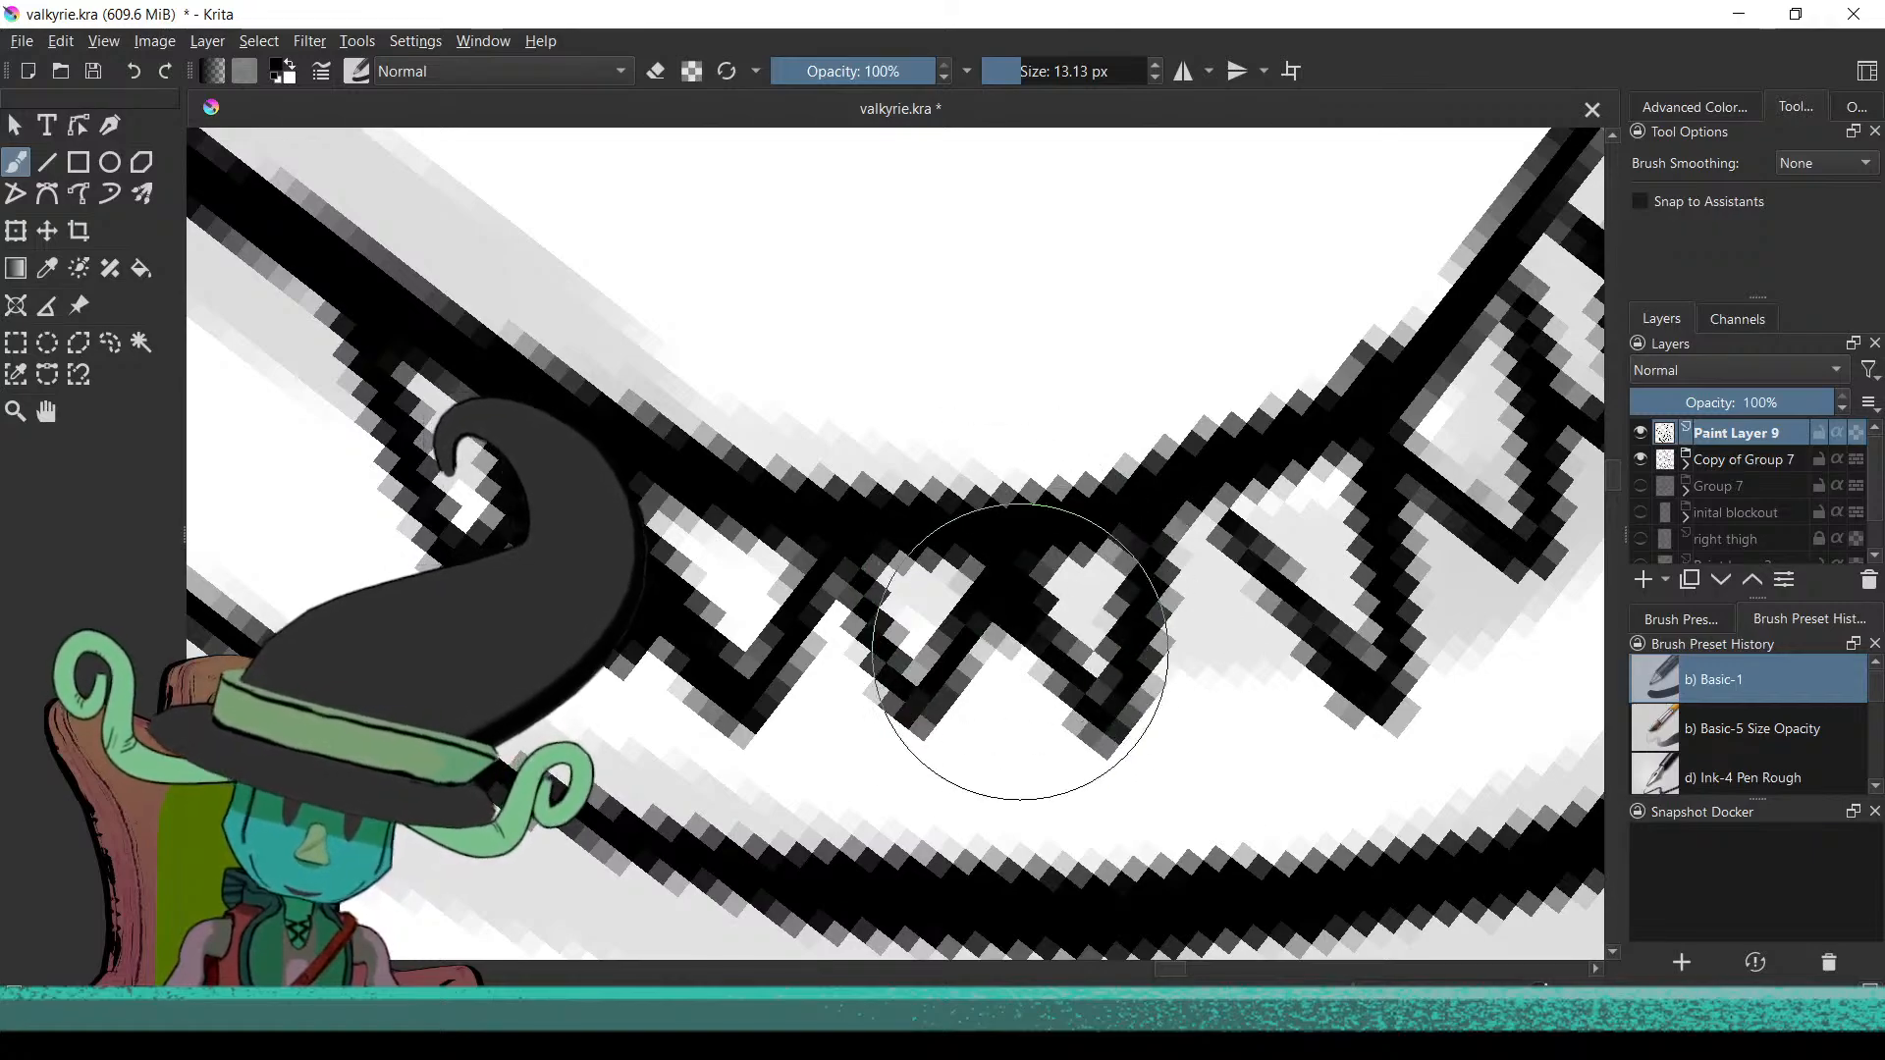
left_click_drag(896, 671, 799, 702)
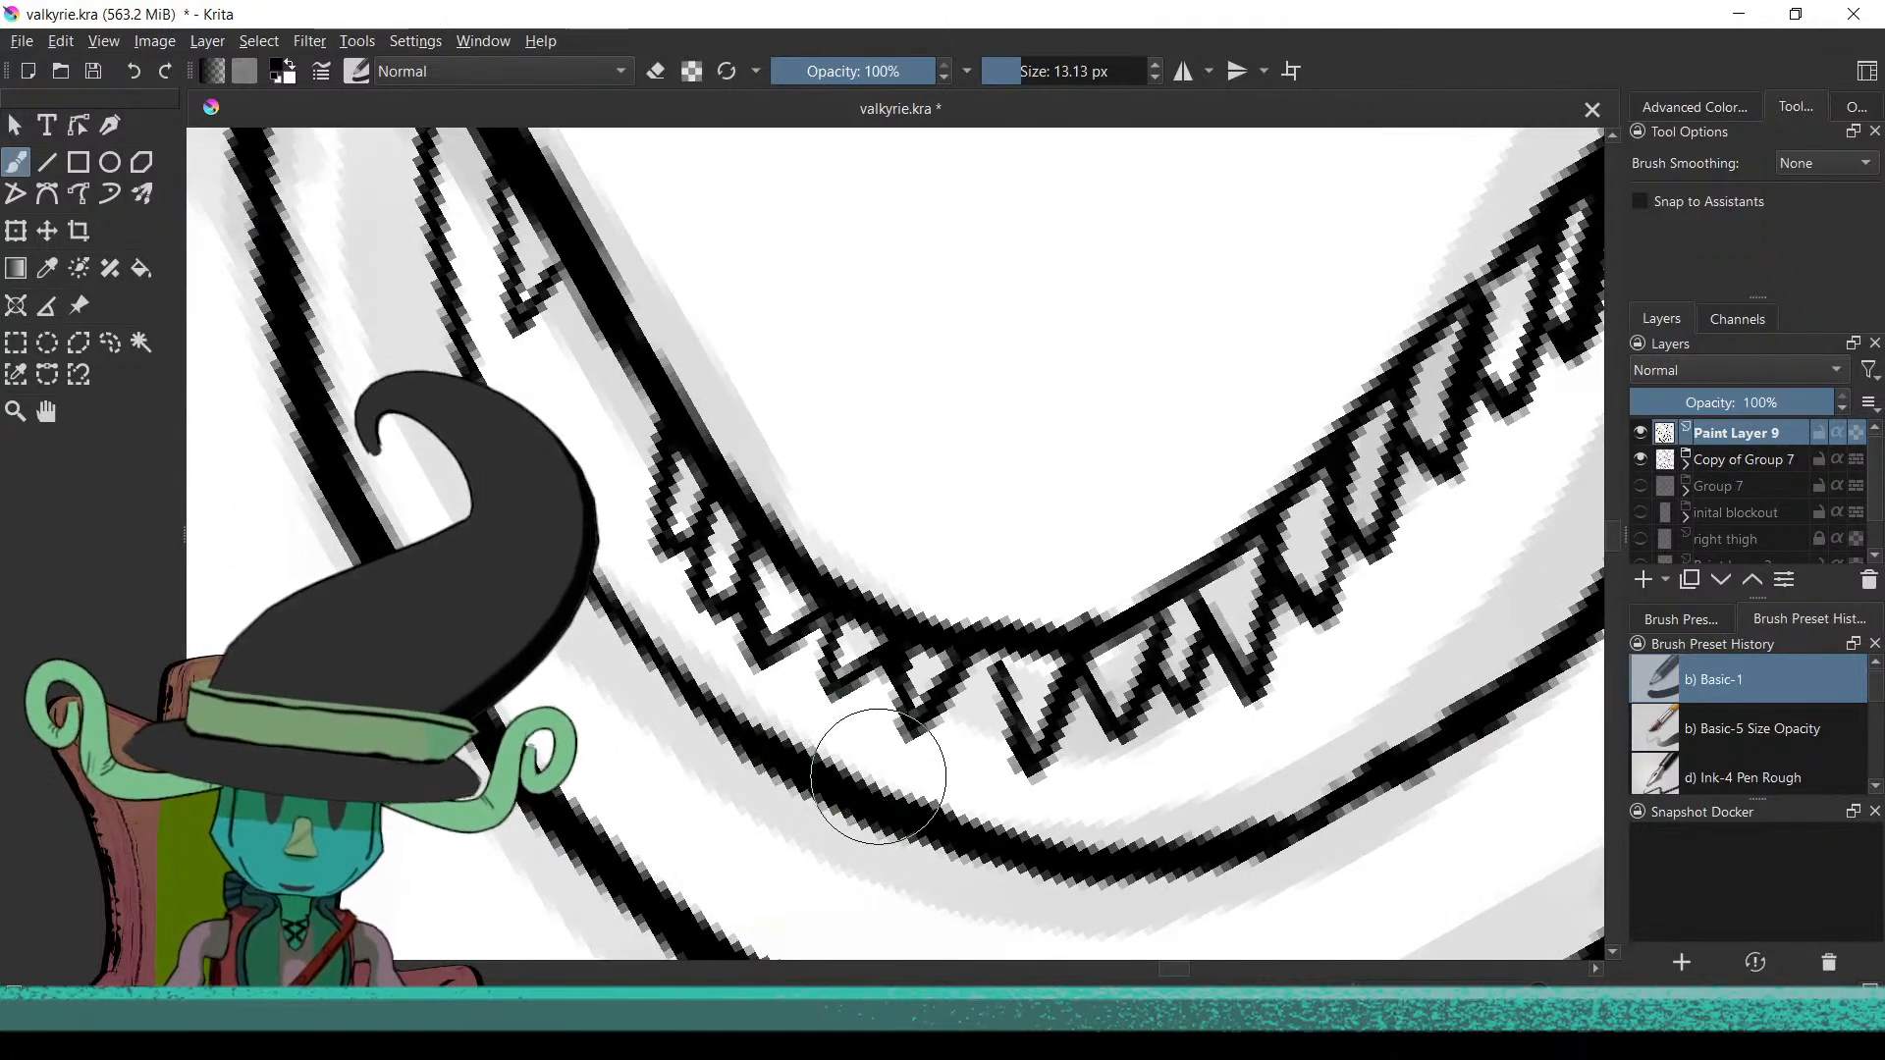
Extend the loose upper end of the tooth beside the newly filled corner so it joins the mouth line
left_click_drag(878, 705, 1090, 662)
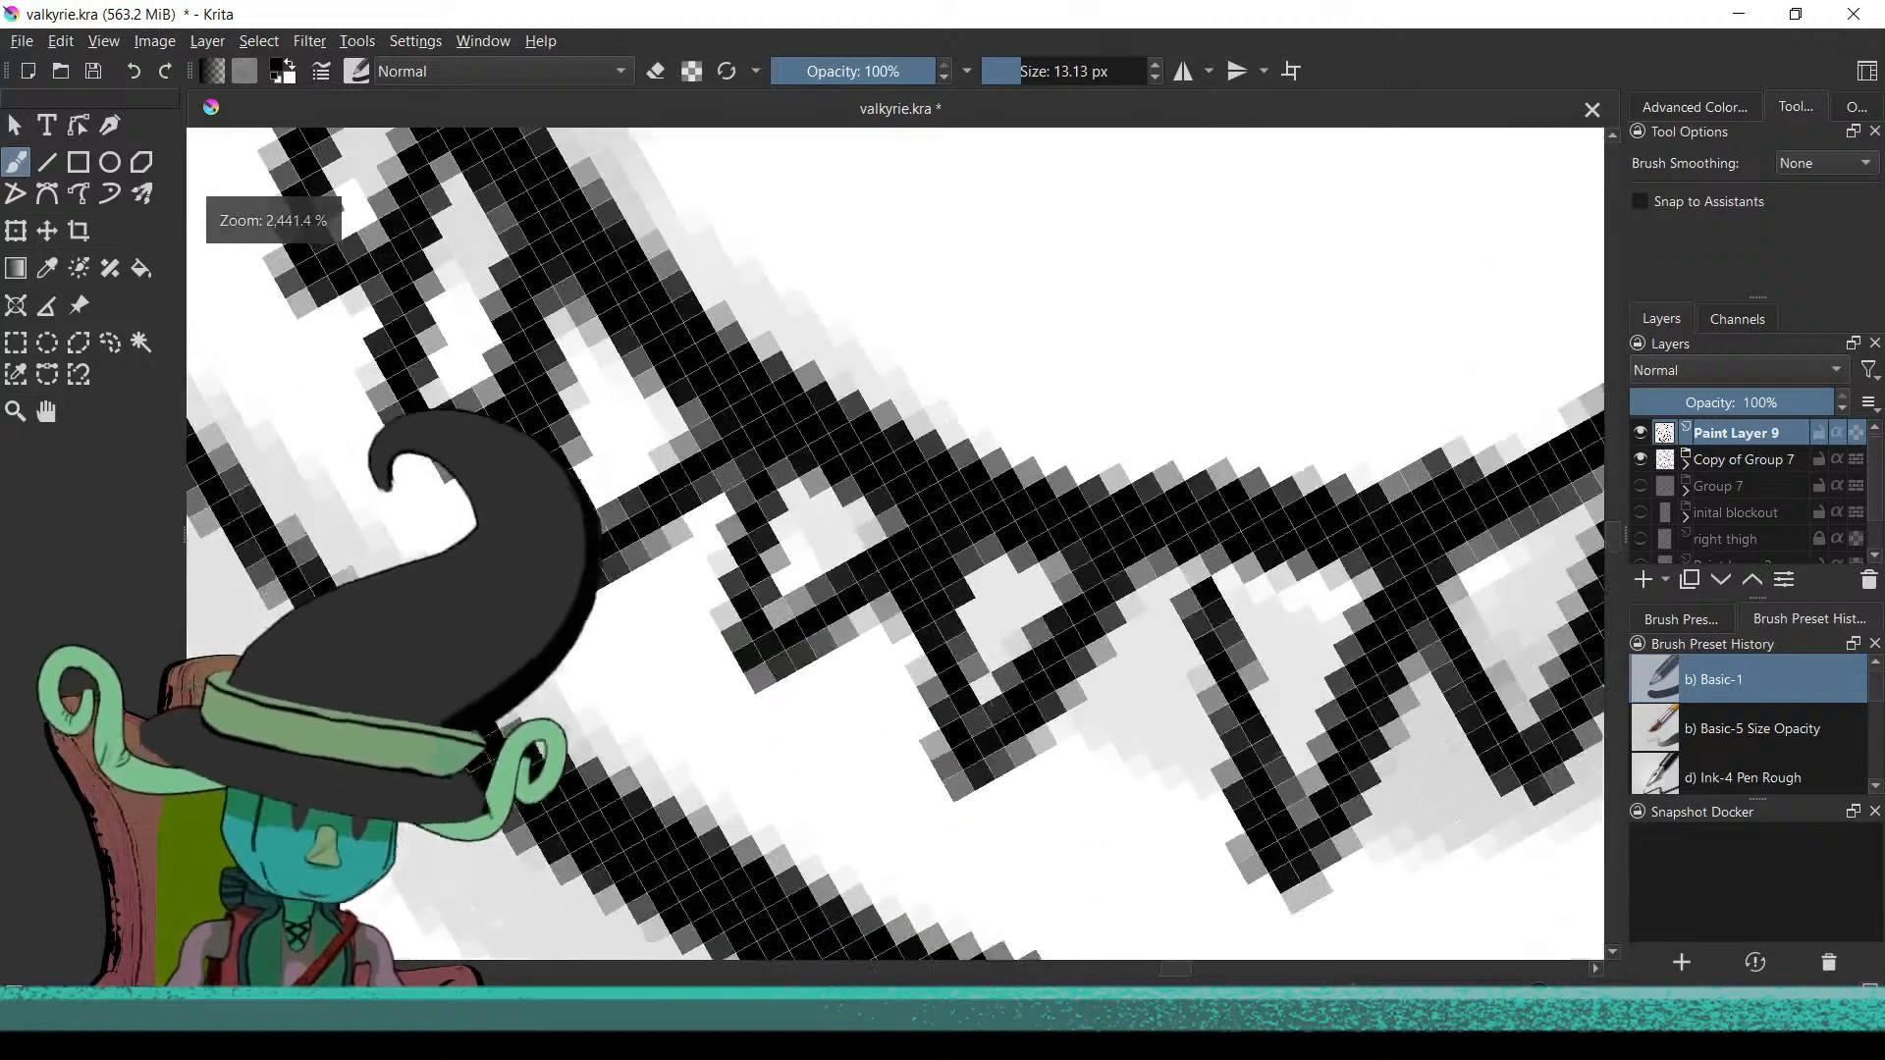
mouse_move(1048, 643)
left_mouse_down()
mouse_move(984, 785)
mouse_move(984, 834)
mouse_move(1021, 676)
mouse_move(955, 787)
mouse_move(1077, 706)
mouse_move(1043, 715)
left_mouse_up()
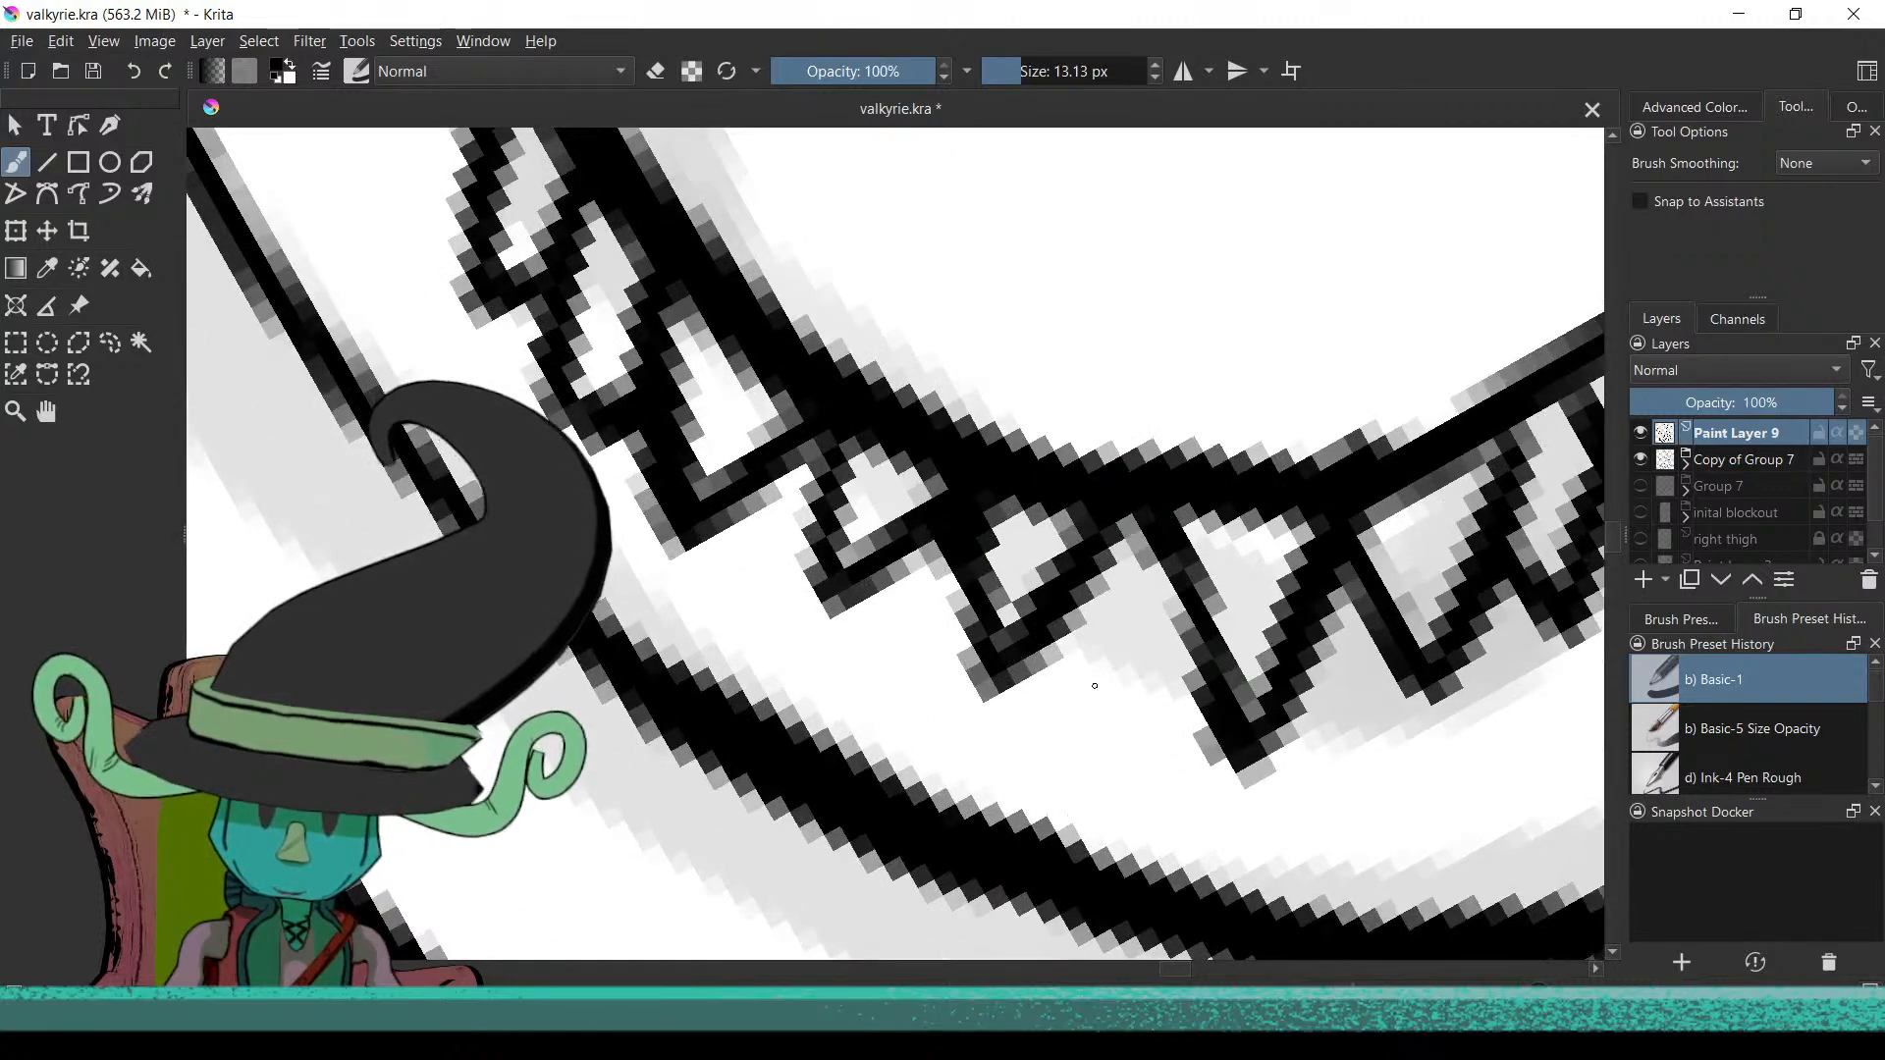
mouse_move(1099, 711)
left_mouse_down()
mouse_move(1187, 665)
mouse_move(1077, 827)
mouse_move(942, 773)
mouse_move(1036, 783)
left_mouse_up()
scroll(1036, 782, "up", 10)
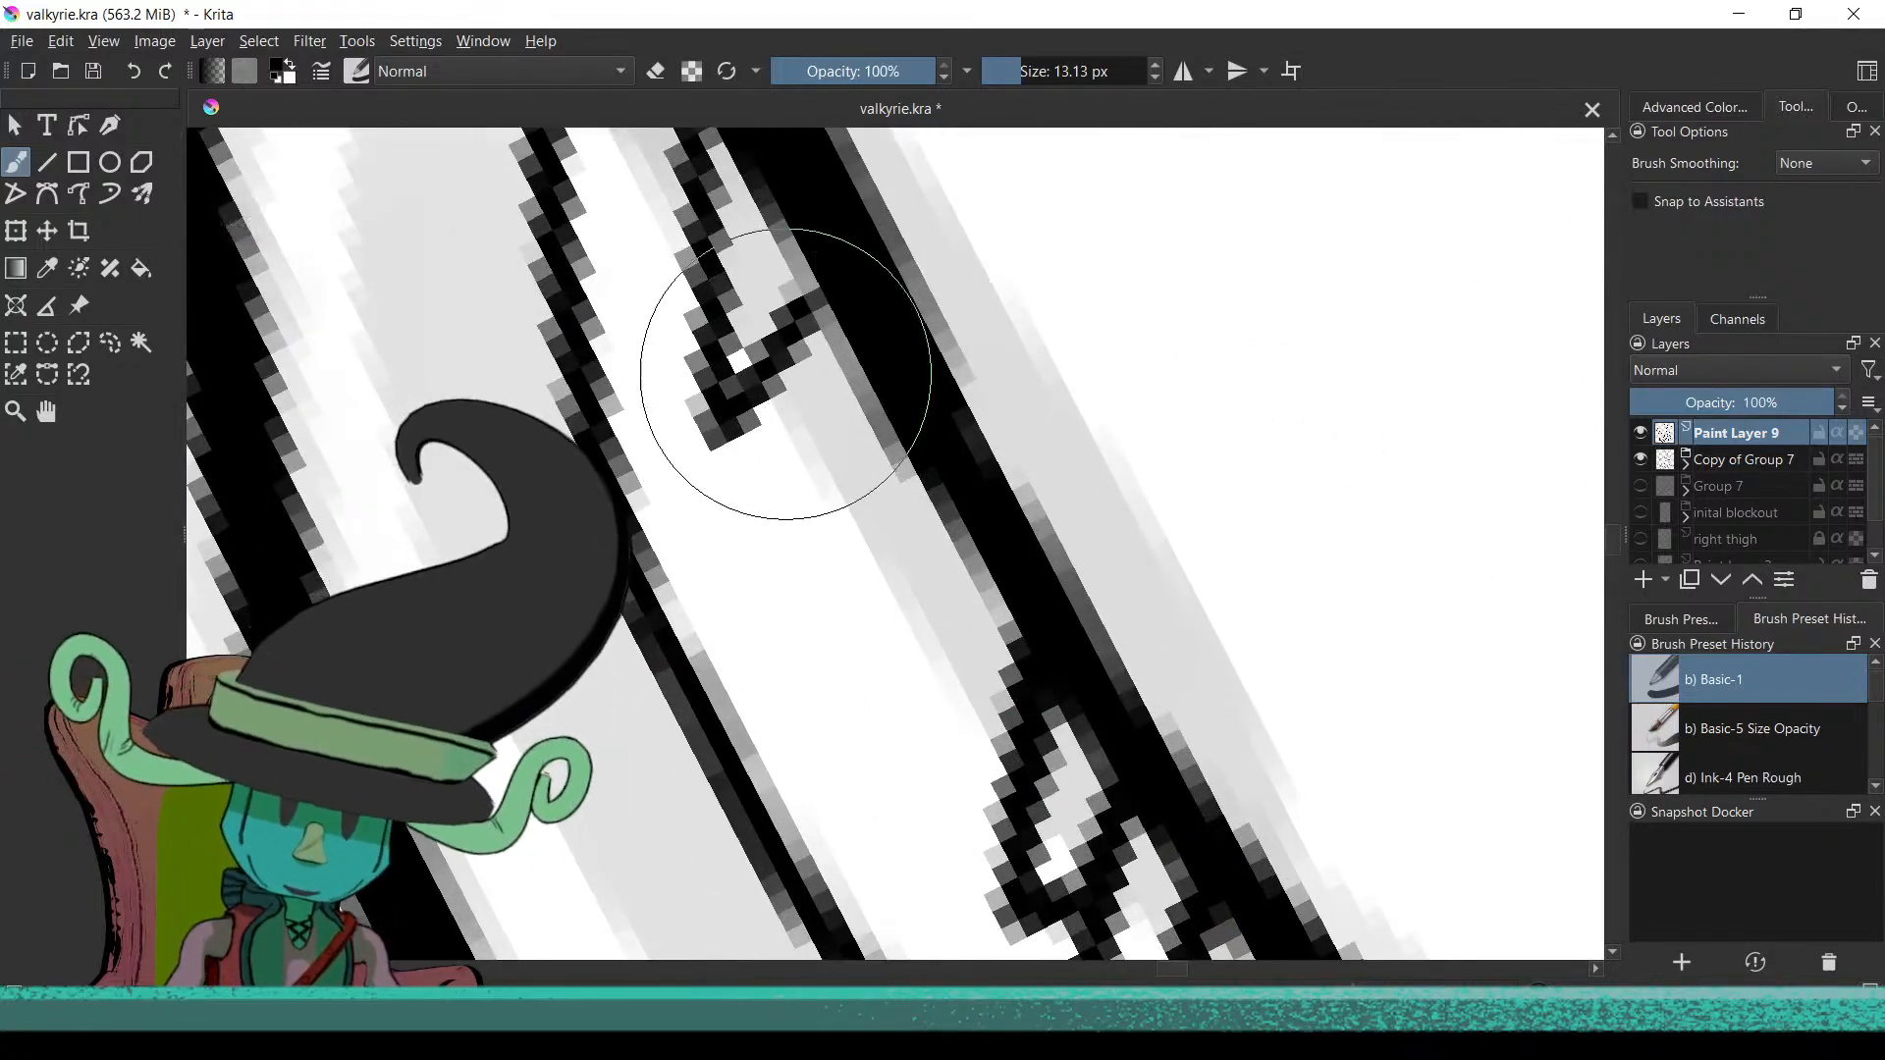
Ink a run of small pointed teeth along the left side of the upper jaw line, filling the gap between the existing teeth
mouse_move(767, 422)
left_mouse_down()
mouse_move(774, 473)
mouse_move(866, 402)
mouse_move(826, 532)
left_mouse_up()
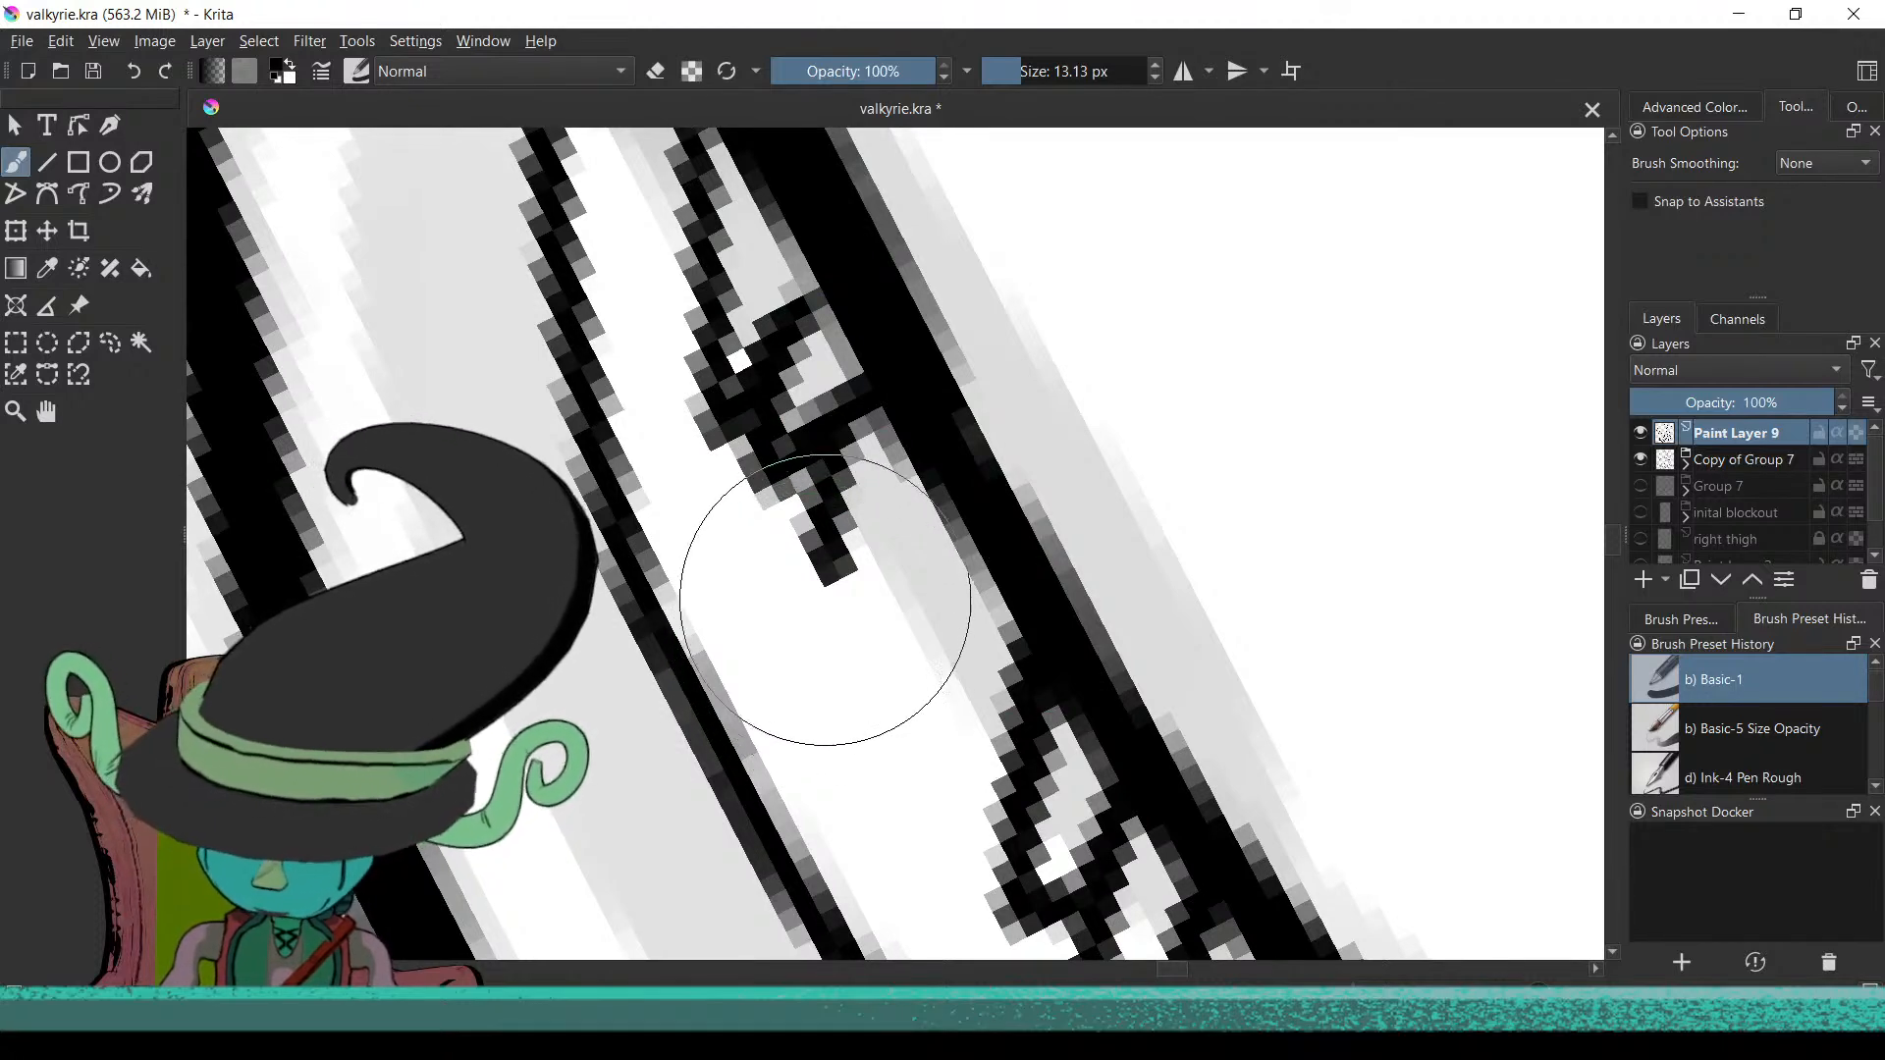
mouse_move(830, 562)
left_mouse_down()
mouse_move(844, 521)
mouse_move(905, 484)
mouse_move(864, 457)
left_mouse_up()
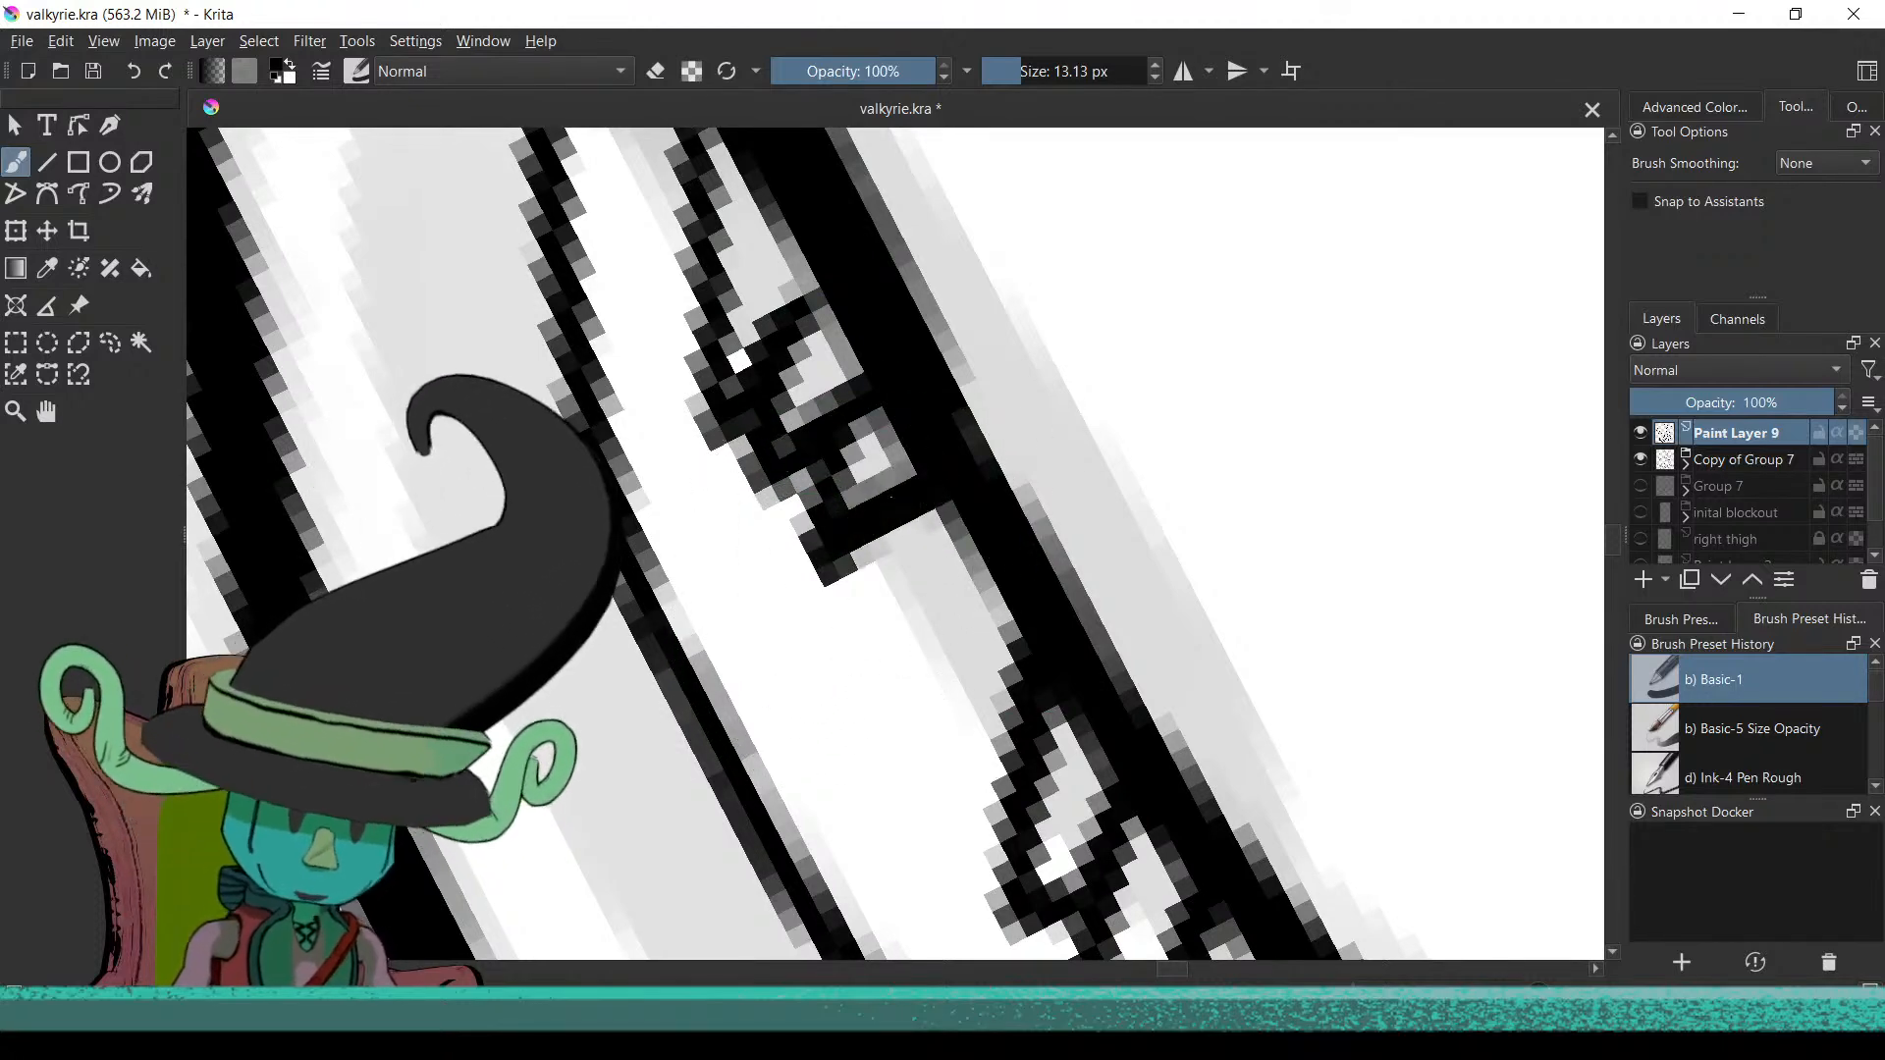
mouse_move(875, 621)
left_mouse_down()
mouse_move(959, 589)
mouse_move(919, 617)
left_mouse_up()
mouse_move(901, 727)
left_mouse_down()
mouse_move(993, 659)
mouse_move(949, 697)
left_mouse_up()
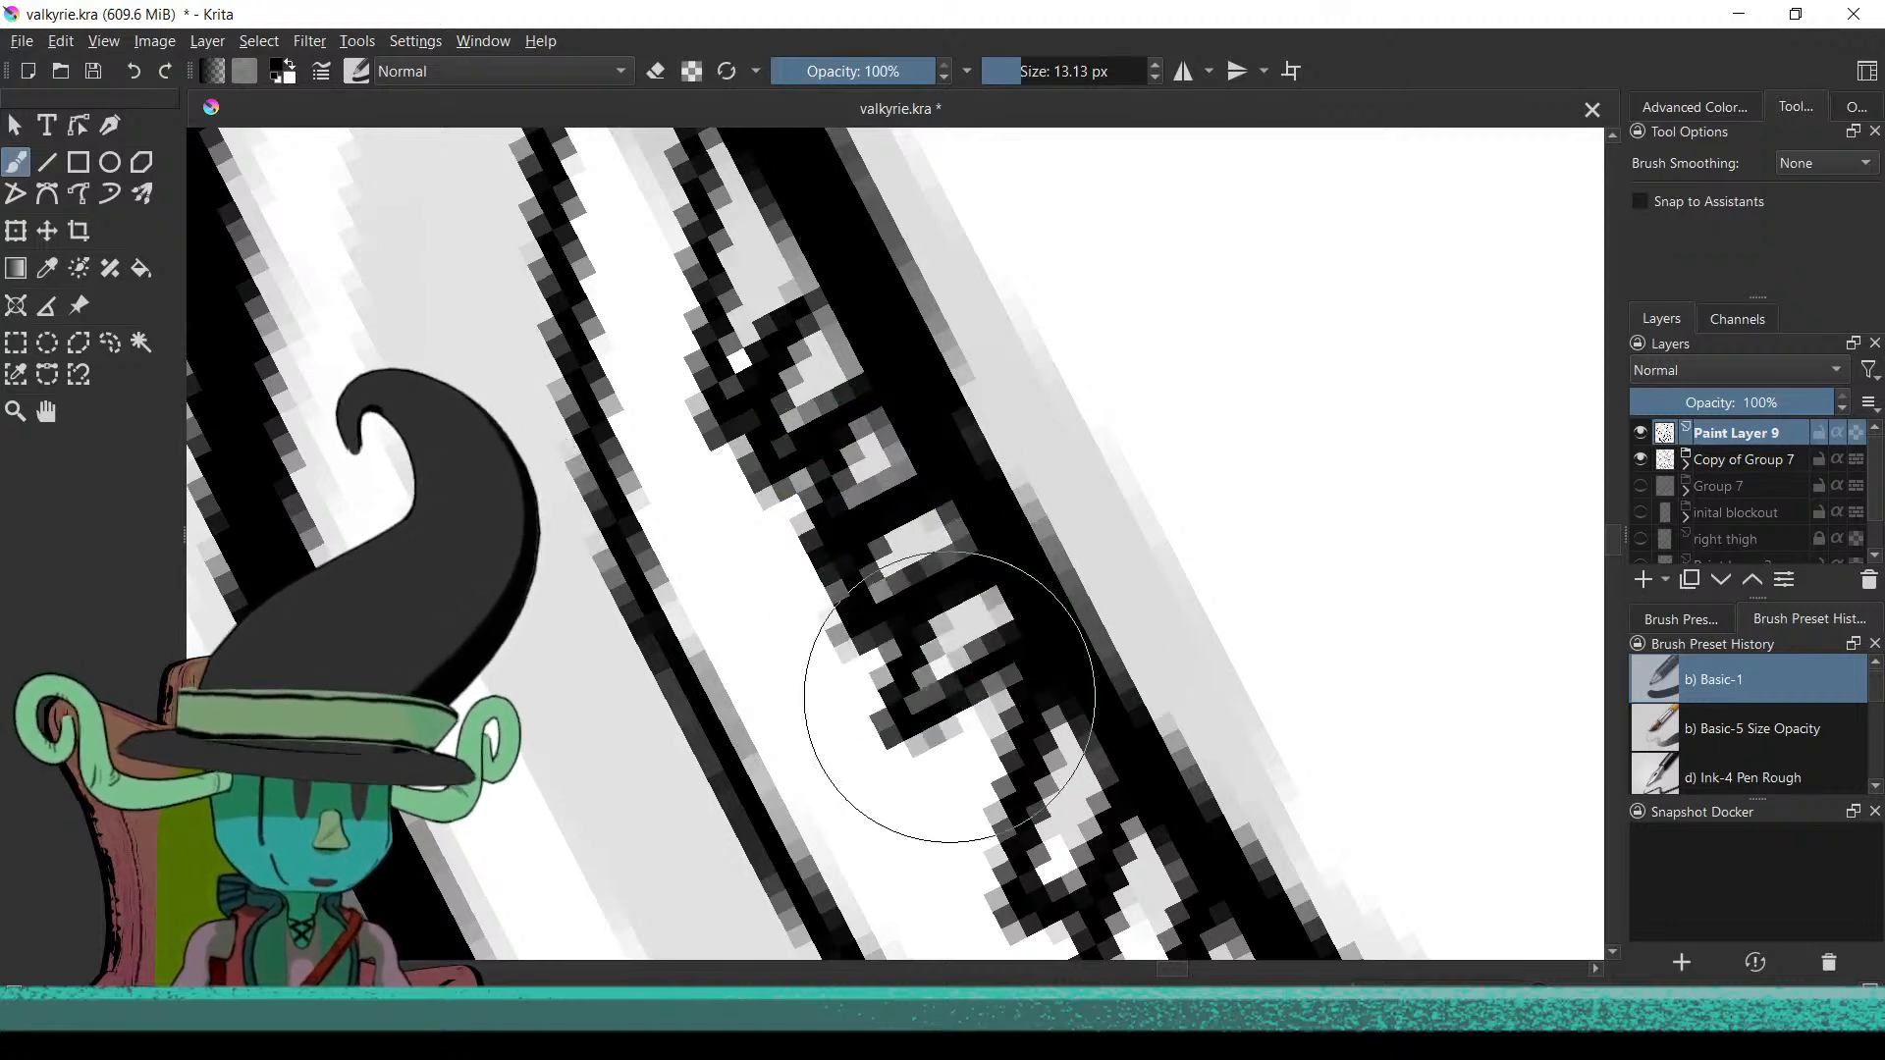
left_click_drag(934, 791, 968, 799)
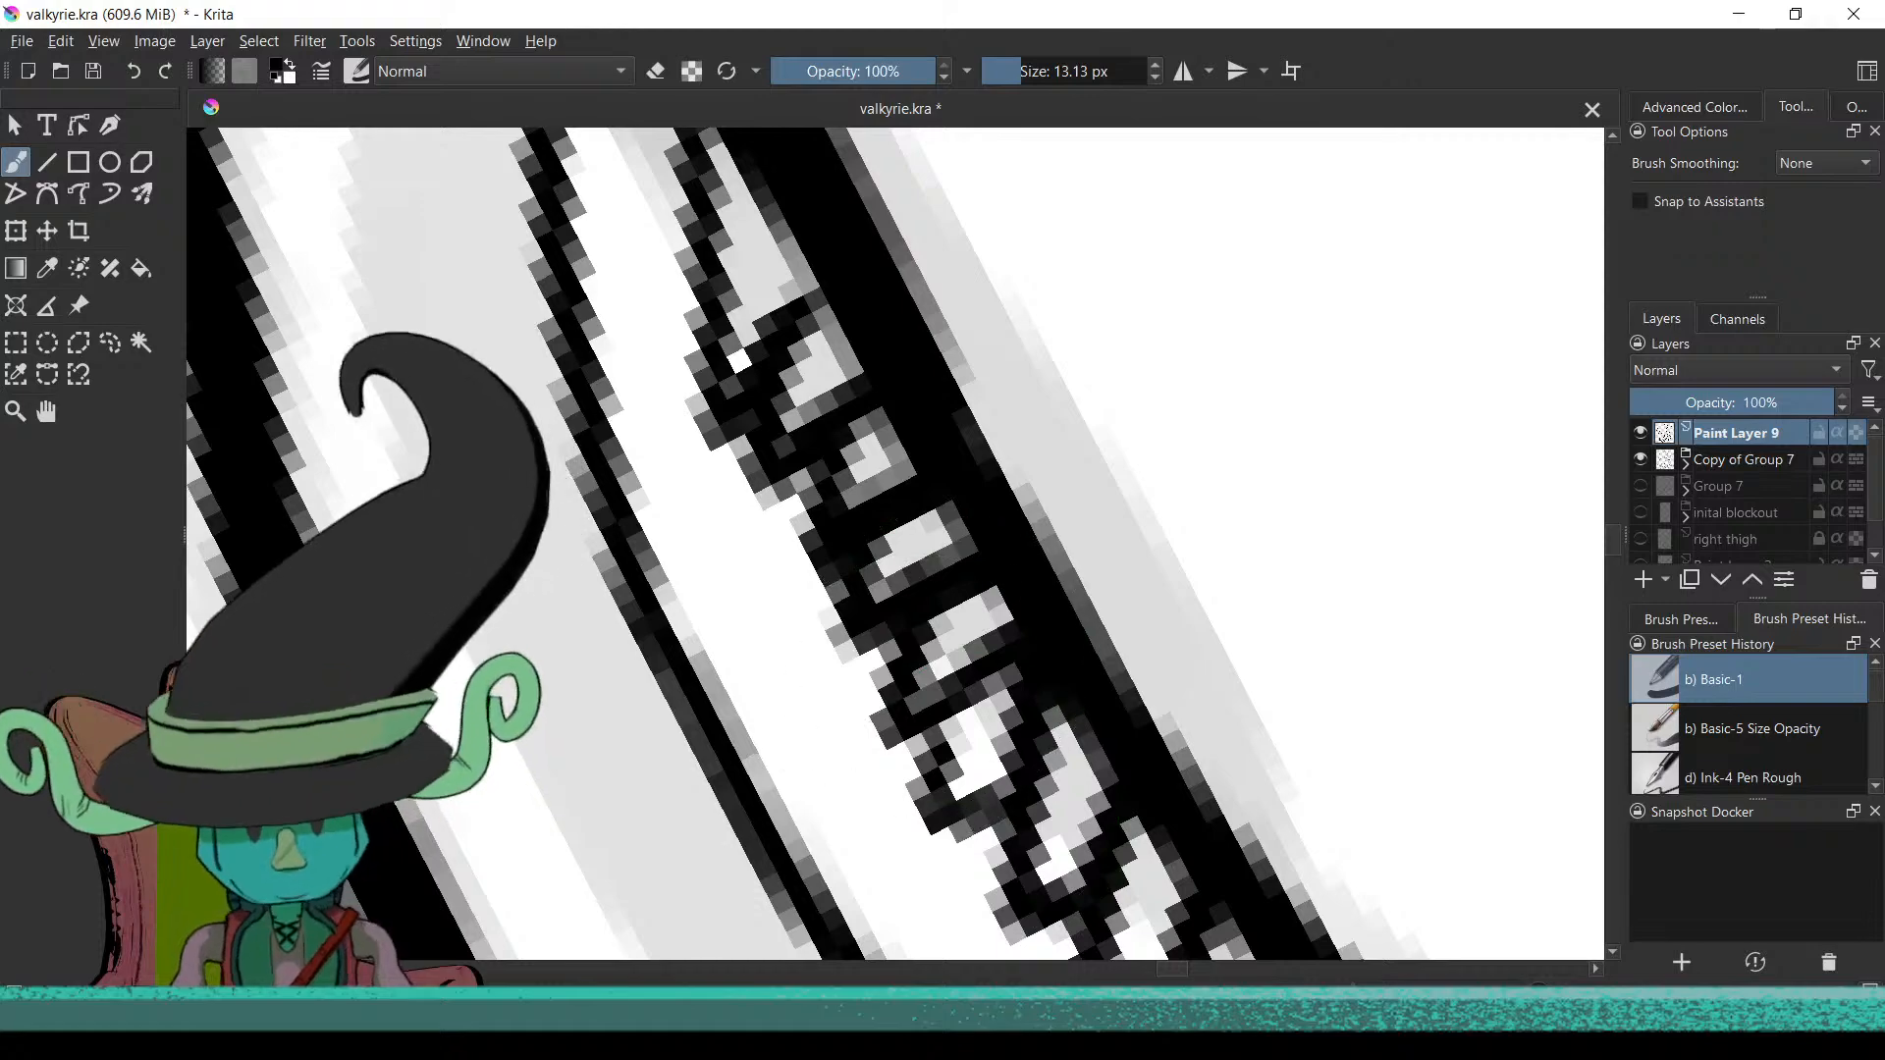
Ink the first narrow, pointed lower teeth rising from the middle of the inner lower-lip line
scroll(911, 731, "down", 3)
scroll(905, 738, "down", 4)
scroll(904, 722, "up", 3)
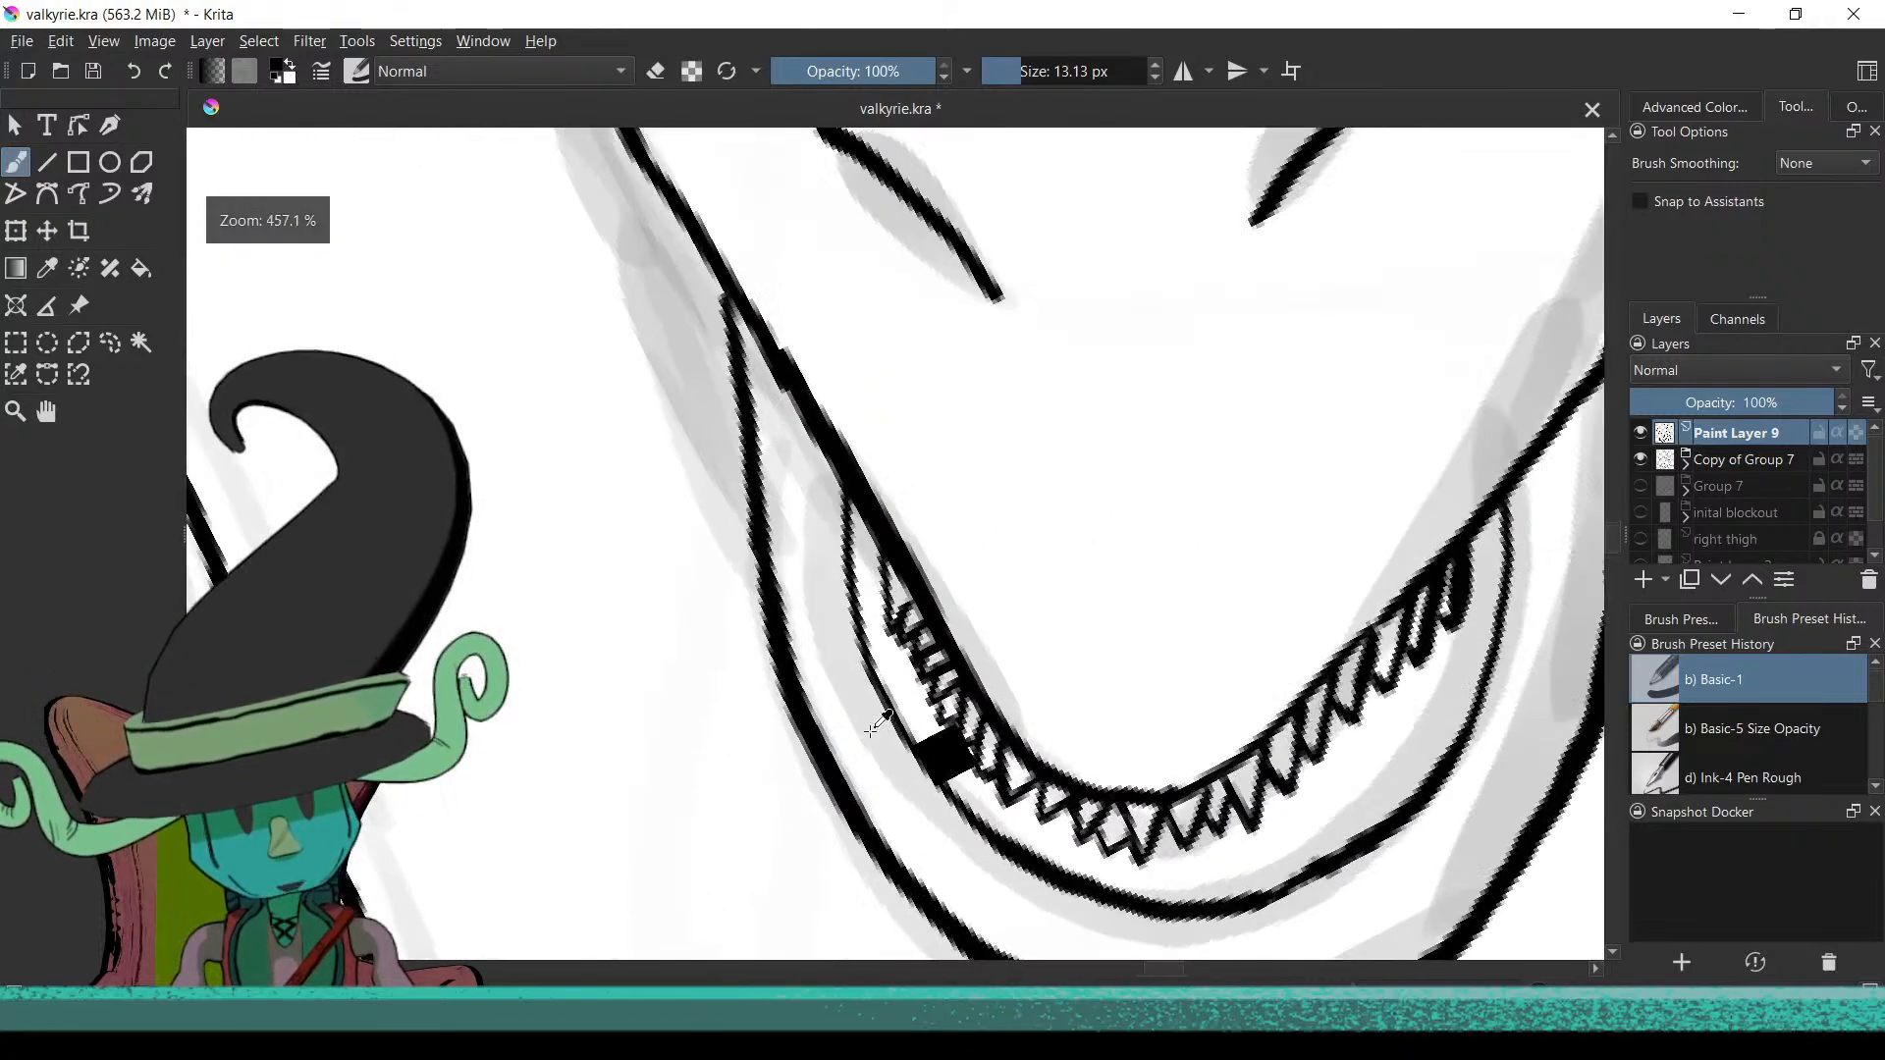
scroll(901, 699, "down", 2)
scroll(888, 712, "up", 5)
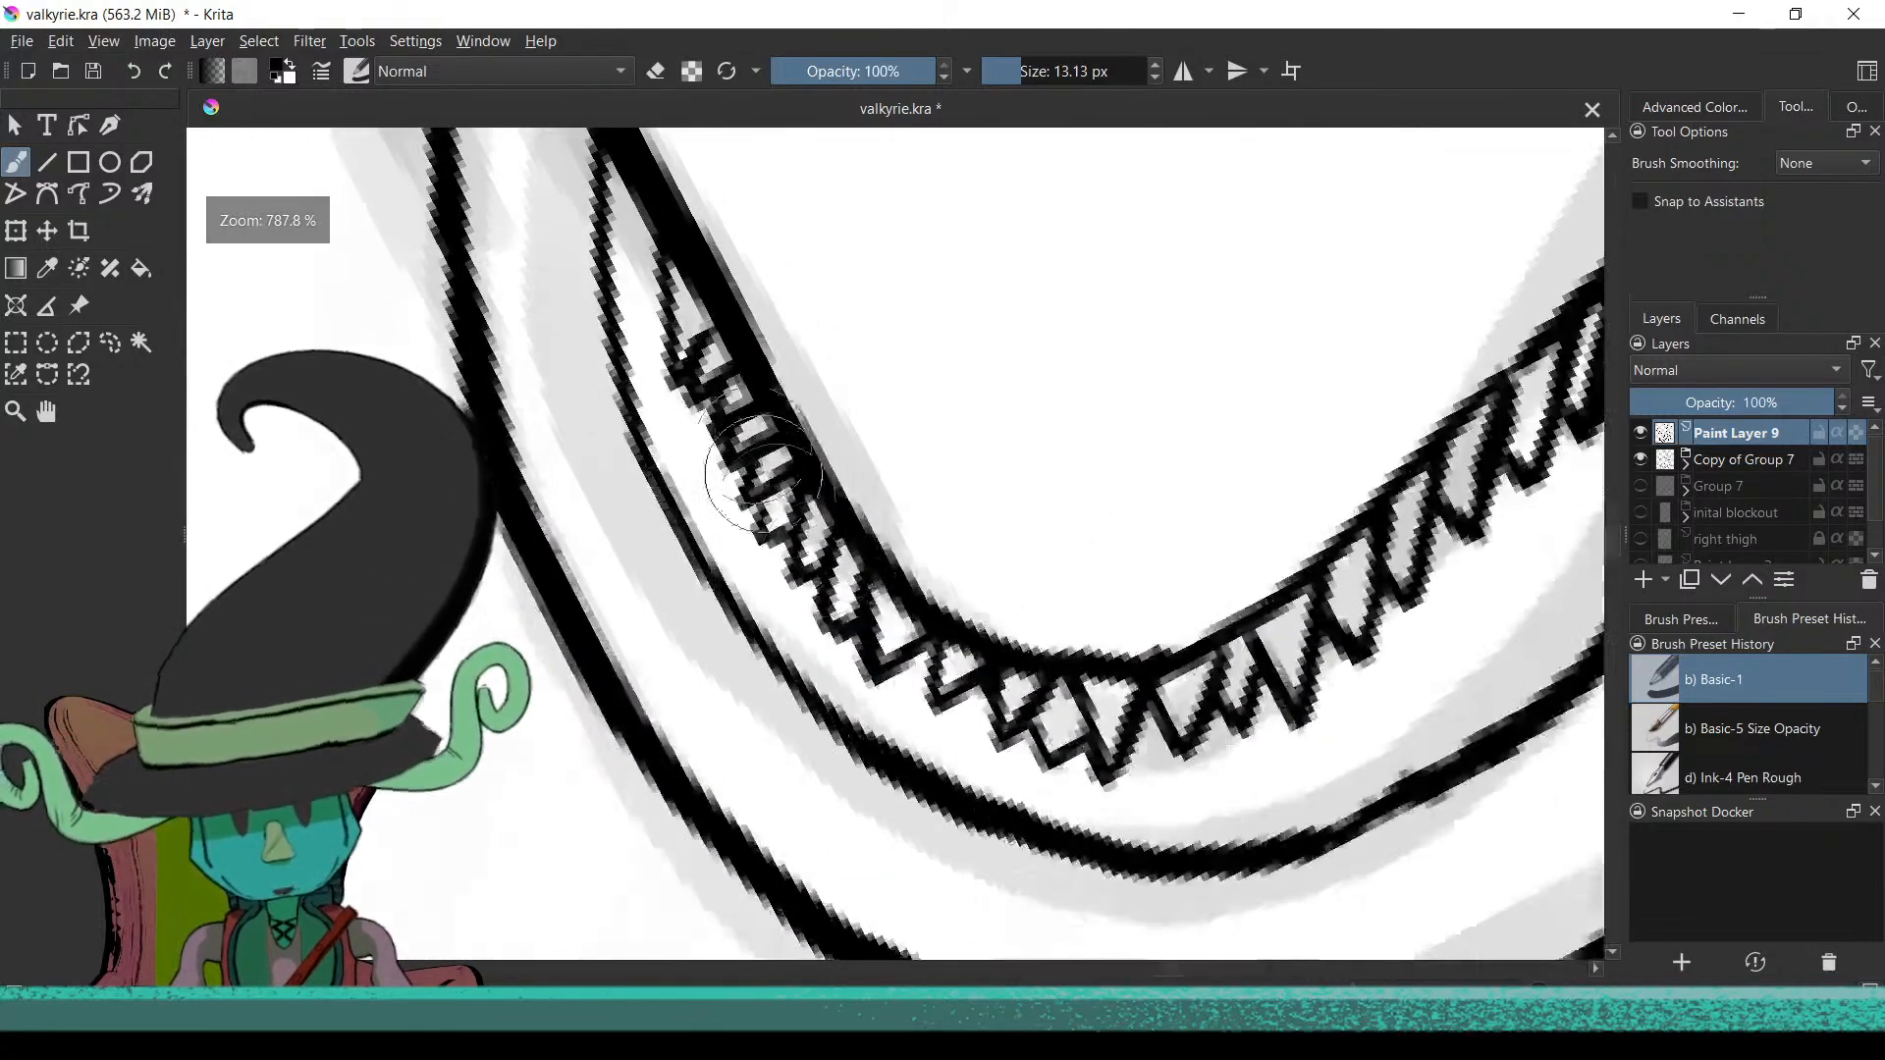
scroll(1109, 836, "down", 2)
scroll(1129, 771, "up", 5)
mouse_move(945, 845)
left_mouse_down()
mouse_move(951, 739)
mouse_move(994, 809)
mouse_move(1053, 714)
mouse_move(1072, 825)
left_mouse_up()
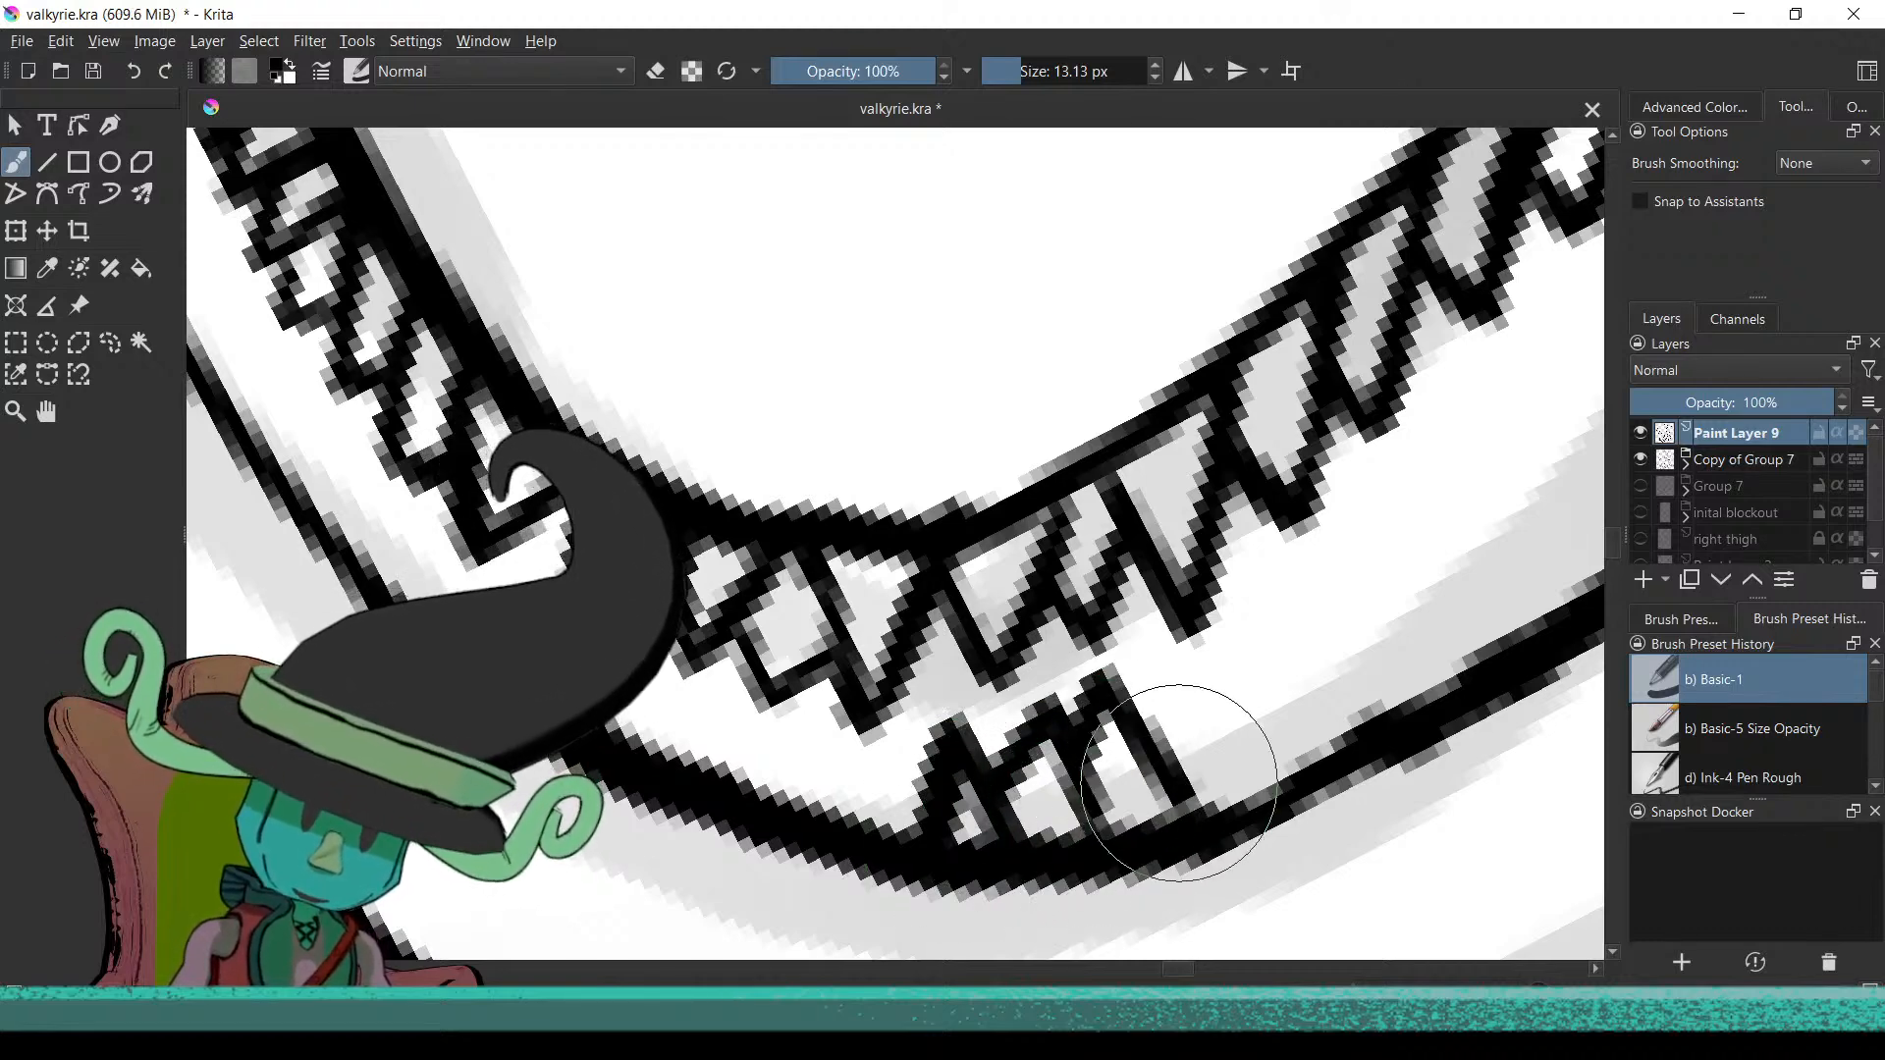
left_click_drag(1160, 690, 1268, 785)
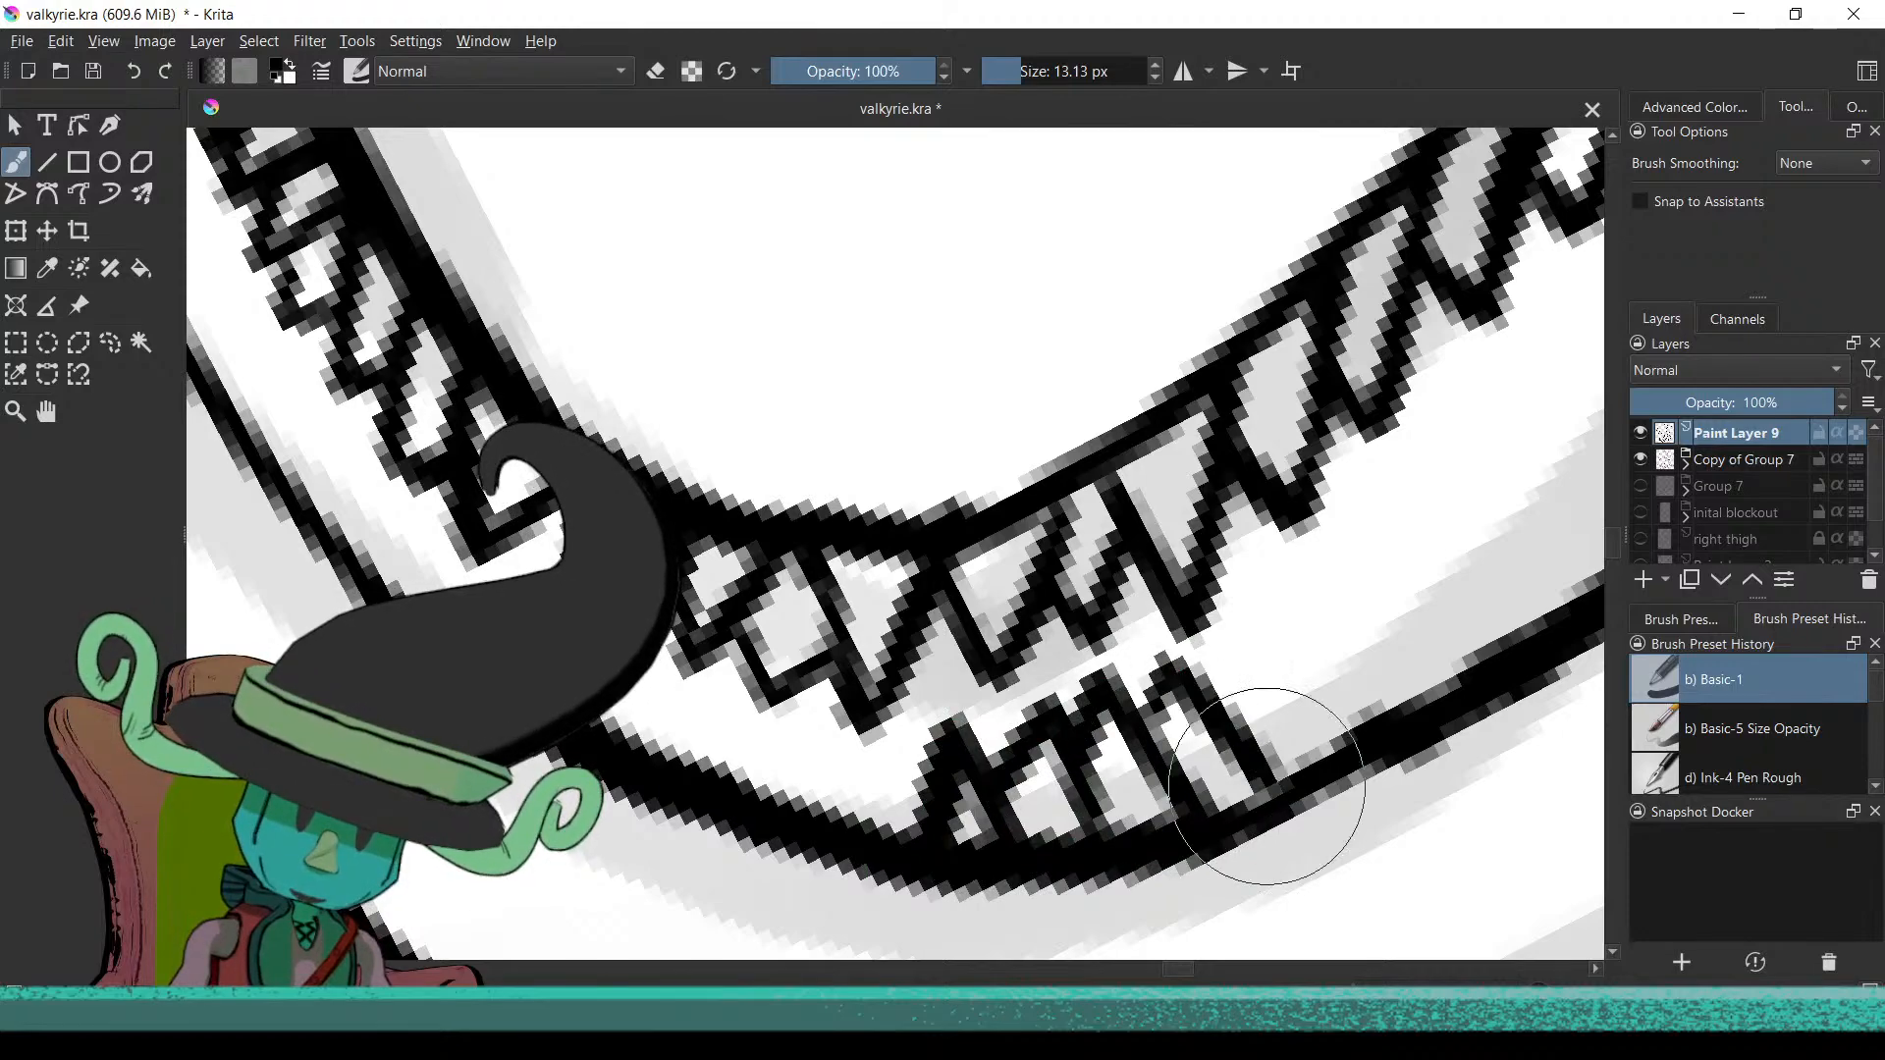
Add another narrow lower tooth to the right of the first ones at the middle of the mouth
scroll(1105, 778, "down", 6)
scroll(1033, 783, "up", 2)
scroll(1080, 746, "down", 4)
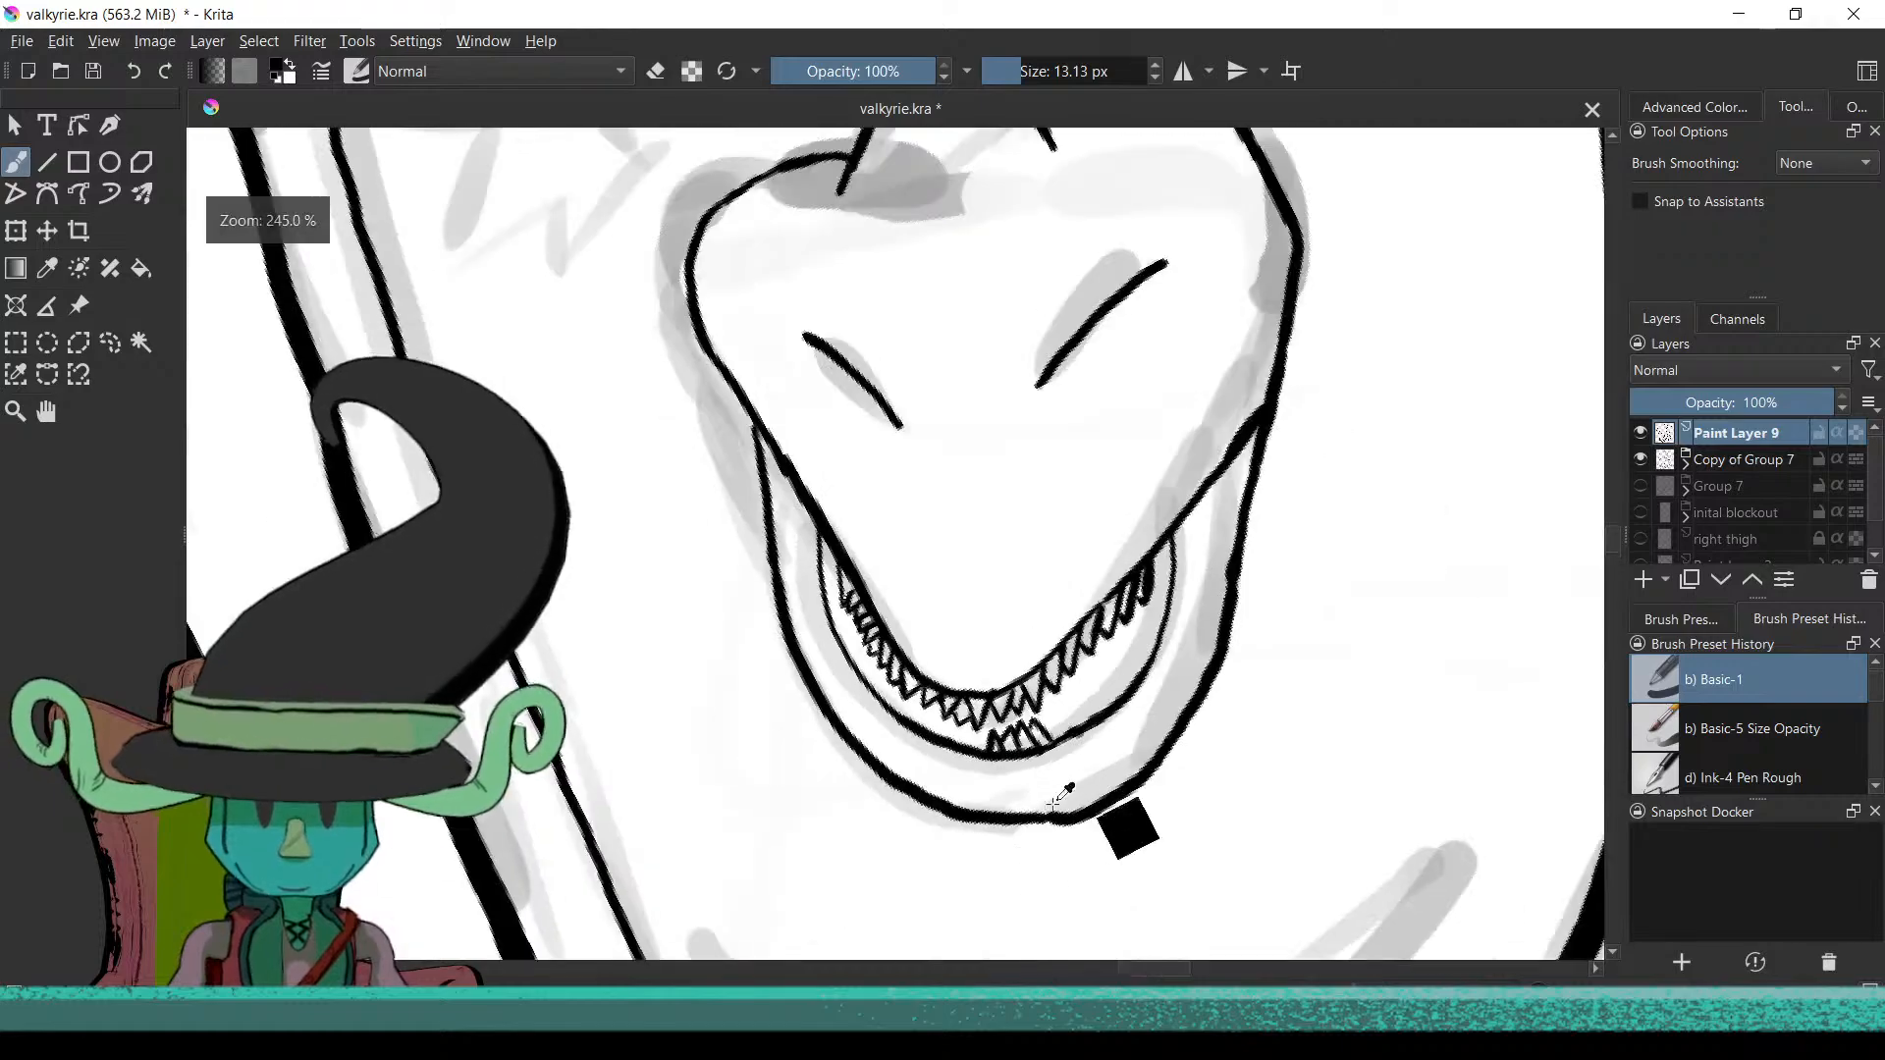
scroll(1058, 800, "down", 5)
scroll(1136, 778, "up", 2)
scroll(1135, 778, "up", 6)
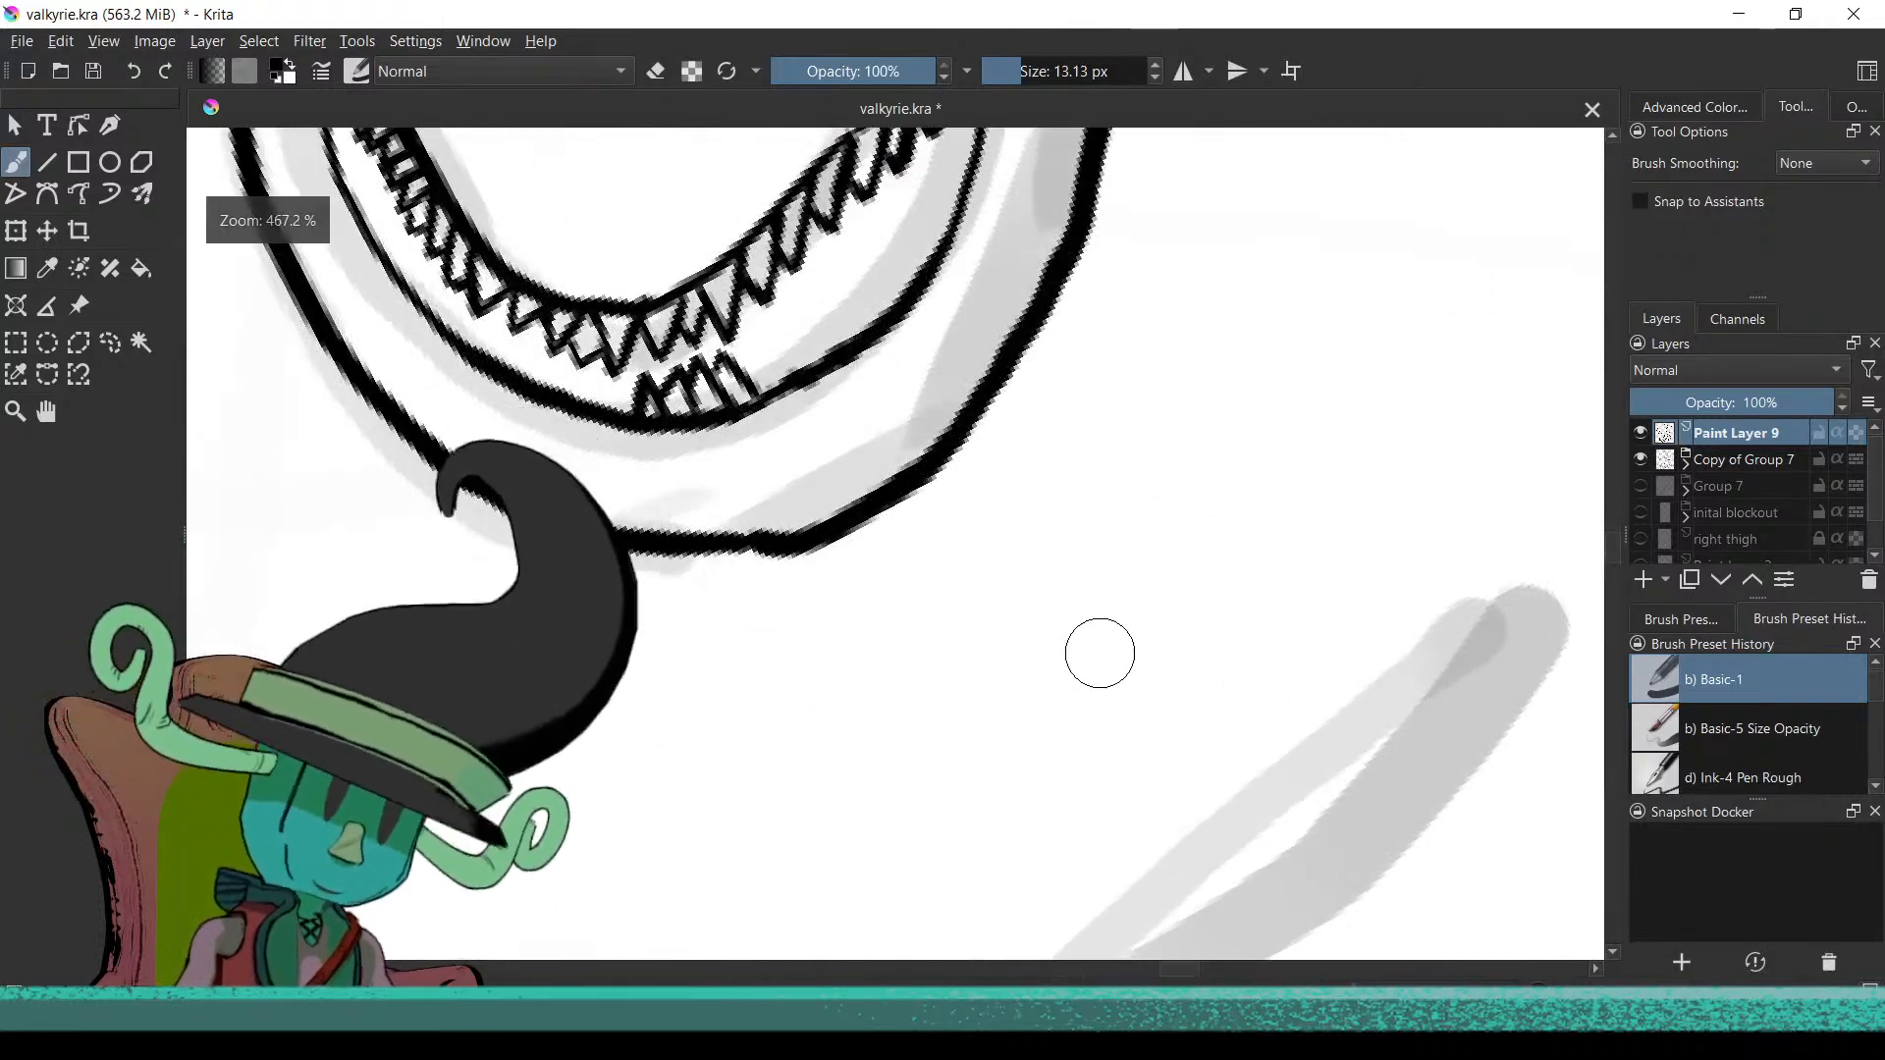
scroll(877, 634, "up", 3)
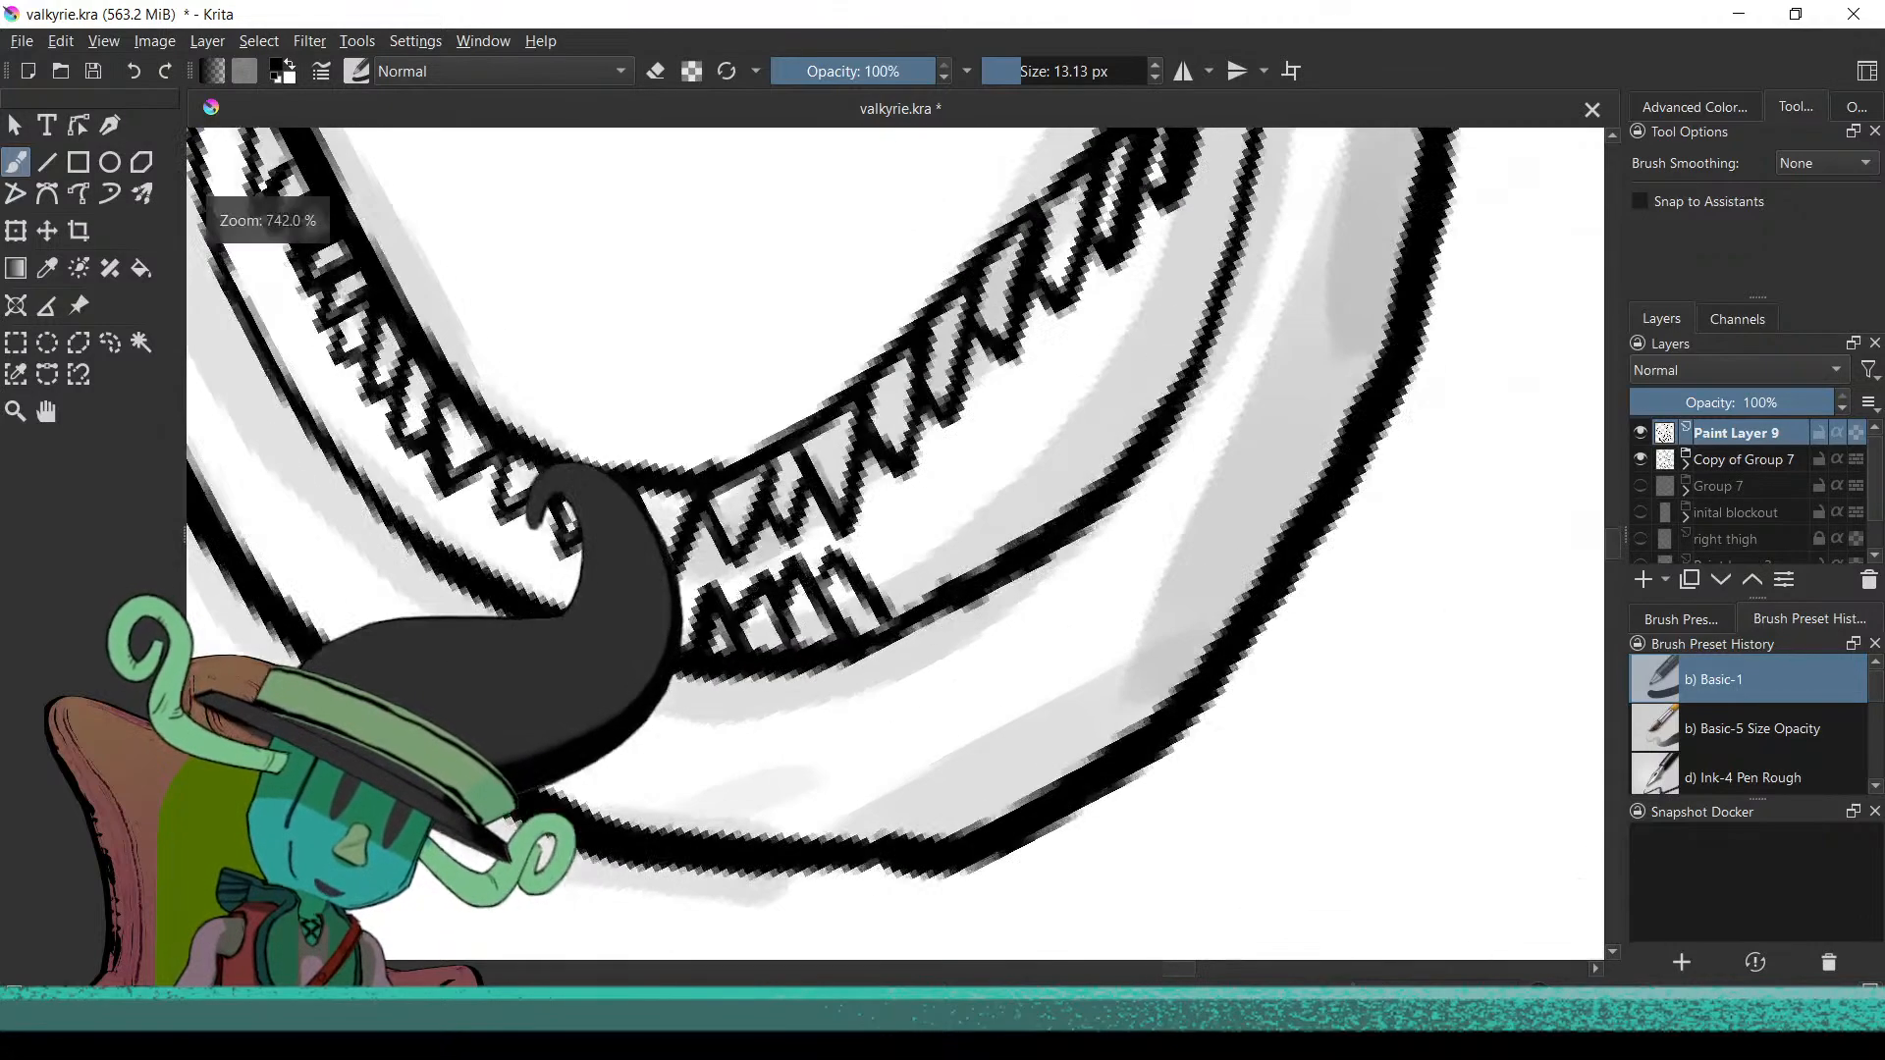
scroll(876, 634, "up", 2)
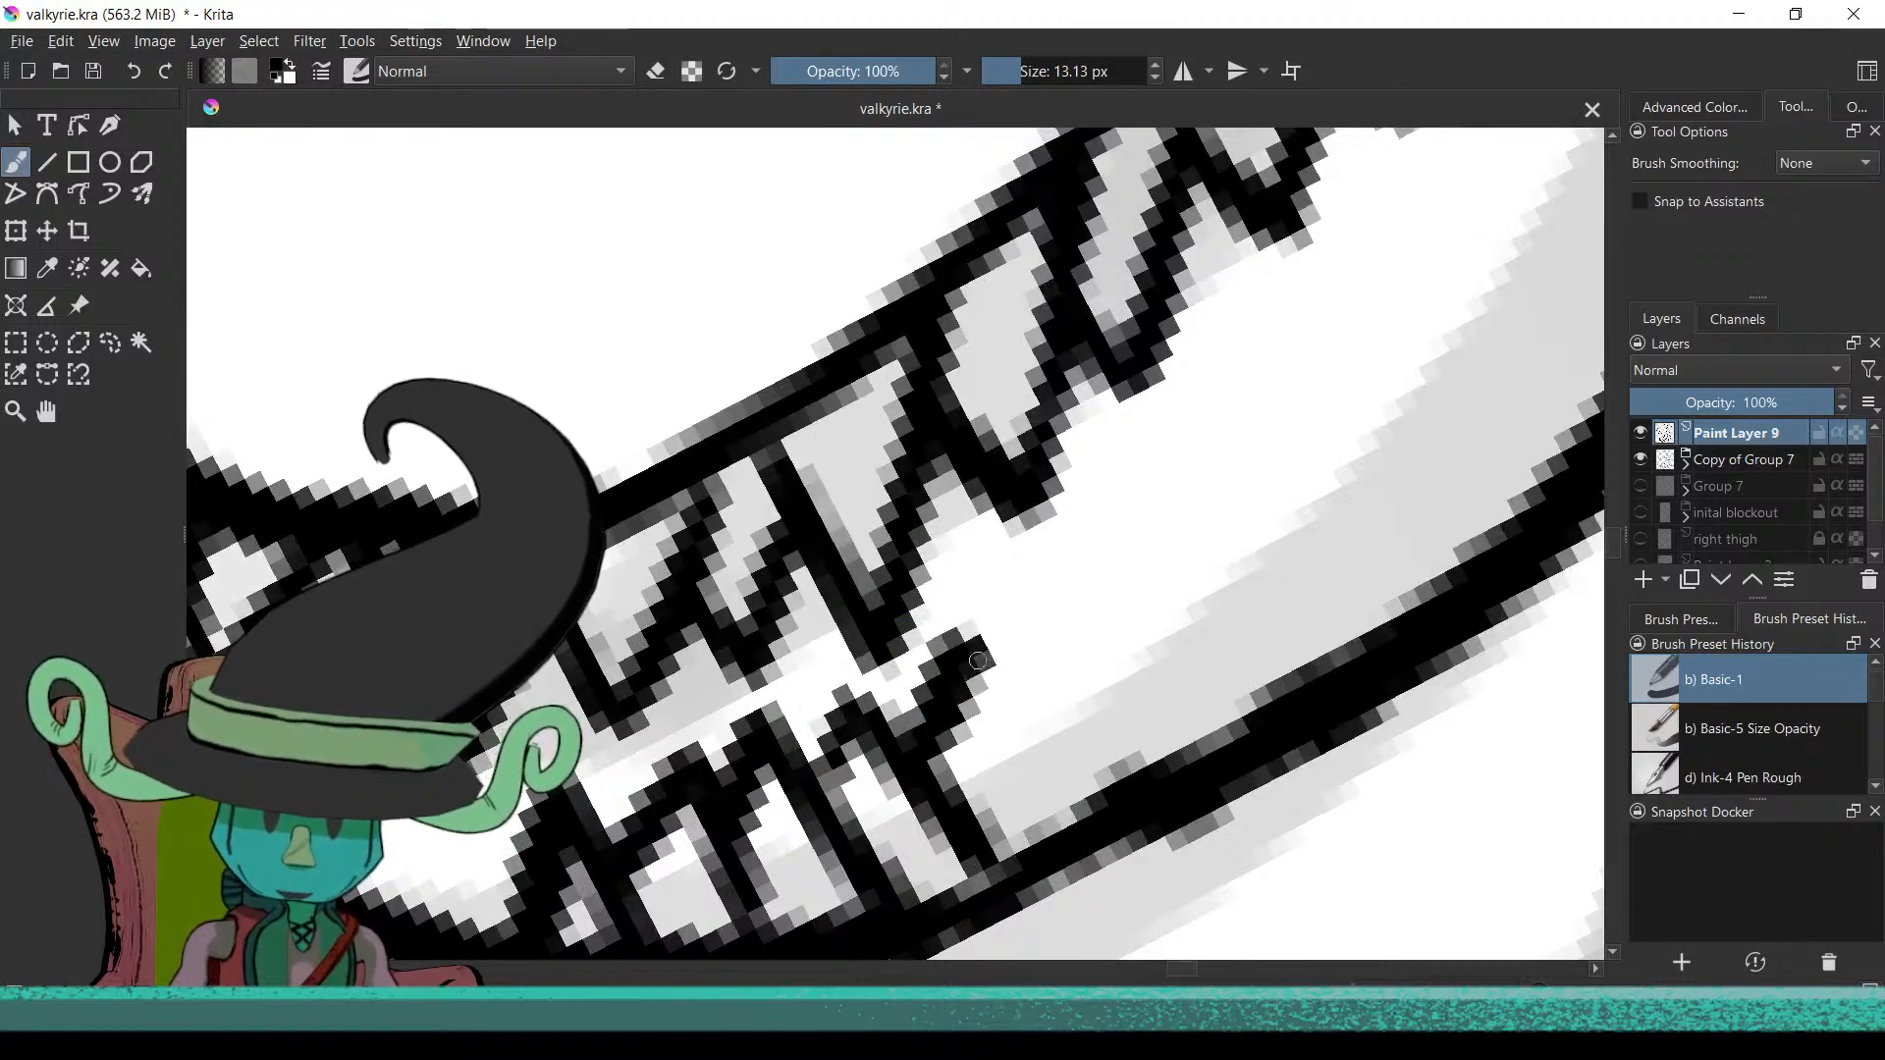
scroll(971, 869, "down", 4)
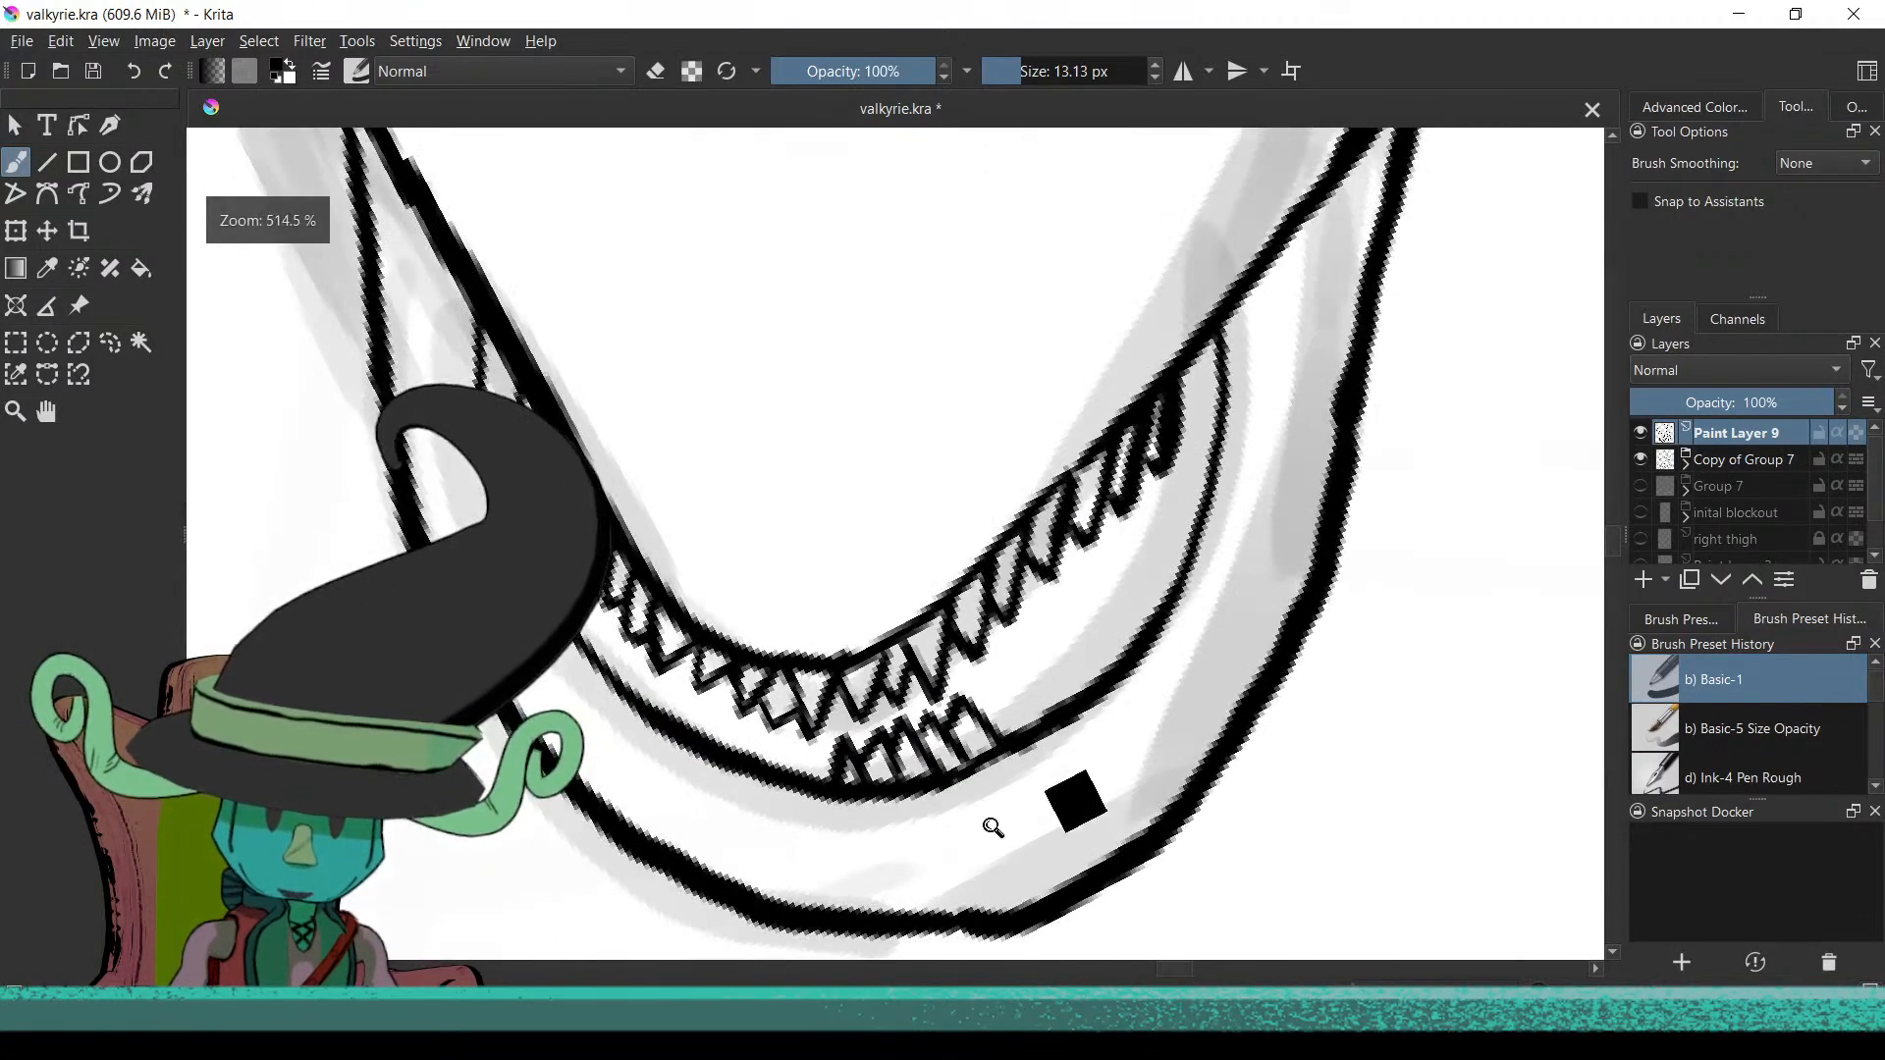
Extend the row of lower teeth along the inner lip line toward the right corner of the mouth
scroll(993, 827, "down", 2)
scroll(1030, 632, "up", 7)
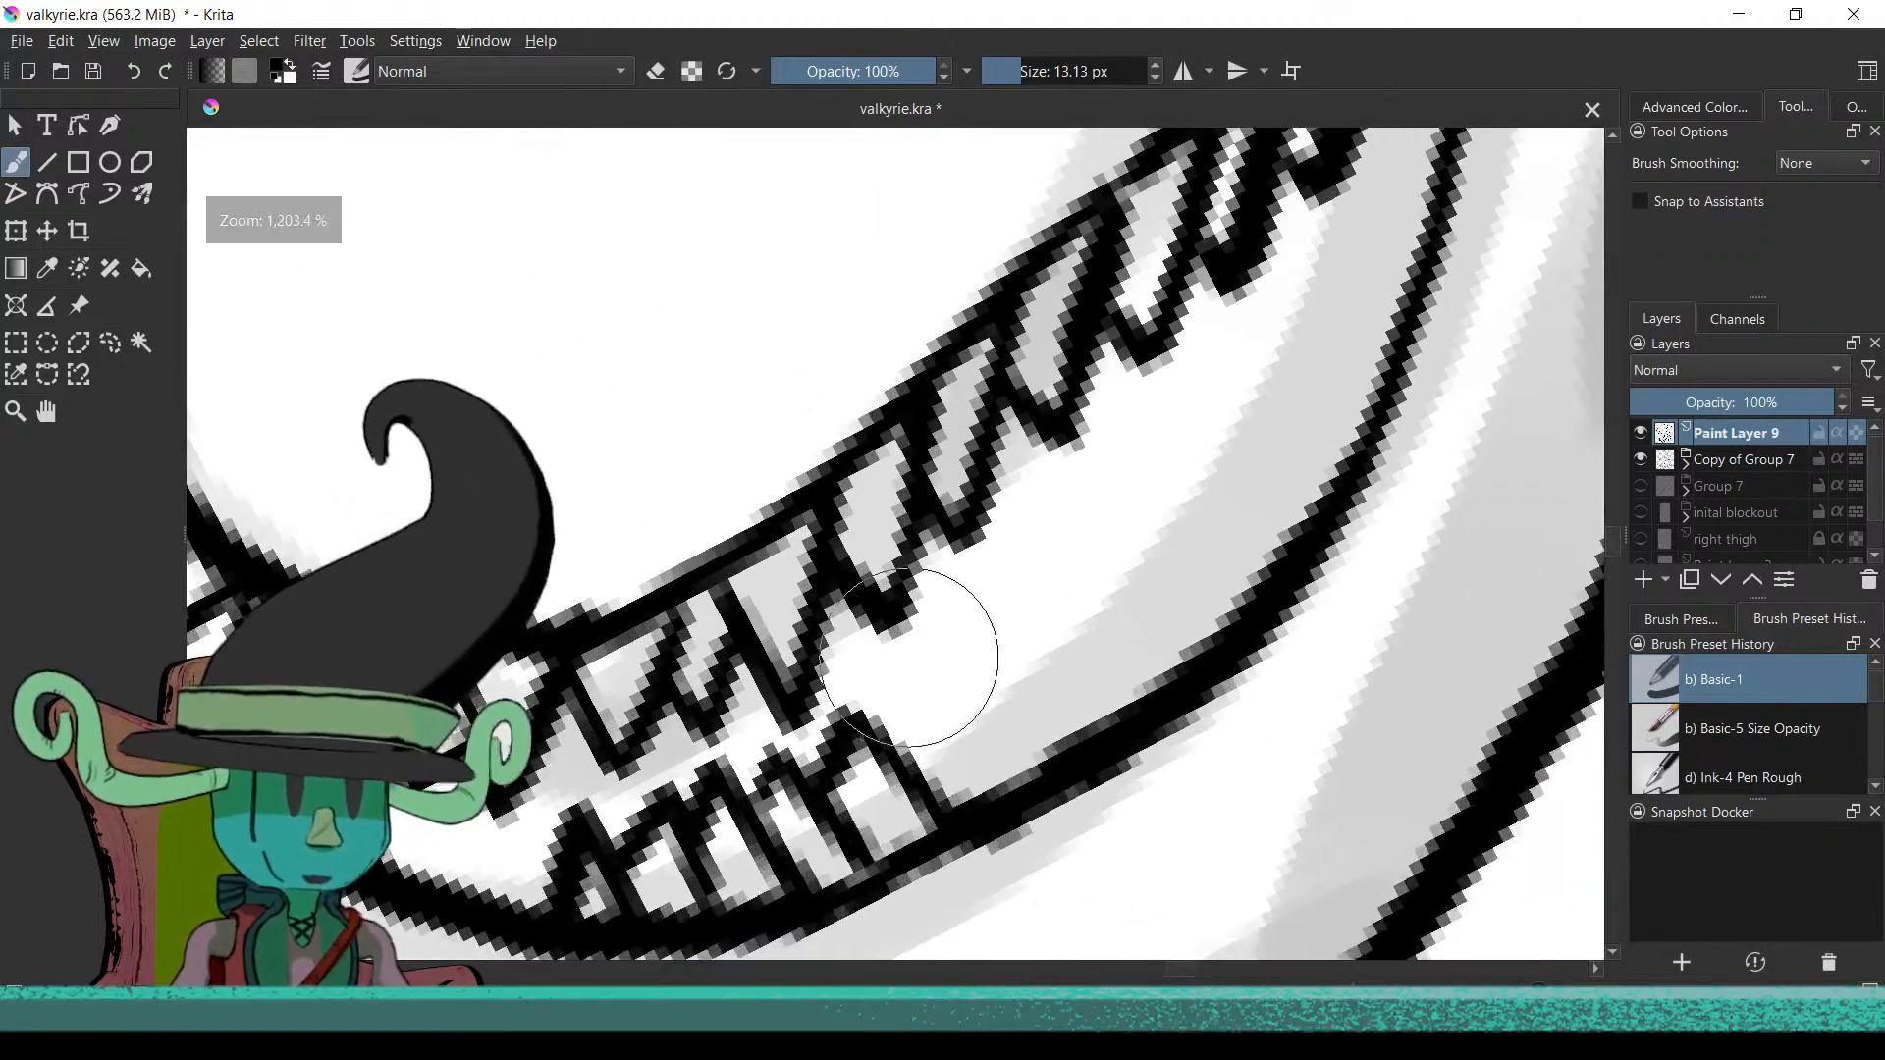
scroll(982, 715, "up", 6)
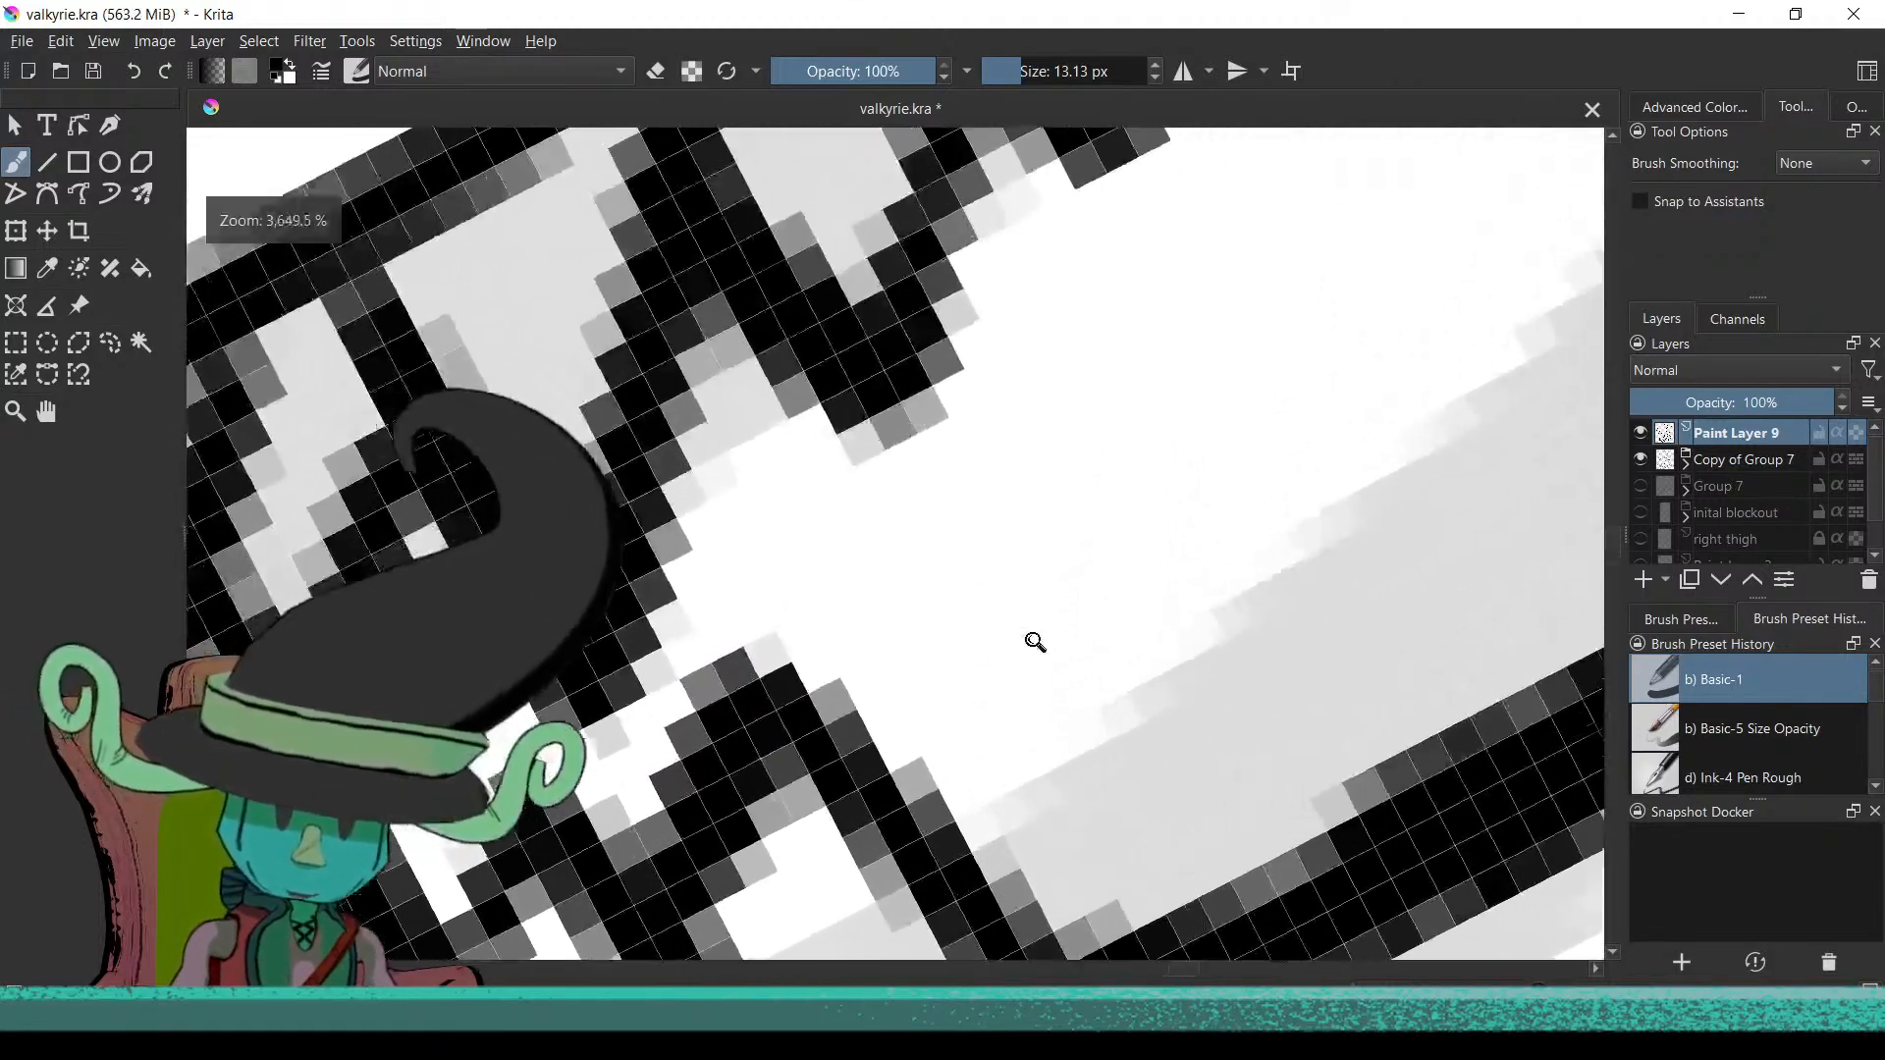
scroll(1026, 746, "down", 7)
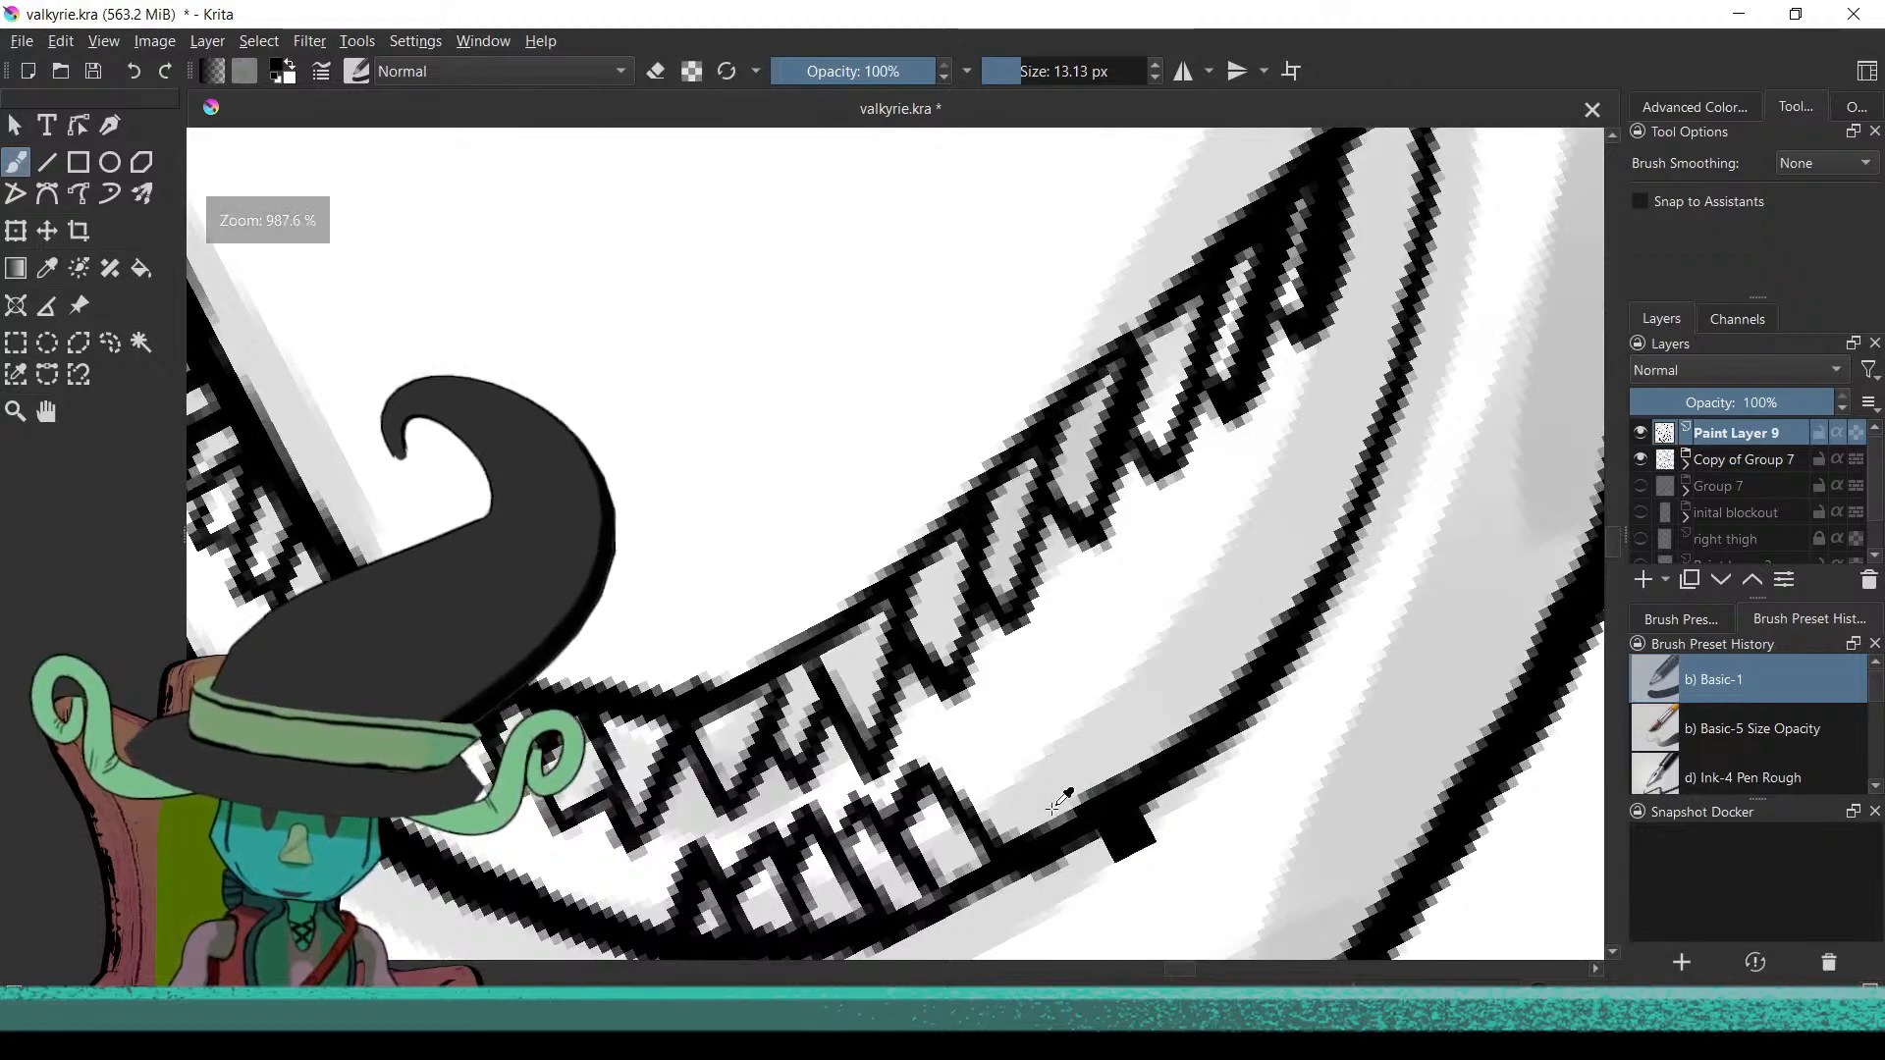
scroll(1050, 797, "up", 3)
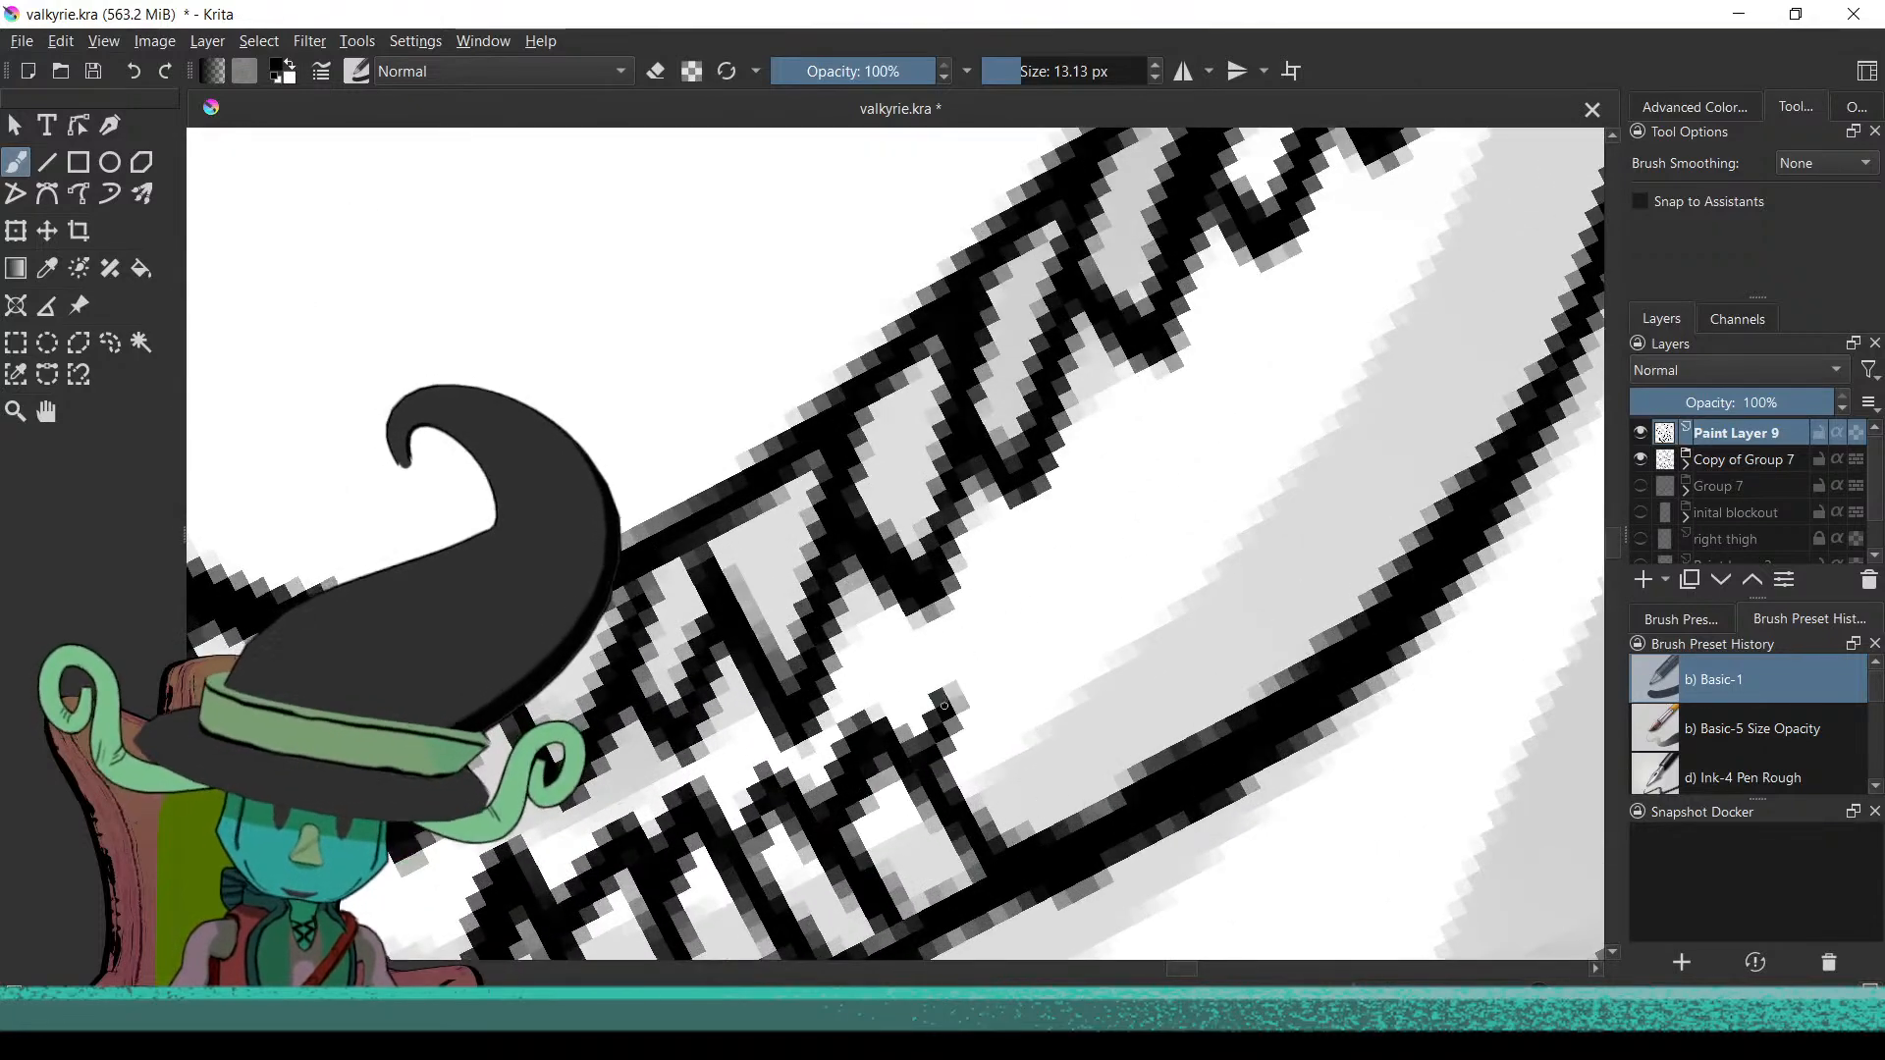
mouse_move(967, 699)
left_mouse_down()
mouse_move(1085, 821)
mouse_move(1028, 754)
mouse_move(1038, 639)
mouse_move(1158, 761)
left_mouse_up()
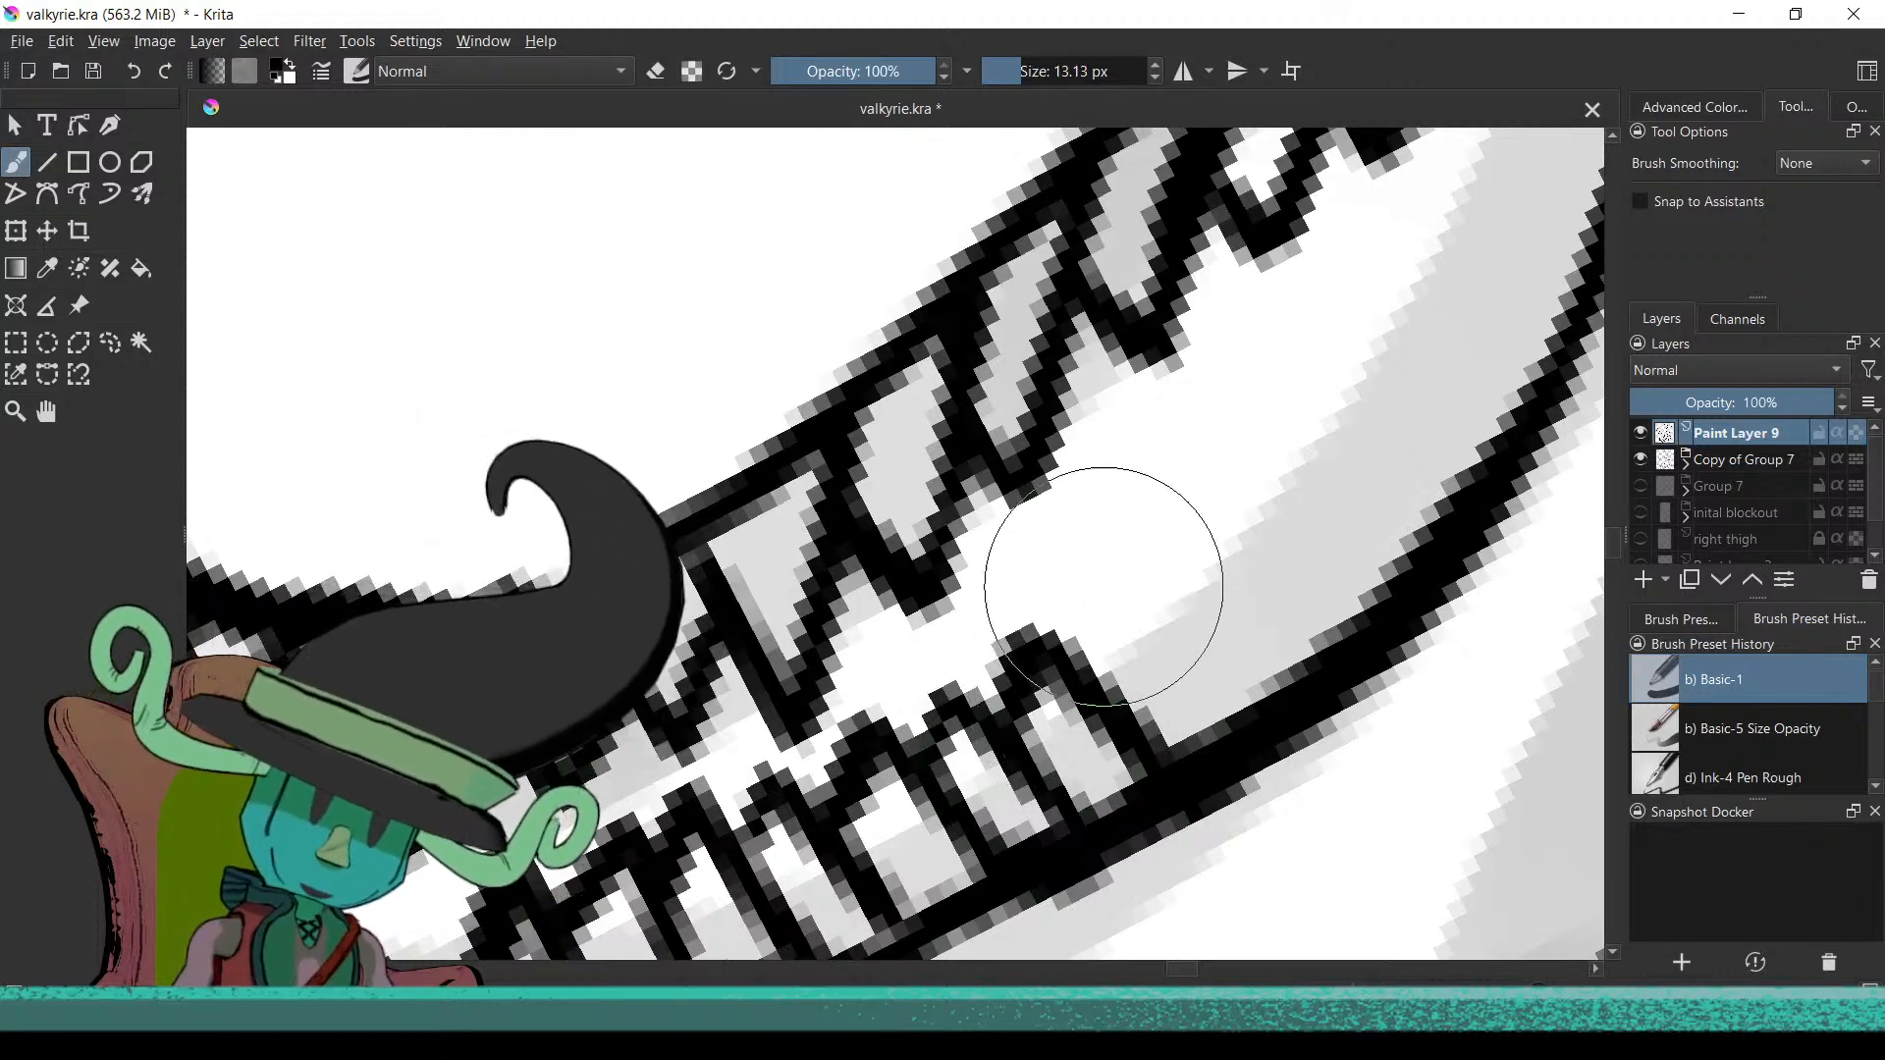
mouse_move(1075, 599)
left_mouse_down()
mouse_move(1182, 631)
mouse_move(1262, 707)
mouse_move(1220, 674)
left_mouse_up()
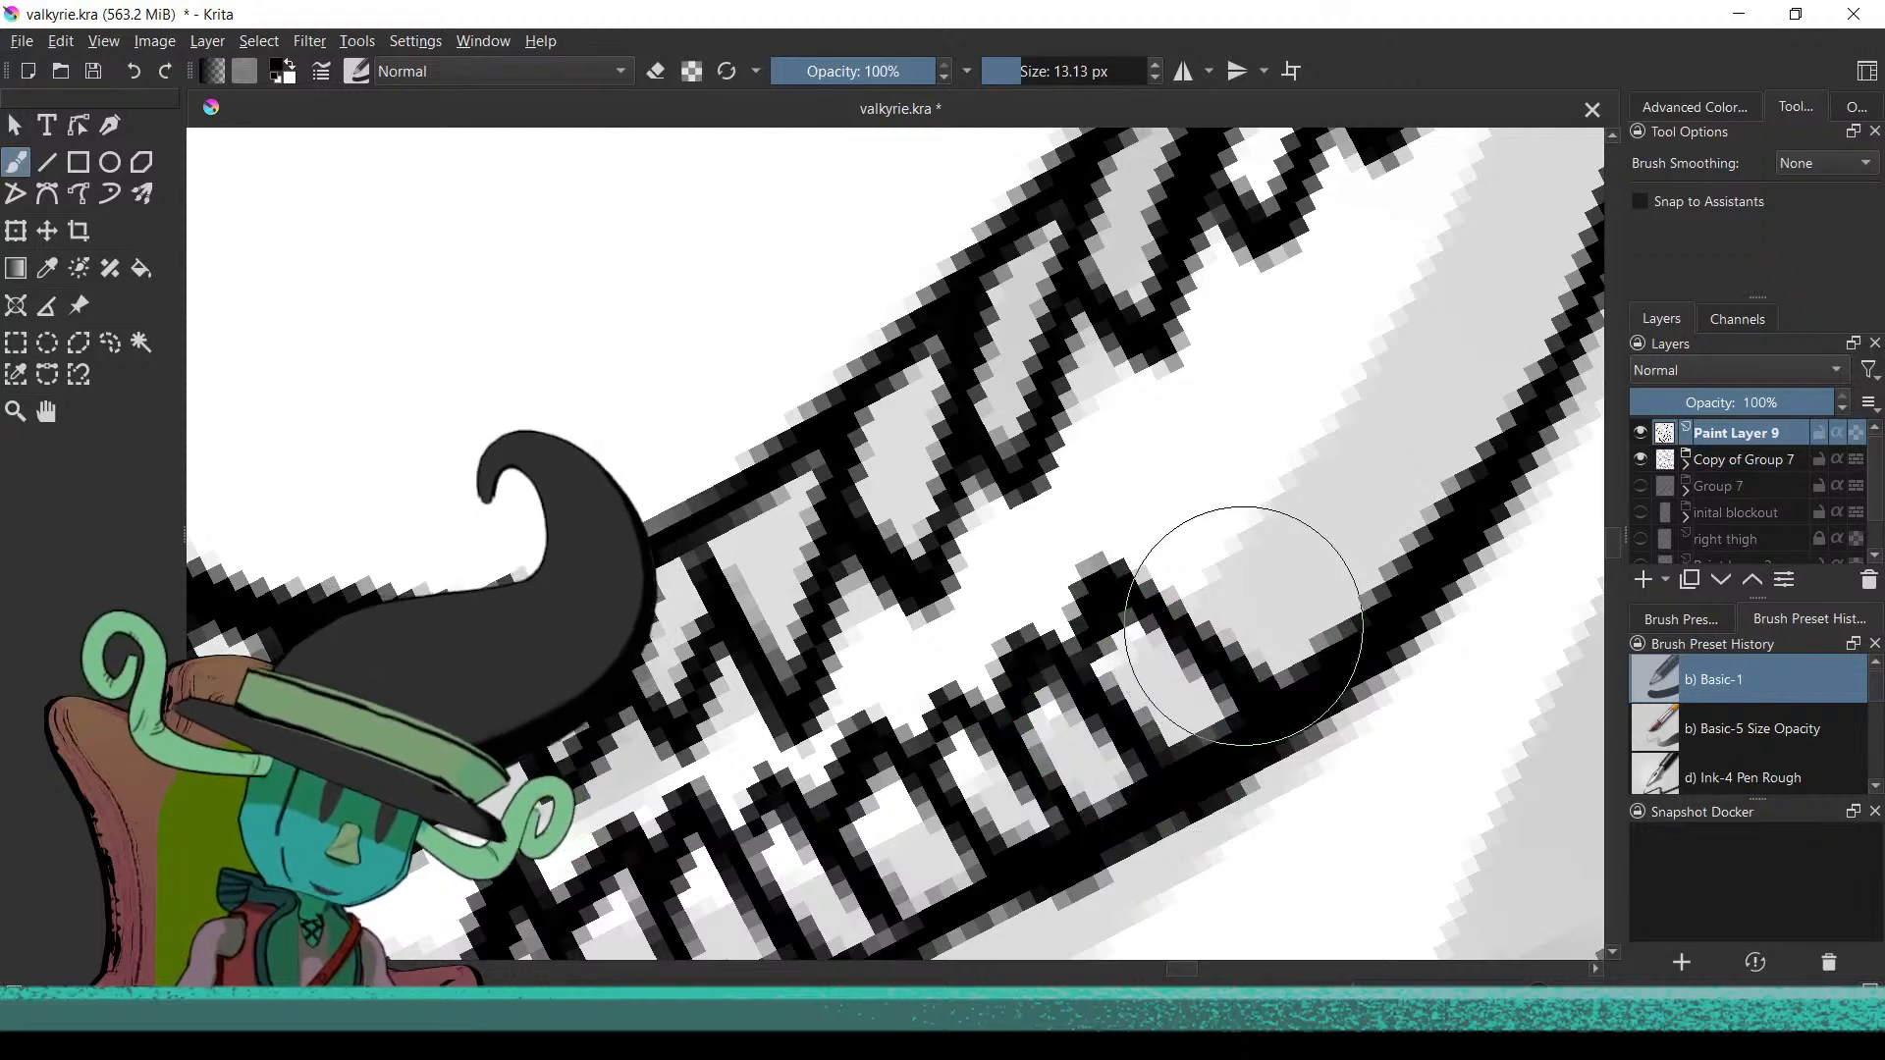
mouse_move(1166, 597)
left_mouse_down()
mouse_move(1191, 511)
mouse_move(1369, 593)
mouse_move(1307, 593)
mouse_move(1267, 538)
mouse_move(1273, 468)
left_mouse_up()
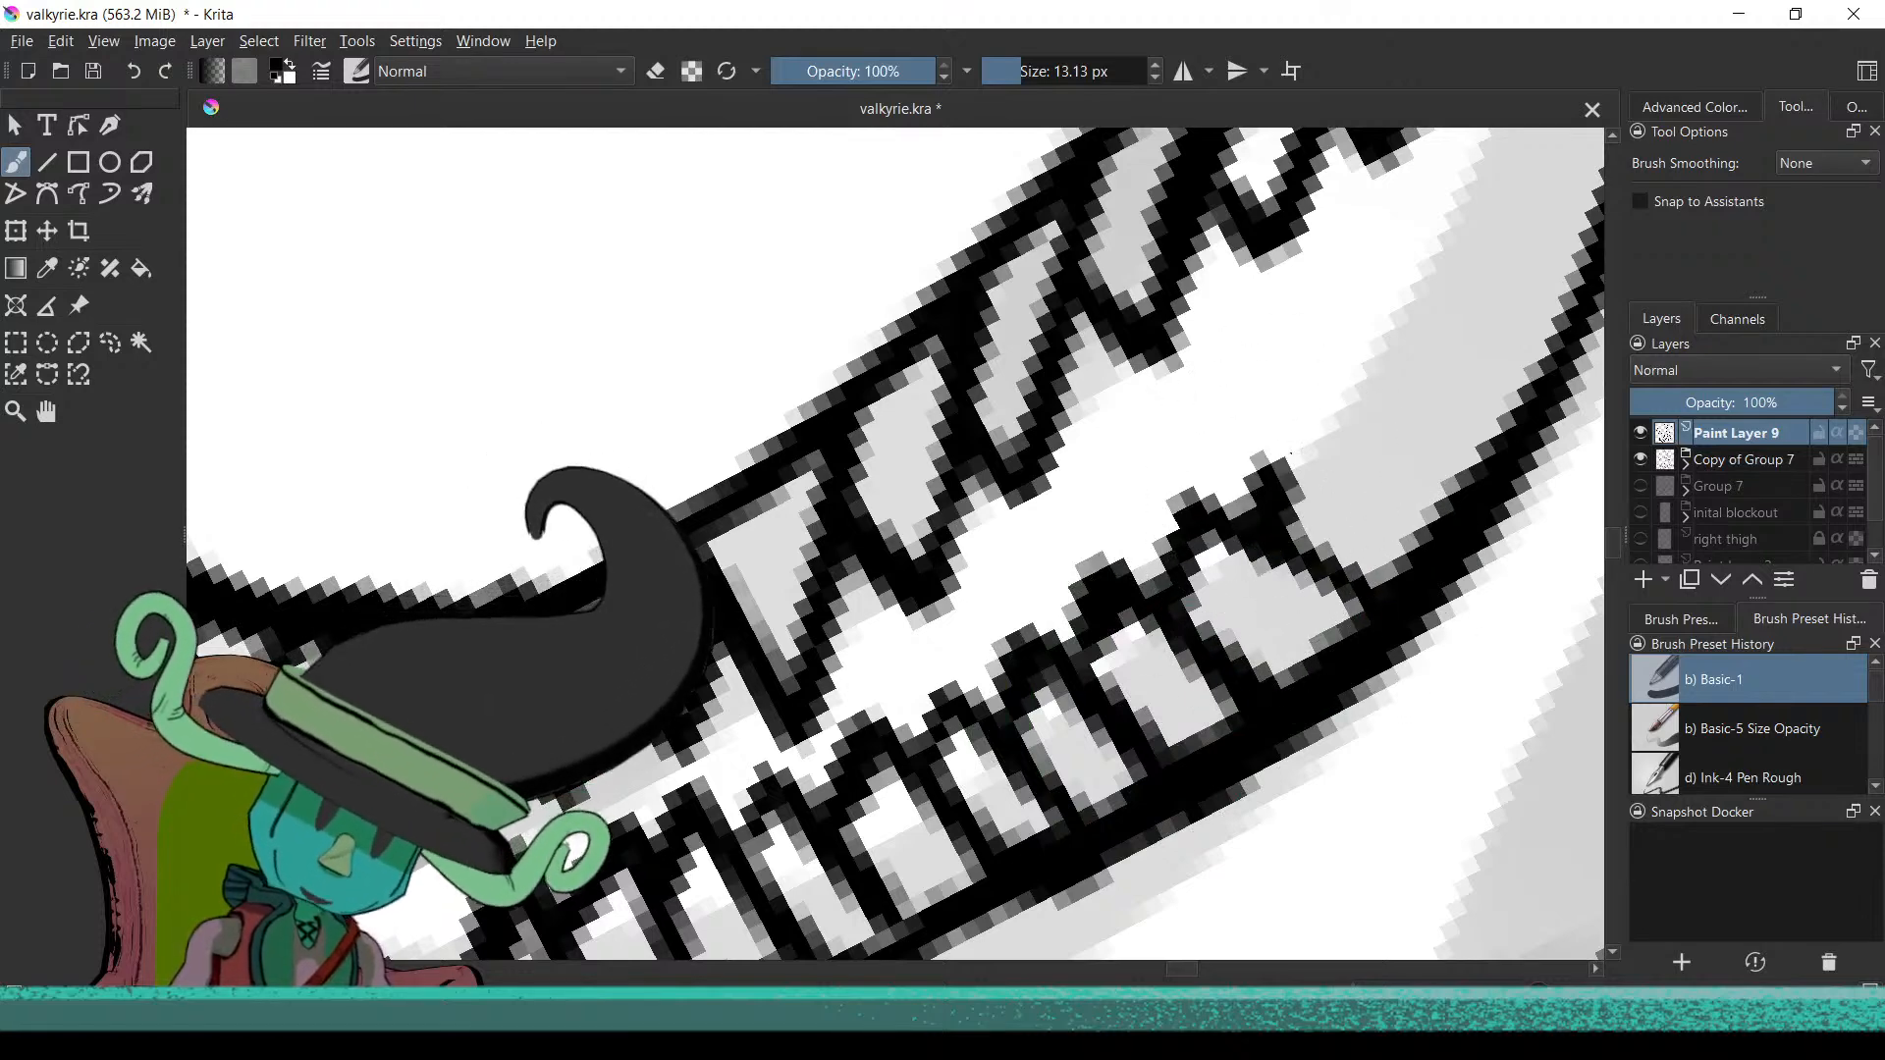
left_click_drag(1276, 446, 1443, 526)
Ink lower teeth from the middle of the mouth toward the left, along the inner lip line beneath the upper teeth
scroll(1198, 530, "down", 5)
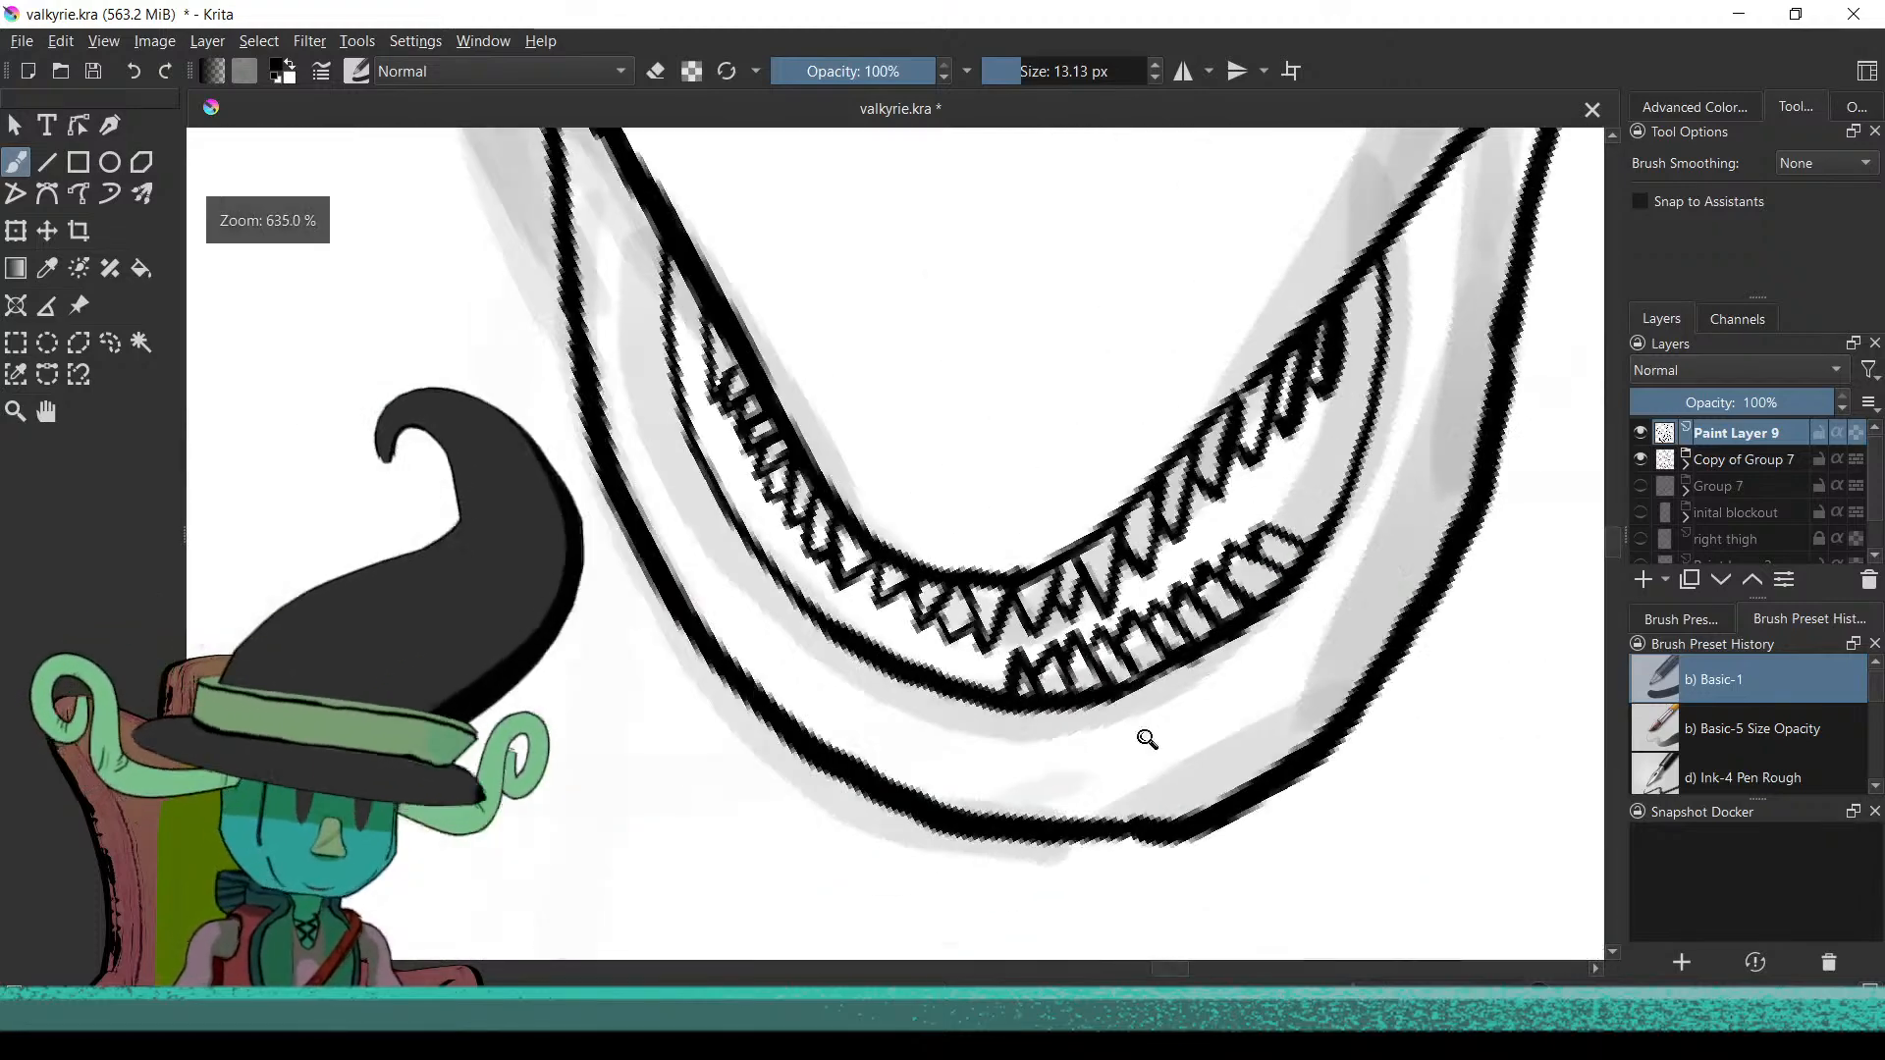
scroll(893, 744, "down", 2)
scroll(968, 632, "up", 7)
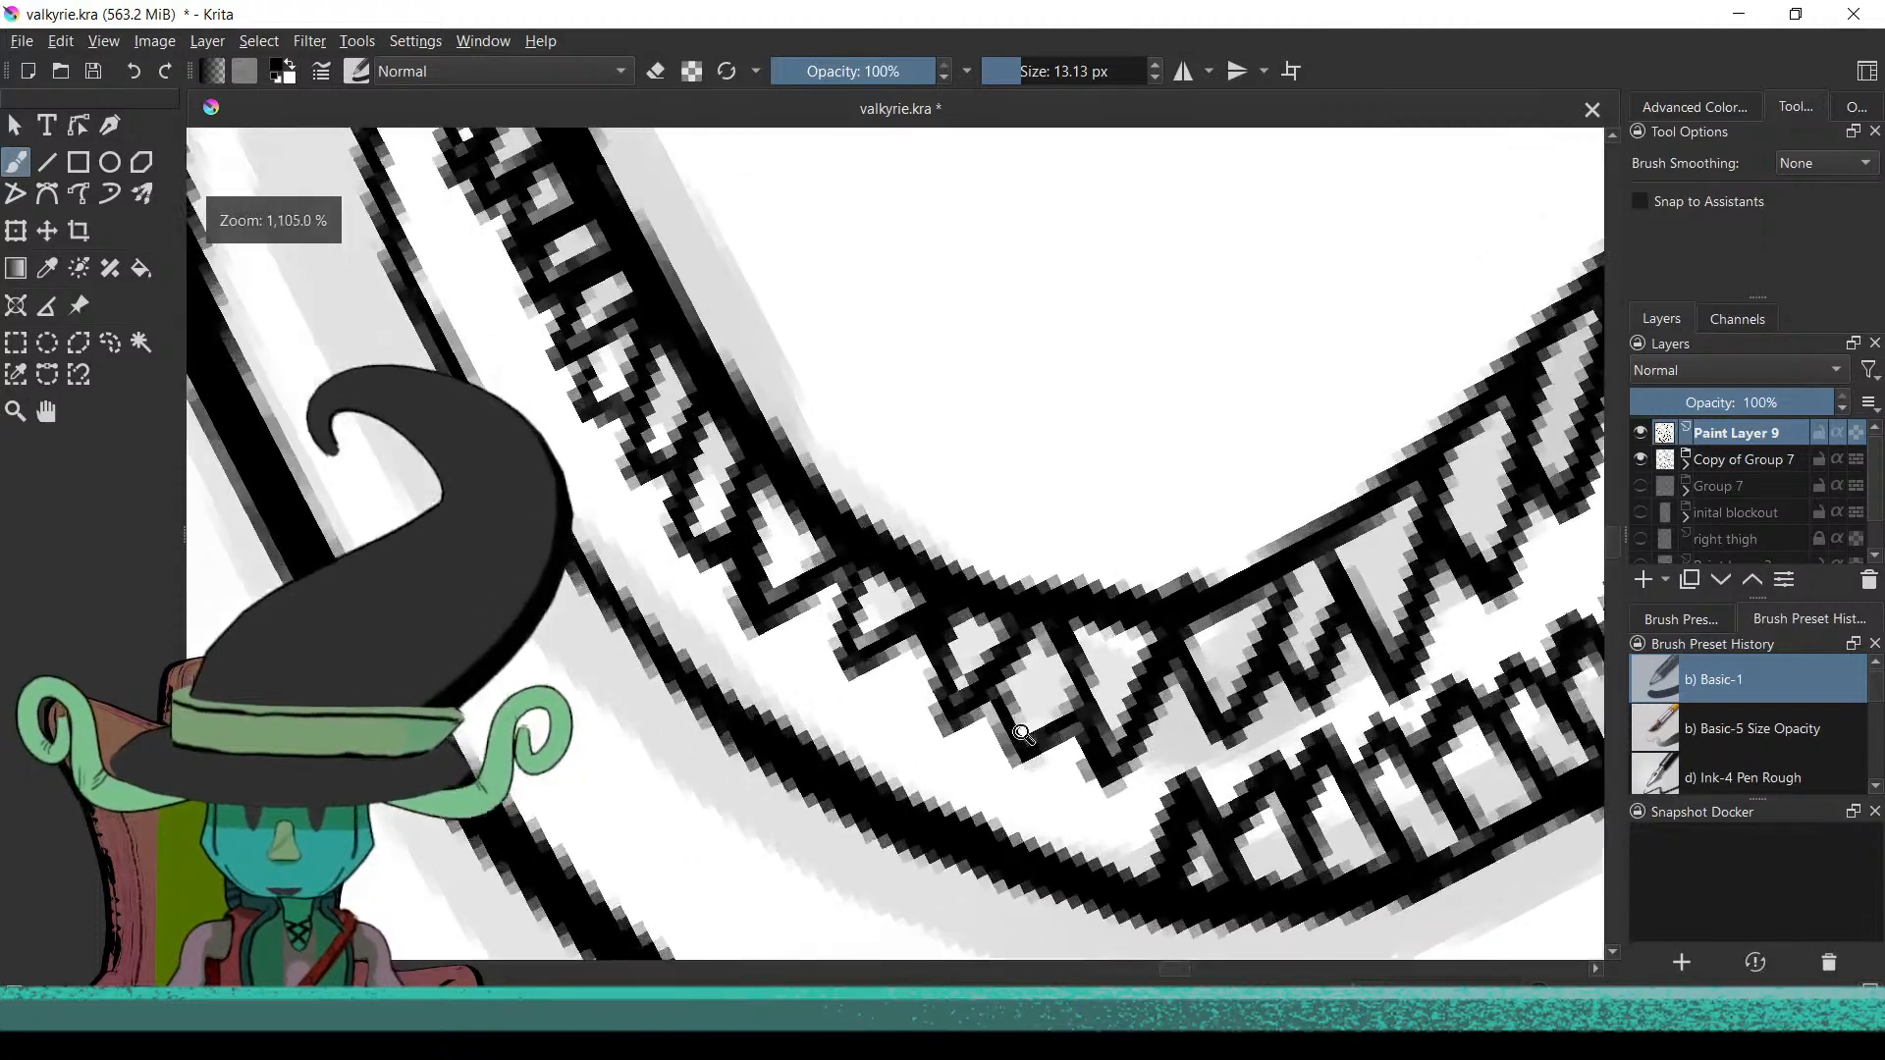
scroll(1021, 734, "down", 1)
mouse_move(1055, 869)
left_mouse_down()
mouse_move(1099, 785)
mouse_move(1160, 863)
mouse_move(1109, 829)
mouse_move(1061, 722)
mouse_move(1129, 805)
mouse_move(1045, 770)
mouse_move(1029, 799)
mouse_move(968, 737)
left_mouse_up()
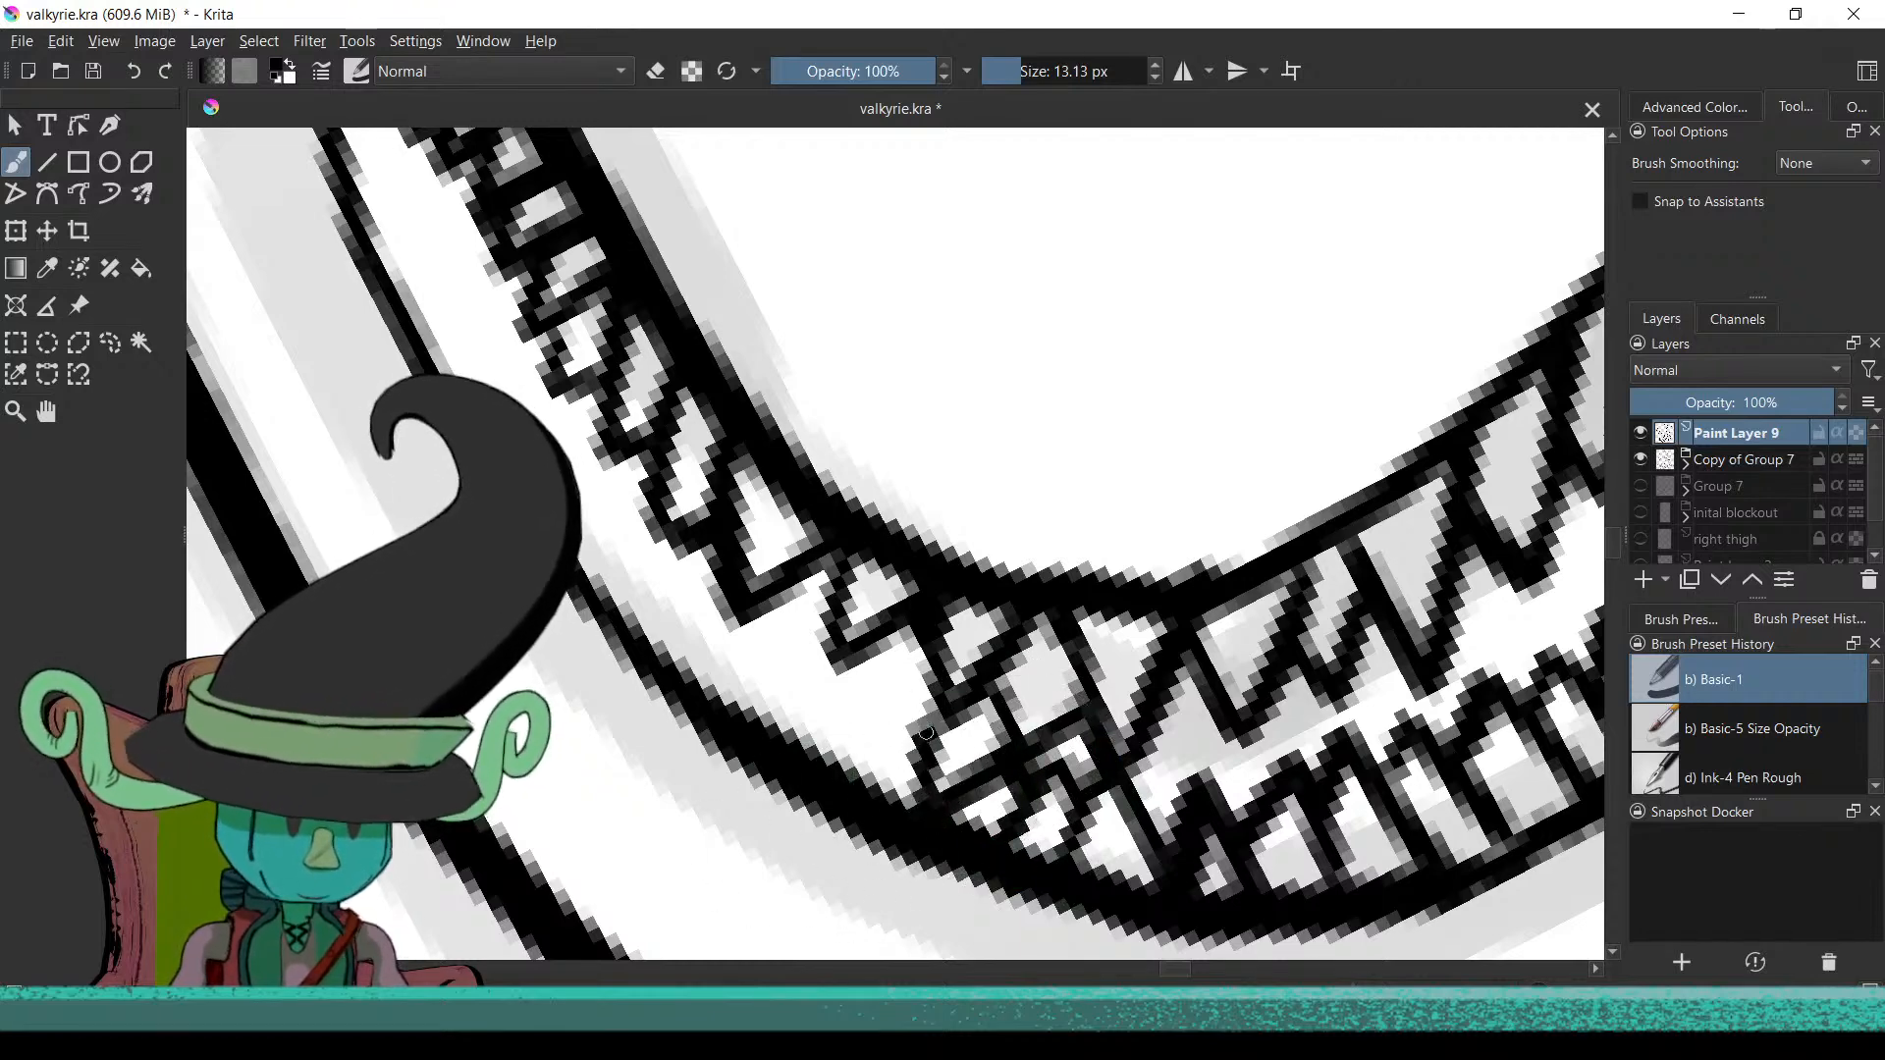
mouse_move(879, 743)
left_mouse_down()
mouse_move(879, 720)
mouse_move(770, 687)
mouse_move(766, 749)
mouse_move(759, 684)
mouse_move(883, 815)
mouse_move(782, 849)
mouse_move(867, 698)
mouse_move(884, 736)
mouse_move(863, 778)
mouse_move(892, 792)
mouse_move(855, 796)
mouse_move(940, 738)
left_mouse_up()
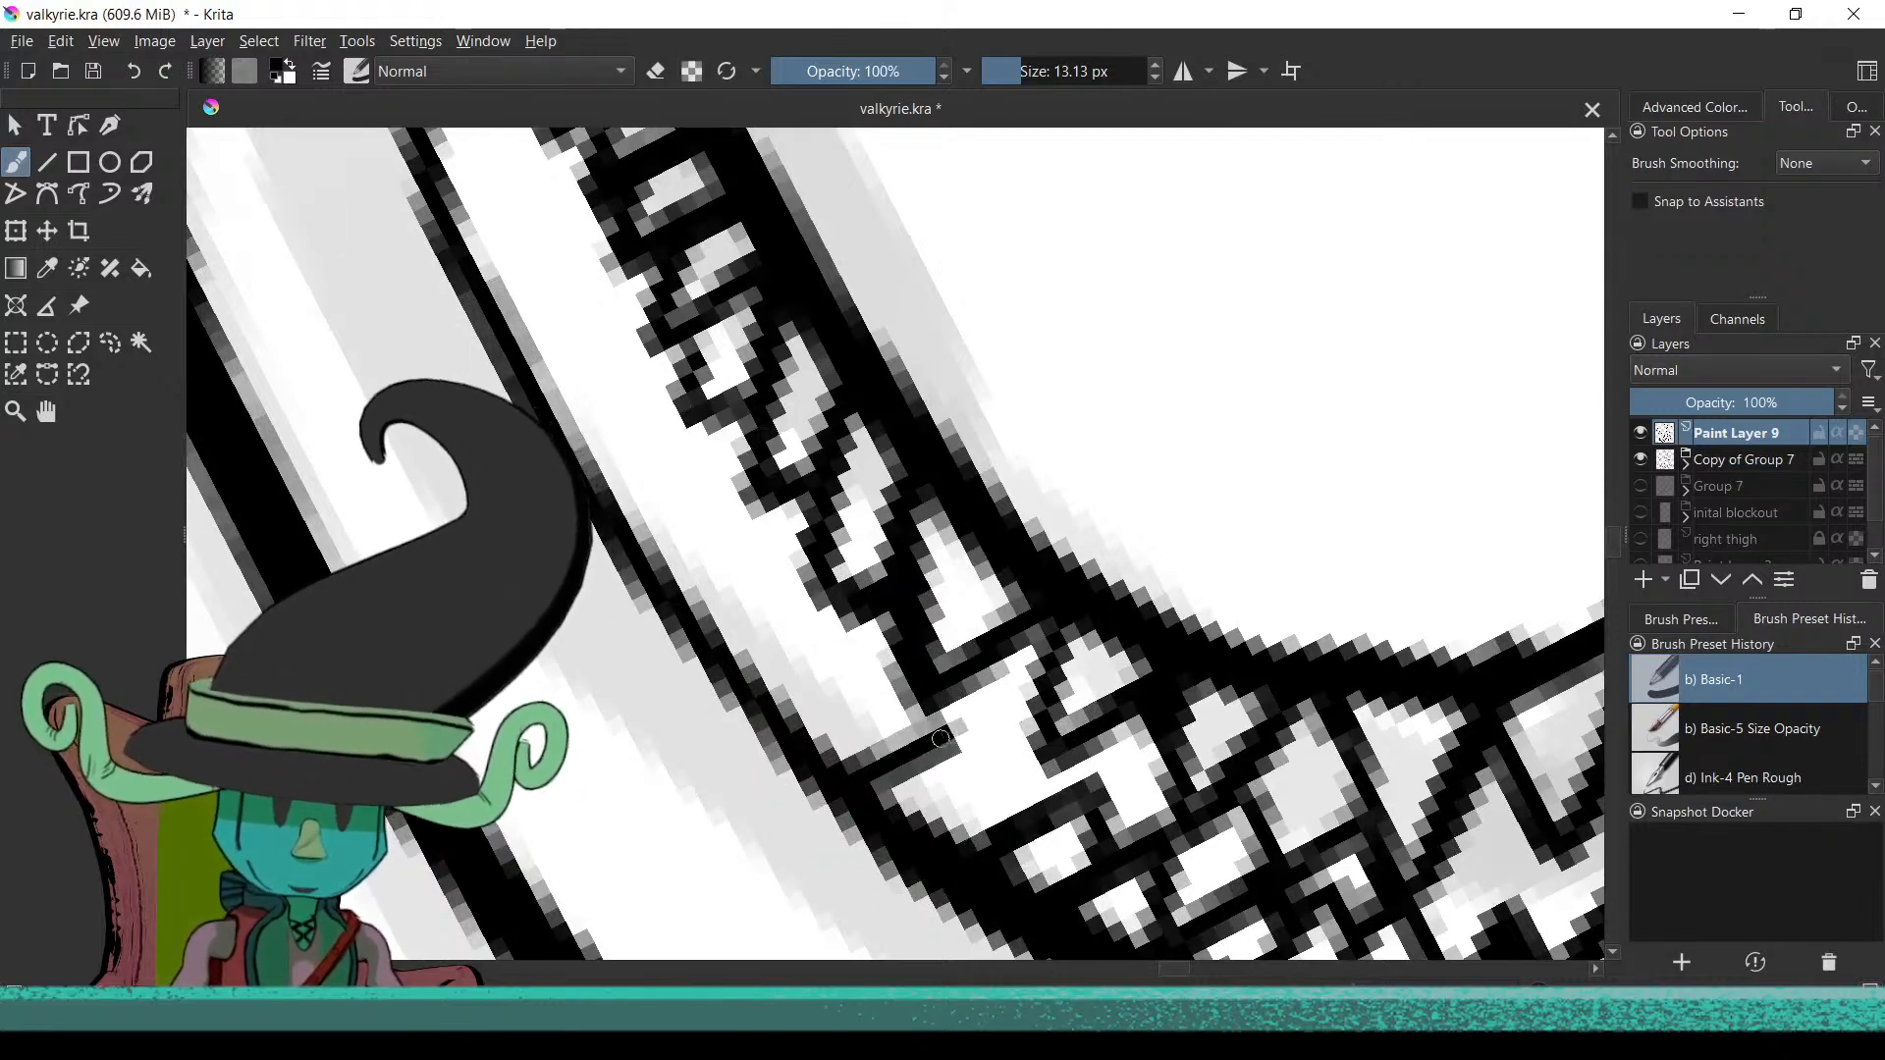
Continue the lower teeth up the left side of the mouth, between the inner lip line and the small upper teeth
scroll(854, 785, "down", 3)
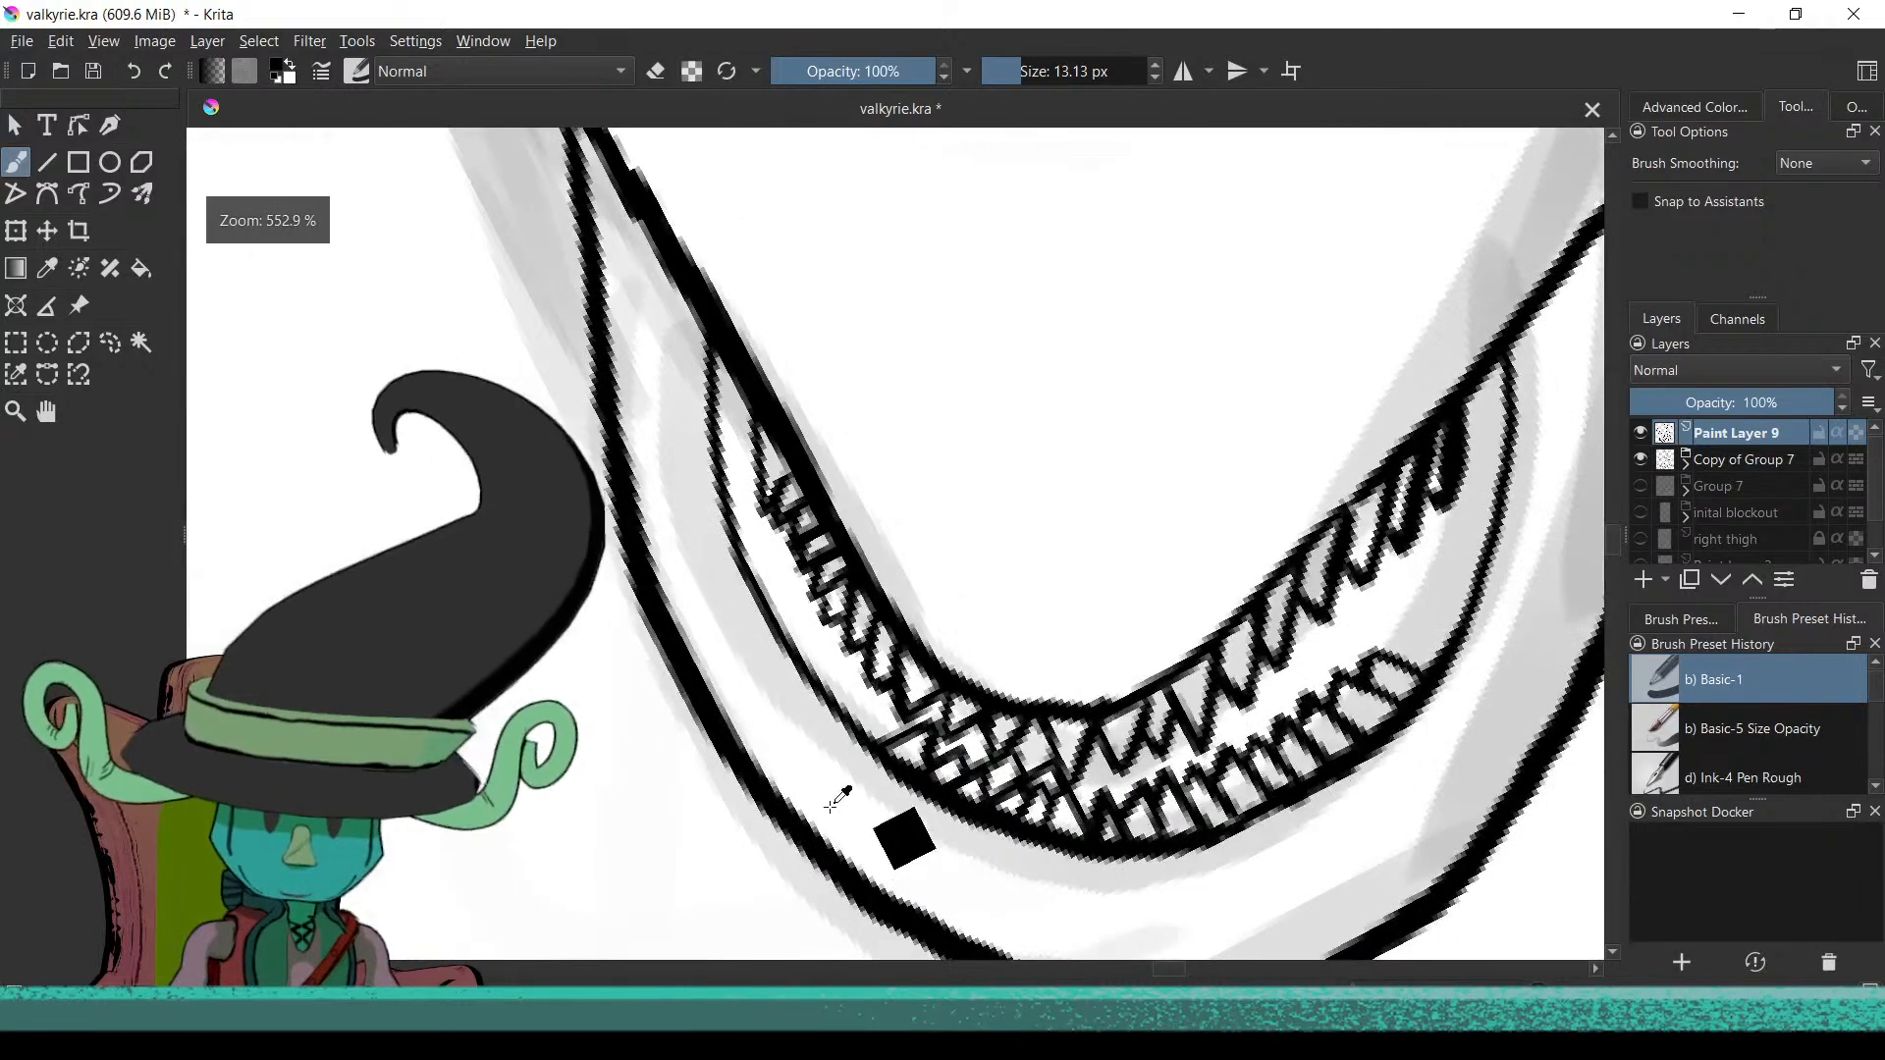
scroll(837, 776, "down", 3)
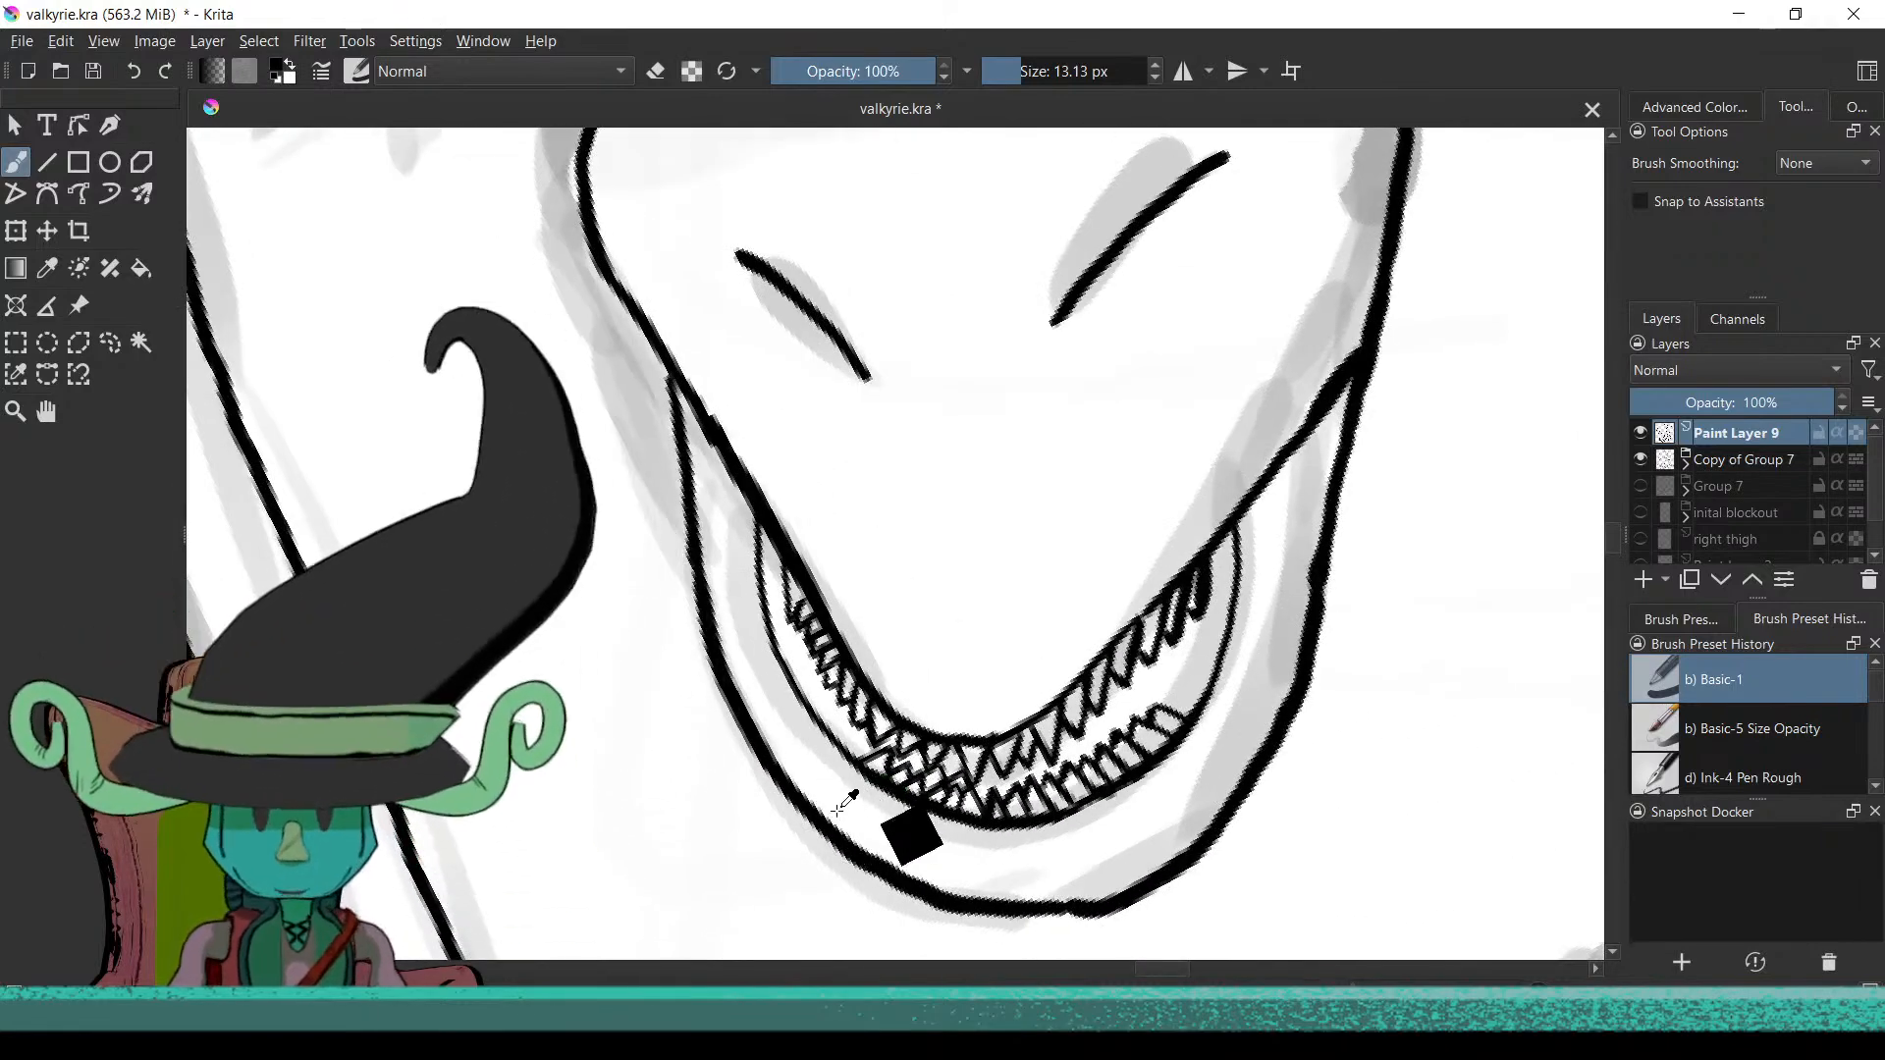
scroll(866, 790, "up", 2)
scroll(862, 785, "up", 4)
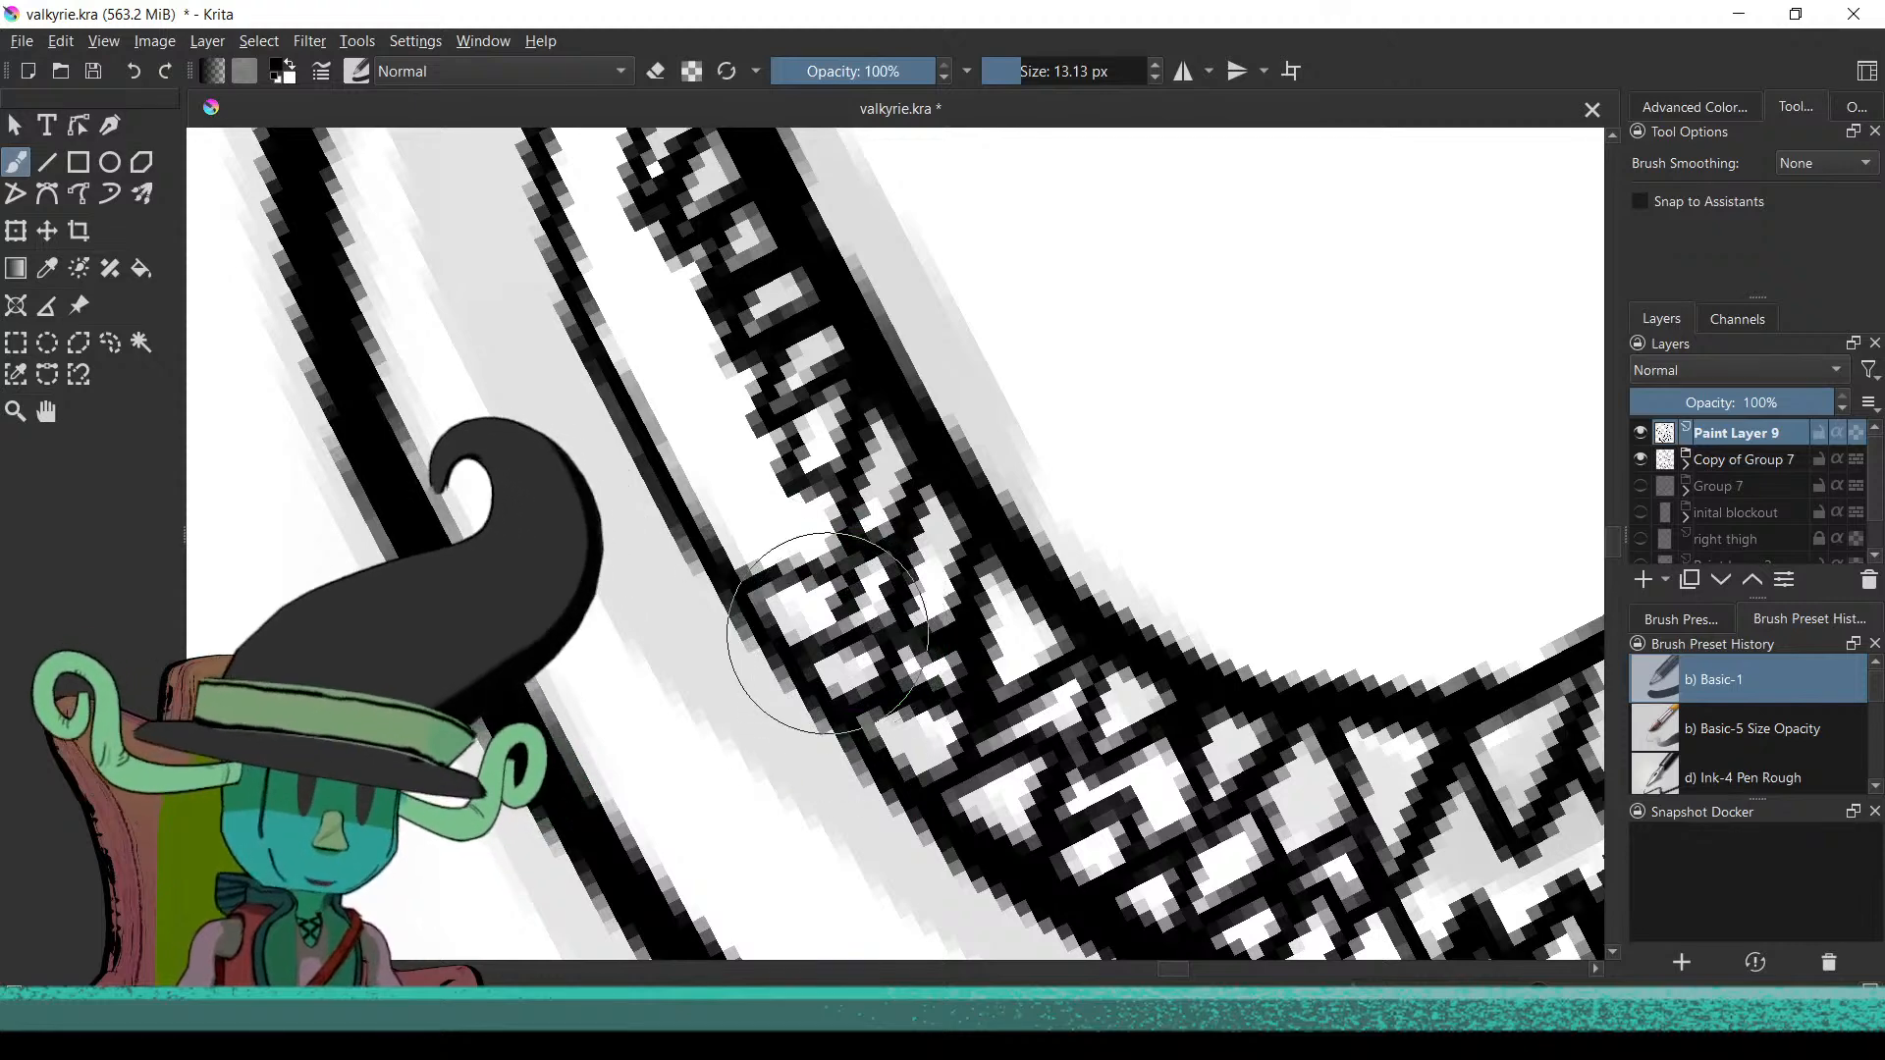
left_click_drag(840, 630, 1023, 850)
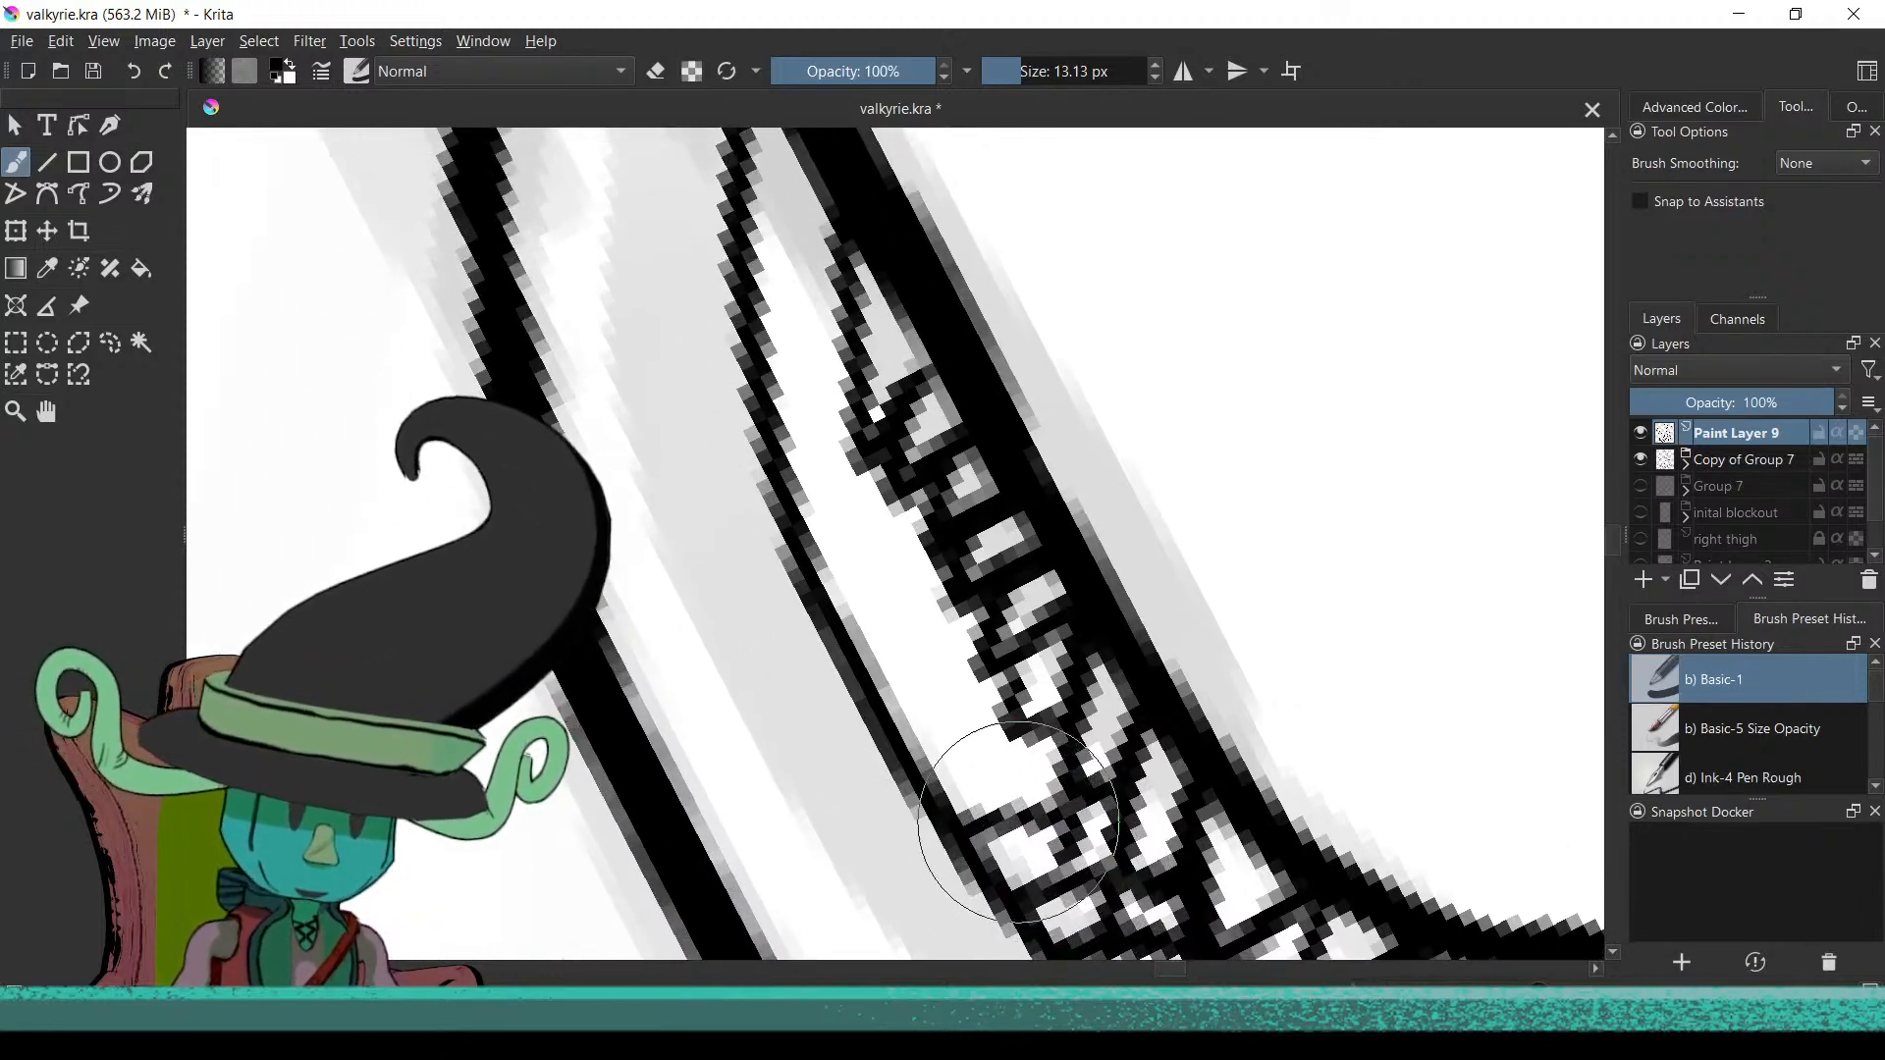
left_click_drag(905, 736, 1037, 797)
mouse_move(941, 746)
left_mouse_down()
mouse_move(987, 821)
mouse_move(972, 809)
mouse_move(1169, 598)
mouse_move(984, 758)
mouse_move(1022, 687)
left_mouse_up()
Ink one more pointed tooth at the right end of the lower row
mouse_move(862, 764)
left_mouse_down()
mouse_move(920, 637)
mouse_move(984, 678)
mouse_move(968, 738)
mouse_move(724, 719)
mouse_move(723, 546)
left_mouse_up()
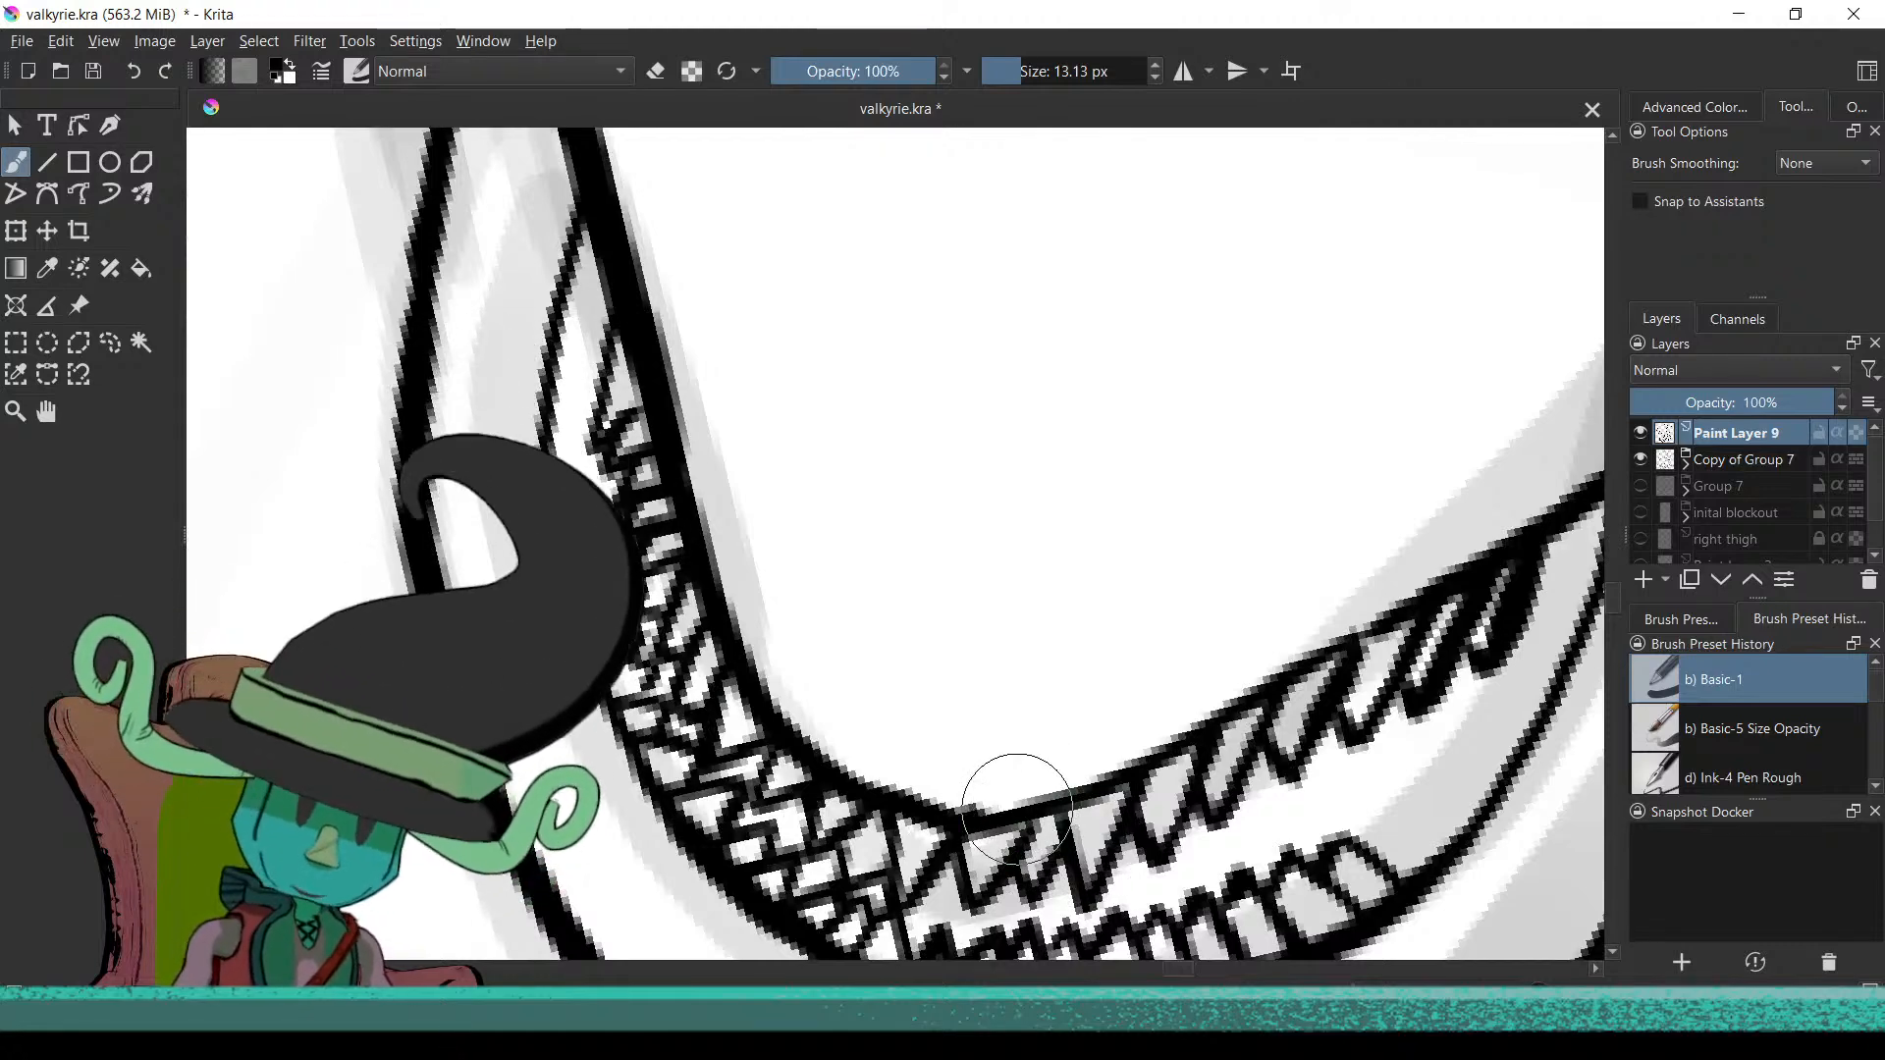
mouse_move(1392, 707)
left_mouse_down()
mouse_move(1221, 673)
mouse_move(1221, 736)
mouse_move(1261, 653)
left_mouse_up()
scroll(1029, 786, "up", 2)
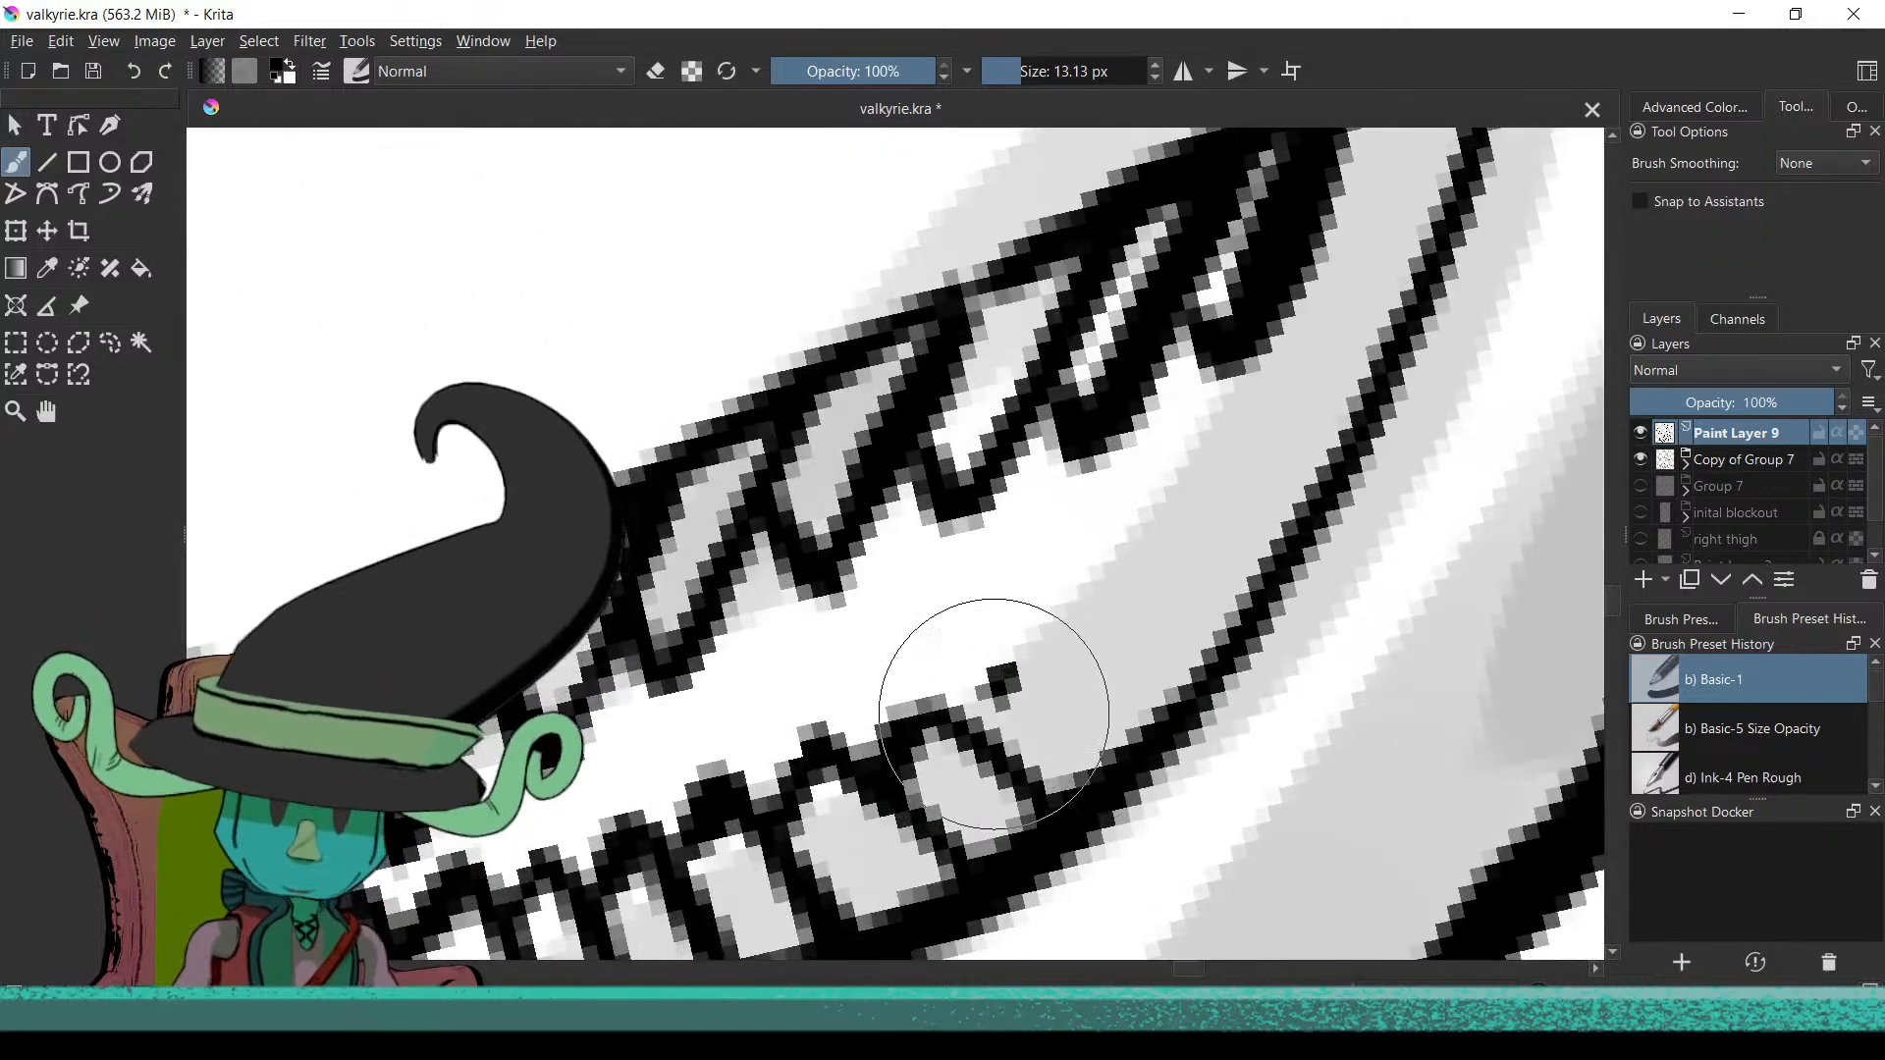
mouse_move(1009, 664)
left_mouse_down()
mouse_move(1022, 631)
mouse_move(1012, 746)
left_mouse_up()
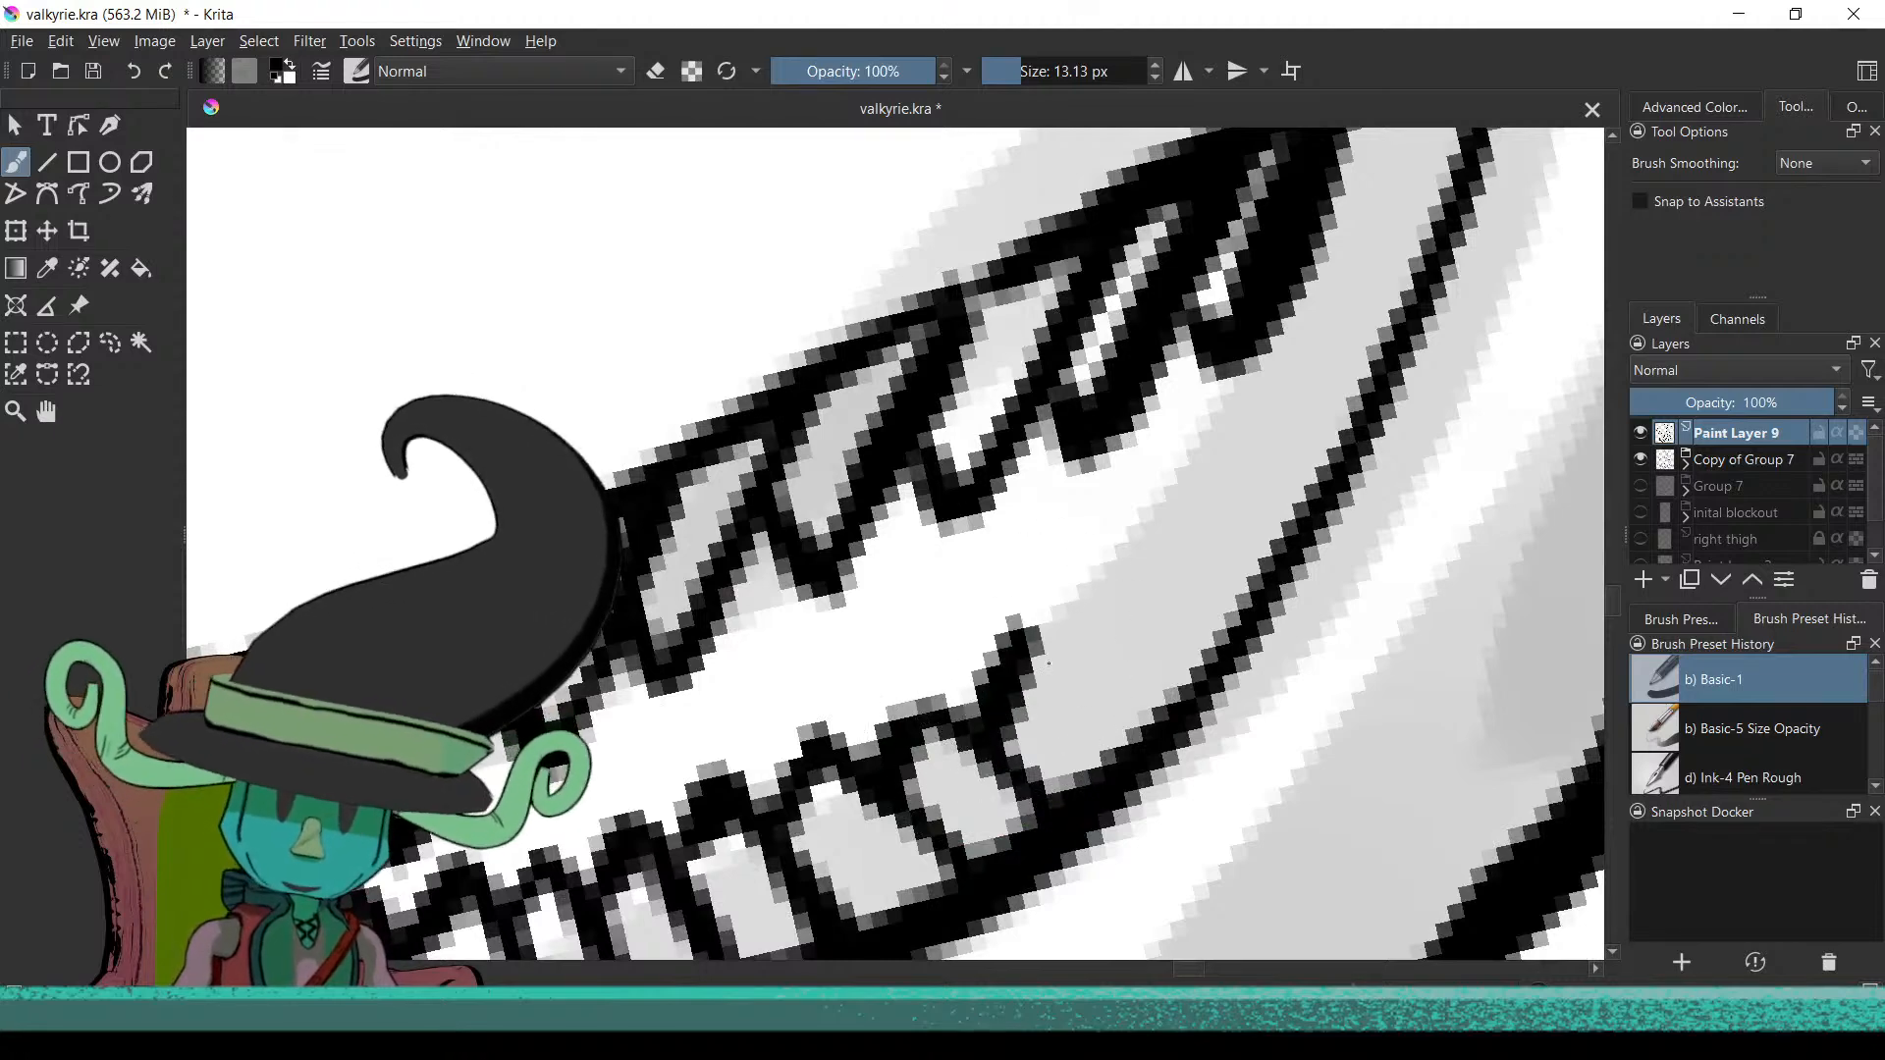
Examine the upper and lower rows of teeth across the whole mouth
scroll(1031, 726, "down", 4)
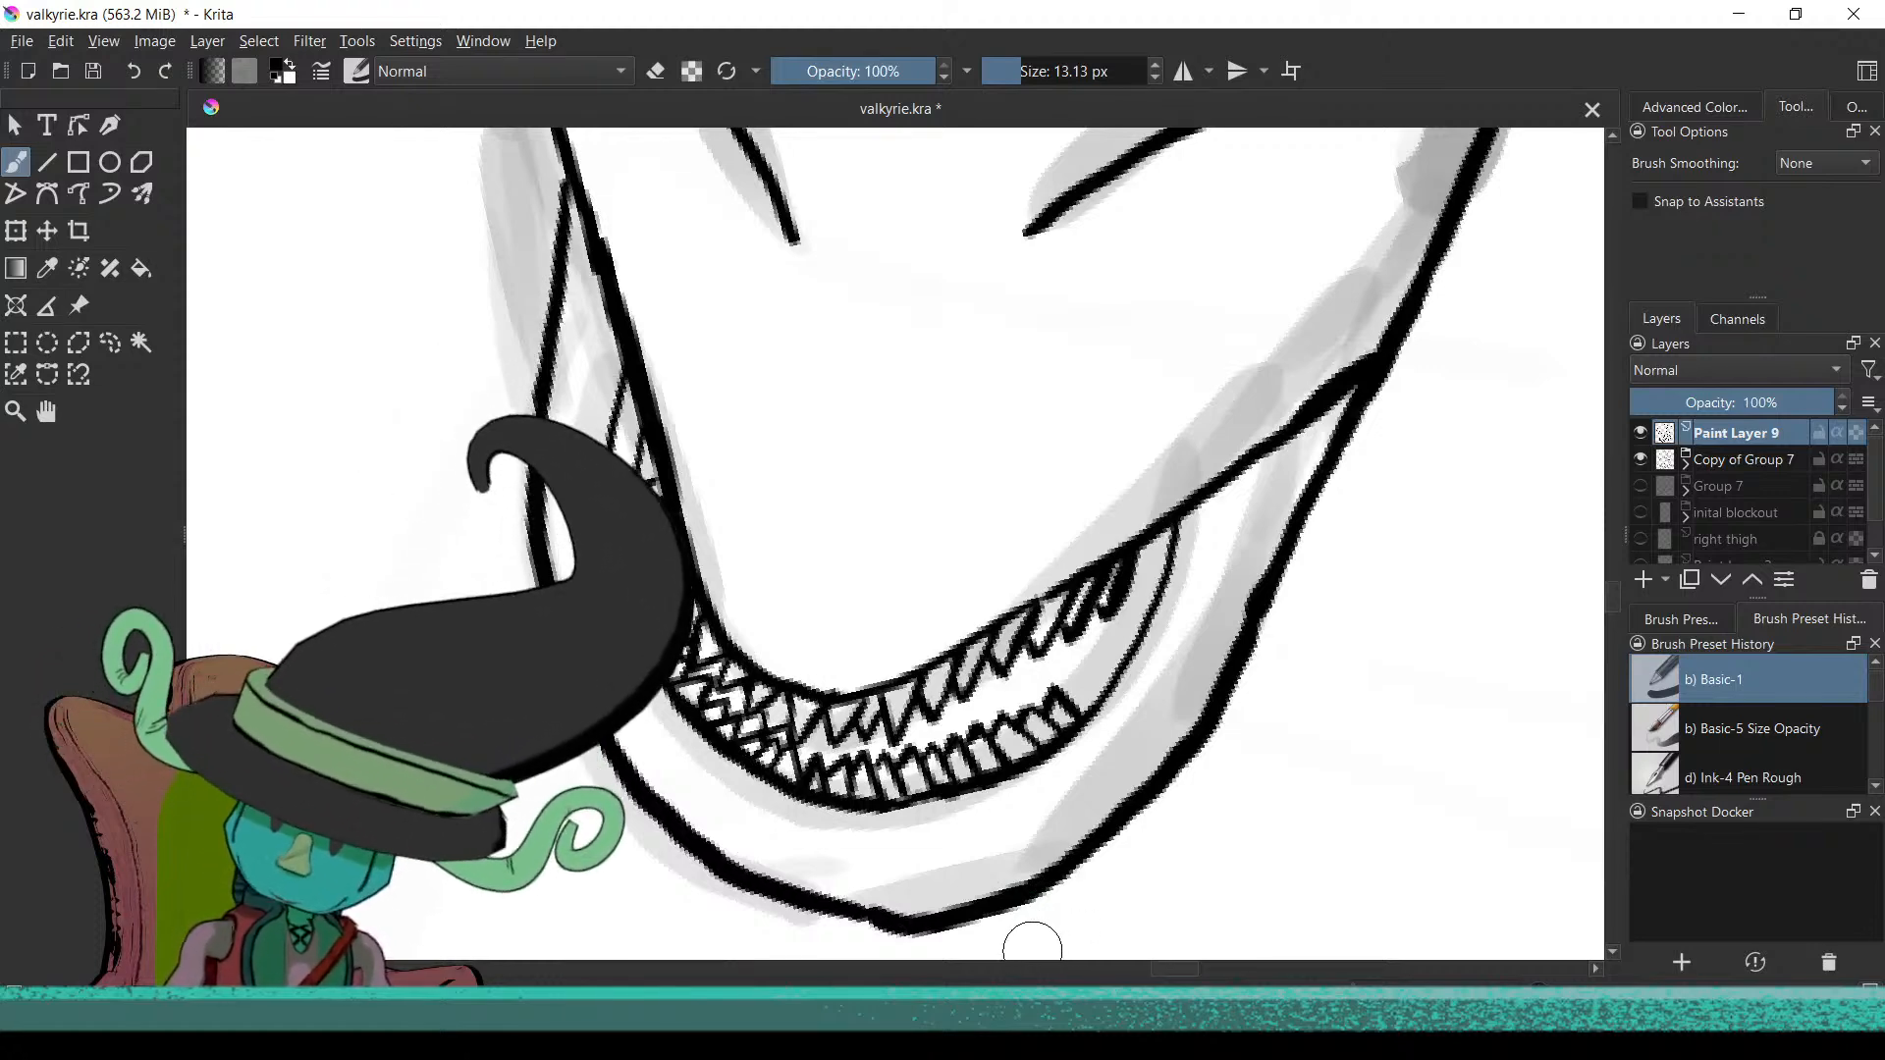
scroll(991, 764, "down", 2)
scroll(992, 764, "up", 1)
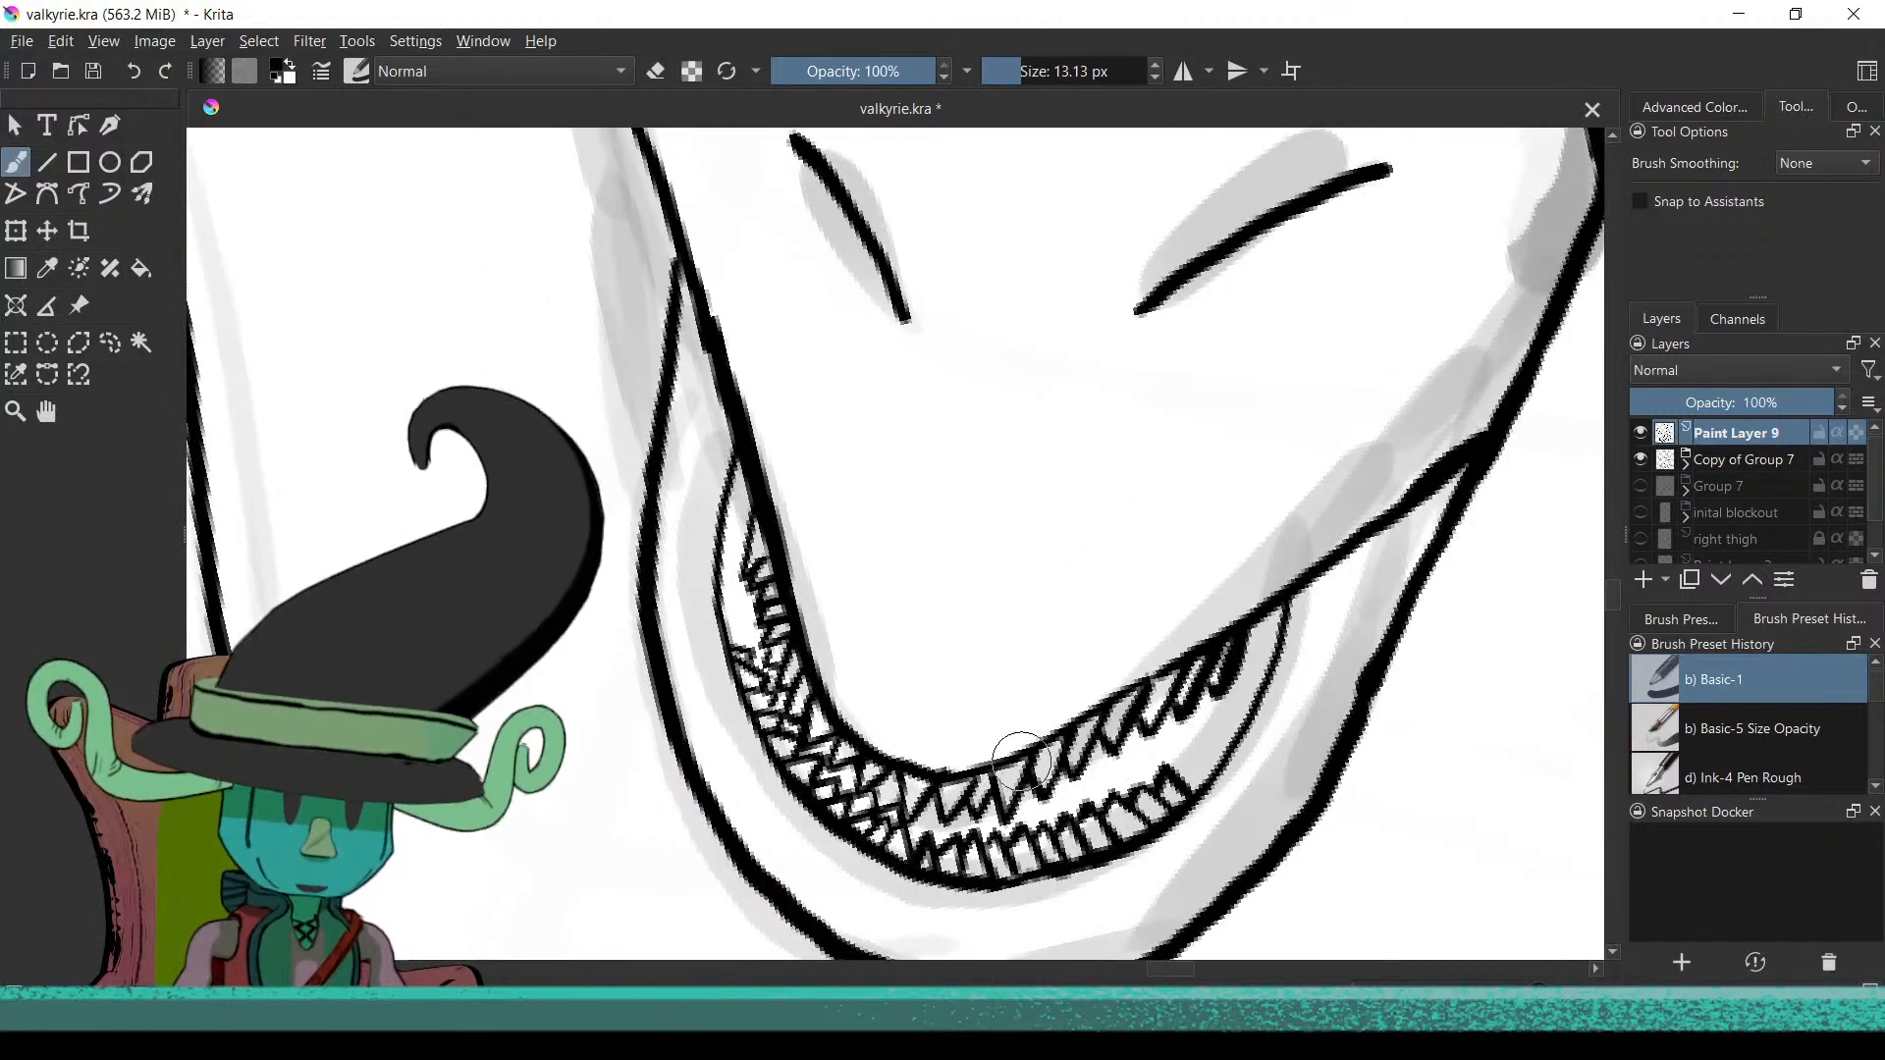
scroll(1022, 874, "down", 4)
scroll(1022, 874, "up", 6)
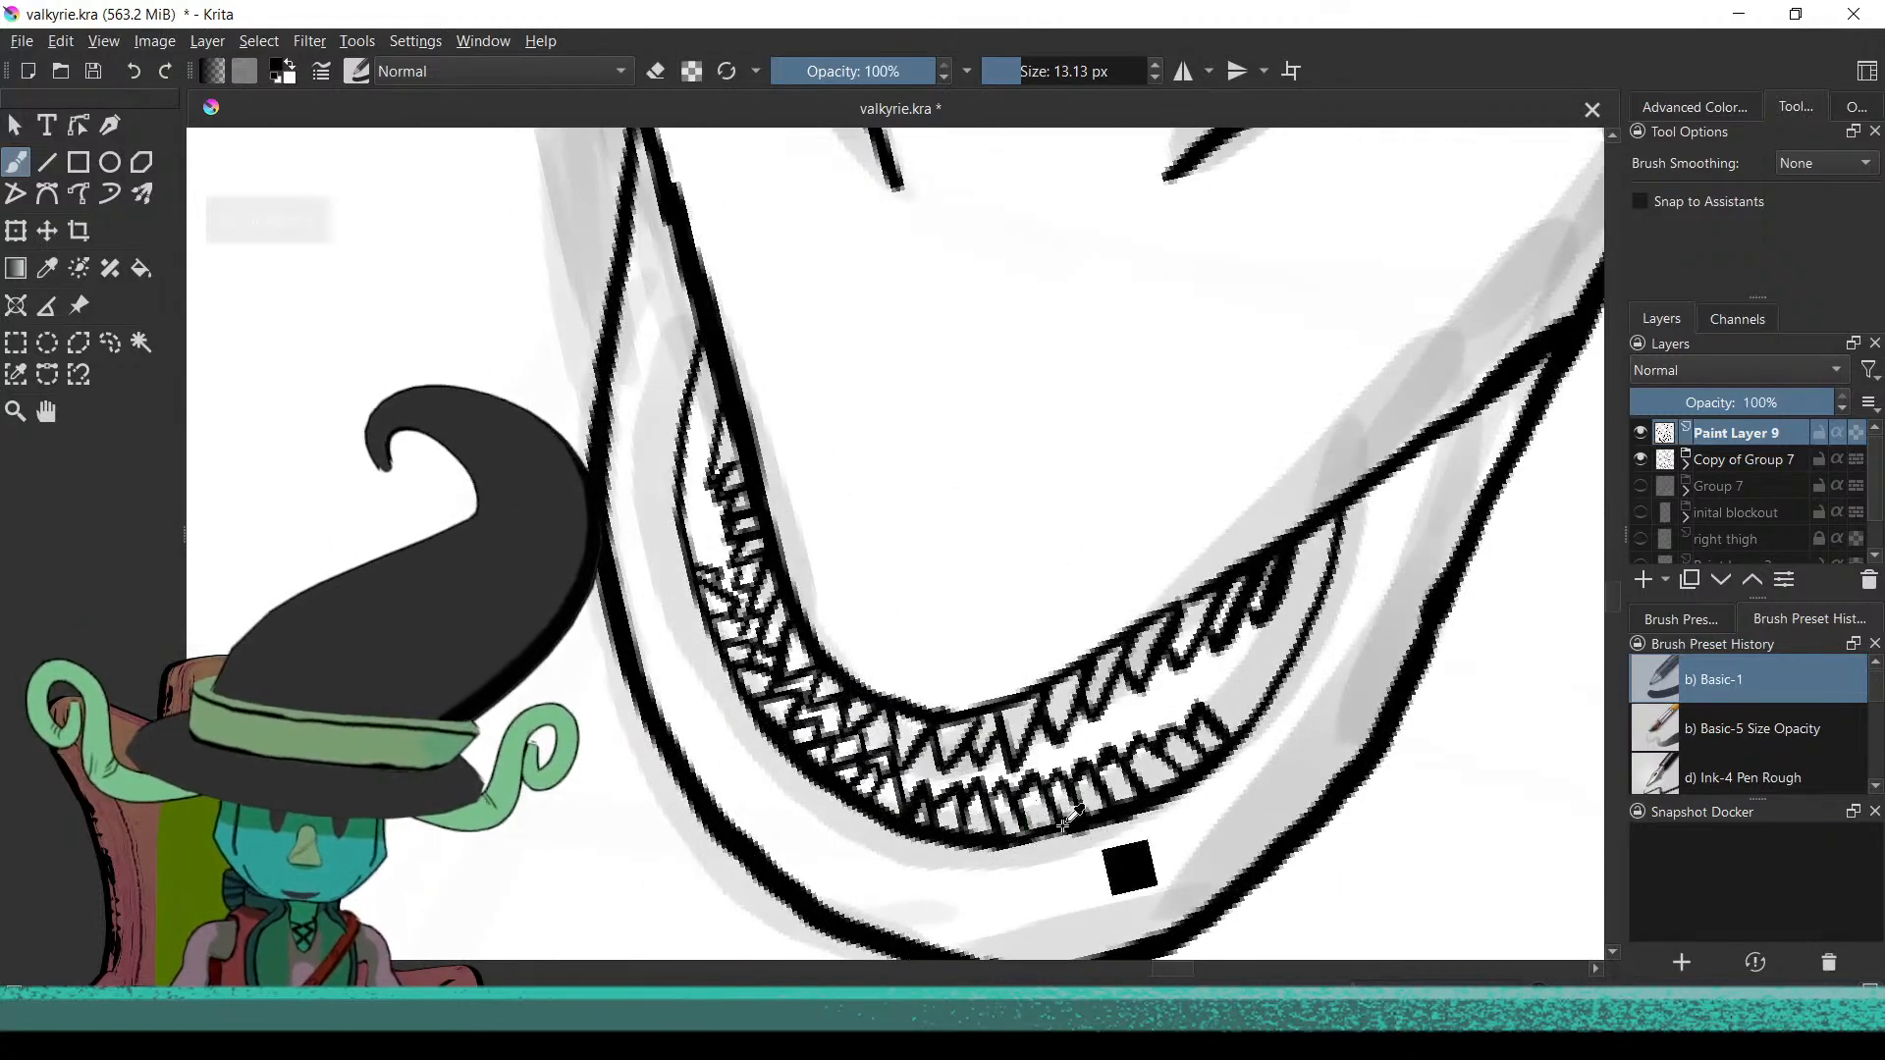
scroll(1125, 845, "up", 3)
scroll(1039, 736, "down", 4)
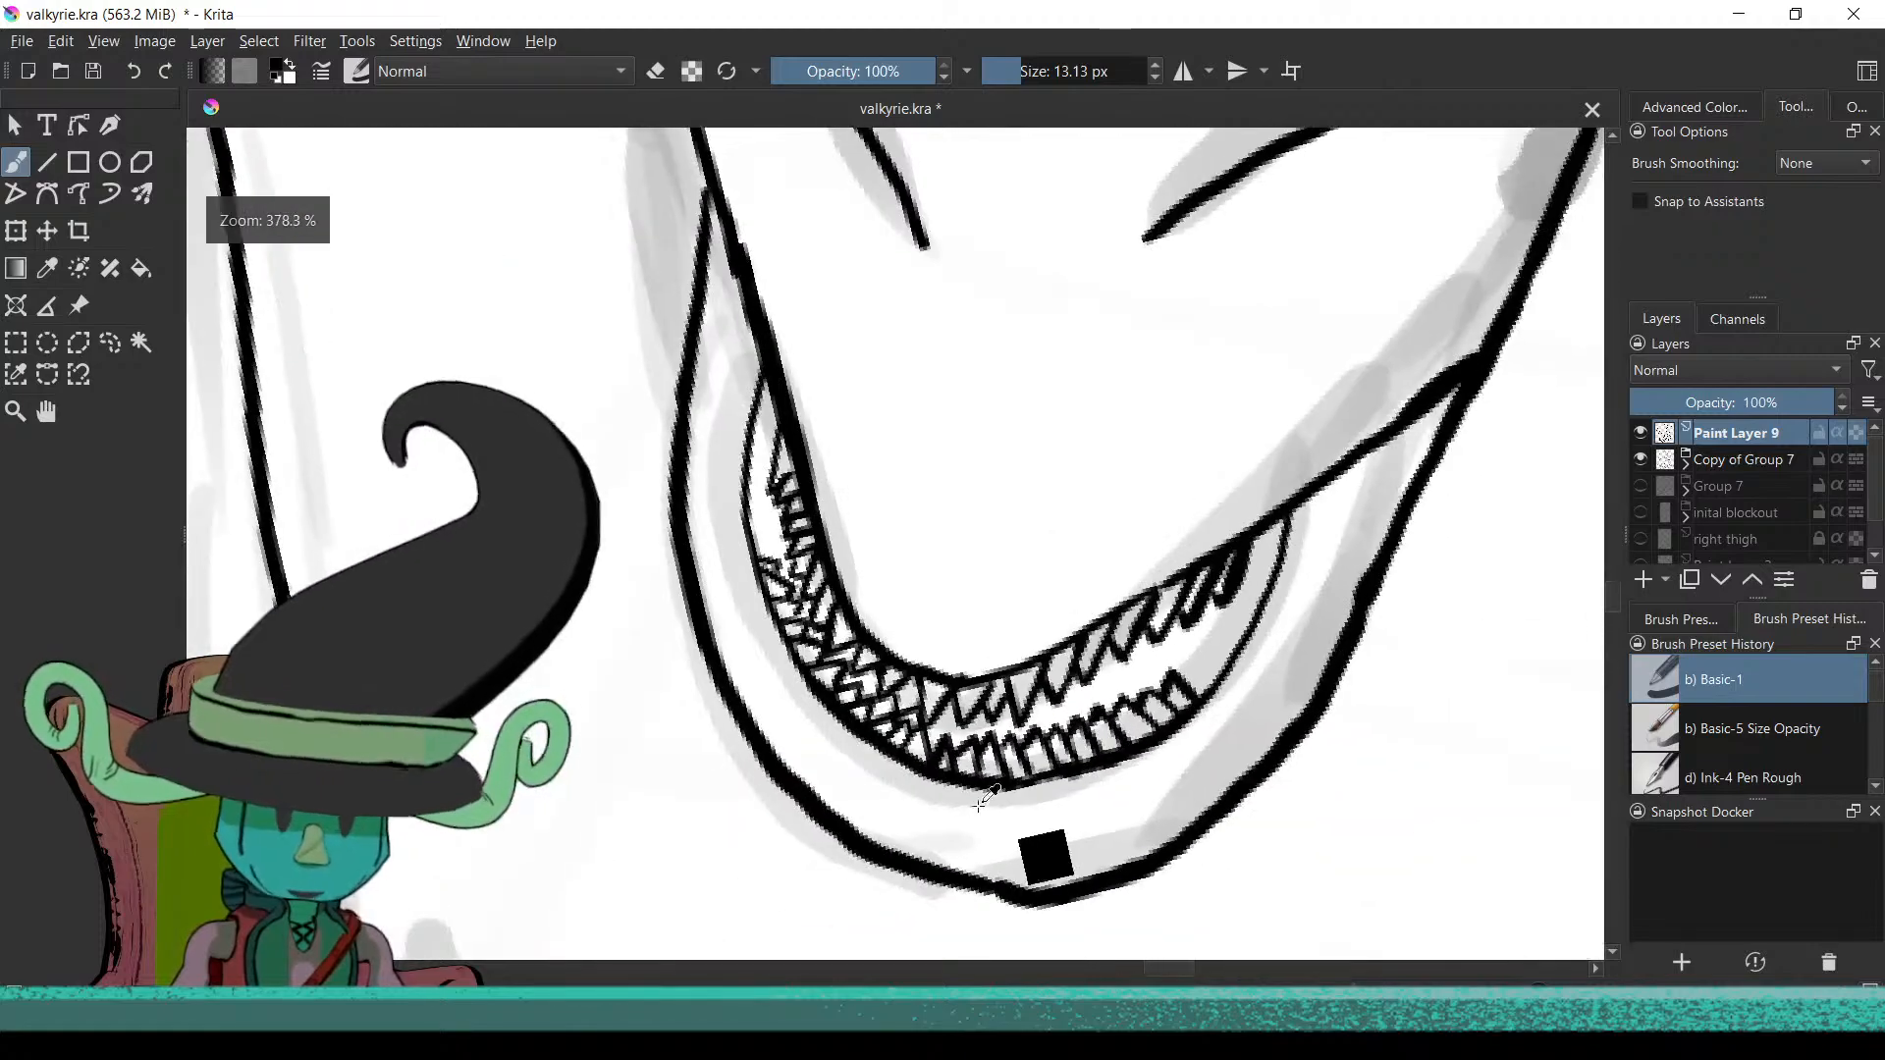
Ink the jagged shape beside the right of the creature's head on the shield, with its zigzag lower edge, sides and curved top
scroll(1039, 736, "up", 2)
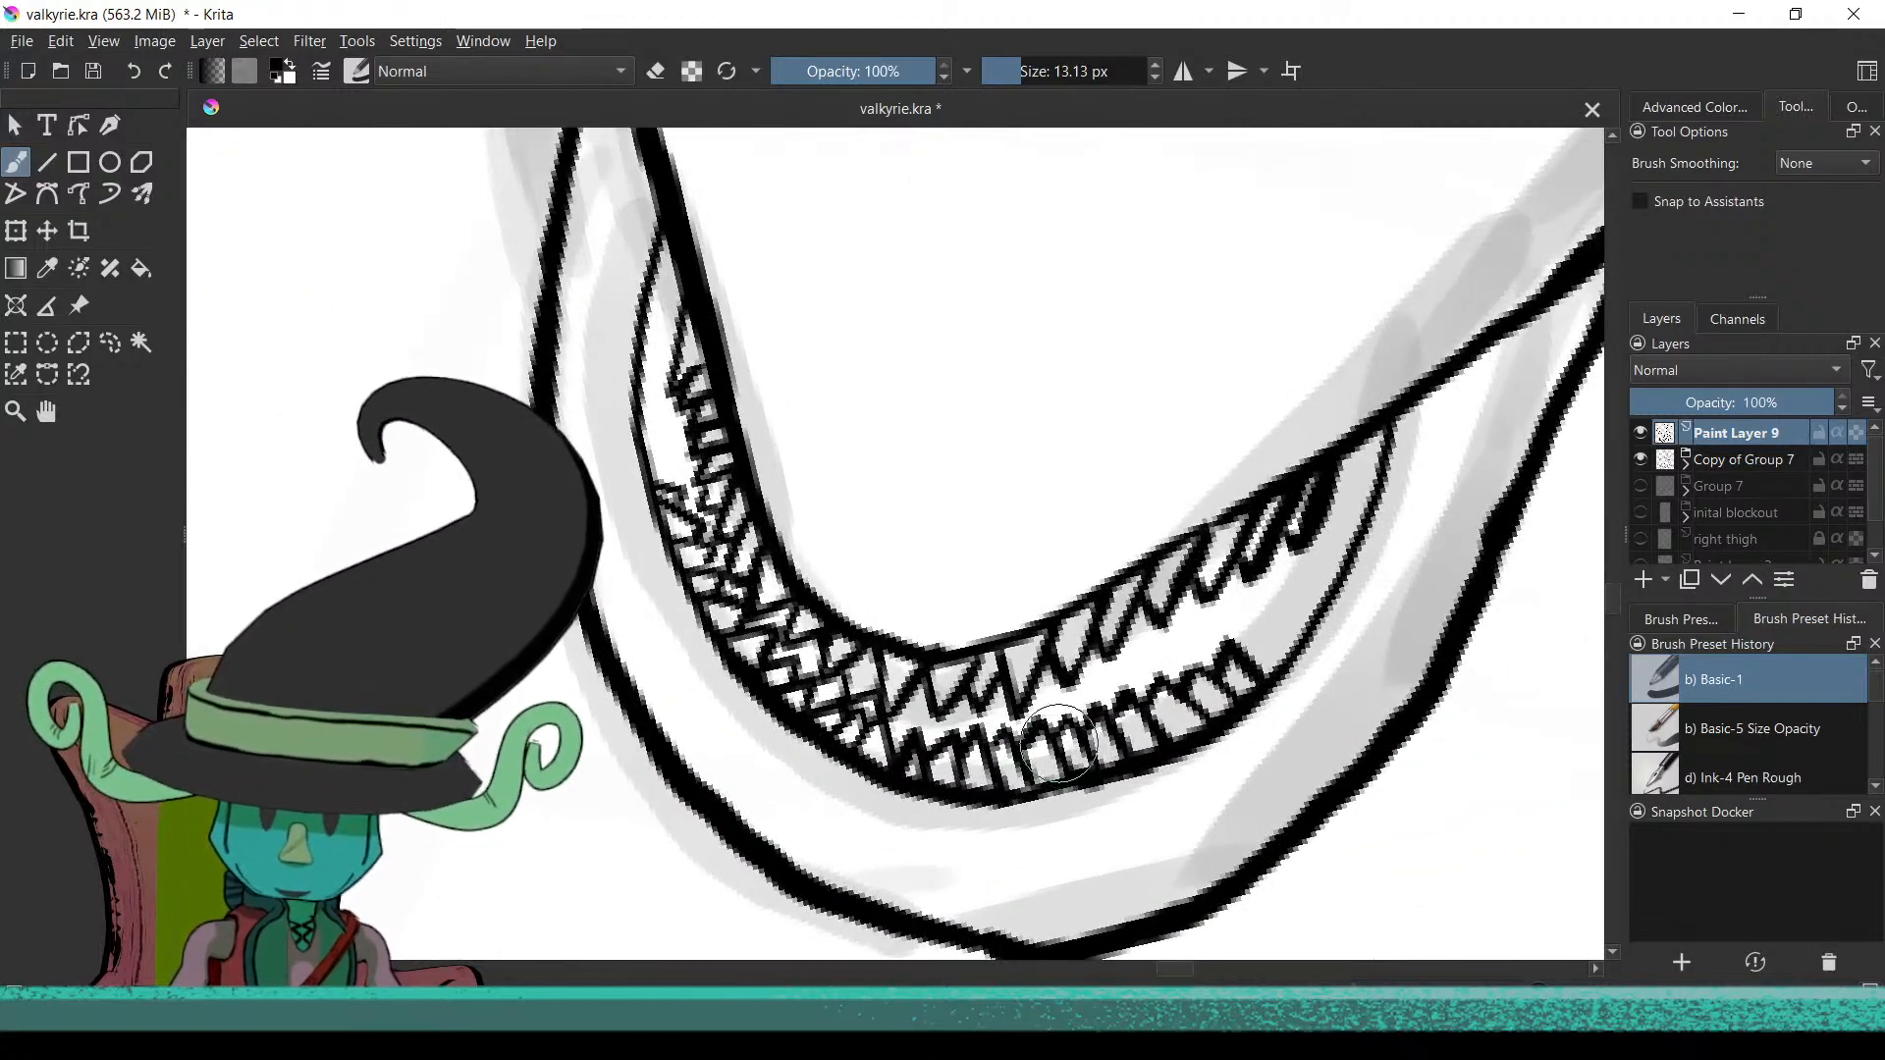
scroll(734, 656, "down", 5)
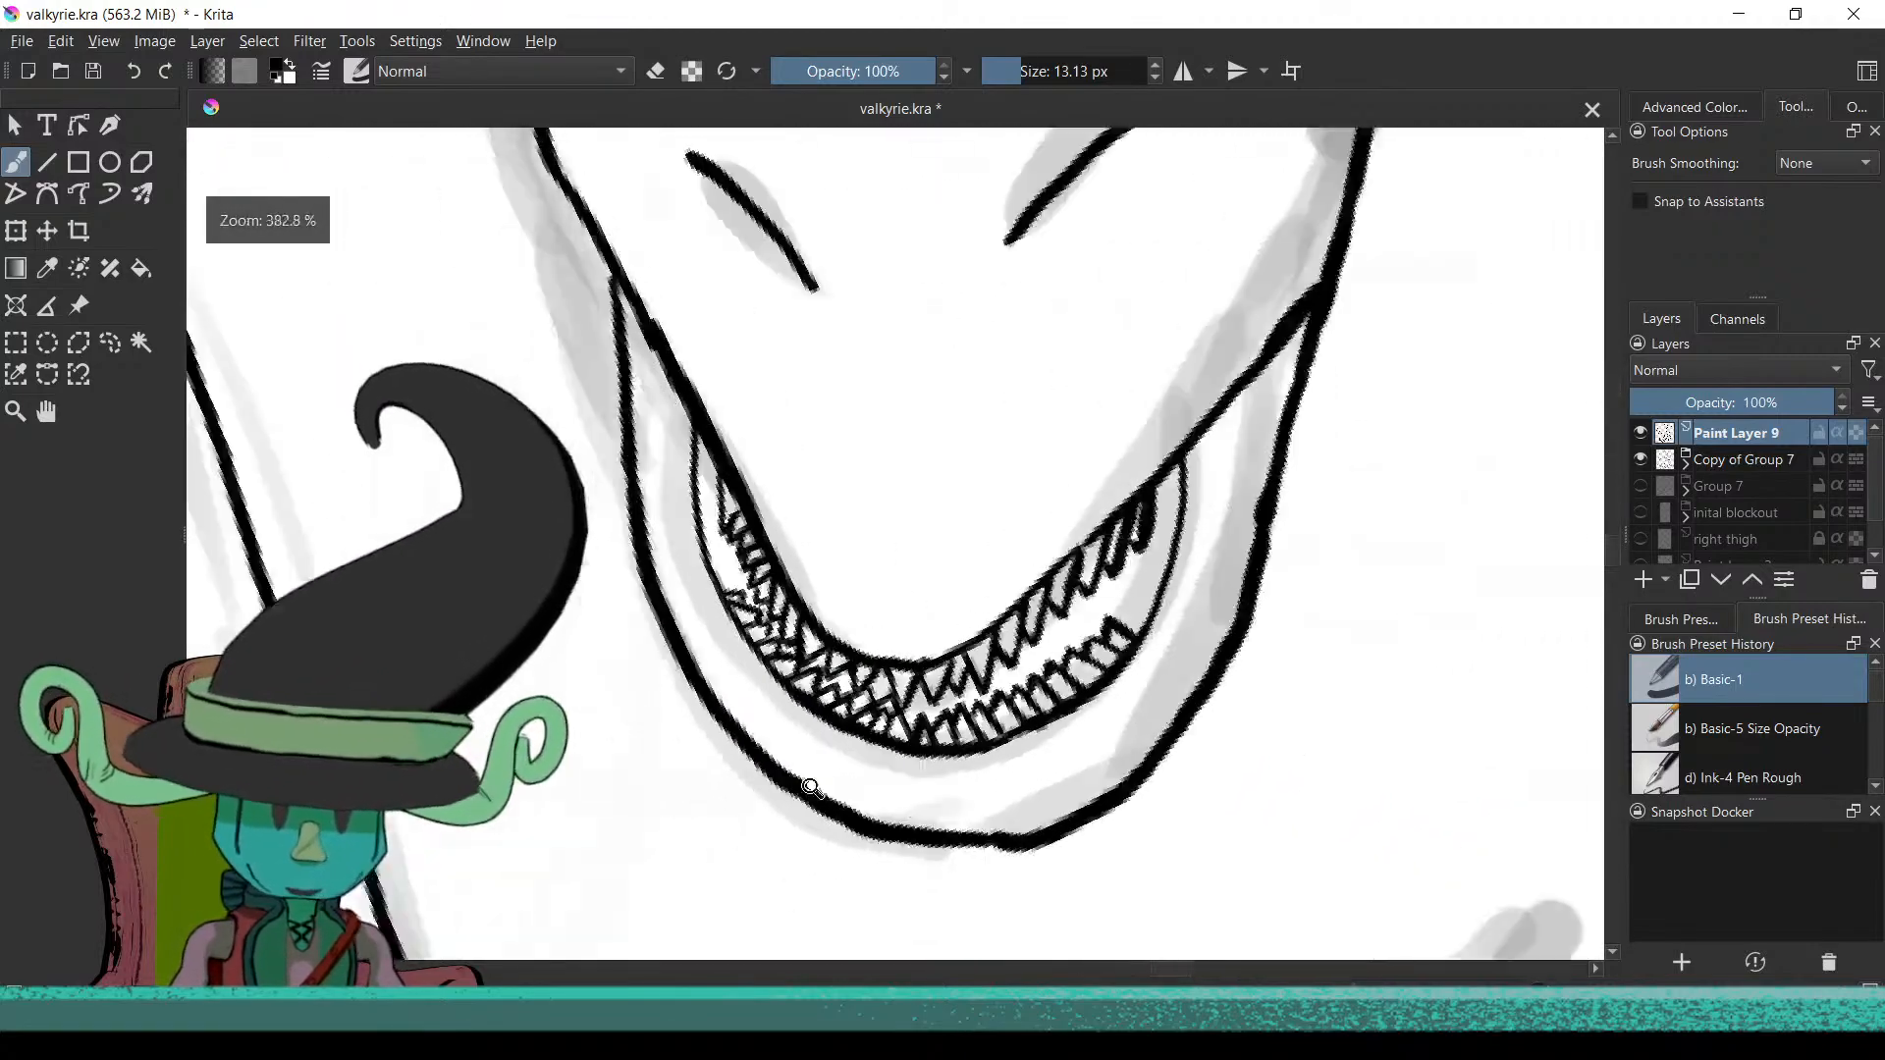
scroll(842, 781, "down", 3)
scroll(878, 733, "up", 3)
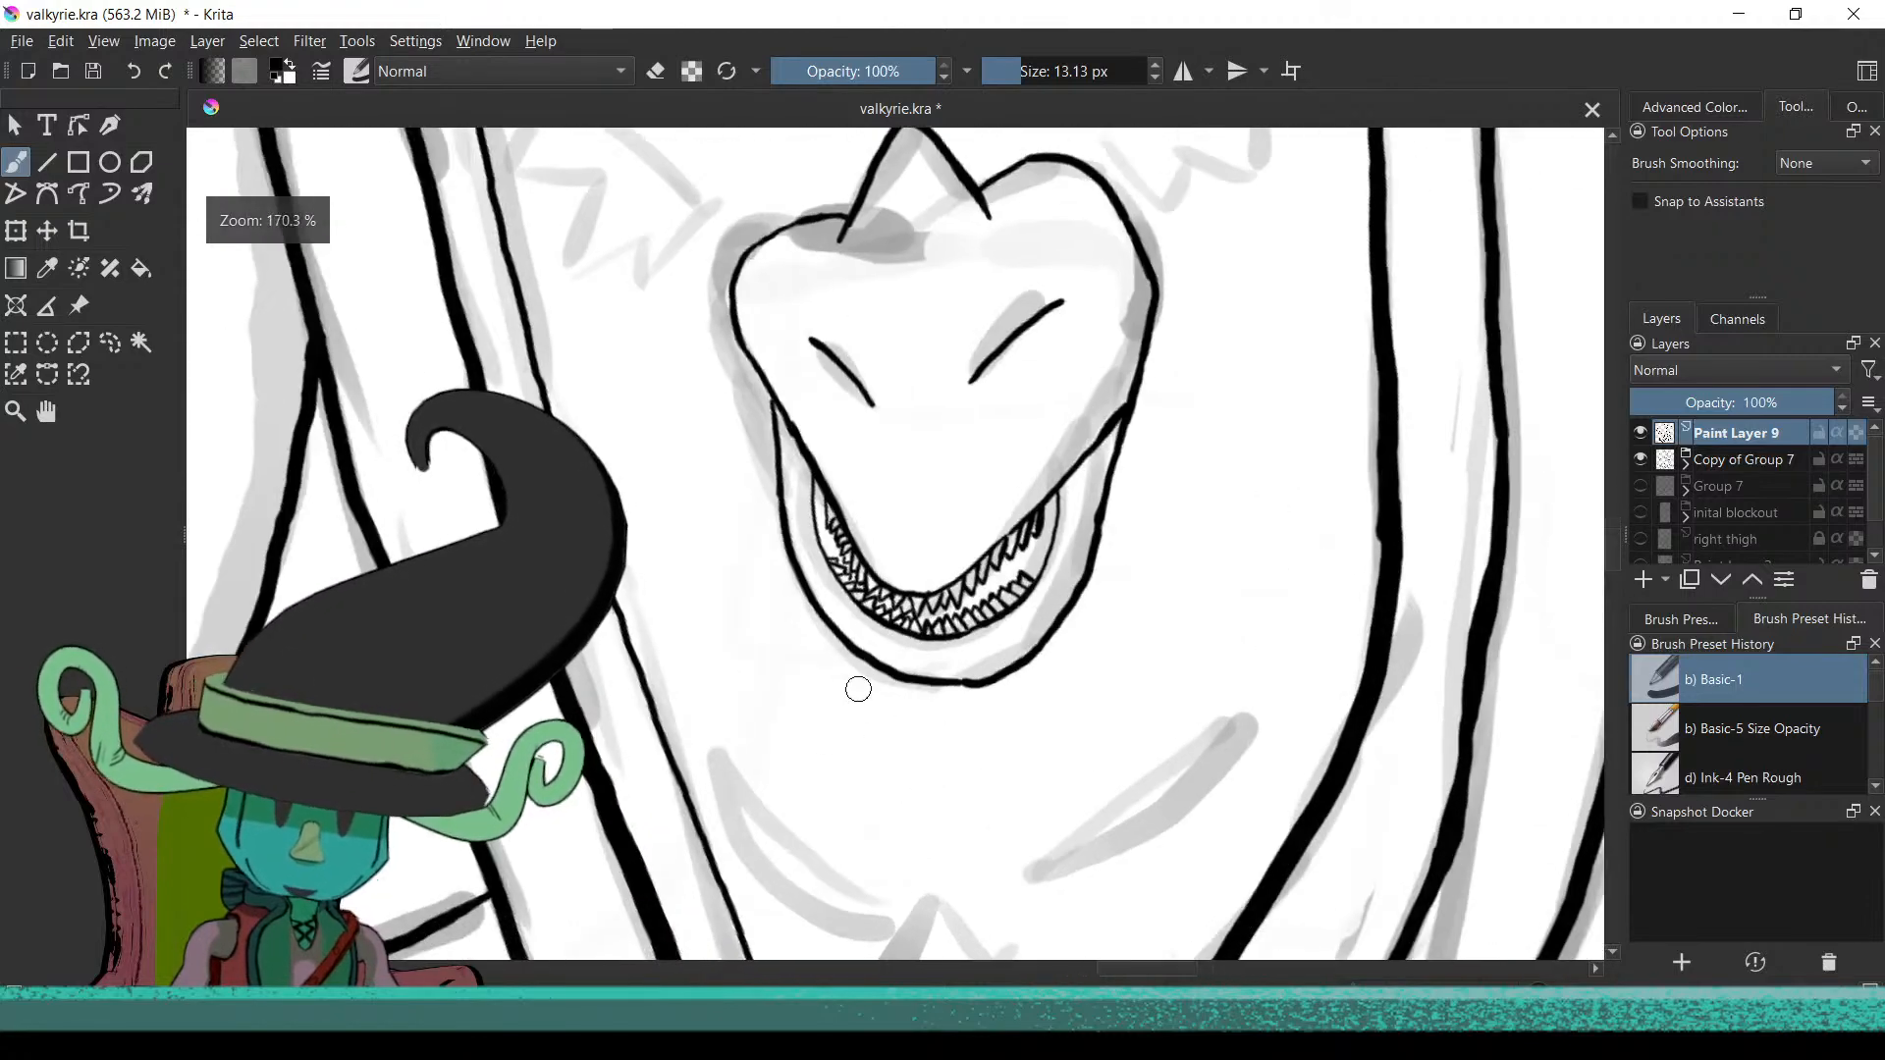
scroll(836, 698, "up", 3)
scroll(1263, 448, "up", 3)
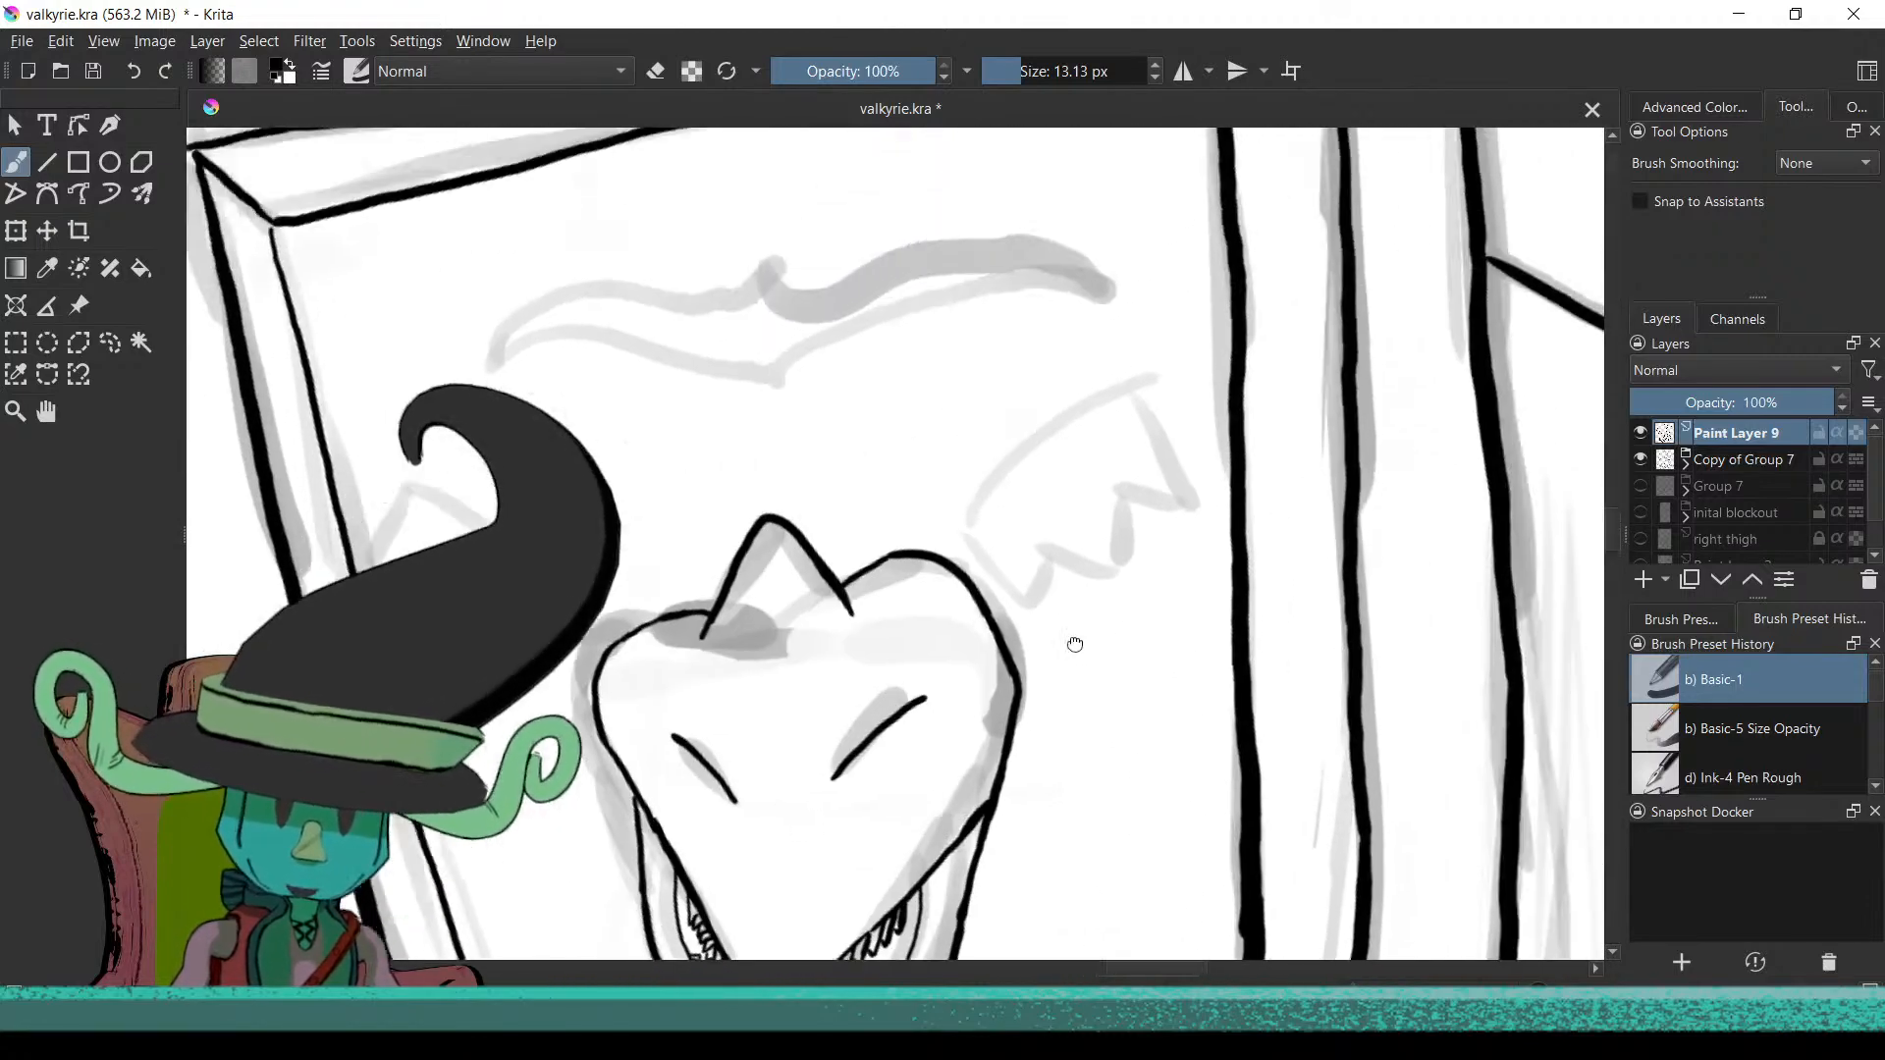
left_click_drag(1144, 580, 1138, 748)
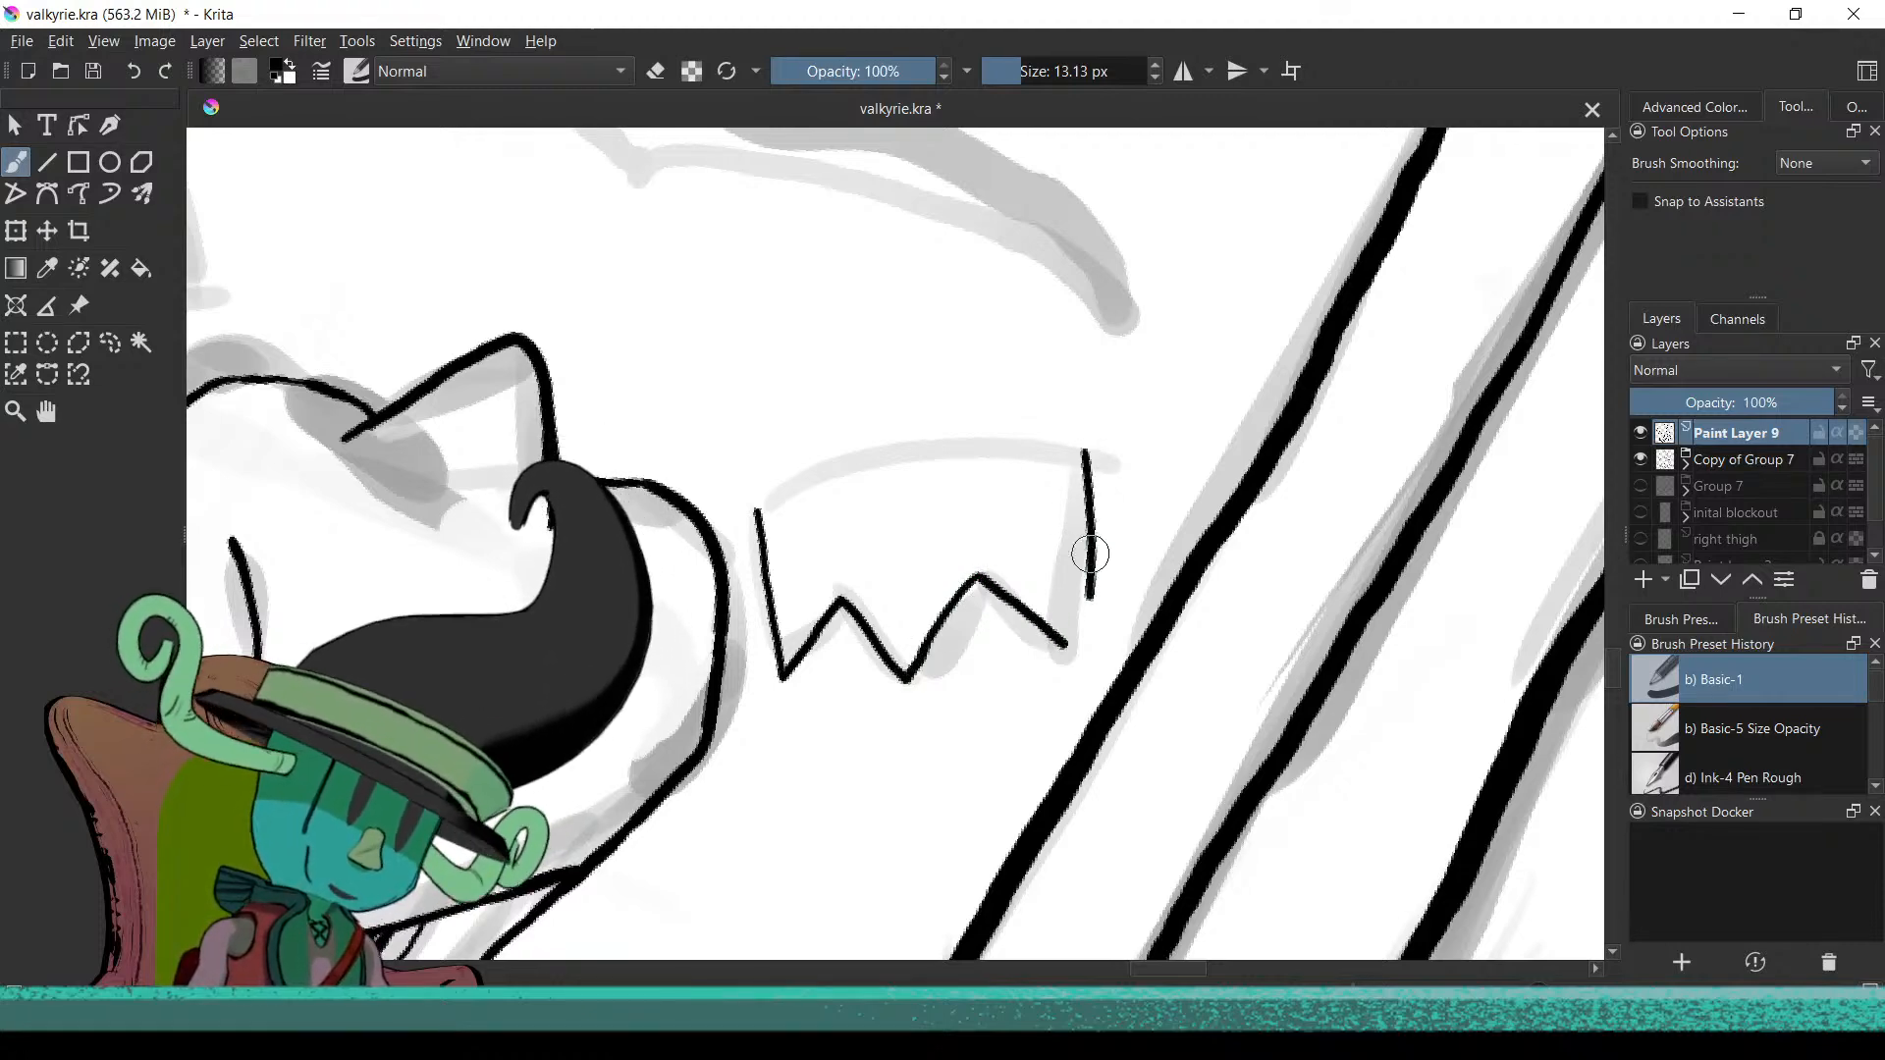
key("ctrl+z")
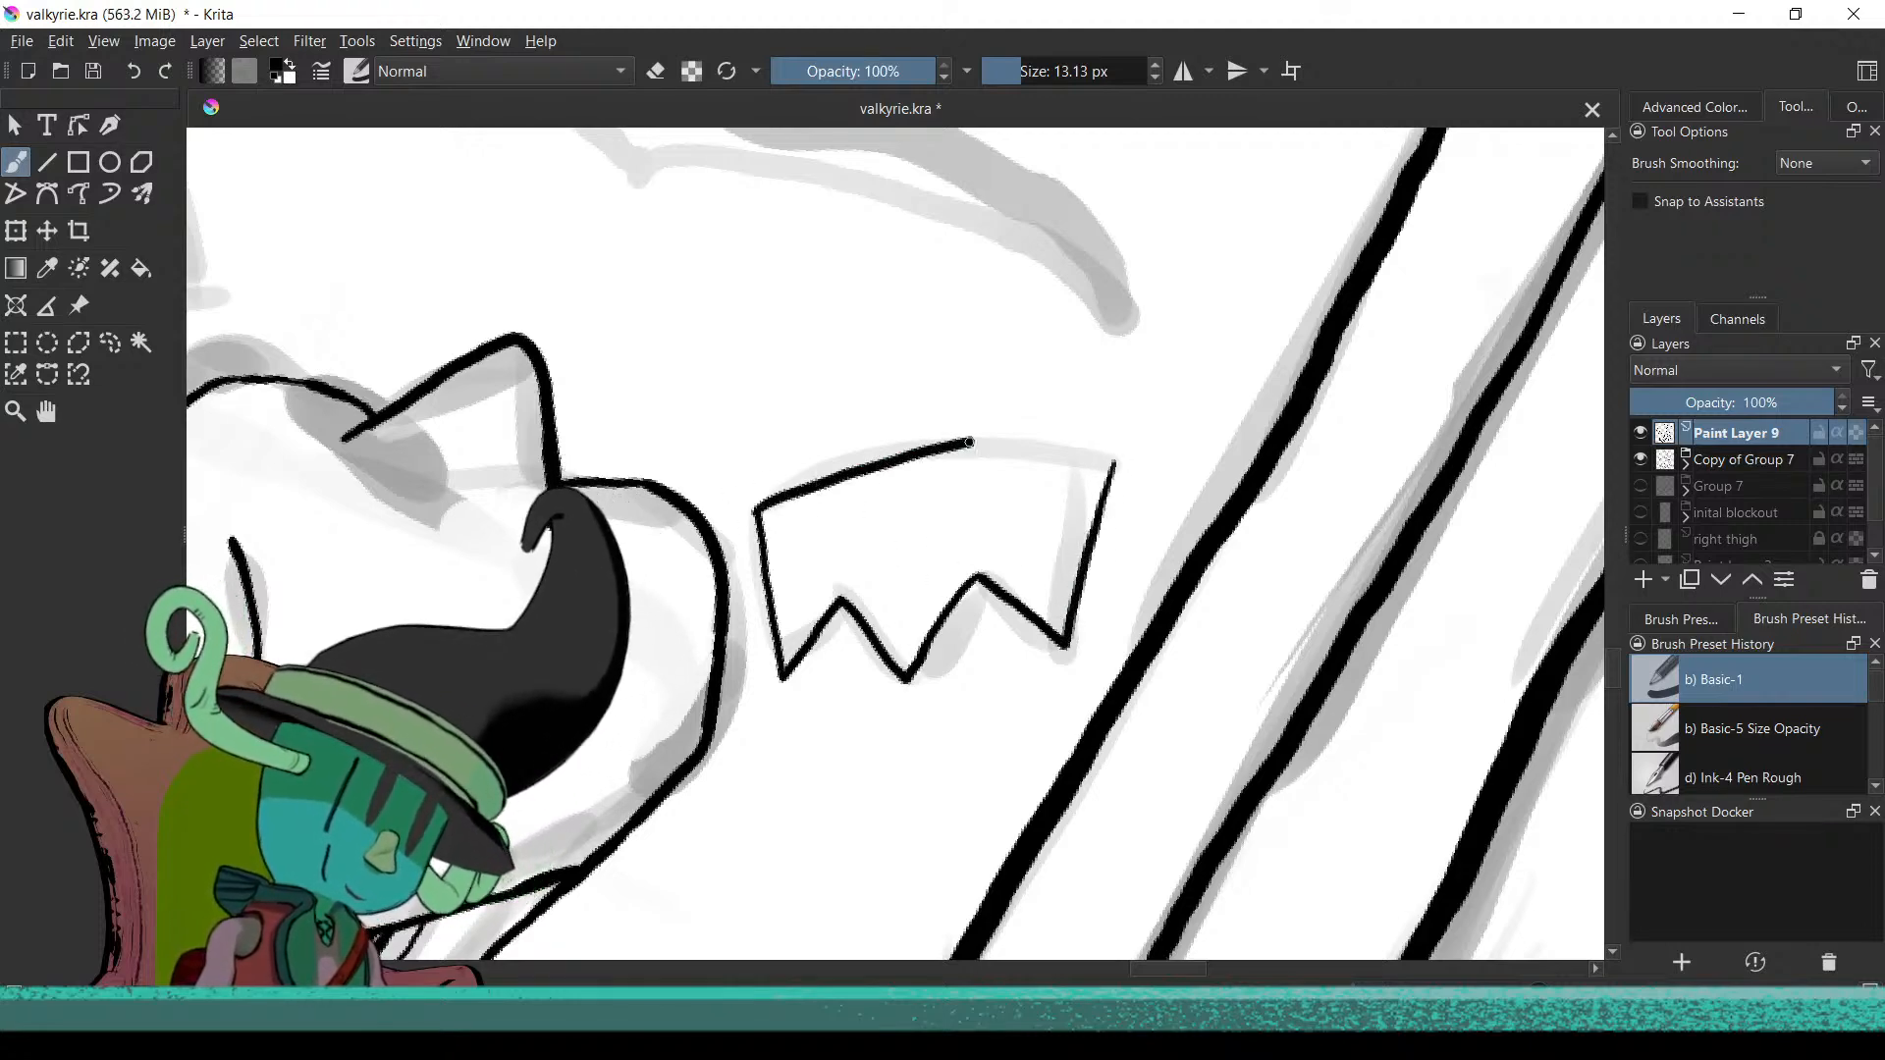
key("ctrl+z")
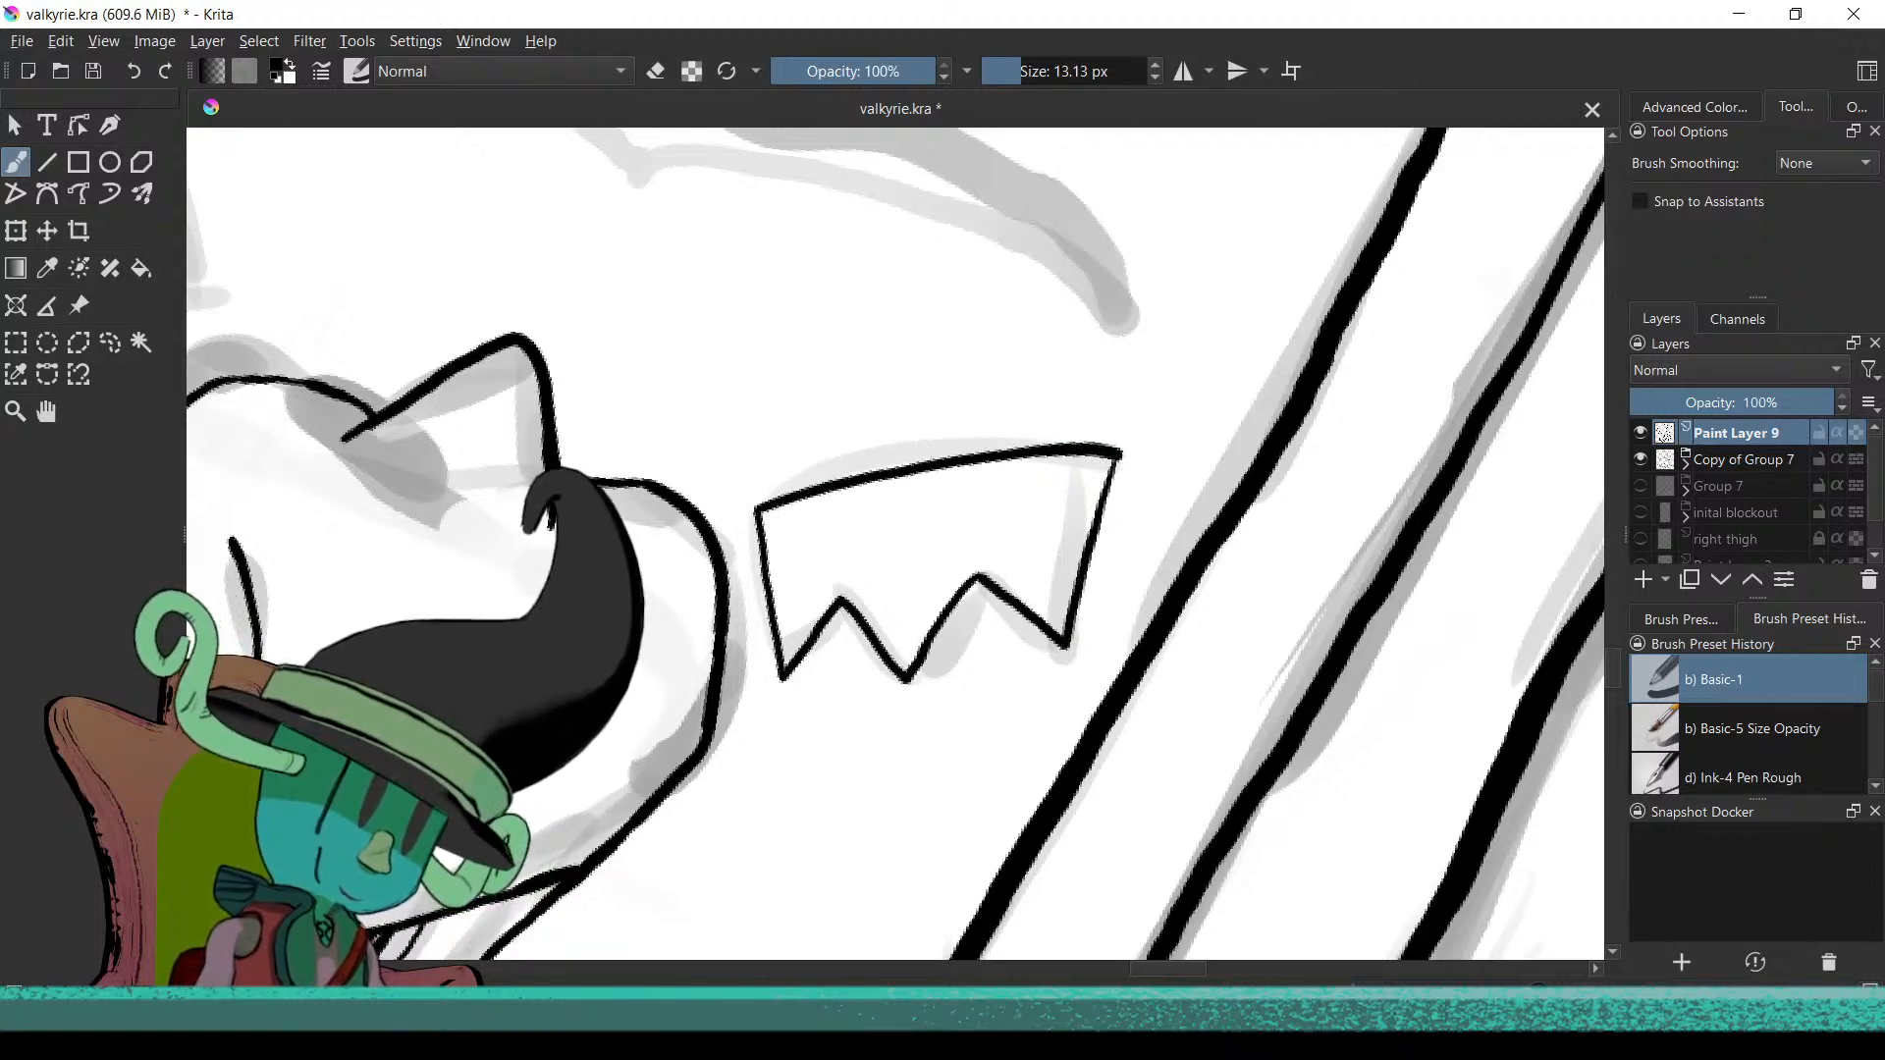
Ink the curved top edge and outer side of the matching jagged shape on the left of the creature's head
key("minus")
key("minus")
key("minus")
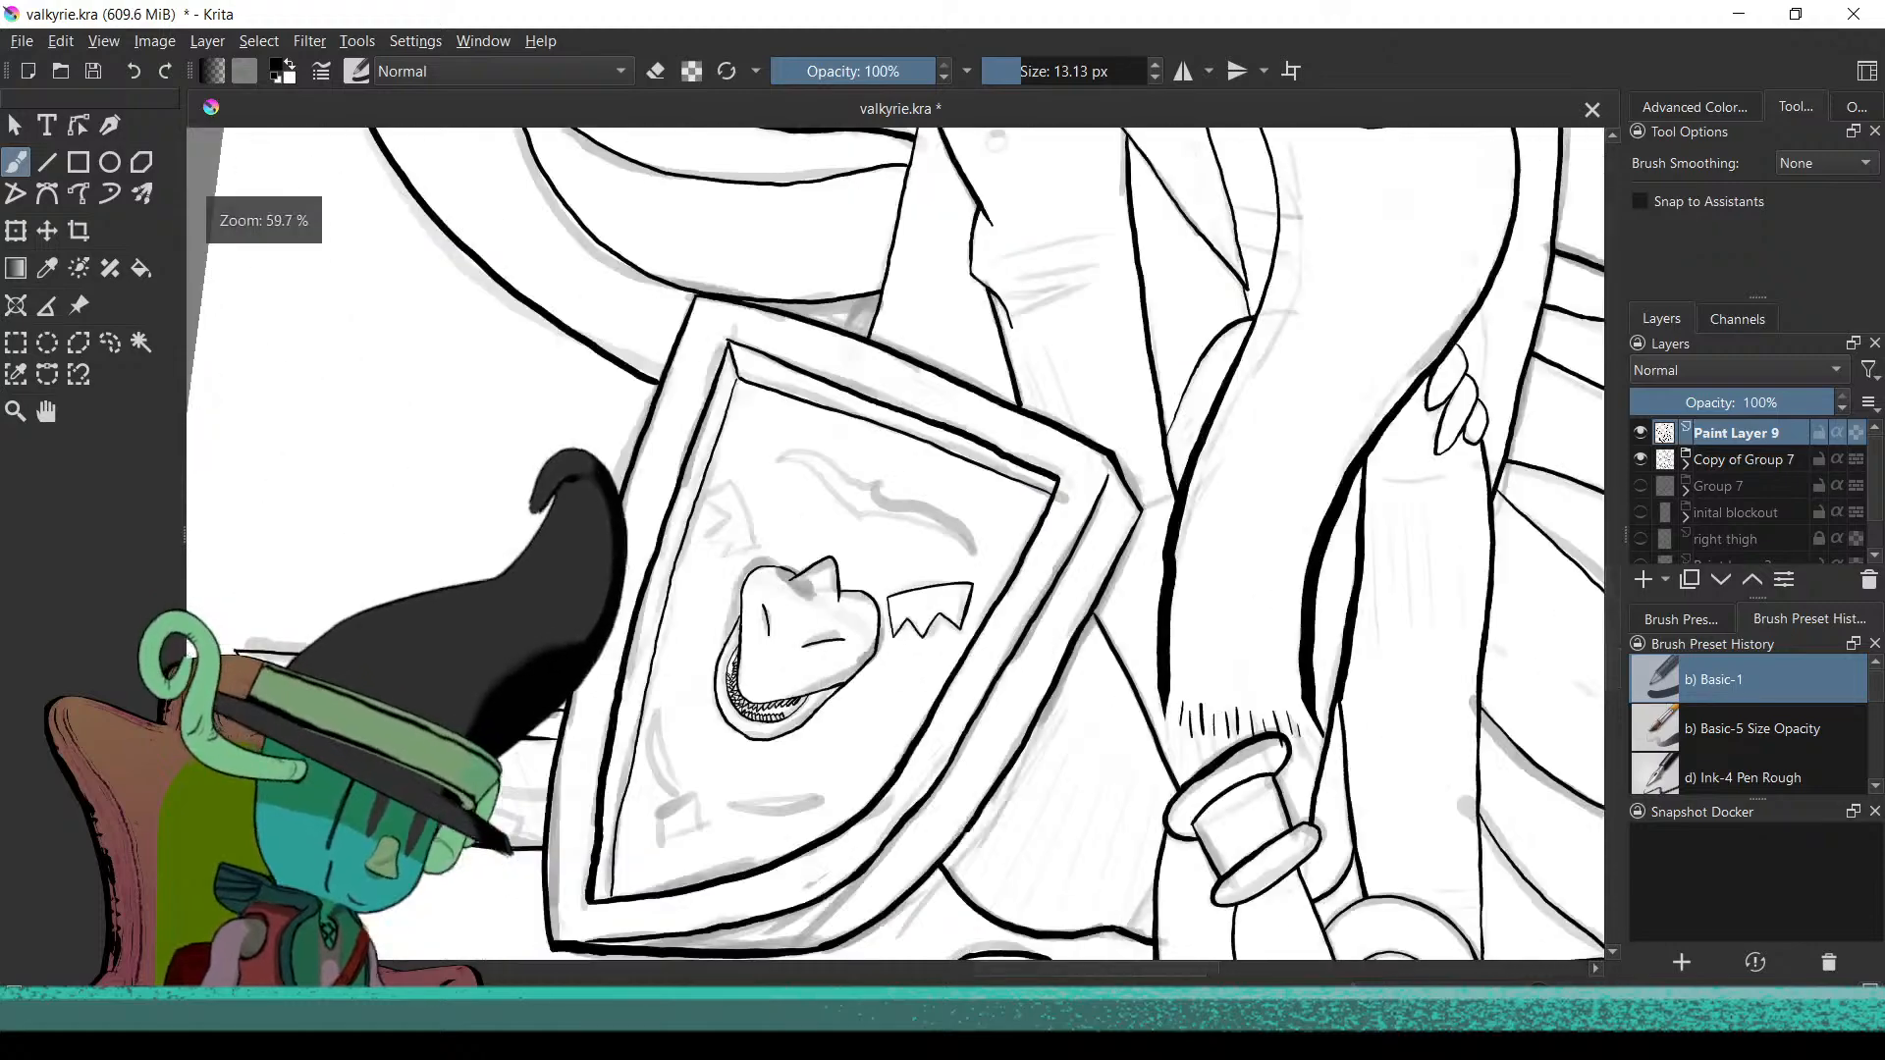
key("minus")
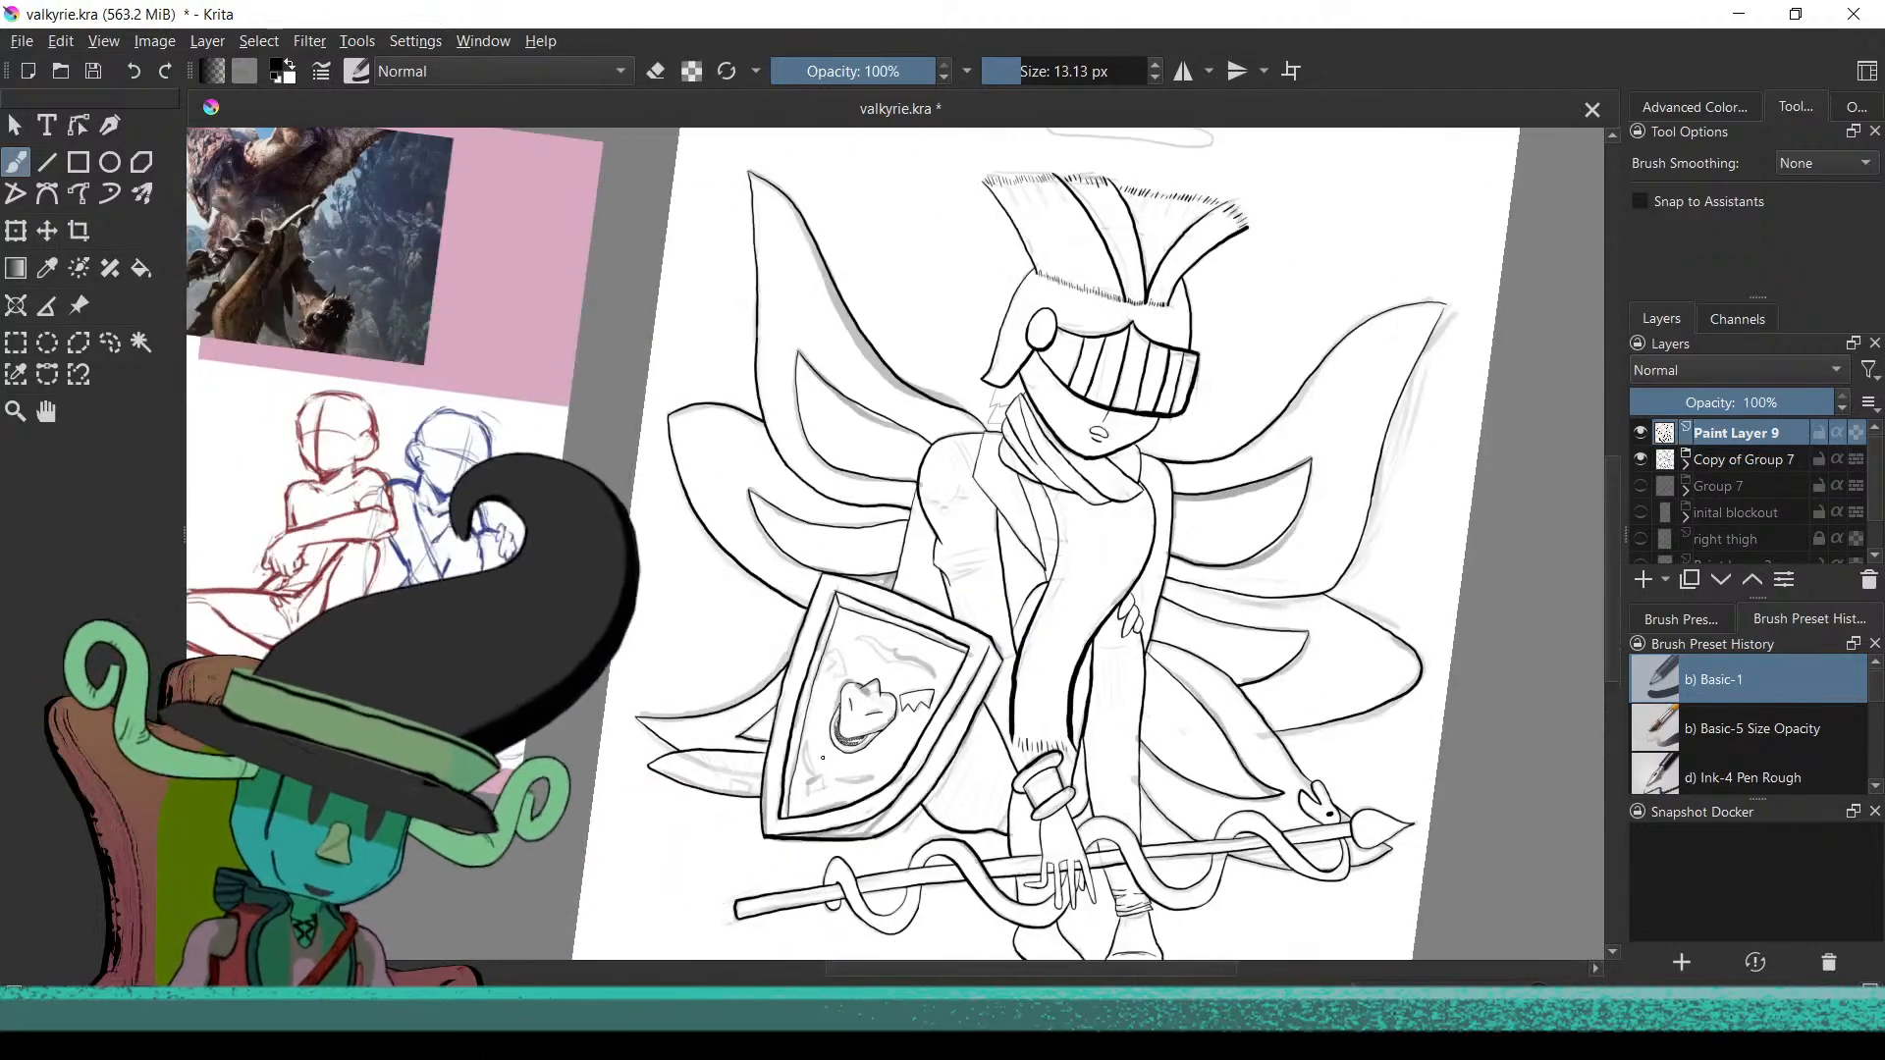
key("ctrl+[")
key("ctrl+[")
key("ctrl+[")
key("ctrl+plus")
scroll(1014, 576, "up", 6)
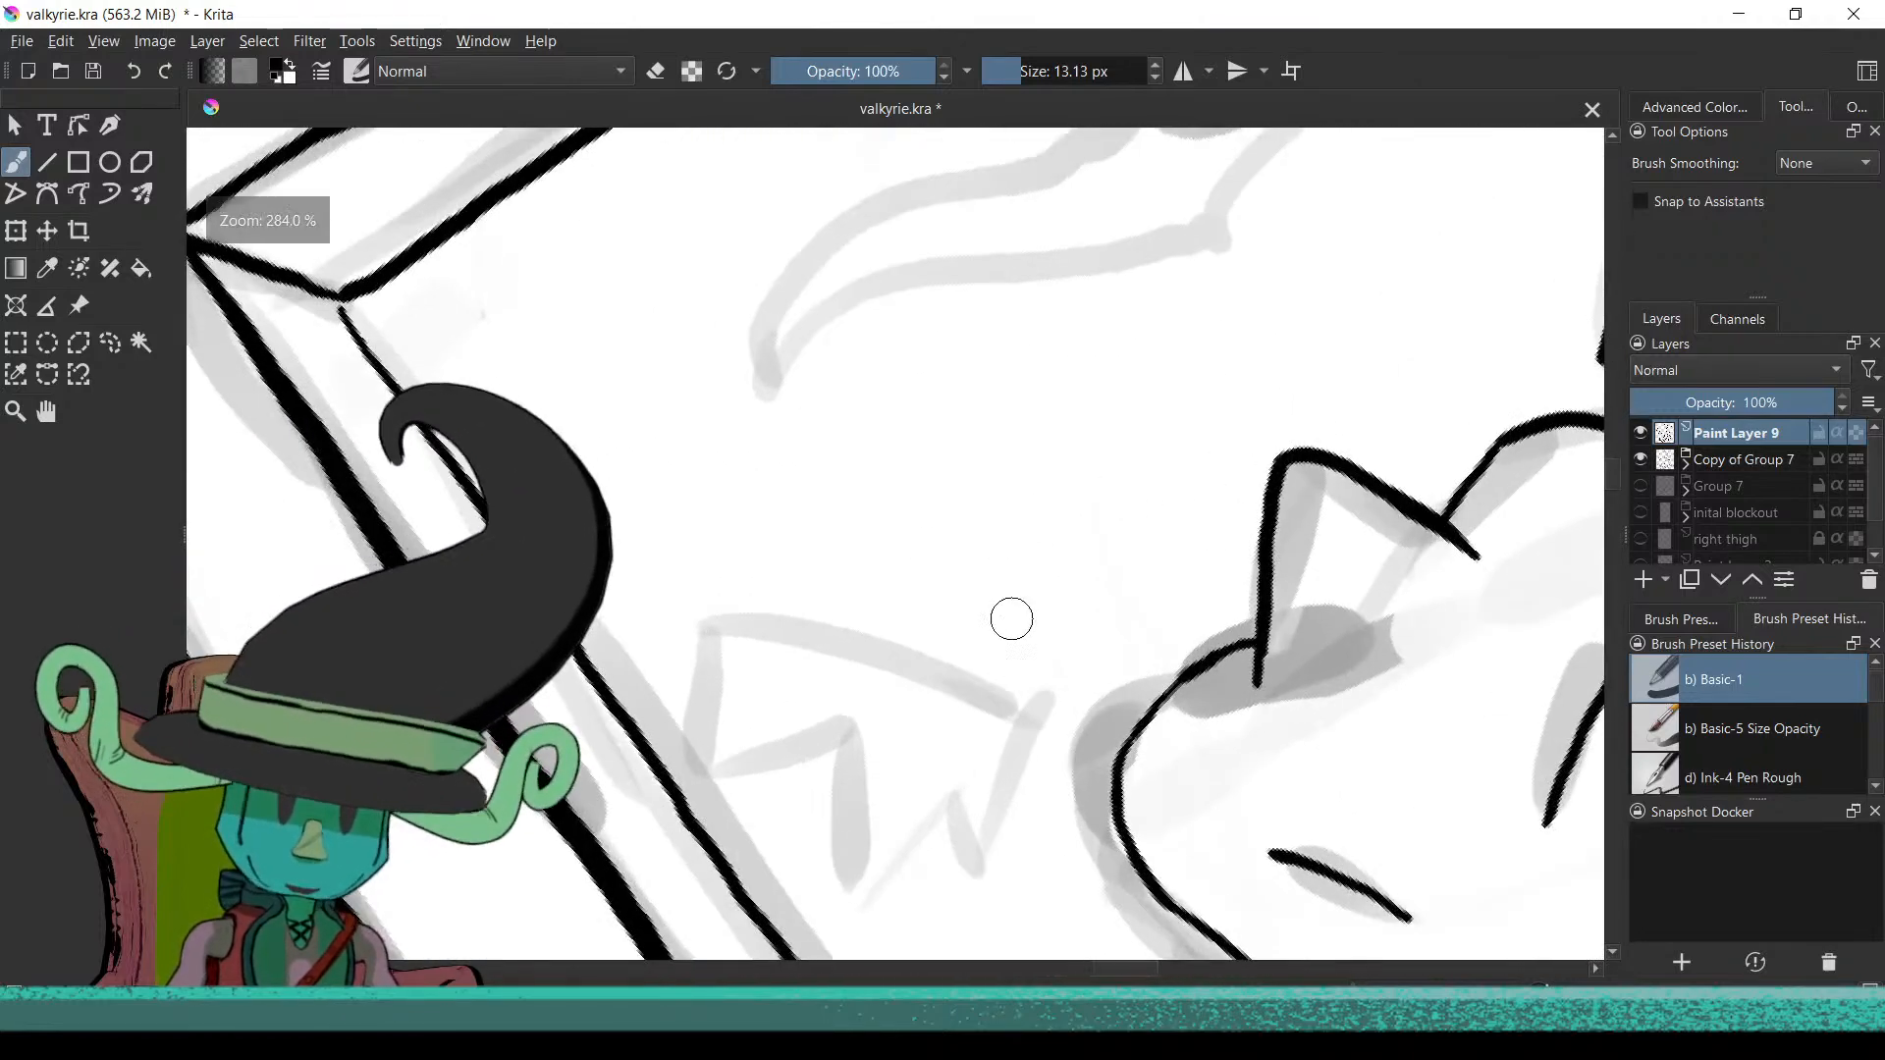
scroll(884, 661, "up", 1)
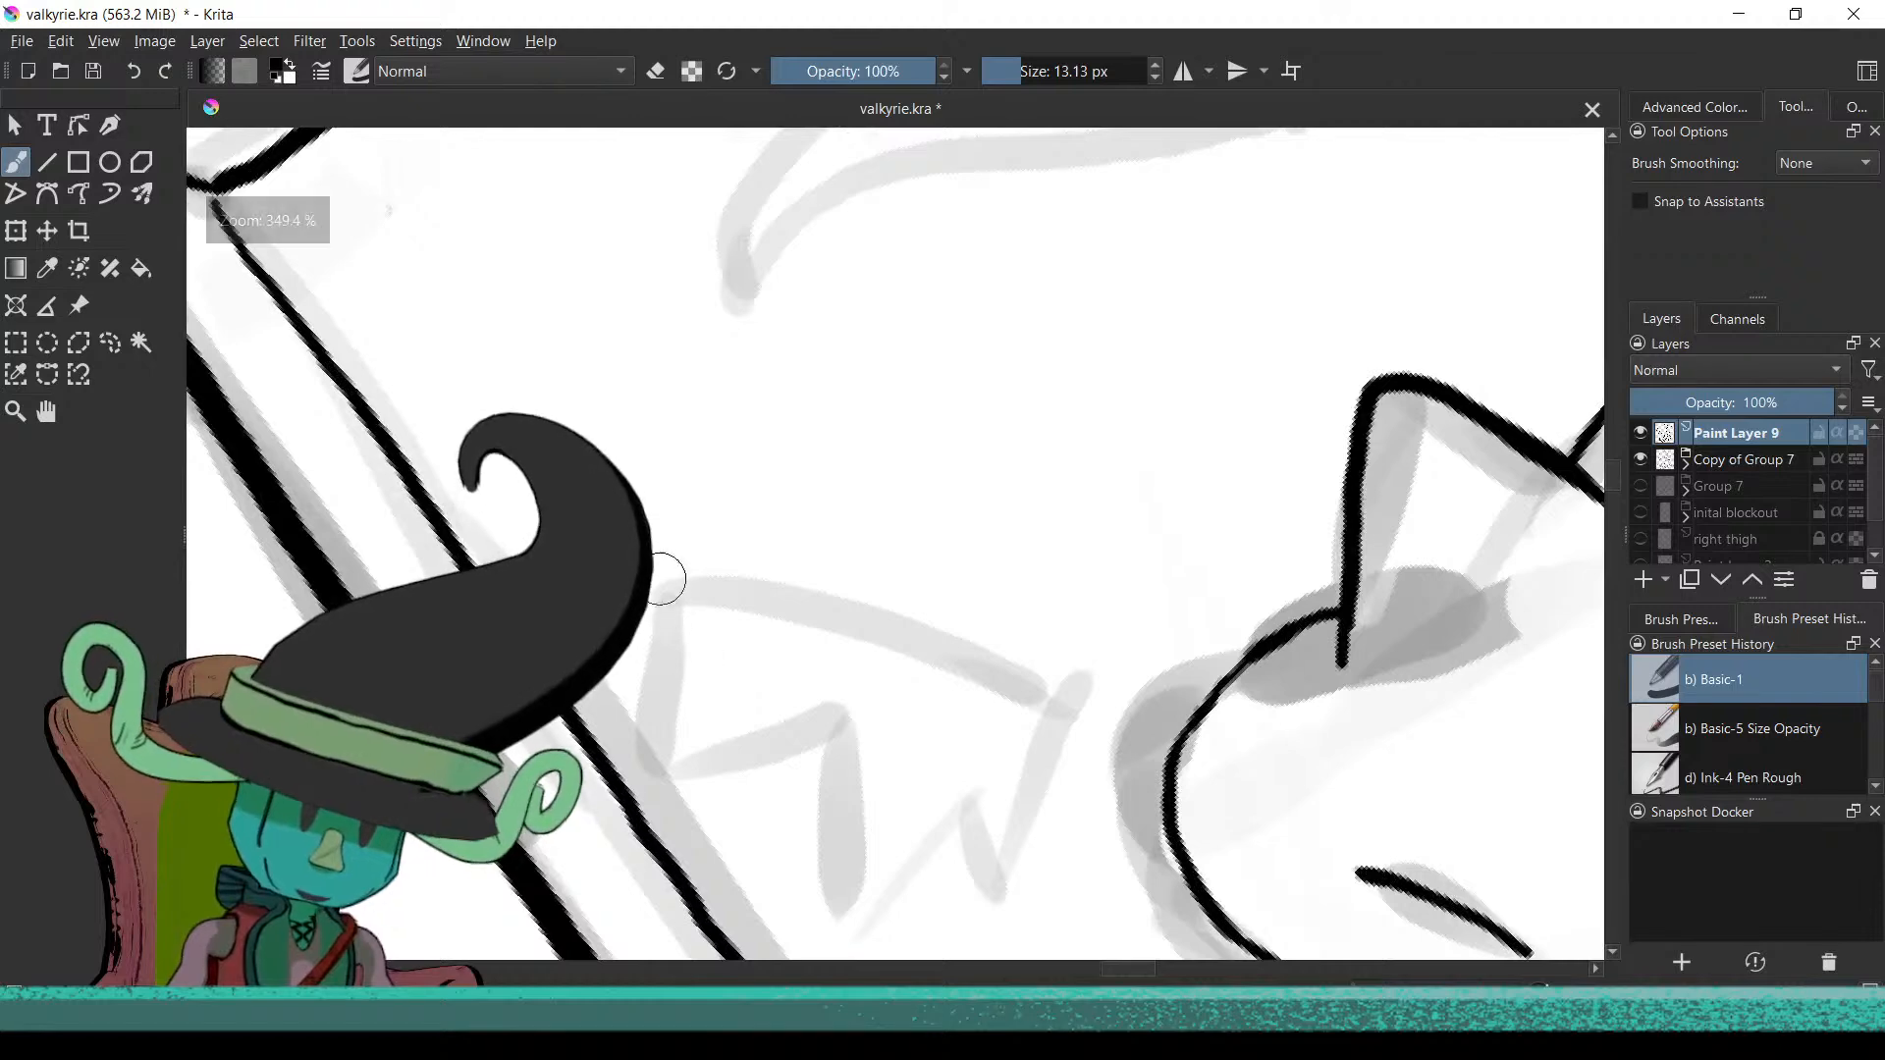
left_click_drag(800, 591, 1095, 668)
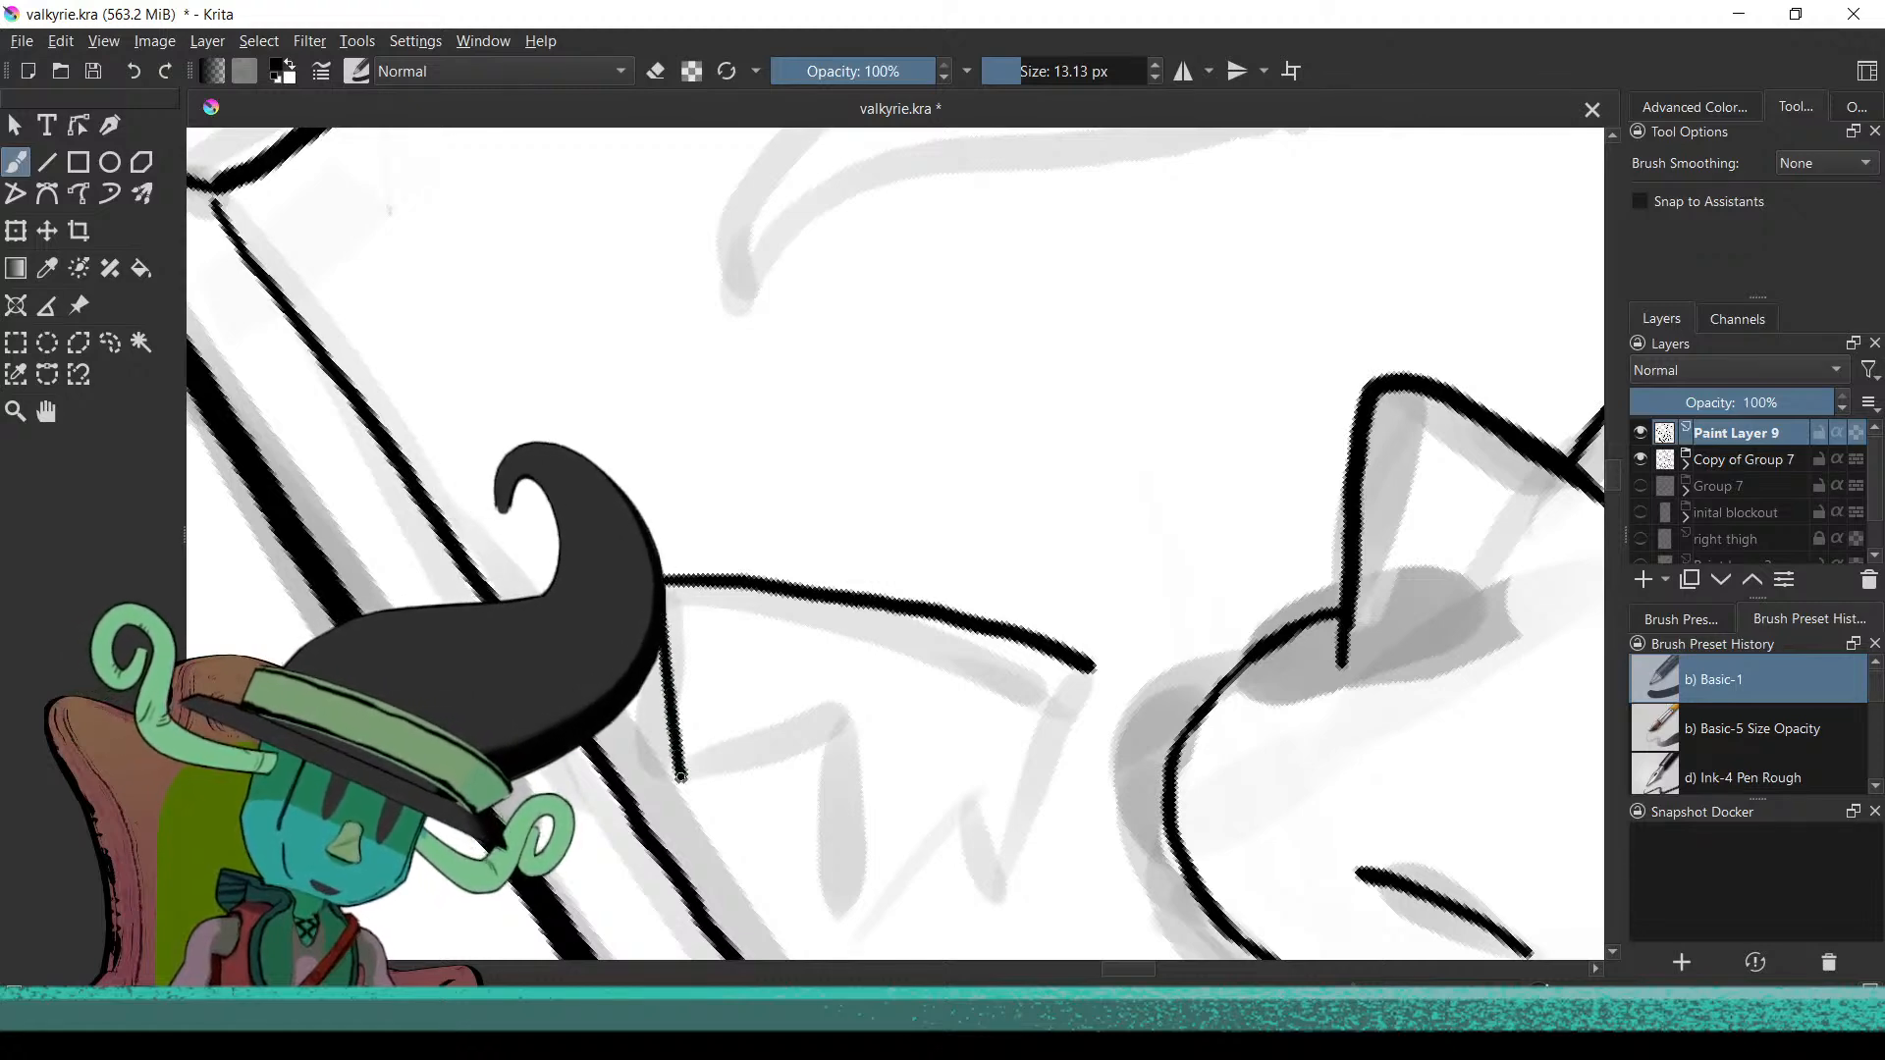
mouse_move(822, 715)
left_mouse_down()
mouse_move(864, 897)
mouse_move(730, 702)
left_mouse_up()
key("ctrl+z")
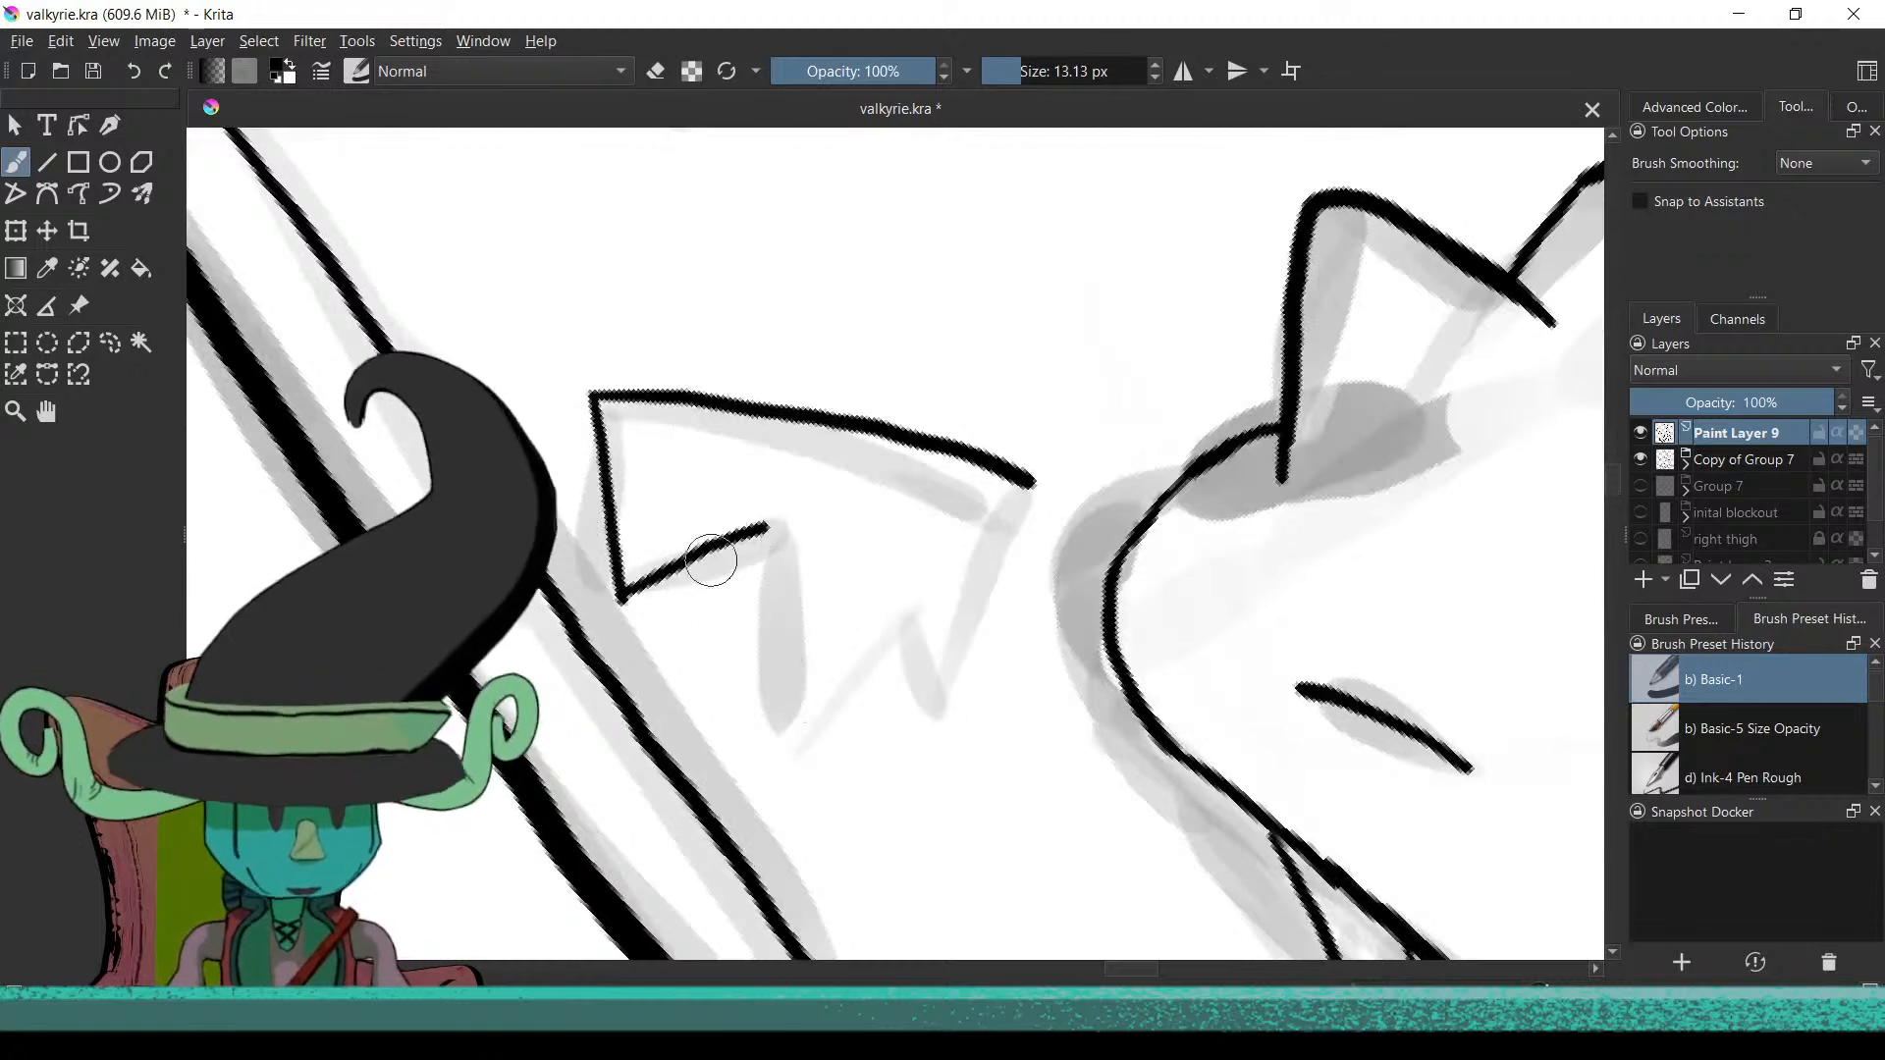
Ink the zigzag lower edge and close the inner side of the left jagged shape
left_click_drag(769, 527, 791, 798)
mouse_move(863, 727)
left_mouse_down()
mouse_move(904, 680)
mouse_move(913, 743)
left_mouse_up()
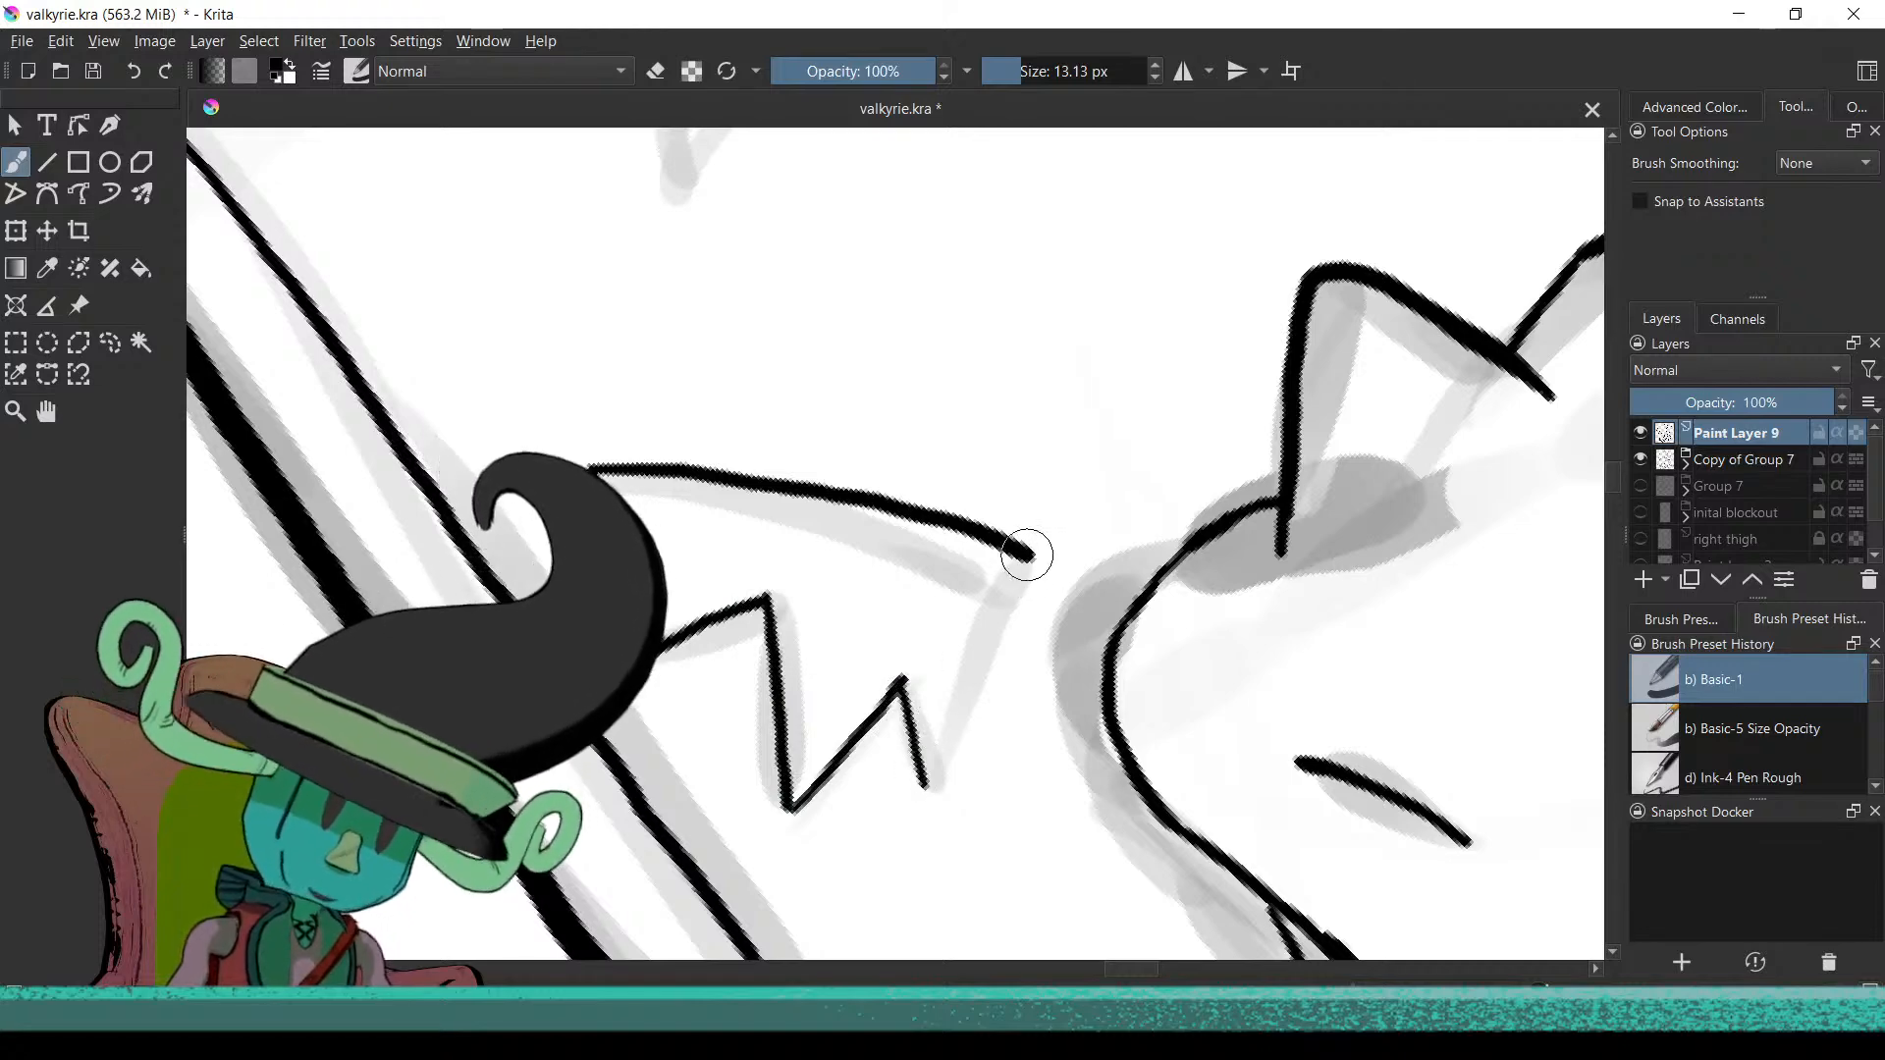
key("ctrl+z")
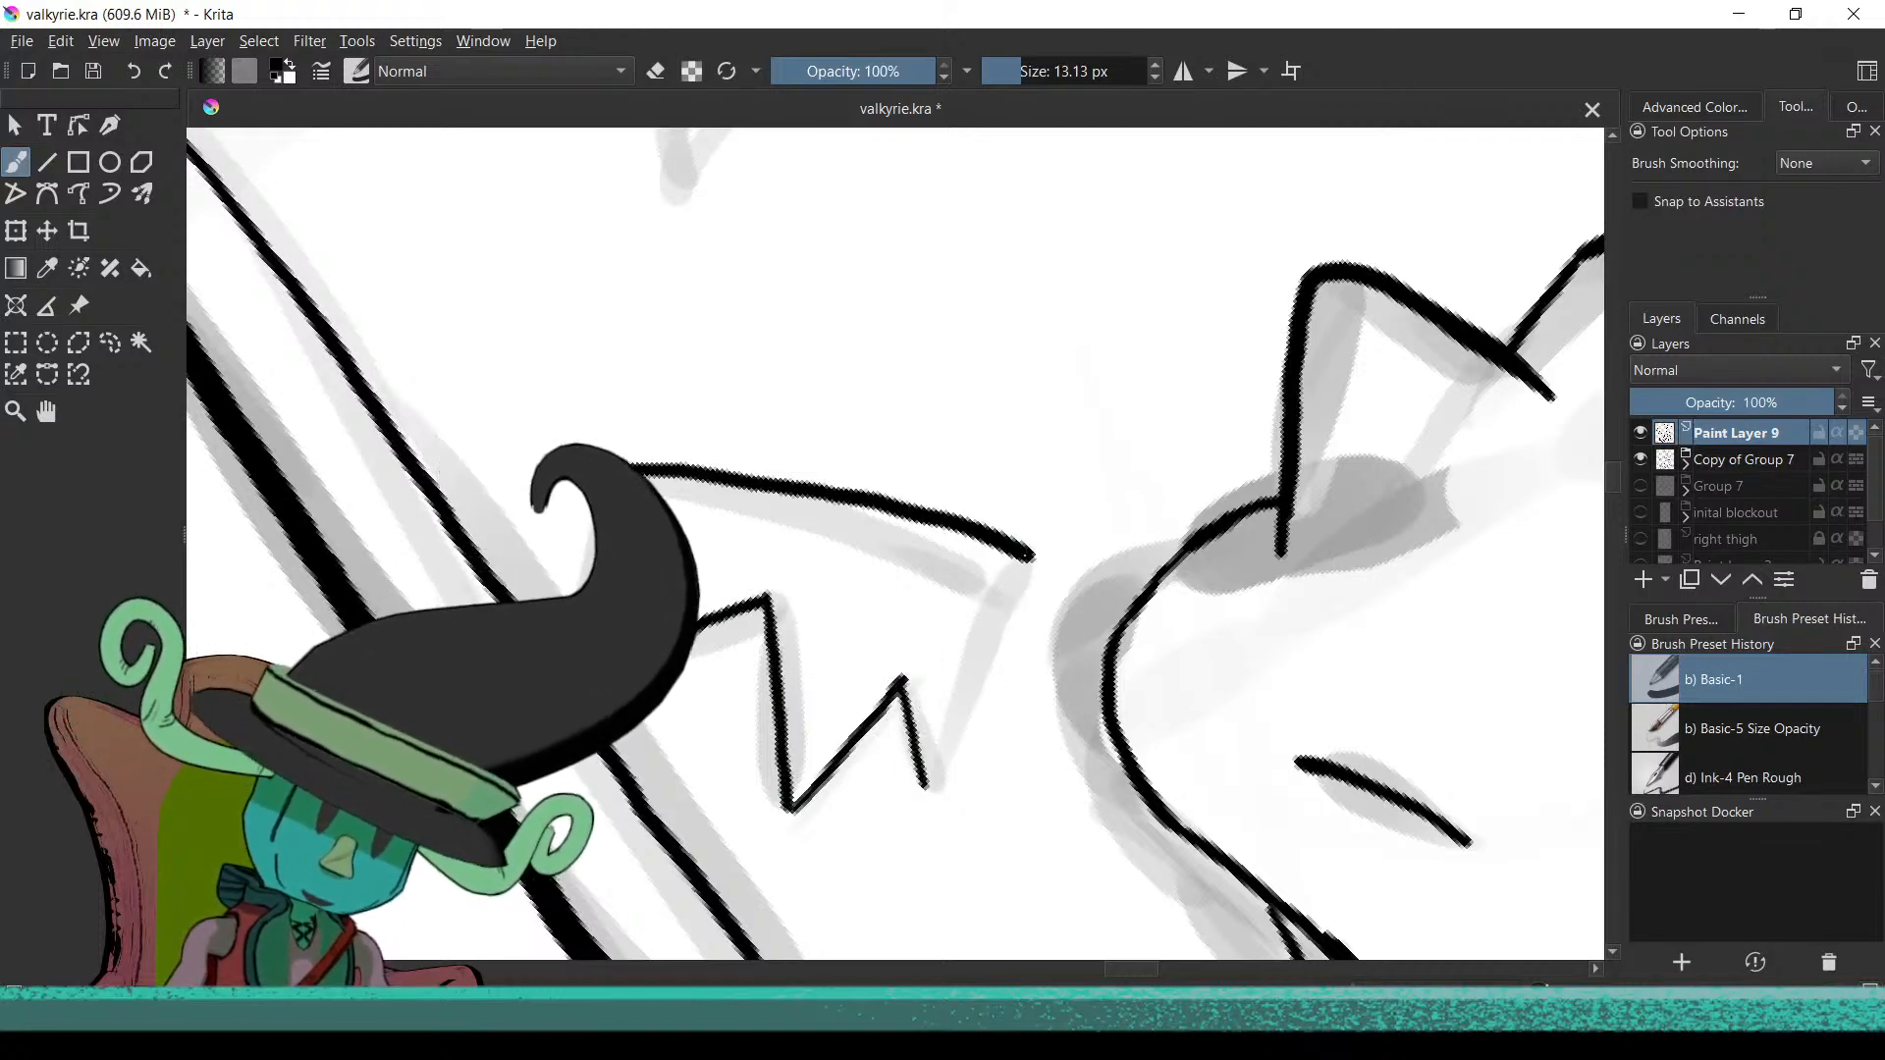
left_click_drag(985, 645, 975, 675)
key("ctrl+z")
left_click_drag(1008, 613, 957, 730)
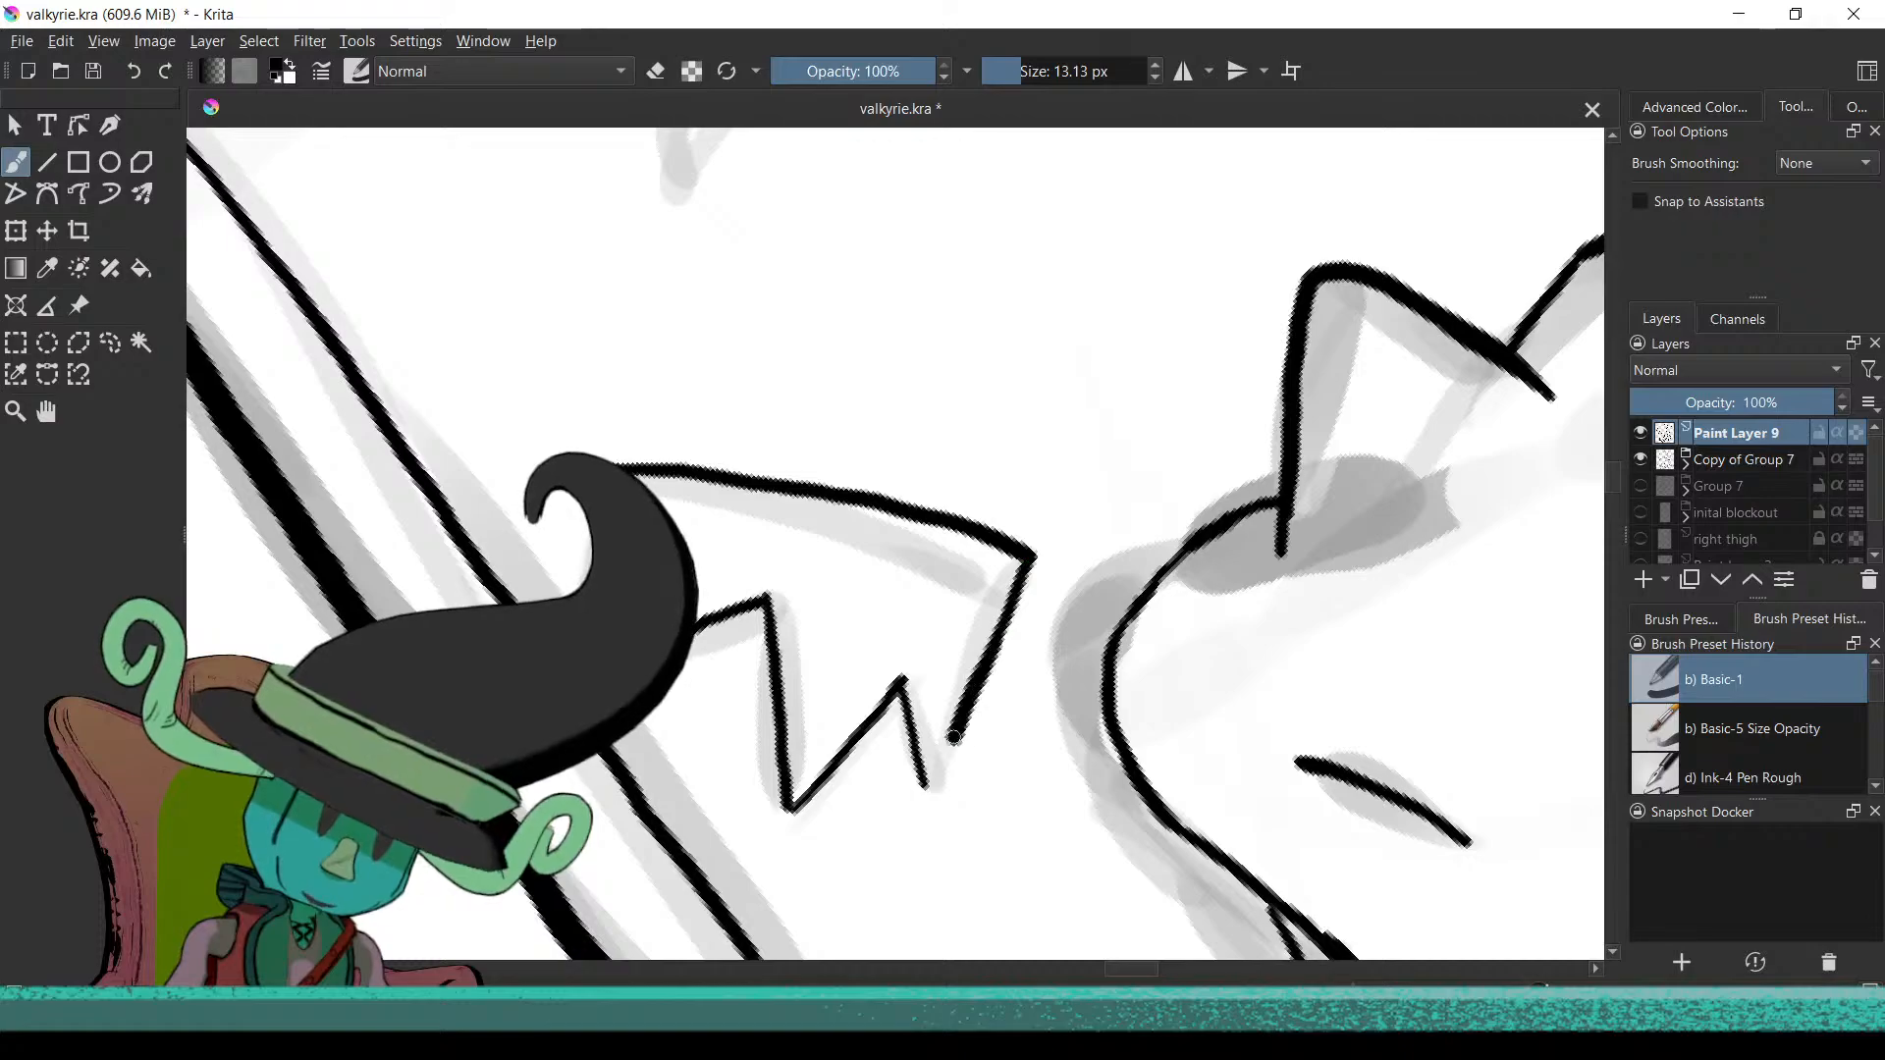
Ink the upper edge of the brace-shaped ornament's left half above the head, from its outer tip to the centre notch
scroll(841, 723, "down", 3)
left_click_drag(841, 723, 814, 452)
scroll(815, 451, "up", 2)
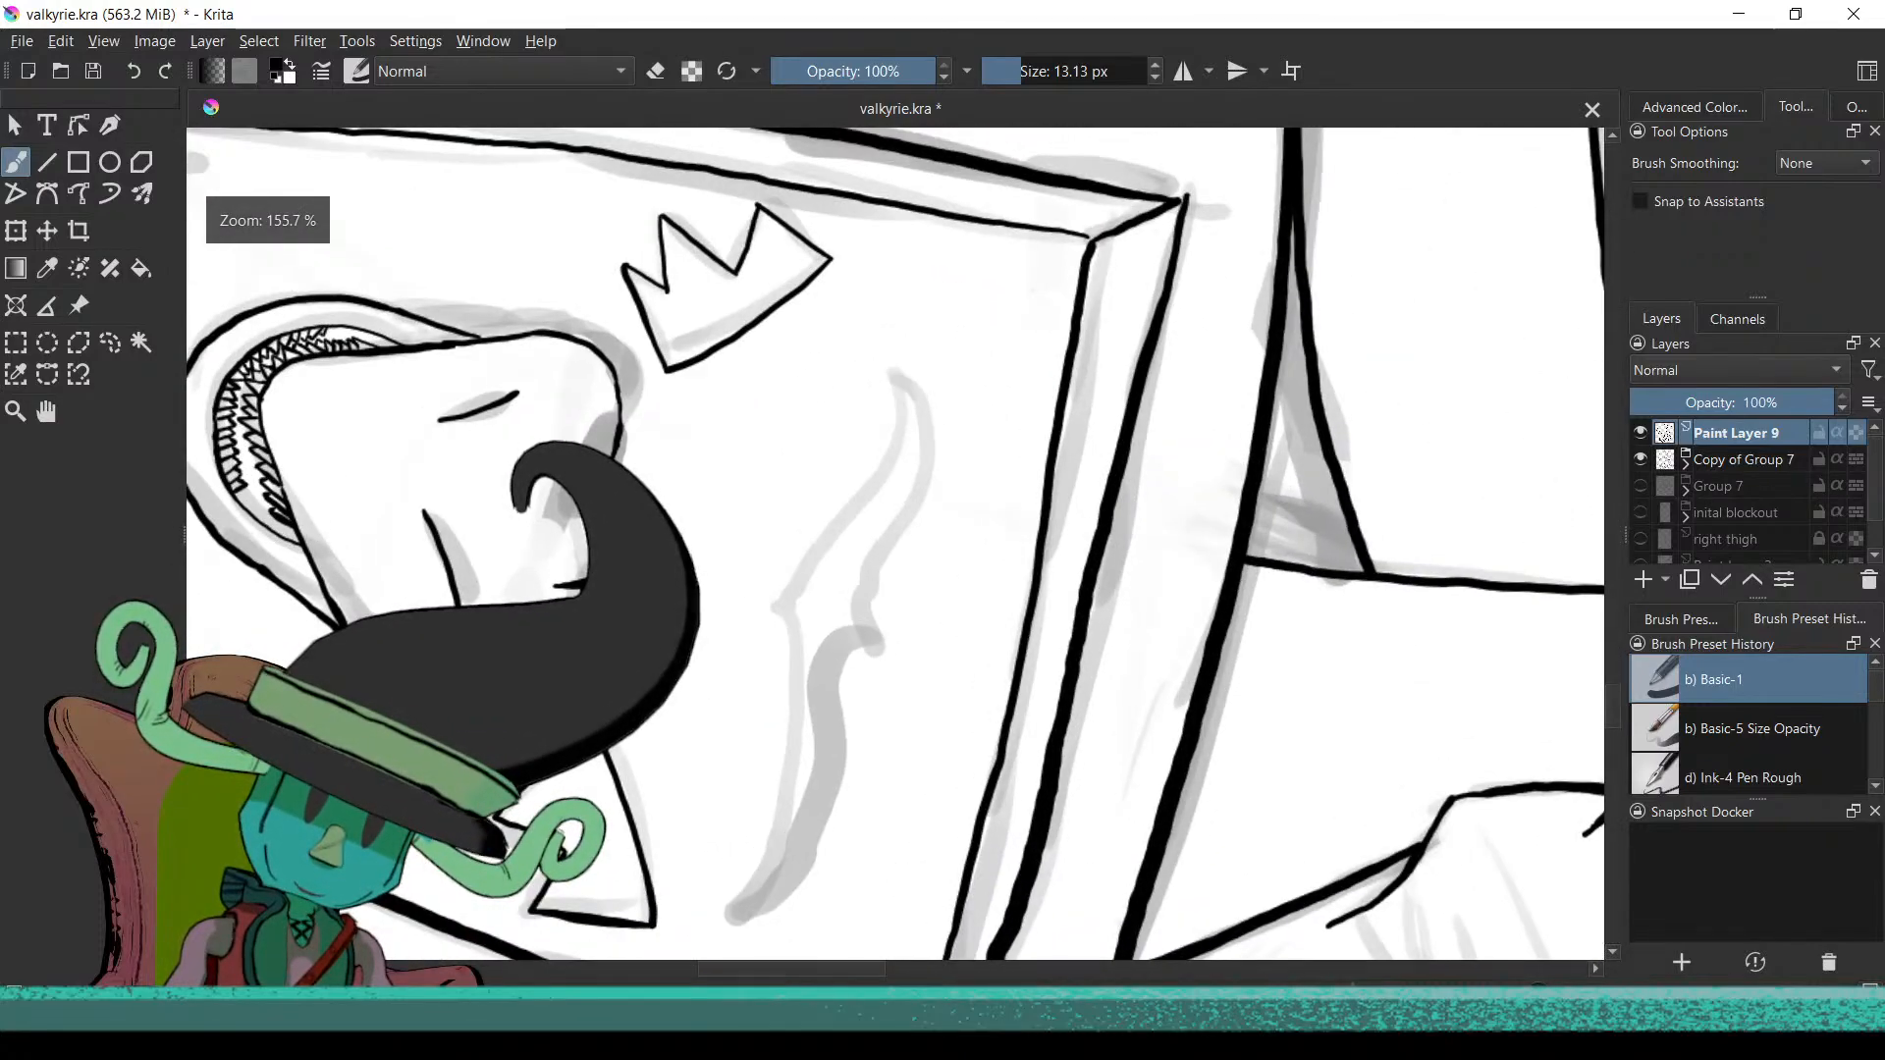
scroll(911, 387, "up", 4)
scroll(1002, 501, "up", 2)
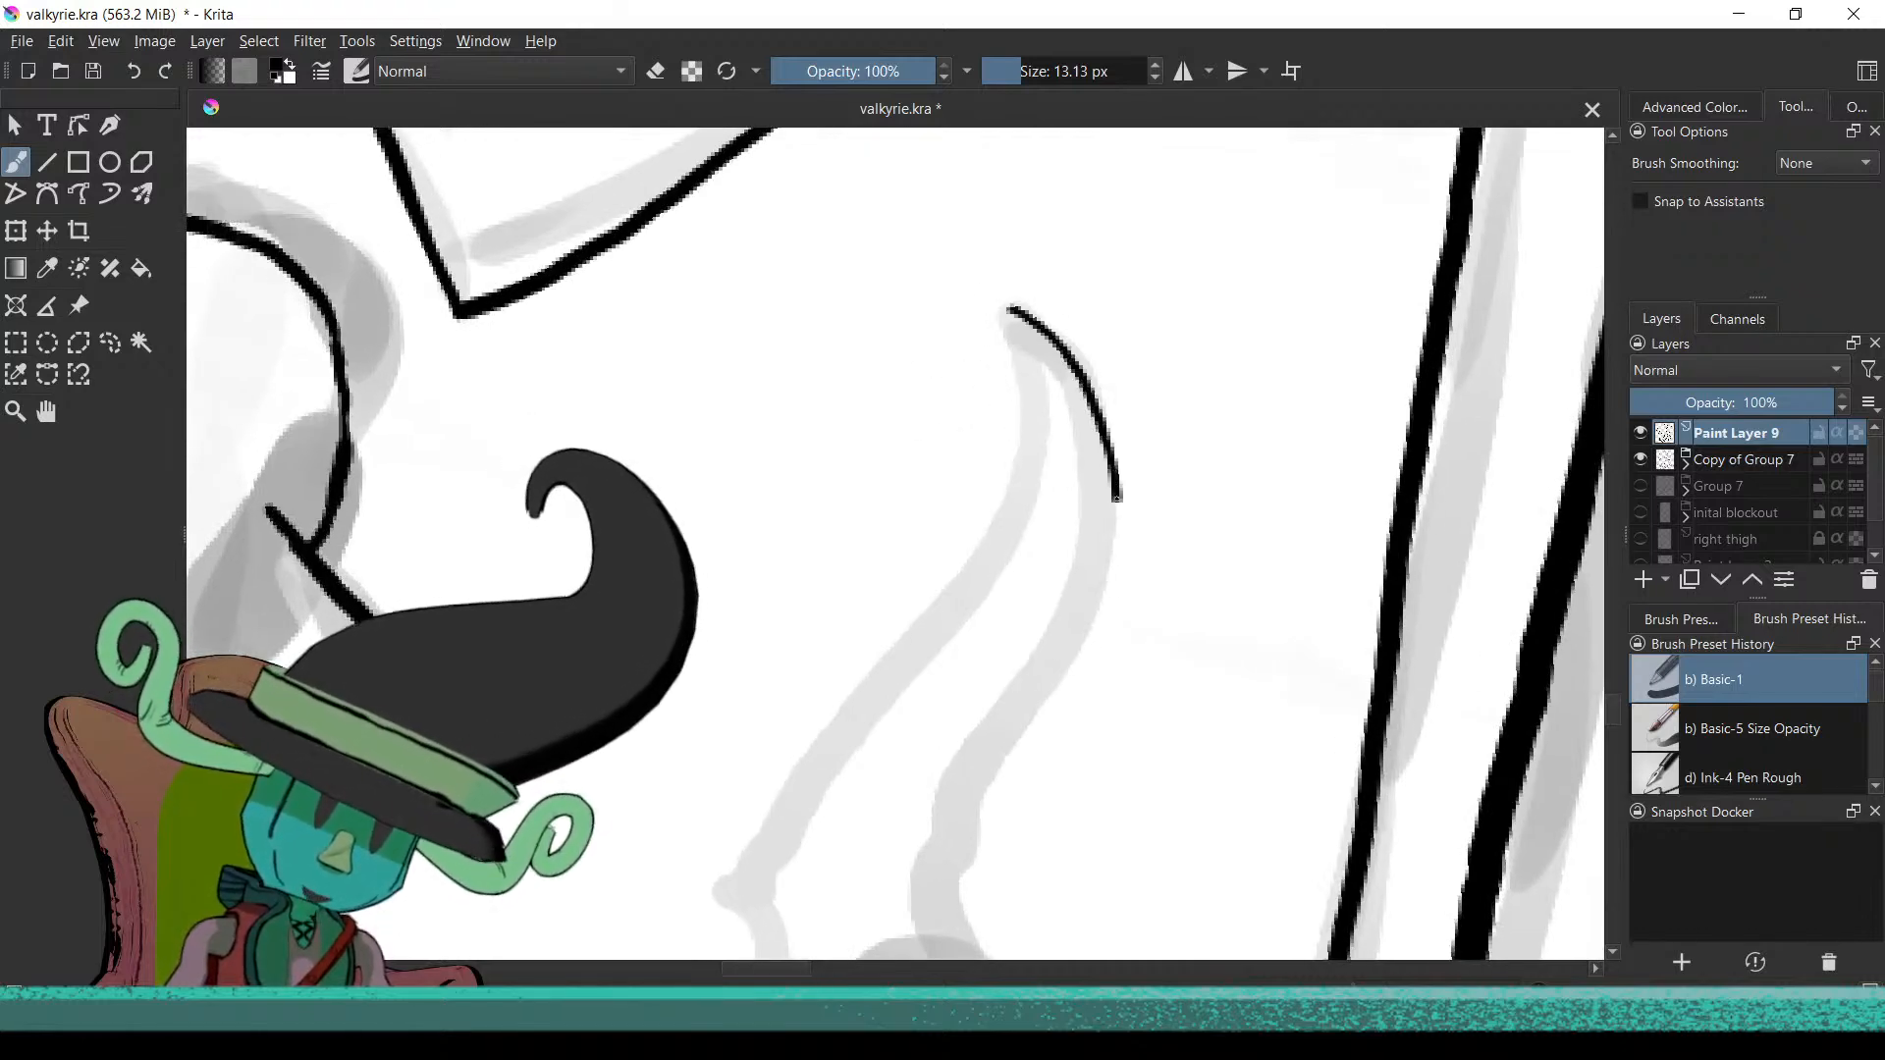
mouse_move(1027, 772)
left_mouse_down()
mouse_move(985, 913)
mouse_move(971, 580)
left_mouse_up()
left_click_drag(985, 728, 967, 749)
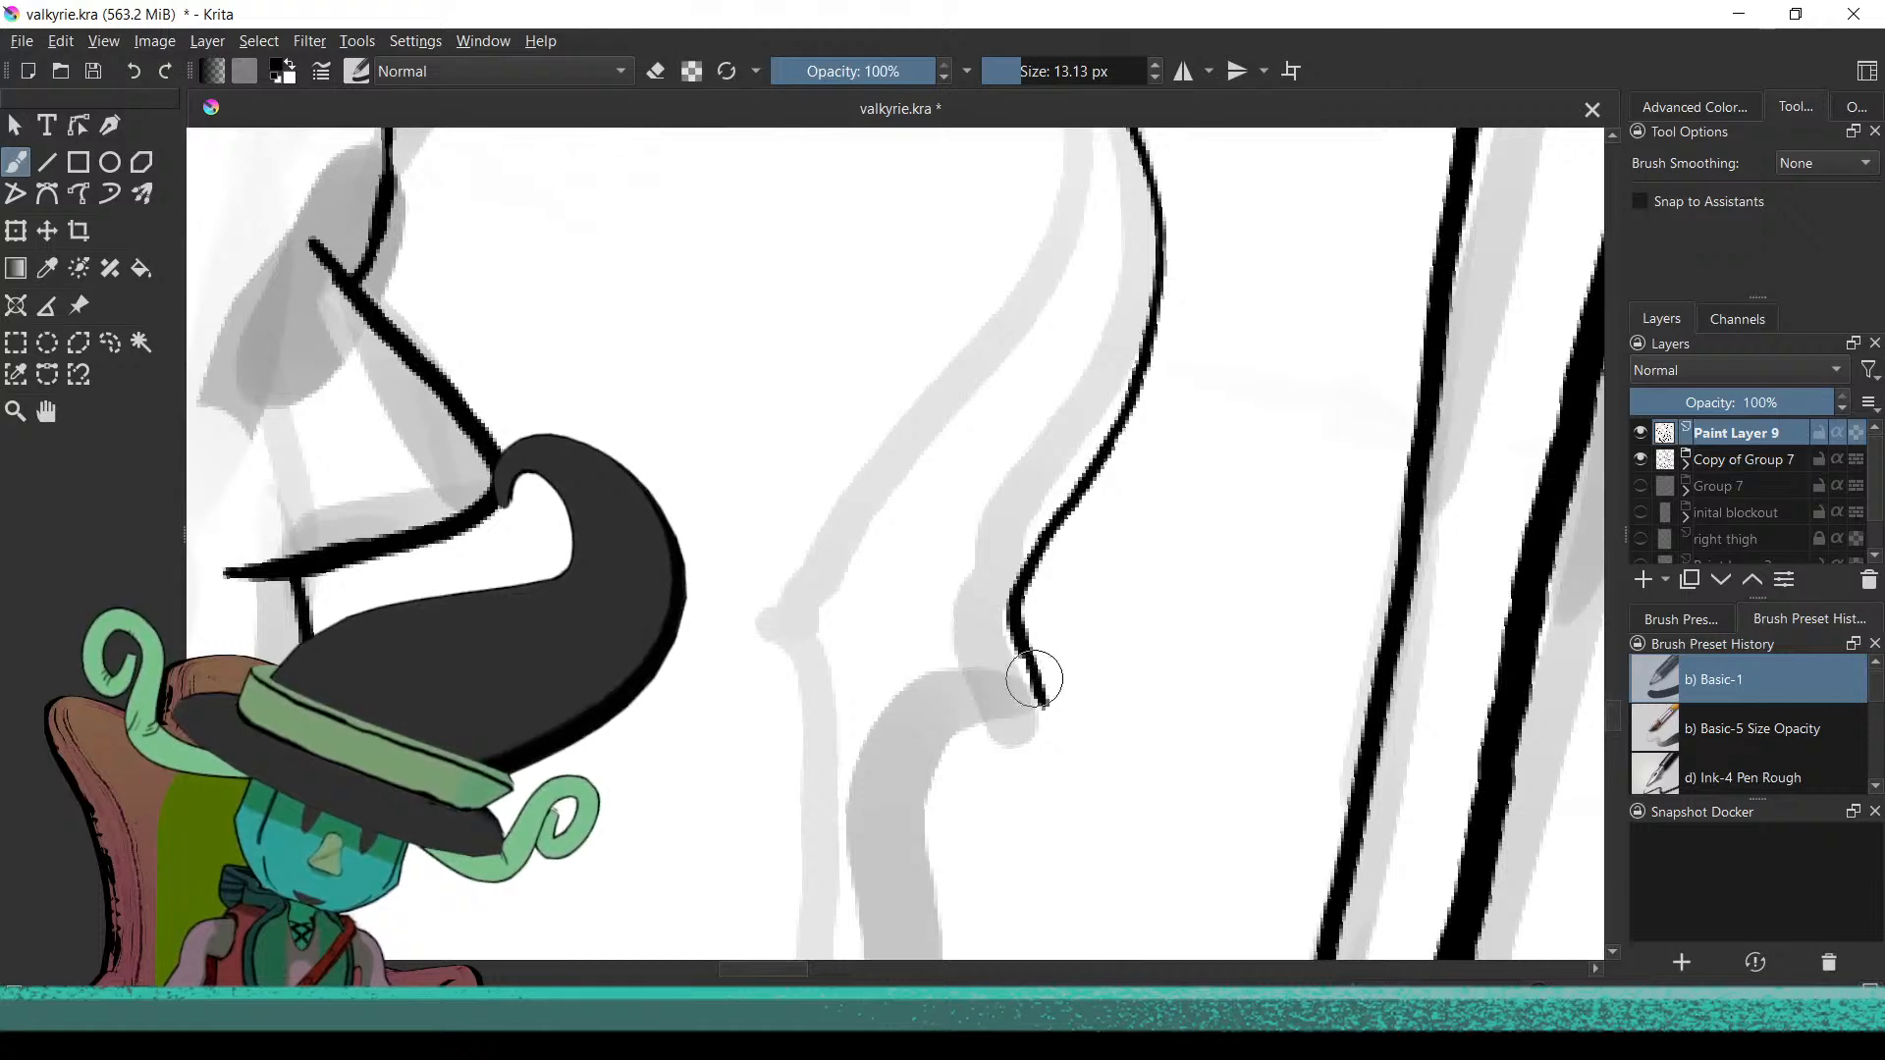
Ink the lower edge of the ornament's left half between its outer tip and the bottom centre point
mouse_move(1022, 454)
left_mouse_down()
mouse_move(963, 779)
mouse_move(1022, 698)
mouse_move(1010, 660)
mouse_move(1051, 509)
left_mouse_up()
mouse_move(1009, 359)
left_mouse_down()
mouse_move(1033, 491)
mouse_move(1021, 628)
mouse_move(976, 726)
mouse_move(1189, 412)
left_mouse_up()
left_click_drag(1022, 551, 1106, 429)
left_click_drag(1075, 520, 1182, 428)
left_click_drag(1016, 708, 870, 442)
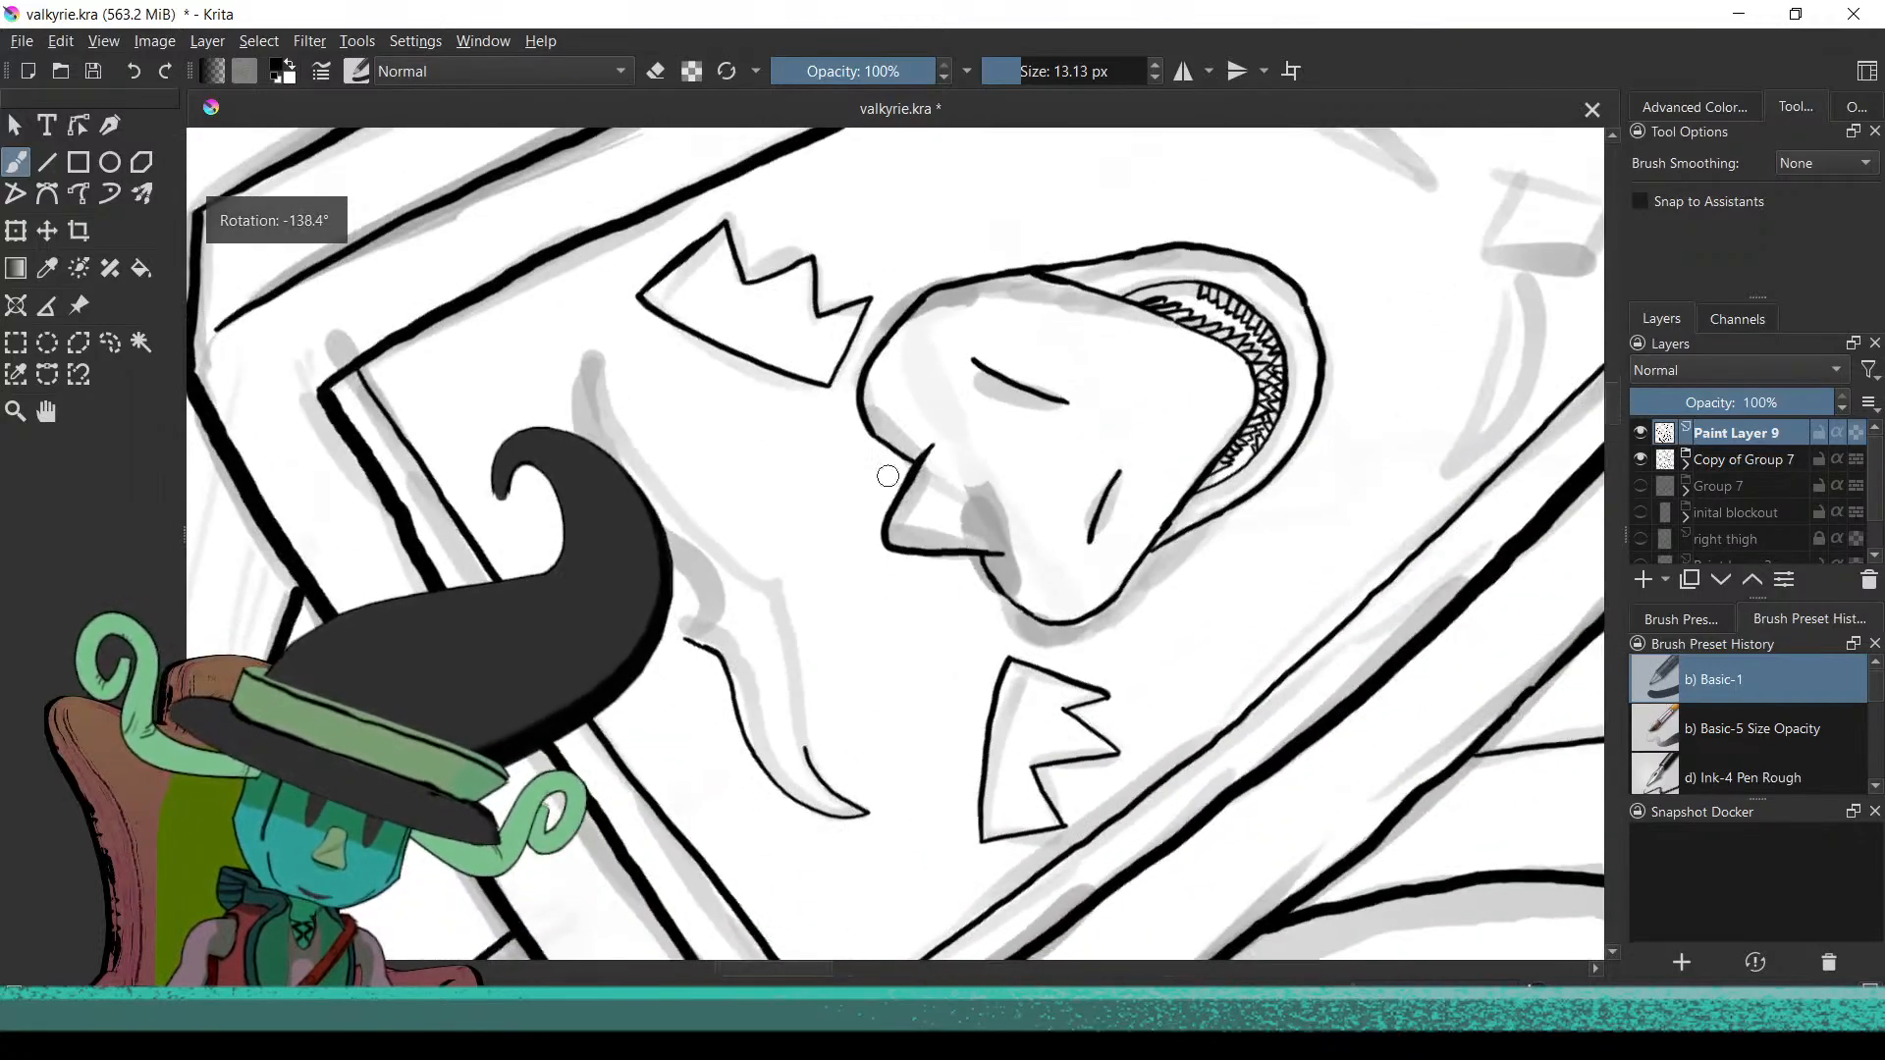
scroll(870, 442, "up", 6)
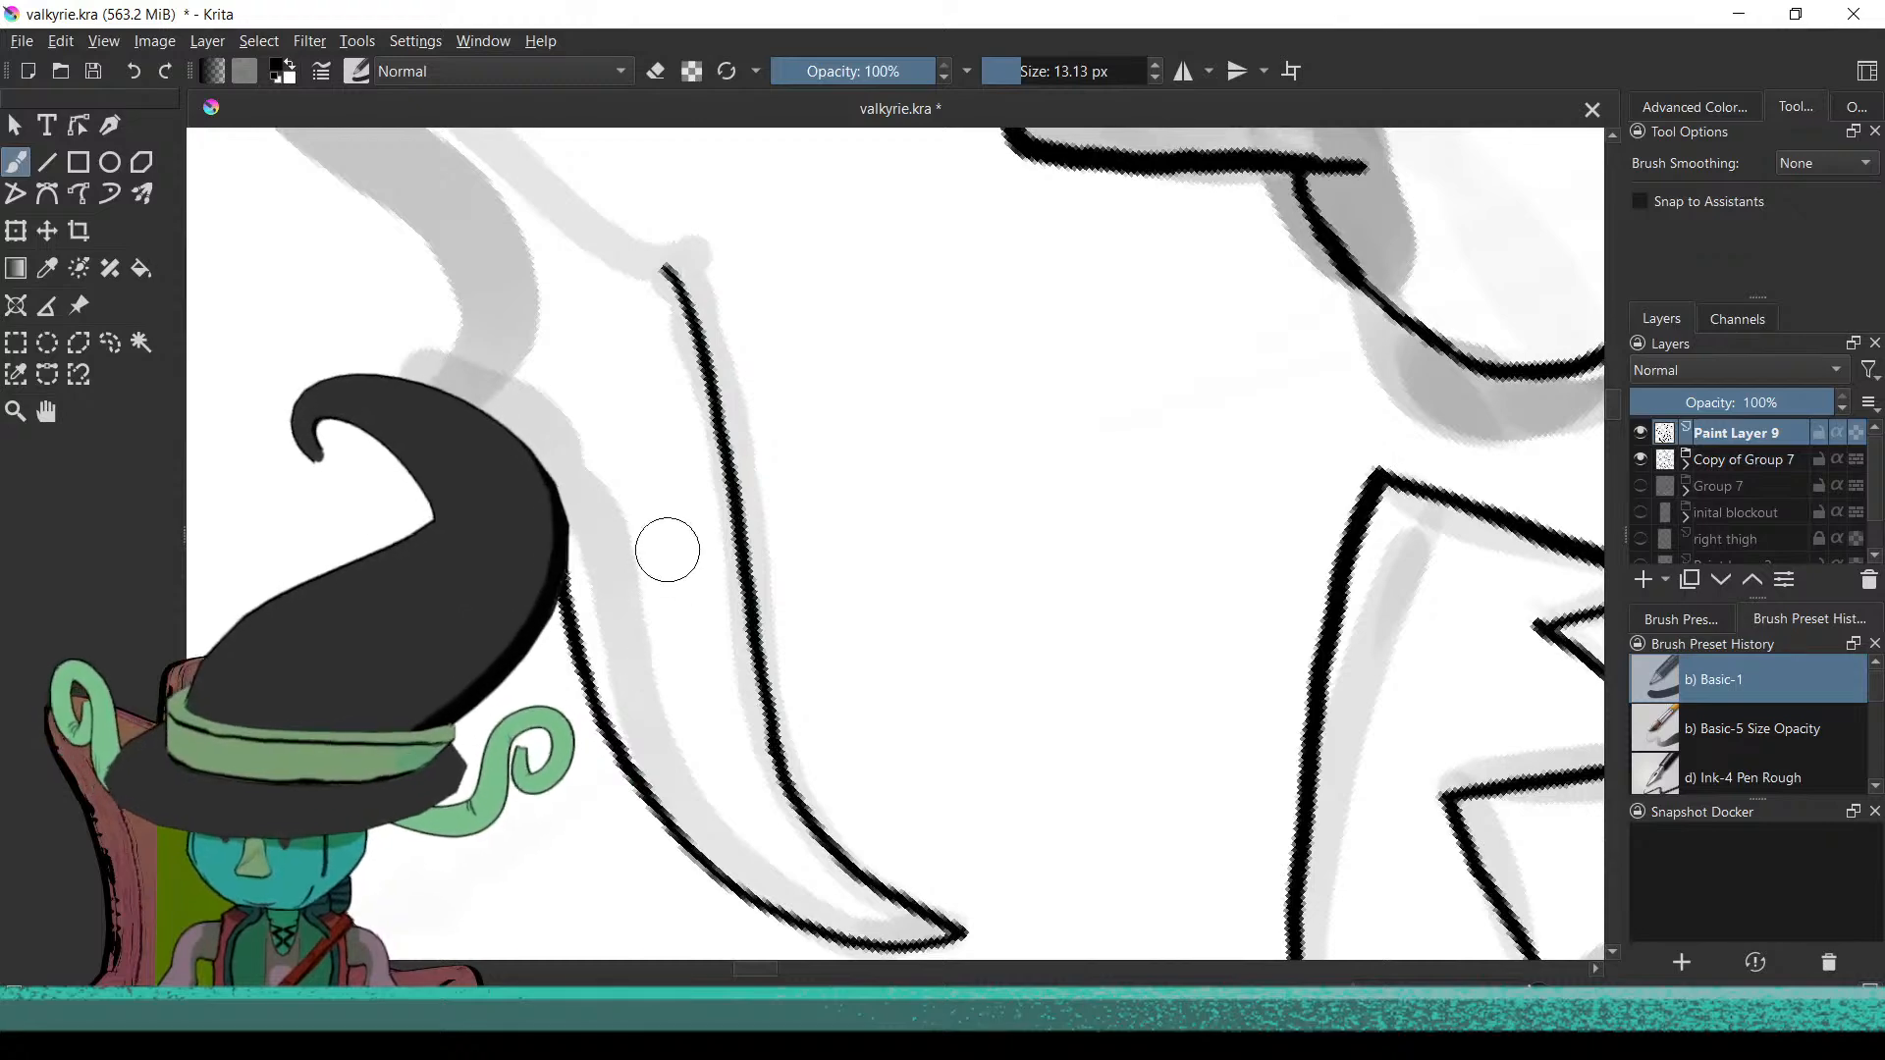
Ink the lower edge of the ornament's right half from the bottom centre point to its outer tip
left_click_drag(766, 424, 948, 586)
scroll(947, 586, "down", 4)
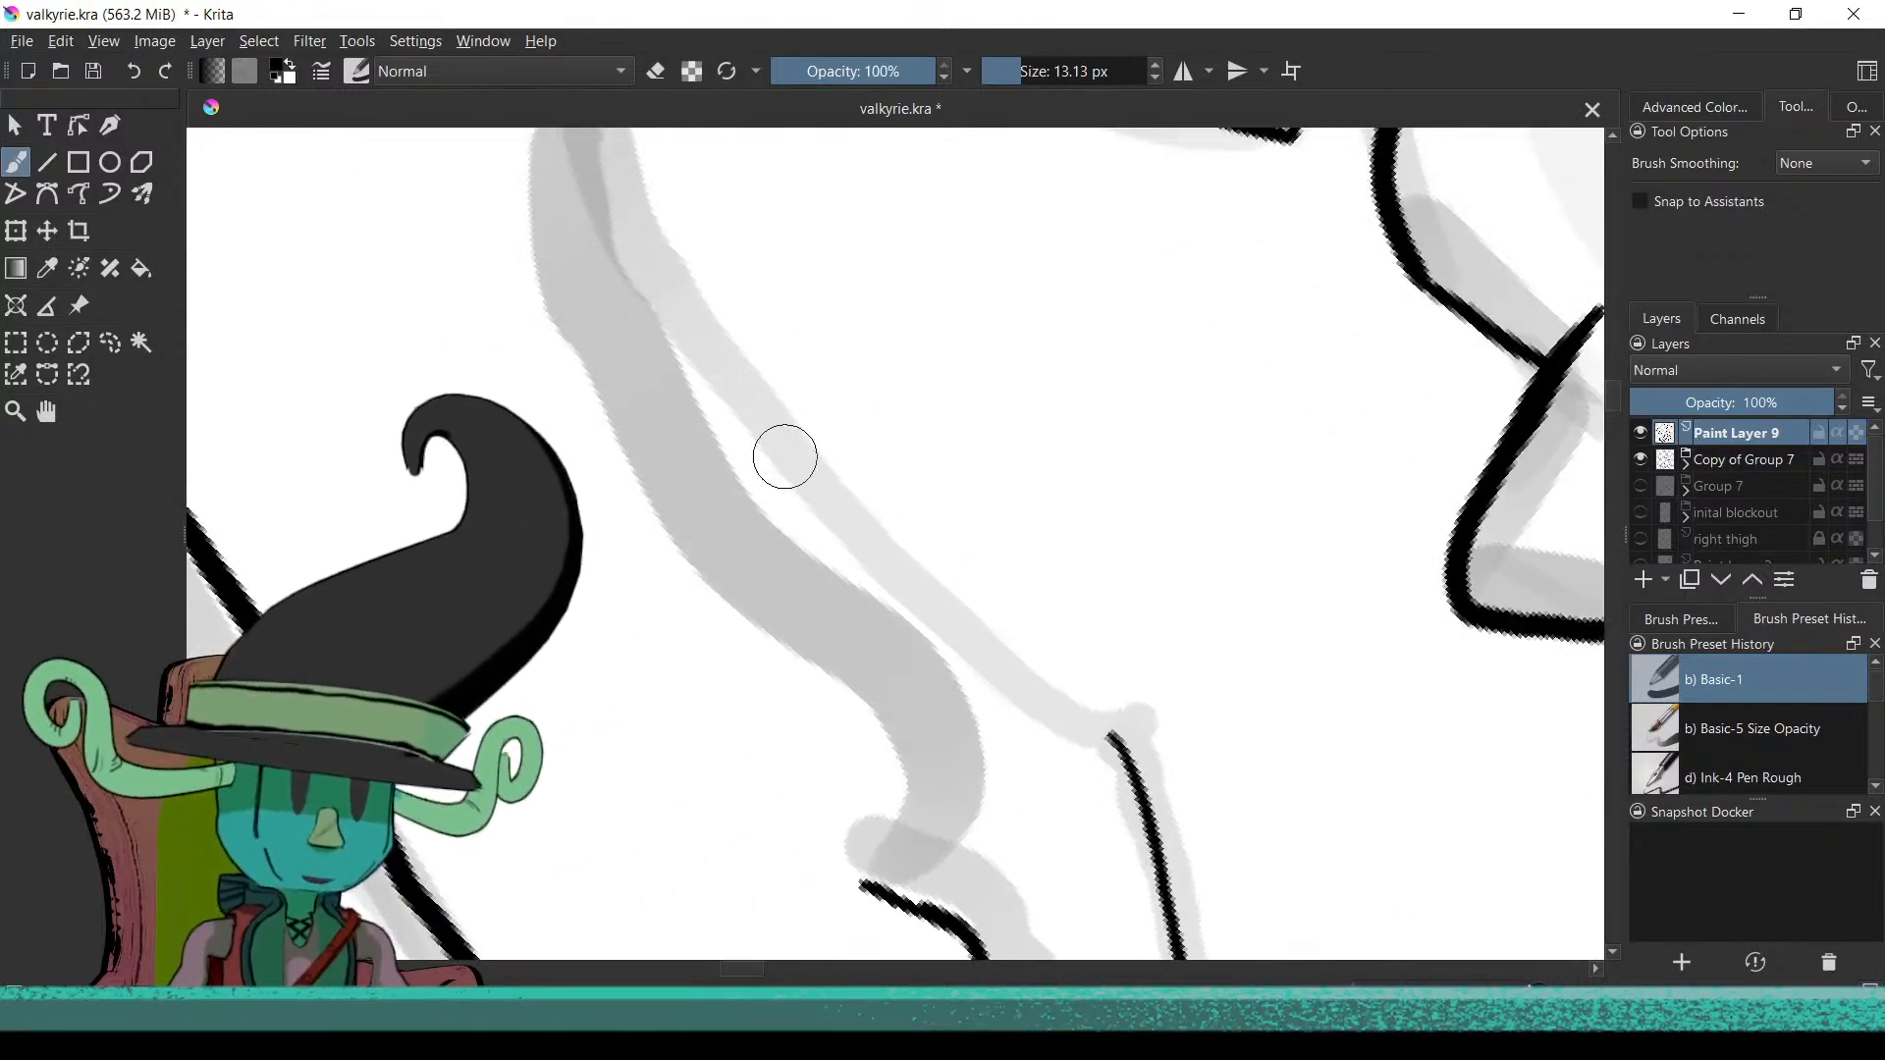
scroll(817, 467, "up", 1)
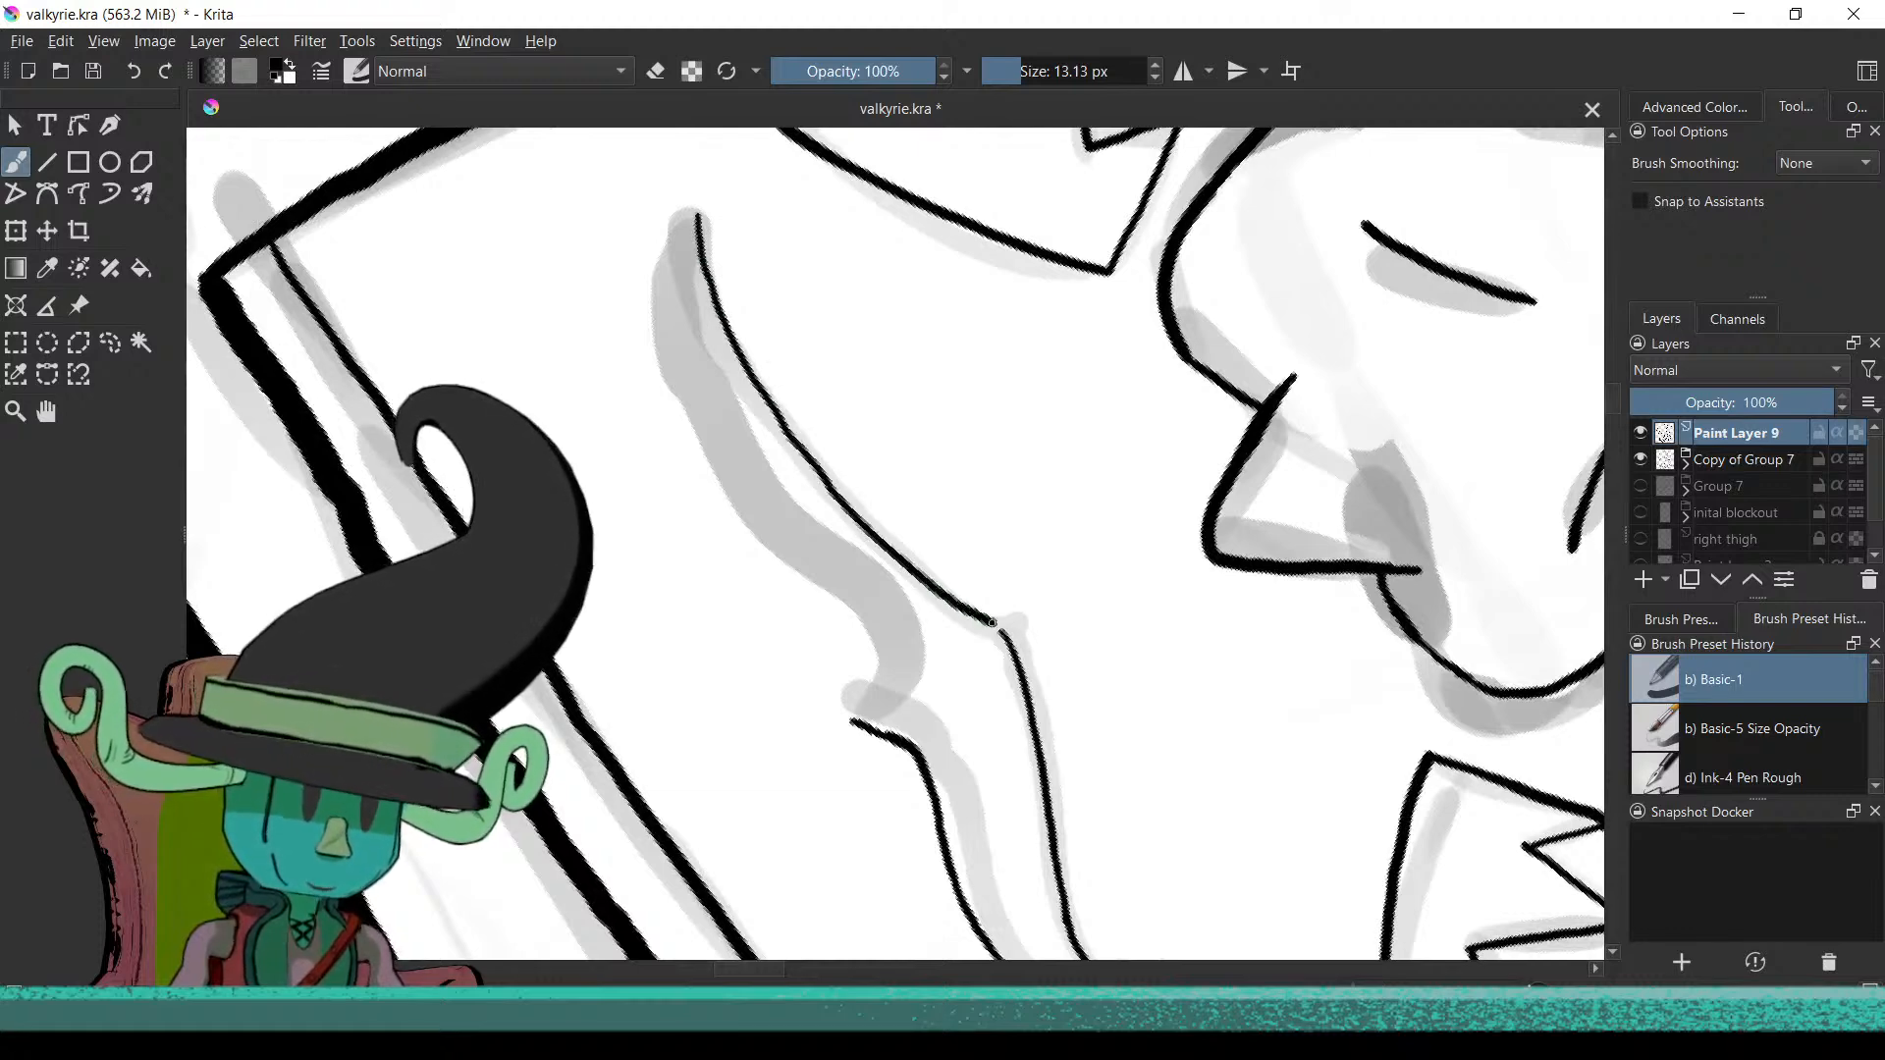
Complete the ornament's pointed upper centre and ink the first stretch of the right half's upper edge
left_click_drag(840, 695, 996, 543)
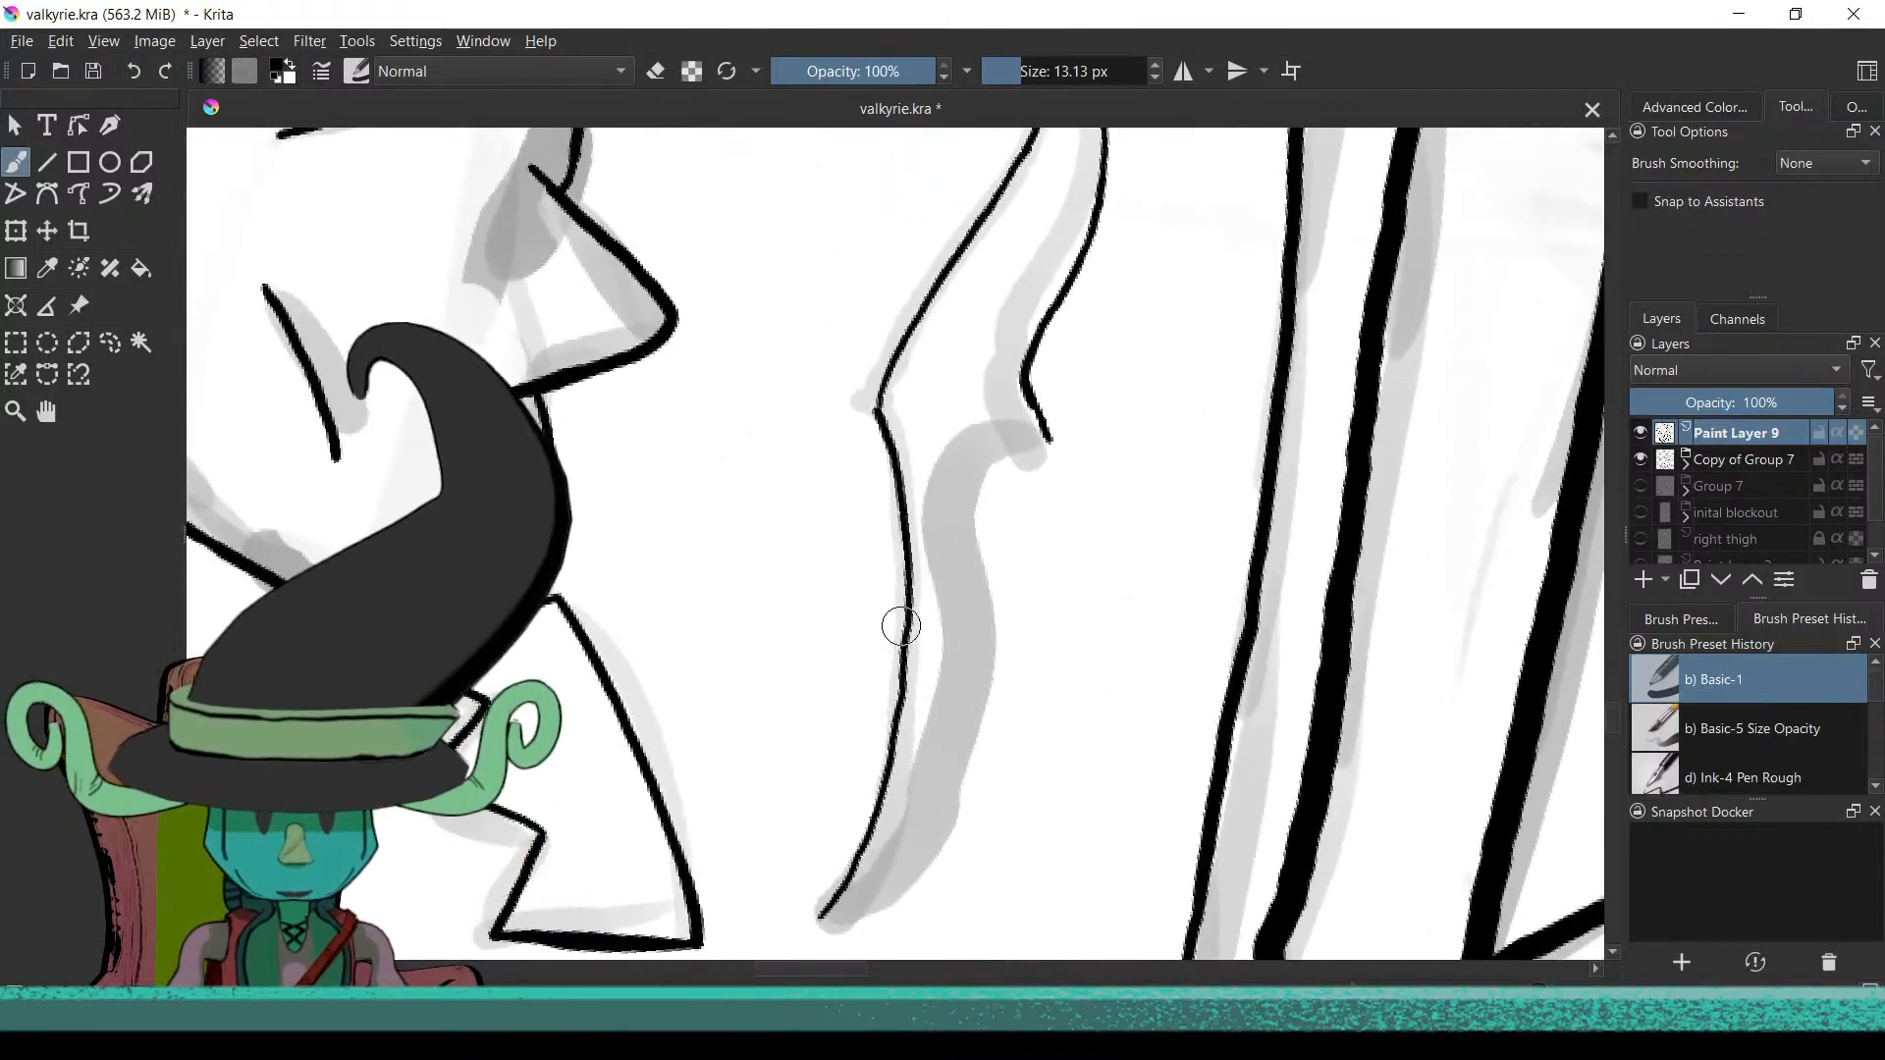
scroll(897, 628, "up", 1)
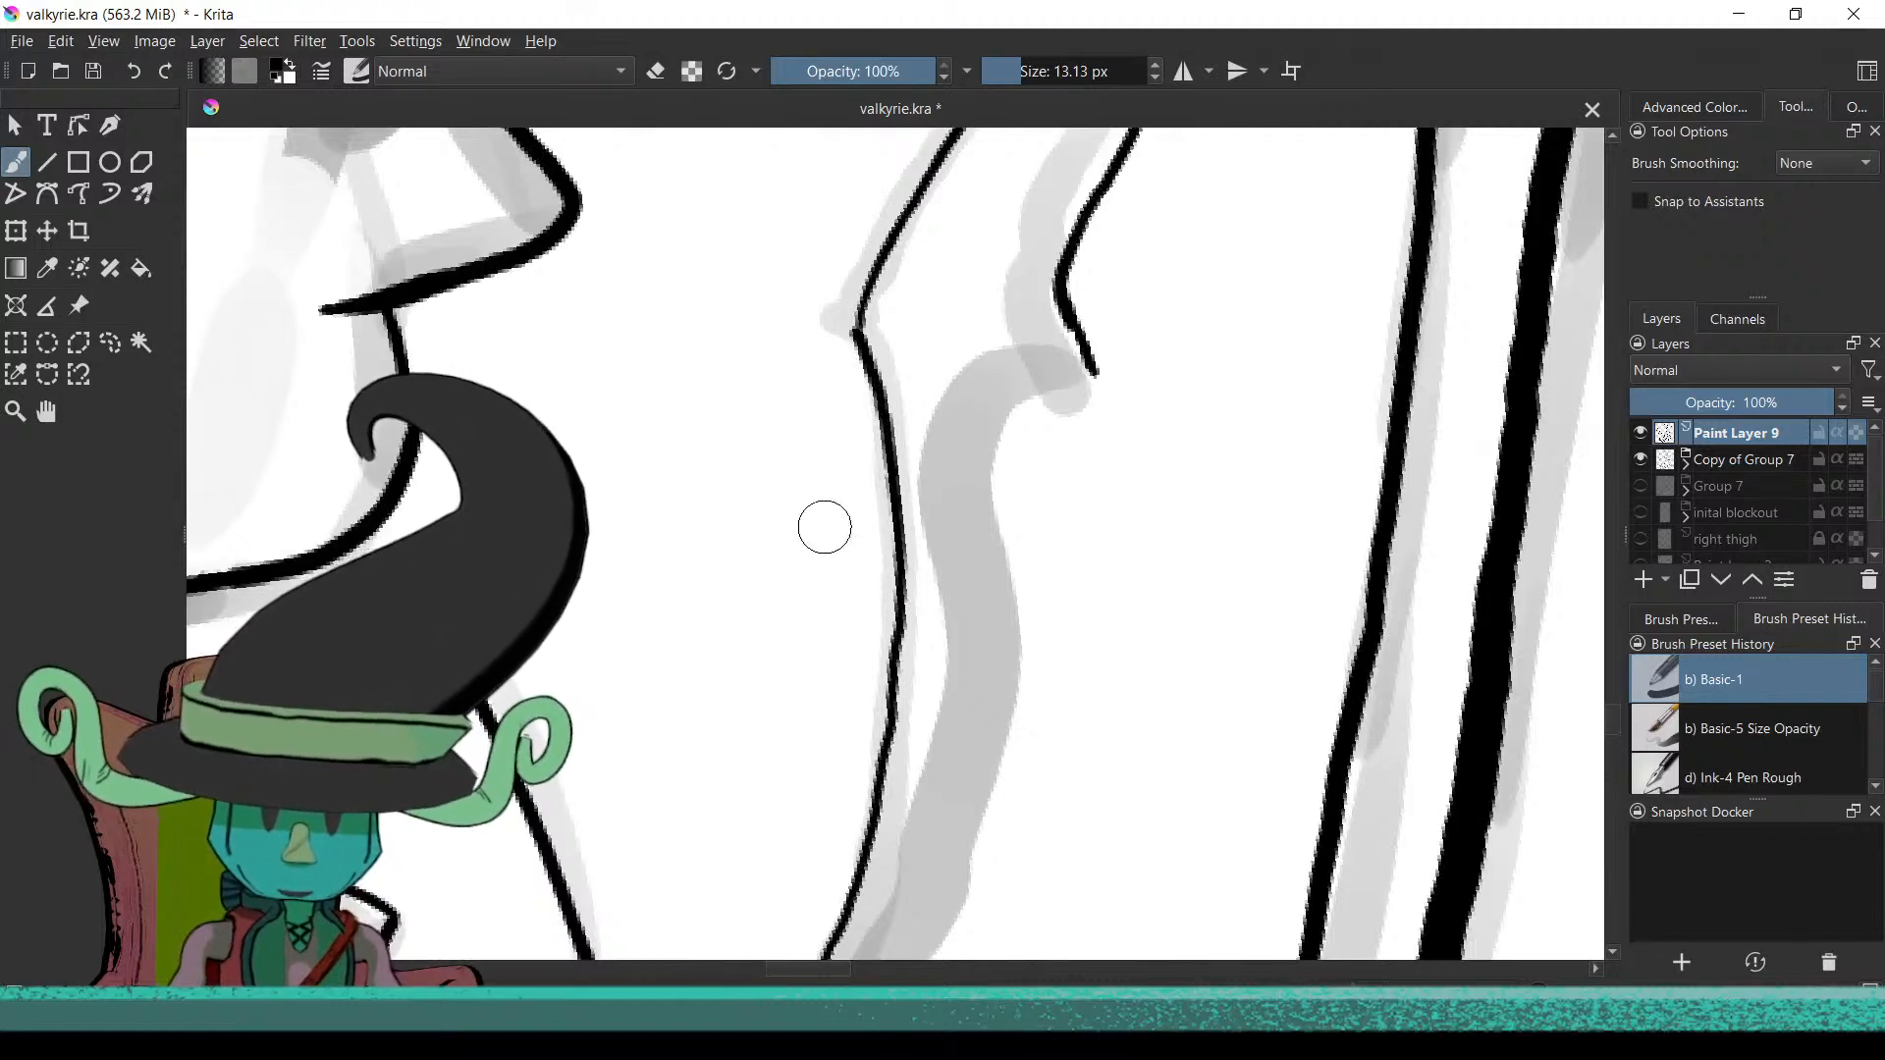
mouse_move(1060, 514)
left_mouse_down()
mouse_move(1060, 370)
mouse_move(988, 475)
mouse_move(1117, 555)
mouse_move(1086, 366)
left_mouse_up()
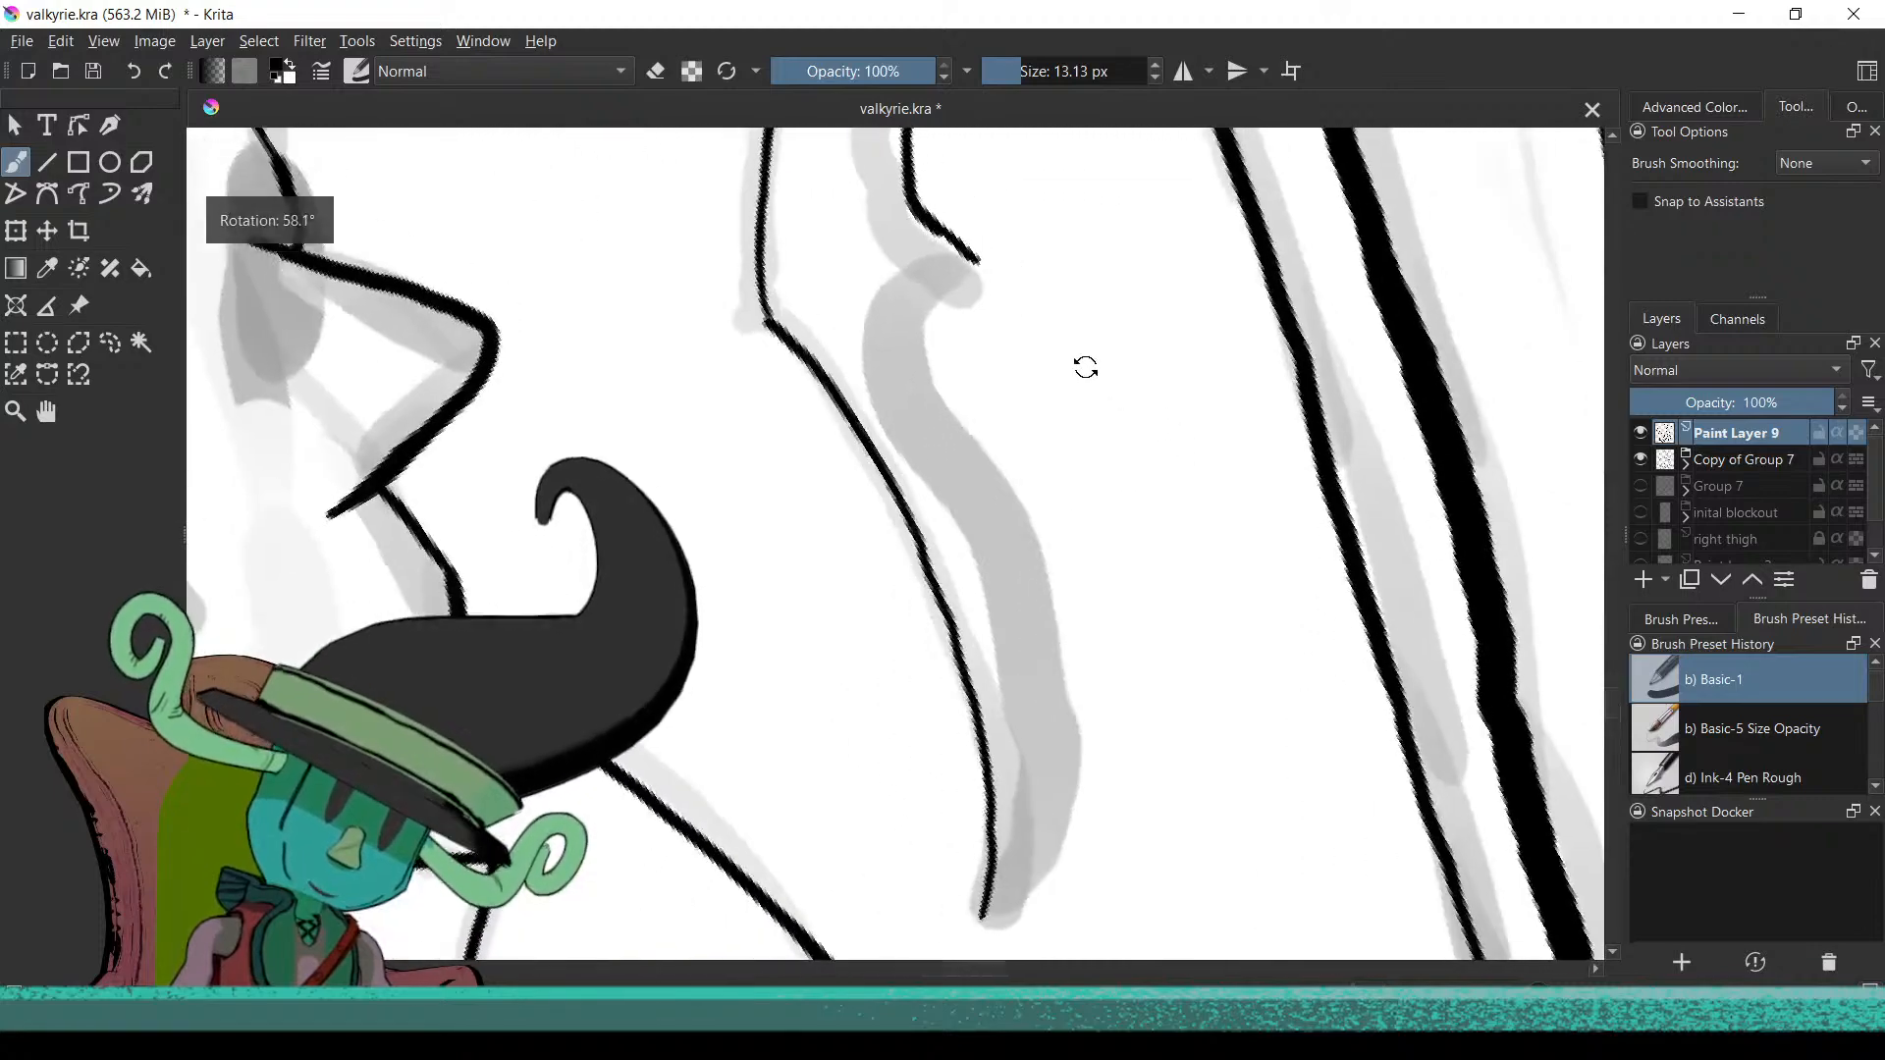
scroll(1095, 520, "up", 2)
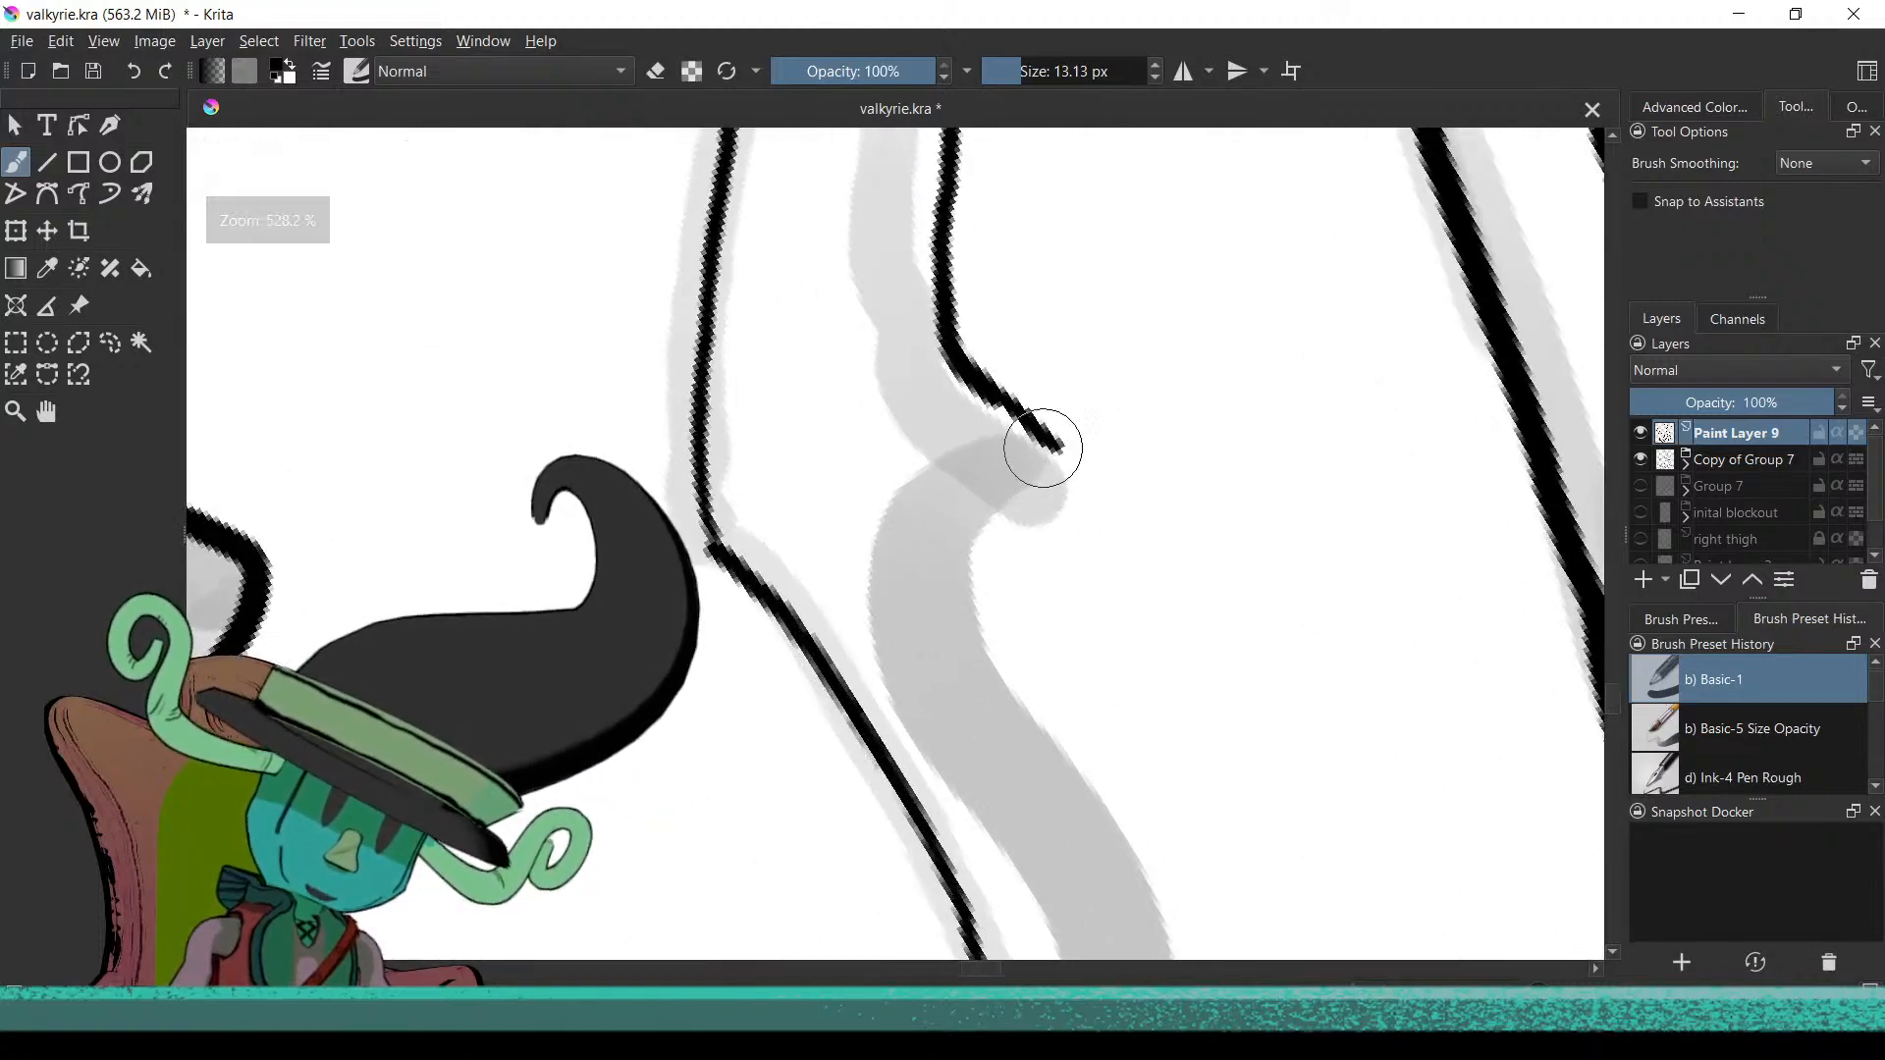
left_click_drag(1060, 446, 1024, 478)
mouse_move(987, 541)
left_mouse_down()
mouse_move(988, 645)
mouse_move(1121, 849)
left_mouse_up()
Finish the right half's upper edge to its outer tip, closing the outline, and erase the stray specks there
scroll(1165, 791, "down", 5)
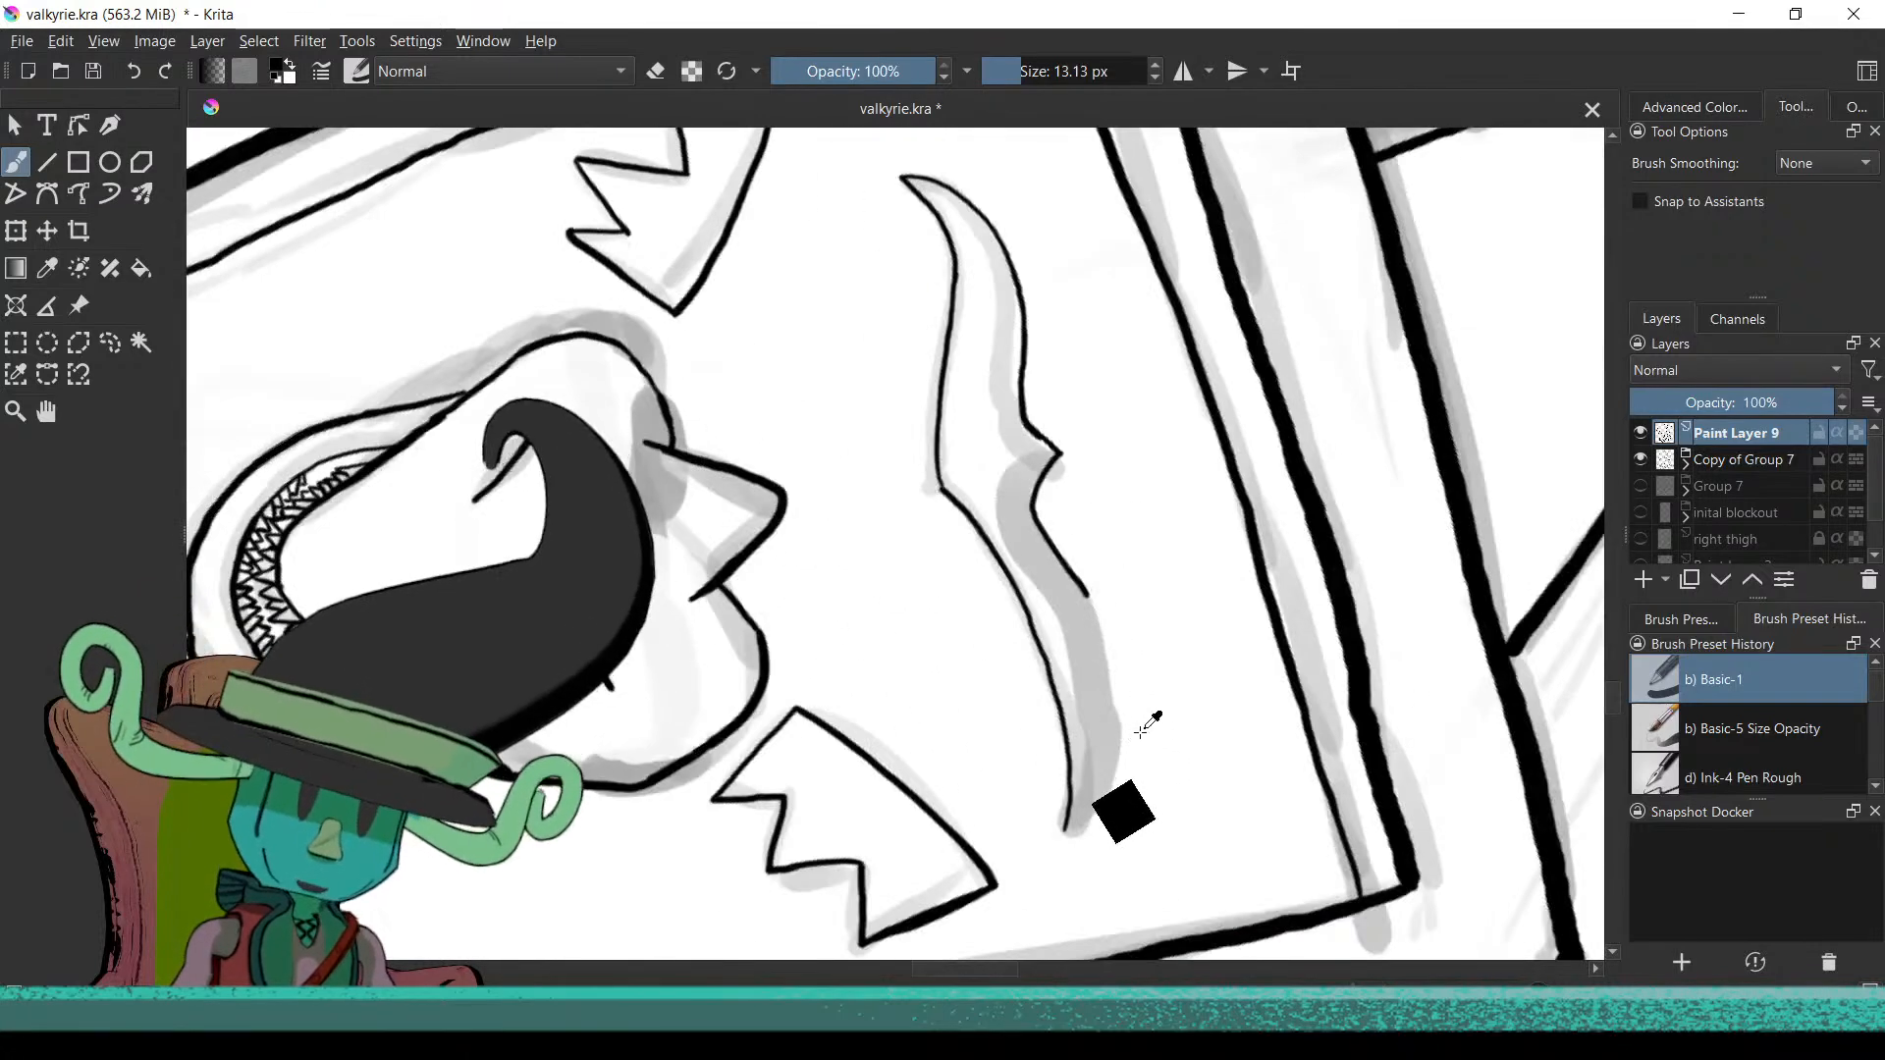
scroll(1137, 728, "up", 3)
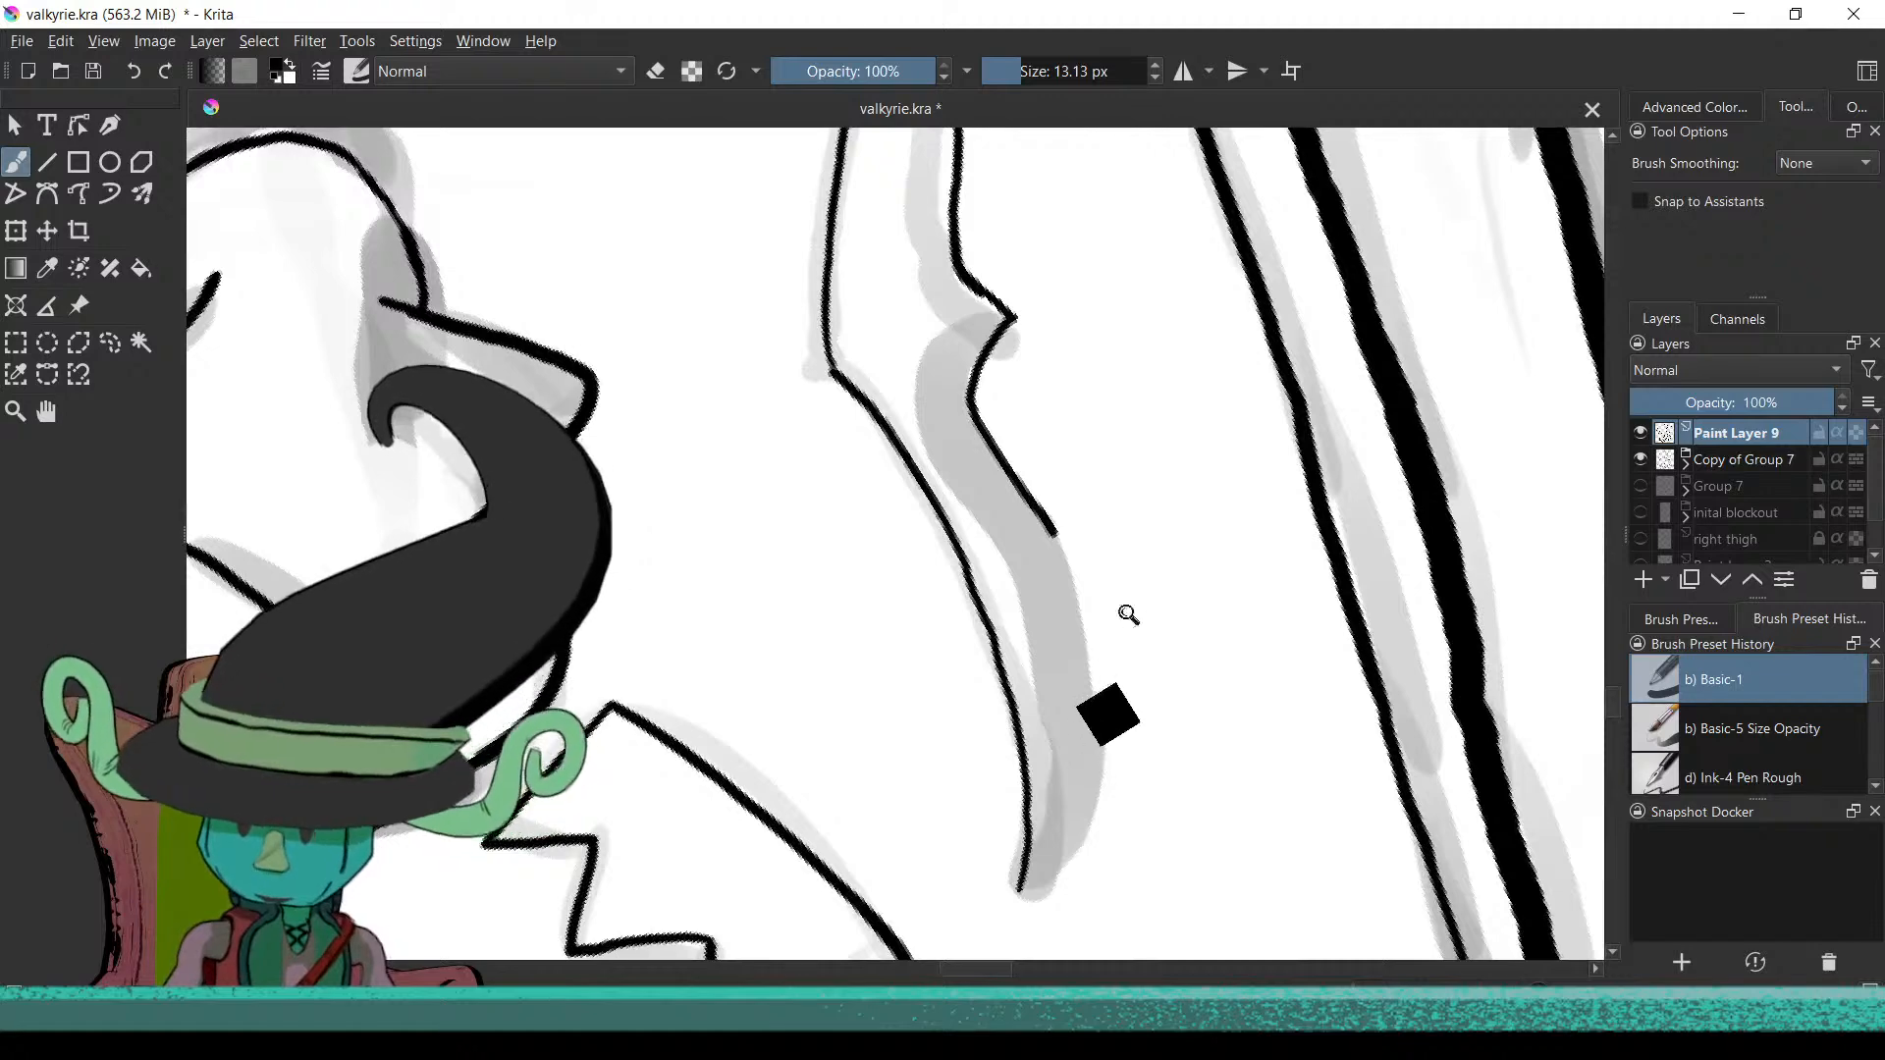
scroll(1109, 688, "up", 1)
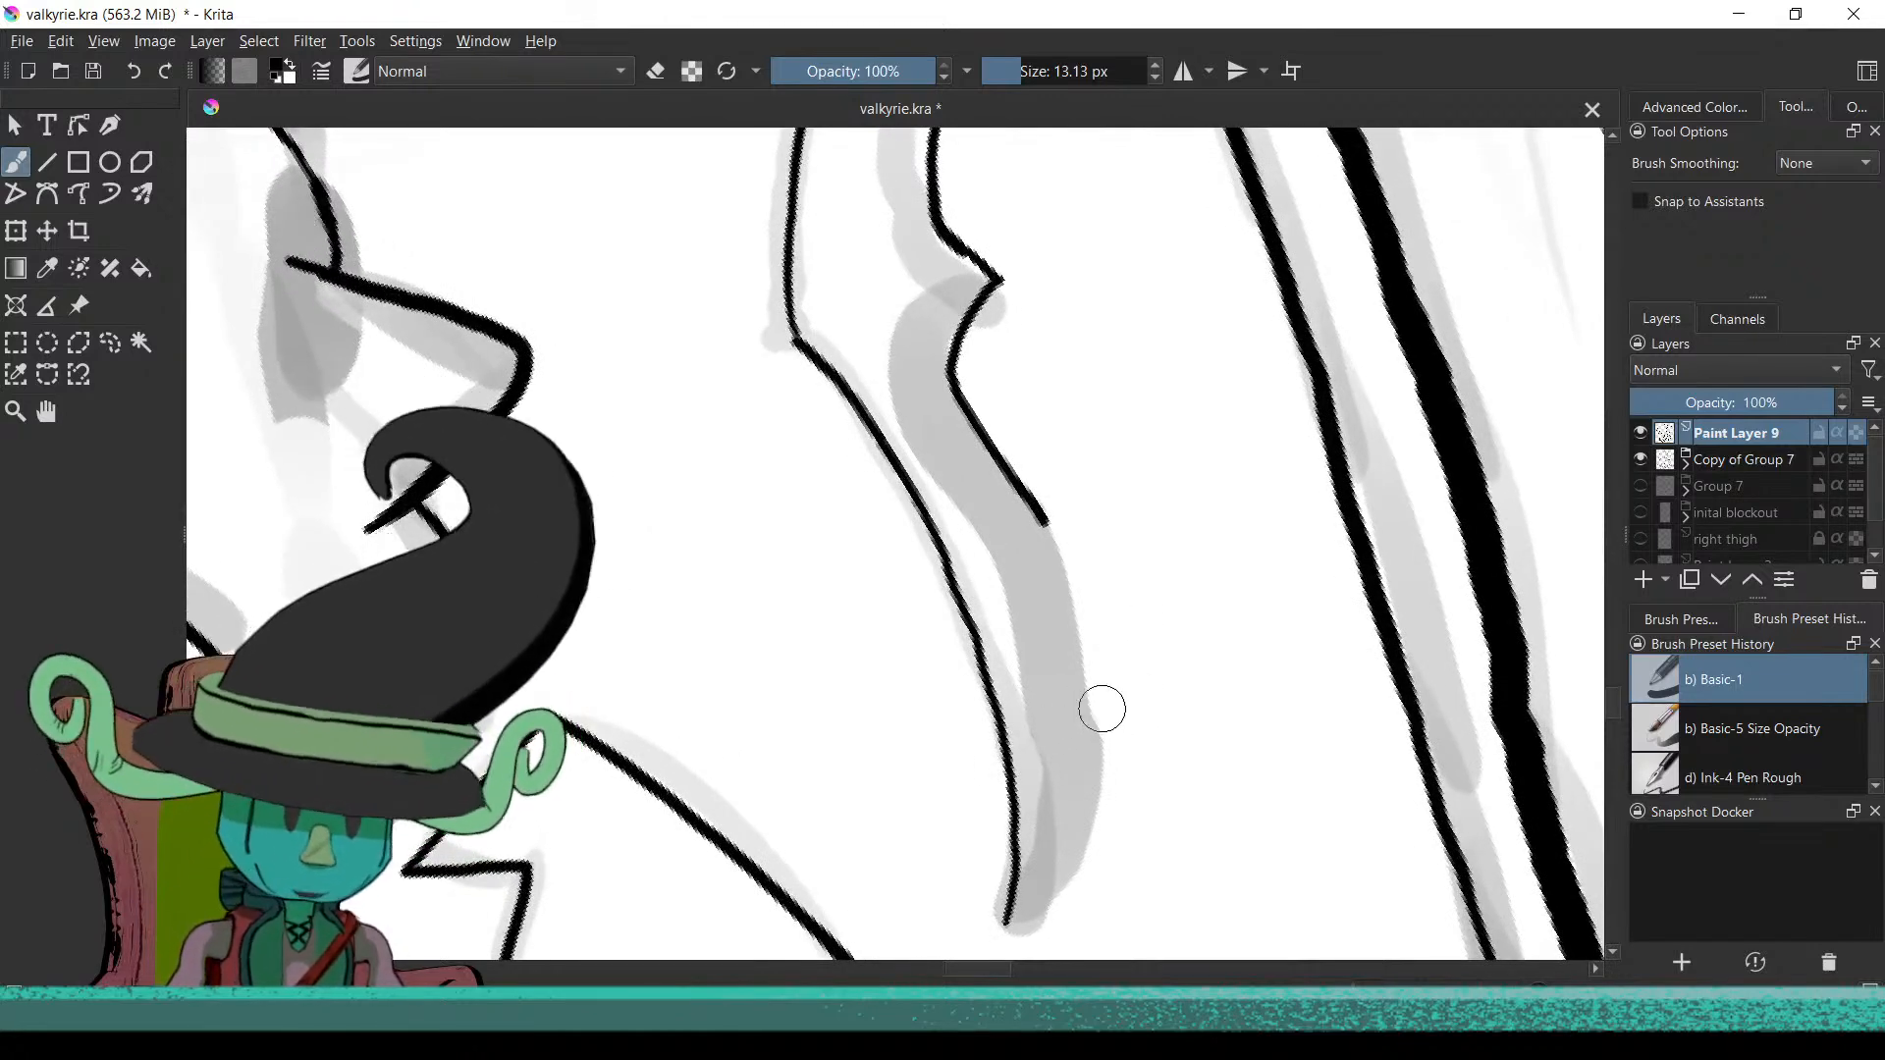
scroll(1094, 717, "up", 2)
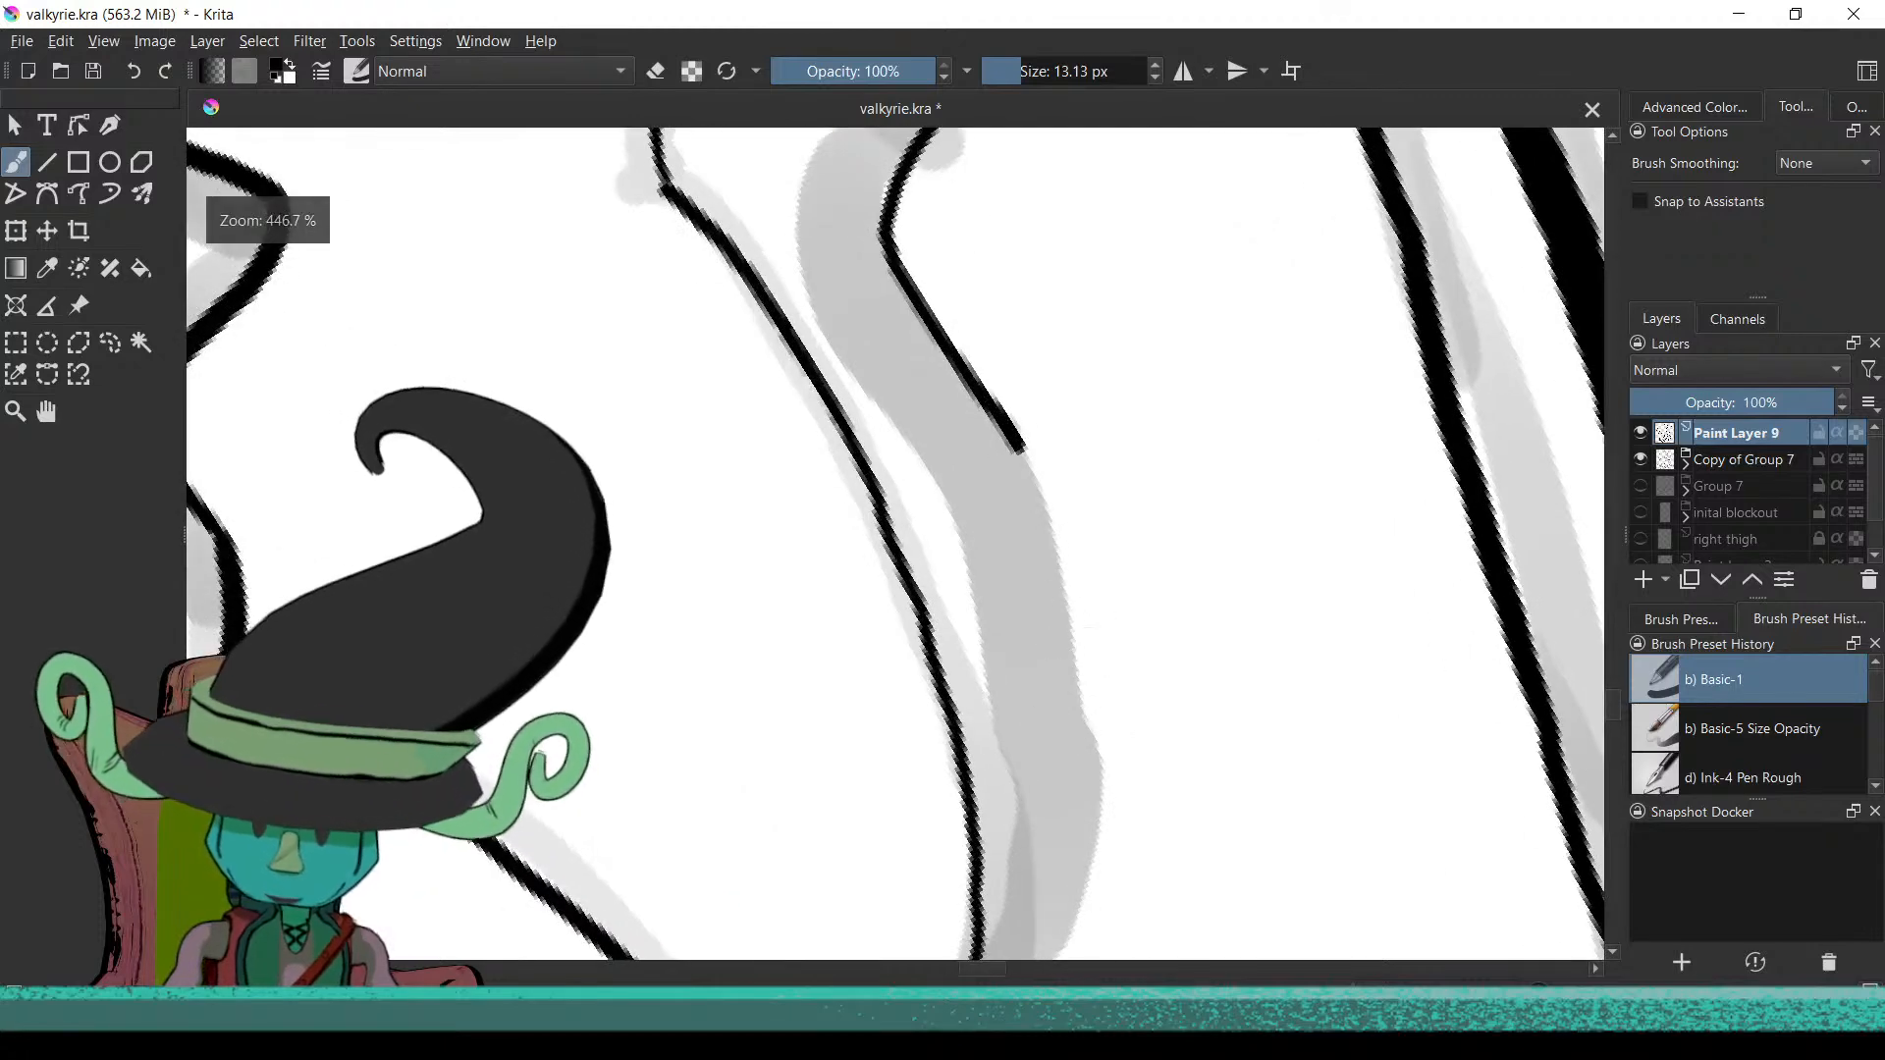
scroll(1089, 643, "down", 2)
scroll(1088, 662, "up", 2)
left_click_drag(1046, 609, 1024, 547)
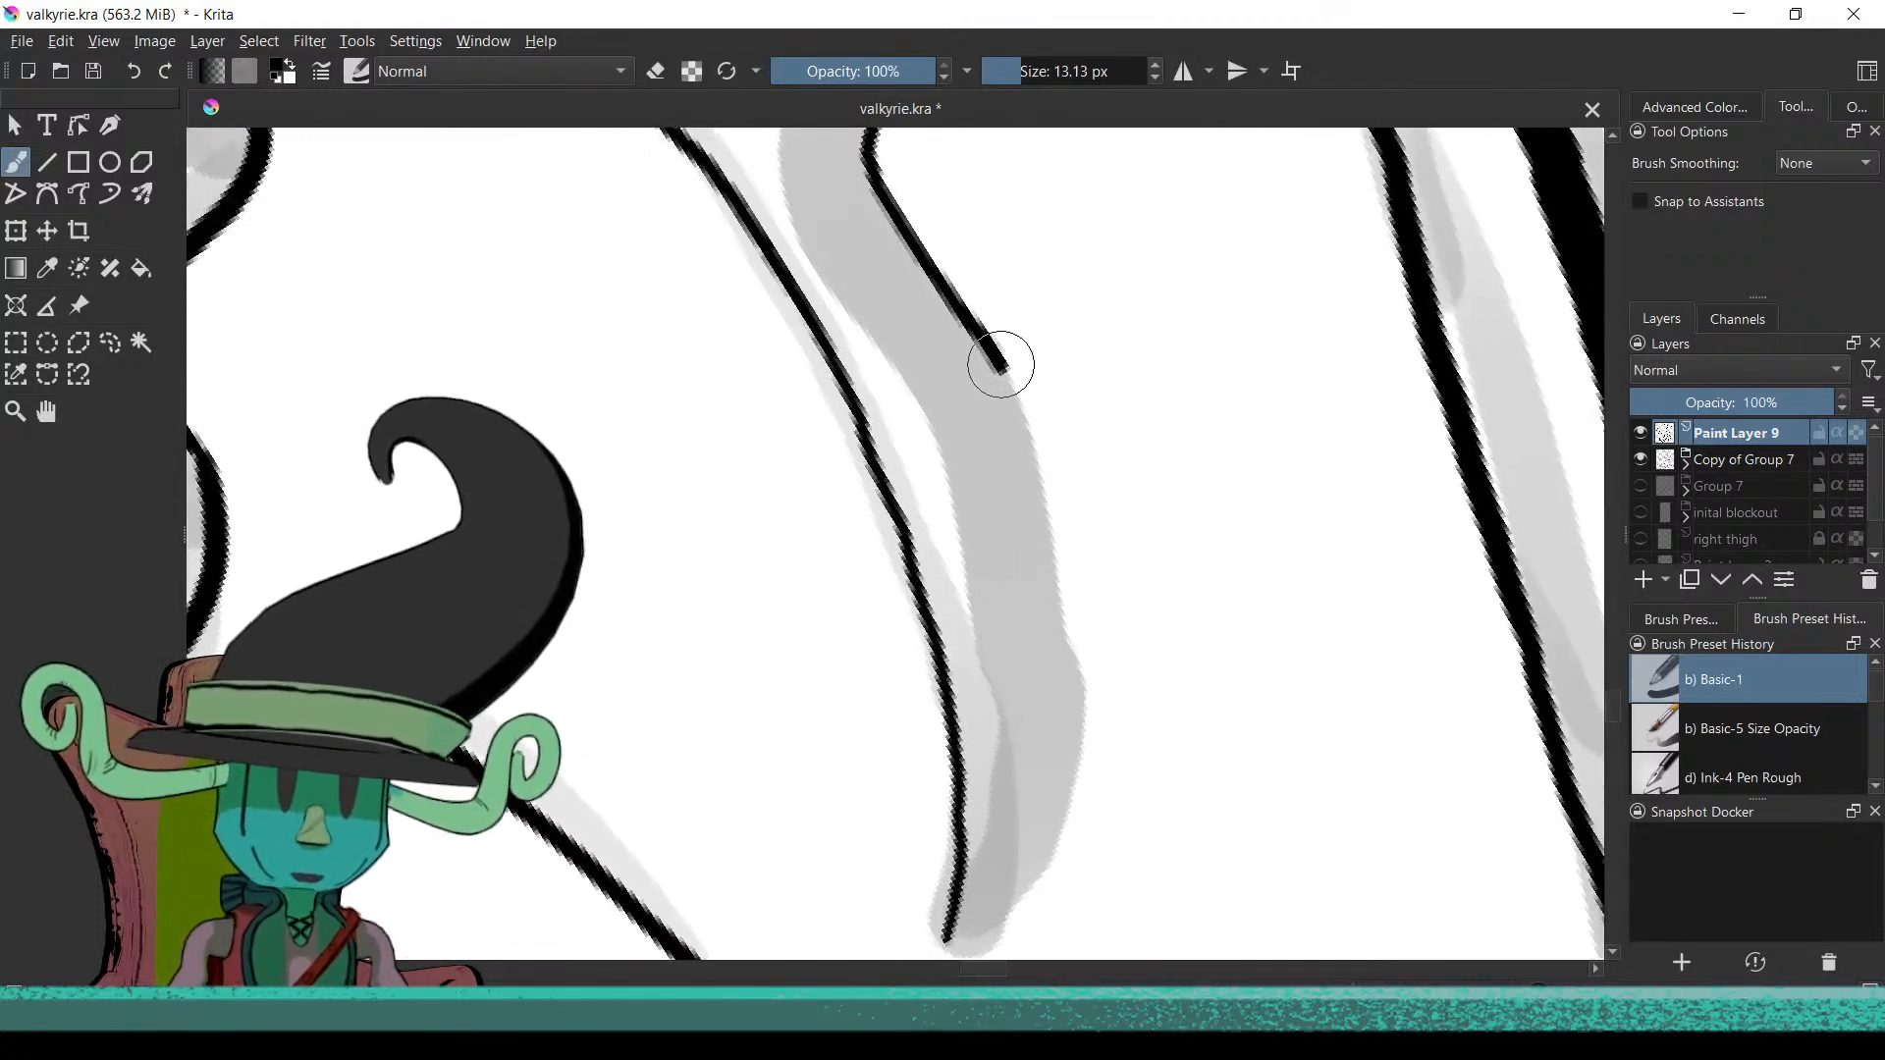
mouse_move(1008, 386)
left_mouse_down()
mouse_move(1076, 731)
mouse_move(1212, 499)
left_mouse_up()
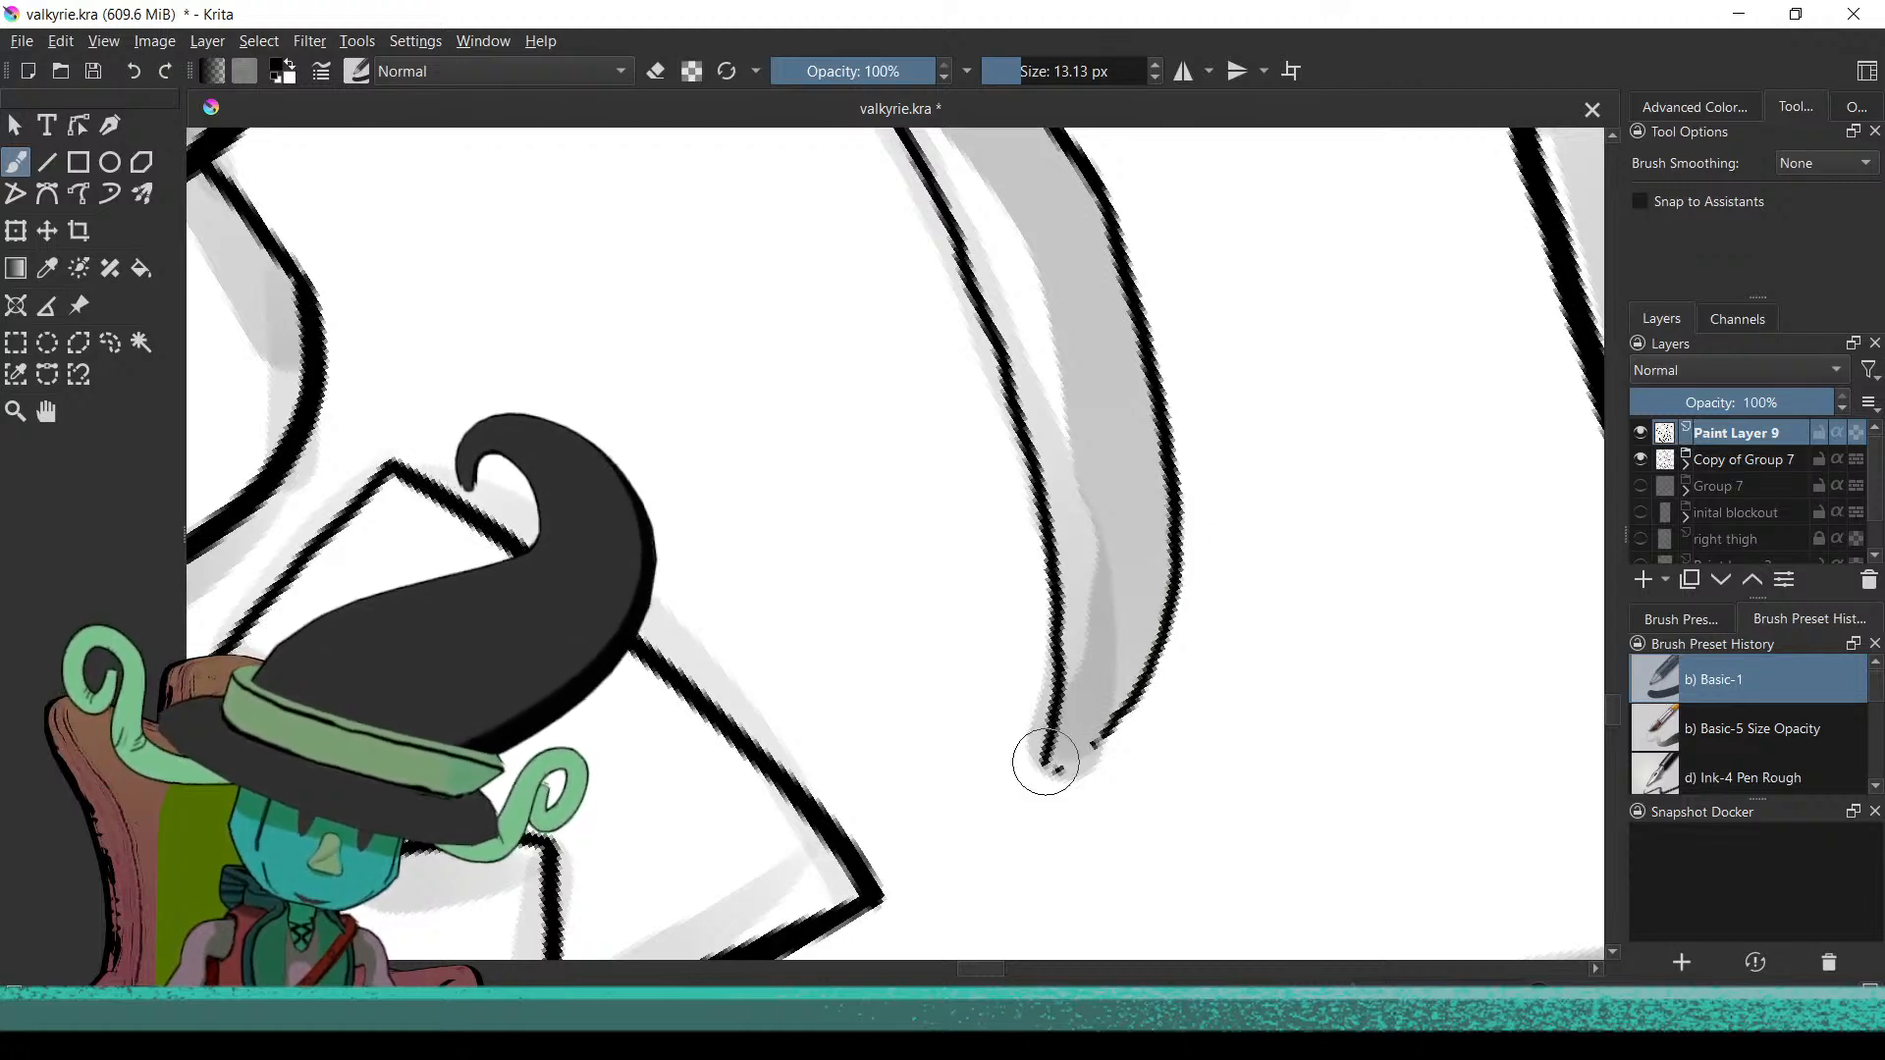
mouse_move(1104, 725)
left_mouse_down()
mouse_move(1048, 760)
mouse_move(1110, 736)
mouse_move(1149, 686)
mouse_move(1134, 708)
left_mouse_up()
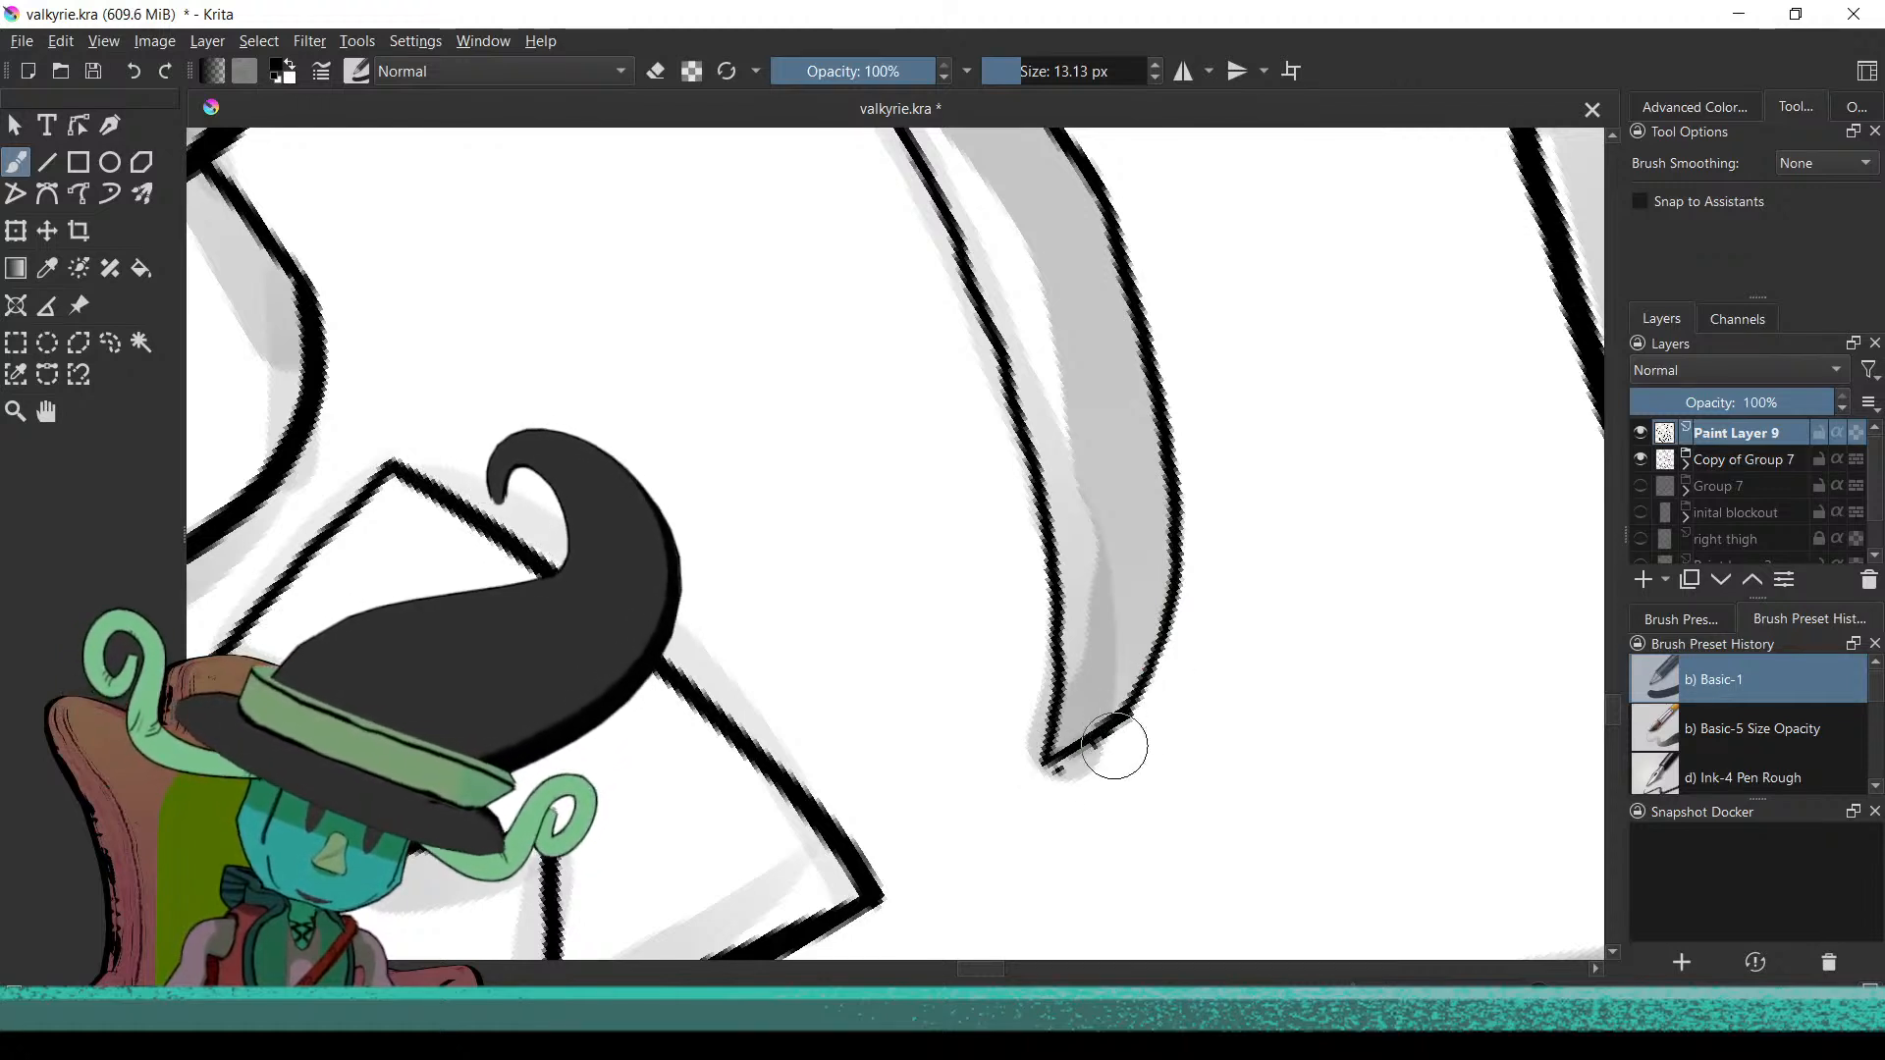
key("e")
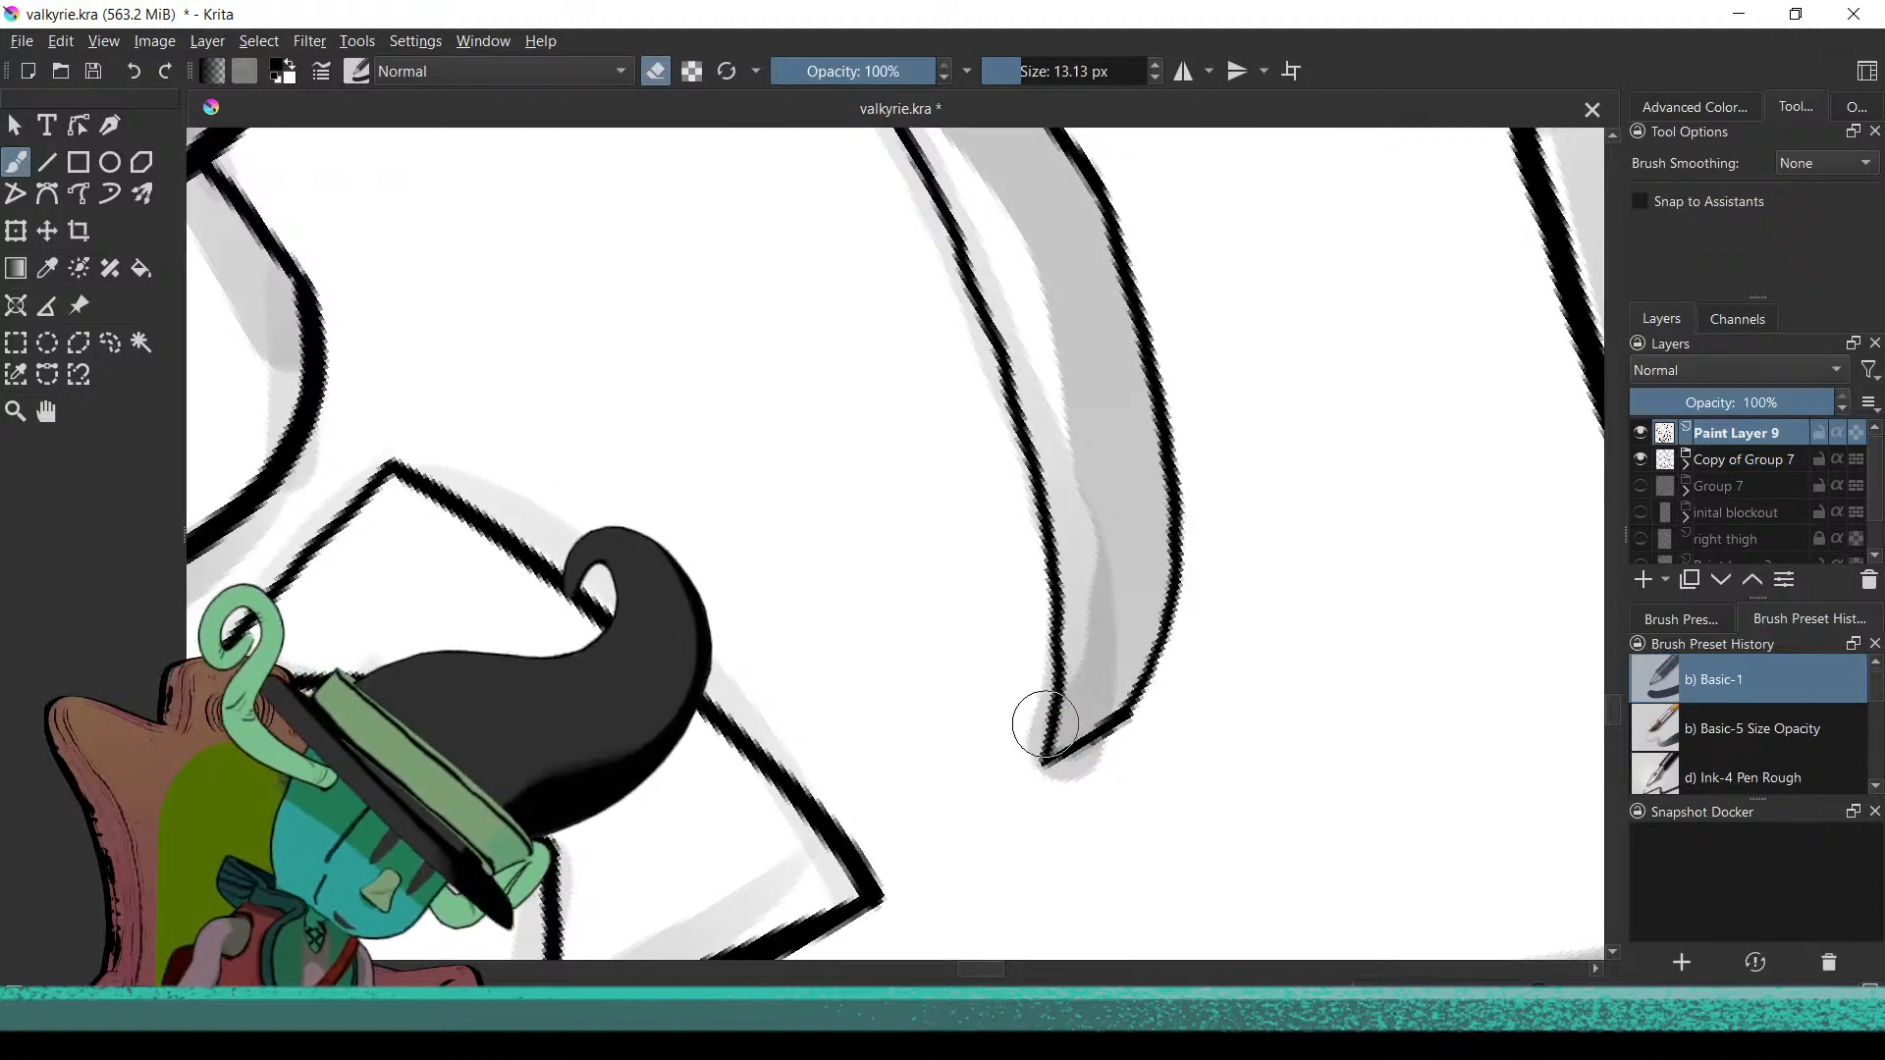
Clean up the outline around the ornament's pointed upper centre with the eraser and thicken the ink line running into that point
key("ctrl")
mouse_move(951, 757)
left_mouse_down()
mouse_move(951, 547)
mouse_move(984, 634)
mouse_move(919, 810)
left_mouse_up()
left_click_drag(1006, 226, 803, 803)
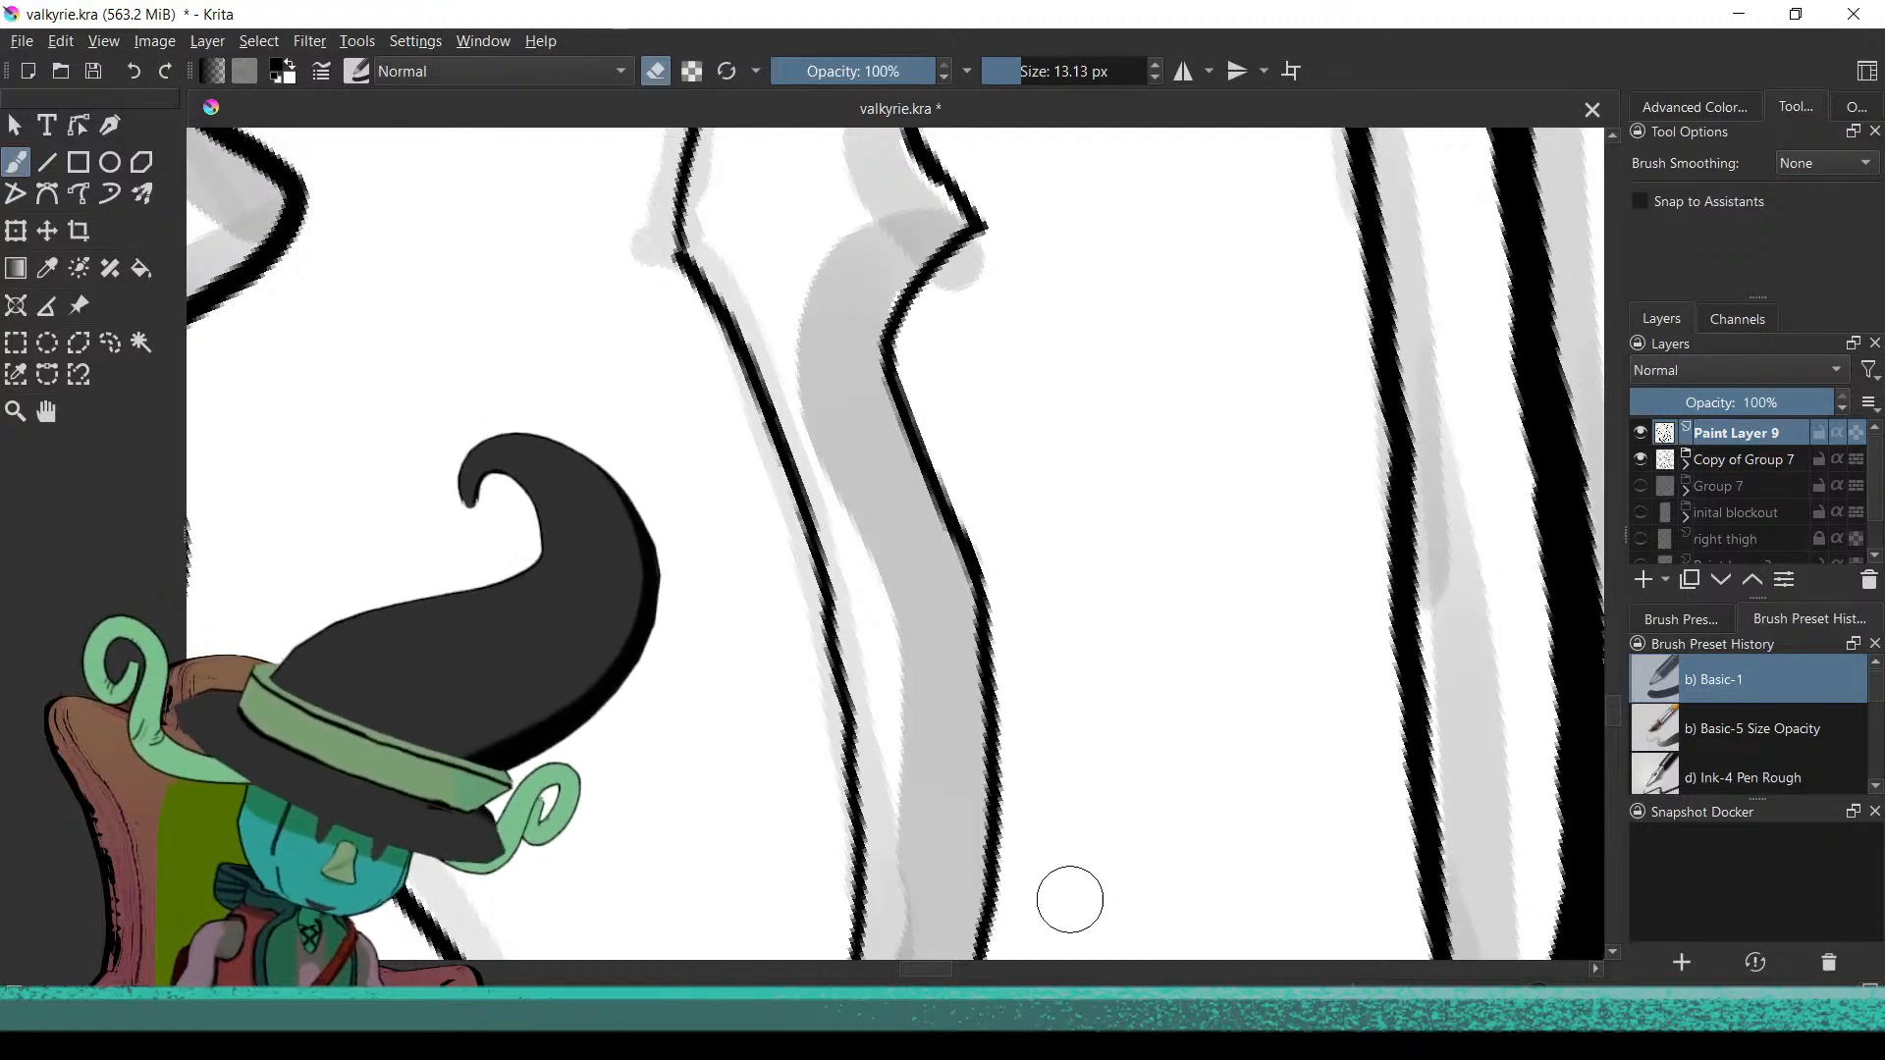
mouse_move(980, 278)
left_mouse_down()
mouse_move(1102, 560)
mouse_move(1079, 508)
mouse_move(1021, 513)
mouse_move(1060, 446)
mouse_move(851, 429)
mouse_move(831, 609)
mouse_move(871, 455)
mouse_move(981, 475)
mouse_move(1001, 534)
mouse_move(919, 505)
mouse_move(989, 504)
mouse_move(1041, 432)
left_mouse_up()
mouse_move(1021, 333)
left_mouse_down()
mouse_move(1170, 484)
mouse_move(1043, 345)
mouse_move(1030, 370)
mouse_move(1062, 437)
mouse_move(1031, 400)
mouse_move(1044, 505)
mouse_move(1034, 452)
left_mouse_up()
key("e")
mouse_move(1031, 315)
left_mouse_down()
mouse_move(1056, 417)
mouse_move(1139, 515)
mouse_move(1121, 494)
left_mouse_up()
scroll(1074, 484, "down", 2)
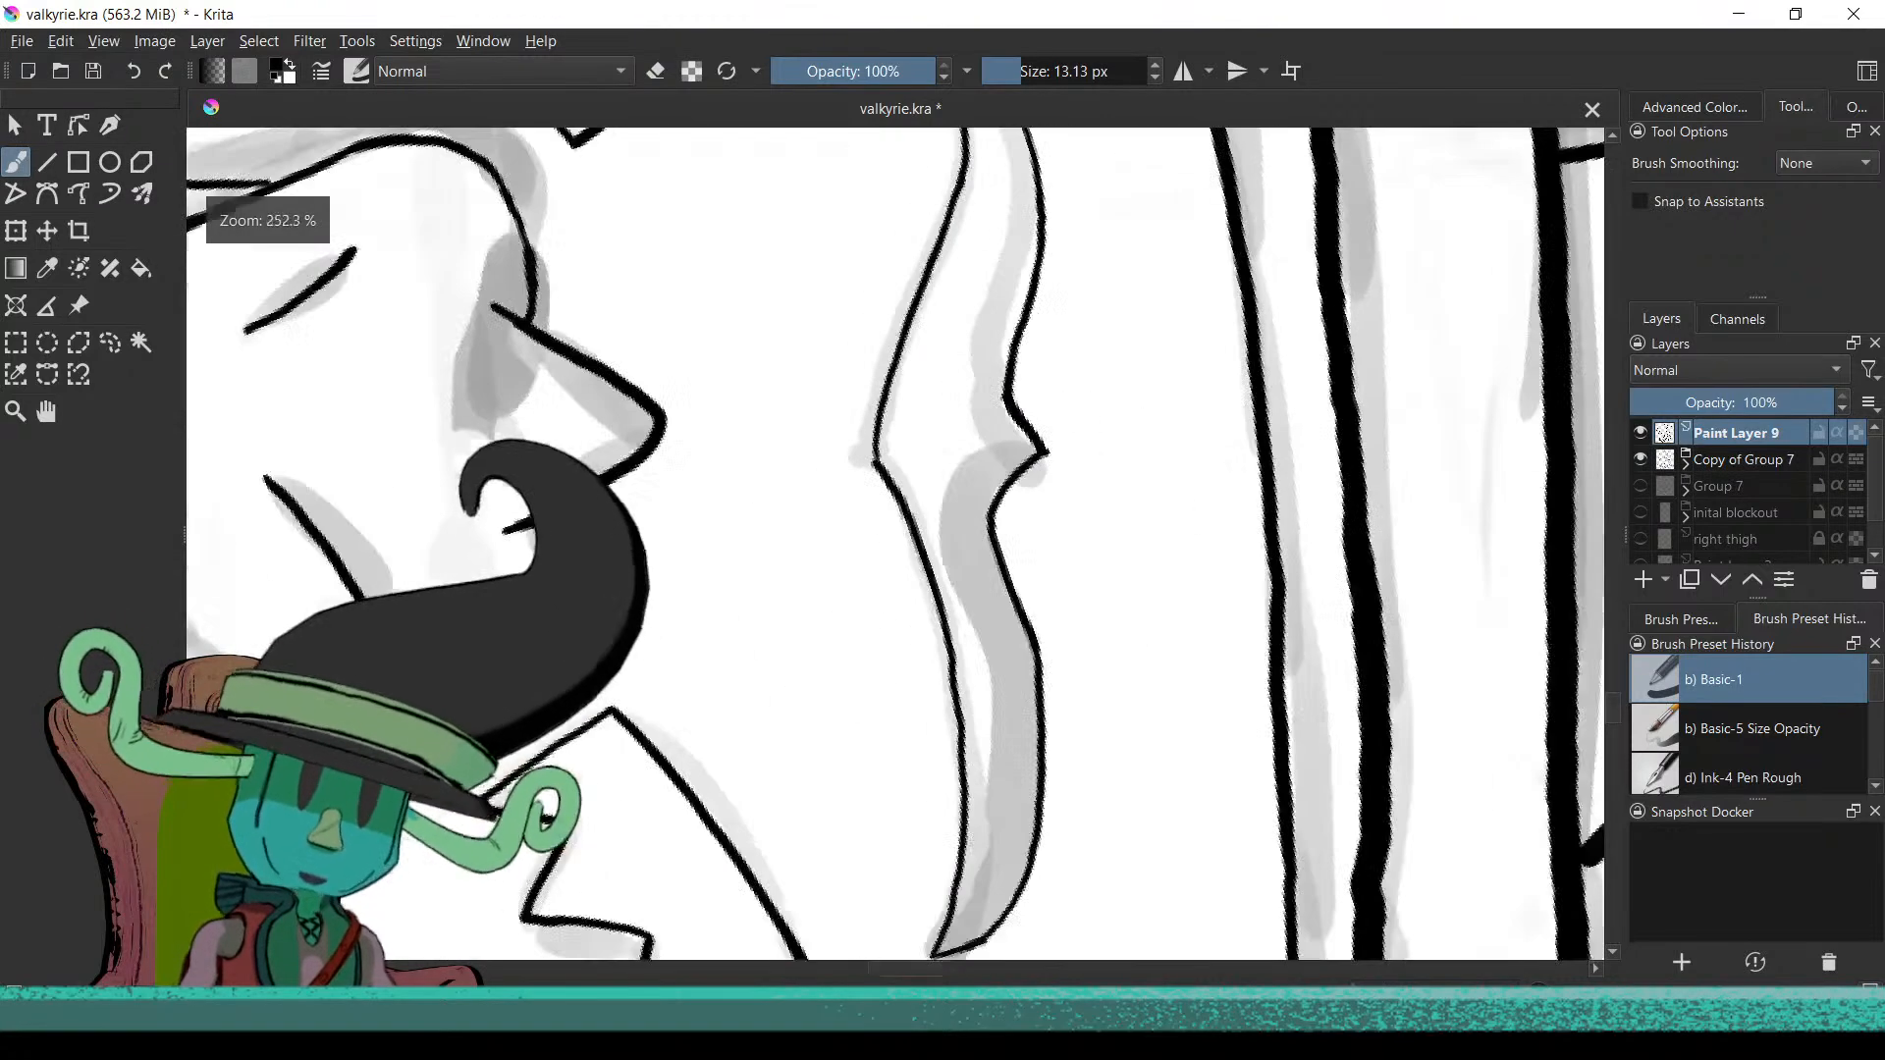
scroll(1100, 412, "up", 2)
left_click_drag(1117, 387, 1039, 295)
scroll(1031, 442, "up", 2)
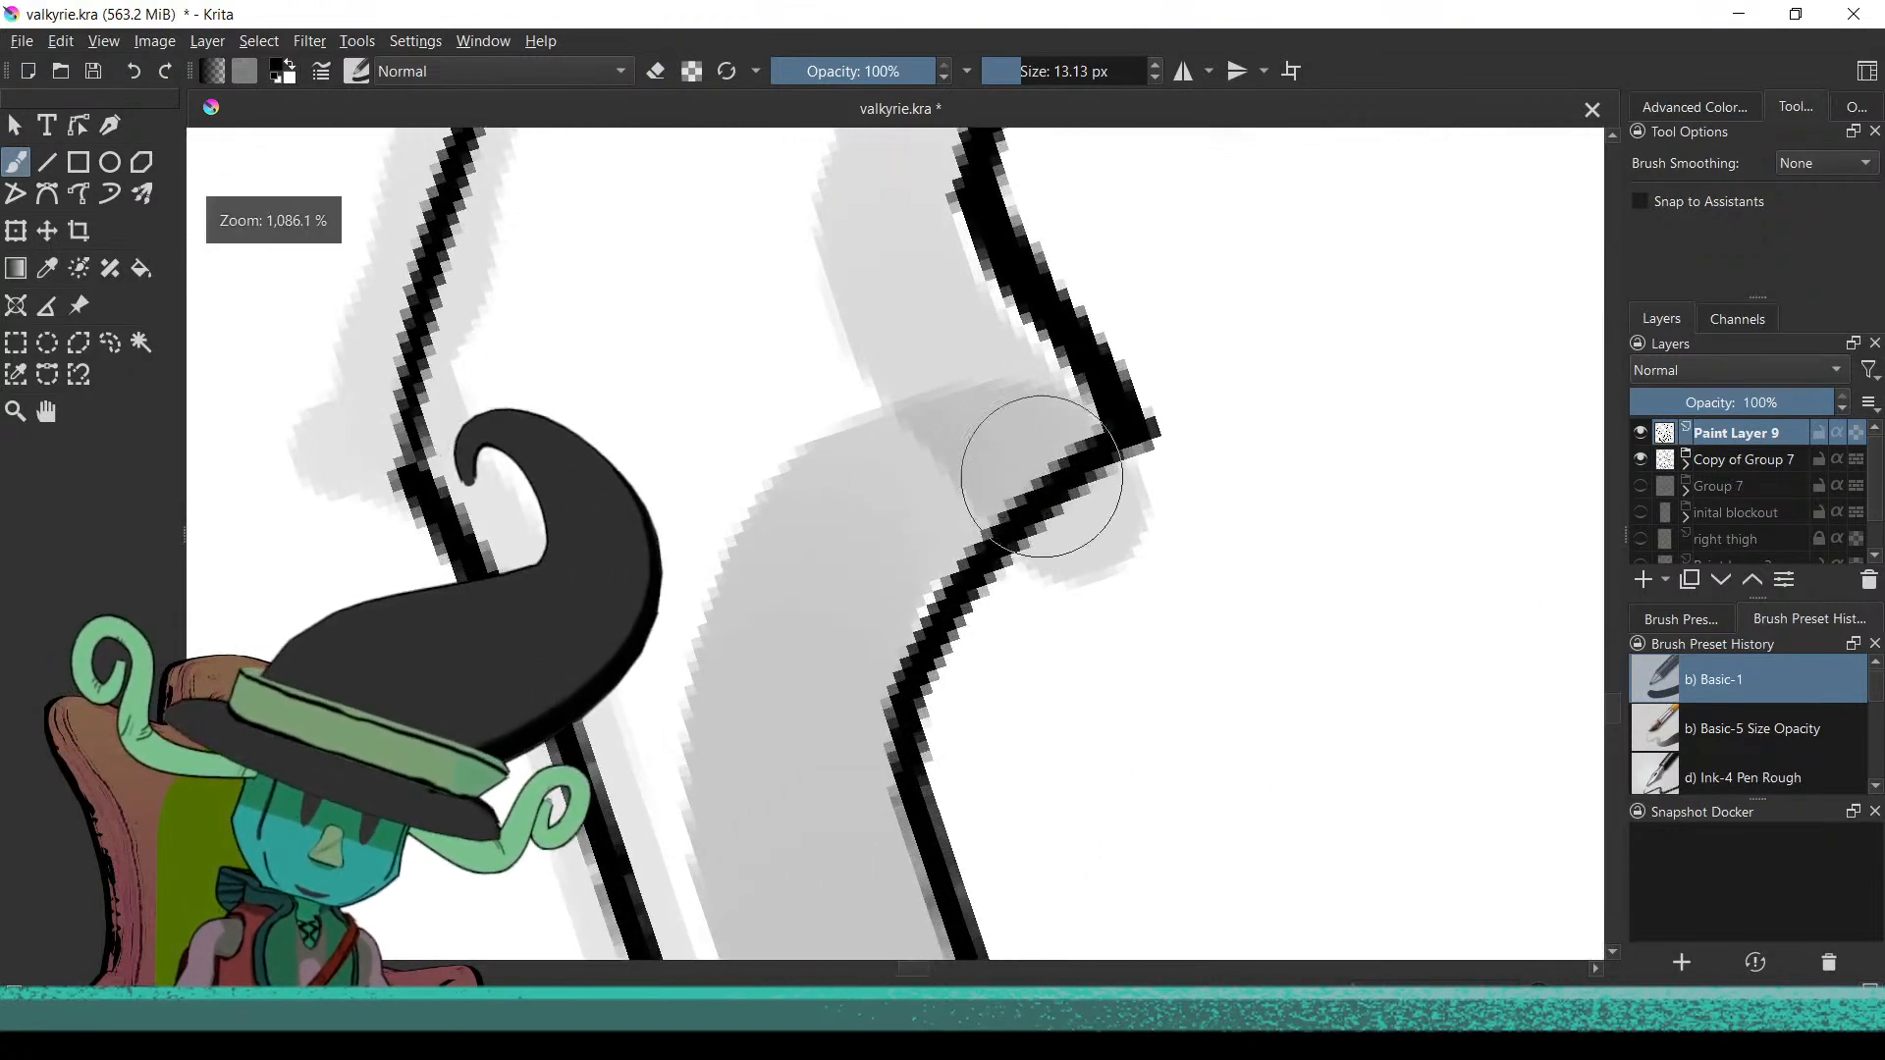
left_click_drag(1076, 436, 1013, 516)
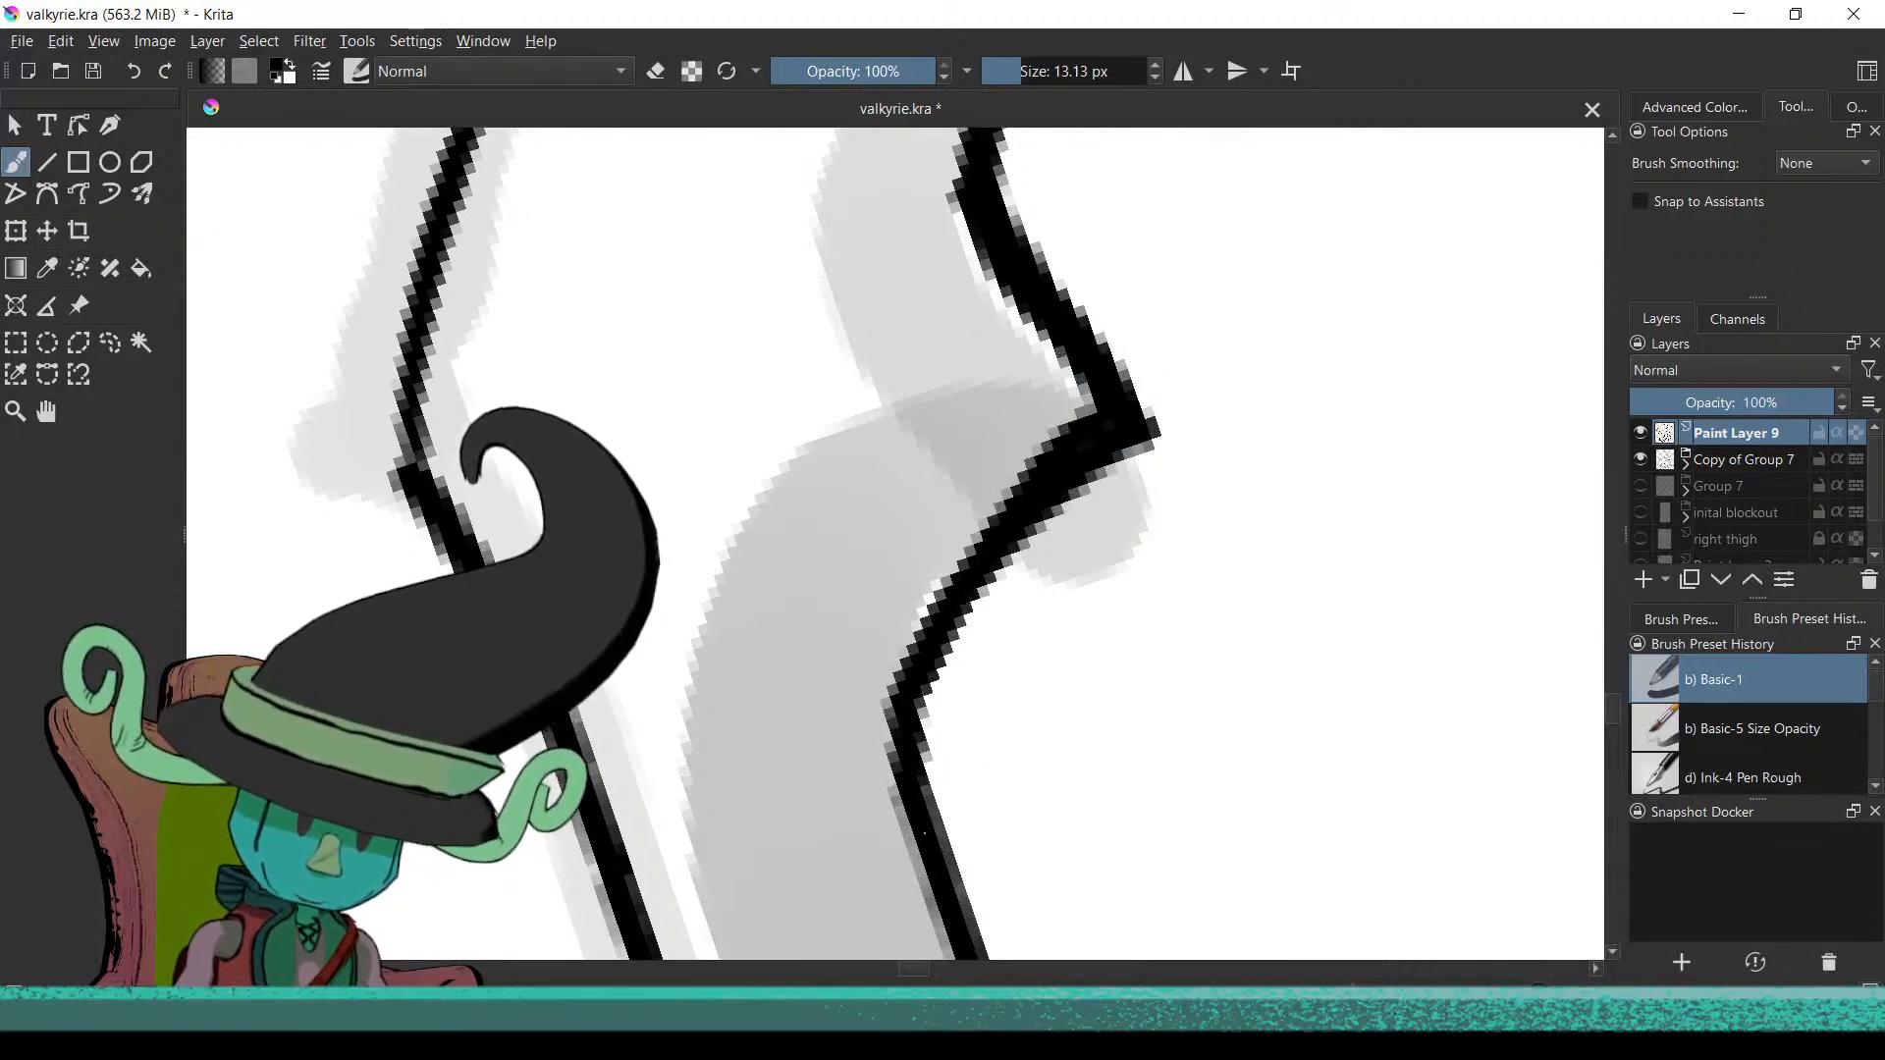
Review the inked shield emblem up close and within the whole valkyrie figure
scroll(934, 778, "down", 3)
left_click_drag(934, 778, 1022, 539)
scroll(928, 776, "down", 3)
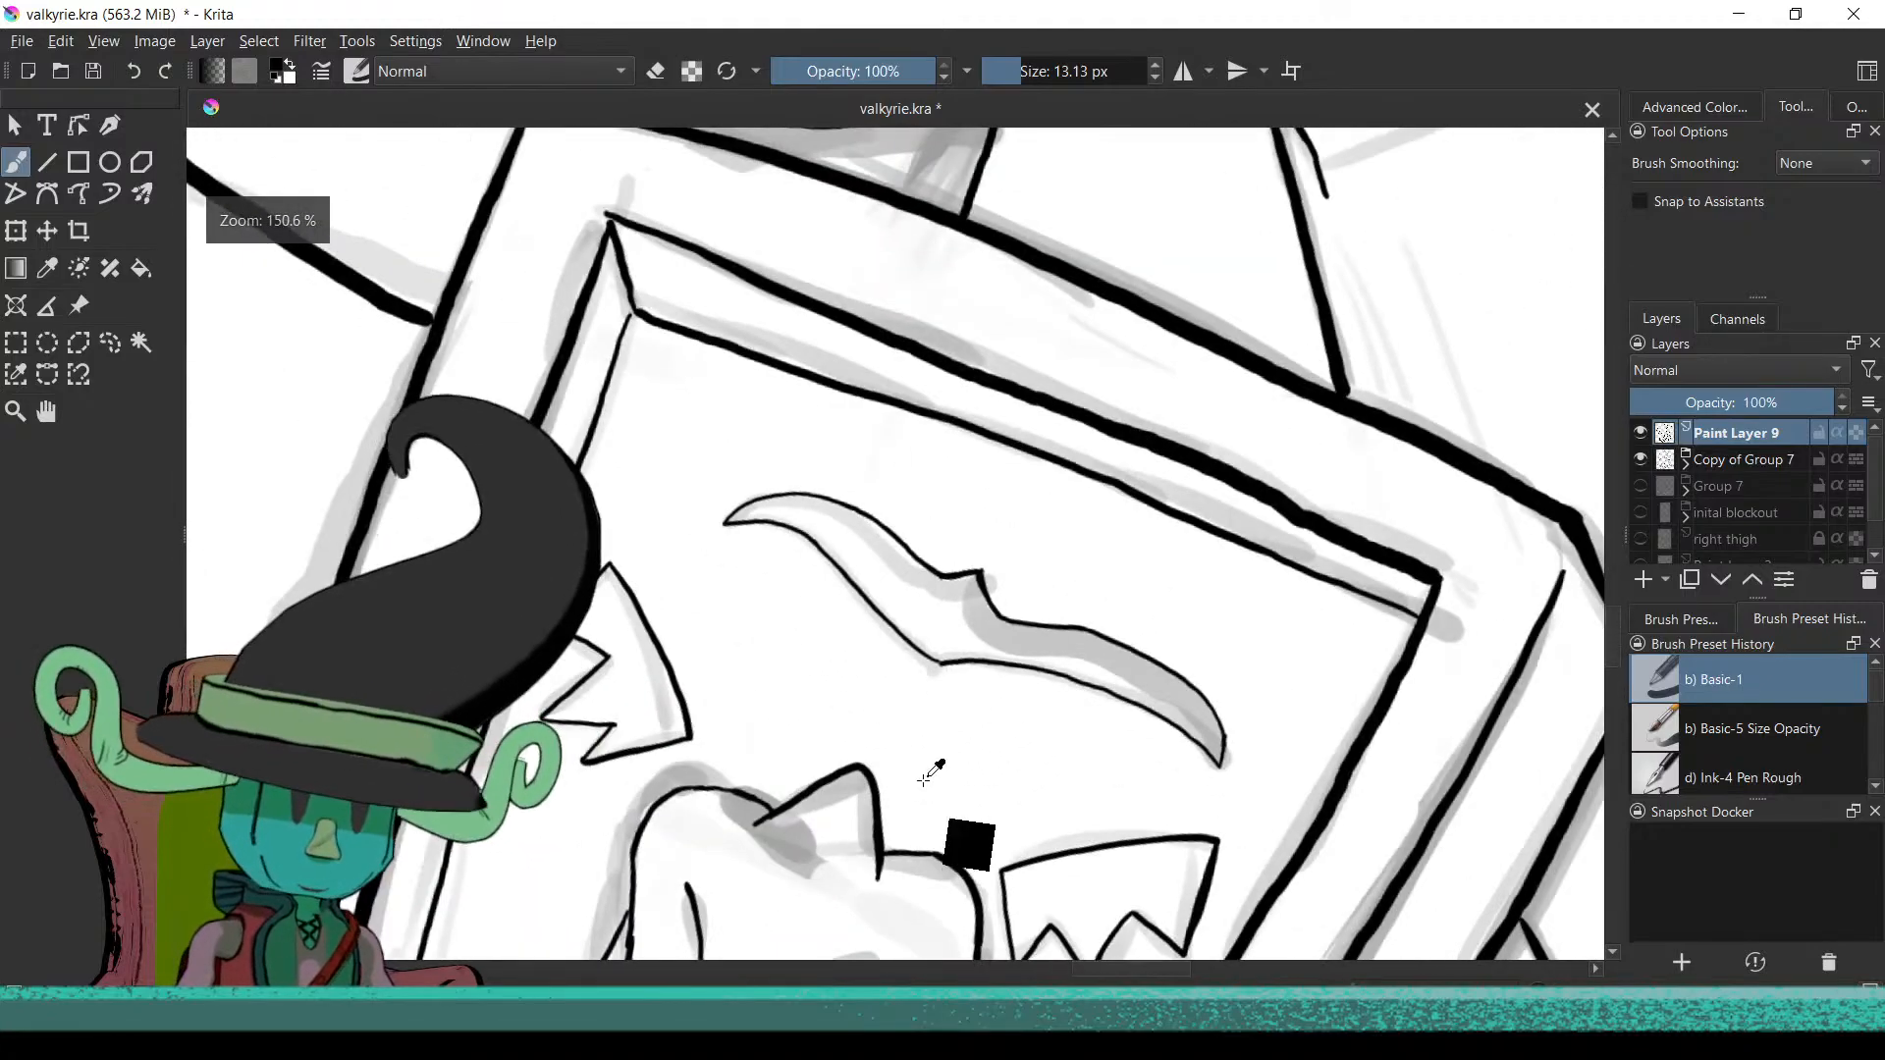
scroll(990, 726, "down", 6)
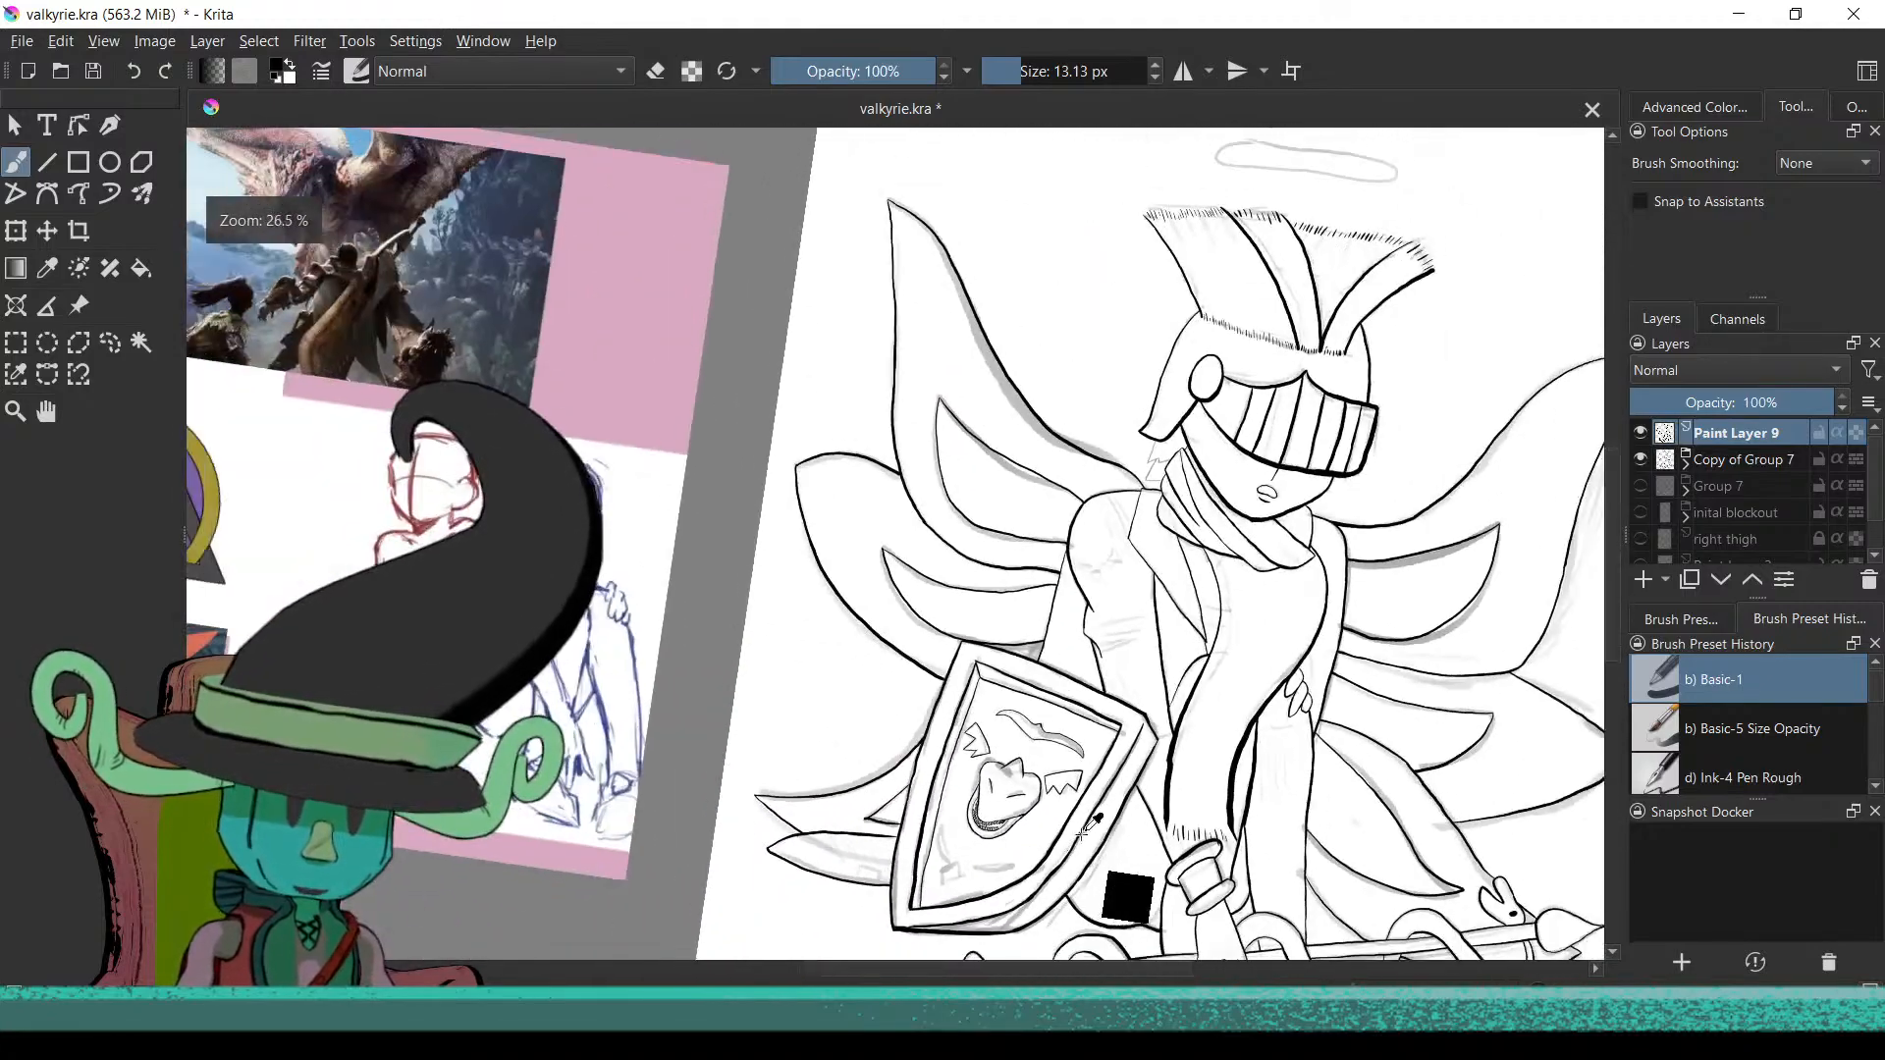
scroll(1088, 825, "up", 1)
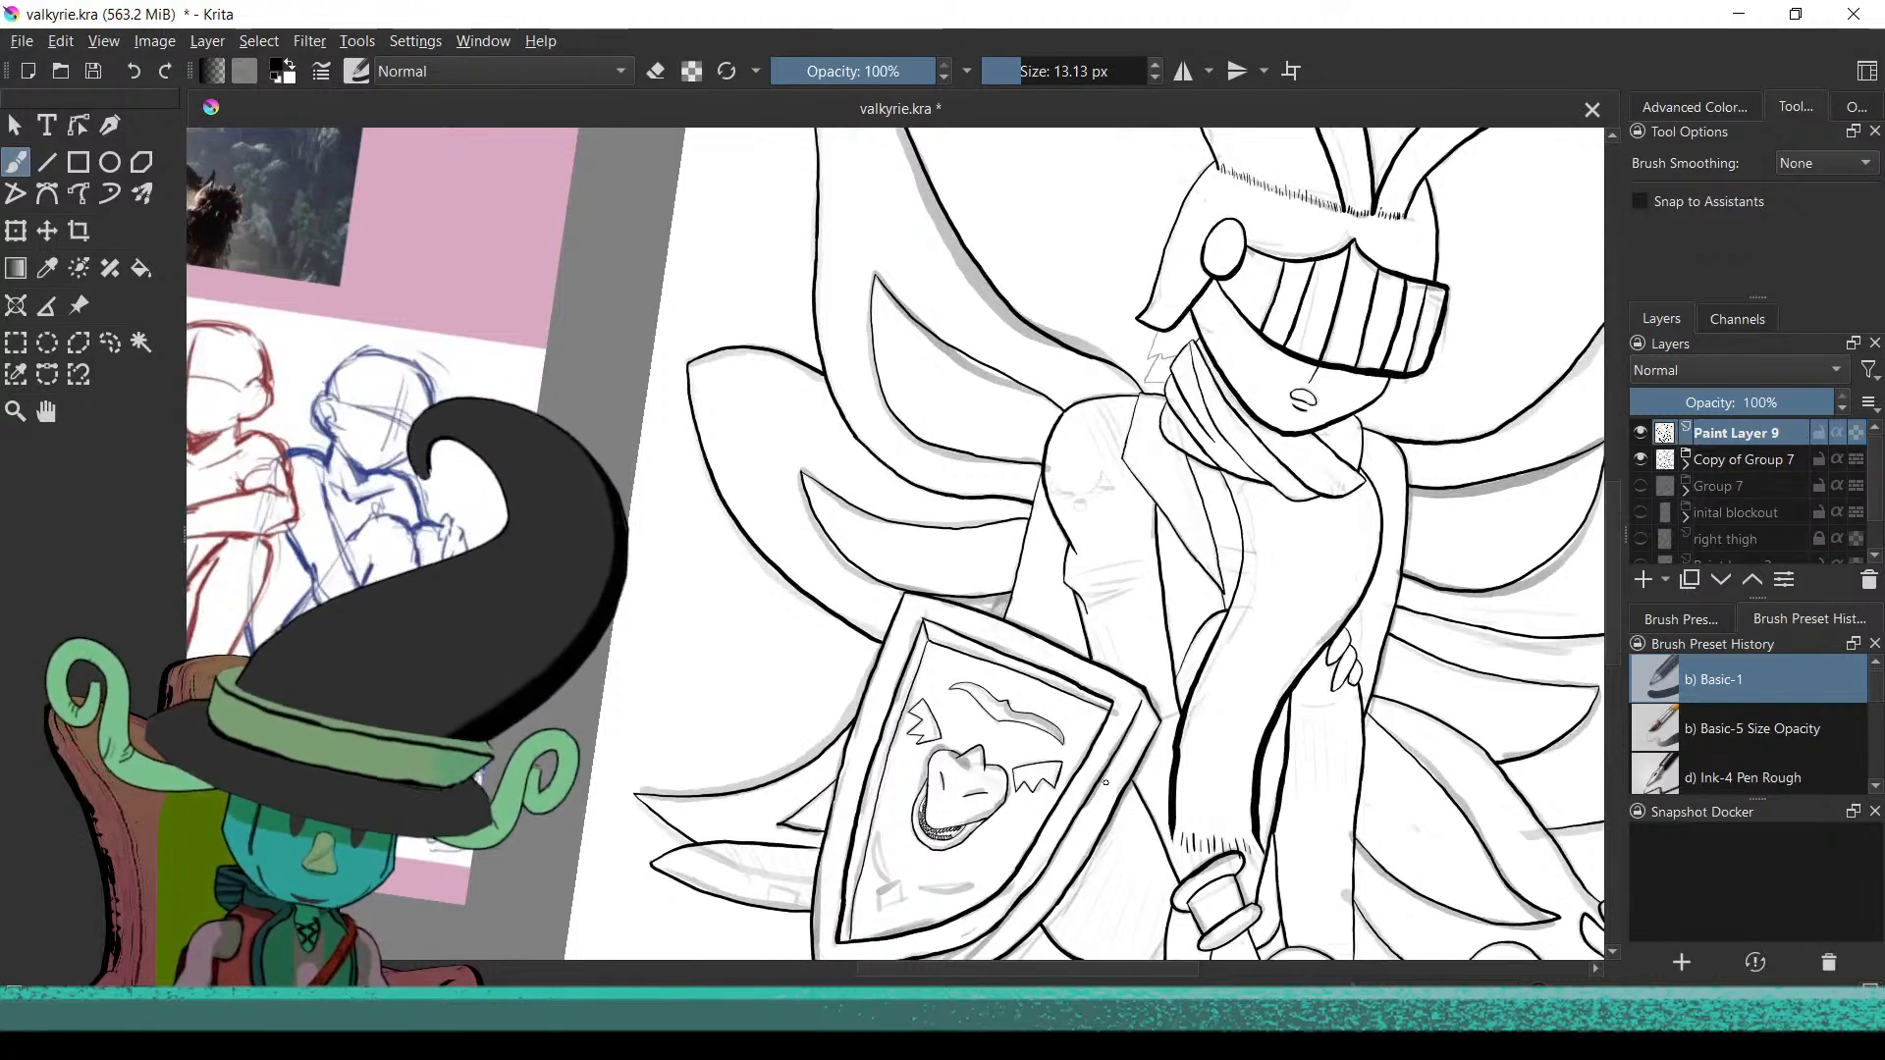
scroll(1105, 781, "up", 2)
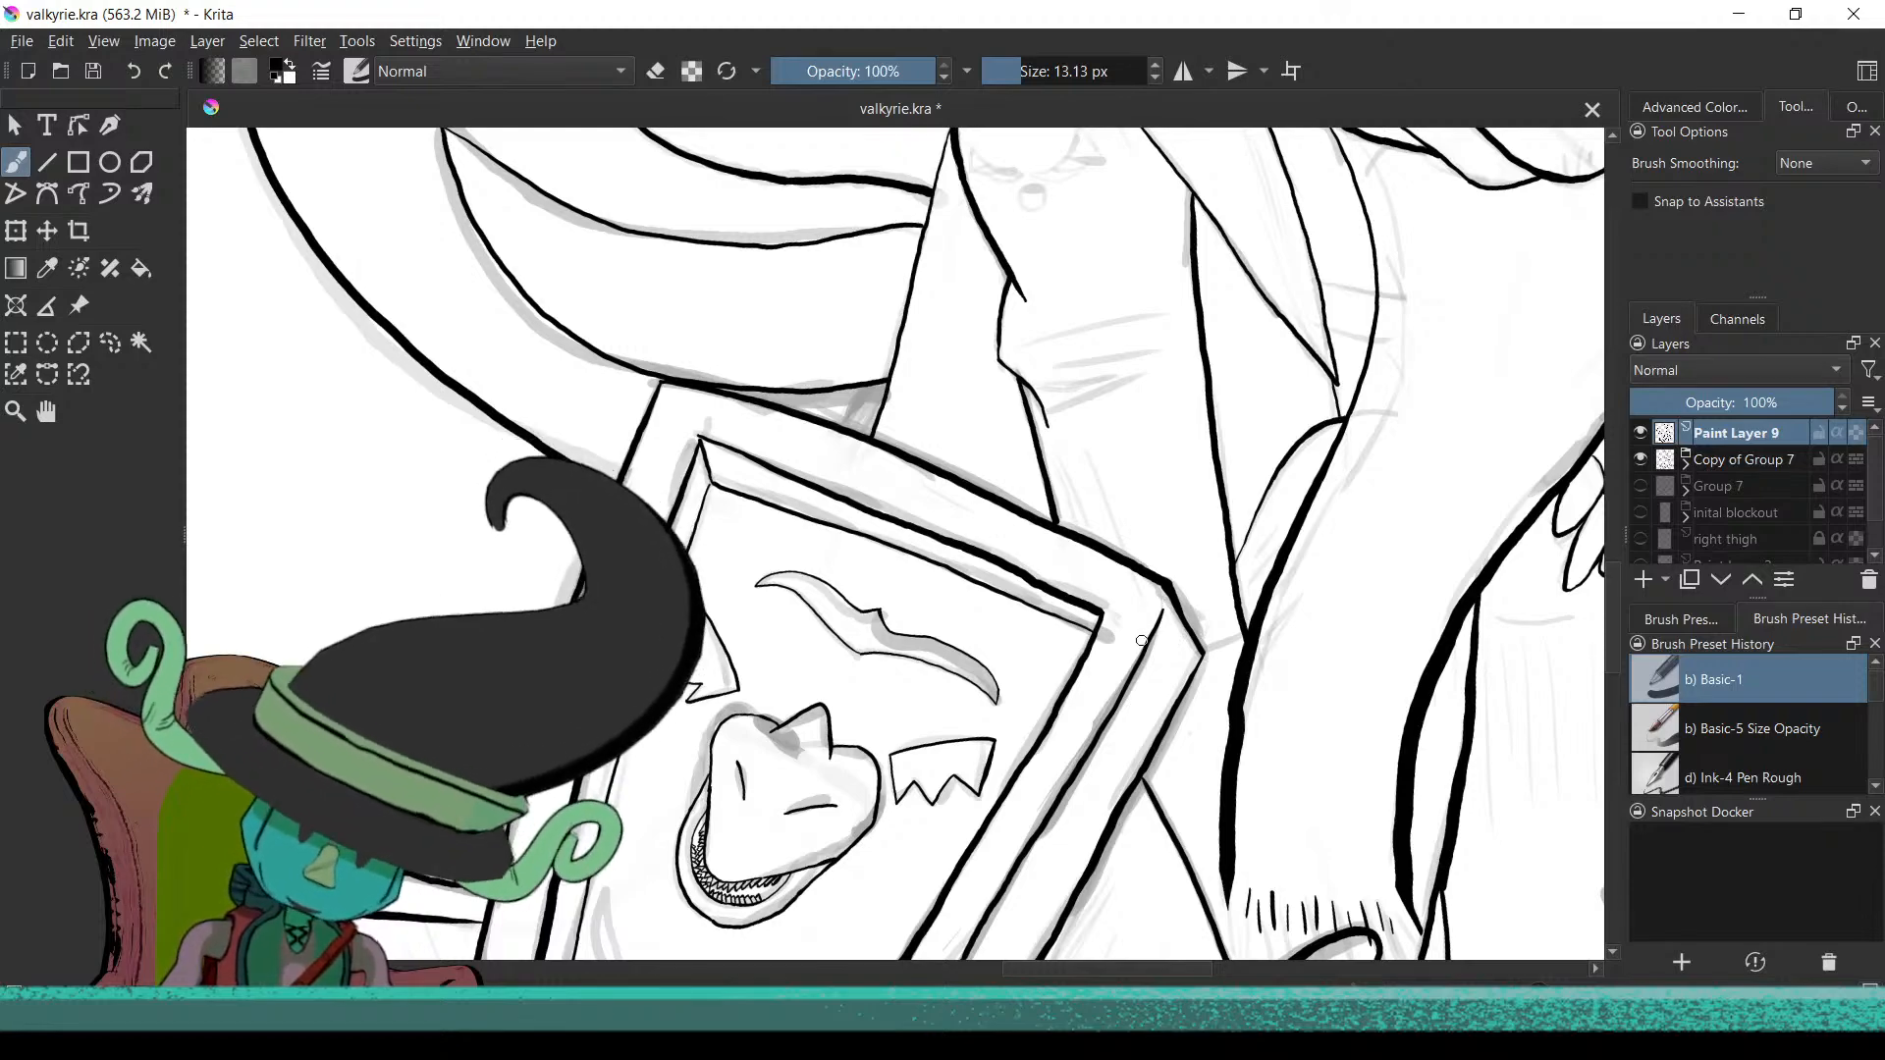
scroll(1122, 625, "down", 6)
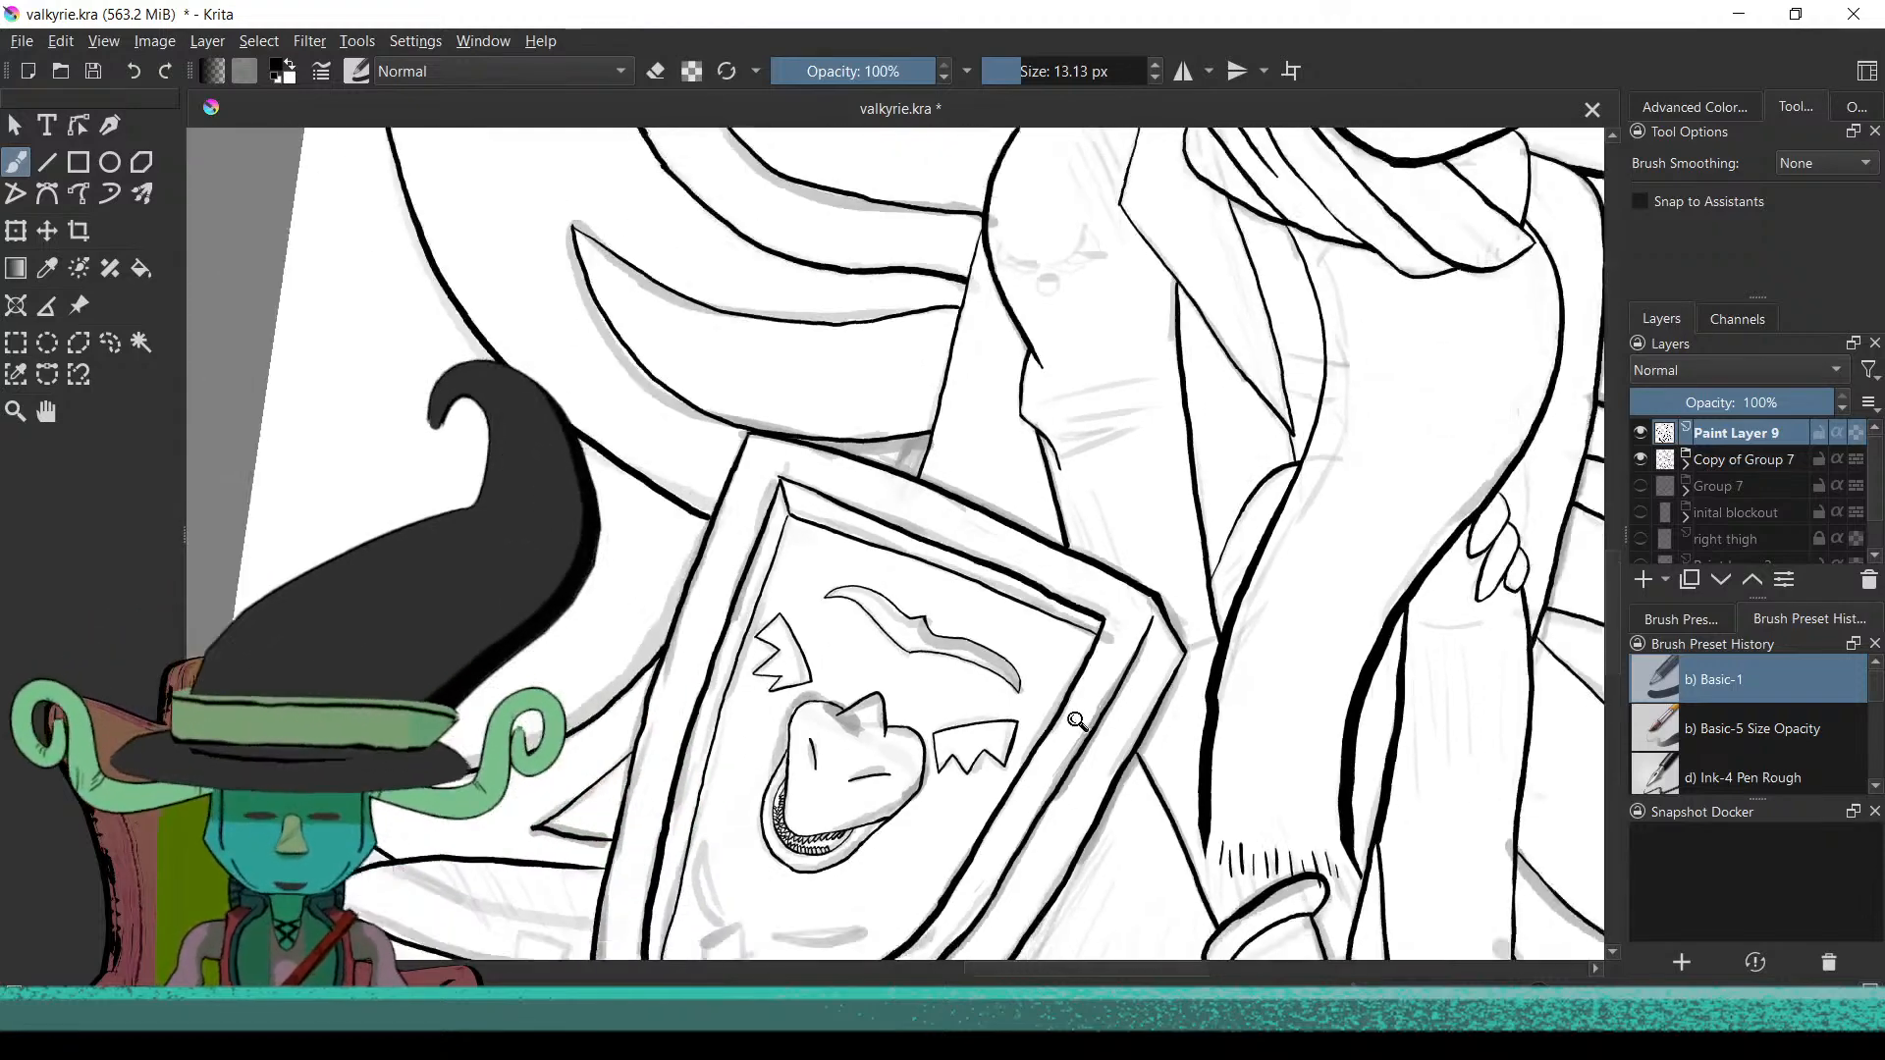
mouse_move(1121, 626)
left_mouse_down()
mouse_move(1114, 516)
mouse_move(1034, 599)
mouse_move(933, 589)
mouse_move(1203, 727)
mouse_move(1222, 701)
mouse_move(1199, 734)
left_mouse_up()
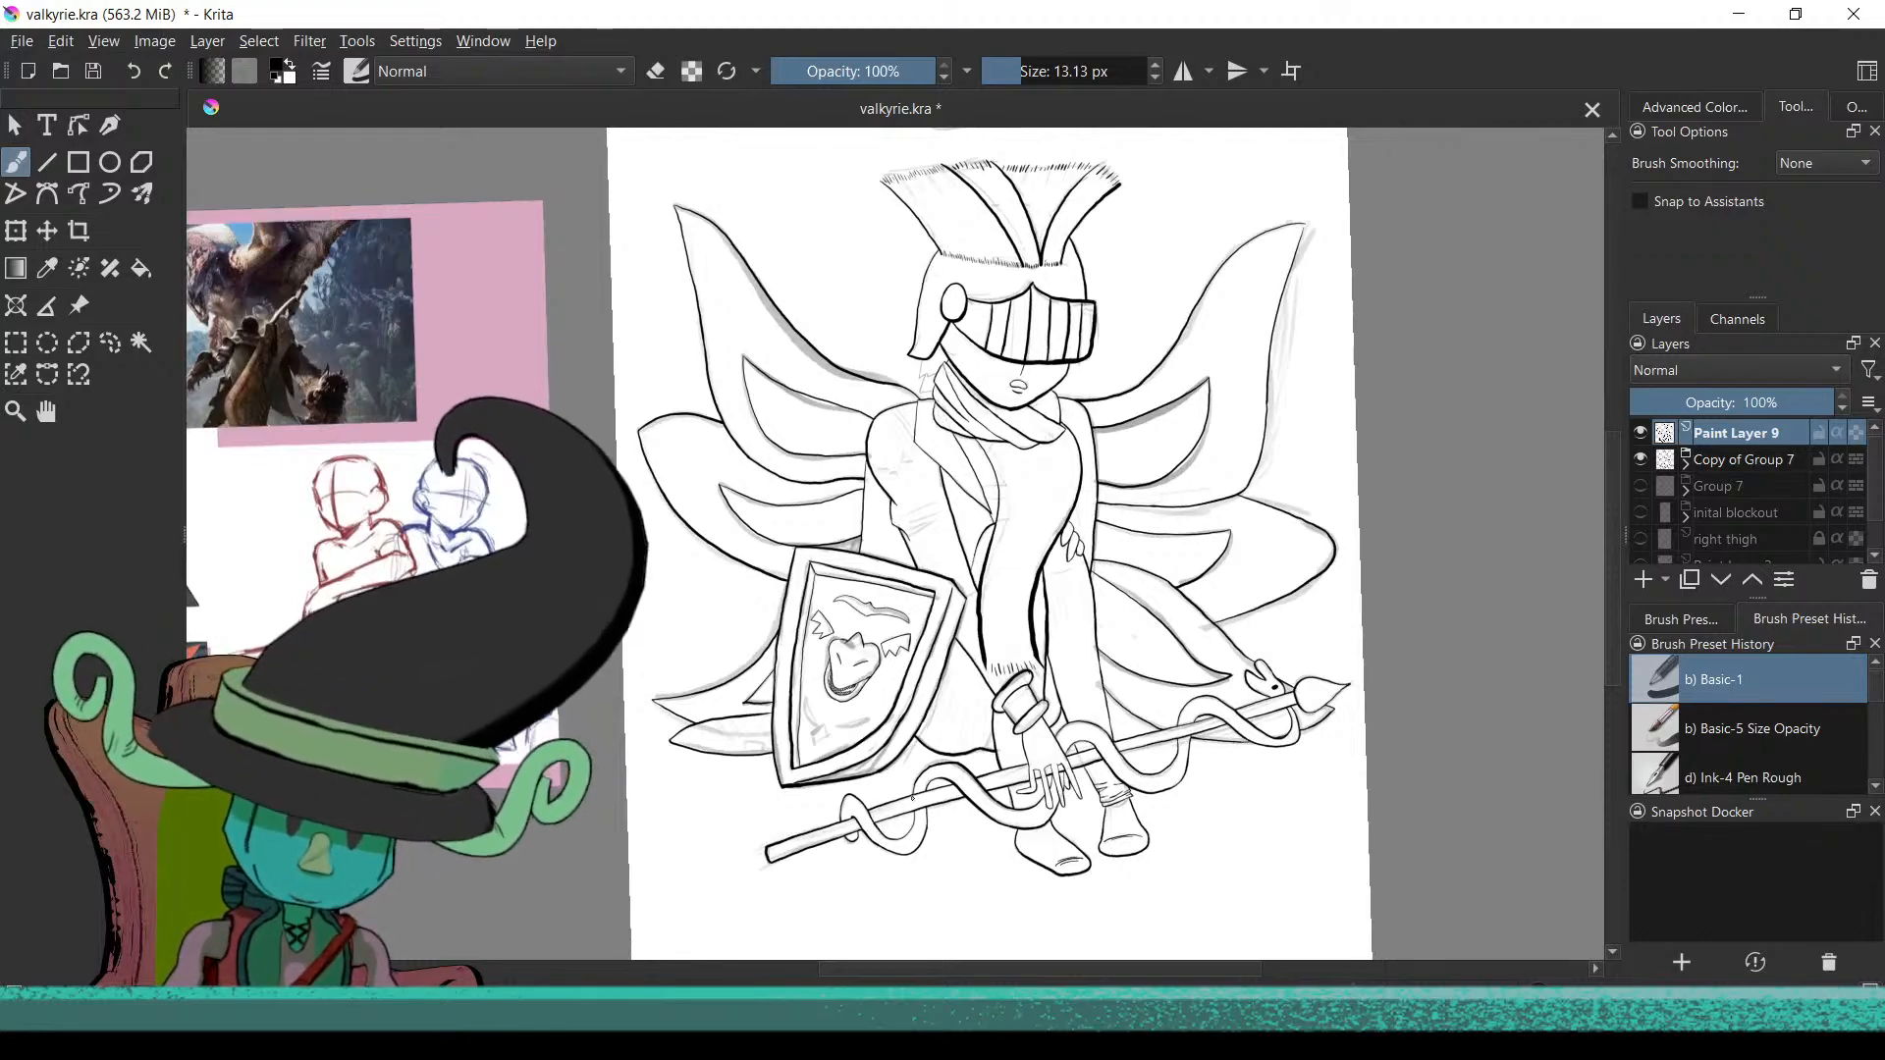
left_click_drag(933, 841, 866, 587)
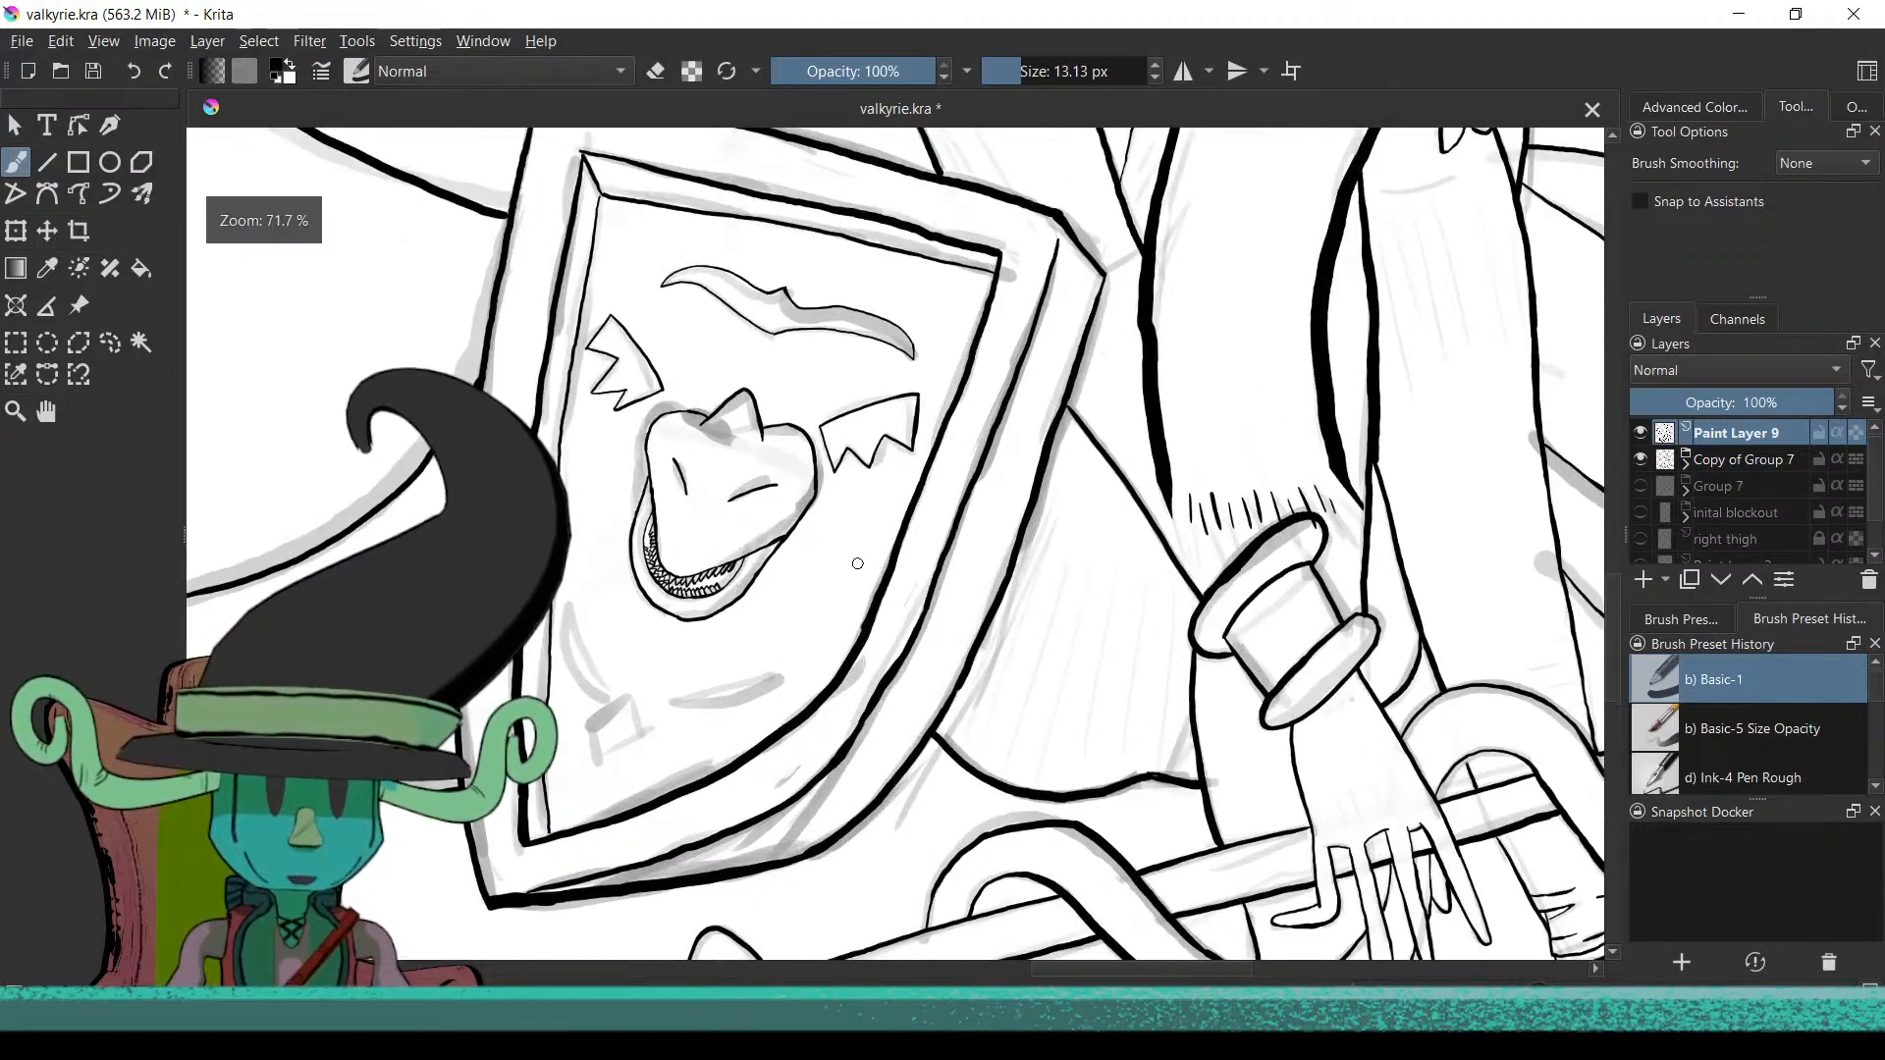
left_click_drag(1001, 618, 921, 808)
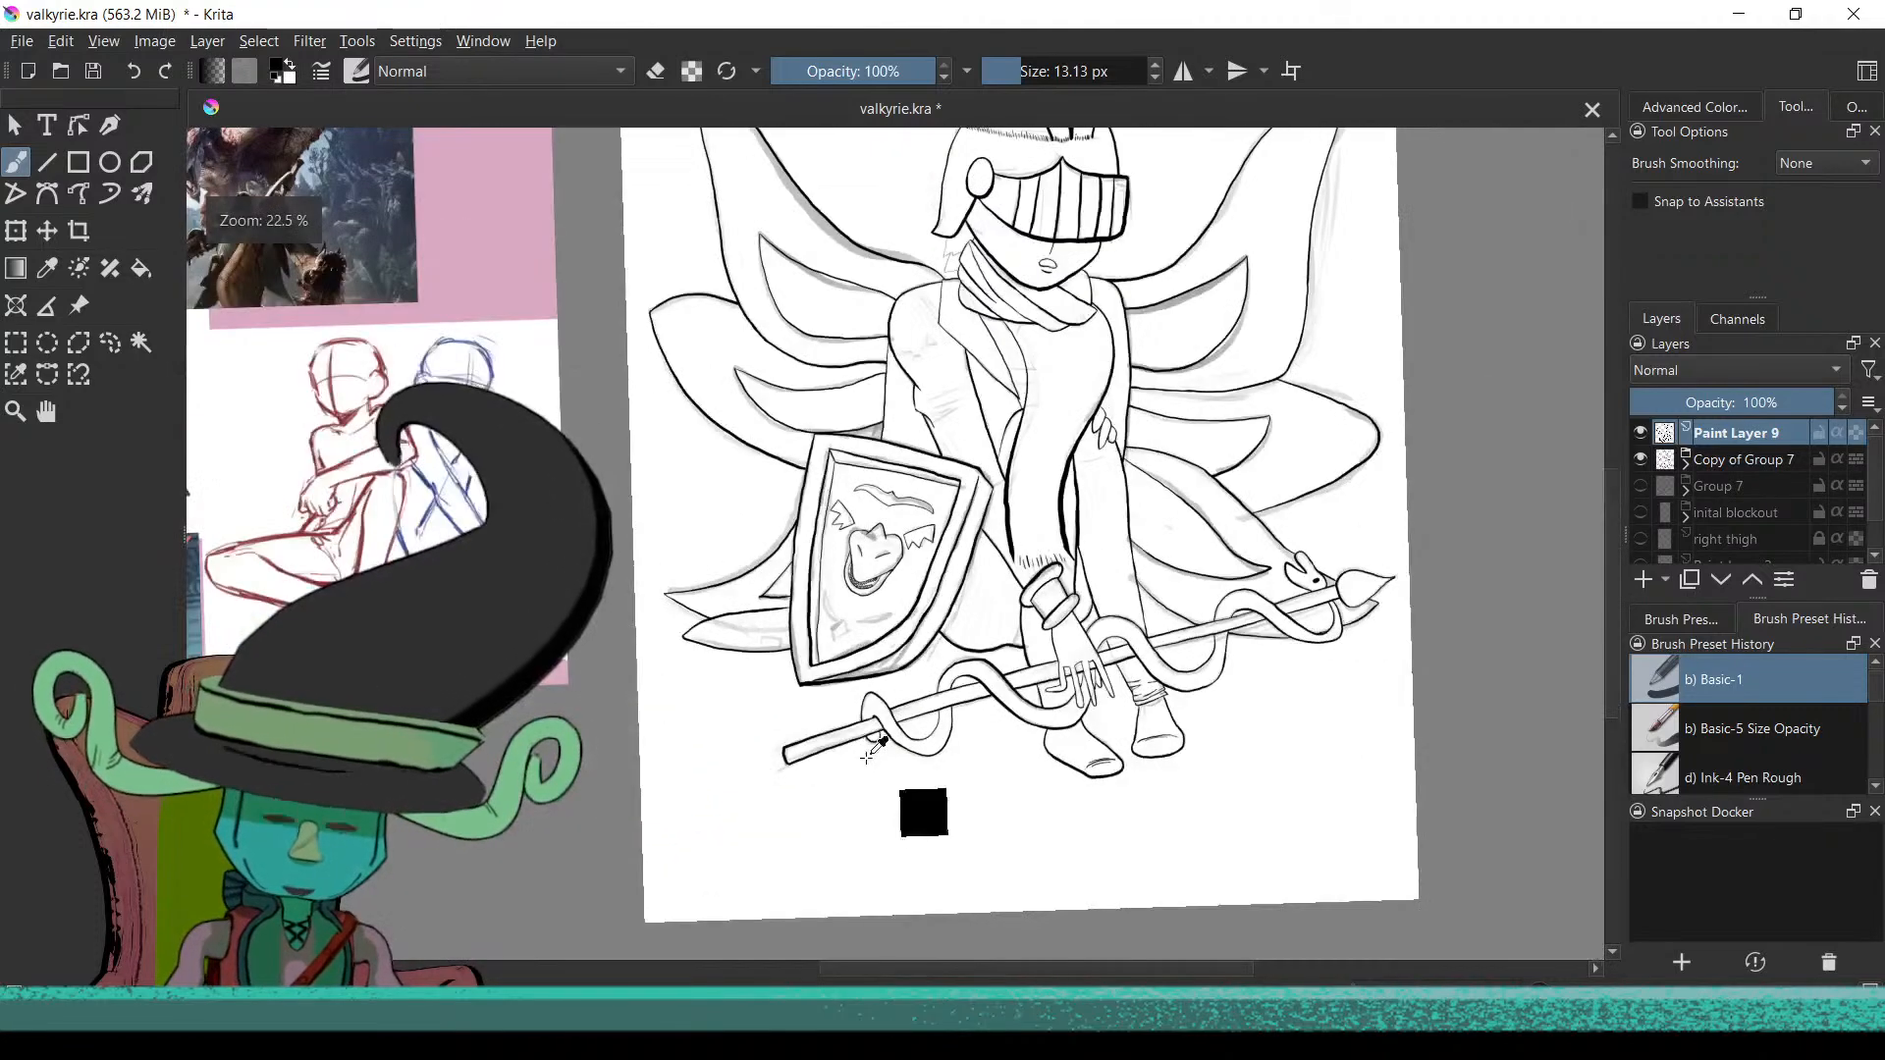
left_click_drag(946, 736, 1011, 645)
left_click(1010, 645)
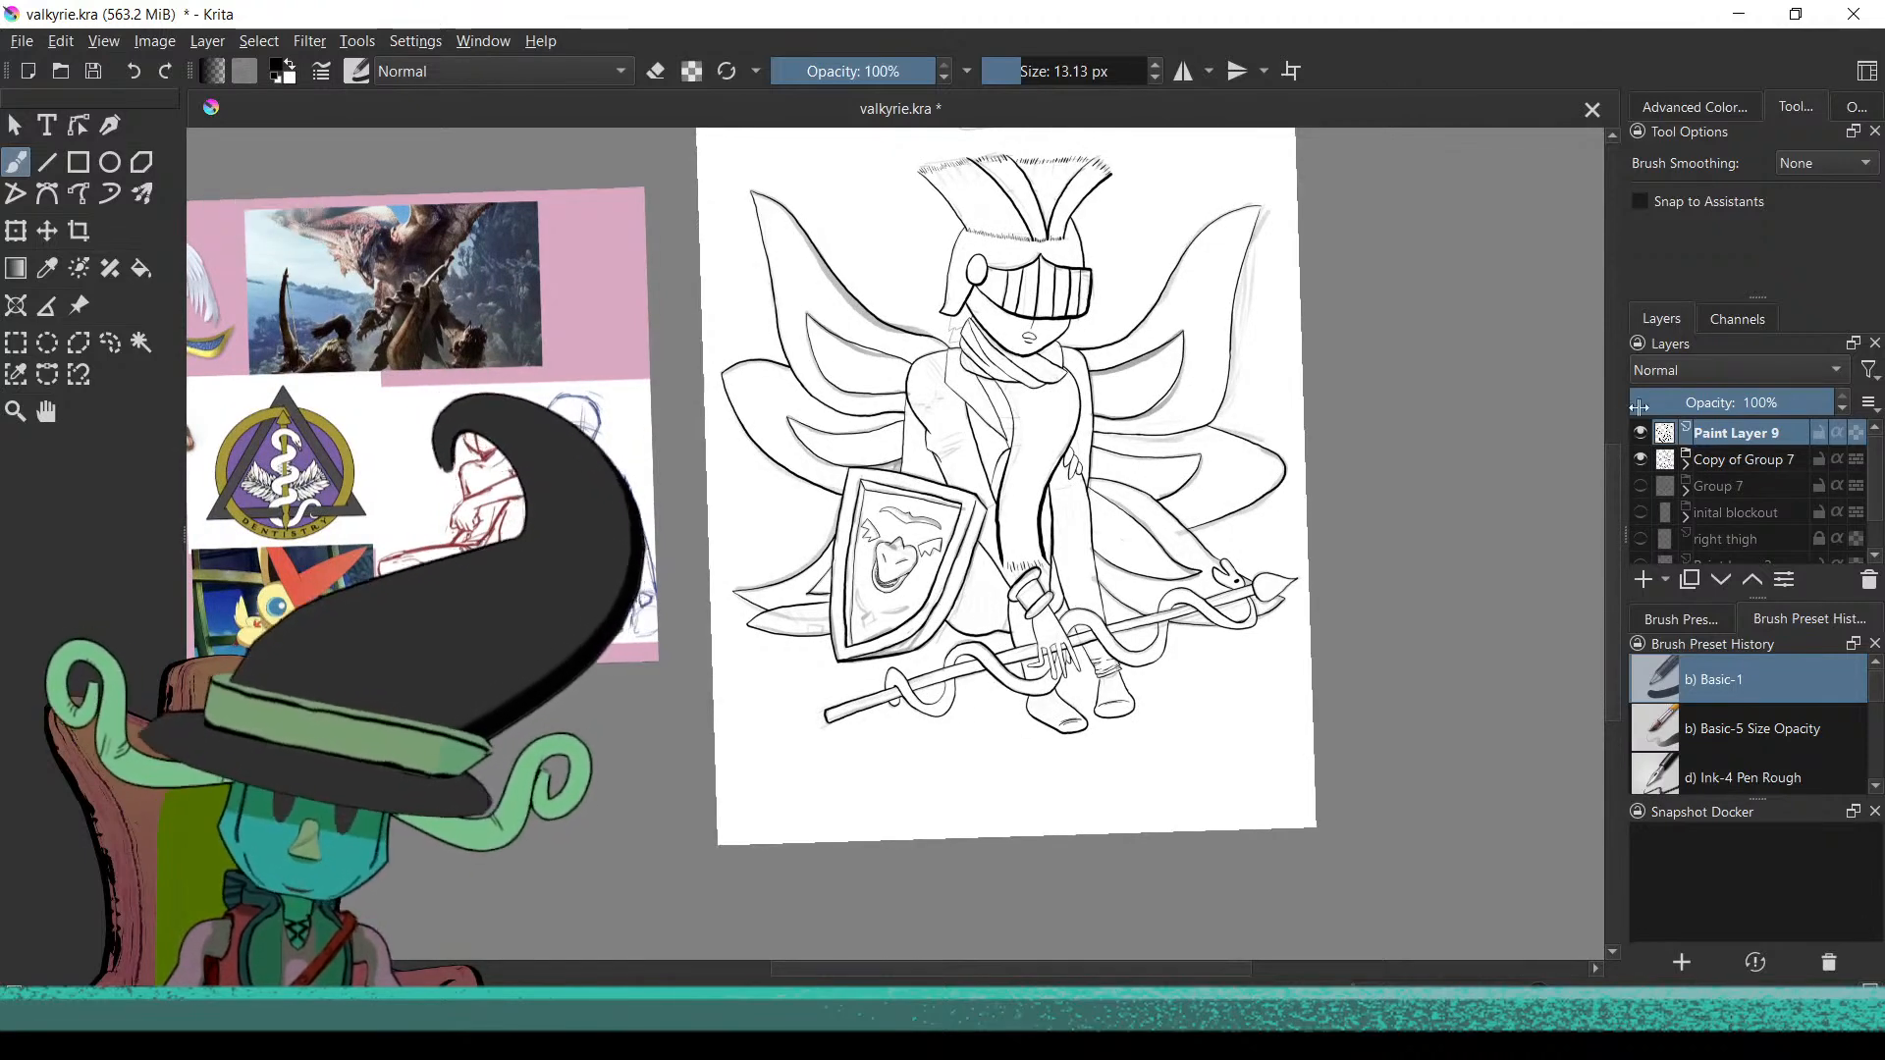
Toggle the visibility of the Copy of Group 7 sketch layer to check the ink alone, leaving the sketch shown
left_click(1640, 459)
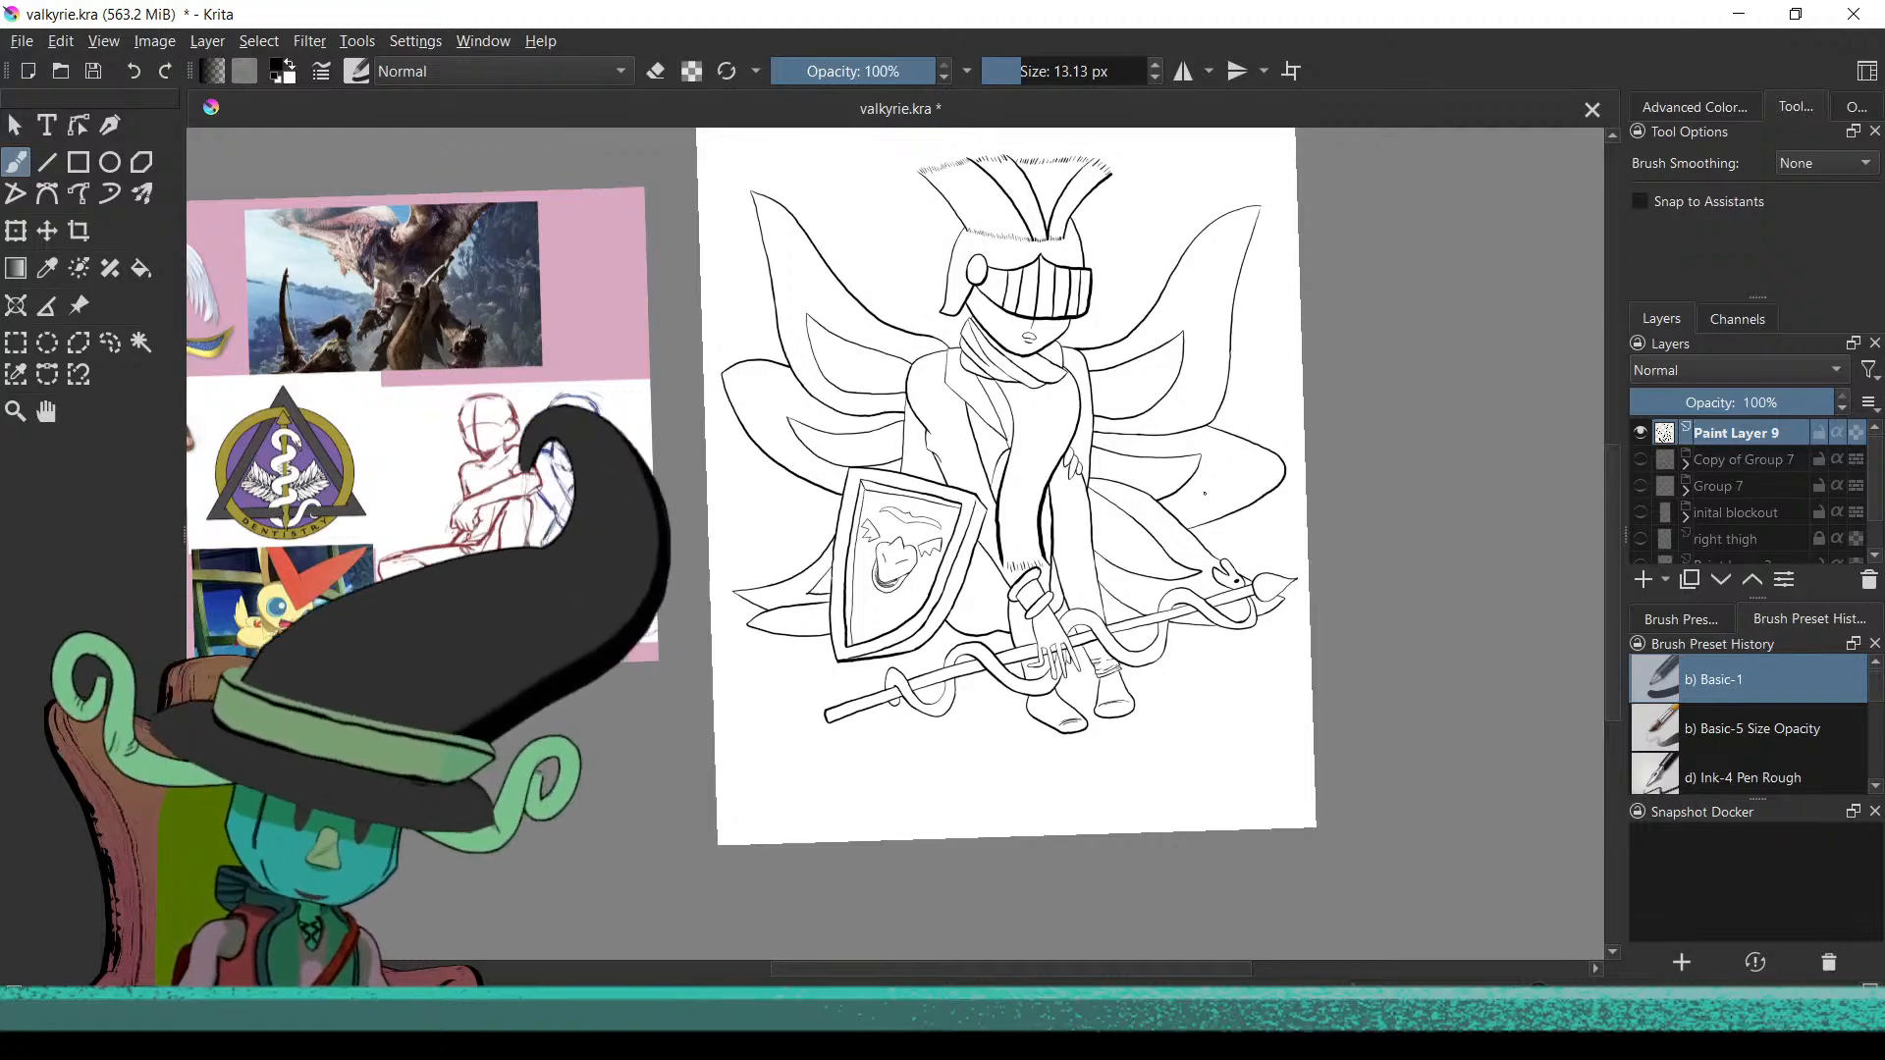
scroll(1208, 707, "up", 5)
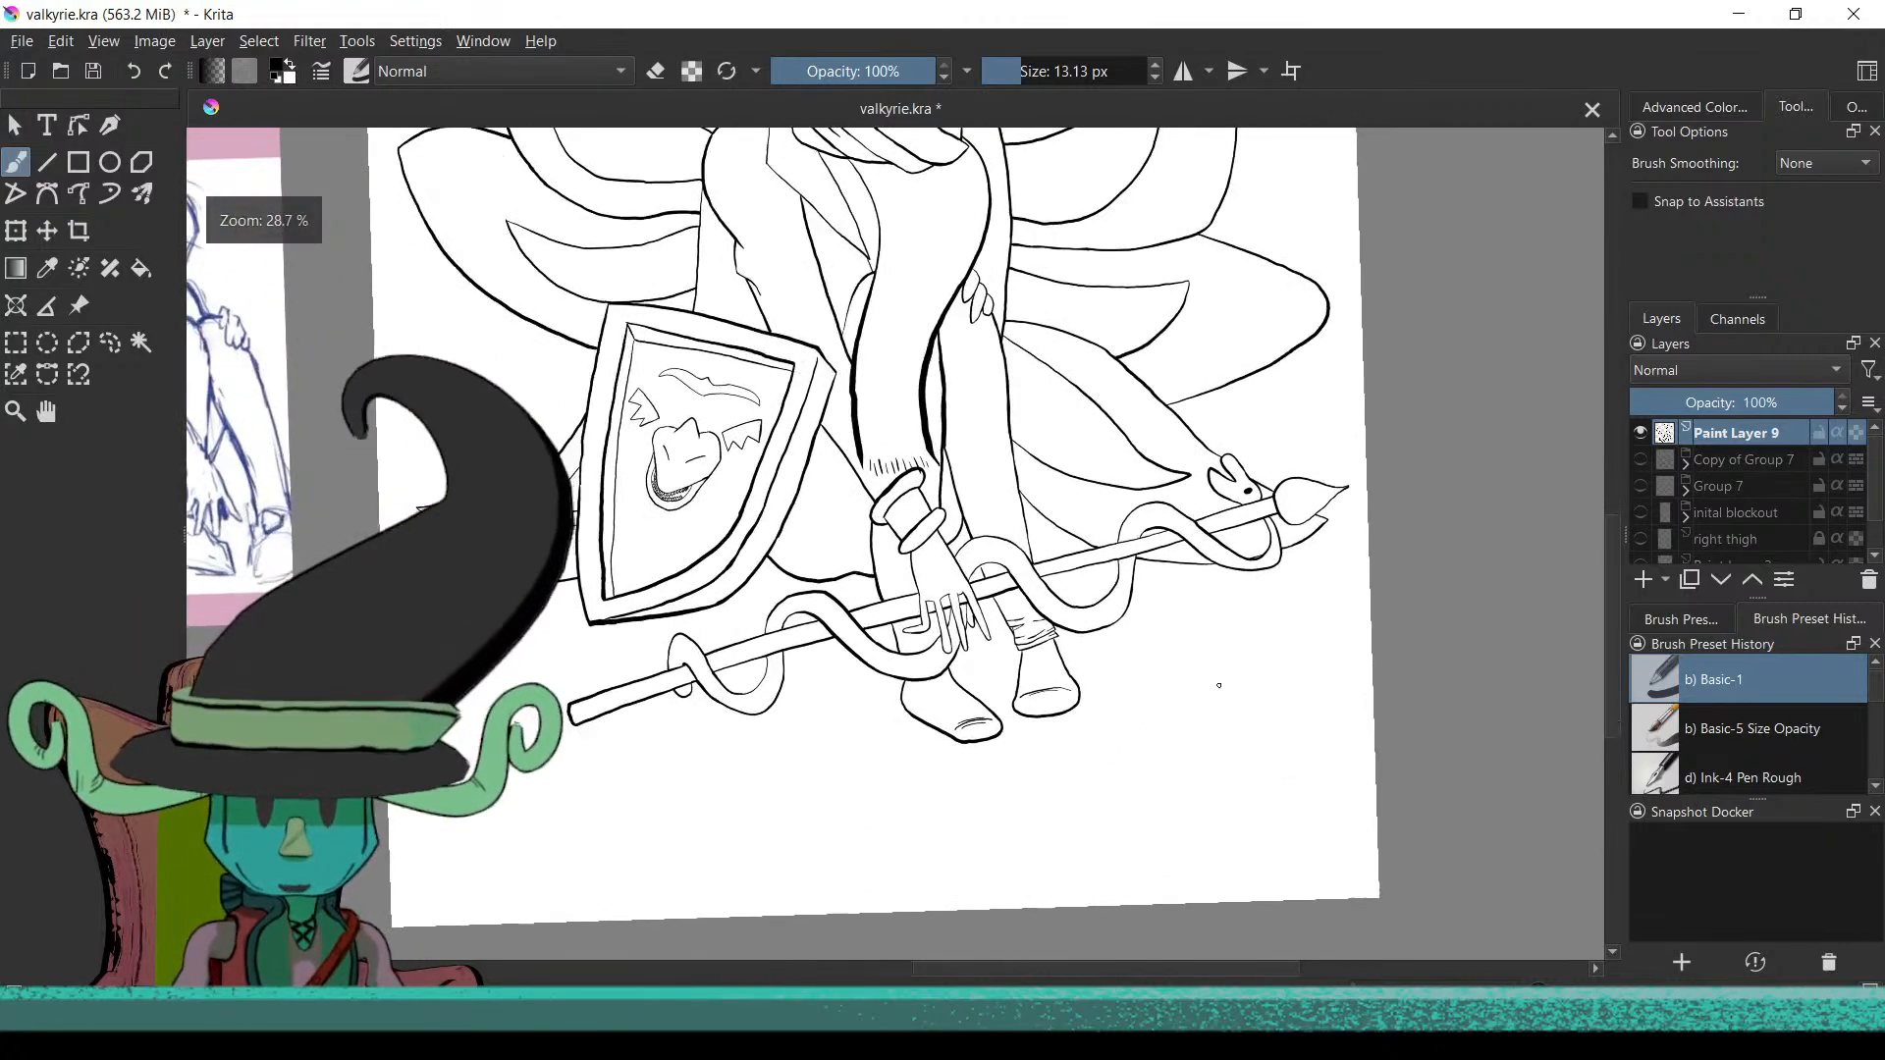
scroll(1190, 736, "up", 3)
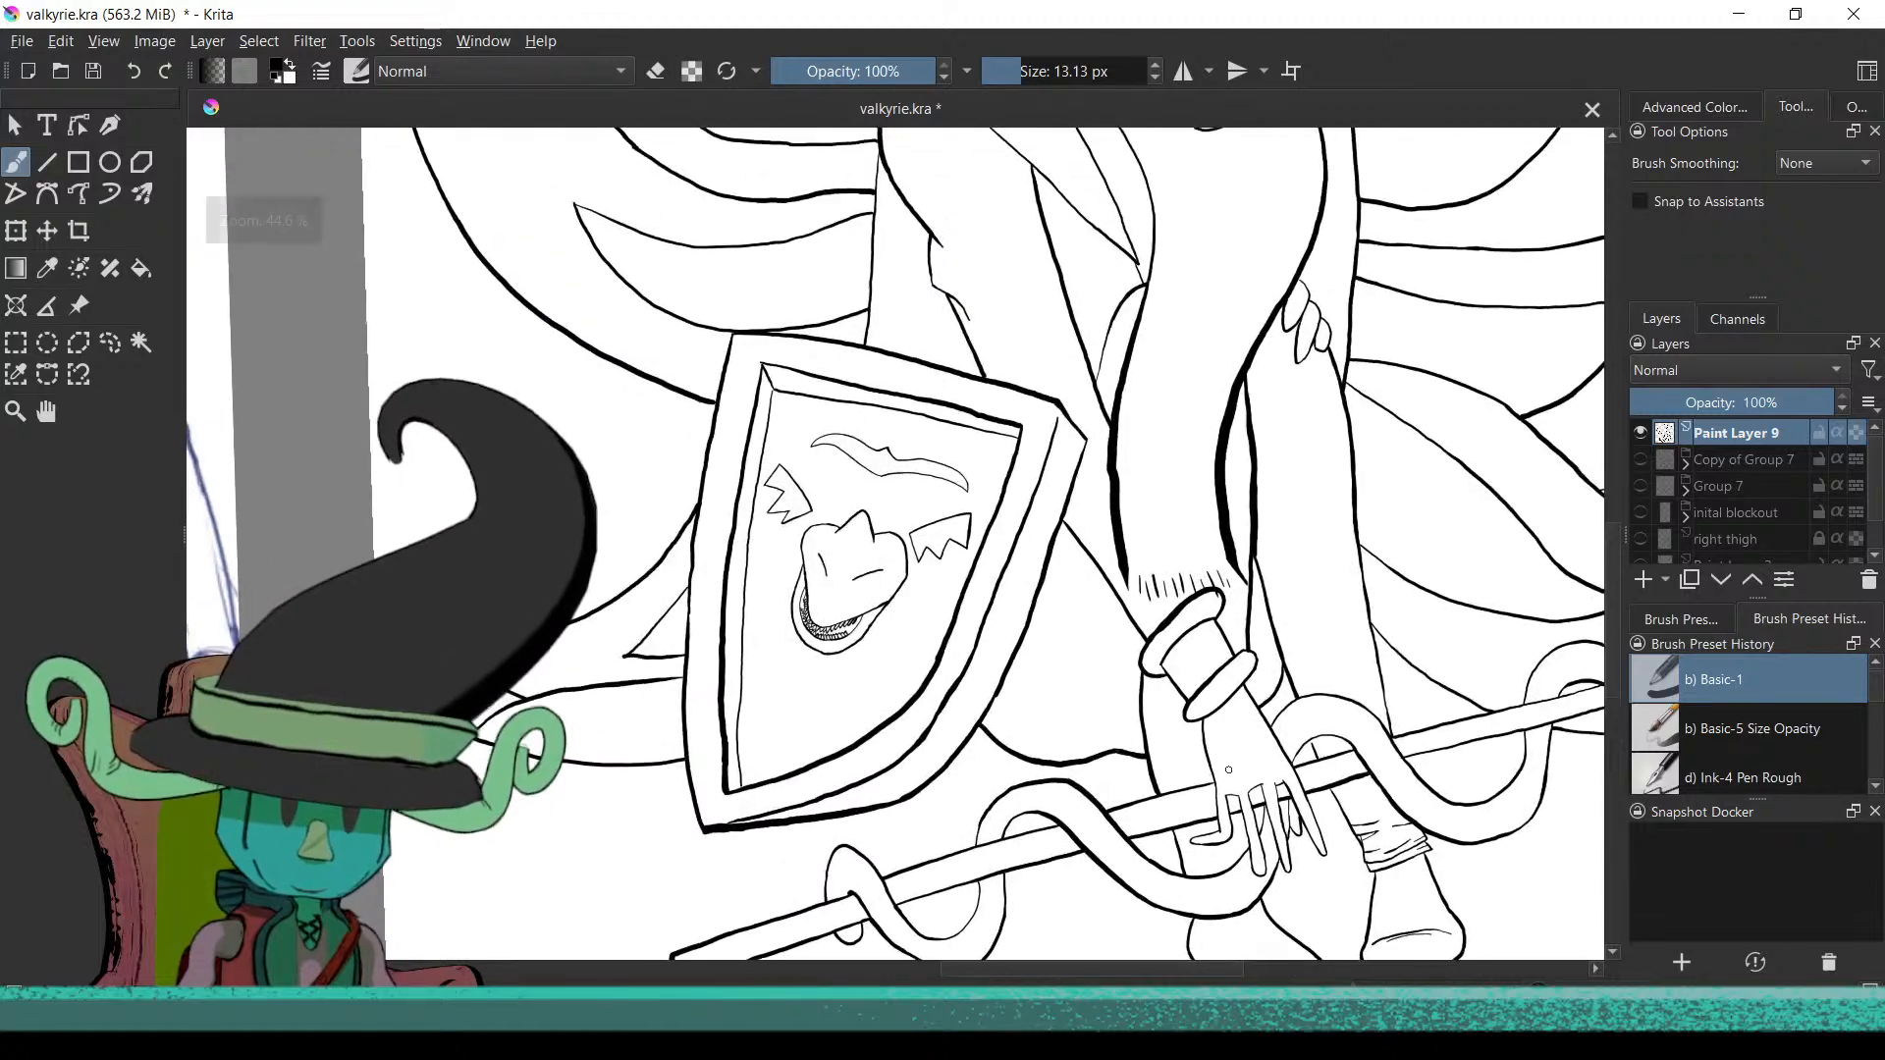
scroll(1190, 739, "down", 3)
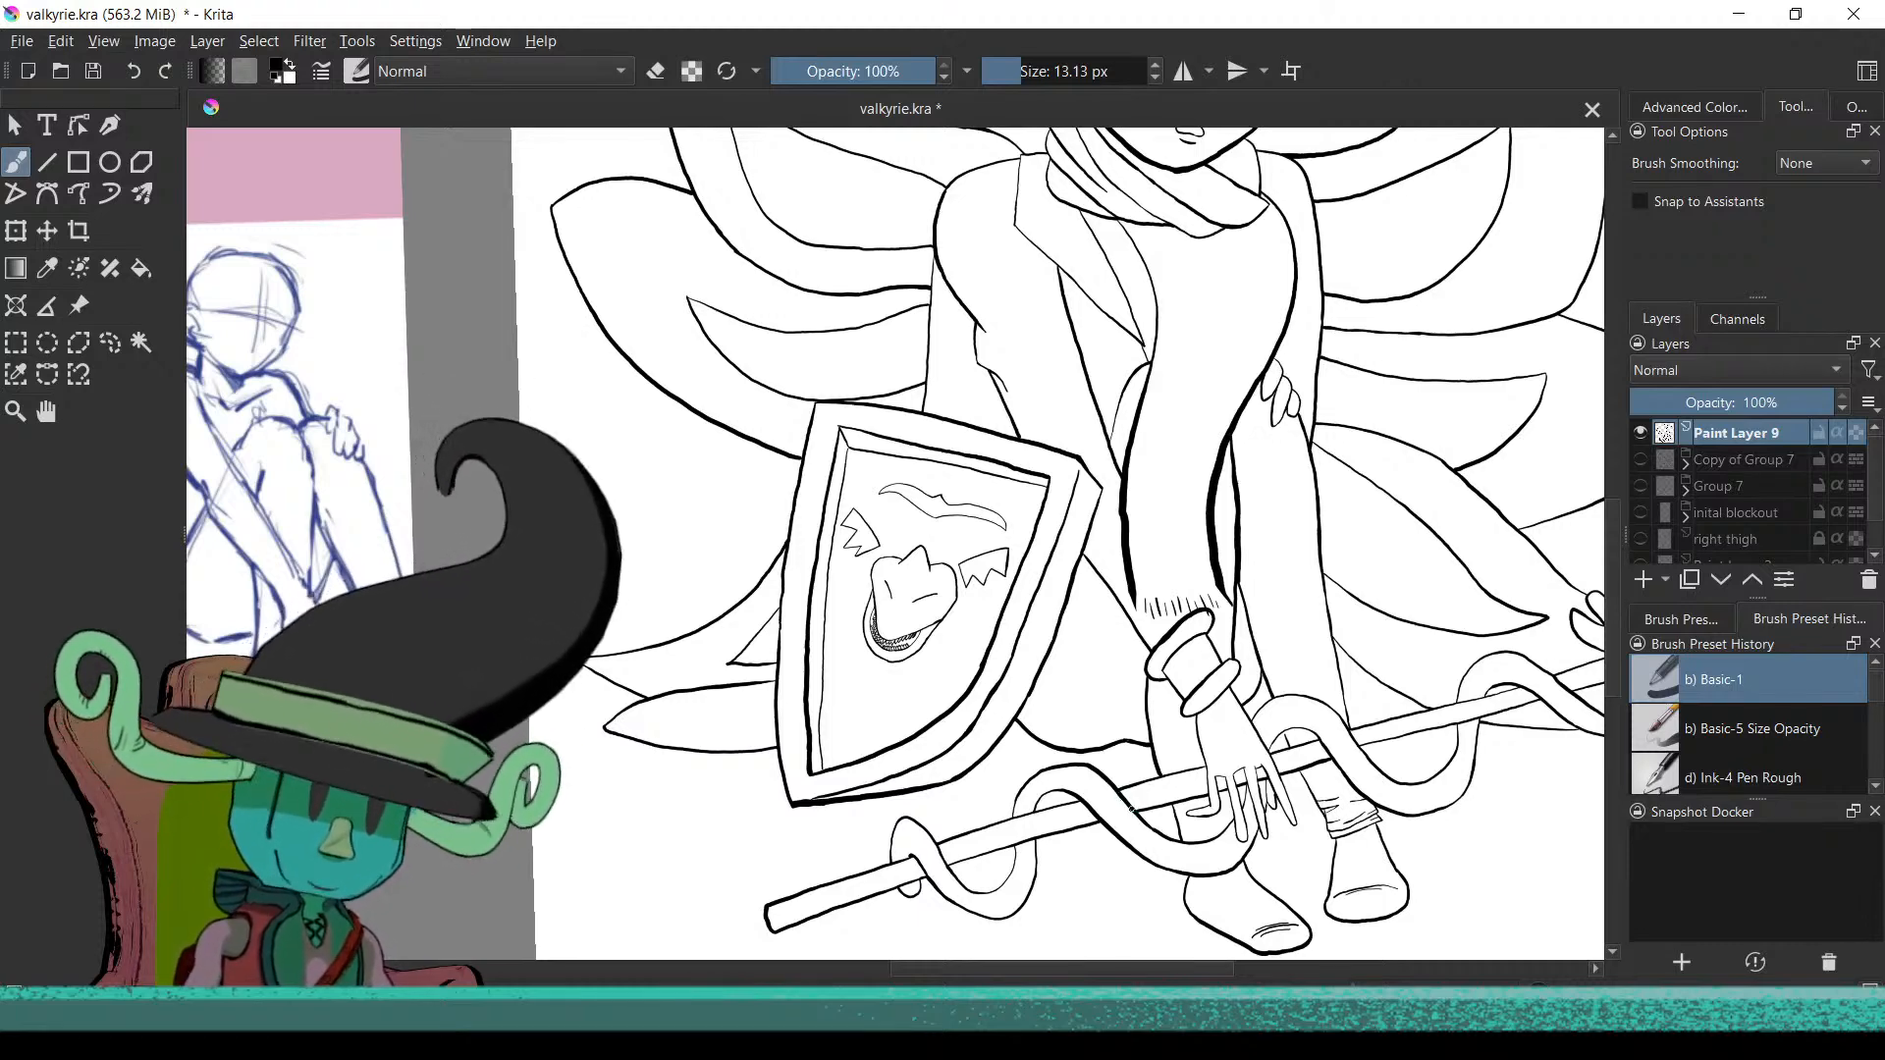
left_click(1638, 458)
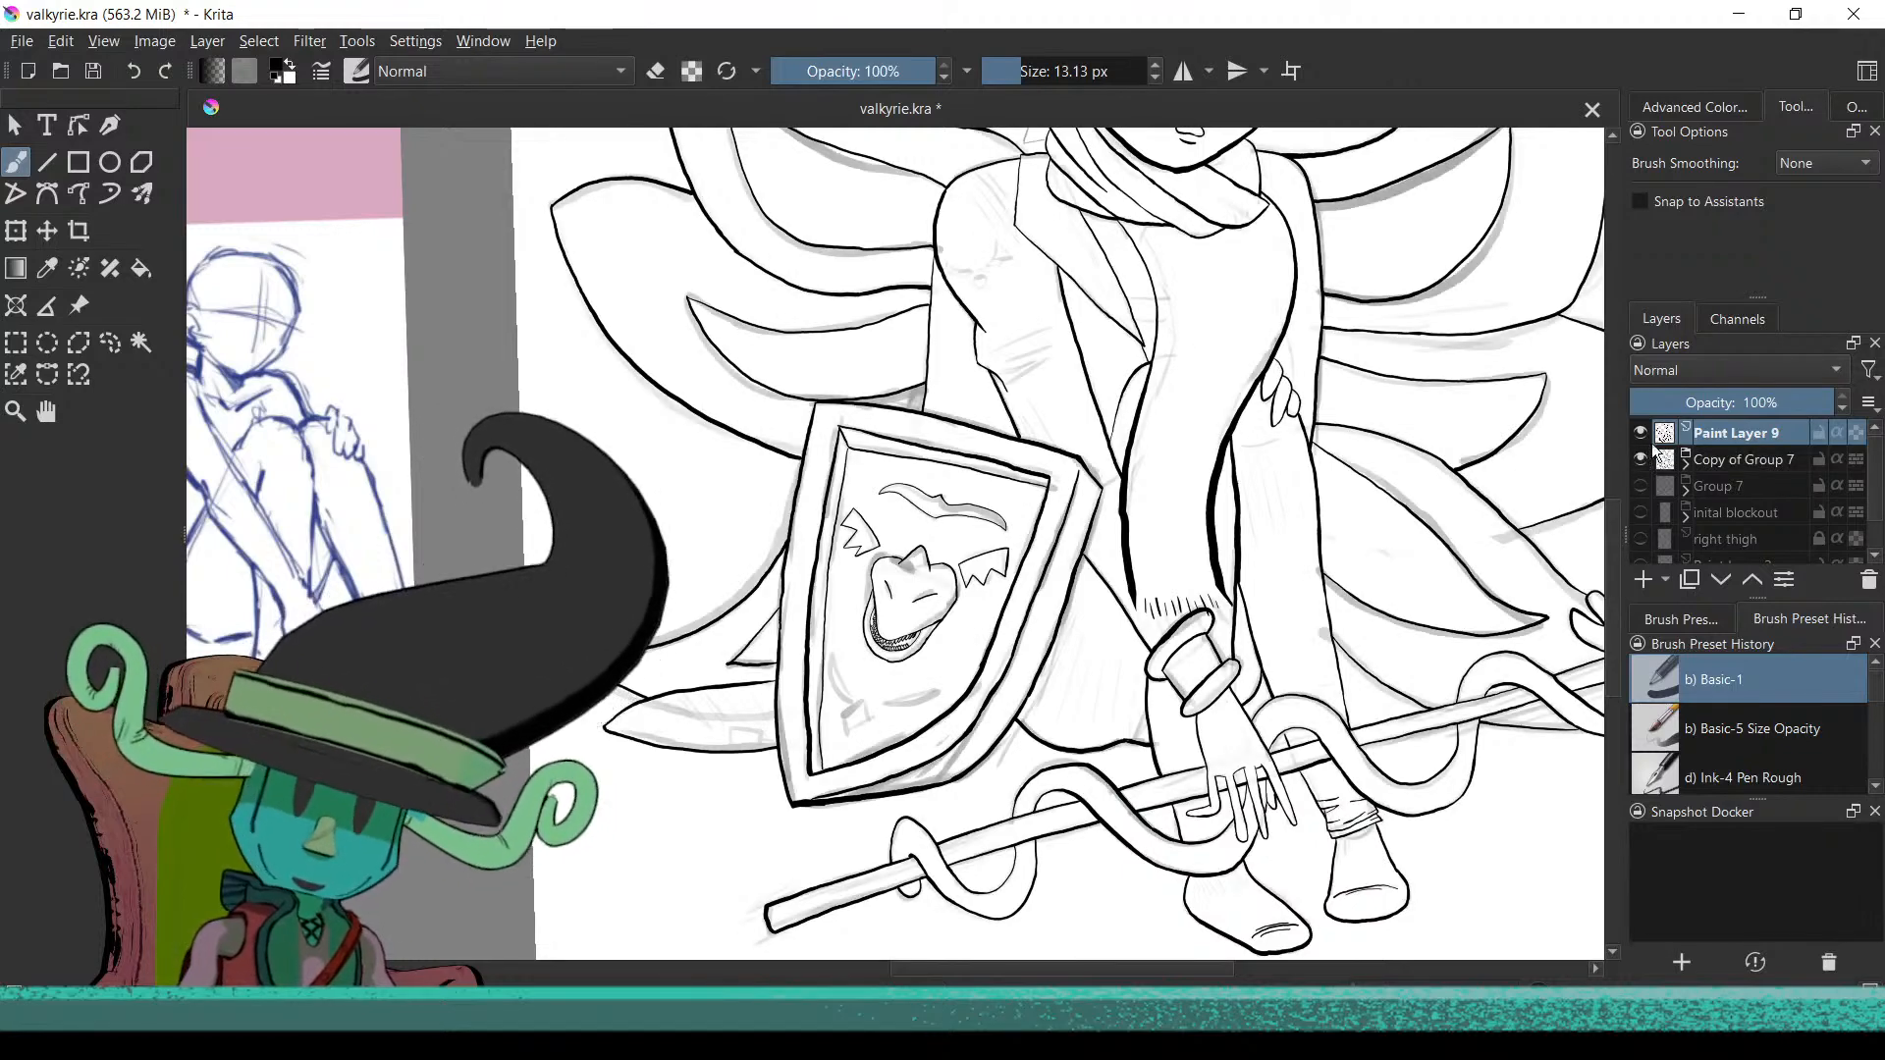
left_click(1641, 453)
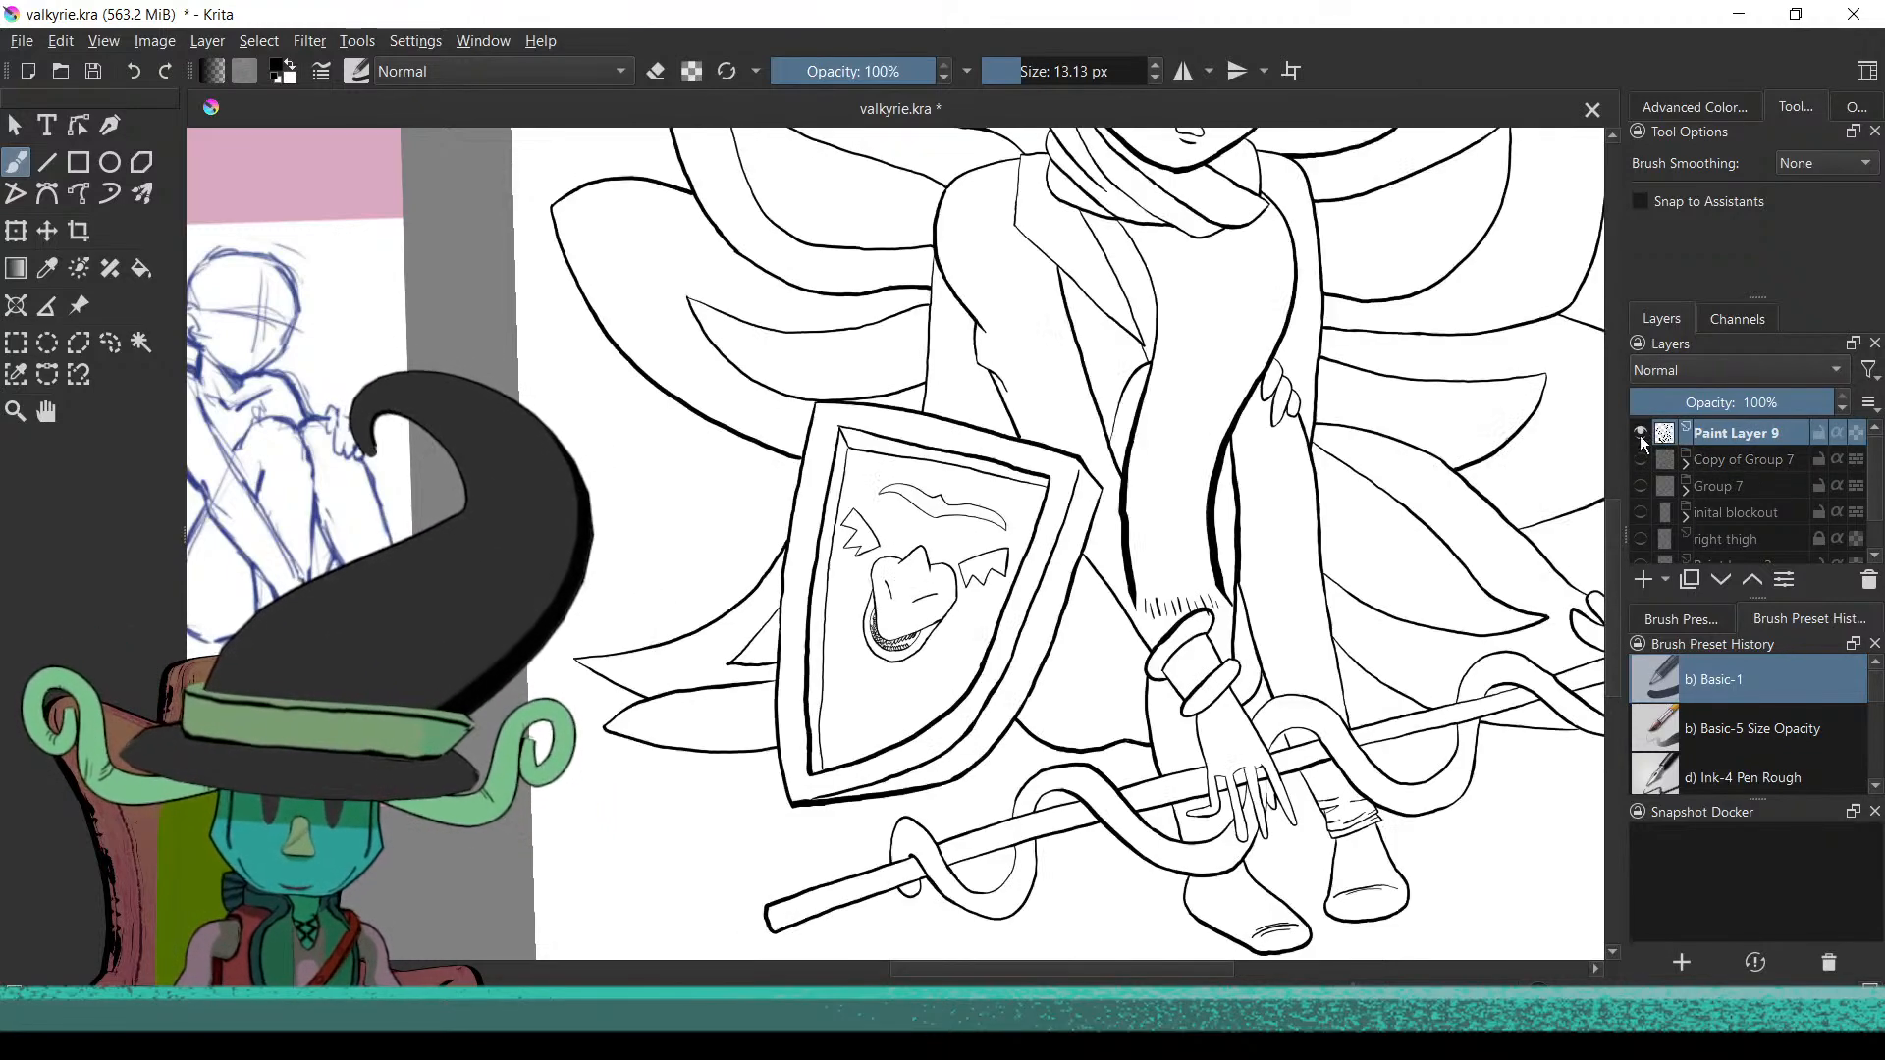
left_click_drag(1297, 613, 1343, 566)
left_click_drag(1352, 441, 1302, 689)
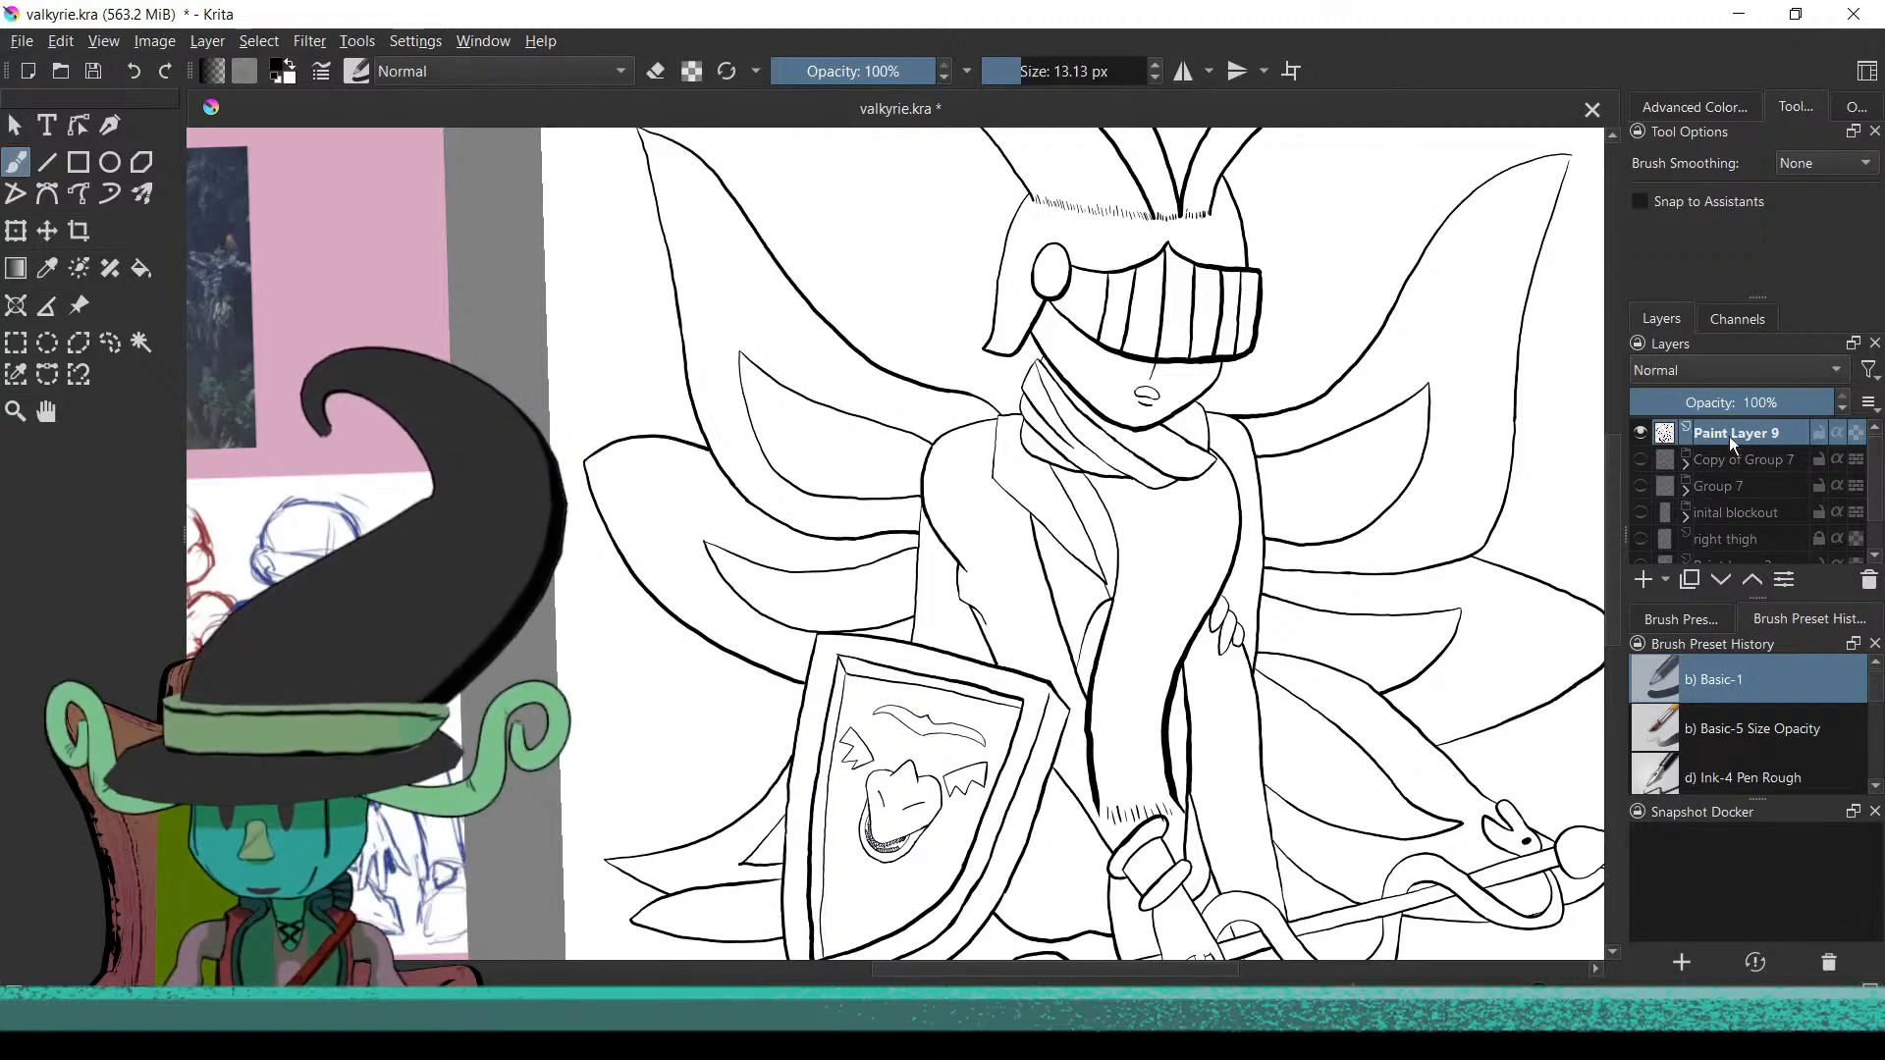
left_click(1640, 459)
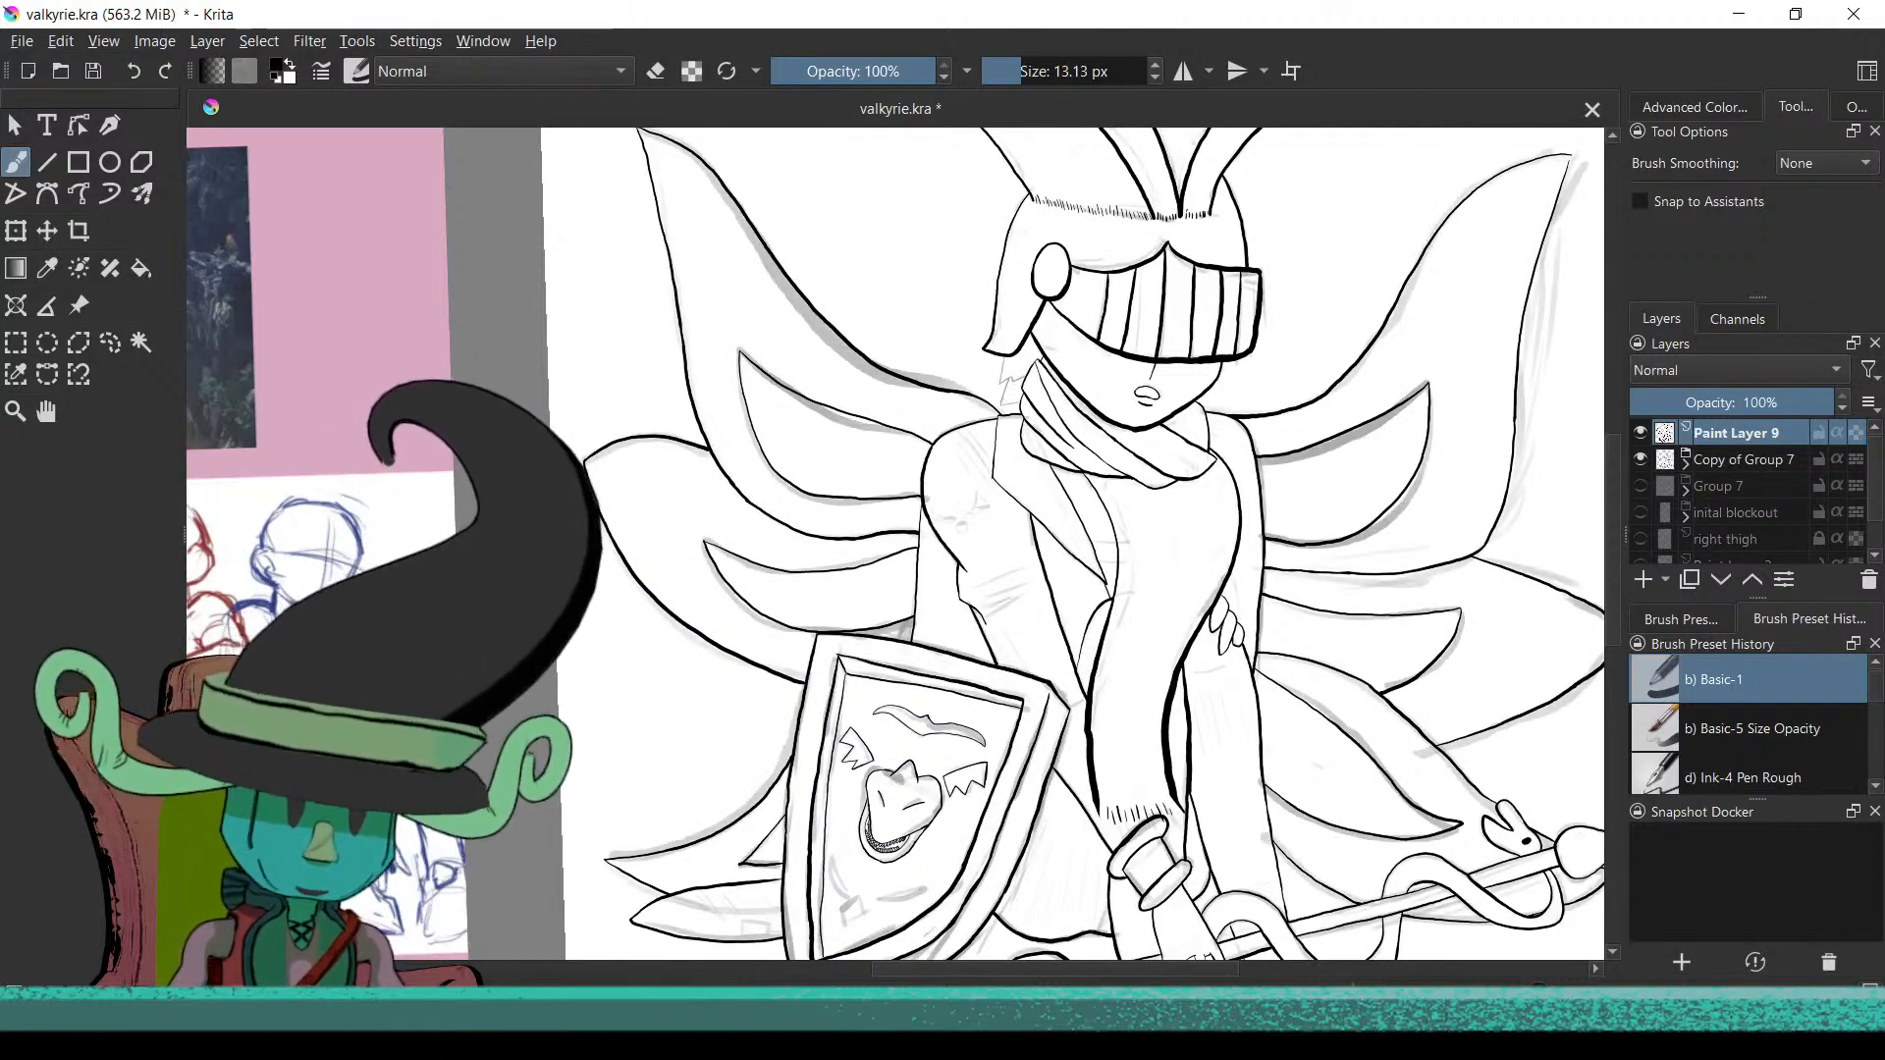
Ink two short crosswise lines on the narrow strip between the jacket lapel and the curved line beside it on the chest
scroll(1212, 487, "up", 6)
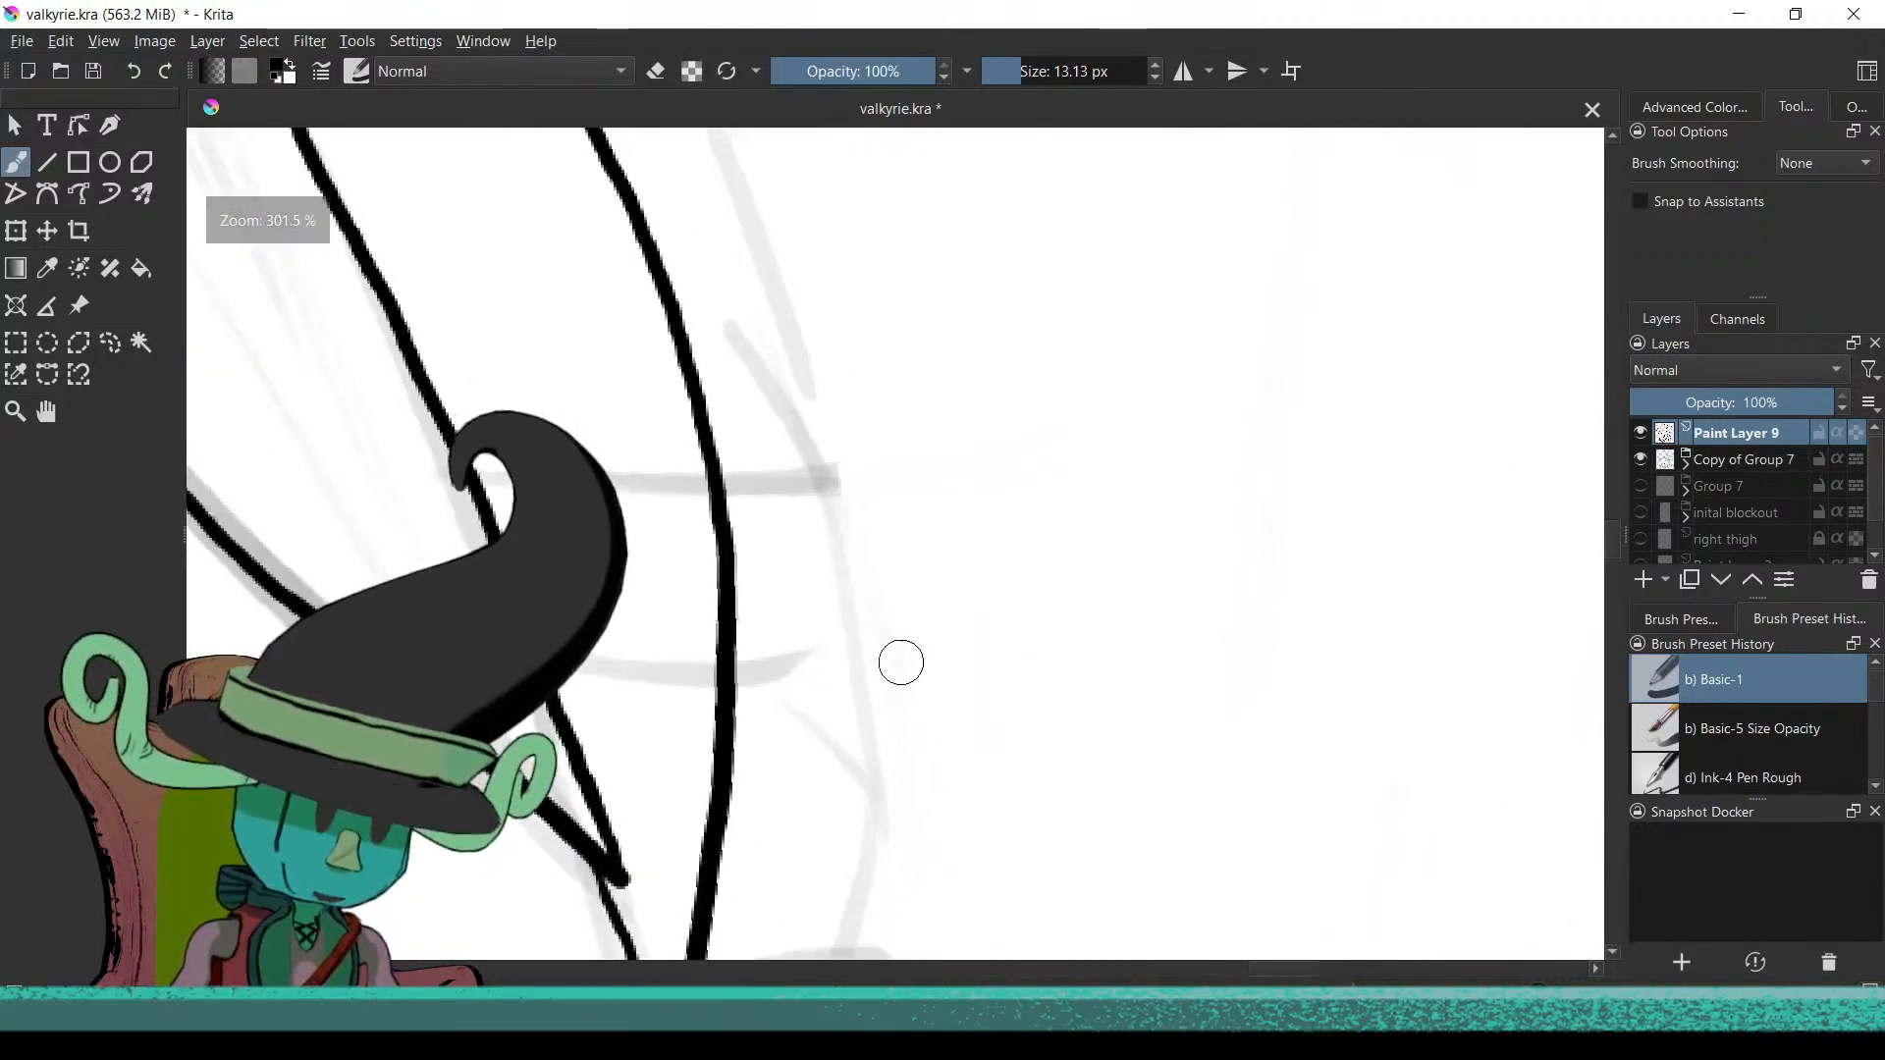
left_click_drag(892, 669, 1072, 747)
left_click_drag(705, 557, 889, 555)
left_click_drag(727, 734, 863, 739)
key("ctrl+z")
left_click_drag(714, 735, 866, 748)
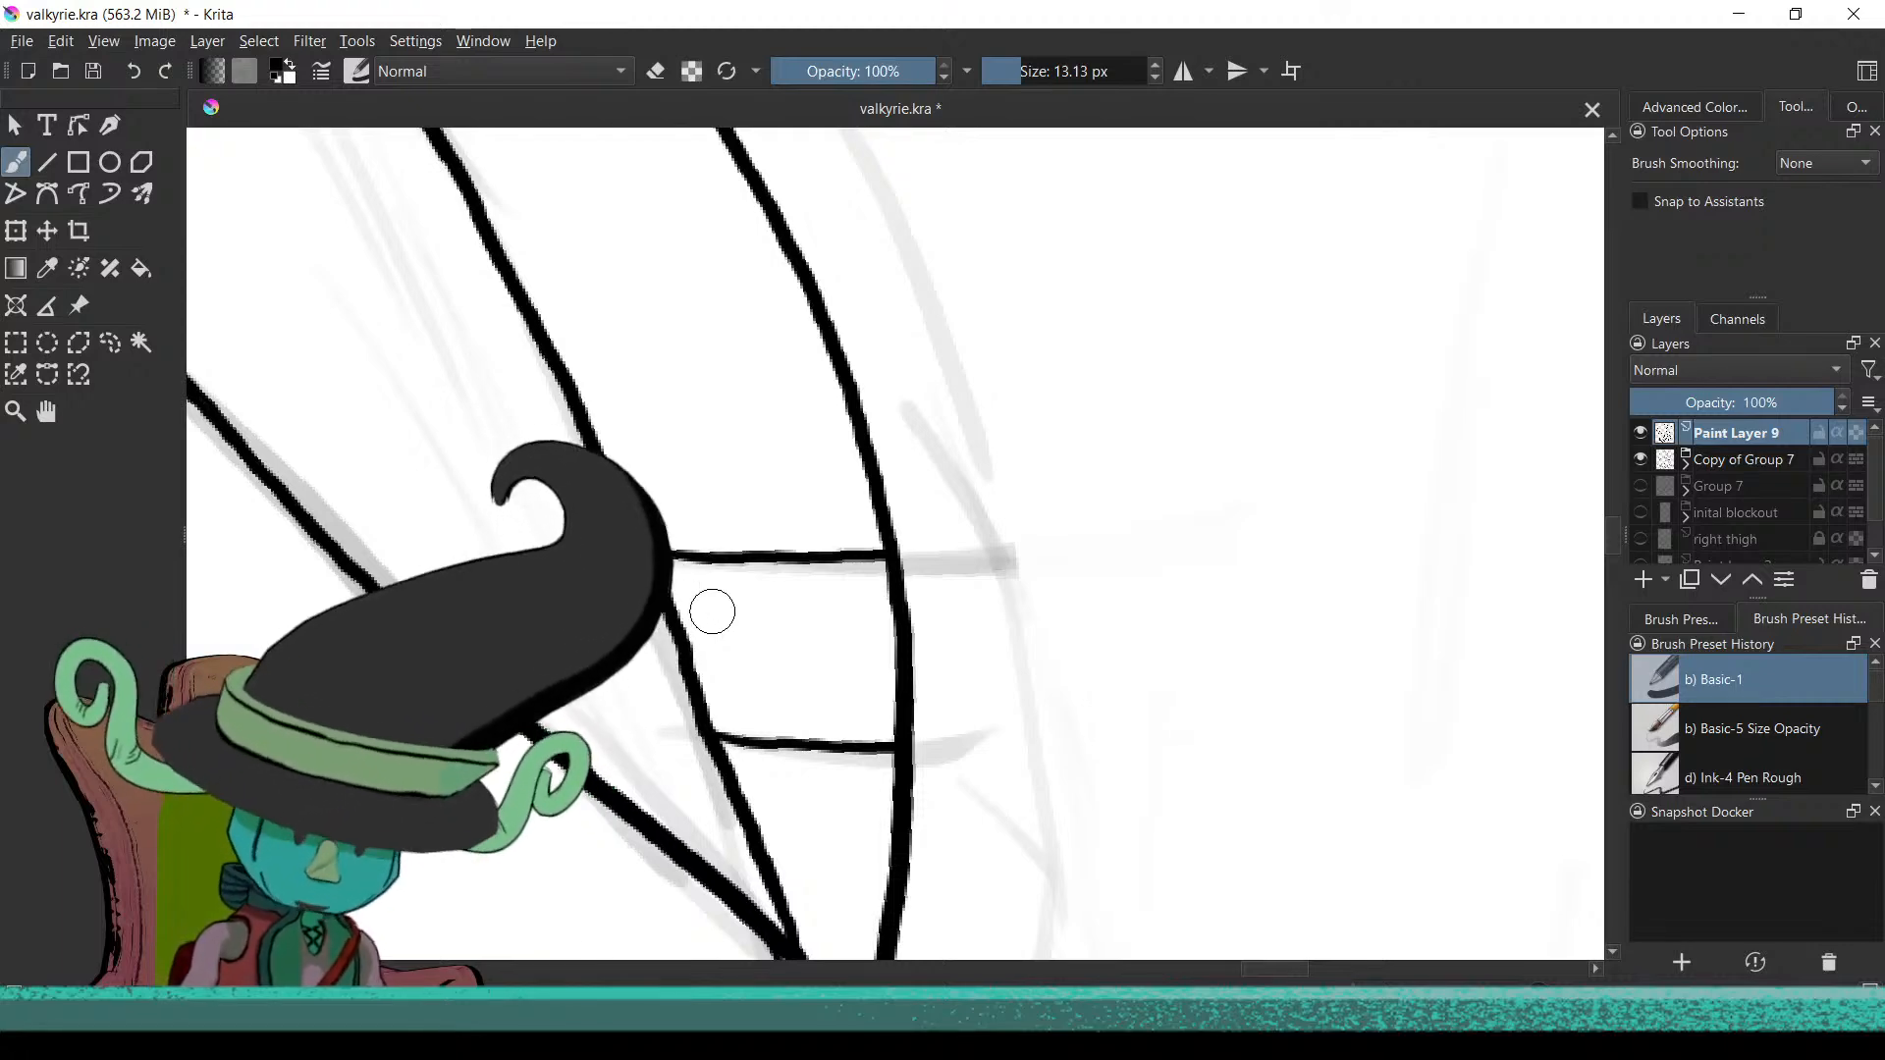
Ink four crease lines across the bent sleeve at the elbow above the shield, following the sketch
scroll(1048, 710, "down", 5)
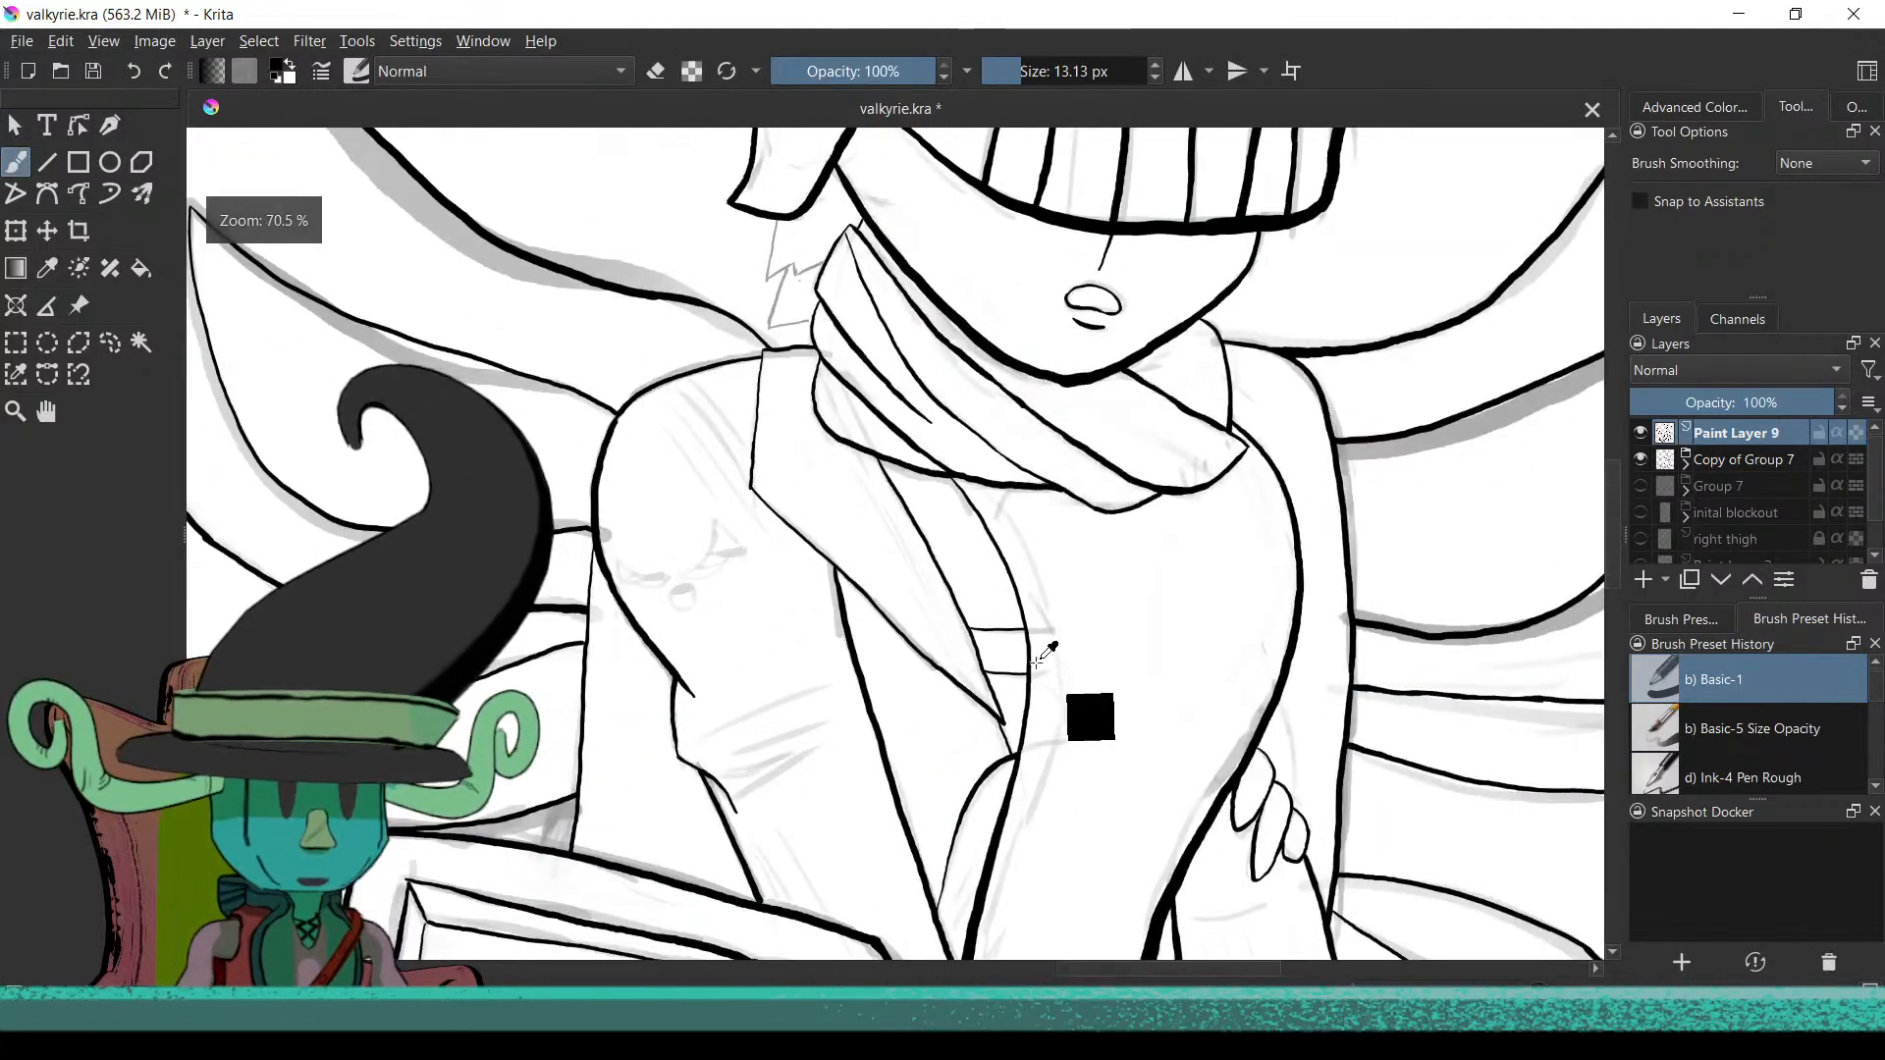
left_click_drag(1045, 761, 1223, 613)
left_click_drag(932, 768, 1435, 805)
left_click_drag(1116, 783, 1213, 550)
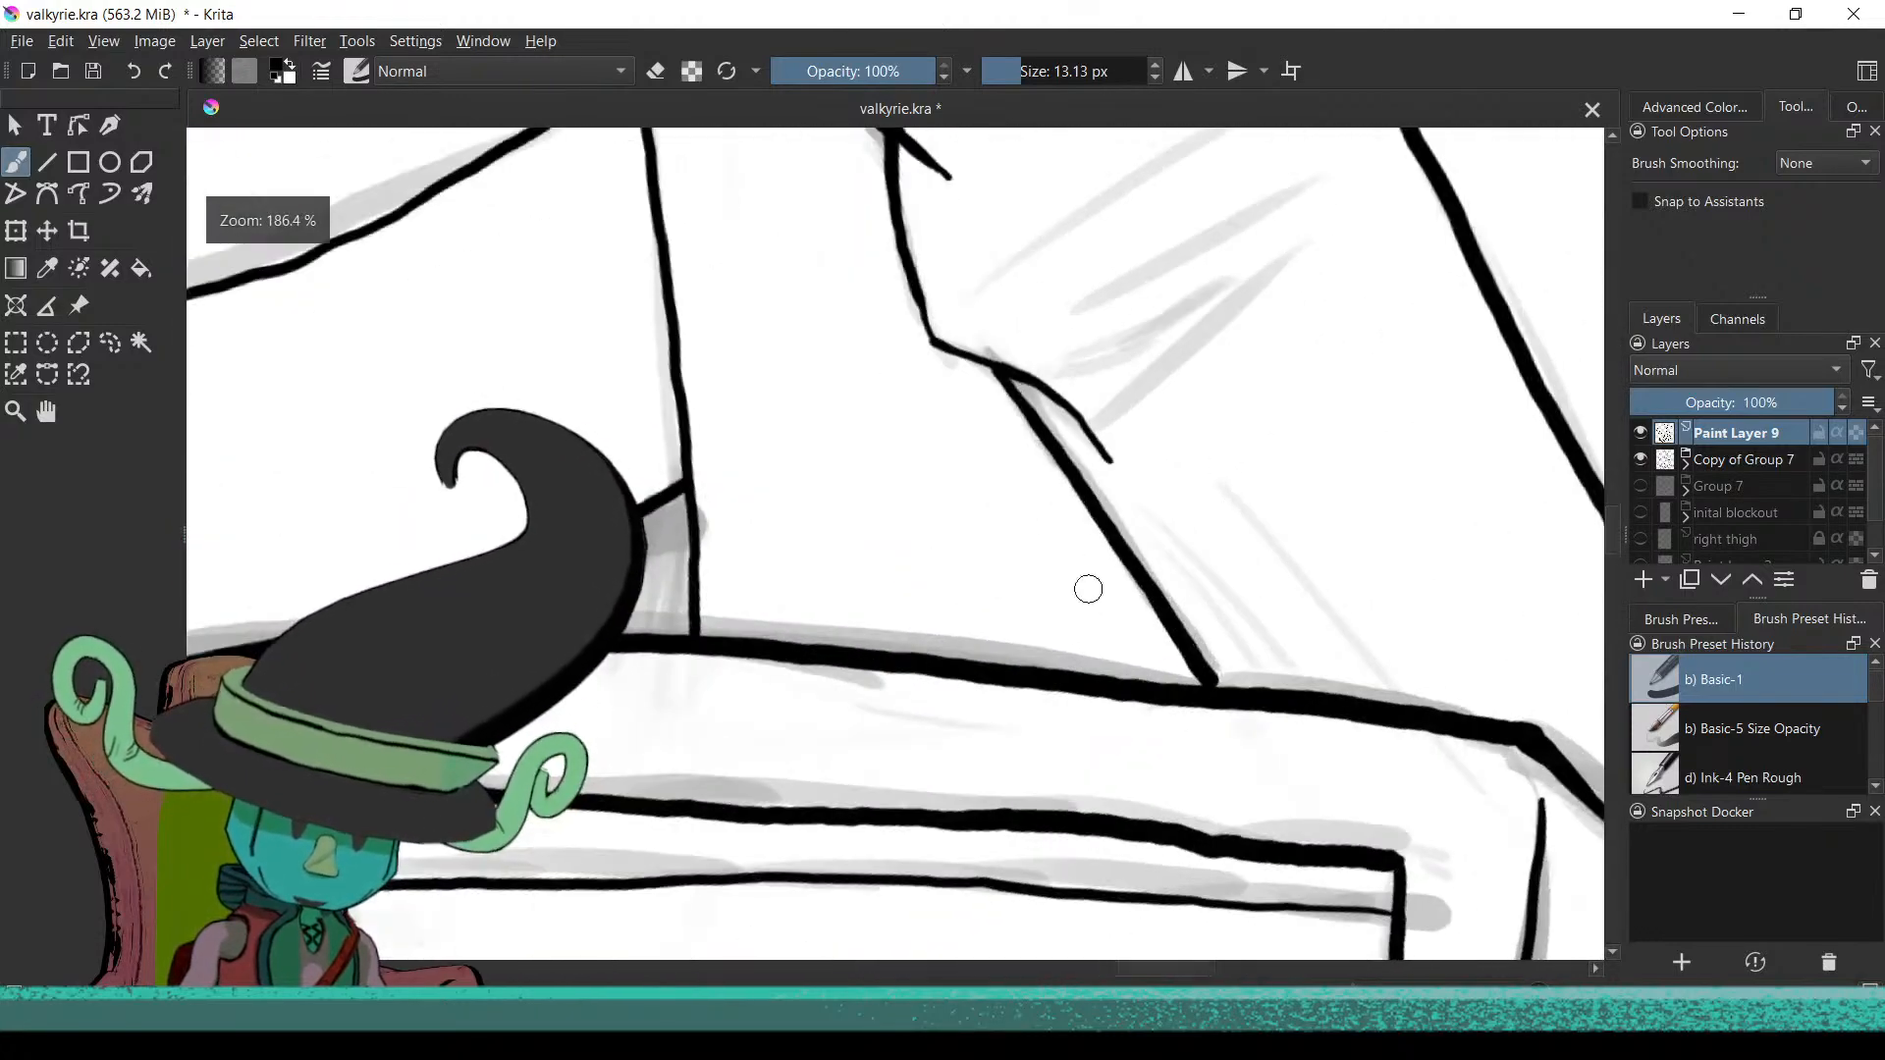
left_click_drag(1055, 673, 1074, 511)
left_click_drag(1065, 498, 1115, 923)
left_click_drag(1072, 746, 1072, 683)
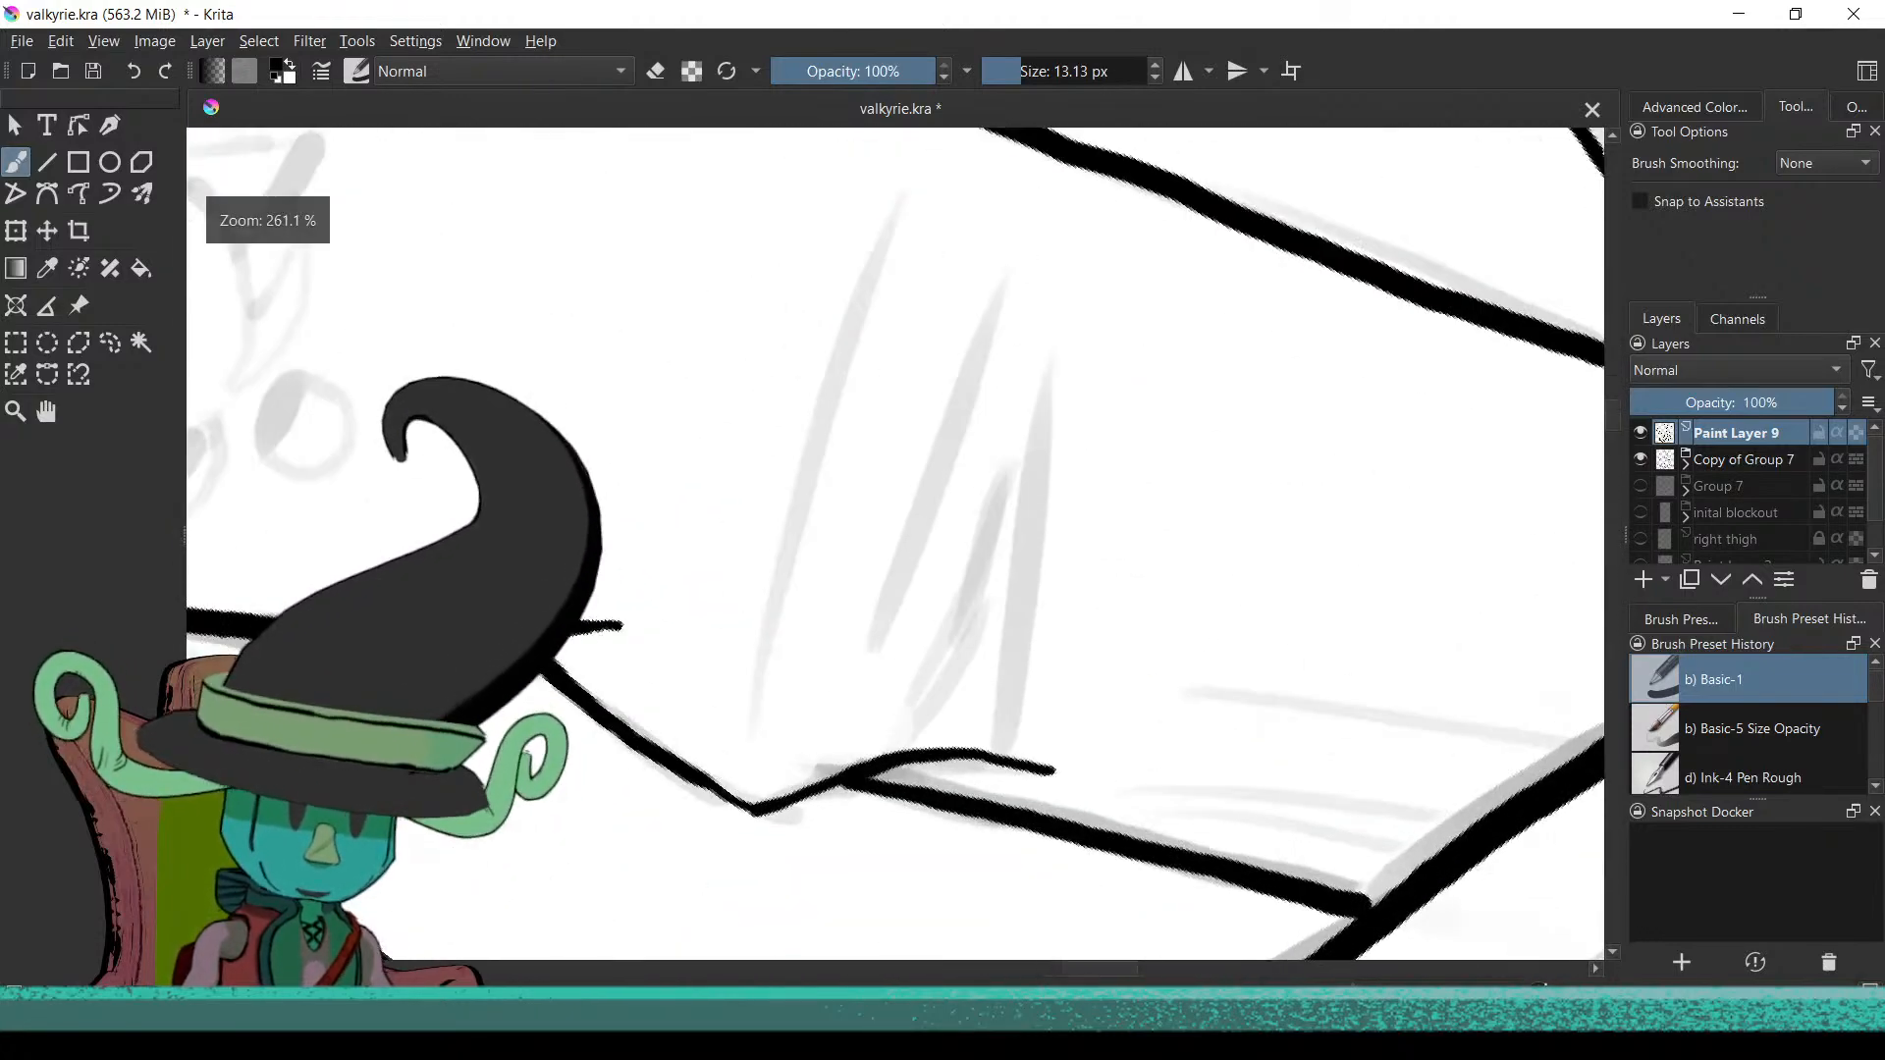
left_click_drag(1049, 338, 1009, 705)
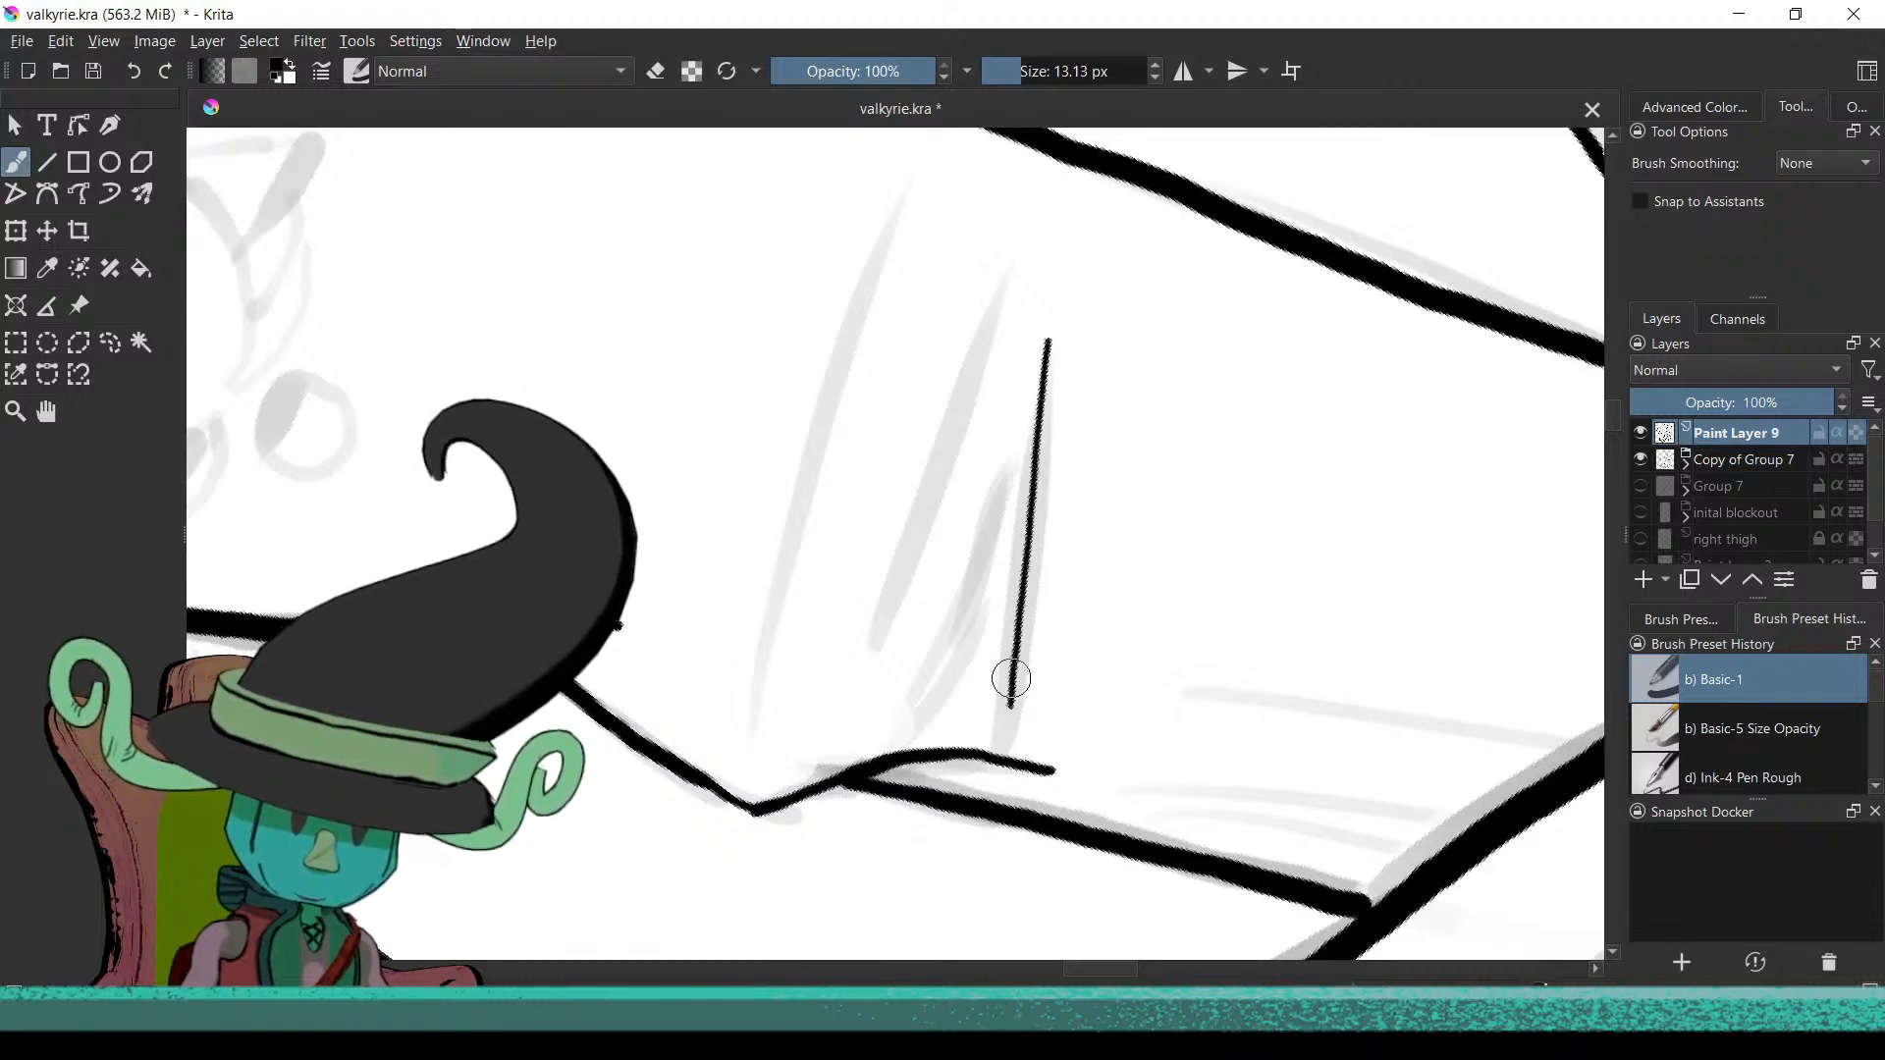
left_click_drag(960, 420, 923, 546)
key("ctrl+z")
left_click_drag(1010, 267, 877, 648)
left_click_drag(1017, 452, 923, 682)
mouse_move(911, 191)
left_mouse_down()
mouse_move(806, 506)
mouse_move(781, 723)
left_mouse_up()
mouse_move(968, 682)
left_mouse_down()
mouse_move(989, 731)
mouse_move(736, 589)
mouse_move(812, 475)
mouse_move(968, 547)
mouse_move(985, 728)
mouse_move(792, 804)
mouse_move(799, 751)
left_mouse_up()
Ink two short fold lines on the lower sleeve just above the shield's upper edge and erase the doubled part of one
mouse_move(934, 649)
left_mouse_down()
mouse_move(978, 593)
mouse_move(1240, 535)
left_mouse_up()
left_click_drag(1079, 742, 1170, 914)
left_click_drag(1223, 656, 1132, 829)
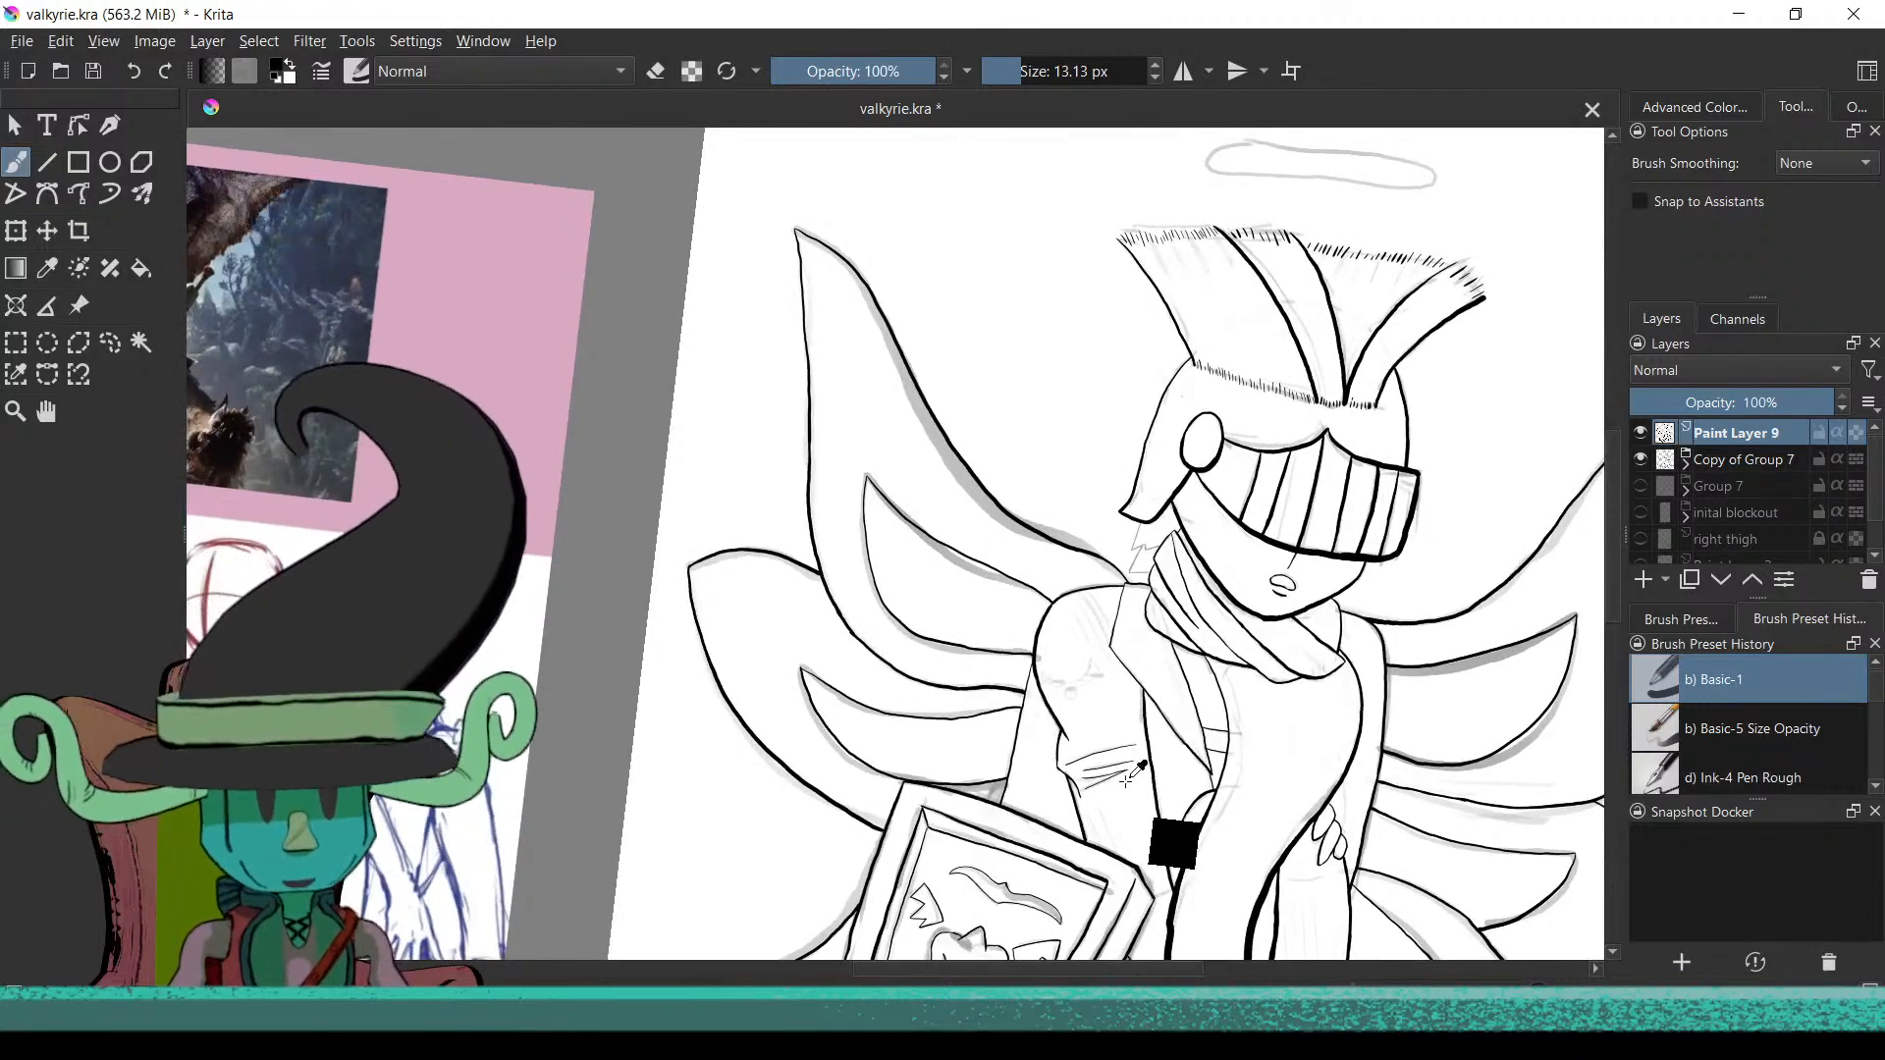
scroll(1157, 757, "up", 5)
scroll(1110, 619, "up", 2)
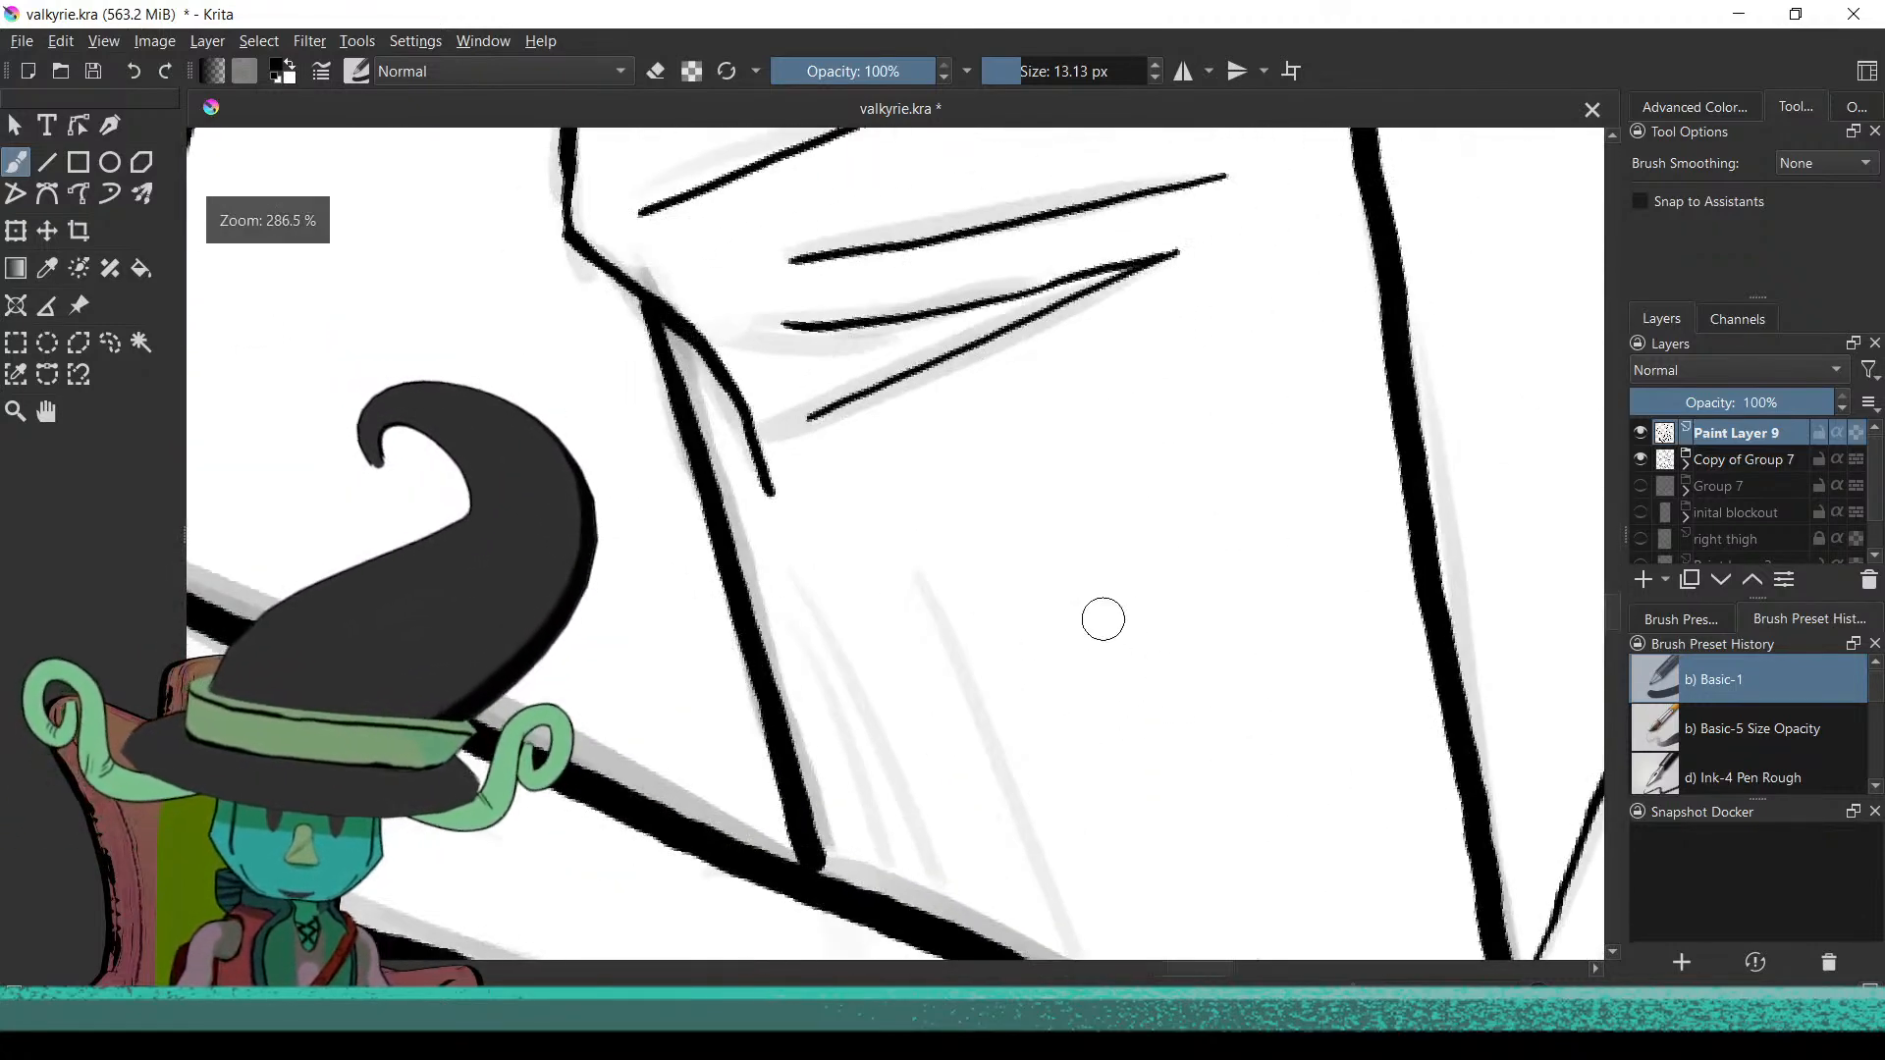
left_click_drag(837, 661, 868, 723)
left_click_drag(830, 653, 910, 861)
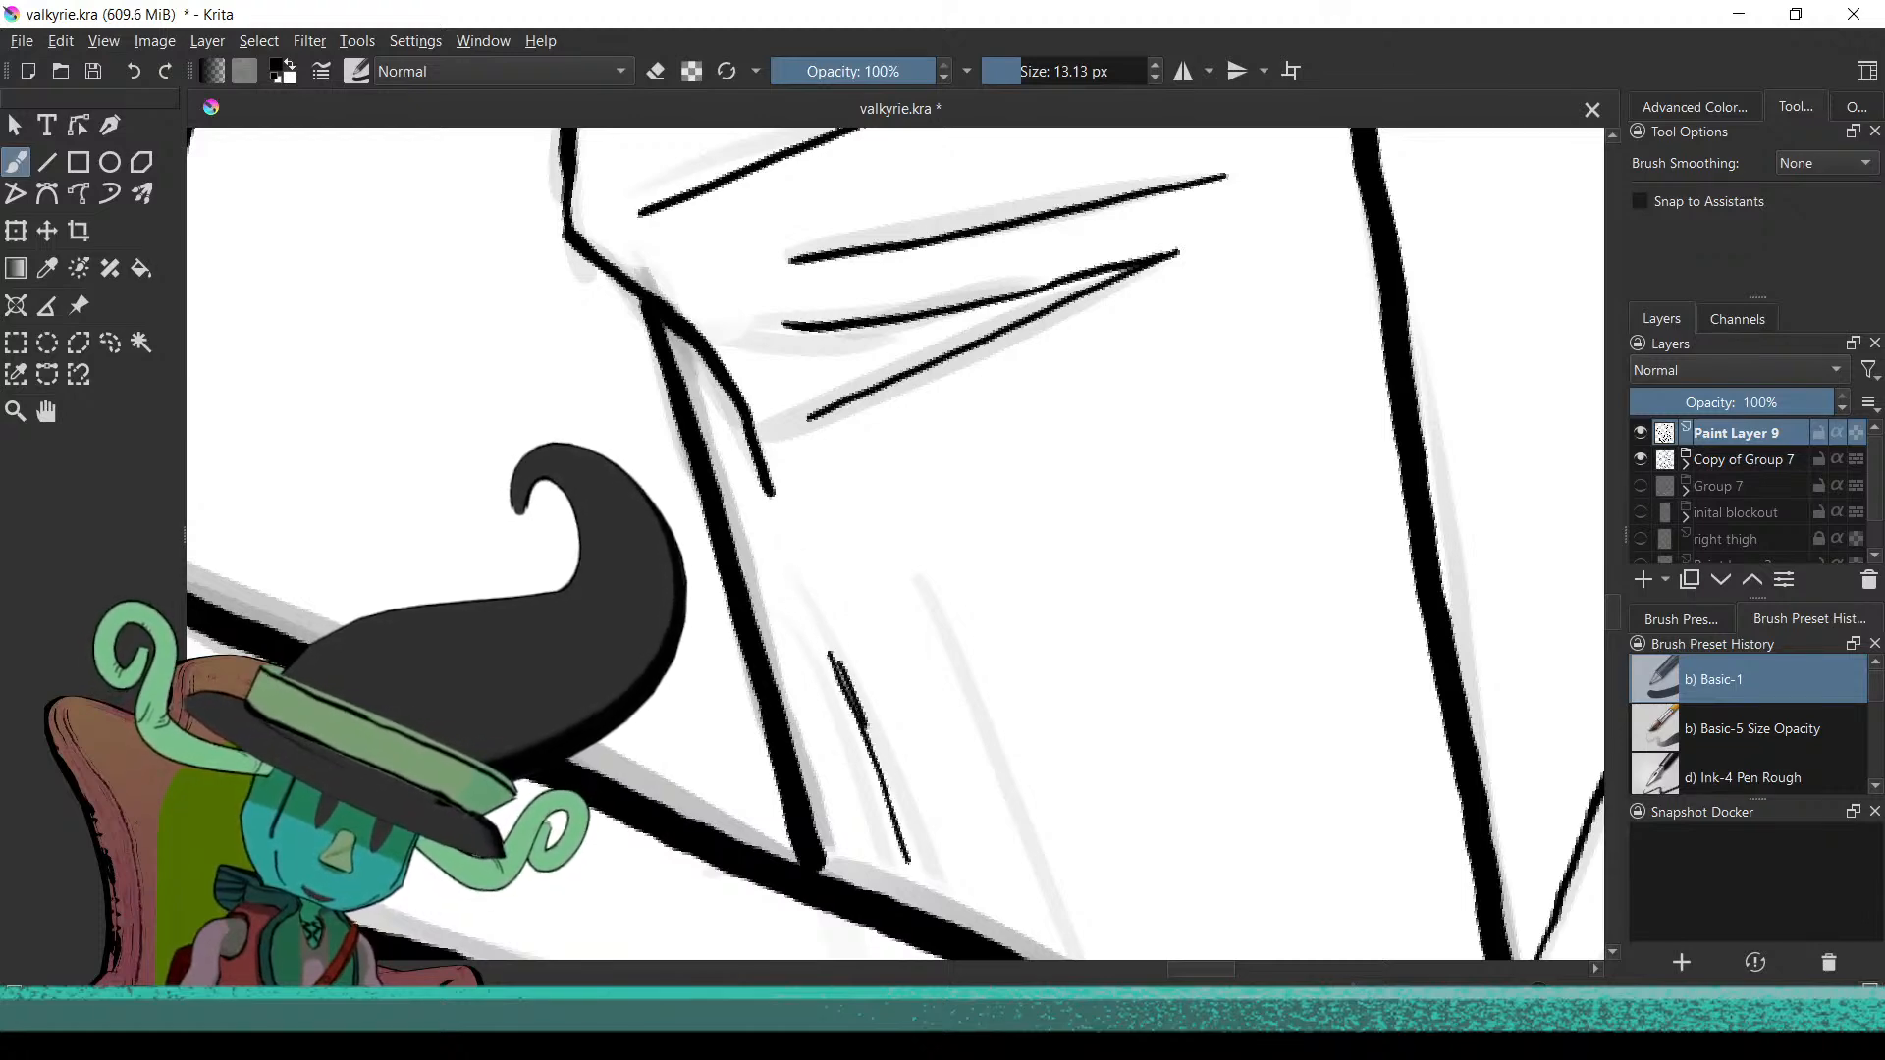
mouse_move(806, 707)
left_mouse_down()
mouse_move(799, 632)
mouse_move(870, 807)
left_mouse_up()
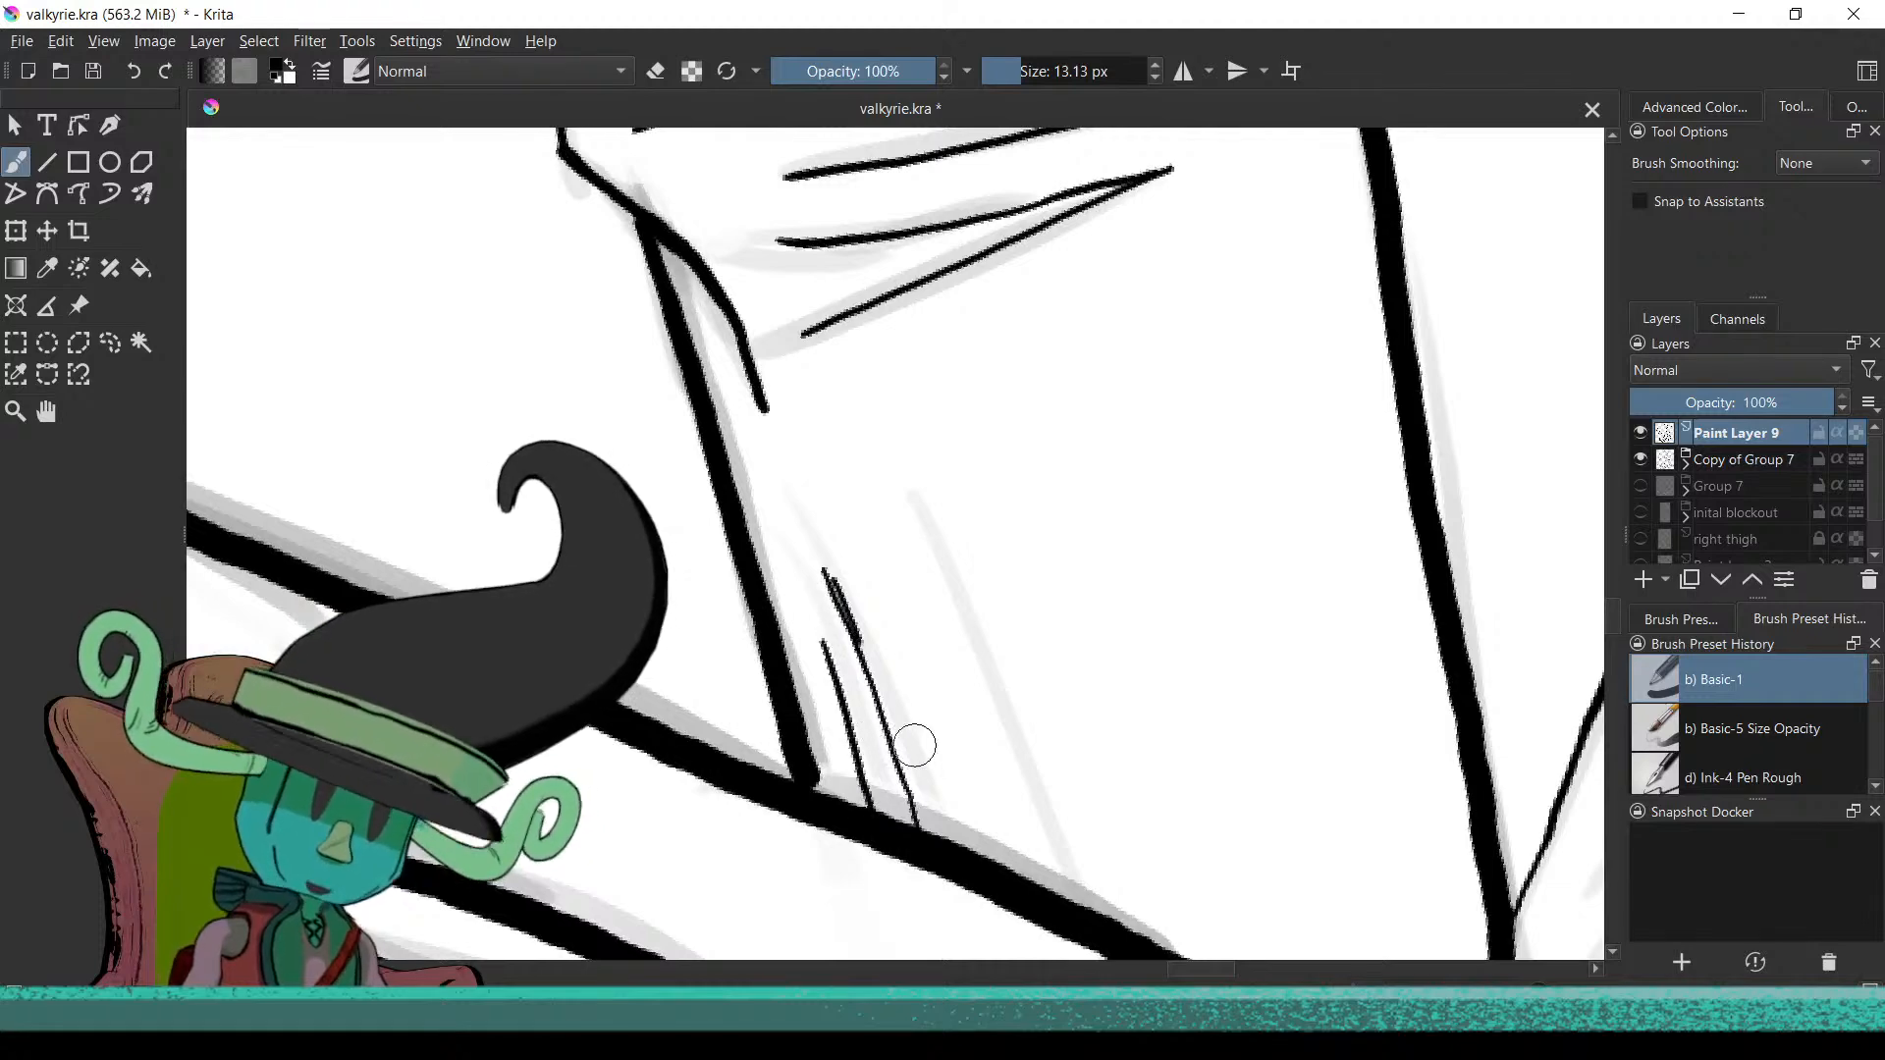
key("e")
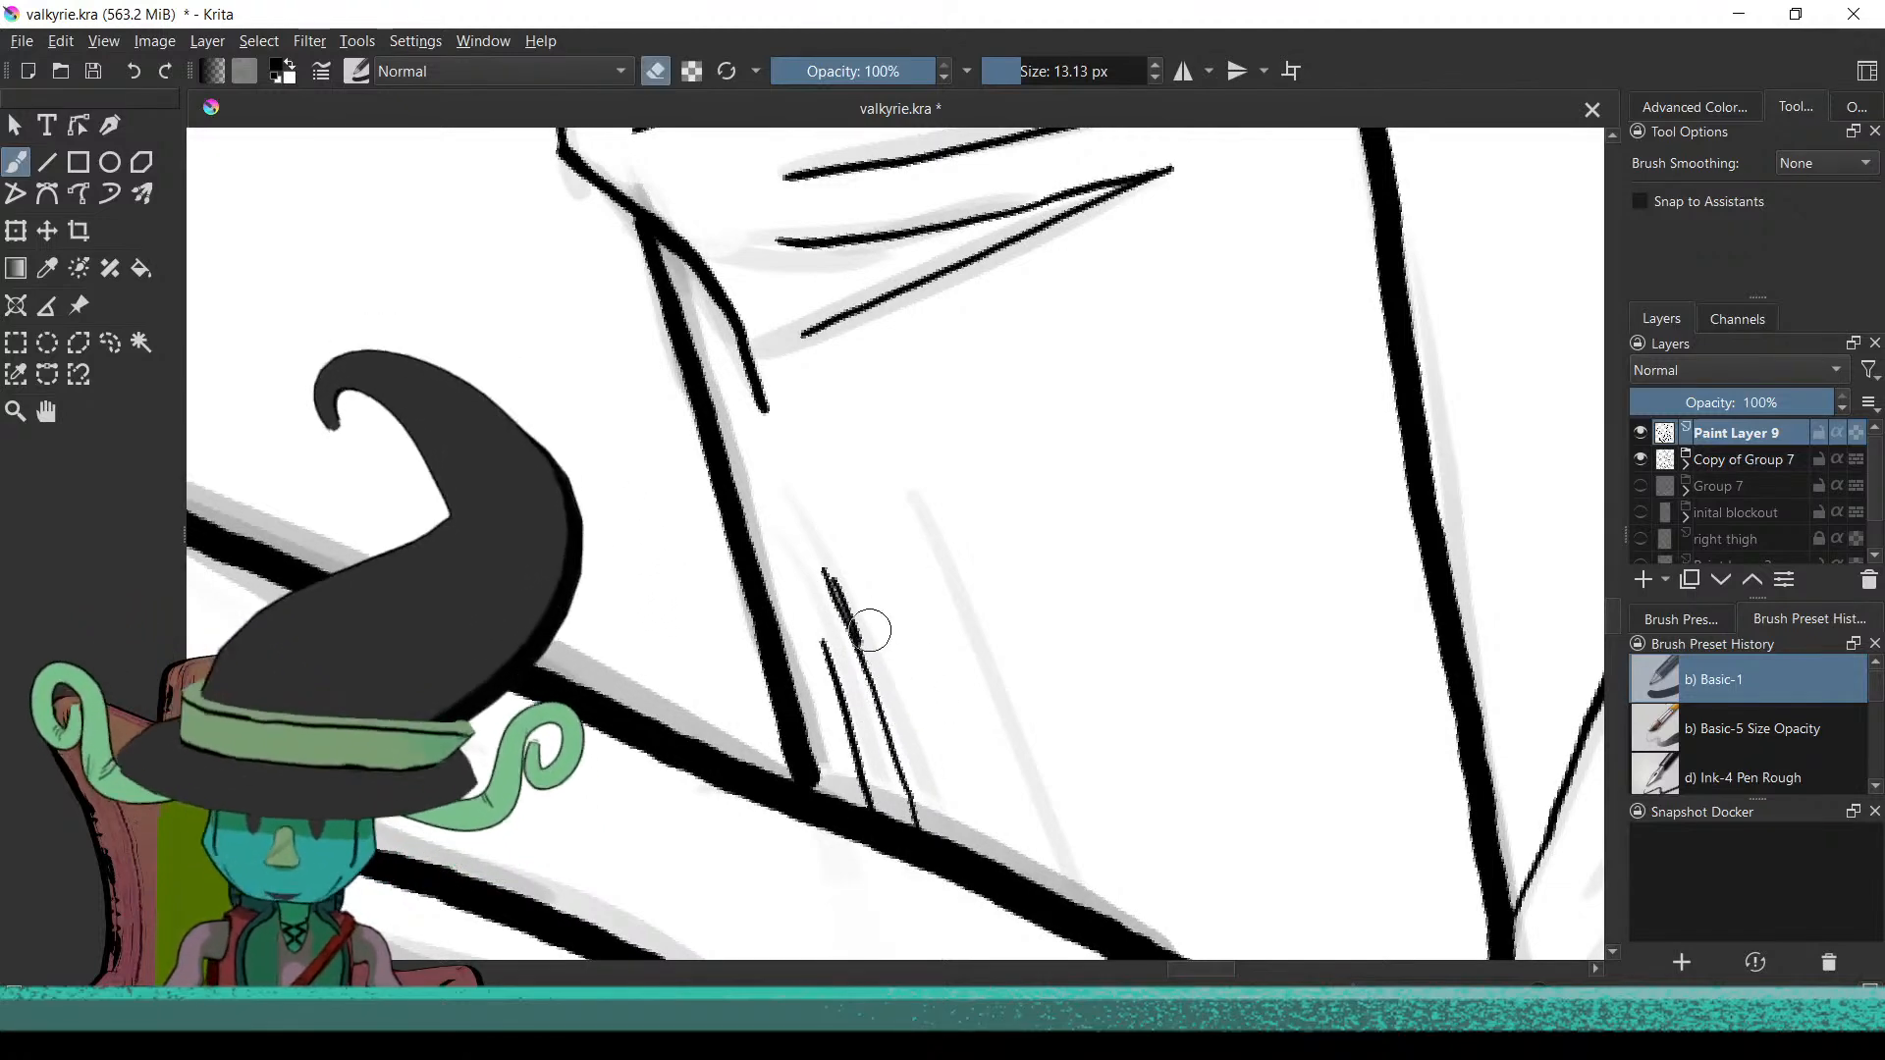
left_click_drag(854, 613, 869, 650)
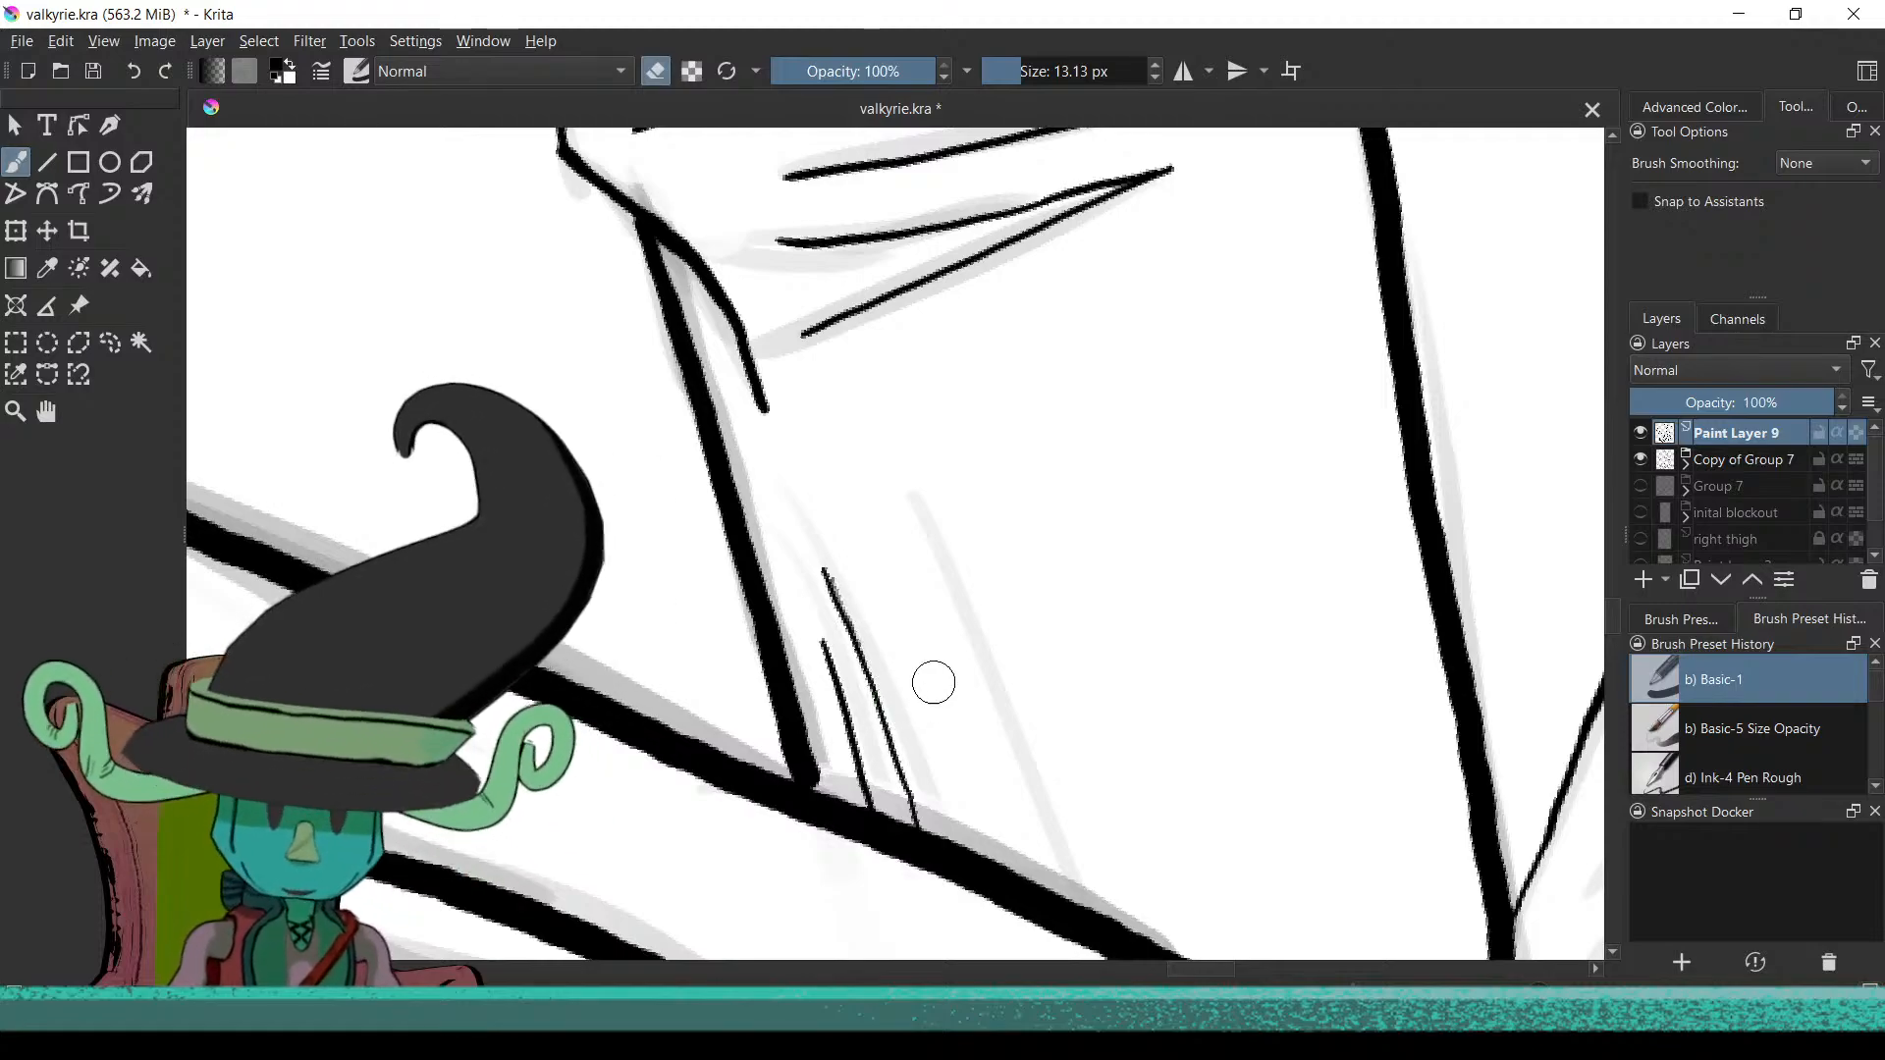
Ink a short, slightly curved crease line just below the fingertips, following the sketch
scroll(922, 660, "down", 4)
mouse_move(922, 660)
left_mouse_down()
mouse_move(894, 492)
mouse_move(959, 724)
mouse_move(926, 754)
left_mouse_up()
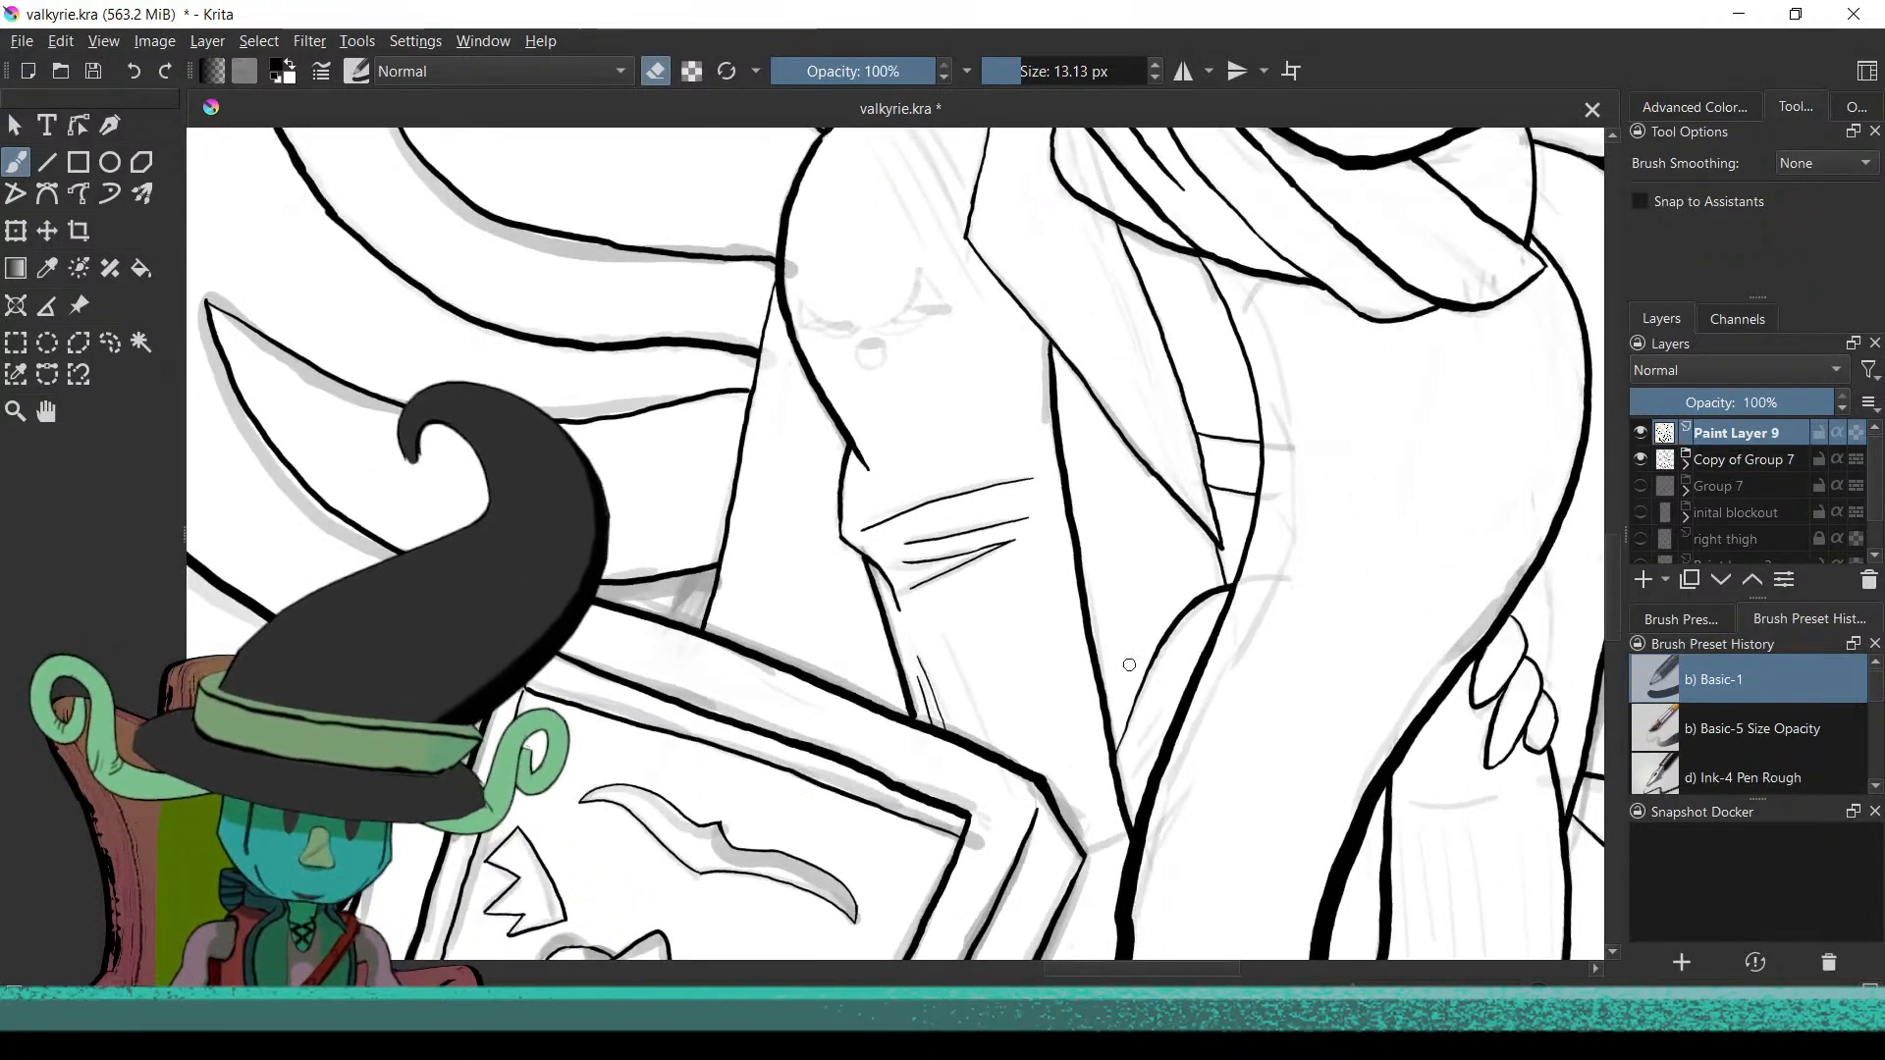
scroll(1128, 665, "up", 3)
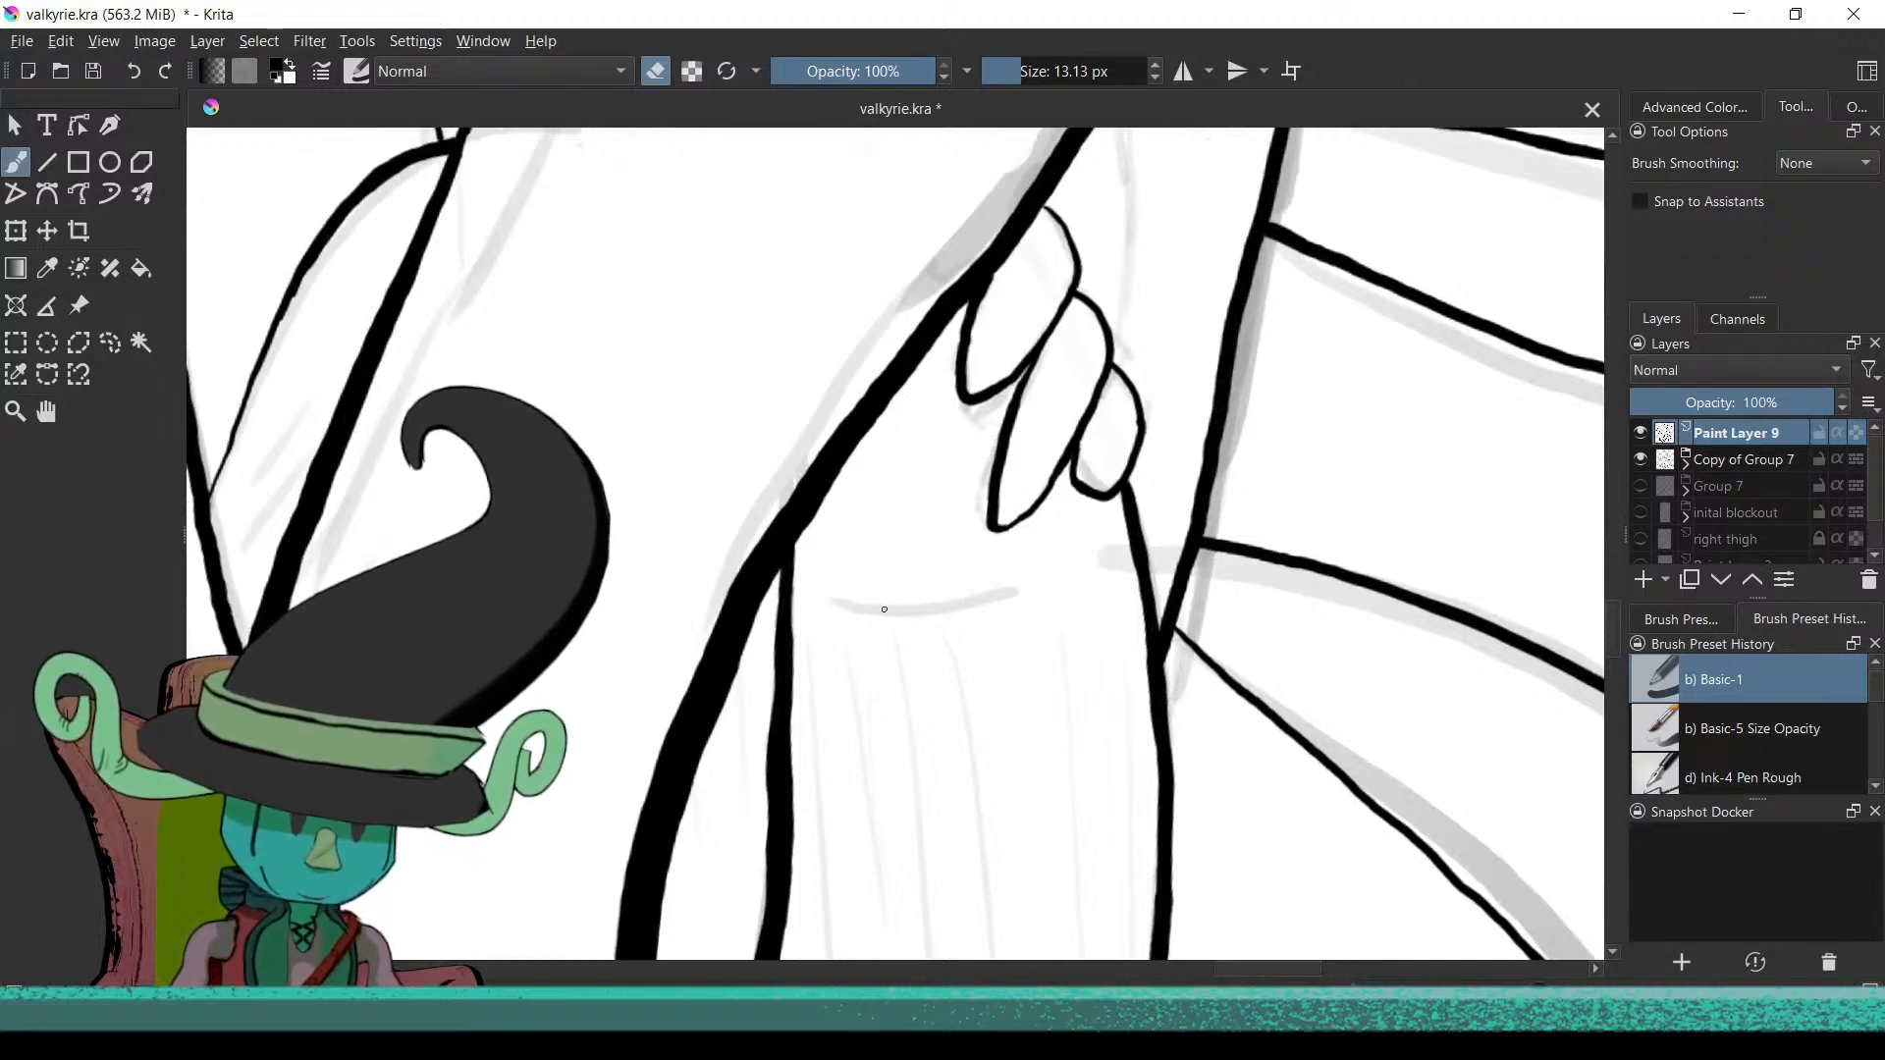
key("e")
left_click_drag(823, 602, 969, 606)
scroll(959, 850, "down", 10)
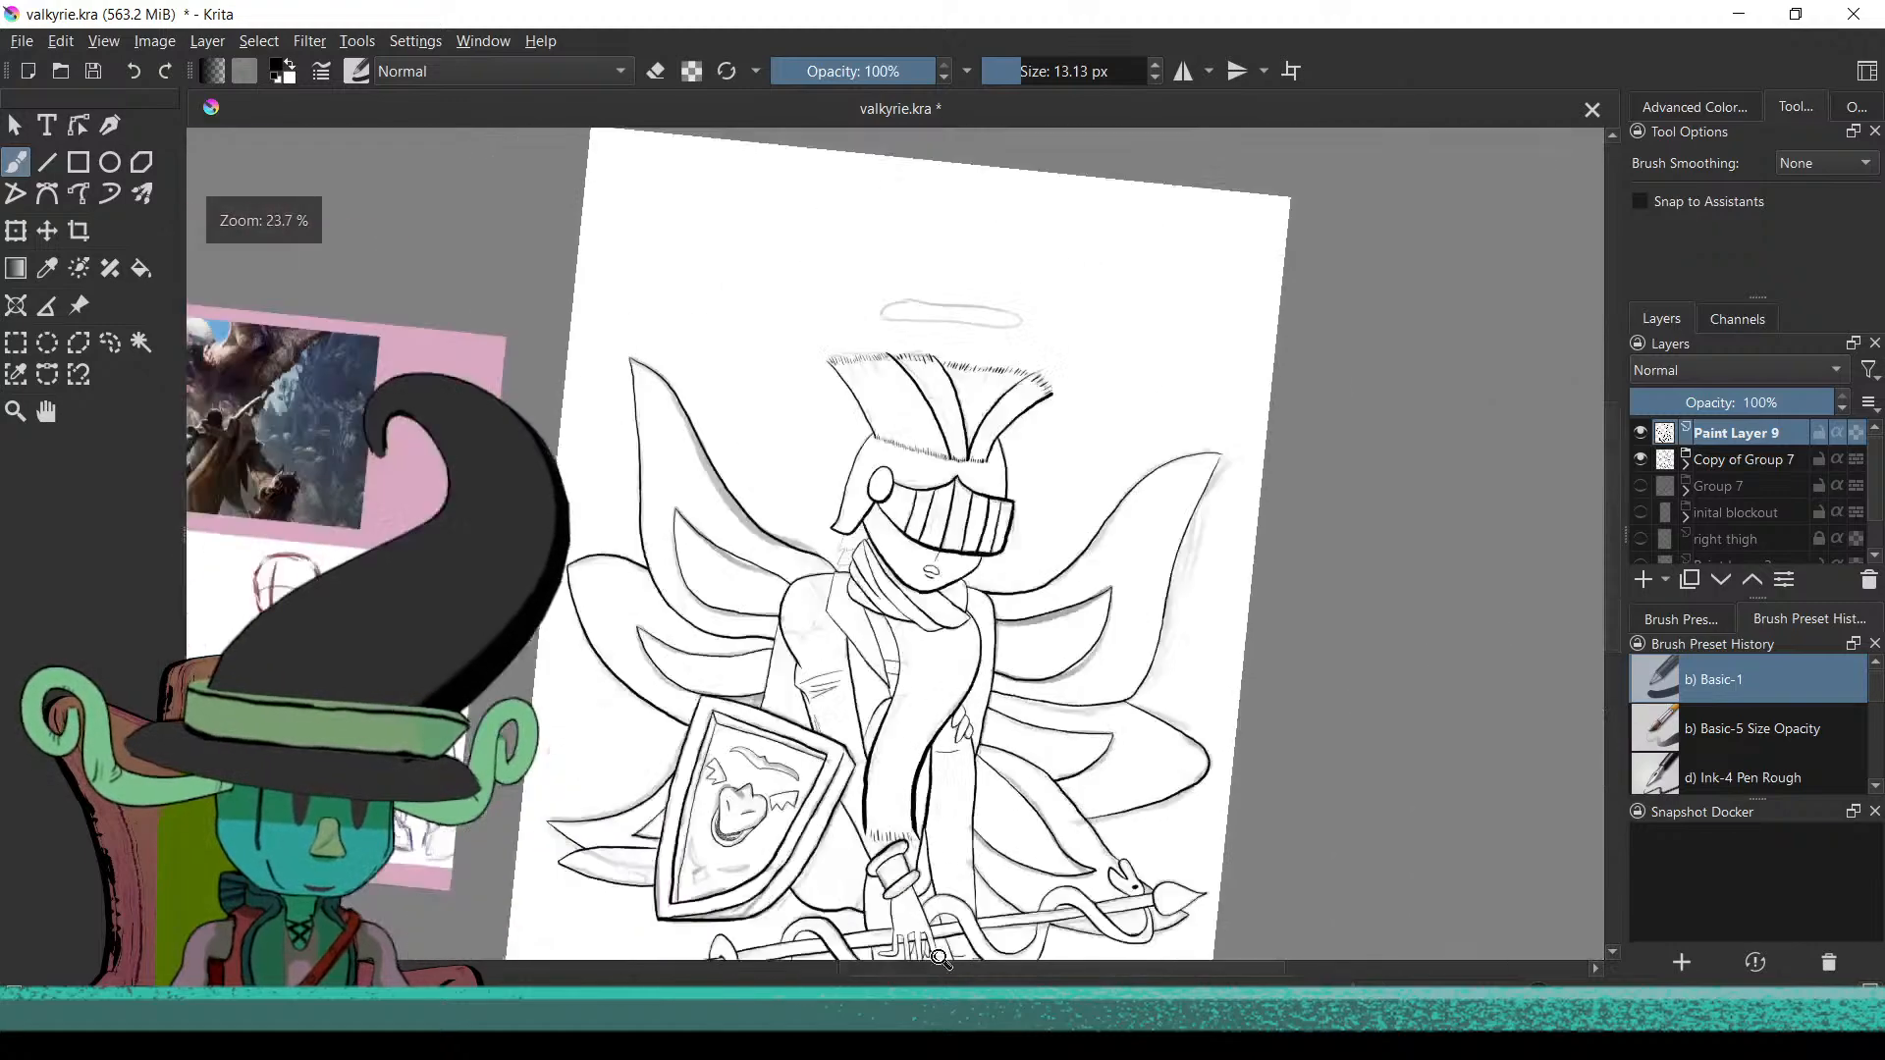
Ink two short diagonal fold lines on the scarf's end folds beneath the chin, one on each fold
scroll(952, 736, "up", 6)
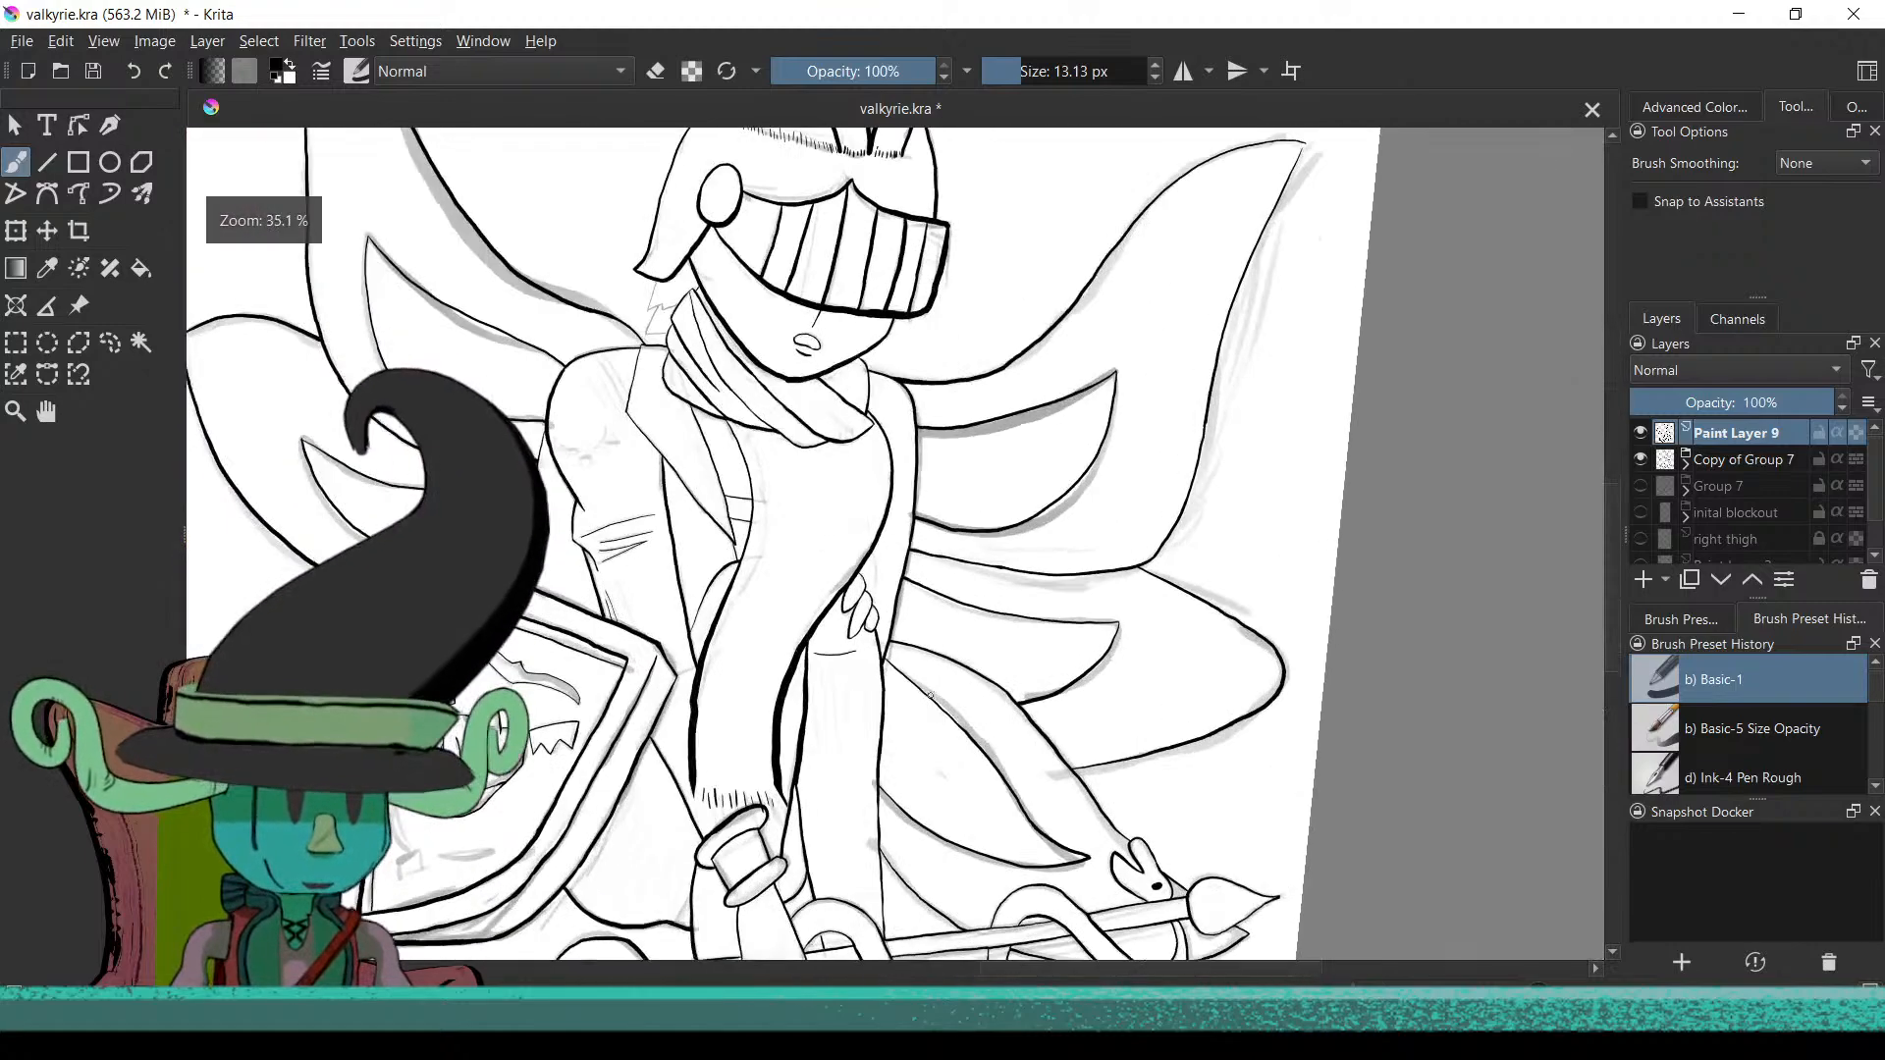
scroll(940, 571, "up", 6)
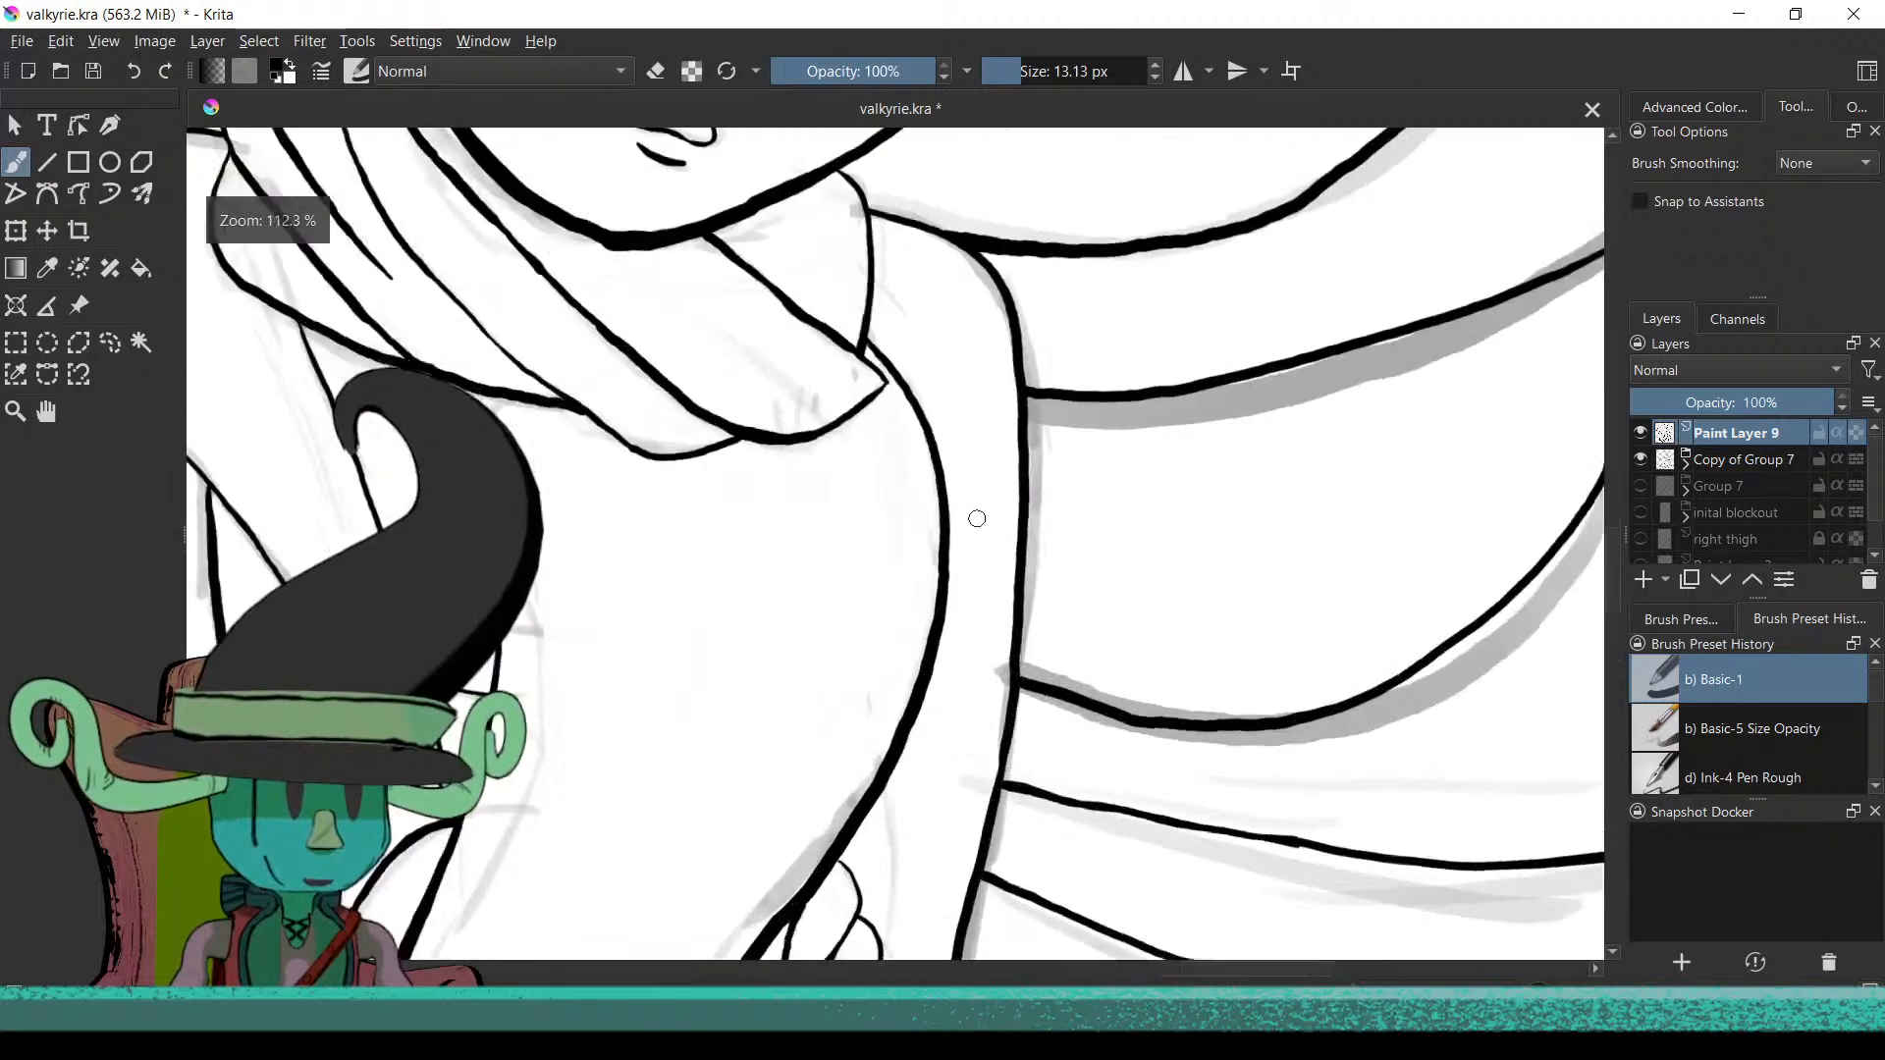
left_click_drag(891, 535, 962, 595)
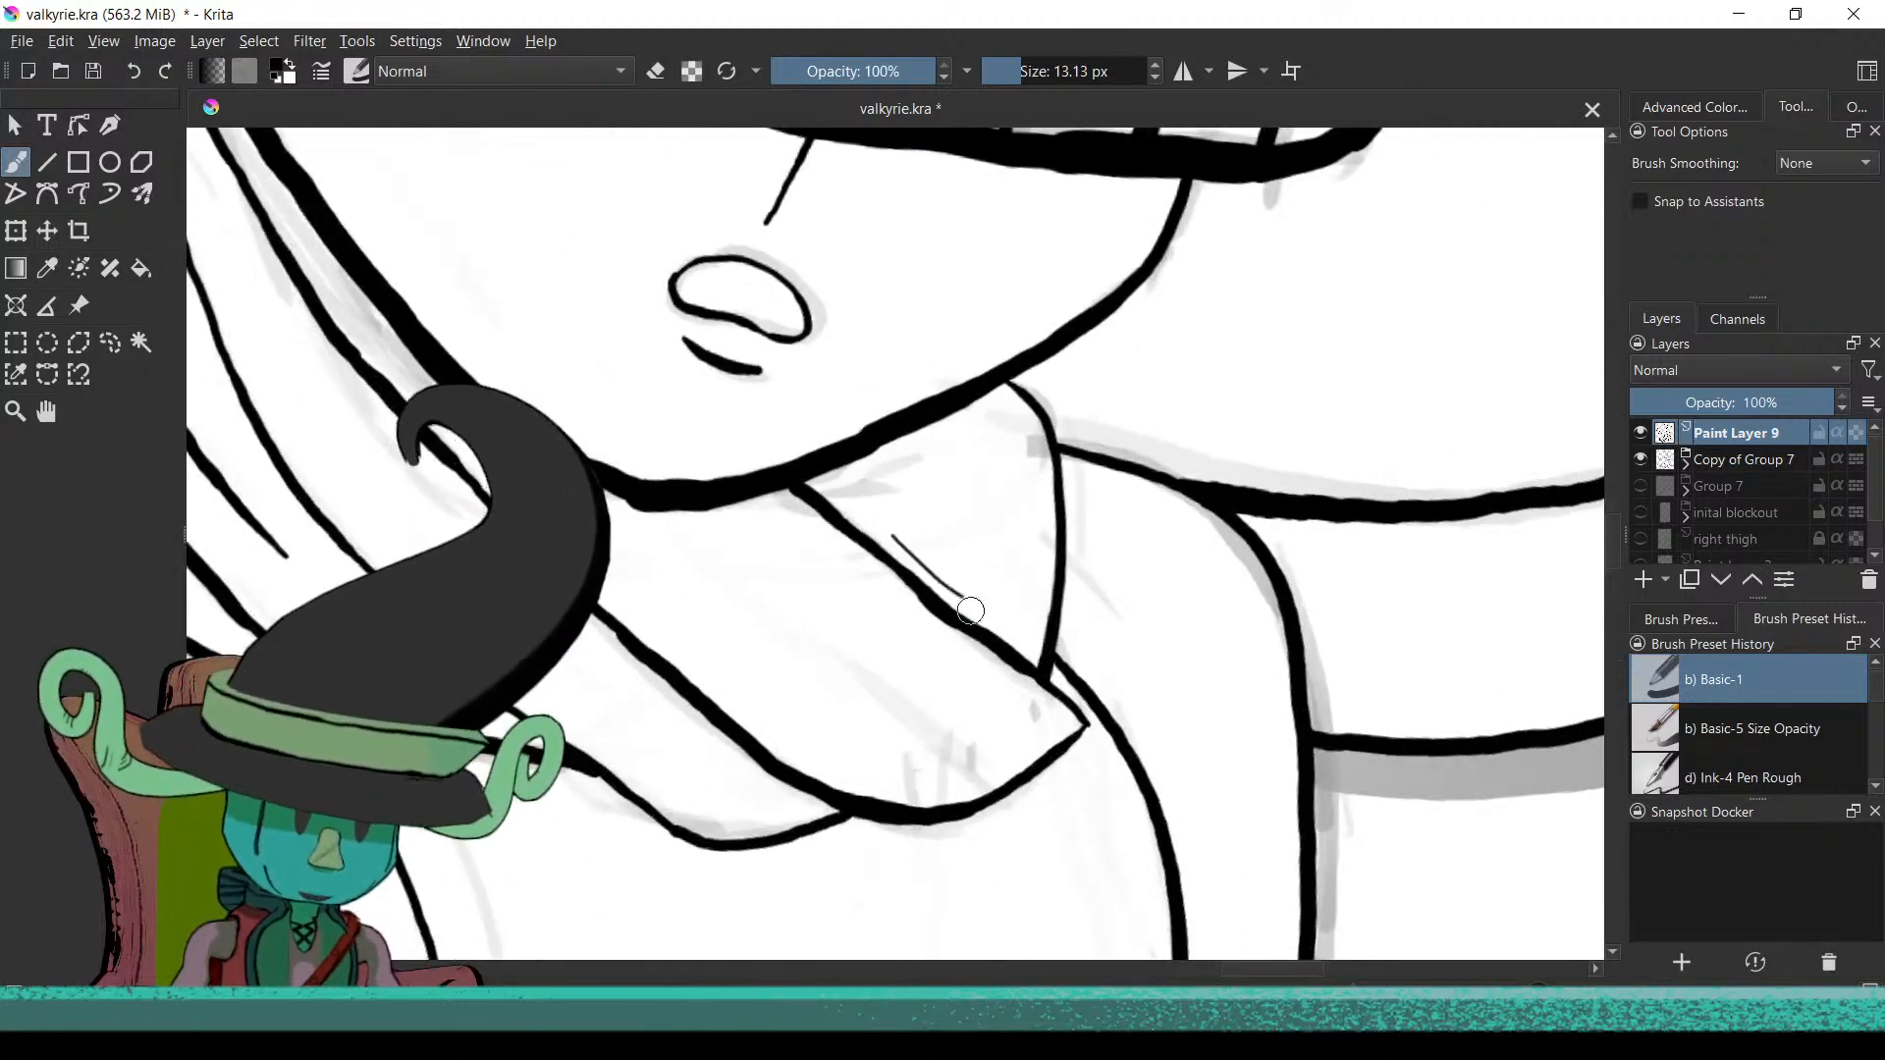
left_click_drag(831, 645, 950, 739)
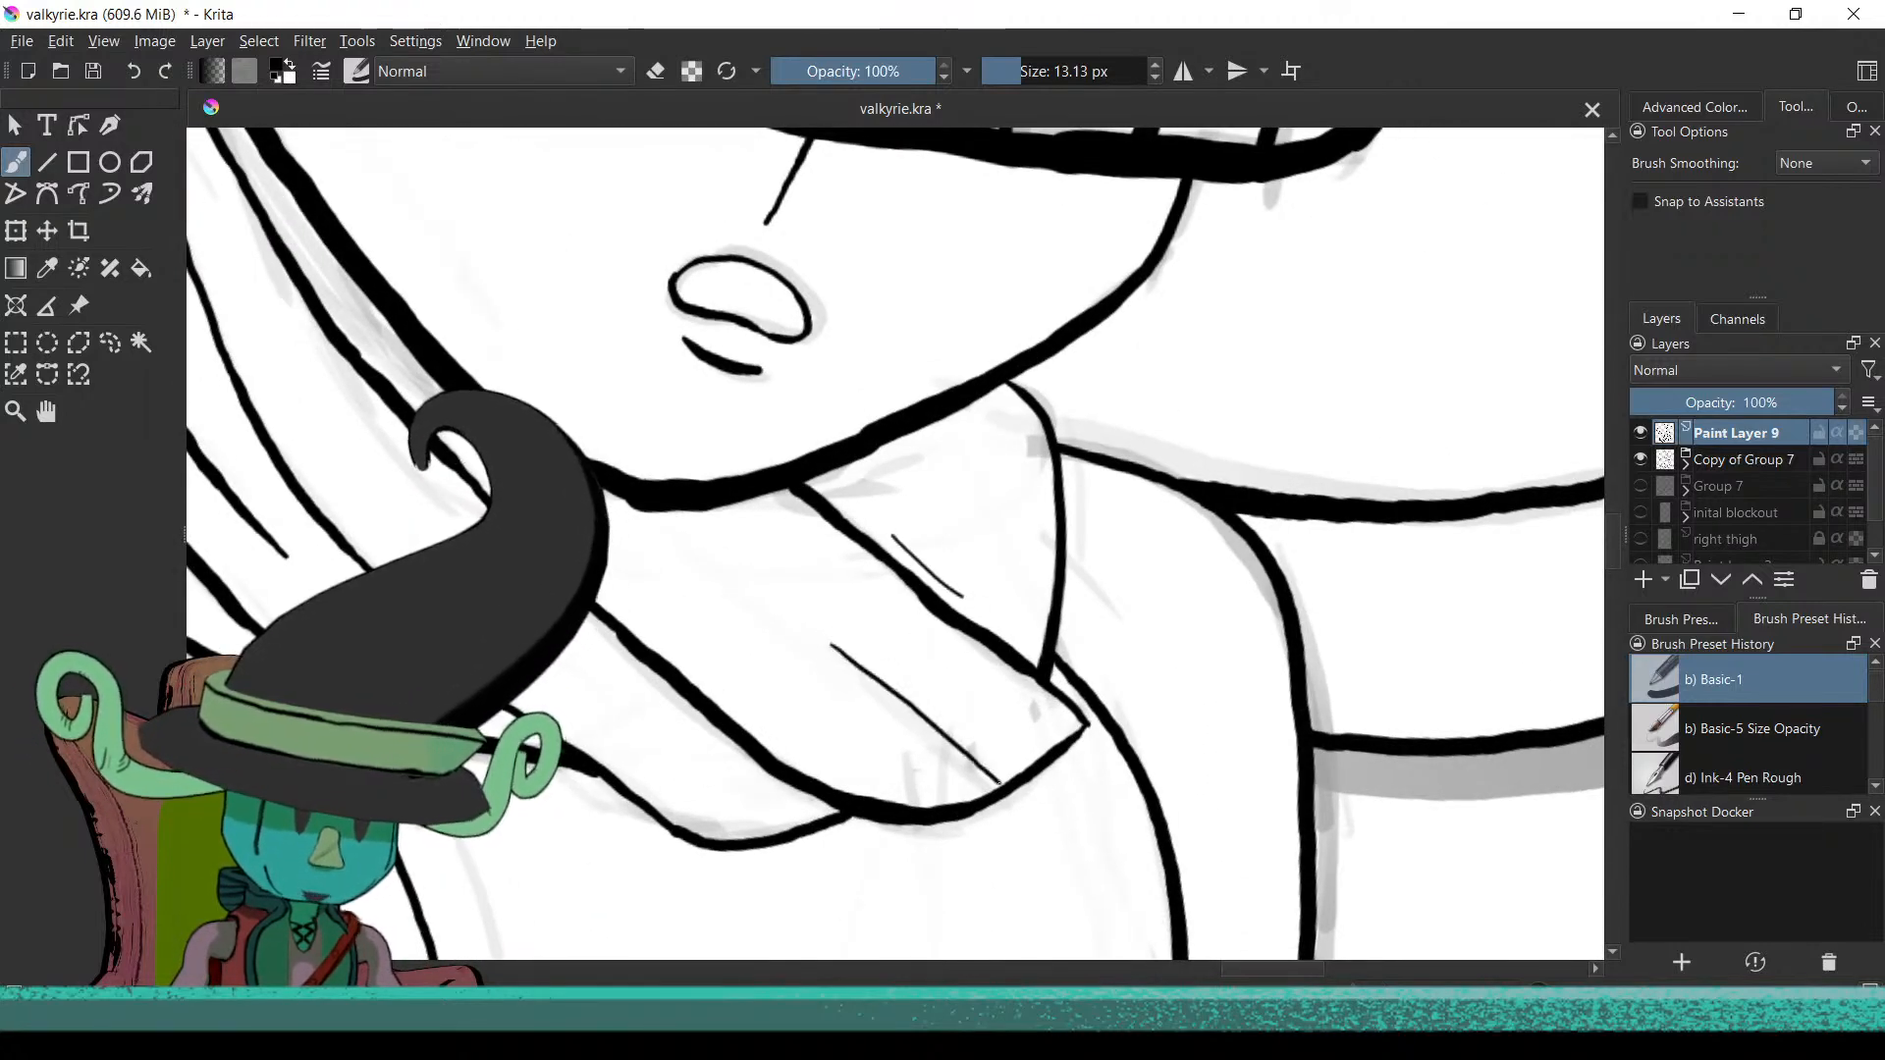
scroll(770, 715, "left", 5)
scroll(770, 716, "up", 1)
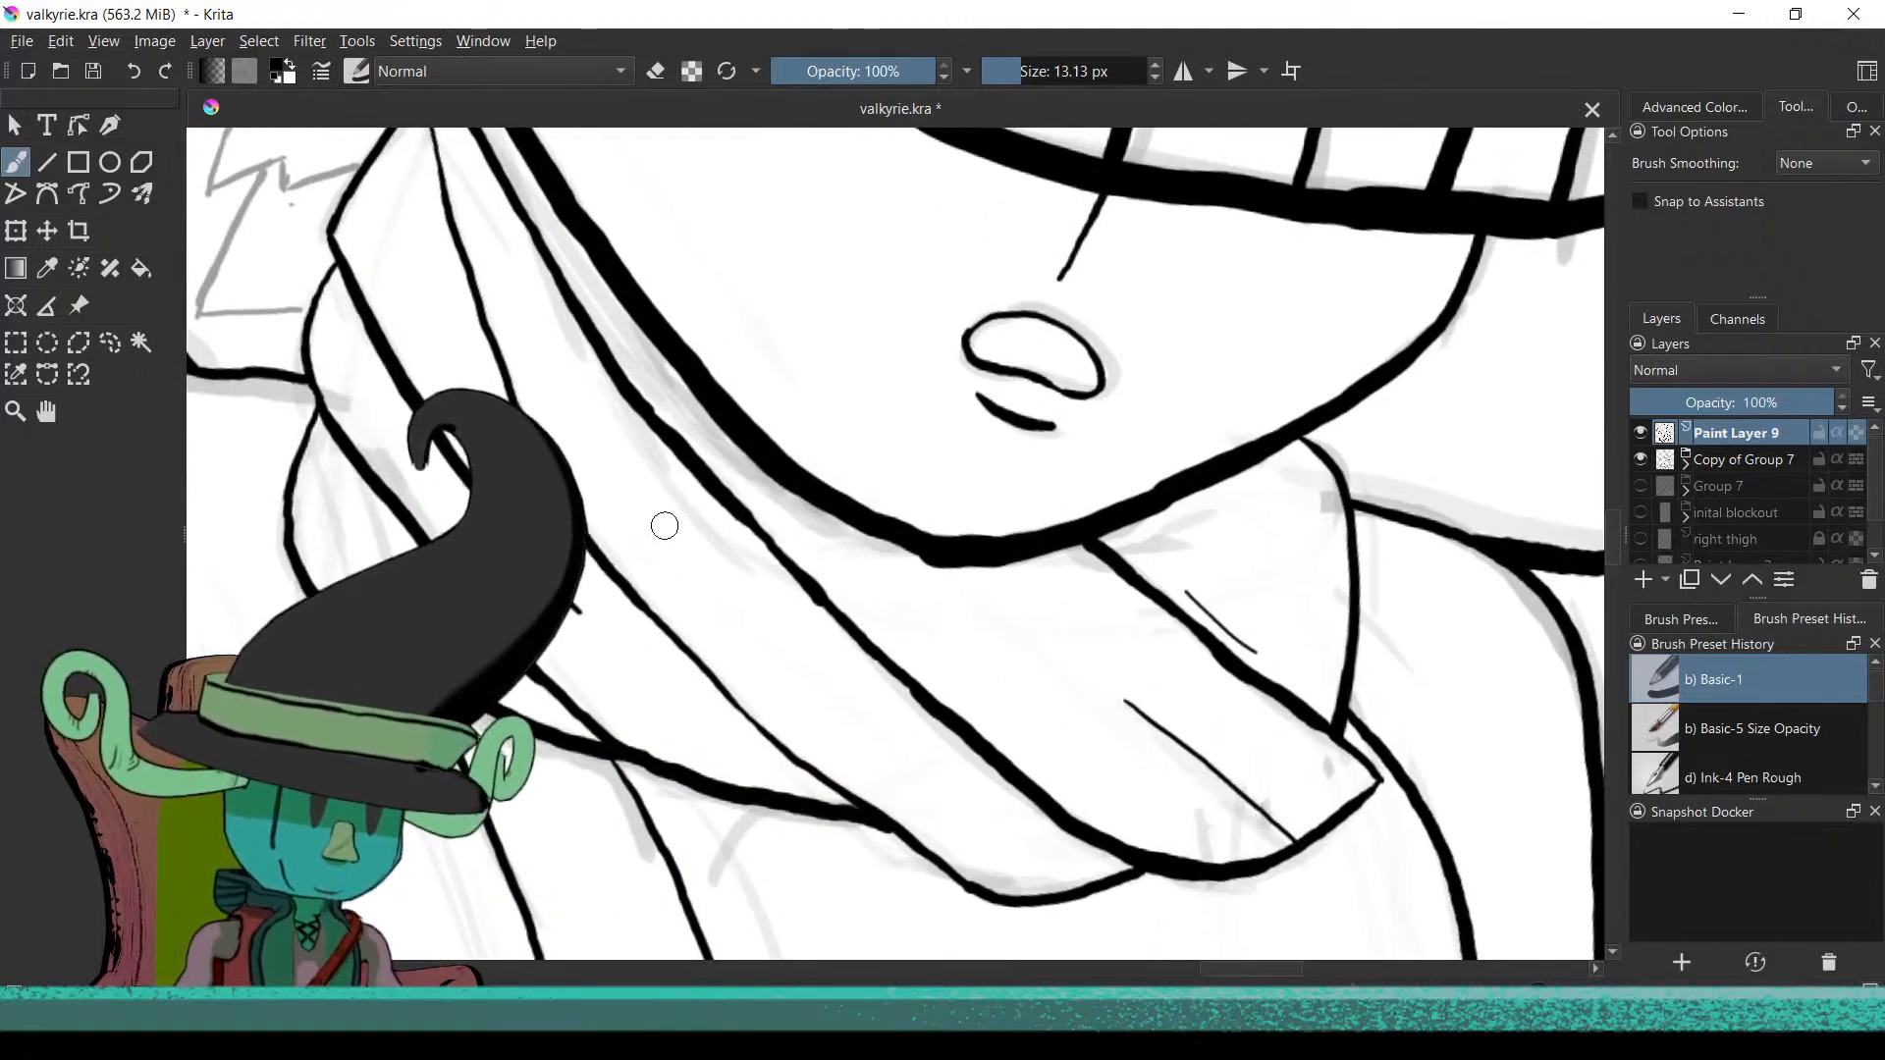
Ink the fold lines running down the scarf along the jaw beside the helmet, redoing the long one so it branches from the scarf edge
scroll(723, 560, "left", 3)
scroll(724, 560, "up", 3)
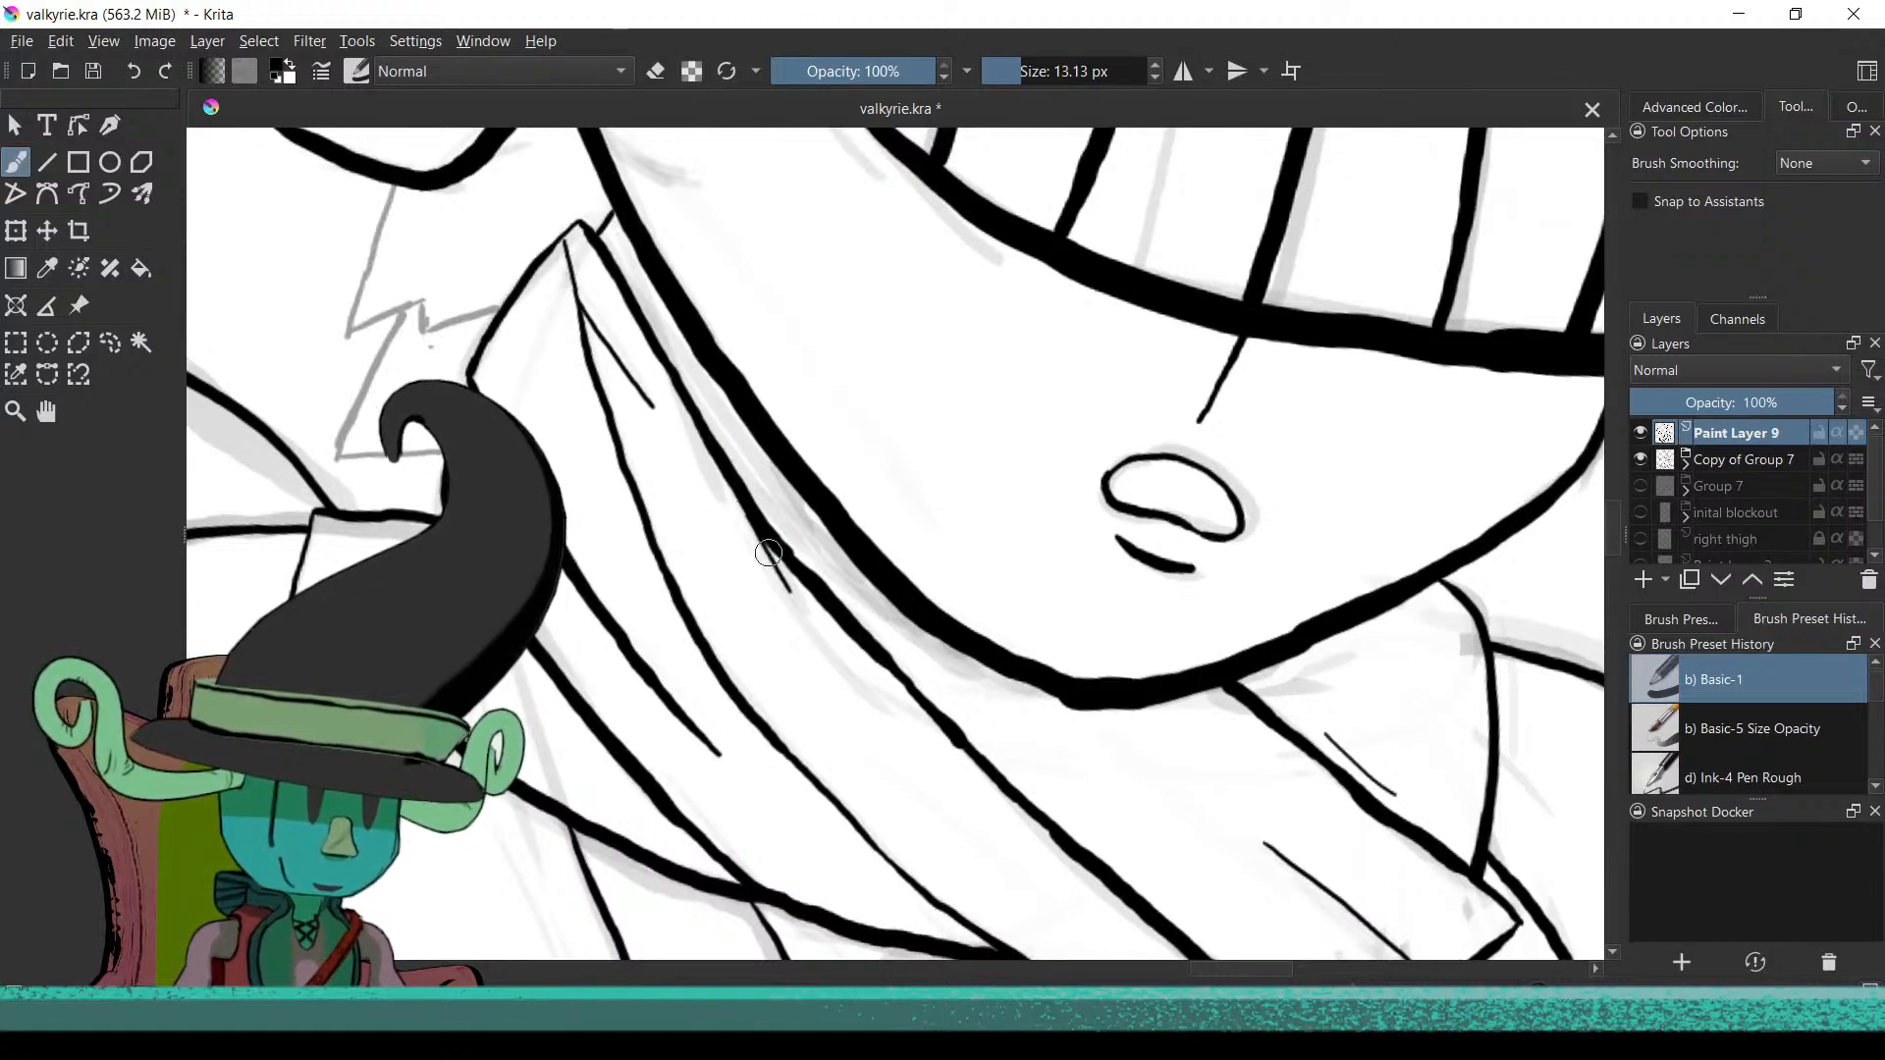
left_click_drag(727, 497, 895, 758)
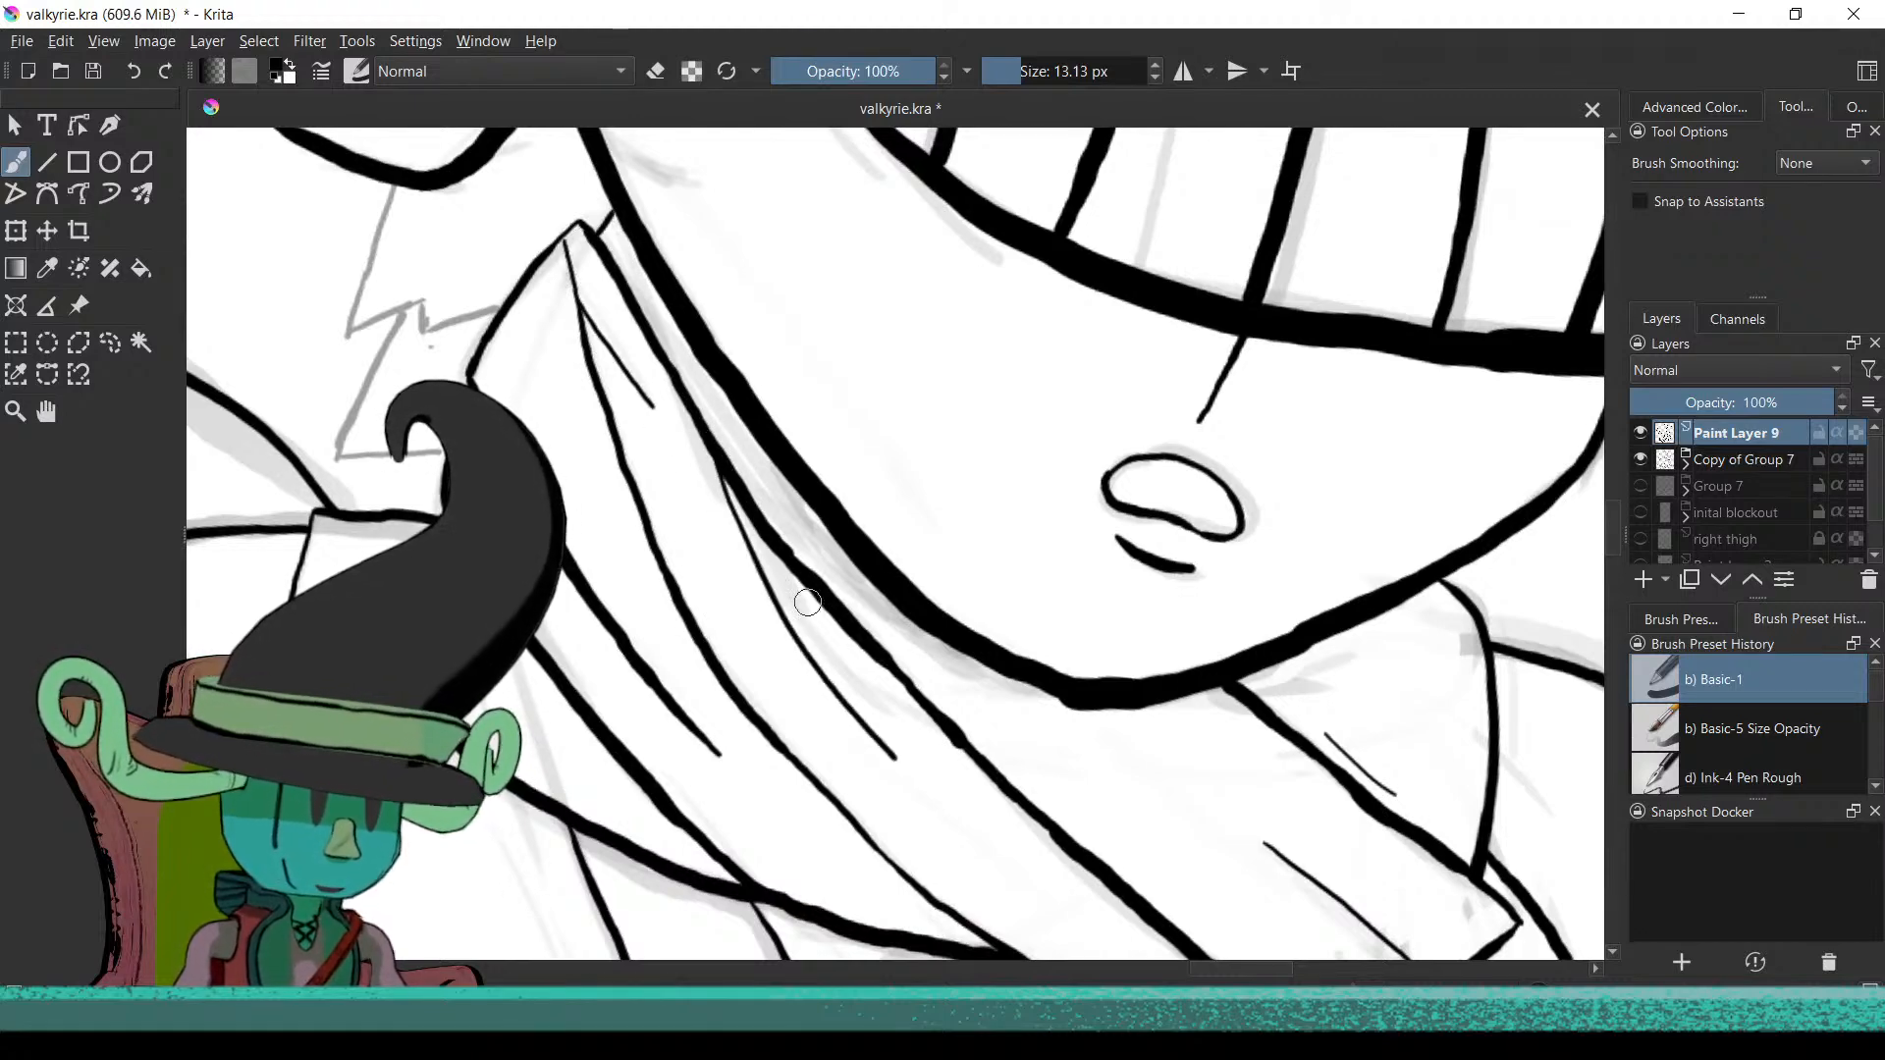
key("ctrl+z")
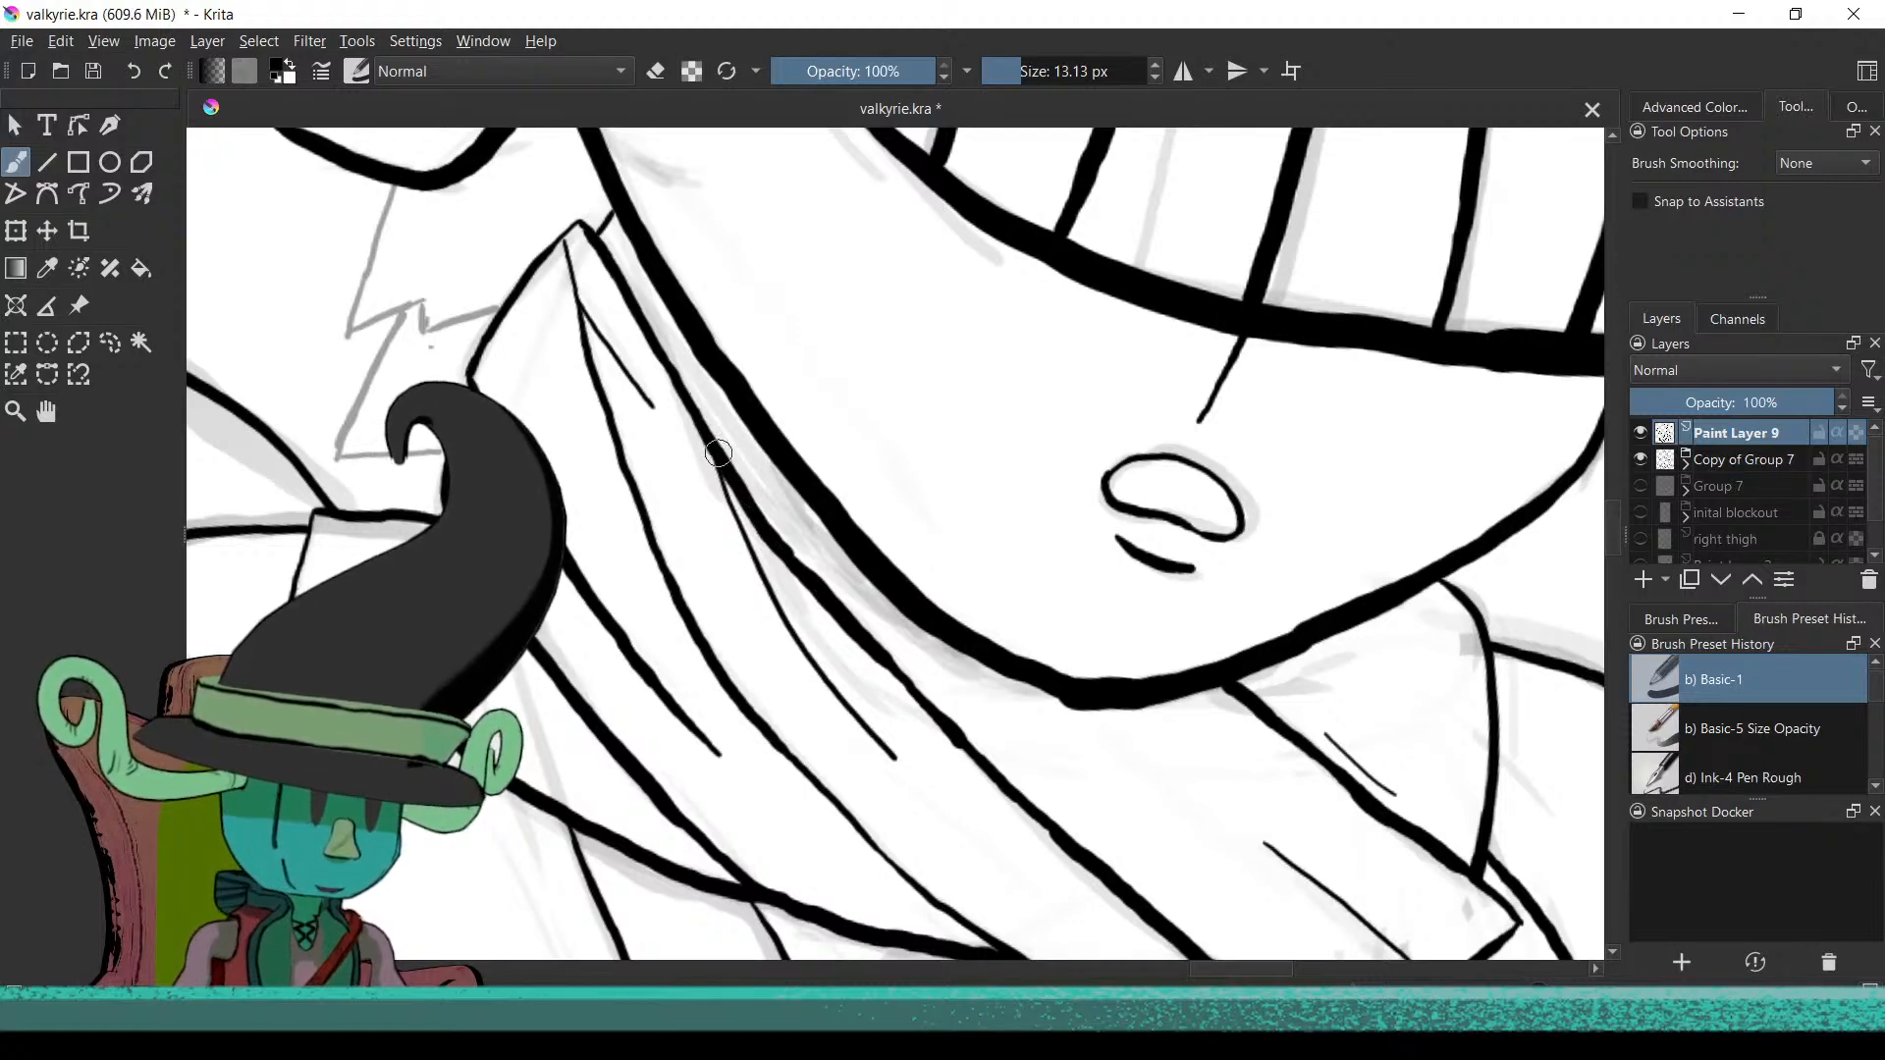
scroll(712, 633, "down", 5)
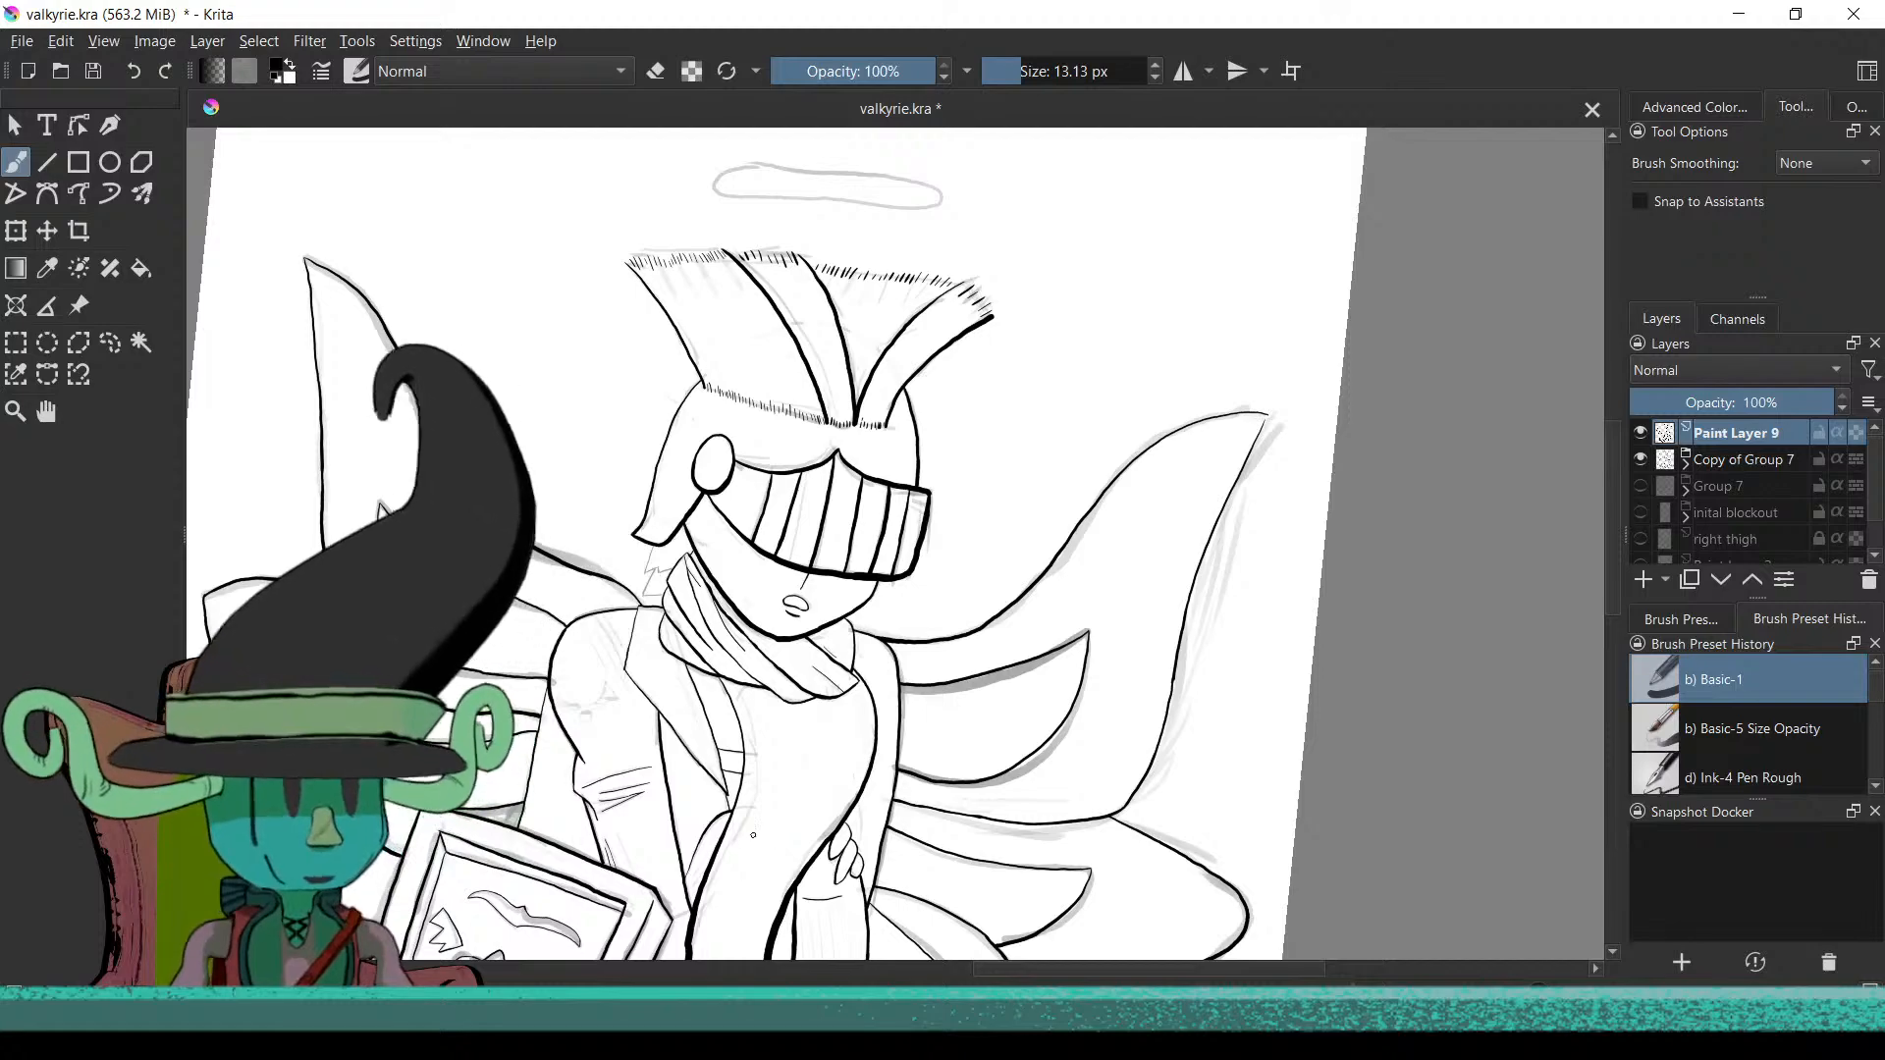
Ink a fold line down the scarf's outermost loop by the shoulder, undoing the first attempt and redrawing it longer
scroll(752, 836, "up", 5)
scroll(862, 695, "down", 4)
scroll(841, 779, "up", 5)
left_click_drag(624, 422, 663, 582)
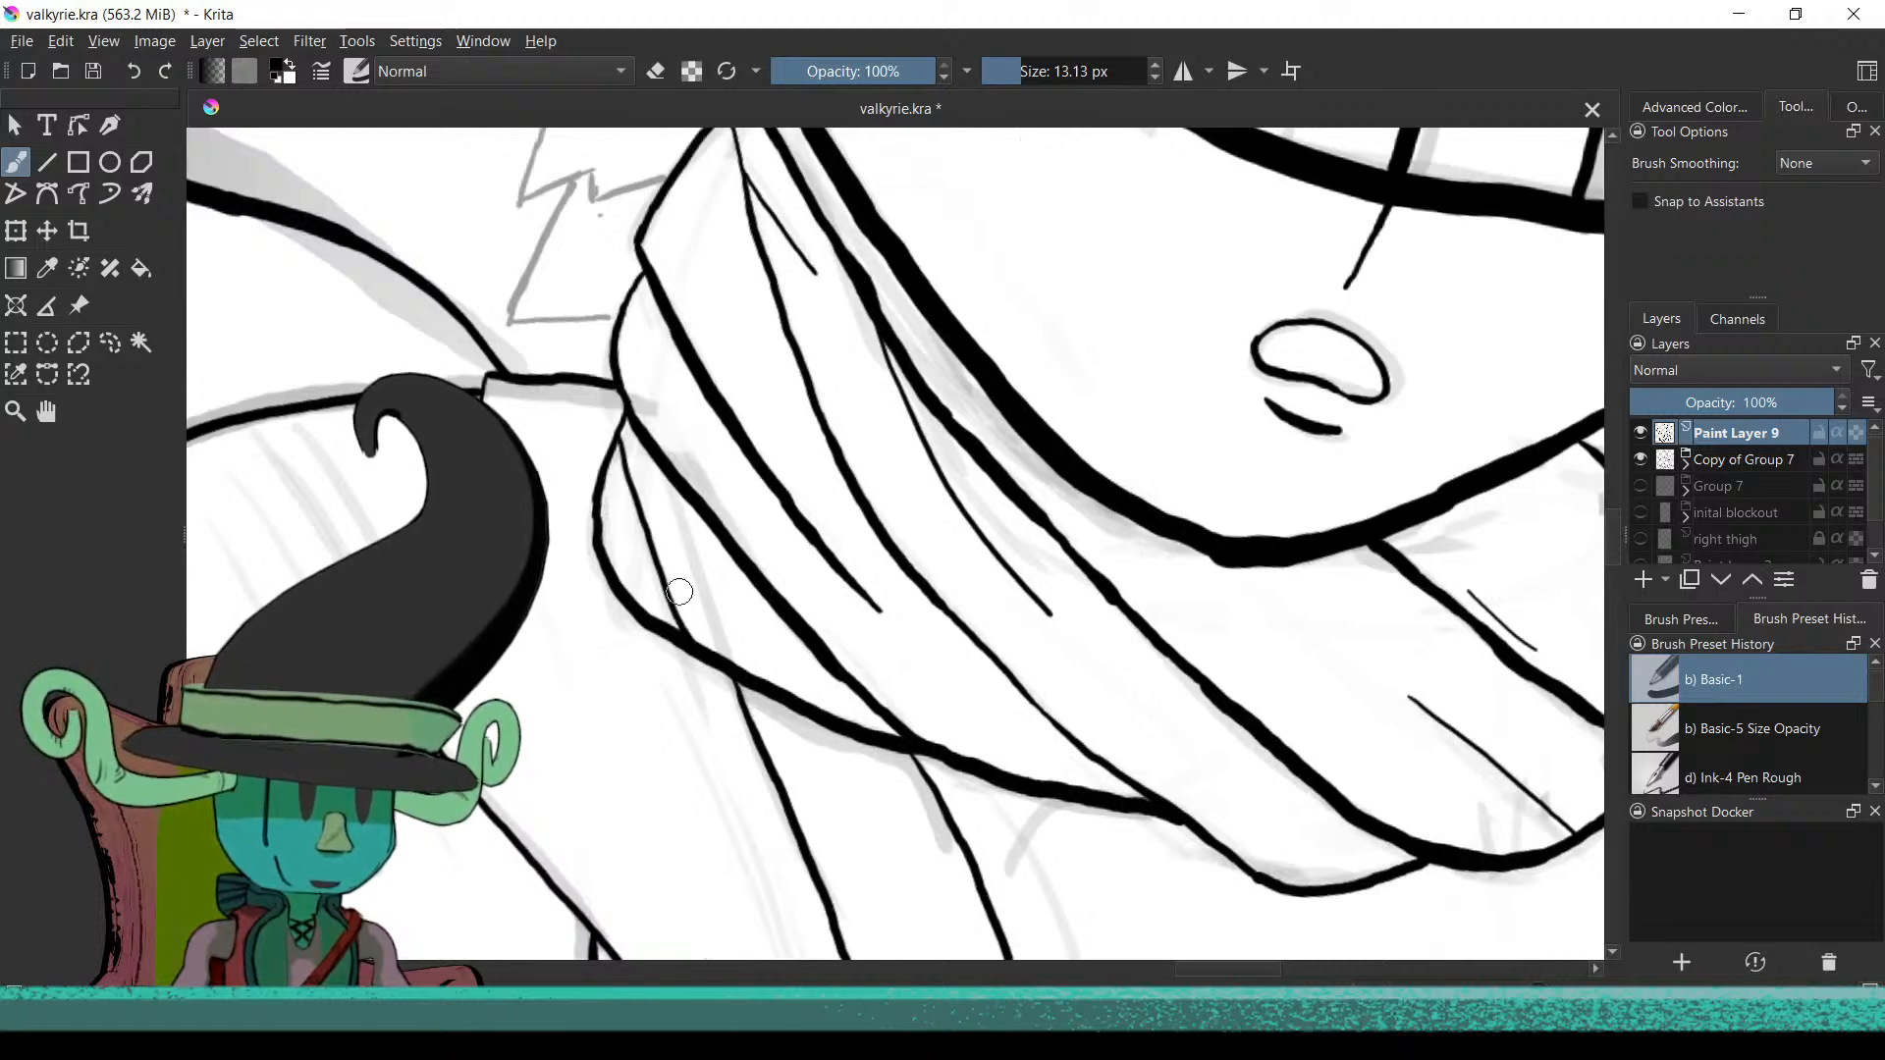
key("ctrl+z")
left_click_drag(627, 459, 683, 628)
left_click_drag(715, 692, 707, 812)
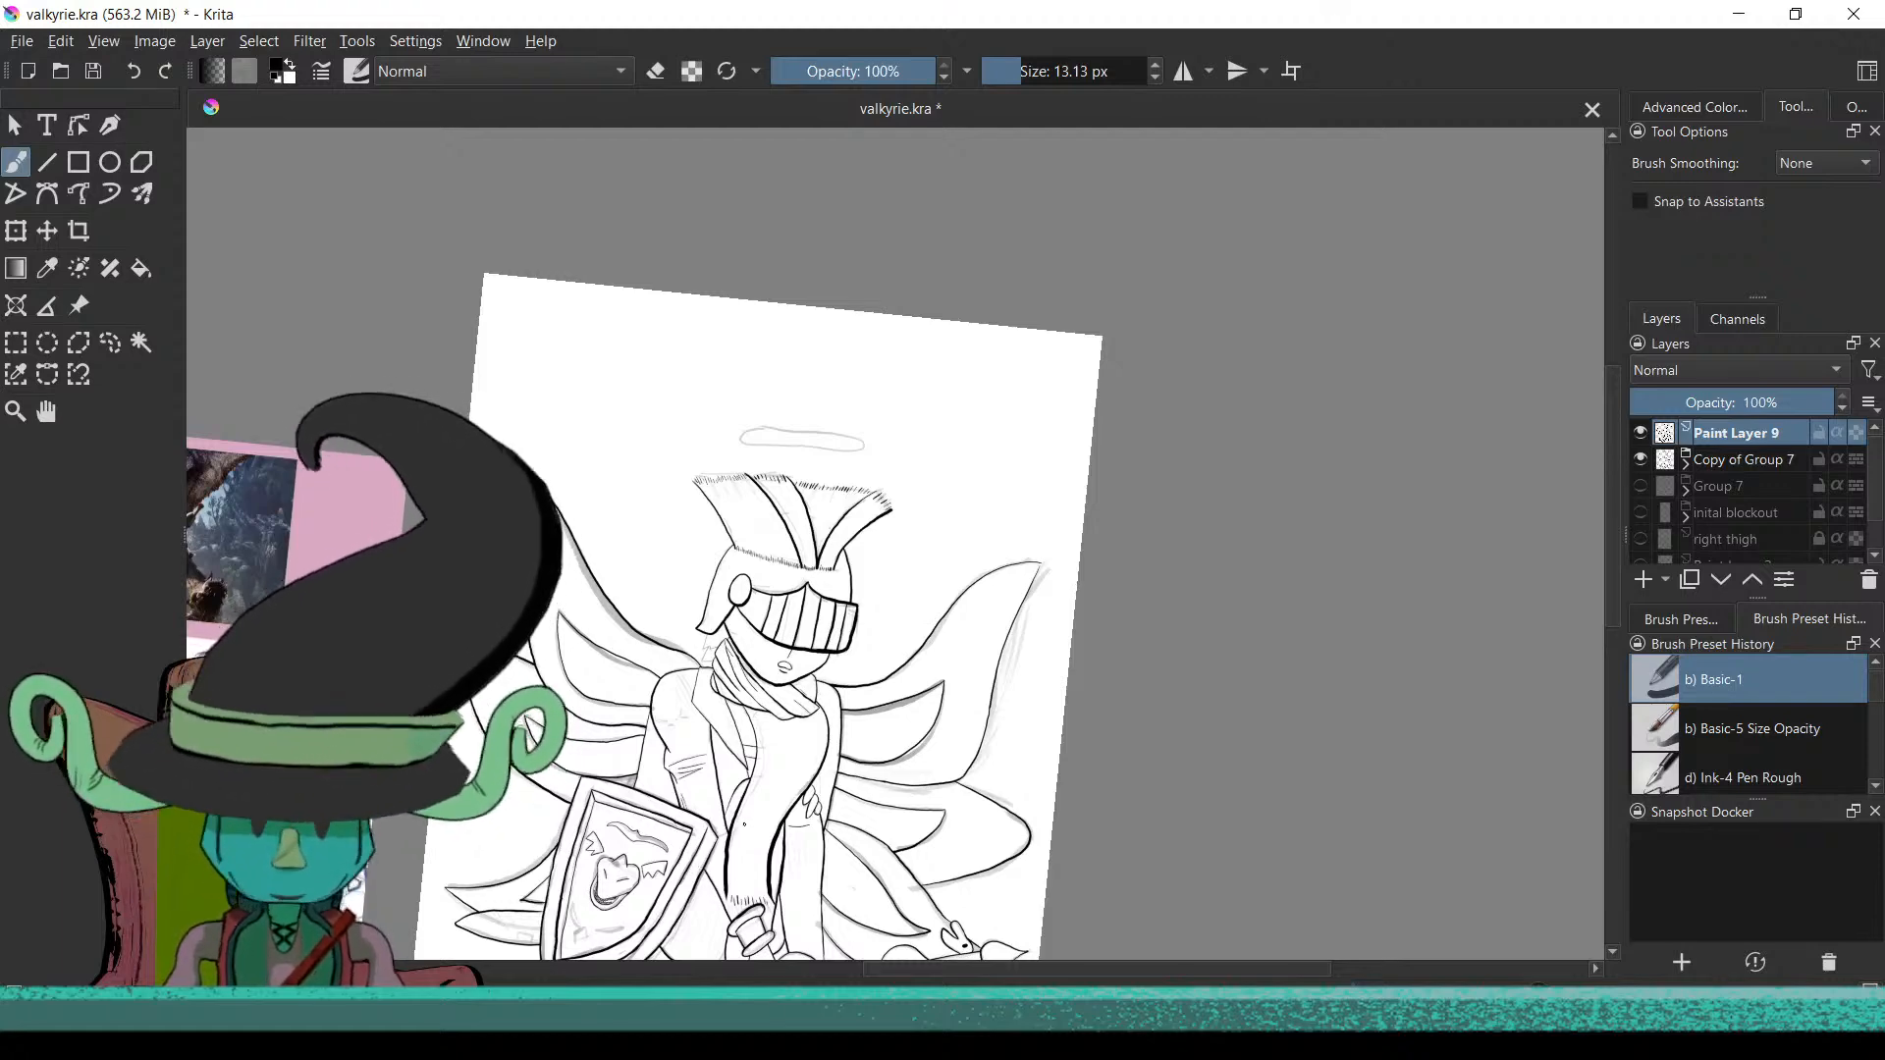
Ink a longer diagonal fold line across the scarf's small upper fold, from the jawline to its outer edge
scroll(856, 738, "up", 6)
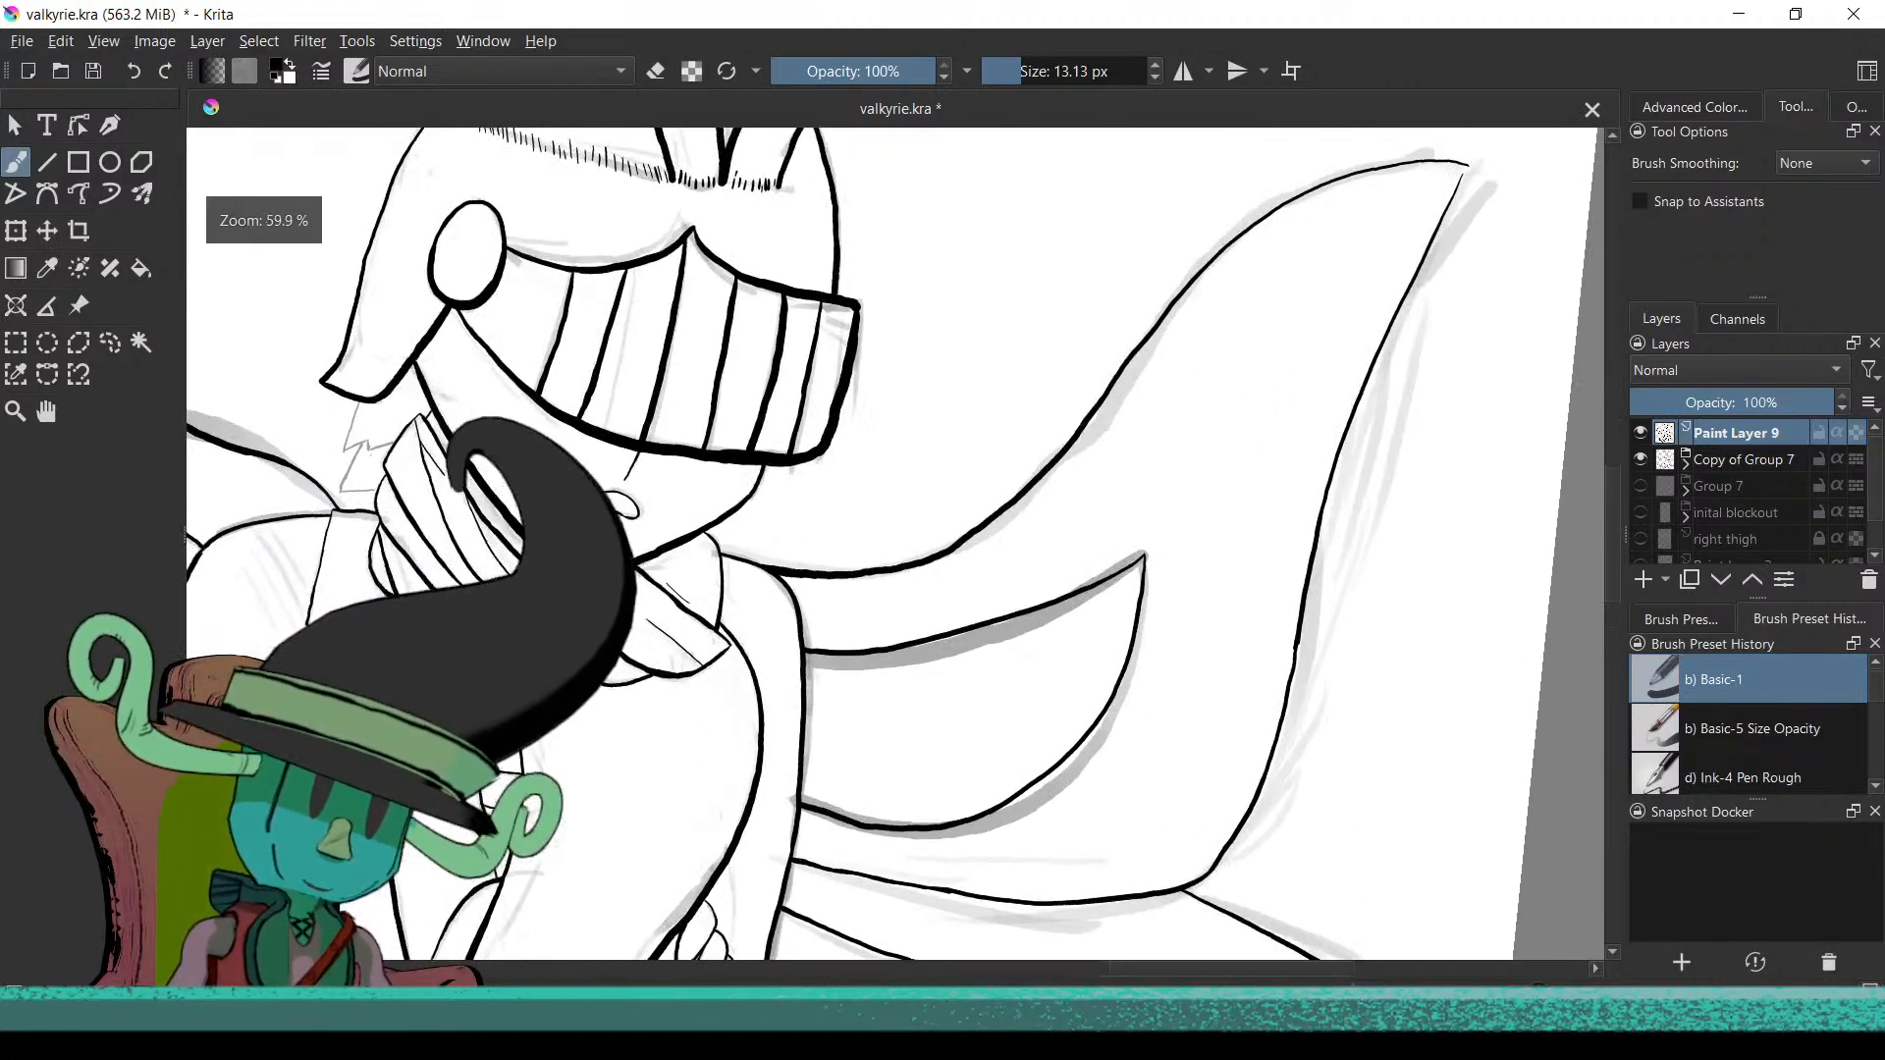
scroll(1085, 681, "up", 8)
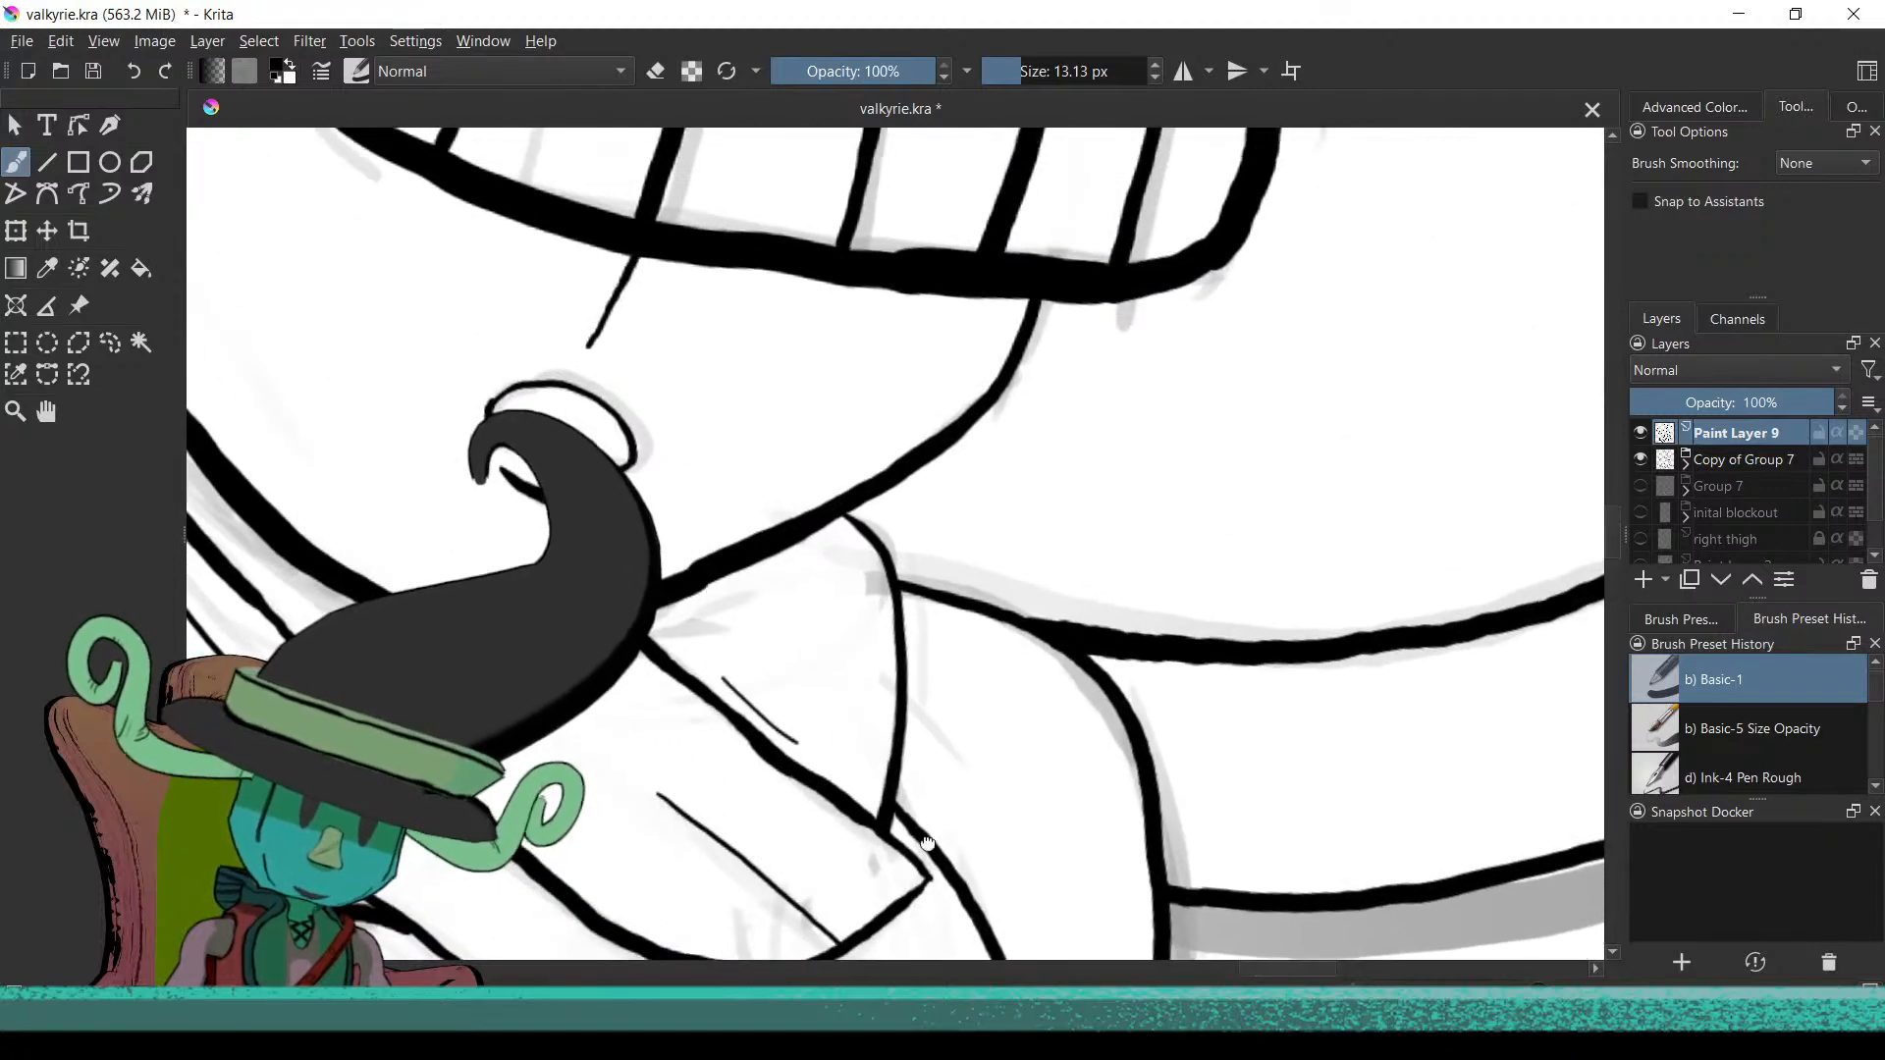
scroll(926, 842, "up", 3)
mouse_move(689, 509)
left_mouse_down()
mouse_move(810, 638)
mouse_move(881, 680)
left_mouse_up()
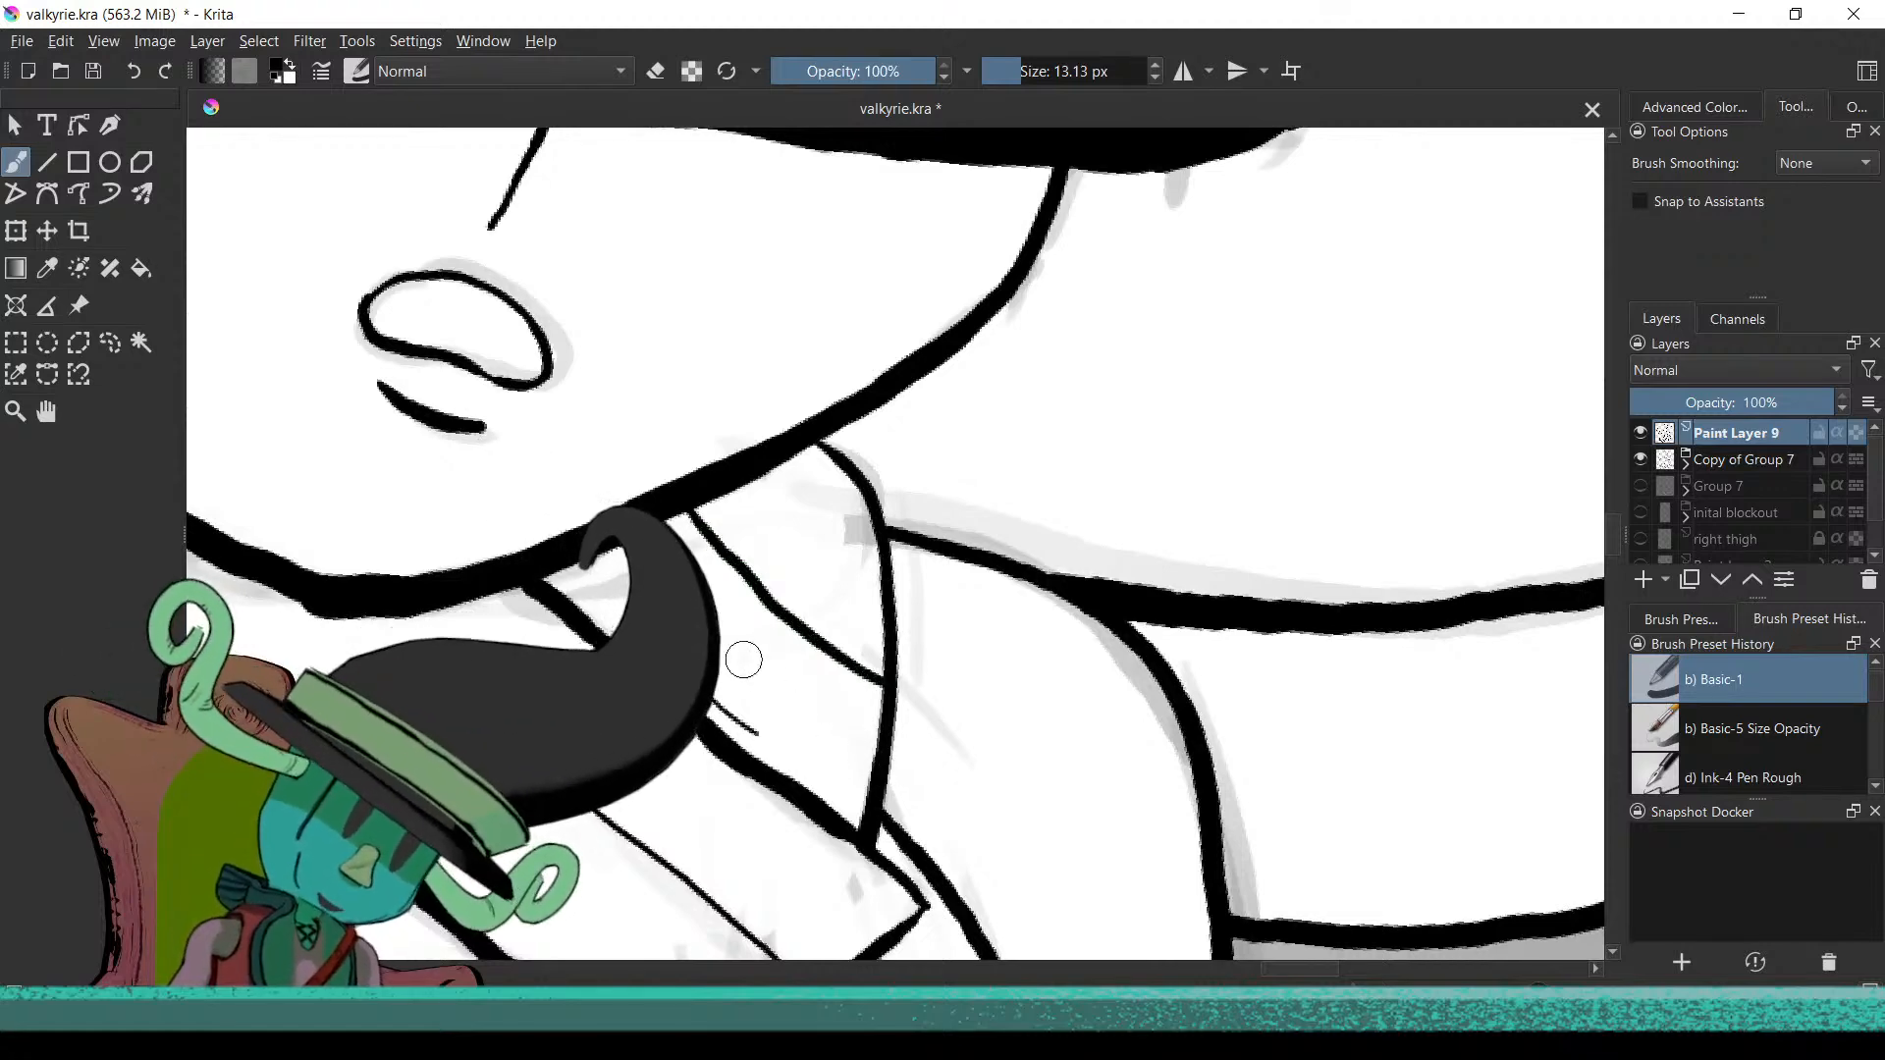
scroll(779, 674, "down", 5)
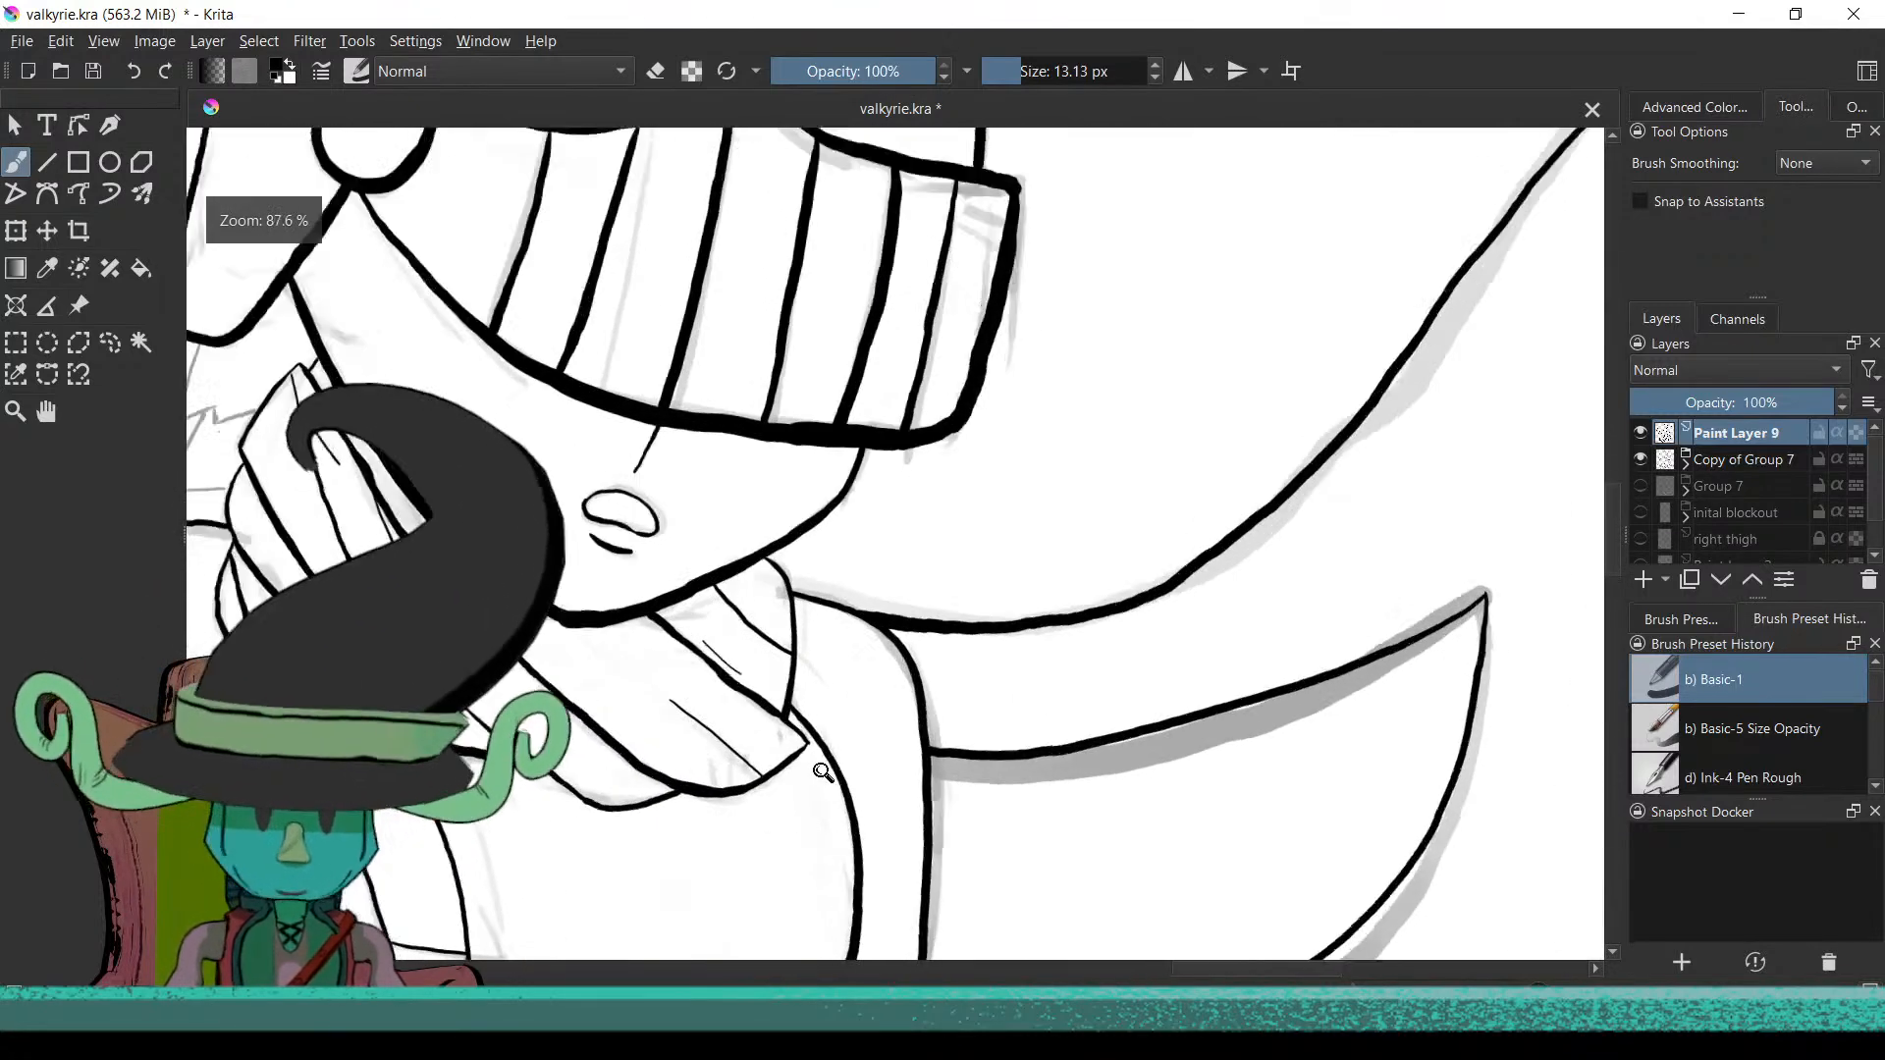
scroll(823, 773, "down", 4)
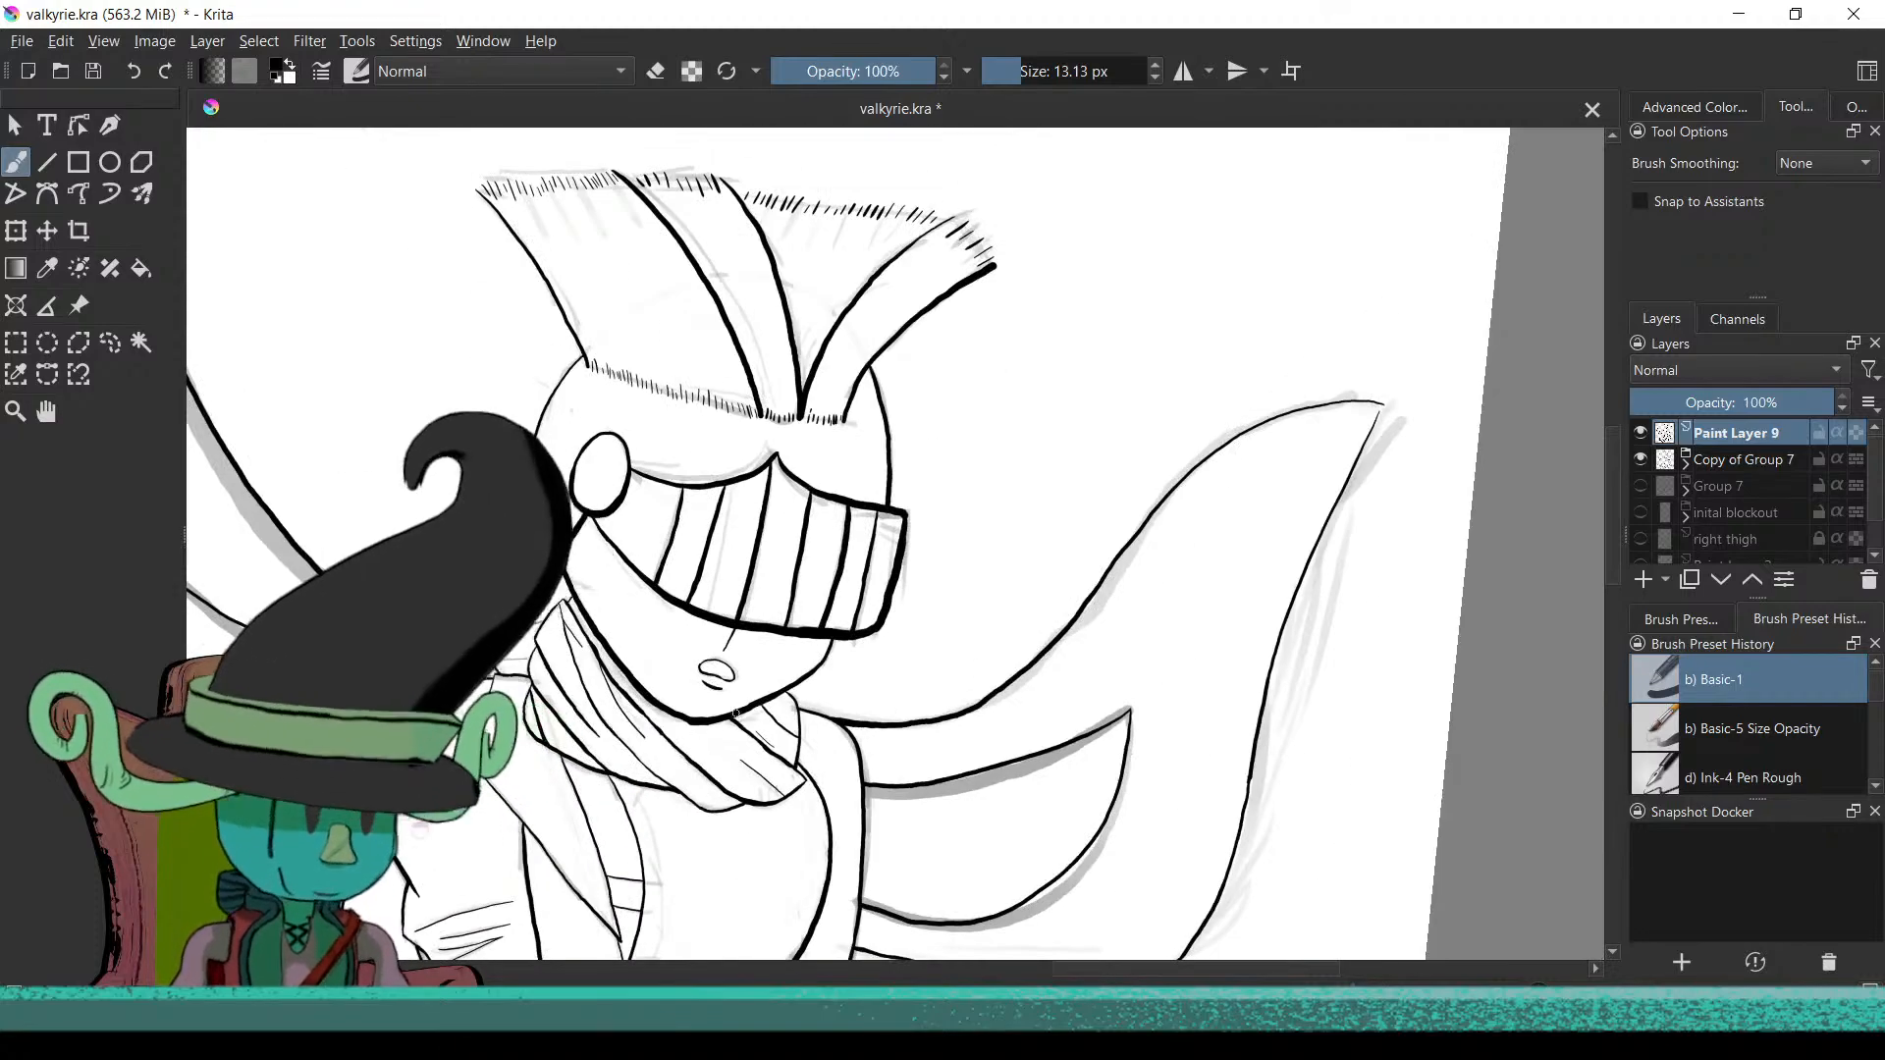
Ink the jagged upper hair lock between the helmet's cheek guard and the scarf, redoing its first stroke and closing its zigzag tips
scroll(896, 808, "up", 4)
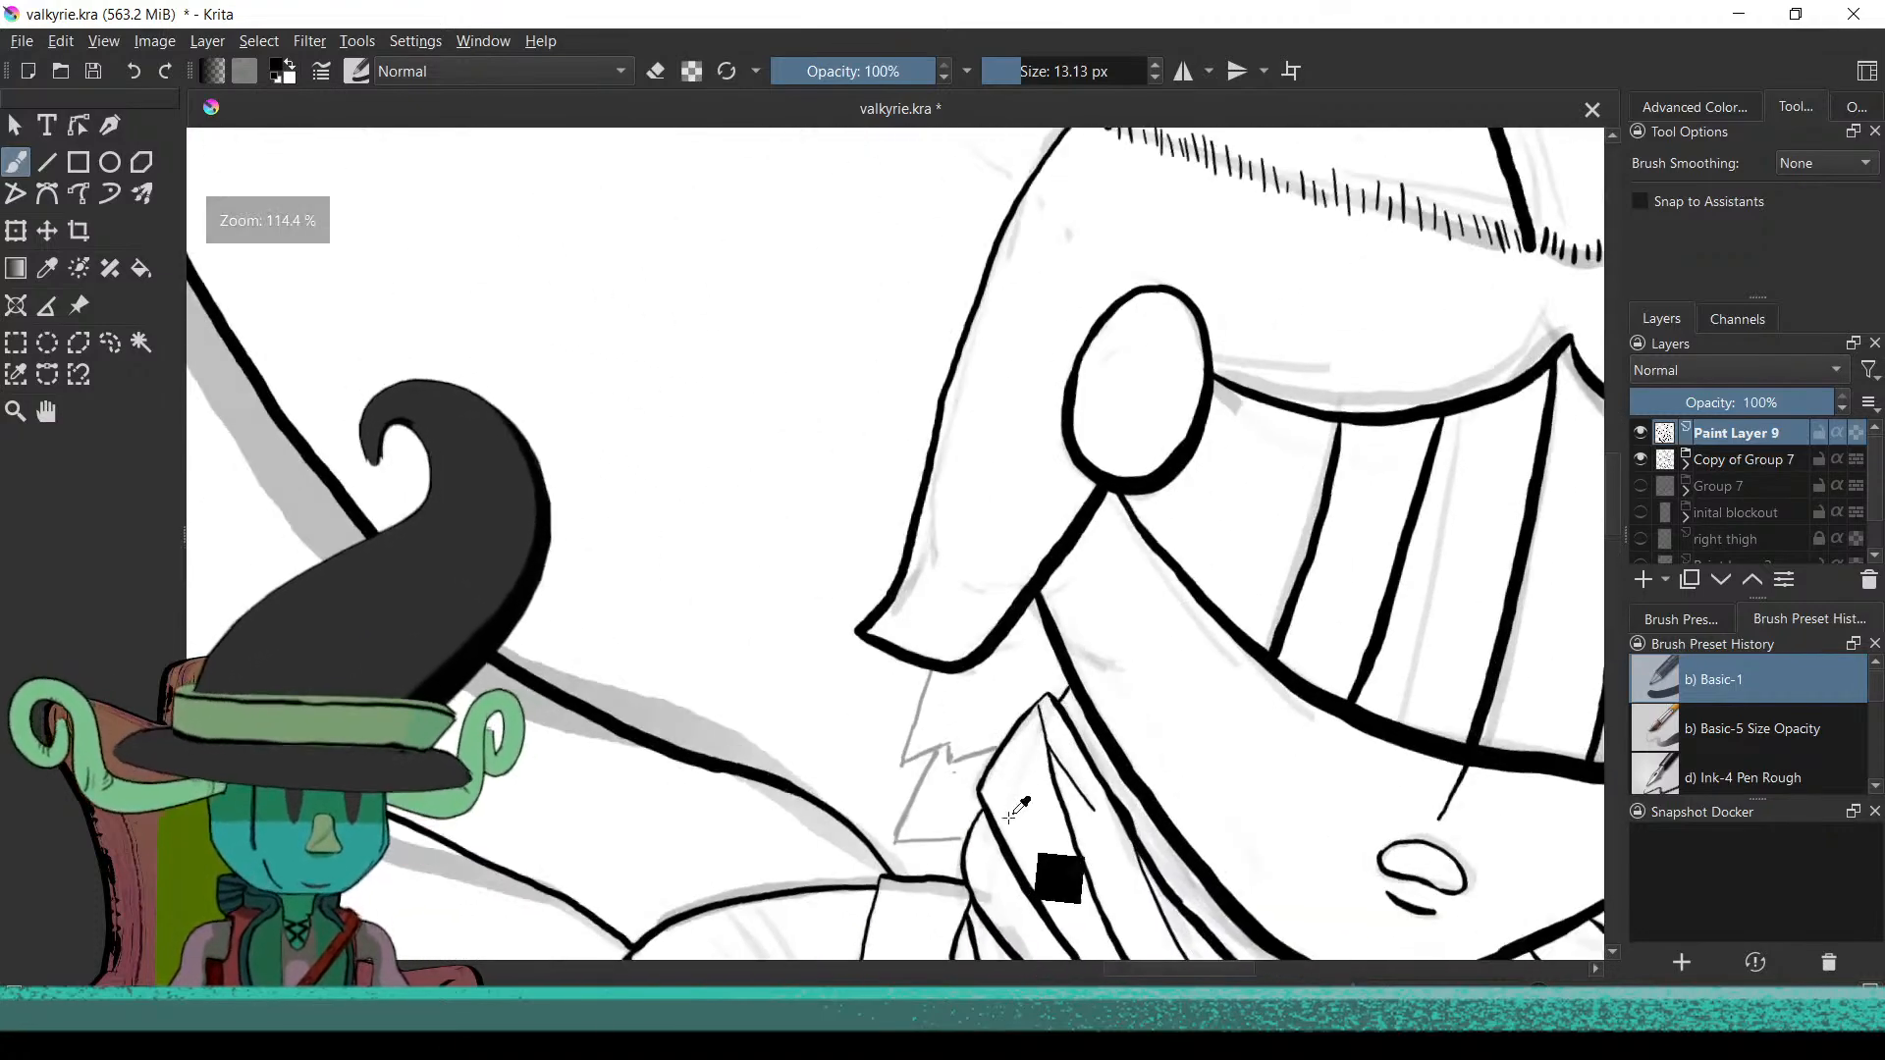
scroll(1016, 808, "up", 3)
left_click_drag(816, 455, 777, 594)
key("ctrl+z")
left_click_drag(823, 458, 735, 731)
mouse_move(1028, 672)
left_mouse_down()
mouse_move(874, 727)
mouse_move(858, 727)
mouse_move(864, 681)
left_mouse_up()
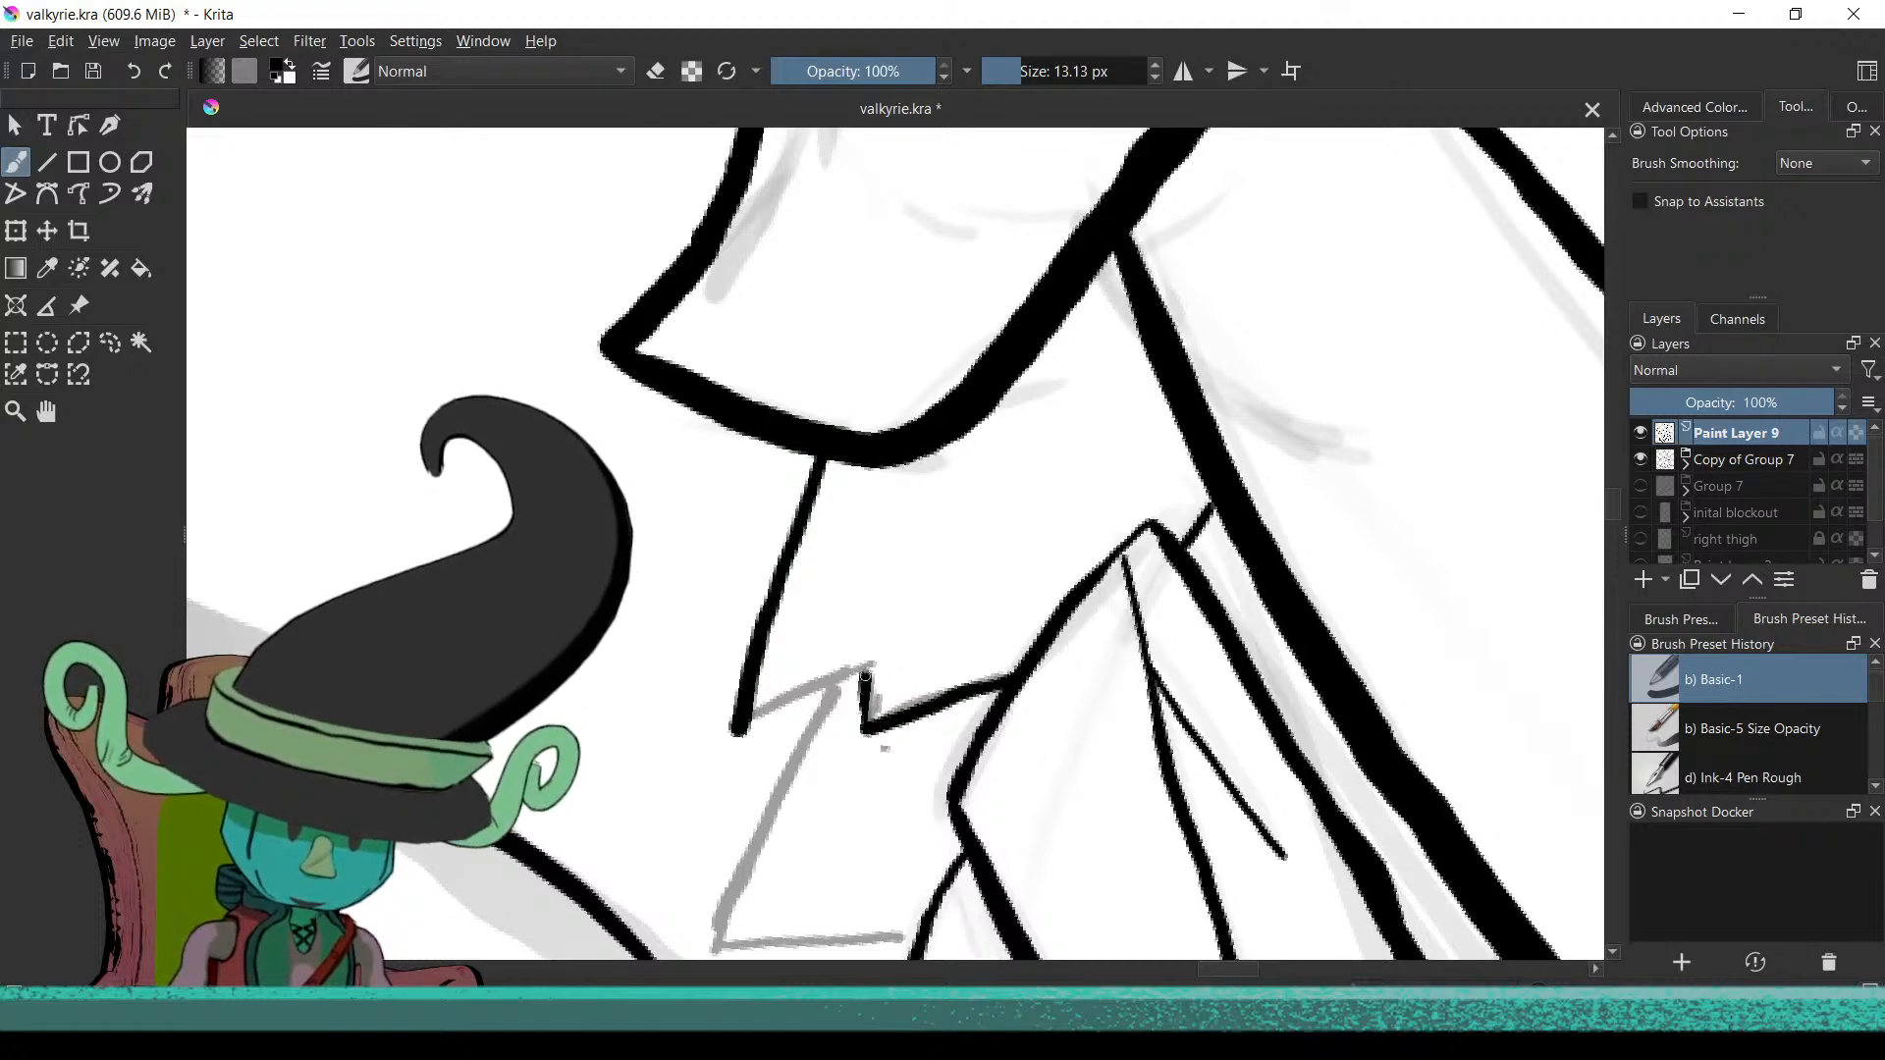
left_click_drag(796, 743, 907, 693)
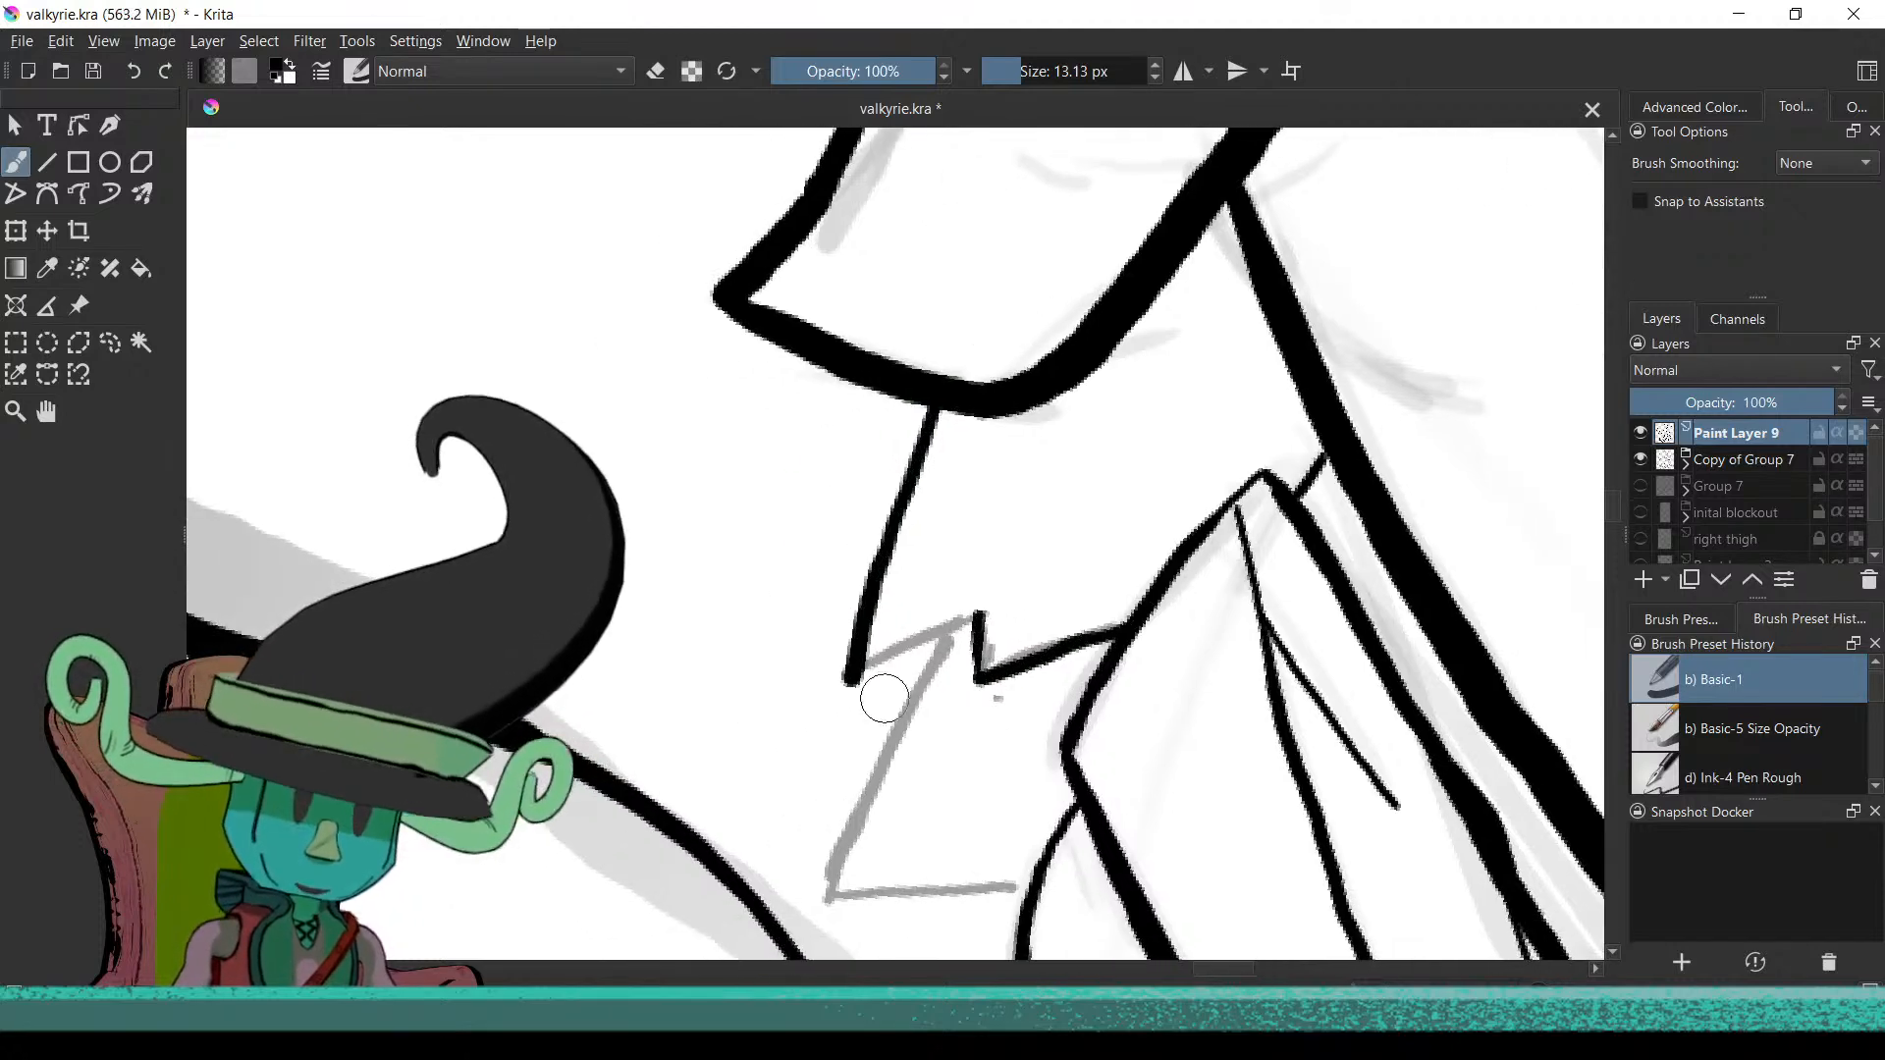
key("4")
key("4")
left_click_drag(1003, 562, 923, 687)
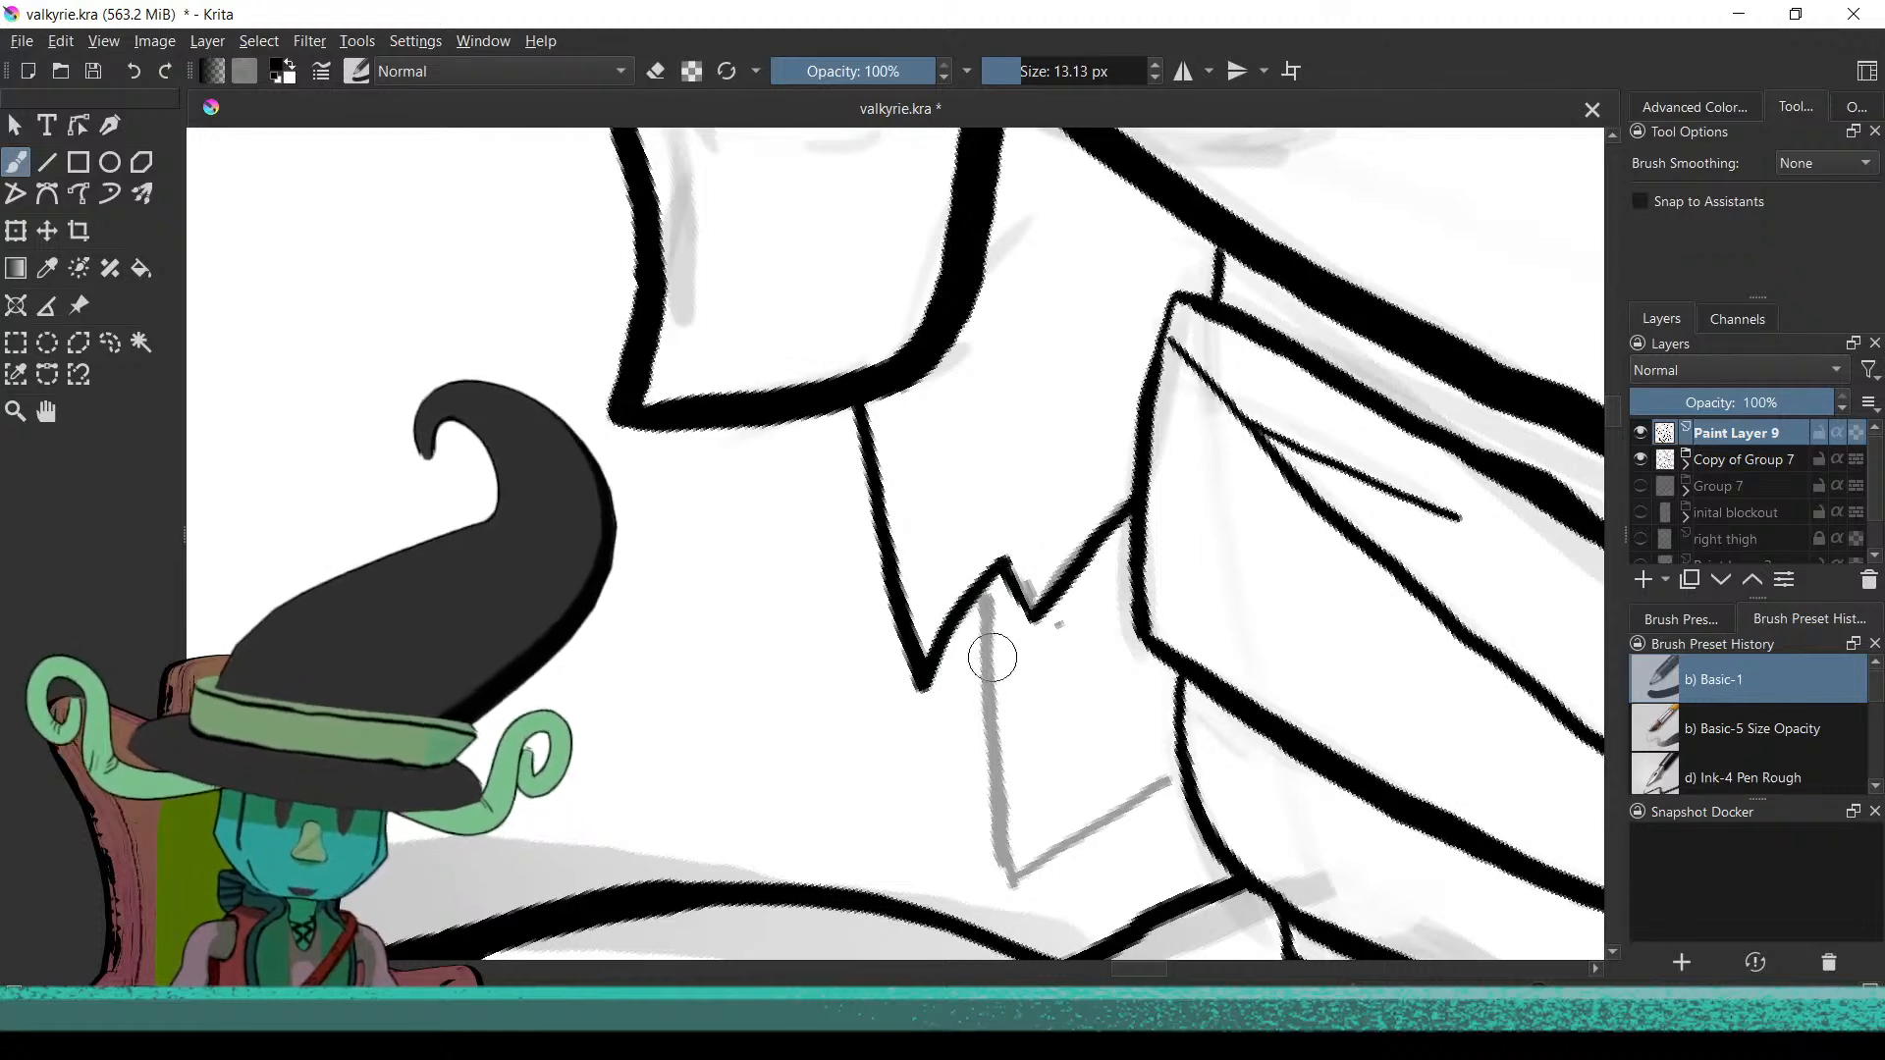
Ink the lower pointed hair lock beneath the zigzag tips, running back to the scarf's edge
left_click_drag(999, 575, 1003, 860)
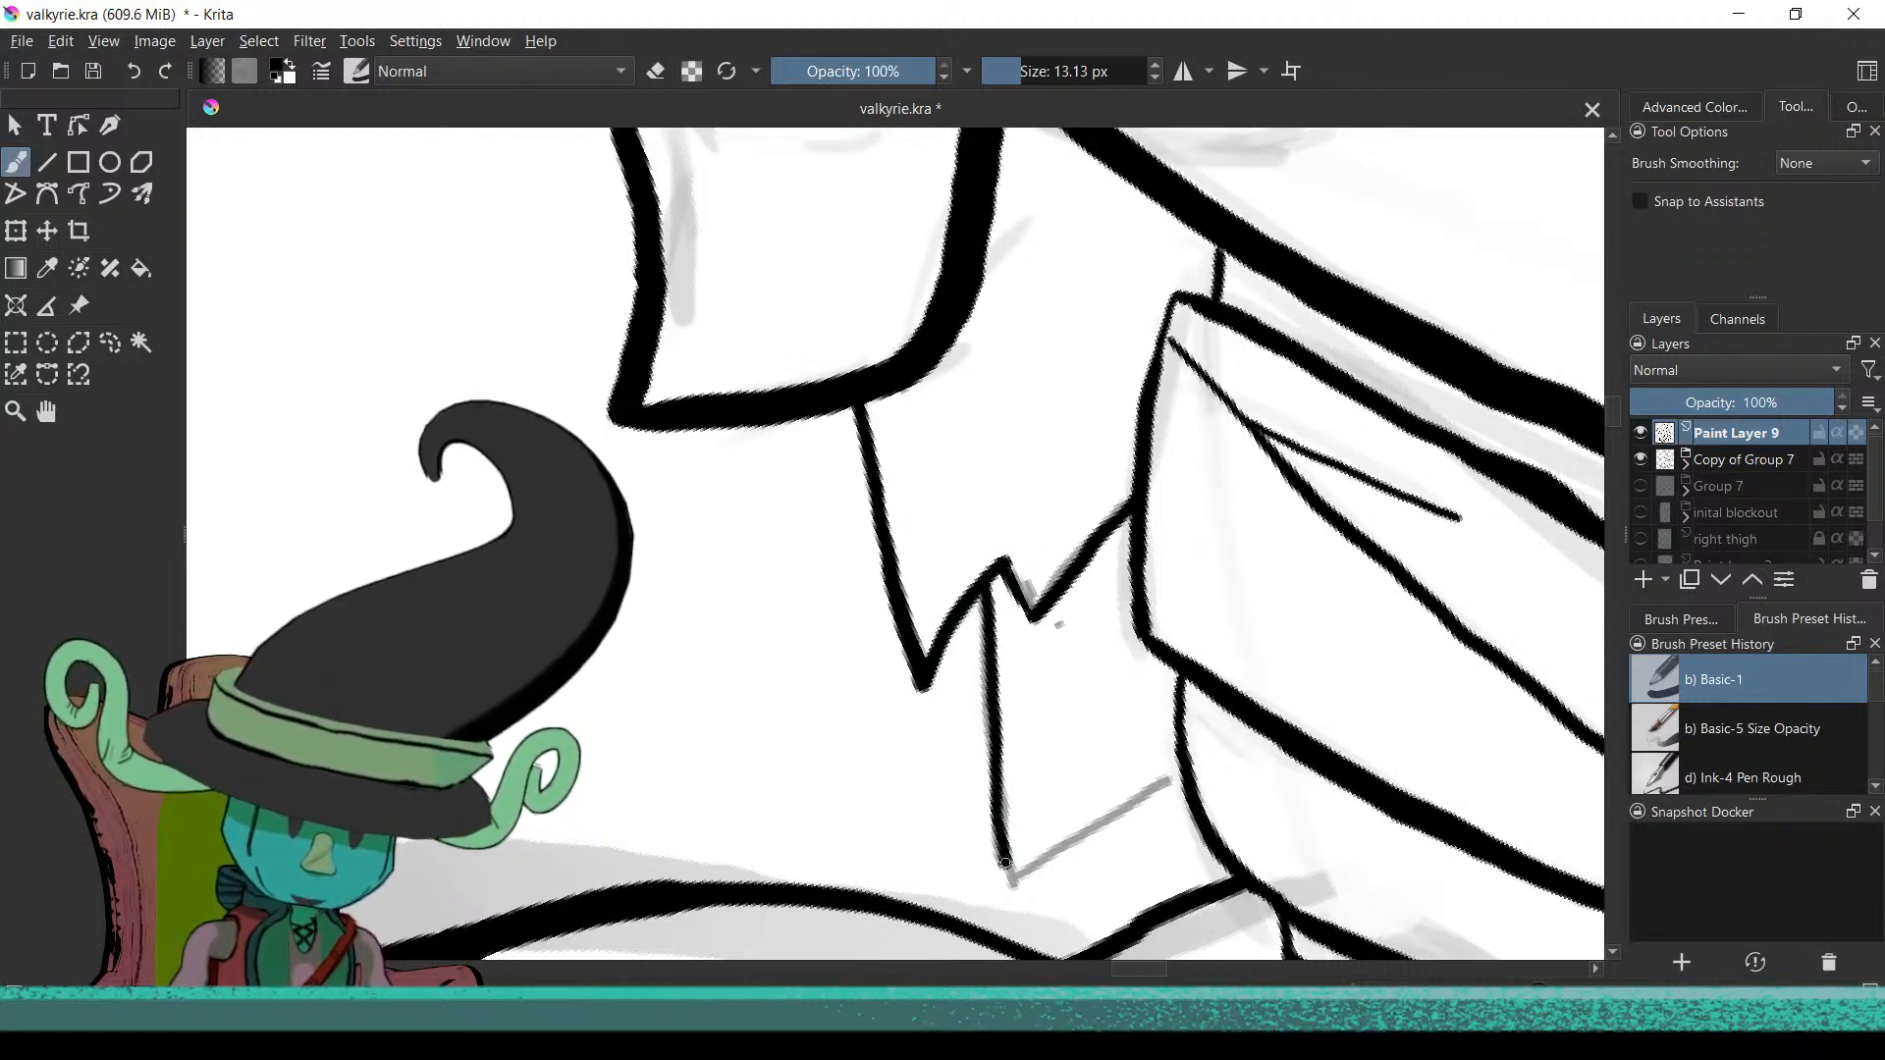
key("4")
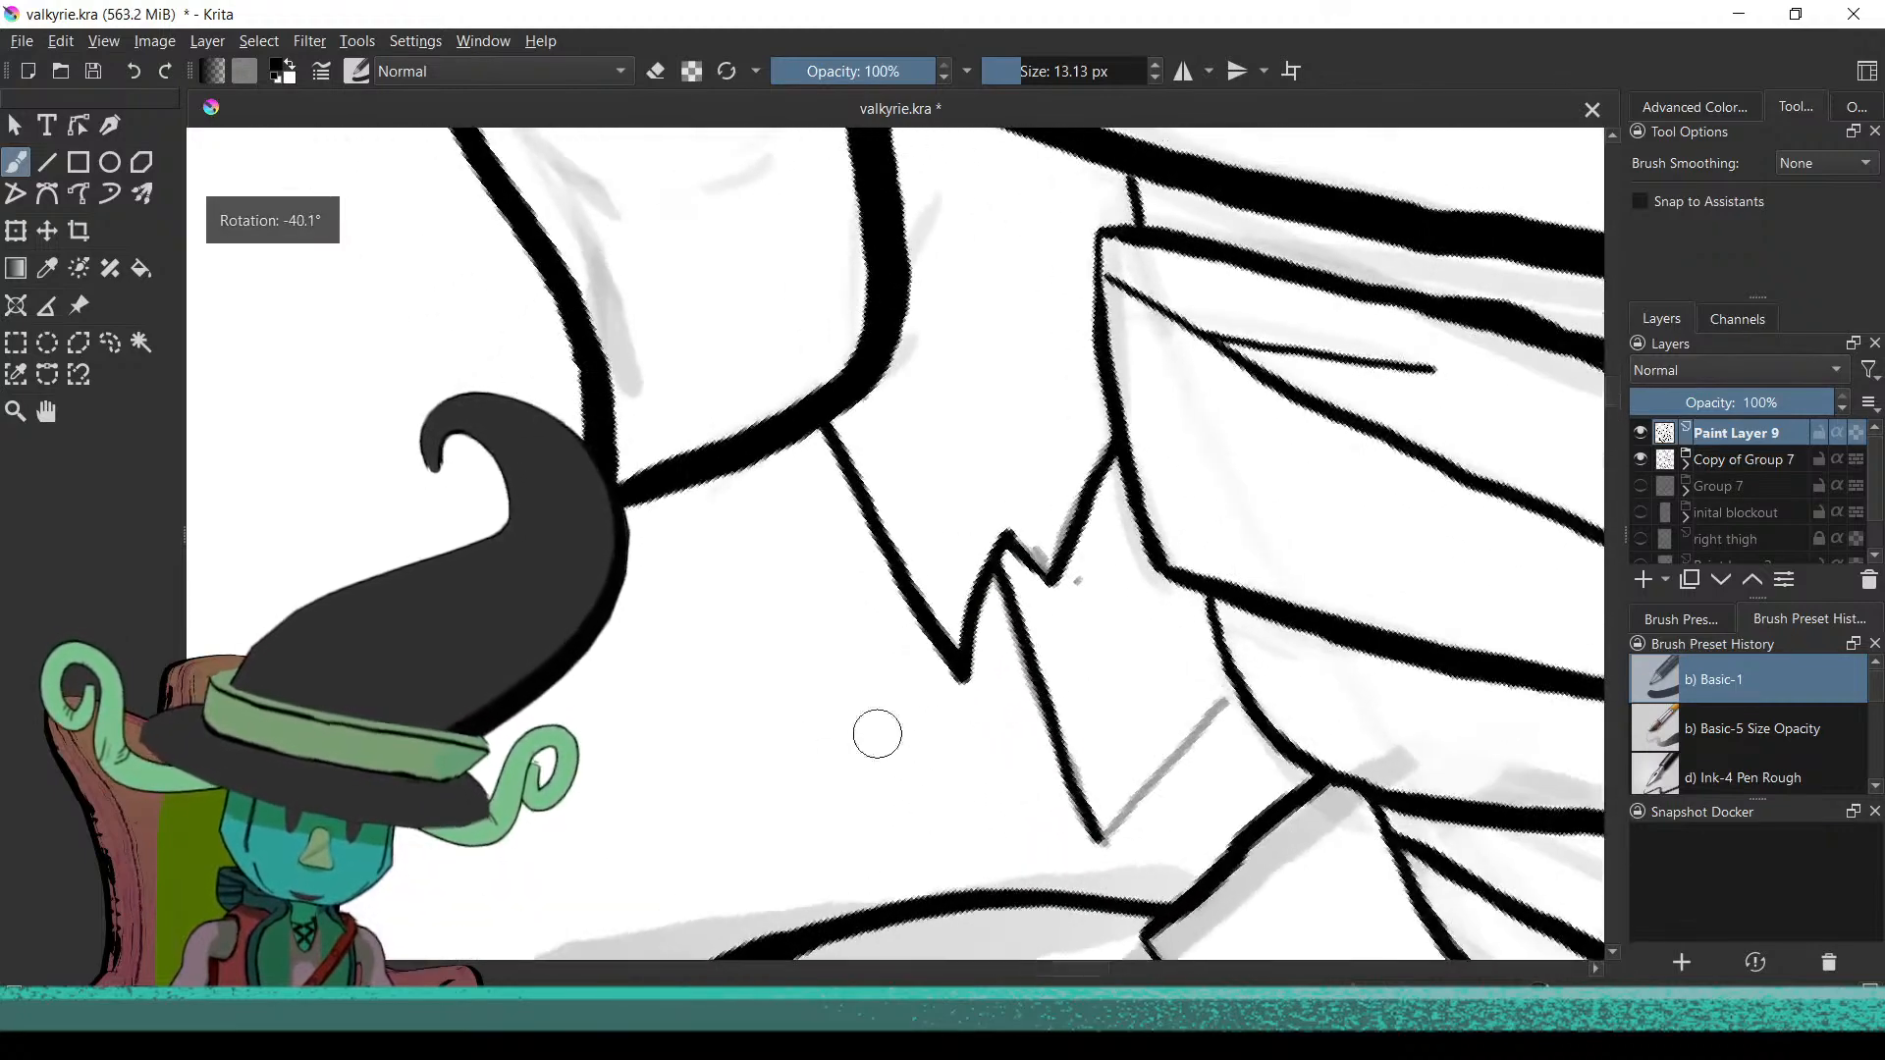
mouse_move(1125, 690)
left_mouse_down()
mouse_move(948, 658)
mouse_move(997, 650)
mouse_move(1043, 712)
mouse_move(972, 791)
left_mouse_up()
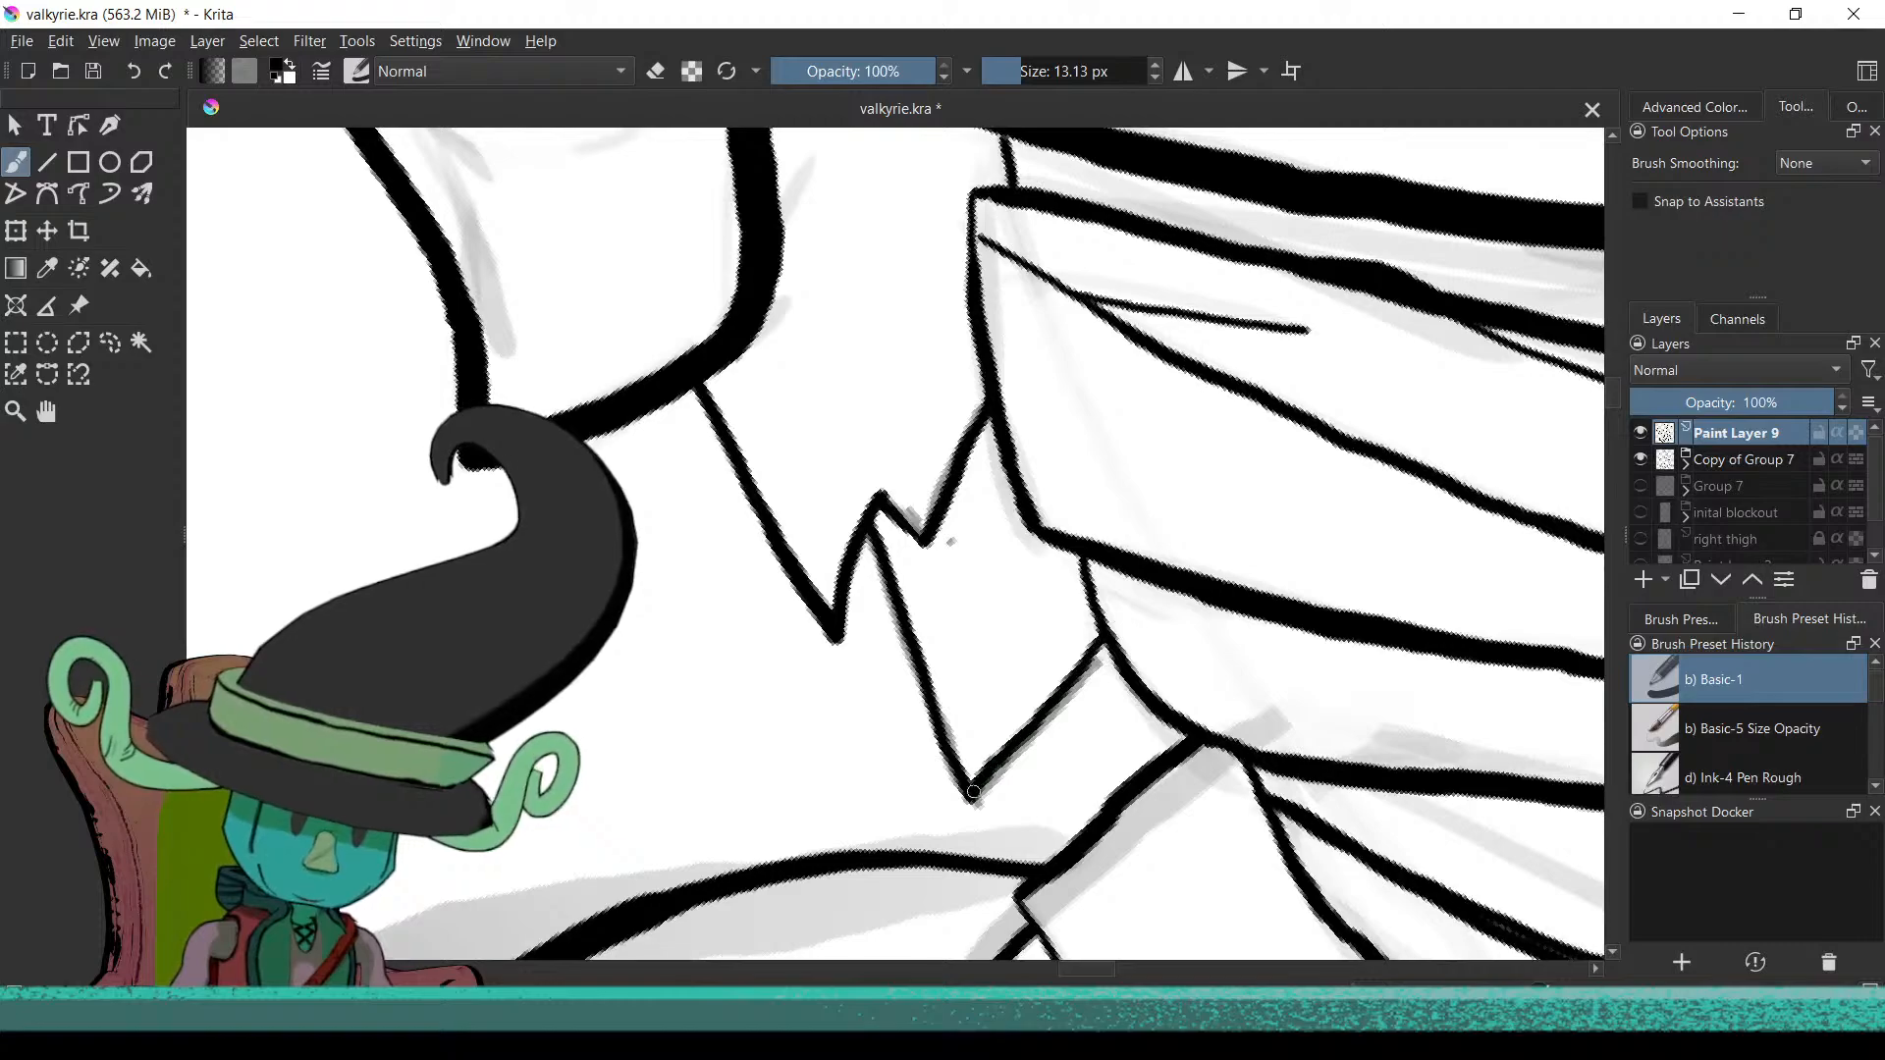
mouse_move(1038, 651)
left_mouse_down()
mouse_move(1020, 790)
mouse_move(908, 735)
mouse_move(829, 392)
mouse_move(883, 756)
mouse_move(848, 771)
left_mouse_up()
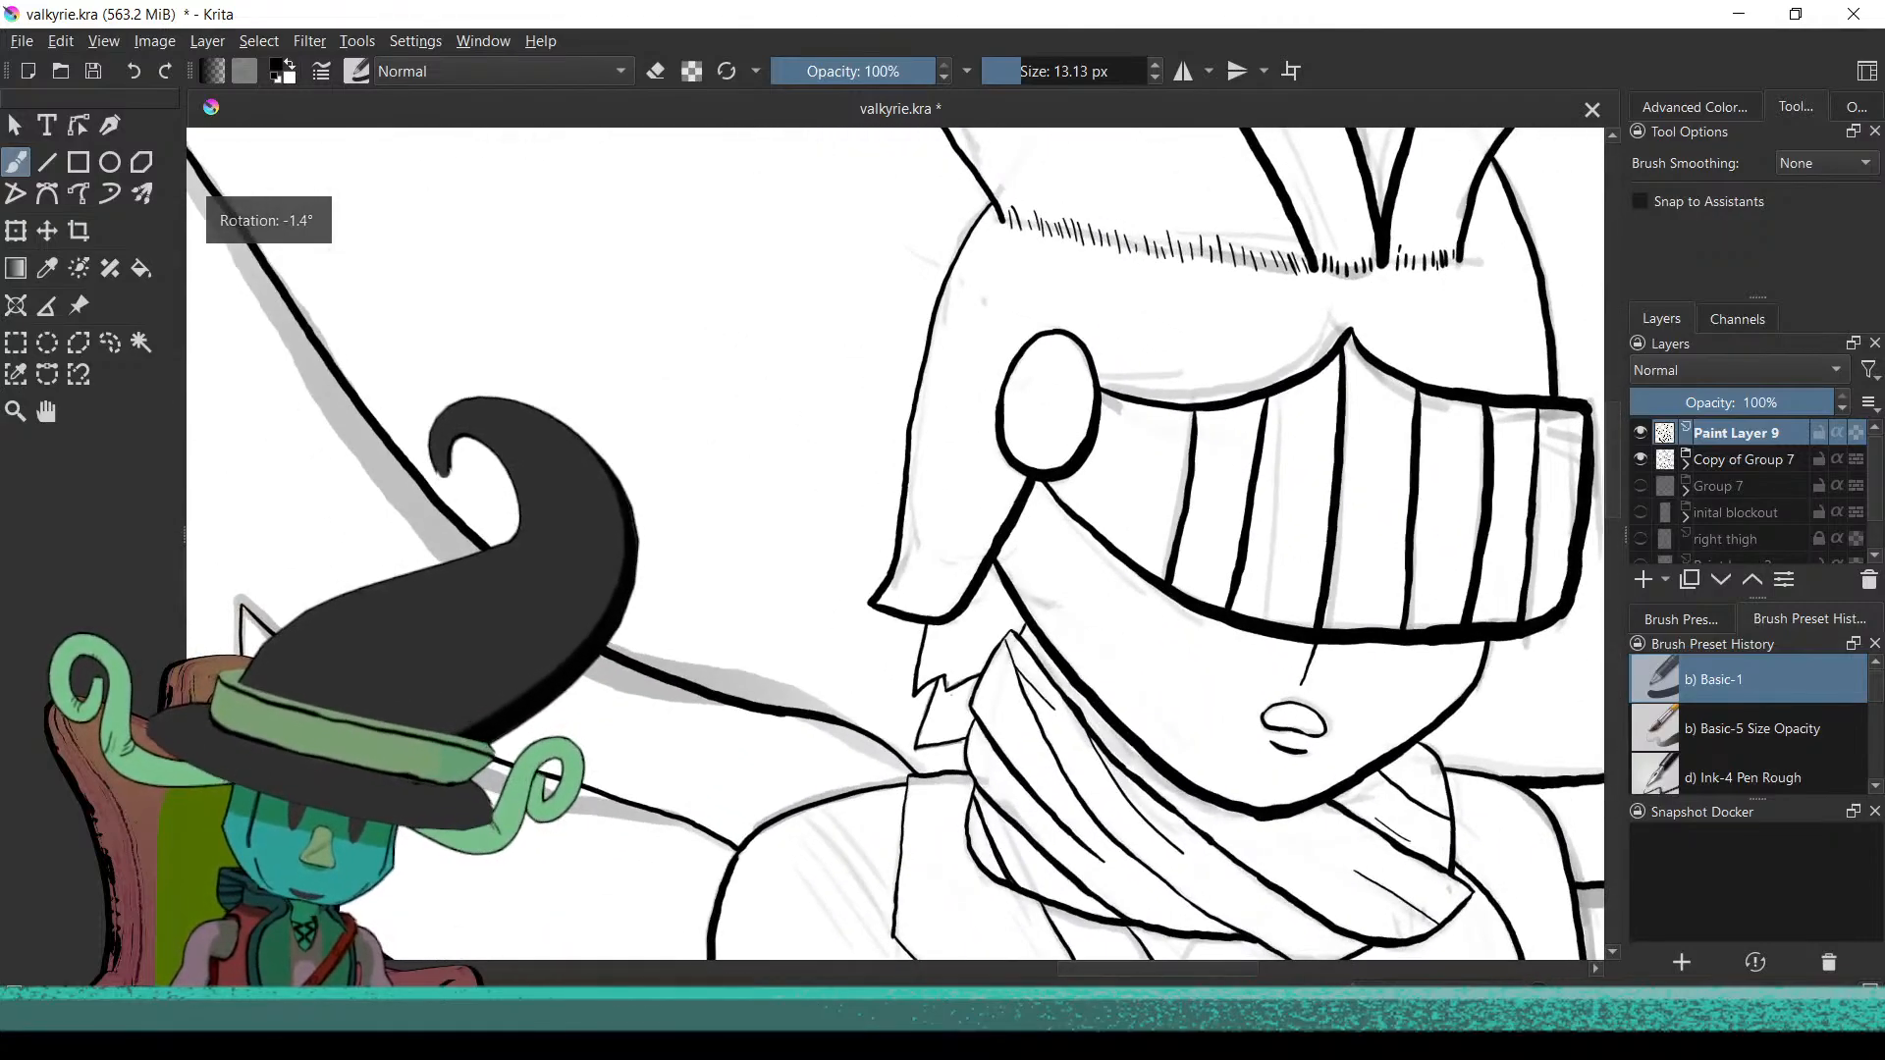
Ink the elongated halo outline above the helmet crest over its sketch
left_click_drag(1046, 634, 1083, 813)
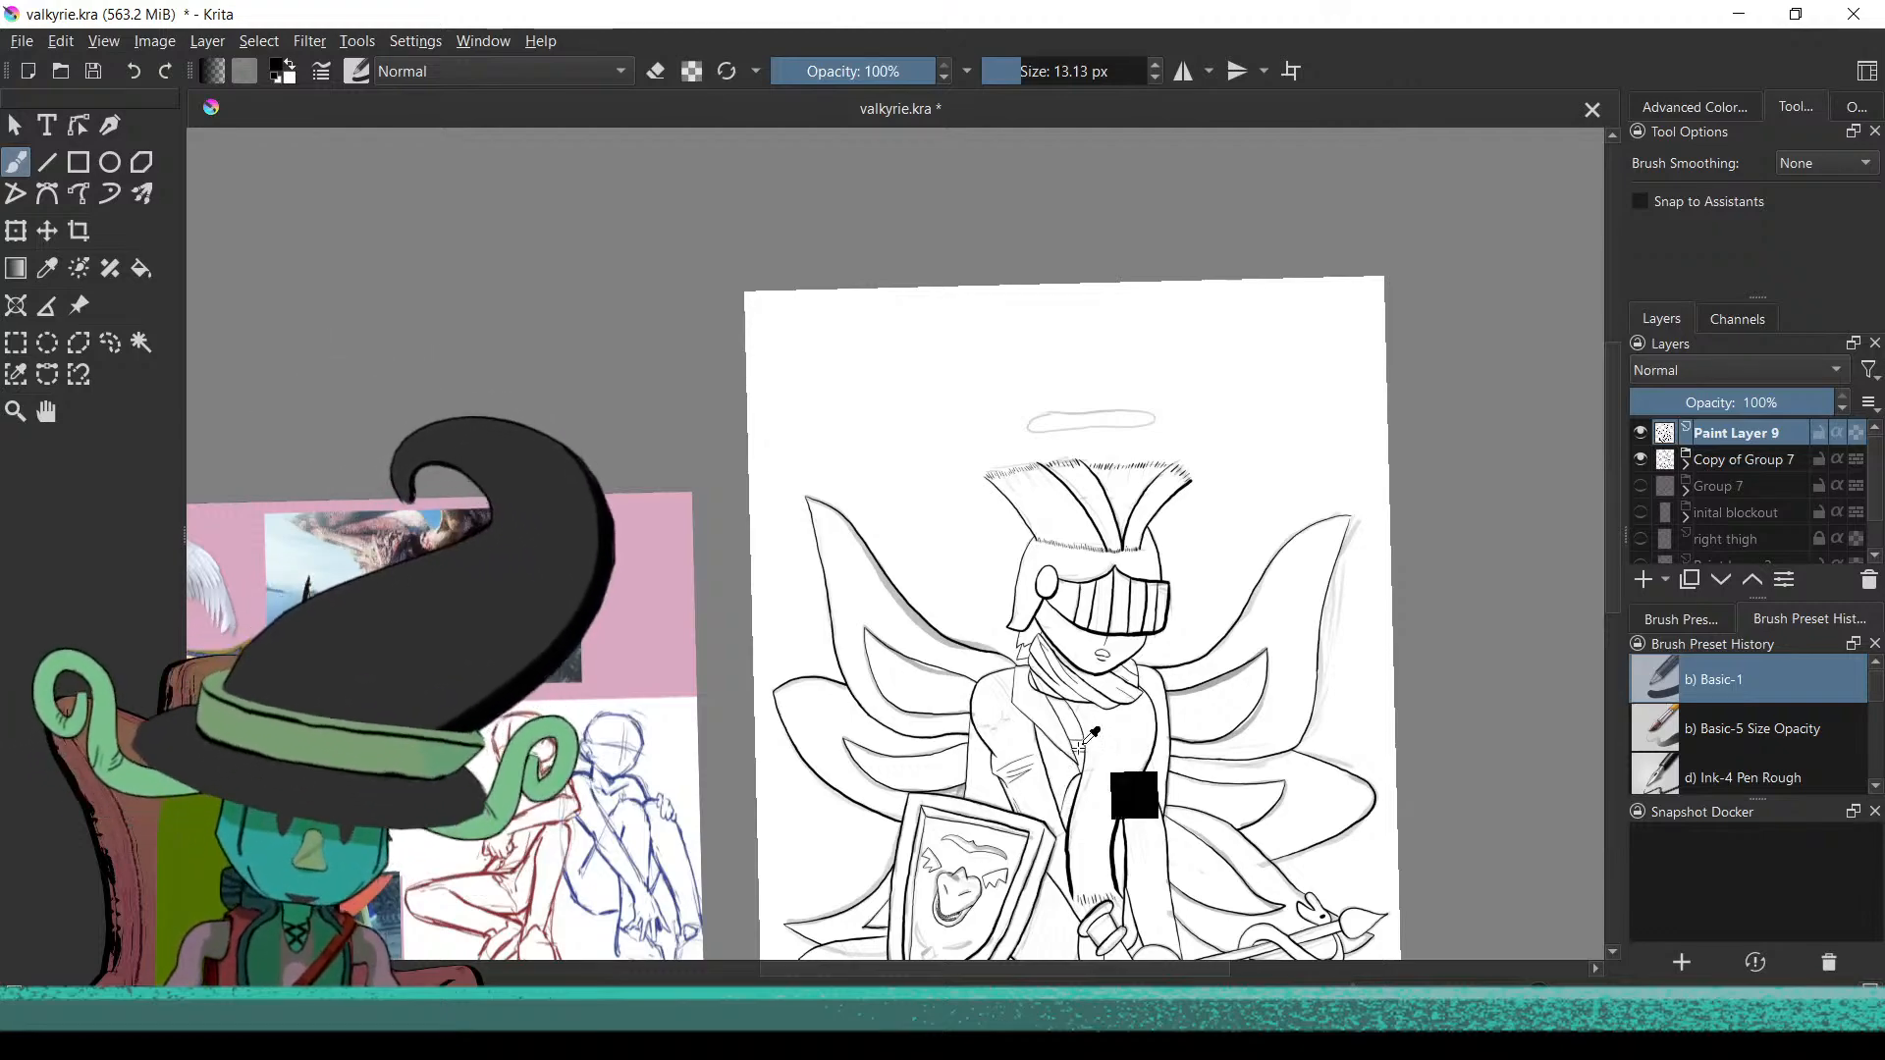
left_click_drag(1087, 741, 1016, 800)
left_click_drag(1090, 850, 1061, 937)
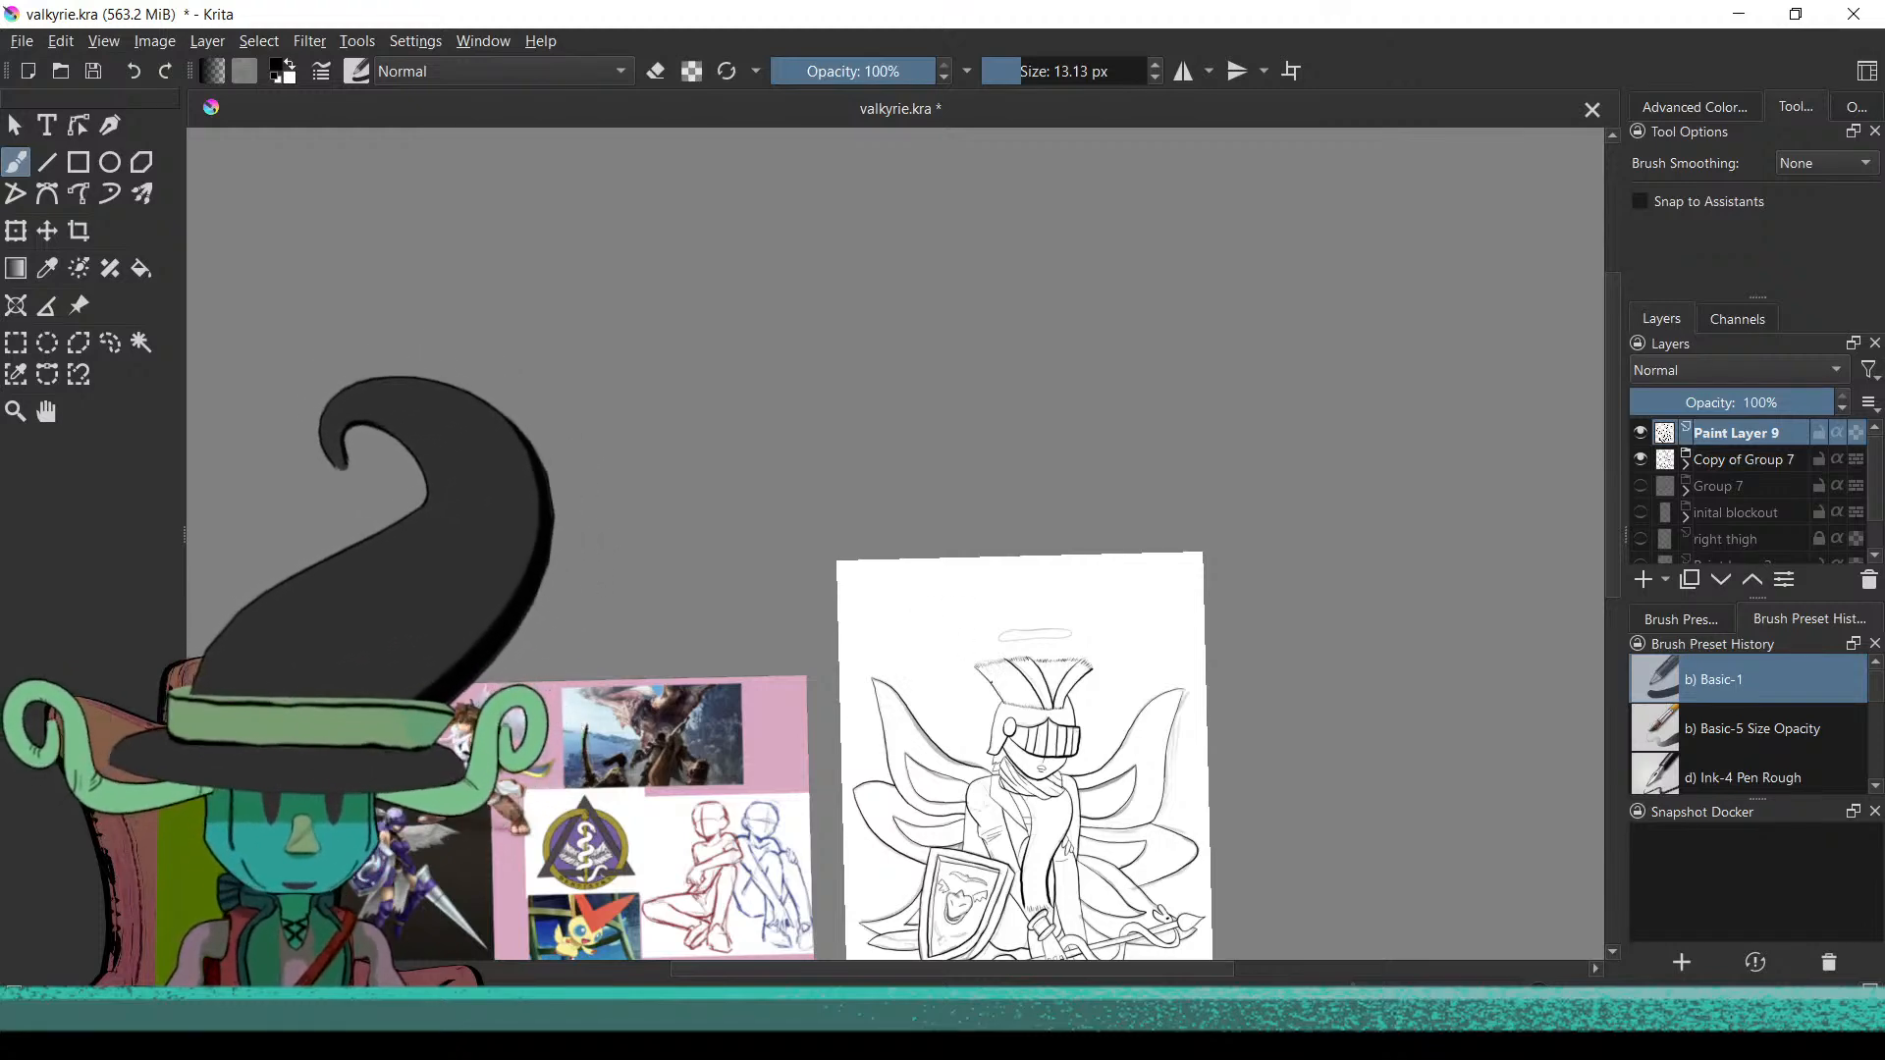
left_click_drag(991, 681, 929, 770)
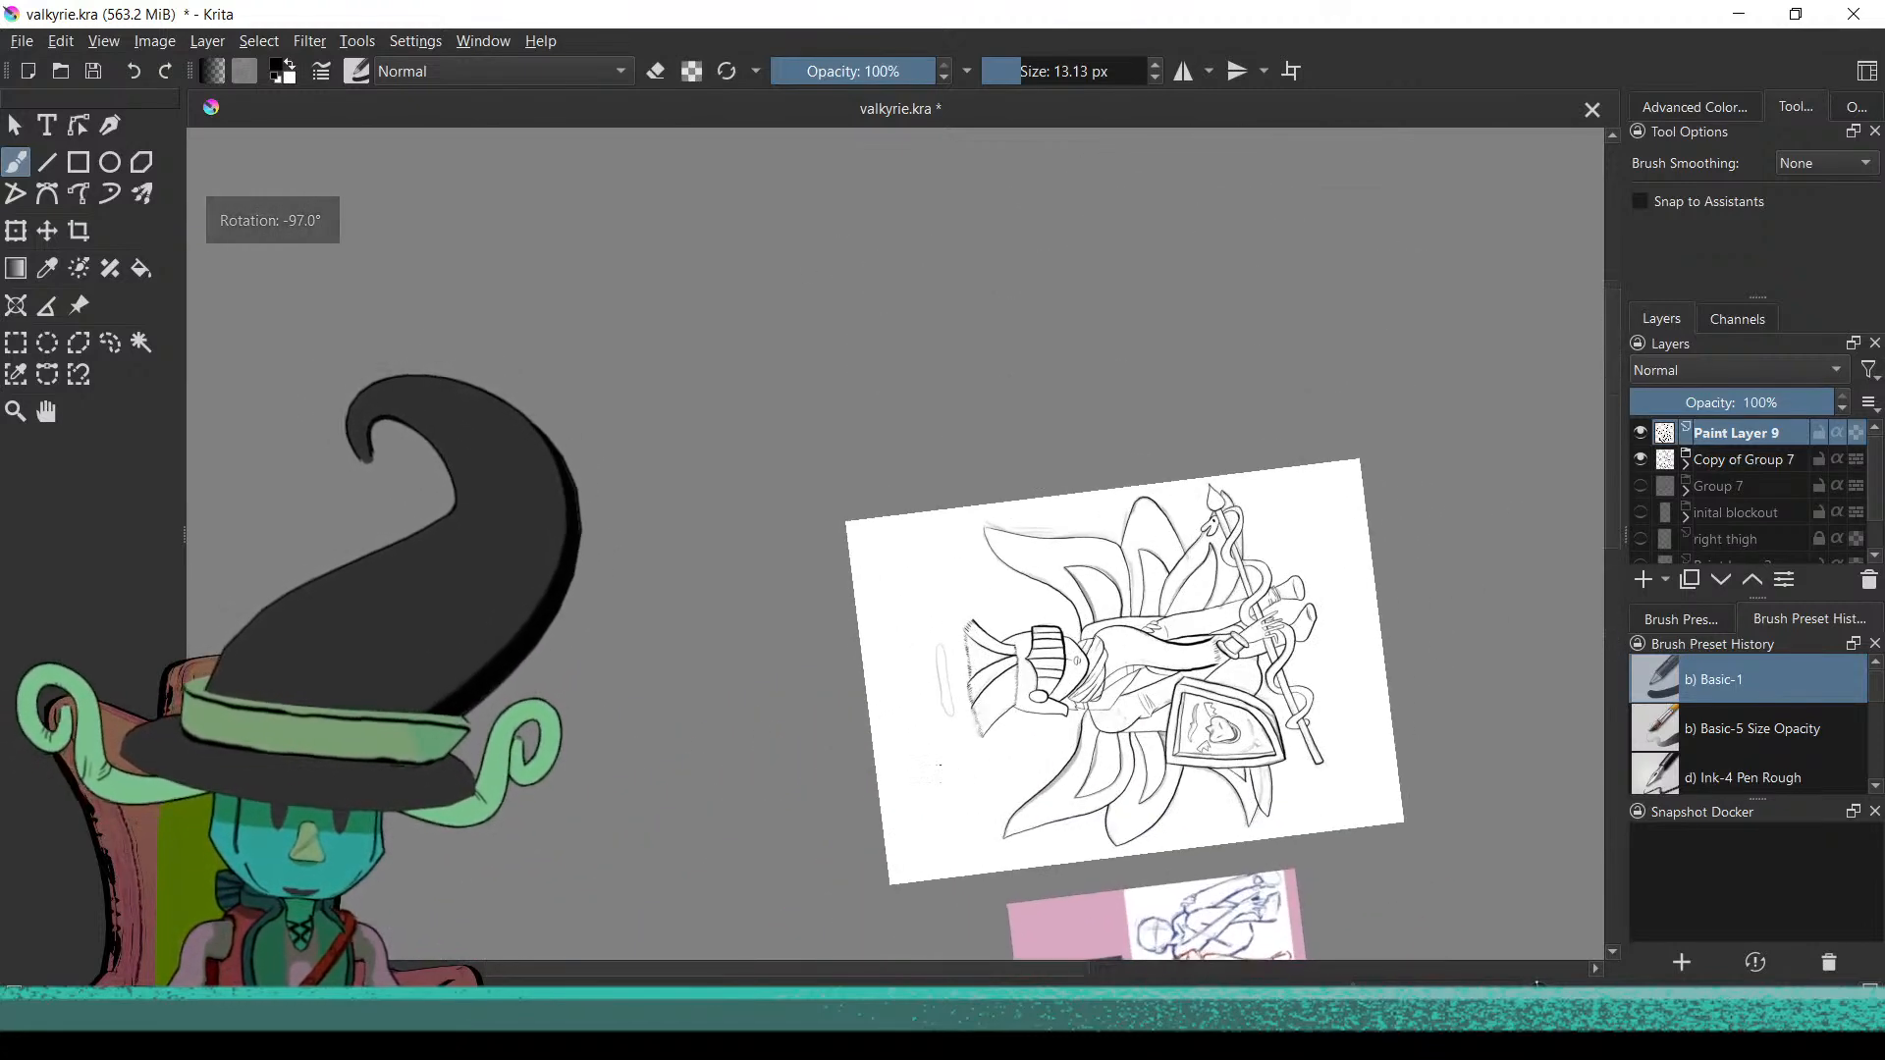
scroll(999, 705, "up", 5)
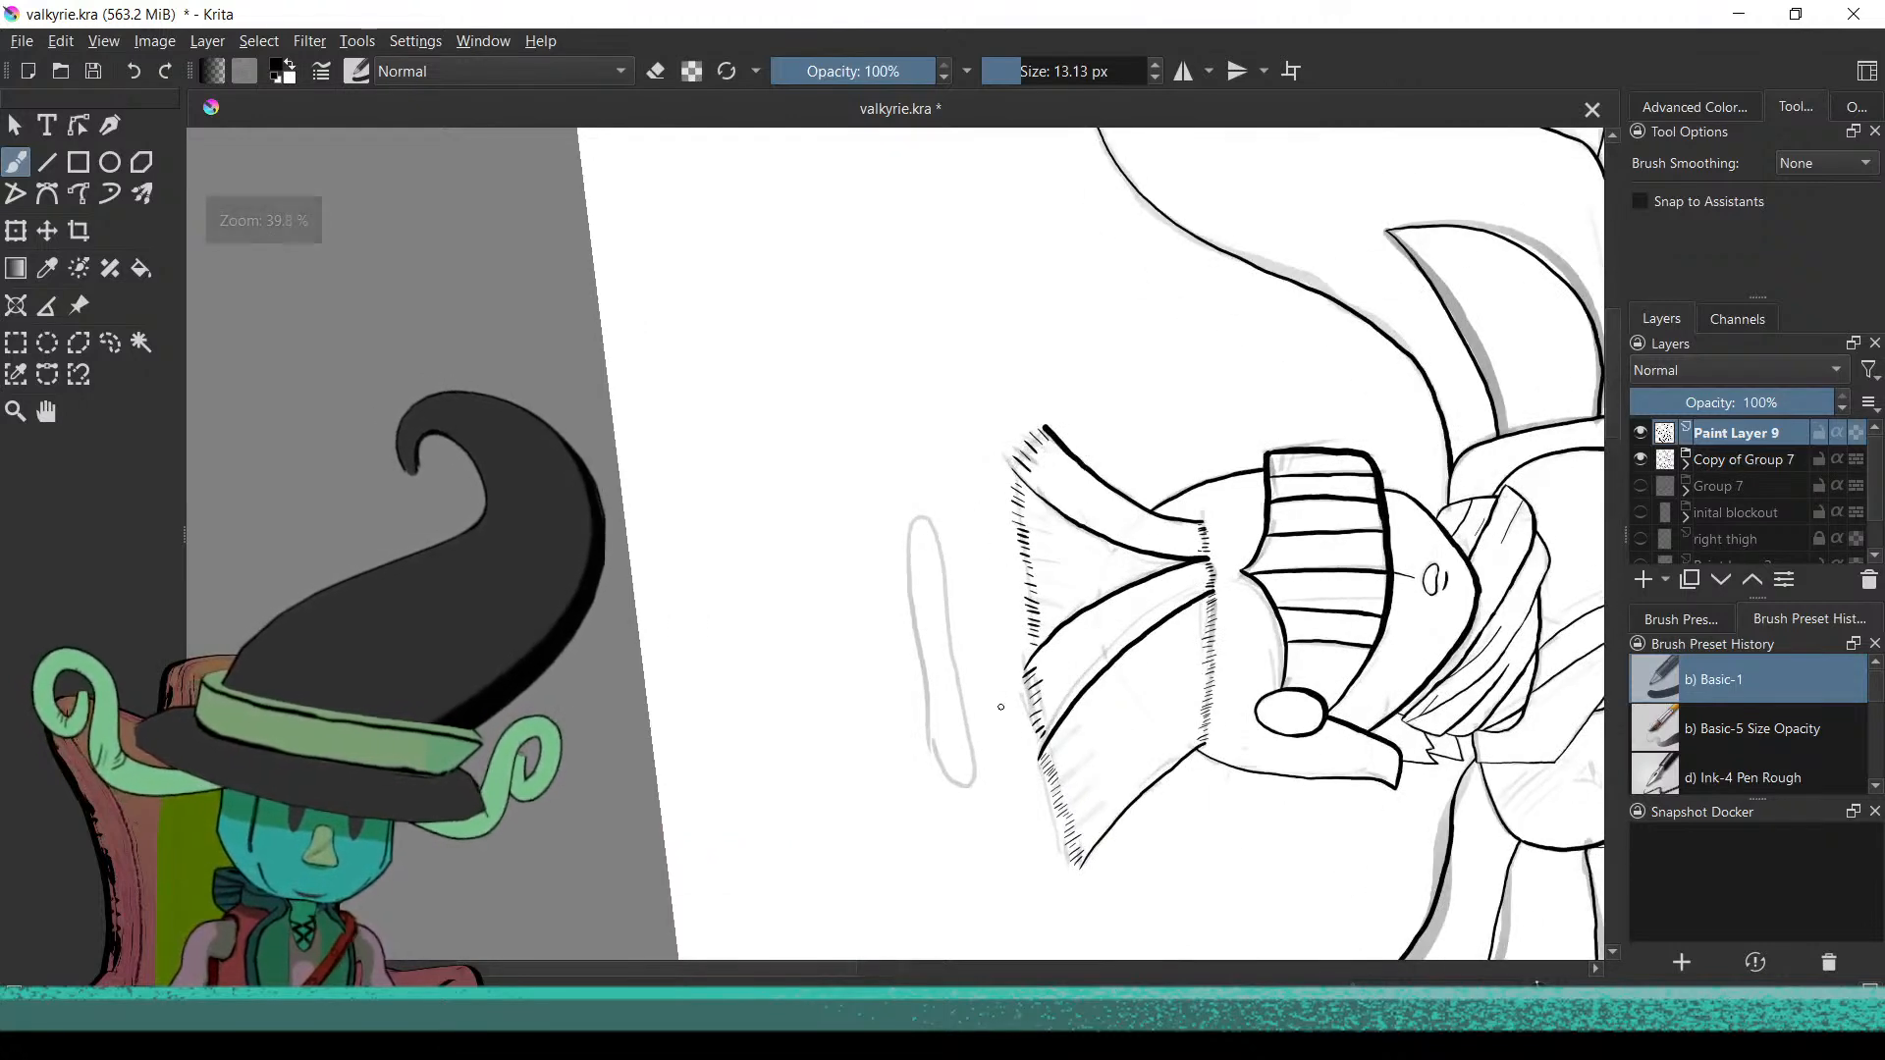
scroll(1000, 704, "up", 4)
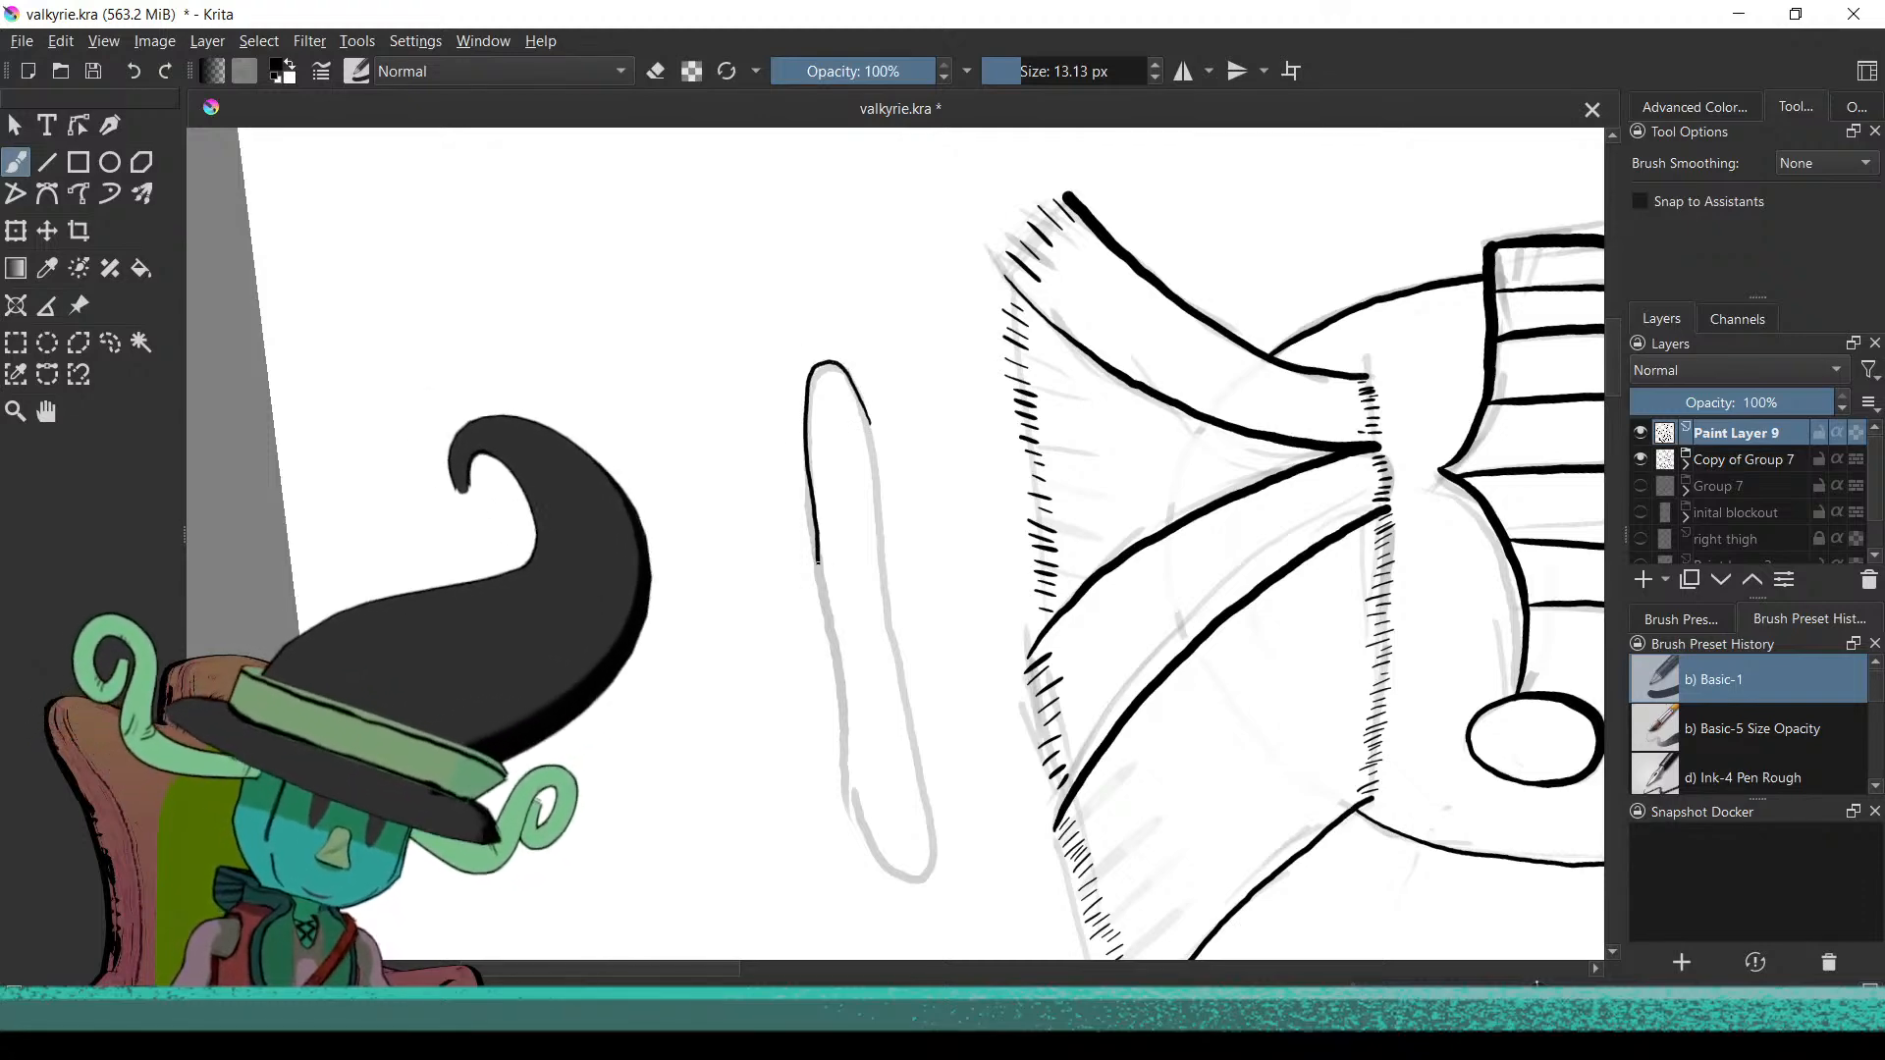
left_click_drag(829, 666, 850, 781)
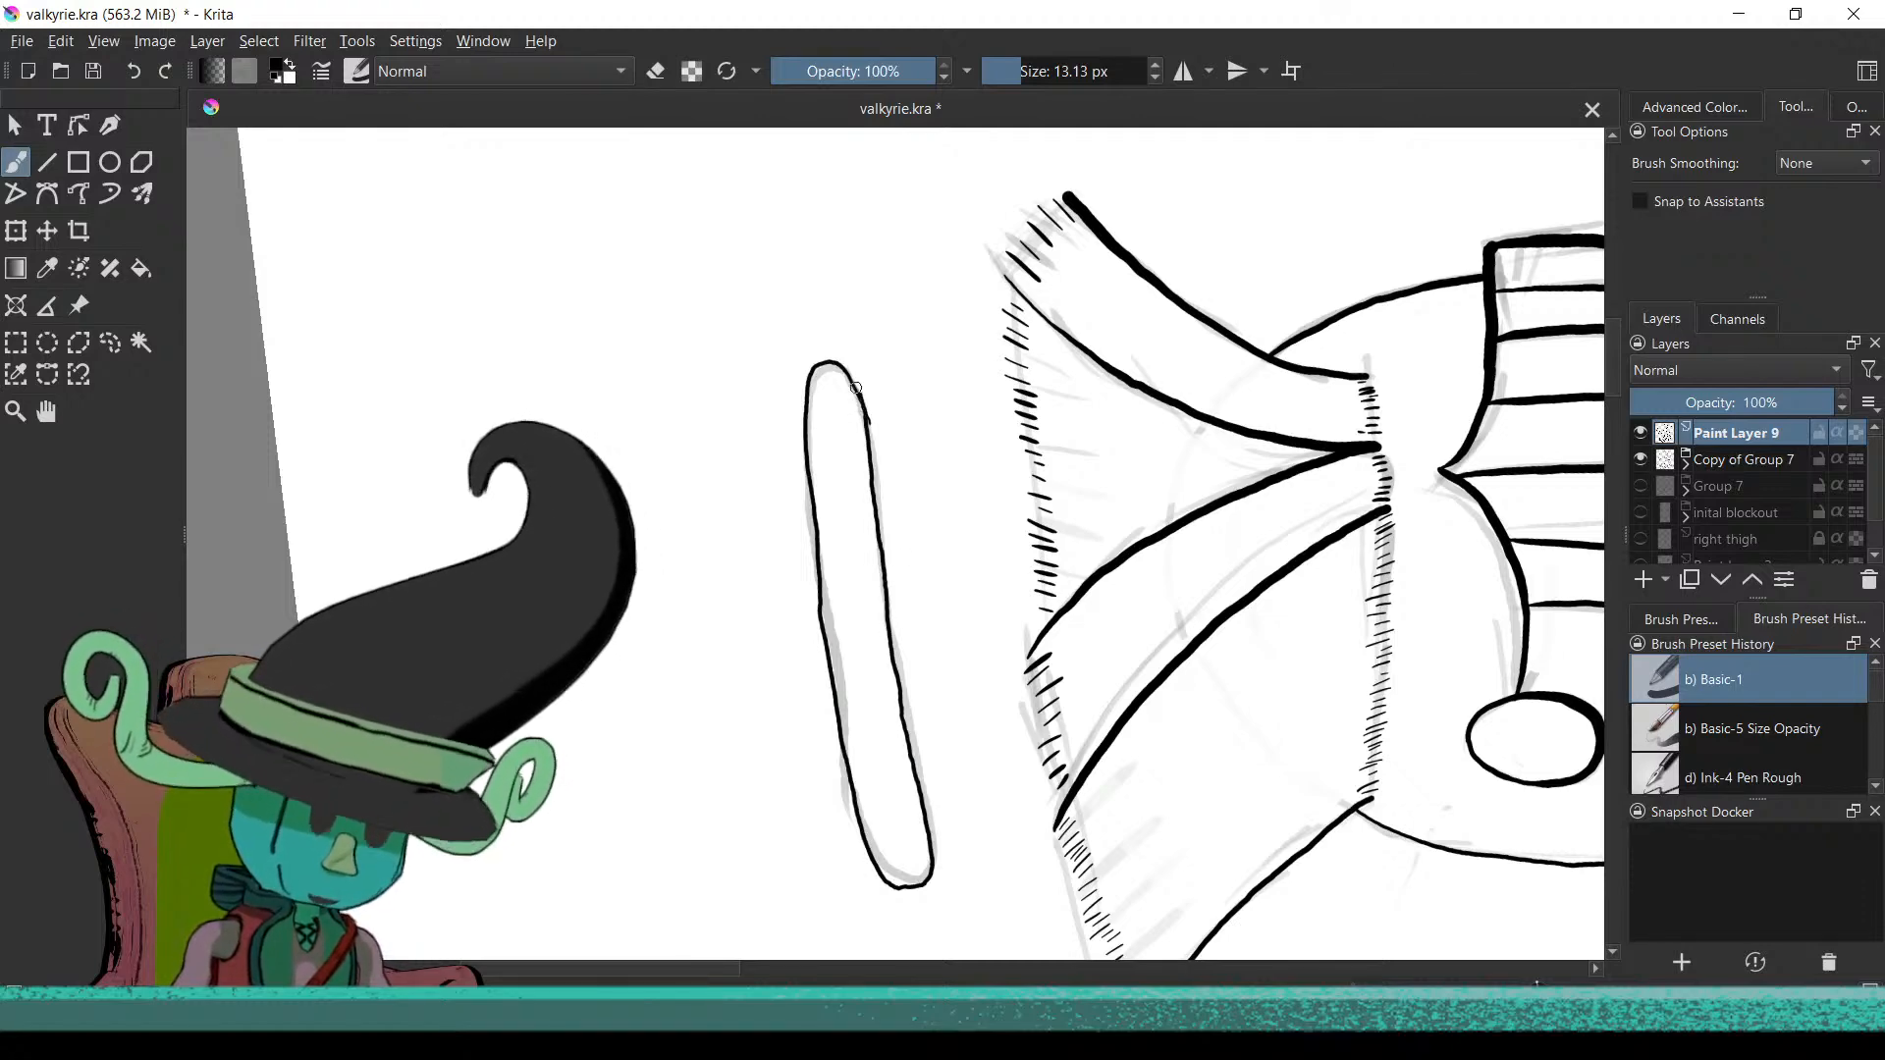
Erase the overlapping stroke end where the halo outline closes and bring the whole figure into view
key("e")
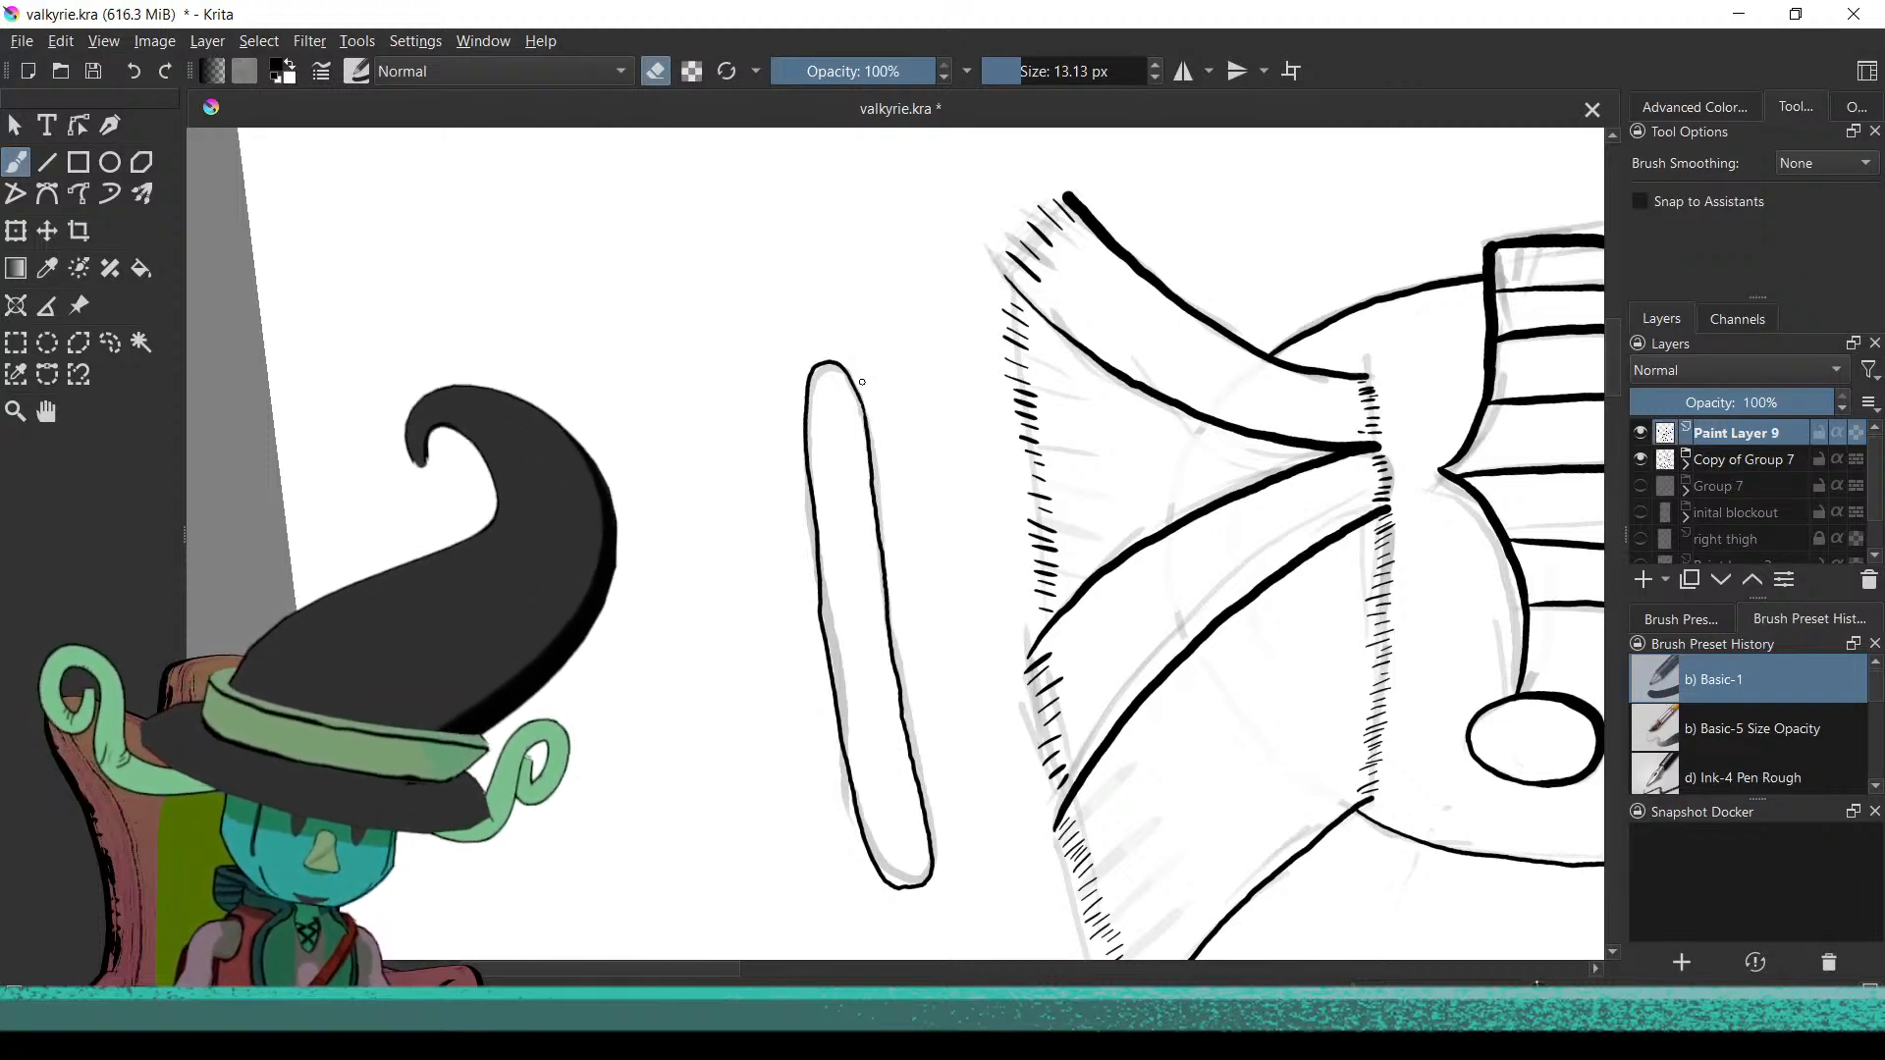
left_click_drag(843, 387, 846, 628)
left_click_drag(758, 698, 1022, 632)
scroll(1022, 632, "down", 2)
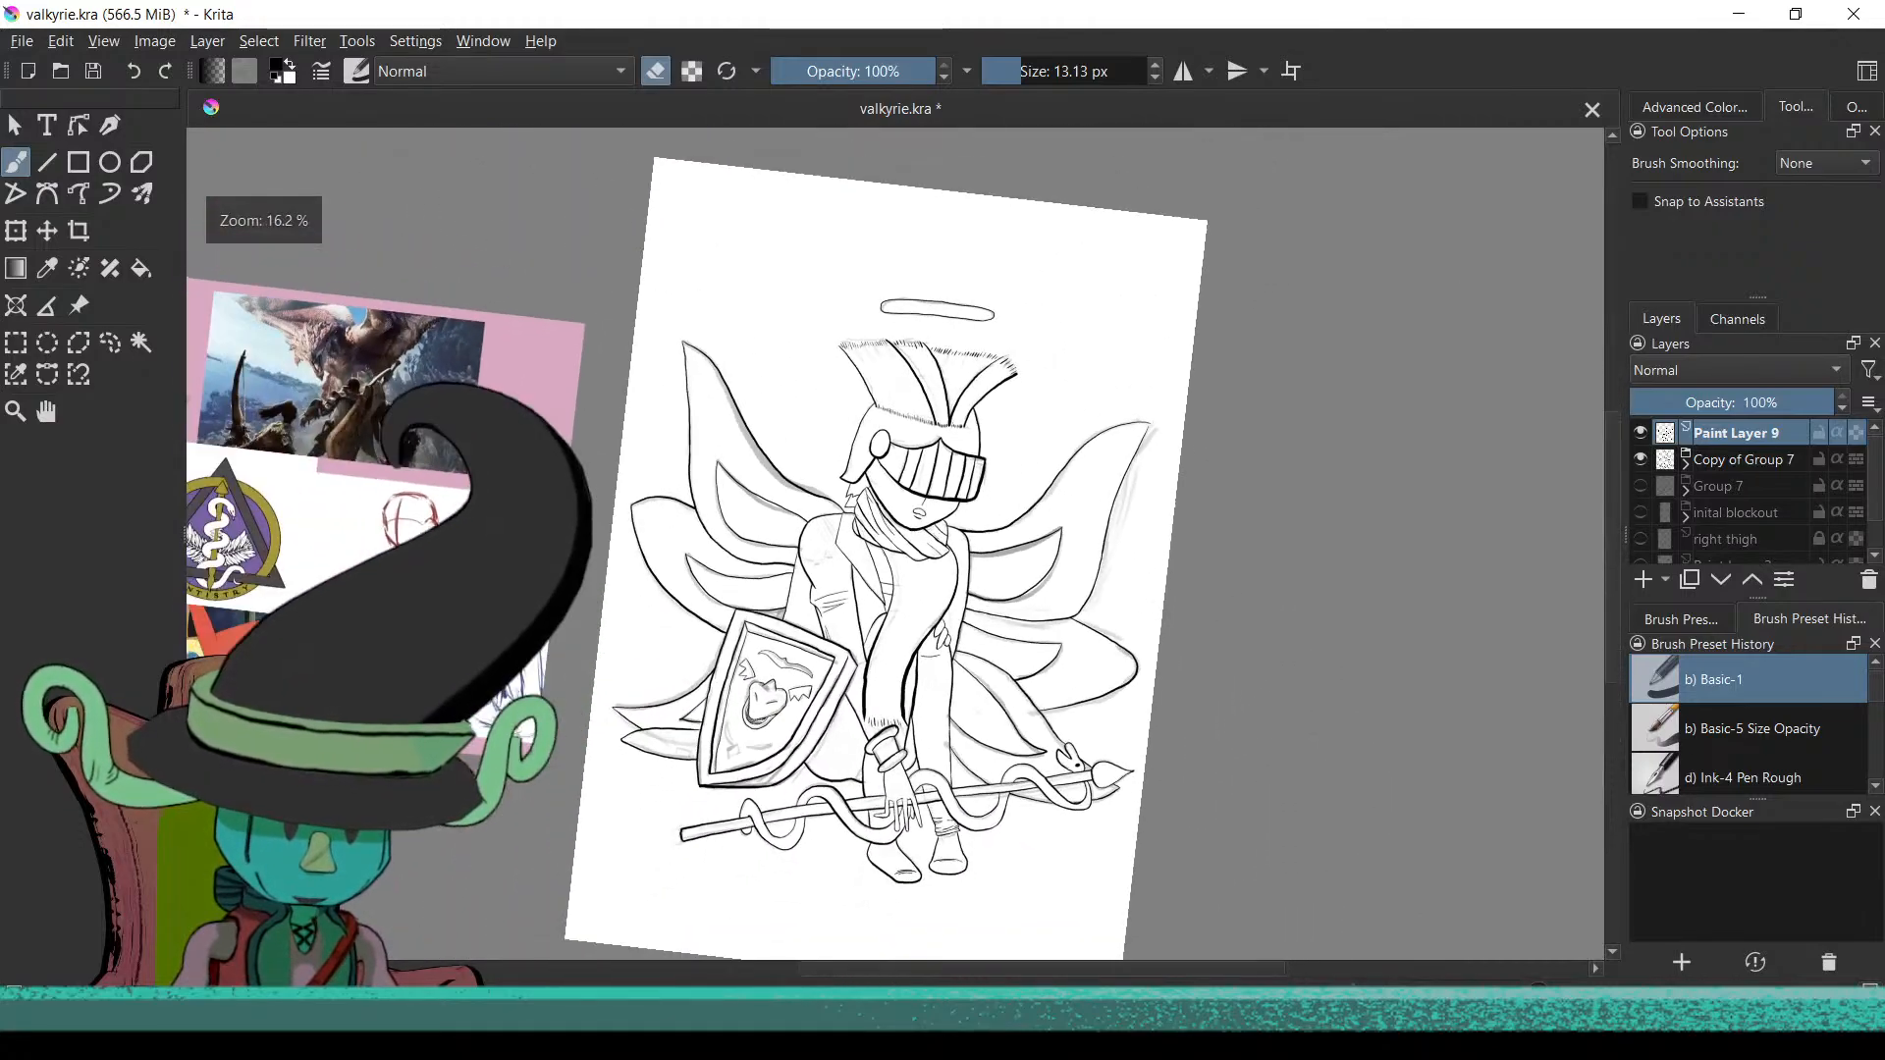
Thicken the upper stretch of the hanging scarf's collar-side edge line, just below the neck wrap
scroll(979, 649, "down", 1)
left_click_drag(979, 649, 1061, 745)
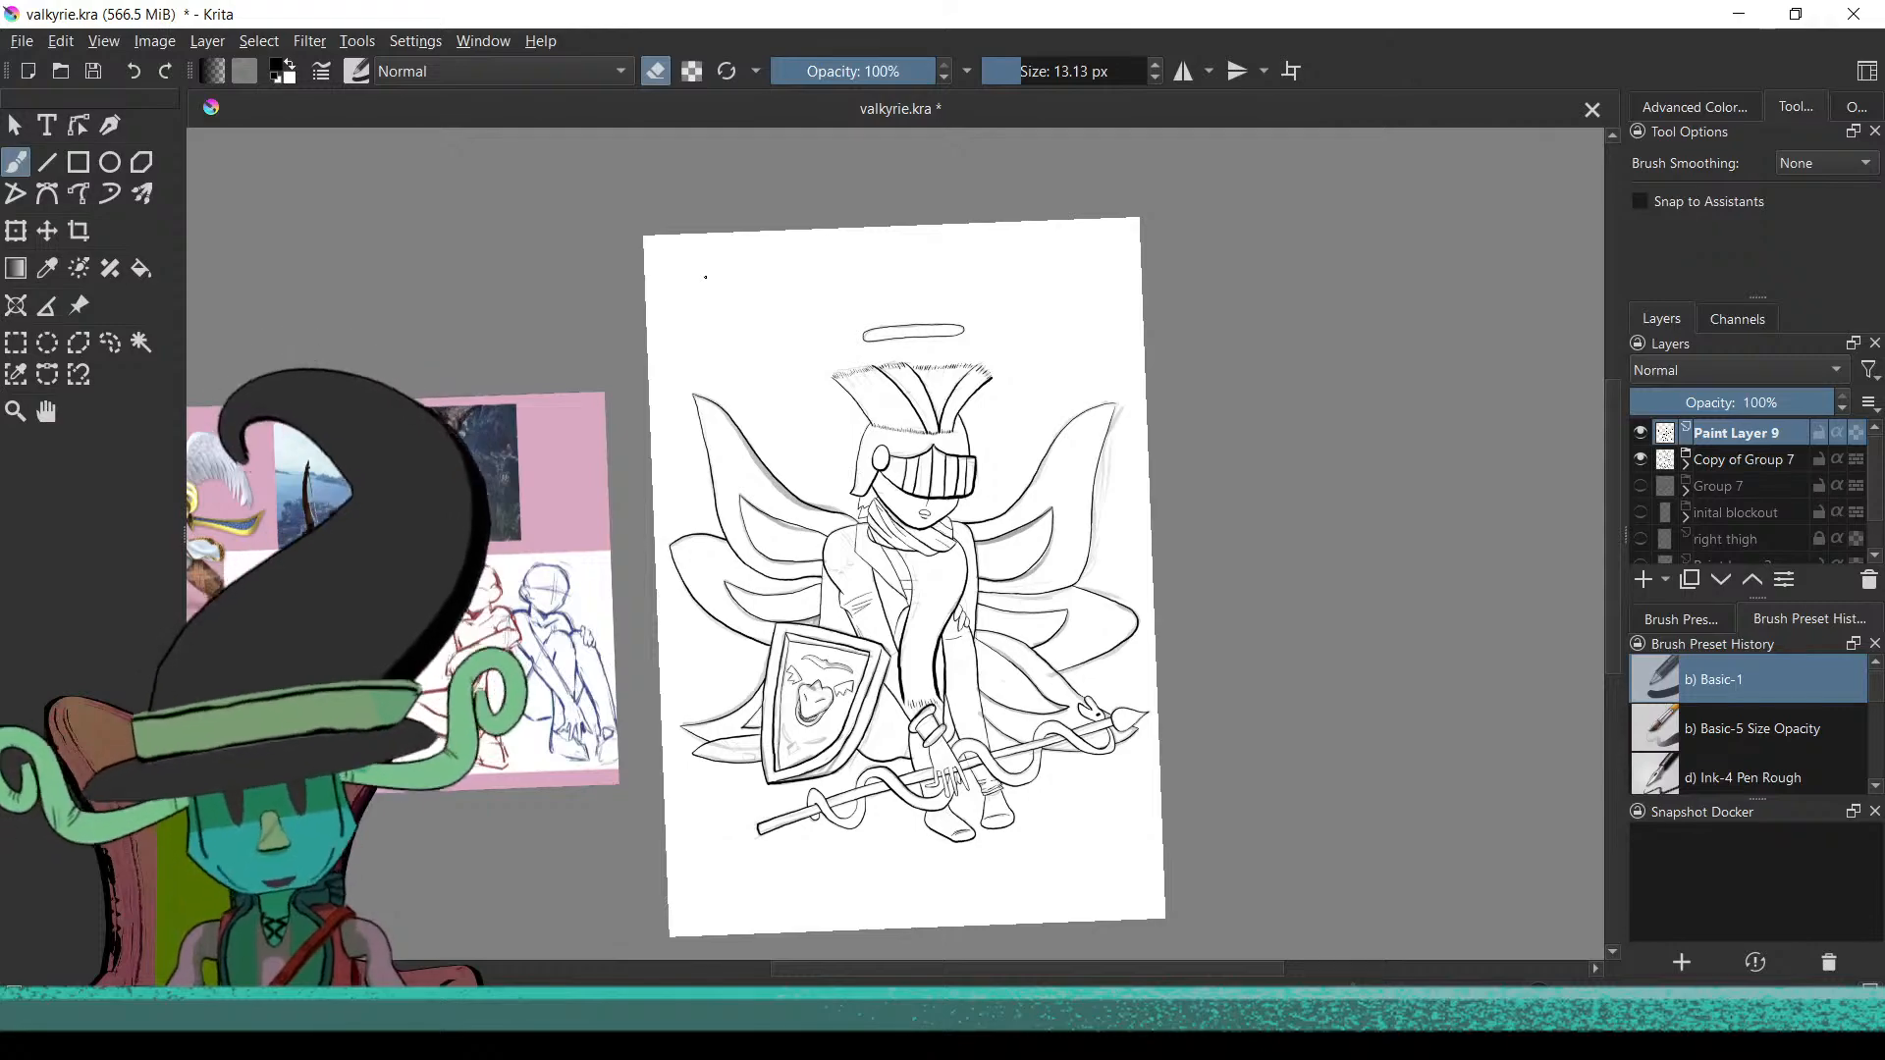
left_click(813, 316, "ctrl")
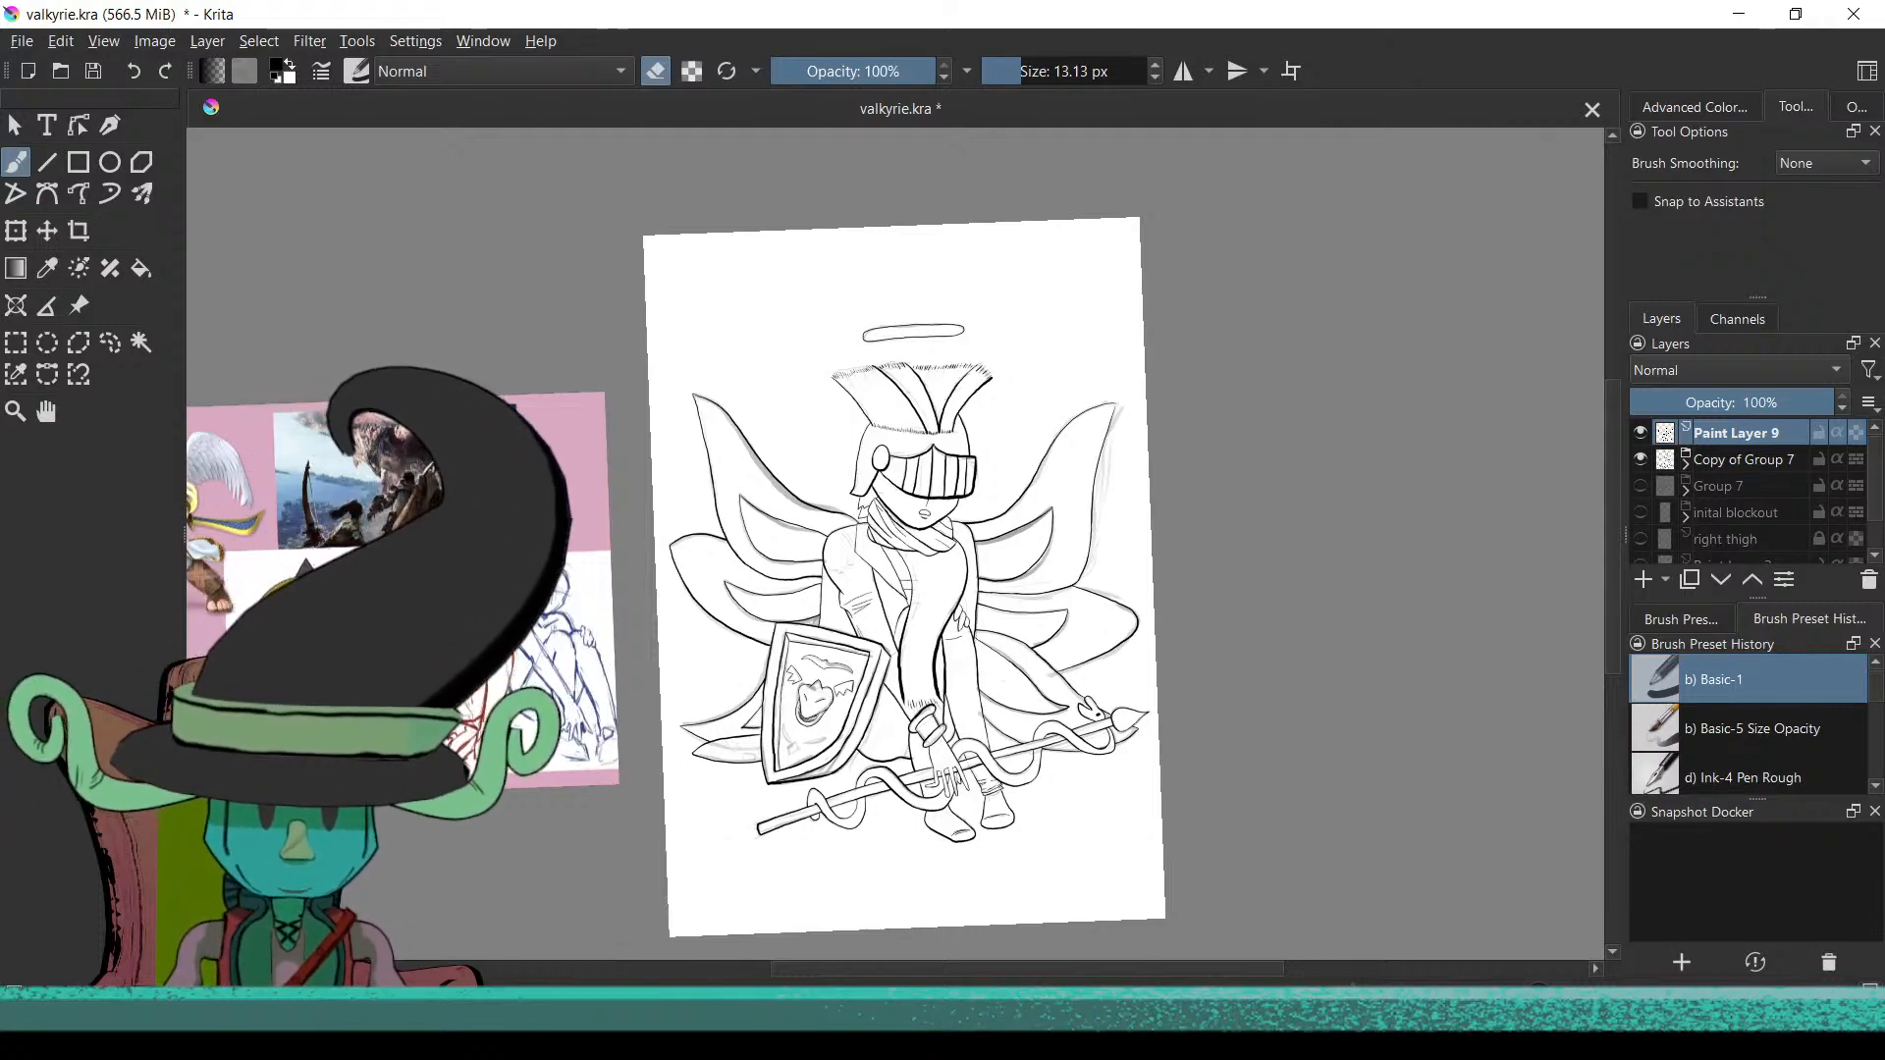
scroll(951, 618, "up", 5)
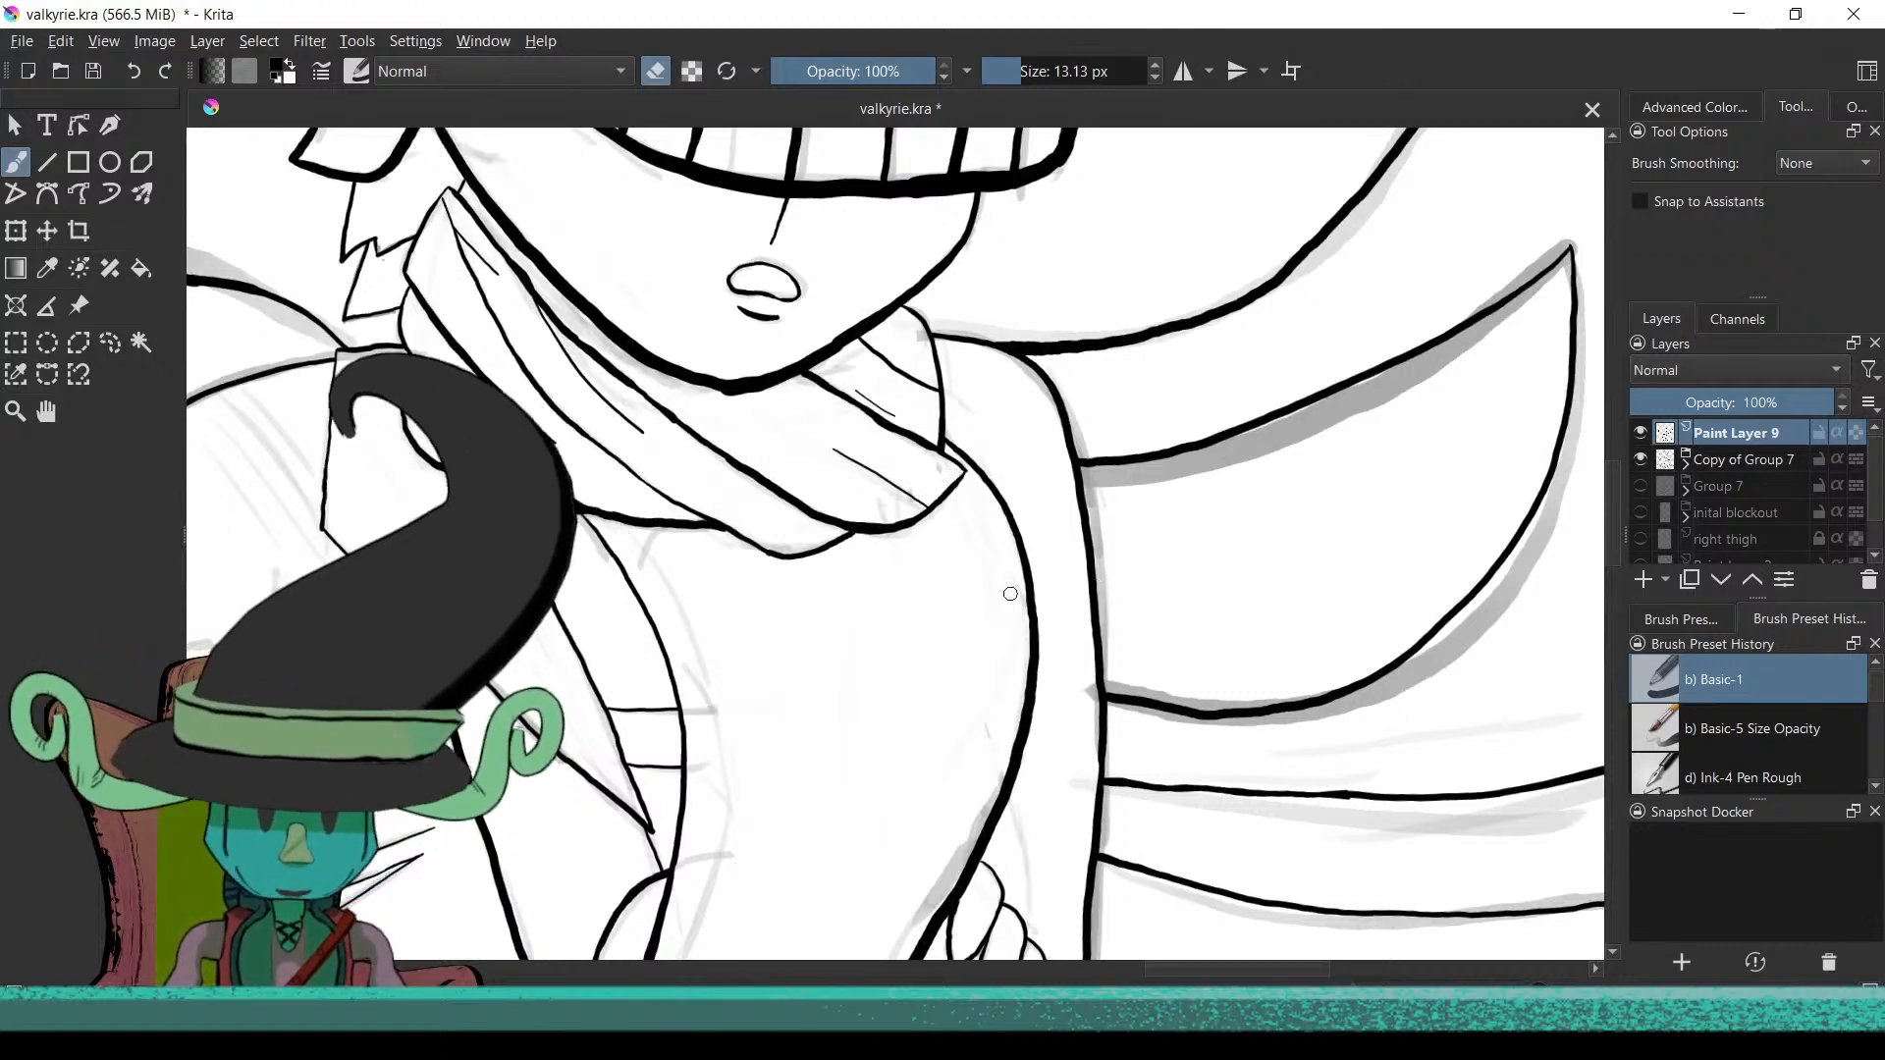
scroll(640, 585, "up", 4)
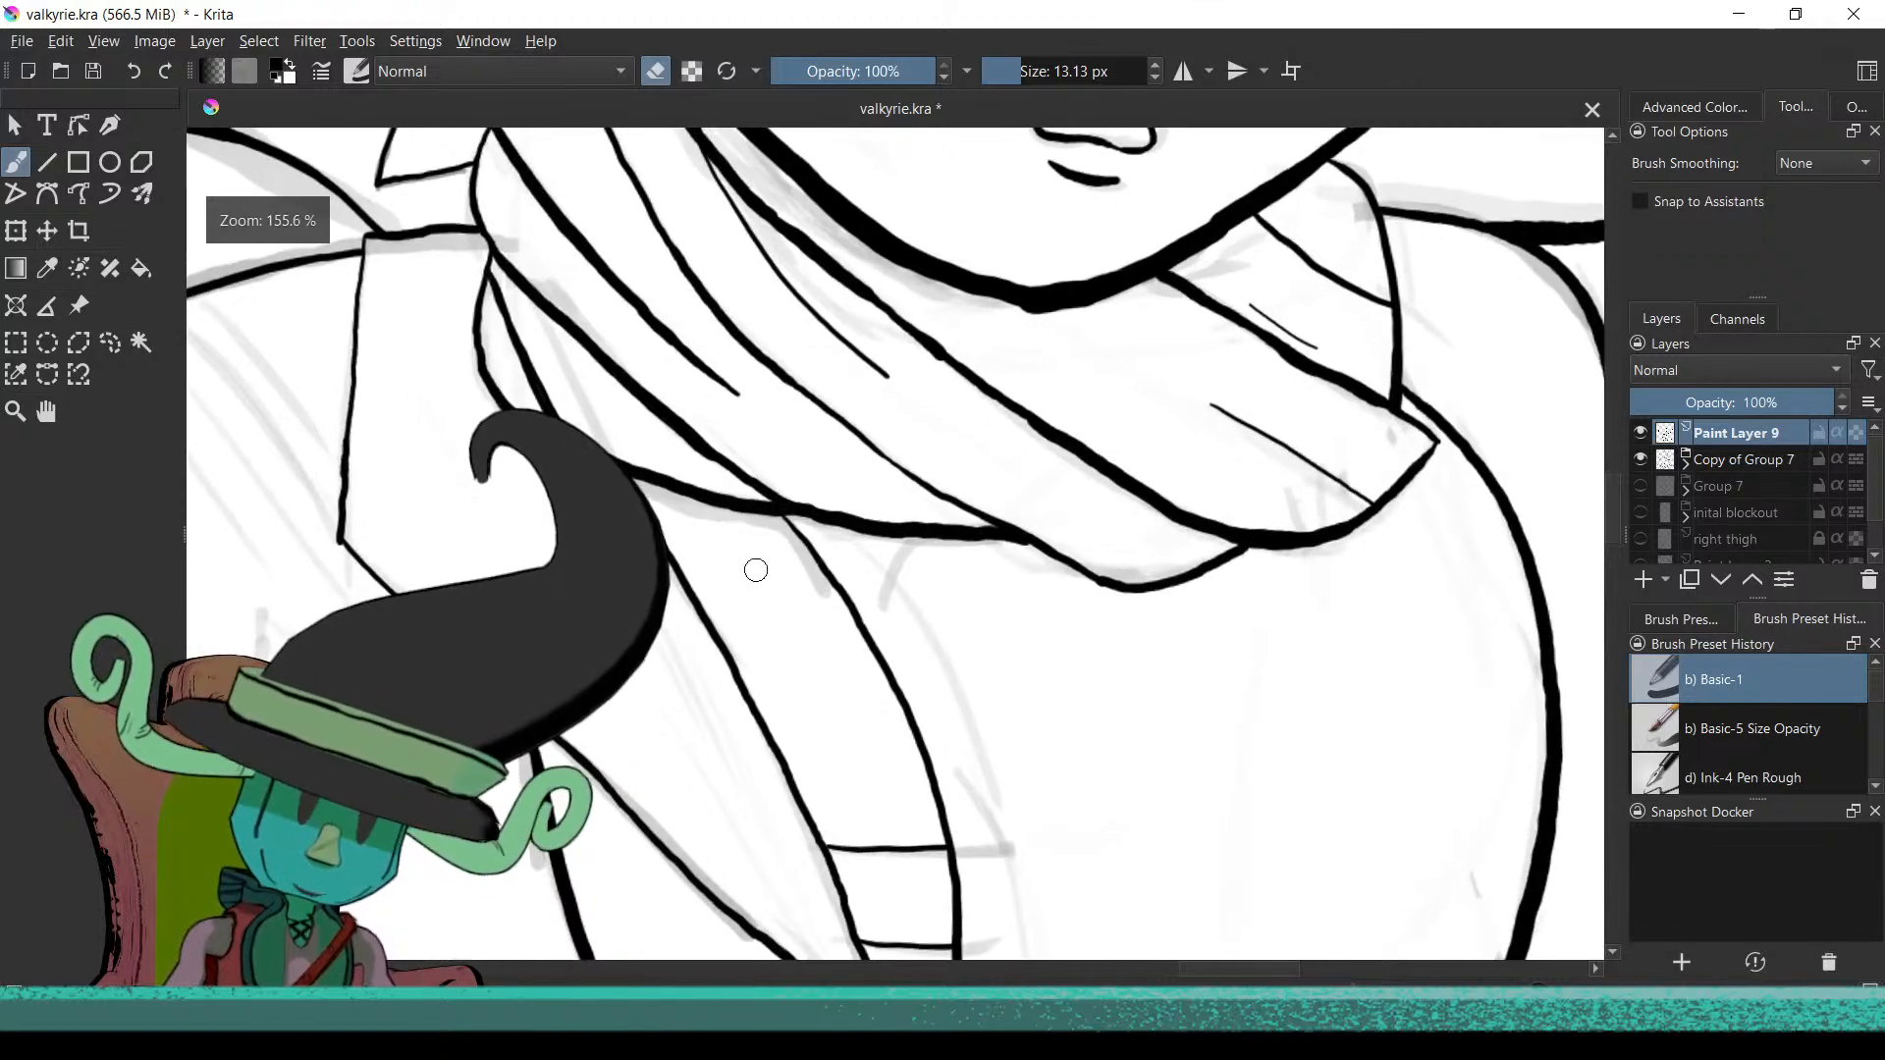
scroll(753, 522, "up", 2)
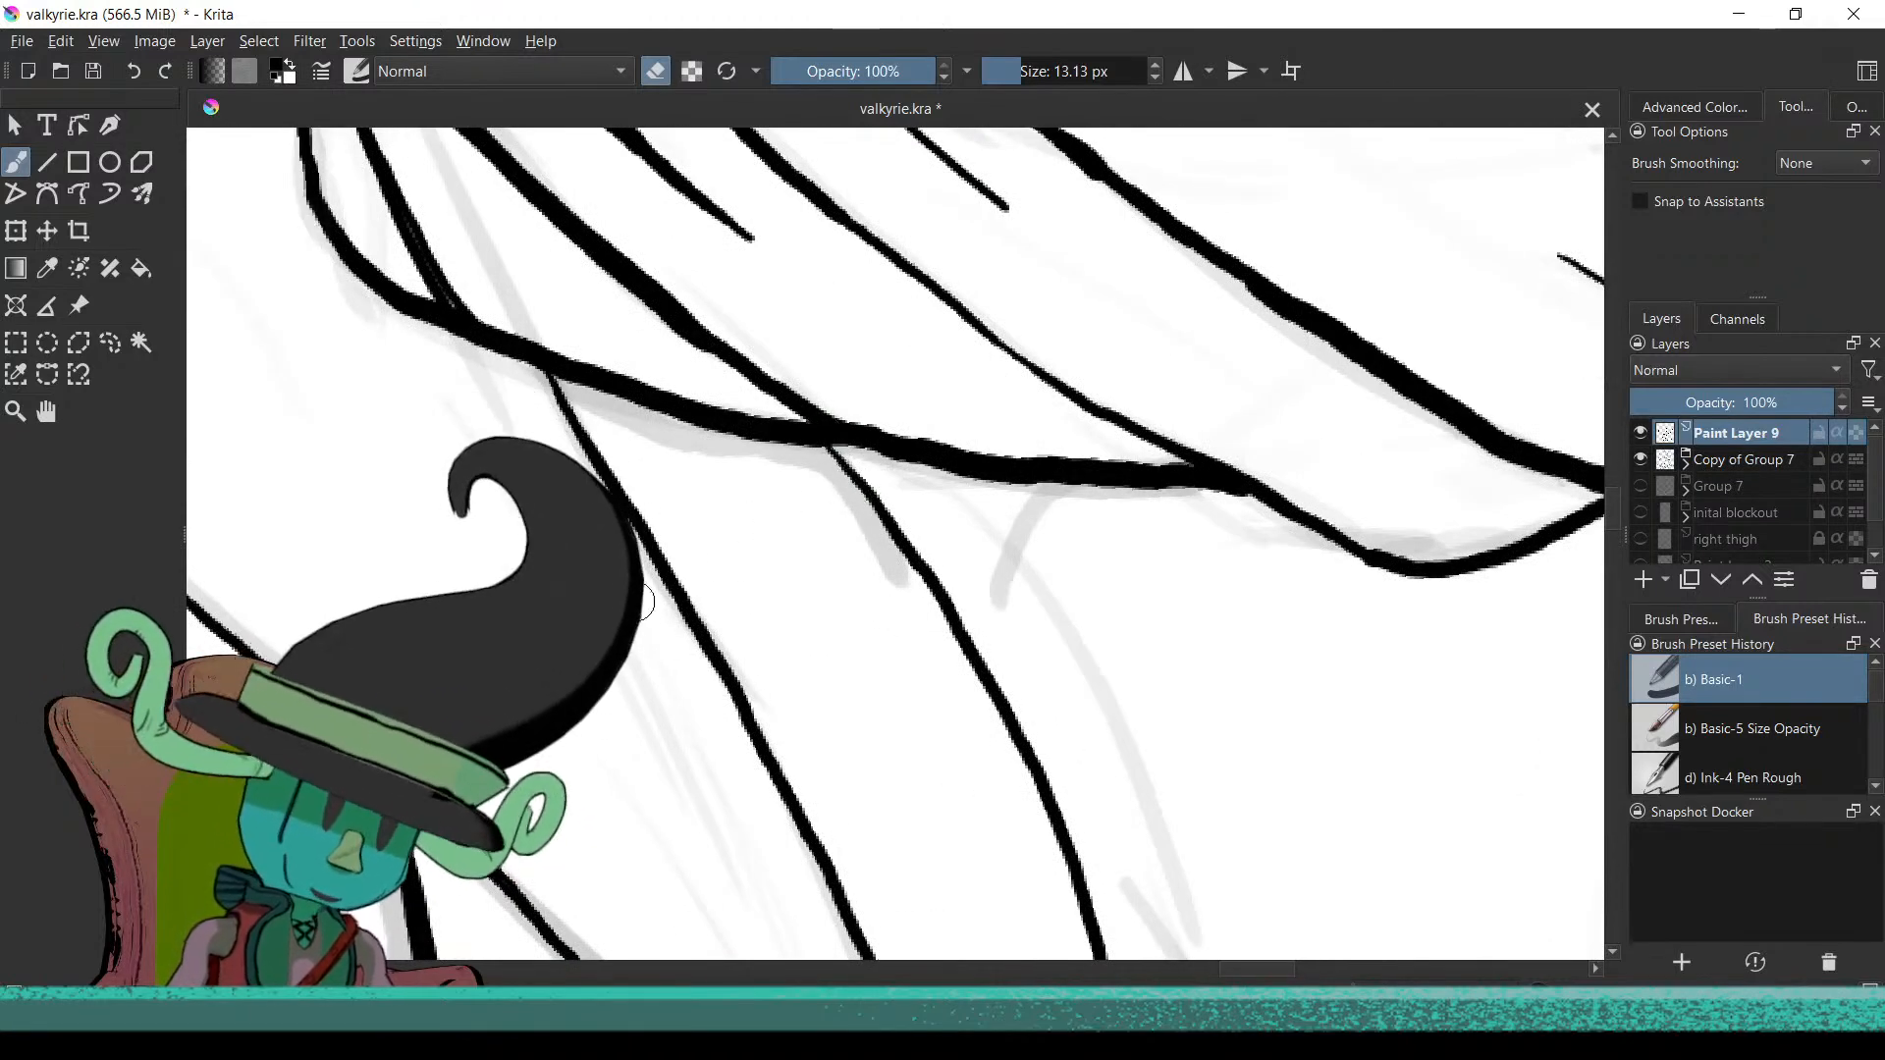
key("e")
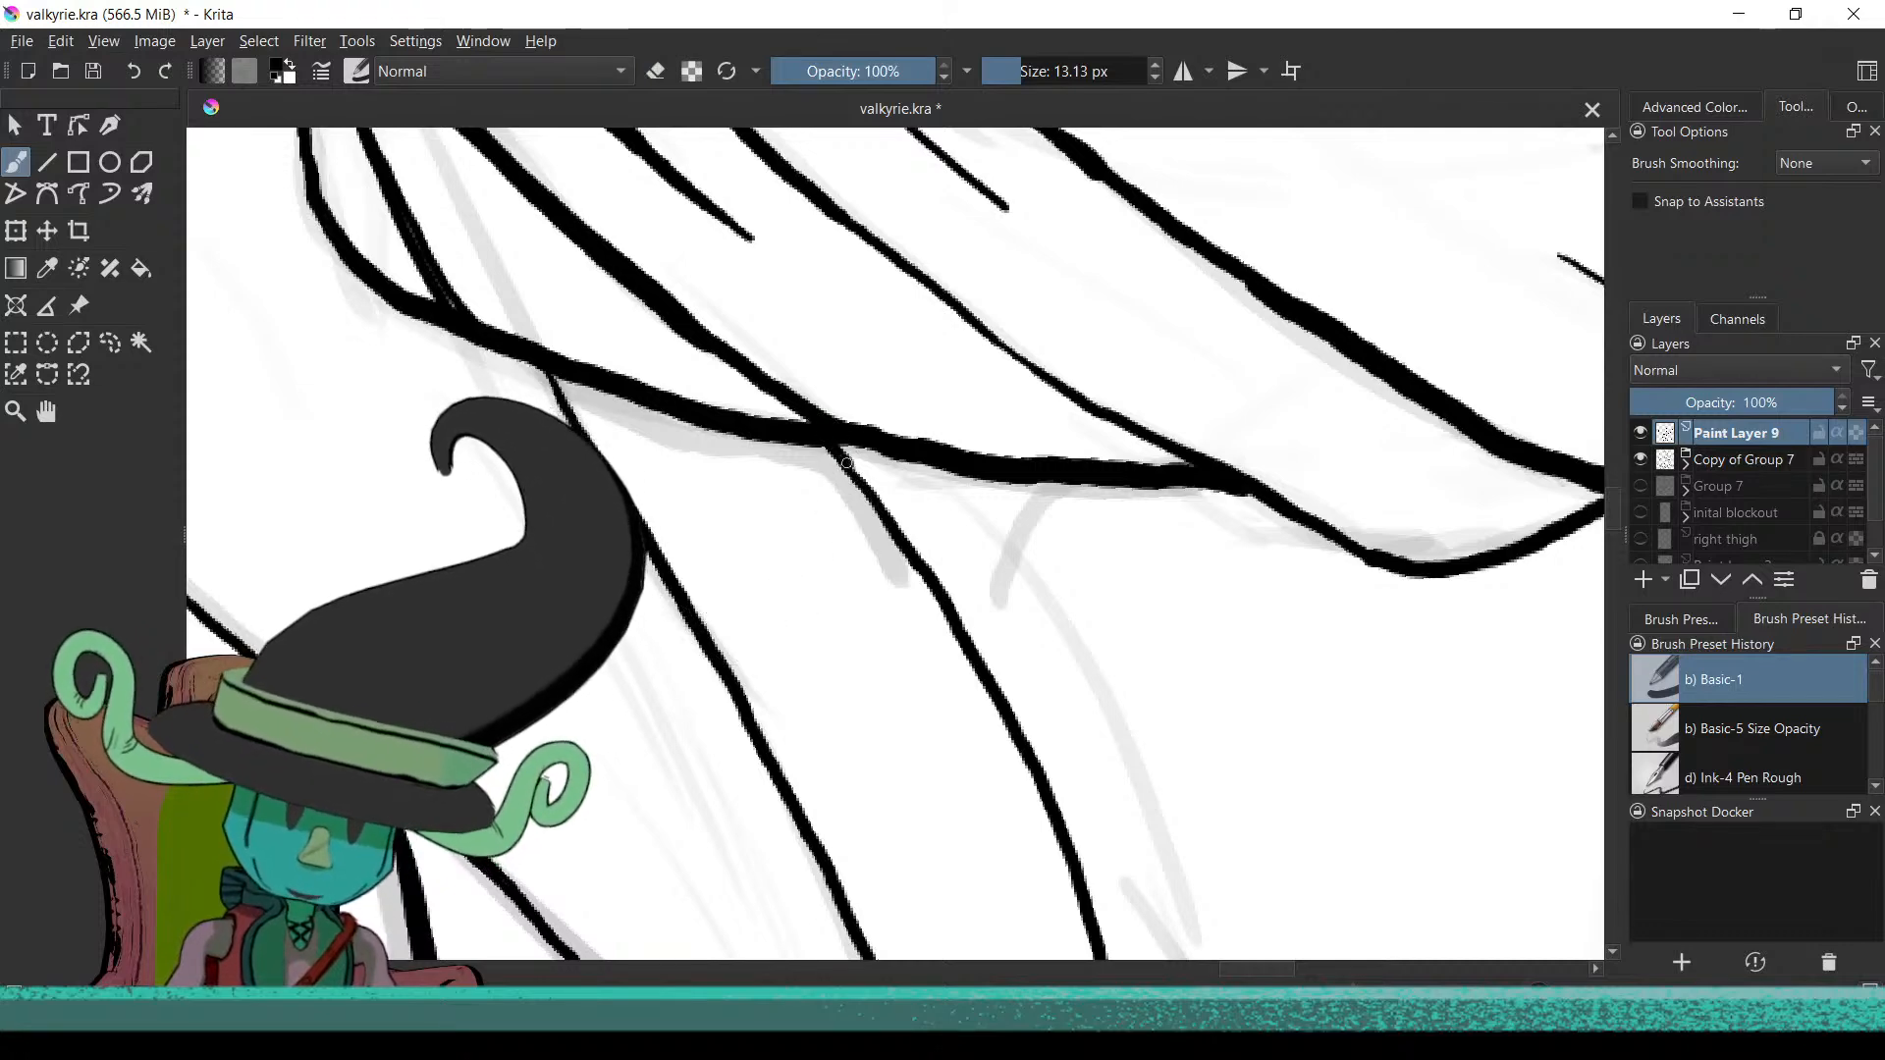
left_click_drag(845, 459, 879, 525)
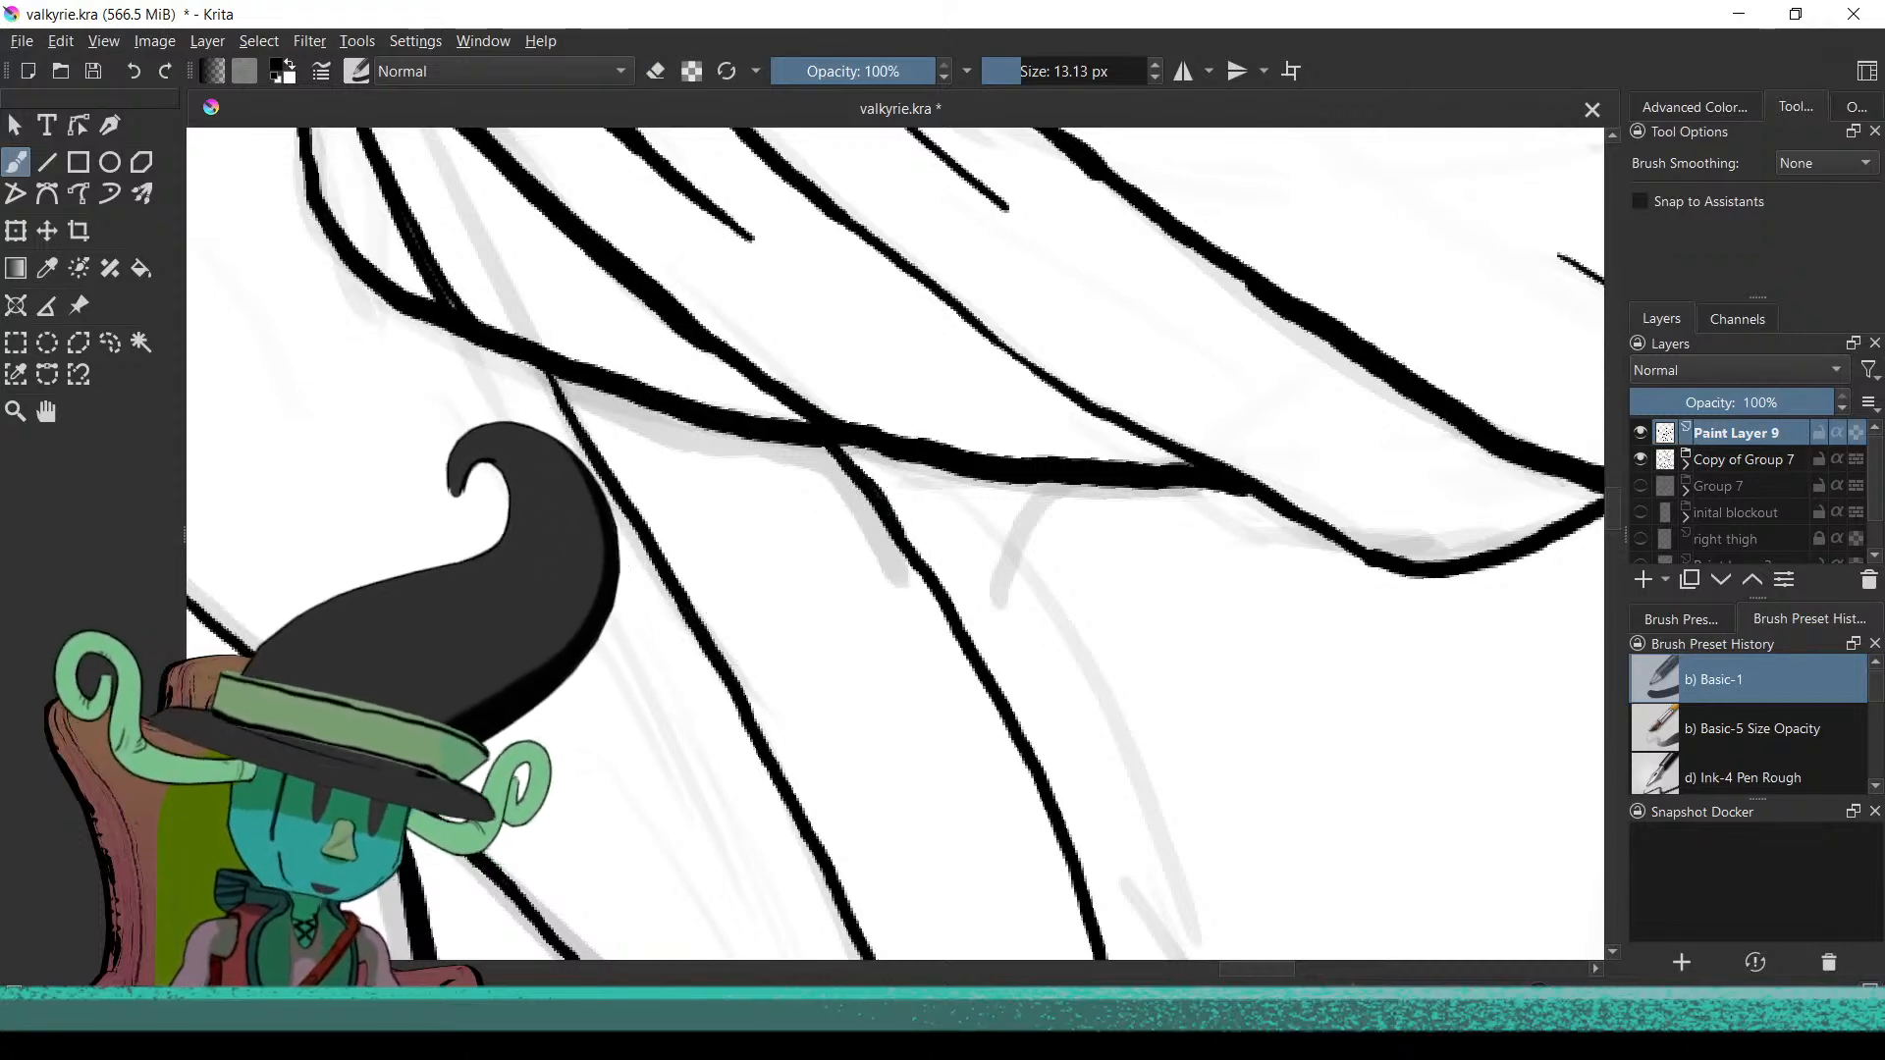
left_click_drag(918, 547, 1025, 738)
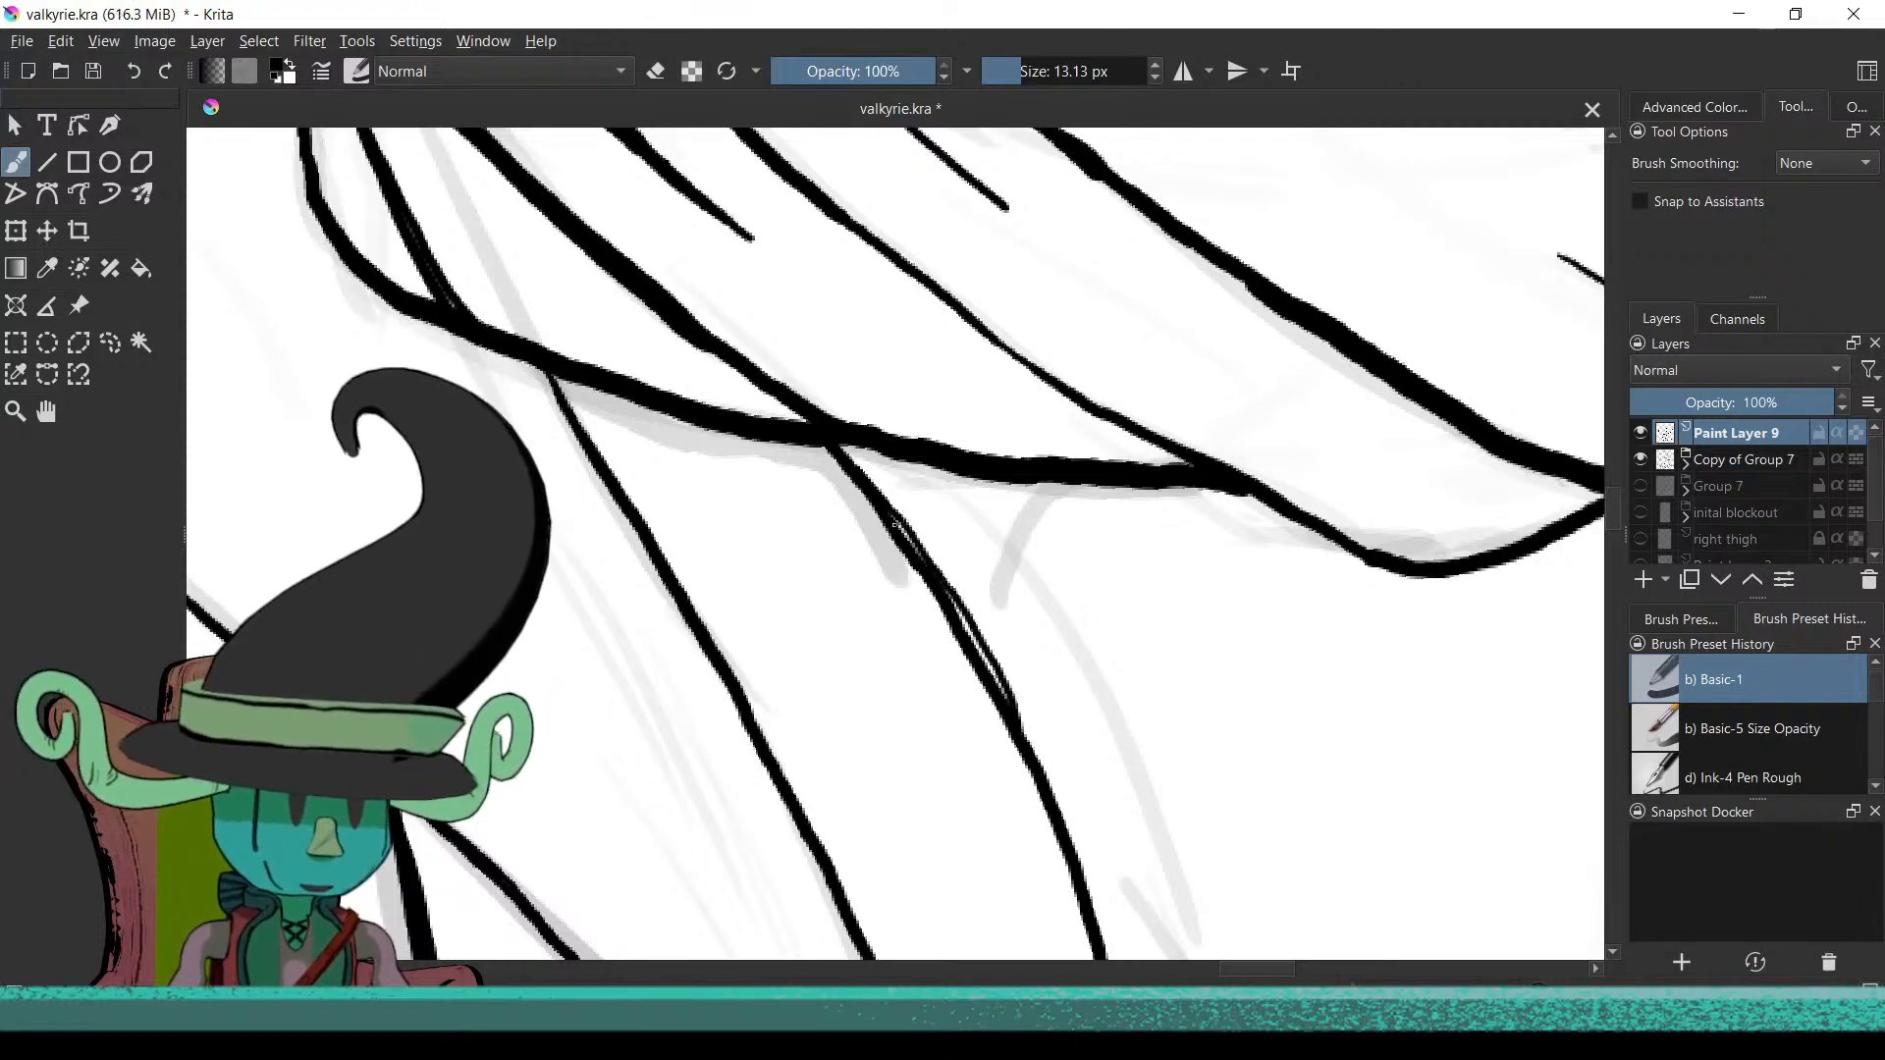
left_click_drag(954, 608, 1022, 730)
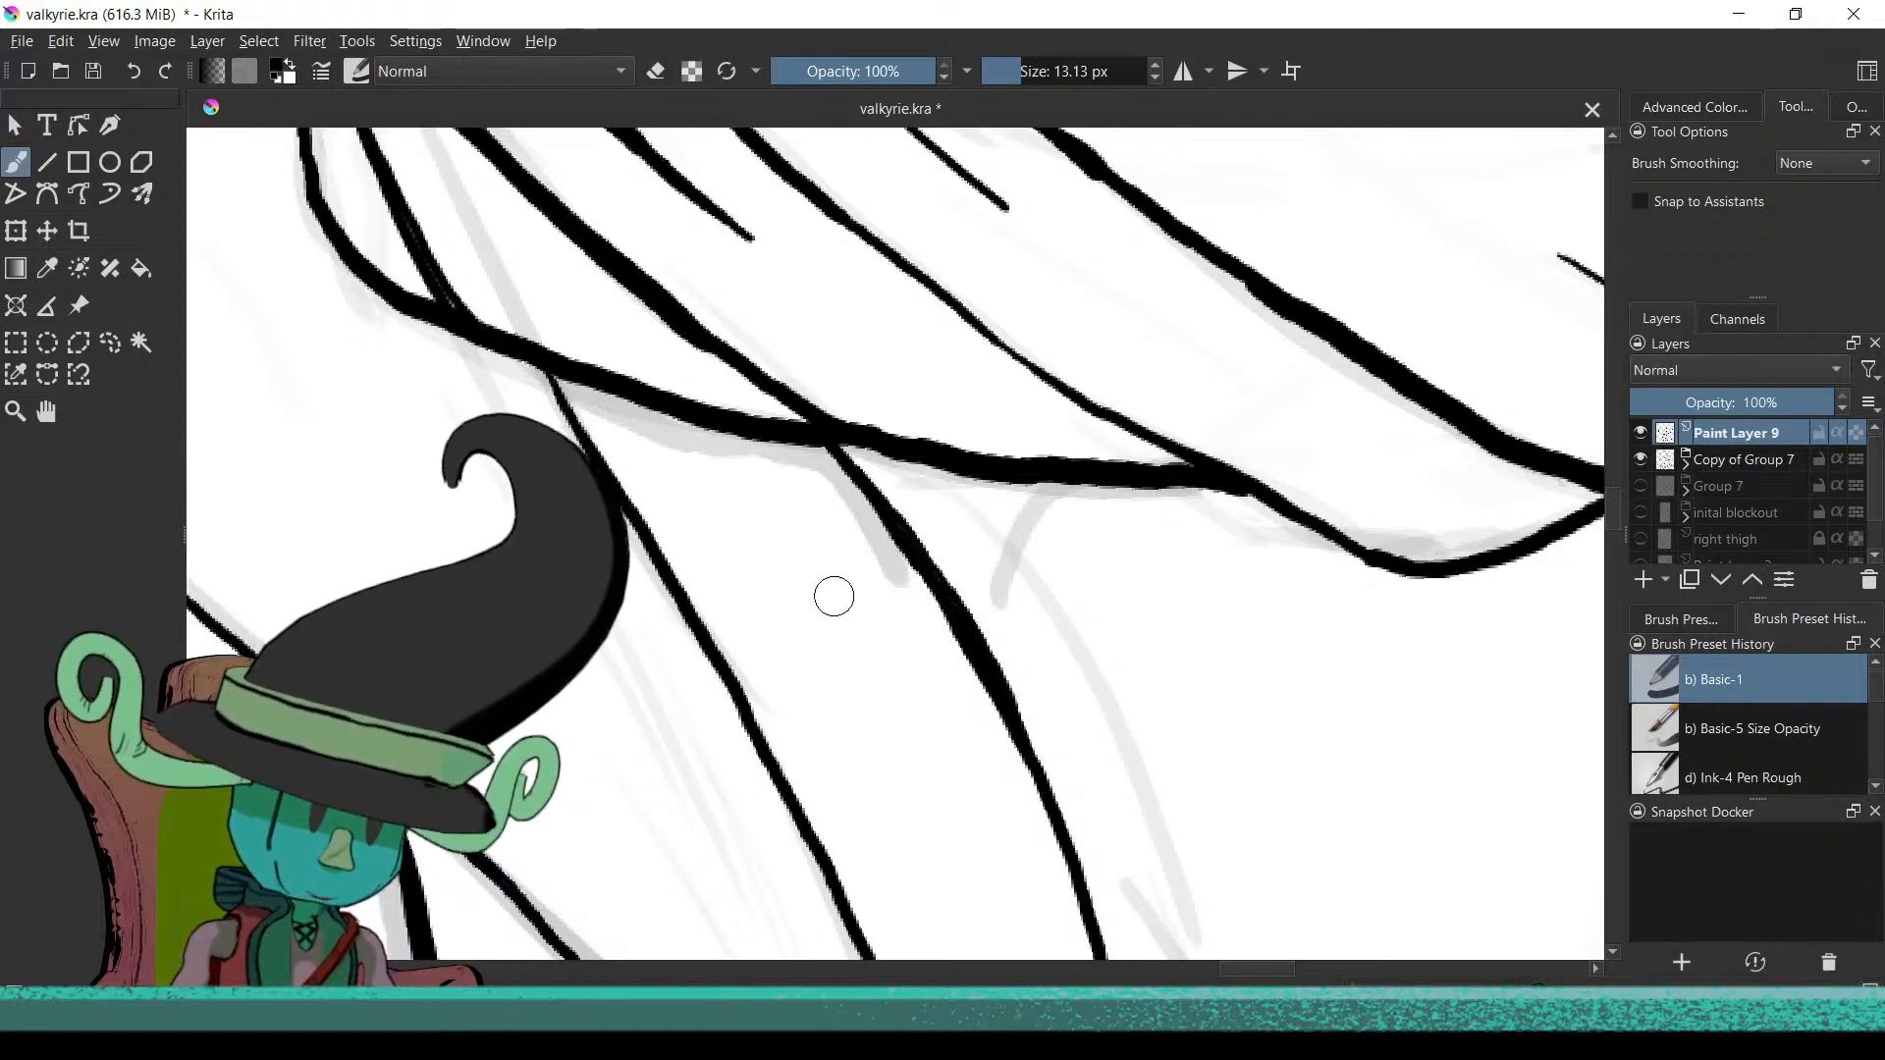
Continue thickening the scarf's collar-side edge downward toward the short horizontal lines beside the collar
key("minus")
key("minus")
key("minus")
scroll(790, 743, "up", 5)
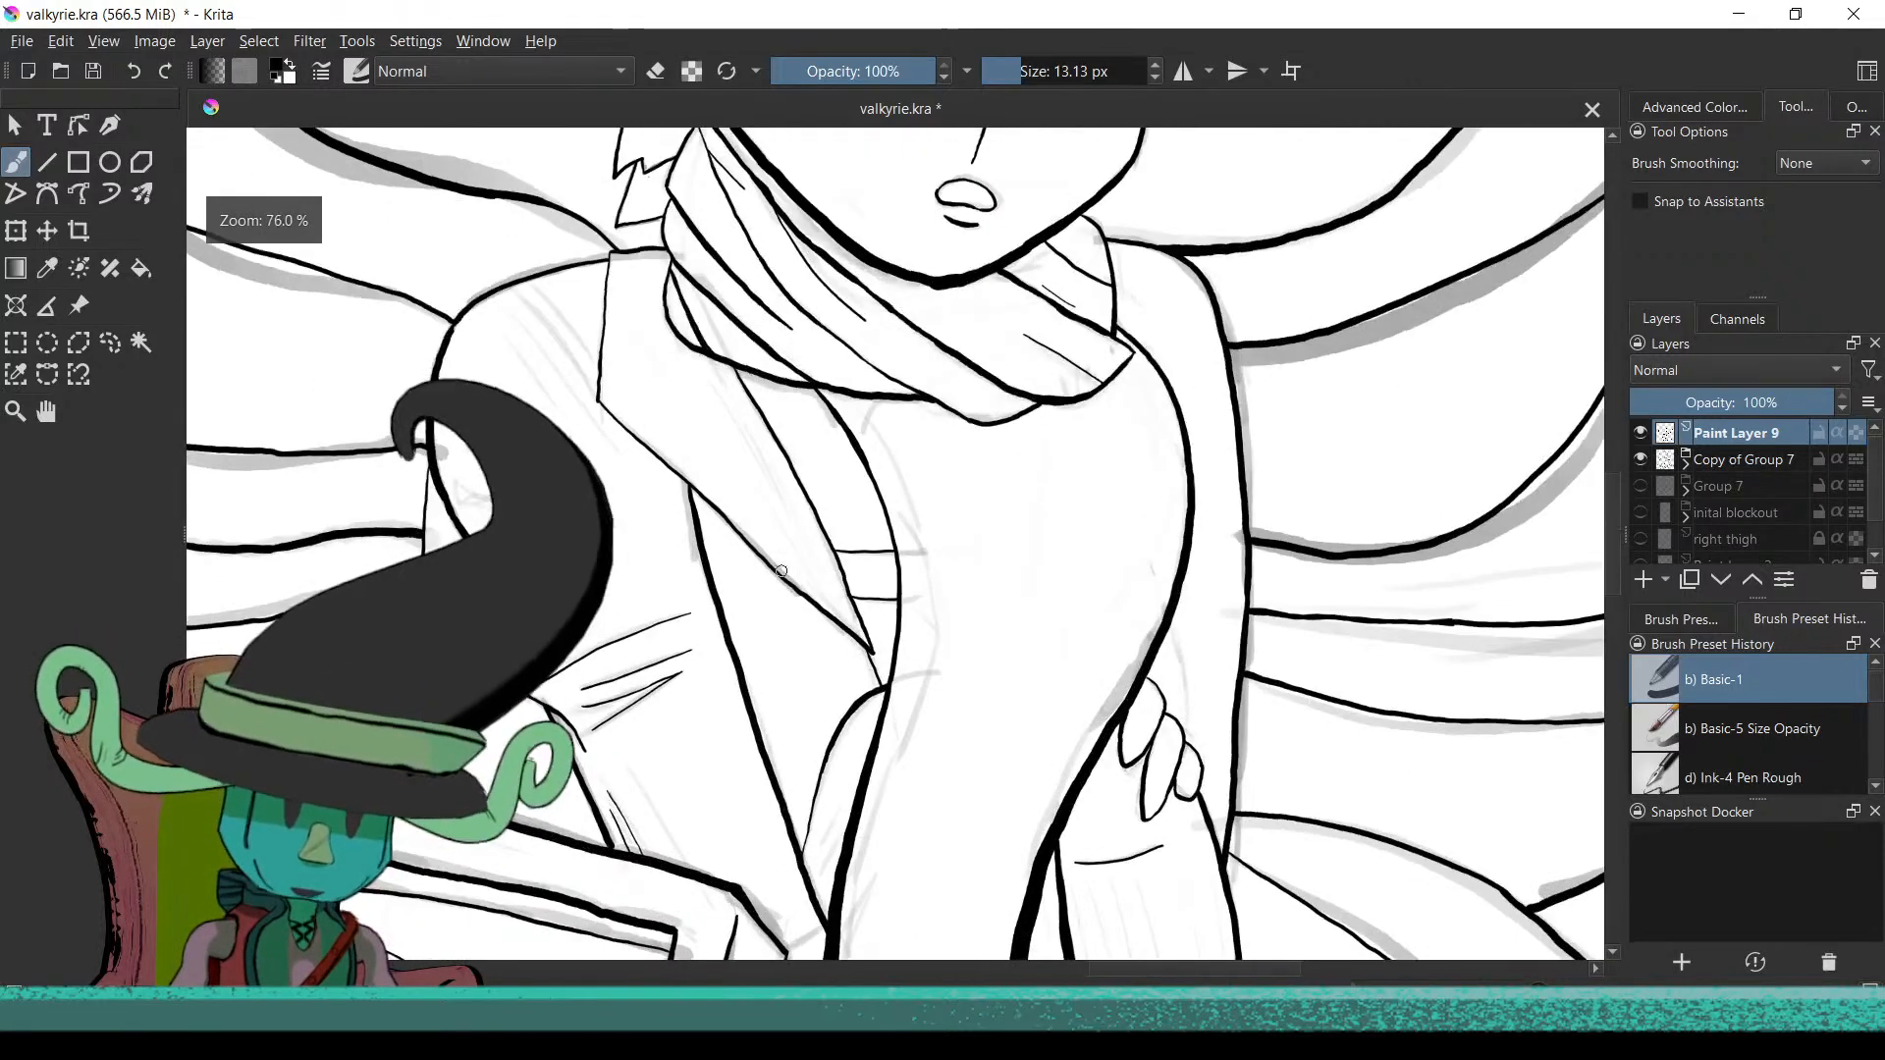
mouse_move(738, 638)
left_mouse_down()
mouse_move(716, 622)
mouse_move(731, 746)
left_mouse_up()
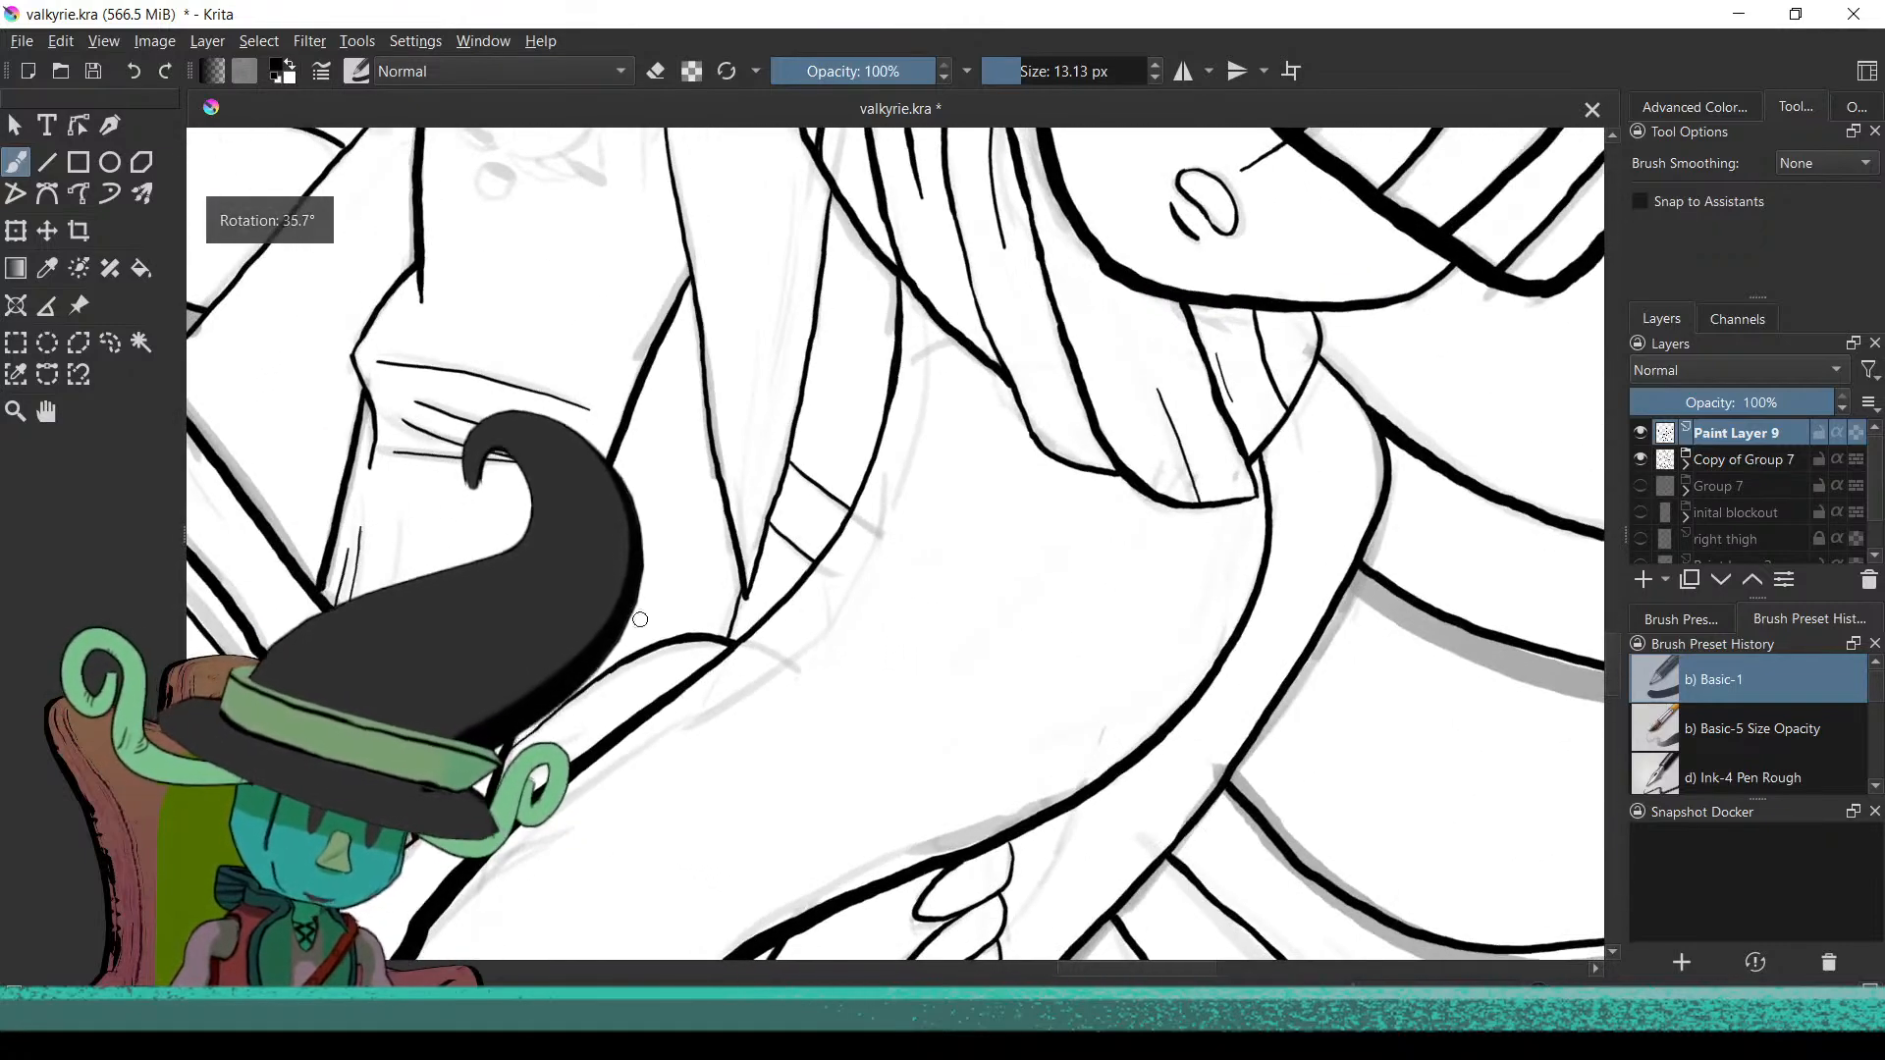
scroll(677, 746, "down", 3)
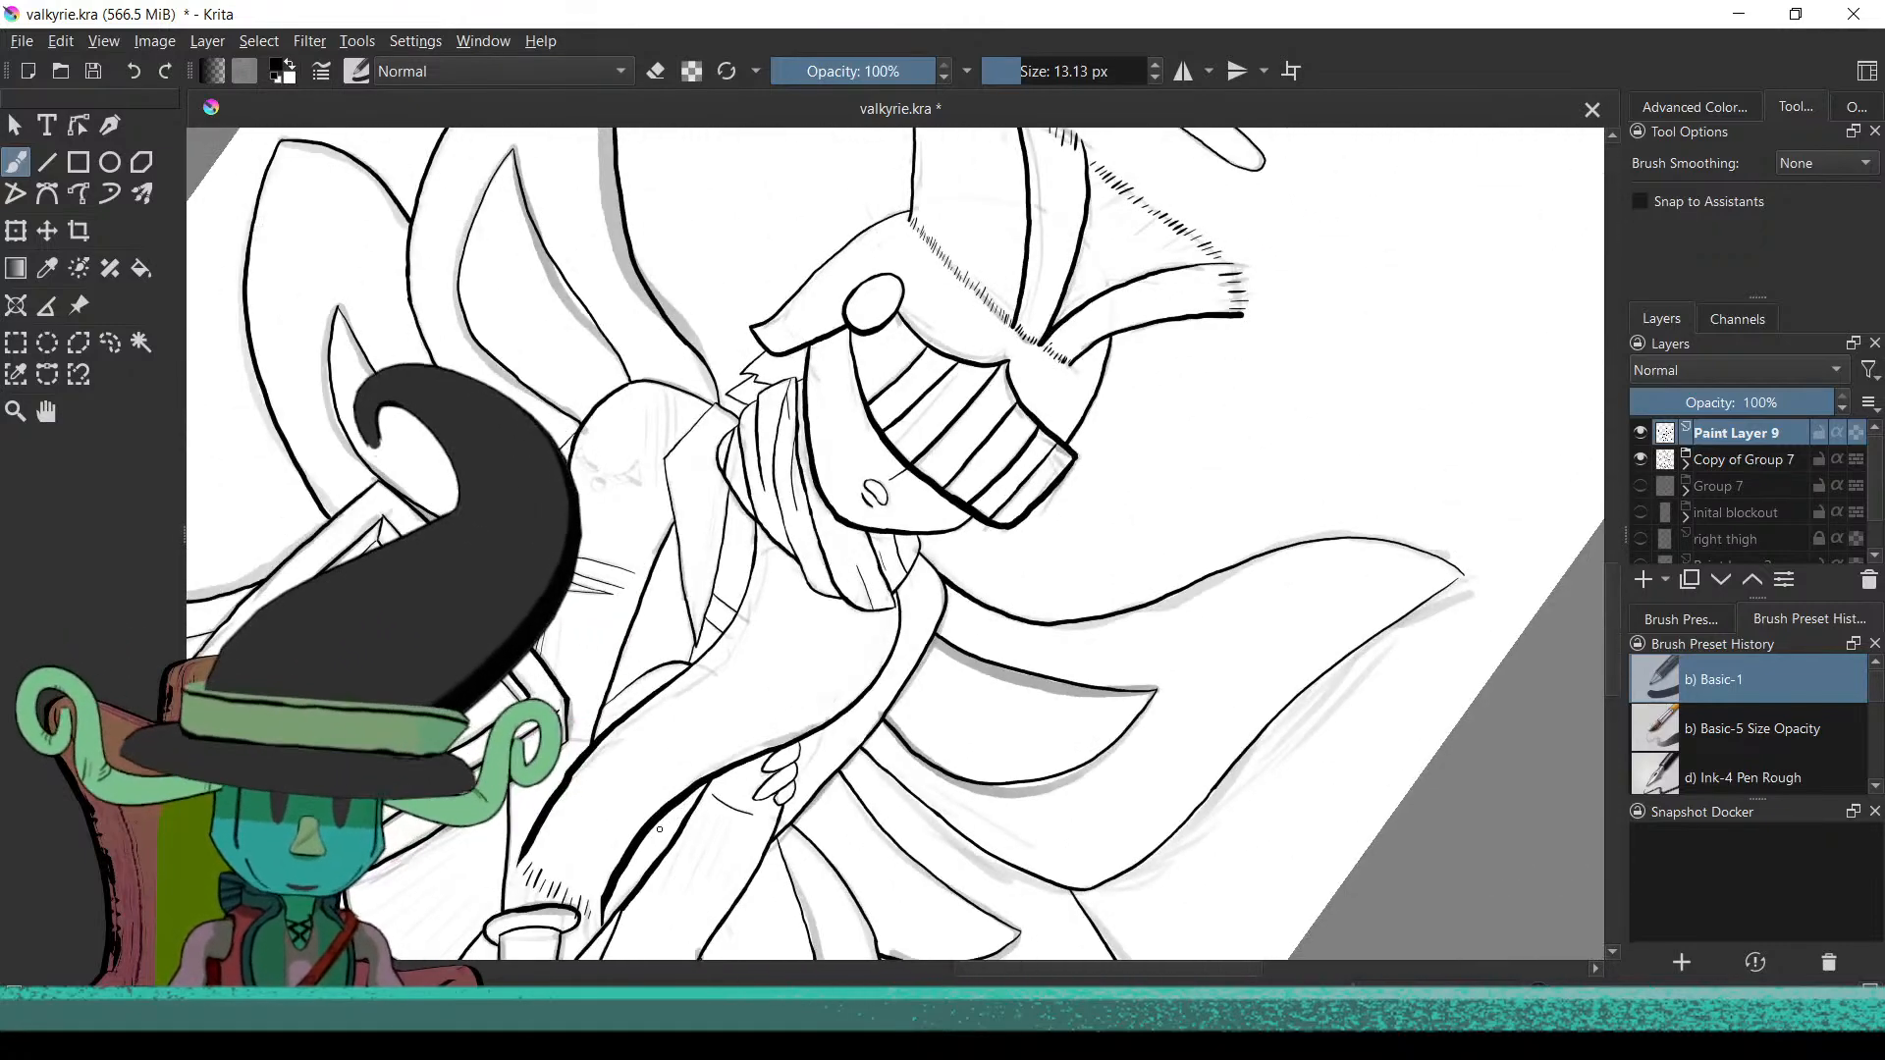
scroll(754, 735, "up", 2)
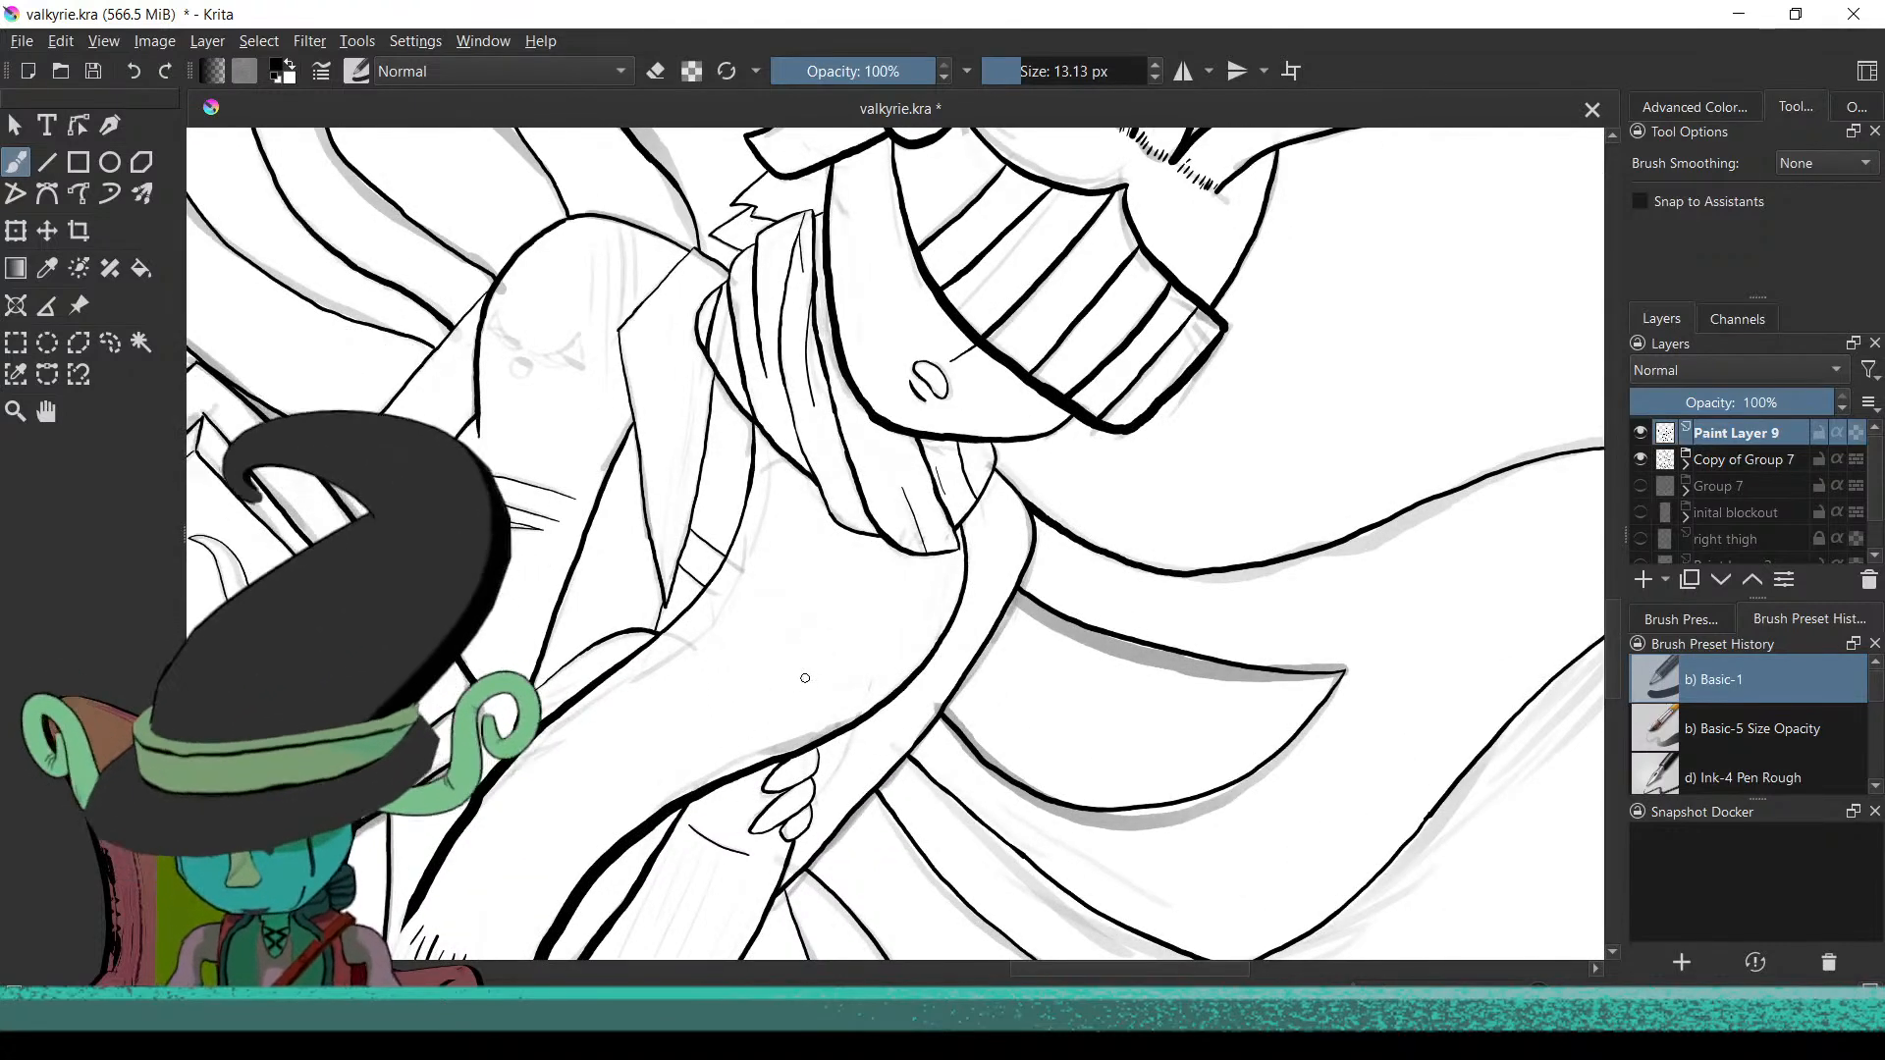
mouse_move(810, 648)
left_mouse_down()
mouse_move(829, 712)
mouse_move(624, 671)
mouse_move(746, 628)
mouse_move(881, 664)
left_mouse_up()
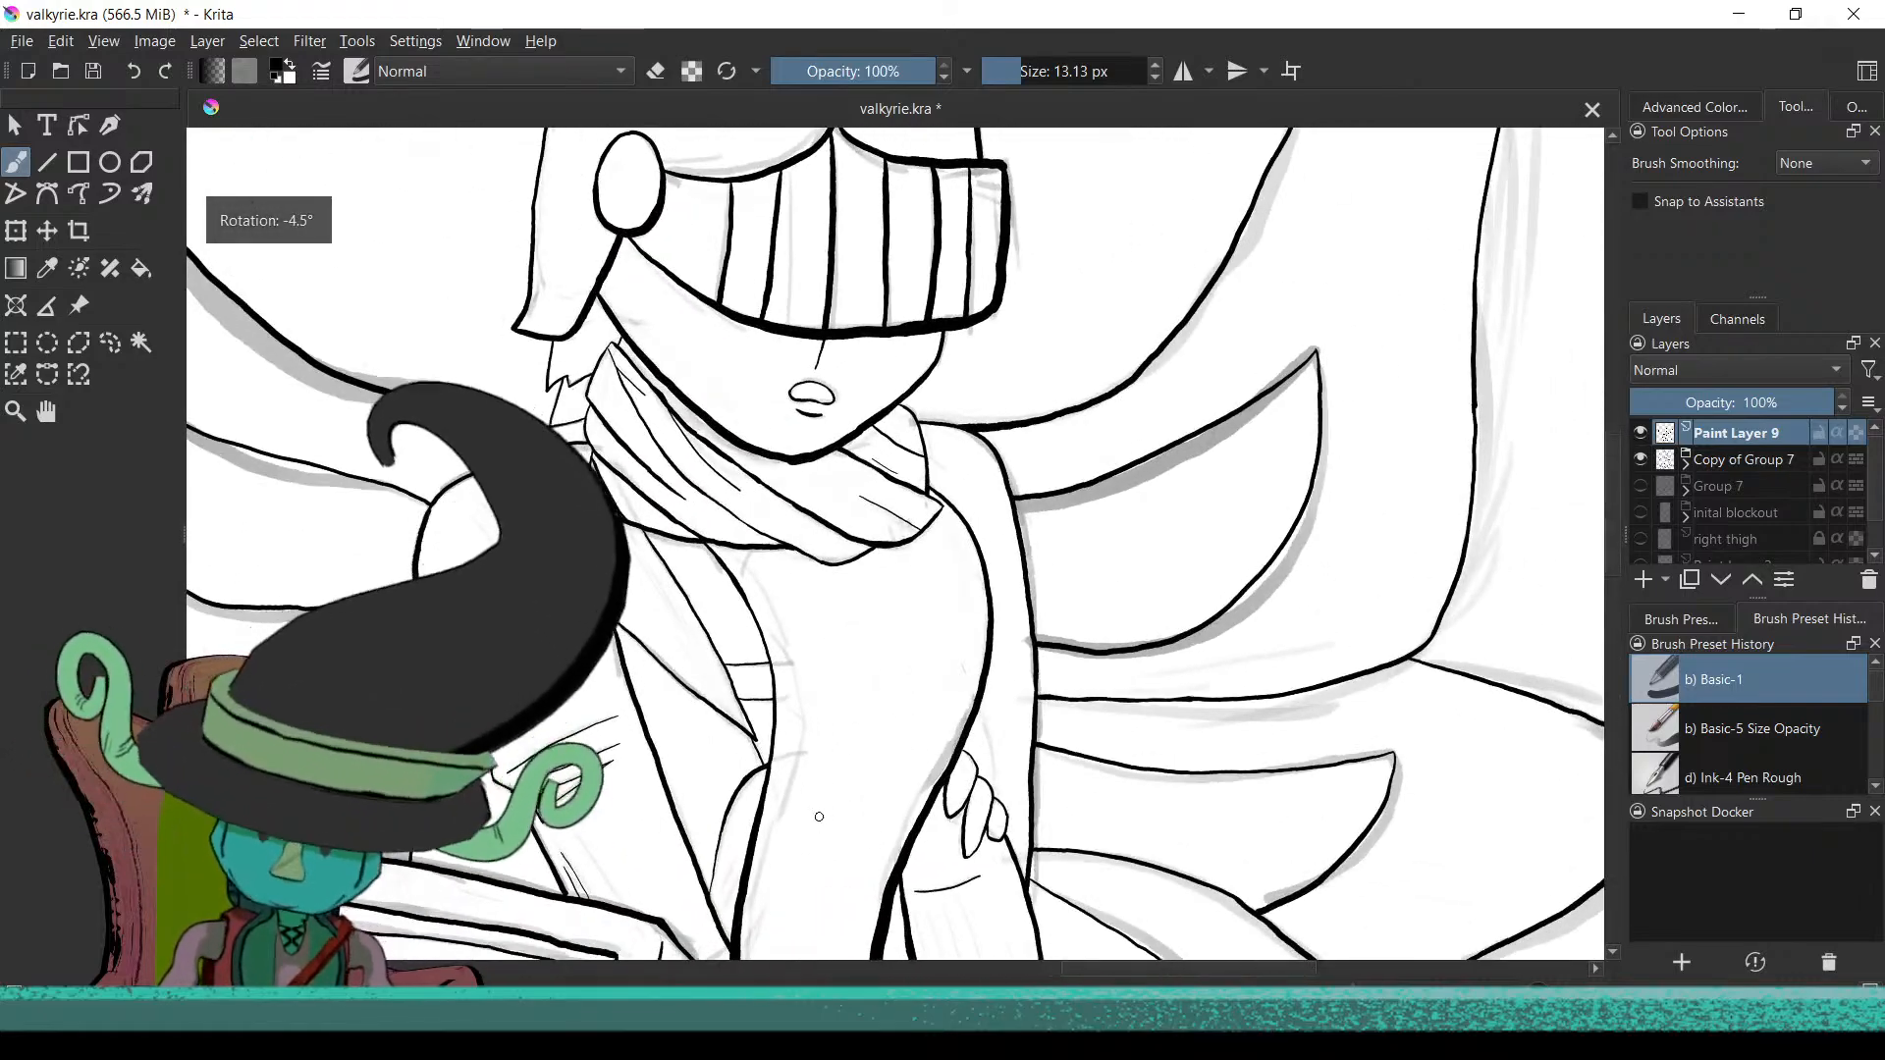
scroll(815, 594, "up", 3)
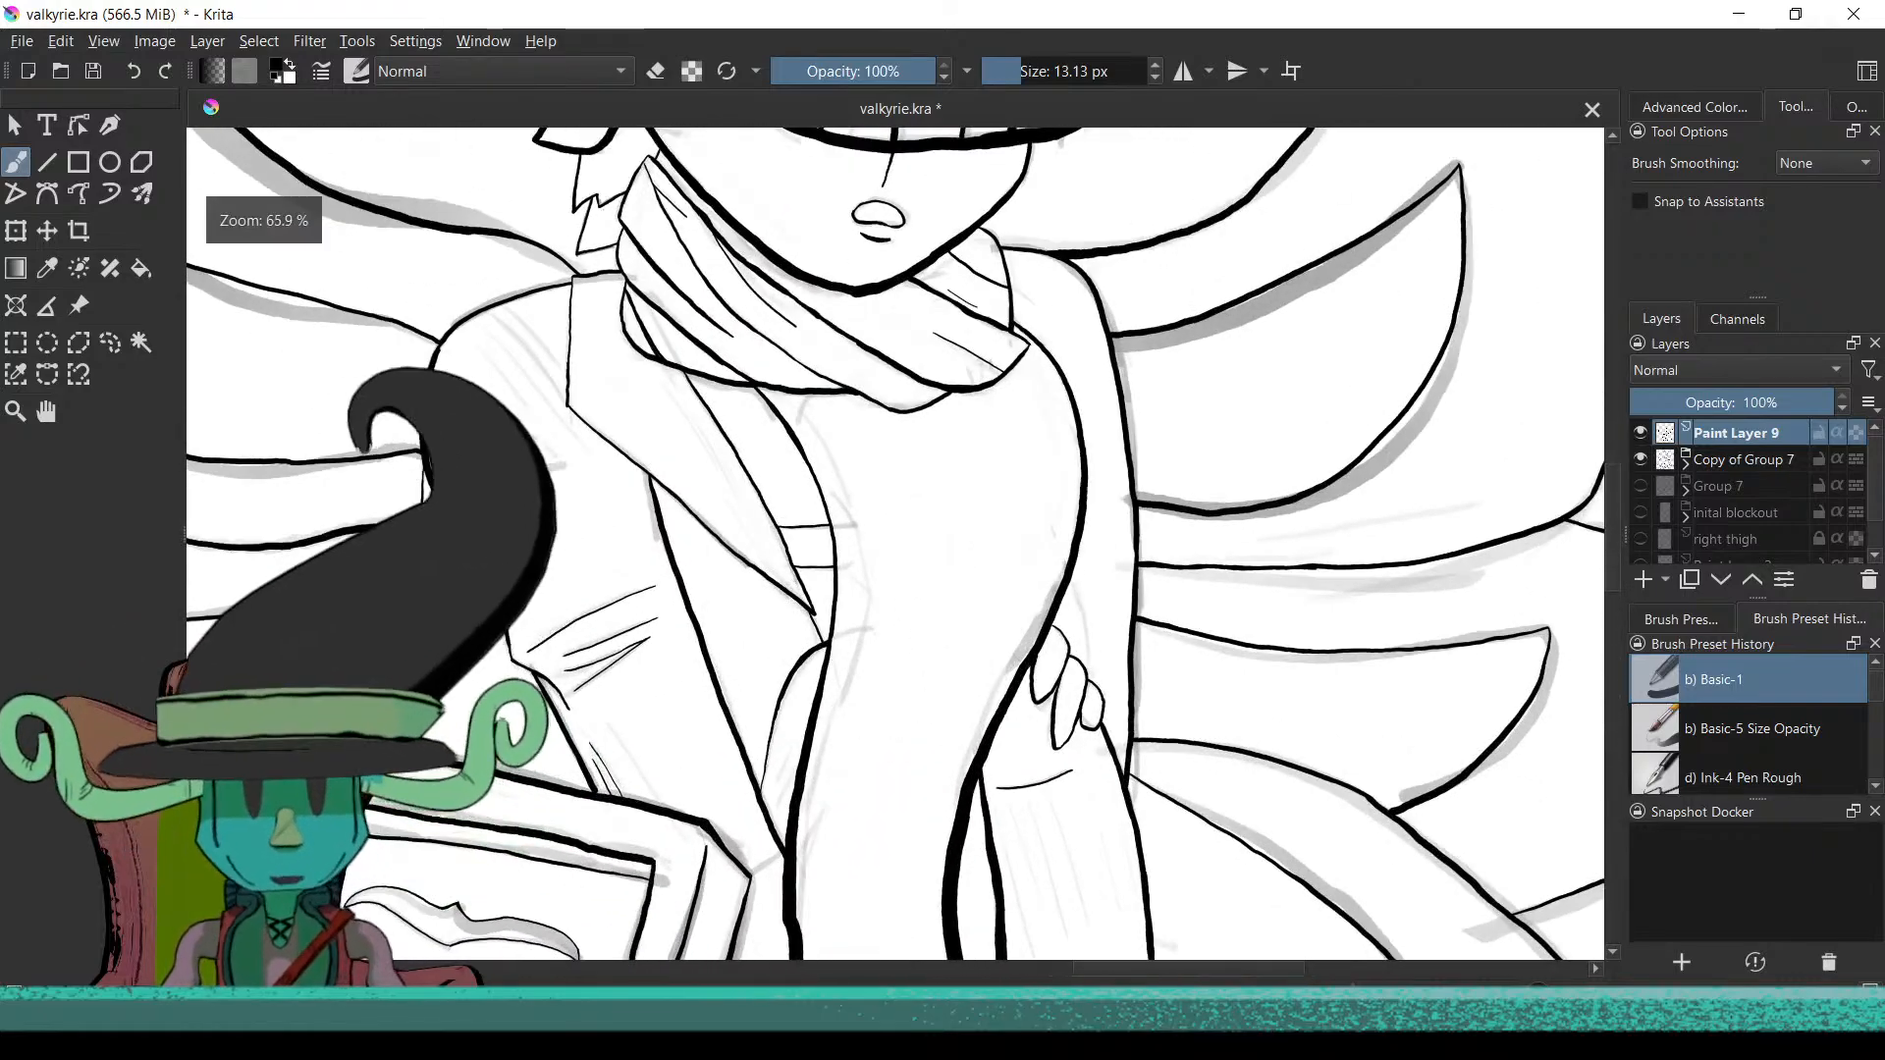
scroll(797, 427, "up", 3)
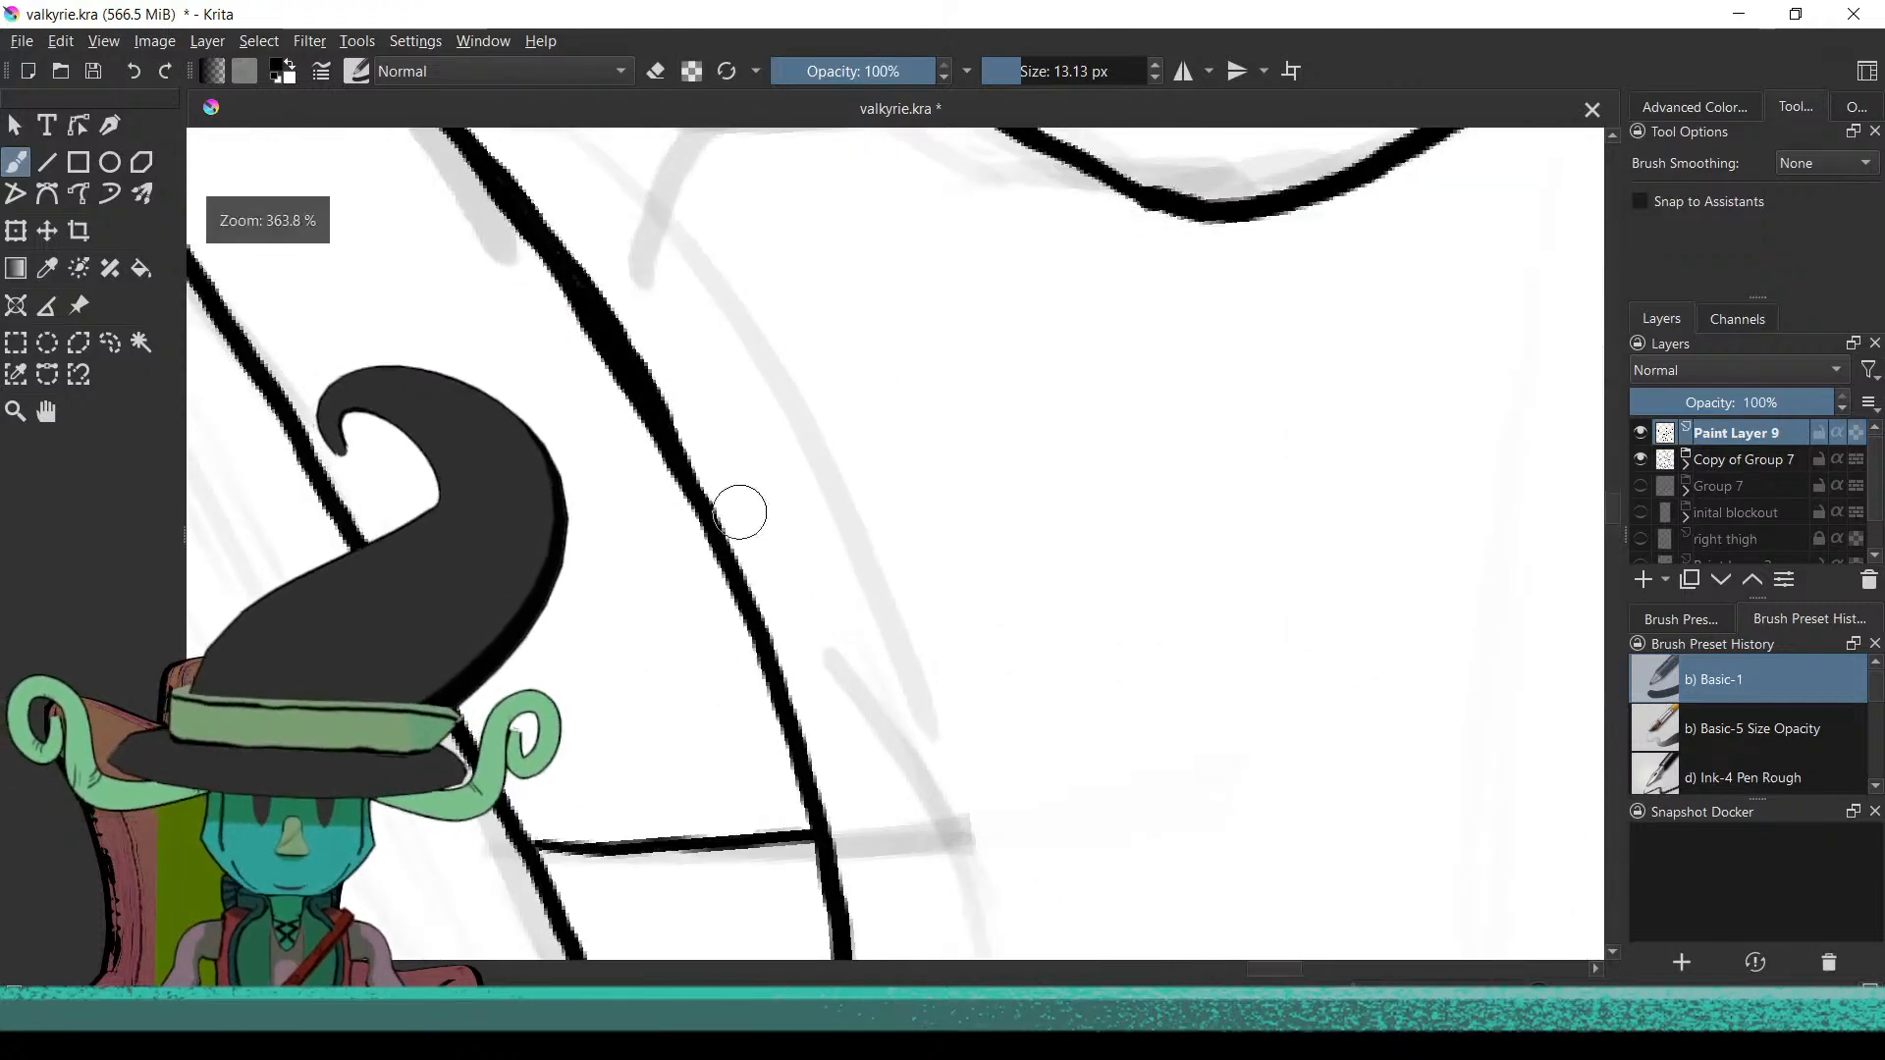
left_click_drag(684, 448, 774, 649)
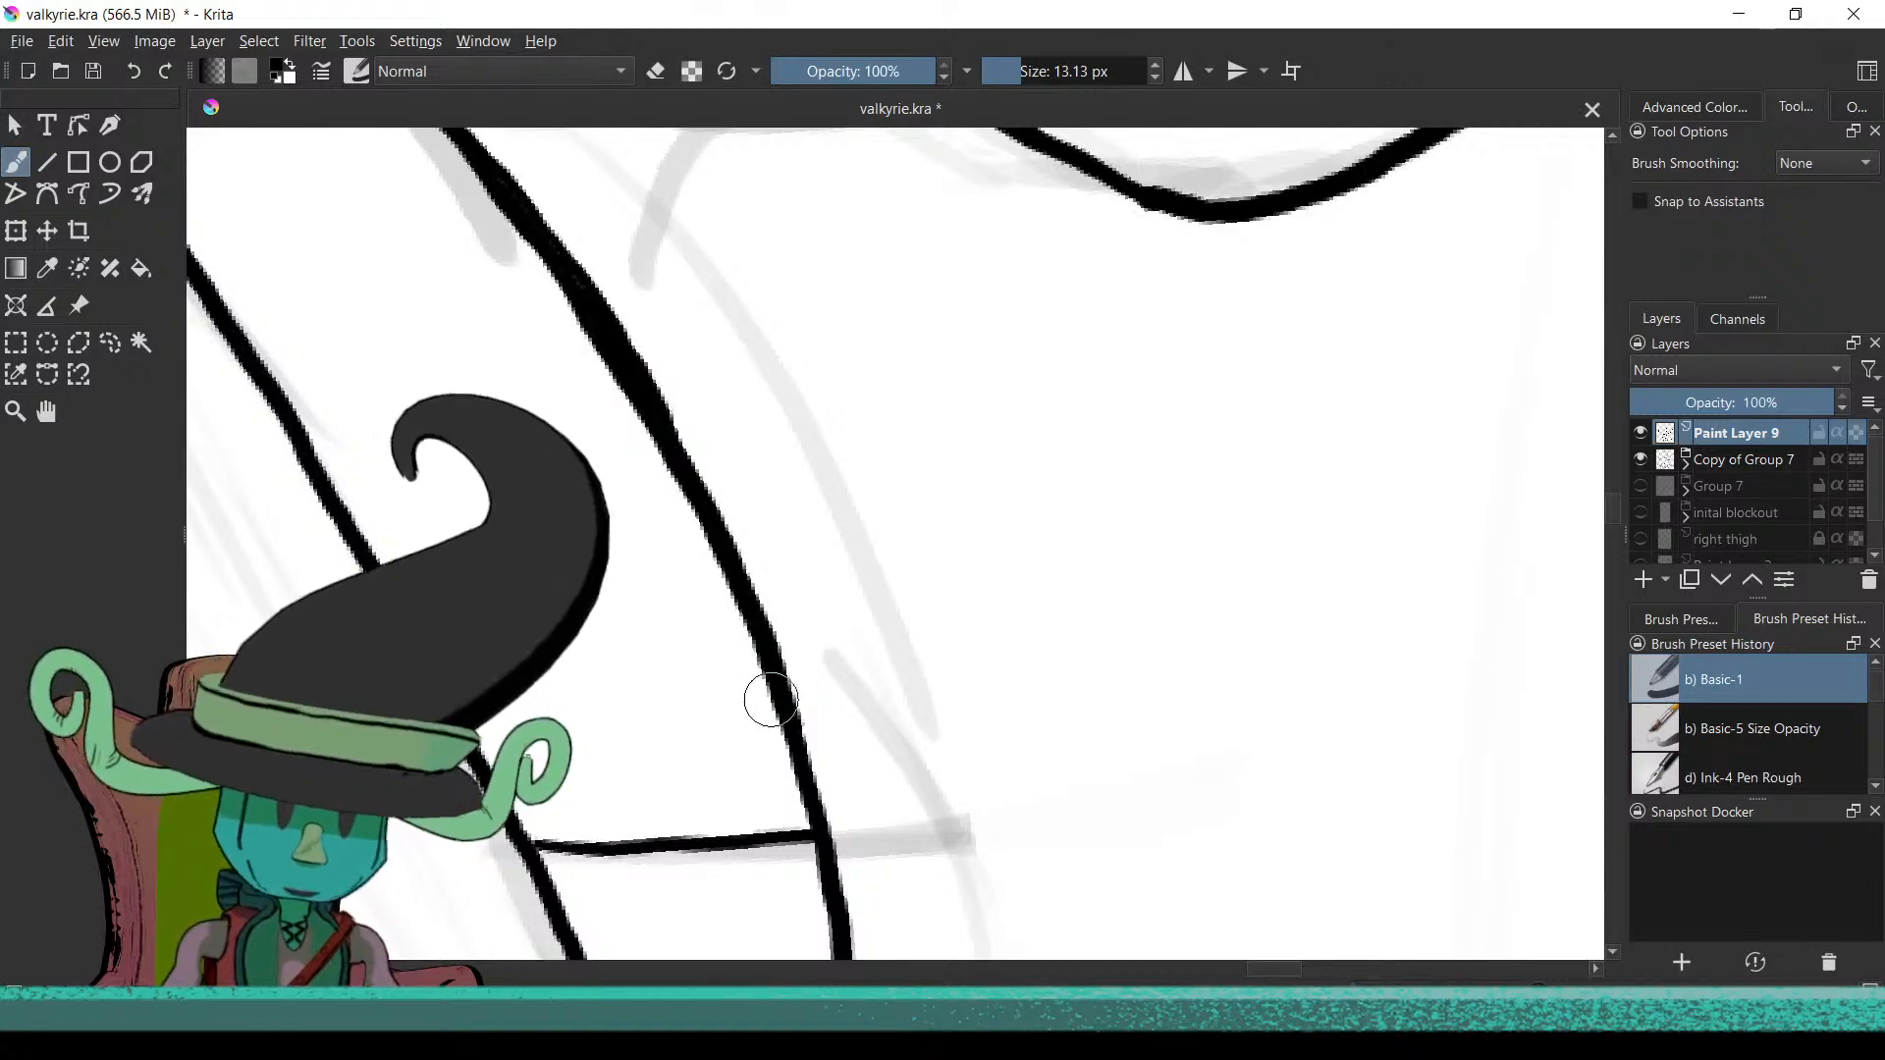
left_click_drag(725, 643, 748, 878)
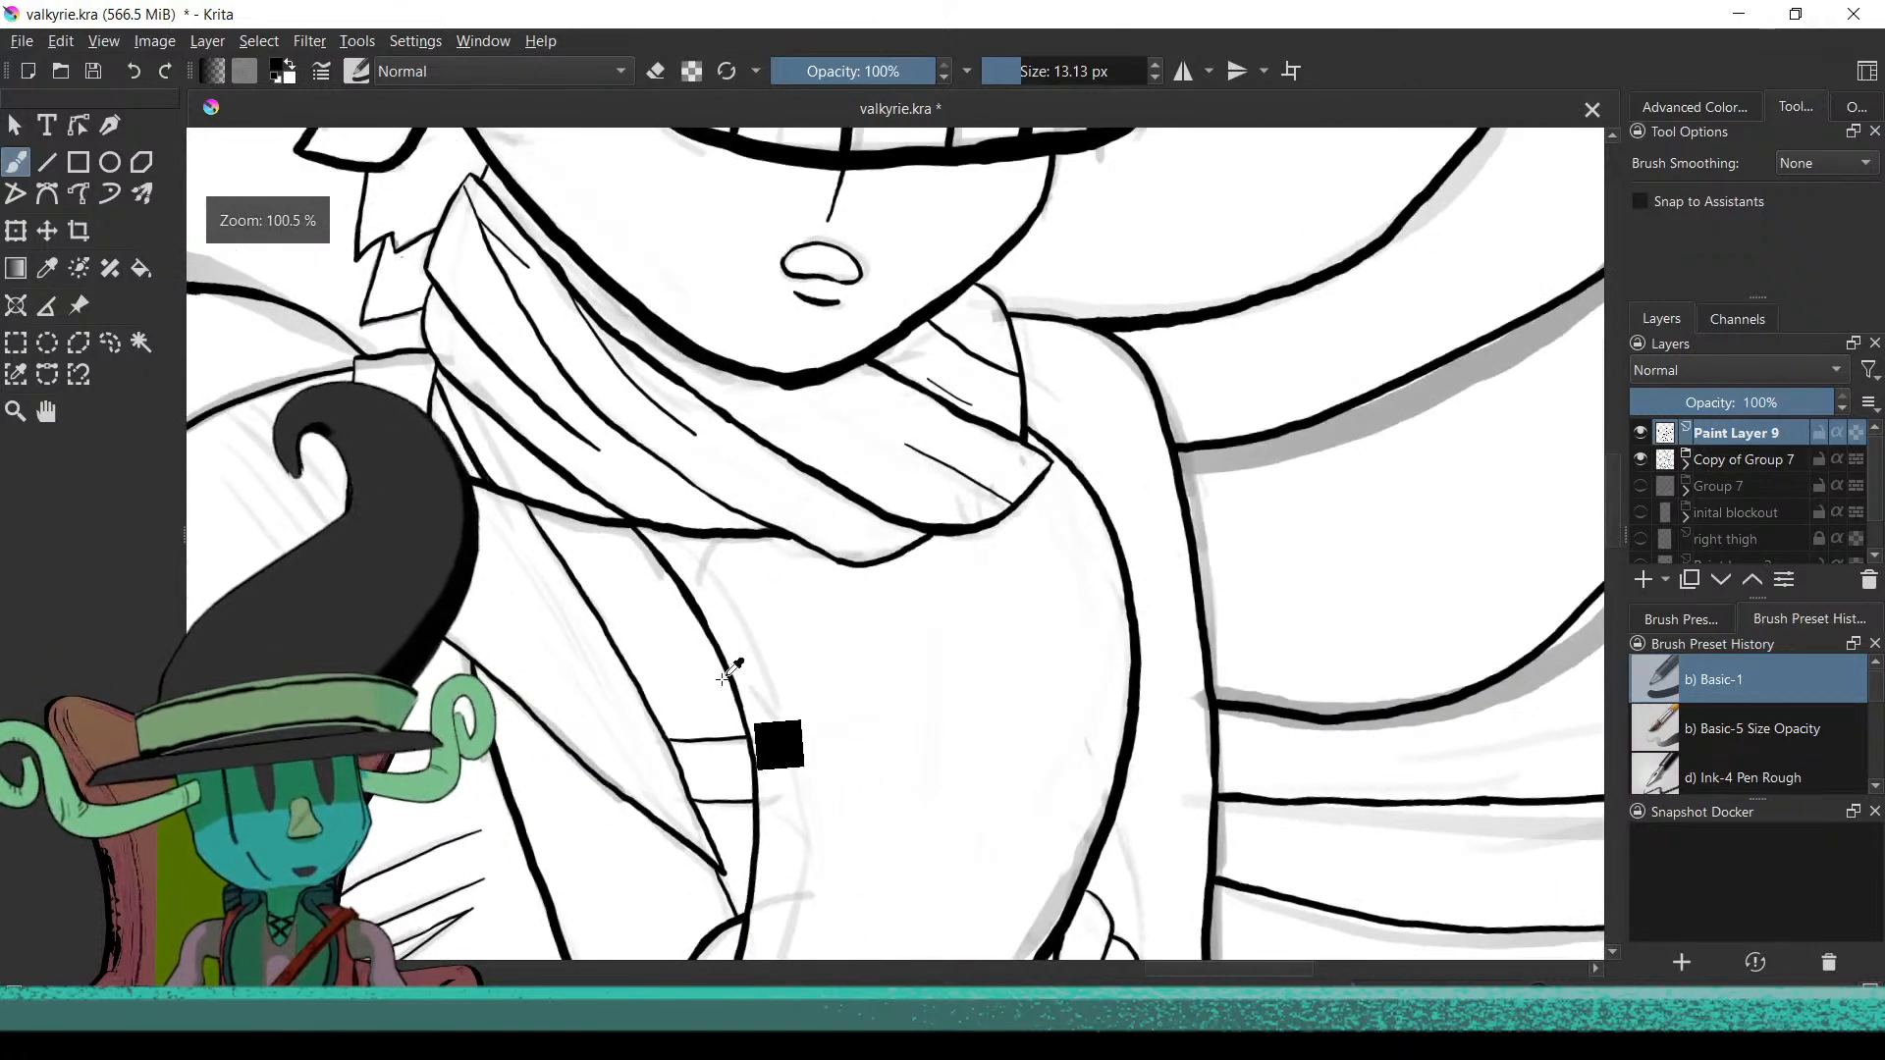
left_click_drag(720, 696, 789, 561)
scroll(796, 555, "down", 2)
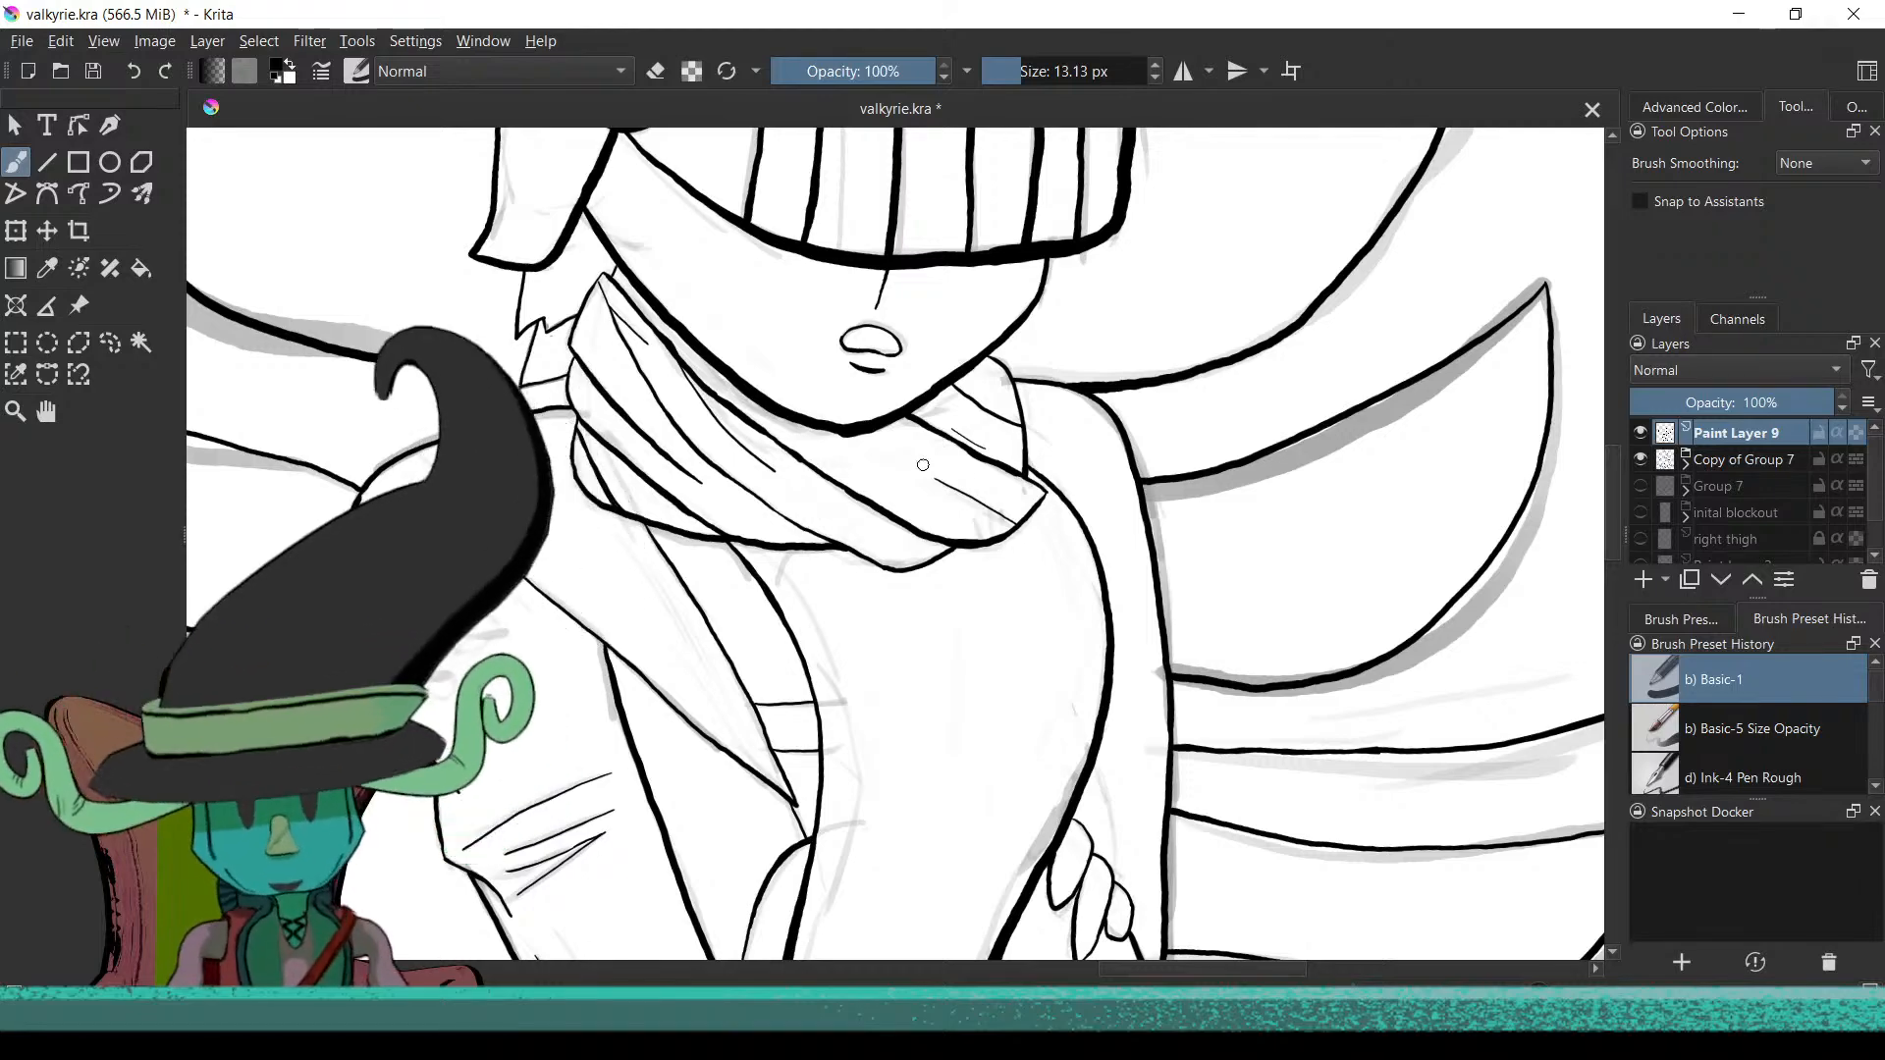
Try inking thin fold lines on the cloth between the shield and the wrist cuff, and undo them
left_click_drag(1190, 656, 1257, 776)
left_click_drag(1139, 719, 1195, 599)
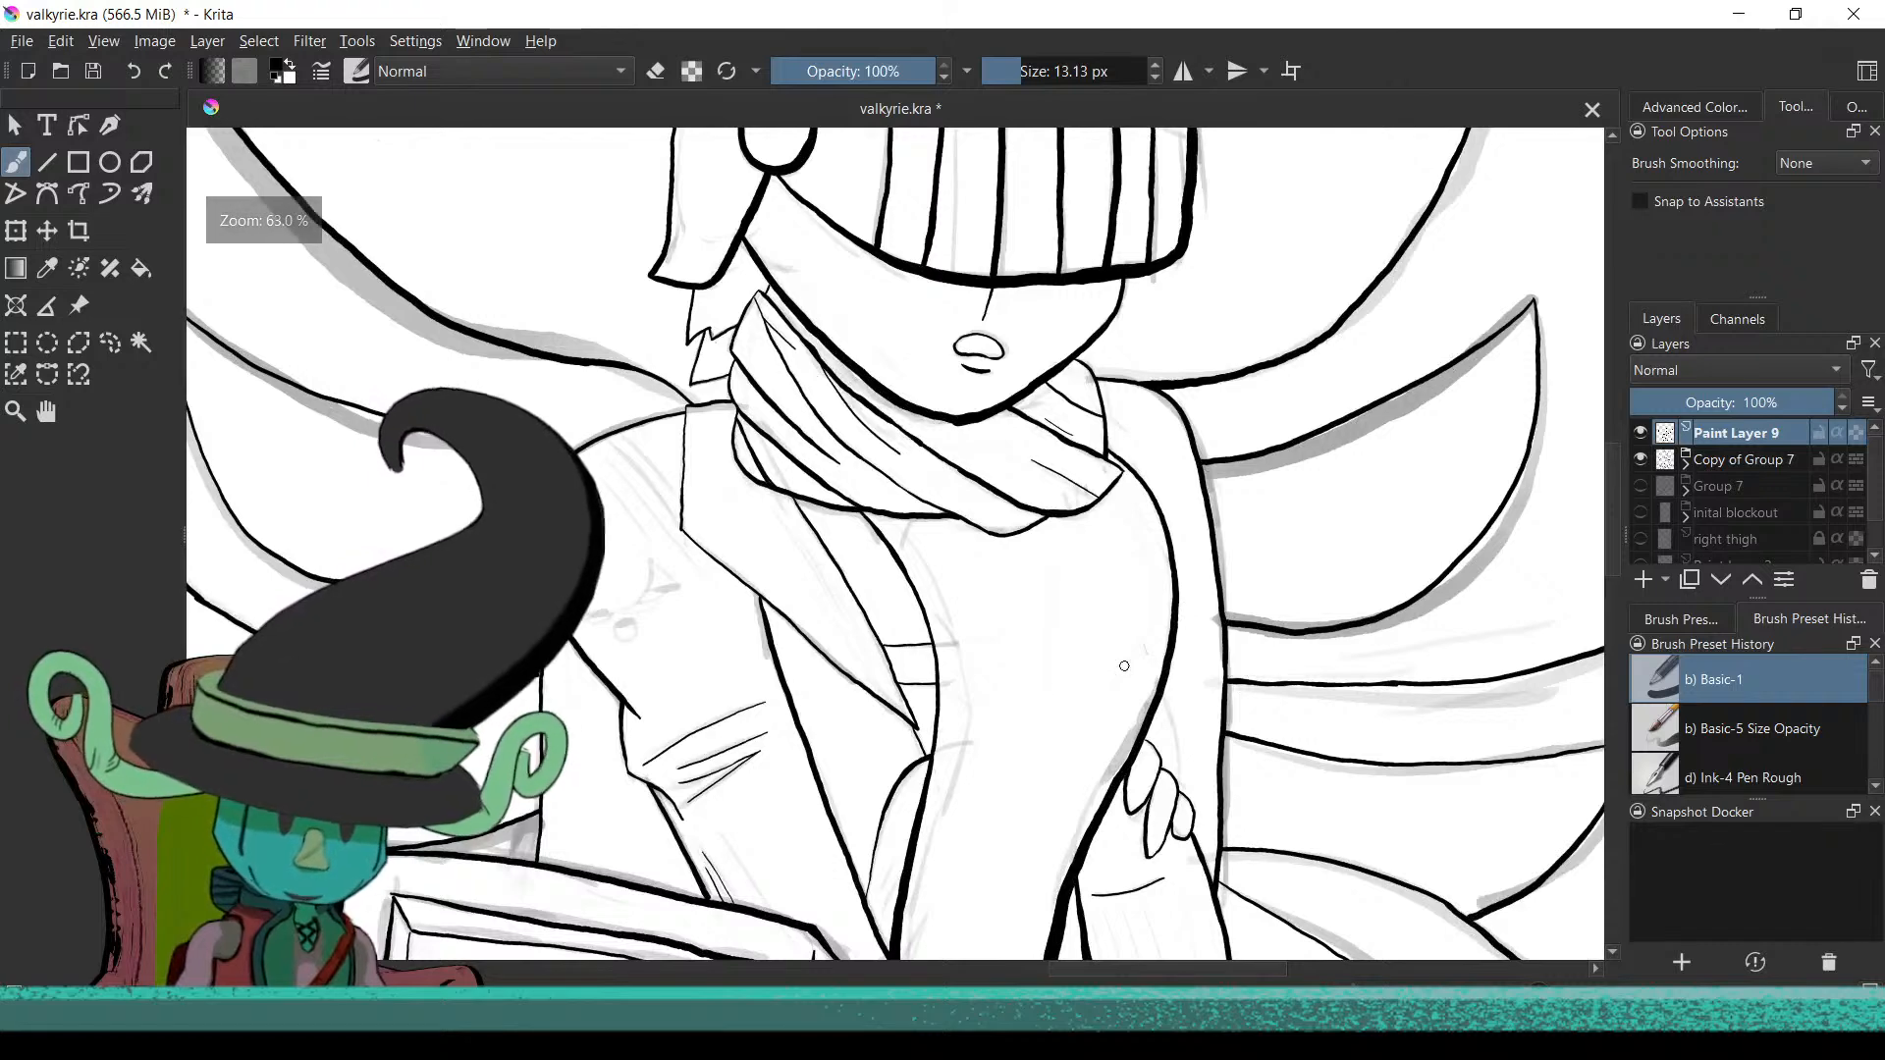
left_click_drag(896, 764, 934, 599)
left_click_drag(961, 670, 1008, 754)
key("ctrl+z")
mouse_move(962, 674)
left_mouse_down()
mouse_move(1031, 814)
mouse_move(968, 897)
mouse_move(966, 1031)
left_mouse_up()
left_click_drag(901, 815, 835, 808)
left_click_drag(981, 790, 1048, 432)
left_click_drag(827, 685, 1034, 533)
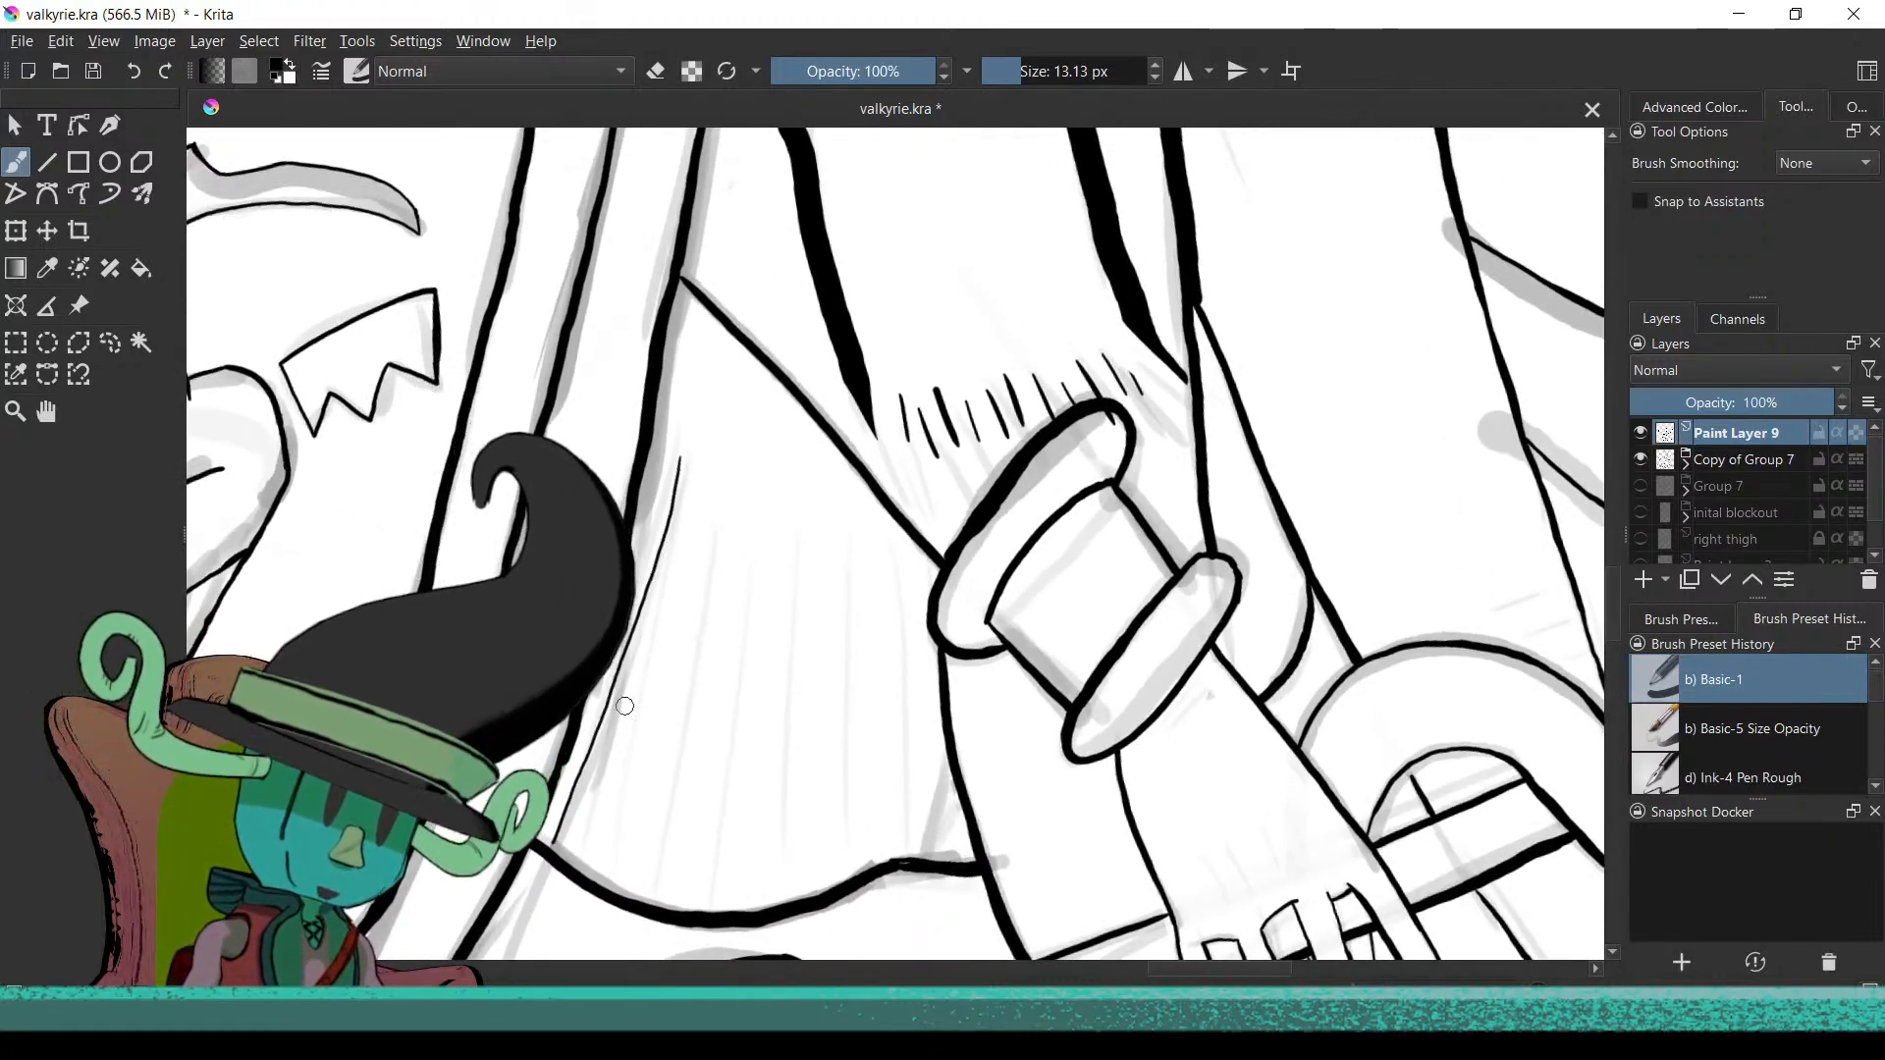
left_click_drag(693, 531, 581, 879)
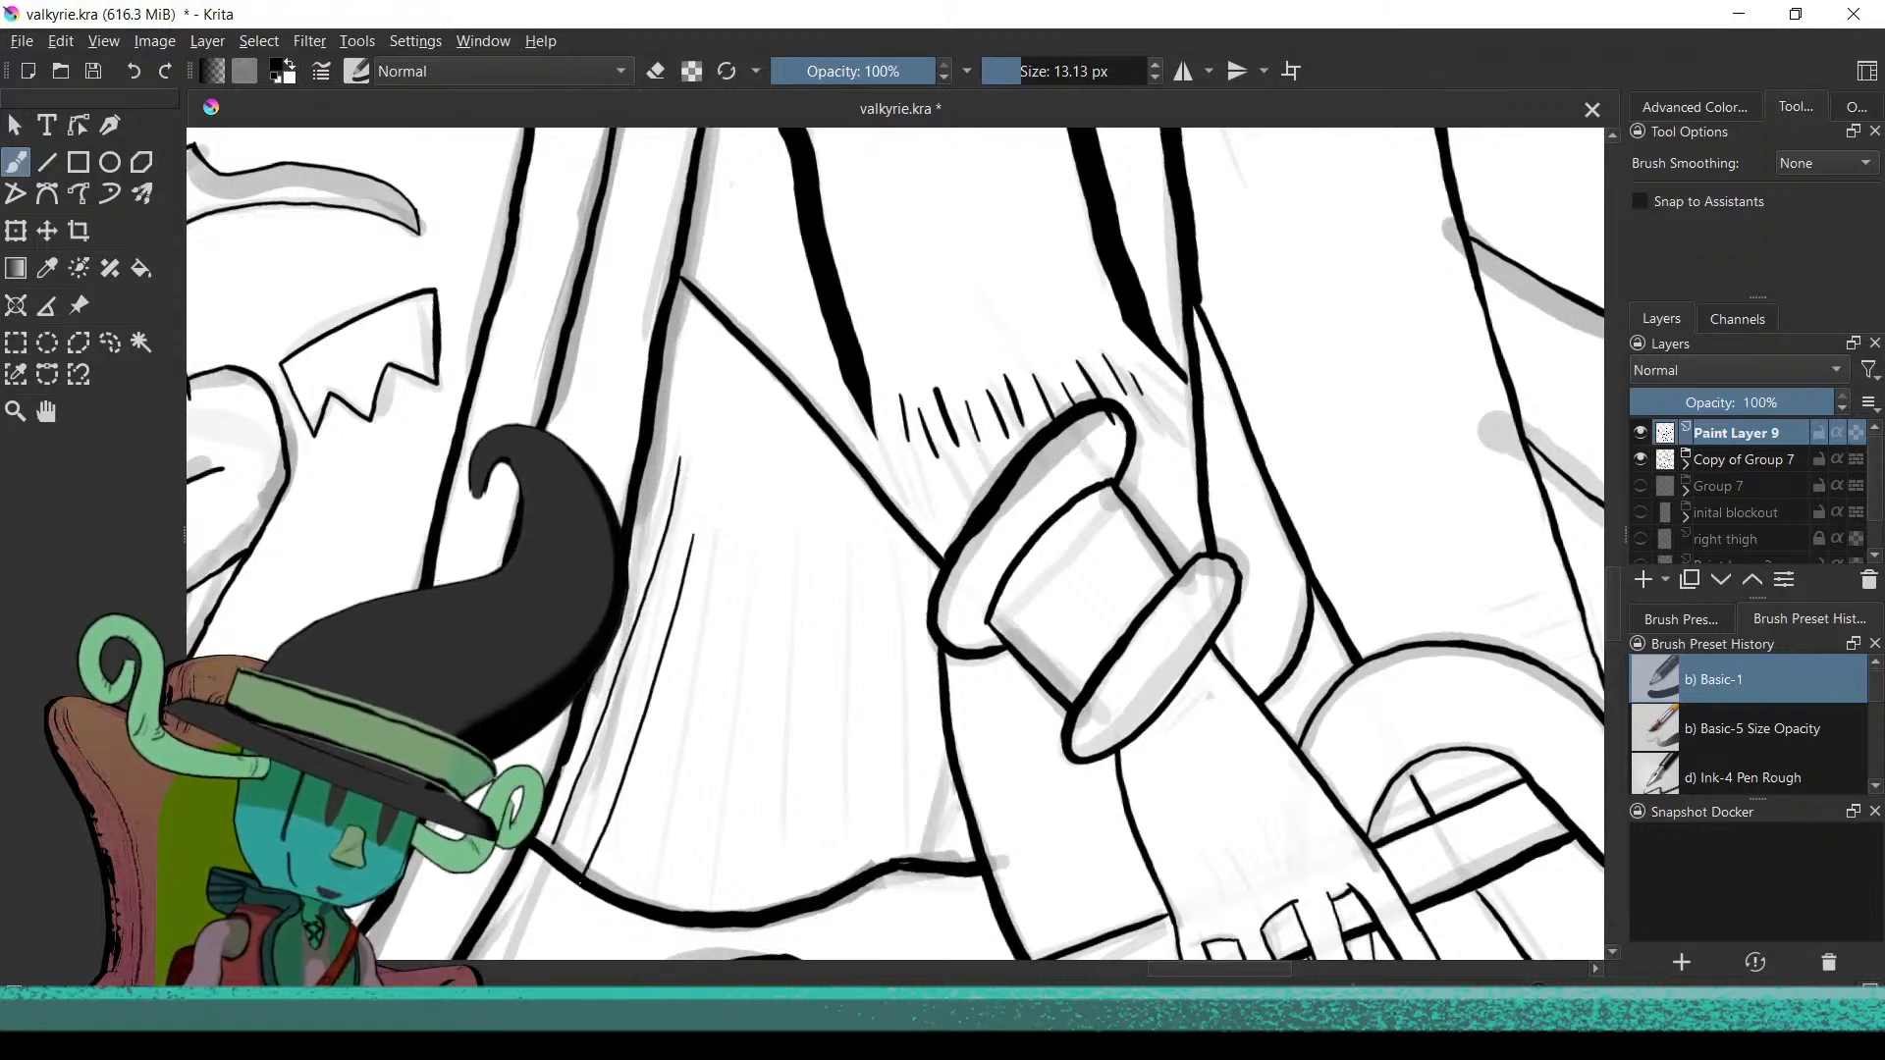
mouse_move(701, 638)
left_mouse_down()
mouse_move(638, 839)
mouse_move(711, 704)
left_mouse_up()
left_click_drag(724, 633, 685, 815)
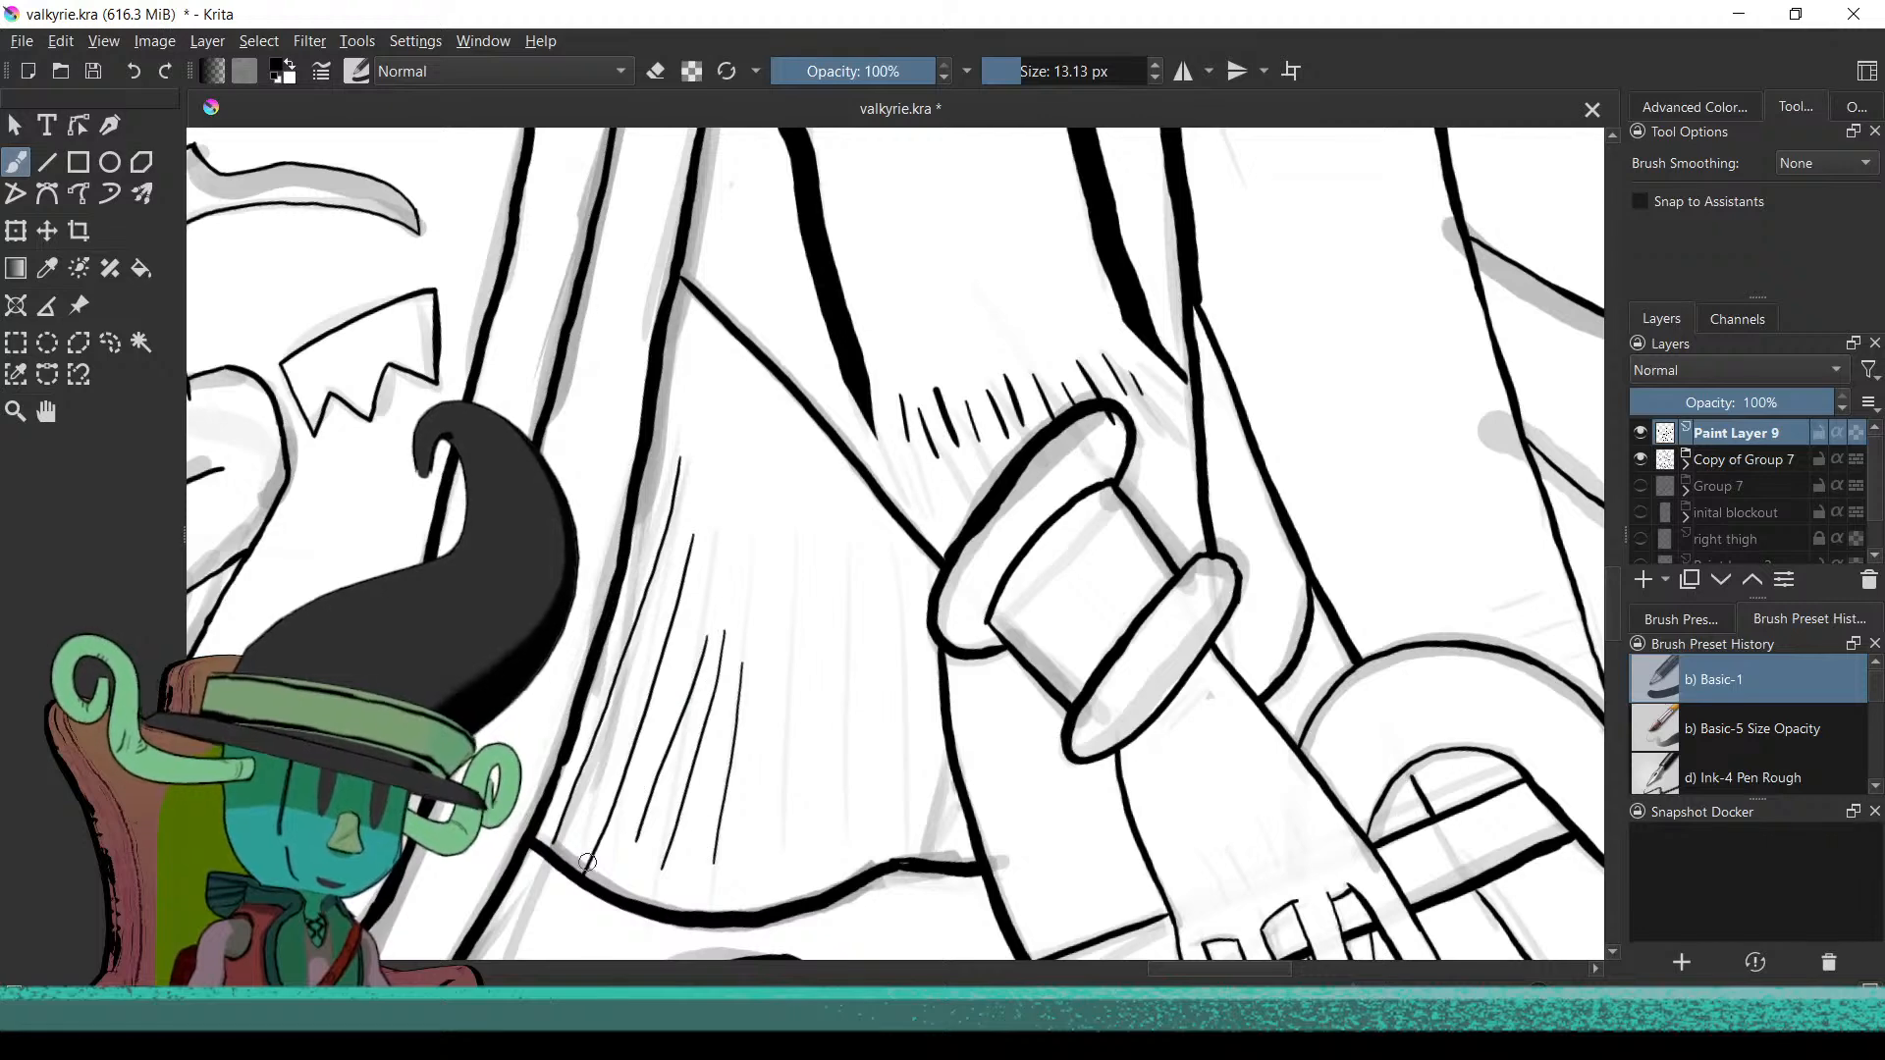
key("ctrl+z")
key("ctrl+z")
key("ctrl+z")
key("ctrl+z")
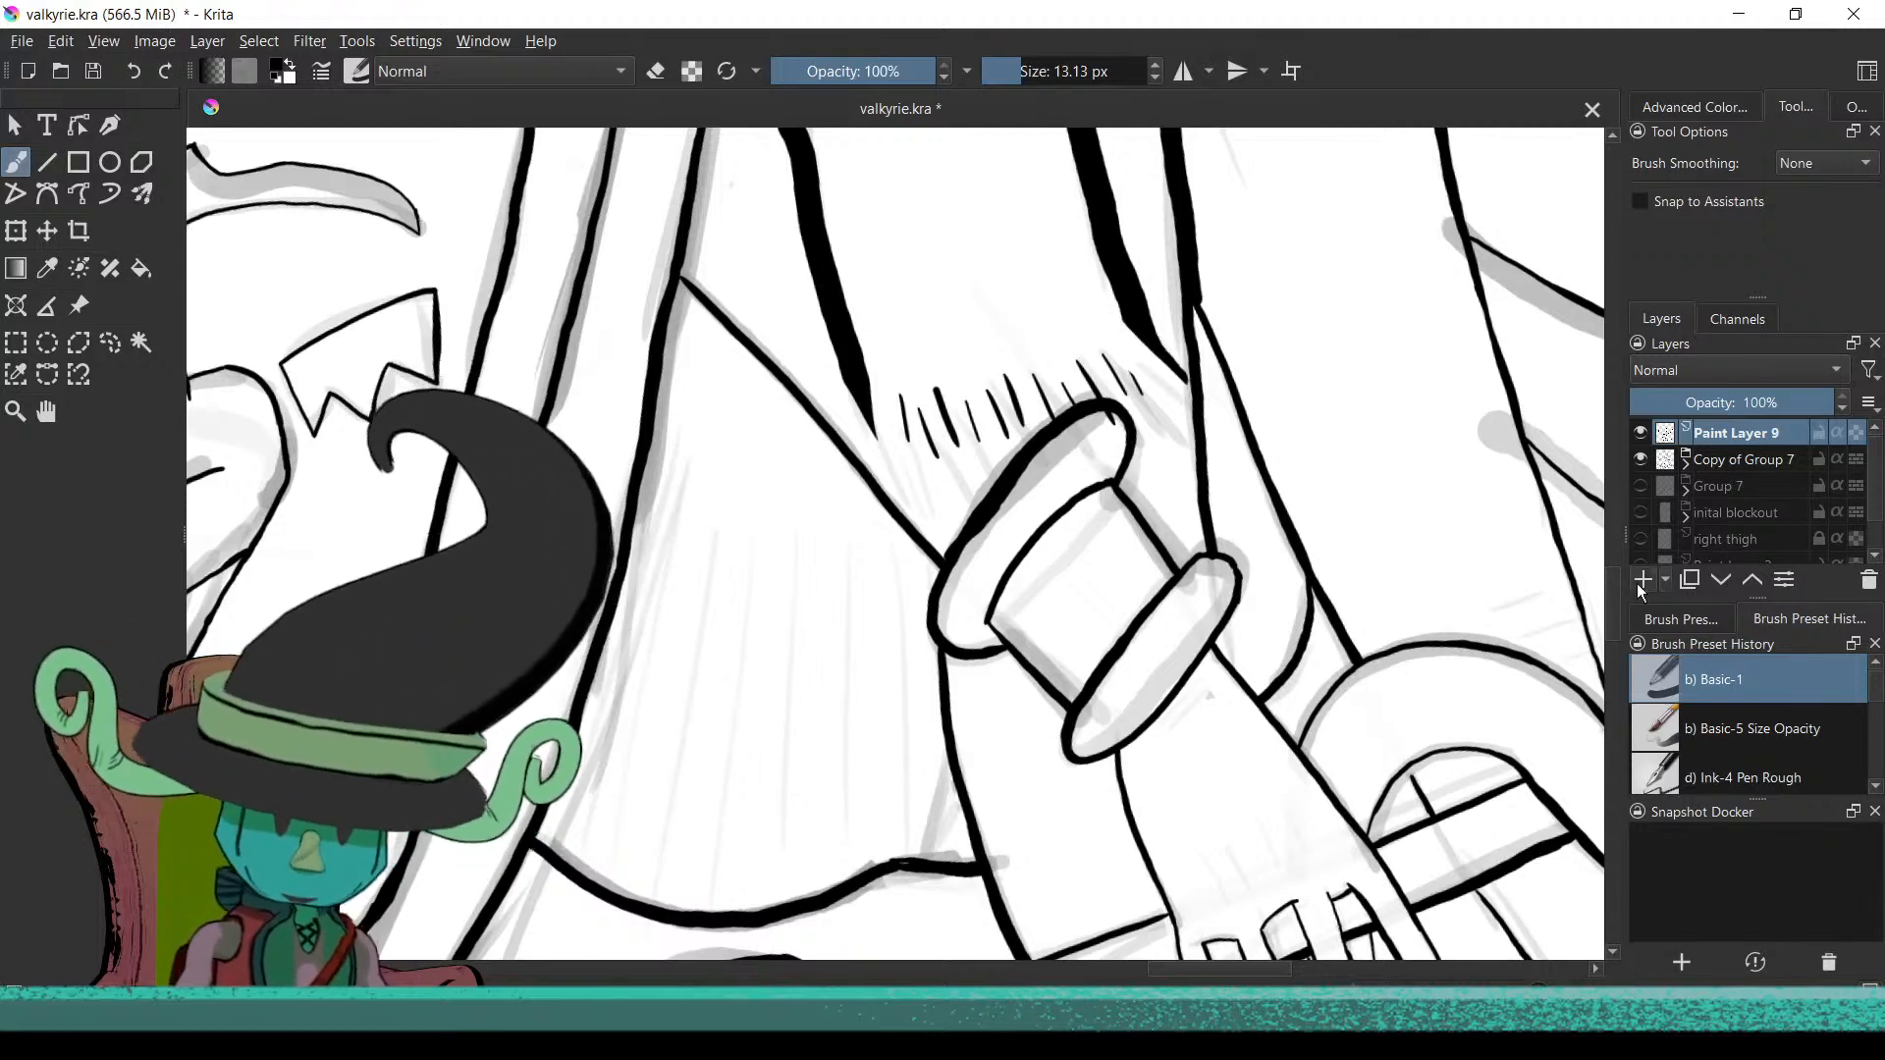
Hide the Copy of Group 7 sketch layer and bring the whole inked figure into view
left_click(1640, 460)
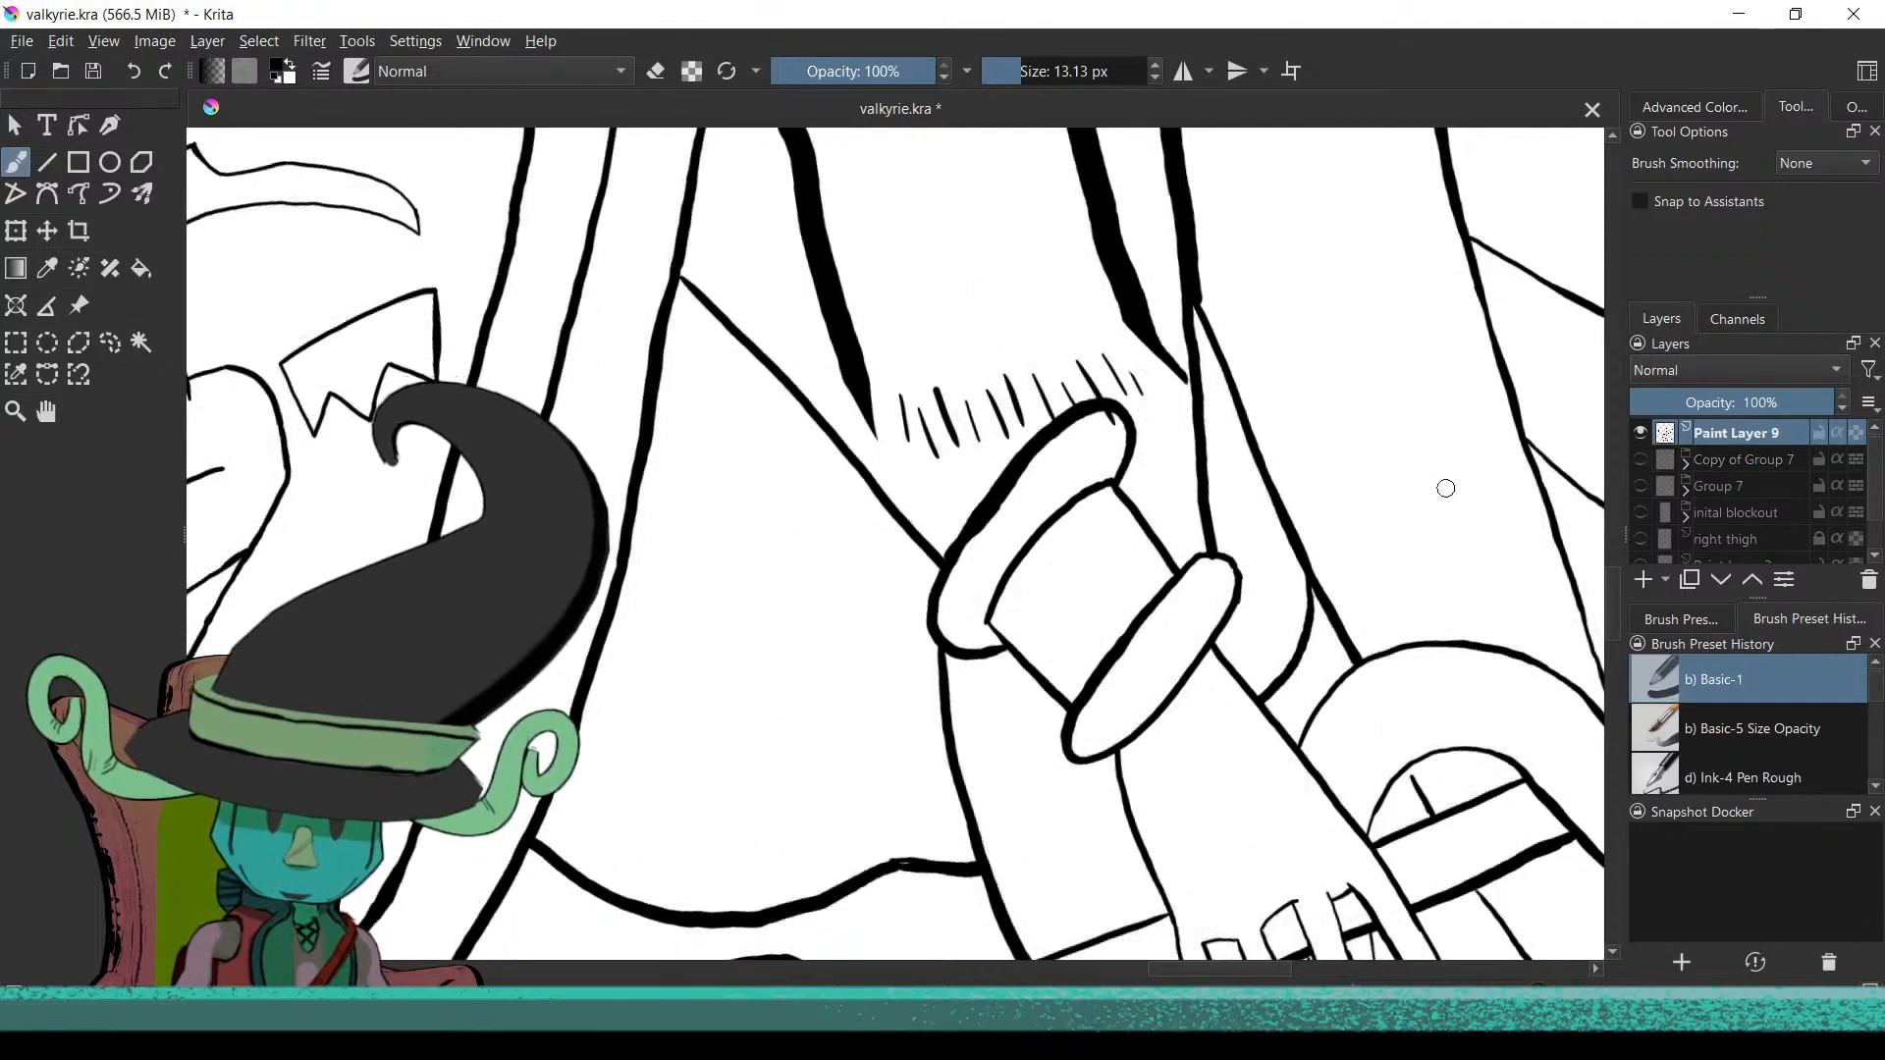
scroll(1247, 699, "down", 5)
scroll(1247, 699, "down", 6)
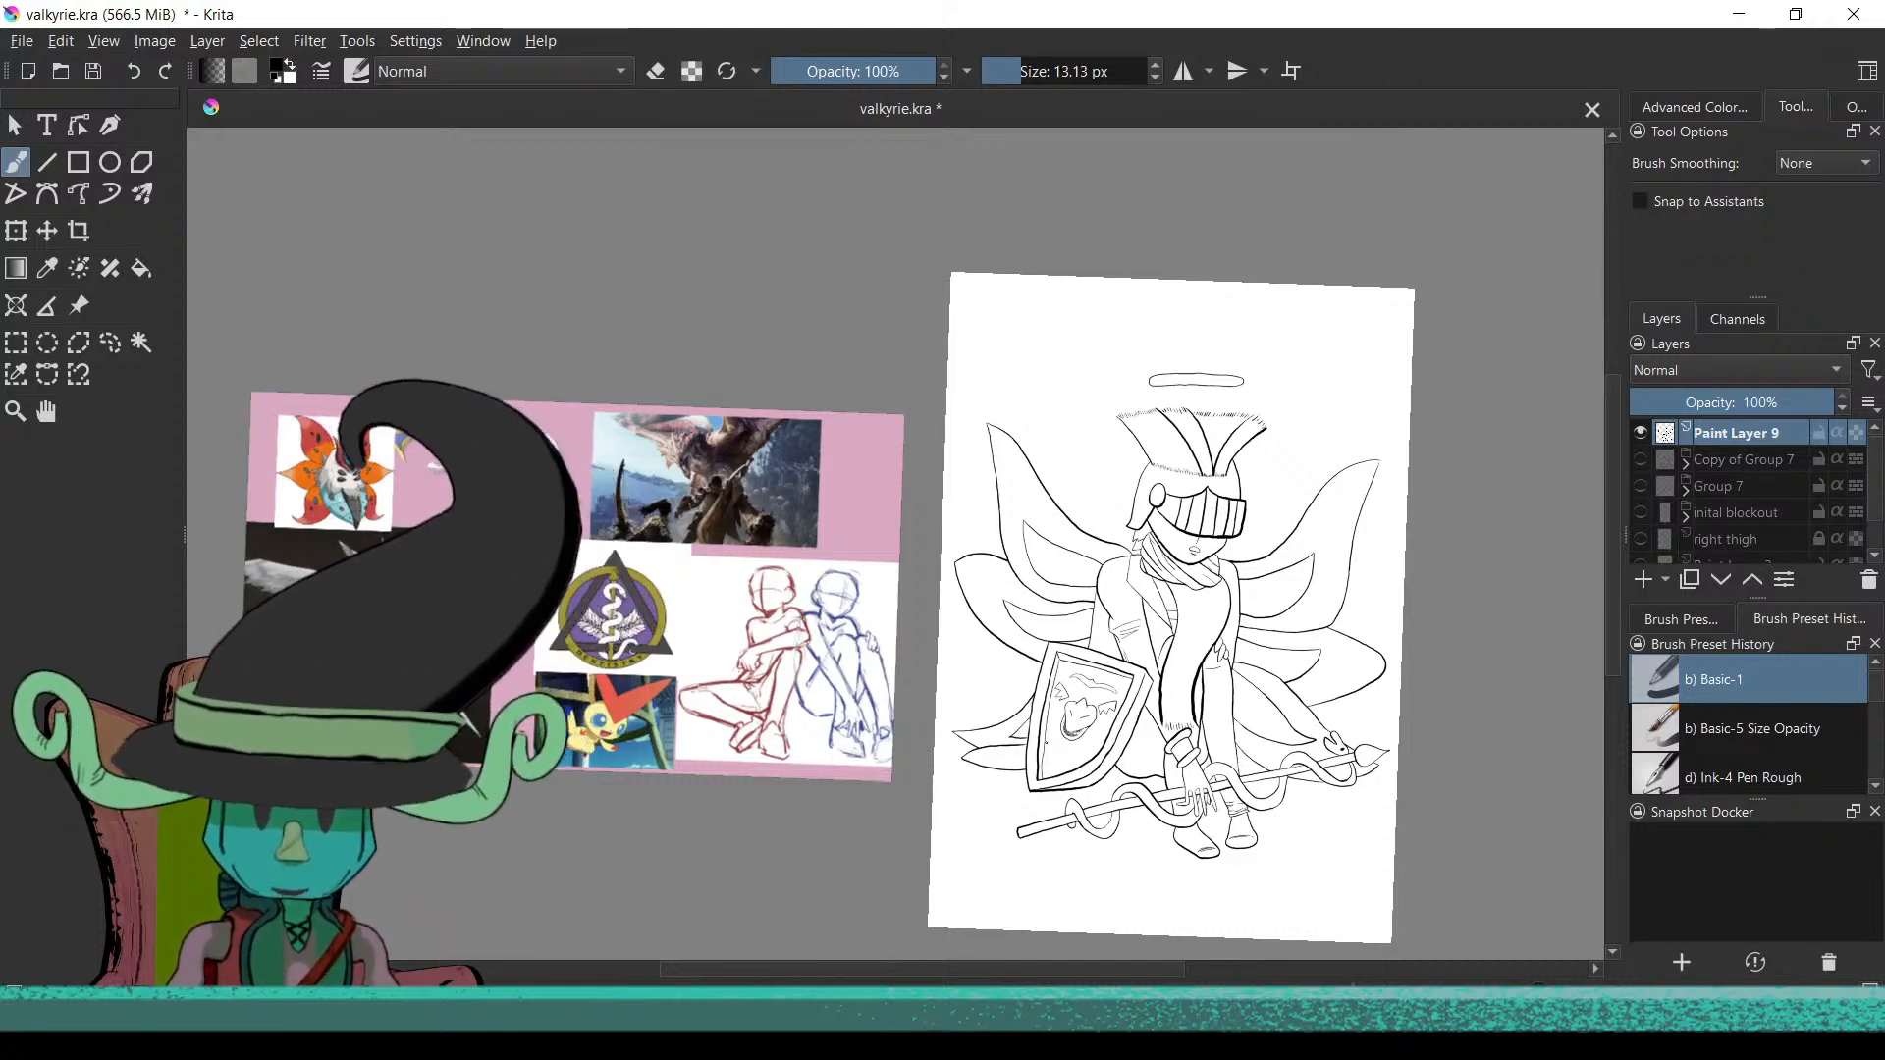
Examine the inked shield, clothing and staff up close, briefly toggling the sketch layer to compare it with the ink
scroll(1137, 707, "up", 5)
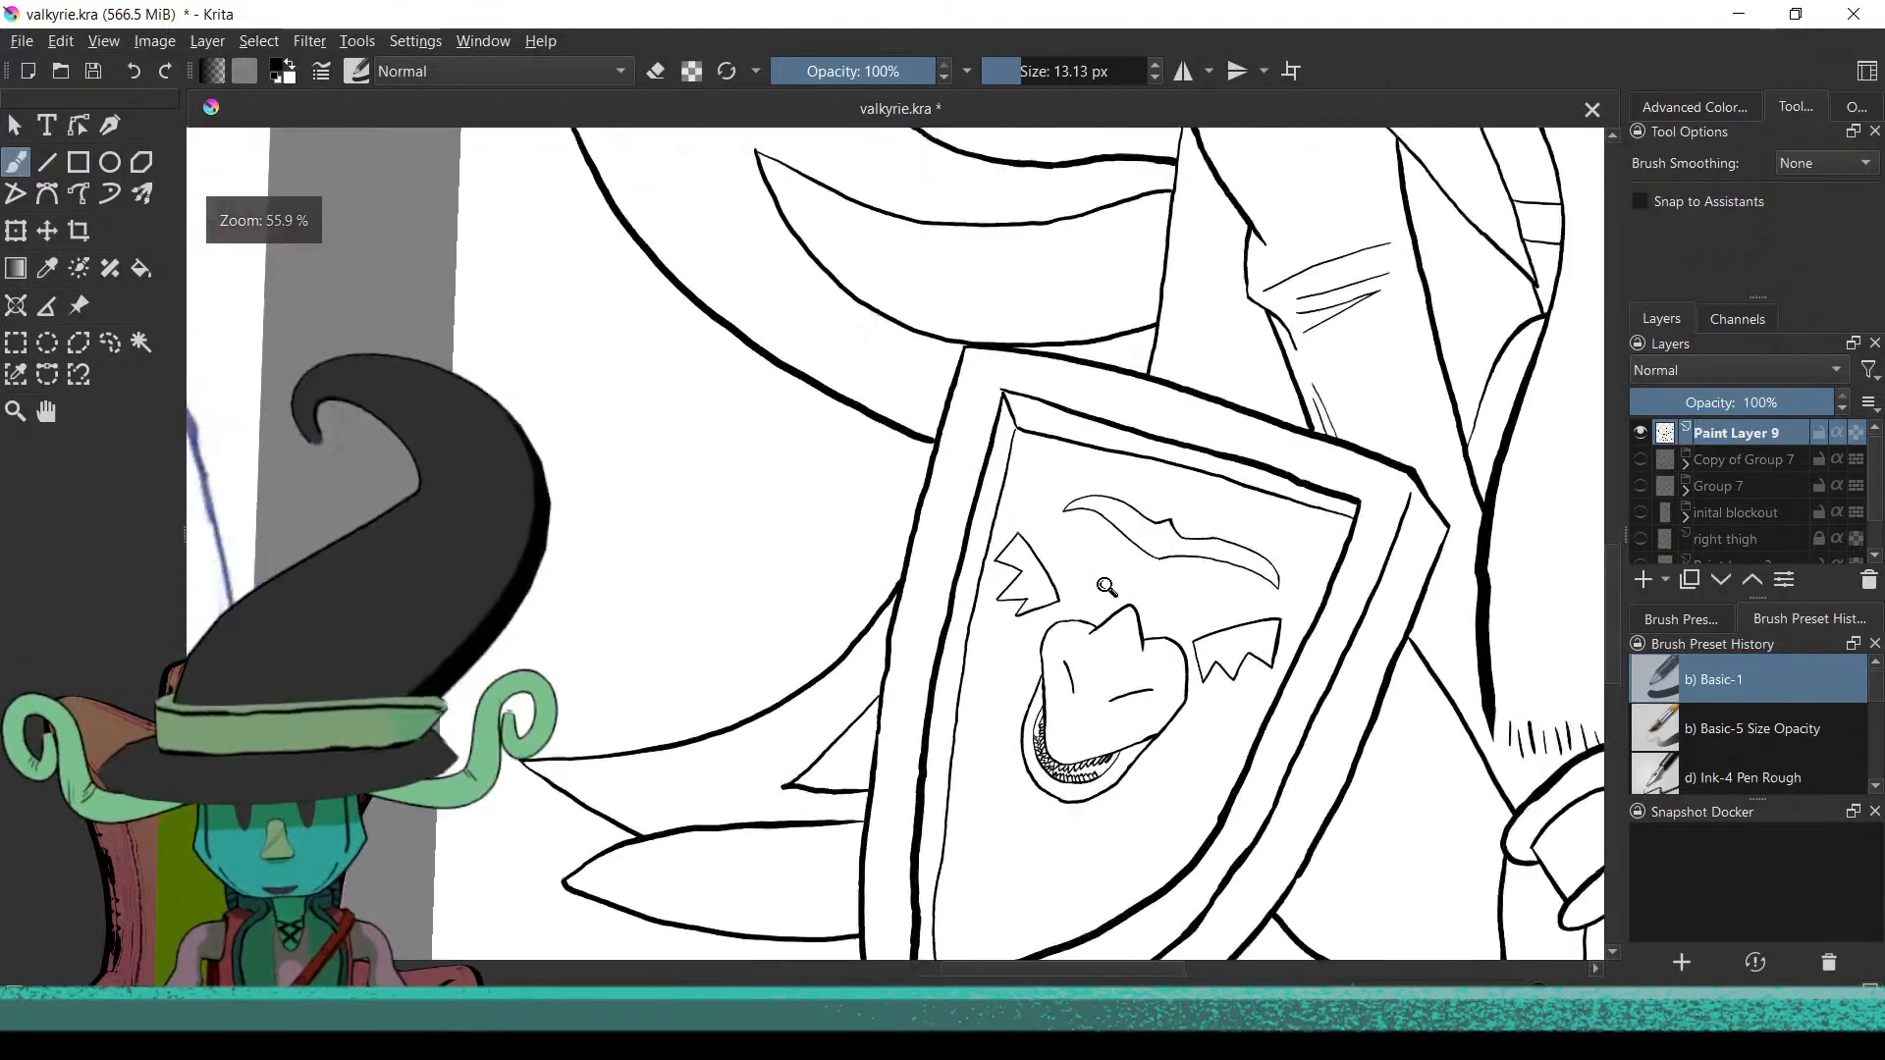
scroll(1137, 707, "down", 4)
scroll(1254, 828, "up", 4)
scroll(1132, 728, "up", 2)
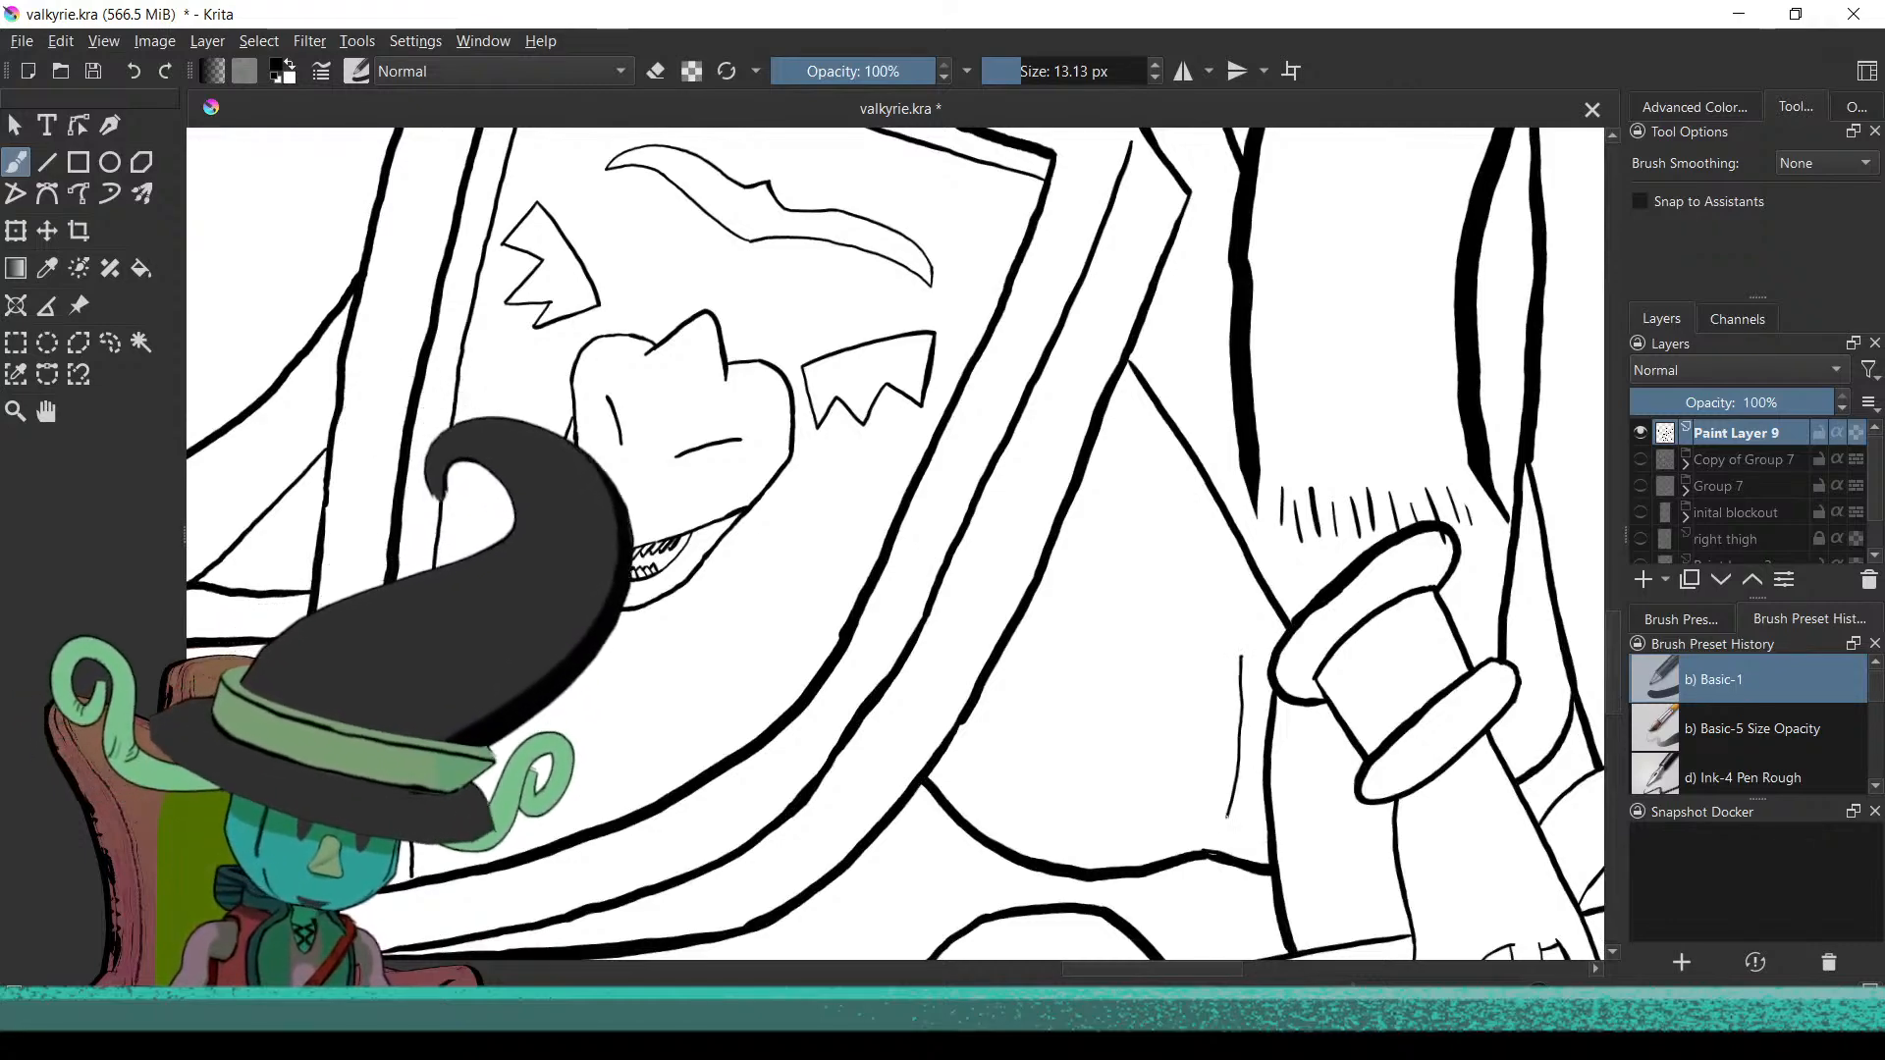
scroll(1139, 721, "down", 6)
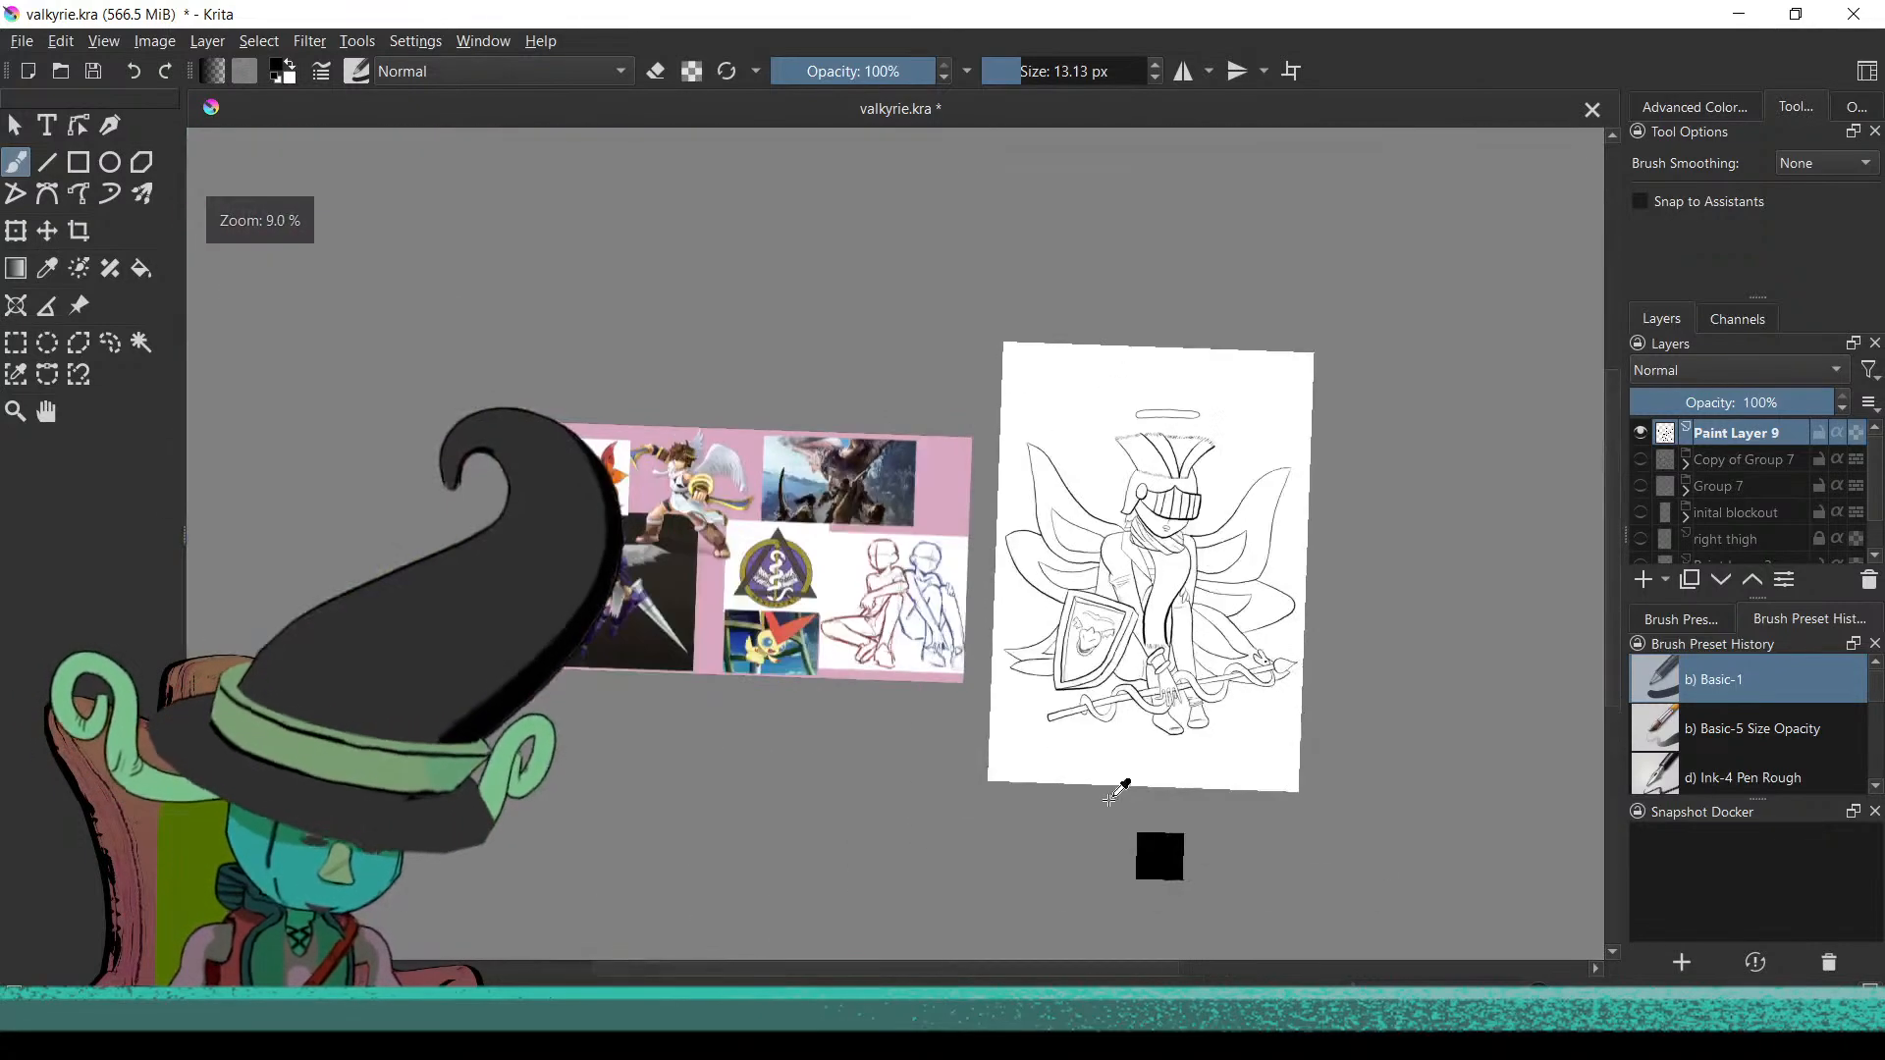
scroll(1132, 707, "up", 2)
scroll(1132, 708, "up", 4)
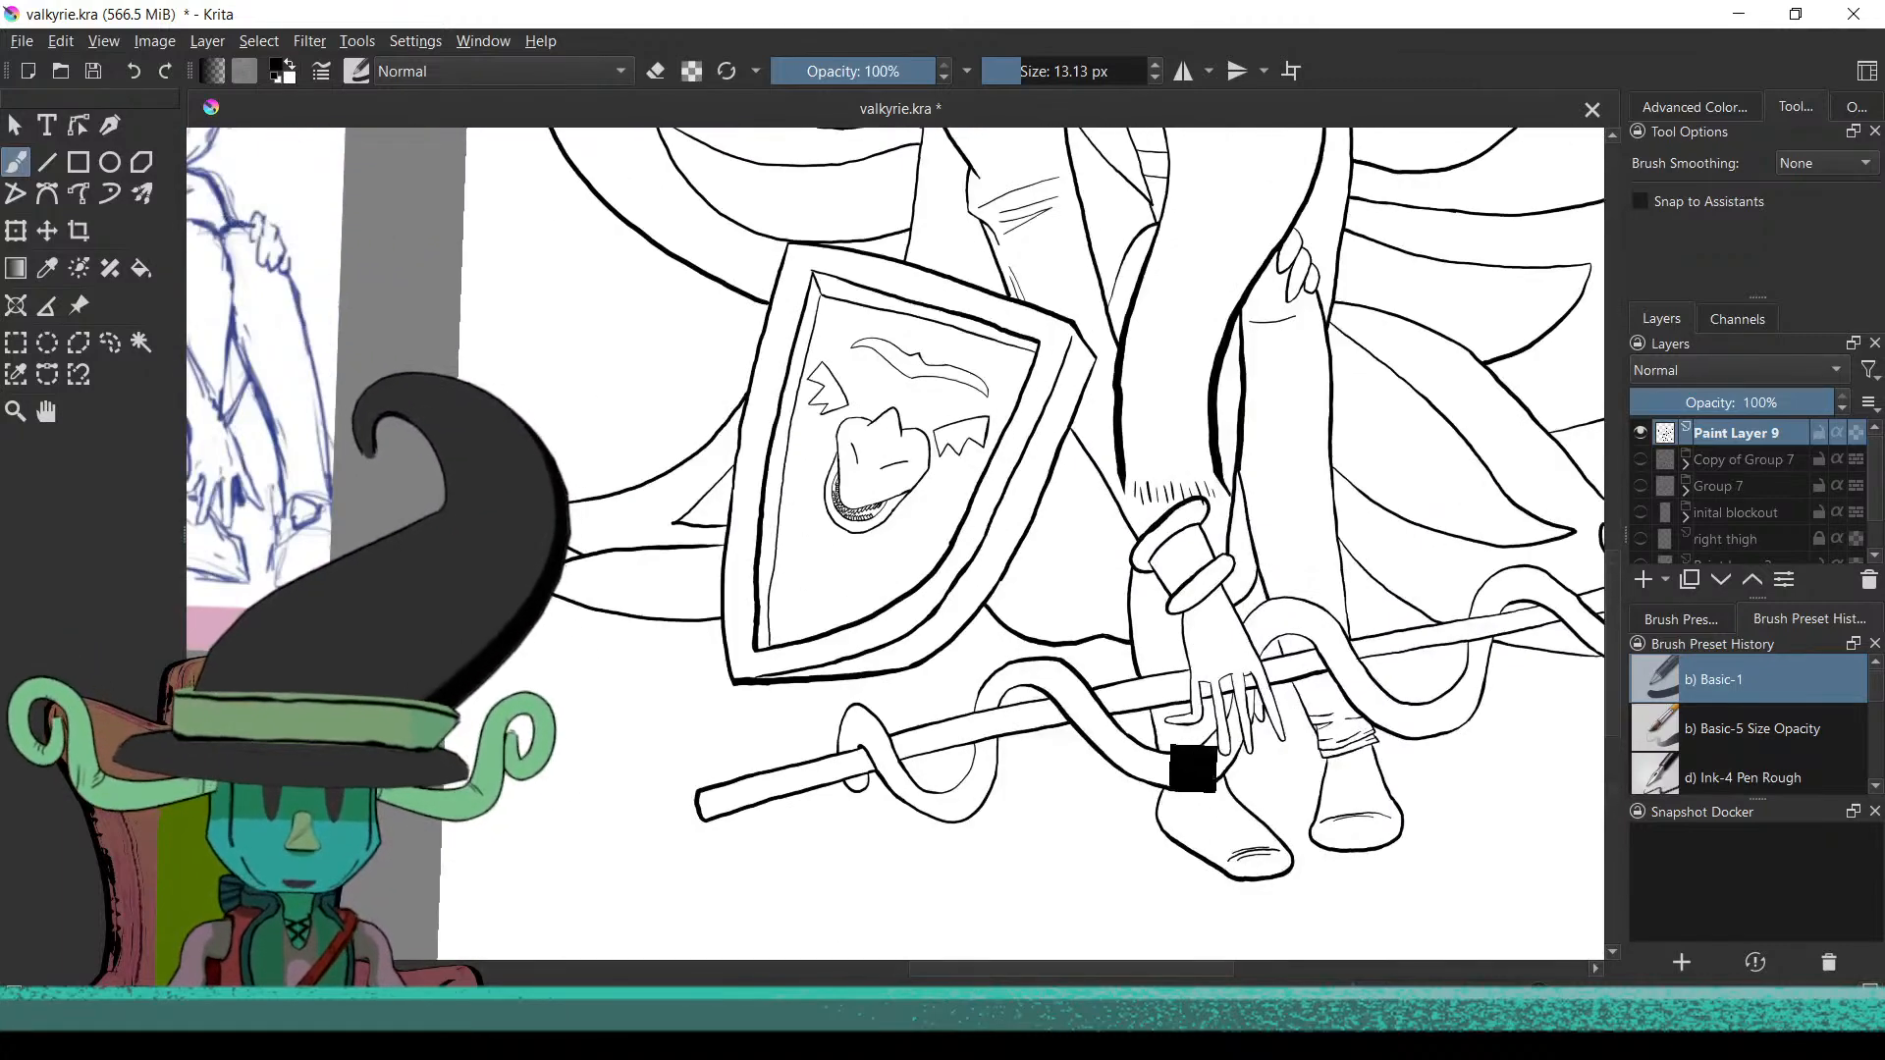
scroll(1139, 742, "up", 1)
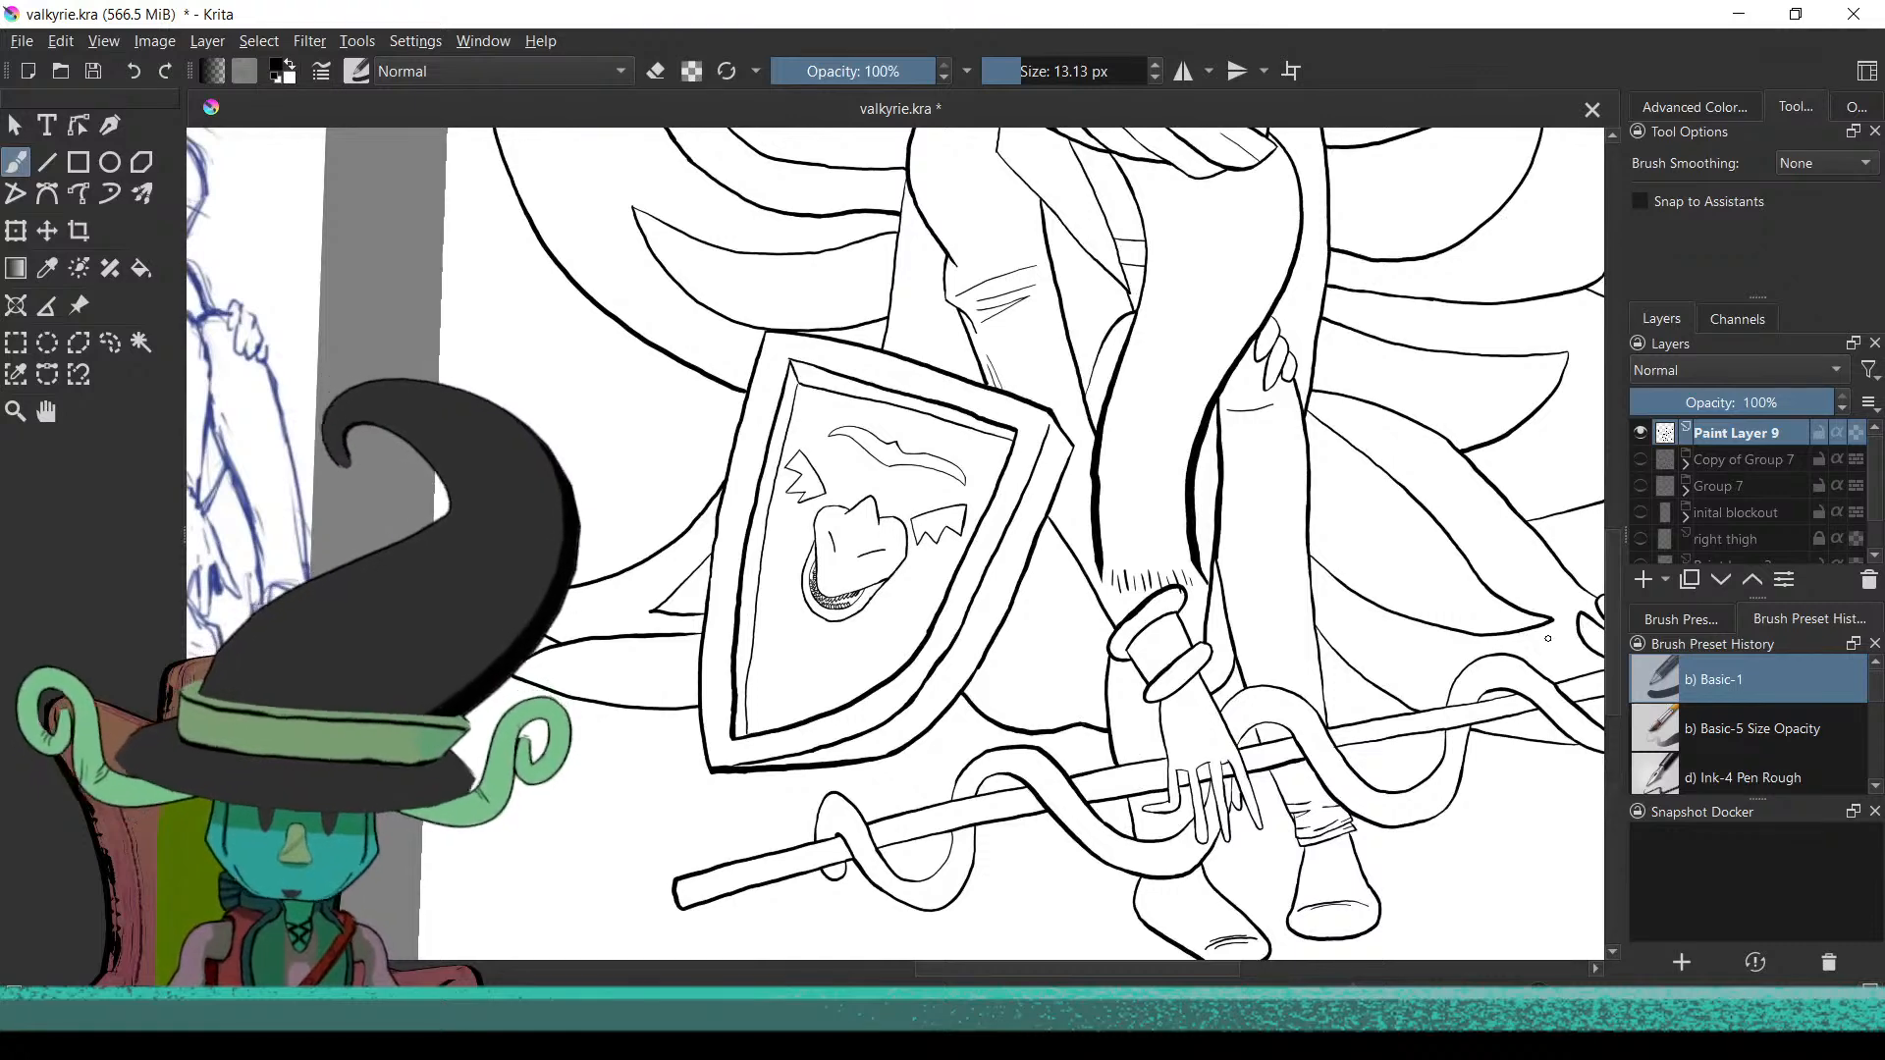
left_click(1641, 462)
left_click(1641, 461)
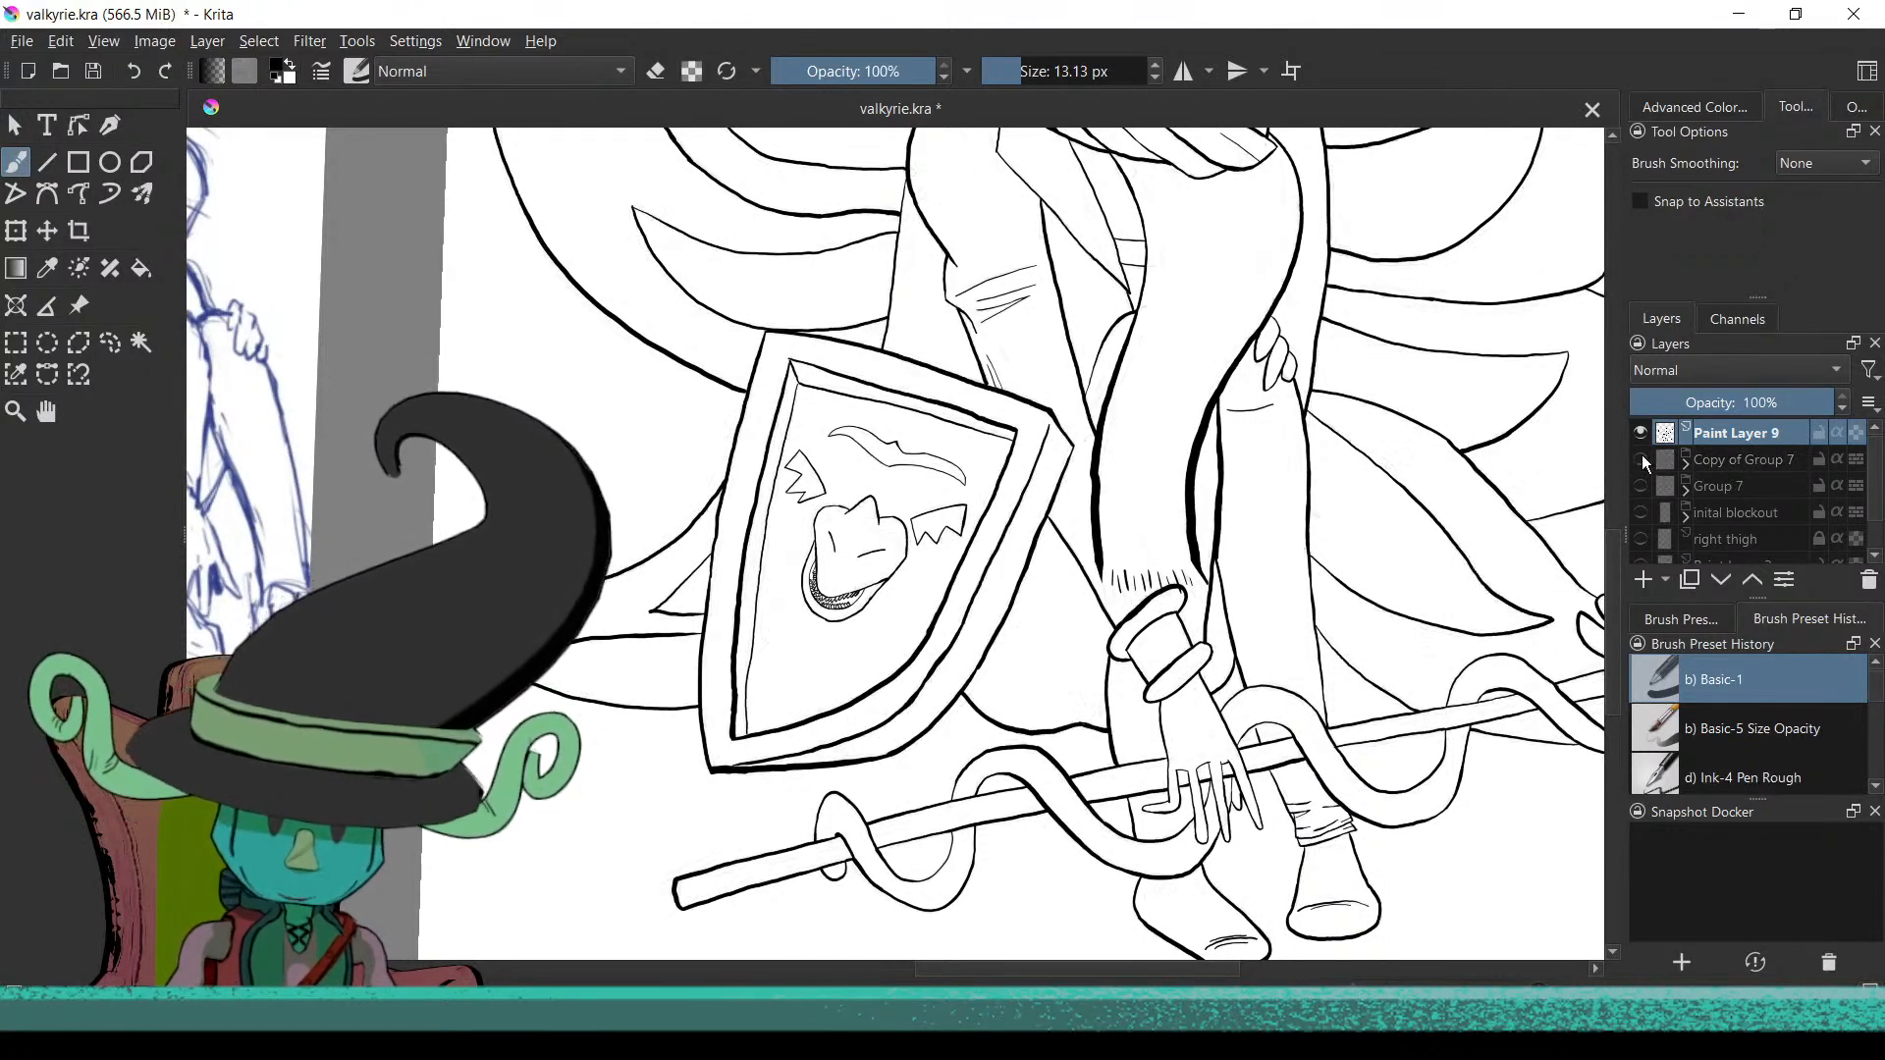
scroll(982, 589, "down", 3)
scroll(982, 883, "up", 2)
scroll(1077, 636, "down", 1)
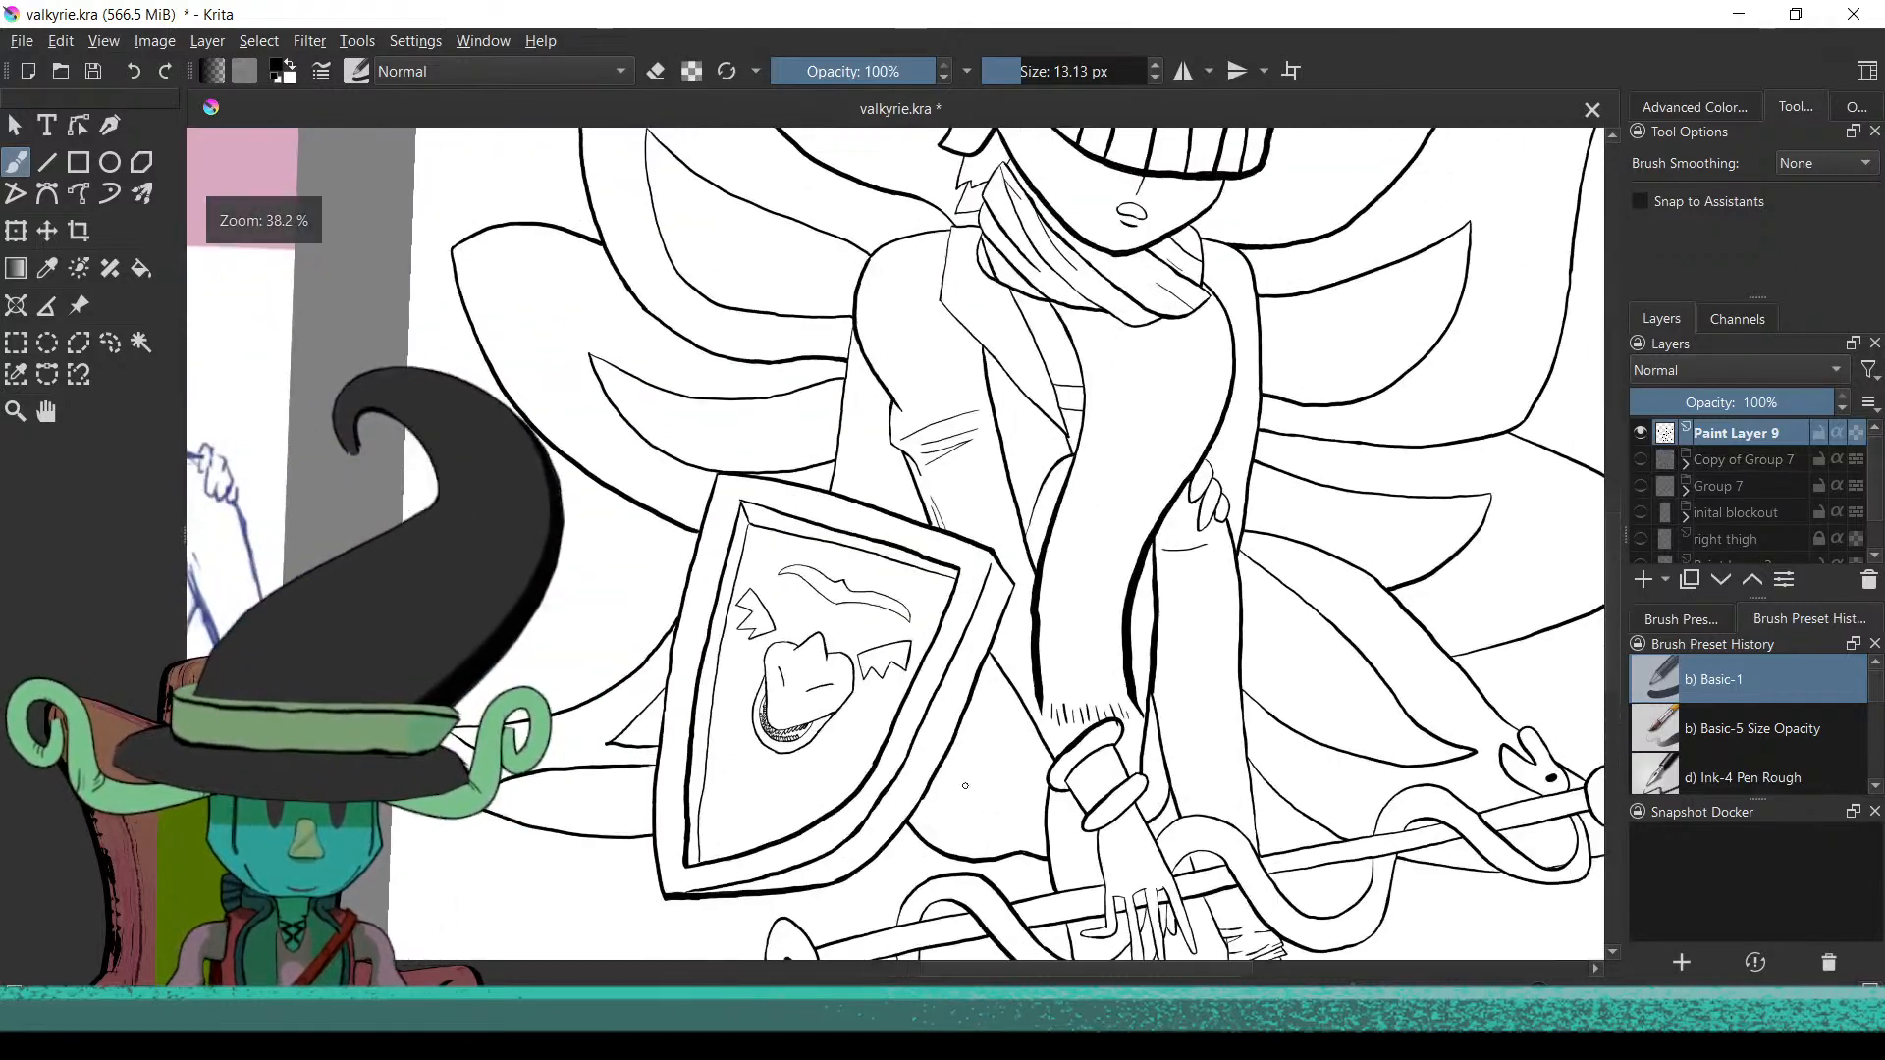
Thicken and clean up the joint where the curved line meets the scarf's edge just below the collar
scroll(1077, 636, "up", 4)
scroll(987, 647, "up", 1)
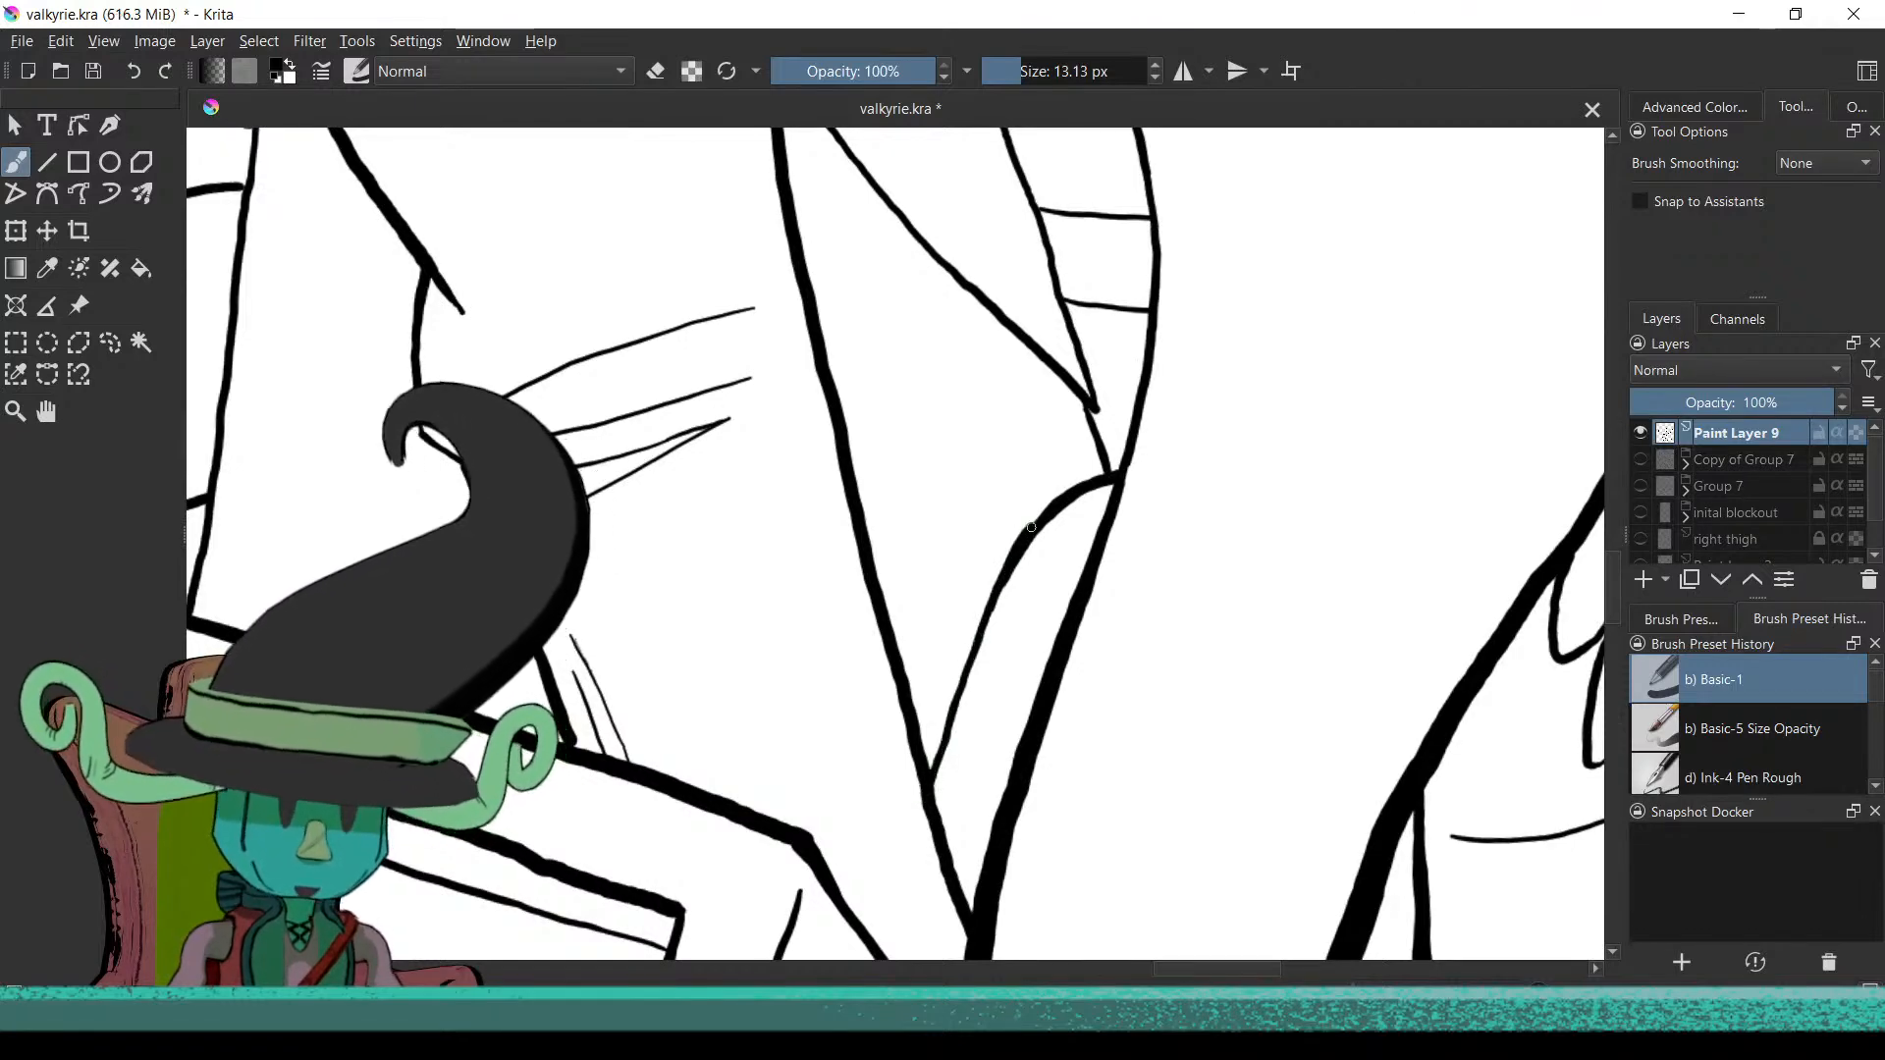
key("e")
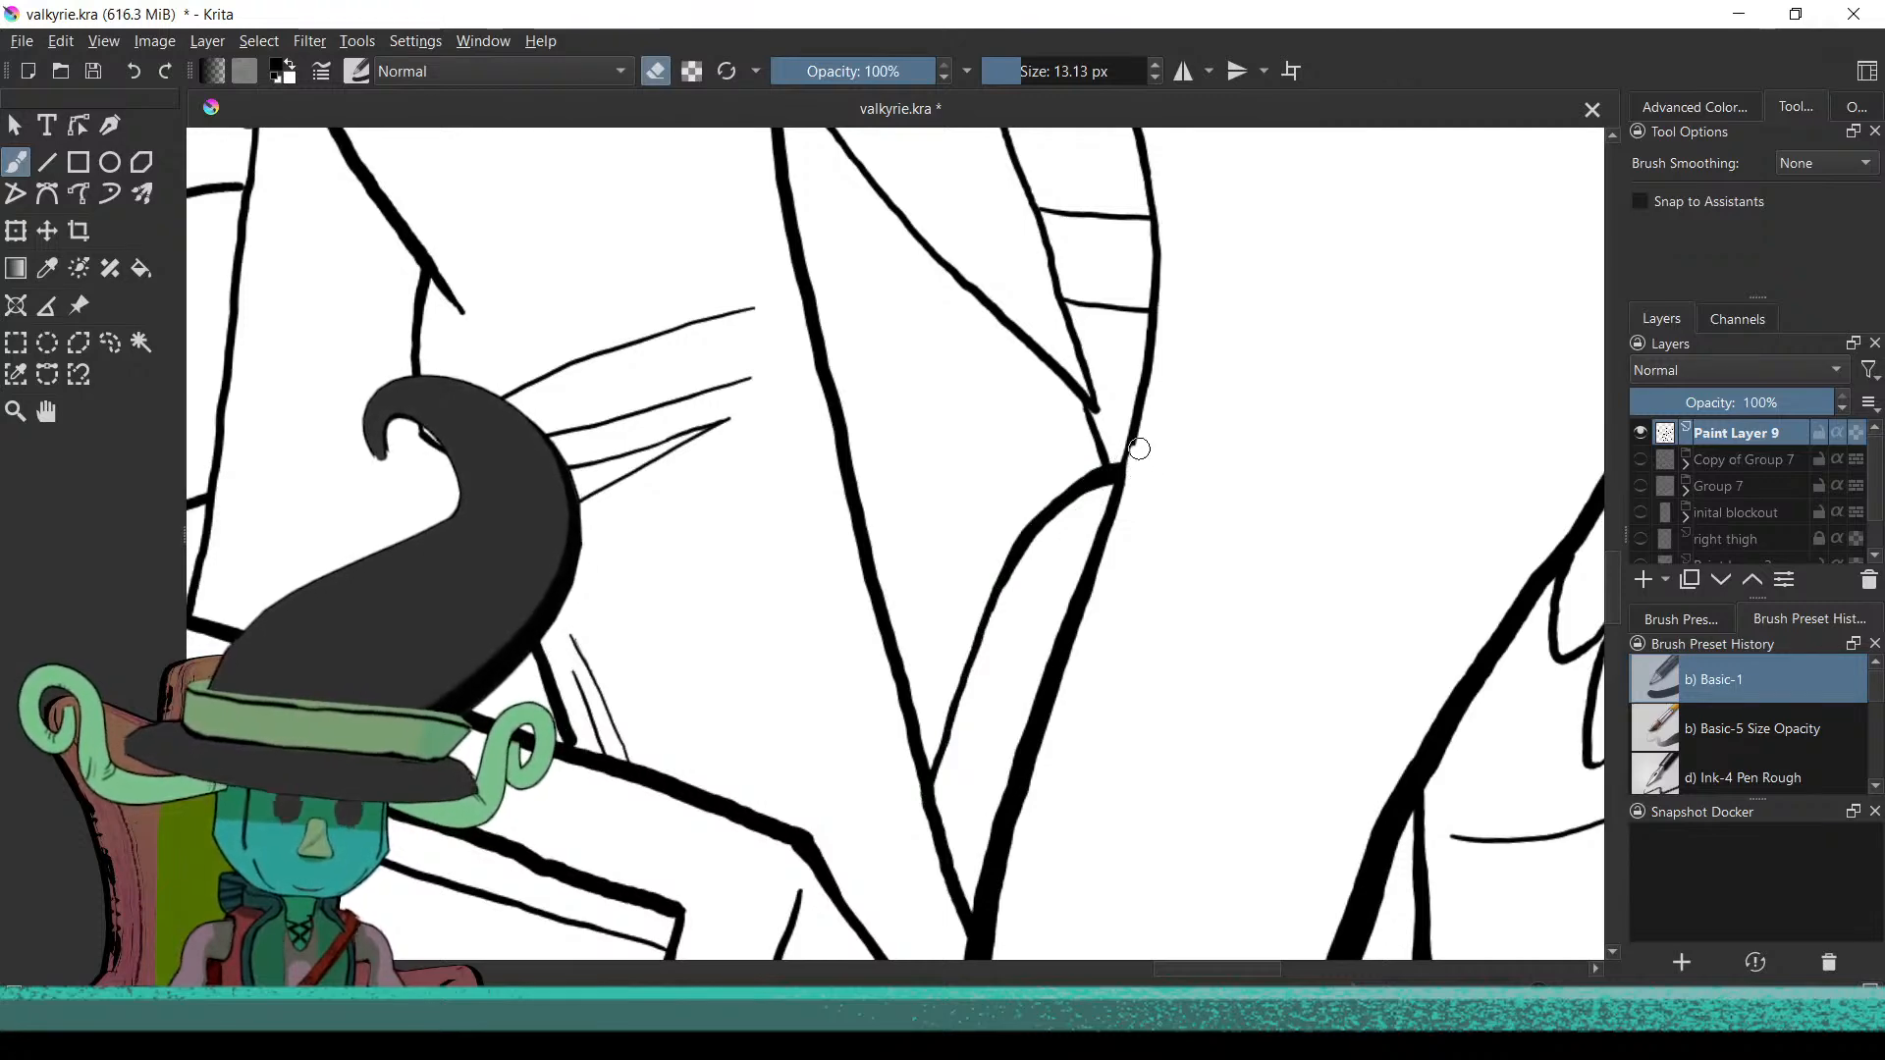
key("e")
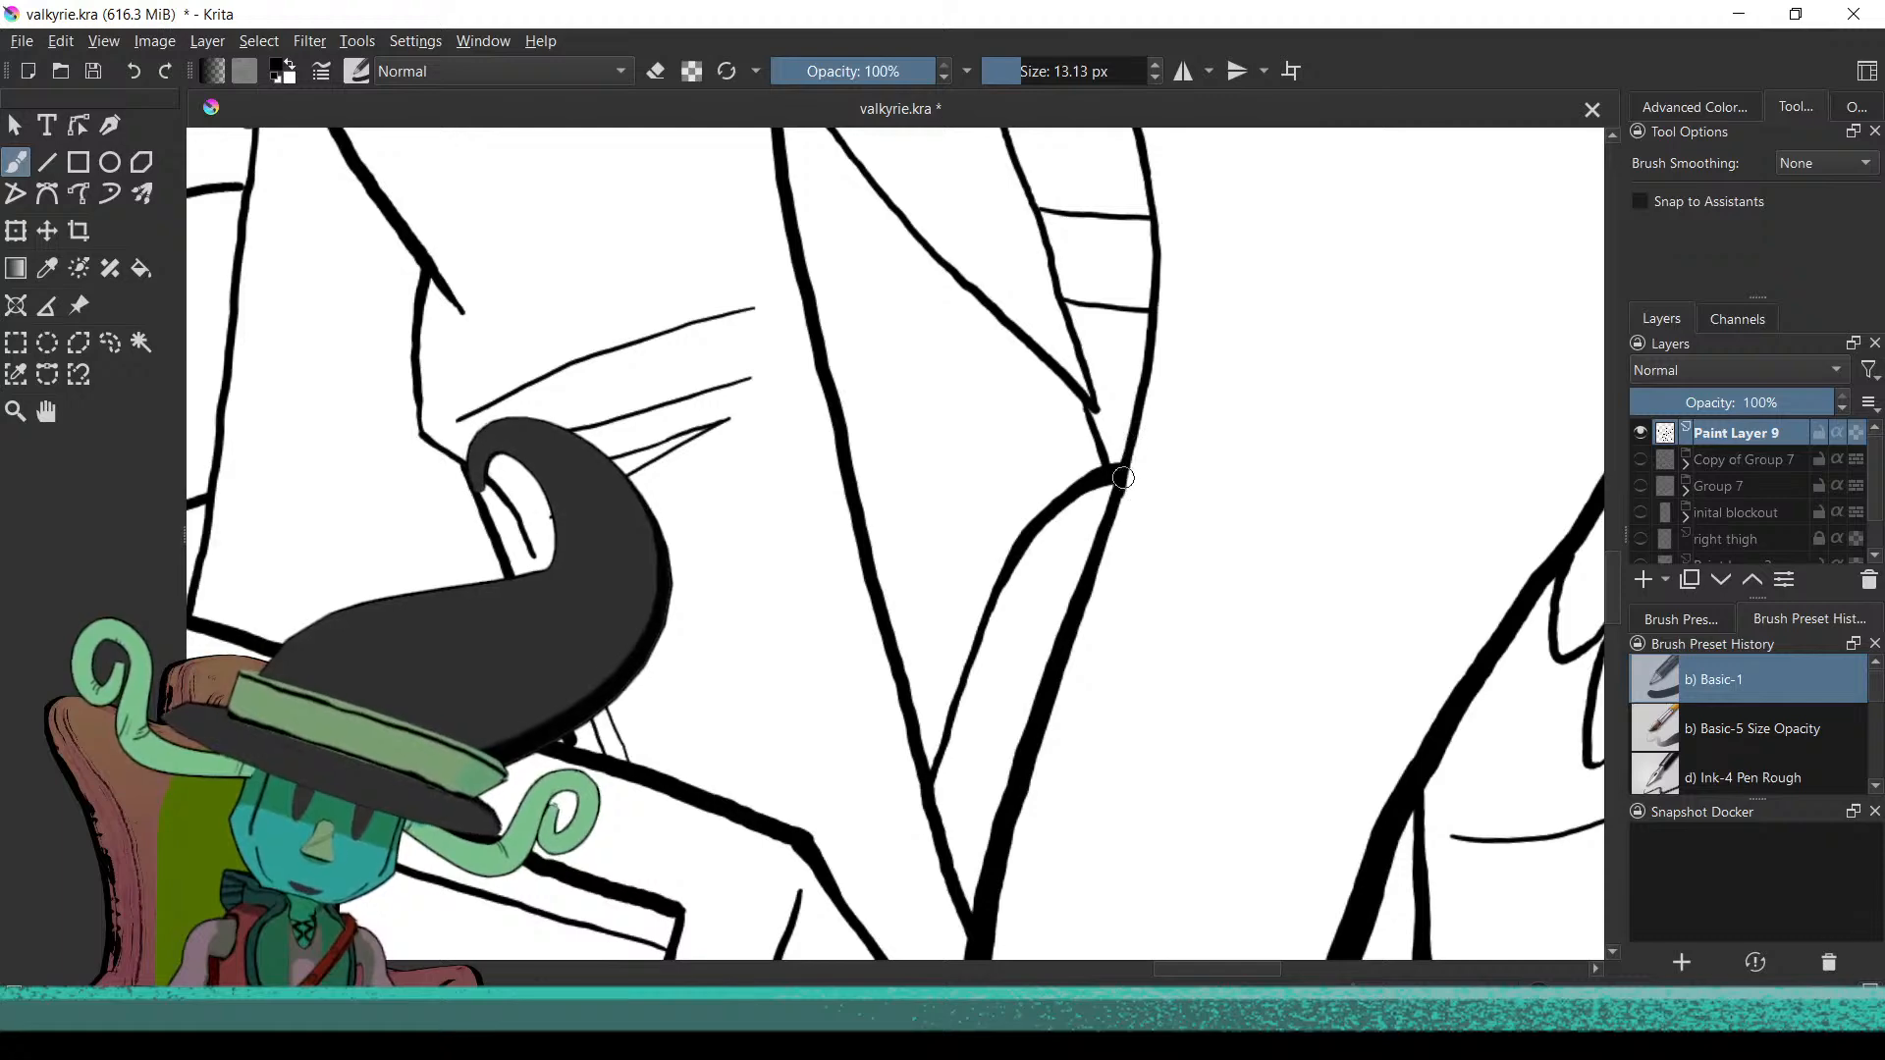
Examine the inked scarf, jacket, helmet and wings up close and from a distance
scroll(1026, 614, "down", 3)
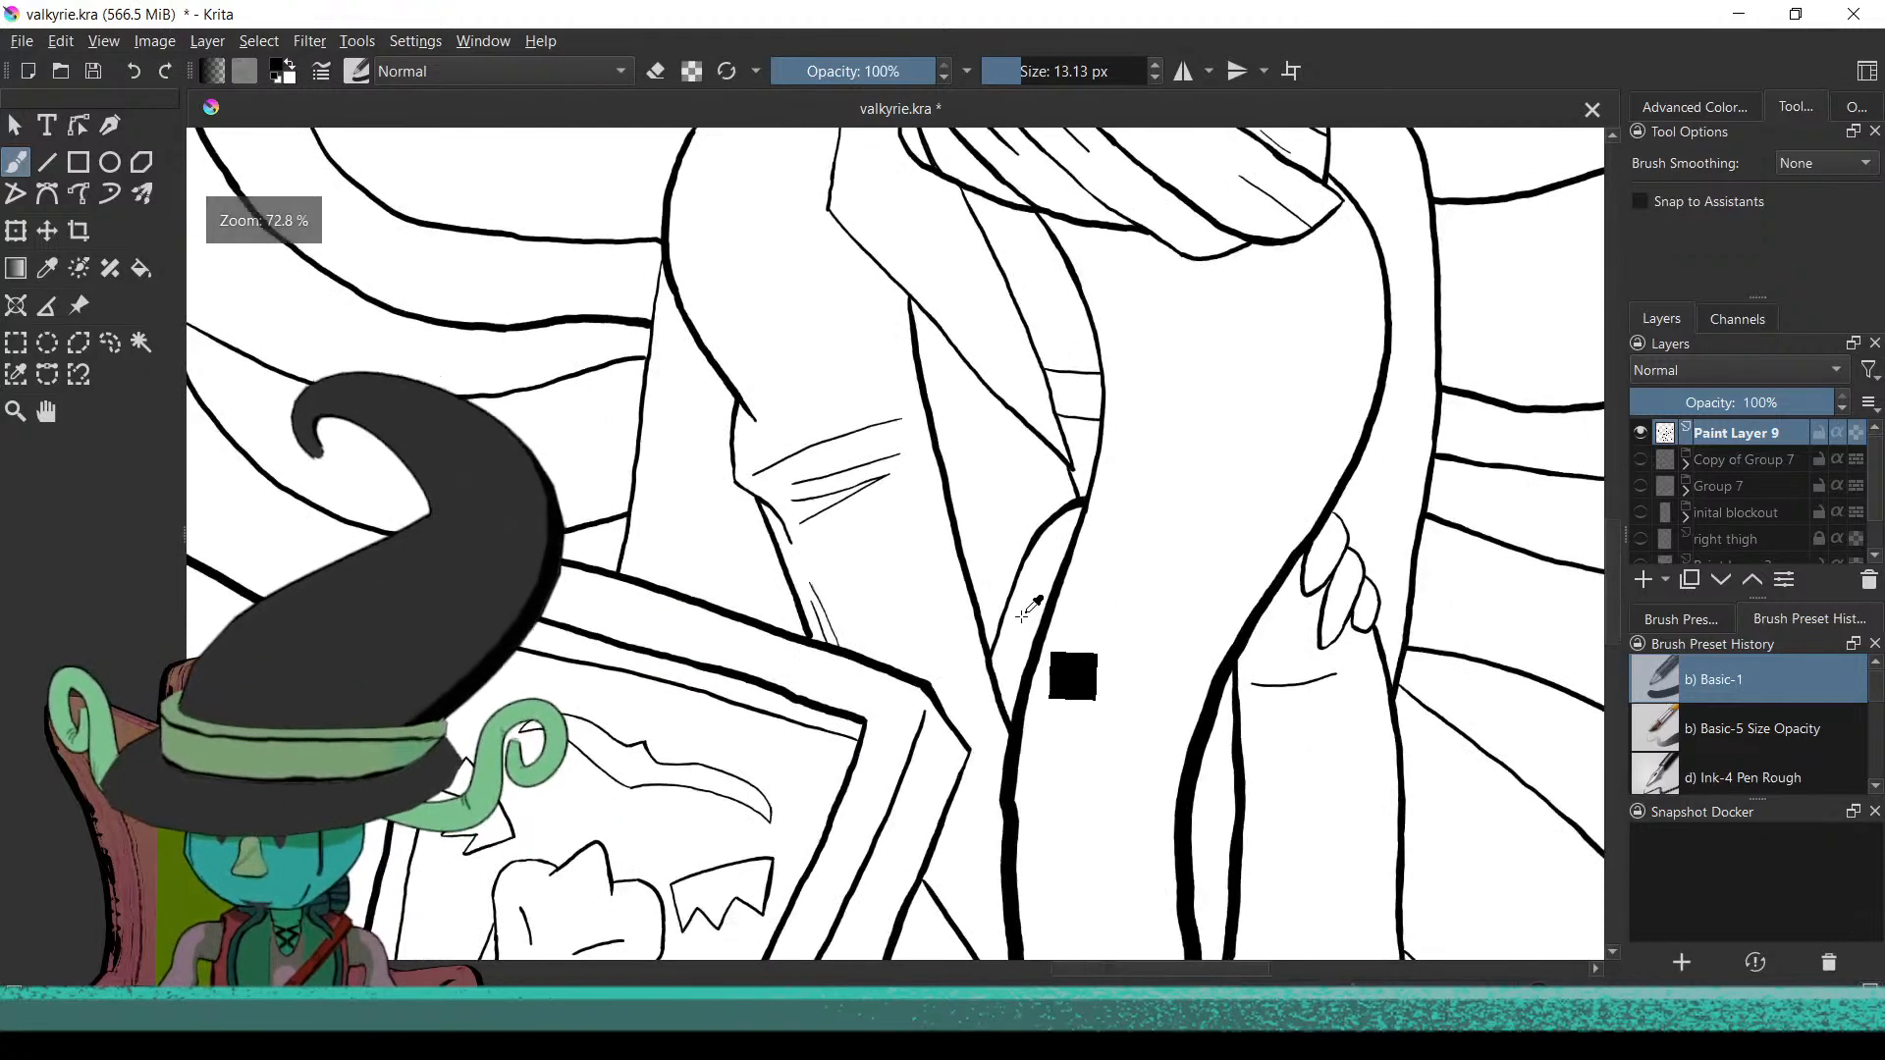
scroll(1021, 614, "up", 1)
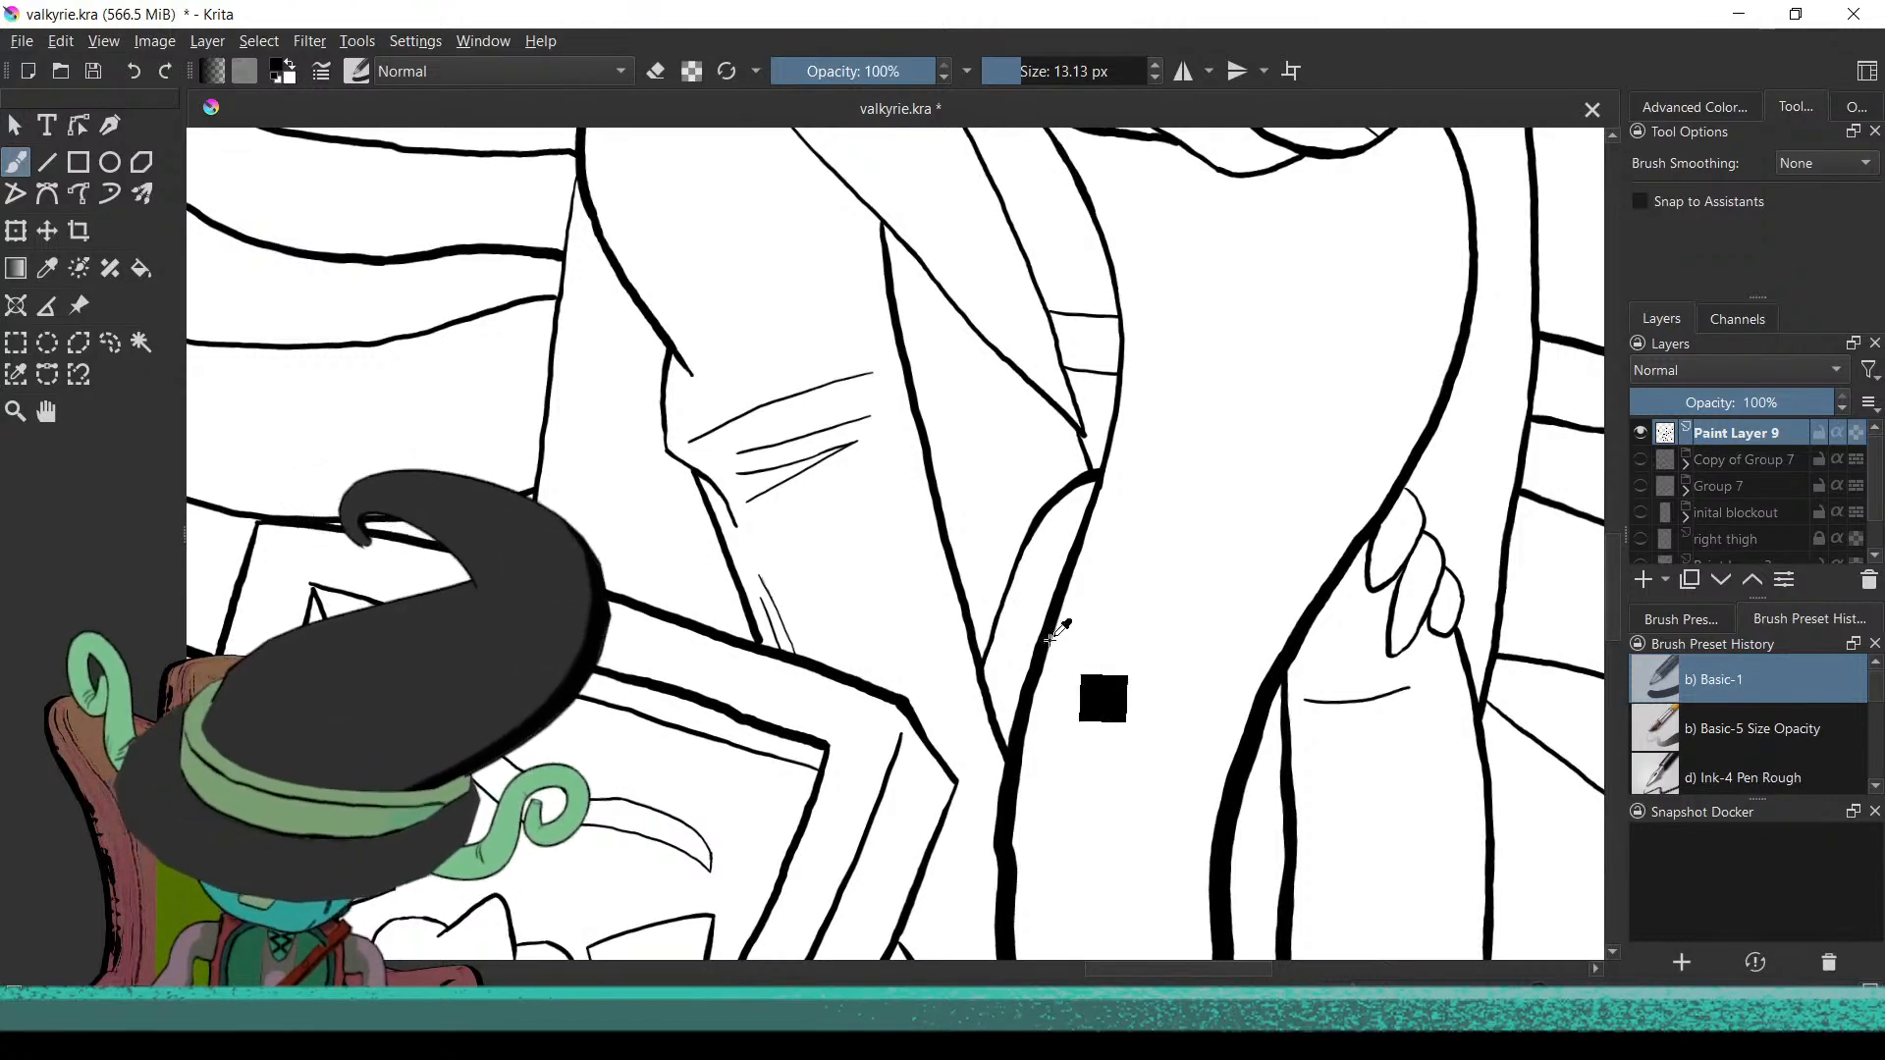
scroll(1026, 638, "down", 3)
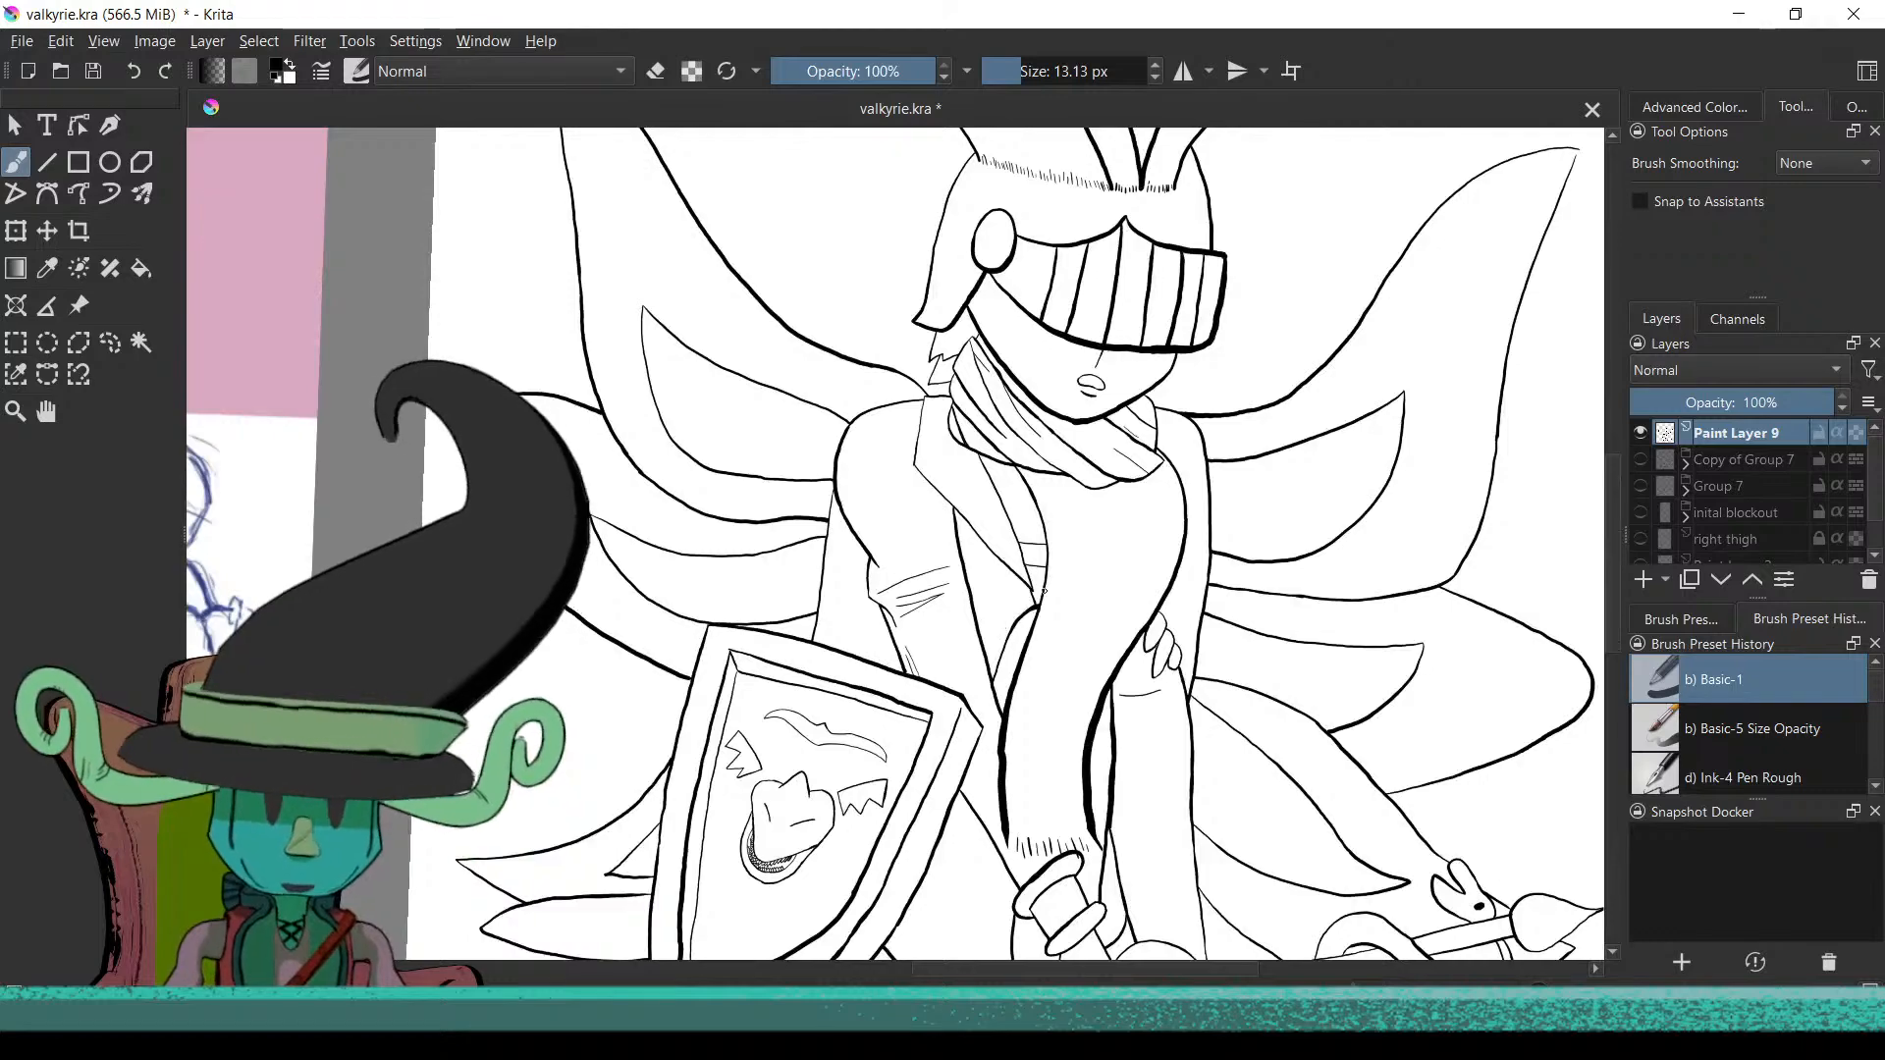
scroll(1026, 633, "down", 2)
scroll(1046, 647, "down", 3)
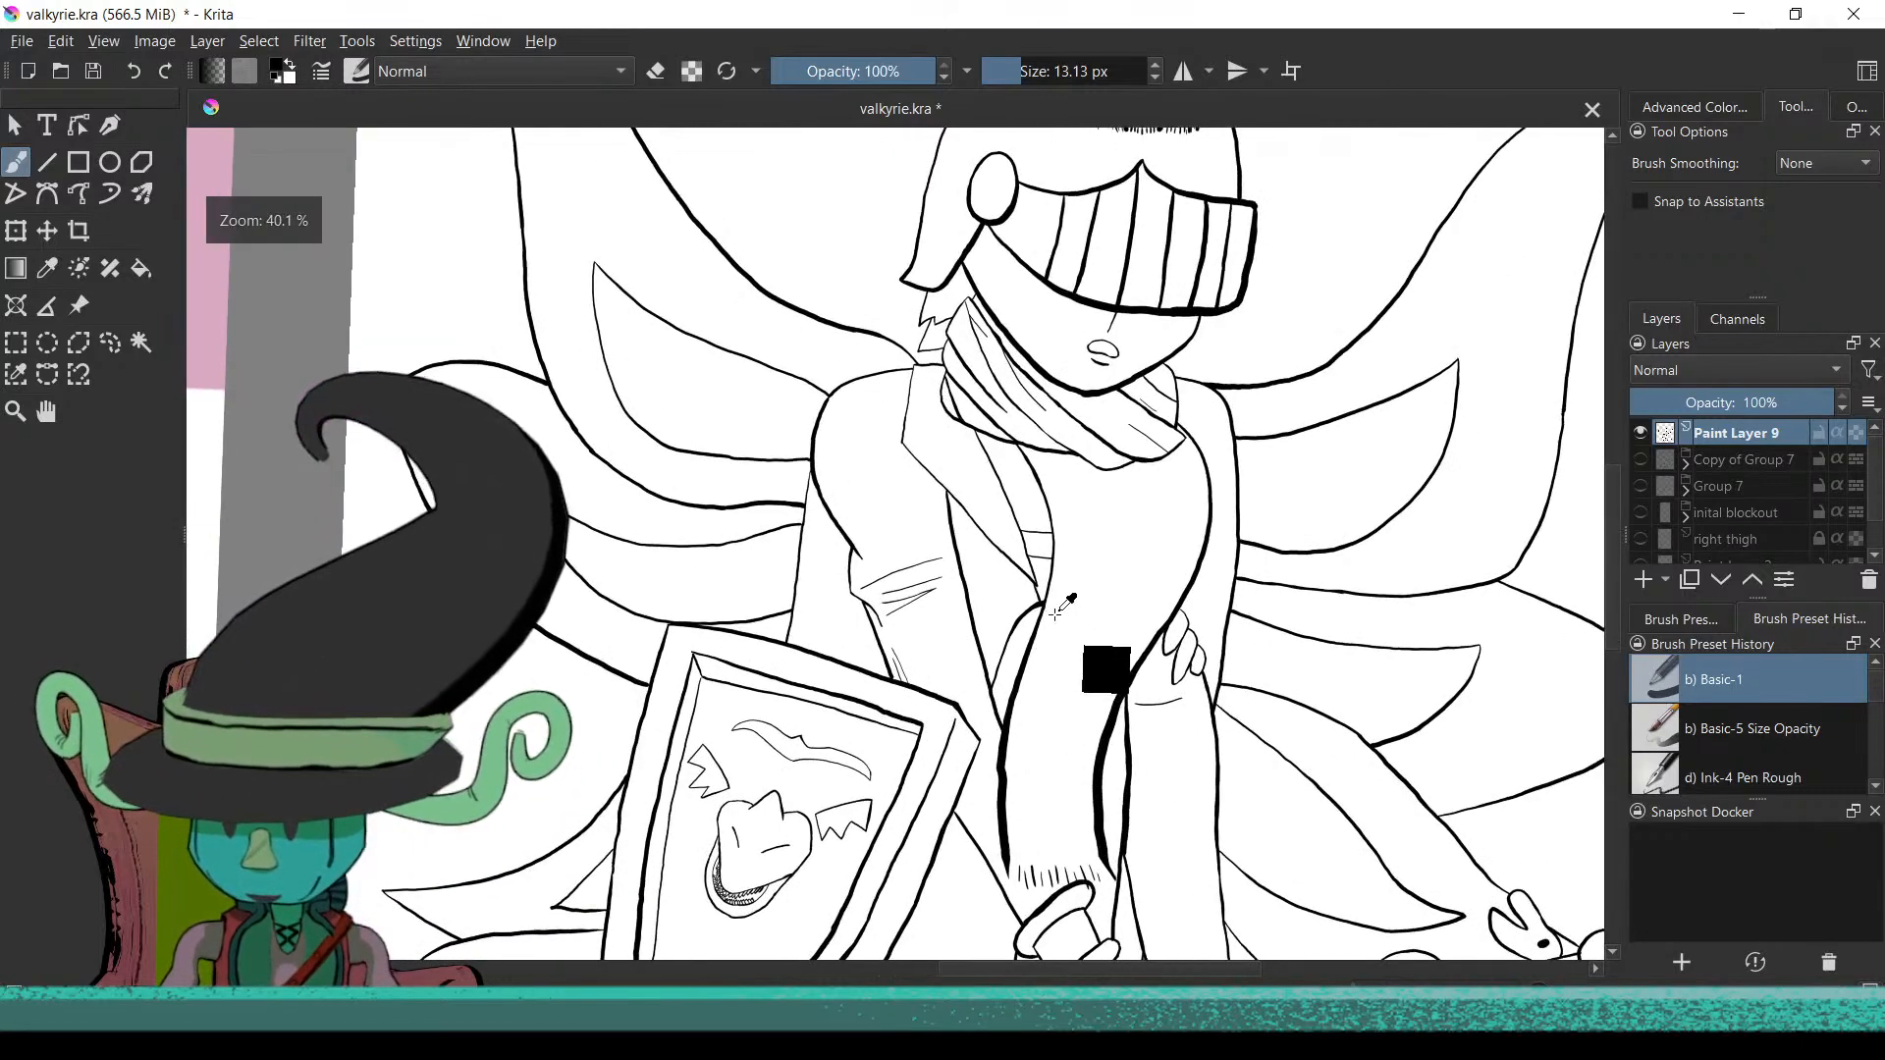
scroll(1026, 682, "up", 3)
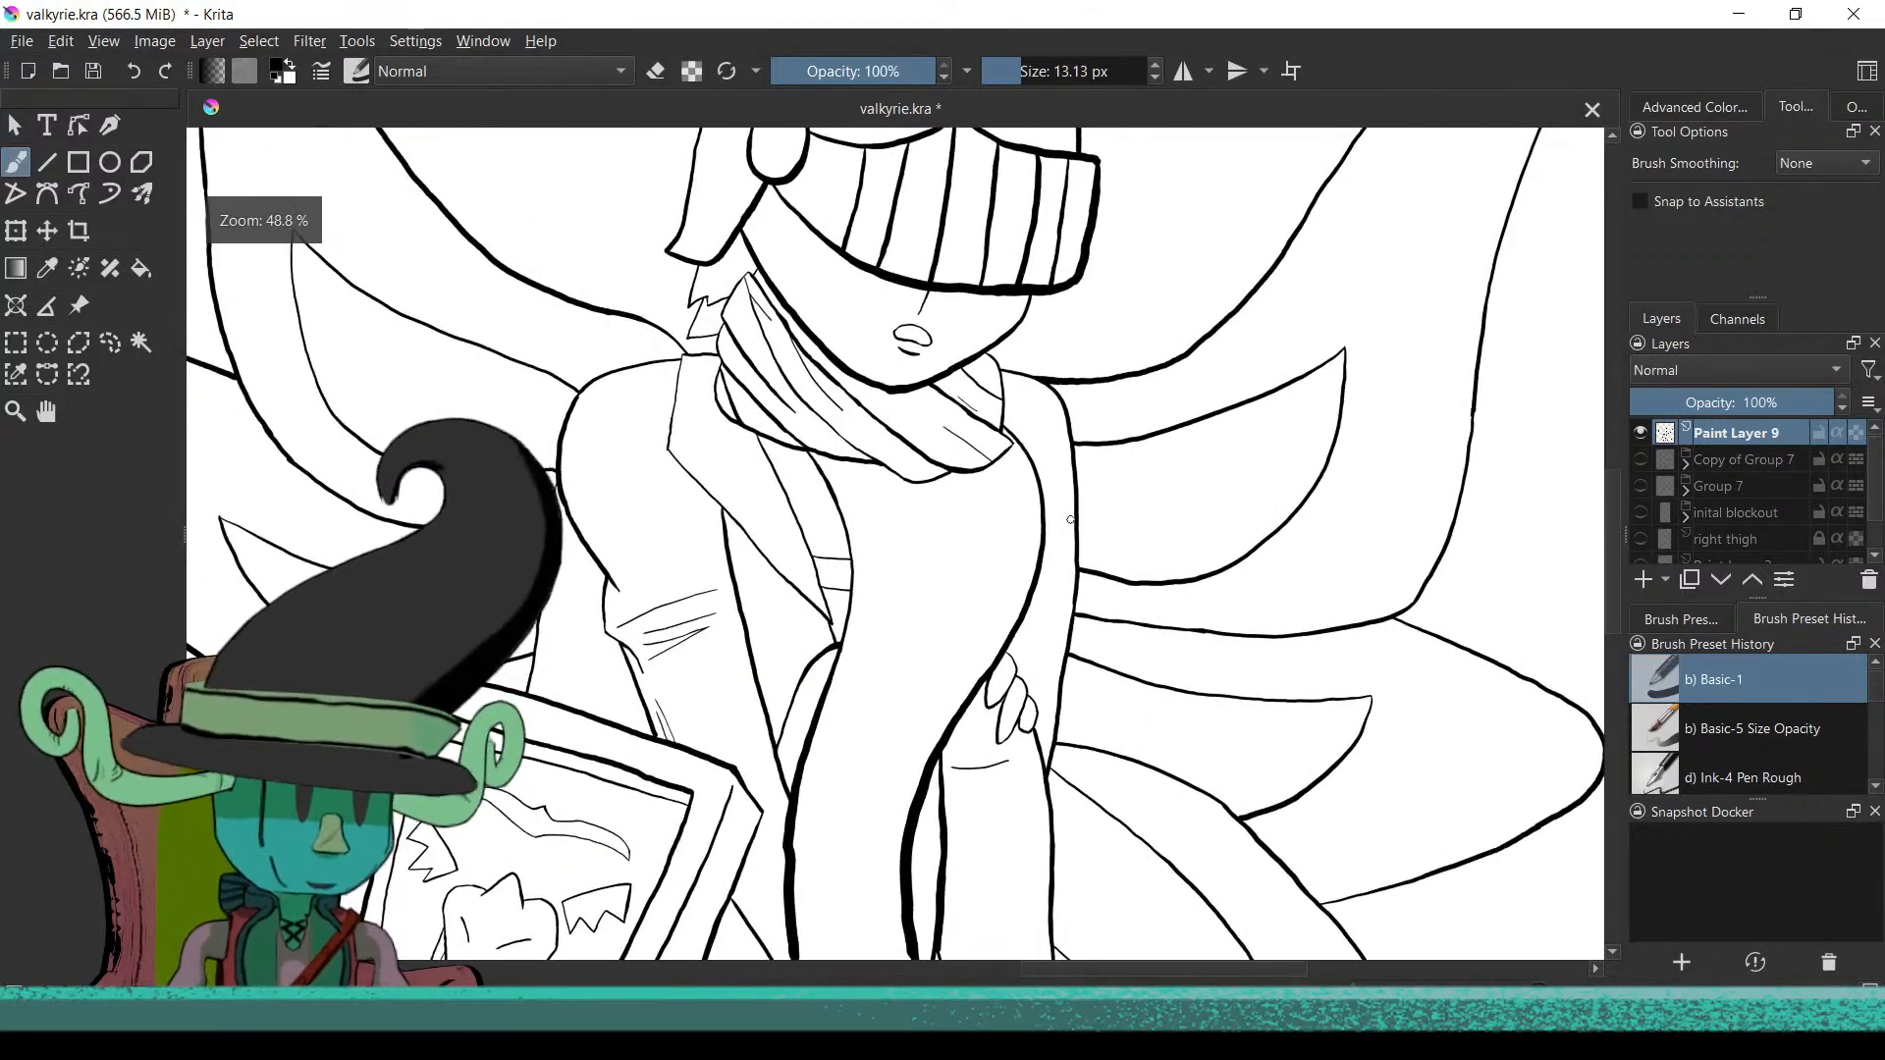
scroll(1026, 682, "down", 2)
scroll(819, 783, "down", 1)
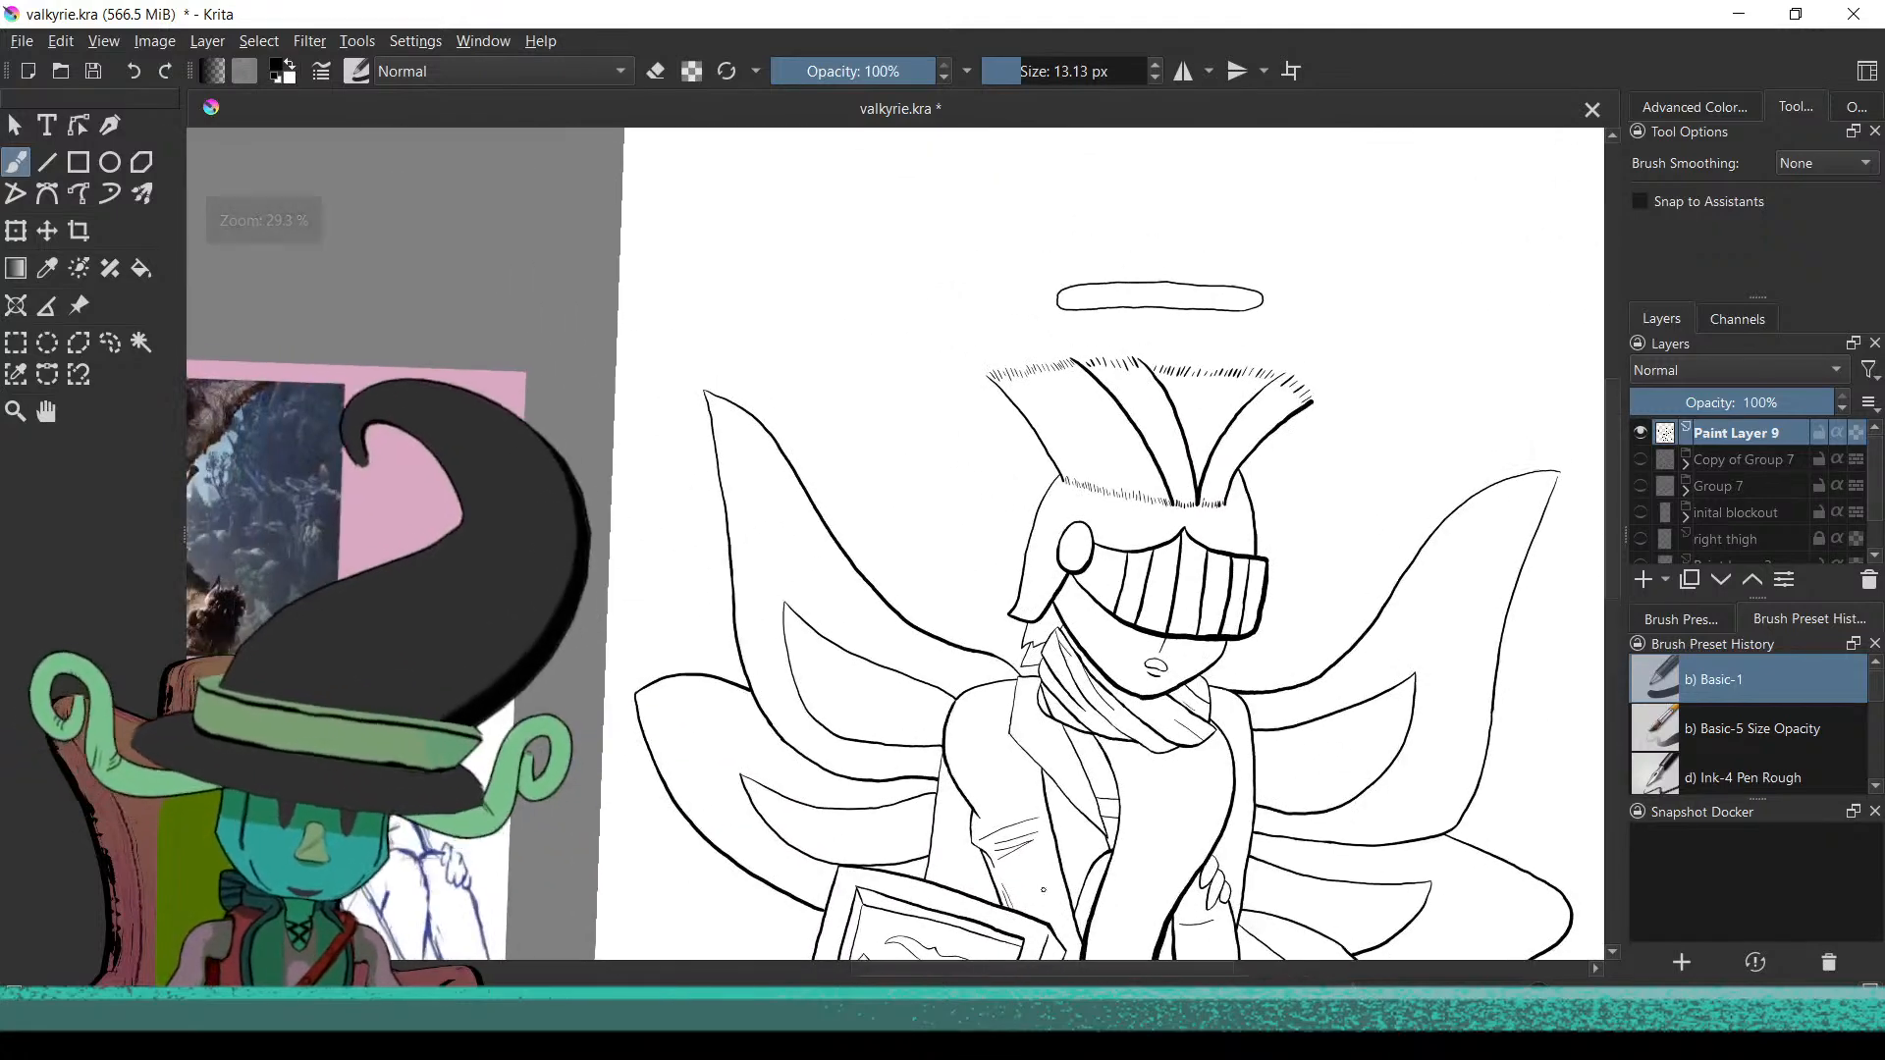
Touch up the jagged hair outline below the helmet with brush and eraser so it joins the scarf's edge cleanly
scroll(1061, 820, "up", 5)
scroll(1138, 759, "up", 2)
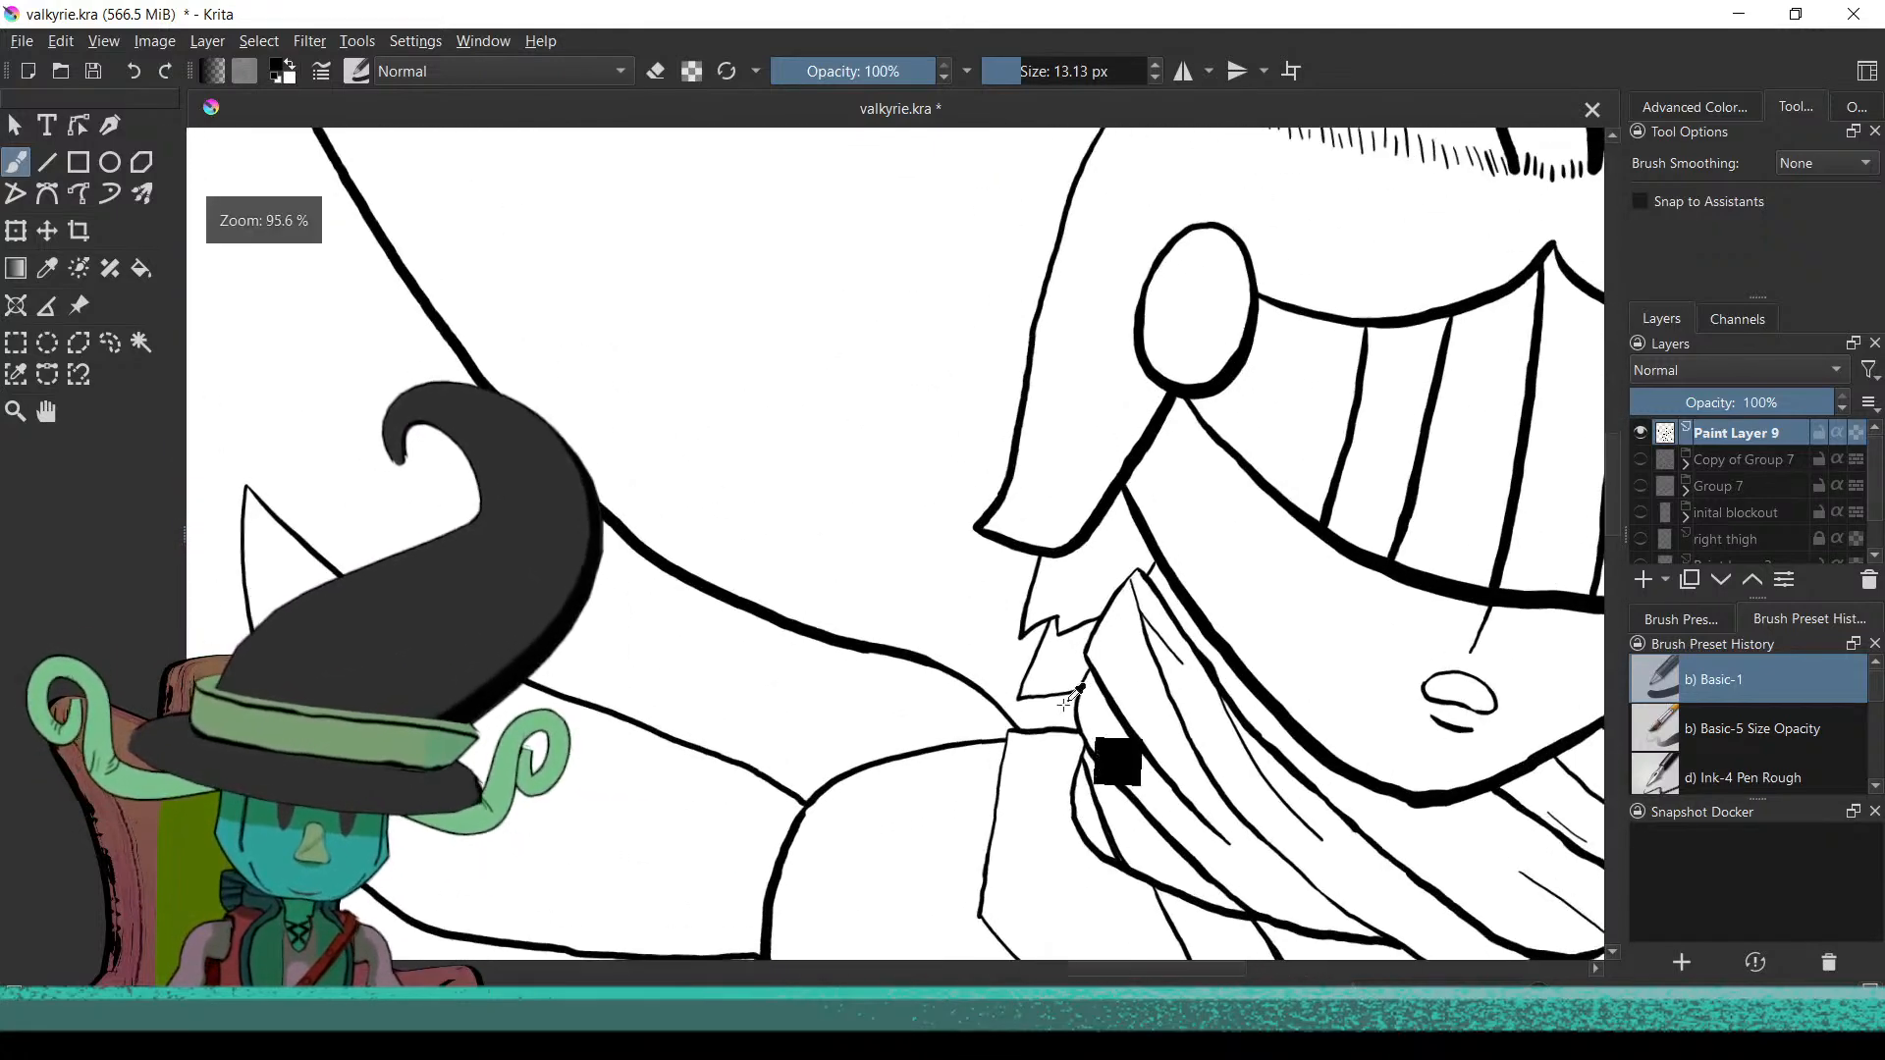
key("e")
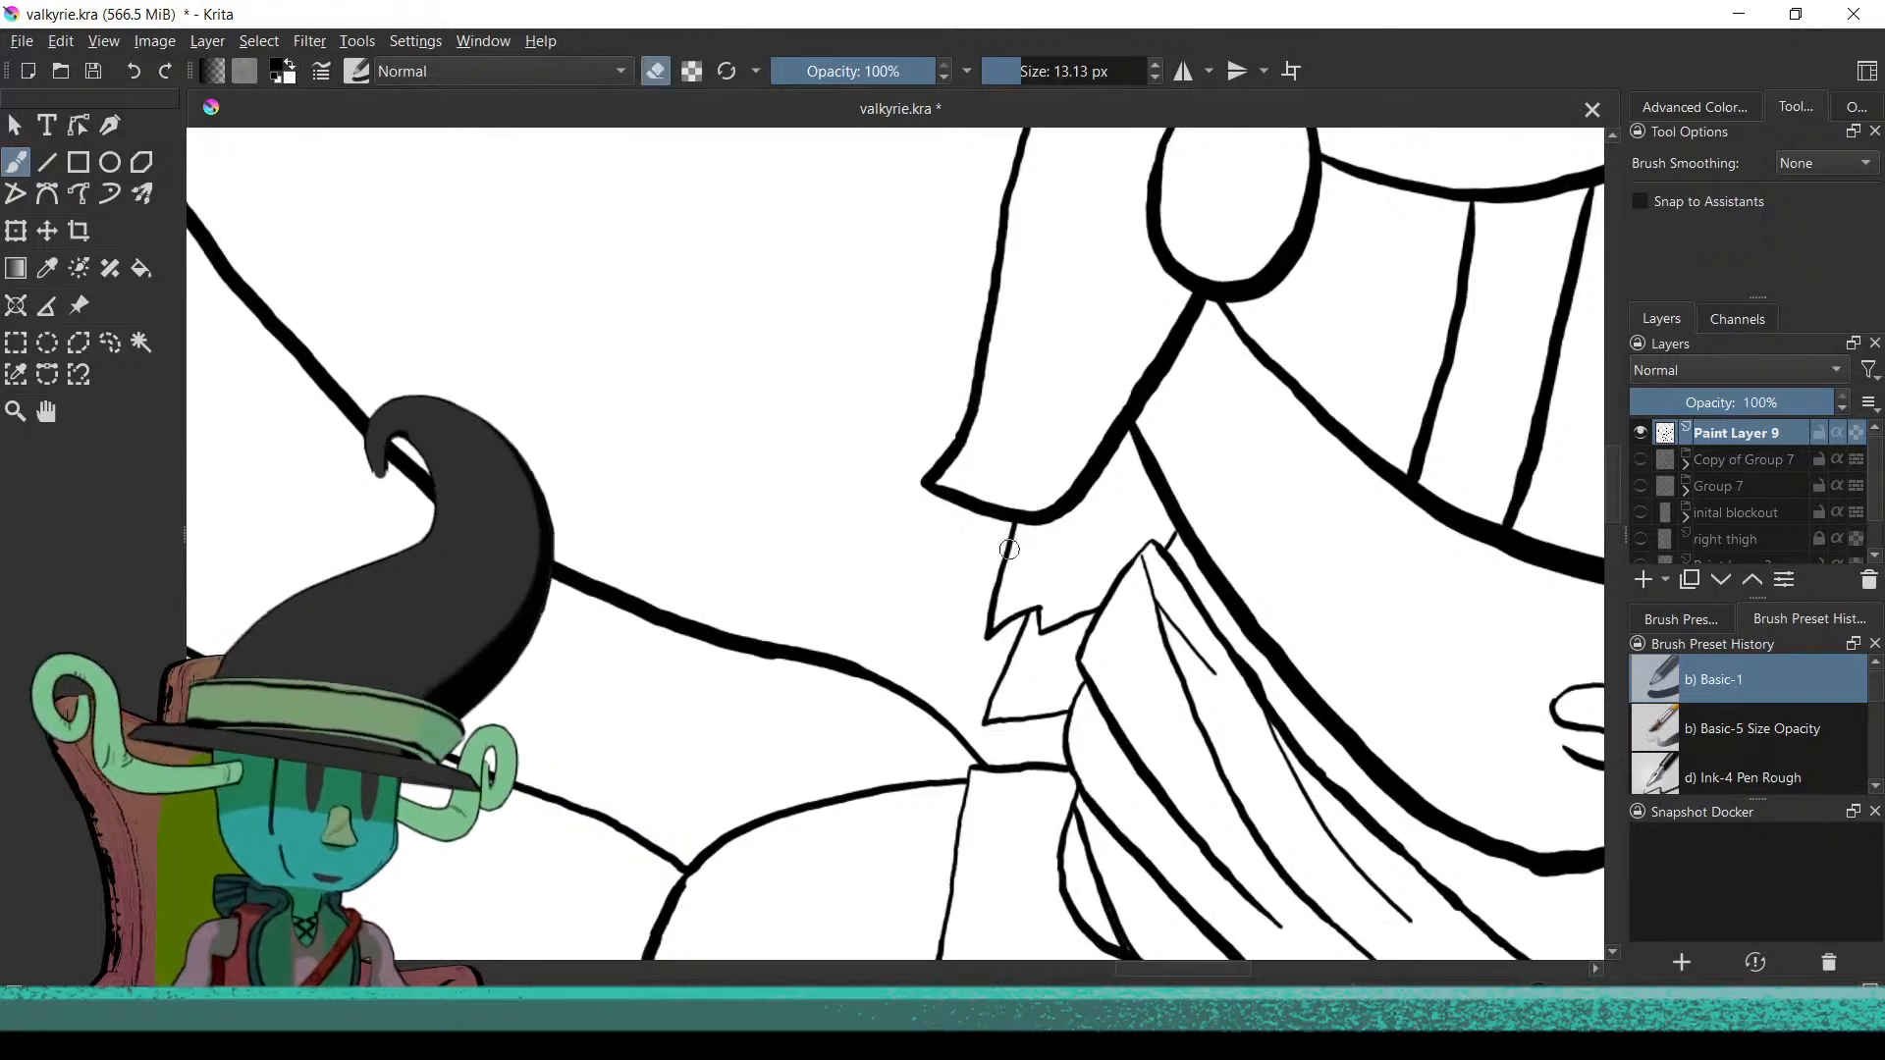
scroll(834, 612, "down", 2)
scroll(930, 539, "up", 3)
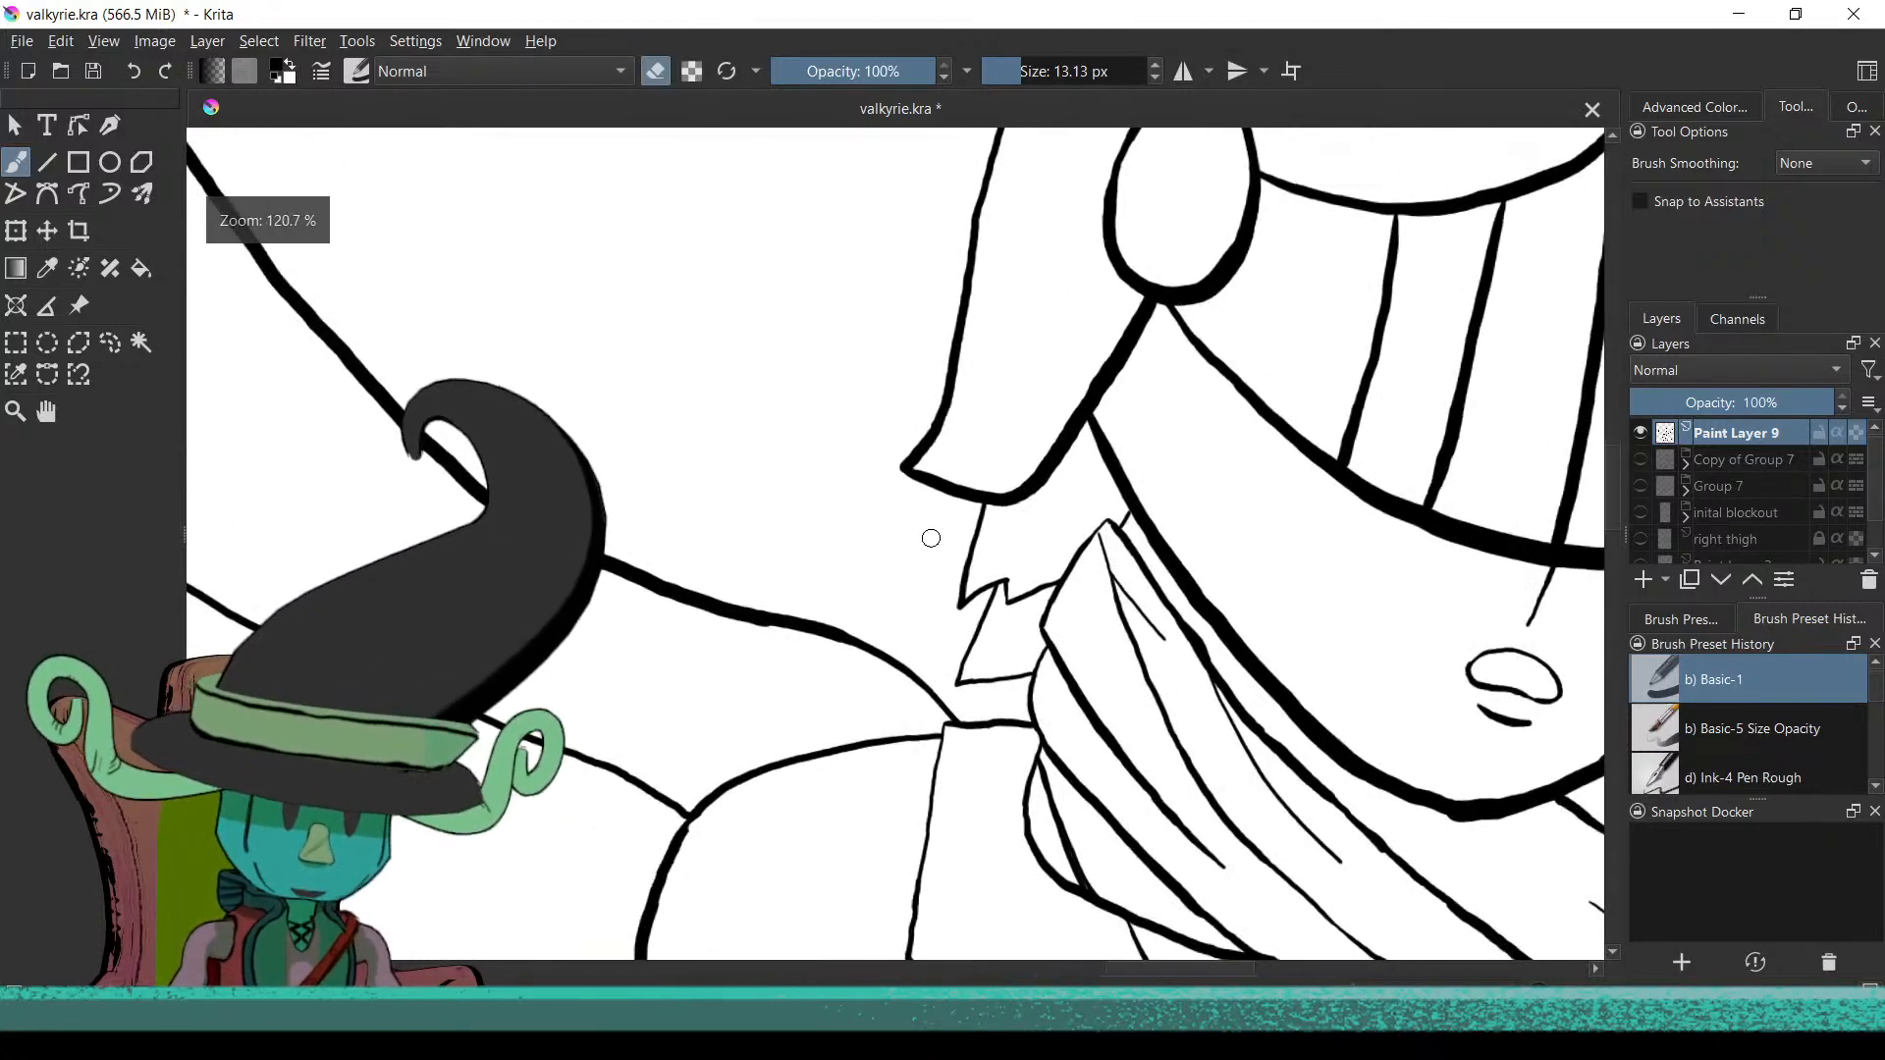
scroll(854, 599, "up", 1)
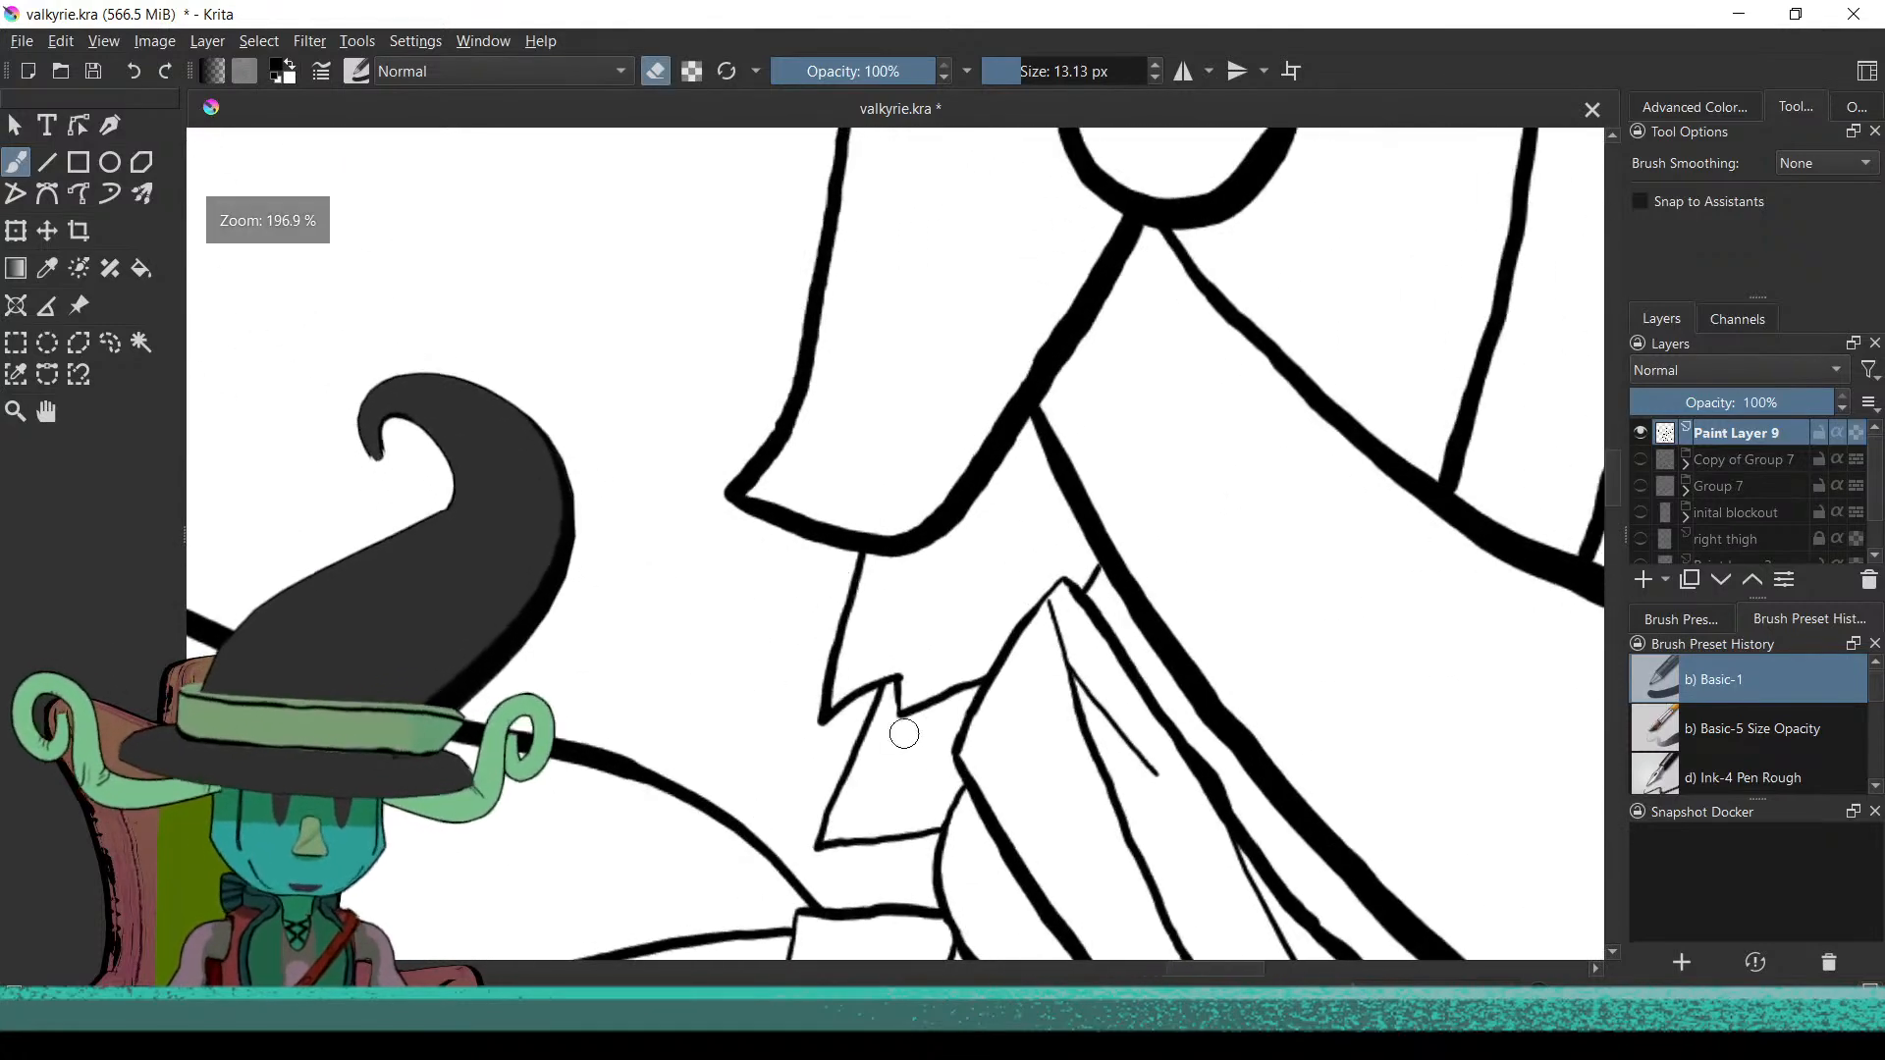
key("e")
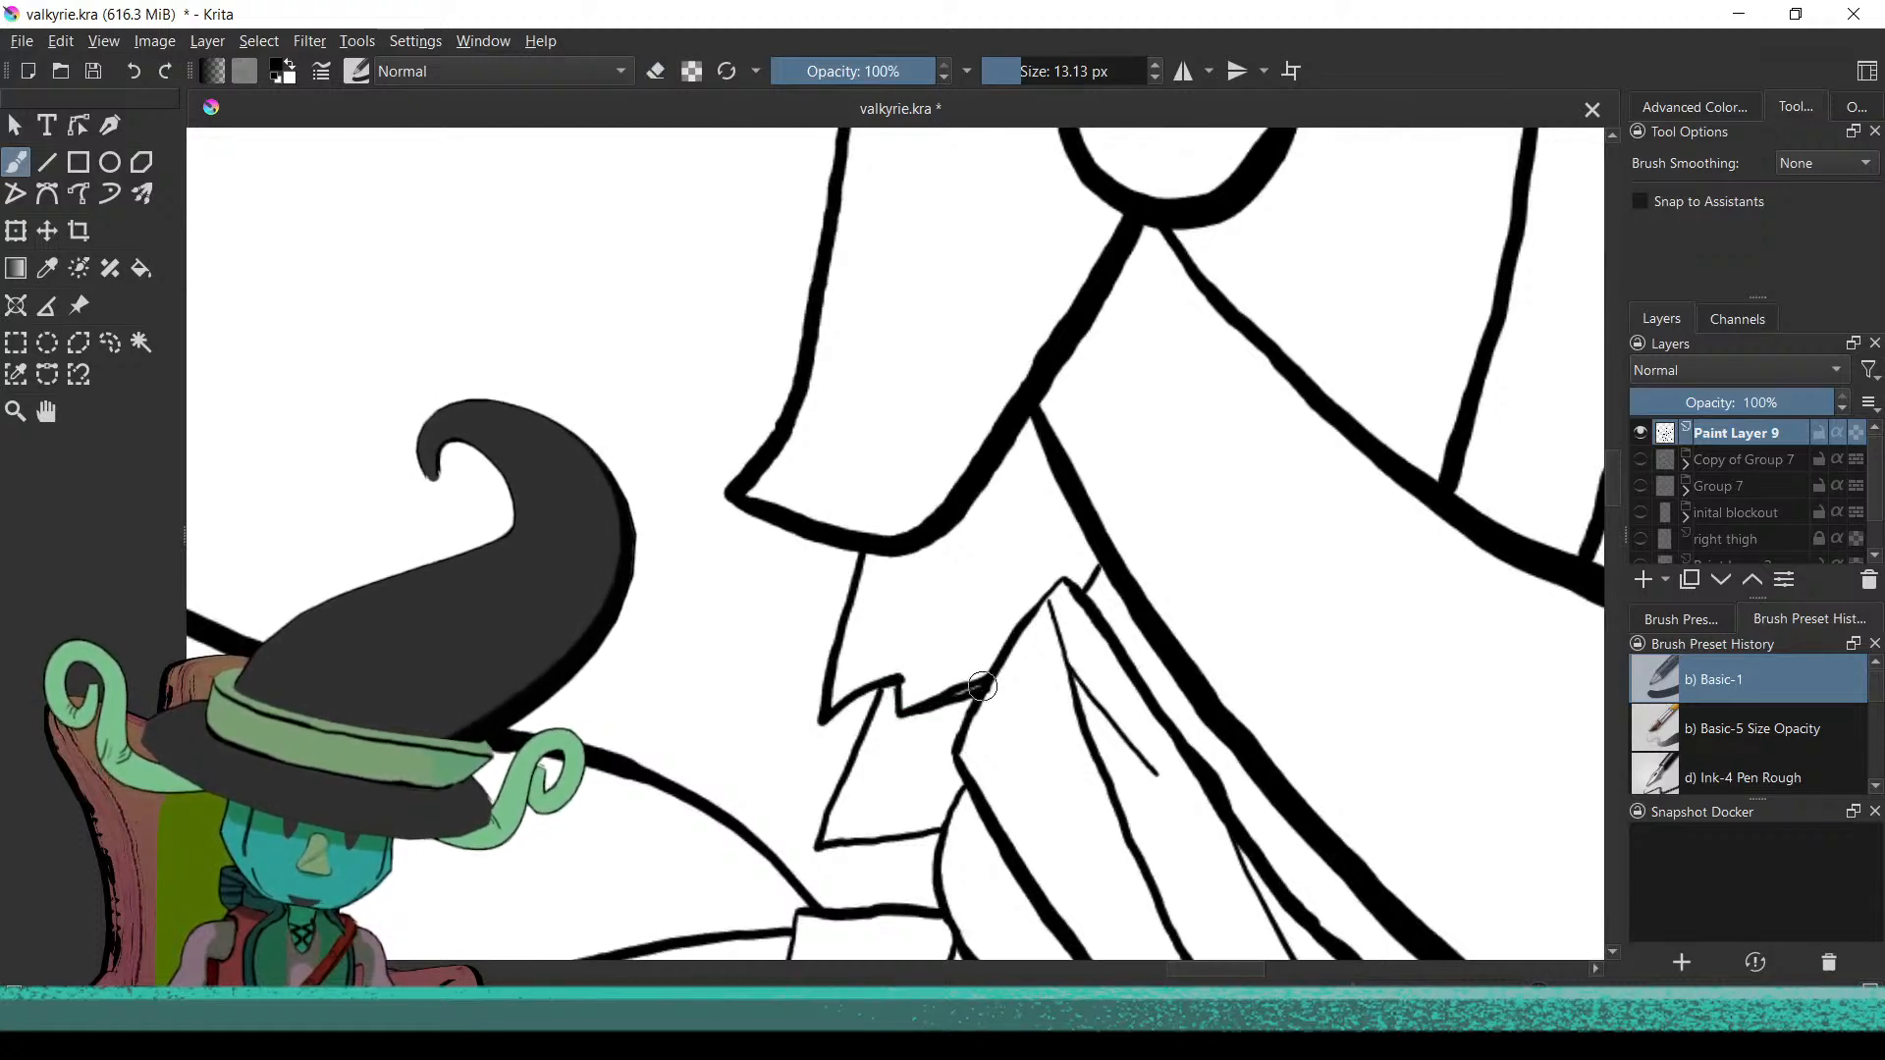
key("e")
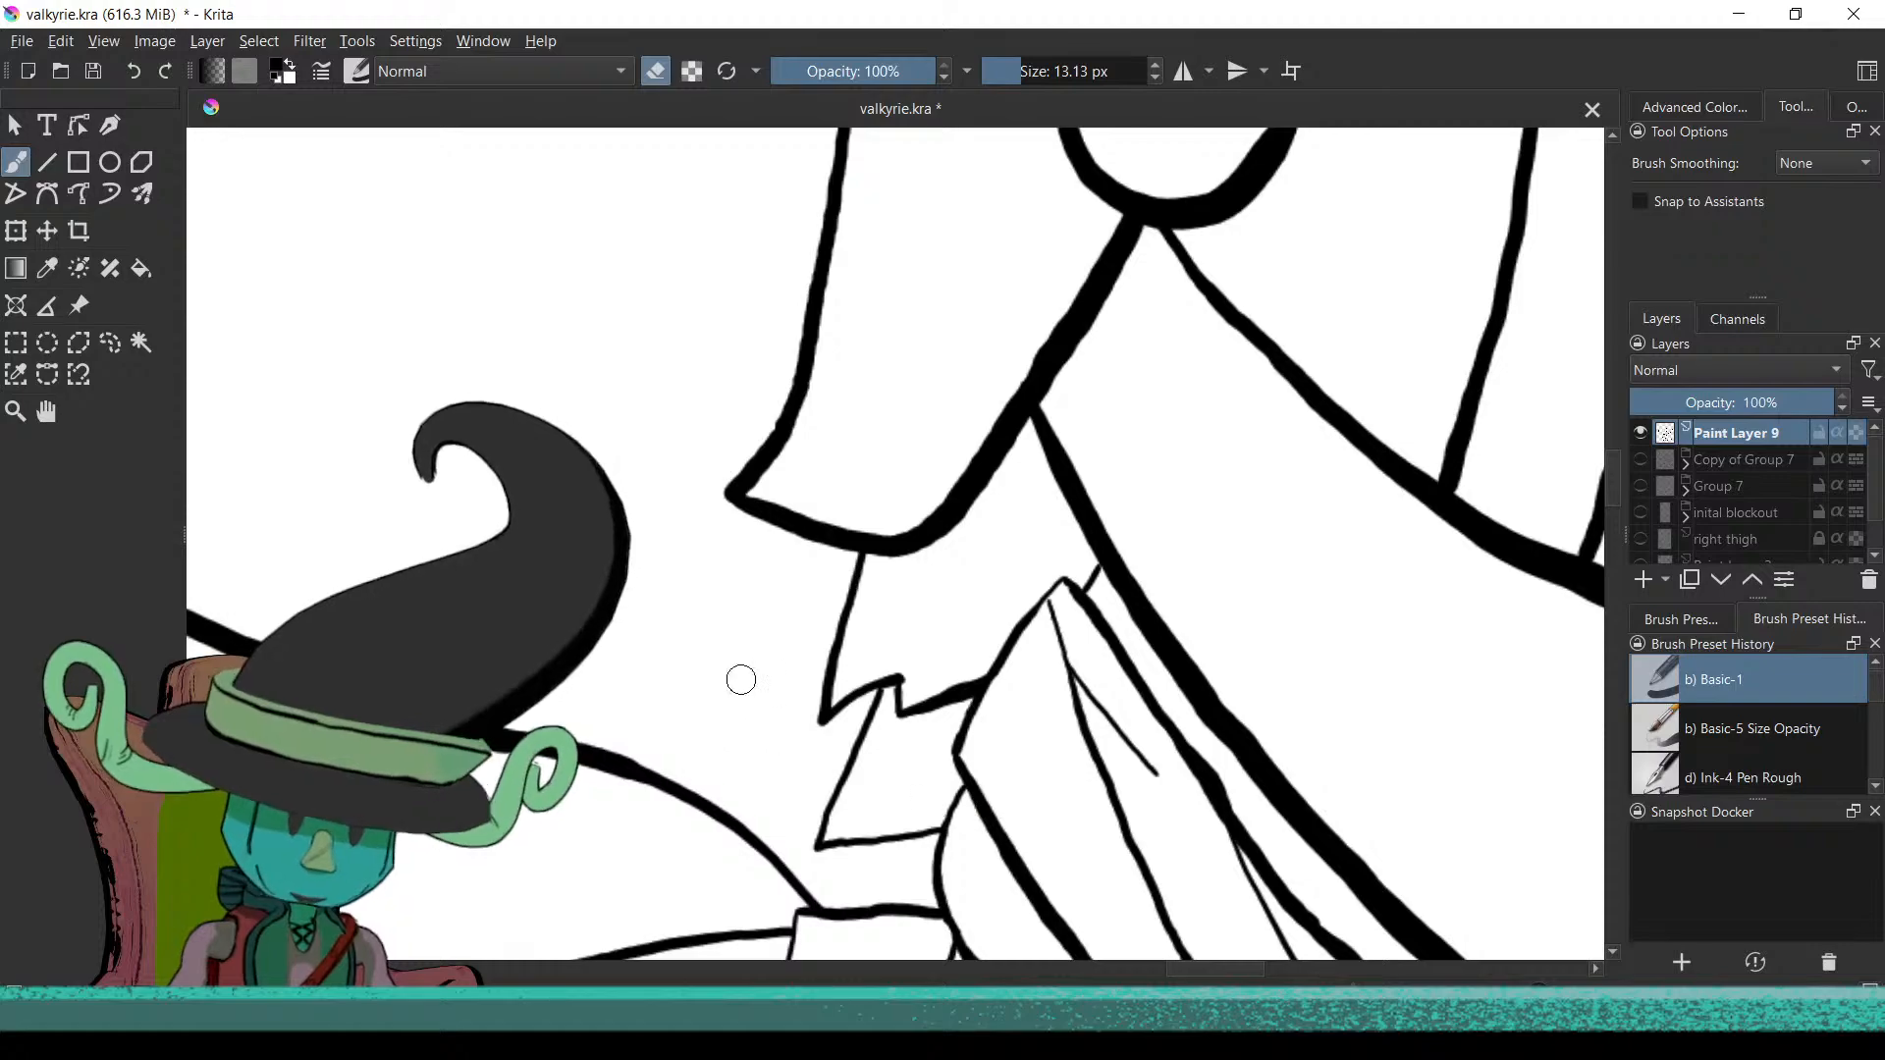
Thicken the short line between the staff and the coil wrapped around it, near the hand
scroll(982, 756, "down", 5)
left_click_drag(980, 756, 996, 715)
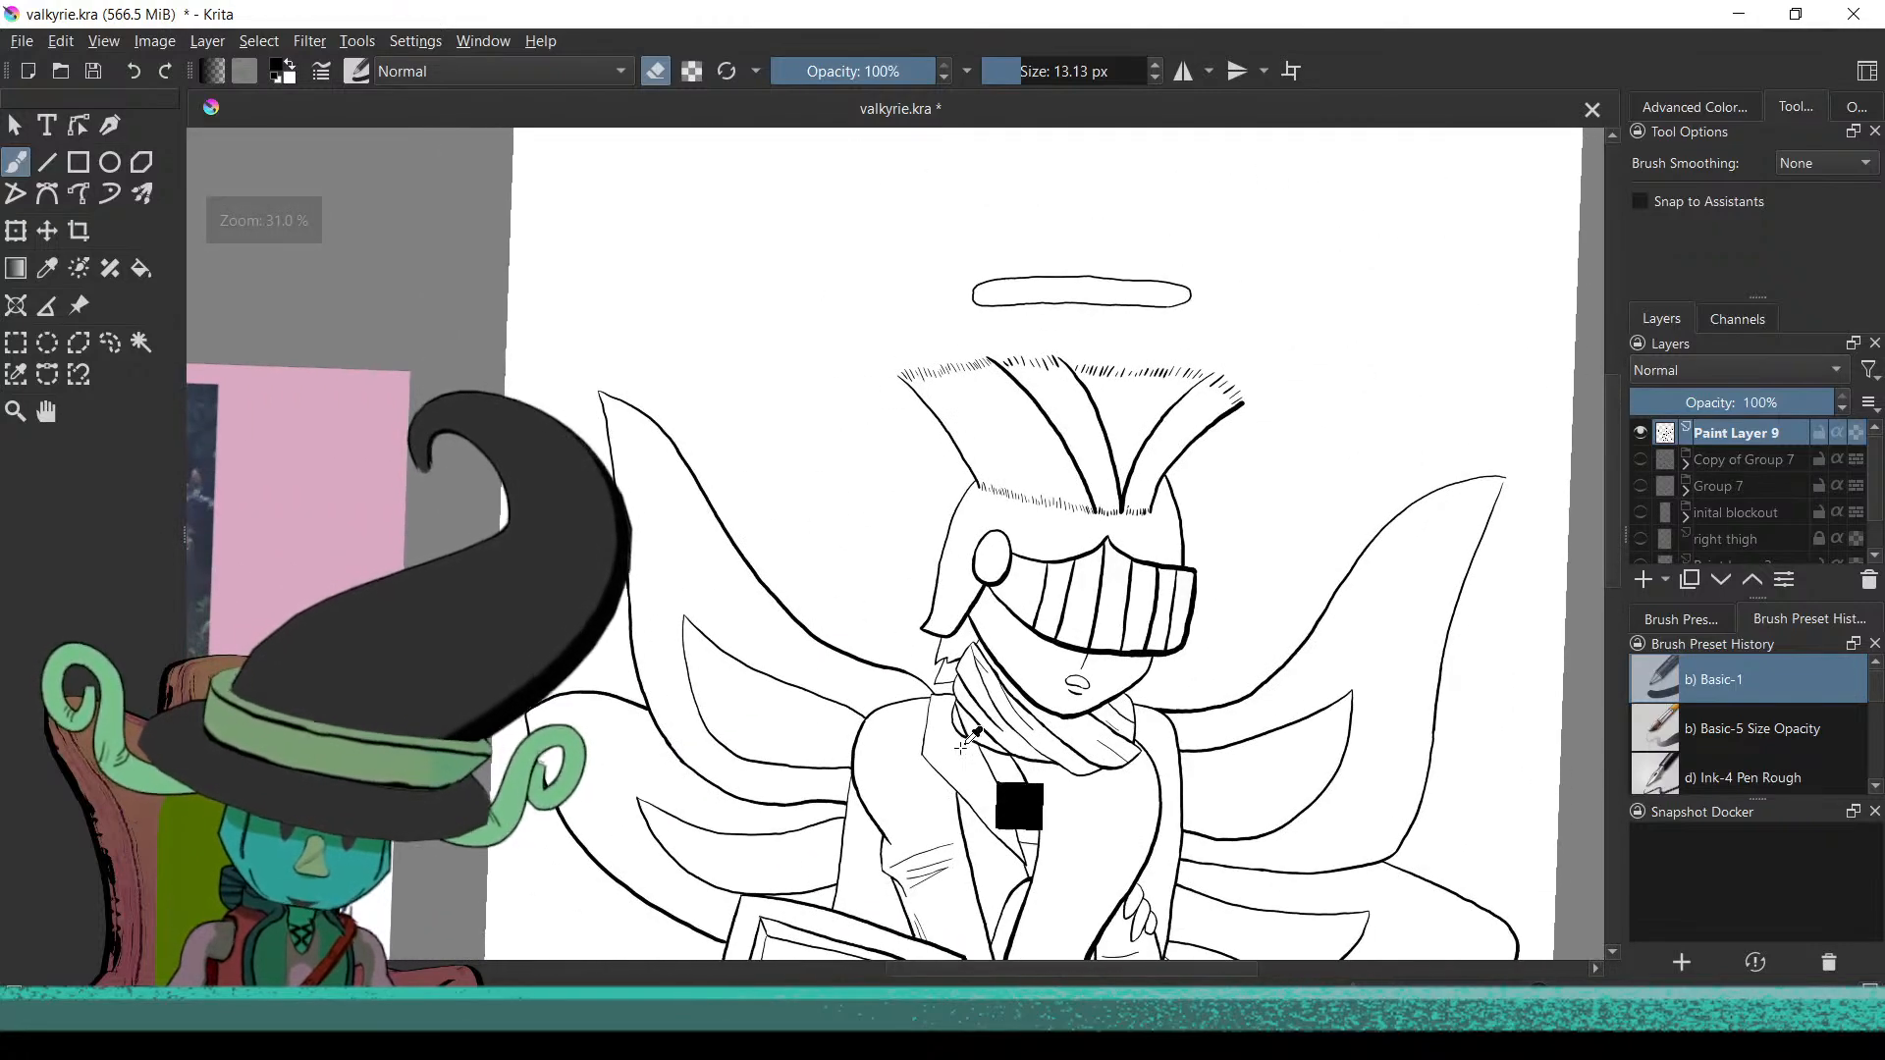
left_click_drag(864, 878, 1061, 383)
mouse_move(1095, 179)
left_mouse_down()
mouse_move(1117, 233)
mouse_move(1115, 185)
mouse_move(1099, 187)
mouse_move(1186, 391)
mouse_move(1124, 229)
left_mouse_up()
key("e")
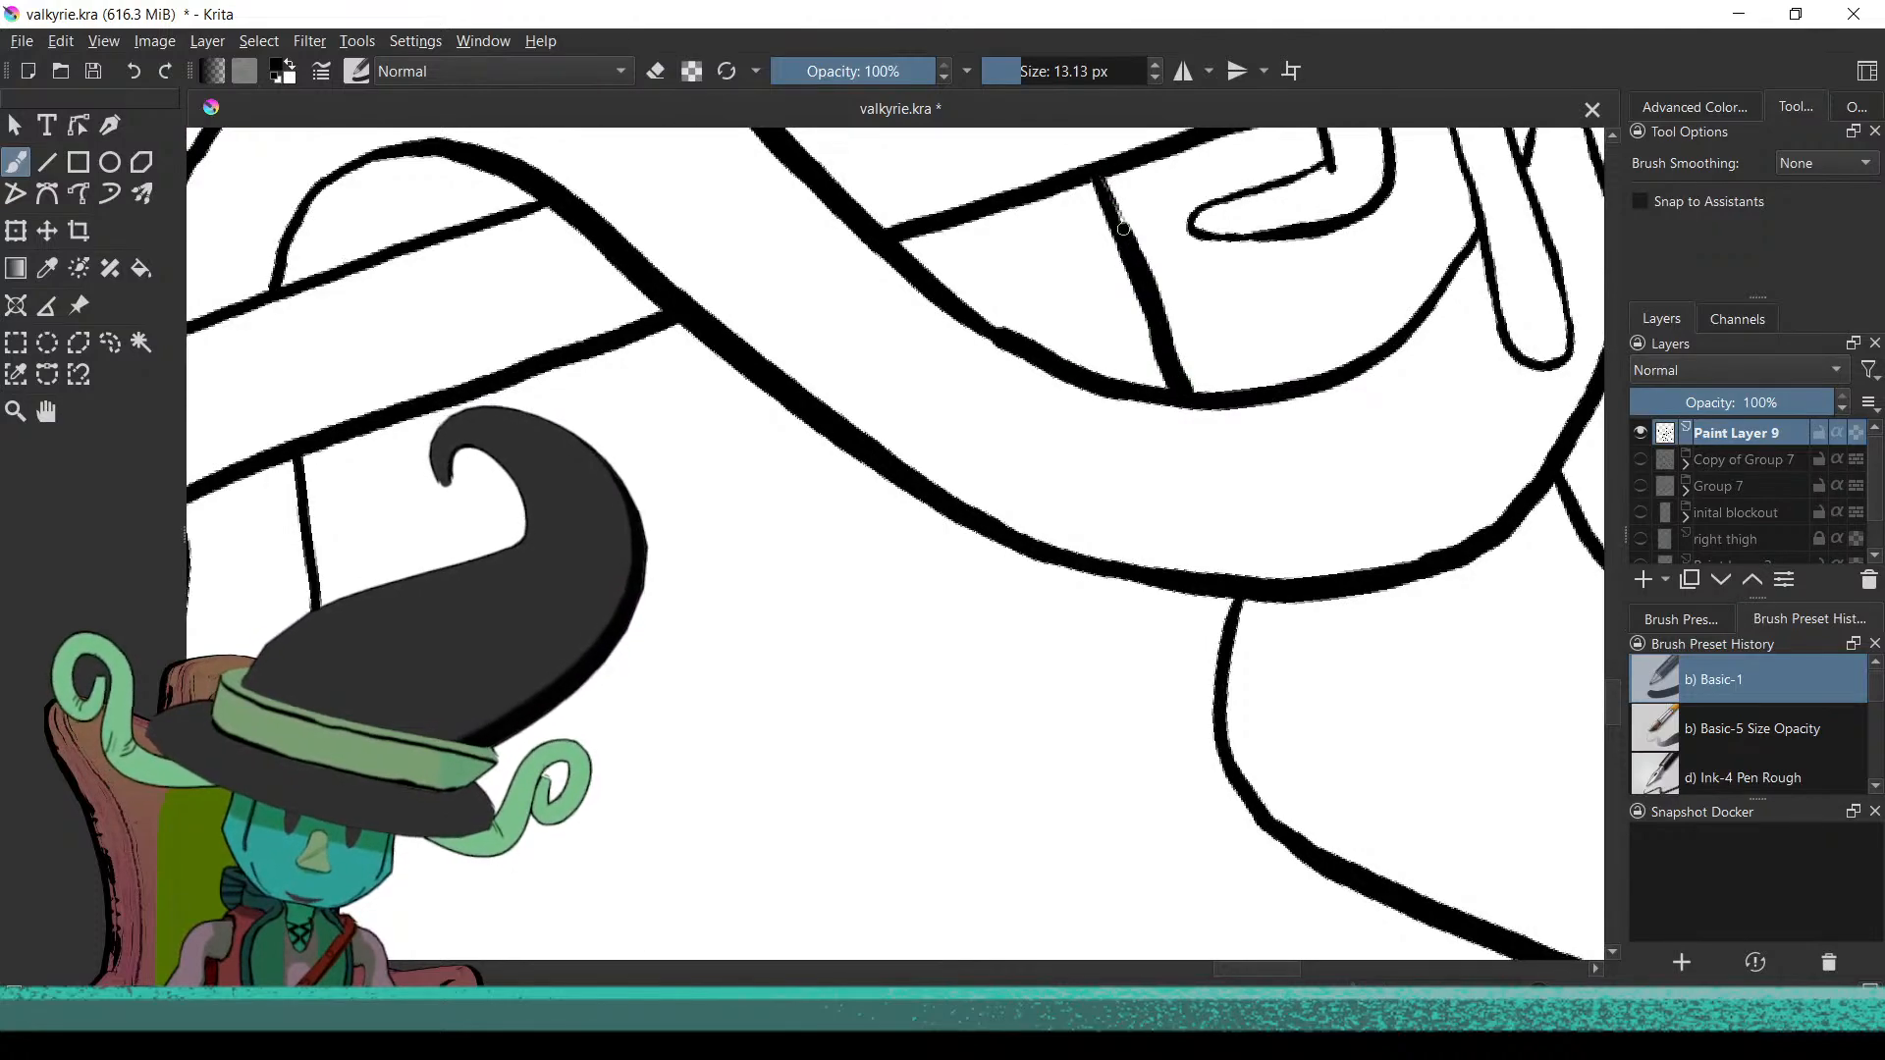
Add a new paint layer and place it directly beneath the inked Paint Layer 9
scroll(1178, 387, "down", 5)
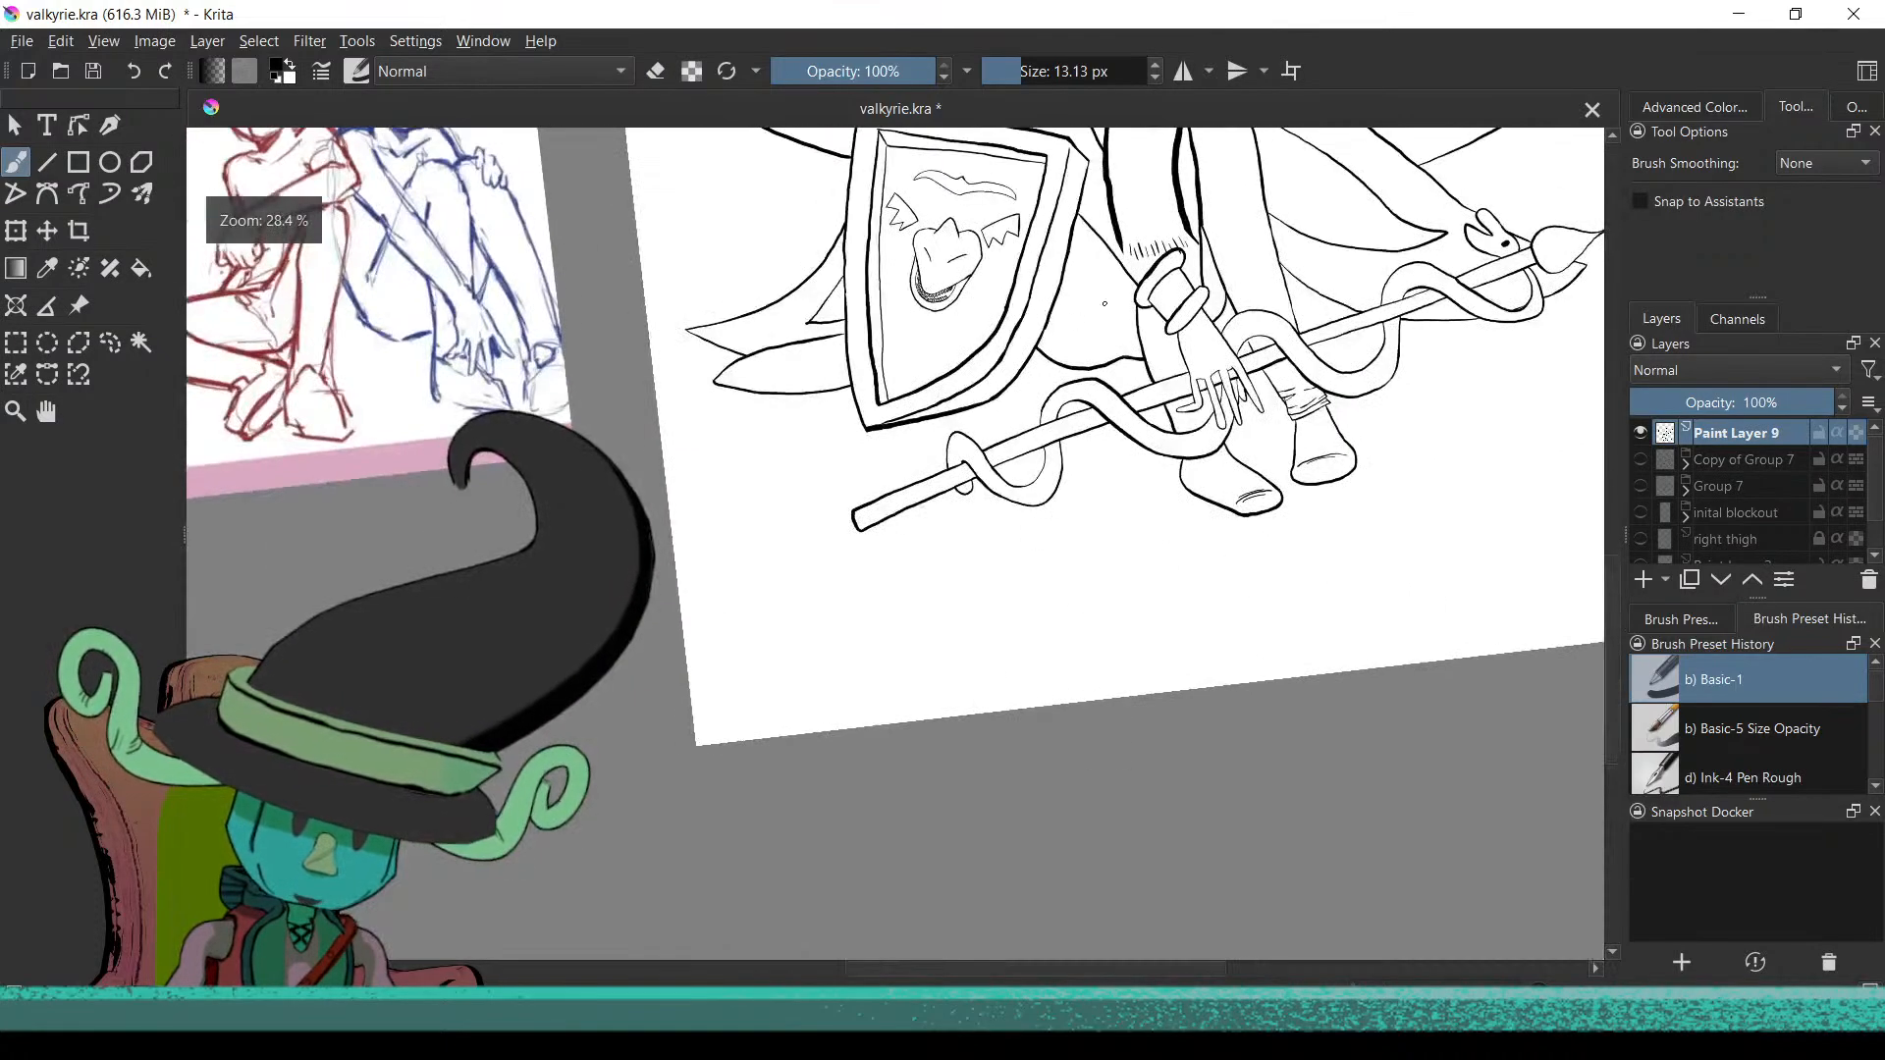
scroll(1051, 673, "up", 1)
scroll(1049, 791, "up", 6)
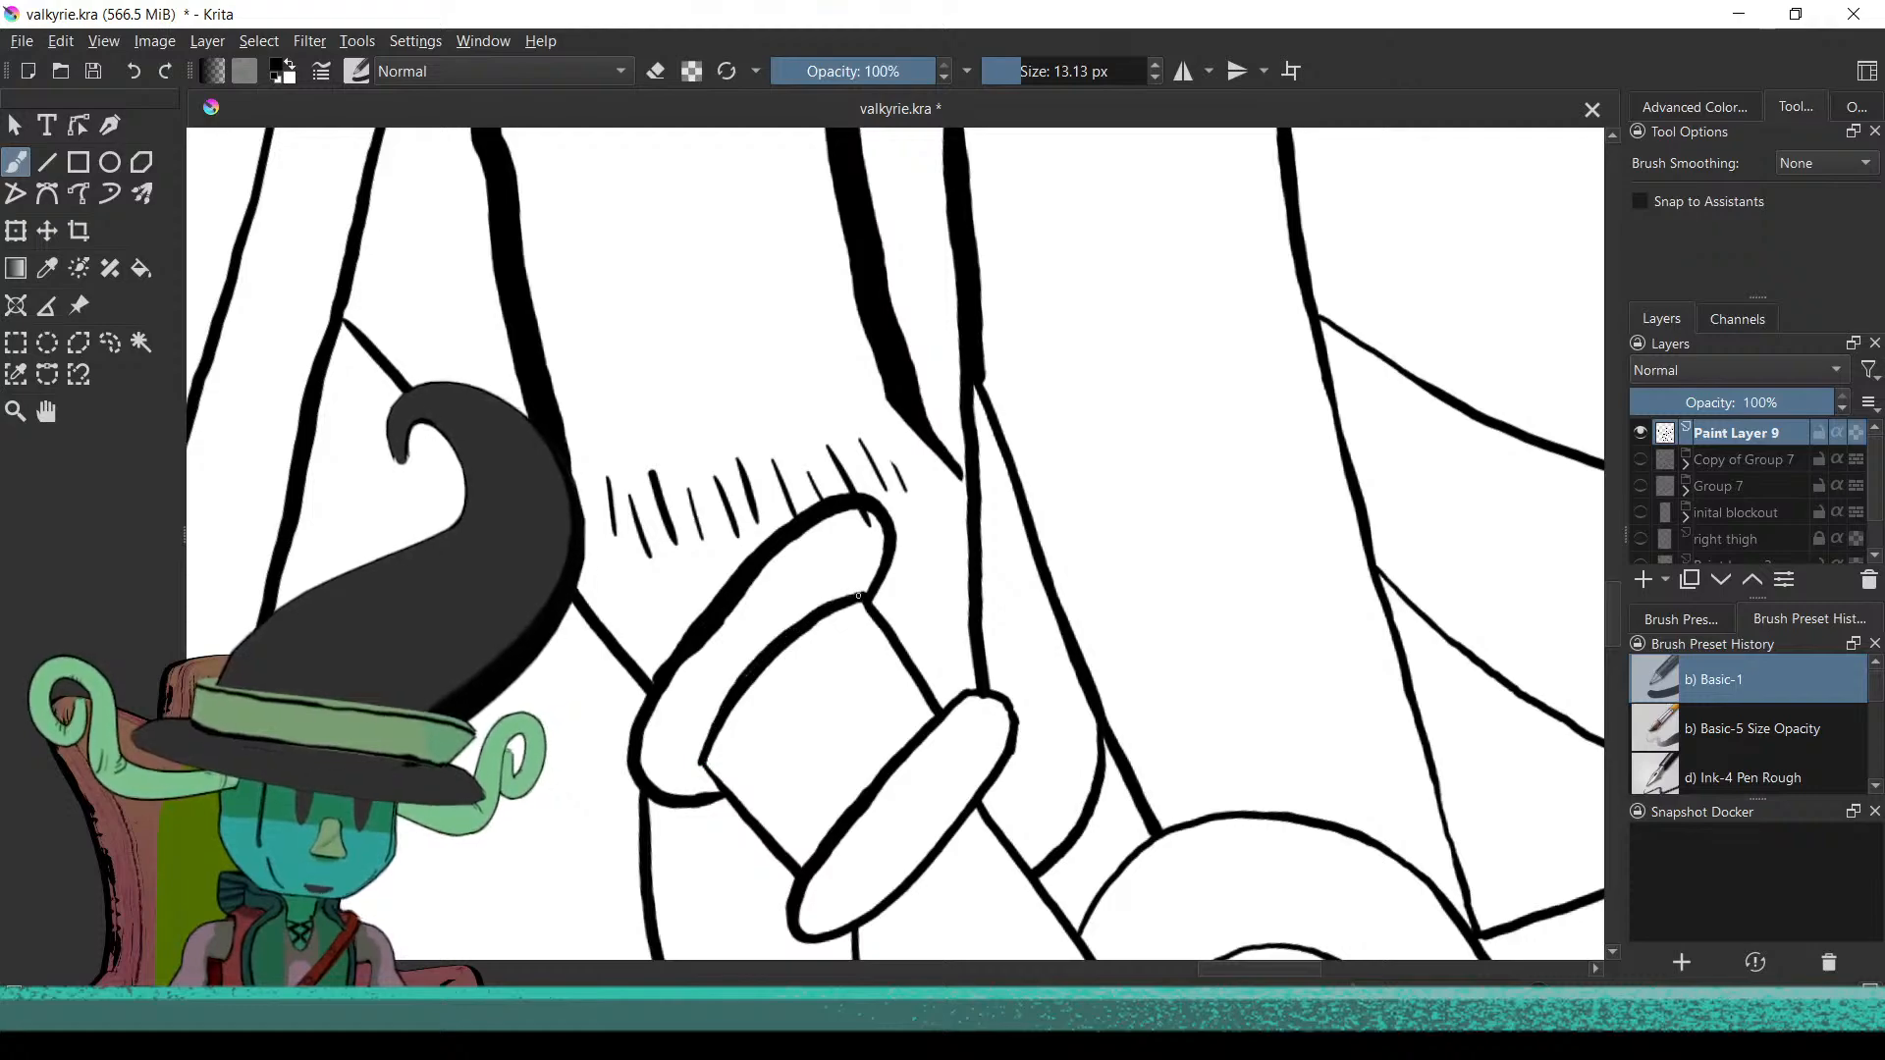
scroll(796, 631, "down", 10)
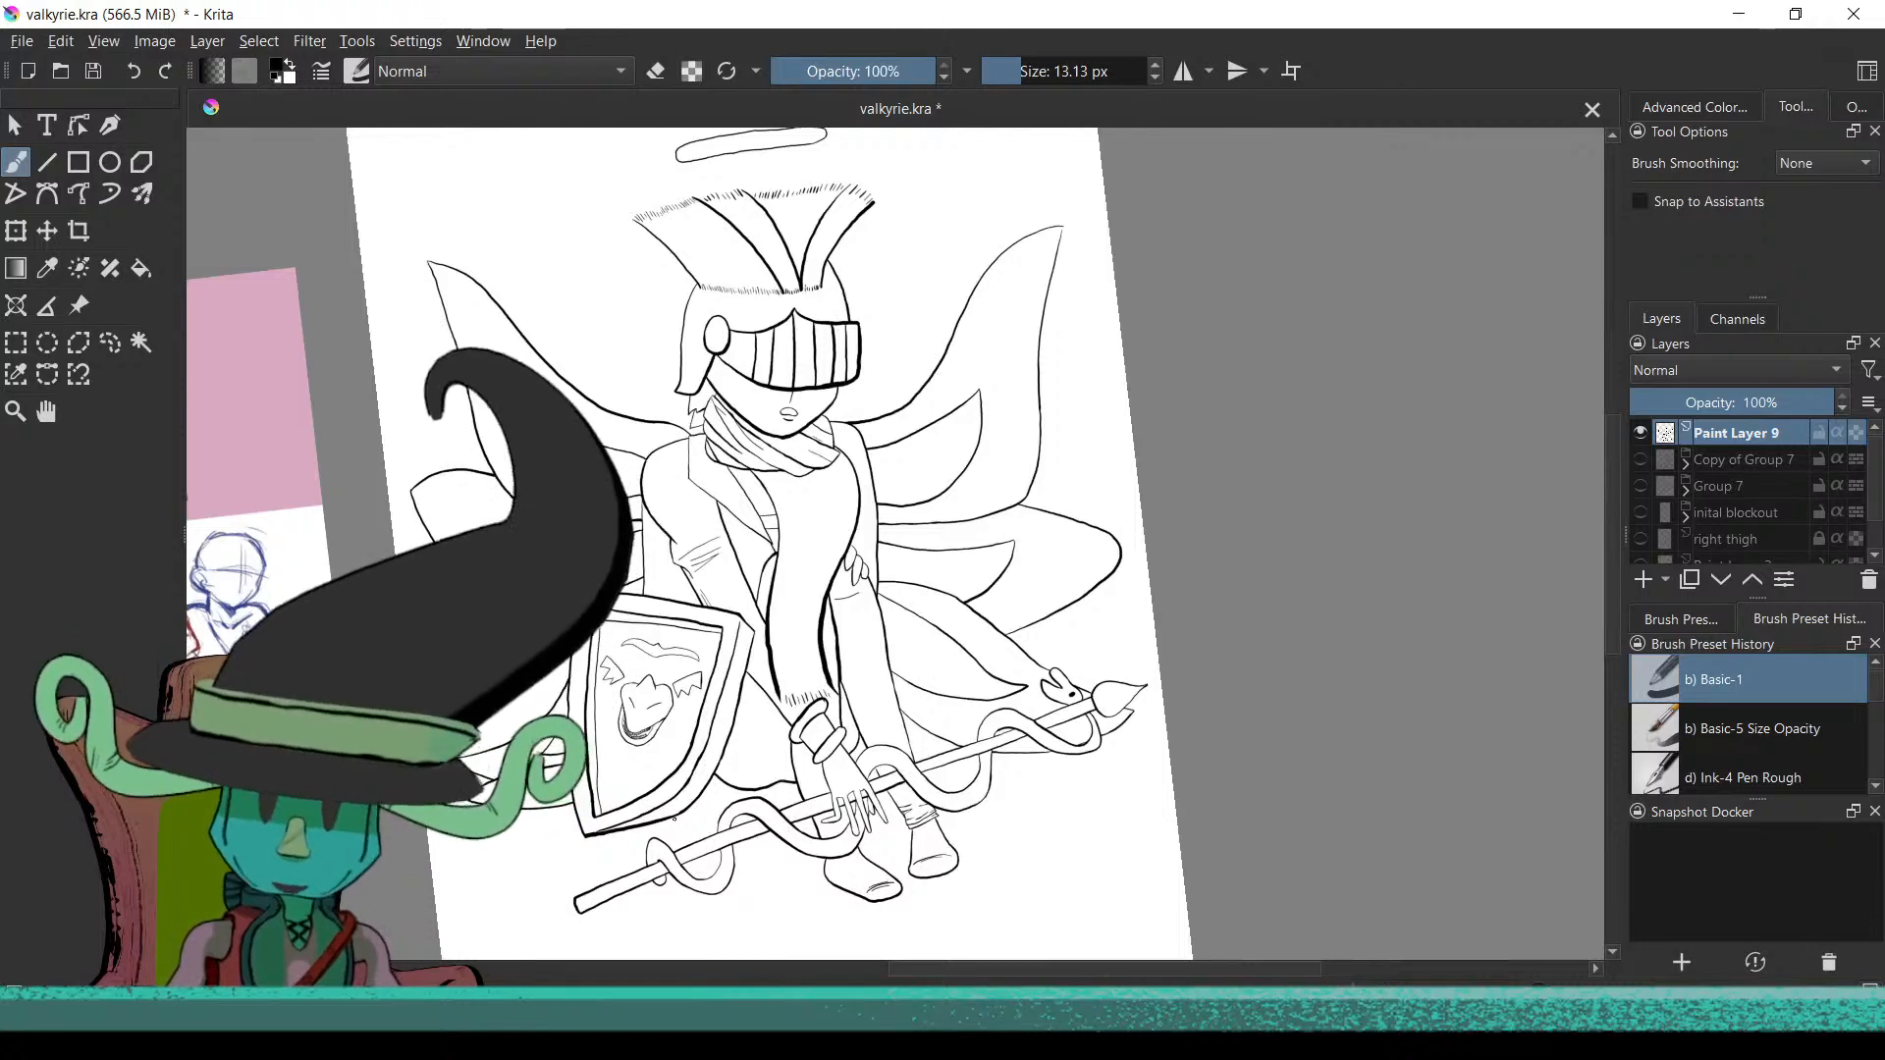
left_click(1656, 579)
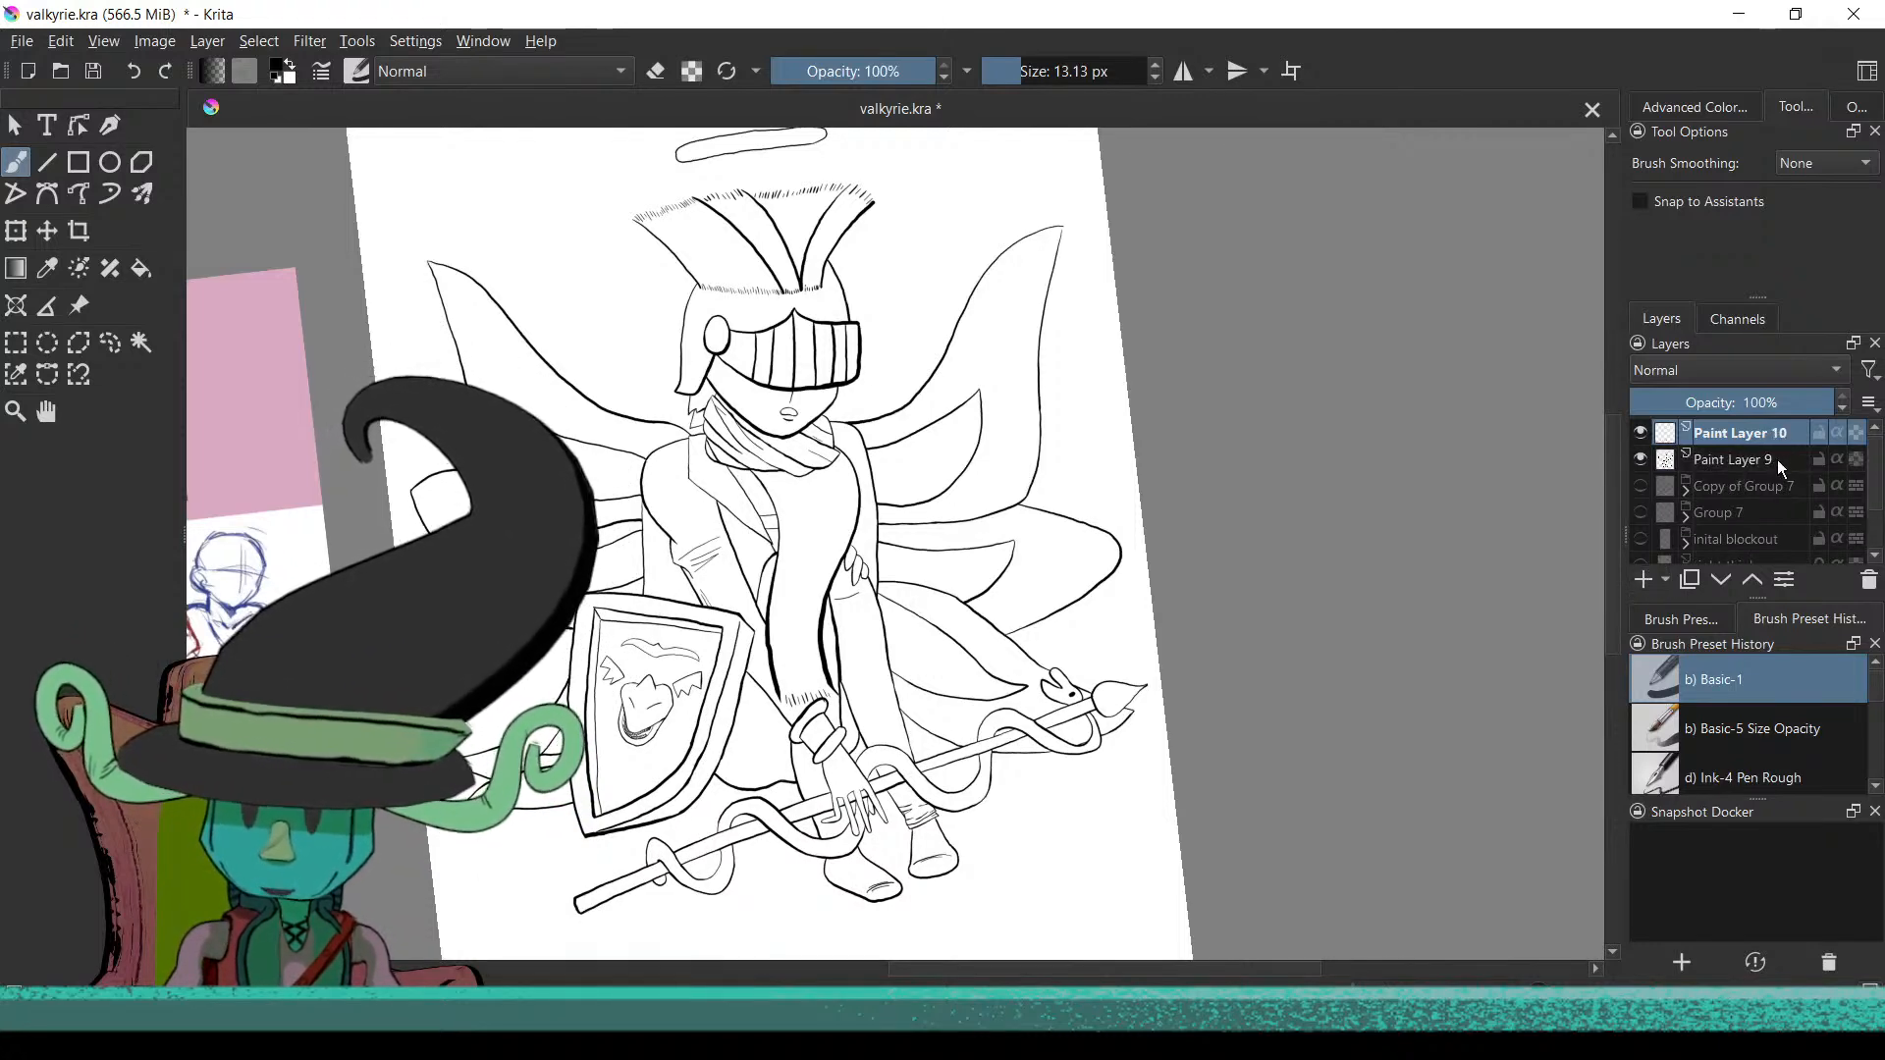
mouse_move(1779, 434)
left_mouse_down()
mouse_move(1817, 502)
mouse_move(1773, 476)
left_mouse_up()
Rename the inked layer as lineart
double_click(1771, 432)
type("line")
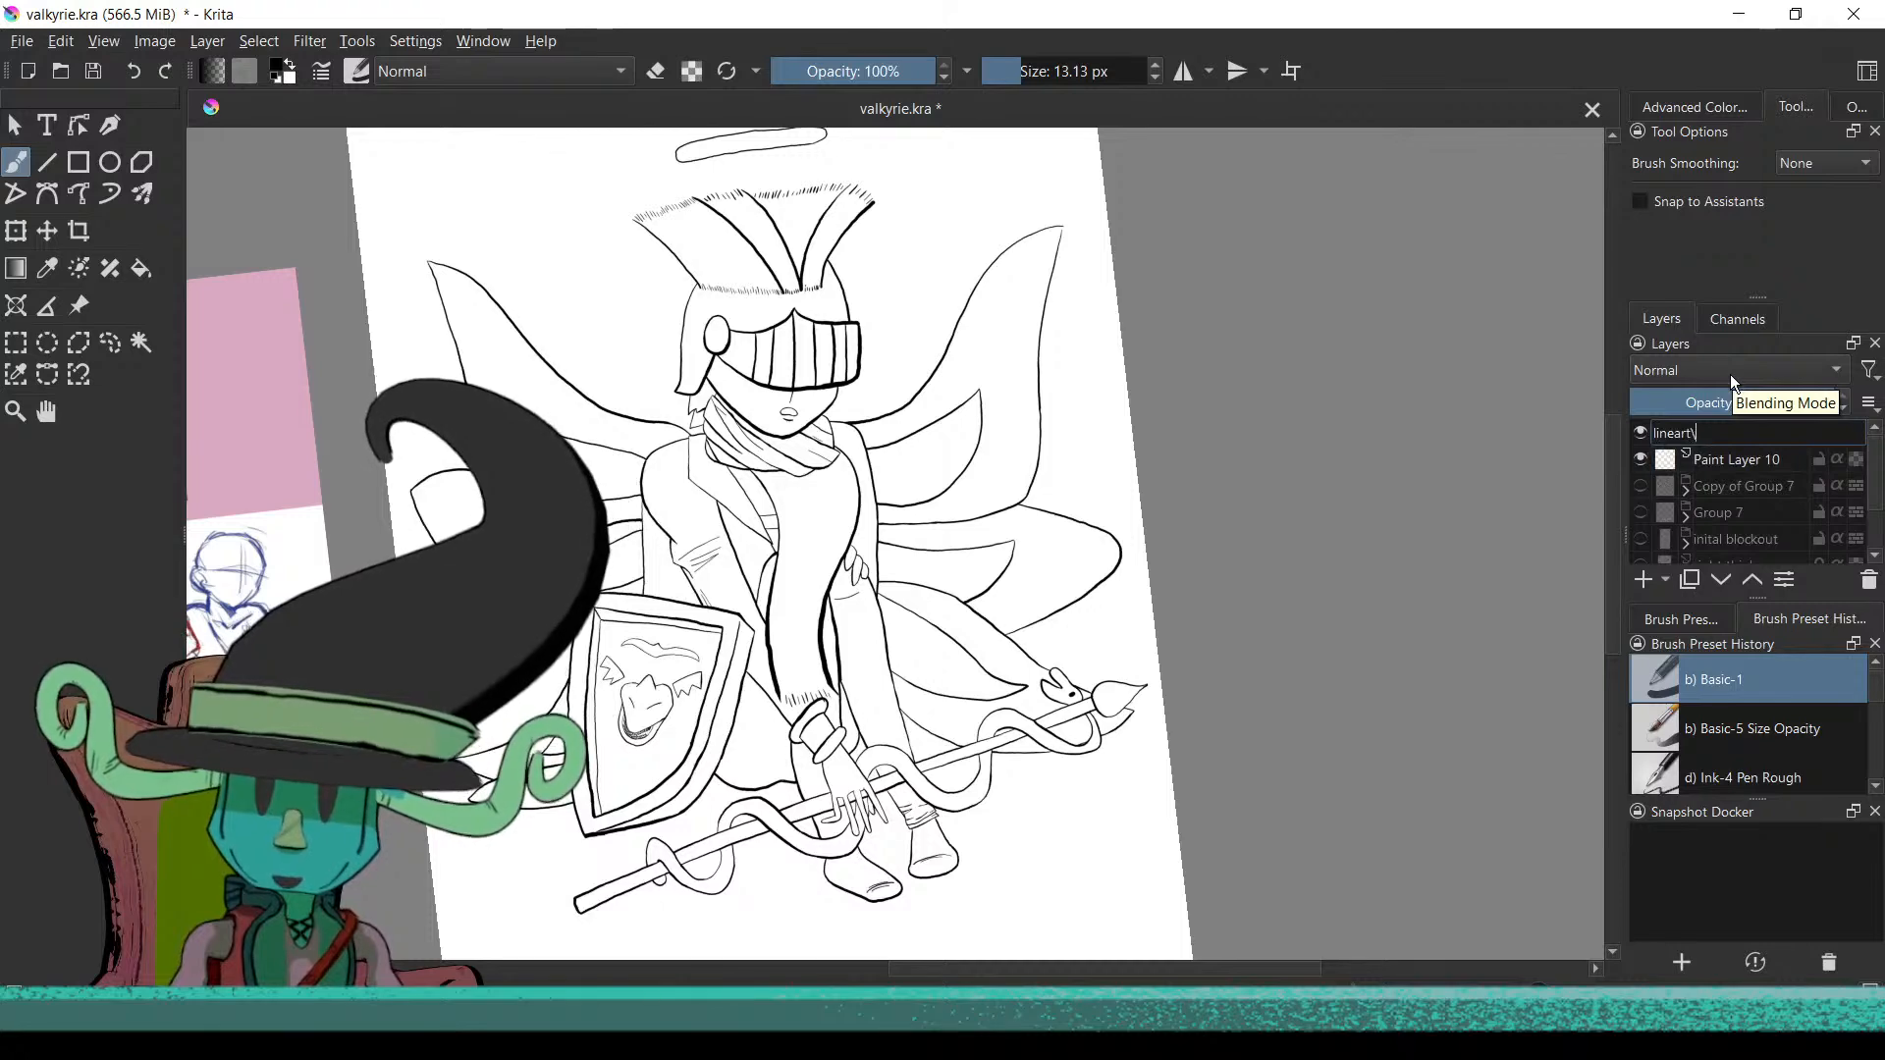
type("art\\")
key("BackSpace")
key("Return")
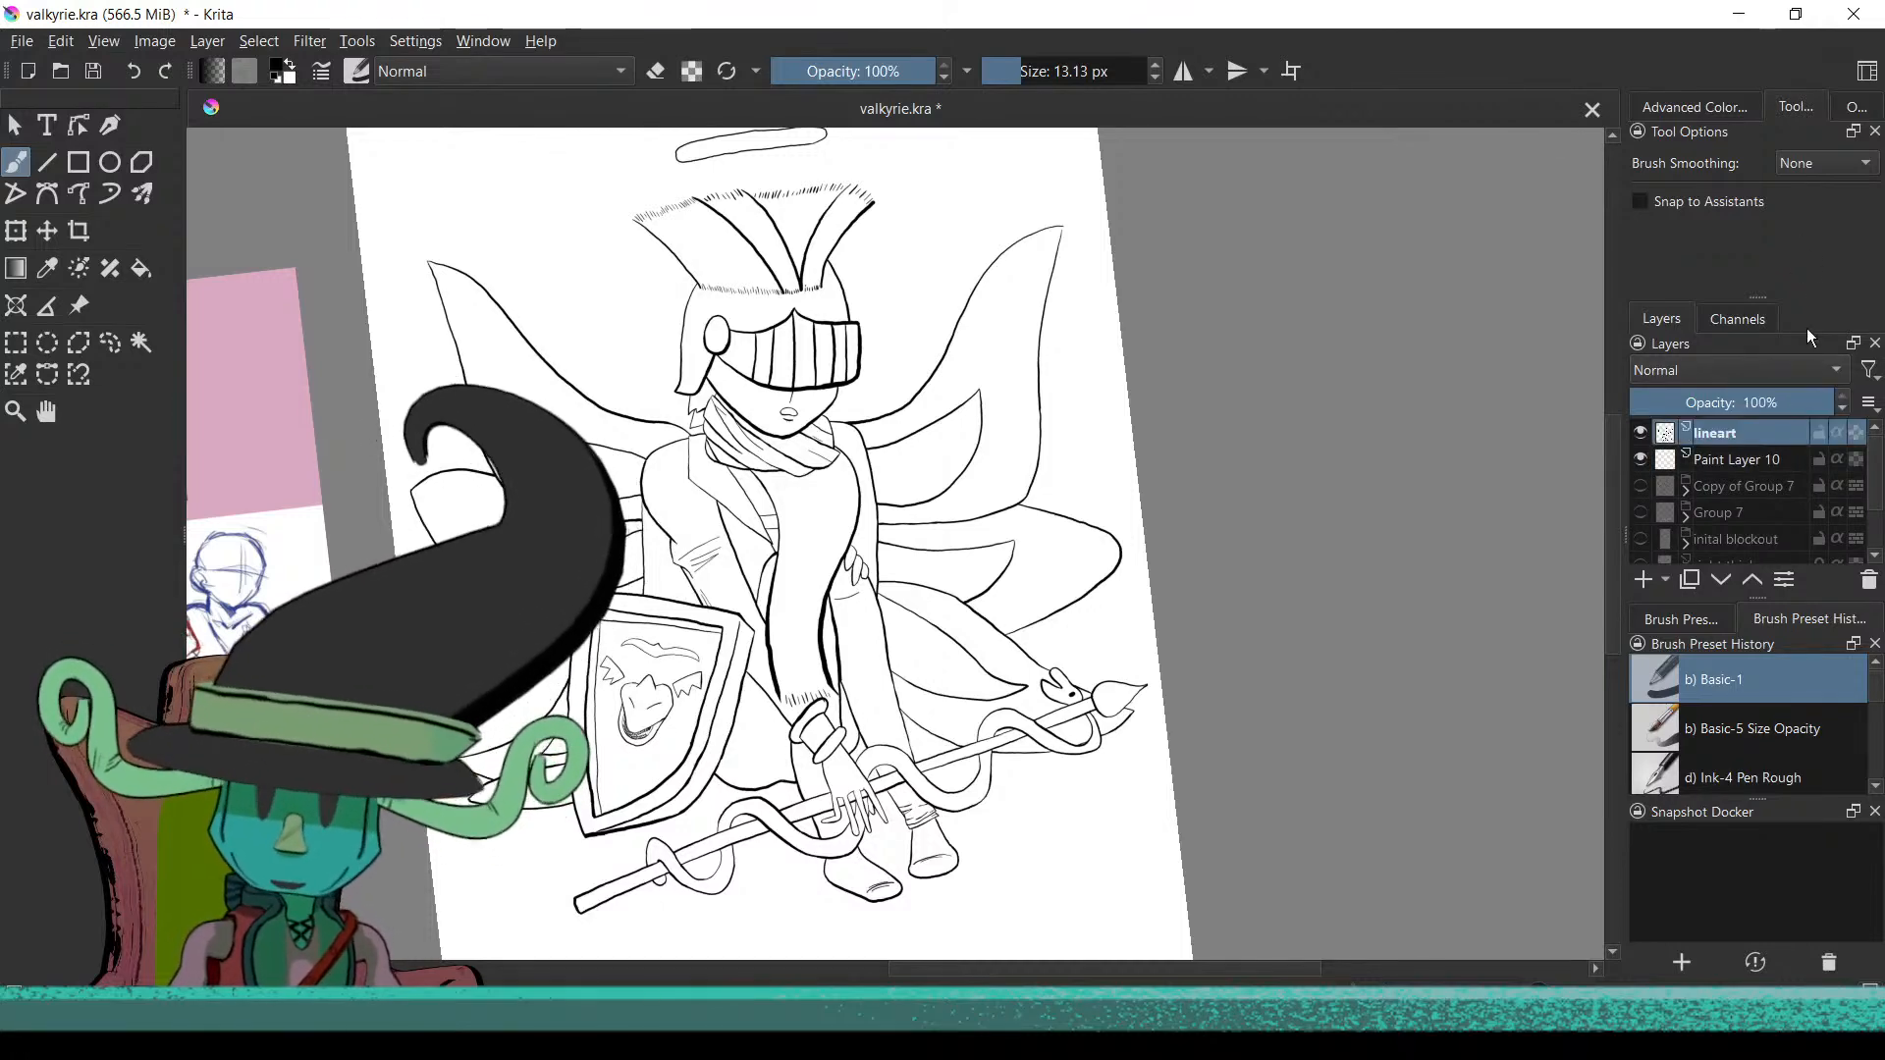
Rename the new empty layer below the line art as color
left_click(1770, 459)
double_click(1771, 461)
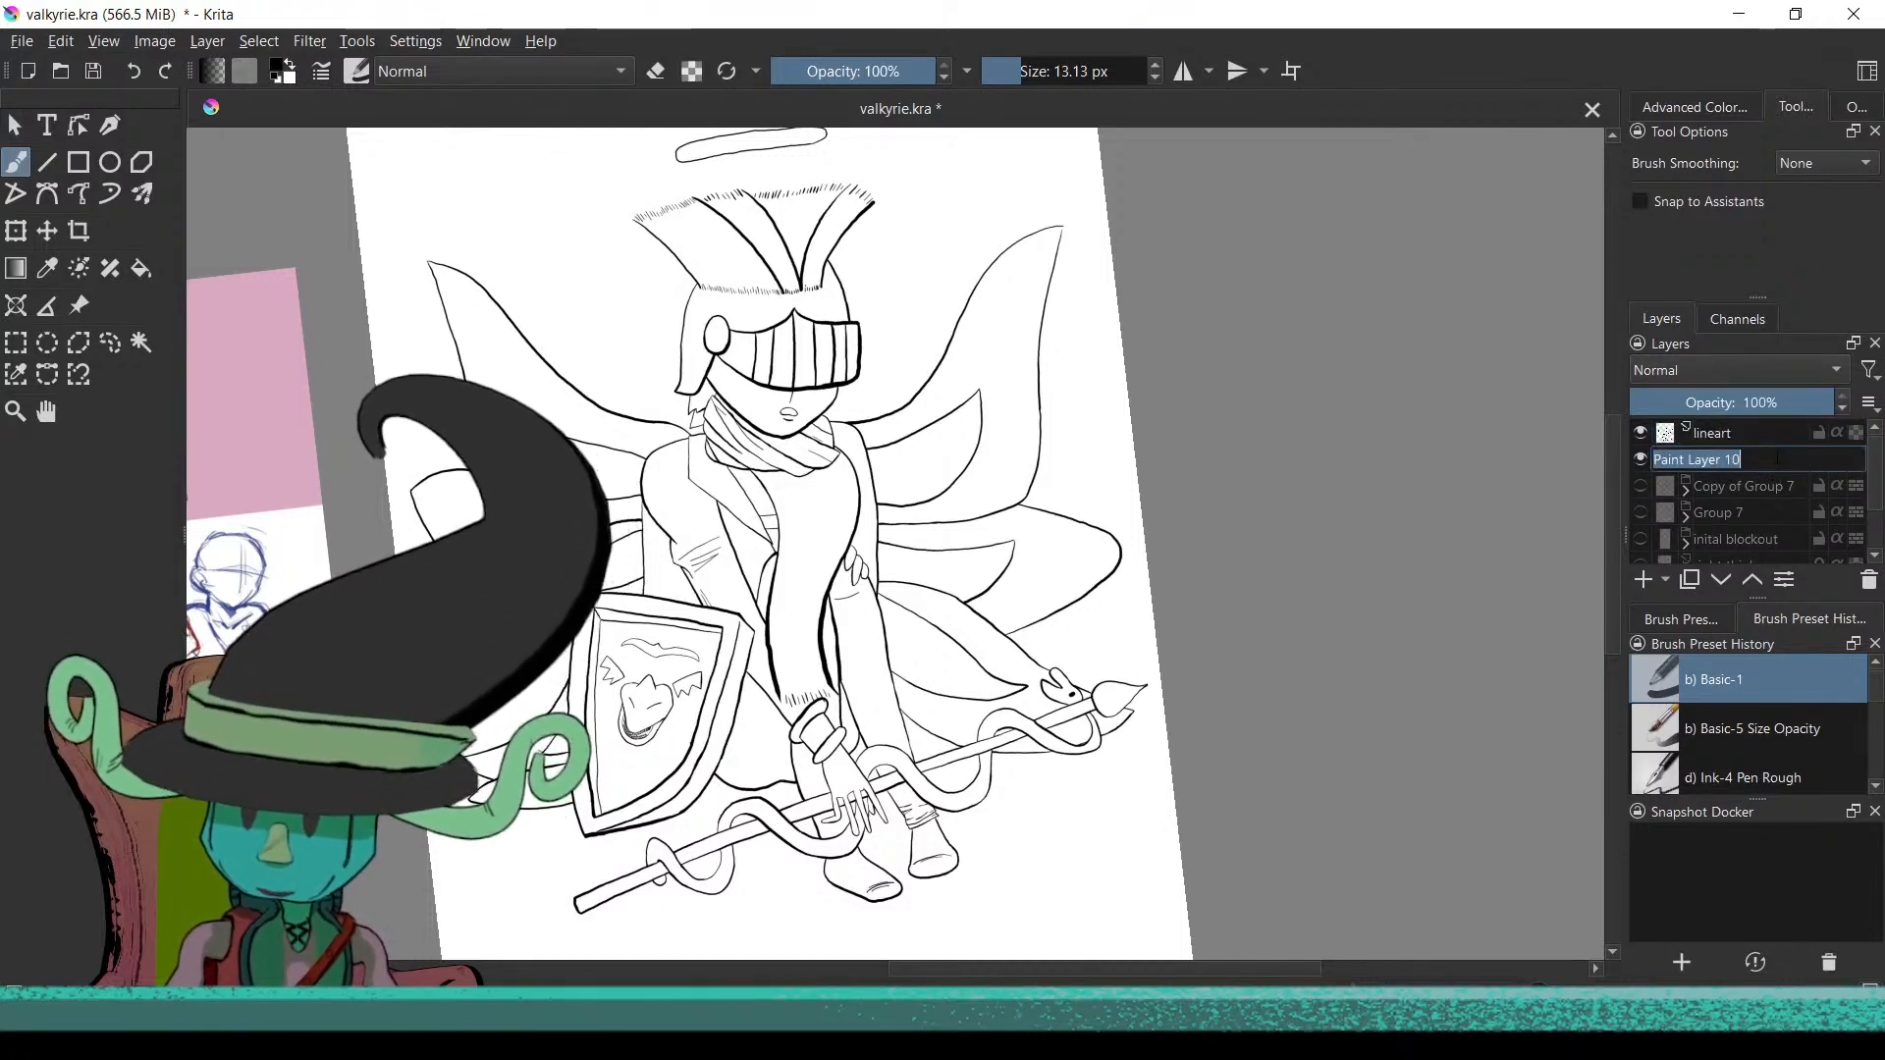
type("c")
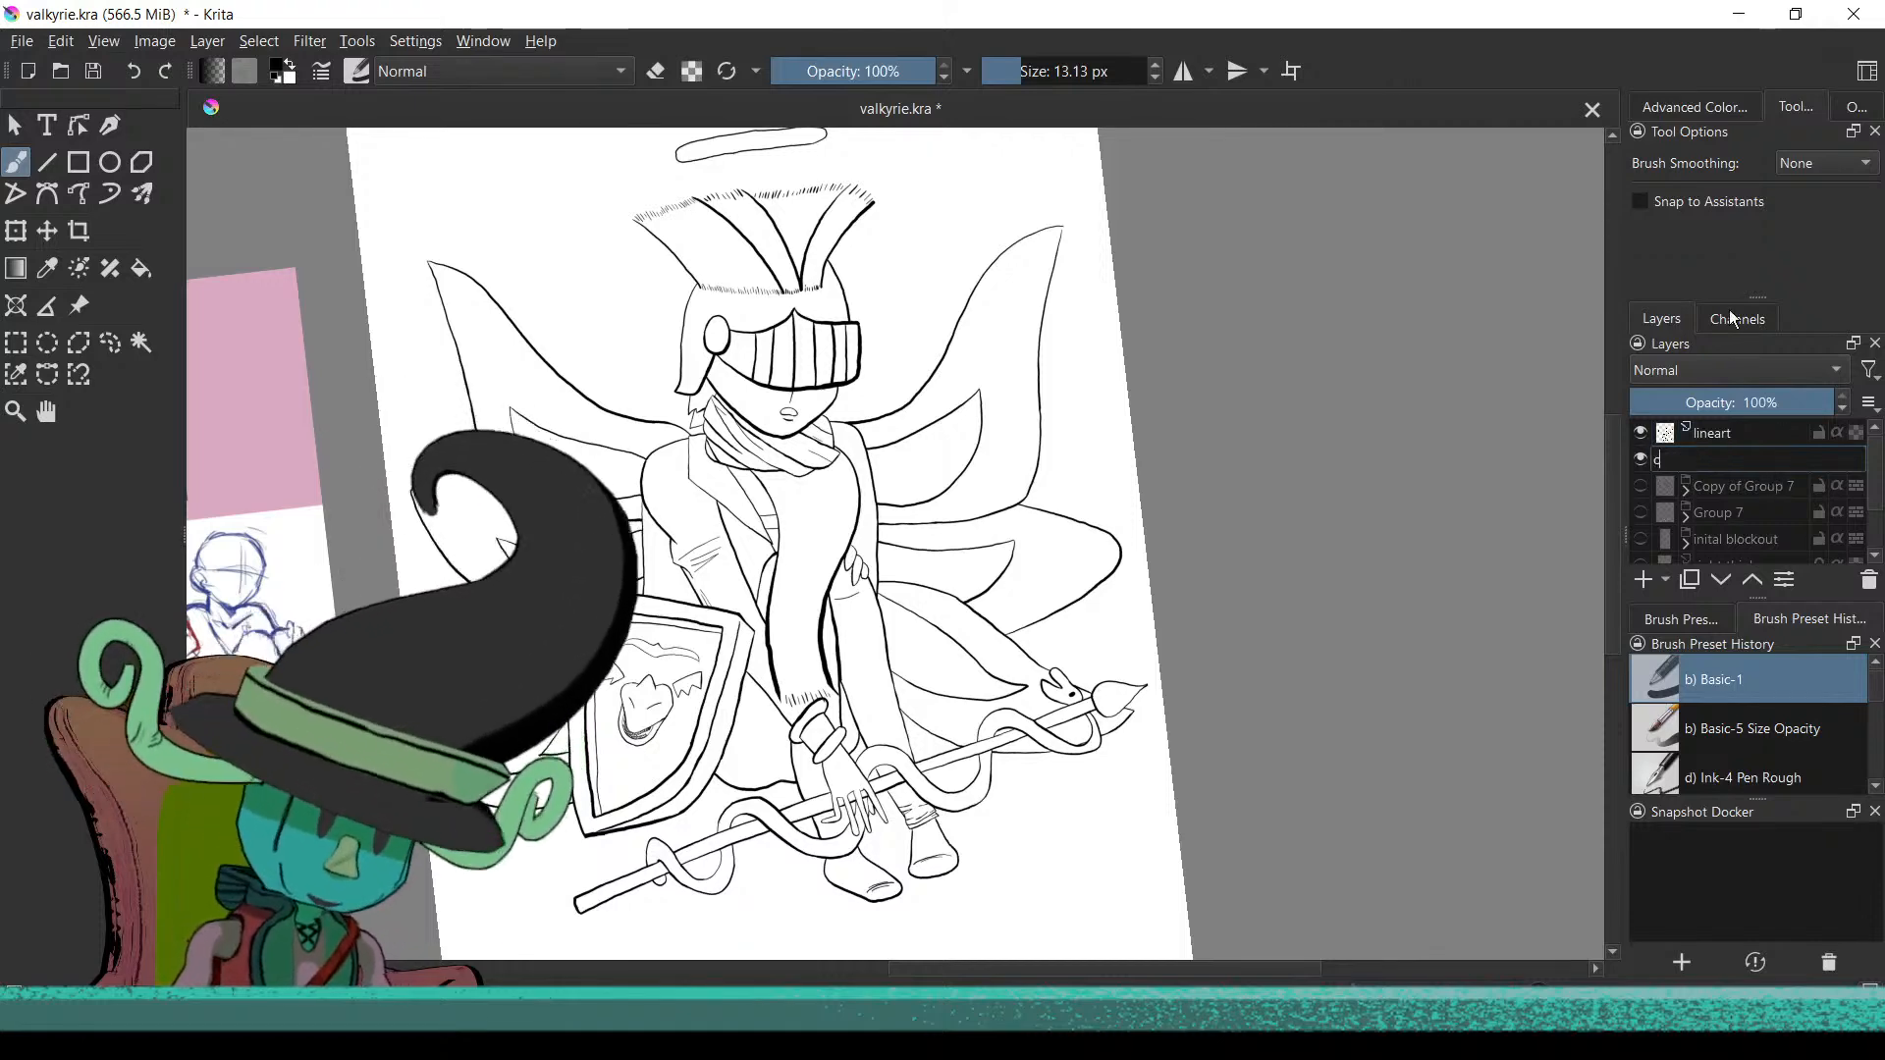
type("olor")
key("Return")
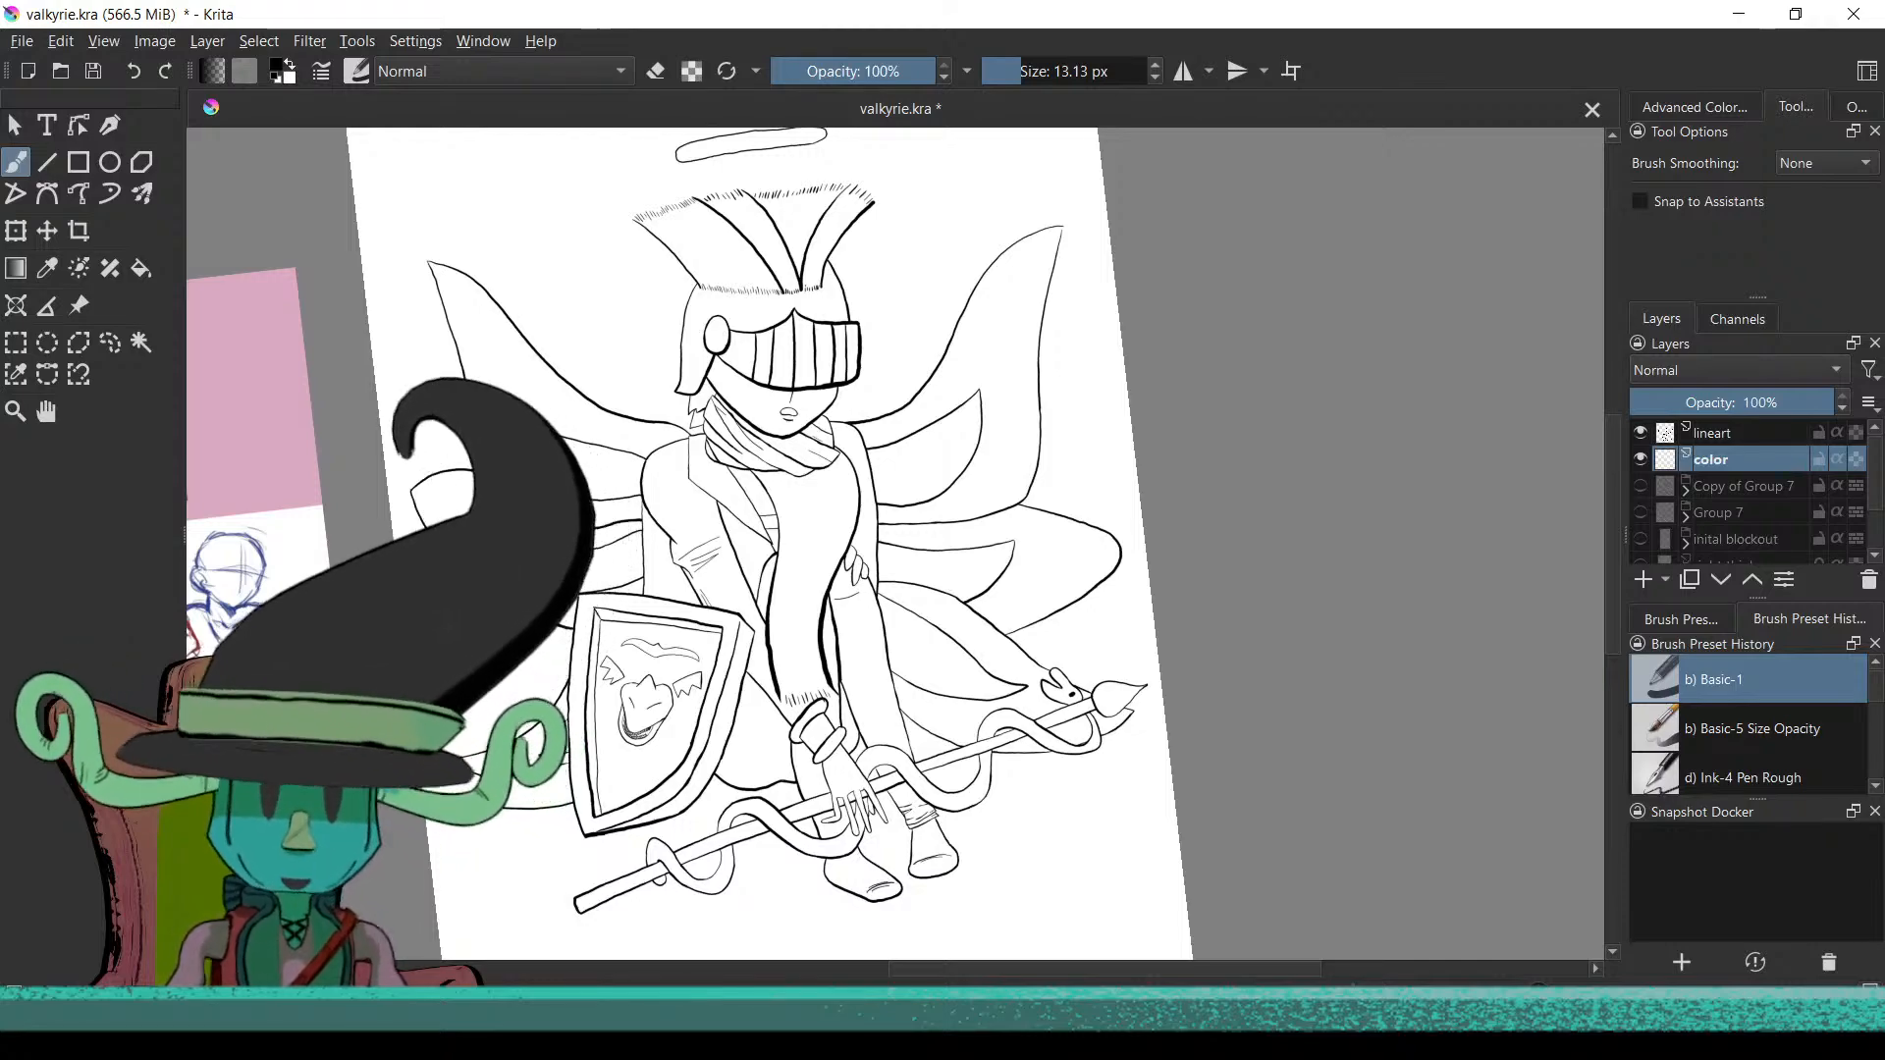
Set the foreground colour to teal (#19c3bc) for painting the area between the sleeve and the shield
scroll(555, 648, "up", 6)
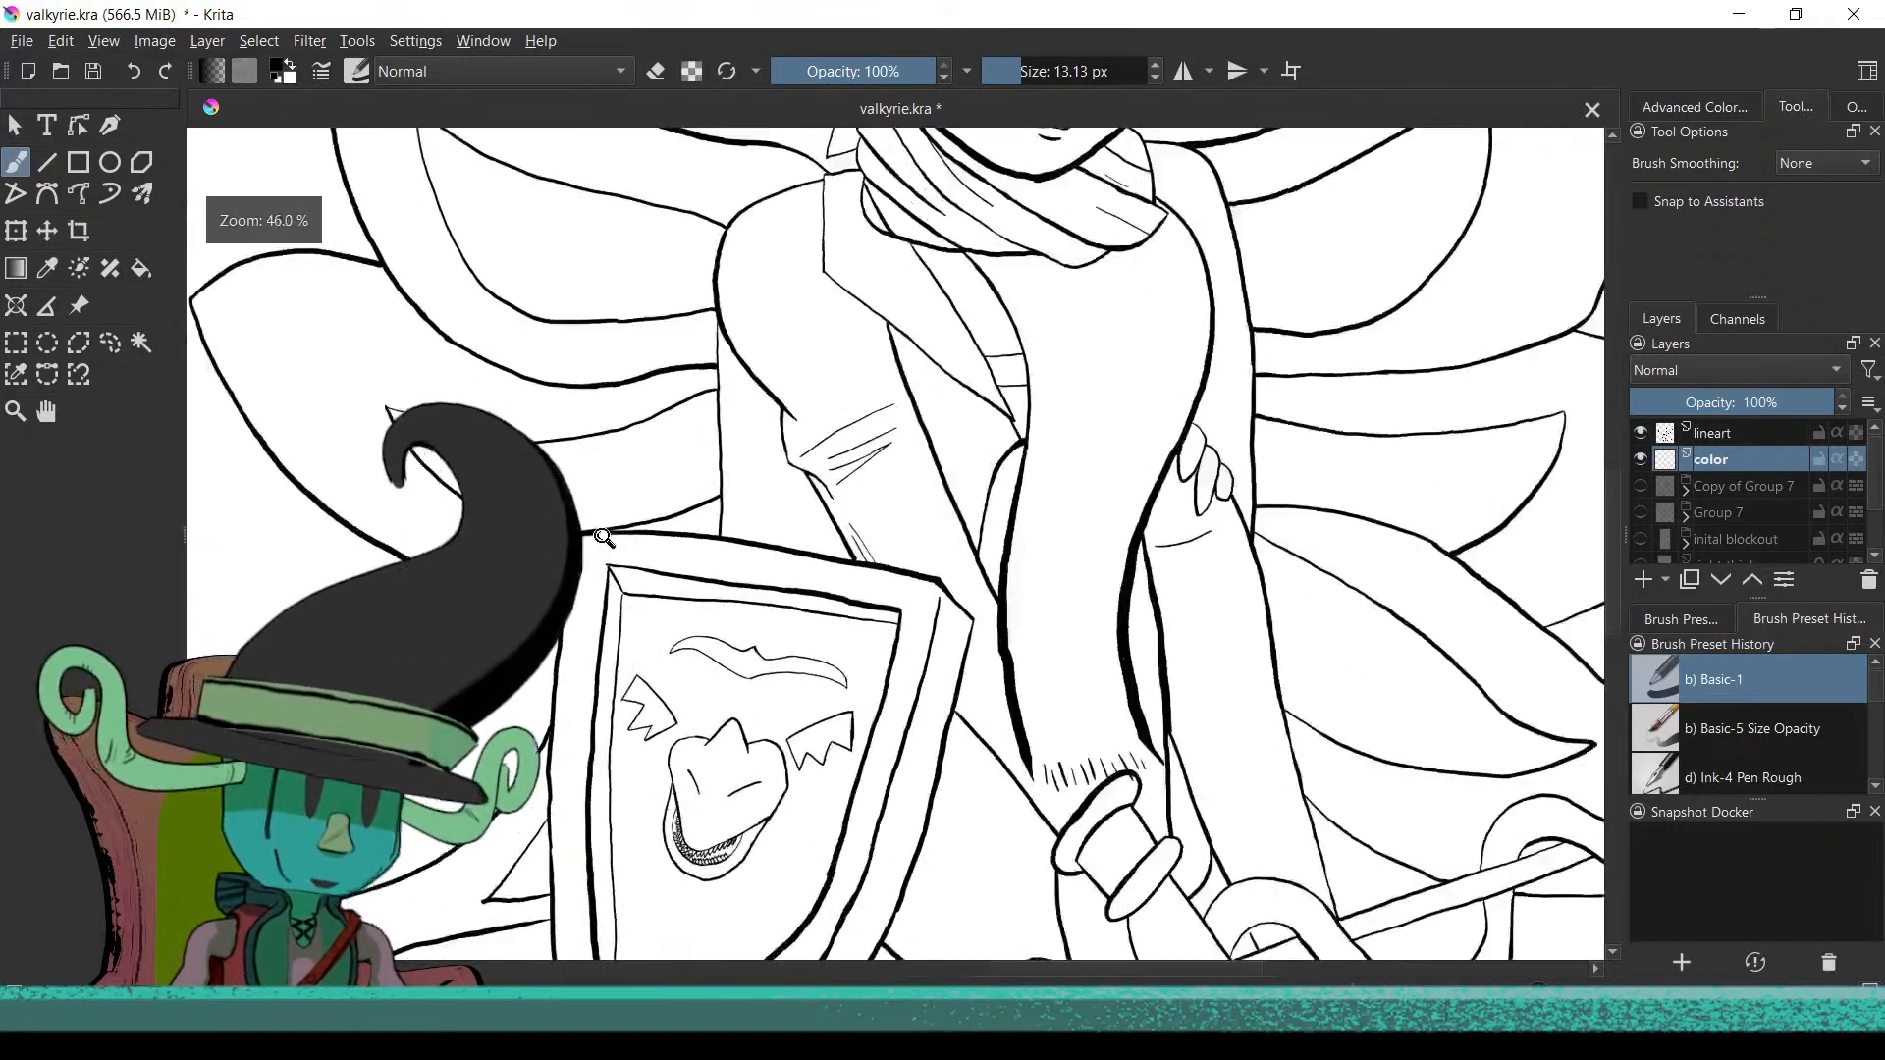
scroll(803, 347, "up", 3)
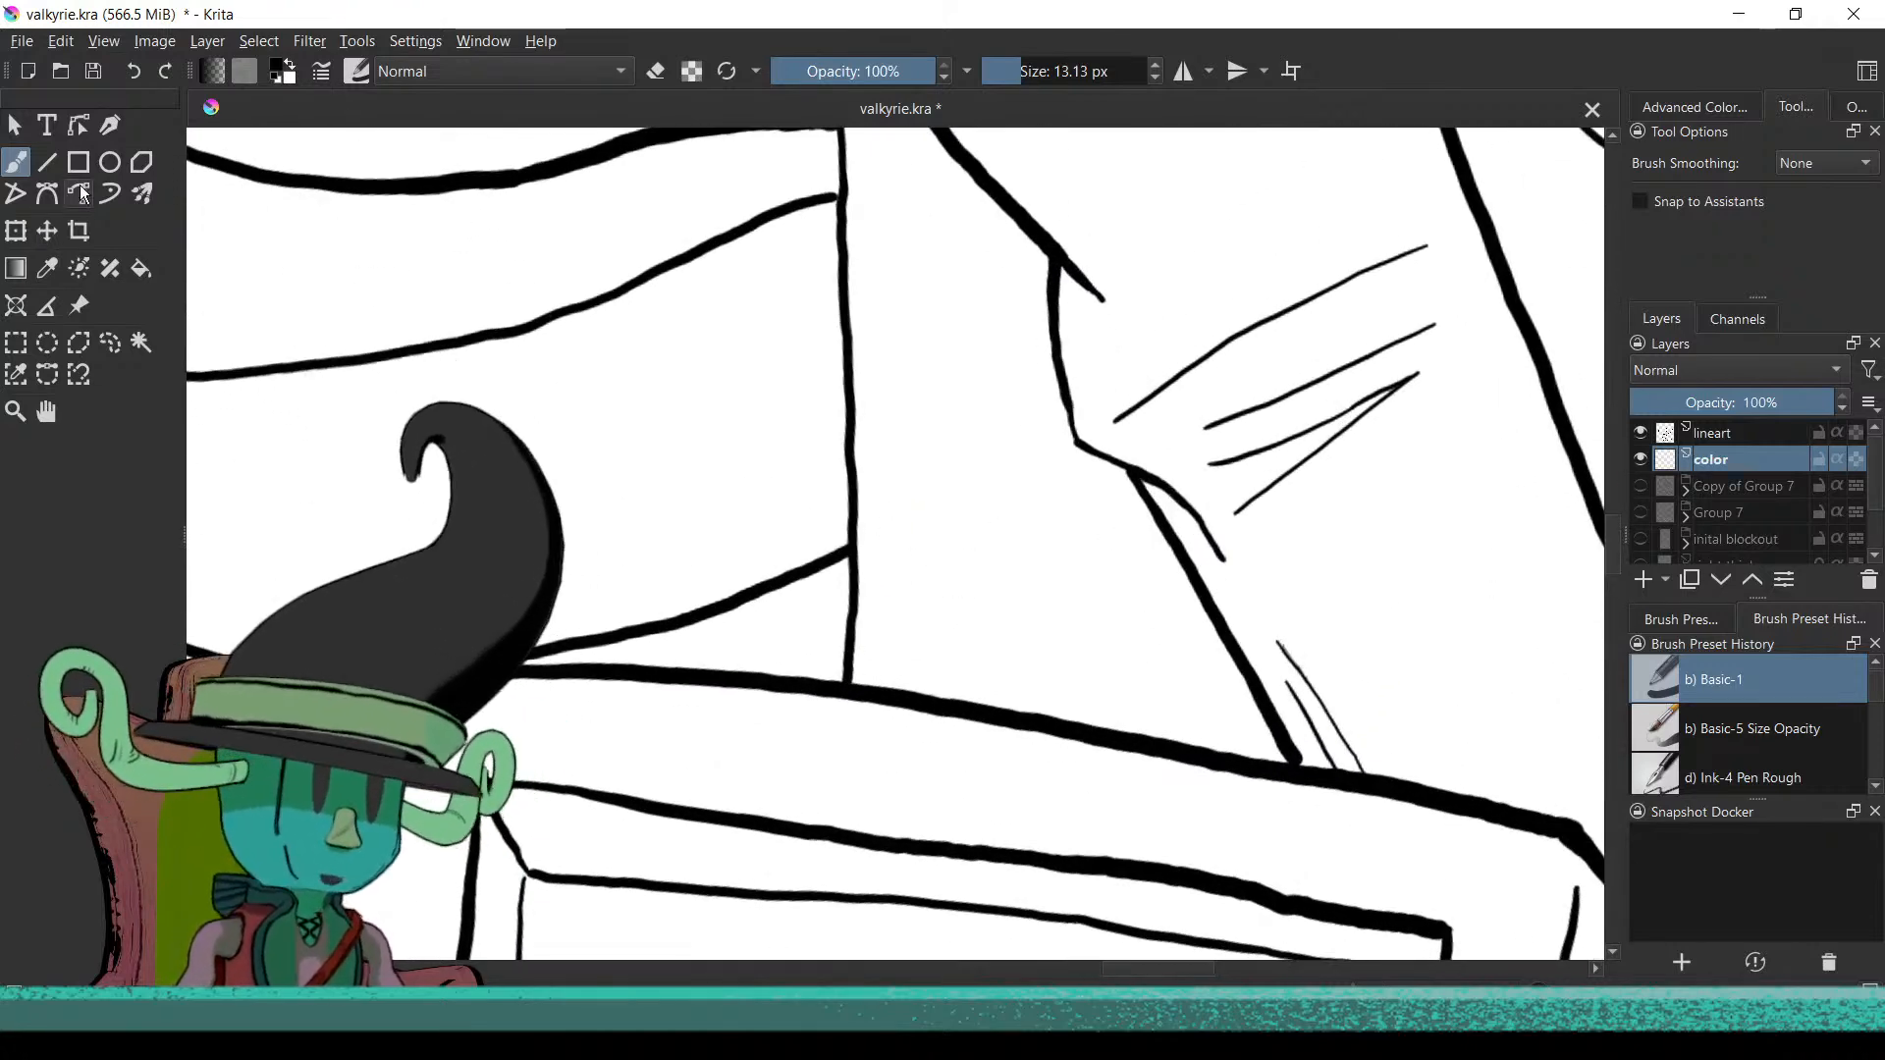
left_click(279, 71)
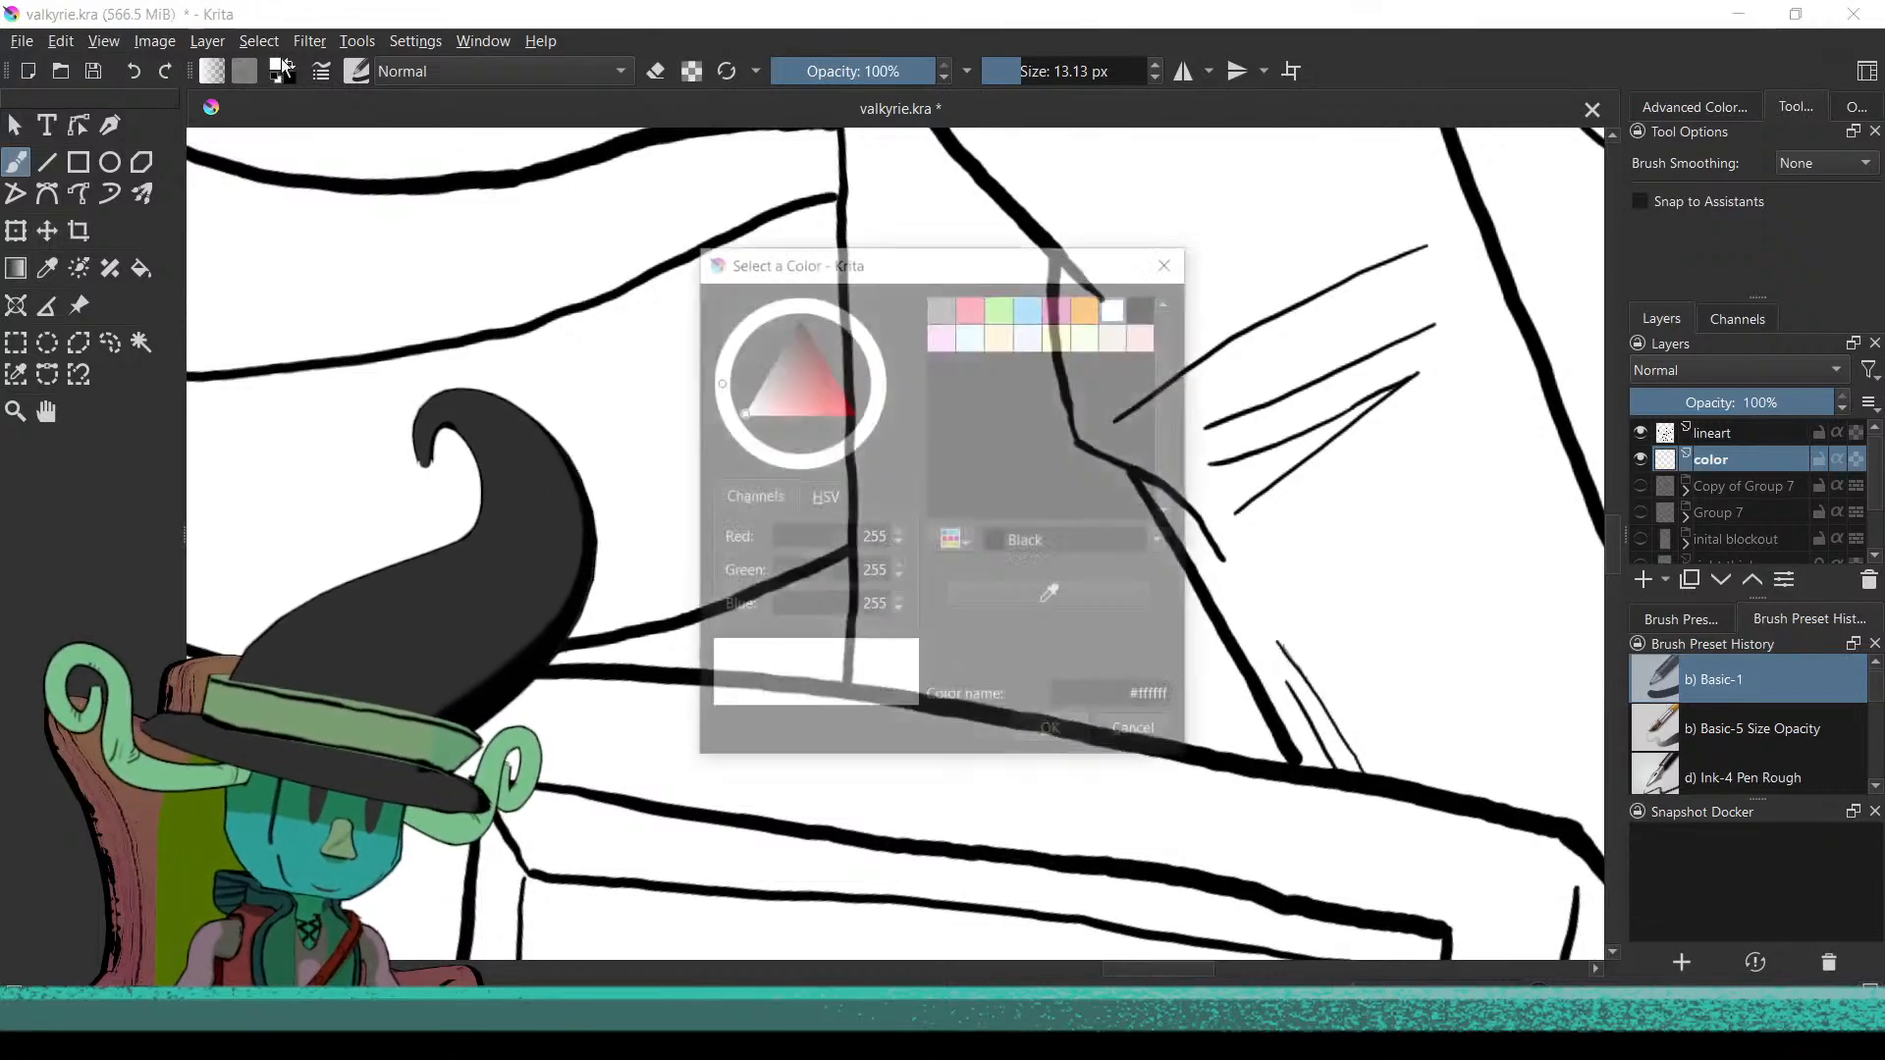
left_click(803, 376)
left_click(798, 365)
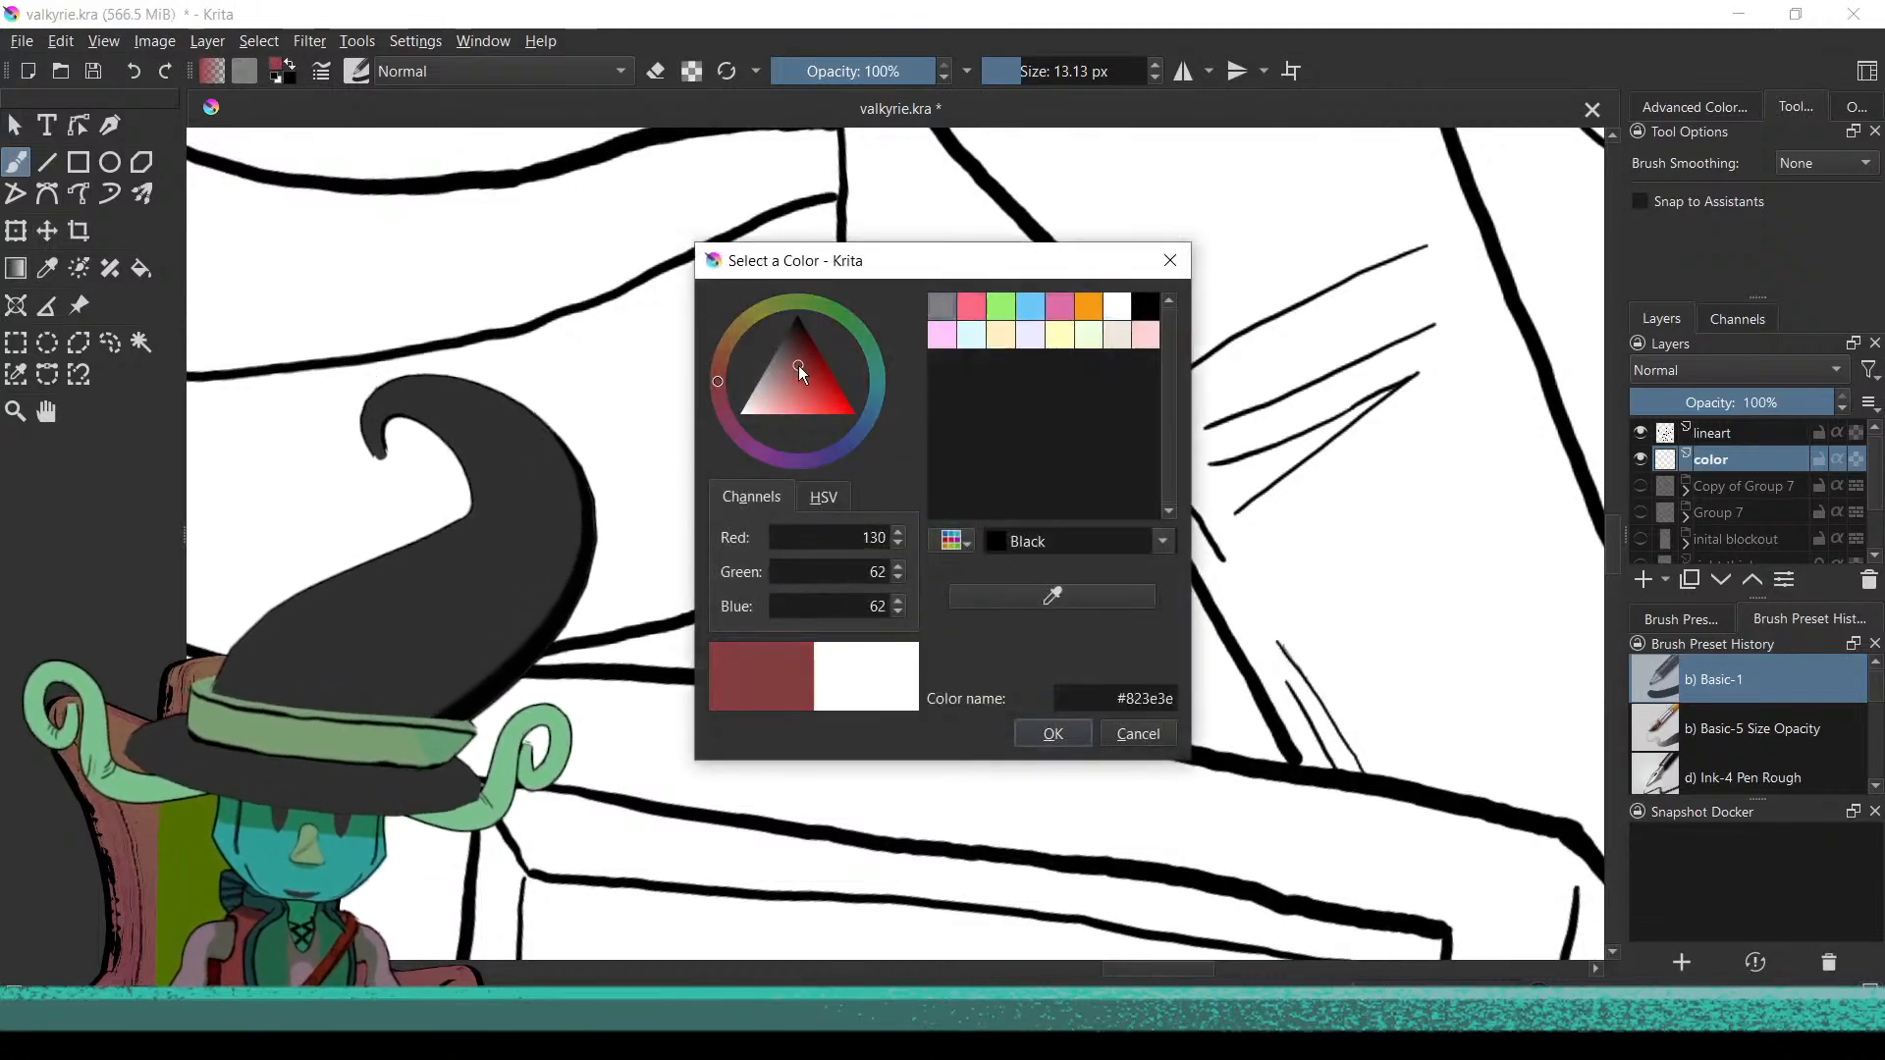
left_click(880, 375)
left_click_drag(832, 403, 849, 408)
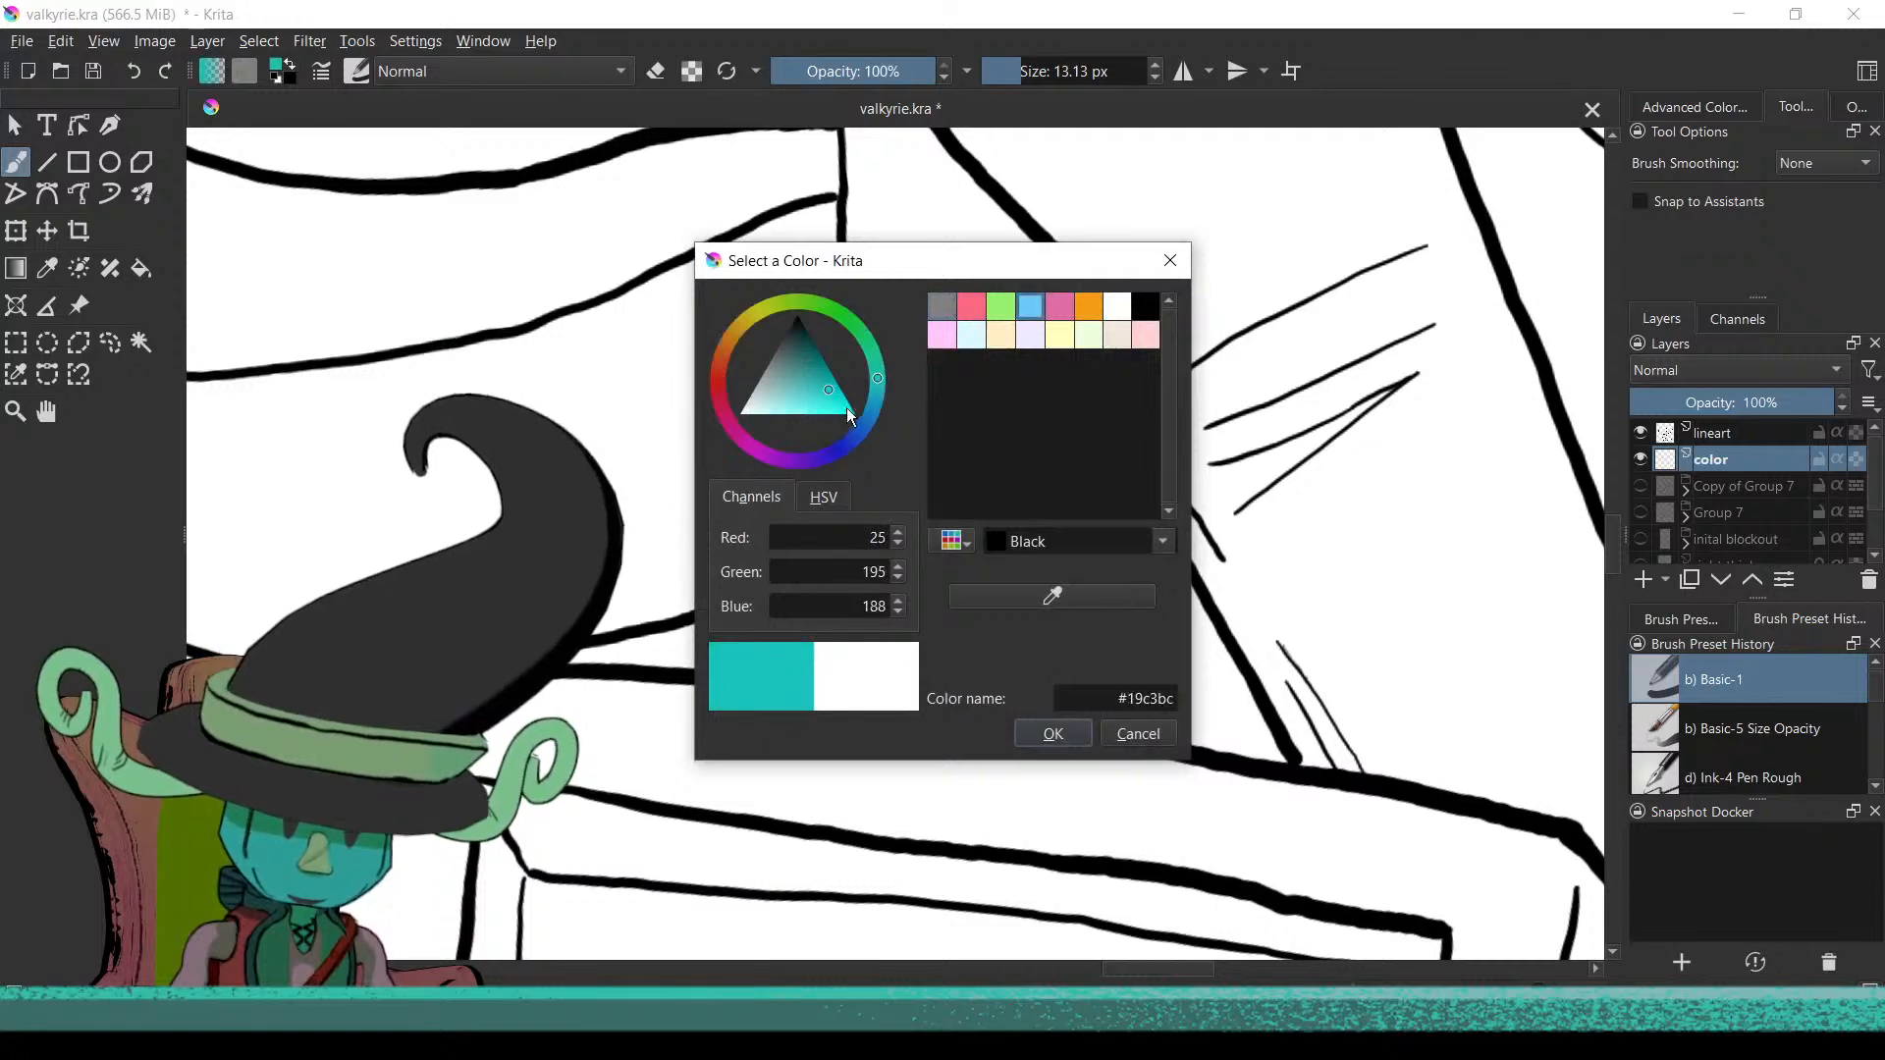
left_click(1070, 731)
Paint teal above the shield's upper edge with a 218.92 px brush and fill the enclosed gap using the Fill tool
left_click_drag(1046, 558, 1381, 557, "shift")
mouse_move(1028, 437)
left_mouse_down()
mouse_move(1055, 608)
mouse_move(1011, 550)
left_mouse_up()
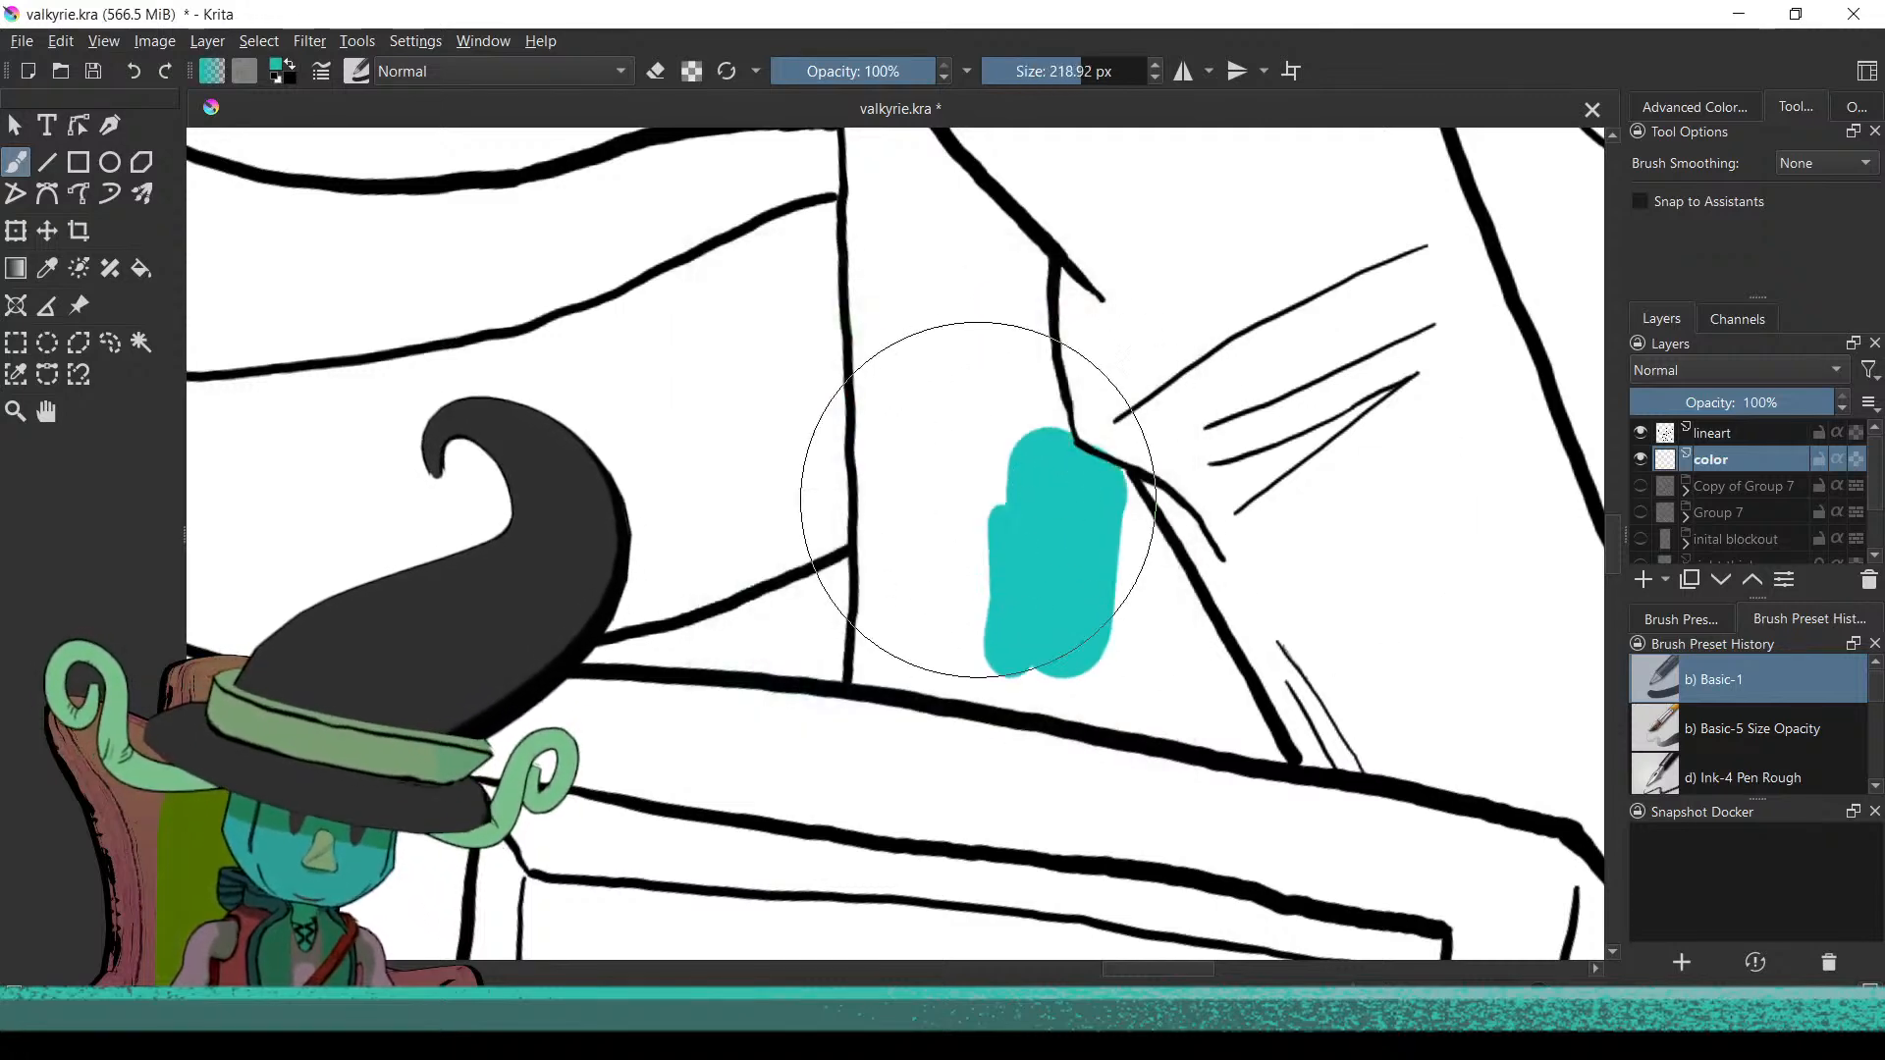
mouse_move(928, 429)
left_mouse_down()
mouse_move(915, 602)
mouse_move(903, 526)
mouse_move(878, 687)
mouse_move(1023, 699)
mouse_move(1011, 471)
mouse_move(1115, 530)
left_mouse_up()
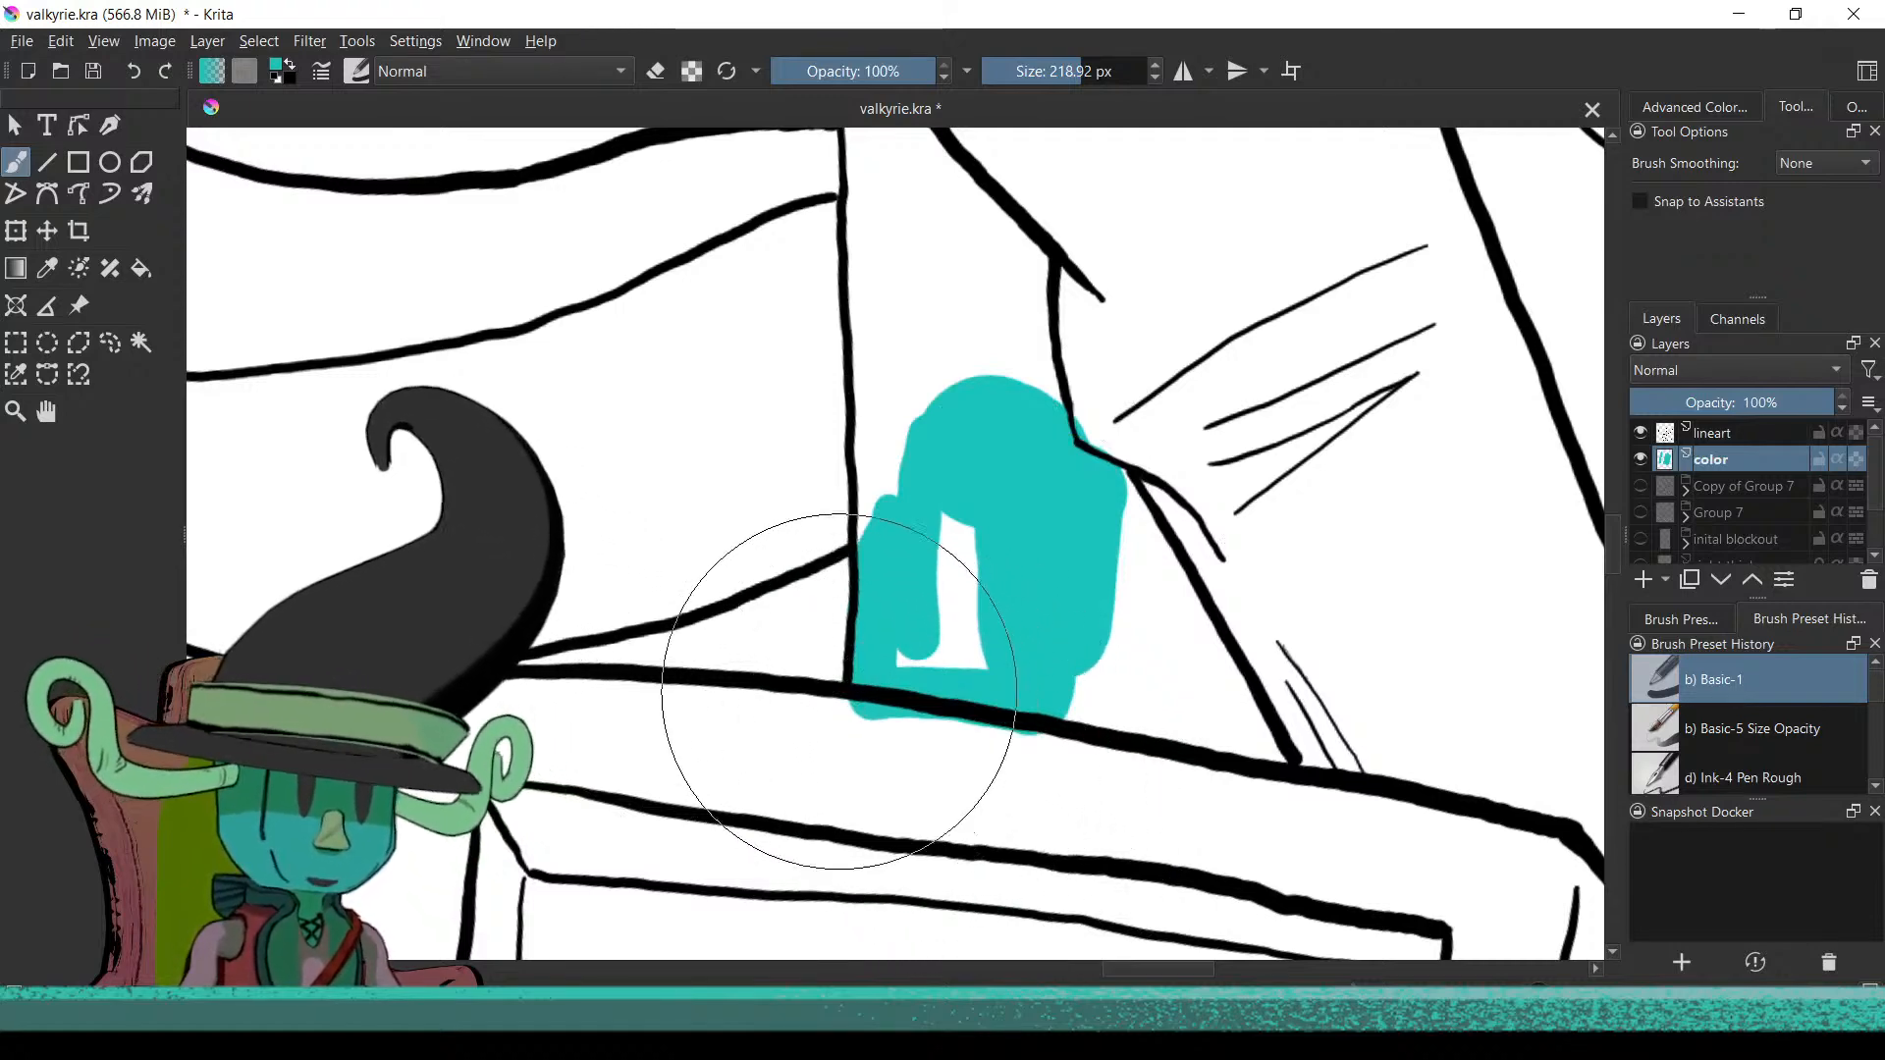
left_click(140, 268)
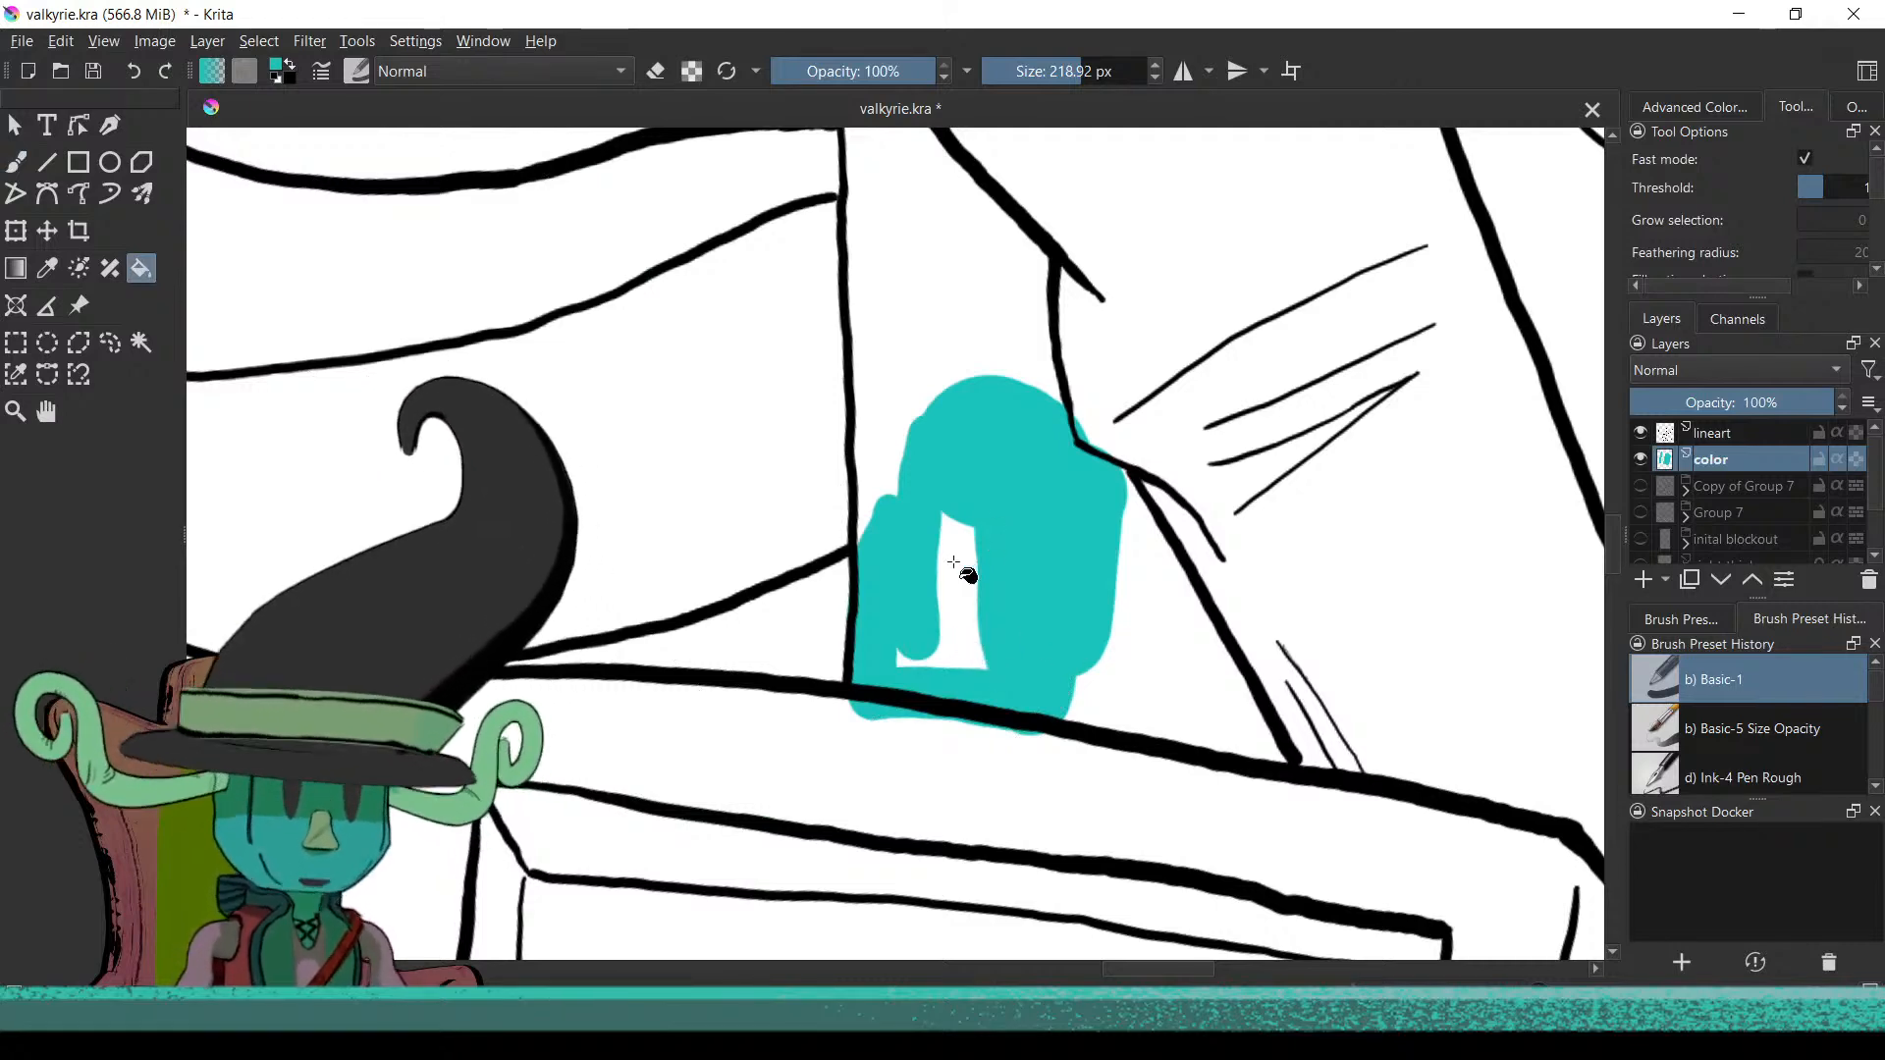
left_click(972, 648)
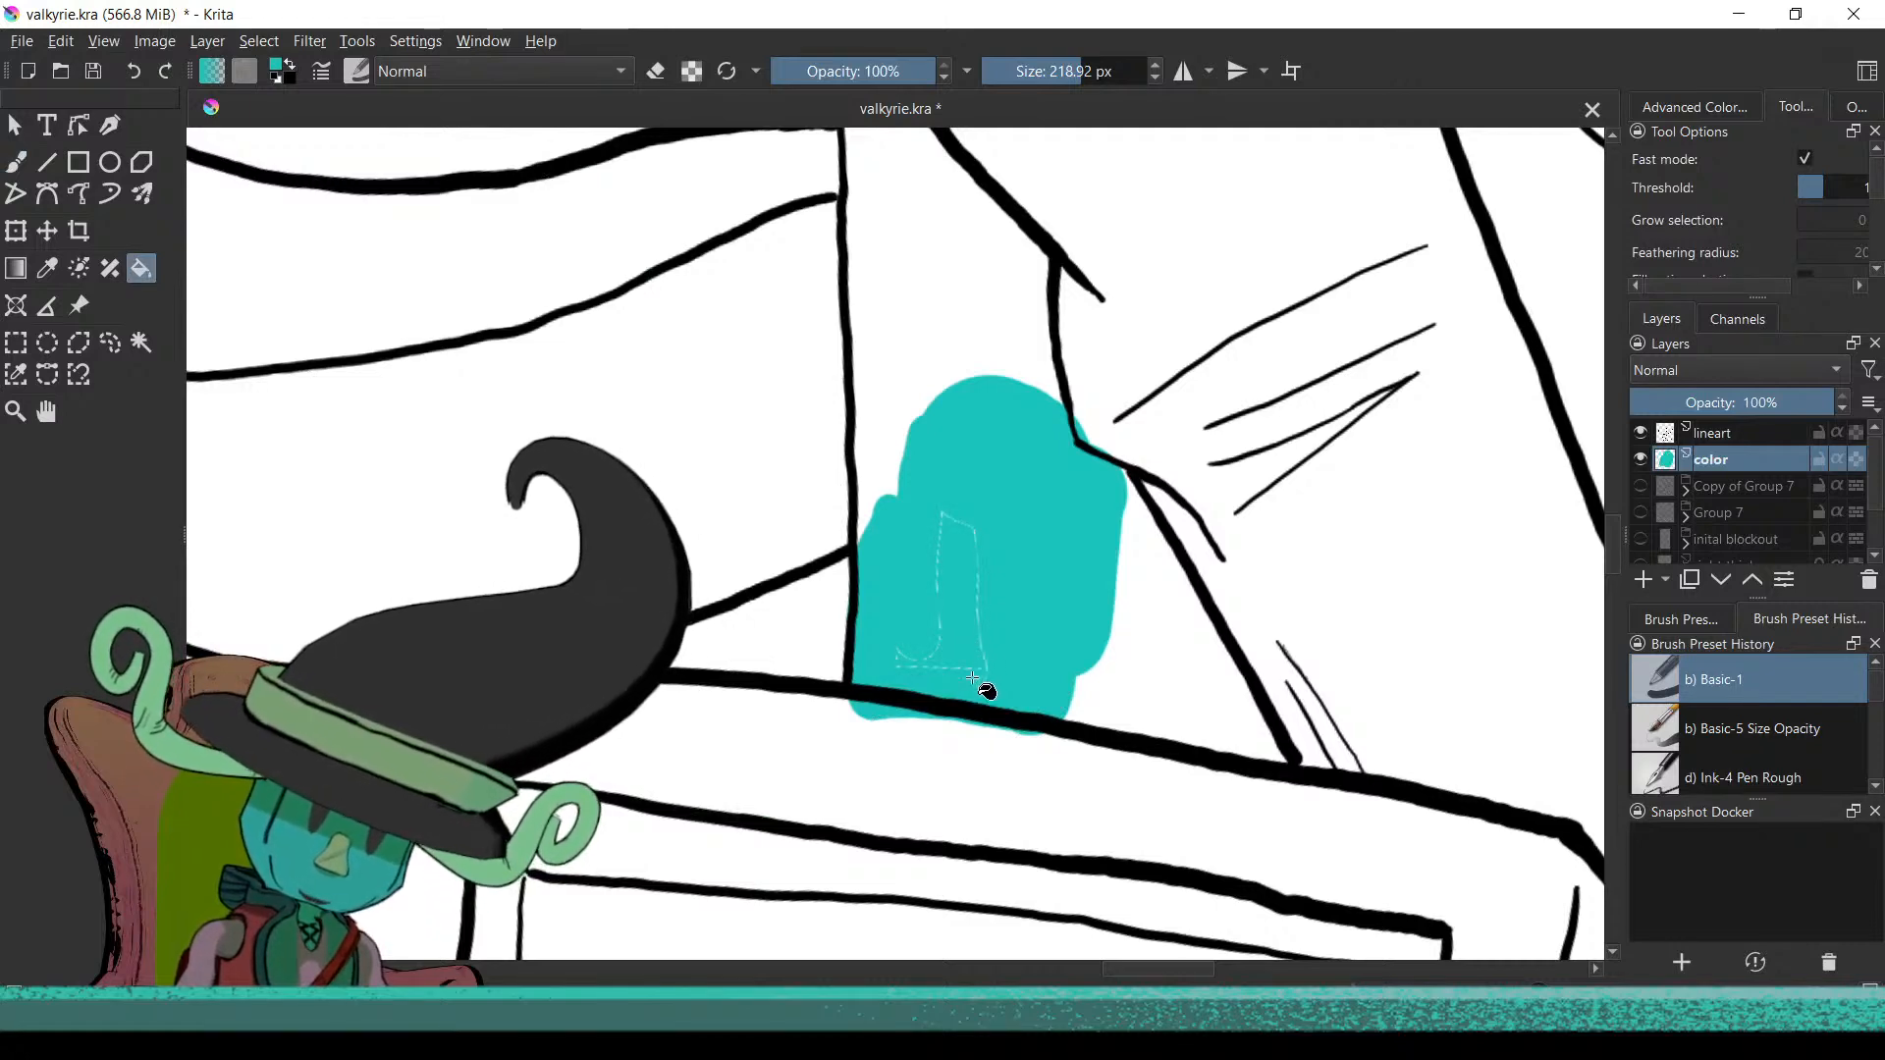
Undo the last teal fill in the gap above the shield
scroll(992, 687, "up", 8)
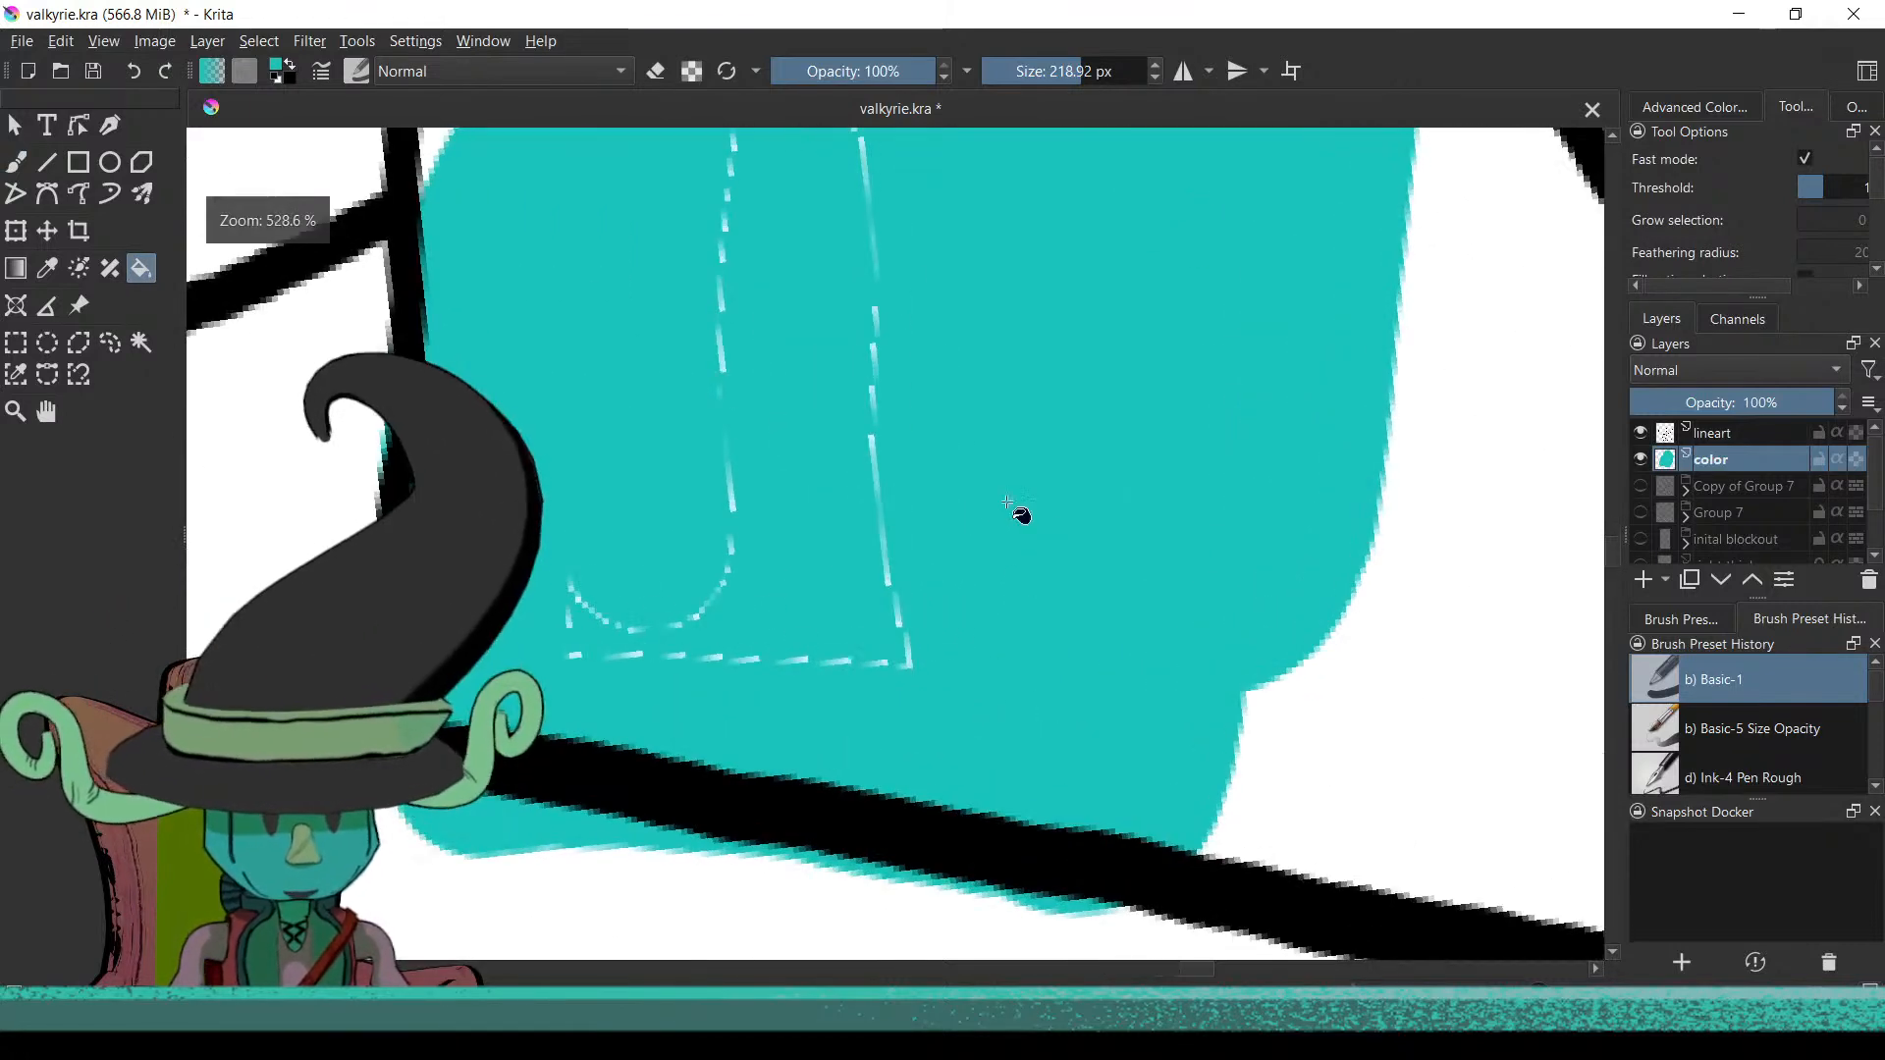
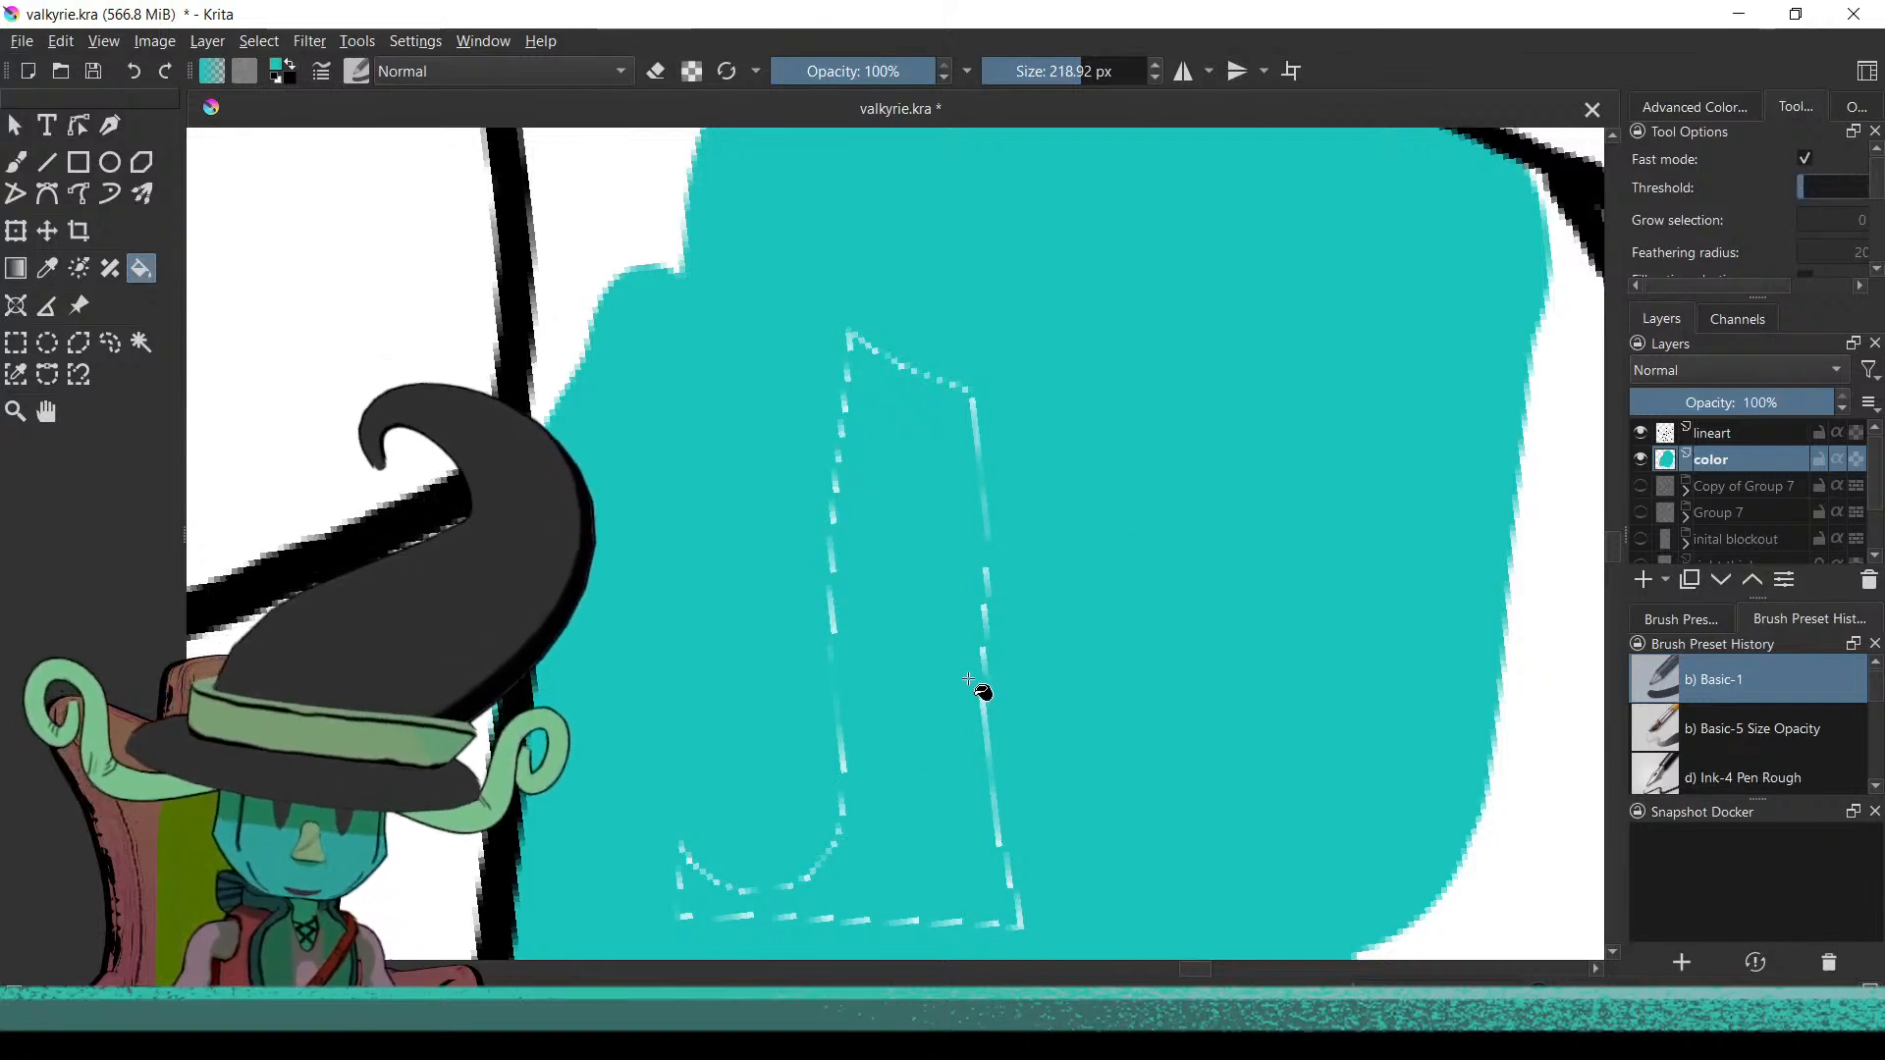
key("Delete")
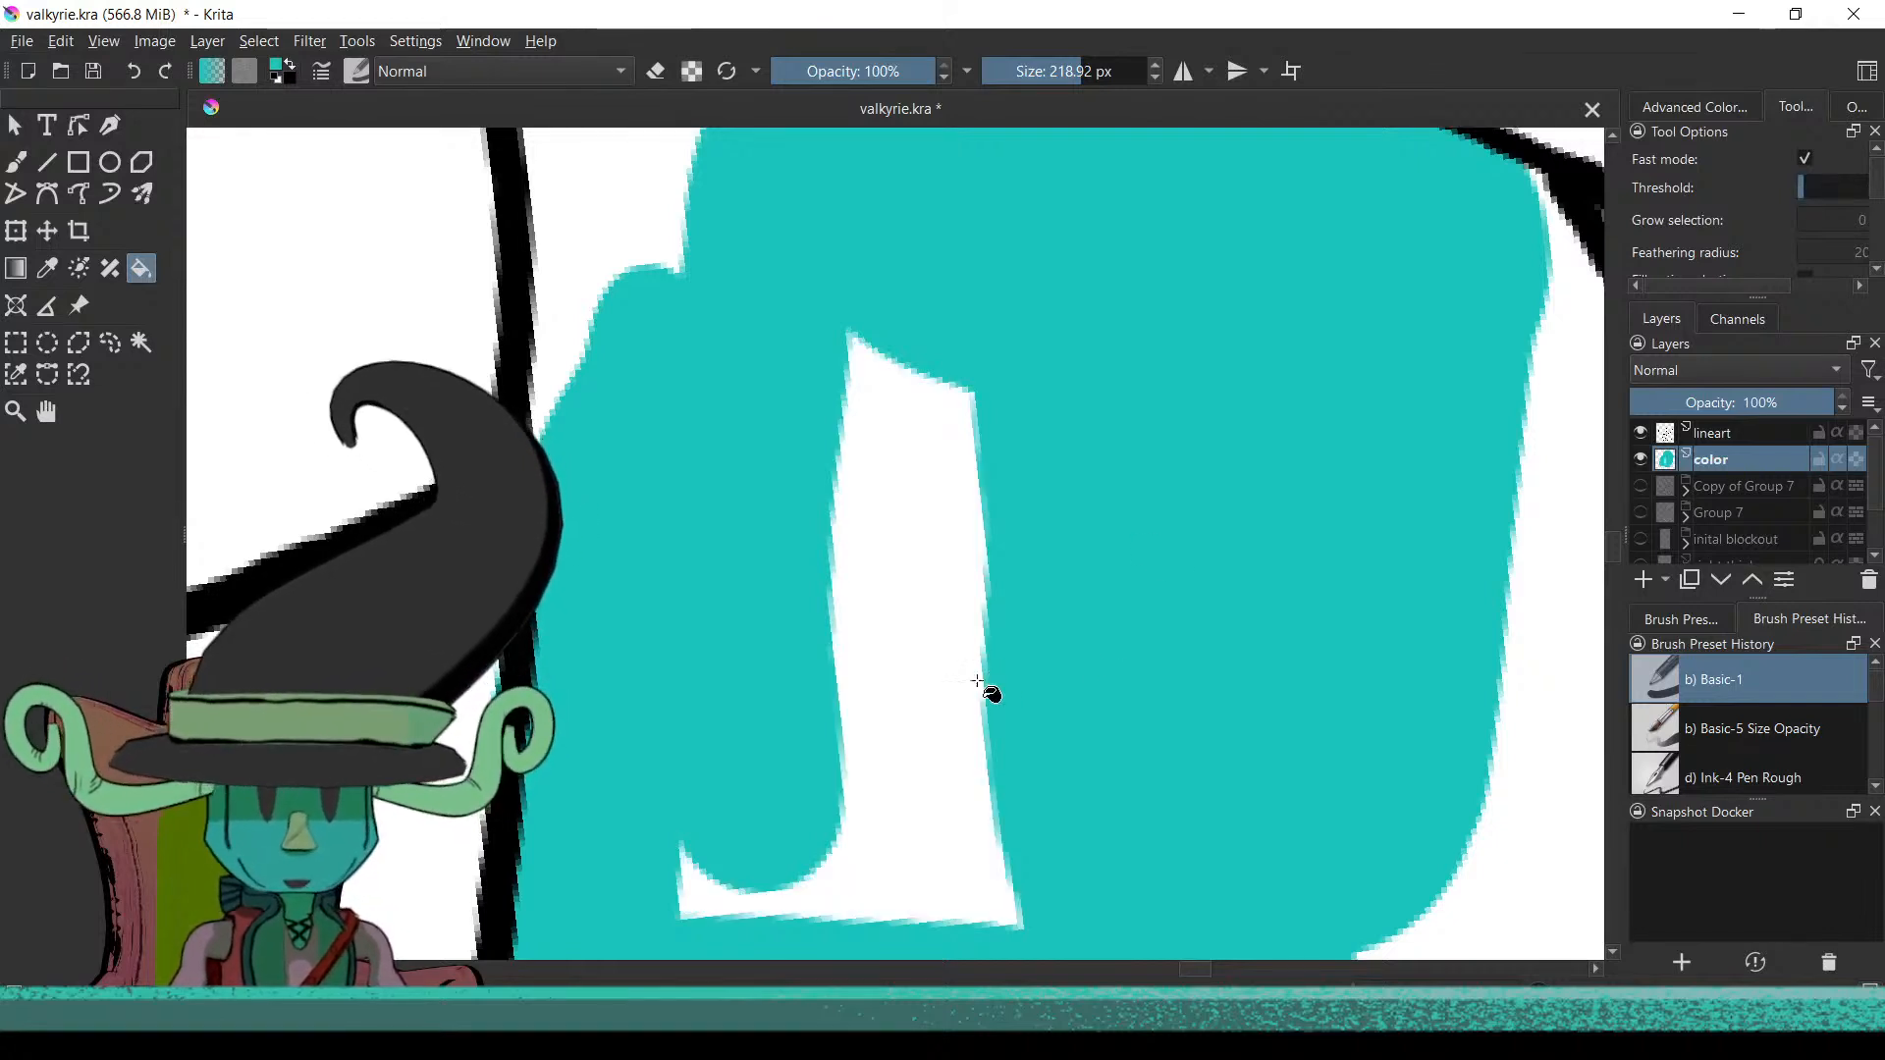
key("ctrl+z")
key("Delete")
key("ctrl+shift+a")
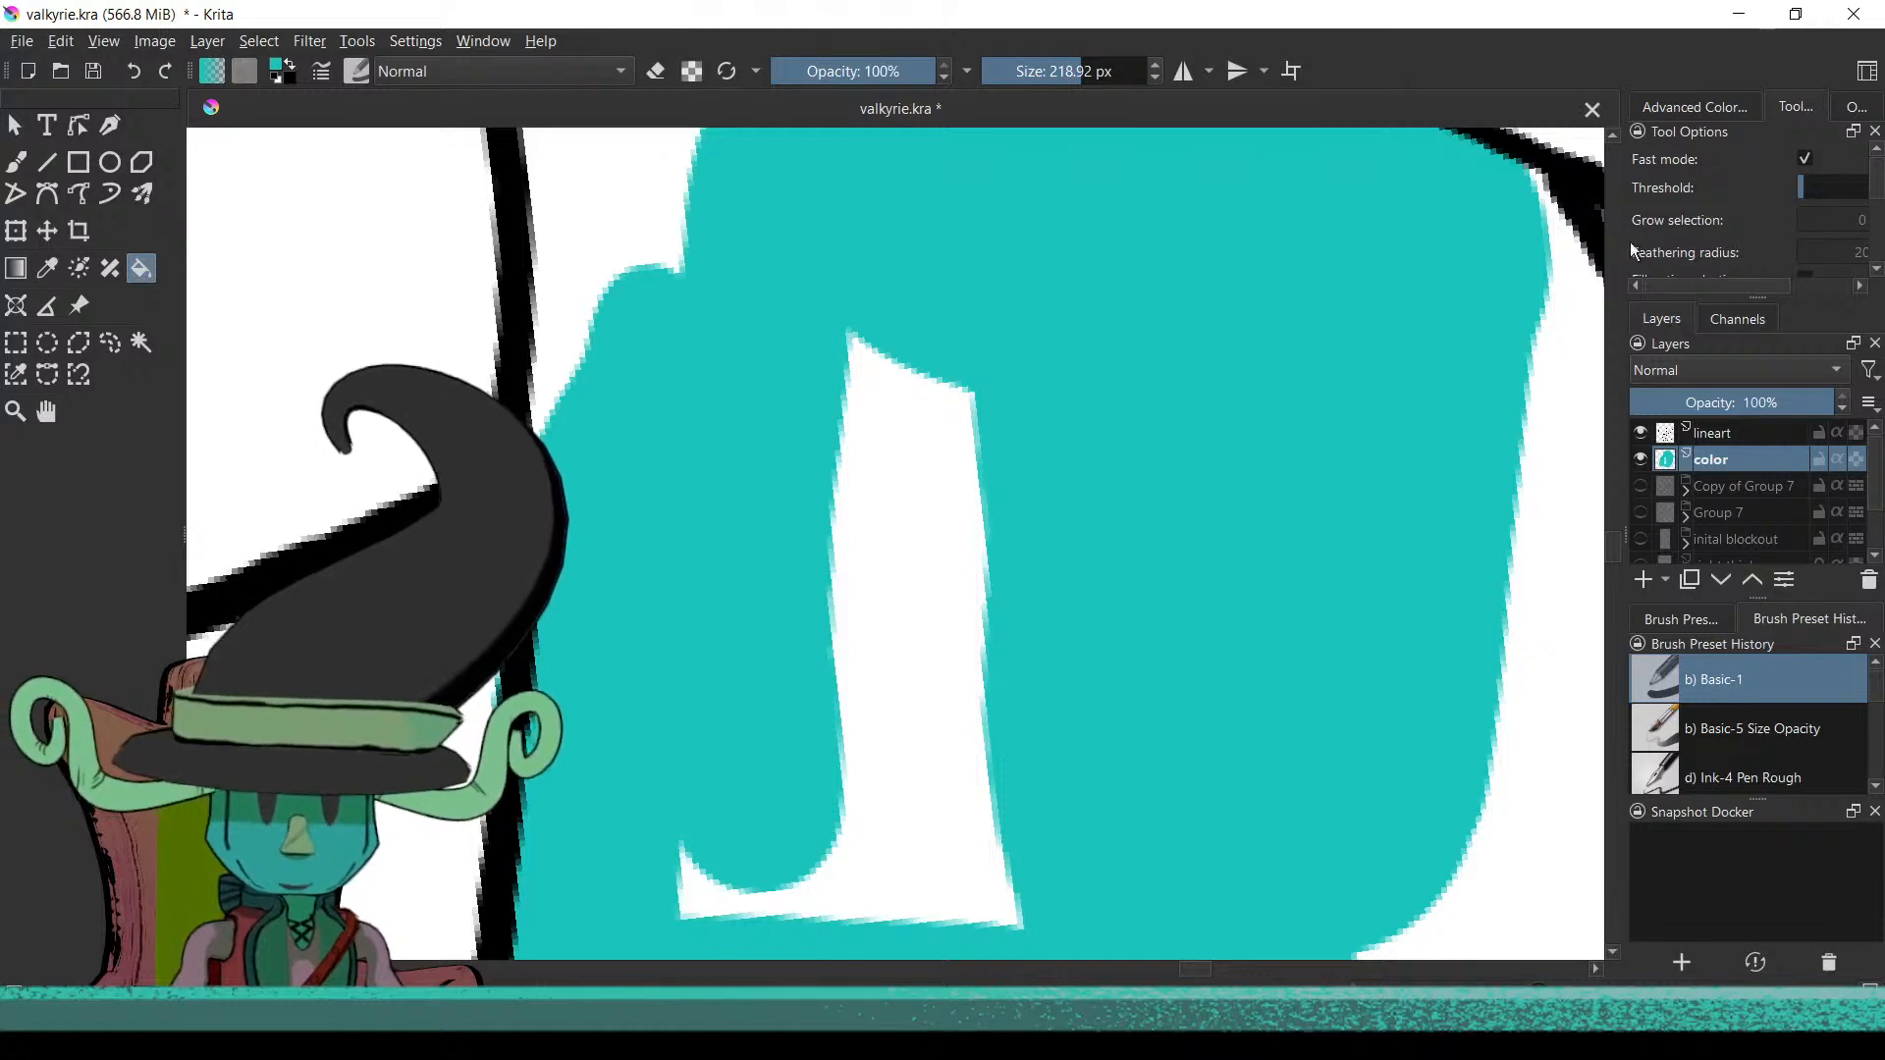
Widen the side dock and refill the gap in the teal patch with the Fill threshold set to 81
left_click_drag(1613, 184, 1456, 222)
left_click_drag(1701, 187, 1810, 193)
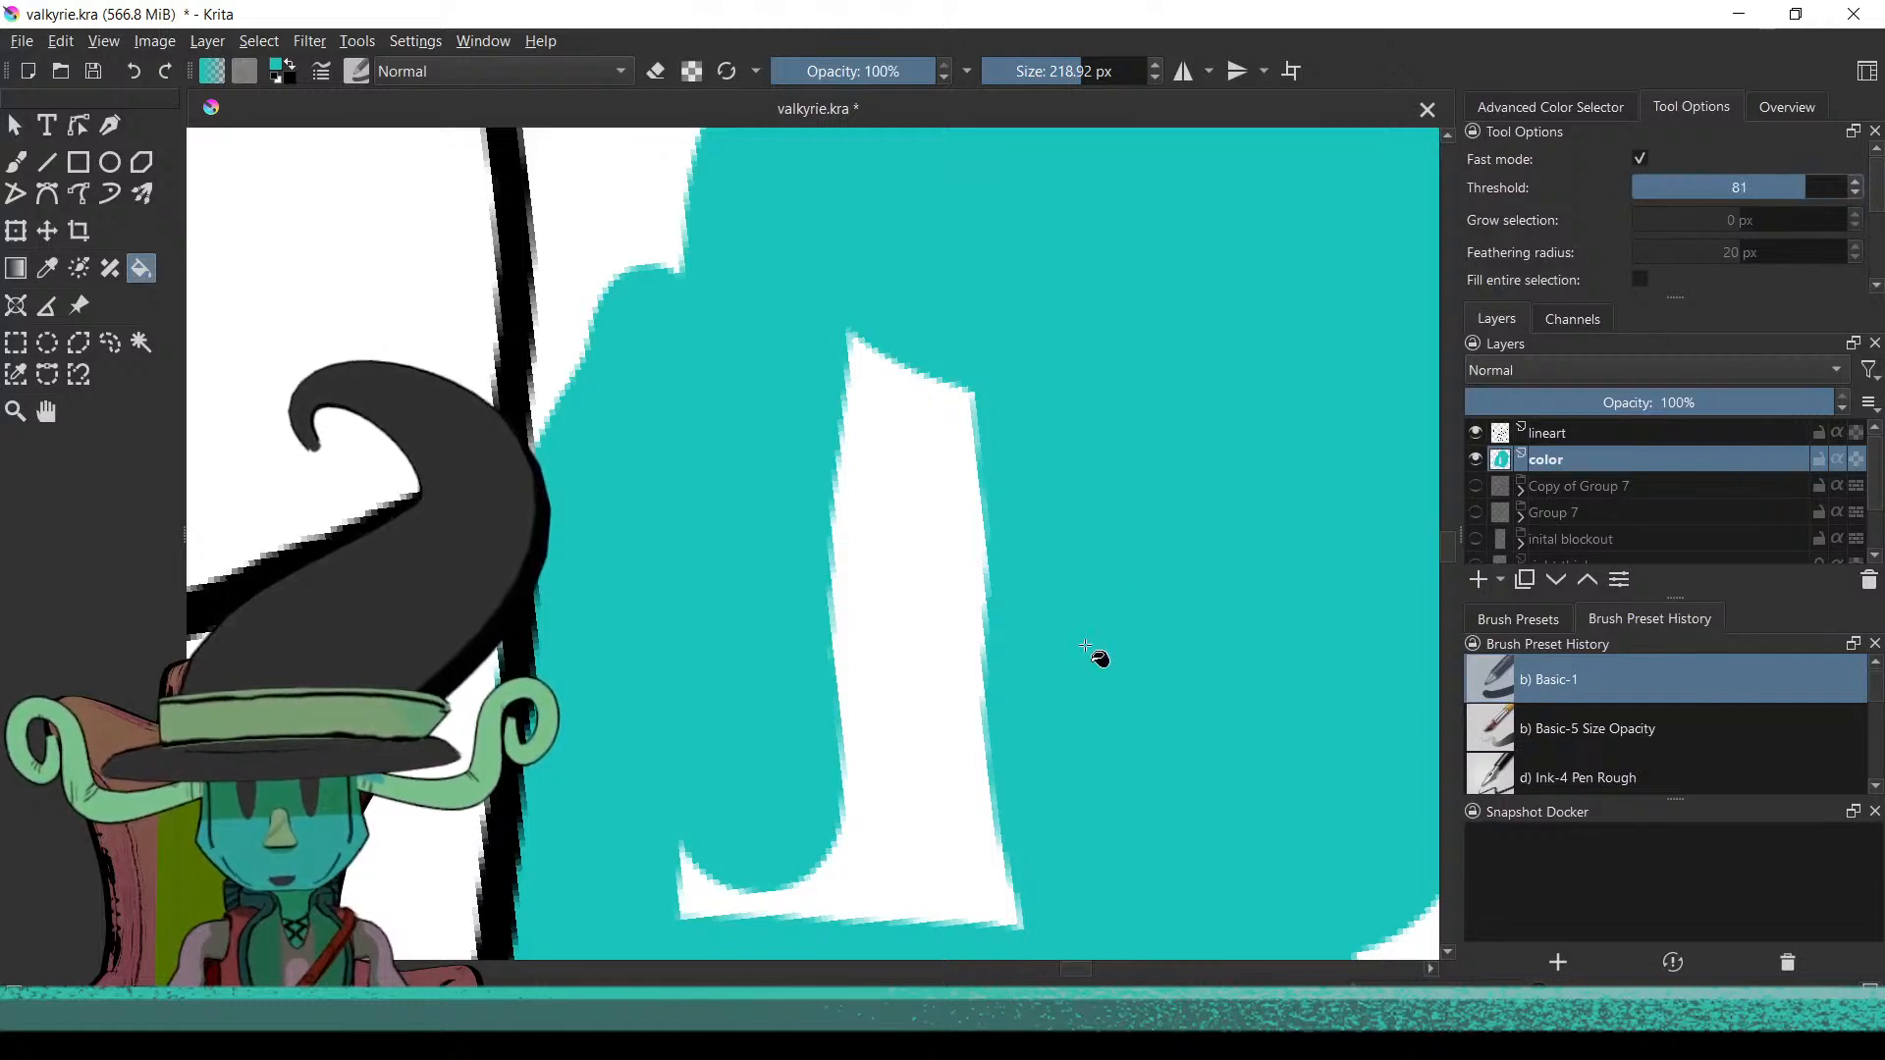
left_click(918, 682)
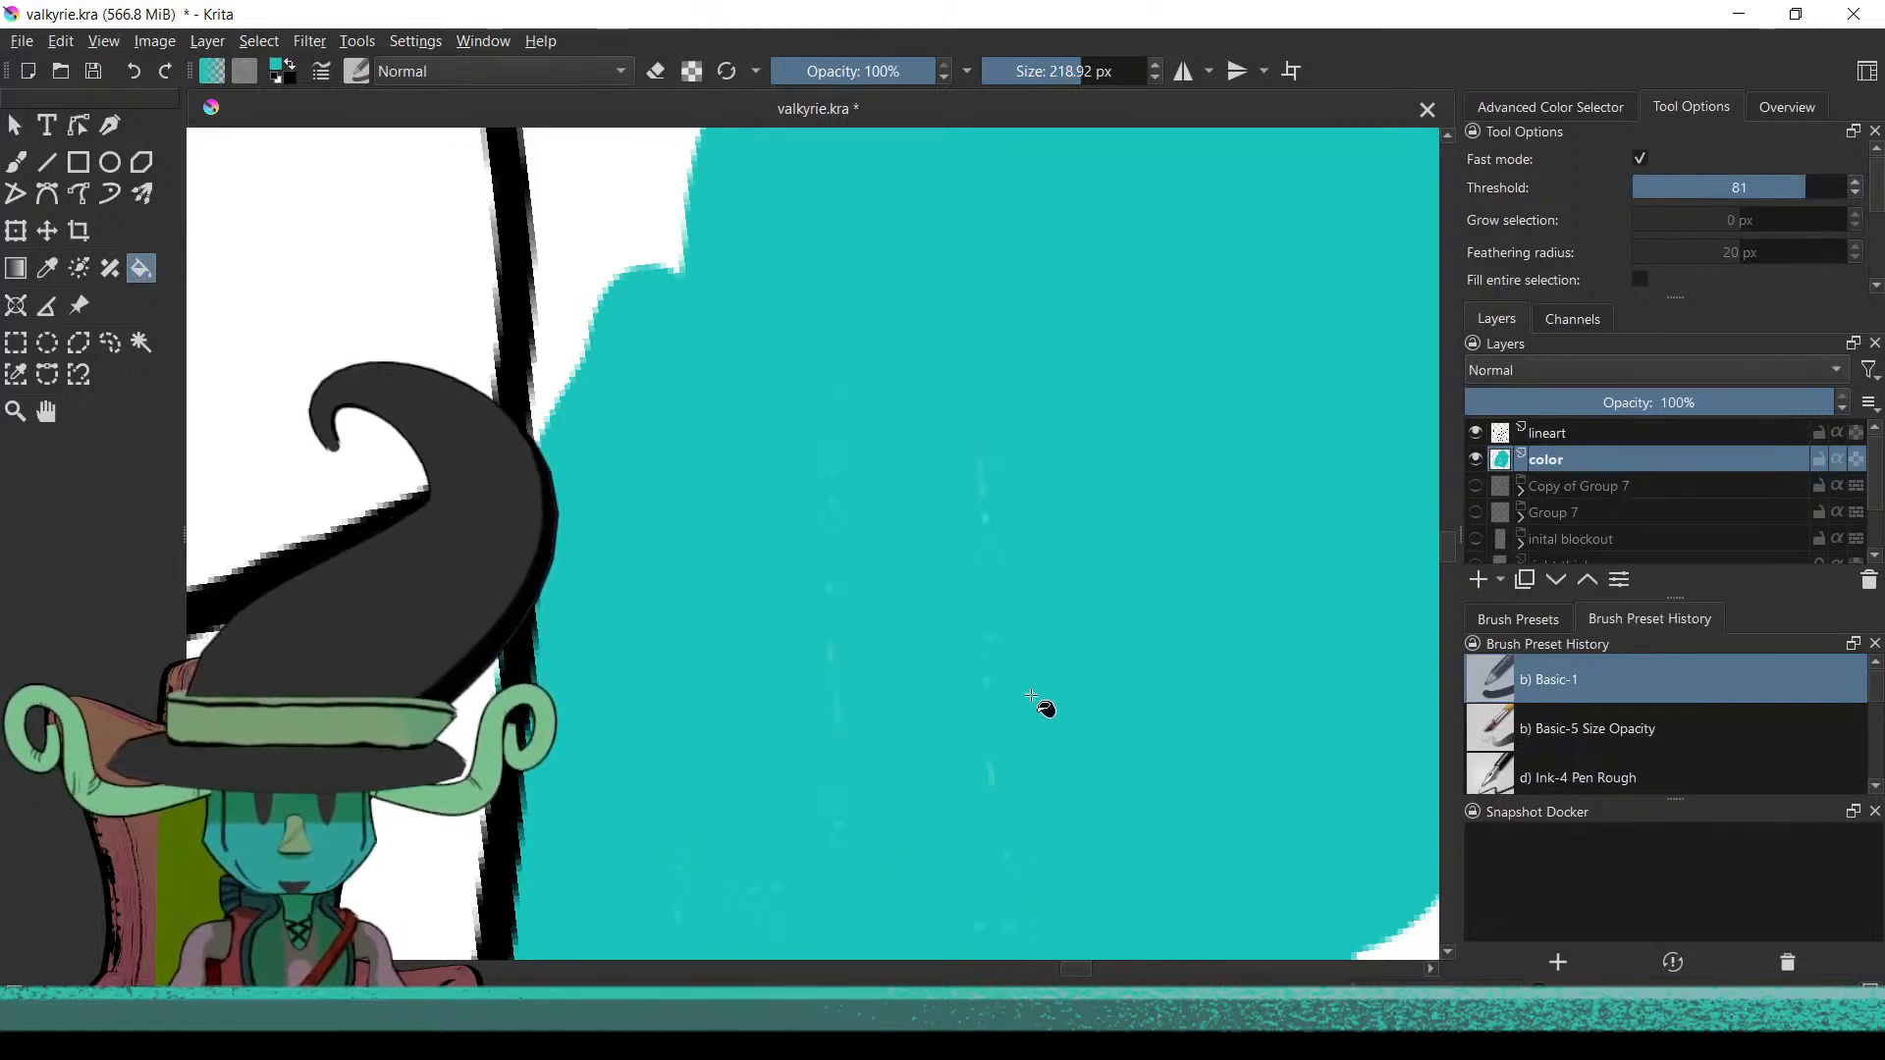
Try refilling the gap with the Fill threshold set to 100, and undo the attempt
left_click(1823, 186)
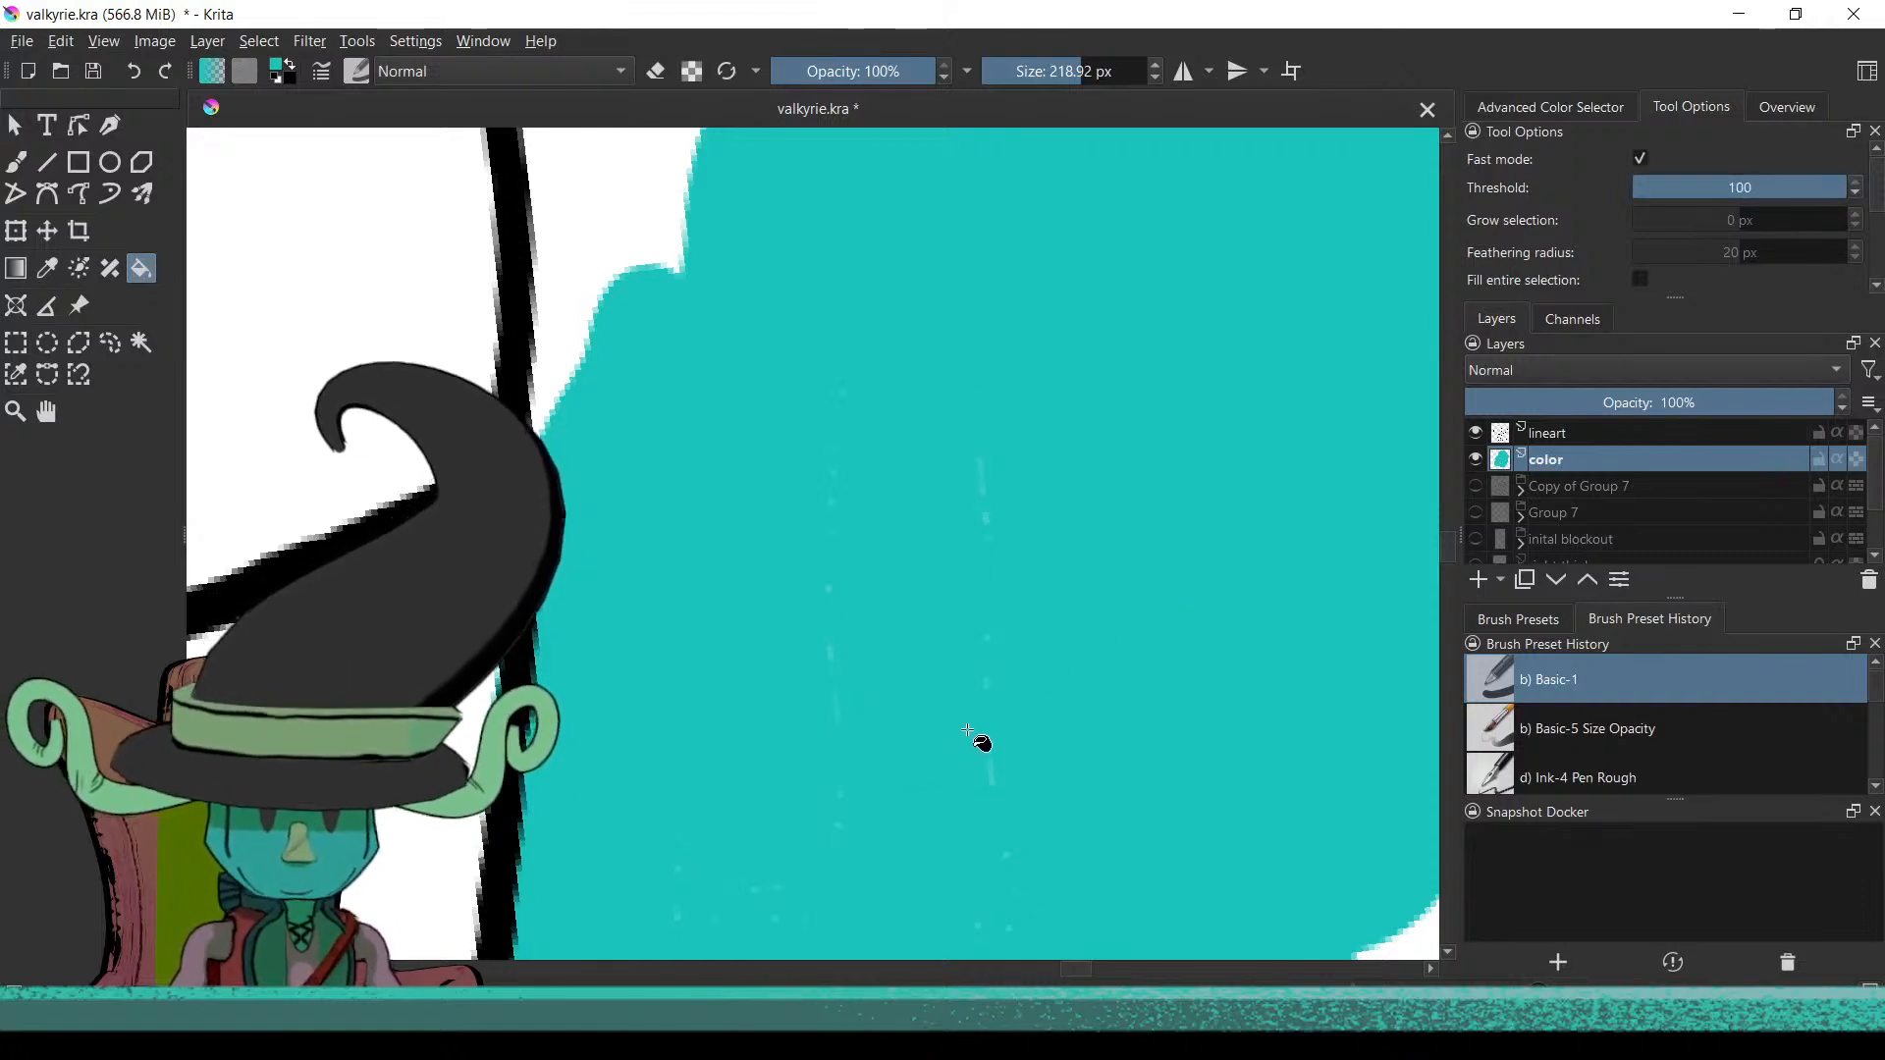
key("ctrl+z")
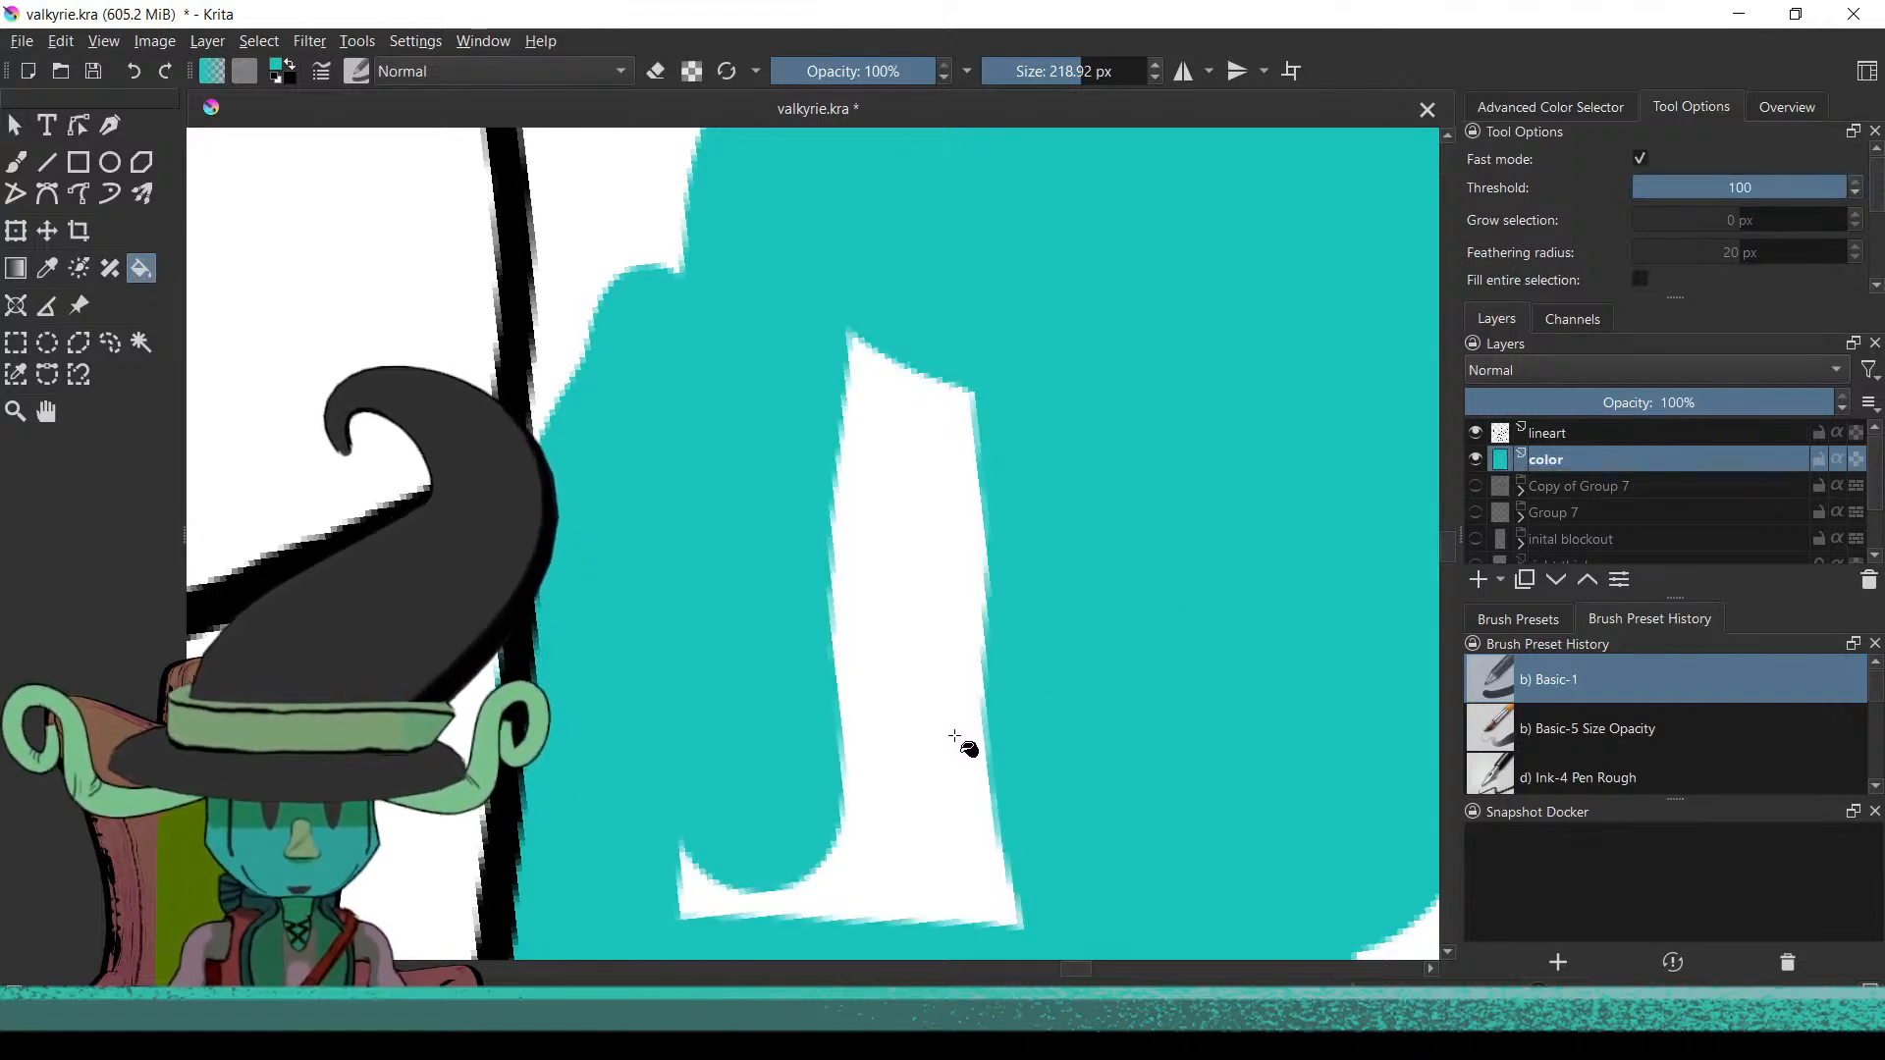
left_click(952, 731)
scroll(854, 870, "down", 10)
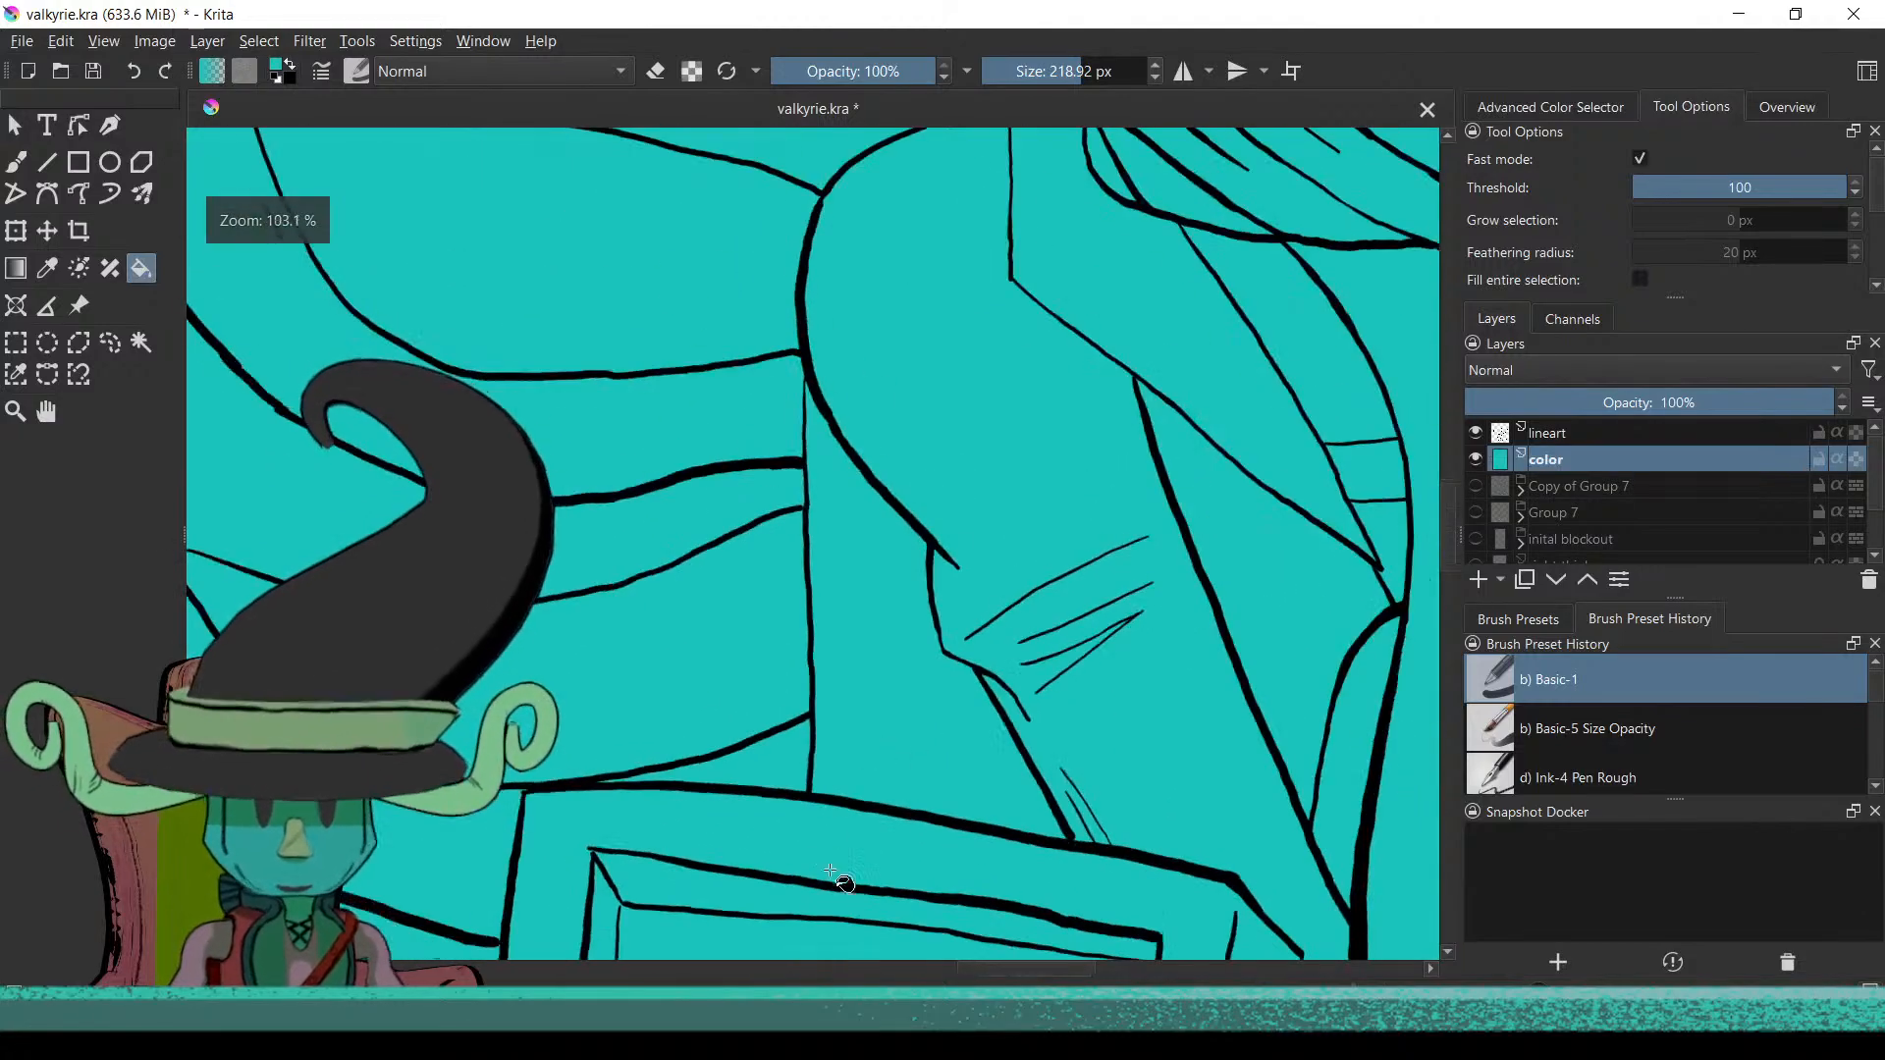
key("ctrl+z")
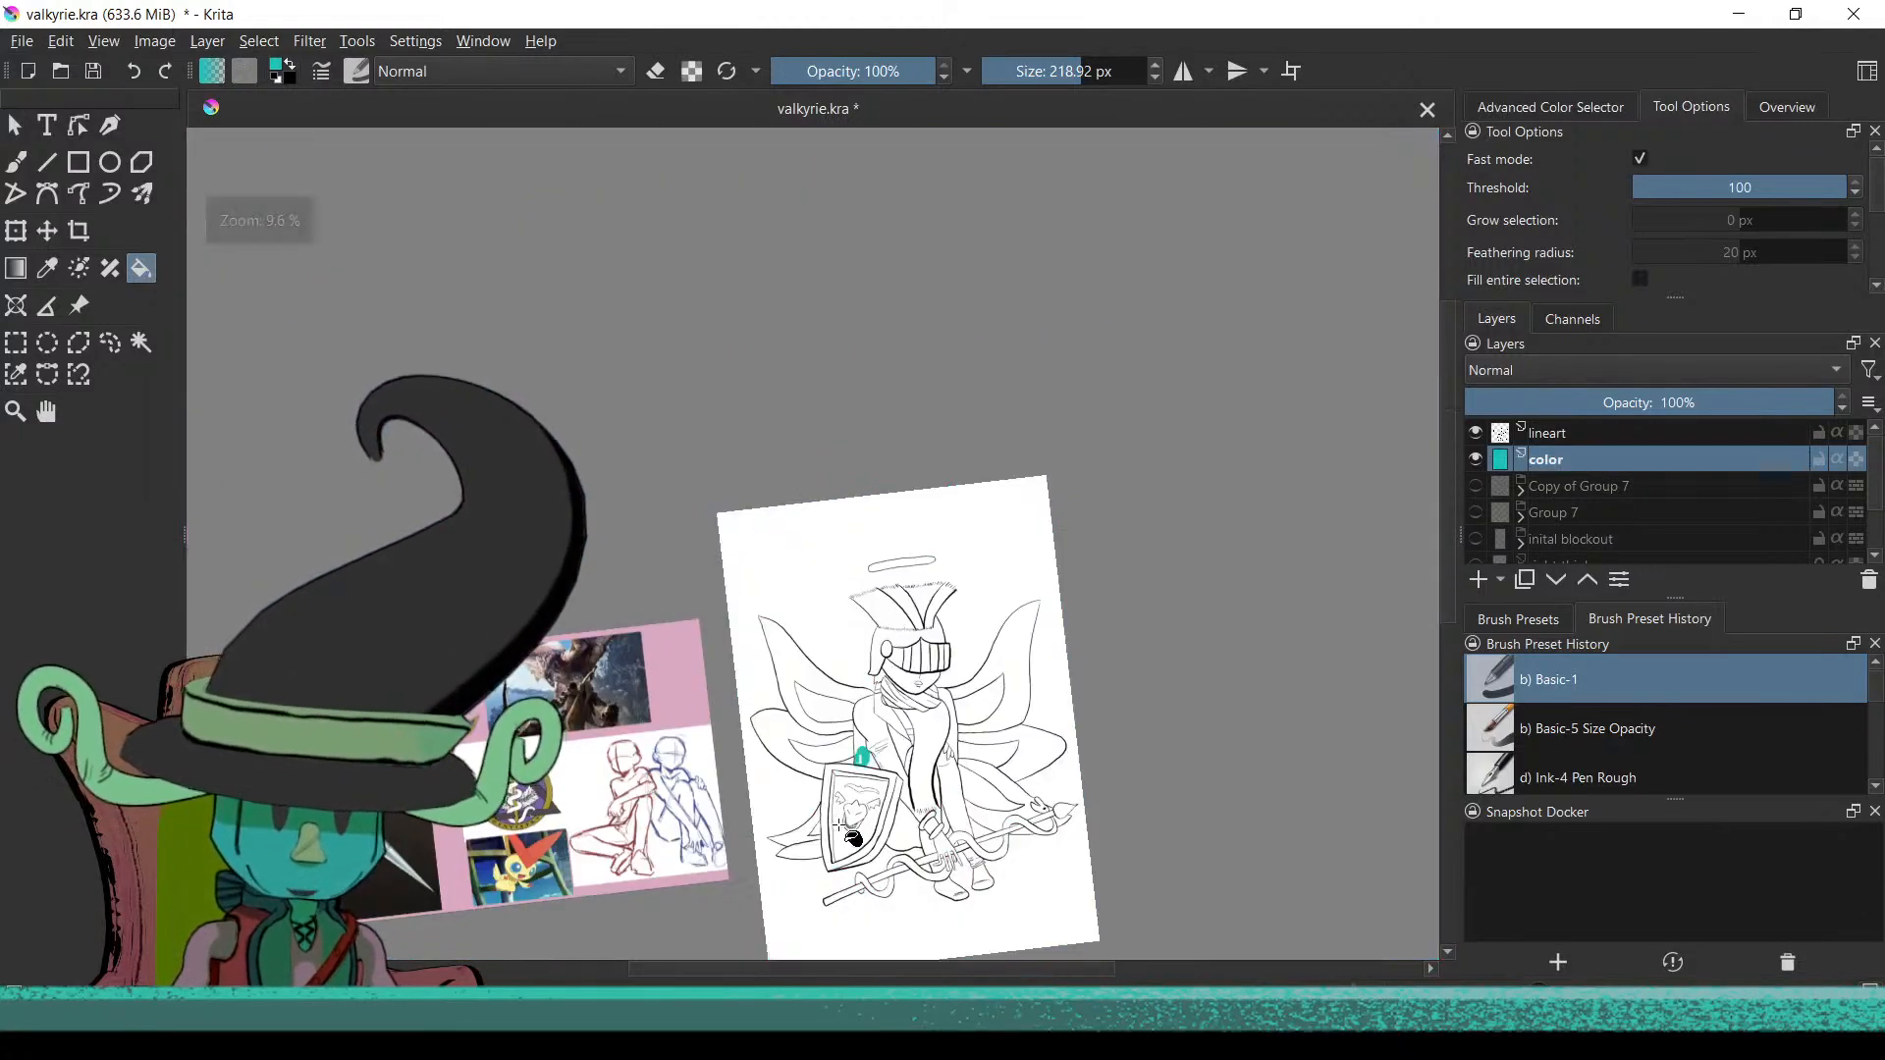
Set the Fill threshold to 86 and fill the gap in the teal patch above the shield
scroll(864, 805, "up", 6)
scroll(888, 656, "up", 8)
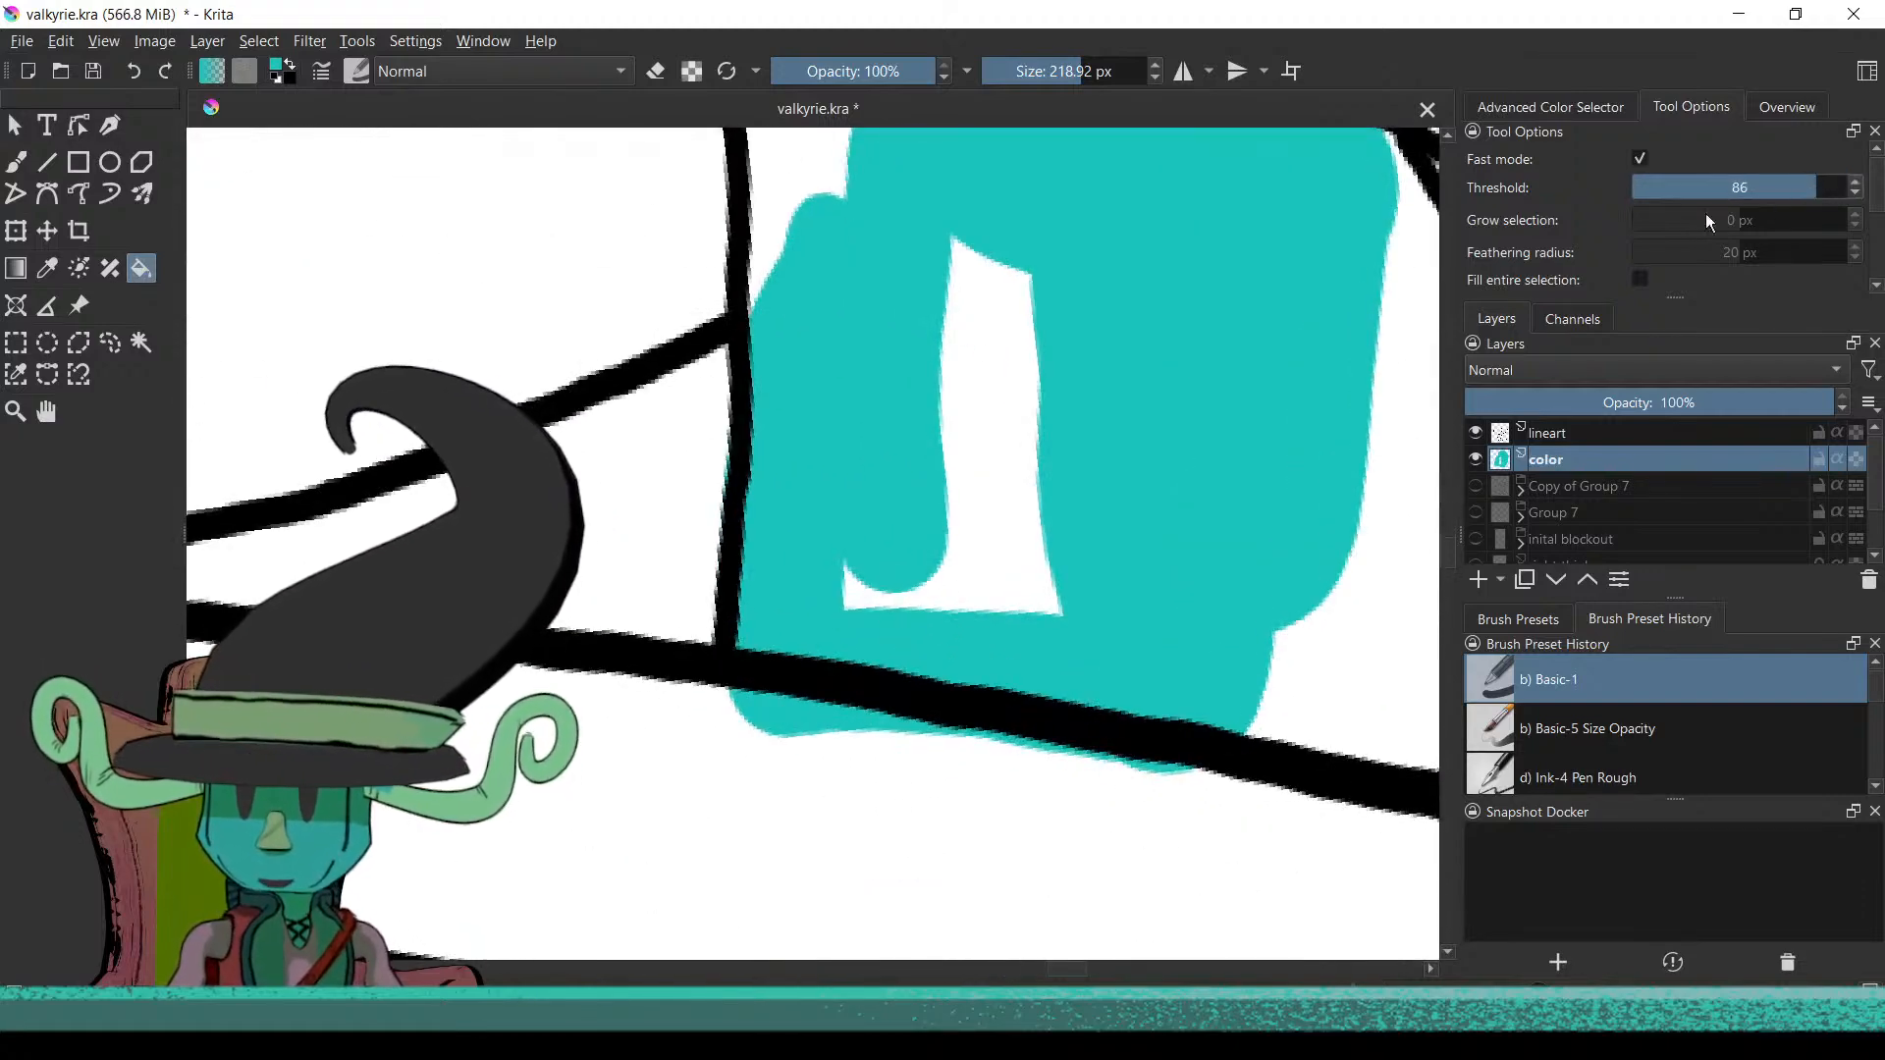
left_click(991, 473)
scroll(1145, 459, "down", 13)
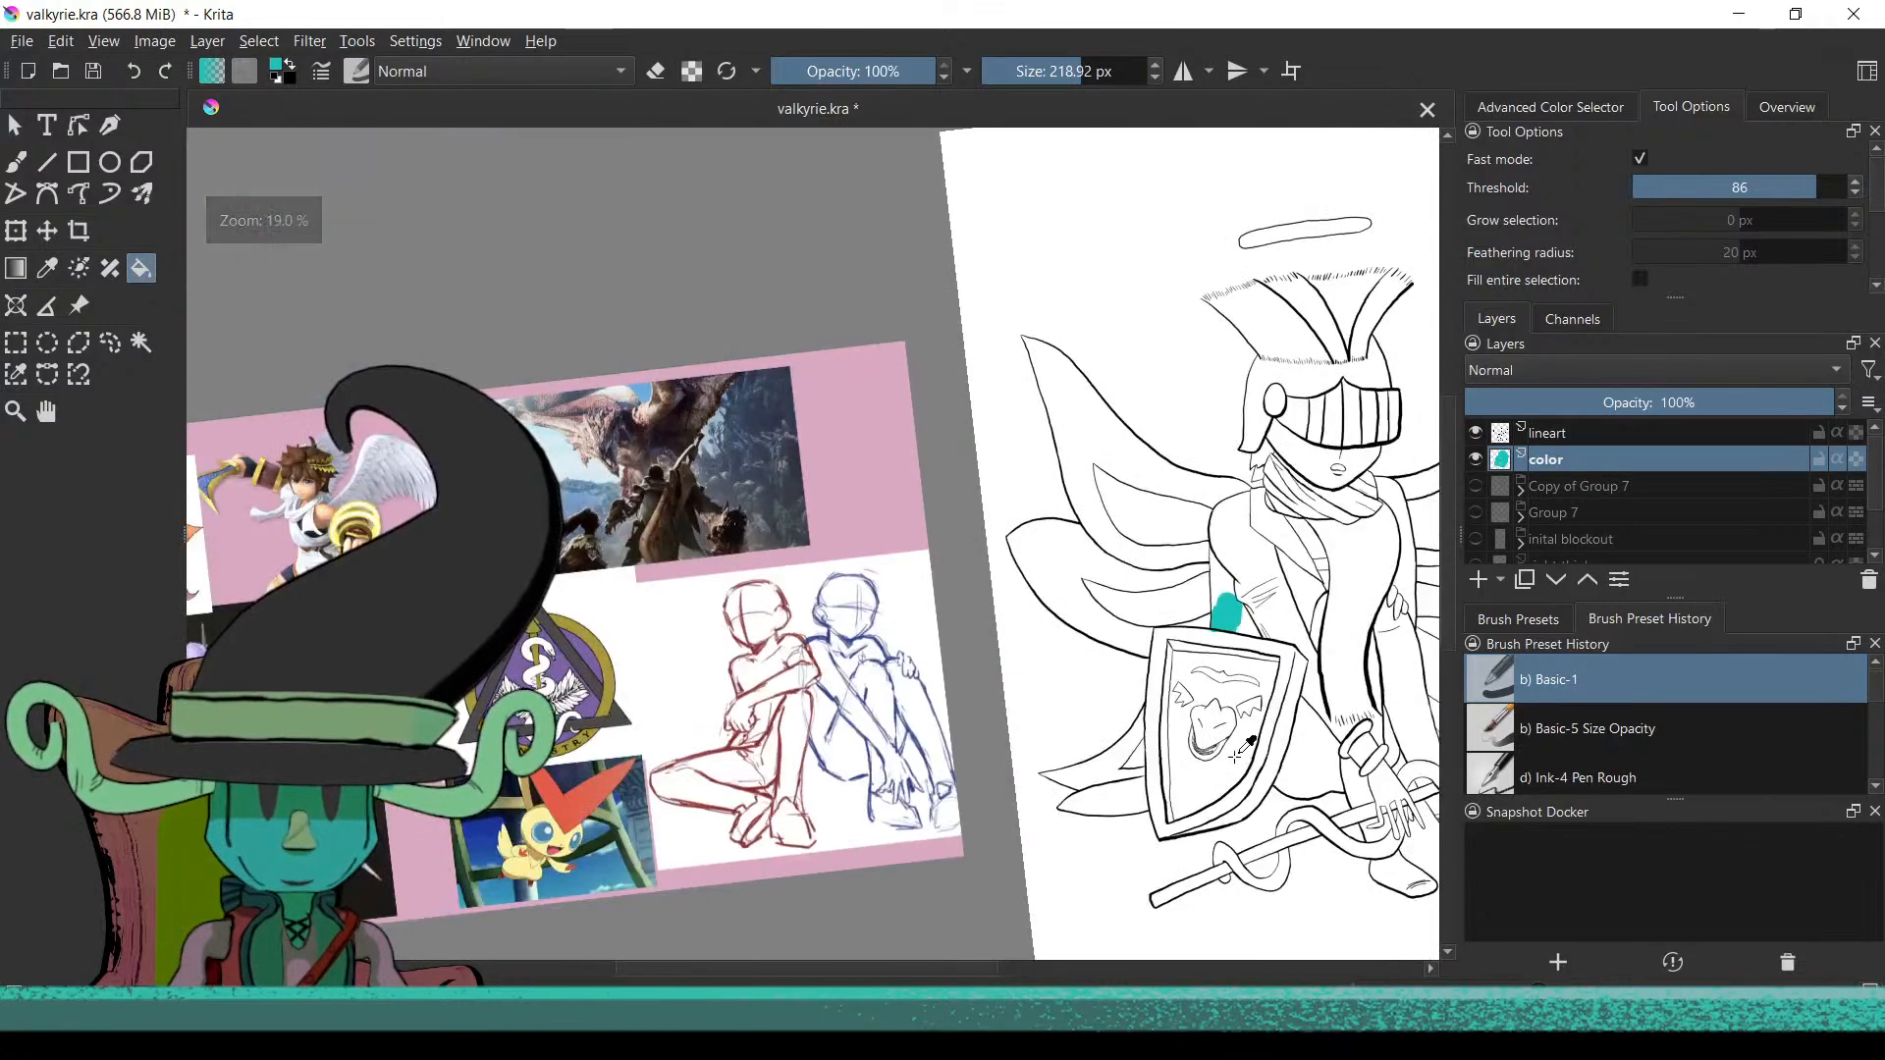
scroll(1237, 756, "up", 3)
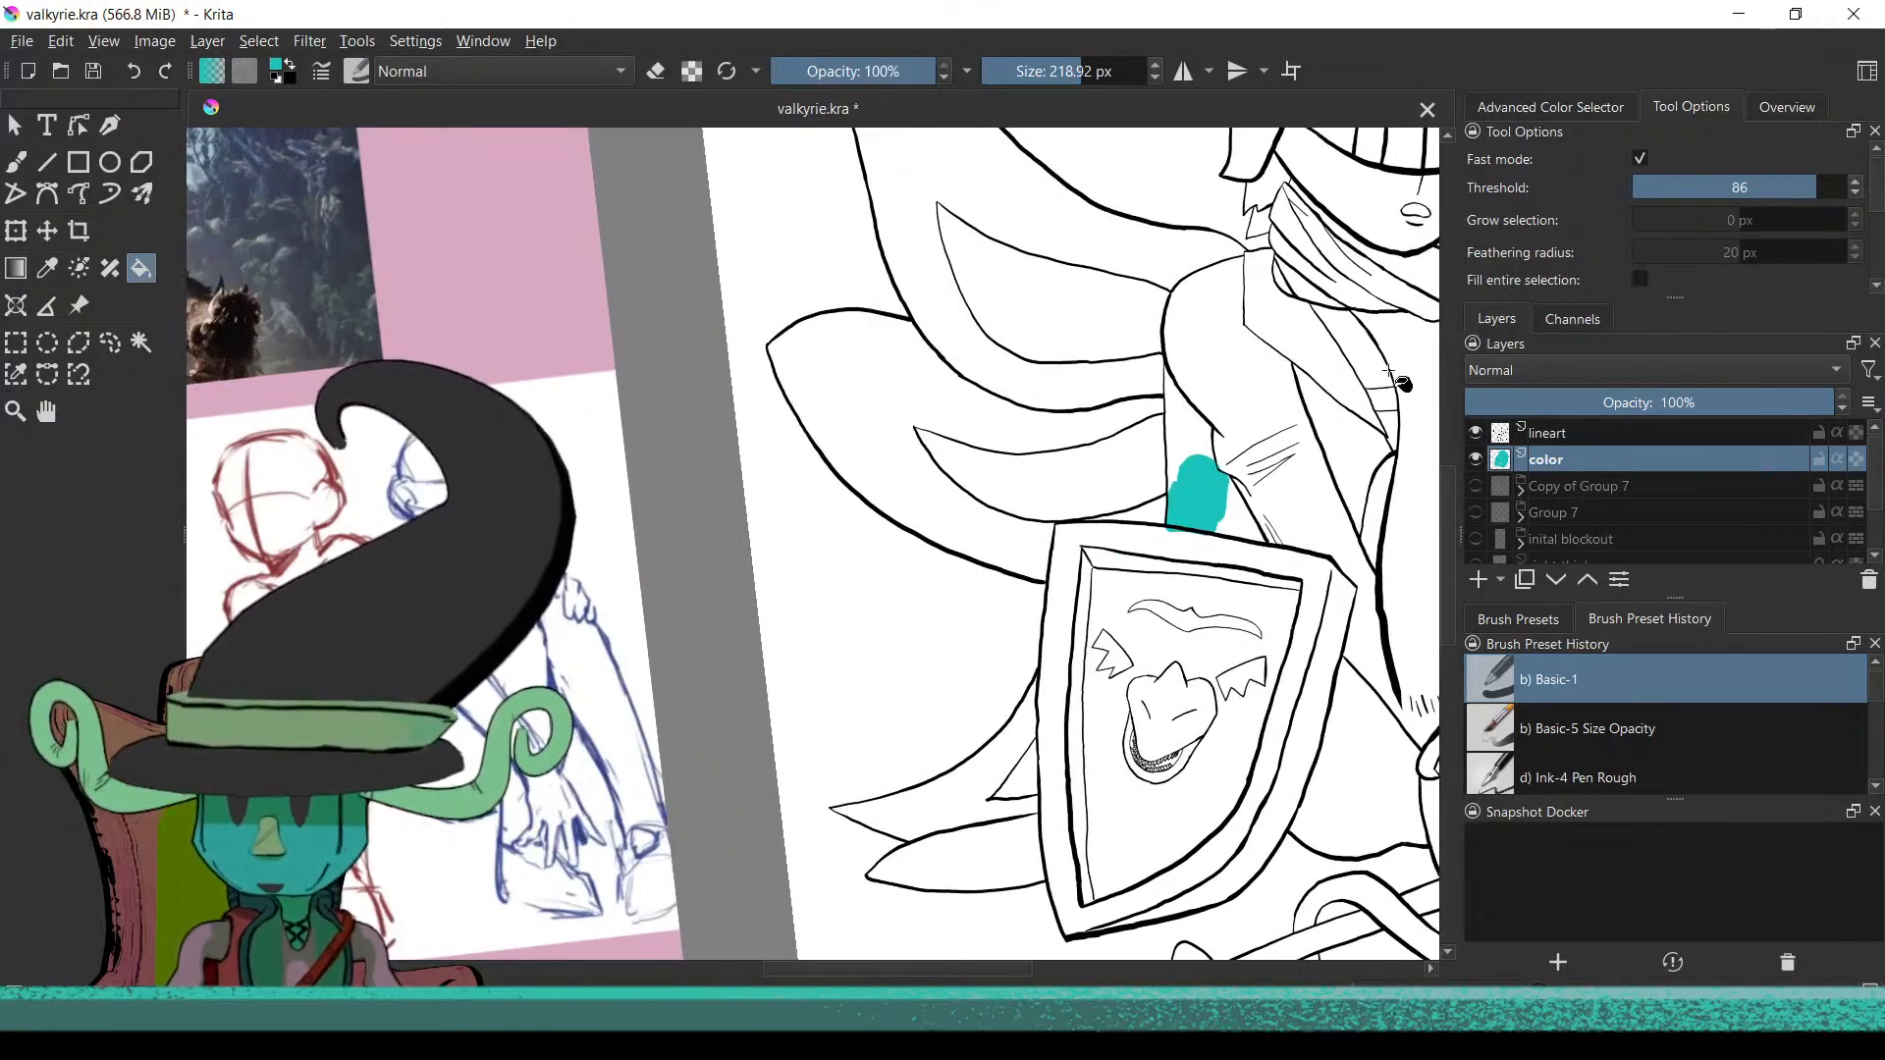
scroll(1289, 475, "up", 5)
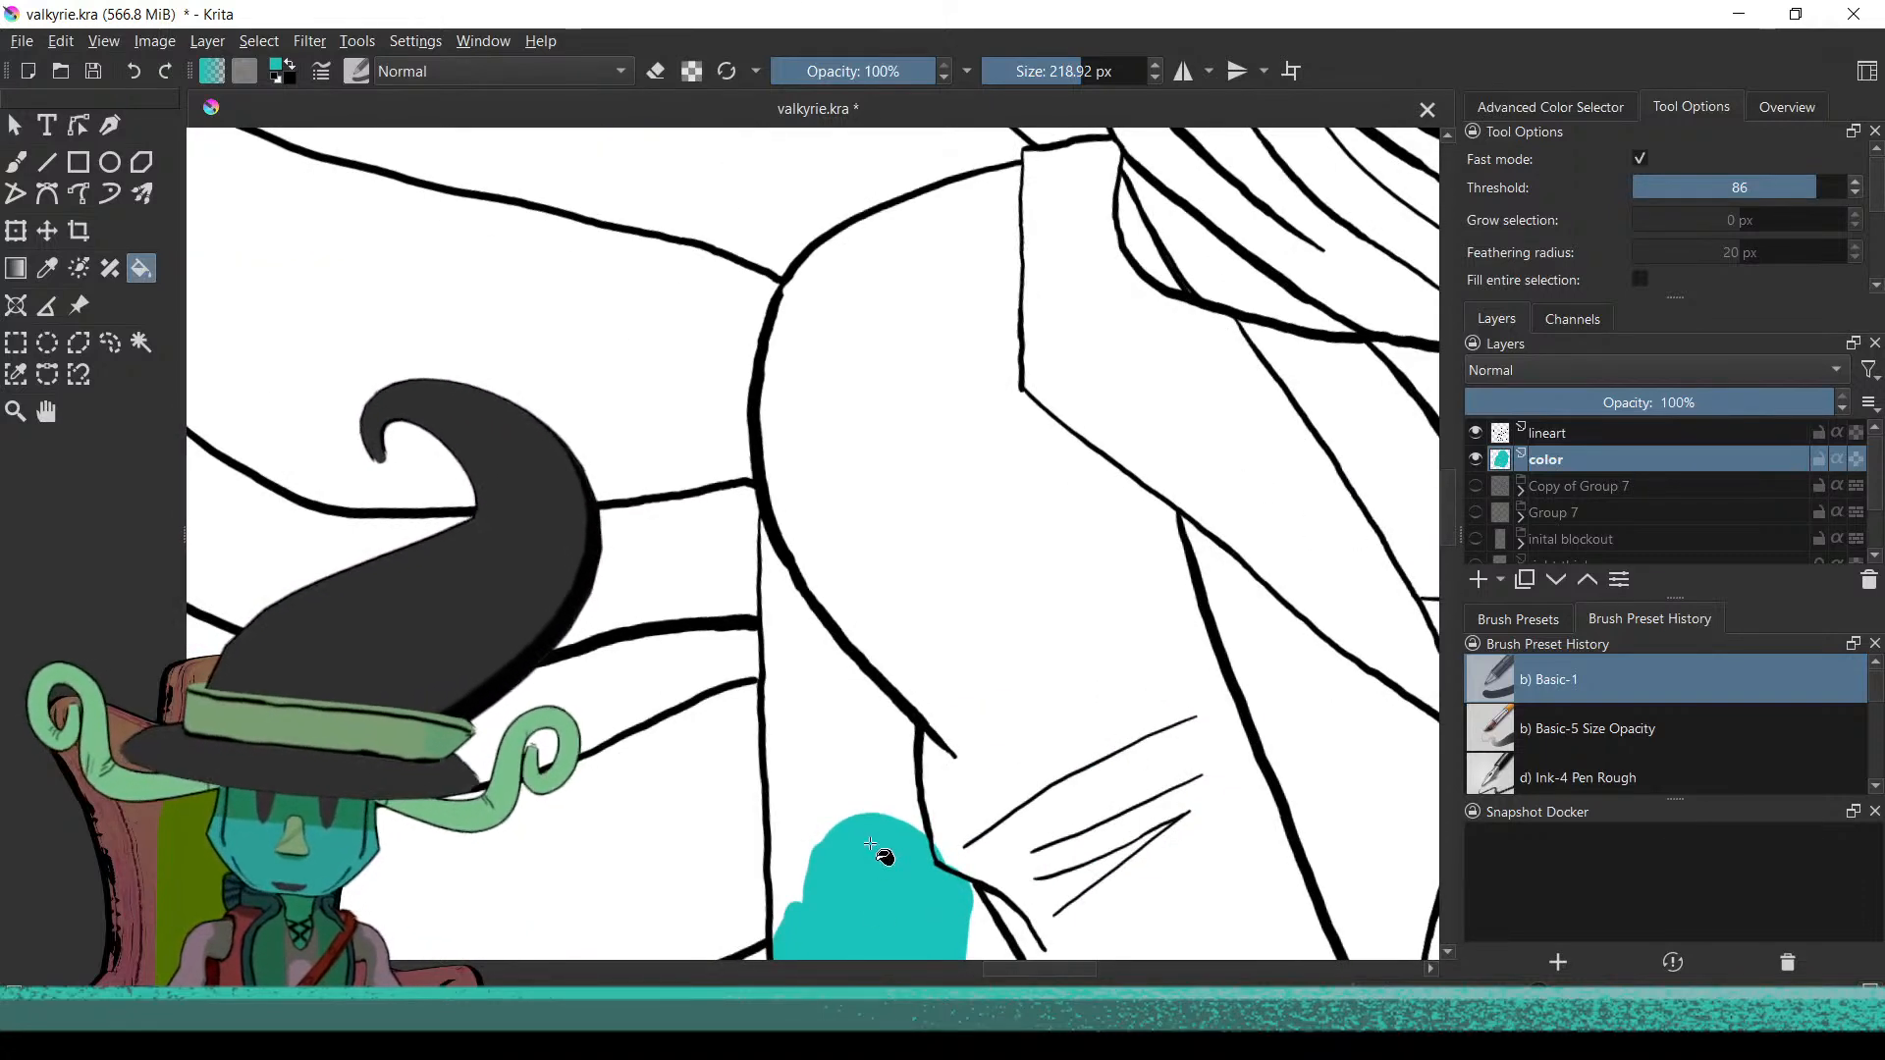
scroll(904, 785, "up", 2)
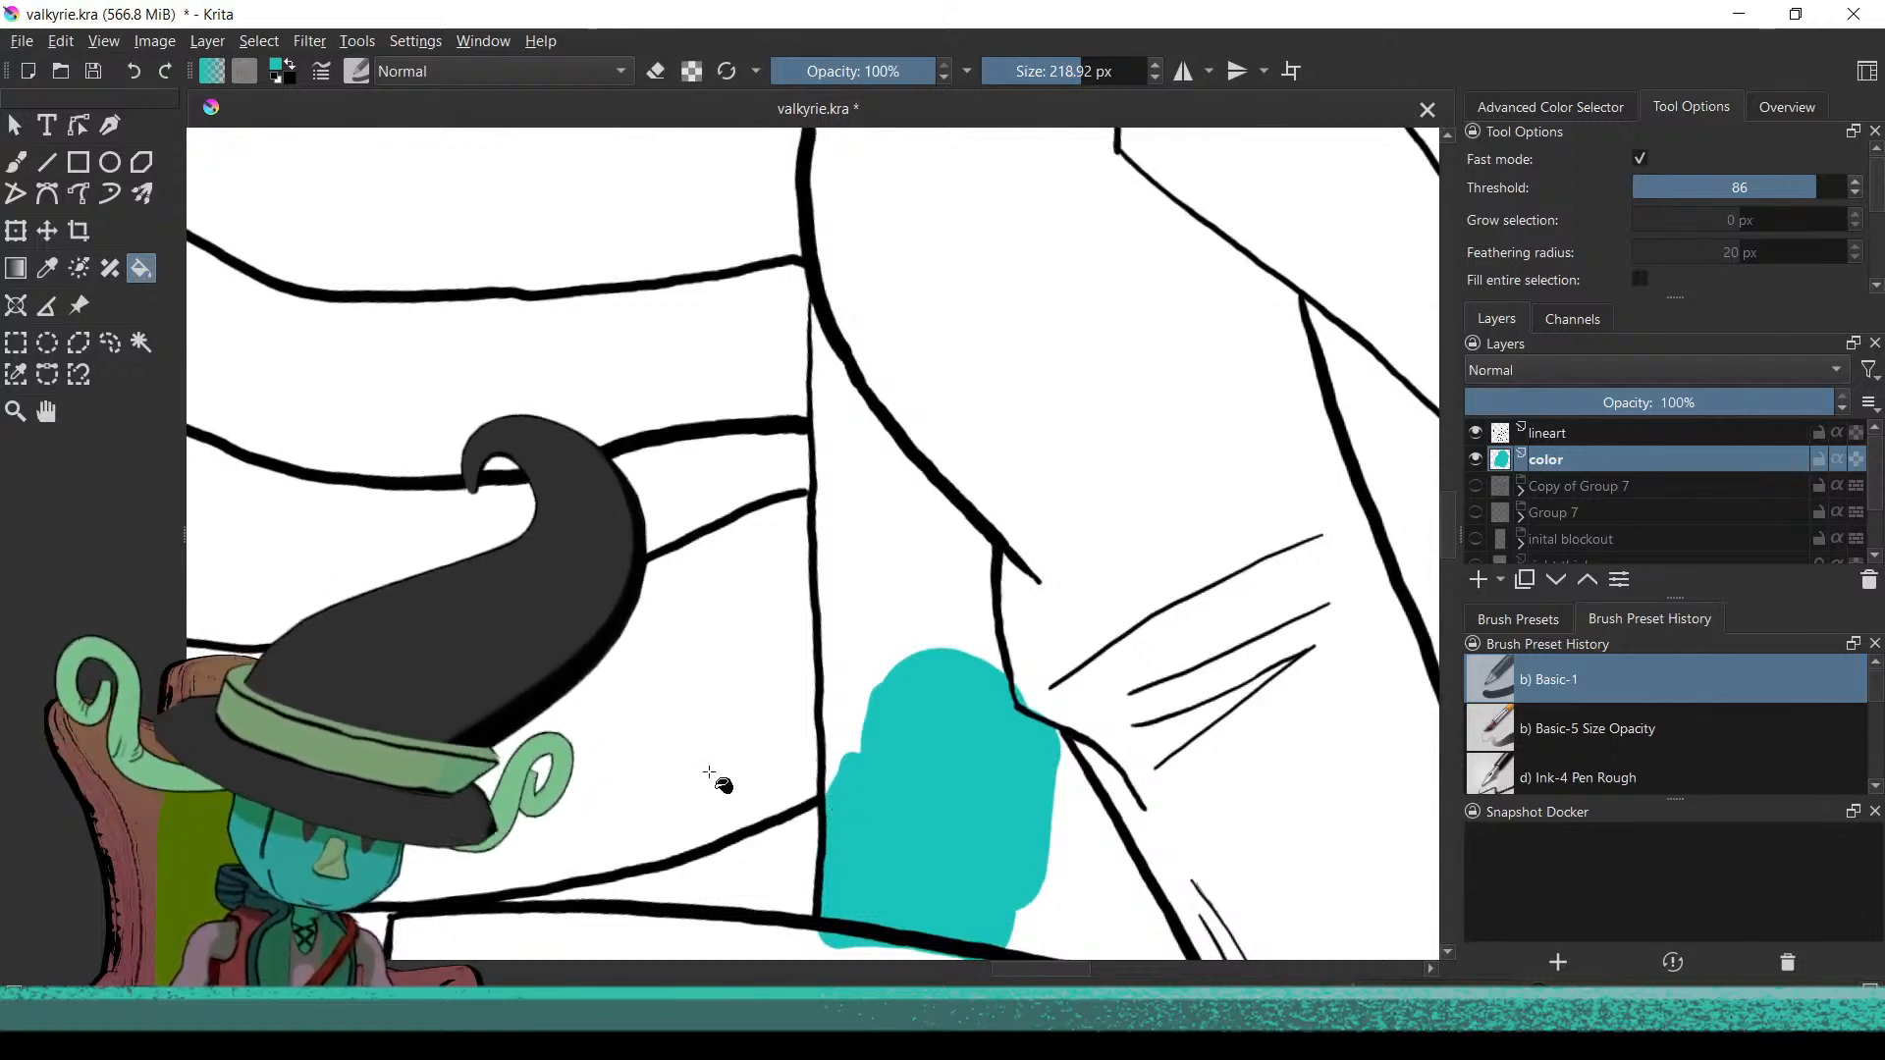
Brush teal from the patch above the shield across the vertical line onto the neighbouring feather
key("b")
mouse_move(799, 674)
left_mouse_down()
mouse_move(854, 648)
mouse_move(815, 727)
mouse_move(852, 714)
left_mouse_up()
left_click_drag(714, 778, 901, 726)
Reduce the brush to 48.16 px and paint loose teal strokes on the inner feather just above the shield
key("bracketleft")
key("bracketleft")
key("bracketleft")
key("bracketleft")
key("bracketleft")
key("bracketleft")
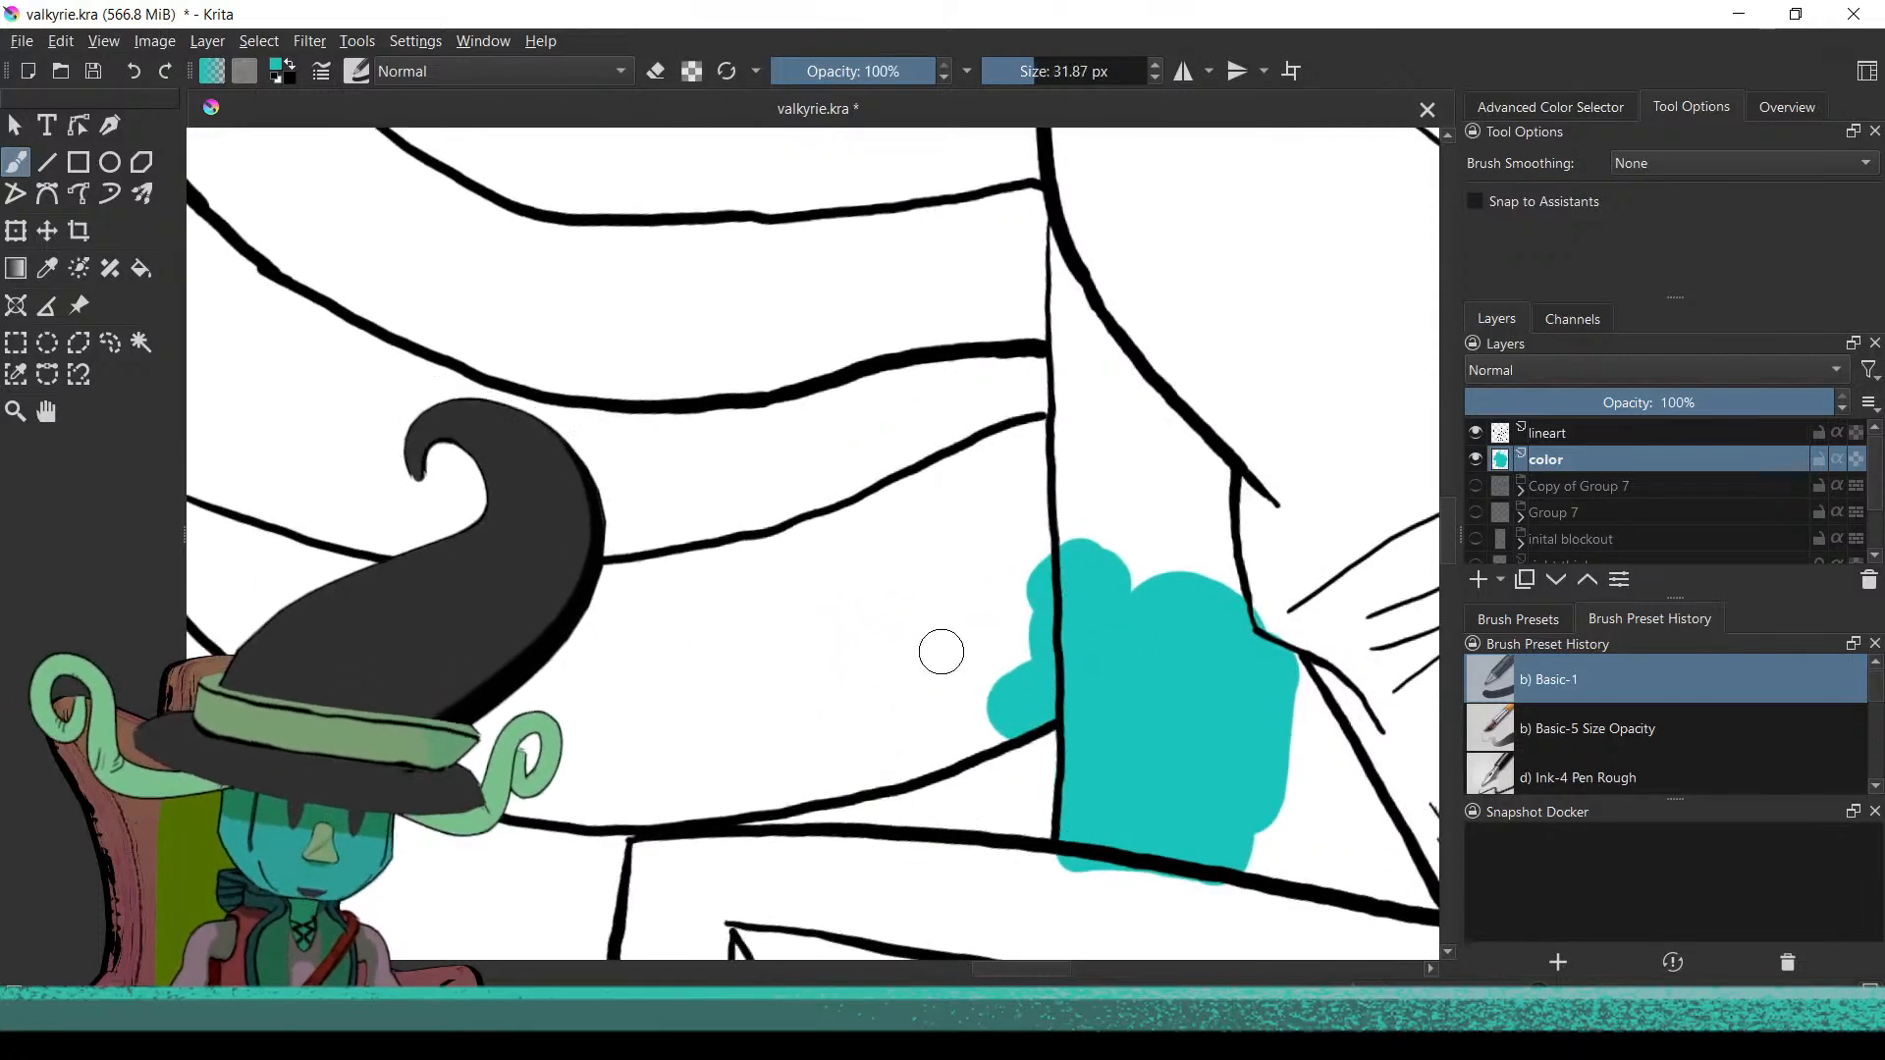
mouse_move(817, 630)
left_mouse_down()
mouse_move(925, 602)
mouse_move(863, 700)
mouse_move(847, 644)
mouse_move(876, 667)
left_mouse_up()
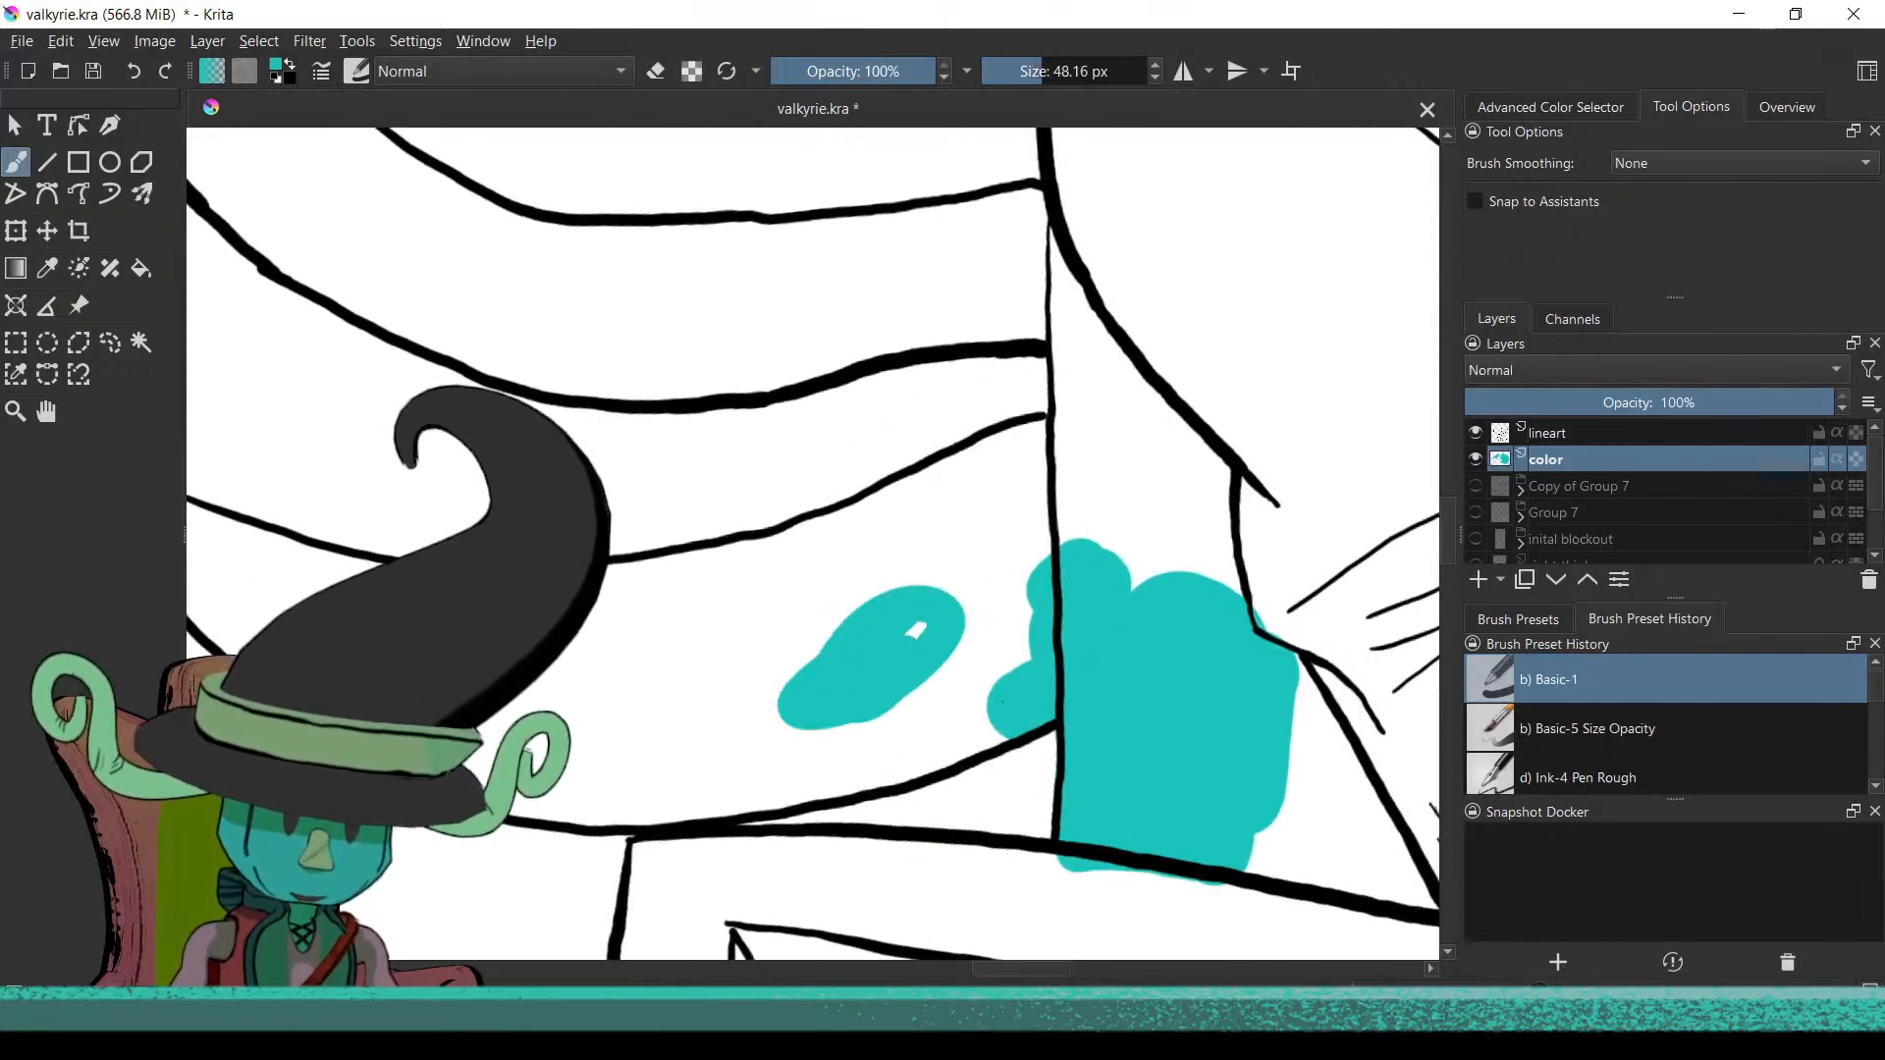
left_click_drag(987, 699, 878, 786)
Paint teal down the shield's left edge, enlarging the brush to 201.66 px for broader coverage
scroll(850, 694, "down", 5)
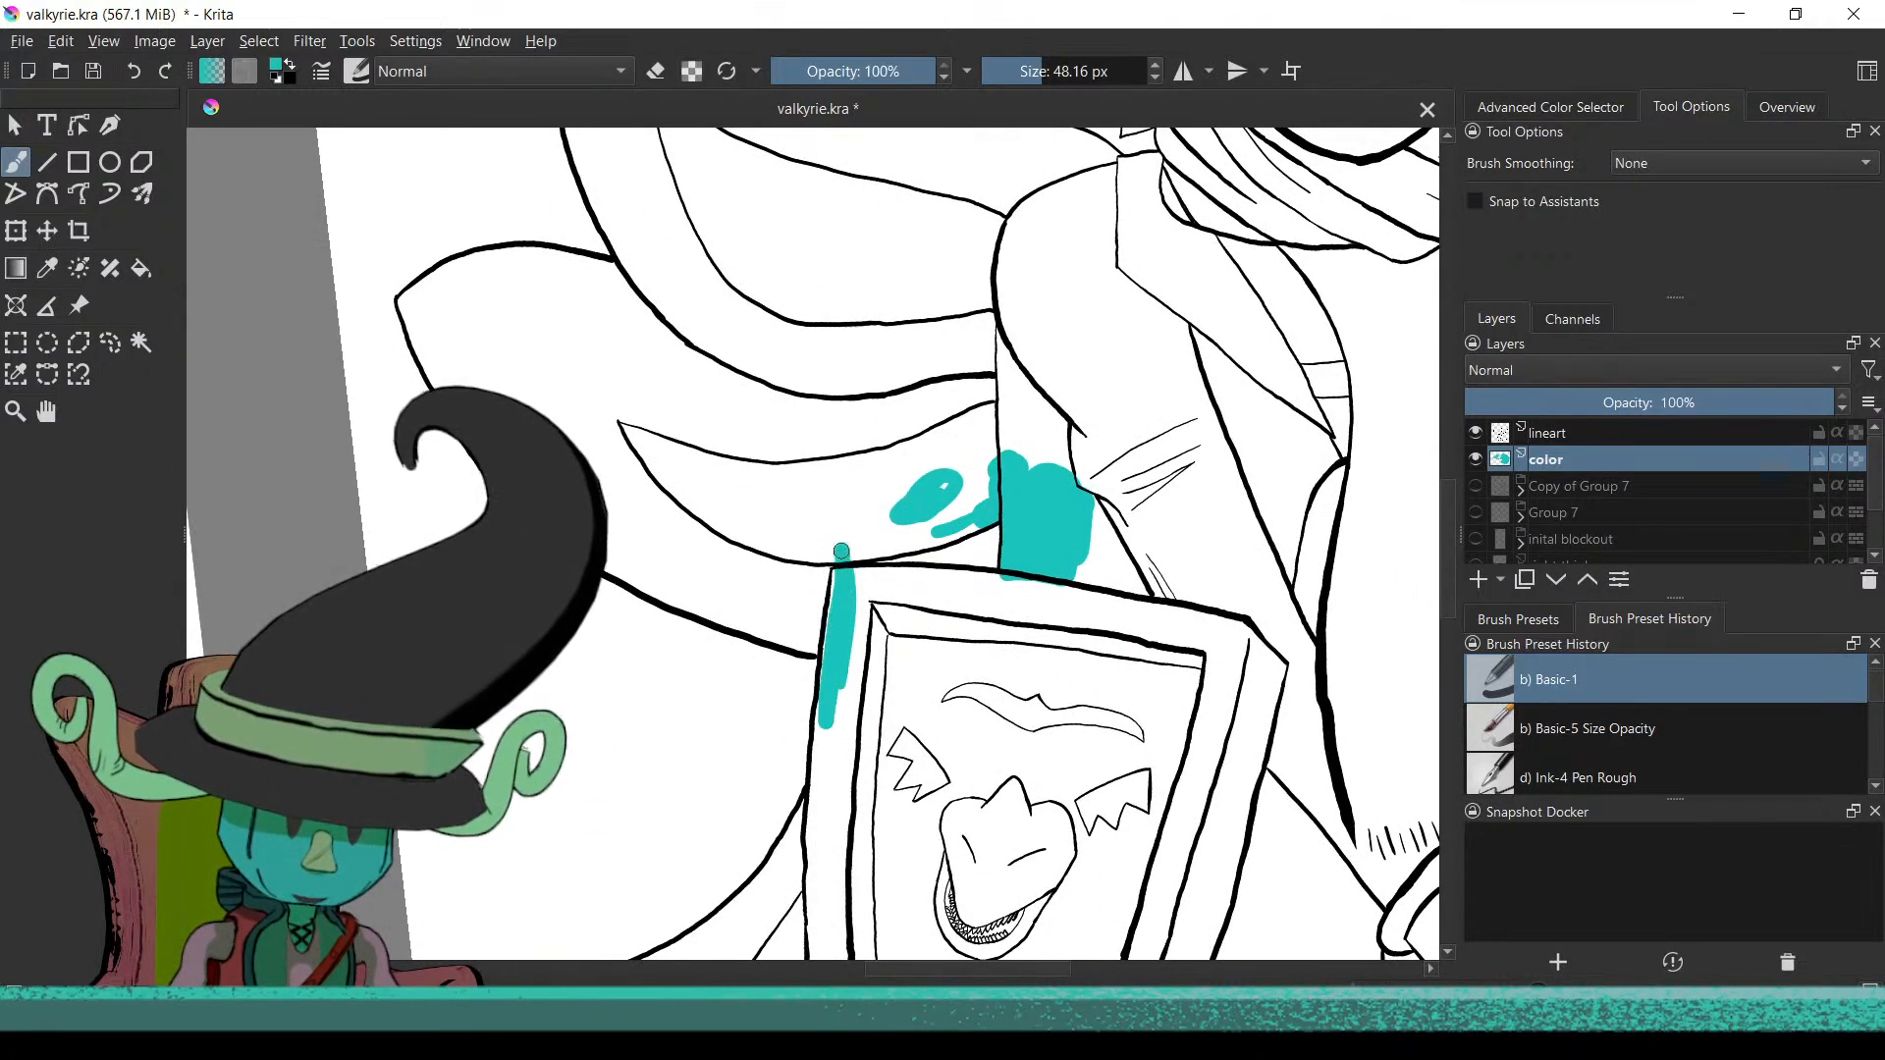
left_click_drag(947, 663, 1025, 699)
key("ctrl+z")
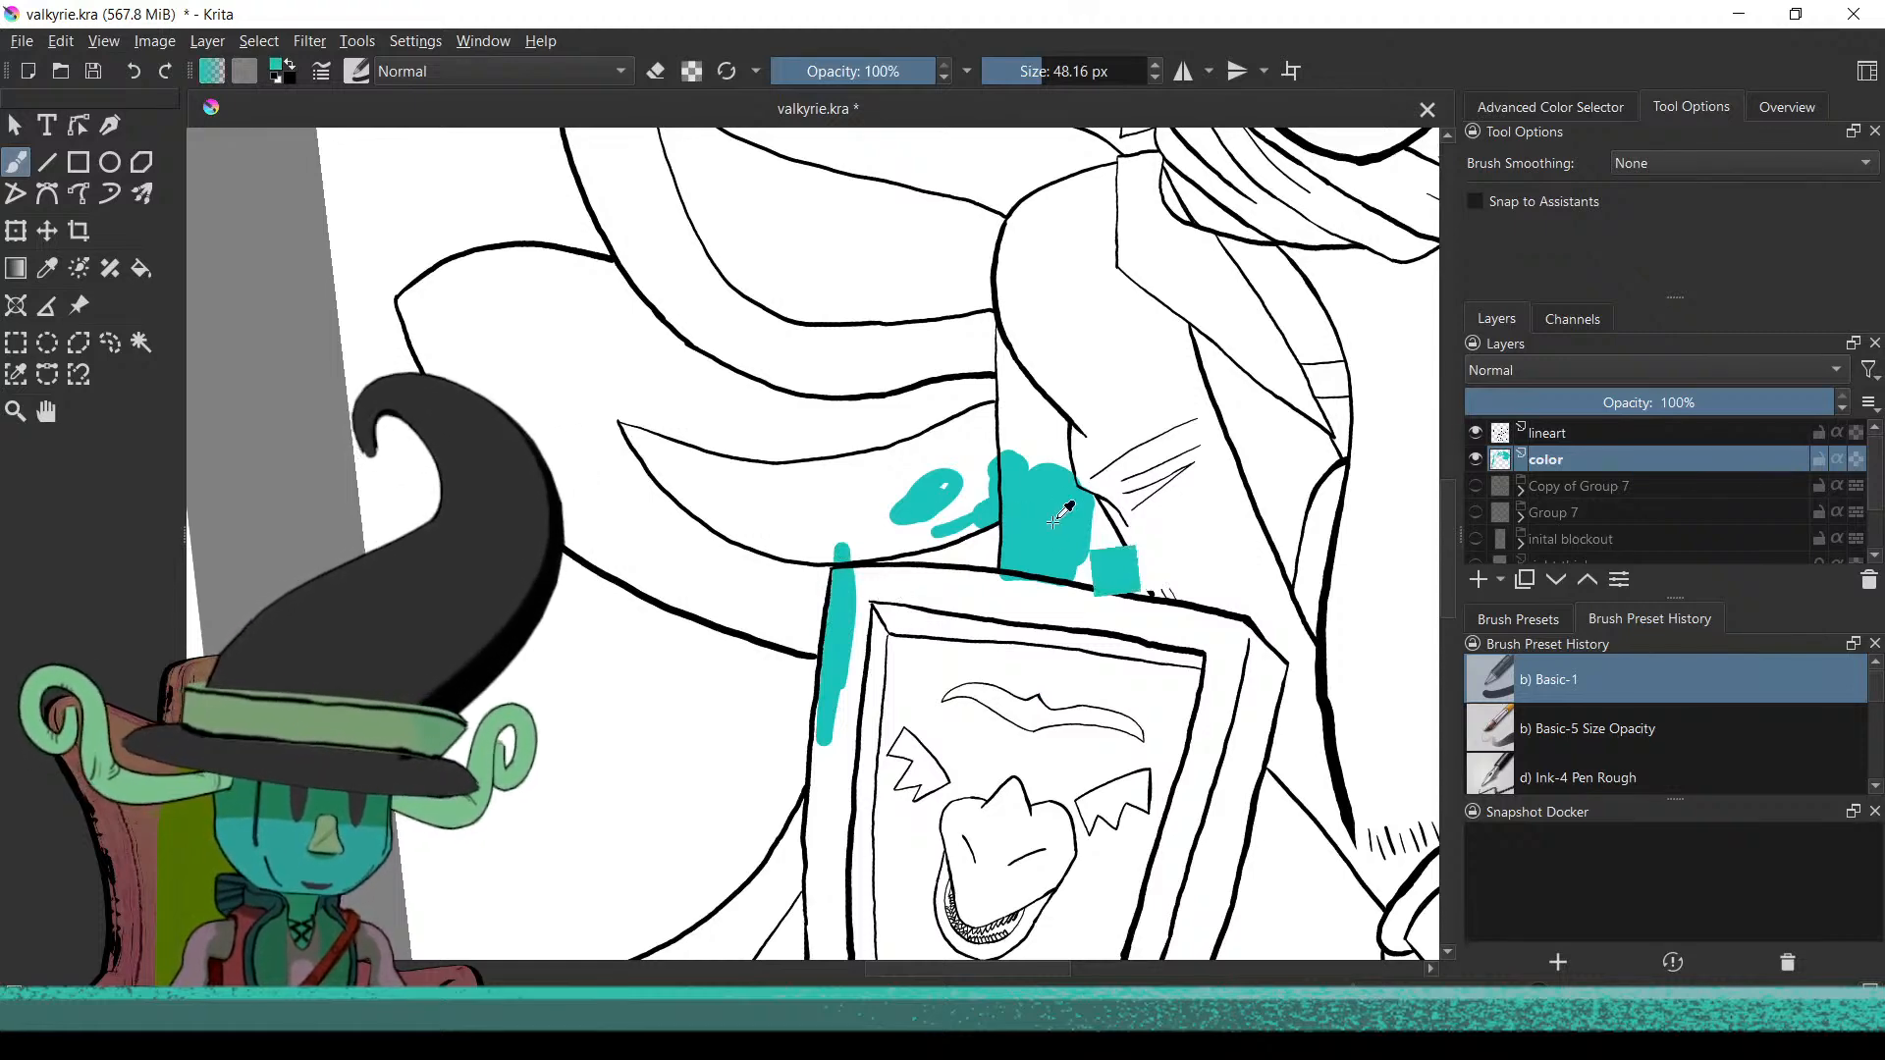
left_click_drag(901, 702, 981, 699)
mouse_move(888, 609)
left_mouse_down()
mouse_move(883, 804)
mouse_move(891, 578)
mouse_move(824, 856)
left_mouse_up()
left_click_drag(842, 712, 975, 458)
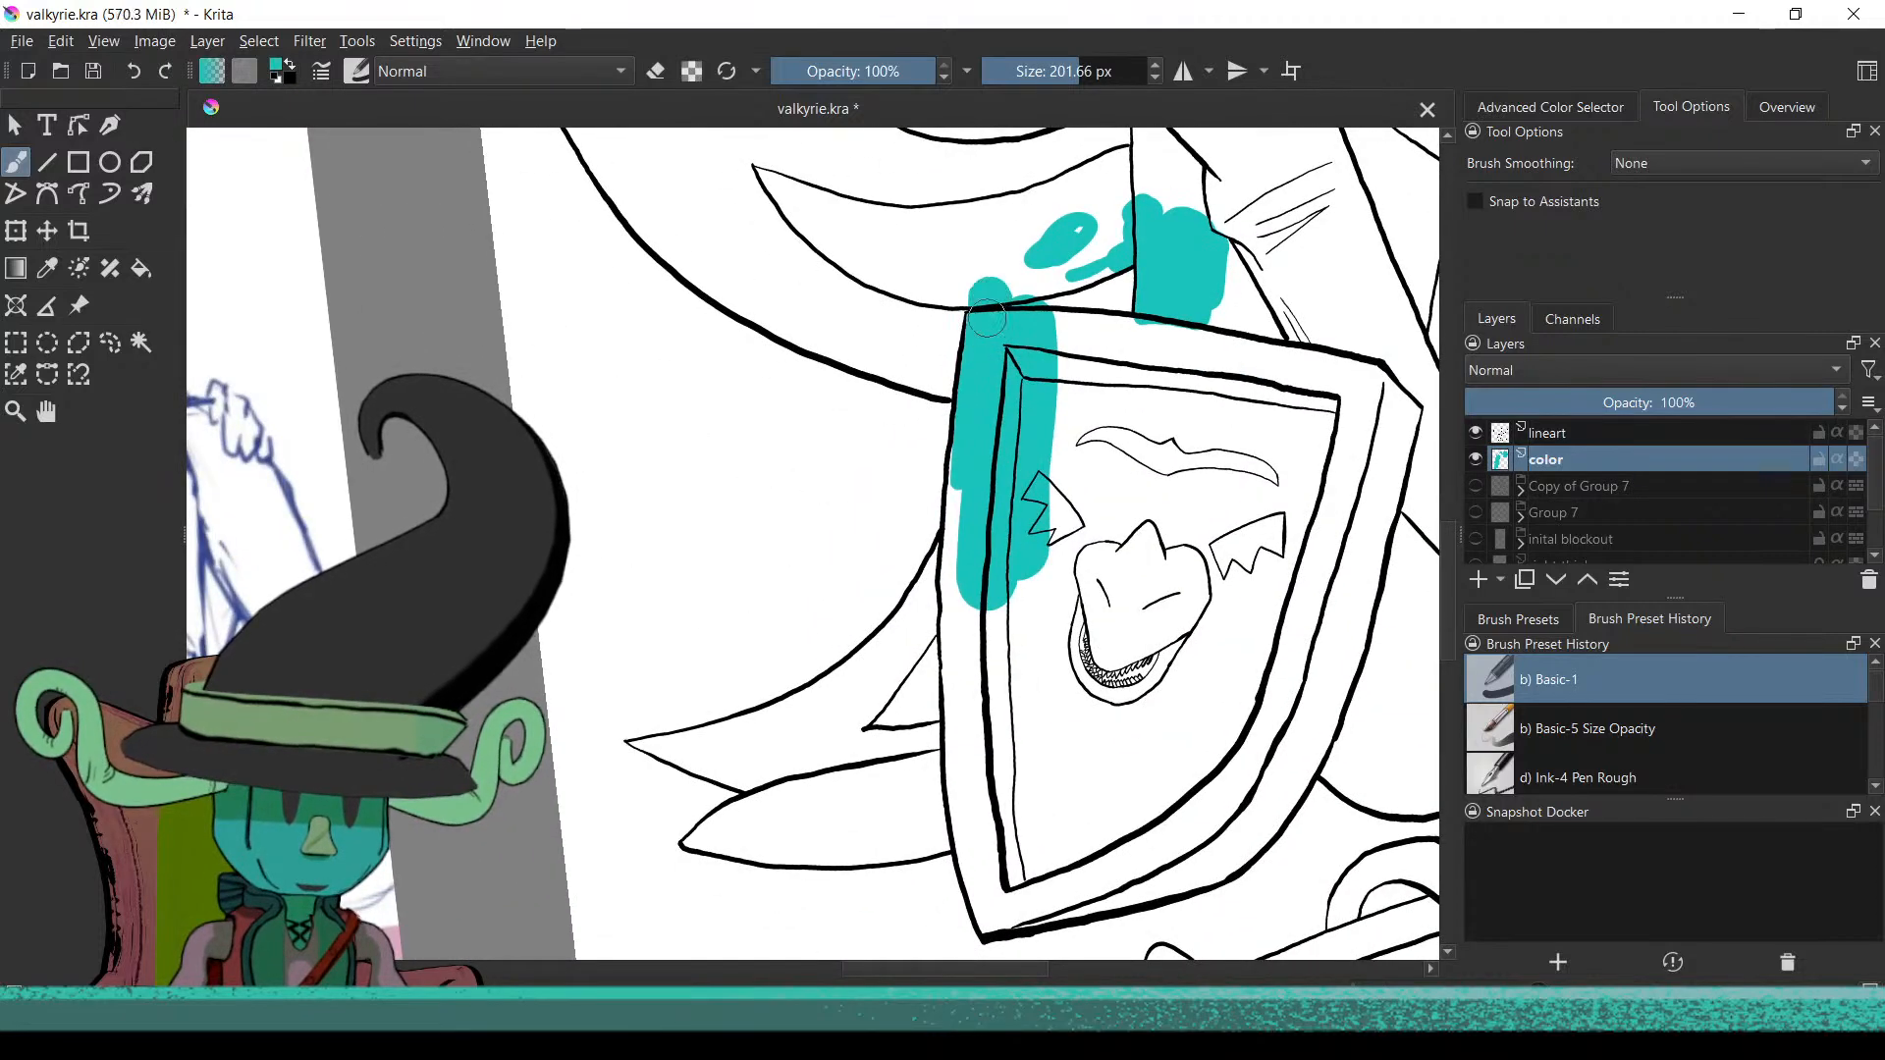
left_click_drag(972, 366, 910, 357)
left_click_drag(1043, 576, 1139, 863)
Paint teal along the lower outline of the wing feather beside the shield and erase the overspill outside the line
mouse_move(694, 442)
left_mouse_down()
mouse_move(678, 388)
mouse_move(709, 442)
mouse_move(687, 435)
mouse_move(751, 500)
mouse_move(947, 614)
left_mouse_up()
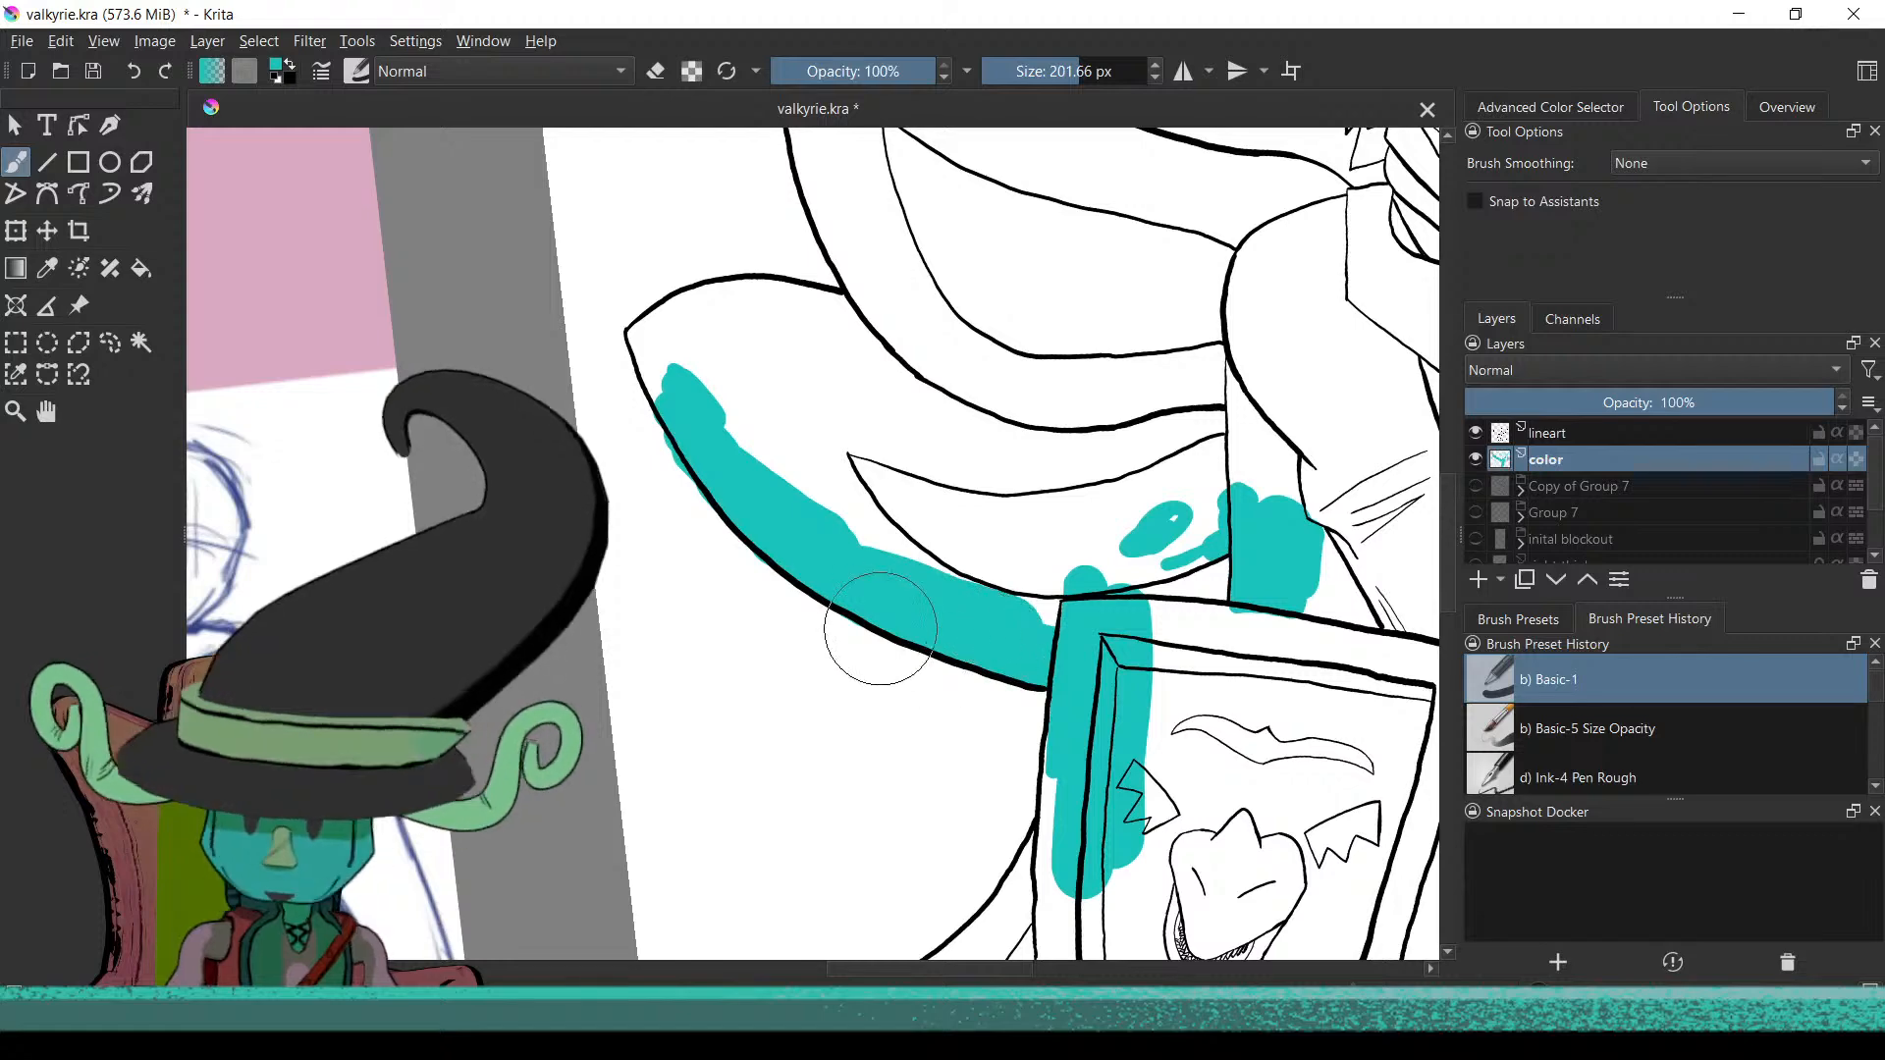
scroll(1011, 638, "up", 3)
scroll(1057, 565, "up", 1)
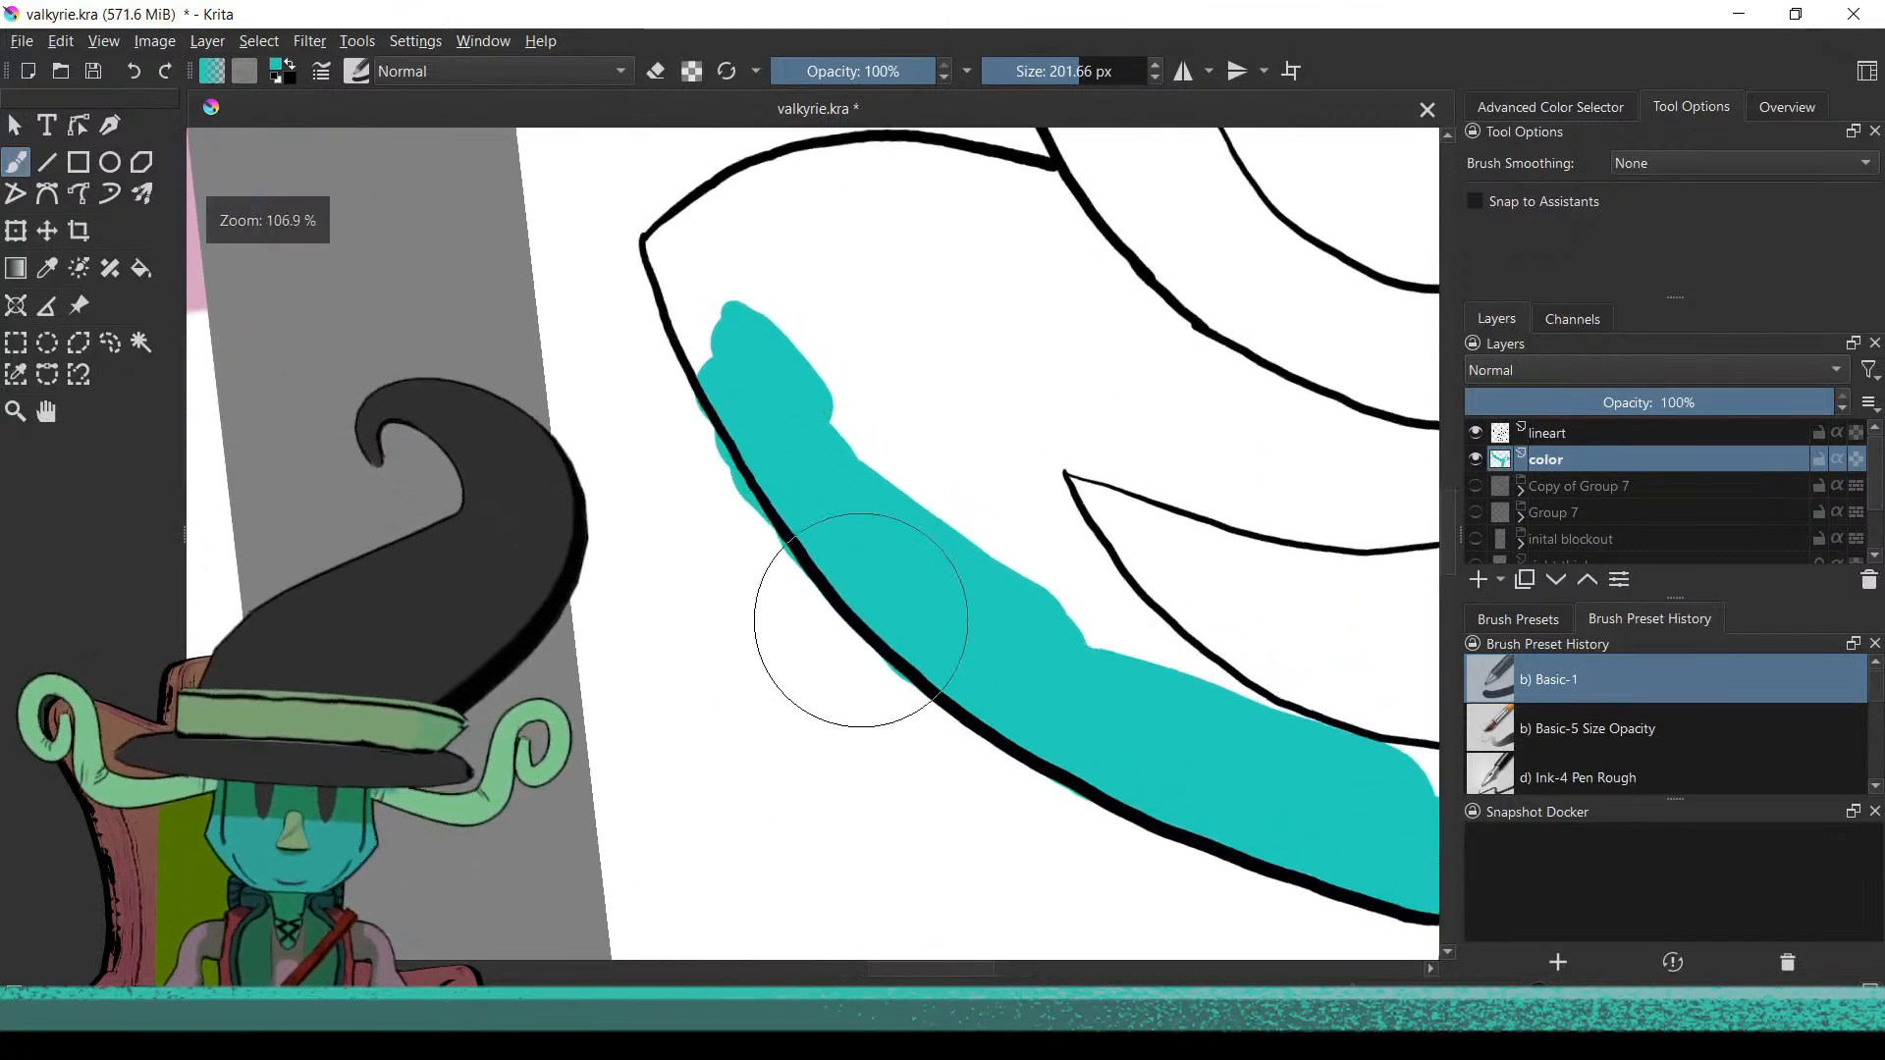
key("e")
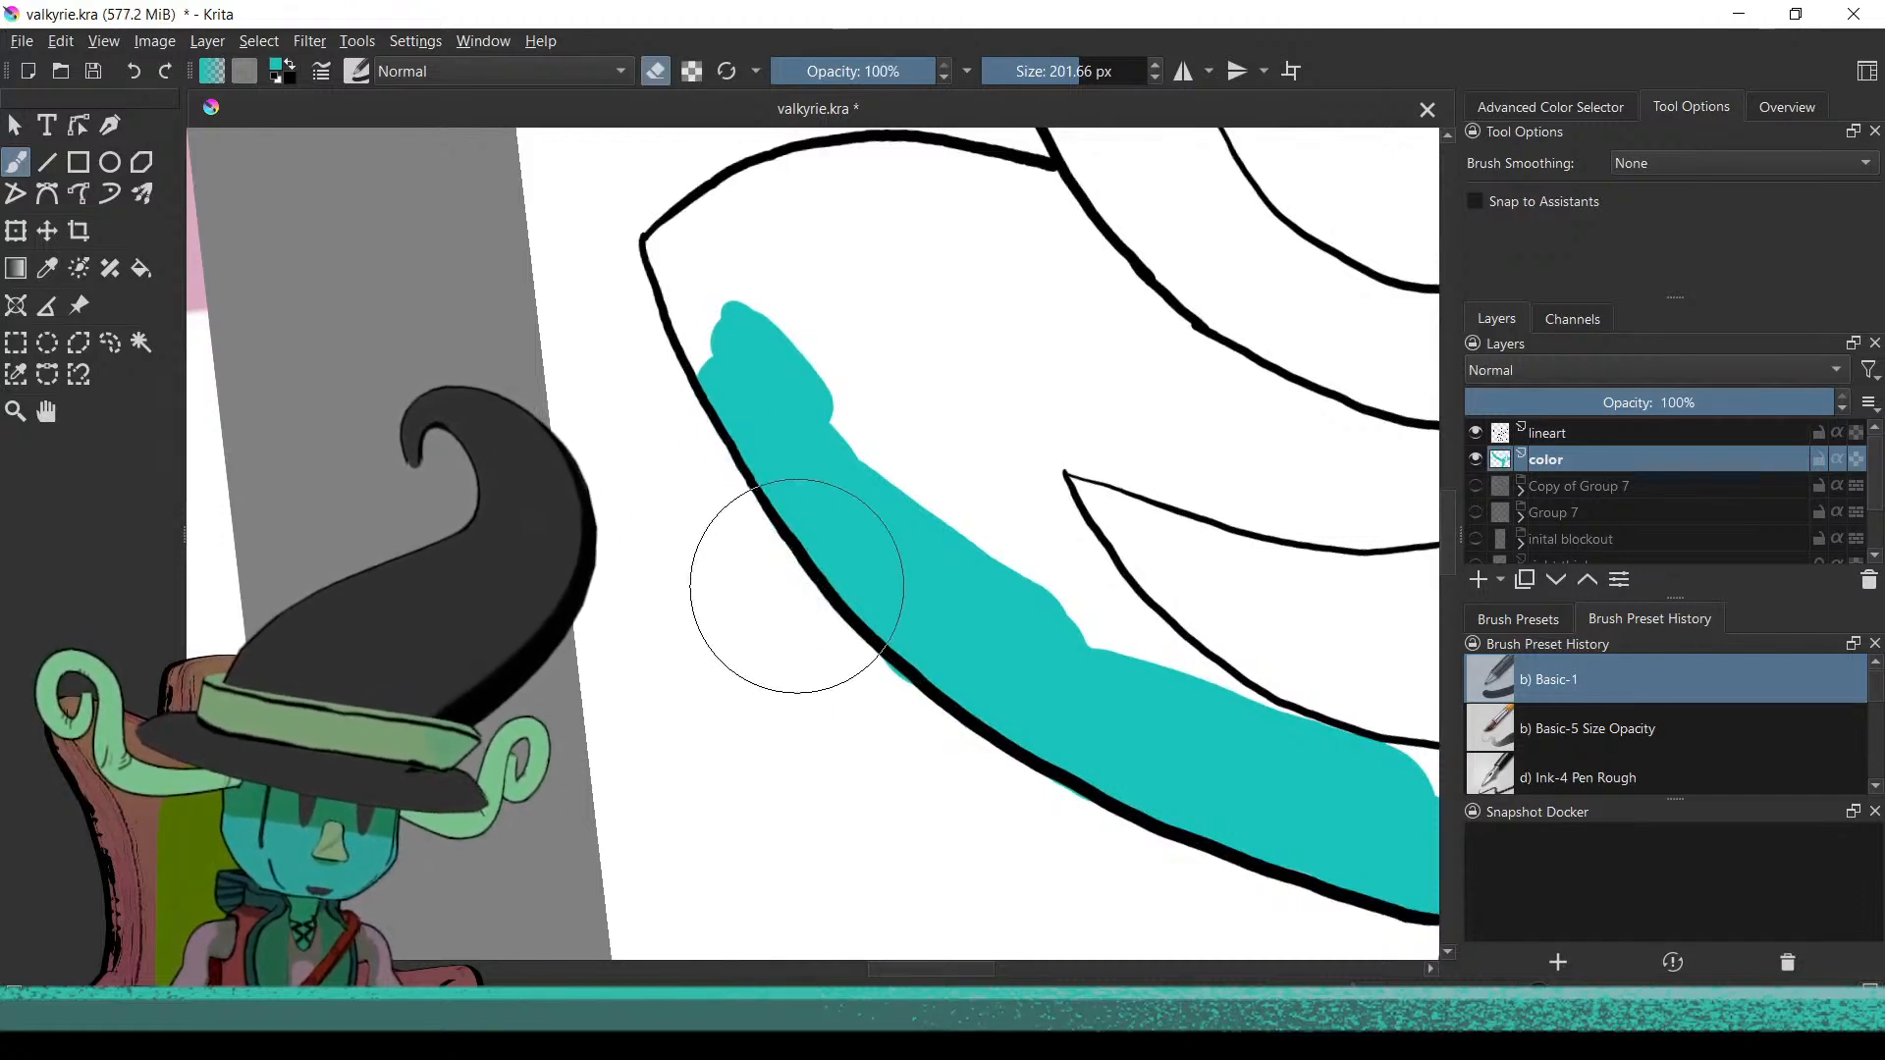
key("e")
Paint the tip and body of the same feather teal up to its upper outline
mouse_move(765, 300)
left_mouse_down()
mouse_move(728, 282)
mouse_move(729, 306)
left_mouse_up()
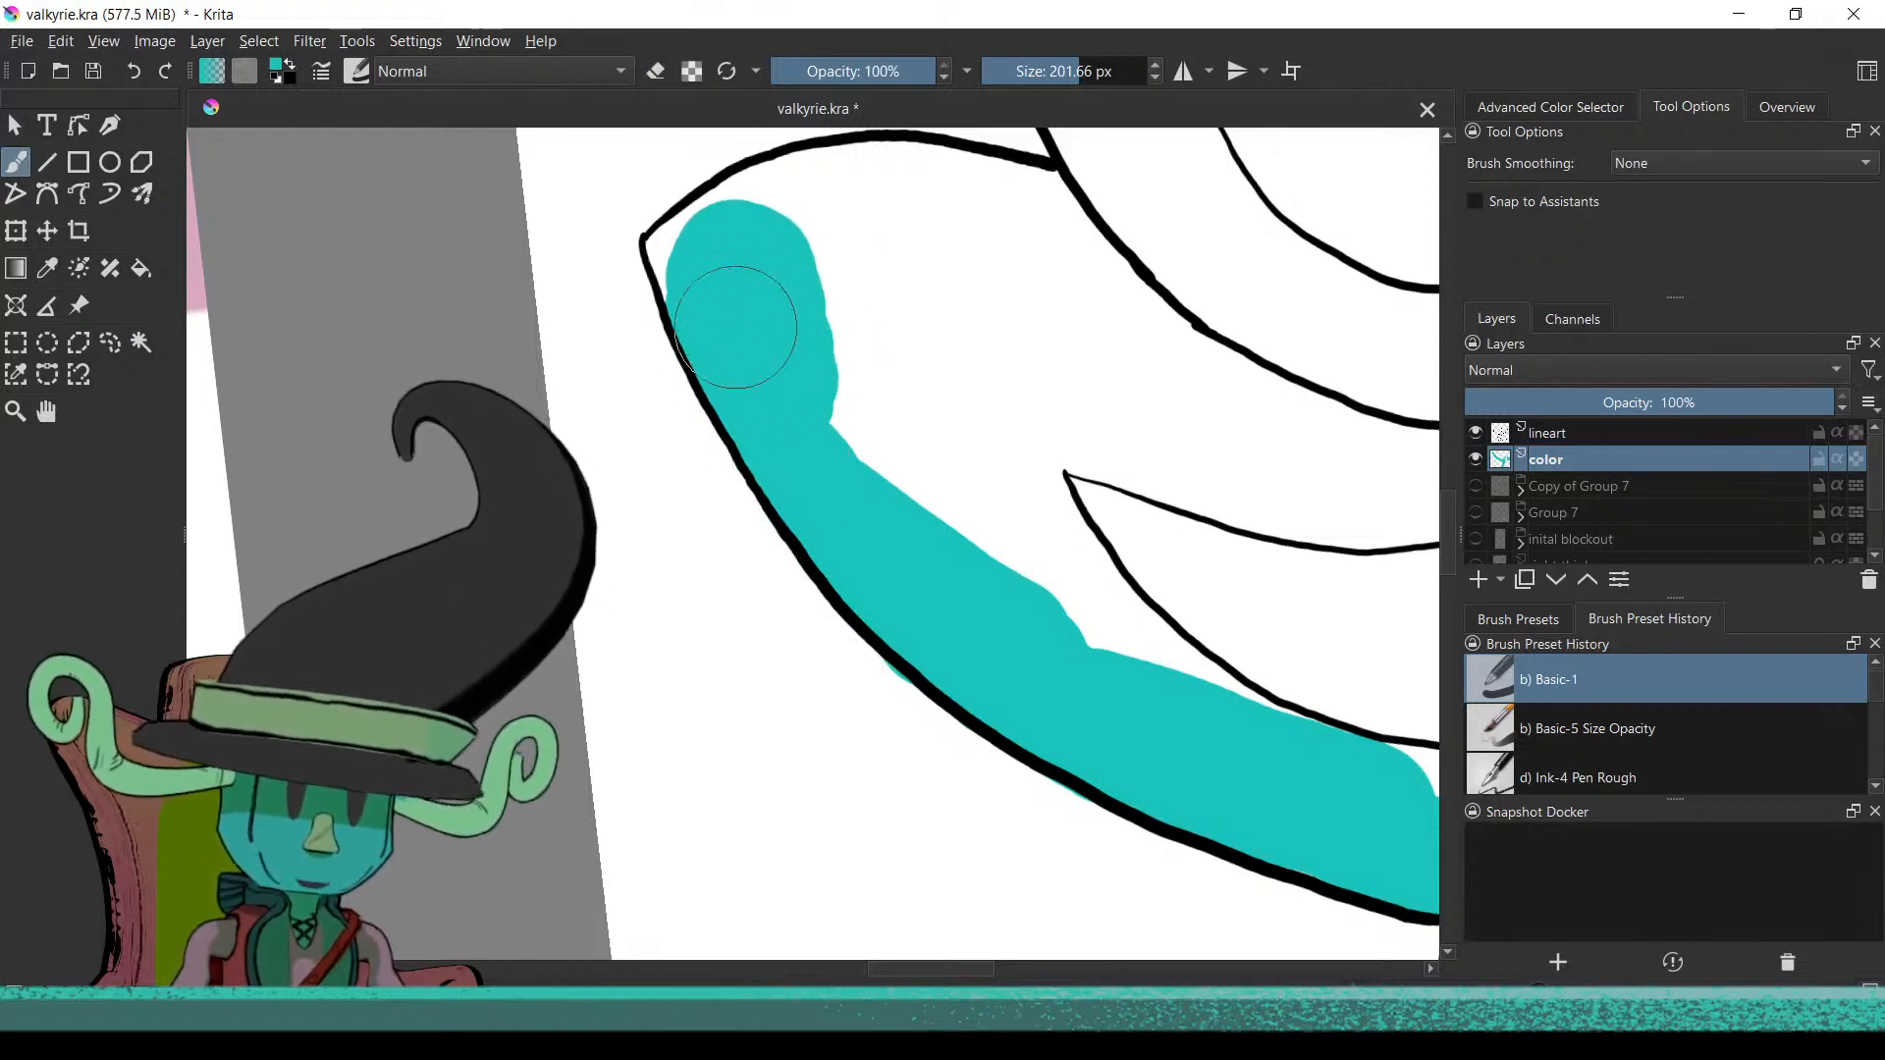
left_click_drag(862, 328, 799, 581)
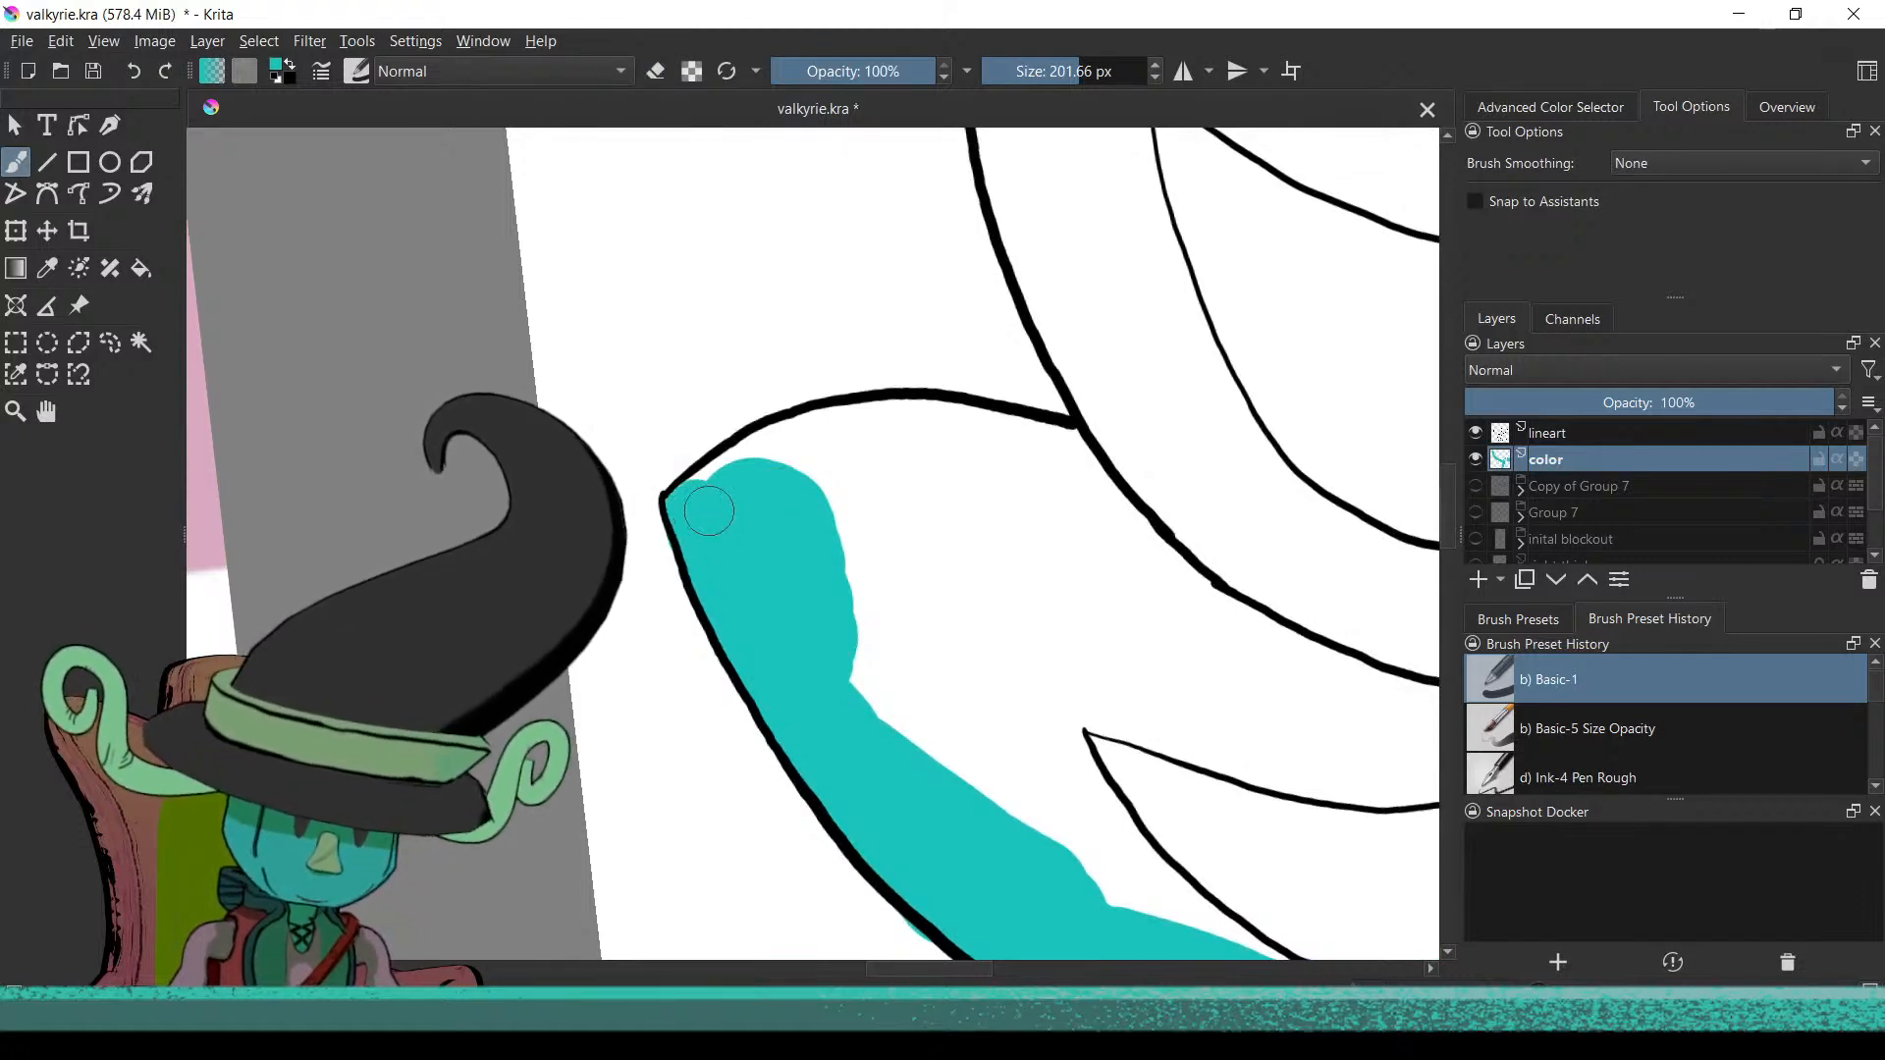
mouse_move(710, 496)
left_mouse_down()
mouse_move(793, 451)
mouse_move(946, 435)
mouse_move(991, 444)
mouse_move(957, 461)
mouse_move(1085, 489)
mouse_move(976, 475)
mouse_move(925, 673)
mouse_move(993, 539)
mouse_move(1213, 888)
mouse_move(1022, 635)
left_mouse_up()
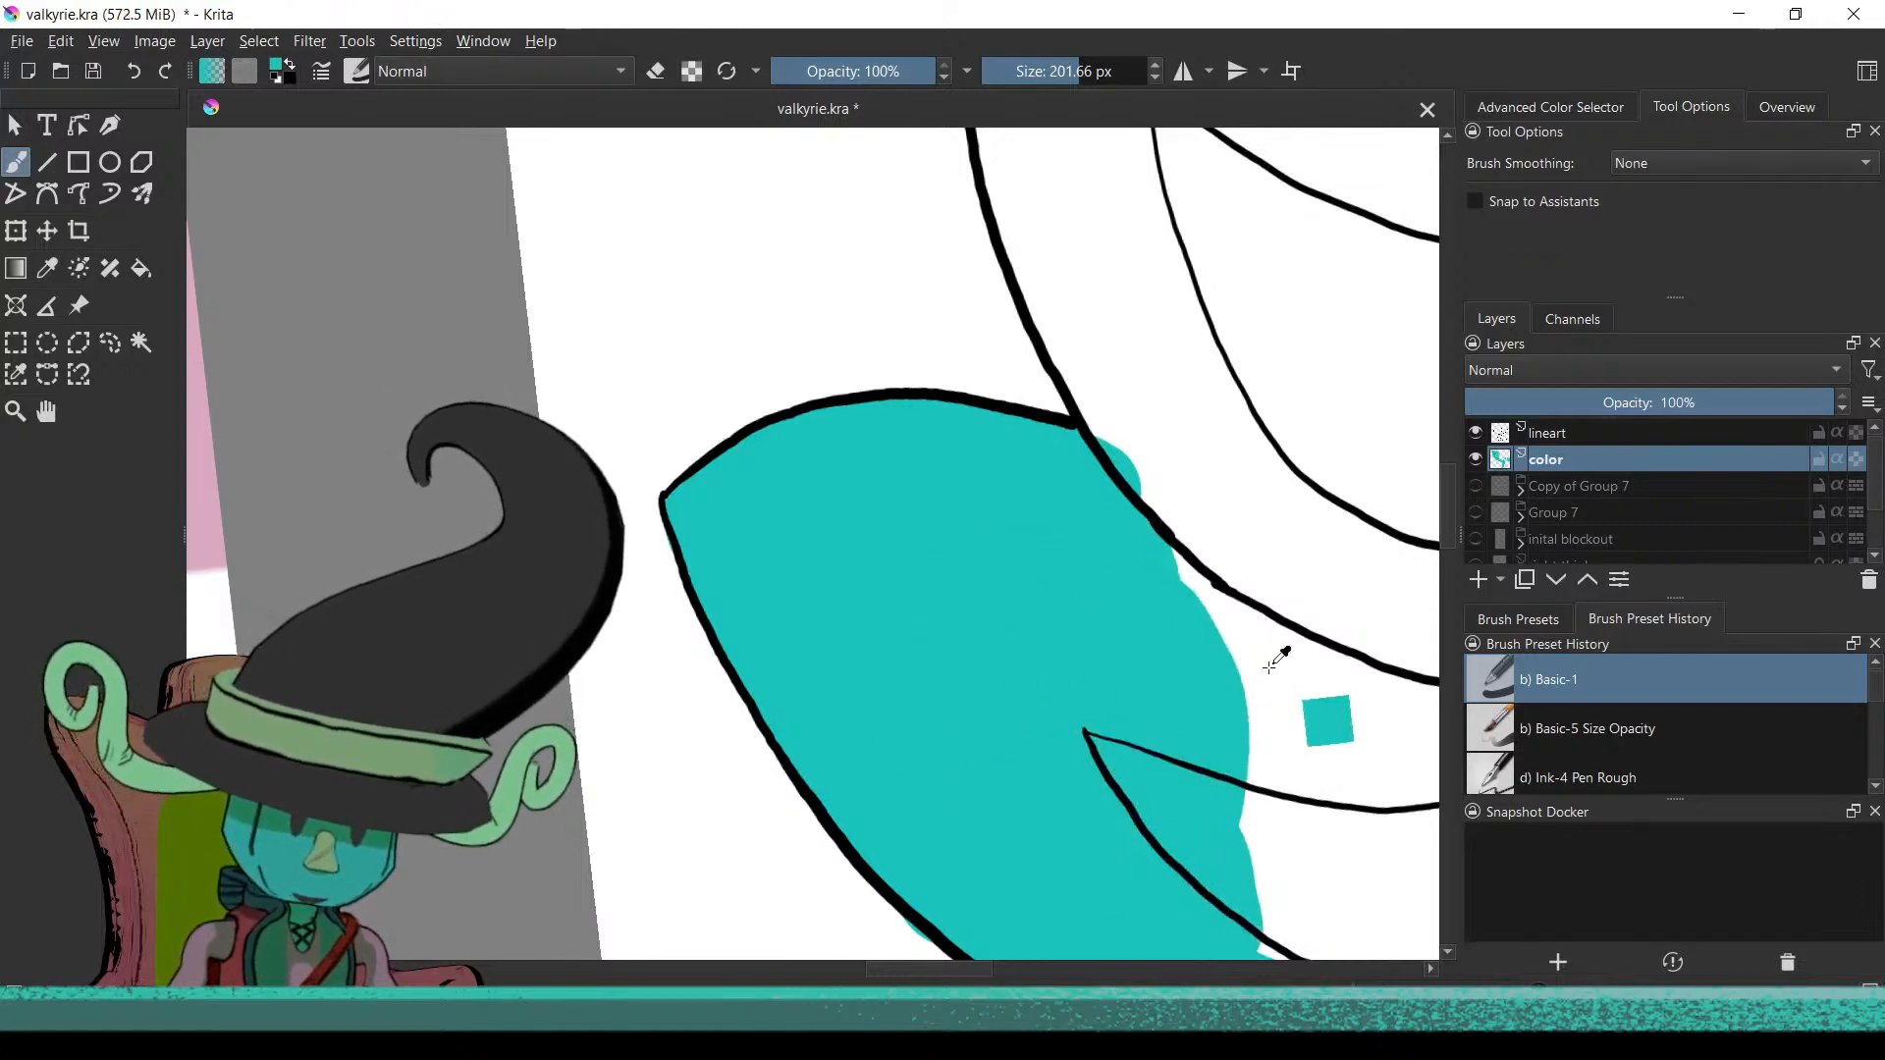
scroll(1176, 778, "down", 5)
scroll(873, 635, "up", 4)
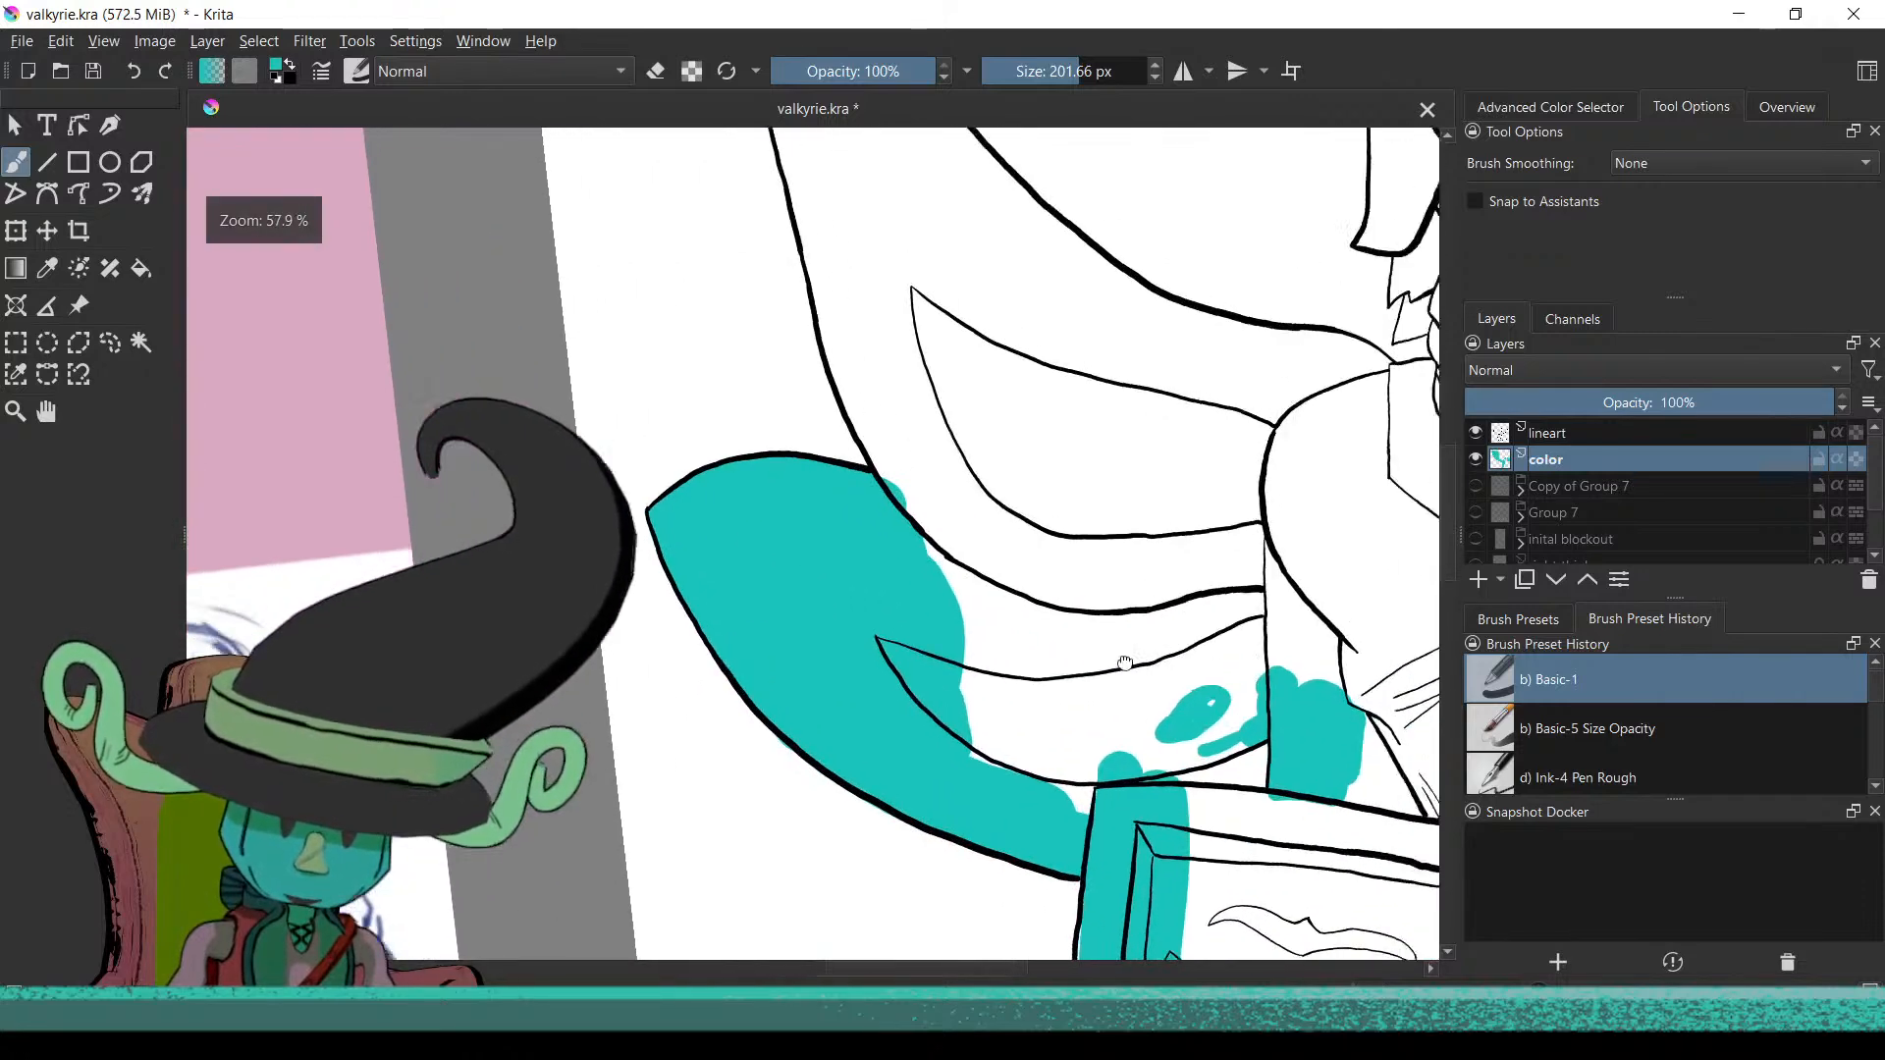
Cover the inner feather above the shield in teal and extend the colour onto the feather above it
mouse_move(873, 635)
left_mouse_down()
mouse_move(781, 494)
mouse_move(873, 739)
left_mouse_up()
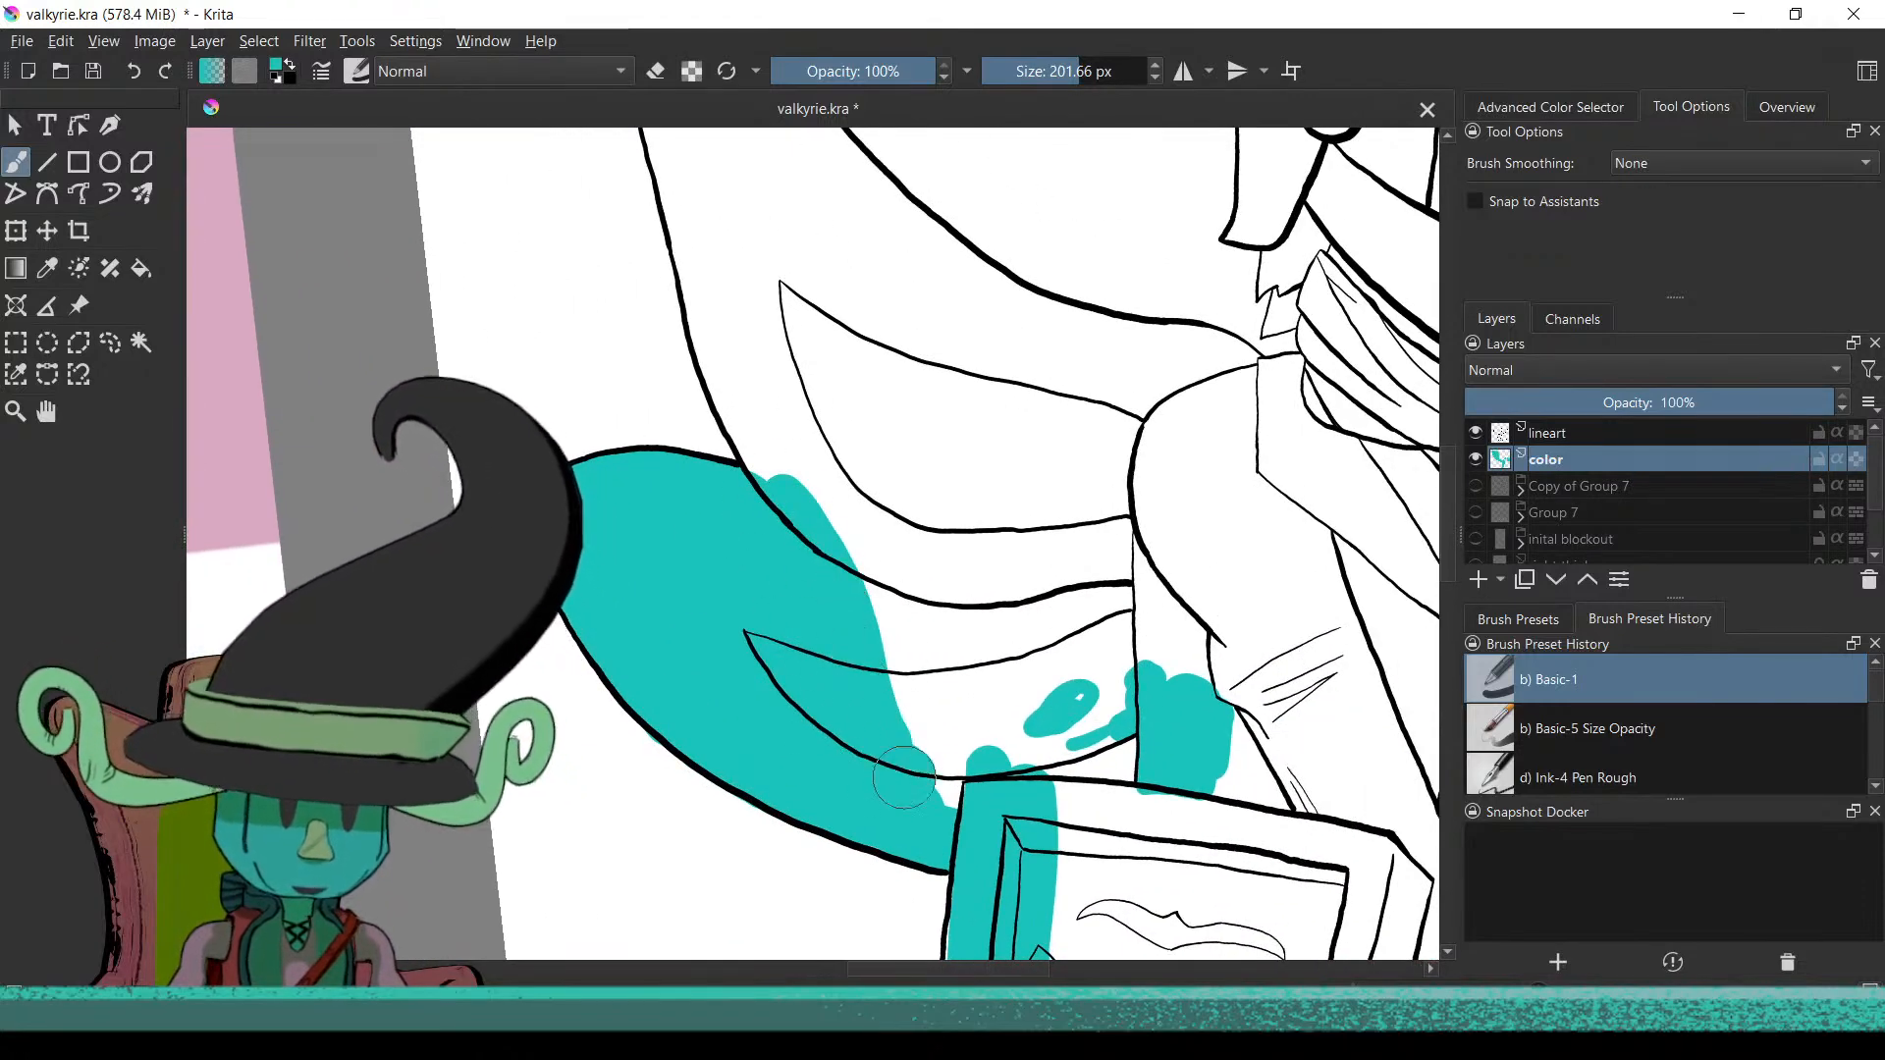
mouse_move(966, 790)
left_mouse_down()
mouse_move(921, 741)
mouse_move(1065, 802)
mouse_move(1148, 783)
mouse_move(1086, 735)
mouse_move(1024, 746)
mouse_move(909, 665)
mouse_move(776, 432)
left_mouse_up()
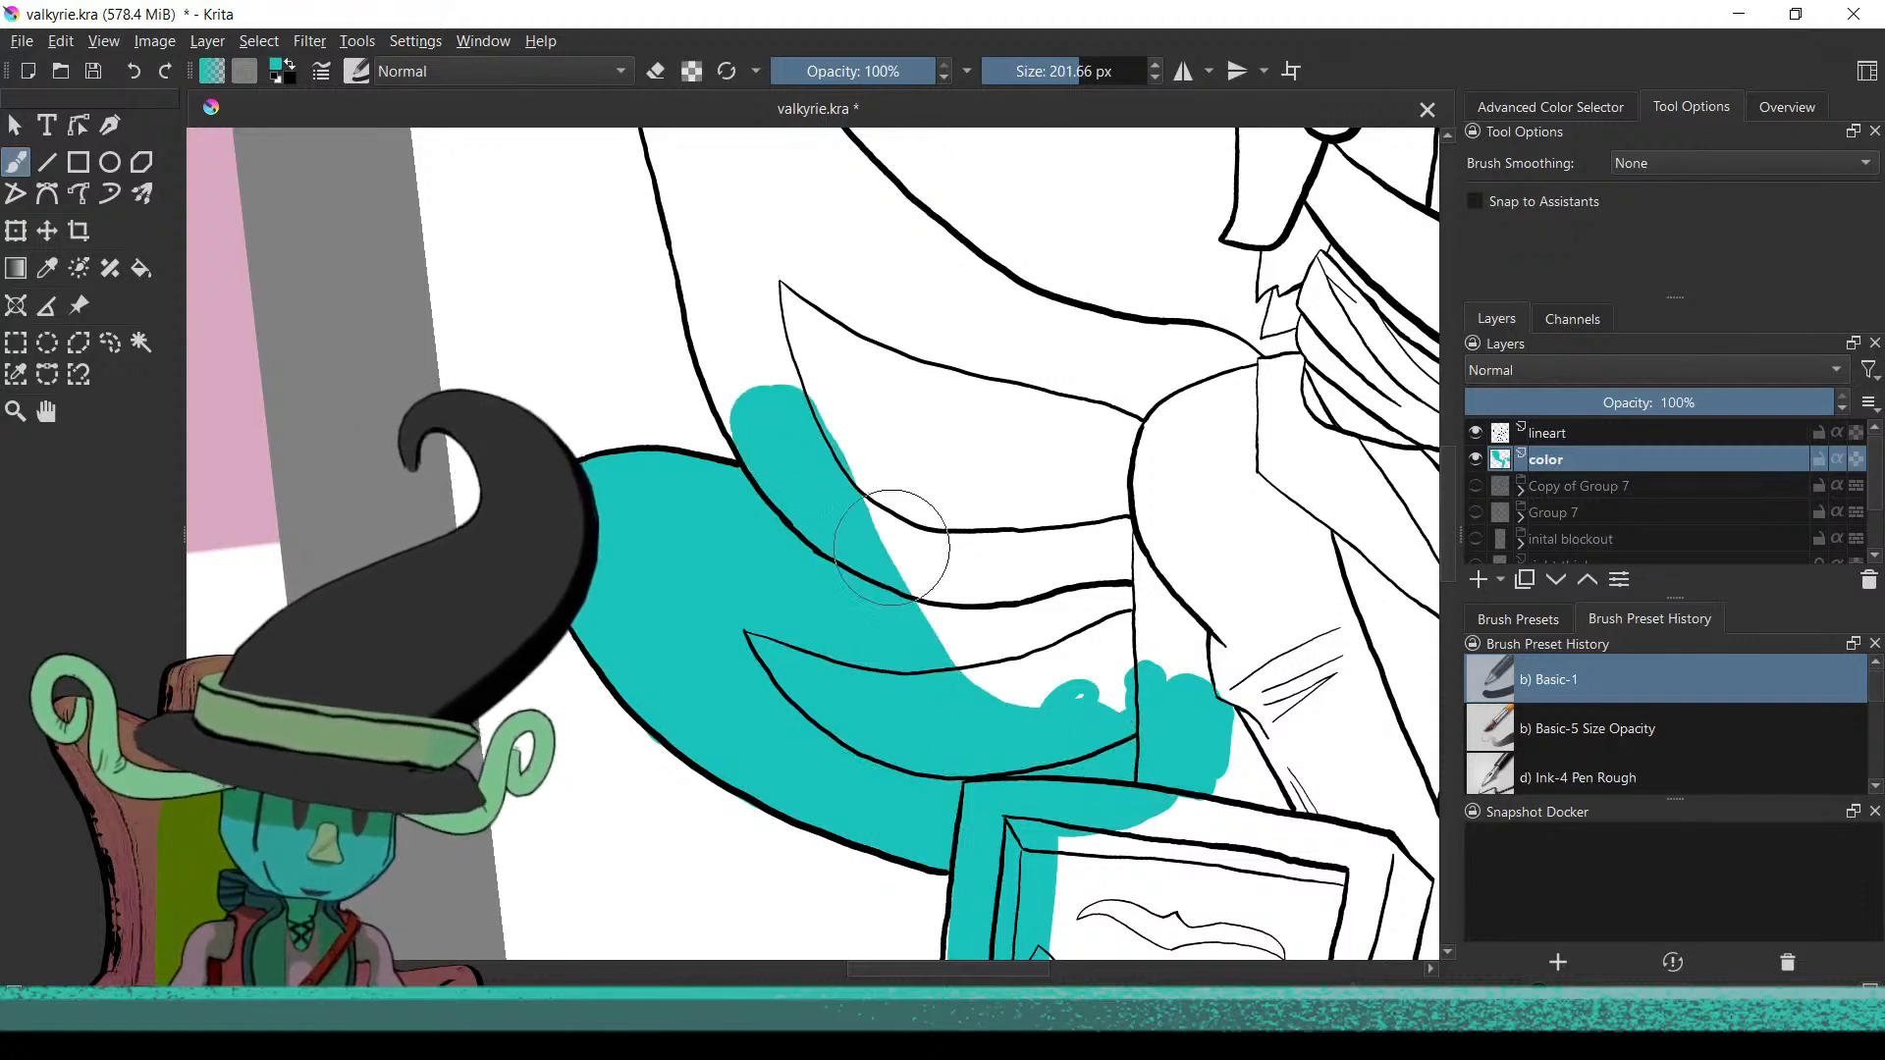
left_click_drag(884, 526, 962, 823)
Paint teal up the lower outer edge of the large upper feather and erase the overspill outside its outline
scroll(812, 593, "up", 2)
mouse_move(889, 636)
left_mouse_down()
mouse_move(883, 803)
mouse_move(847, 775)
left_mouse_up()
mouse_move(864, 496)
left_mouse_down()
mouse_move(931, 718)
mouse_move(886, 577)
mouse_move(864, 628)
mouse_move(890, 765)
left_mouse_up()
key("e")
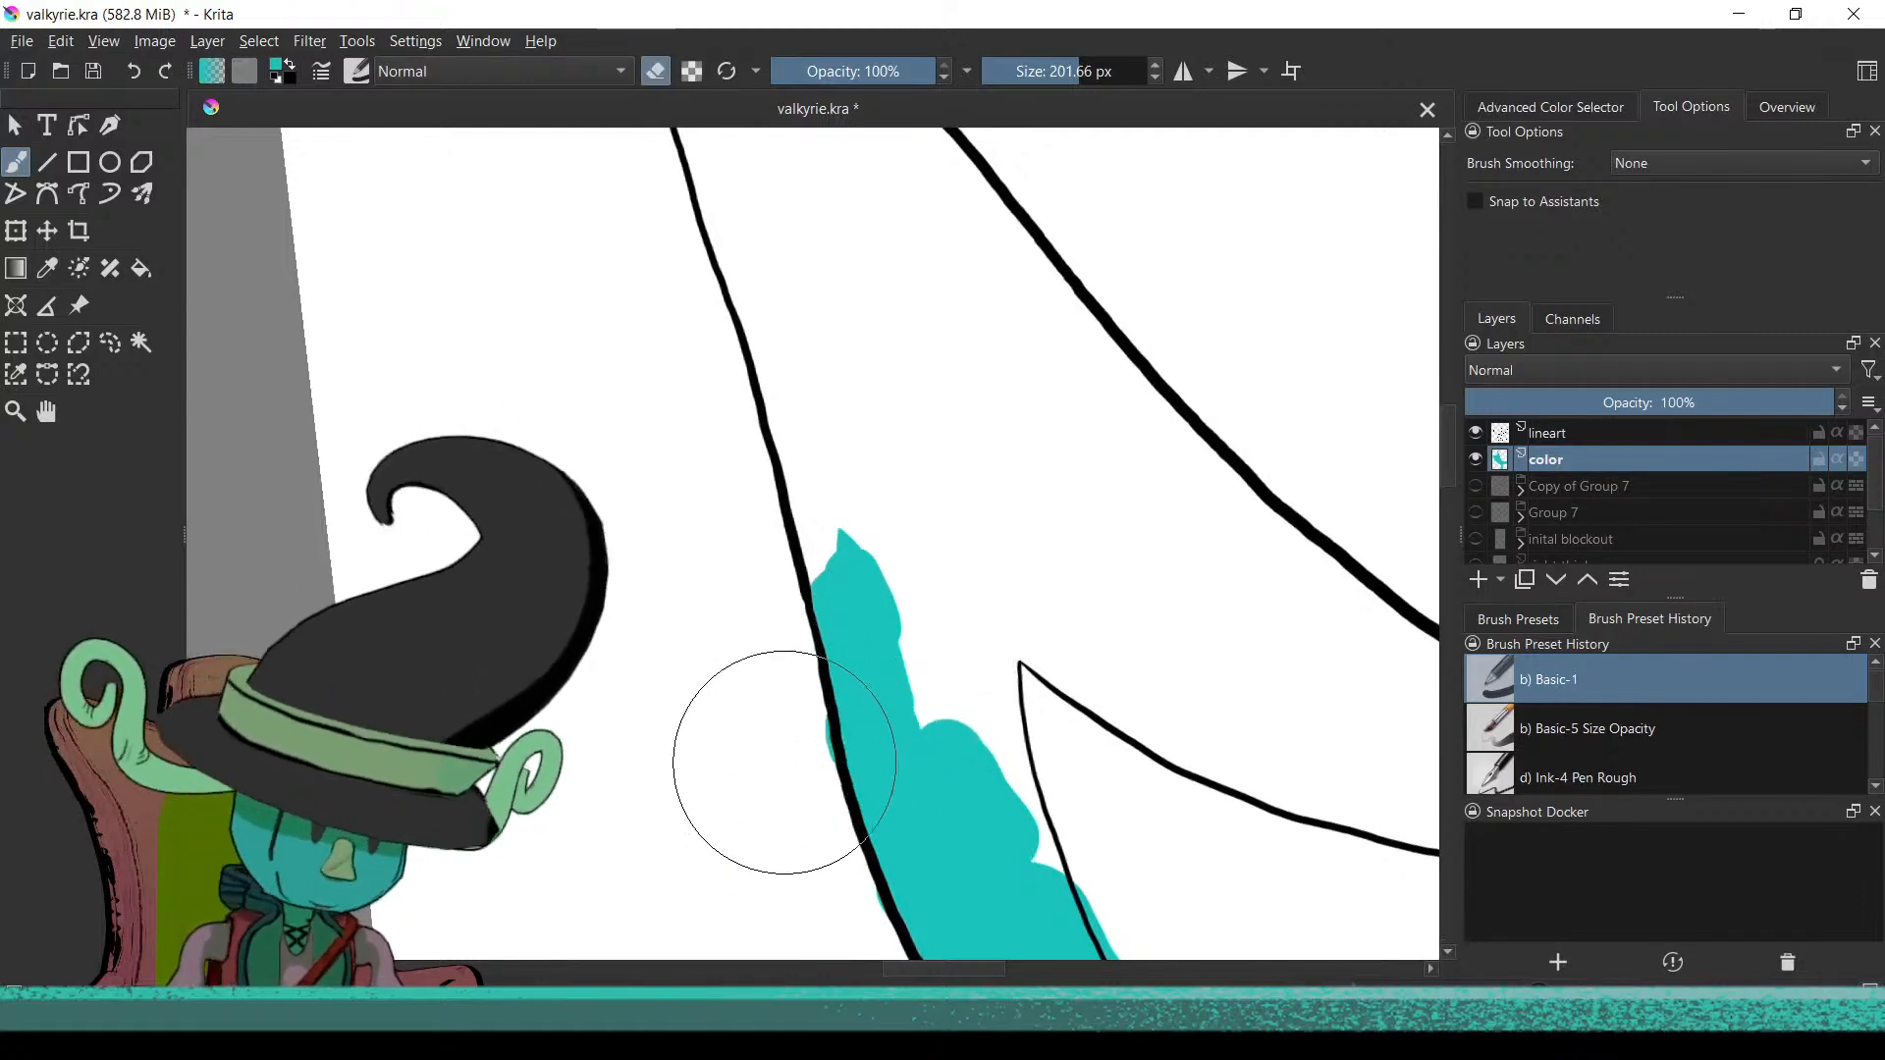
left_click_drag(828, 794, 762, 640)
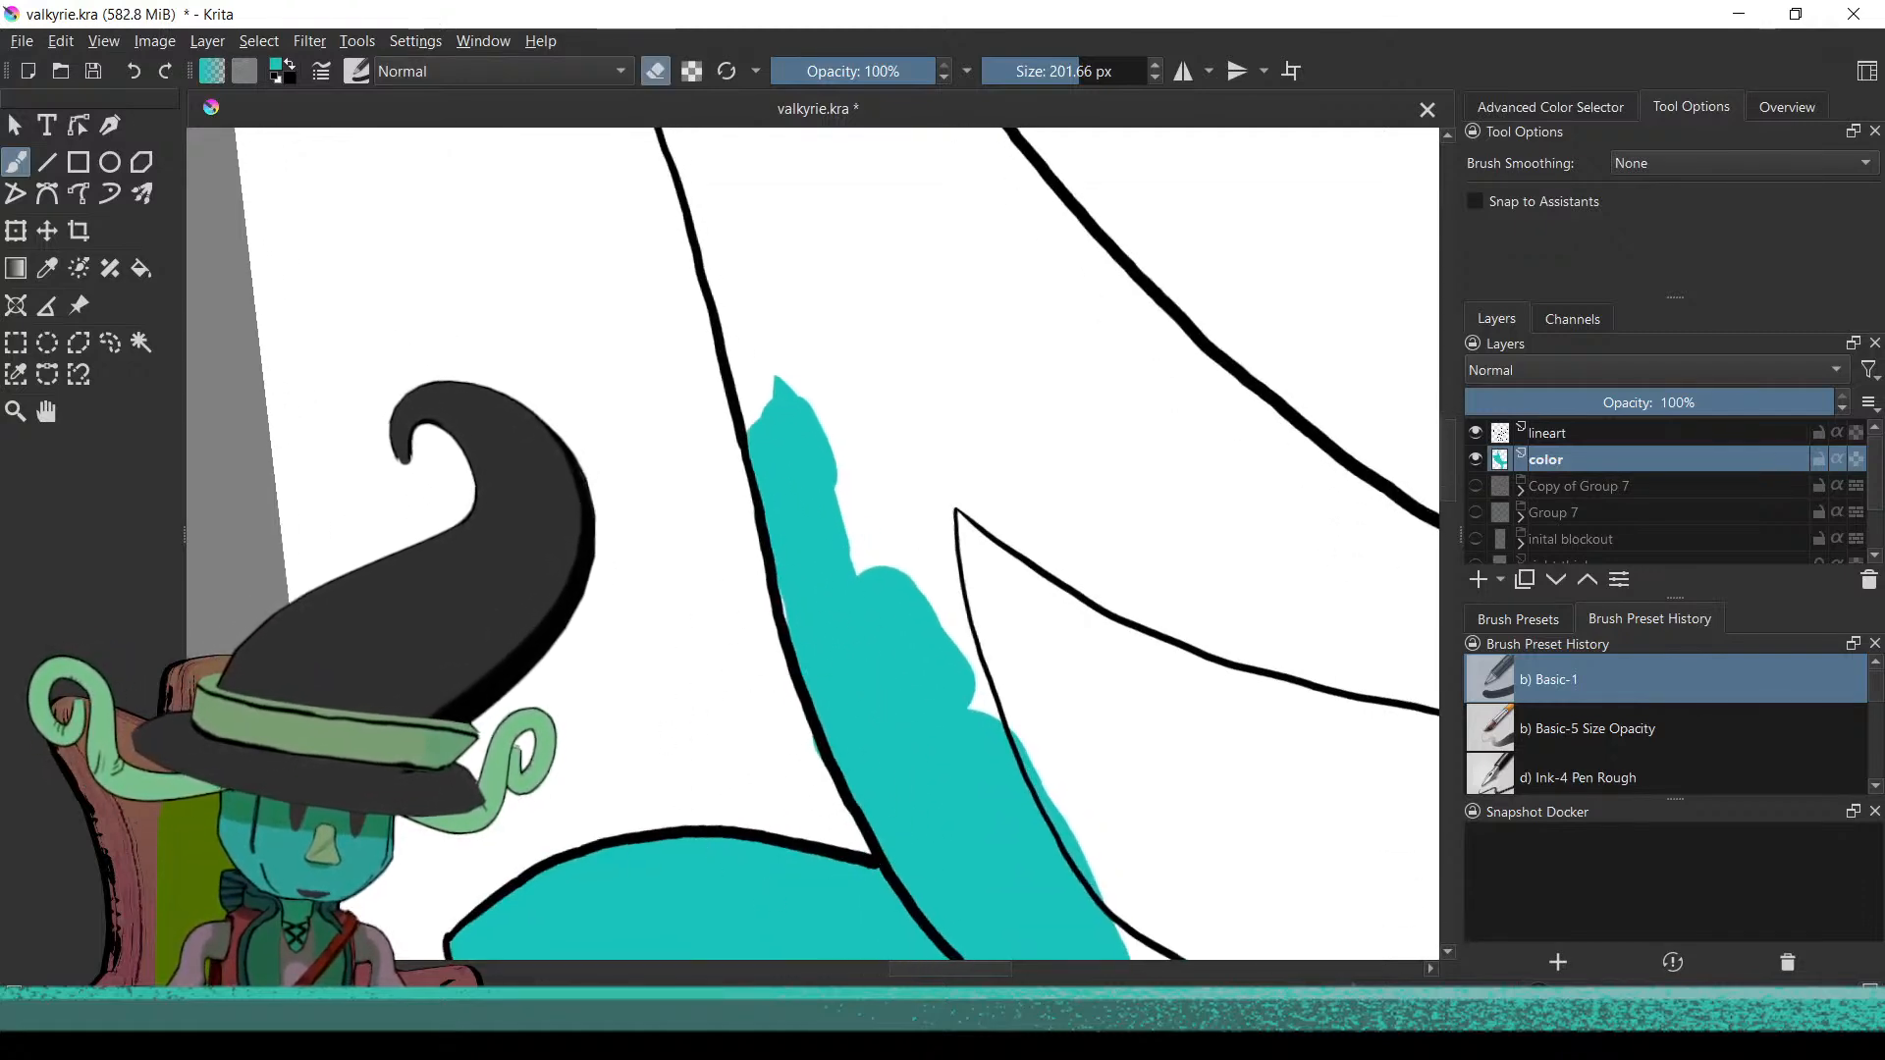
Continue the teal band along the outer edge of the large upper feather toward its tip
key("e")
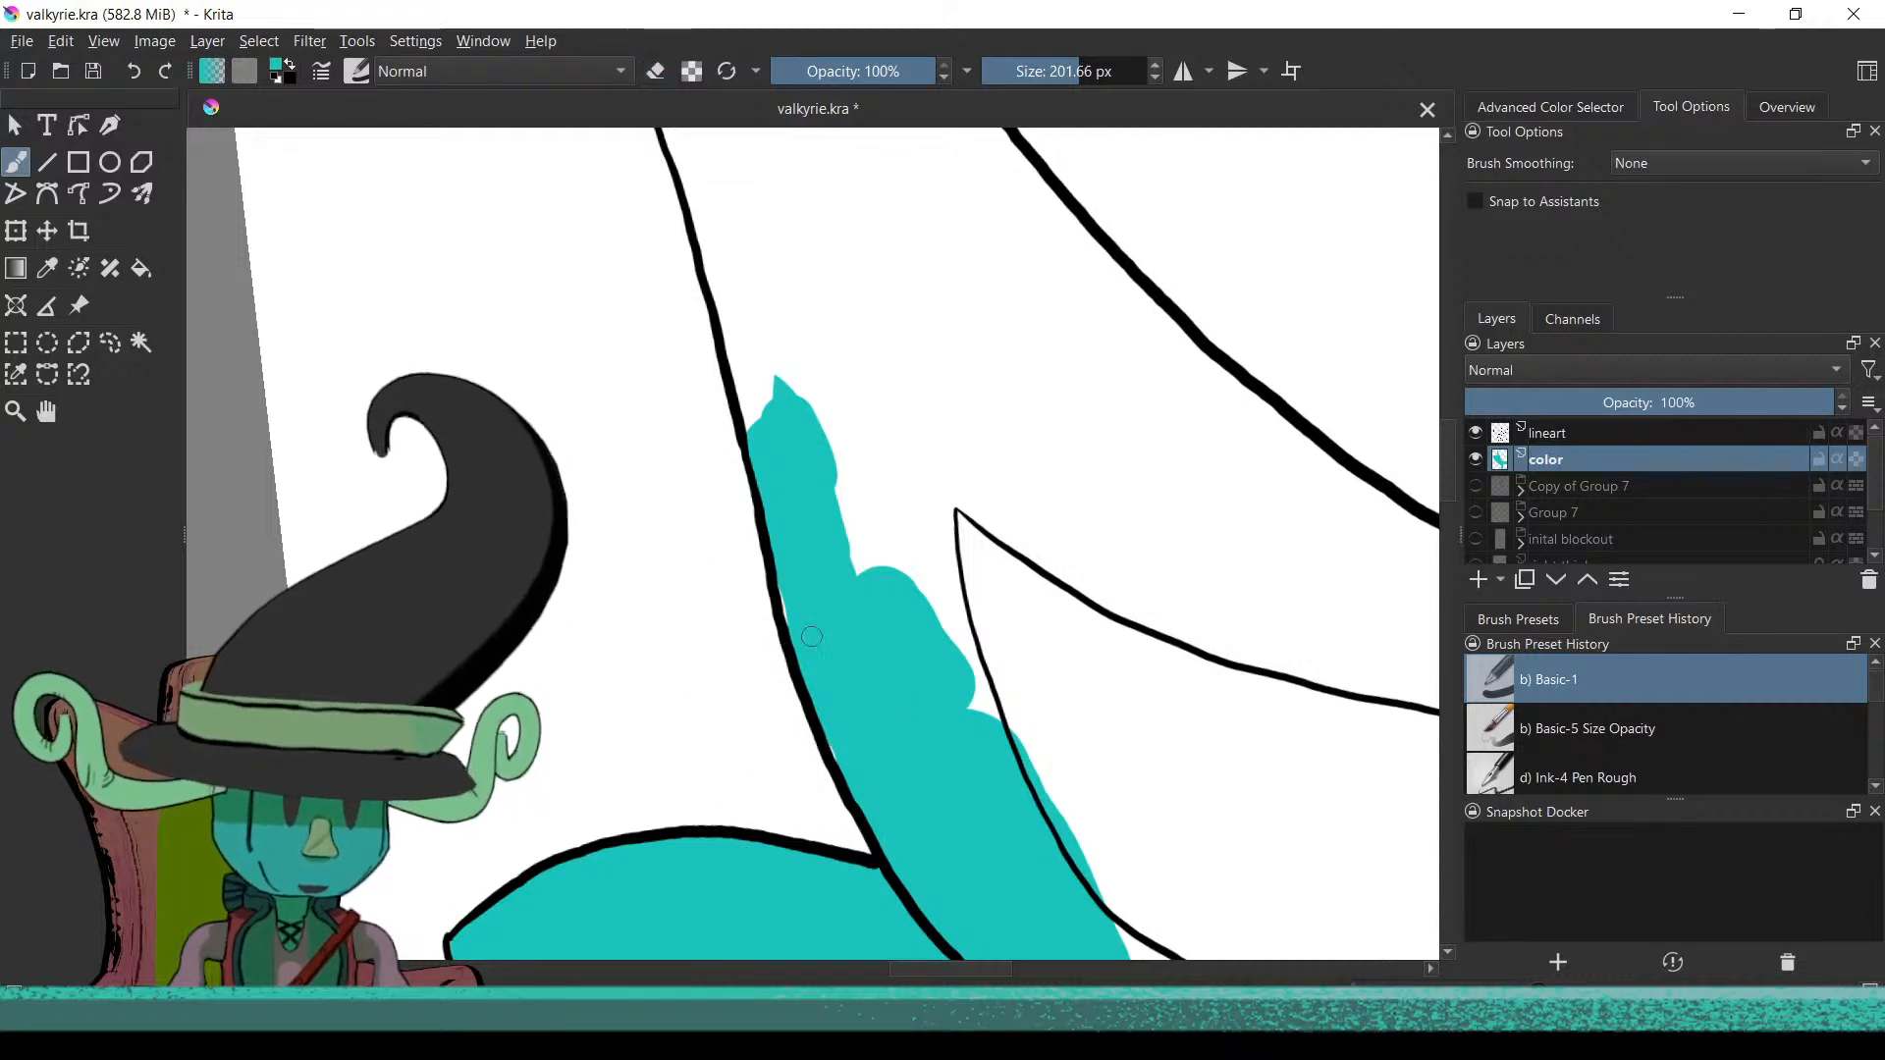
left_click_drag(857, 751, 847, 759)
left_click_drag(728, 308, 835, 564)
mouse_move(834, 491)
left_mouse_down()
mouse_move(865, 634)
mouse_move(857, 577)
left_mouse_up()
left_click_drag(771, 235, 845, 511)
mouse_move(806, 439)
left_mouse_down()
mouse_move(895, 641)
mouse_move(839, 537)
mouse_move(915, 724)
mouse_move(863, 631)
mouse_move(897, 742)
left_mouse_up()
left_click_drag(913, 657, 926, 709)
Extend the teal to the very tip of the large upper feather and erase the overspill along its outer edge
key("e")
mouse_move(816, 780)
left_mouse_down()
mouse_move(836, 761)
mouse_move(873, 805)
mouse_move(903, 762)
mouse_move(835, 598)
mouse_move(793, 412)
left_mouse_up()
key("e")
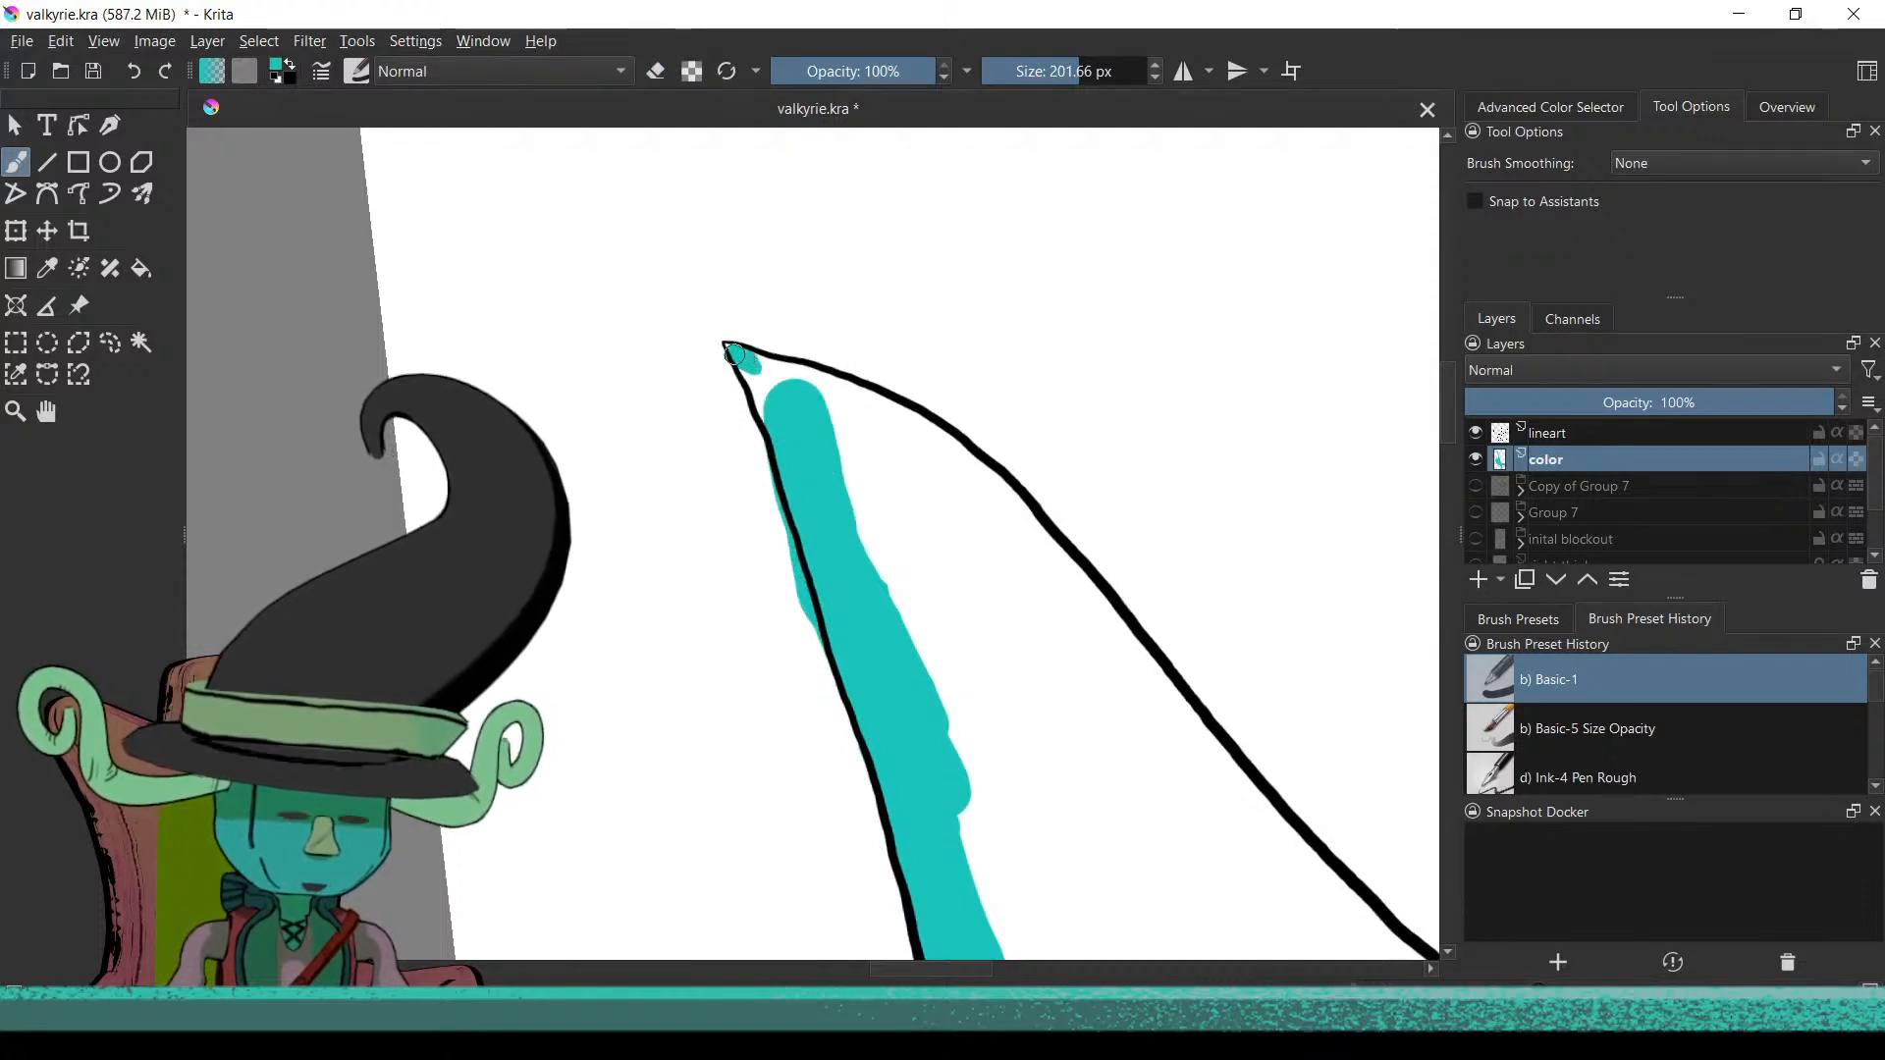
key("e")
left_click_drag(795, 538, 813, 589)
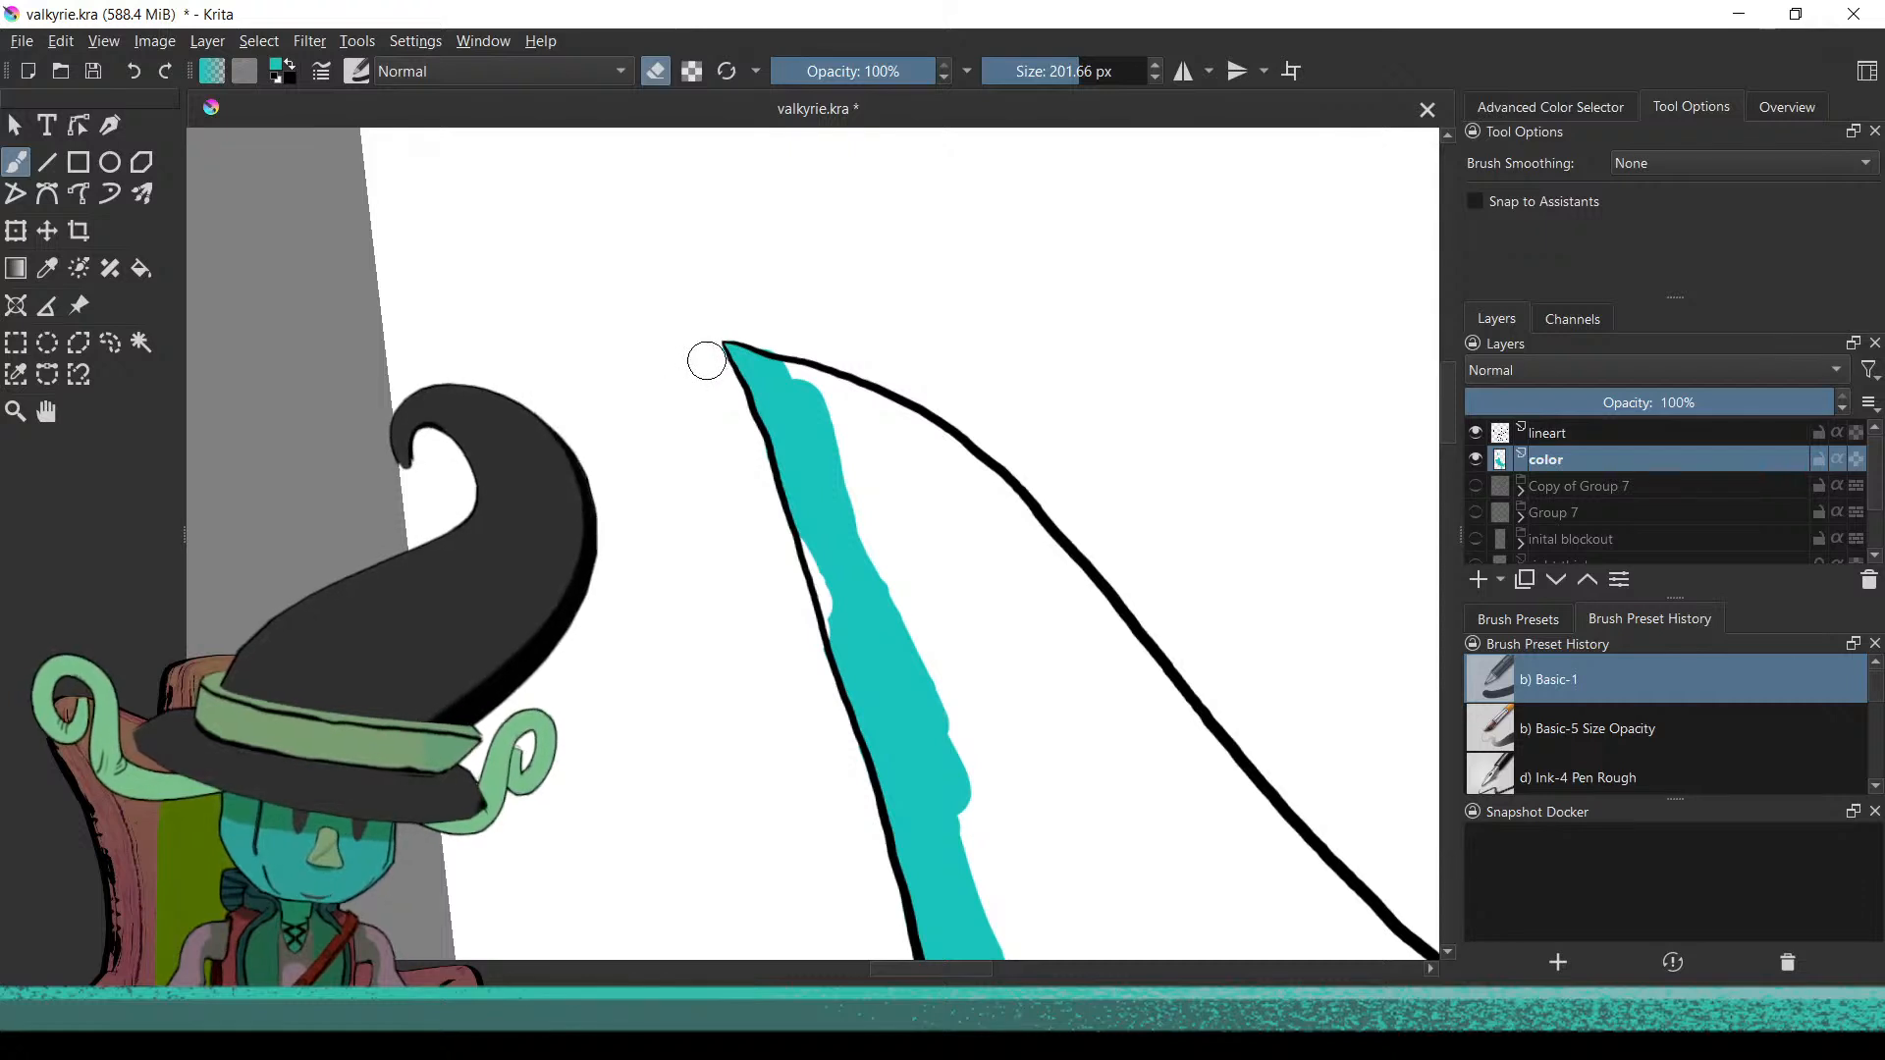
key("e")
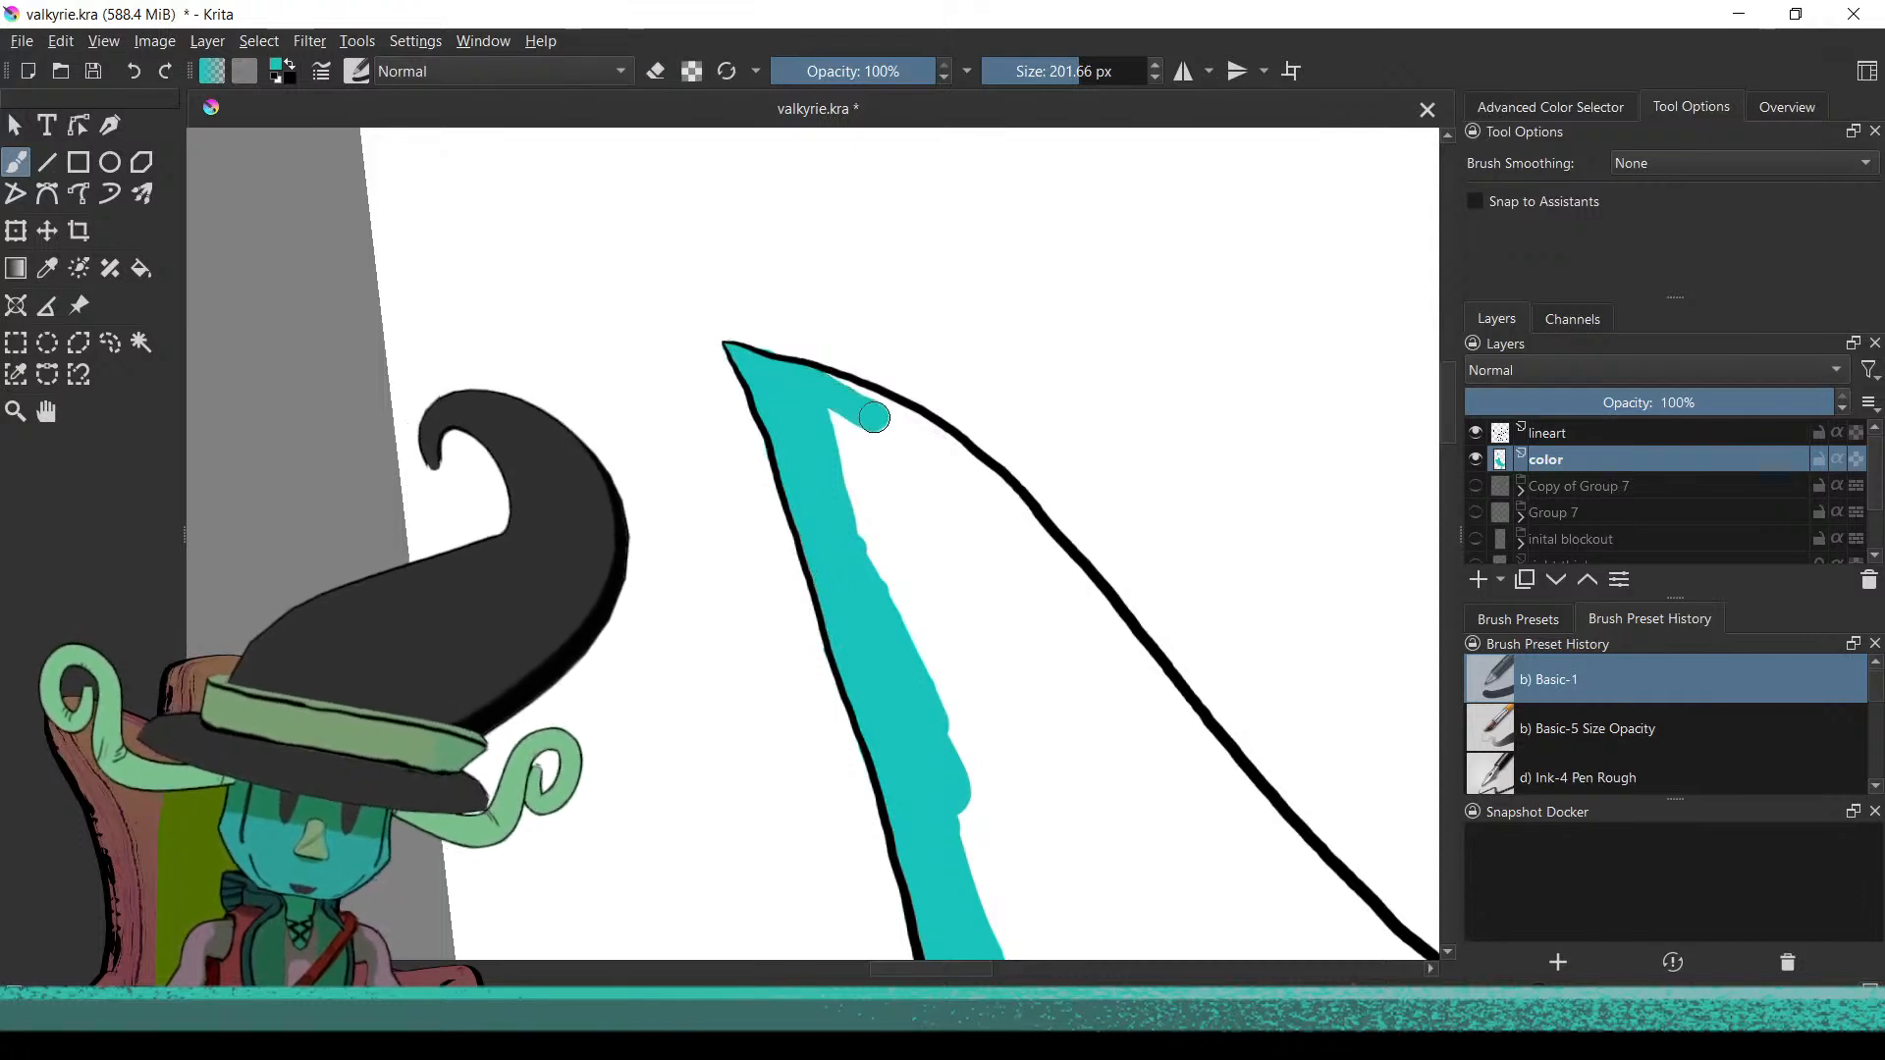
Fill the tip and body of the large upper feather with teal up to its upper outline
left_click_drag(944, 521, 875, 631)
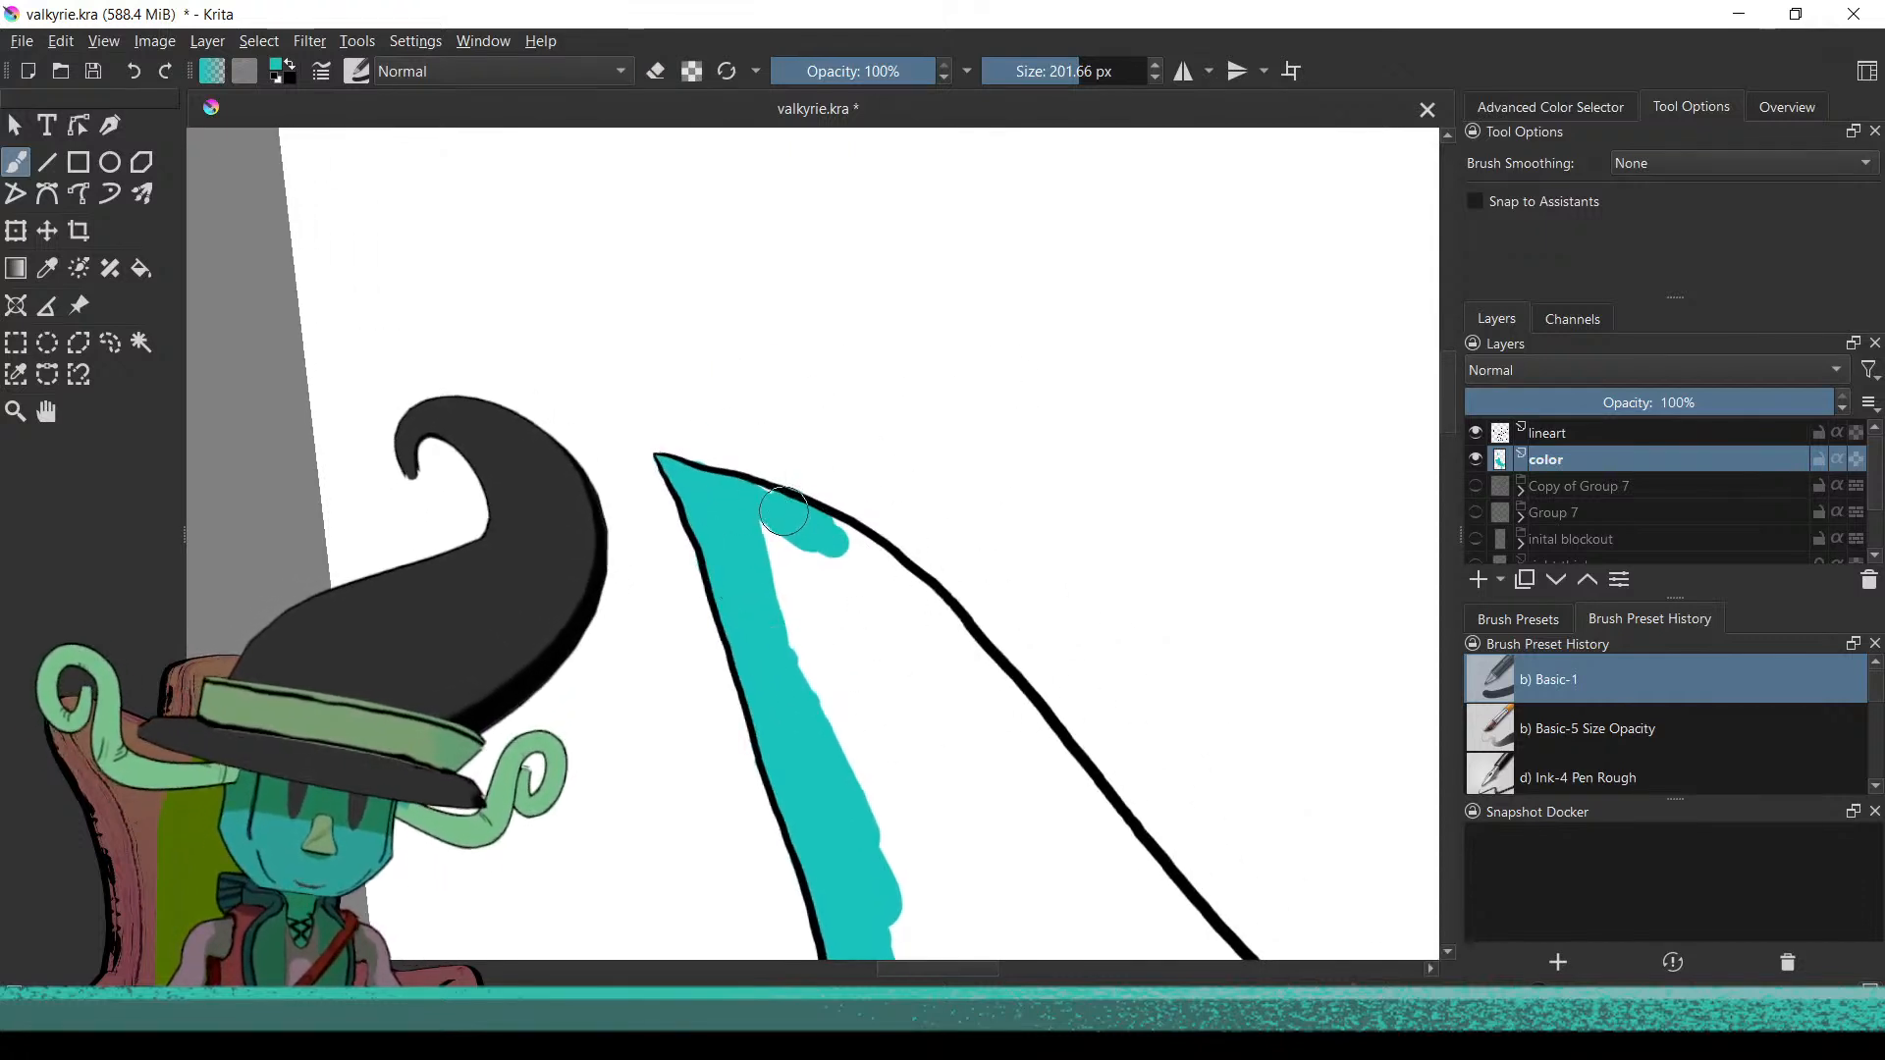
mouse_move(750, 509)
left_mouse_down()
mouse_move(866, 587)
mouse_move(829, 546)
mouse_move(931, 642)
mouse_move(898, 614)
mouse_move(916, 687)
mouse_move(797, 593)
mouse_move(972, 837)
mouse_move(892, 758)
mouse_move(905, 808)
mouse_move(947, 839)
mouse_move(953, 799)
mouse_move(967, 829)
mouse_move(926, 850)
mouse_move(1002, 879)
mouse_move(963, 805)
mouse_move(991, 790)
mouse_move(1053, 846)
left_mouse_up()
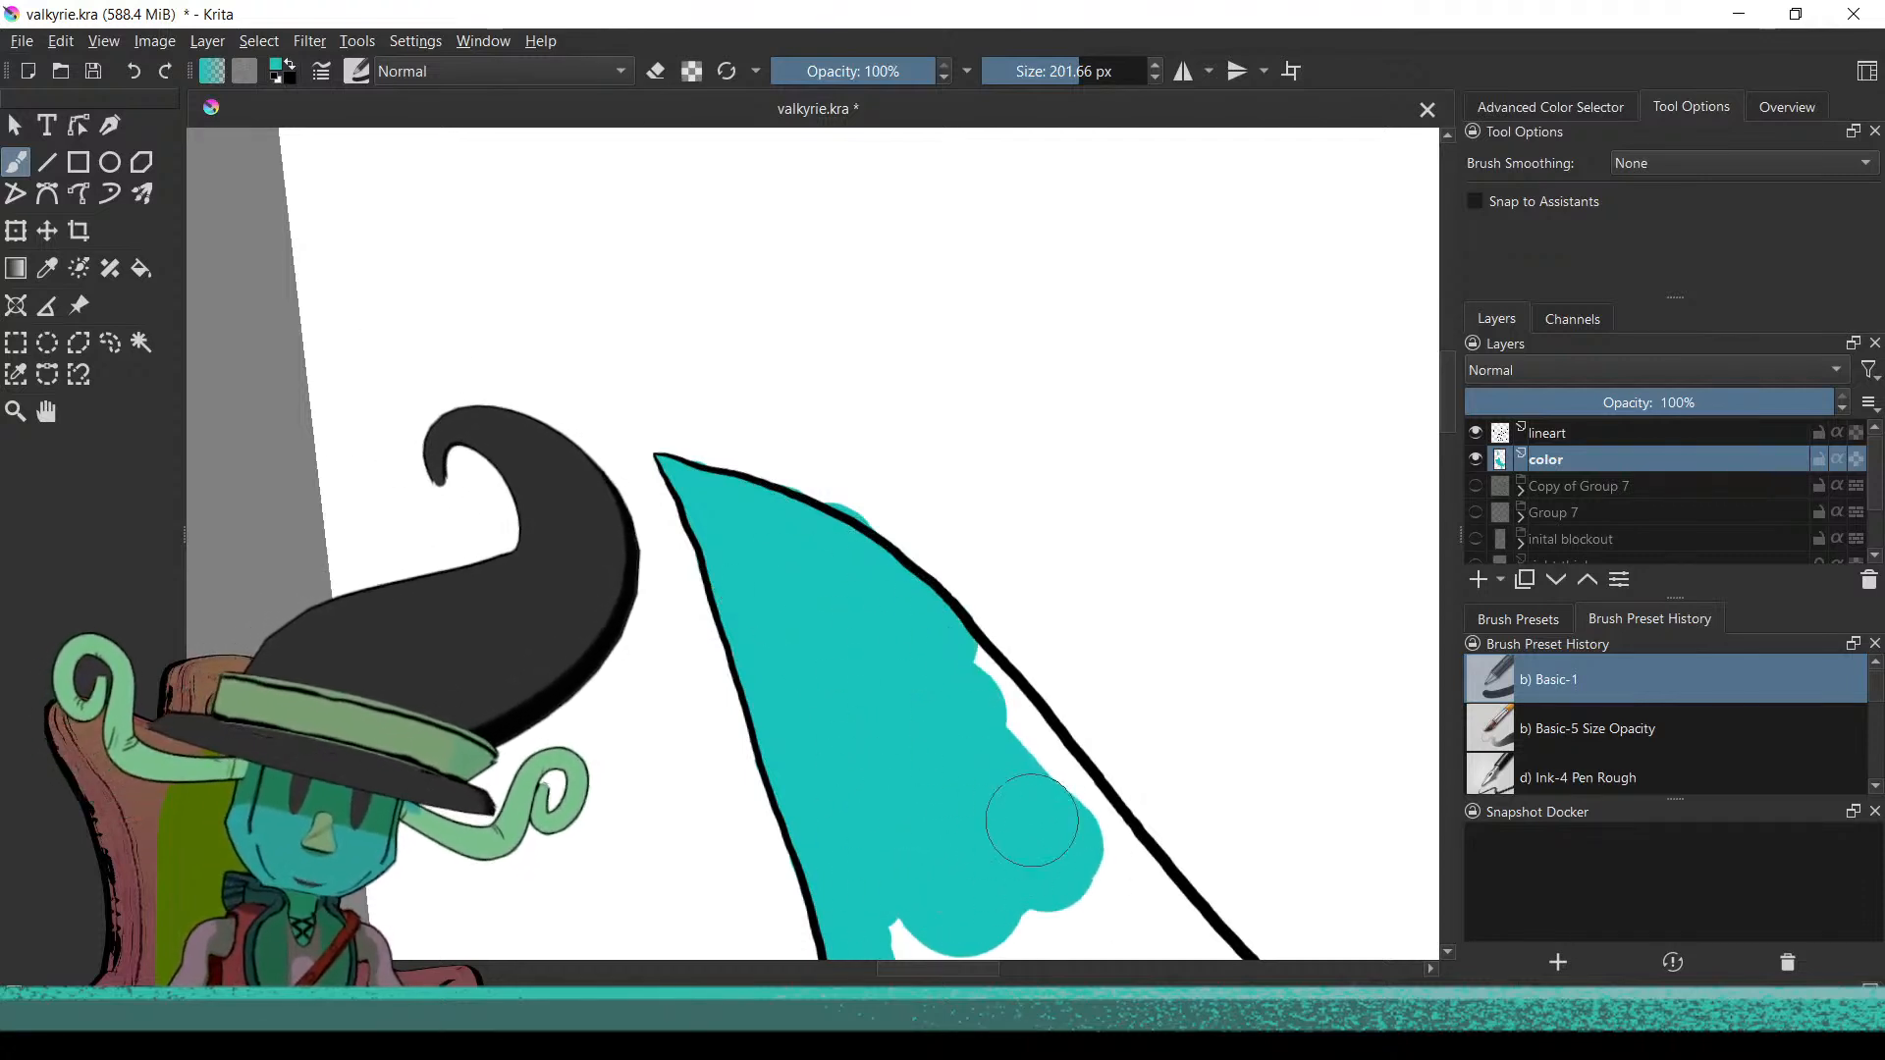
mouse_move(962, 705)
left_mouse_down()
mouse_move(990, 737)
mouse_move(949, 677)
mouse_move(1001, 727)
mouse_move(972, 667)
mouse_move(1182, 938)
left_mouse_up()
mouse_move(1070, 874)
left_mouse_down()
mouse_move(967, 757)
mouse_move(973, 950)
left_mouse_up()
mouse_move(820, 672)
left_mouse_down()
mouse_move(937, 917)
mouse_move(895, 846)
mouse_move(925, 809)
mouse_move(956, 860)
mouse_move(869, 706)
mouse_move(928, 787)
mouse_move(892, 696)
mouse_move(979, 763)
mouse_move(922, 698)
mouse_move(978, 731)
mouse_move(934, 707)
mouse_move(964, 766)
mouse_move(1073, 858)
mouse_move(1095, 860)
mouse_move(984, 762)
mouse_move(1087, 834)
mouse_move(993, 770)
mouse_move(1070, 839)
mouse_move(946, 790)
mouse_move(1065, 922)
mouse_move(937, 880)
mouse_move(962, 814)
mouse_move(781, 627)
left_mouse_up()
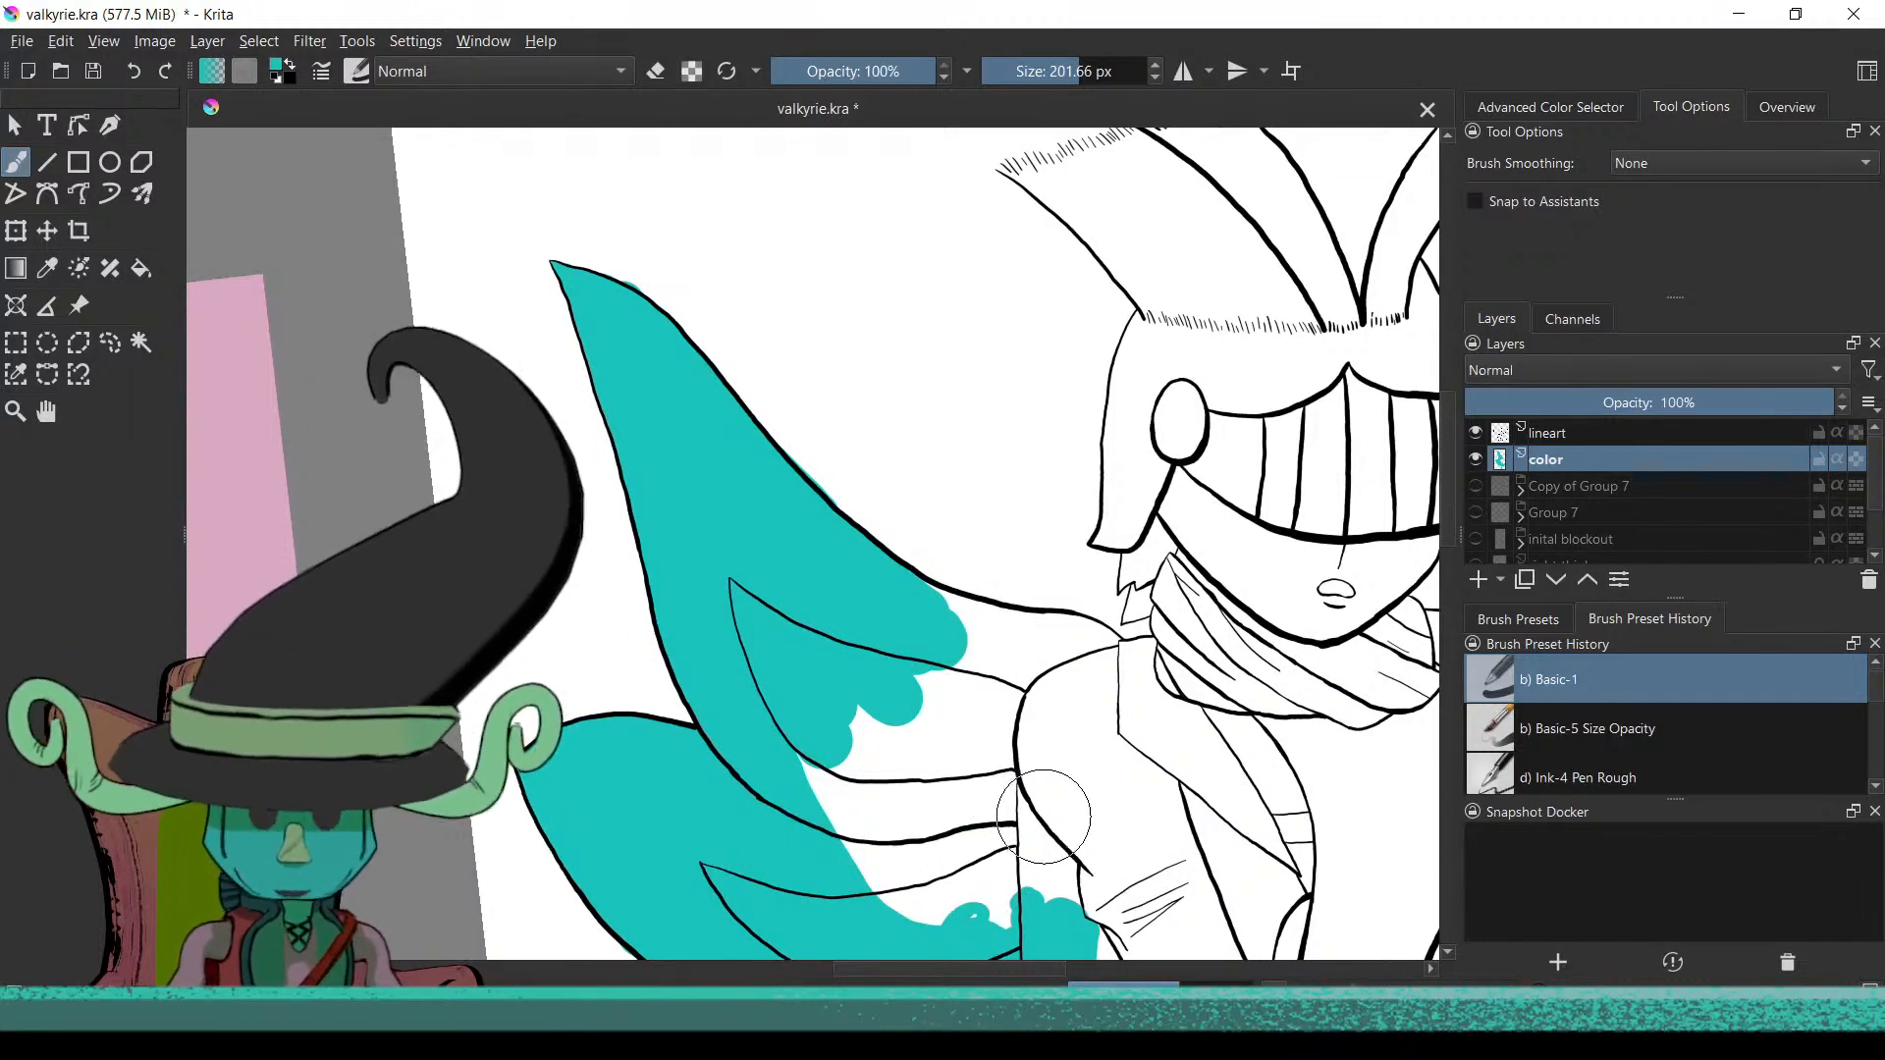
Carry the teal along the base of the large upper feather to the shoulder and into the inner feather below it
left_click(1001, 761, "ctrl")
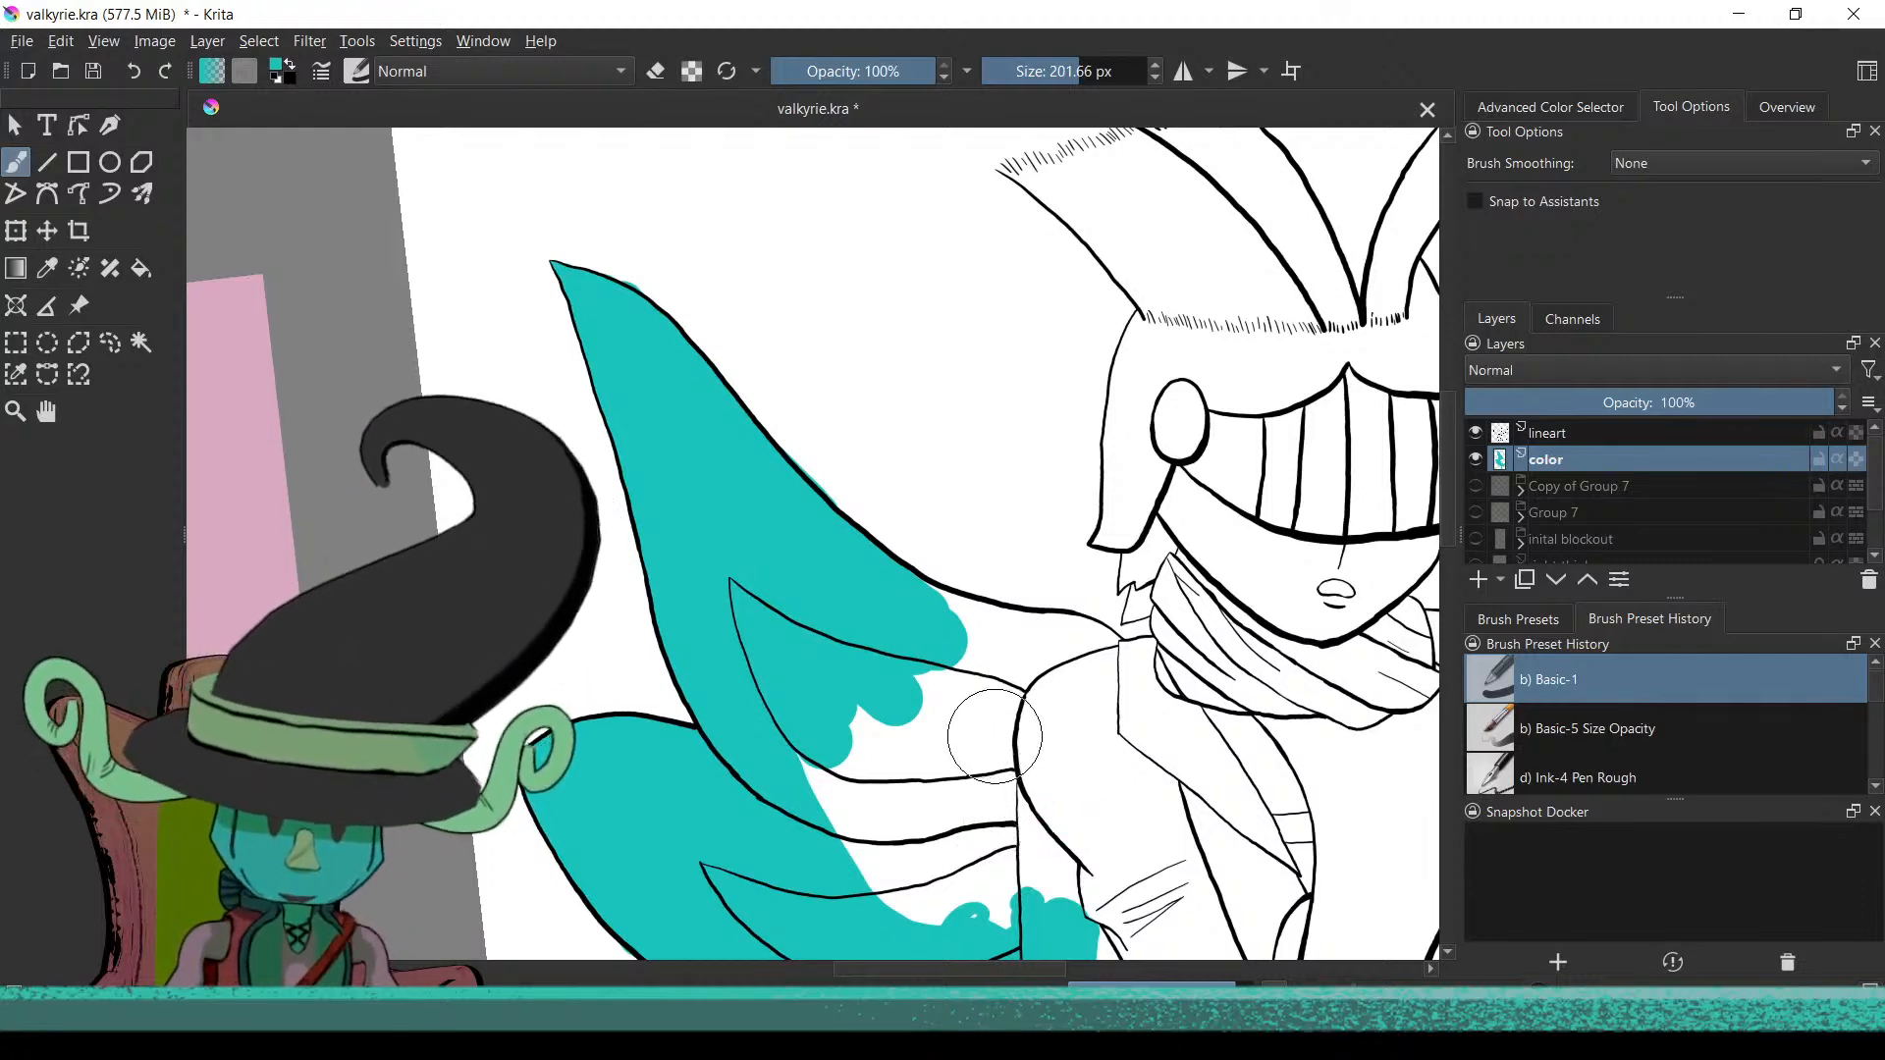
scroll(1002, 760, "up", 3)
mouse_move(959, 454)
left_mouse_down()
mouse_move(870, 492)
mouse_move(836, 461)
left_mouse_up()
mouse_move(946, 500)
left_mouse_down()
mouse_move(1171, 542)
mouse_move(1153, 530)
mouse_move(1244, 578)
mouse_move(907, 609)
mouse_move(796, 663)
mouse_move(679, 800)
mouse_move(697, 753)
left_mouse_up()
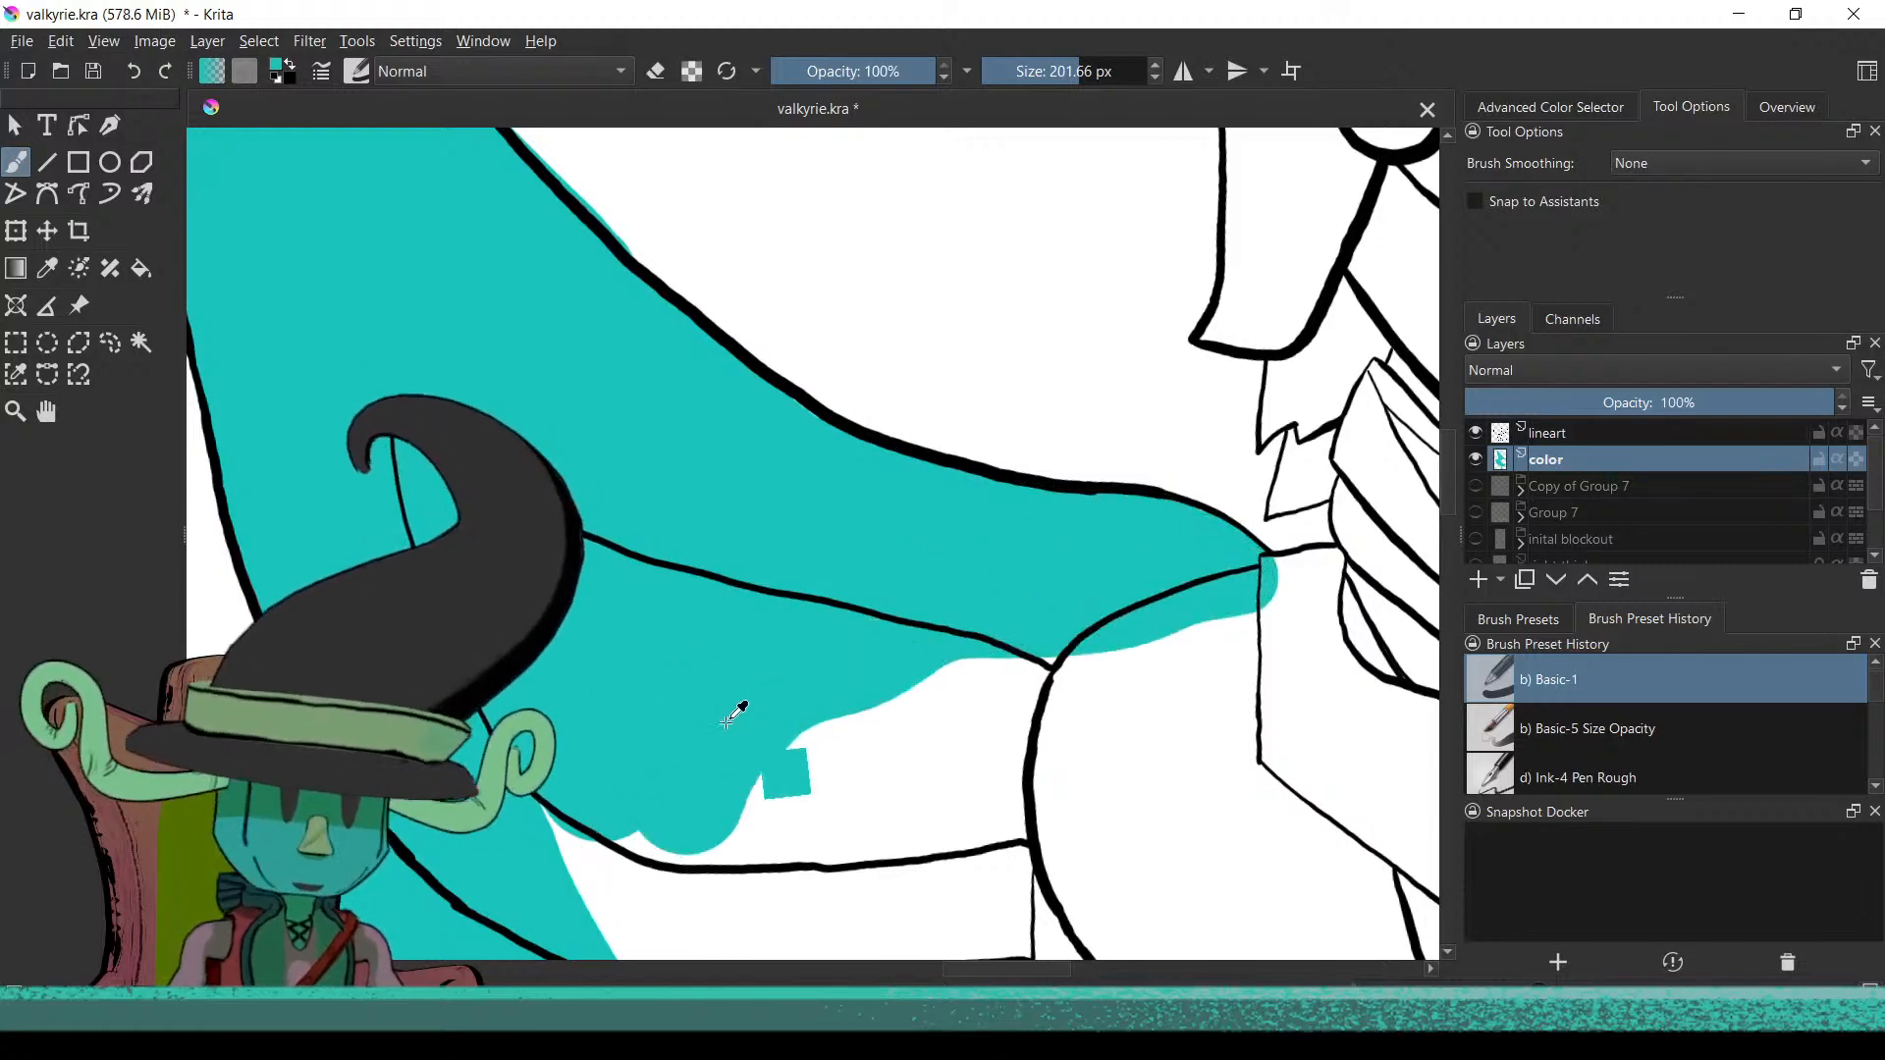
Fill the remaining white areas of the inner feathers with teal between the wing, the upper arm and the shield
scroll(707, 751, "down", 6)
scroll(907, 759, "up", 2)
scroll(907, 759, "up", 1)
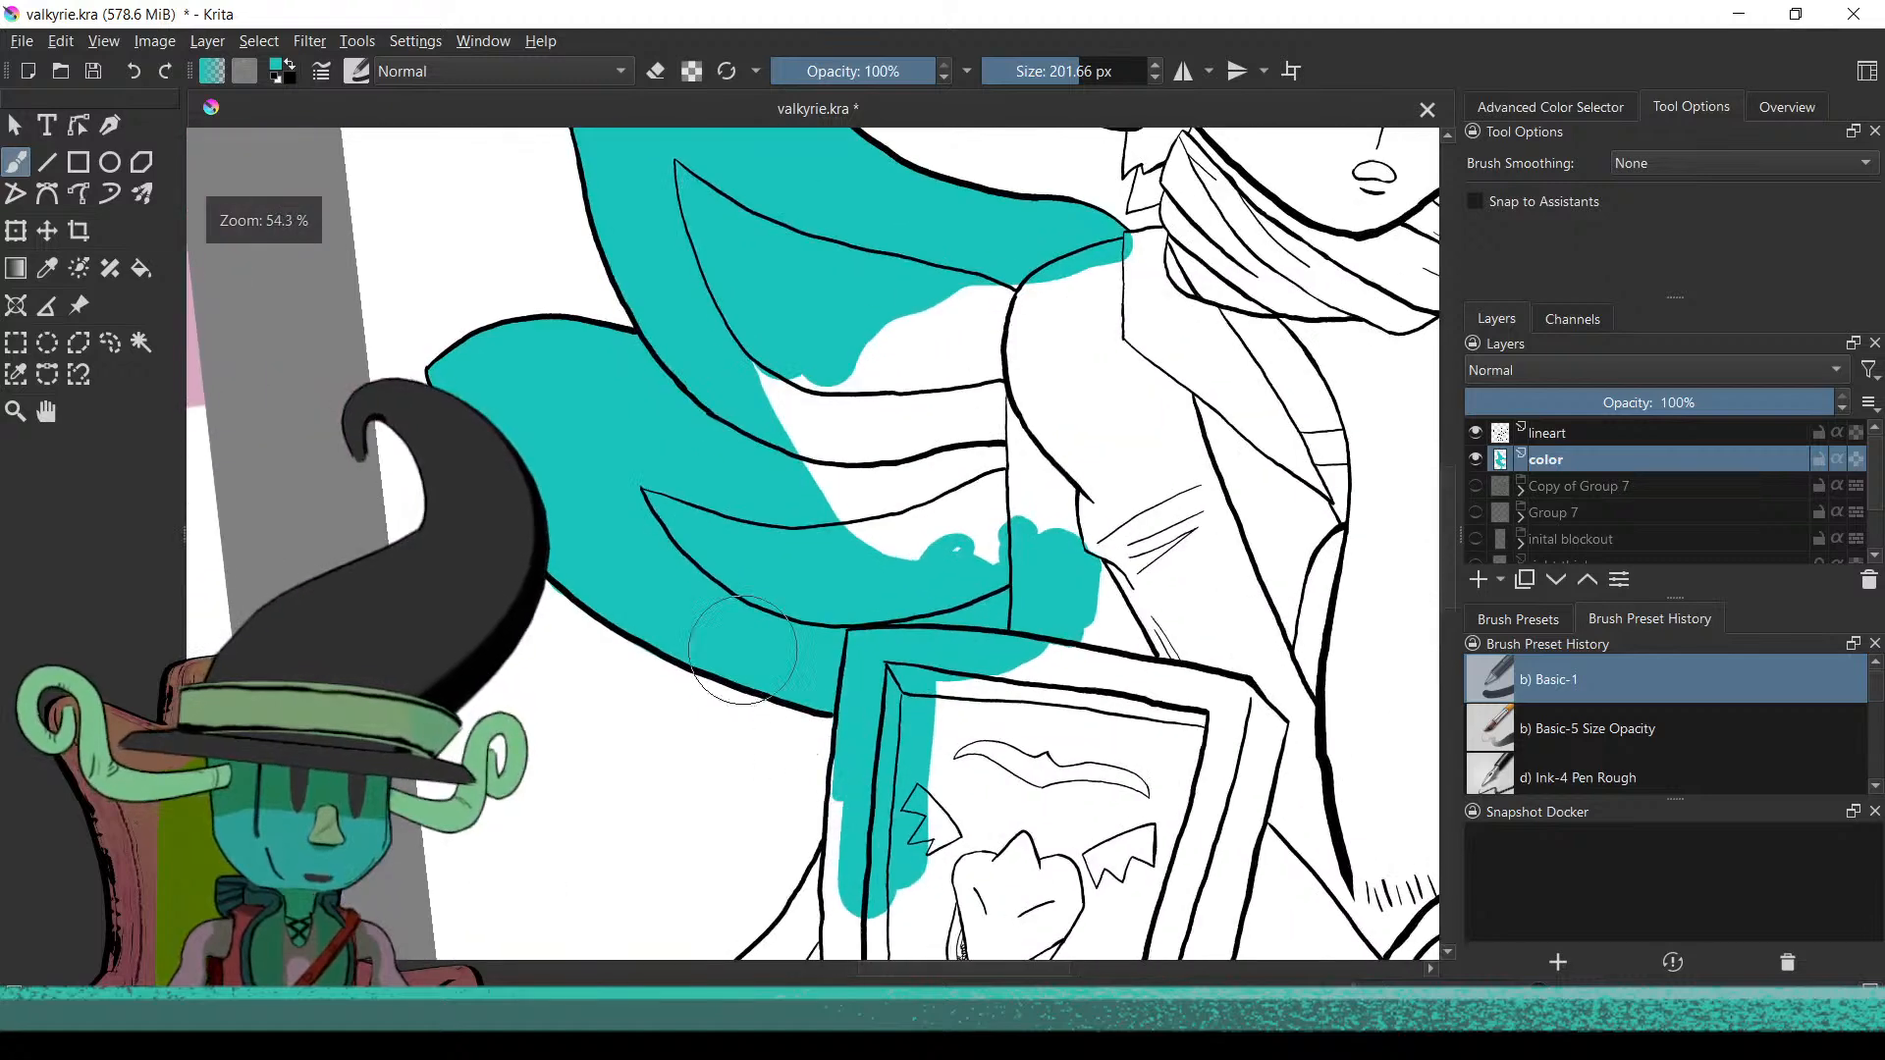
mouse_move(795, 471)
left_mouse_down()
mouse_move(824, 413)
mouse_move(814, 383)
mouse_move(991, 549)
mouse_move(933, 285)
mouse_move(1068, 483)
mouse_move(1052, 496)
mouse_move(1089, 551)
left_mouse_up()
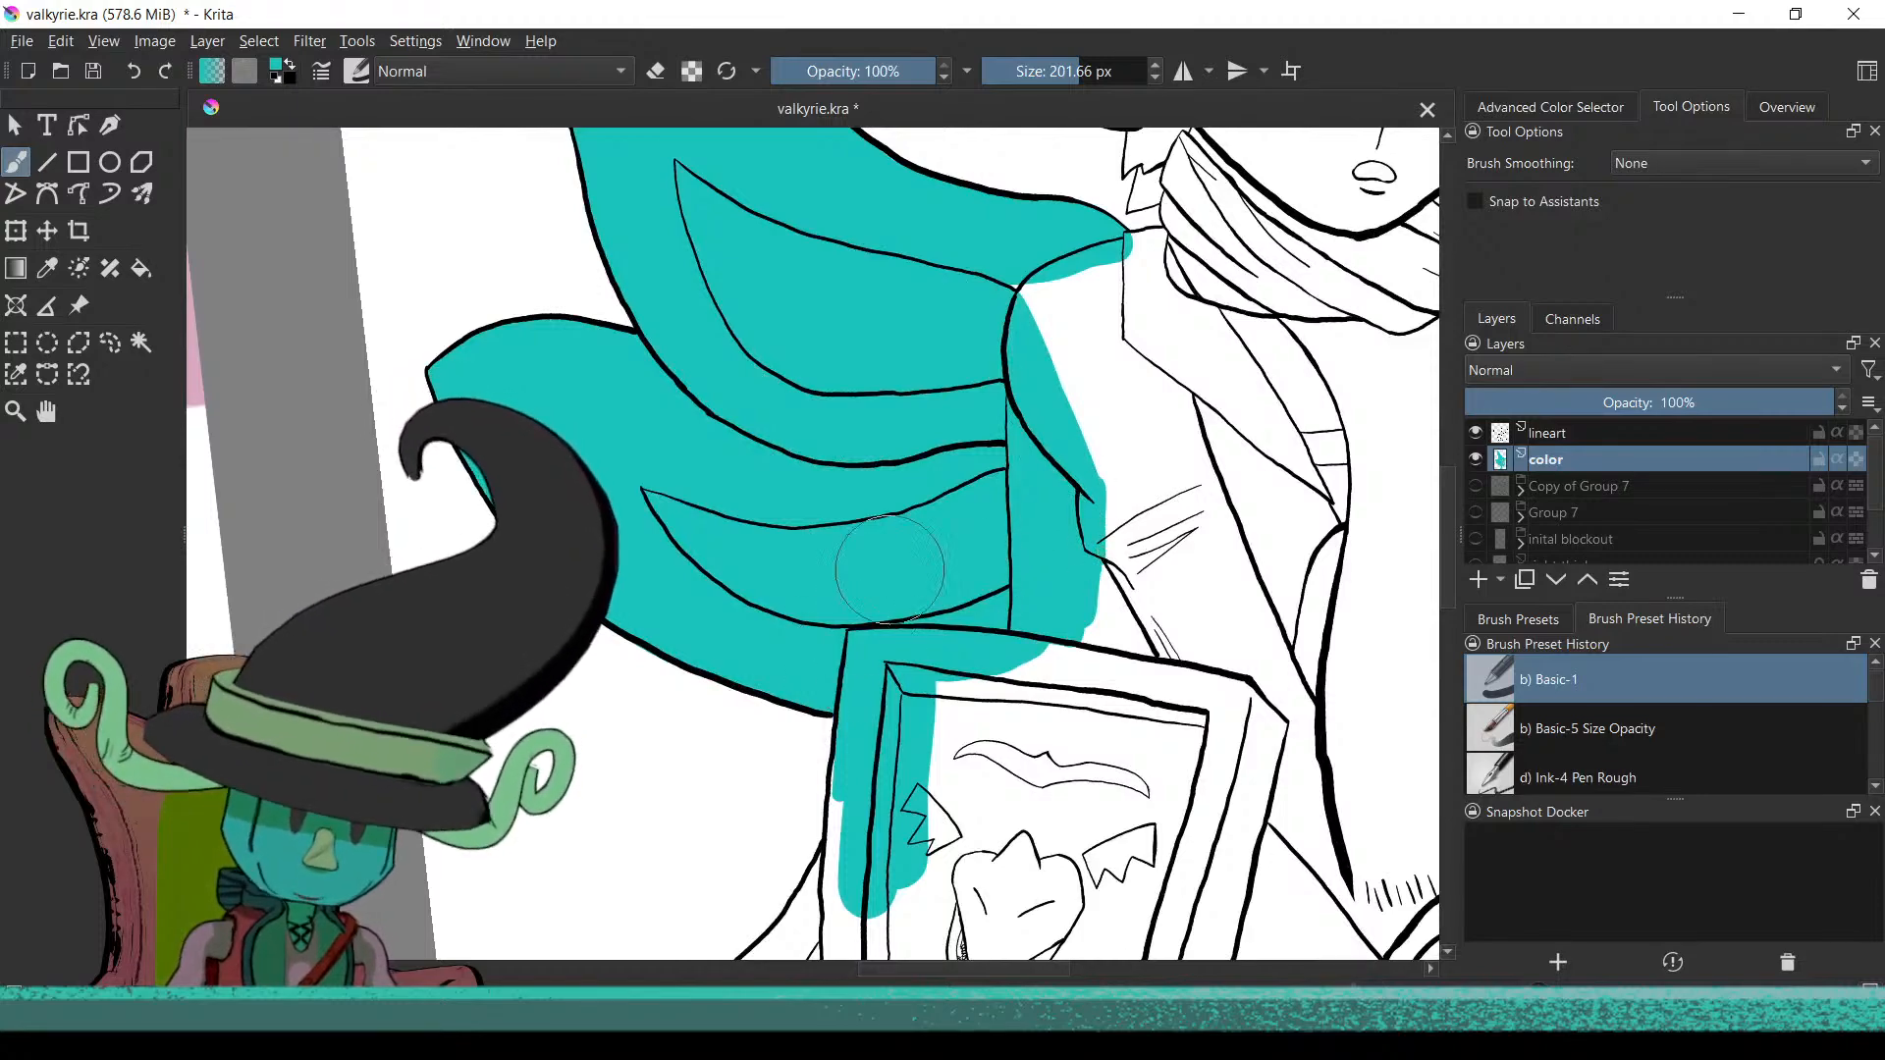
left_click_drag(854, 619, 748, 737)
Paint the shoulder corner beside the scarf and the jagged hair strand above it teal, reducing the brush to 110.61 px
mouse_move(922, 490)
left_mouse_down()
mouse_move(811, 682)
mouse_move(1010, 476)
mouse_move(904, 715)
mouse_move(936, 635)
mouse_move(1021, 579)
mouse_move(1007, 590)
left_mouse_up()
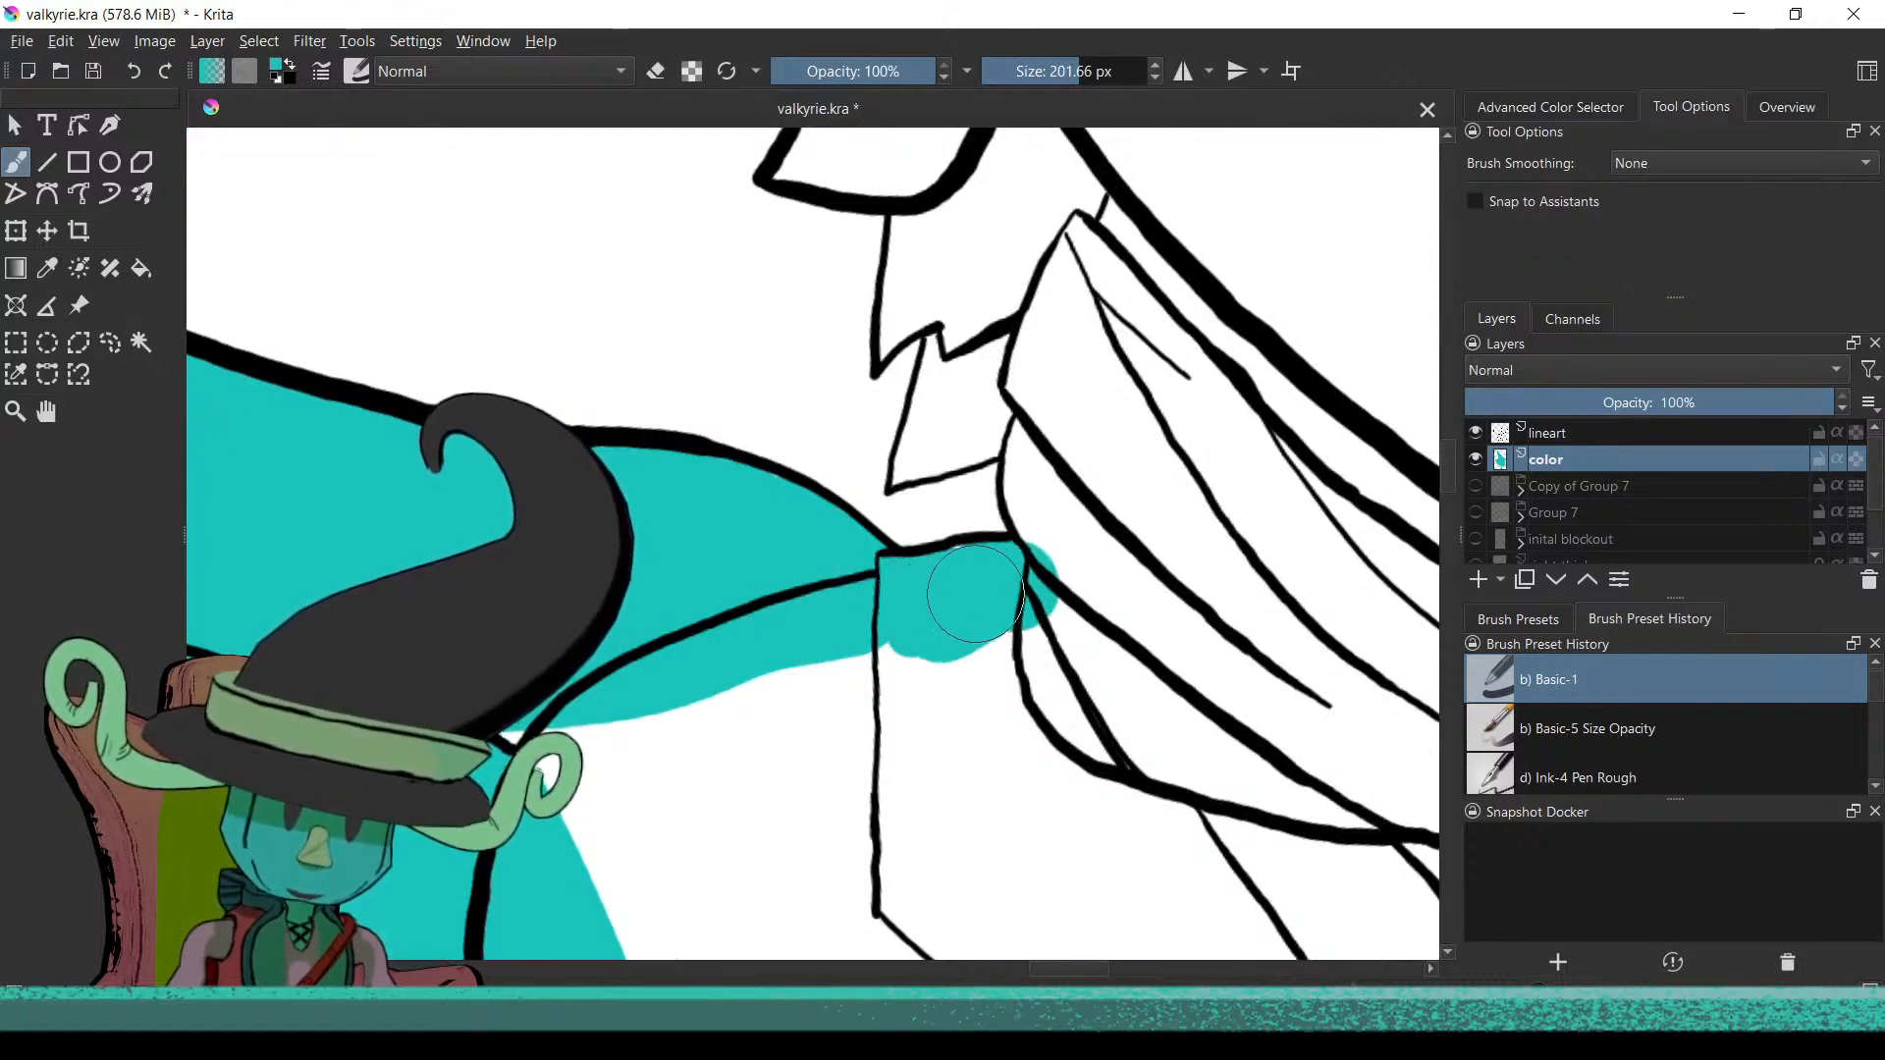
mouse_move(954, 601)
left_mouse_down()
mouse_move(727, 731)
mouse_move(841, 736)
mouse_move(884, 688)
mouse_move(967, 779)
left_mouse_up()
mouse_move(724, 890)
left_mouse_down()
mouse_move(824, 776)
mouse_move(863, 820)
mouse_move(892, 799)
mouse_move(901, 678)
left_mouse_up()
mouse_move(887, 650)
left_mouse_down()
mouse_move(869, 687)
mouse_move(880, 736)
mouse_move(998, 854)
mouse_move(862, 687)
mouse_move(868, 628)
mouse_move(856, 751)
mouse_move(838, 732)
left_mouse_up()
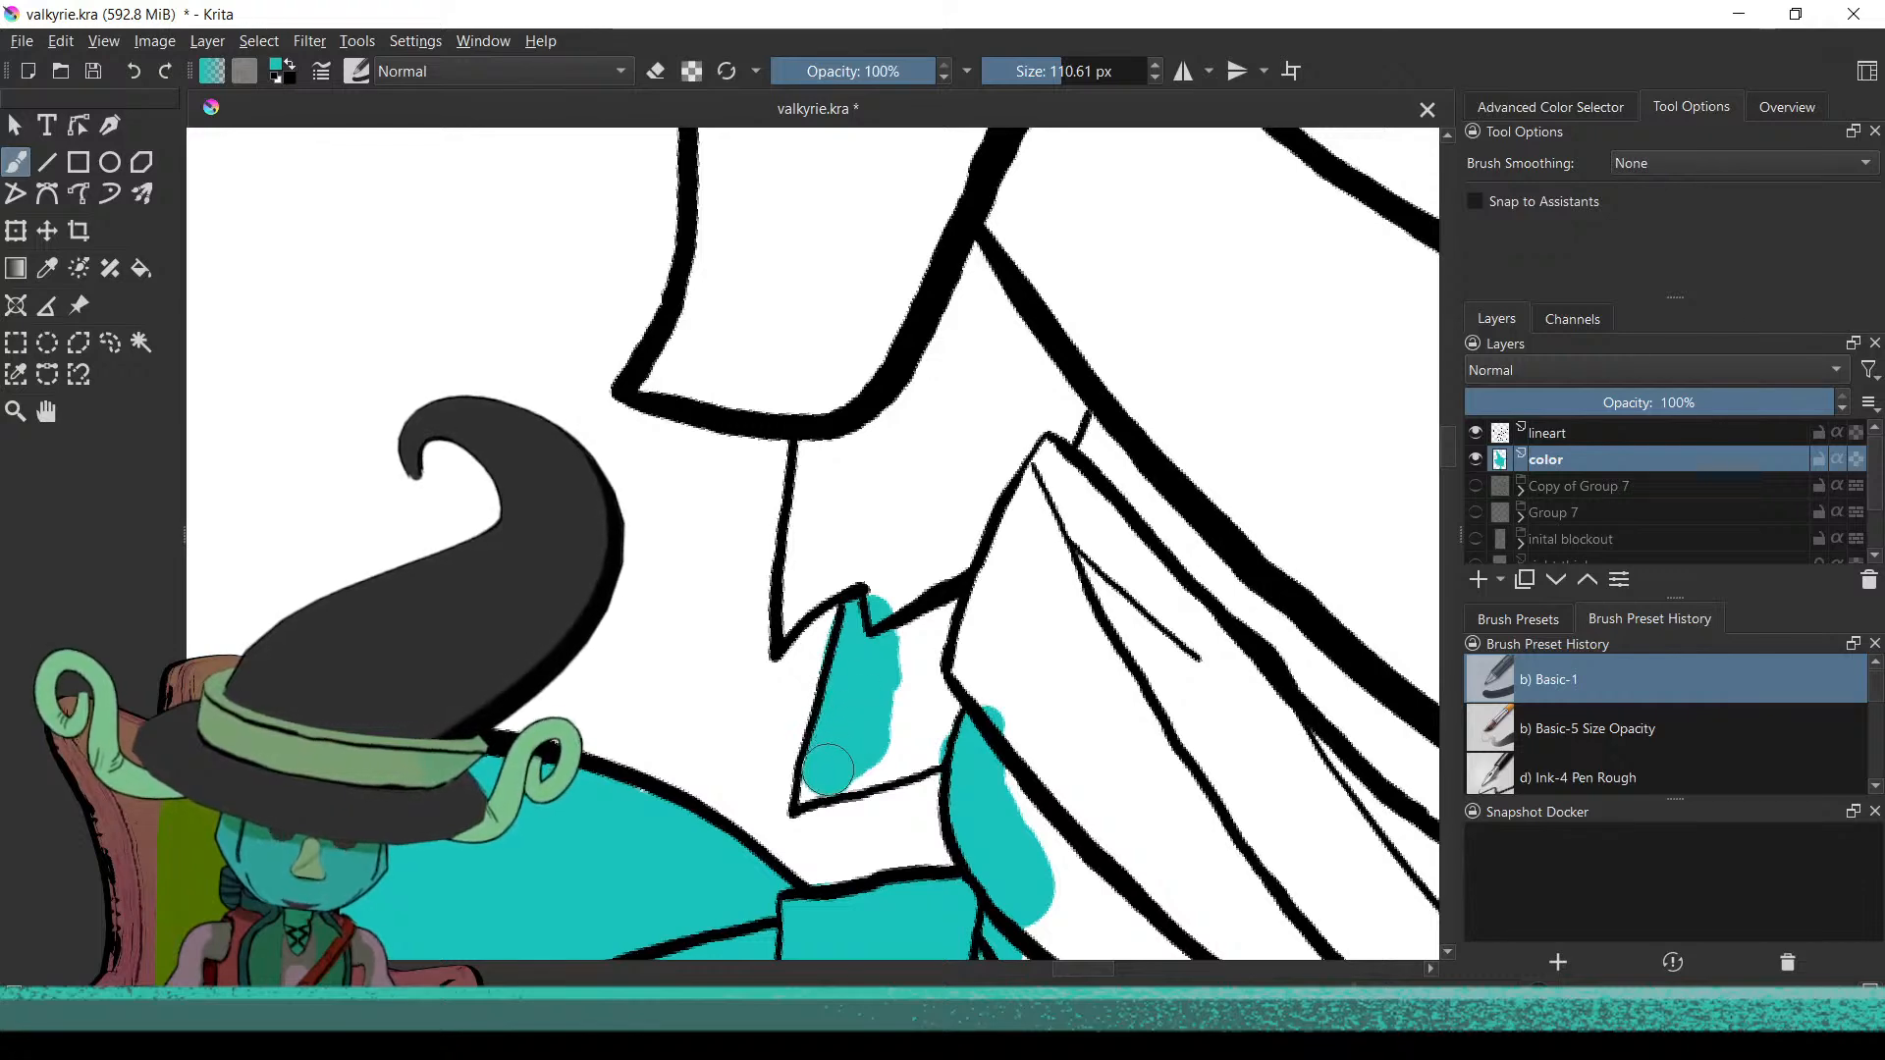
mouse_move(815, 784)
left_mouse_down()
mouse_move(971, 731)
mouse_move(918, 697)
mouse_move(933, 575)
left_mouse_up()
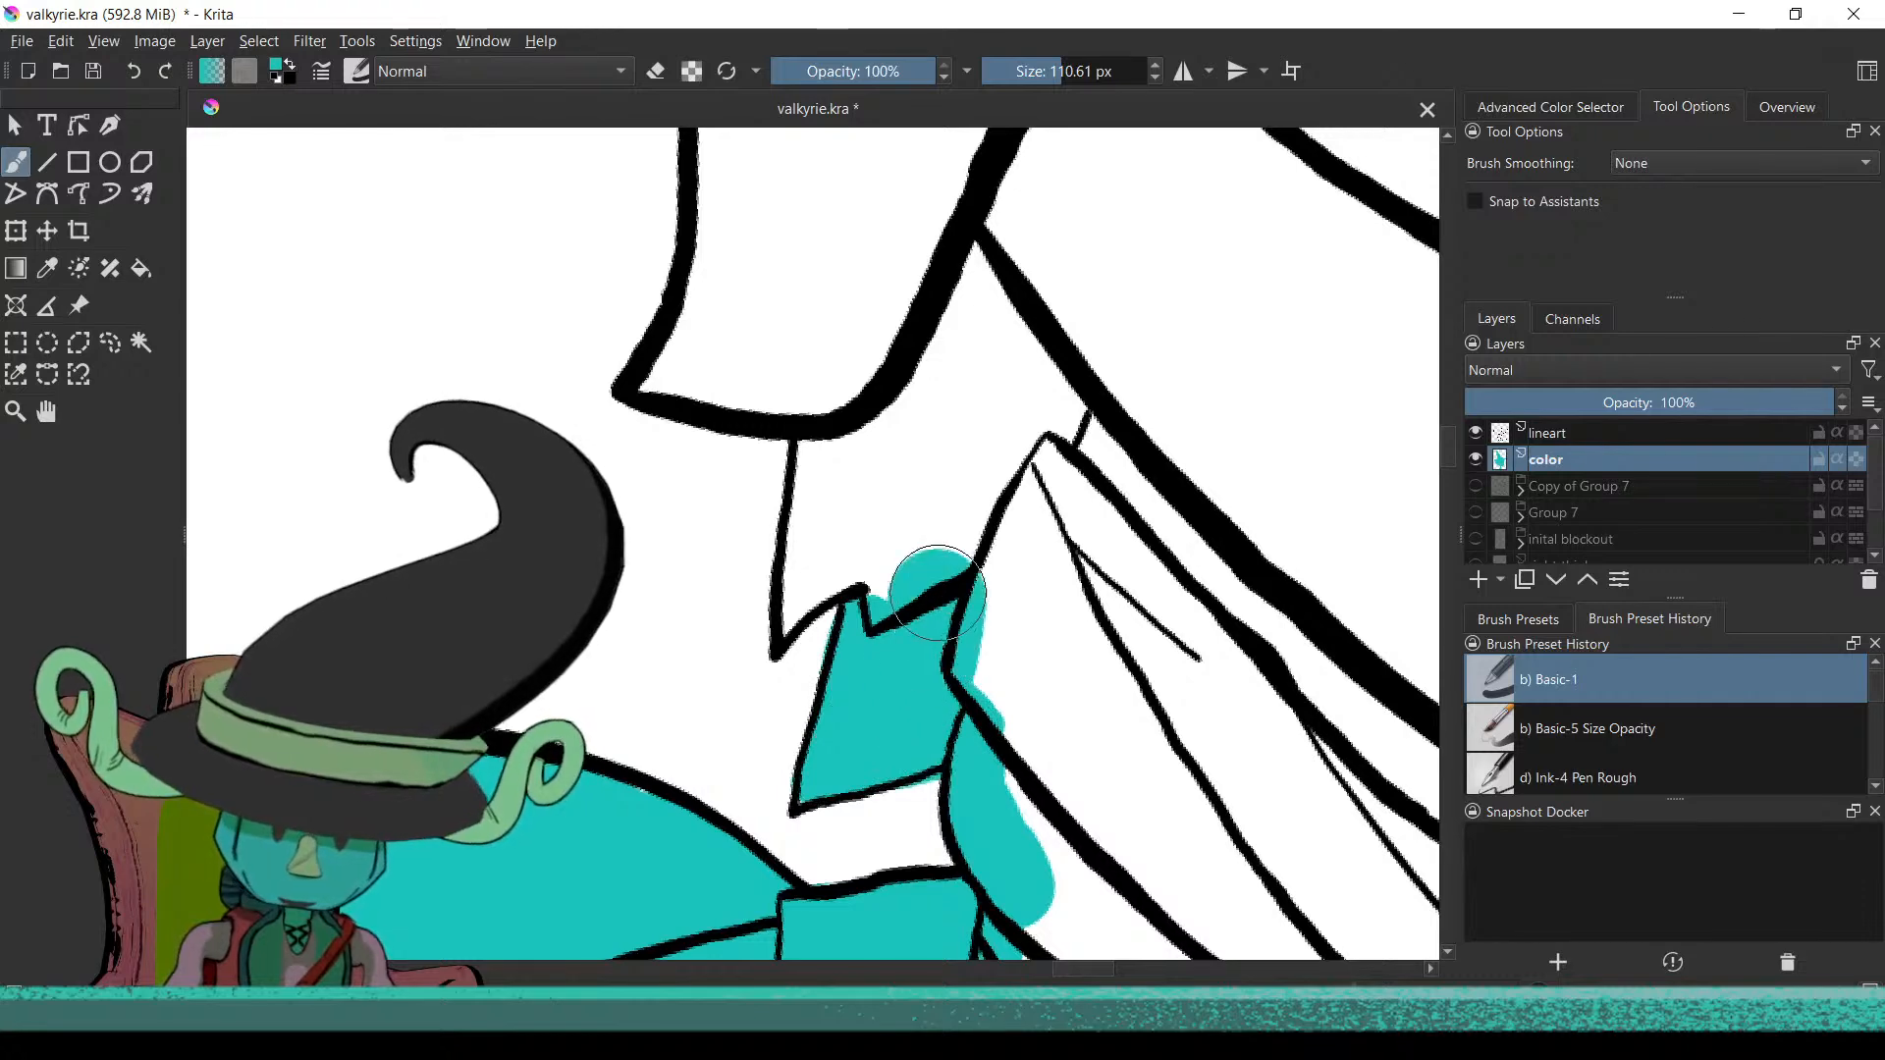
Cover the hair beneath the helmet and the helmet's cheek guard and side in teal, up to the base of the crest
mouse_move(835, 471)
left_mouse_down()
mouse_move(823, 422)
mouse_move(804, 570)
mouse_move(864, 471)
mouse_move(863, 560)
mouse_move(962, 489)
mouse_move(967, 413)
mouse_move(933, 546)
mouse_move(936, 643)
mouse_move(958, 628)
mouse_move(919, 657)
left_mouse_up()
mouse_move(899, 536)
left_mouse_down()
mouse_move(919, 556)
mouse_move(902, 666)
left_mouse_up()
mouse_move(931, 572)
left_mouse_down()
mouse_move(944, 481)
mouse_move(1102, 517)
mouse_move(976, 673)
left_mouse_up()
mouse_move(943, 516)
left_mouse_down()
mouse_move(864, 676)
mouse_move(868, 640)
mouse_move(859, 726)
mouse_move(770, 803)
mouse_move(905, 804)
mouse_move(971, 773)
mouse_move(930, 750)
mouse_move(1088, 477)
mouse_move(1110, 388)
mouse_move(1014, 364)
mouse_move(929, 490)
mouse_move(1009, 413)
mouse_move(916, 466)
mouse_move(879, 602)
mouse_move(894, 513)
left_mouse_up()
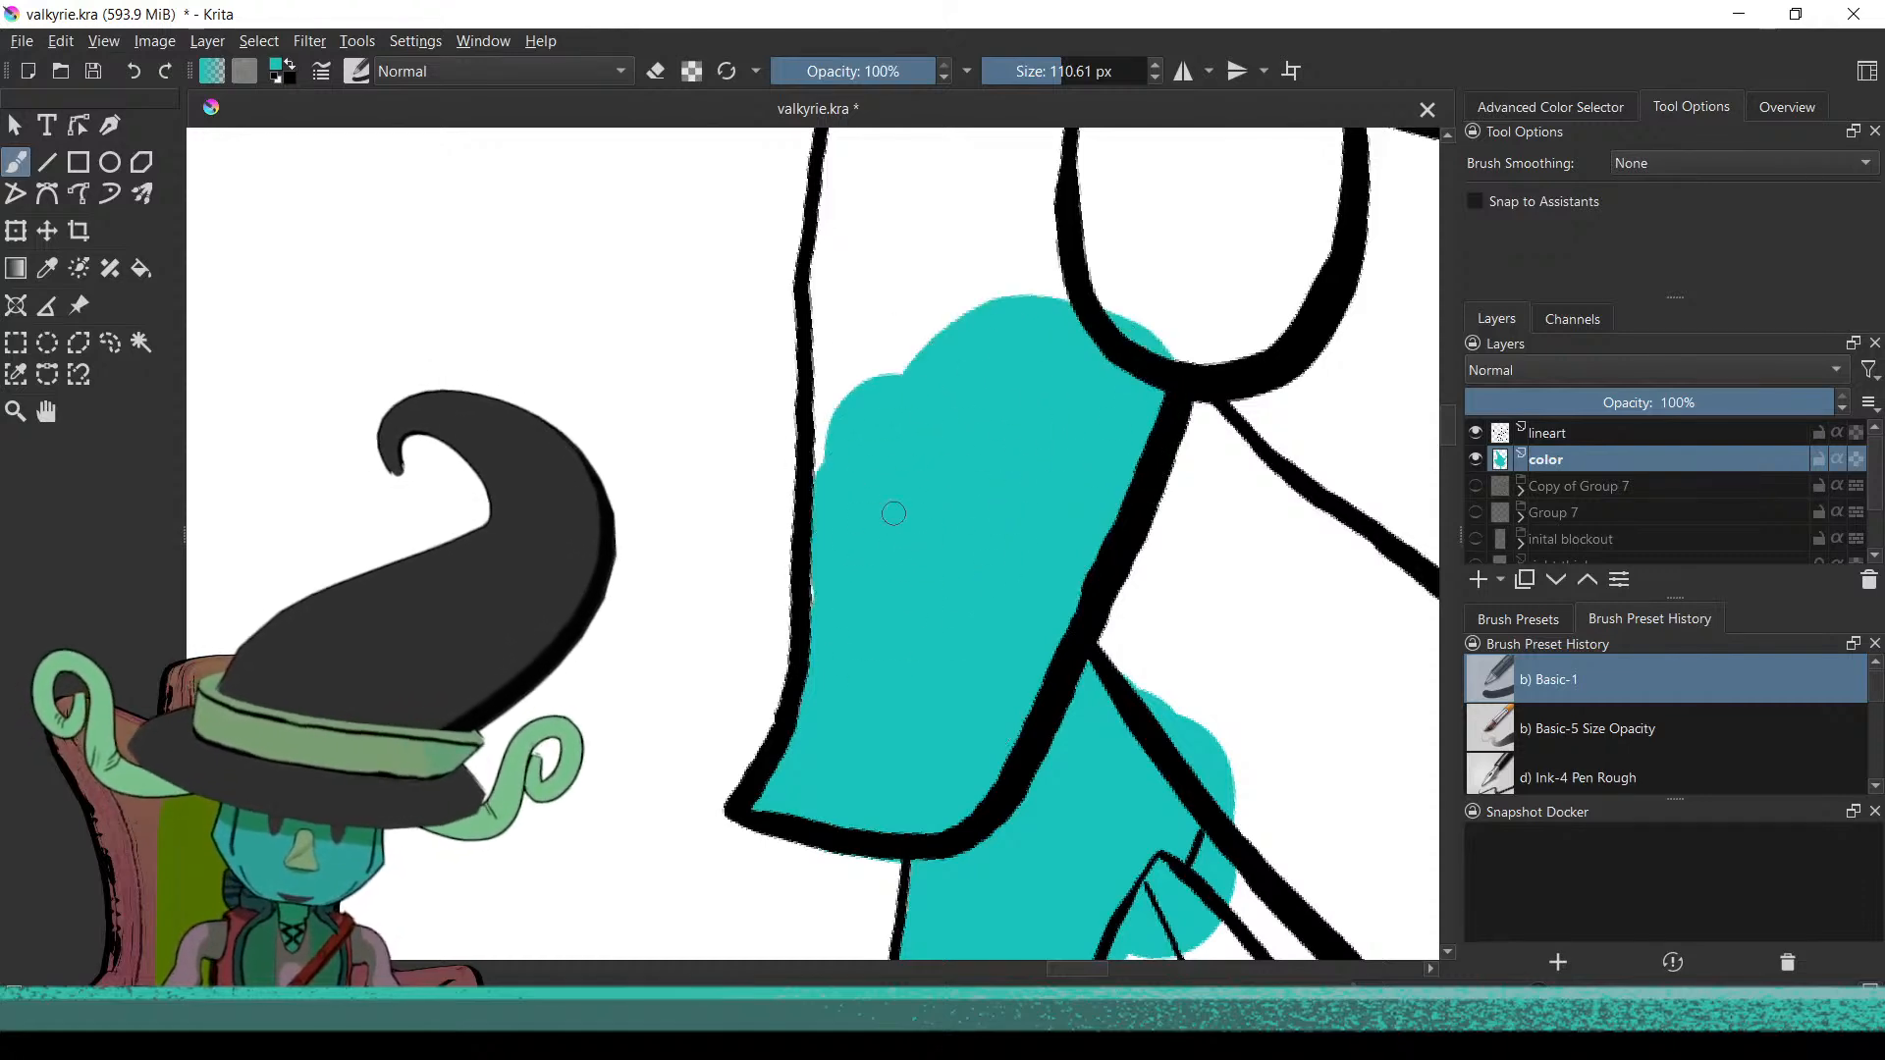
mouse_move(852, 580)
left_mouse_down()
mouse_move(911, 619)
mouse_move(937, 598)
mouse_move(941, 759)
mouse_move(910, 684)
mouse_move(934, 327)
mouse_move(902, 399)
mouse_move(930, 321)
mouse_move(885, 429)
mouse_move(913, 343)
mouse_move(873, 652)
left_mouse_up()
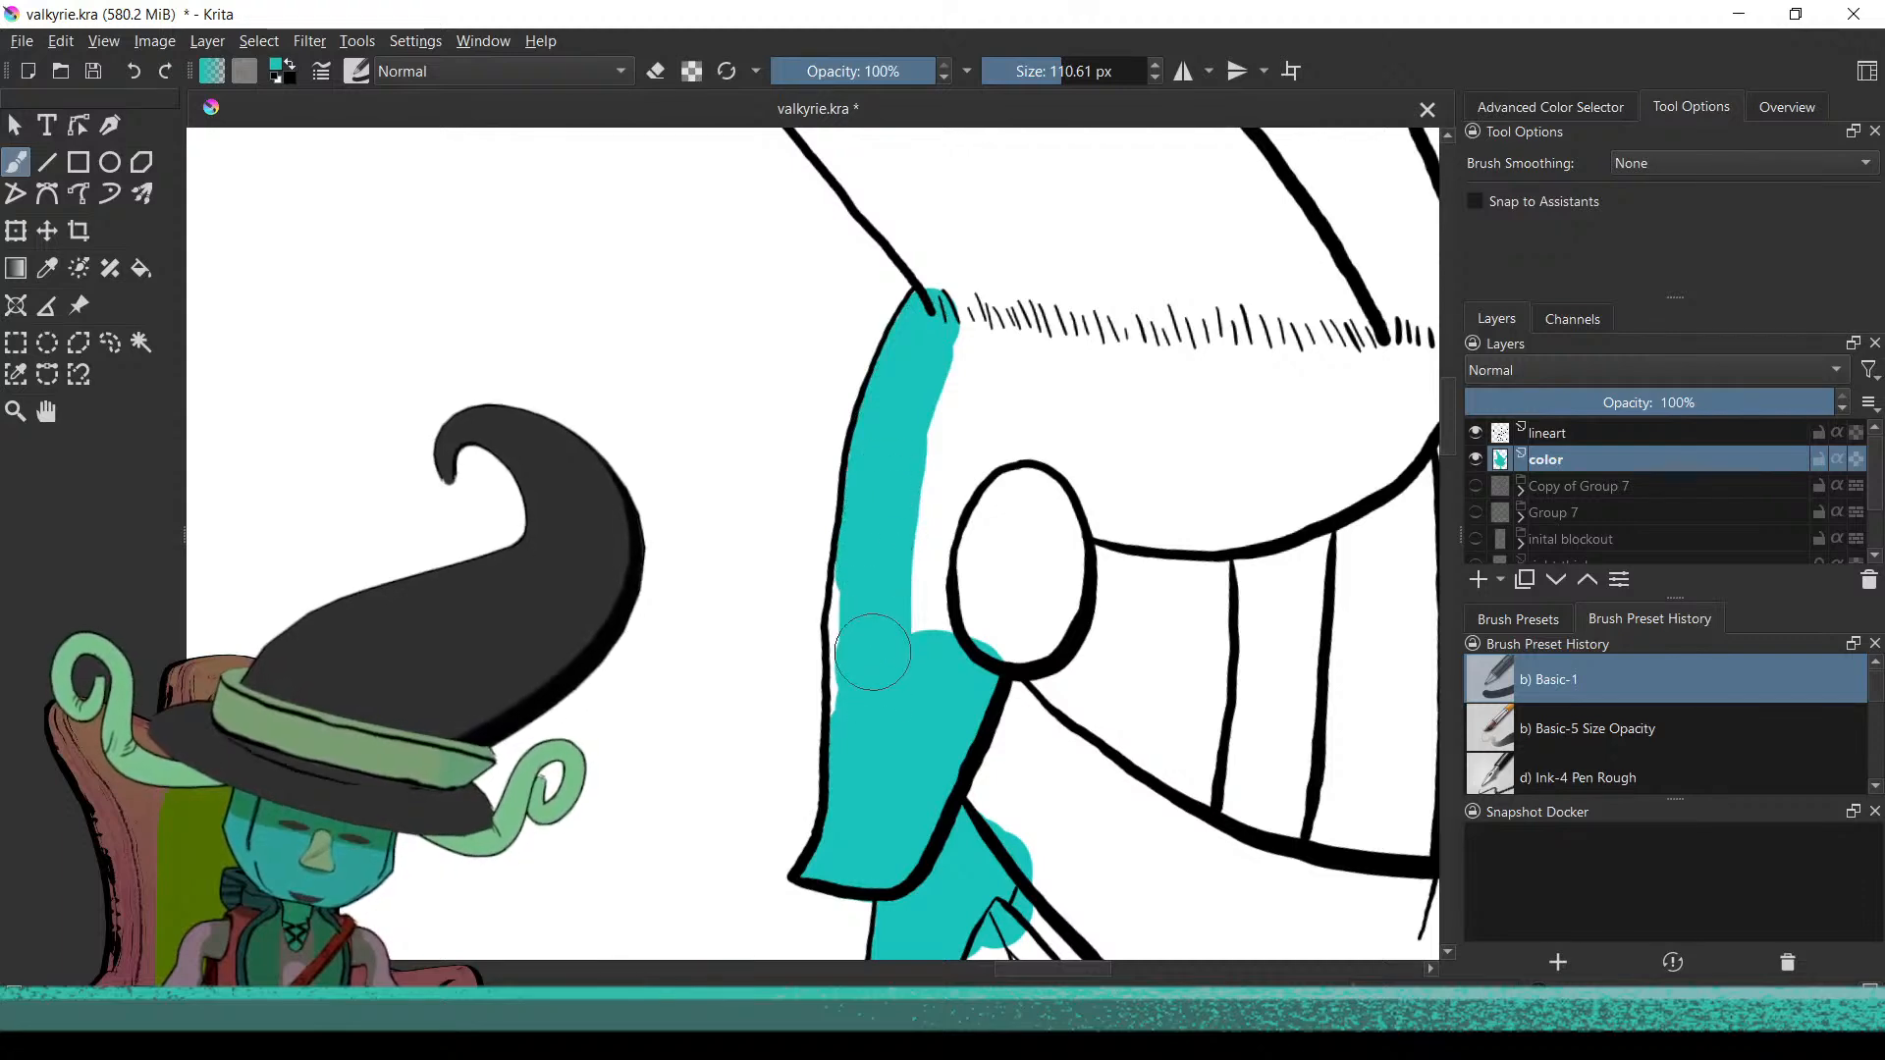
mouse_move(882, 576)
left_mouse_down()
mouse_move(919, 537)
mouse_move(961, 628)
mouse_move(1002, 651)
mouse_move(1002, 494)
mouse_move(1028, 484)
mouse_move(1051, 507)
mouse_move(1019, 672)
mouse_move(938, 763)
mouse_move(960, 733)
mouse_move(979, 776)
mouse_move(962, 807)
mouse_move(939, 681)
mouse_move(954, 685)
mouse_move(872, 663)
mouse_move(895, 576)
mouse_move(925, 552)
mouse_move(896, 619)
mouse_move(854, 430)
mouse_move(1009, 615)
mouse_move(1023, 689)
mouse_move(1156, 689)
mouse_move(1313, 597)
mouse_move(1252, 658)
mouse_move(1152, 673)
mouse_move(941, 423)
mouse_move(910, 486)
mouse_move(908, 424)
mouse_move(952, 421)
mouse_move(992, 527)
left_mouse_up()
Paint teal up the outer edge of the helmet crest and erase the overspill outside its lower outline
mouse_move(782, 391)
left_mouse_down()
mouse_move(947, 608)
mouse_move(926, 625)
left_mouse_up()
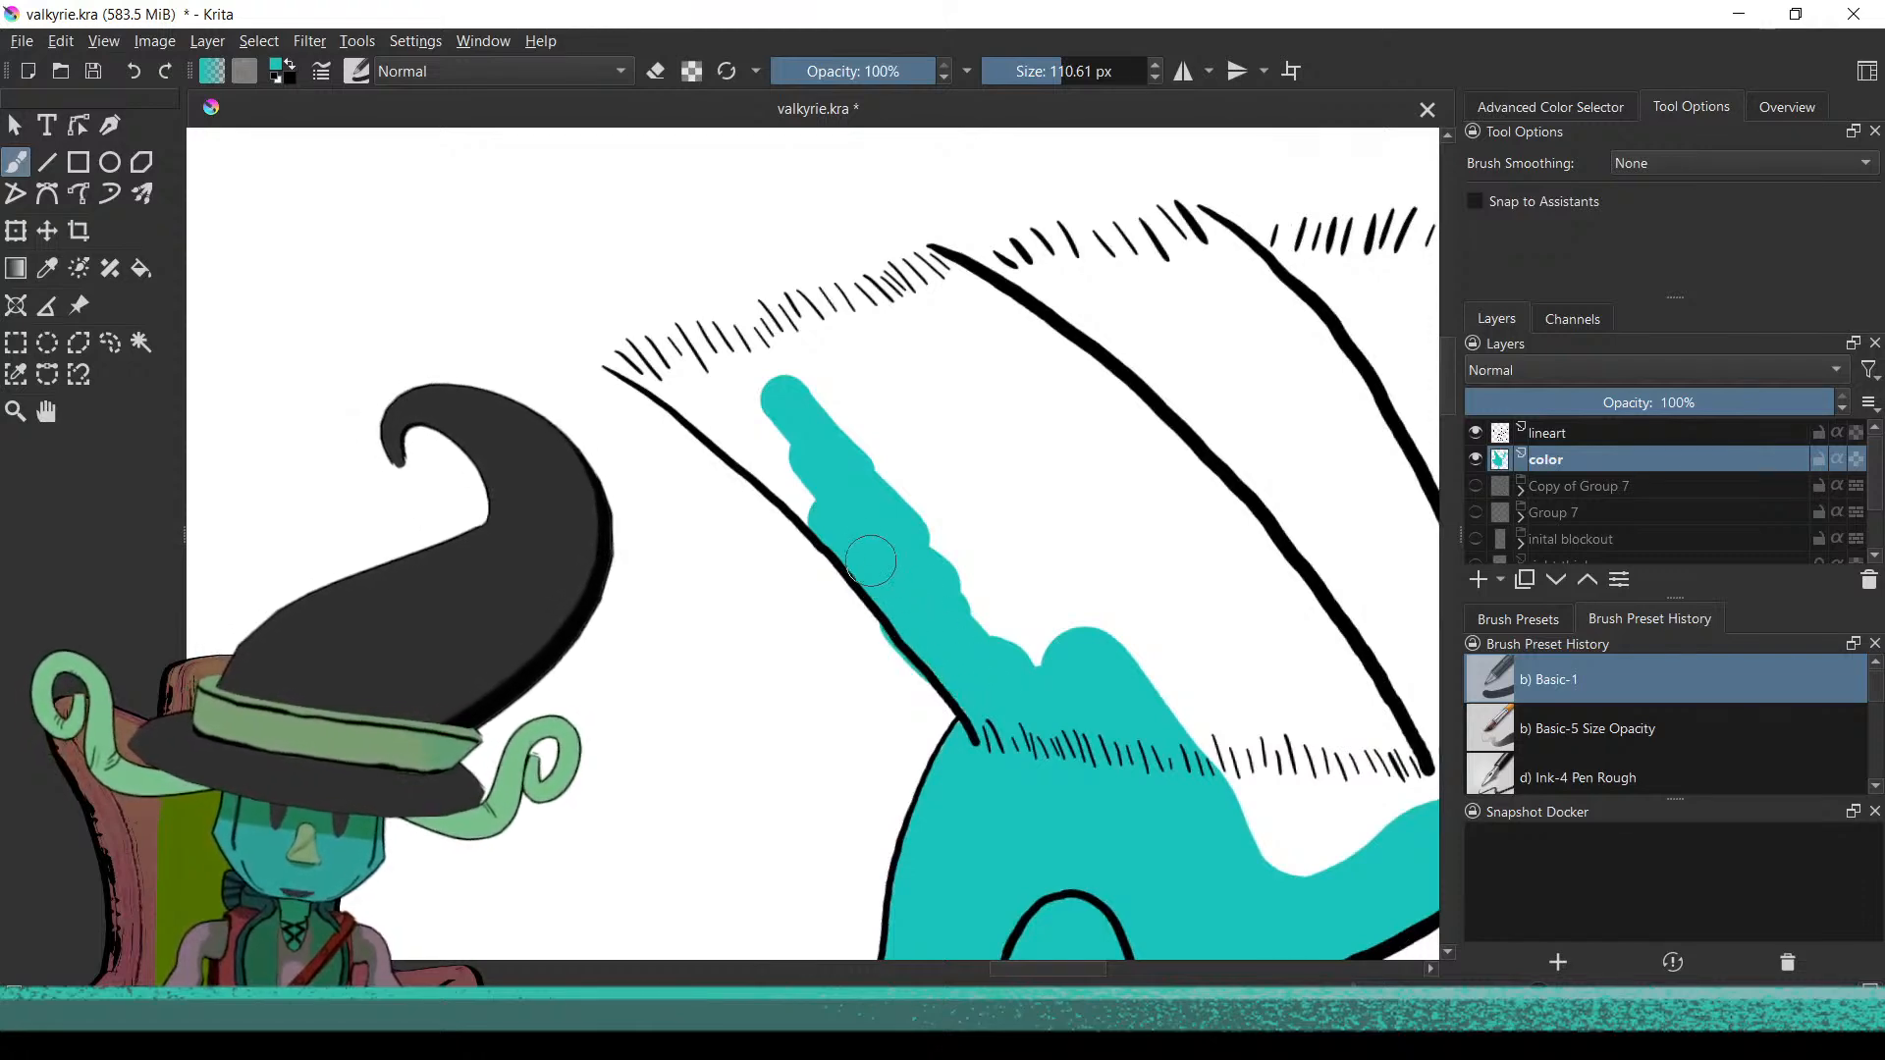
mouse_move(912, 557)
left_mouse_down()
mouse_move(967, 609)
mouse_move(1022, 609)
left_mouse_up()
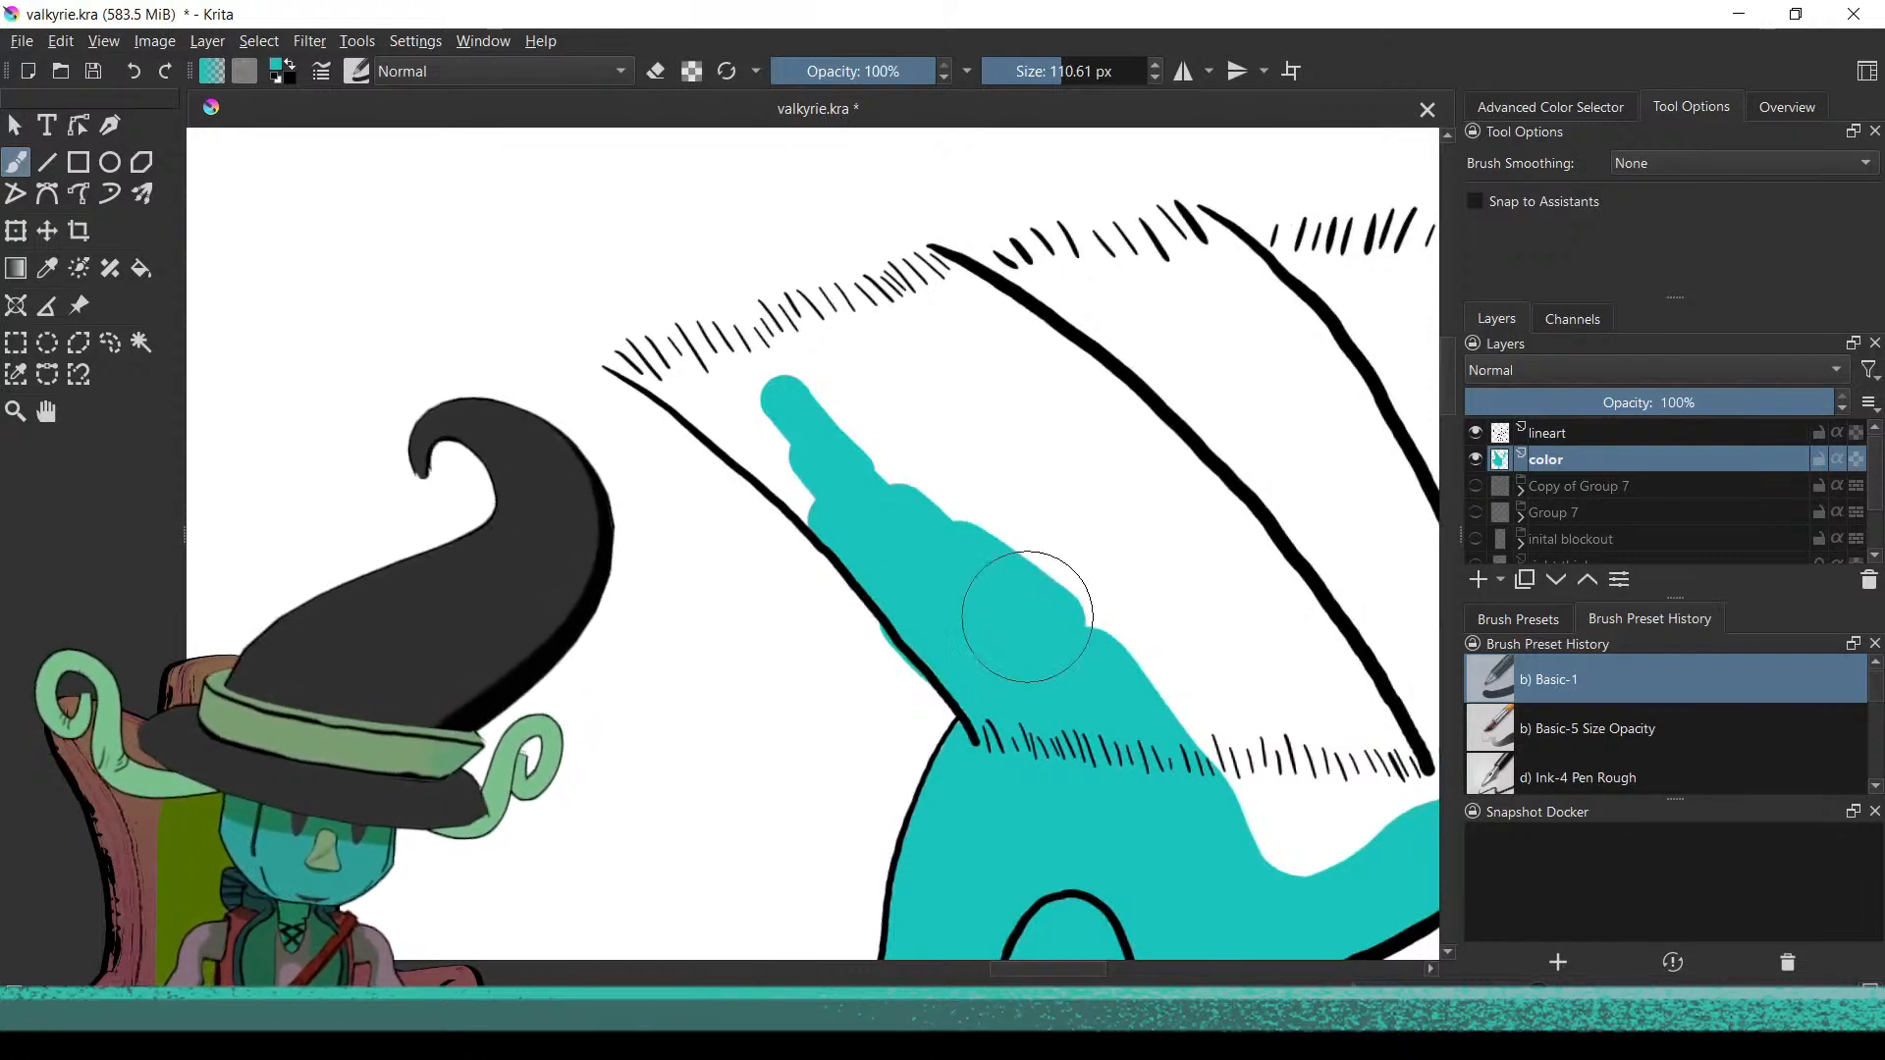
key("e")
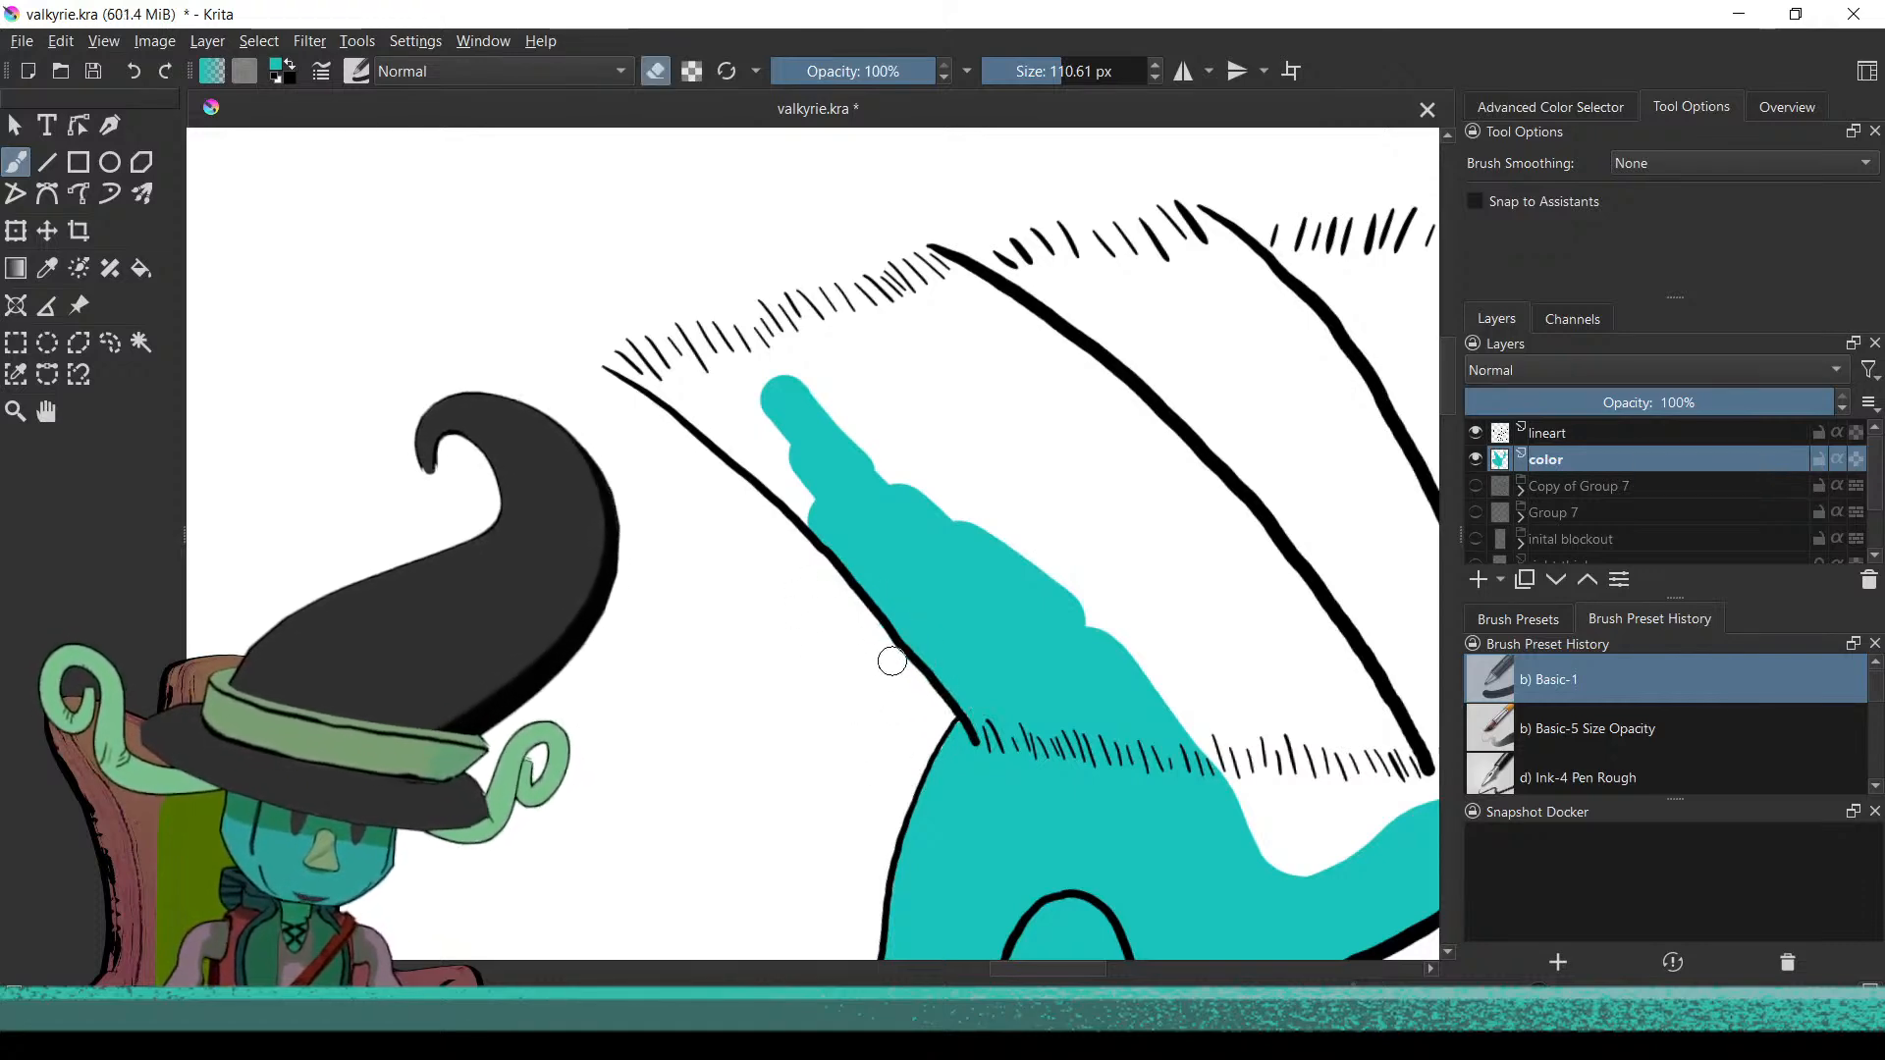
key("e")
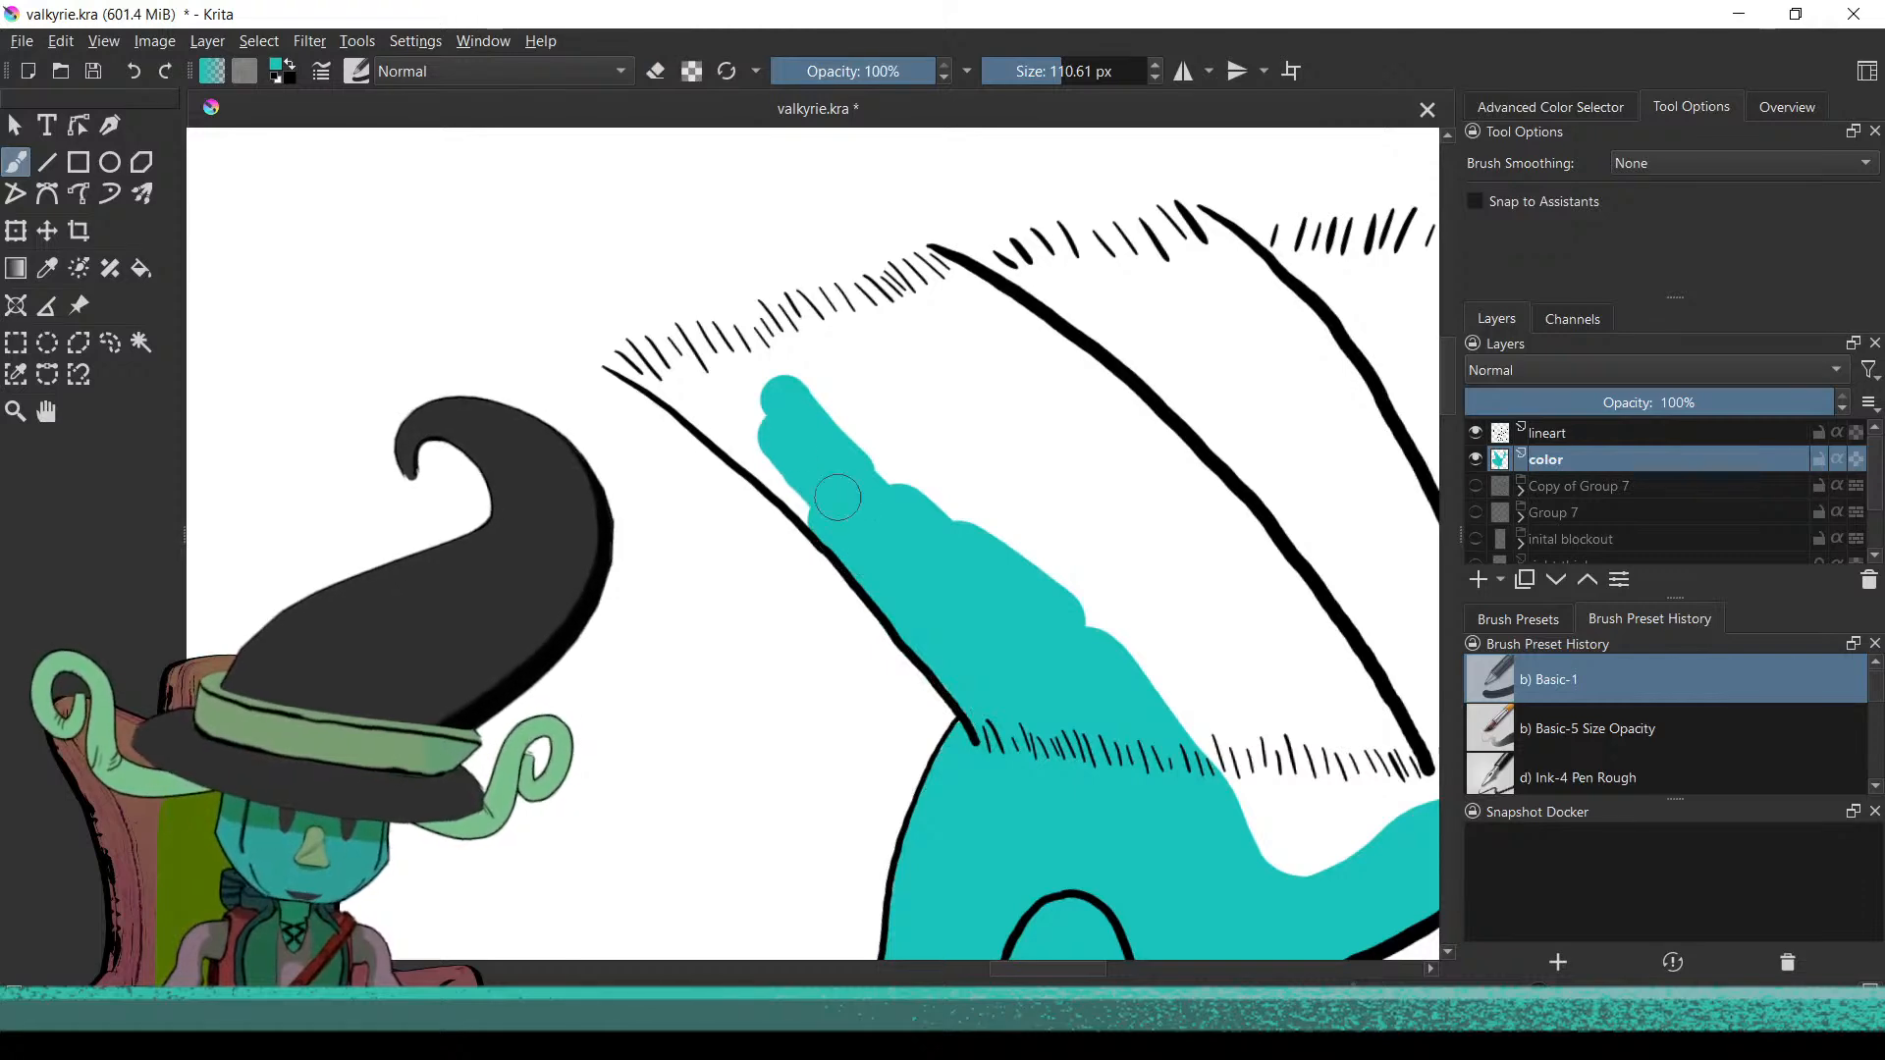
left_click_drag(837, 498, 963, 626)
left_click_drag(830, 512, 782, 486)
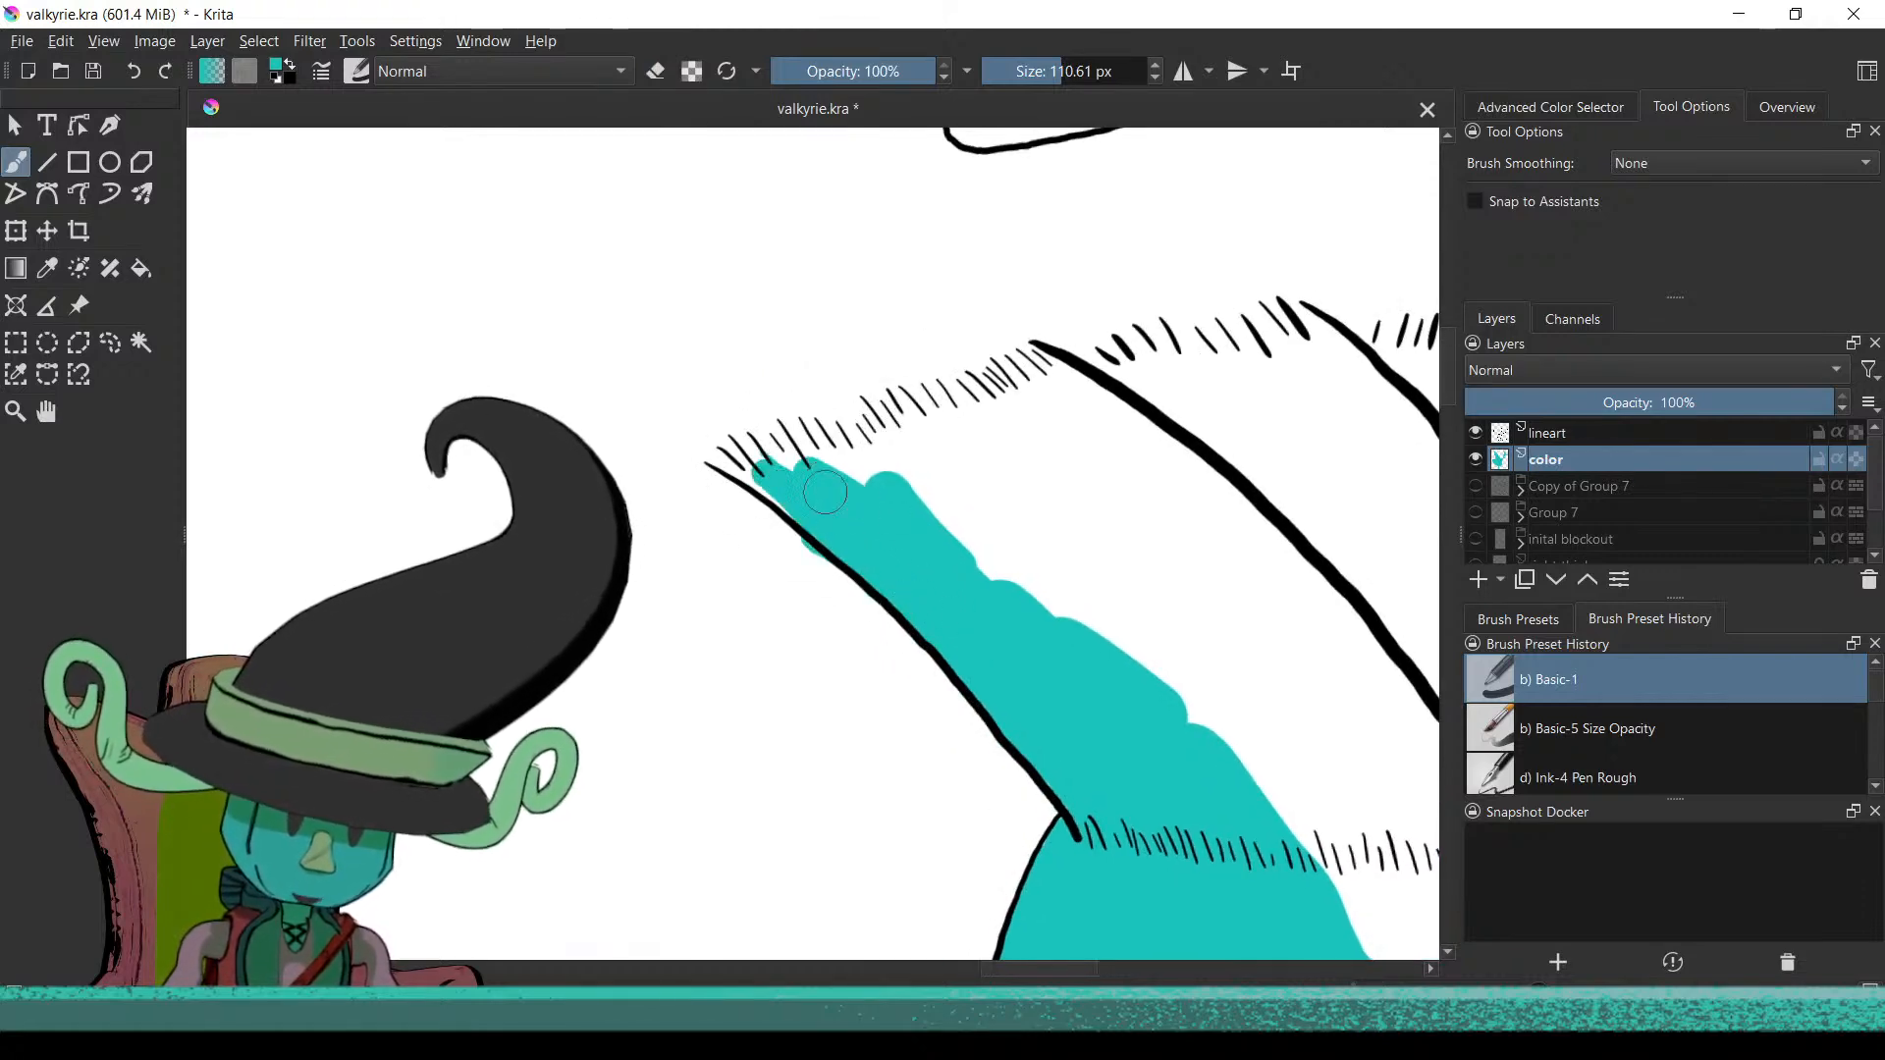
Paint a teal band along the fringed end of the crest's first two sections, rotating the canvas for easier strokes
mouse_move(800, 477)
left_mouse_down()
mouse_move(888, 453)
mouse_move(796, 459)
left_mouse_up()
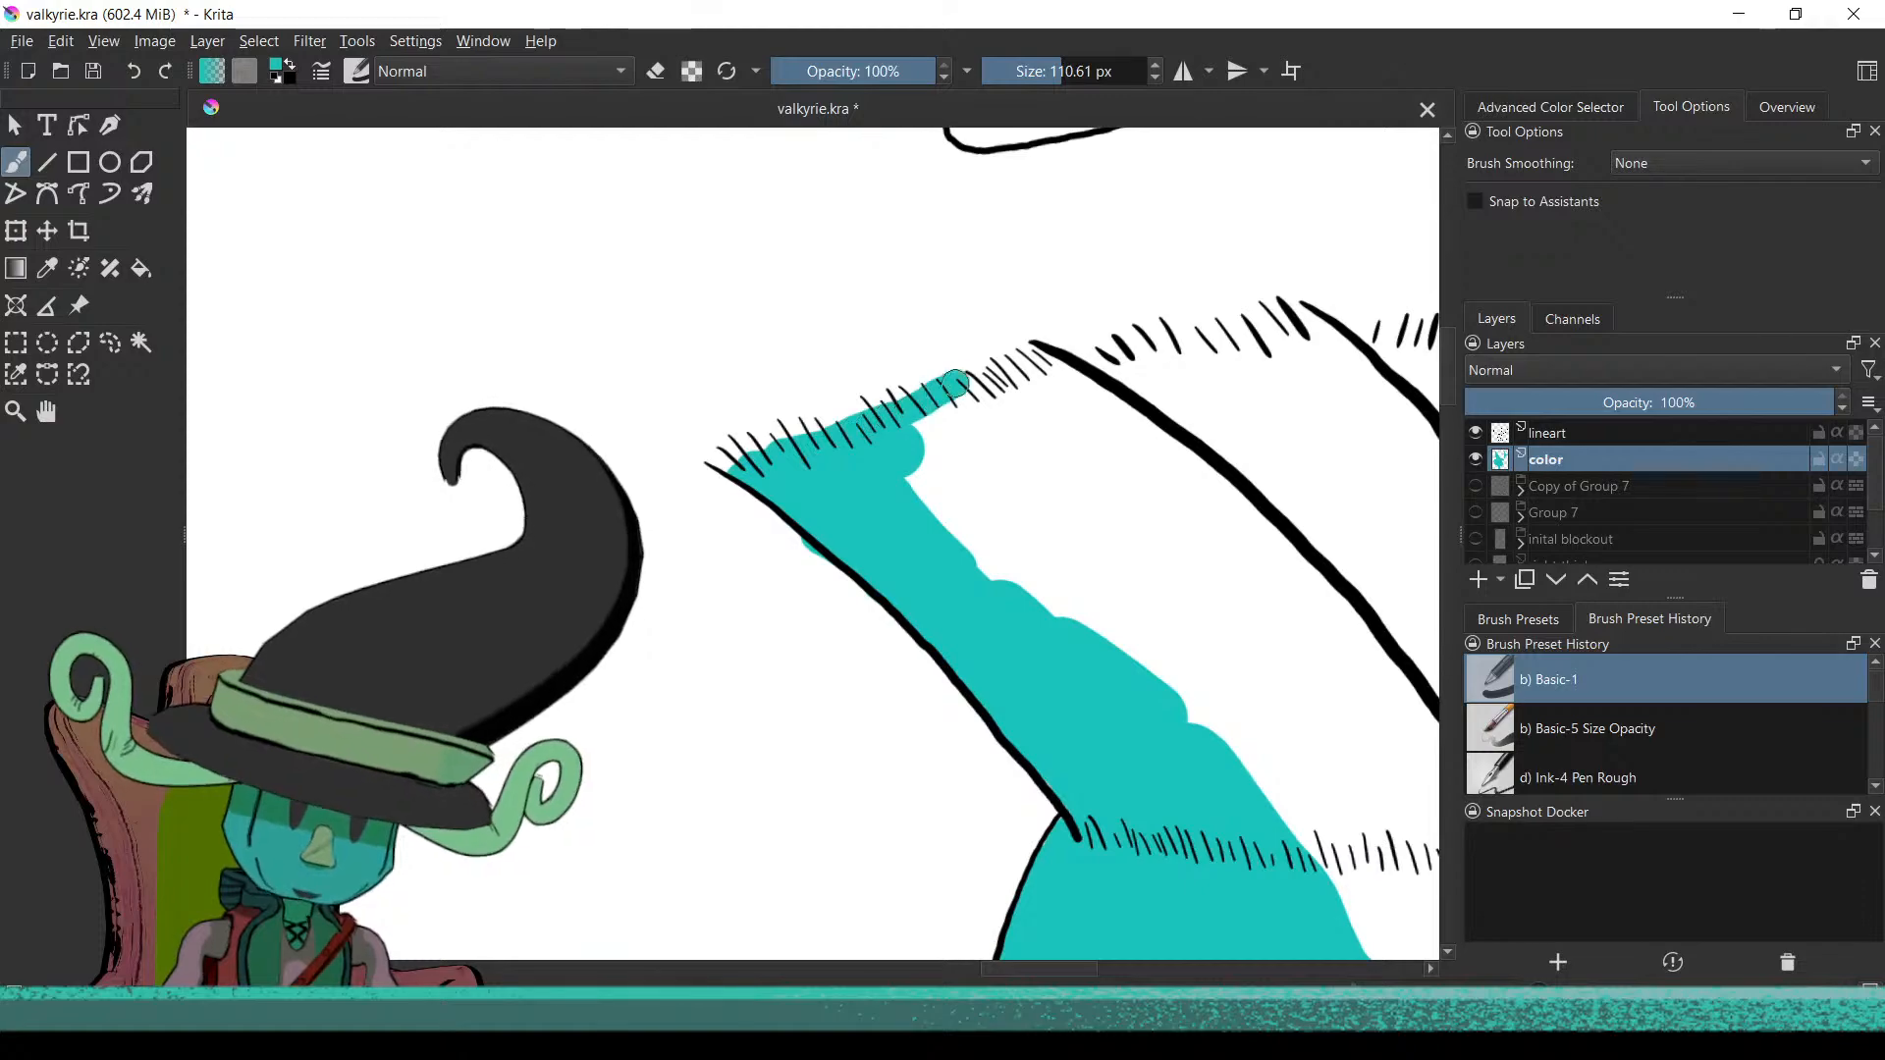
left_click_drag(1063, 394, 904, 483)
key("minus")
key("minus")
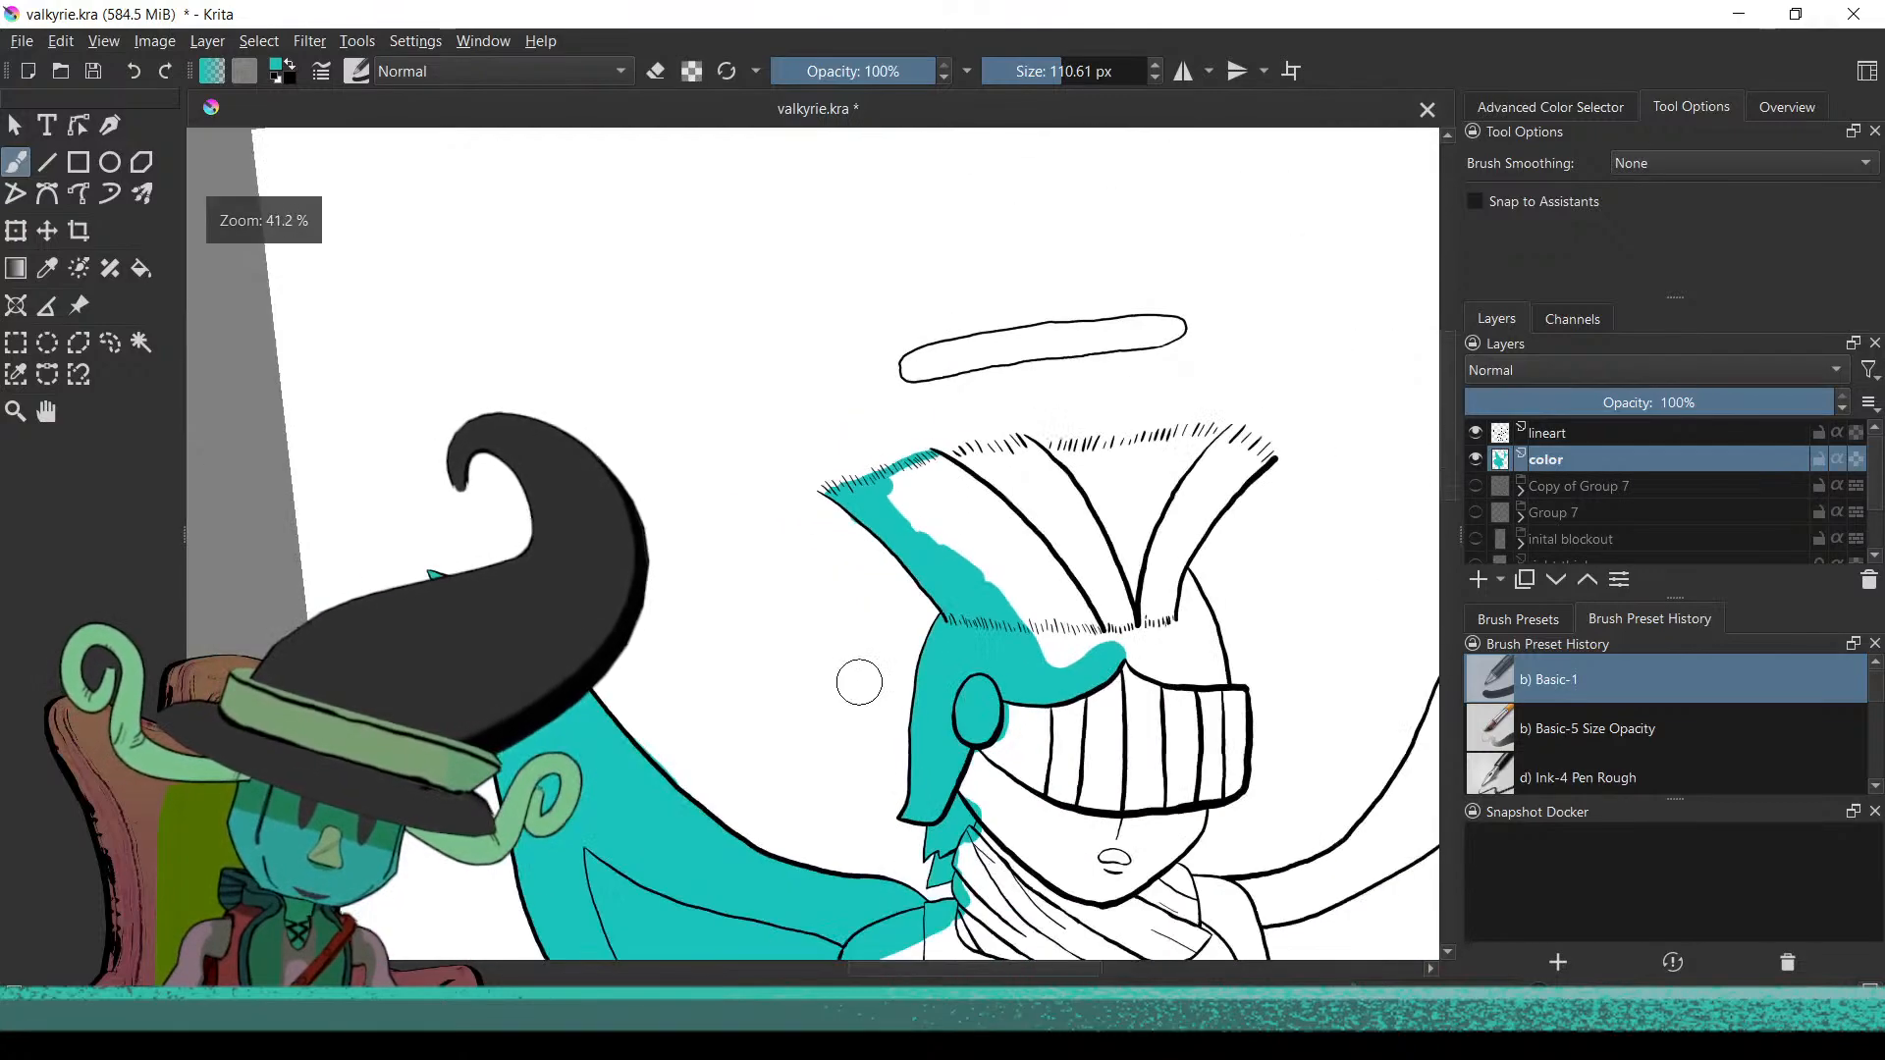
scroll(870, 639, "up", 5)
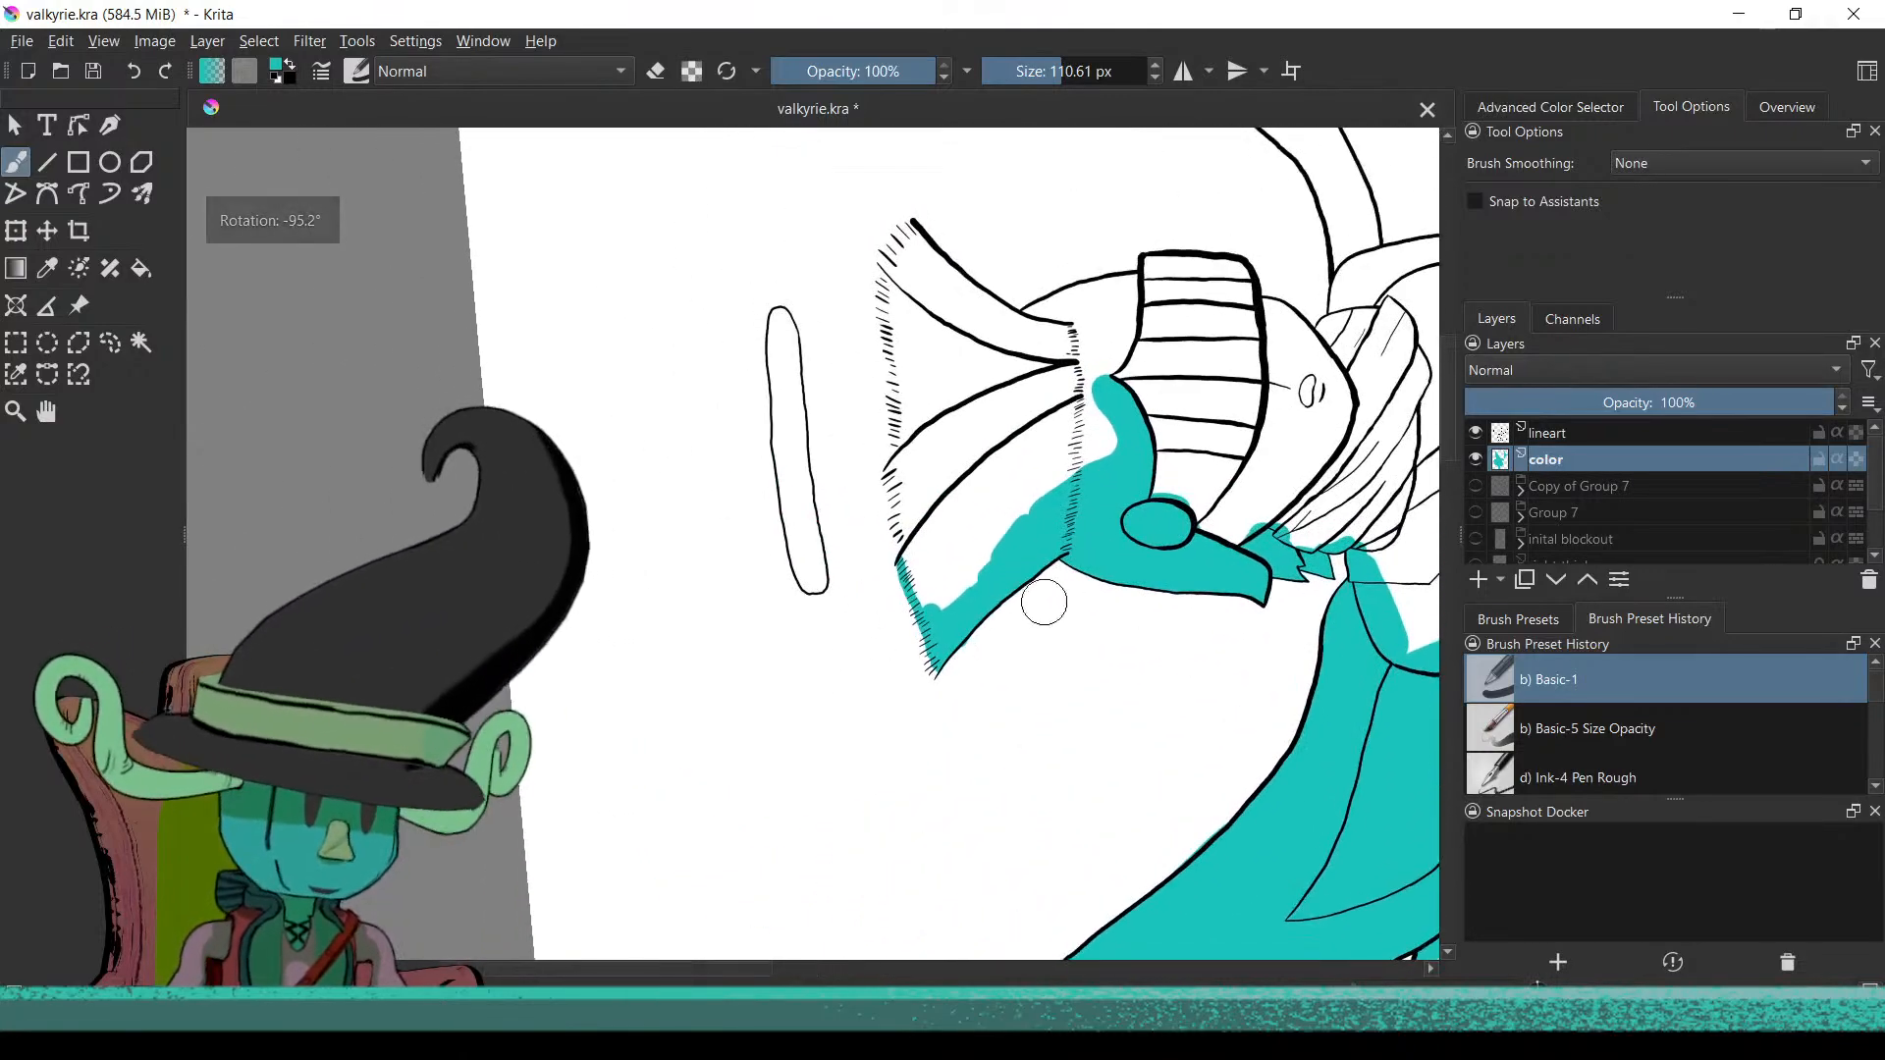
left_click_drag(818, 274, 857, 441)
left_click_drag(865, 523, 878, 632)
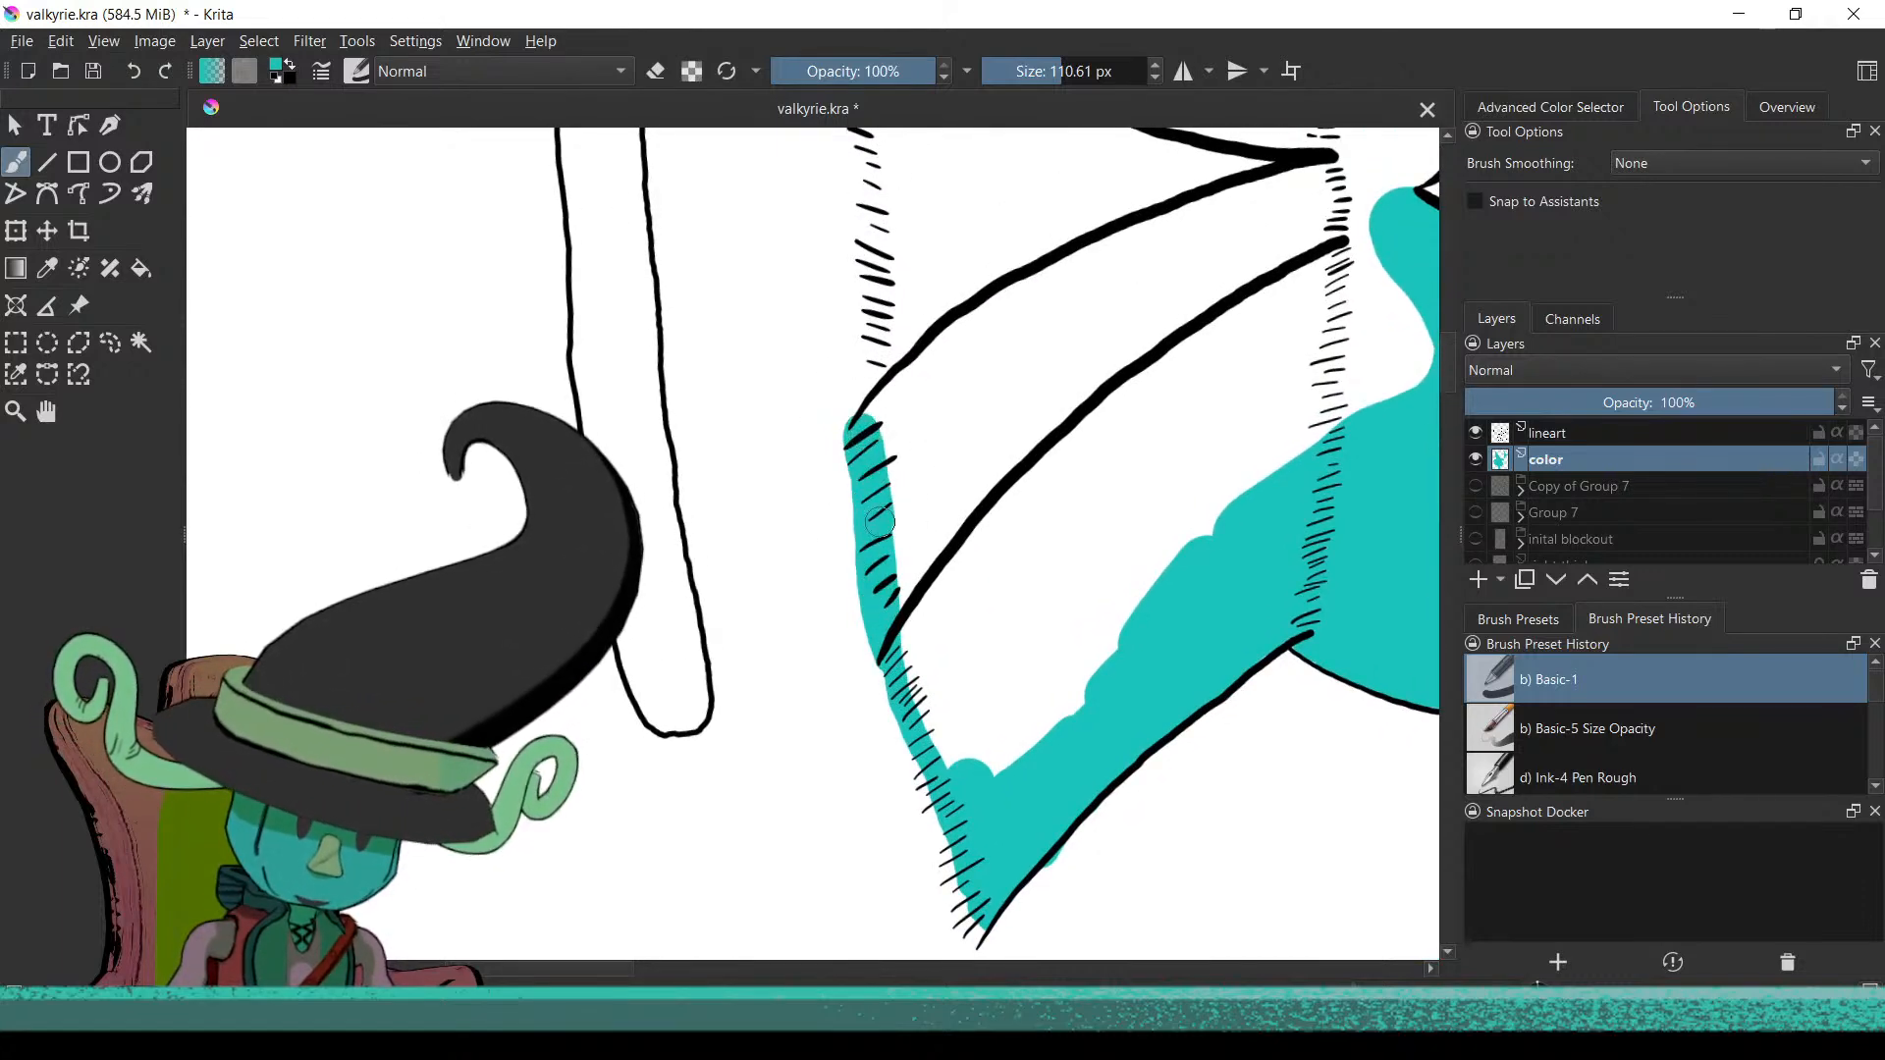
Fill the first two crest sections with teal down to the fringe at the helmet
mouse_move(928, 743)
left_mouse_down()
mouse_move(953, 785)
mouse_move(903, 476)
mouse_move(913, 402)
mouse_move(900, 420)
mouse_move(943, 398)
mouse_move(1032, 772)
mouse_move(981, 626)
mouse_move(1013, 791)
left_mouse_up()
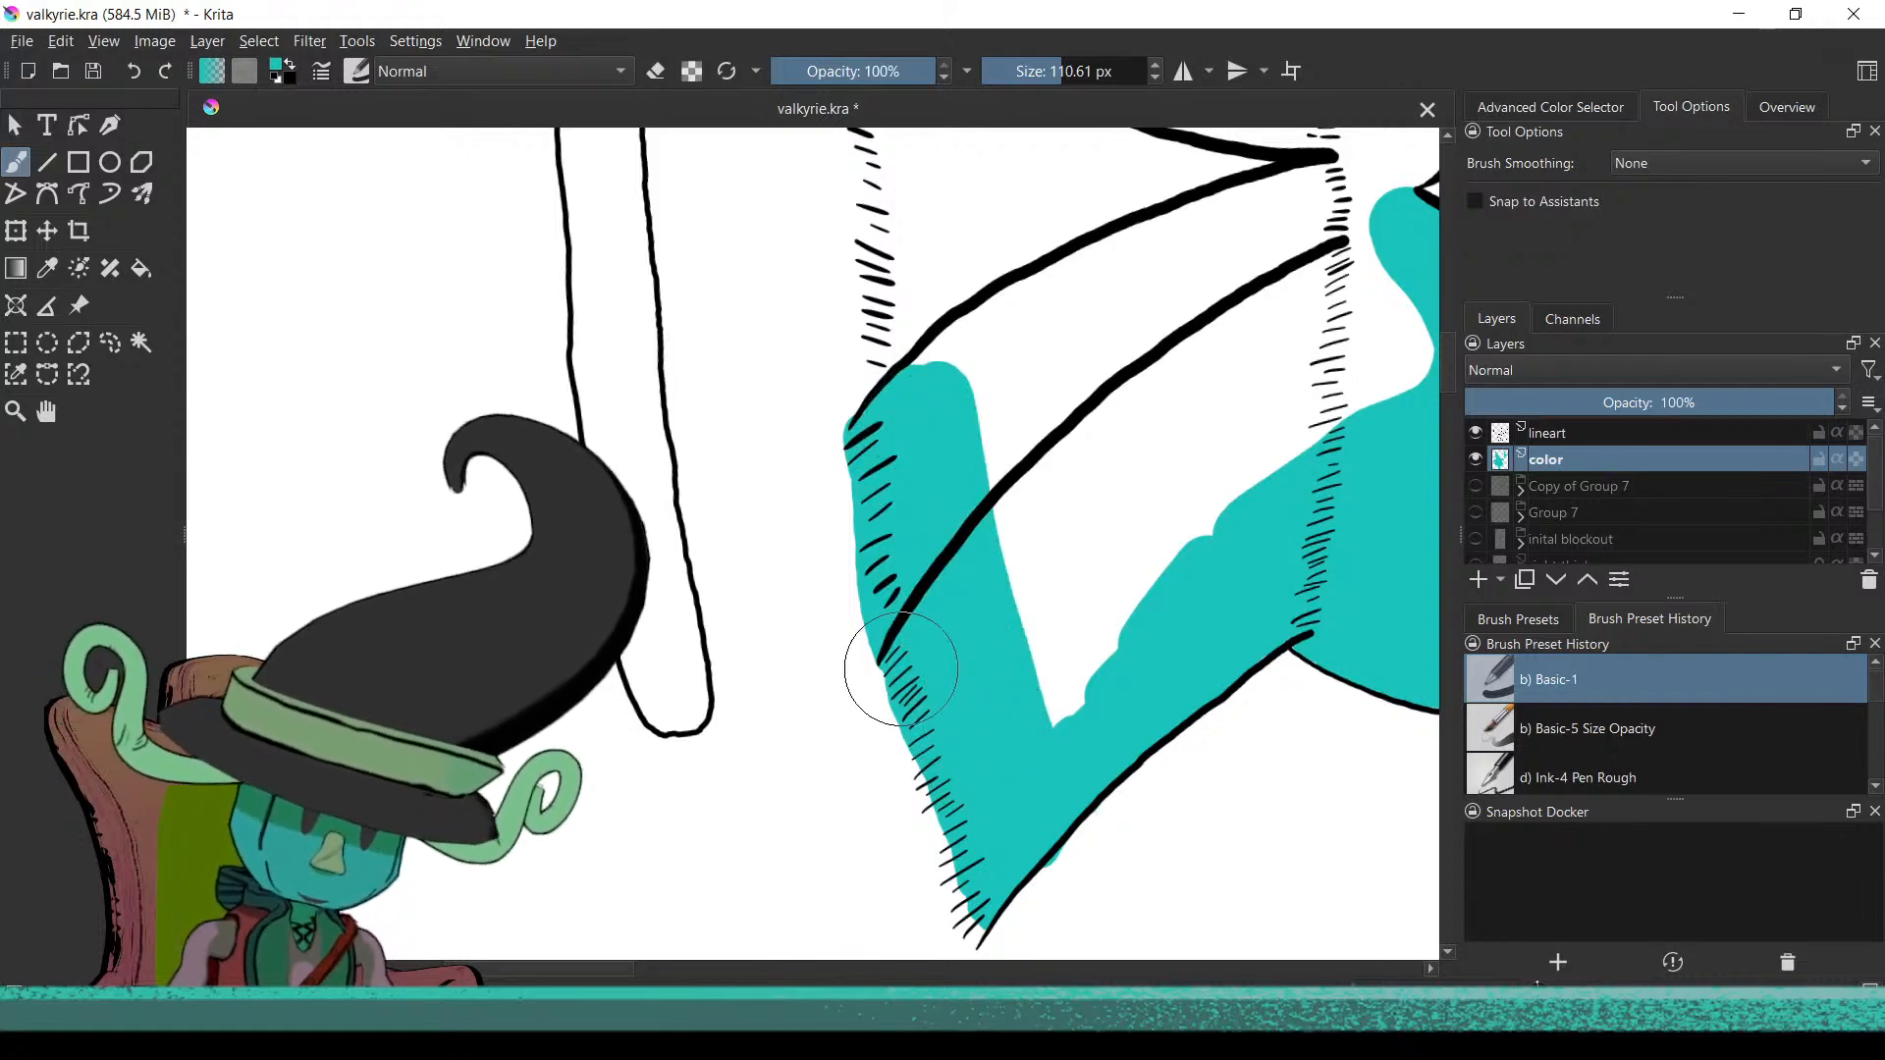
mouse_move(996, 479)
left_mouse_down()
mouse_move(933, 337)
mouse_move(938, 444)
mouse_move(908, 293)
mouse_move(931, 426)
mouse_move(938, 375)
mouse_move(1078, 704)
mouse_move(1096, 468)
mouse_move(1076, 371)
mouse_move(1109, 654)
mouse_move(1042, 404)
mouse_move(1000, 320)
mouse_move(1000, 394)
mouse_move(985, 298)
mouse_move(1052, 288)
mouse_move(1122, 439)
mouse_move(1151, 579)
left_mouse_up()
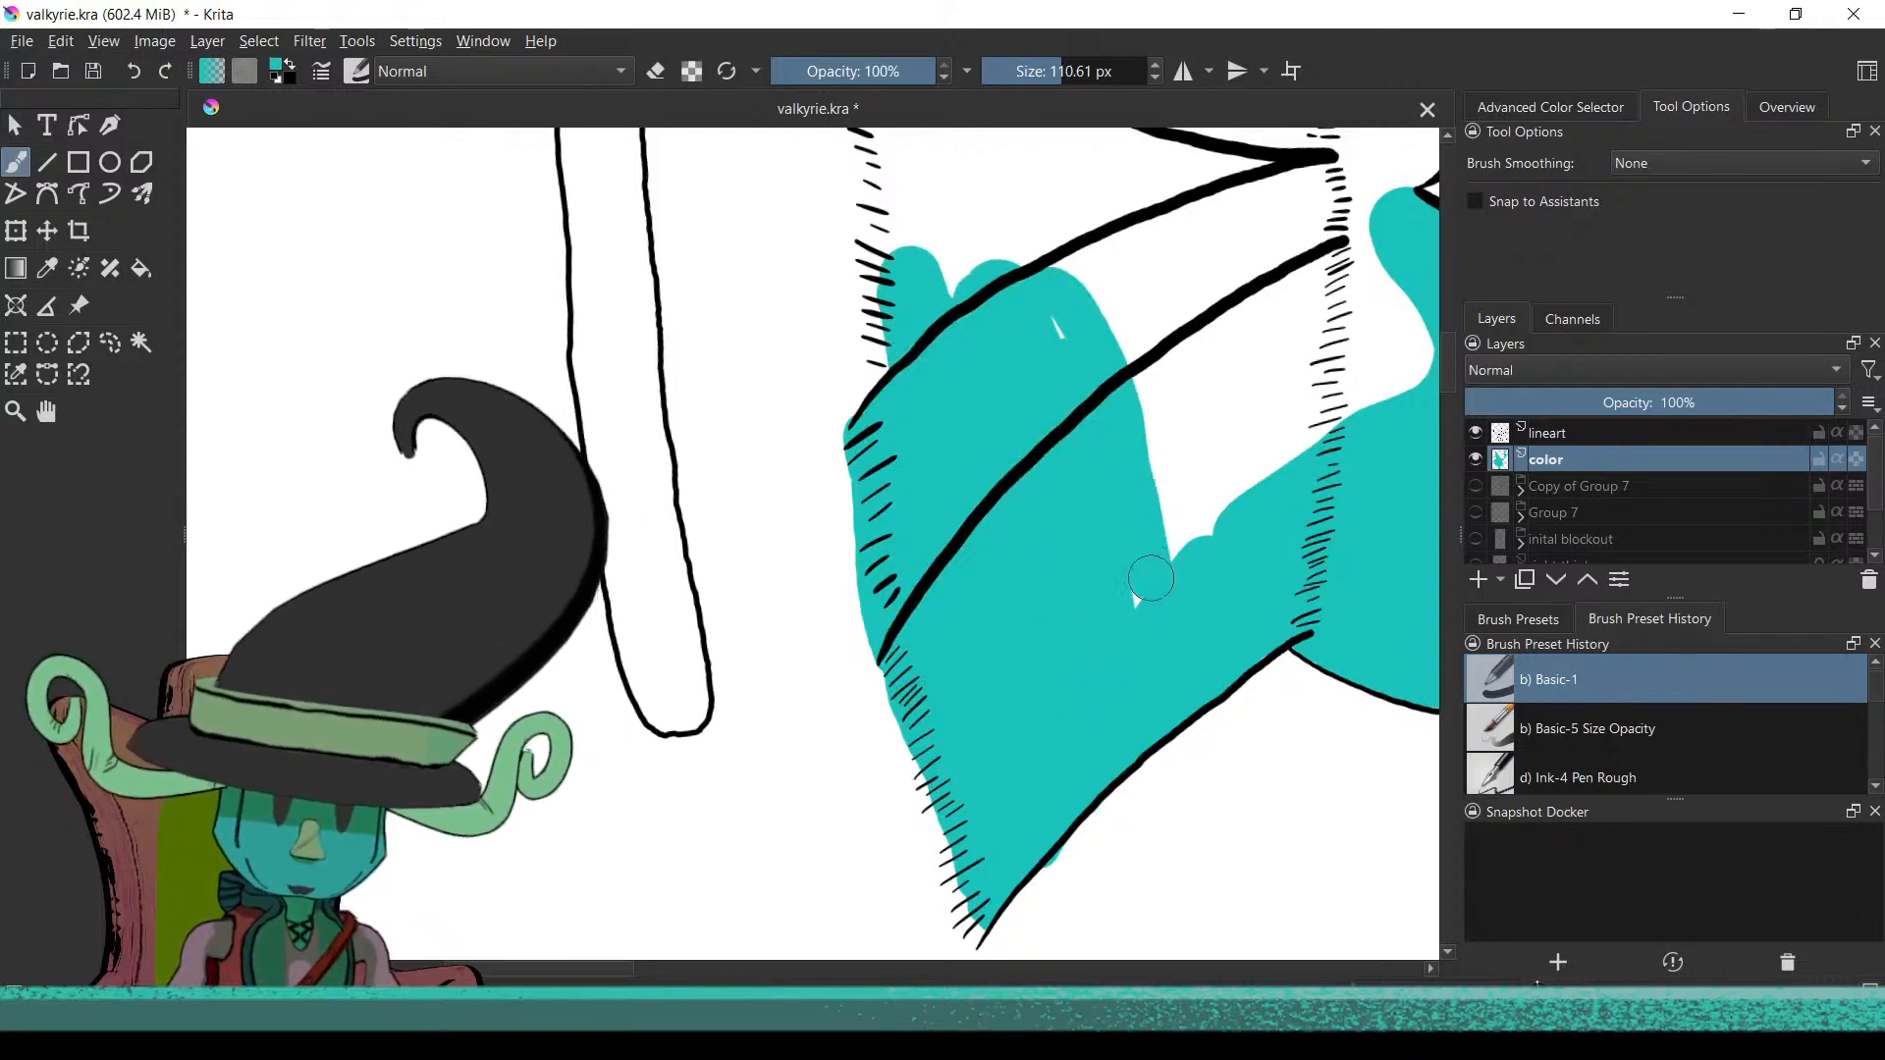
left_click_drag(1085, 423, 886, 630)
mouse_move(889, 455)
left_mouse_down()
mouse_move(967, 687)
mouse_move(982, 677)
mouse_move(932, 466)
mouse_move(1019, 658)
mouse_move(992, 422)
mouse_move(1104, 466)
mouse_move(1102, 371)
mouse_move(1140, 395)
mouse_move(1195, 517)
left_mouse_up()
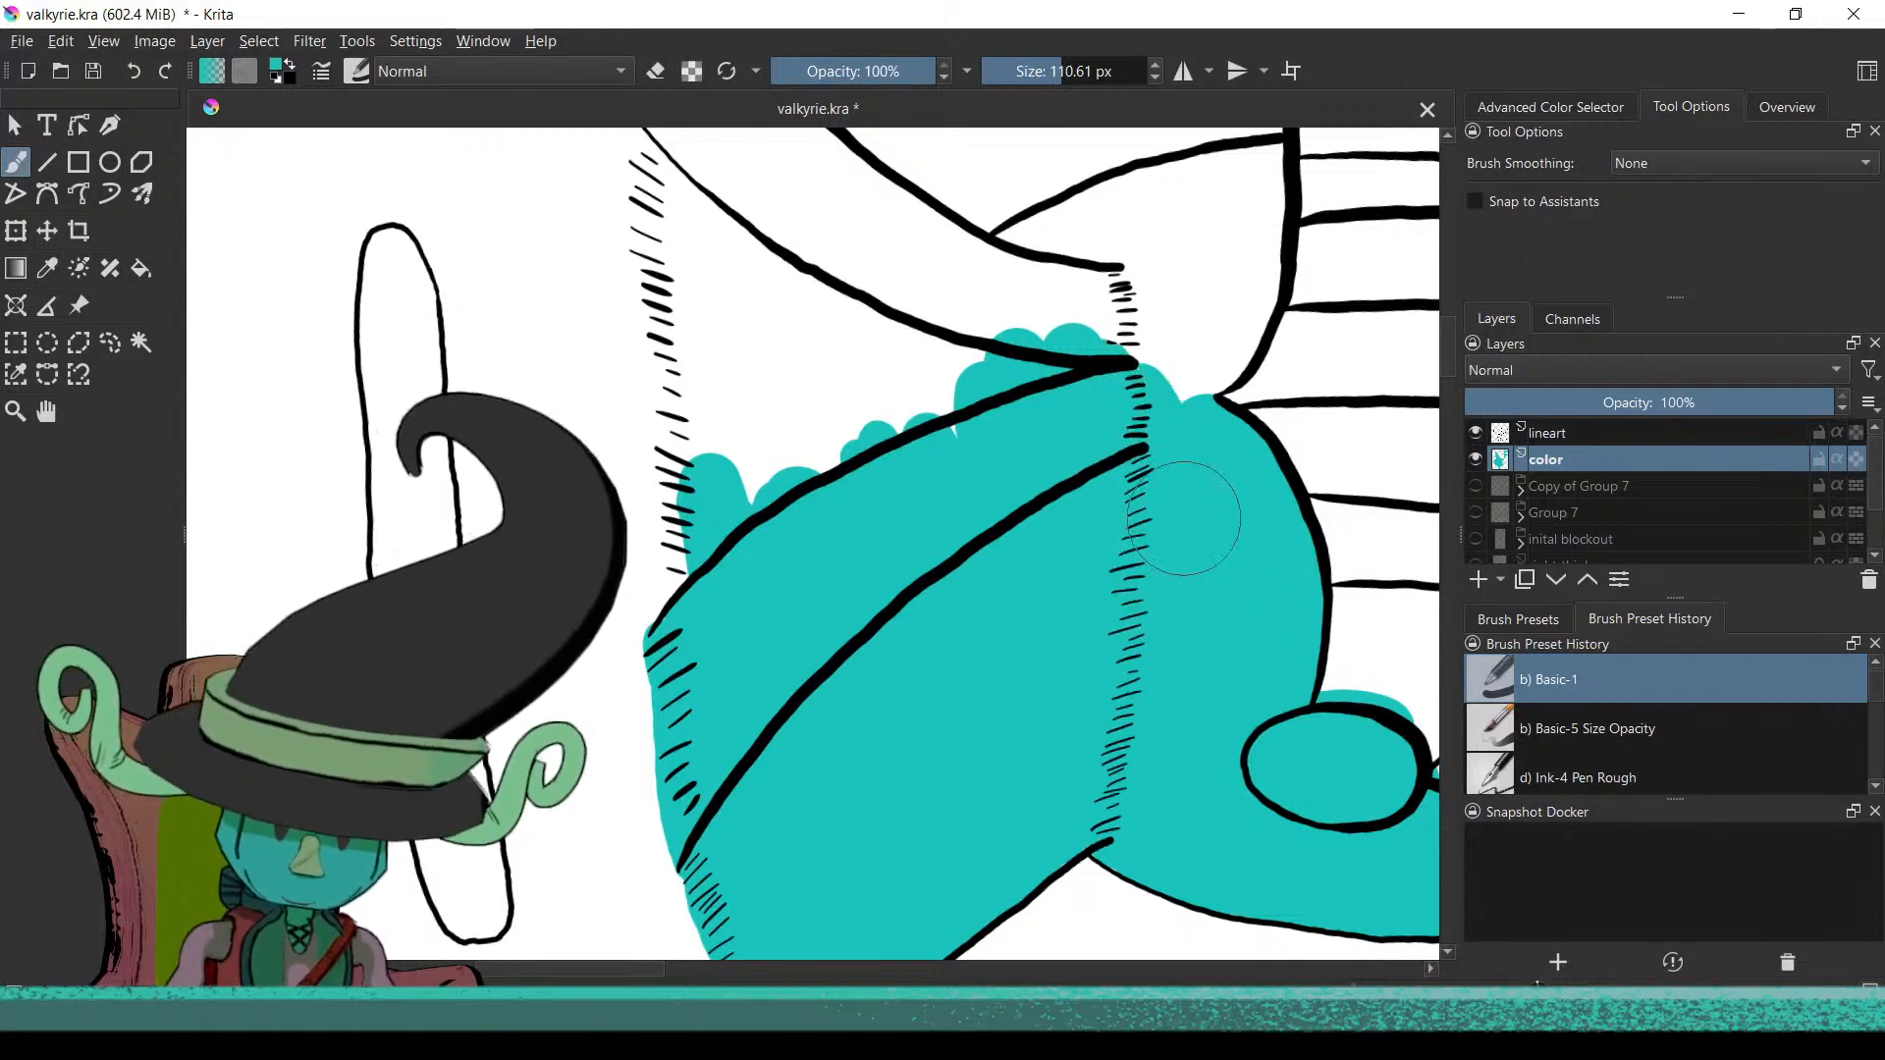
left_click_drag(1068, 485, 1049, 720)
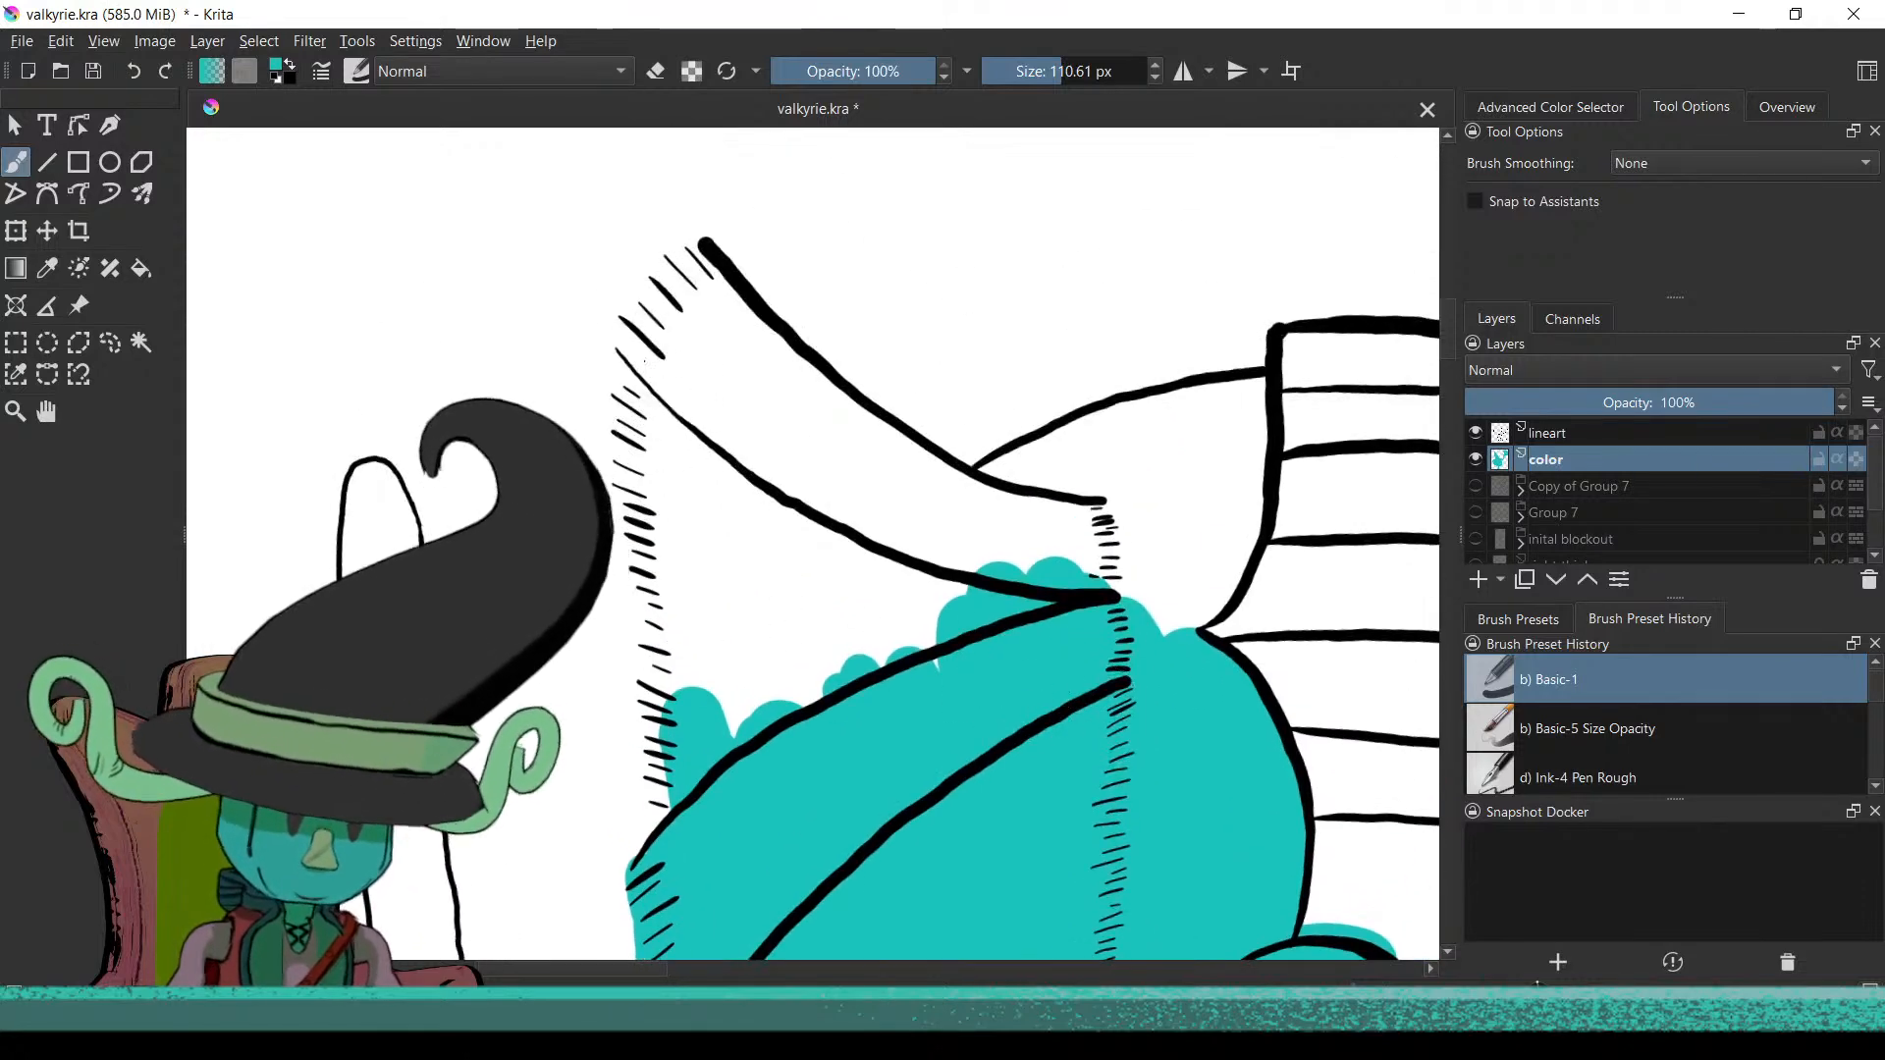
Fill the remaining crest sections with teal from their fringed ends to the base of the crest
mouse_move(660, 379)
left_mouse_down()
mouse_move(697, 265)
mouse_move(702, 519)
mouse_move(743, 742)
mouse_move(716, 305)
mouse_move(820, 724)
mouse_move(759, 411)
left_mouse_up()
mouse_move(726, 322)
left_mouse_down()
mouse_move(855, 452)
mouse_move(991, 535)
mouse_move(933, 560)
mouse_move(864, 521)
mouse_move(854, 628)
mouse_move(814, 633)
mouse_move(847, 496)
left_mouse_up()
mouse_move(850, 575)
left_mouse_down()
mouse_move(828, 477)
mouse_move(877, 716)
mouse_move(900, 586)
mouse_move(944, 697)
mouse_move(929, 580)
mouse_move(957, 567)
mouse_move(945, 530)
mouse_move(809, 436)
mouse_move(791, 400)
mouse_move(819, 413)
mouse_move(791, 381)
mouse_move(878, 443)
left_mouse_up()
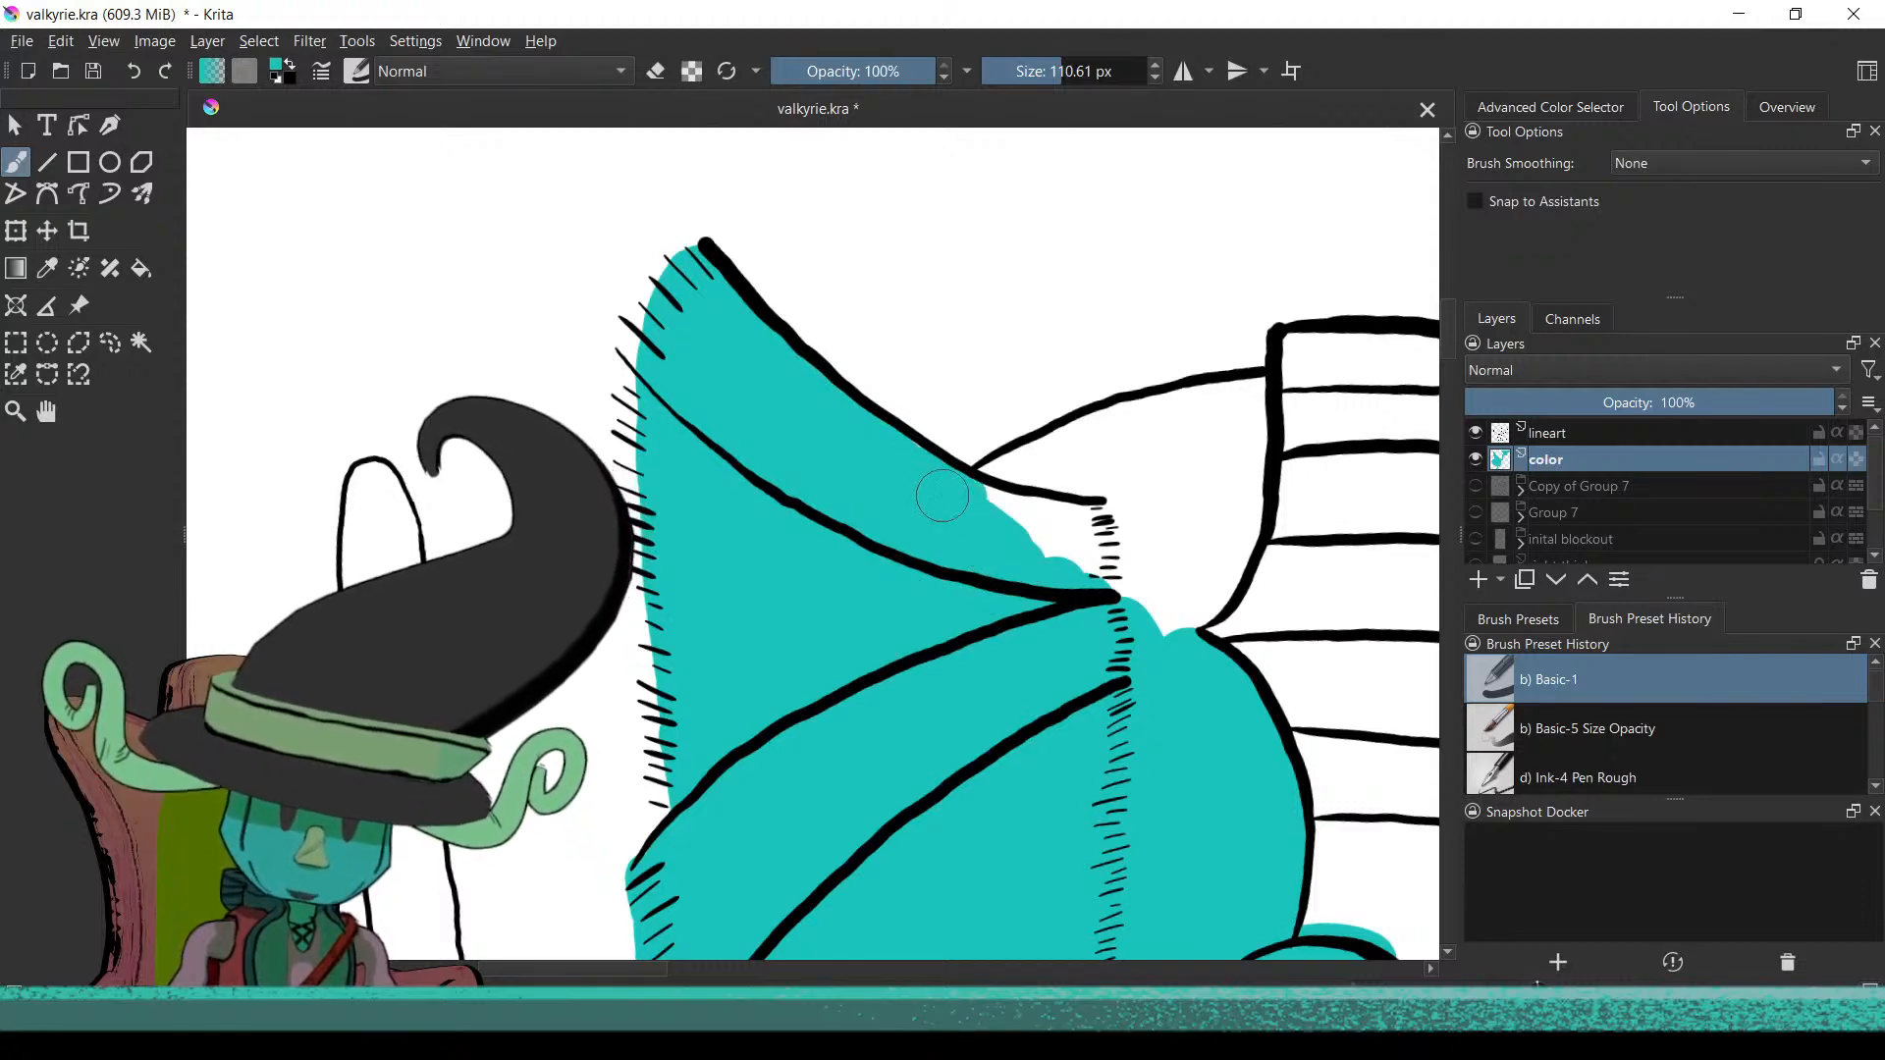
left_click_drag(960, 512, 997, 523)
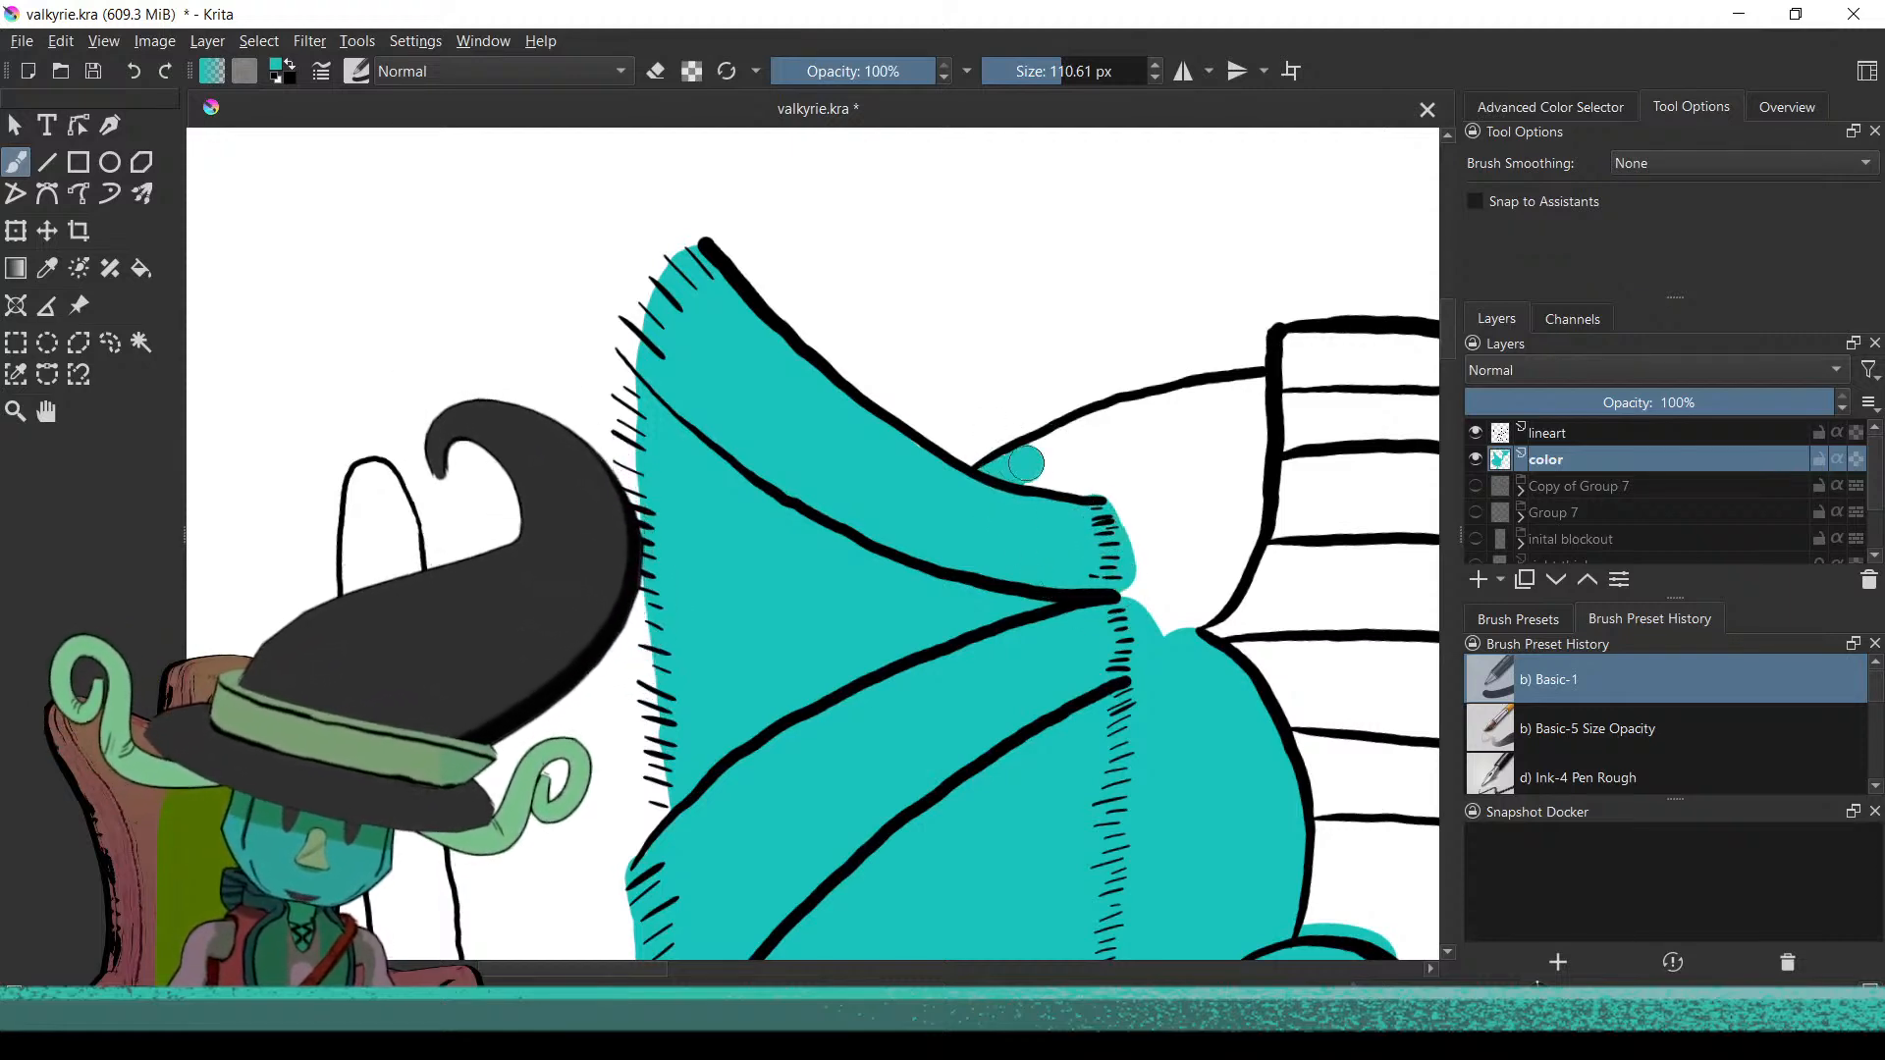
Fill the helmet dome between the crest and the visor with teal up to its outline
left_click_drag(1076, 475, 1038, 568)
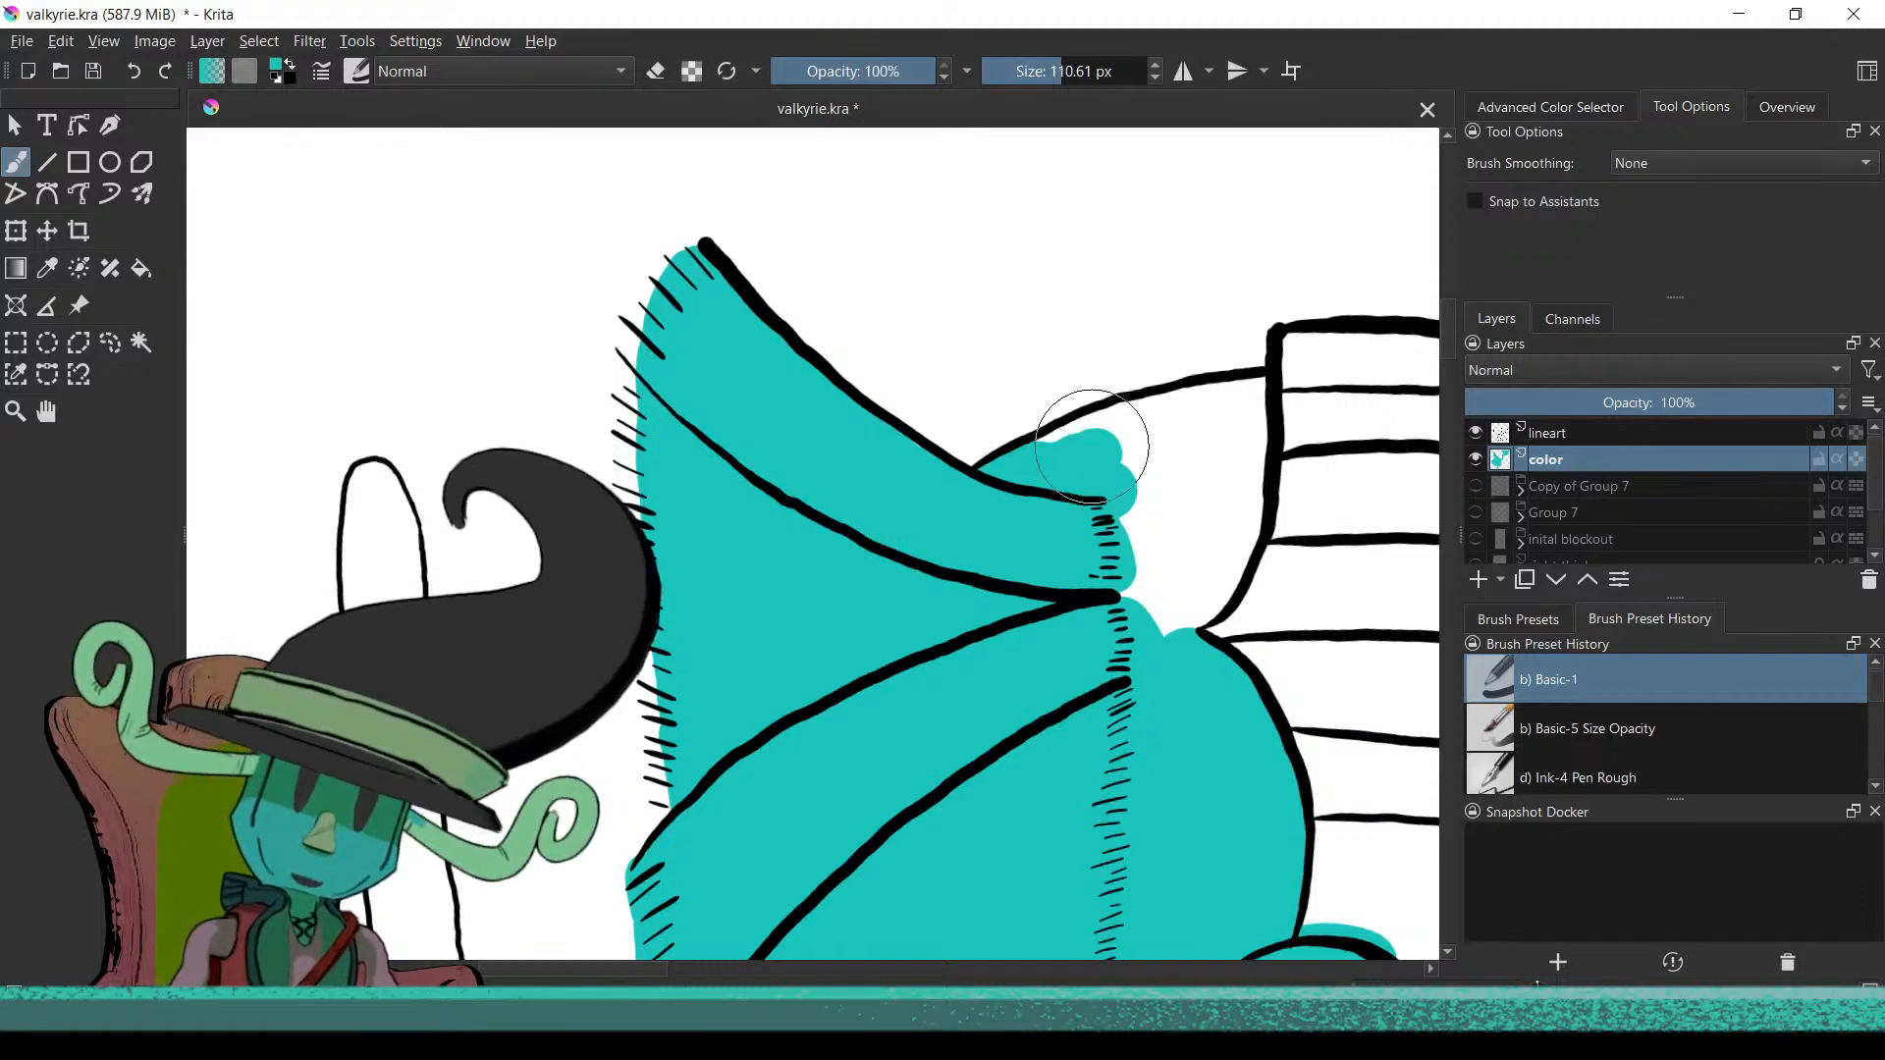
left_click_drag(1164, 449, 1018, 540)
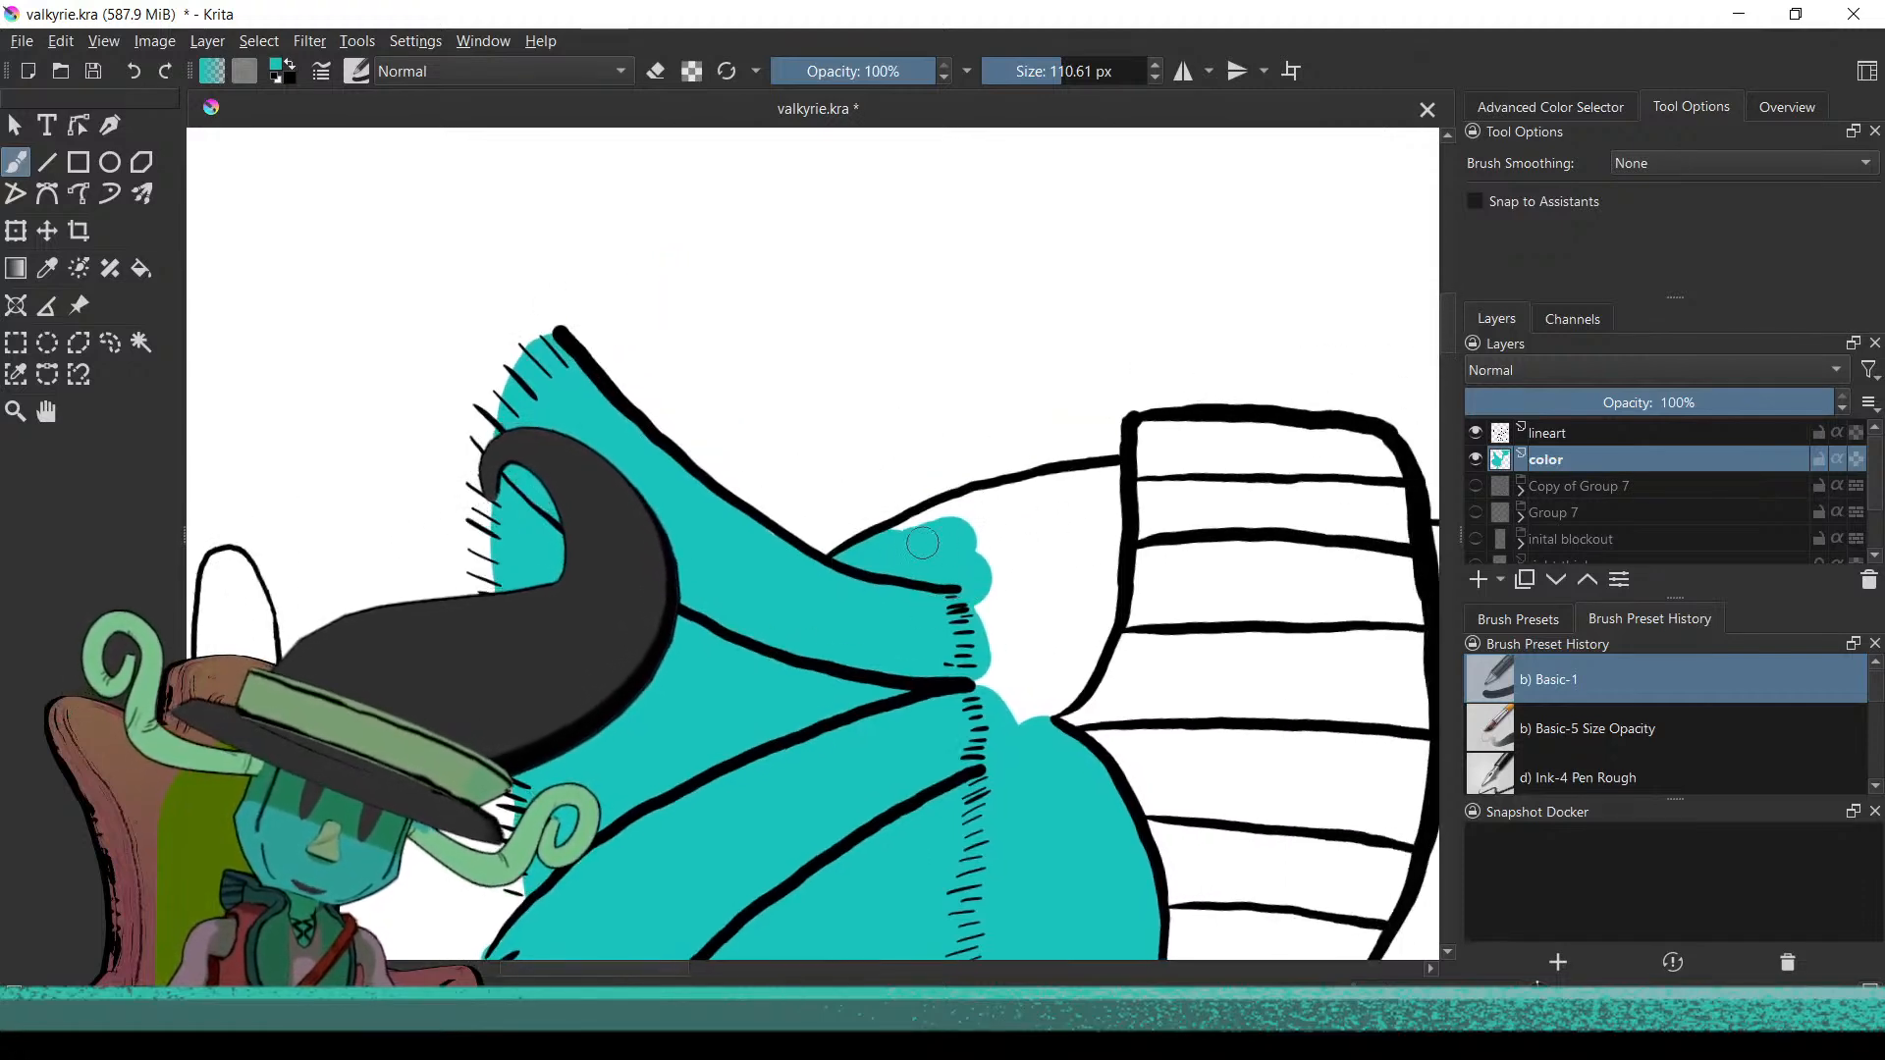
mouse_move(915, 535)
left_mouse_down()
mouse_move(1121, 488)
mouse_move(1060, 509)
mouse_move(1003, 577)
mouse_move(994, 633)
left_mouse_up()
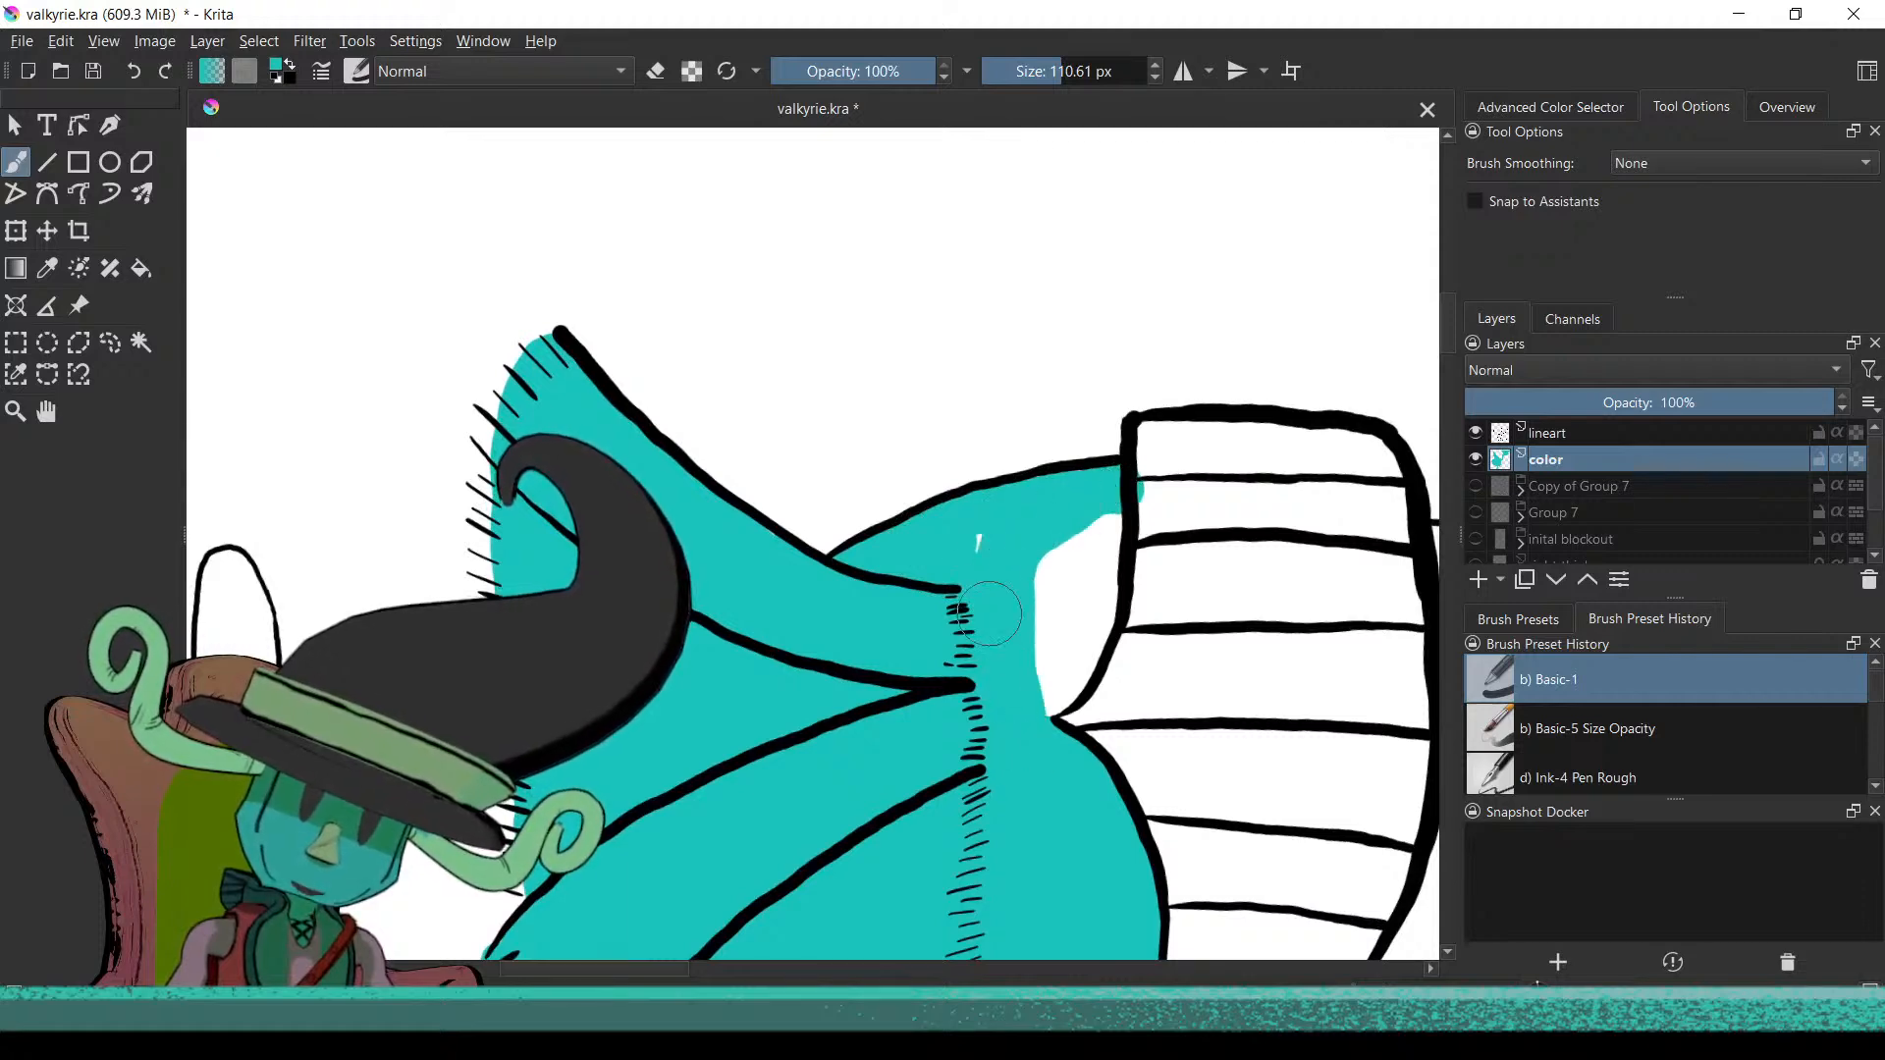
mouse_move(983, 557)
left_mouse_down()
mouse_move(1035, 700)
mouse_move(1046, 564)
mouse_move(1075, 702)
mouse_move(1094, 511)
mouse_move(1110, 707)
mouse_move(1117, 644)
mouse_move(1060, 756)
mouse_move(977, 674)
left_mouse_up()
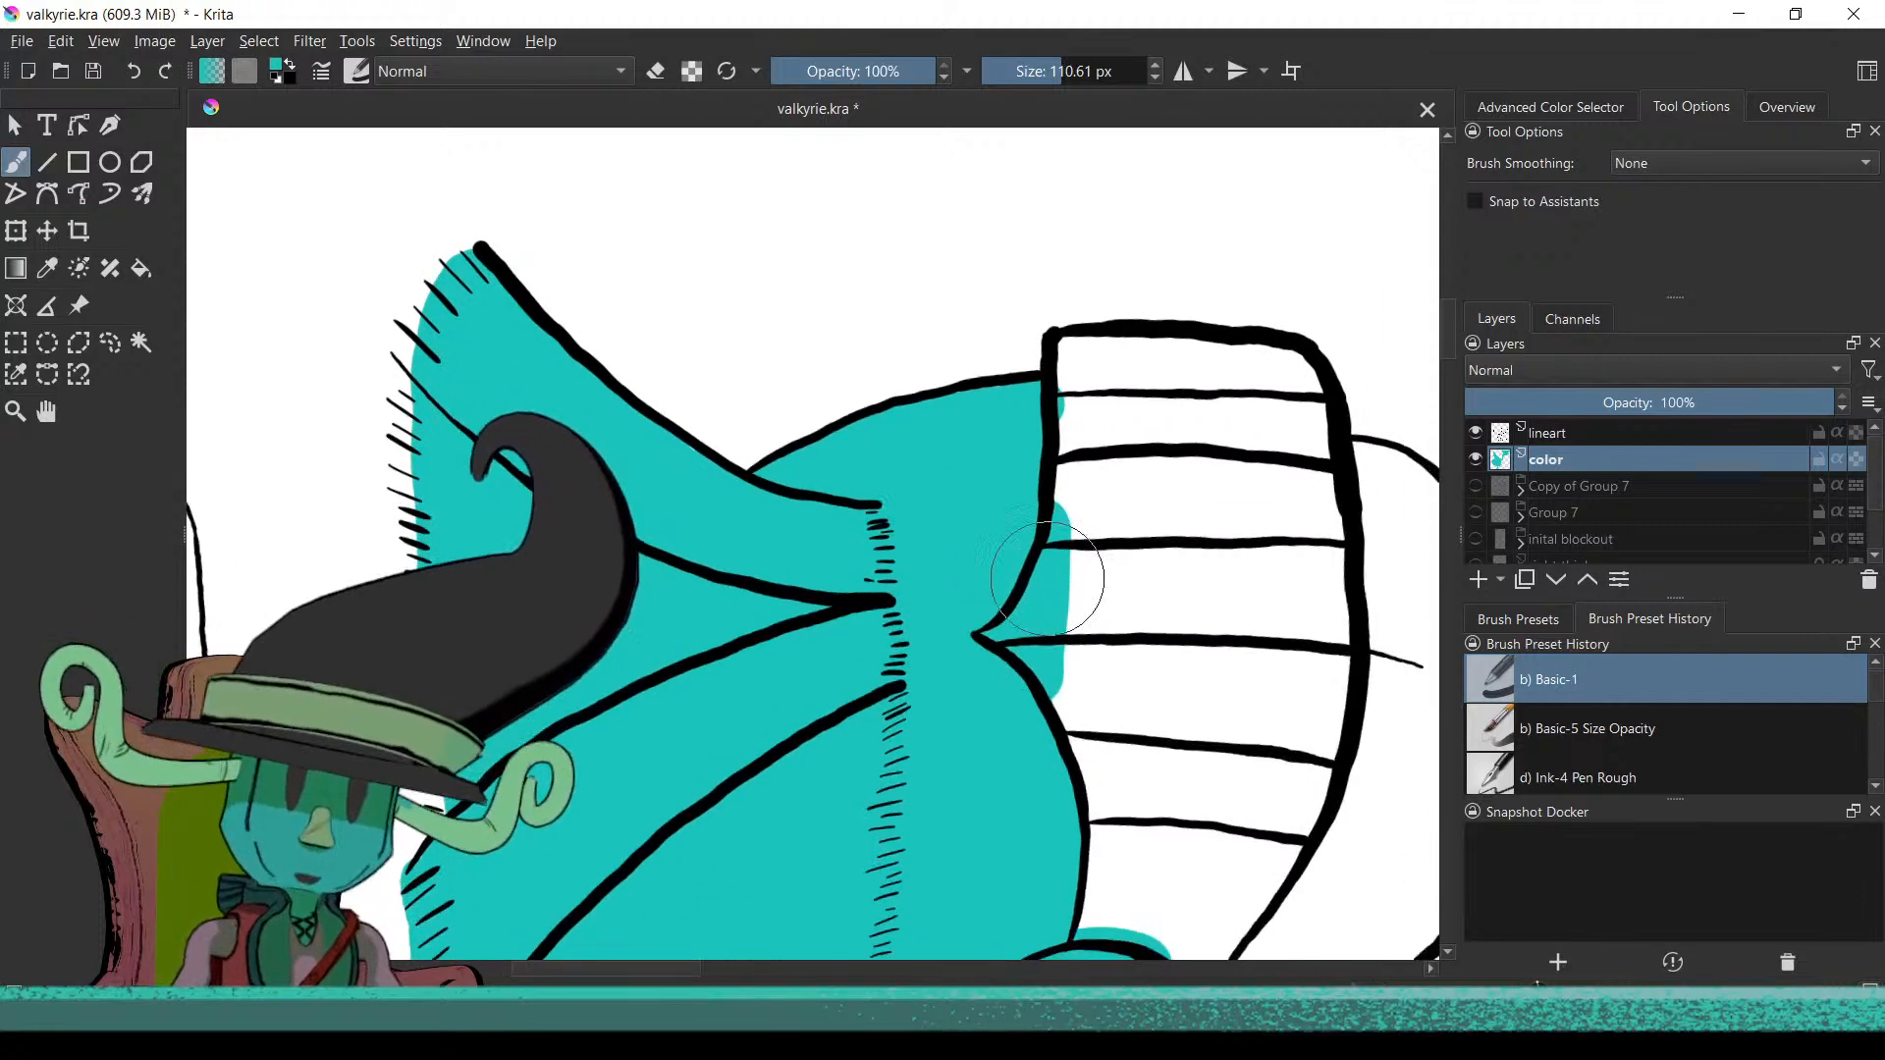
Fill the ribbed section beside the helmet dome with teal, covering every band up to its thick outline
mouse_move(1082, 419)
left_mouse_down()
mouse_move(1094, 500)
mouse_move(1073, 387)
mouse_move(1083, 675)
left_mouse_up()
mouse_move(1065, 477)
left_mouse_down()
mouse_move(1085, 756)
mouse_move(933, 545)
mouse_move(942, 629)
mouse_move(956, 569)
mouse_move(1045, 814)
mouse_move(1075, 776)
mouse_move(1060, 638)
mouse_move(1129, 757)
mouse_move(983, 493)
mouse_move(900, 716)
left_mouse_up()
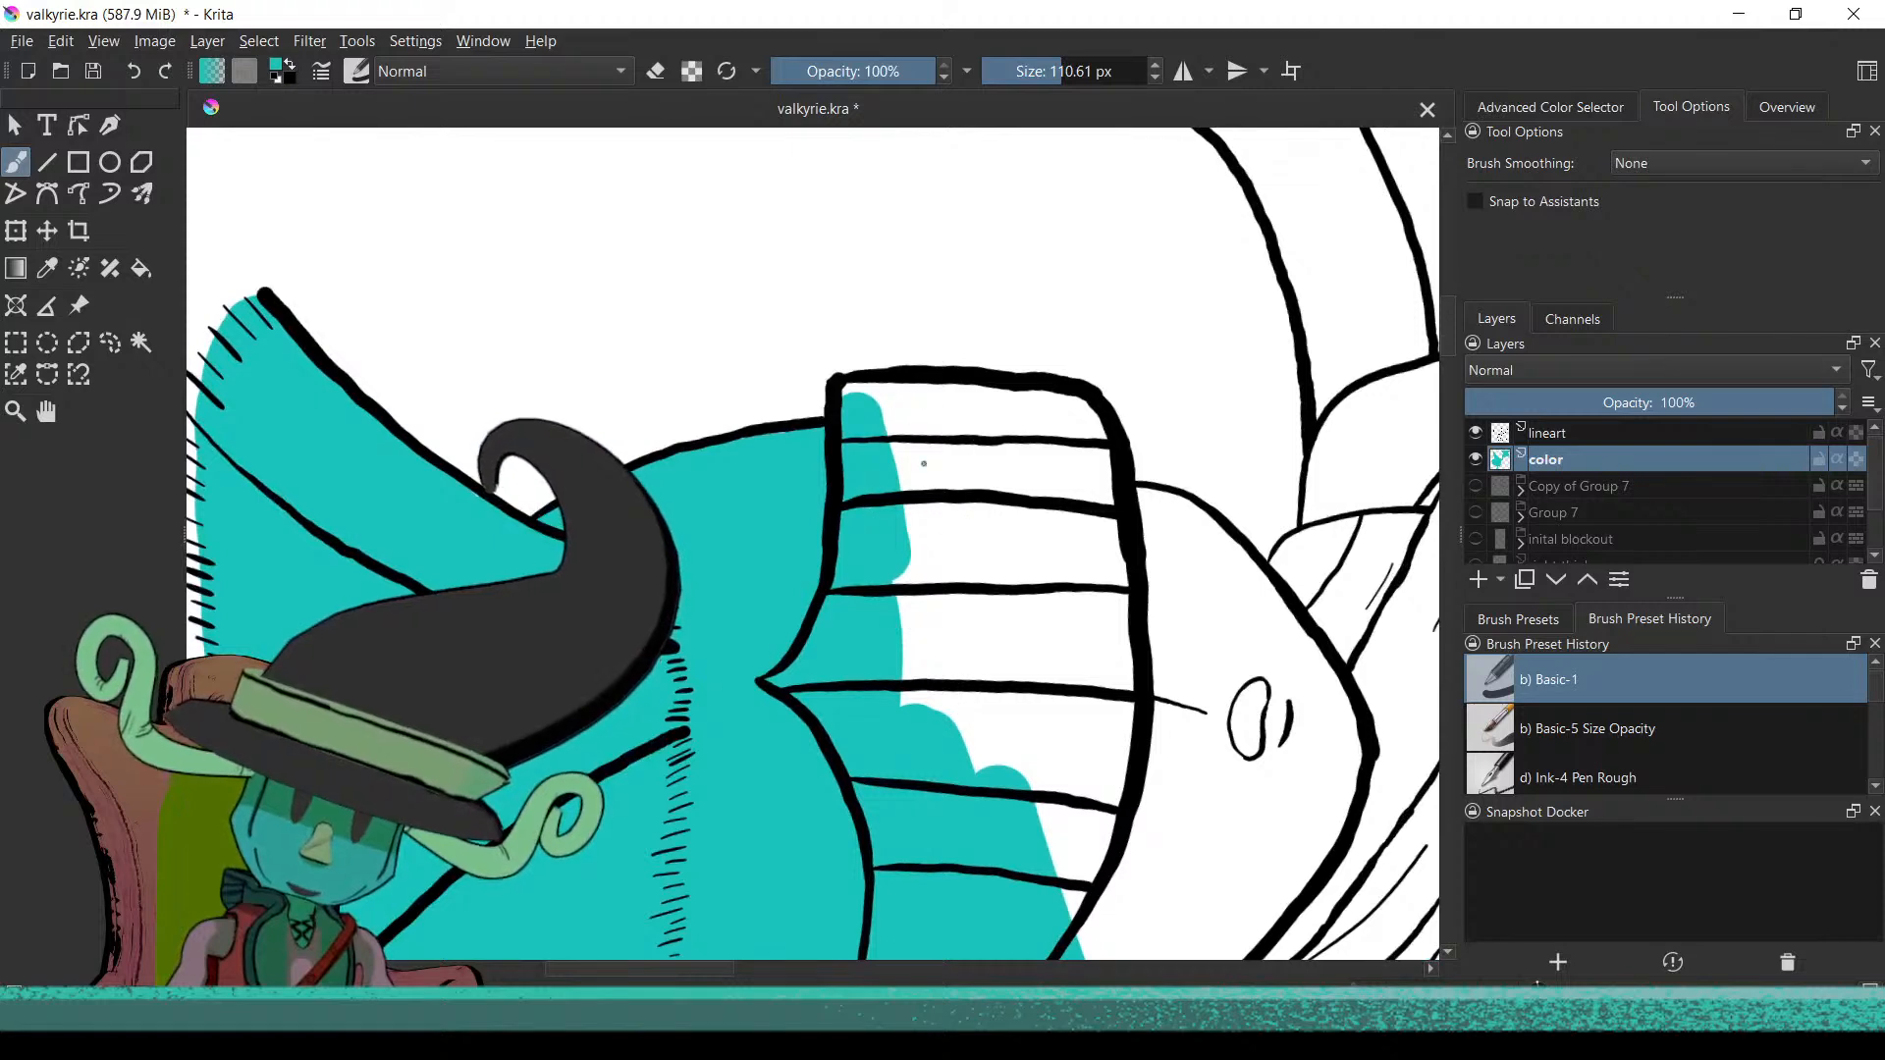
mouse_move(872, 399)
left_mouse_down()
mouse_move(1050, 406)
mouse_move(1091, 432)
mouse_move(1131, 746)
mouse_move(1105, 869)
mouse_move(1060, 899)
mouse_move(966, 701)
mouse_move(979, 783)
mouse_move(899, 599)
mouse_move(897, 506)
left_mouse_up()
left_click_drag(900, 439, 934, 634)
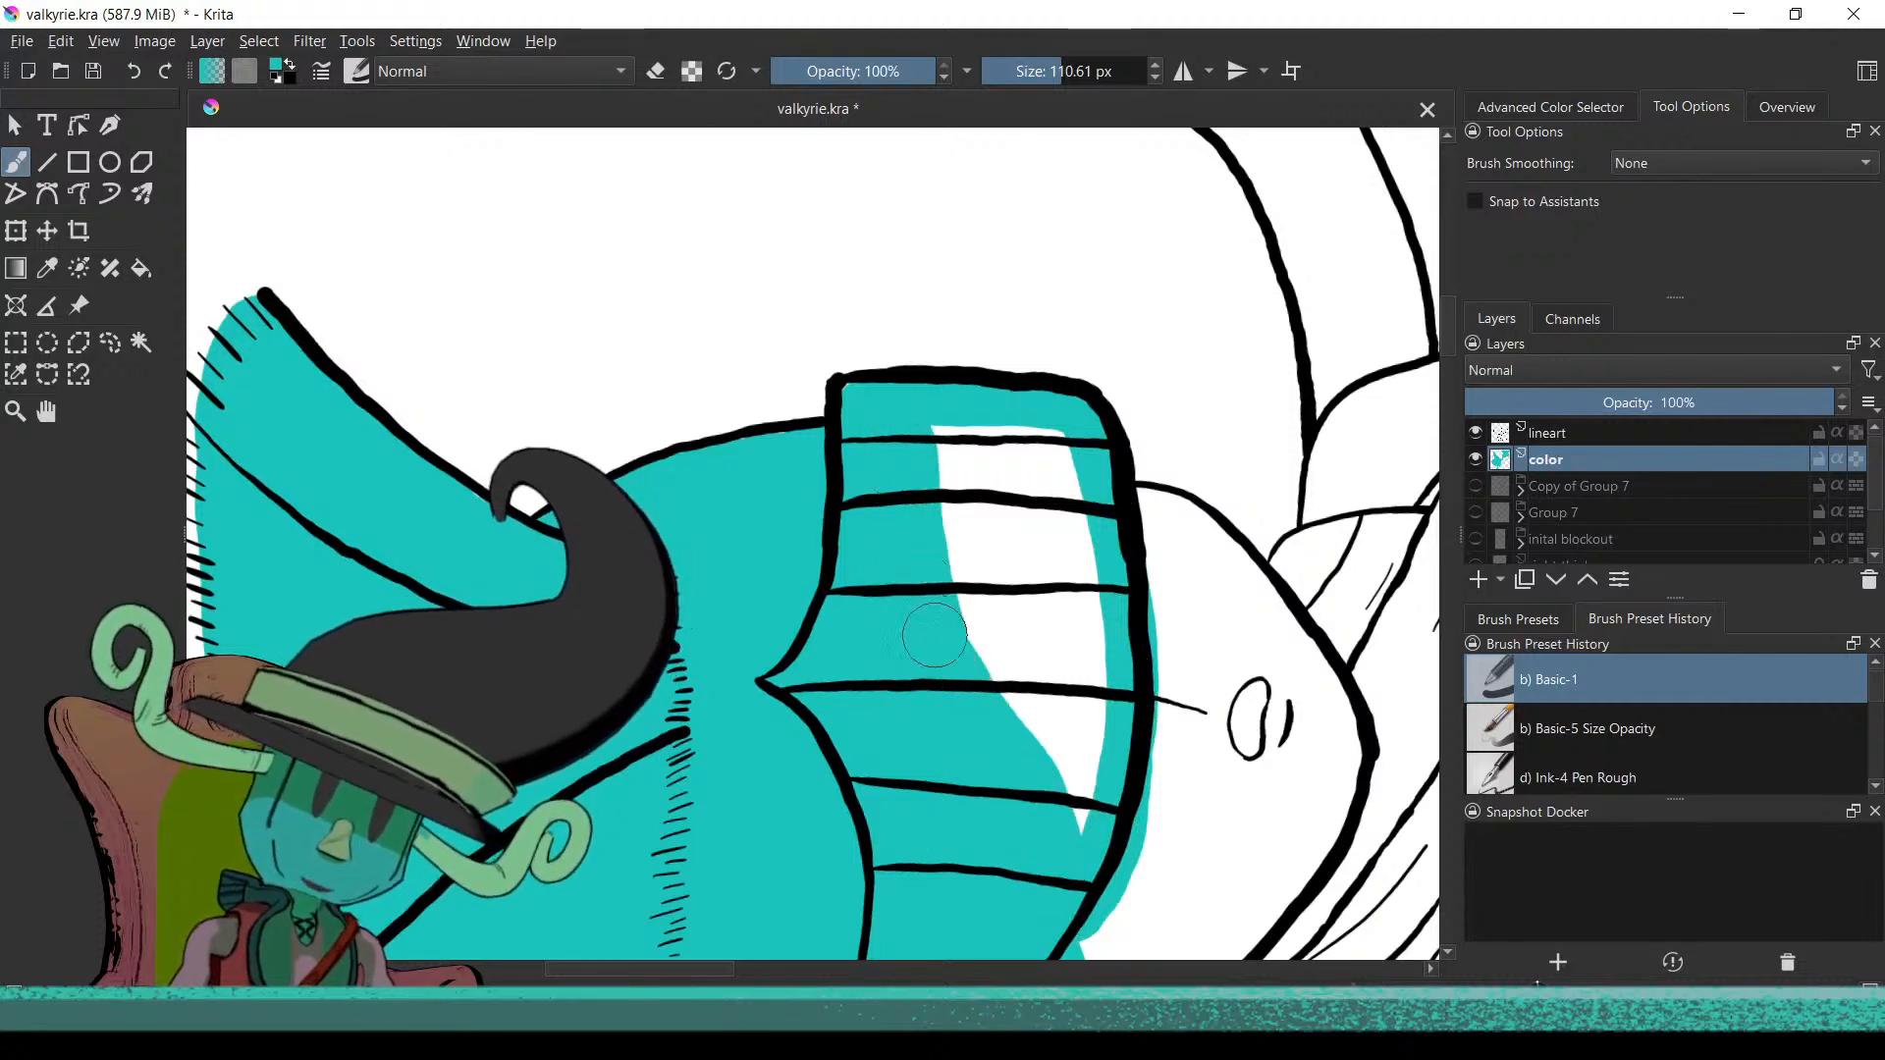
mouse_move(905, 451)
left_mouse_down()
mouse_move(987, 687)
mouse_move(934, 447)
mouse_move(1052, 795)
mouse_move(1075, 755)
mouse_move(1001, 452)
left_mouse_up()
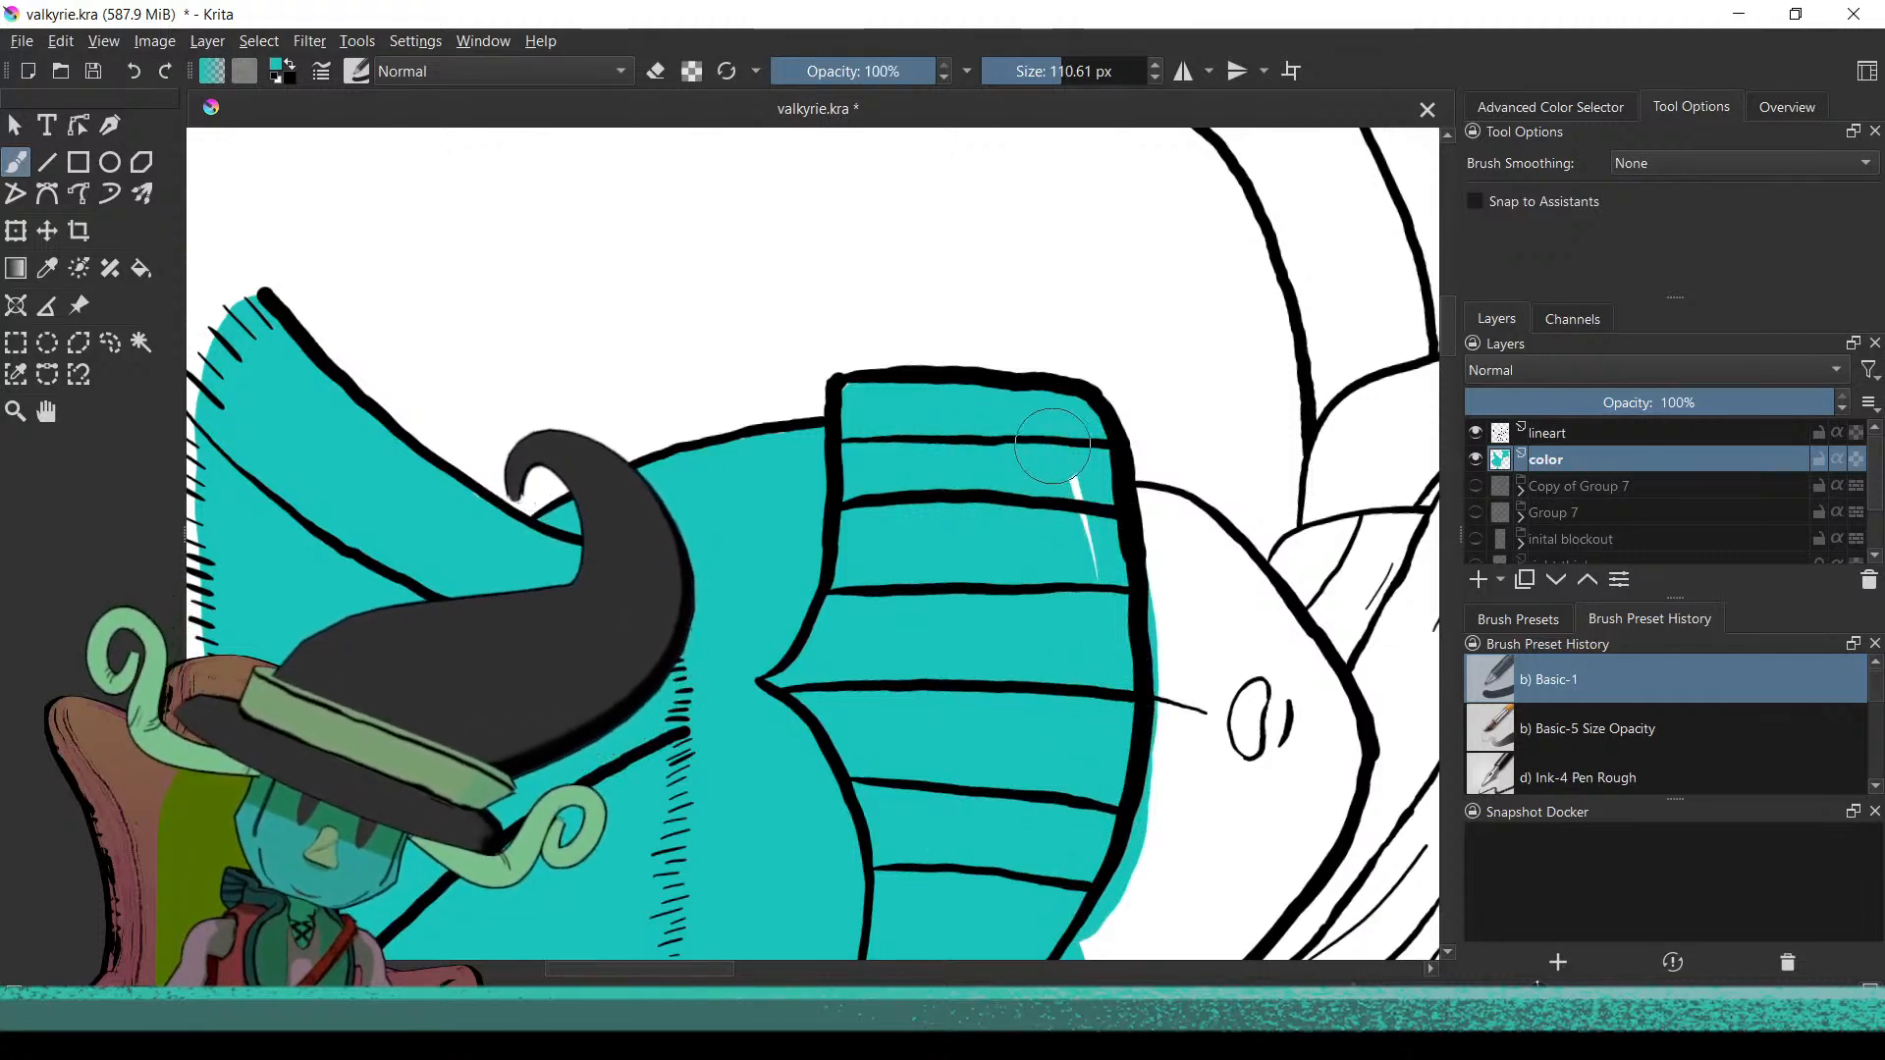
Fill the pointed section with the small oval mark, next to the ribbed bands, with teal out to its edges
mouse_move(1112, 690)
left_mouse_down()
mouse_move(975, 529)
mouse_move(1031, 504)
mouse_move(998, 860)
left_mouse_up()
mouse_move(975, 788)
left_mouse_down()
mouse_move(1090, 756)
mouse_move(1193, 628)
mouse_move(1173, 530)
mouse_move(1015, 355)
mouse_move(1139, 441)
mouse_move(1227, 604)
mouse_move(1164, 770)
mouse_move(1081, 699)
mouse_move(1031, 451)
mouse_move(1080, 550)
mouse_move(1070, 412)
mouse_move(1153, 535)
left_mouse_up()
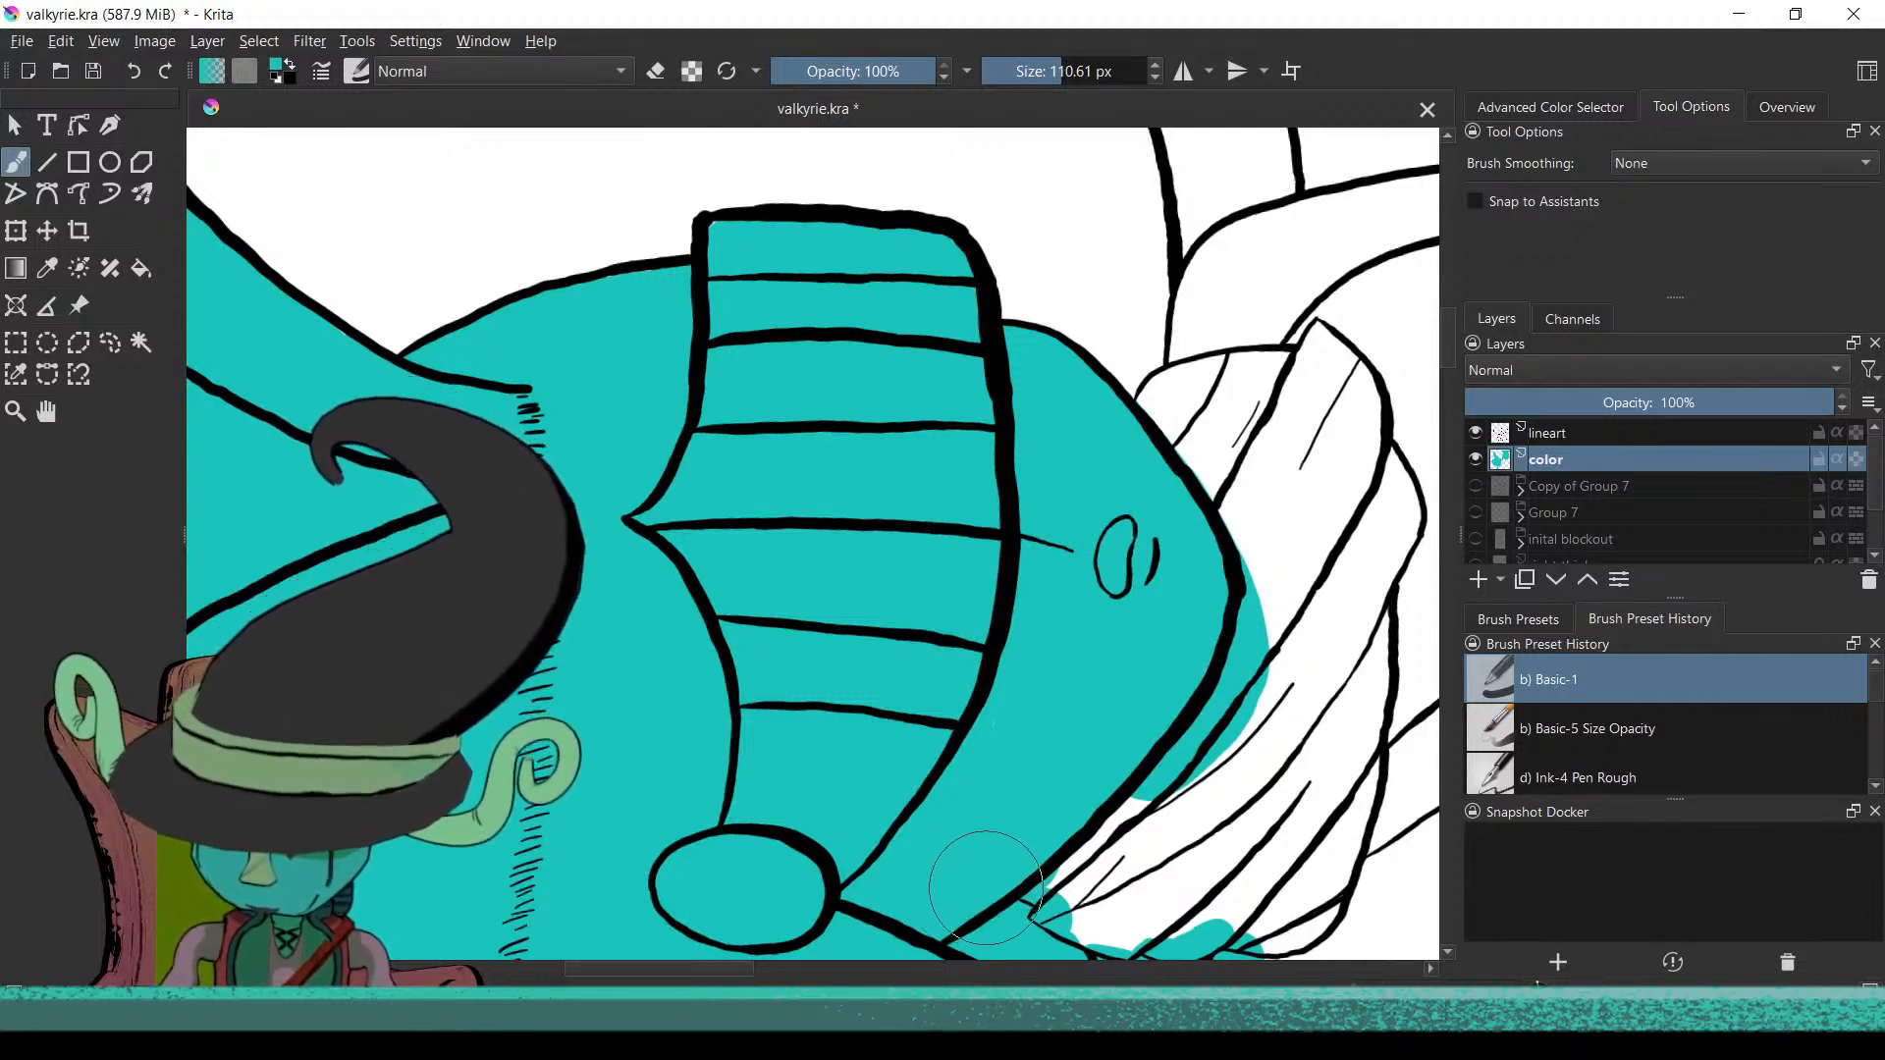
left_click_drag(997, 816, 955, 585)
Fill the bundle of overlapping strands beside the pointed helmet section with teal from its lower end to its rounded tips
mouse_move(1096, 577)
left_mouse_down()
mouse_move(1070, 677)
mouse_move(1144, 595)
left_mouse_up()
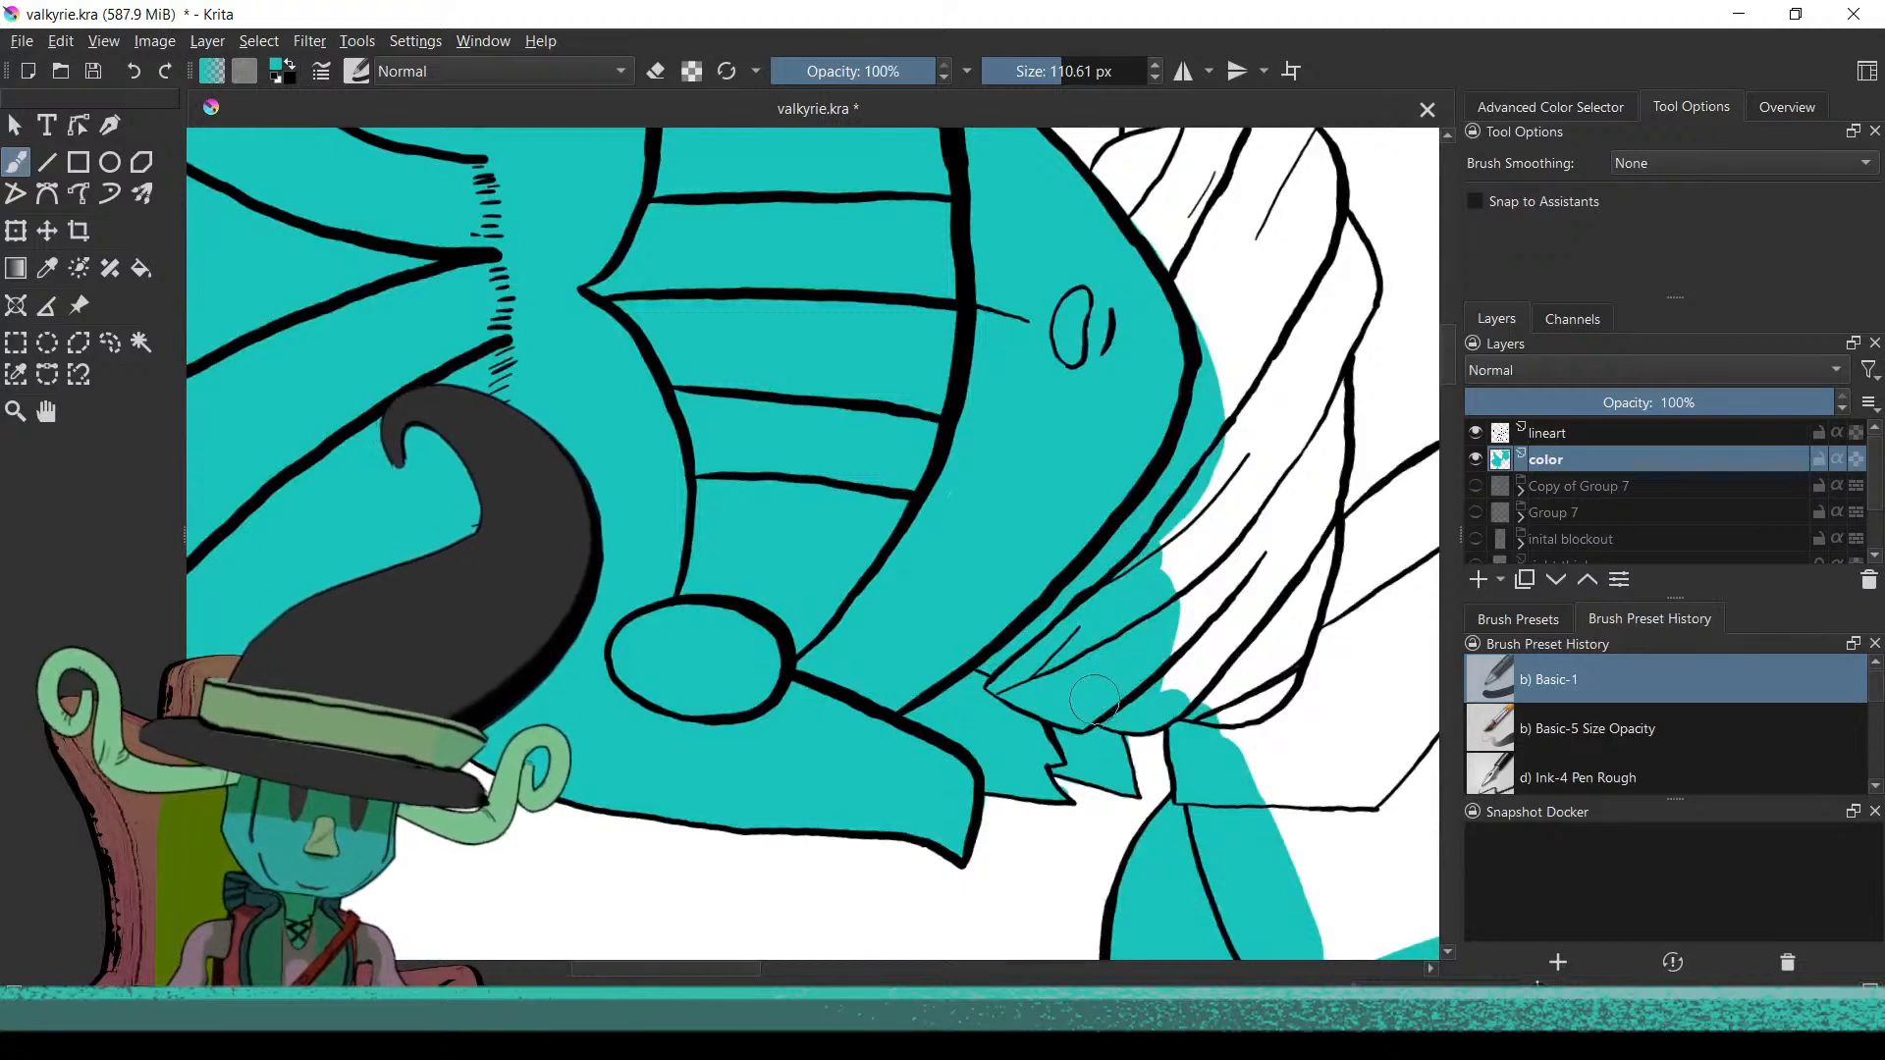
mouse_move(1161, 535)
left_mouse_down()
mouse_move(1209, 748)
mouse_move(1193, 479)
mouse_move(1233, 723)
mouse_move(1214, 441)
mouse_move(1244, 641)
mouse_move(1262, 641)
mouse_move(1254, 426)
mouse_move(1276, 590)
mouse_move(1289, 415)
mouse_move(1303, 589)
mouse_move(1332, 394)
left_mouse_up()
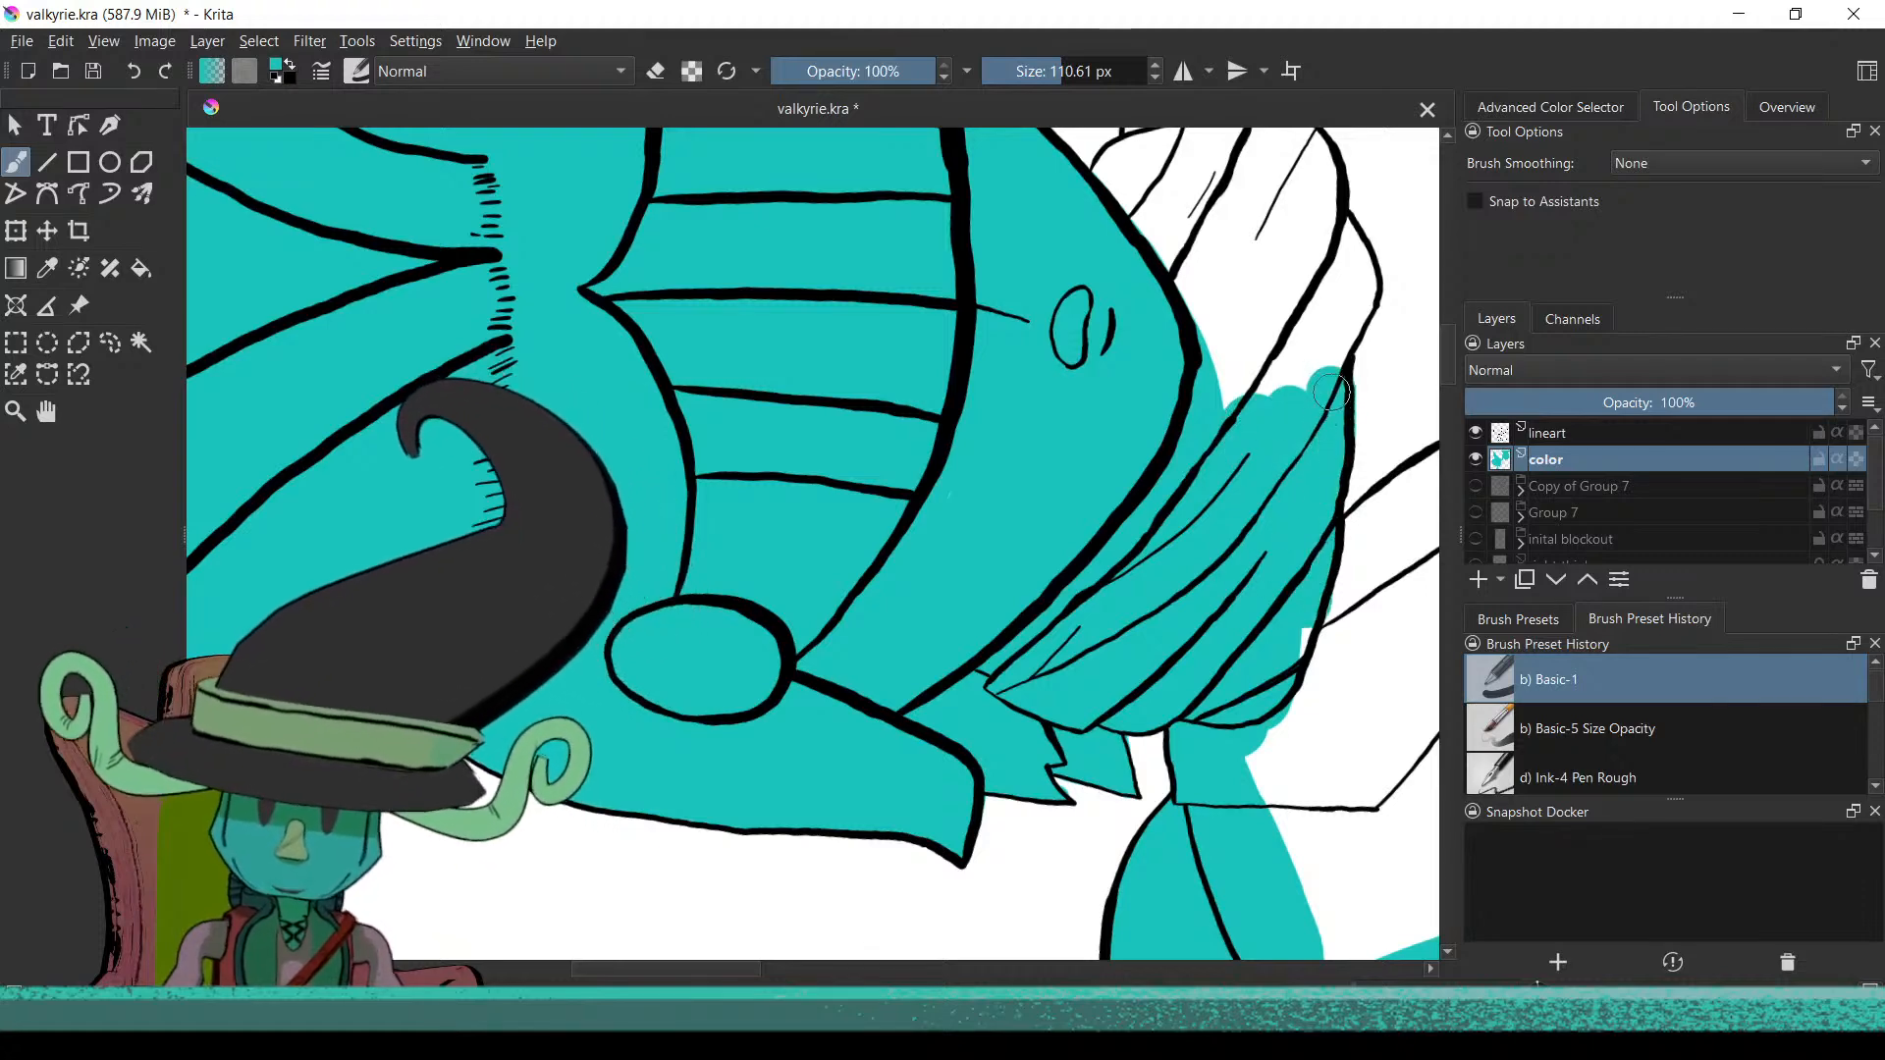
mouse_move(1181, 158)
left_mouse_down()
mouse_move(1084, 495)
mouse_move(1062, 535)
mouse_move(999, 558)
left_mouse_up()
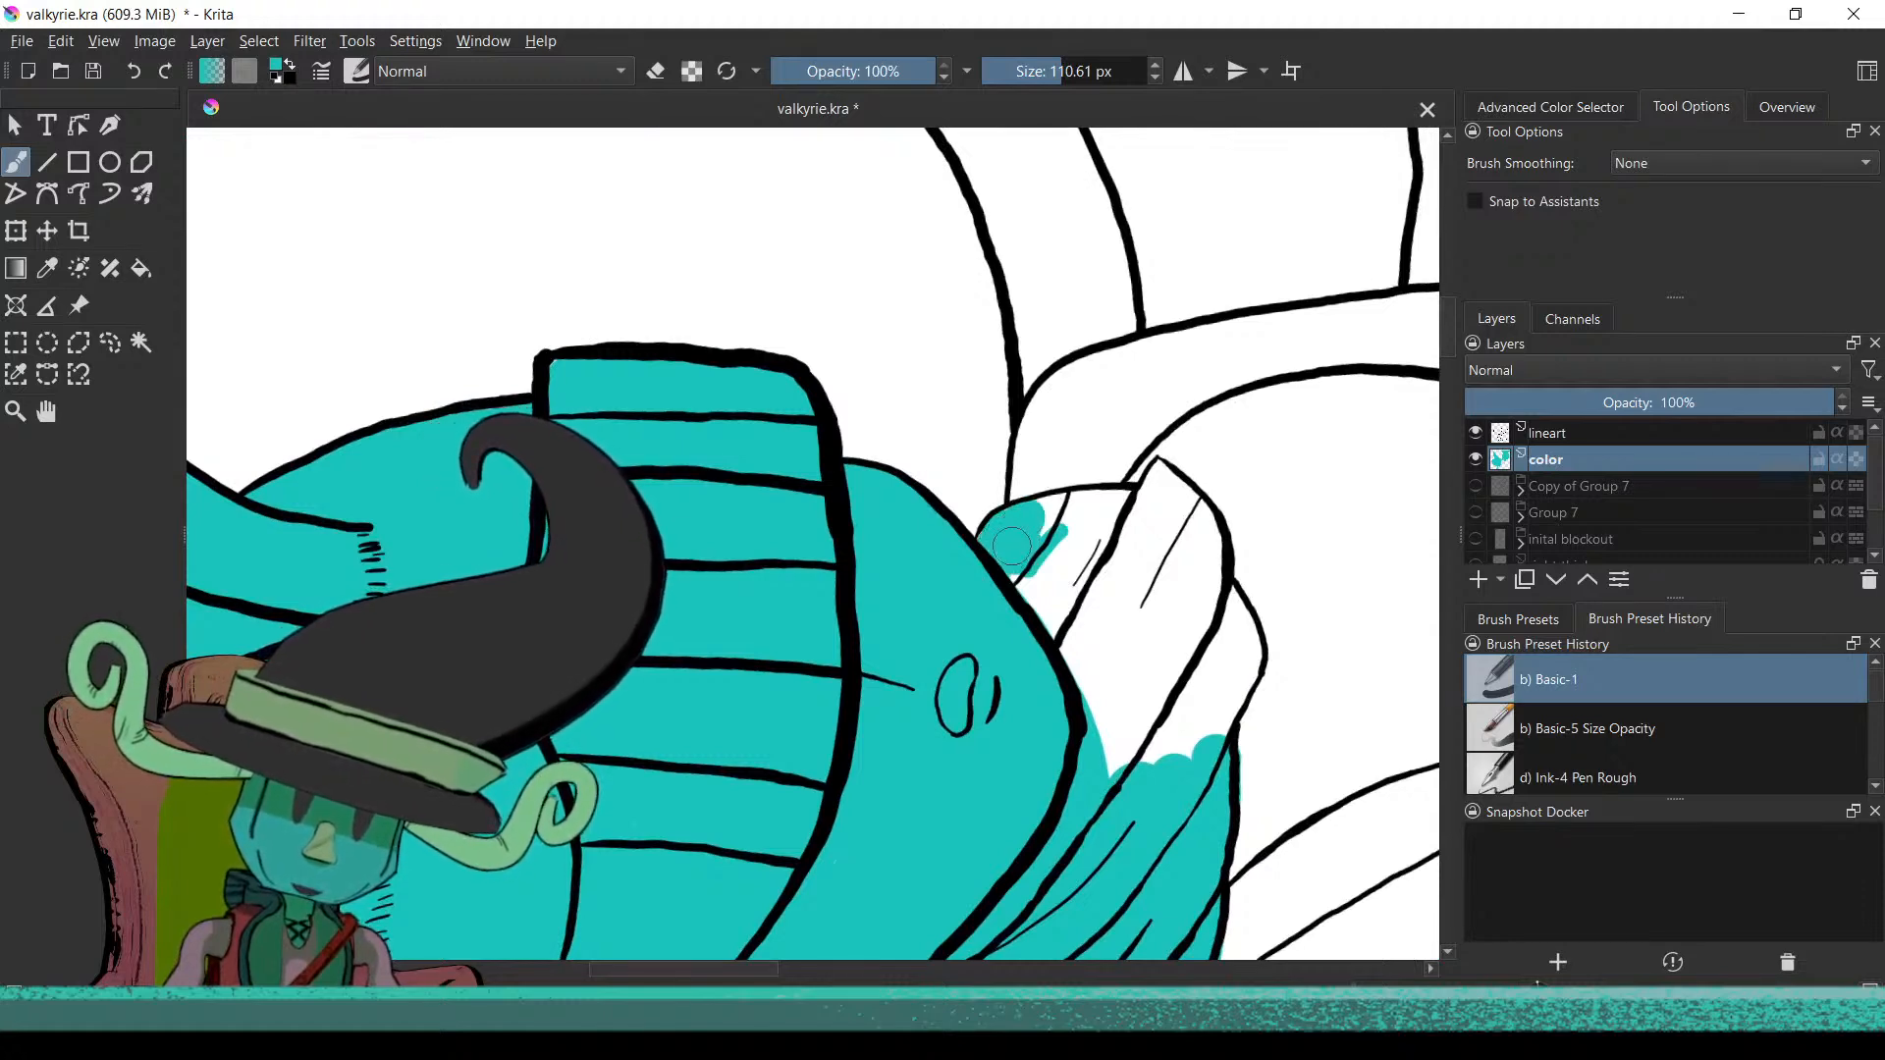
mouse_move(1033, 539)
left_mouse_down()
mouse_move(1076, 512)
mouse_move(1036, 609)
mouse_move(1088, 506)
mouse_move(1054, 592)
mouse_move(1111, 499)
mouse_move(1063, 631)
mouse_move(1148, 487)
mouse_move(1072, 664)
mouse_move(1163, 492)
mouse_move(1102, 655)
mouse_move(1090, 724)
mouse_move(1172, 510)
mouse_move(1120, 686)
mouse_move(1113, 797)
mouse_move(1145, 633)
mouse_move(1159, 779)
mouse_move(1190, 529)
left_mouse_up()
mouse_move(1186, 653)
left_mouse_down()
mouse_move(1180, 749)
mouse_move(1222, 650)
left_mouse_up()
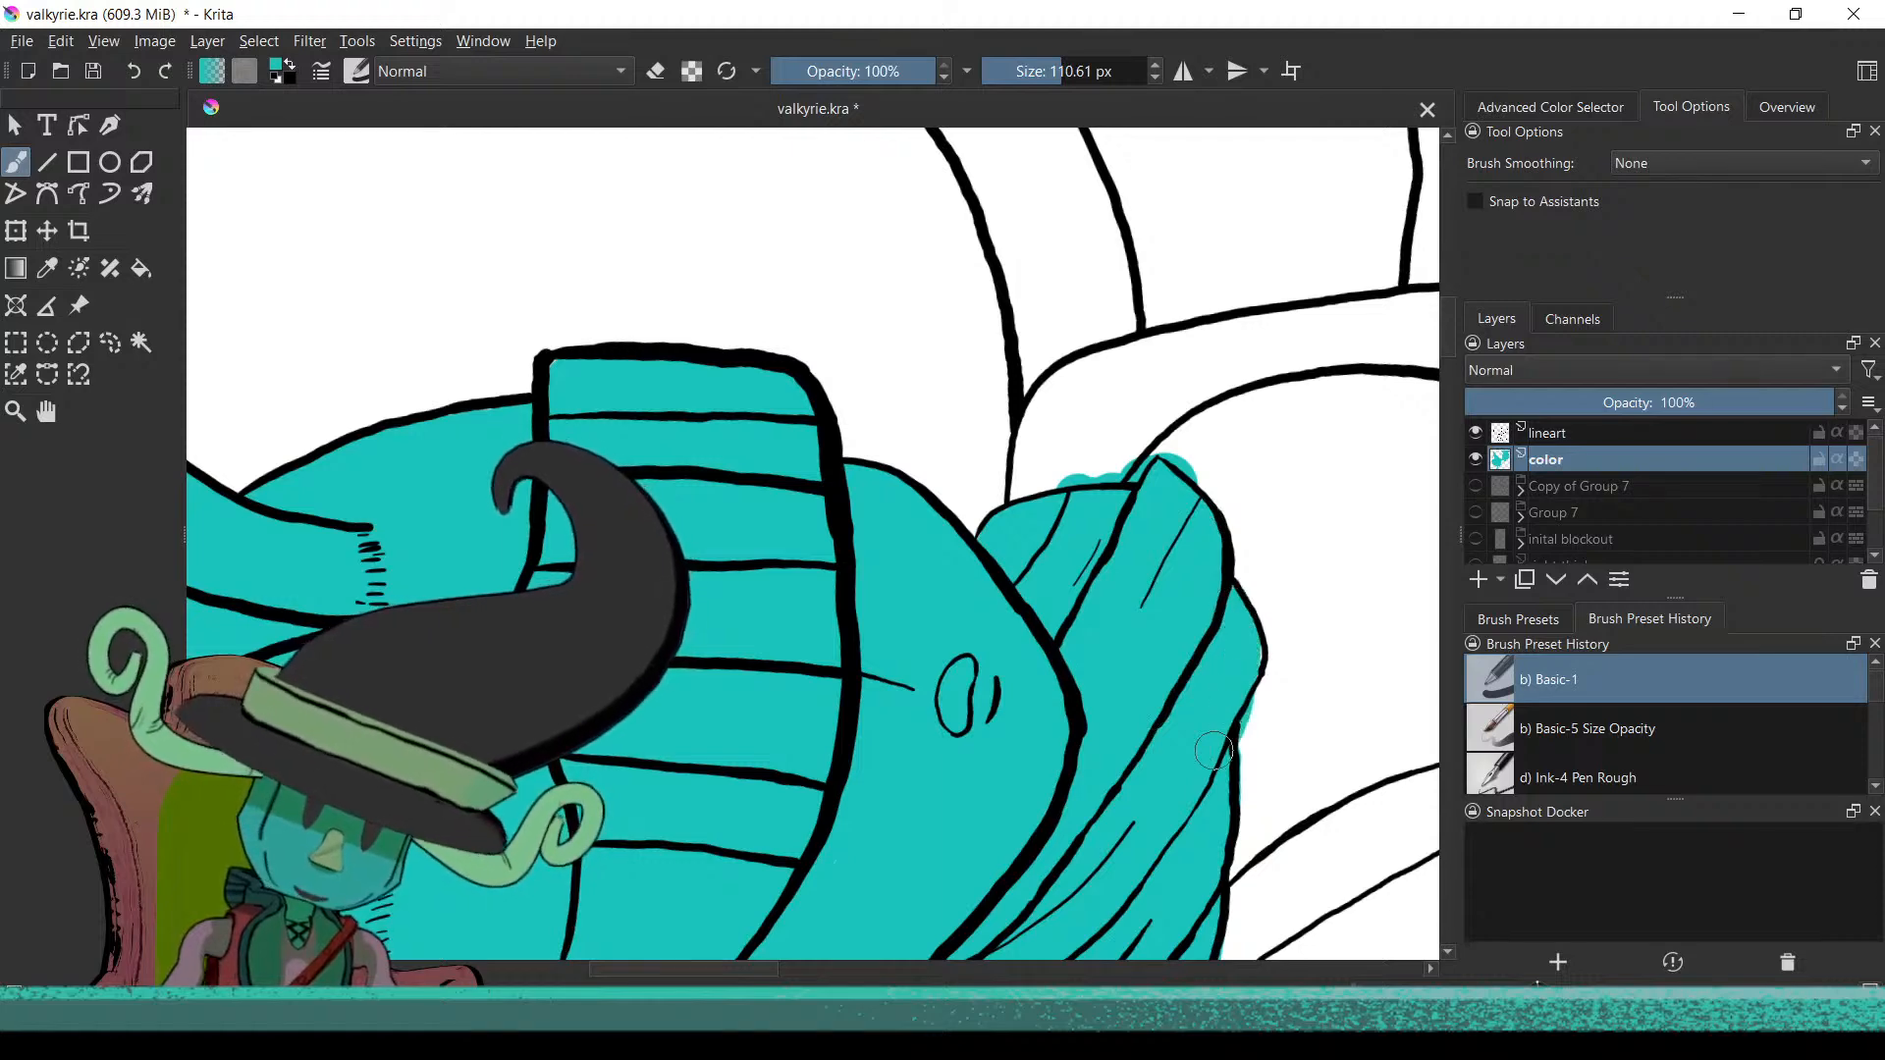
Fill the start of the curved band above the strands and the narrow base of the large pointed shape with teal
scroll(1129, 688, "up", 3)
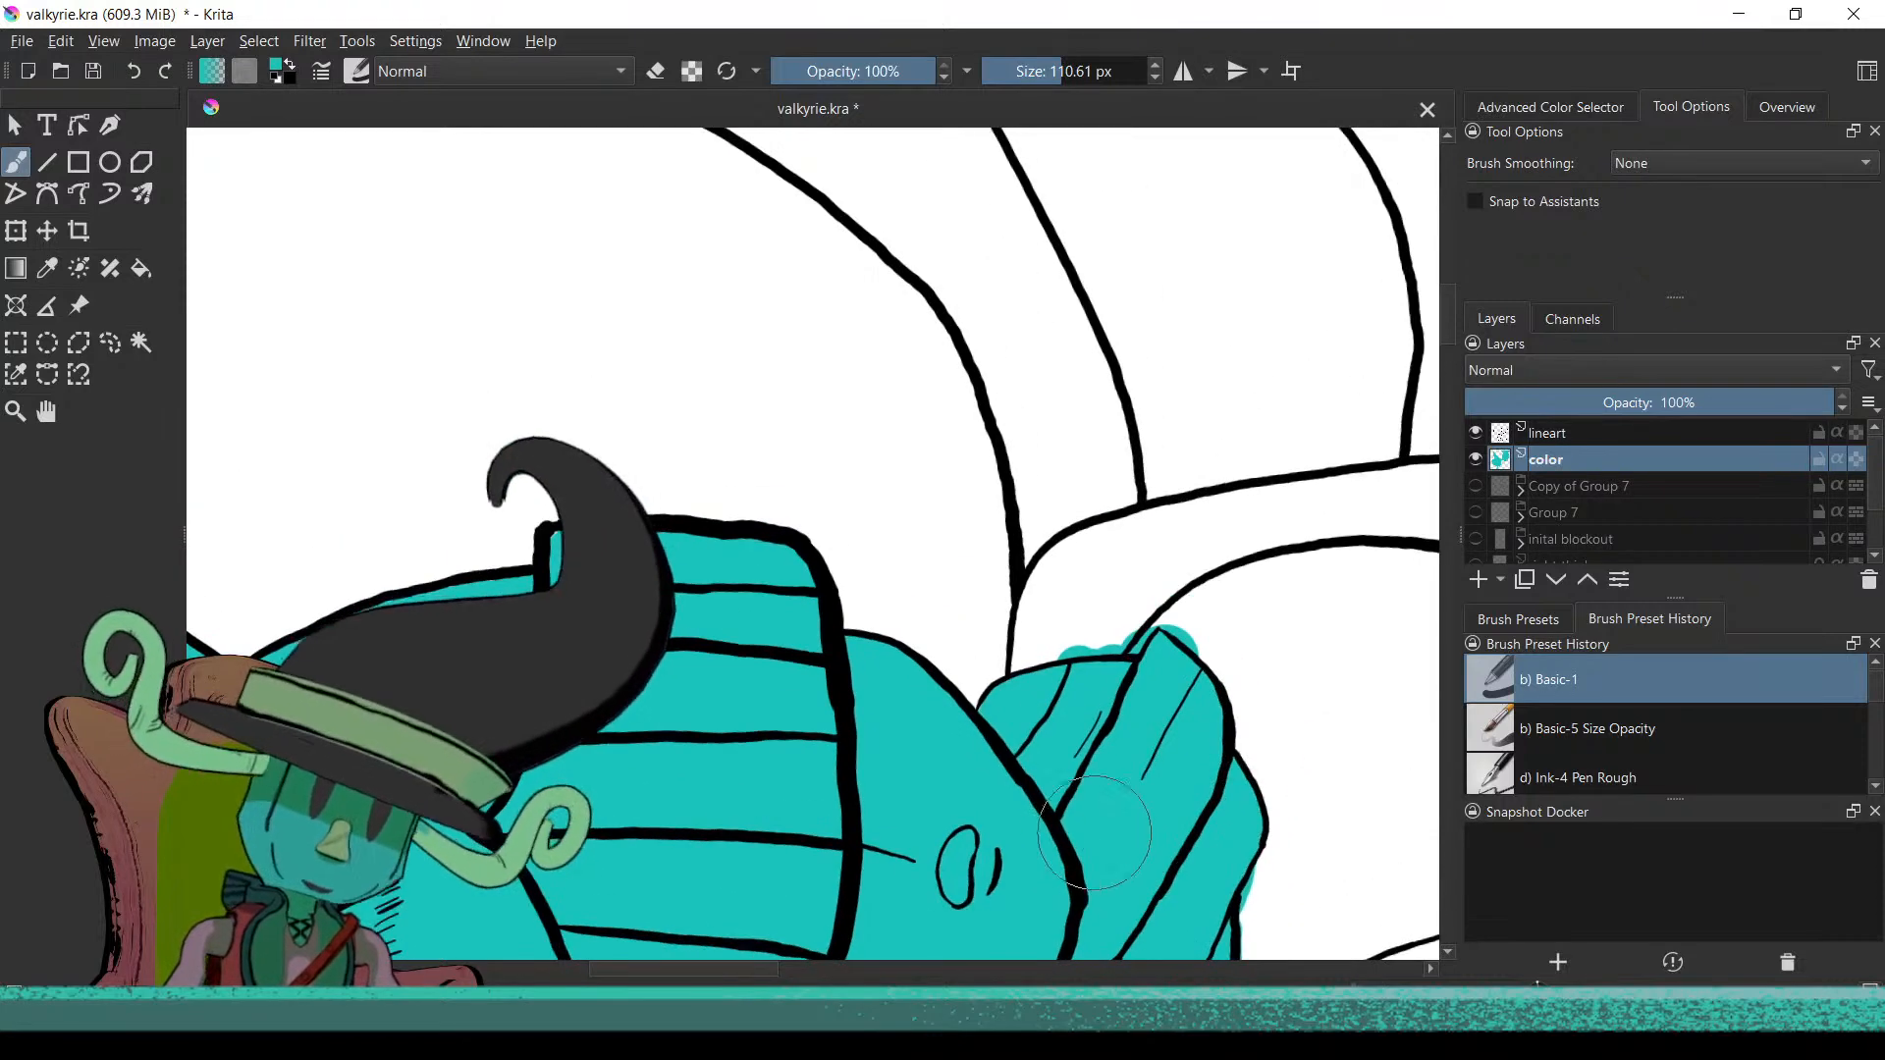
left_click_drag(1038, 678, 1027, 704)
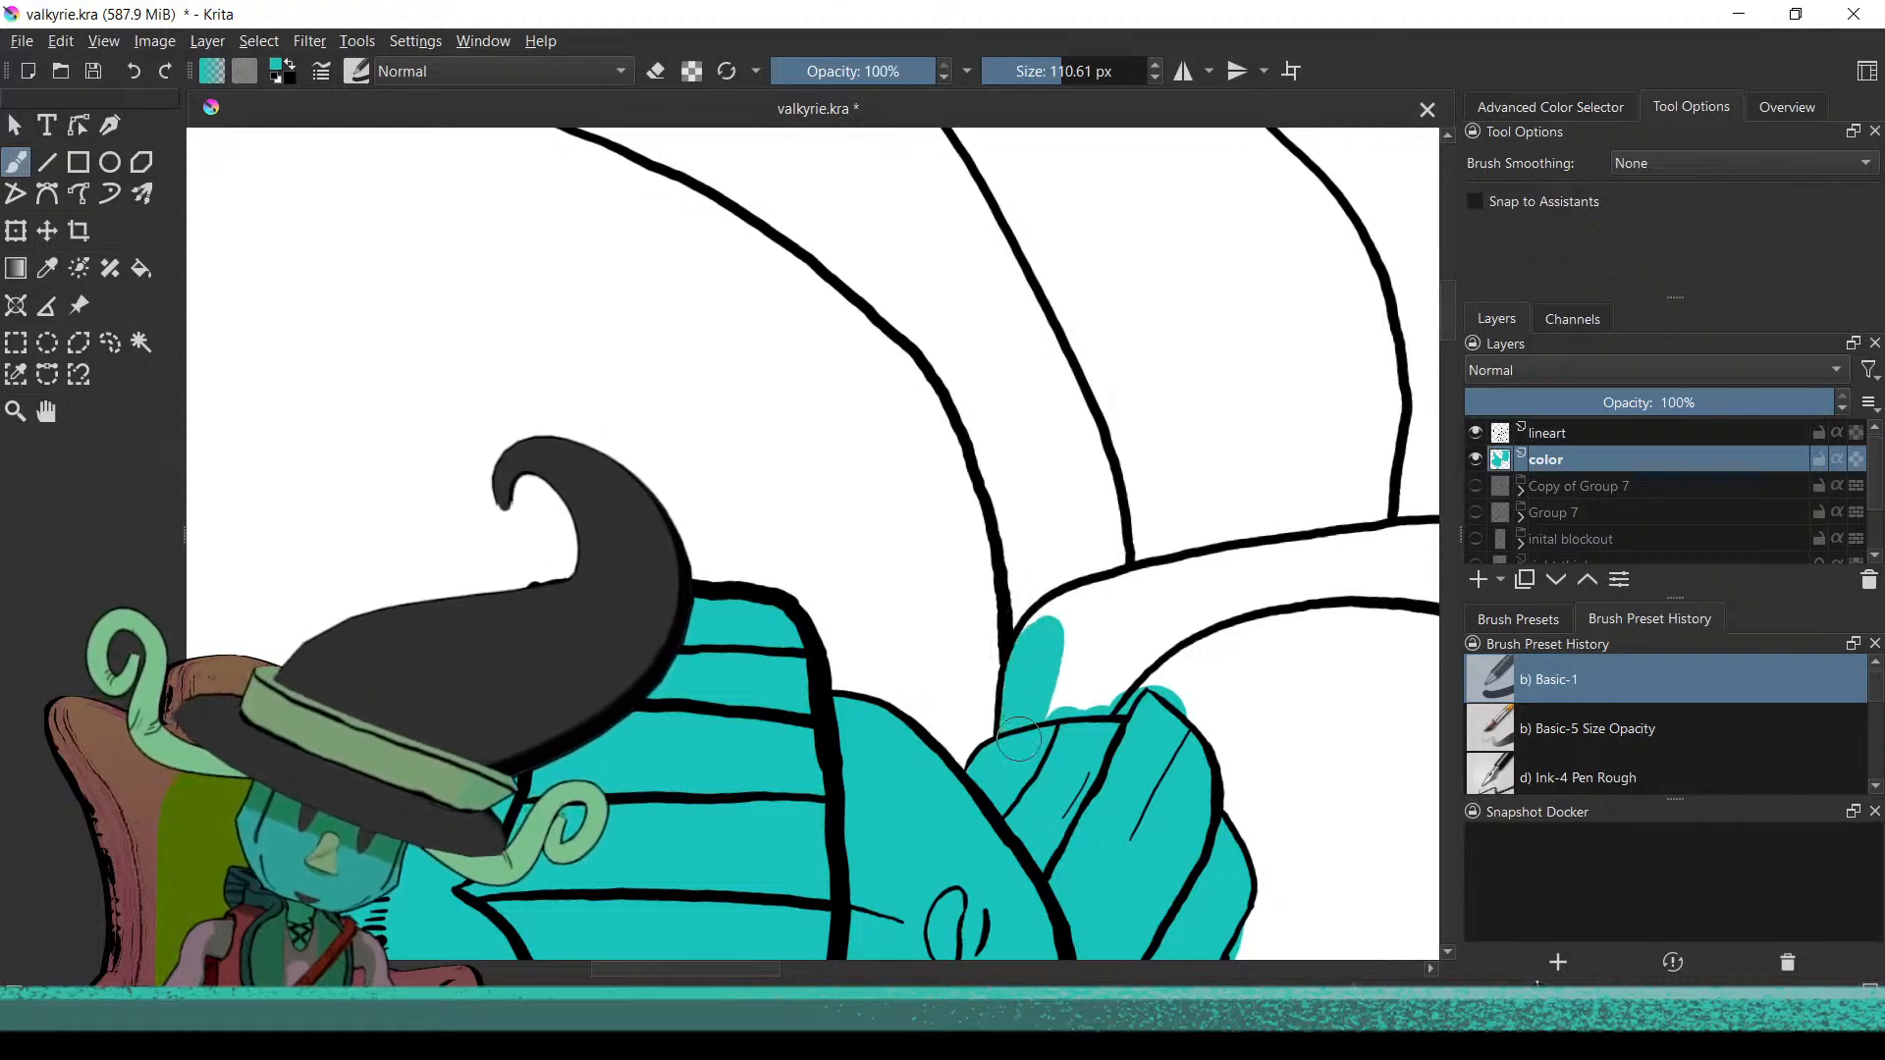
left_click_drag(1025, 722, 1051, 617)
mouse_move(1044, 738)
left_mouse_down()
mouse_move(1088, 667)
mouse_move(1089, 617)
mouse_move(1092, 726)
mouse_move(1107, 605)
mouse_move(1113, 721)
mouse_move(1135, 586)
mouse_move(1168, 769)
left_mouse_up()
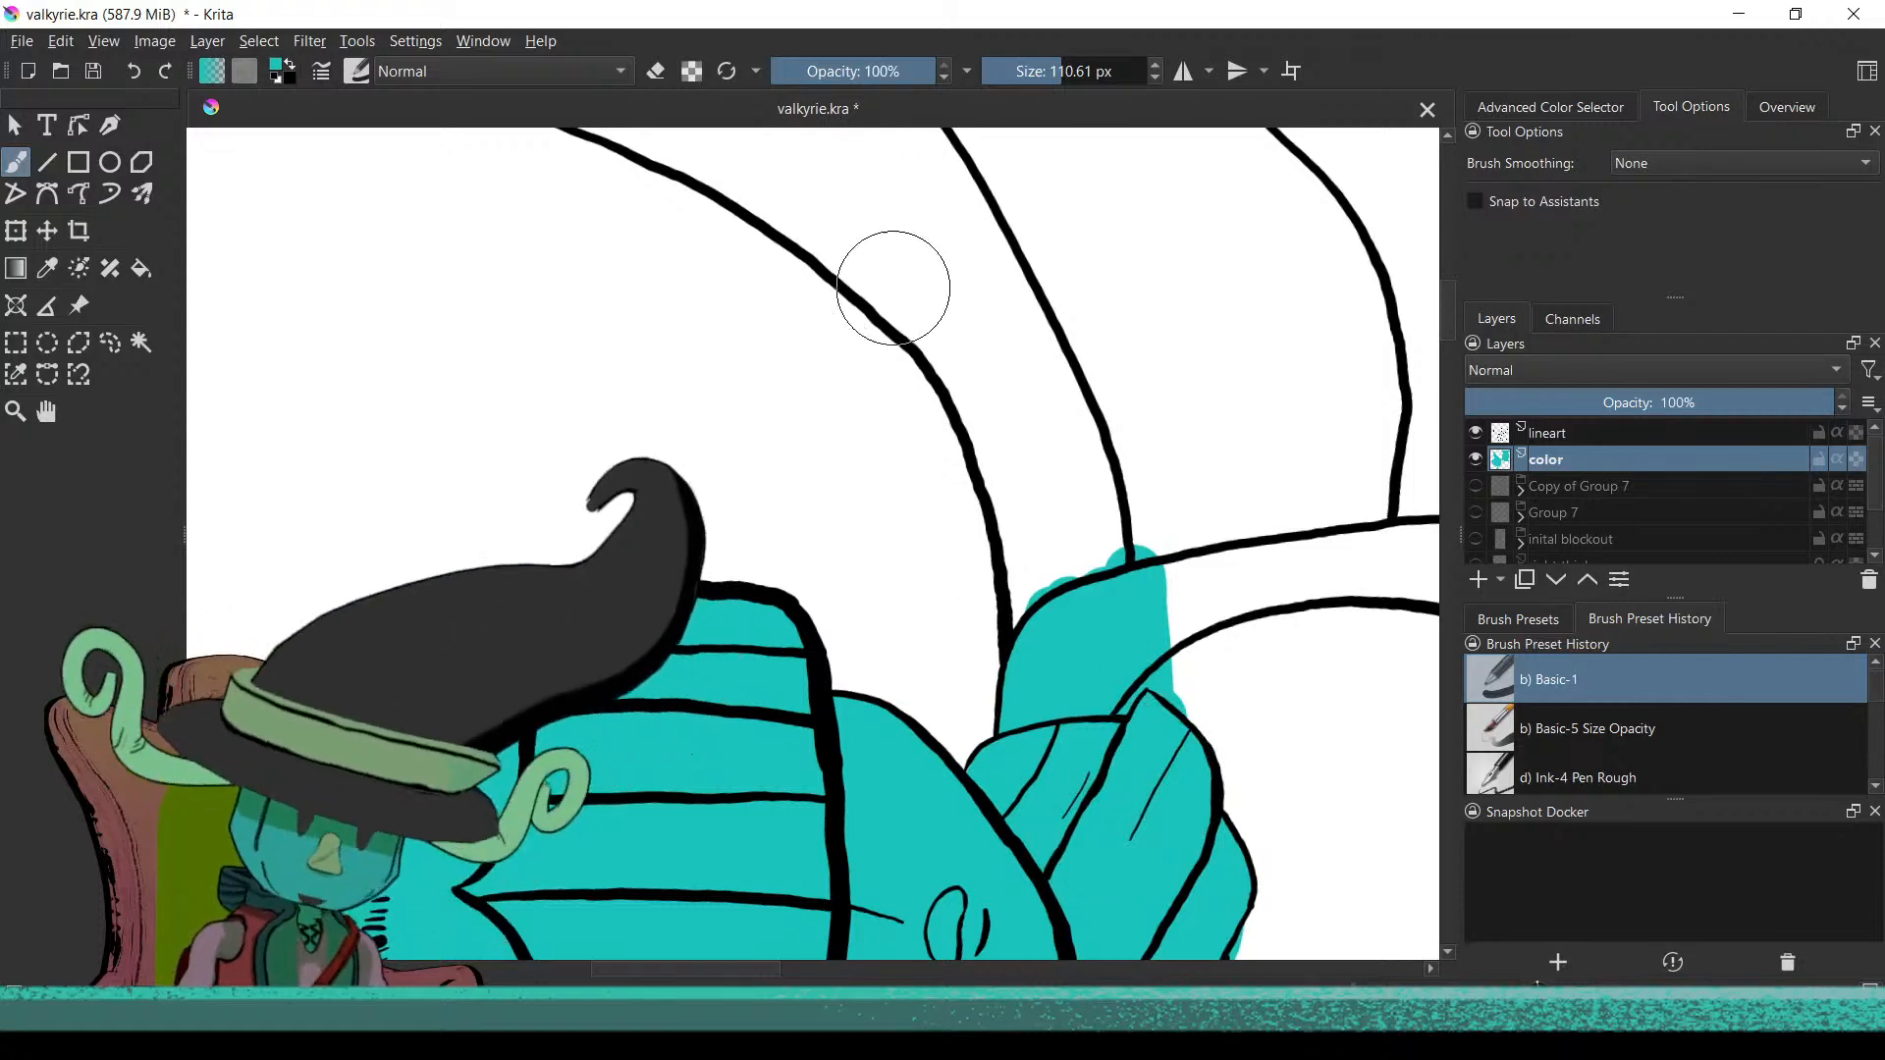
mouse_move(1039, 619)
left_mouse_down()
mouse_move(1023, 538)
mouse_move(1037, 574)
mouse_move(1089, 461)
mouse_move(1038, 592)
left_mouse_up()
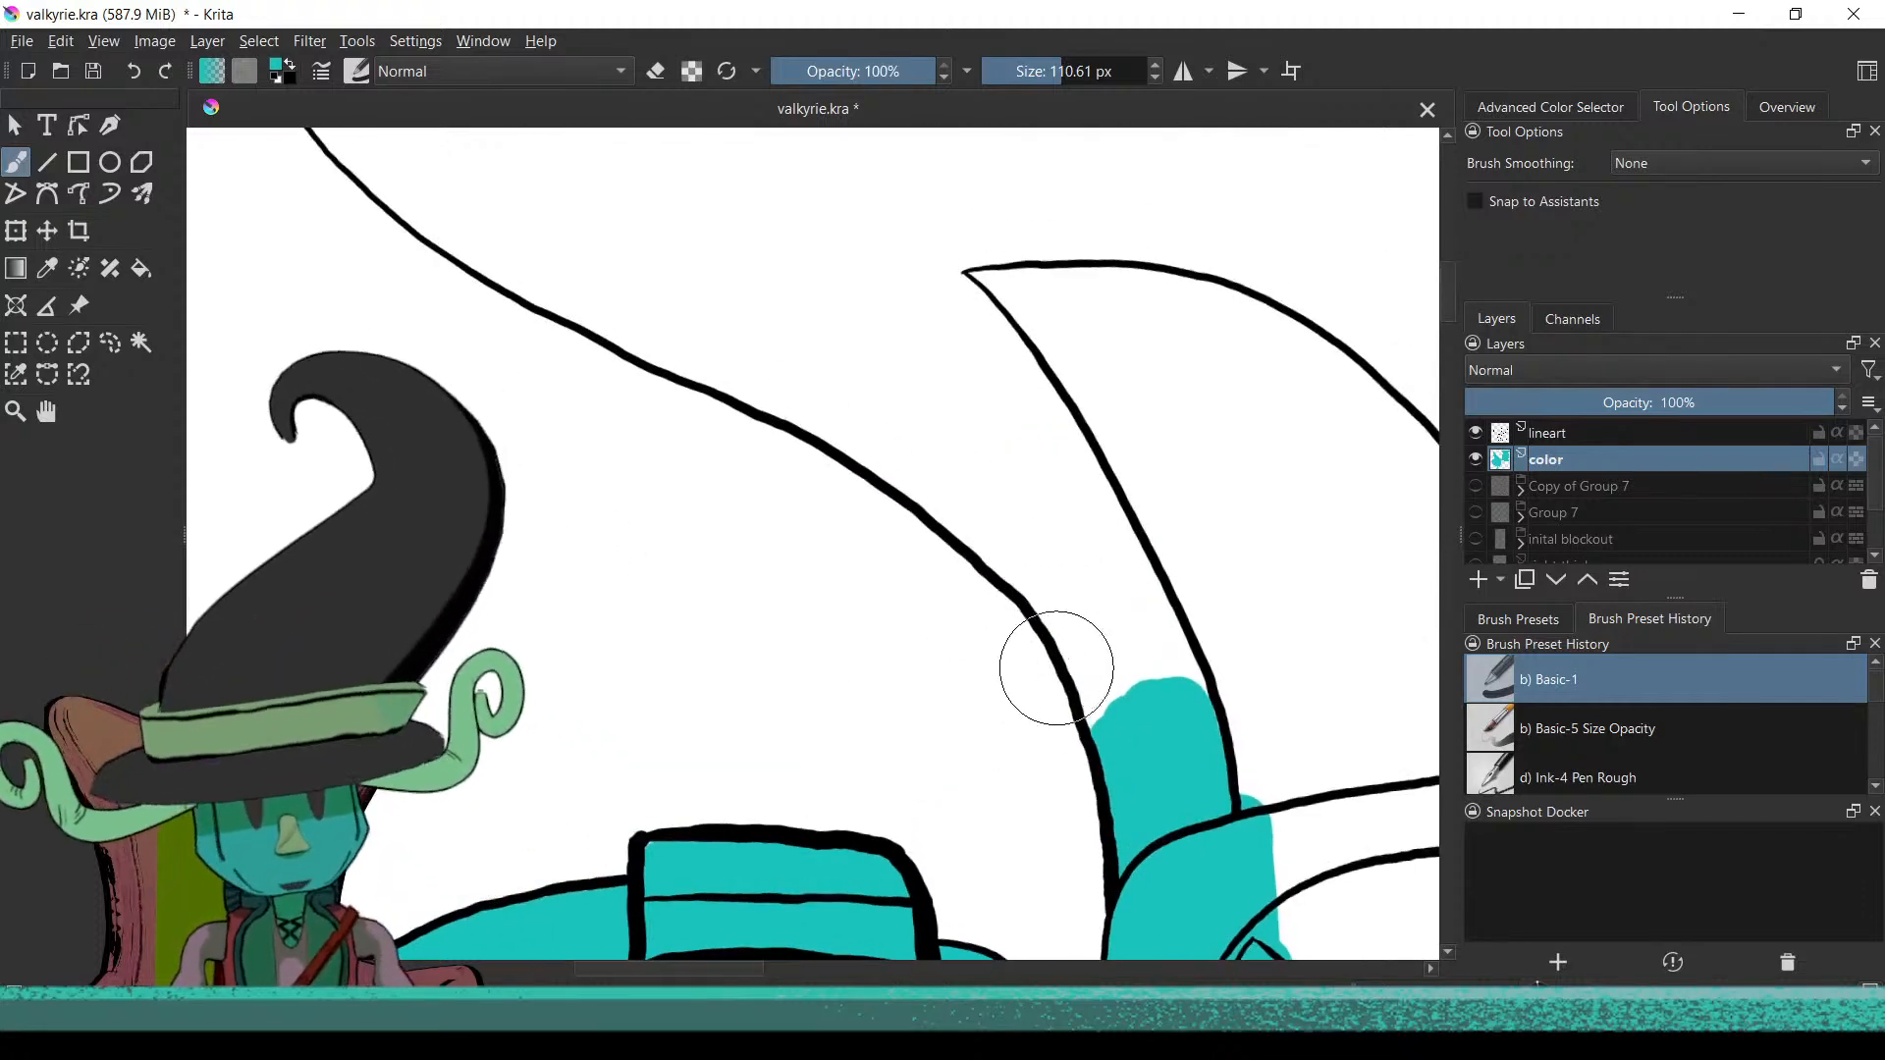
scroll(1031, 724, "down", 1)
left_click_drag(1031, 724, 1227, 817)
Paint a teal band inside the outline at the large shape's pointed tip and erase the spill outside the line
scroll(1119, 602, "up", 4)
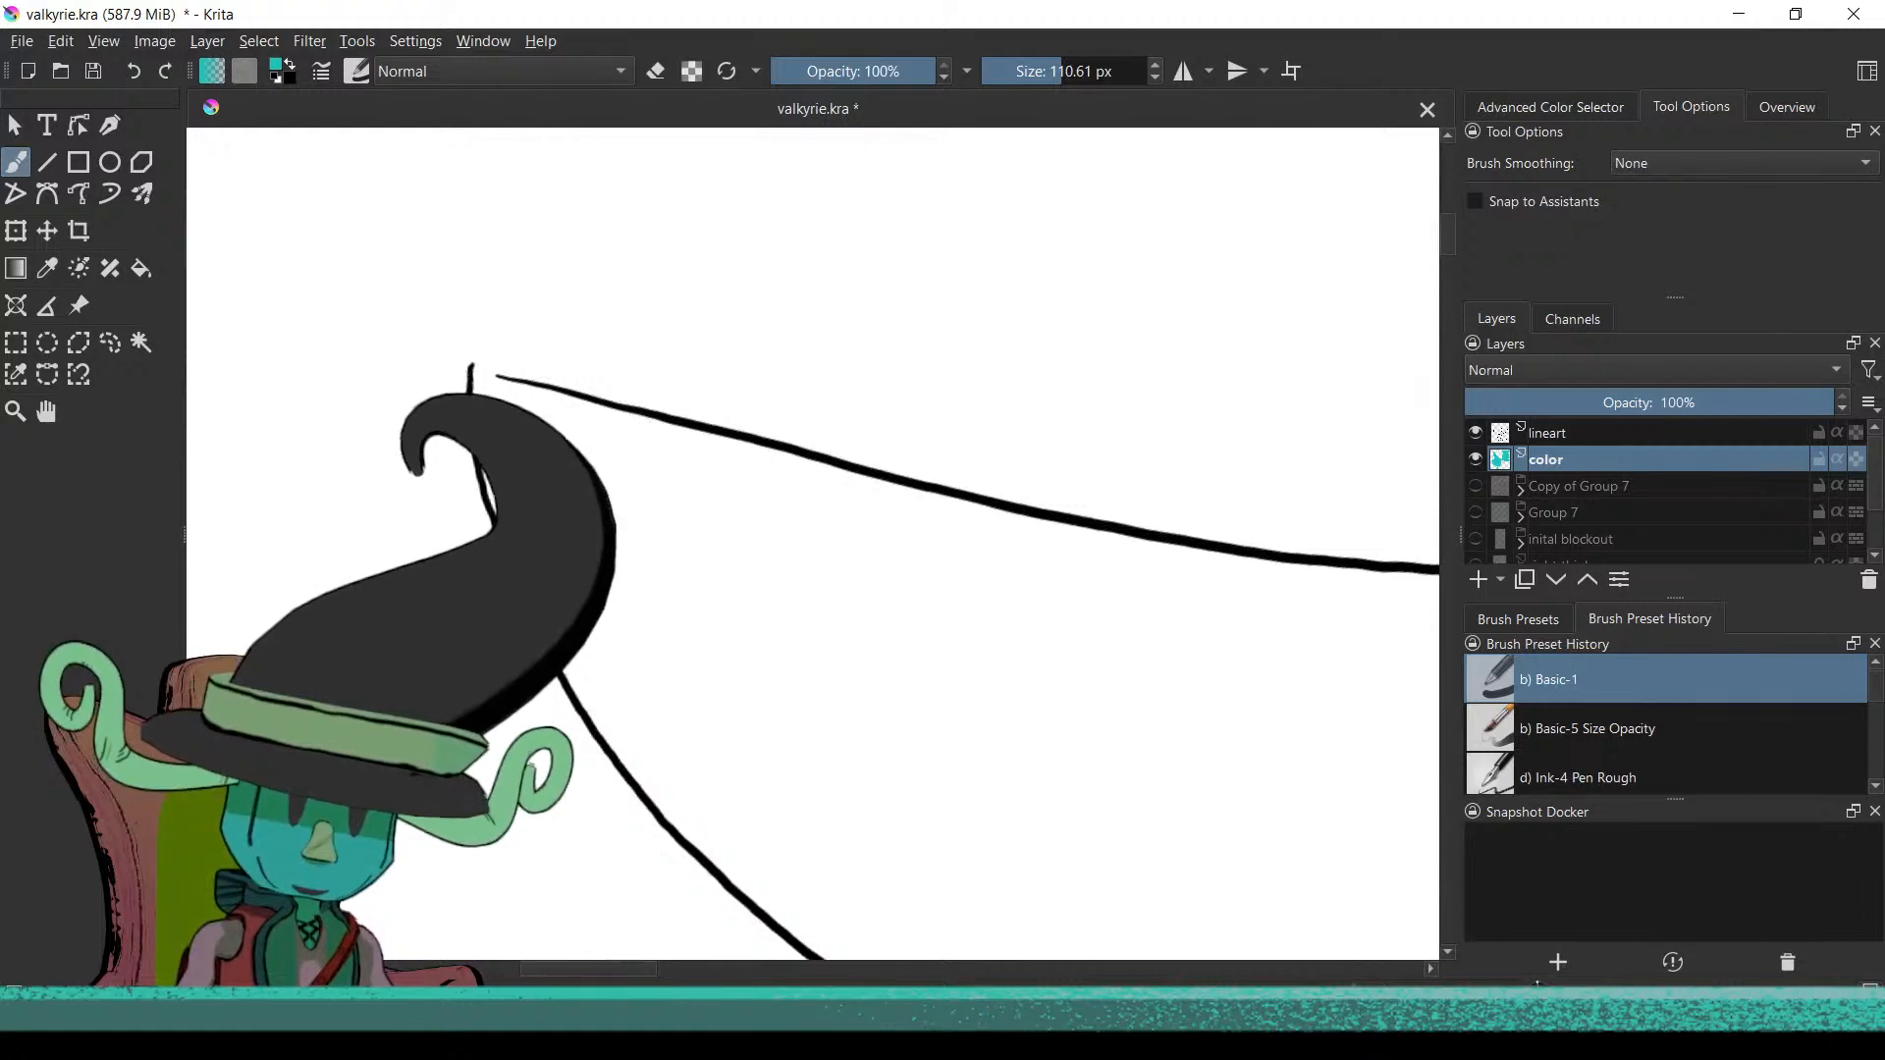
mouse_move(629, 676)
left_mouse_down()
mouse_move(787, 853)
mouse_move(850, 886)
left_mouse_up()
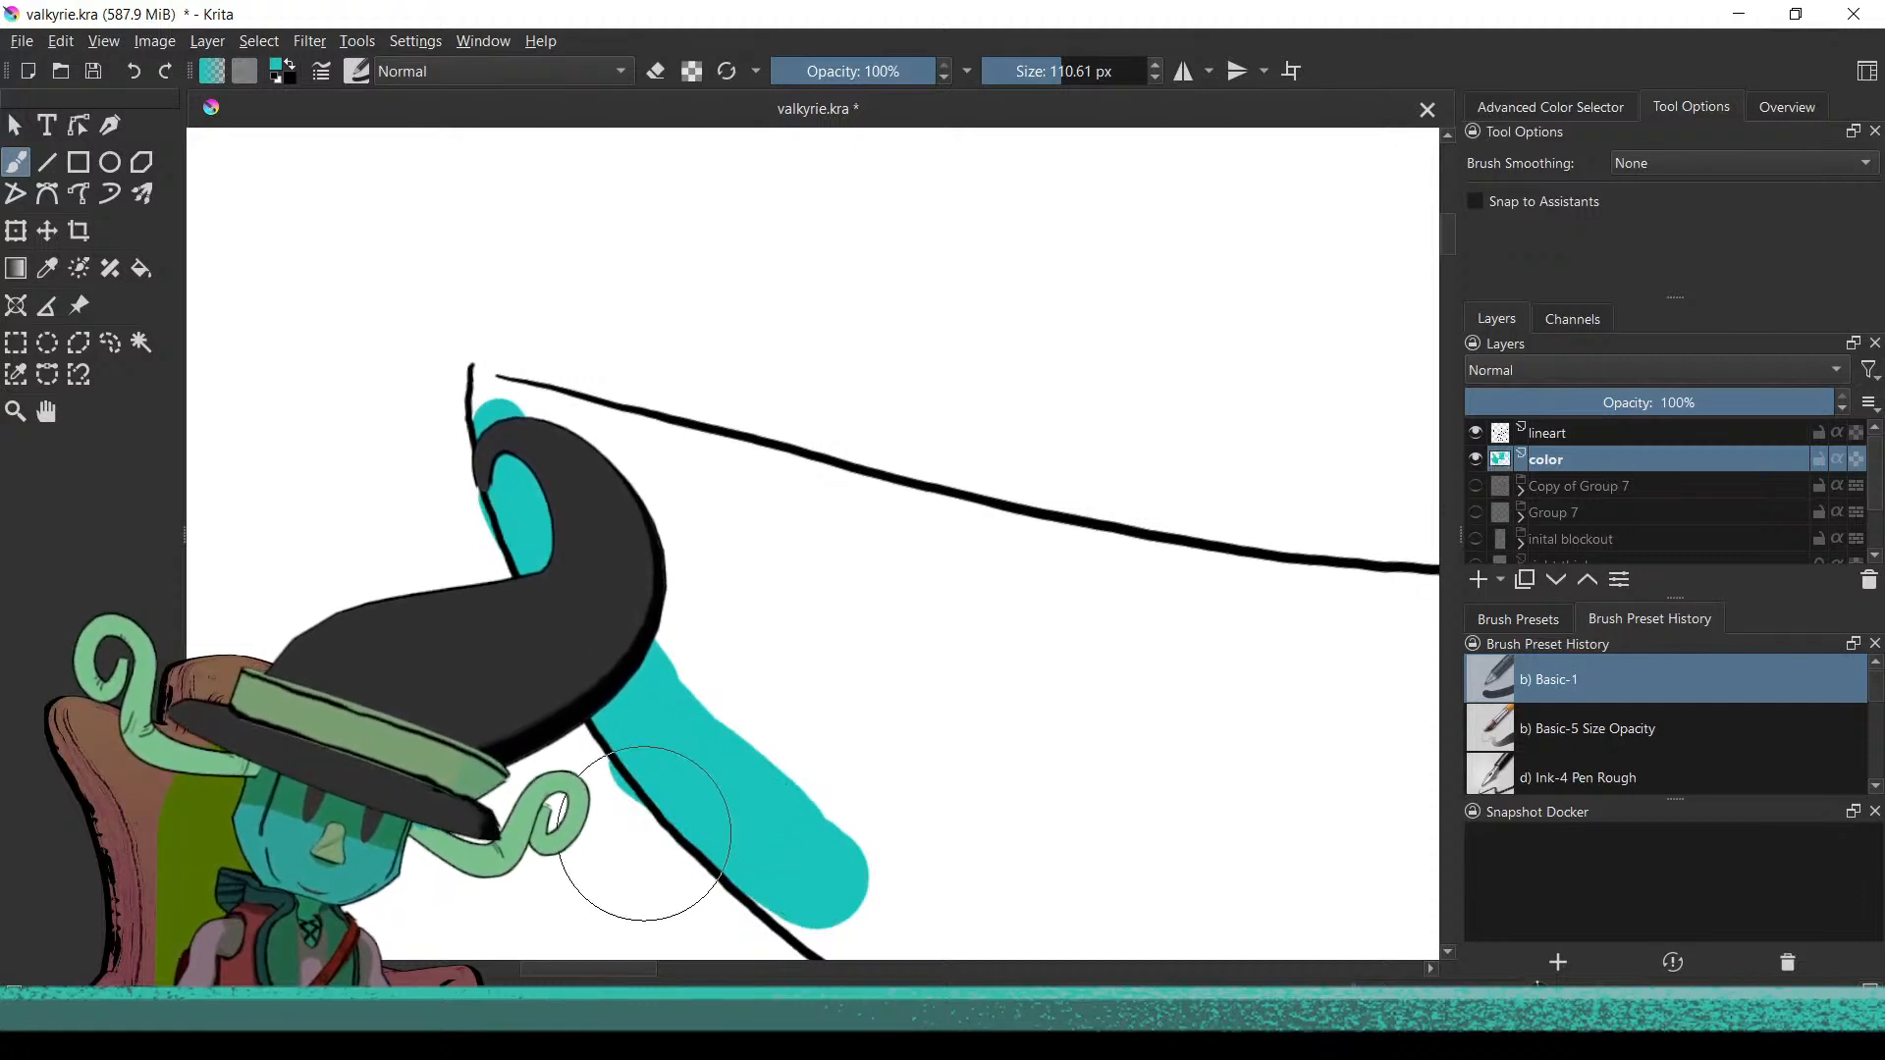
key("e")
key("e")
mouse_move(592, 783)
left_mouse_down()
mouse_move(818, 823)
mouse_move(742, 749)
mouse_move(856, 903)
left_mouse_up()
mouse_move(785, 741)
left_mouse_down()
mouse_move(829, 773)
mouse_move(749, 715)
mouse_move(790, 785)
left_mouse_up()
mouse_move(783, 683)
left_mouse_down()
mouse_move(677, 580)
mouse_move(801, 703)
left_mouse_up()
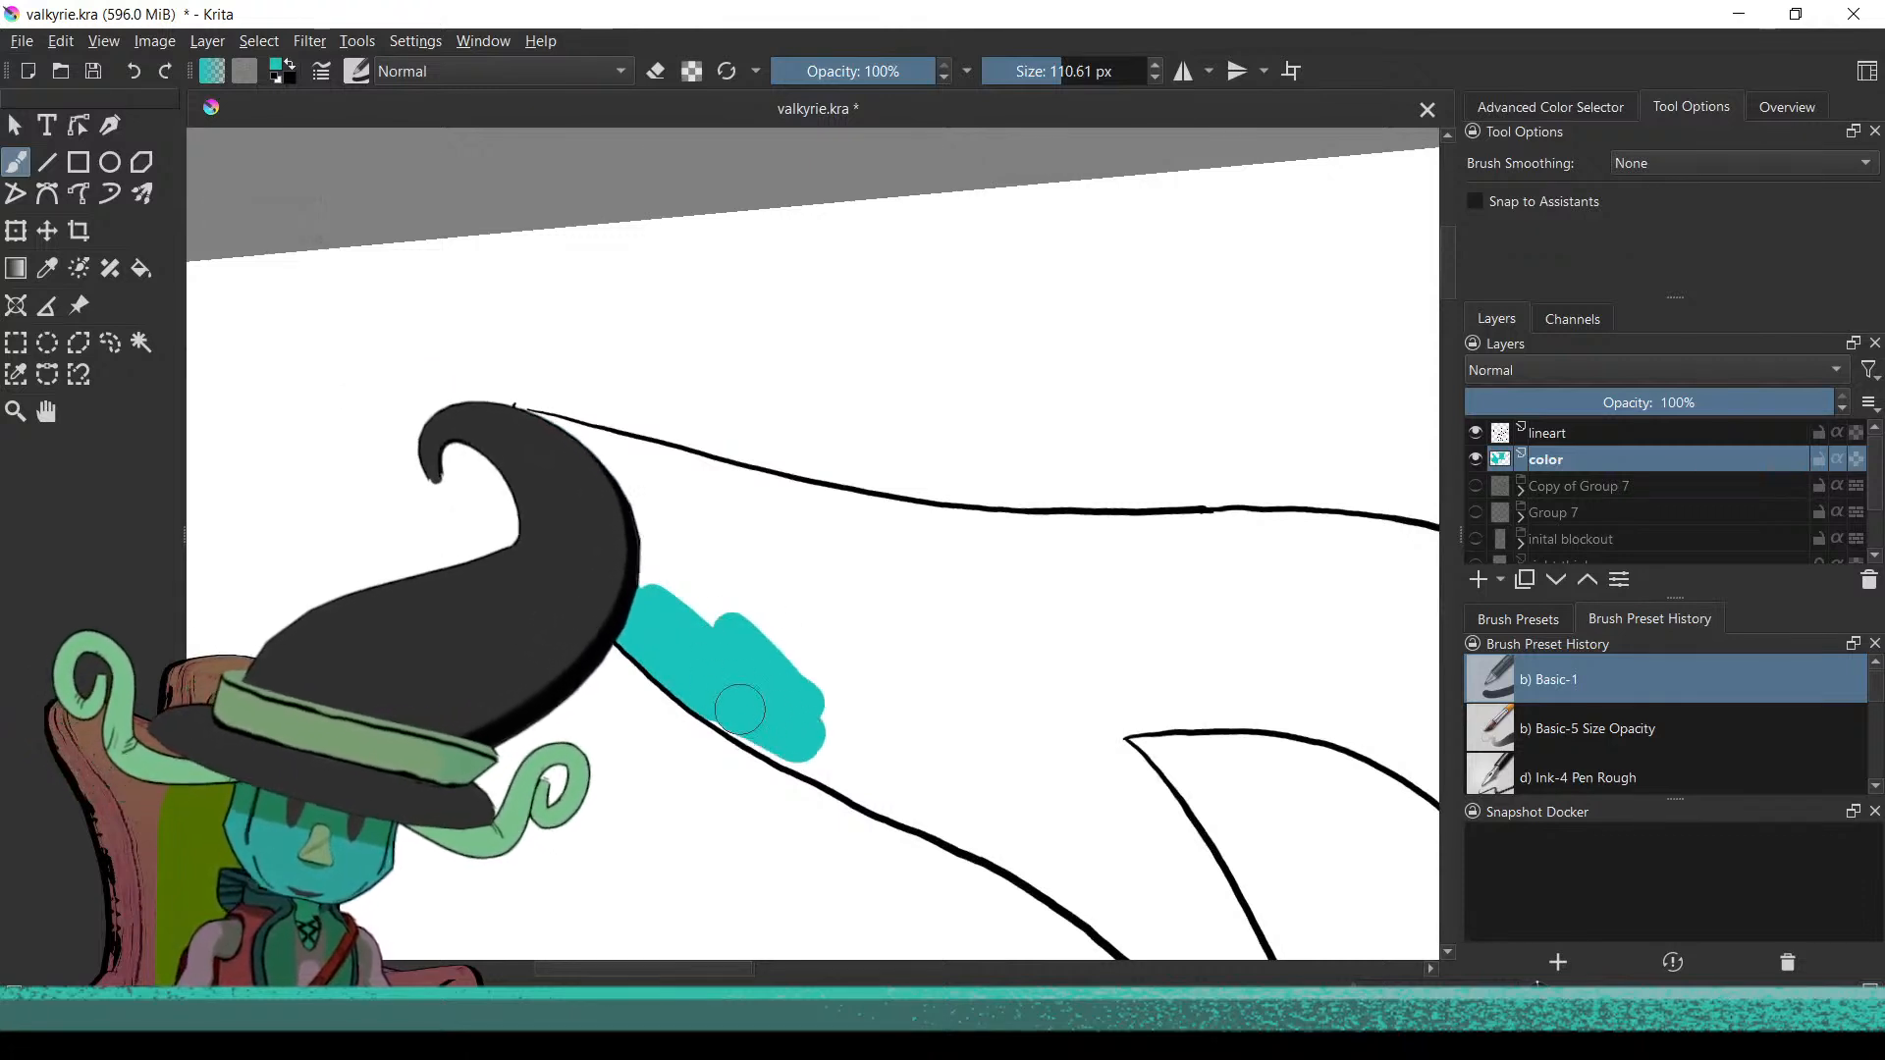
Extend the teal band along the large shape's lower edge until it joins the painted base above the helmet
left_click_drag(796, 735, 1109, 919)
left_click_drag(1019, 874, 771, 628)
left_click_drag(877, 667, 852, 599)
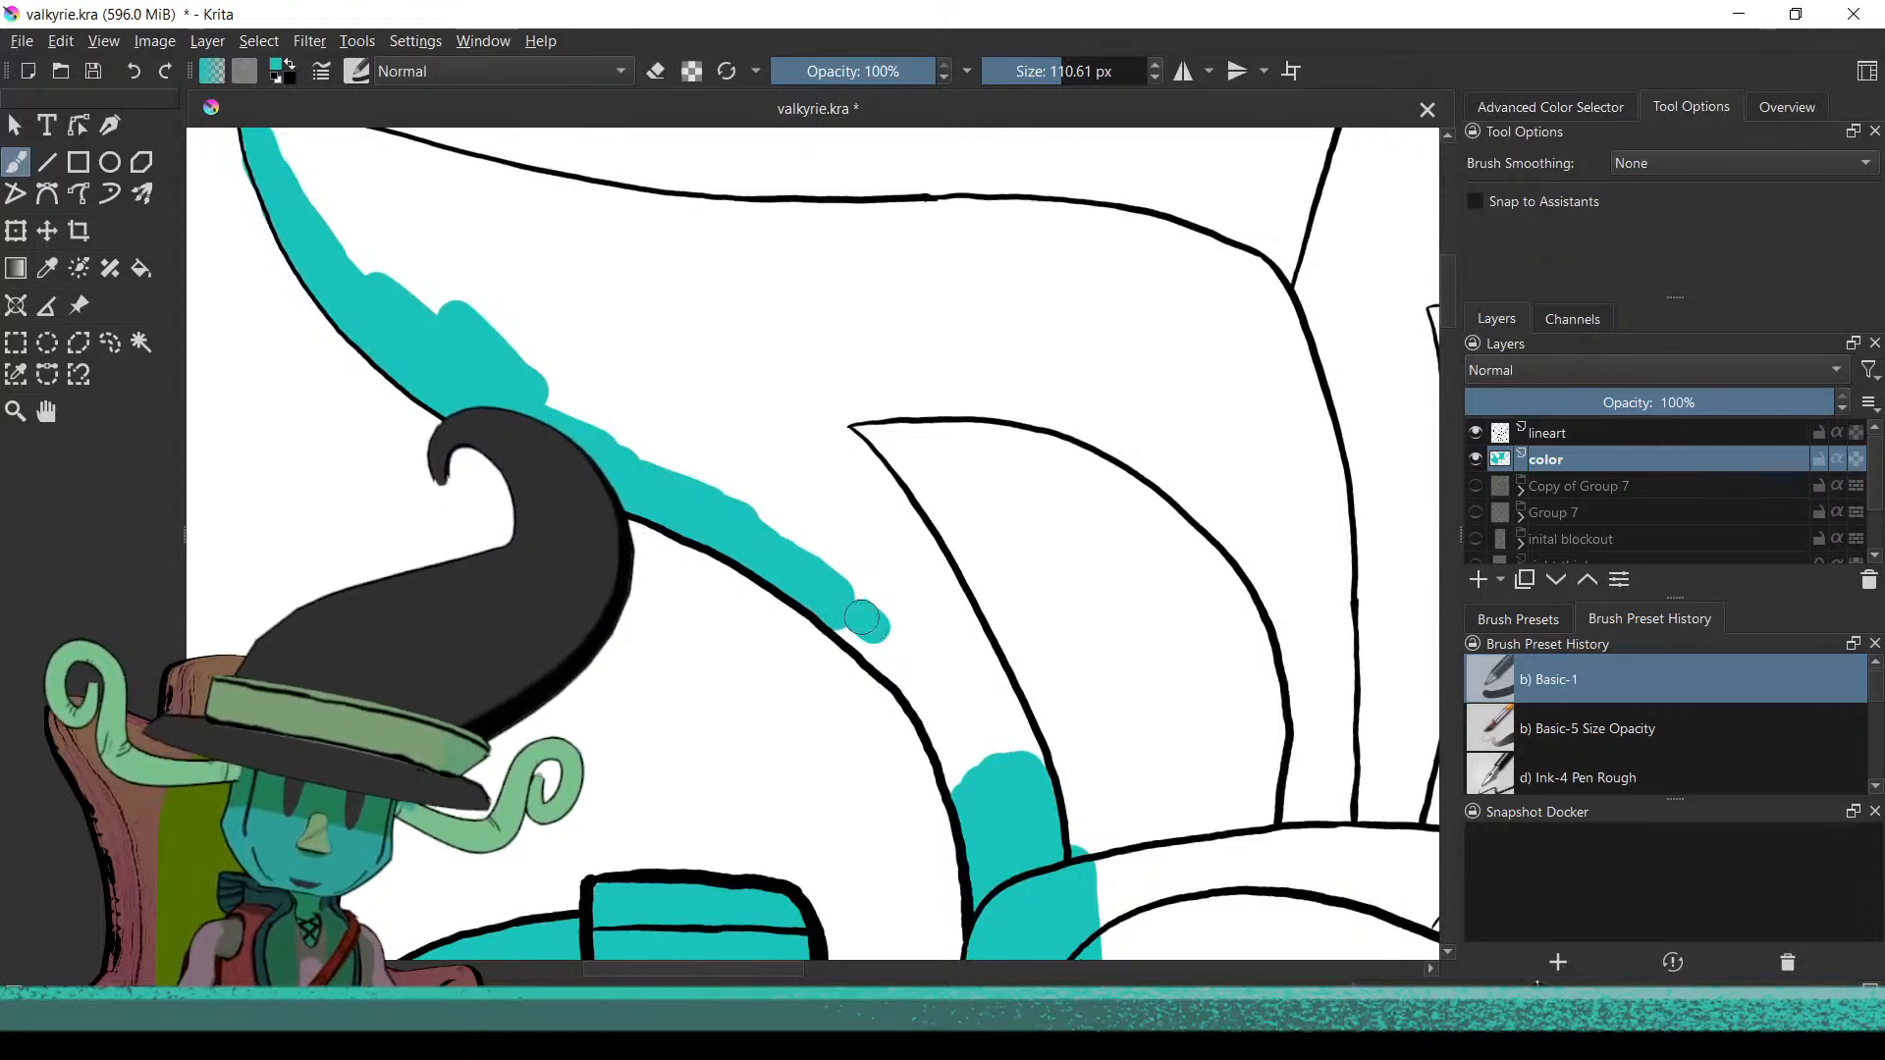
left_click_drag(910, 661, 971, 744)
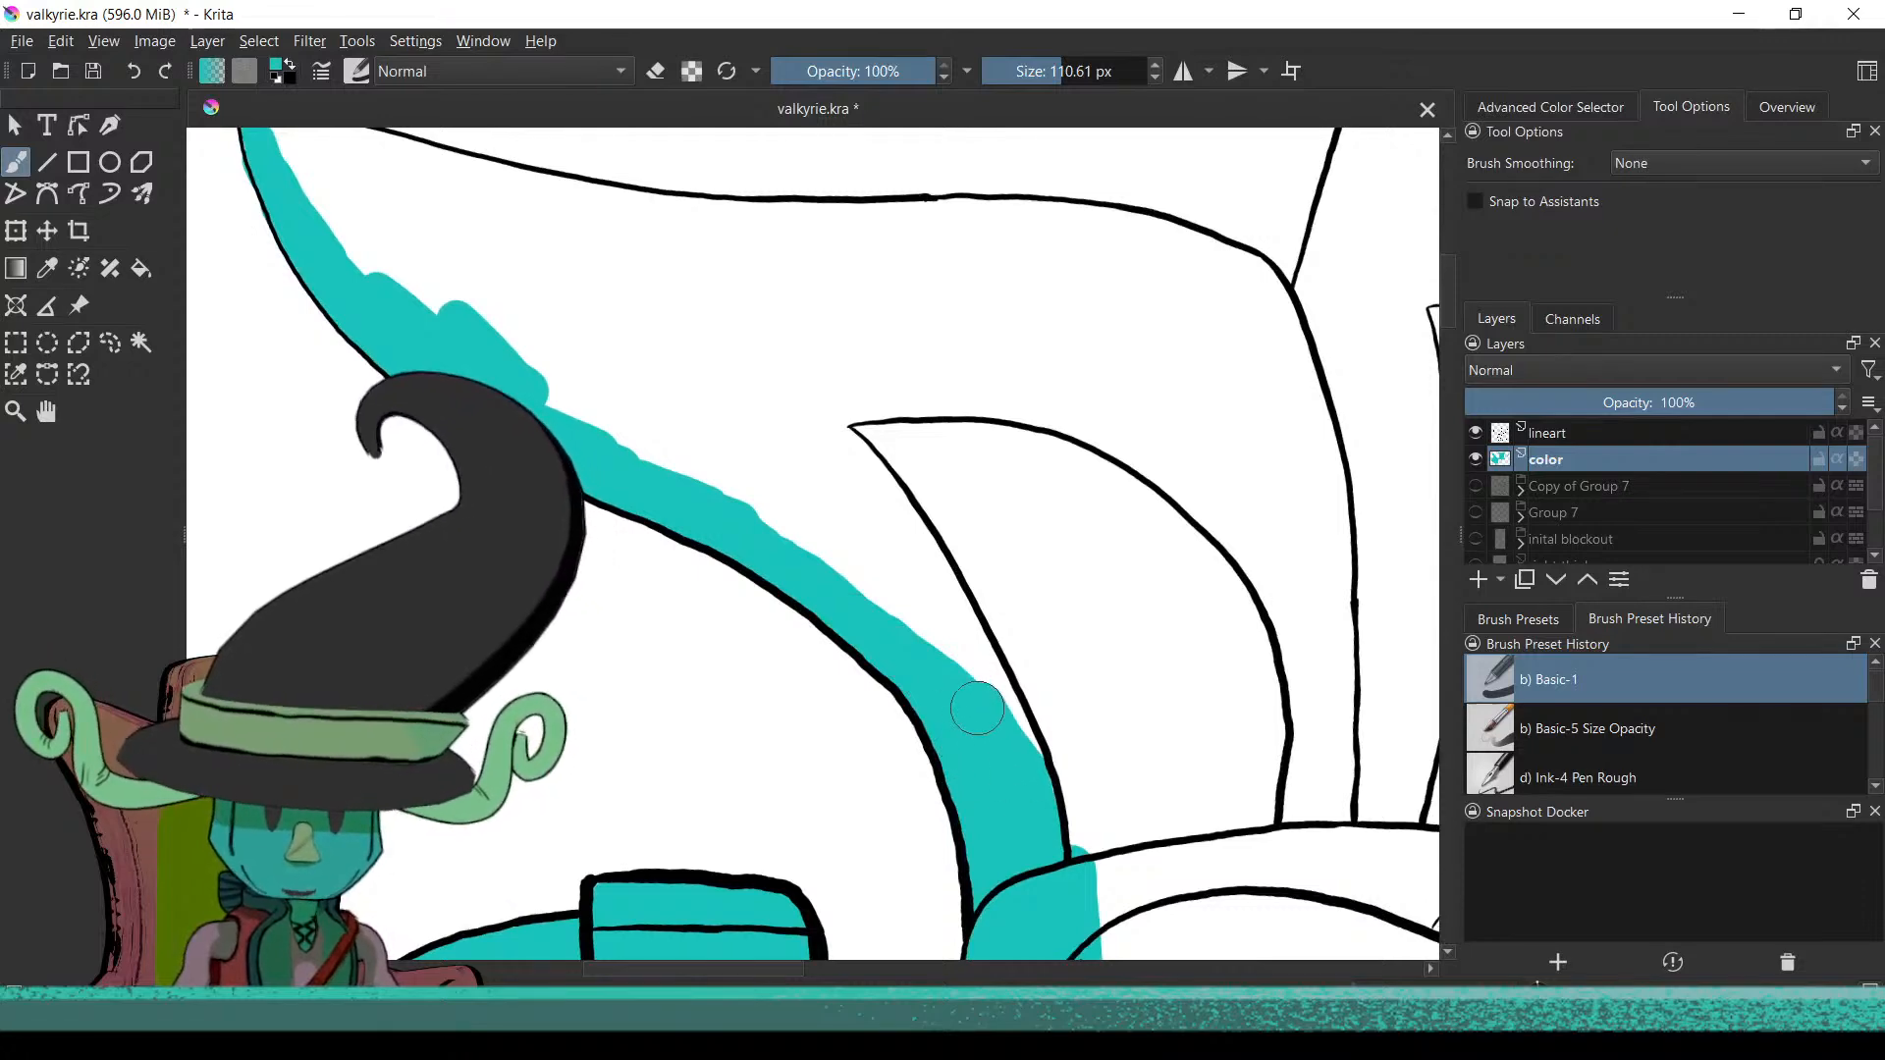
Fill the pointed end of the large shape with teal between its upper and lower outlines
left_click_drag(780, 474, 1182, 813)
left_click_drag(1017, 752, 851, 636)
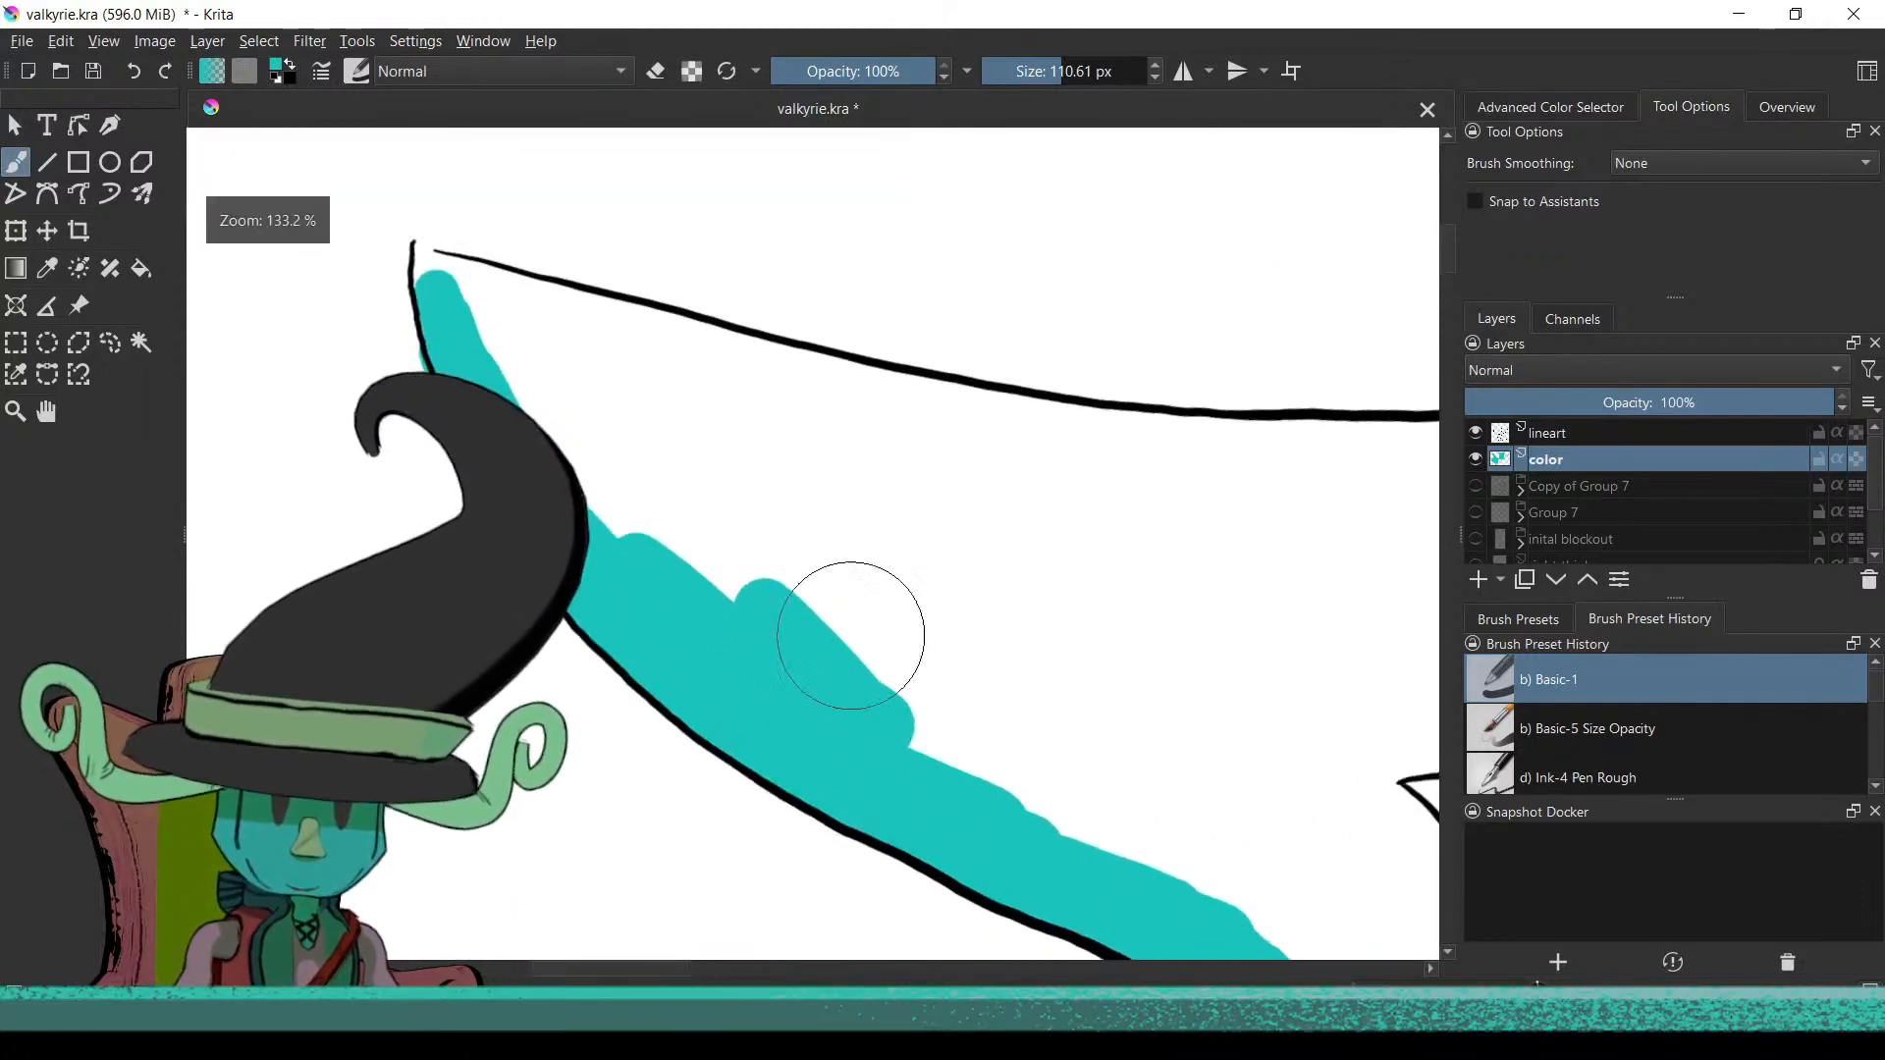
left_click_drag(695, 557, 1005, 707)
mouse_move(856, 546)
left_mouse_down()
mouse_move(746, 432)
mouse_move(884, 491)
mouse_move(904, 535)
mouse_move(820, 505)
mouse_move(896, 497)
mouse_move(821, 471)
mouse_move(1178, 557)
mouse_move(1081, 547)
mouse_move(1245, 593)
mouse_move(1231, 582)
mouse_move(1398, 610)
mouse_move(1380, 589)
mouse_move(871, 589)
mouse_move(998, 659)
mouse_move(1128, 833)
mouse_move(1069, 779)
left_mouse_up()
scroll(901, 746, "down", 5)
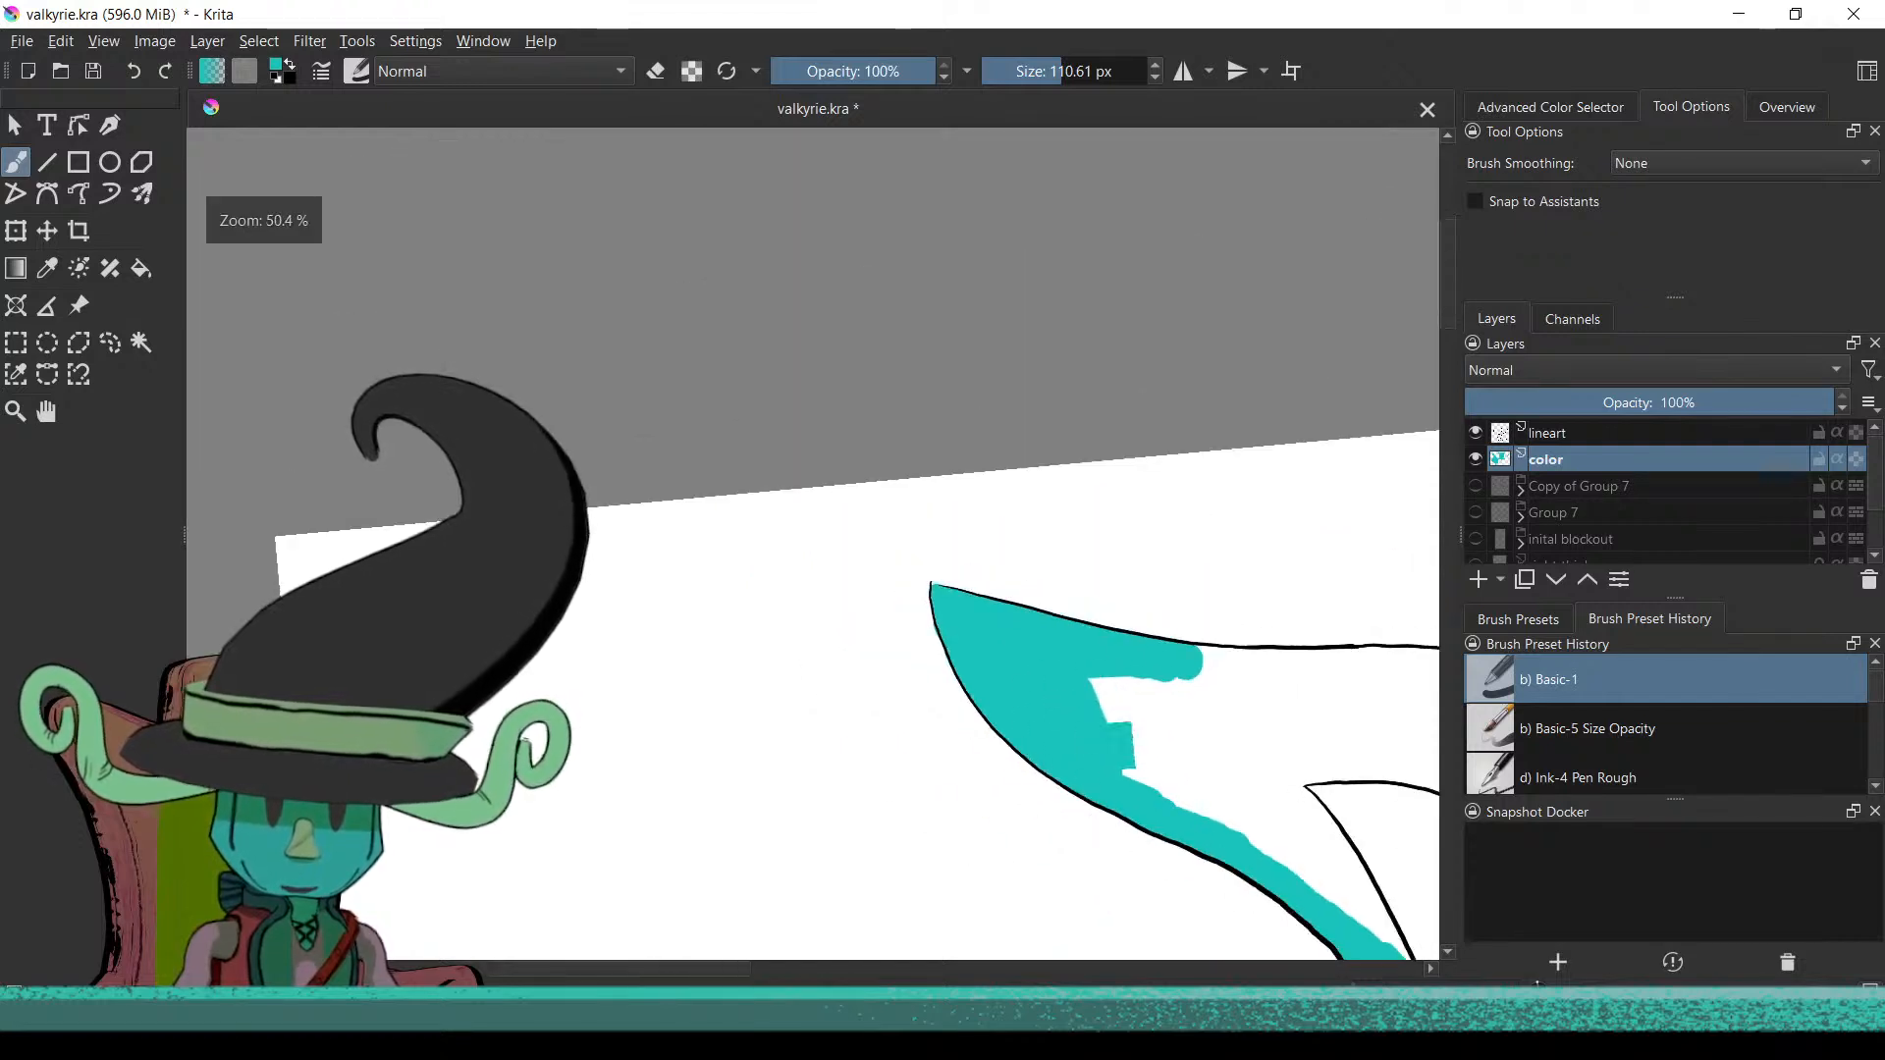
scroll(901, 746, "up", 2)
mouse_move(901, 746)
left_mouse_down()
mouse_move(931, 640)
mouse_move(957, 633)
mouse_move(967, 687)
mouse_move(983, 656)
mouse_move(1090, 805)
mouse_move(1013, 674)
left_mouse_up()
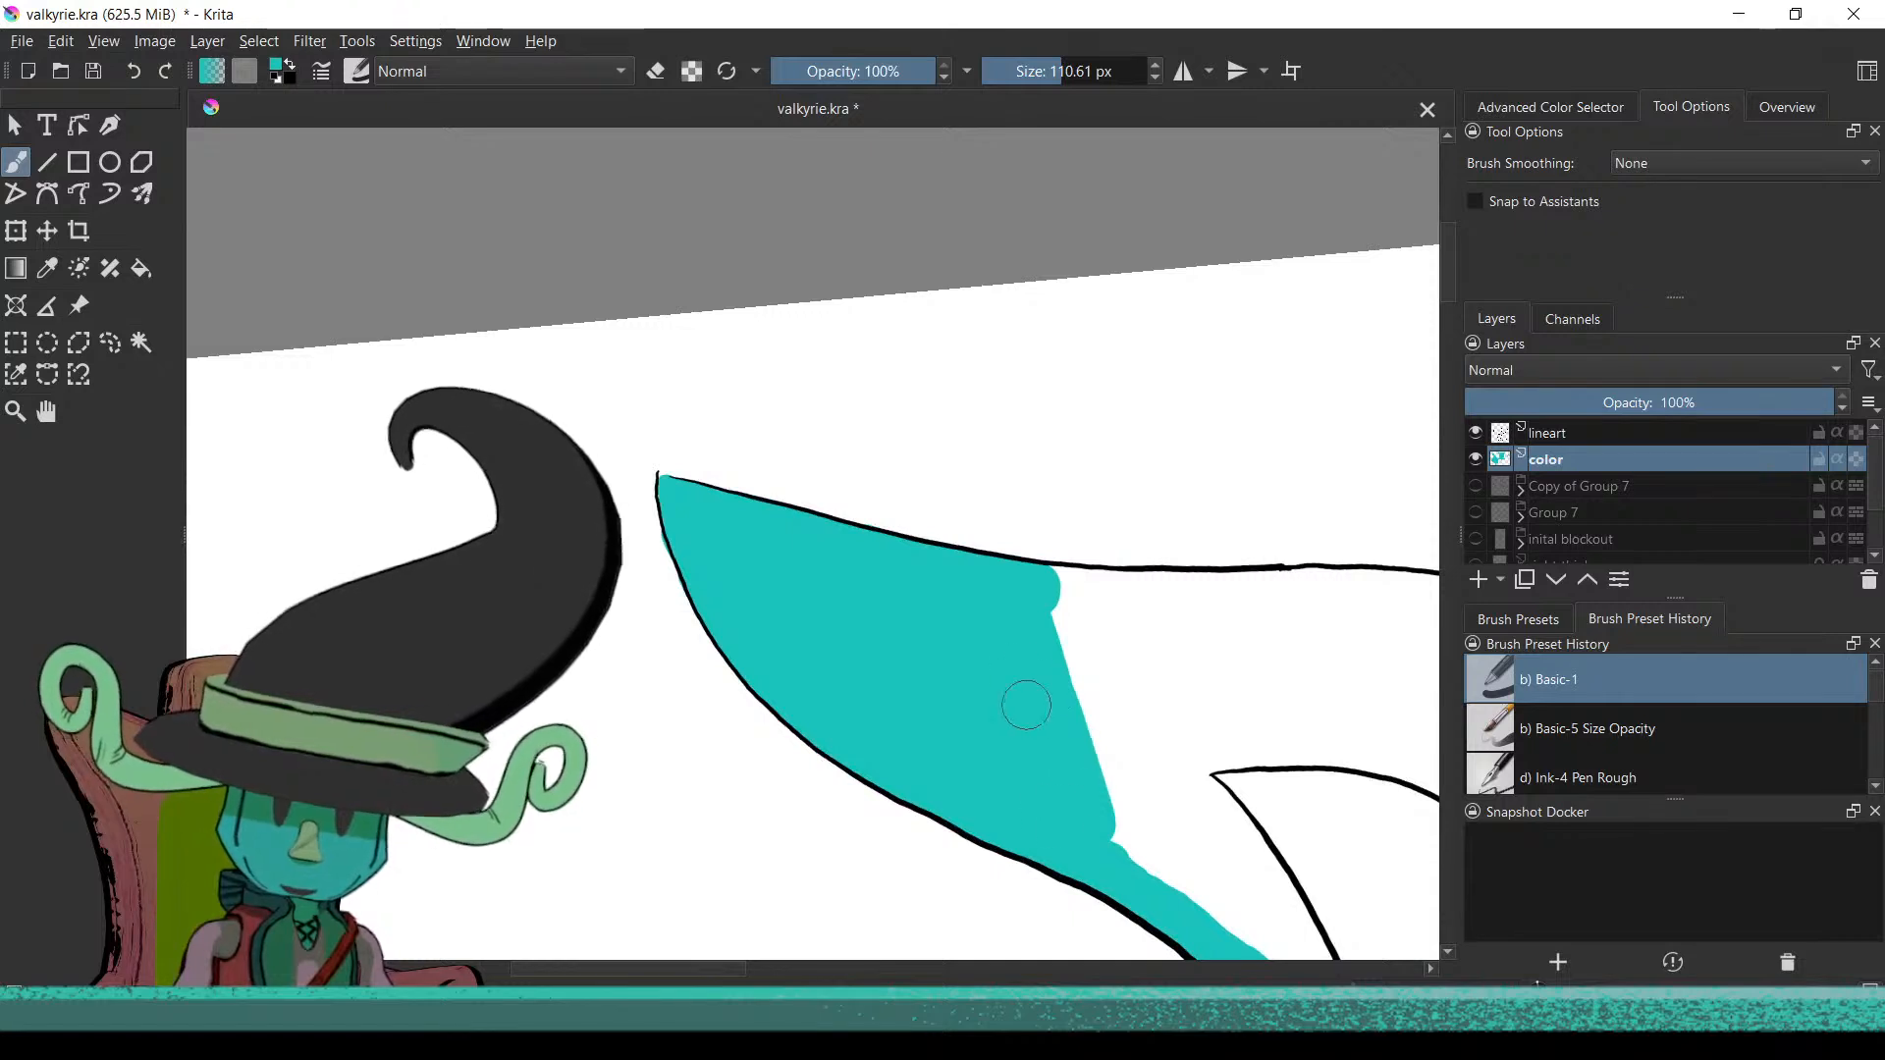
Extend the teal across the middle of the large shape, past the inner leaf shape's tip and down to the base
mouse_move(1030, 601)
left_mouse_down()
mouse_move(1071, 604)
mouse_move(1068, 589)
mouse_move(1249, 599)
left_mouse_up()
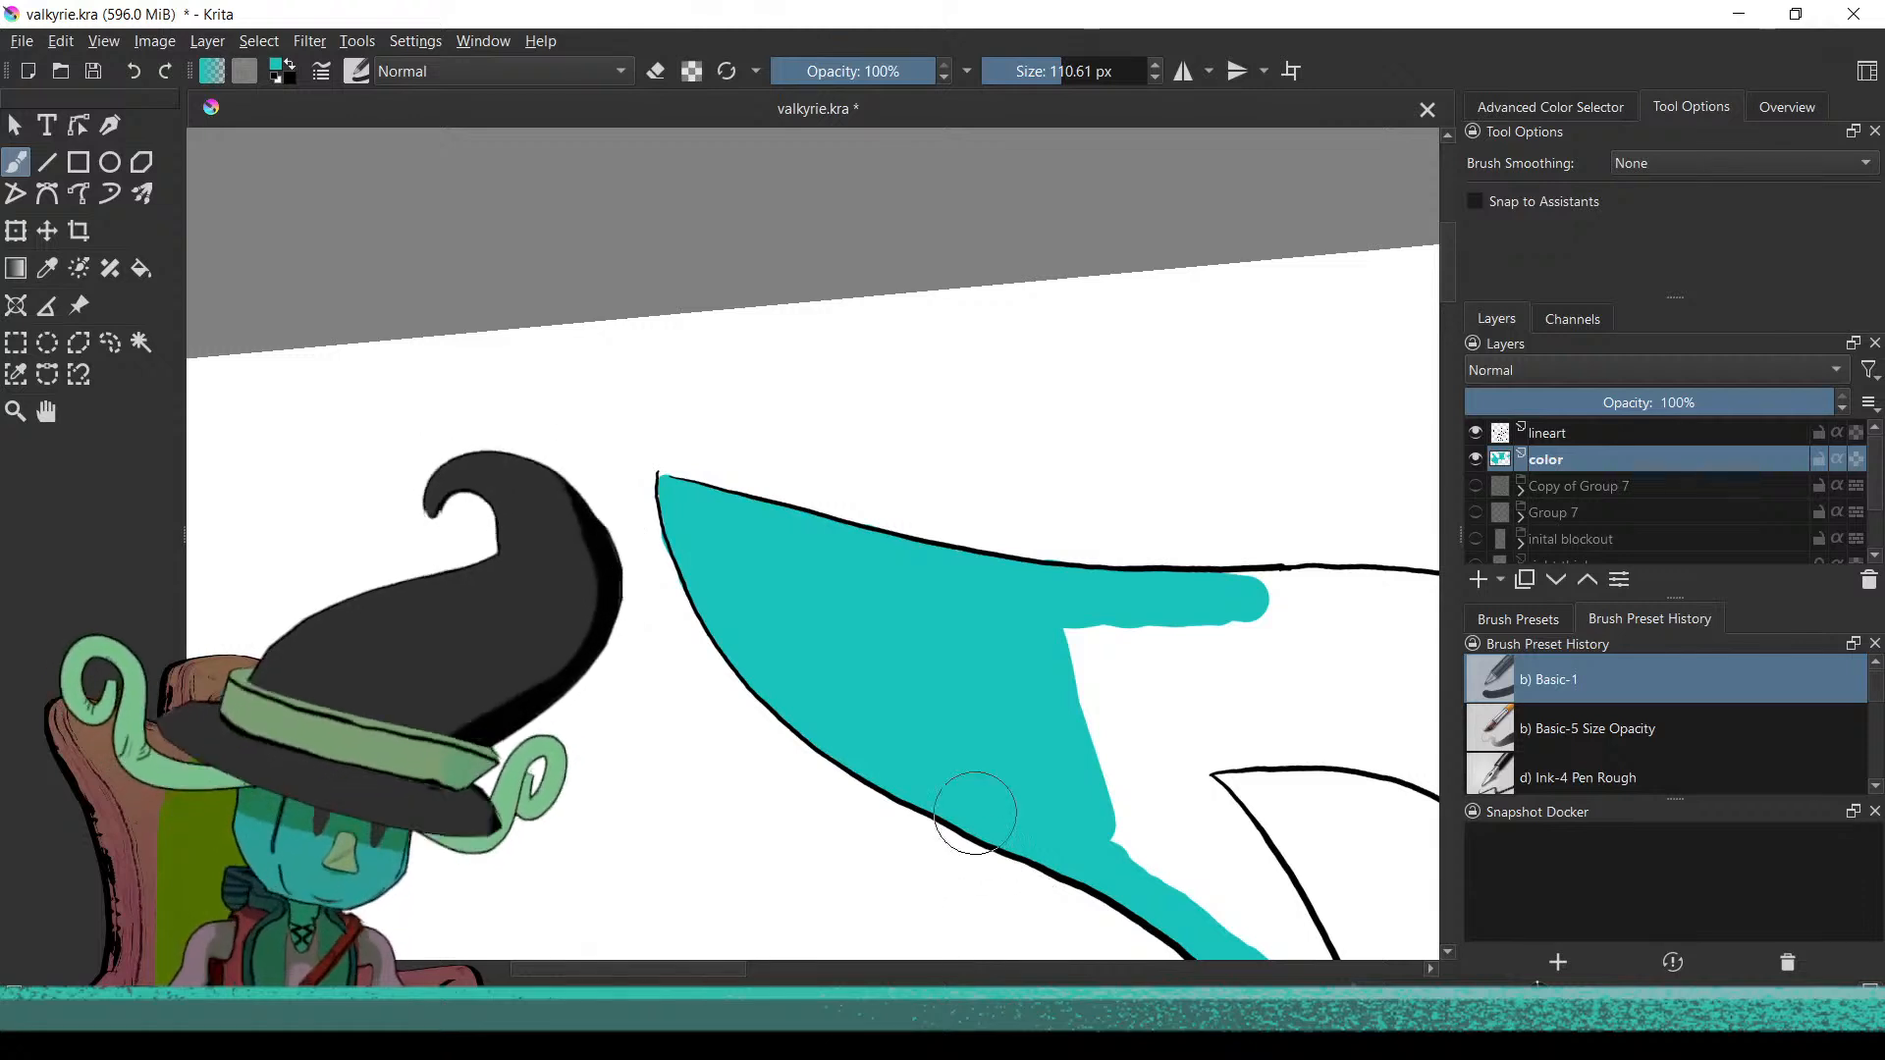
mouse_move(1099, 657)
left_mouse_down()
mouse_move(1067, 697)
mouse_move(1125, 843)
mouse_move(1098, 794)
mouse_move(1118, 790)
mouse_move(1186, 892)
mouse_move(1075, 649)
mouse_move(1195, 930)
mouse_move(1104, 627)
mouse_move(1250, 940)
mouse_move(1155, 641)
mouse_move(1241, 614)
mouse_move(1234, 690)
mouse_move(1206, 645)
mouse_move(1209, 736)
mouse_move(1208, 799)
left_mouse_up()
mouse_move(1073, 767)
left_mouse_down()
mouse_move(954, 600)
mouse_move(913, 489)
left_mouse_up()
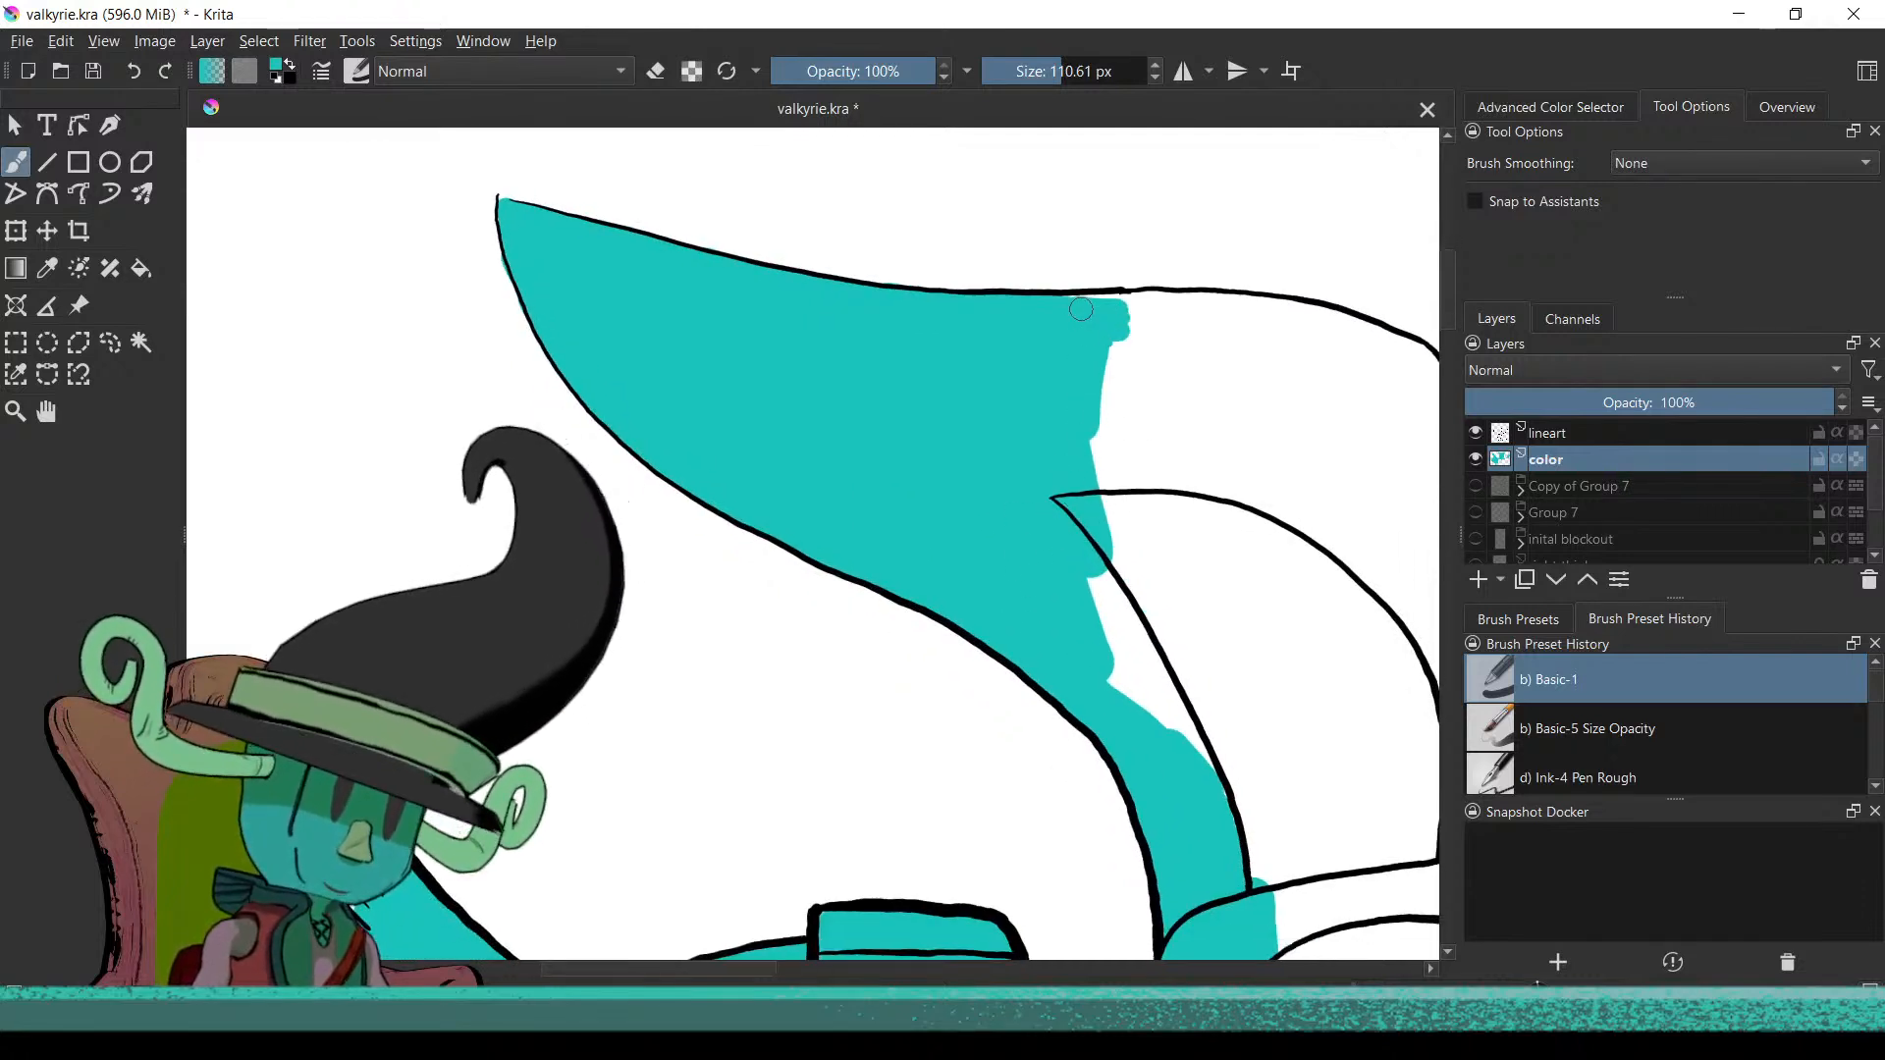
mouse_move(1157, 316)
left_mouse_down()
mouse_move(1134, 484)
mouse_move(1123, 339)
mouse_move(1120, 456)
mouse_move(1160, 741)
mouse_move(1099, 566)
left_mouse_up()
mouse_move(1085, 458)
left_mouse_down()
mouse_move(1165, 552)
mouse_move(1211, 796)
mouse_move(1154, 420)
mouse_move(1272, 877)
left_mouse_up()
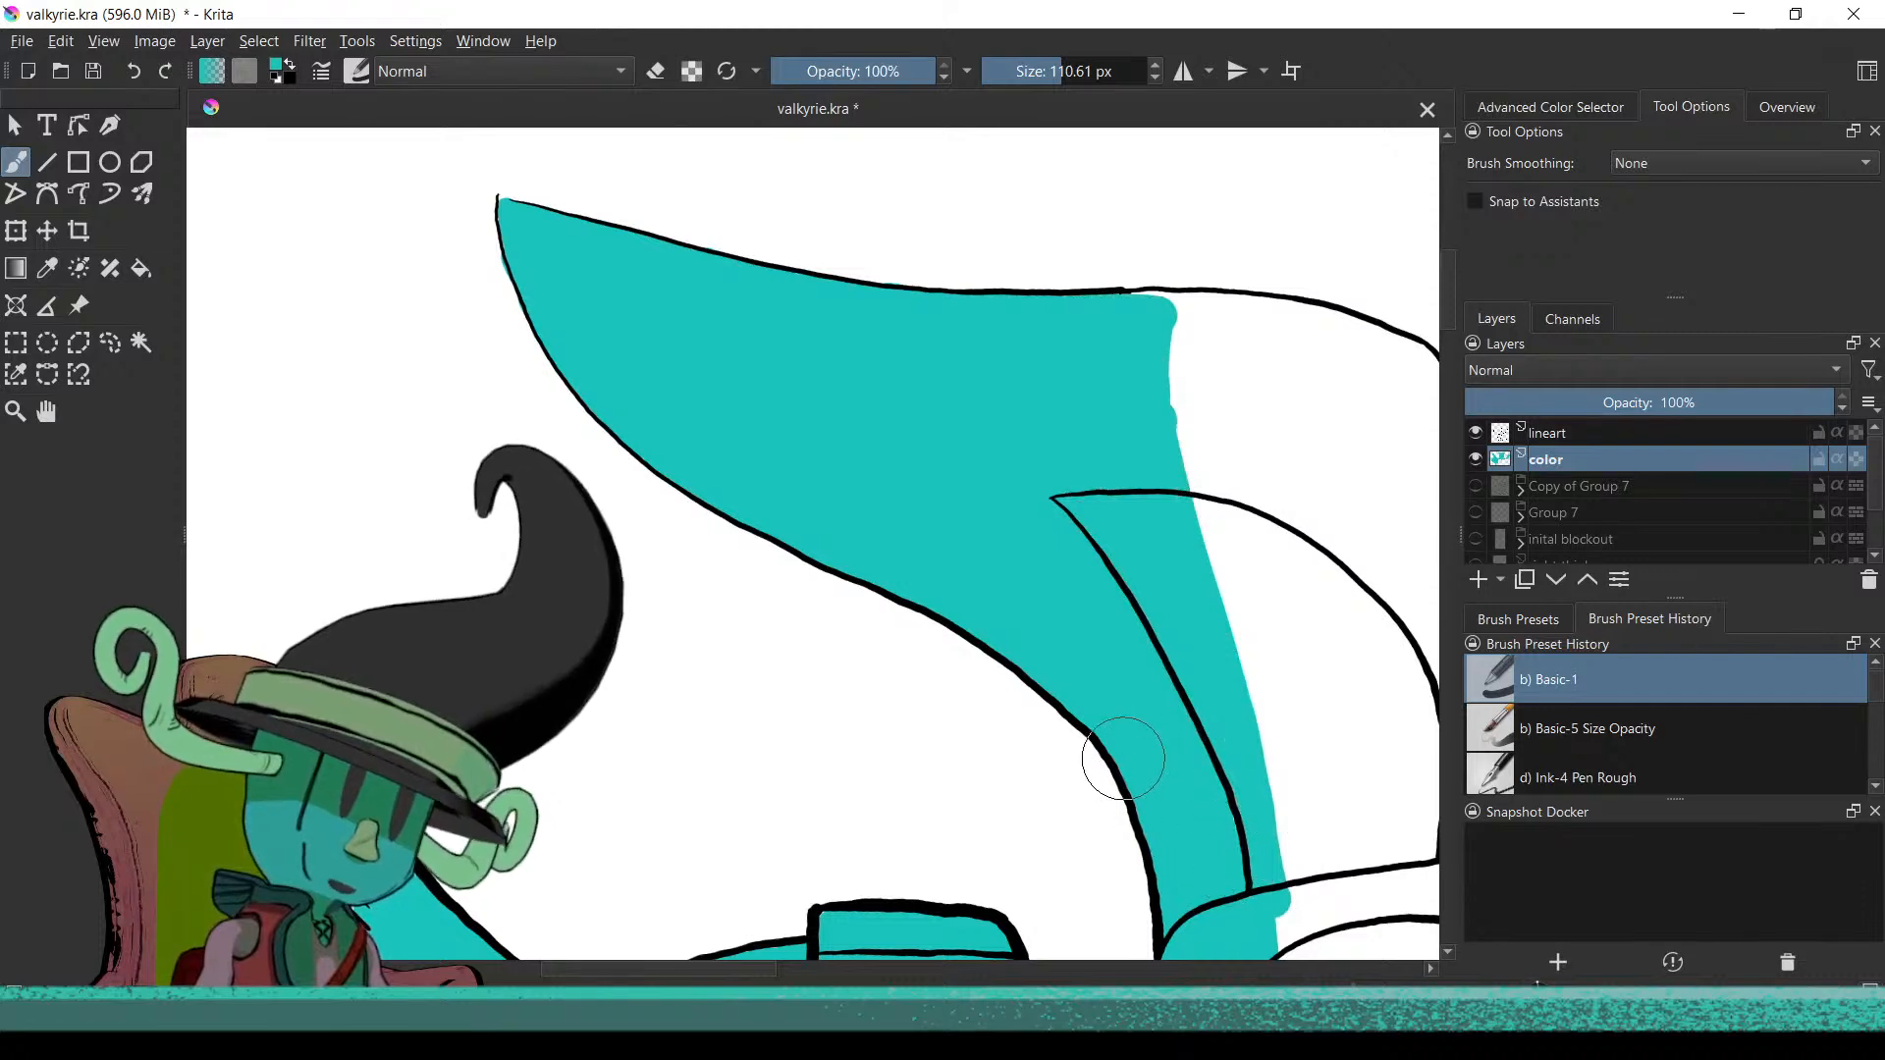
Enclose the remaining white area of the large shape with a teal border and flood it with the Fill tool
left_click_drag(1102, 631, 976, 610)
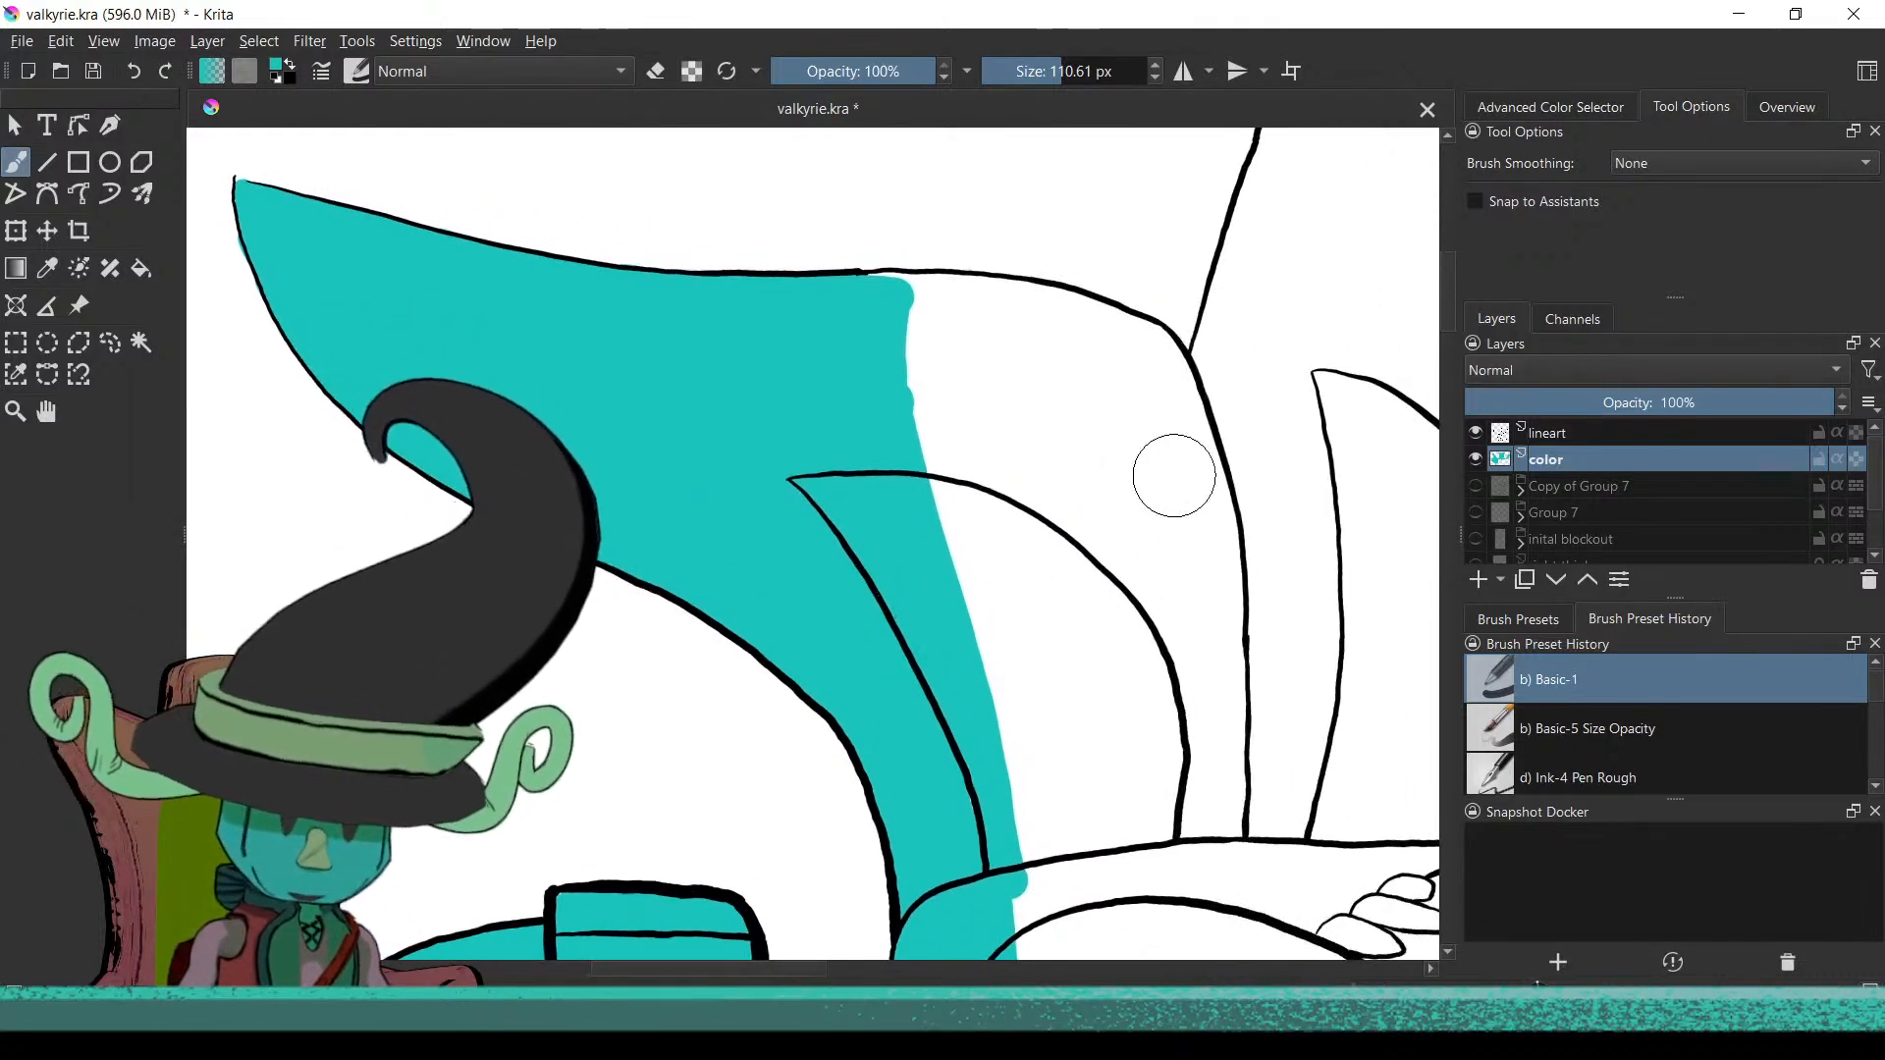
mouse_move(1178, 437)
left_mouse_down()
mouse_move(1256, 693)
mouse_move(1231, 602)
mouse_move(1234, 798)
mouse_move(1023, 837)
left_mouse_up()
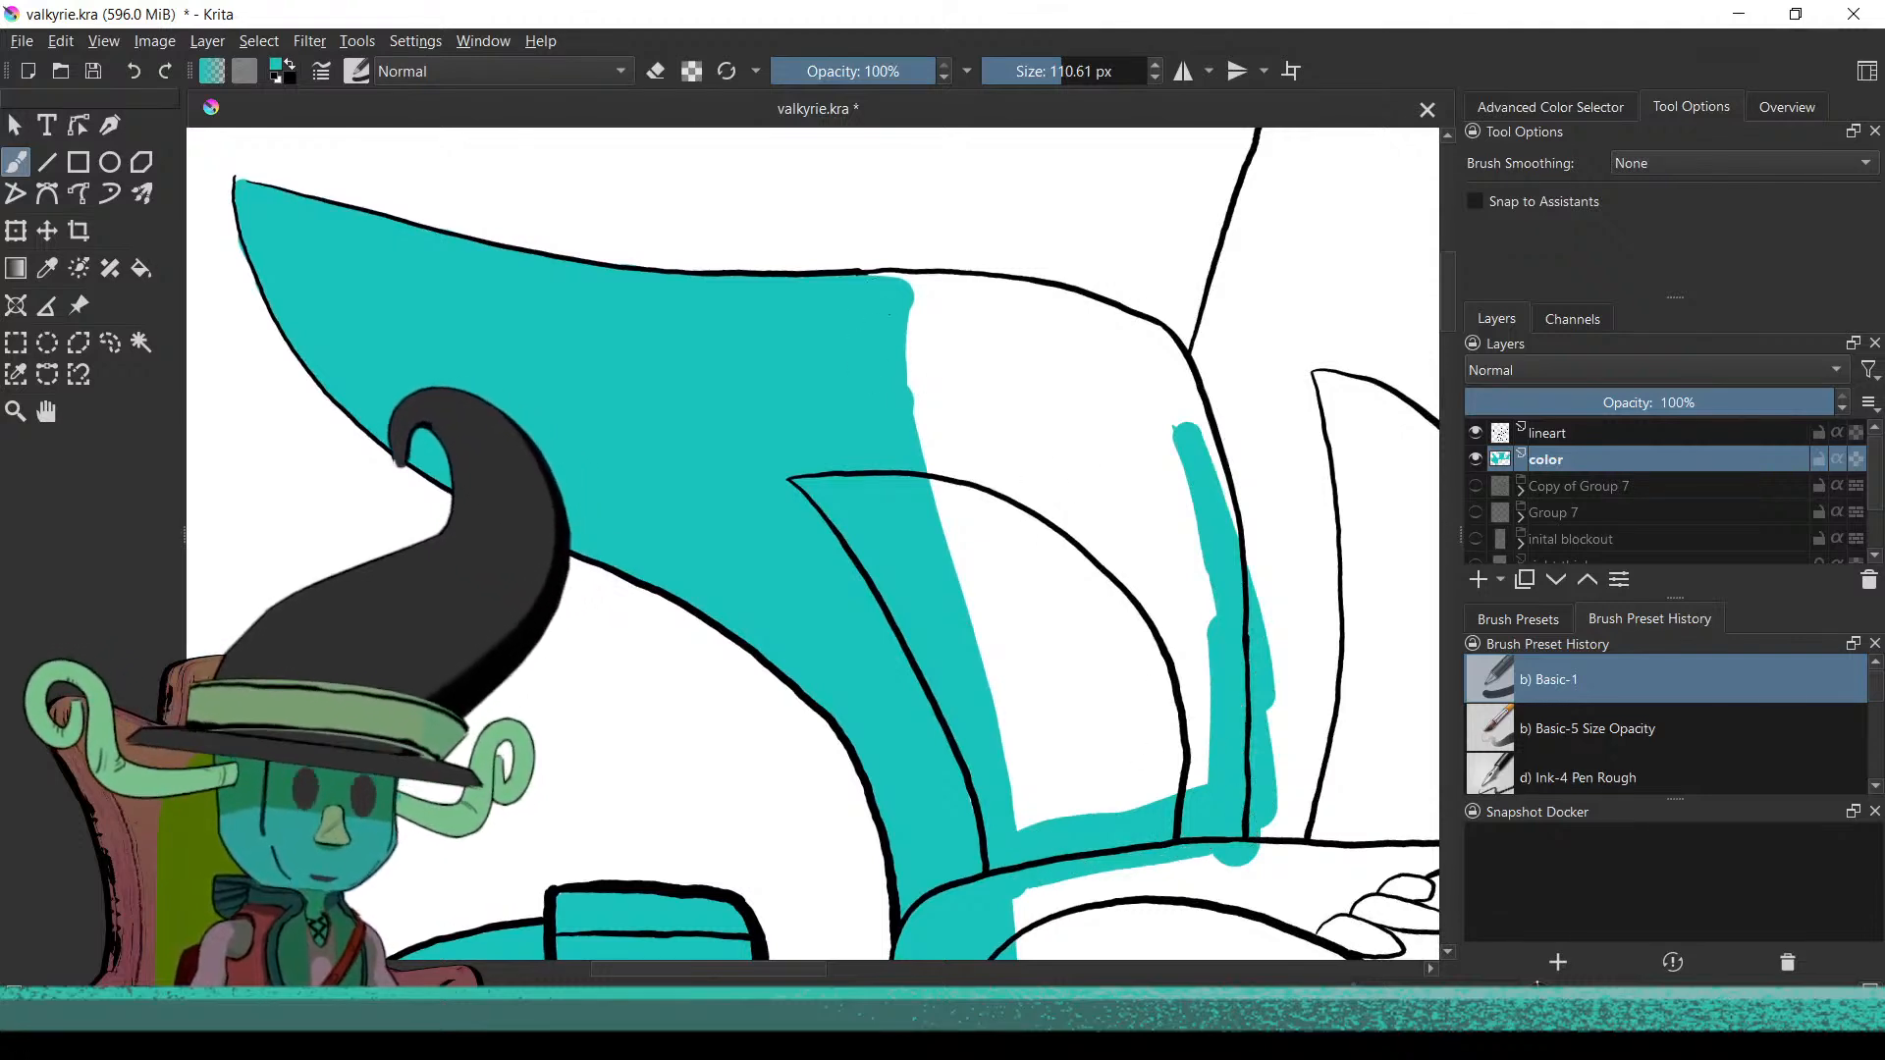
left_click_drag(943, 287, 1107, 313)
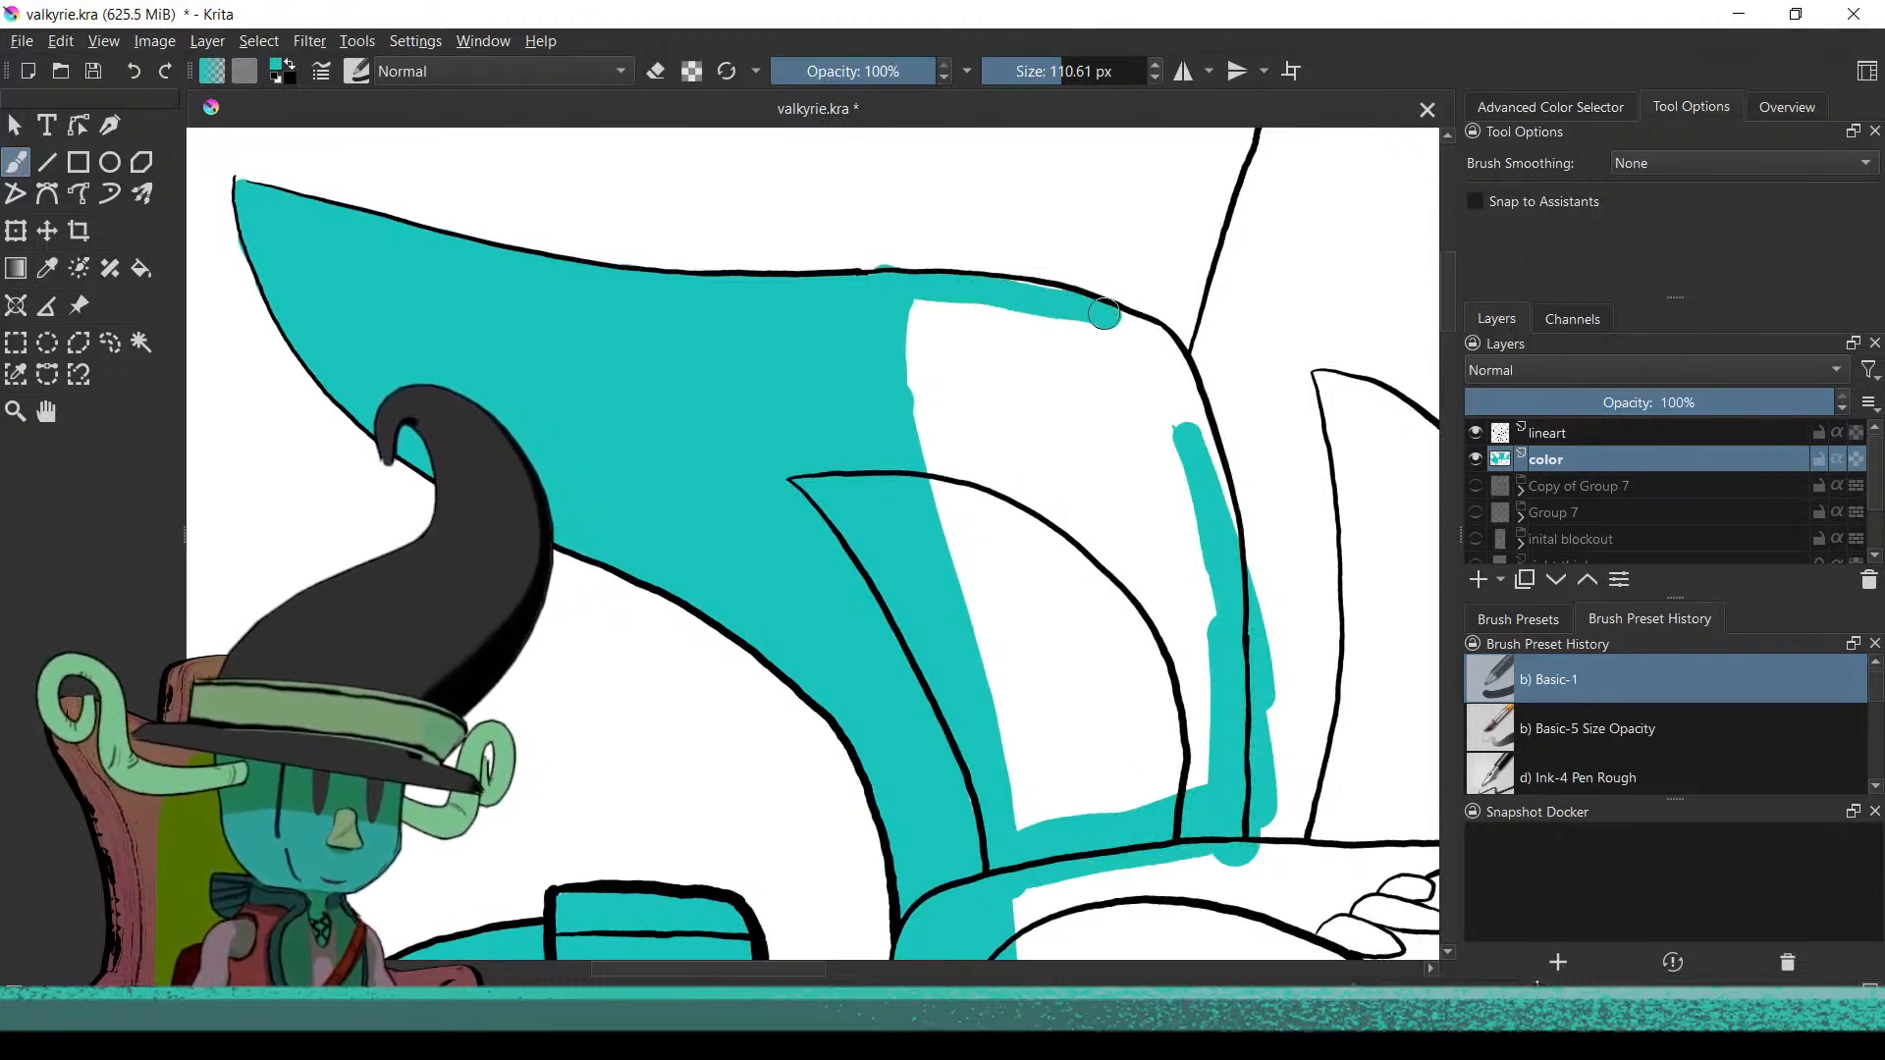
mouse_move(1136, 334)
left_mouse_down()
mouse_move(1203, 407)
mouse_move(1252, 548)
left_mouse_up()
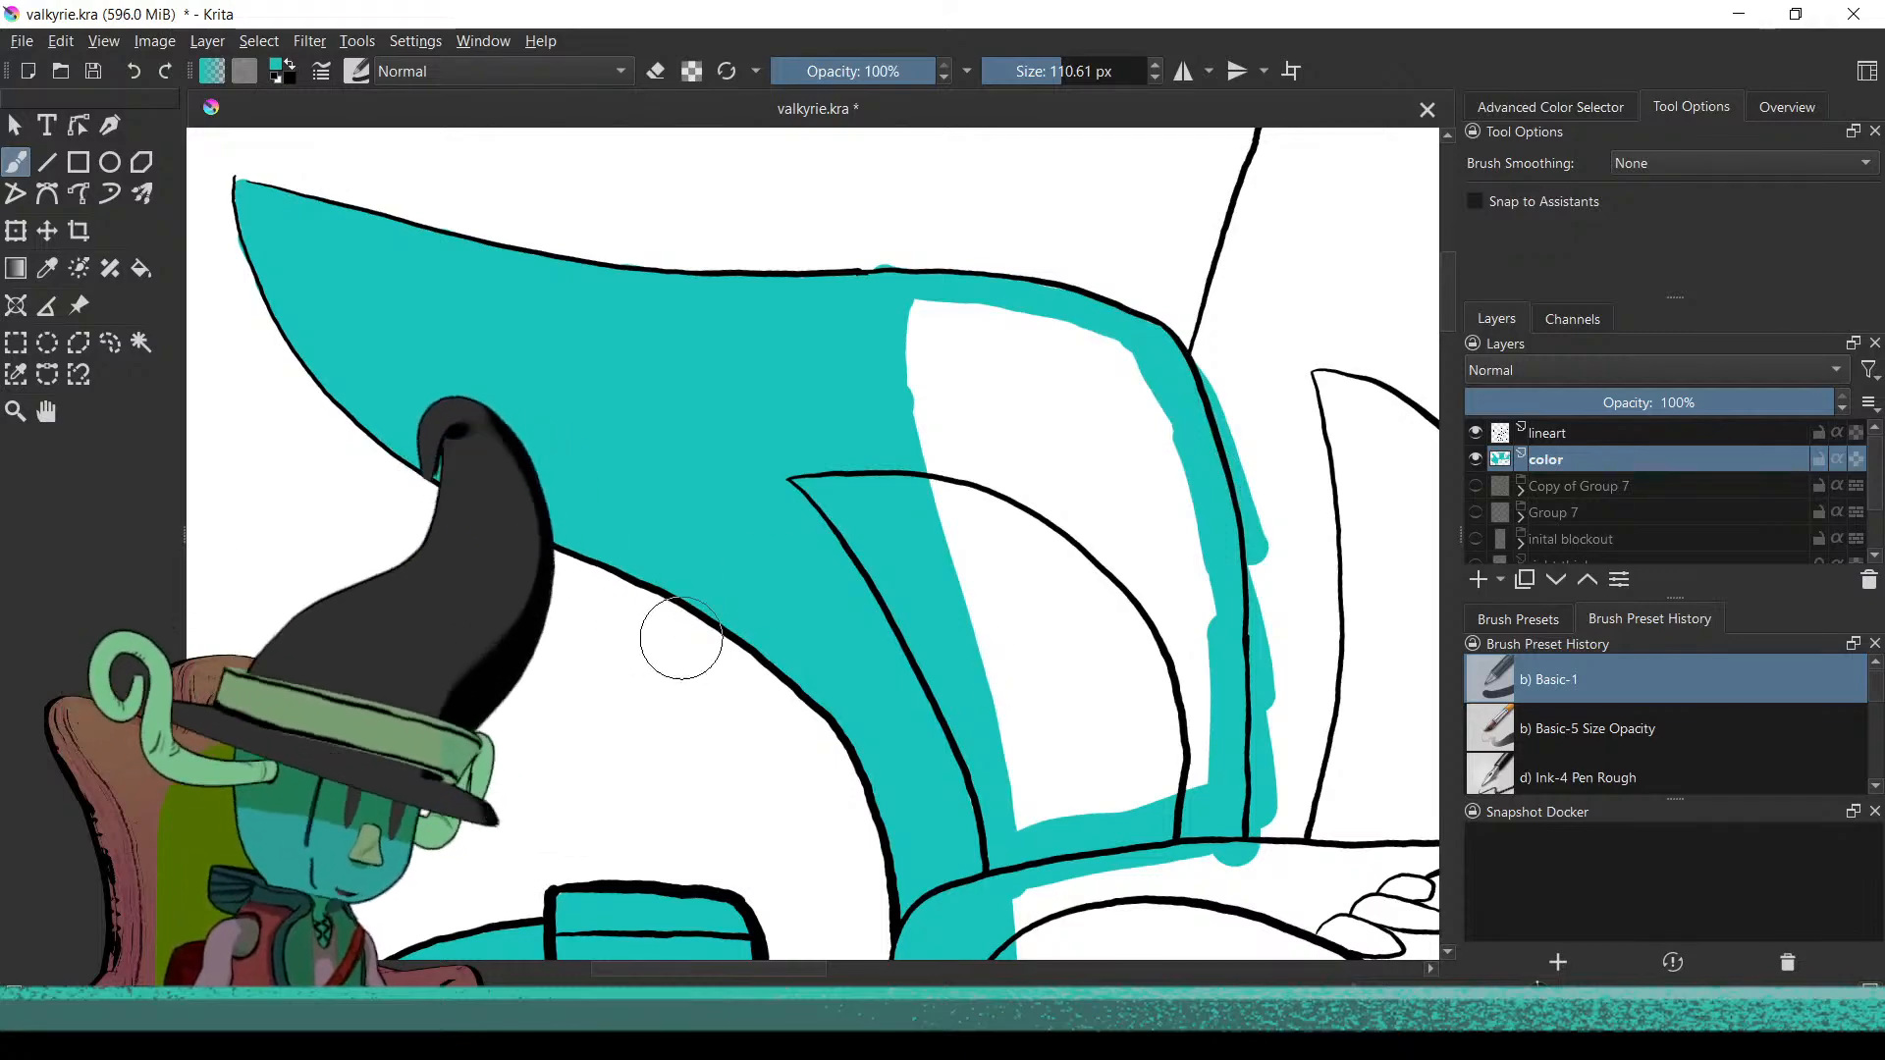
key("f")
left_click(1117, 674)
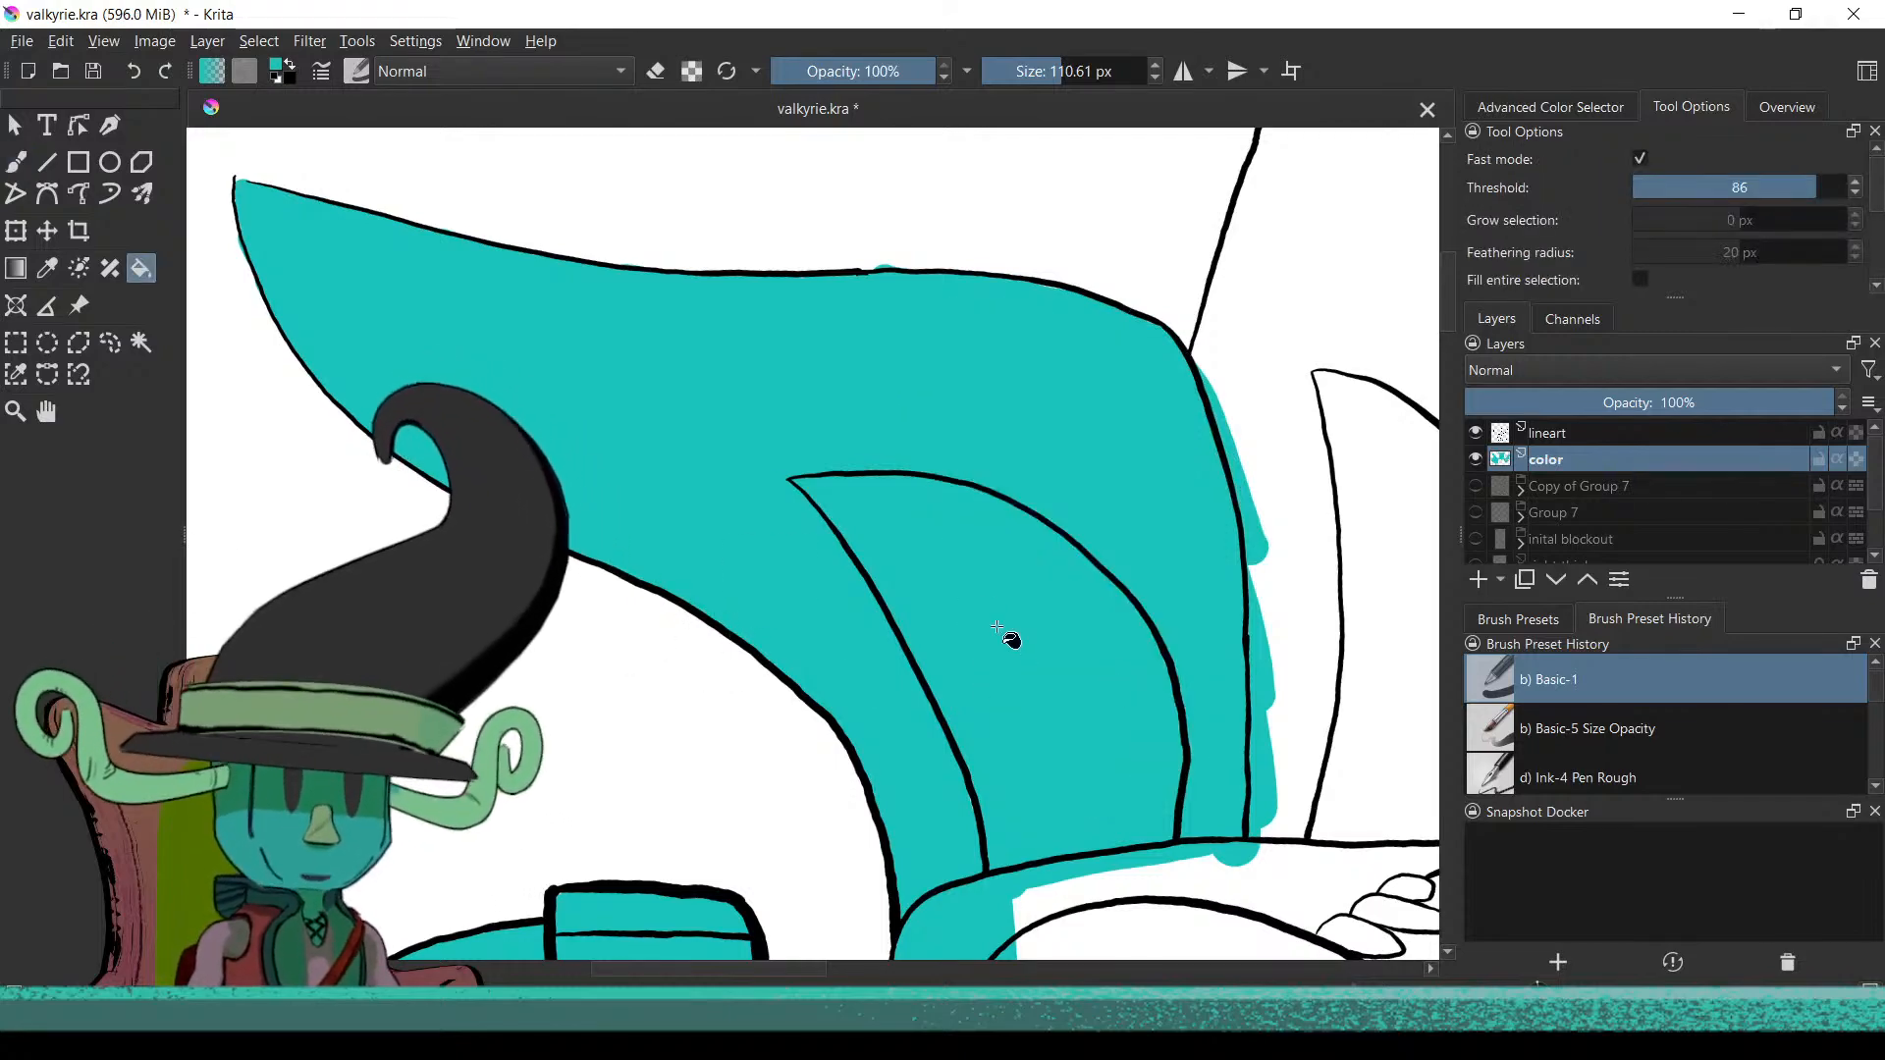
Brush a teal border inside both sides of the tall rounded peak, from the filled shape to the beaked creature's neck
scroll(981, 687, "down", 5)
left_click_drag(895, 749, 820, 621)
scroll(853, 587, "up", 8)
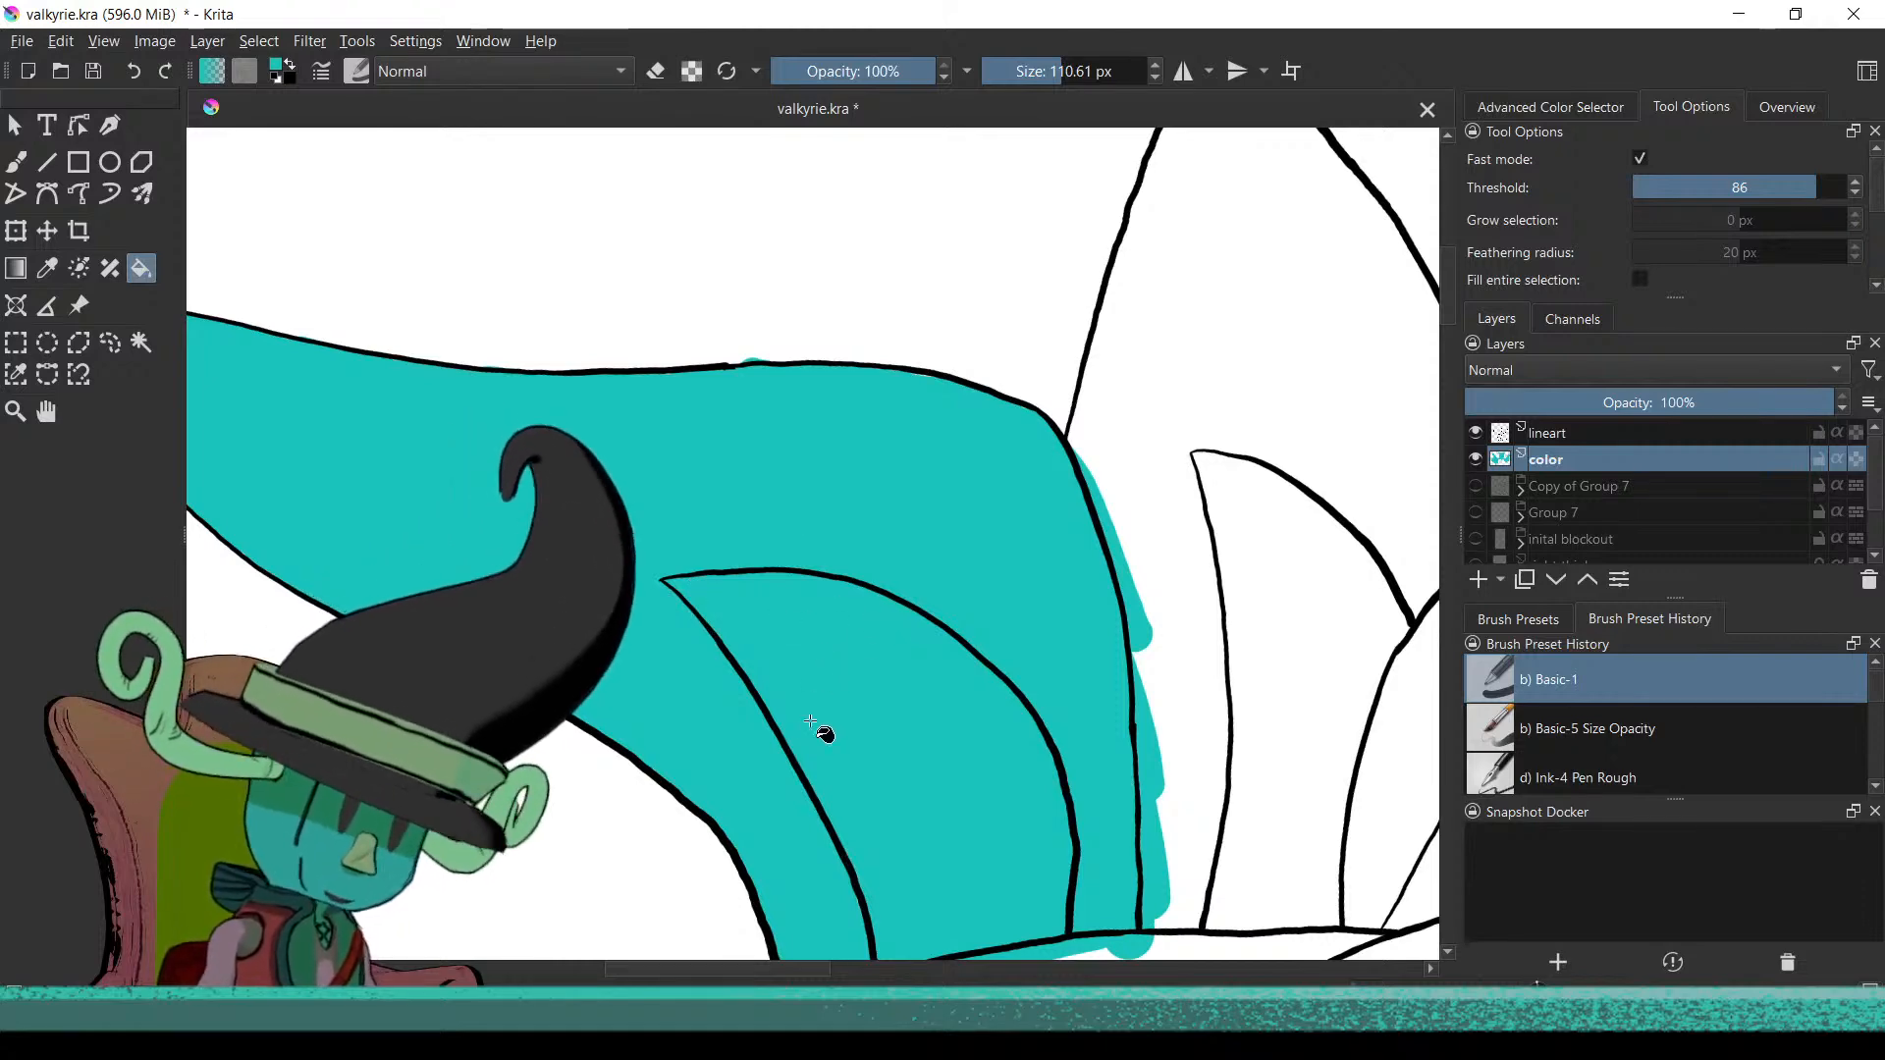
key("b")
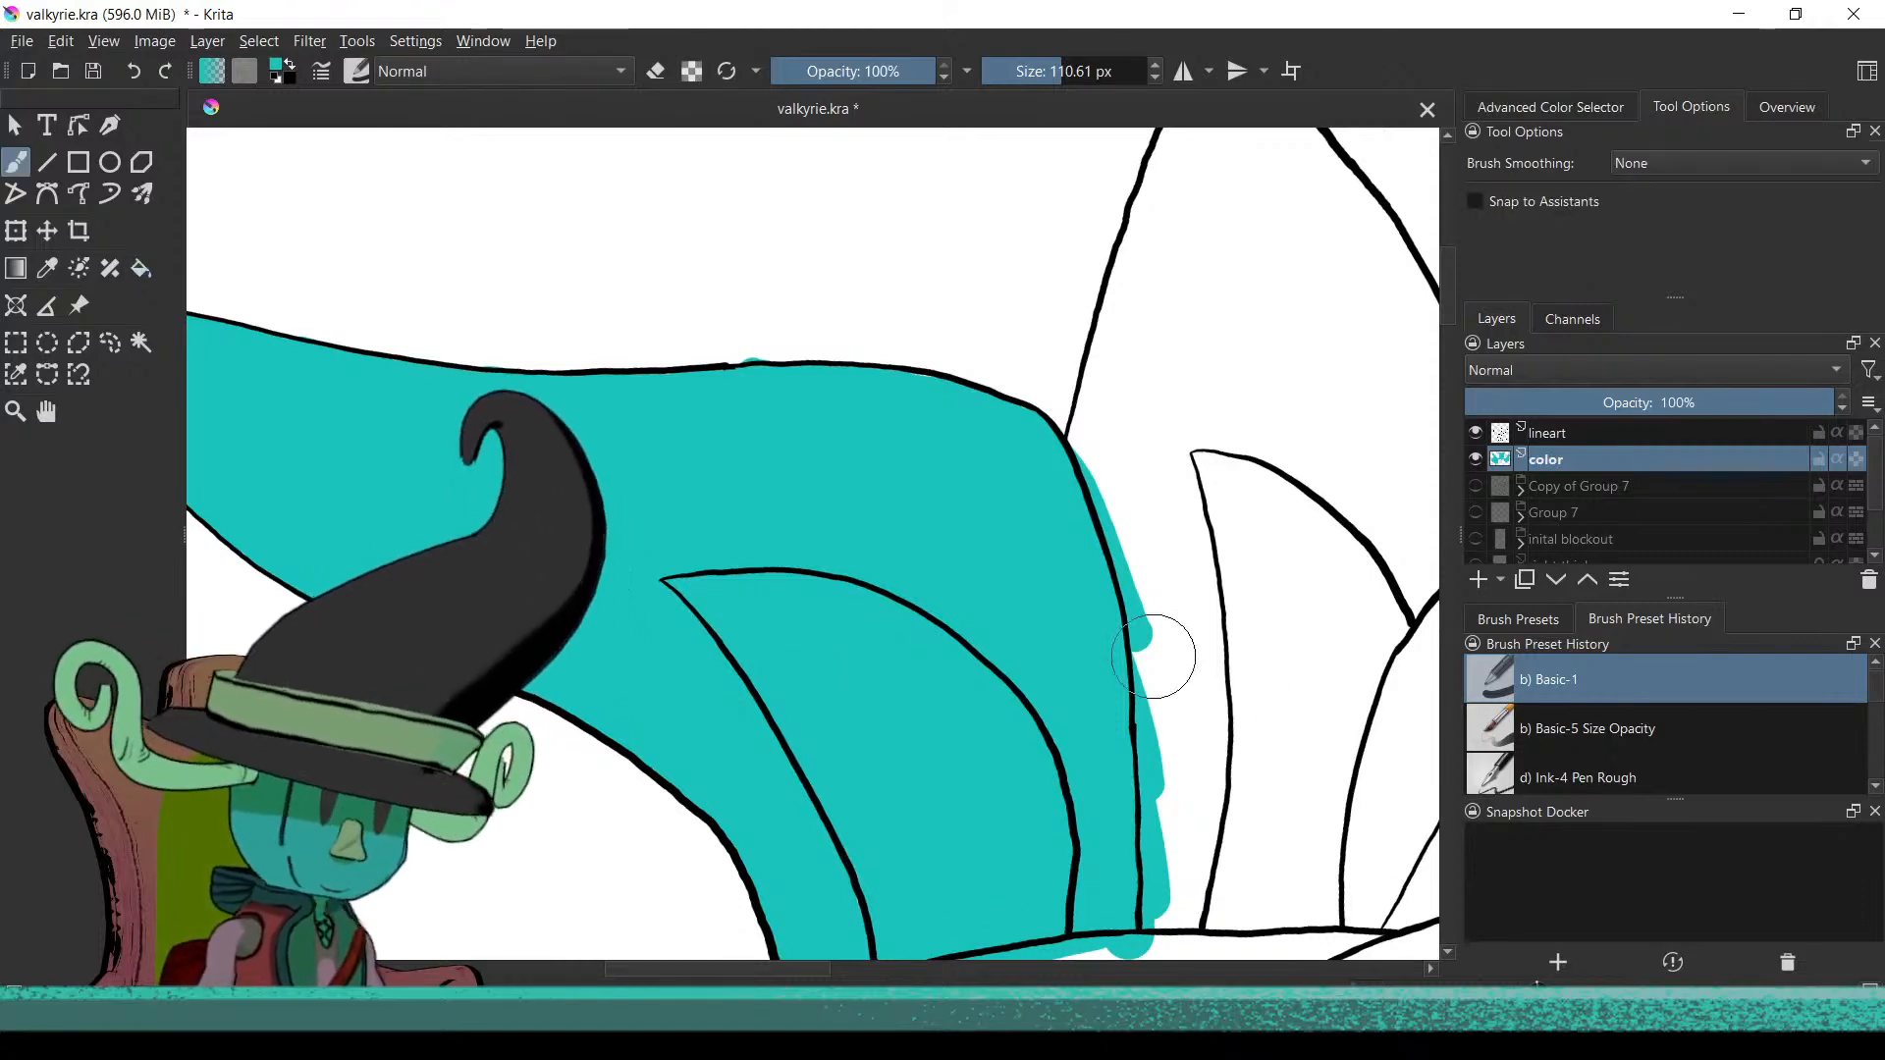
left_click_drag(1073, 639, 984, 865)
mouse_move(1088, 400)
left_mouse_down()
mouse_move(1014, 628)
mouse_move(1031, 694)
mouse_move(1081, 622)
mouse_move(1018, 700)
mouse_move(1107, 500)
mouse_move(1144, 503)
mouse_move(1333, 783)
left_mouse_up()
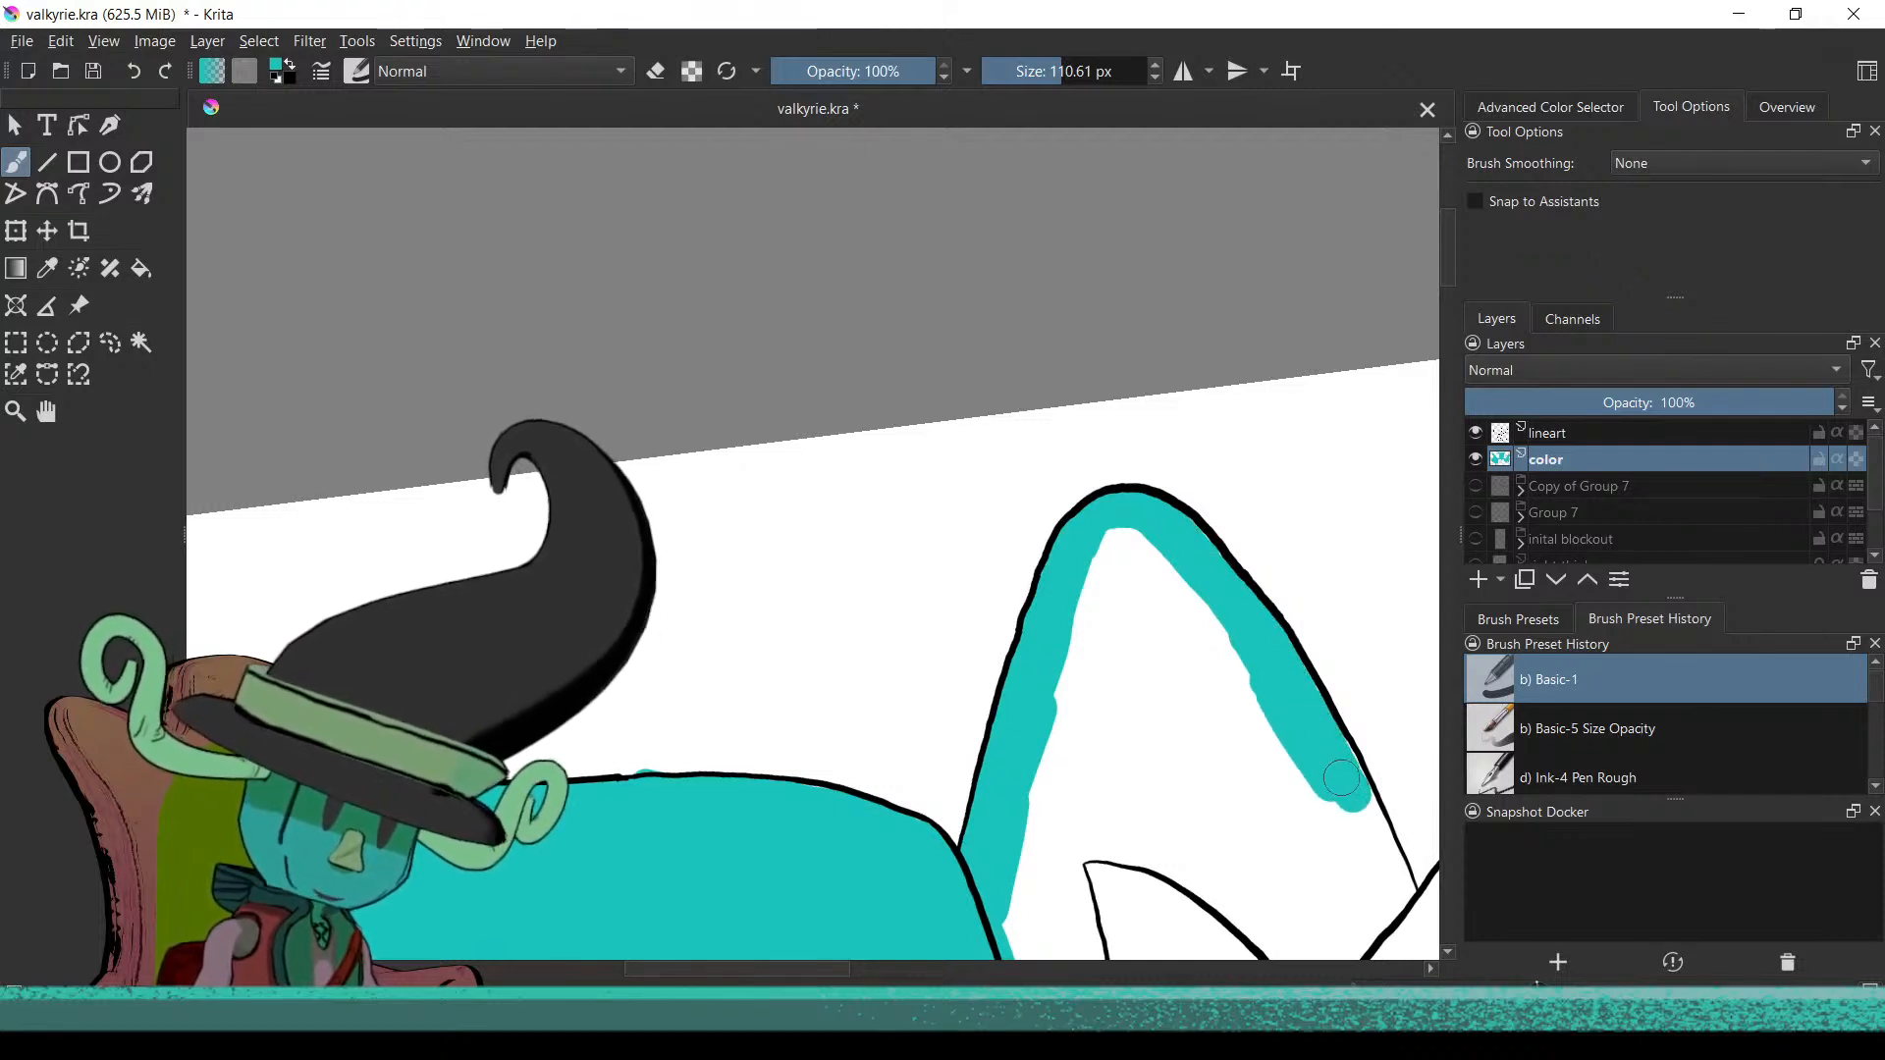
mouse_move(1353, 797)
left_mouse_down()
mouse_move(1157, 808)
mouse_move(1051, 636)
left_mouse_up()
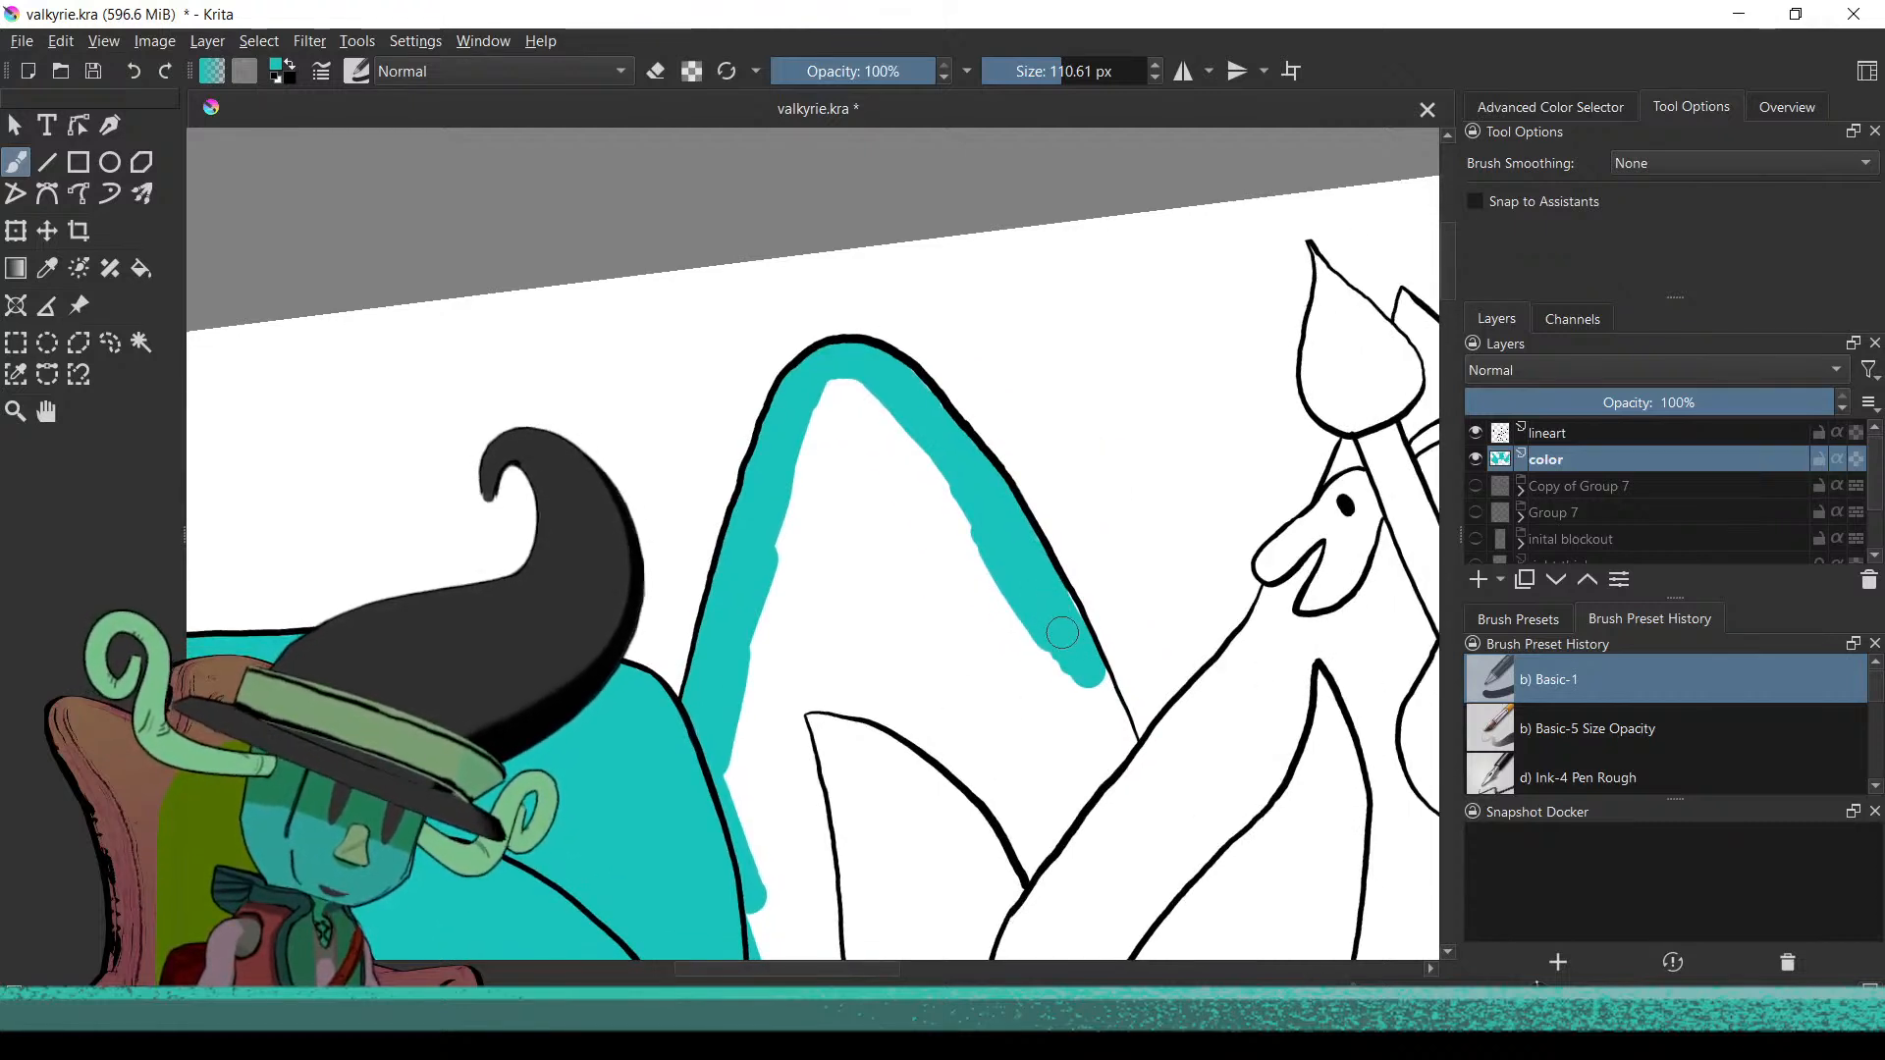
mouse_move(1093, 685)
left_mouse_down()
mouse_move(1151, 790)
mouse_move(1031, 778)
mouse_move(1104, 741)
left_mouse_up()
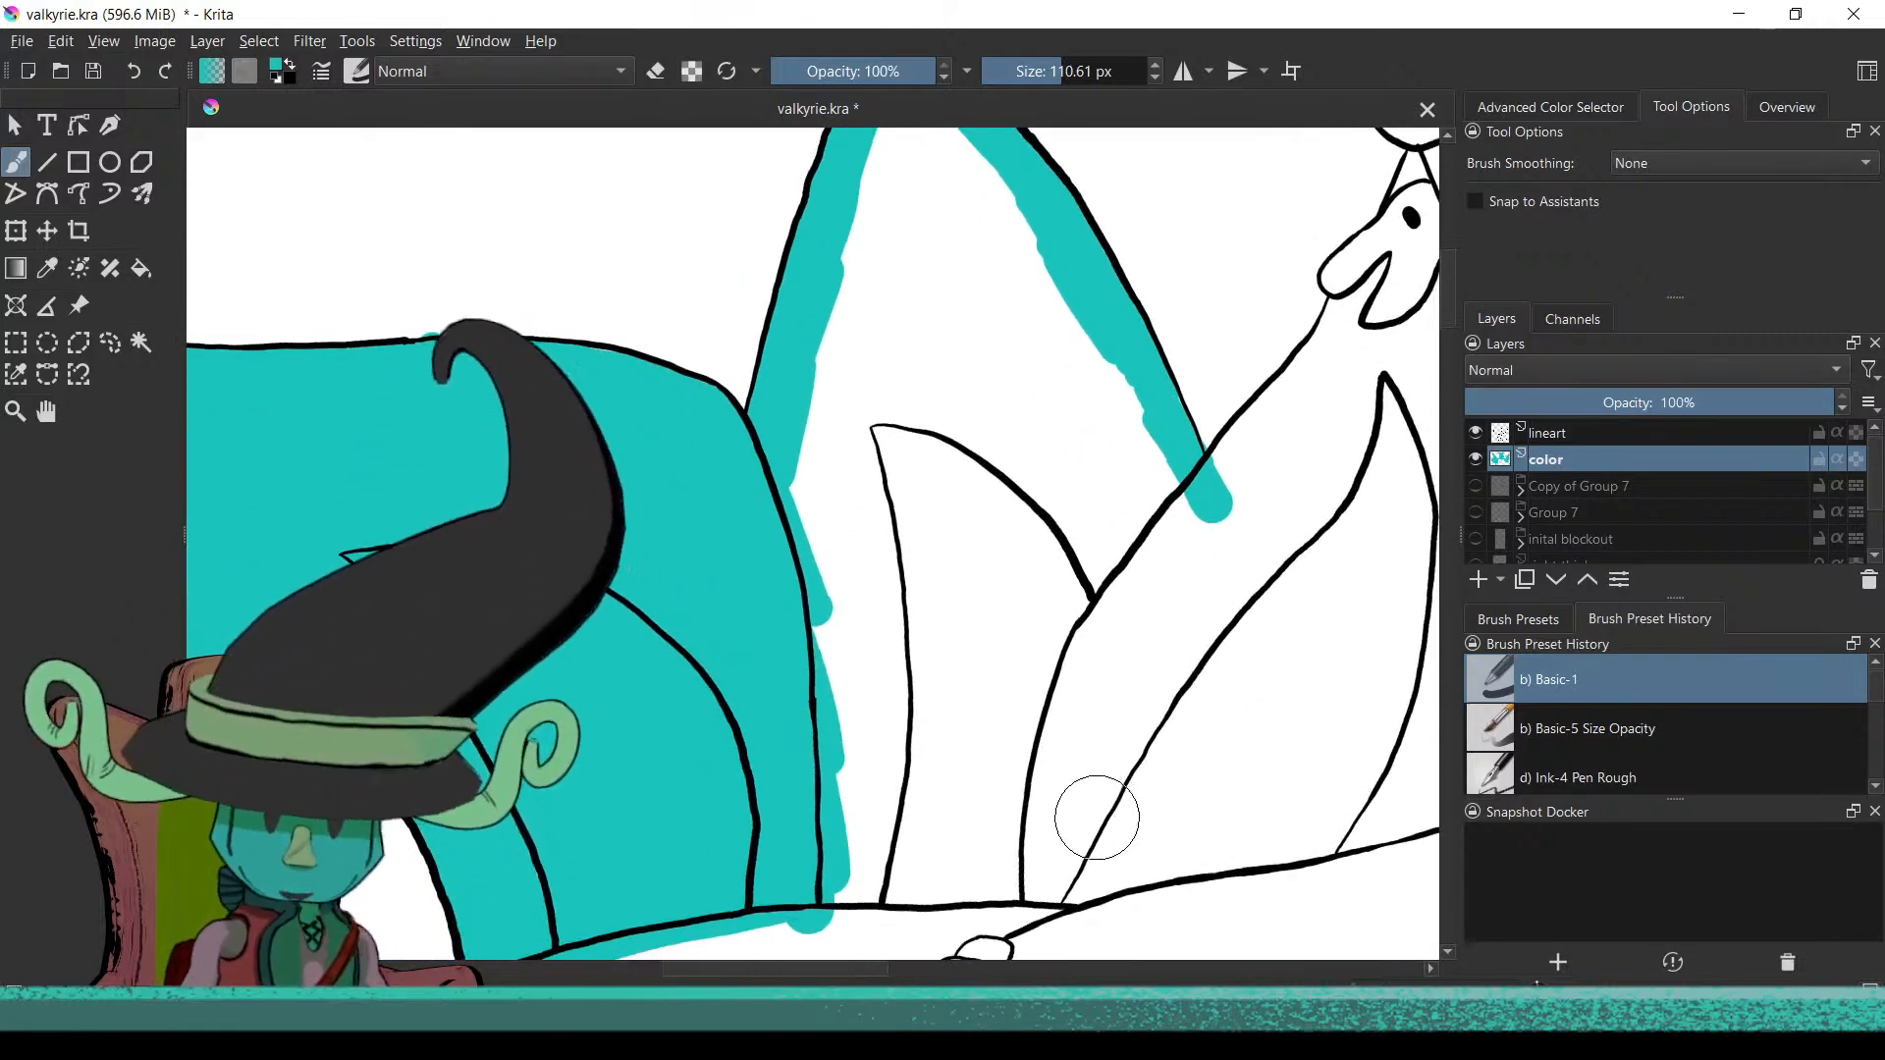
scroll(1080, 825, "down", 1)
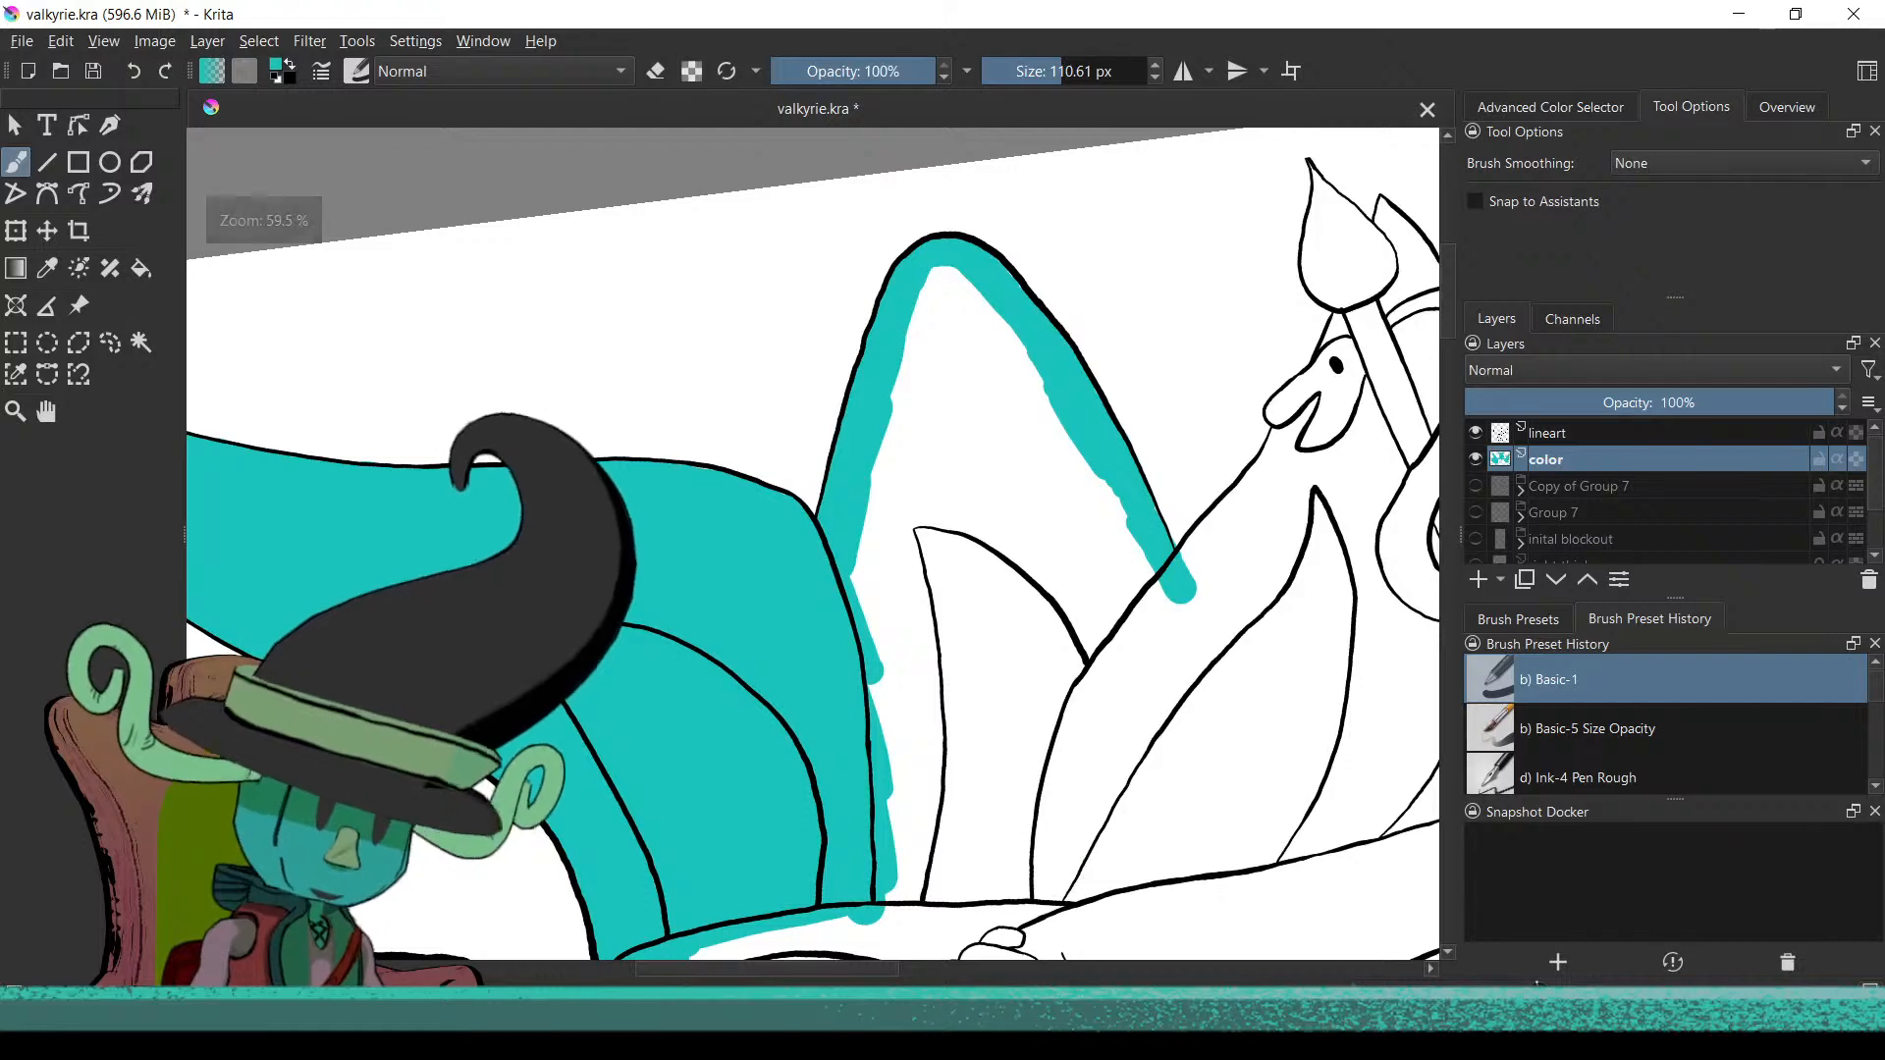
scroll(1070, 844, "up", 1)
scroll(1081, 815, "down", 2)
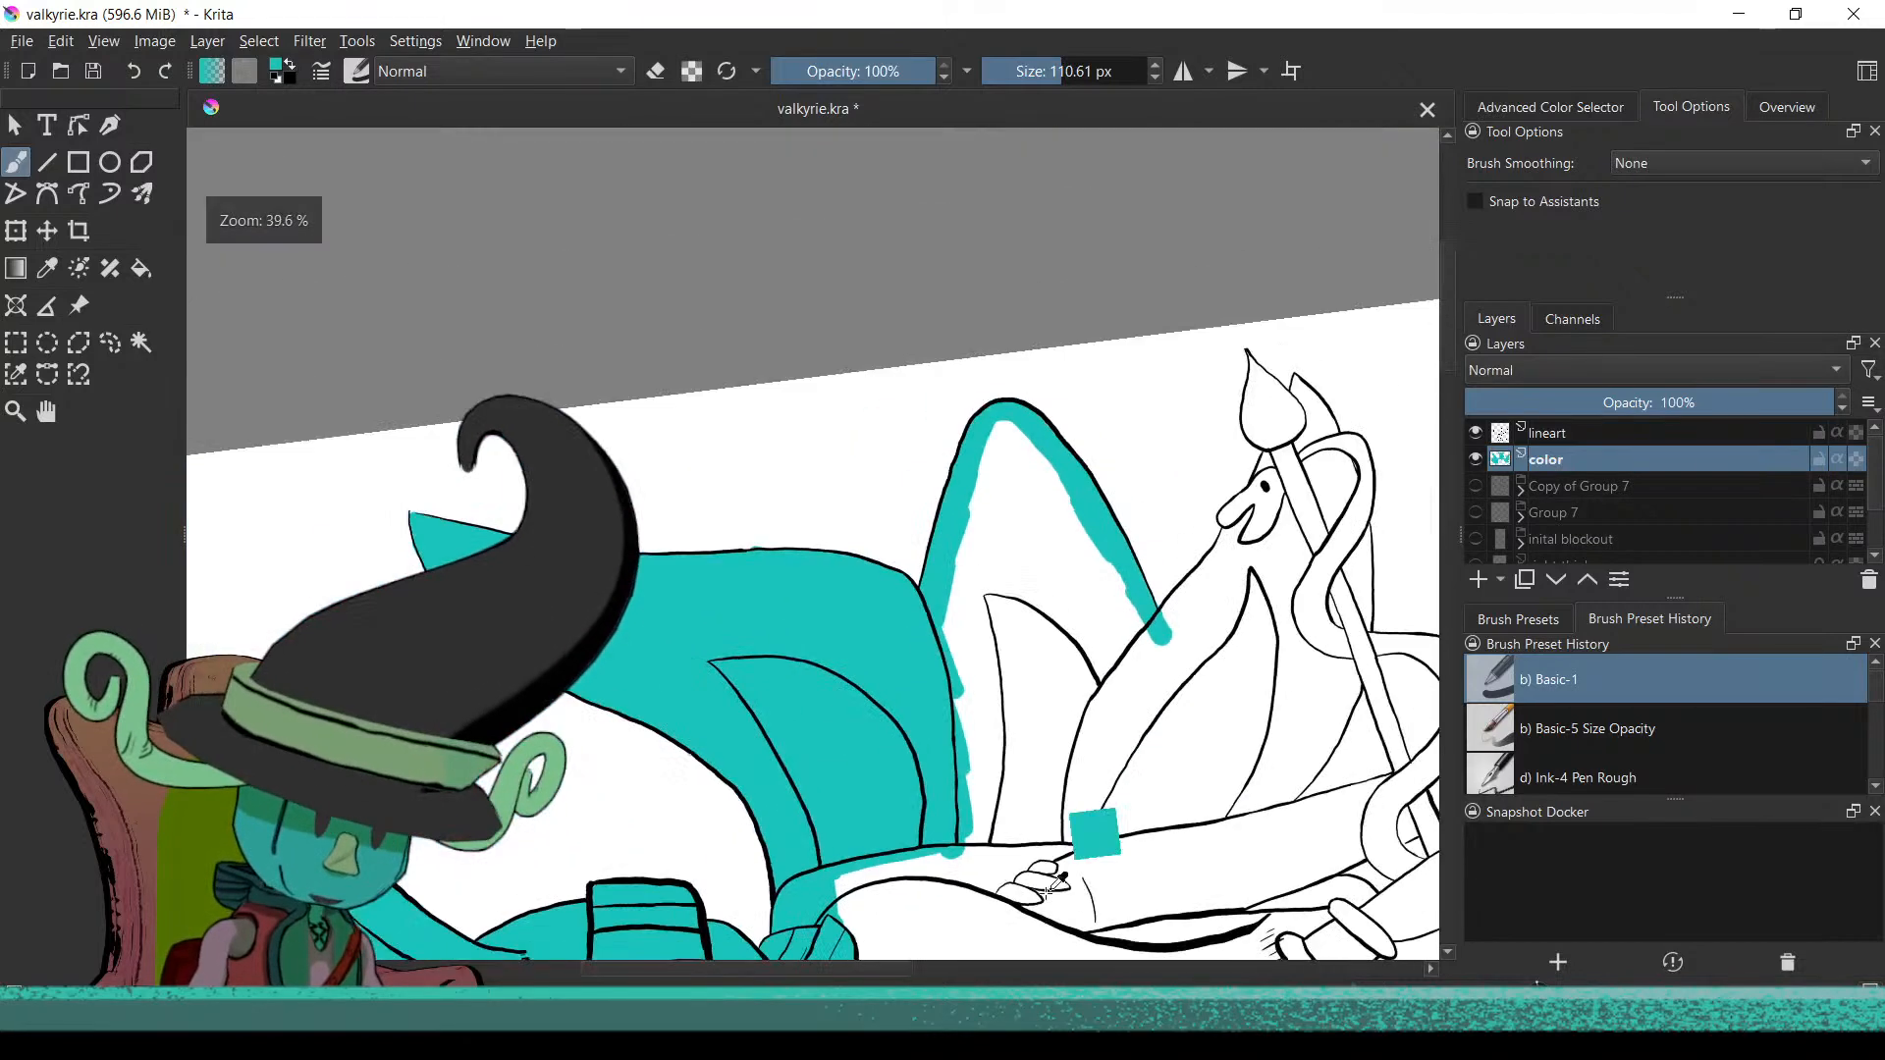
Close the teal border around the tall peak along the creature's neck and the base, and flood its interior with the Fill tool
mouse_move(1219, 538)
left_mouse_down()
mouse_move(1132, 677)
mouse_move(1143, 663)
mouse_move(1123, 740)
mouse_move(997, 752)
left_mouse_up()
mouse_move(1141, 751)
left_mouse_down()
mouse_move(1227, 533)
mouse_move(1175, 581)
left_mouse_up()
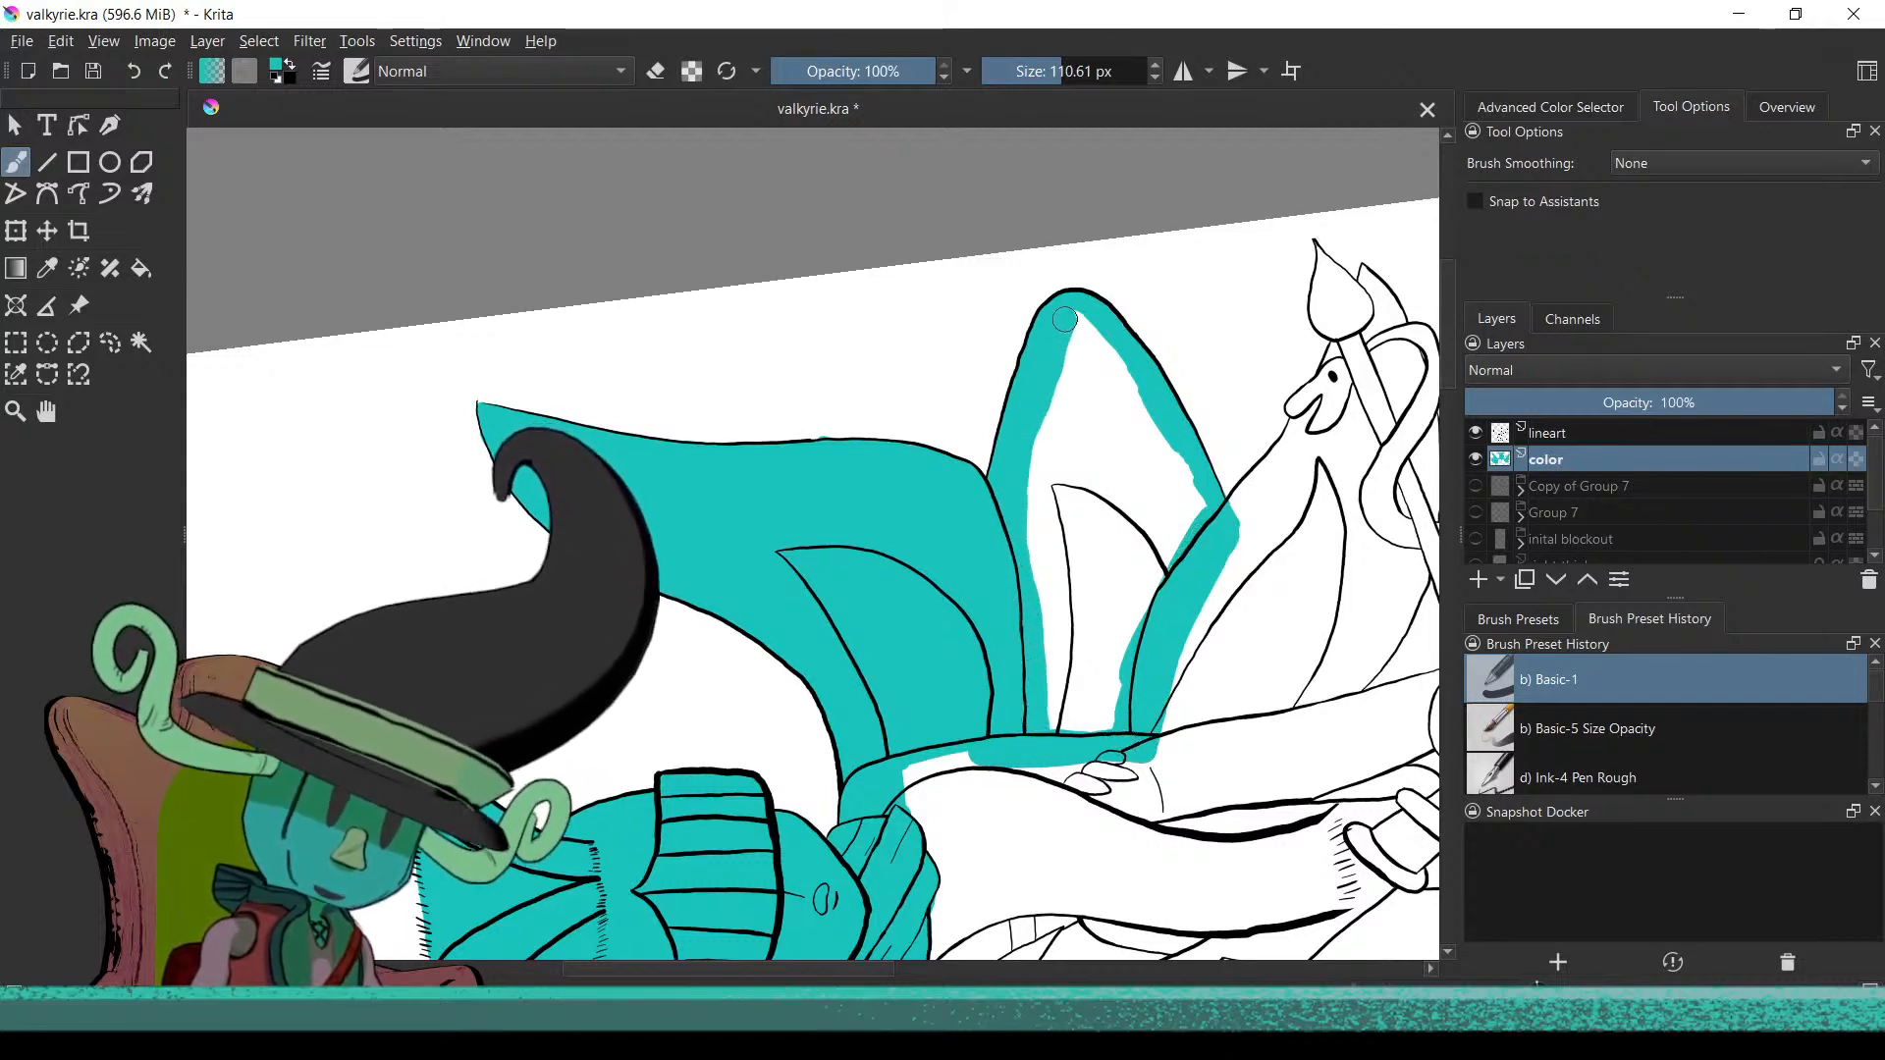
left_click_drag(1063, 320, 1116, 364)
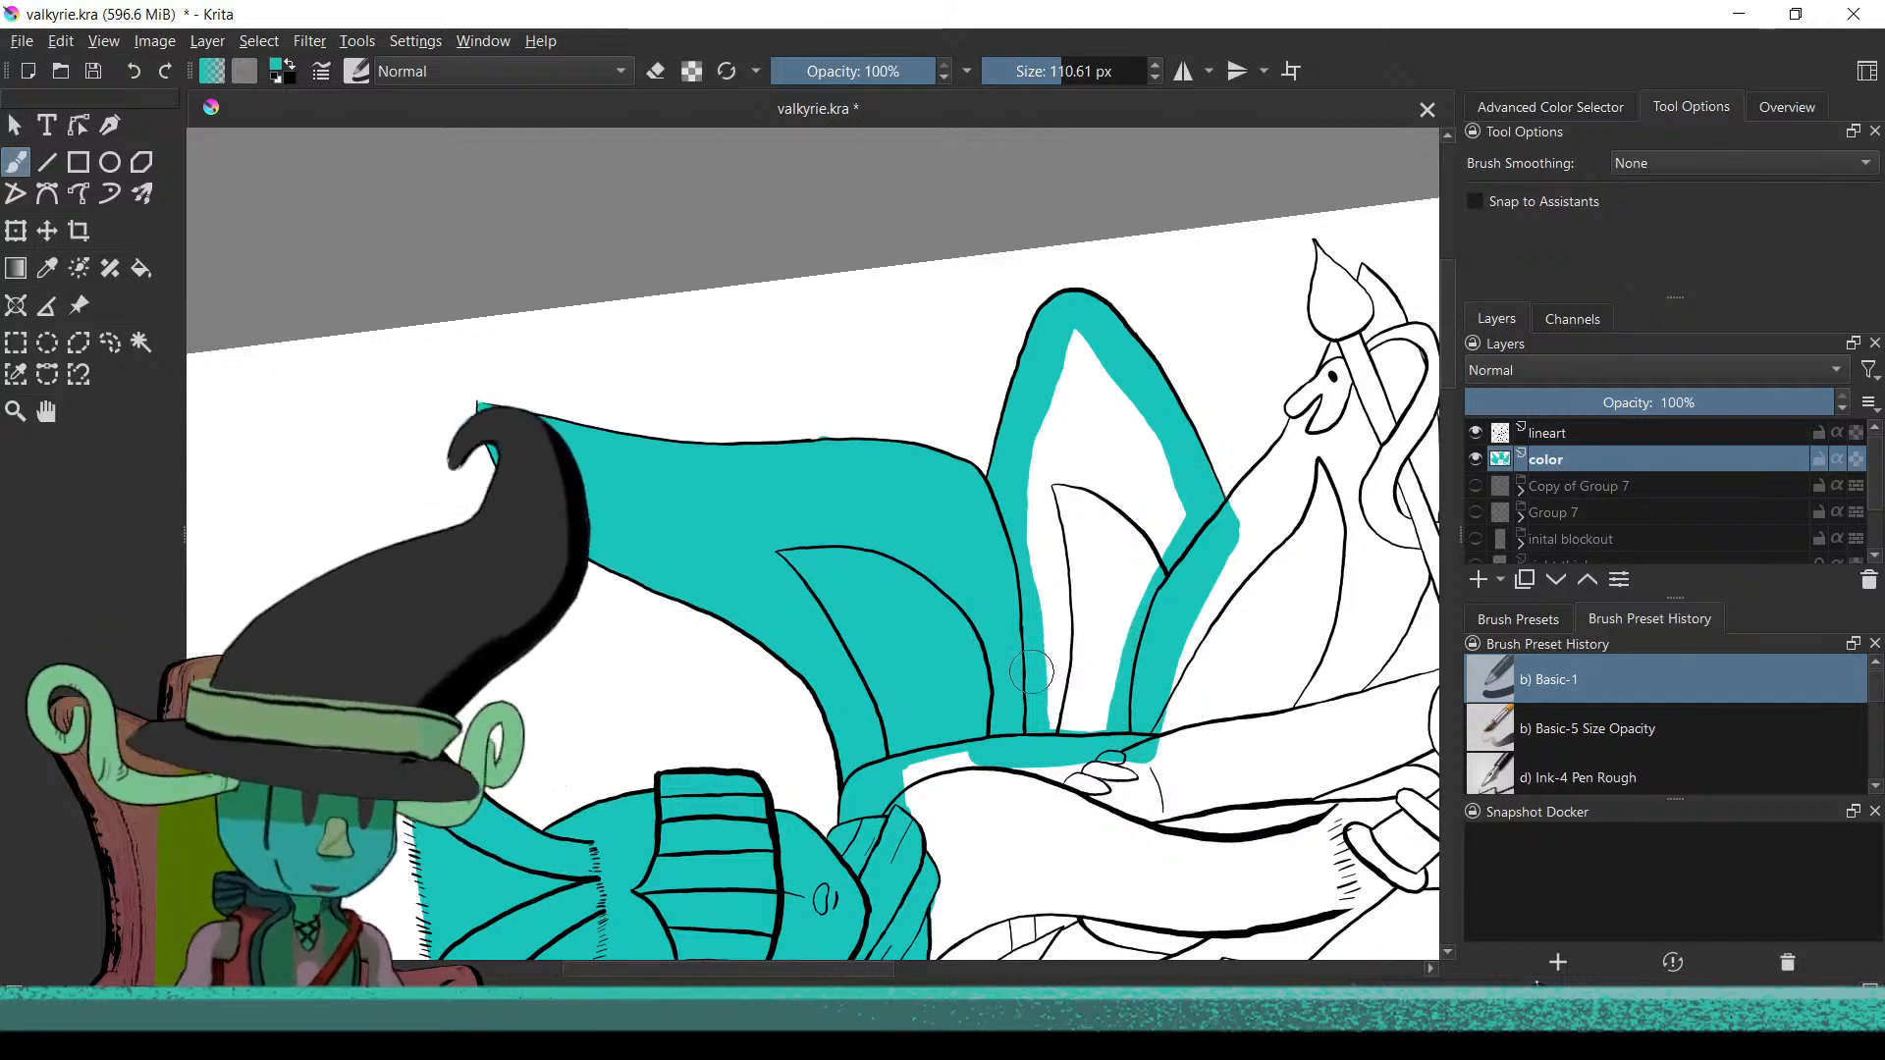
key("f")
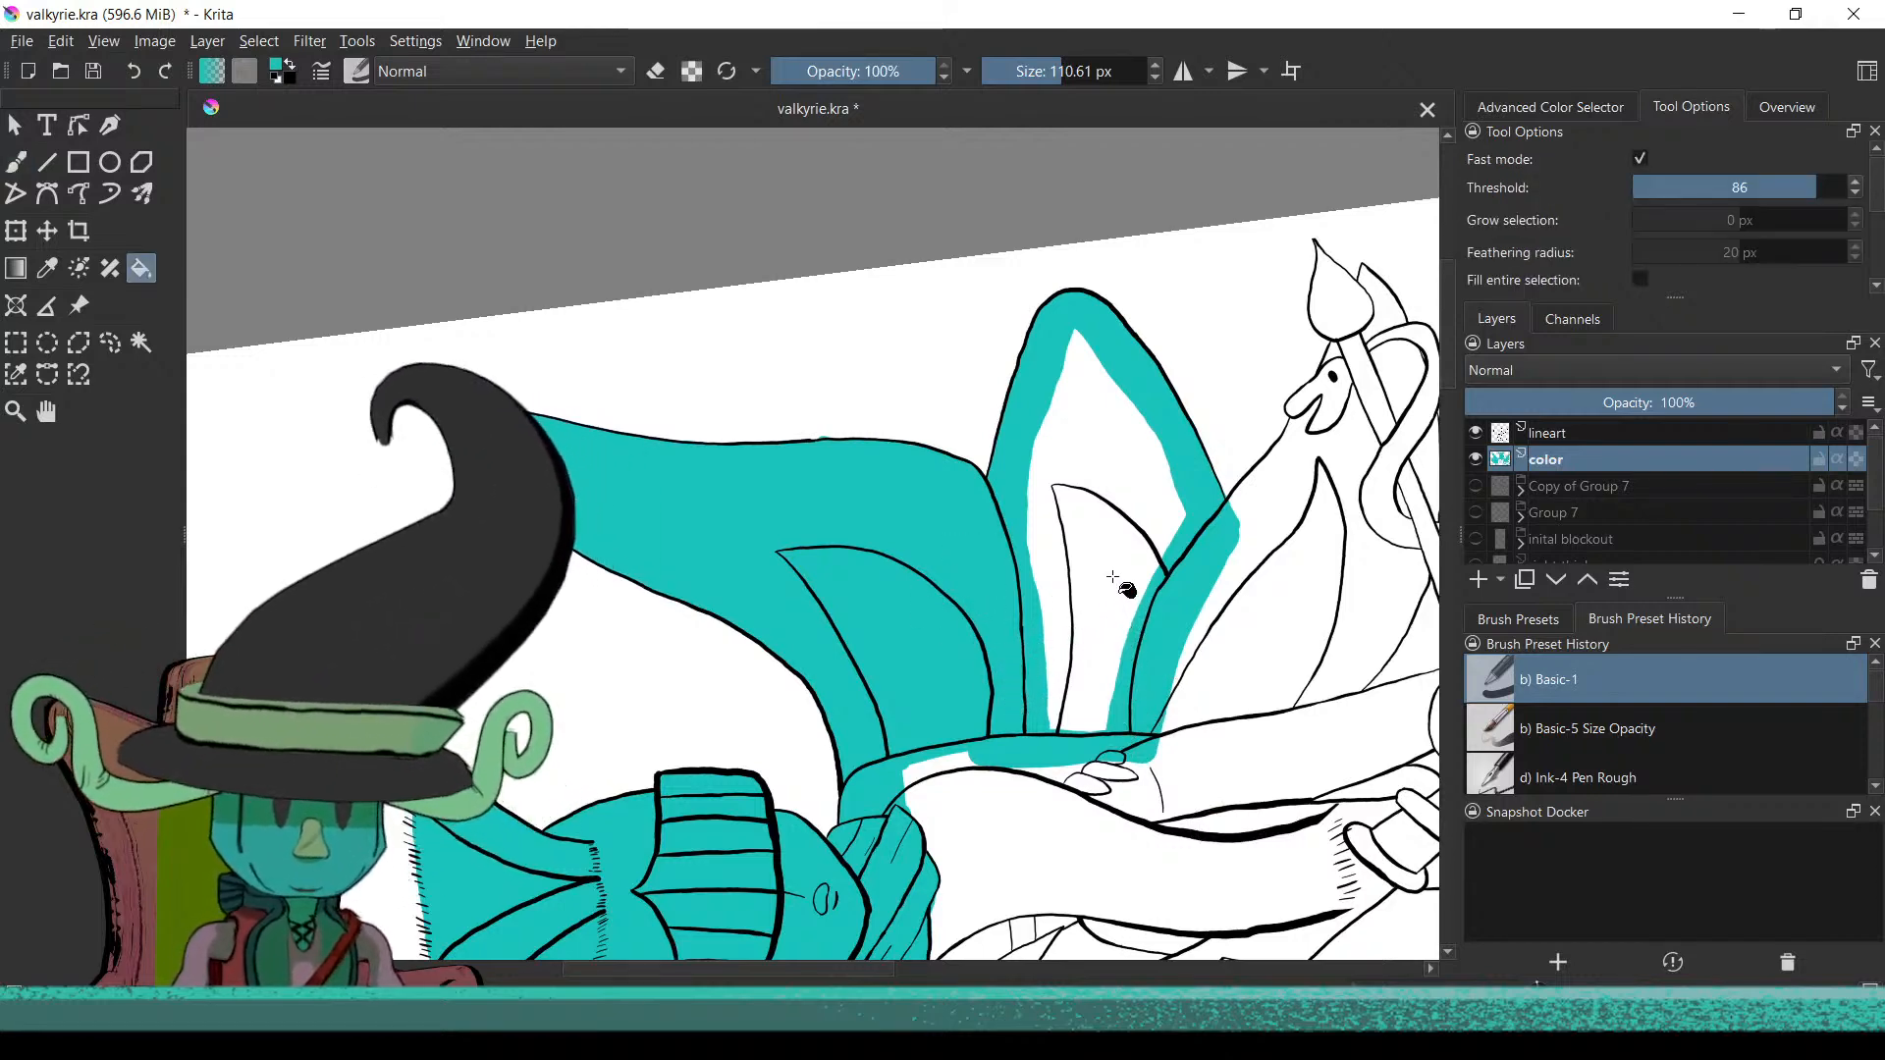
left_click(1112, 577)
Brush teal inside the outer outline of the creature's neck, from the filled peak up to just below the beak
left_click_drag(1102, 633, 1038, 749)
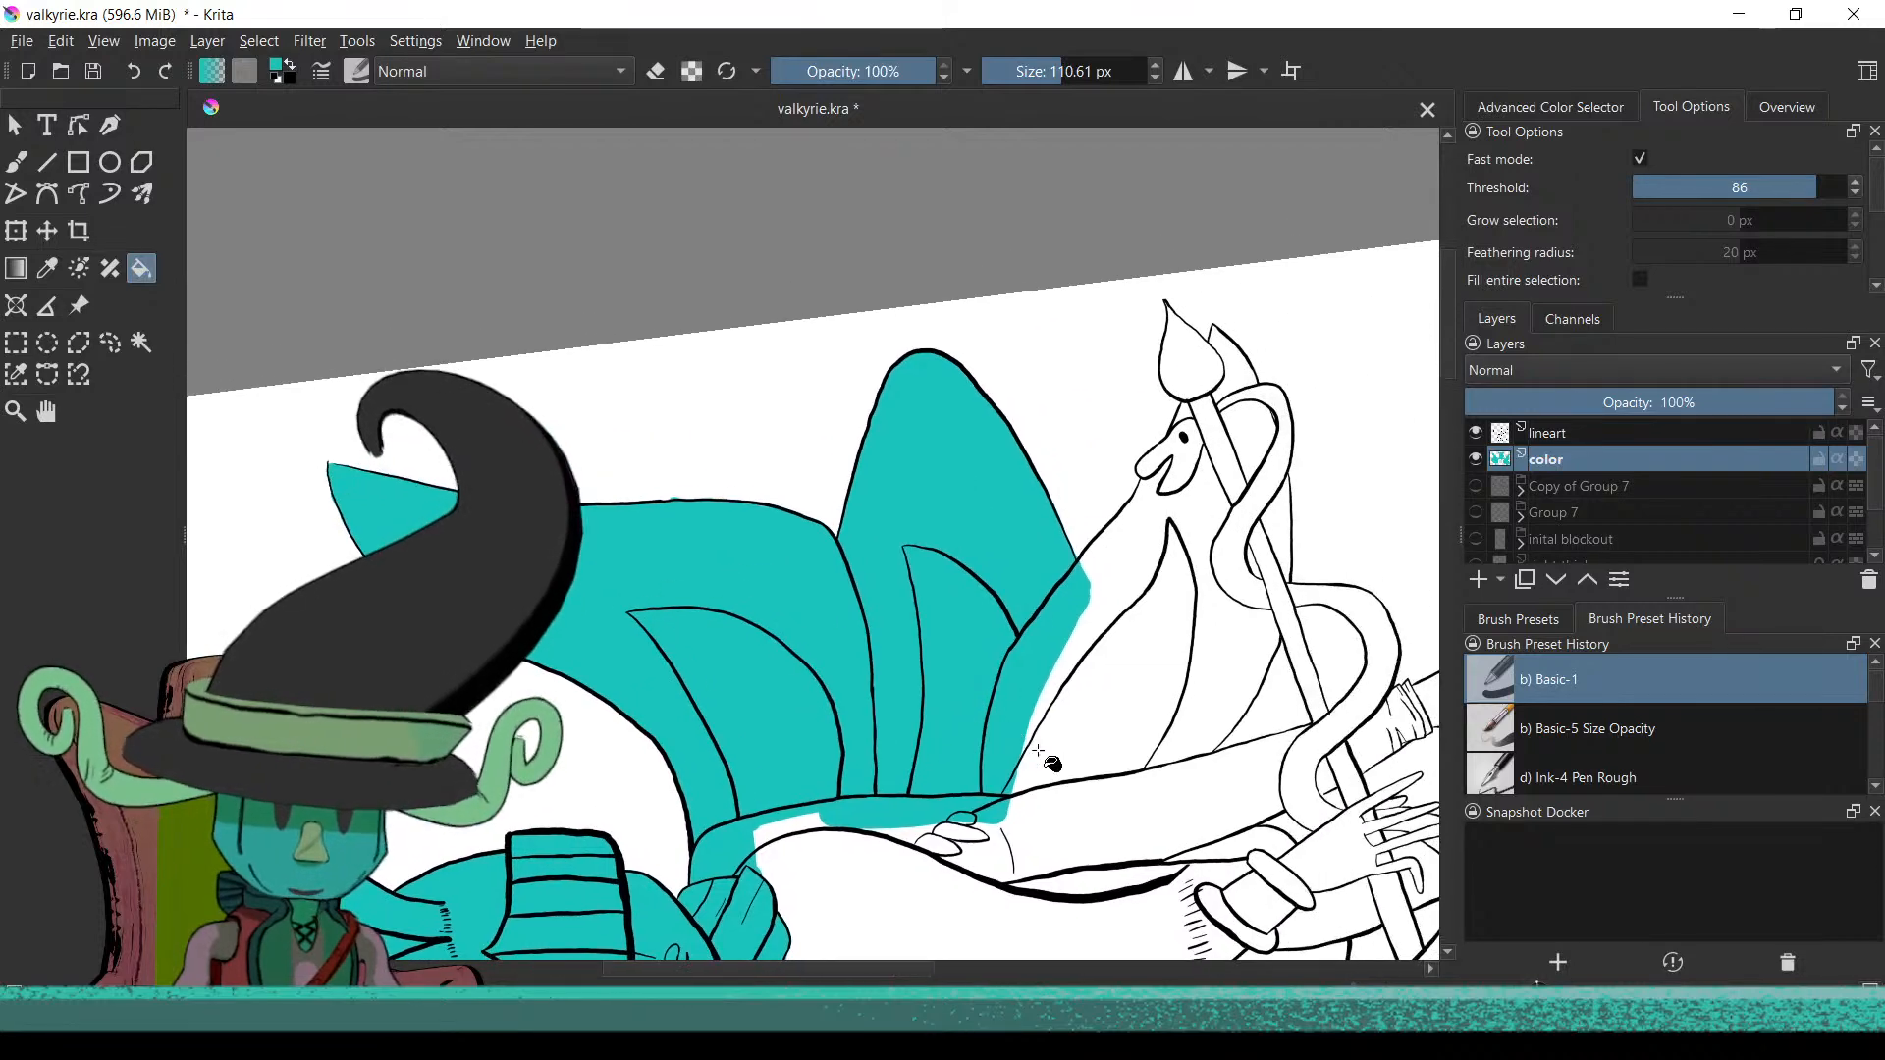
scroll(1039, 751, "up", 2)
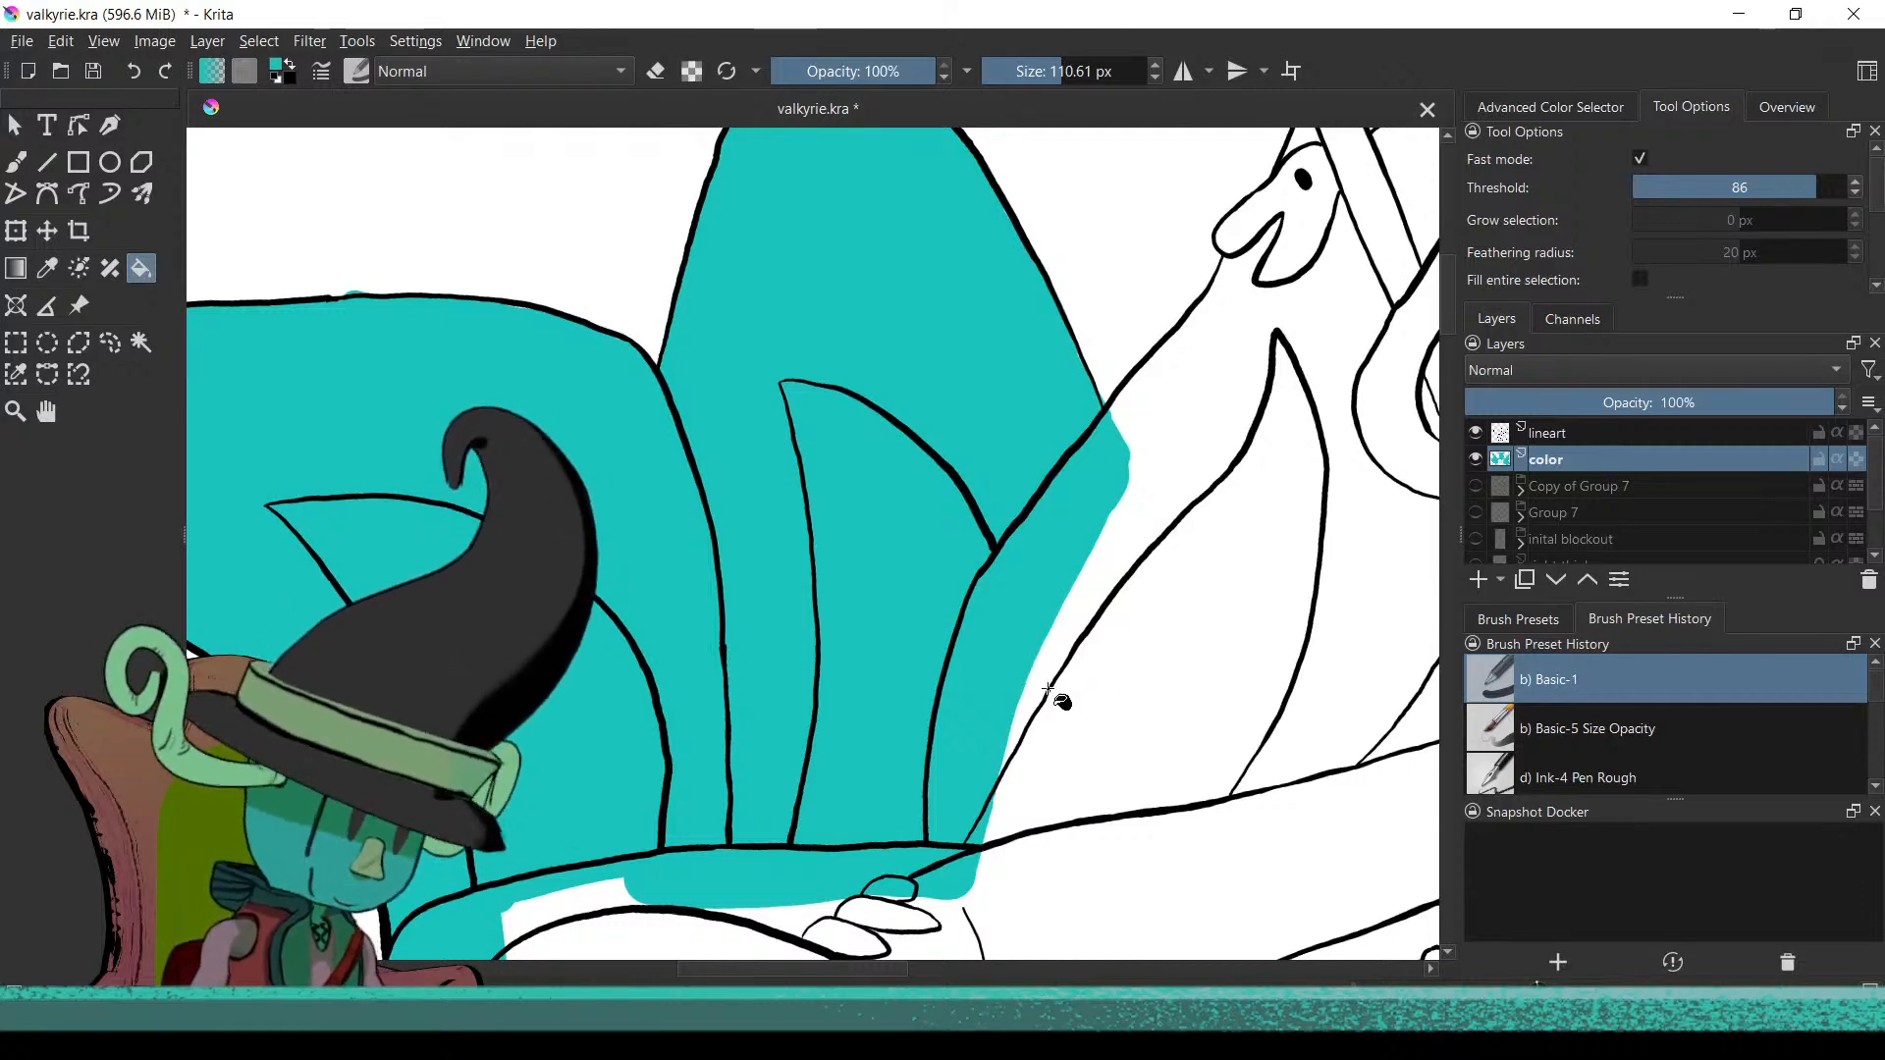
key("b")
scroll(985, 704, "down", 2)
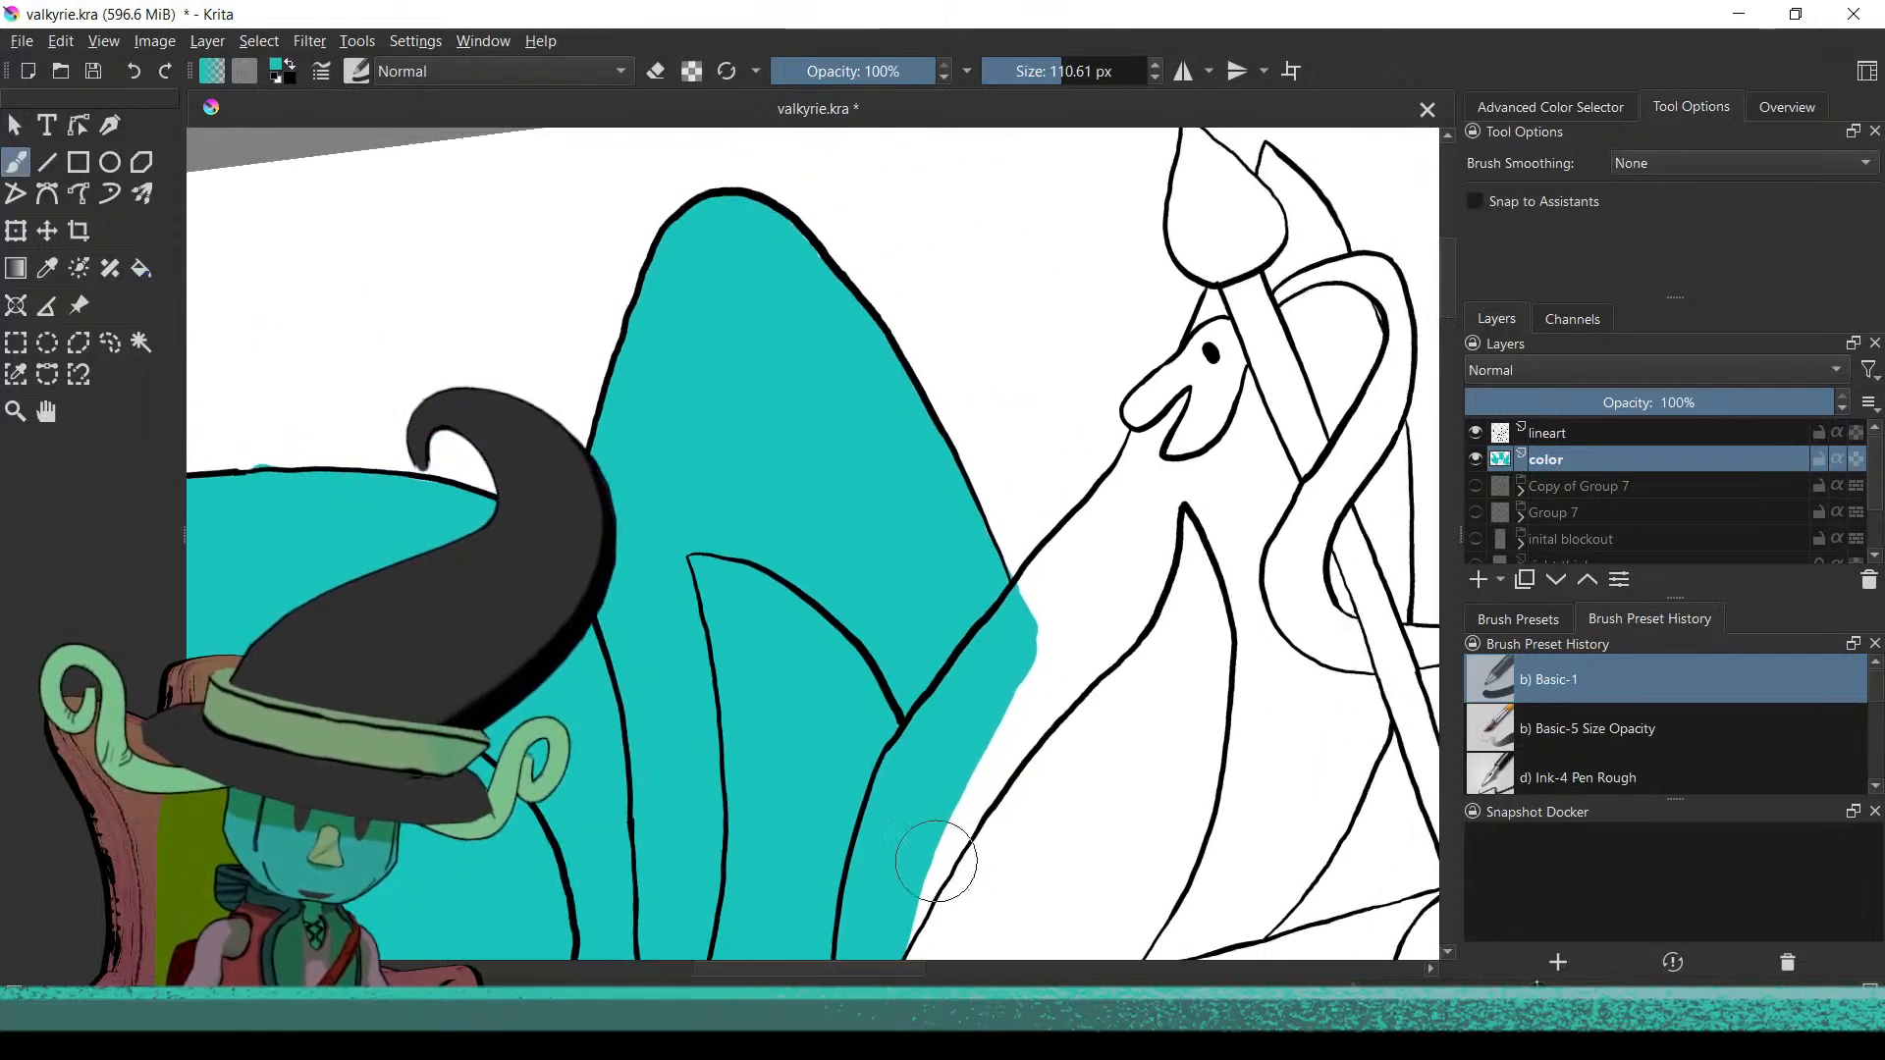
scroll(1009, 790, "up", 2)
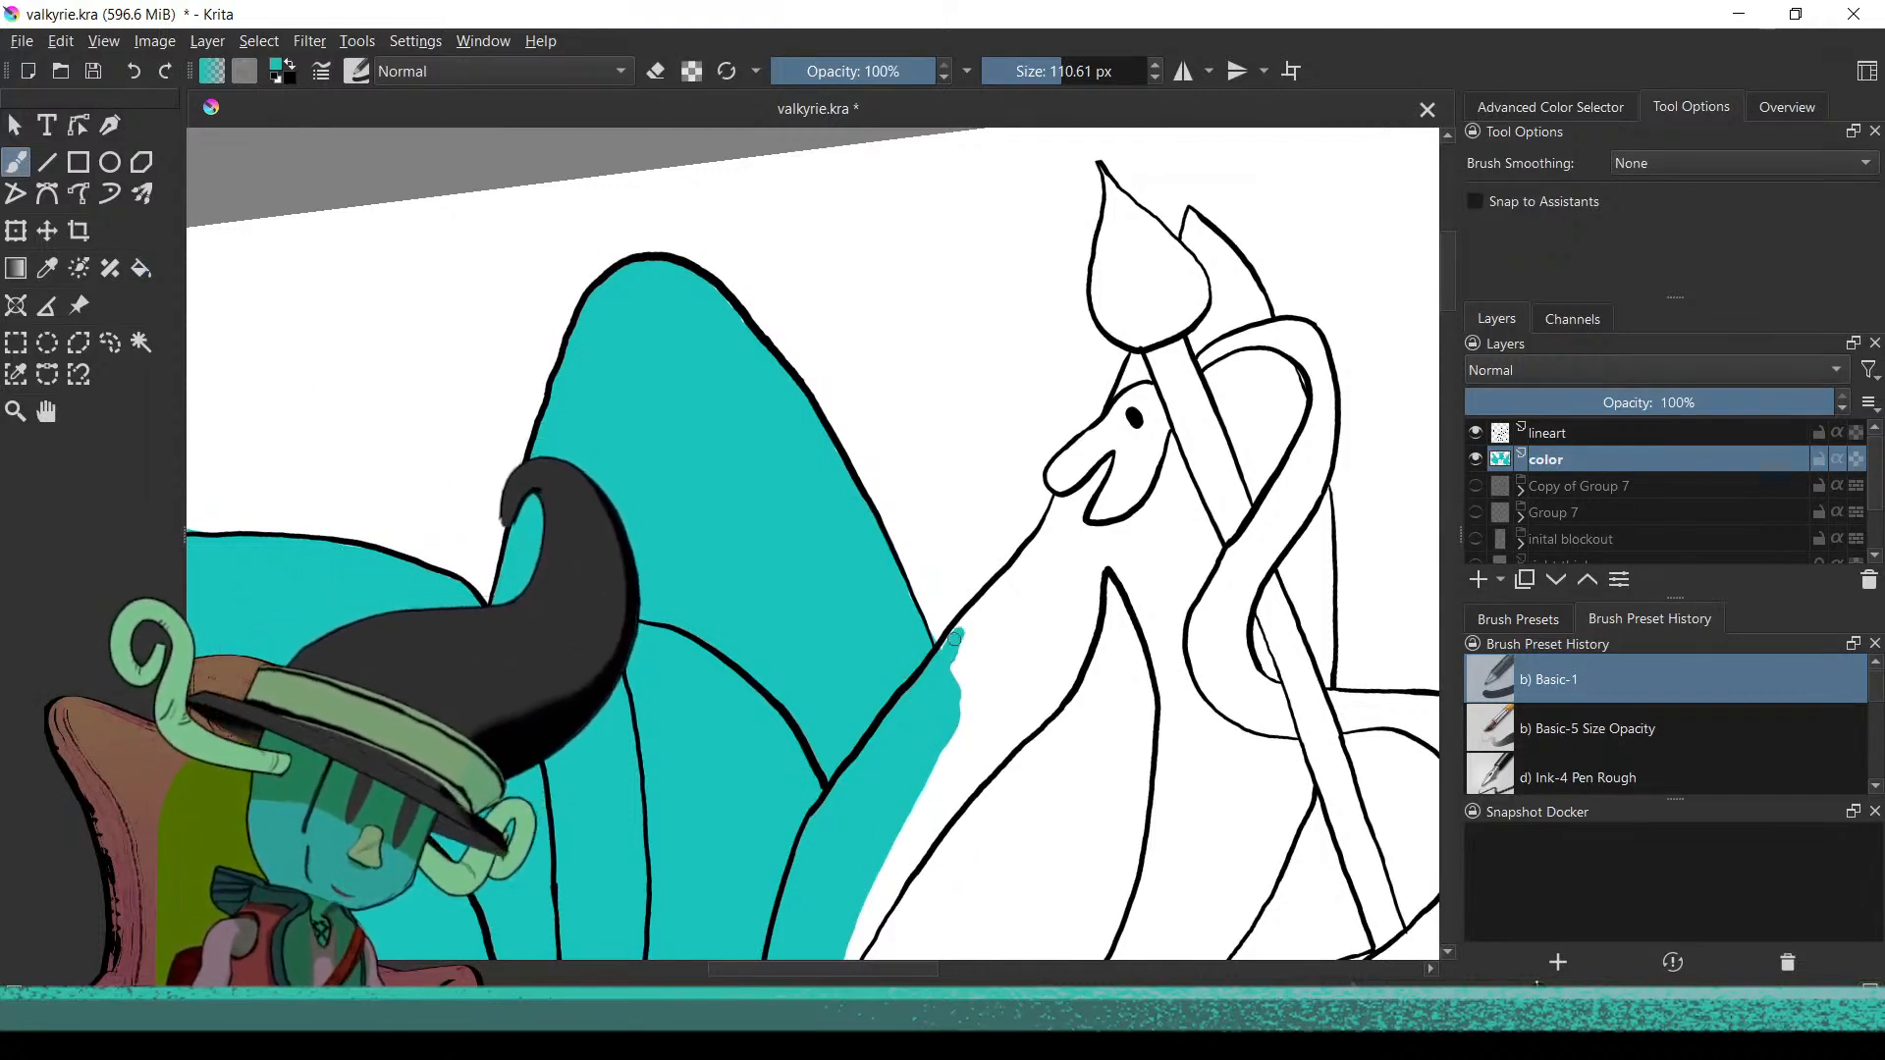
left_click_drag(952, 643, 978, 614)
left_click_drag(954, 697, 1000, 601)
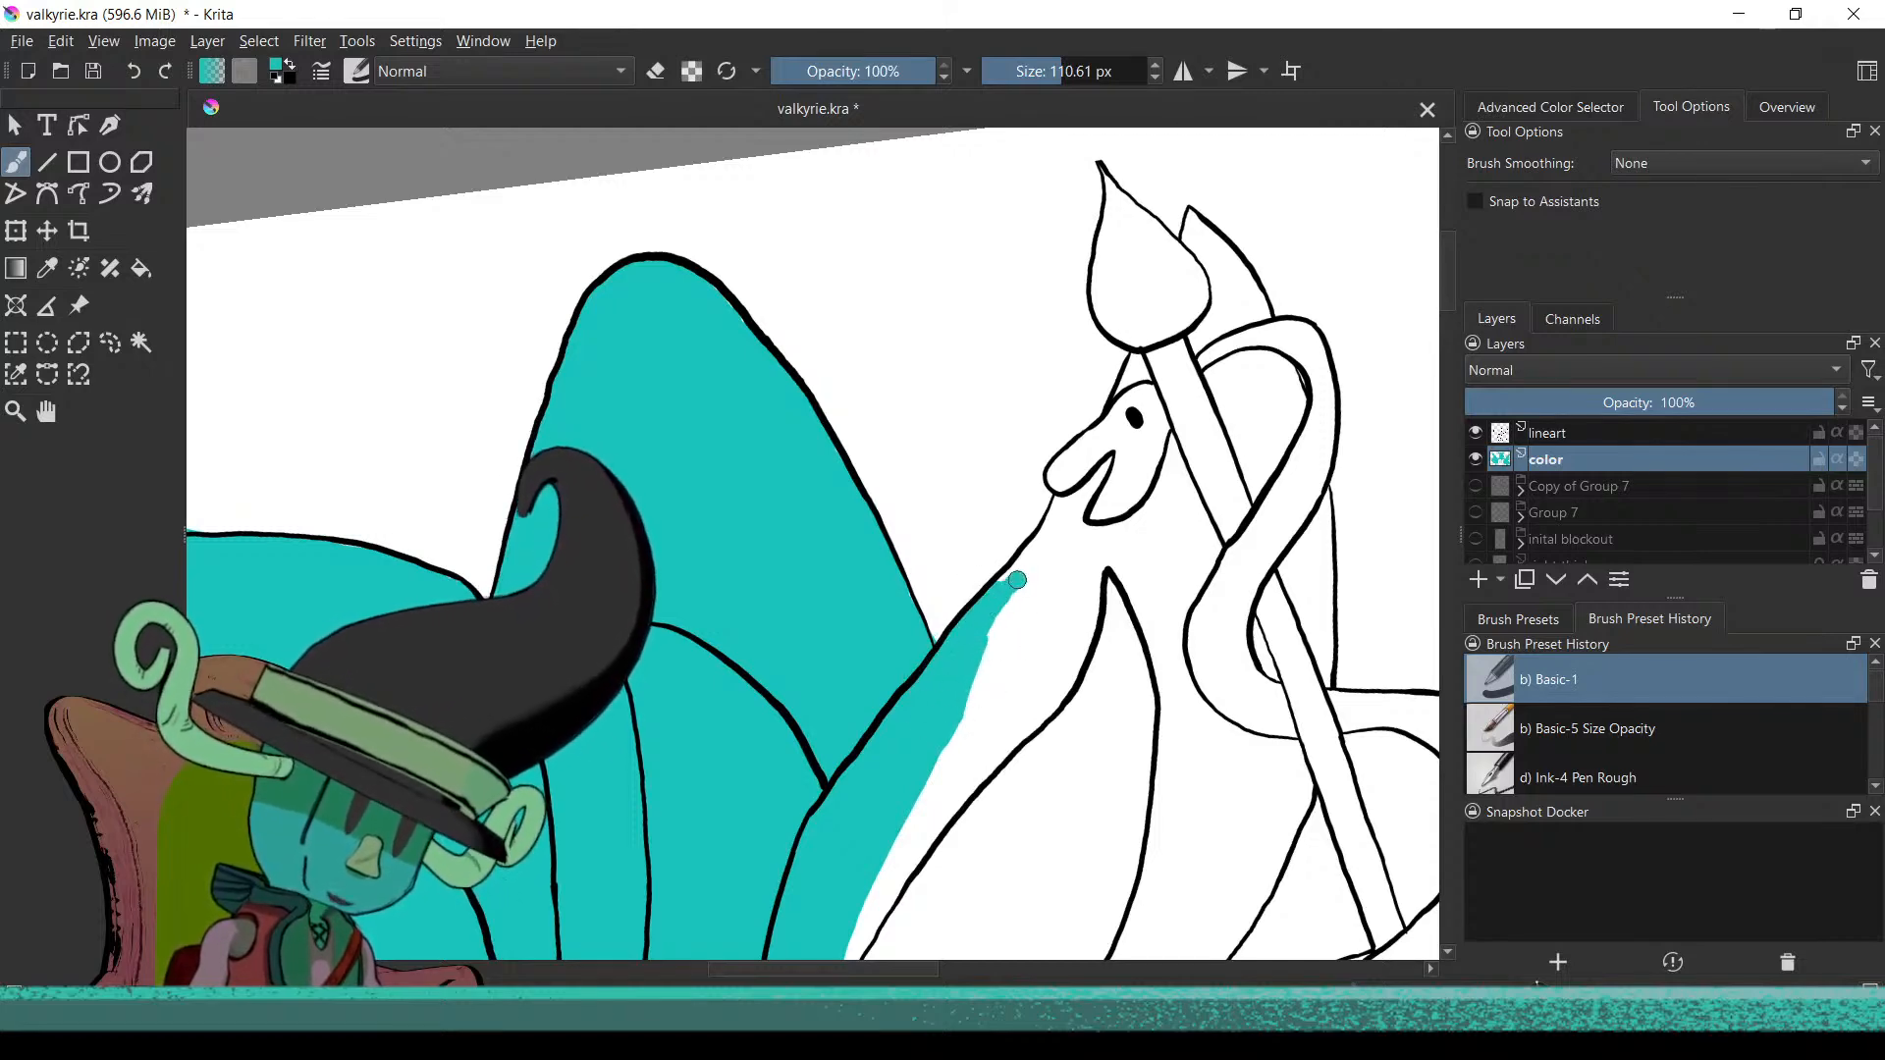
mouse_move(1018, 572)
left_mouse_down()
mouse_move(1006, 587)
mouse_move(1036, 555)
left_mouse_up()
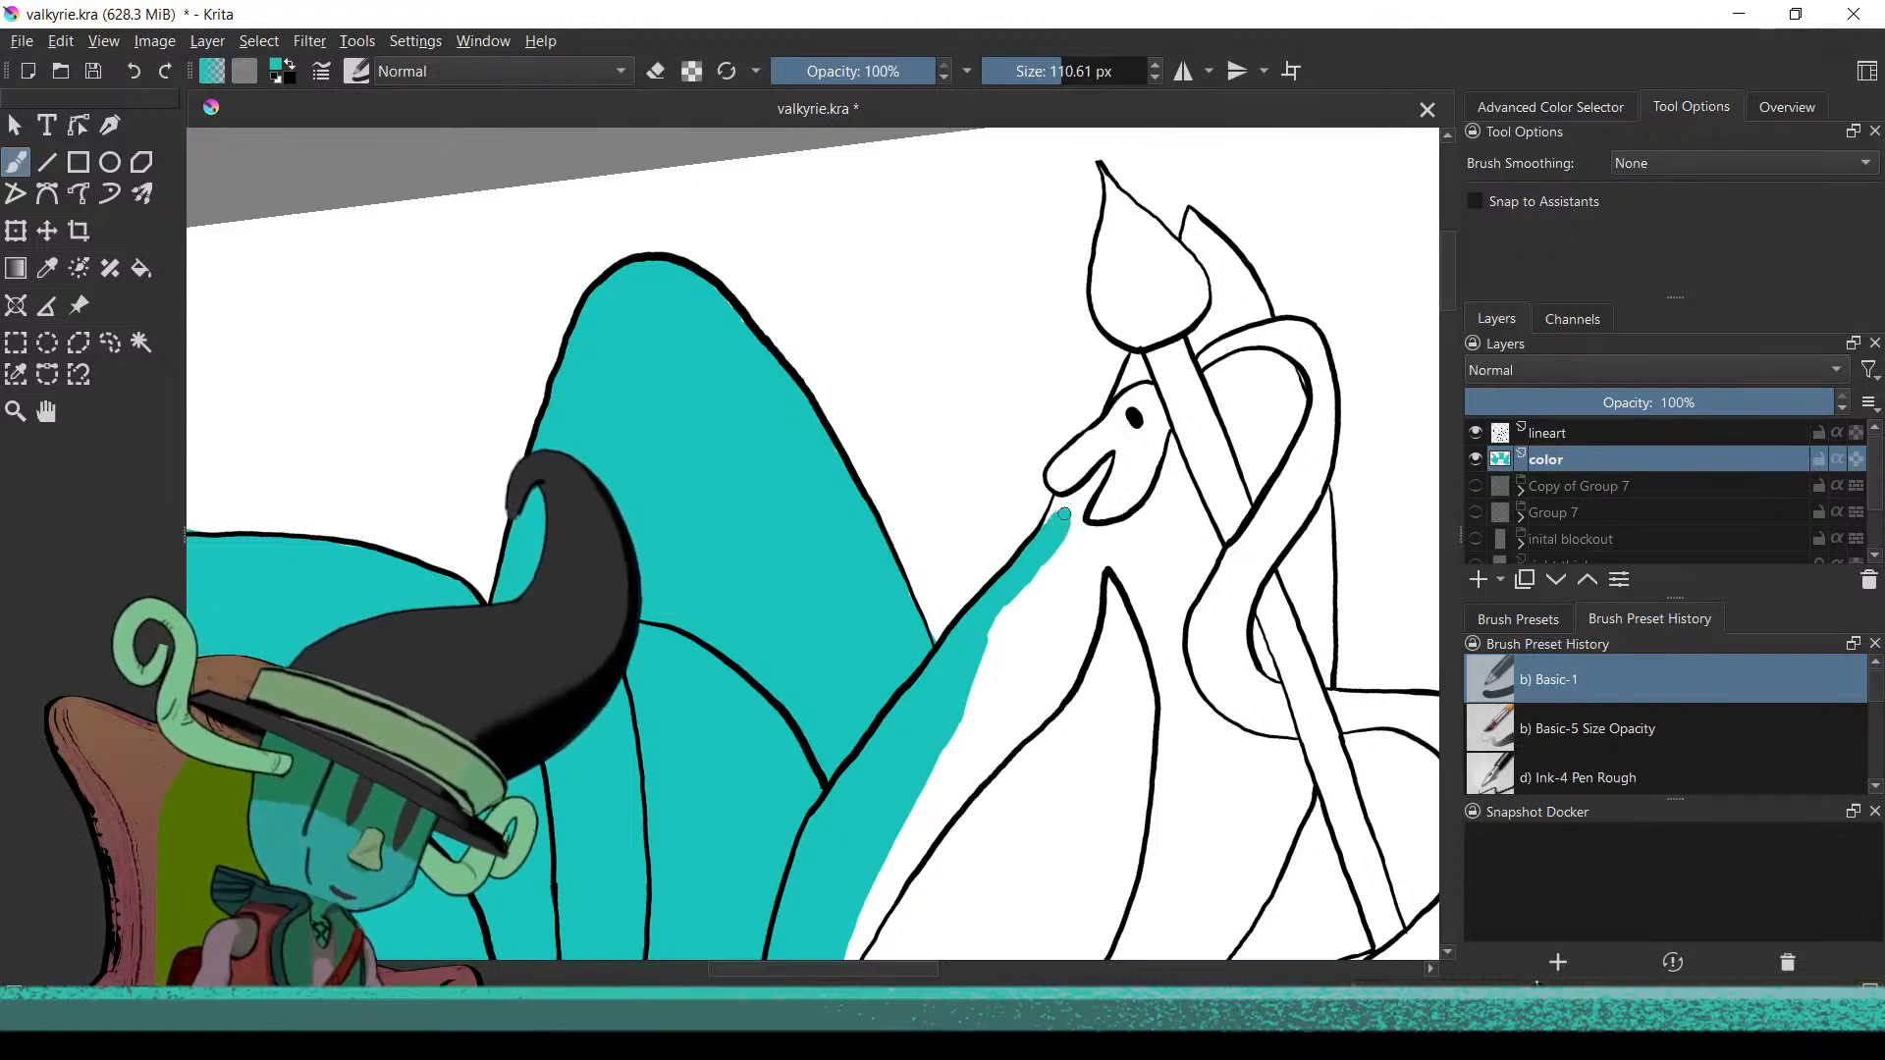
Fill the creature's beak and head with teal, extending the color to the shaft beneath the teardrop tip
left_click_drag(1058, 494, 1066, 462)
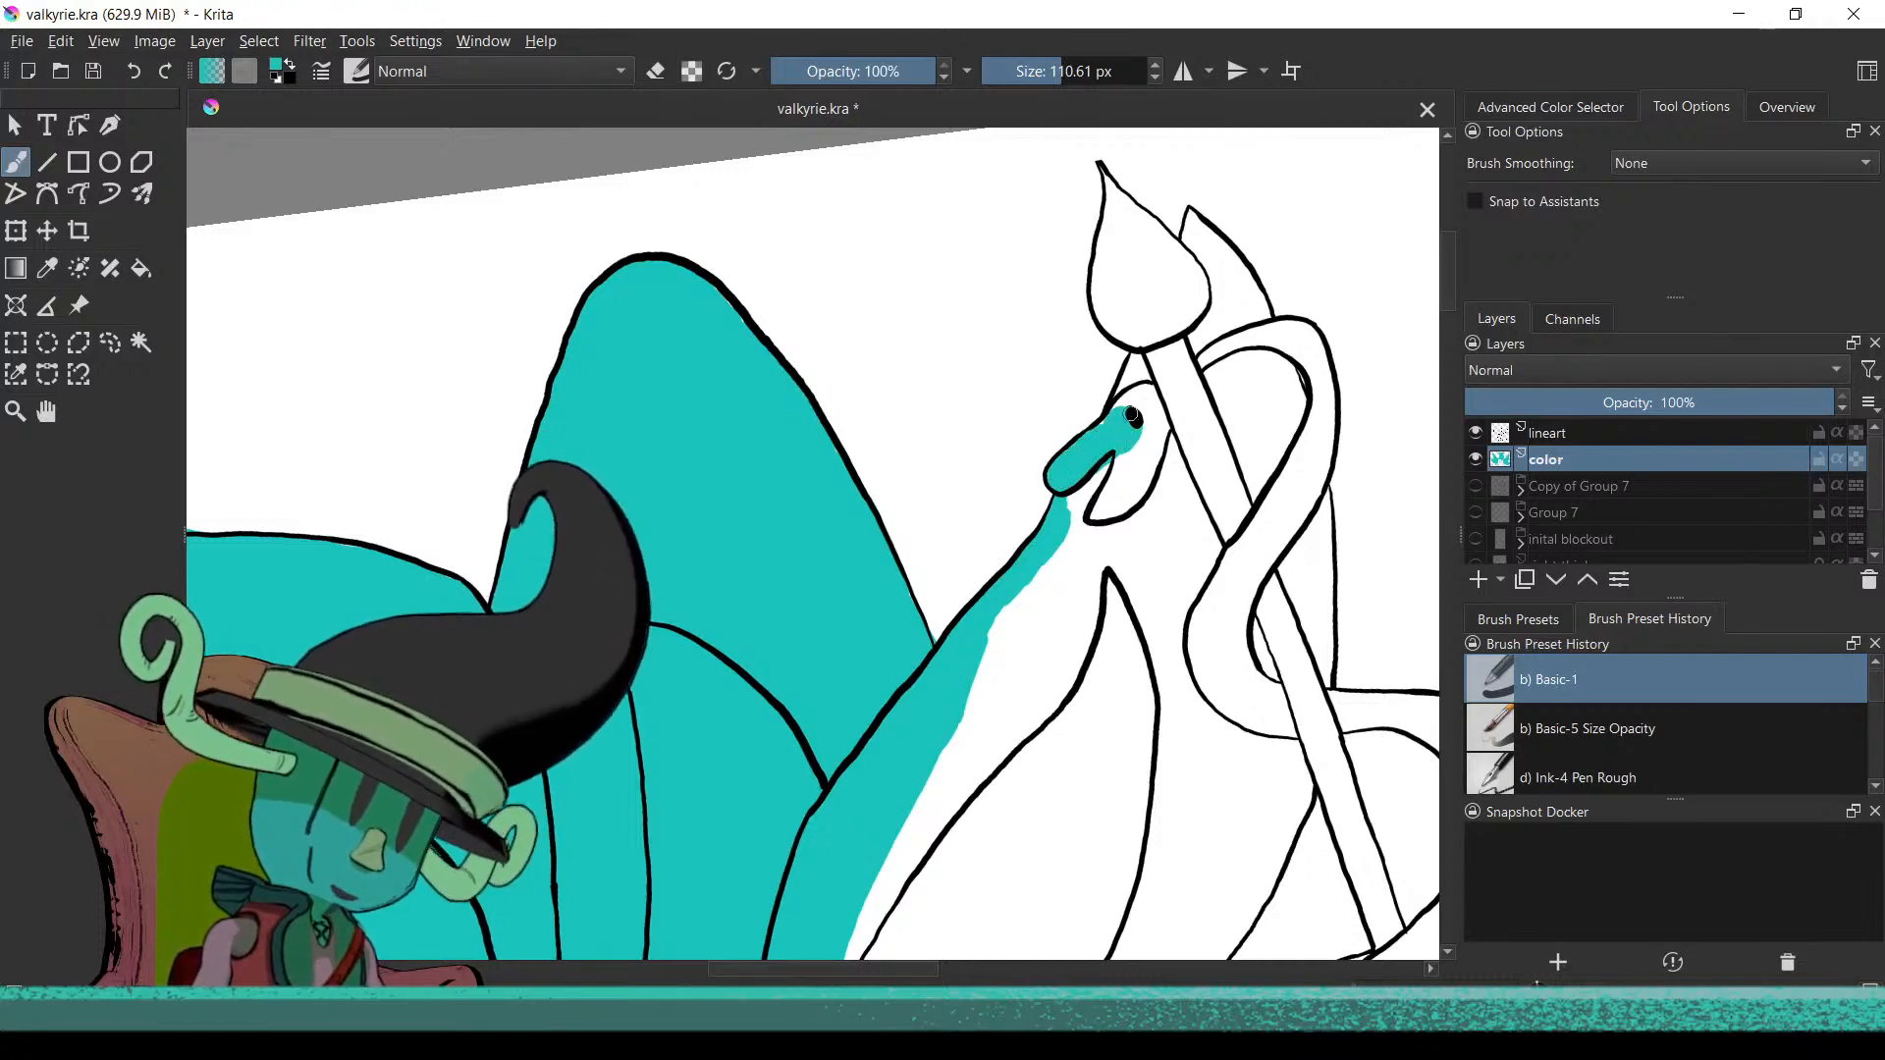
mouse_move(1106, 428)
left_mouse_down()
mouse_move(1129, 437)
mouse_move(1117, 449)
left_mouse_up()
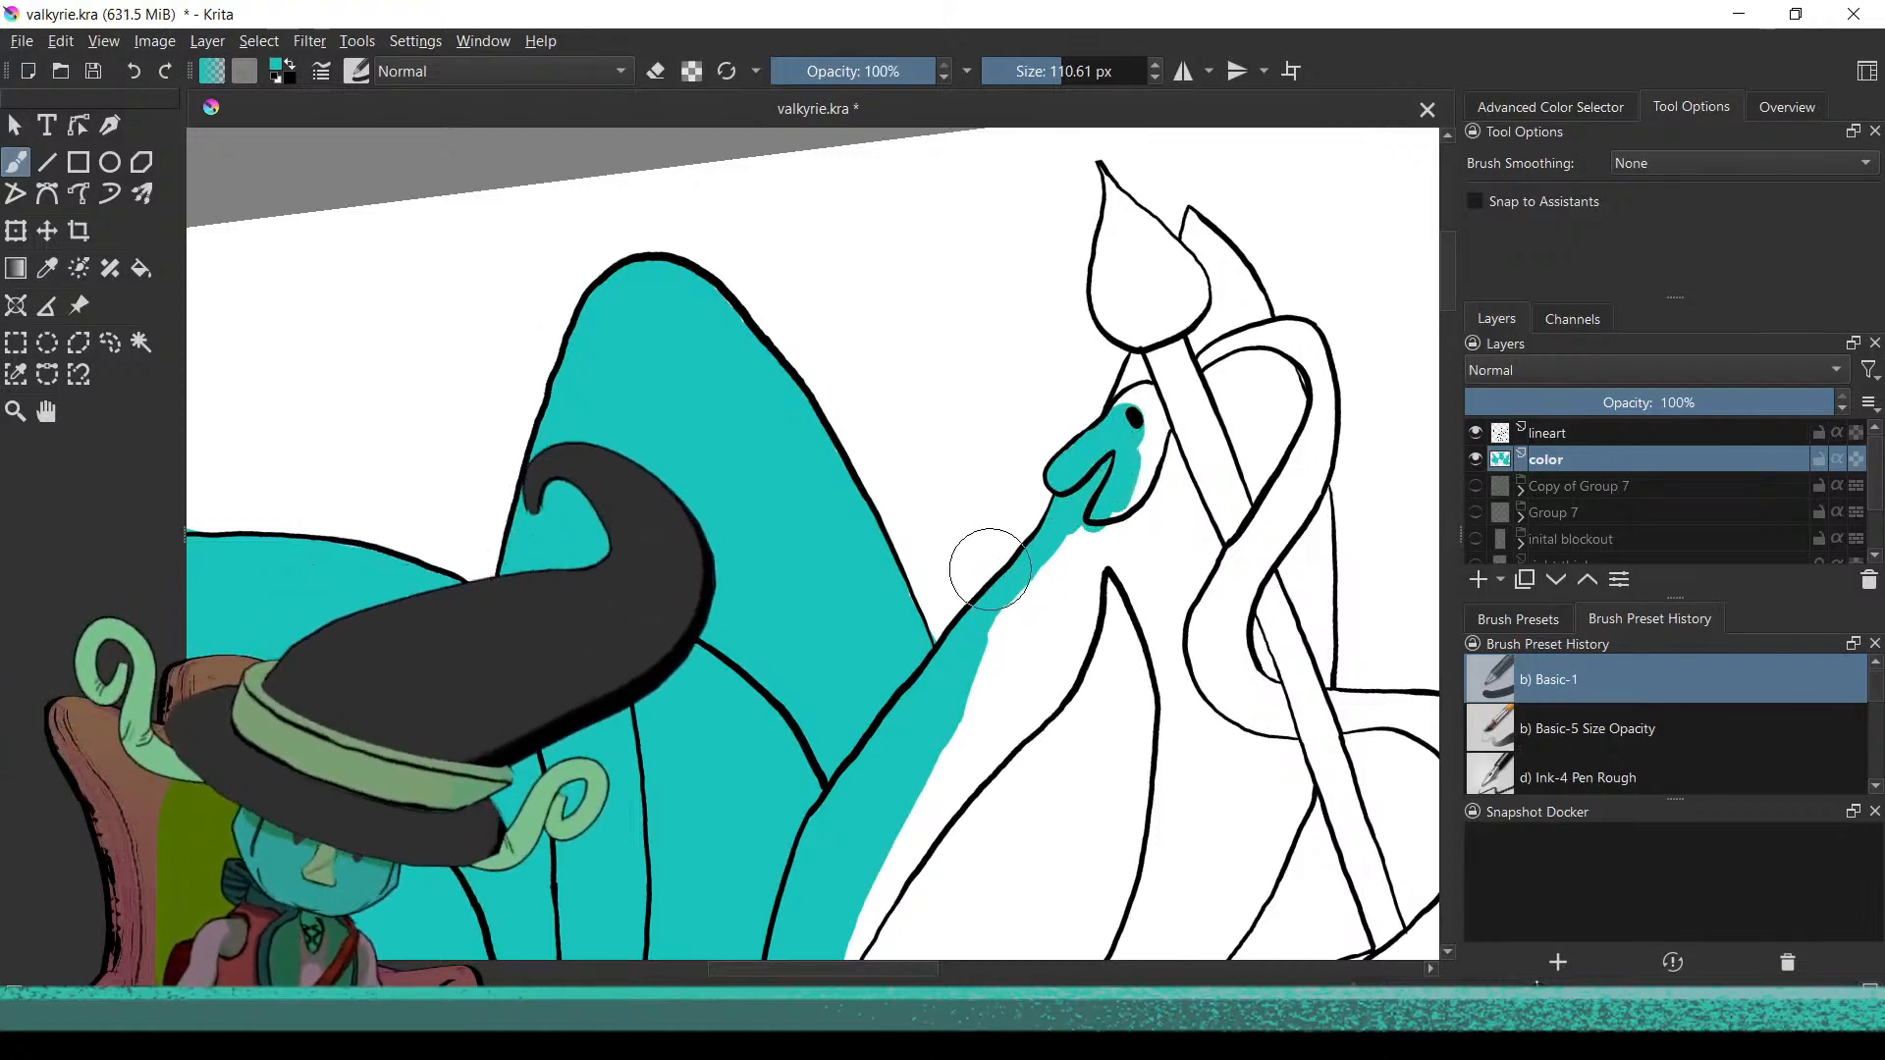
mouse_move(1141, 364)
left_mouse_down()
mouse_move(1138, 471)
mouse_move(1173, 412)
mouse_move(1187, 491)
left_mouse_up()
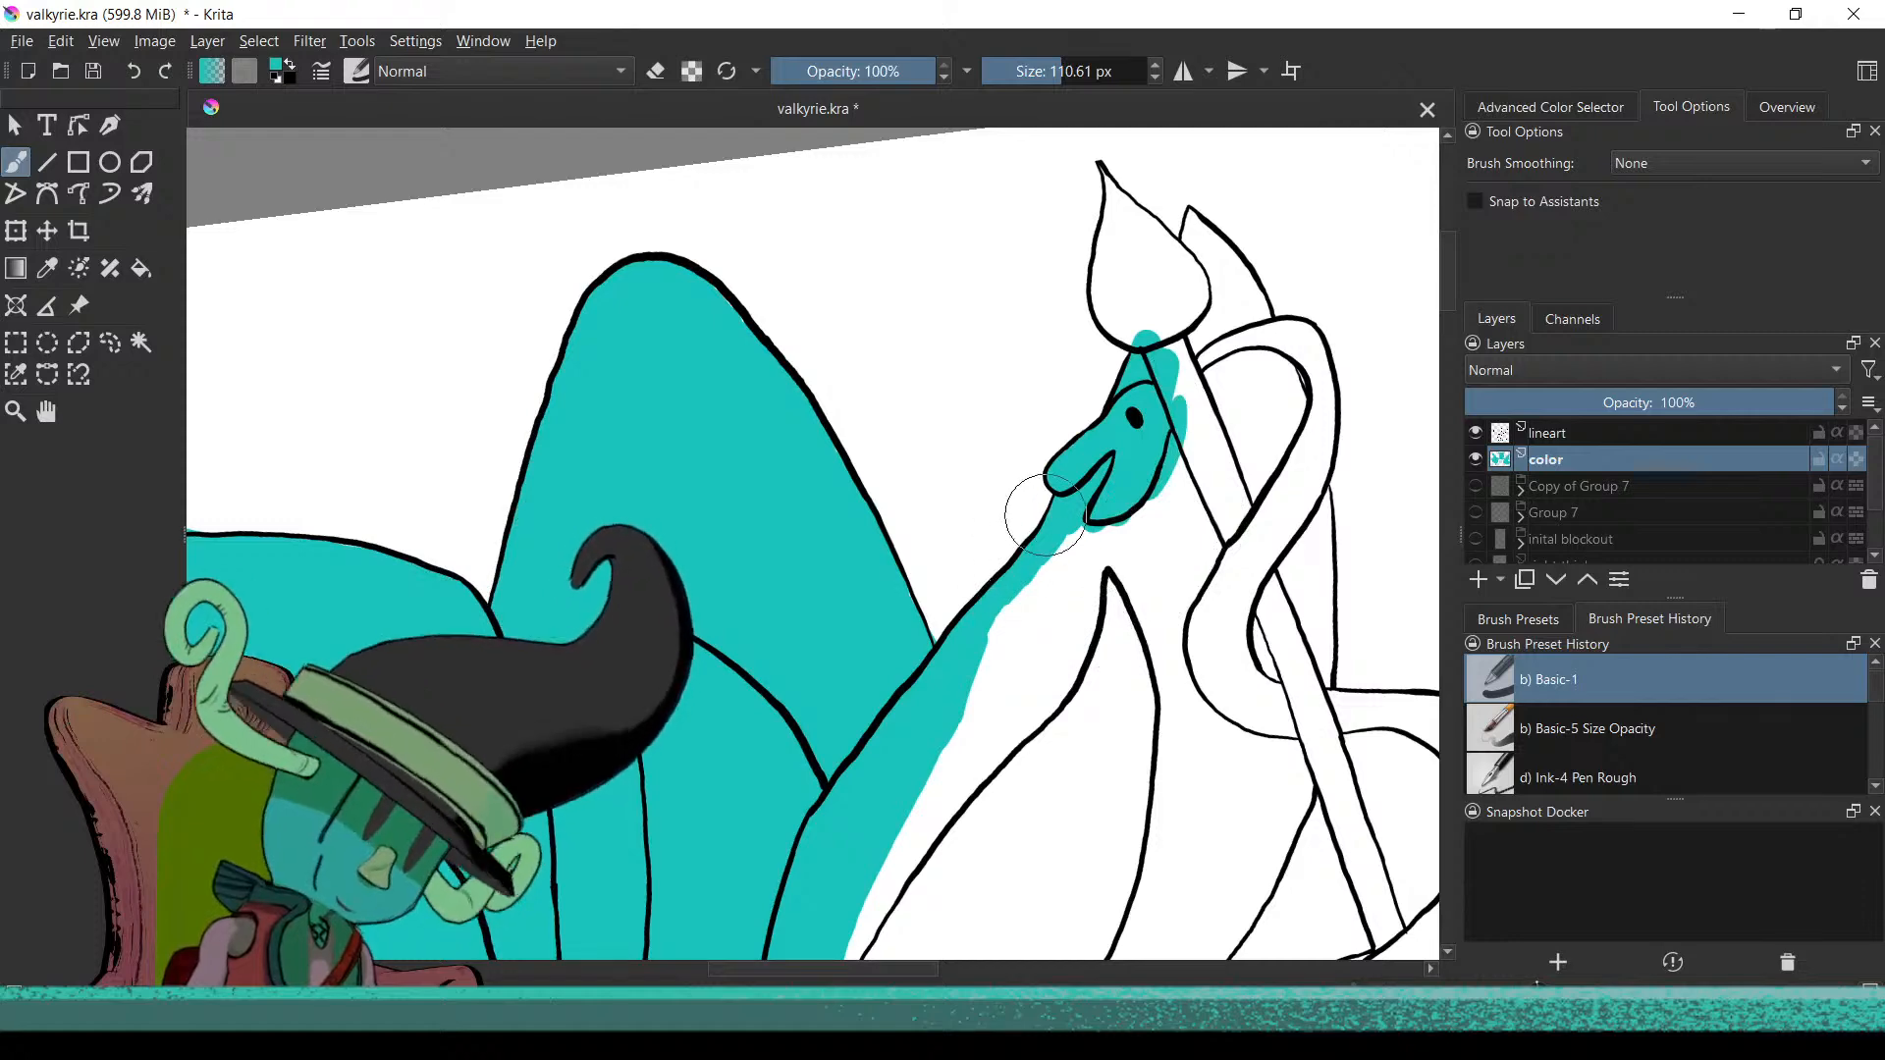
Fill the teardrop-shaped tip of the staff with teal up to its narrow point
mouse_move(1119, 261)
left_mouse_down()
mouse_move(1127, 294)
mouse_move(1188, 301)
mouse_move(1042, 678)
left_mouse_up()
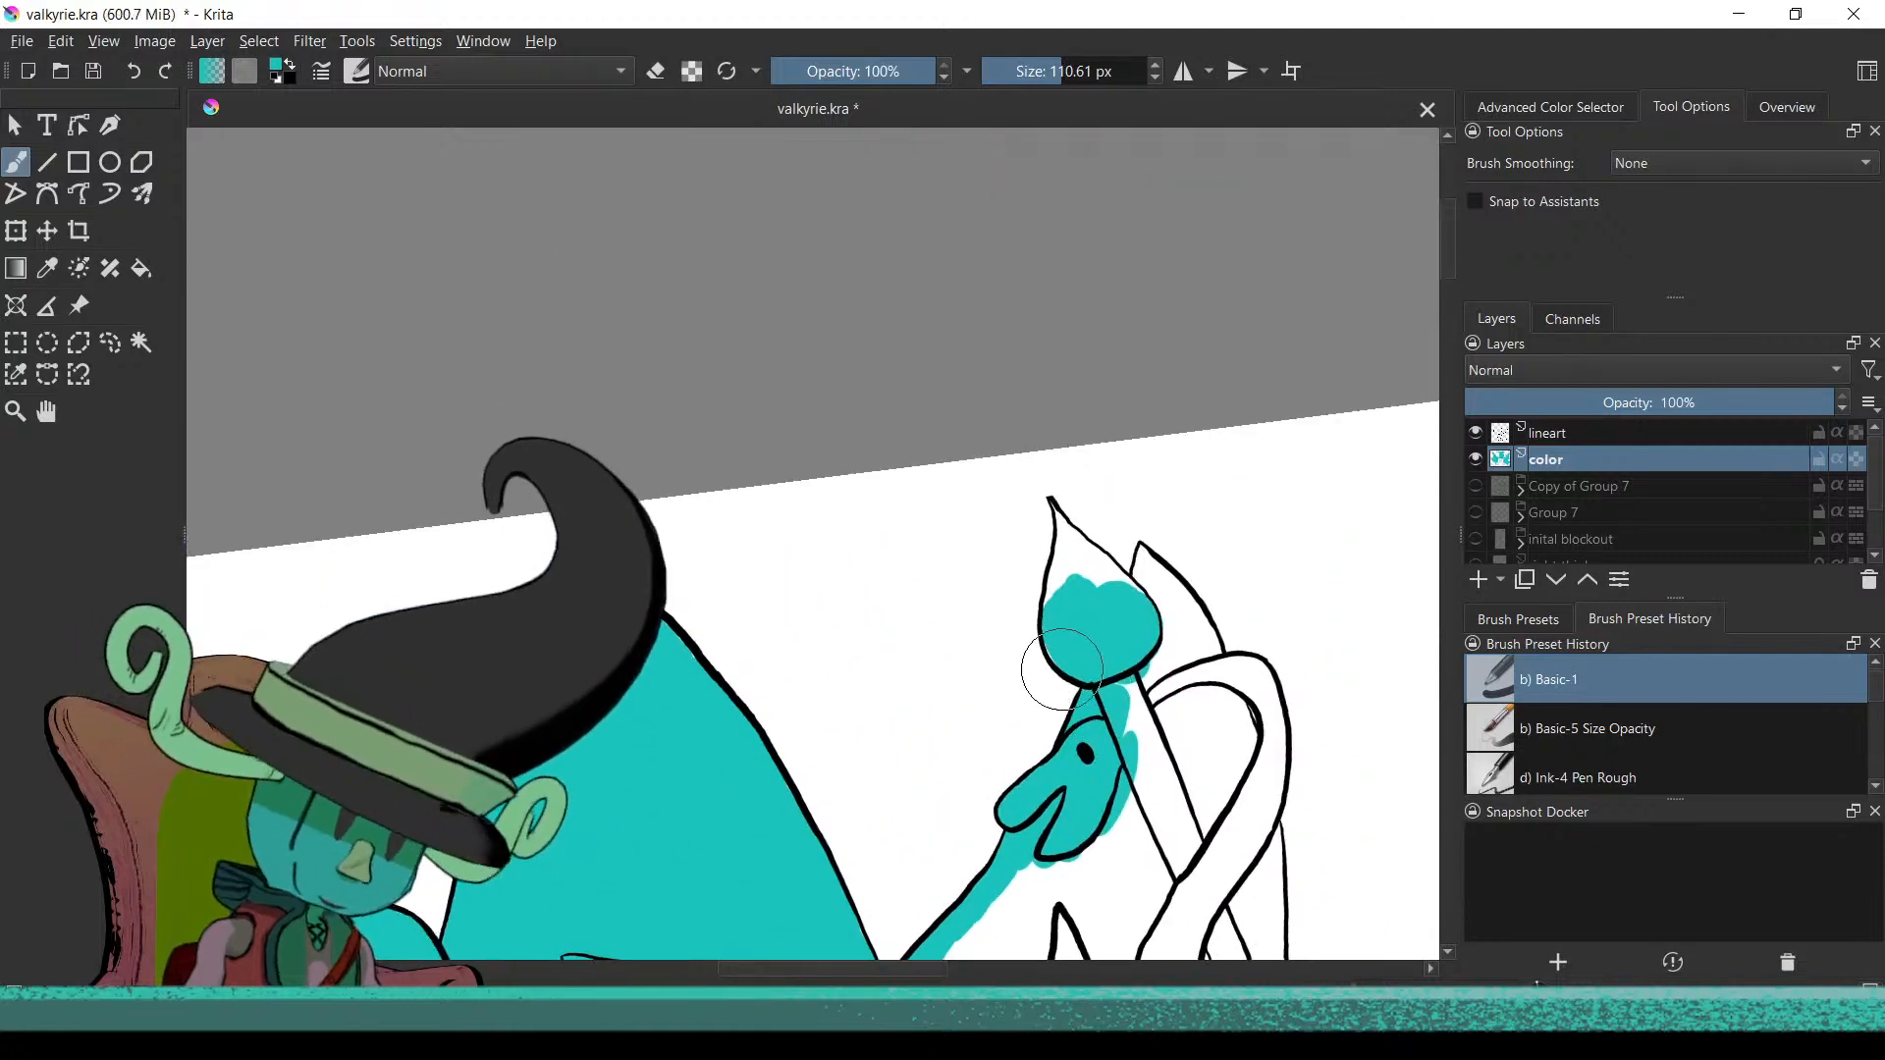
scroll(1070, 658, "up", 3)
left_click_drag(1038, 481, 1028, 563)
mouse_move(1044, 638)
left_mouse_down()
mouse_move(1050, 462)
mouse_move(1091, 465)
mouse_move(1171, 525)
mouse_move(1181, 511)
mouse_move(1142, 462)
mouse_move(1221, 542)
mouse_move(1064, 400)
mouse_move(1046, 451)
mouse_move(1028, 300)
left_mouse_up()
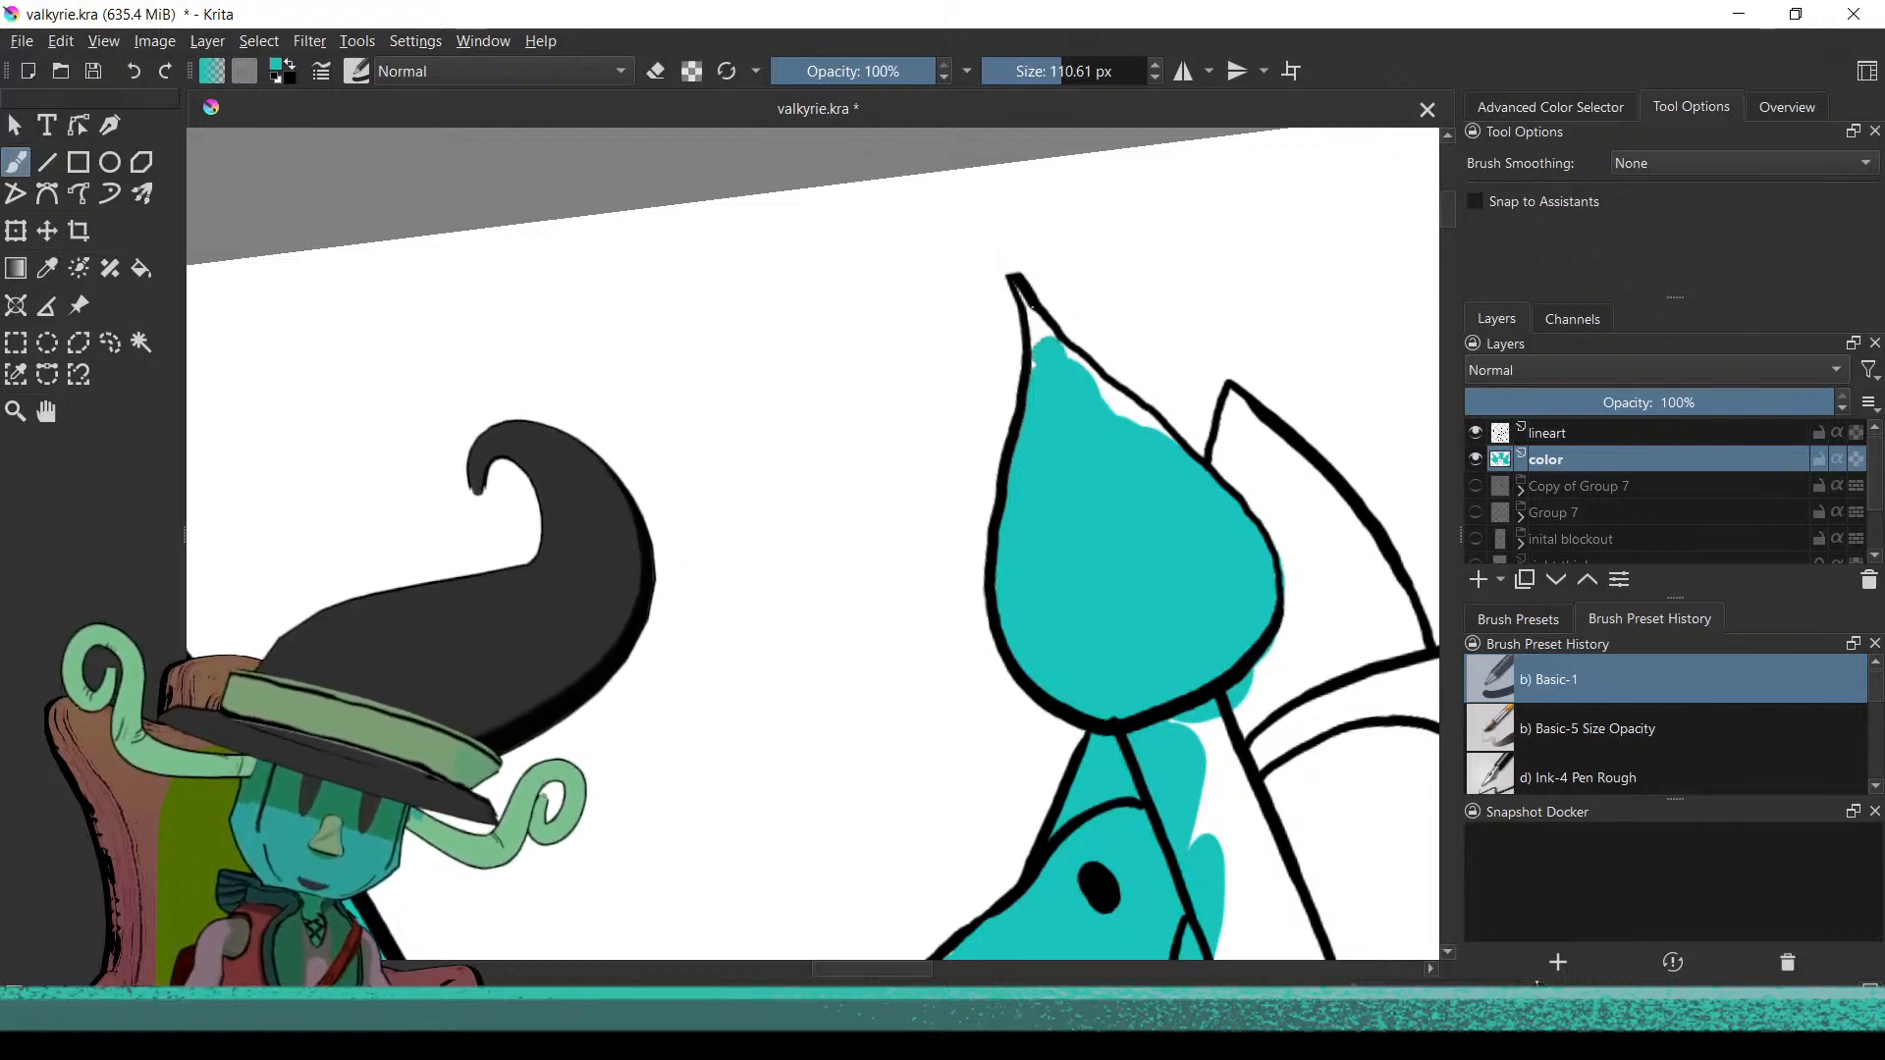
left_click_drag(1061, 367, 1100, 410)
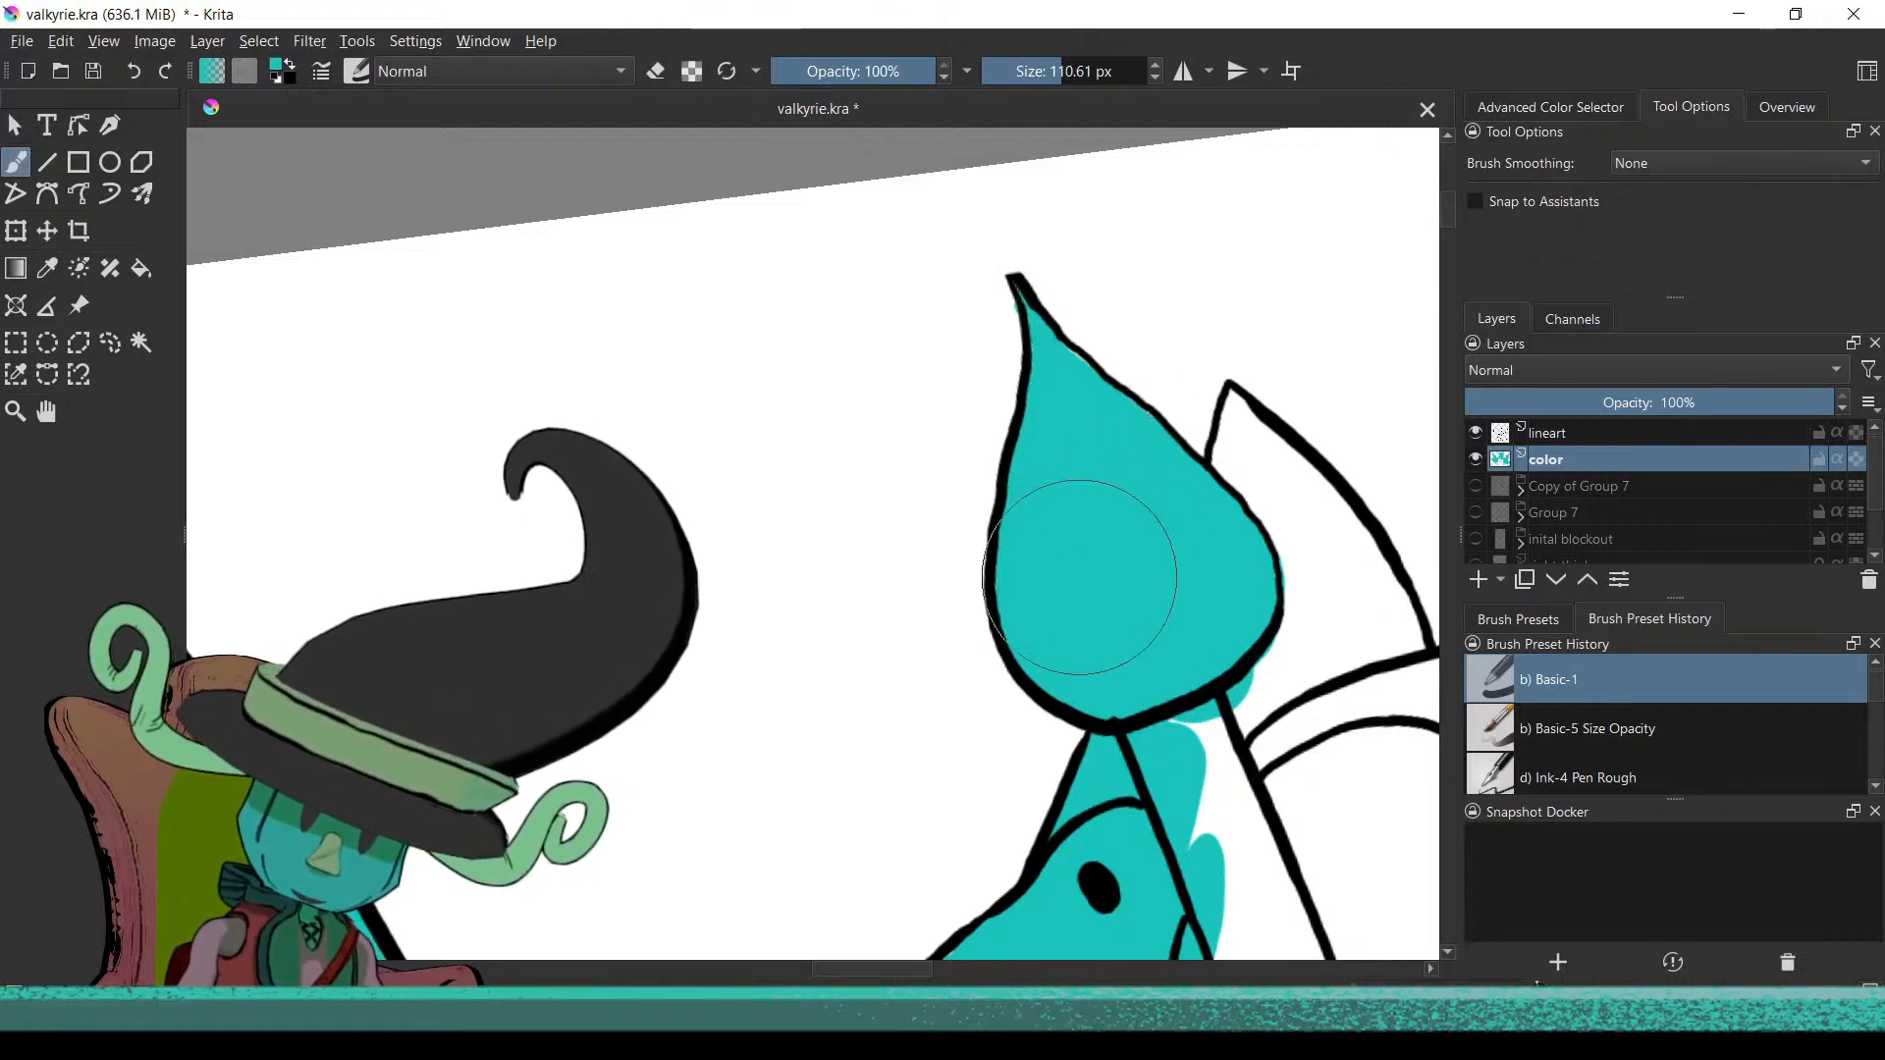
Cover the pointed shape behind the staff's tip, the upper shaft and the top of the curved loop with teal
scroll(1031, 551, "down", 3)
scroll(1115, 604, "up", 5)
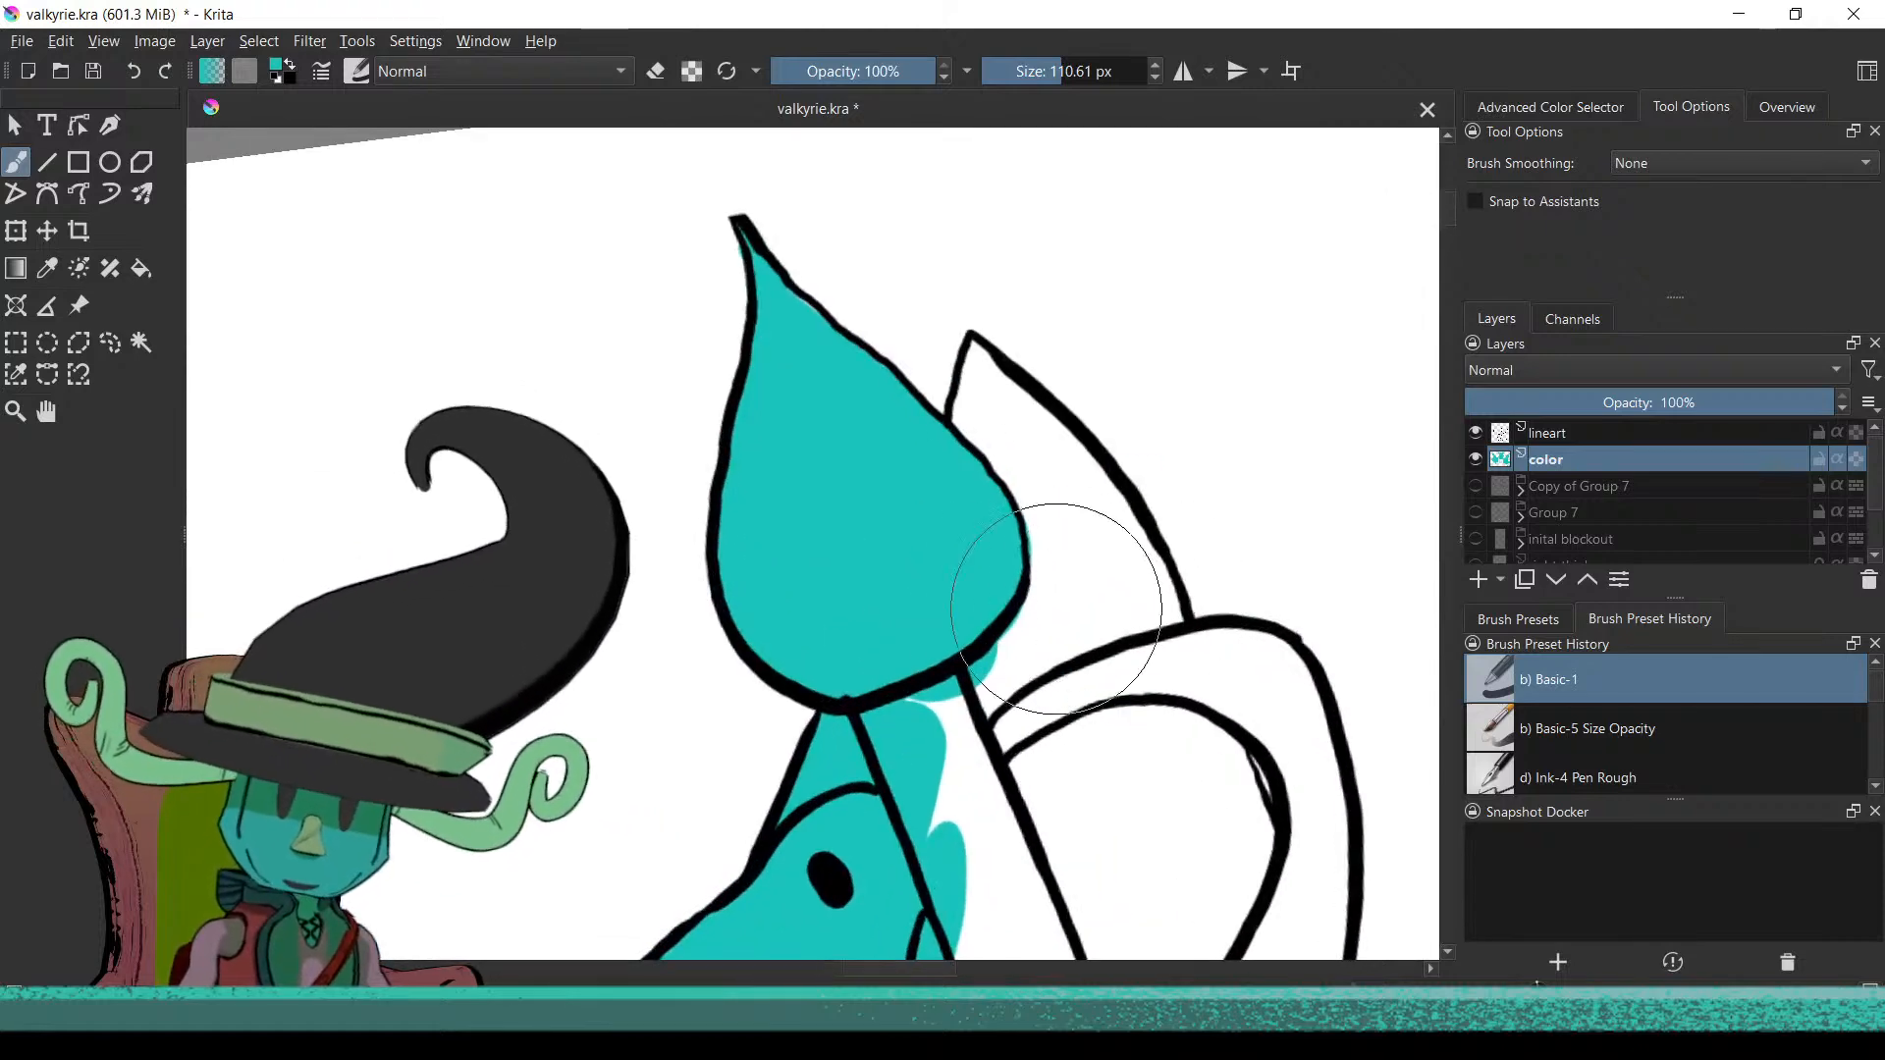
mouse_move(983, 448)
left_mouse_down()
mouse_move(975, 363)
mouse_move(1131, 593)
mouse_move(1097, 523)
mouse_move(1114, 560)
mouse_move(1044, 498)
mouse_move(1024, 519)
mouse_move(1004, 708)
mouse_move(950, 742)
mouse_move(940, 815)
mouse_move(1000, 682)
mouse_move(1080, 640)
mouse_move(1033, 755)
mouse_move(1232, 731)
left_mouse_up()
mouse_move(1213, 668)
left_mouse_down()
mouse_move(1208, 643)
mouse_move(1281, 727)
mouse_move(1311, 800)
mouse_move(1310, 888)
mouse_move(1288, 928)
mouse_move(1329, 902)
left_mouse_up()
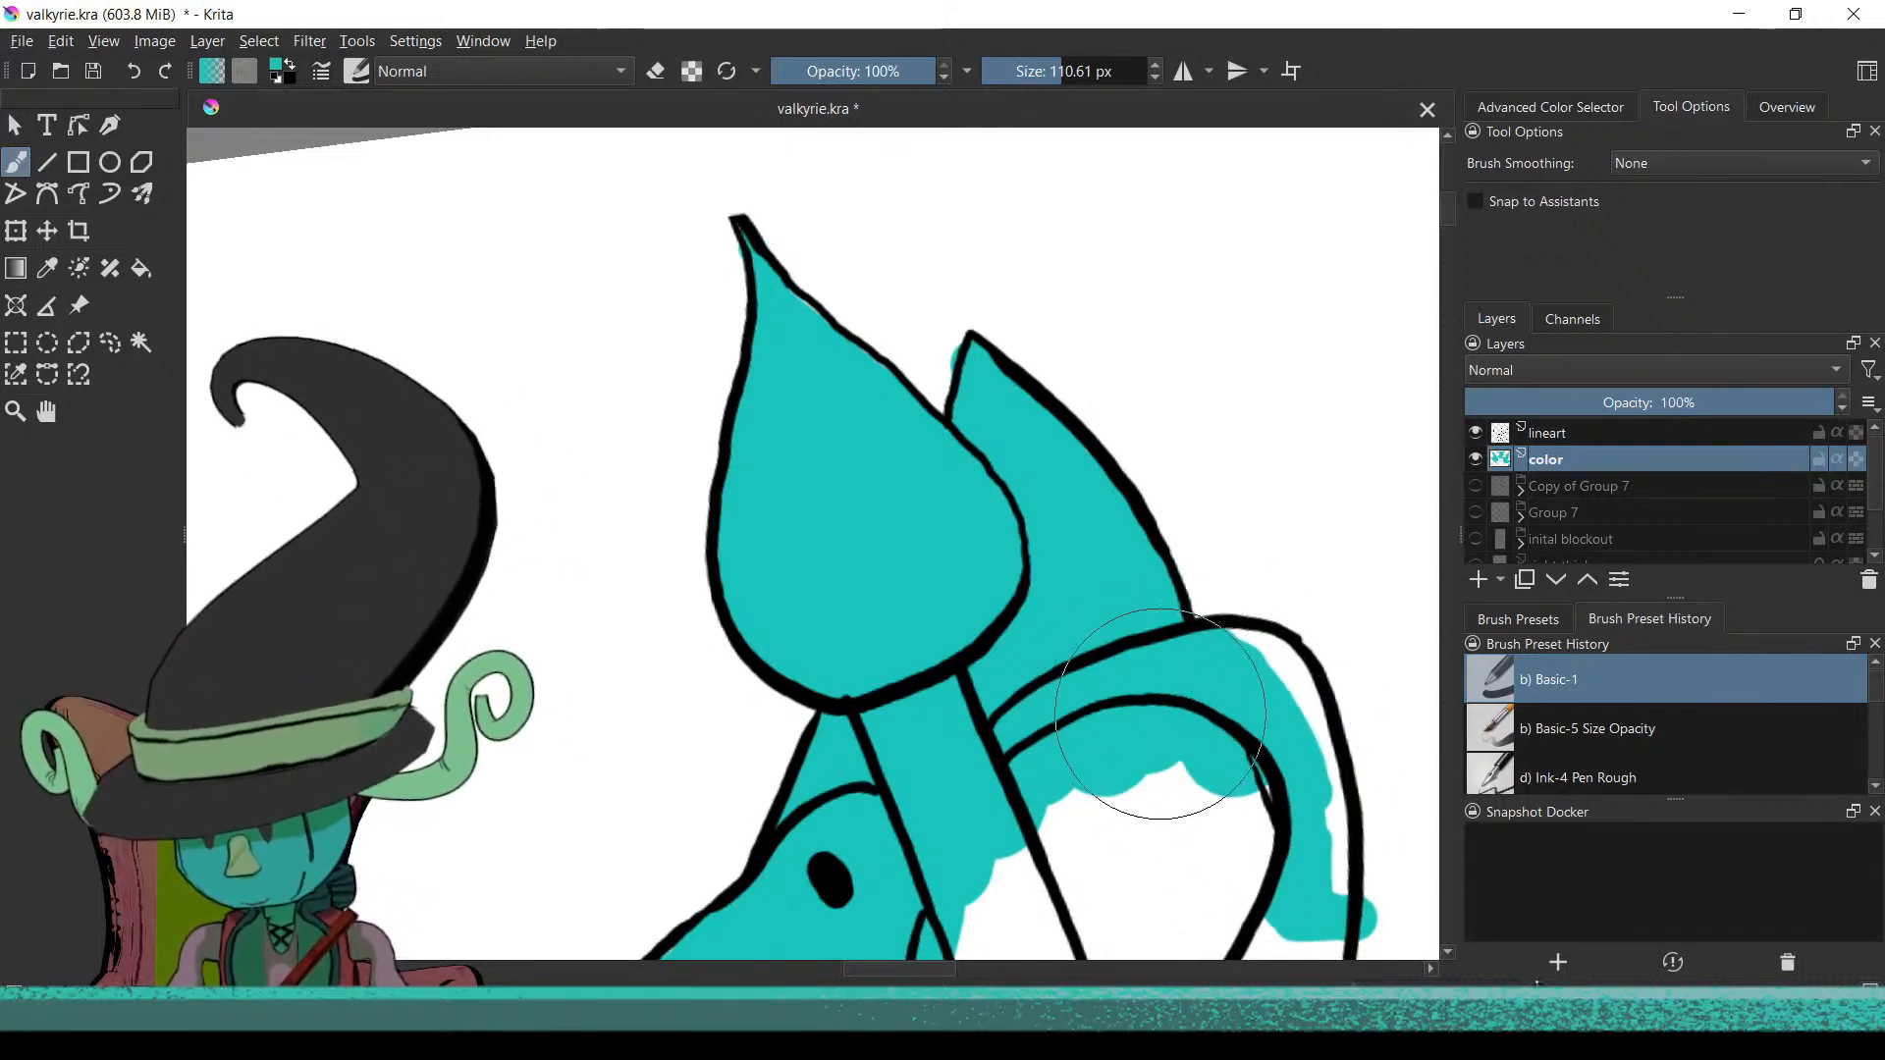
Erase the teal spill outside the loop's outer outline and touch up the teal along its inner edge
scroll(1162, 716, "down", 2)
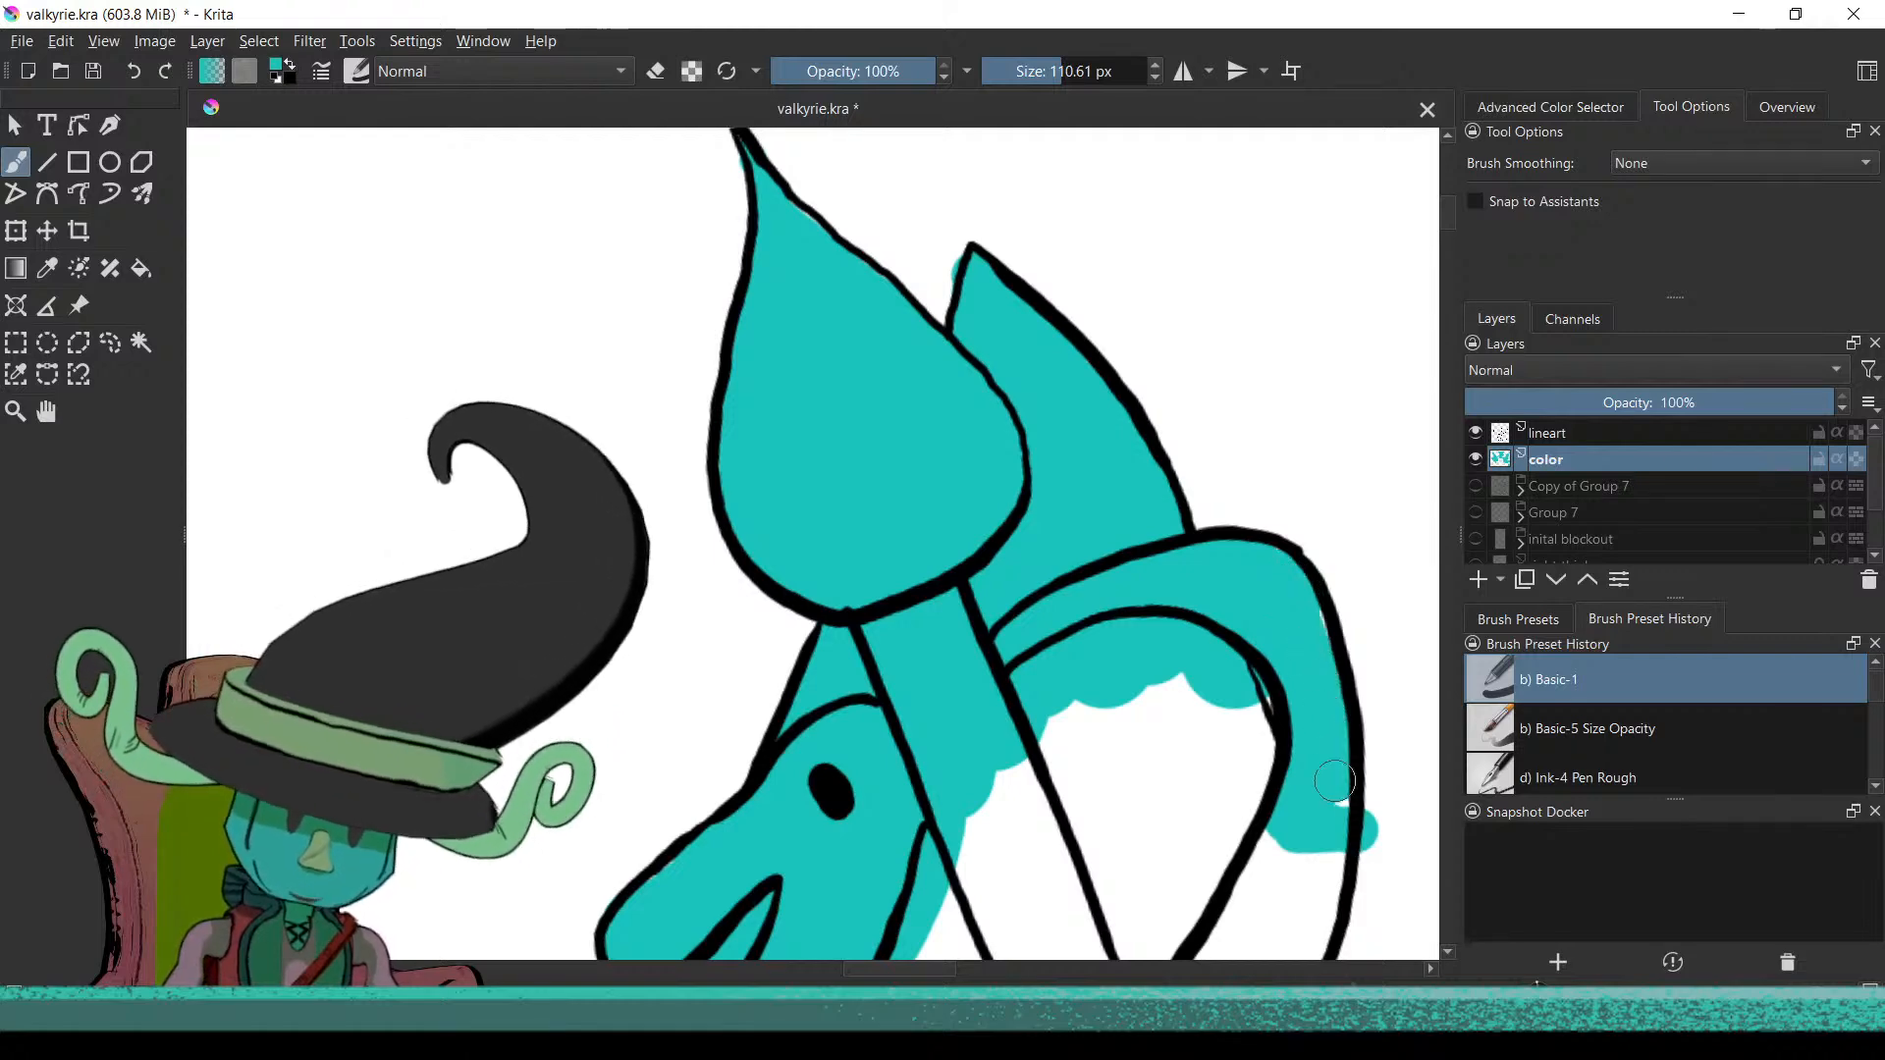
key("e")
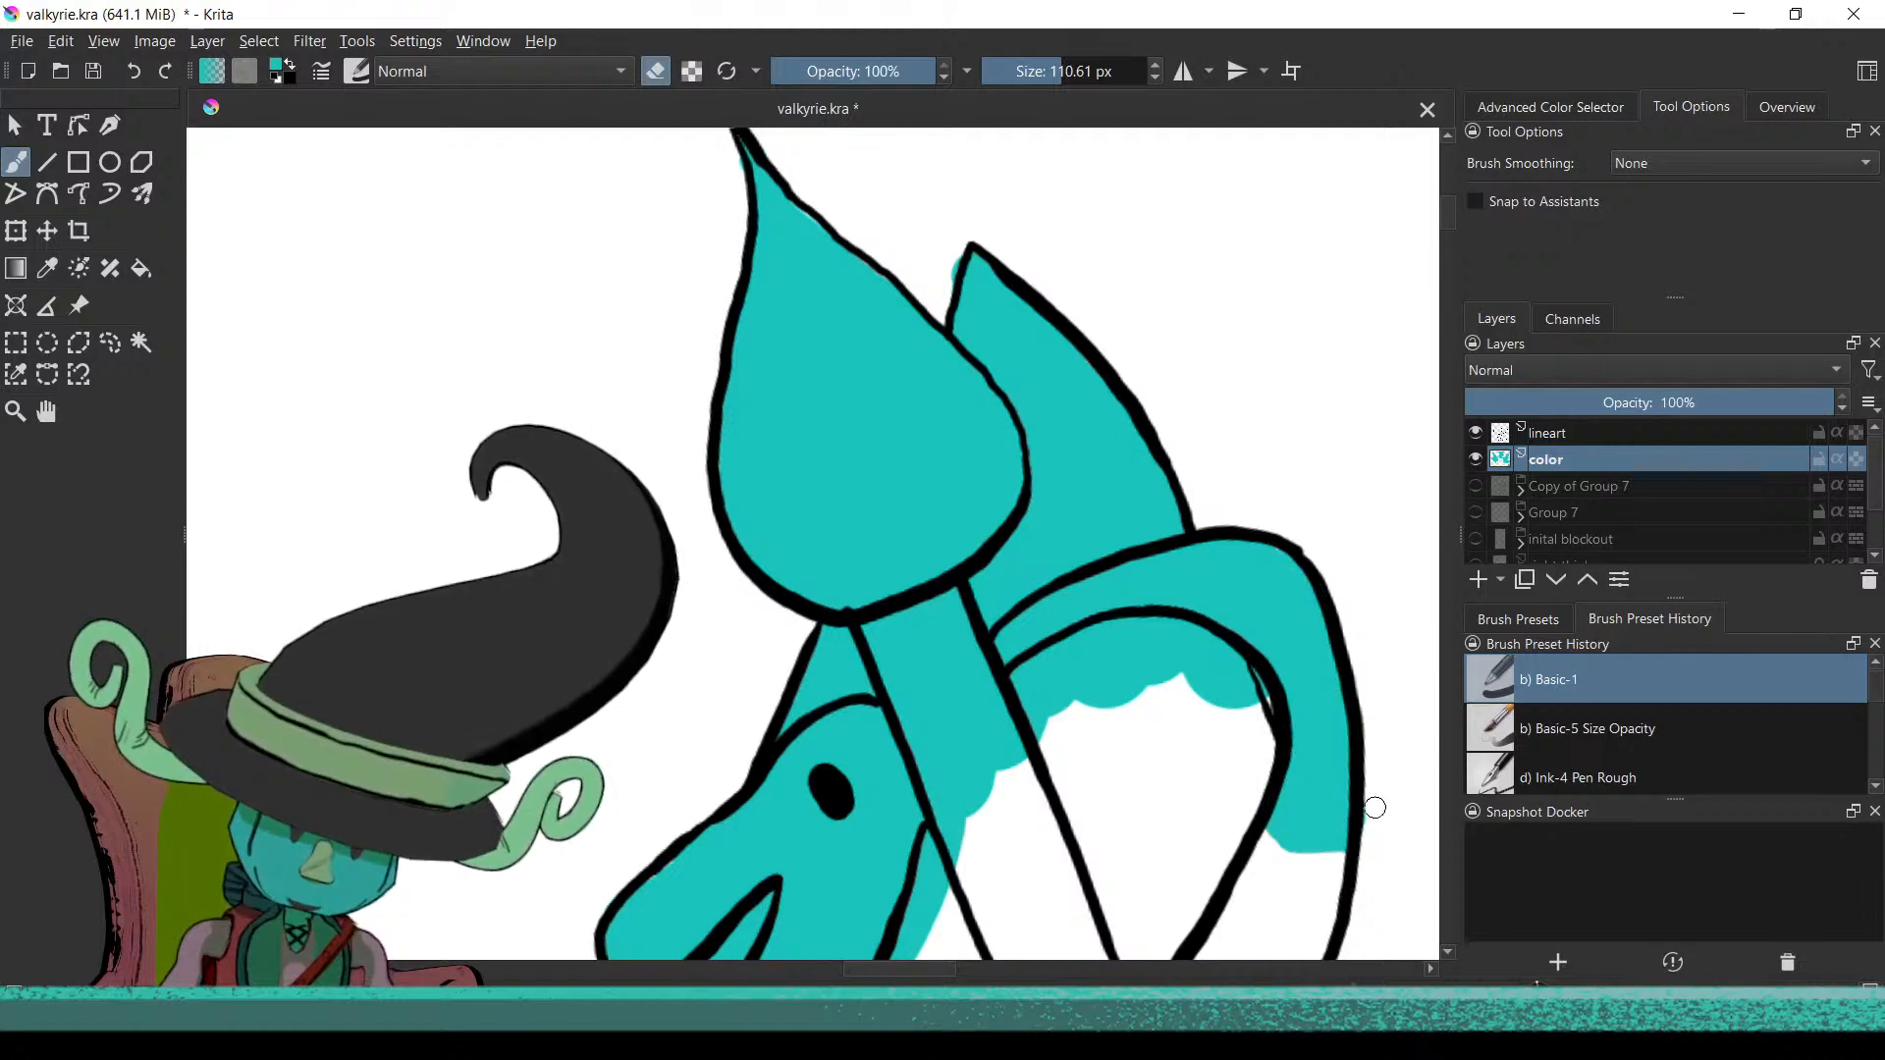
mouse_move(1286, 749)
left_mouse_down()
mouse_move(1283, 716)
mouse_move(1310, 776)
left_mouse_up()
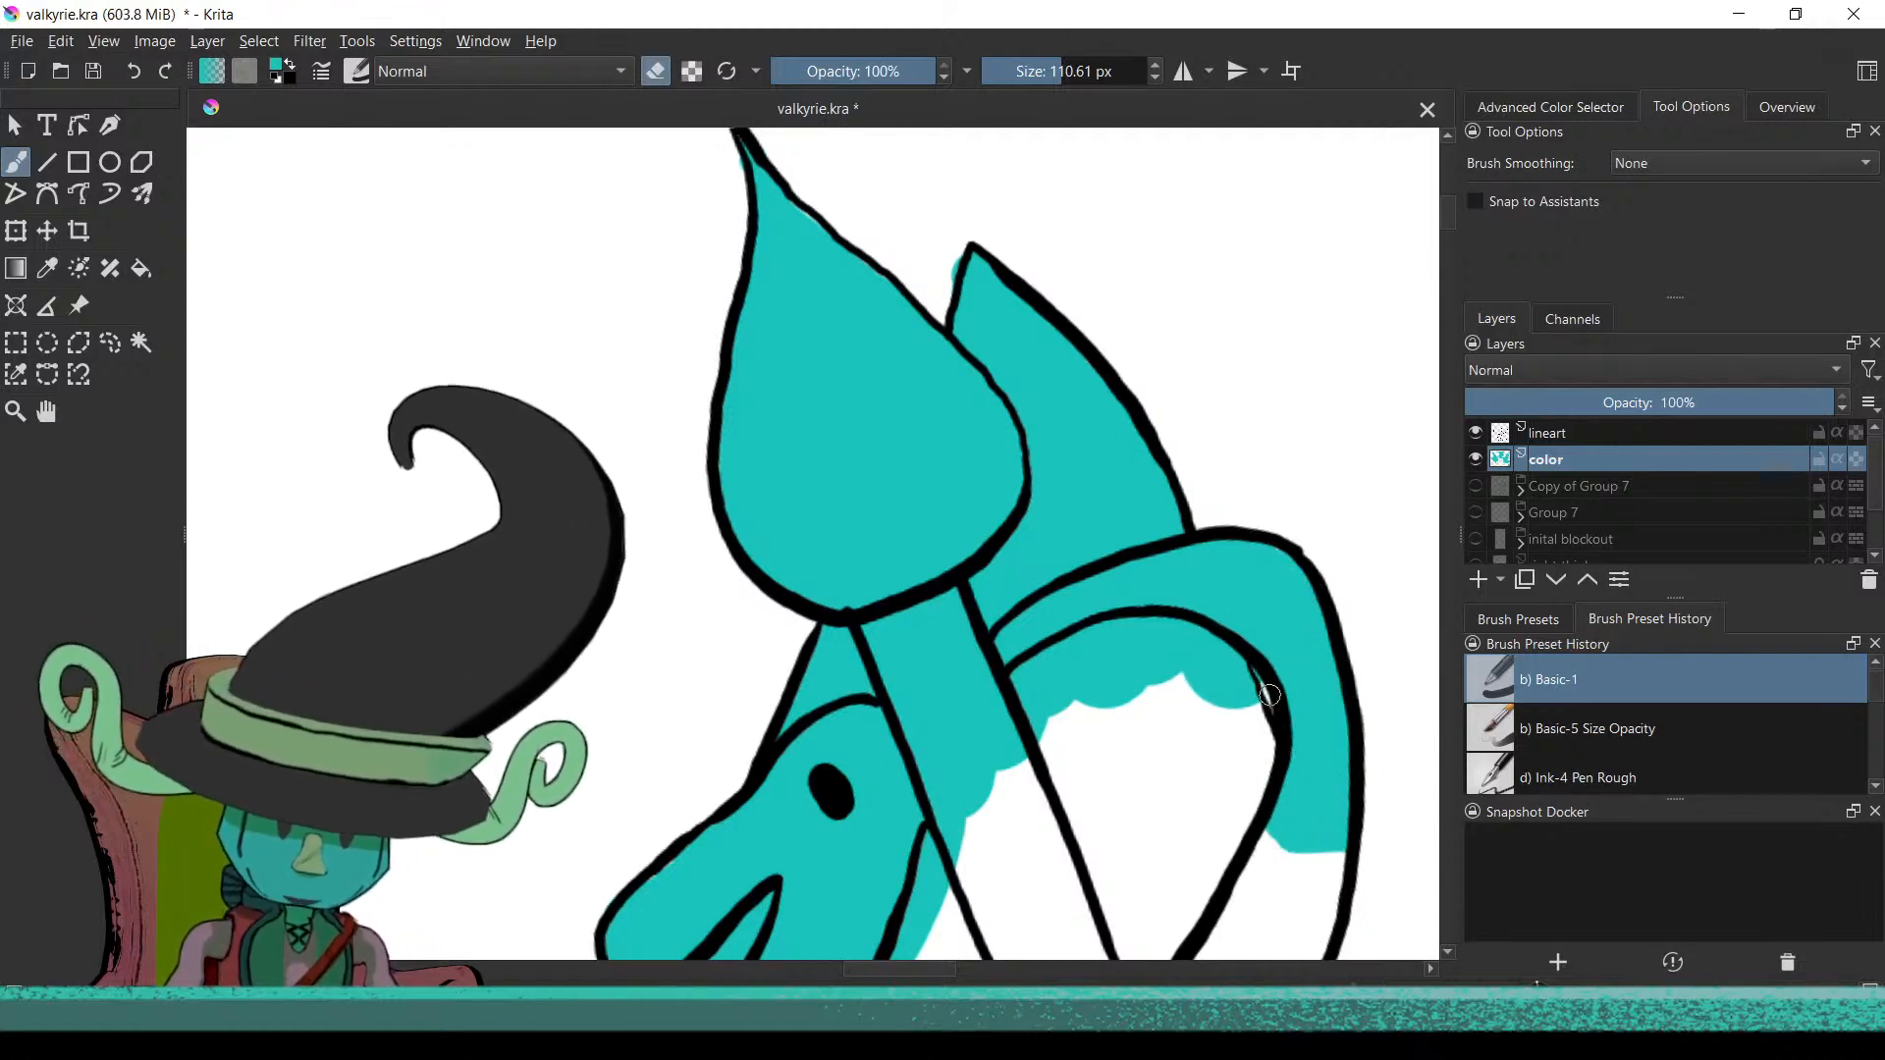
key("e")
left_click_drag(1242, 724, 1237, 707)
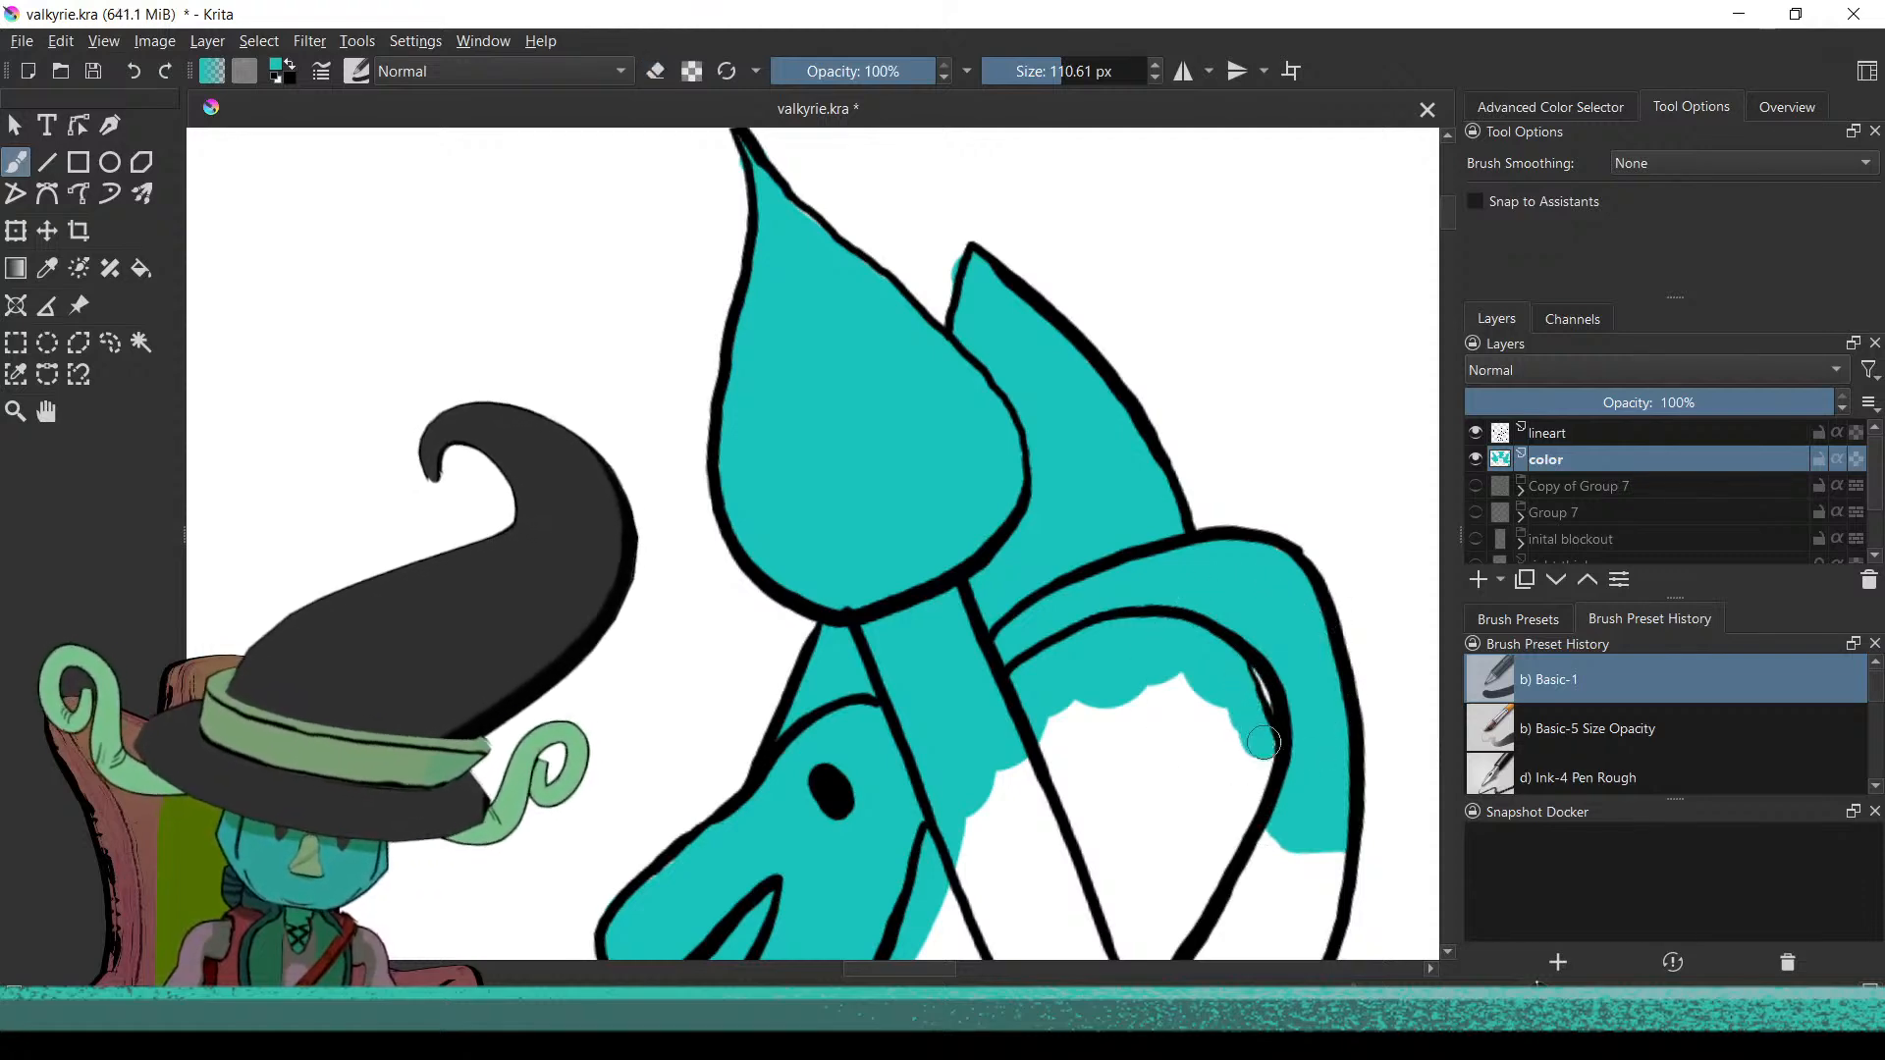
Fill the area enclosed by the loop with teal, continuing over the band and the shaft where they cross
scroll(1220, 799, "down", 3)
mouse_move(1073, 602)
left_mouse_down()
mouse_move(984, 713)
mouse_move(913, 913)
left_mouse_up()
scroll(1063, 829, "down", 2)
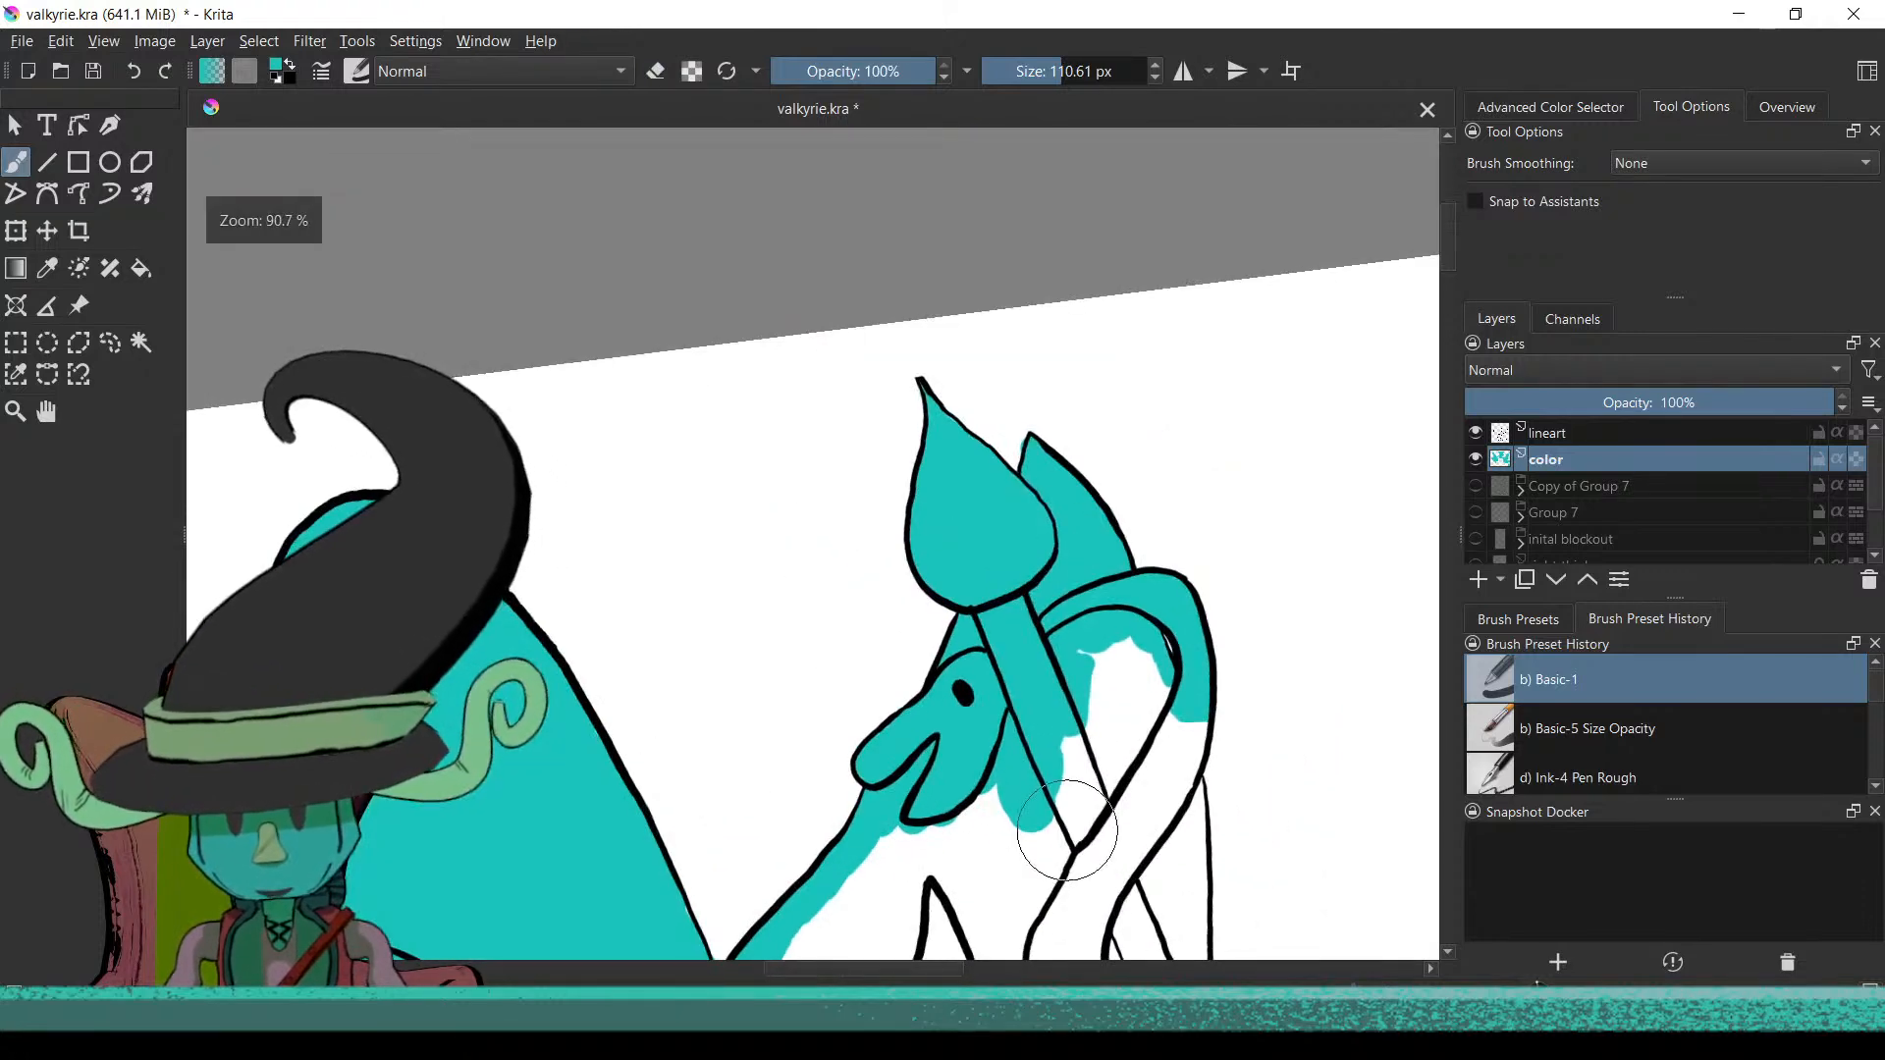
scroll(1063, 830, "down", 3)
mouse_move(1090, 570)
left_mouse_down()
mouse_move(1071, 776)
mouse_move(1095, 825)
mouse_move(1098, 576)
mouse_move(1163, 535)
mouse_move(1154, 888)
mouse_move(1188, 775)
left_mouse_up()
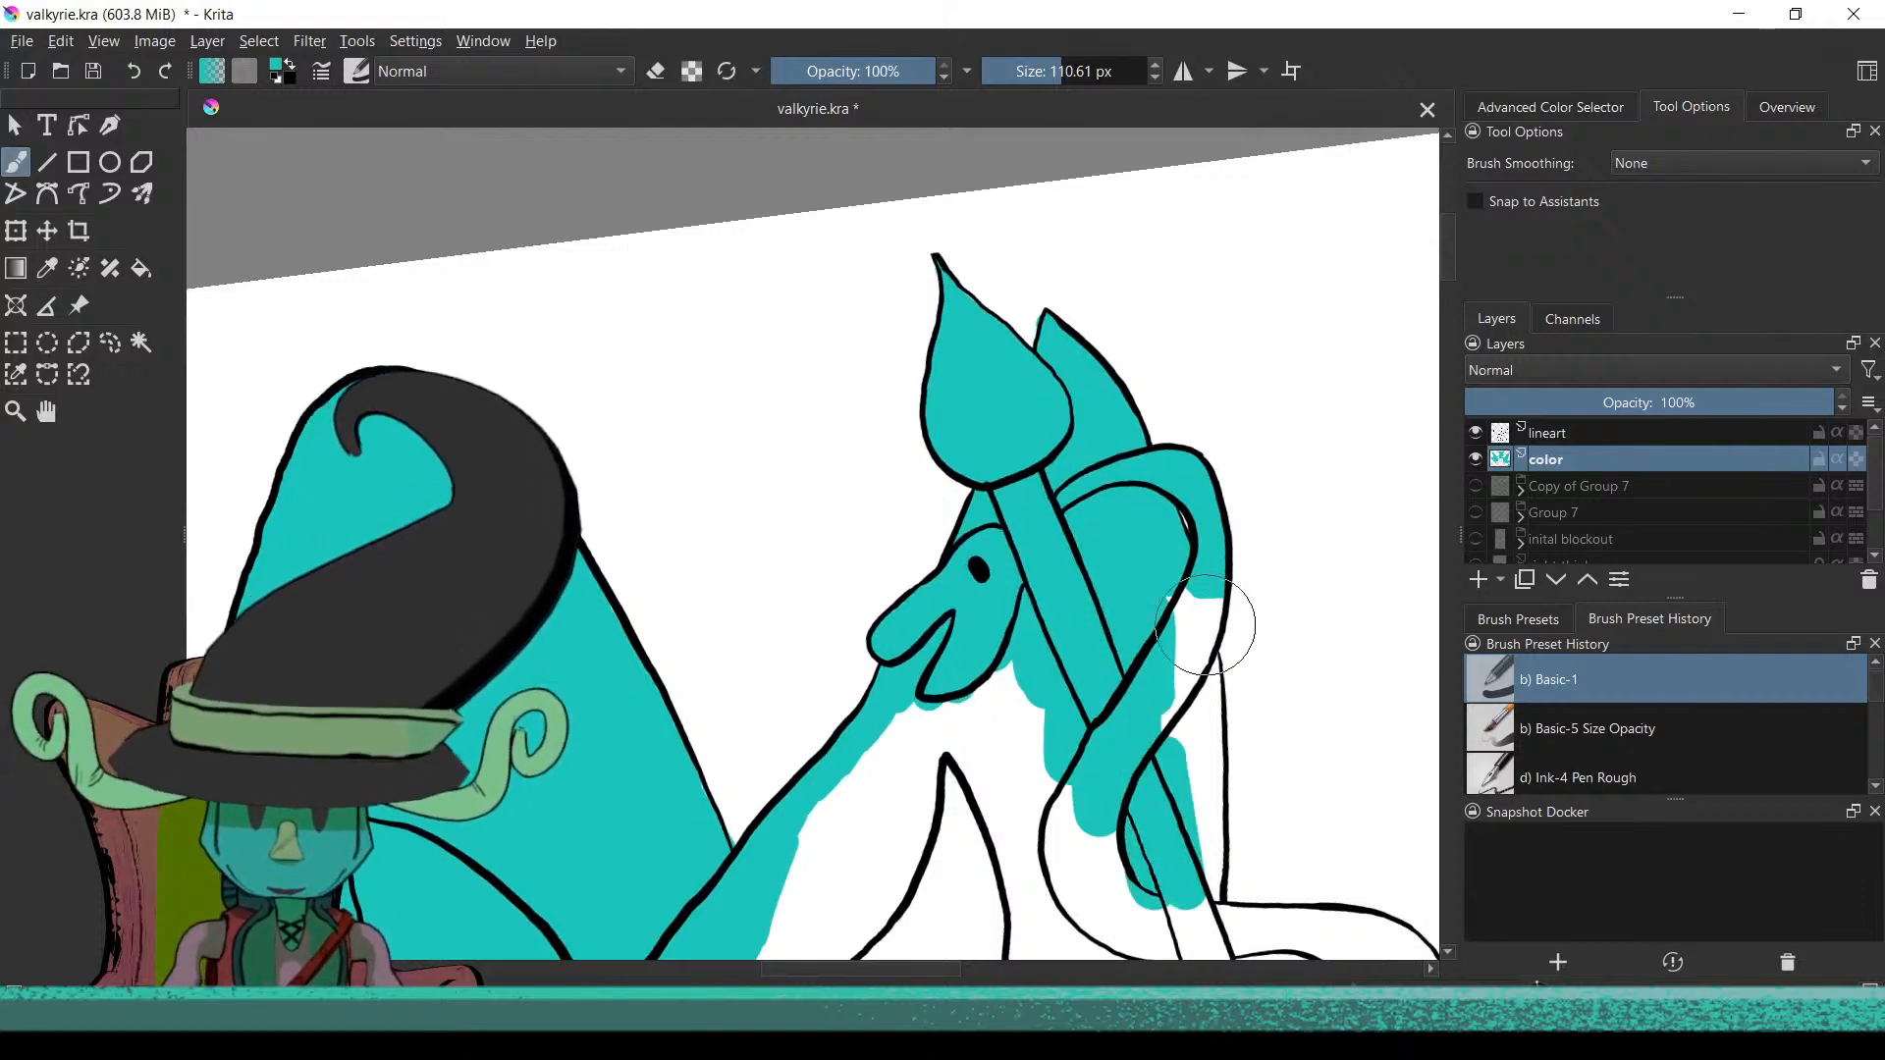
Fill the rest of the loop's descending band and the narrow area between it and the vertical outline with teal
left_click_drag(1178, 705, 1183, 579)
mouse_move(1178, 864)
left_mouse_down()
mouse_move(1206, 846)
mouse_move(1200, 664)
left_mouse_up()
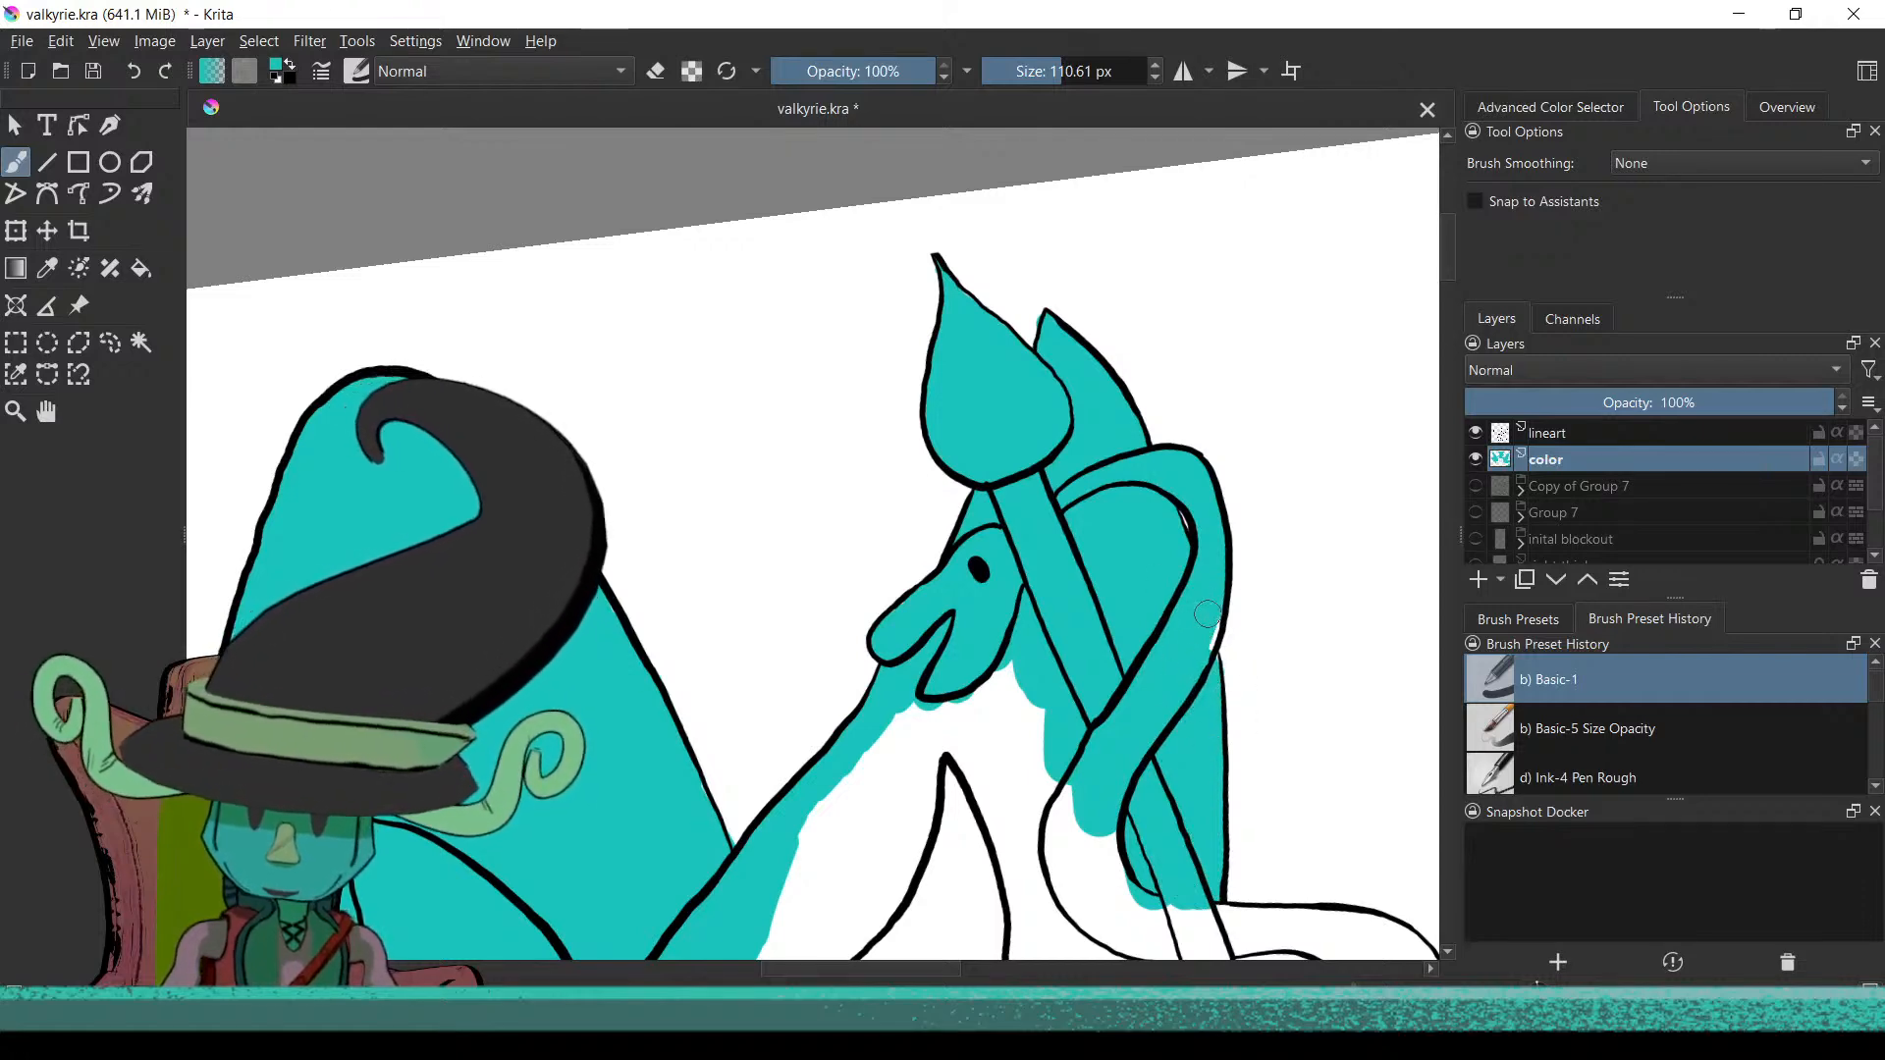
mouse_move(1165, 733)
left_mouse_down()
mouse_move(1192, 776)
mouse_move(1183, 835)
left_mouse_up()
Fill the coil's lower bend around the shaft with teal and carry the color into the section beyond the shaft
scroll(1183, 835, "down", 3)
mouse_move(1114, 648)
left_mouse_down()
mouse_move(1100, 726)
mouse_move(1088, 704)
mouse_move(1104, 686)
mouse_move(1111, 766)
mouse_move(1093, 671)
mouse_move(1154, 809)
mouse_move(1156, 736)
left_mouse_up()
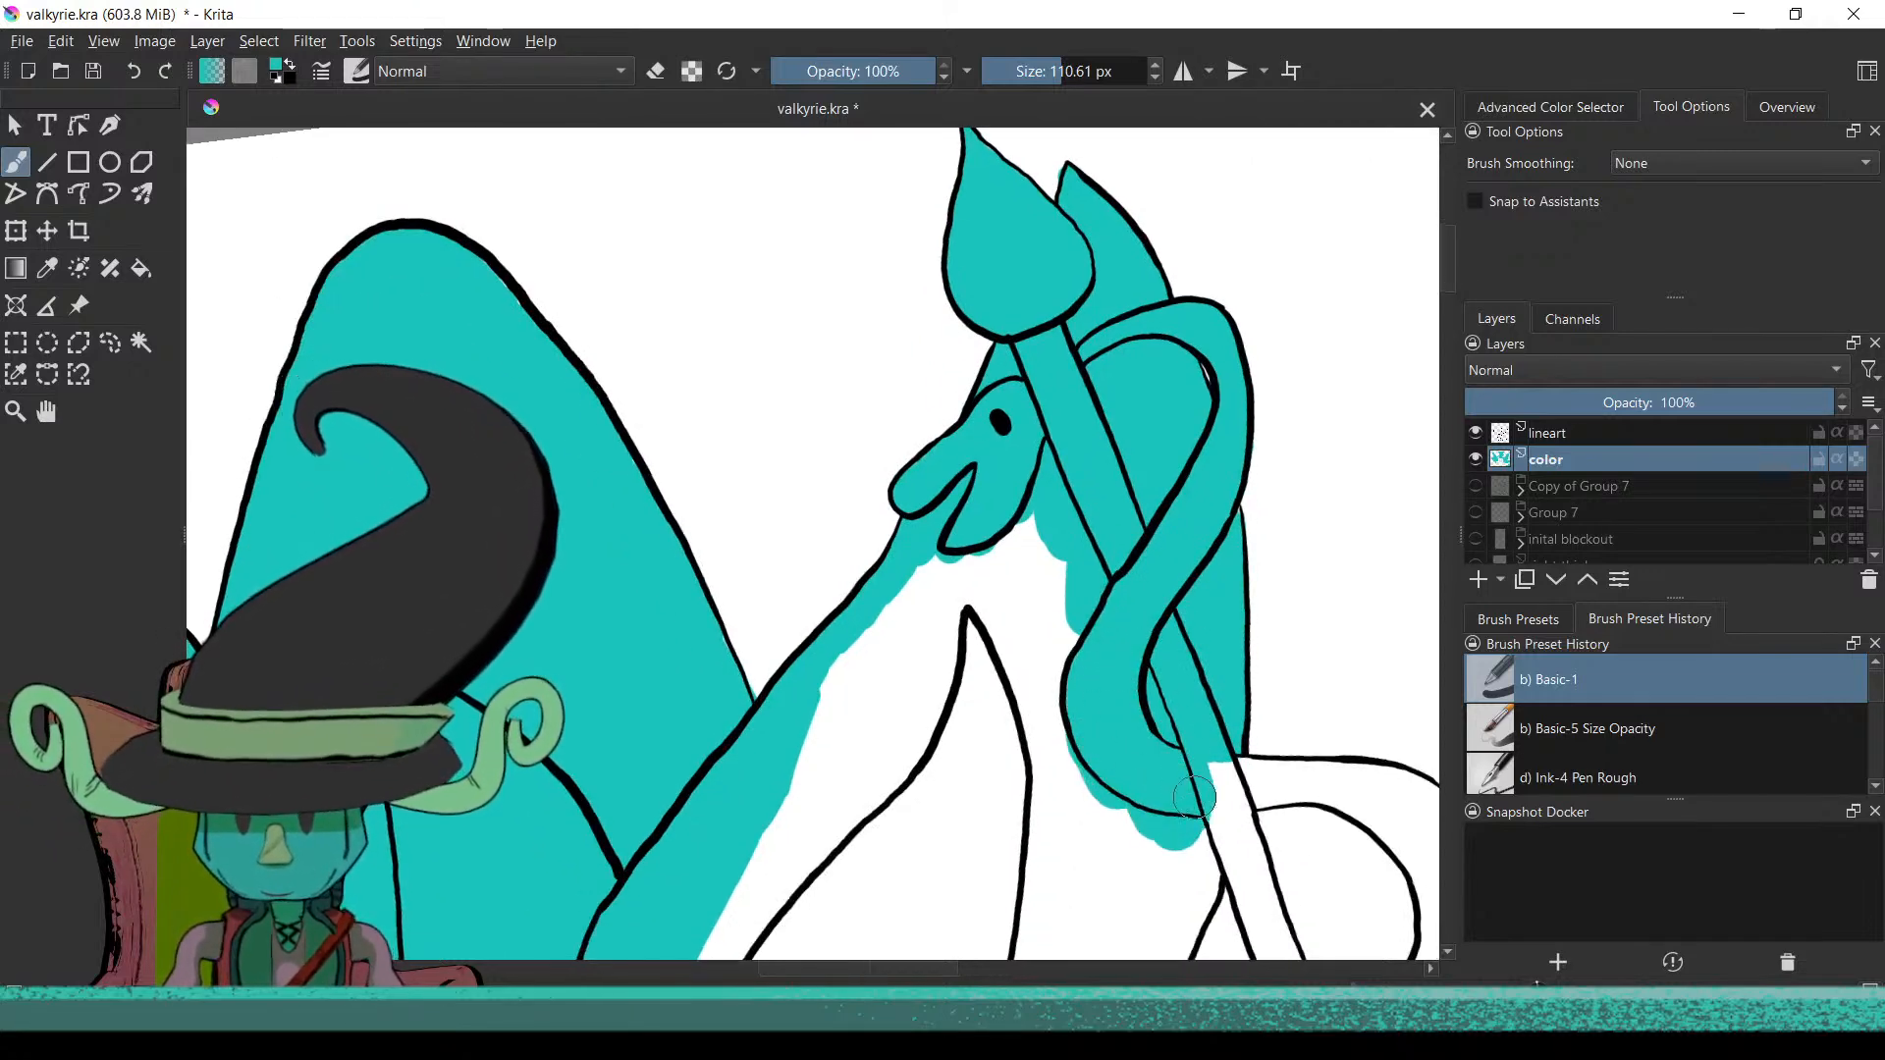
left_click_drag(1193, 797, 1200, 765)
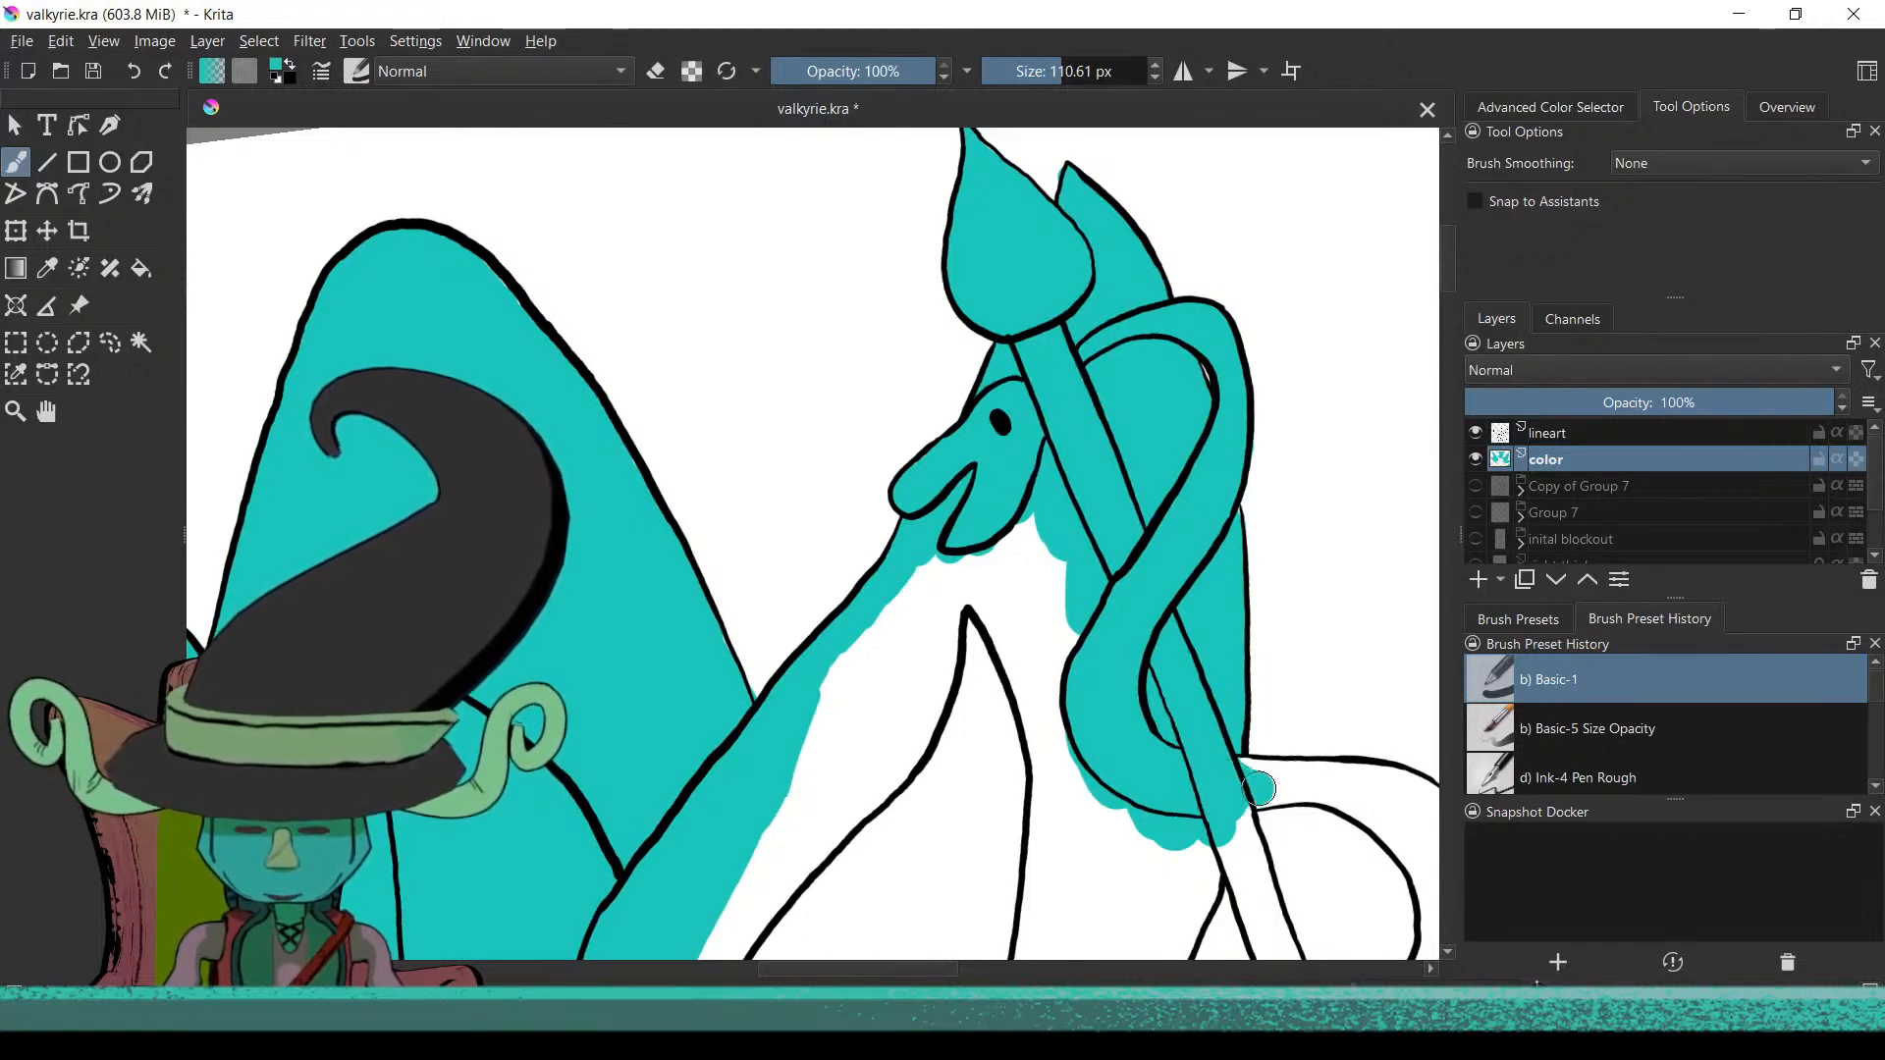
mouse_move(1302, 788)
left_mouse_down()
mouse_move(1287, 828)
mouse_move(1070, 739)
mouse_move(1163, 742)
mouse_move(1143, 694)
left_mouse_up()
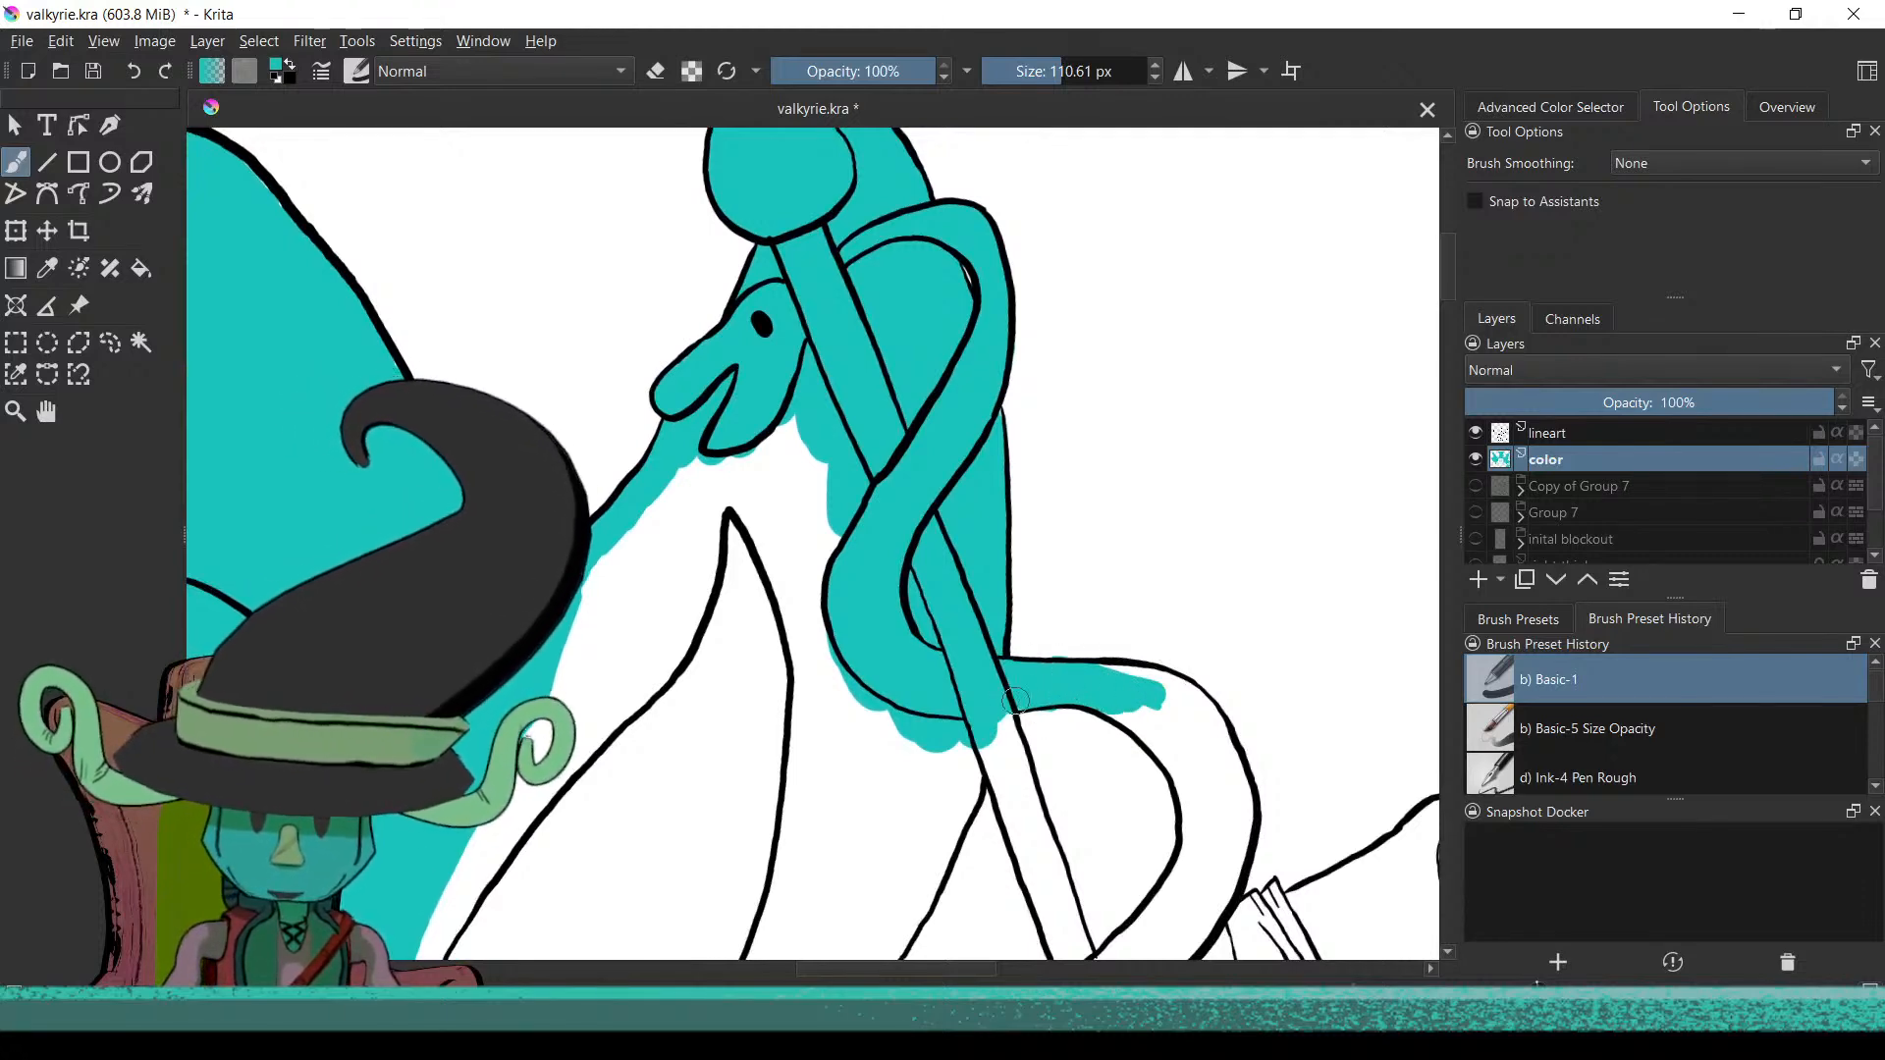
Fill the shaft down to its next crossing and the coil's wide outer curve between both crossings with teal
mouse_move(1022, 818)
left_mouse_down()
mouse_move(1046, 888)
mouse_move(1043, 871)
left_mouse_up()
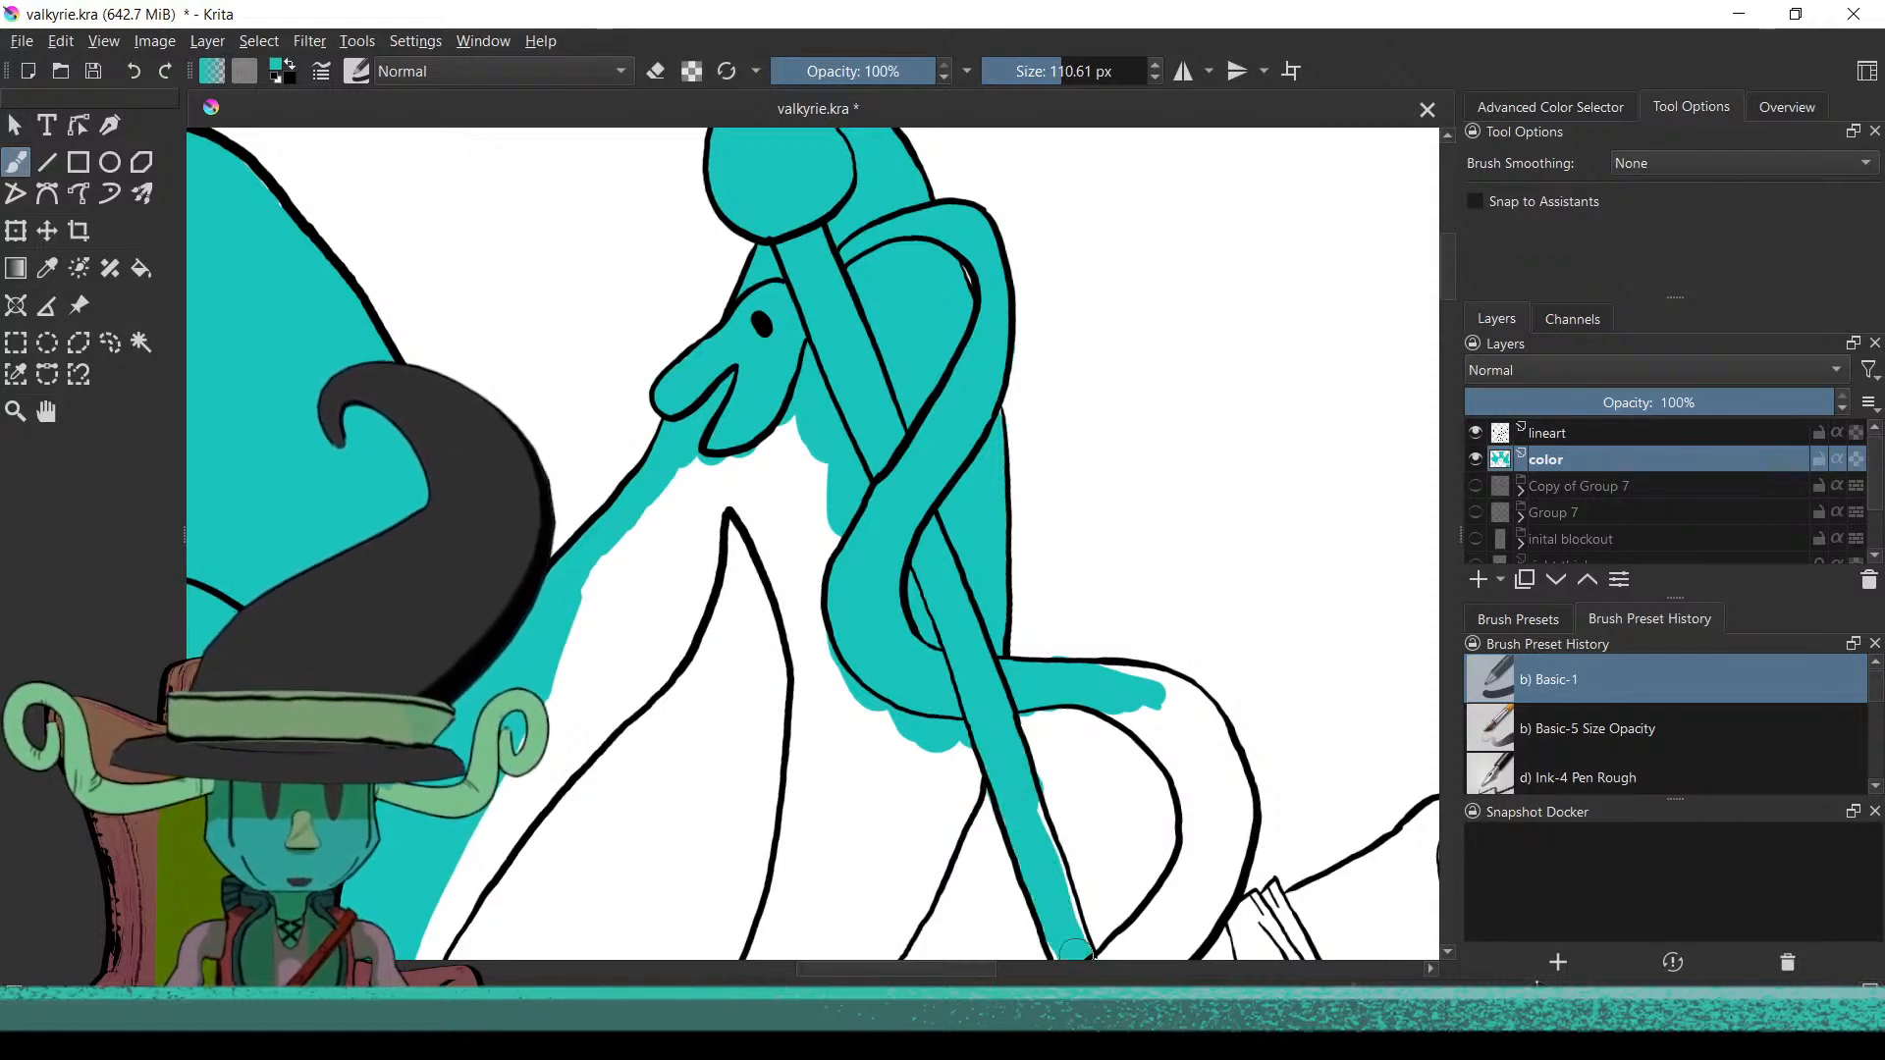
left_click_drag(1084, 849, 1045, 648)
mouse_move(1026, 751)
left_mouse_down()
mouse_move(1053, 828)
mouse_move(1070, 775)
mouse_move(1055, 797)
mouse_move(1114, 768)
left_mouse_up()
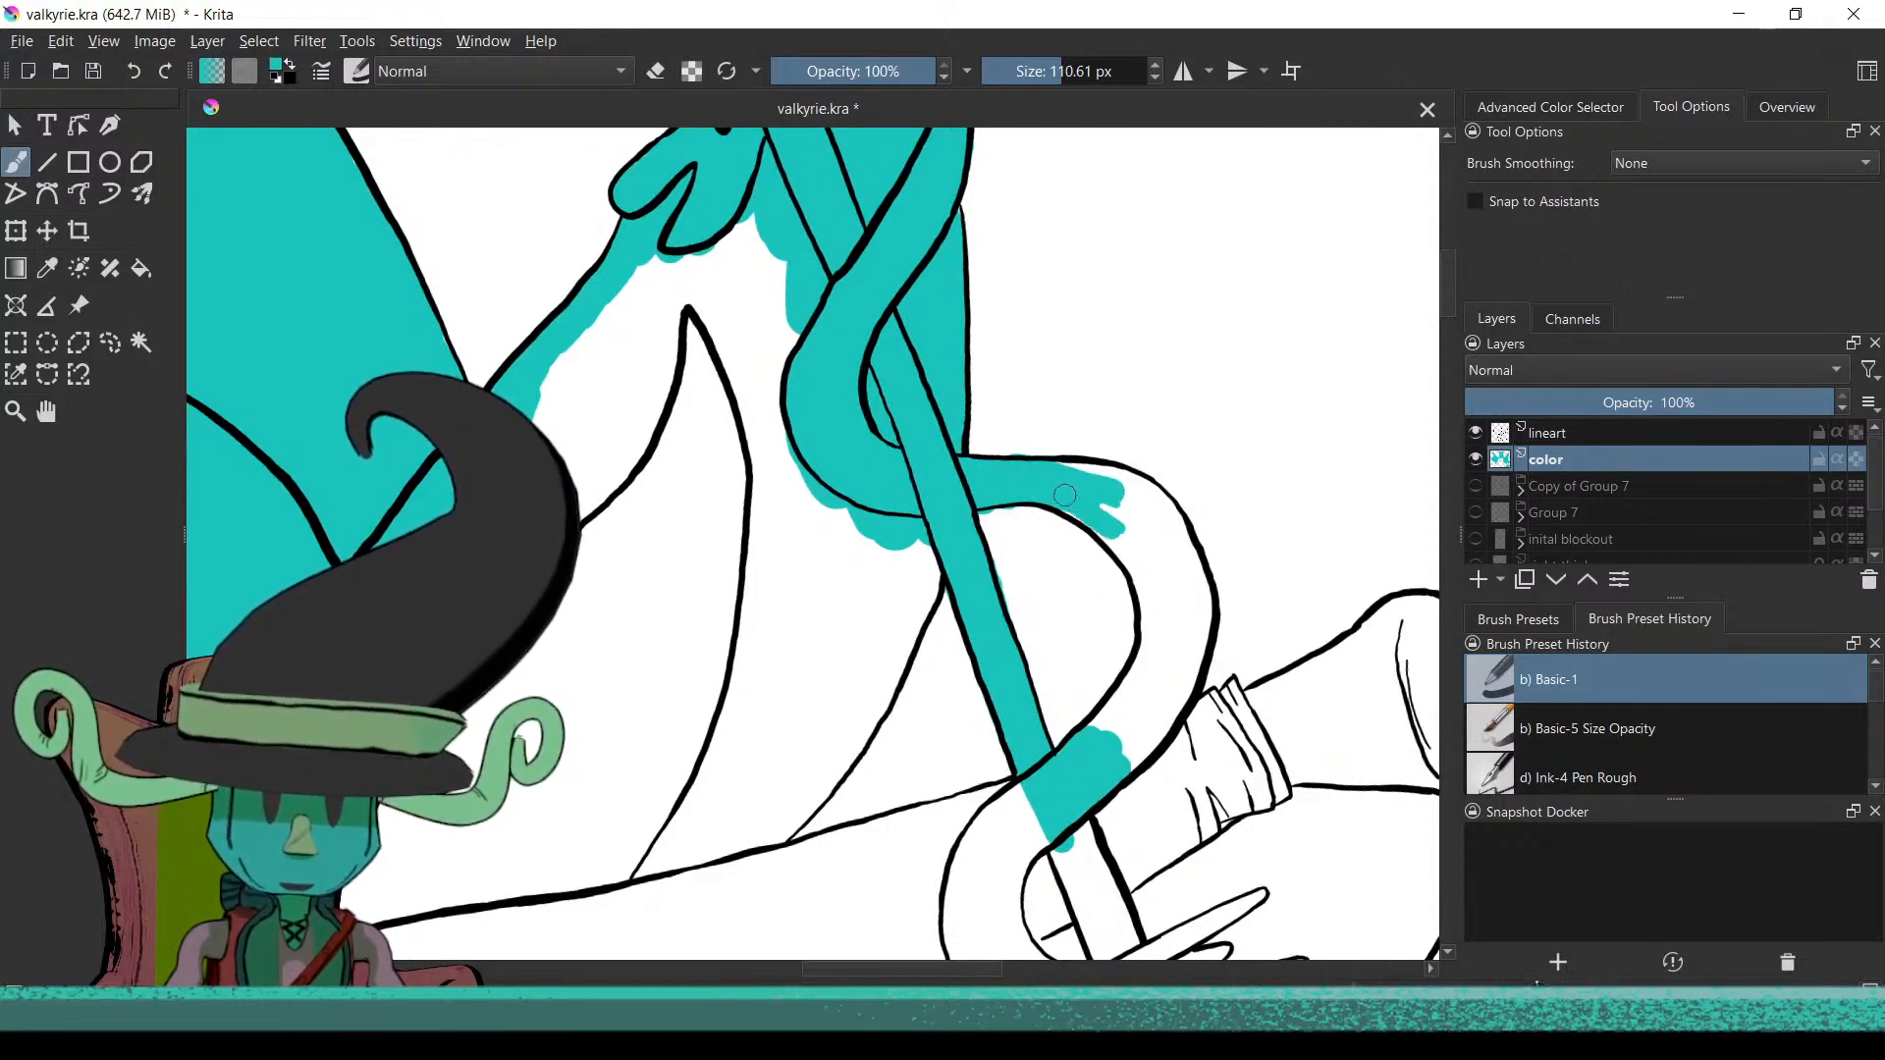
mouse_move(1126, 540)
left_mouse_down()
mouse_move(1159, 585)
mouse_move(1134, 551)
mouse_move(1158, 638)
mouse_move(1123, 729)
left_mouse_up()
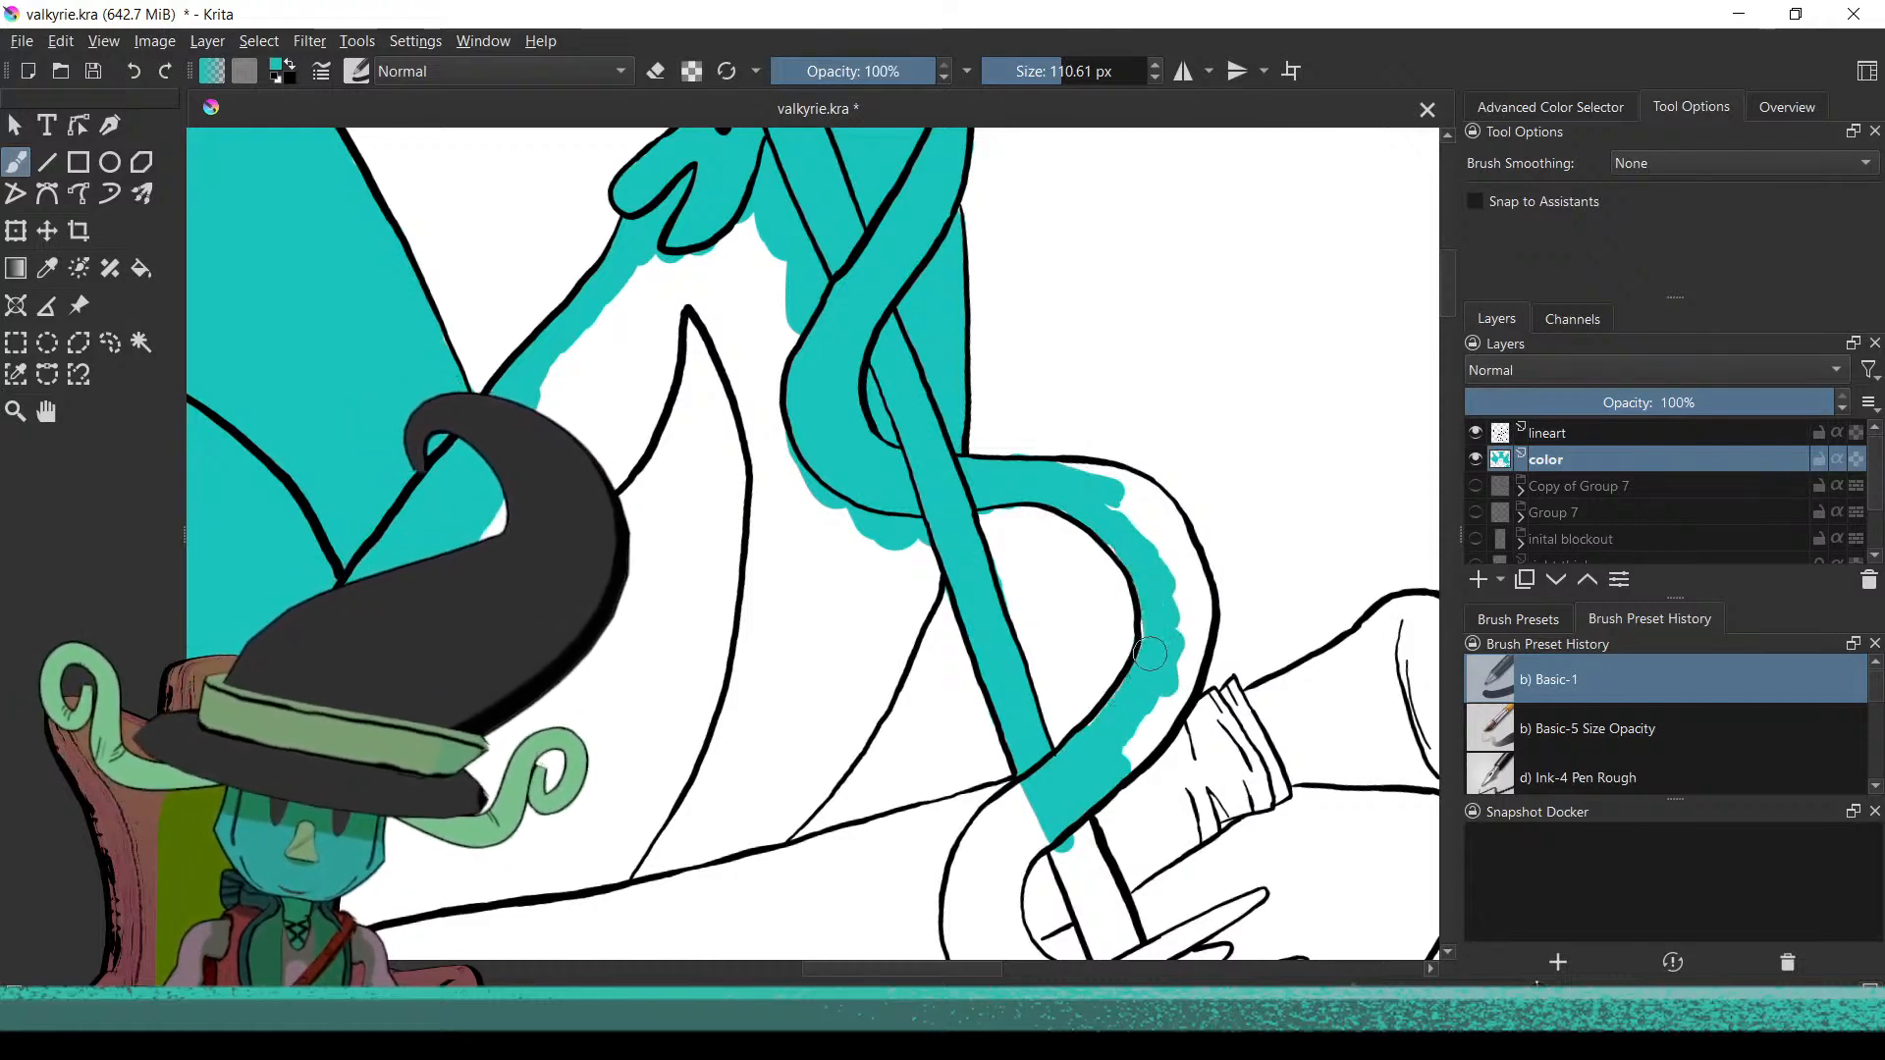
mouse_move(1149, 551)
left_mouse_down()
mouse_move(1068, 474)
mouse_move(1147, 508)
mouse_move(1117, 481)
mouse_move(1172, 530)
mouse_move(1180, 662)
mouse_move(1141, 747)
left_mouse_up()
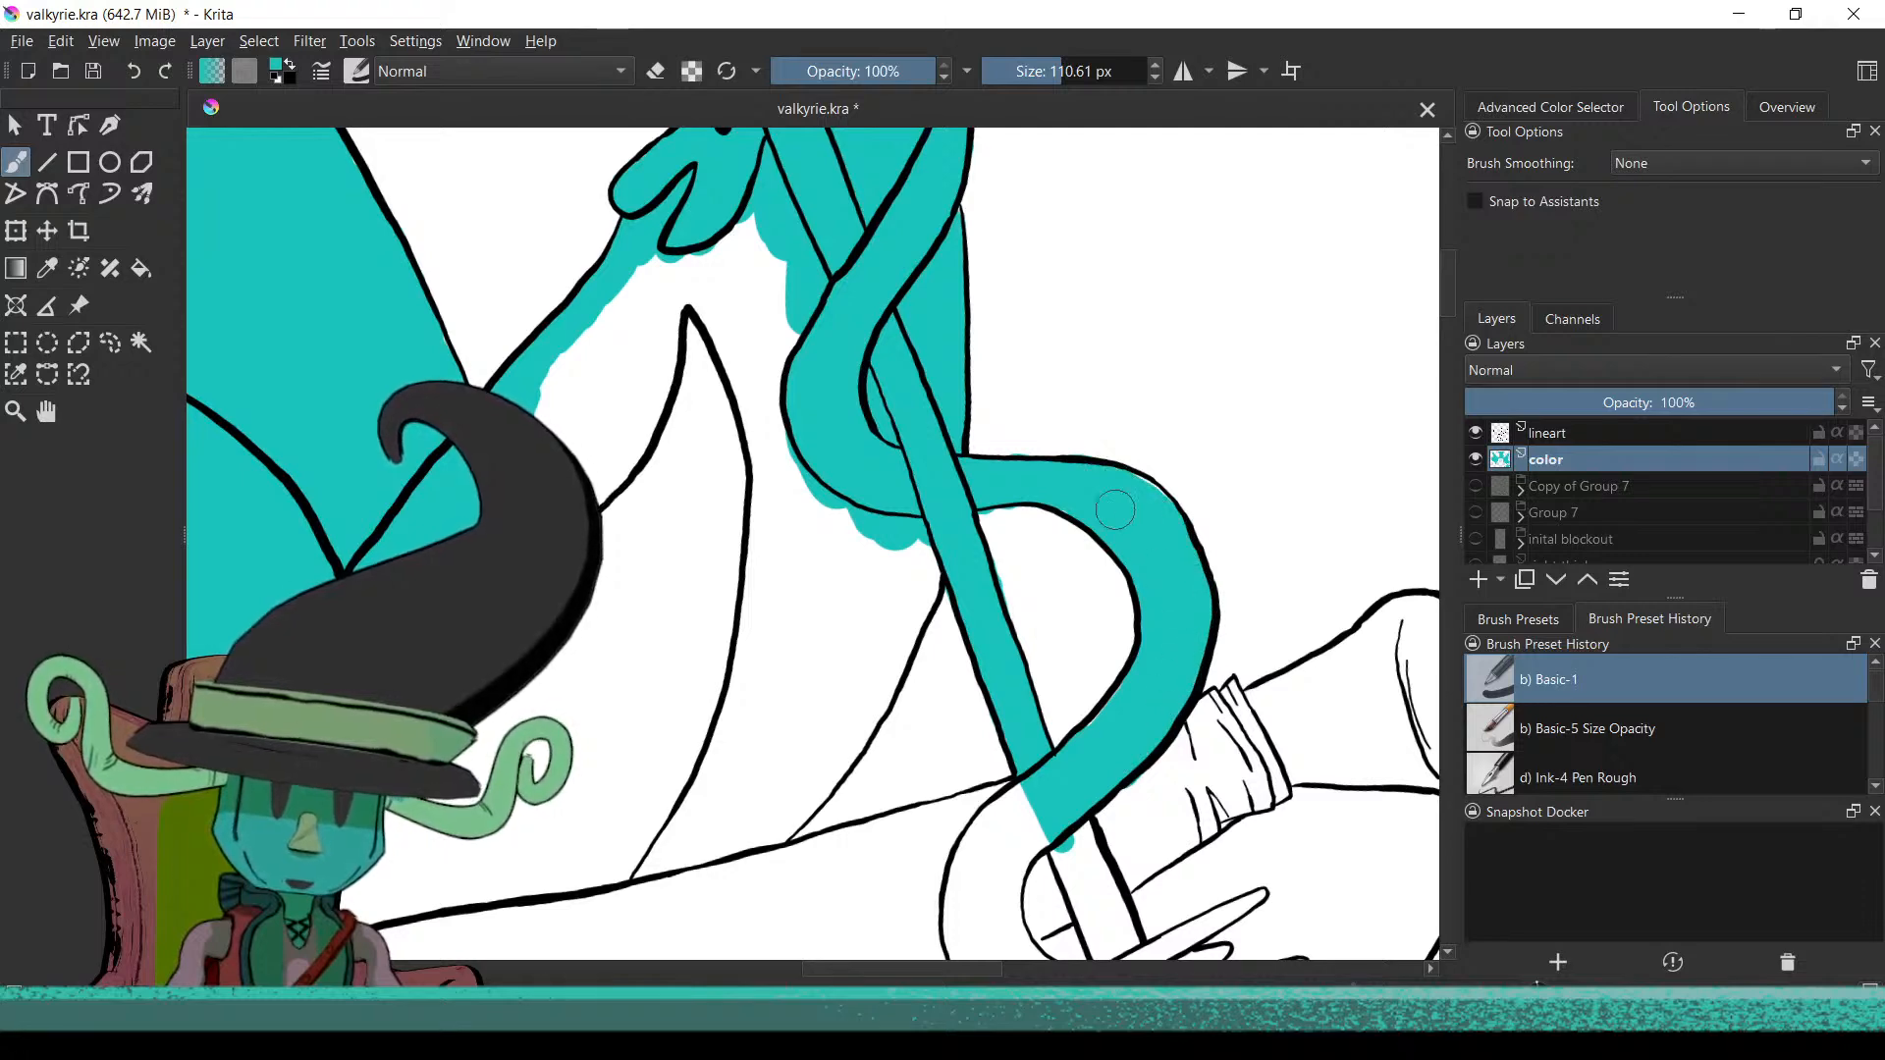
Paint a teal band along the inside of the thin outline from the coil-and-shaft crossing down to the long diagonal line, and save the file
key("e")
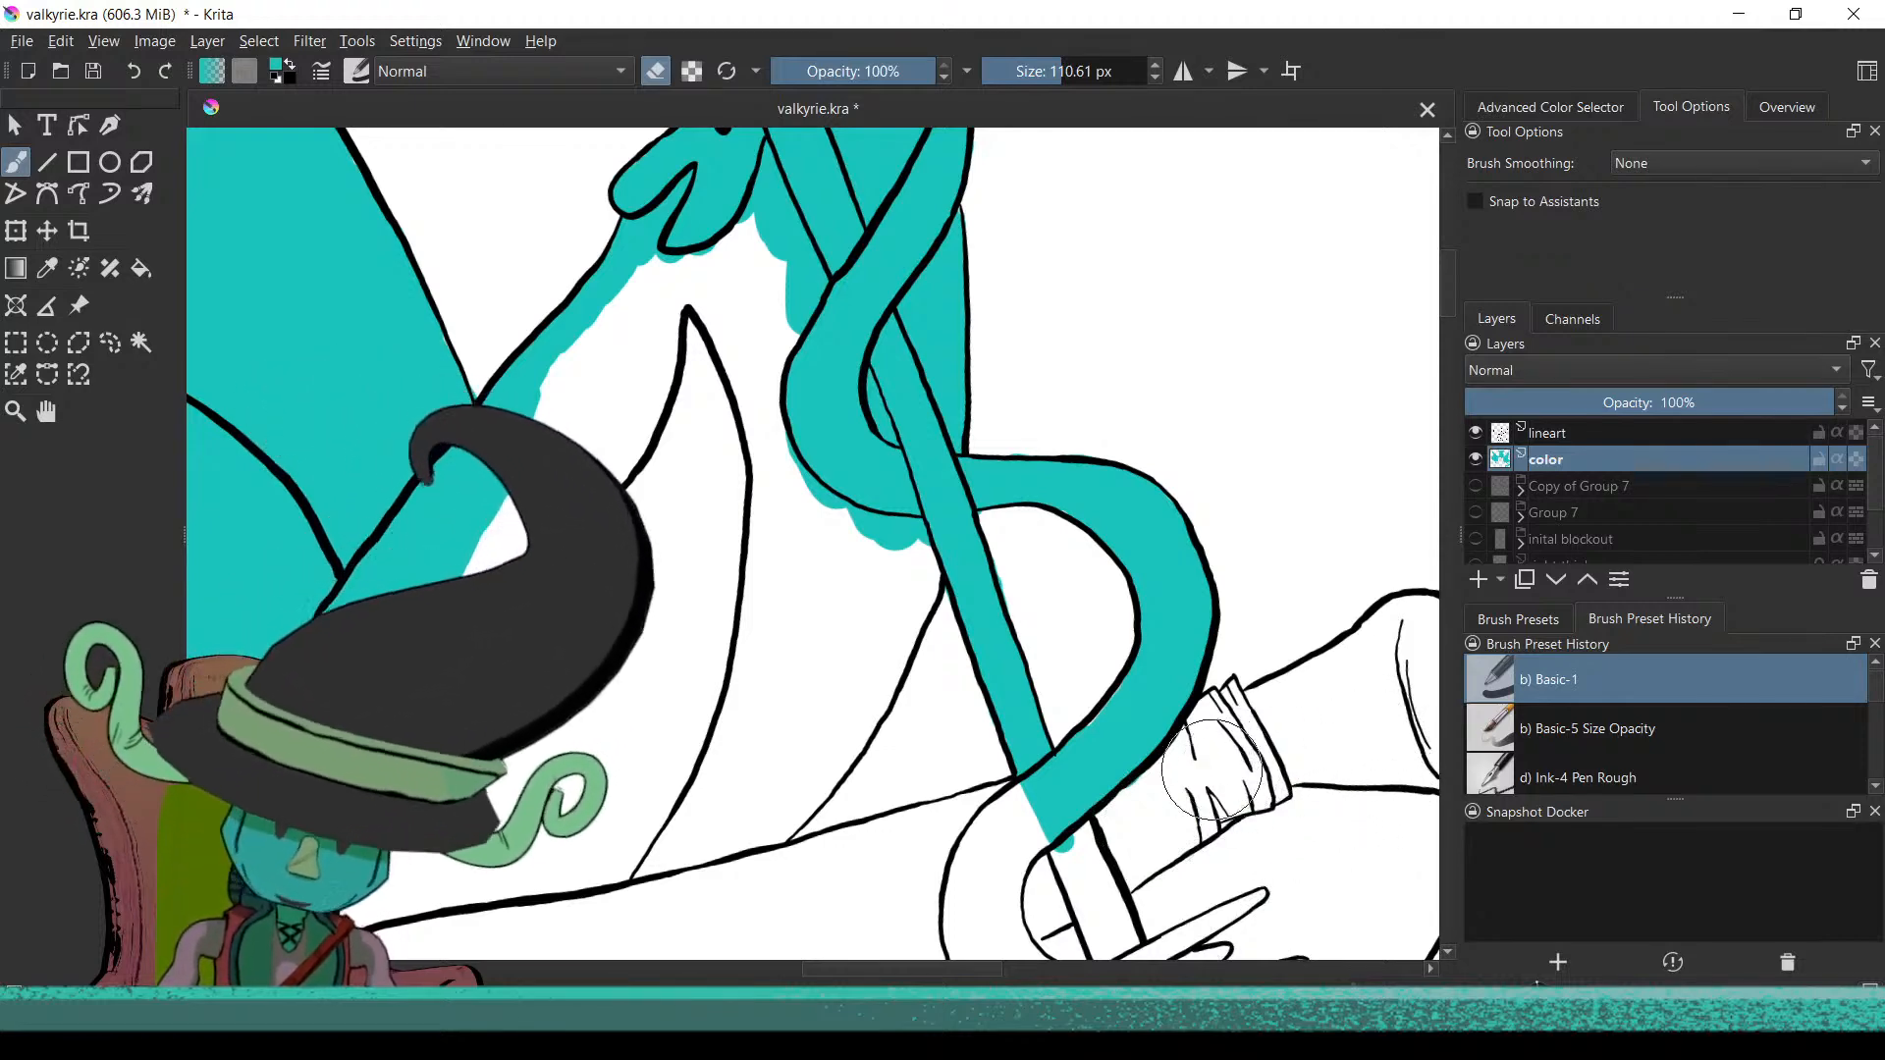
mouse_move(1188, 776)
left_mouse_down()
mouse_move(1166, 639)
mouse_move(1147, 643)
left_mouse_up()
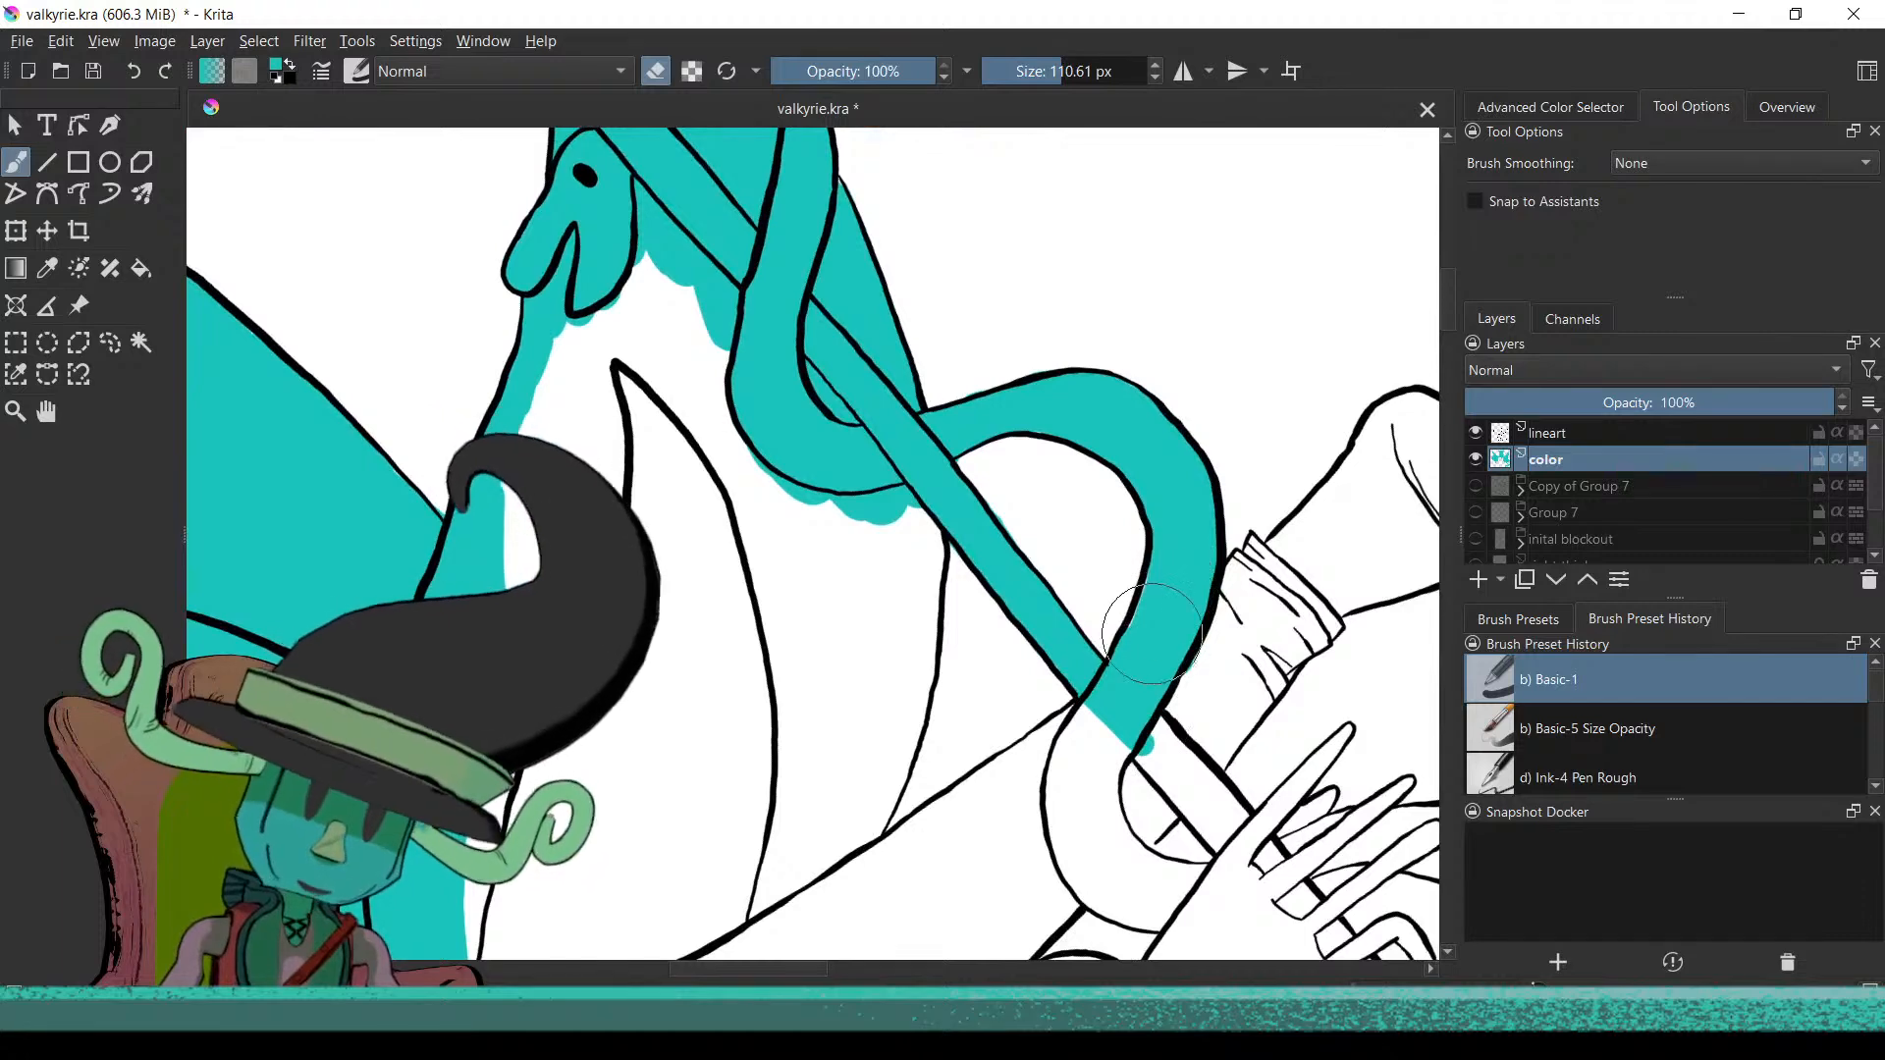
key("e")
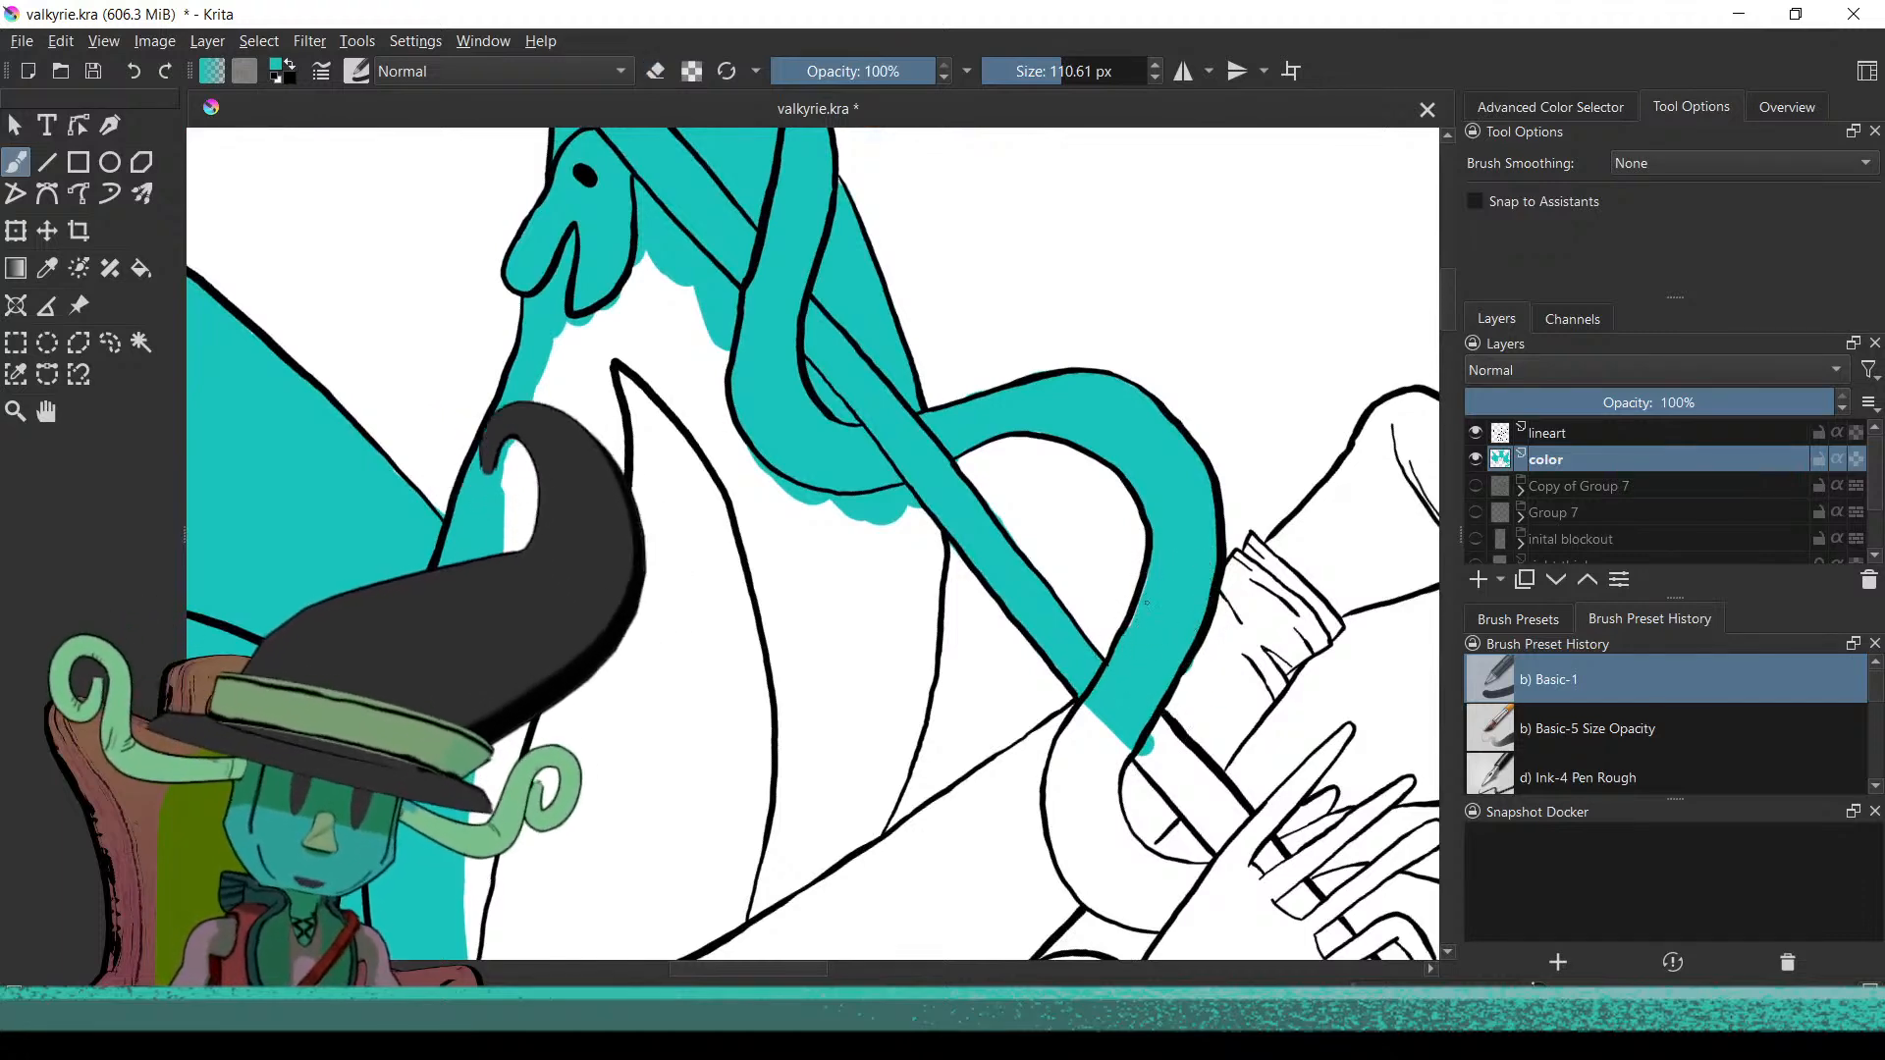
key("e")
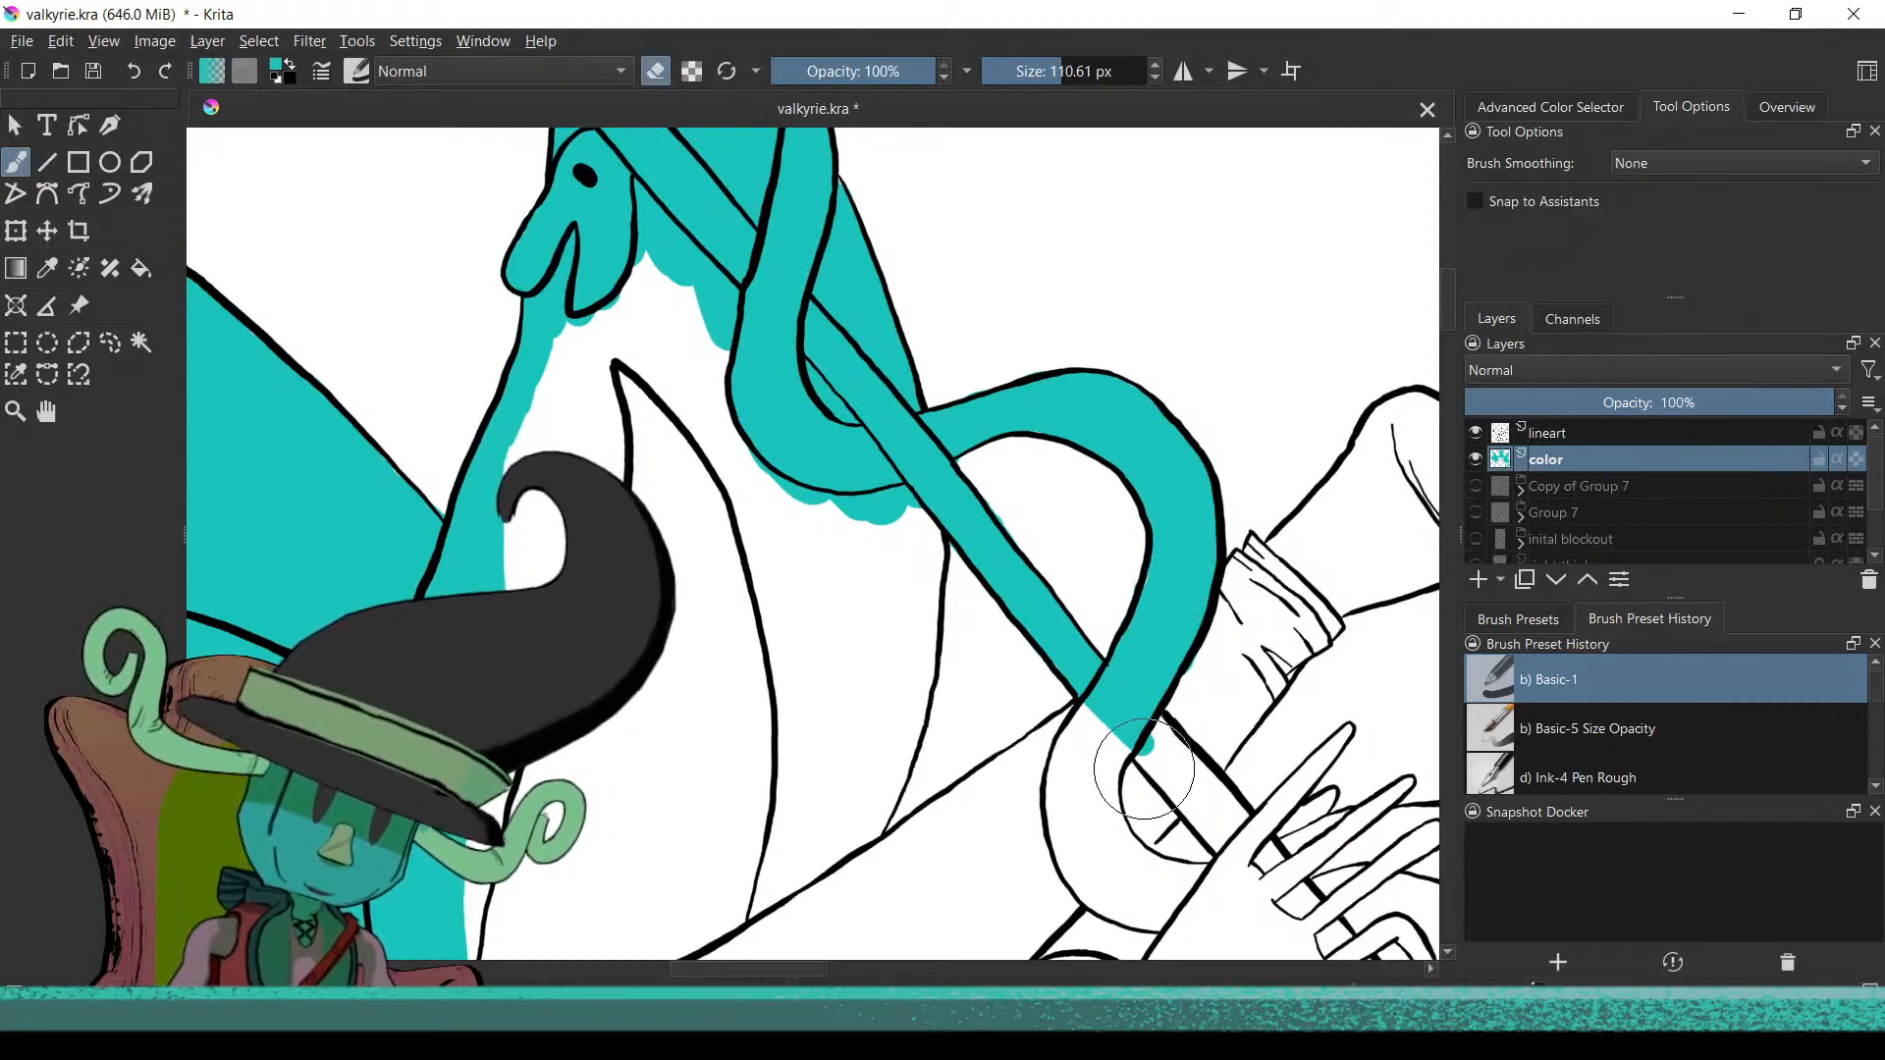
left_click_drag(1131, 756, 1193, 648)
mouse_move(1152, 758)
left_mouse_down()
mouse_move(1235, 587)
mouse_move(1088, 793)
mouse_move(934, 526)
left_mouse_up()
left_click_drag(947, 370, 913, 363)
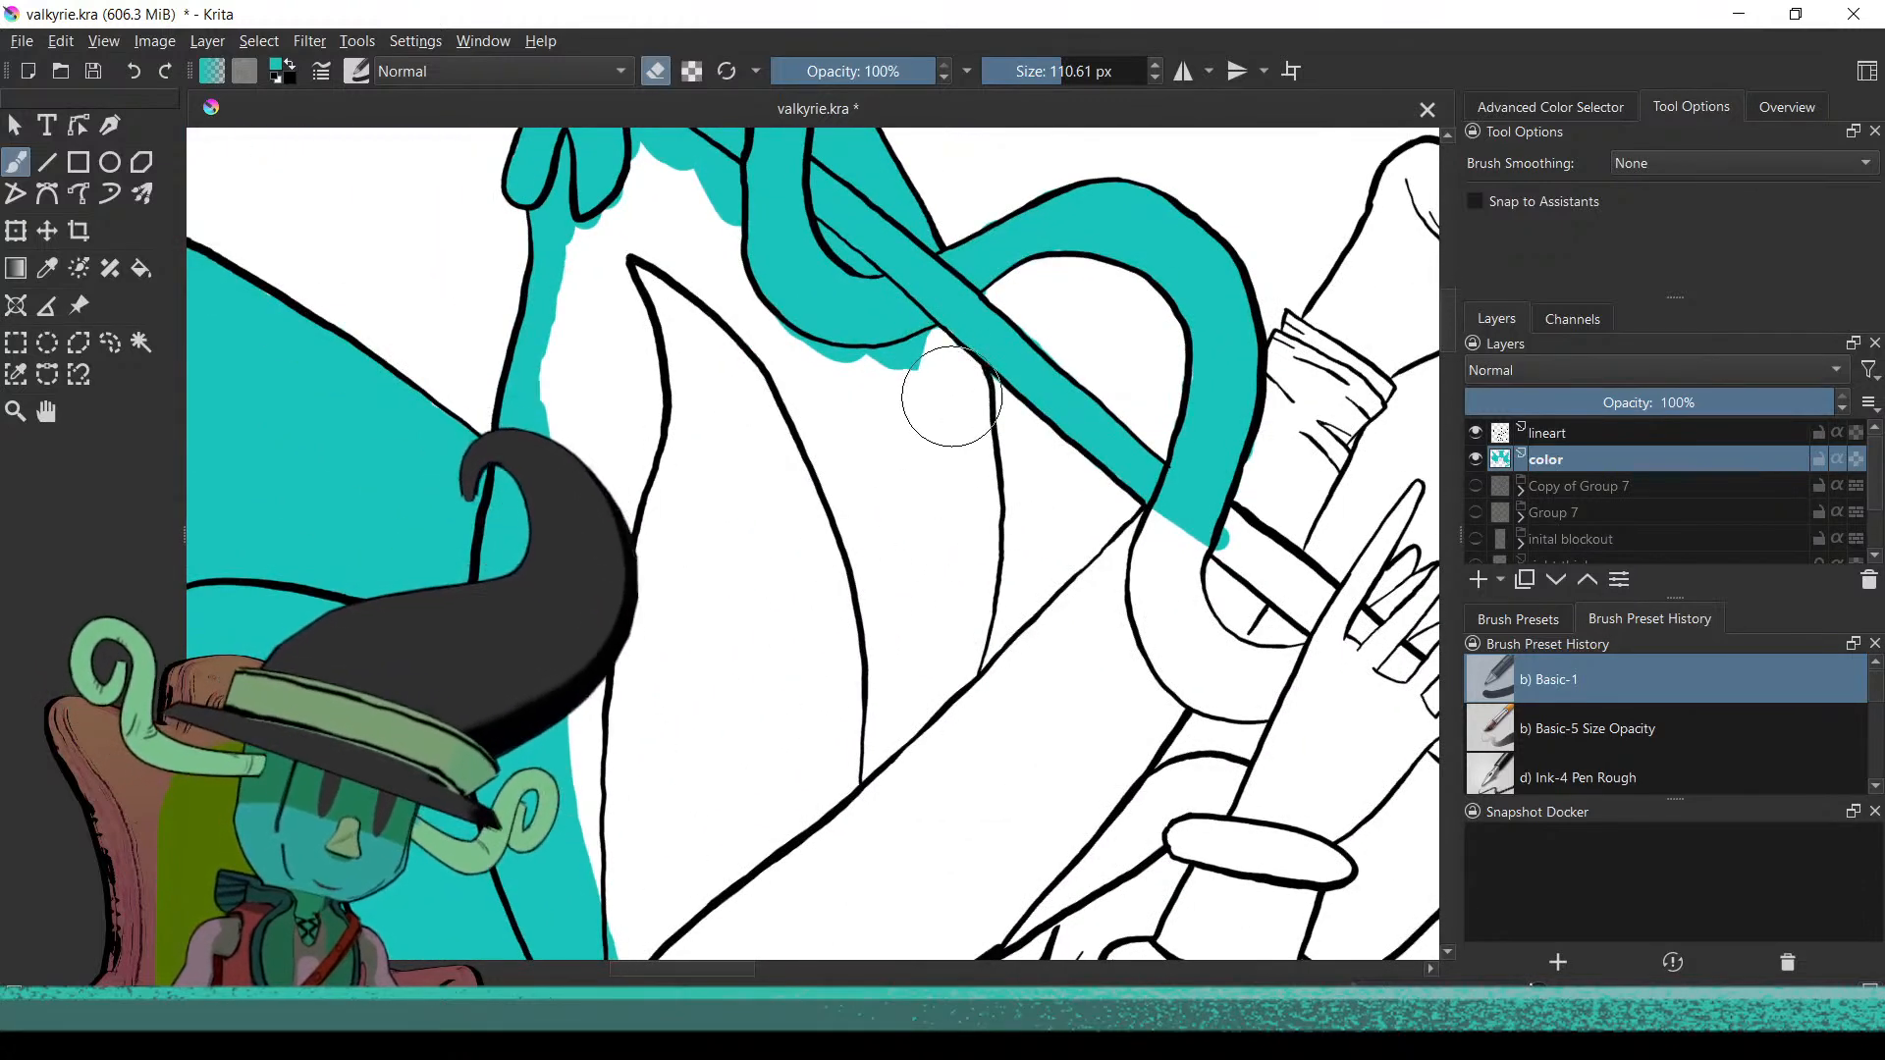
key("e")
mouse_move(946, 327)
left_mouse_down()
mouse_move(932, 432)
mouse_move(970, 463)
mouse_move(982, 677)
left_mouse_up()
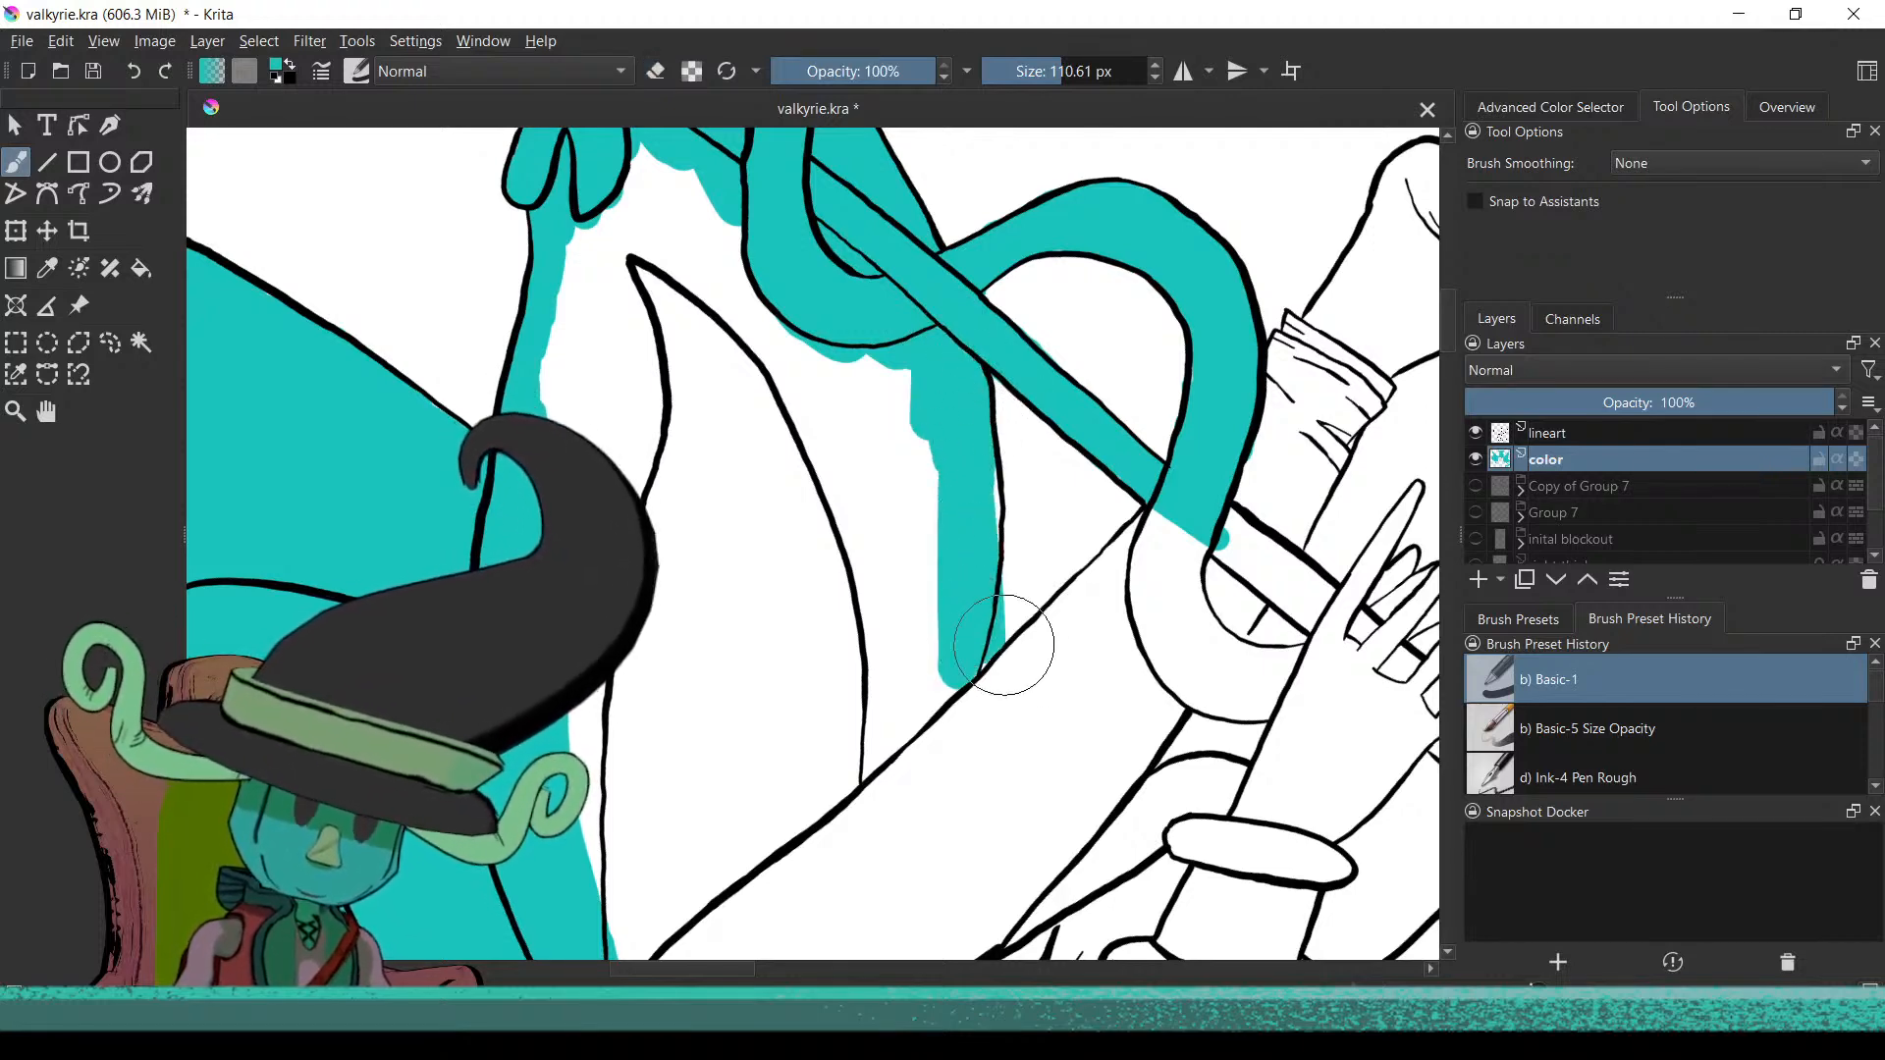
left_click(1085, 663)
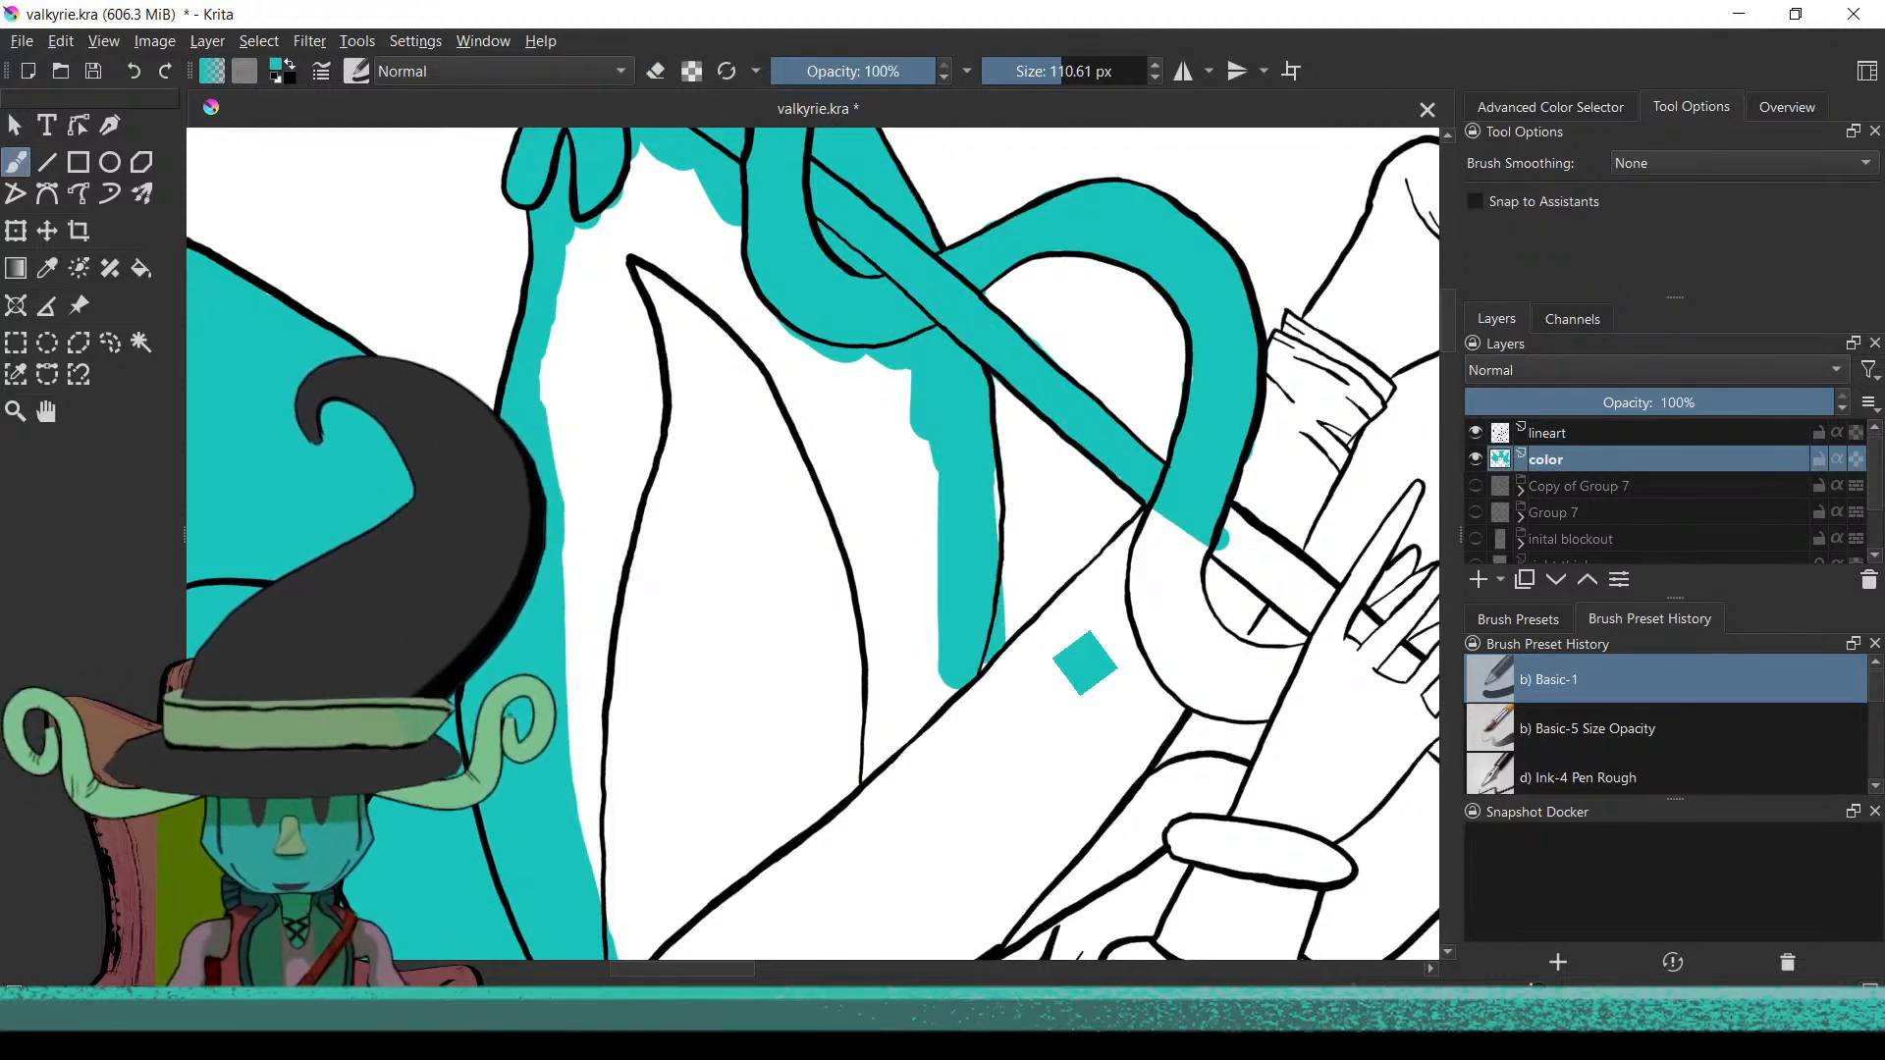
key("ctrl+z")
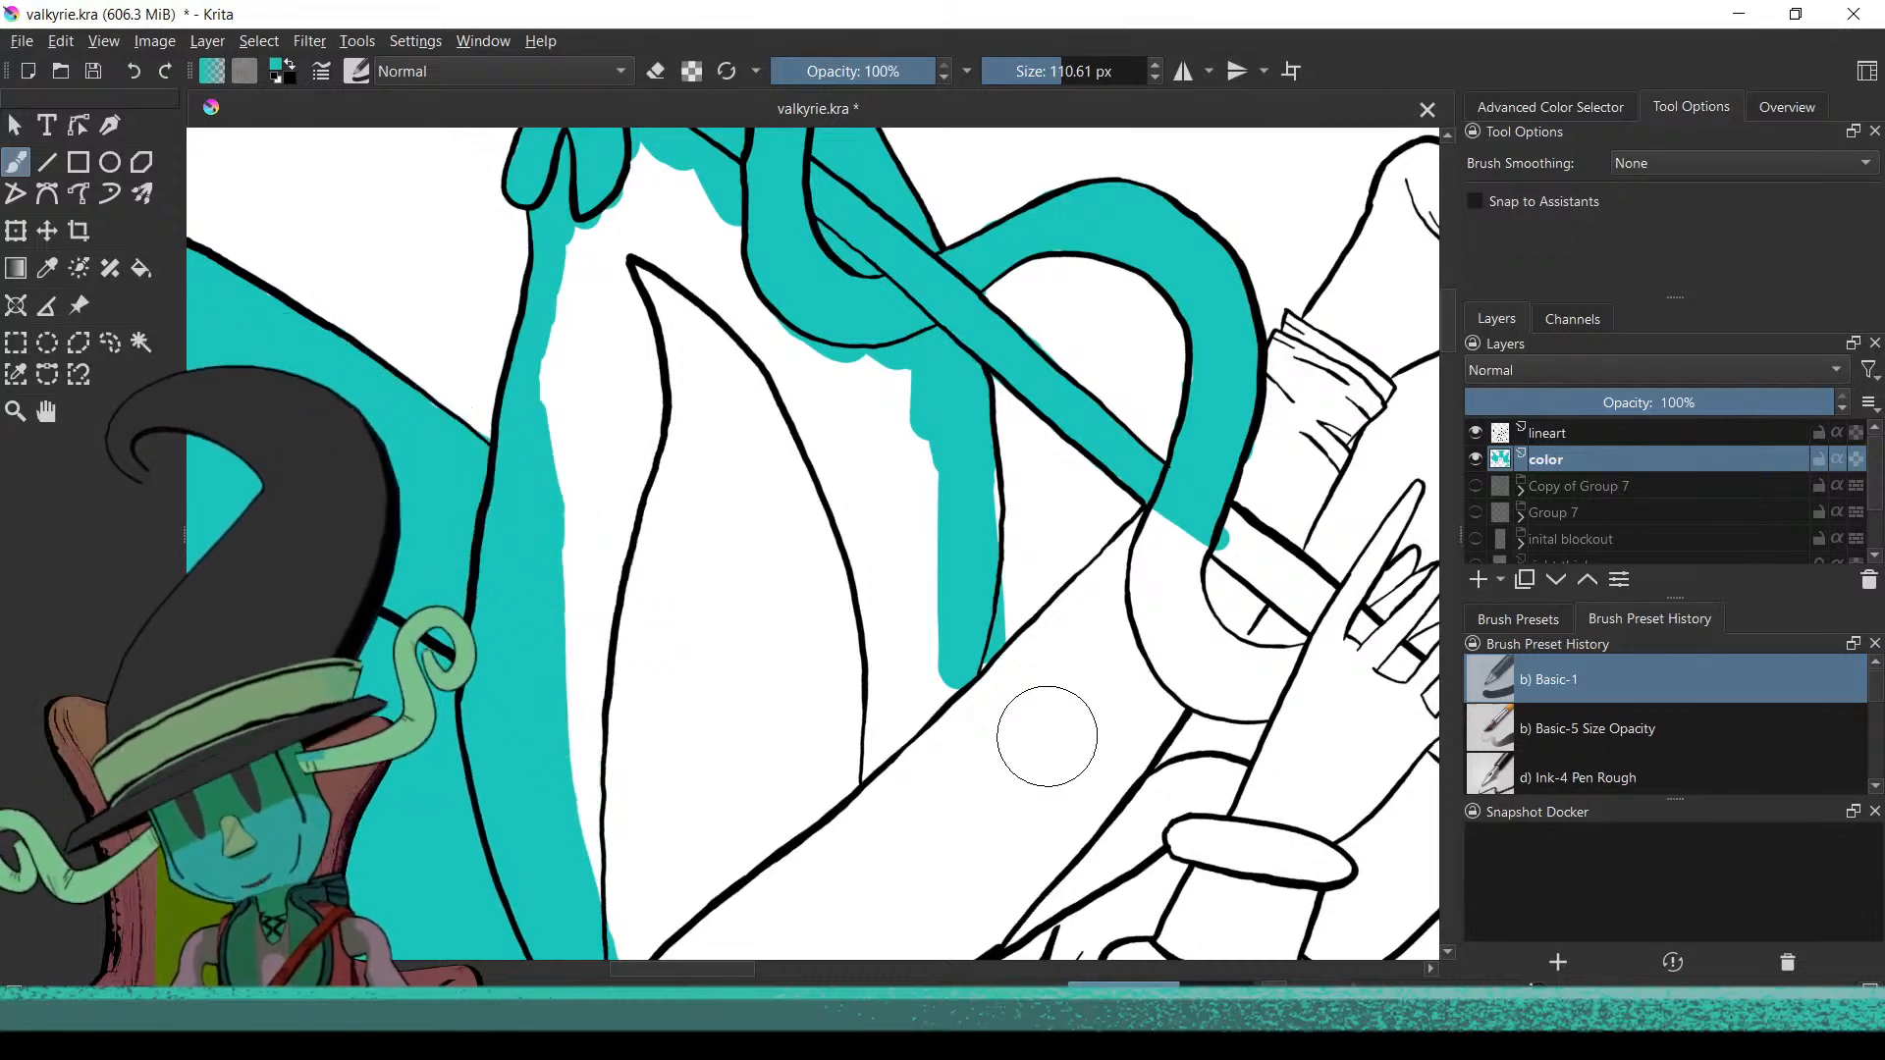
key("ctrl+s")
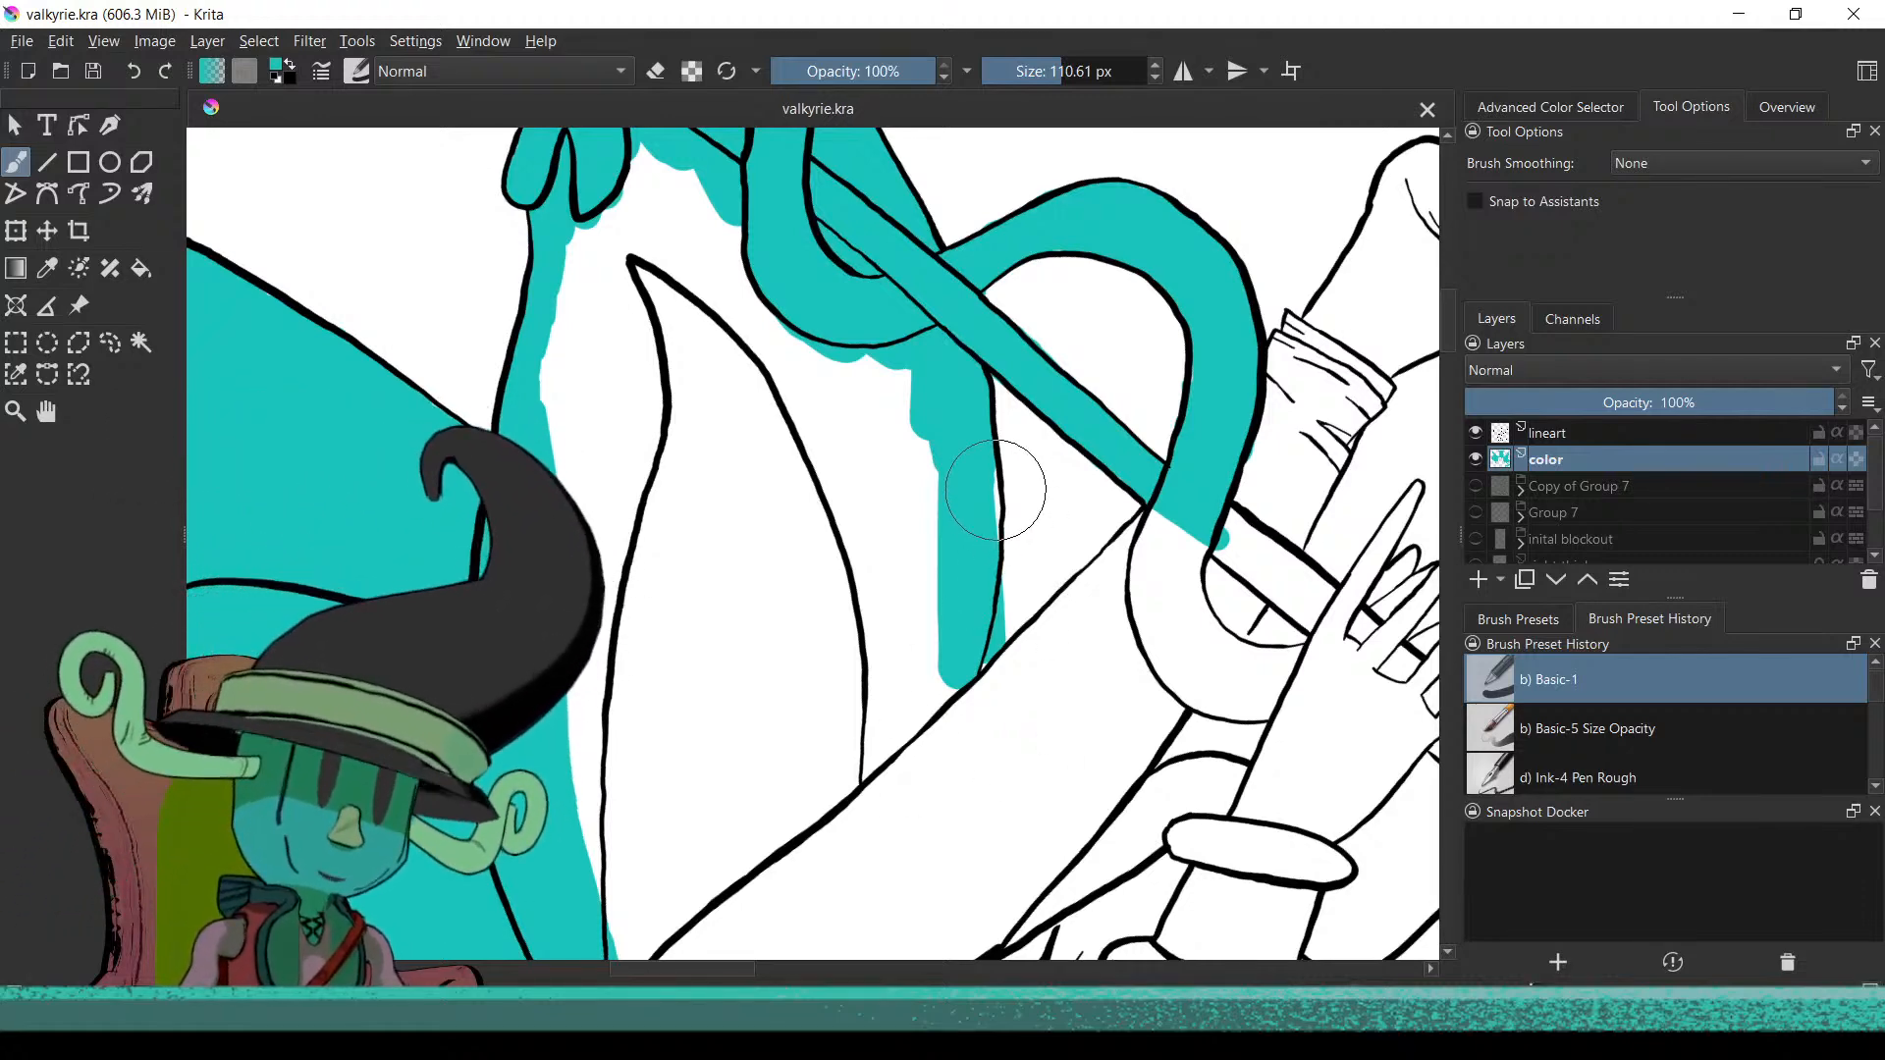
Thicken the teal beneath the beaked head and continue the band along the long diagonal line to close off the white area
left_click_drag(956, 674, 933, 728)
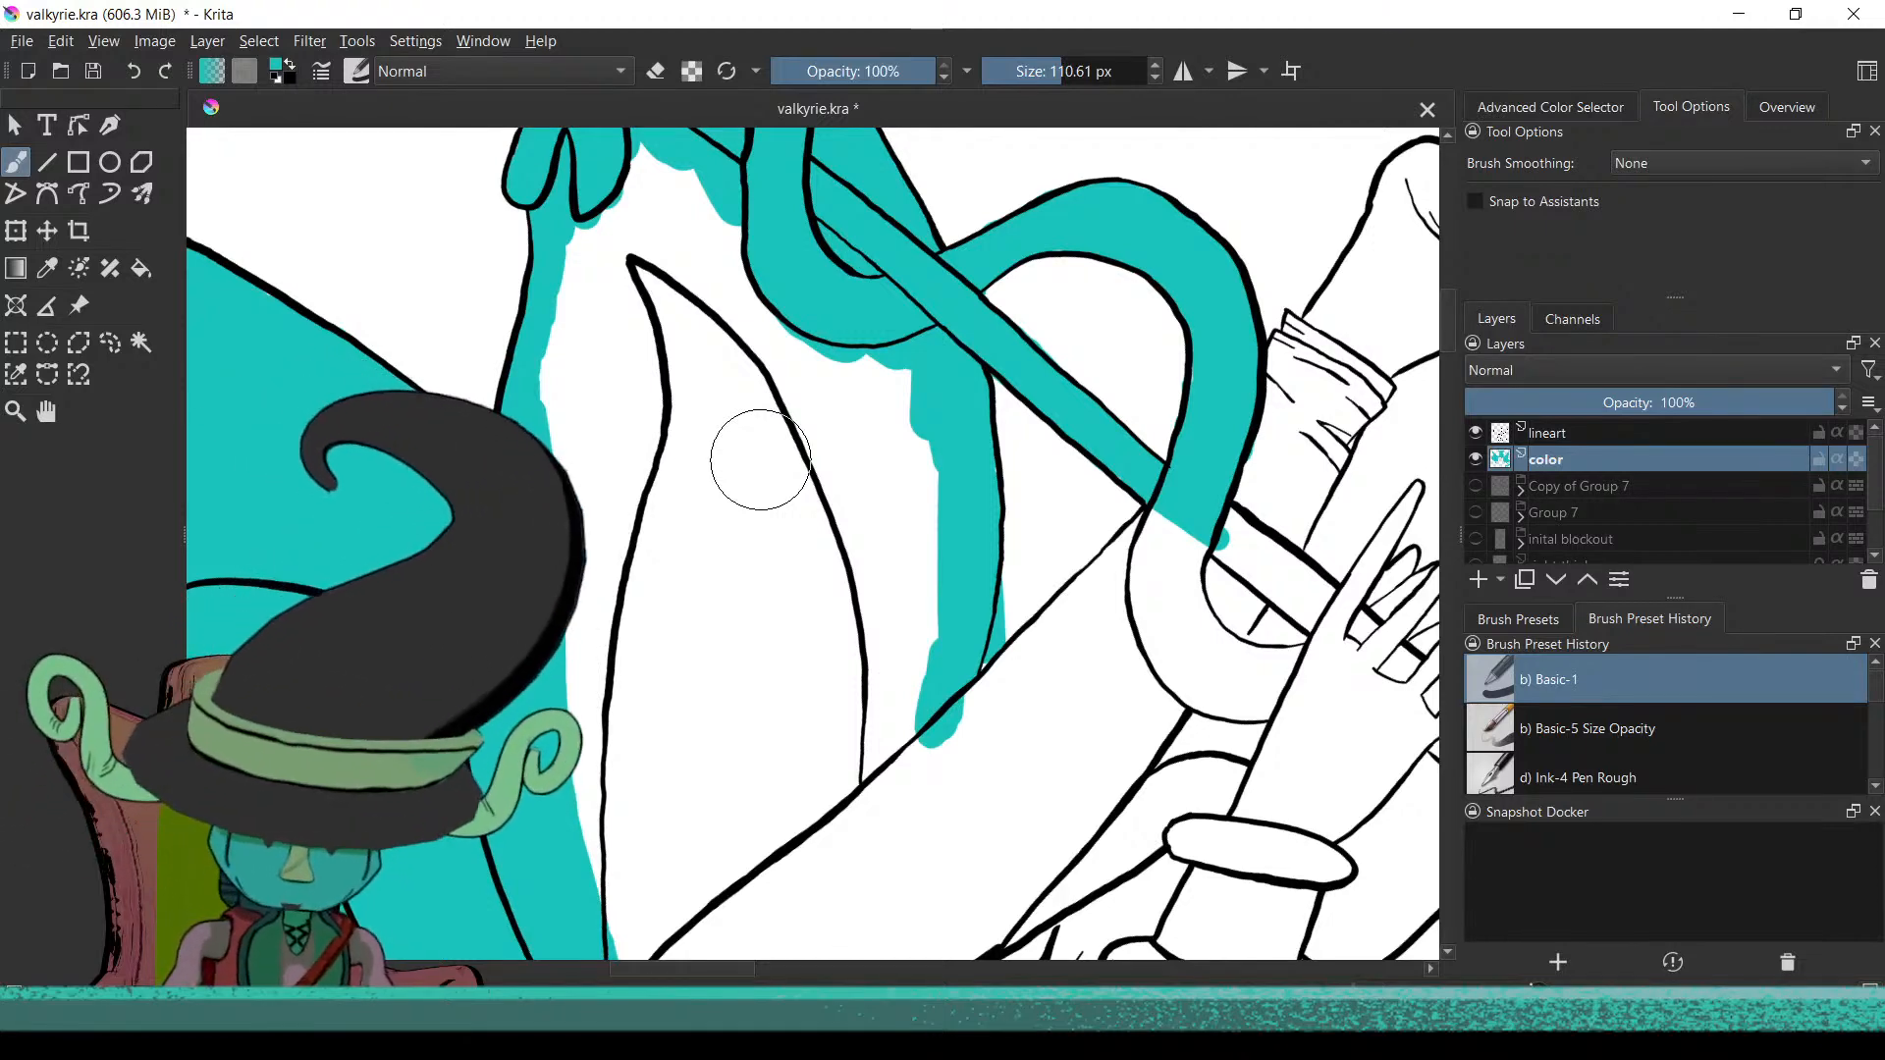
left_click_drag(649, 174, 577, 345)
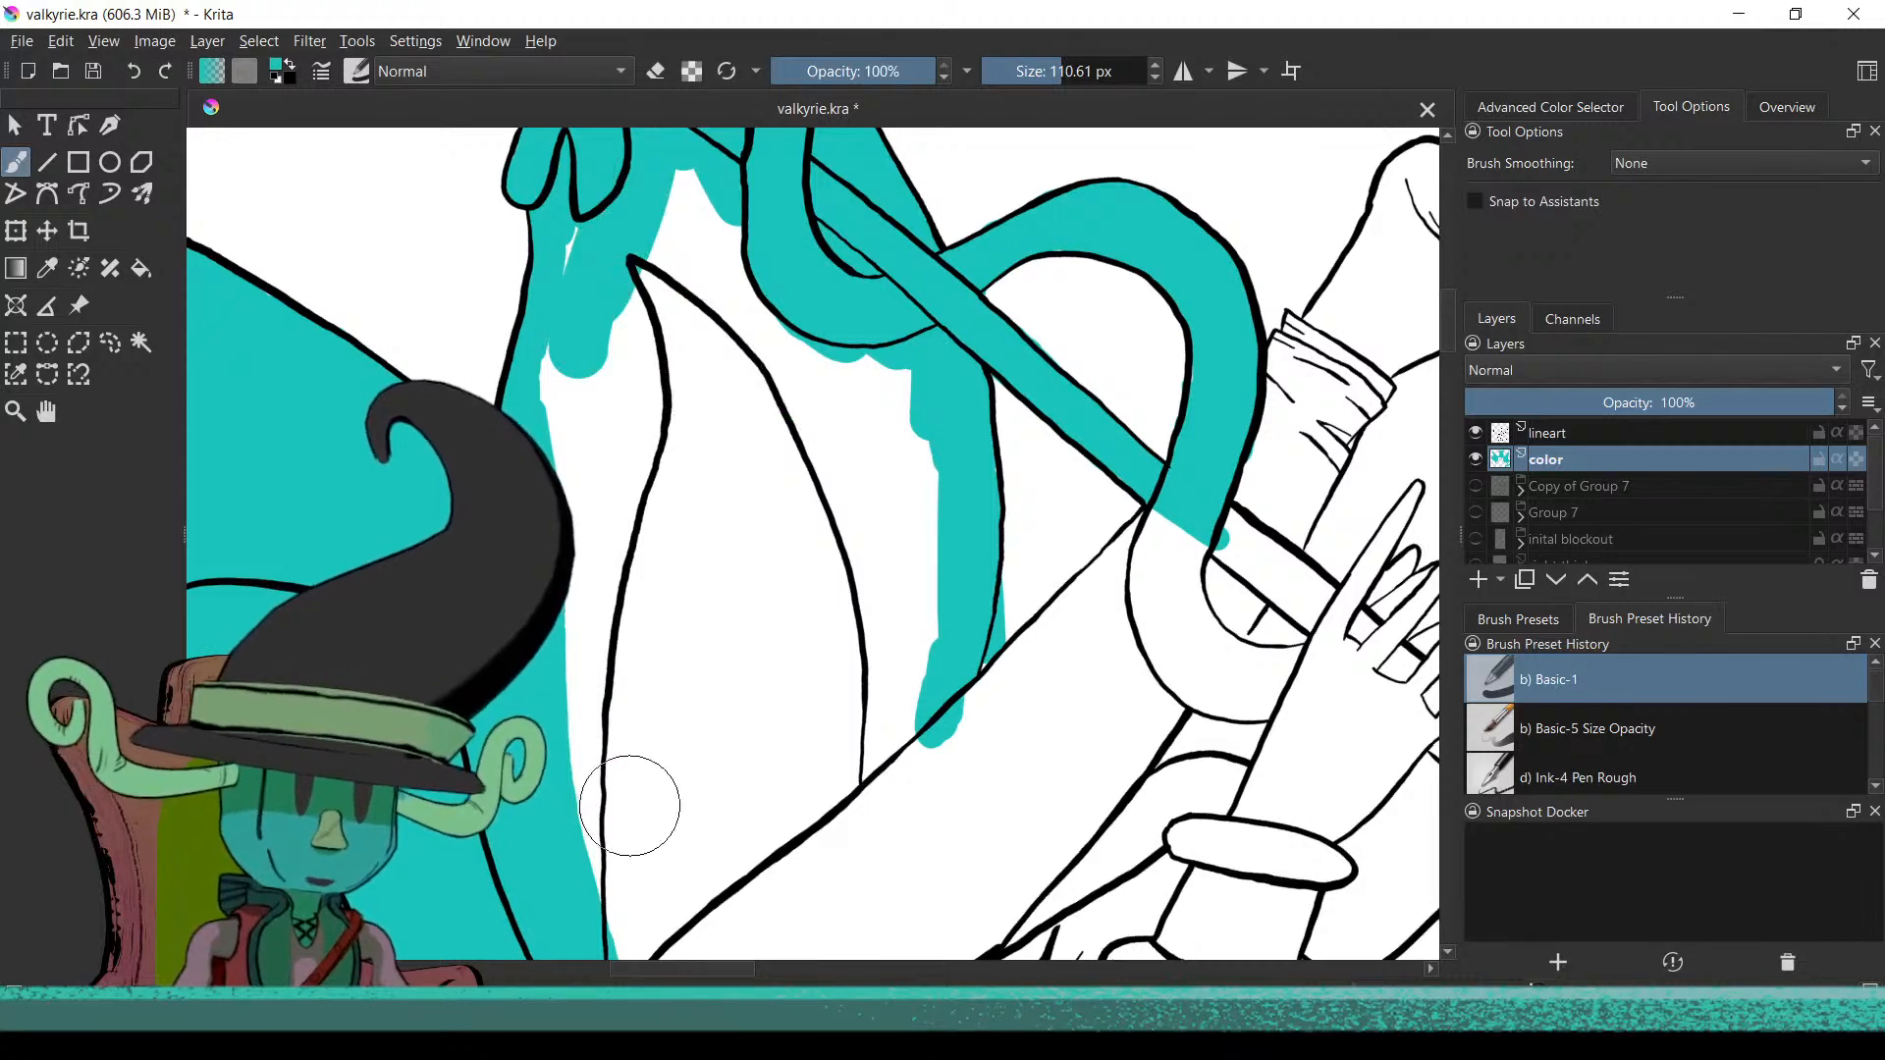
left_click_drag(676, 727, 727, 509)
mouse_move(672, 795)
left_mouse_down()
mouse_move(787, 653)
mouse_move(853, 582)
mouse_move(835, 638)
mouse_move(931, 534)
left_mouse_up()
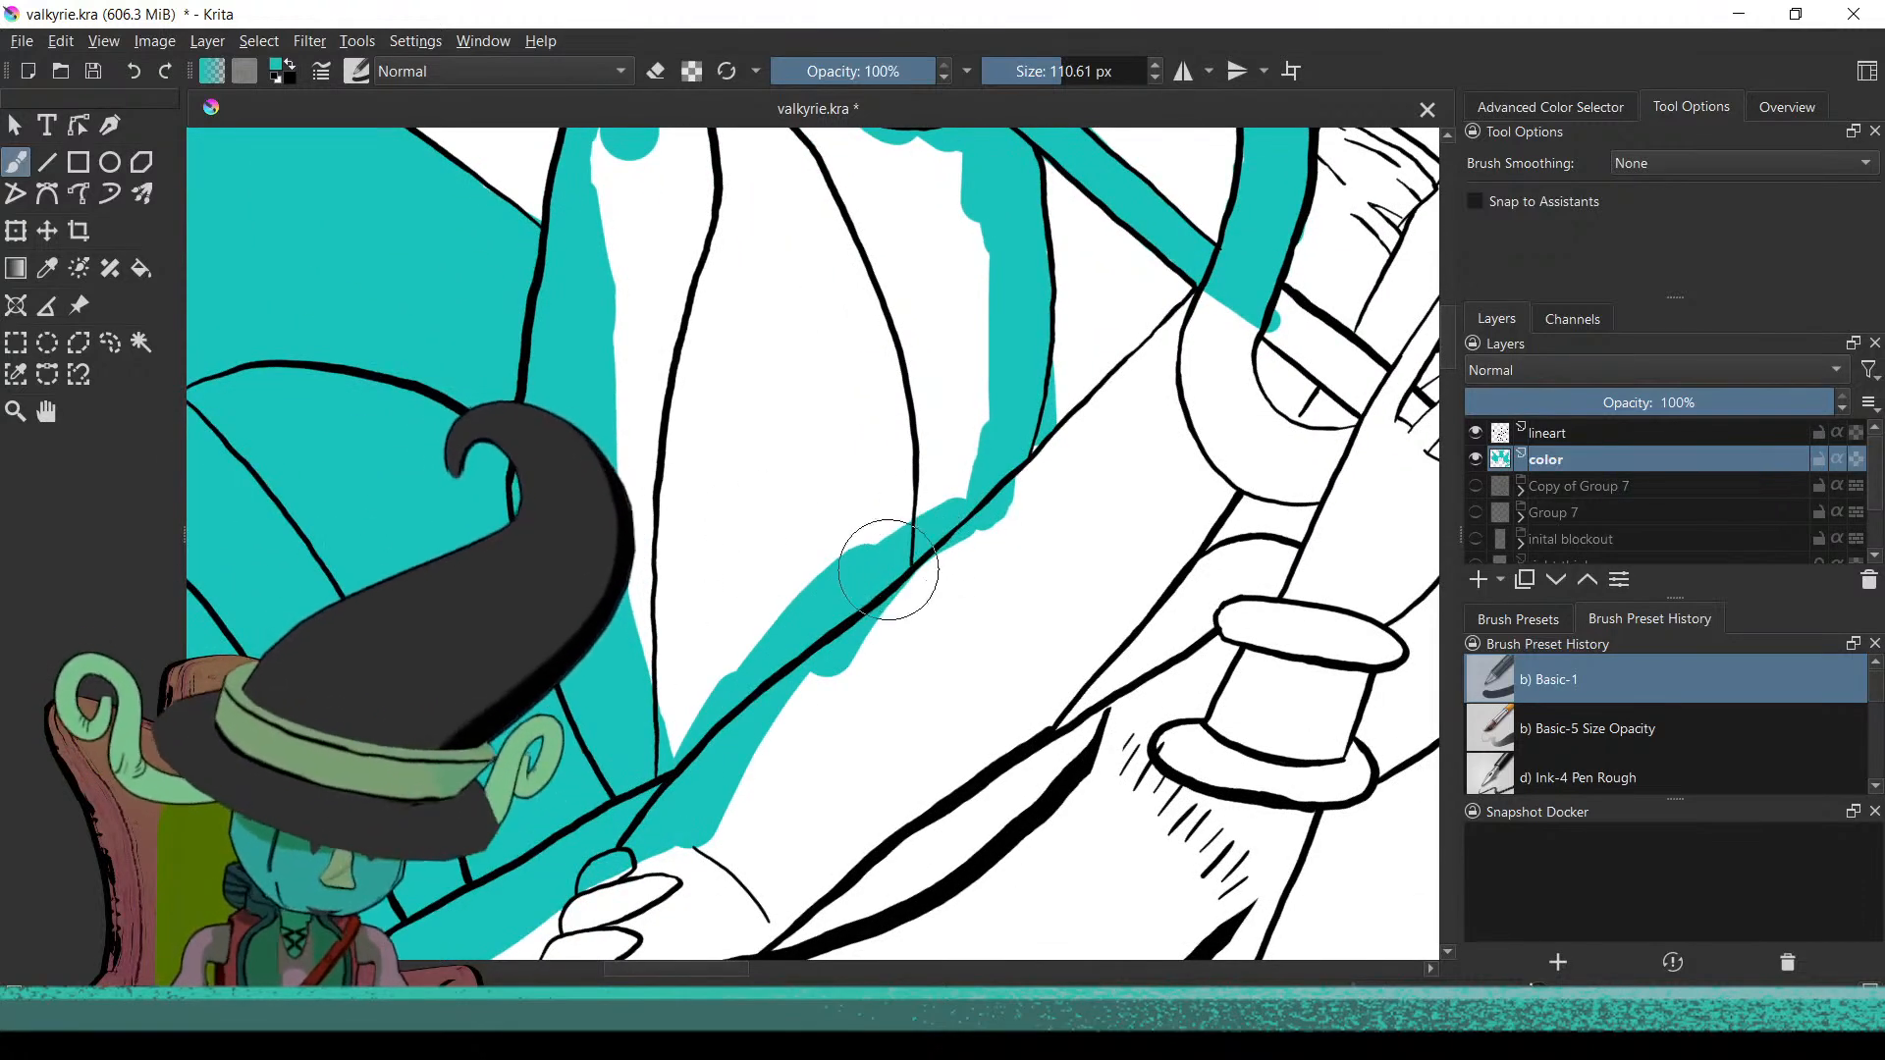
Flood-fill the enclosed white area around and inside the pointed leaf shape below the beaked head with teal
key("f")
left_click(828, 554)
left_click_drag(836, 509, 818, 423)
left_click_drag(1046, 324, 816, 586)
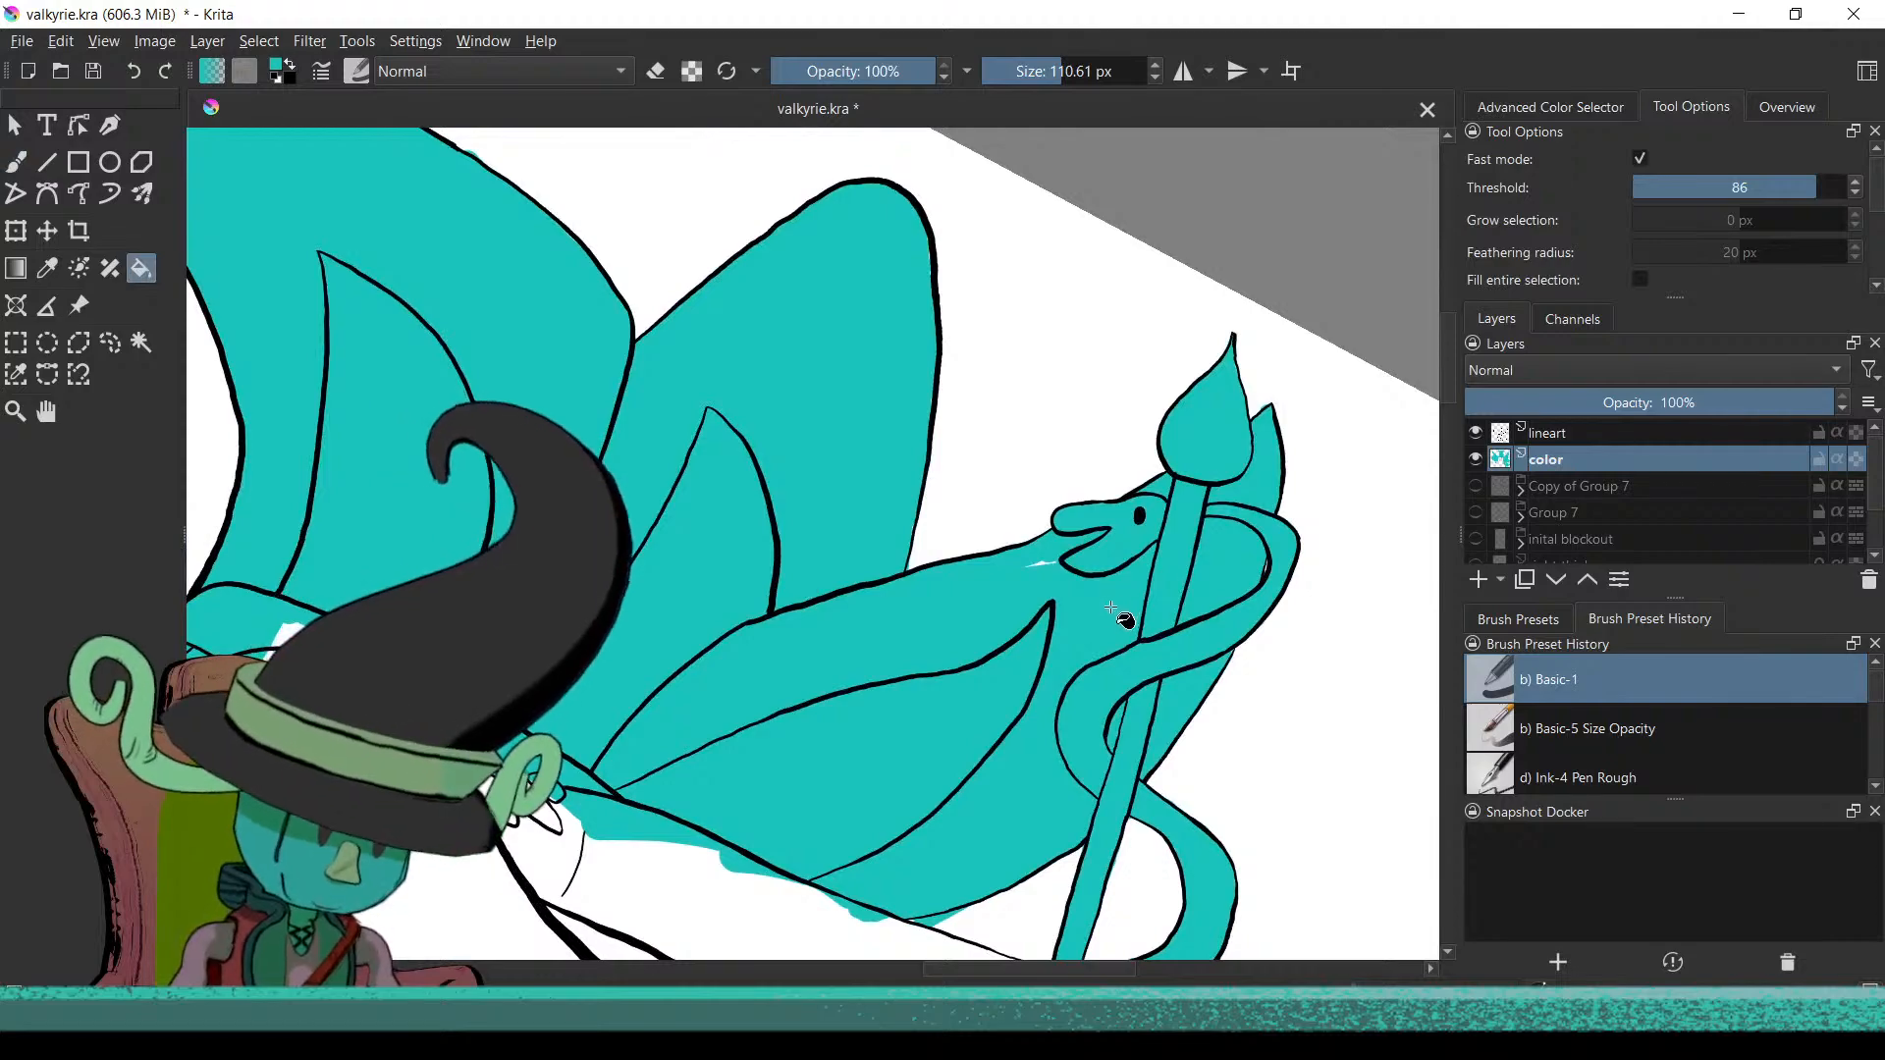
Erase the teal spill outside the line art at the lower edge of the wing nearest the spear tip
key("b")
left_click_drag(998, 740, 1055, 648)
left_click_drag(1067, 737, 1199, 500)
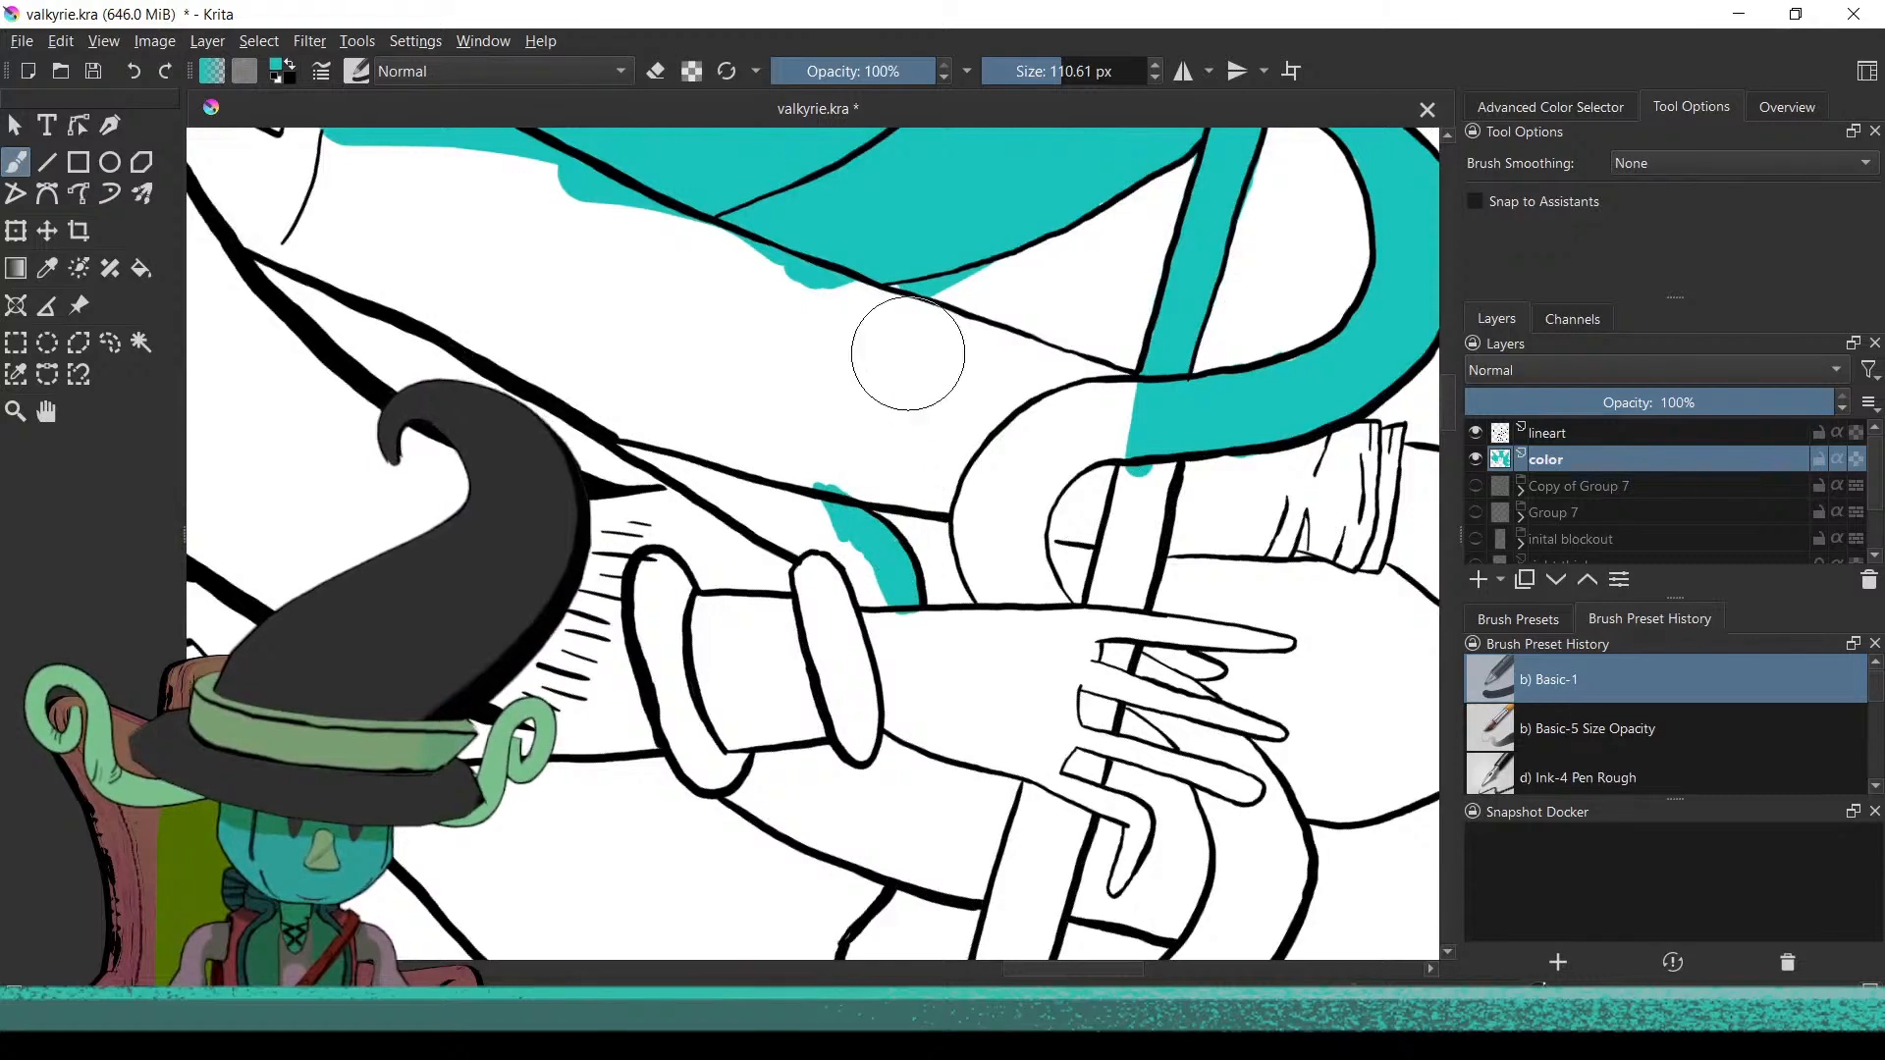
mouse_move(845, 535)
left_mouse_down()
mouse_move(836, 597)
mouse_move(860, 617)
mouse_move(847, 544)
left_mouse_up()
left_click_drag(909, 407, 909, 202)
left_click_drag(858, 663, 854, 884)
left_click_drag(856, 422, 854, 766)
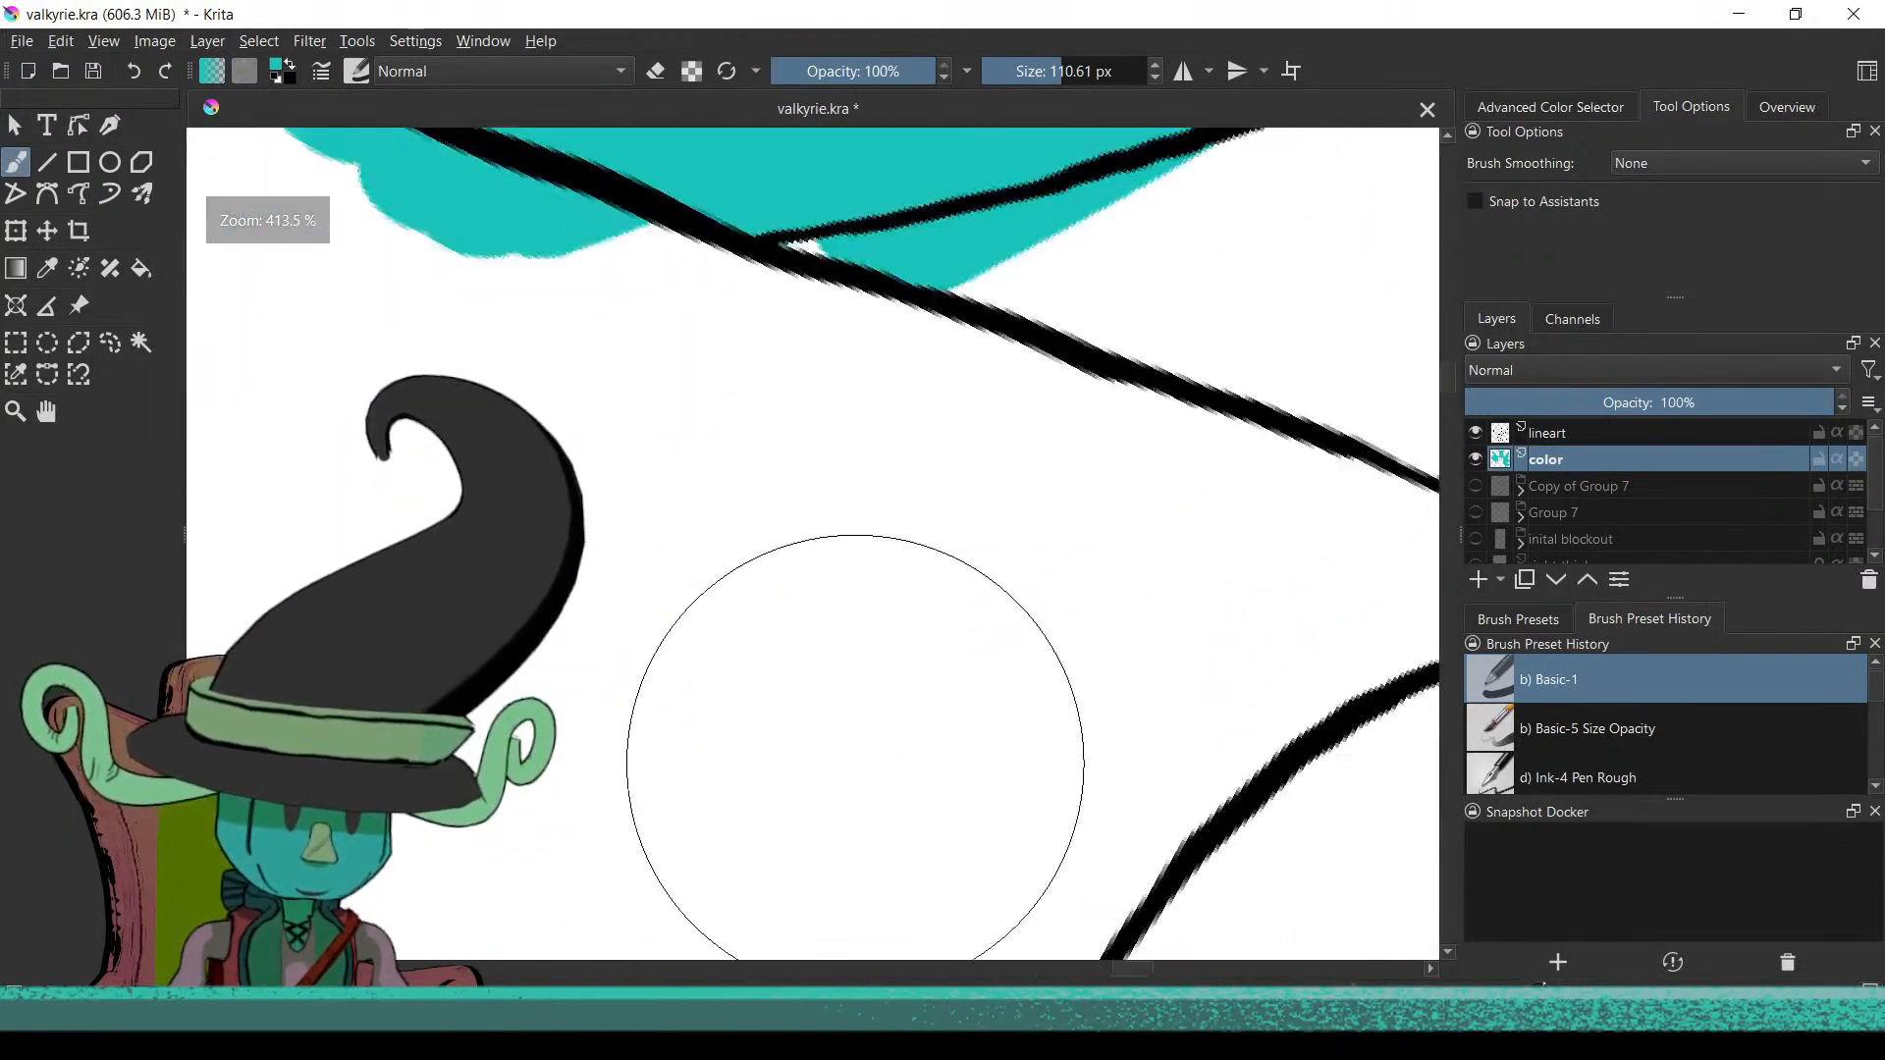
left_click_drag(917, 322, 919, 560)
key("e")
left_click_drag(1063, 459, 900, 484)
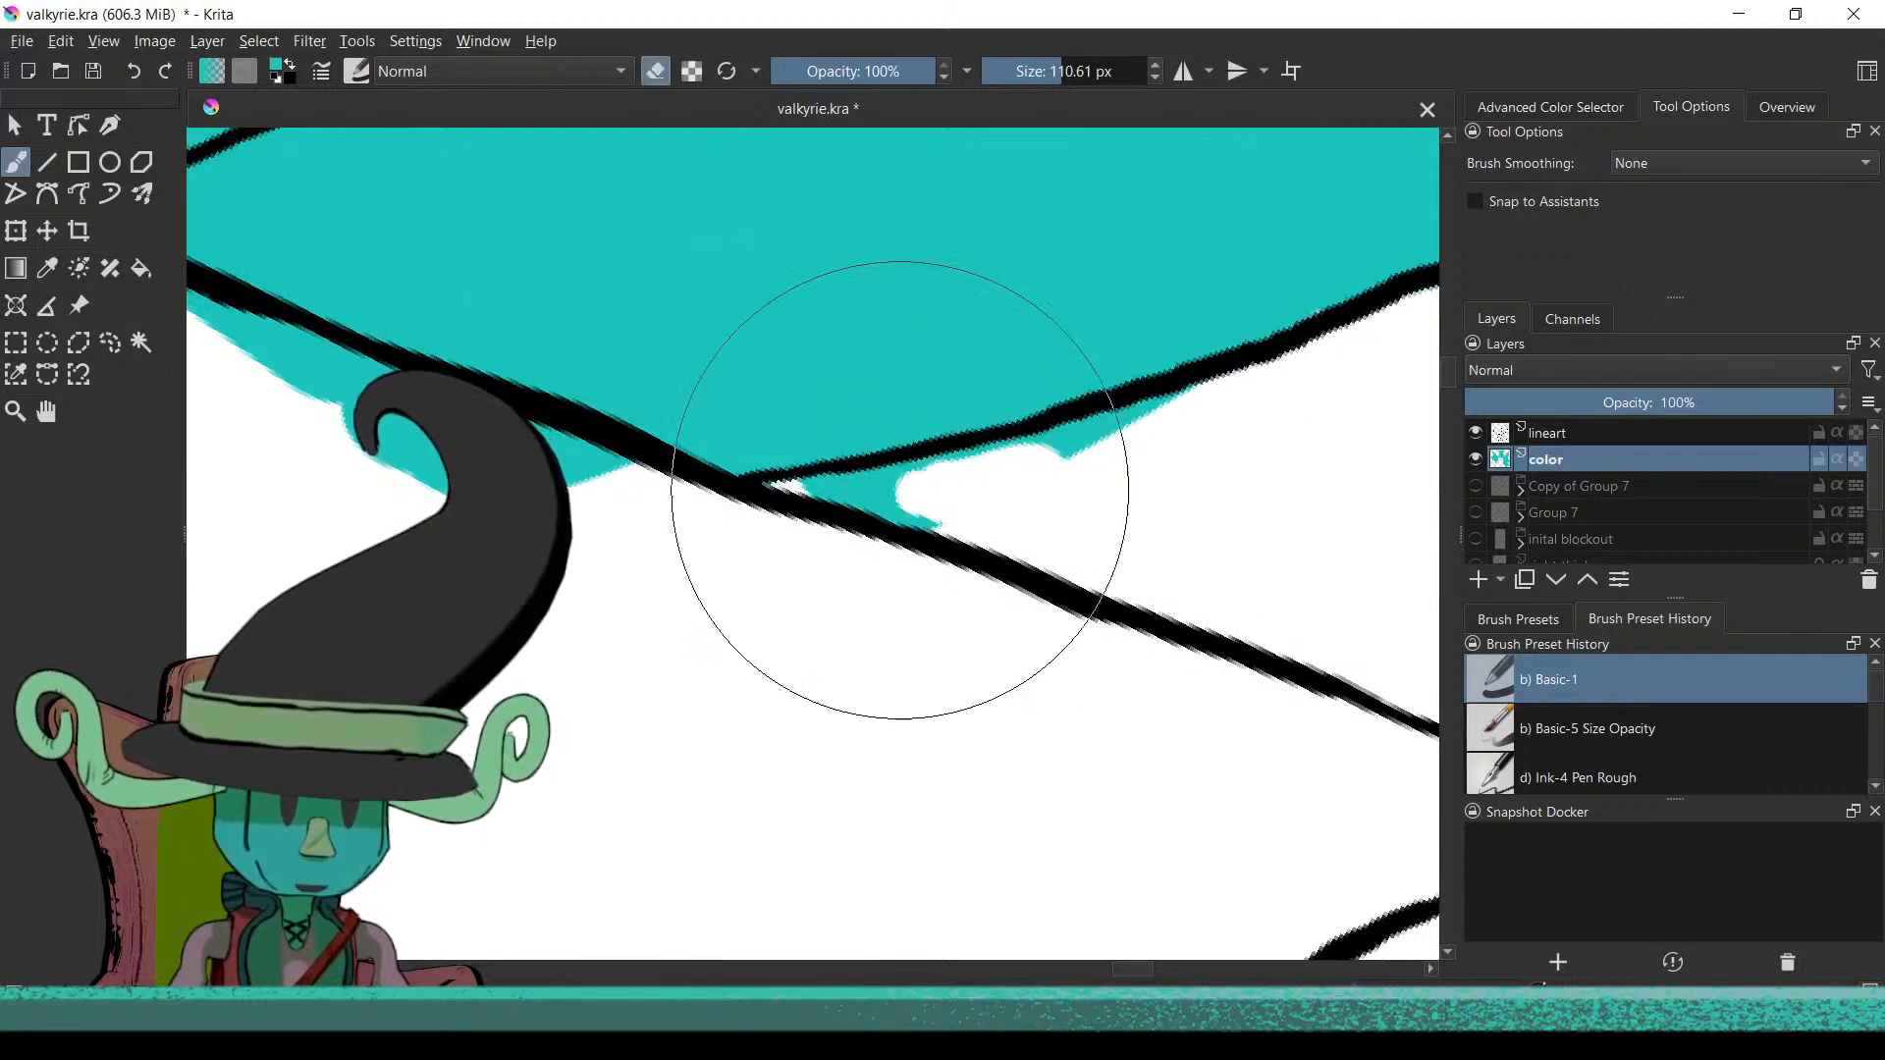
mouse_move(786, 481)
left_mouse_down()
mouse_move(863, 484)
mouse_move(895, 507)
left_mouse_up()
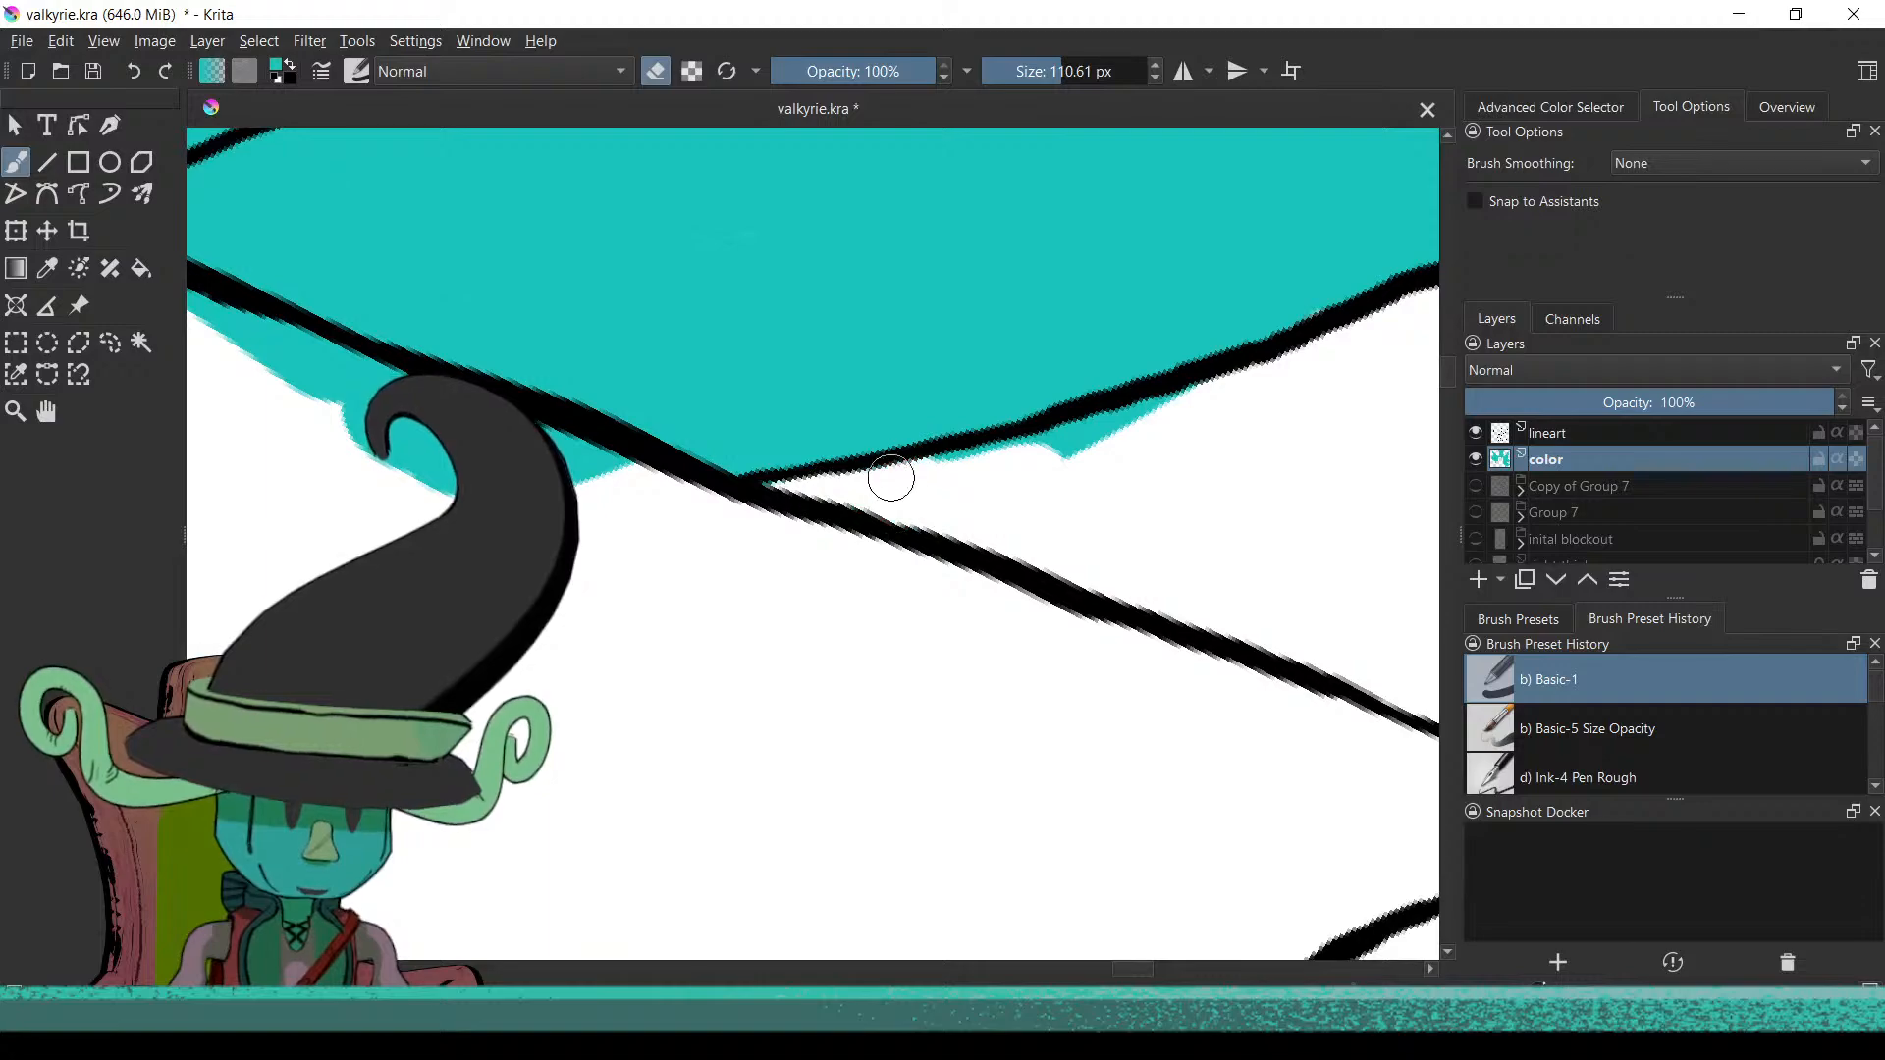
scroll(1002, 551, "down", 9)
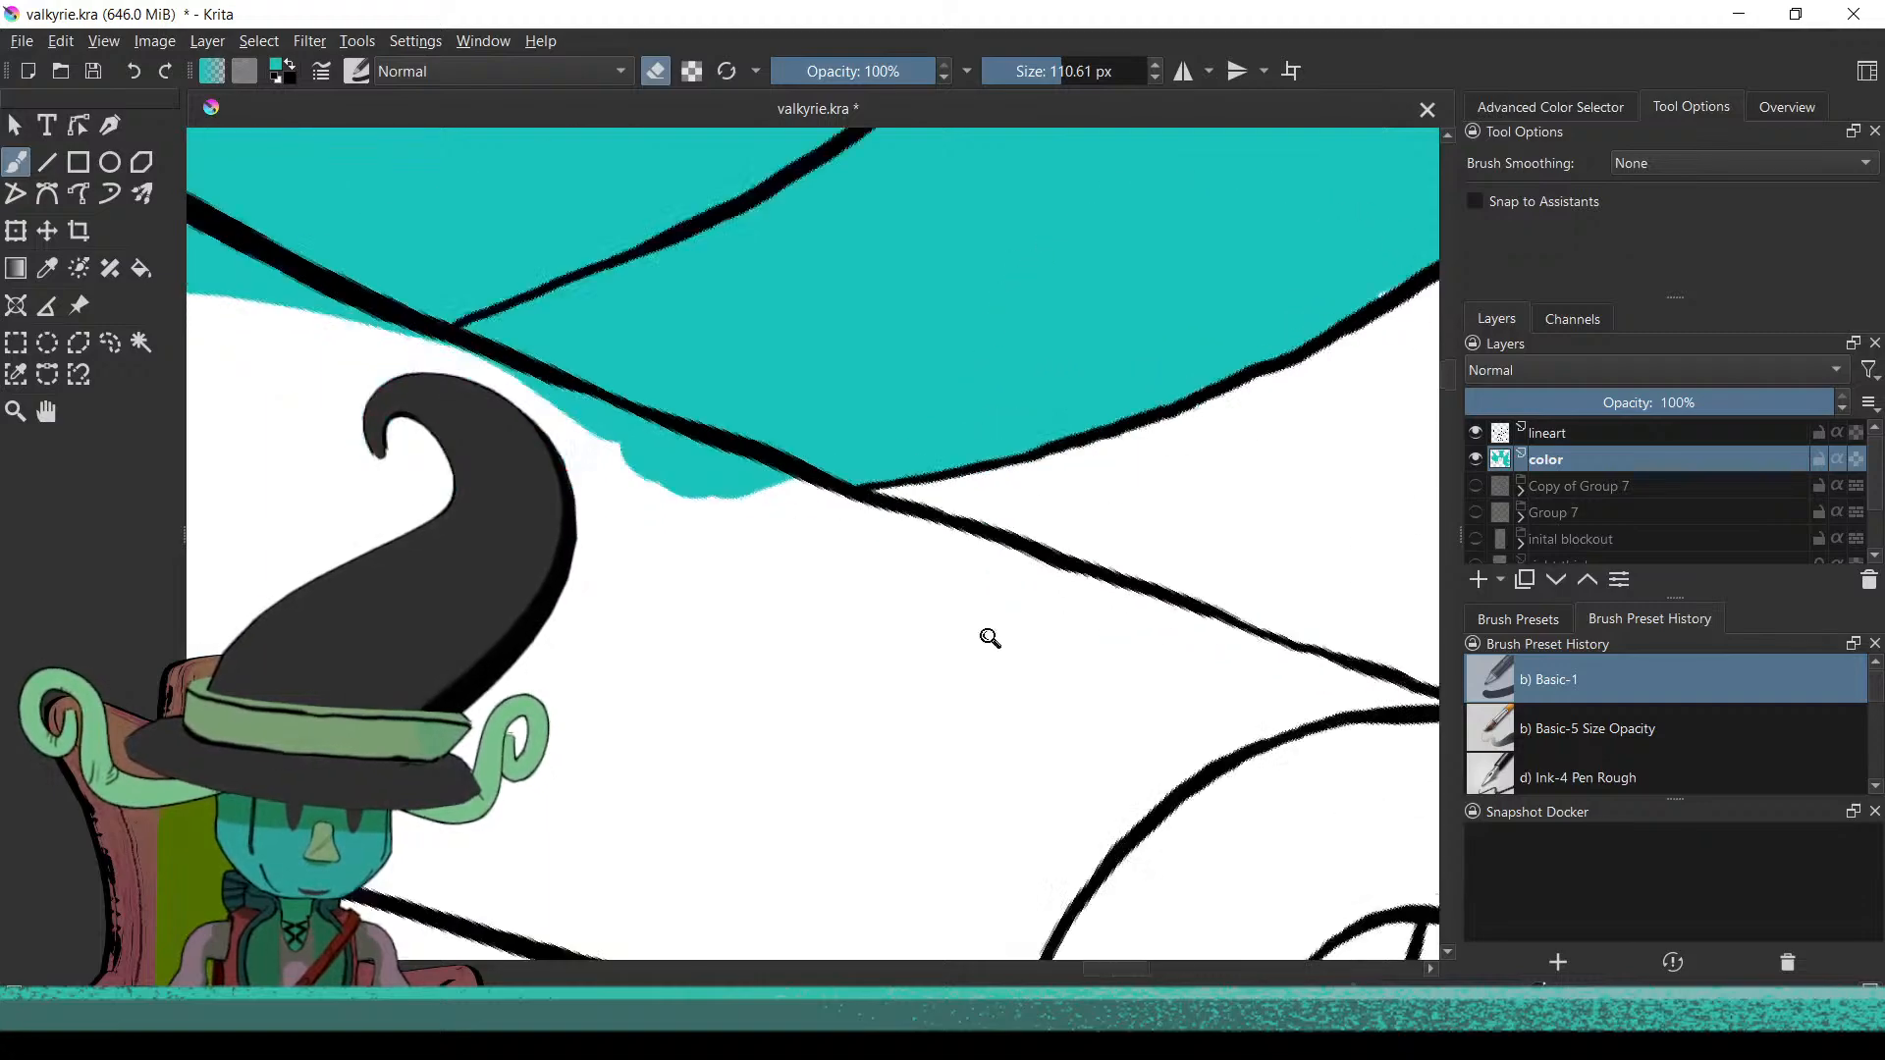
Paint a teal stroke on the color layer from the wing's lower edge across the body to the patch beside the bracelet
scroll(982, 578, "down", 3)
left_click_drag(976, 714, 656, 718)
scroll(913, 638, "up", 3)
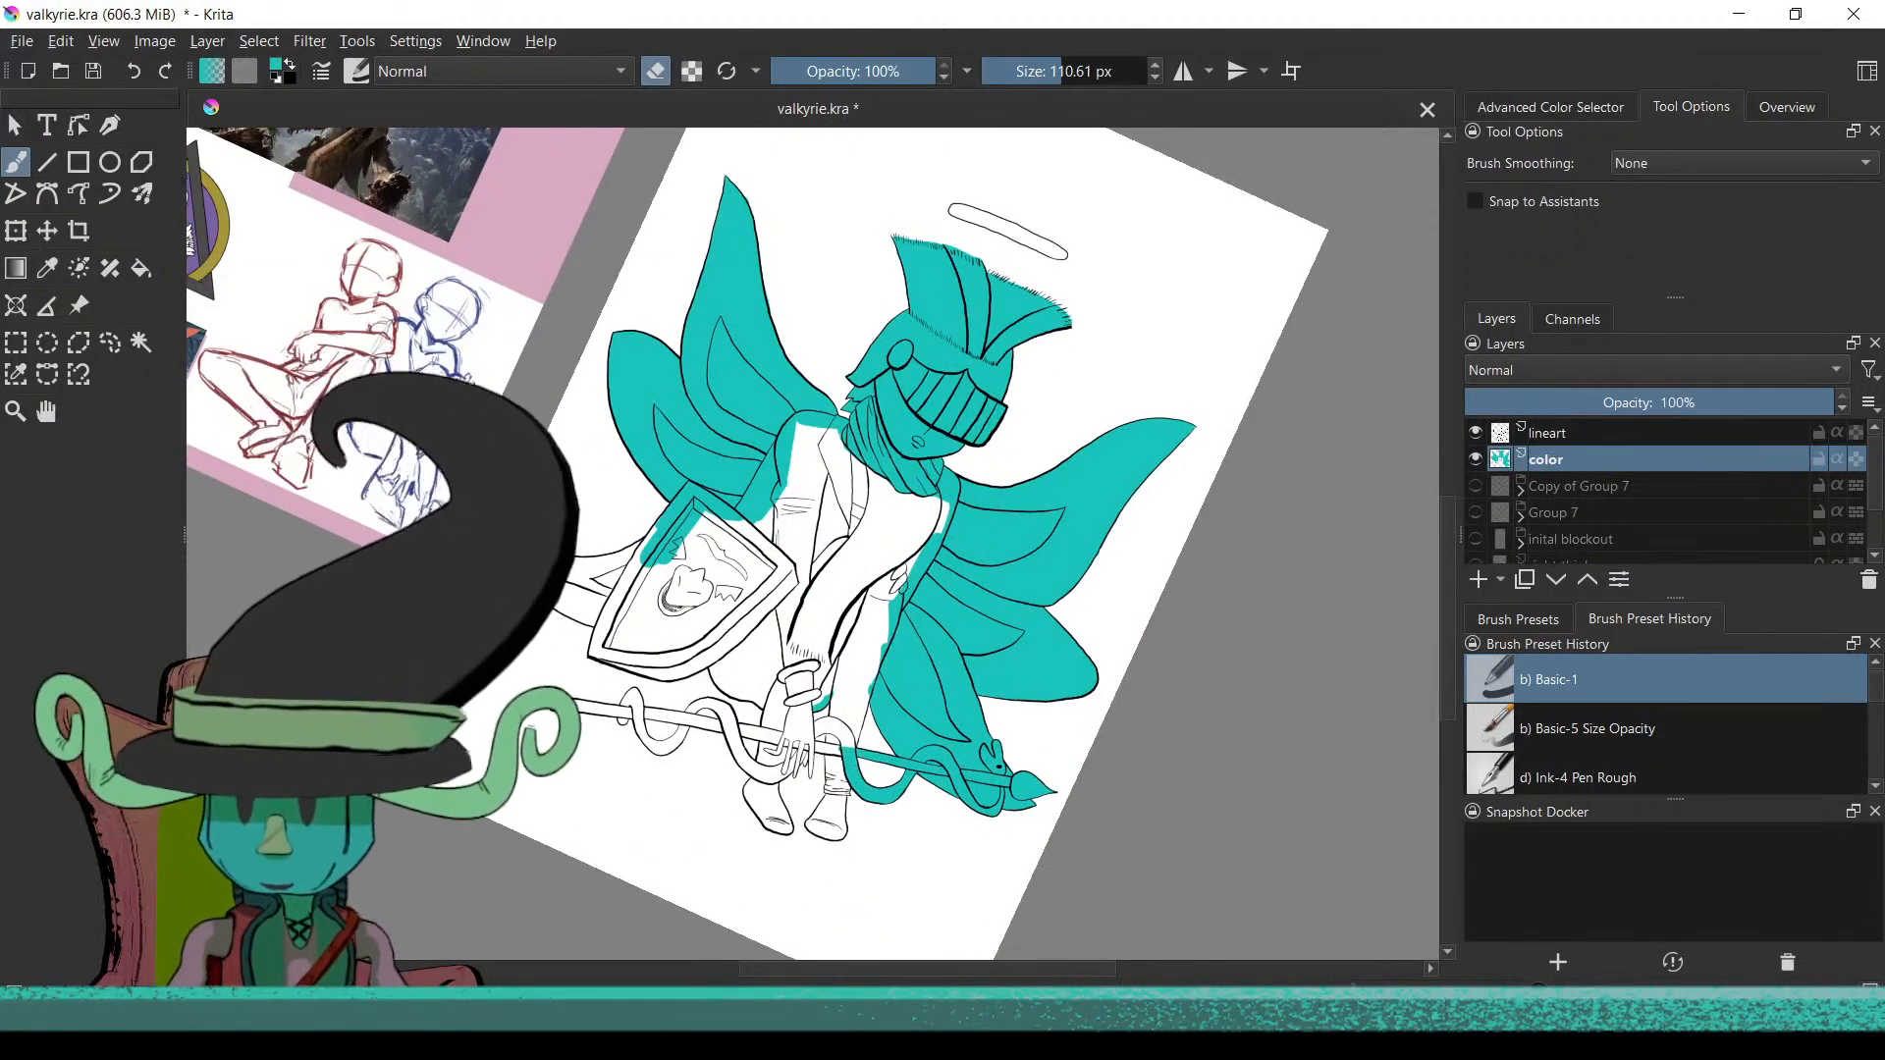
scroll(831, 852, "up", 1)
scroll(755, 791, "up", 6)
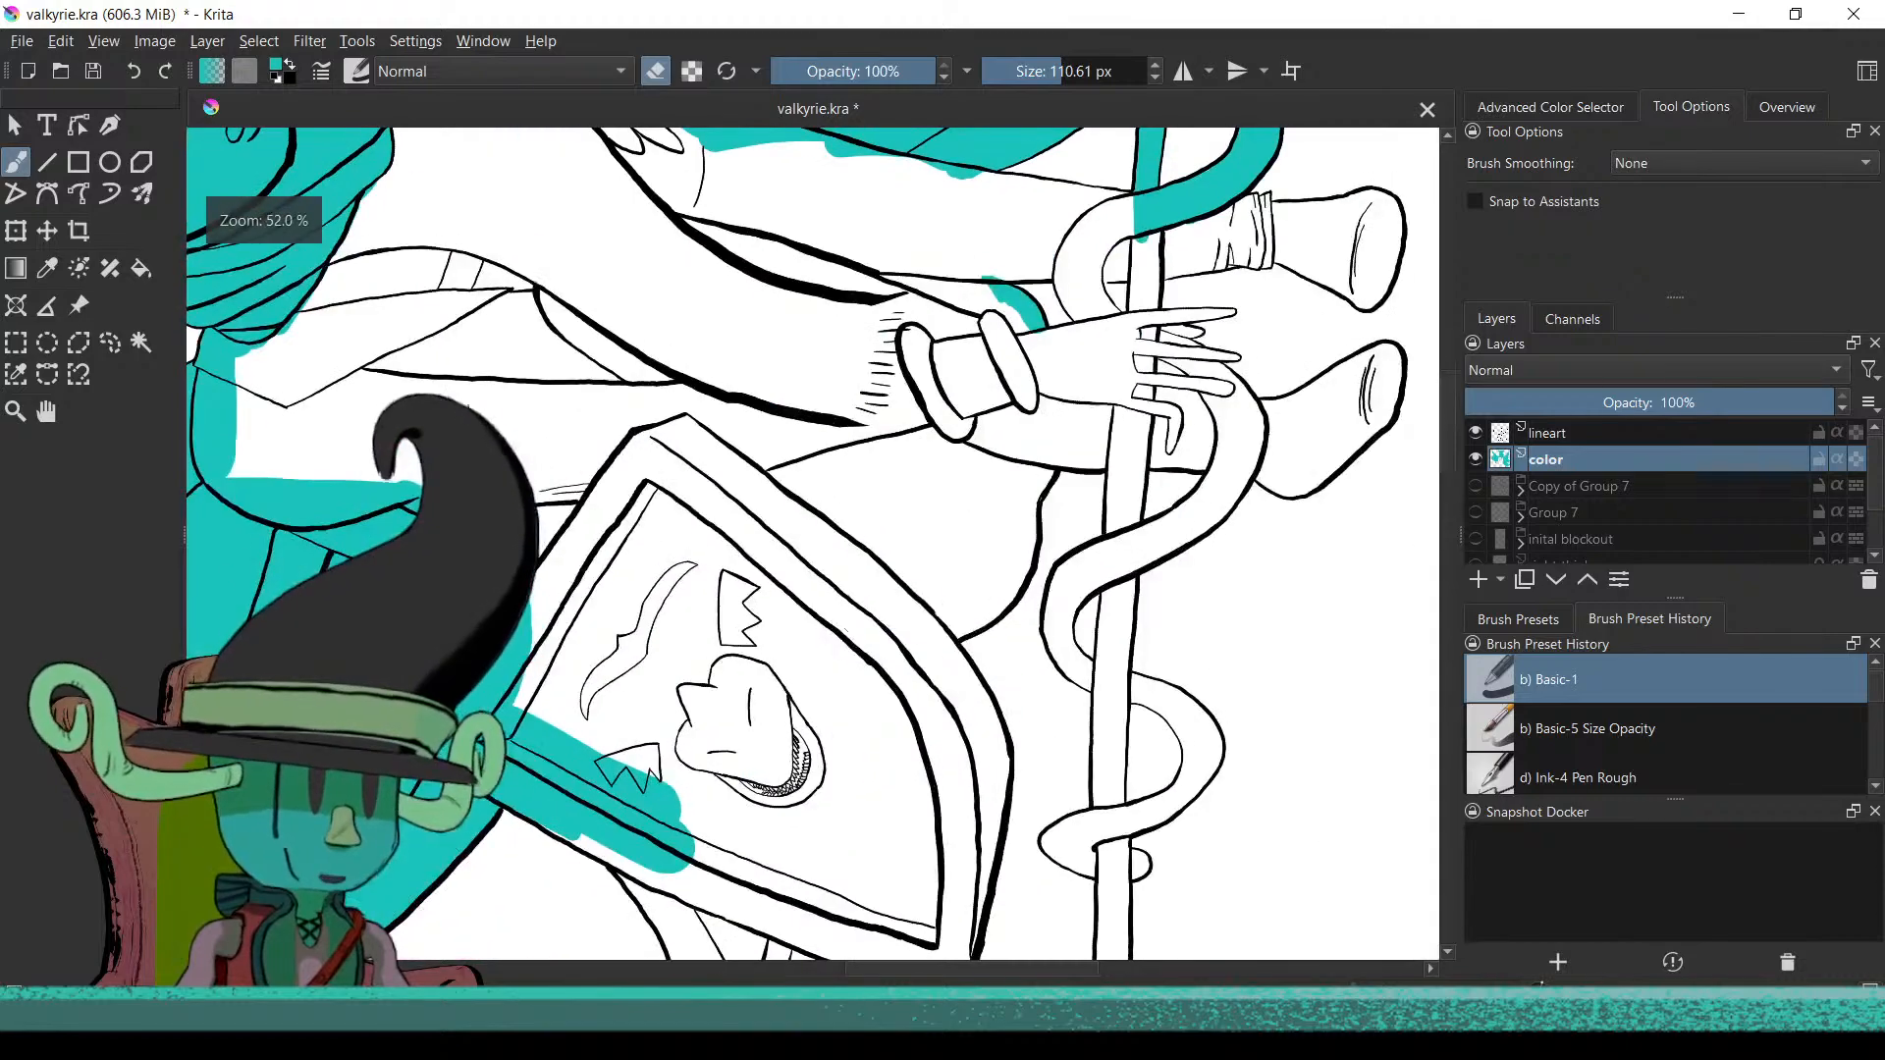
key("e")
mouse_move(785, 475)
left_mouse_down()
mouse_move(782, 548)
mouse_move(803, 515)
left_mouse_up()
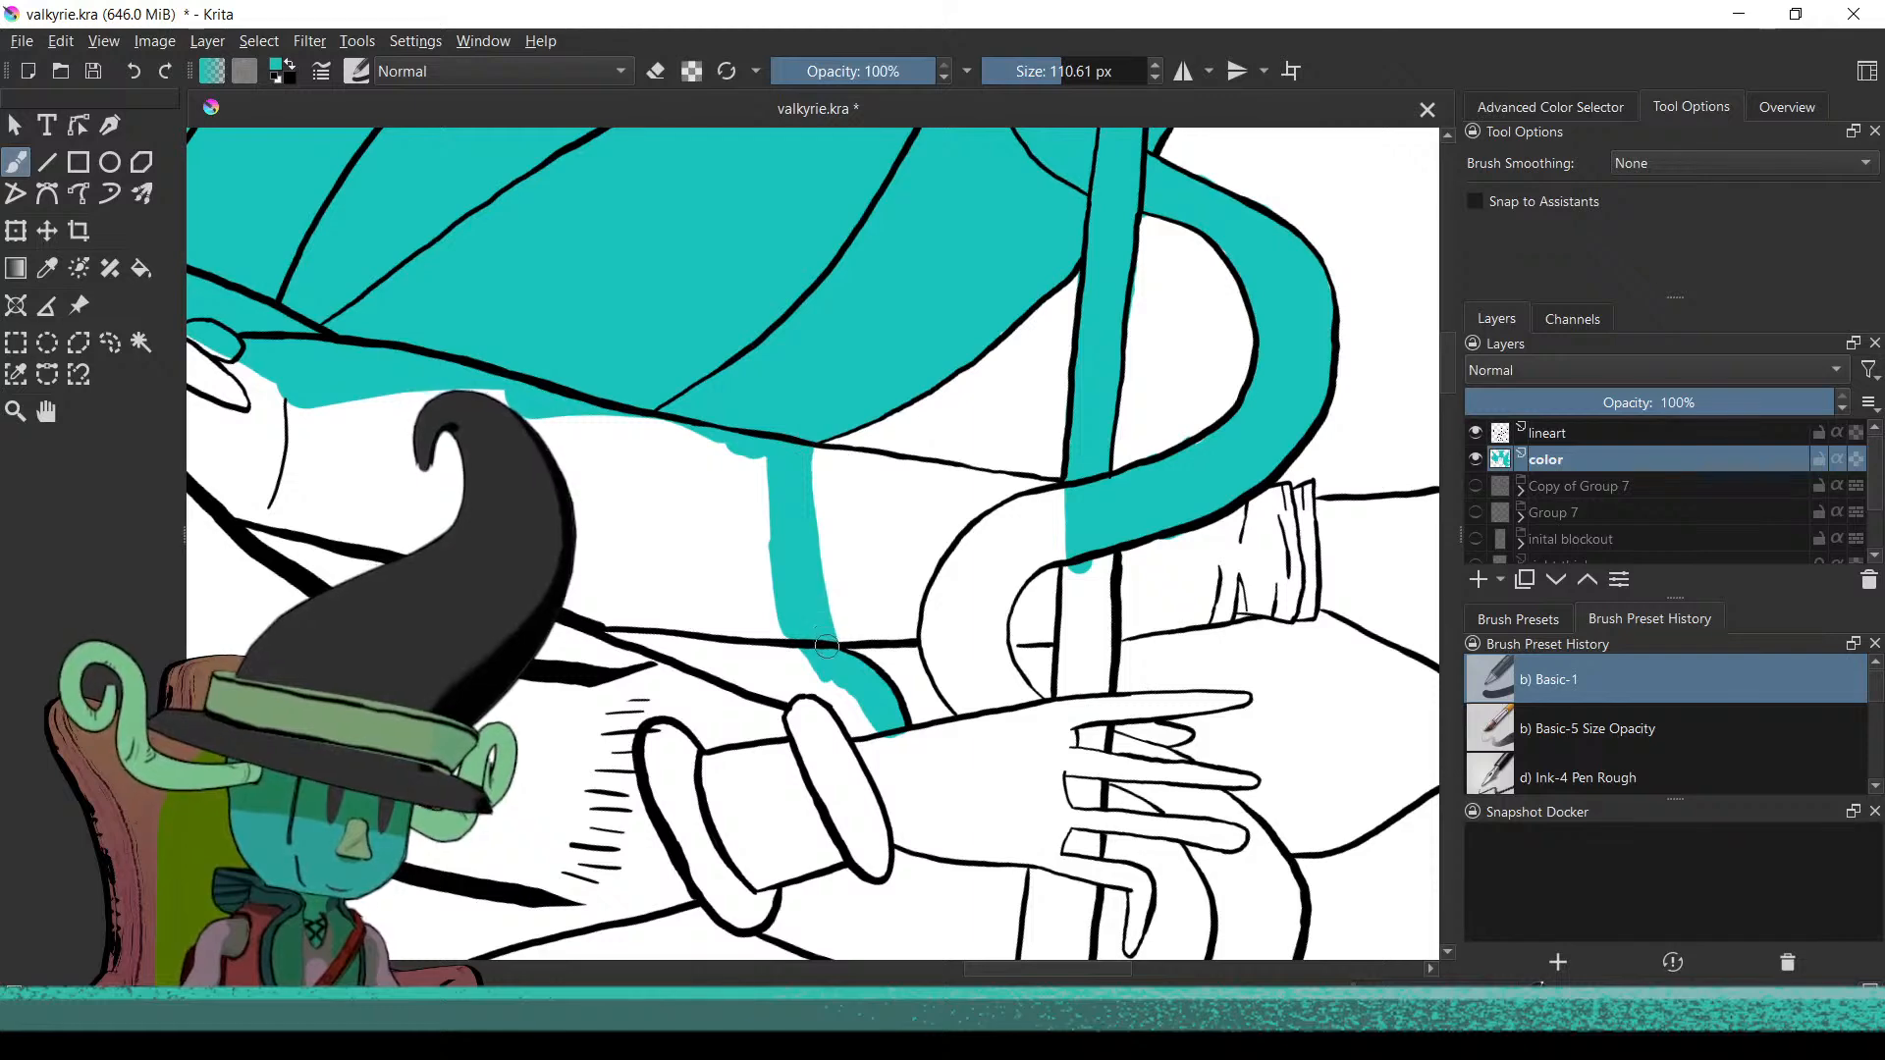
left_click_drag(844, 687, 932, 570)
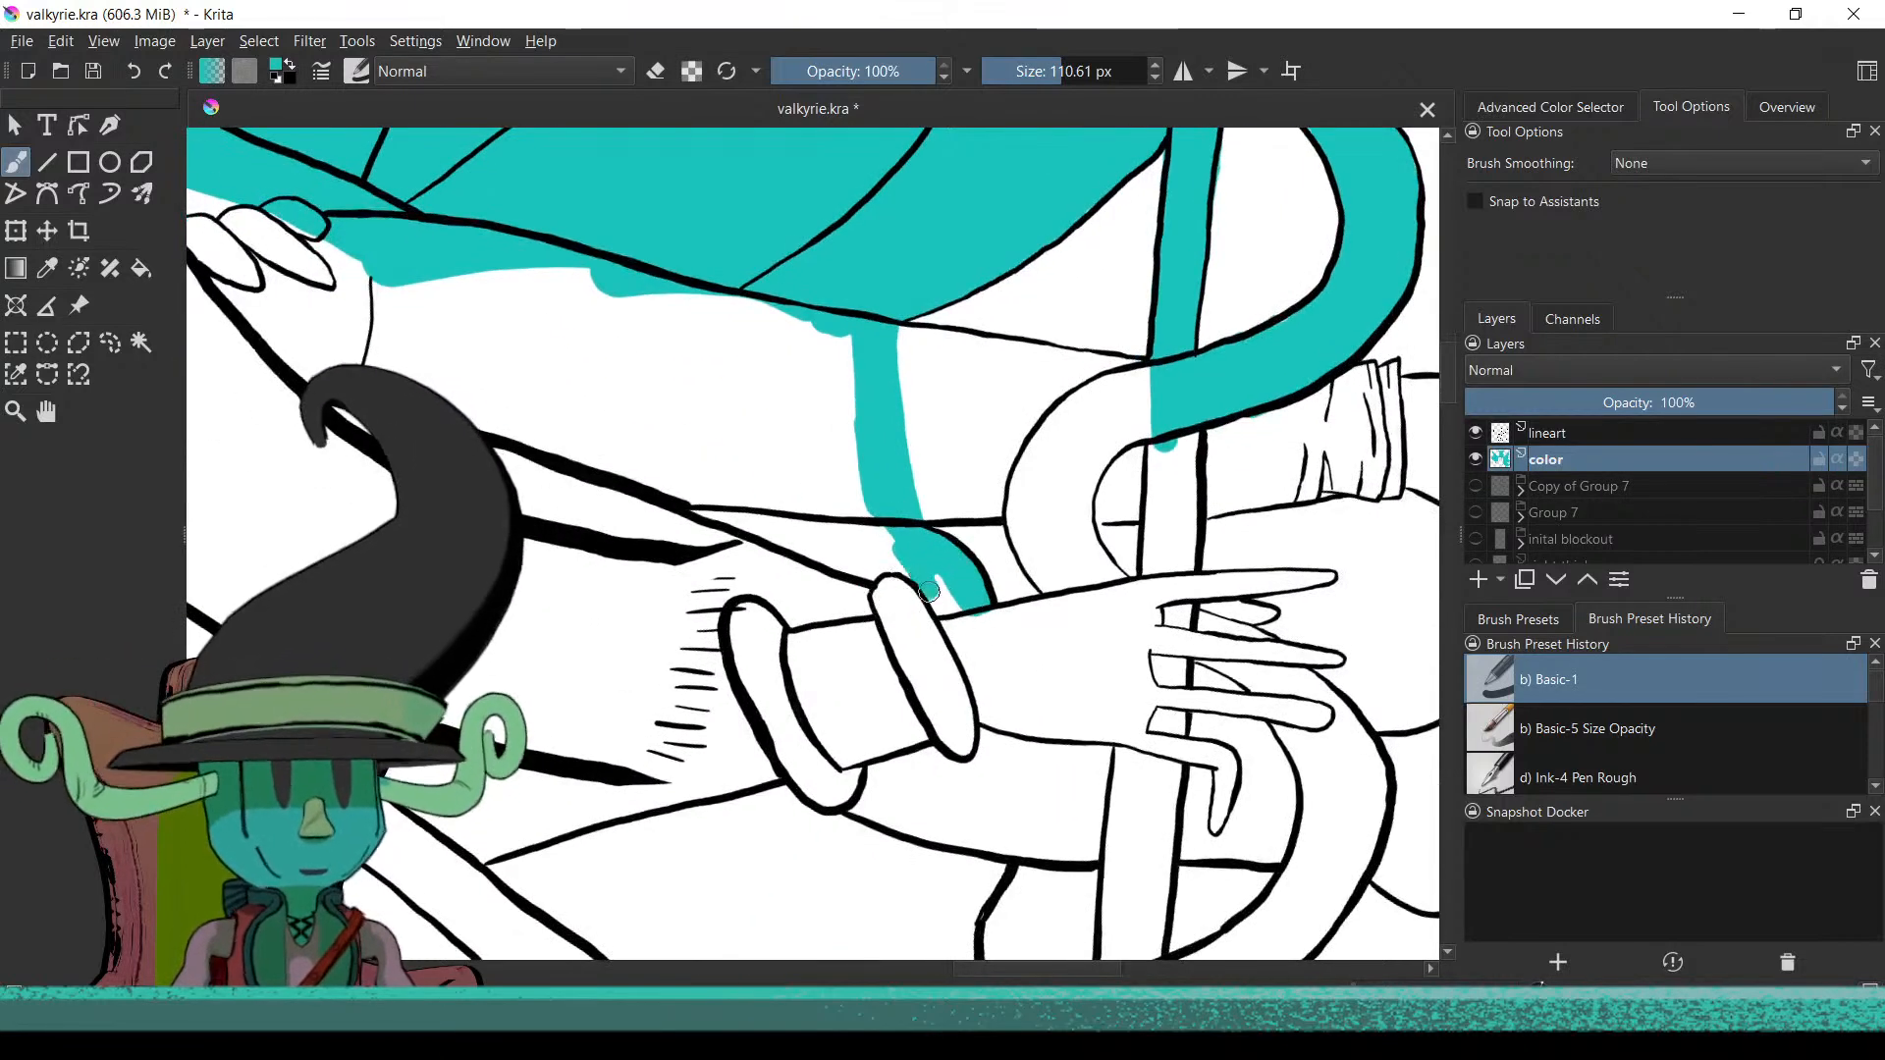
Continue the teal border across the wrist beside the bracelet and along the curved garment edge to the shield
mouse_move(982, 628)
left_mouse_down()
mouse_move(1006, 817)
mouse_move(1027, 600)
left_mouse_up()
mouse_move(1027, 601)
left_mouse_down()
mouse_move(996, 622)
mouse_move(1022, 596)
left_mouse_up()
left_click_drag(997, 662, 988, 742)
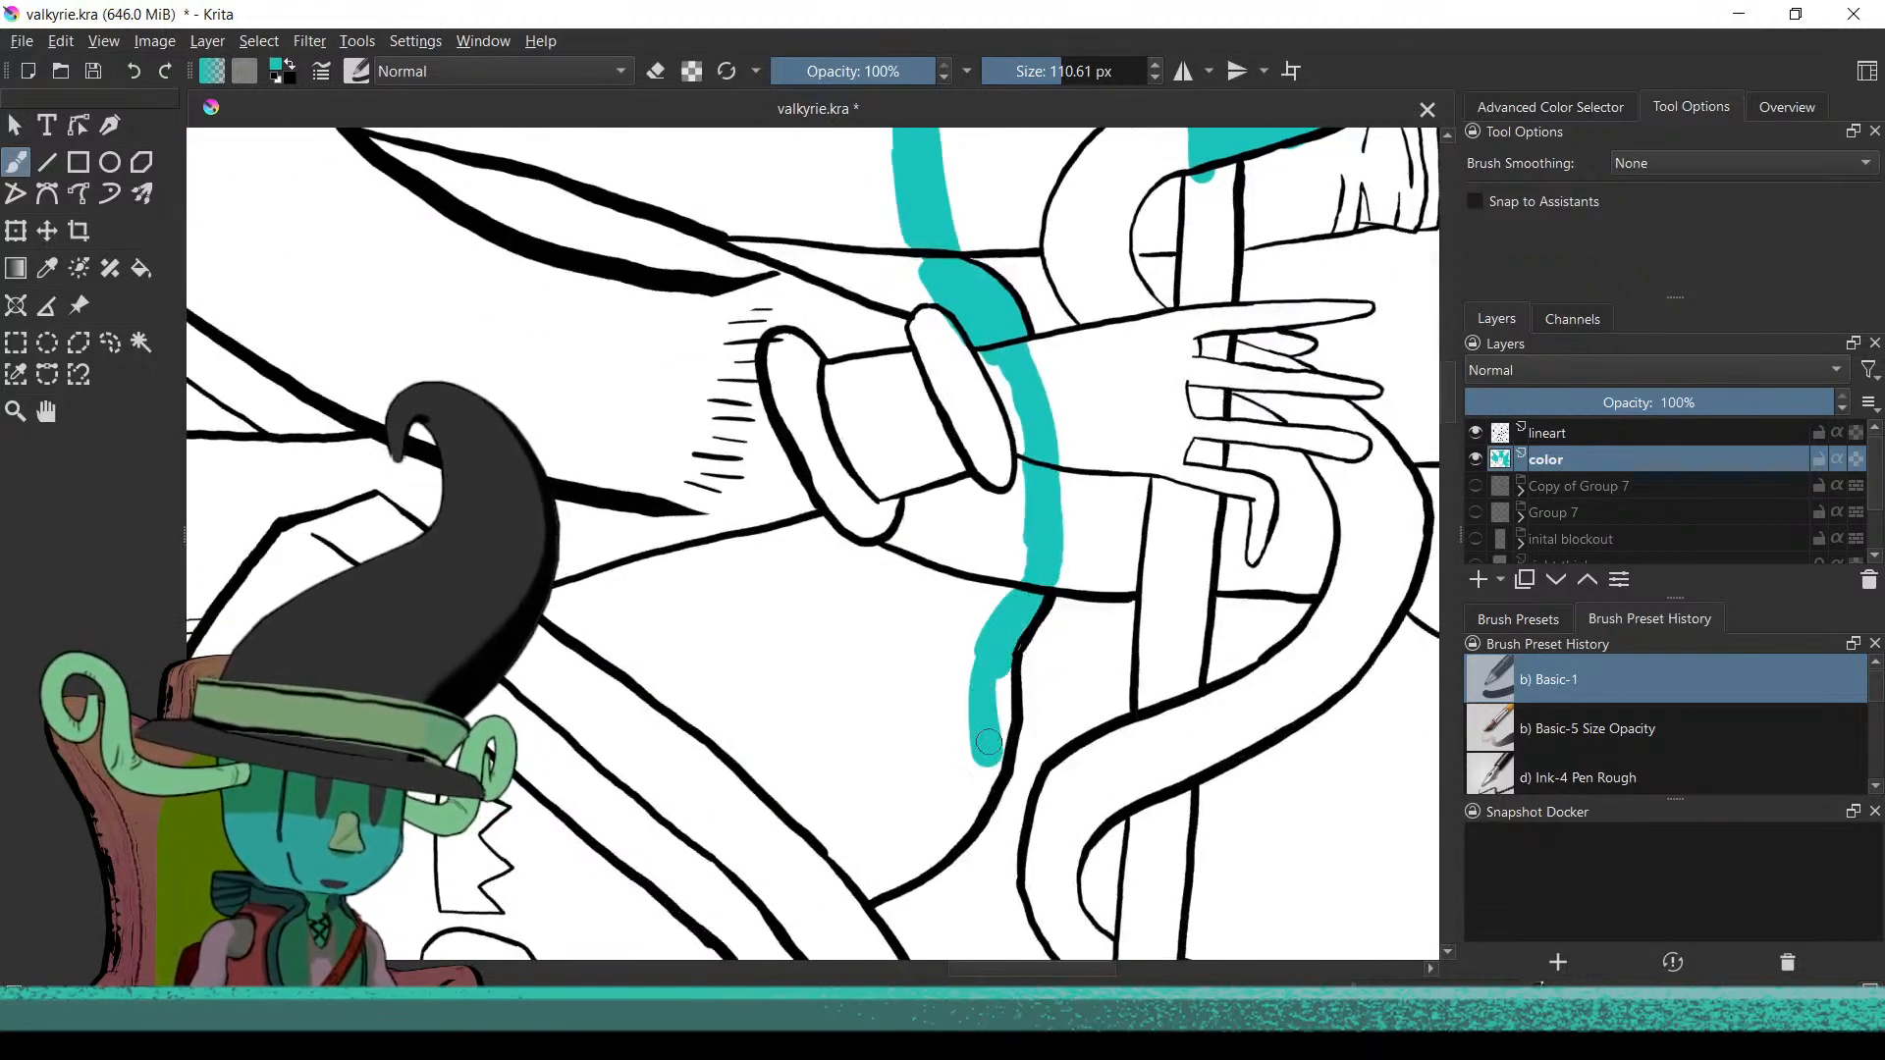
left_click_drag(1003, 675, 972, 800)
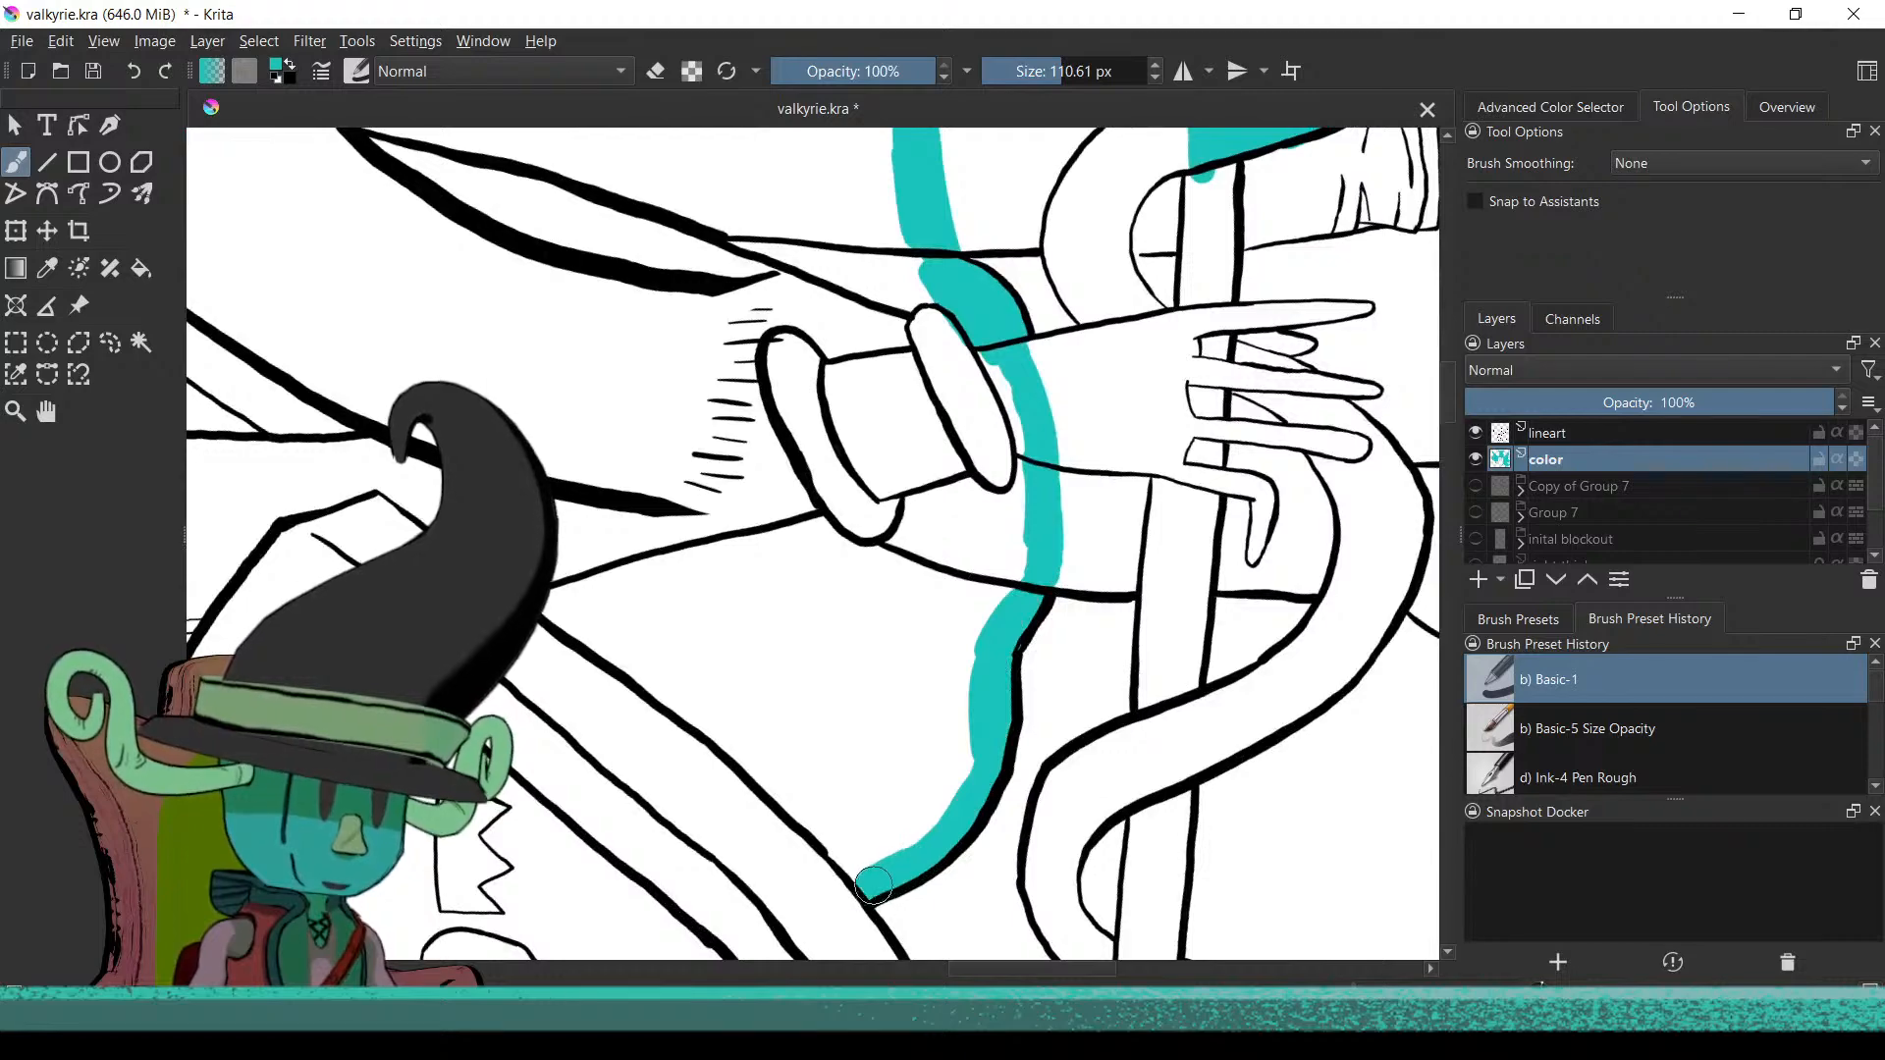
scroll(656, 736, "down", 3)
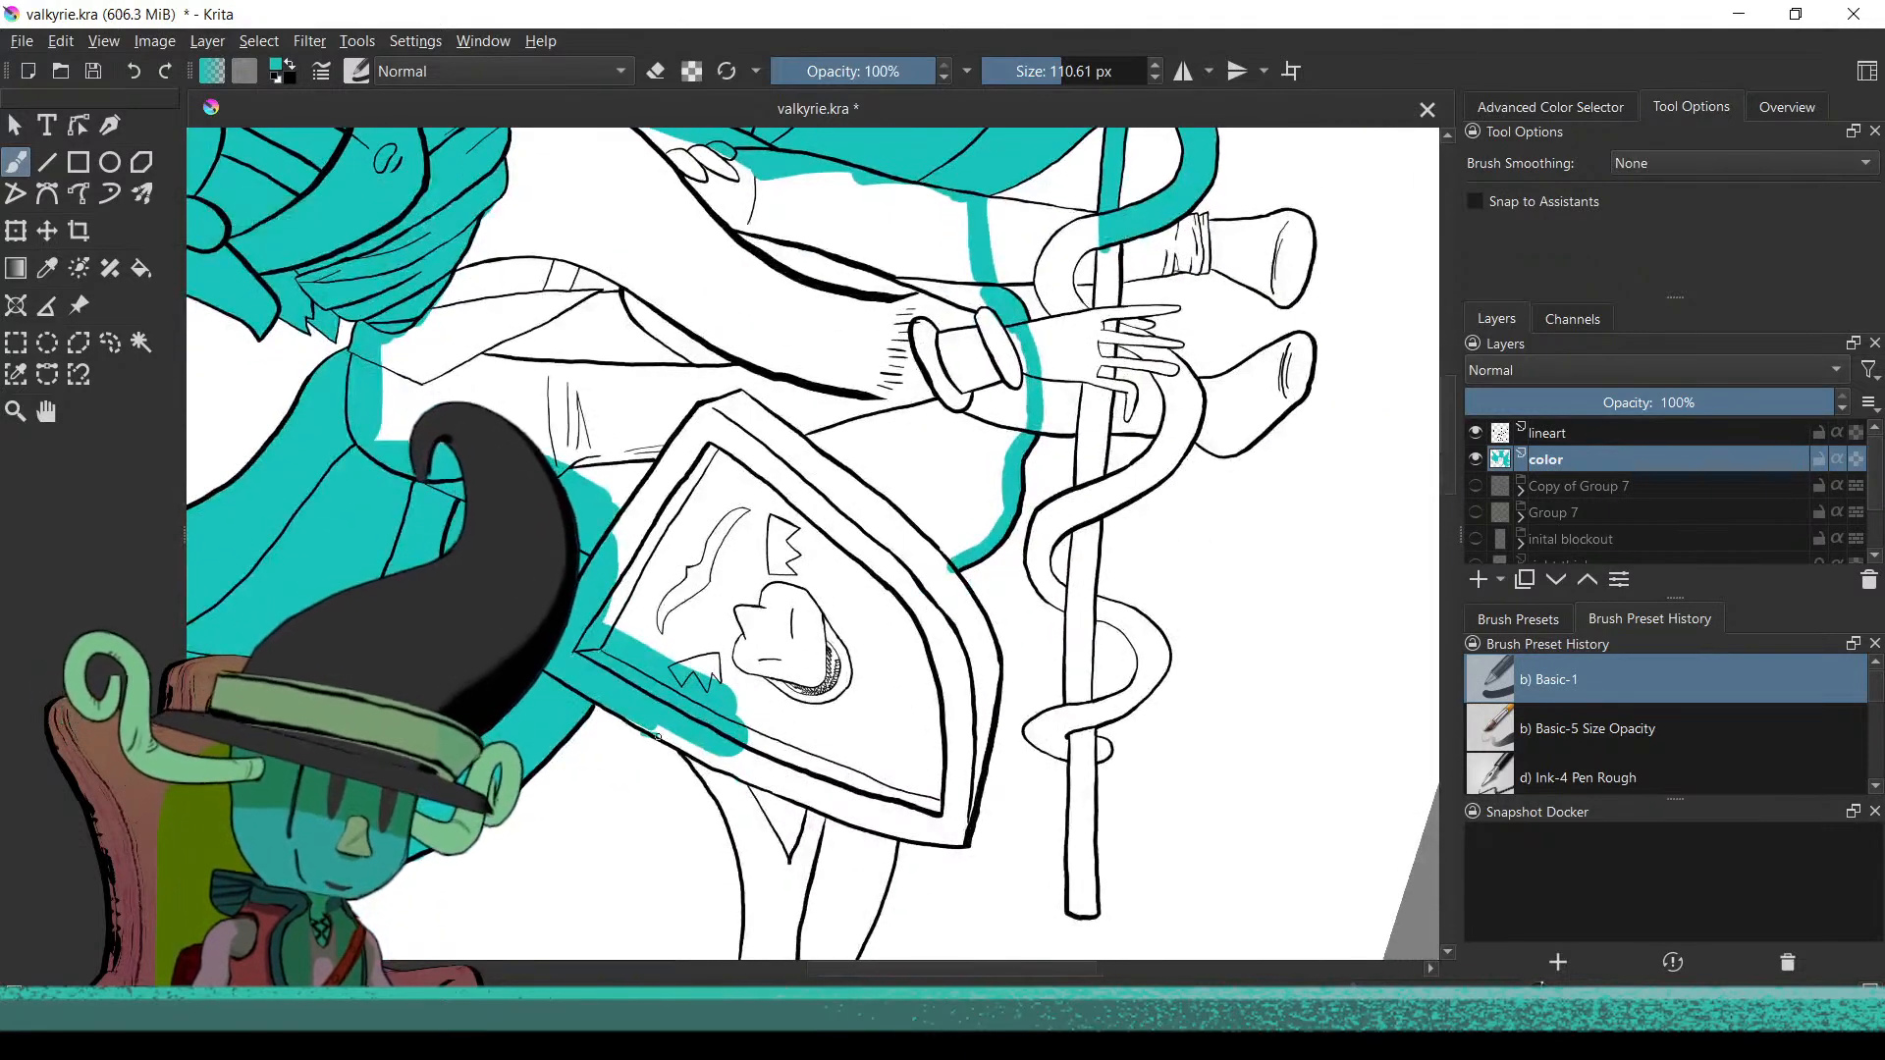
Erase the teal spill outside the shield's edge near the hanging cloth tails
scroll(633, 712, "up", 5)
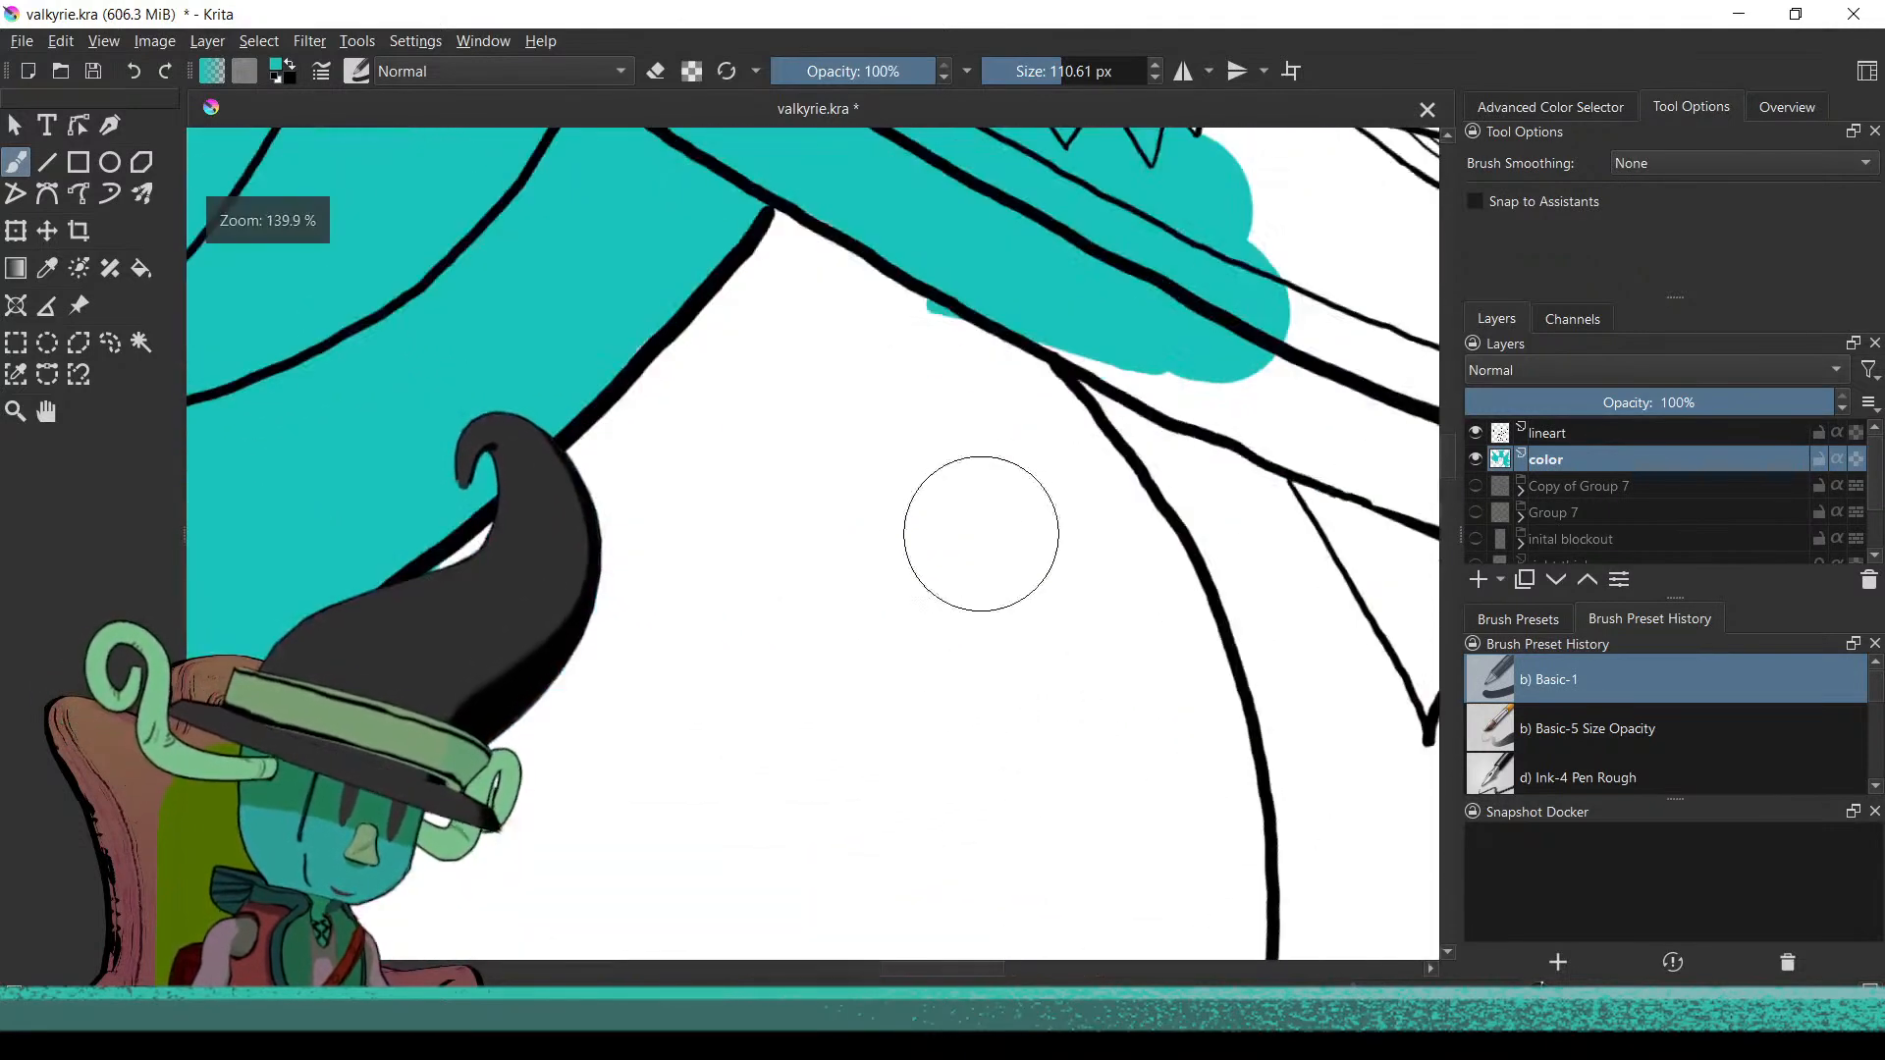
key("e")
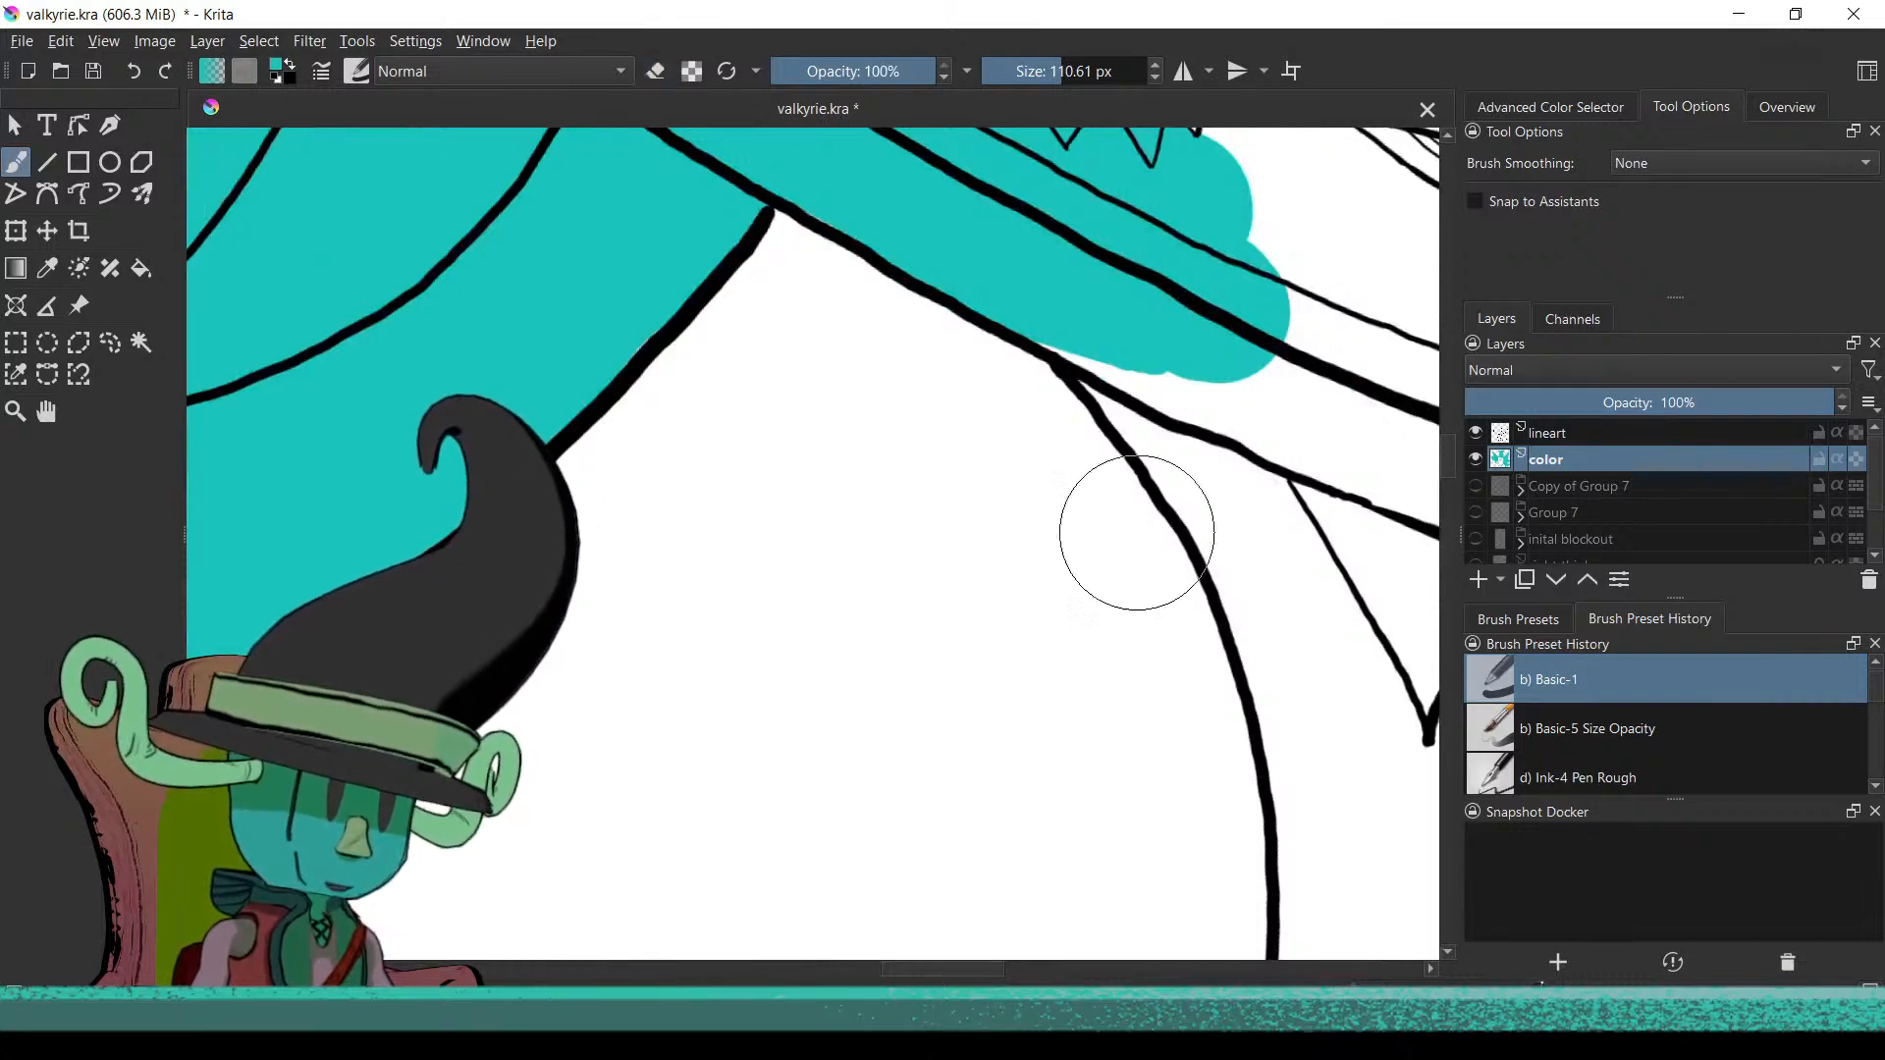
key("e")
Paint a teal border inside the long outer edge of the first cloth tail, from the shield to its pointed tip
mouse_move(1143, 423)
left_mouse_down()
mouse_move(1110, 392)
mouse_move(1239, 592)
mouse_move(1228, 577)
mouse_move(1288, 729)
mouse_move(1257, 667)
mouse_move(1274, 815)
left_mouse_up()
scroll(1273, 814, "down", 5)
scroll(1199, 576, "up", 6)
mouse_move(1123, 564)
left_mouse_down()
mouse_move(1103, 629)
mouse_move(1122, 480)
left_mouse_up()
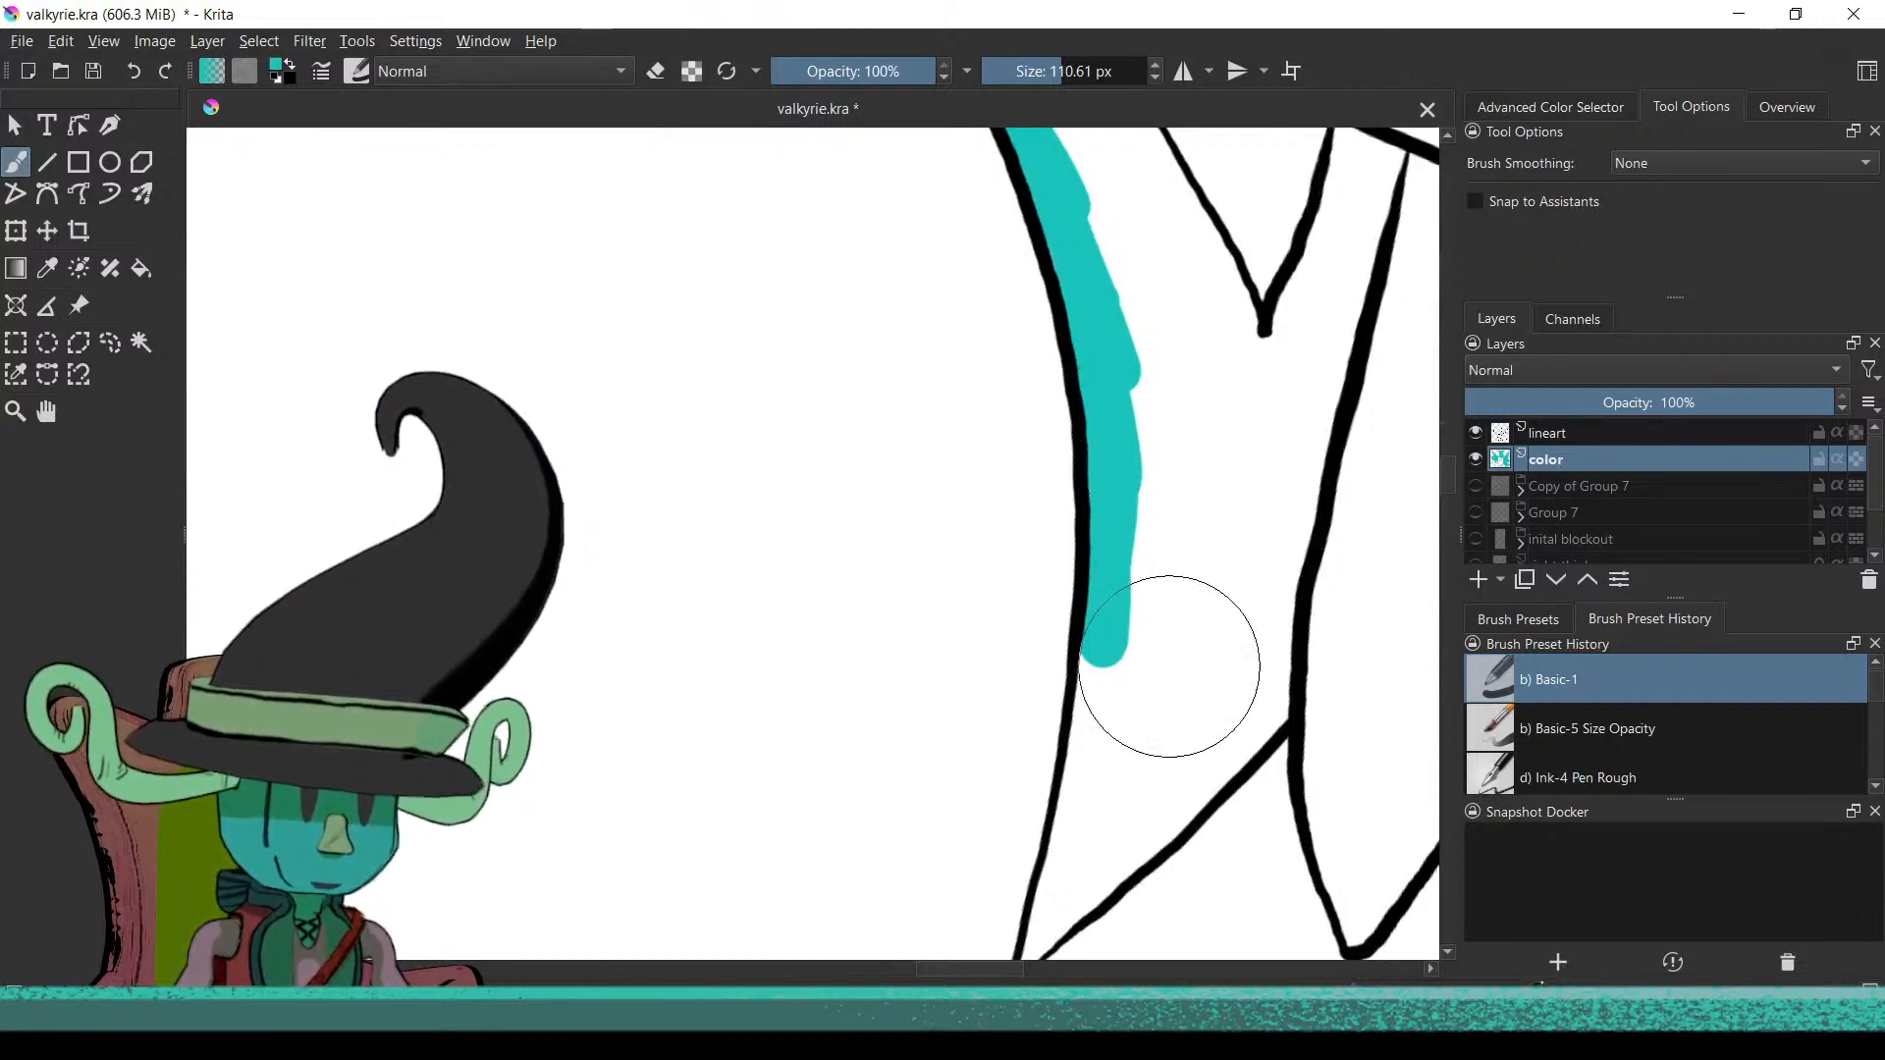
scroll(1145, 674, "down", 2)
left_click_drag(1084, 558, 1085, 620)
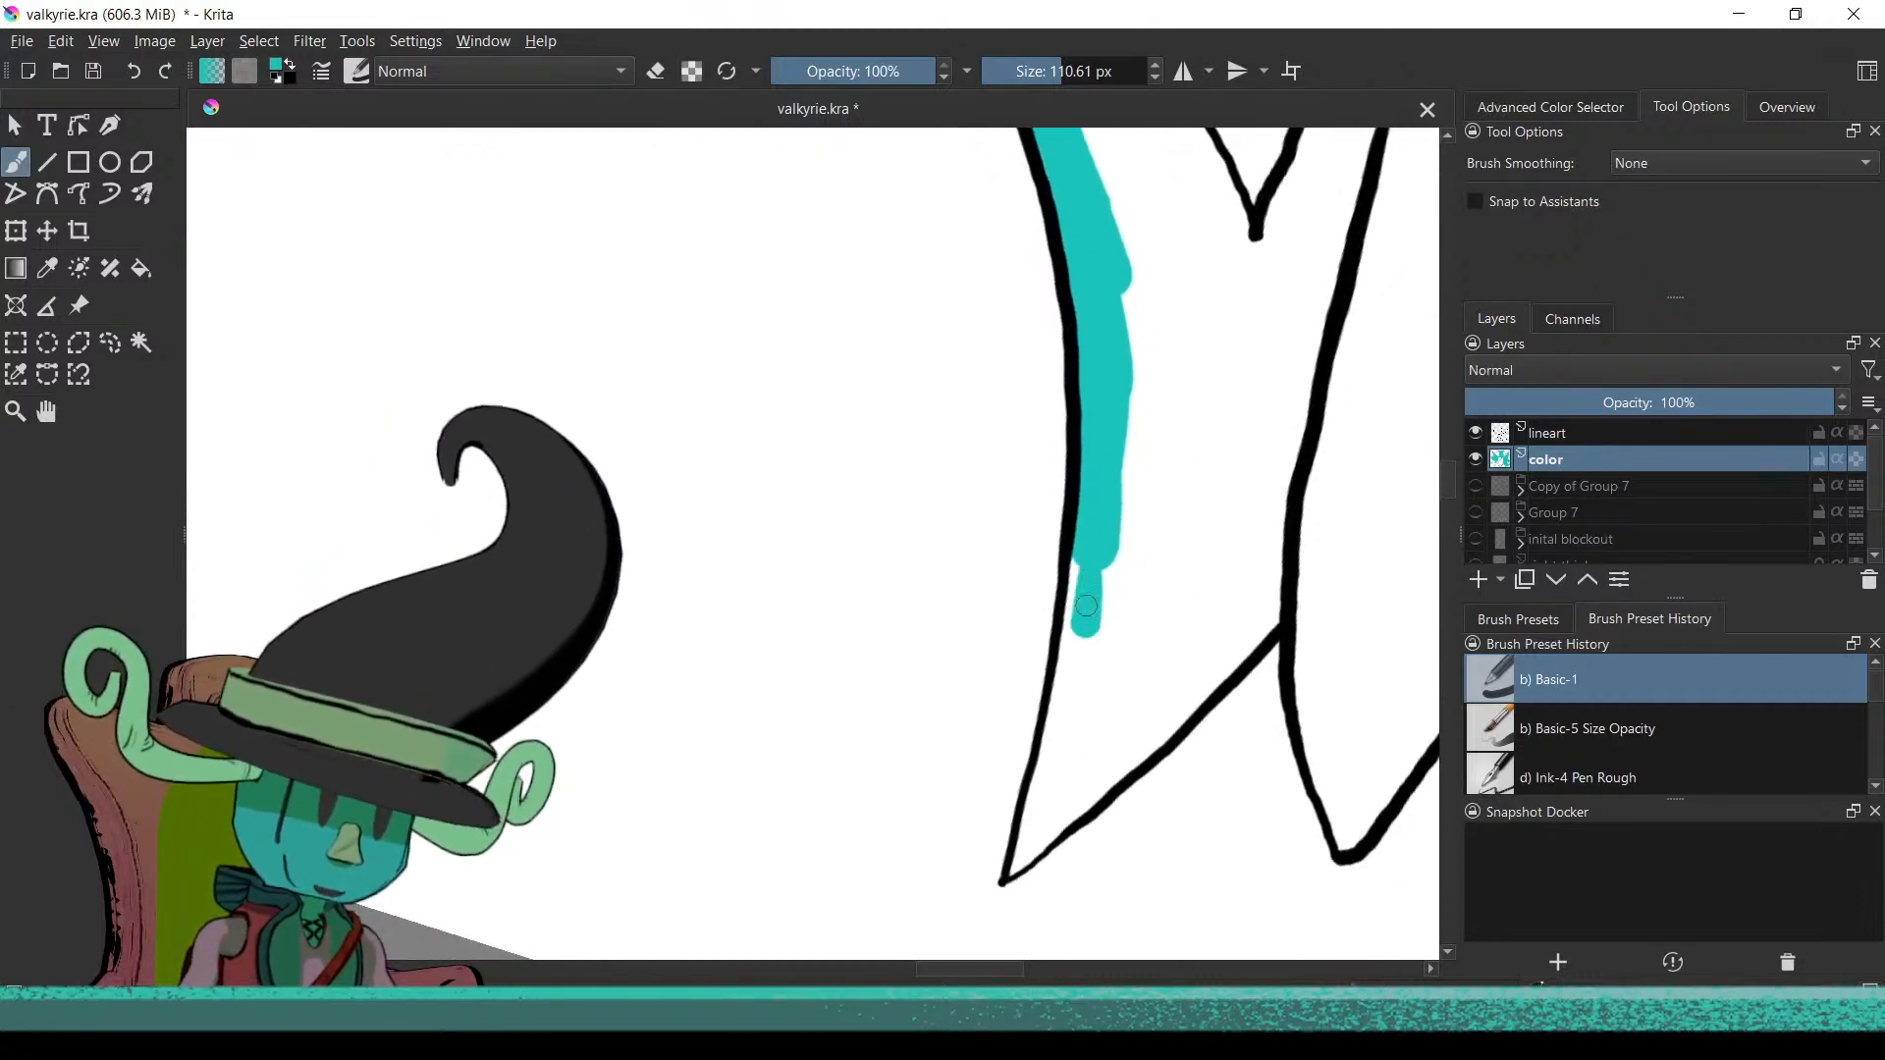
left_click_drag(1080, 645, 1047, 803)
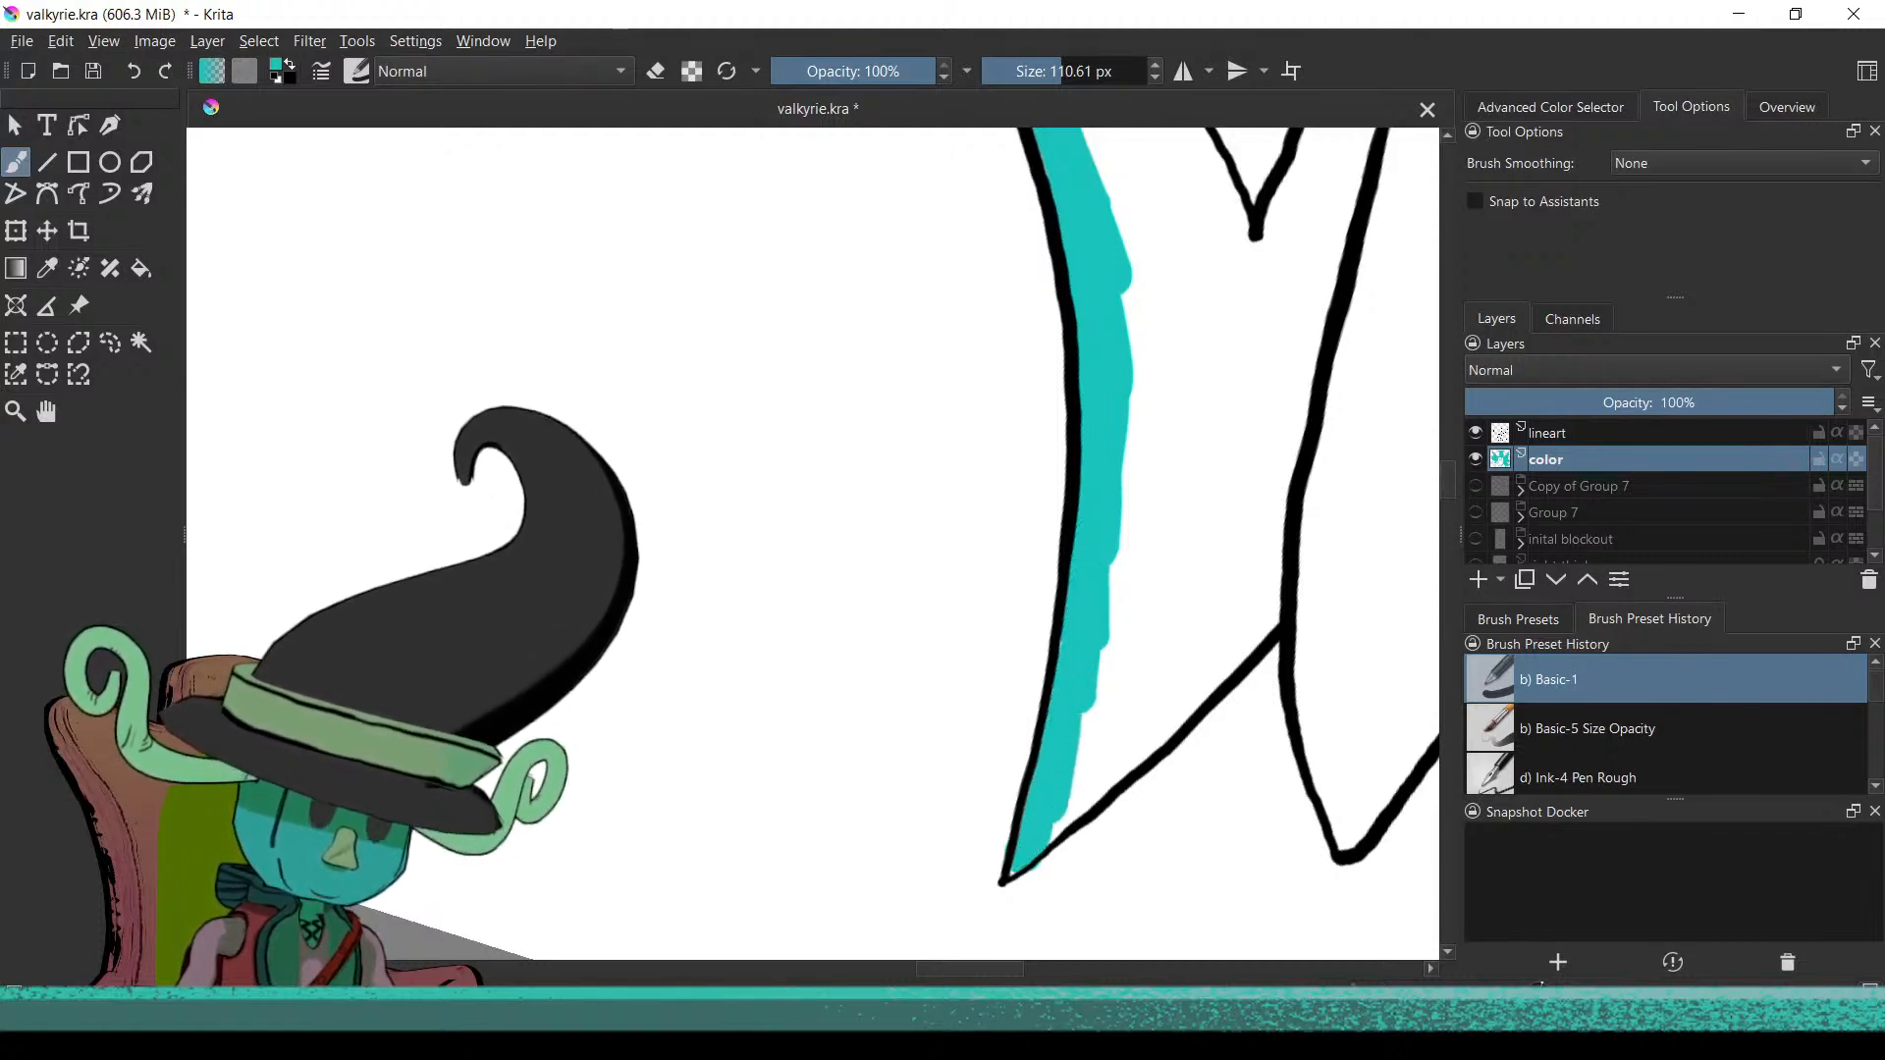
Paint teal along the first cloth tail's short slanted edge, from its tip up to the second tail
mouse_move(1083, 783)
left_mouse_down()
mouse_move(1064, 815)
mouse_move(1185, 679)
left_mouse_up()
left_click_drag(1196, 691, 1209, 679)
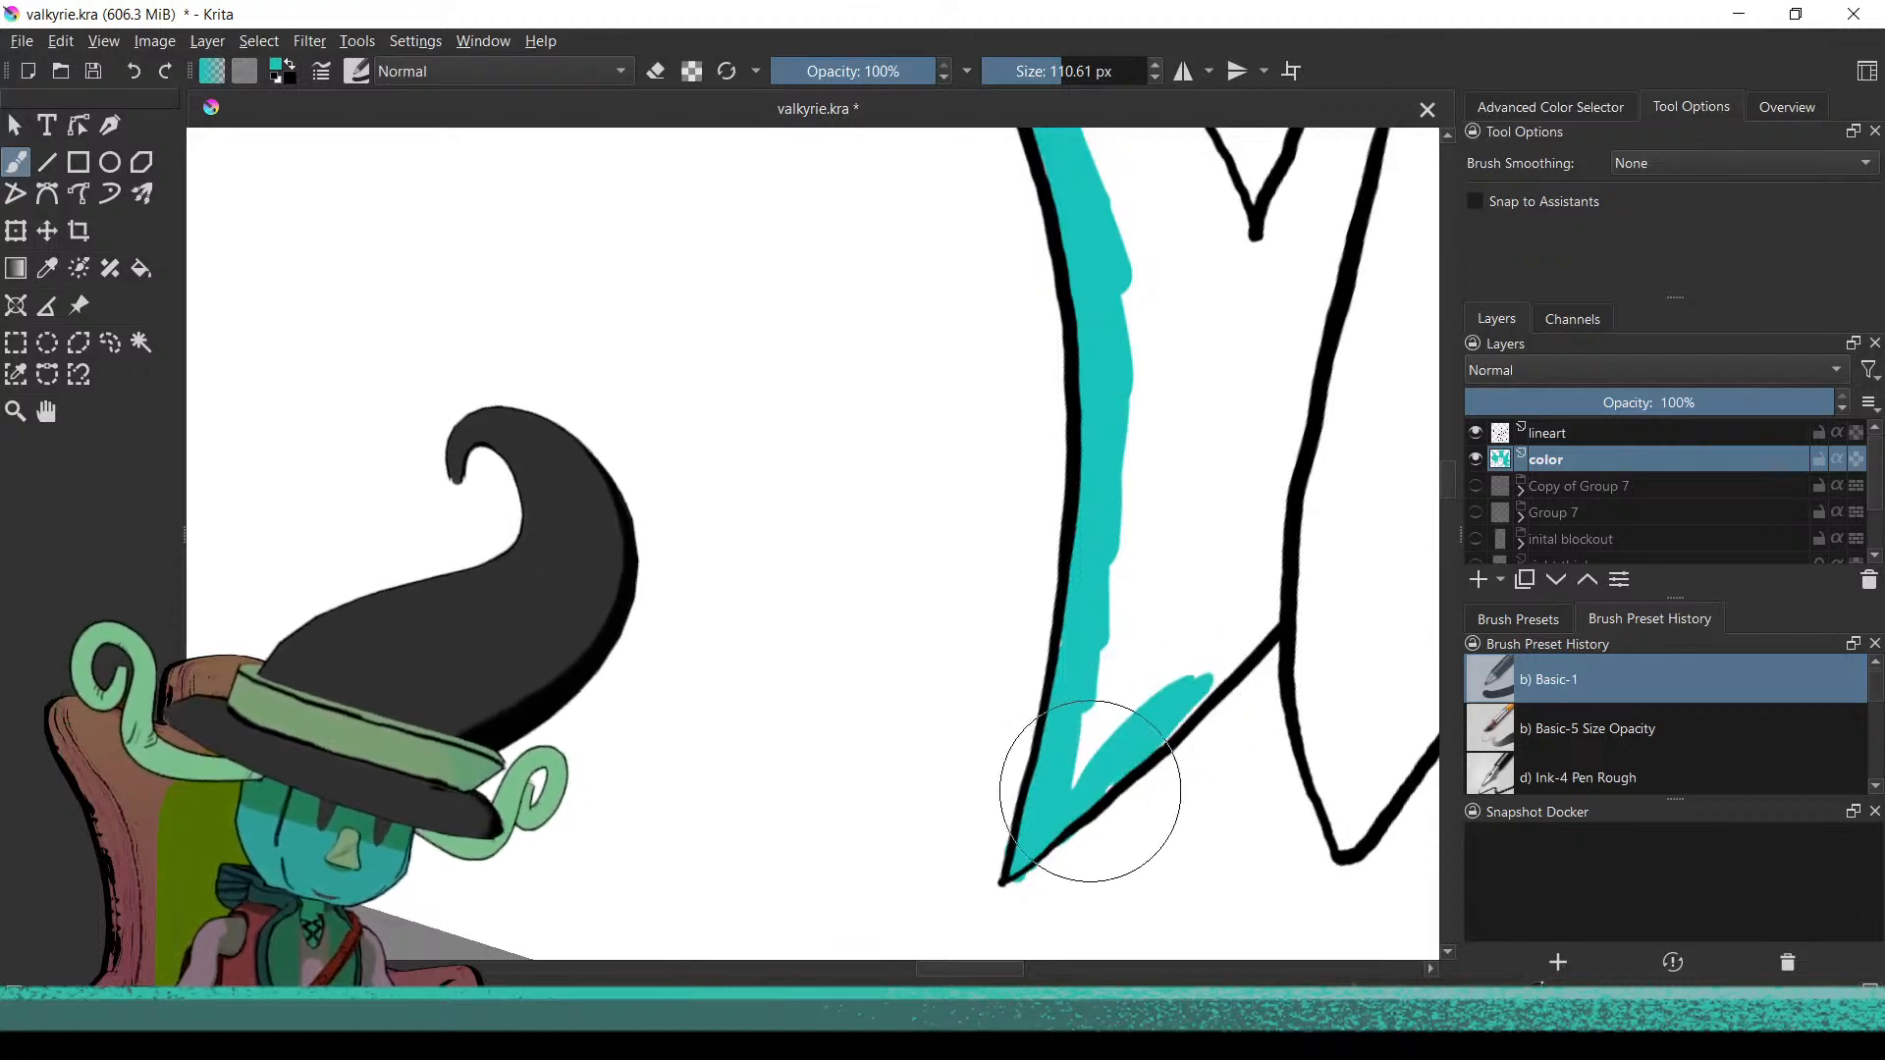
mouse_move(1146, 733)
left_mouse_down()
mouse_move(1250, 622)
mouse_move(1193, 687)
mouse_move(1230, 633)
mouse_move(988, 640)
left_mouse_up()
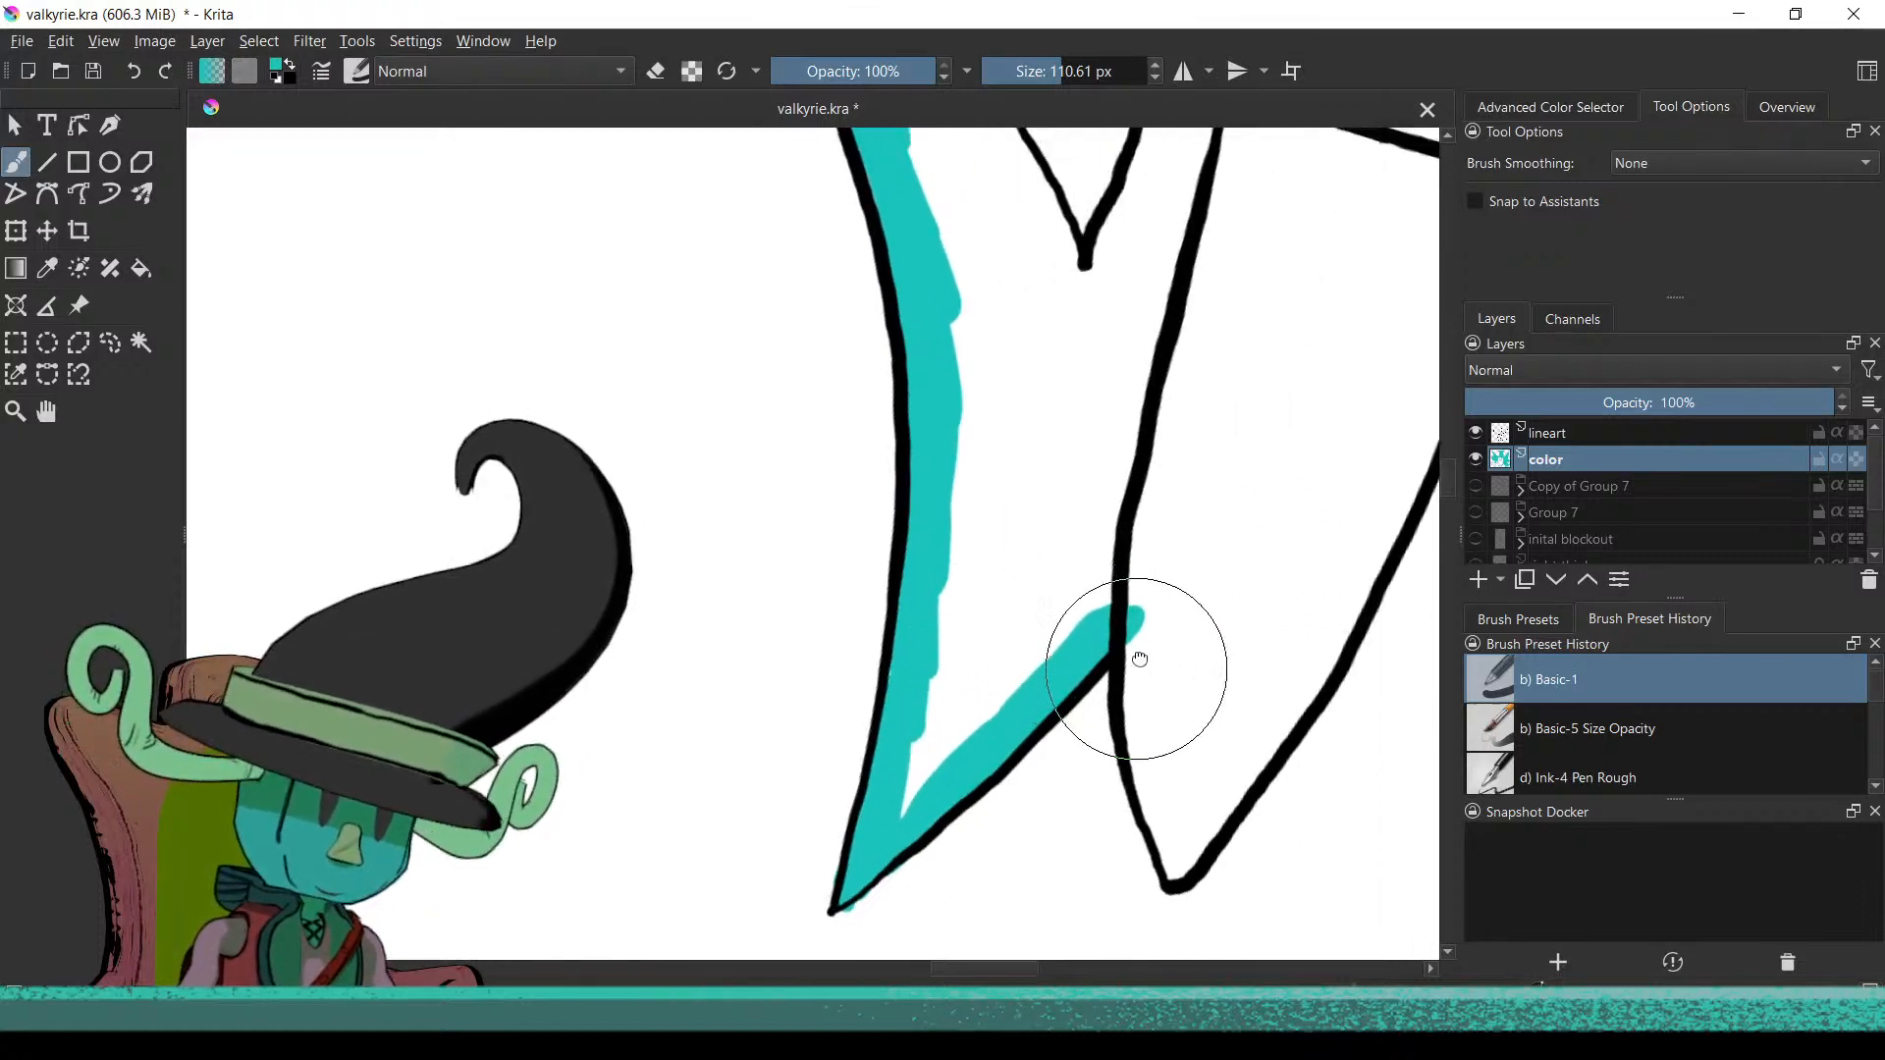
left_click_drag(1135, 665, 1075, 619)
Paint teal along the second cloth tail's inner edge, from where the tails meet down to its tip
scroll(1085, 633, "down", 4)
scroll(1157, 694, "up", 3)
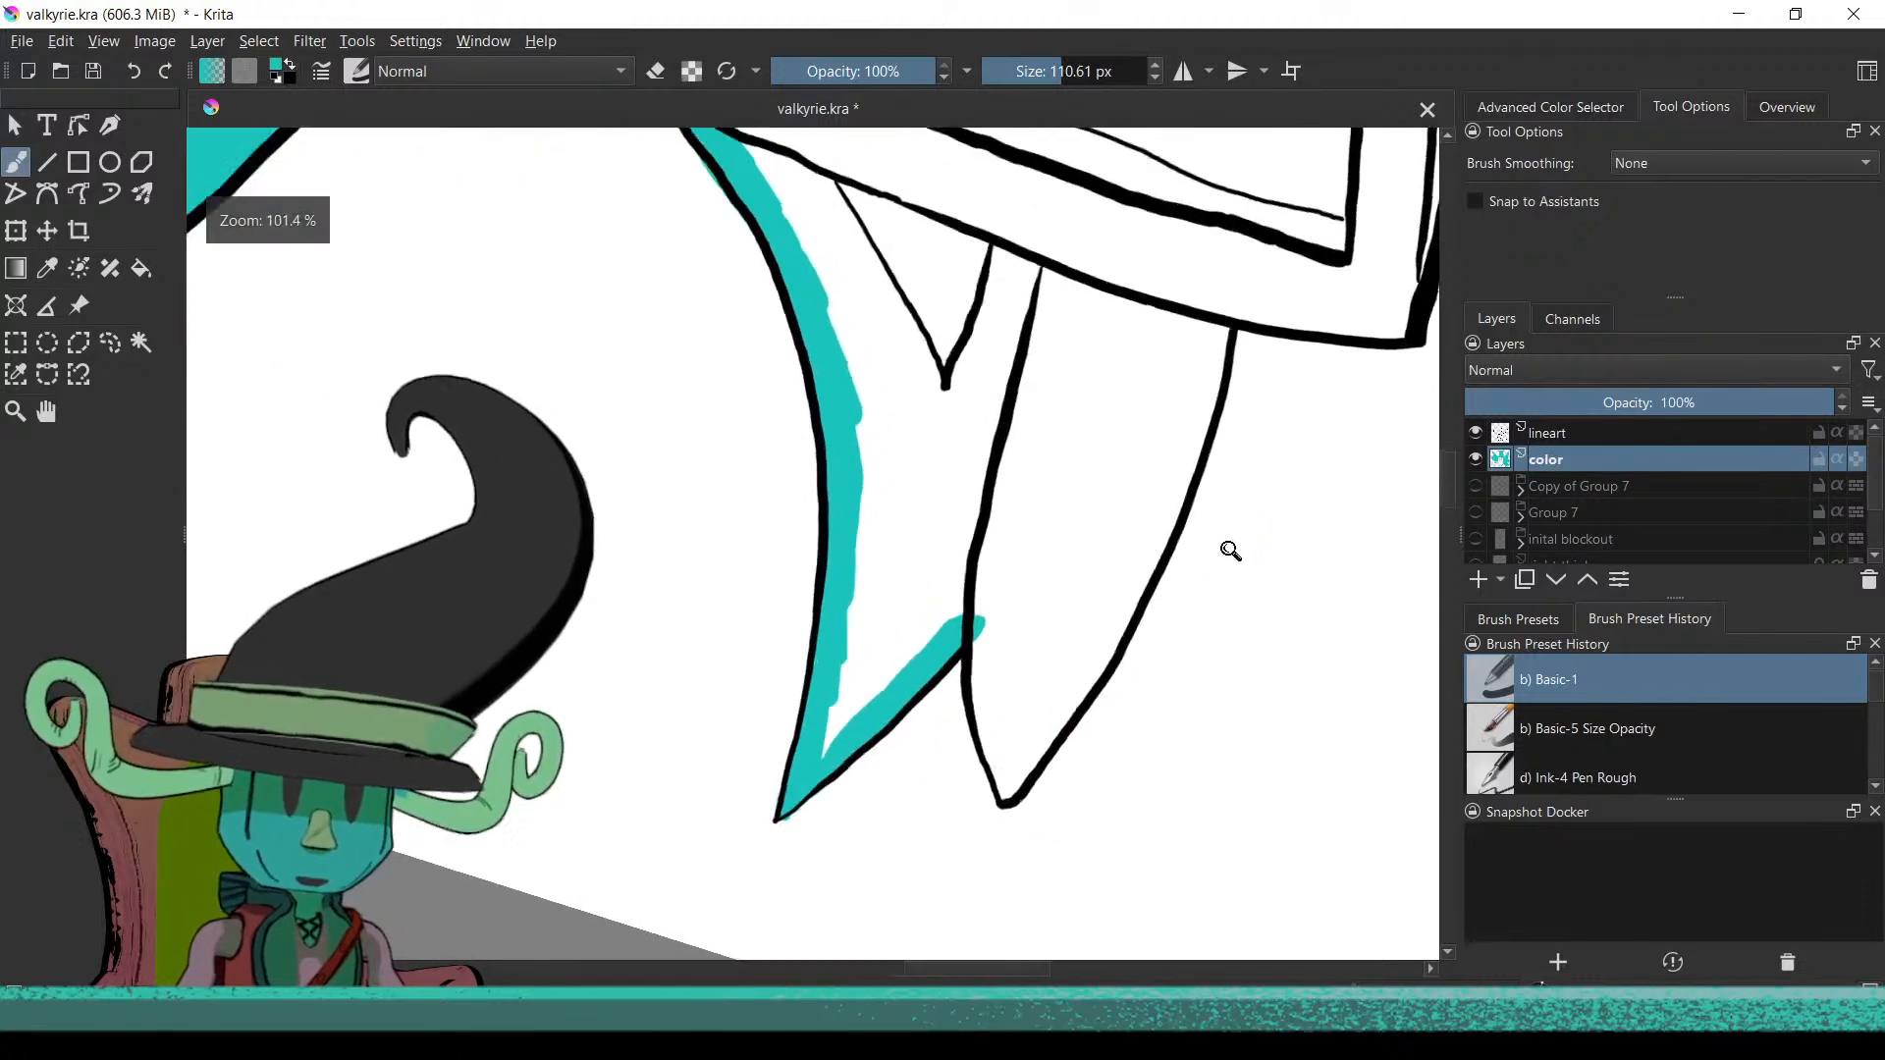
scroll(1193, 626, "up", 4)
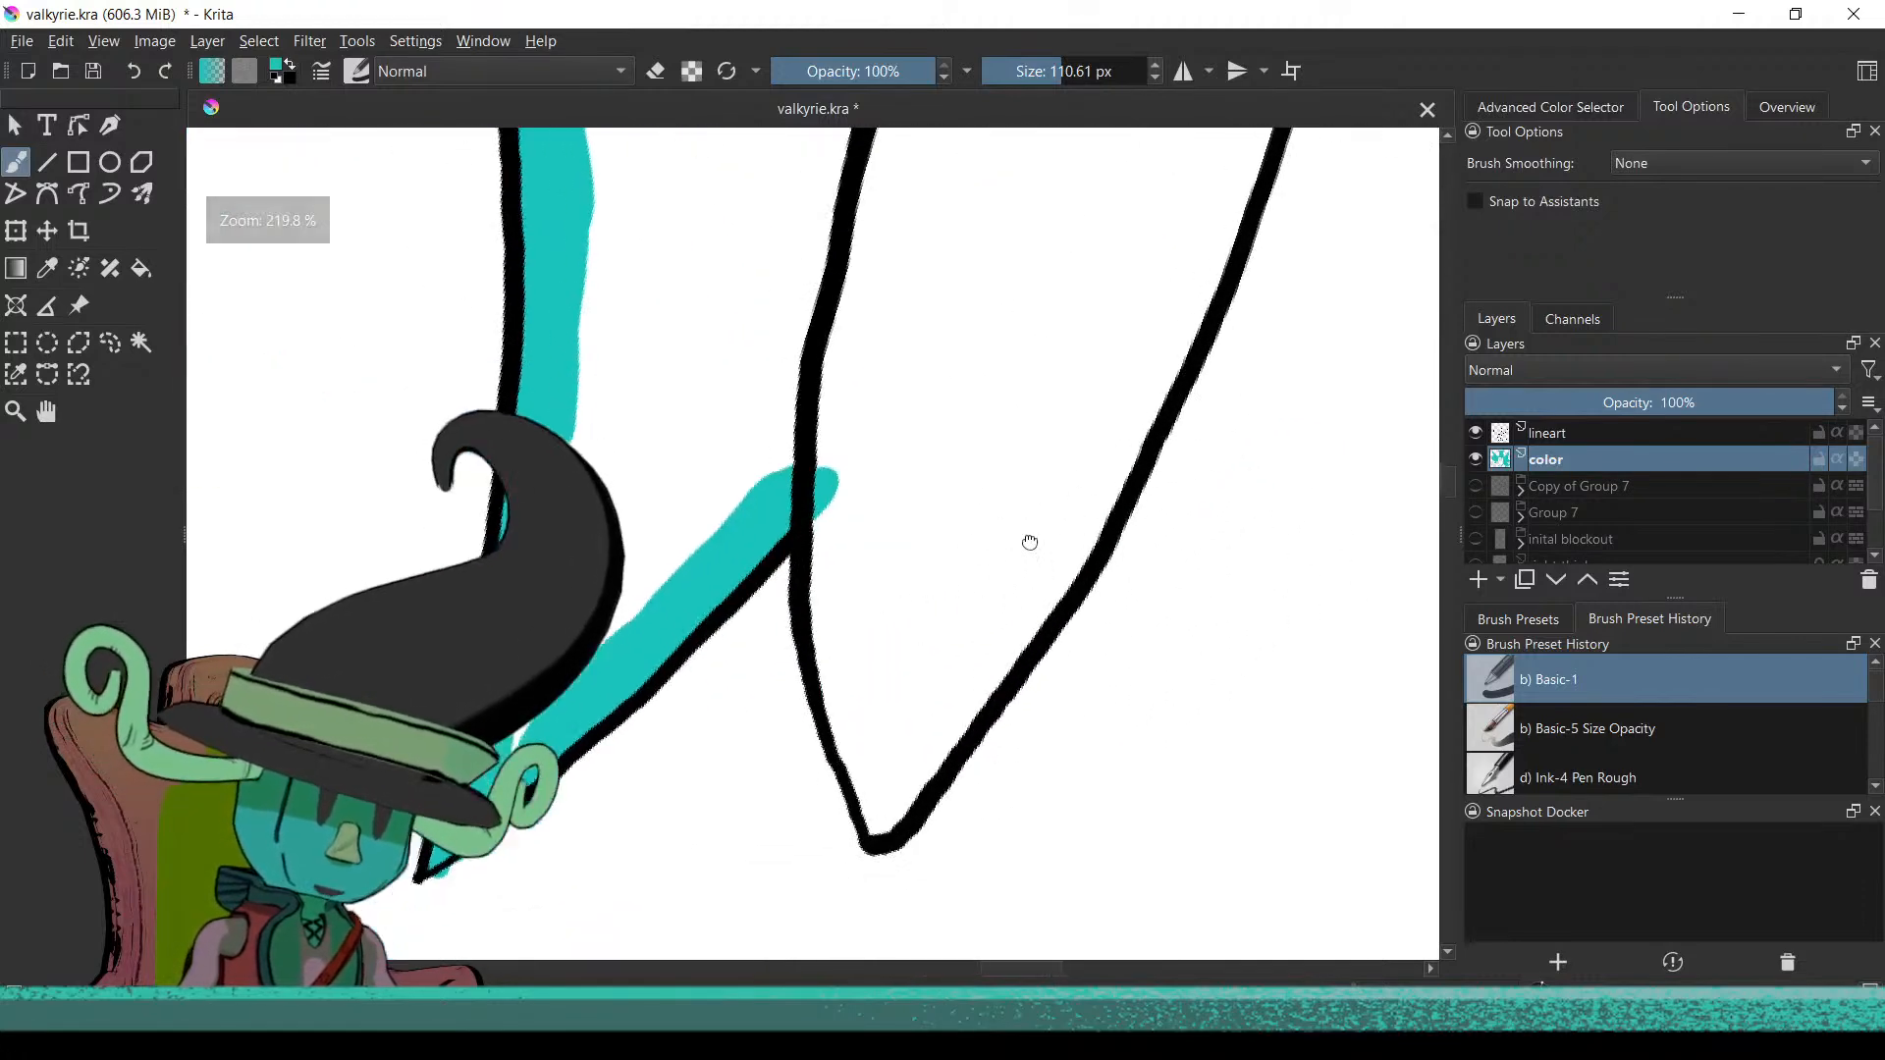
left_click_drag(815, 491, 864, 780)
left_click_drag(828, 618, 814, 622)
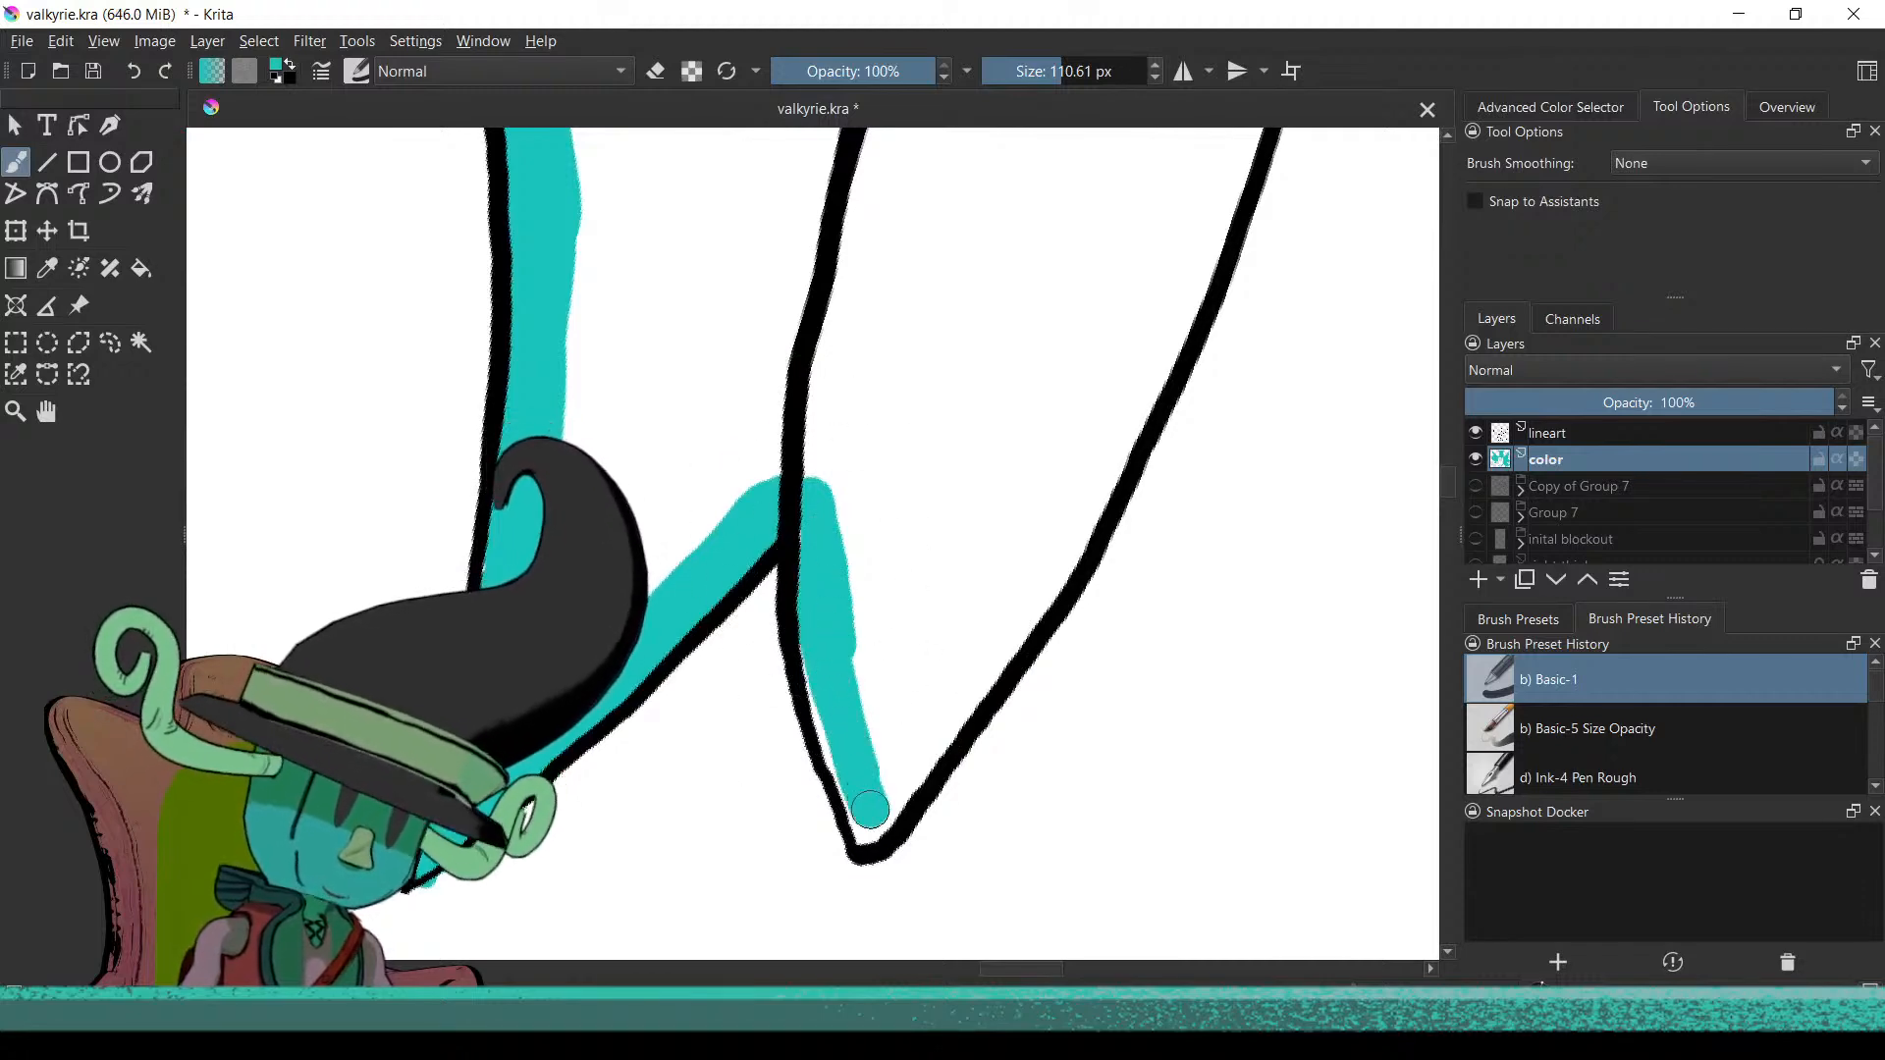
left_click_drag(851, 780, 875, 821)
scroll(968, 855, "down", 5)
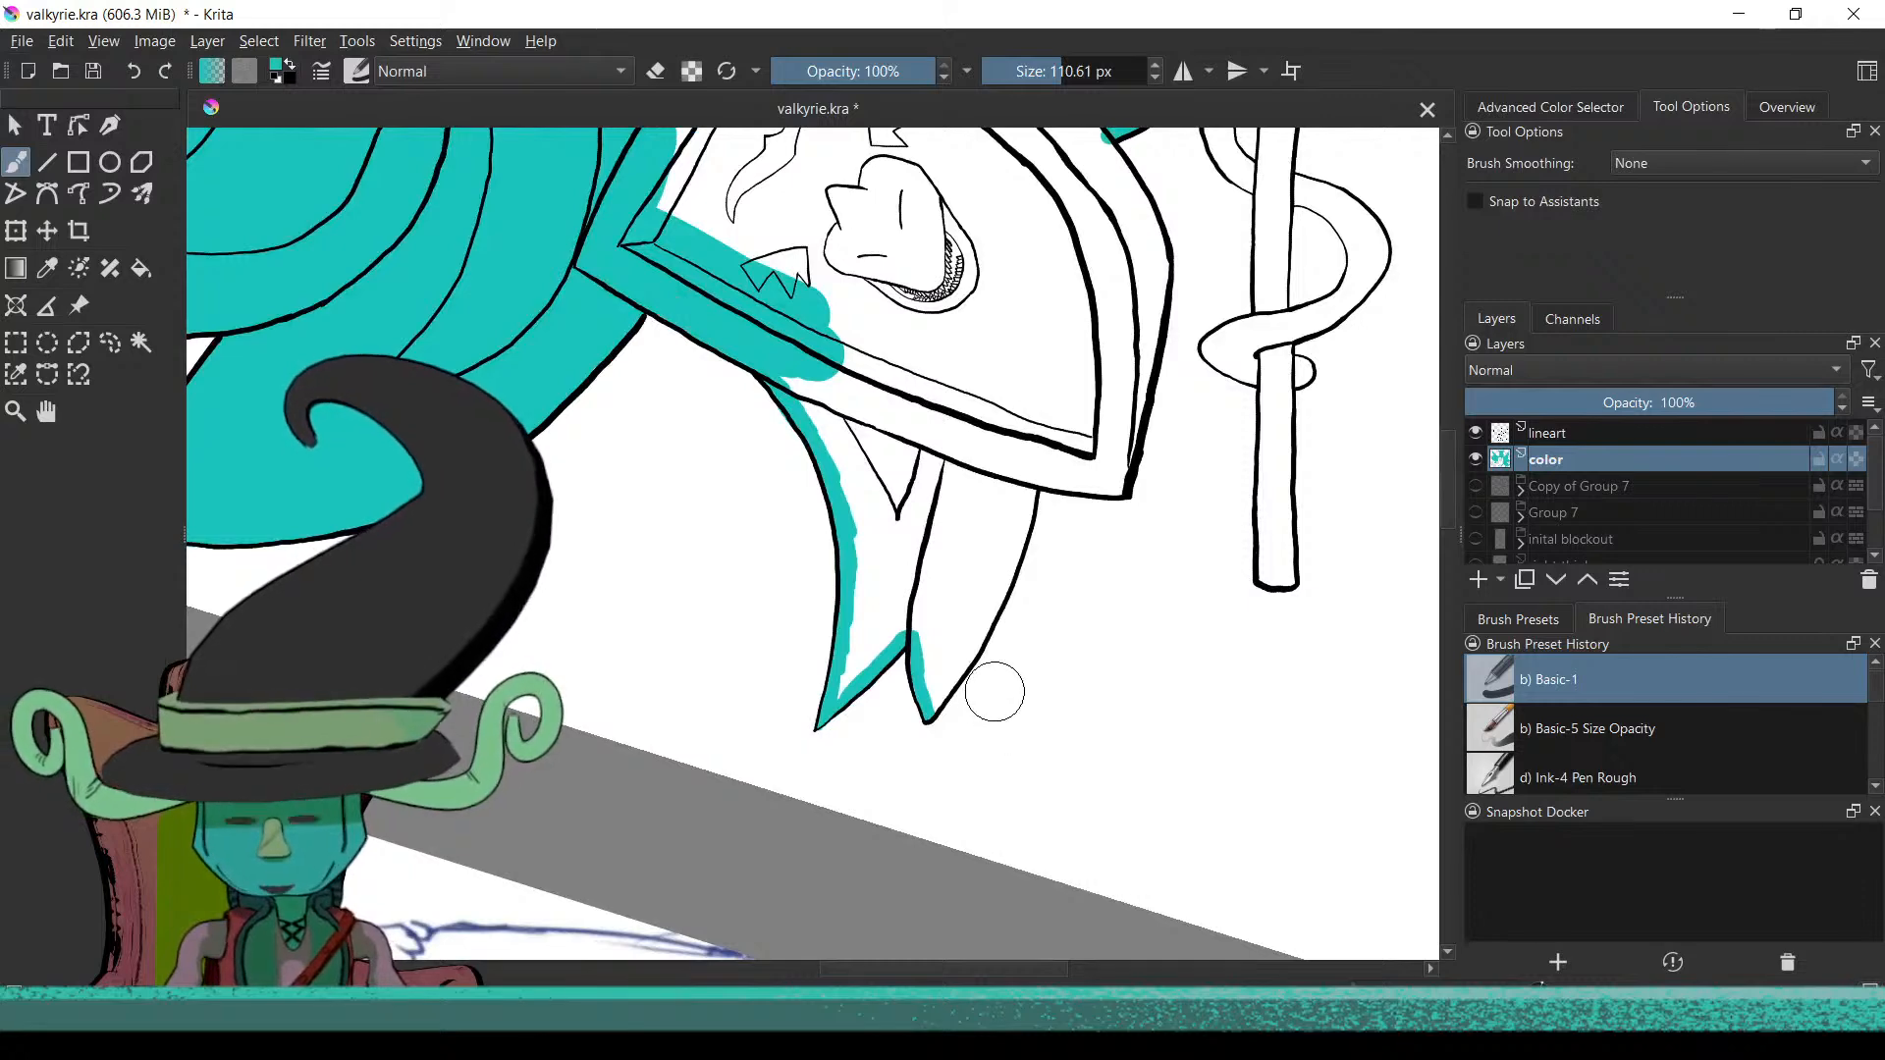
Paint a teal border inside the second cloth tail's outer edge, between the shield and the tail's tip
scroll(999, 547, "up", 5)
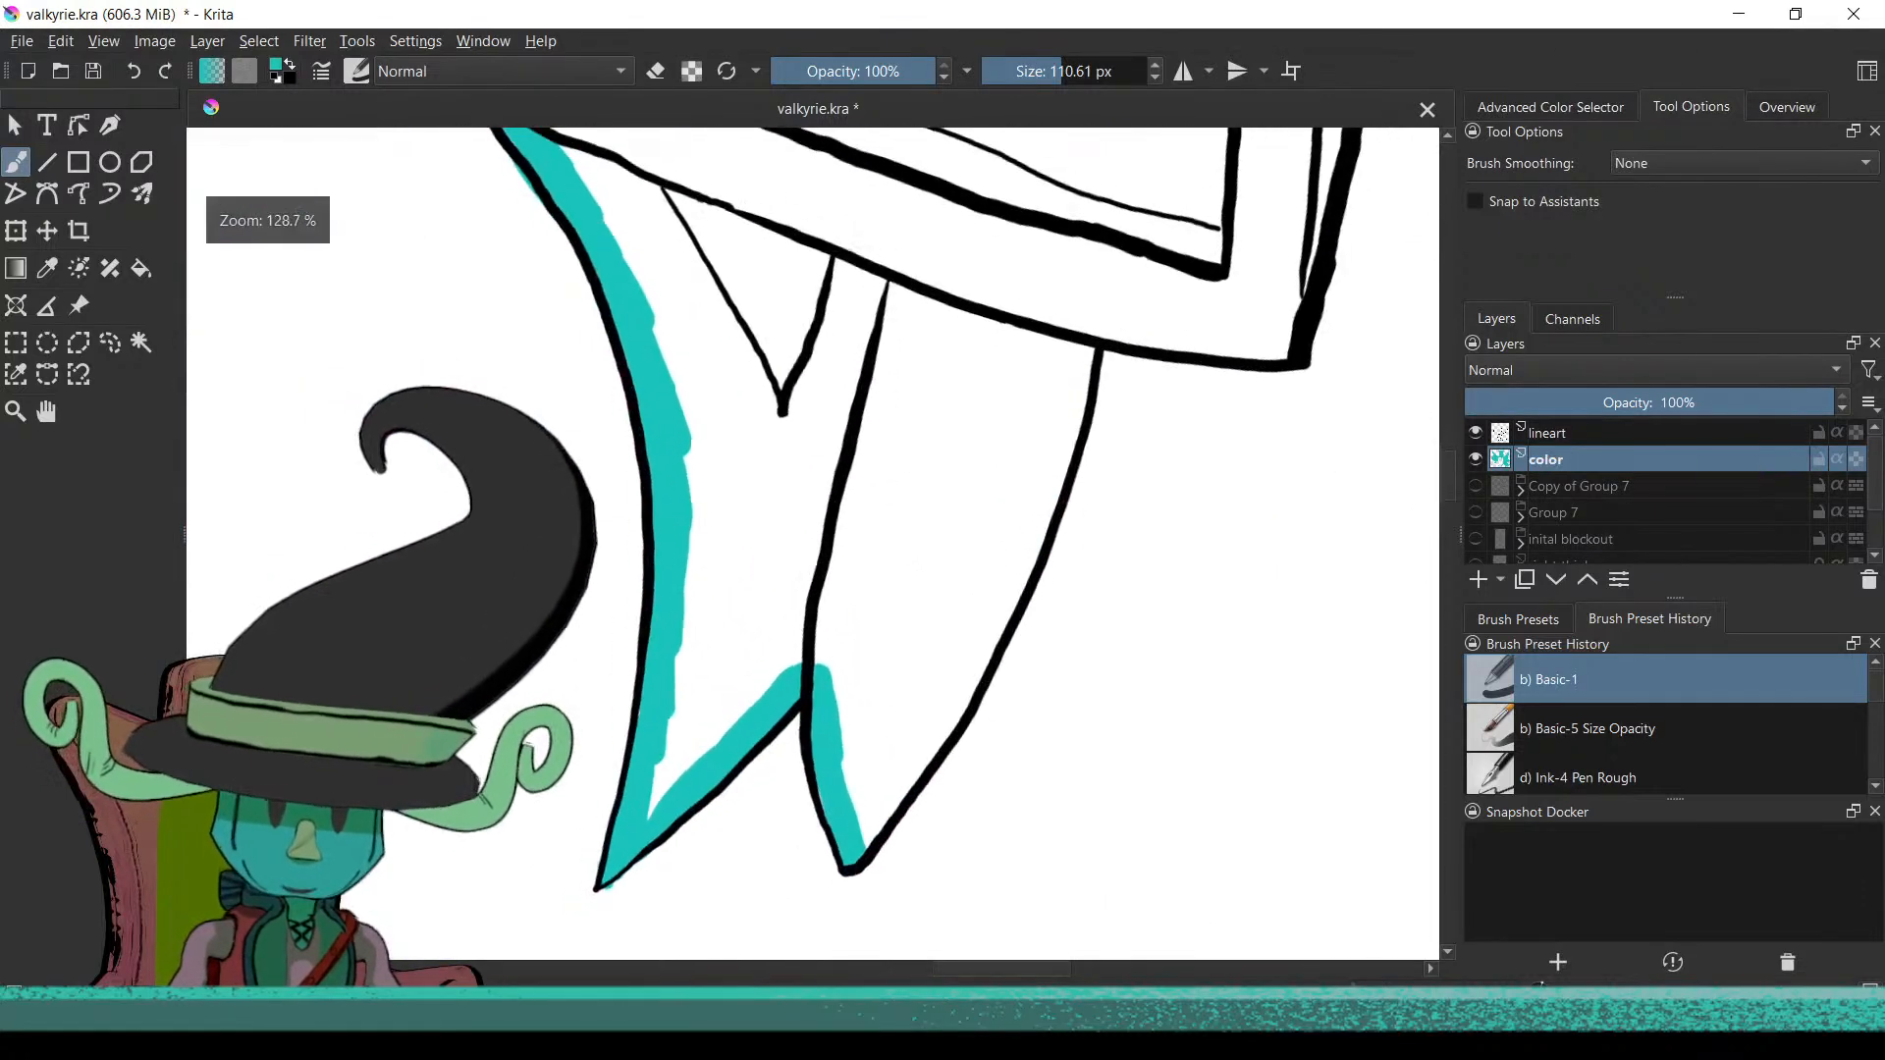
left_click_drag(975, 652, 1087, 612)
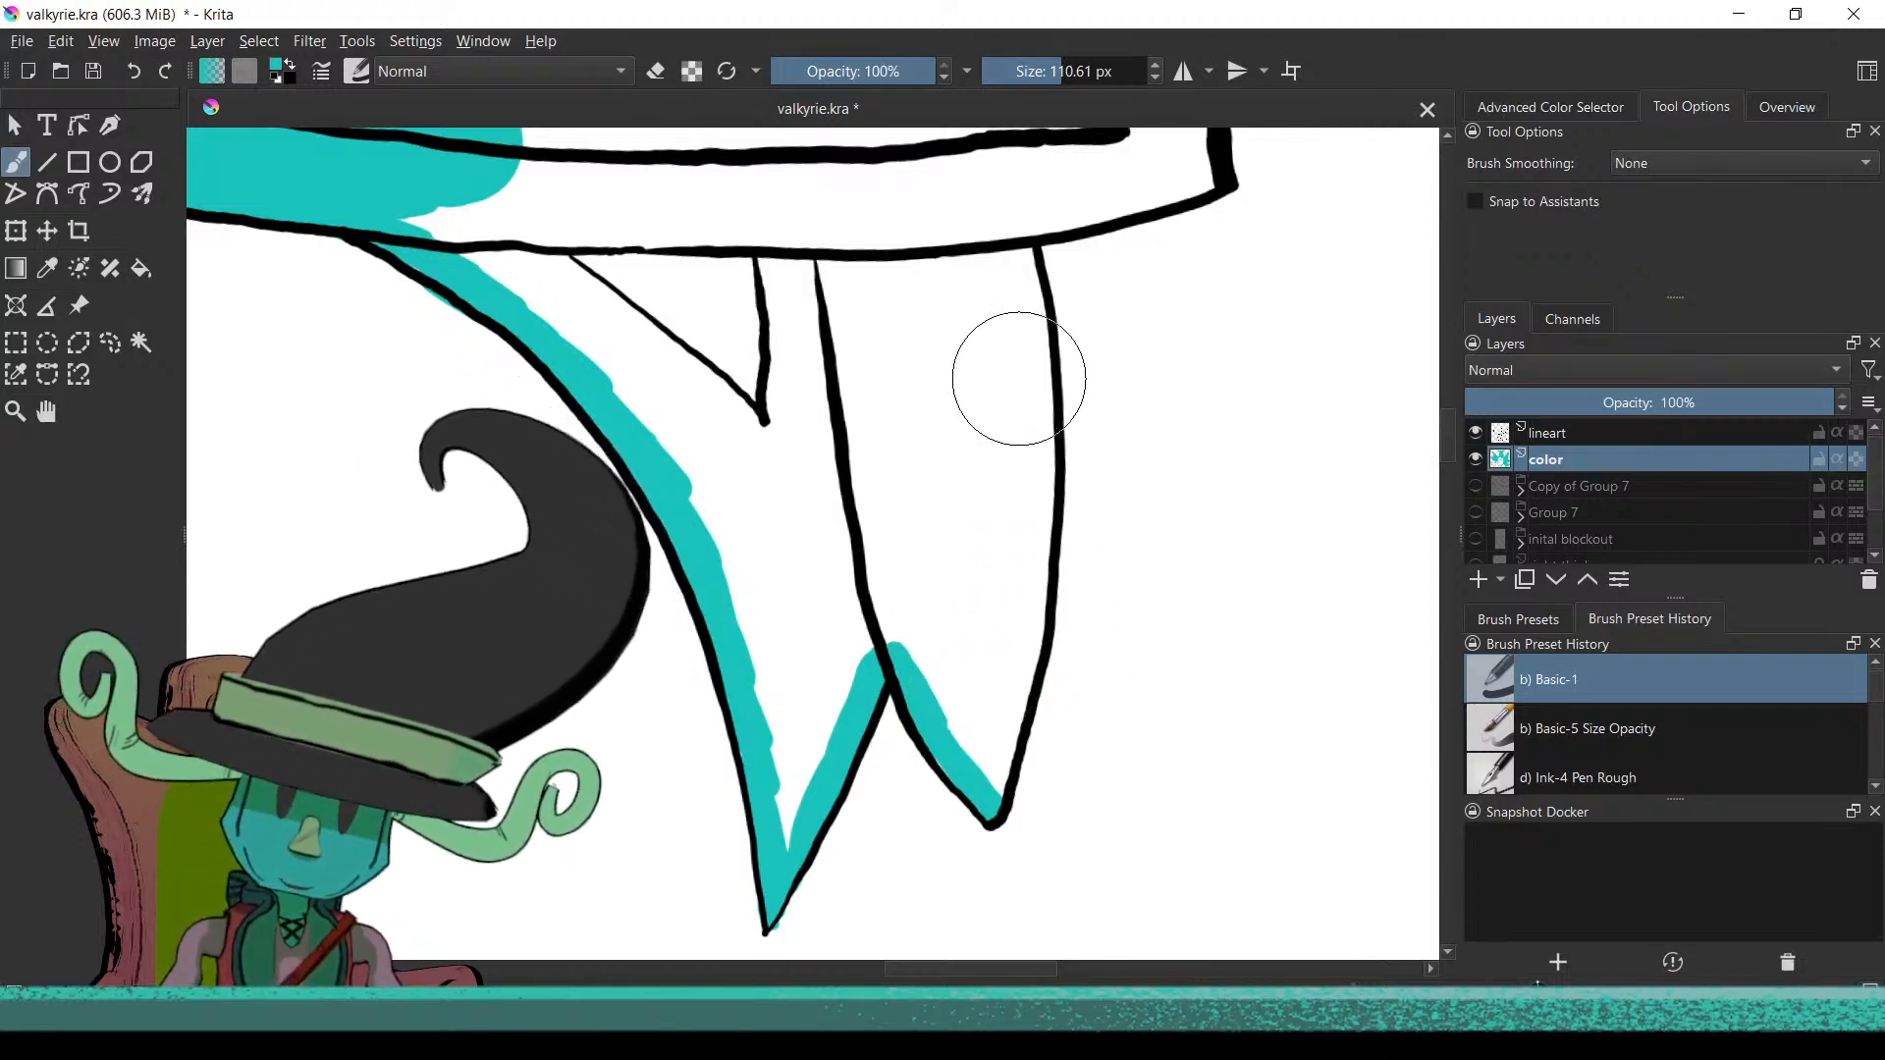
mouse_move(1004, 250)
left_mouse_down()
mouse_move(1011, 444)
mouse_move(981, 663)
mouse_move(1004, 766)
left_mouse_up()
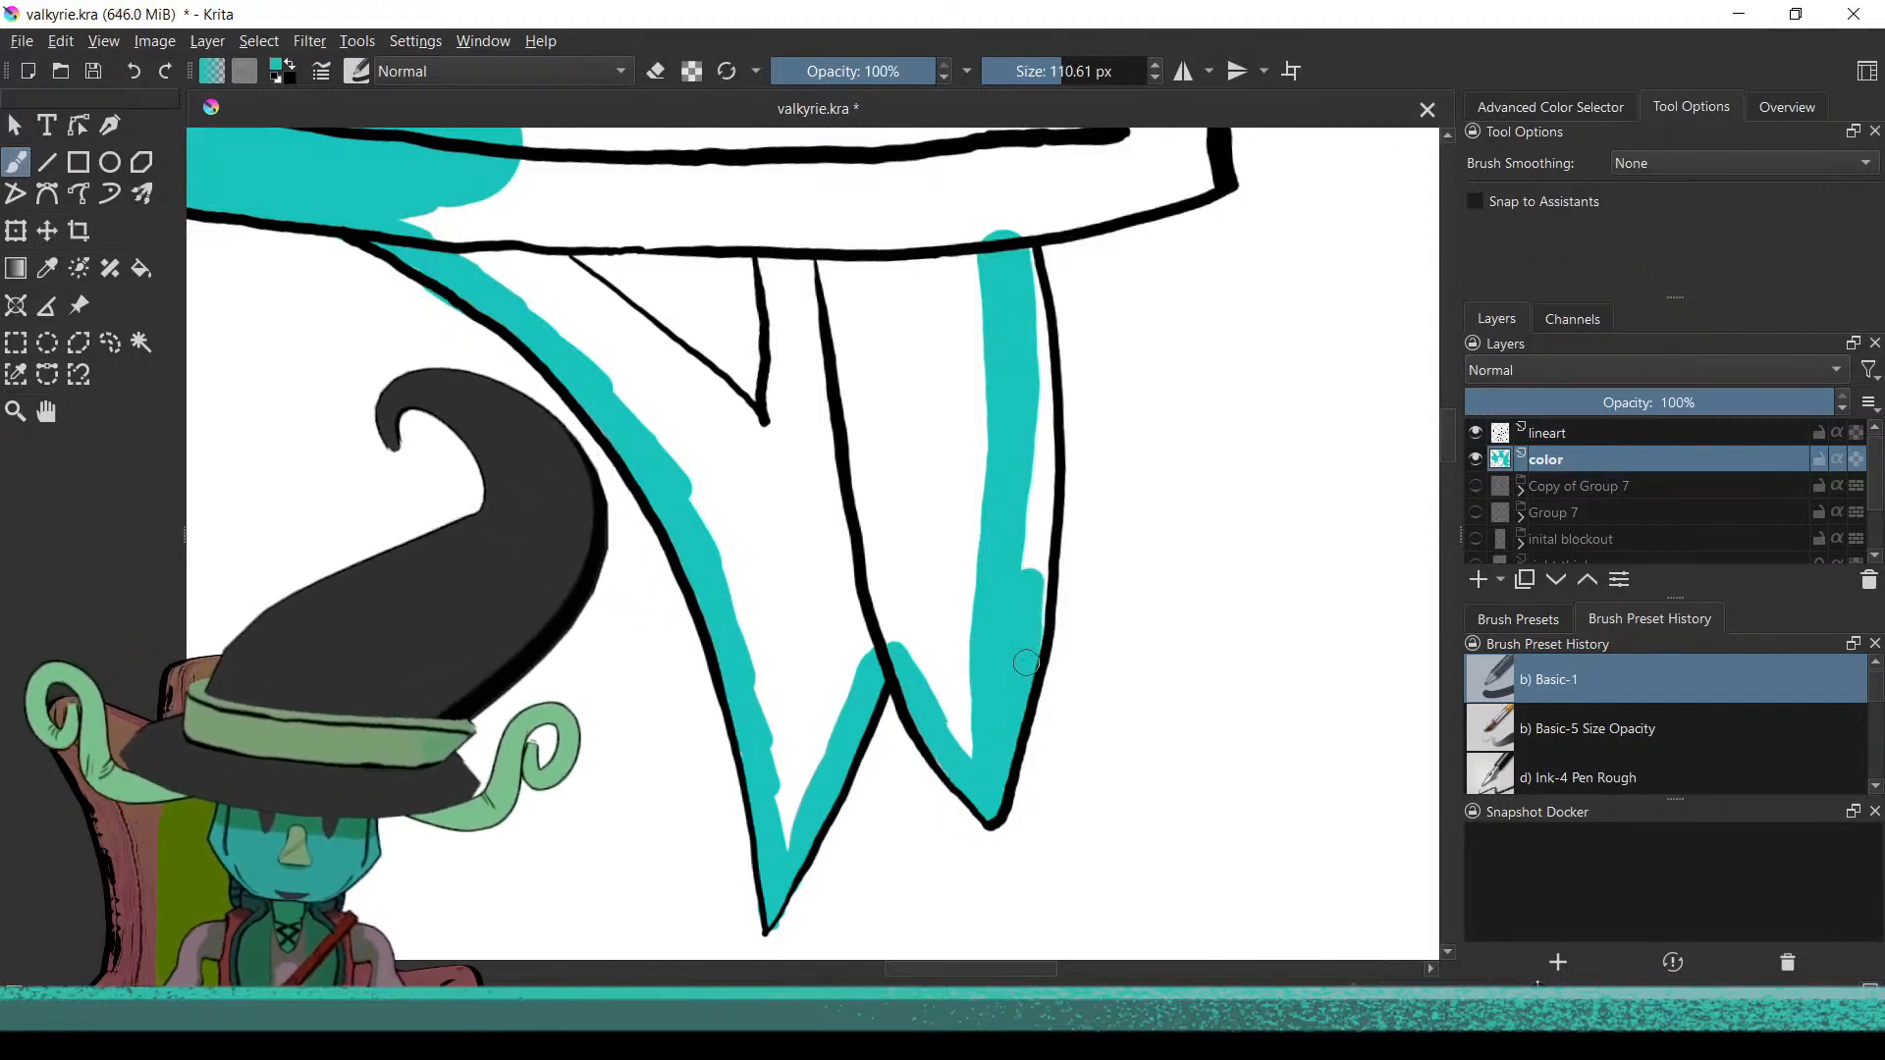
left_click_drag(1039, 615, 1040, 562)
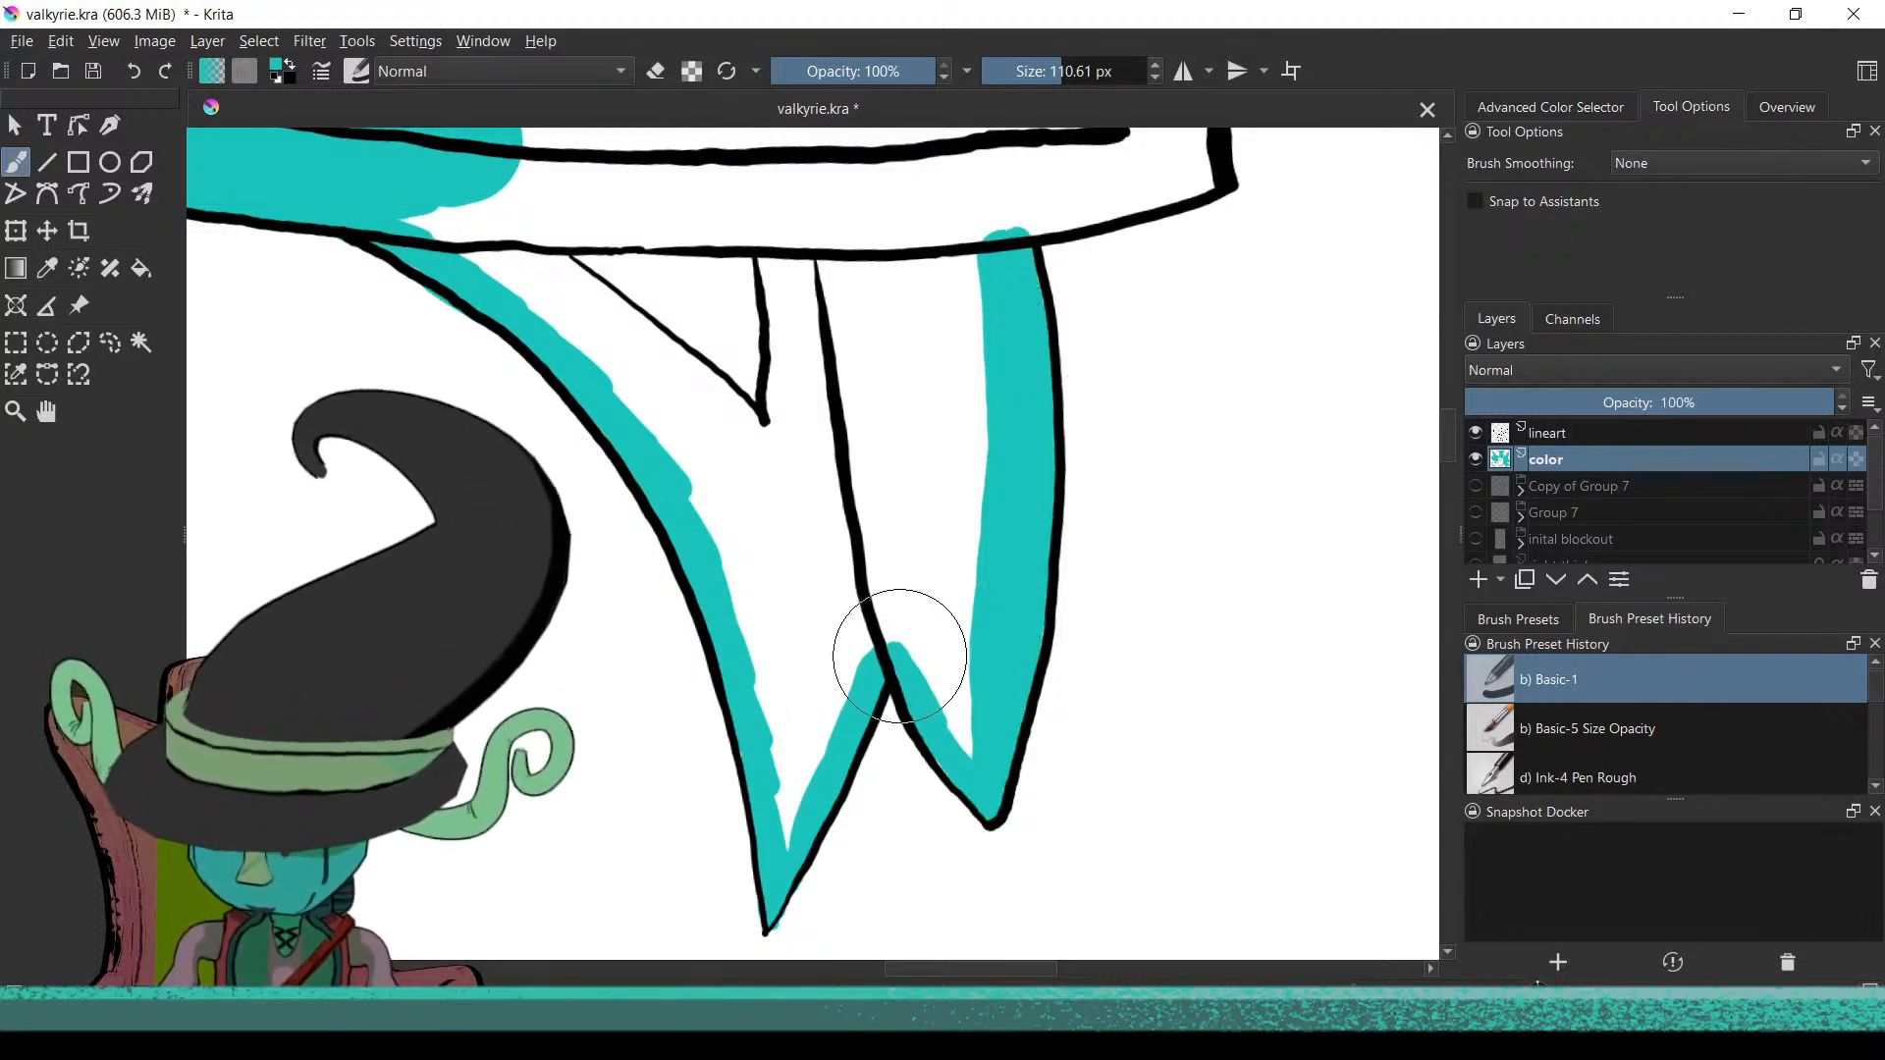
Paint teal inside the shield's rim from the second cloth tail to the shield's pointed corner
mouse_move(897, 653)
left_mouse_down()
mouse_move(936, 768)
mouse_move(898, 895)
left_mouse_up()
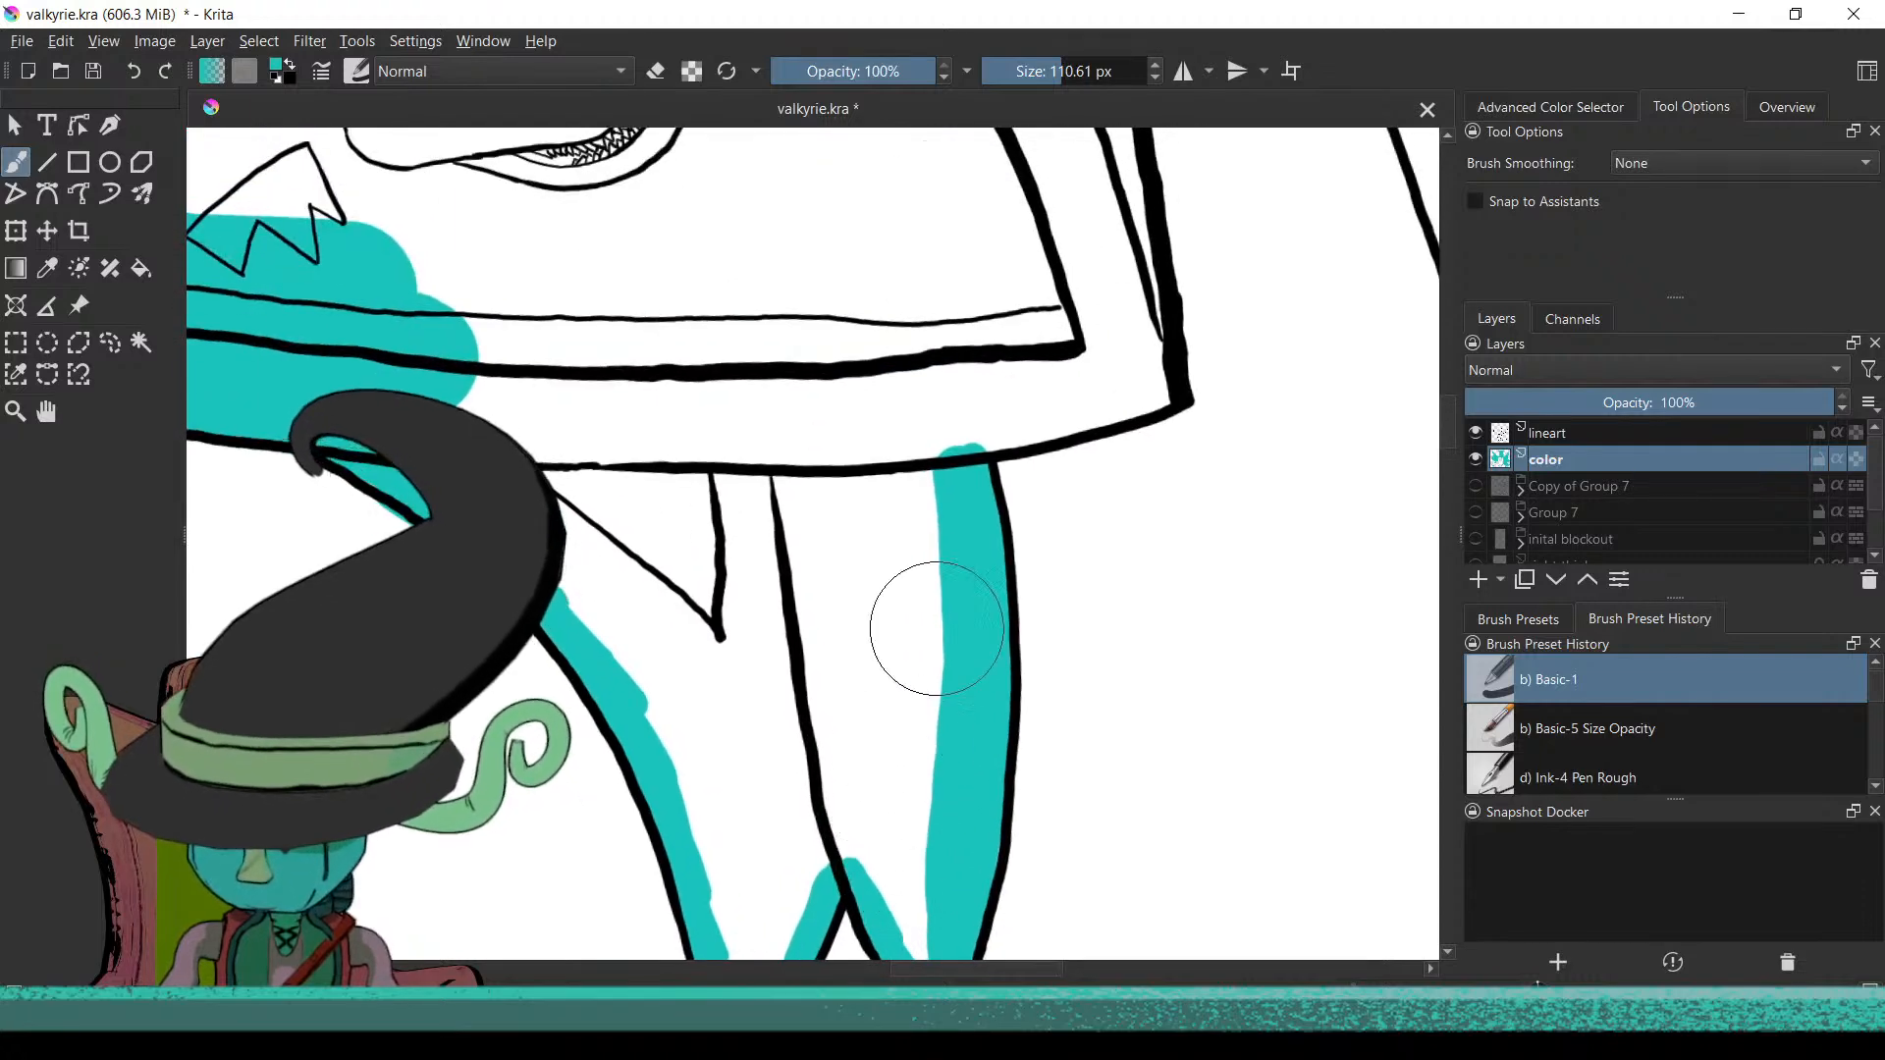
mouse_move(905, 673)
left_mouse_down()
mouse_move(728, 673)
mouse_move(735, 587)
left_mouse_up()
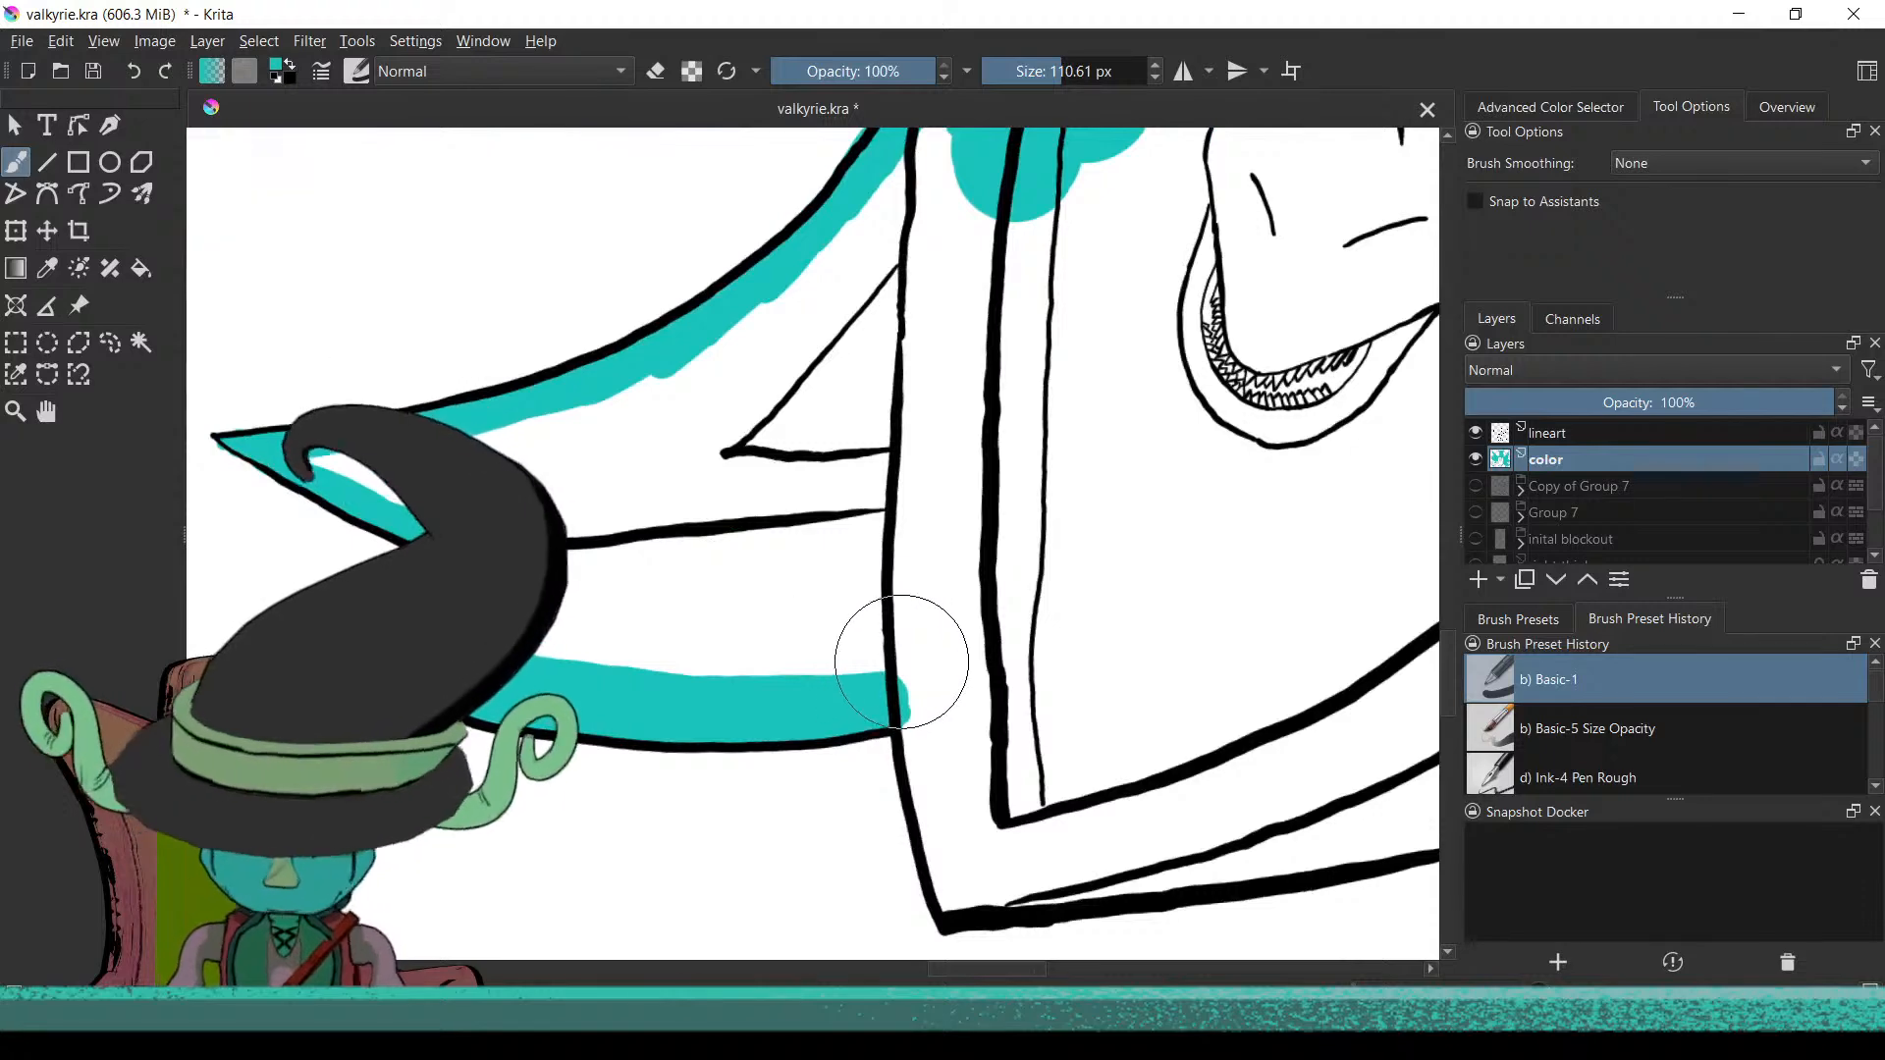
left_click_drag(959, 723, 890, 631)
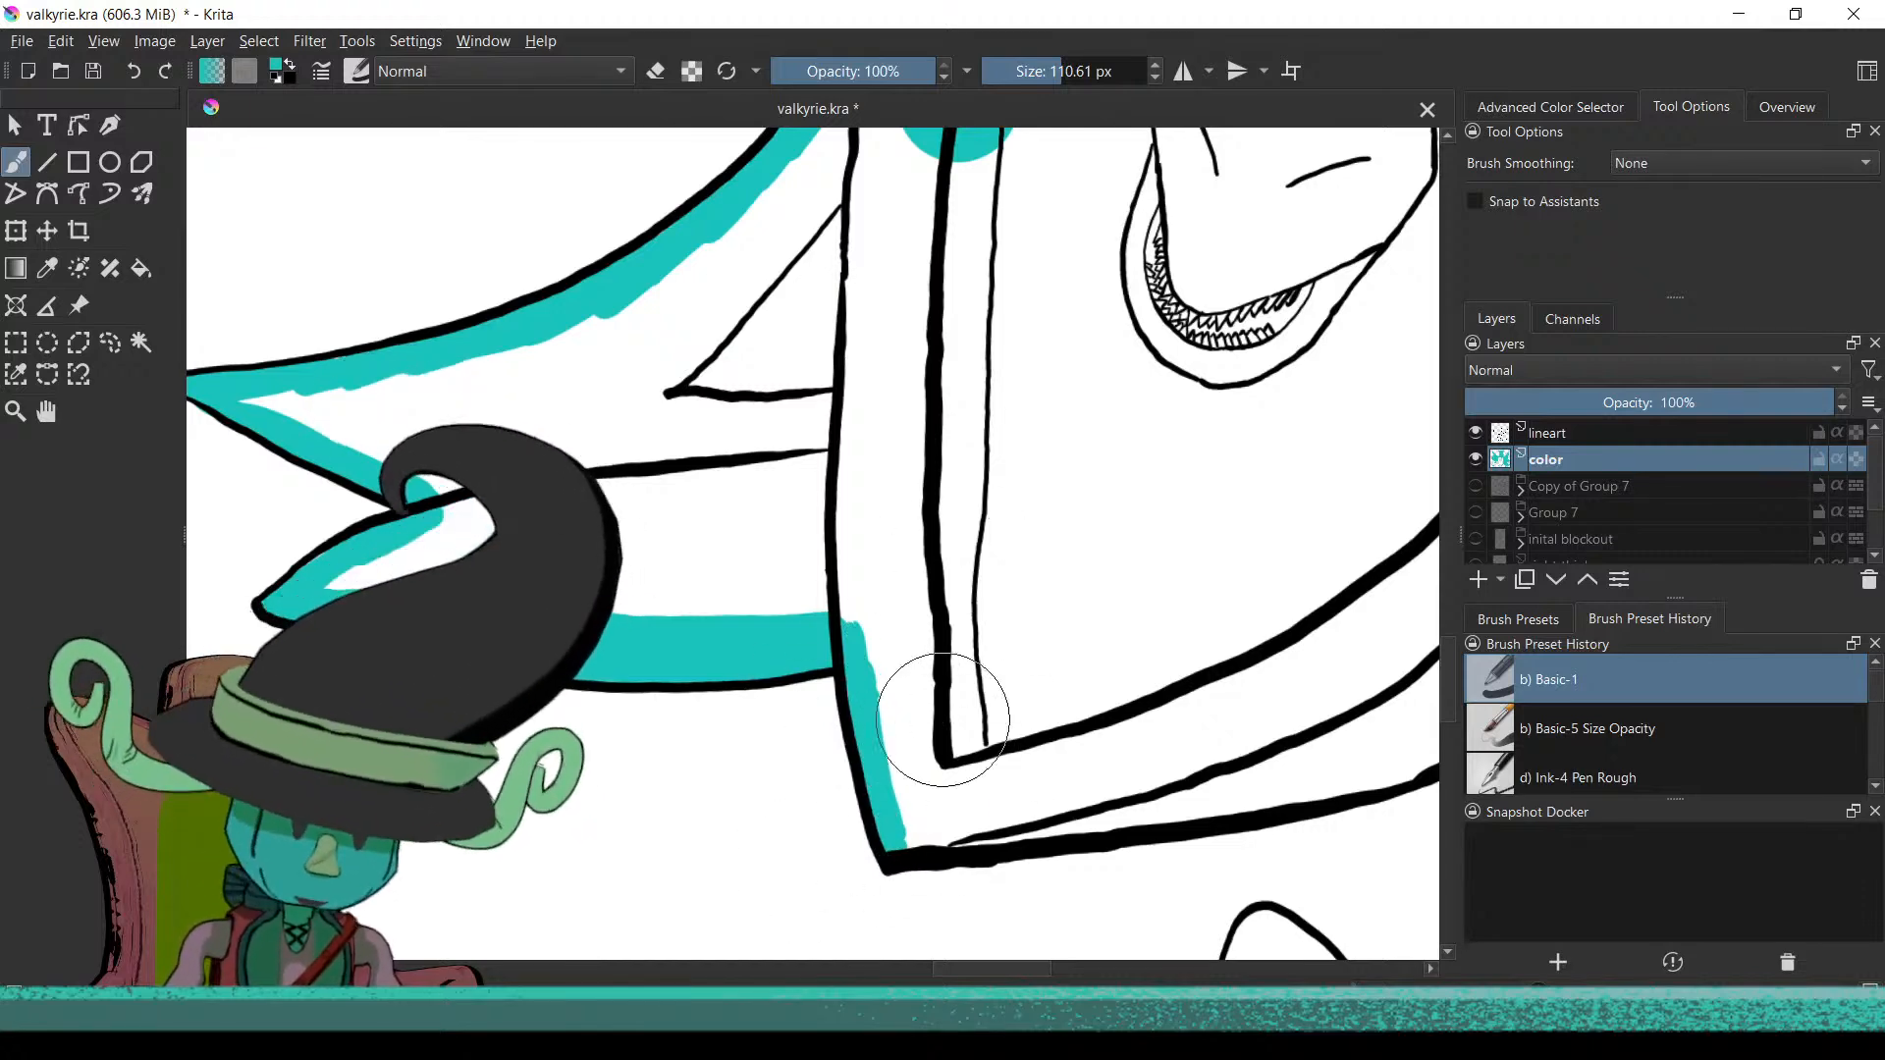
left_click_drag(875, 791, 817, 811)
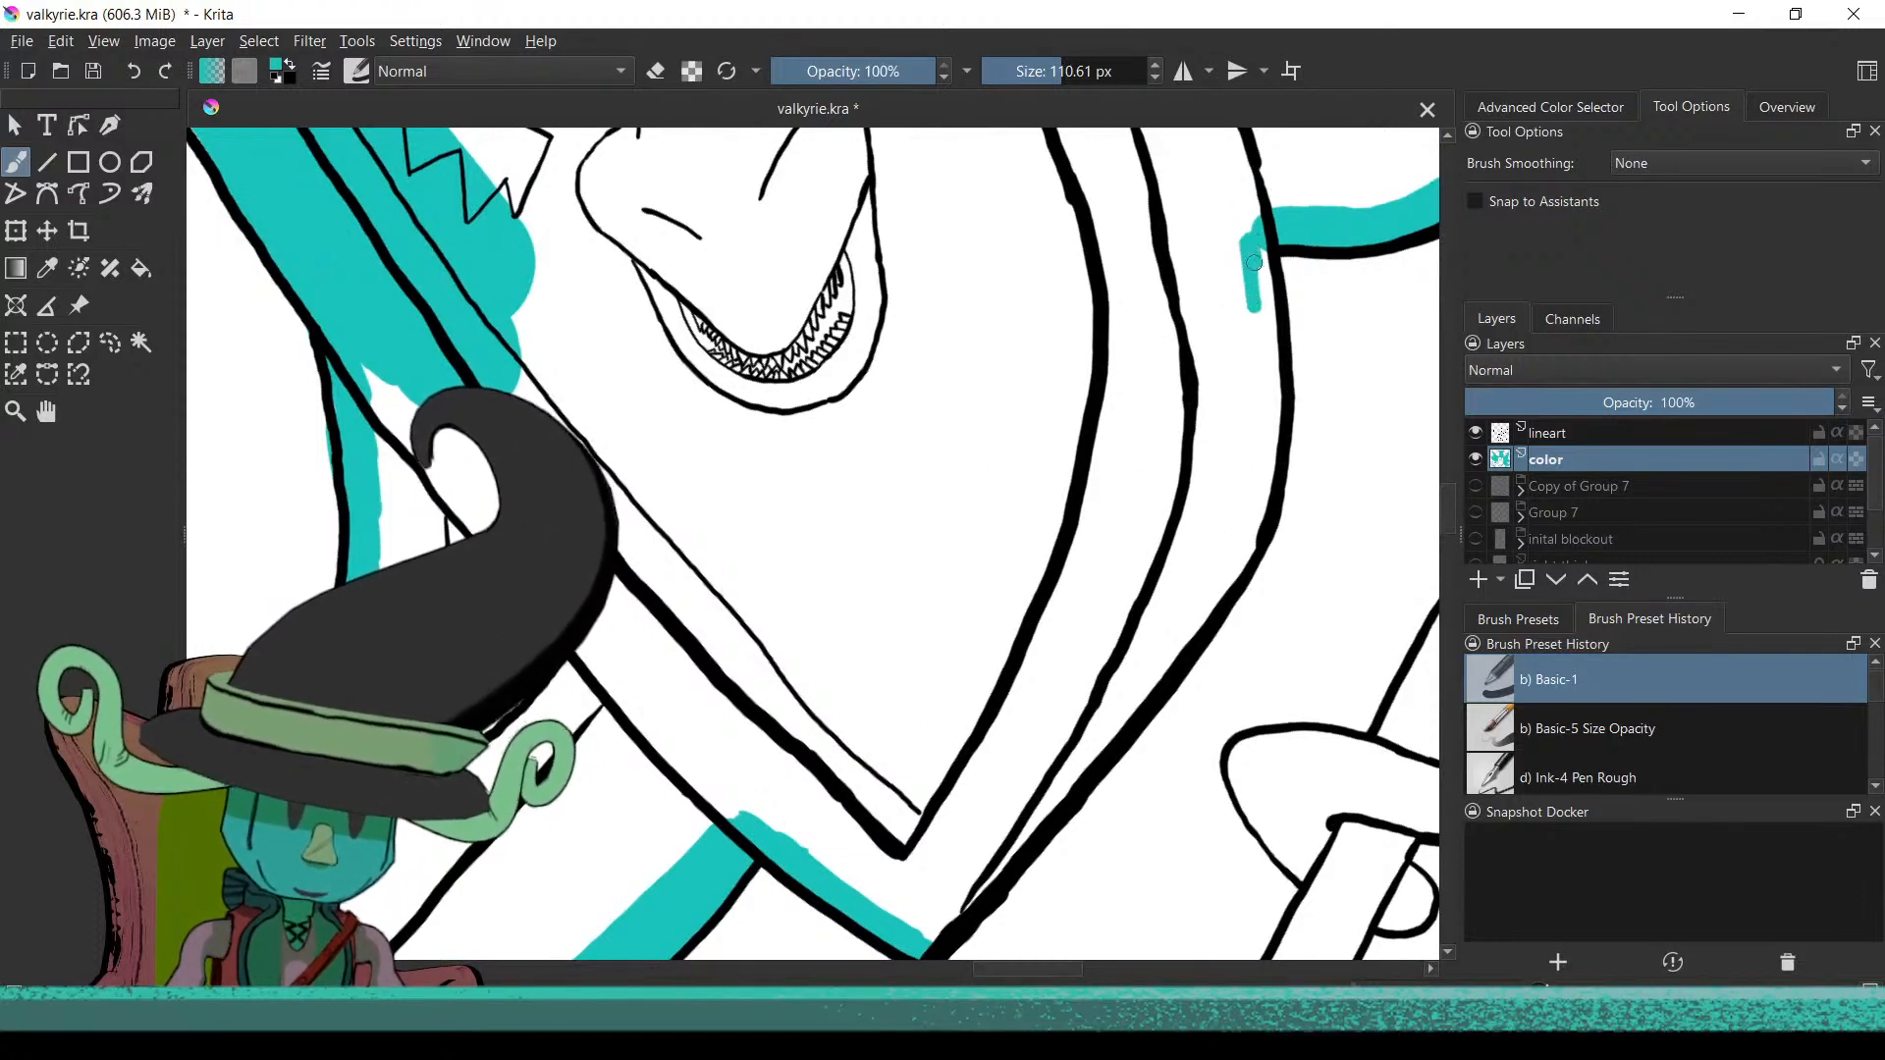
Paint a teal border inside the shield's curved outer edge, from the garment edge to the pointed corner
left_click_drag(1261, 343, 1258, 468)
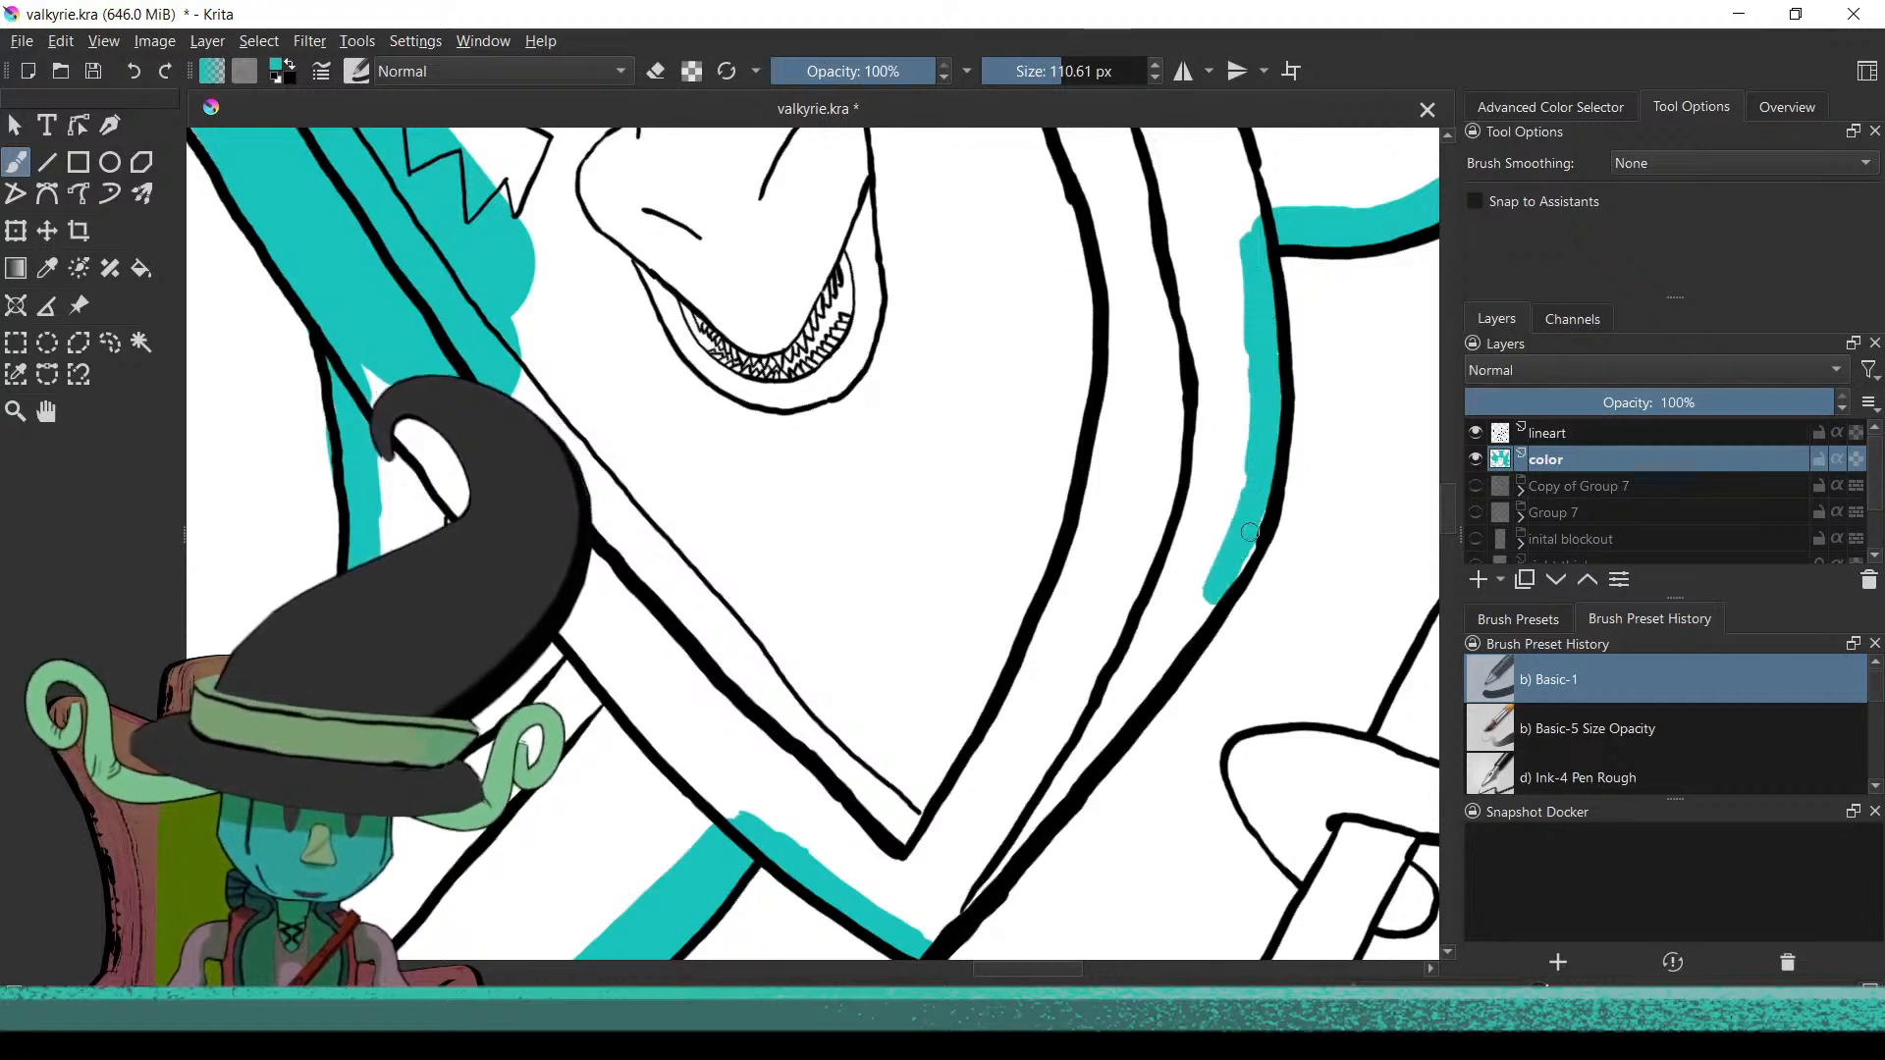
mouse_move(896, 808)
left_mouse_down()
mouse_move(1116, 623)
mouse_move(1208, 454)
mouse_move(1203, 310)
left_mouse_up()
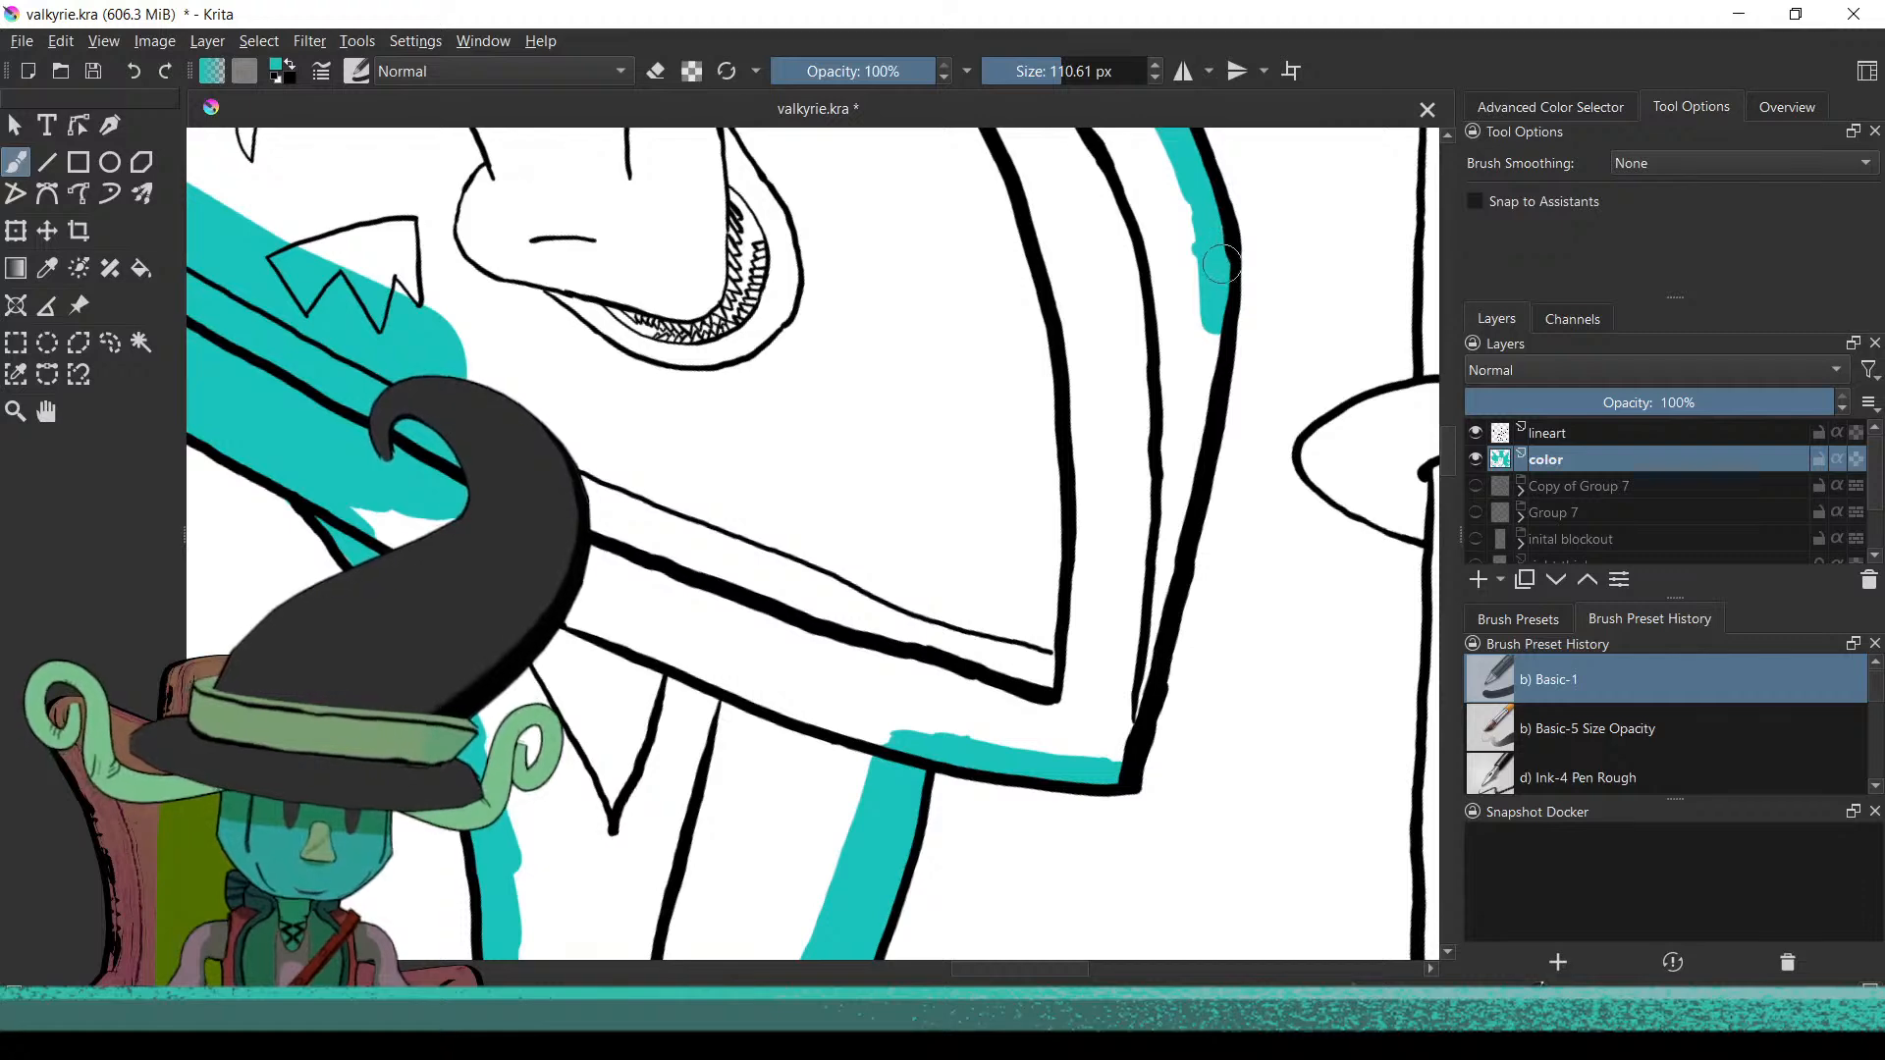
left_click_drag(1215, 346, 1174, 542)
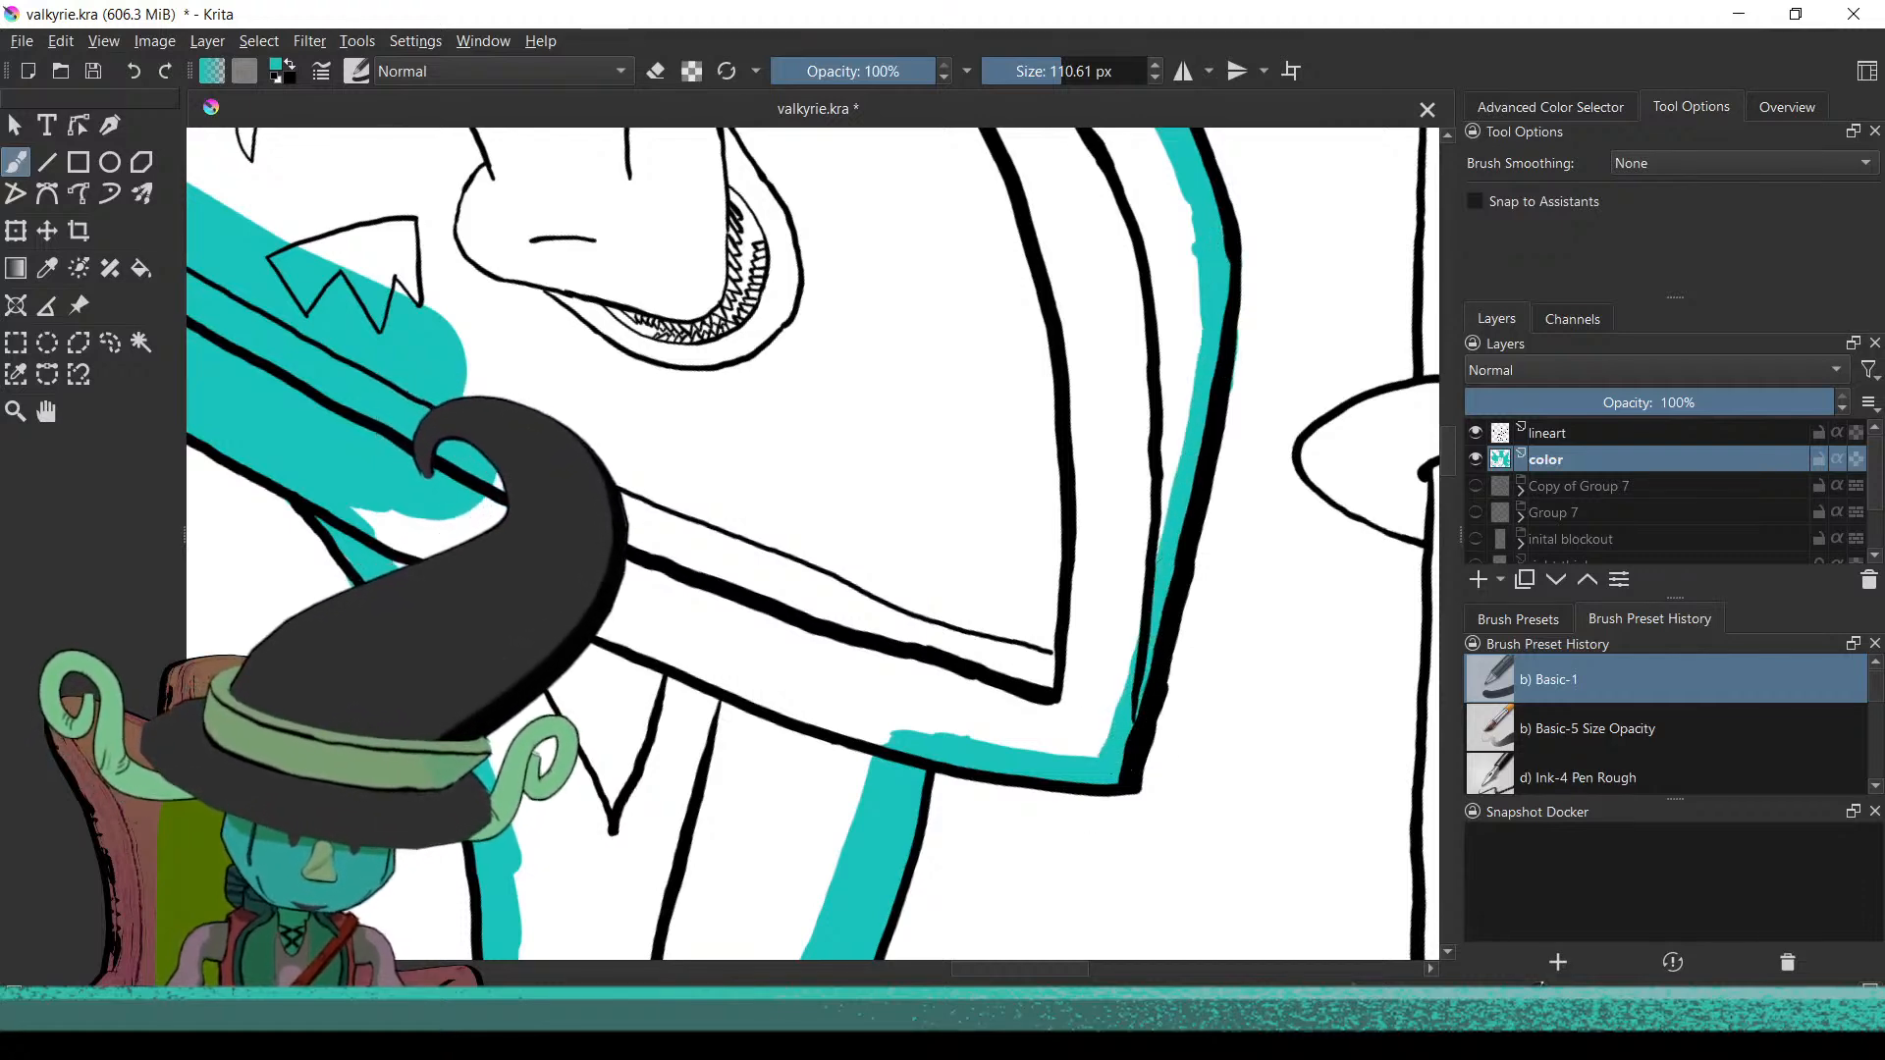
key("minus")
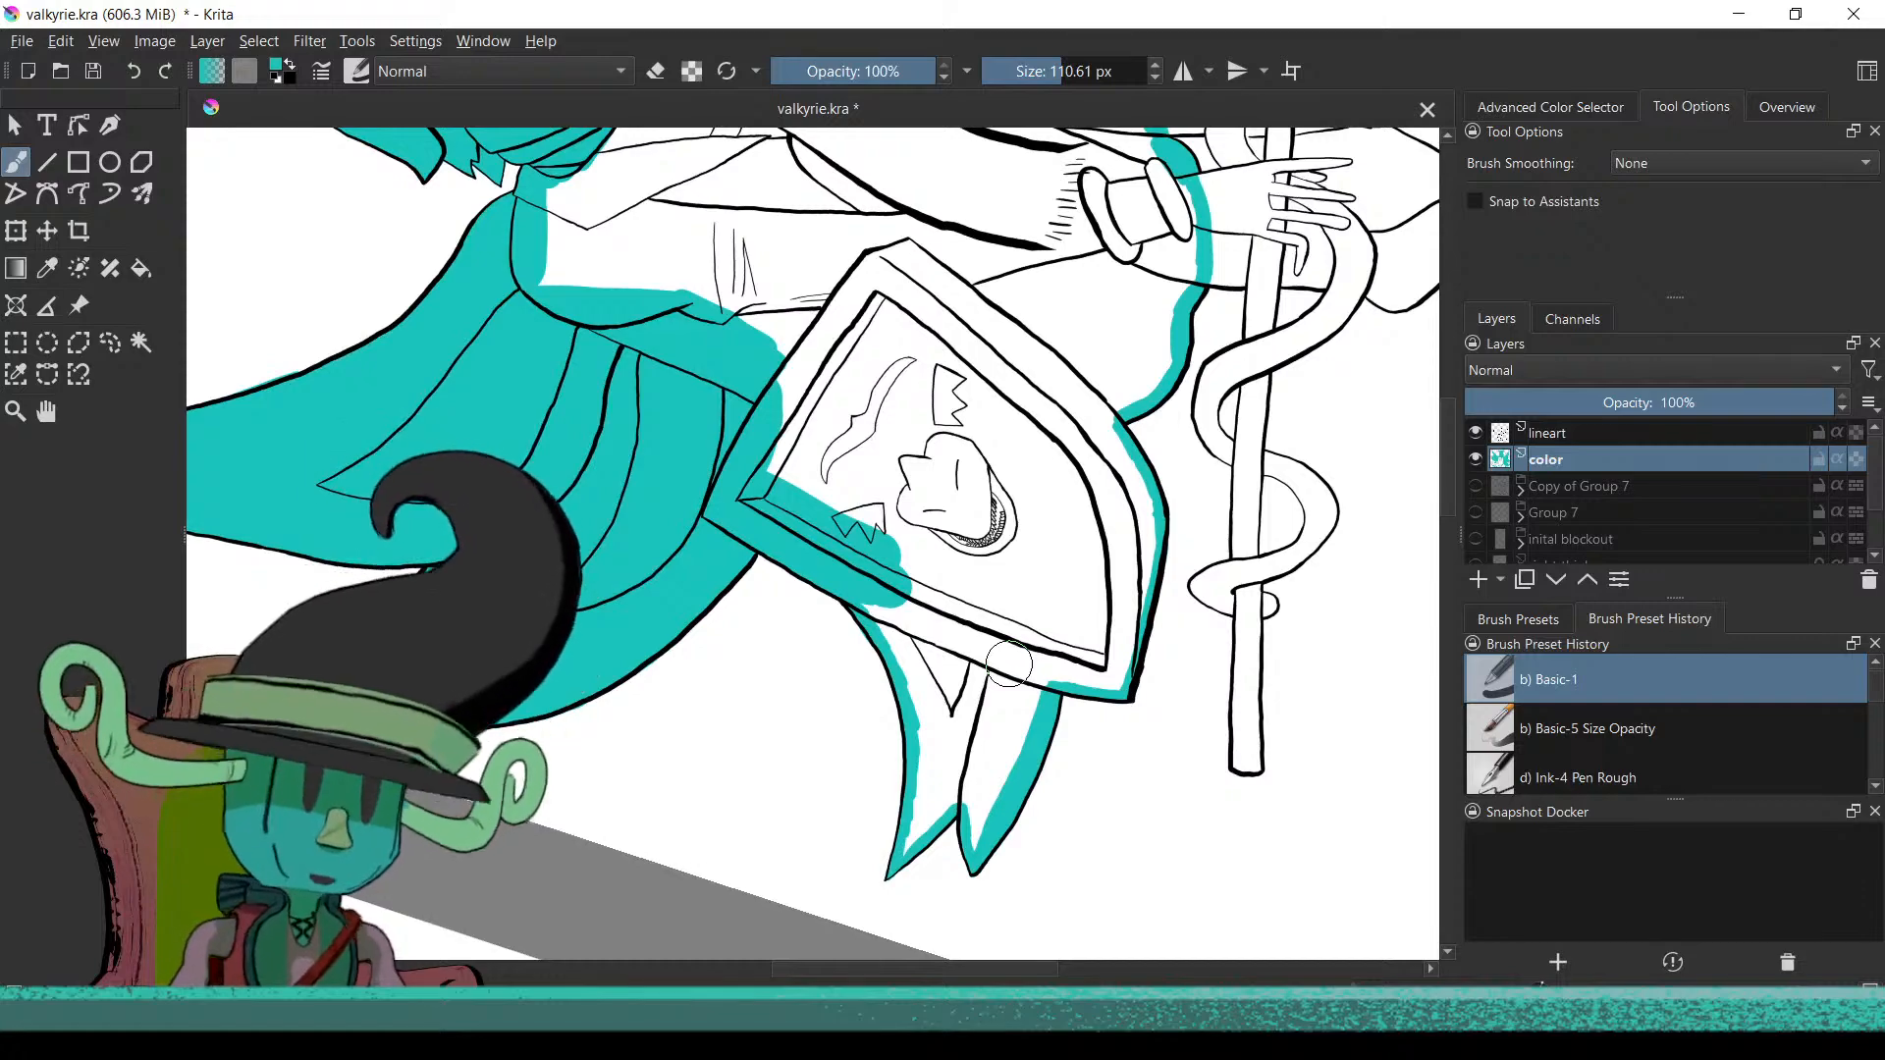
Fill the enclosed interiors of the shield and the two cloth tails with flat teal
key("f")
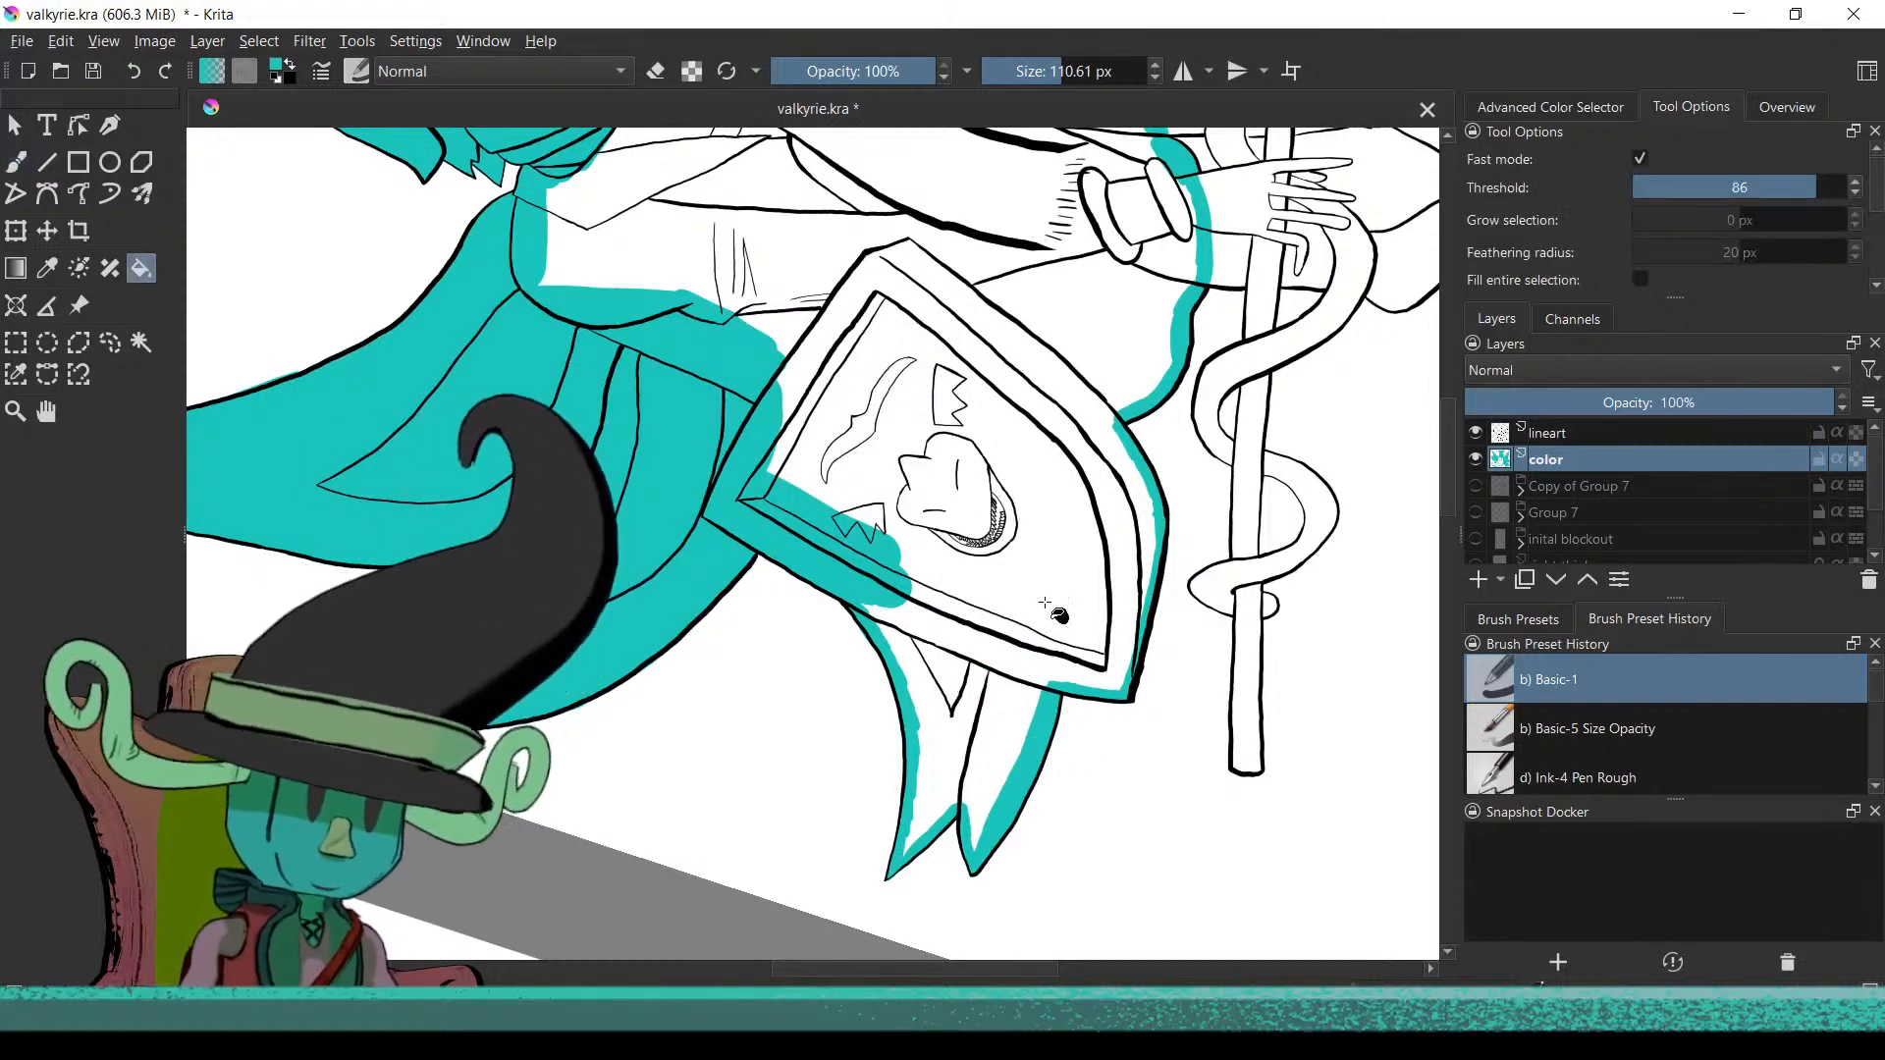
left_click(1051, 739)
left_click_drag(1026, 701, 1054, 632)
Paint teal inside both edges of the lower leg, continuing past the serpent coil and staff to the wrinkled ankle cuff
scroll(1026, 771, "up", 5)
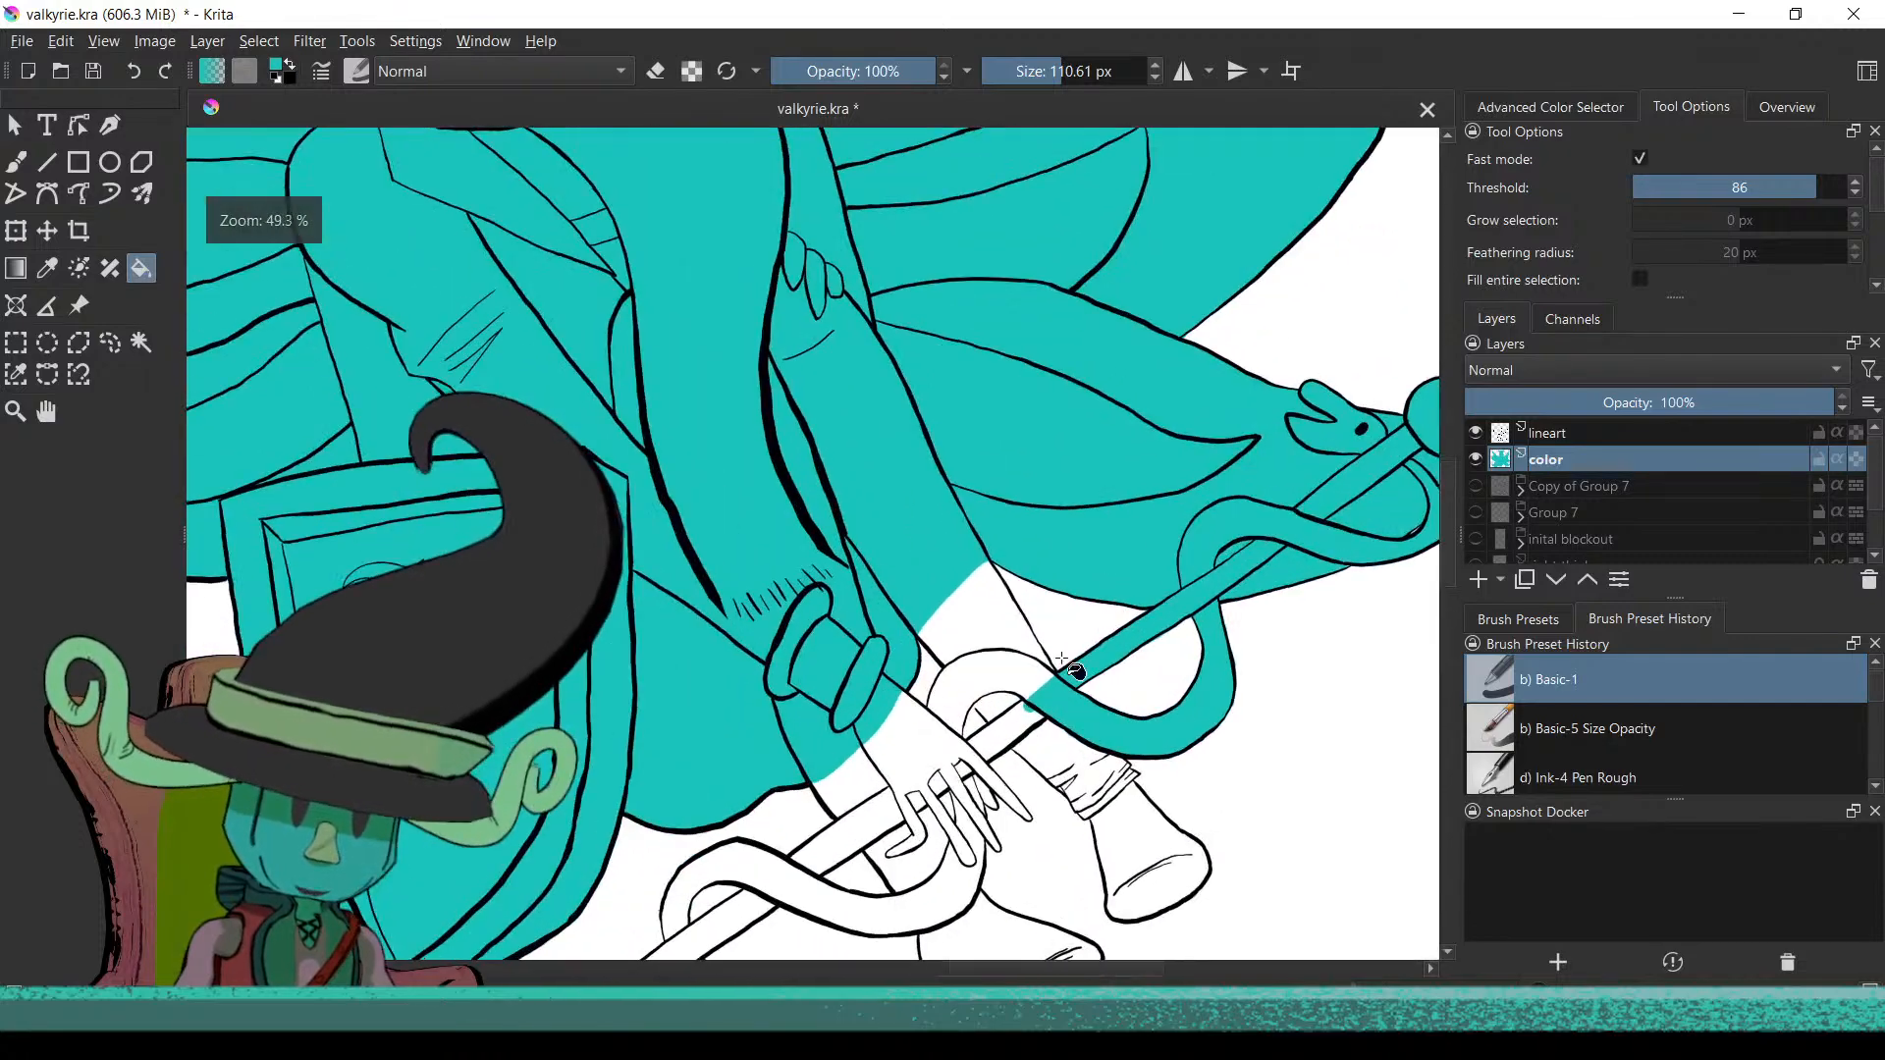
scroll(952, 810, "up", 3)
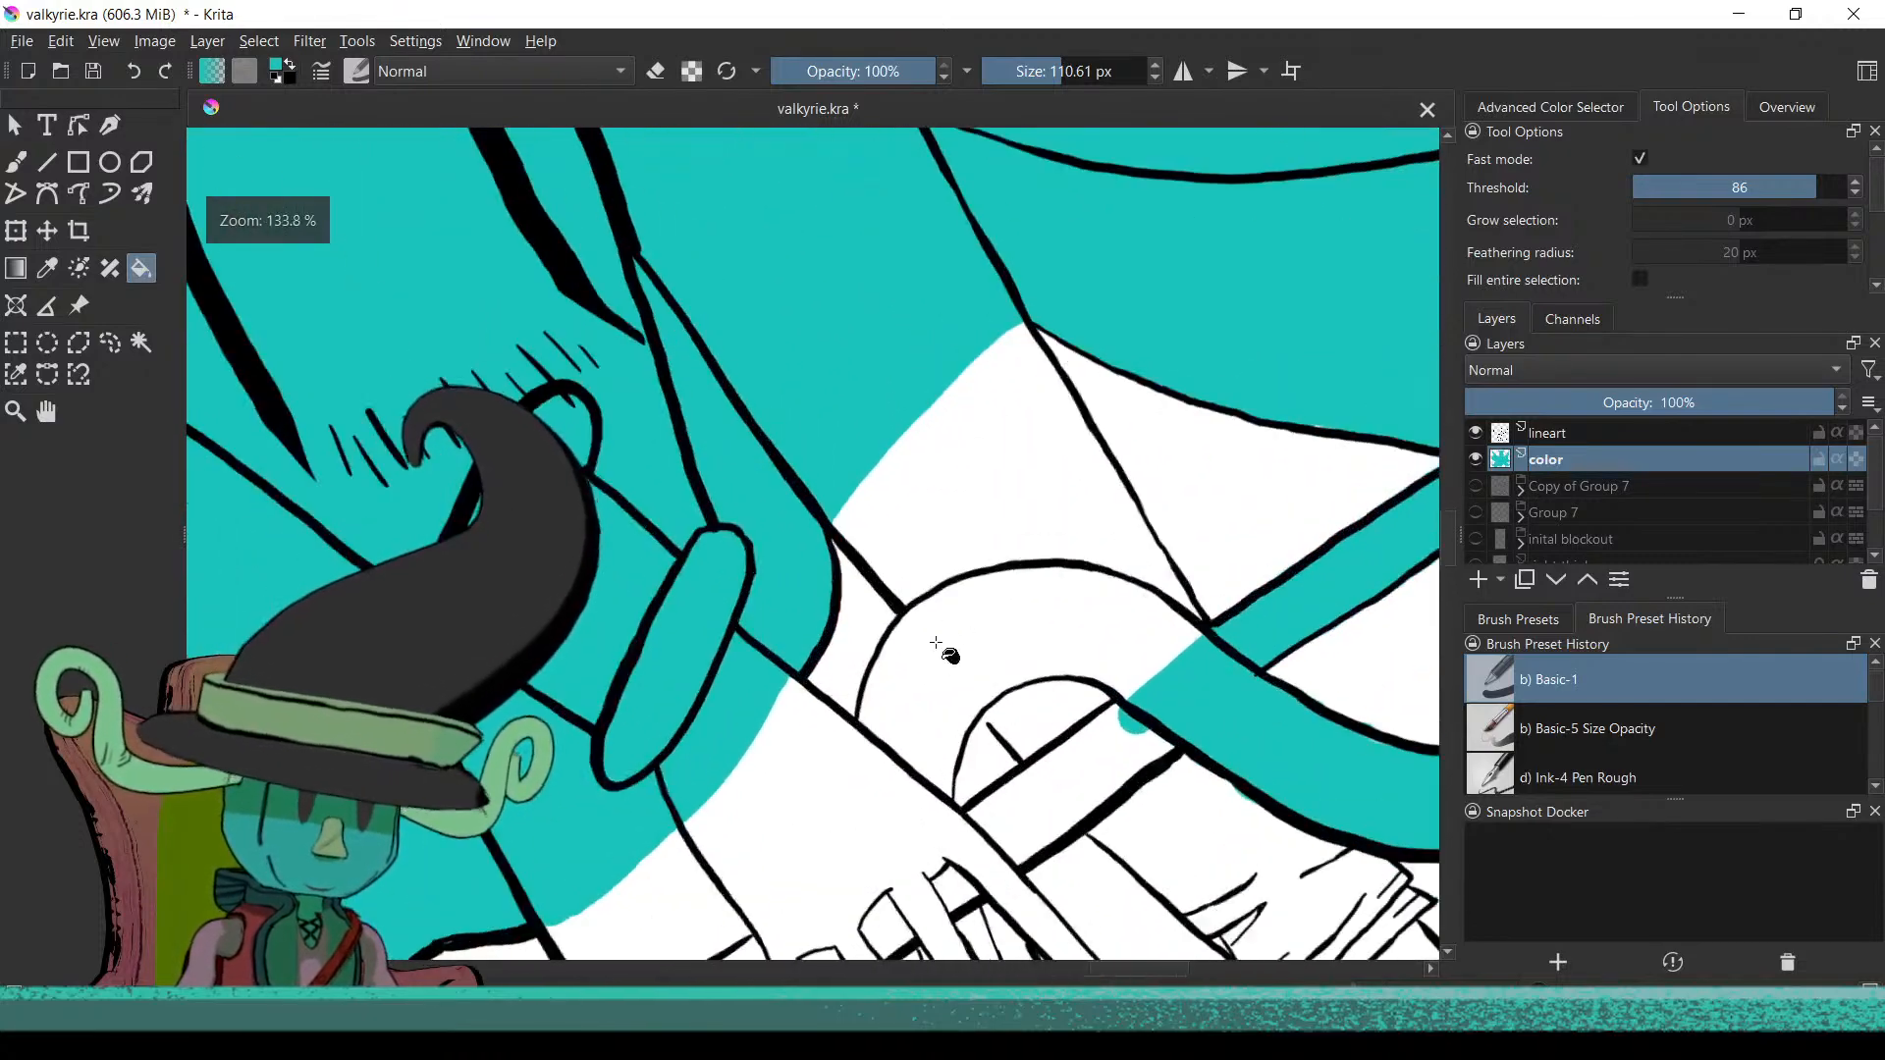
key("e")
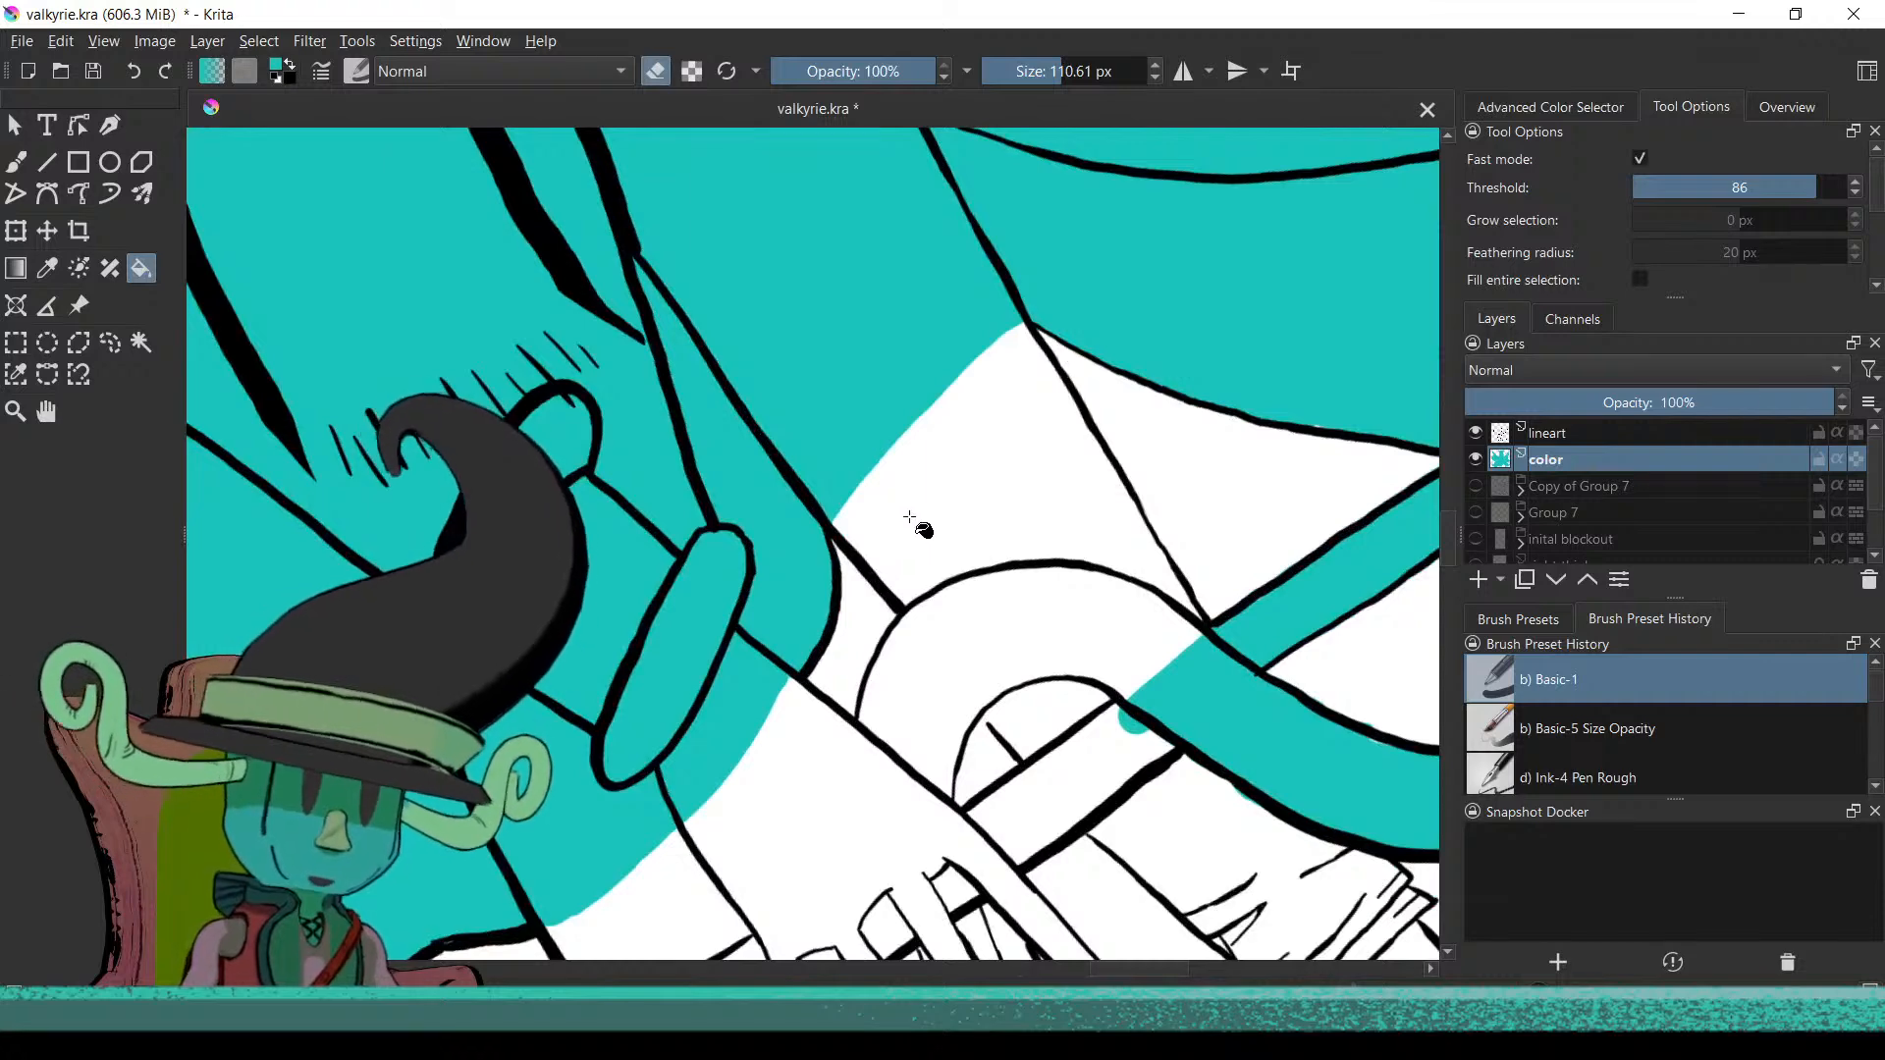
key("b")
mouse_move(883, 472)
left_mouse_down()
mouse_move(890, 390)
mouse_move(870, 433)
mouse_move(880, 509)
mouse_move(921, 560)
mouse_move(826, 488)
mouse_move(959, 617)
mouse_move(900, 571)
mouse_move(1070, 776)
left_mouse_up()
key("e")
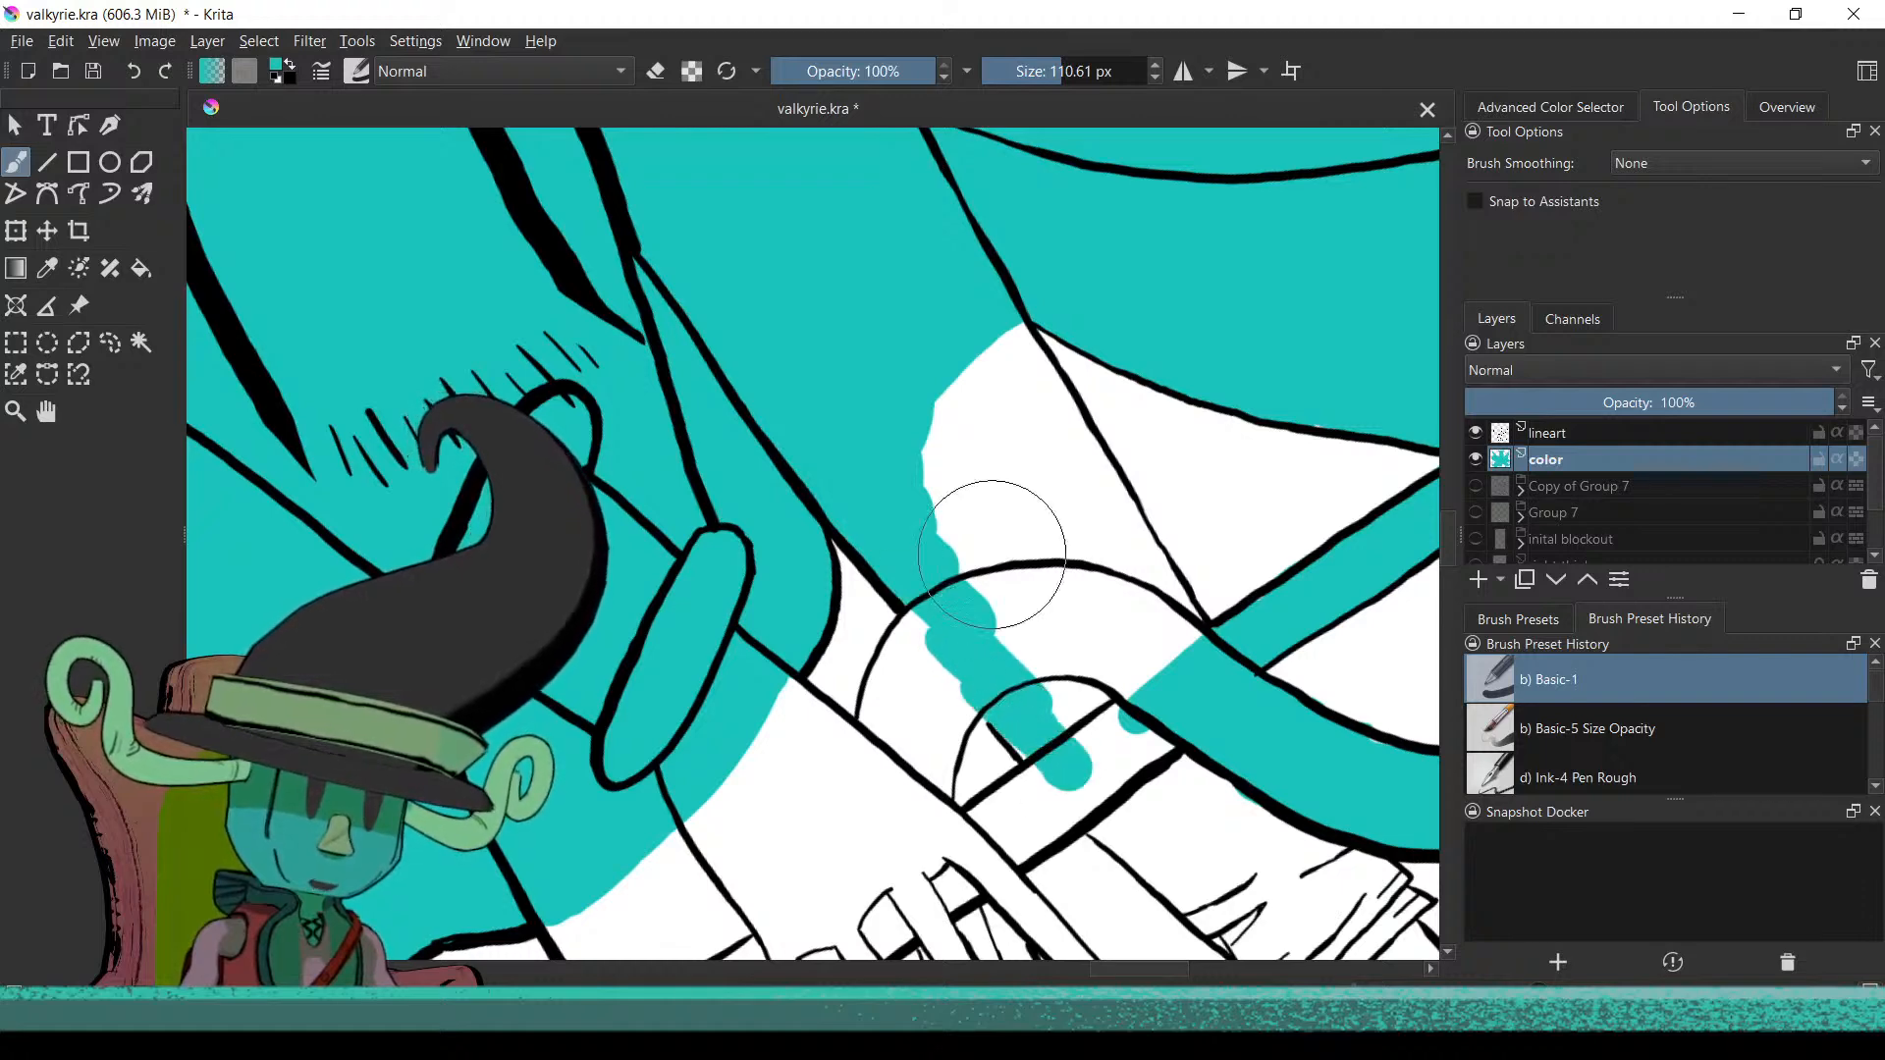
left_click_drag(1058, 430, 1006, 334)
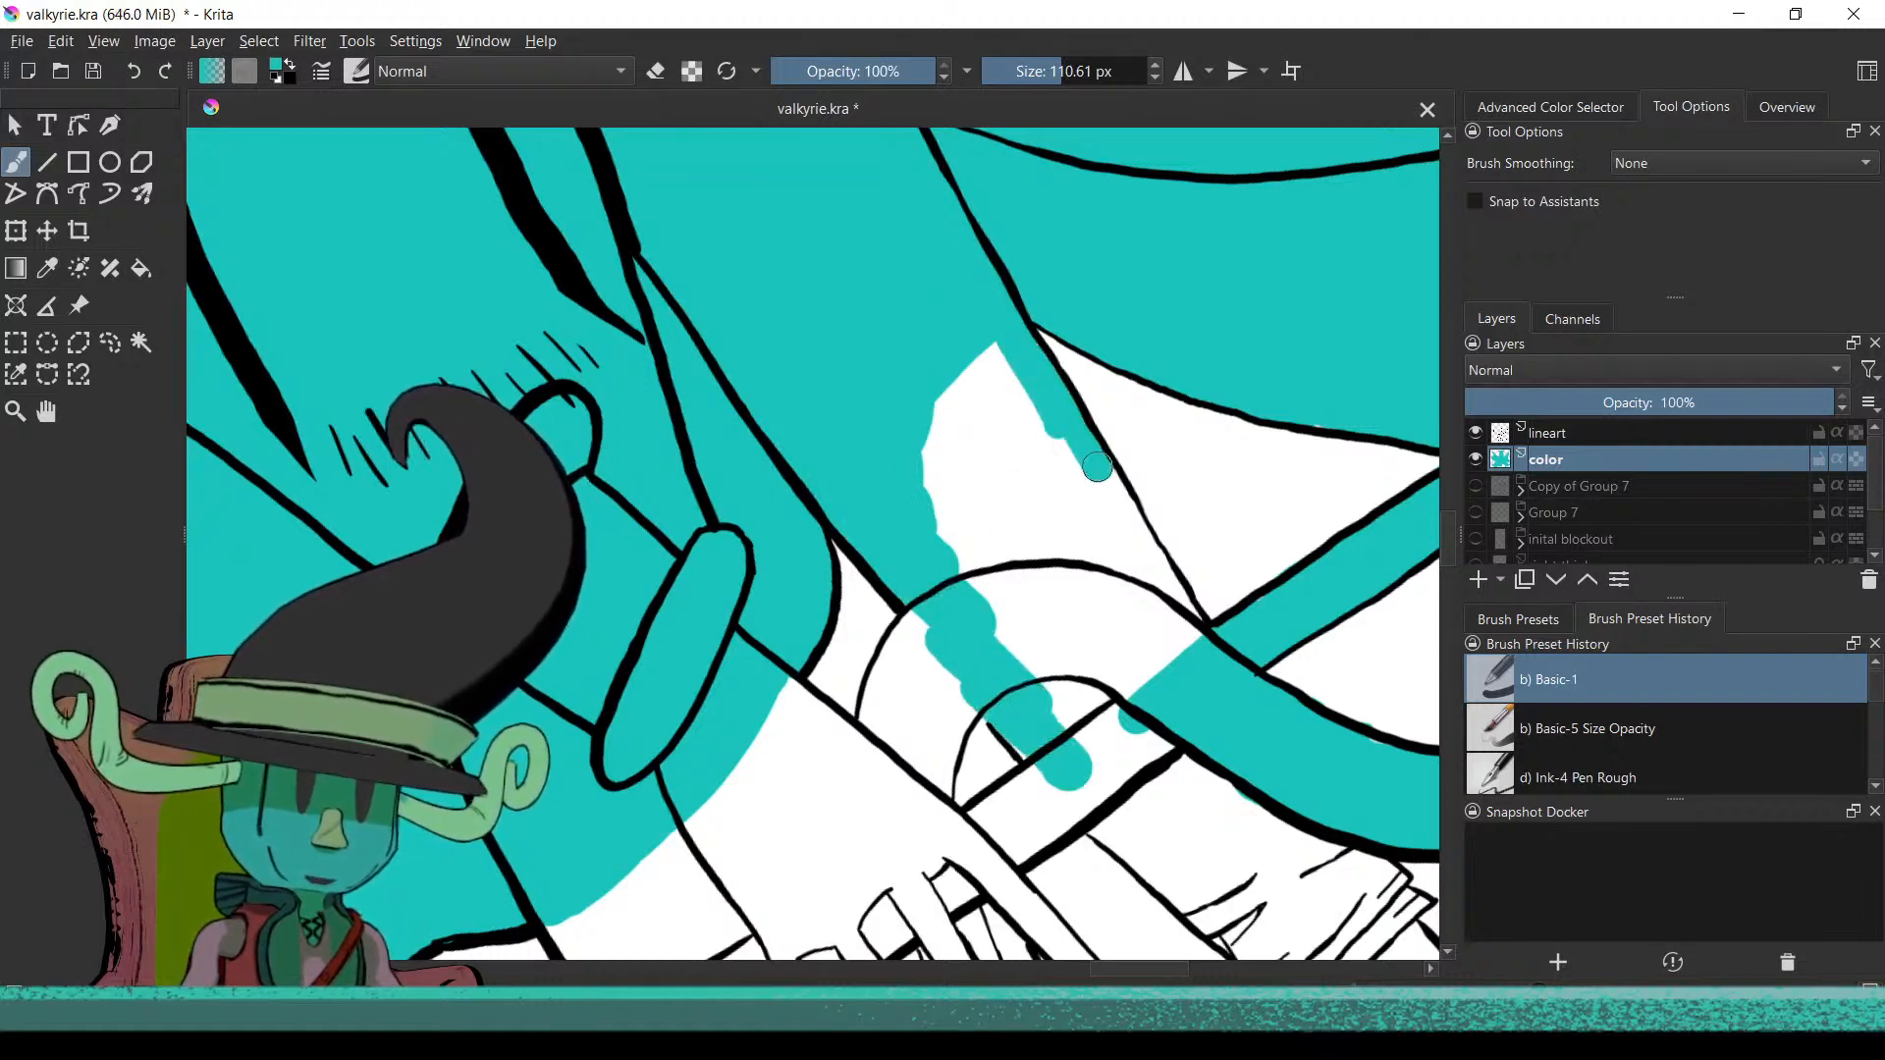
left_click_drag(882, 682, 568, 398)
left_click_drag(811, 553, 842, 577)
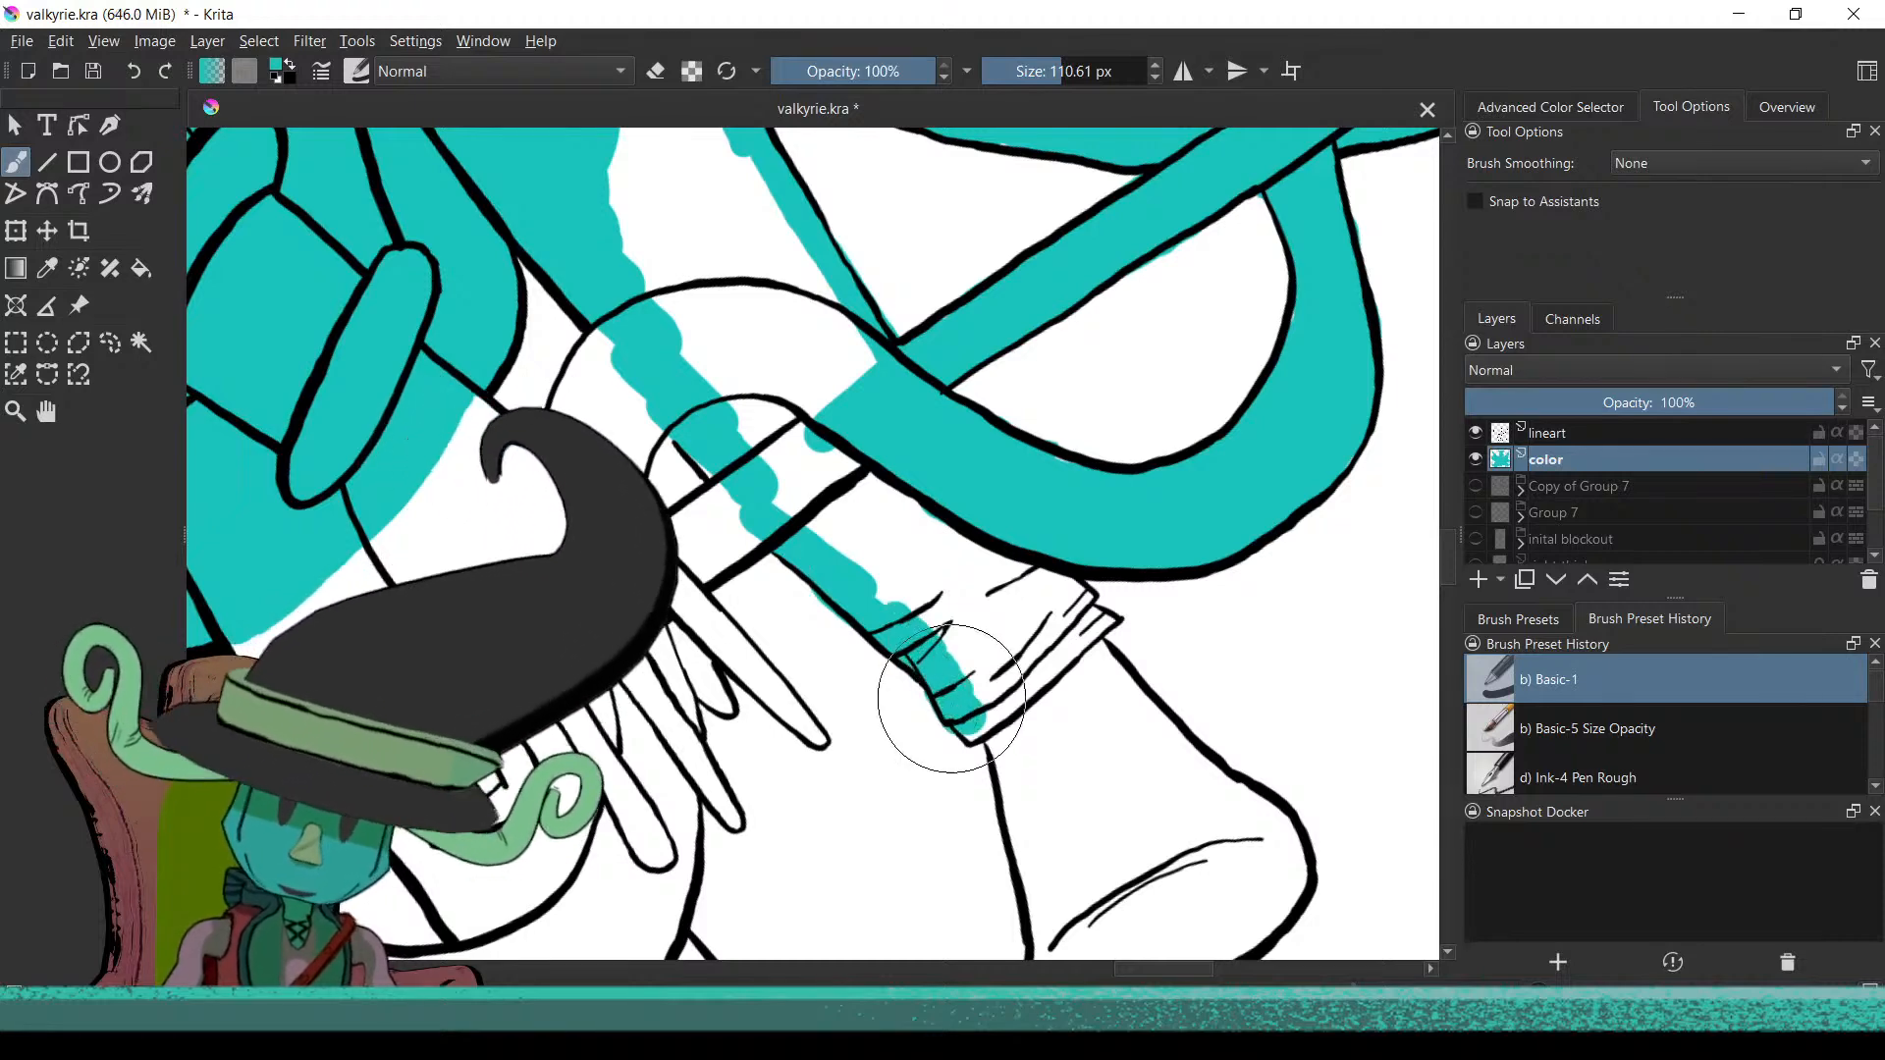
left_click(988, 725)
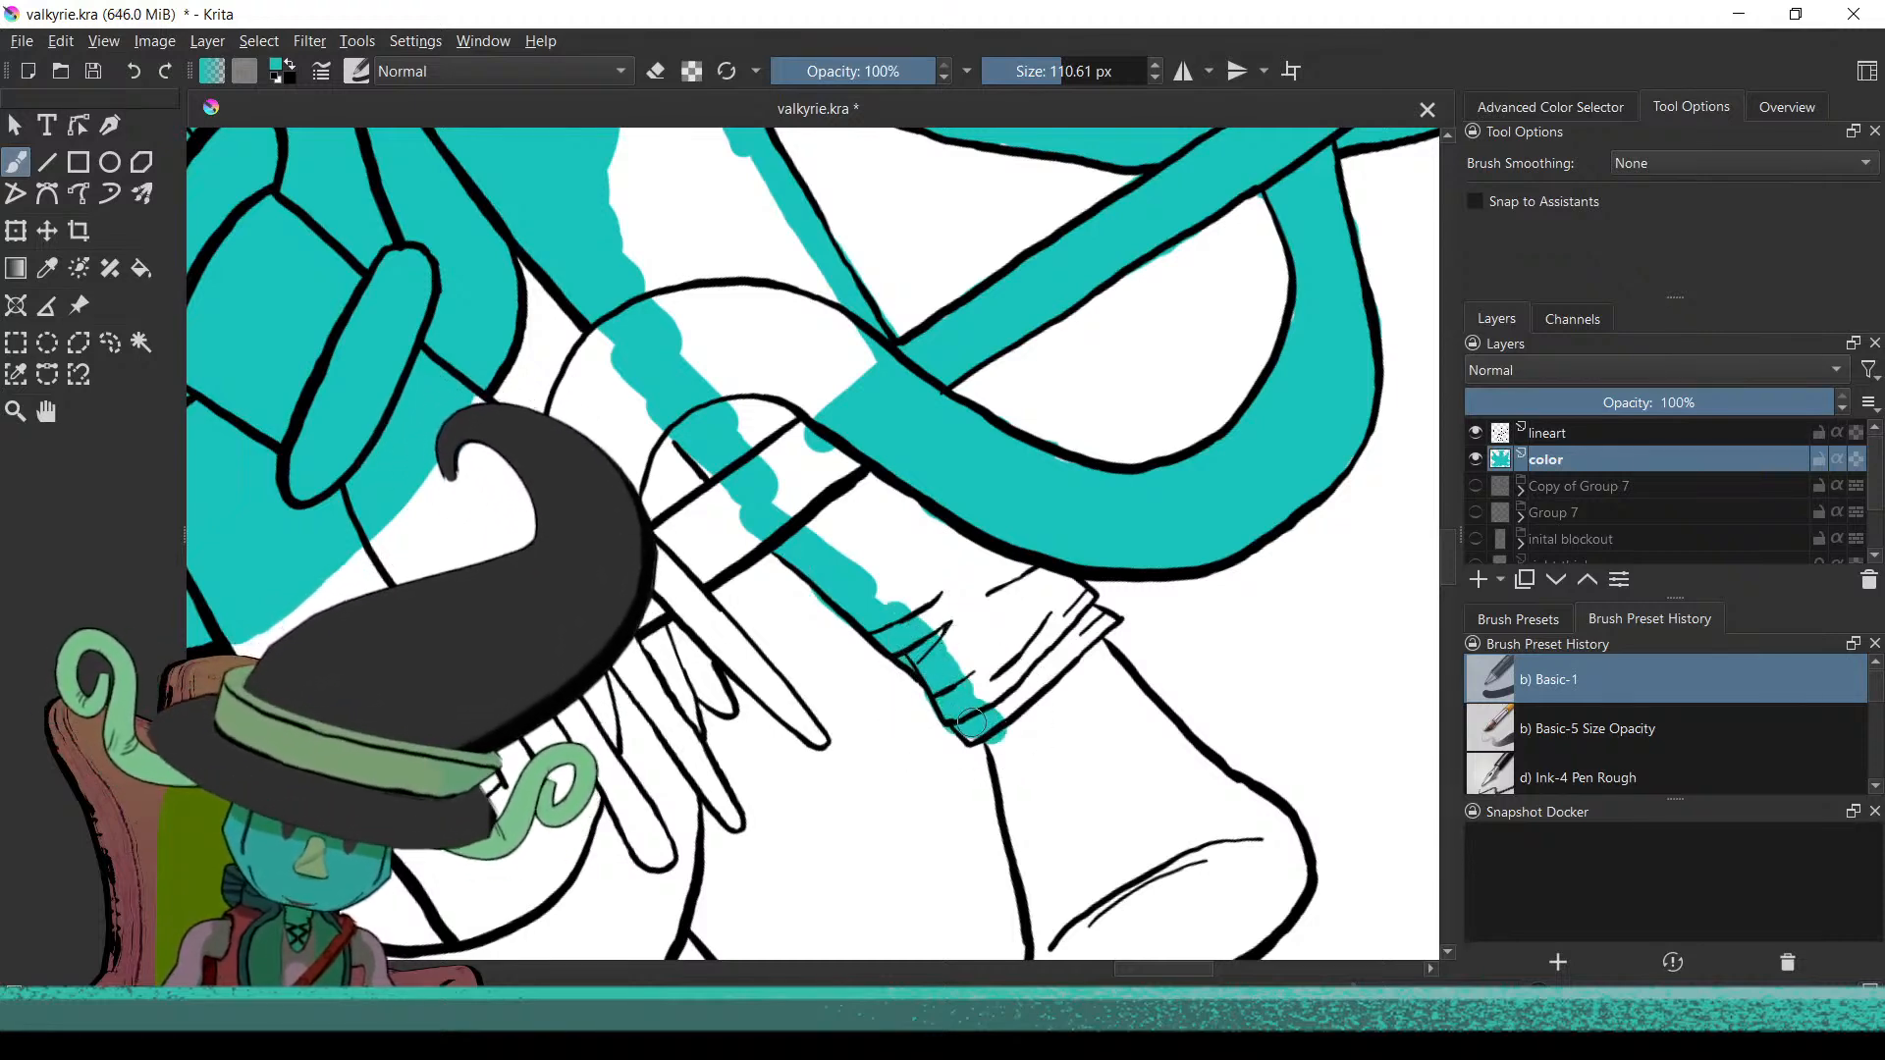
Paint a teal border inside the foot's outline, from below the ankle cuff around the sole and back up the other side
left_click_drag(1023, 818, 938, 594)
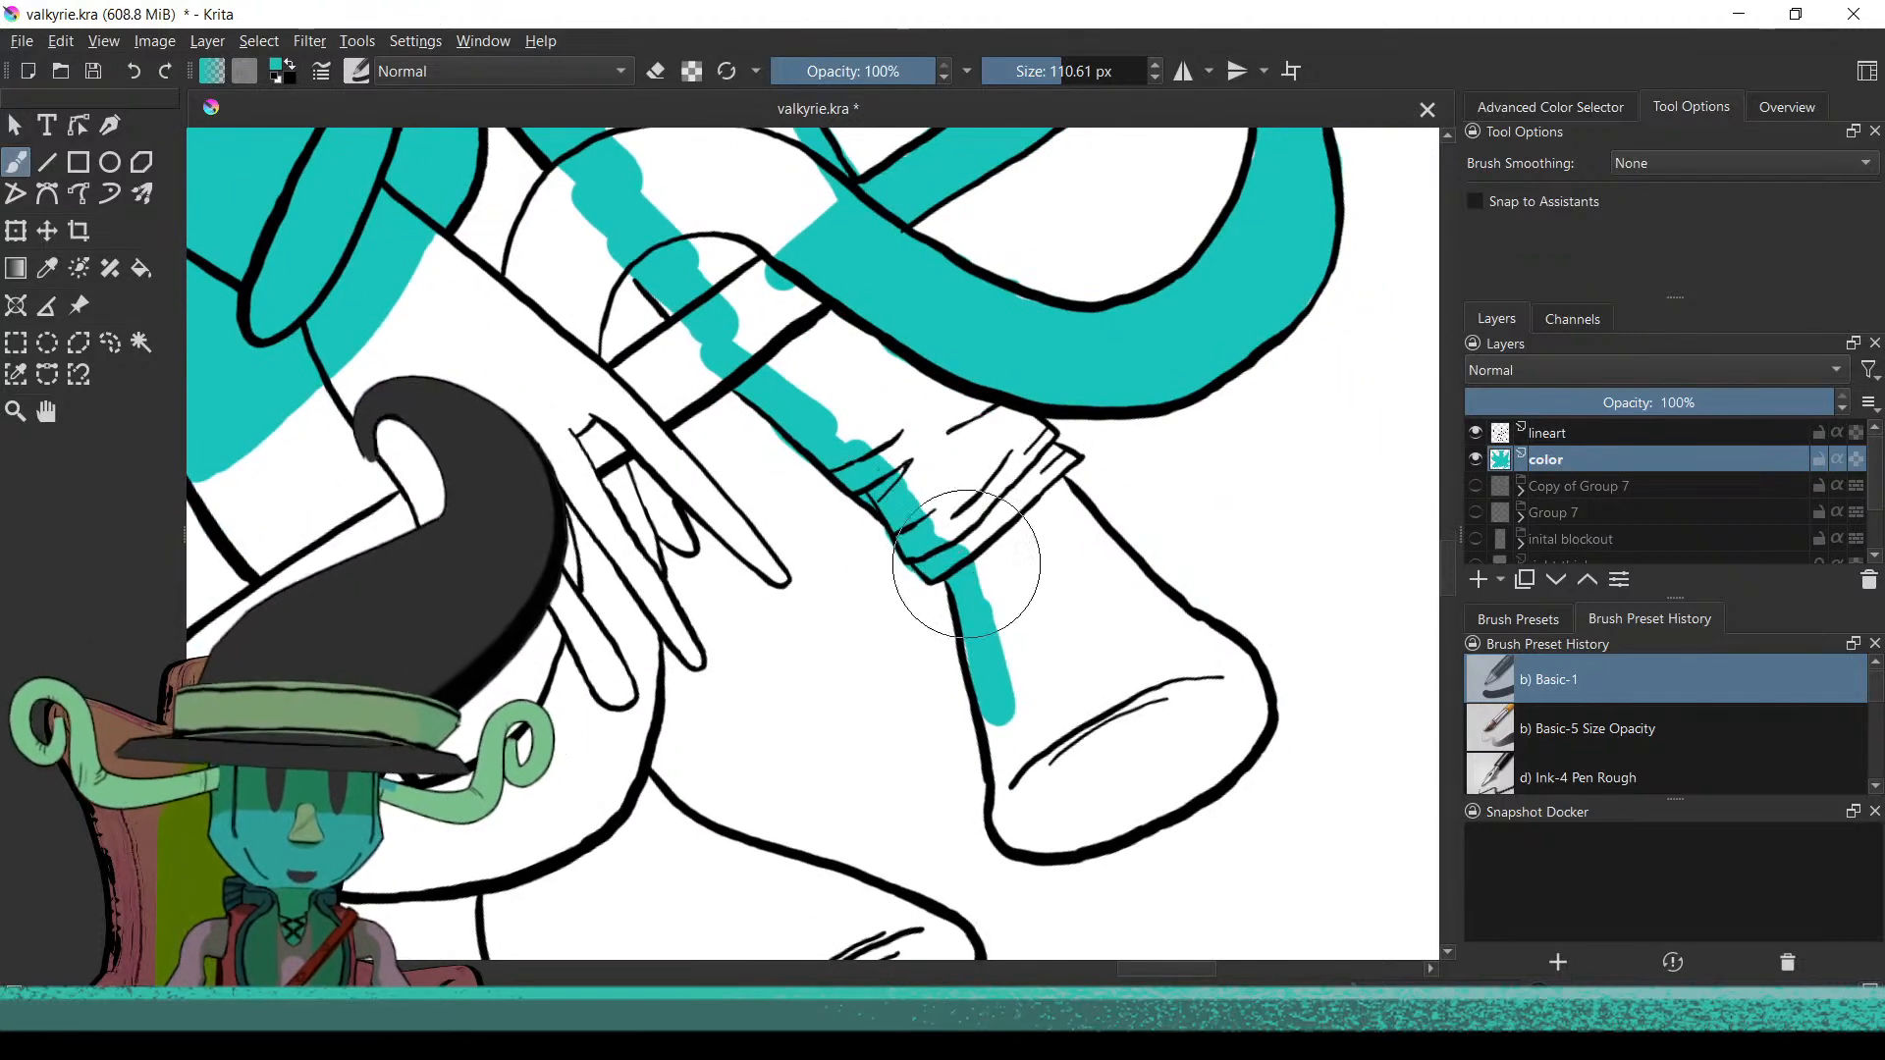
left_click_drag(1006, 684, 1013, 743)
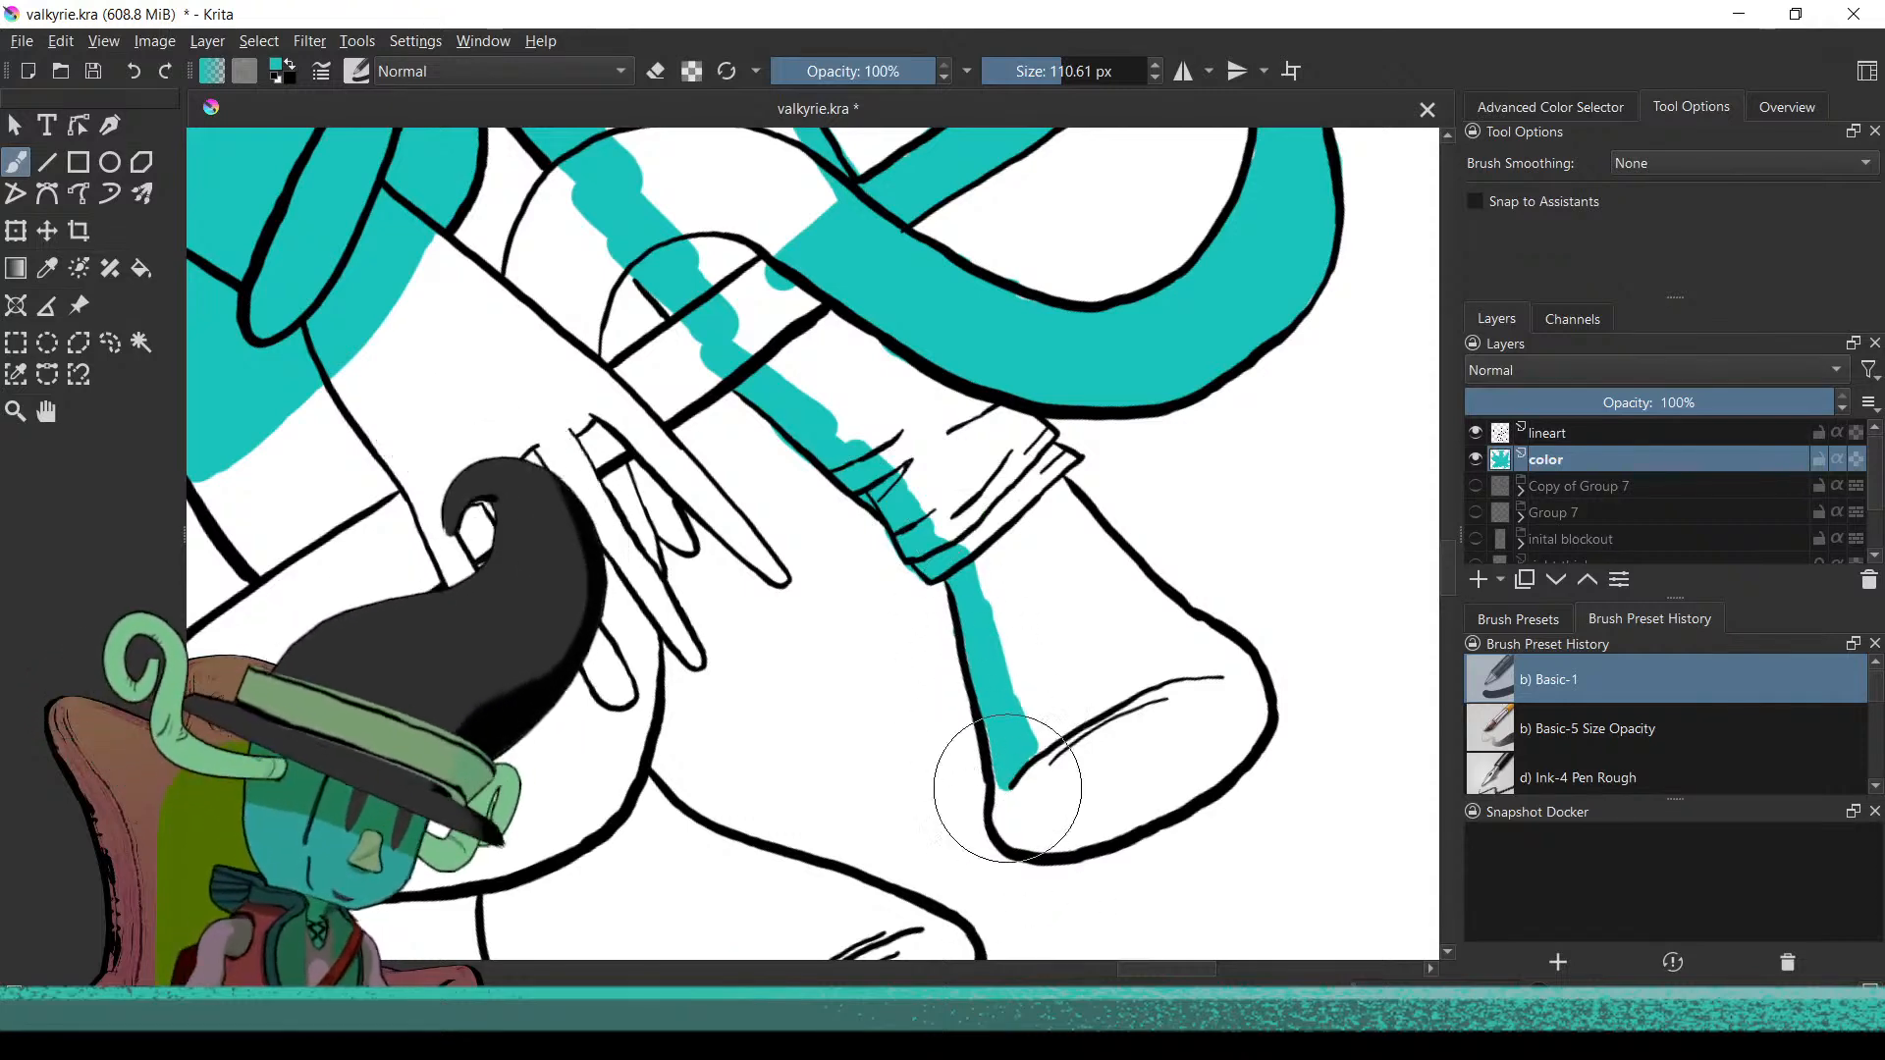
left_click_drag(1014, 793, 1001, 815)
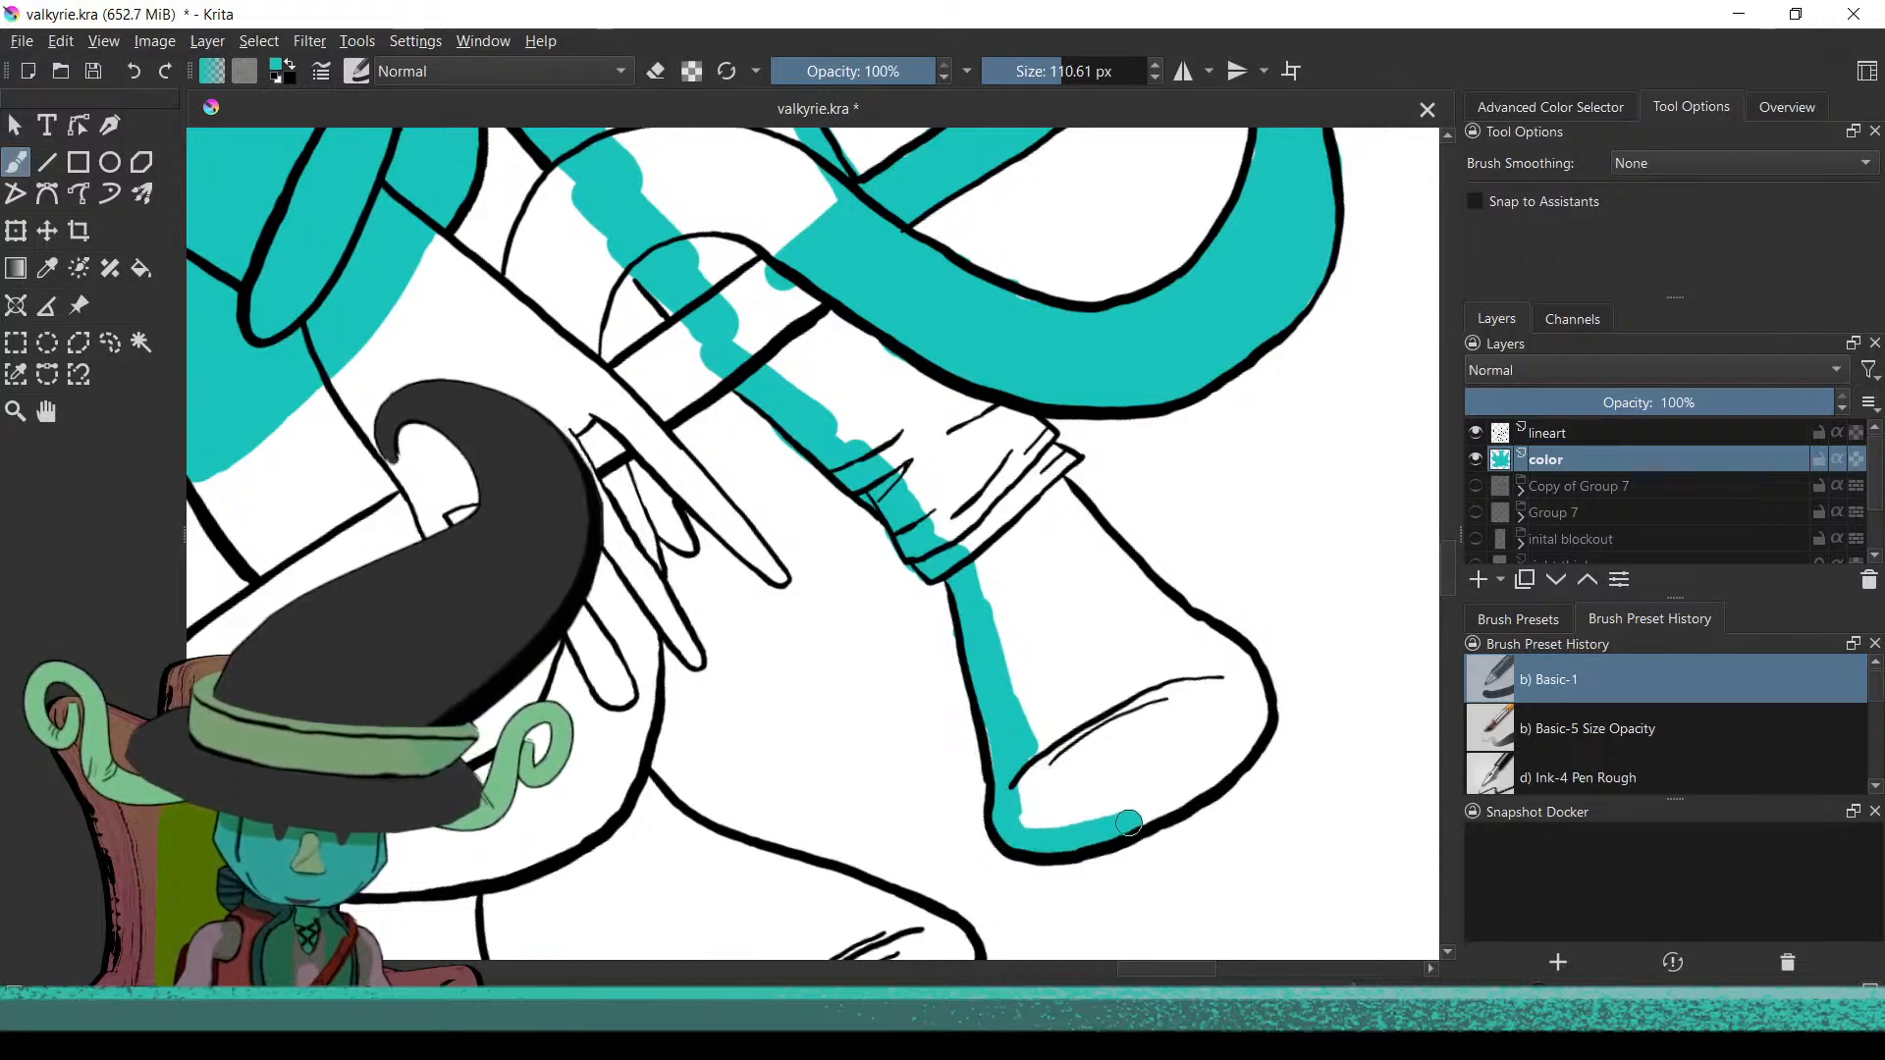
left_click_drag(1197, 783, 1232, 755)
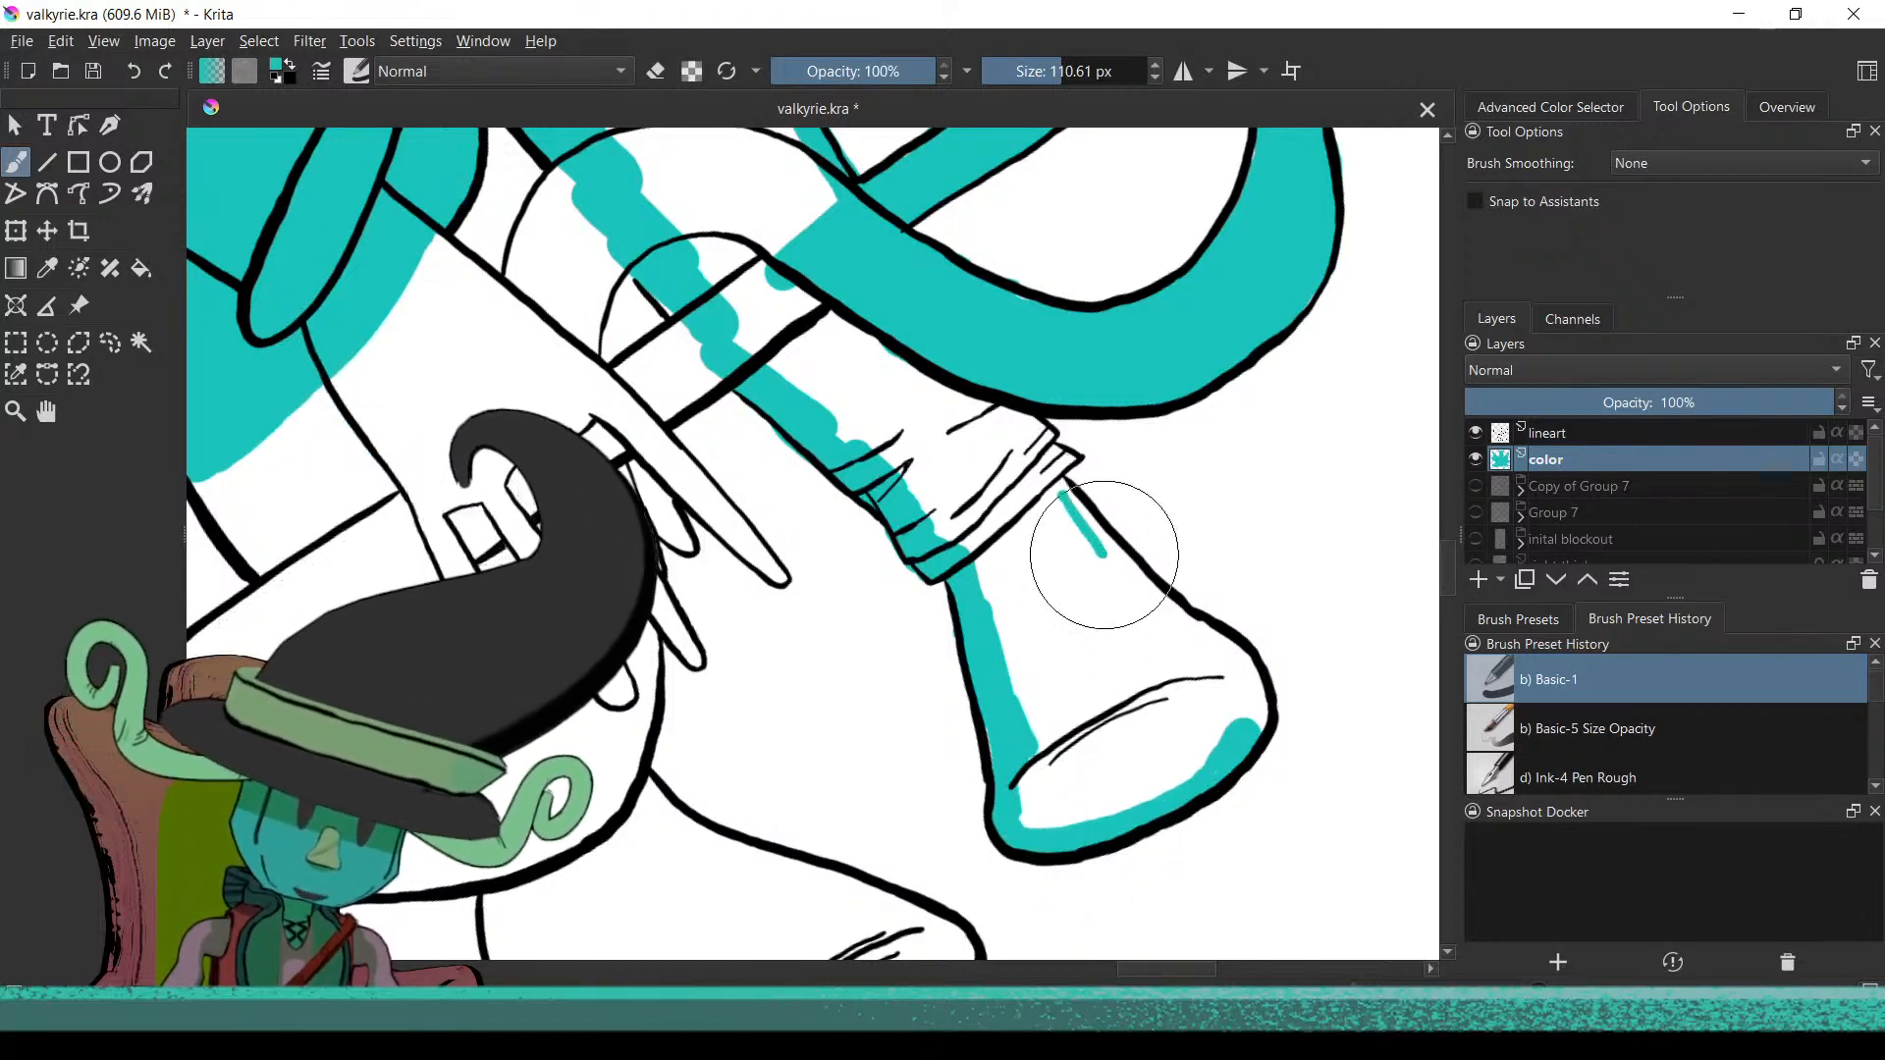
left_click_drag(1060, 491, 1248, 707)
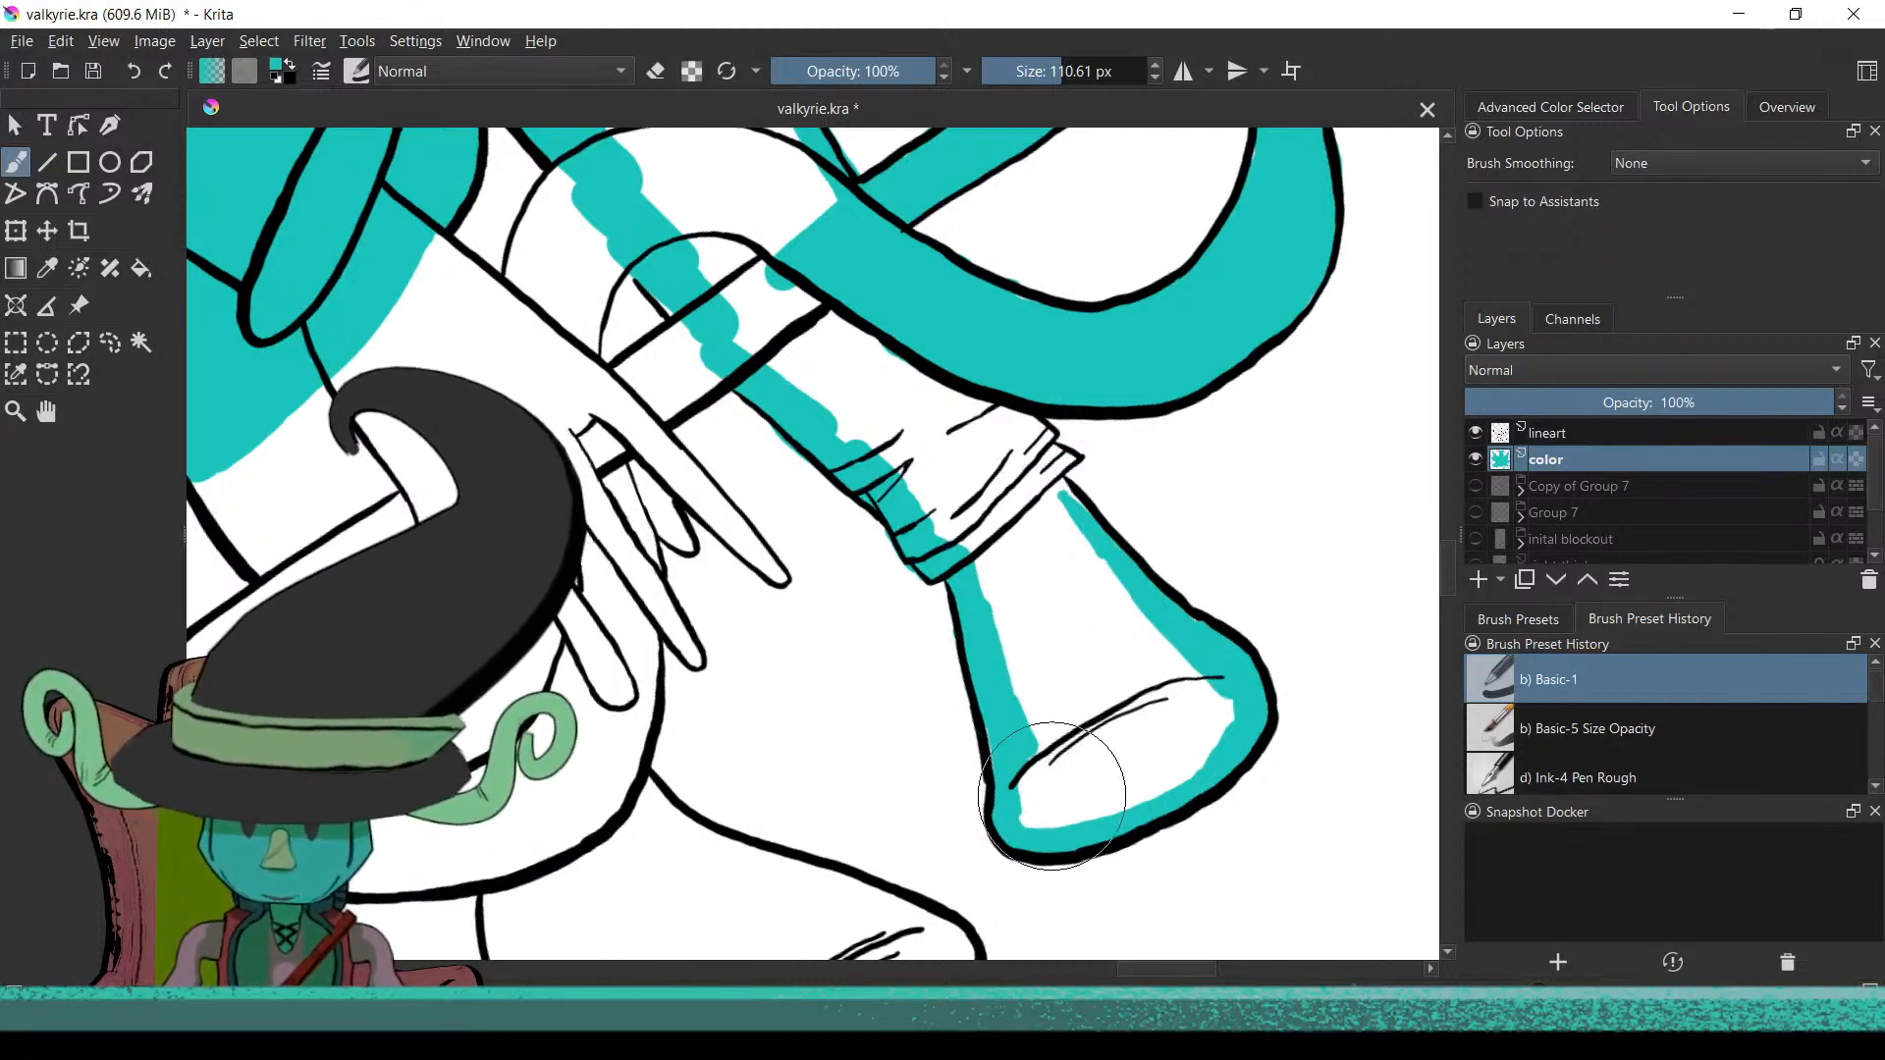
mouse_move(1012, 901)
left_mouse_down()
mouse_move(1051, 863)
mouse_move(1040, 756)
left_mouse_up()
Paint teal over the ankle cuff's outer corner and close the gaps in the lower leg and the serpent coil crossing it
scroll(1041, 756, "up", 3)
scroll(972, 476, "up", 3)
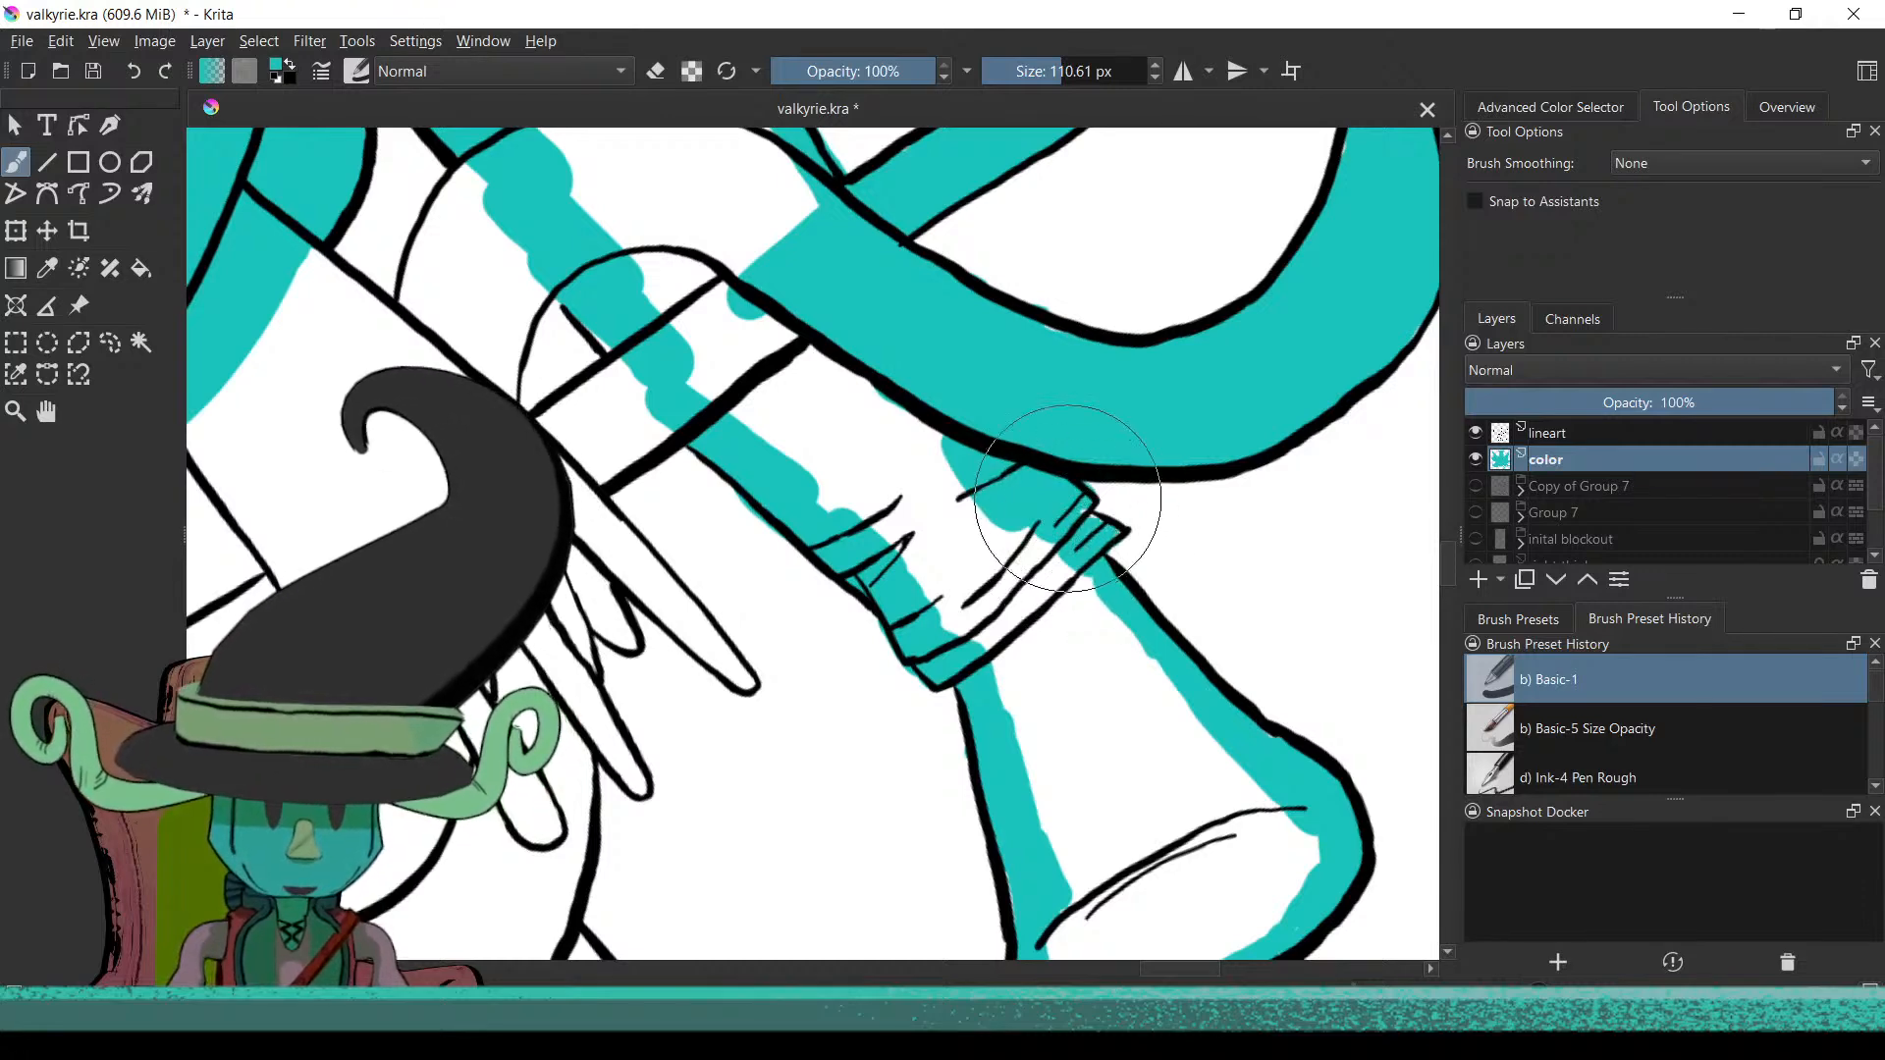
left_click_drag(982, 531, 975, 526)
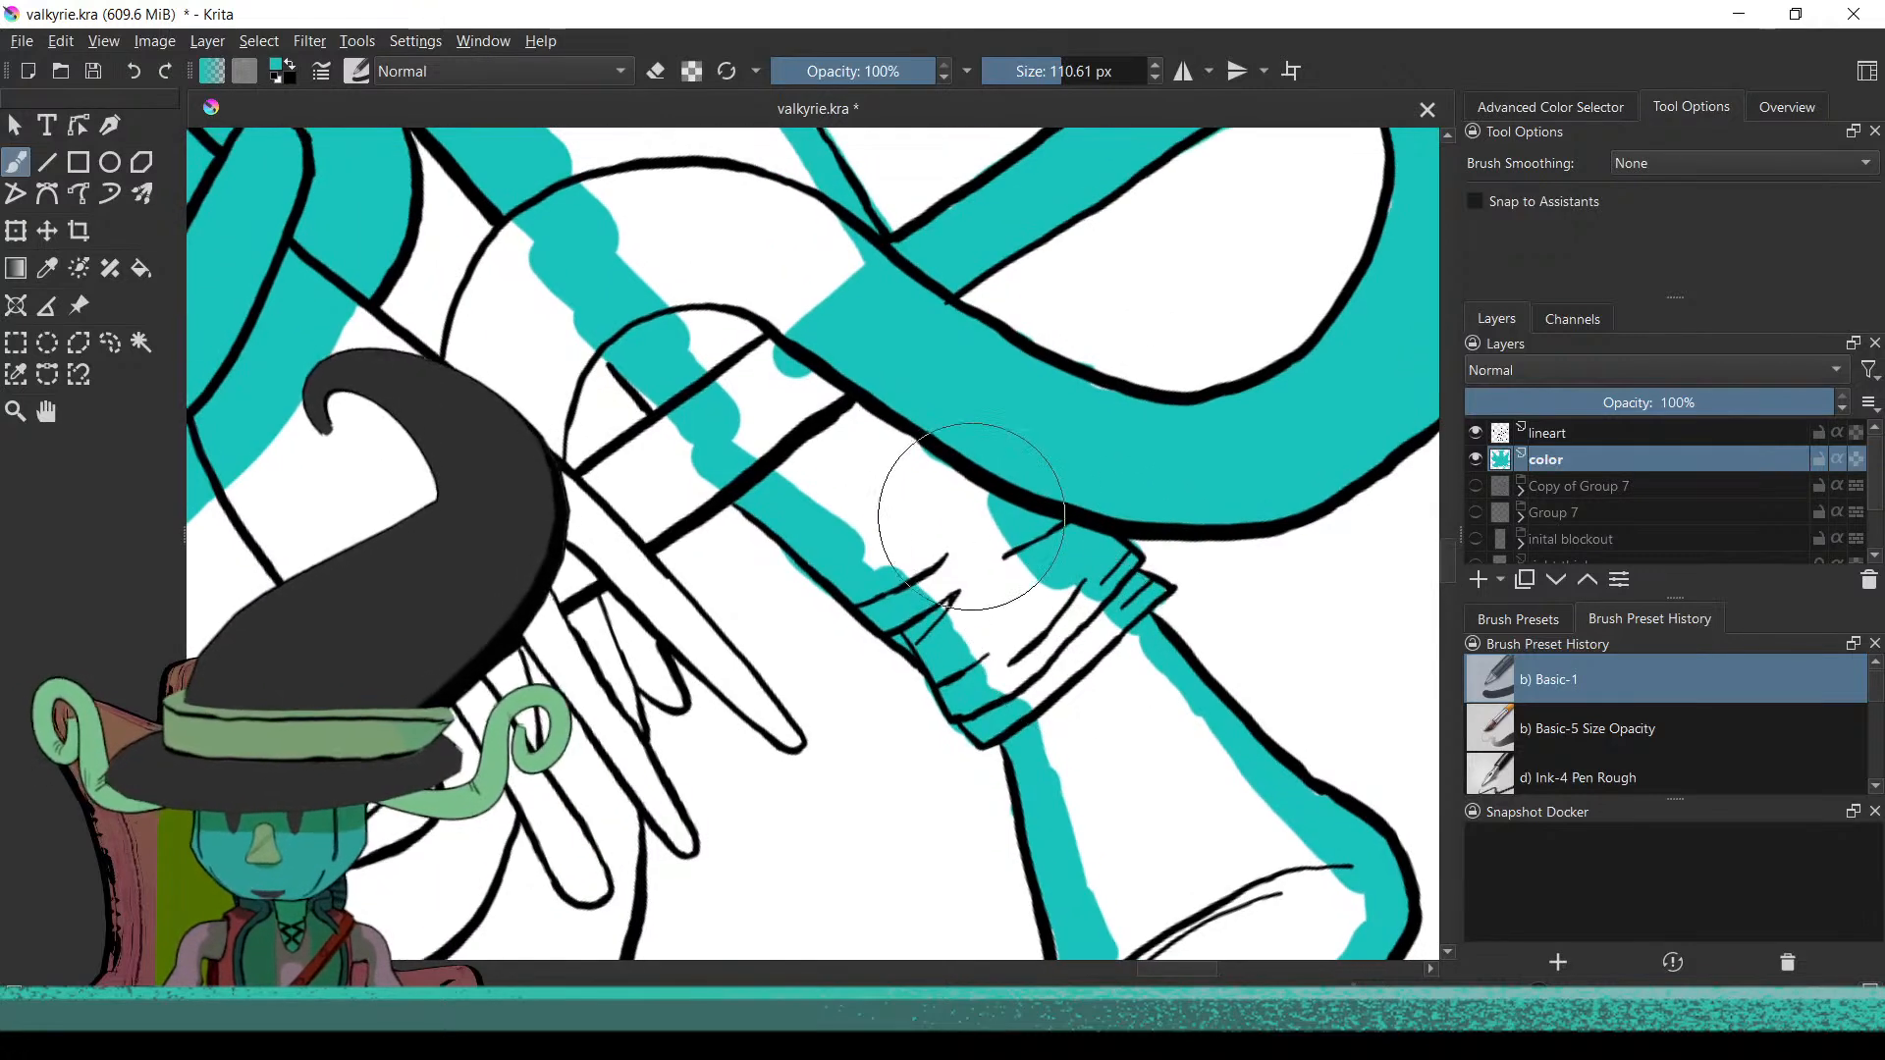
mouse_move(884, 442)
left_mouse_down()
mouse_move(1052, 624)
mouse_move(1021, 589)
mouse_move(1070, 628)
mouse_move(1090, 550)
mouse_move(899, 350)
mouse_move(812, 324)
mouse_move(917, 589)
mouse_move(980, 679)
left_mouse_up()
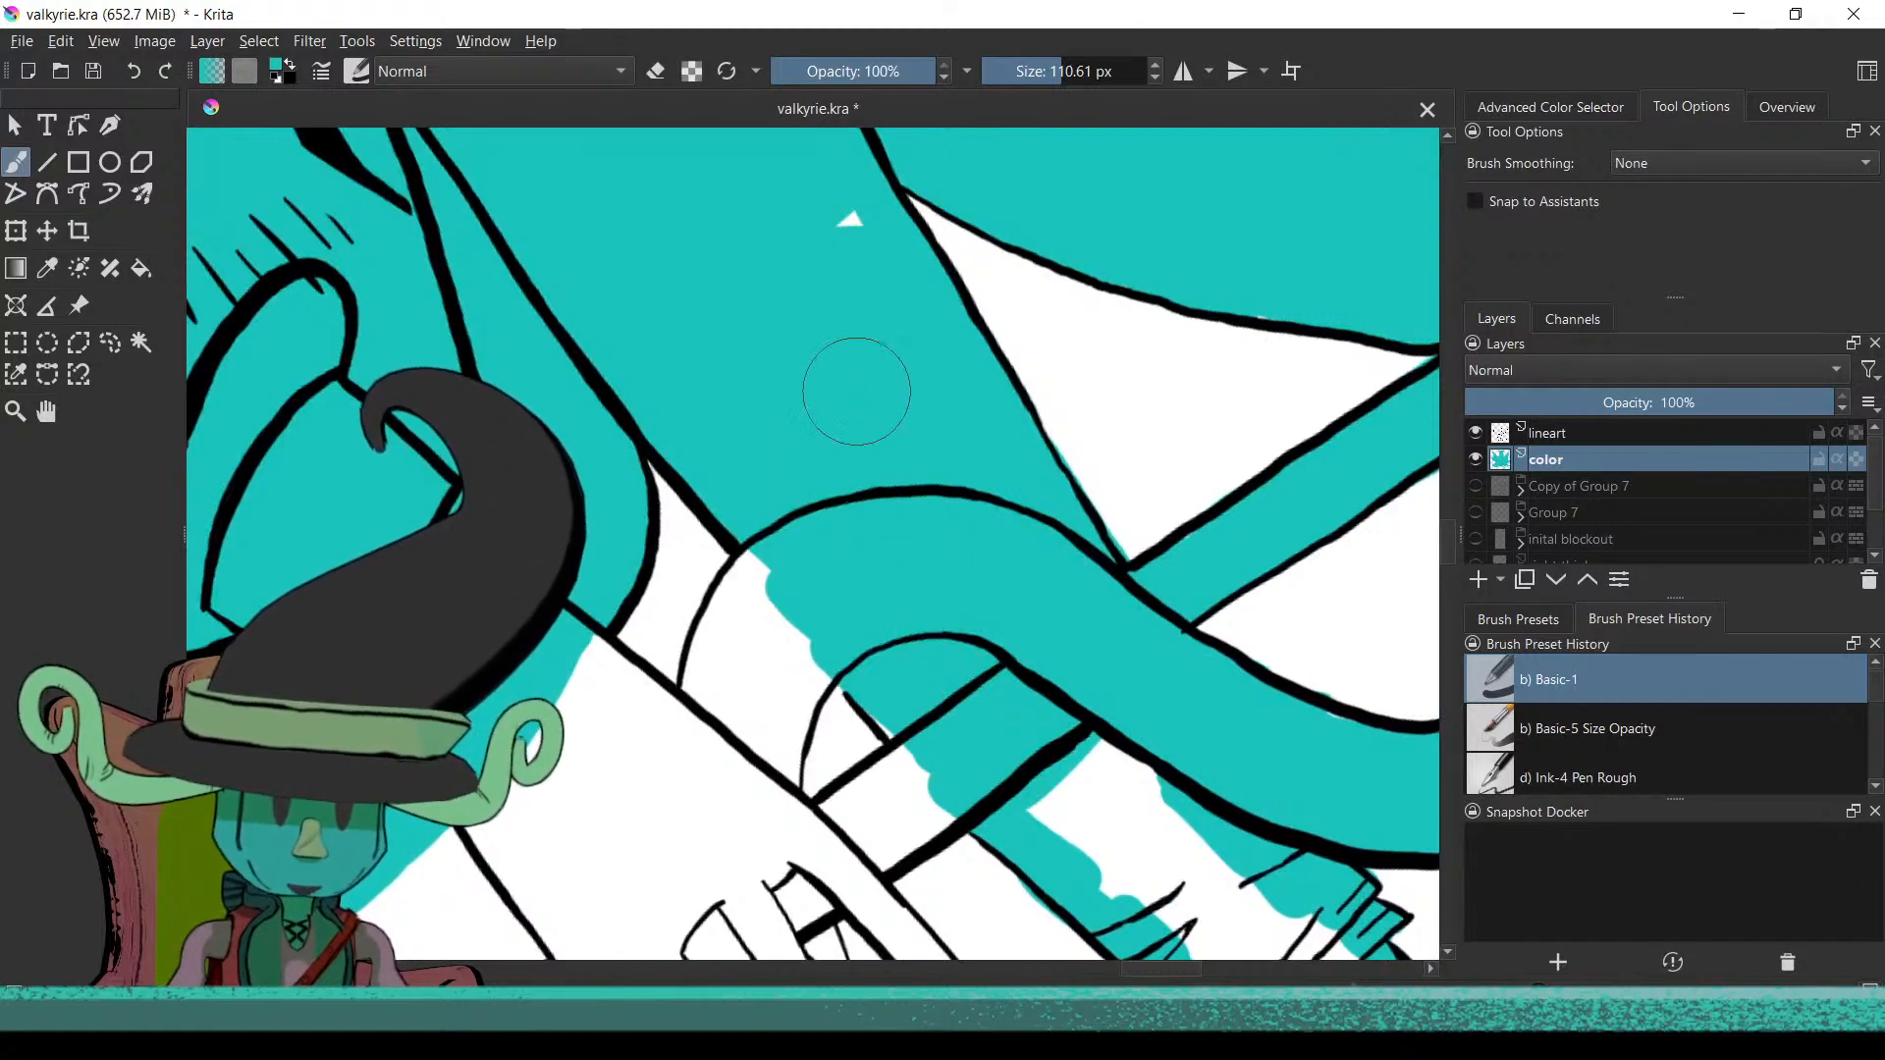
mouse_move(856, 391)
left_mouse_down()
mouse_move(826, 290)
mouse_move(839, 245)
left_mouse_up()
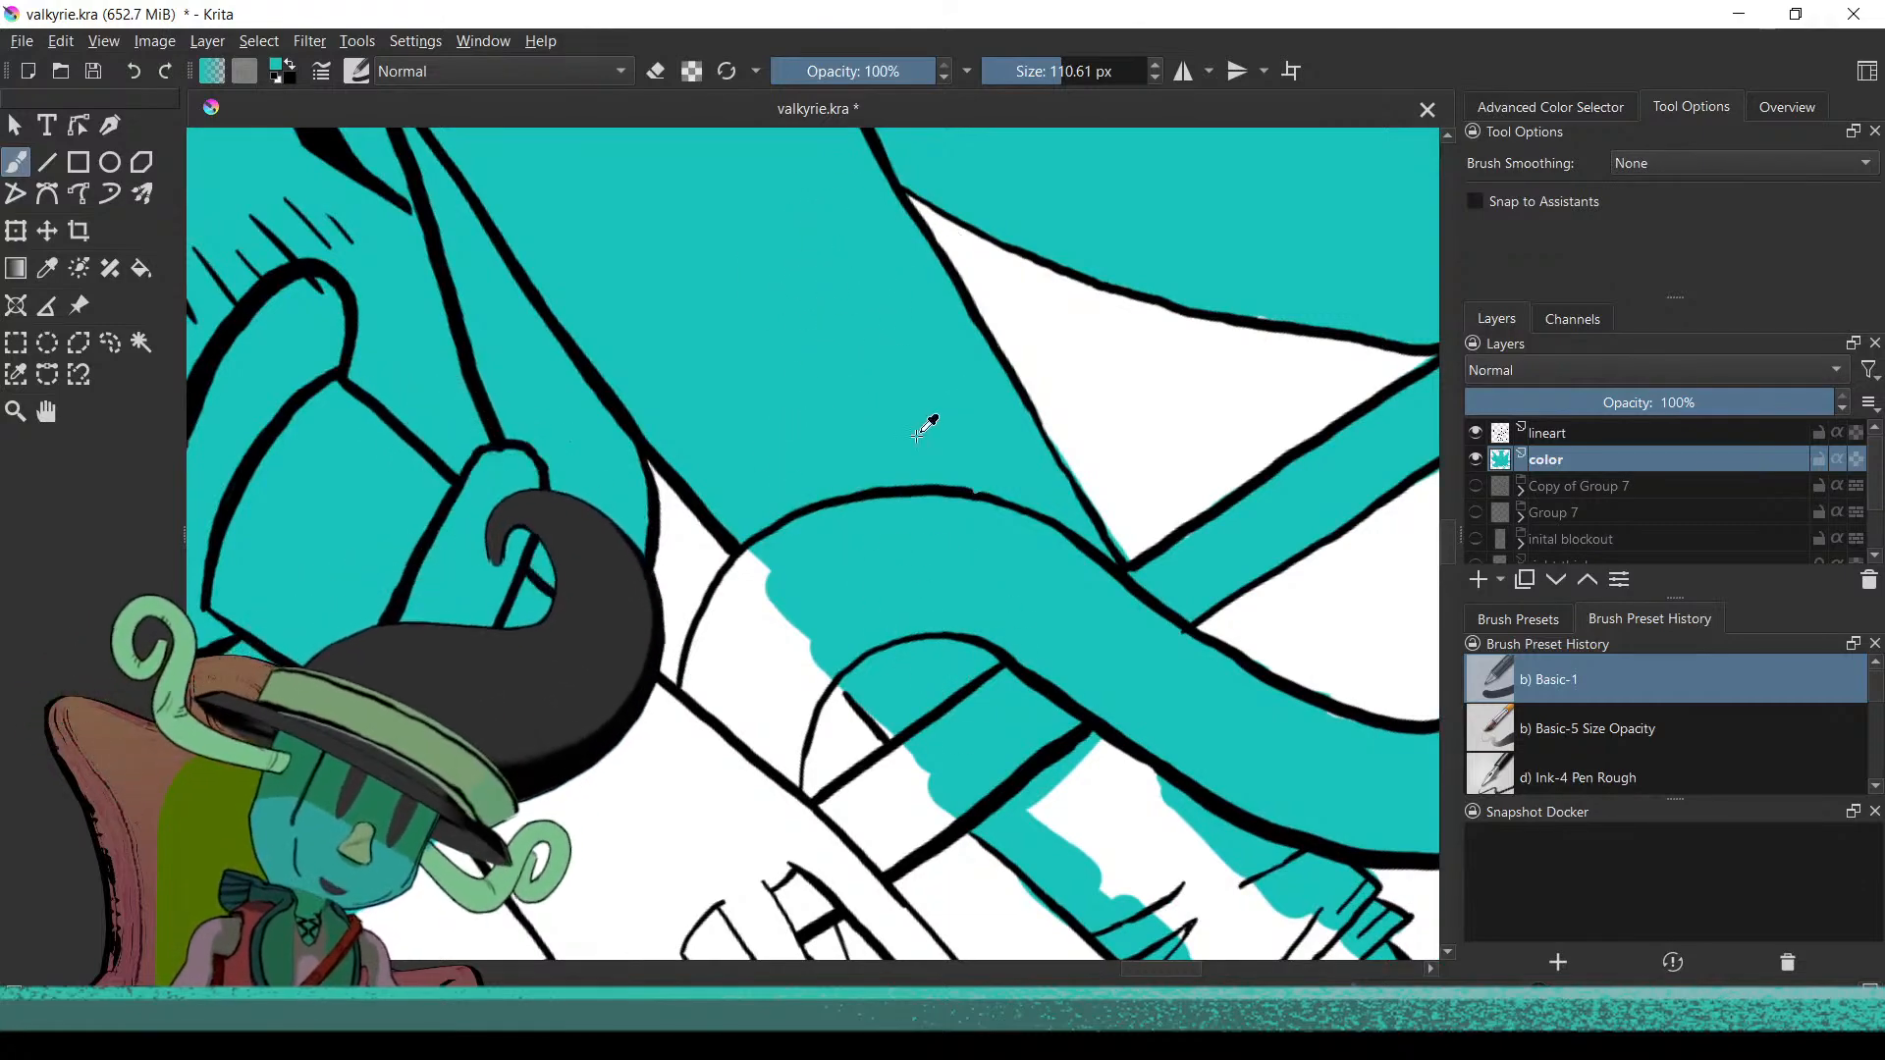
Fill the remaining white interior of the foot and ankle cuff with flat teal
scroll(922, 429, "down", 3)
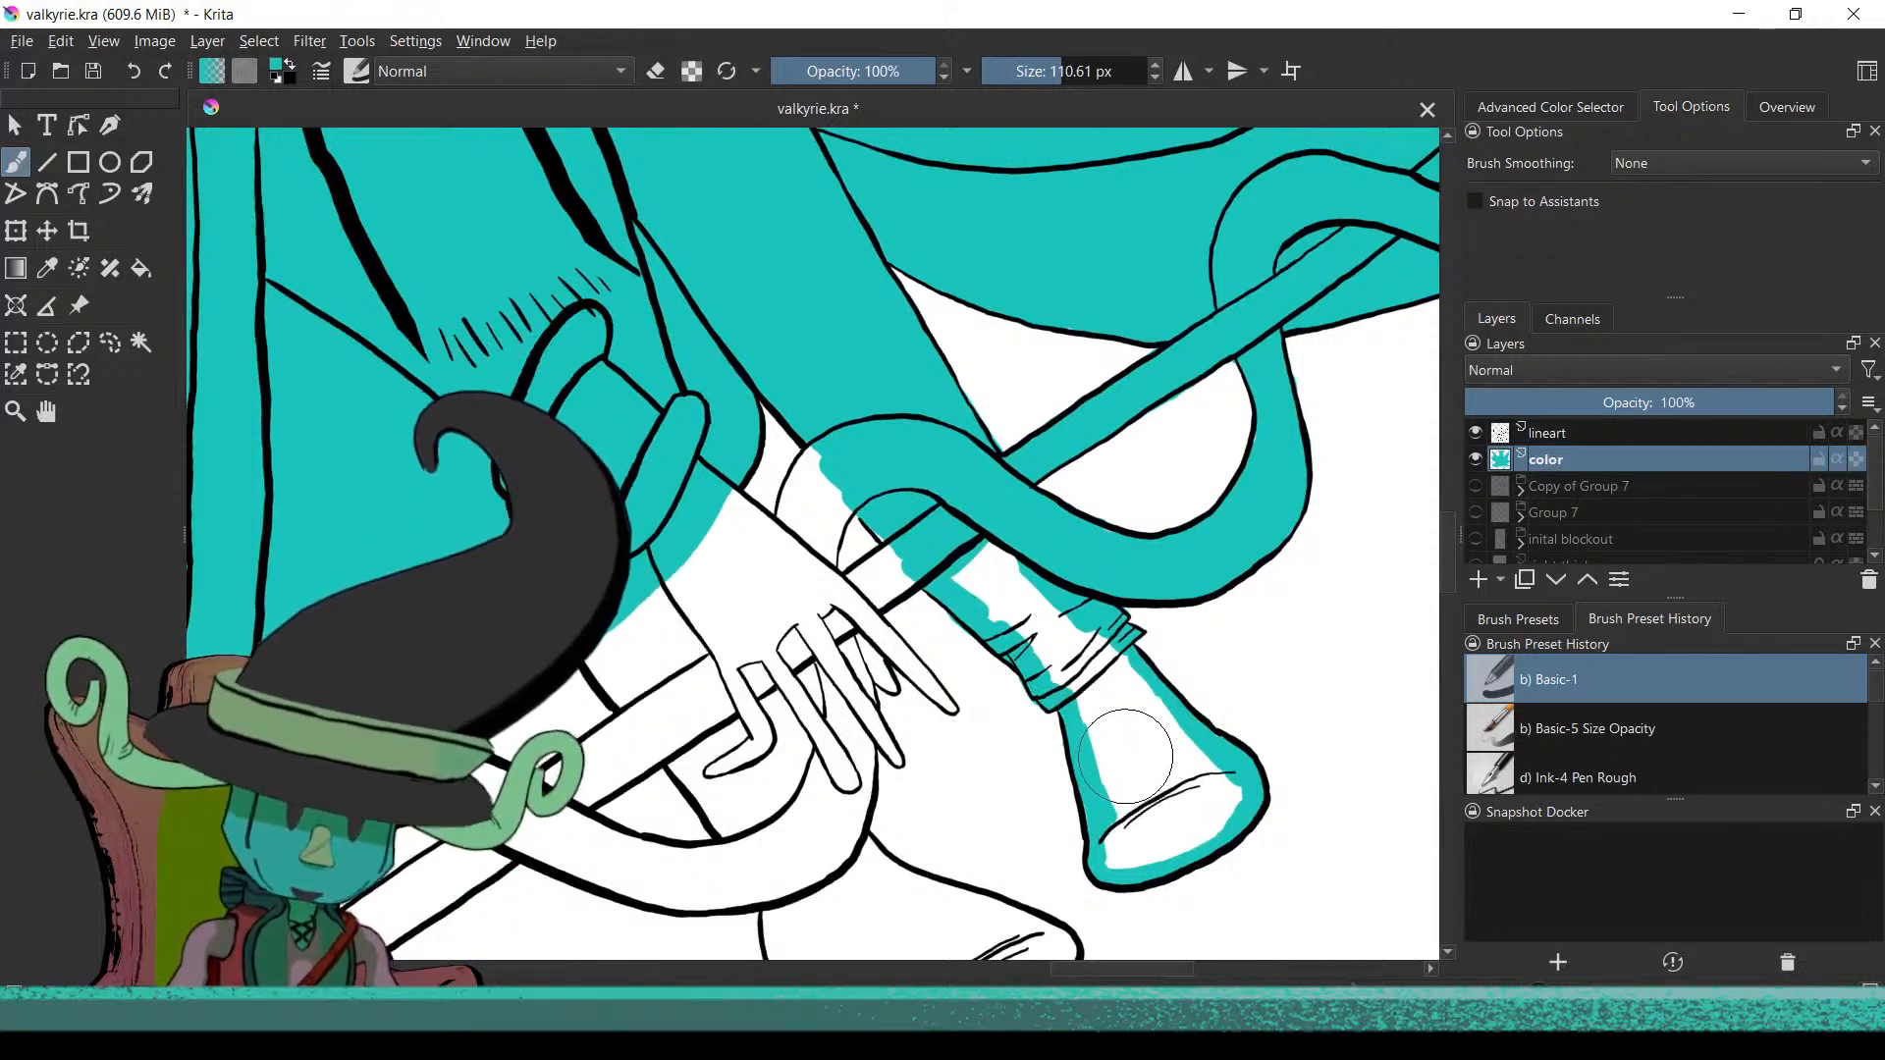
key("f")
left_click(1129, 786)
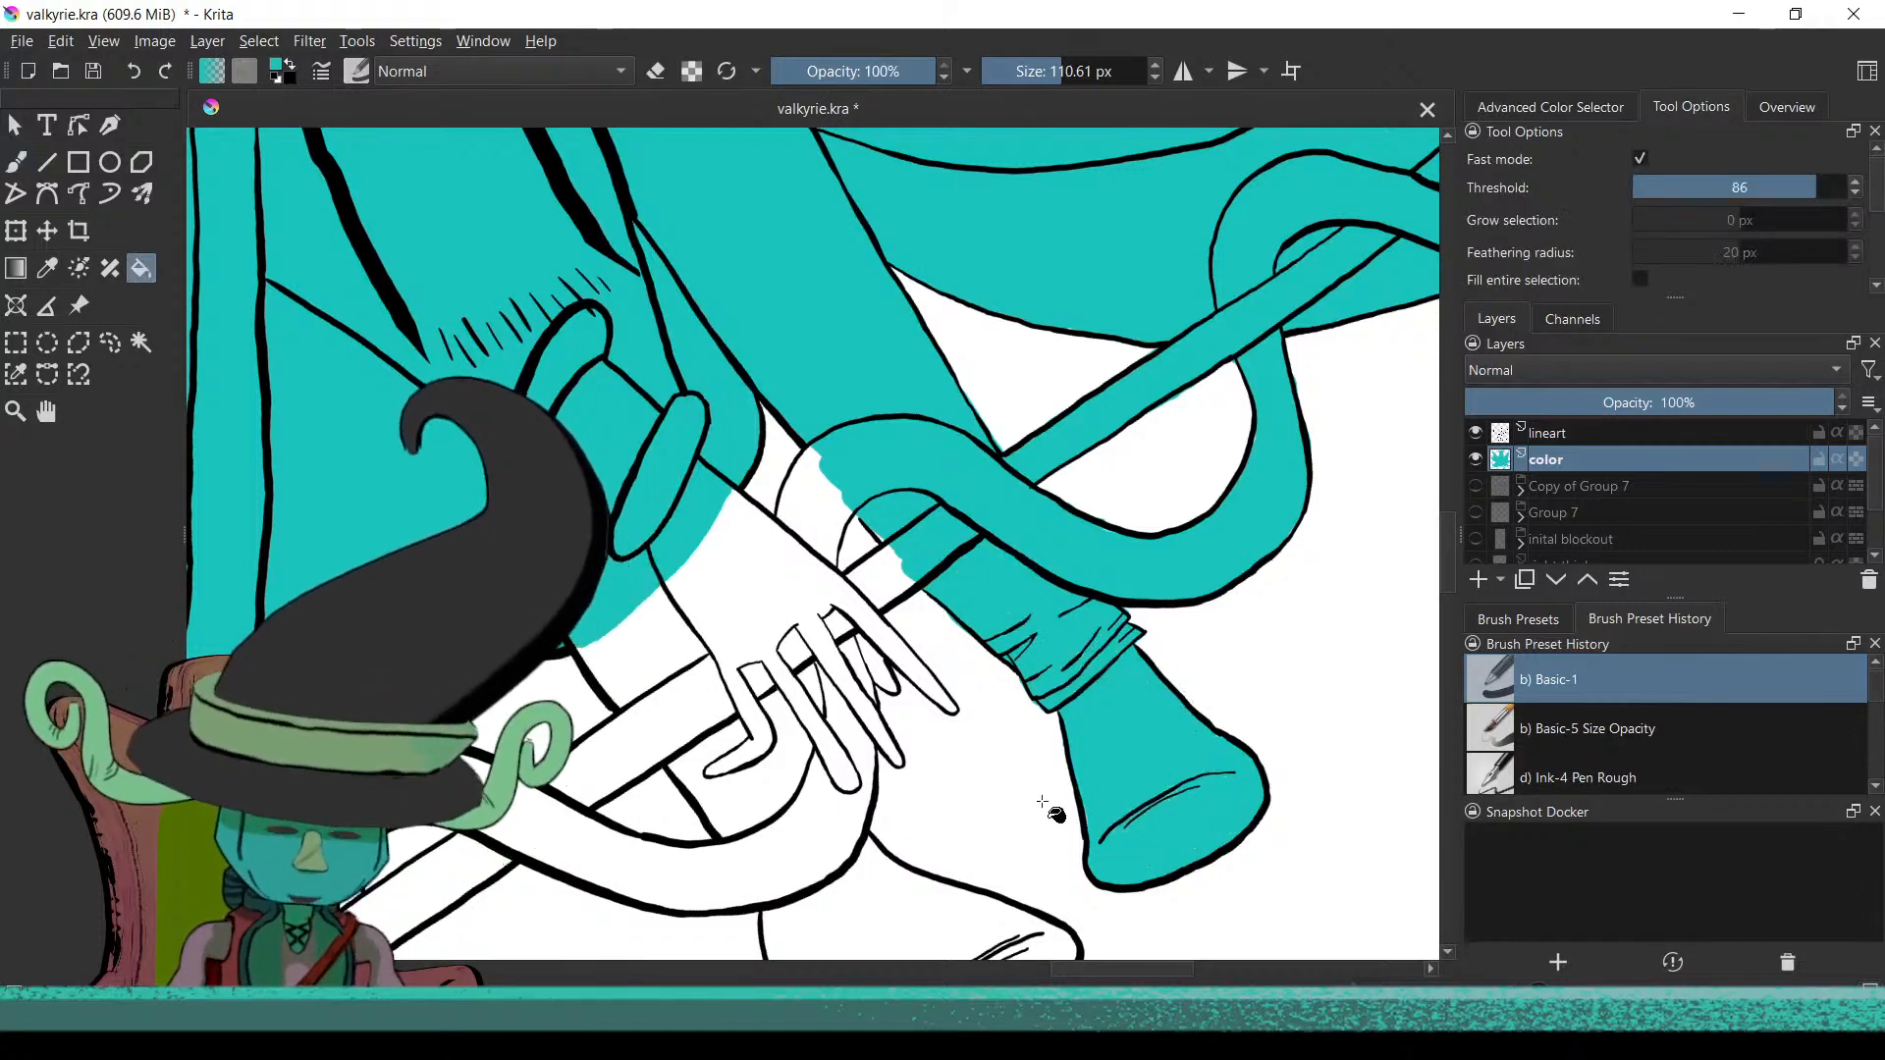
Paint the unpainted end of the serpent coil teal, from the leg down to the edge of the hand
scroll(1043, 803, "down", 3)
scroll(1073, 883, "up", 3)
left_click_drag(1115, 757, 1093, 457)
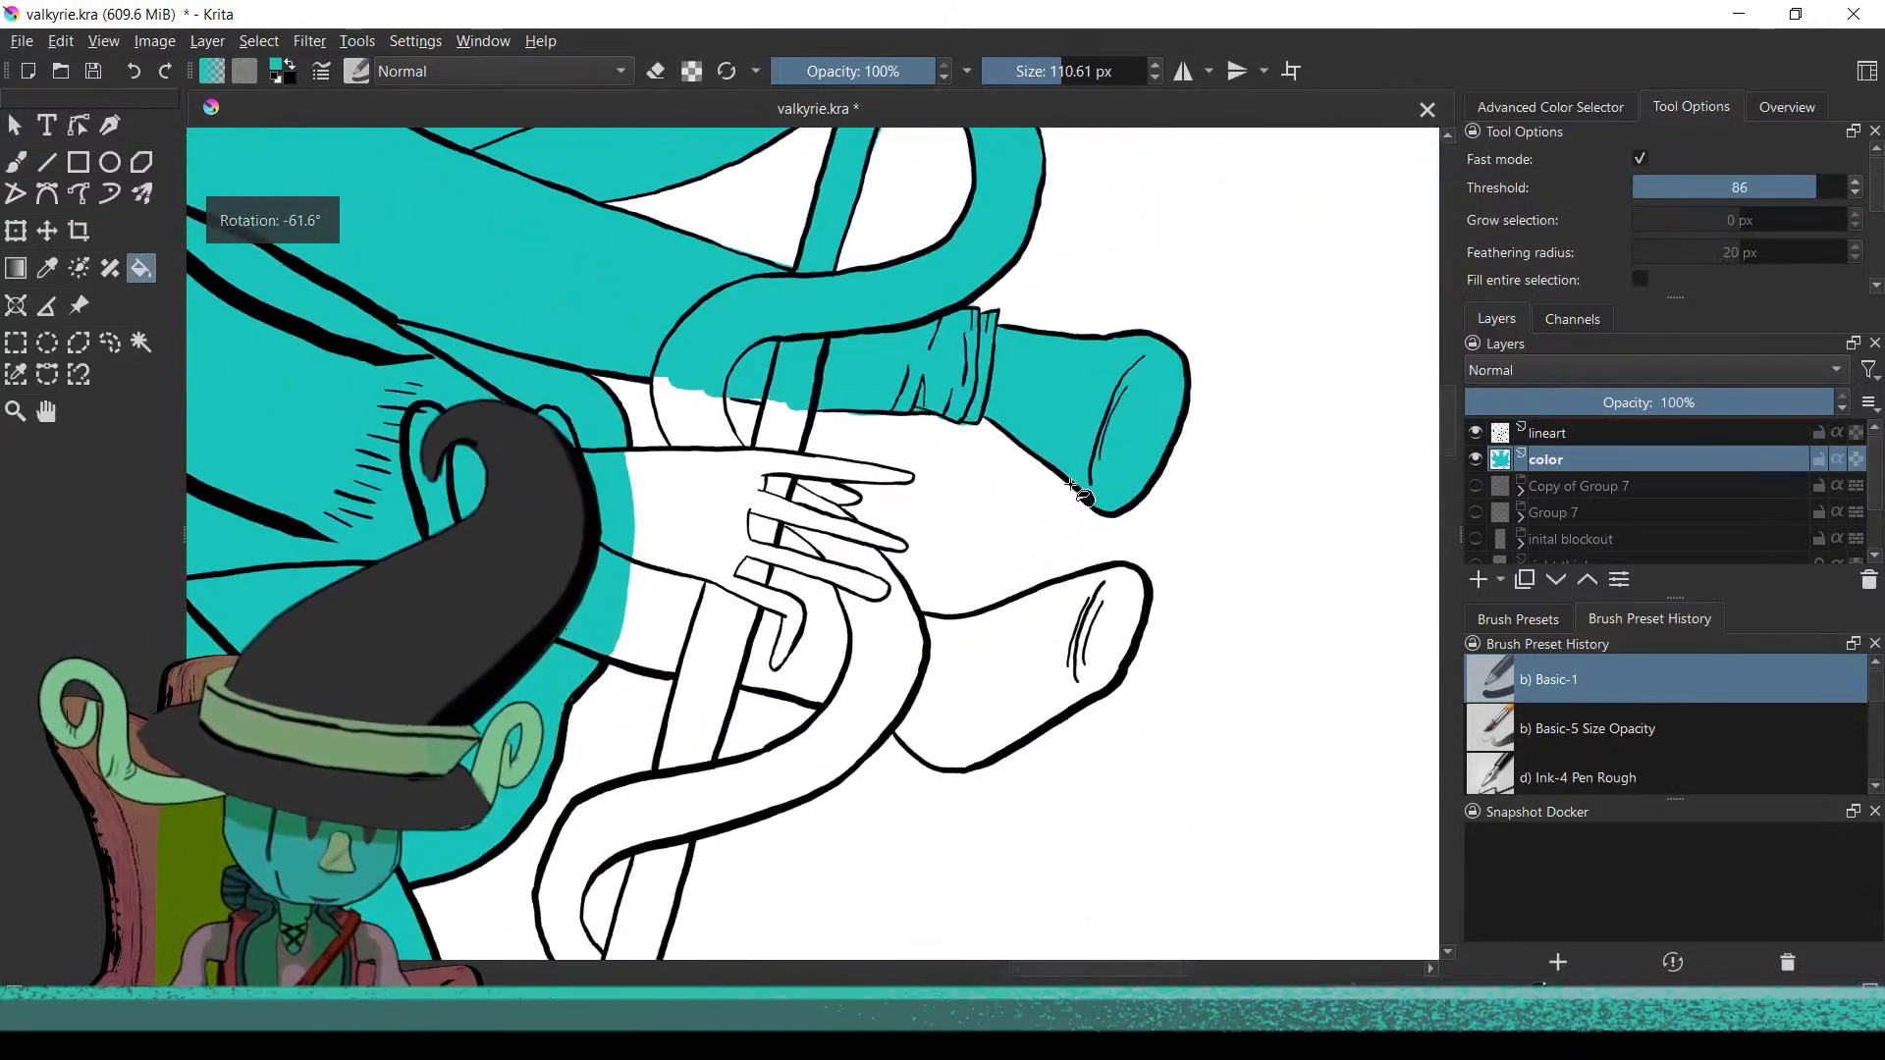
left_click_drag(946, 602, 1021, 748)
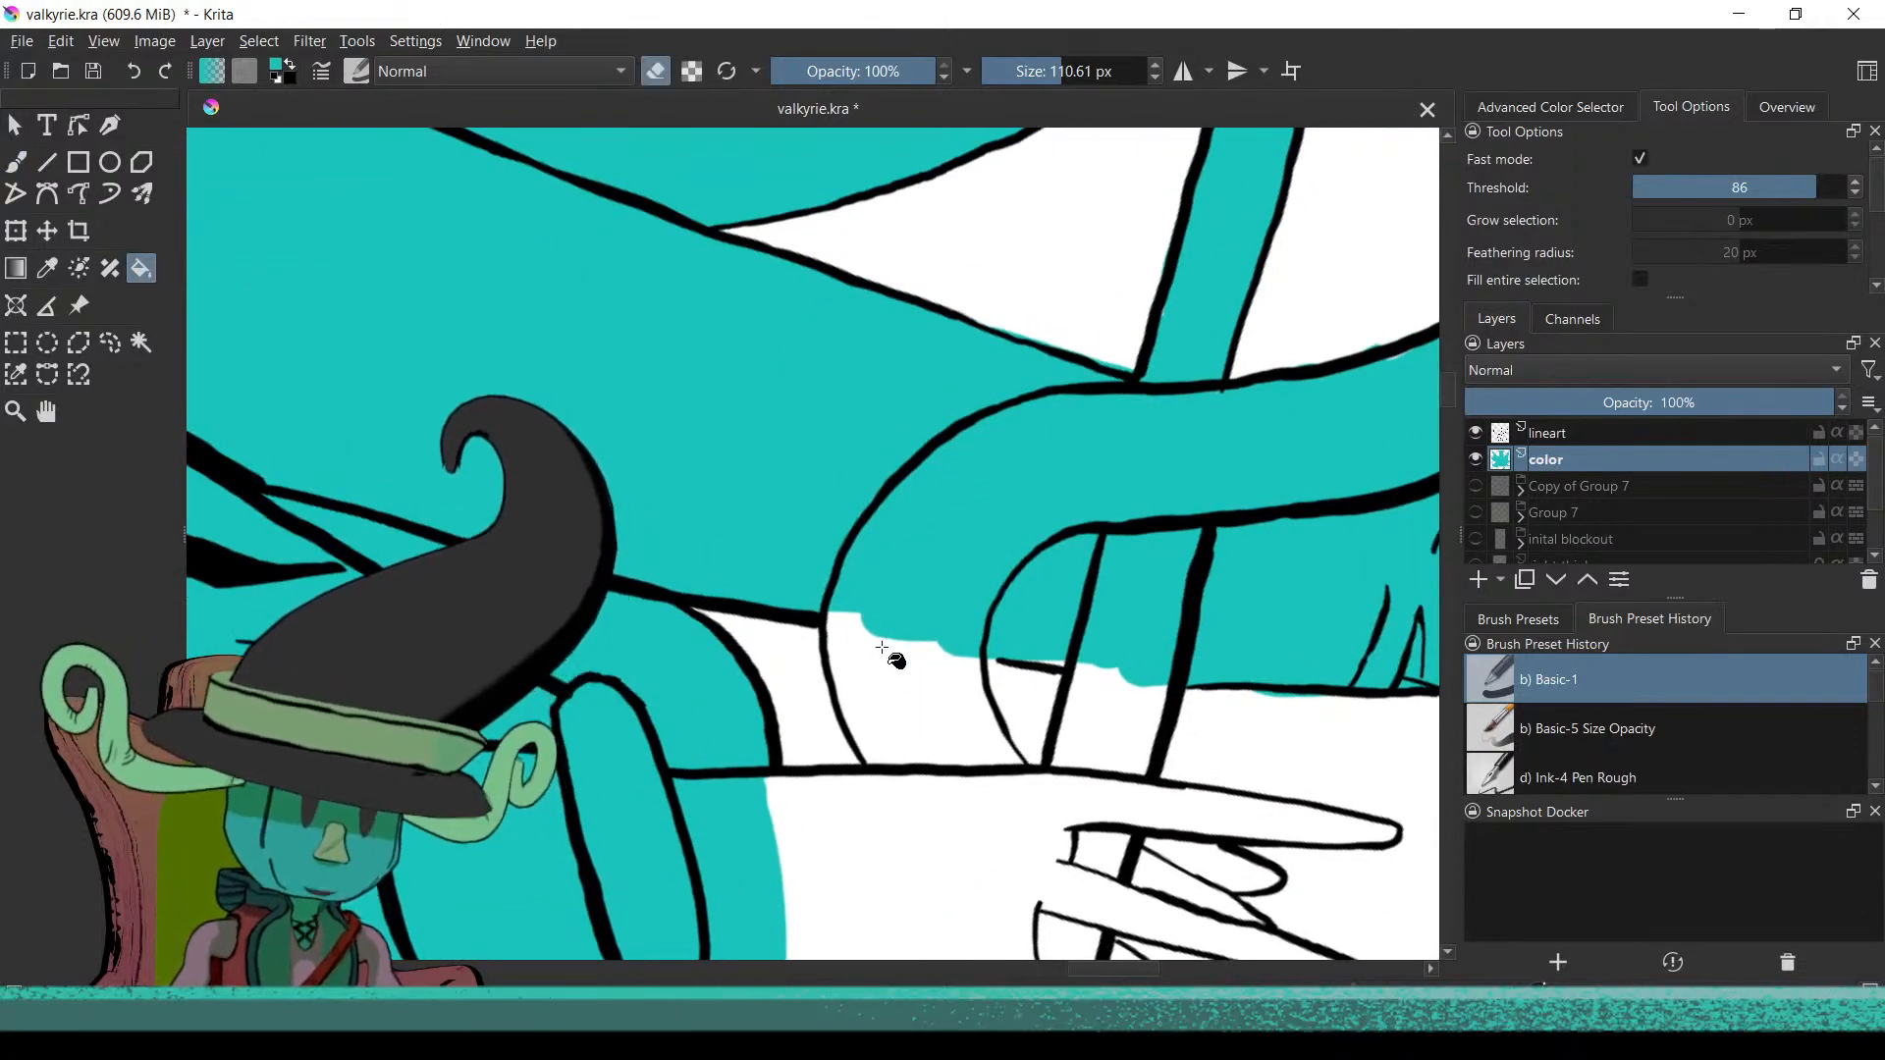
key("b")
mouse_move(884, 615)
left_mouse_down()
mouse_move(876, 658)
mouse_move(847, 620)
mouse_move(860, 697)
mouse_move(841, 647)
mouse_move(884, 753)
mouse_move(870, 690)
mouse_move(889, 624)
mouse_move(945, 753)
mouse_move(960, 739)
mouse_move(940, 671)
left_mouse_up()
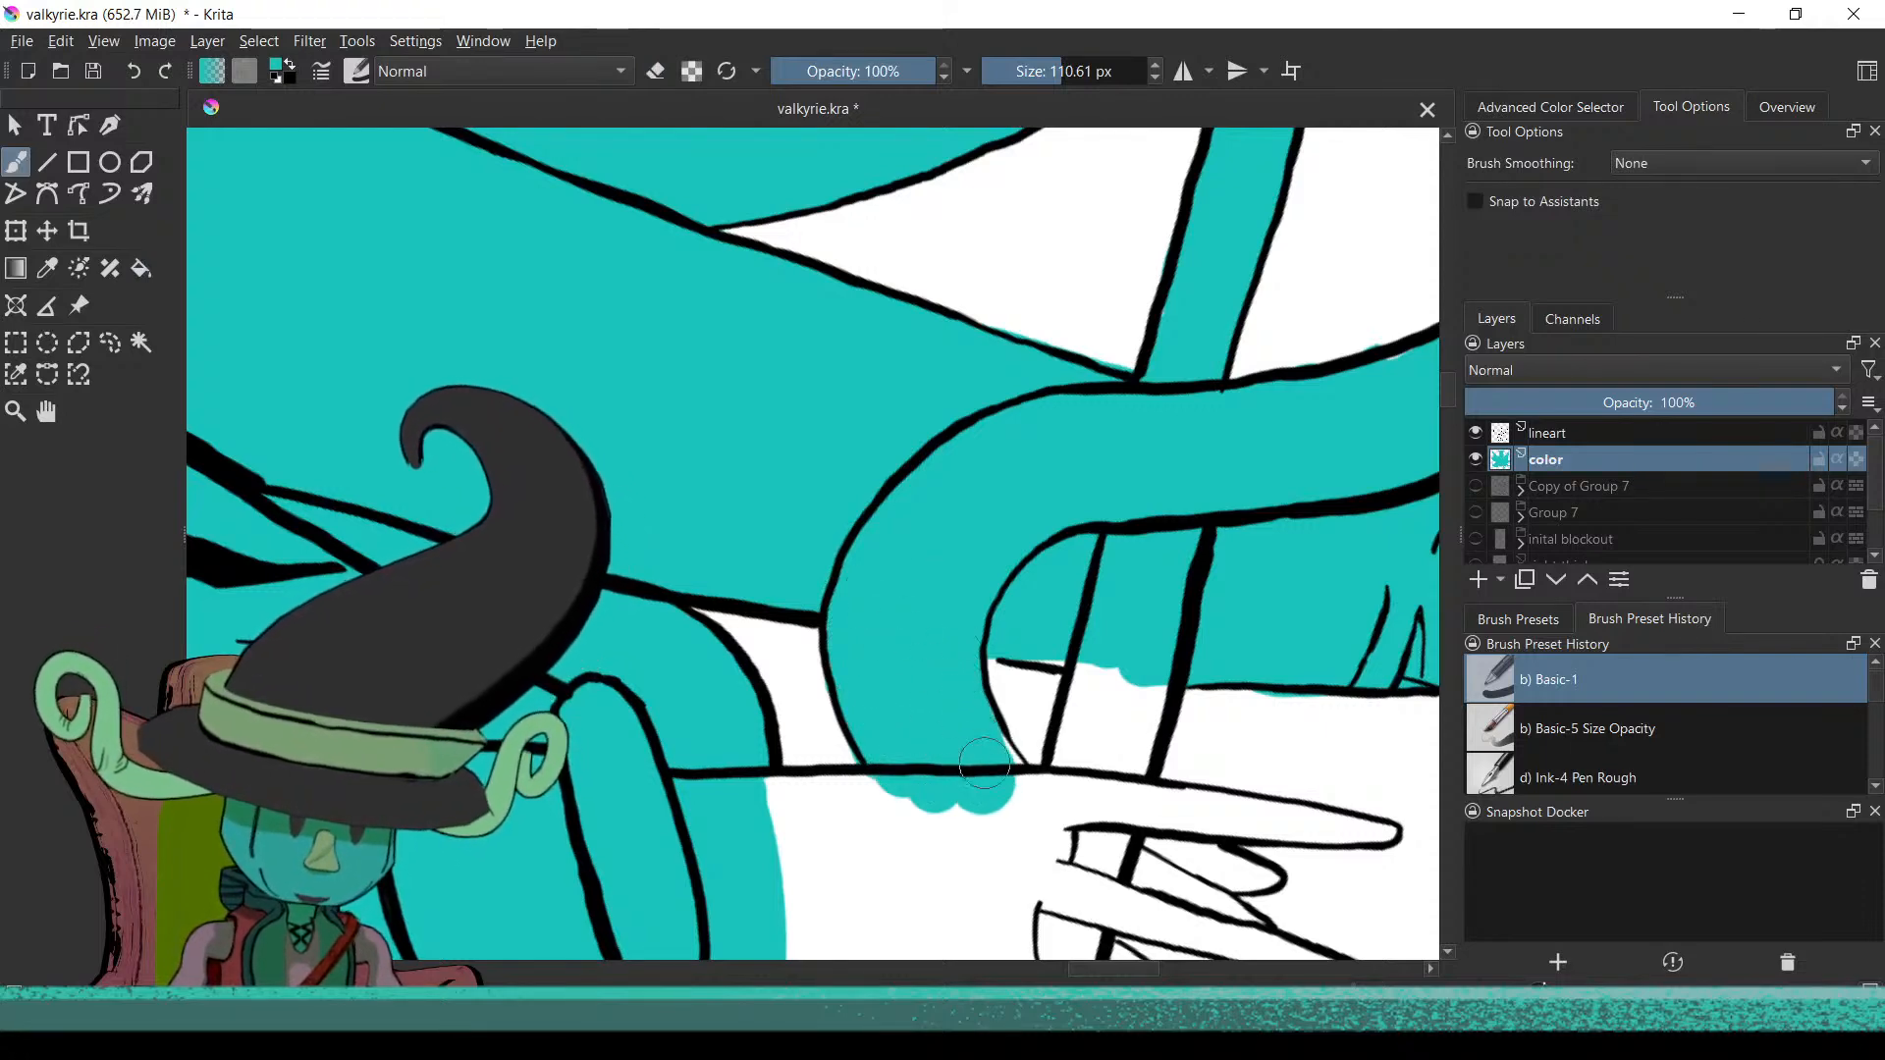
Paint the back of the staff-holding hand teal, from the bracelet down to the base of the fingers
scroll(850, 805, "down", 2)
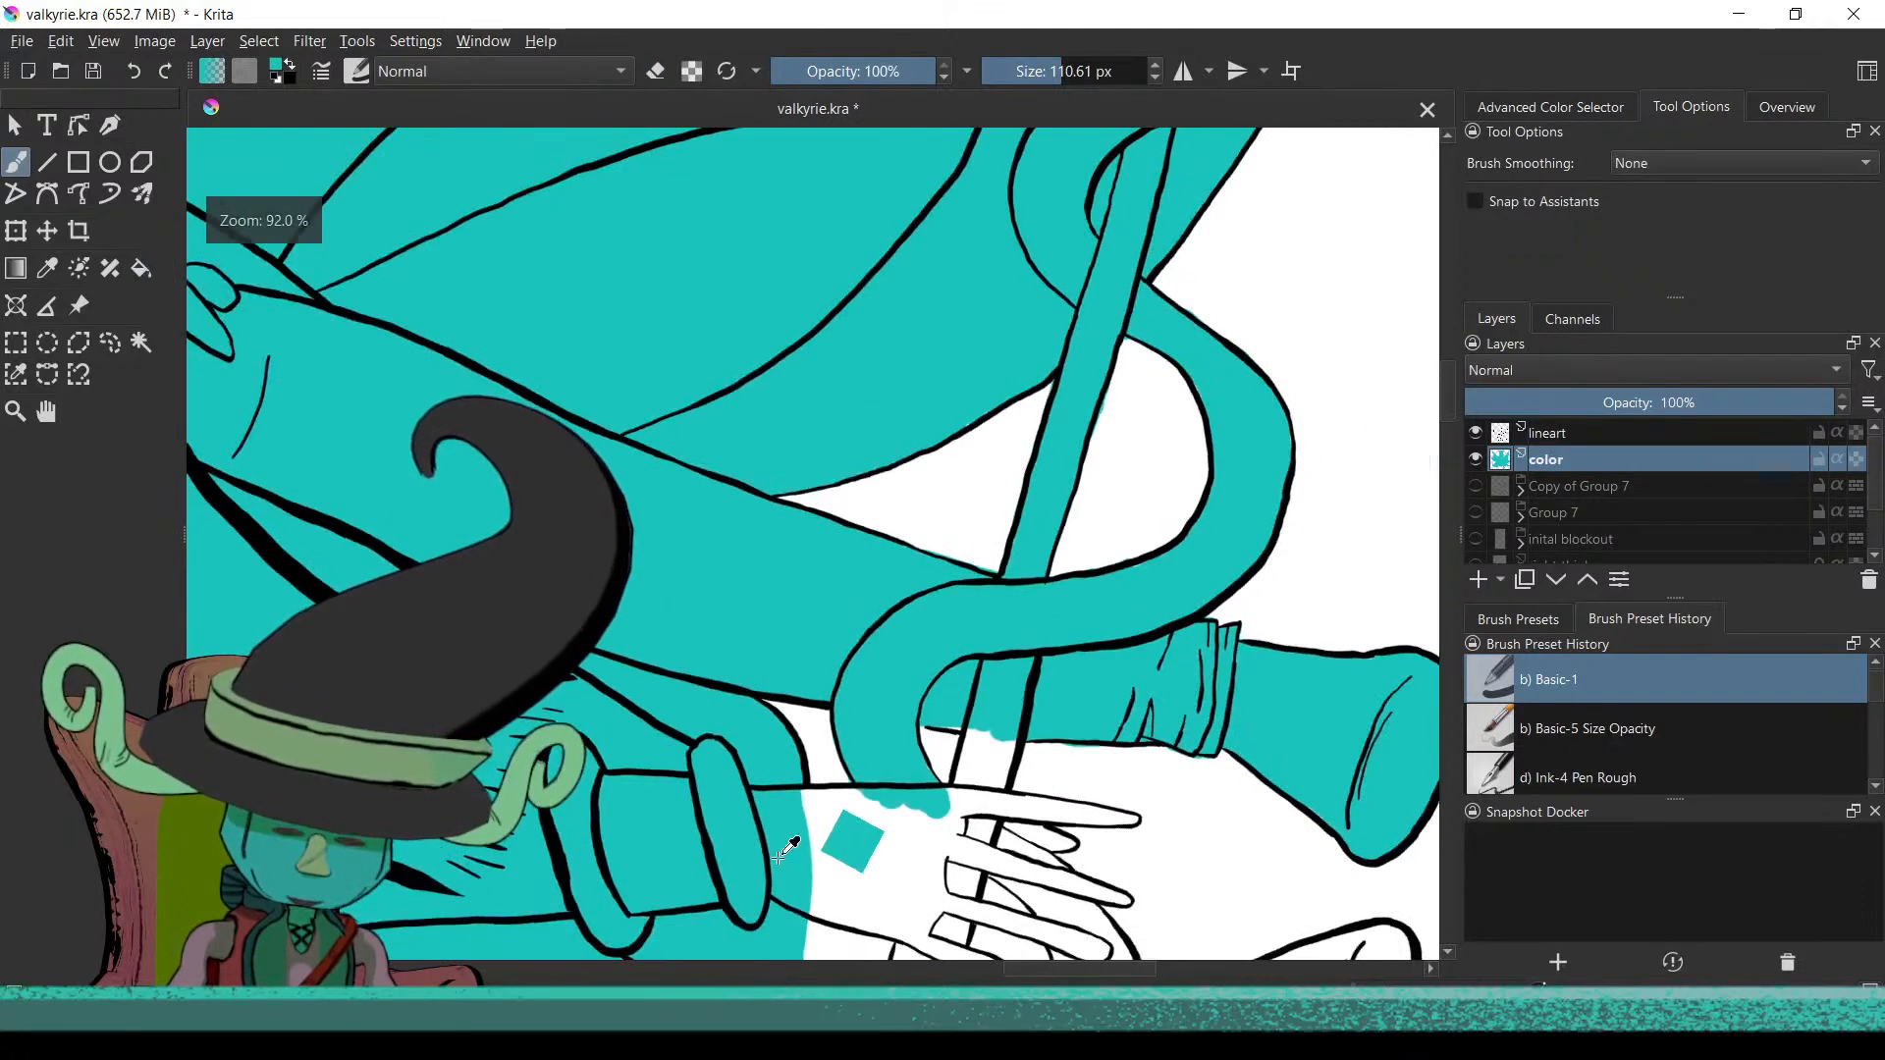
scroll(850, 805, "up", 5)
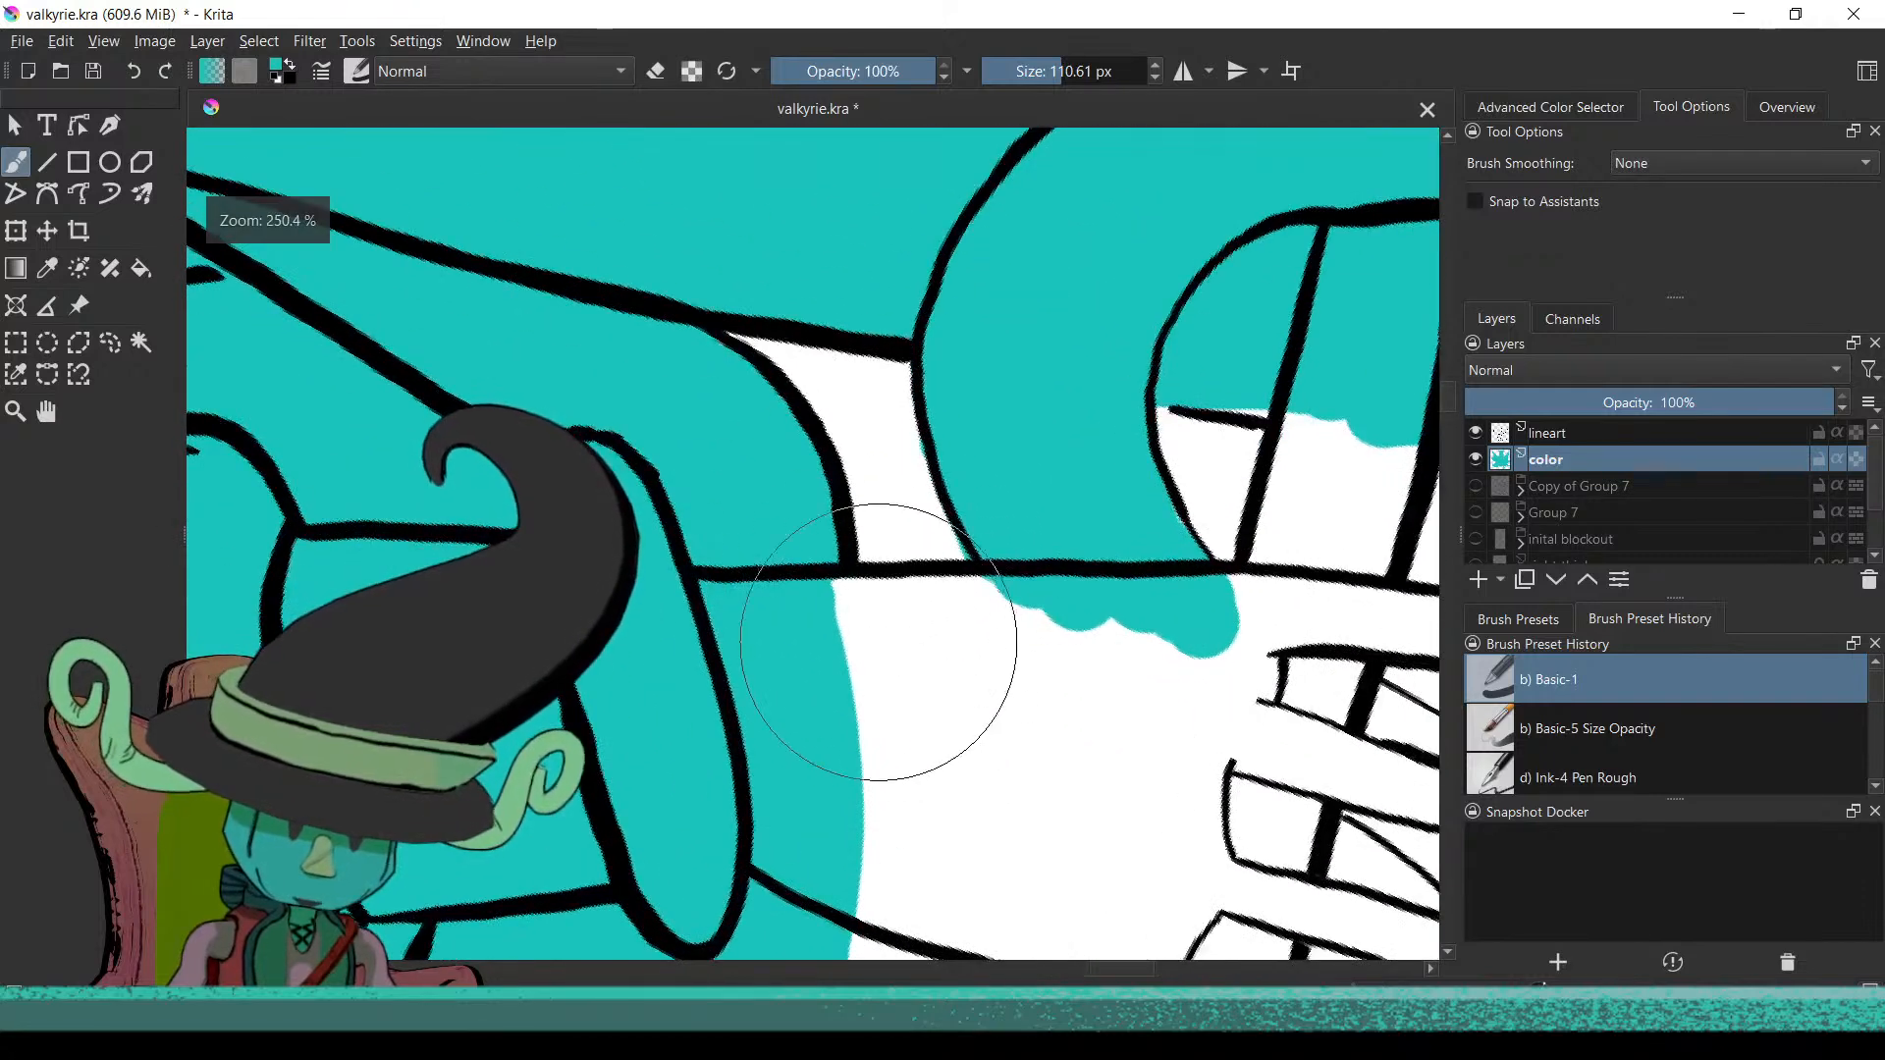
mouse_move(881, 618)
left_mouse_down()
mouse_move(933, 631)
mouse_move(844, 613)
mouse_move(1042, 629)
mouse_move(881, 656)
mouse_move(943, 679)
mouse_move(920, 785)
mouse_move(933, 828)
mouse_move(910, 843)
mouse_move(951, 872)
mouse_move(764, 658)
mouse_move(732, 544)
mouse_move(931, 574)
left_mouse_up()
scroll(1001, 841, "up", 2)
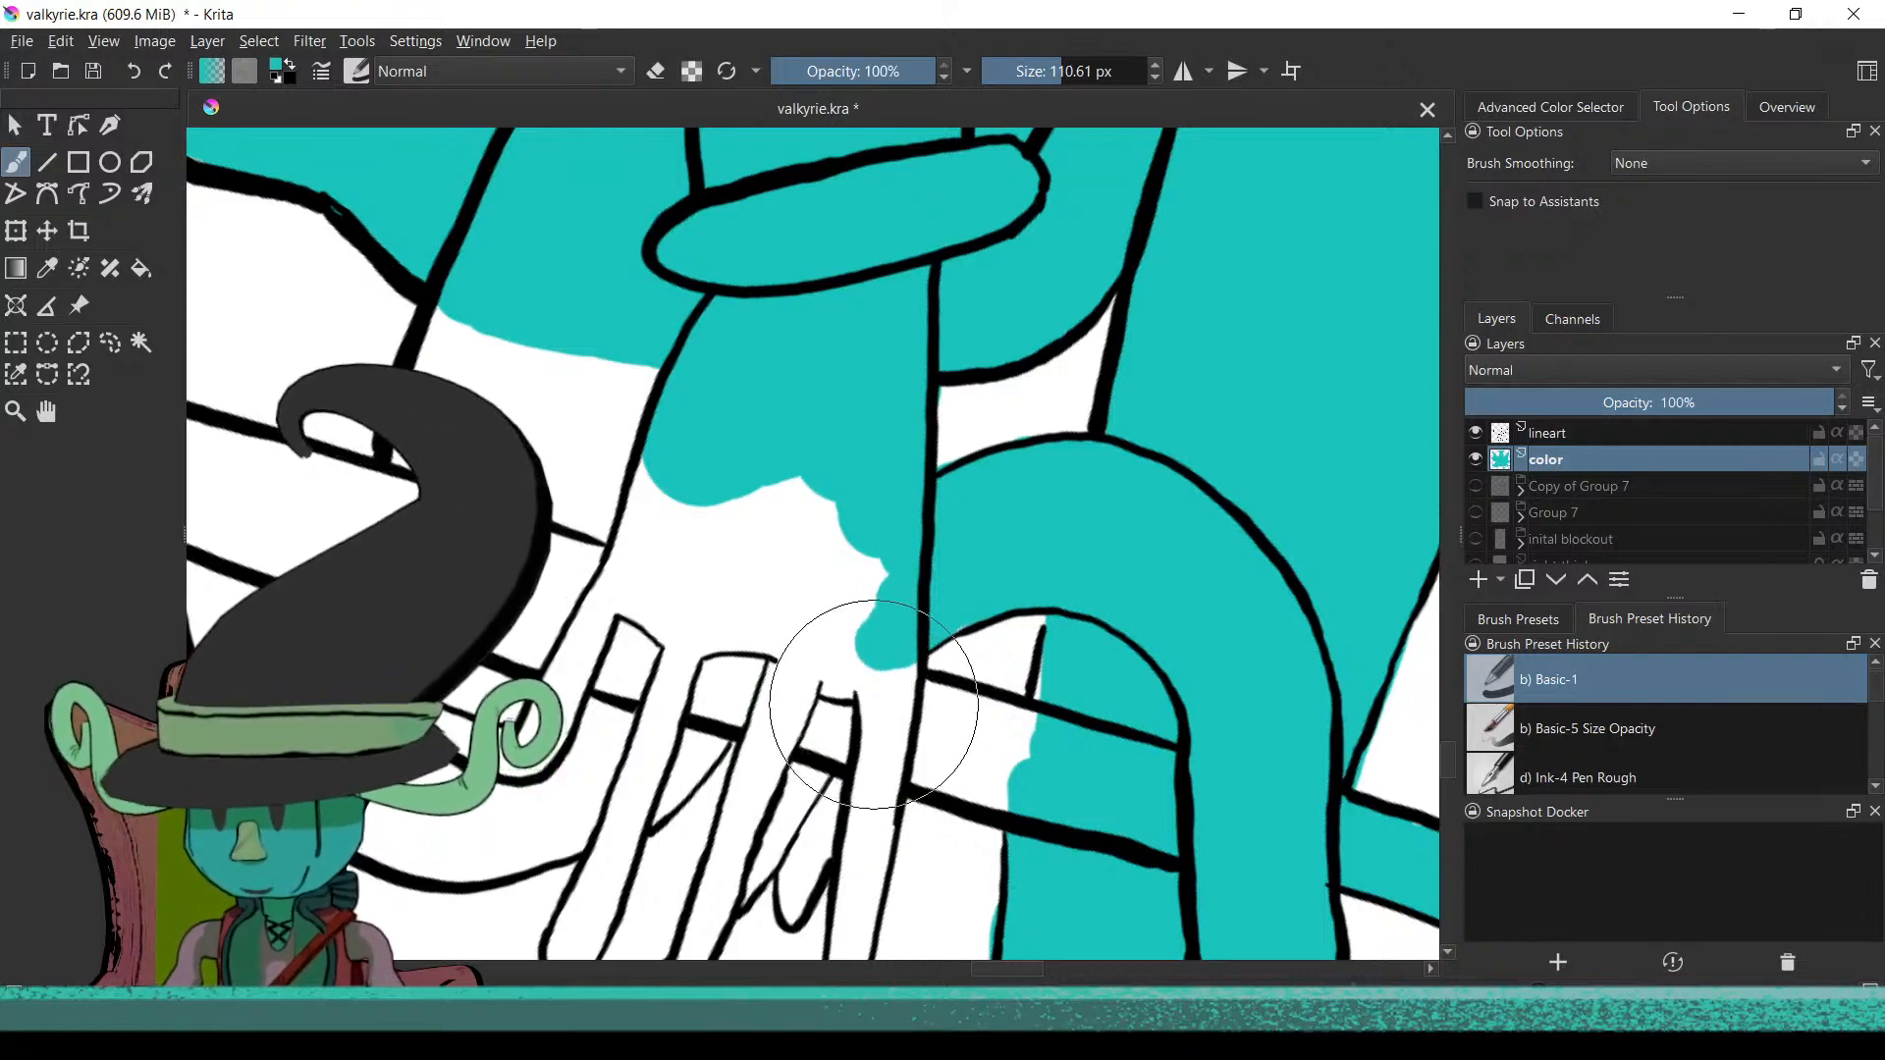
left_click_drag(688, 579, 681, 507)
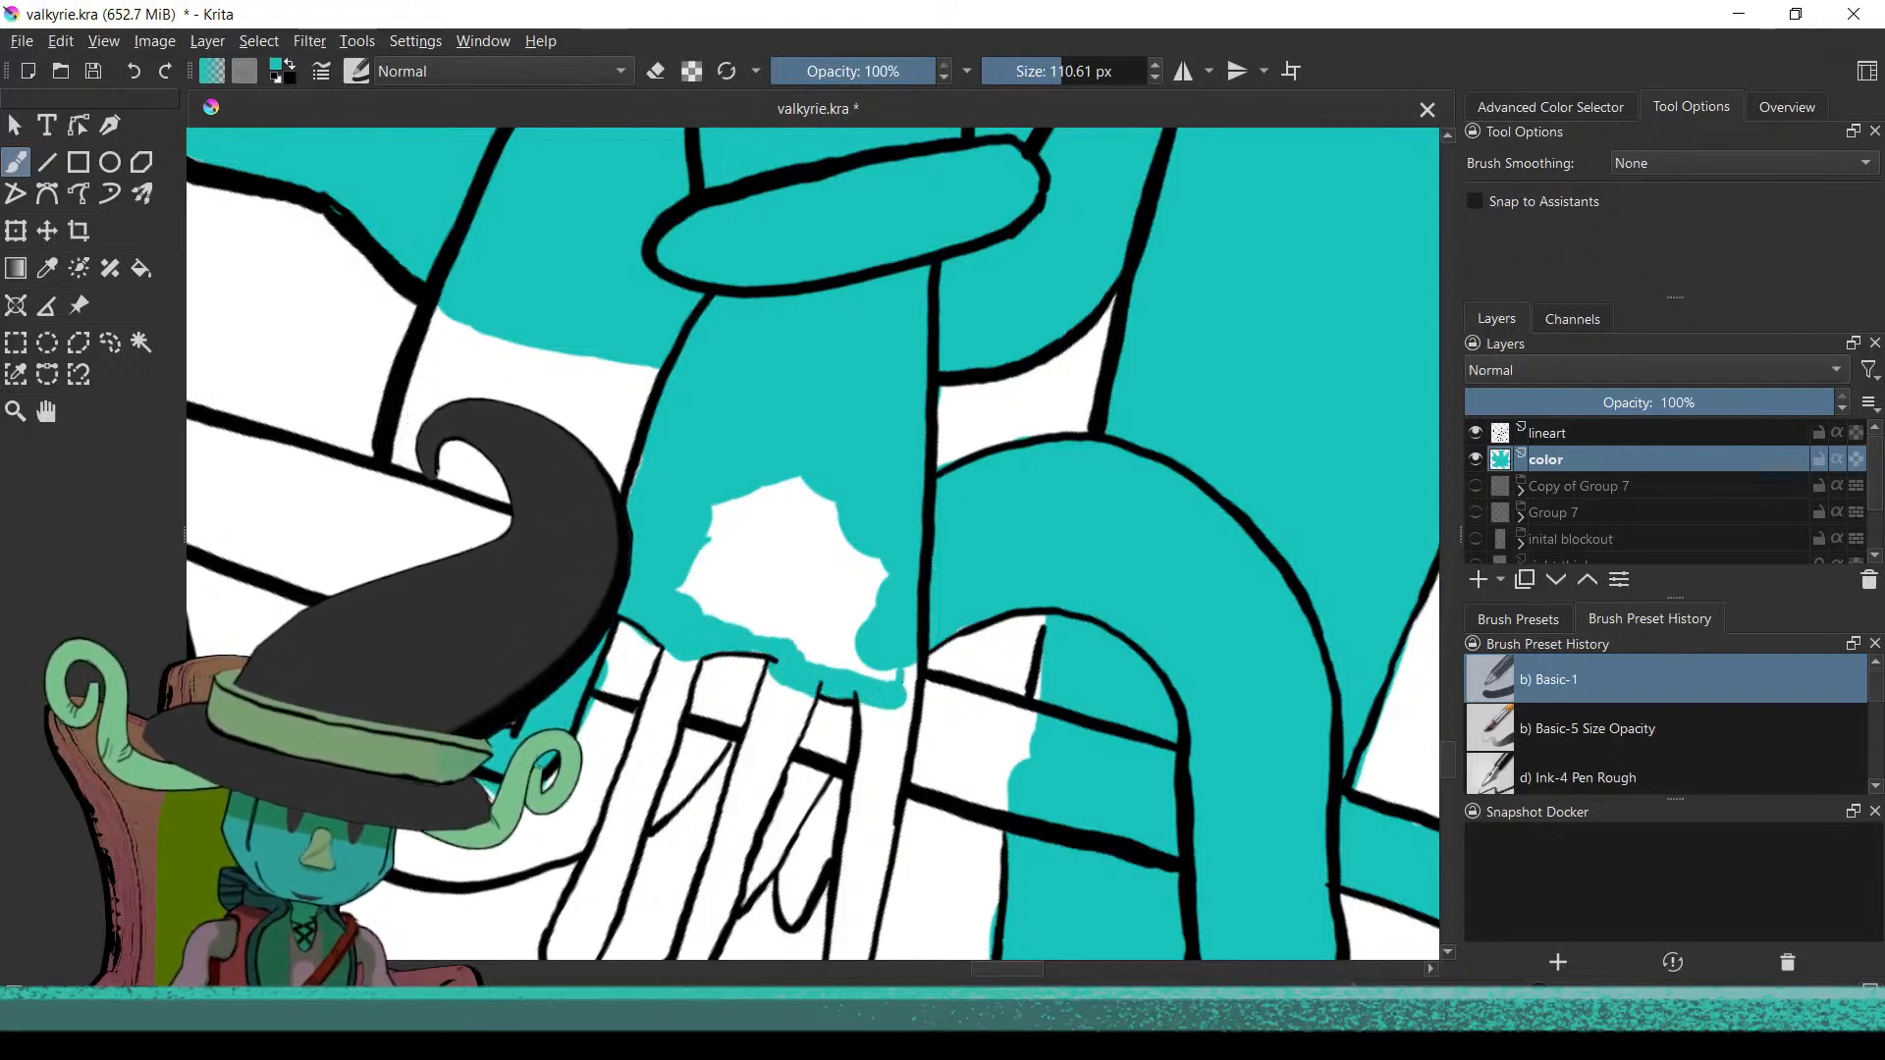
mouse_move(903, 694)
left_mouse_down()
mouse_move(692, 579)
mouse_move(731, 512)
mouse_move(774, 602)
mouse_move(844, 649)
mouse_move(873, 633)
mouse_move(800, 492)
left_mouse_up()
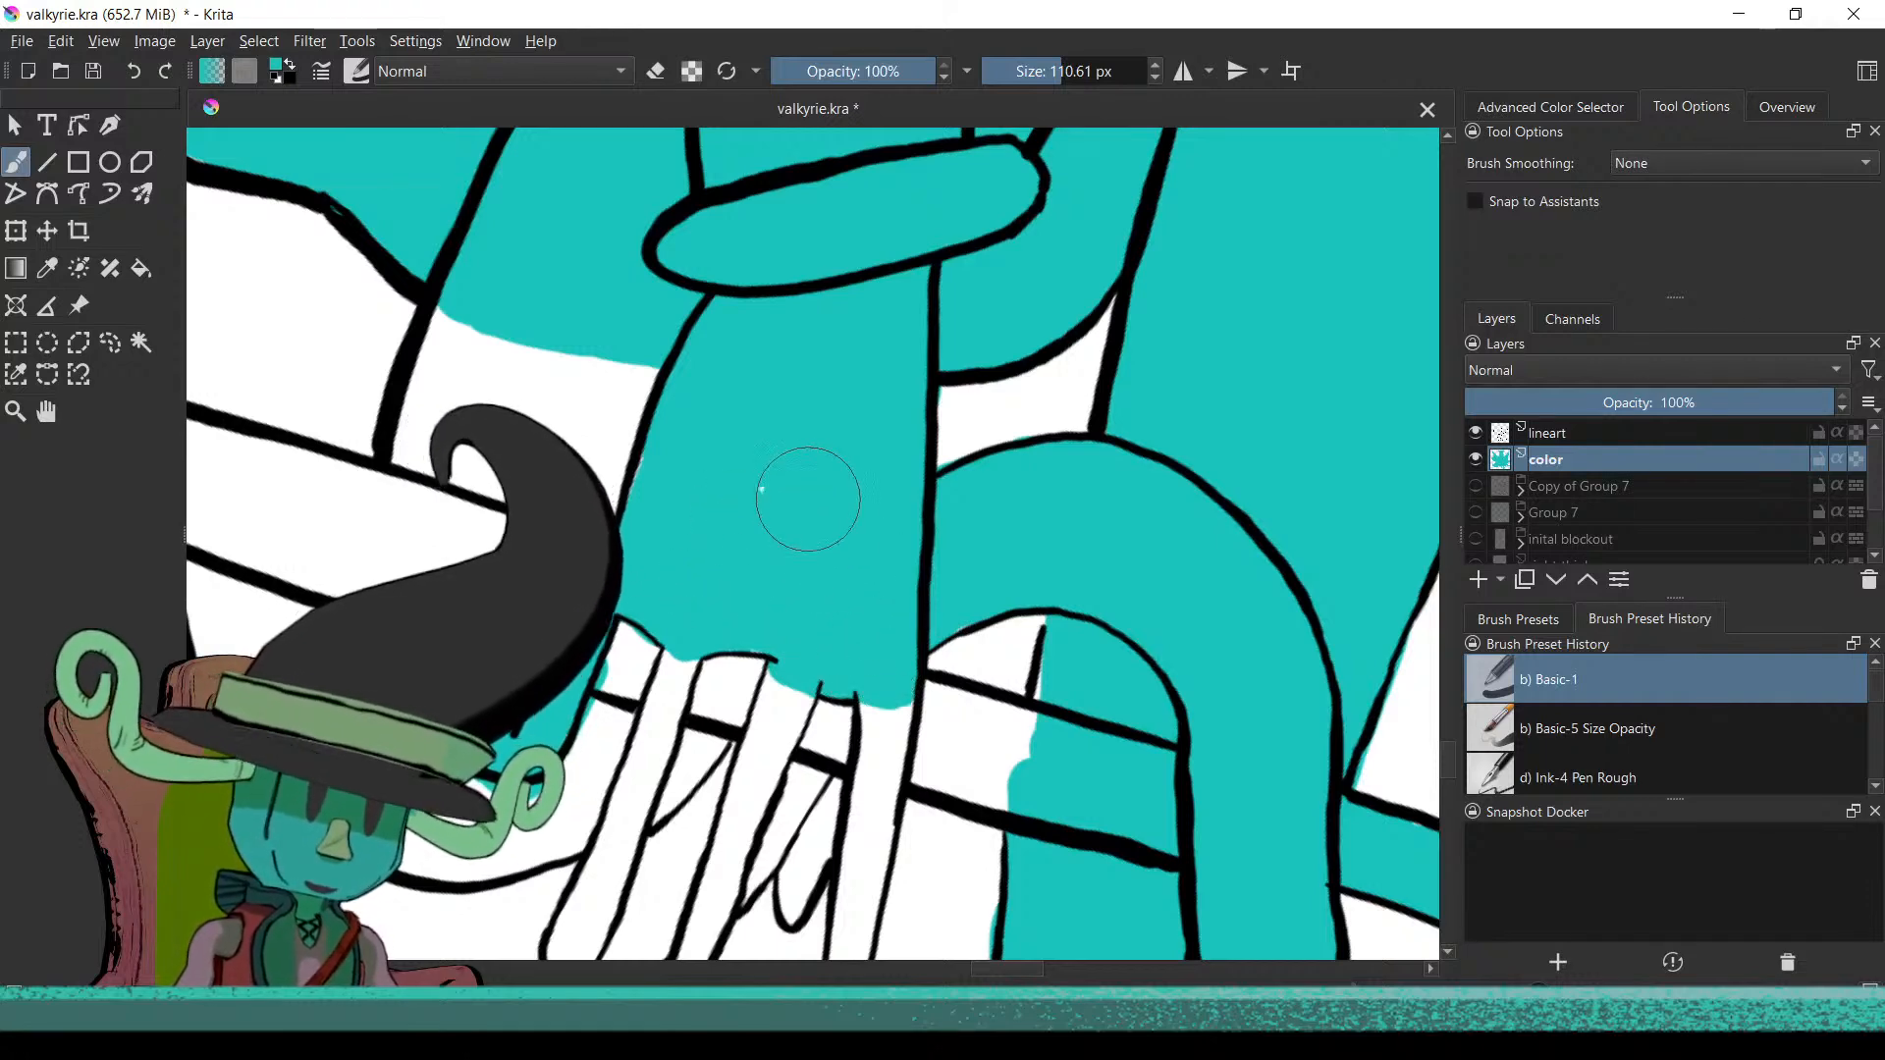
Paint the hand's bent thumb and the neighboring long finger teal down to their tips
left_click_drag(786, 737, 1002, 518)
left_click_drag(924, 429, 878, 545)
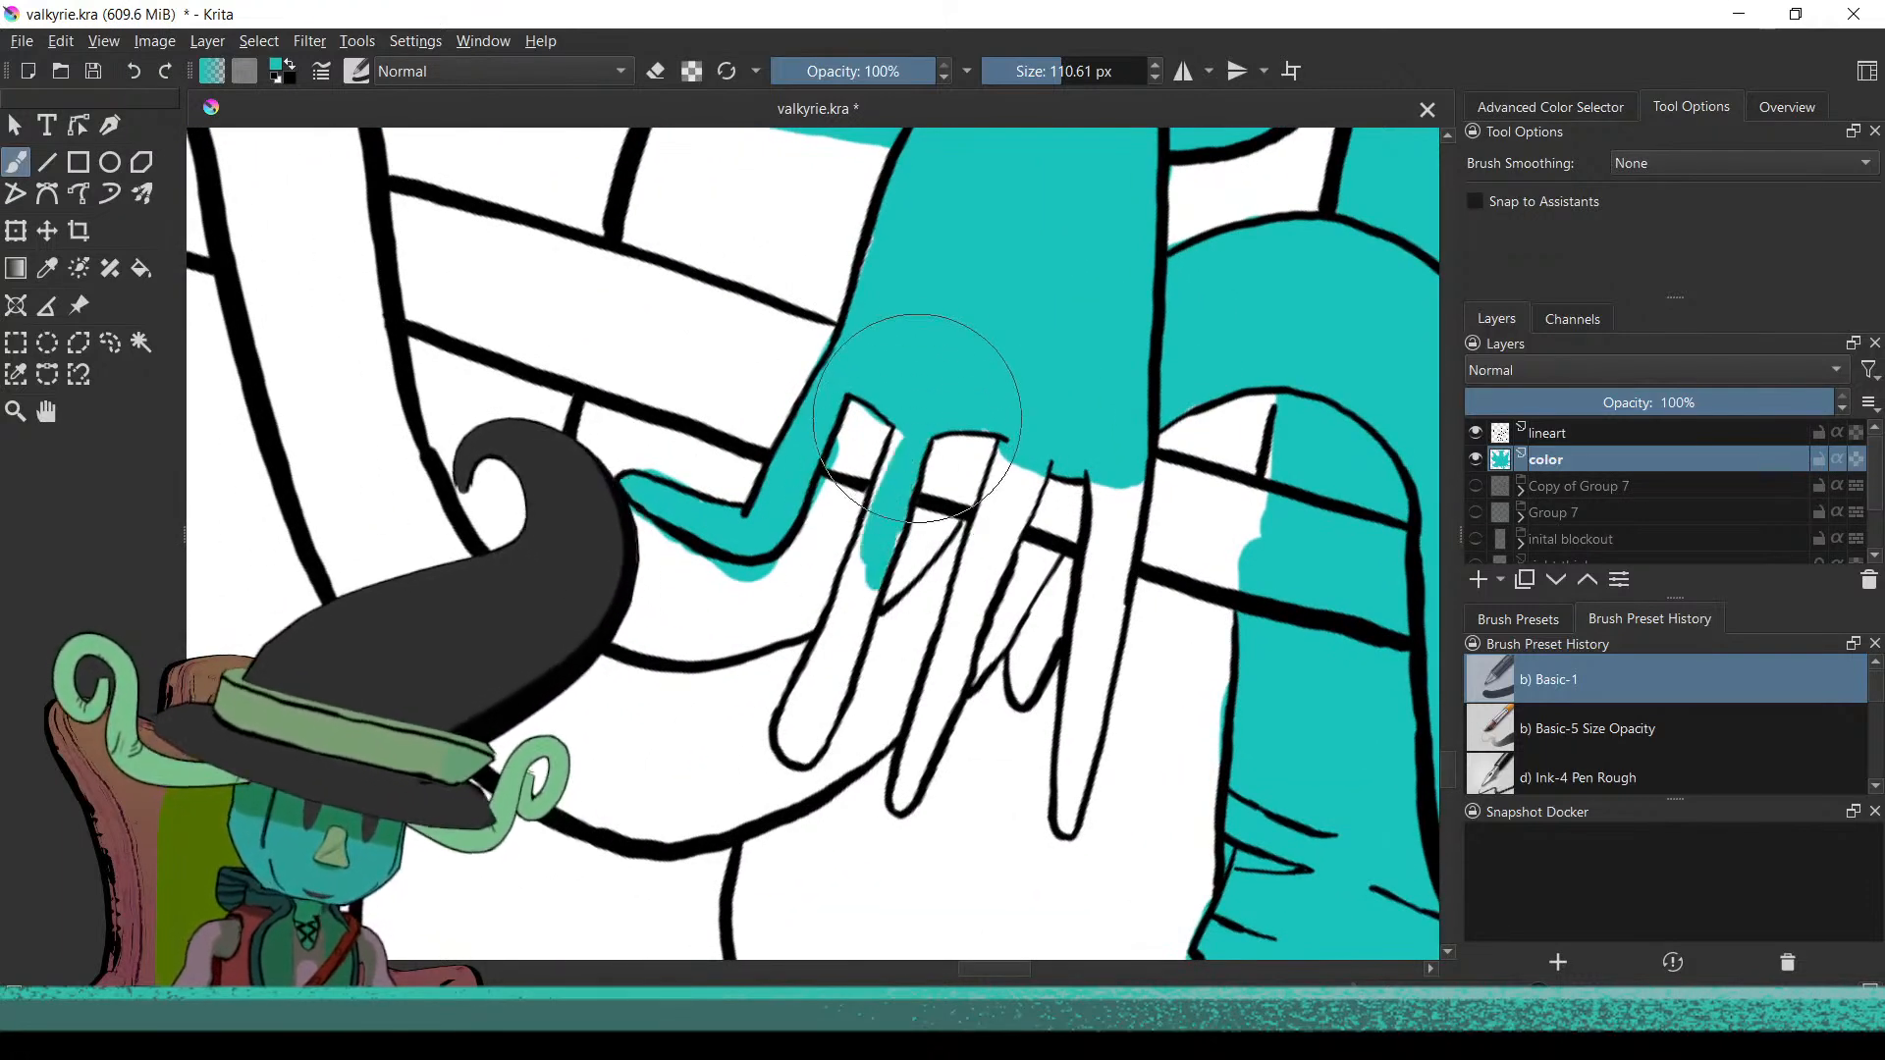
mouse_move(869, 610)
left_mouse_down()
mouse_move(800, 738)
mouse_move(809, 718)
left_mouse_up()
left_click_drag(808, 639, 803, 734)
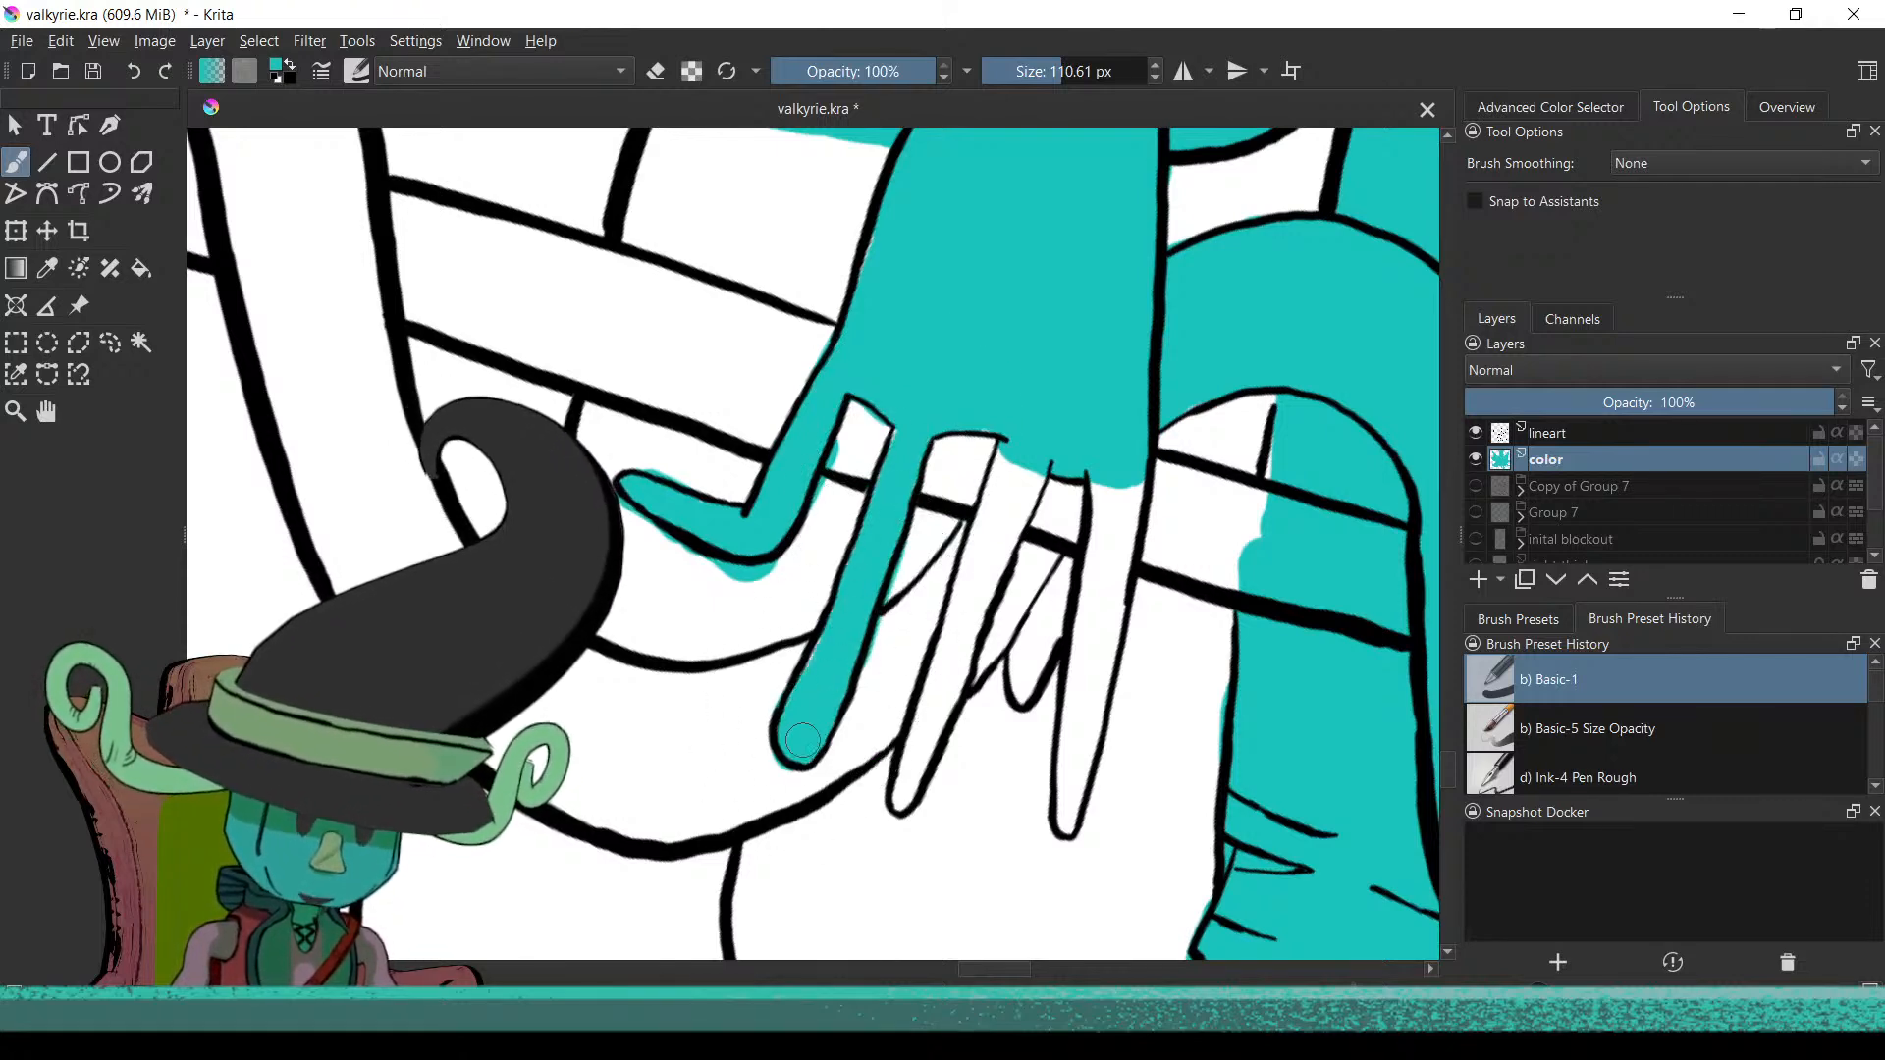
Paint the next long finger of the staff-holding hand teal, from the knuckle to its pointed tip
left_click_drag(1010, 479, 991, 546)
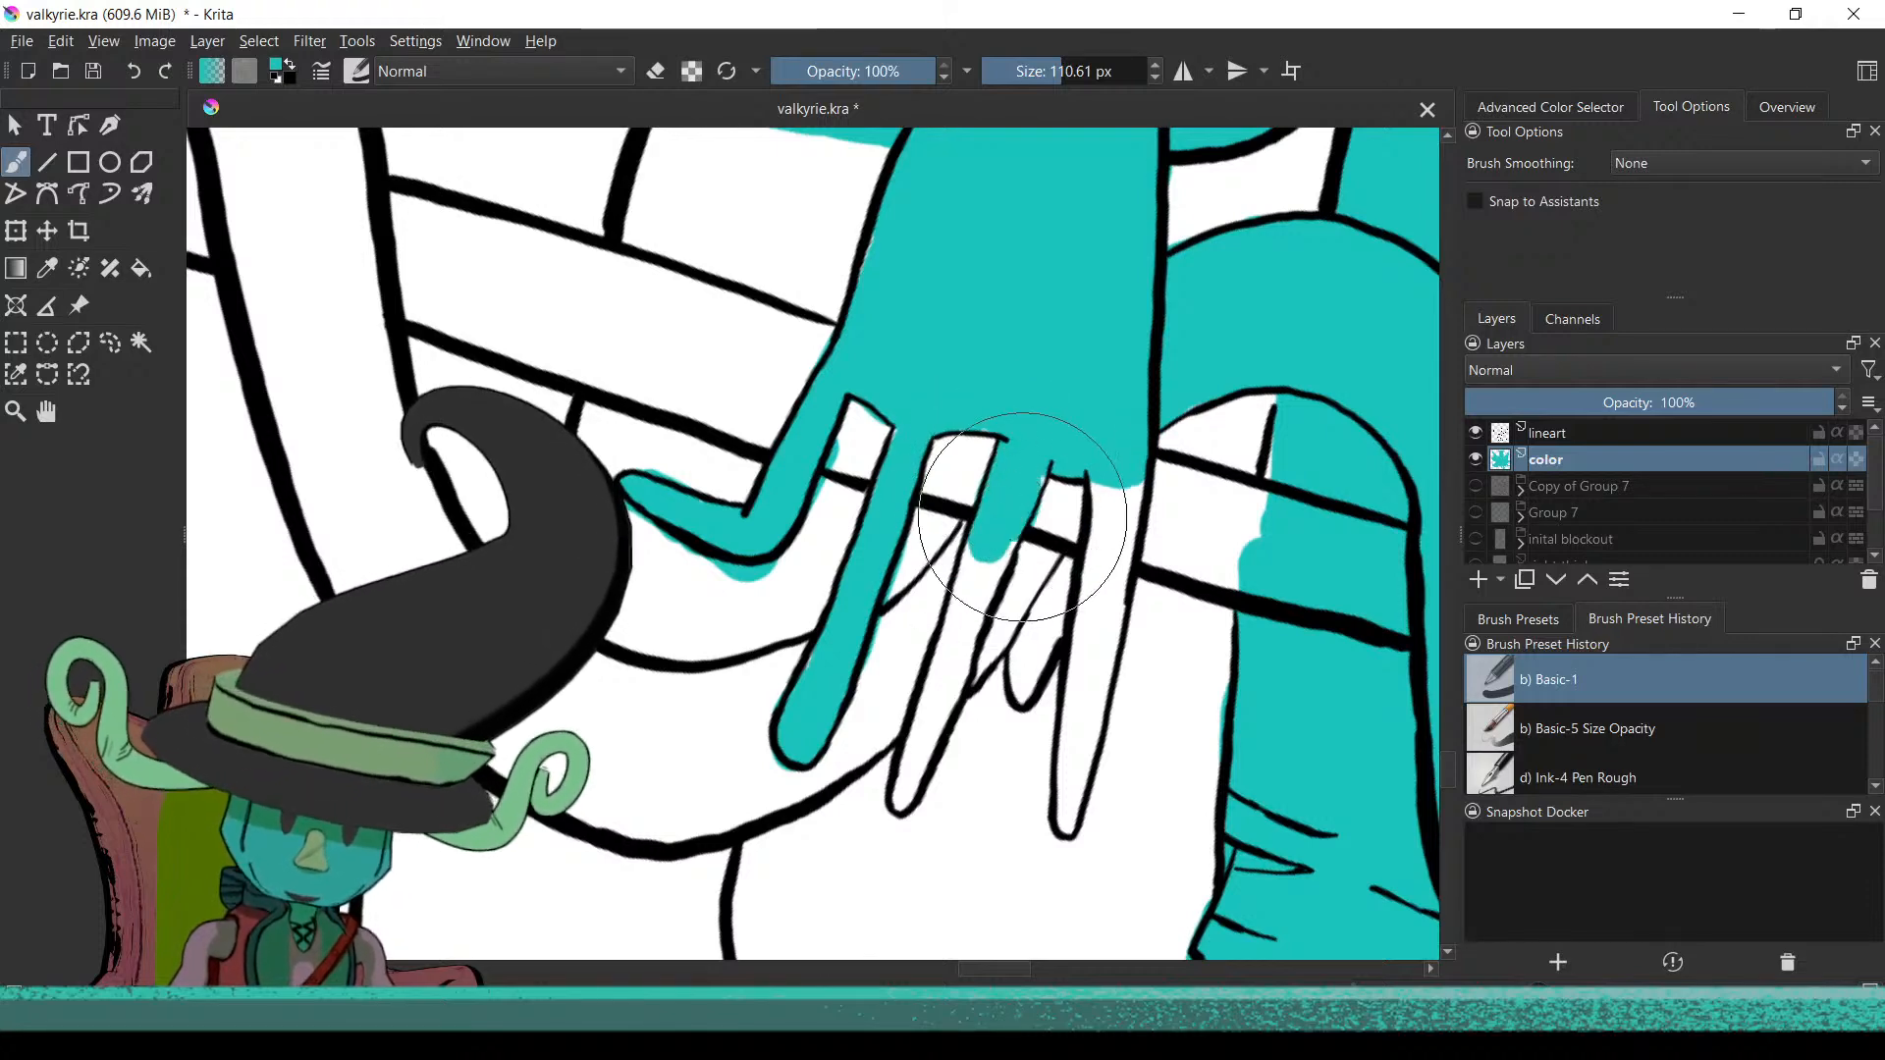
left_click_drag(1026, 505, 982, 613)
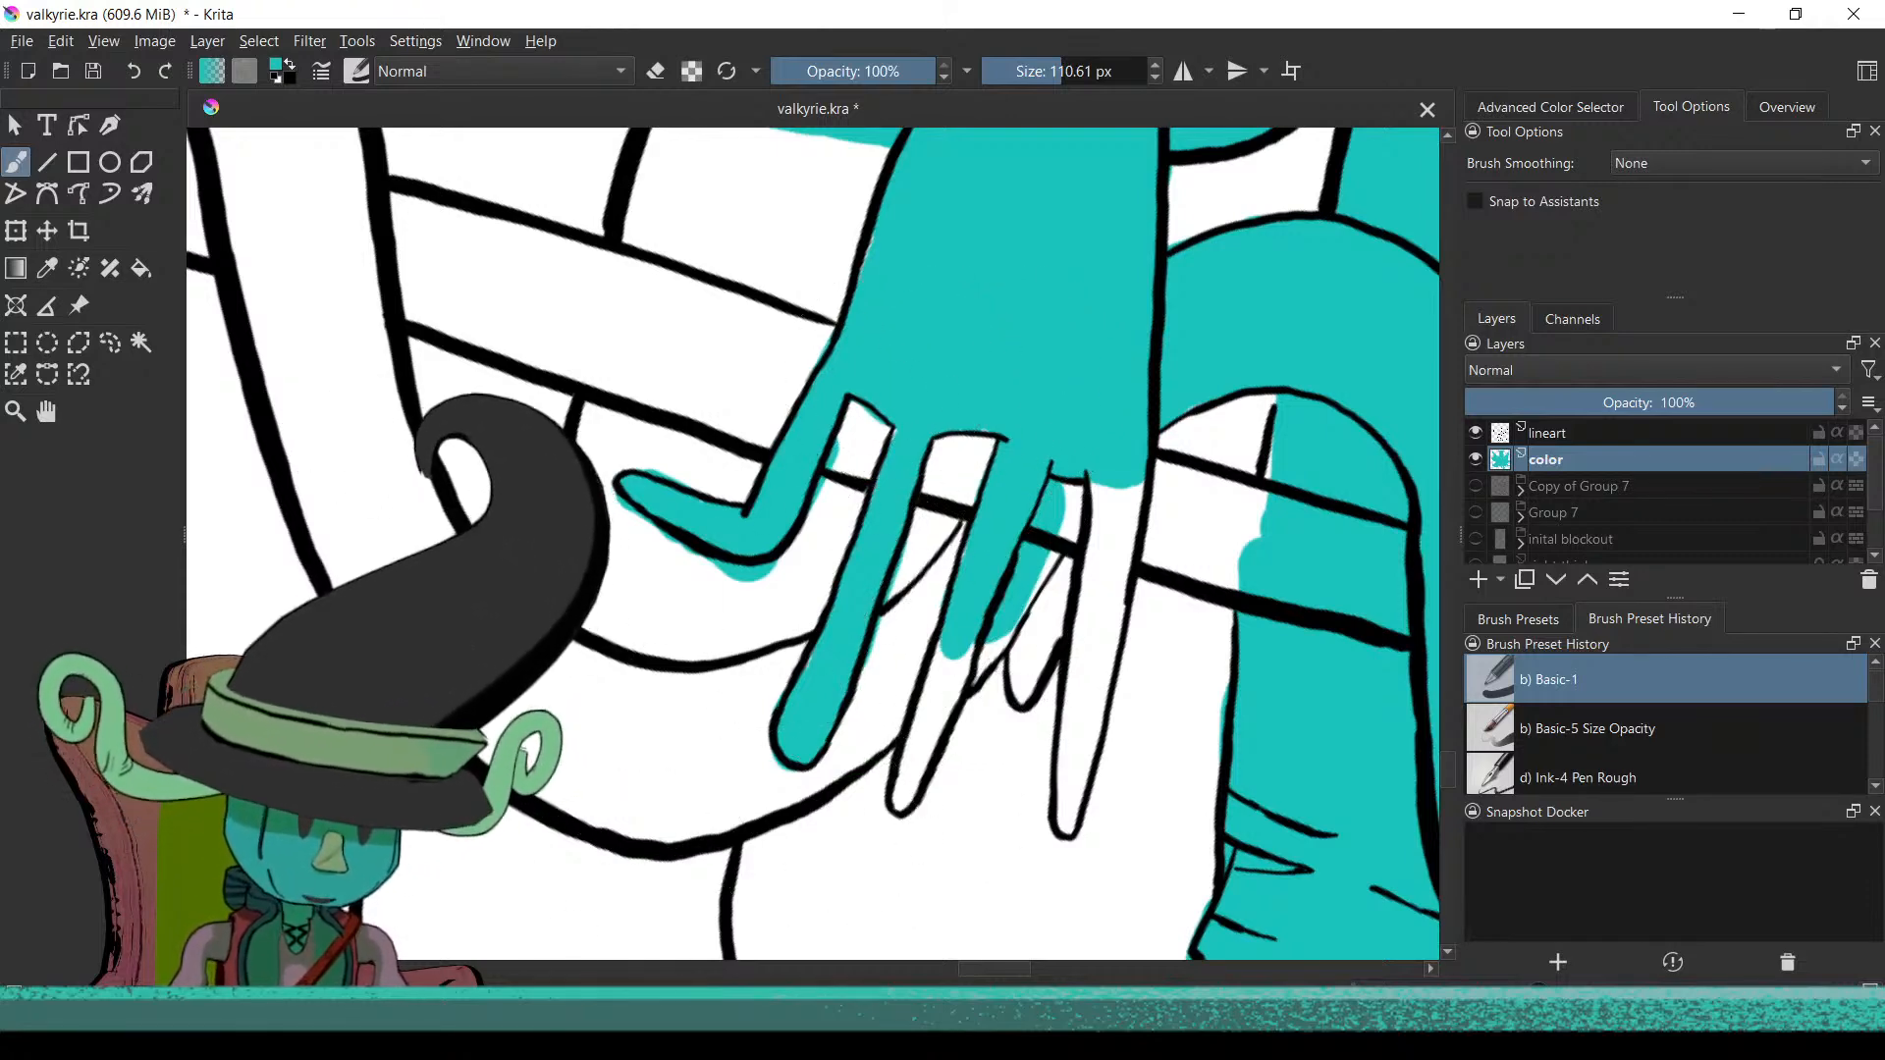
left_click_drag(957, 656, 901, 805)
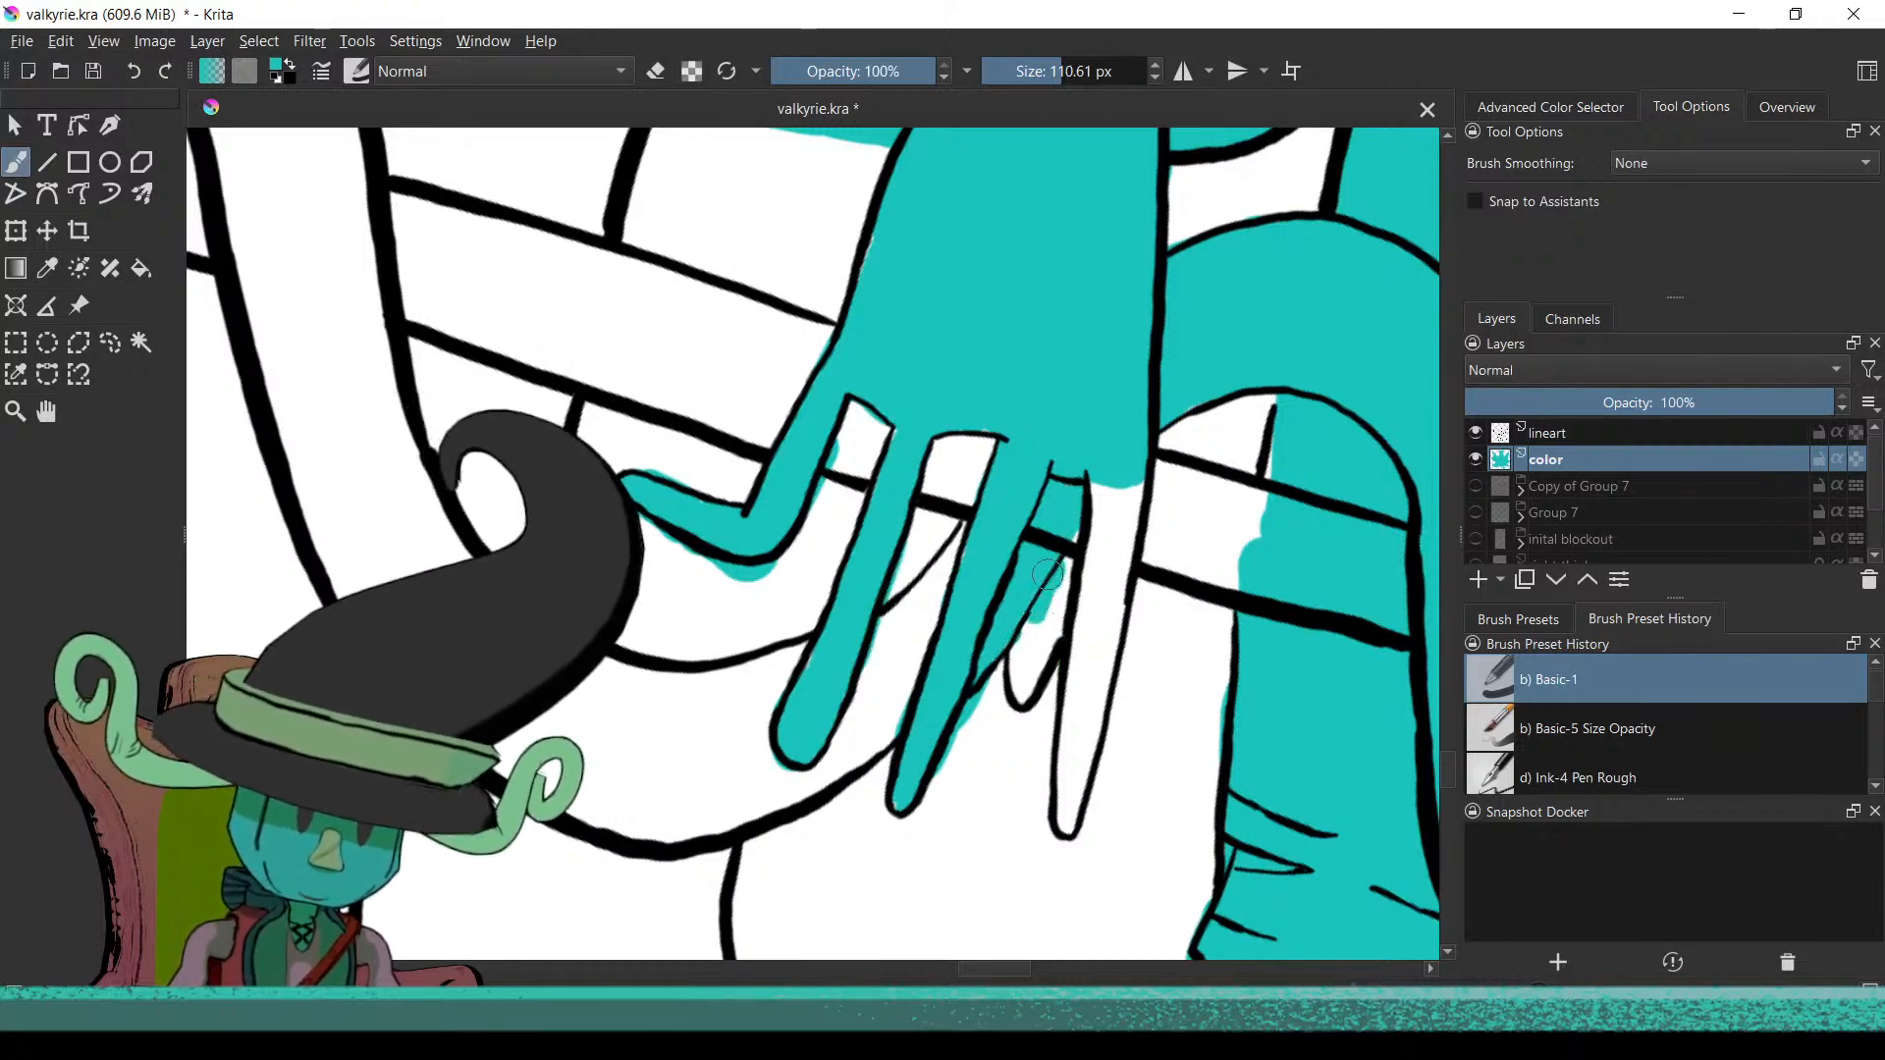
Paint the short, partly hidden finger and the last long finger teal down to their tips
left_click_drag(1049, 568, 1025, 668)
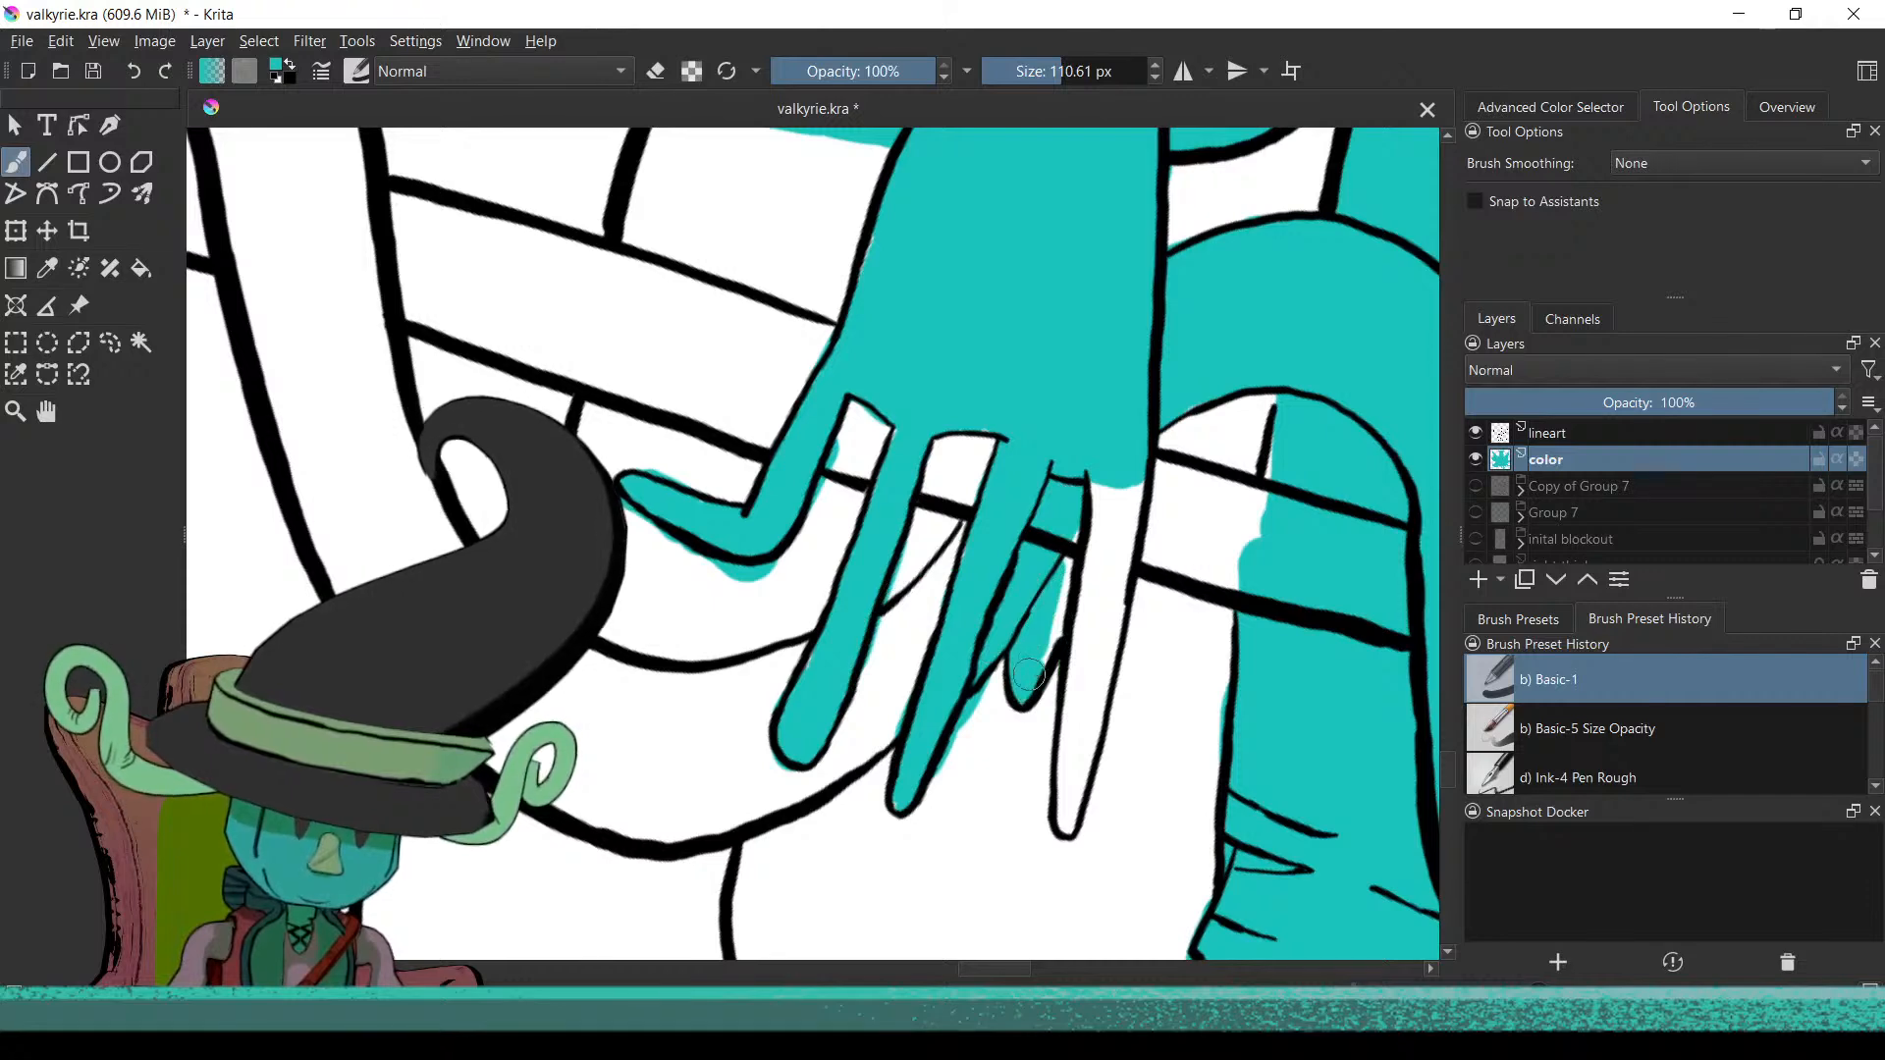
mouse_move(1100, 466)
left_mouse_down()
mouse_move(1097, 516)
mouse_move(1138, 488)
mouse_move(1138, 519)
mouse_move(1137, 467)
mouse_move(1092, 671)
left_mouse_up()
left_click_drag(1107, 603, 1072, 745)
left_click_drag(1086, 677, 1065, 828)
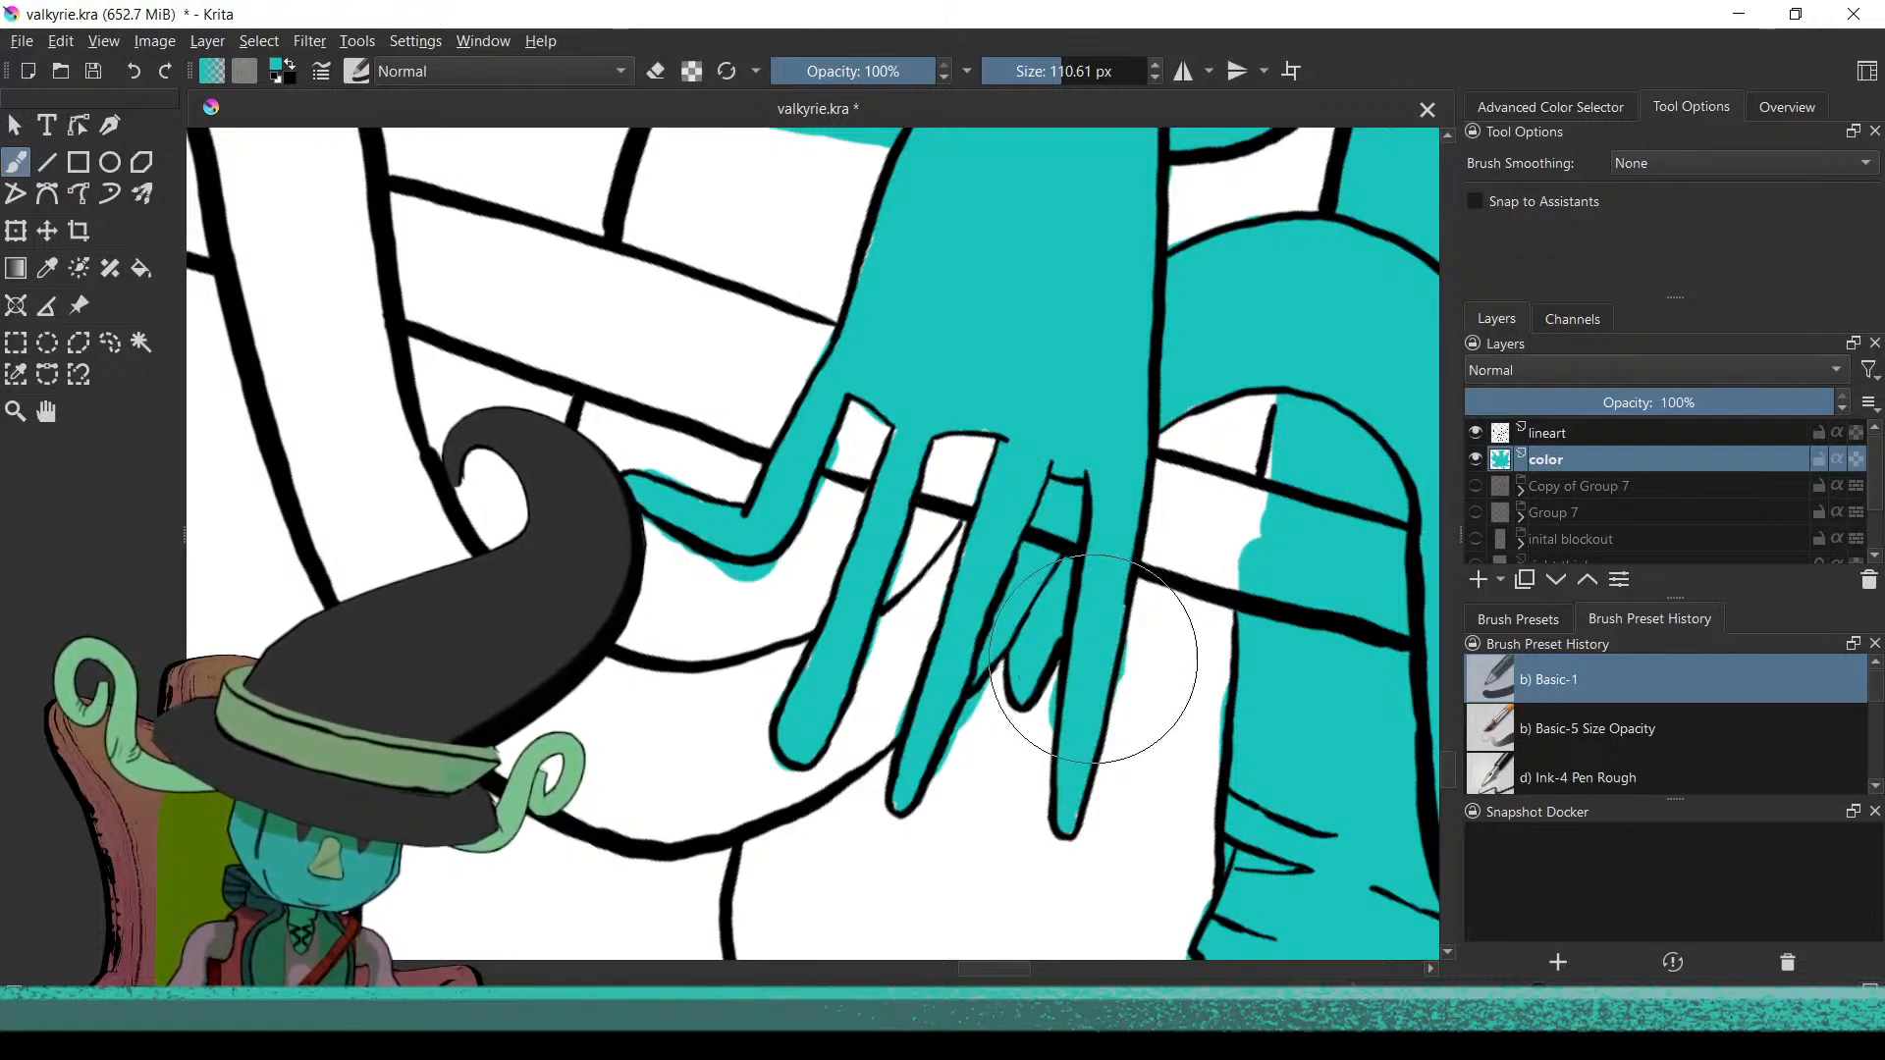
Erase the teal spills along the staff-holding hand's fingers and paint the serpent's body behind them teal
key("e")
left_click_drag(1115, 716, 1173, 636)
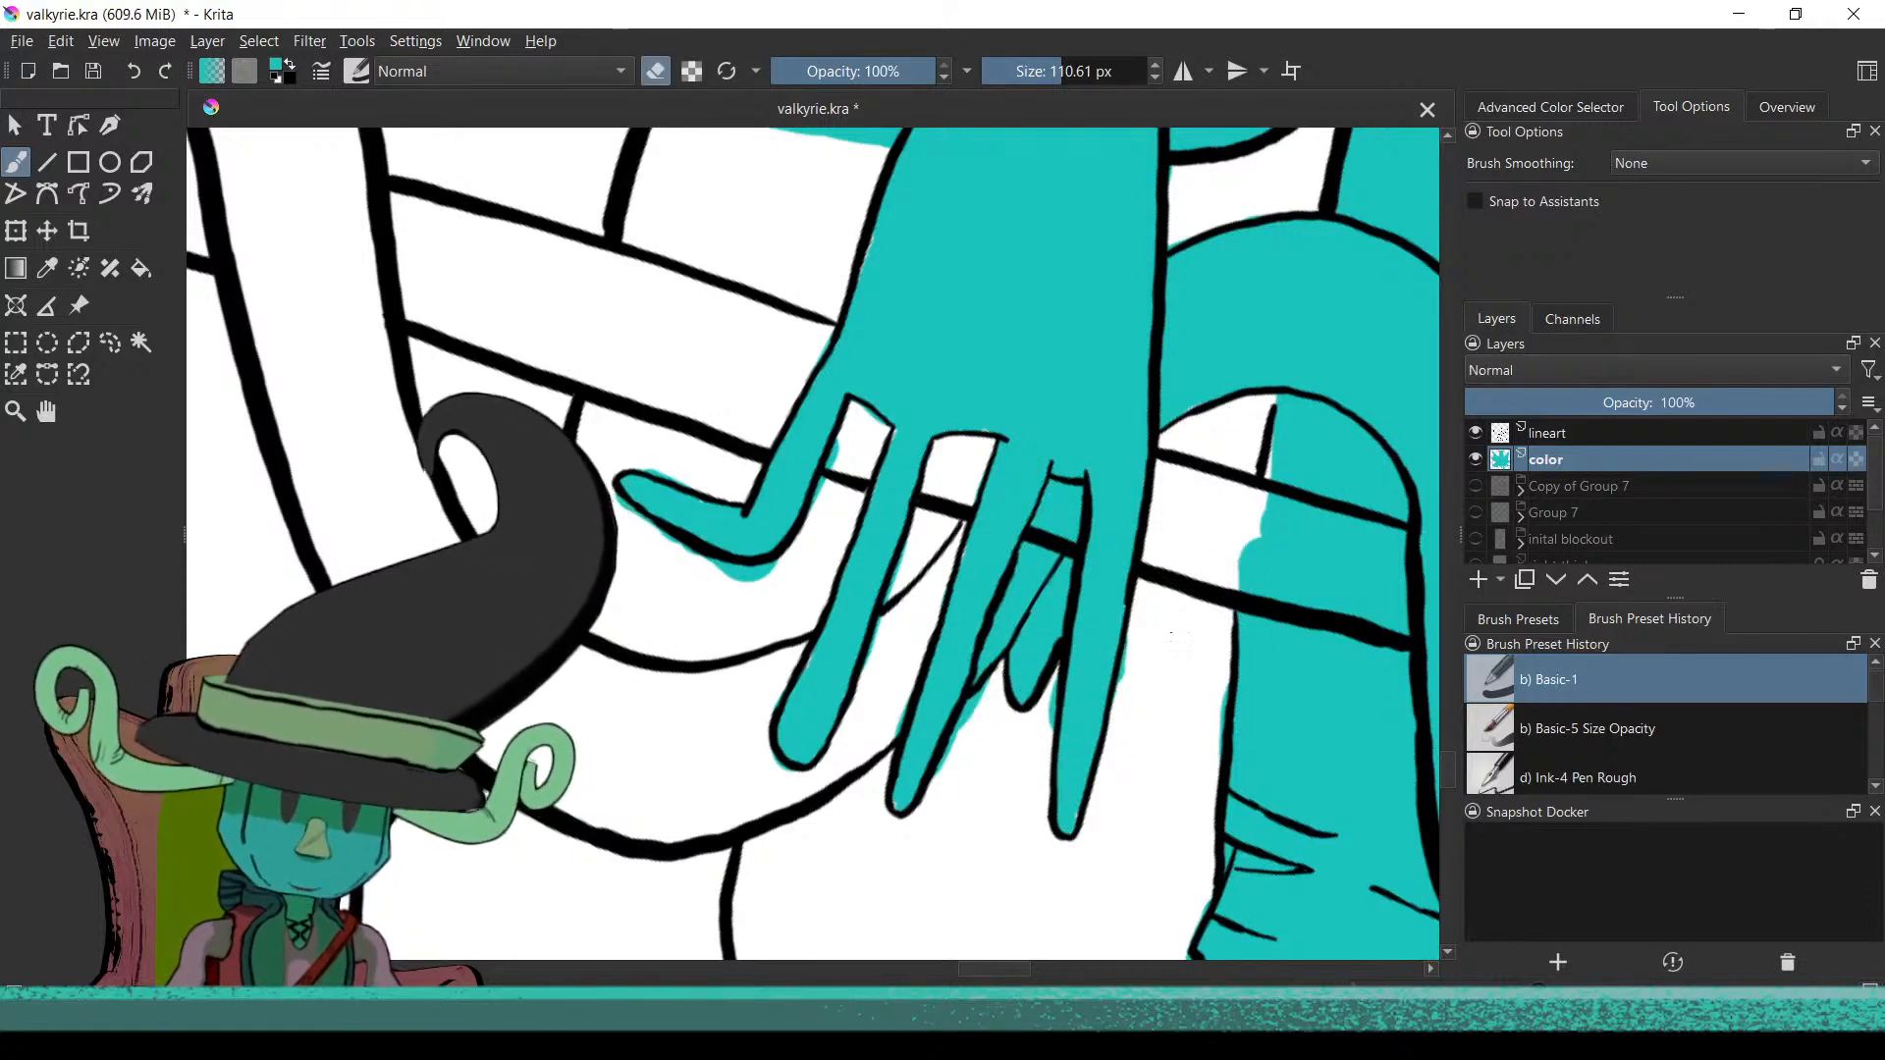
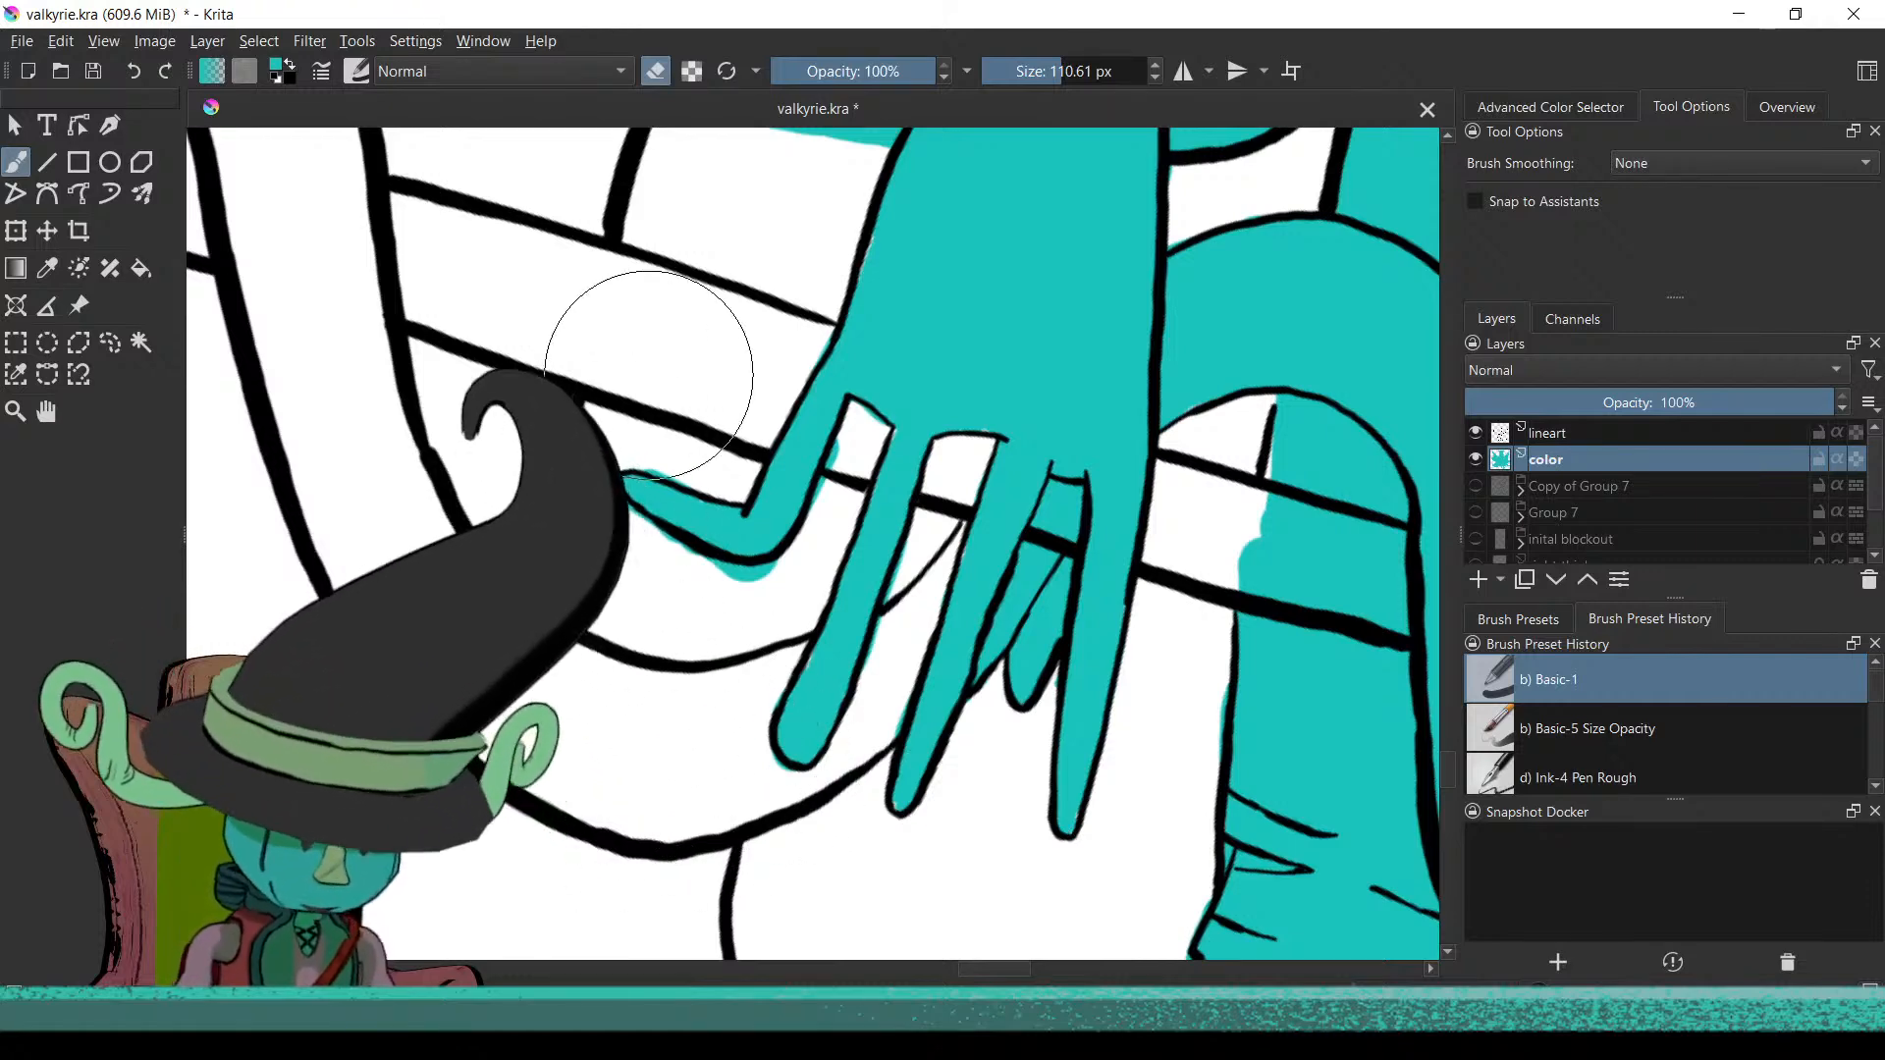
mouse_move(887, 437)
left_mouse_down()
mouse_move(898, 469)
mouse_move(835, 500)
mouse_move(859, 535)
mouse_move(737, 628)
mouse_move(693, 724)
mouse_move(754, 705)
mouse_move(751, 768)
mouse_move(827, 717)
mouse_move(942, 687)
left_mouse_up()
key("e")
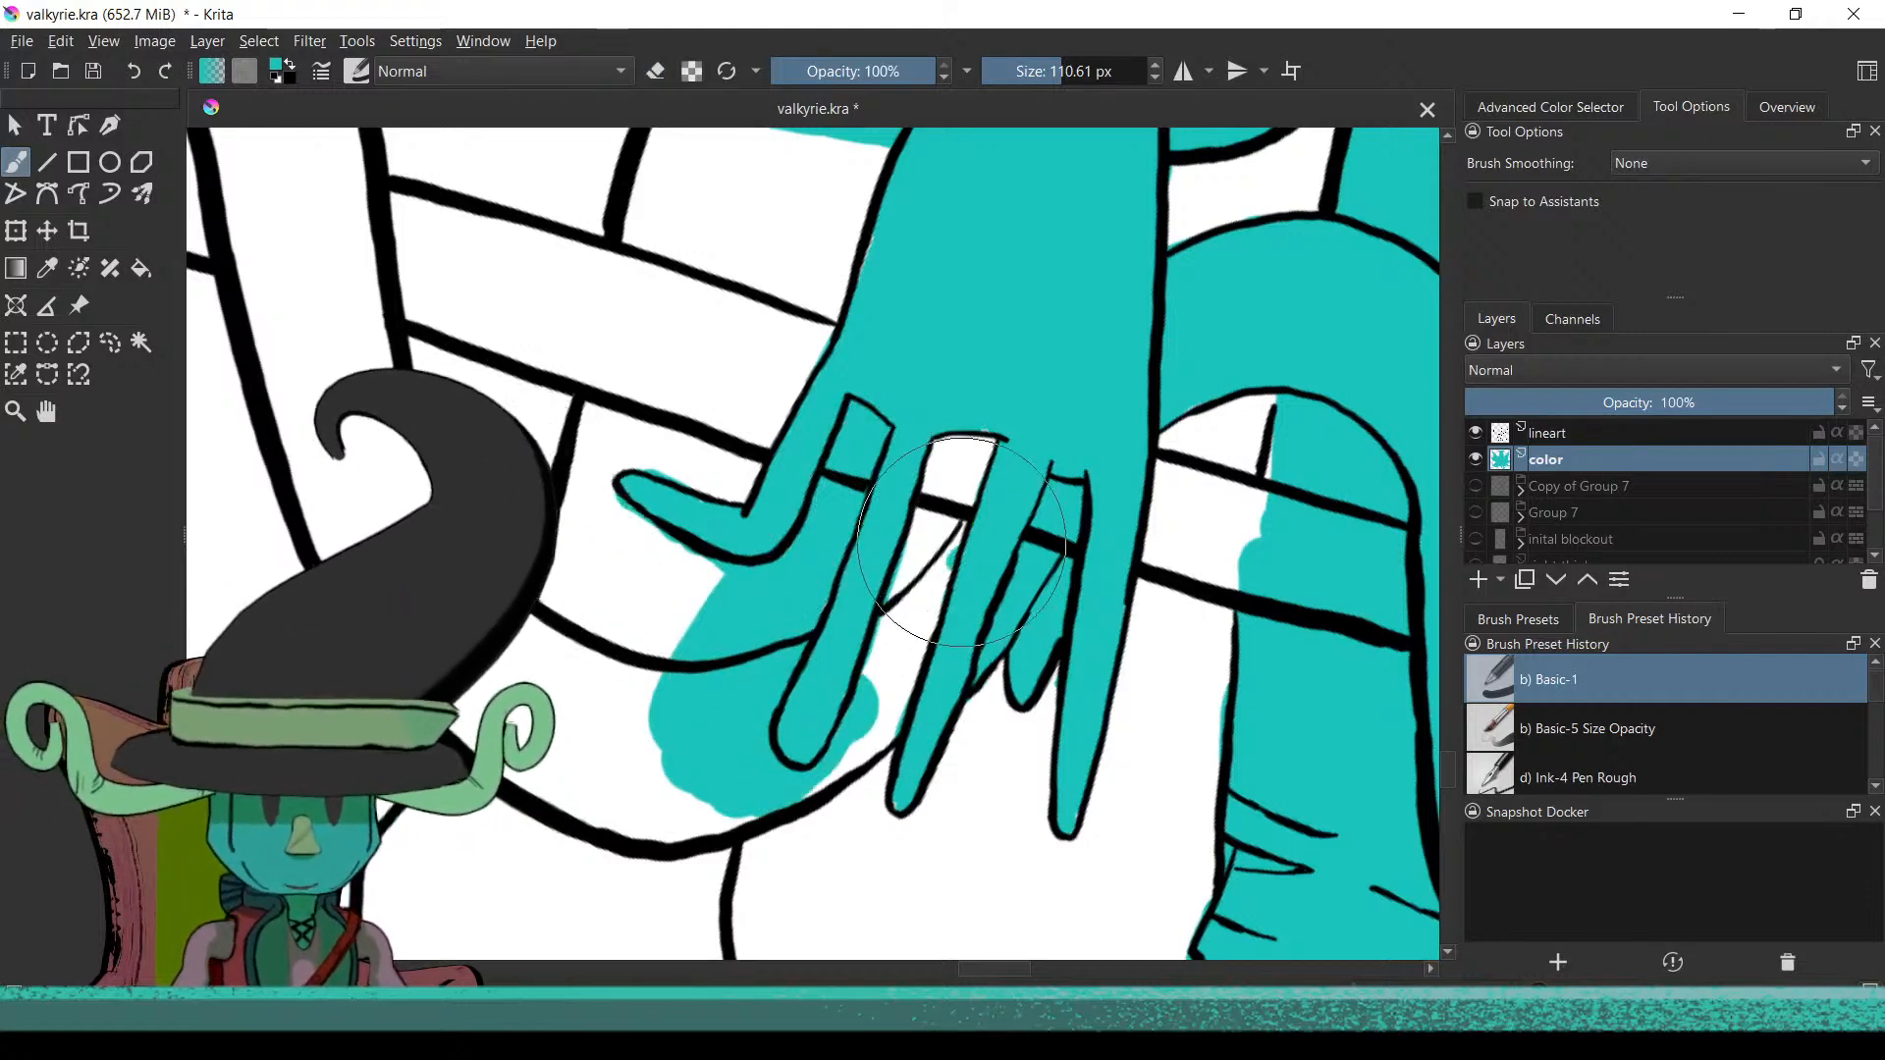
mouse_move(962, 530)
left_mouse_down()
mouse_move(922, 604)
mouse_move(950, 597)
mouse_move(913, 639)
mouse_move(944, 662)
mouse_move(926, 705)
mouse_move(953, 600)
mouse_move(923, 616)
mouse_move(948, 573)
mouse_move(876, 673)
left_mouse_up()
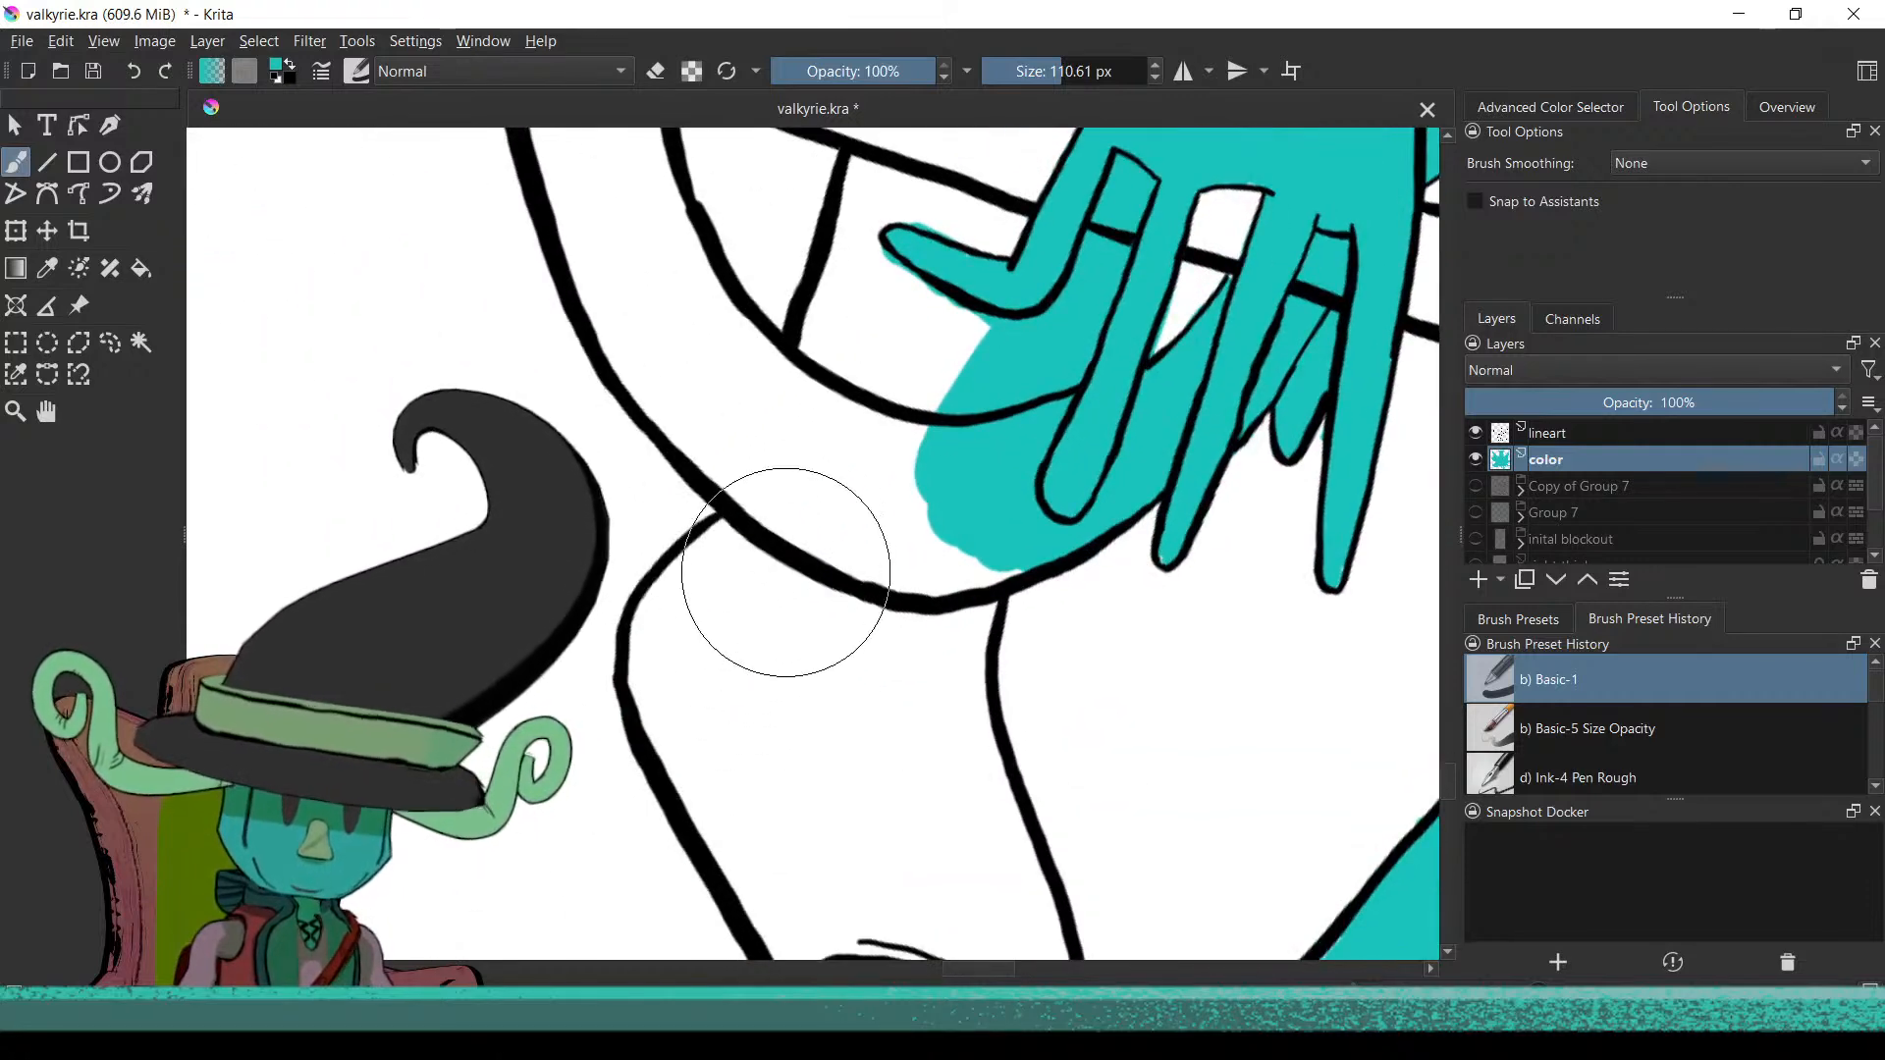
Paint the bare lower leg and foot beneath the serpent's bend teal, filling in from the outer outline
left_click_drag(776, 550, 729, 566)
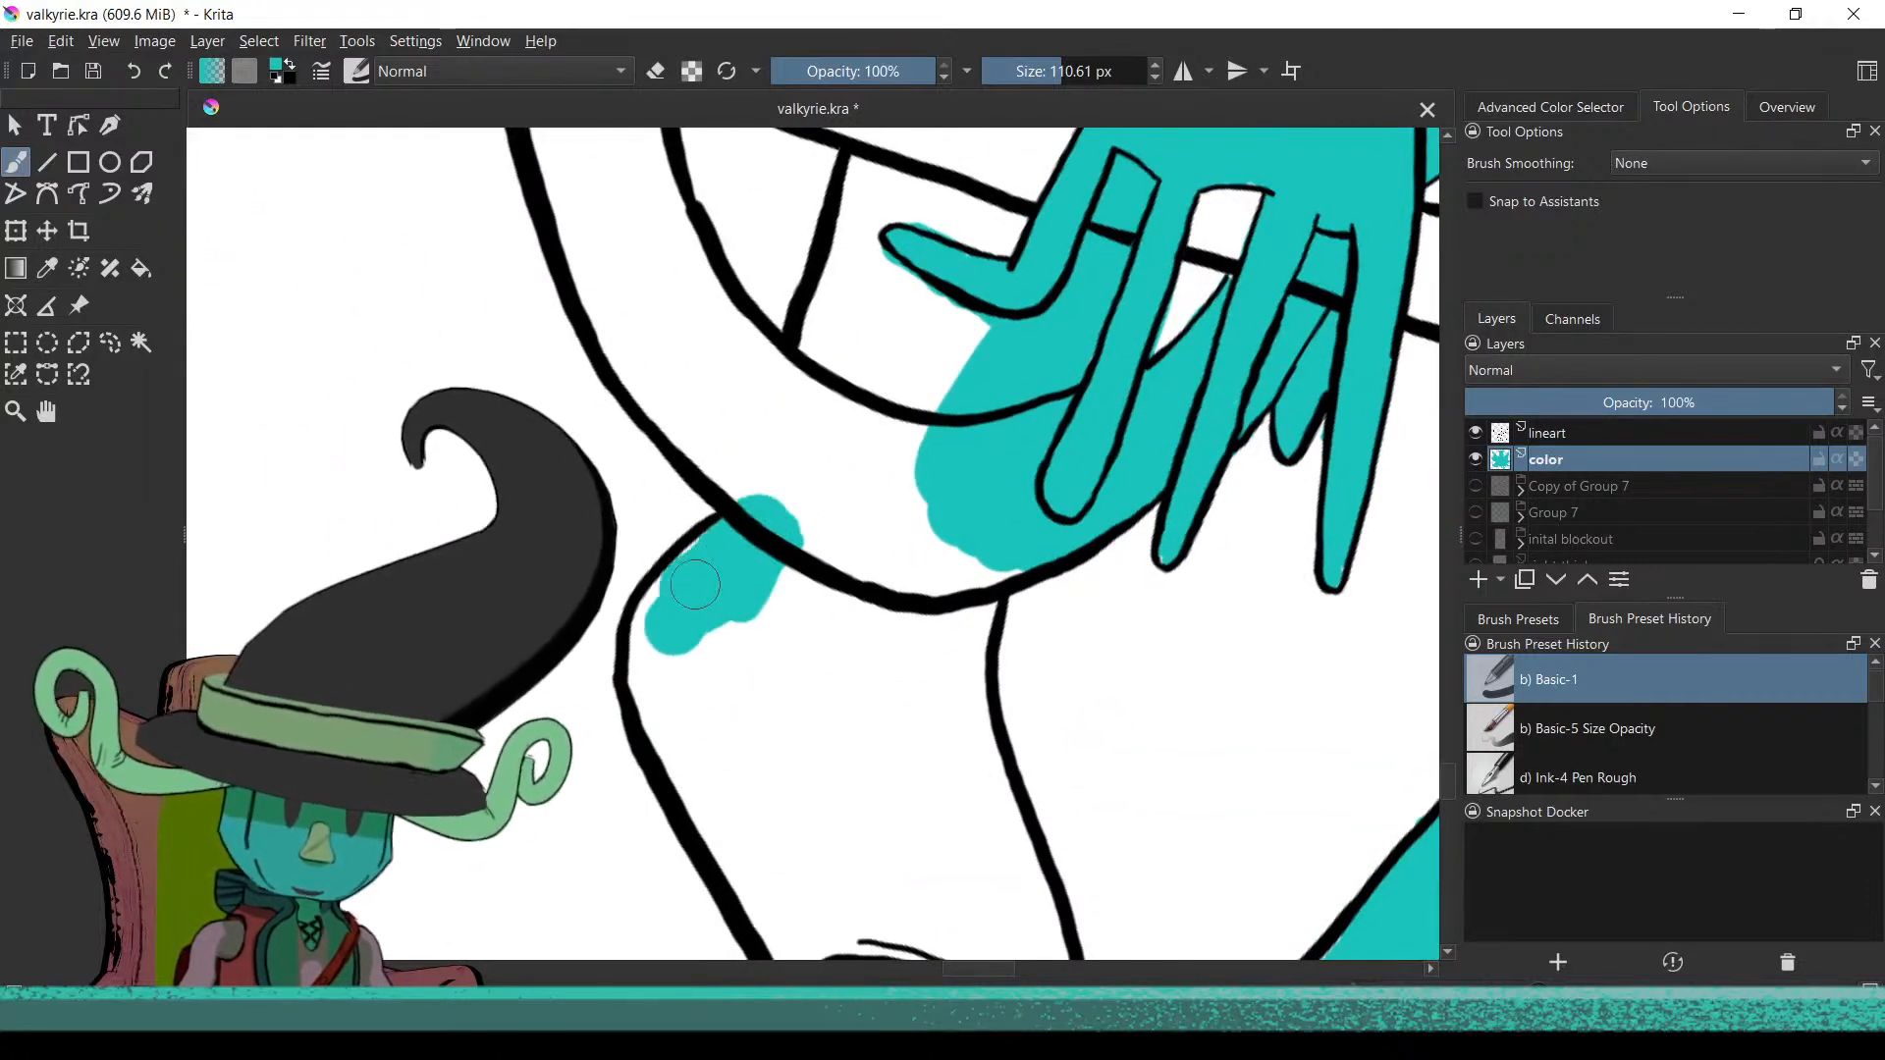
mouse_move(666, 622)
left_mouse_down()
mouse_move(699, 785)
mouse_move(761, 913)
mouse_move(737, 862)
mouse_move(791, 778)
left_mouse_up()
scroll(776, 819, "down", 3)
scroll(776, 820, "up", 3)
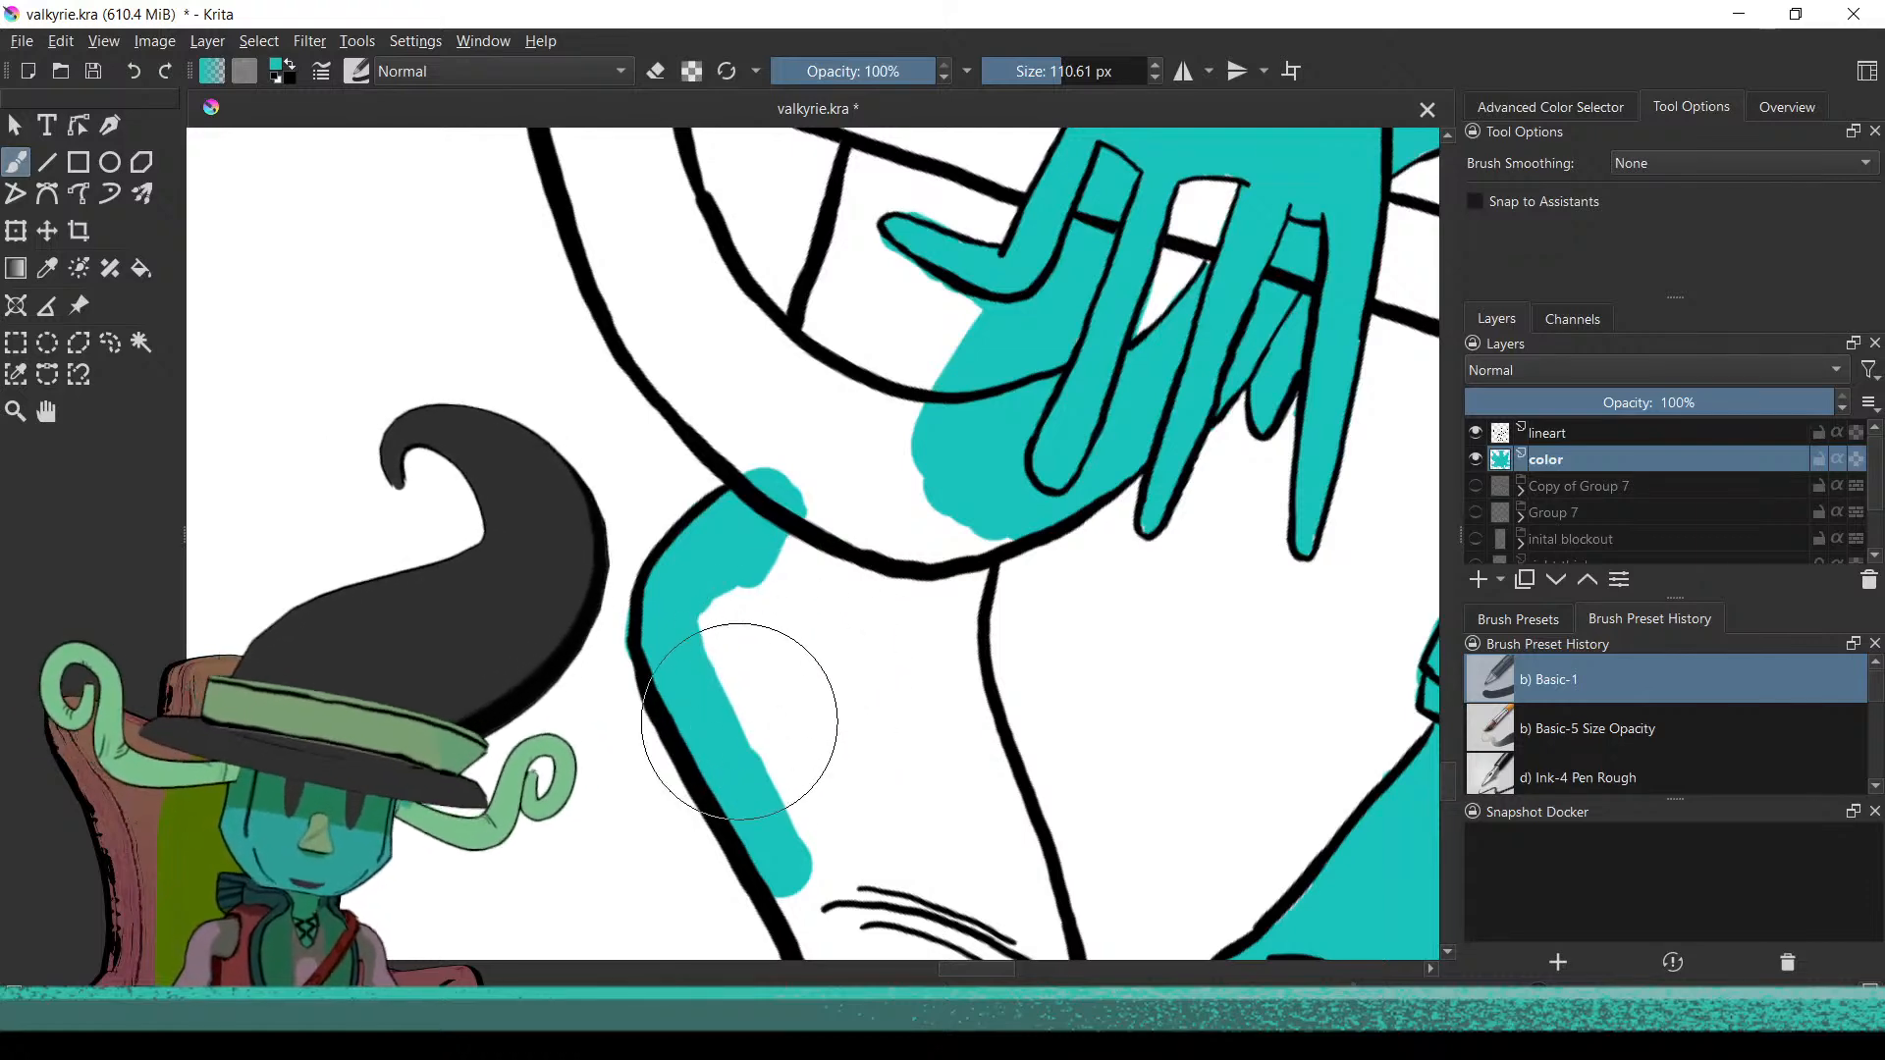
scroll(775, 746, "down", 3)
scroll(788, 732, "up", 2)
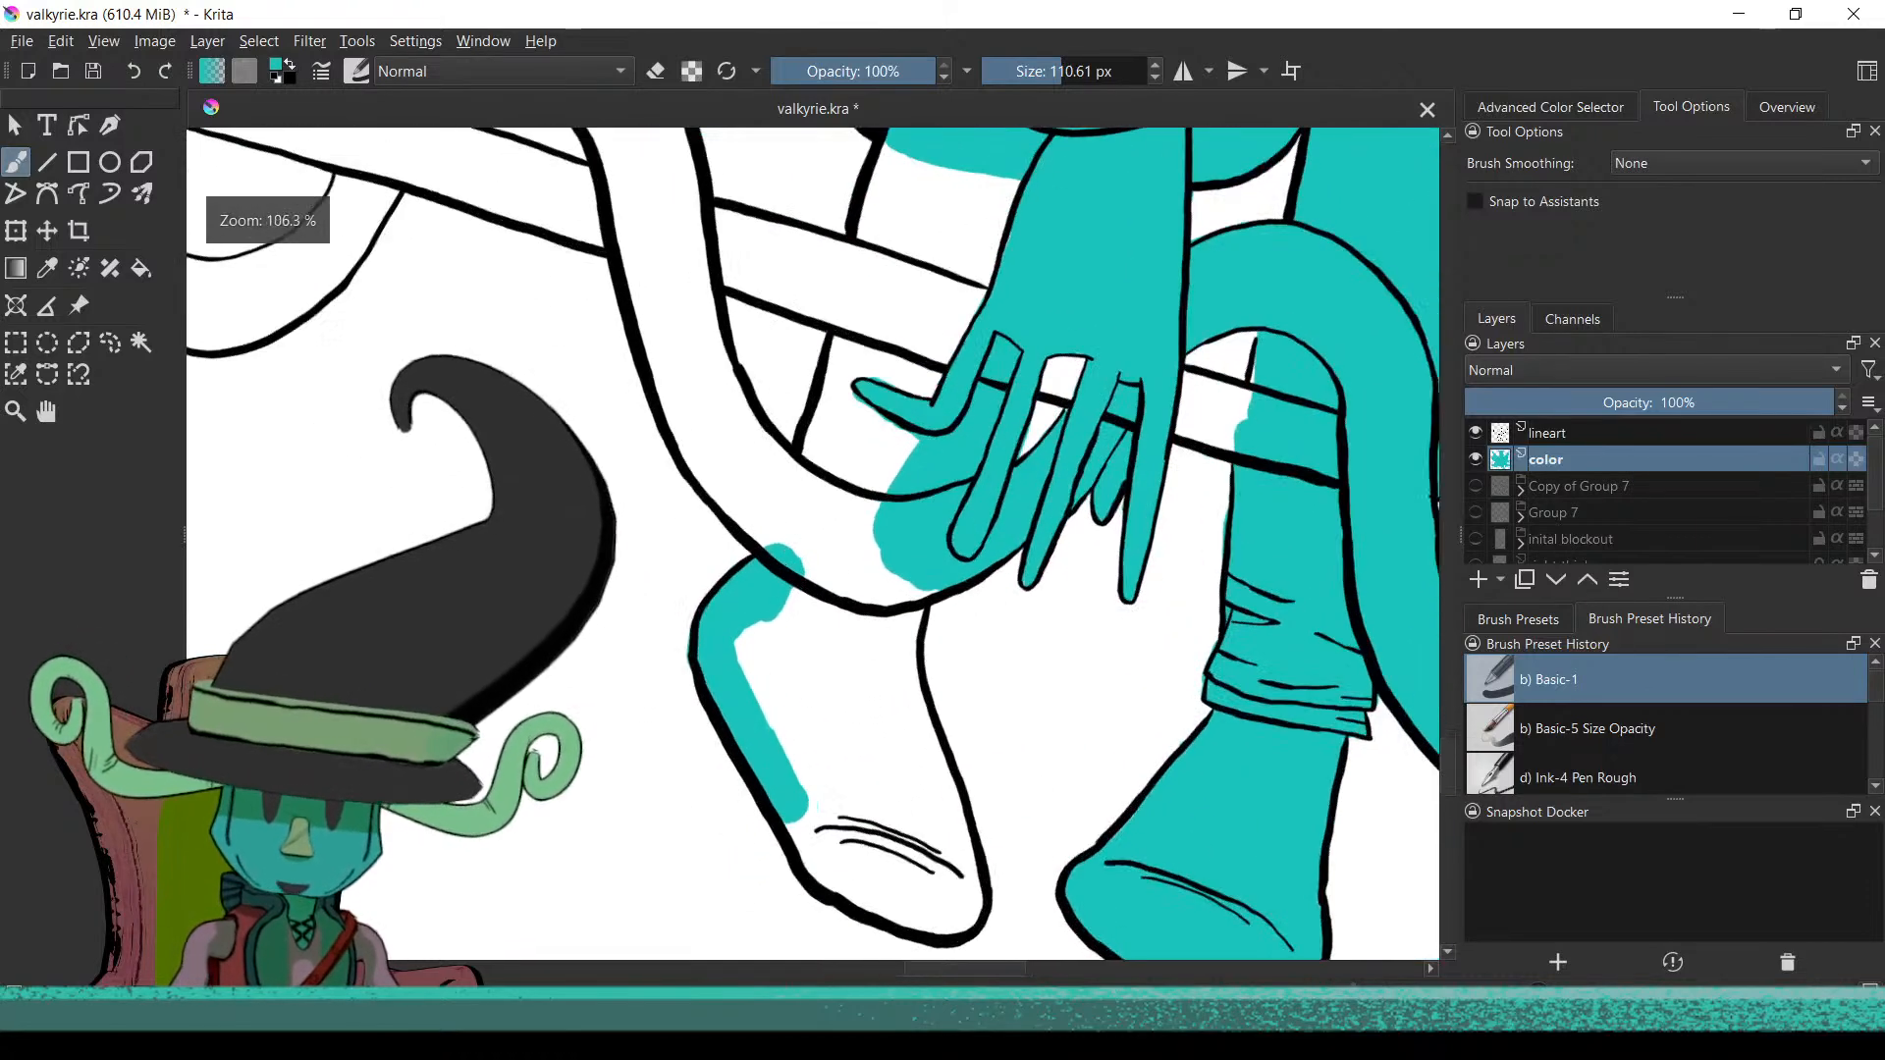
mouse_move(811, 660)
left_mouse_down()
mouse_move(773, 613)
mouse_move(776, 716)
left_mouse_up()
Paint the serpent's body teal from beside the thumb up along its curve to the staff
mouse_move(754, 648)
left_mouse_down()
mouse_move(833, 852)
mouse_move(863, 888)
mouse_move(905, 892)
mouse_move(841, 631)
mouse_move(829, 736)
mouse_move(787, 817)
mouse_move(643, 710)
mouse_move(757, 609)
mouse_move(750, 445)
mouse_move(771, 678)
mouse_move(889, 864)
mouse_move(942, 918)
mouse_move(957, 908)
mouse_move(832, 535)
mouse_move(849, 448)
mouse_move(859, 432)
mouse_move(878, 456)
mouse_move(883, 432)
mouse_move(863, 497)
left_mouse_up()
scroll(791, 786, "up", 2)
mouse_move(724, 608)
left_mouse_down()
mouse_move(766, 481)
mouse_move(774, 593)
mouse_move(744, 675)
mouse_move(677, 687)
mouse_move(692, 717)
mouse_move(801, 746)
mouse_move(842, 694)
mouse_move(678, 687)
left_mouse_up()
scroll(736, 706, "up", 2)
scroll(736, 706, "left", 1)
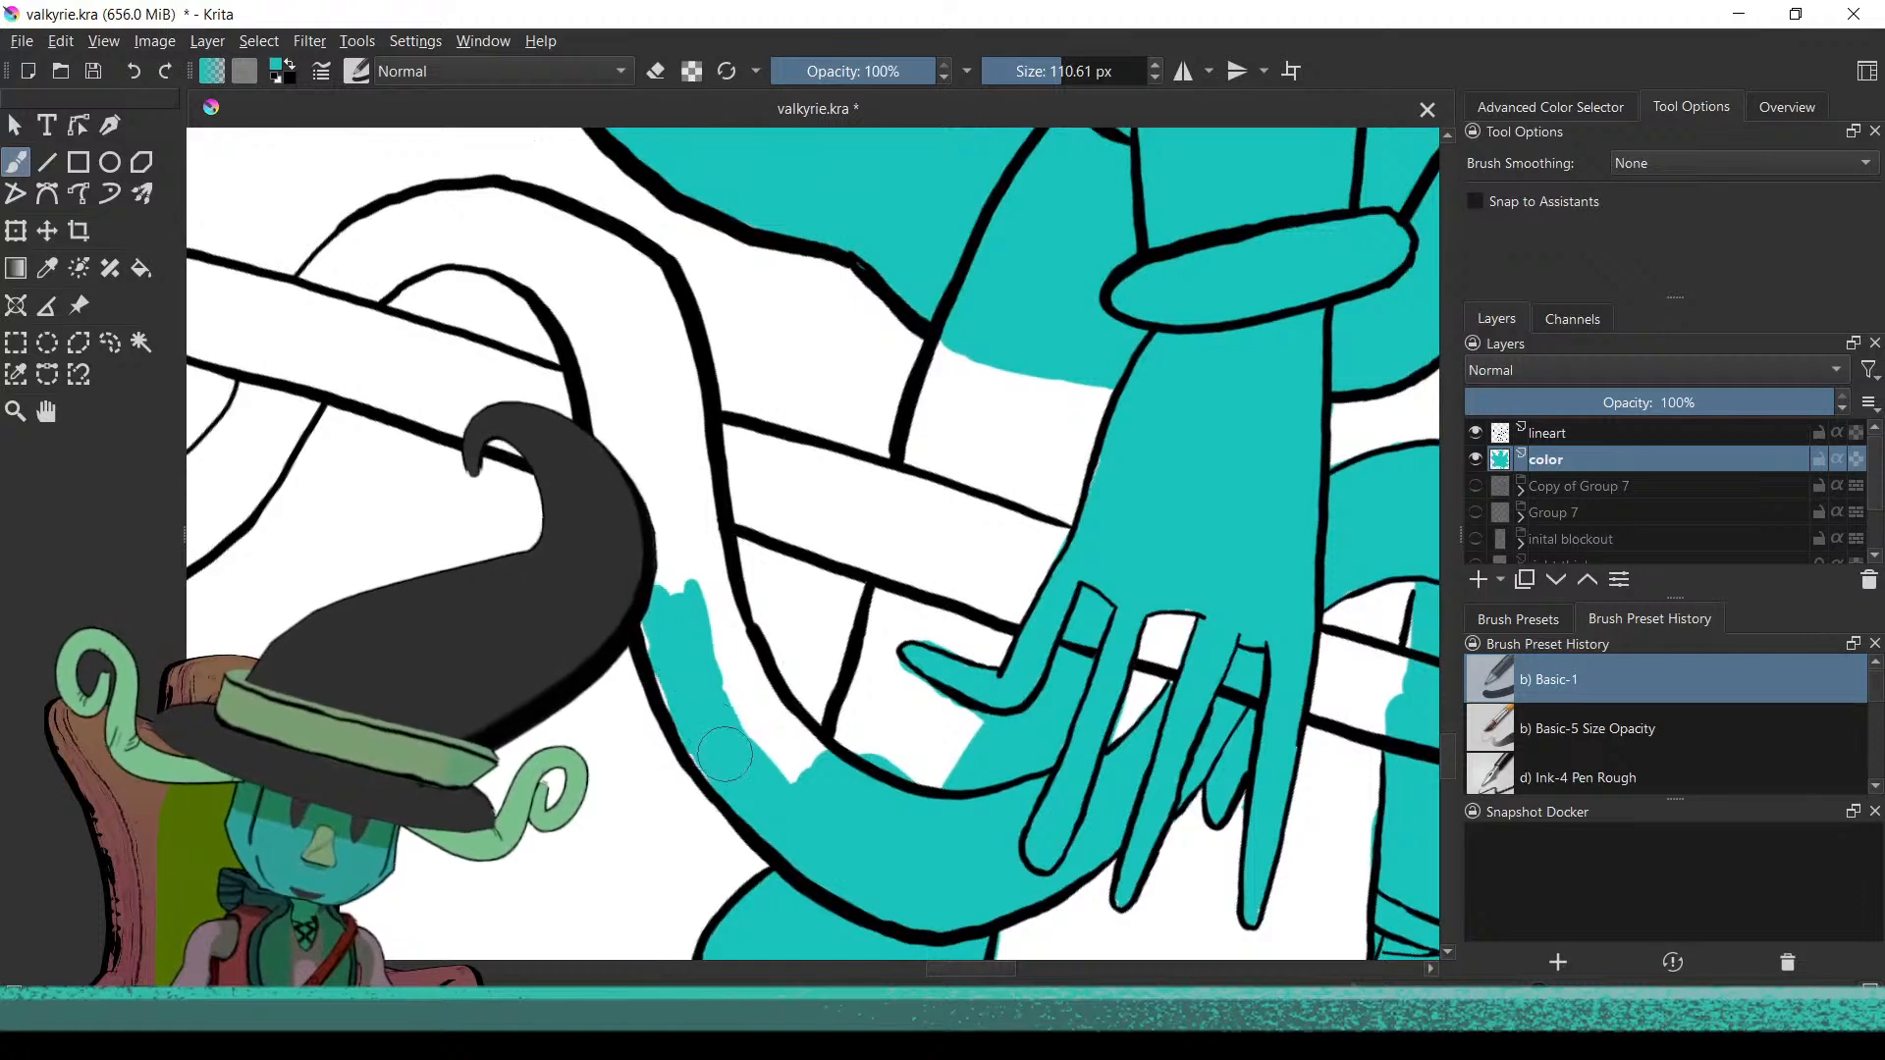
mouse_move(699, 674)
left_mouse_down()
mouse_move(751, 741)
mouse_move(780, 746)
left_mouse_up()
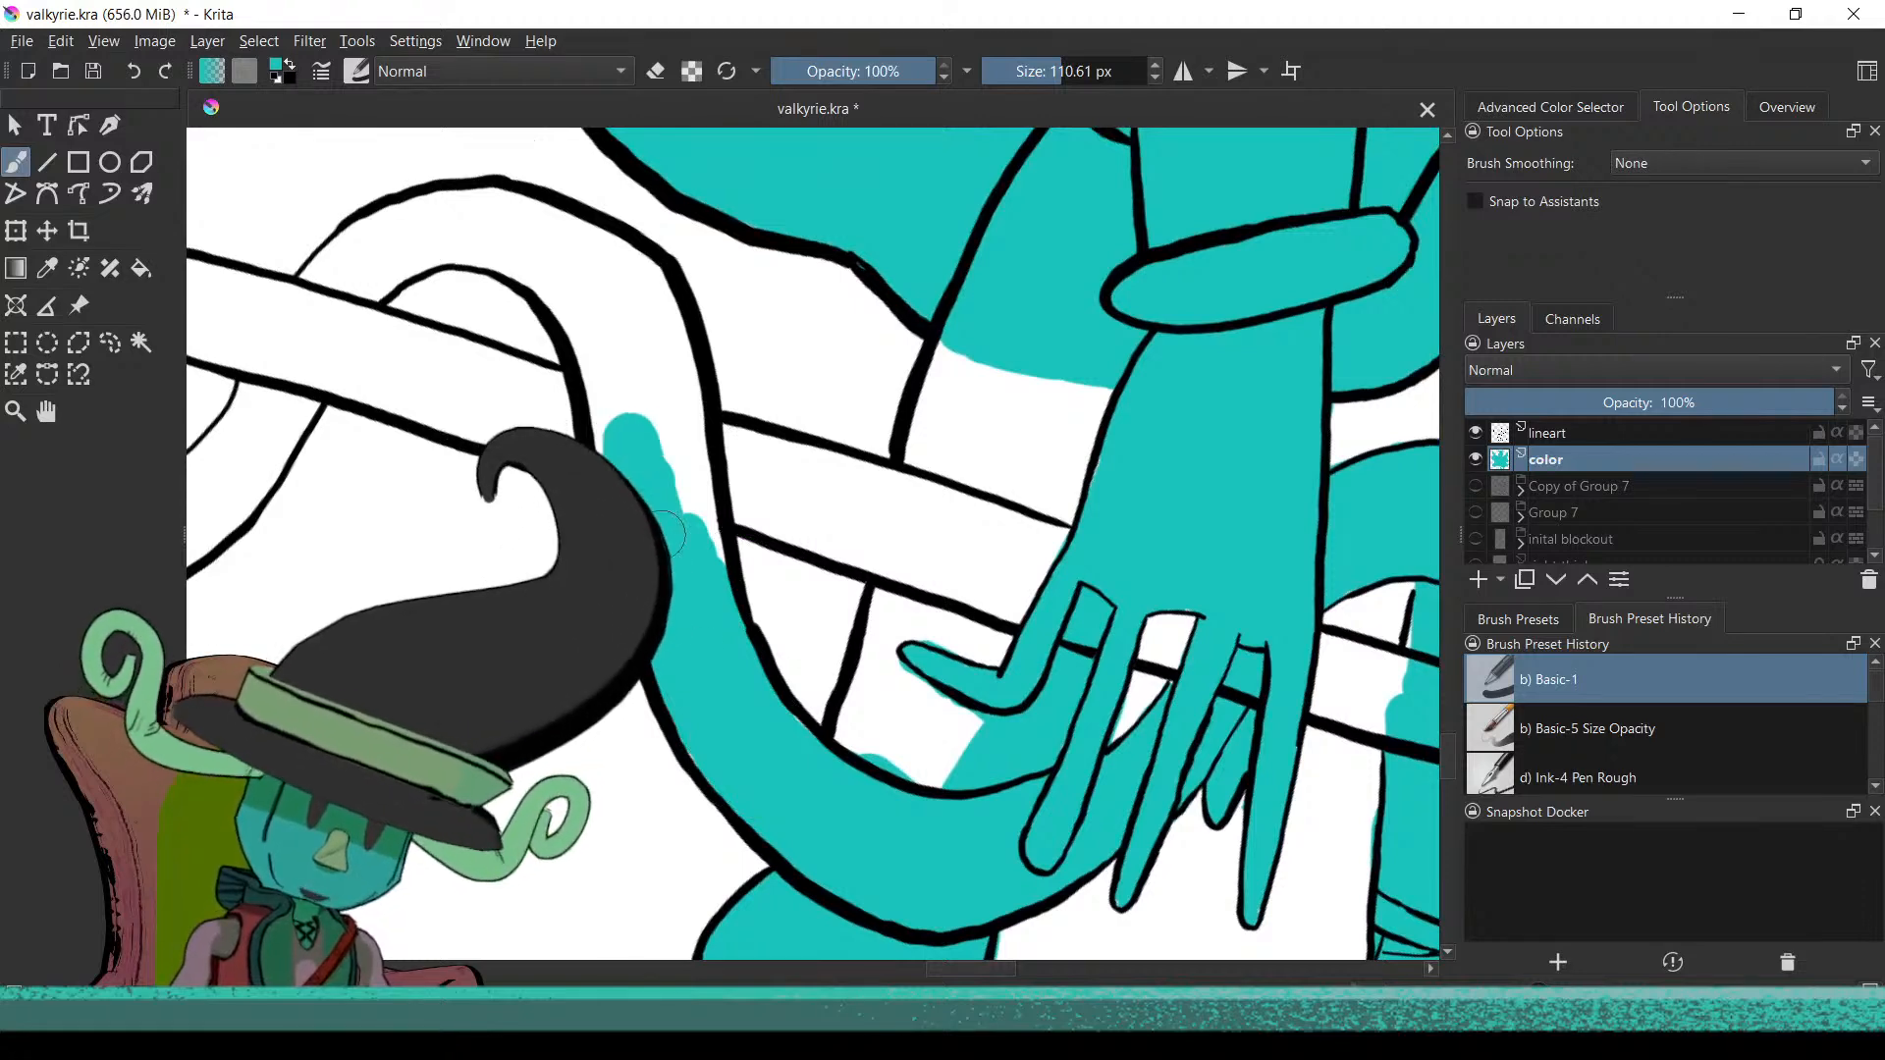
left_click_drag(679, 629, 728, 692)
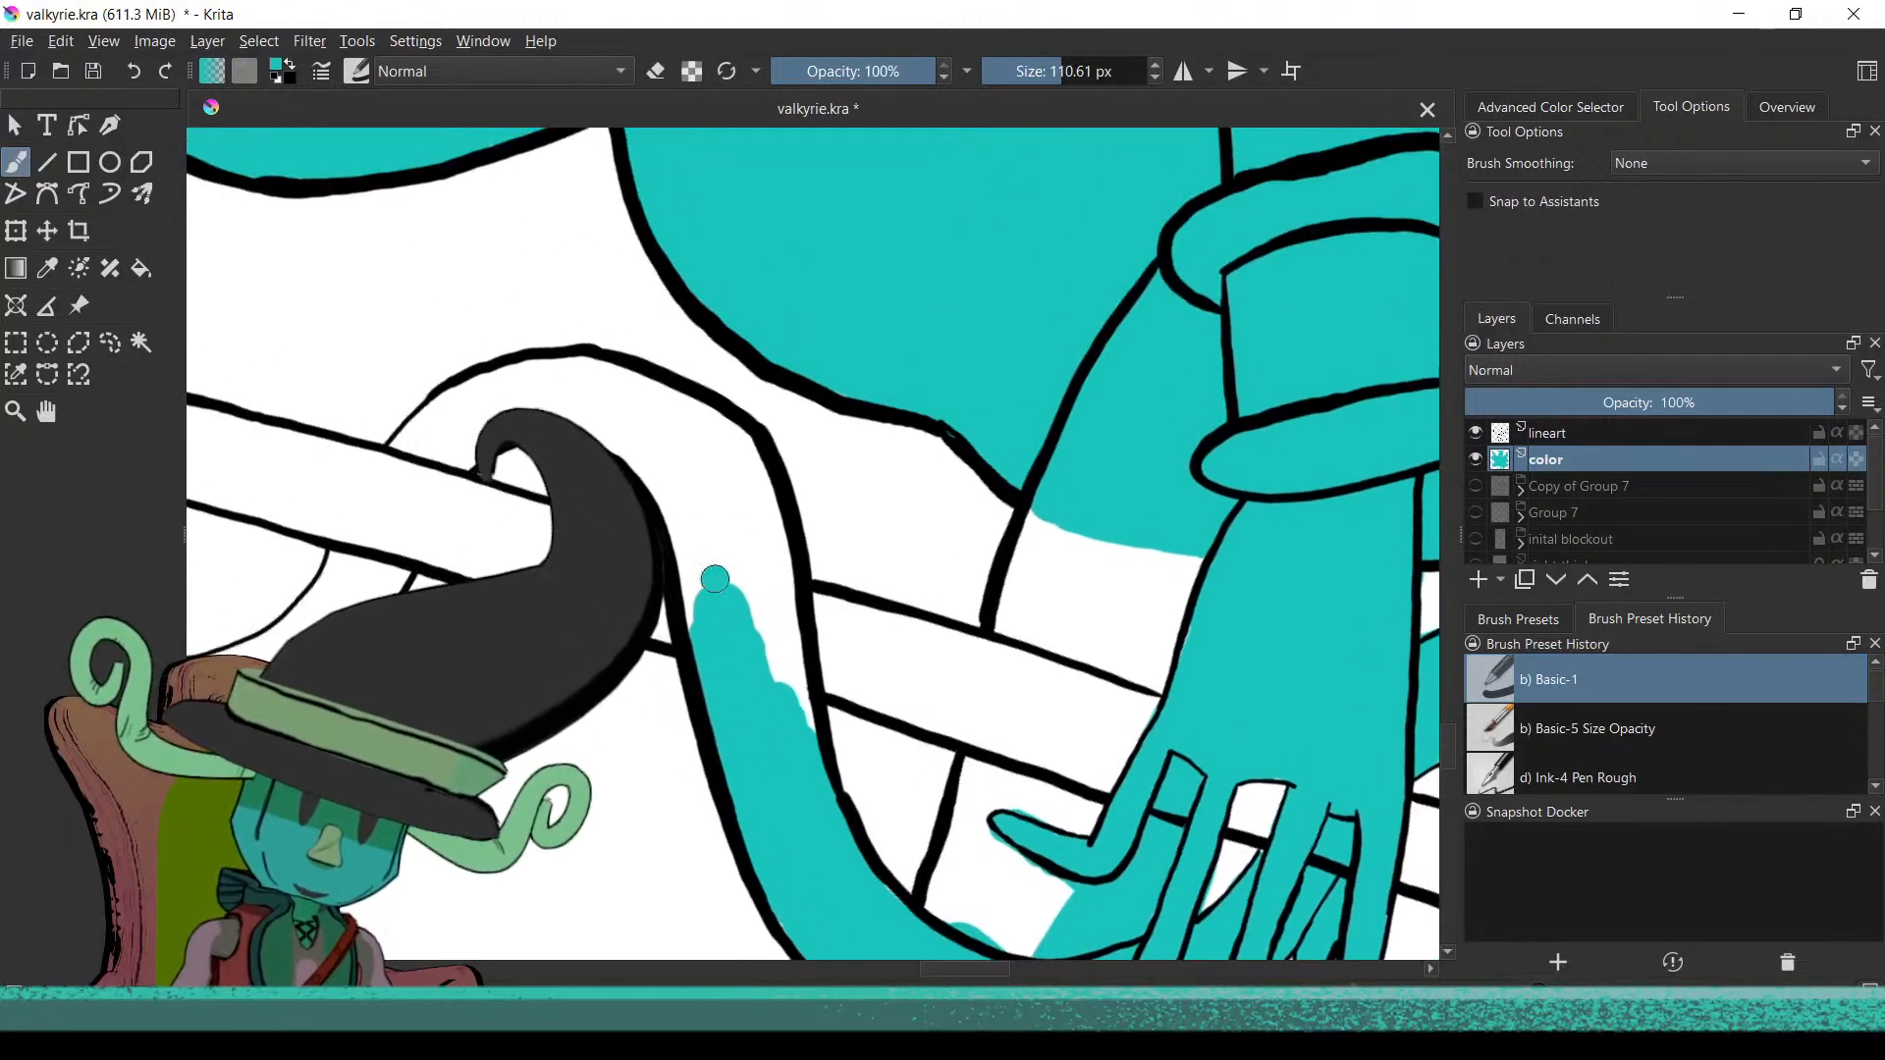
Paint the serpent's arch over the staff teal and erase the spills outside its outline
mouse_move(724, 604)
left_mouse_down()
mouse_move(736, 620)
mouse_move(759, 594)
mouse_move(795, 633)
mouse_move(755, 738)
left_mouse_up()
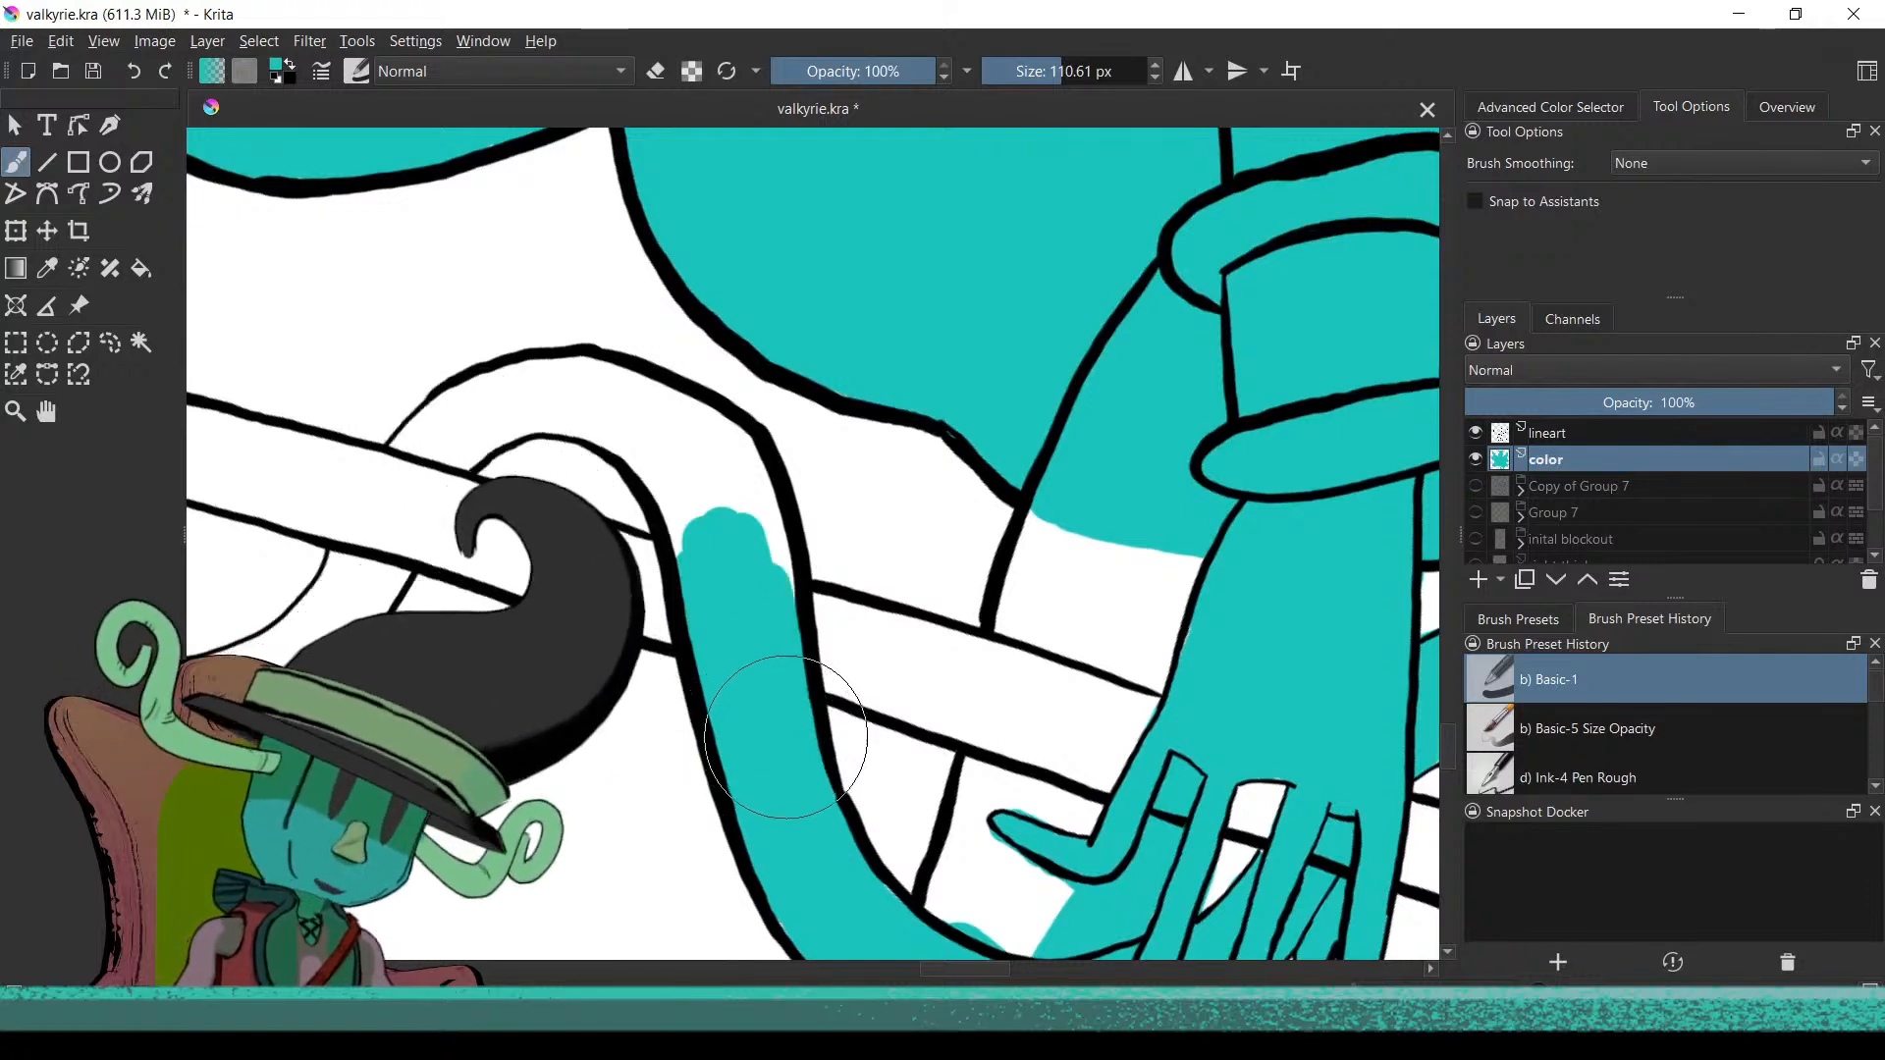
left_click_drag(744, 475, 693, 623)
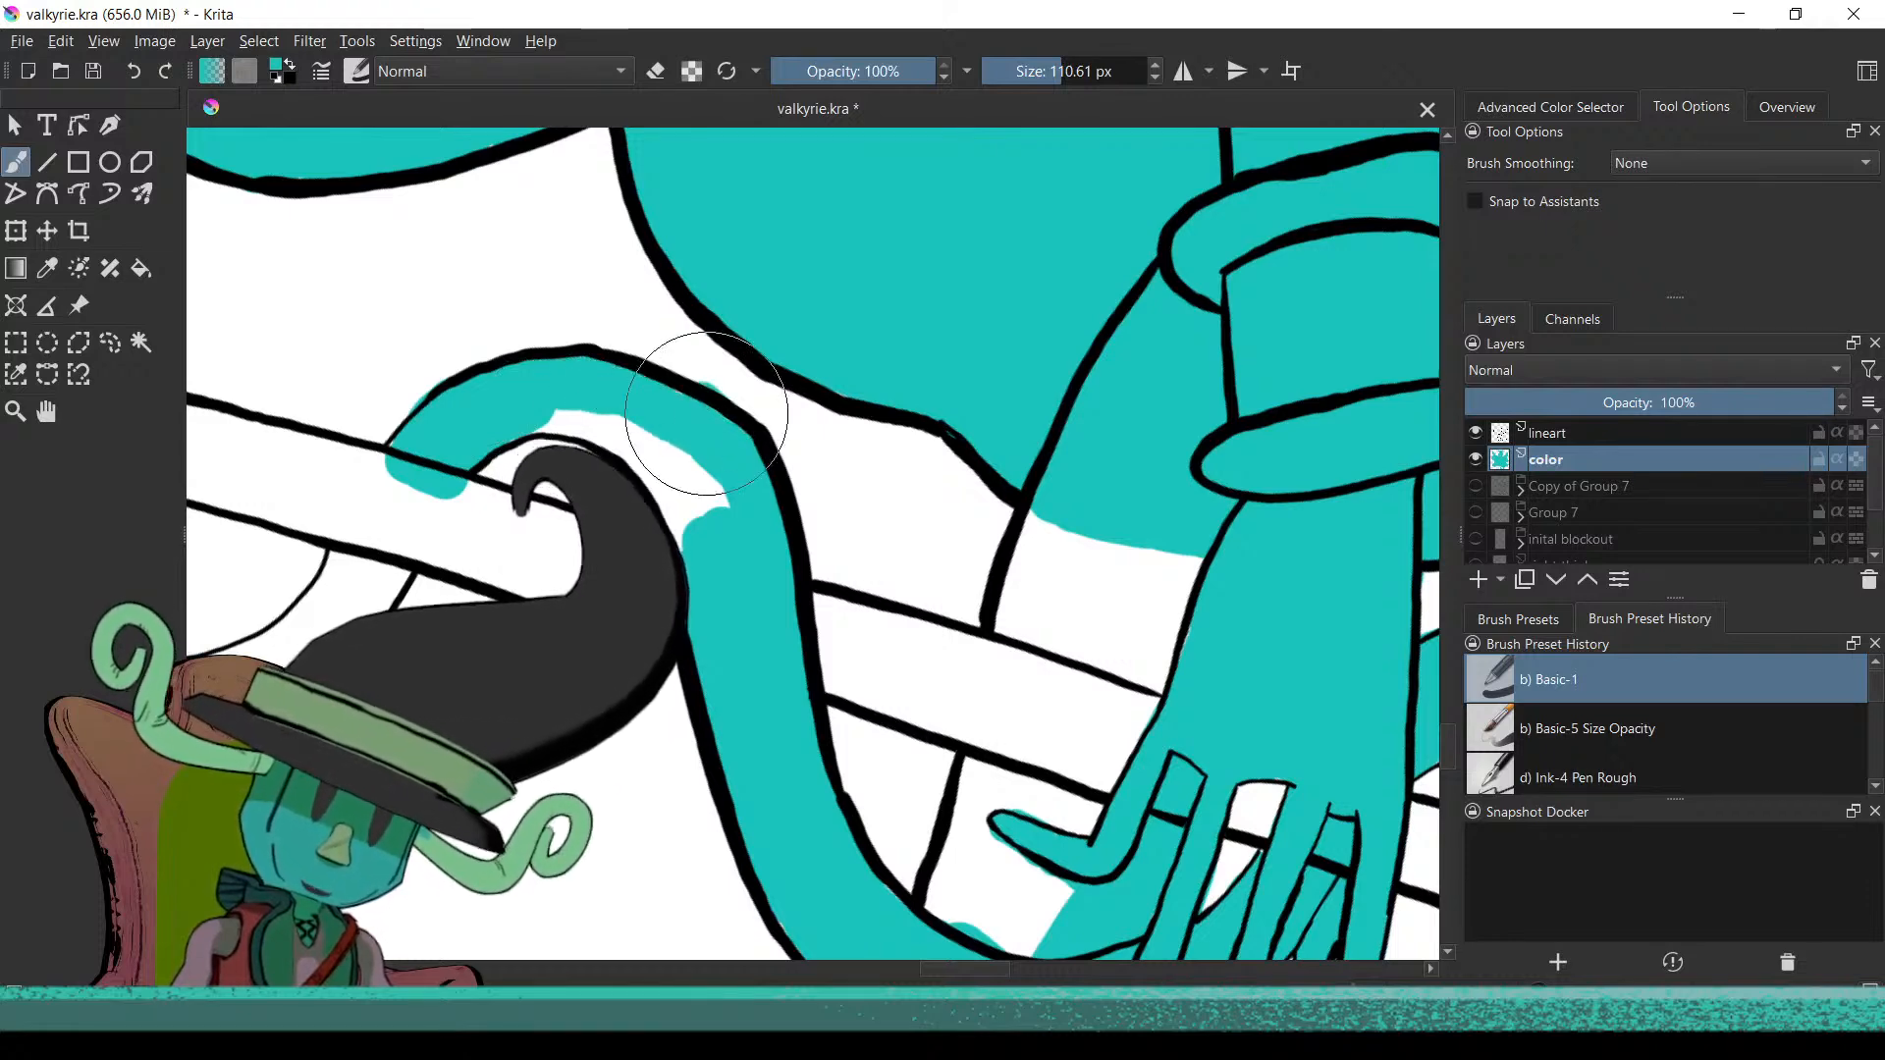
key("e")
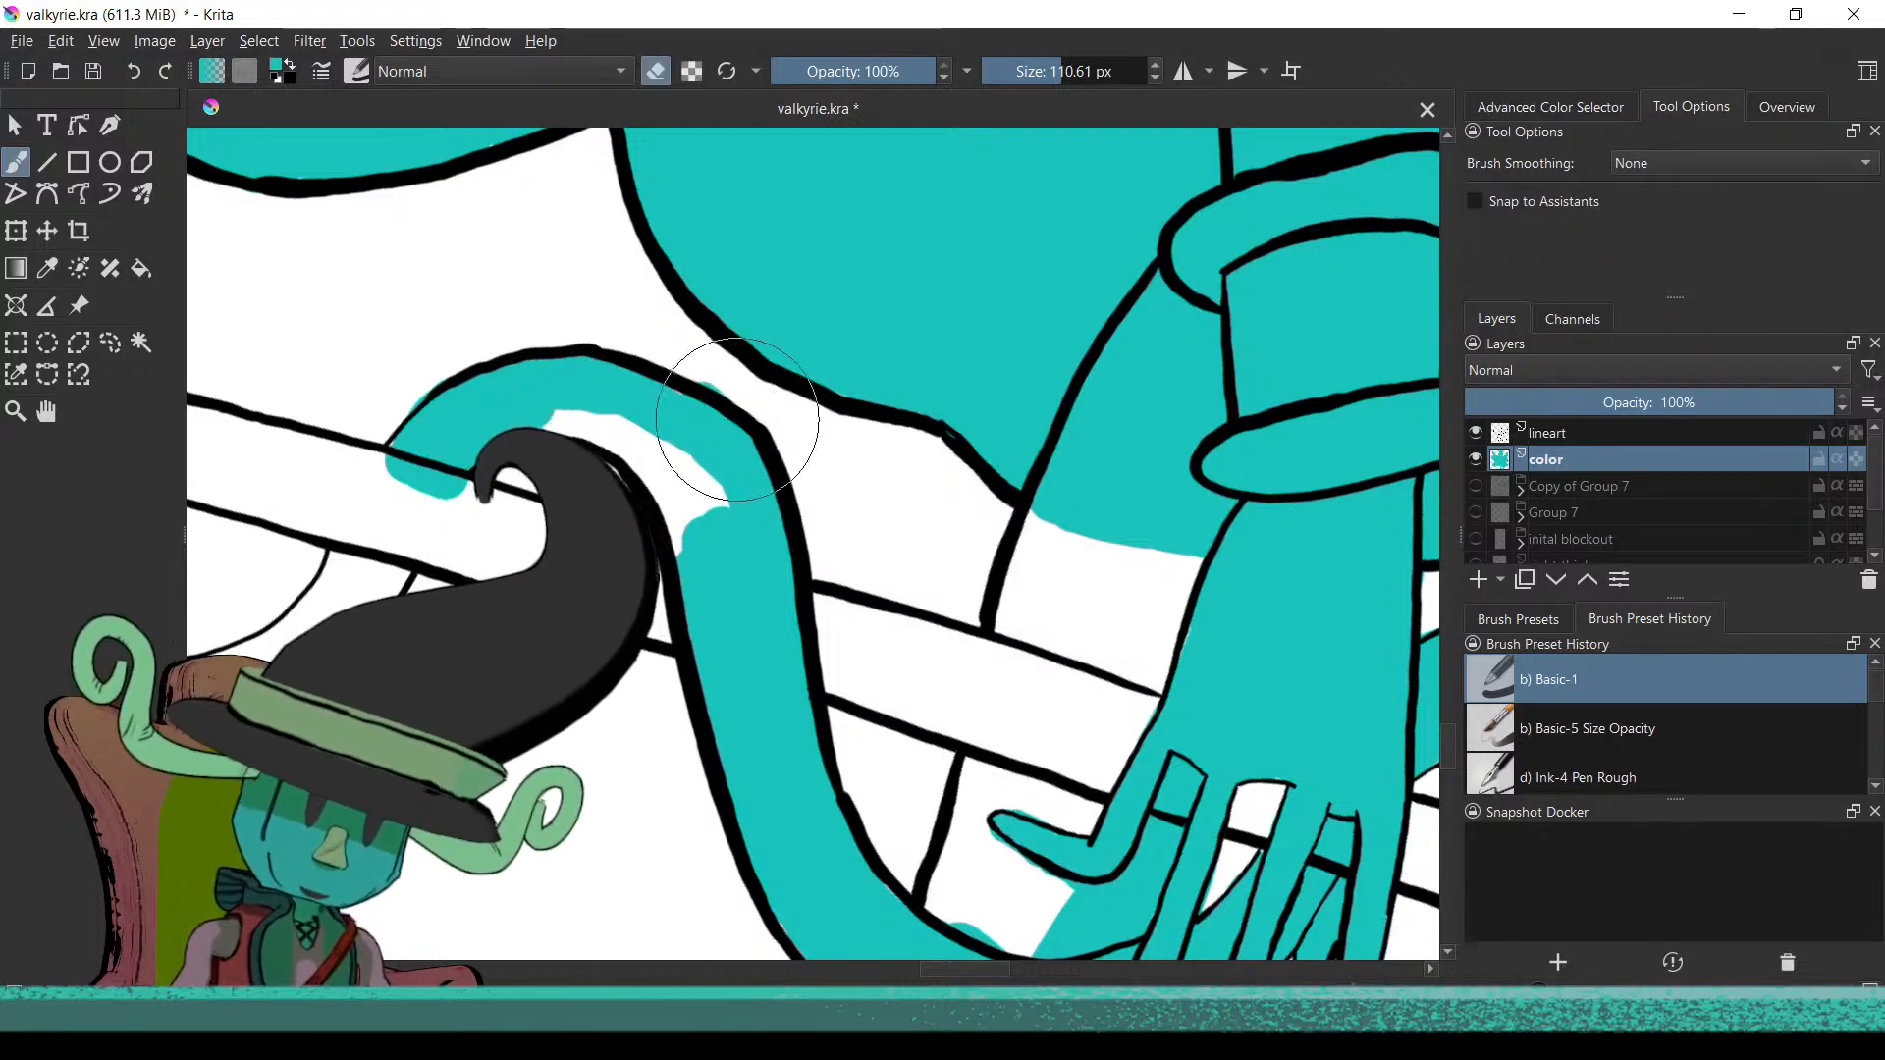
key("e")
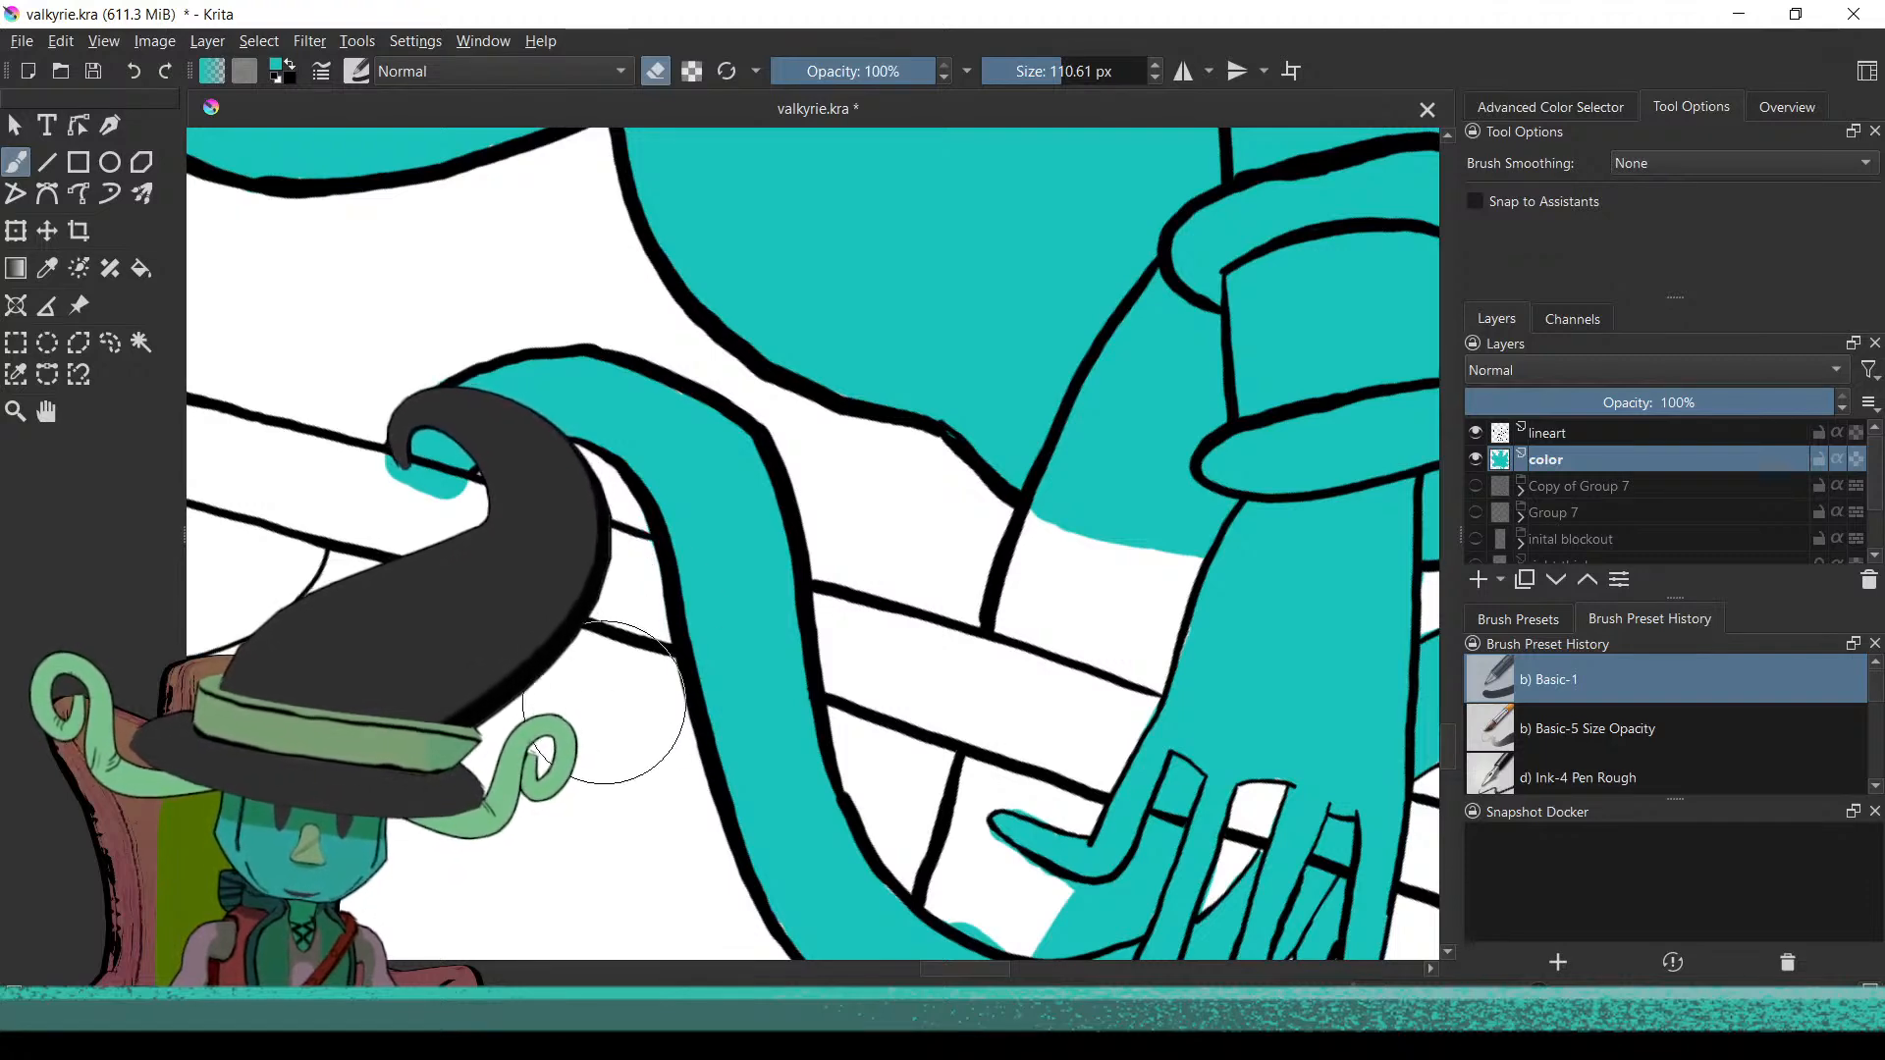
mouse_move(618, 662)
left_mouse_down()
mouse_move(633, 682)
mouse_move(610, 757)
mouse_move(565, 703)
left_mouse_up()
left_click_drag(1051, 550, 962, 572)
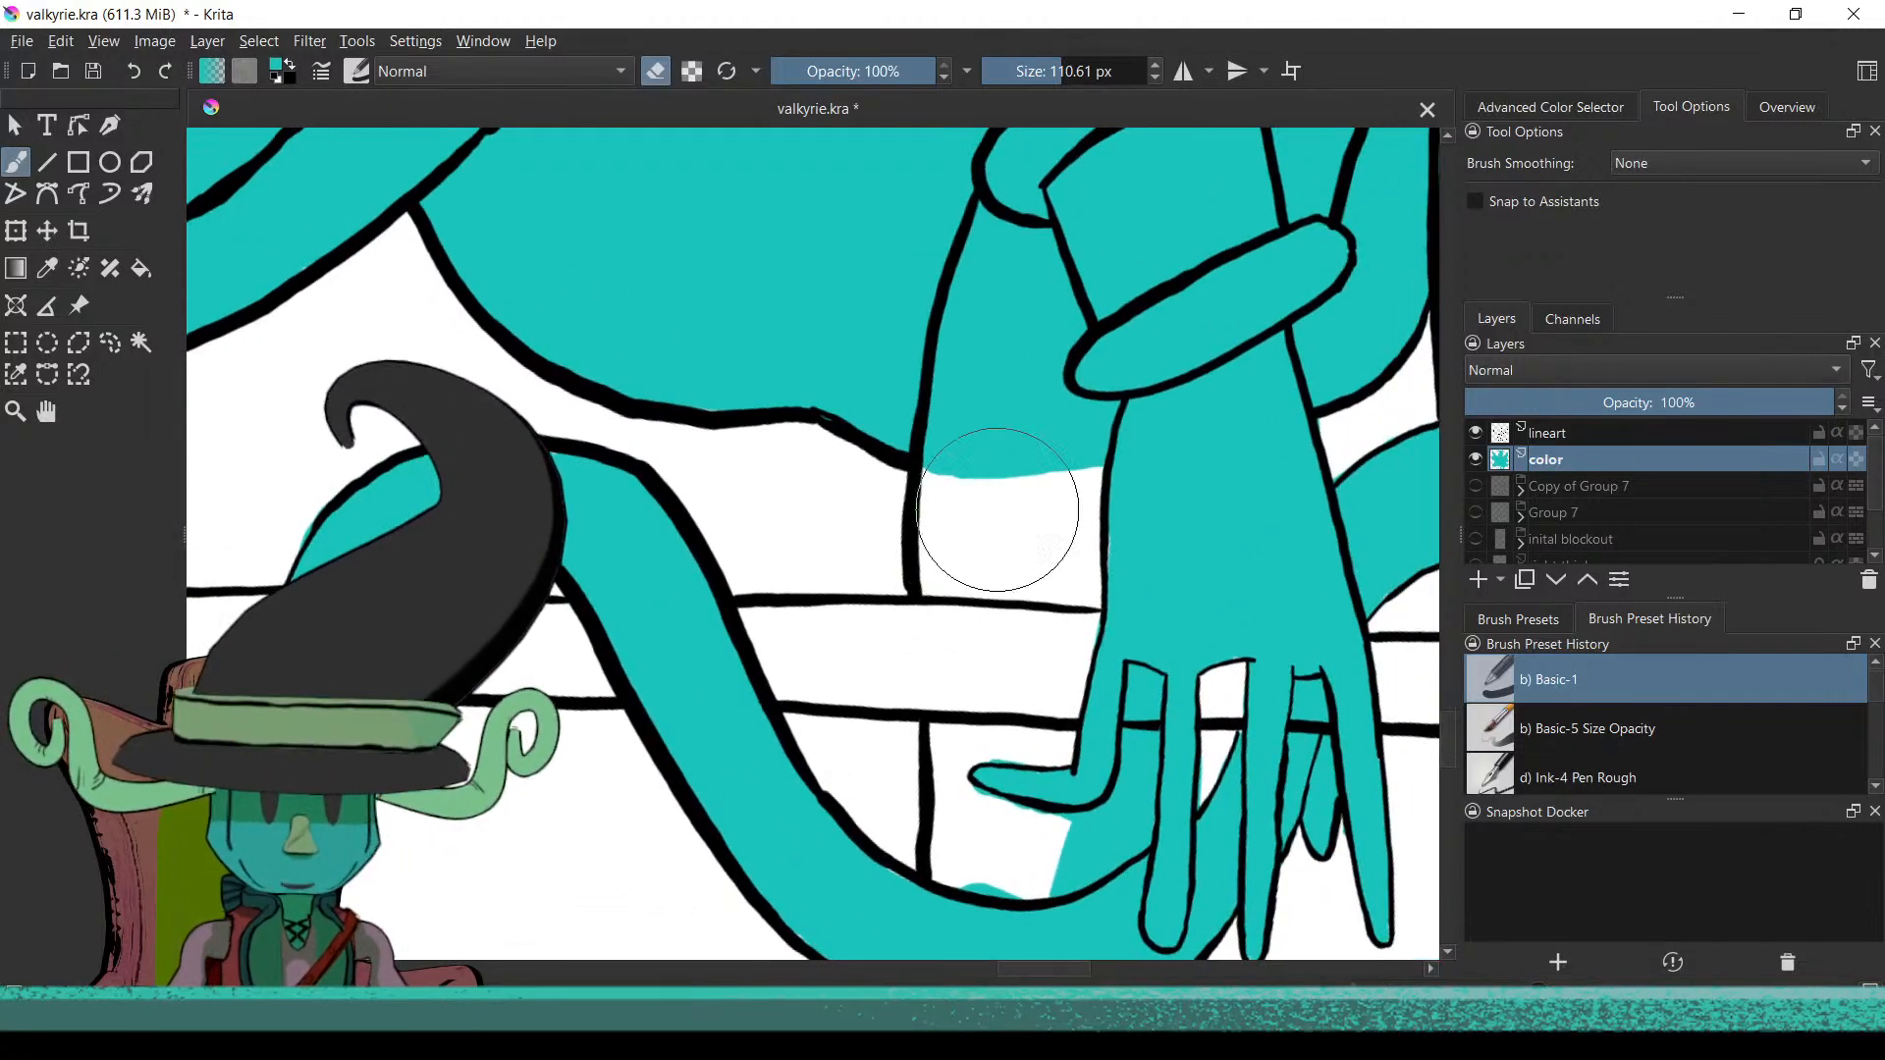
Paint the leg area below the forearm teal, down past the staff to the serpent and between the nearby fingers
key("e")
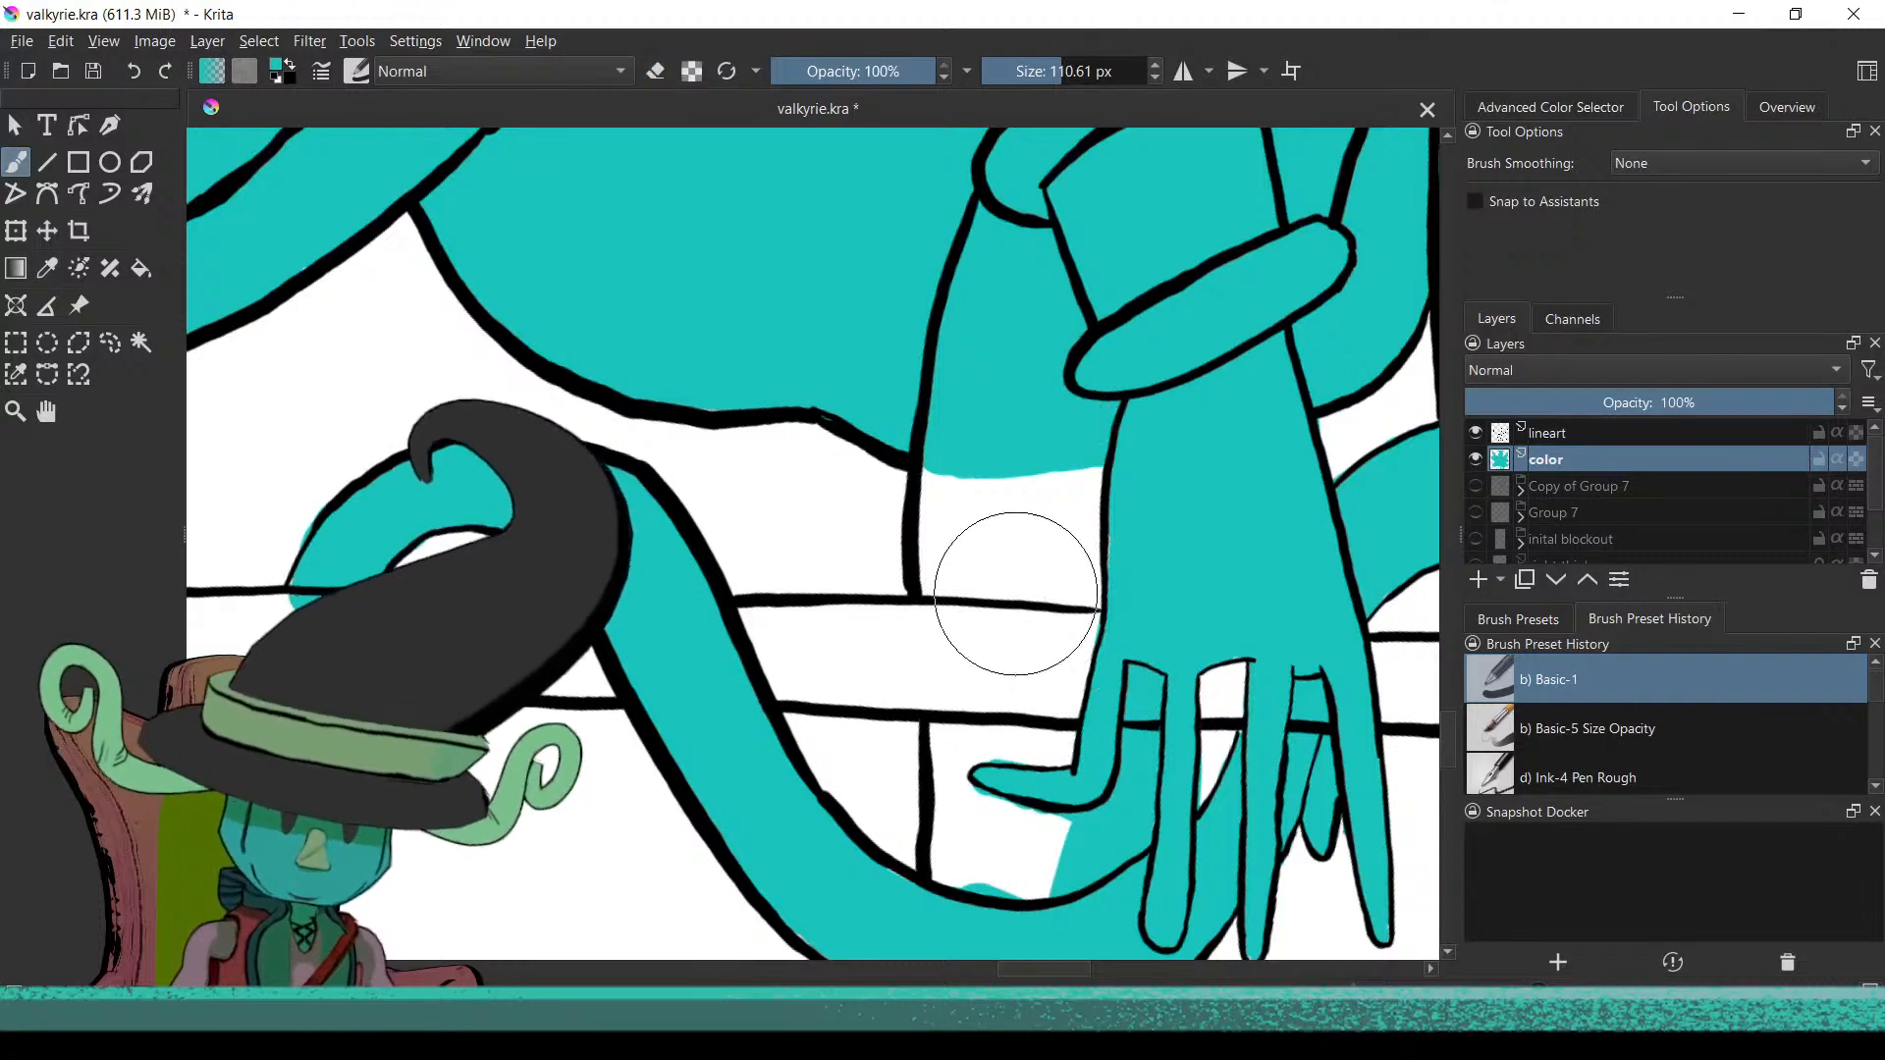
mouse_move(977, 473)
left_mouse_down()
mouse_move(948, 565)
mouse_move(970, 511)
mouse_move(981, 854)
mouse_move(1045, 765)
mouse_move(1068, 560)
mouse_move(1024, 722)
mouse_move(1073, 509)
left_mouse_up()
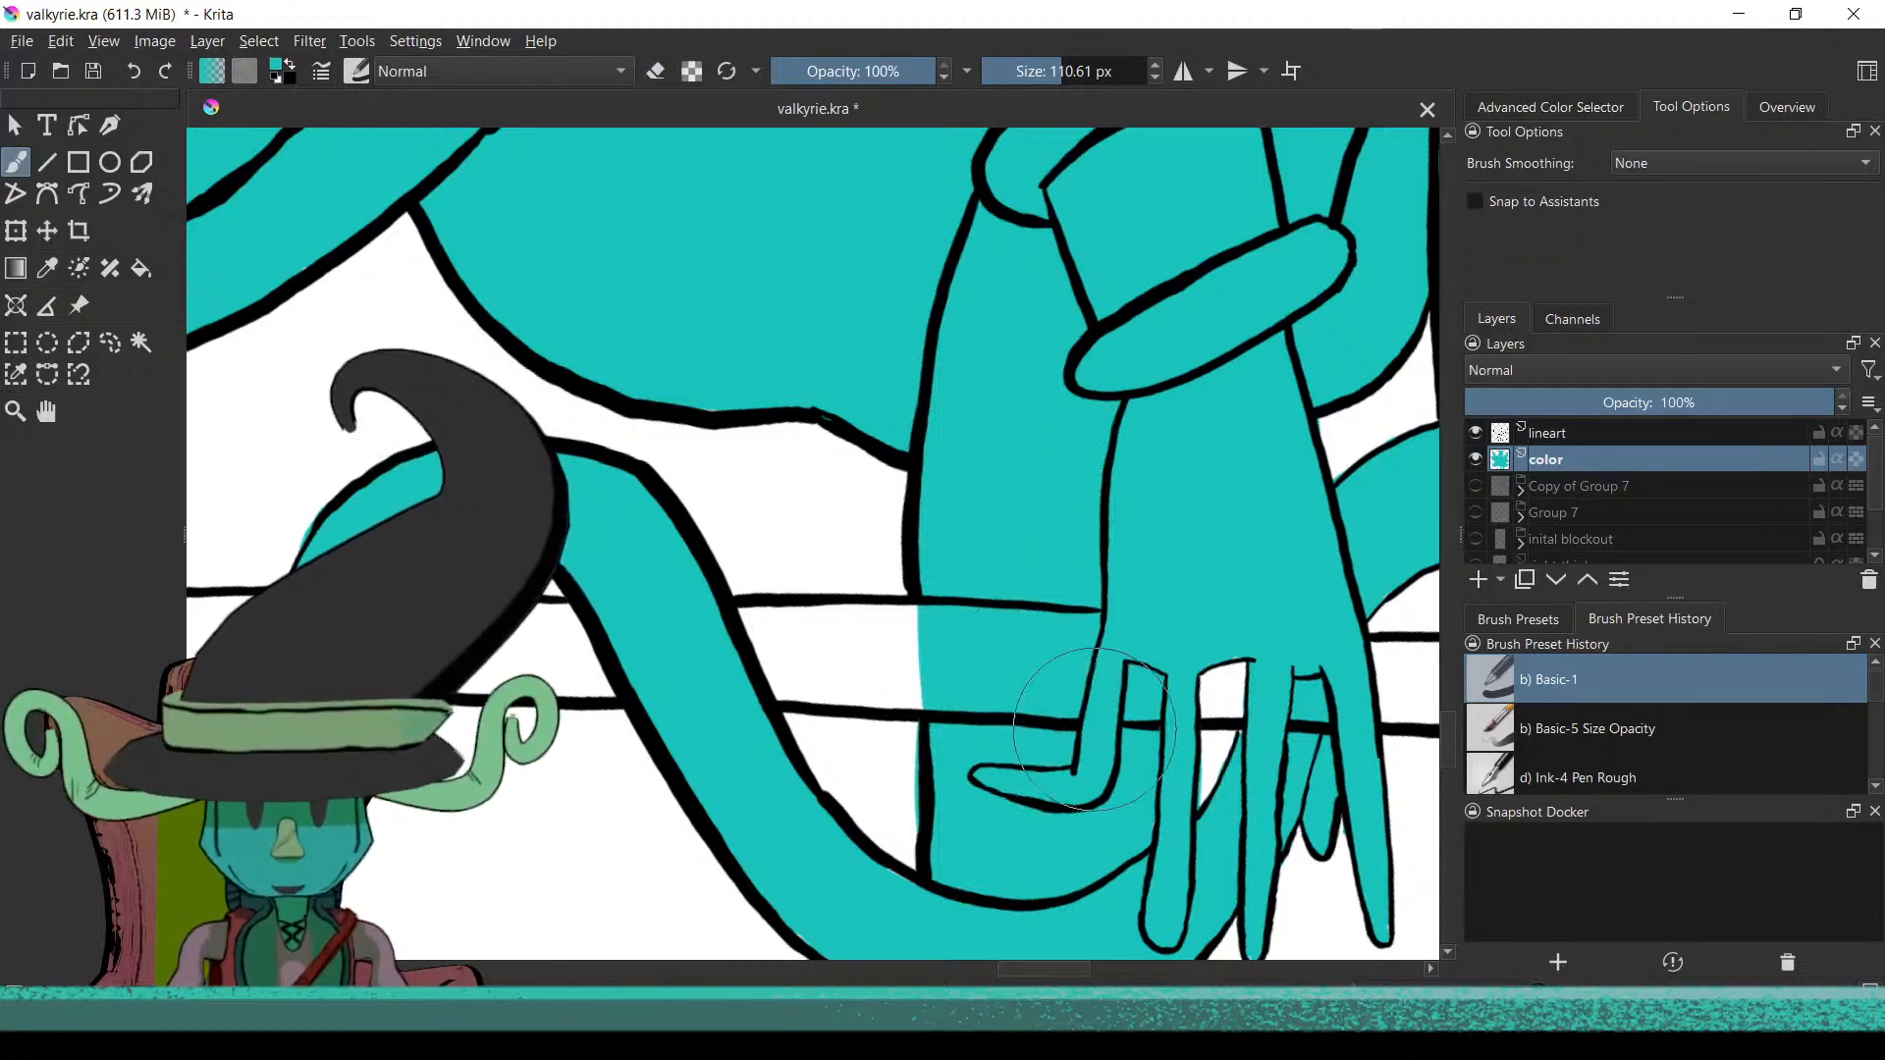
left_click_drag(1214, 657, 1055, 601)
left_click_drag(1152, 752, 1144, 618)
mouse_move(1021, 505)
left_mouse_down()
mouse_move(997, 505)
mouse_move(1031, 535)
mouse_move(992, 547)
left_mouse_up()
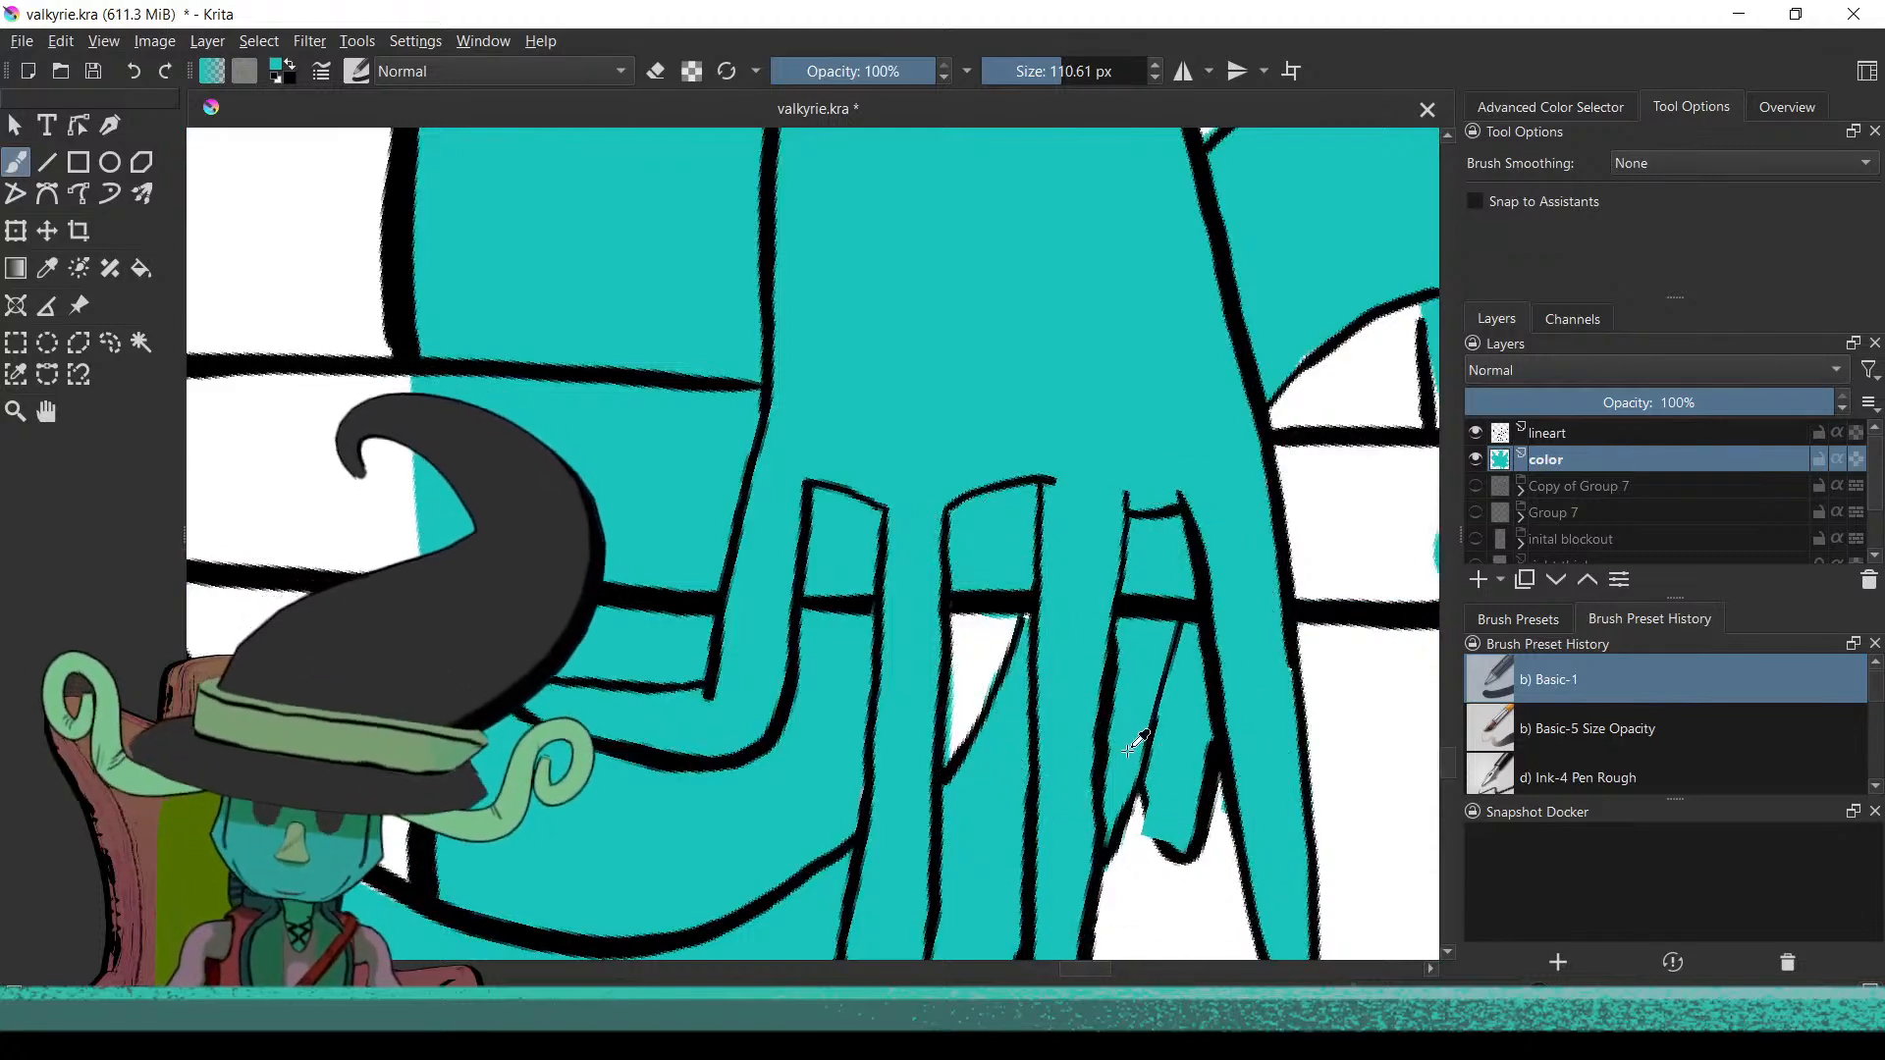
Paint the staff section between the hand and the shin teal, beneath the serpent's arch
left_click_drag(1066, 678, 1217, 497)
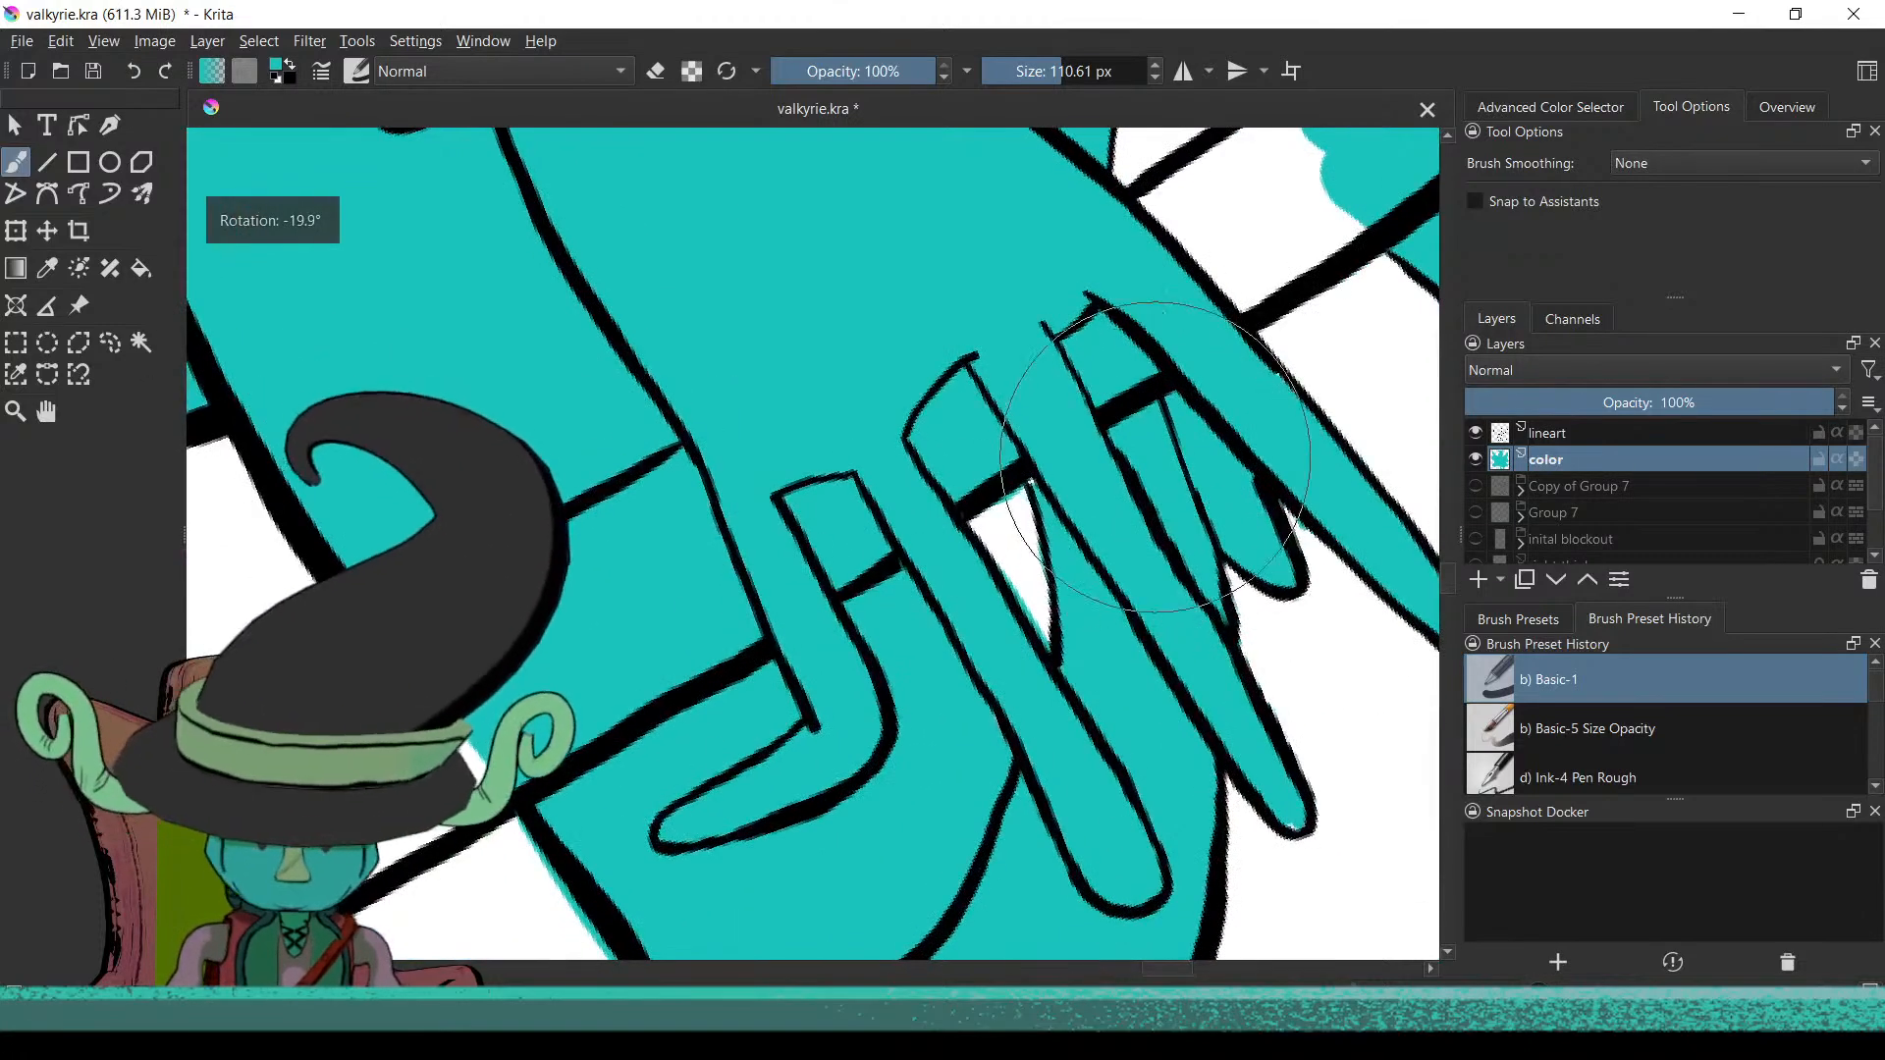
left_click_drag(1217, 245, 1057, 690)
mouse_move(1139, 589)
left_mouse_down()
mouse_move(1023, 658)
mouse_move(1119, 589)
mouse_move(1080, 717)
left_mouse_up()
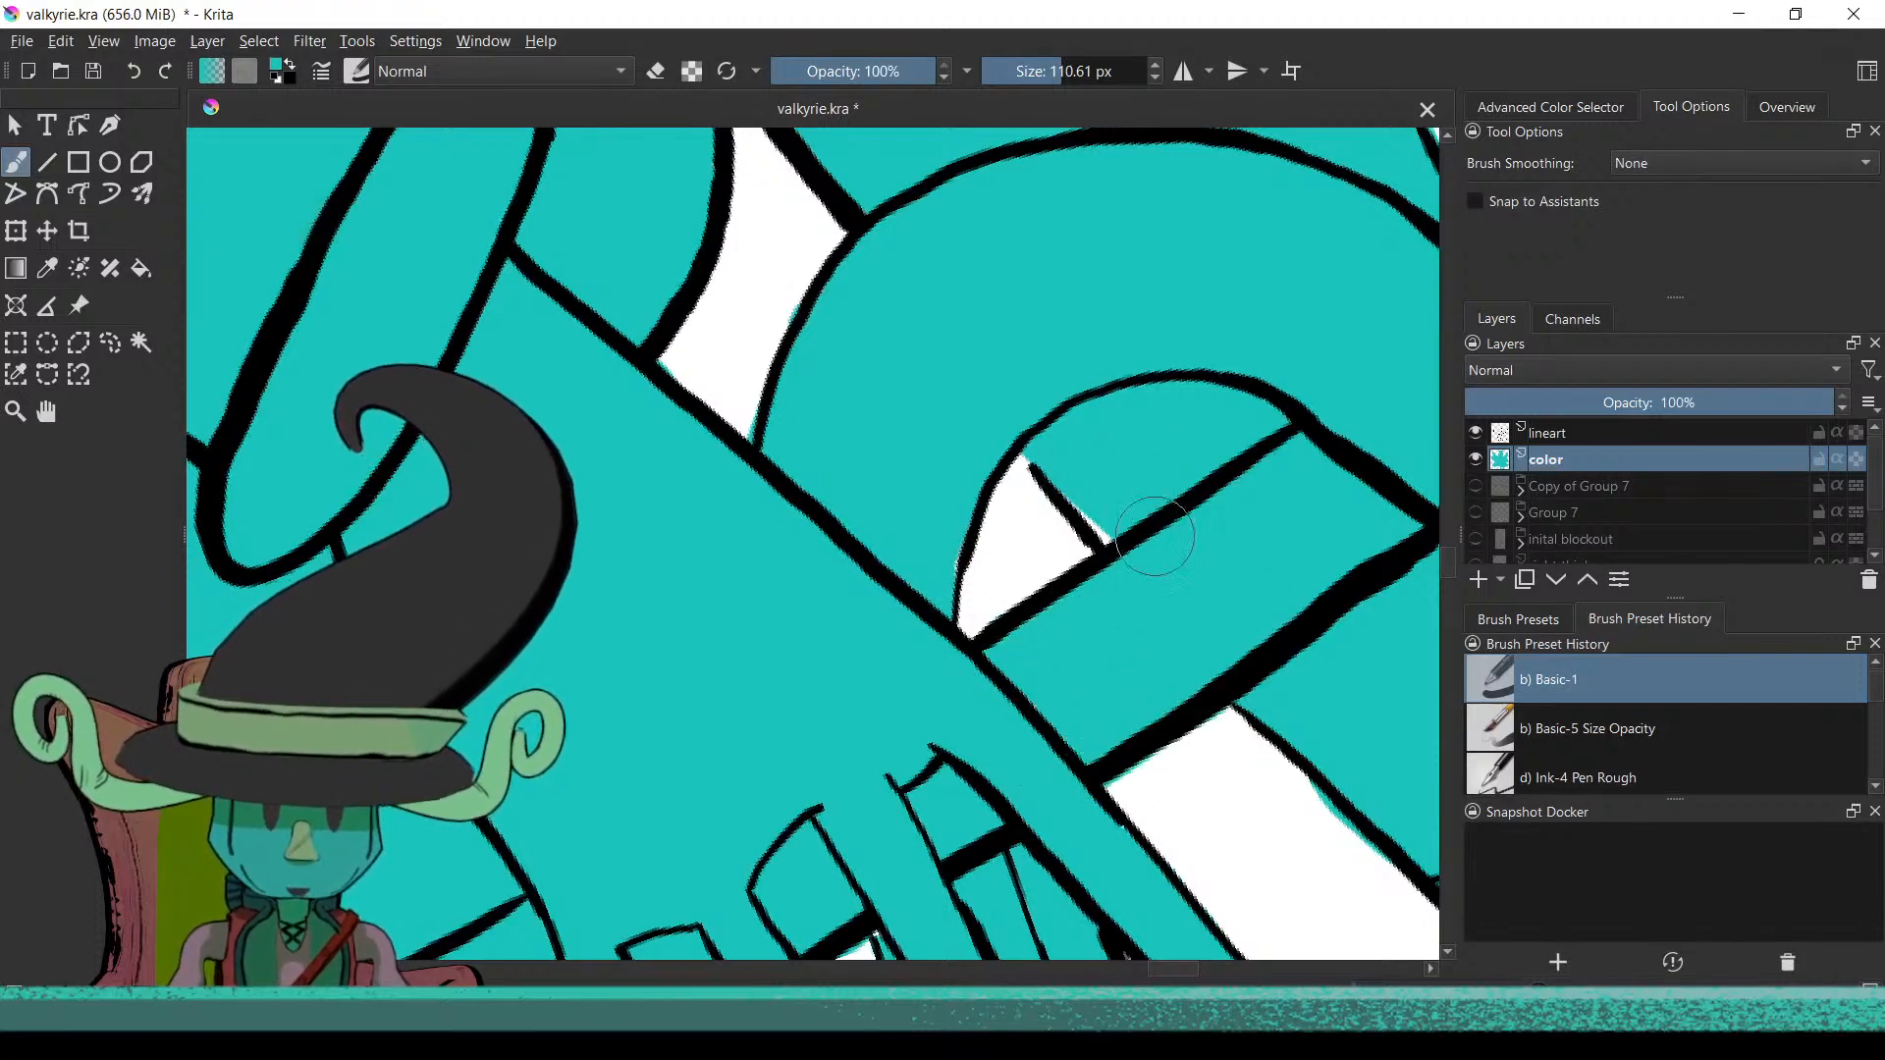
Paint the staff's shaft and the serpent coil beside the shield teal
scroll(1188, 677, "down", 2)
mouse_move(1100, 773)
left_mouse_down()
mouse_move(1136, 488)
mouse_move(1102, 694)
mouse_move(1076, 648)
mouse_move(1095, 529)
mouse_move(1075, 628)
mouse_move(1082, 488)
mouse_move(1100, 549)
mouse_move(1103, 500)
mouse_move(1119, 530)
mouse_move(1107, 675)
mouse_move(1072, 278)
left_mouse_up()
mouse_move(1059, 424)
left_mouse_down()
mouse_move(1073, 805)
mouse_move(1070, 404)
mouse_move(1030, 504)
mouse_move(1045, 628)
left_mouse_up()
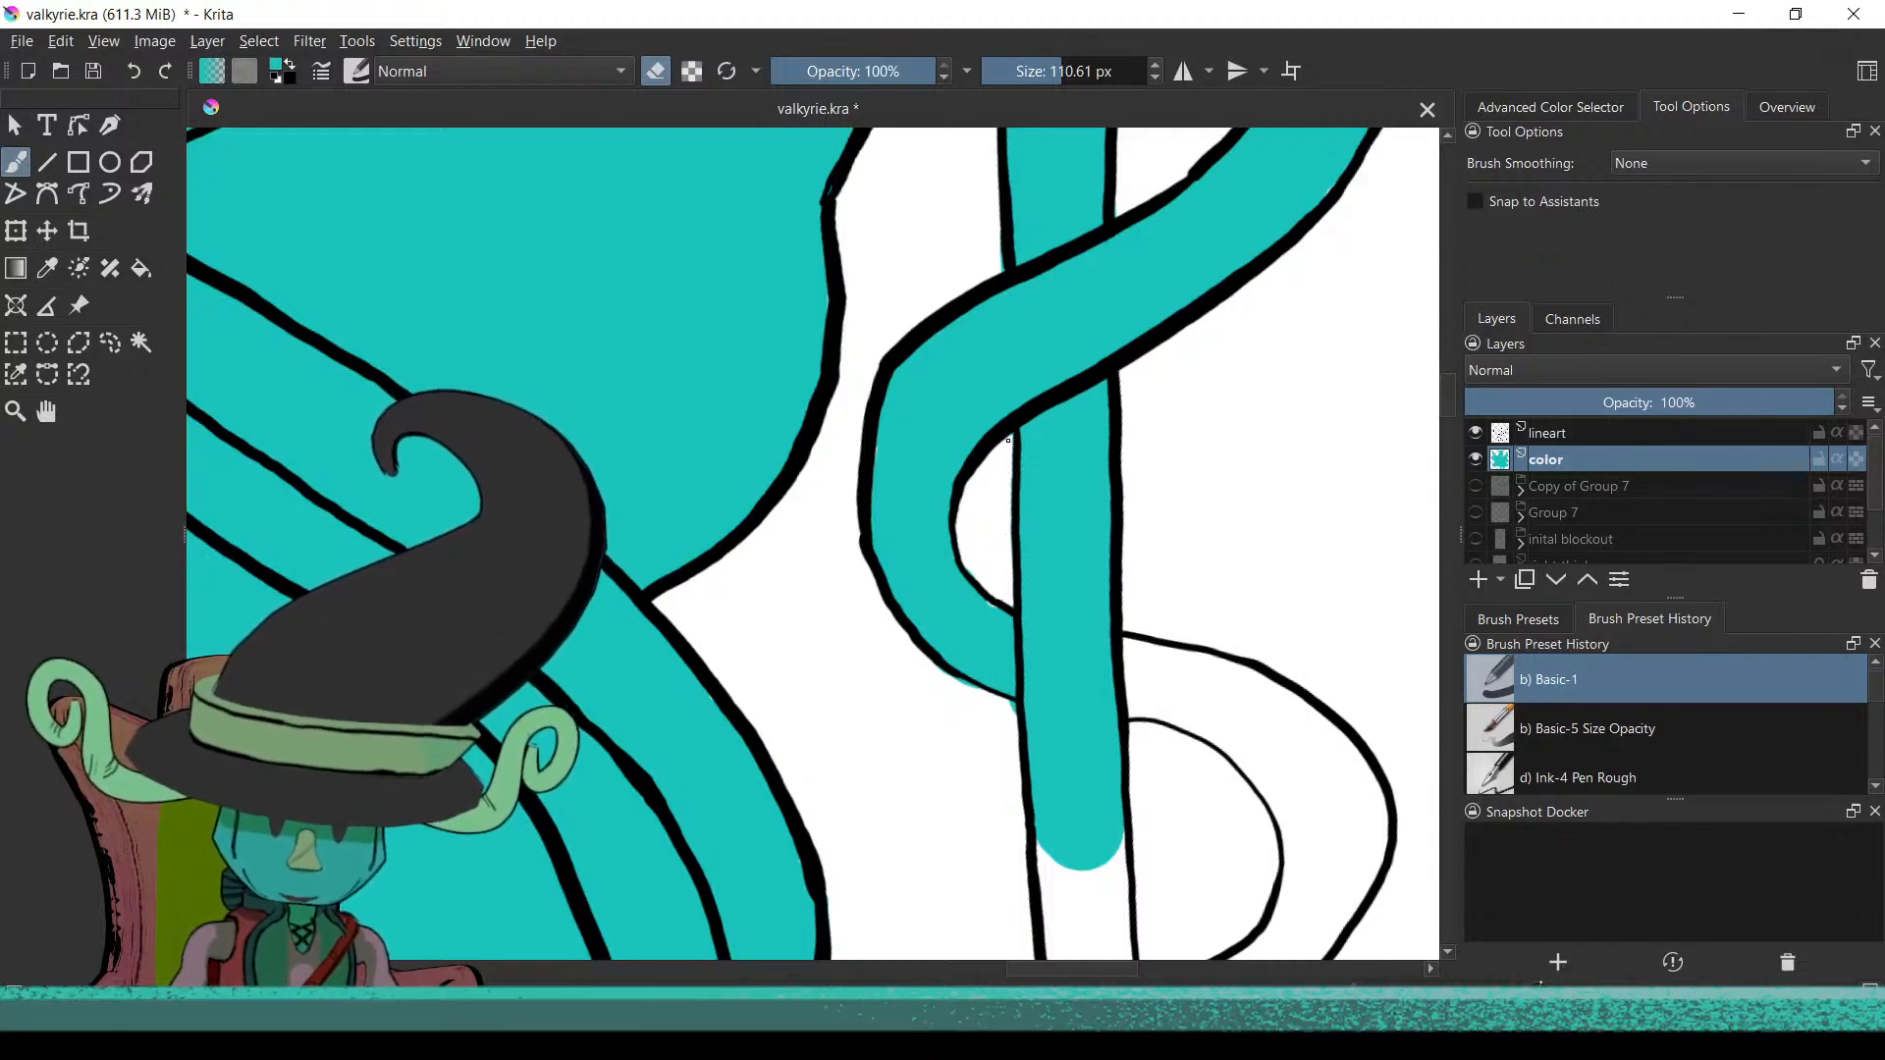
Clean the coil's edges and extend the teal down the staff's shaft to the serpent's tail wrap
key("e")
scroll(997, 727, "down", 5)
scroll(982, 687, "right", 2)
key("e")
key("e")
left_click_drag(933, 503, 932, 525)
mouse_move(915, 454)
left_mouse_down()
mouse_move(927, 645)
mouse_move(919, 577)
mouse_move(964, 734)
mouse_move(958, 521)
left_mouse_up()
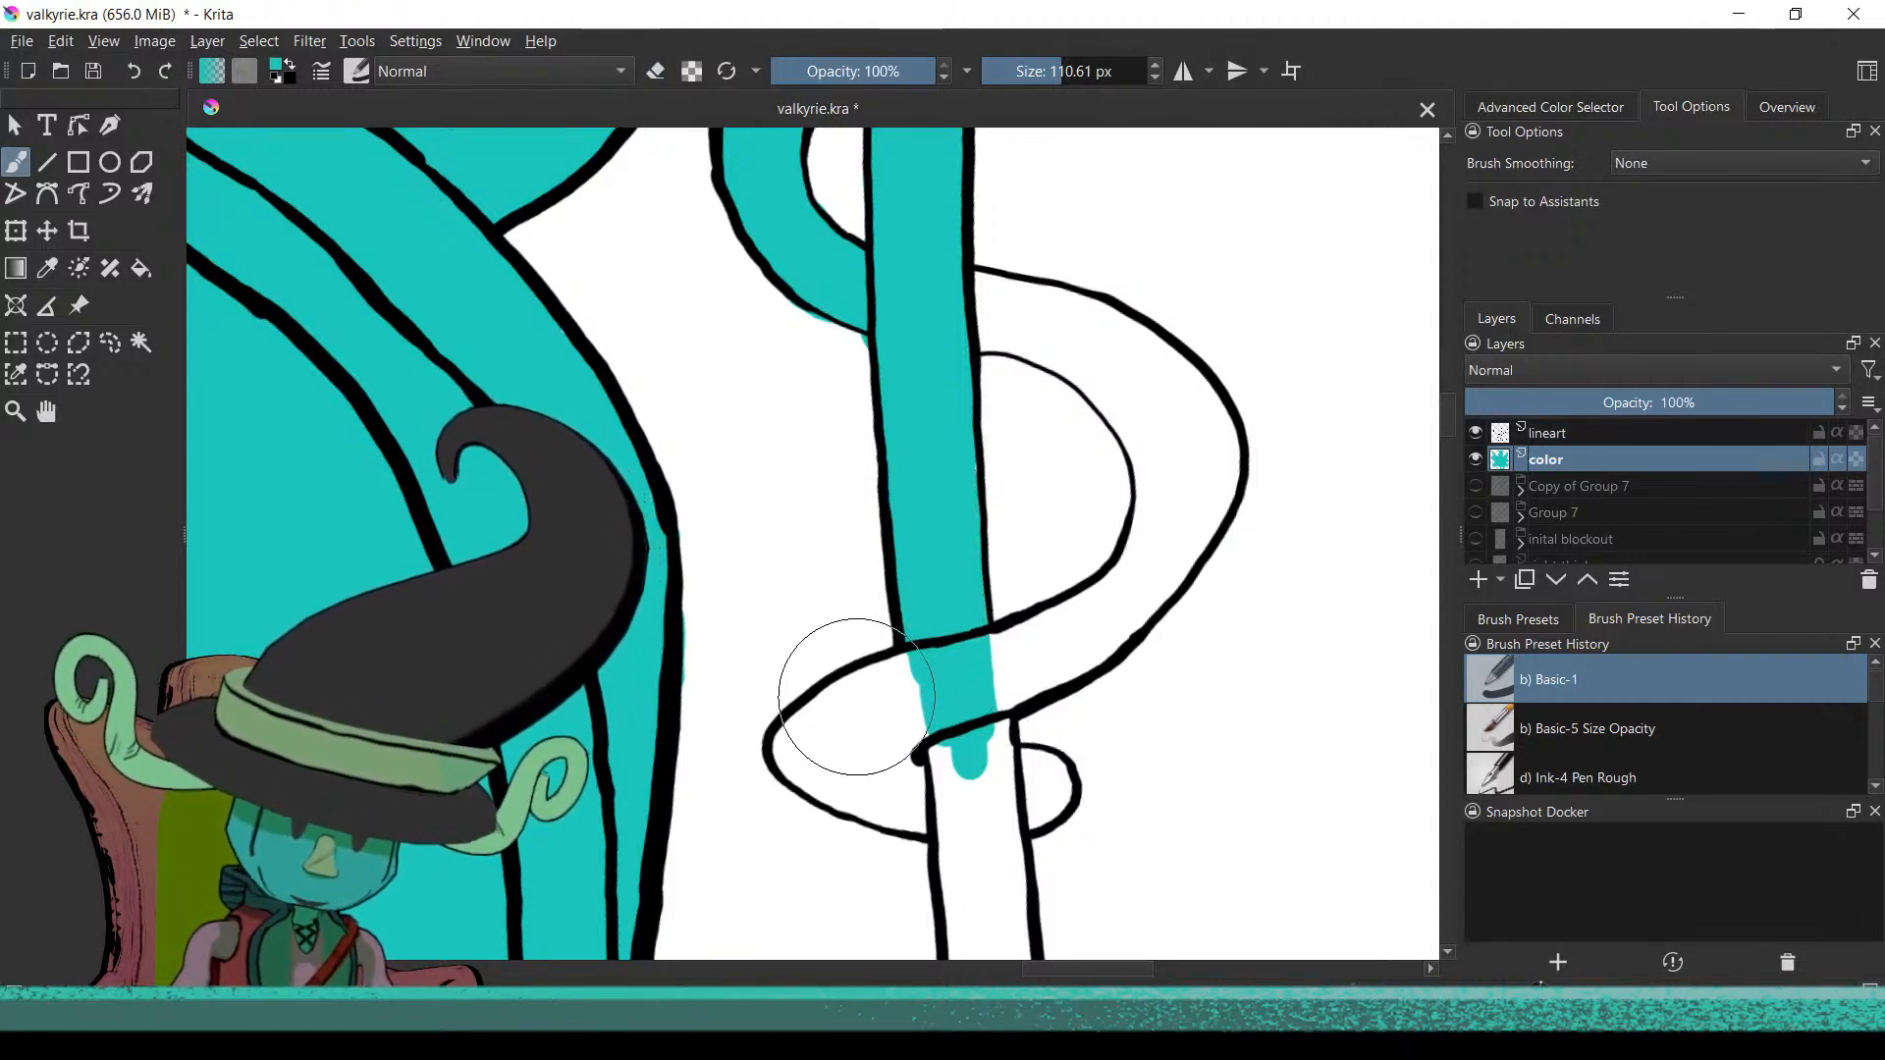
mouse_move(948, 679)
left_mouse_down()
mouse_move(928, 600)
mouse_move(926, 646)
mouse_move(892, 577)
mouse_move(951, 716)
left_mouse_up()
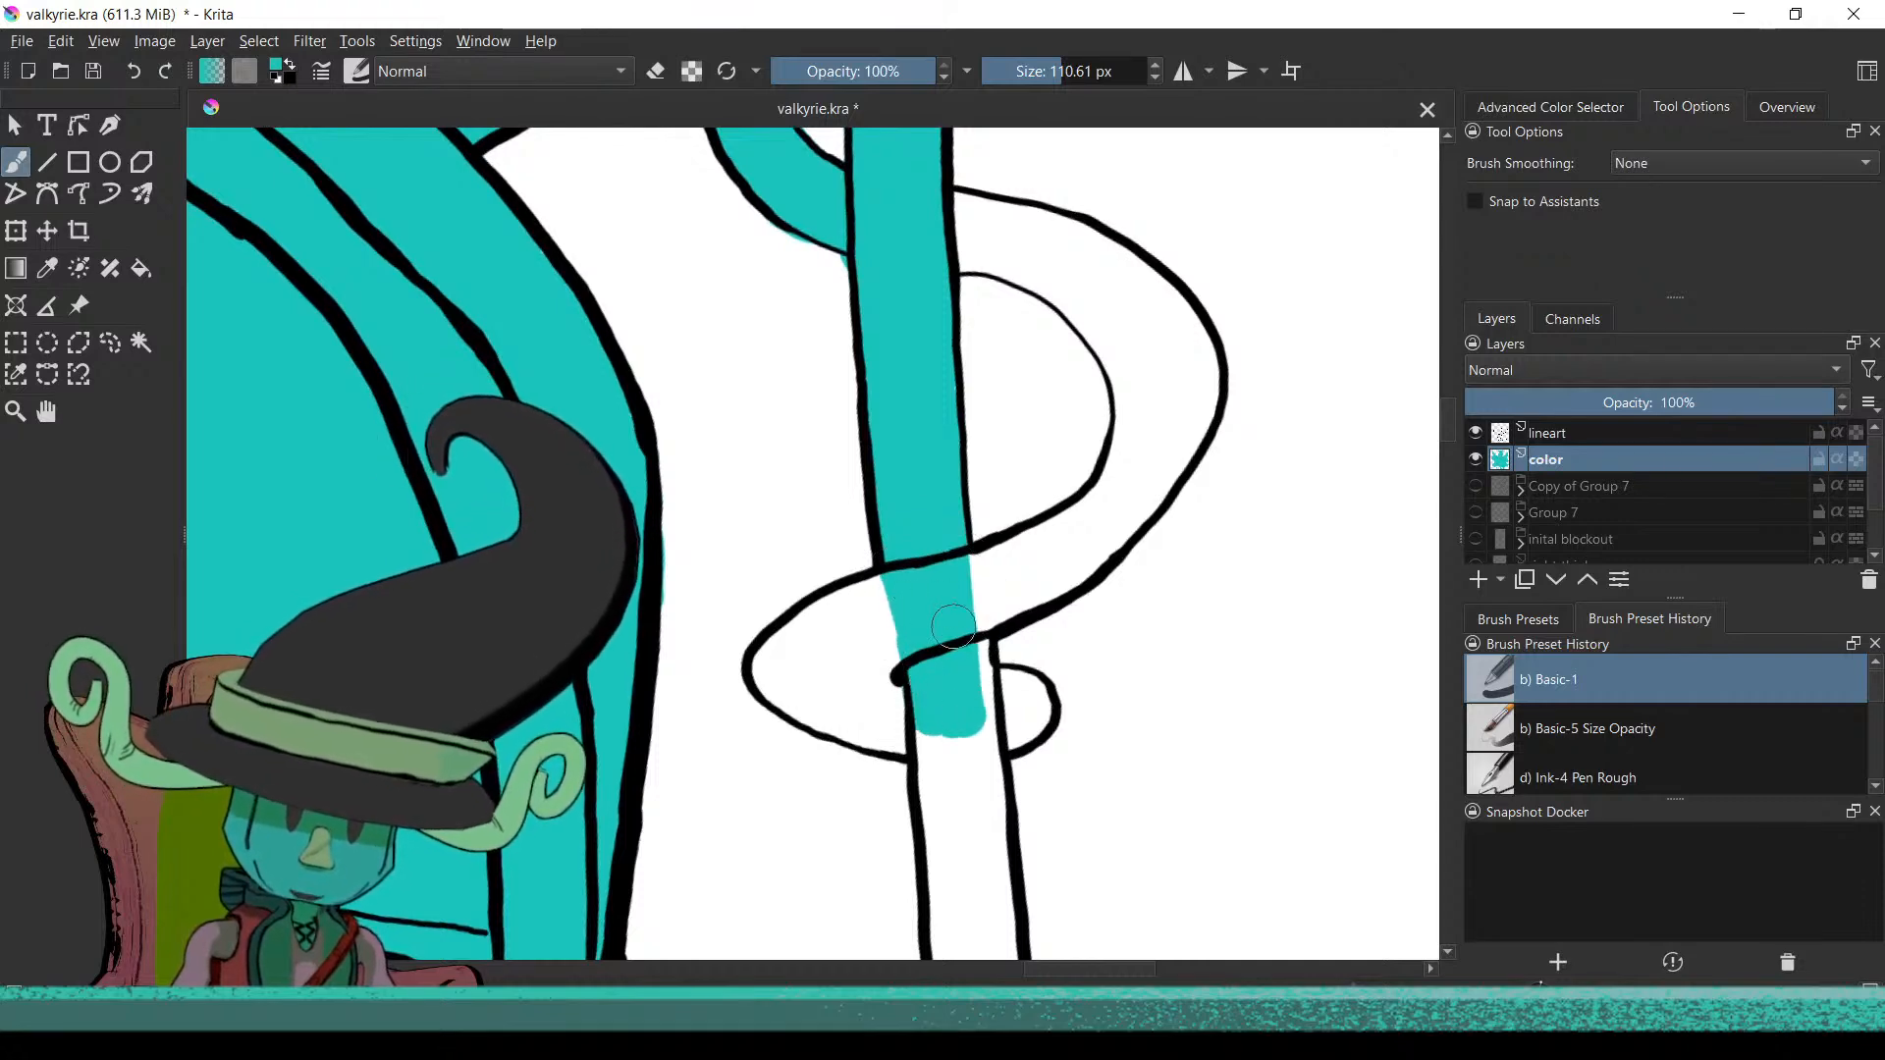
Paint the serpent's tail wrap around the staff teal, including the rounded tip behind the shaft
mouse_move(971, 624)
left_mouse_down()
mouse_move(983, 727)
mouse_move(976, 654)
mouse_move(978, 696)
mouse_move(944, 730)
mouse_move(983, 736)
mouse_move(972, 748)
mouse_move(1014, 704)
left_mouse_up()
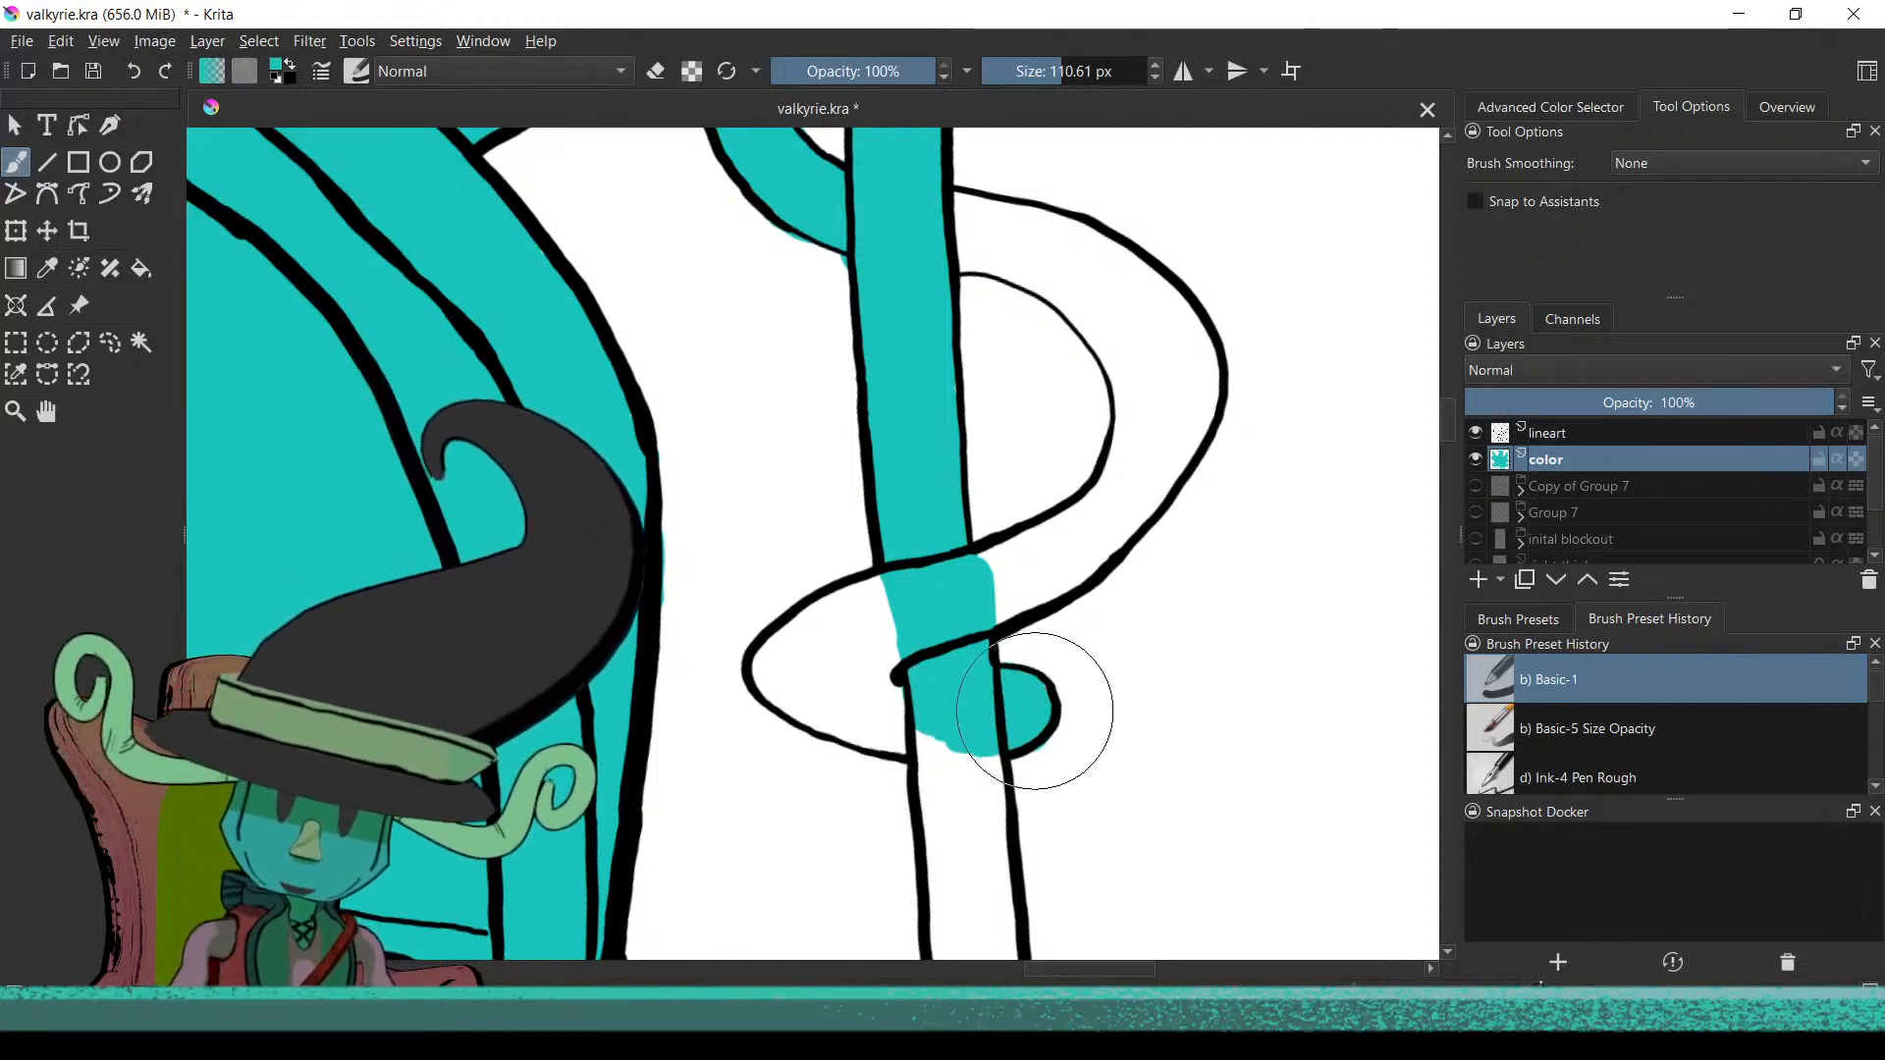
left_click_drag(817, 672, 801, 691)
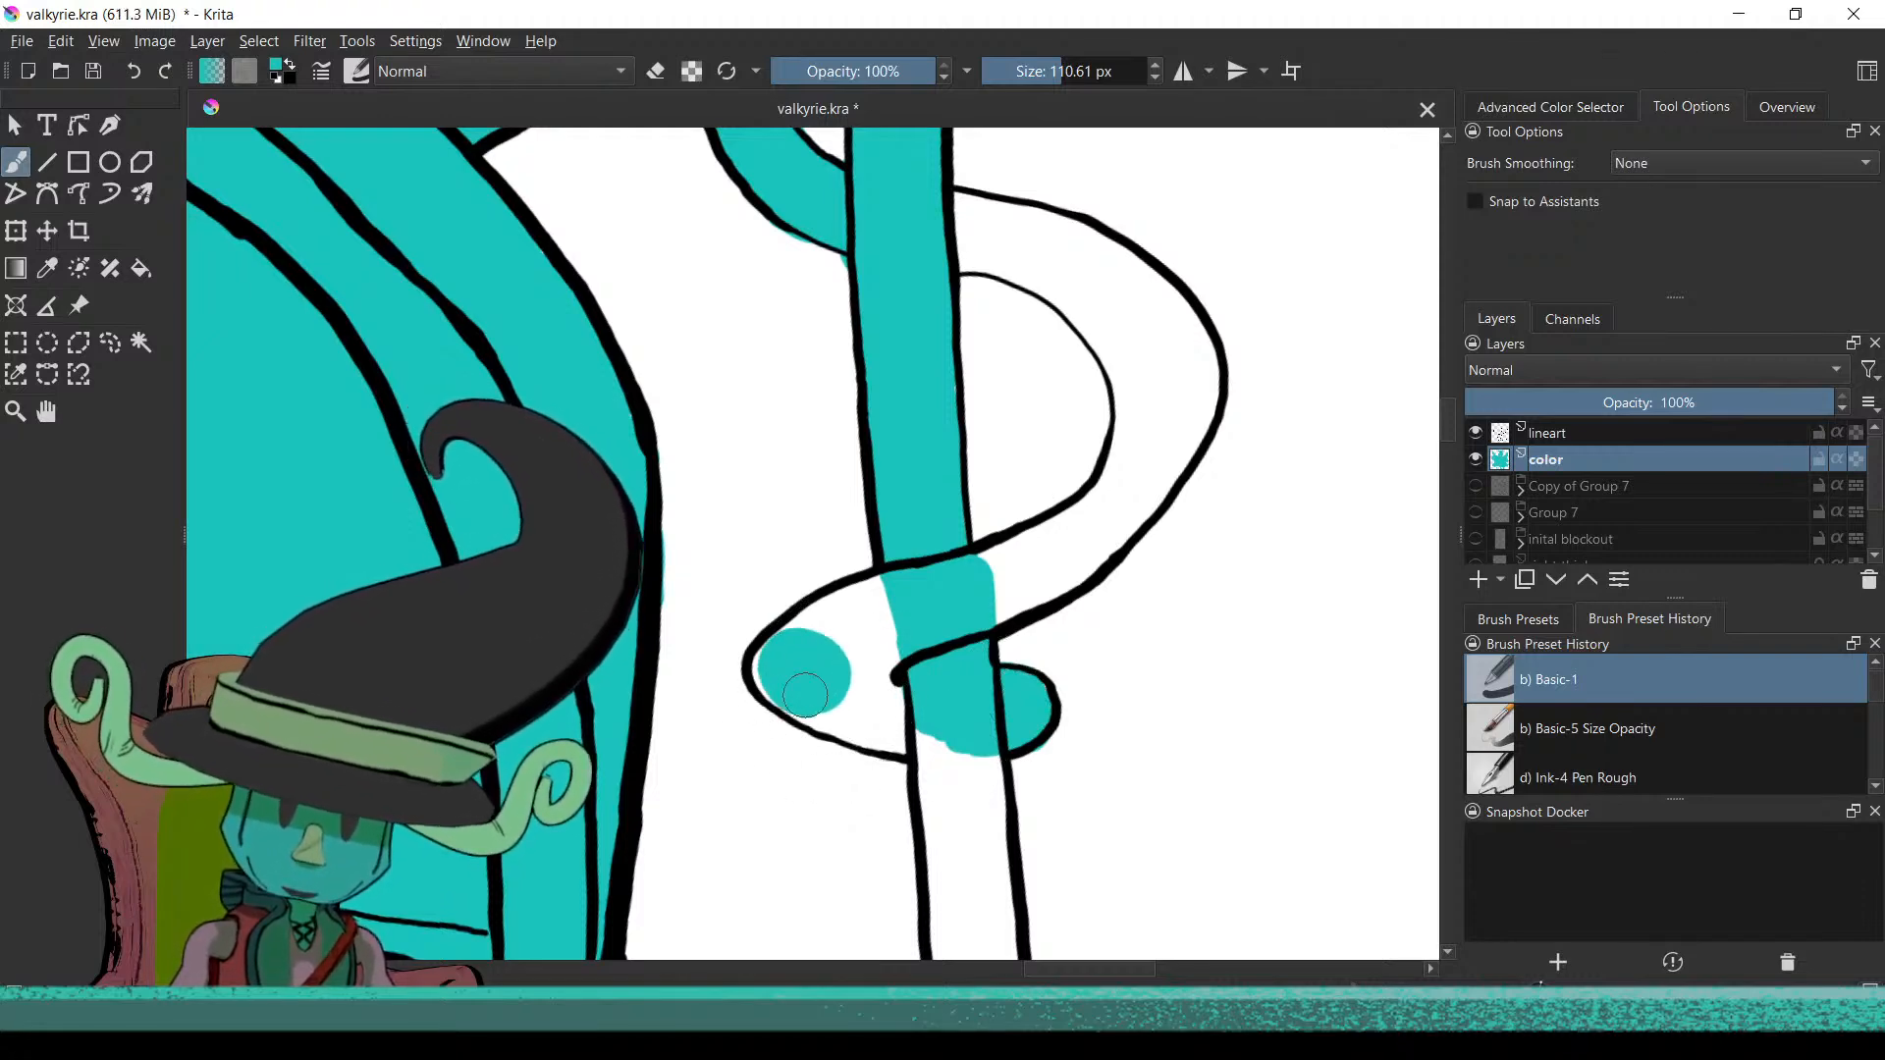
mouse_move(792, 683)
left_mouse_down()
mouse_move(840, 693)
mouse_move(832, 711)
mouse_move(842, 676)
mouse_move(882, 720)
mouse_move(846, 691)
mouse_move(913, 712)
left_mouse_up()
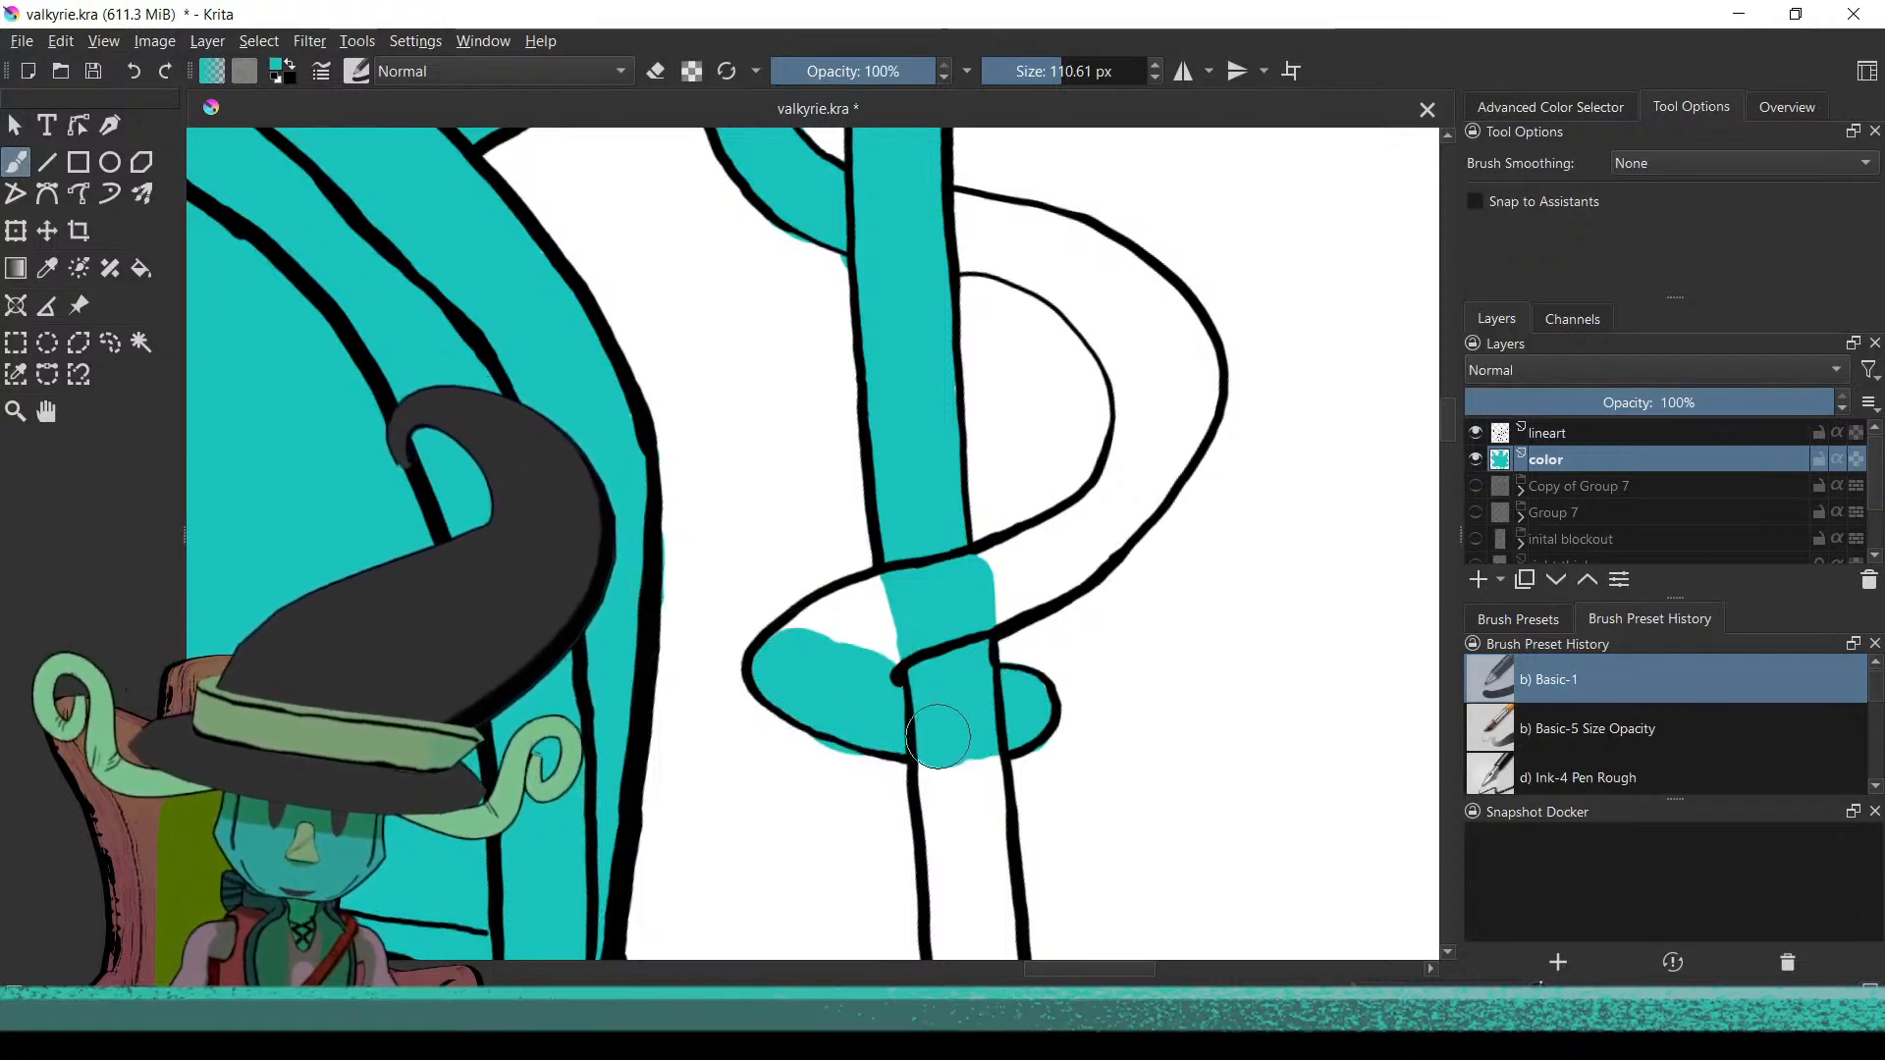
mouse_move(938, 736)
left_mouse_down()
mouse_move(791, 723)
mouse_move(843, 612)
mouse_move(904, 590)
mouse_move(913, 628)
mouse_move(841, 569)
left_mouse_up()
Erase the teal spills around the outer edges of the serpent's tail wrap
key("e")
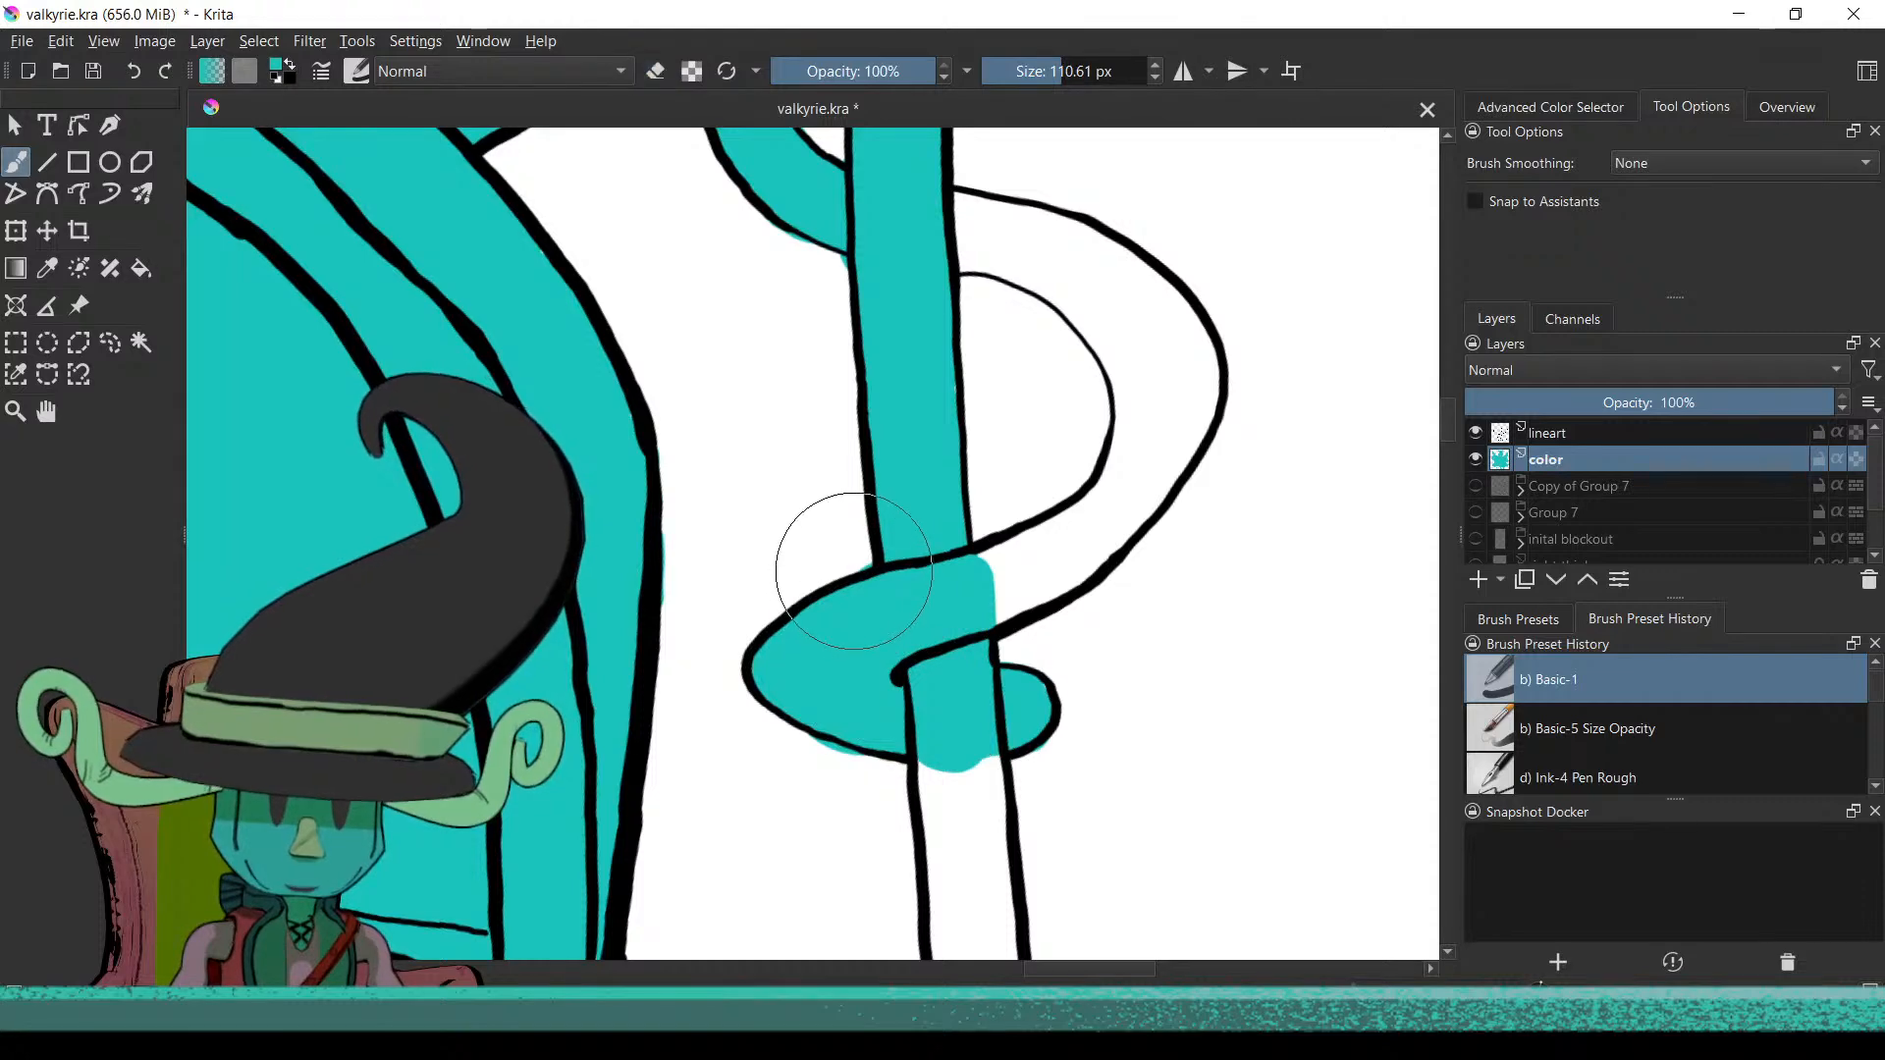
mouse_move(982, 688)
left_mouse_down()
mouse_move(1039, 724)
mouse_move(893, 770)
mouse_move(1061, 670)
mouse_move(917, 514)
mouse_move(926, 724)
left_mouse_up()
key("e")
left_click_drag(1011, 584, 985, 621)
key("e")
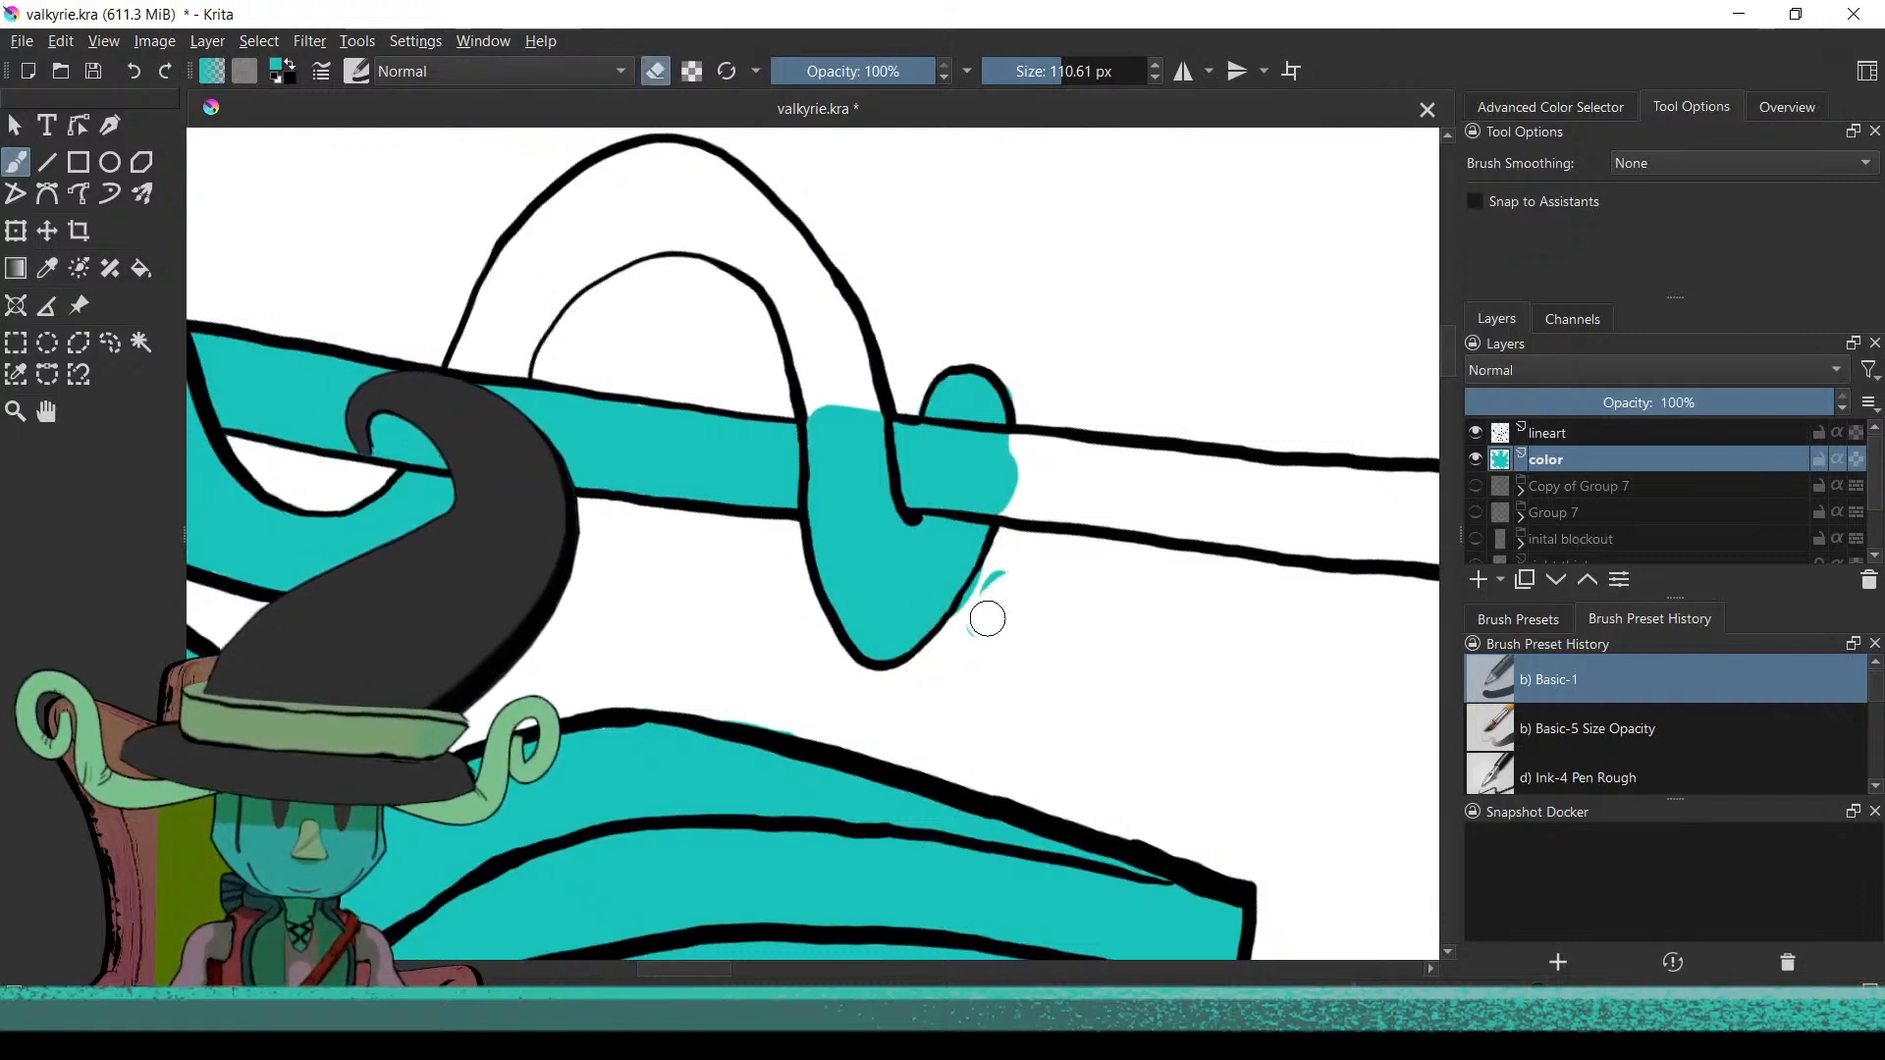
key("e")
left_click_drag(904, 505, 862, 674)
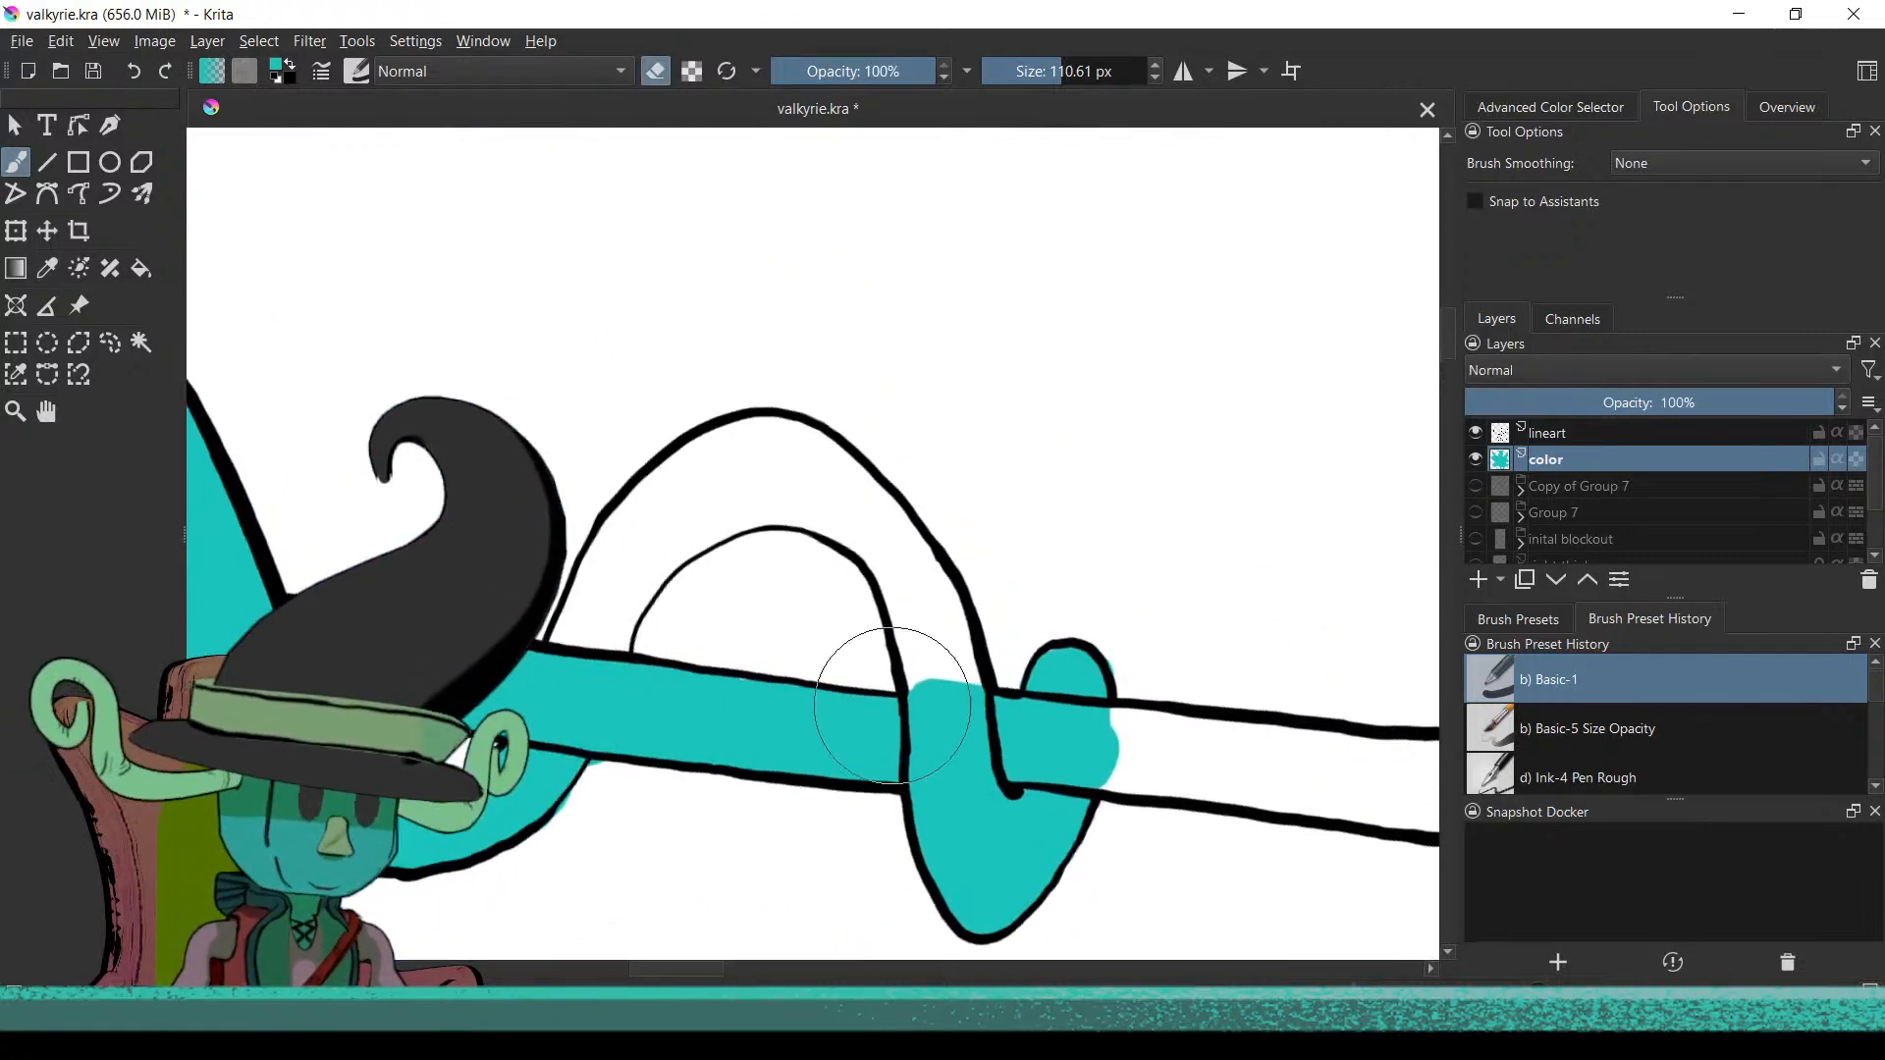
Paint the serpent's large open loop above the staff teal, from the shaft around to the tail wrap
key("e")
left_click_drag(661, 526, 616, 579)
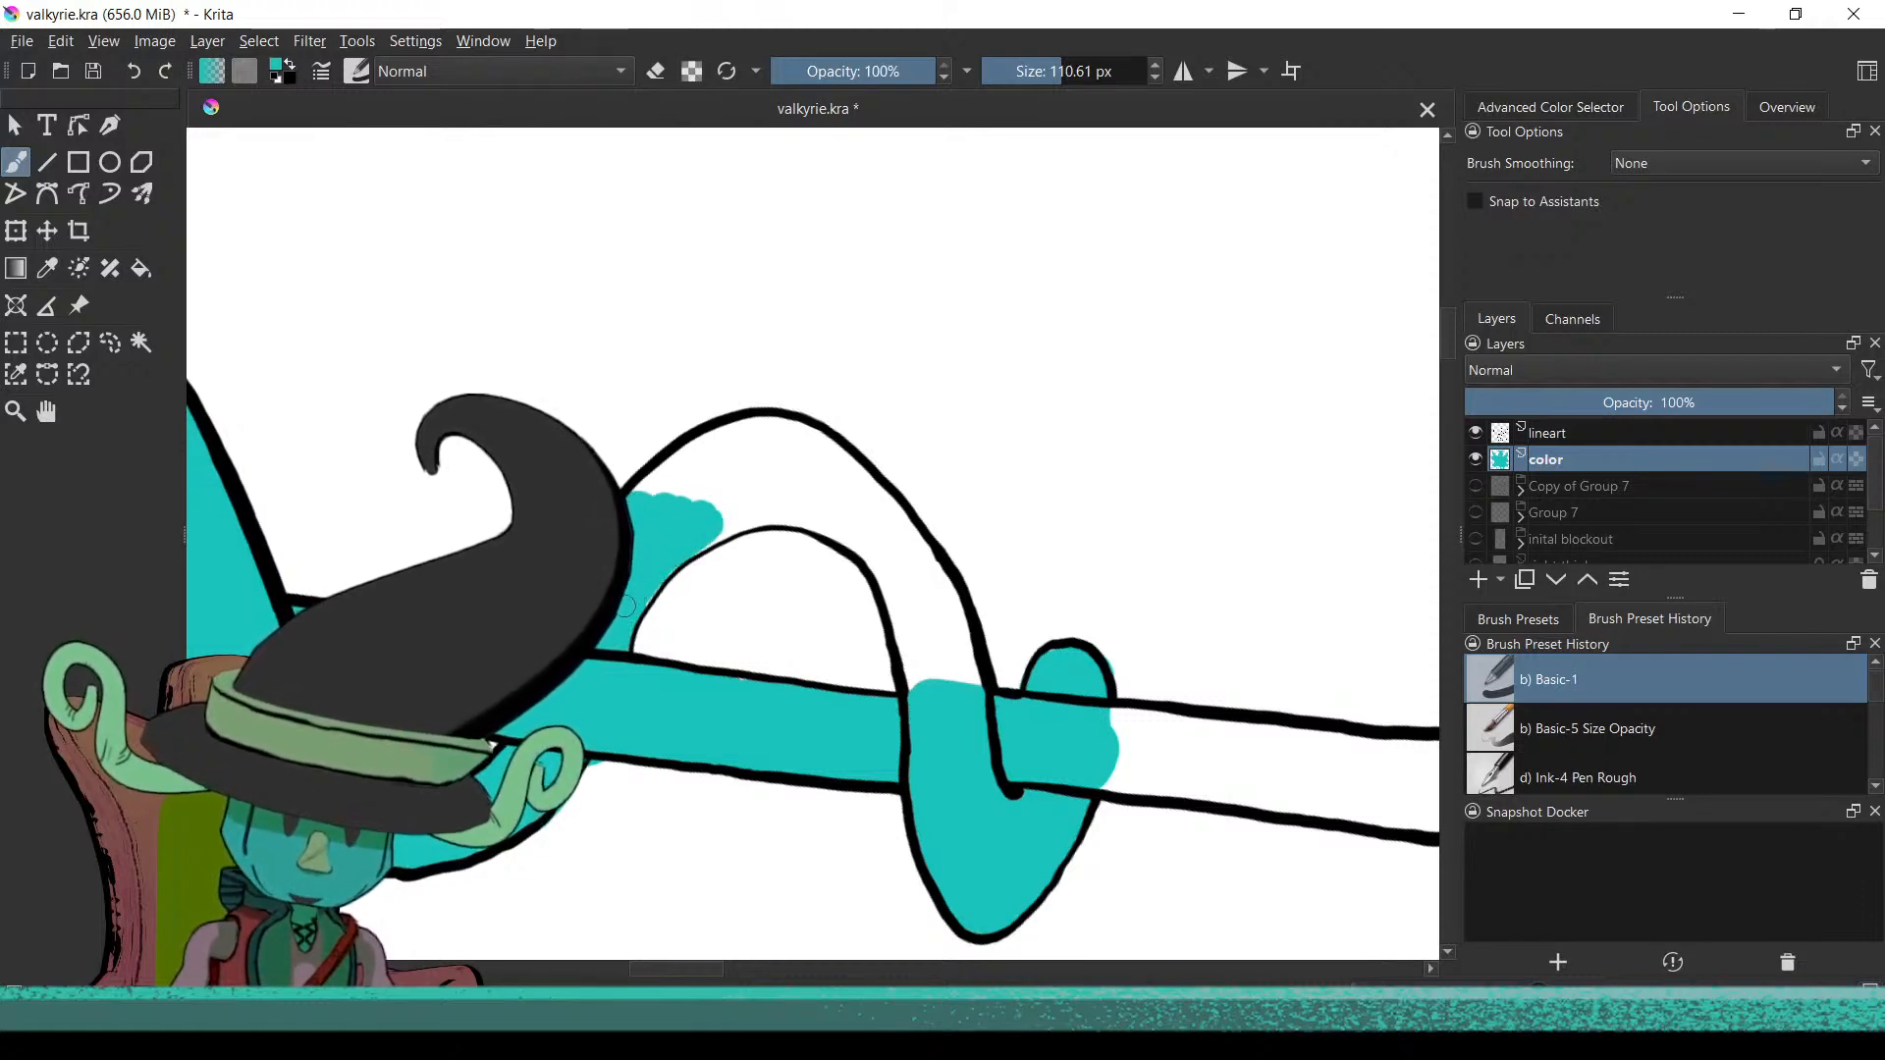
mouse_move(693, 533)
left_mouse_down()
mouse_move(758, 504)
mouse_move(729, 505)
mouse_move(823, 505)
mouse_move(759, 500)
mouse_move(821, 517)
mouse_move(808, 508)
mouse_move(894, 579)
mouse_move(885, 549)
mouse_move(914, 634)
left_mouse_up()
mouse_move(884, 566)
left_mouse_down()
mouse_move(930, 702)
mouse_move(926, 649)
mouse_move(959, 694)
left_mouse_up()
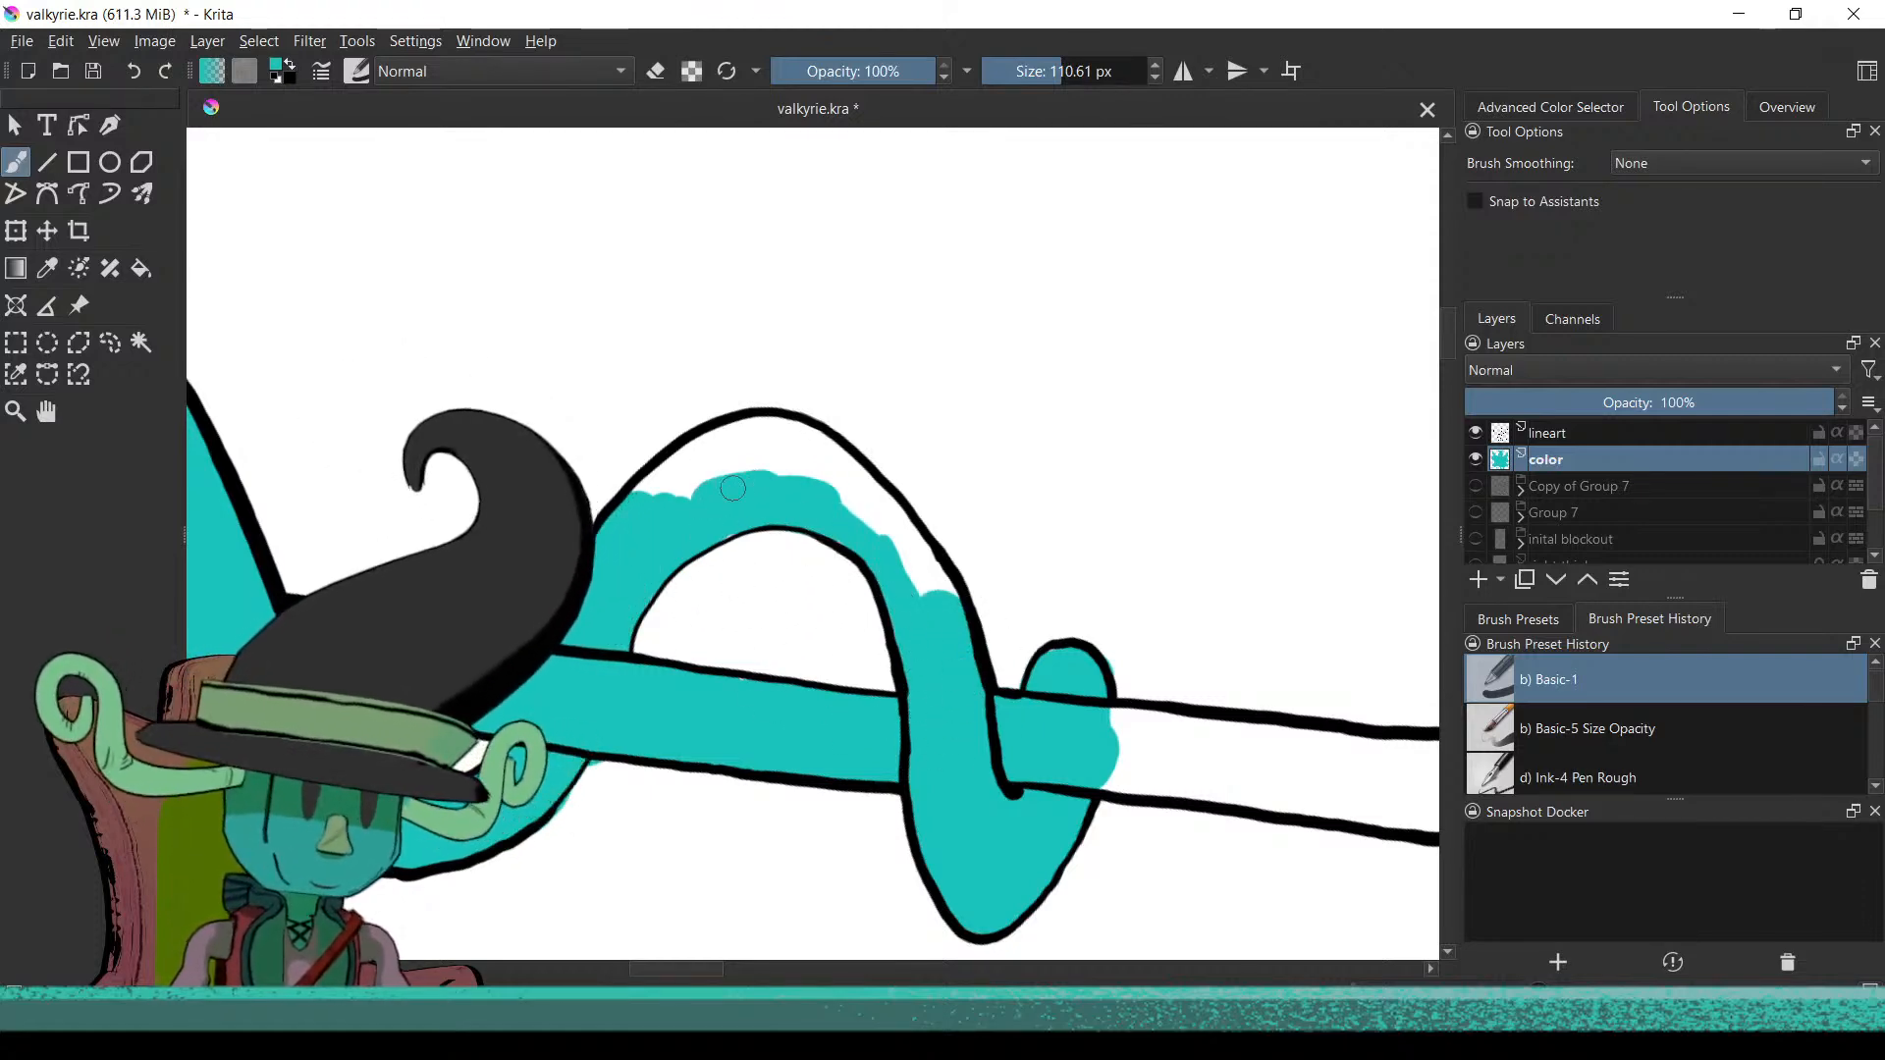
mouse_move(690, 463)
left_mouse_down()
mouse_move(747, 449)
mouse_move(701, 449)
mouse_move(789, 470)
mouse_move(741, 456)
mouse_move(770, 442)
mouse_move(742, 440)
mouse_move(847, 517)
mouse_move(785, 447)
mouse_move(830, 474)
mouse_move(771, 435)
mouse_move(879, 511)
mouse_move(815, 444)
mouse_move(941, 617)
mouse_move(889, 527)
left_mouse_up()
left_click_drag(932, 590, 931, 580)
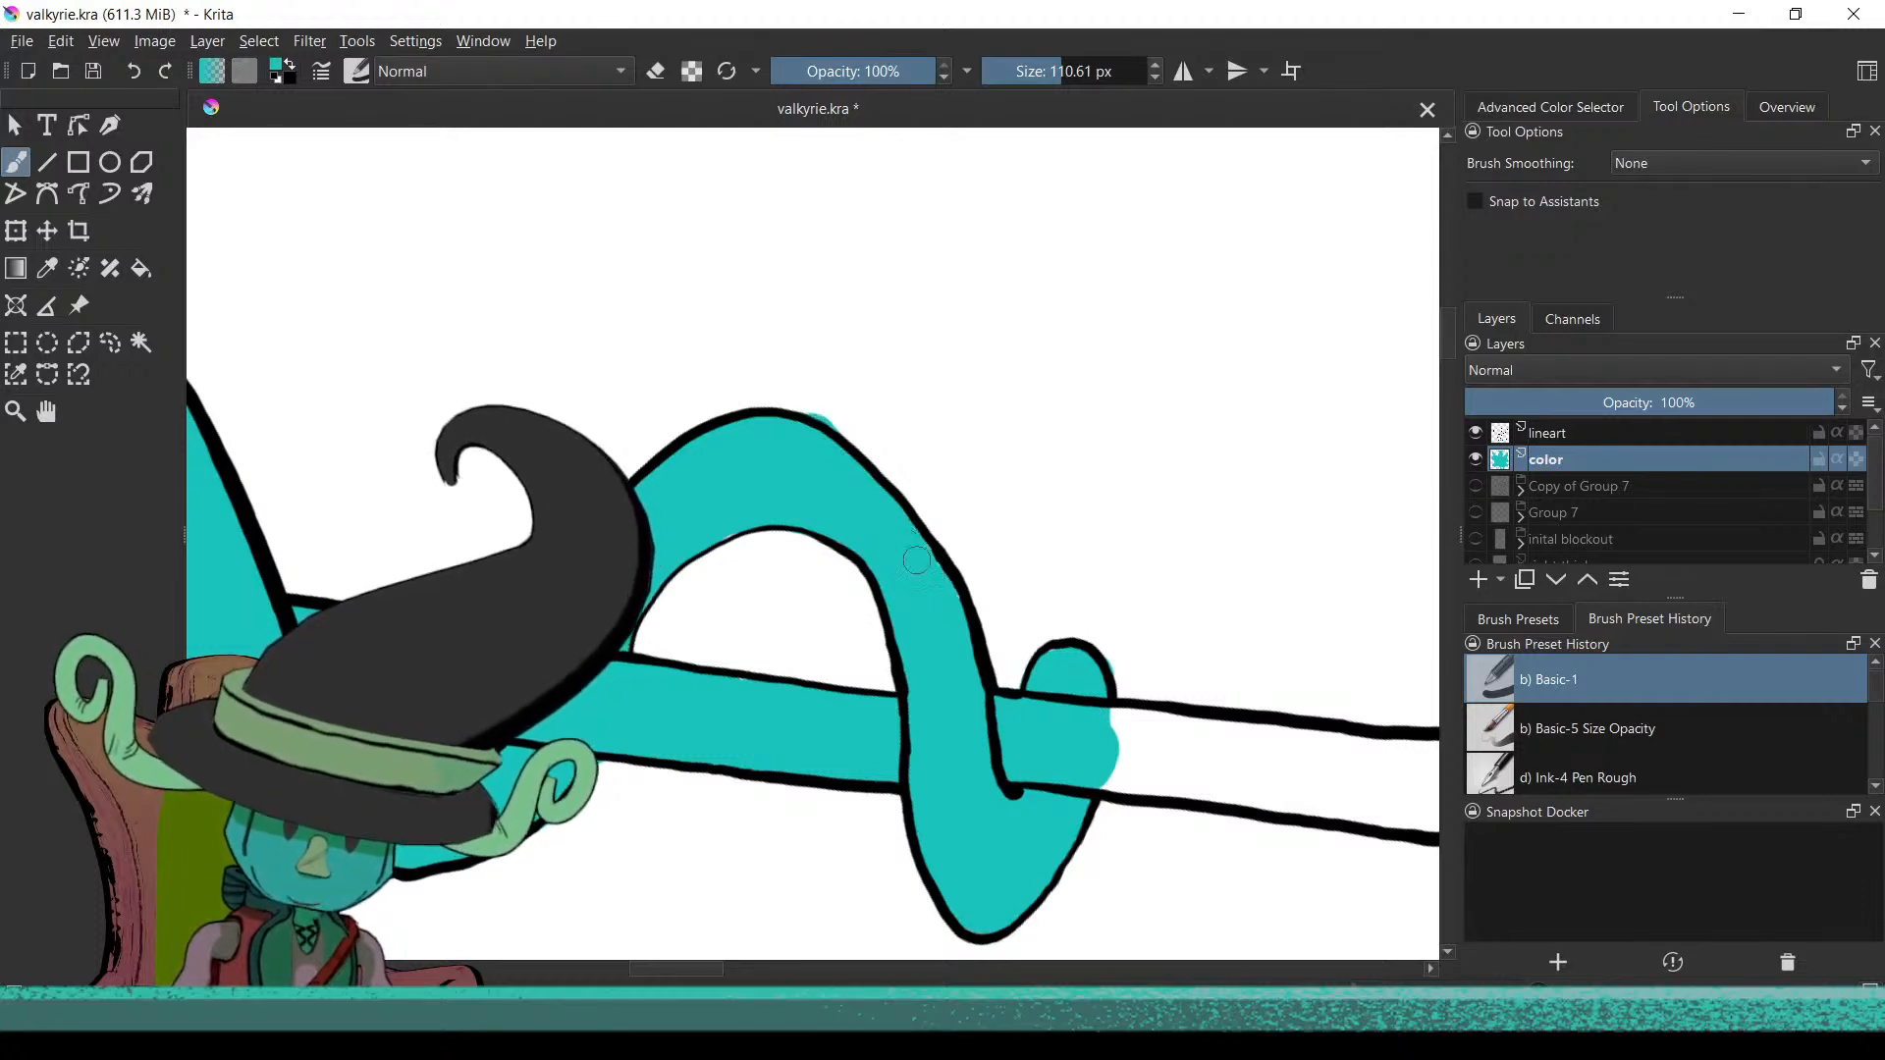
Erase the teal spills along the outlines of the serpent's loop and tail wrap
key("e")
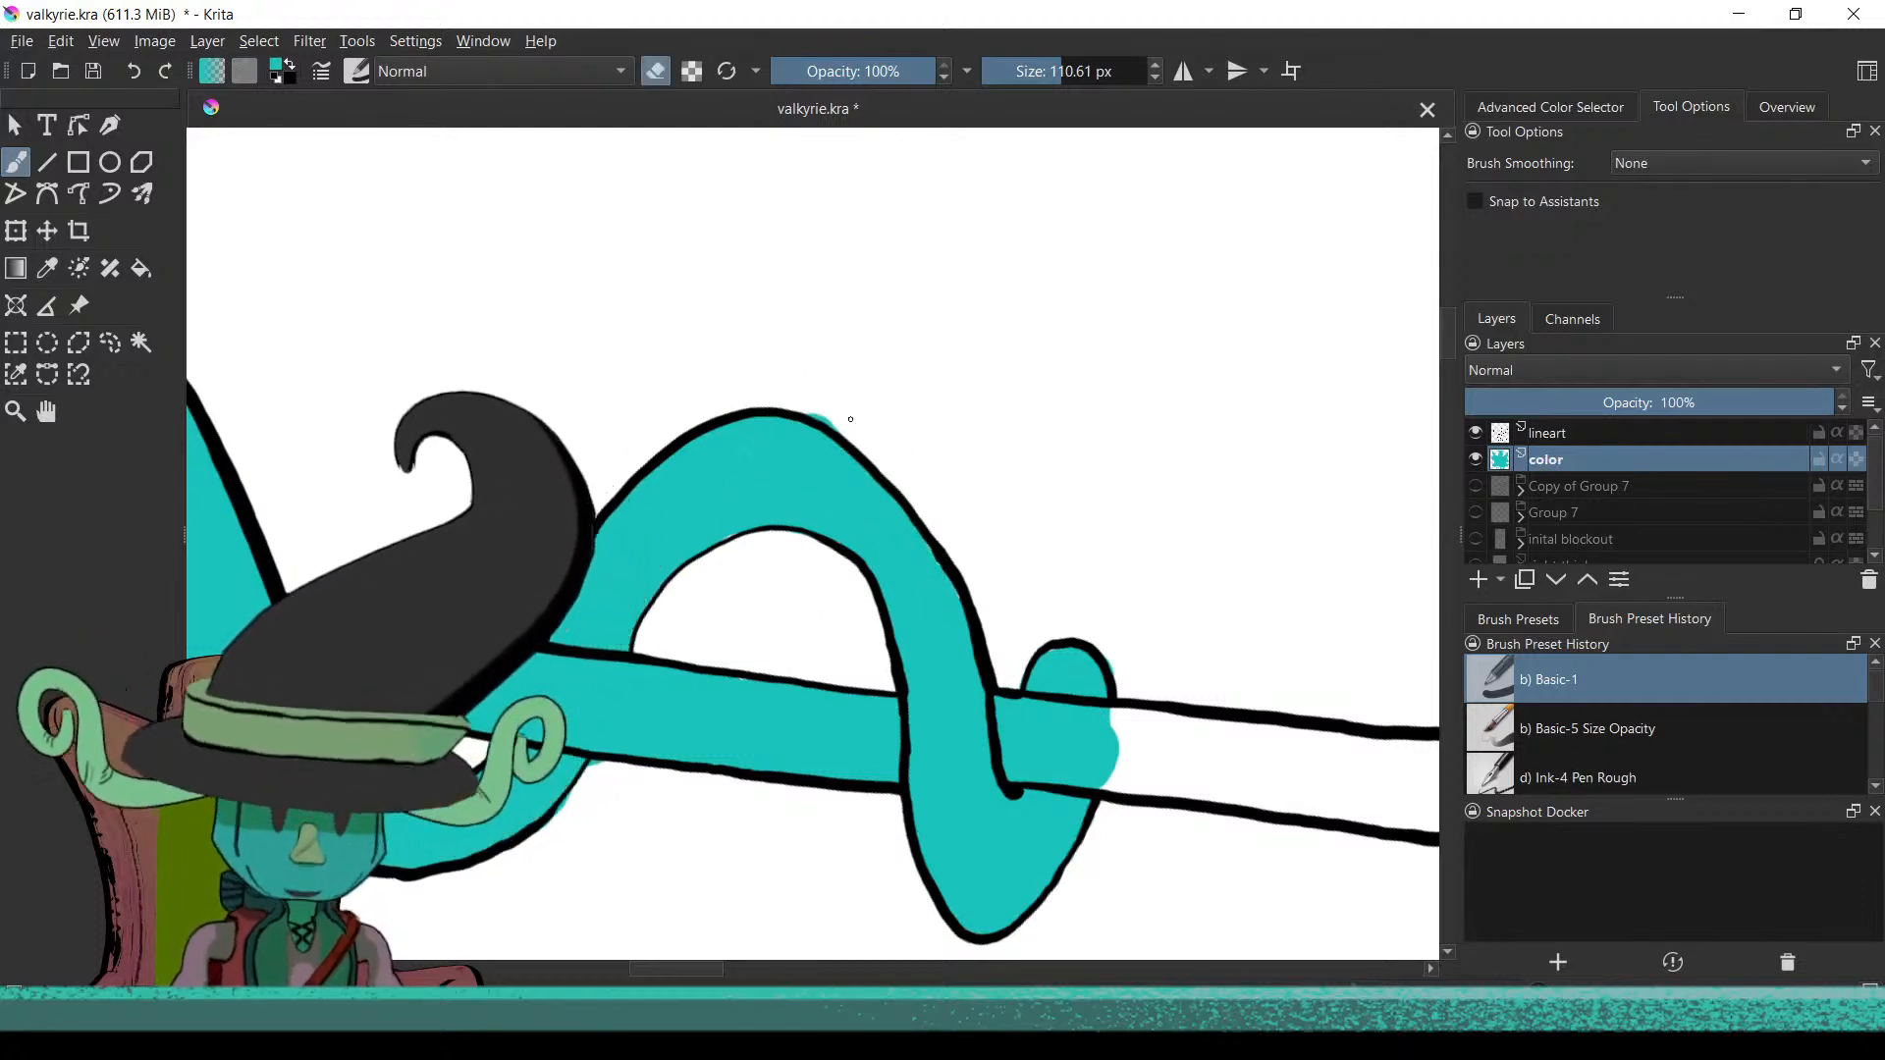
mouse_move(799, 622)
left_mouse_down()
mouse_move(652, 639)
mouse_move(621, 563)
left_mouse_up()
left_click_drag(681, 649, 930, 442)
mouse_move(895, 677)
left_mouse_down()
mouse_move(1039, 600)
mouse_move(904, 505)
left_mouse_up()
Paint the rest of the staff's shaft teal down to its blunt end and check the whole figure
key("e")
mouse_move(875, 400)
left_mouse_down()
mouse_move(907, 570)
mouse_move(886, 355)
mouse_move(910, 511)
mouse_move(895, 433)
mouse_move(902, 548)
mouse_move(877, 475)
mouse_move(879, 531)
mouse_move(915, 800)
mouse_move(885, 675)
mouse_move(919, 847)
mouse_move(979, 864)
mouse_move(922, 542)
mouse_move(962, 796)
left_mouse_up()
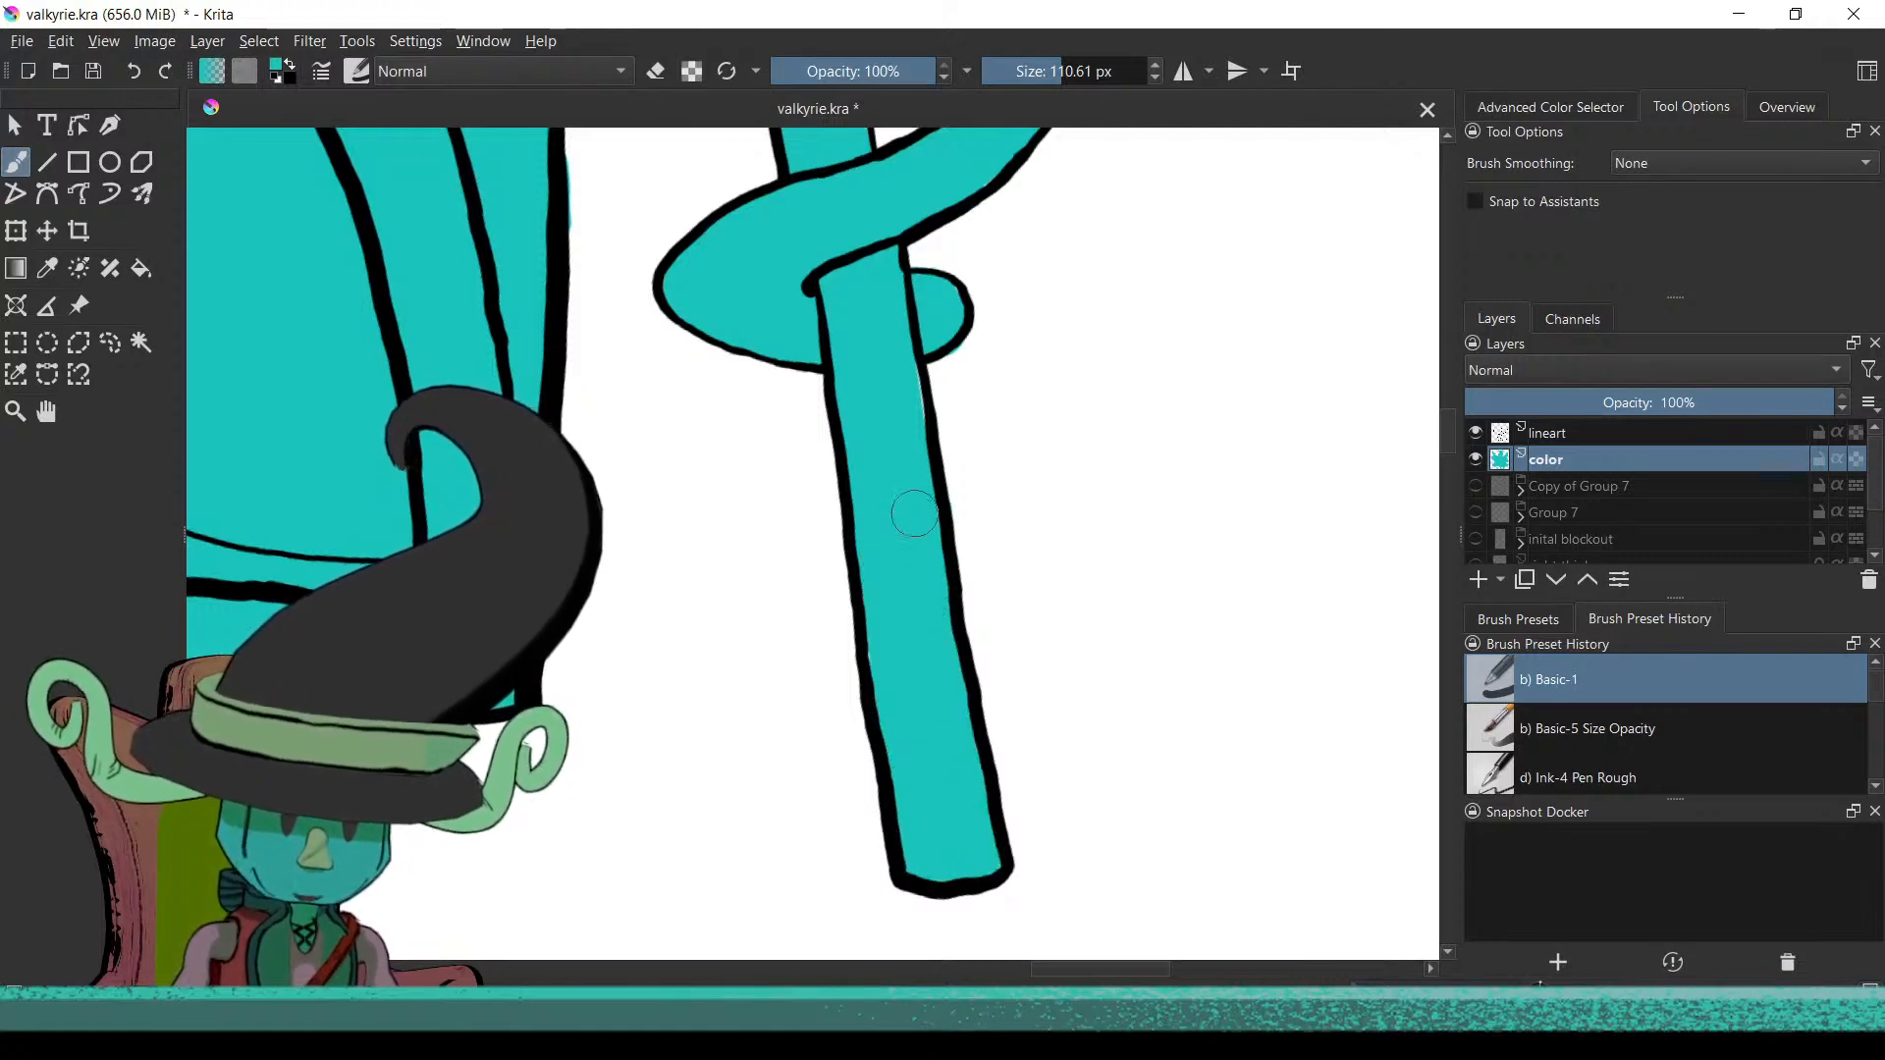
left_click_drag(863, 589, 760, 486)
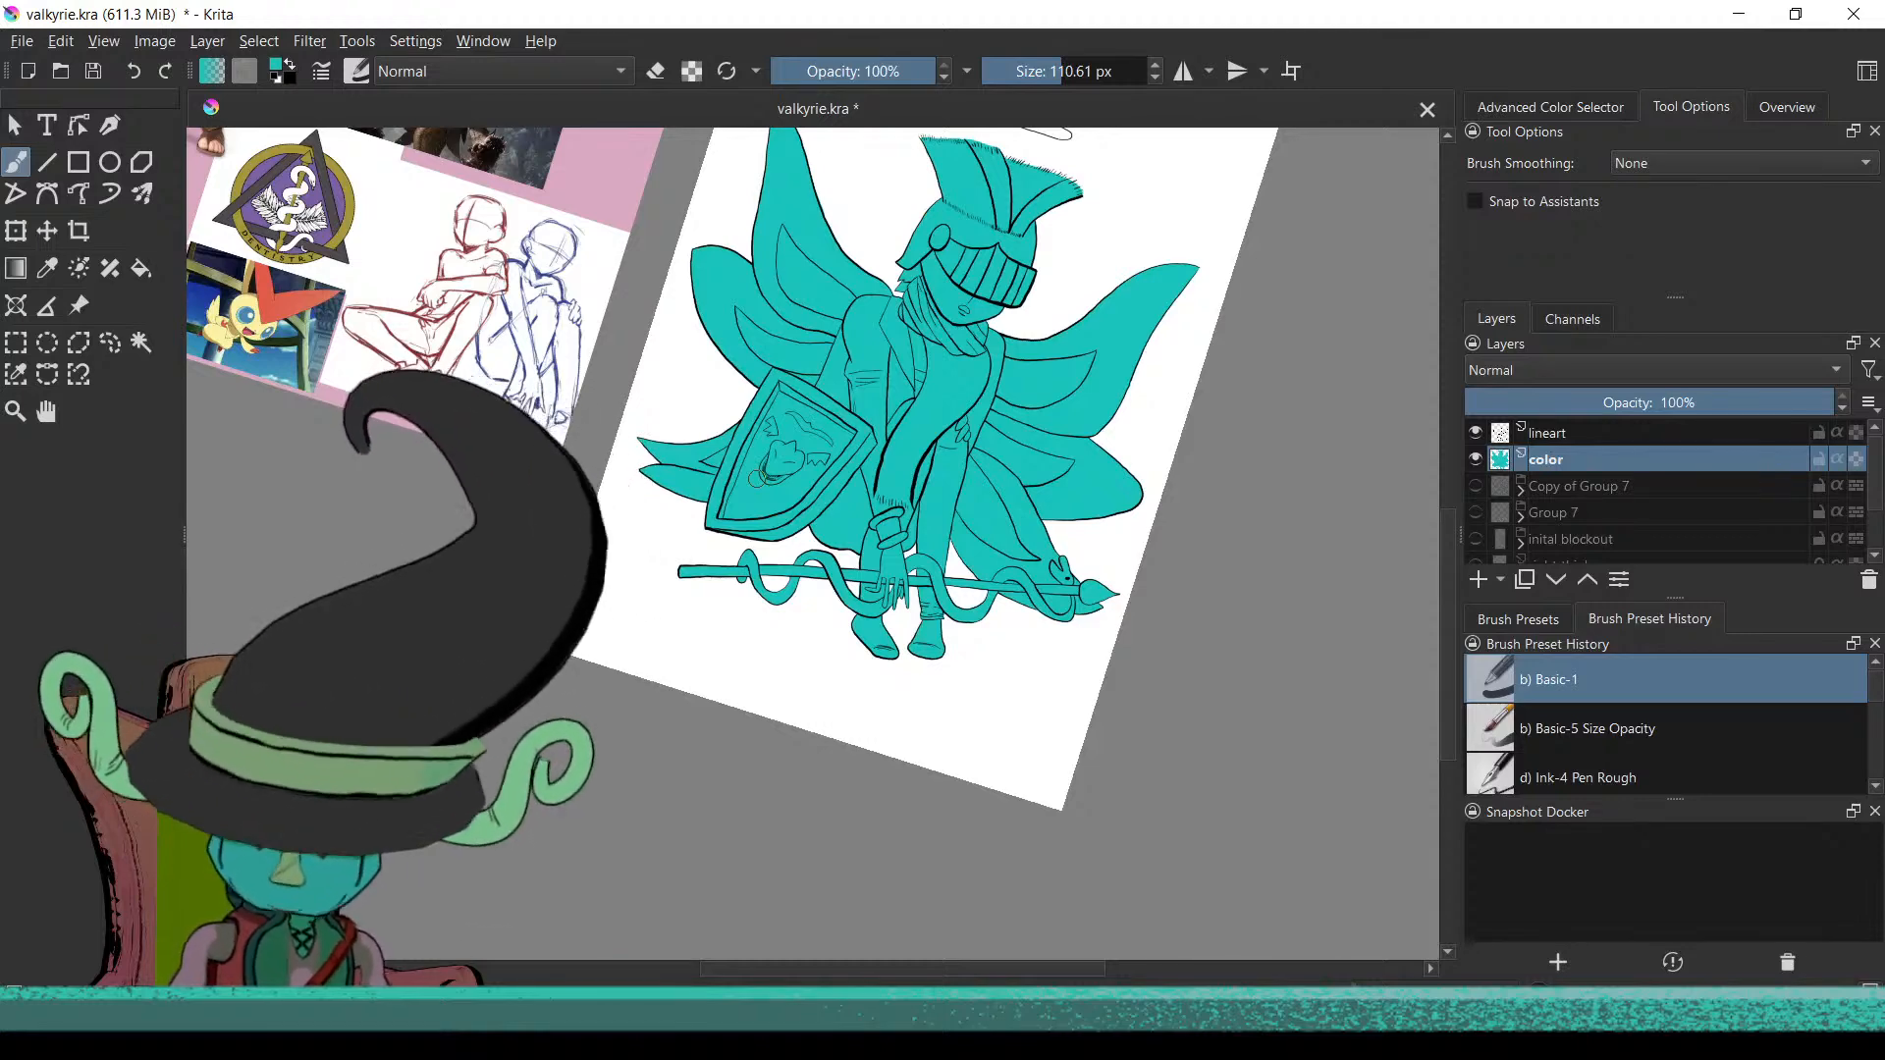
Examine the flat teal fill around the legs, hand, serpent and staff for remaining gaps or spills
key("plus")
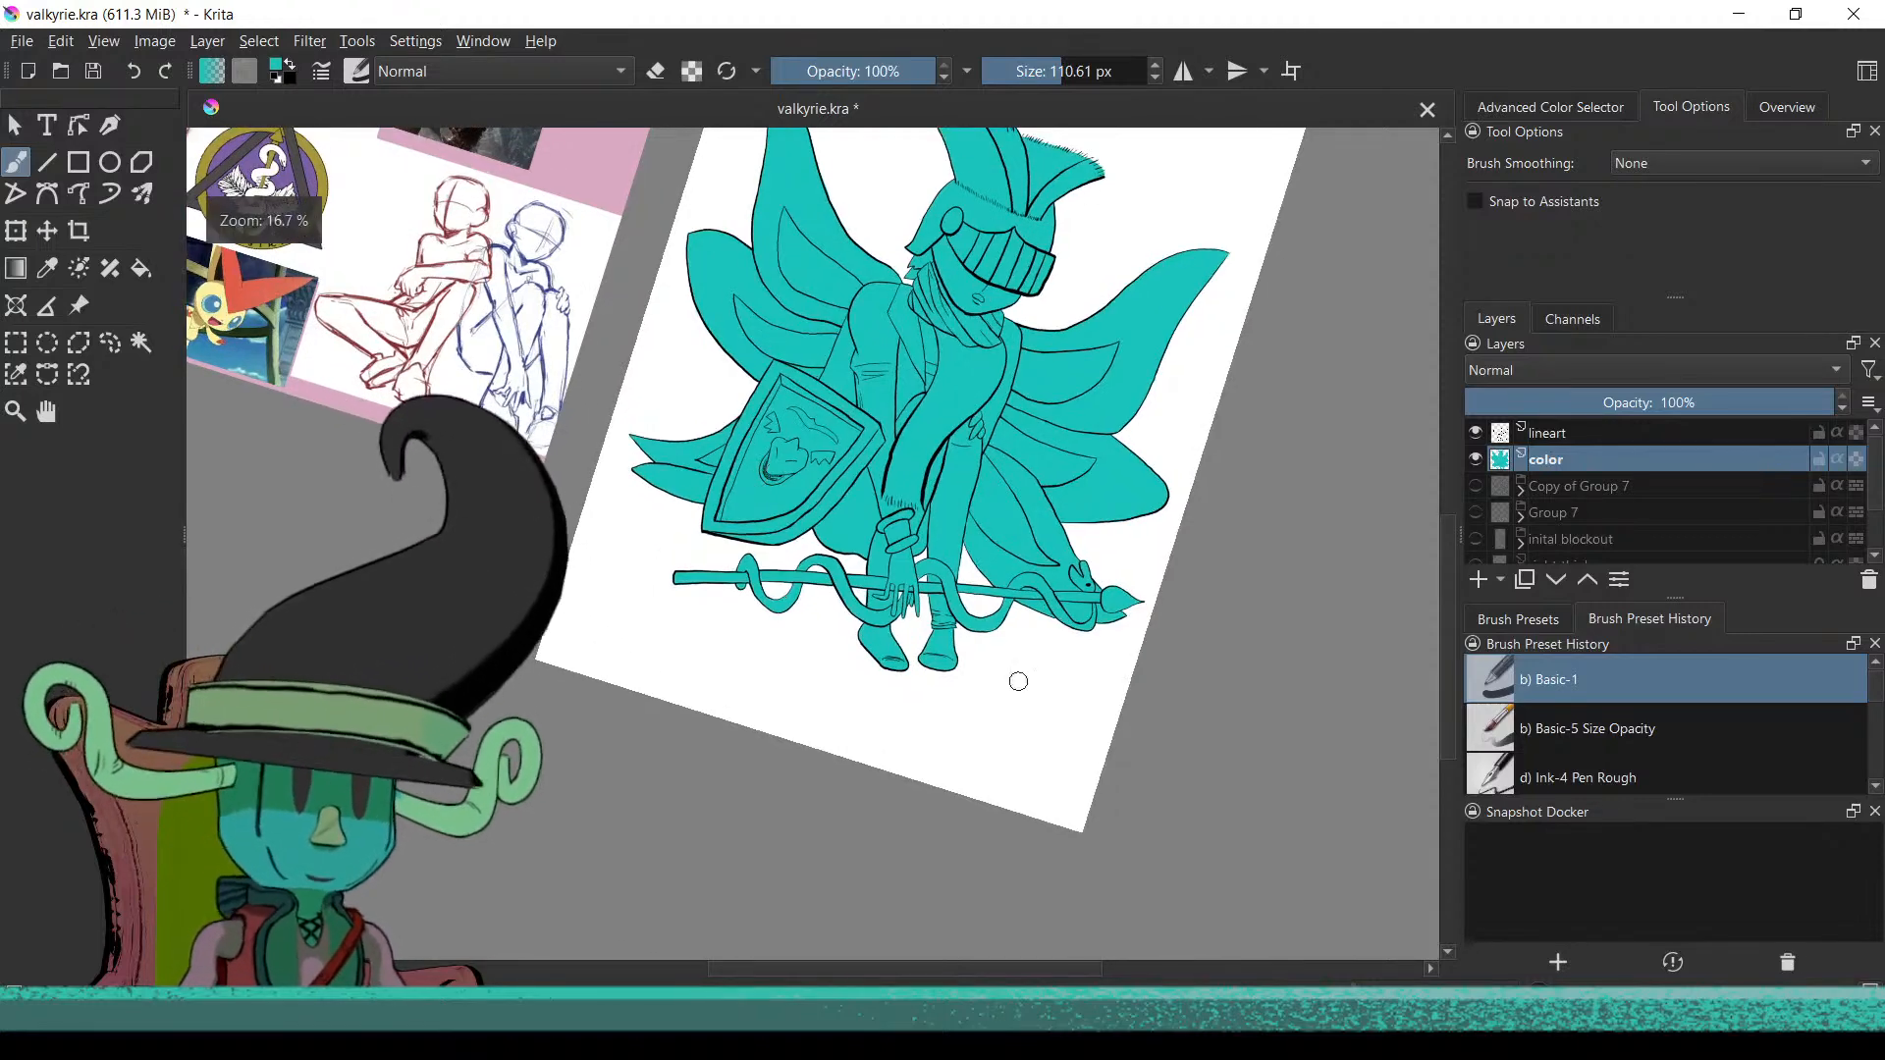
scroll(1101, 783, "up", 6)
scroll(737, 698, "down", 5)
left_click_drag(819, 510, 1123, 724)
scroll(1112, 730, "up", 3)
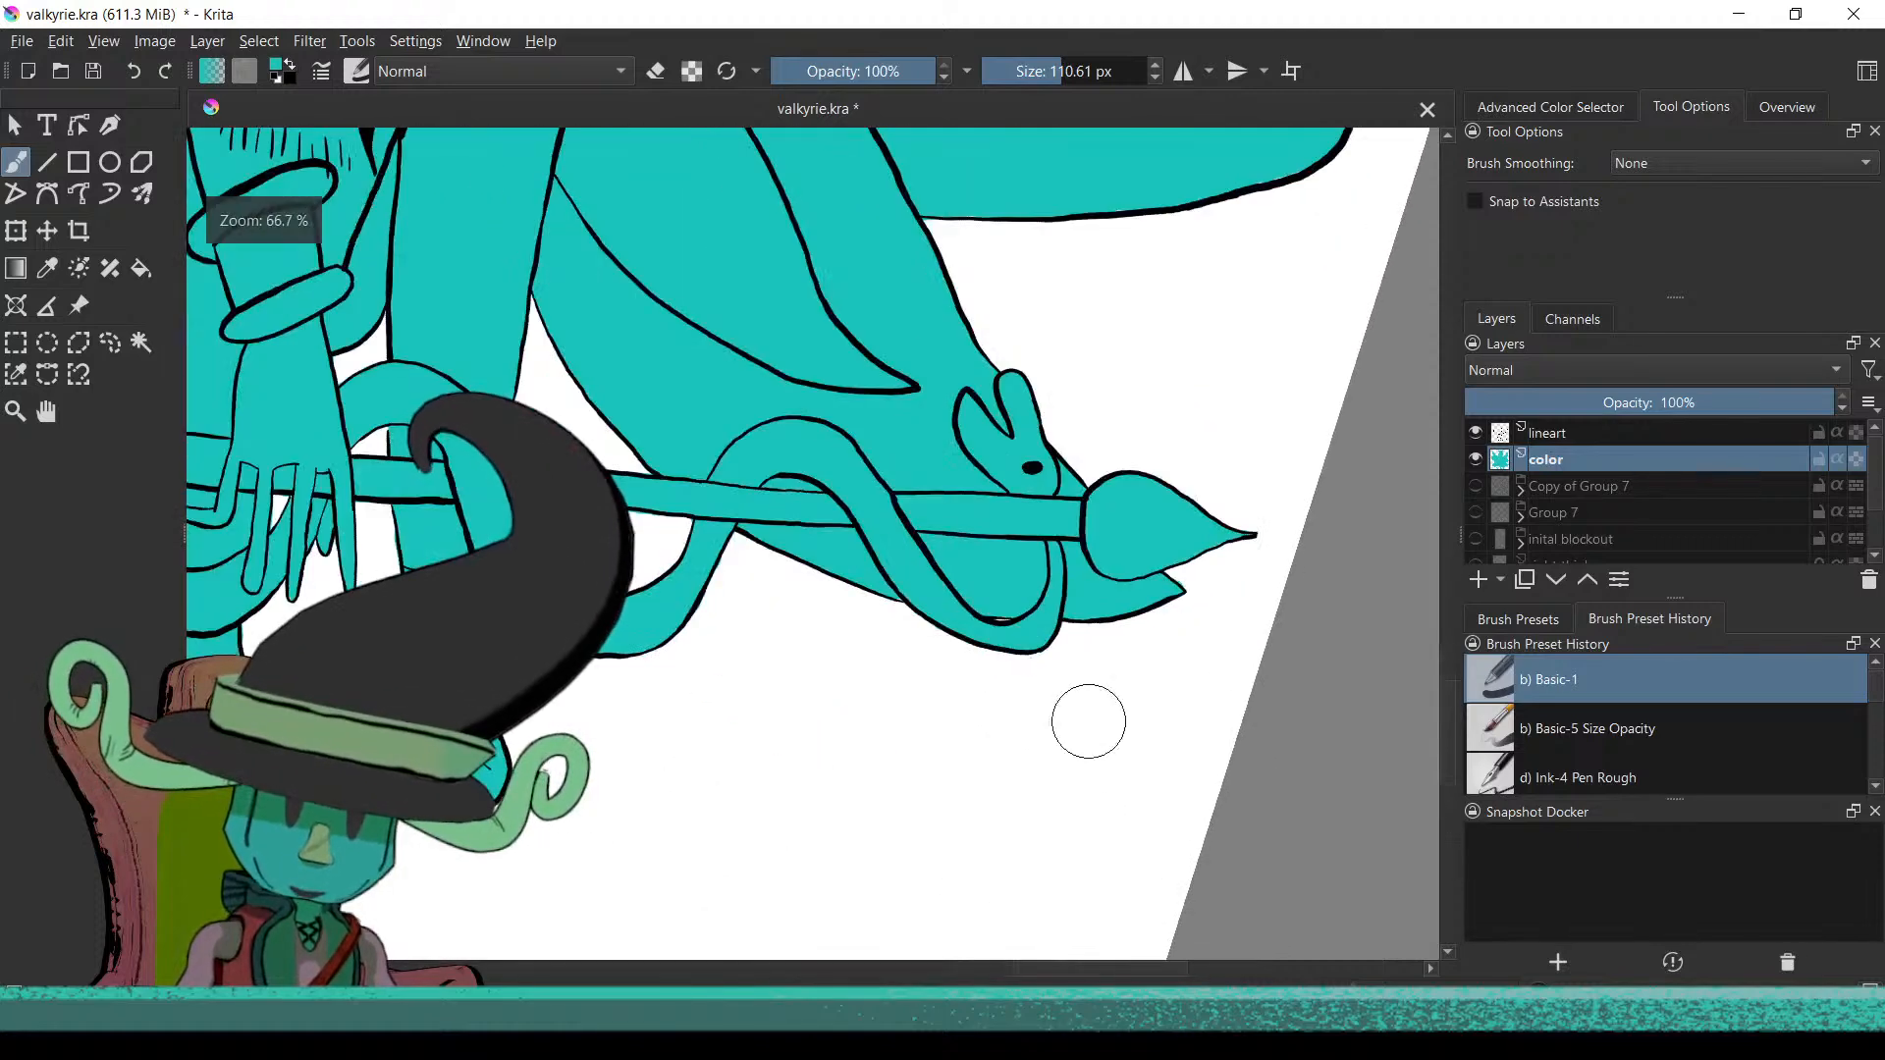
left_click_drag(826, 794, 1056, 845)
left_click_drag(815, 828, 1028, 836)
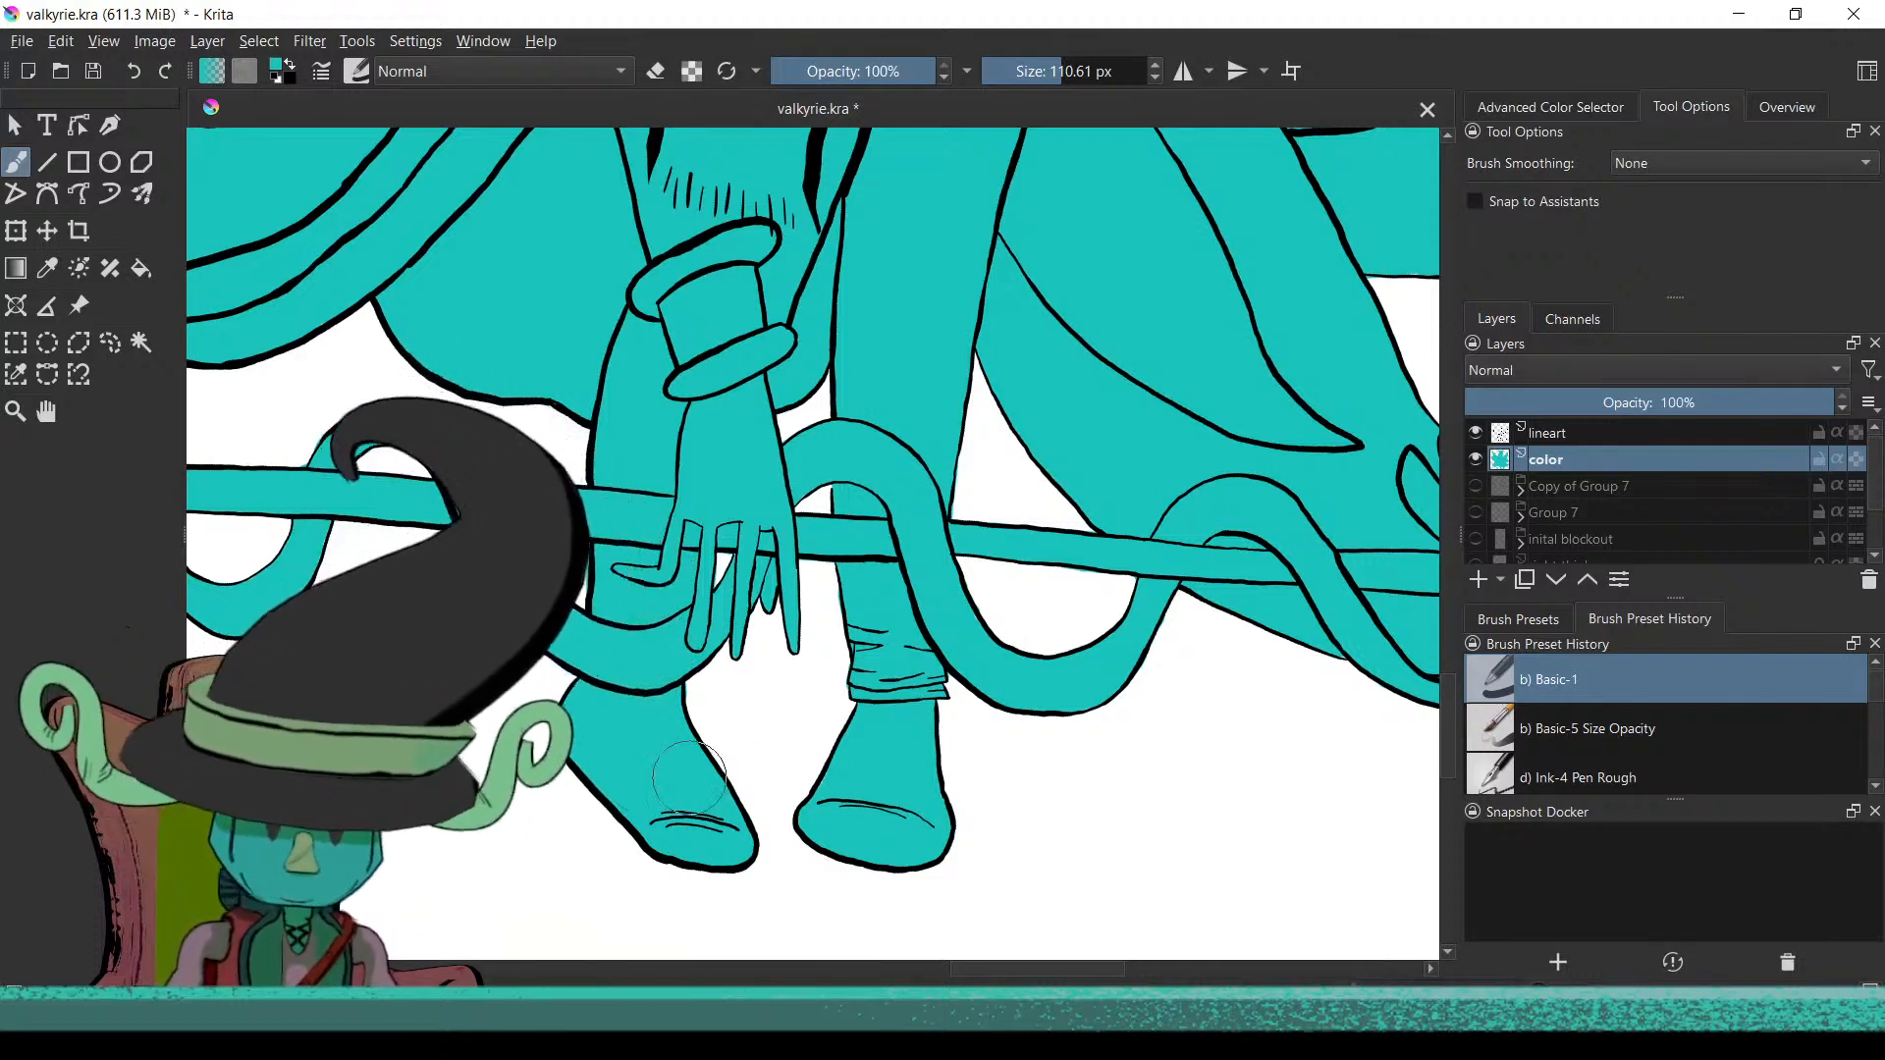
scroll(894, 569, "down", 8)
scroll(893, 570, "up", 6)
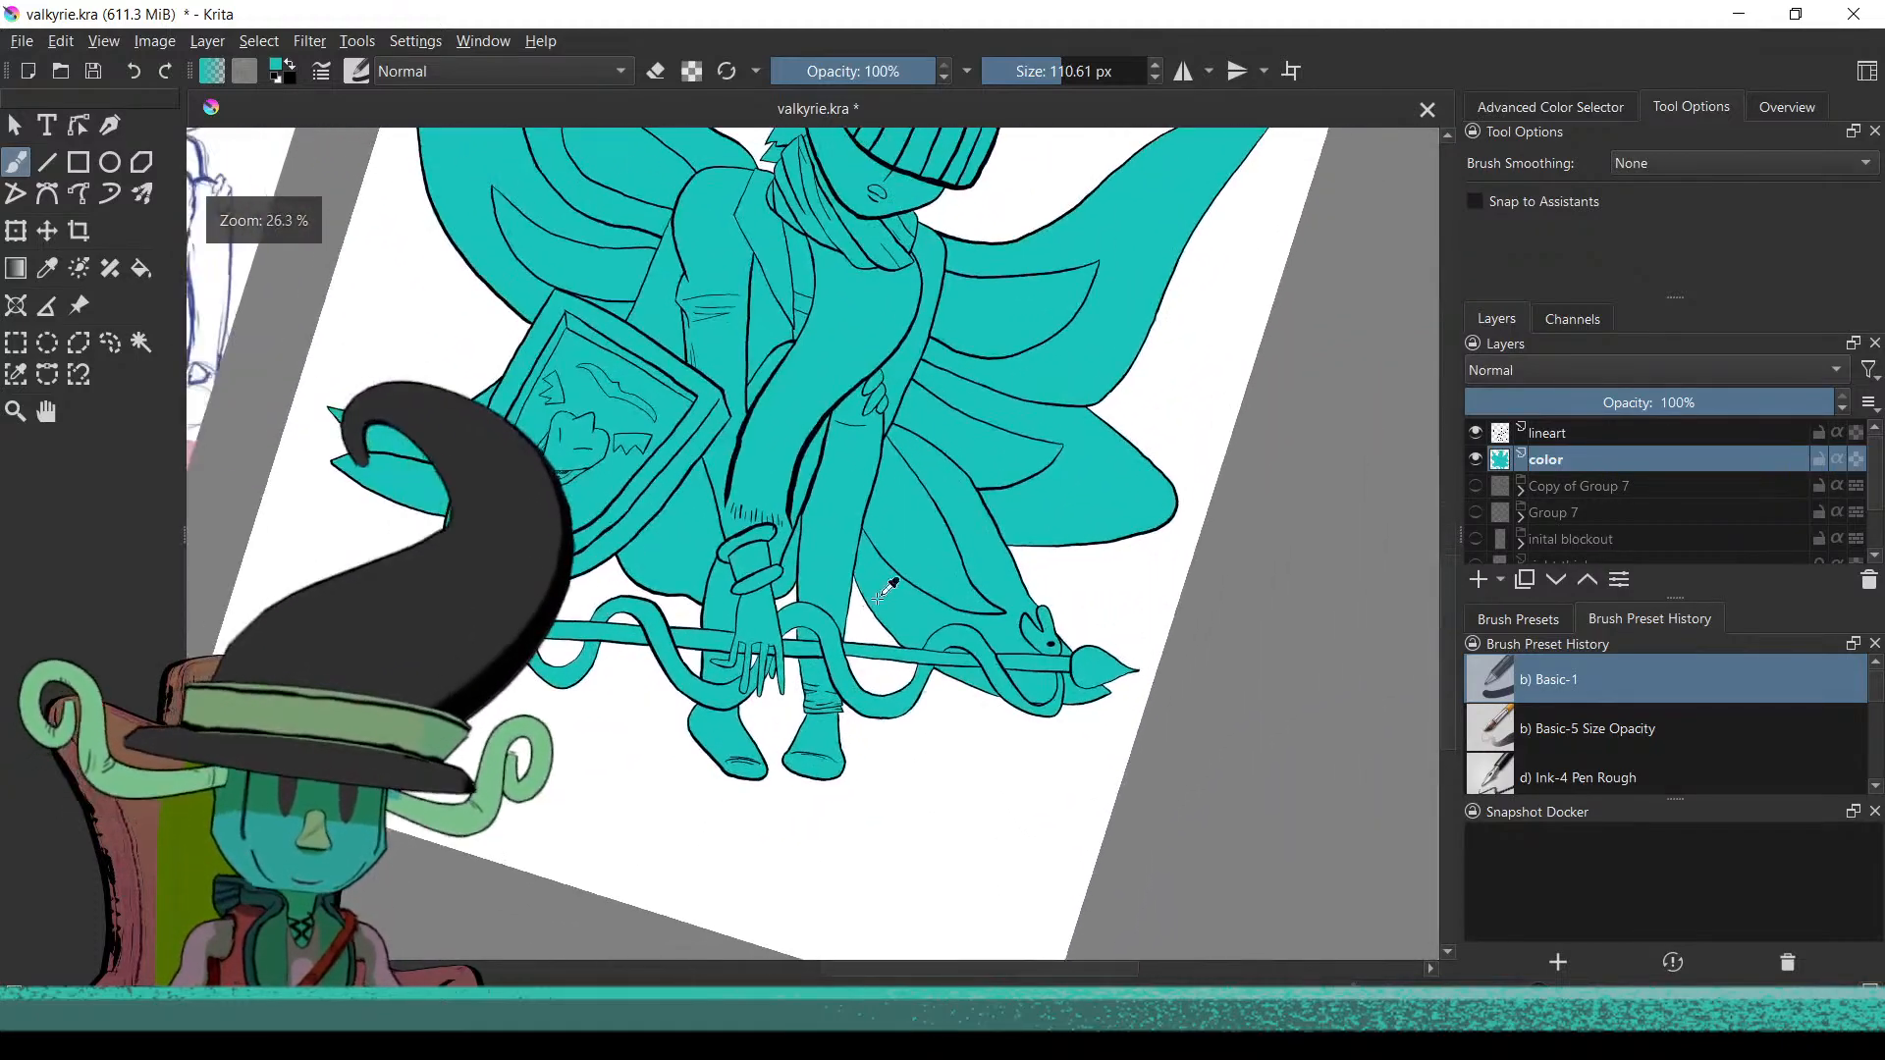
mouse_move(832, 636)
left_mouse_down()
mouse_move(928, 599)
mouse_move(963, 481)
mouse_move(815, 756)
mouse_move(803, 834)
mouse_move(856, 811)
mouse_move(746, 797)
mouse_move(864, 767)
mouse_move(985, 666)
left_mouse_up()
mouse_move(857, 692)
left_mouse_down()
mouse_move(863, 628)
mouse_move(802, 768)
mouse_move(850, 726)
mouse_move(905, 720)
mouse_move(906, 762)
left_mouse_up()
mouse_move(1060, 486)
left_mouse_down()
mouse_move(875, 829)
mouse_move(877, 874)
left_mouse_up()
left_click_drag(927, 624, 877, 932)
mouse_move(1006, 743)
left_mouse_down()
mouse_move(1075, 453)
mouse_move(1043, 754)
mouse_move(1081, 496)
left_mouse_up()
mouse_move(1082, 600)
left_mouse_down()
mouse_move(1077, 481)
mouse_move(1011, 790)
mouse_move(1077, 695)
mouse_move(1056, 677)
left_mouse_up()
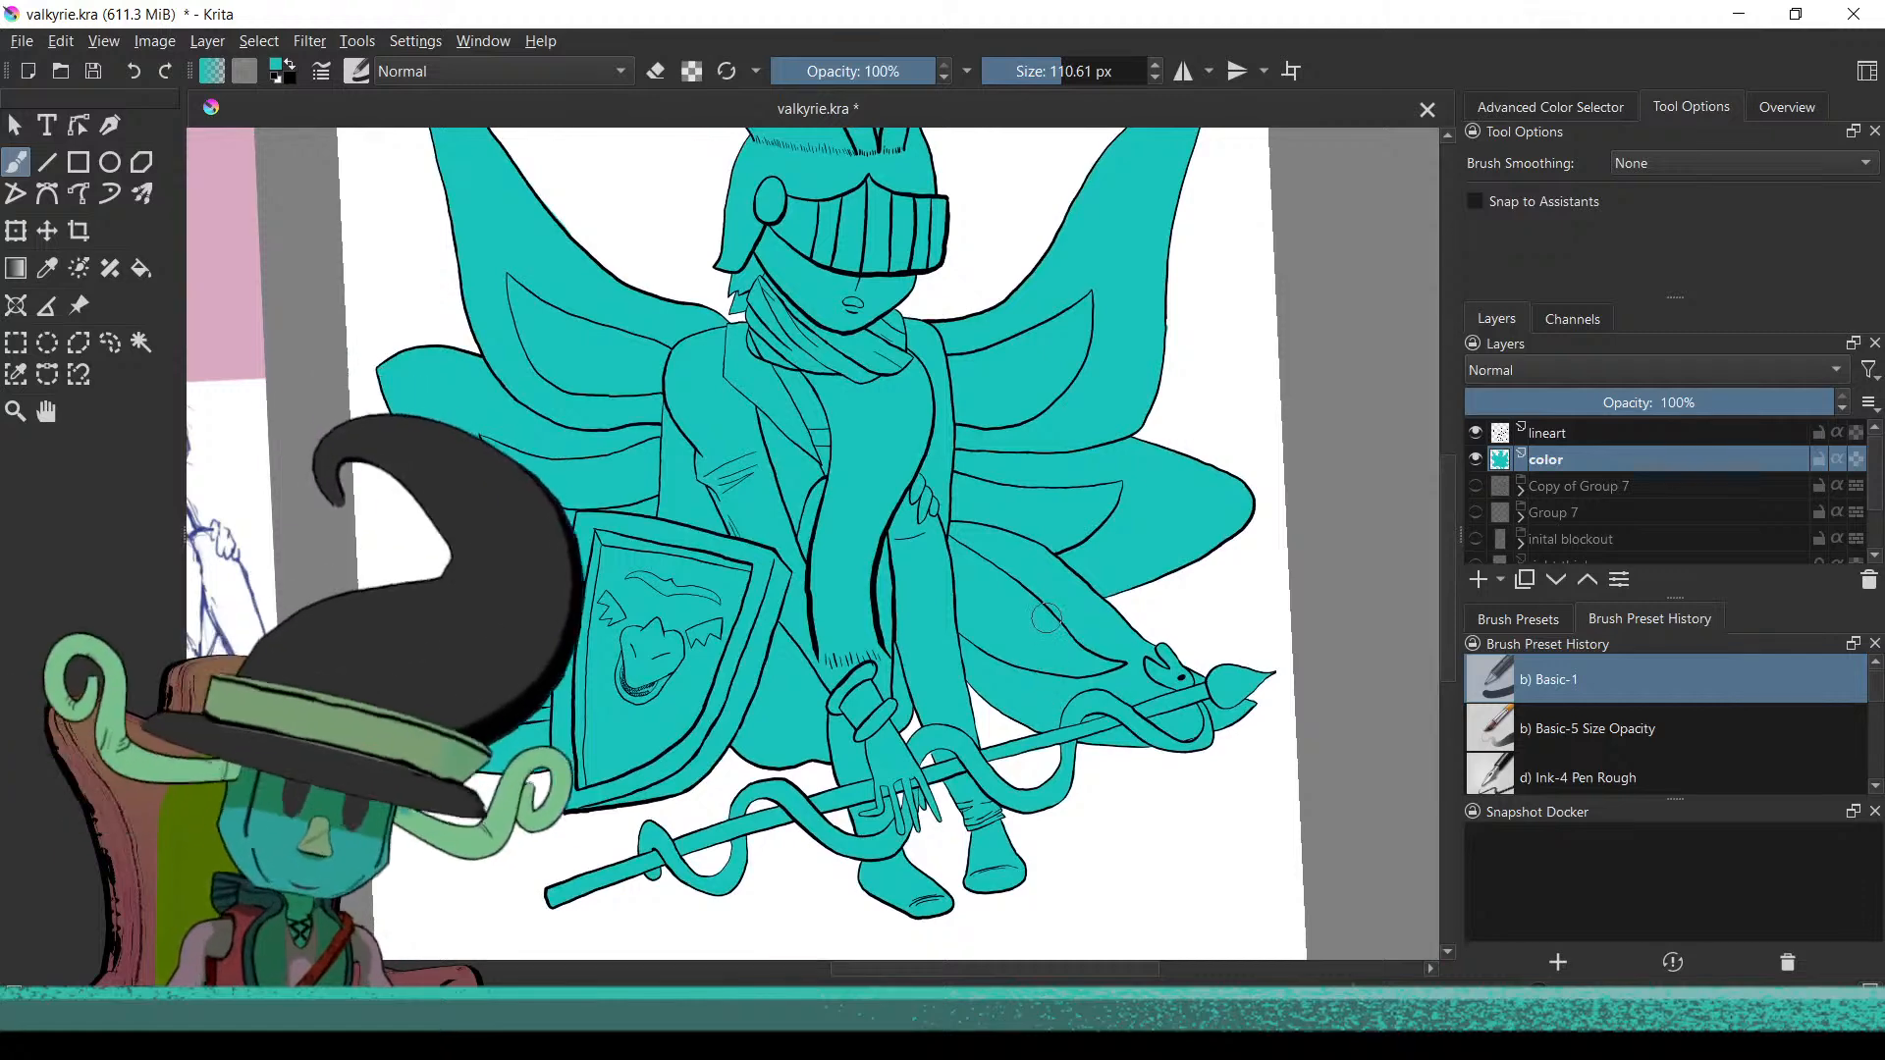
Lock the color layer, duplicate it and hide the copy
left_click(1818, 461)
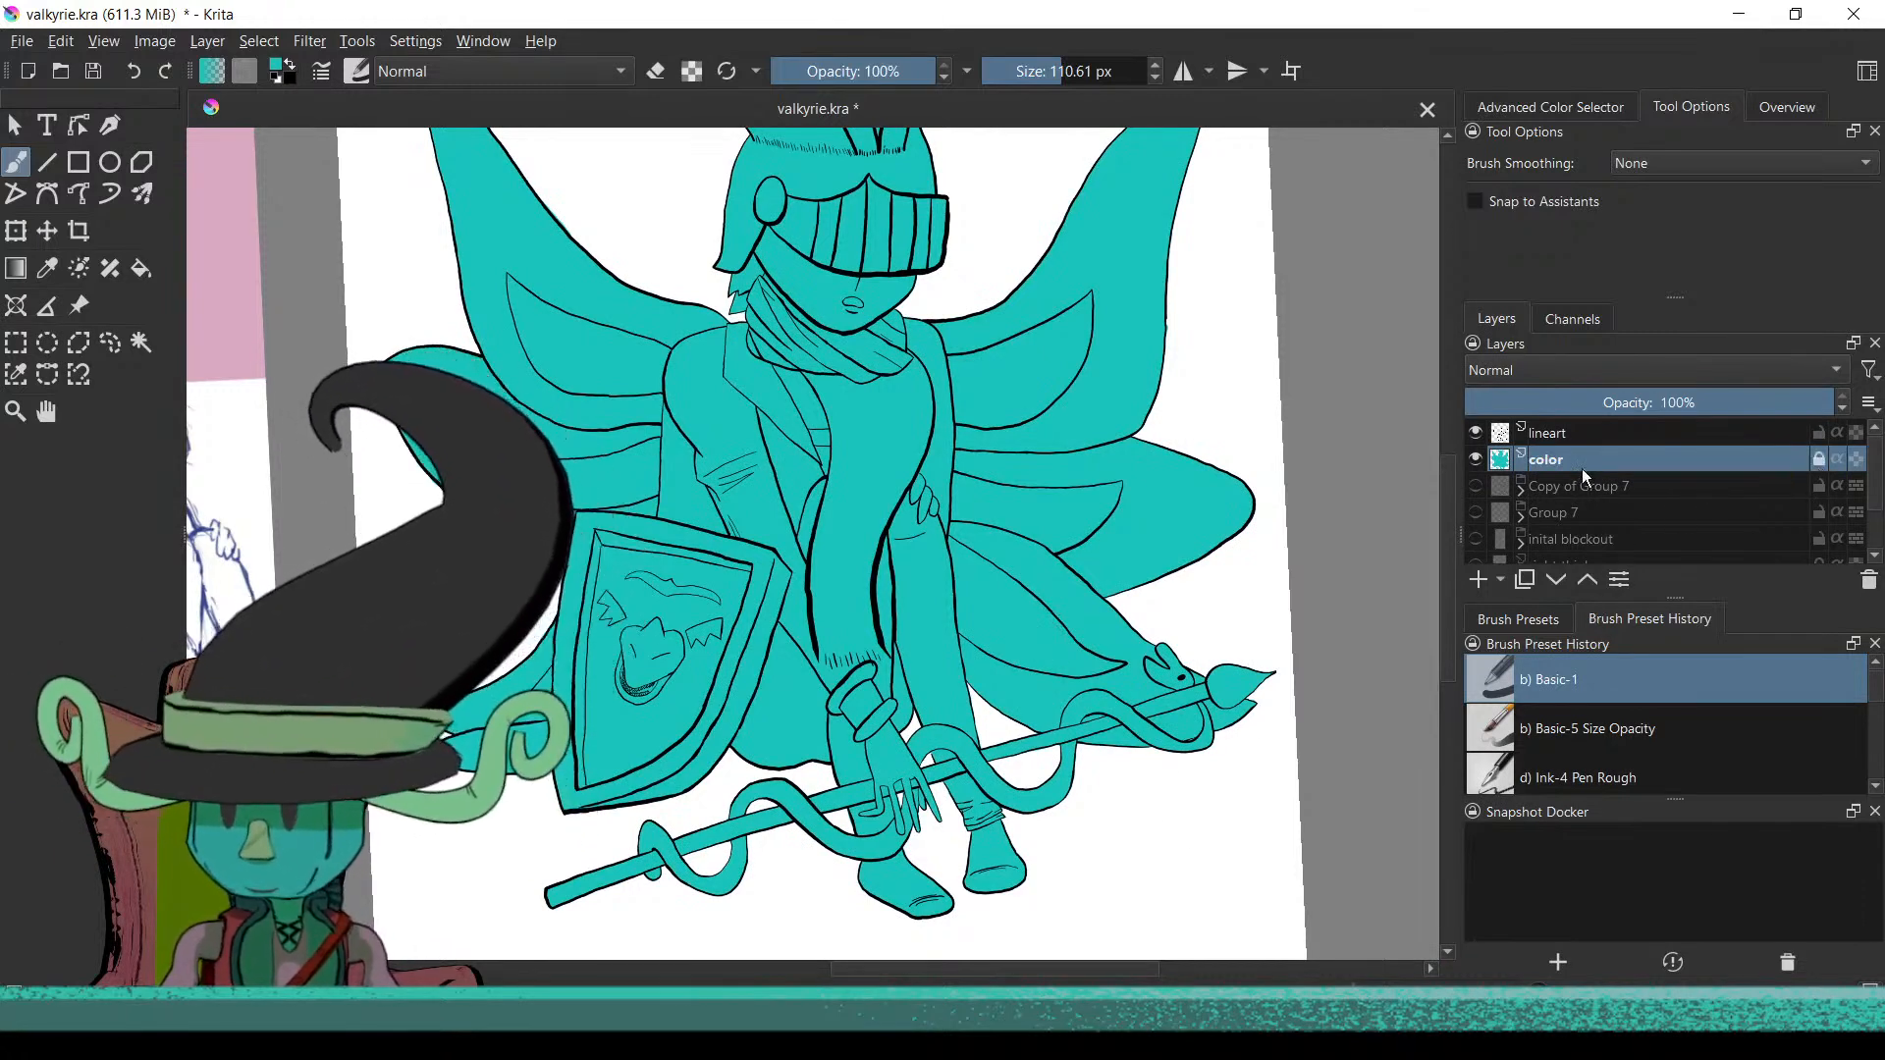
right_click(1653, 458)
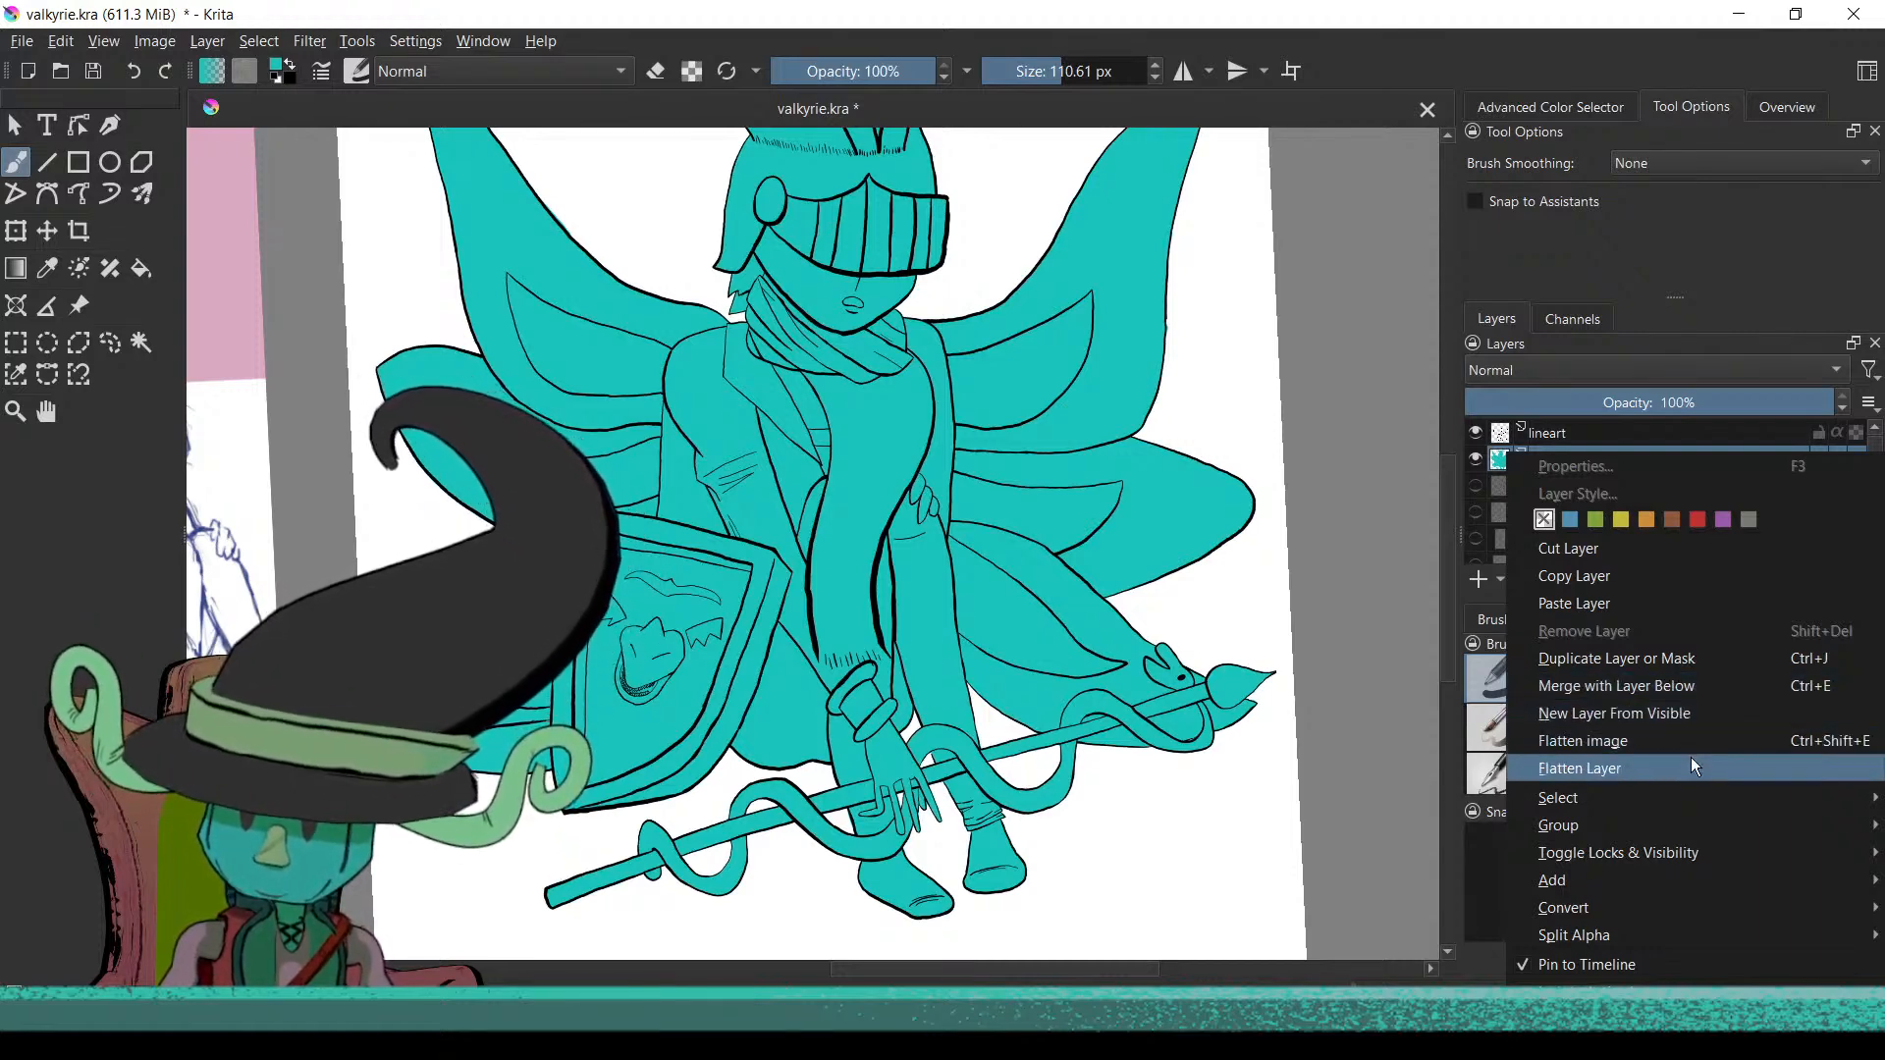
left_click(1693, 658)
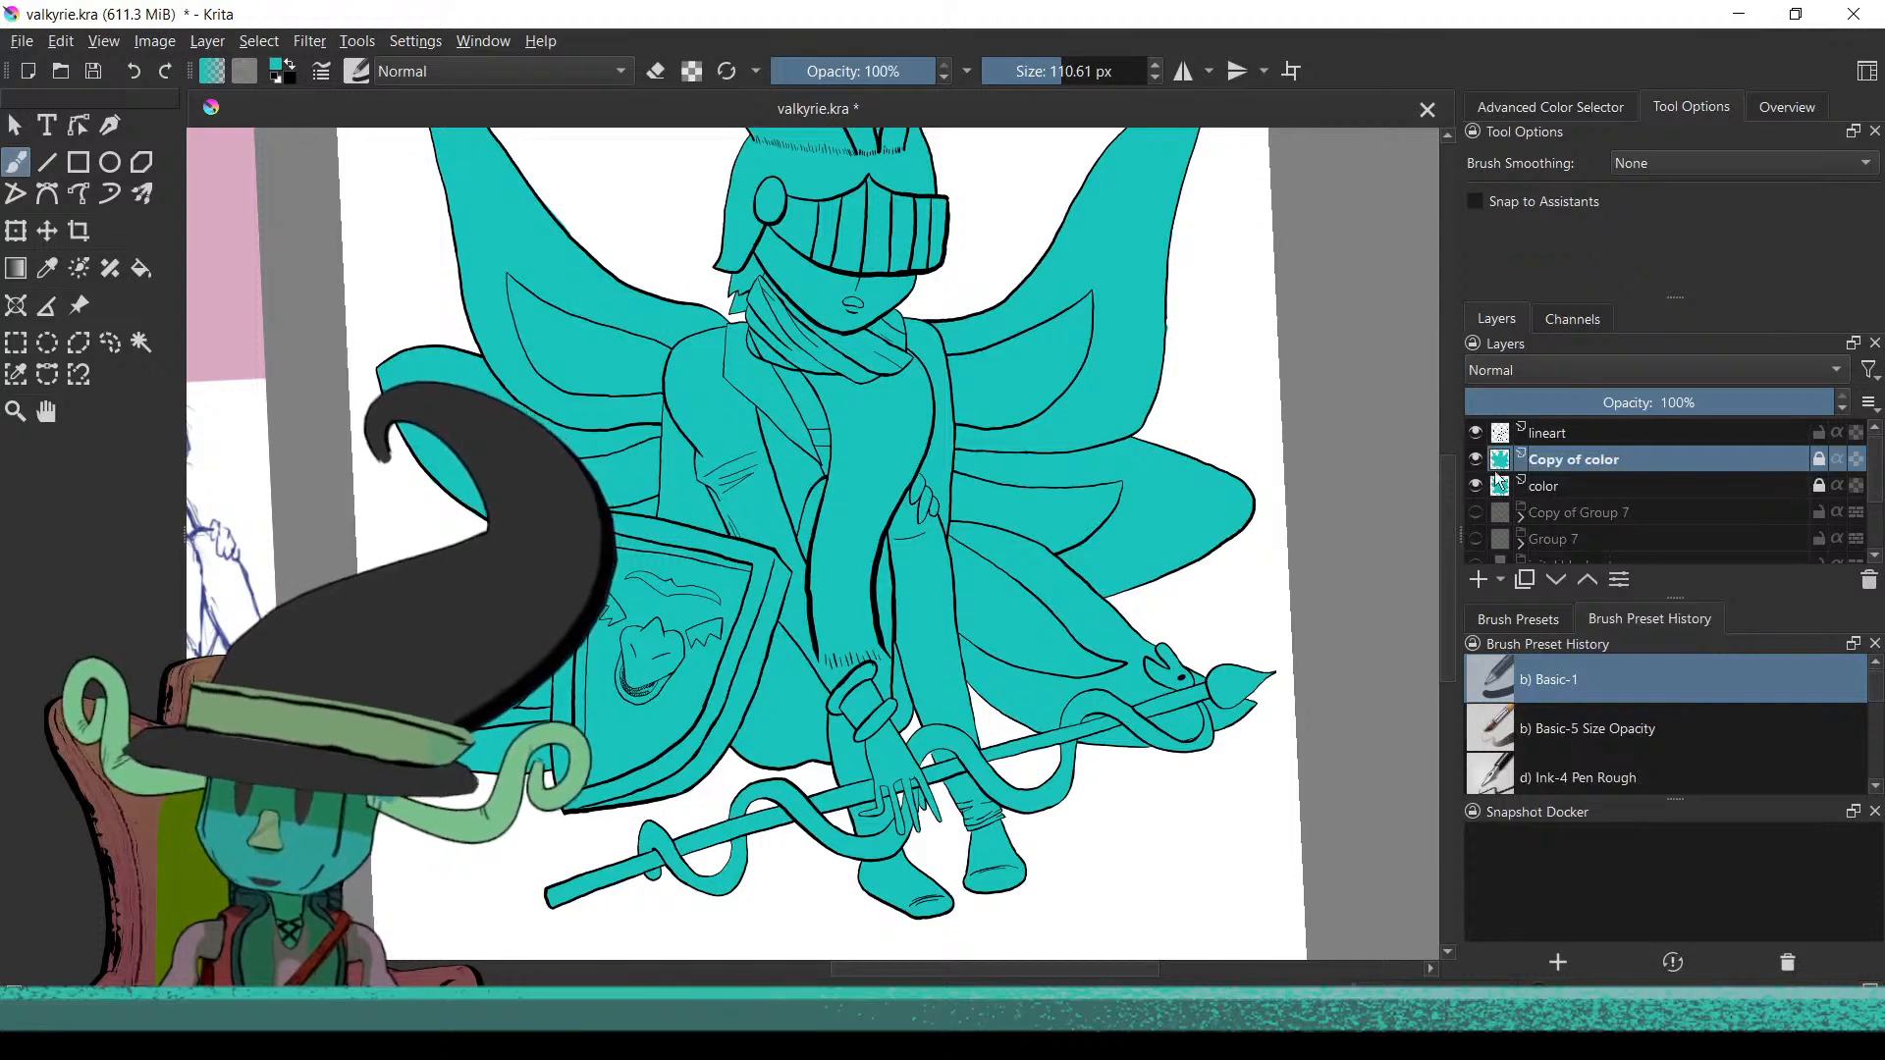
left_click(1475, 458)
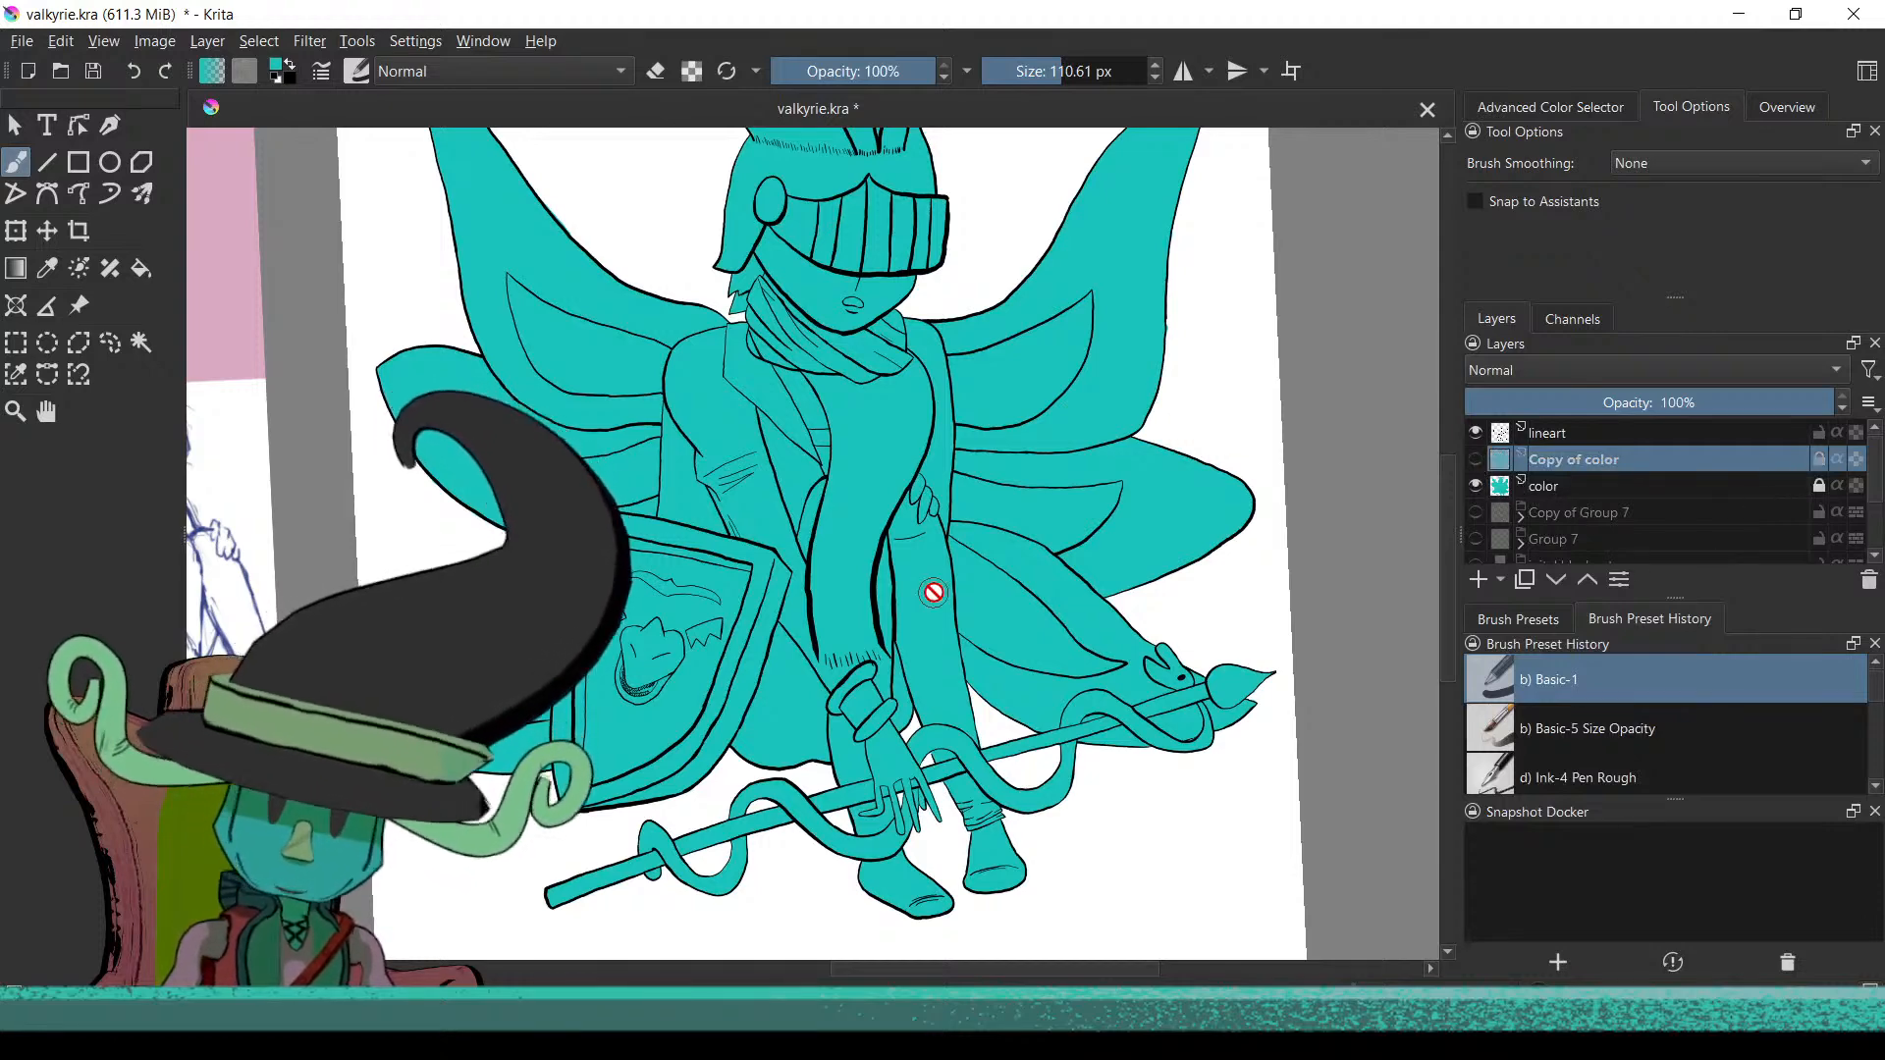
Show the Copy of Group 7 sketch and move it directly above the color layer as a guide over the teal
left_click_drag(311, 393, 780, 590)
scroll(780, 590, "down", 3)
scroll(842, 408, "up", 4)
scroll(842, 452, "down", 3)
scroll(845, 494, "up", 2)
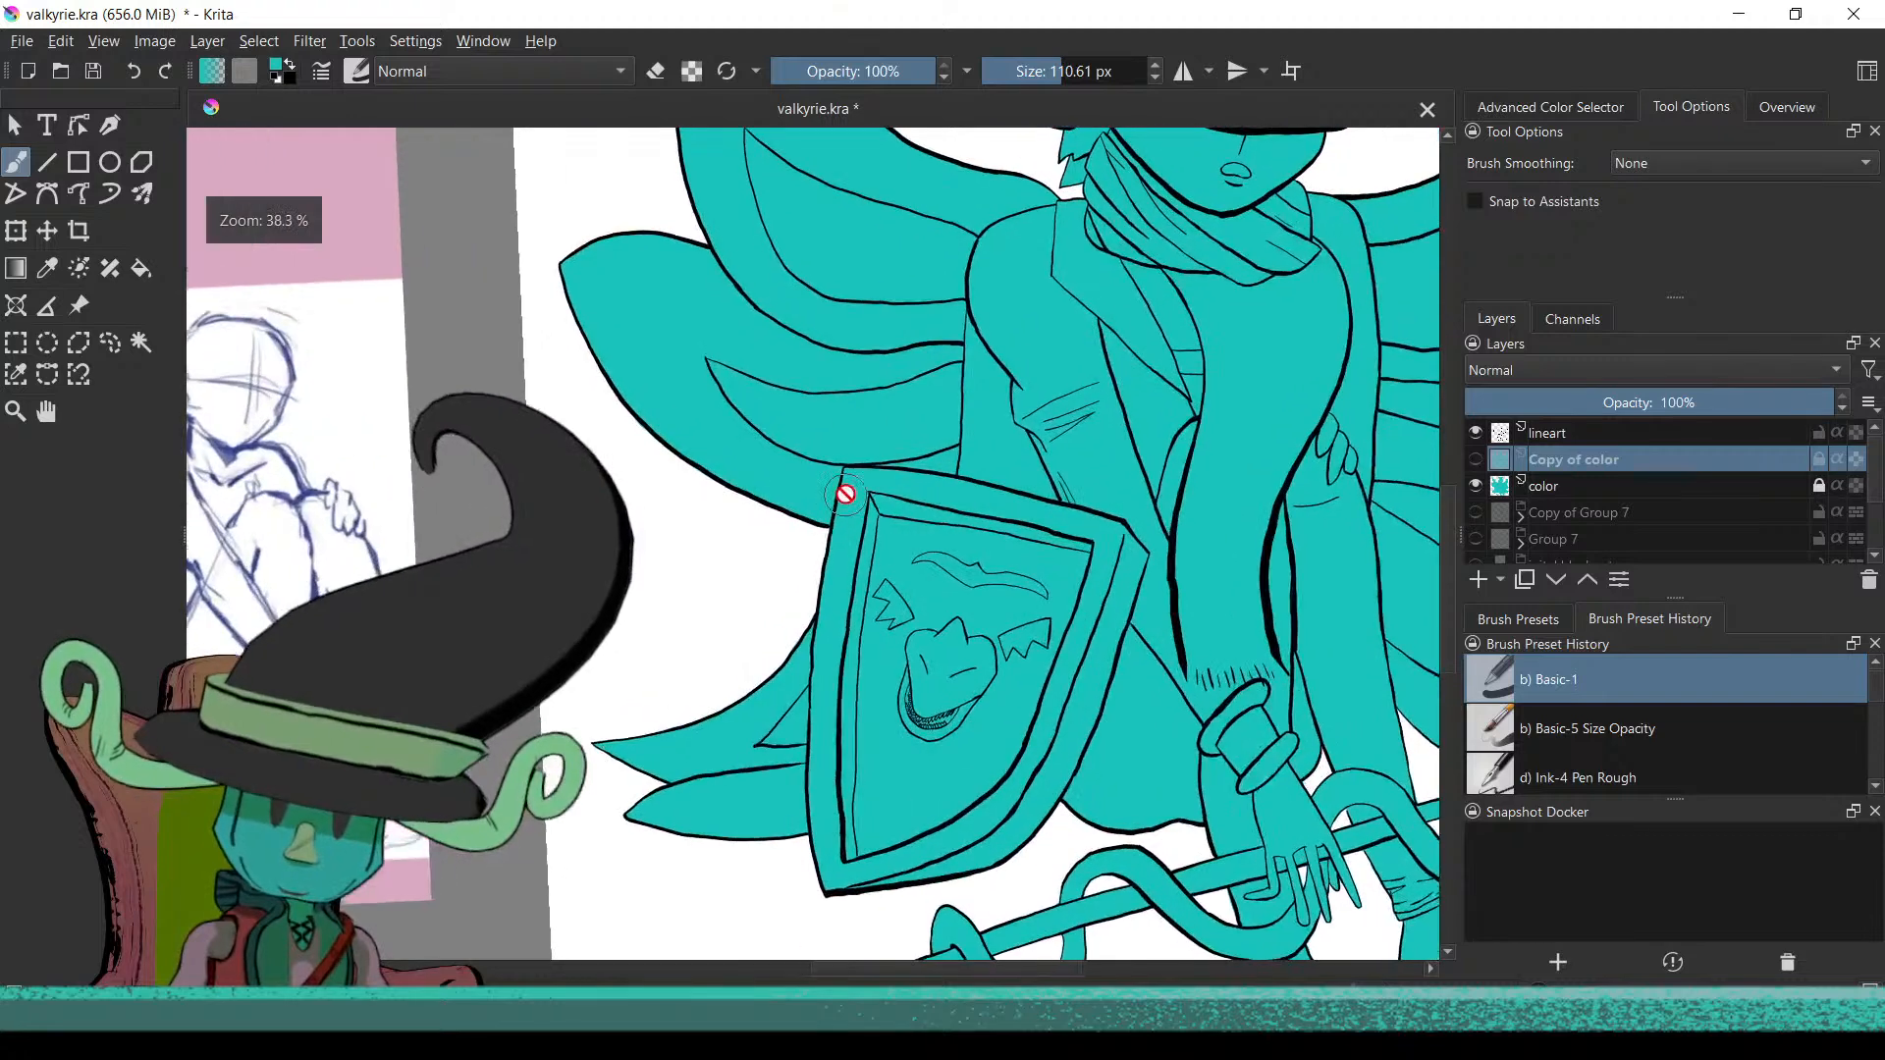
left_click(1476, 513)
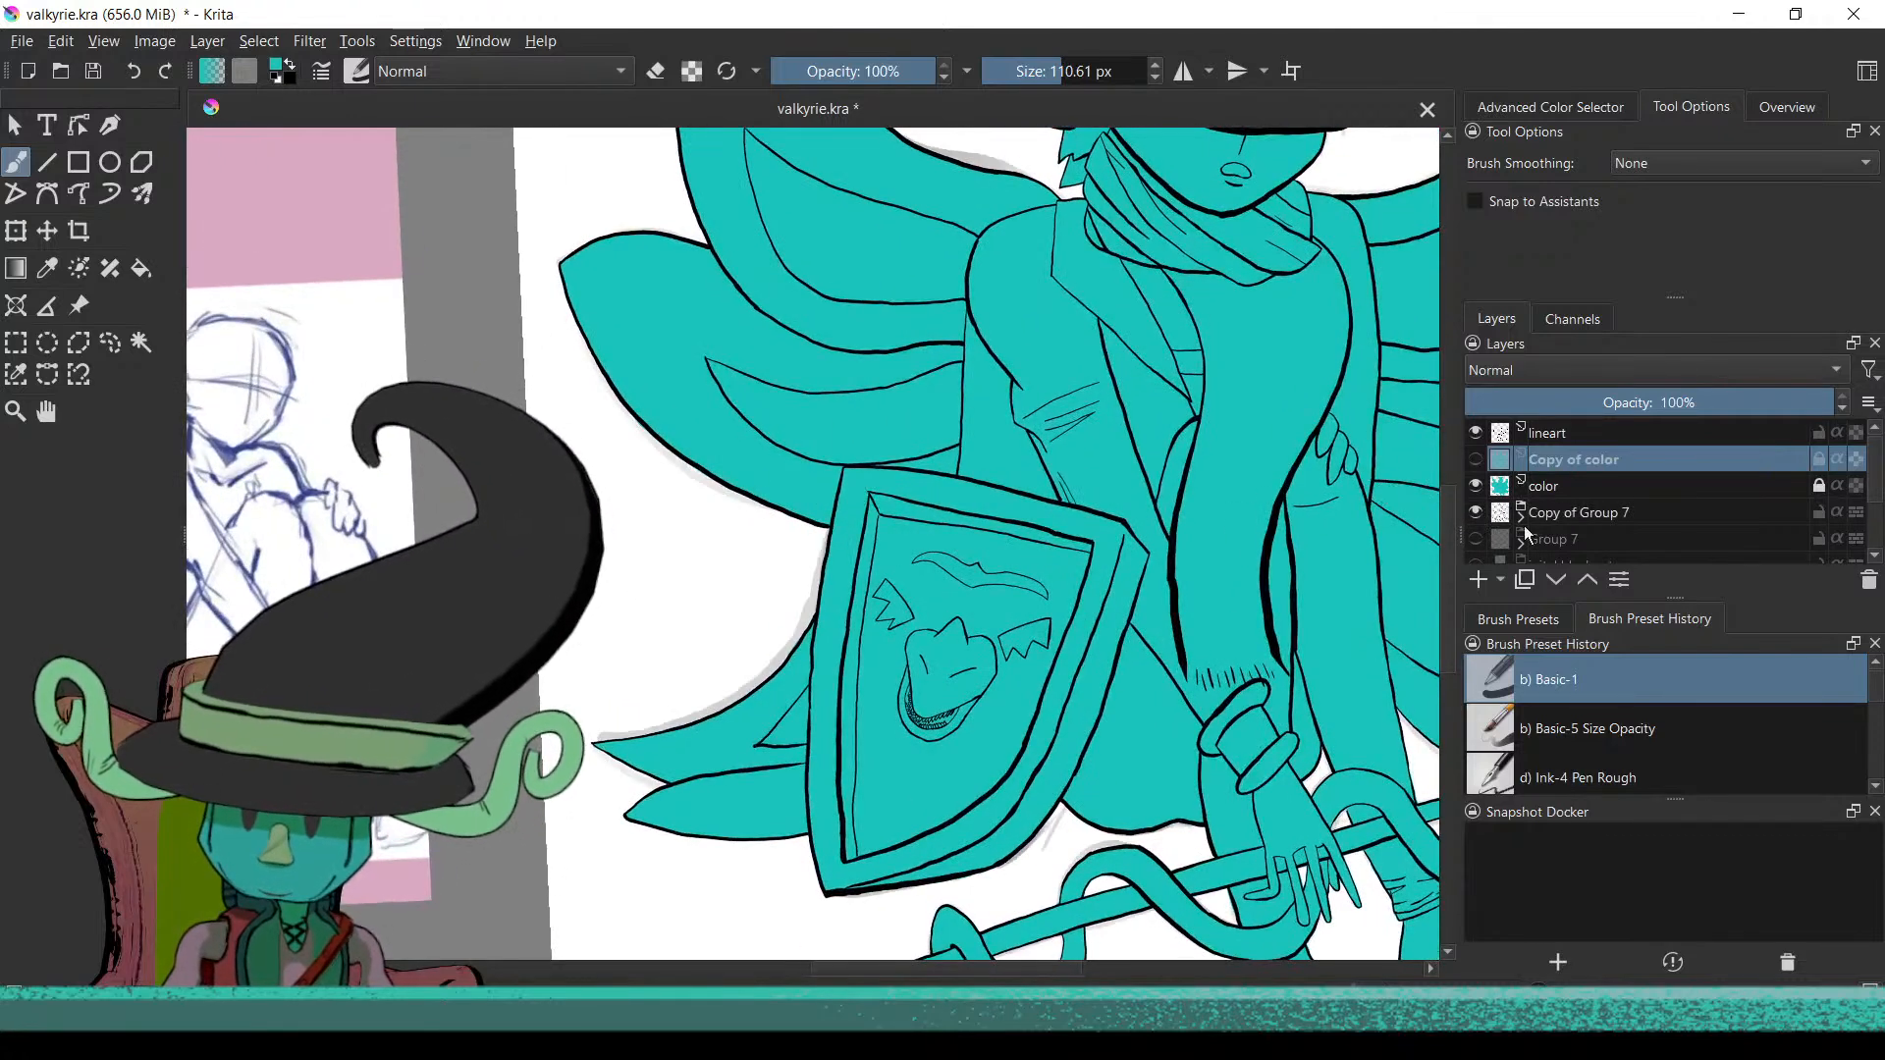
left_click_drag(1567, 520, 1588, 475)
left_click_drag(857, 680, 550, 971)
scroll(829, 602, "up", 5)
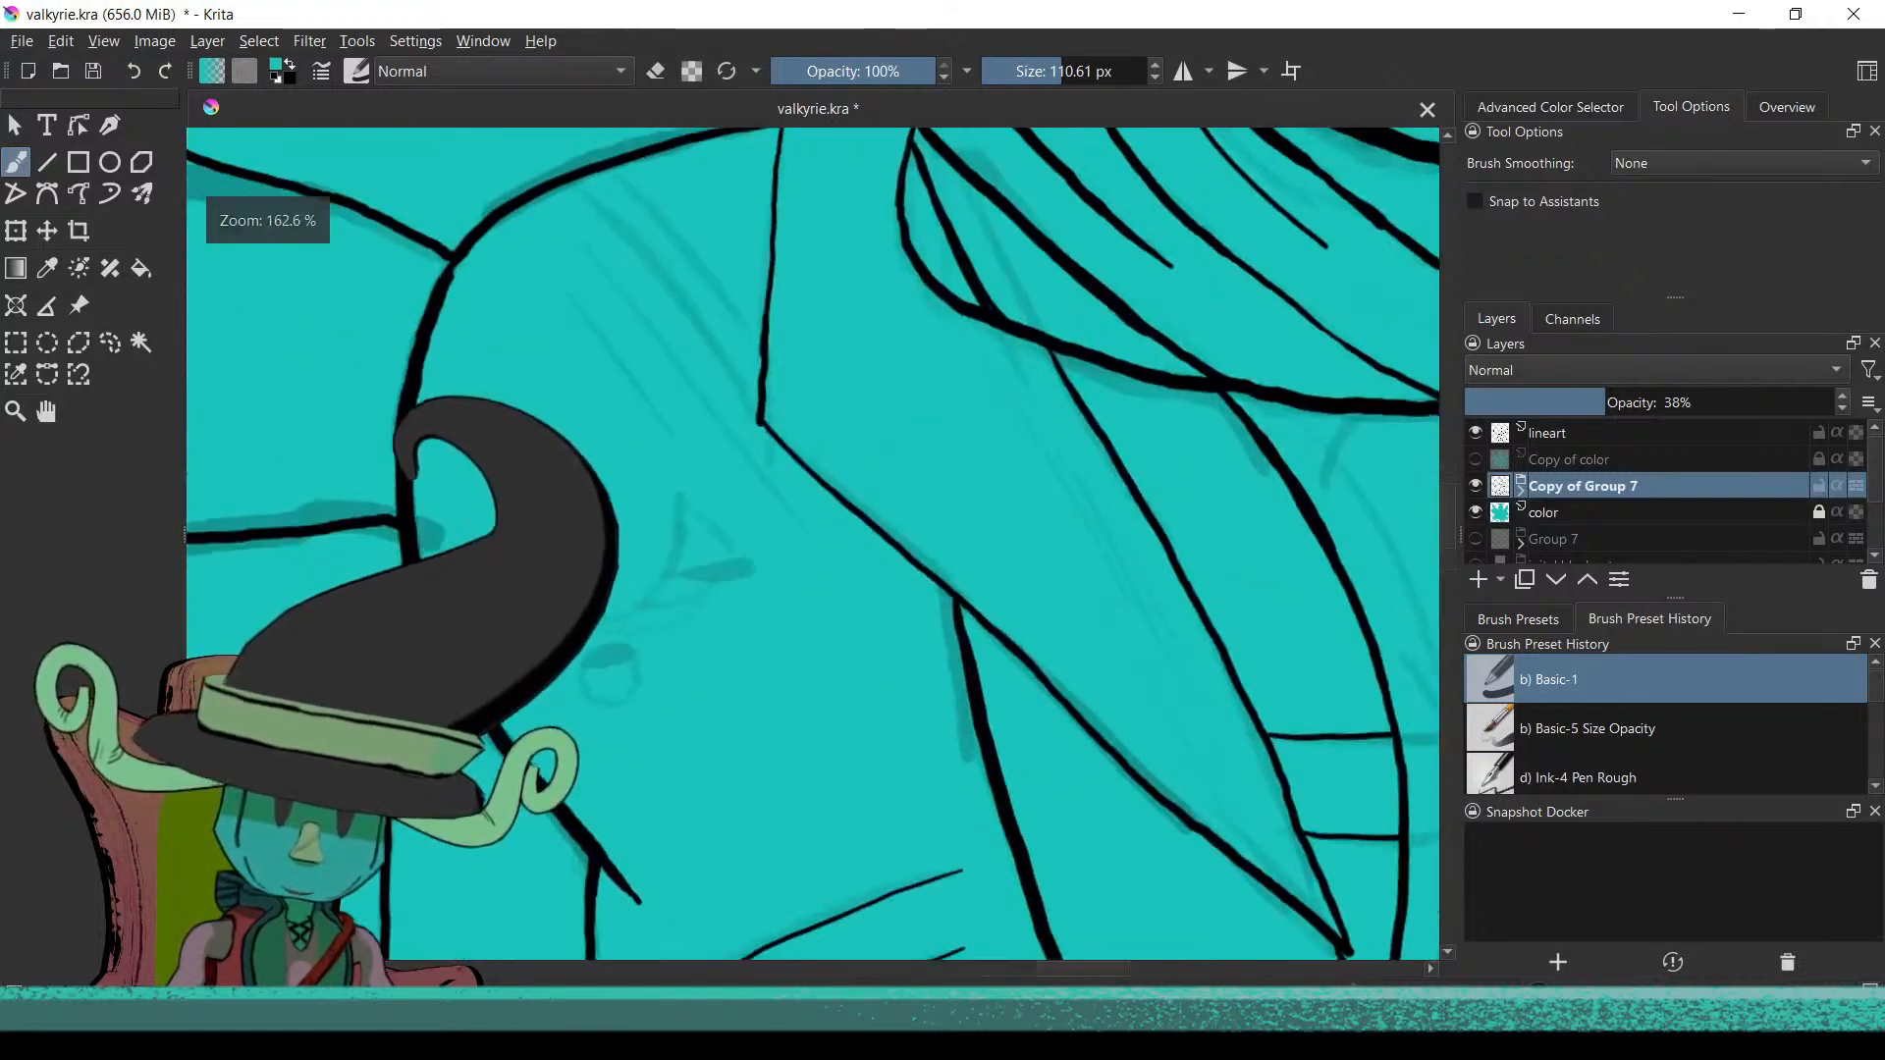
left_click_drag(990, 626, 996, 641)
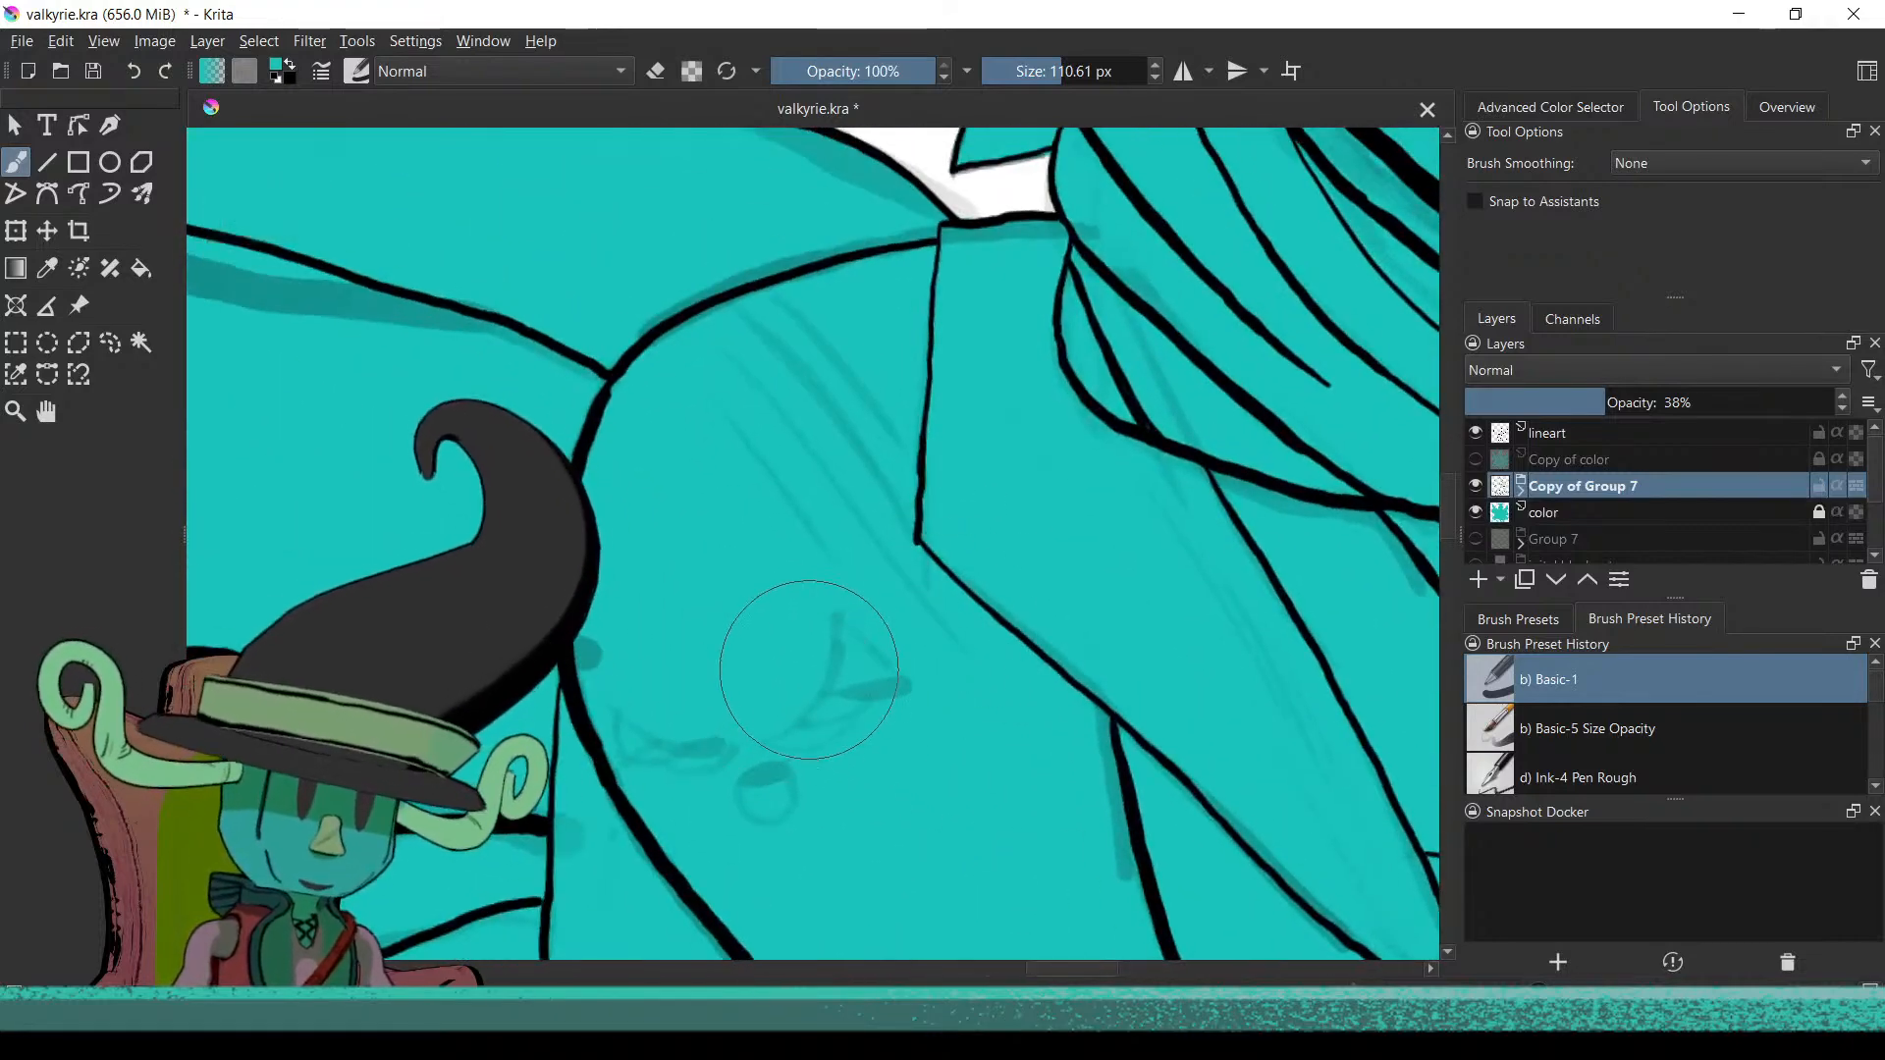
Make the lineart layer active and restore the Basic-1 brush to its 40 px preset size
scroll(775, 677, "up", 4)
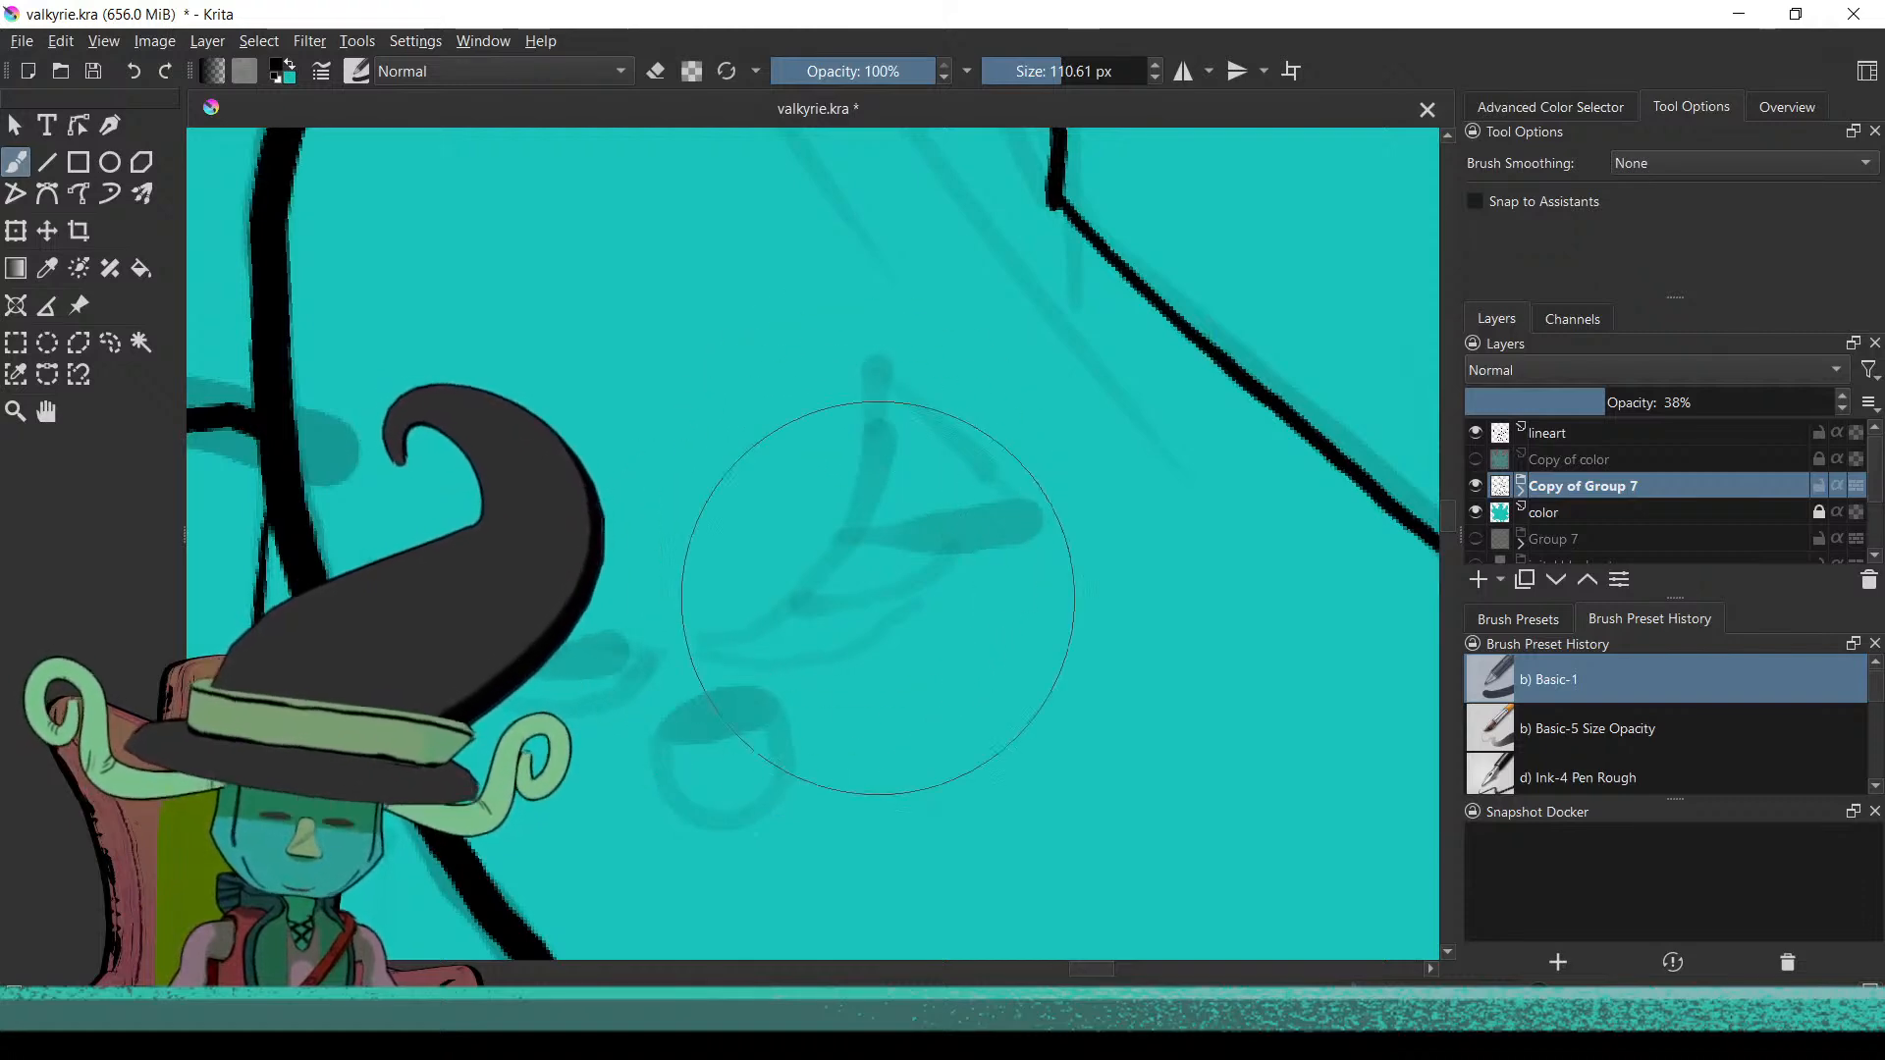
left_click(1616, 457)
left_click(1599, 424)
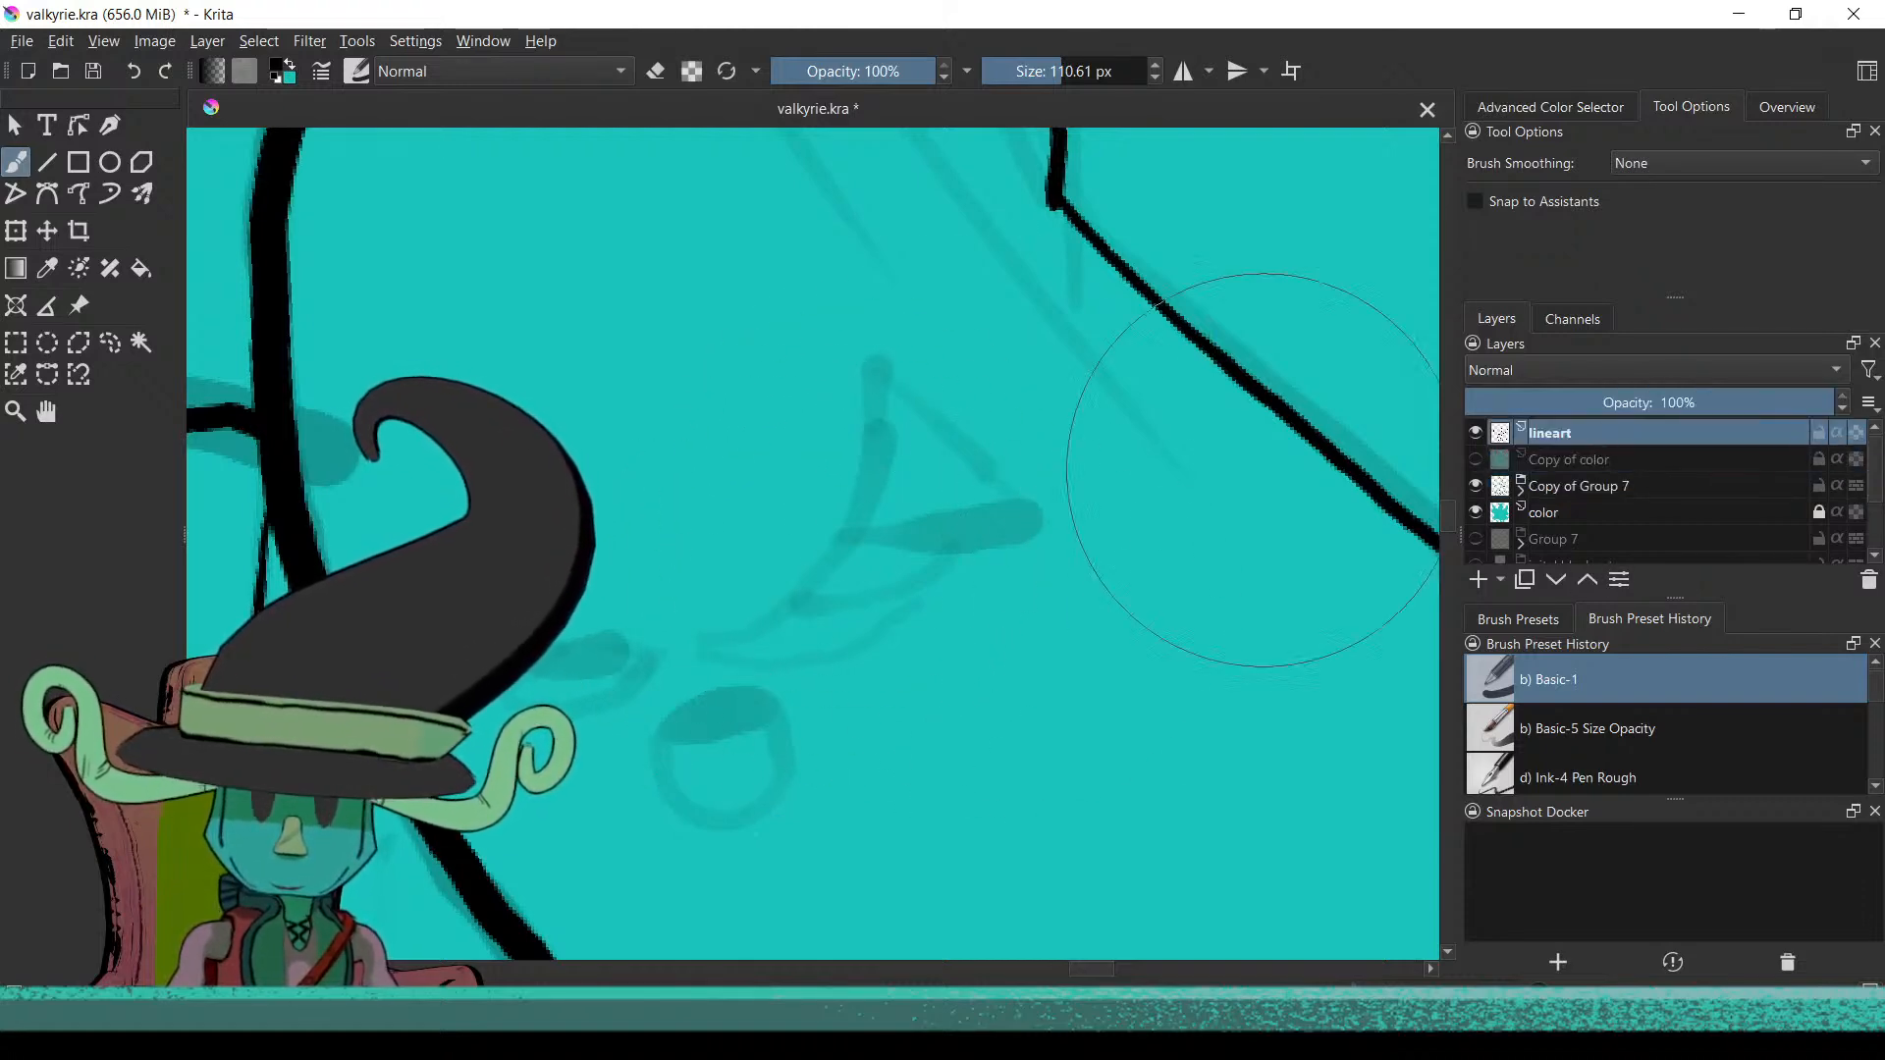
left_click(726, 71)
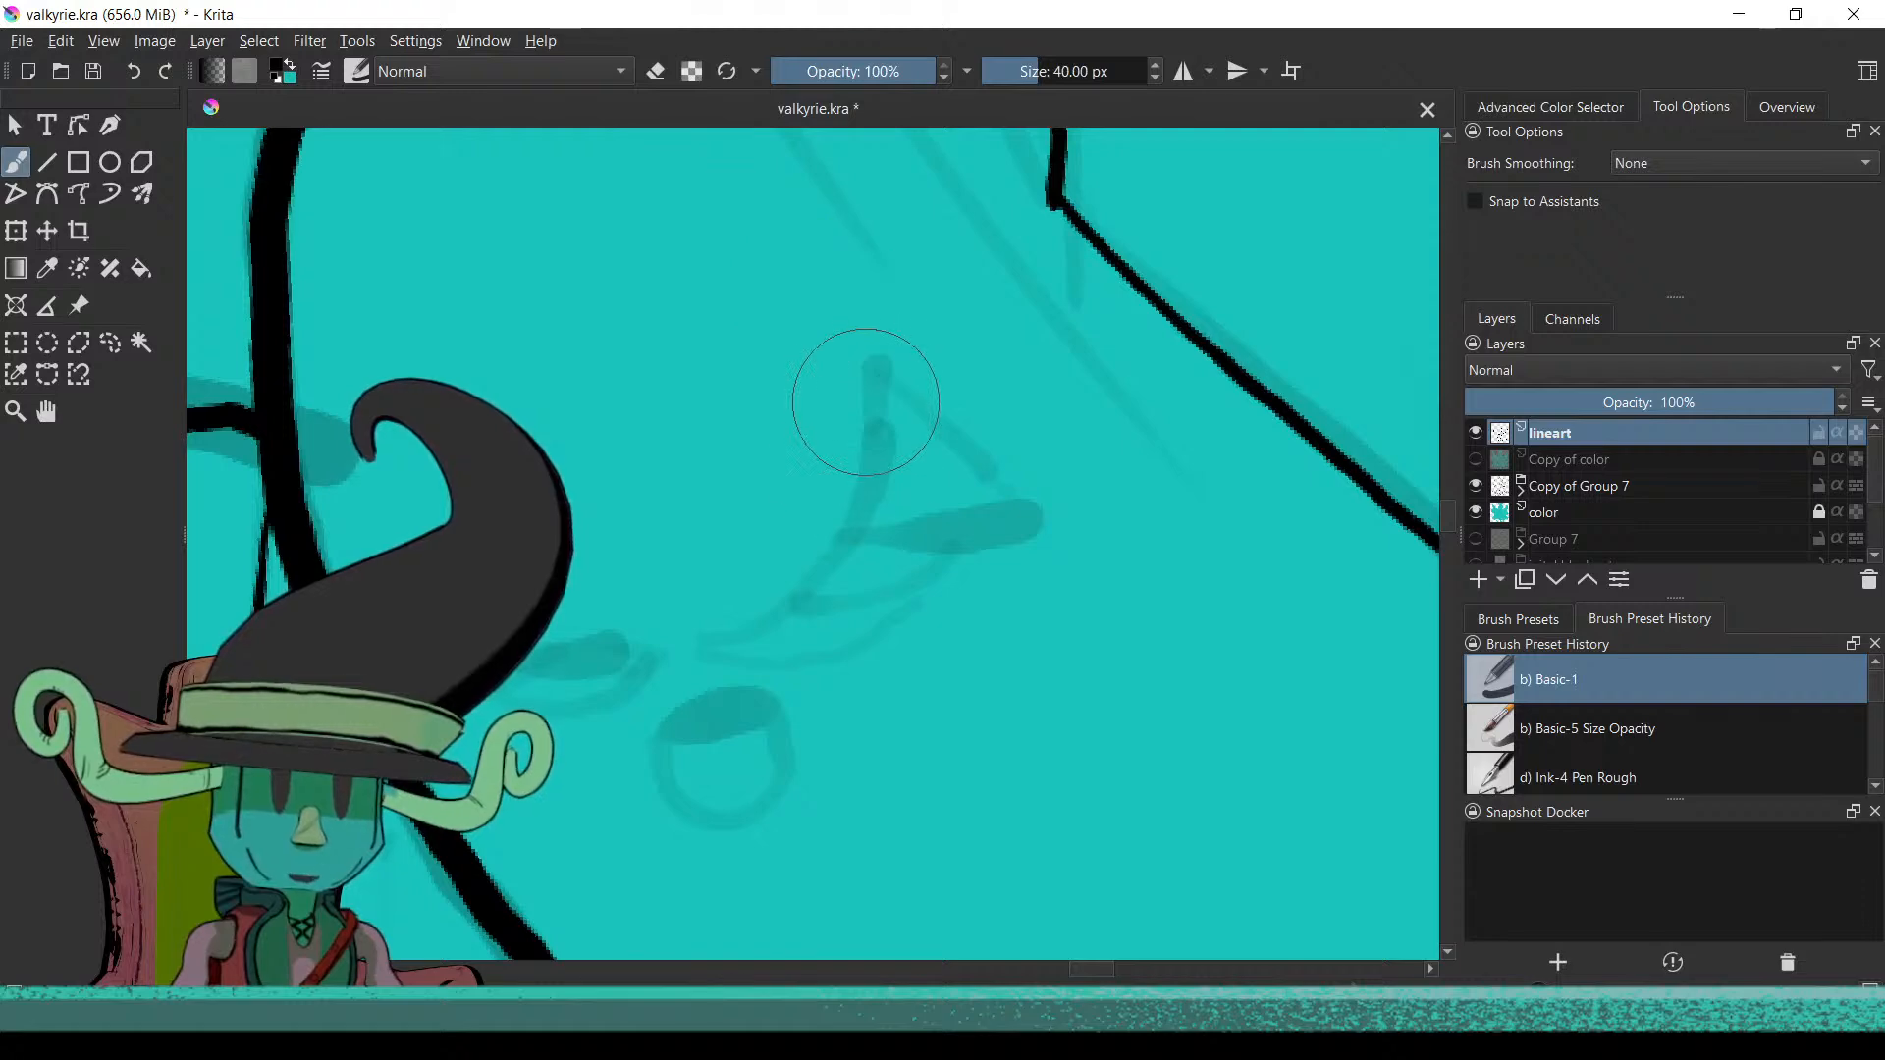
left_click(711, 638)
mouse_move(711, 638)
left_mouse_down()
mouse_move(822, 512)
mouse_move(854, 428)
left_mouse_up()
key("ctrl+z")
key("ctrl+z")
mouse_move(724, 651)
left_mouse_down()
mouse_move(844, 506)
mouse_move(863, 337)
left_mouse_up()
key("ctrl+z")
Ink the upper-arm emblem's wing nearest the lapel over the sketch, including its feather divisions
mouse_move(715, 539)
left_mouse_down()
mouse_move(751, 746)
mouse_move(871, 795)
mouse_move(809, 477)
left_mouse_up()
mouse_move(734, 374)
left_mouse_down()
mouse_move(780, 423)
mouse_move(795, 367)
mouse_move(926, 348)
left_mouse_up()
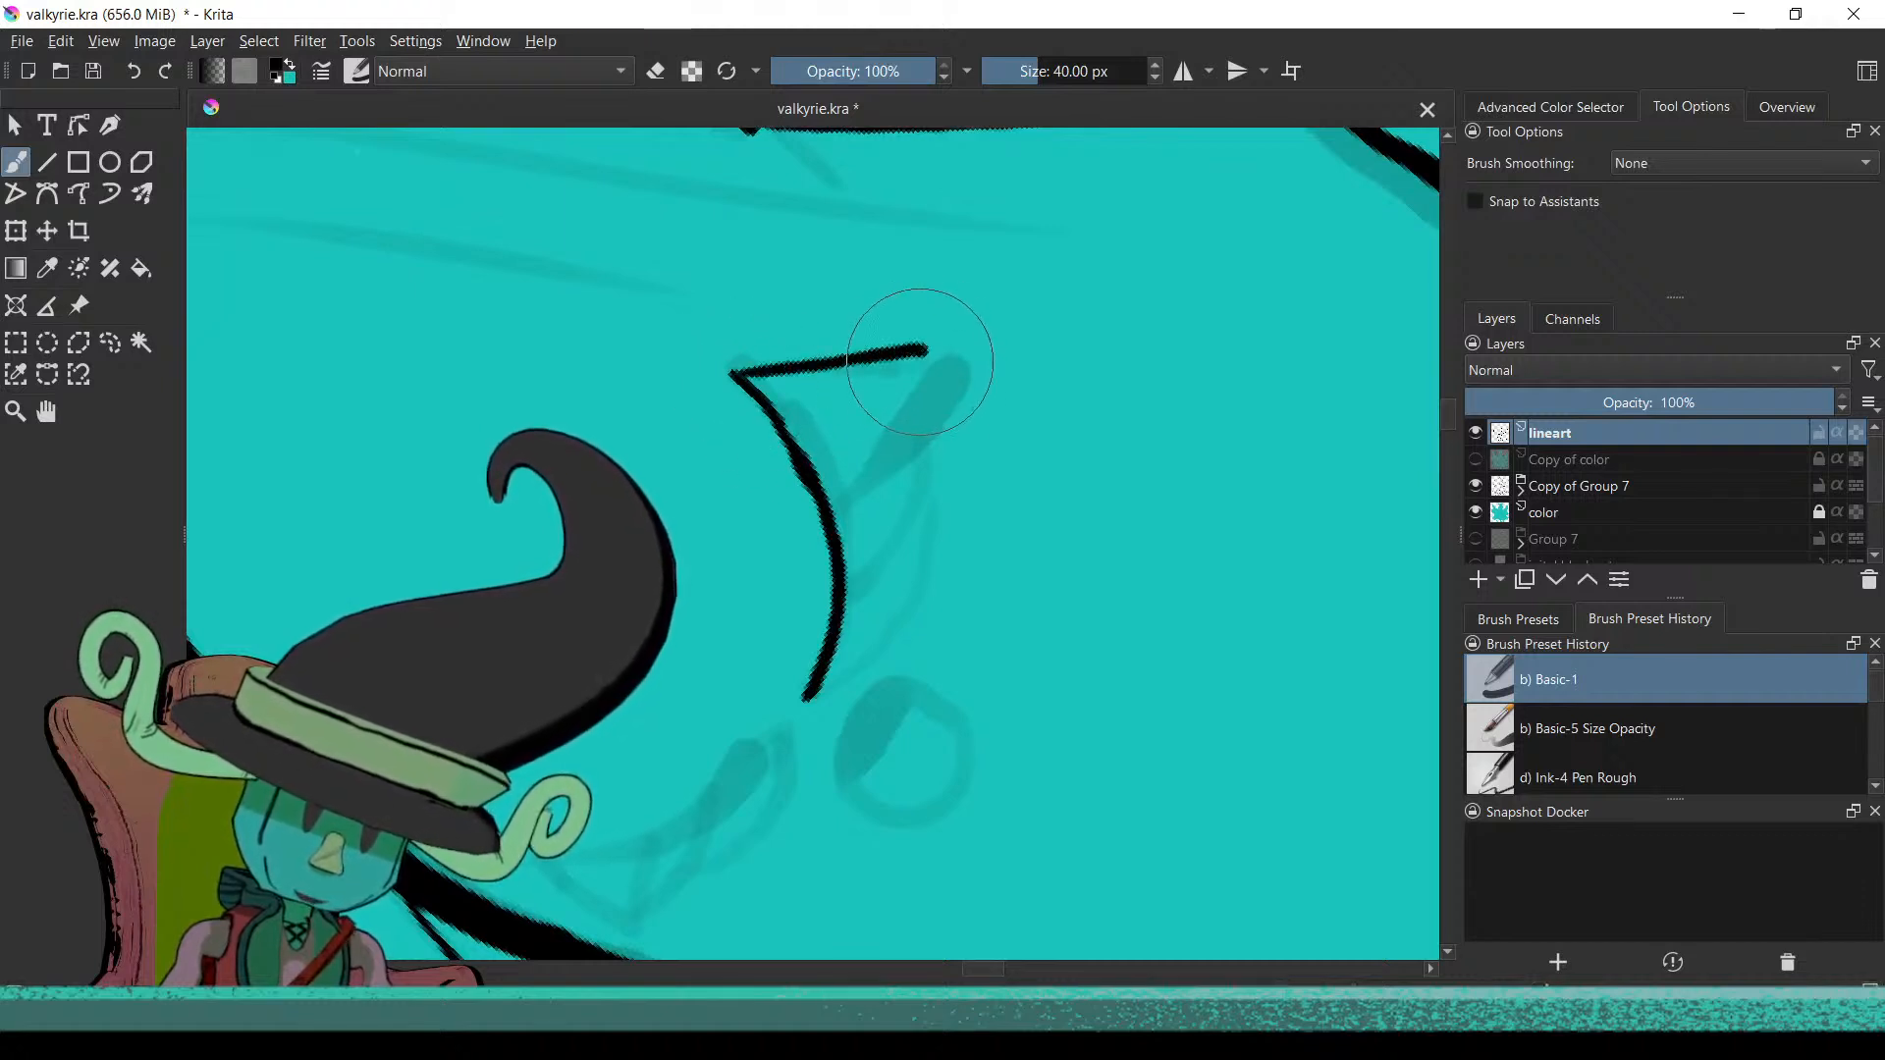
mouse_move(925, 351)
left_mouse_down()
mouse_move(877, 462)
mouse_move(827, 506)
left_mouse_up()
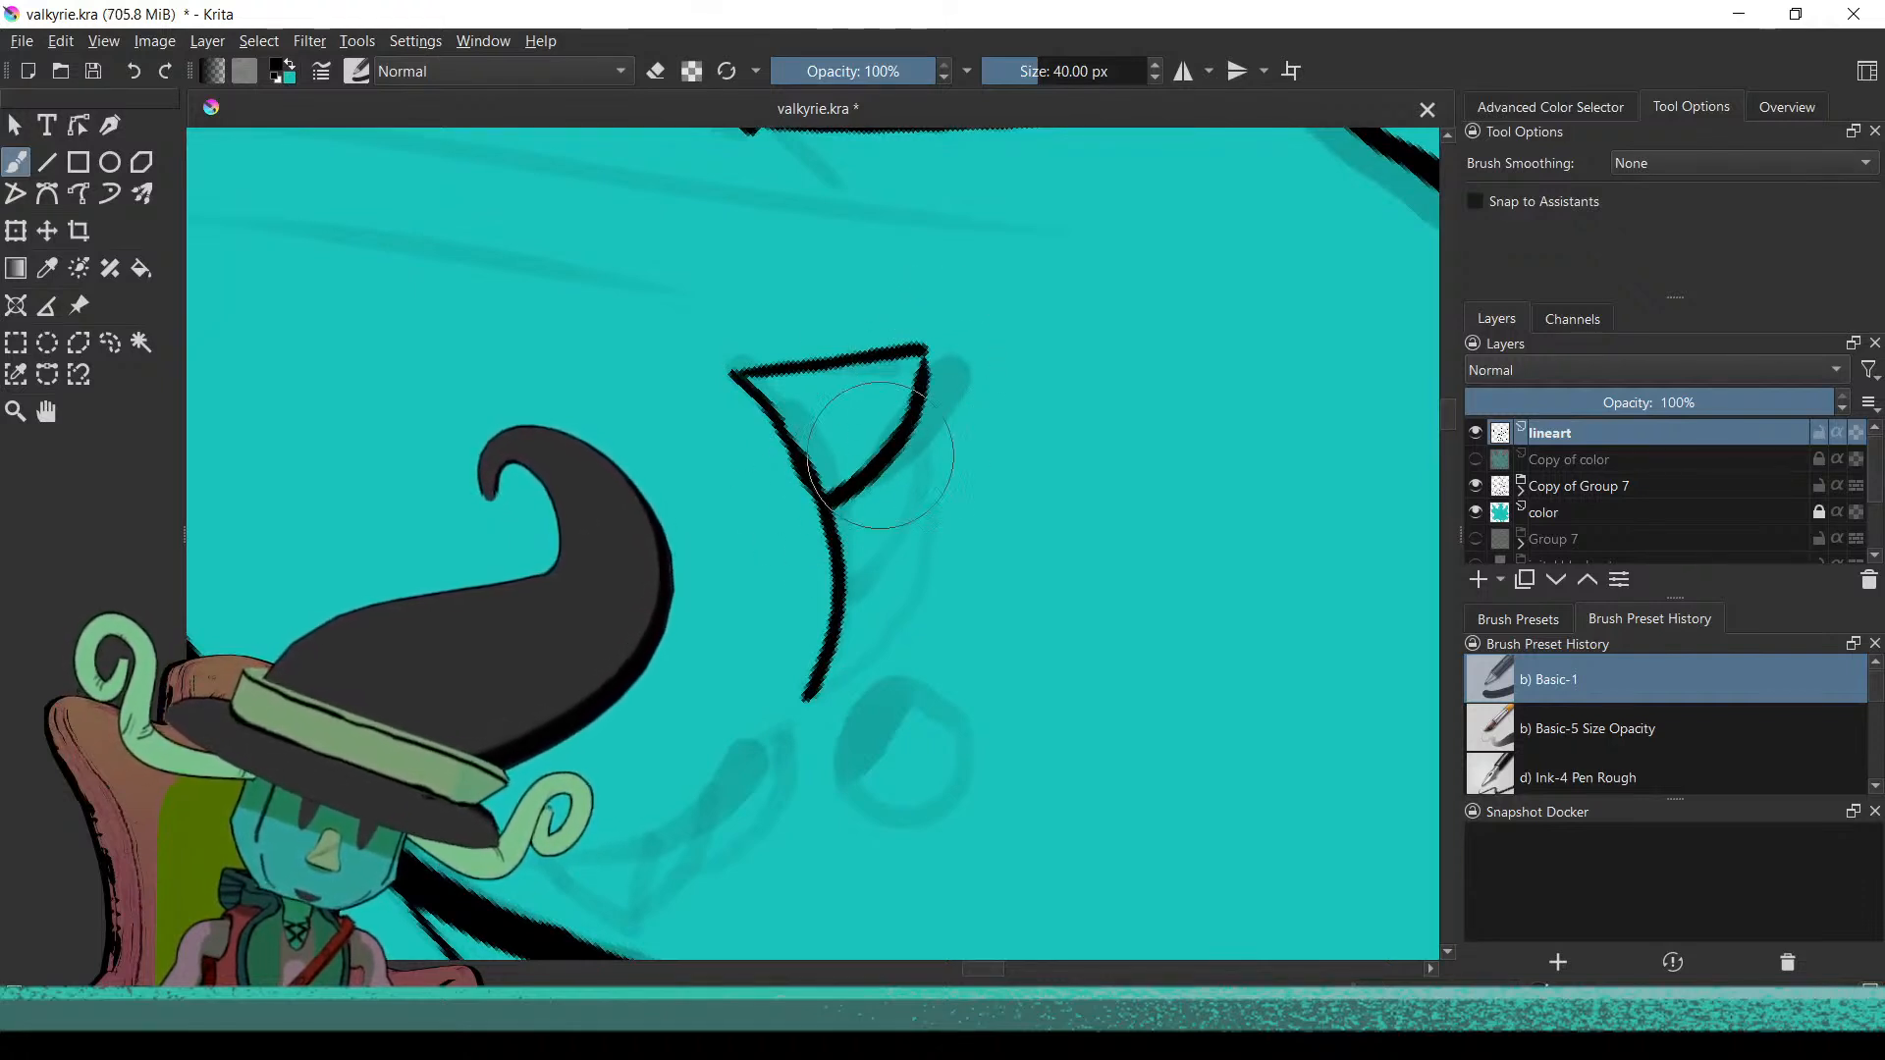
mouse_move(925, 397)
left_mouse_down()
mouse_move(895, 613)
mouse_move(860, 650)
mouse_move(687, 530)
mouse_move(642, 409)
mouse_move(896, 379)
mouse_move(963, 438)
mouse_move(776, 573)
mouse_move(841, 441)
mouse_move(778, 420)
left_mouse_up()
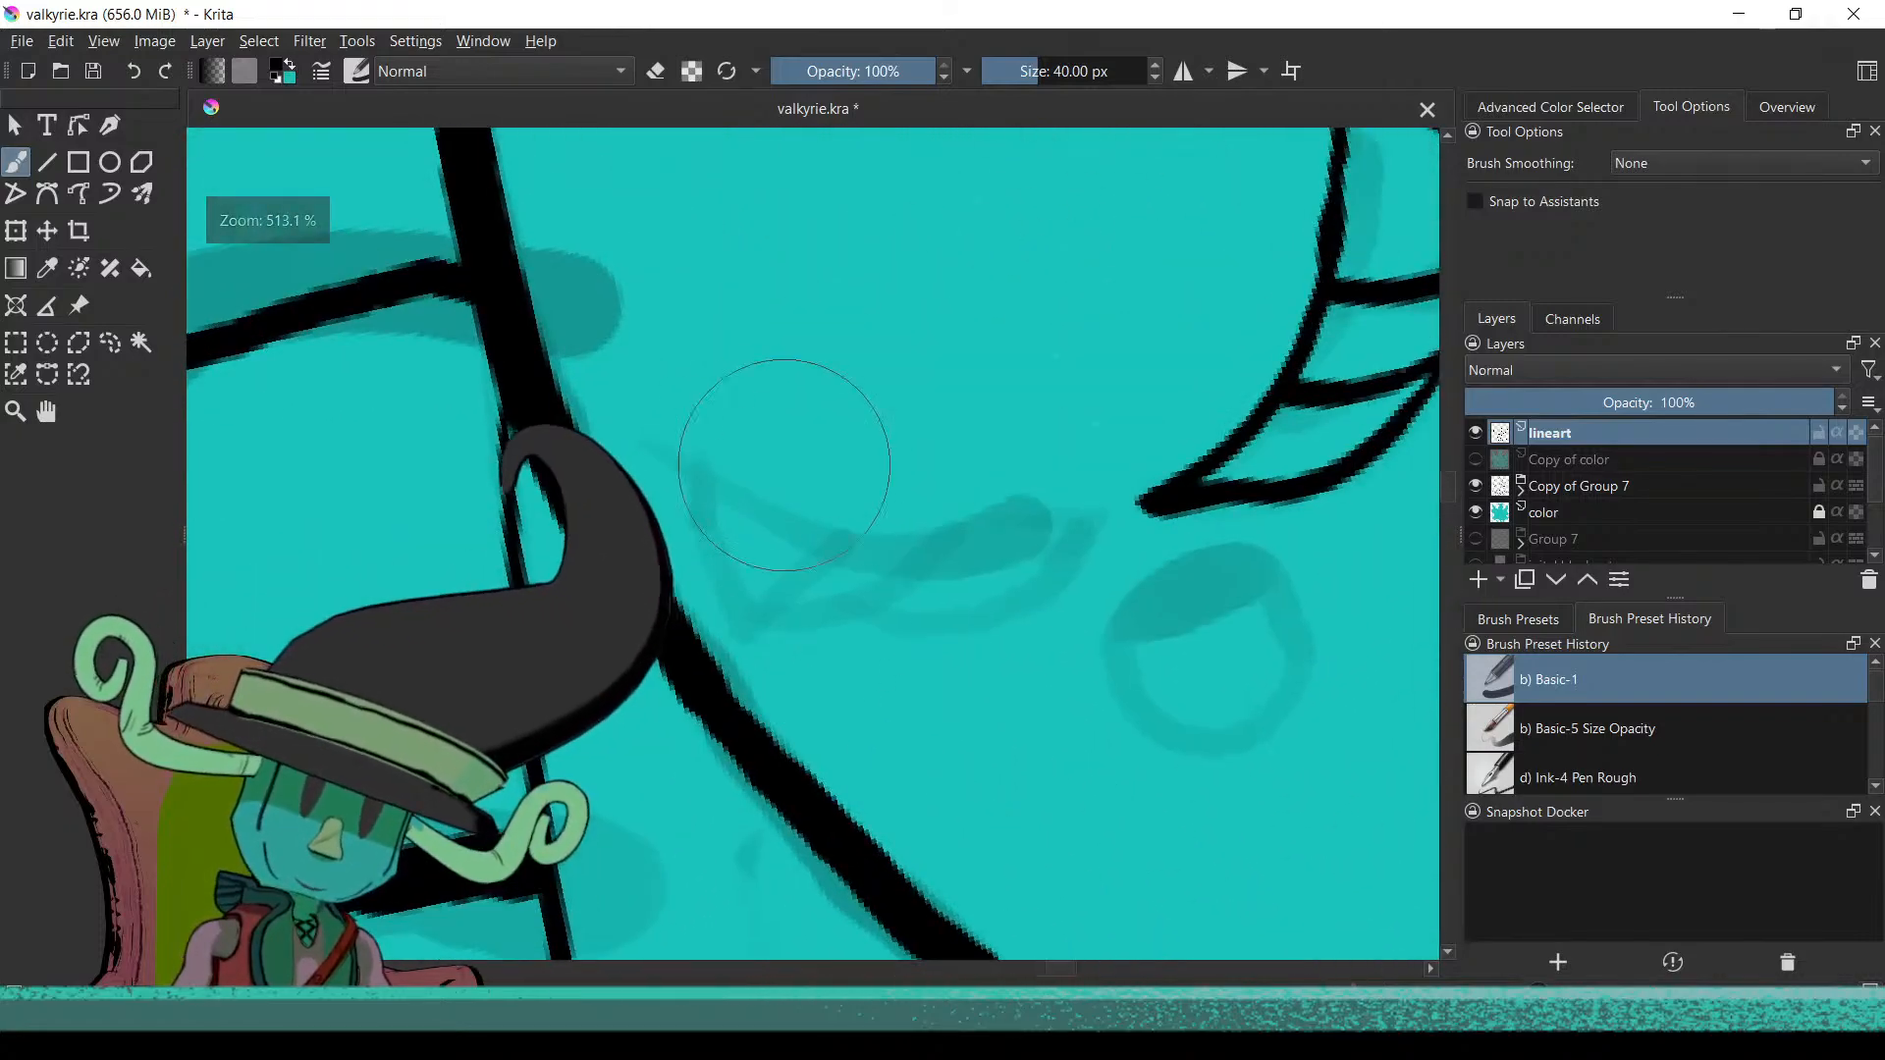
Ink the upper-arm emblem's opposite wing, nearest the outer arm outline, with its pointed tip and feather divisions
mouse_move(658, 459)
left_mouse_down()
mouse_move(835, 527)
mouse_move(952, 530)
mouse_move(1051, 502)
left_mouse_up()
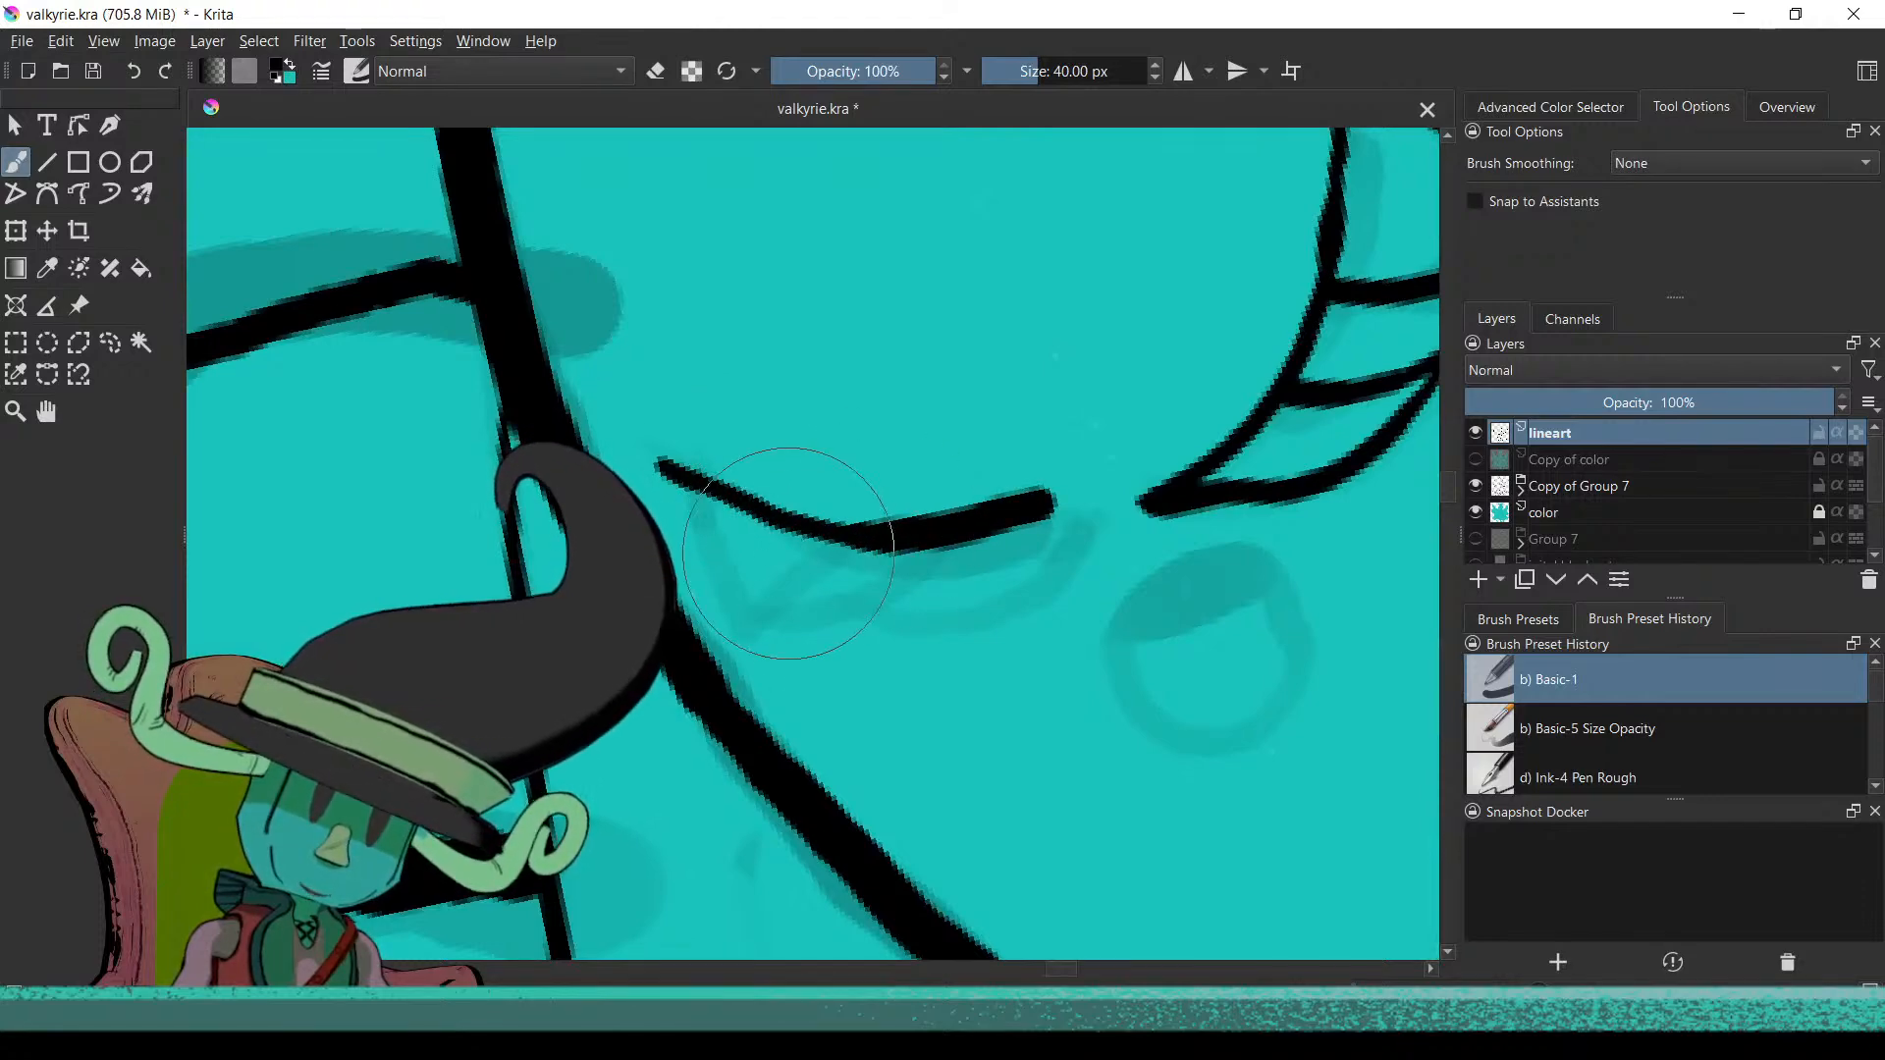
mouse_move(833, 571)
left_mouse_down()
mouse_move(744, 490)
mouse_move(748, 382)
mouse_move(740, 548)
mouse_move(801, 671)
mouse_move(875, 235)
mouse_move(905, 226)
mouse_move(847, 460)
mouse_move(899, 637)
left_mouse_up()
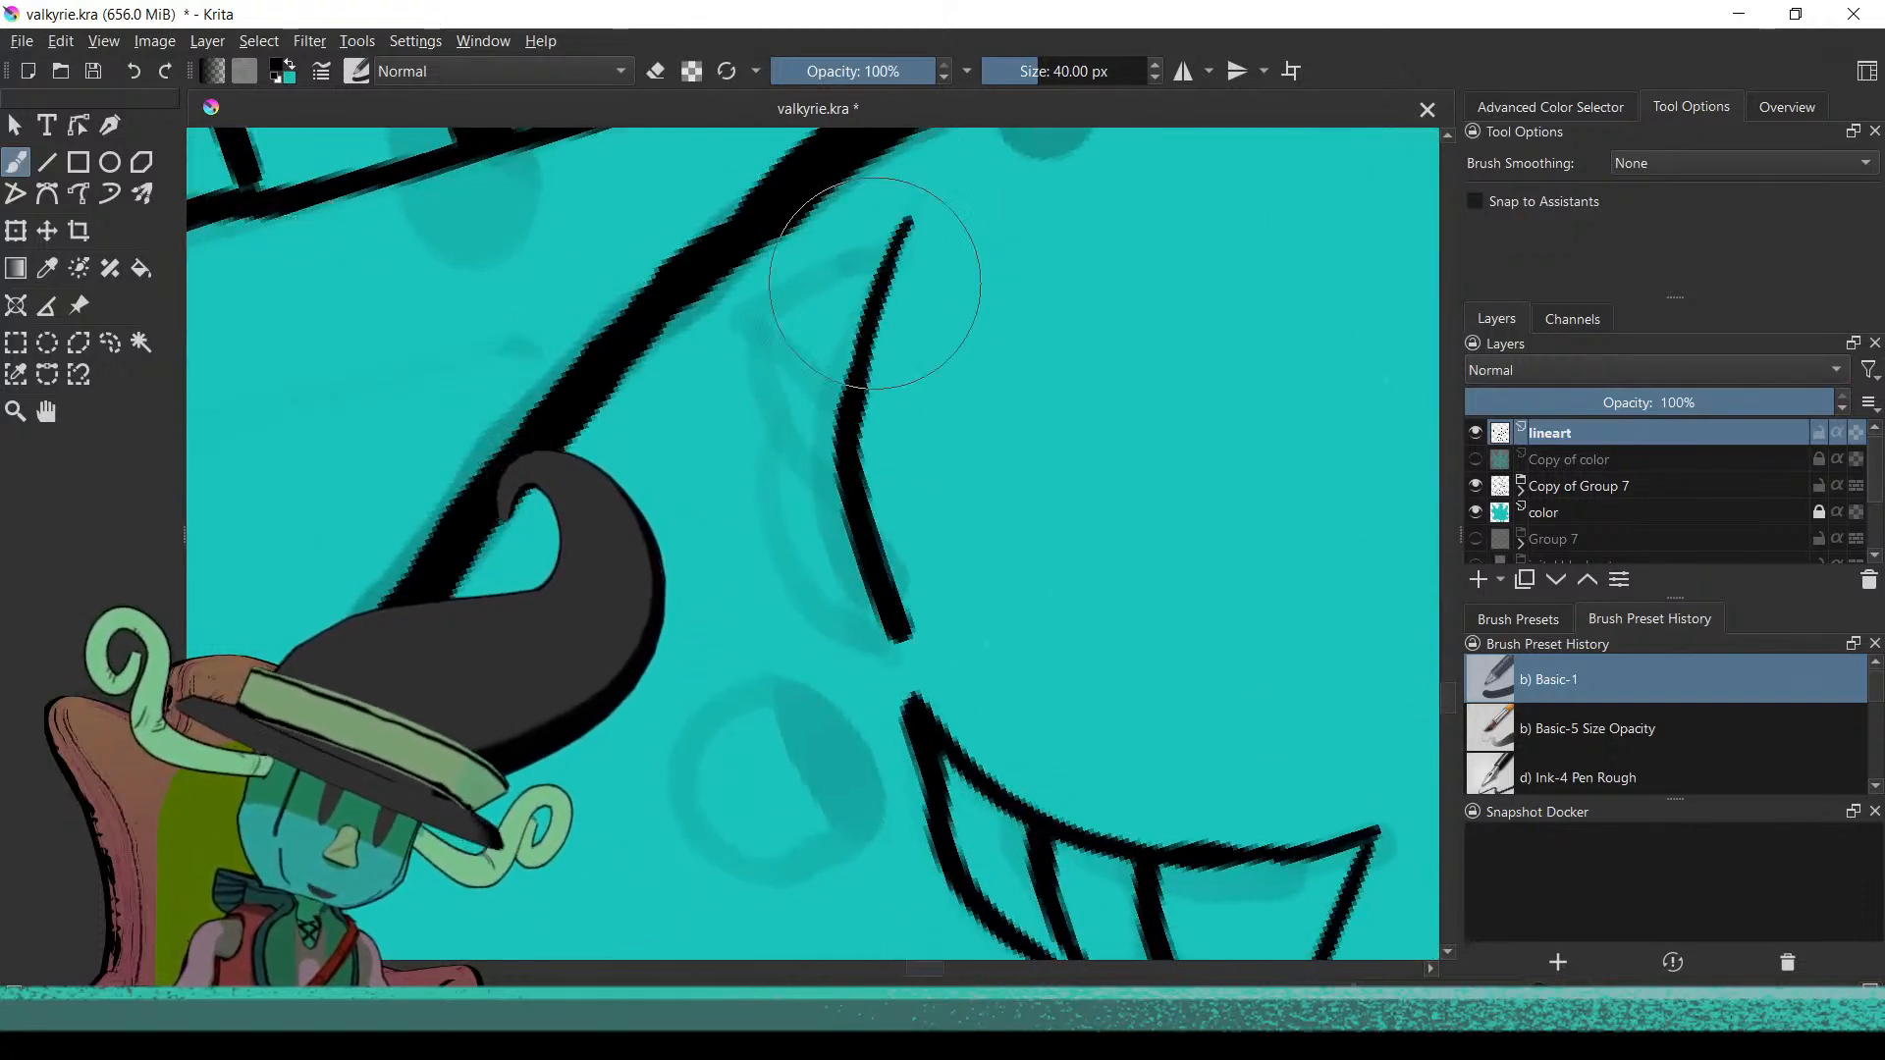
mouse_move(870, 260)
left_mouse_down()
mouse_move(900, 224)
mouse_move(836, 255)
left_mouse_up()
mouse_move(754, 309)
left_mouse_down()
mouse_move(776, 361)
mouse_move(842, 404)
left_mouse_up()
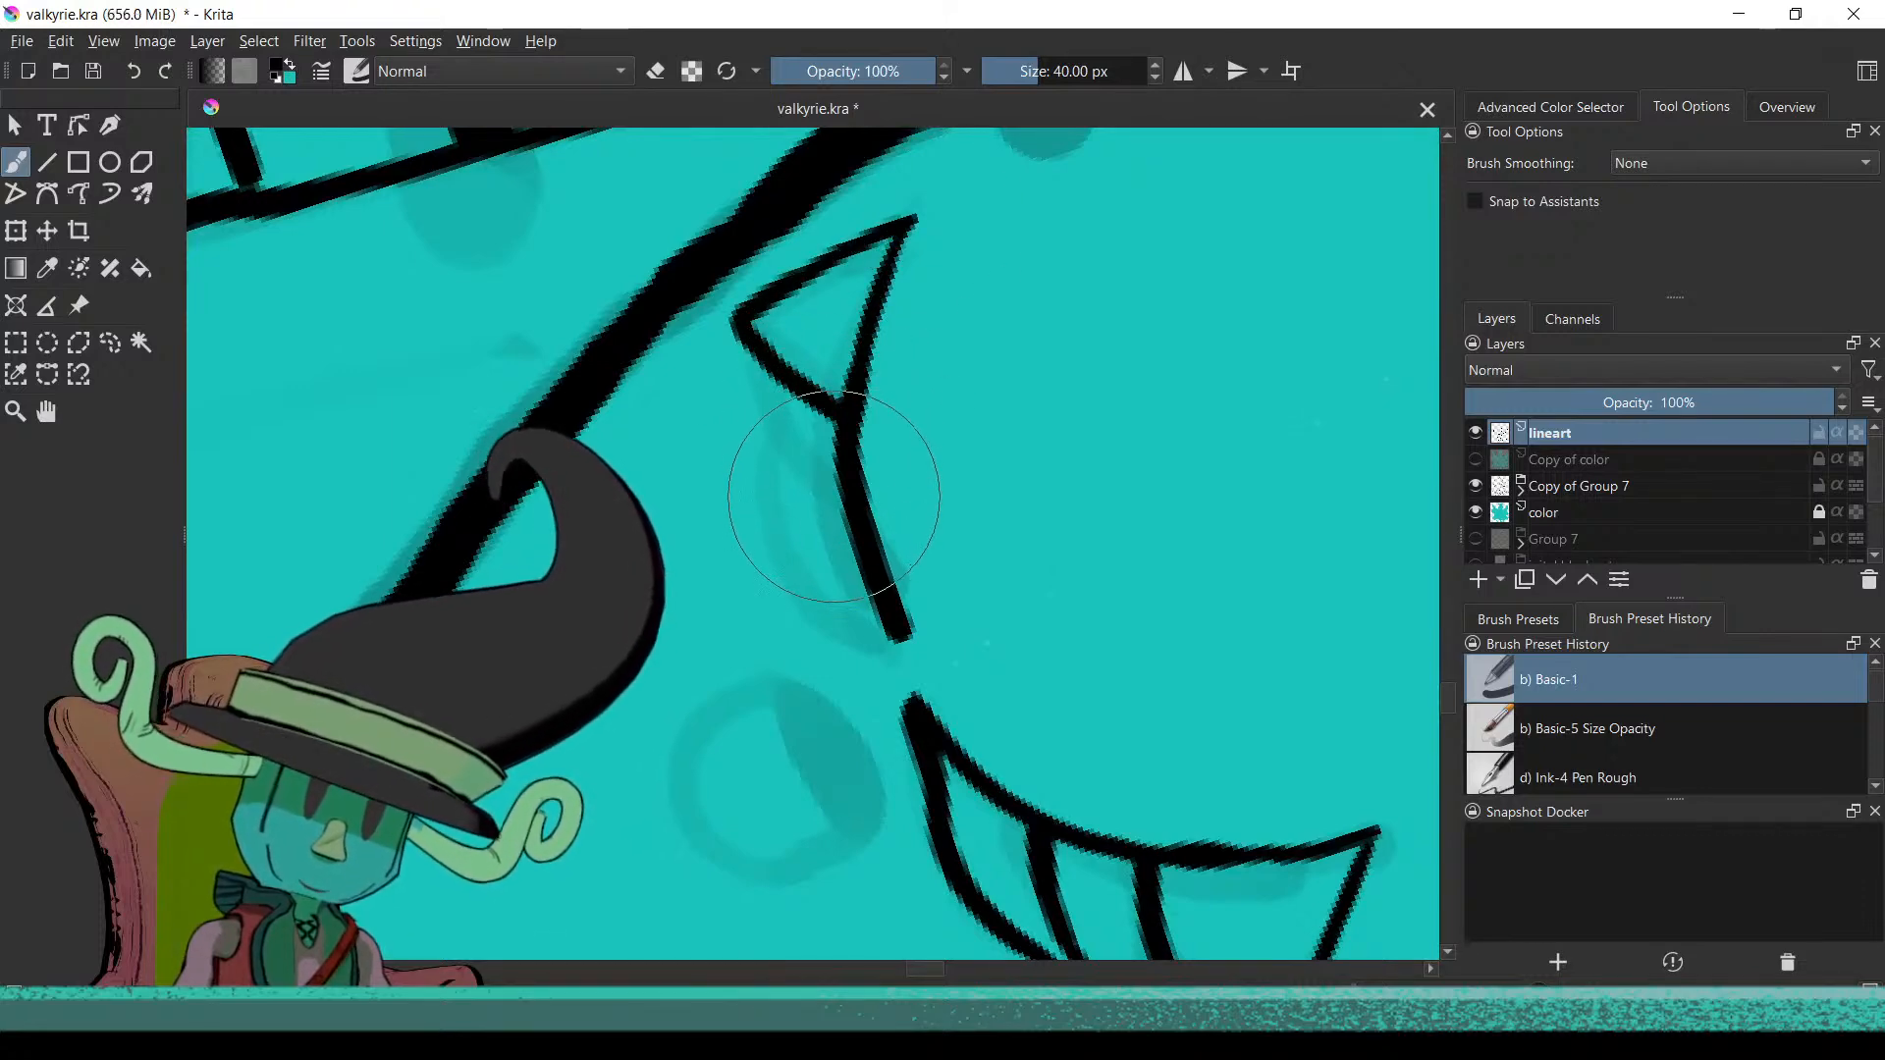
left_click_drag(742, 344, 835, 496)
key("ctrl+z")
mouse_move(736, 338)
left_mouse_down()
mouse_move(806, 468)
mouse_move(825, 587)
mouse_move(881, 628)
mouse_move(904, 599)
mouse_move(922, 633)
left_mouse_up()
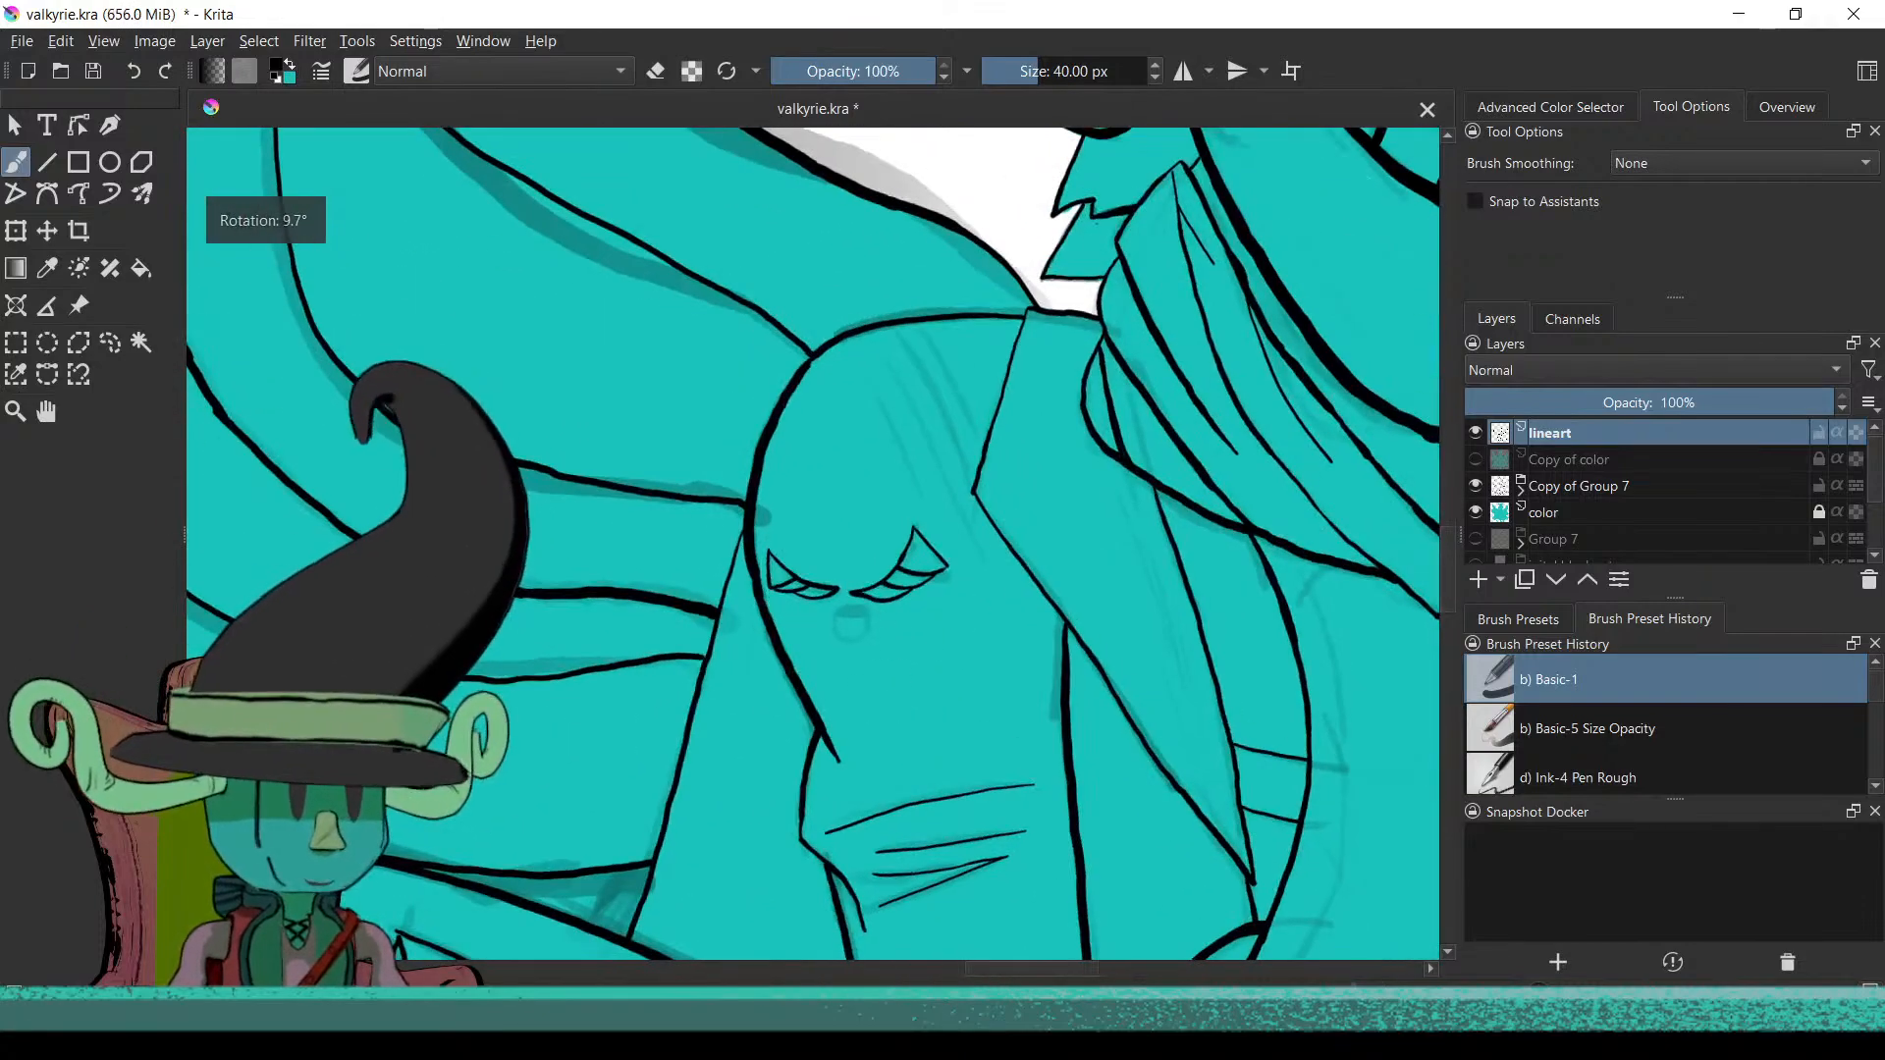
Ink the small circle beneath the emblem's wings and check the lineart with the sketch temporarily hidden
scroll(883, 661, "up", 10)
mouse_move(845, 319)
left_mouse_down()
mouse_move(842, 508)
mouse_move(1012, 510)
mouse_move(1035, 379)
mouse_move(955, 313)
mouse_move(864, 316)
left_mouse_up()
scroll(800, 547, "down", 12)
left_click_drag(932, 745, 942, 705)
mouse_move(830, 813)
left_mouse_down()
mouse_move(964, 768)
mouse_move(923, 775)
left_mouse_up()
left_click(1475, 486)
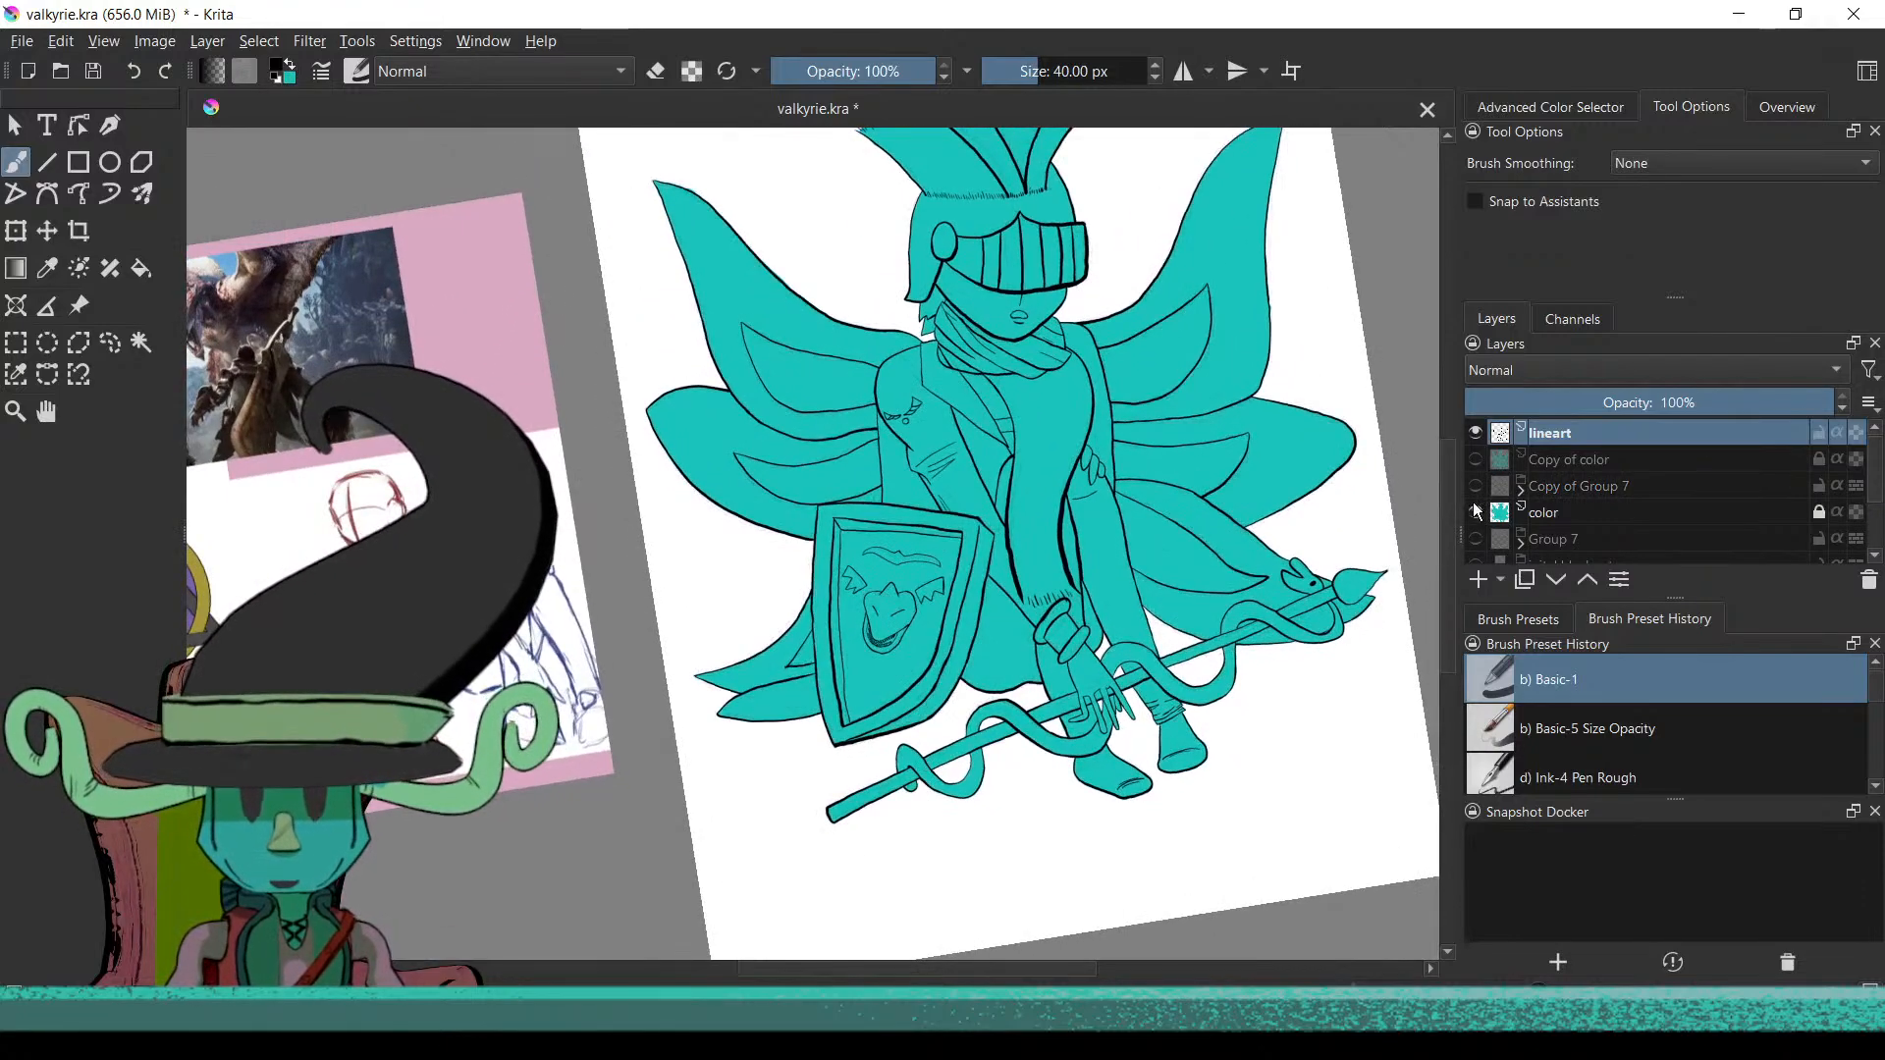
left_click(1476, 486)
Ink a long crease from the shoulder to the lapel's corner, with several thin fold lines beside it
scroll(977, 424, "up", 3)
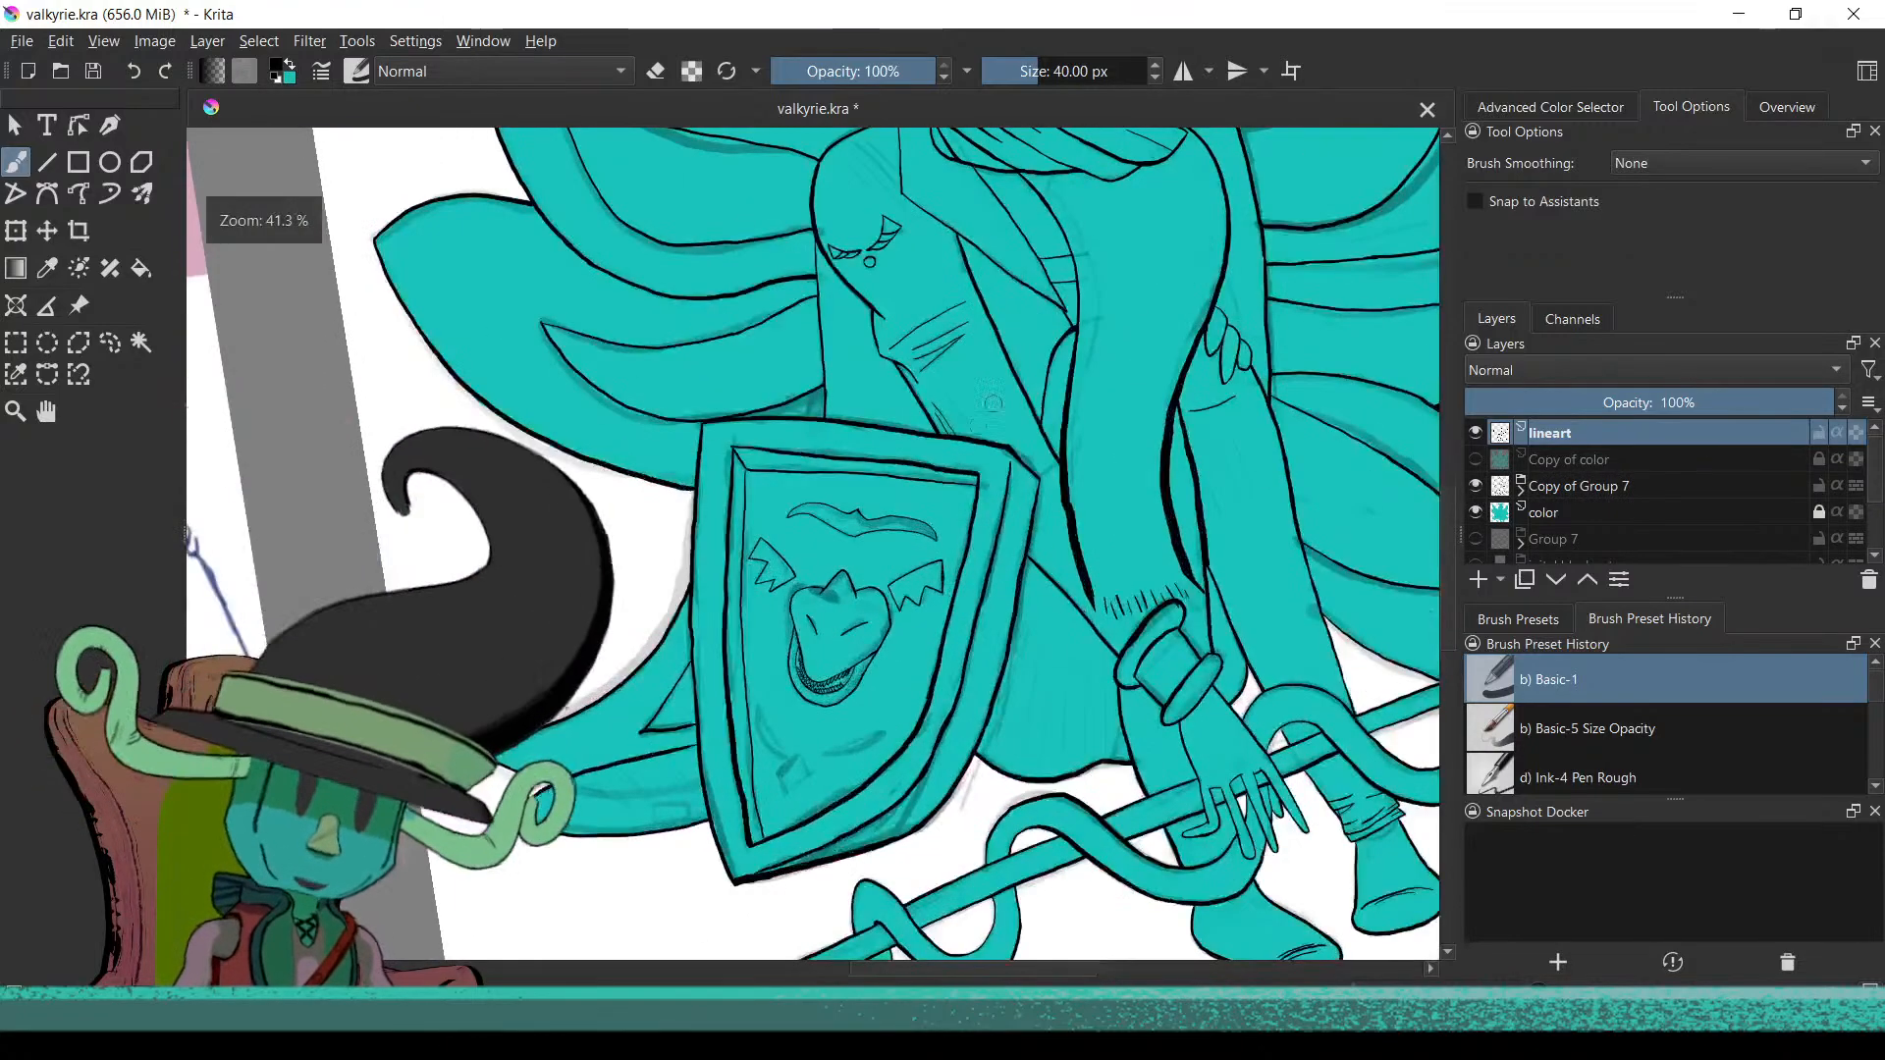
scroll(978, 424, "up", 6)
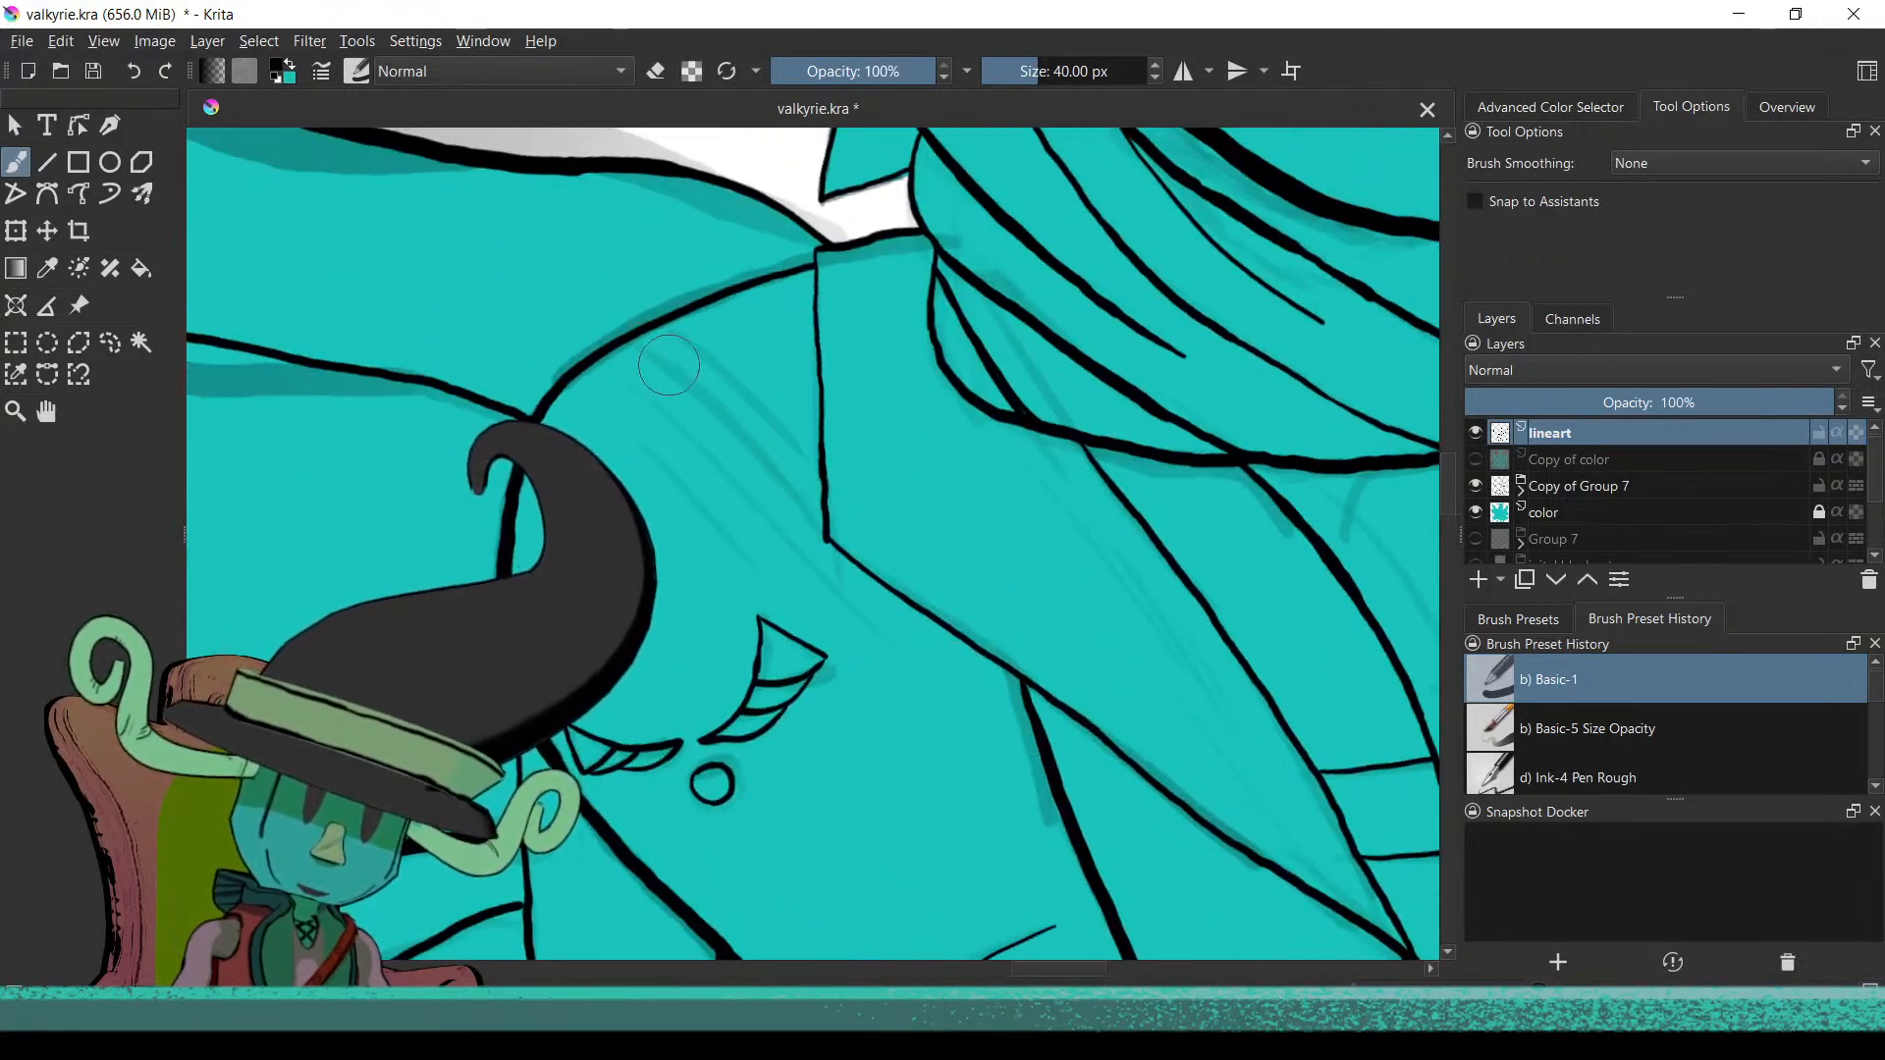
left_click_drag(635, 349, 726, 418)
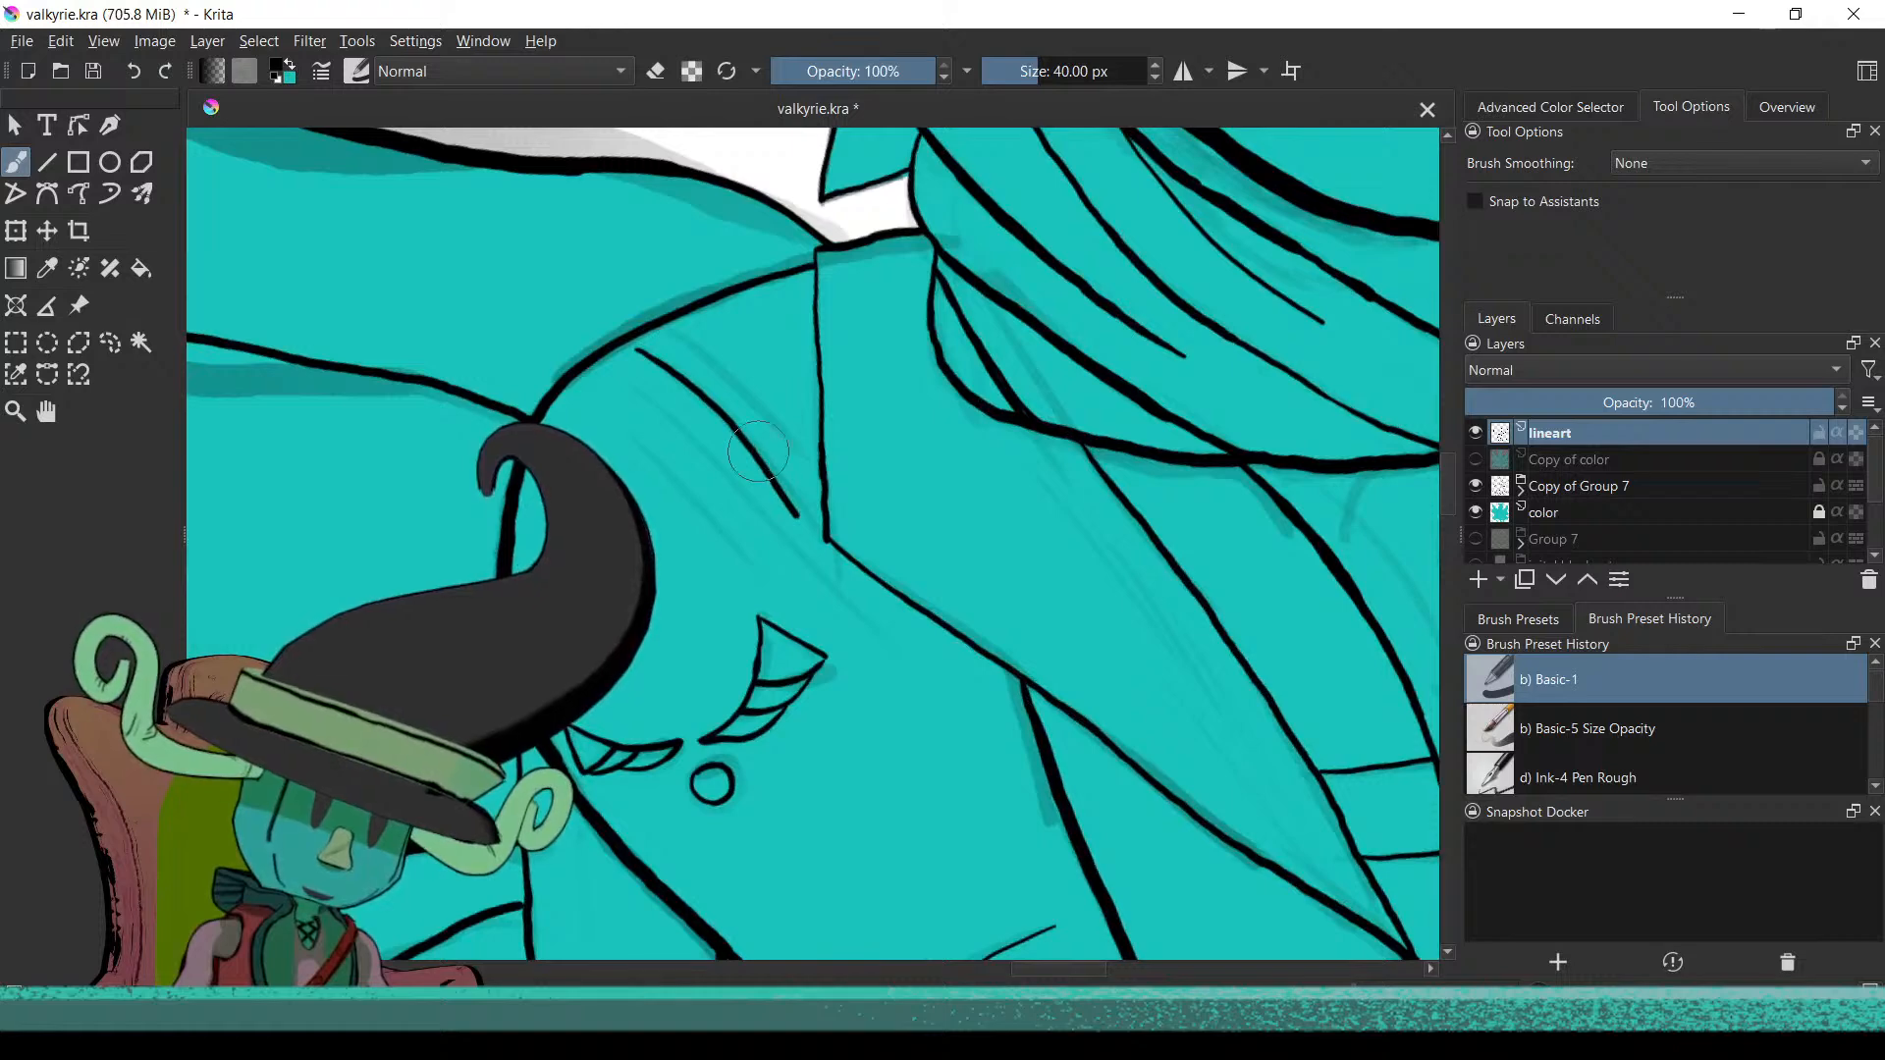
key("ctrl+z")
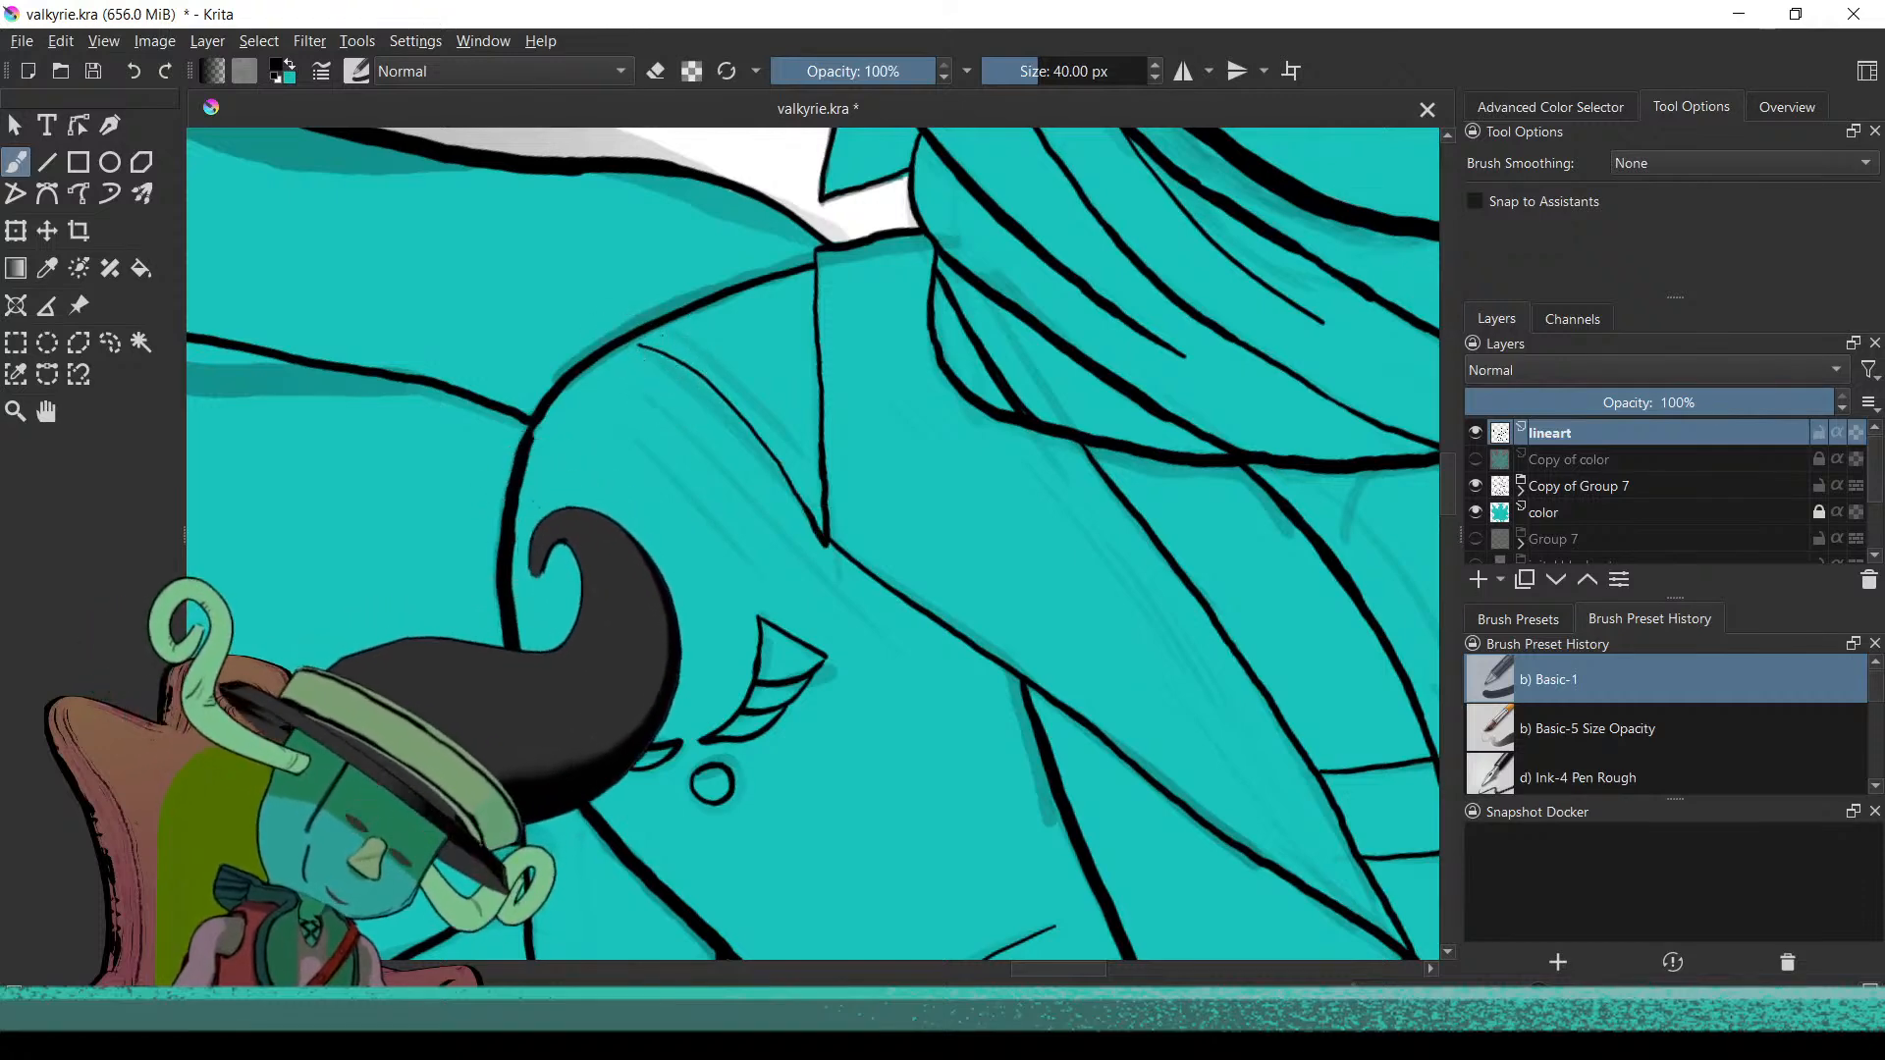
key("ctrl+z")
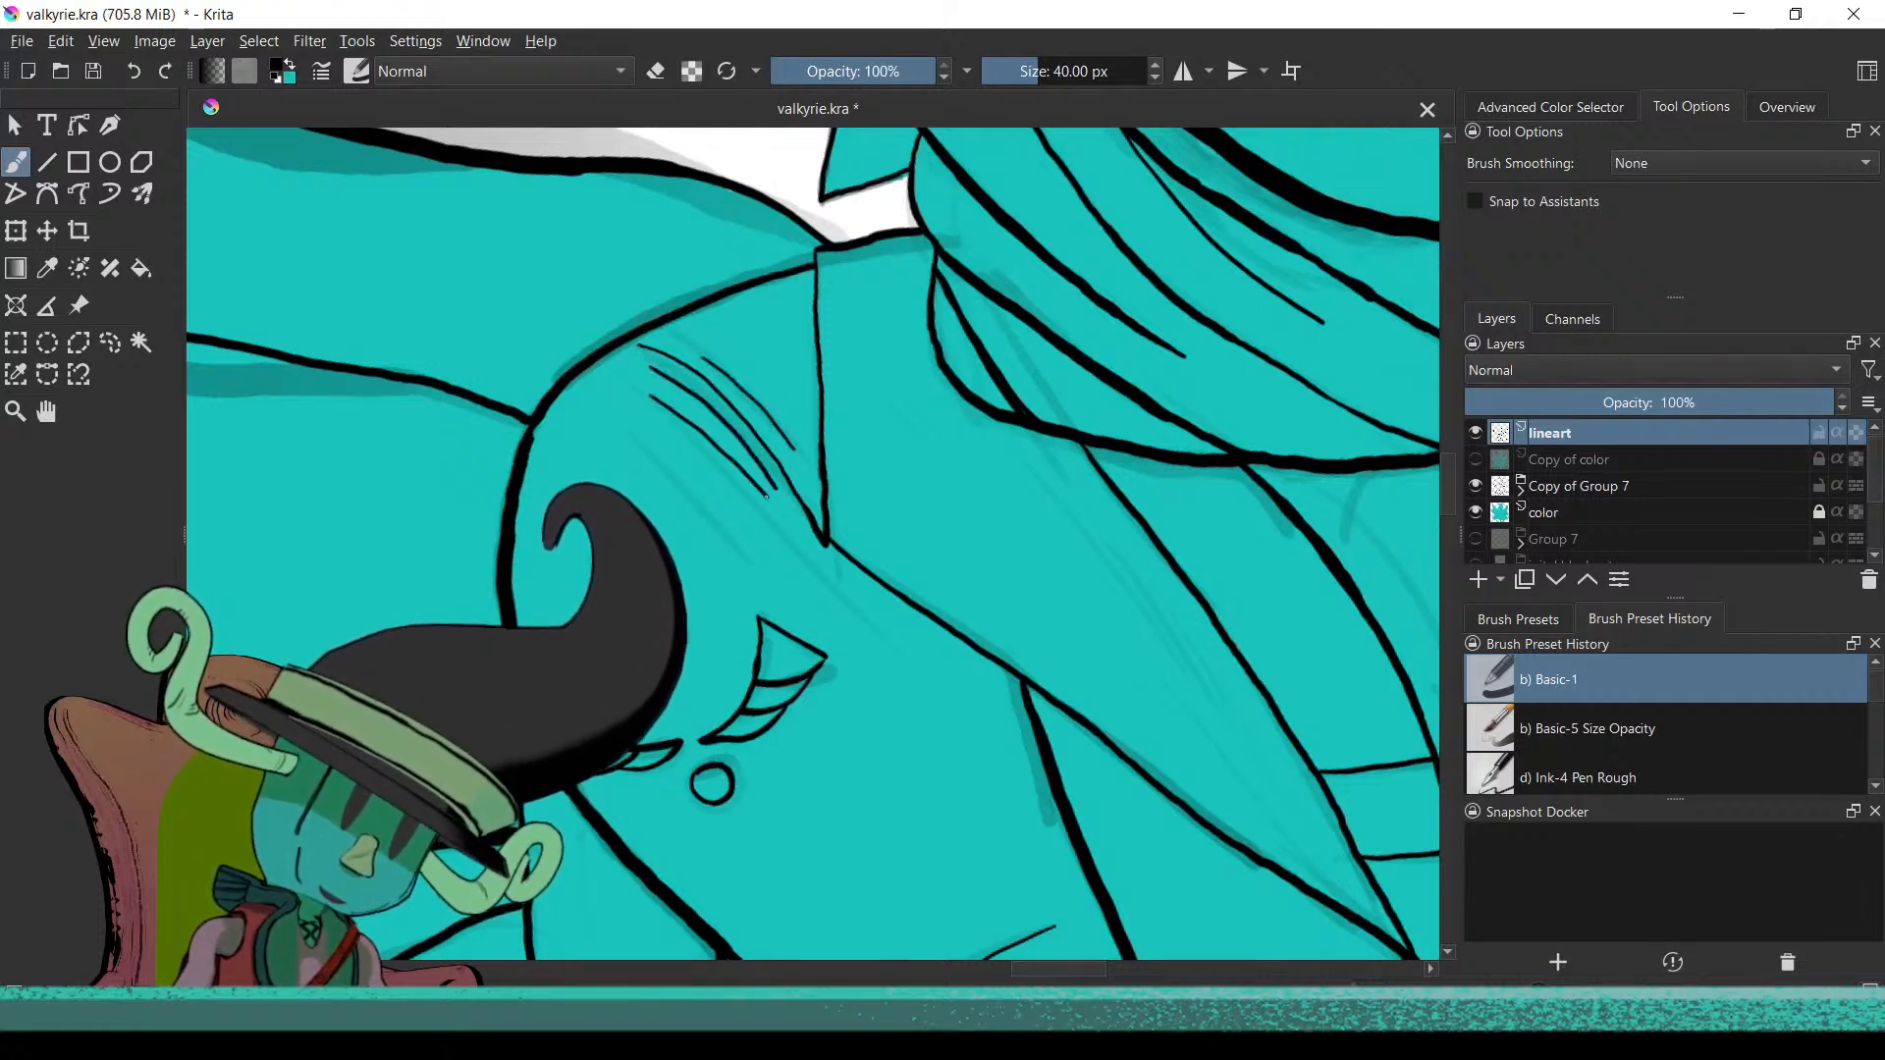
key("2")
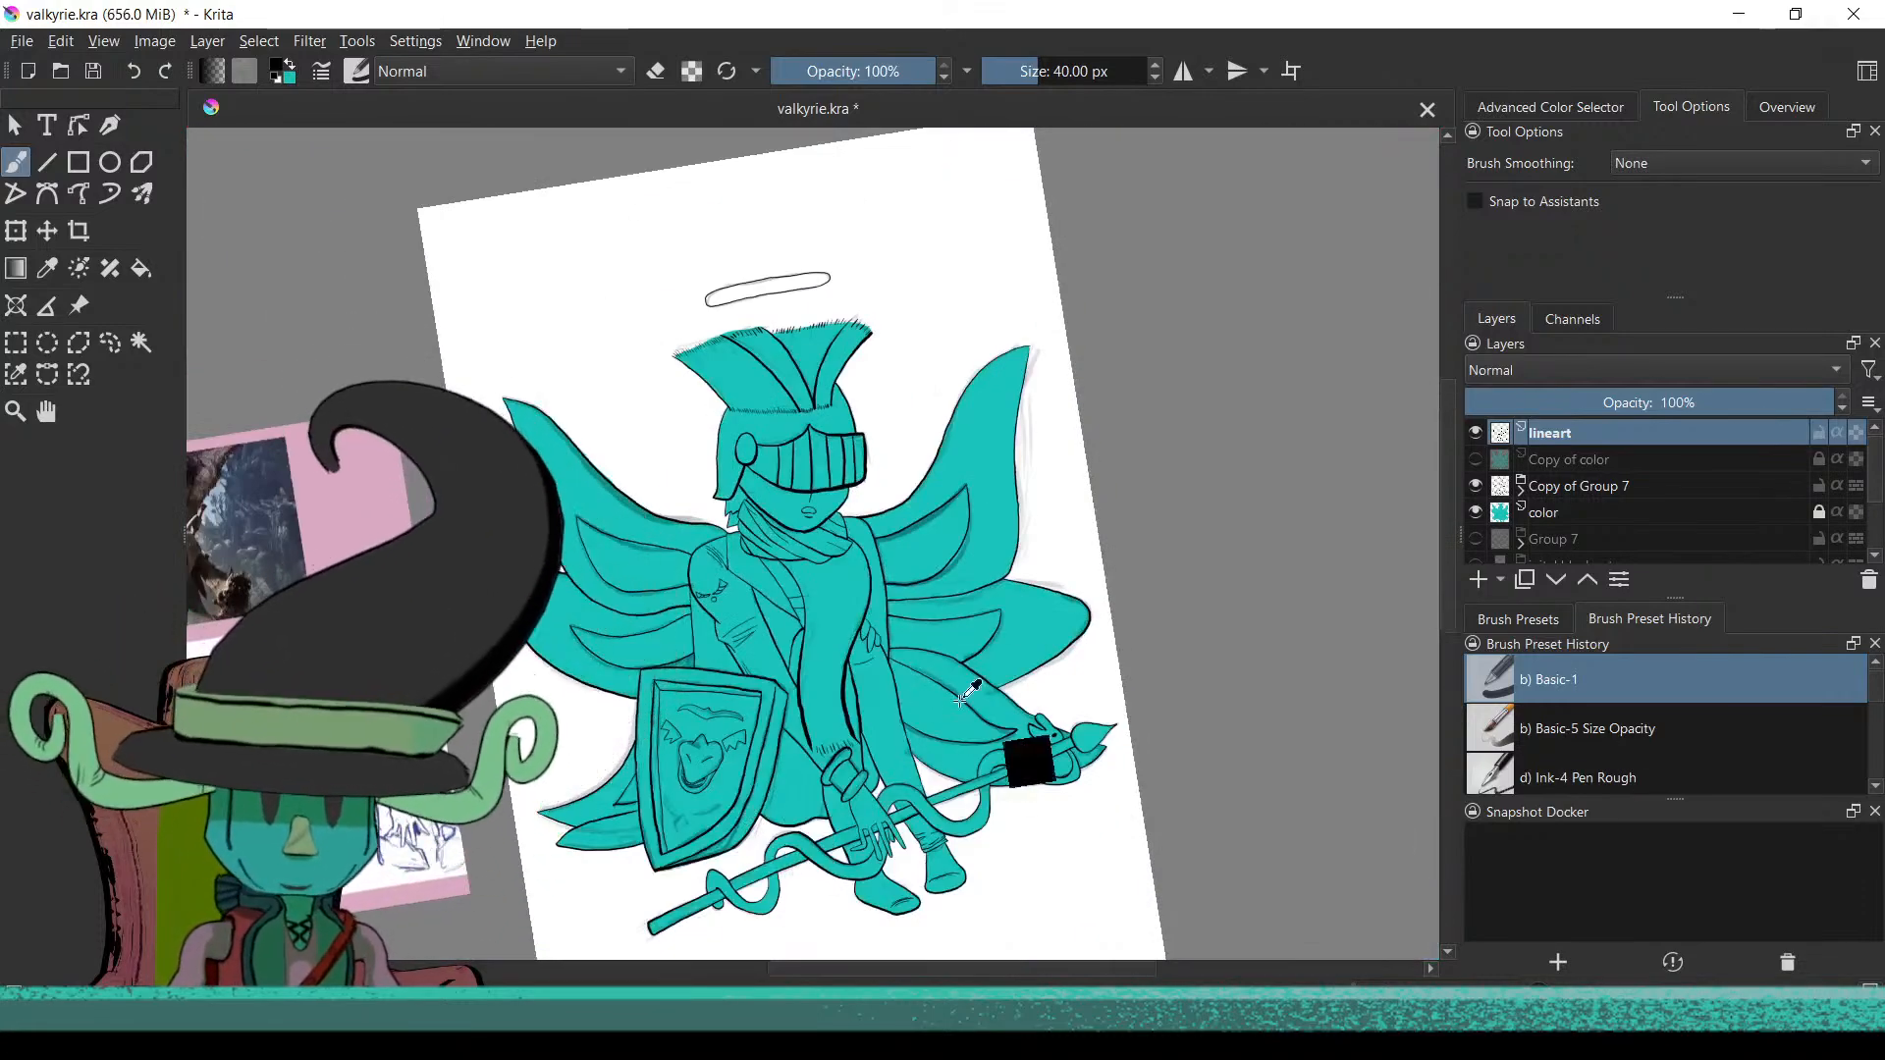
scroll(922, 539, "up", 3)
scroll(1100, 638, "up", 6)
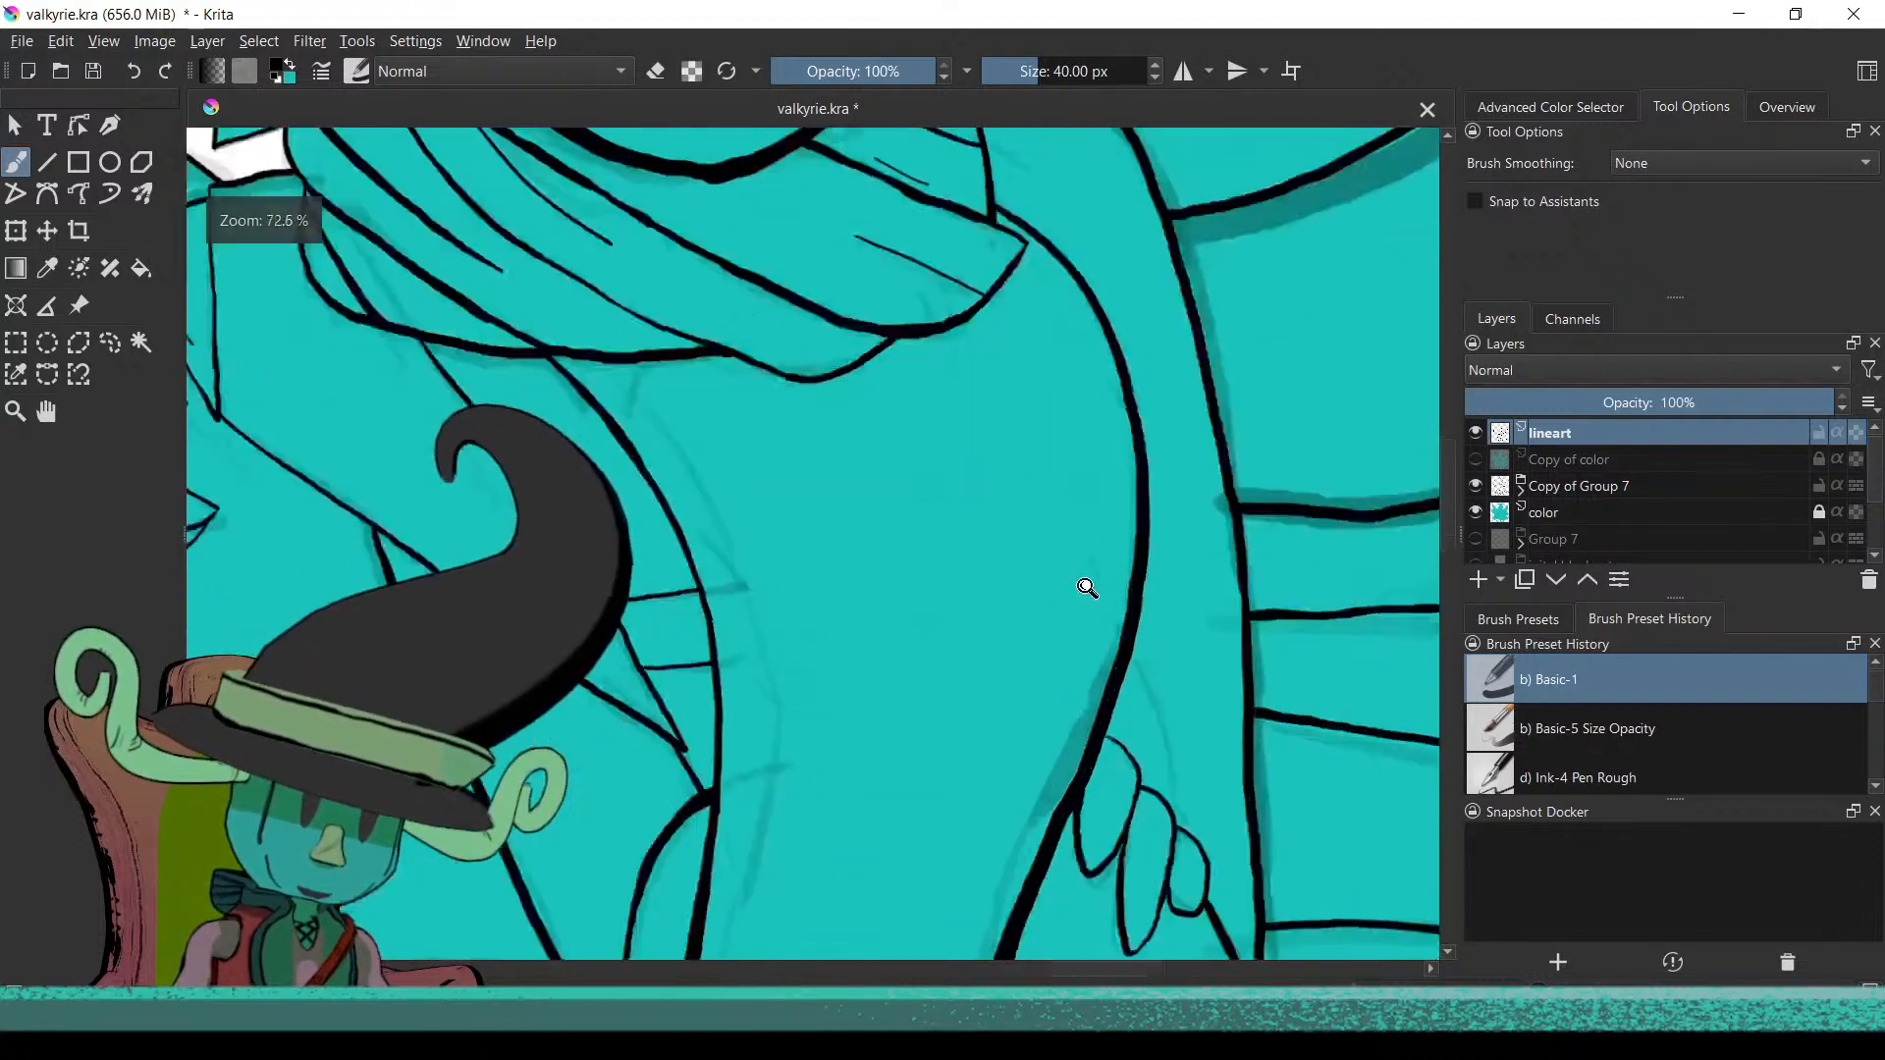
left_click_drag(1115, 665, 1302, 689)
left_click_drag(648, 385, 768, 561)
key("ctrl+z")
left_click_drag(729, 497, 780, 564)
key("ctrl+z")
Reduce the brush size to 10.67 px and ink thin crease lines along the lapel's inner edge
left_click_drag(906, 617, 836, 620, "shift")
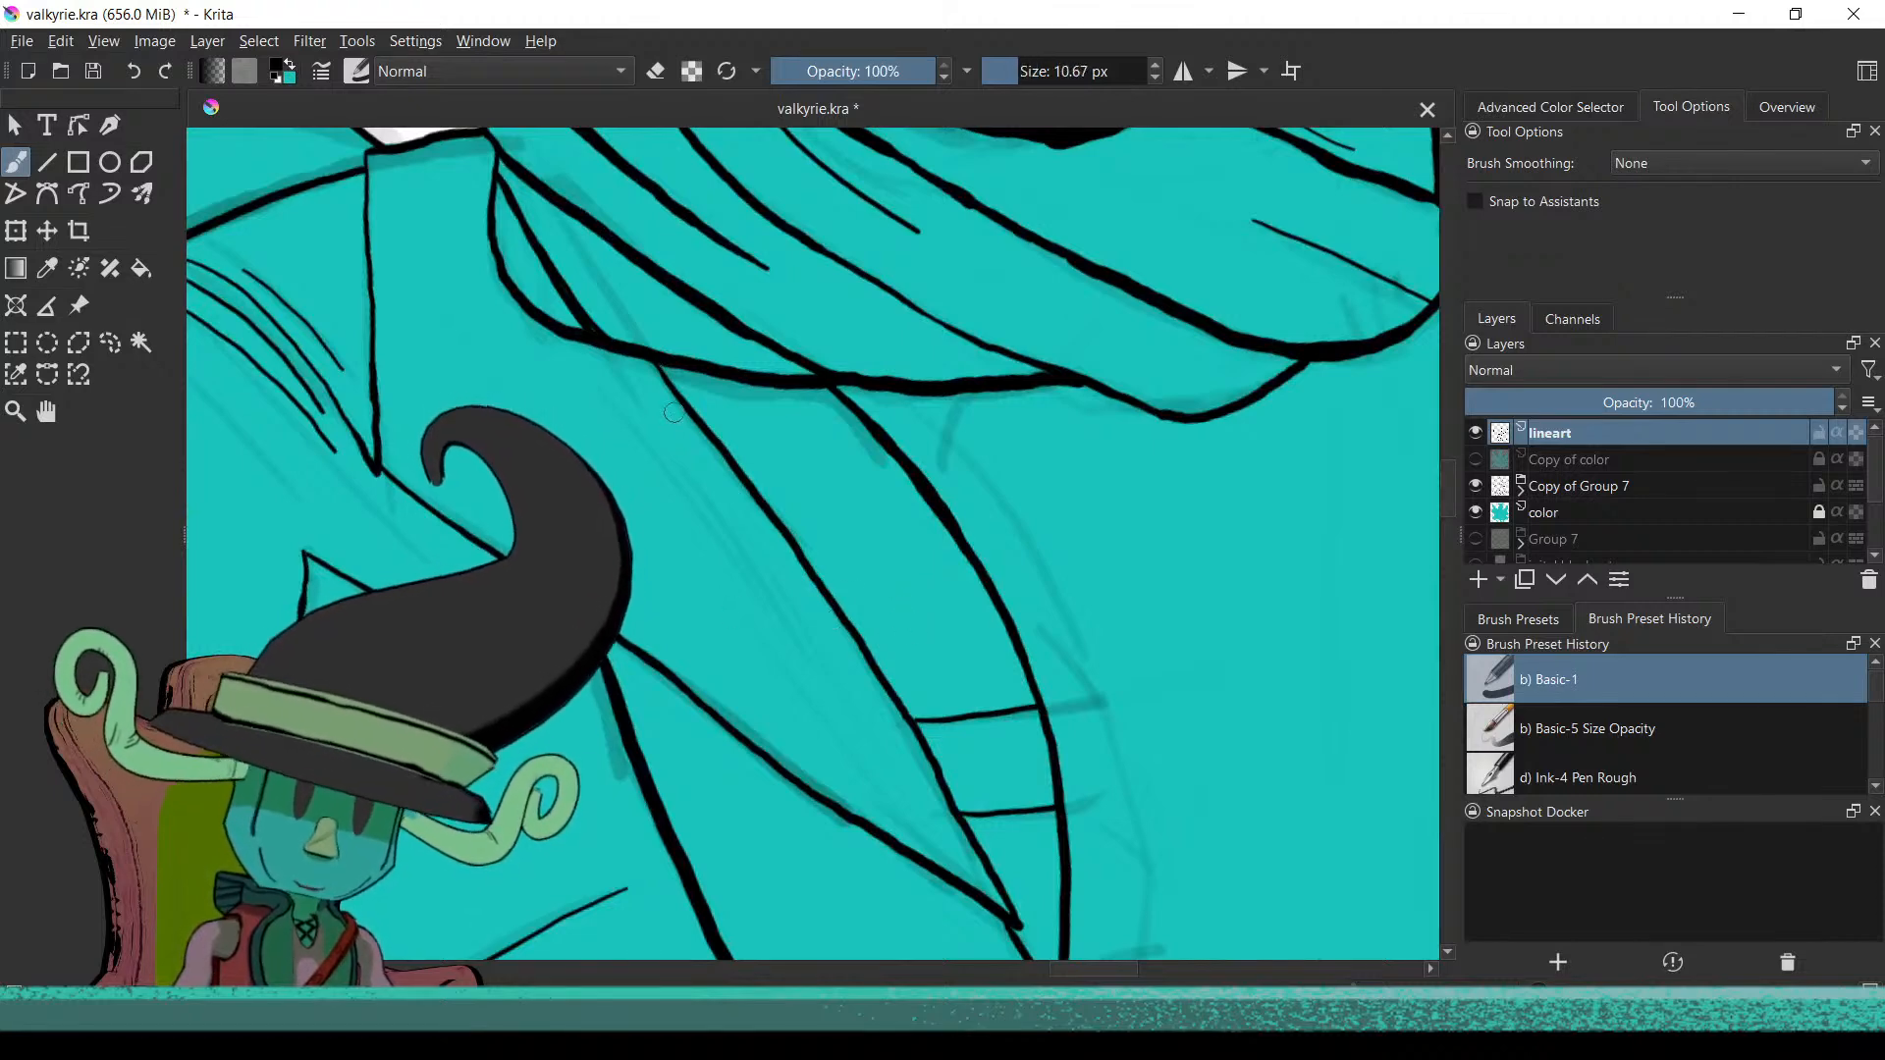
left_click_drag(650, 444, 856, 694)
left_click_drag(749, 596, 897, 805)
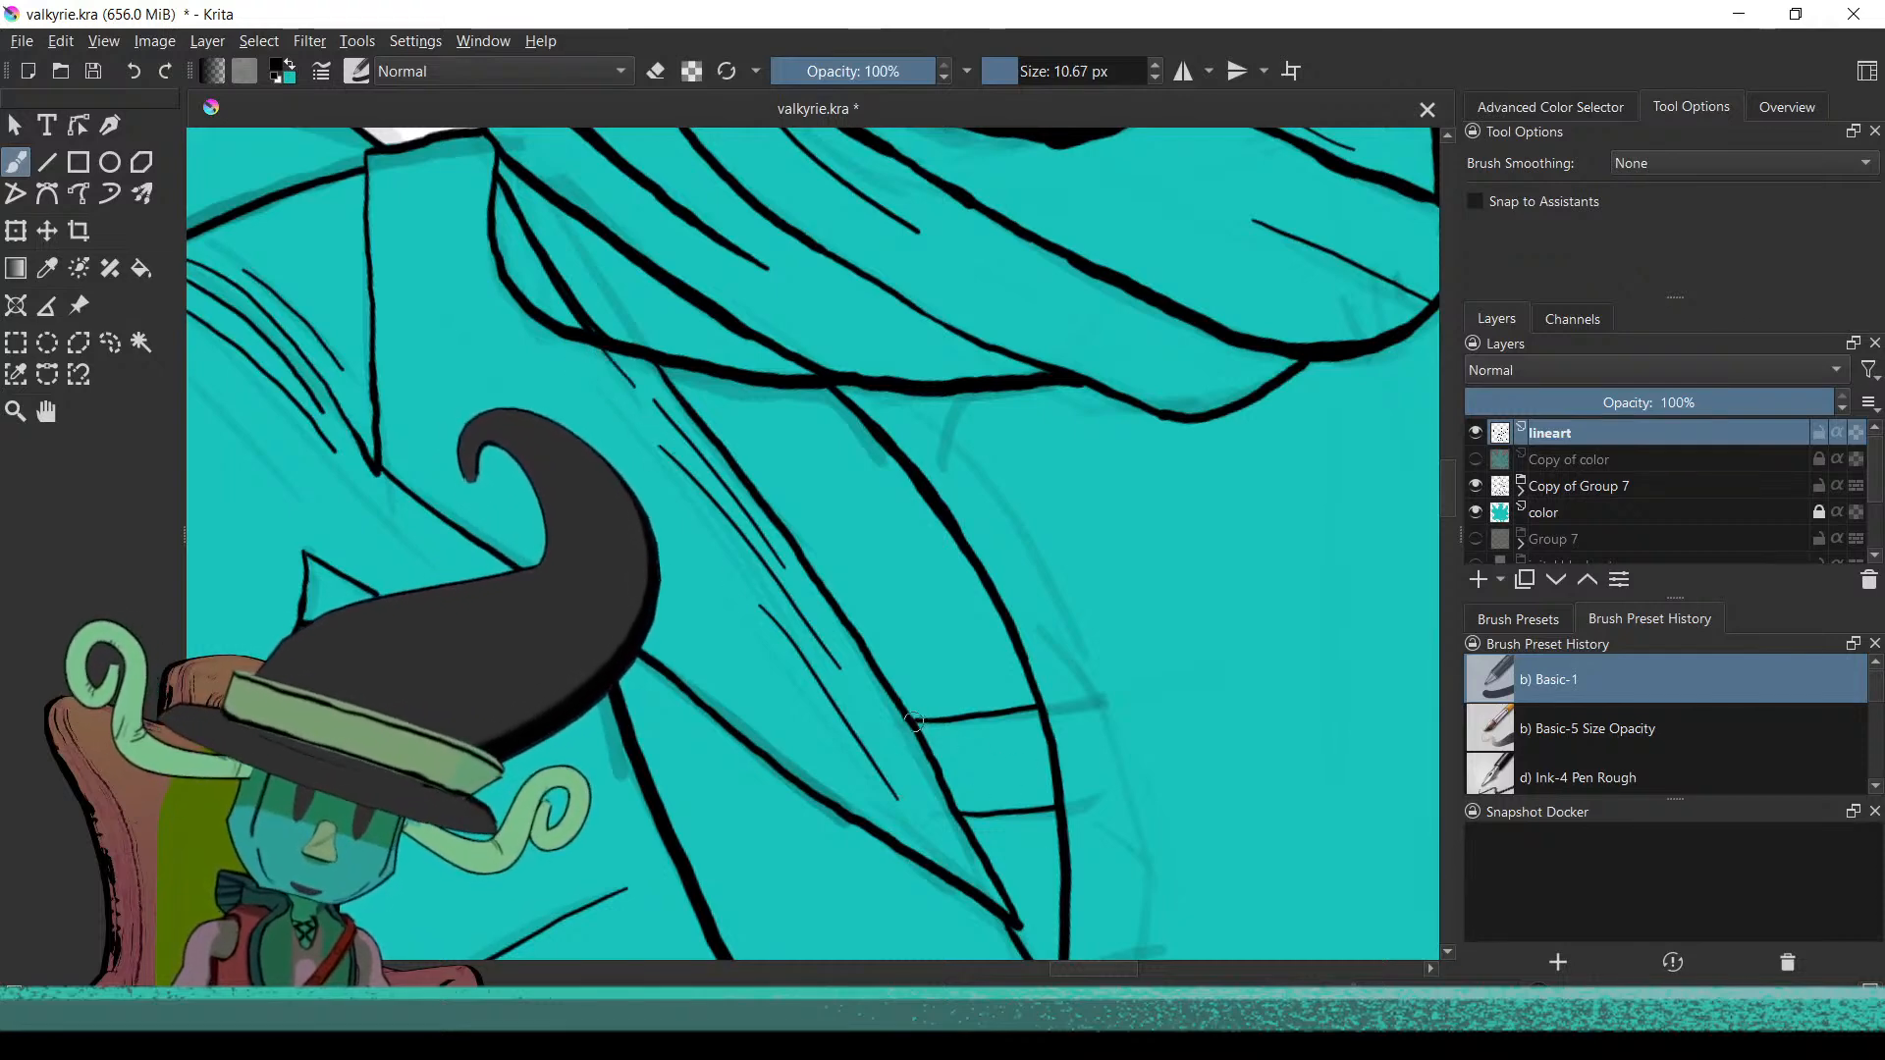
Undo the last stroke and redraw the upper of the two short band lines beside the lapel thicker
key("ctrl+z")
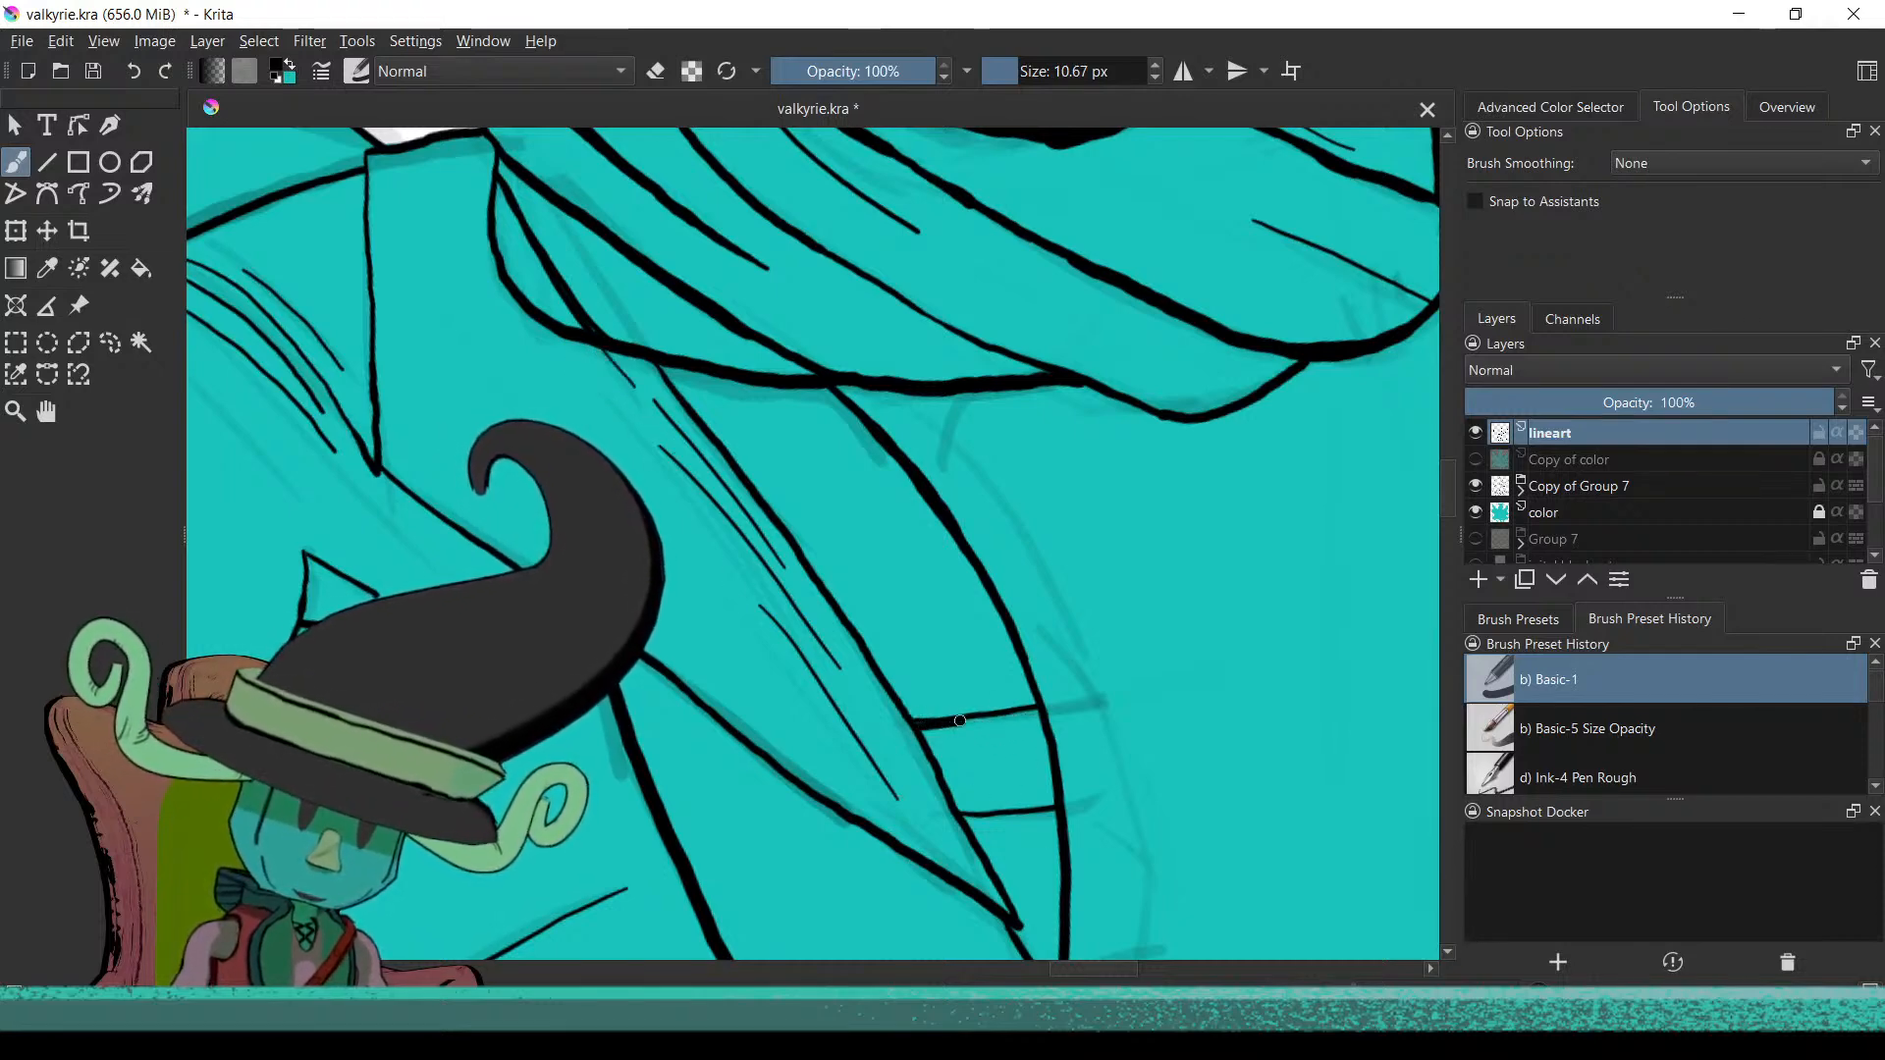
left_click_drag(1017, 711, 1038, 706)
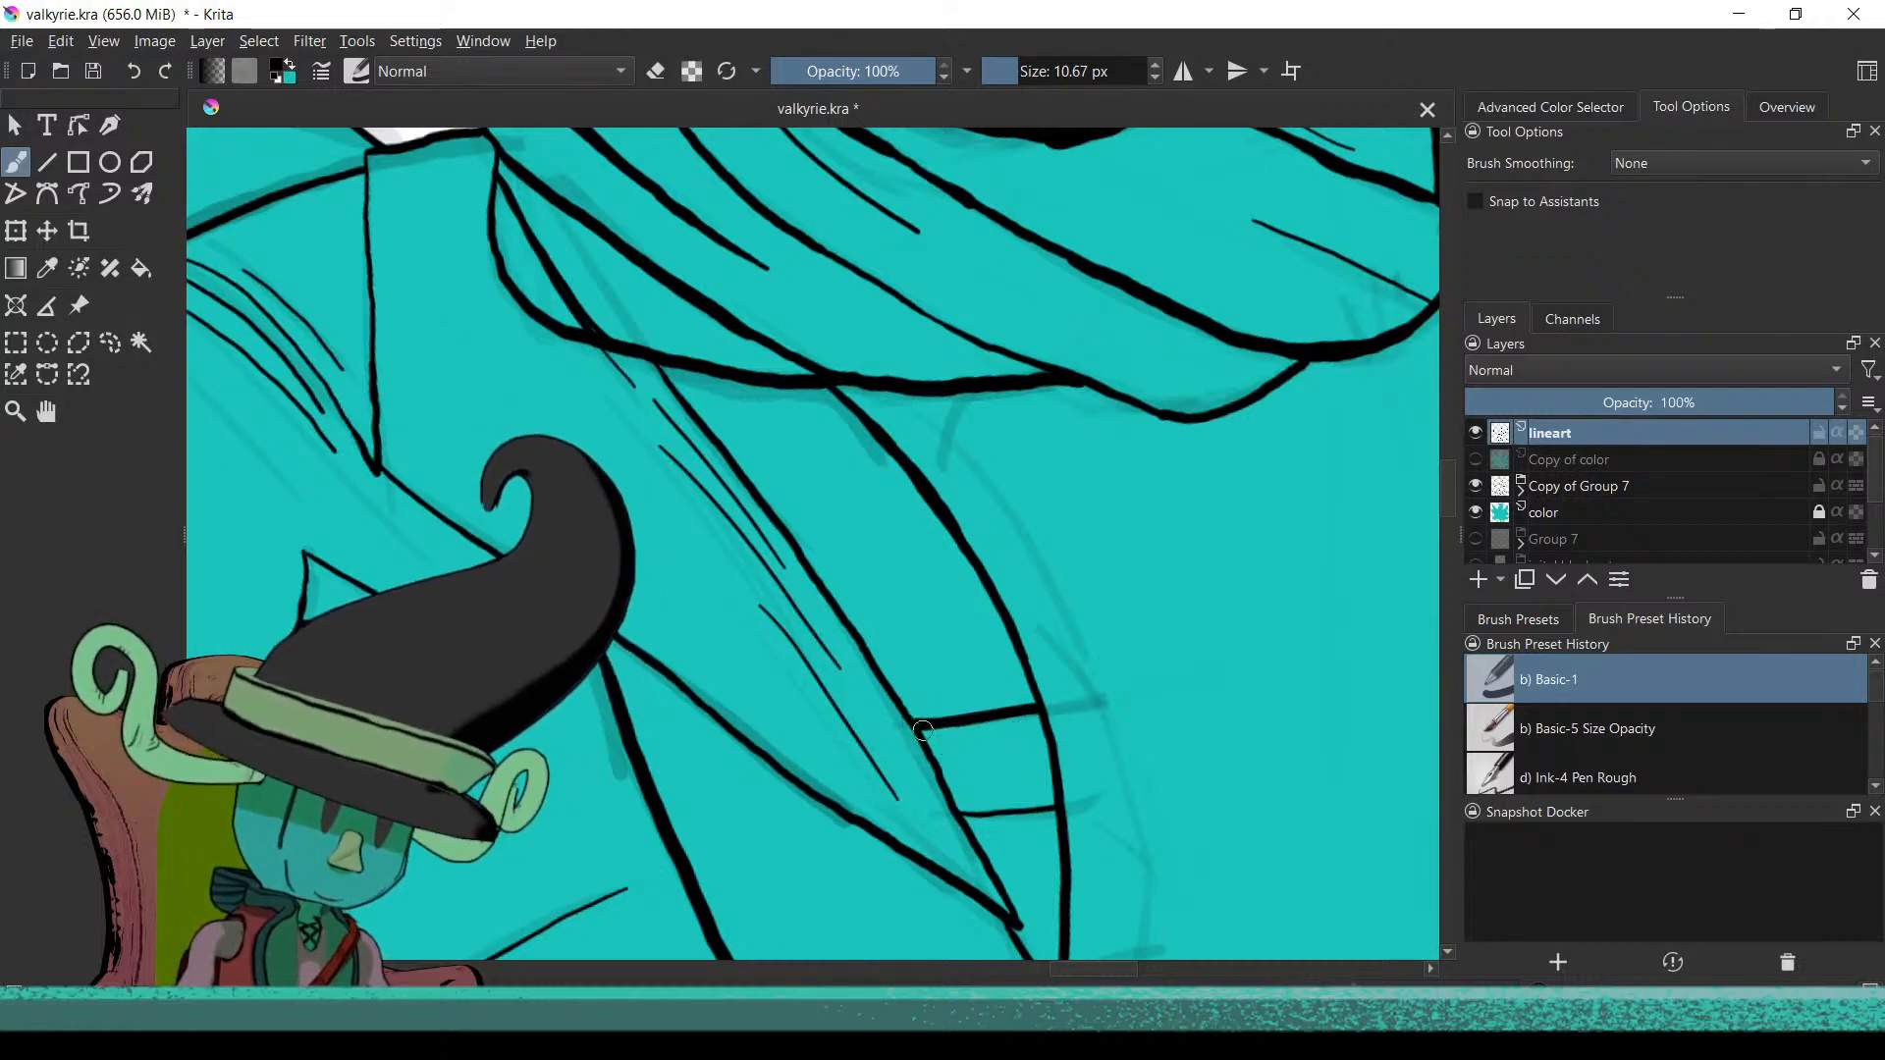
scroll(1043, 713, "down", 10)
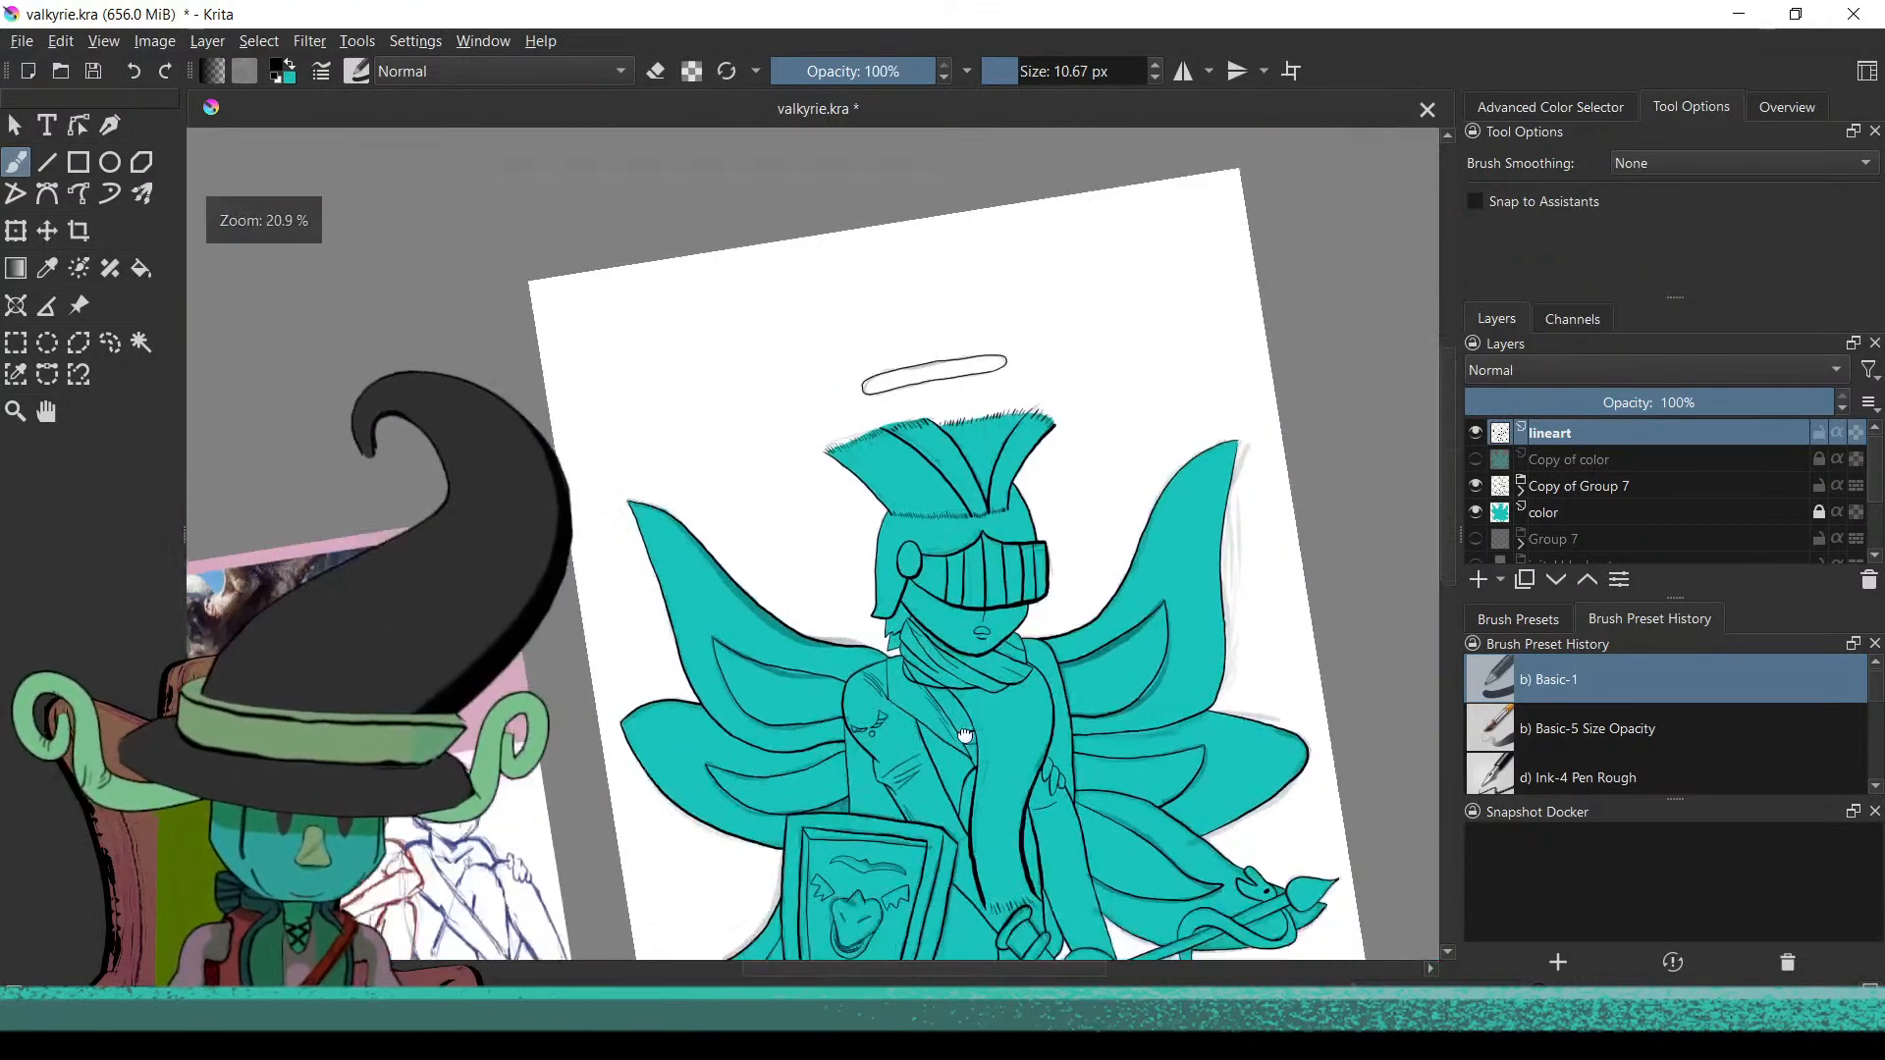
left_click_drag(966, 735, 926, 570)
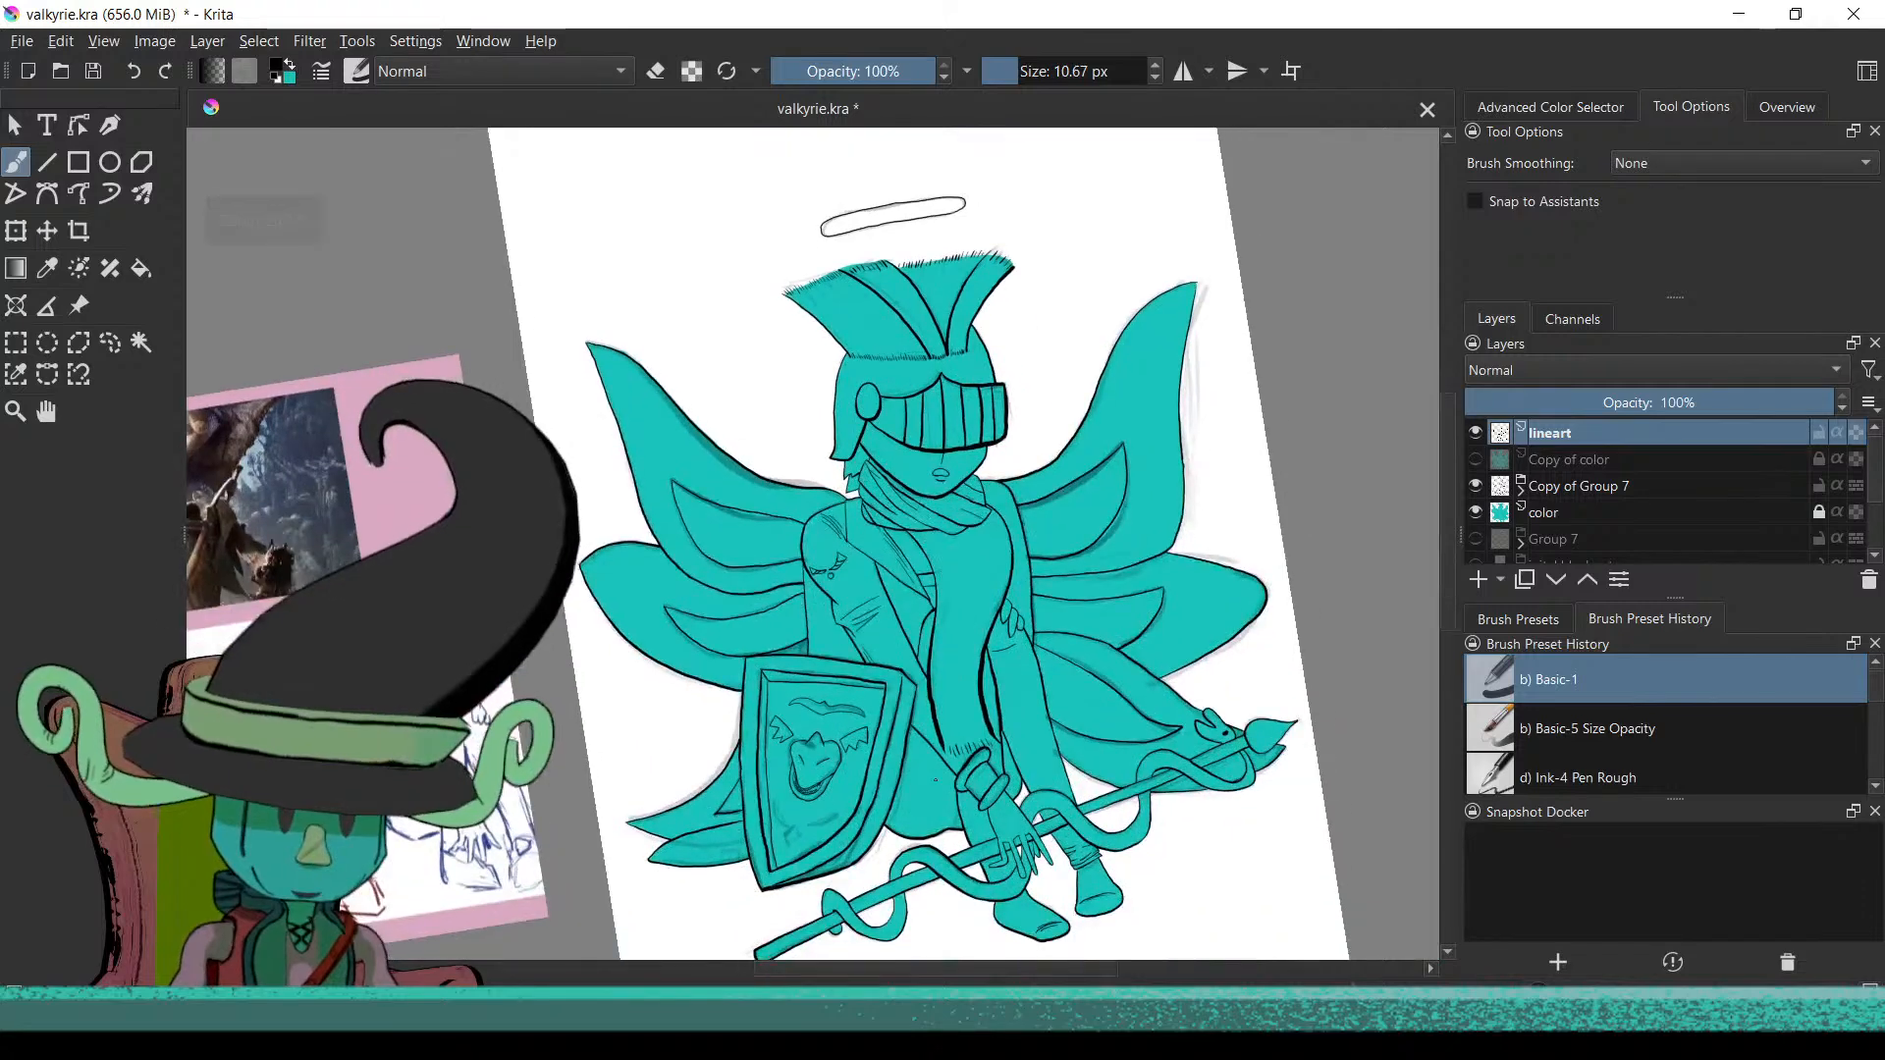
Hide the Copy of Group 7 sketch and enlarge the brush to 47.17 px
left_click(1476, 485)
left_click_drag(981, 699, 950, 843)
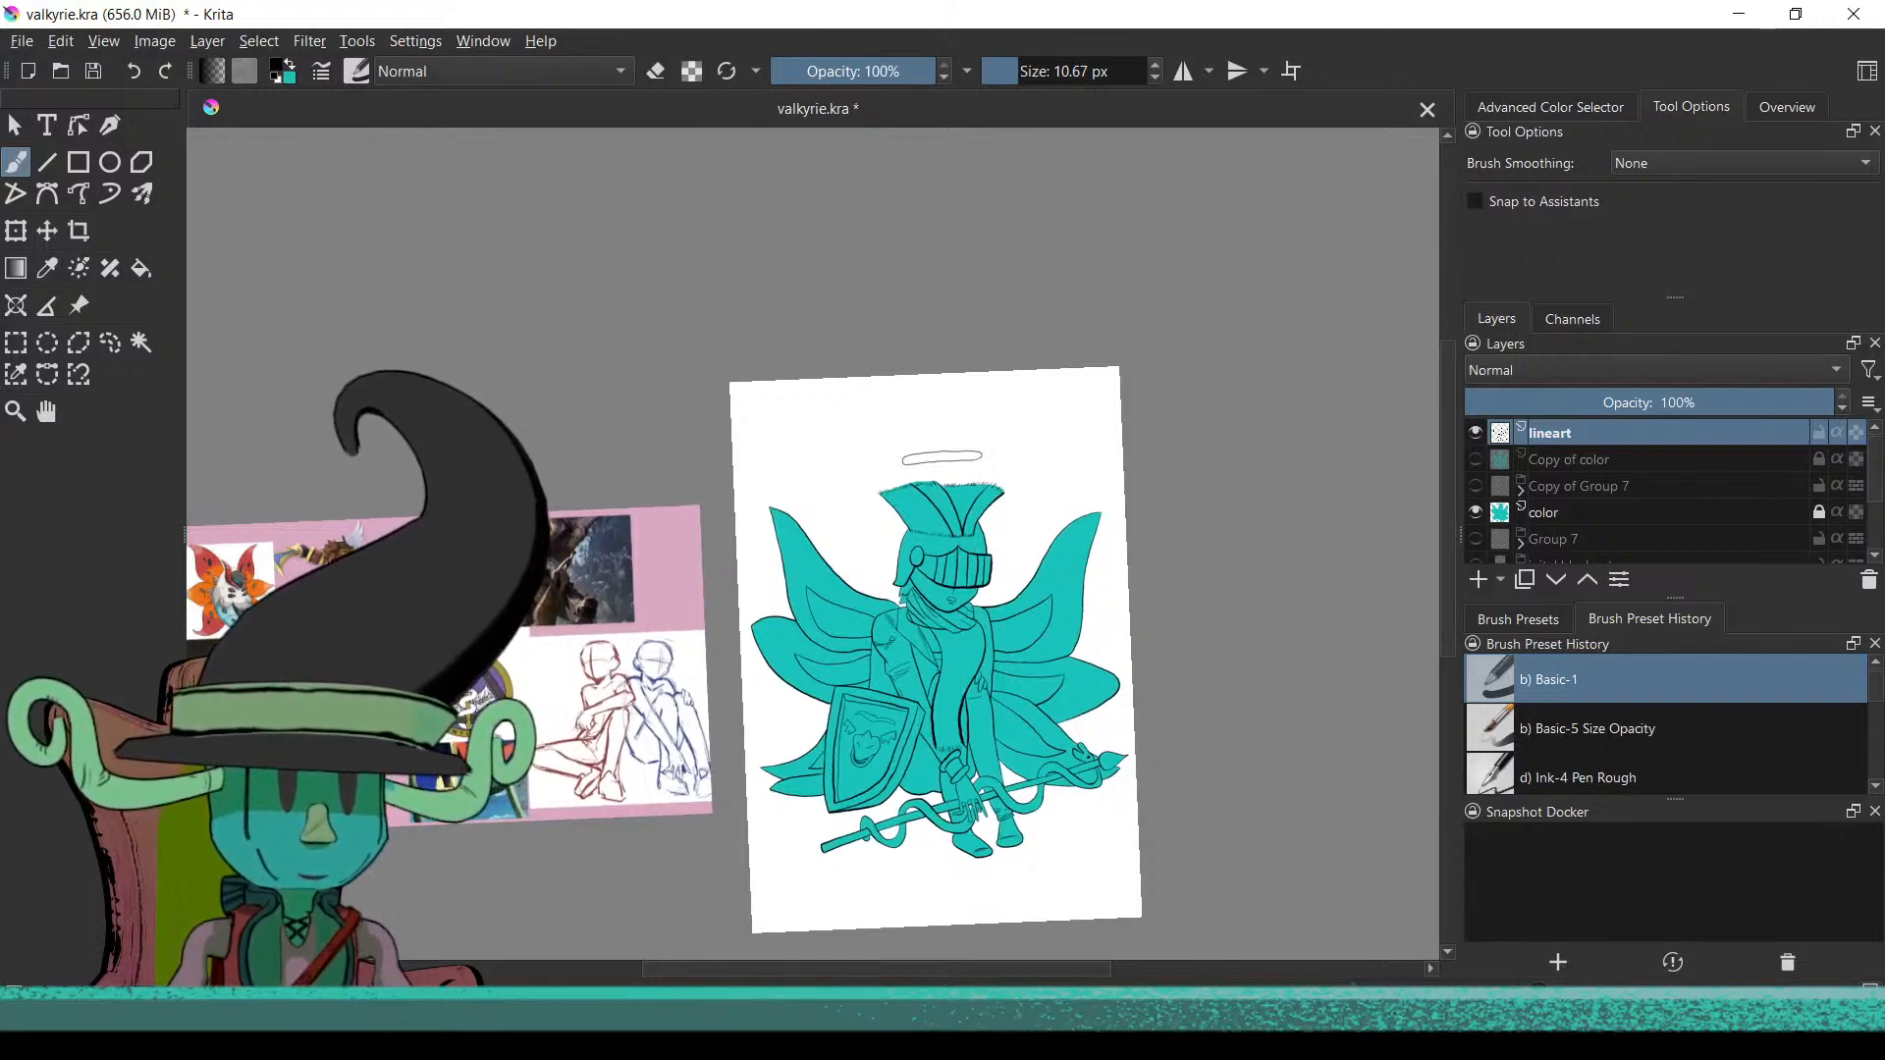
mouse_move(1154, 750)
left_mouse_down("shift")
mouse_move(1180, 750)
mouse_move(1127, 737)
left_mouse_up("shift")
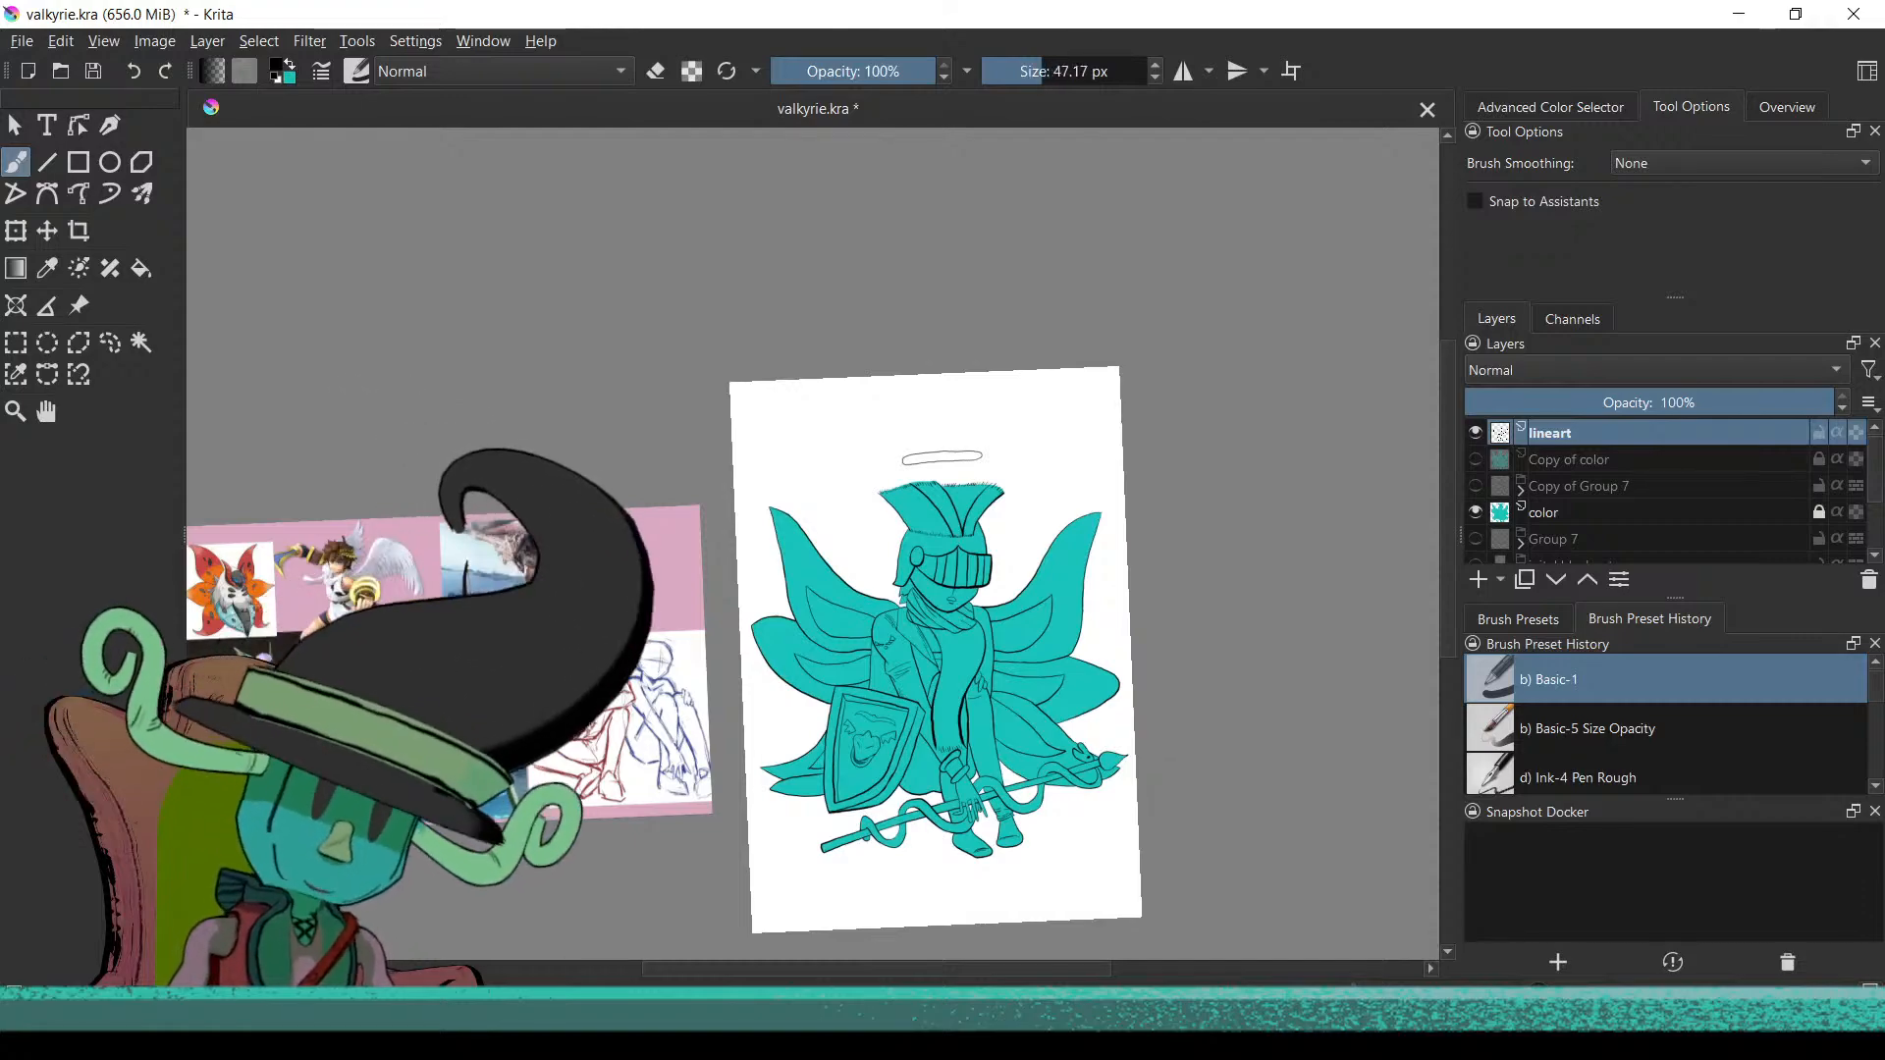
left_click_drag(918, 744, 1175, 808, "ctrl")
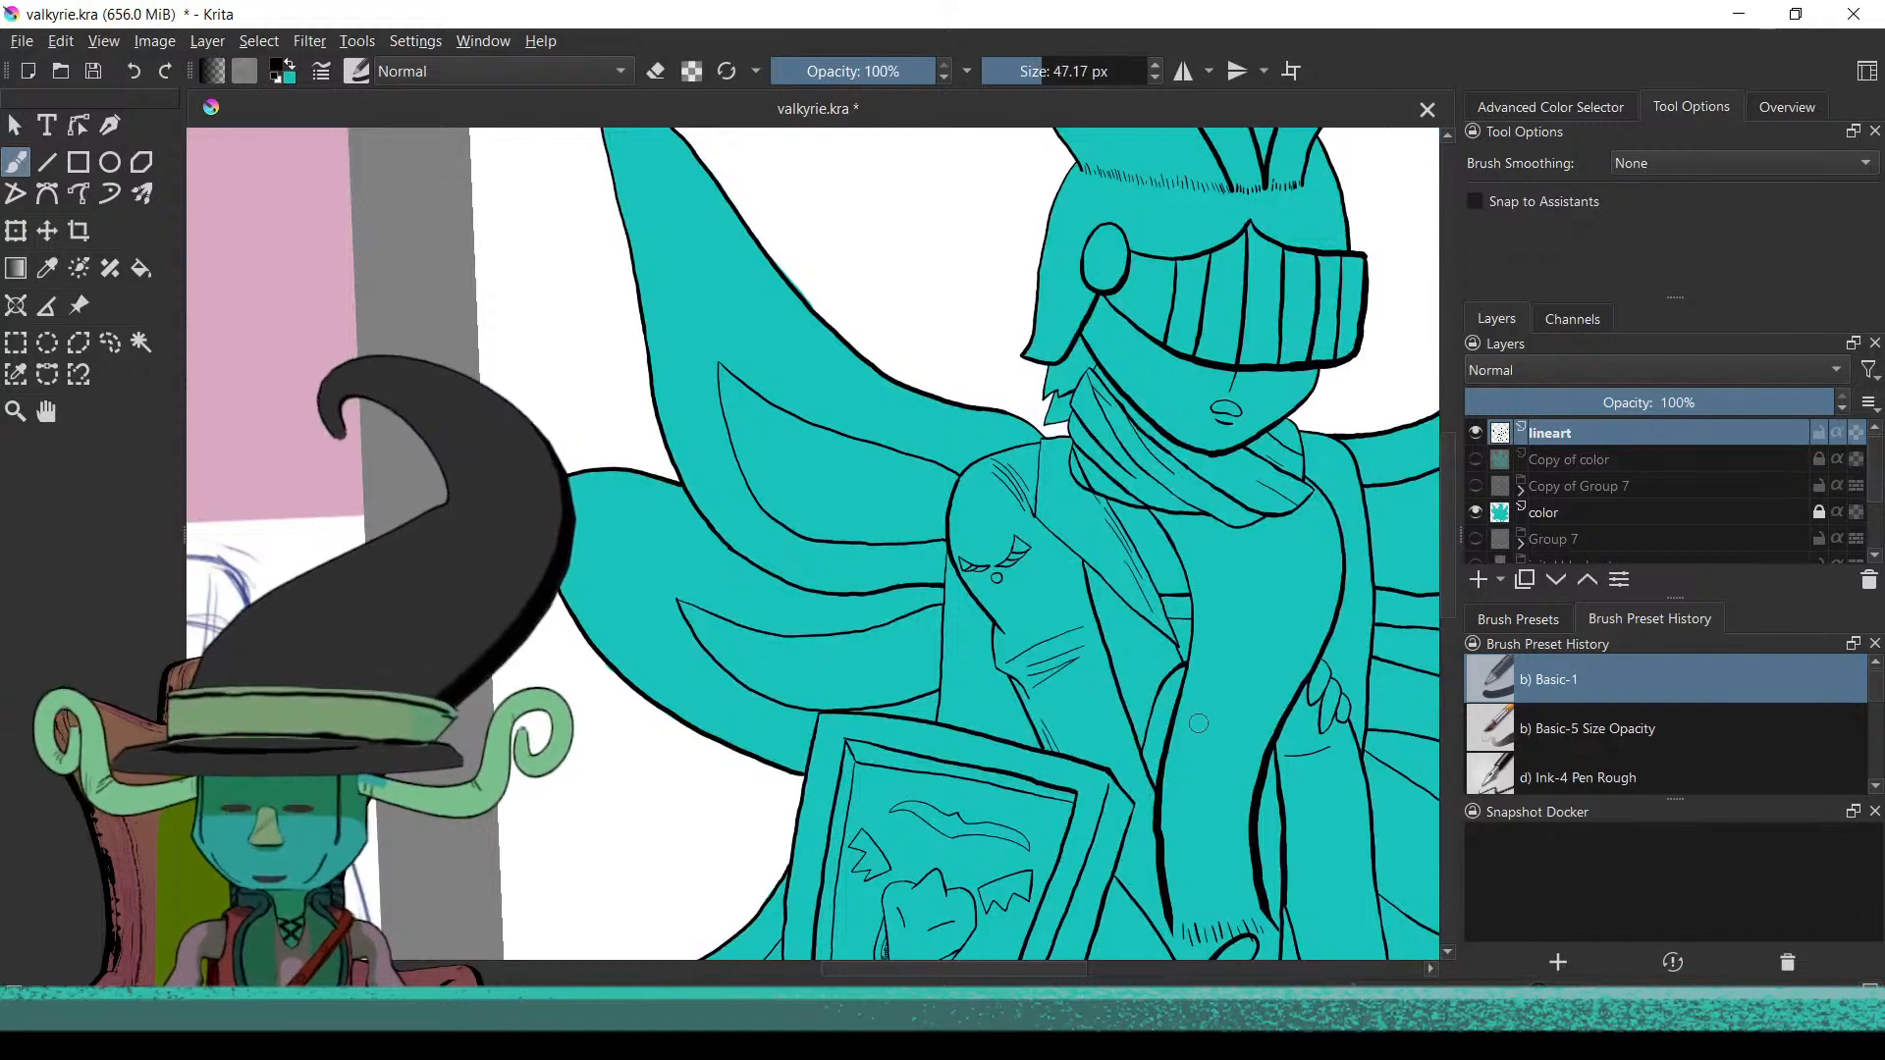
Check the color layer against its copy by toggling their visibility, and make the color layer active
left_click(1687, 466)
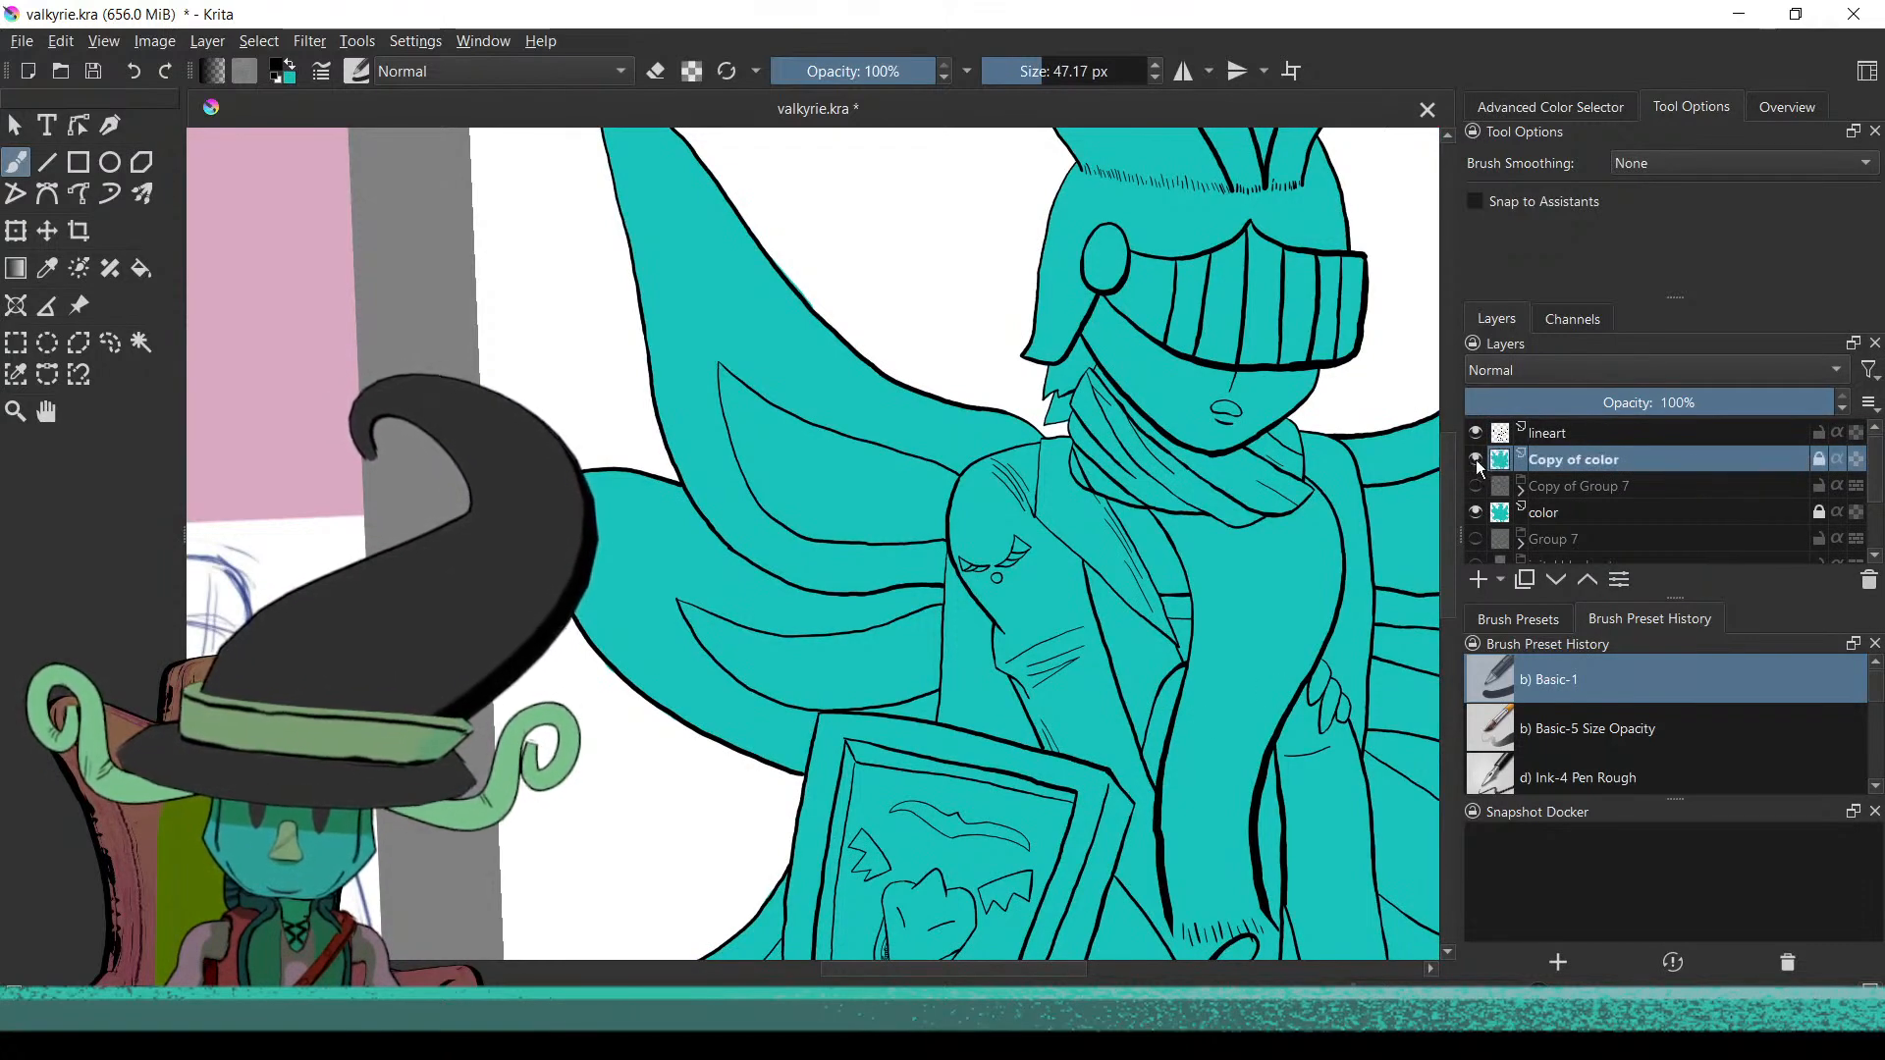
left_click(1475, 513)
left_click(1475, 512)
left_click(1578, 520)
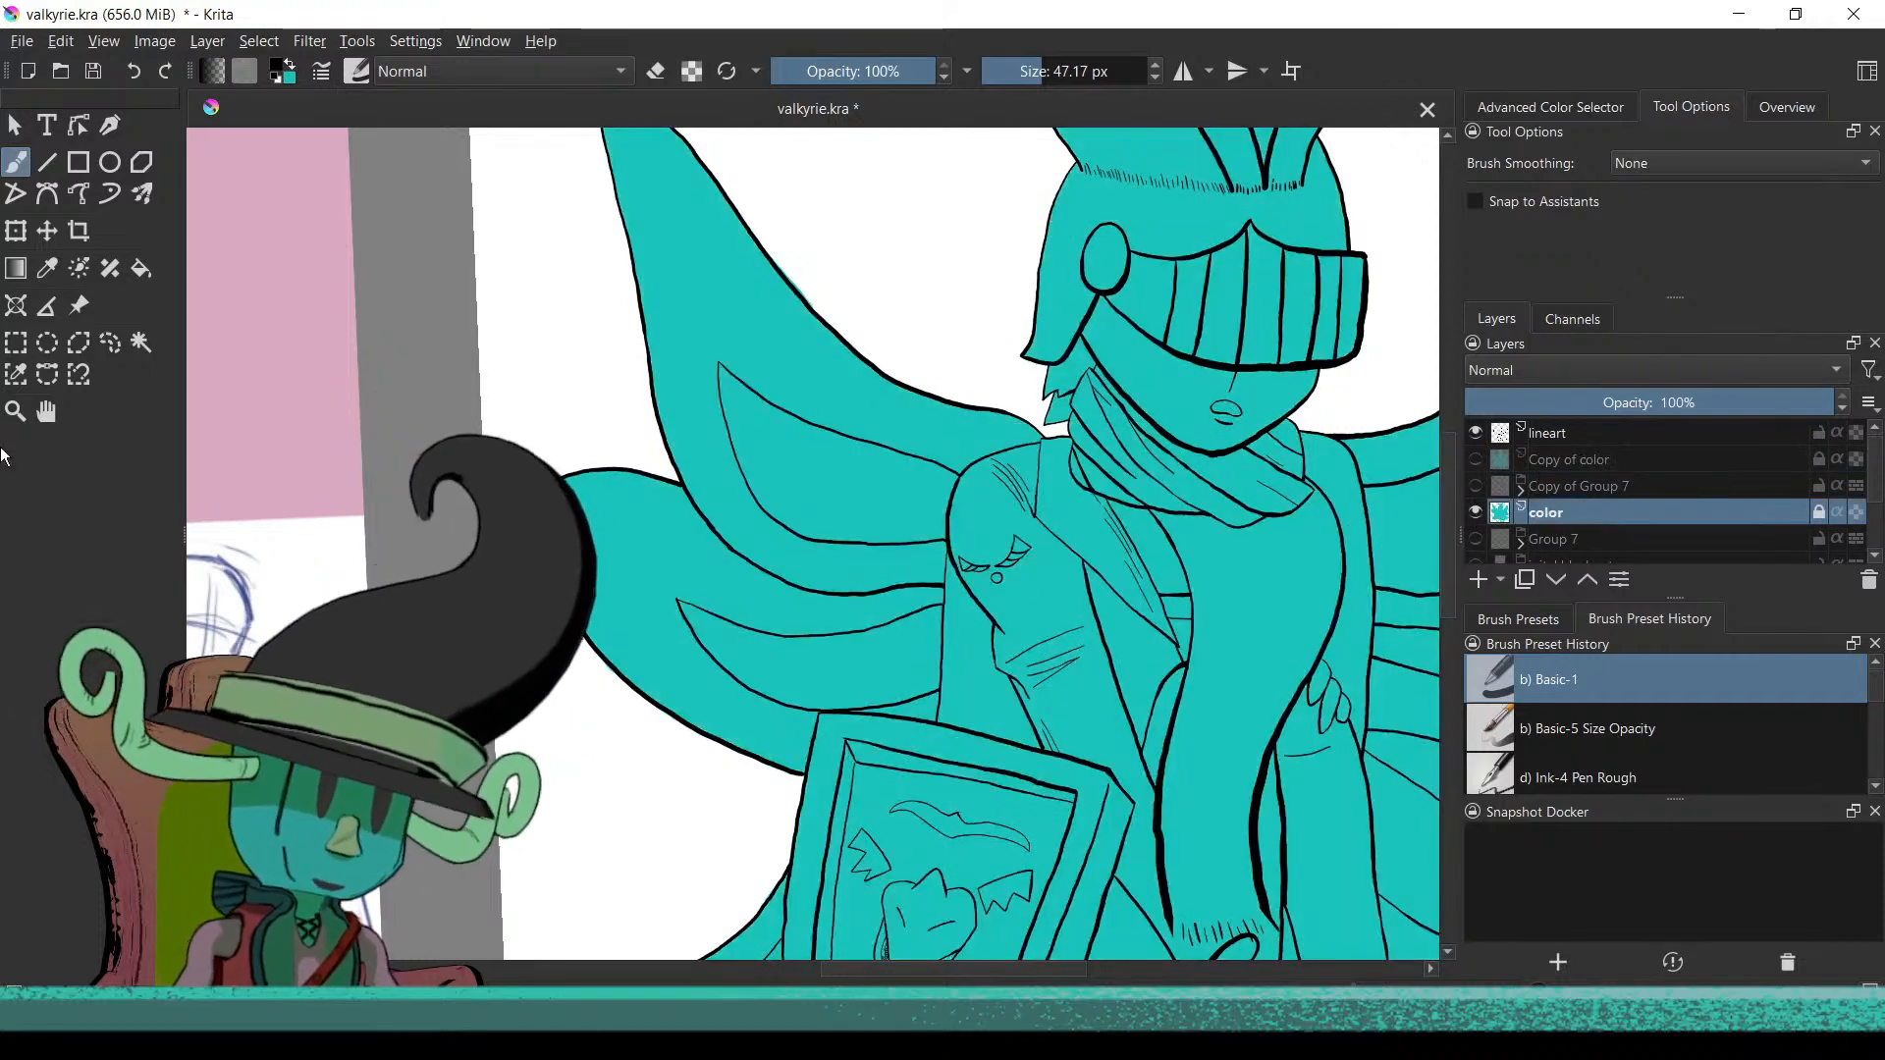
Set the foreground colour to light purple #9e7cdd and turn on Preserve Alpha for the brush
left_click(283, 69)
left_click_drag(829, 452, 791, 398)
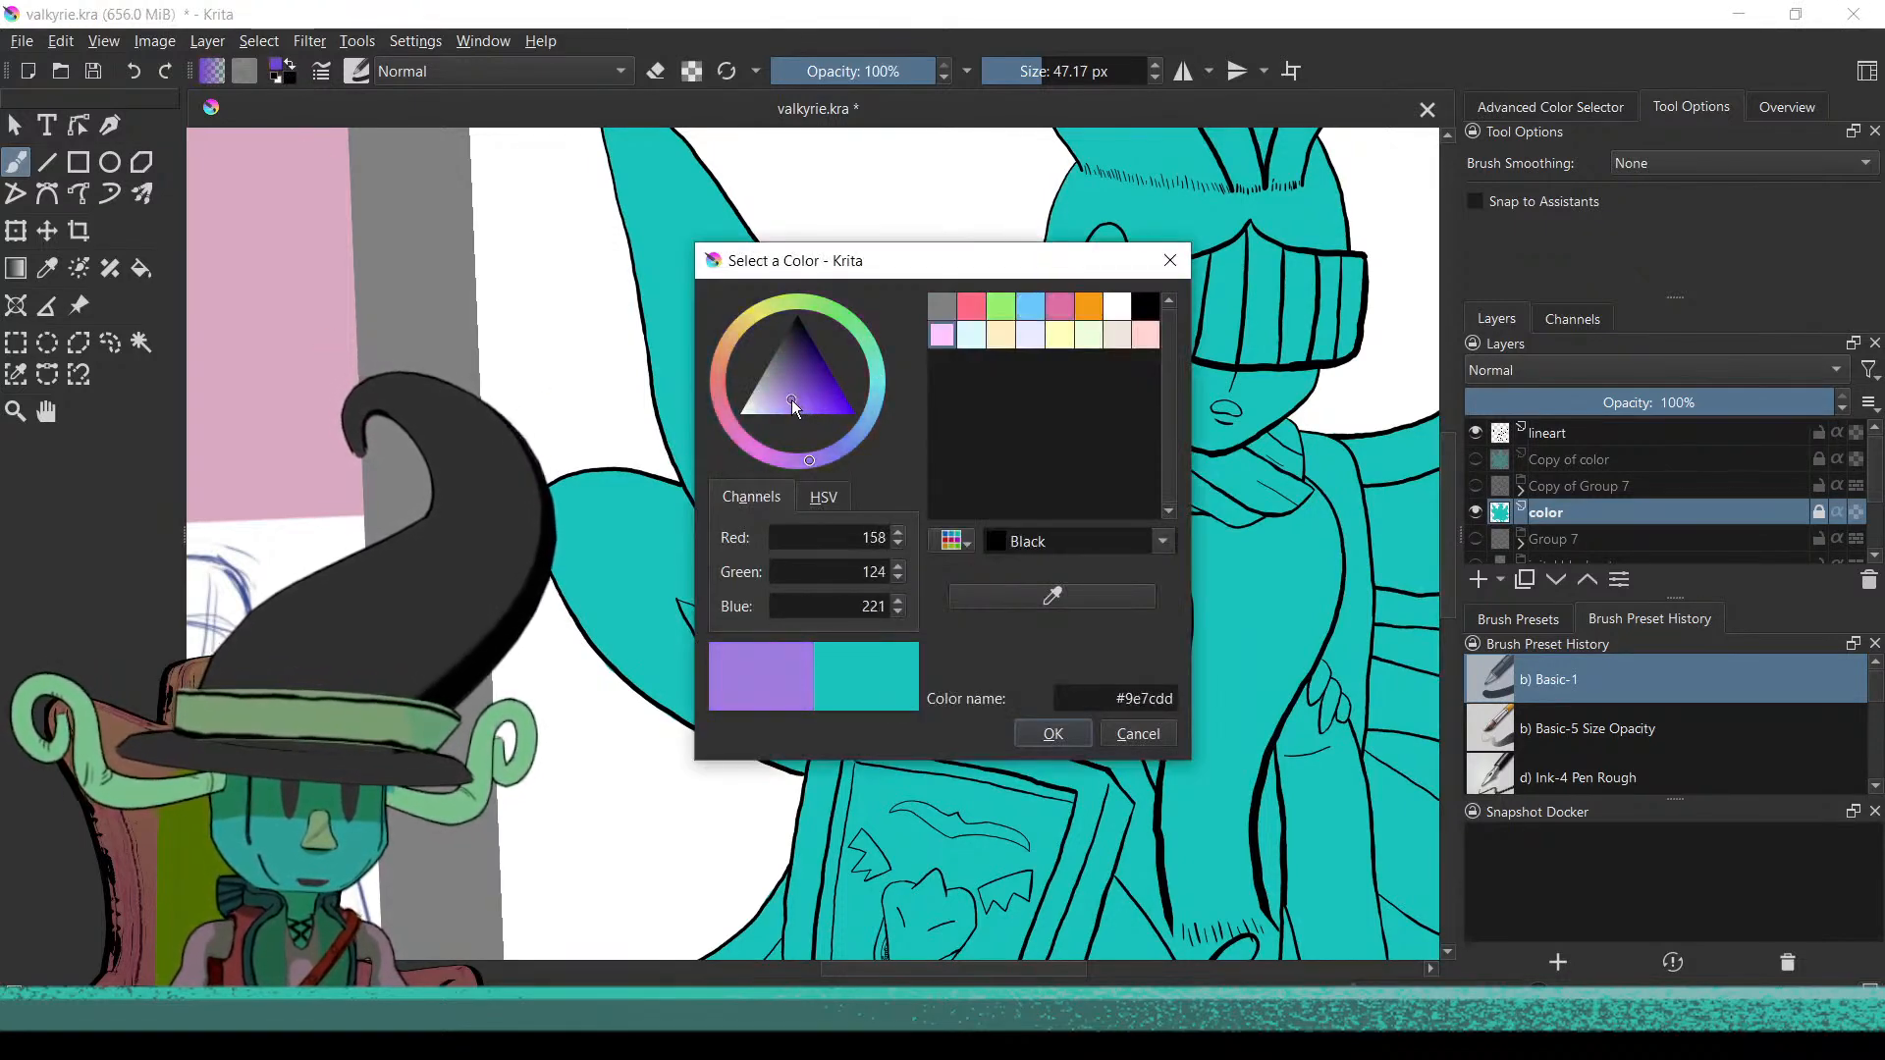
left_click(1052, 735)
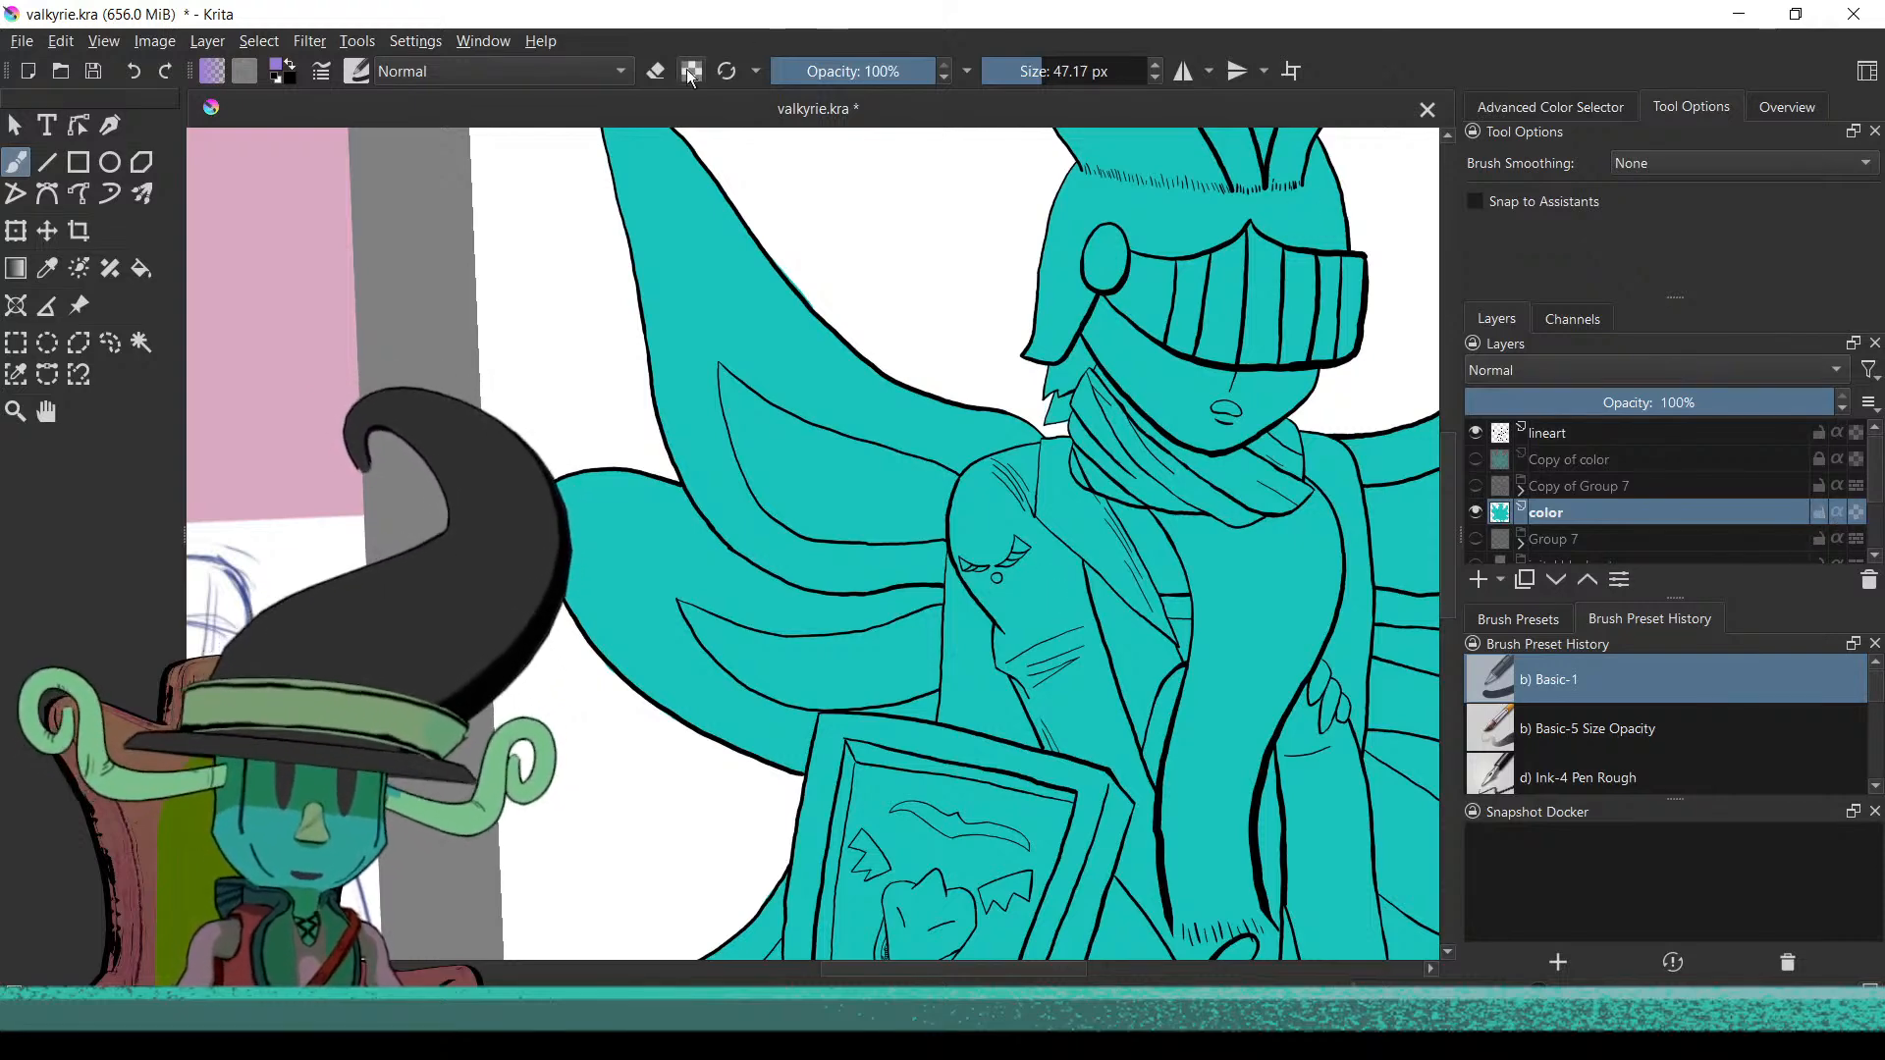
scroll(1056, 643, "up", 2)
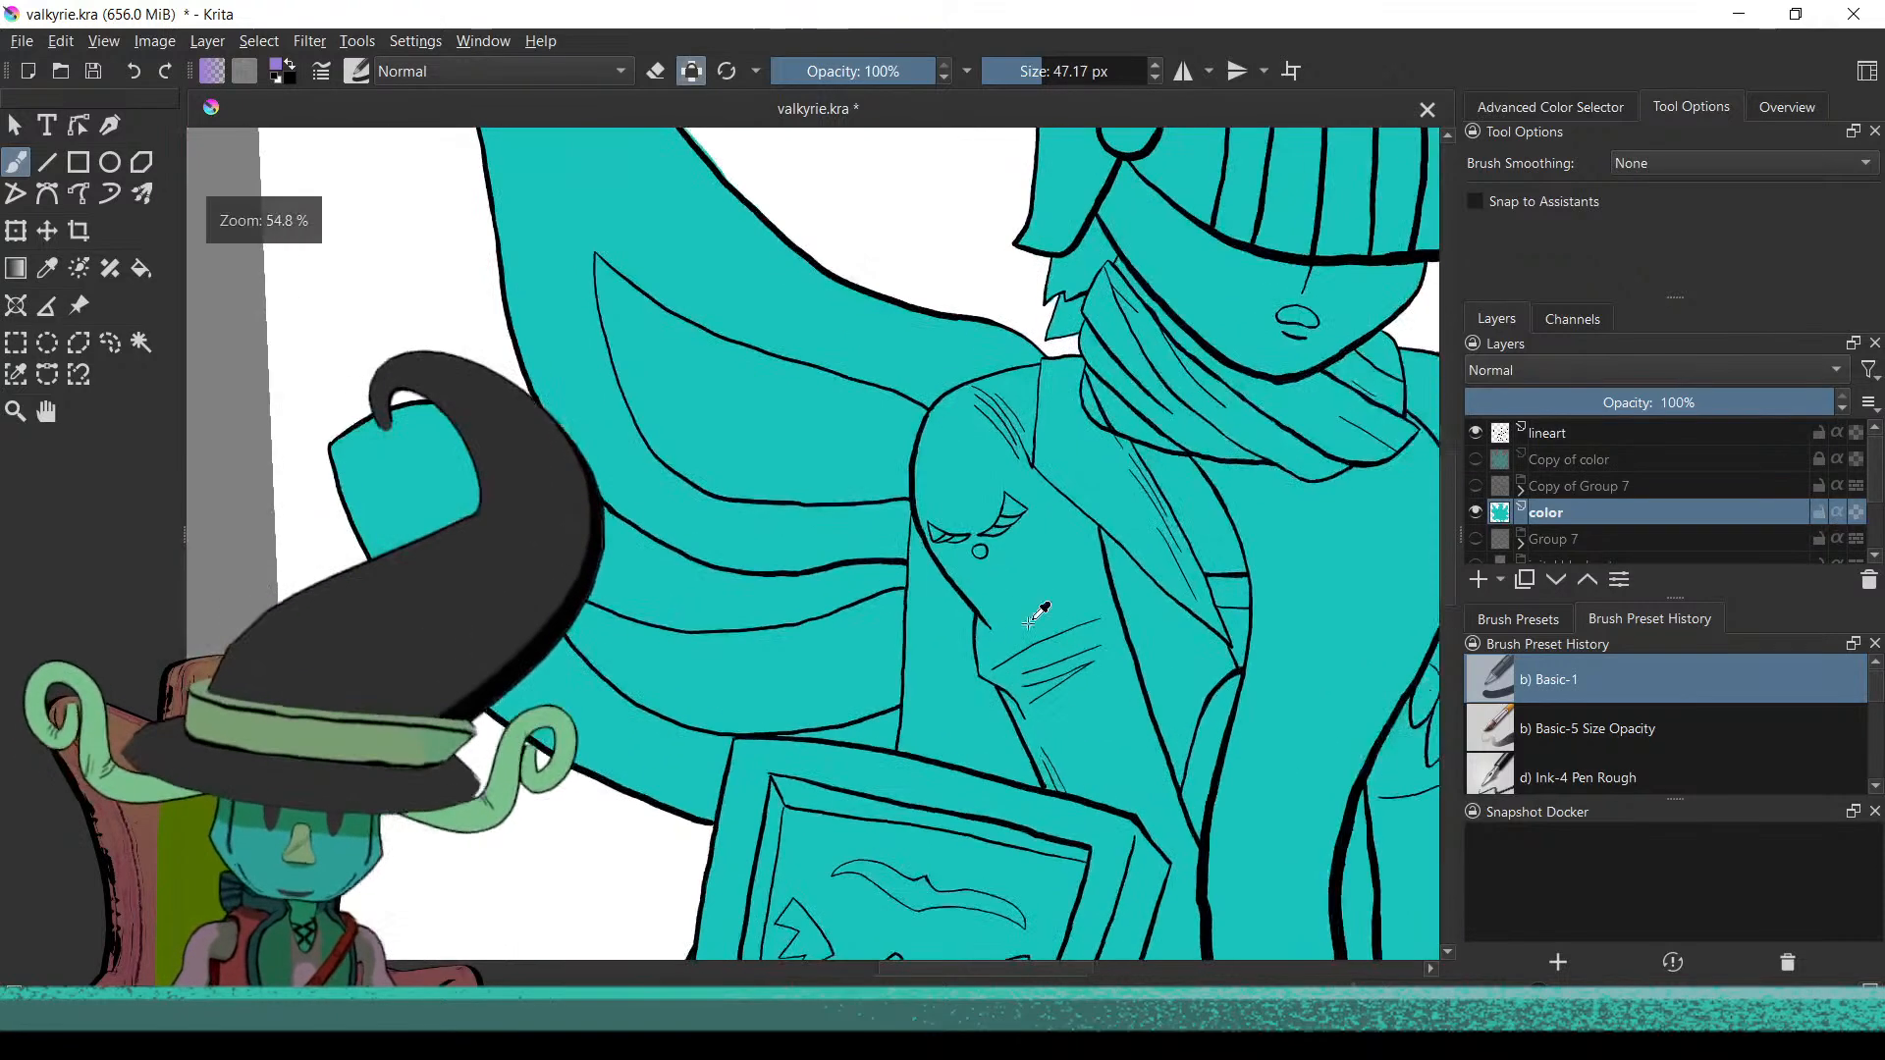
Enlarge the brush to 150.42 px and paint the shoulder purple, from the collar seam down around the winged emblem
left_click_drag(999, 650, 1040, 650)
key("bracketright")
mouse_move(985, 521)
left_mouse_down()
mouse_move(918, 461)
mouse_move(940, 420)
mouse_move(889, 482)
mouse_move(900, 353)
mouse_move(982, 303)
left_mouse_up()
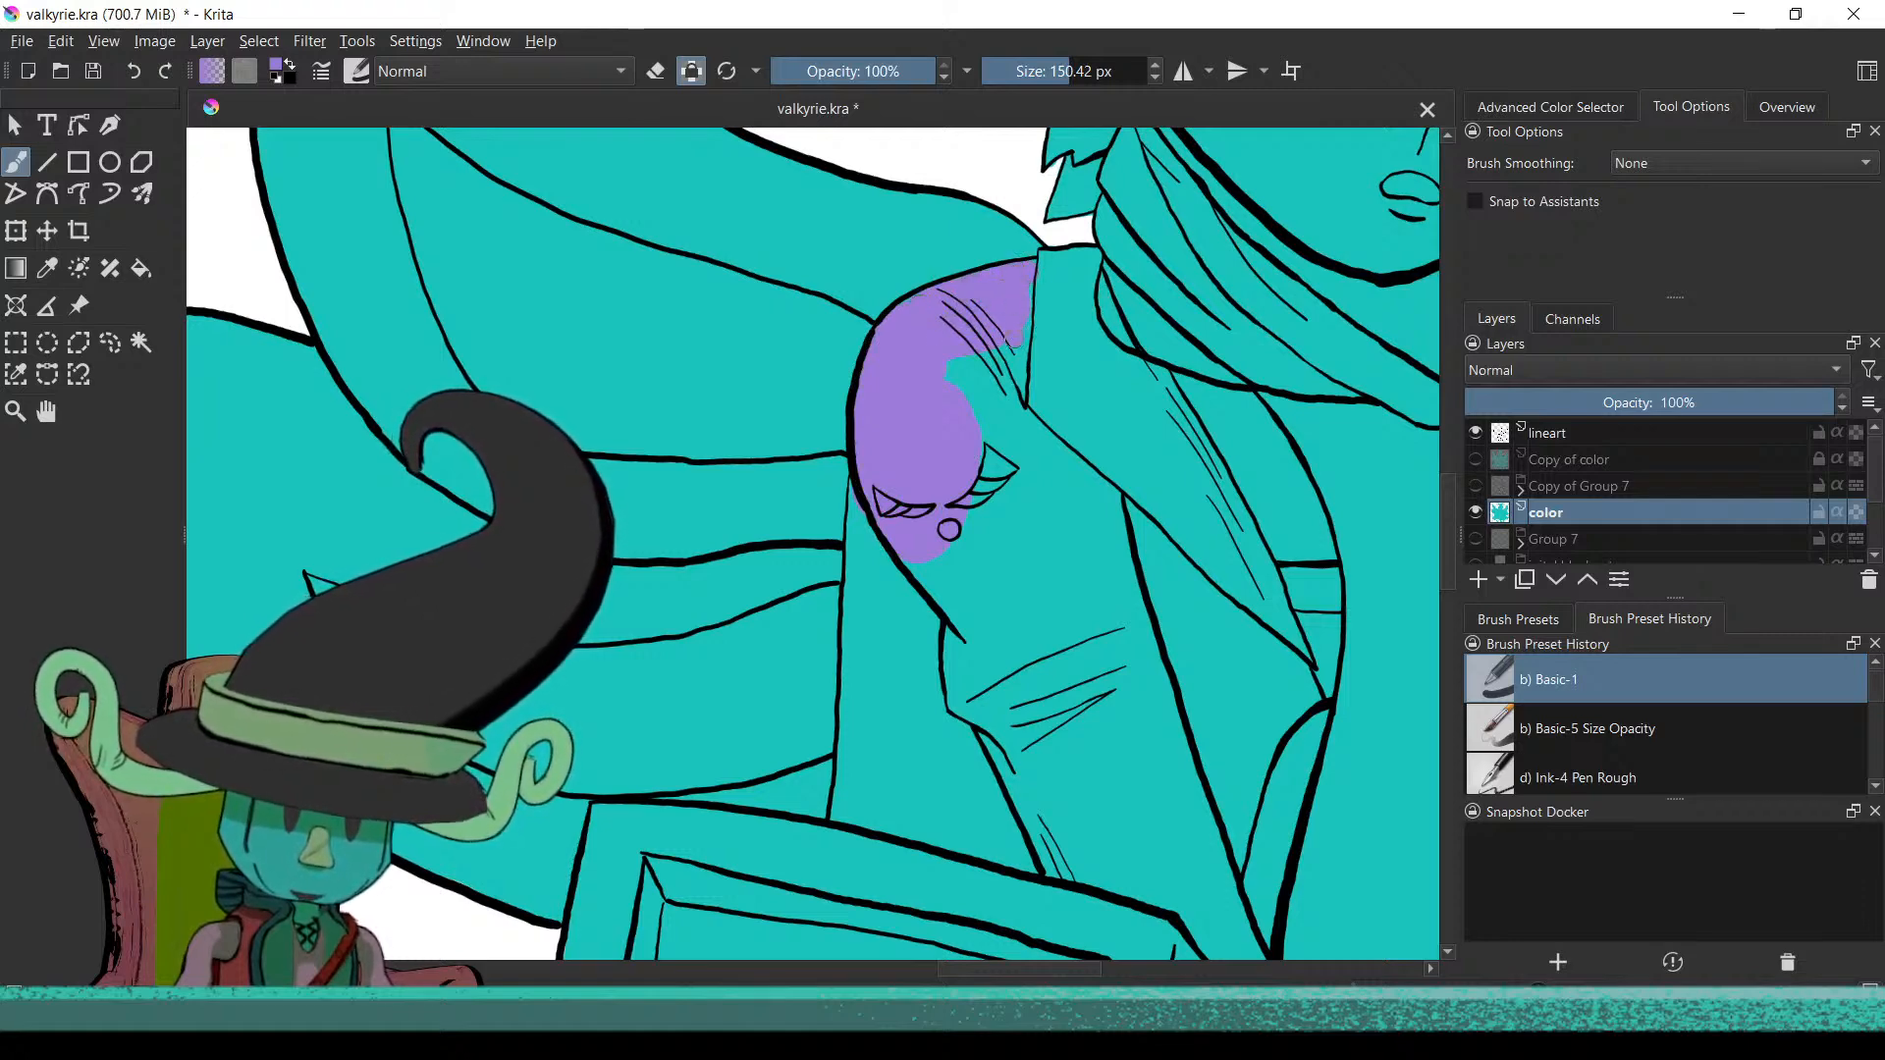
key("ctrl")
scroll(1021, 589, "down", 4)
scroll(1060, 628, "up", 4)
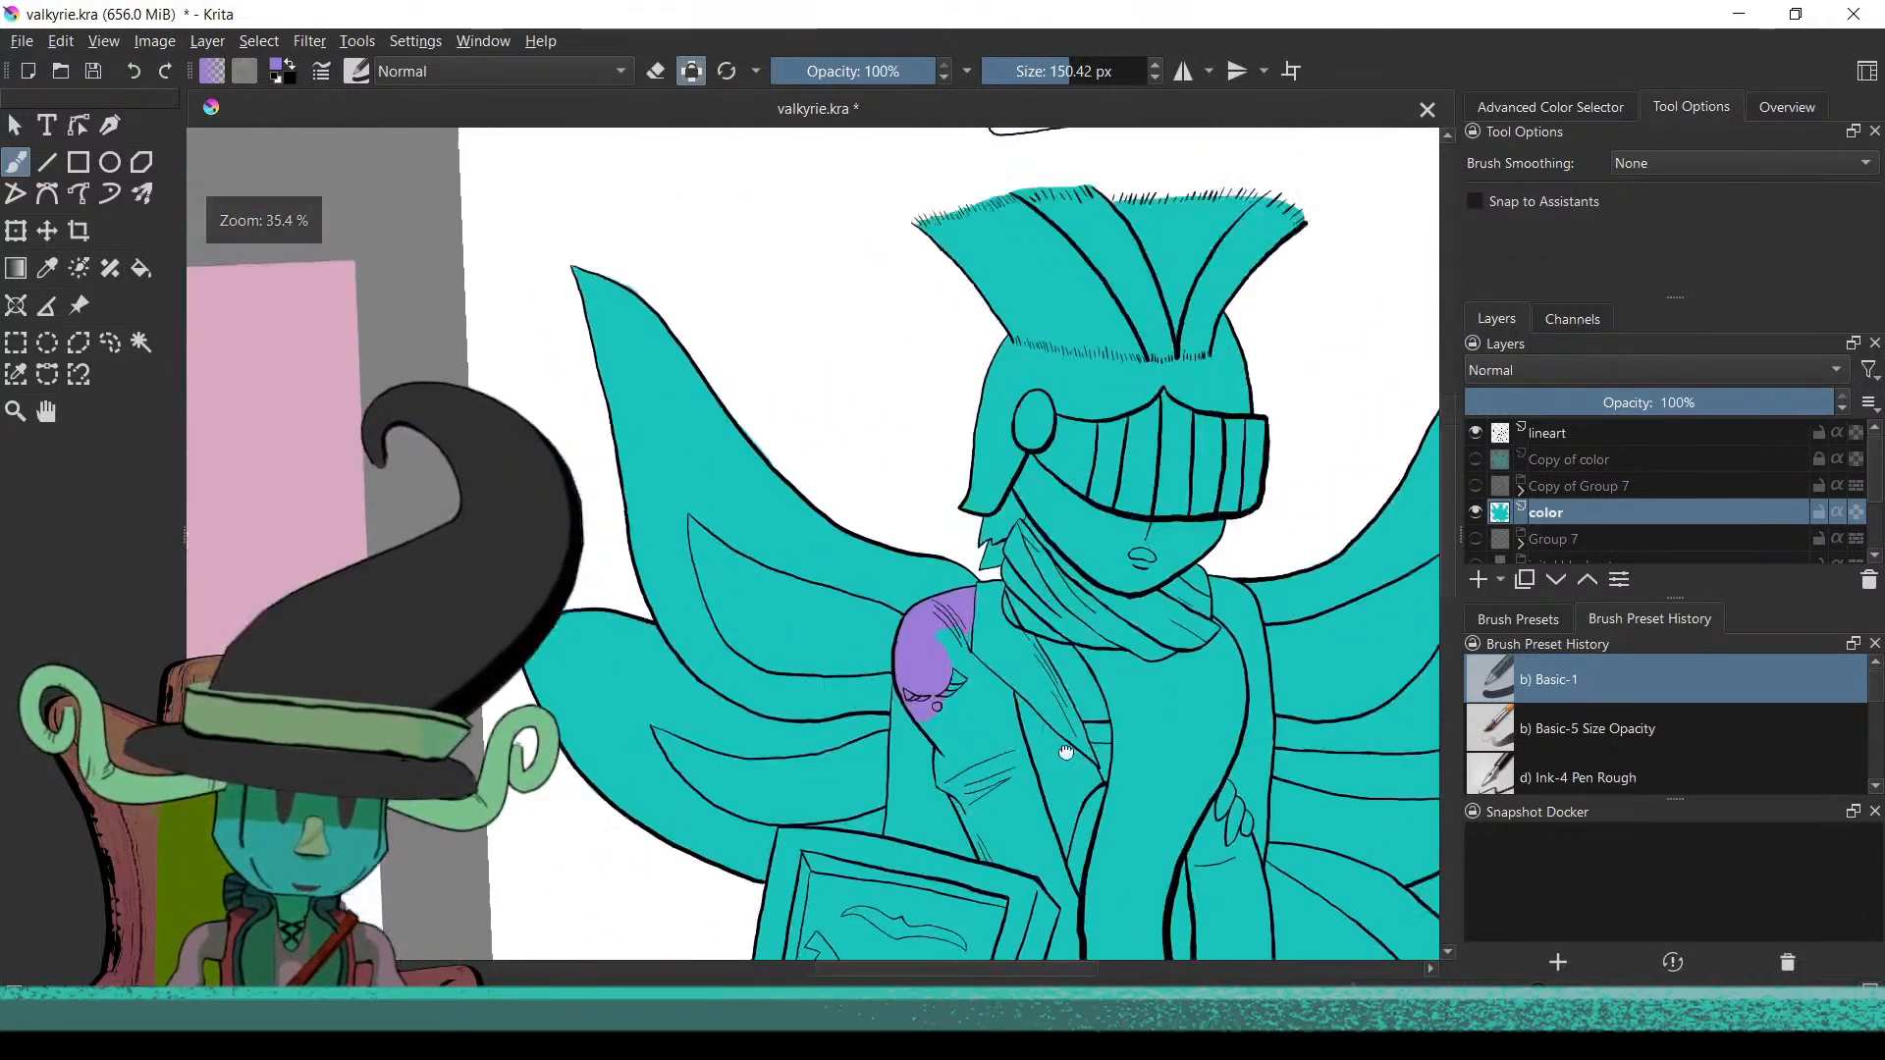
scroll(1096, 672, "up", 3)
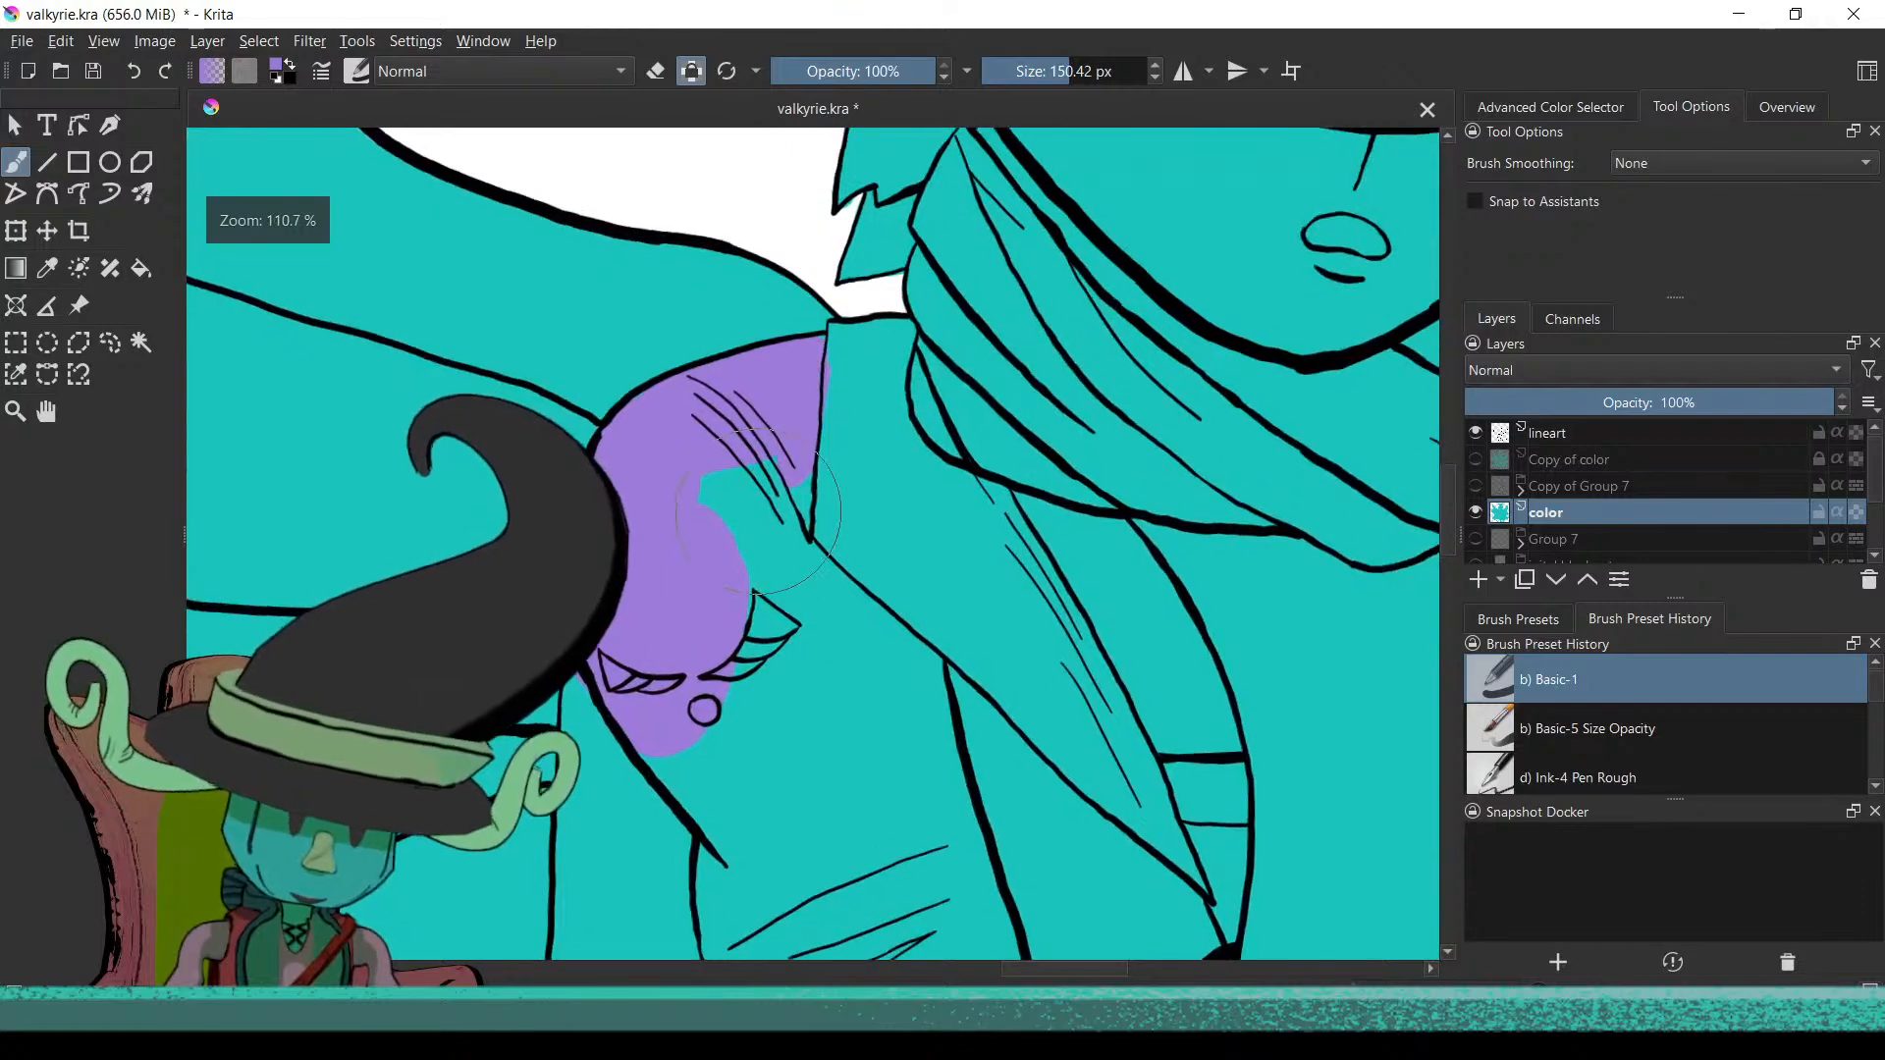
mouse_move(709, 510)
left_mouse_down()
mouse_move(776, 609)
mouse_move(746, 726)
mouse_move(716, 736)
left_mouse_up()
Examine the colours of the Dentistry emblem on the reference board beside the drawing
scroll(639, 839, "down", 5)
left_click_drag(639, 839, 1077, 695)
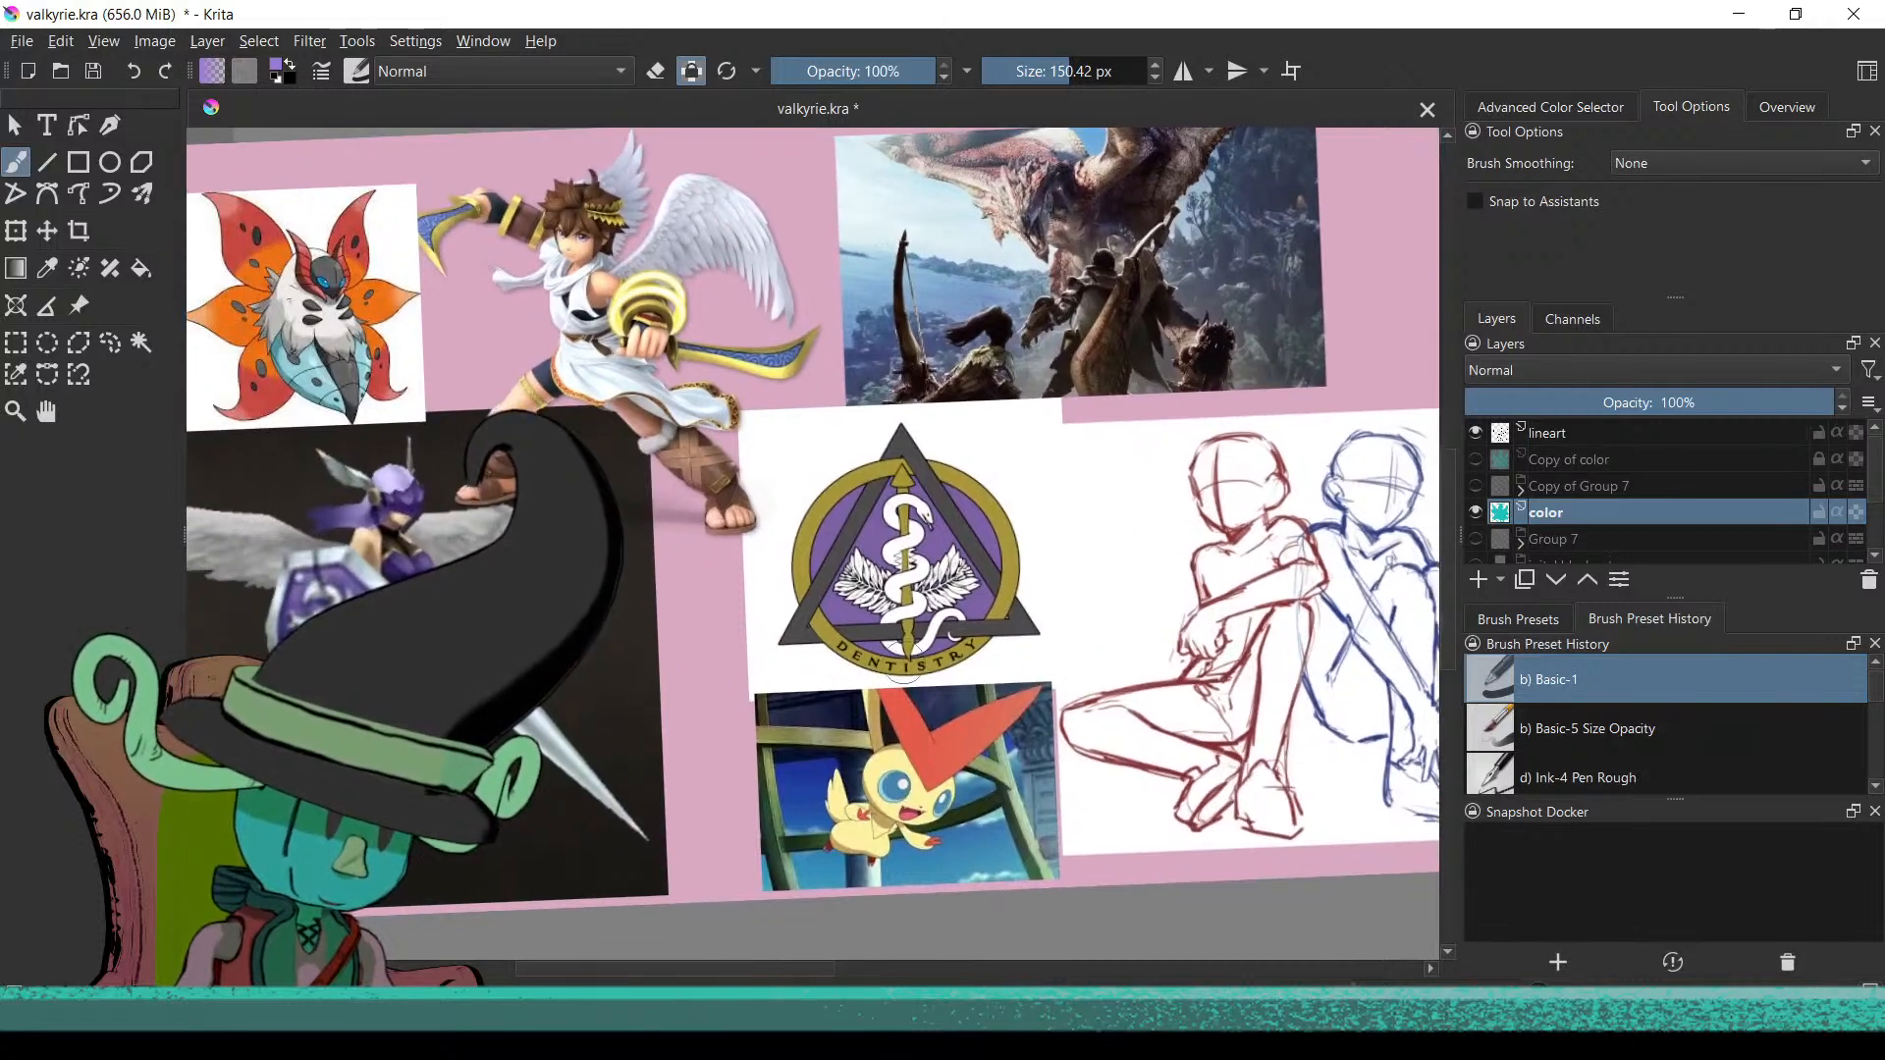
scroll(1030, 564, "up", 3)
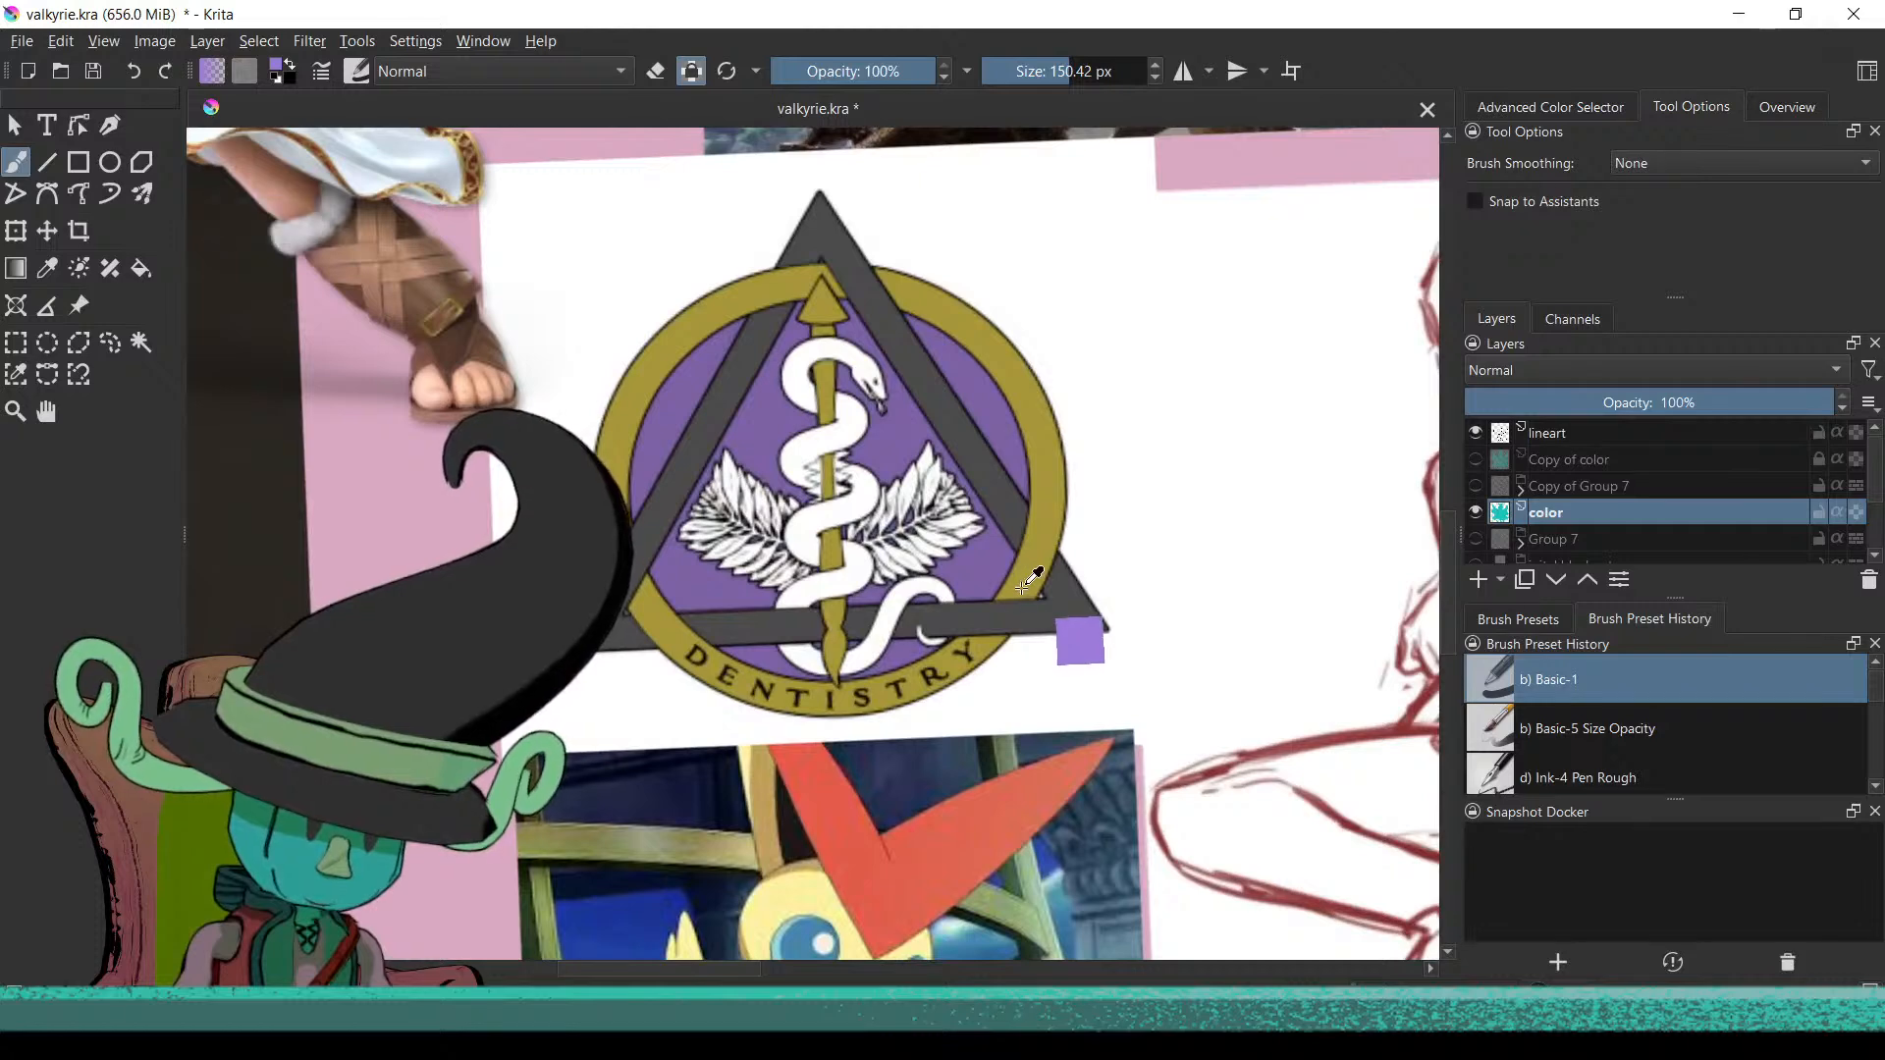
scroll(1026, 594, "down", 5)
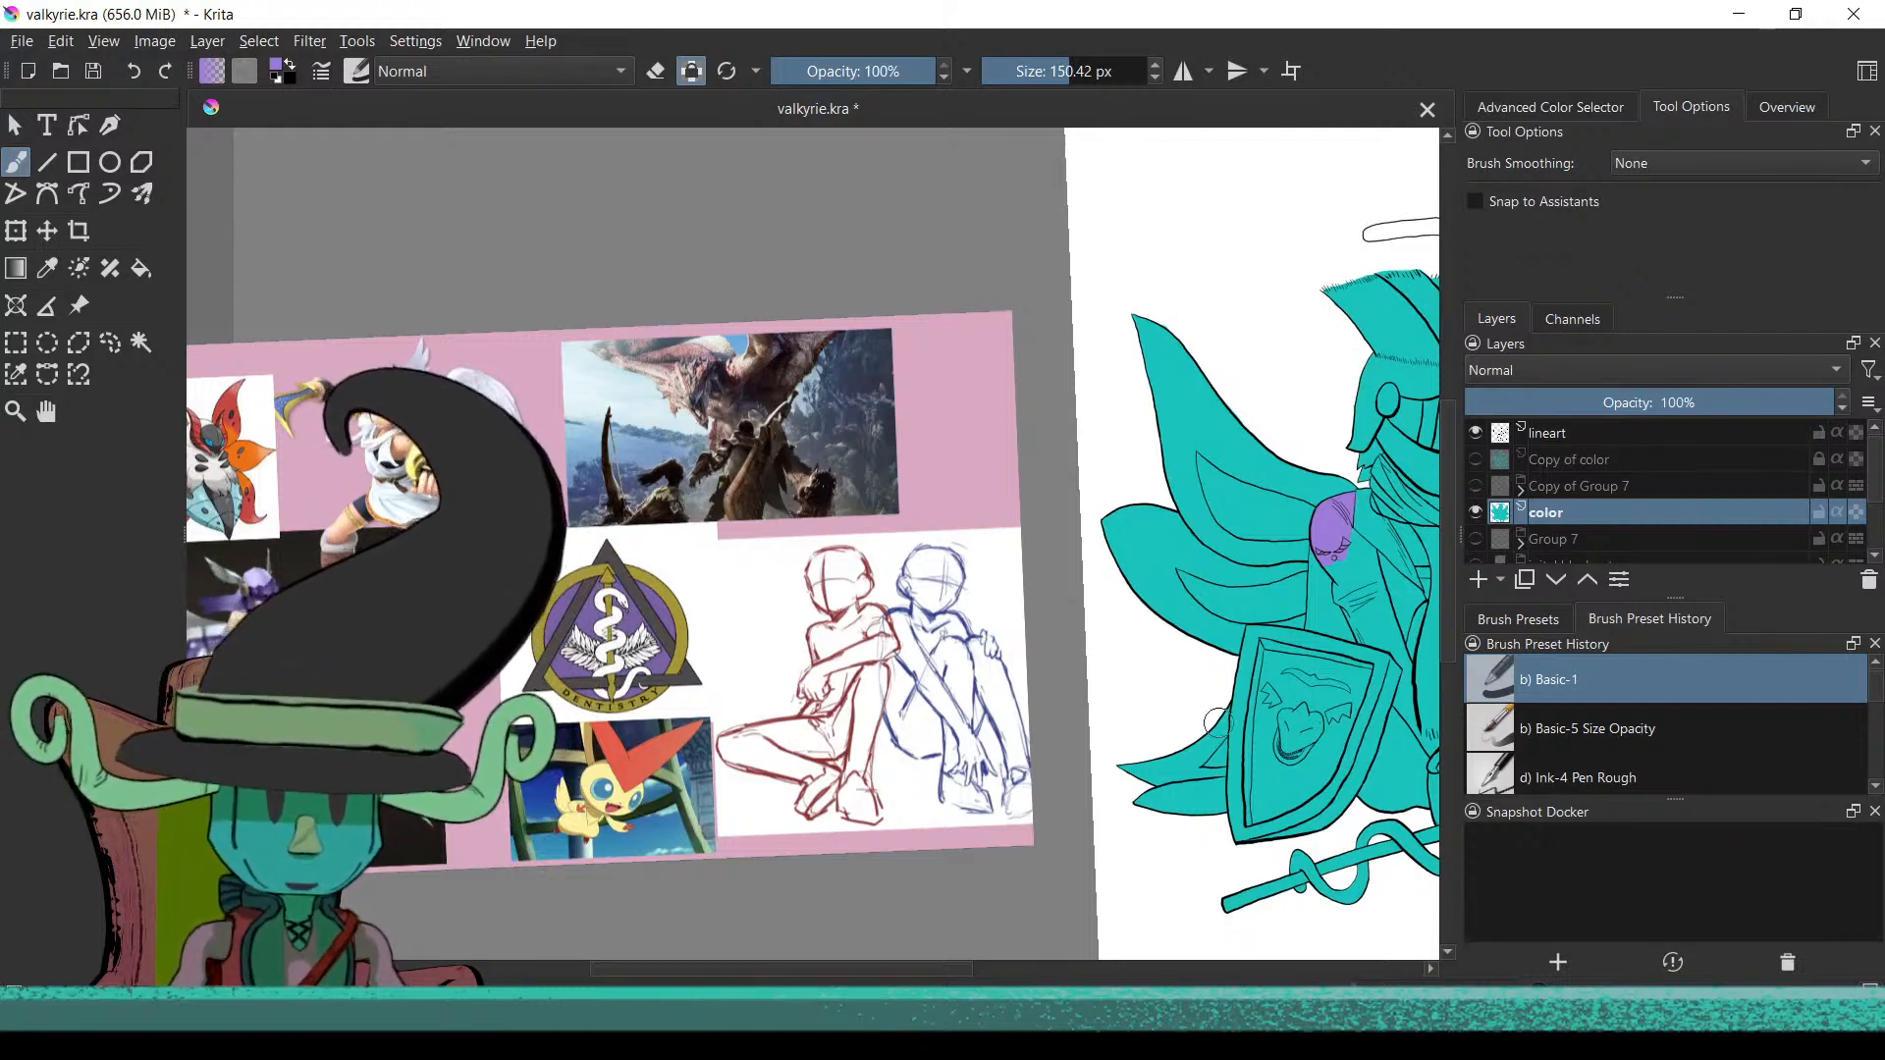
scroll(1254, 640, "up", 2)
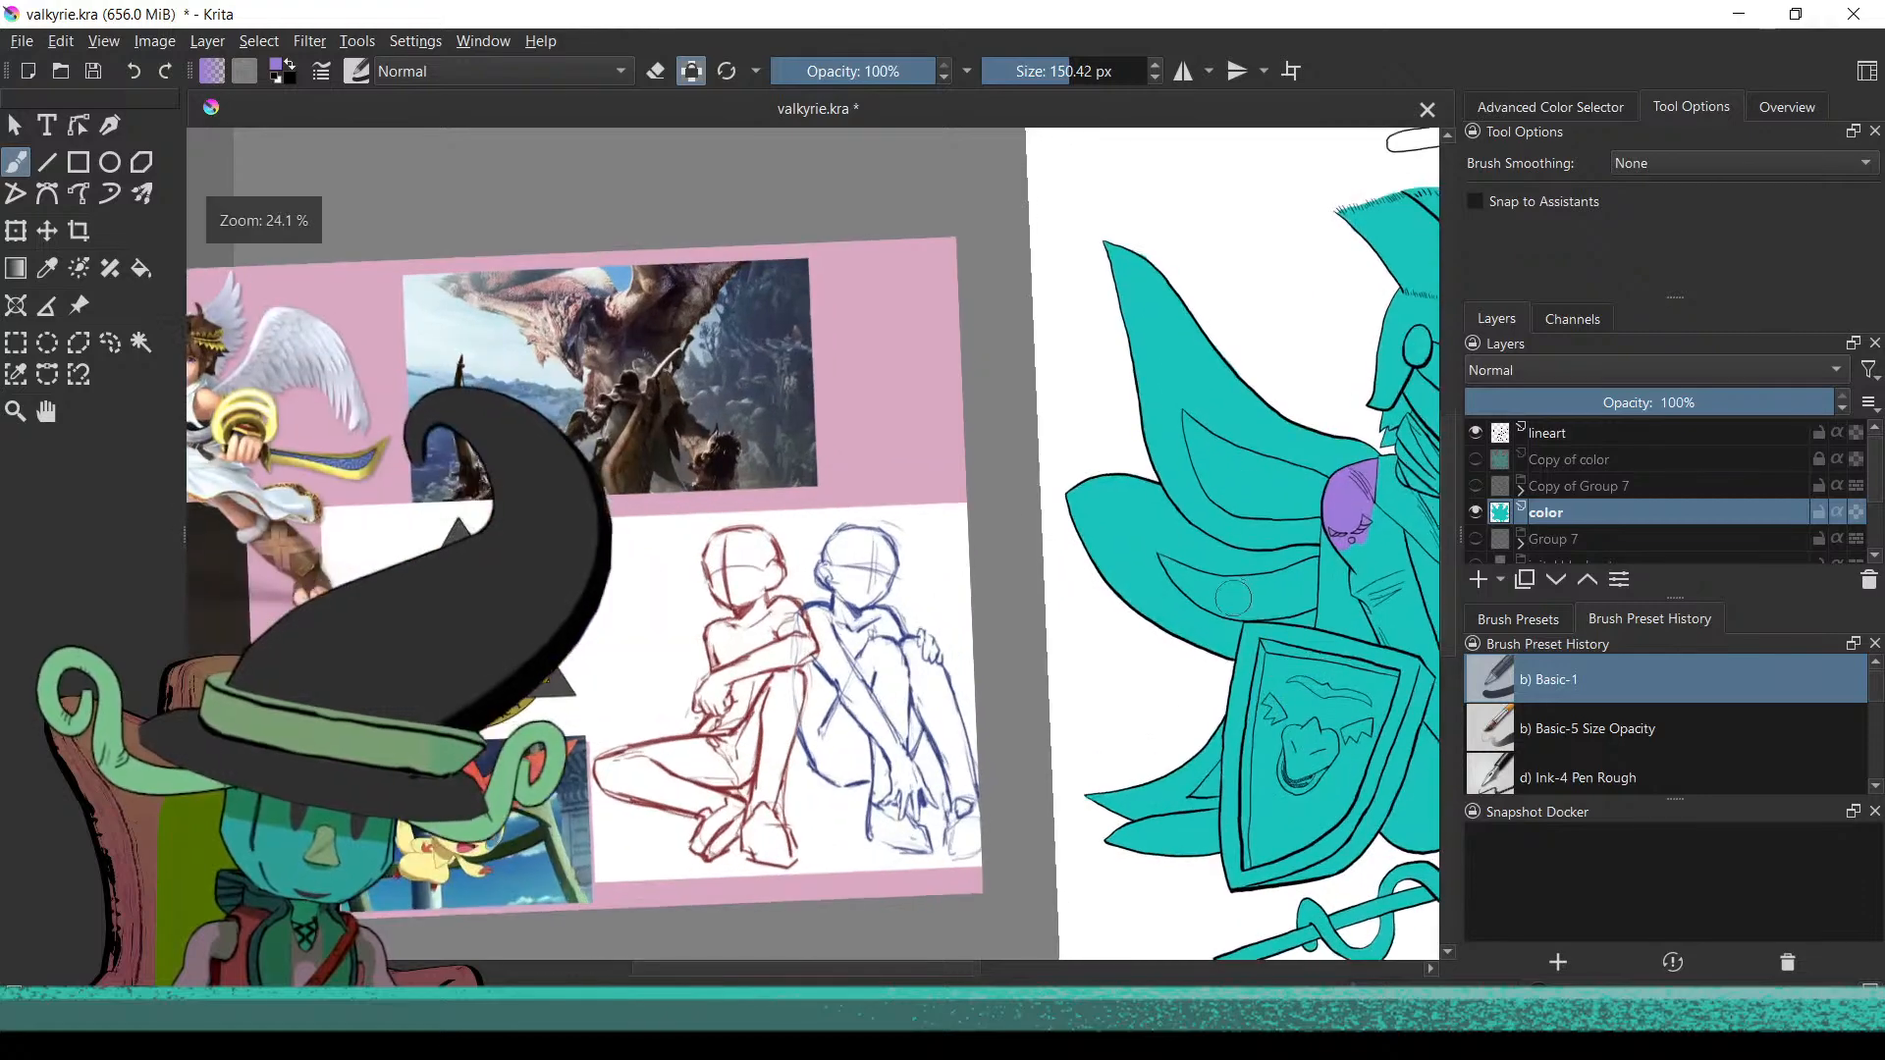
left_click_drag(1127, 674, 673, 707)
scroll(674, 707, "up", 2)
scroll(909, 639, "up", 3)
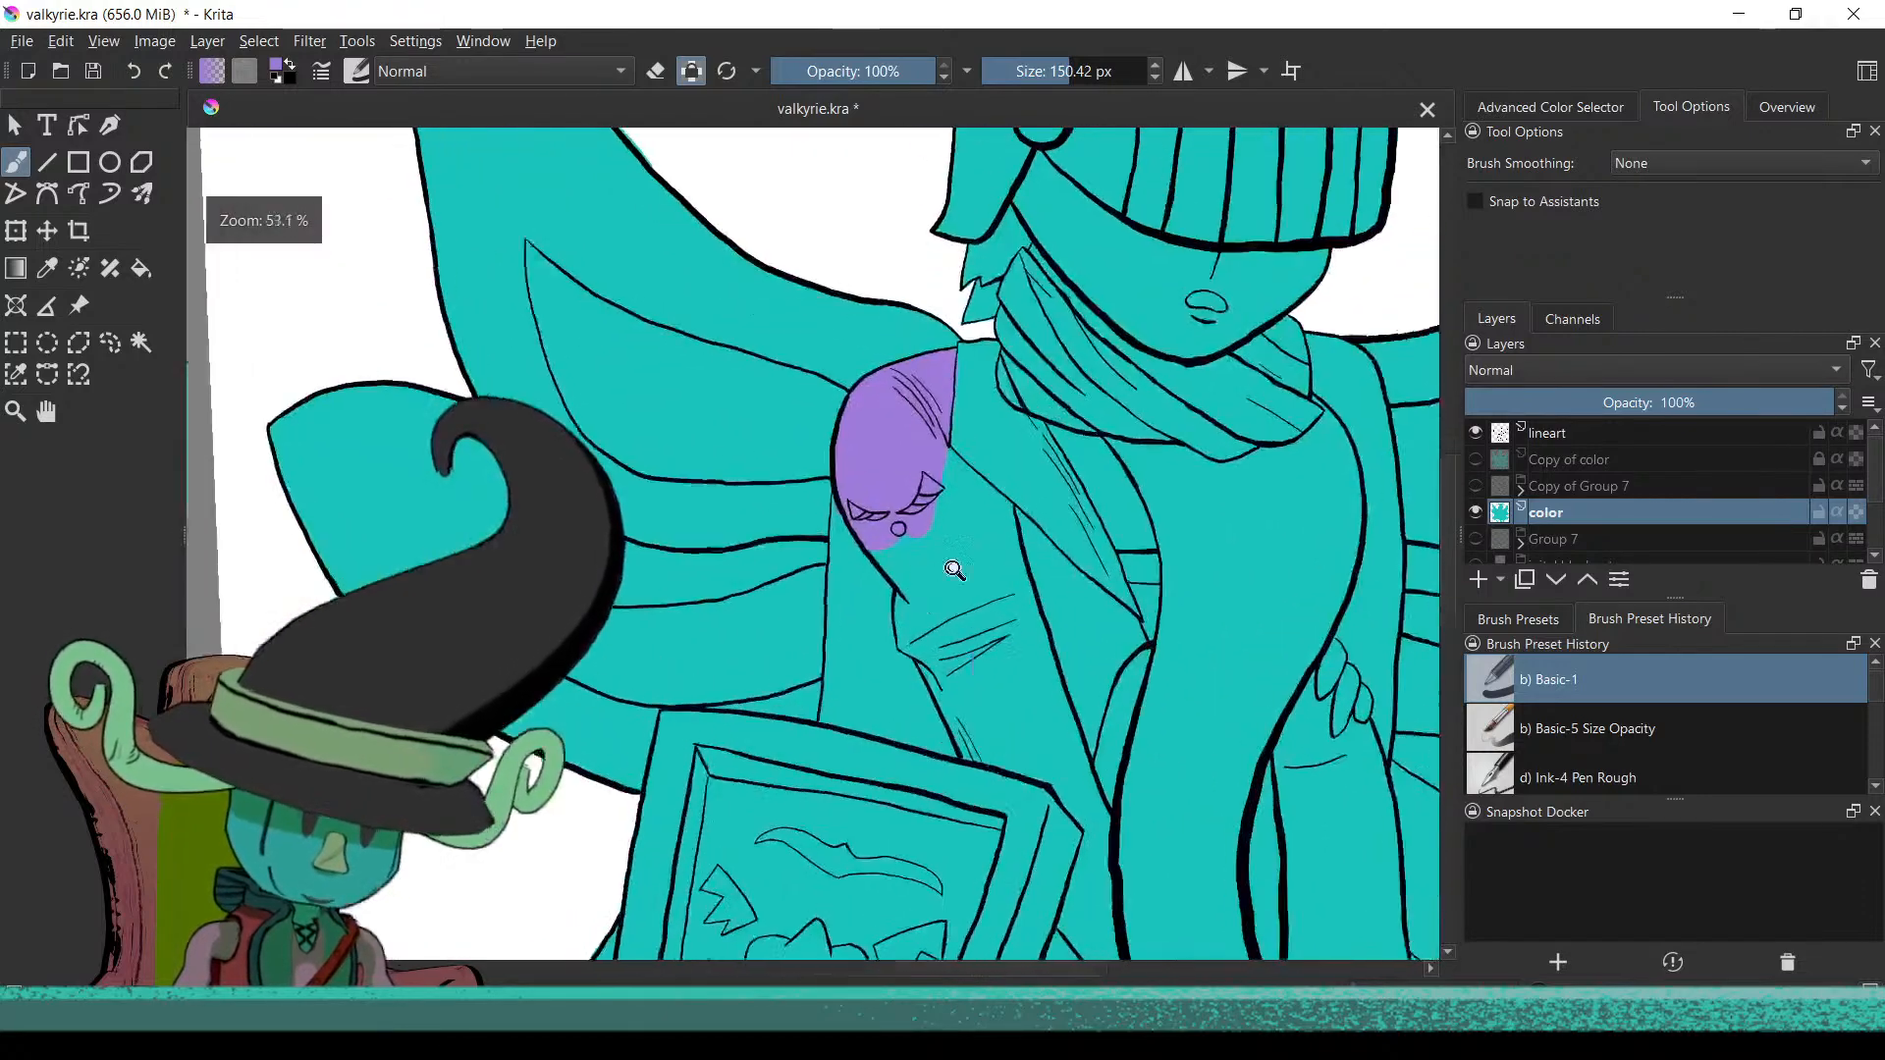
Paint the sleeve's outer part purple from the emblem down to the shield, enlarging the brush to 180.67 px
mouse_move(889, 535)
left_mouse_down()
mouse_move(895, 586)
mouse_move(860, 535)
mouse_move(858, 479)
mouse_move(831, 510)
mouse_move(831, 586)
mouse_move(823, 493)
mouse_move(807, 746)
mouse_move(850, 555)
mouse_move(842, 635)
left_mouse_up()
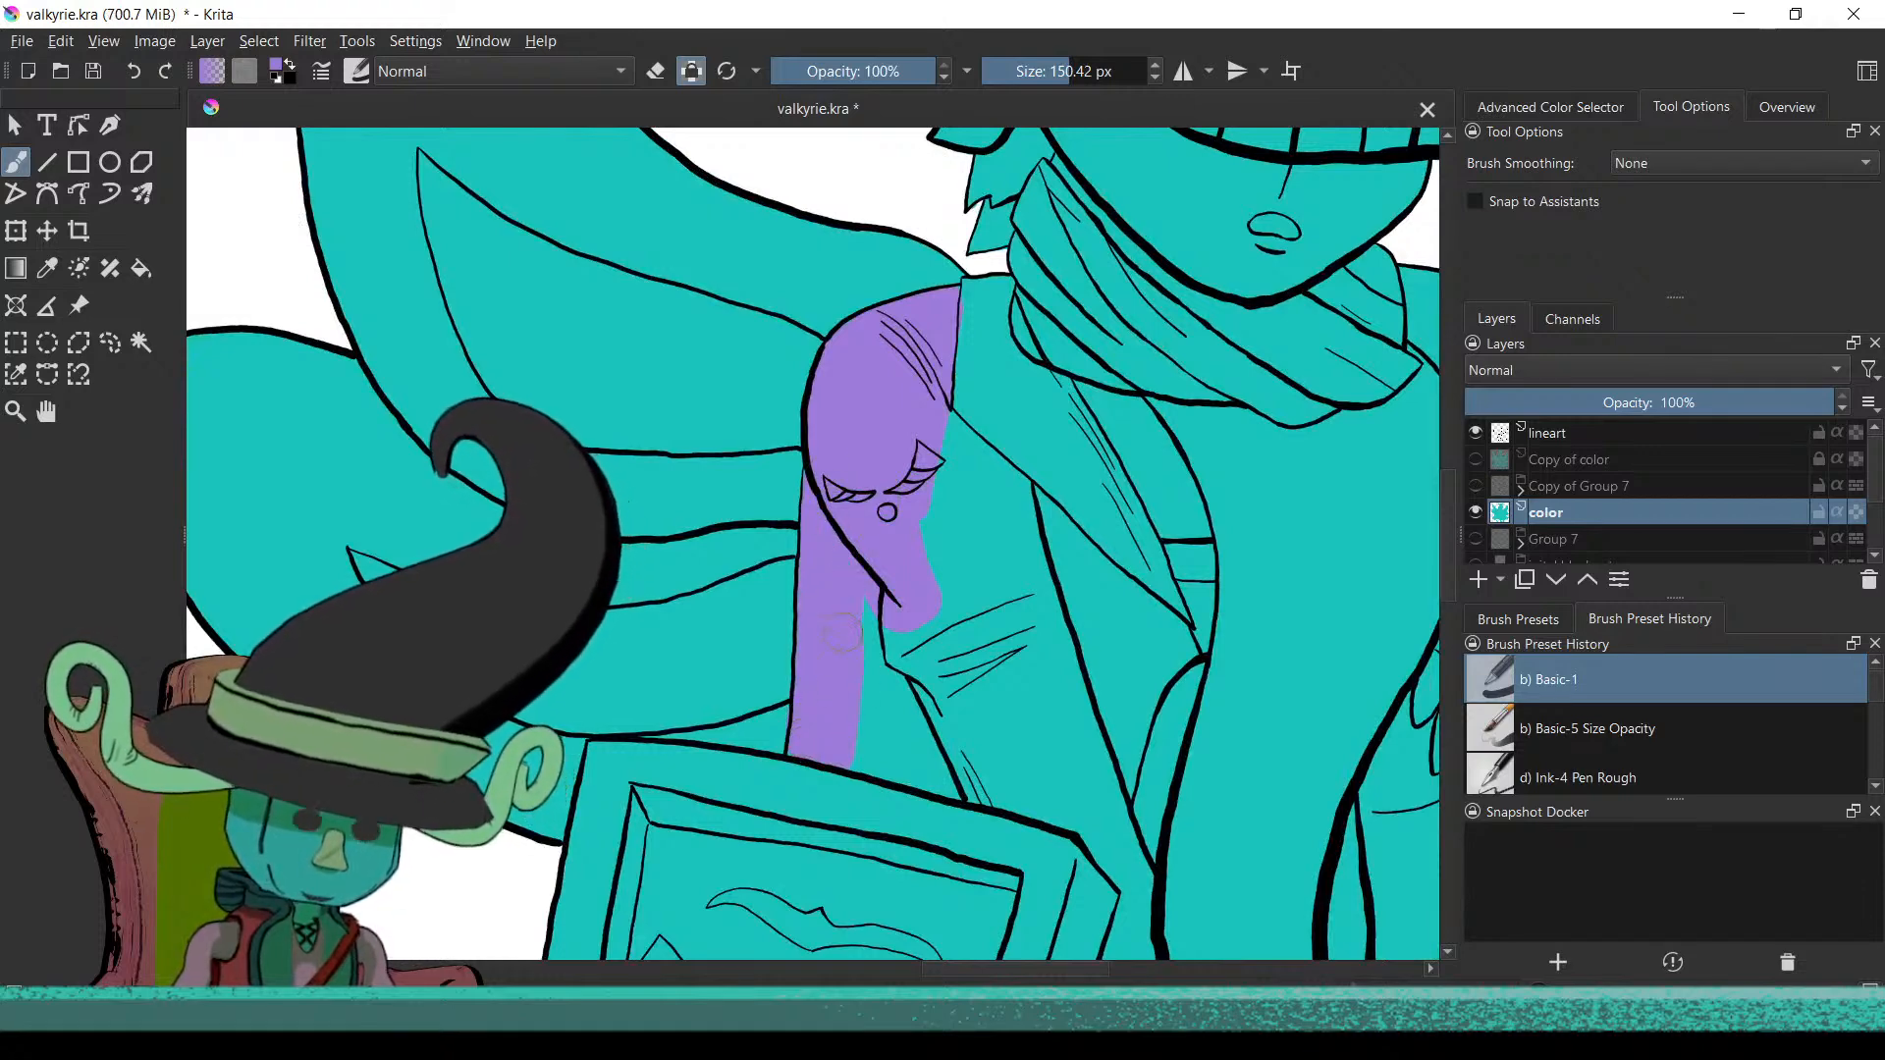
left_click_drag(851, 635, 870, 717)
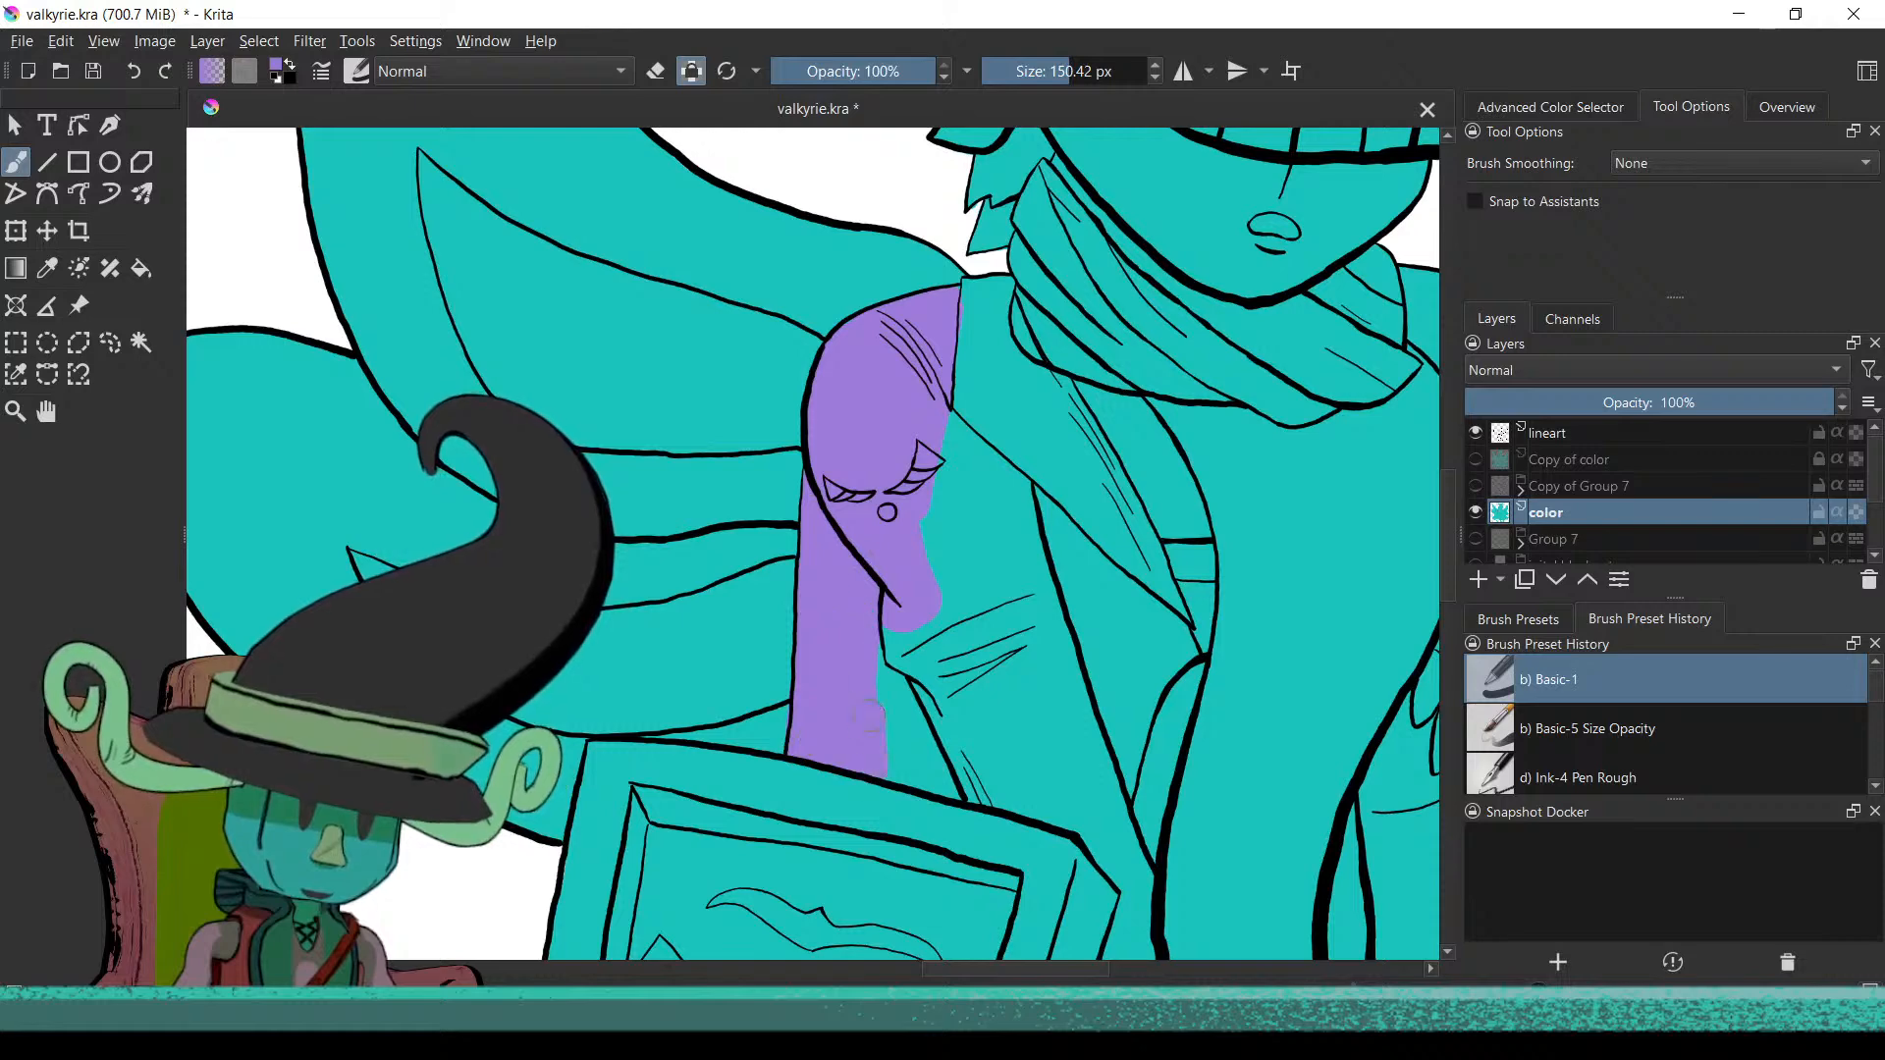
mouse_move(861, 641)
left_mouse_down()
mouse_move(906, 773)
mouse_move(878, 637)
mouse_move(947, 794)
mouse_move(945, 777)
mouse_move(1033, 807)
mouse_move(954, 674)
mouse_move(930, 572)
mouse_move(982, 635)
left_mouse_up()
left_click_drag(1000, 567, 1016, 566)
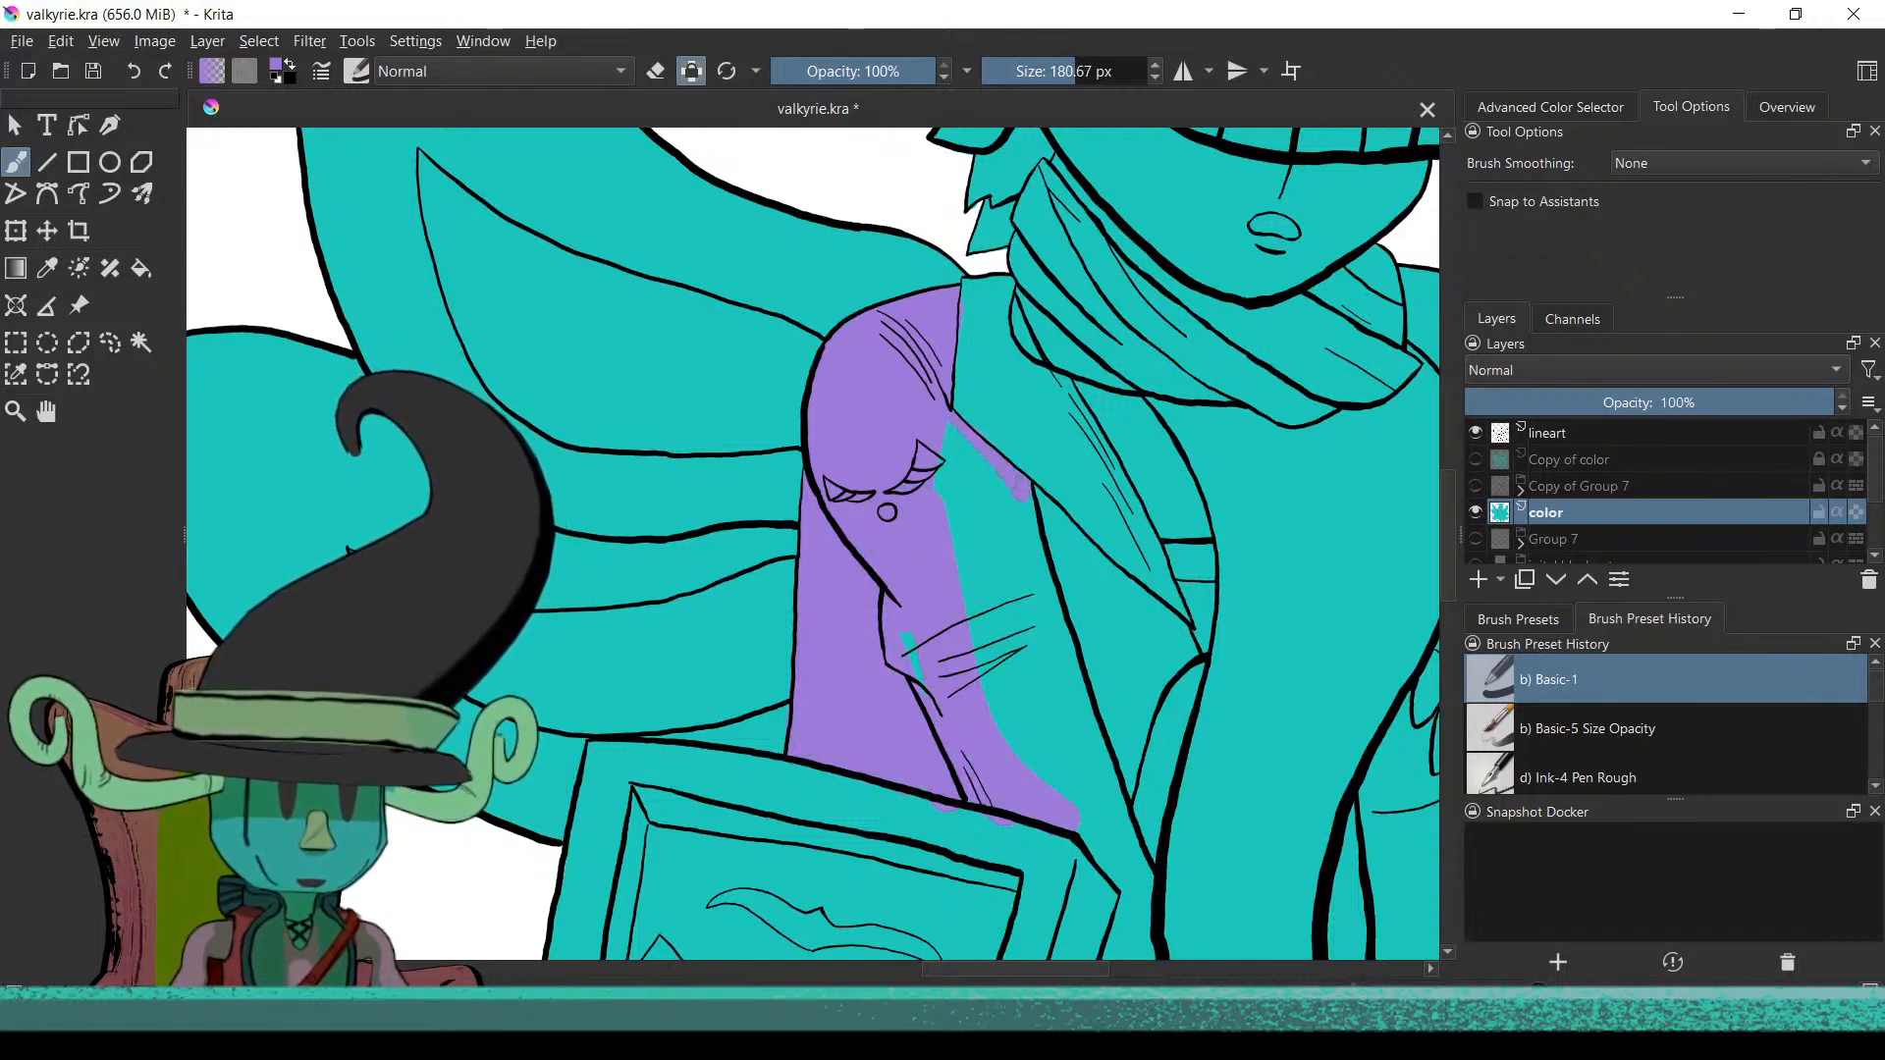
Paint purple along the sleeve's inner edge and around the edges of the jacket panel below the lapel
left_click_drag(1026, 496, 1109, 813)
left_click_drag(1070, 545, 1033, 495)
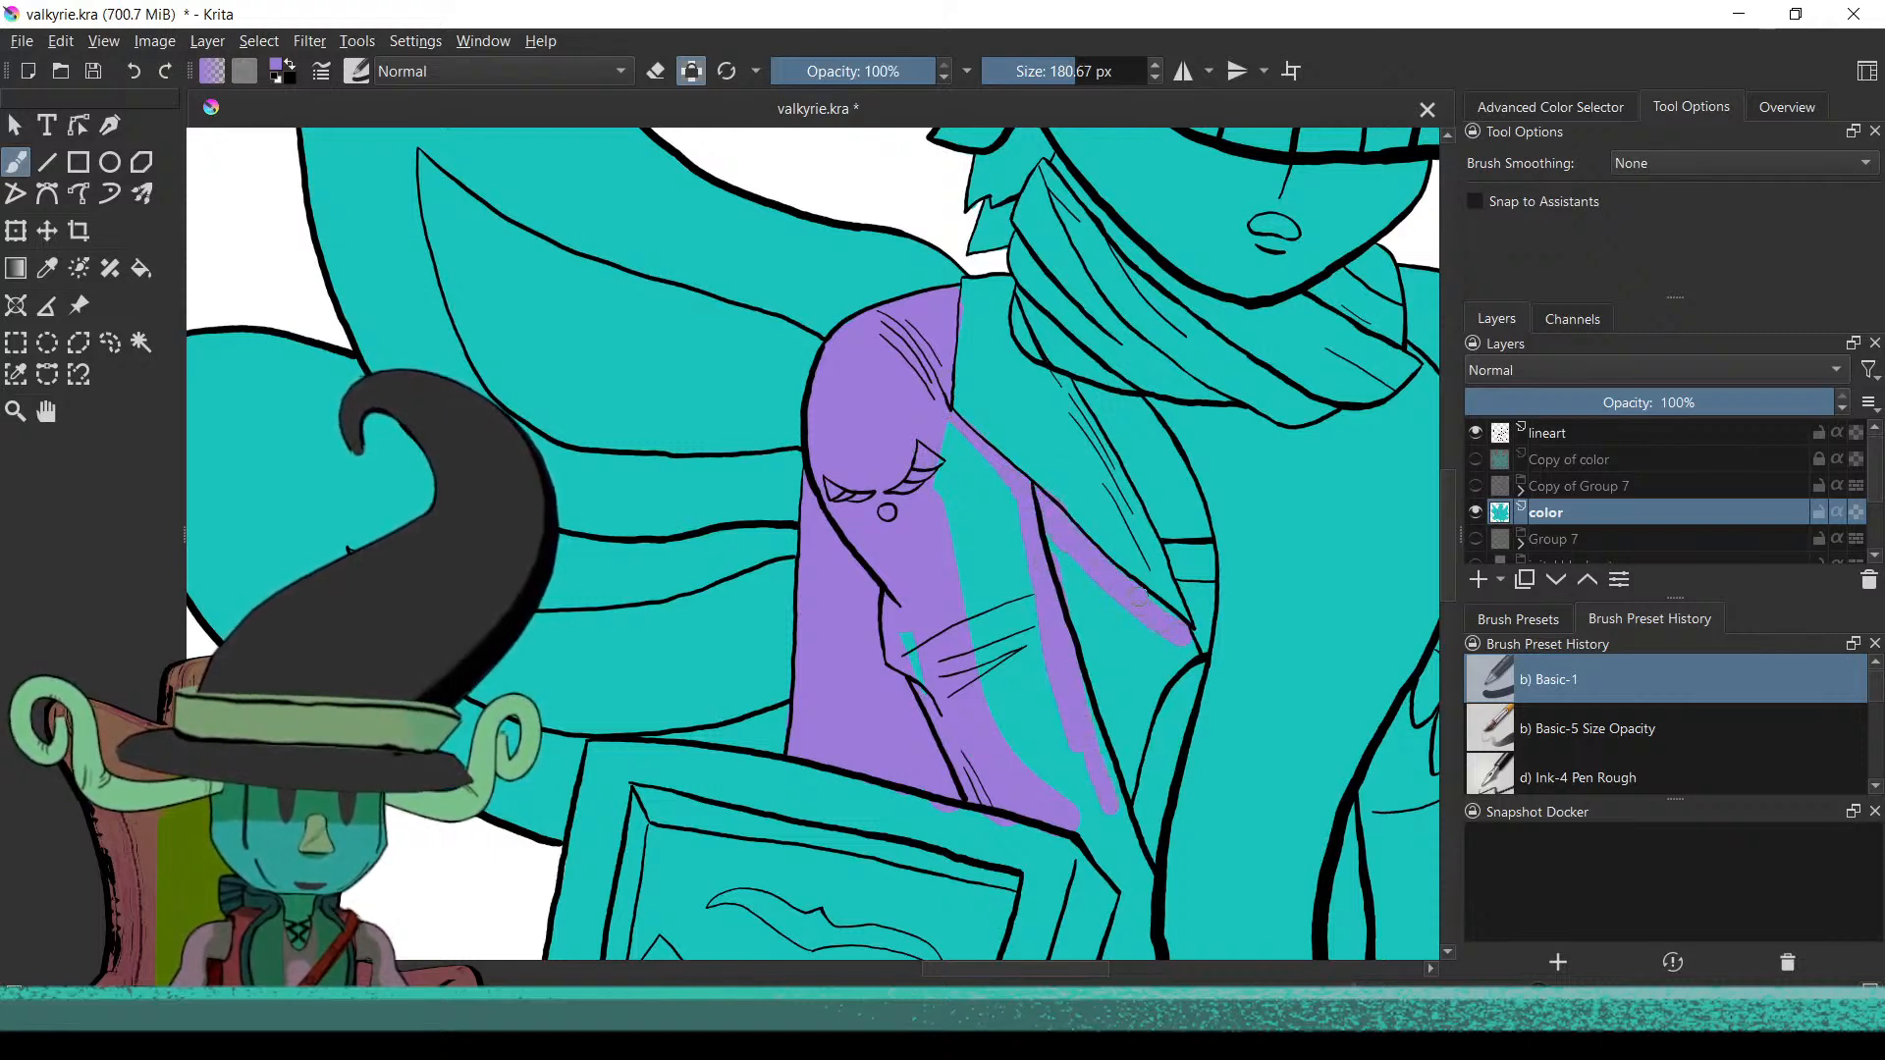
left_click_drag(1154, 677, 1120, 771)
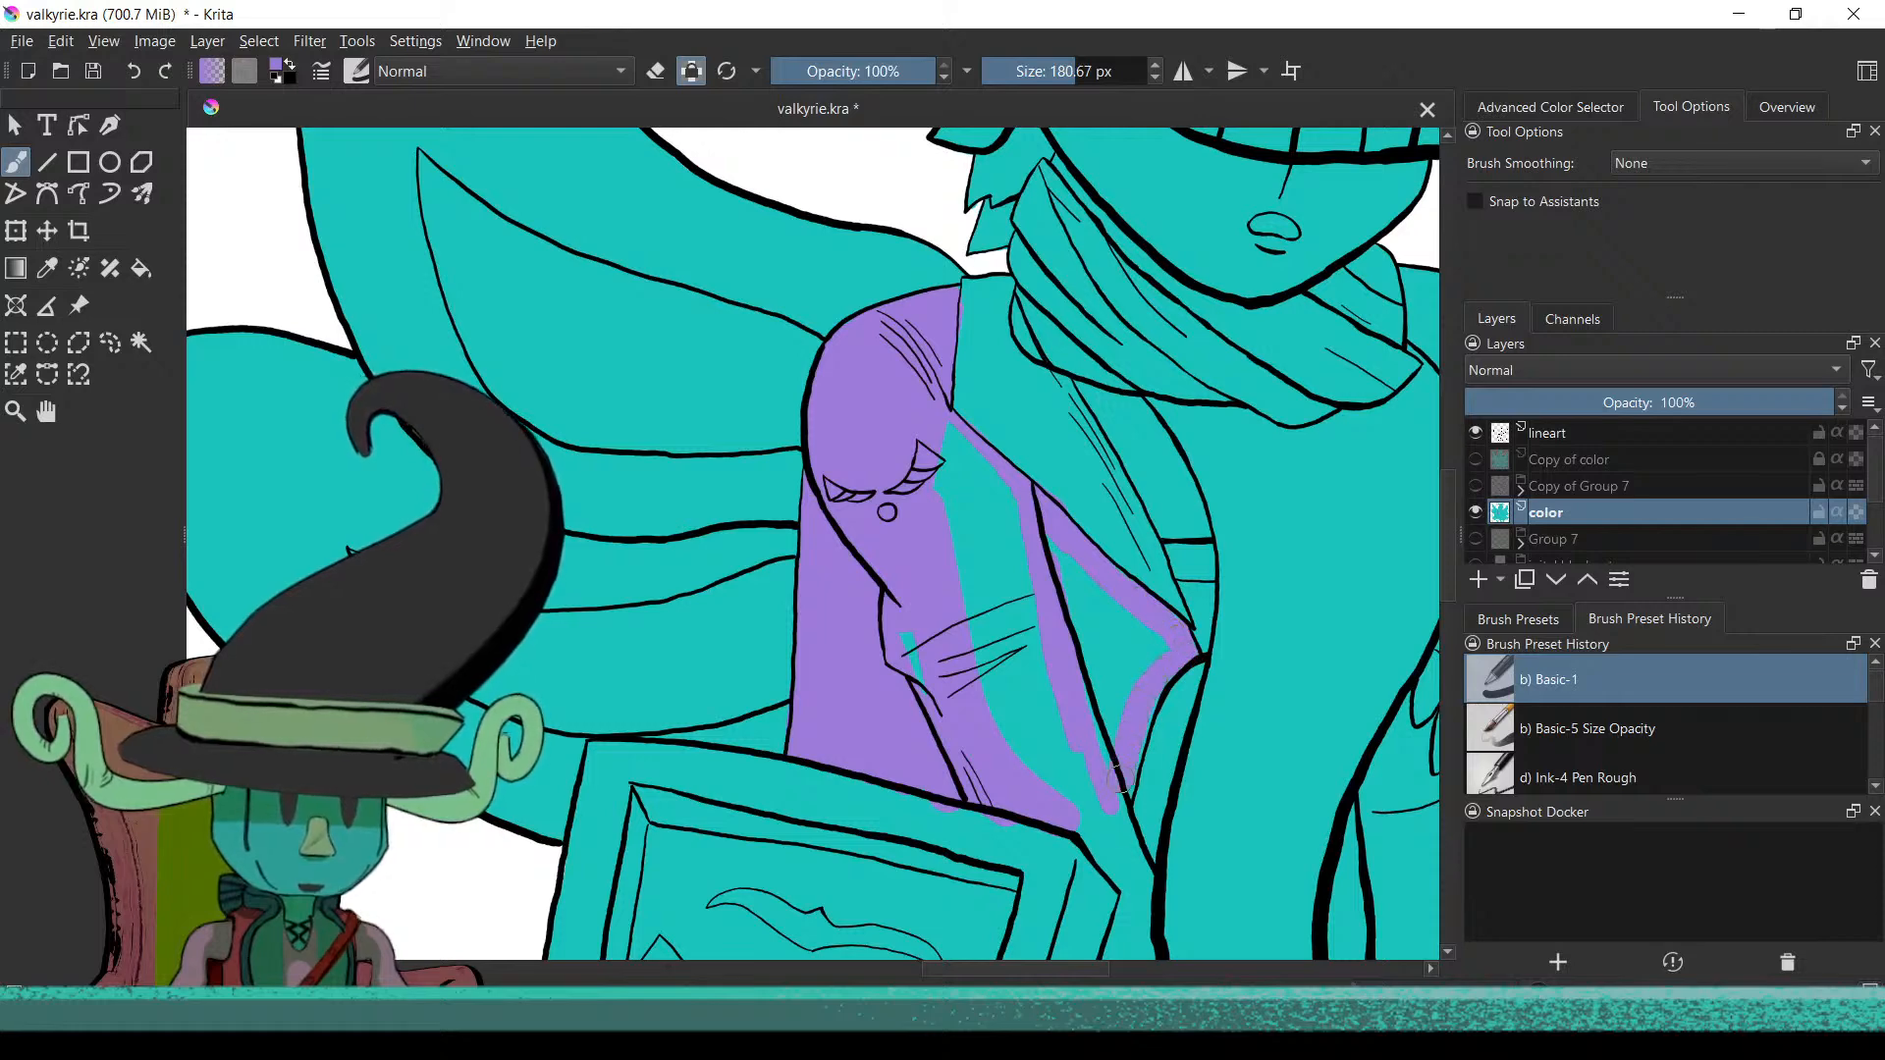
left_click_drag(1062, 815, 1026, 555)
mouse_move(1070, 744)
left_mouse_down()
mouse_move(965, 404)
mouse_move(1041, 483)
left_mouse_up()
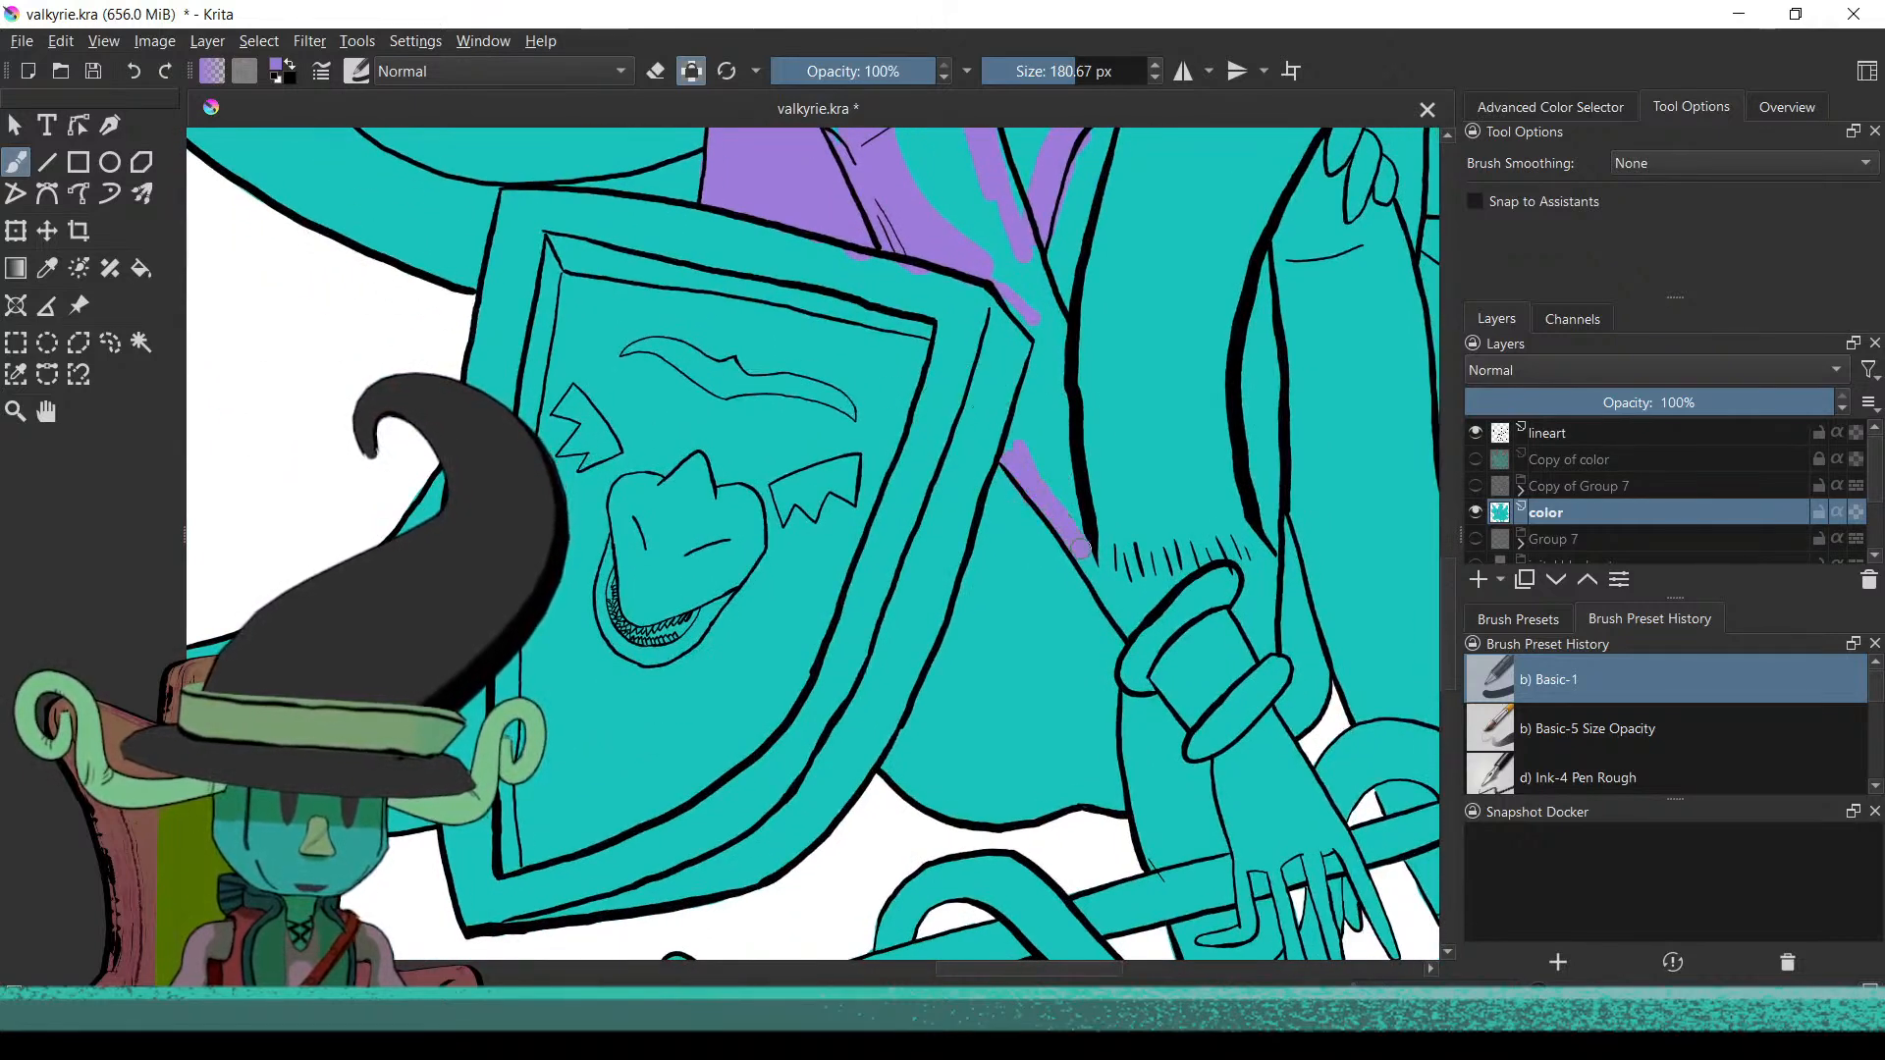
Fill the jacket's lower tip purple between the scarf's fringe and the wrist cuff
scroll(988, 527, "up", 3)
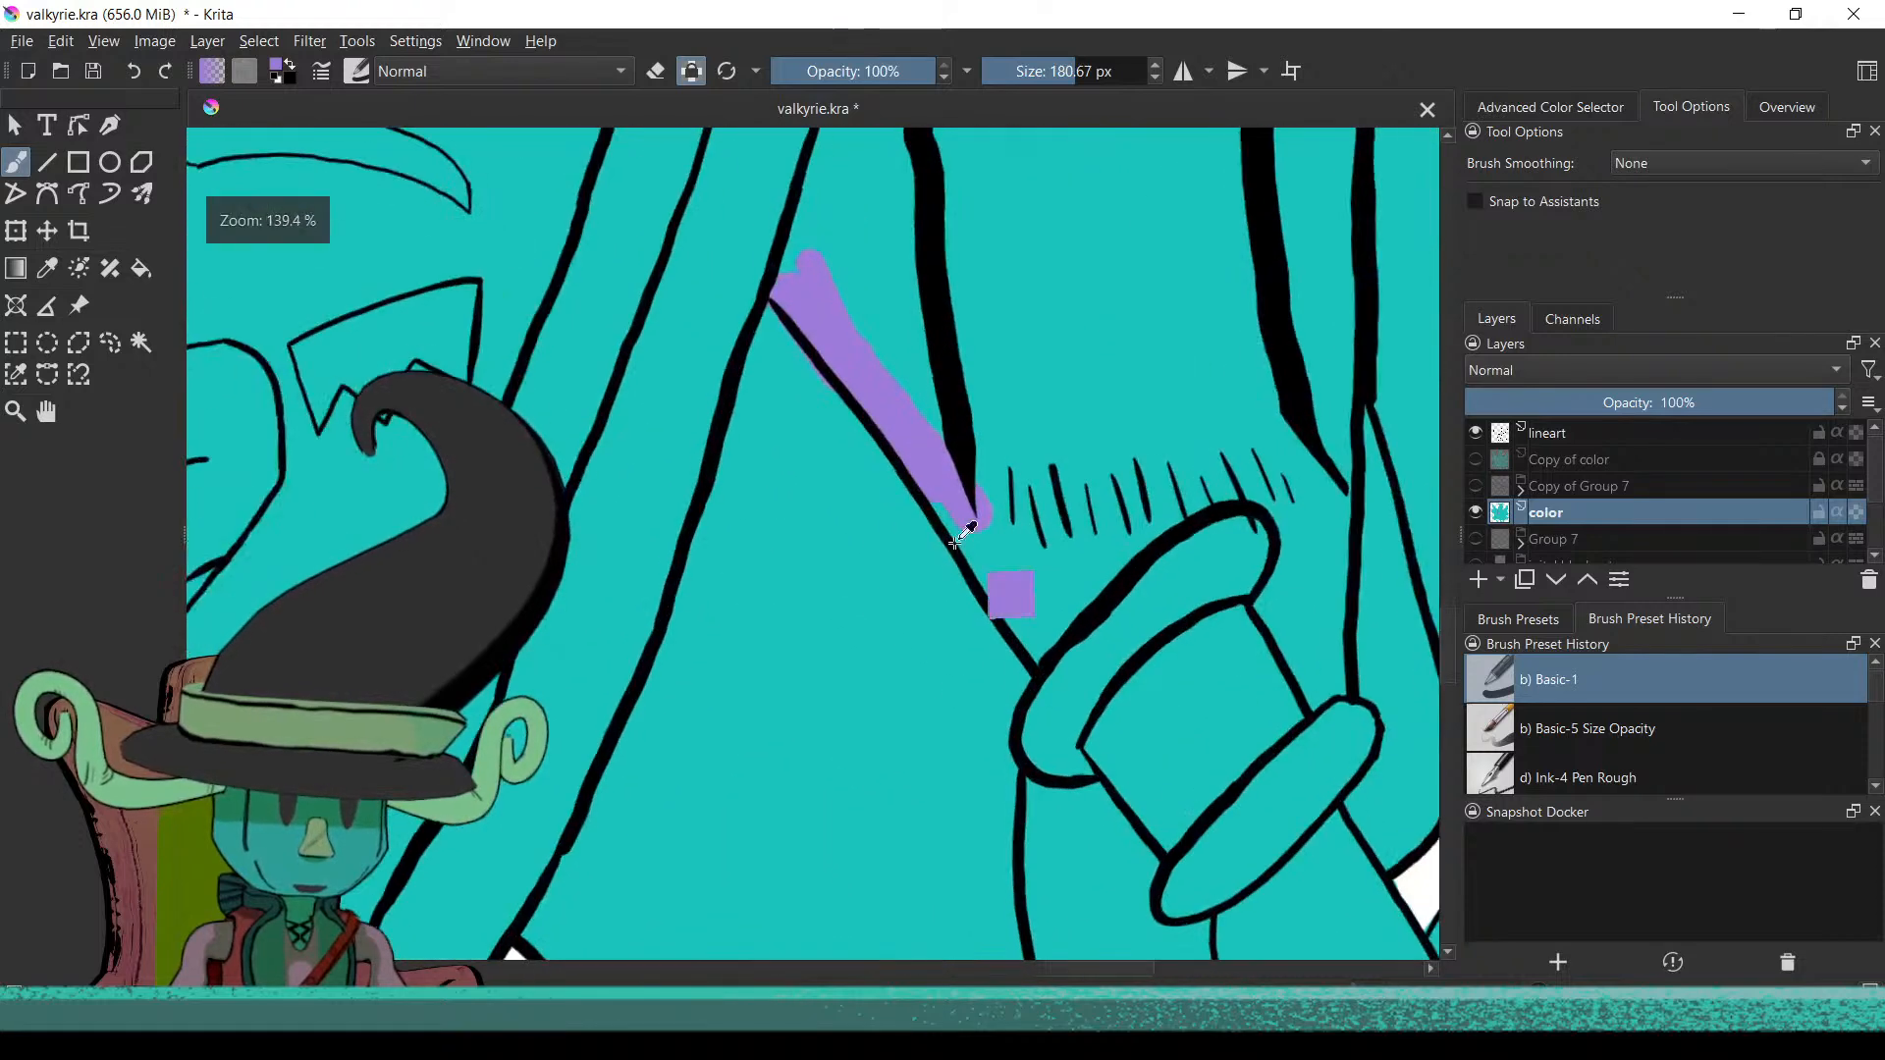
left_click_drag(954, 516, 1080, 709)
left_click(1007, 550)
mouse_move(998, 543)
left_mouse_down()
mouse_move(1154, 589)
mouse_move(1227, 548)
mouse_move(1090, 541)
mouse_move(1030, 601)
mouse_move(1075, 678)
left_mouse_up()
mouse_move(987, 574)
left_mouse_down()
mouse_move(1023, 610)
mouse_move(1091, 608)
mouse_move(1052, 684)
left_mouse_up()
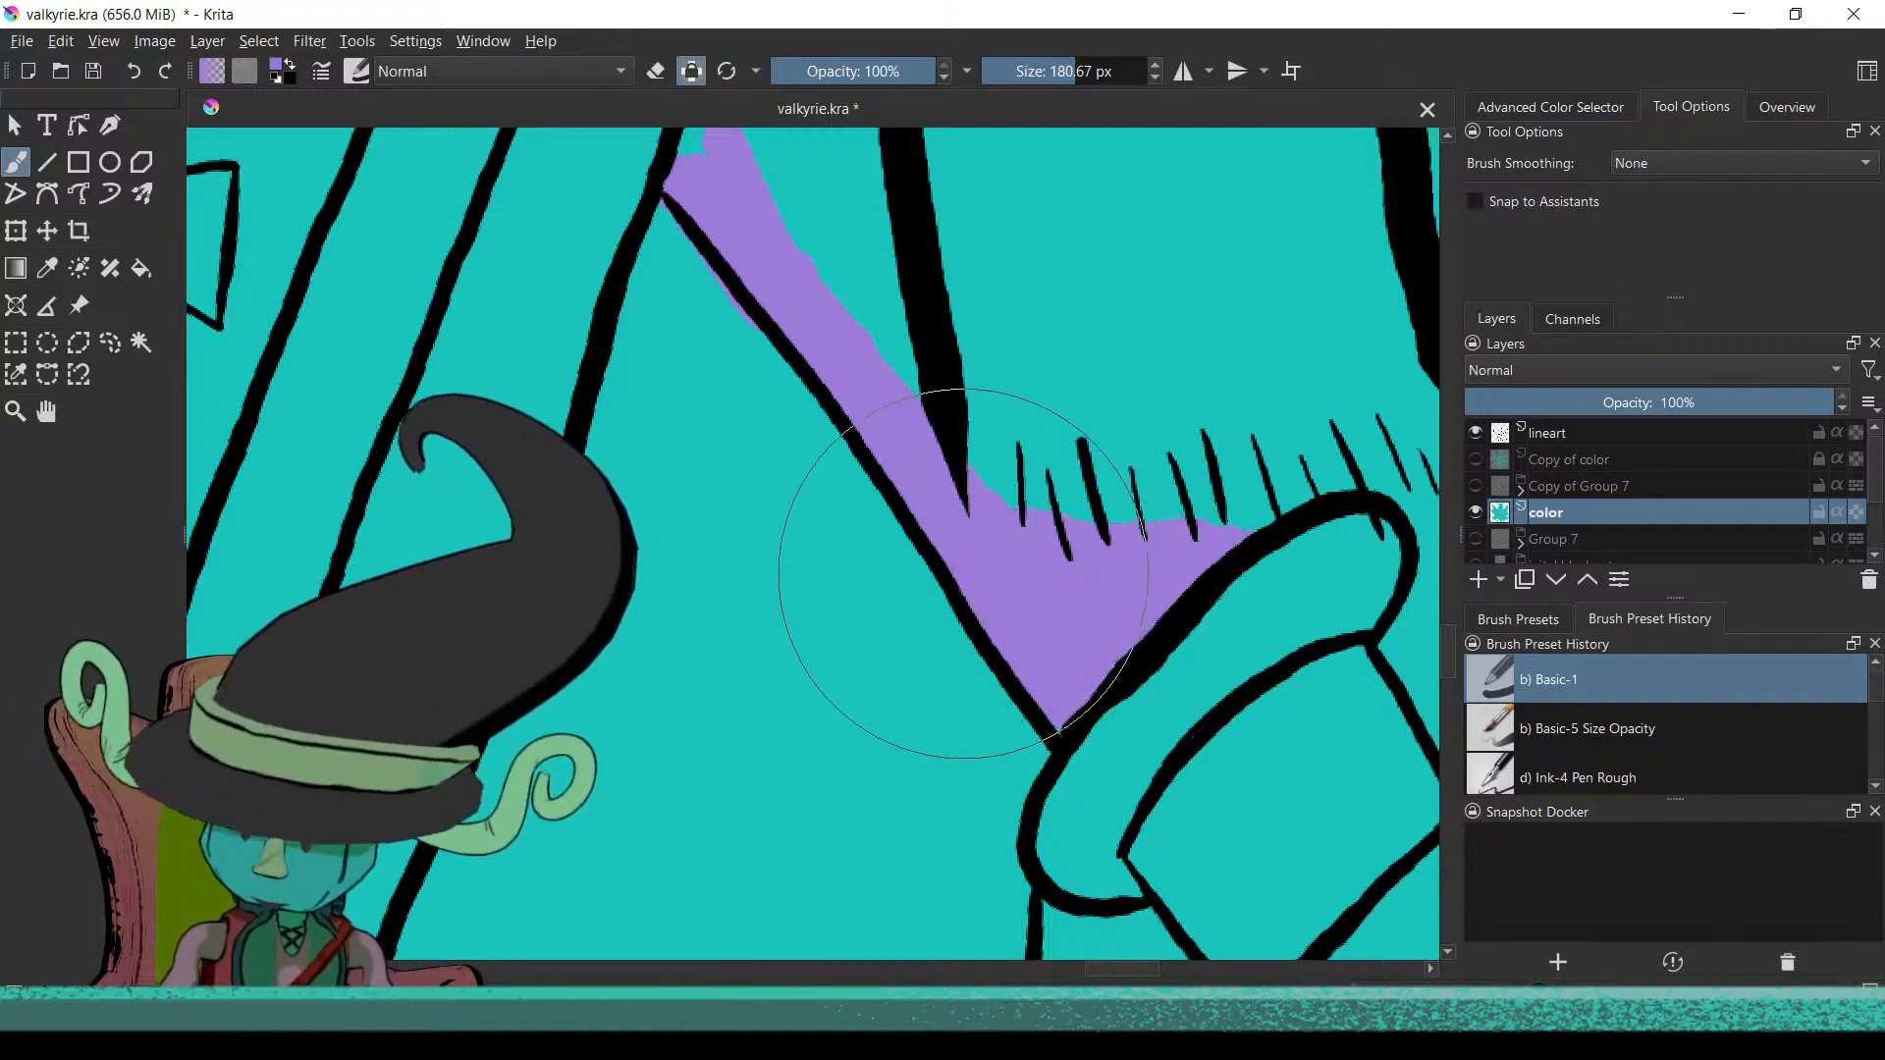
Paint the jacket area between the shield's edge and the scarf purple, up to the scarf's thick outline
scroll(989, 416, "down", 5)
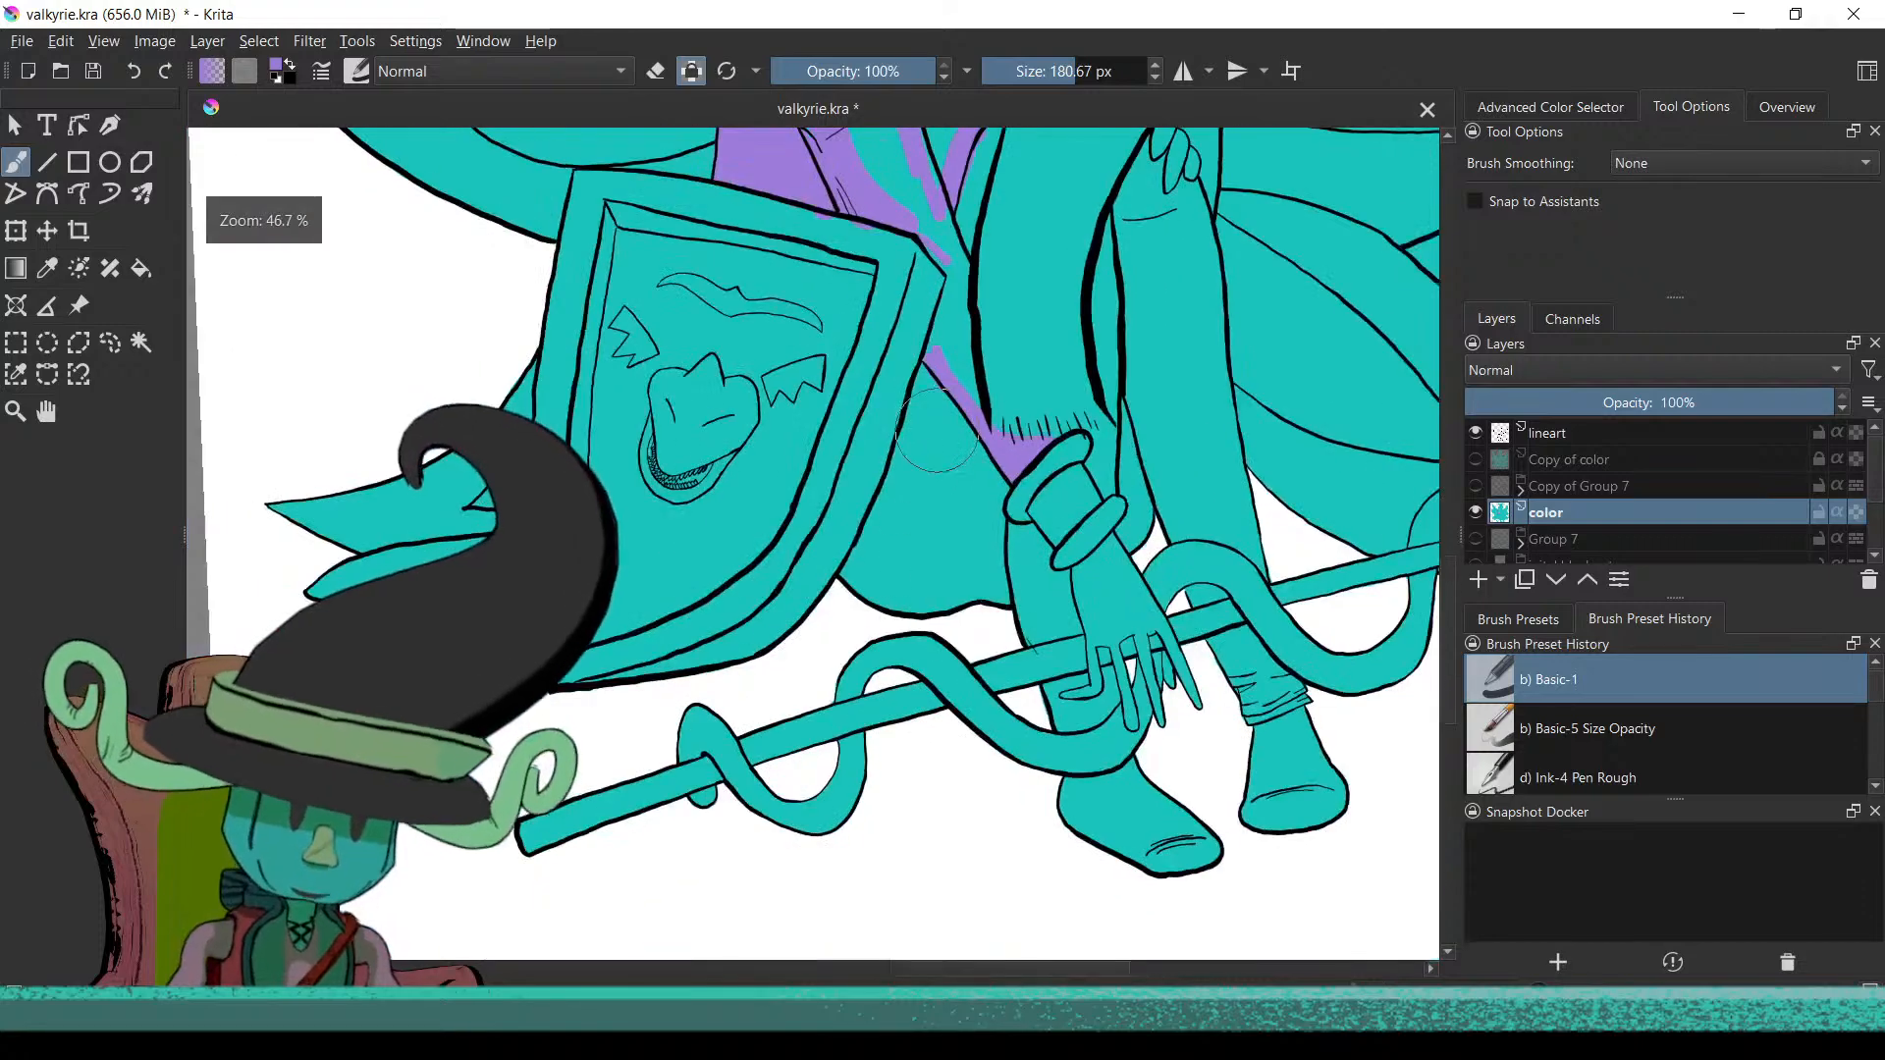
scroll(853, 640, "up", 2)
scroll(853, 640, "up", 3)
mouse_move(811, 446)
left_mouse_down()
mouse_move(864, 353)
mouse_move(889, 545)
mouse_move(972, 549)
mouse_move(1021, 736)
left_mouse_up()
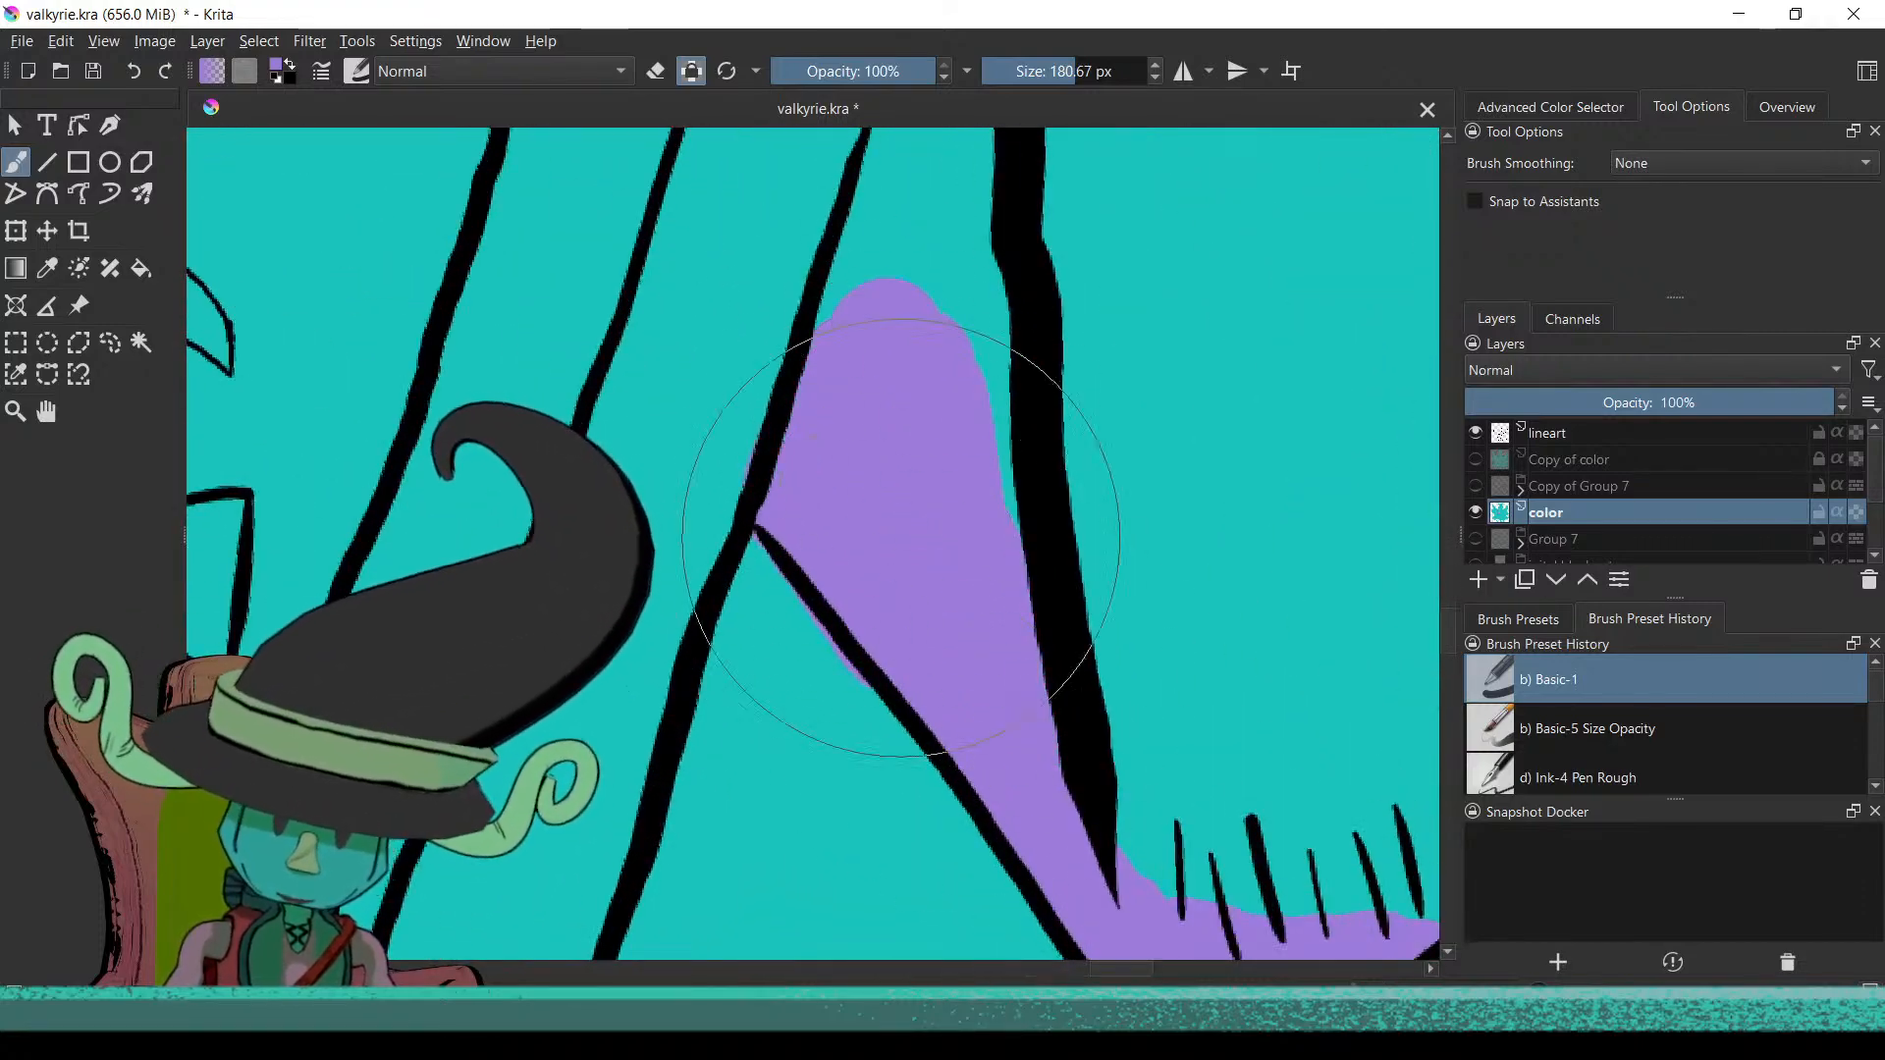
scroll(938, 665, "down", 3)
scroll(939, 664, "up", 4)
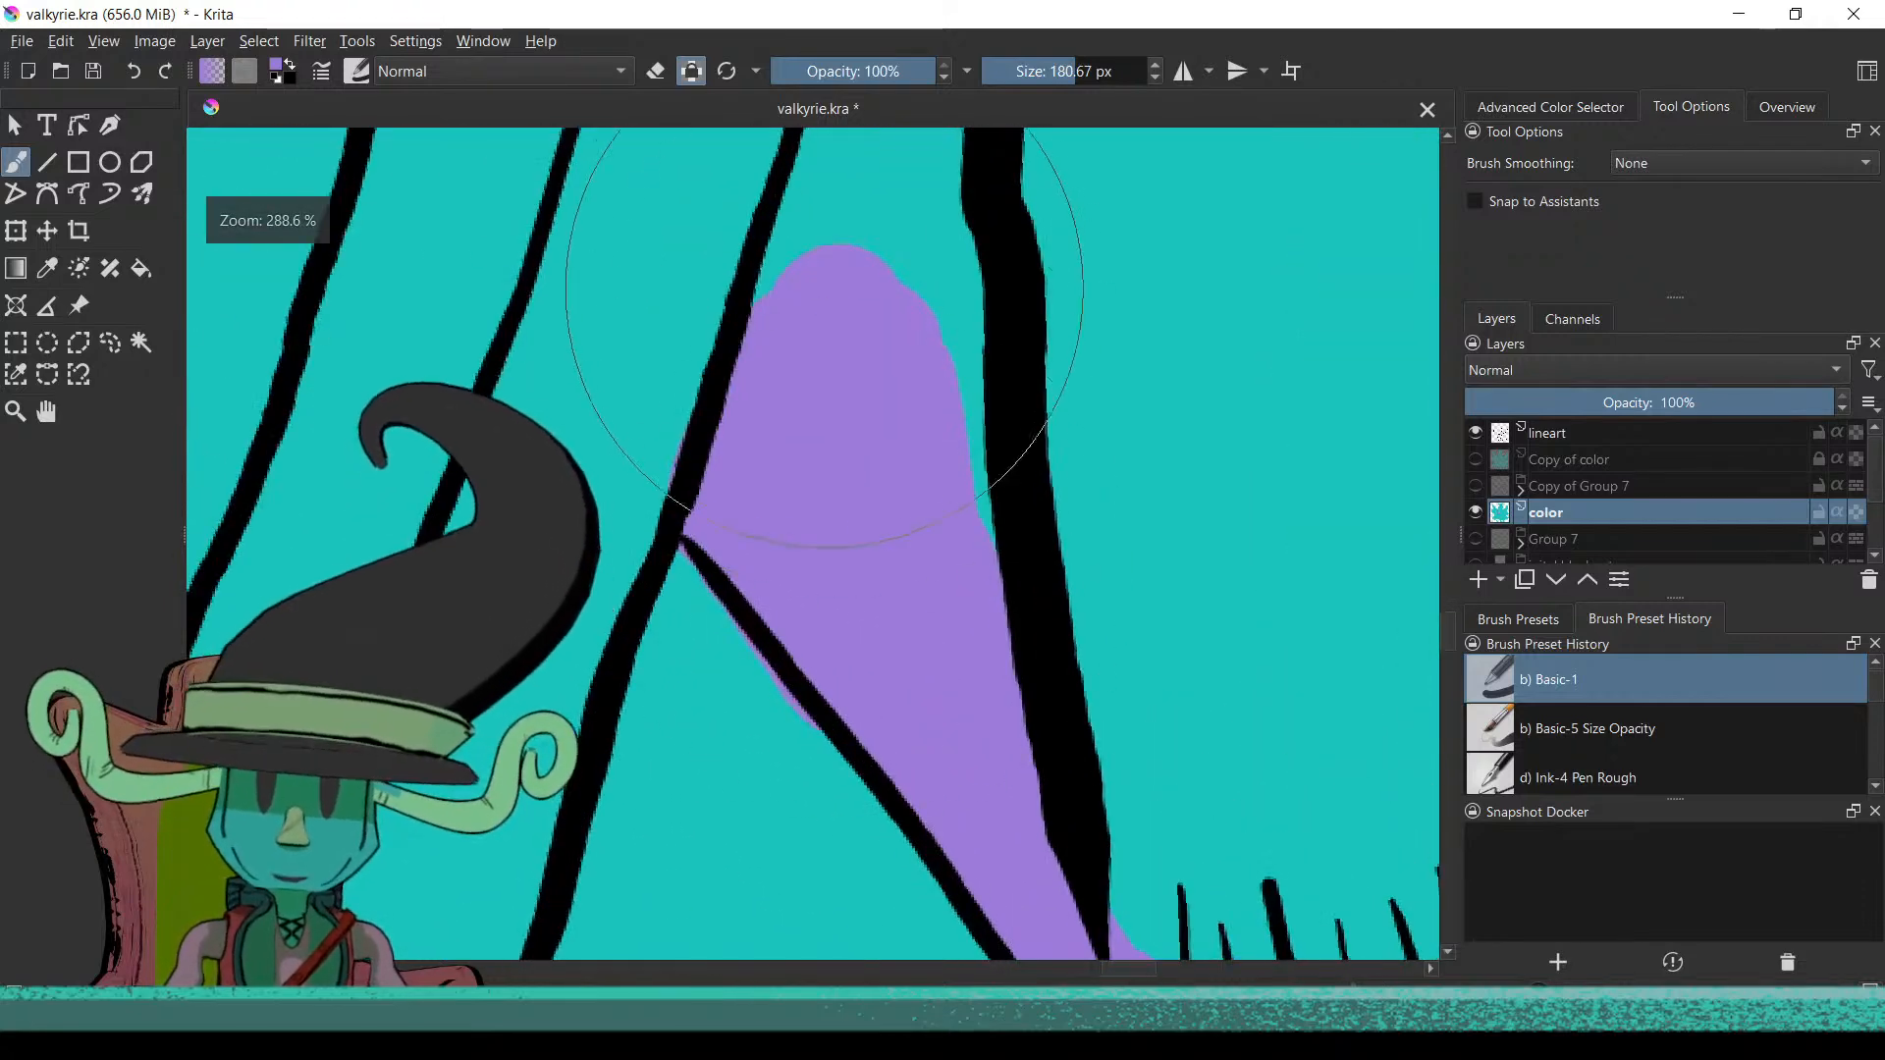
mouse_move(883, 616)
left_mouse_down()
mouse_move(942, 412)
mouse_move(913, 590)
left_mouse_up()
left_click_drag(1043, 545, 1103, 874)
Fill the narrow jacket strip between the shield's upper corner and the scarf with purple
scroll(980, 627, "down", 4)
scroll(895, 506, "up", 2)
mouse_move(882, 314)
left_mouse_down()
mouse_move(898, 471)
mouse_move(943, 565)
mouse_move(962, 766)
mouse_move(972, 741)
left_mouse_up()
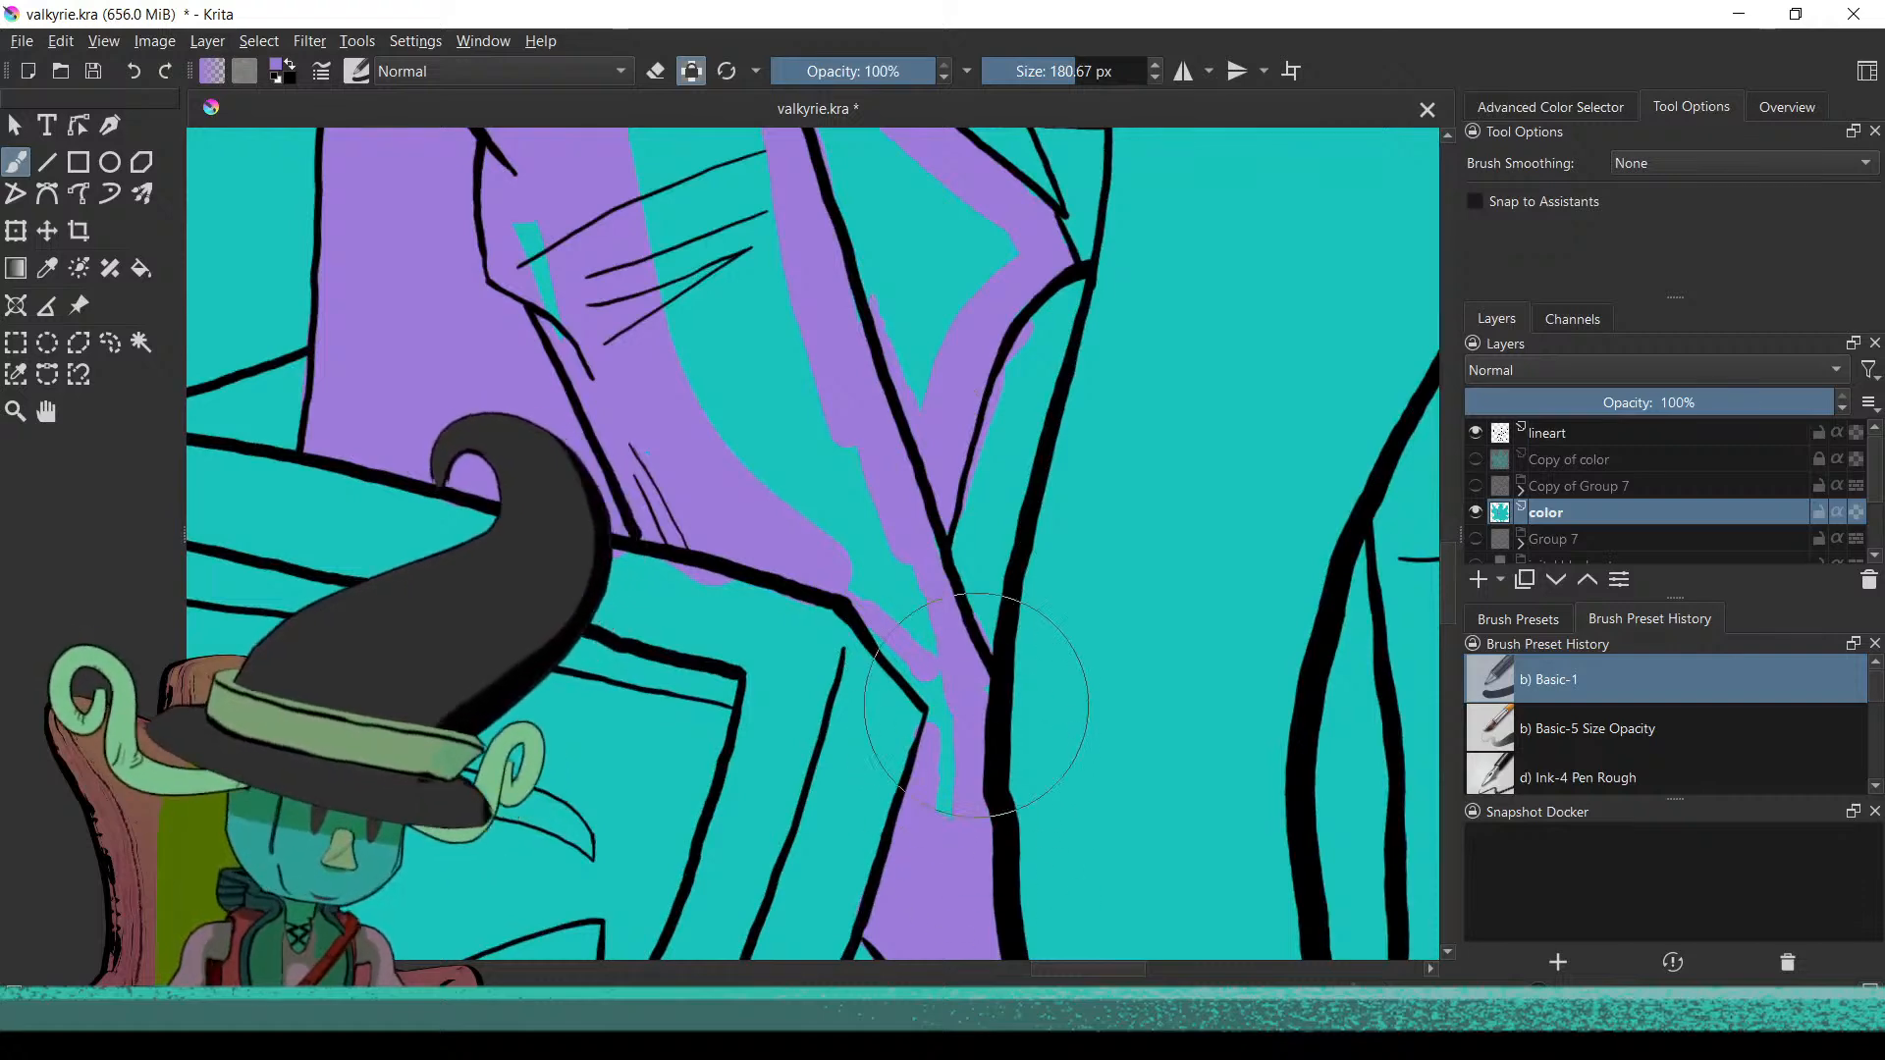
left_click_drag(929, 632, 874, 630)
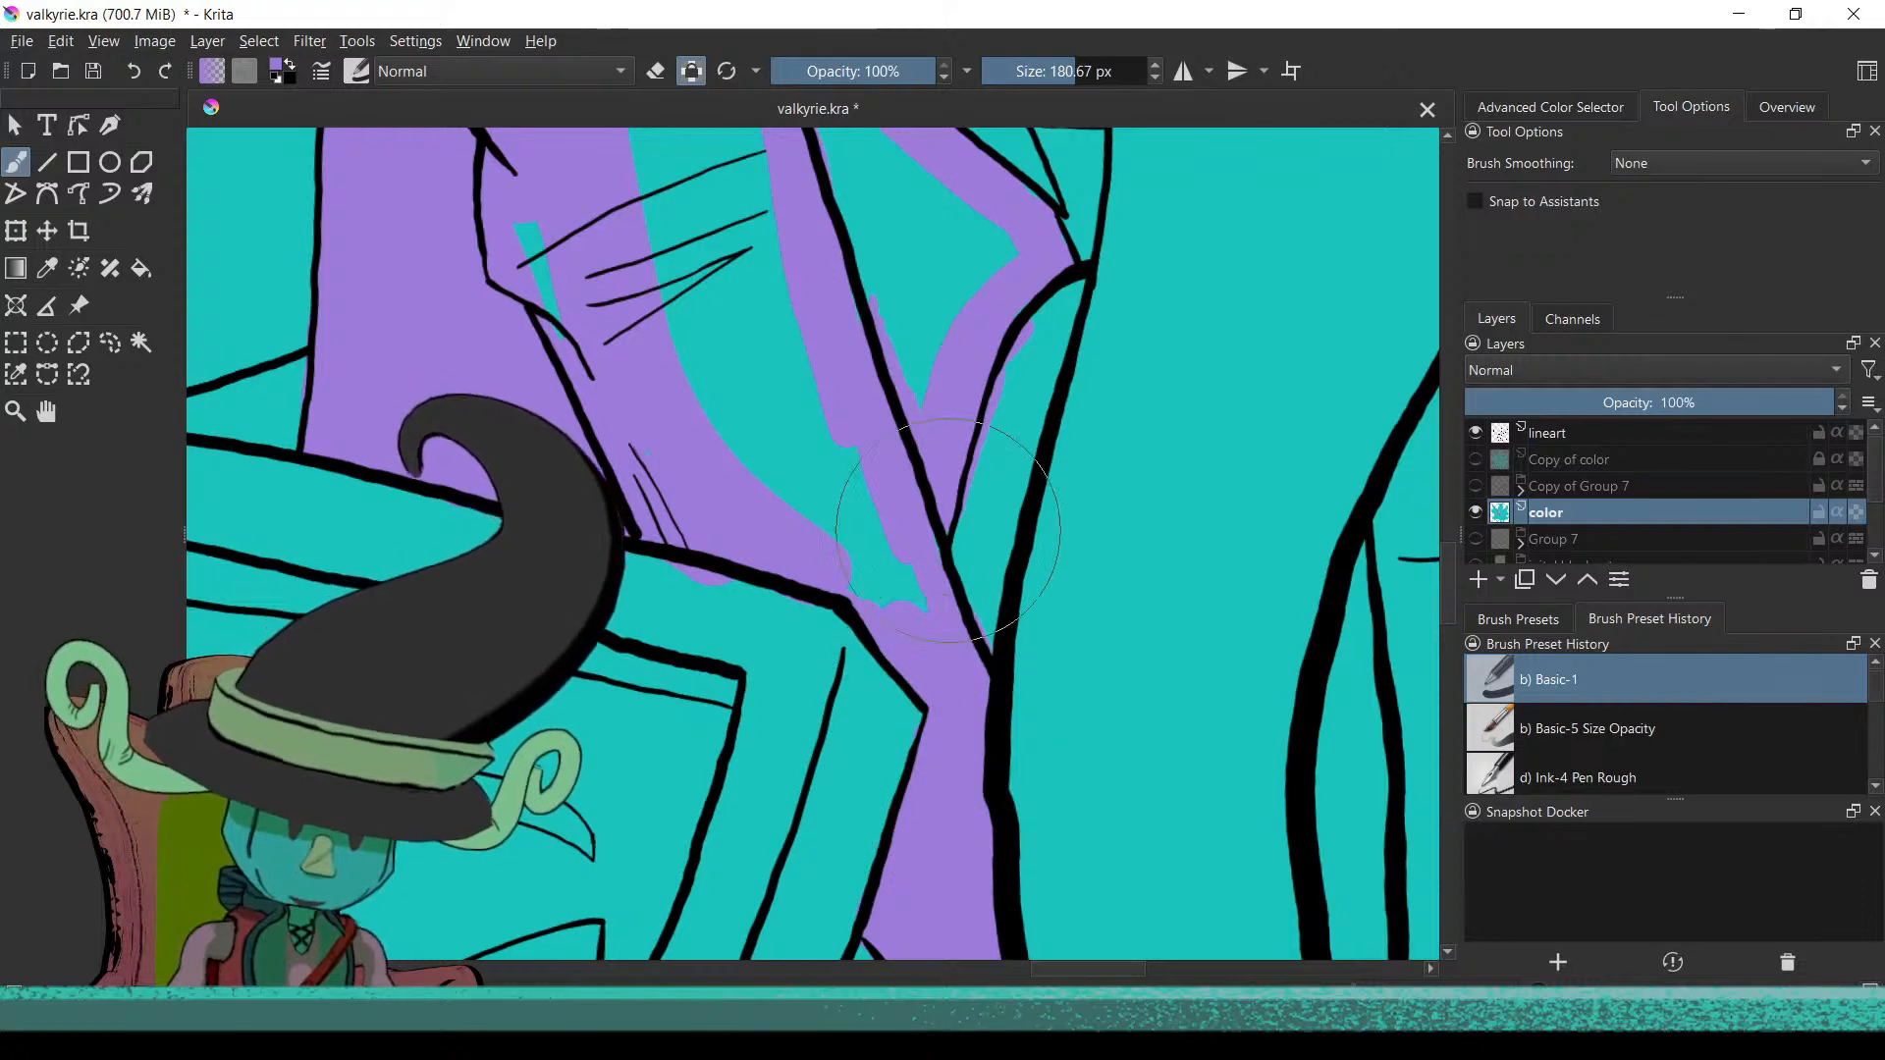
Fill the remaining teal inside the jacket's front panel and the middle of the sleeve with purple
left_click_drag(959, 369, 984, 624)
left_click_drag(930, 480, 947, 548)
mouse_move(964, 406)
left_mouse_down()
mouse_move(889, 432)
mouse_move(957, 648)
mouse_move(972, 506)
left_mouse_up()
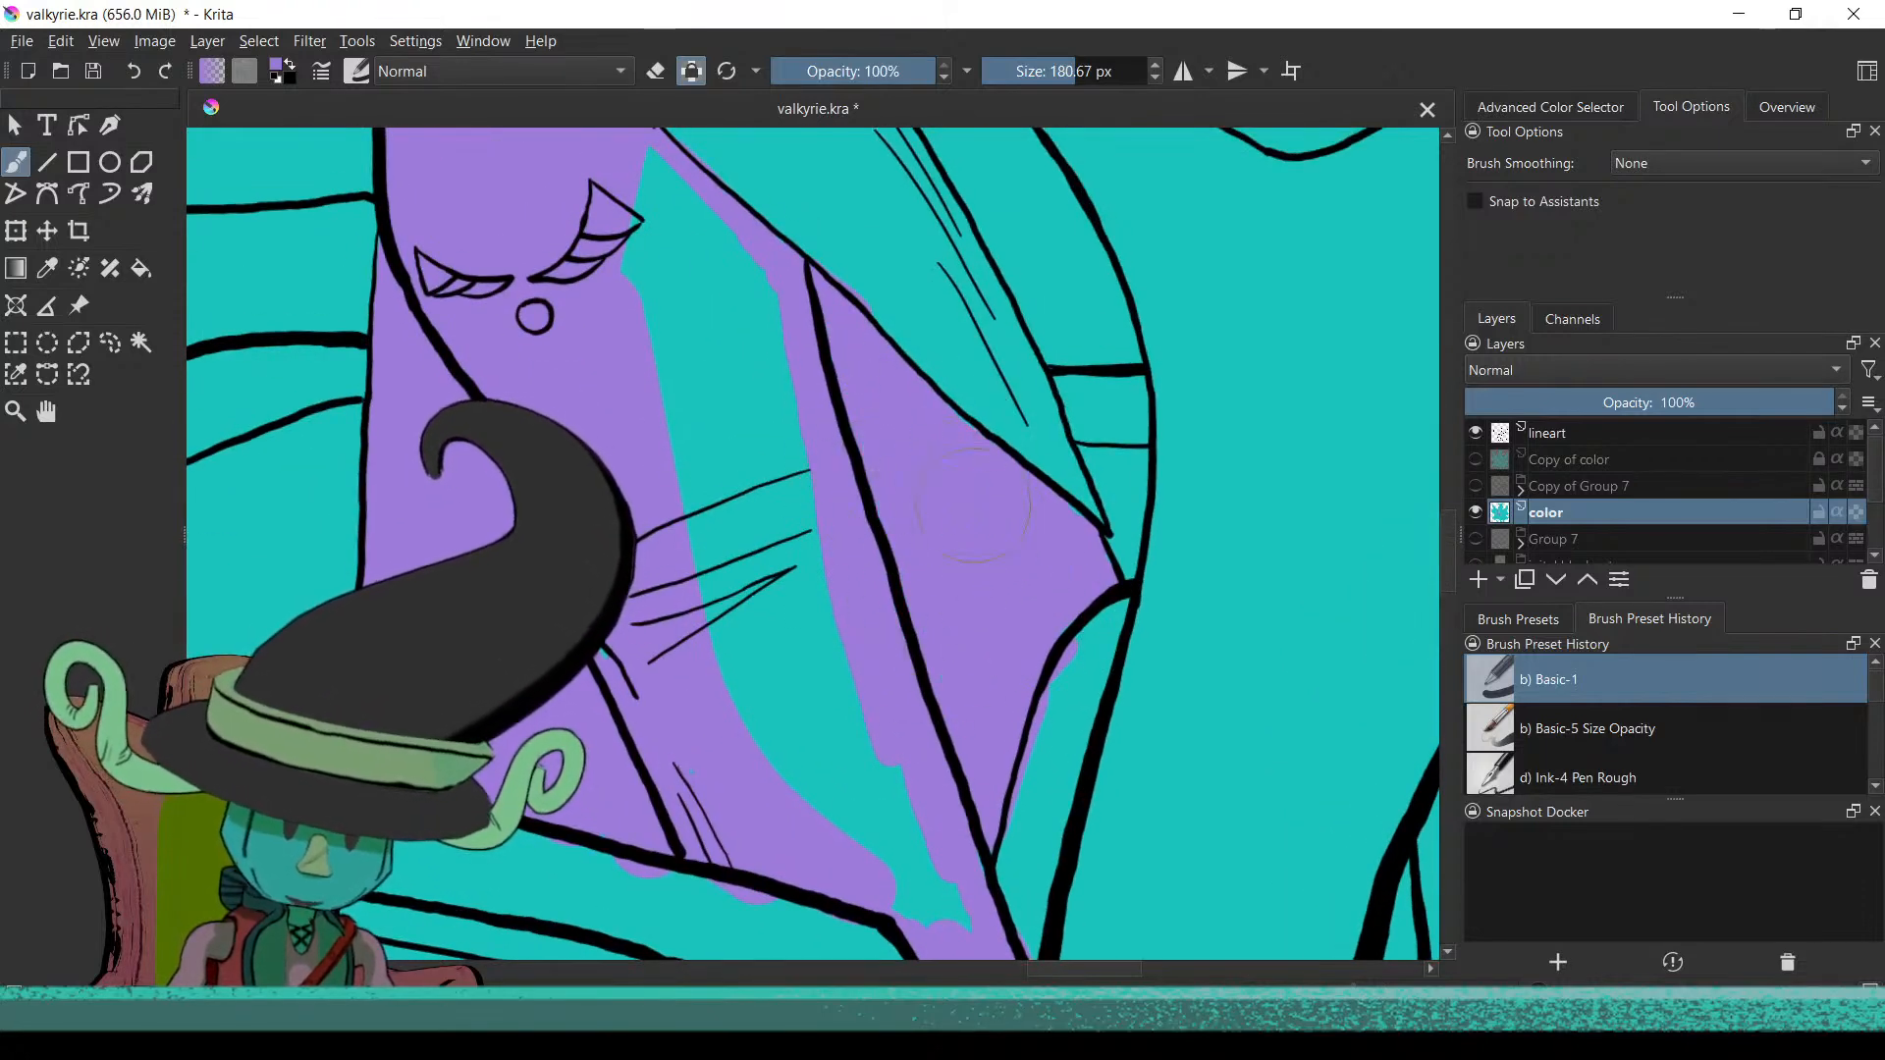
mouse_move(623, 610)
left_mouse_down()
mouse_move(741, 761)
mouse_move(858, 859)
mouse_move(938, 894)
mouse_move(825, 674)
mouse_move(664, 211)
mouse_move(732, 290)
left_mouse_up()
left_click_drag(730, 686, 758, 857)
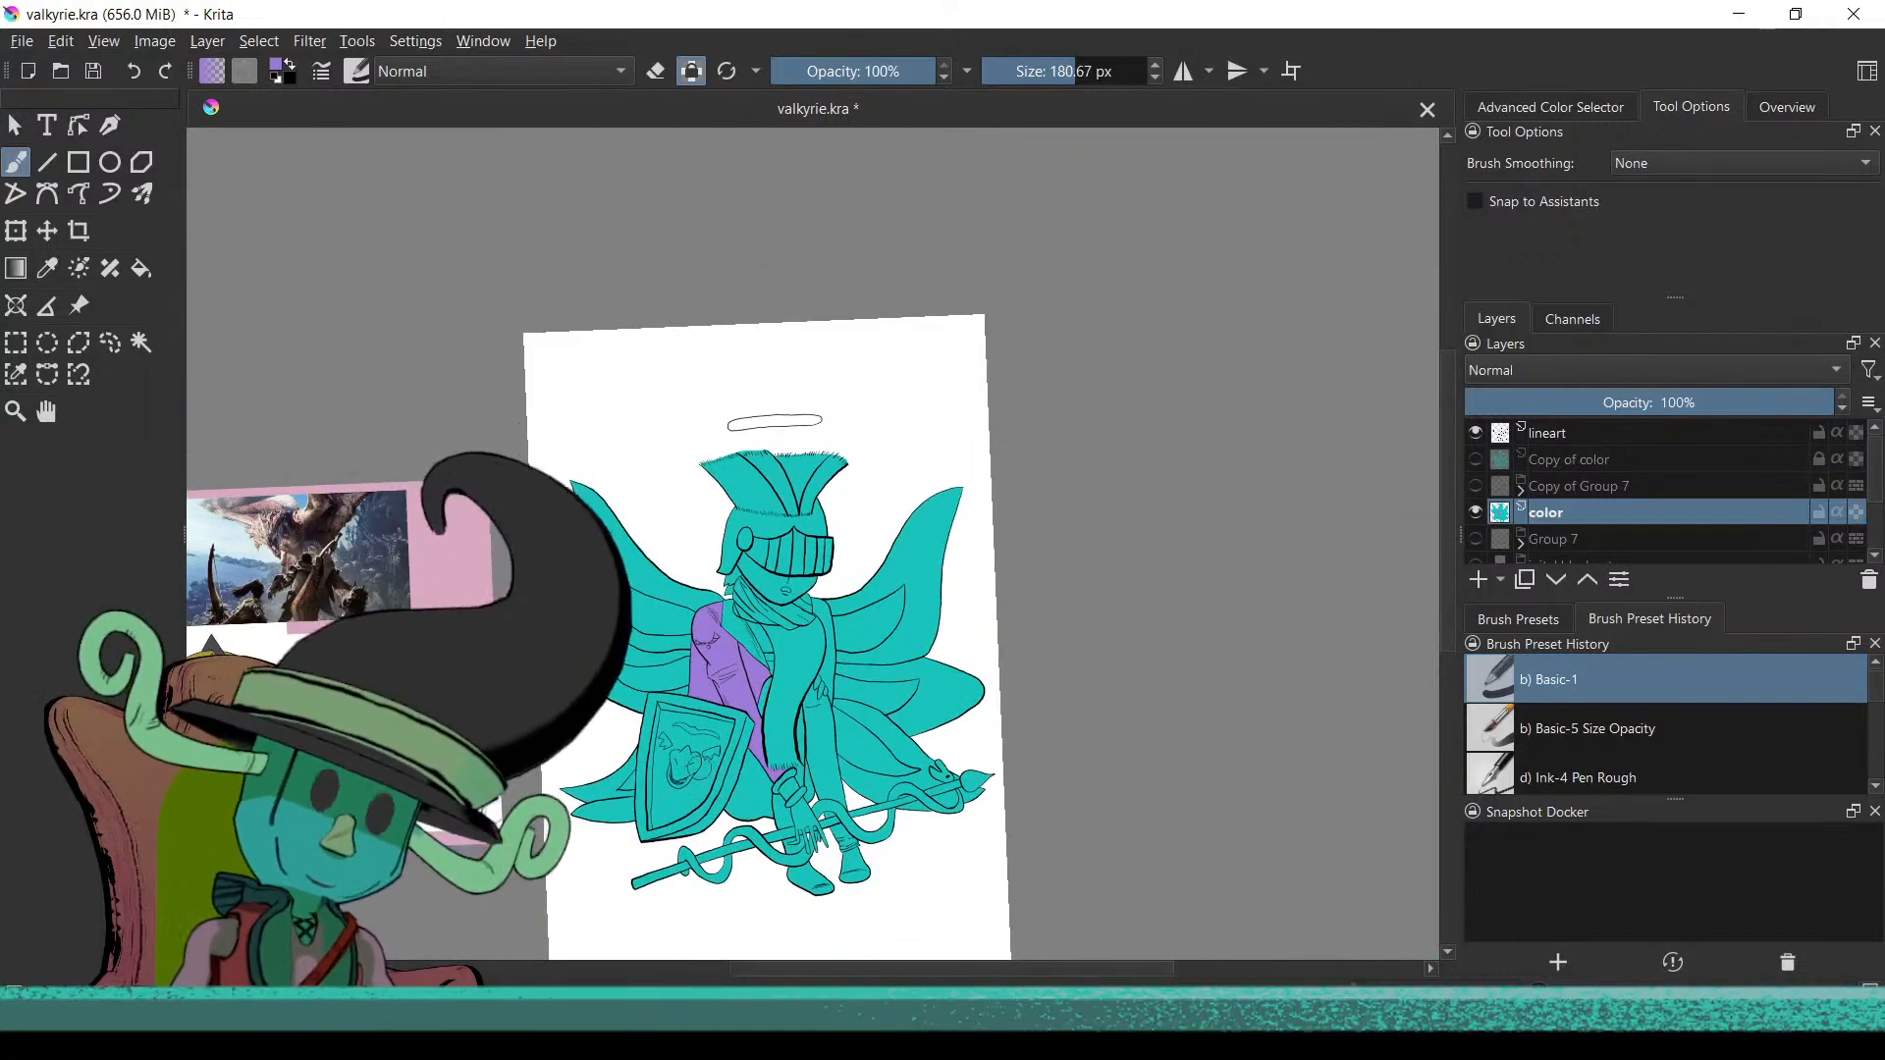
Paint the jacket's far shoulder purple, starting beside the scarf and following the outer outline down past the wing
left_click_drag(801, 800, 769, 518)
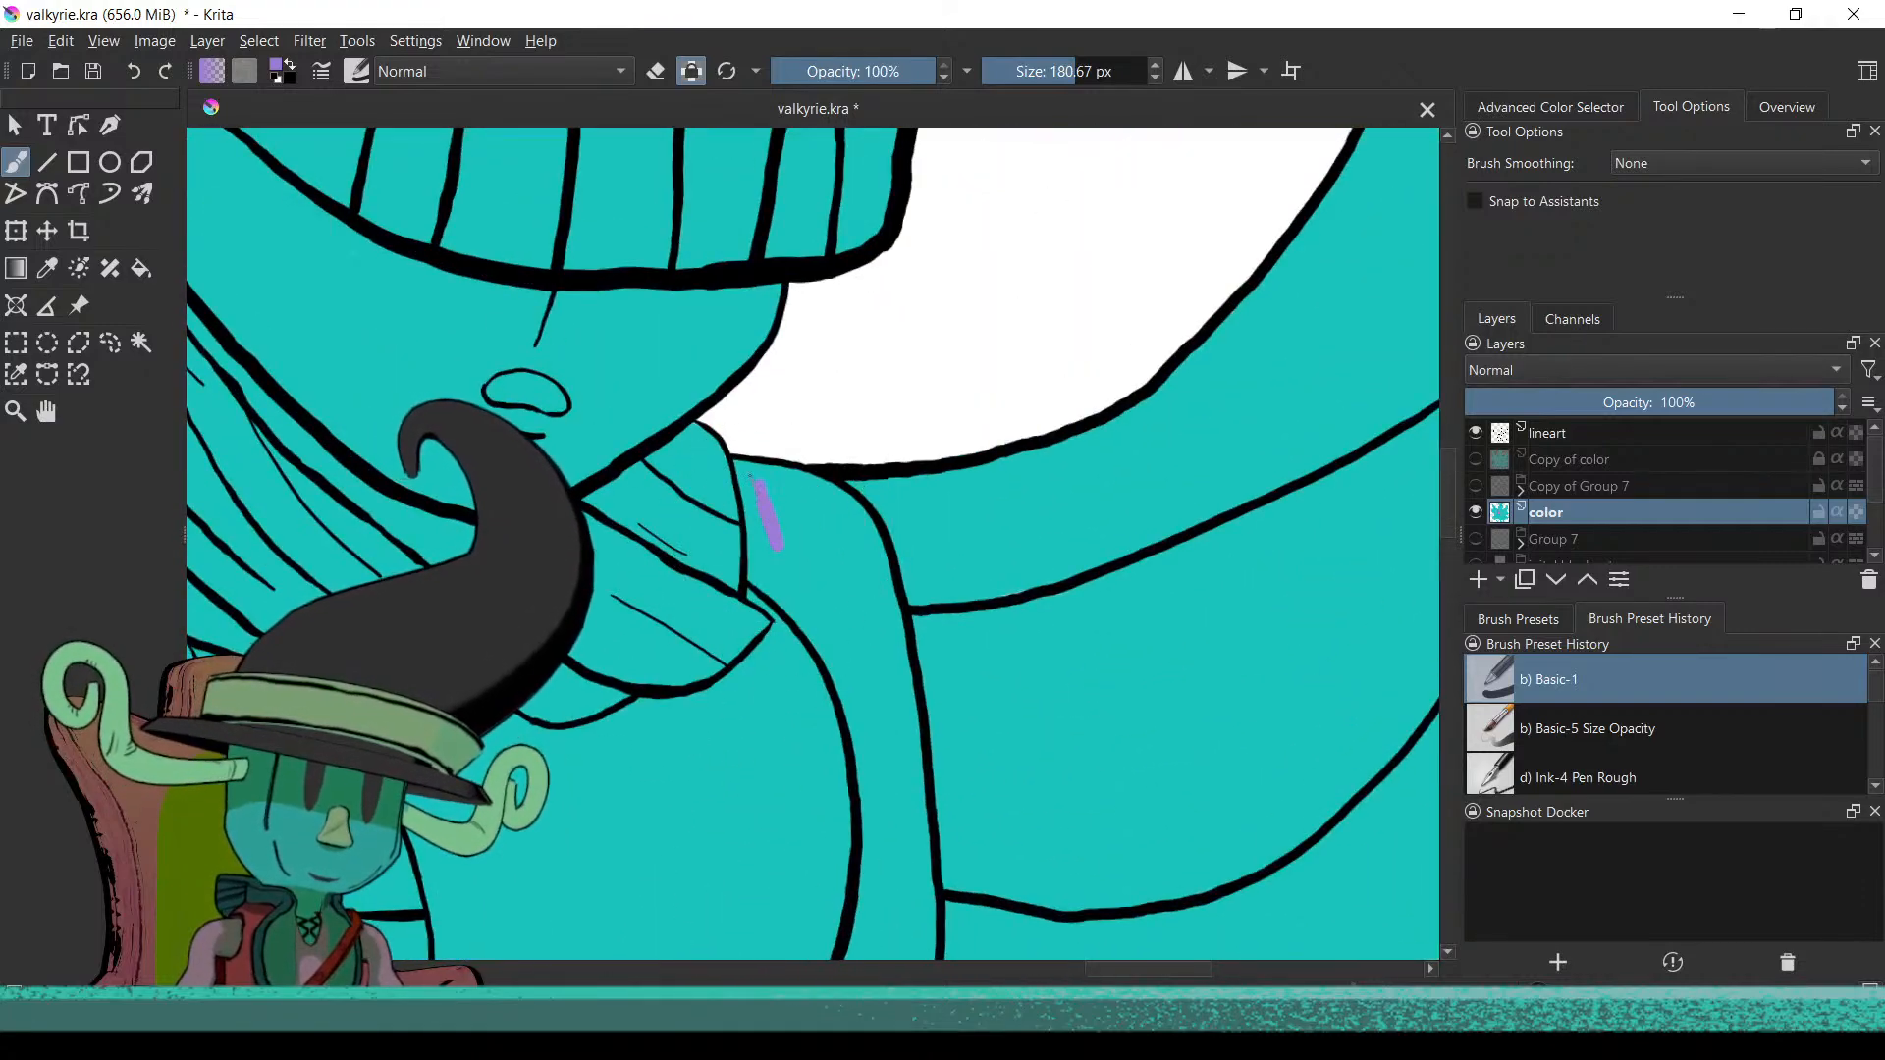
left_click_drag(776, 541, 743, 506)
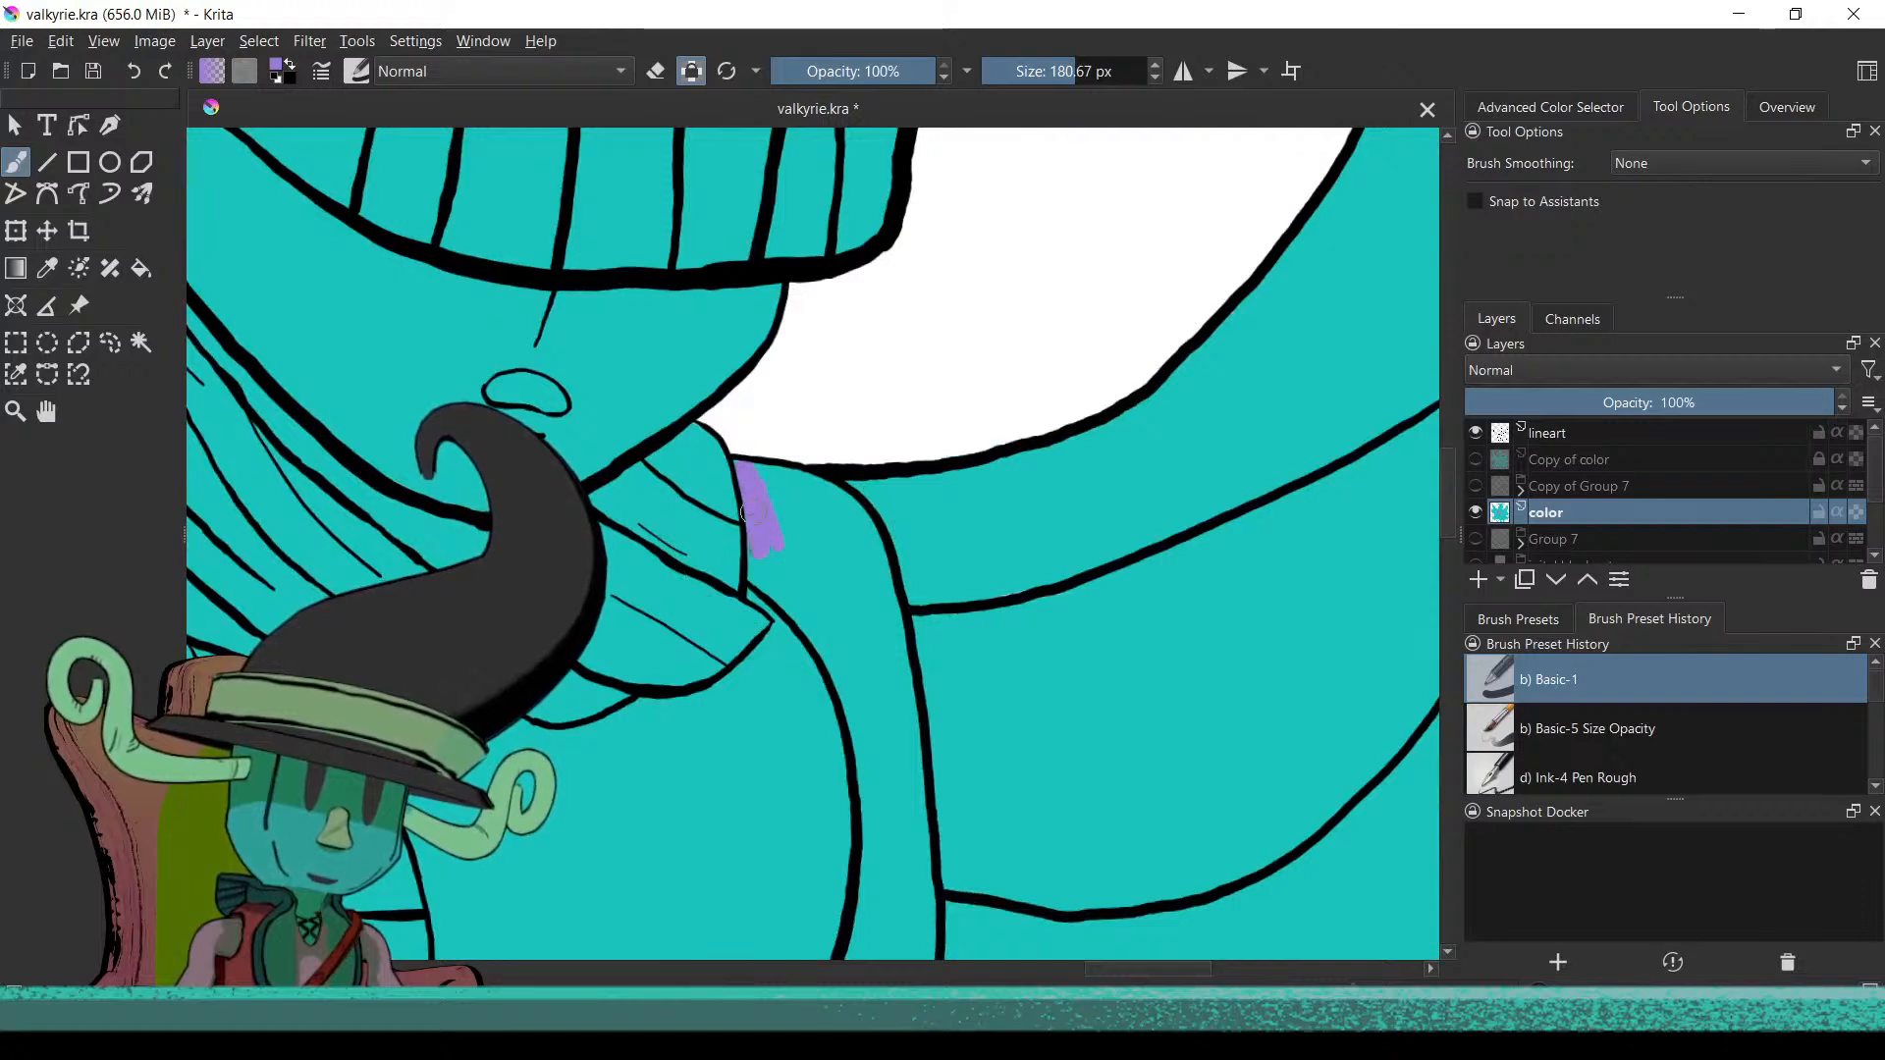
left_click_drag(789, 583, 769, 500)
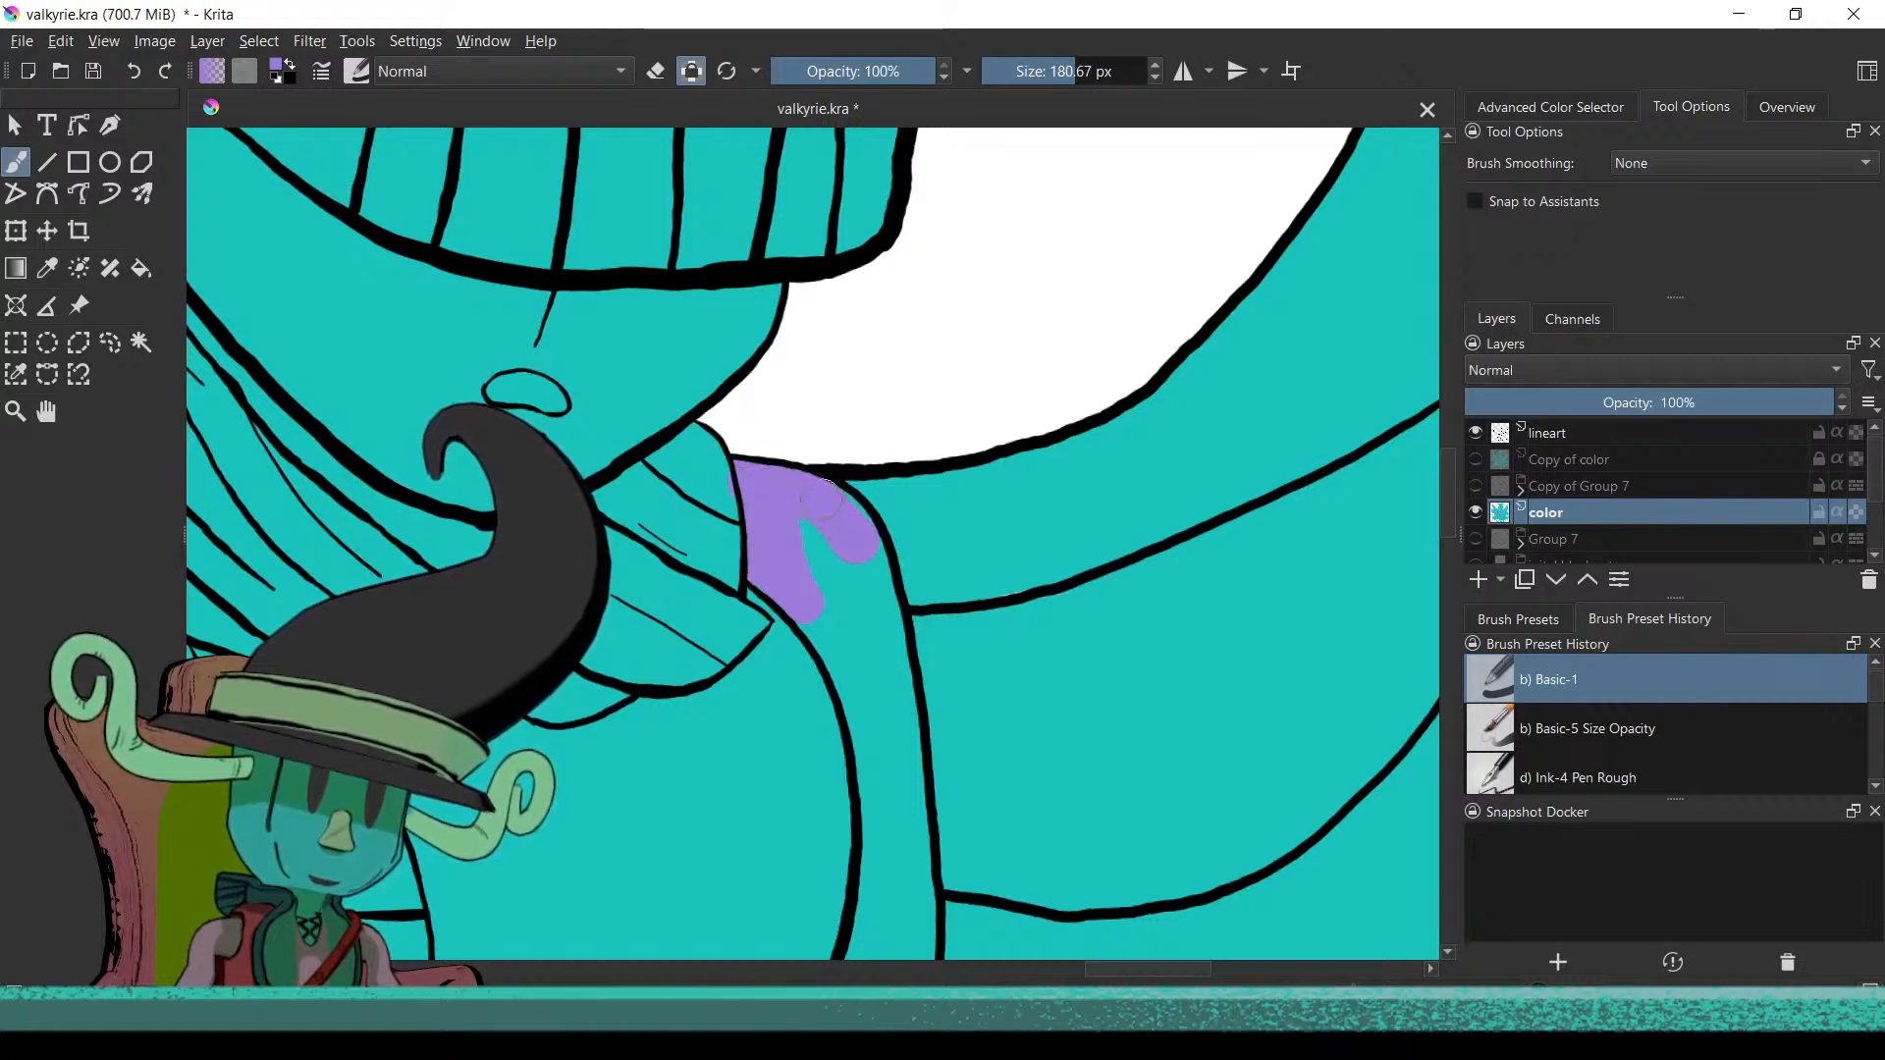
left_click_drag(863, 555, 898, 734)
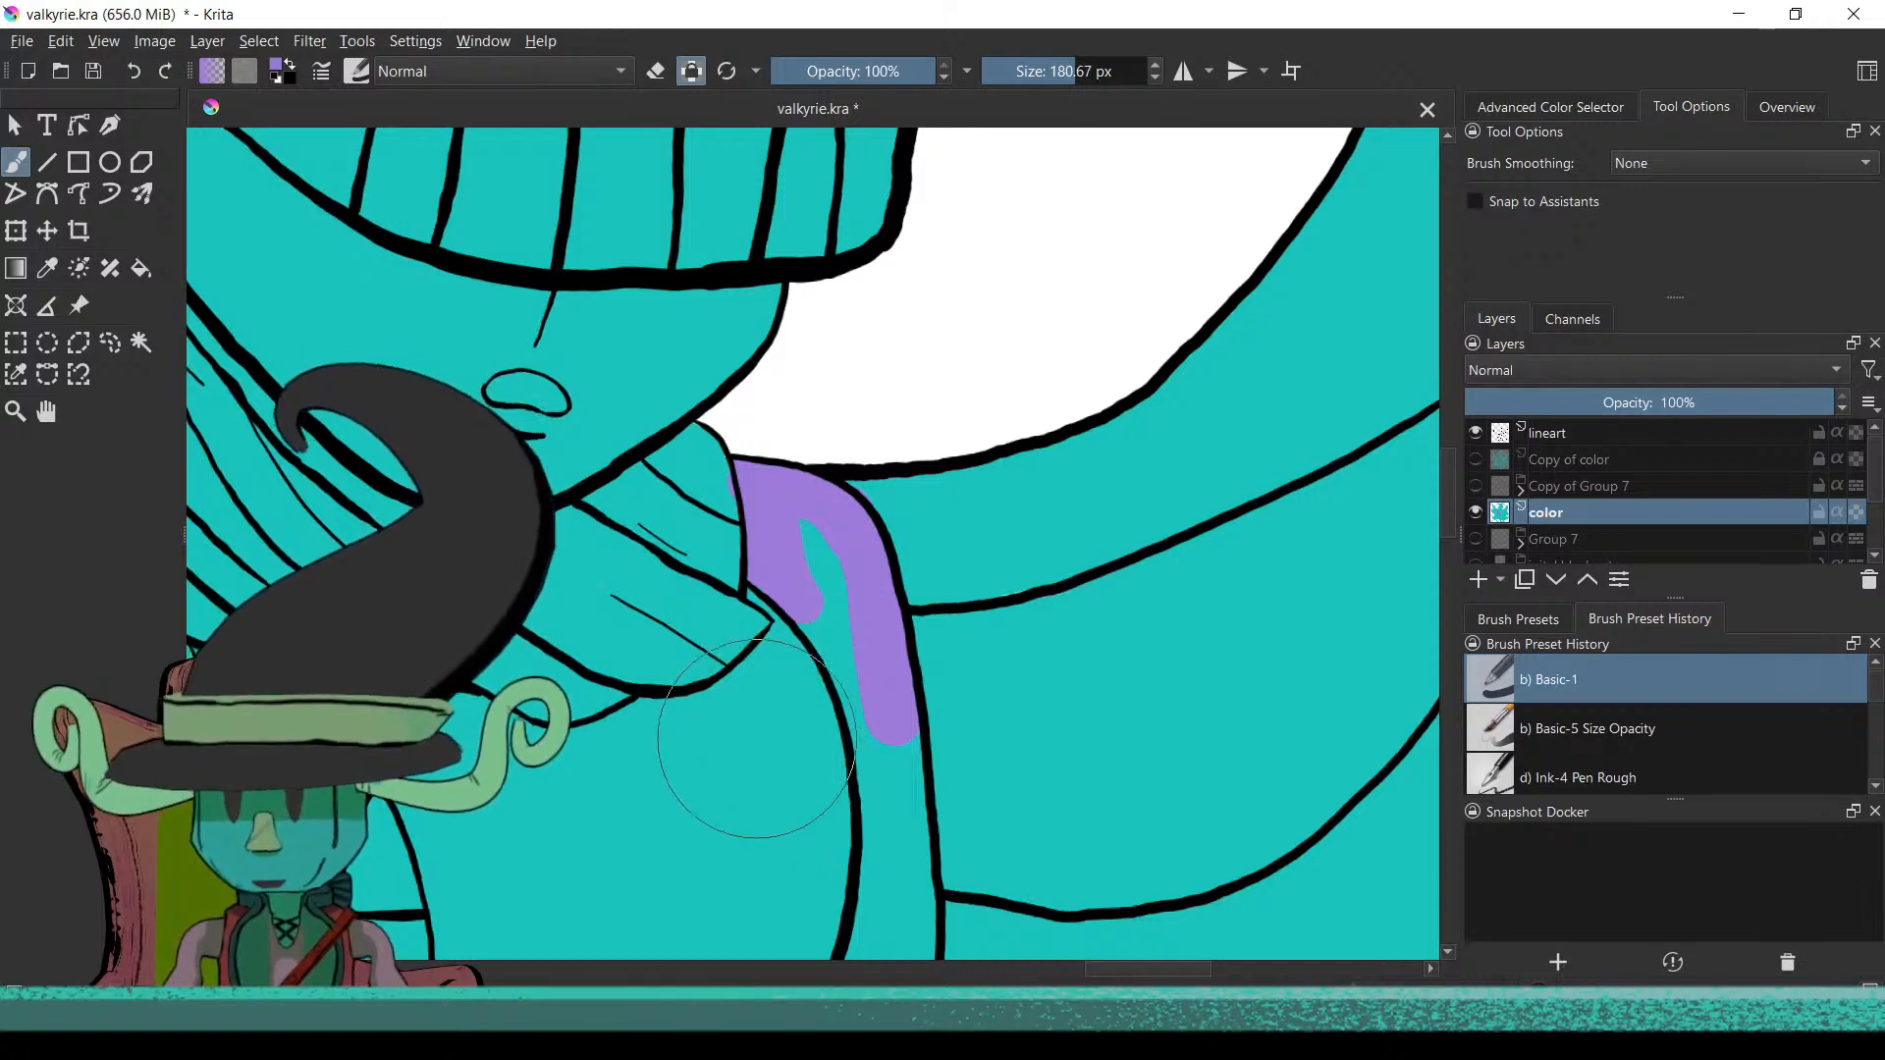
Fill the rest of the narrow far side of the jacket with purple, down to the point beside the fingers
mouse_move(820, 584)
left_mouse_down()
mouse_move(810, 523)
mouse_move(863, 678)
mouse_move(817, 613)
mouse_move(869, 700)
mouse_move(893, 810)
mouse_move(922, 684)
mouse_move(896, 564)
mouse_move(874, 843)
left_mouse_up()
left_click_drag(906, 748, 953, 514)
mouse_move(904, 620)
left_mouse_down()
mouse_move(882, 677)
mouse_move(865, 676)
mouse_move(945, 788)
mouse_move(964, 932)
mouse_move(960, 496)
left_mouse_up()
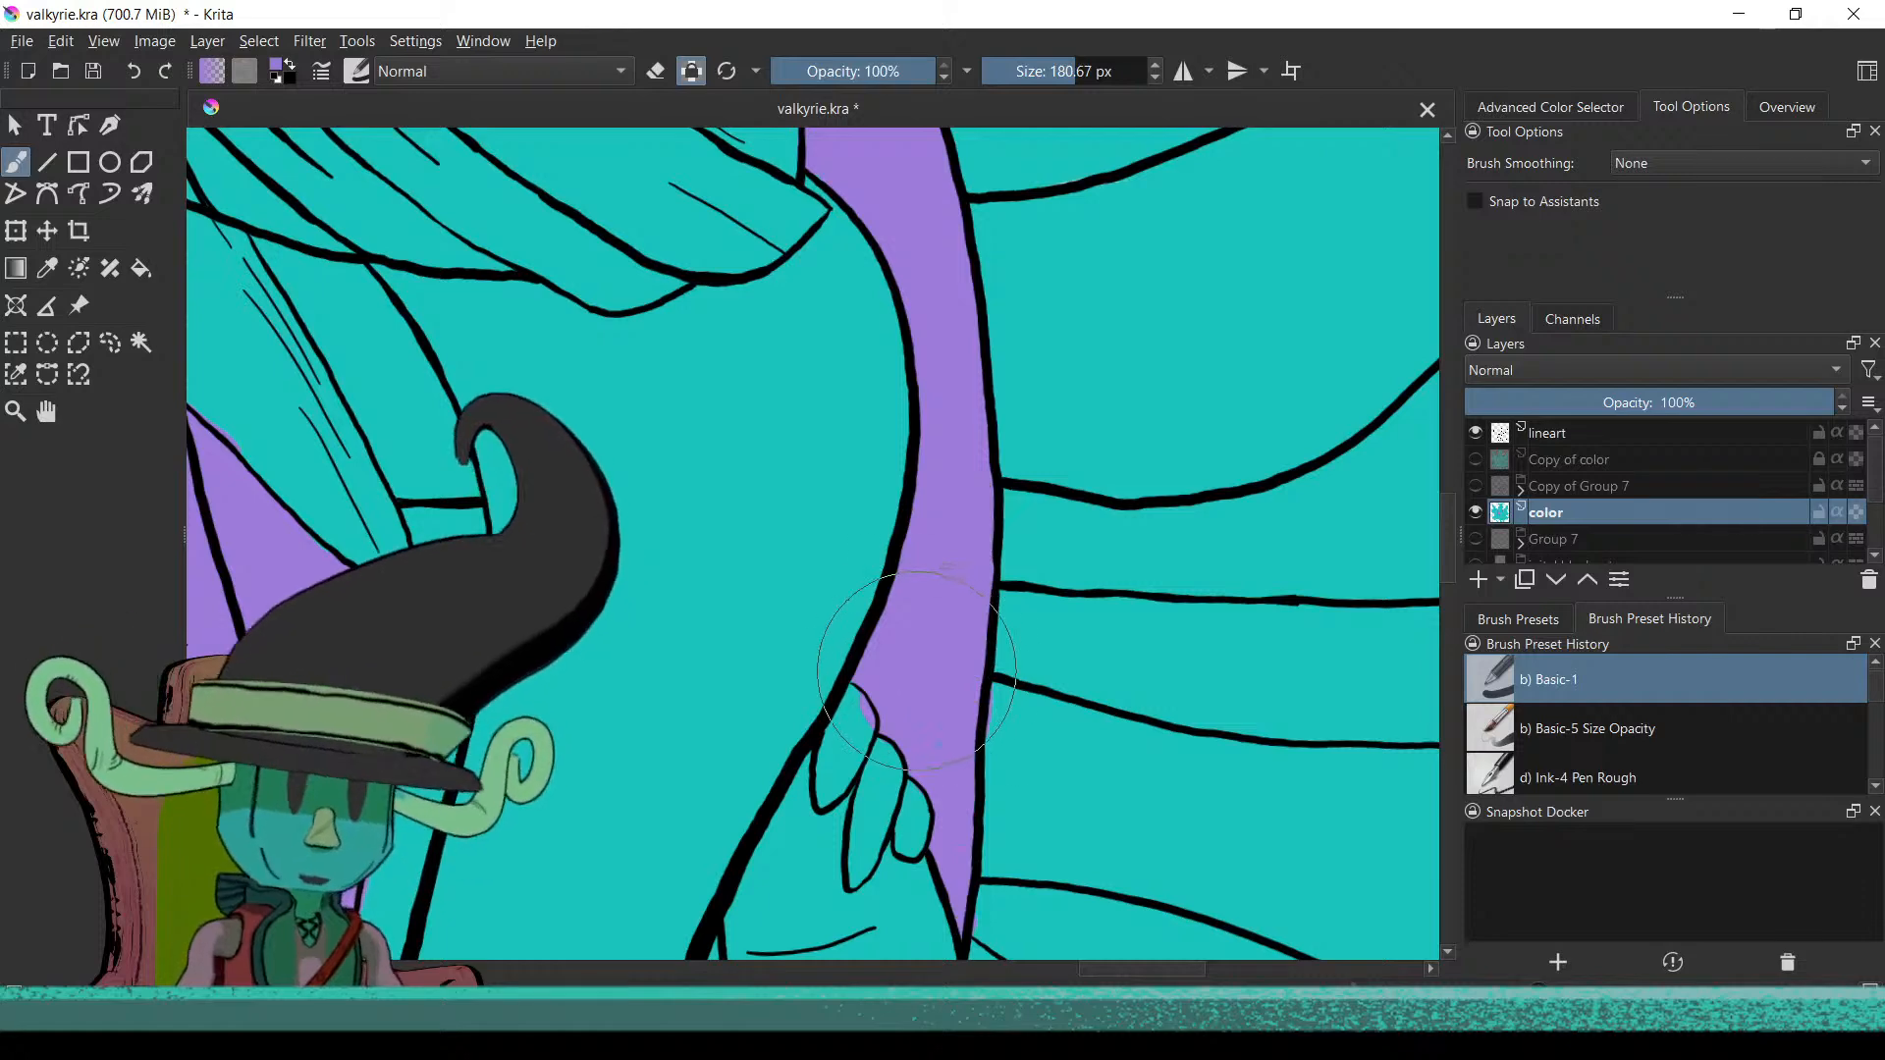
scroll(923, 668, "down", 10)
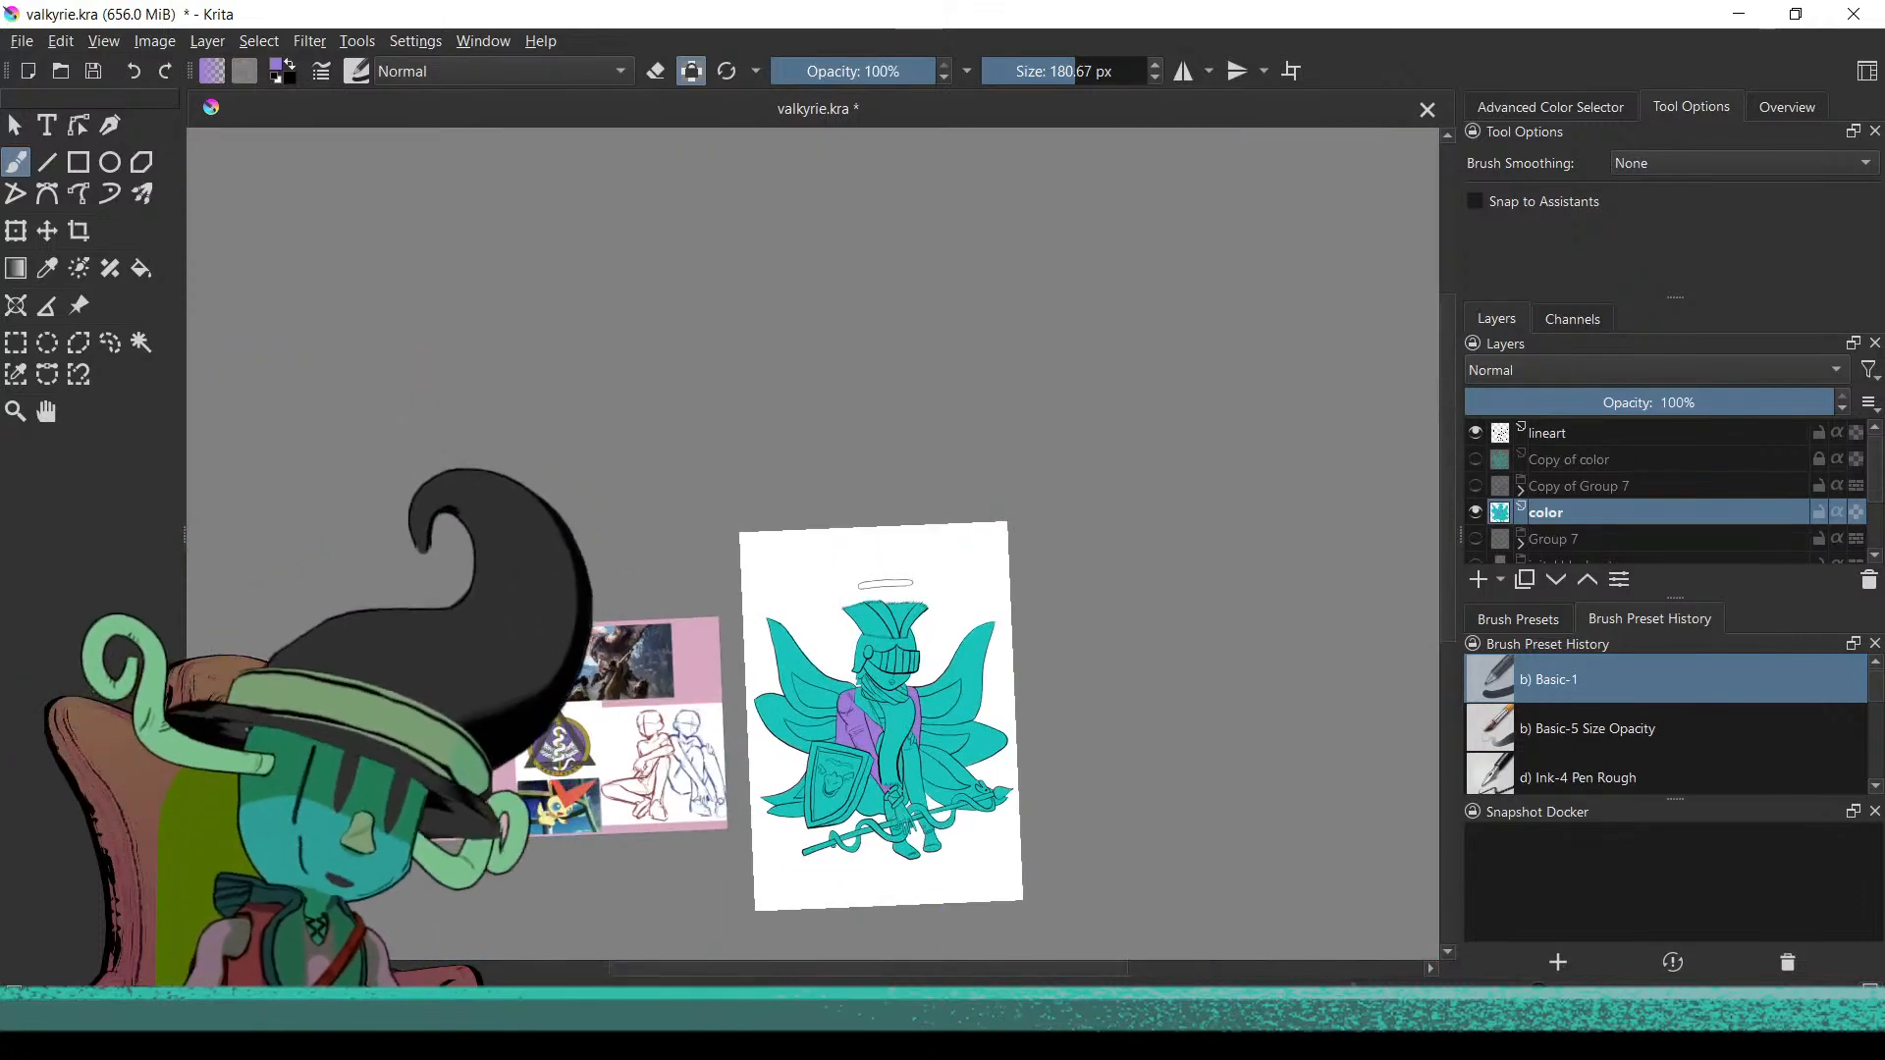
Examine the painted jacket, the whole figure and the reference images beside the drawing
scroll(927, 873, "up", 8)
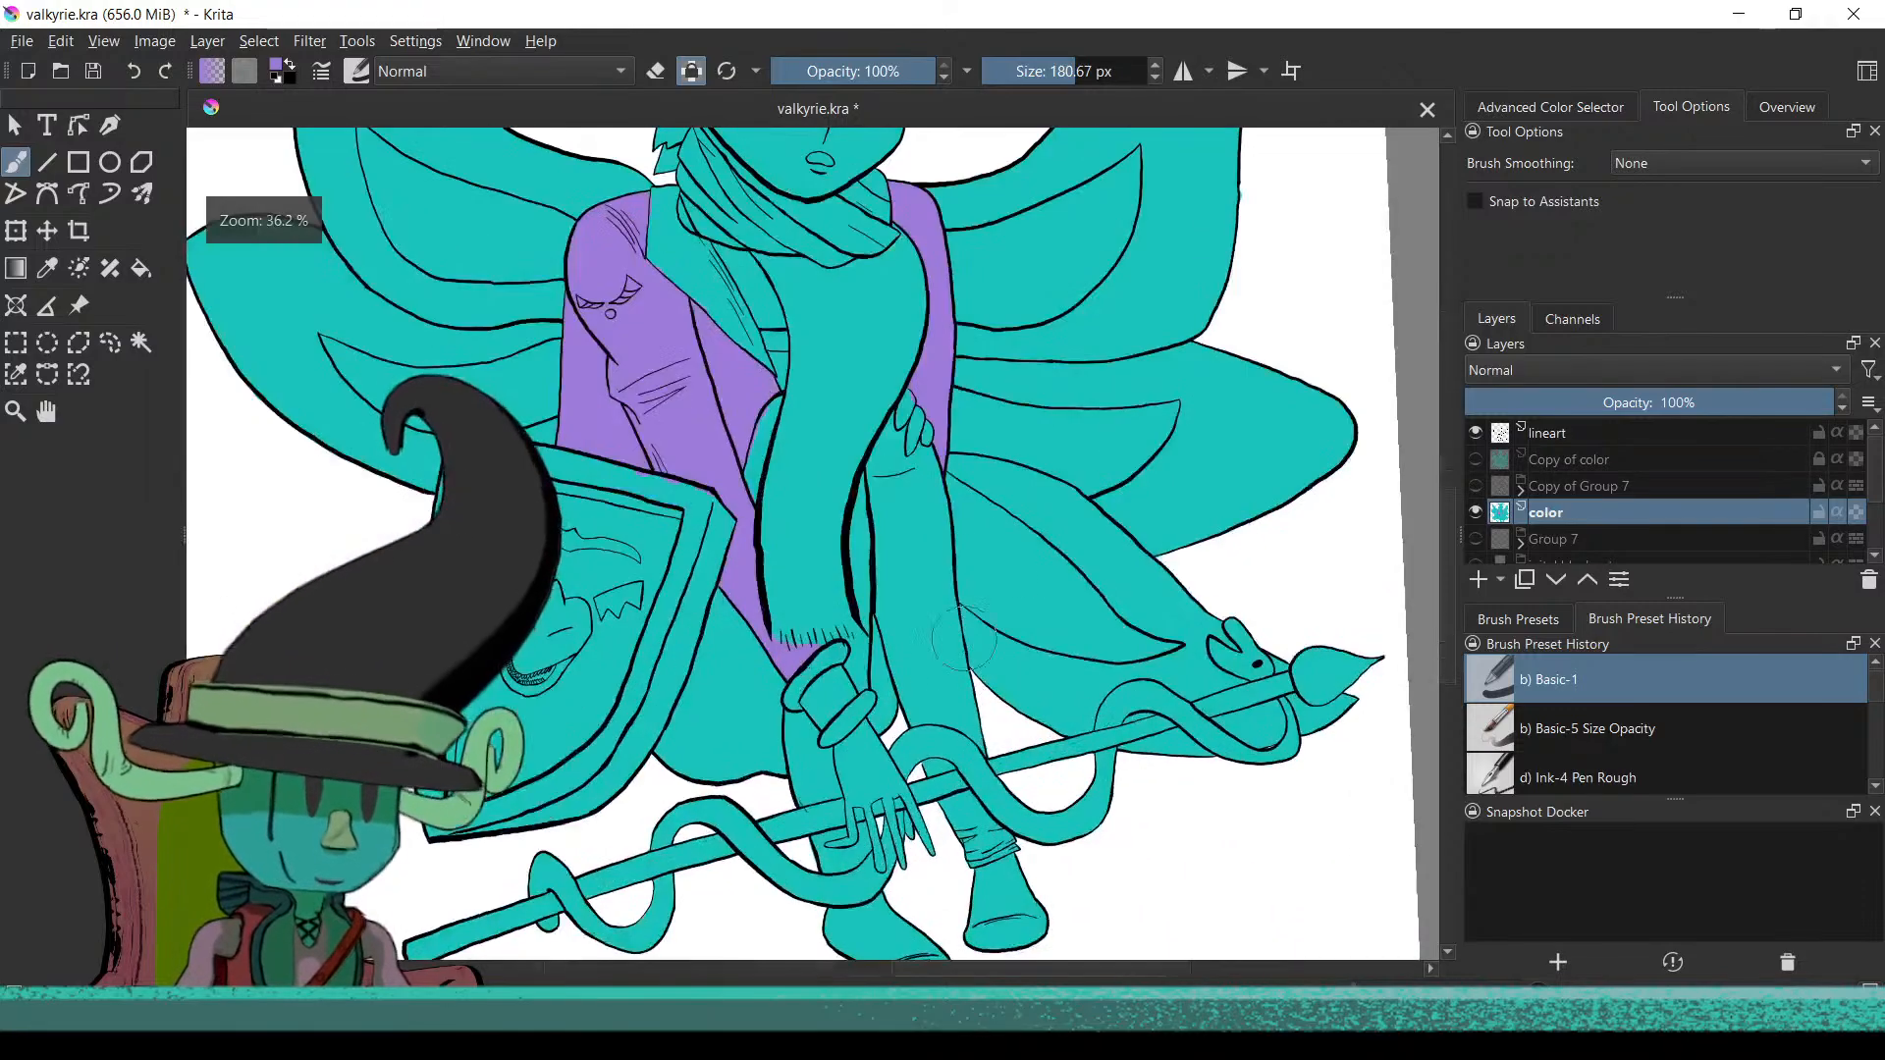
scroll(994, 748, "up", 10)
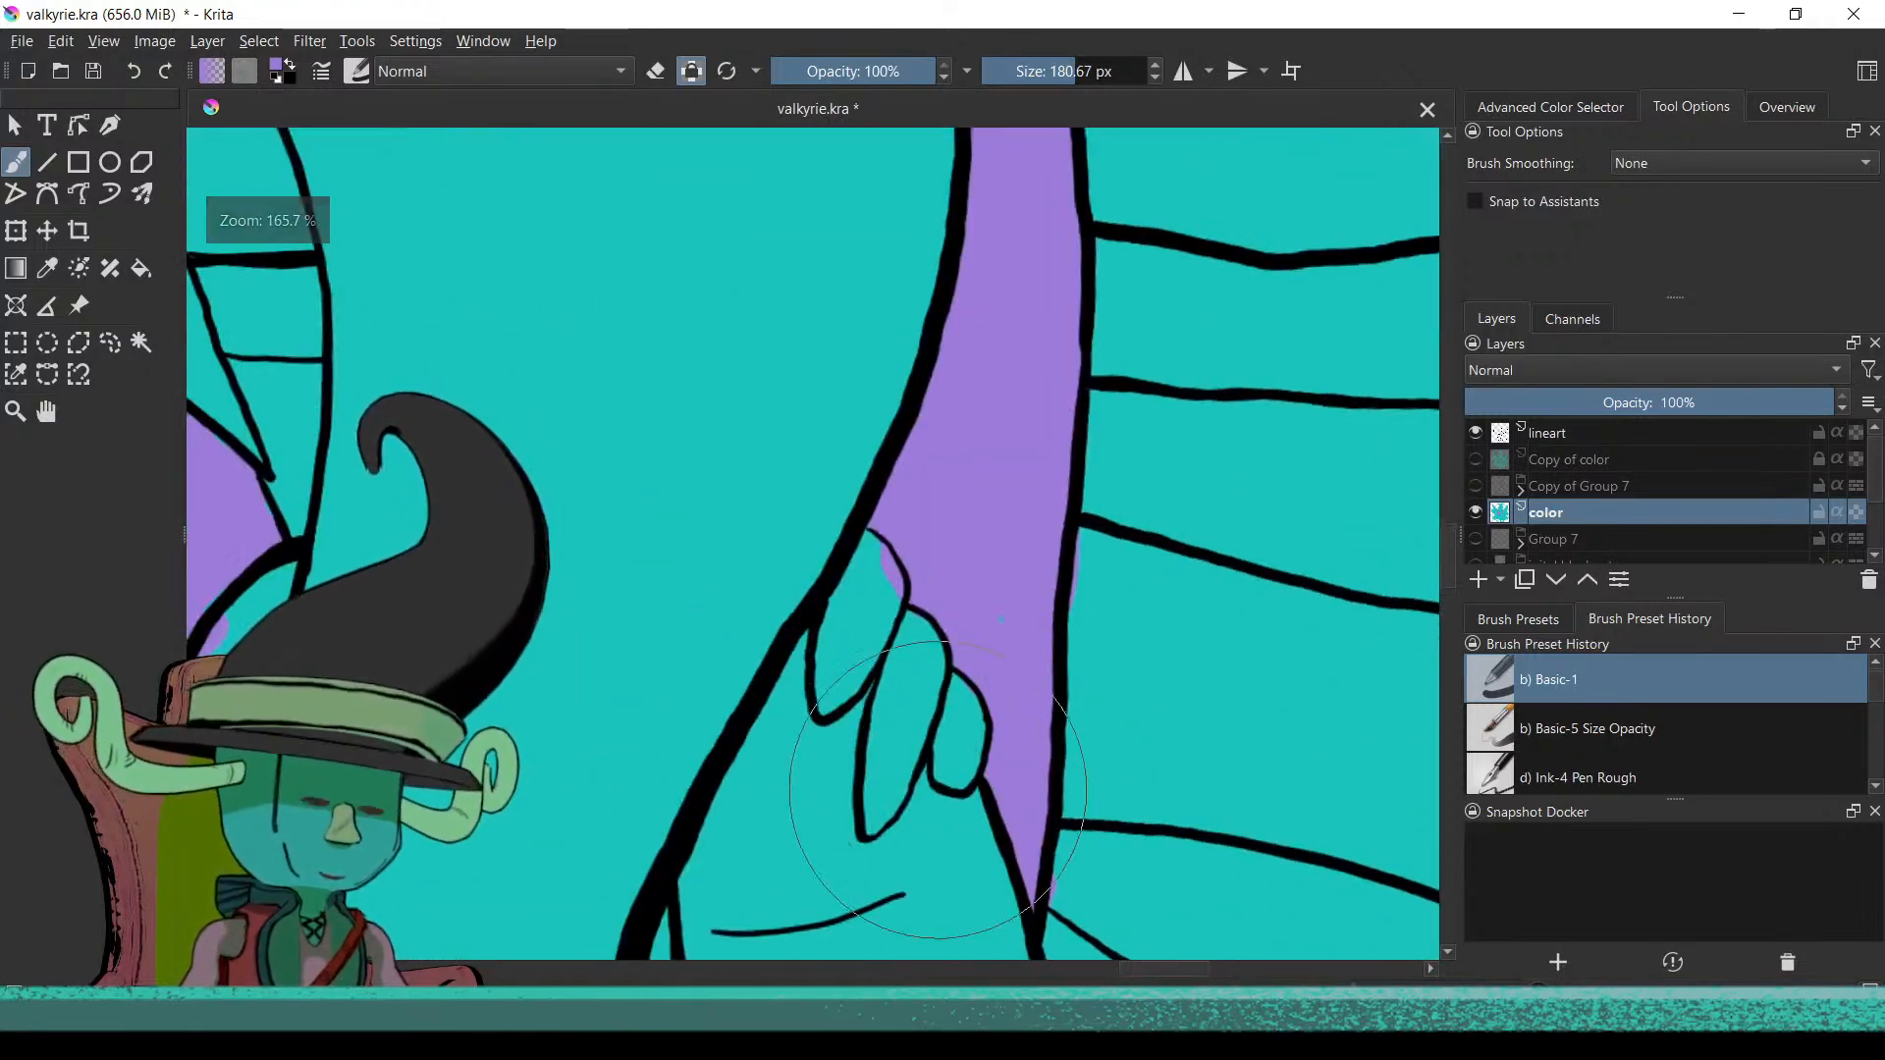
scroll(934, 690, "down", 3)
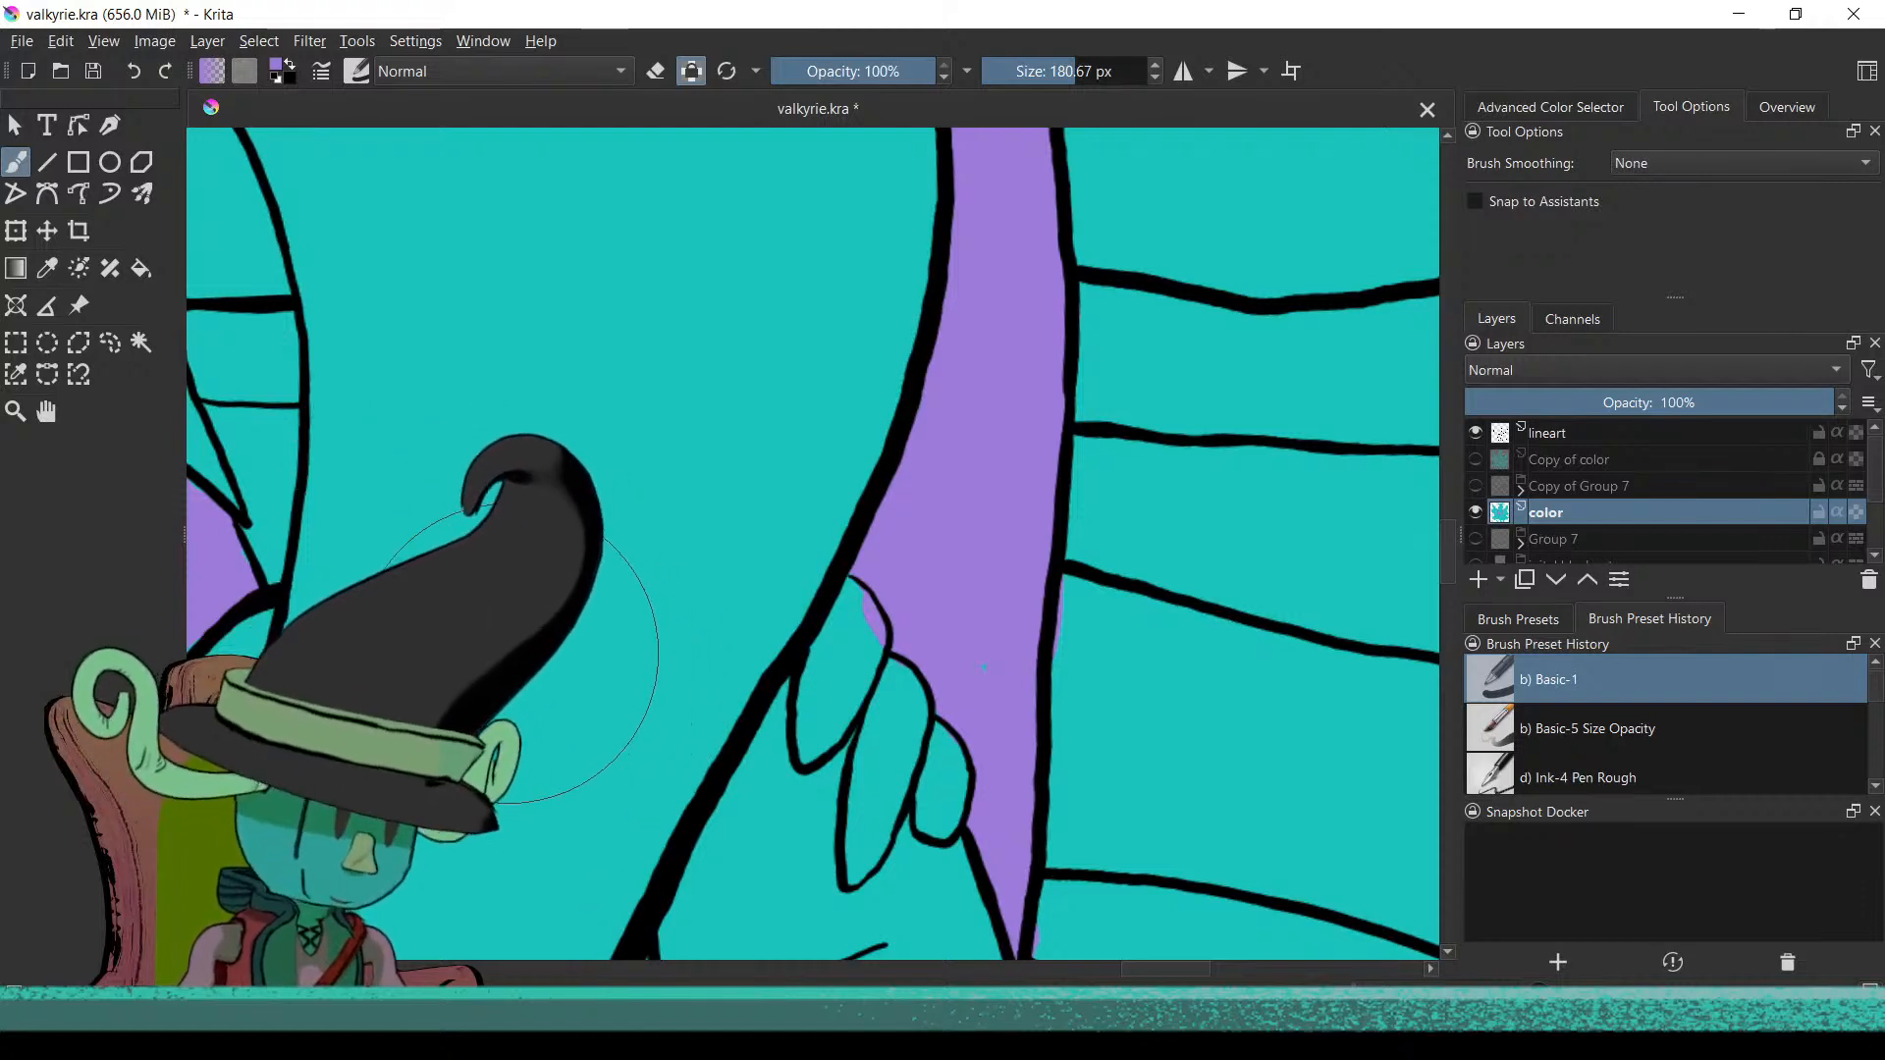
left_click_drag(429, 450, 1024, 561)
left_click_drag(860, 594, 761, 702)
left_click_drag(724, 598, 667, 817)
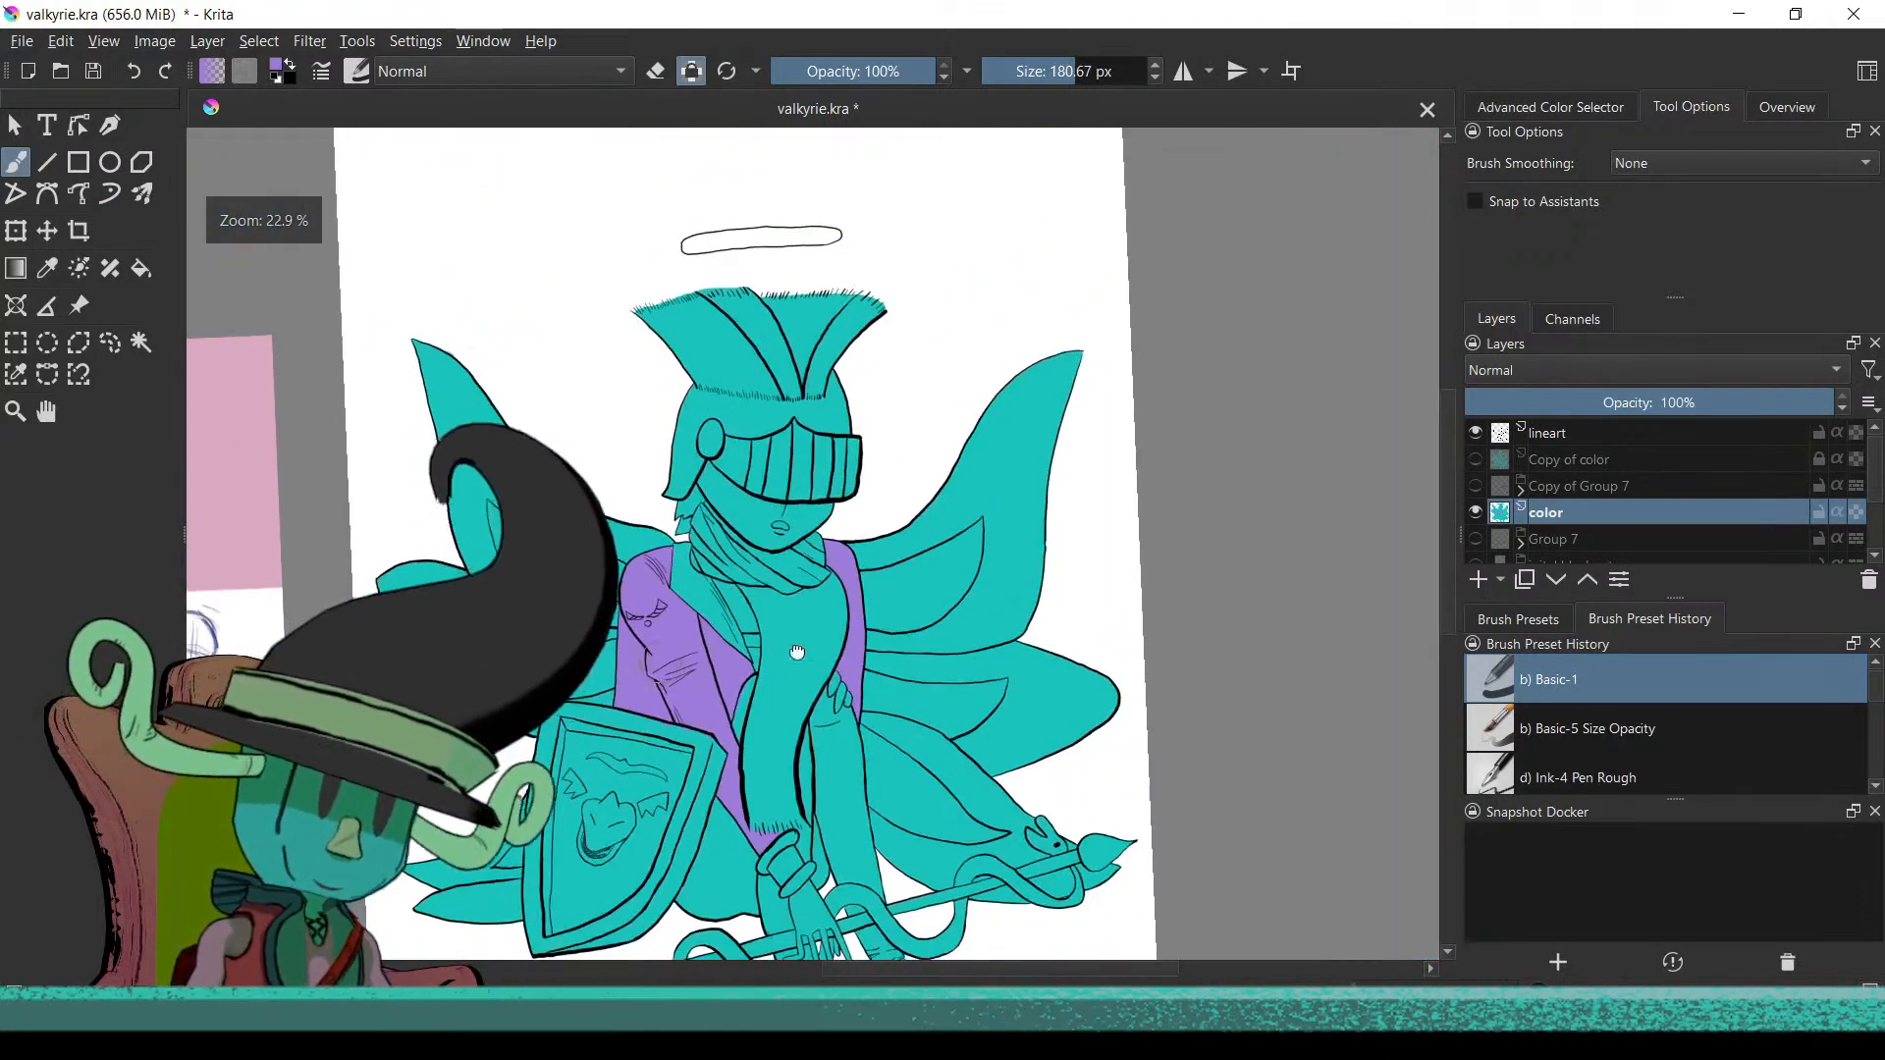
left_click_drag(798, 653, 1220, 543)
mouse_move(756, 685)
left_mouse_down()
mouse_move(873, 716)
mouse_move(1247, 697)
mouse_move(1209, 712)
left_mouse_up()
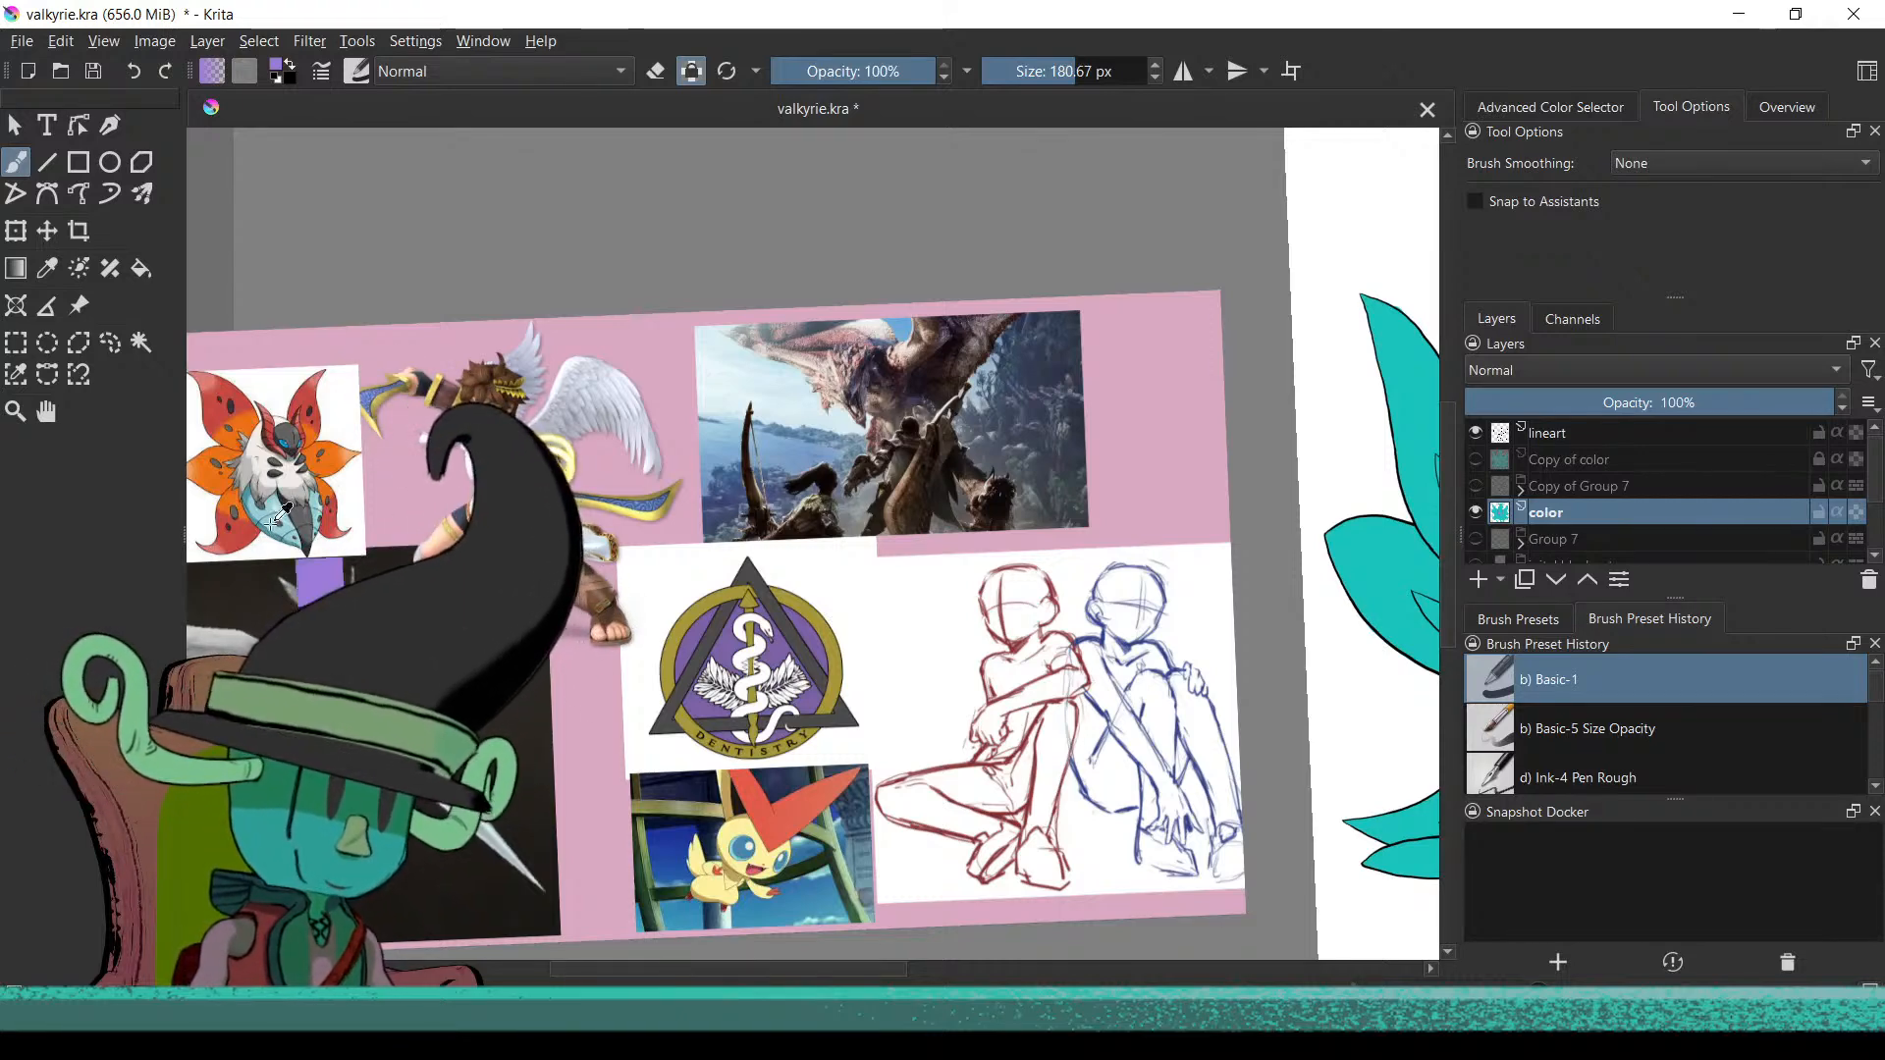
Switch the brush colour to pale blue and fill the first of the three fingers resting against the jacket
left_click_drag(1413, 692, 804, 718)
mouse_move(1055, 693)
left_mouse_down()
mouse_move(1143, 643)
mouse_move(767, 810)
mouse_move(1136, 619)
mouse_move(1009, 673)
mouse_move(993, 649)
mouse_move(977, 678)
mouse_move(1009, 594)
mouse_move(987, 618)
mouse_move(999, 551)
mouse_move(1034, 497)
left_mouse_up()
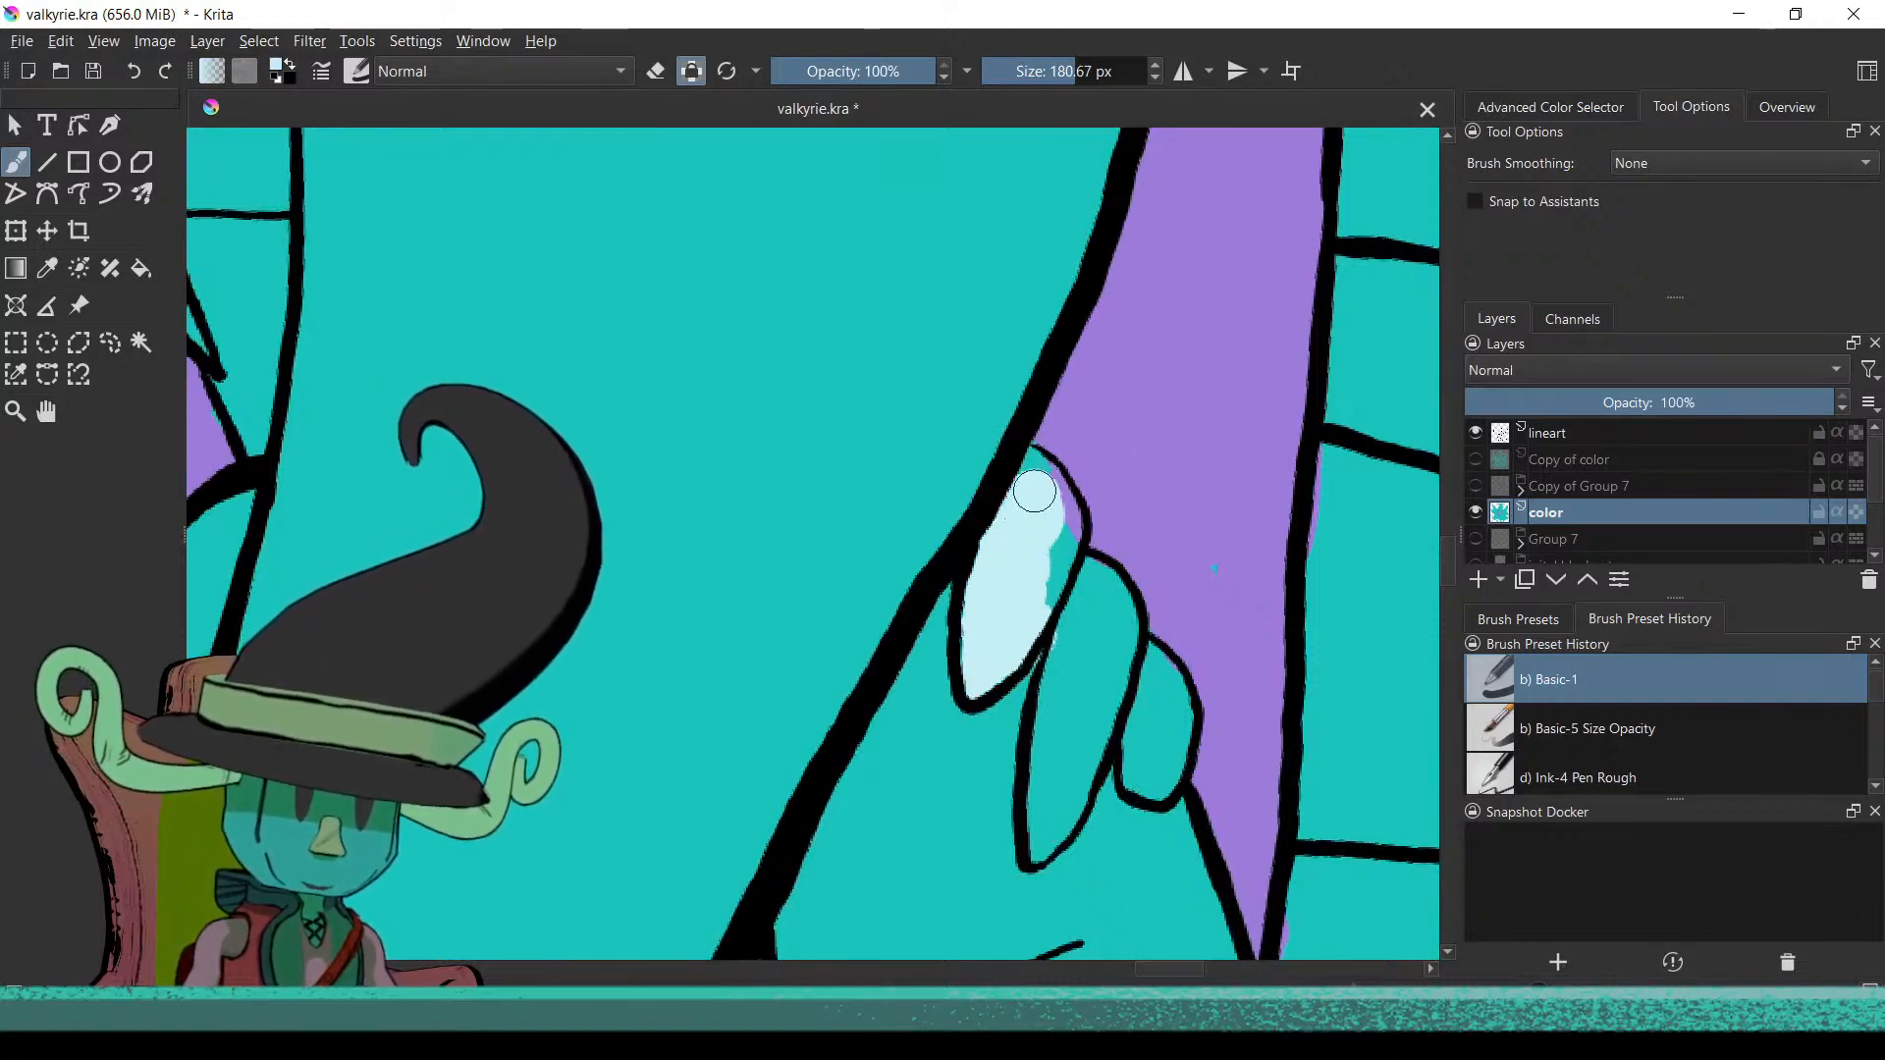
left_click_drag(1045, 528, 1060, 512)
Fill the other two fingers pale blue and cover the spill above the first finger with jacket purple
left_click_drag(1084, 611, 1062, 693)
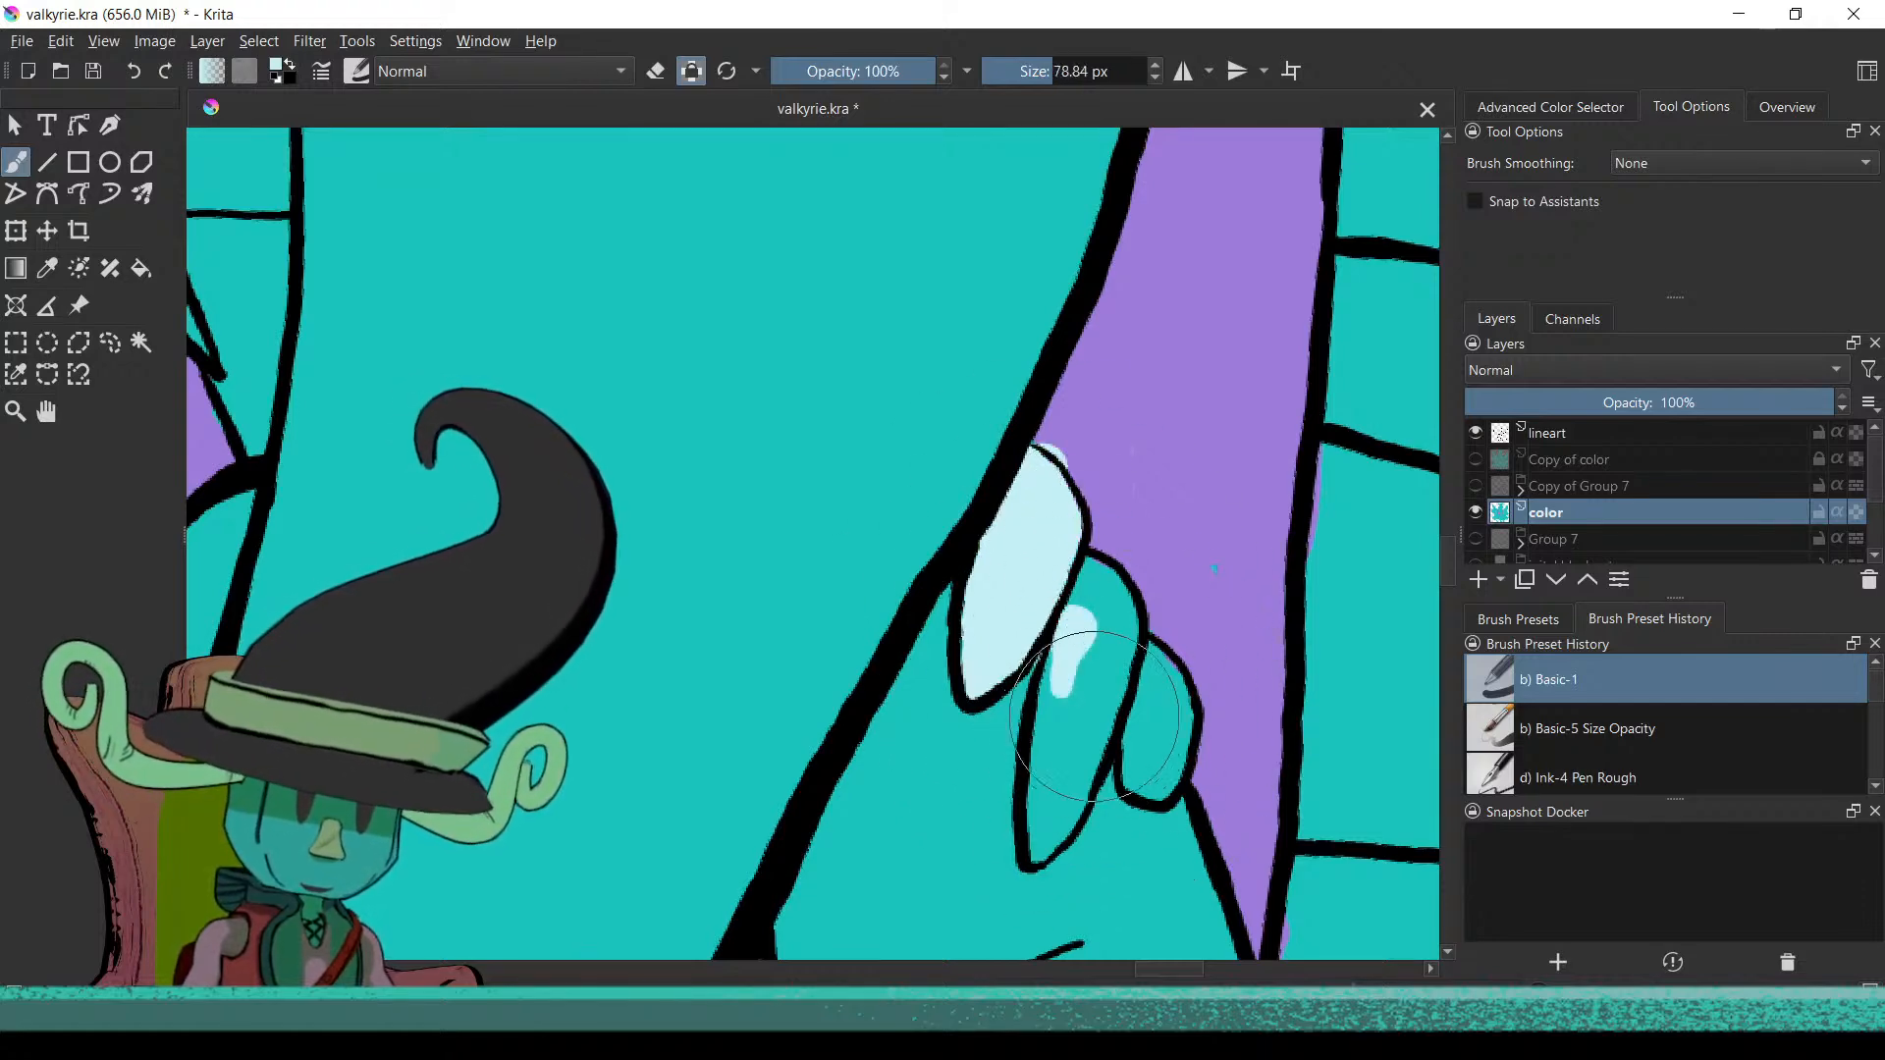
left_click_drag(1081, 628, 1053, 765)
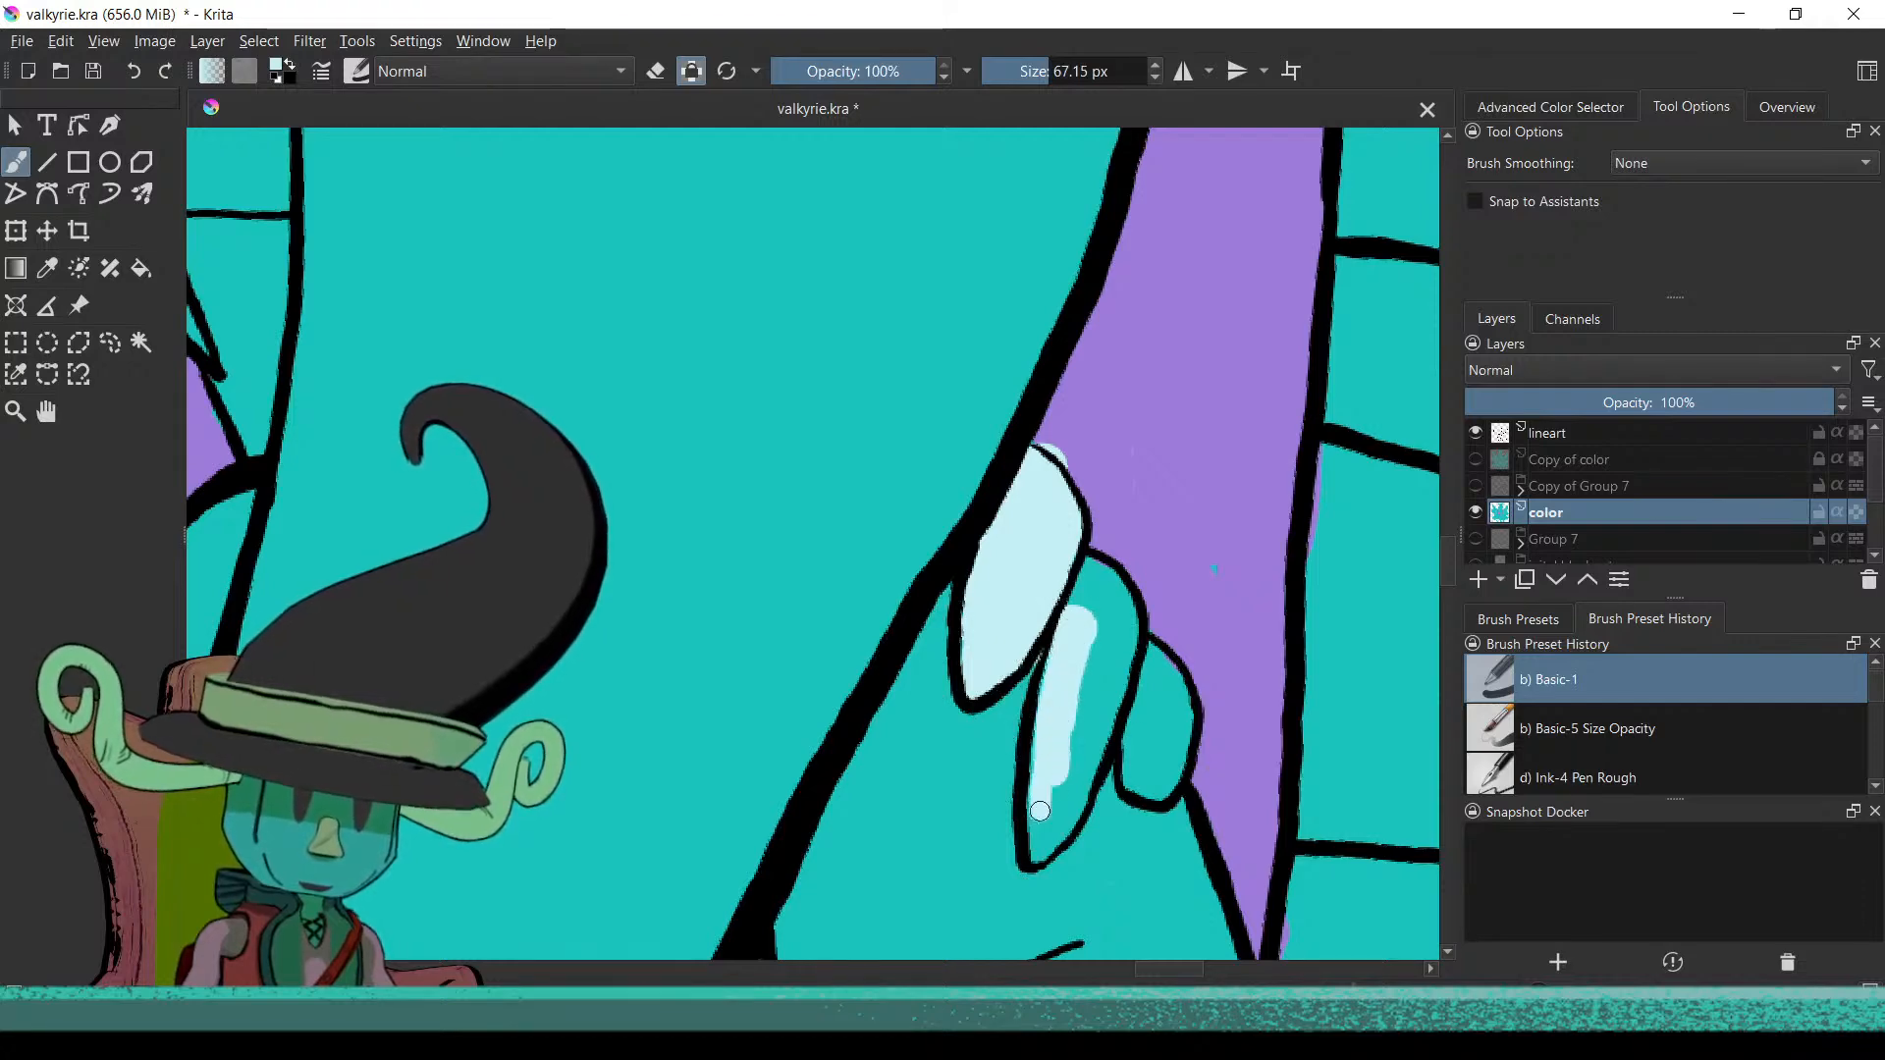
mouse_move(1035, 830)
left_mouse_down()
mouse_move(1086, 746)
mouse_move(1104, 618)
mouse_move(1073, 648)
mouse_move(1123, 610)
left_mouse_up()
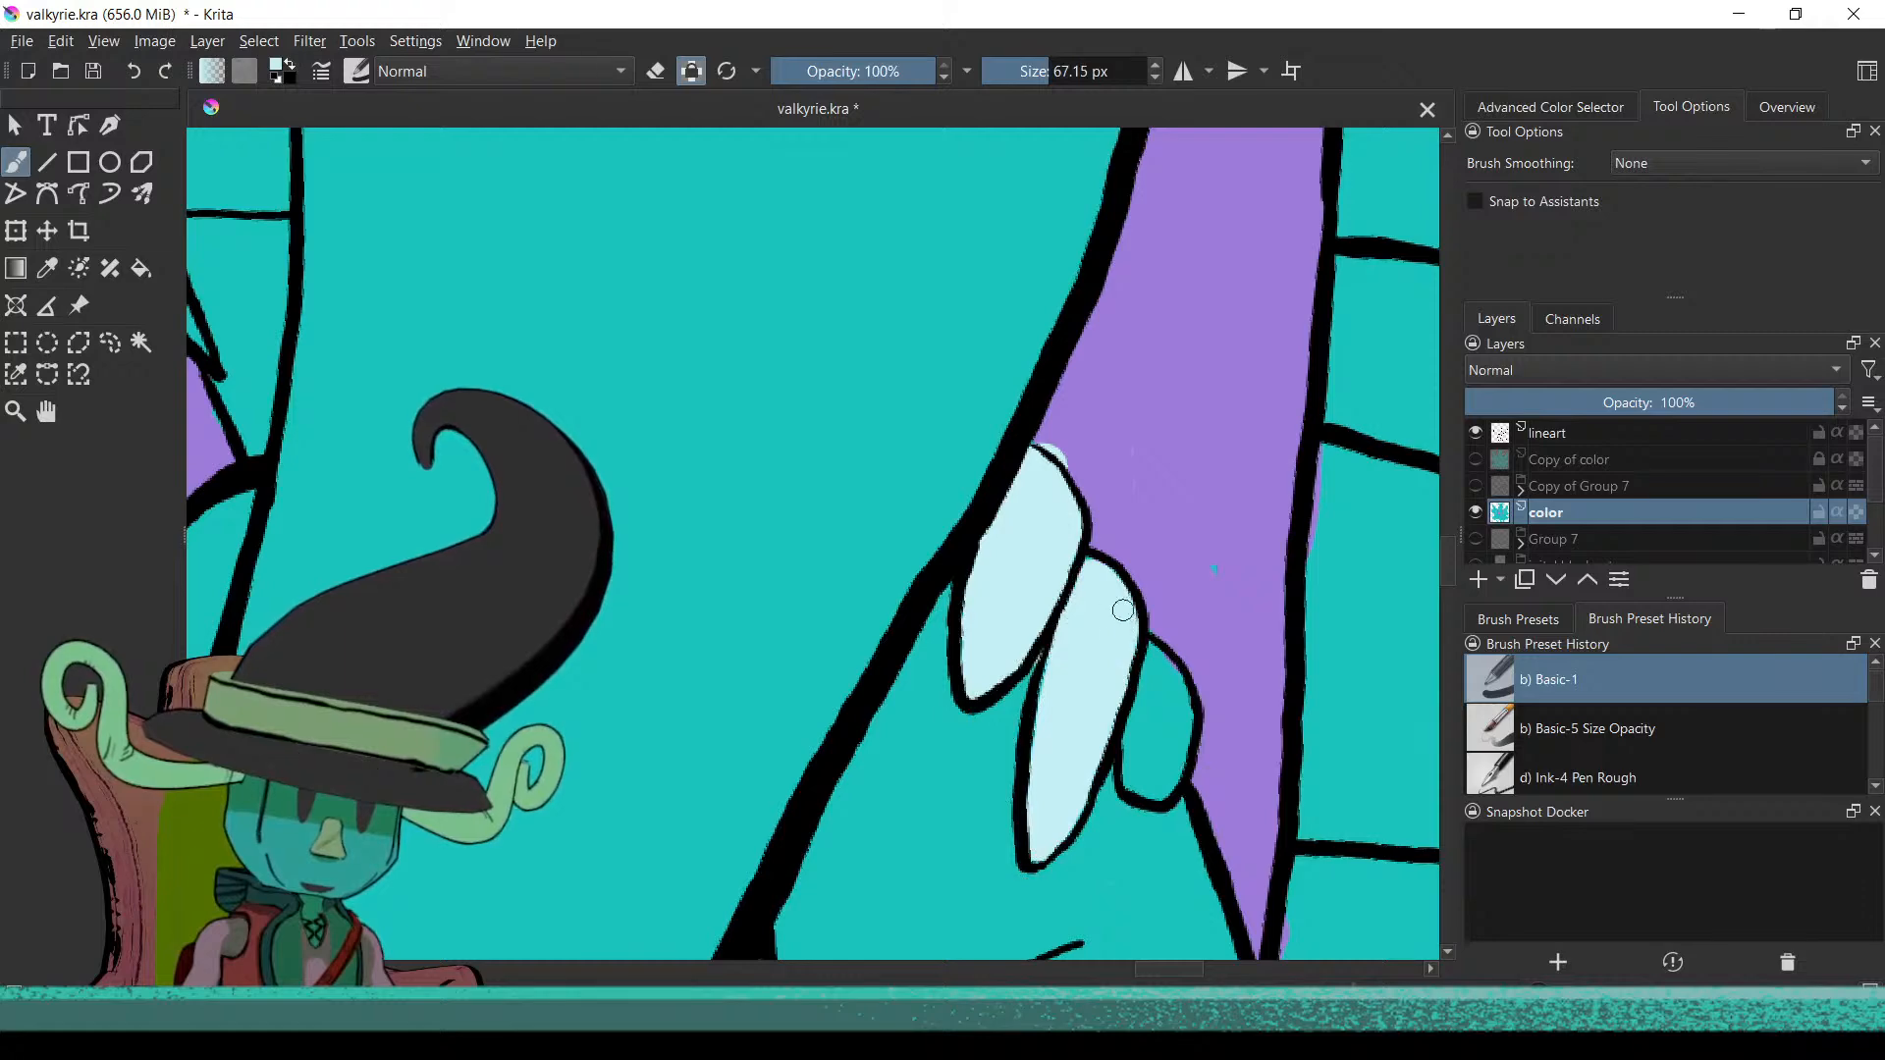
mouse_move(1137, 678)
left_mouse_down()
mouse_move(1144, 746)
mouse_move(1140, 694)
mouse_move(1138, 729)
mouse_move(1161, 676)
left_mouse_up()
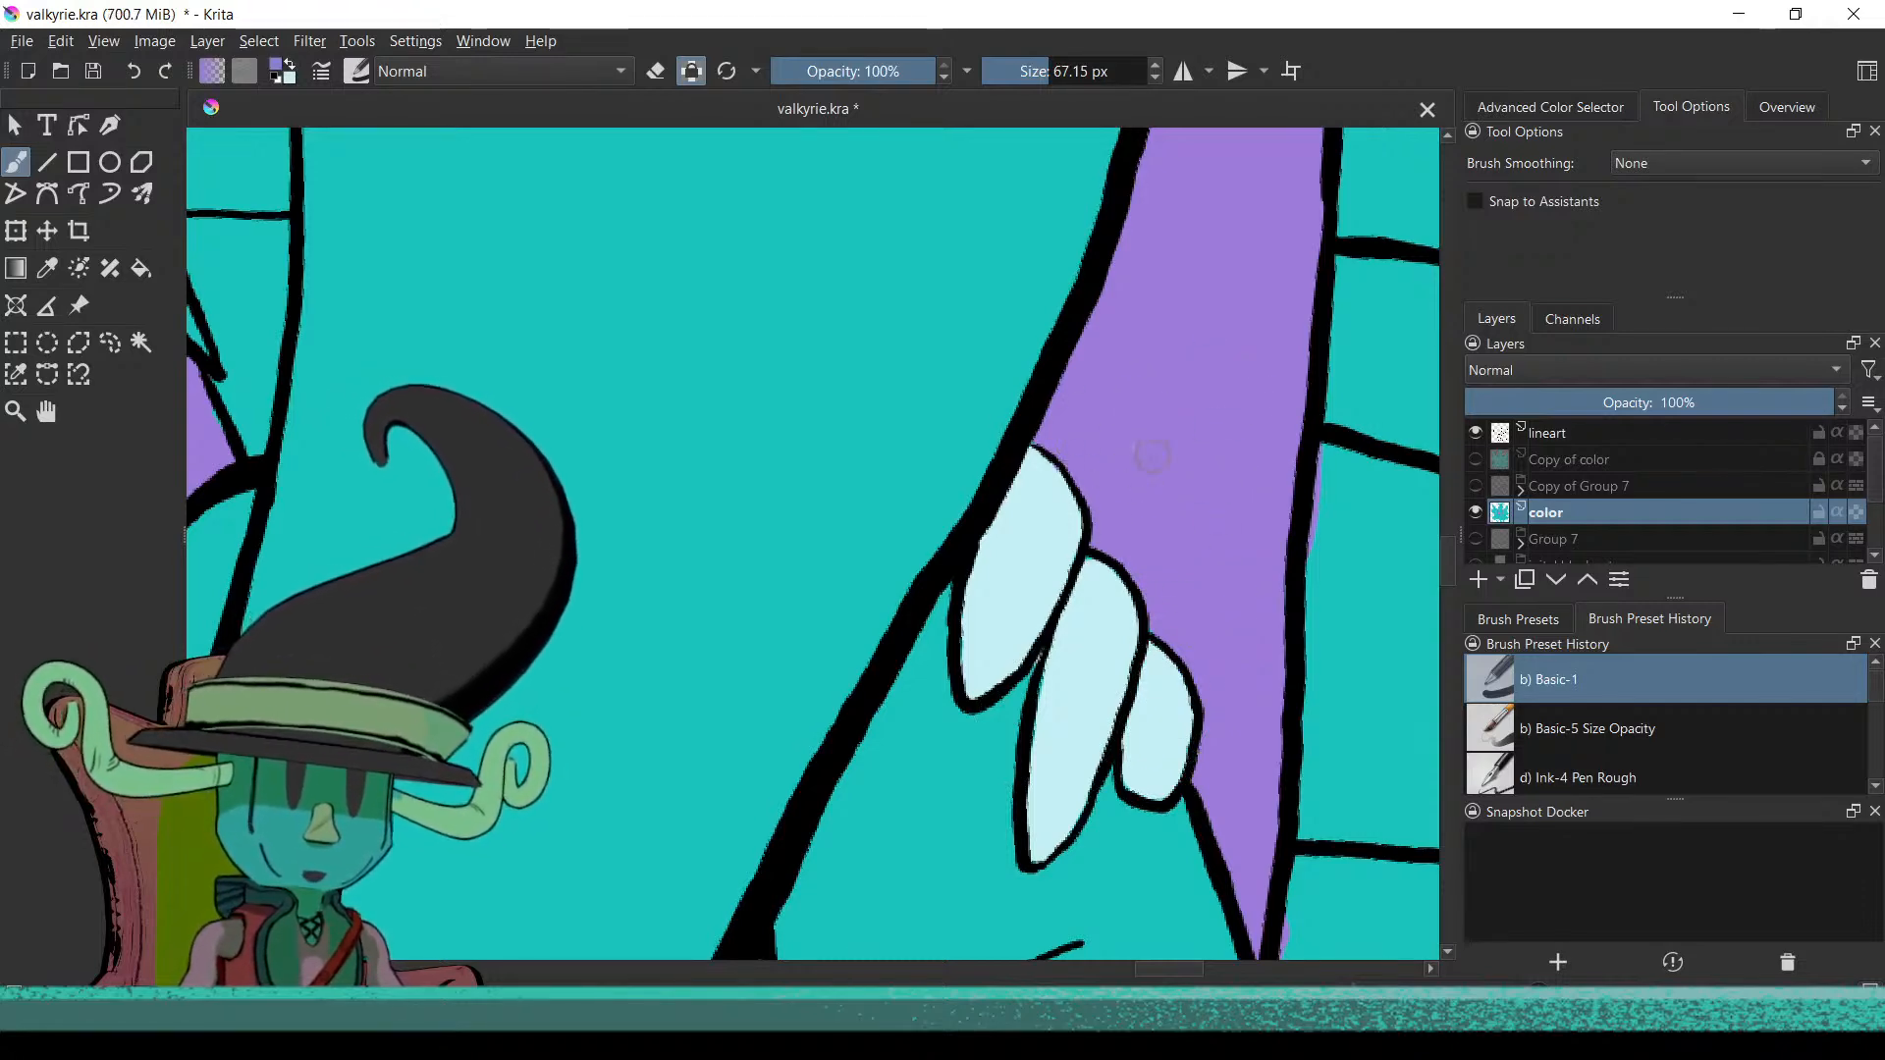
Paint the lower face pale blue around the mouth, along the chin and up the jaw to the visor
scroll(1155, 417, "down", 5)
scroll(1061, 677, "up", 4)
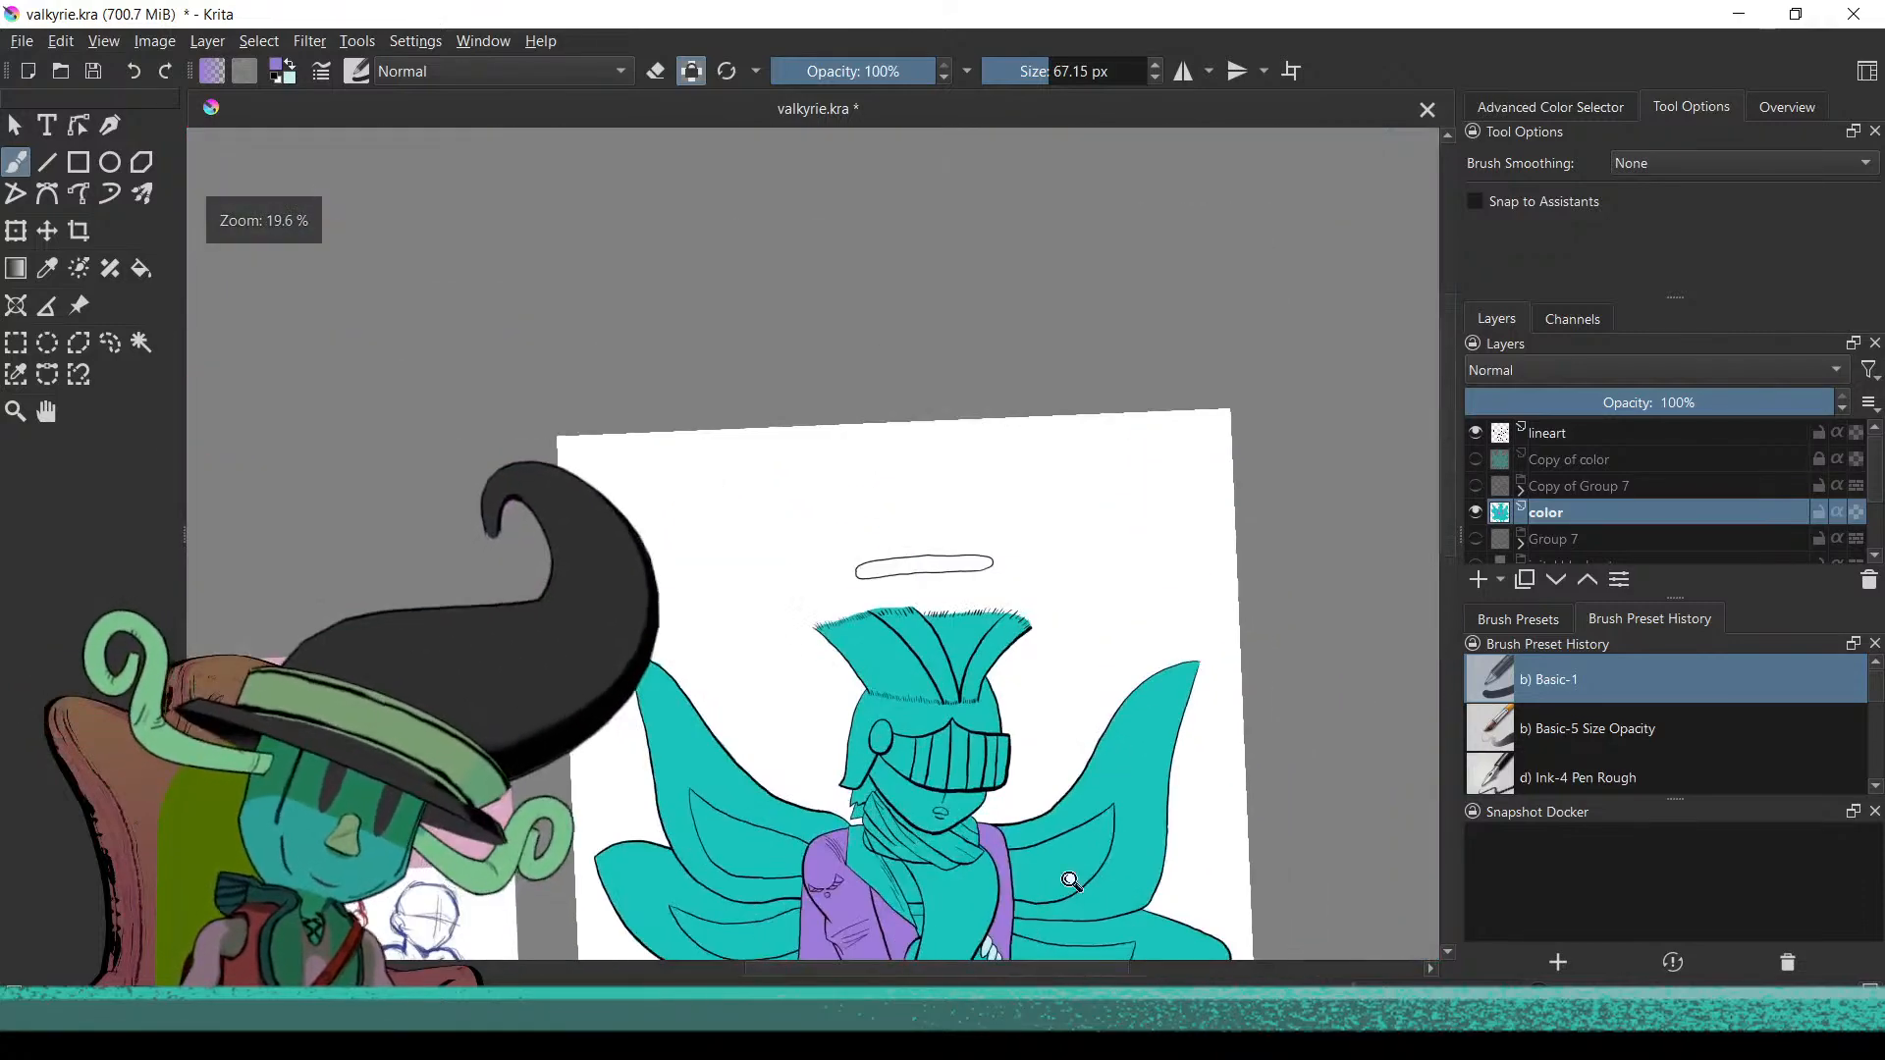
scroll(1061, 677, "down", 2)
scroll(1136, 757, "up", 4)
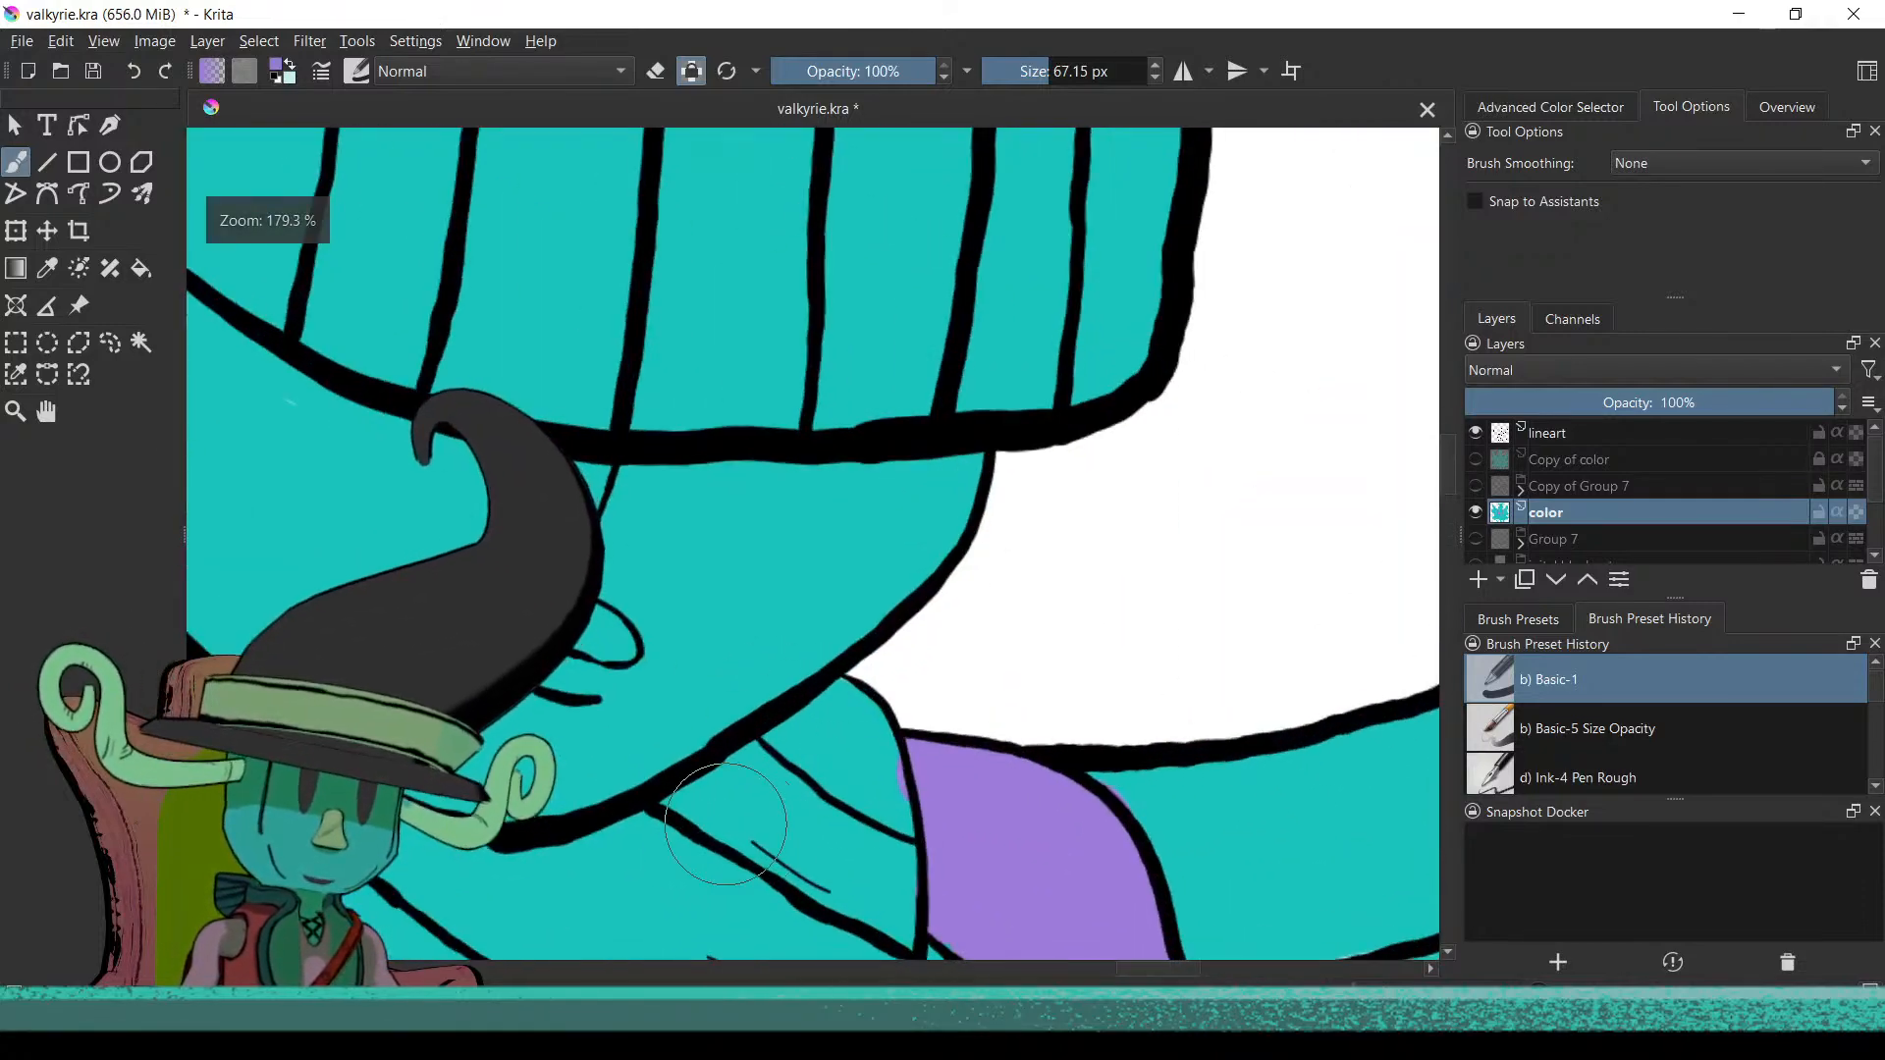
scroll(815, 766, "up", 1)
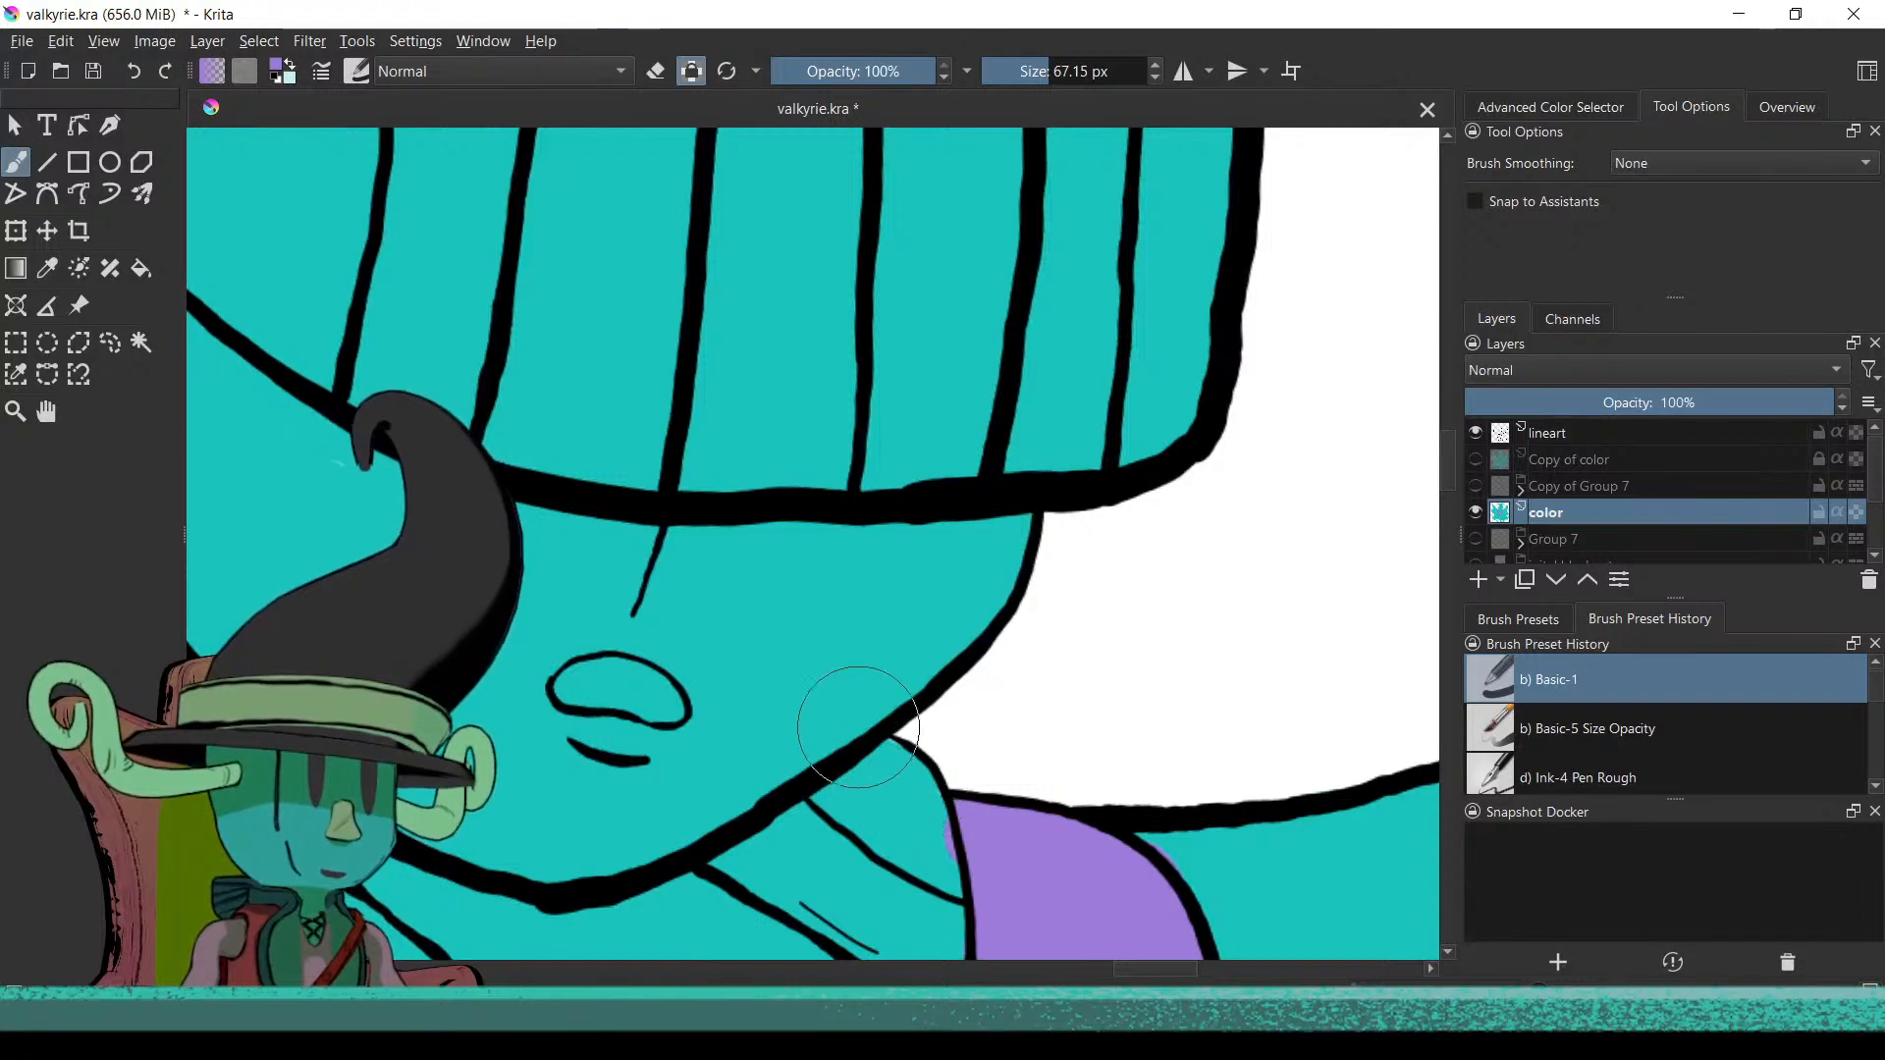
mouse_move(712, 748)
left_mouse_down()
mouse_move(835, 634)
mouse_move(883, 653)
mouse_move(560, 843)
mouse_move(803, 721)
mouse_move(633, 687)
mouse_move(648, 747)
mouse_move(698, 750)
mouse_move(926, 632)
mouse_move(1019, 519)
left_mouse_up()
mouse_move(915, 650)
left_mouse_down()
mouse_move(987, 588)
mouse_move(883, 694)
mouse_move(846, 696)
left_mouse_up()
left_click_drag(846, 696, 944, 717)
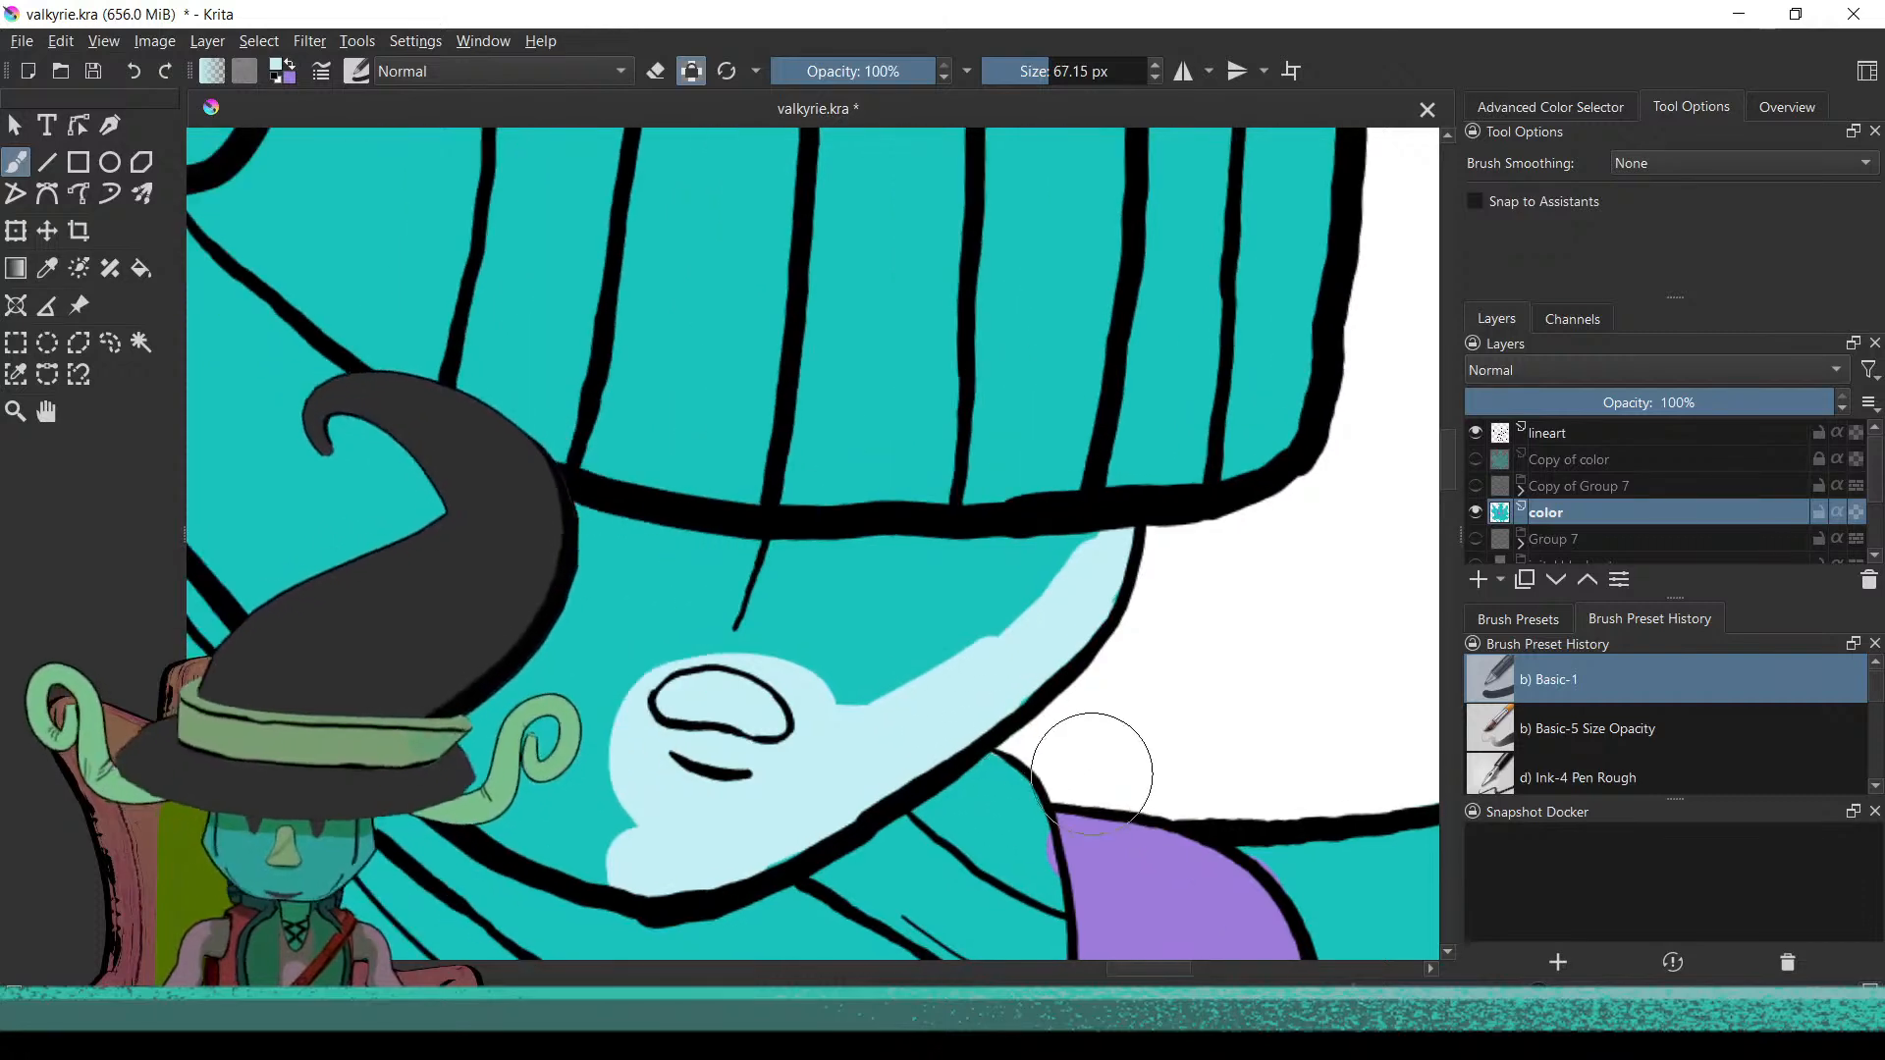
Paint the face pale blue around the nose, beneath the visor's lower edge and up to the helmet's ear piece
mouse_move(734, 545)
left_mouse_down()
mouse_move(1040, 552)
mouse_move(875, 618)
mouse_move(1031, 589)
mouse_move(952, 640)
mouse_move(688, 617)
mouse_move(846, 719)
left_mouse_up()
mouse_move(306, 312)
left_mouse_down()
mouse_move(242, 461)
mouse_move(316, 316)
mouse_move(388, 432)
mouse_move(335, 351)
mouse_move(391, 416)
left_mouse_up()
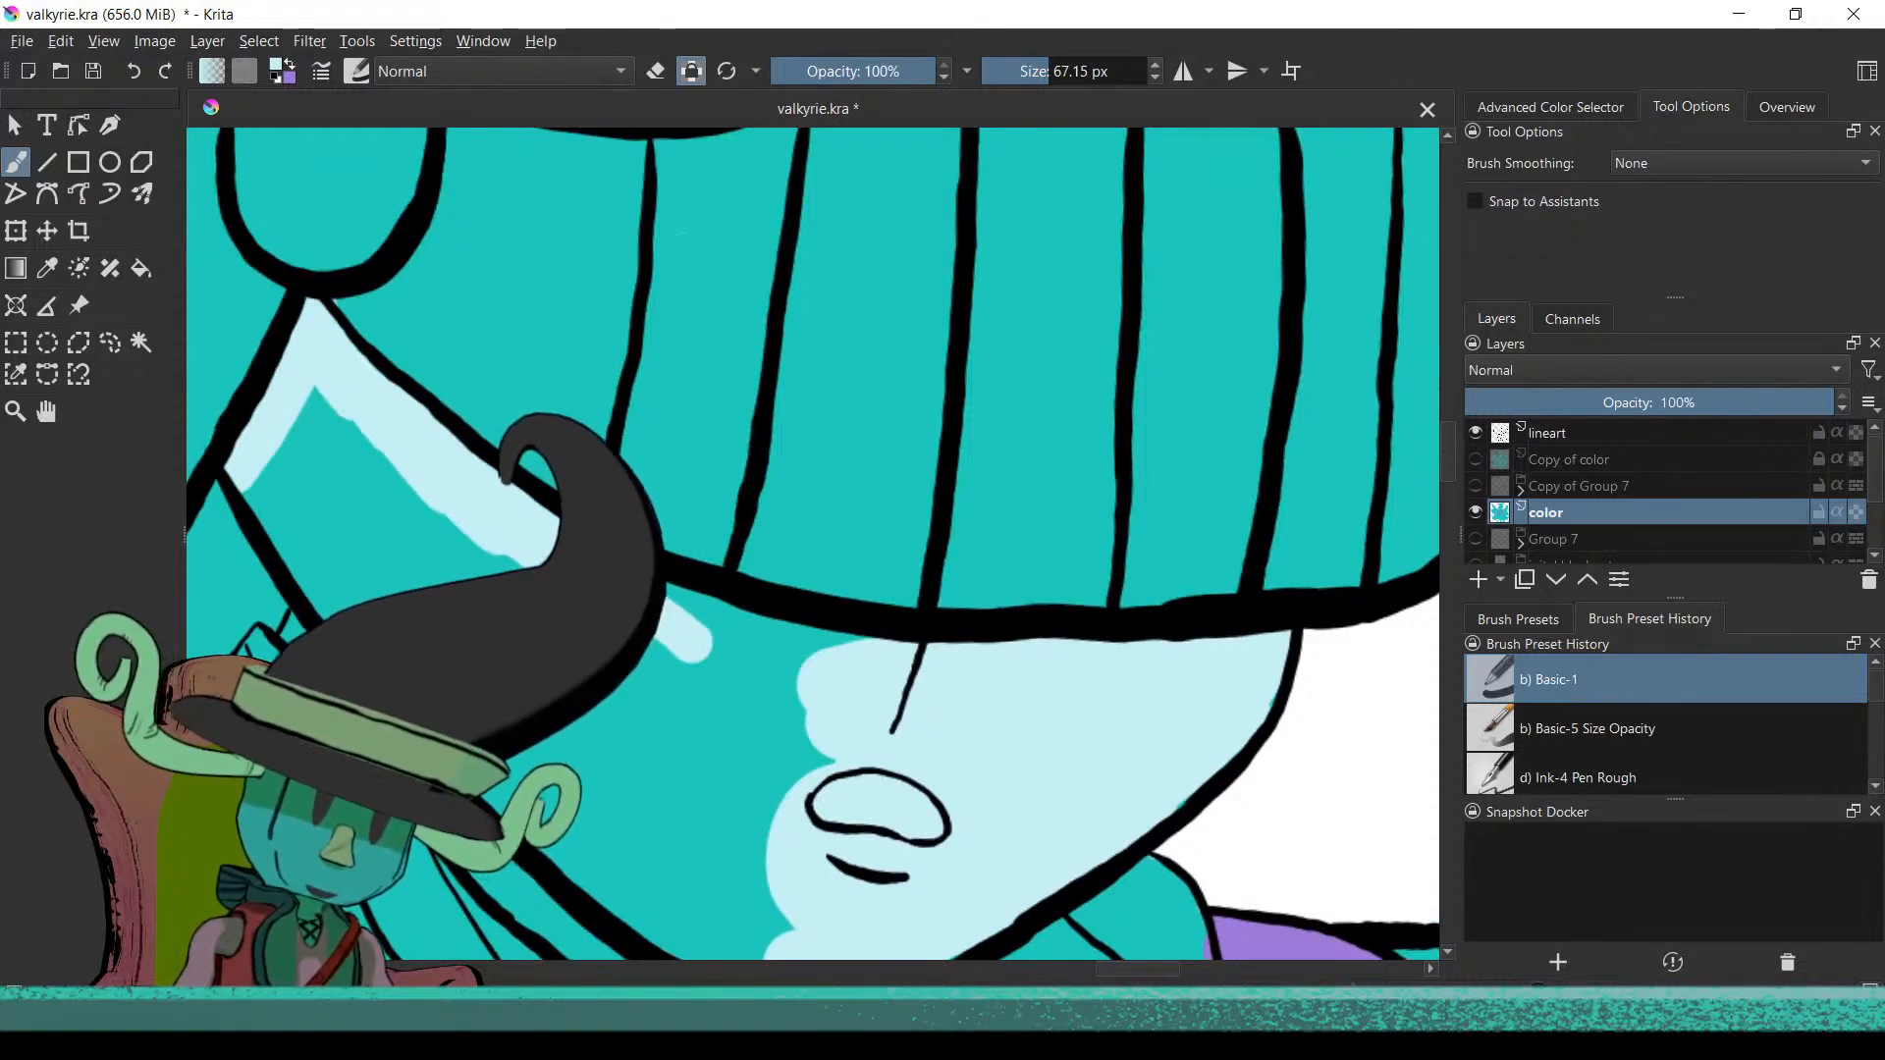
left_click_drag(728, 633, 784, 649)
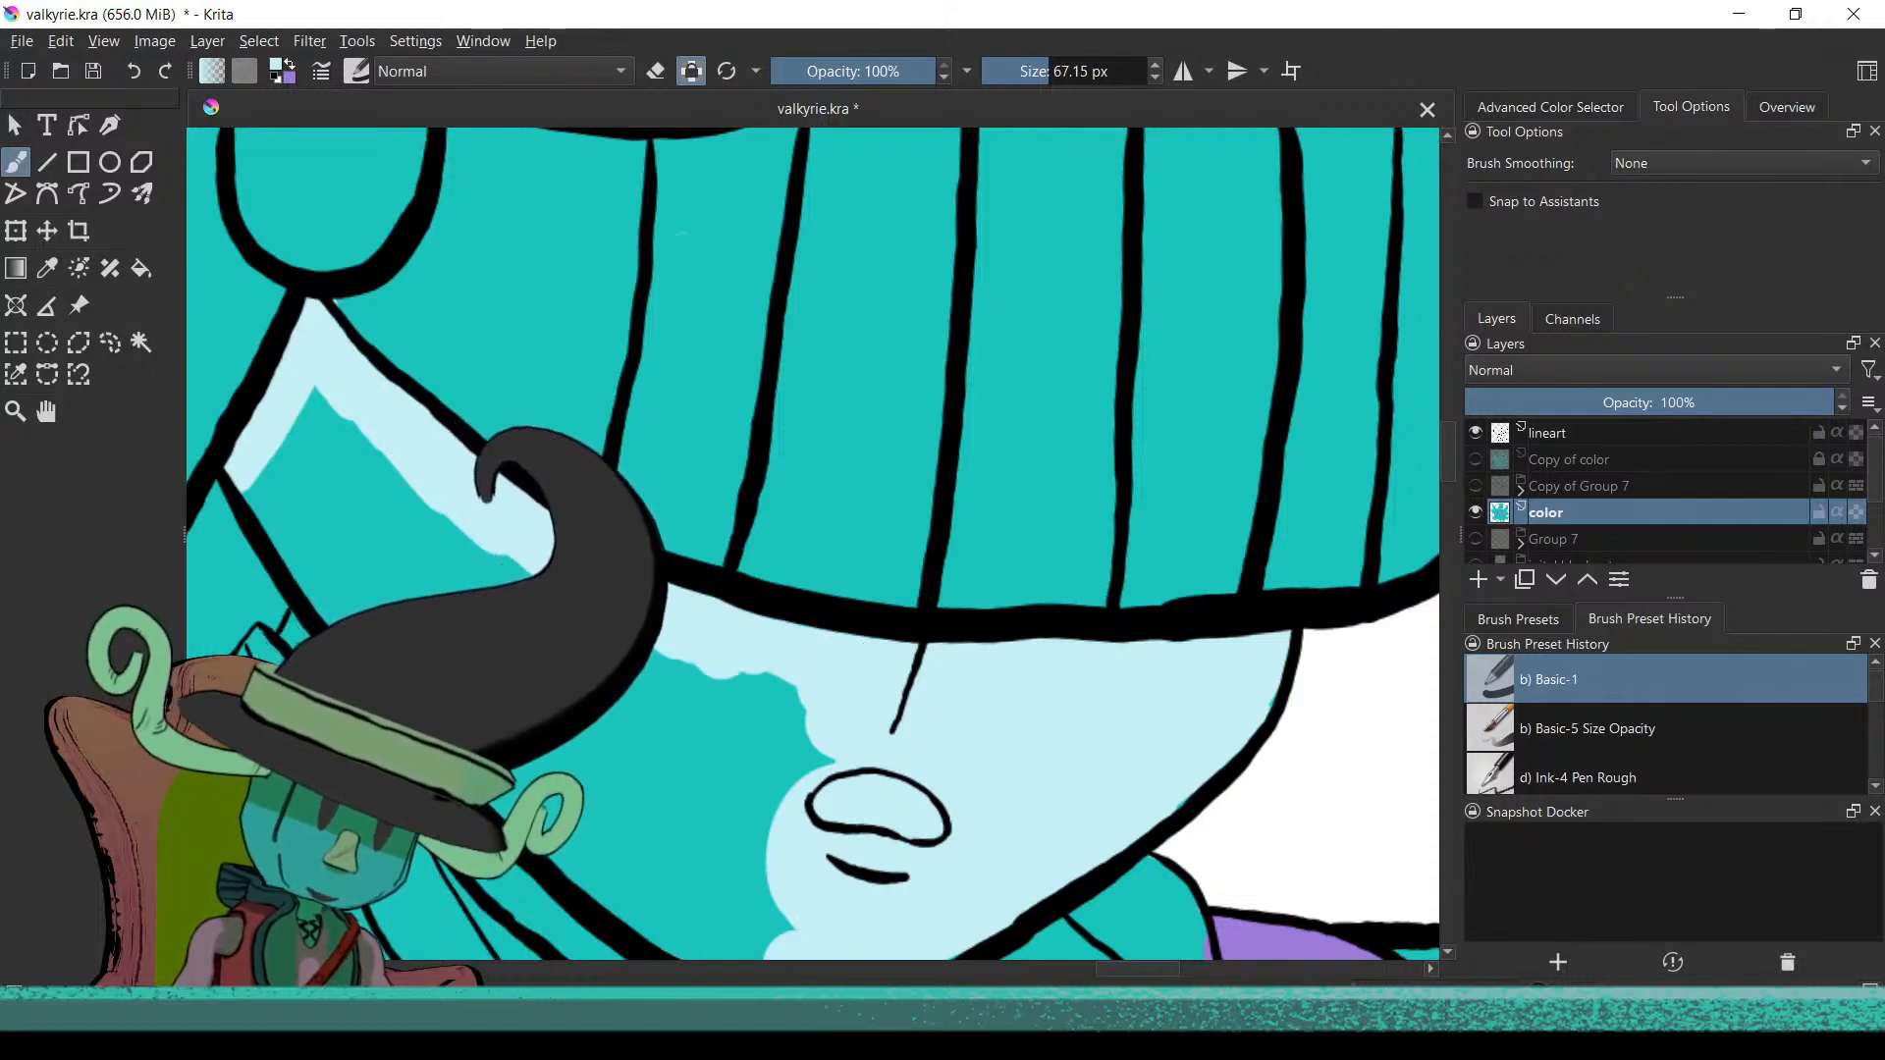
Paint along the jawline below the helmet's ear piece and fill the remaining teal of the cheek with pale blue
scroll(684, 643, "down", 3)
scroll(684, 644, "up", 3)
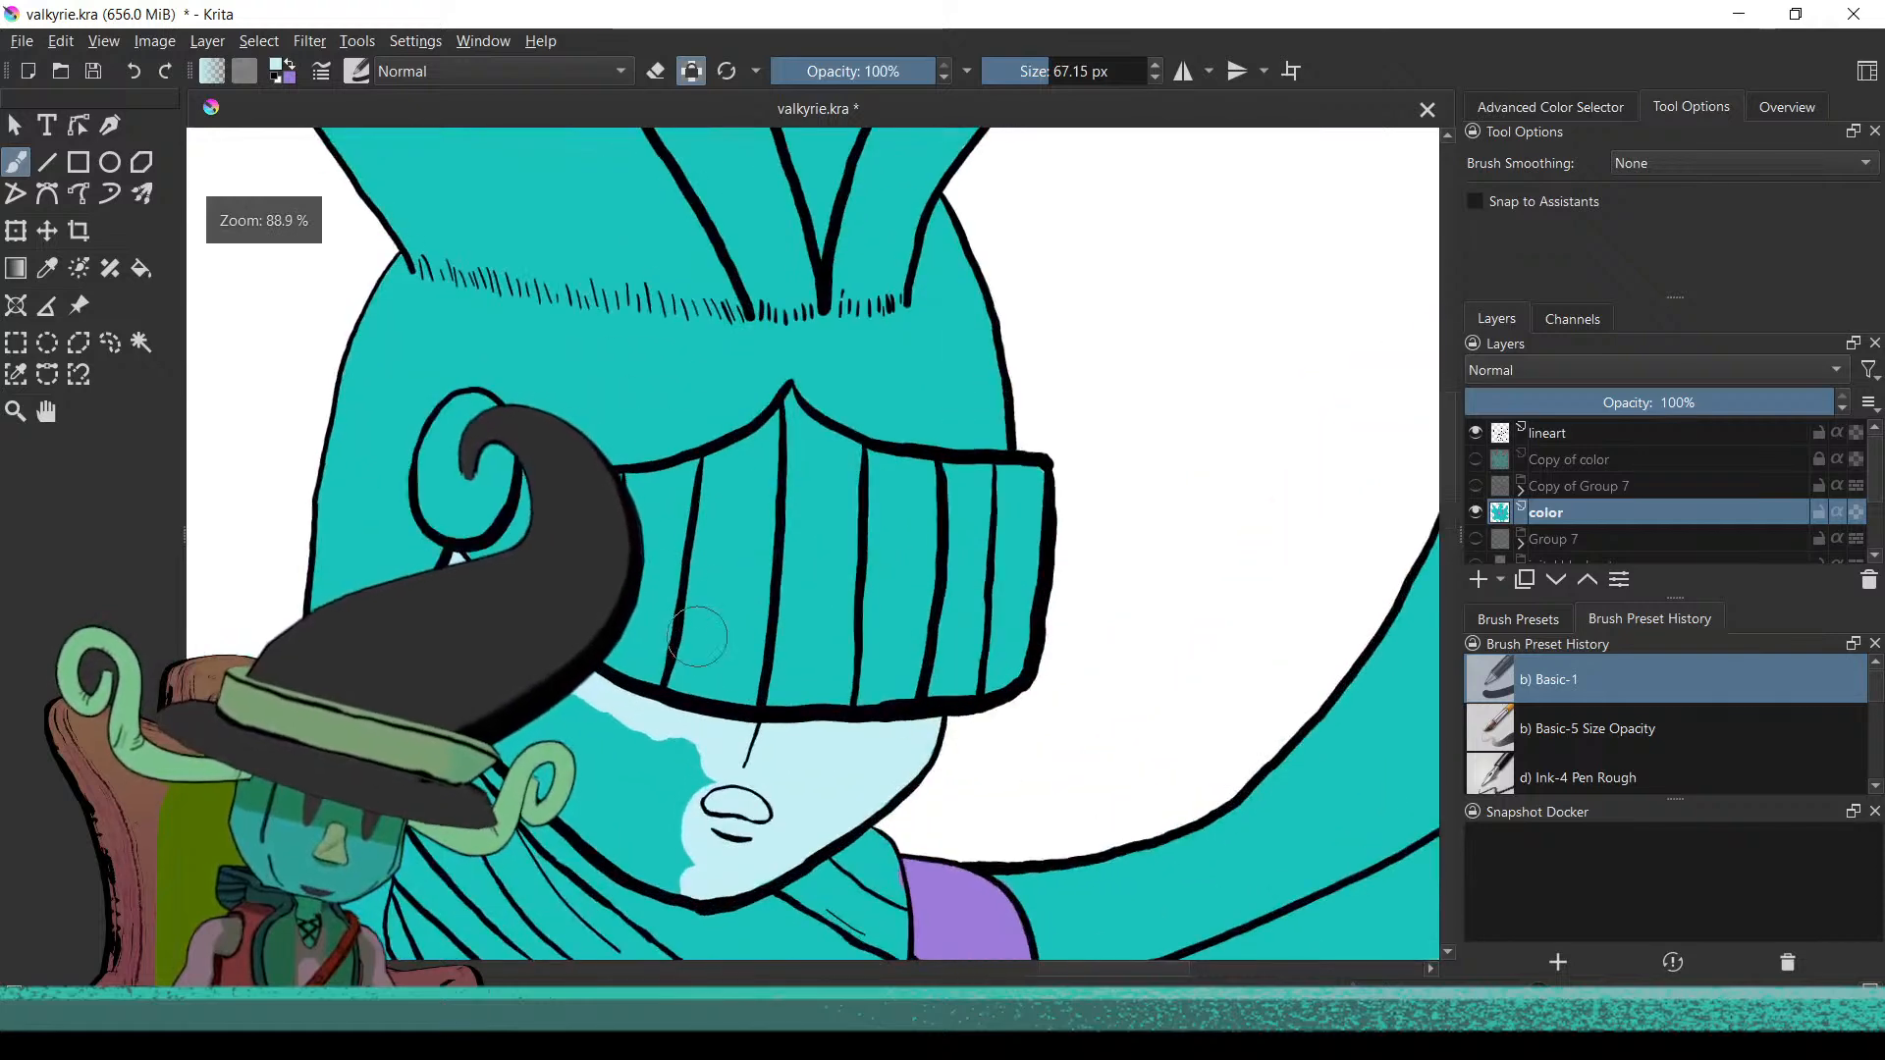
scroll(684, 643, "up", 2)
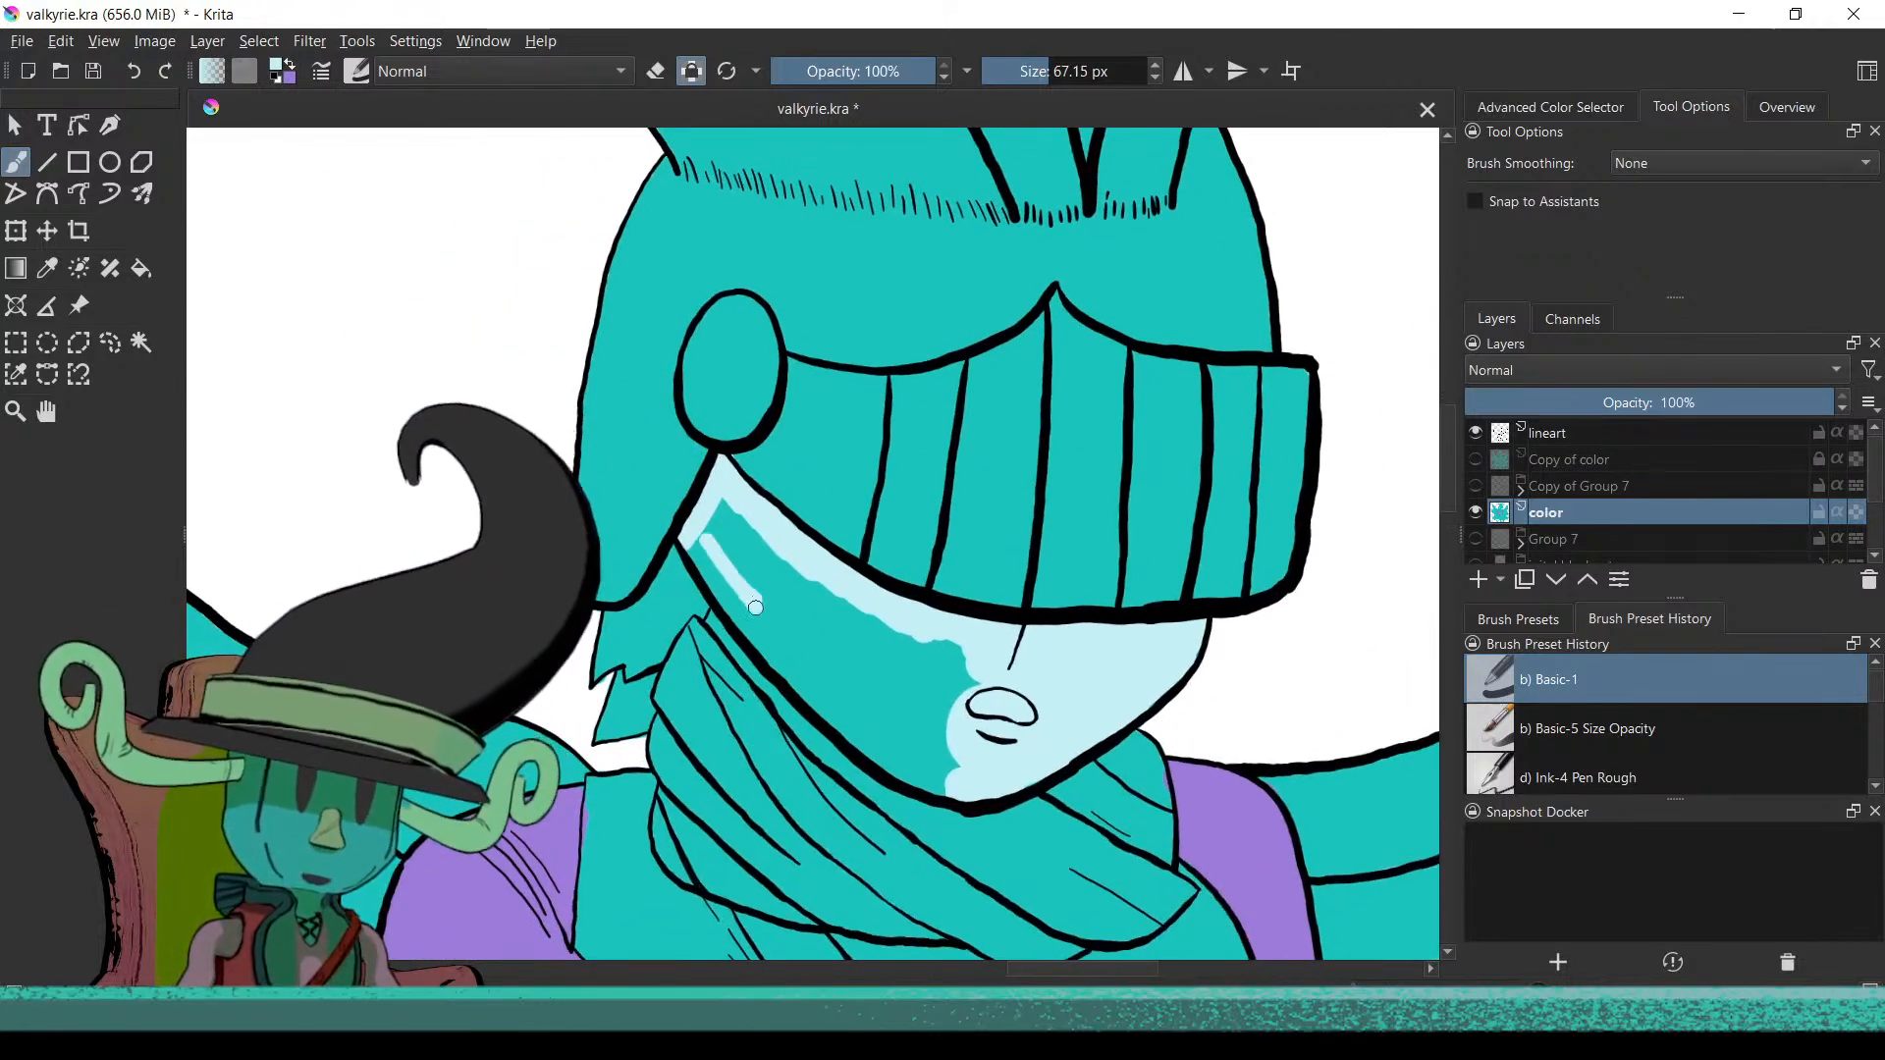
left_click_drag(745, 617, 852, 727)
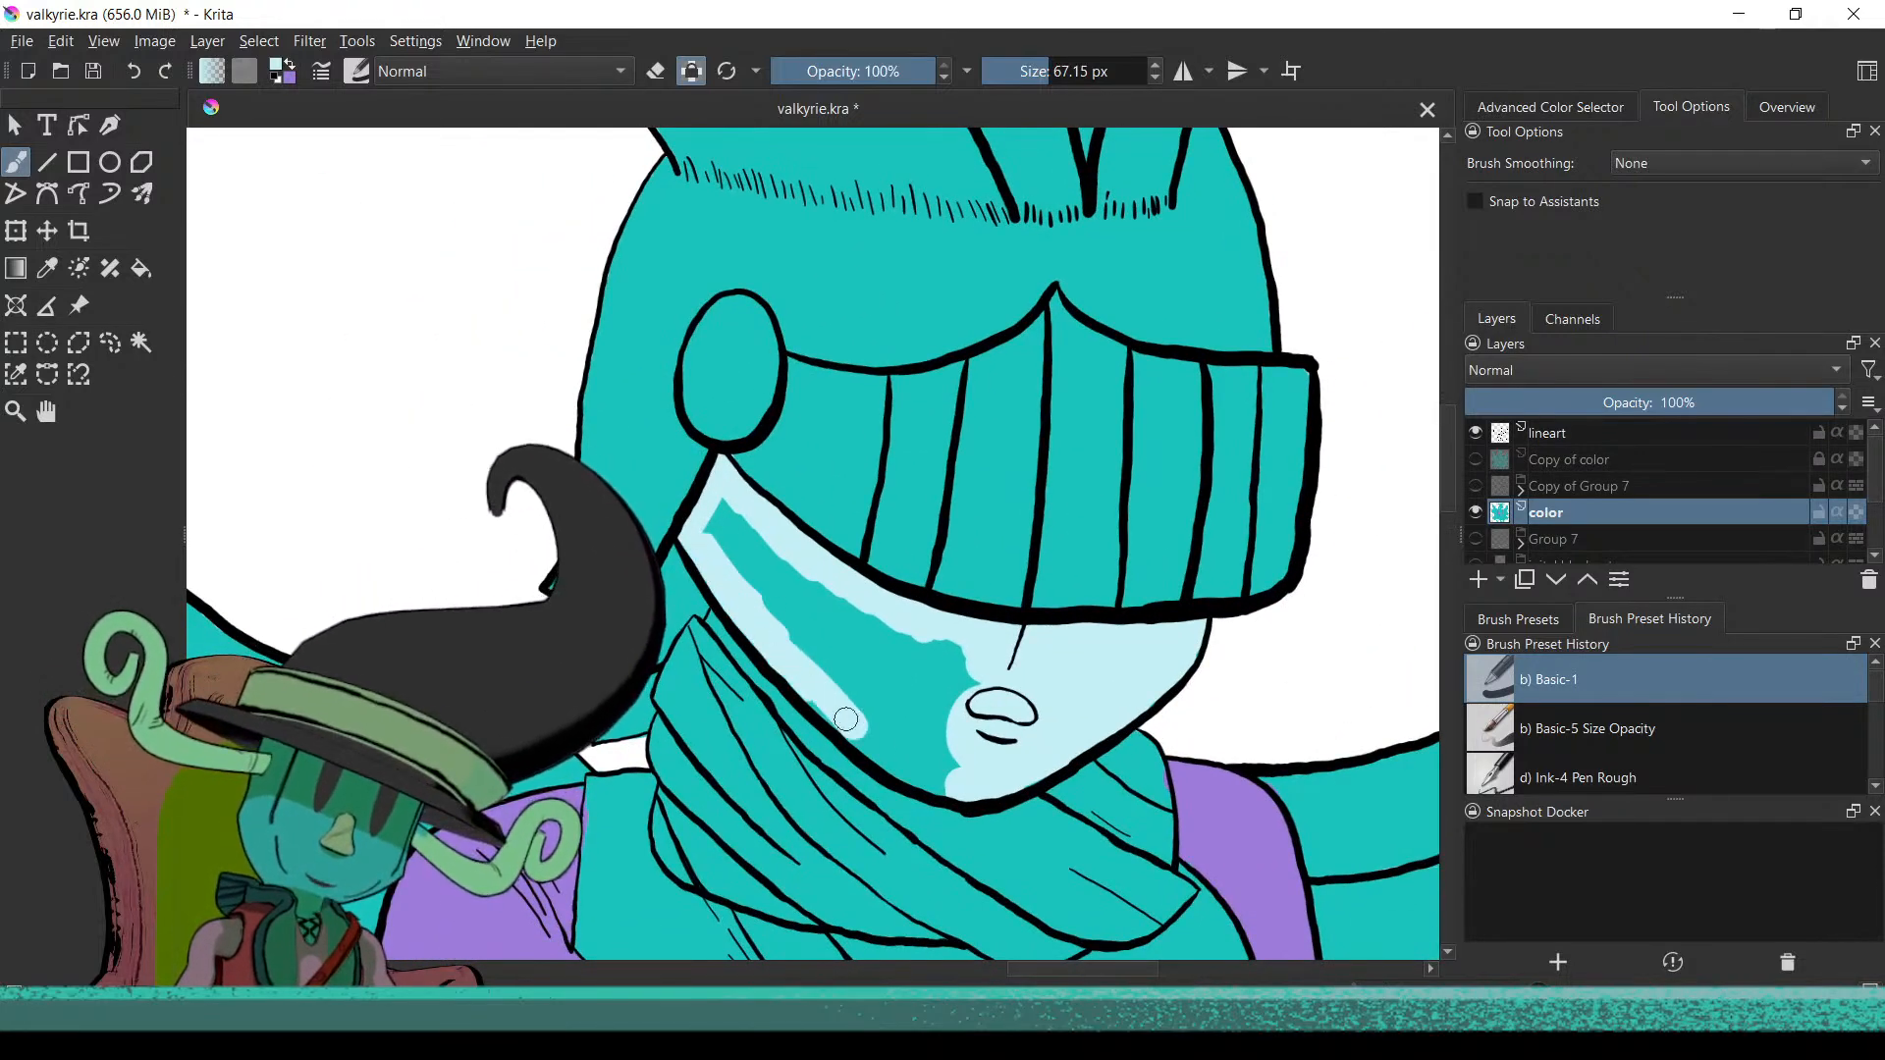
mouse_move(956, 765)
left_mouse_down()
mouse_move(793, 623)
mouse_move(720, 530)
mouse_move(725, 509)
mouse_move(866, 669)
mouse_move(943, 717)
mouse_move(975, 687)
mouse_move(847, 609)
left_mouse_up()
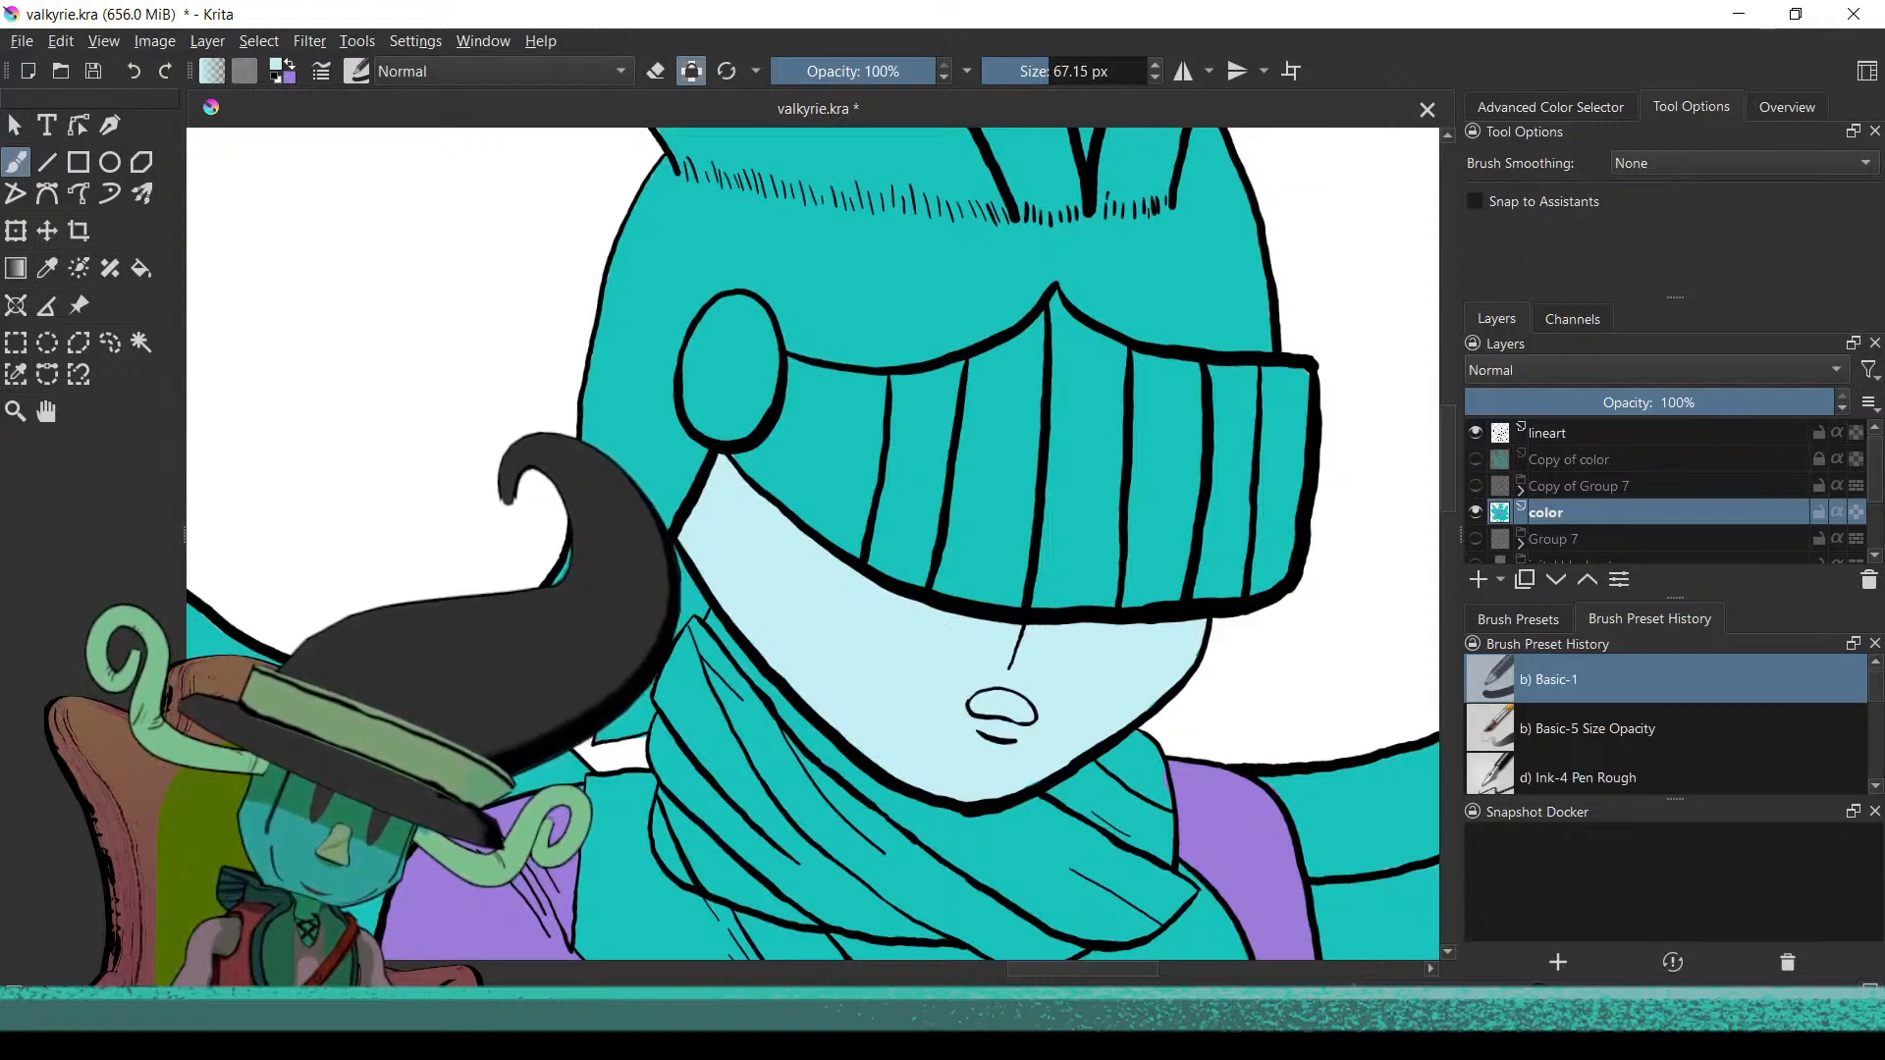
Fill the back of the hand holding the staff with pale blue, from the wrist cuff to the knuckles
scroll(705, 727, "down", 8)
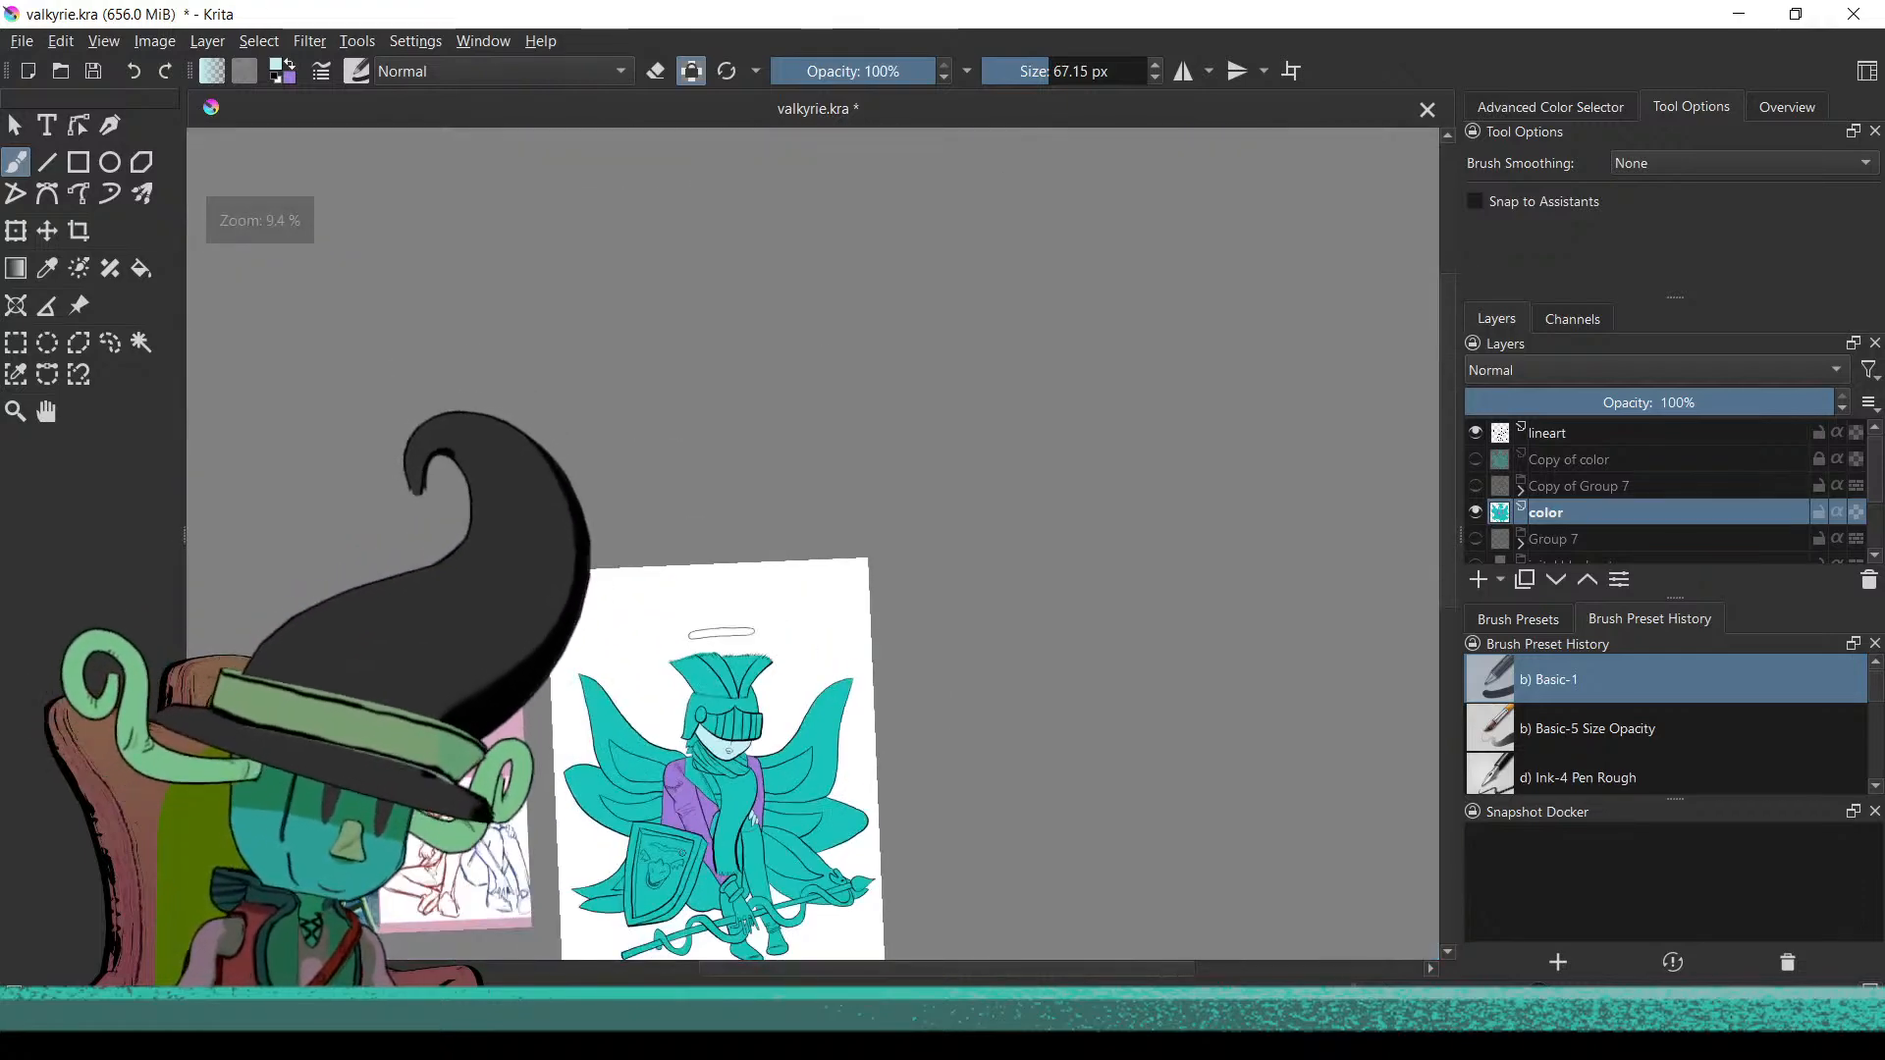
scroll(762, 864, "up", 6)
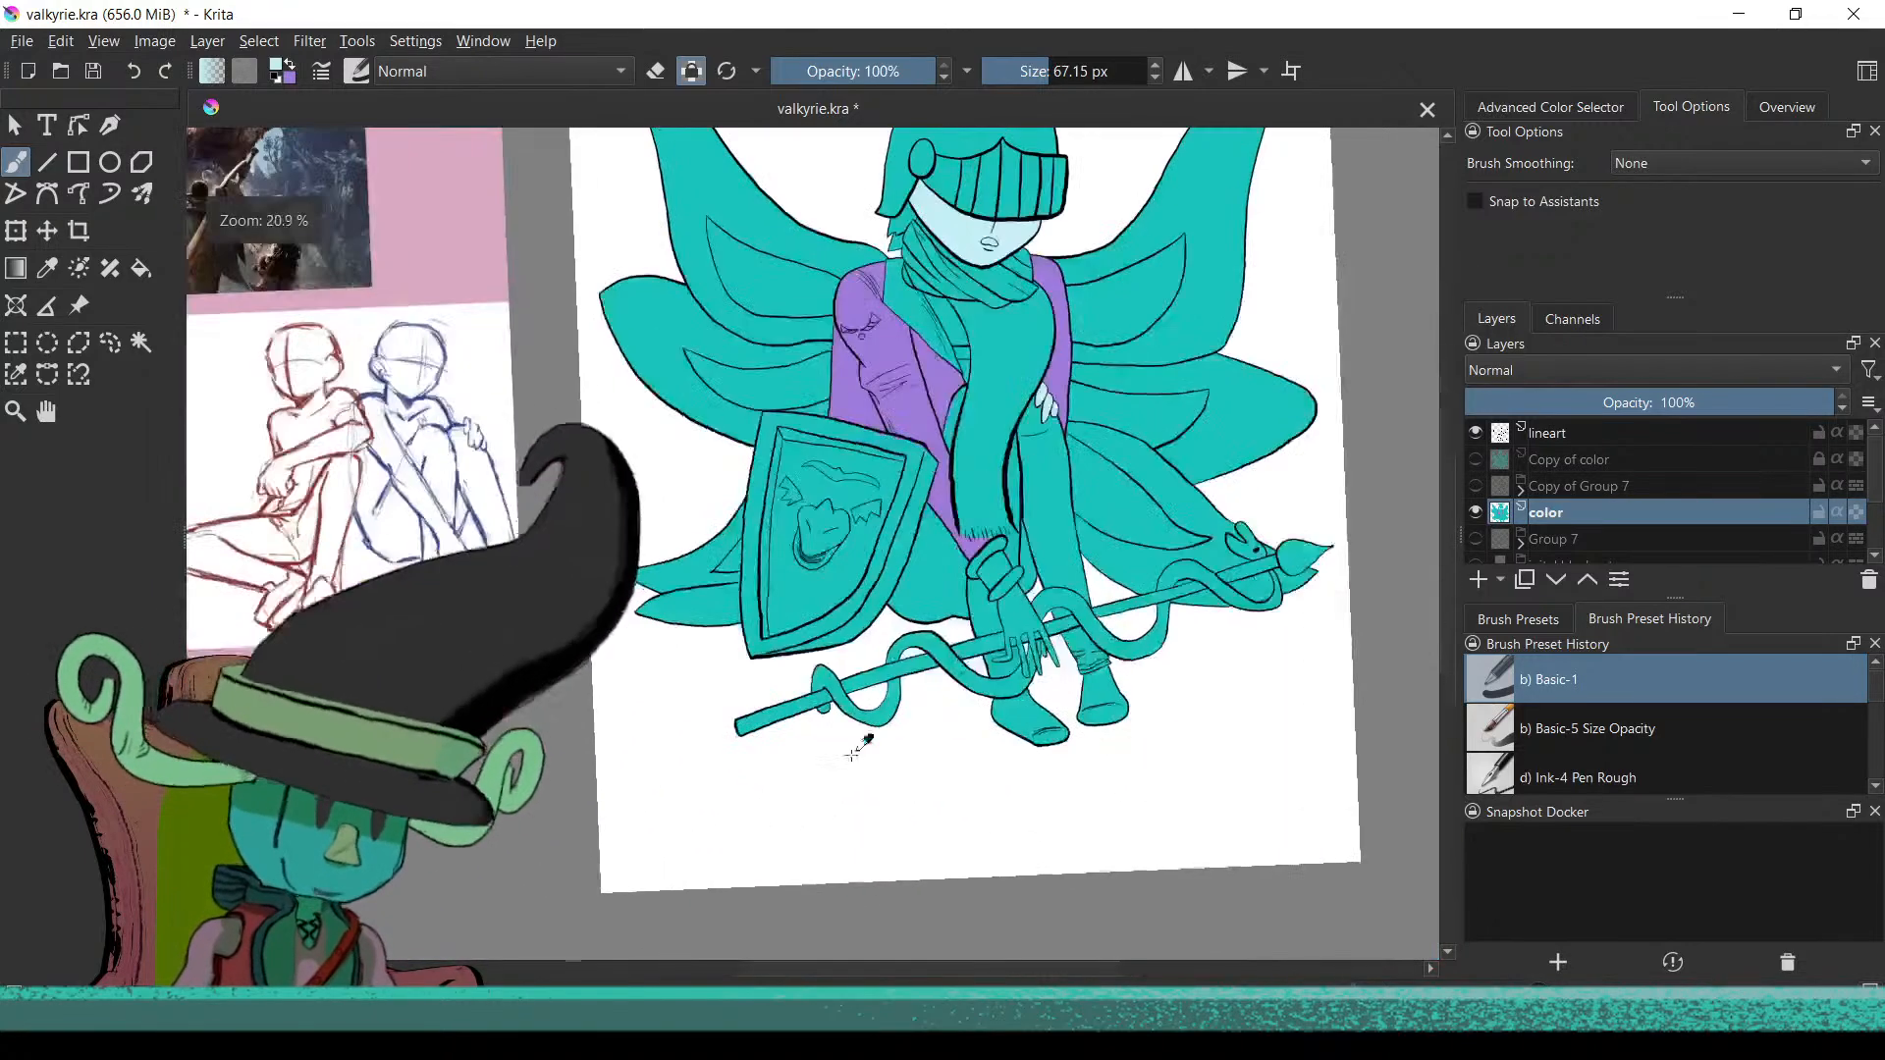
scroll(854, 570, "up", 4)
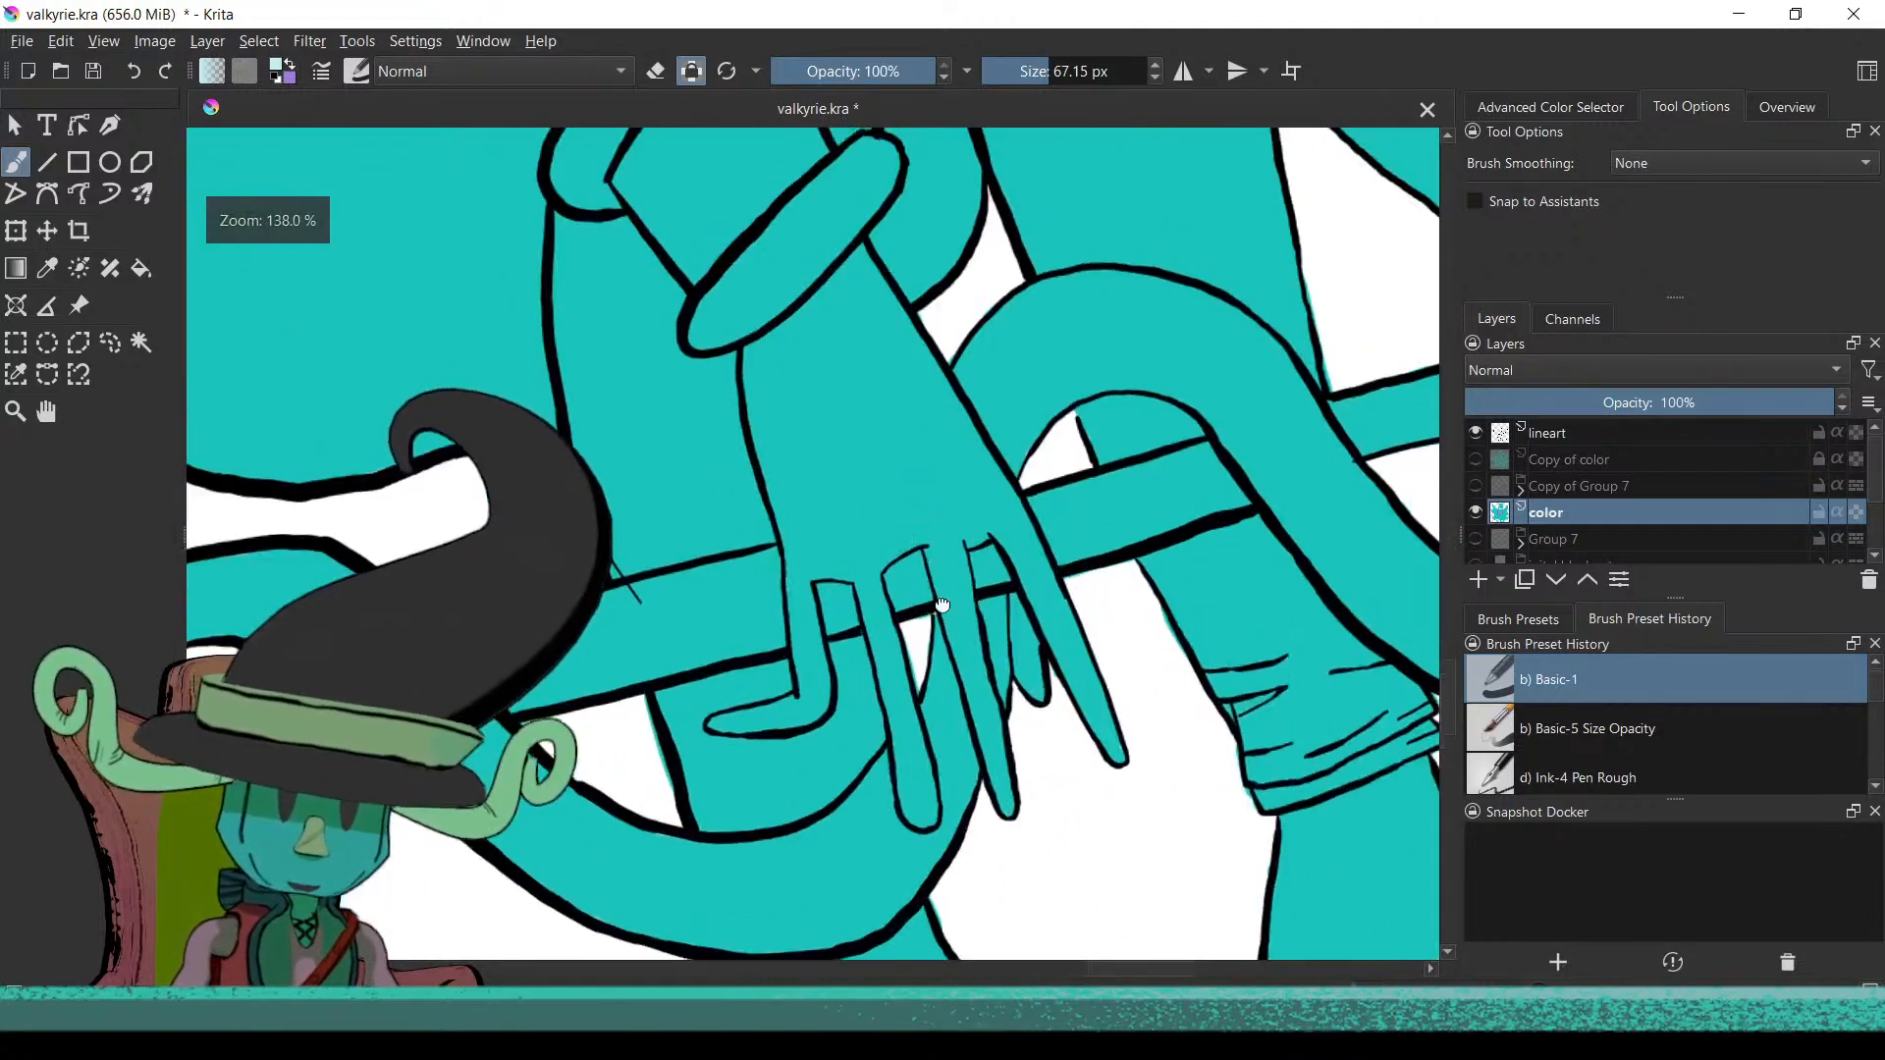
left_click_drag(800, 368, 731, 419)
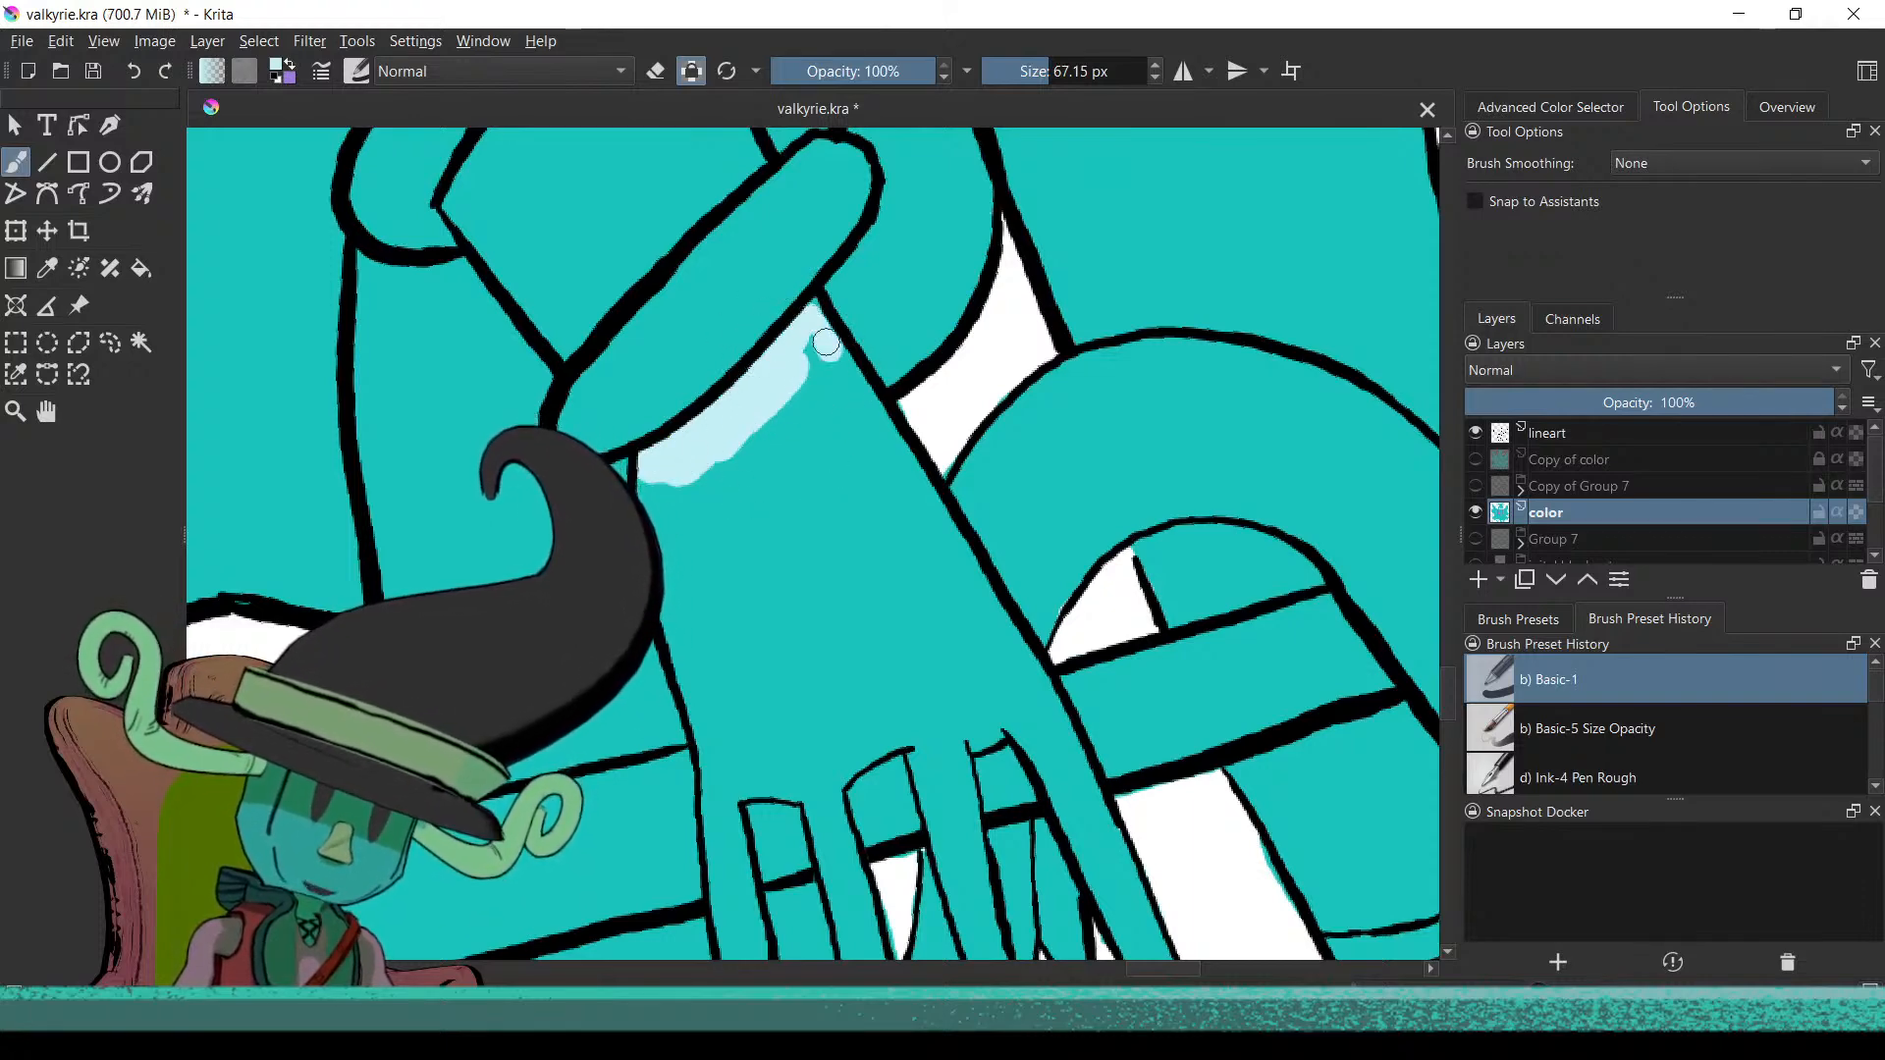
mouse_move(810, 328)
left_mouse_down()
mouse_move(868, 484)
mouse_move(847, 426)
mouse_move(937, 572)
mouse_move(851, 420)
mouse_move(985, 668)
mouse_move(960, 642)
mouse_move(975, 716)
mouse_move(818, 438)
mouse_move(789, 425)
mouse_move(727, 486)
mouse_move(674, 500)
mouse_move(739, 759)
mouse_move(804, 767)
mouse_move(879, 702)
mouse_move(826, 668)
mouse_move(746, 548)
left_mouse_up()
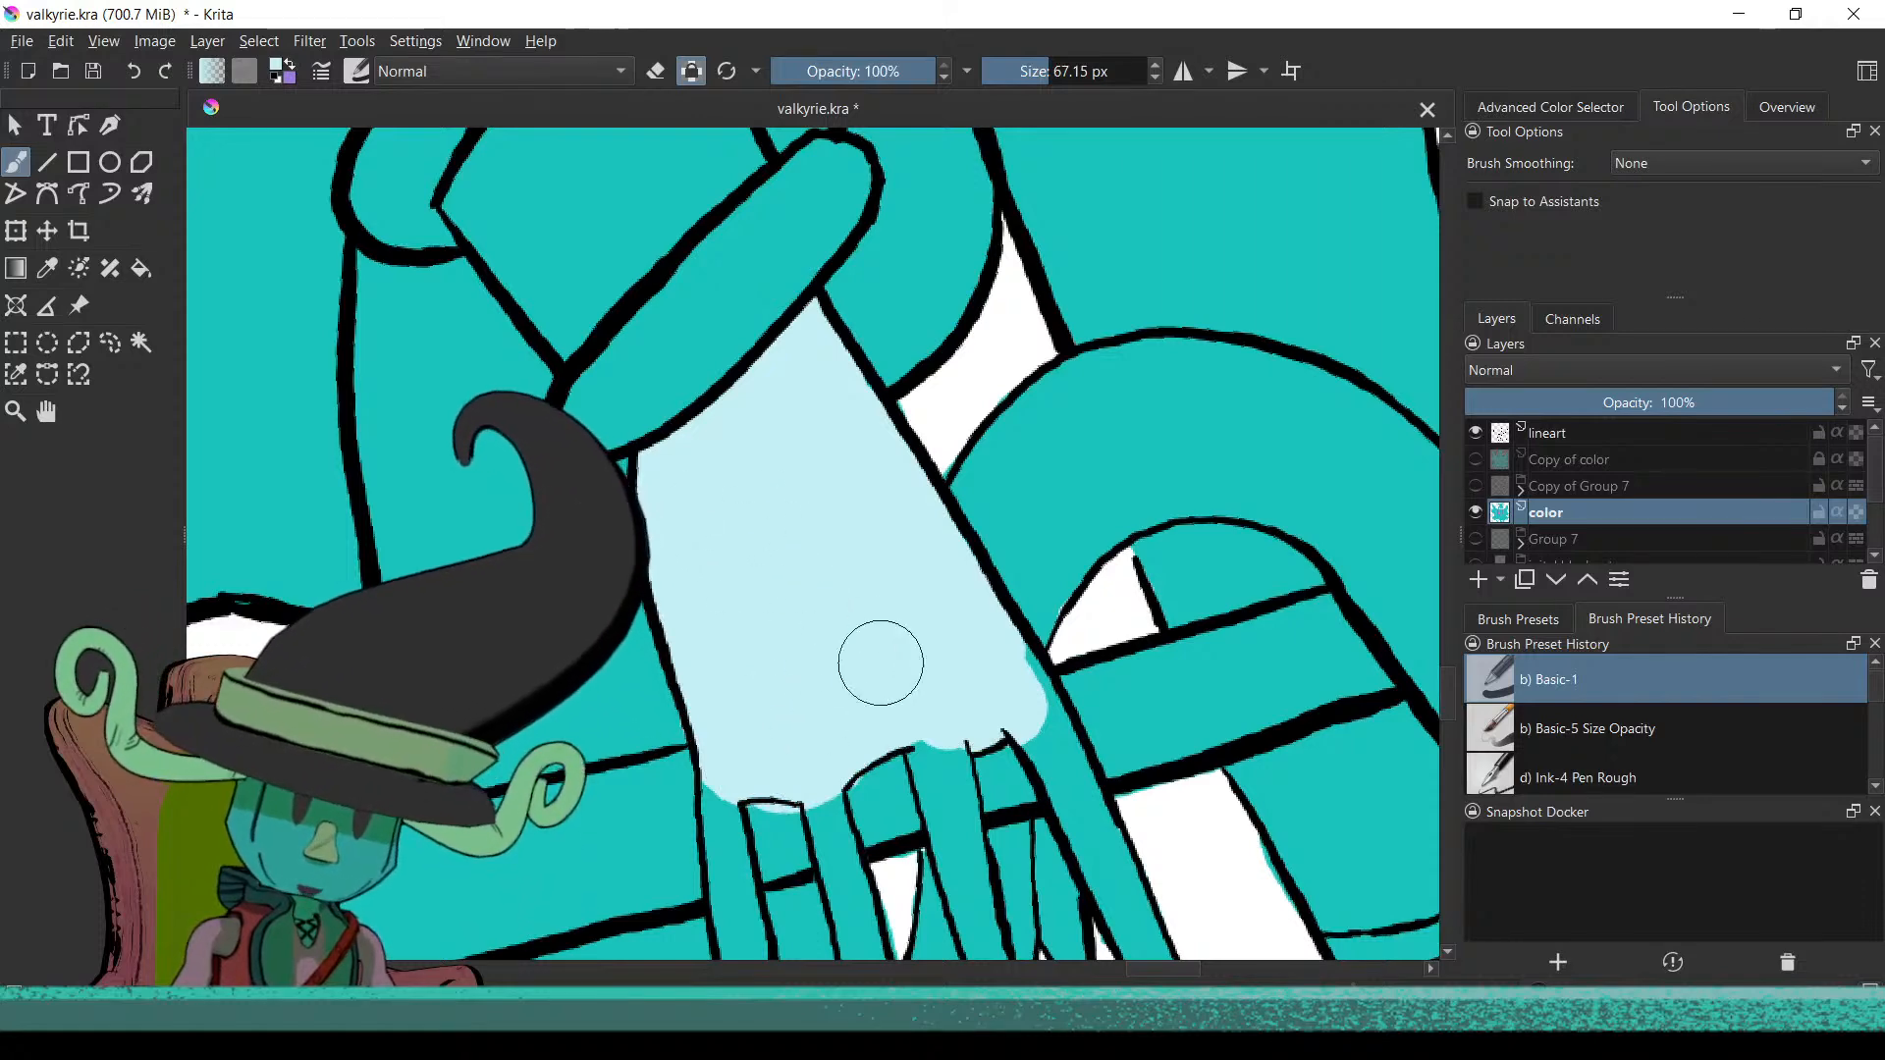
Fill the staff hand's bent outer finger and the long finger beside it with pale blue
scroll(955, 451, "down", 3)
mouse_move(959, 421)
left_mouse_down()
mouse_move(965, 525)
mouse_move(825, 560)
mouse_move(917, 438)
mouse_move(900, 476)
mouse_move(928, 631)
mouse_move(915, 564)
left_mouse_up()
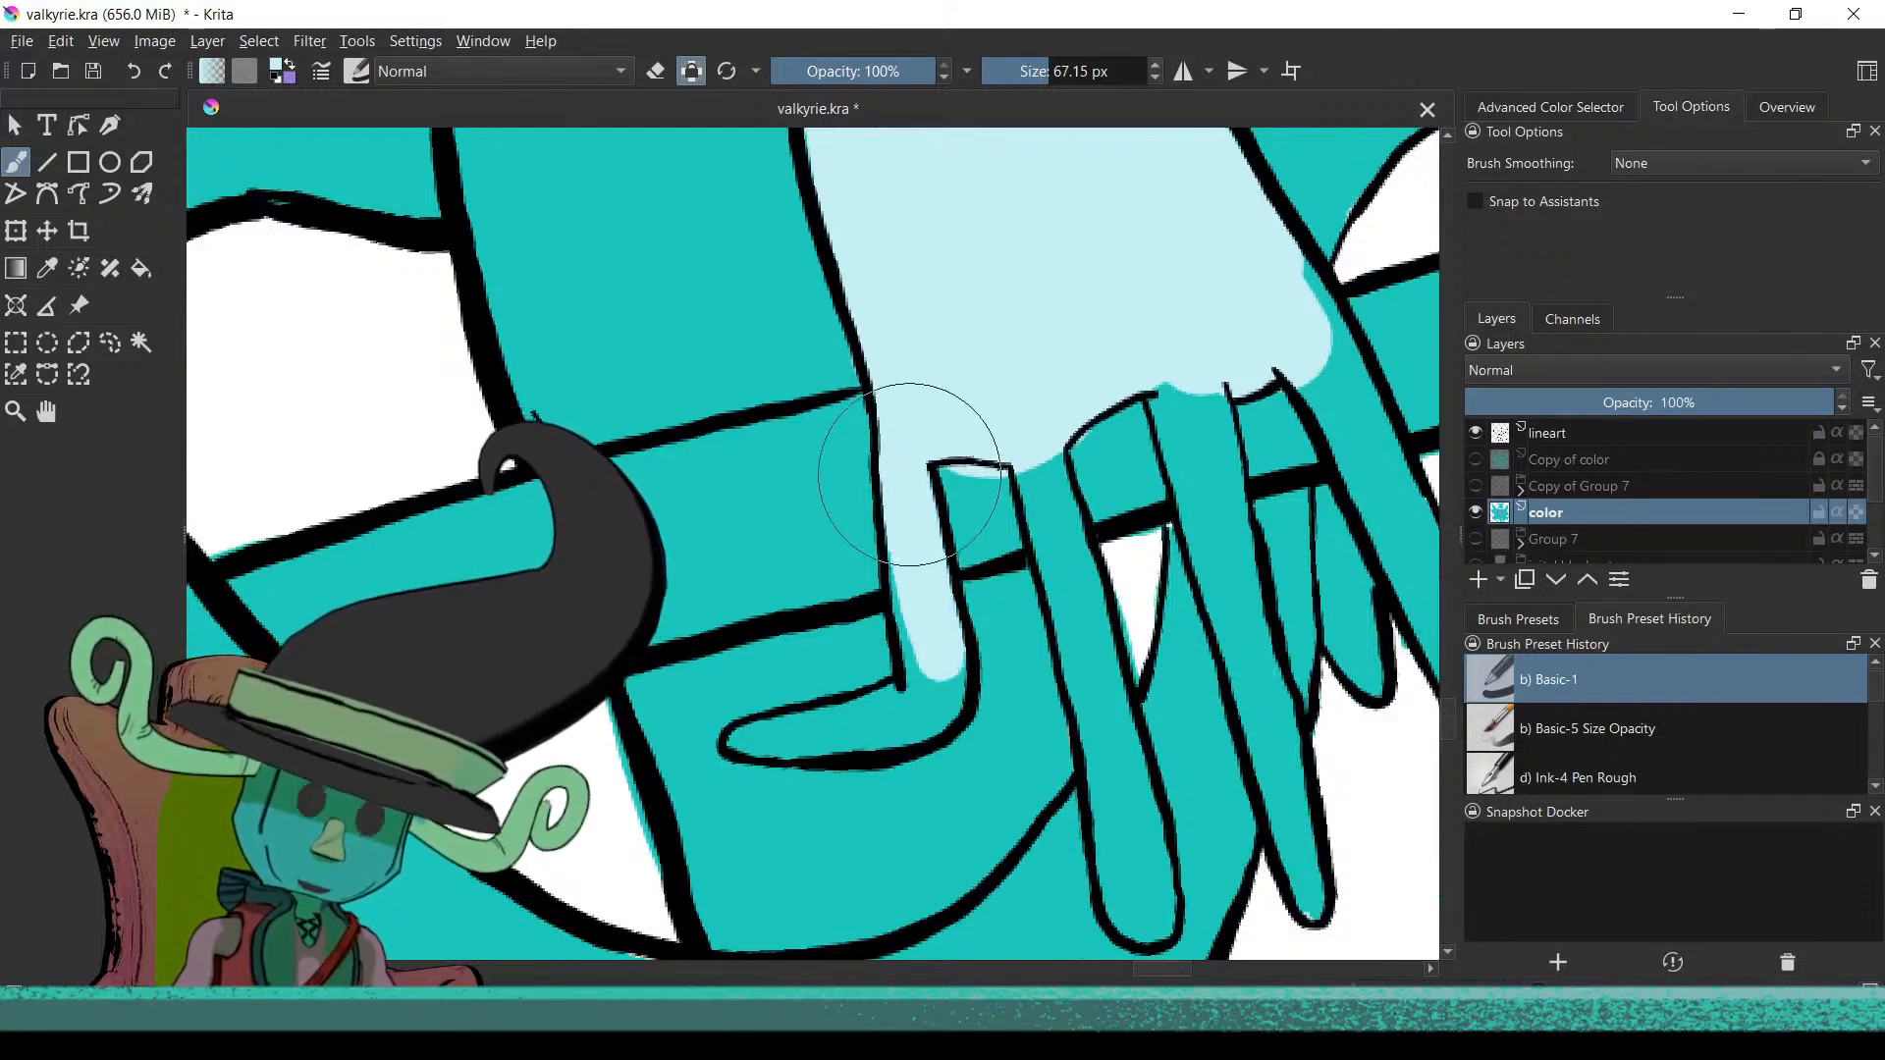
mouse_move(778, 744)
left_mouse_down()
mouse_move(900, 714)
mouse_move(872, 723)
mouse_move(930, 679)
mouse_move(920, 610)
left_mouse_up()
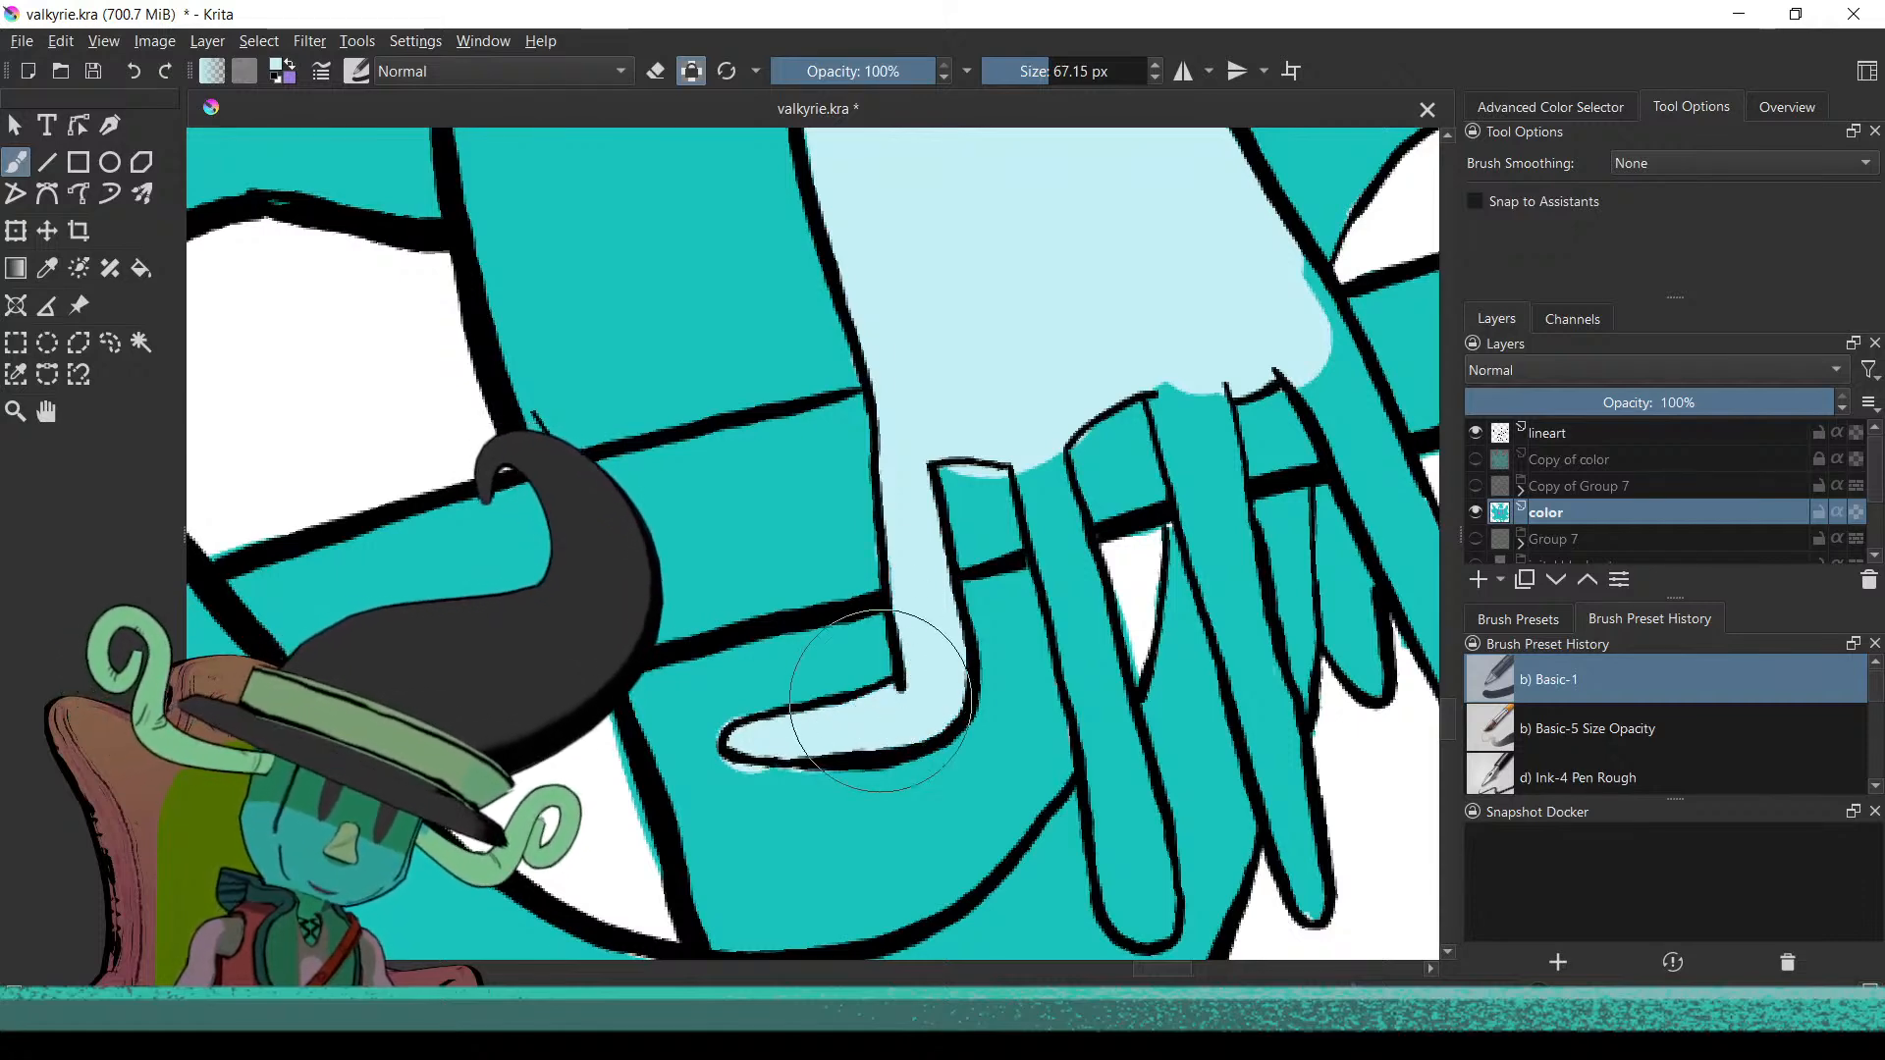
mouse_move(1043, 469)
left_mouse_down()
mouse_move(1072, 574)
mouse_move(1042, 477)
left_mouse_up()
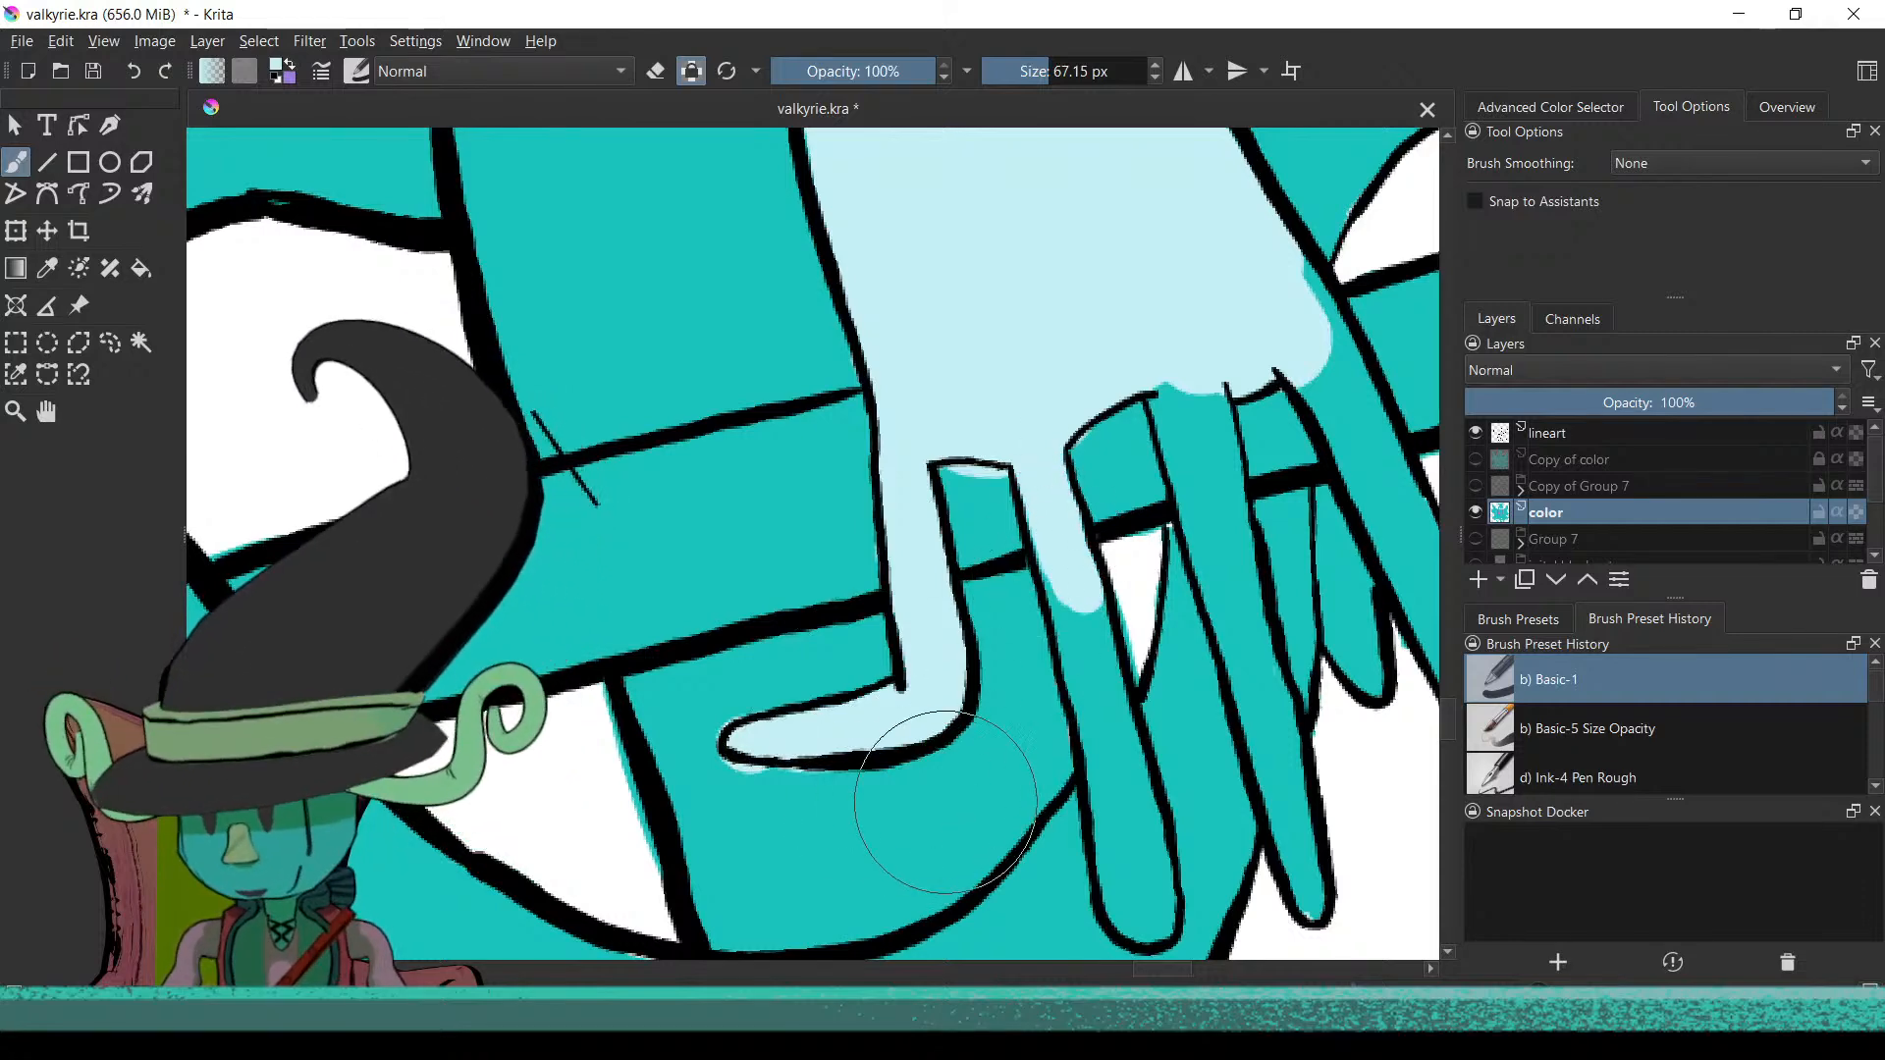
mouse_move(1069, 583)
left_mouse_down()
mouse_move(1126, 893)
mouse_move(1124, 873)
mouse_move(1148, 903)
mouse_move(1073, 623)
left_mouse_up()
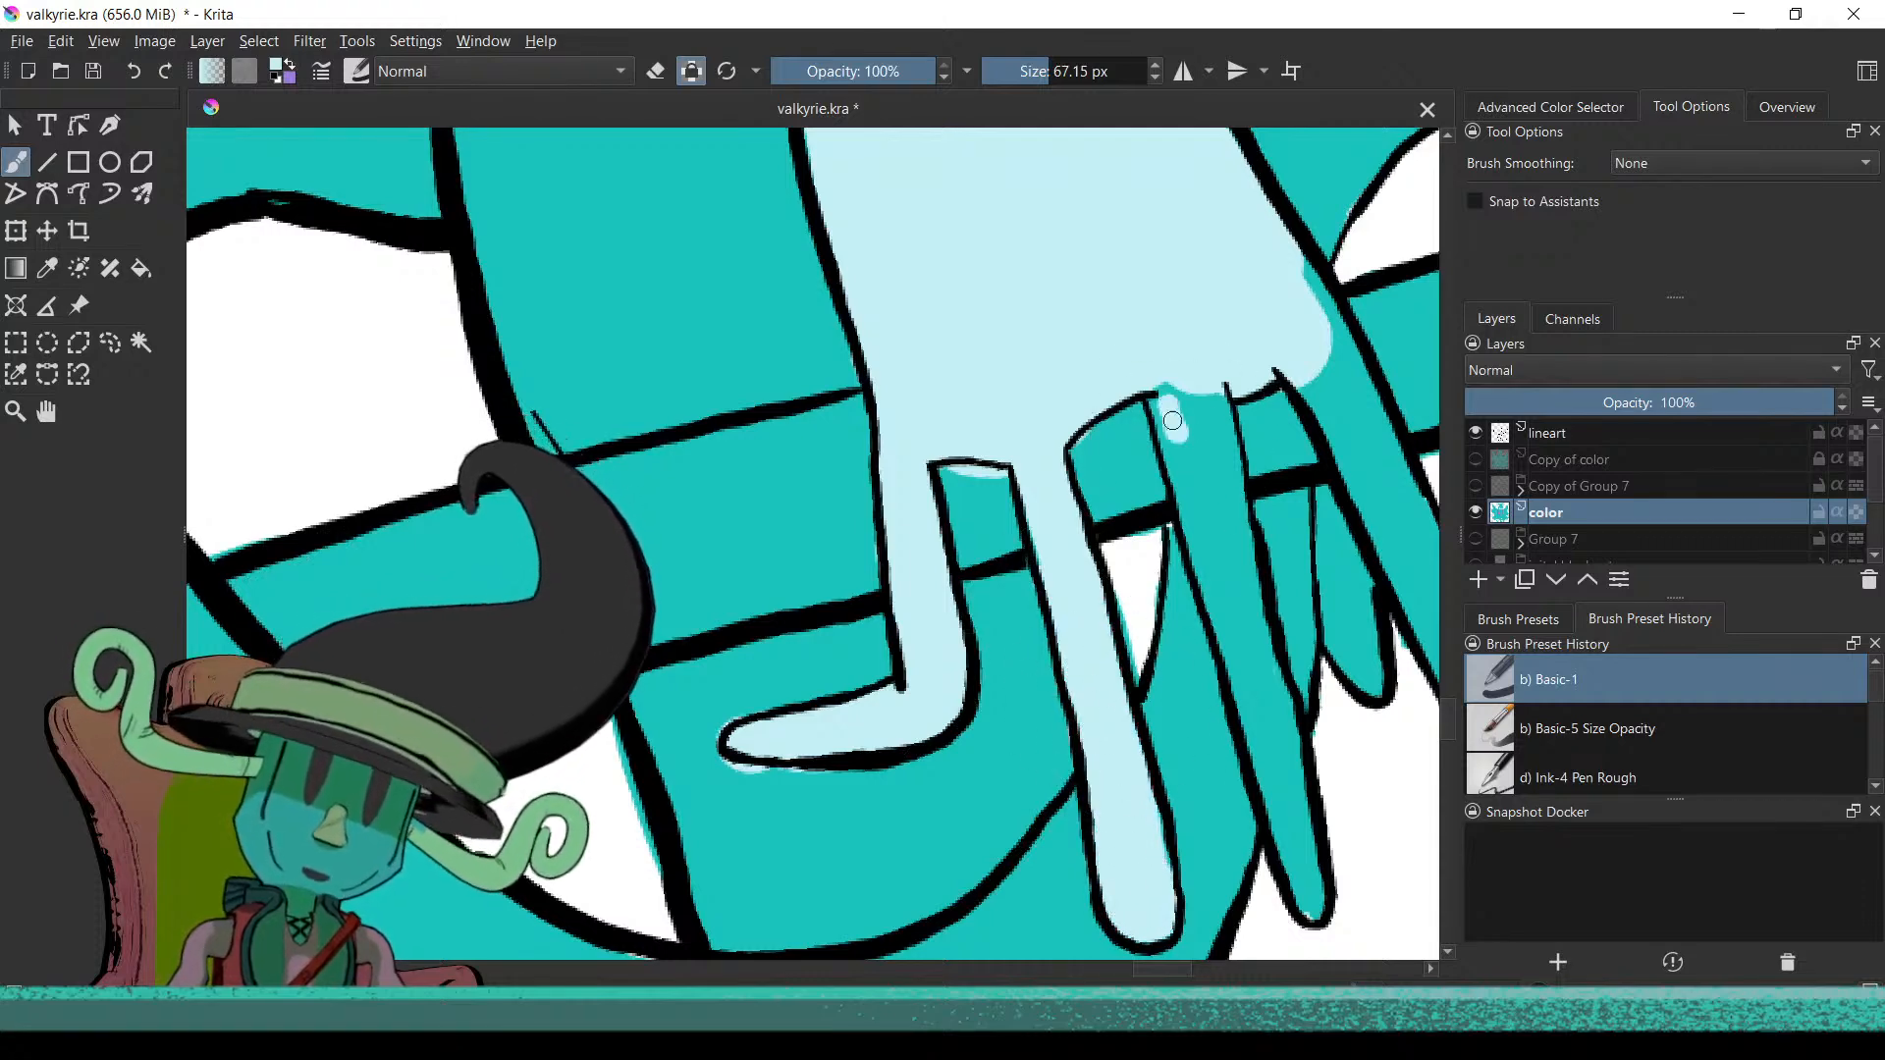
Fill the staff hand's third finger with pale blue from the knuckle down to its tip
mouse_move(1167, 388)
left_mouse_down()
mouse_move(1202, 491)
mouse_move(1181, 411)
left_mouse_up()
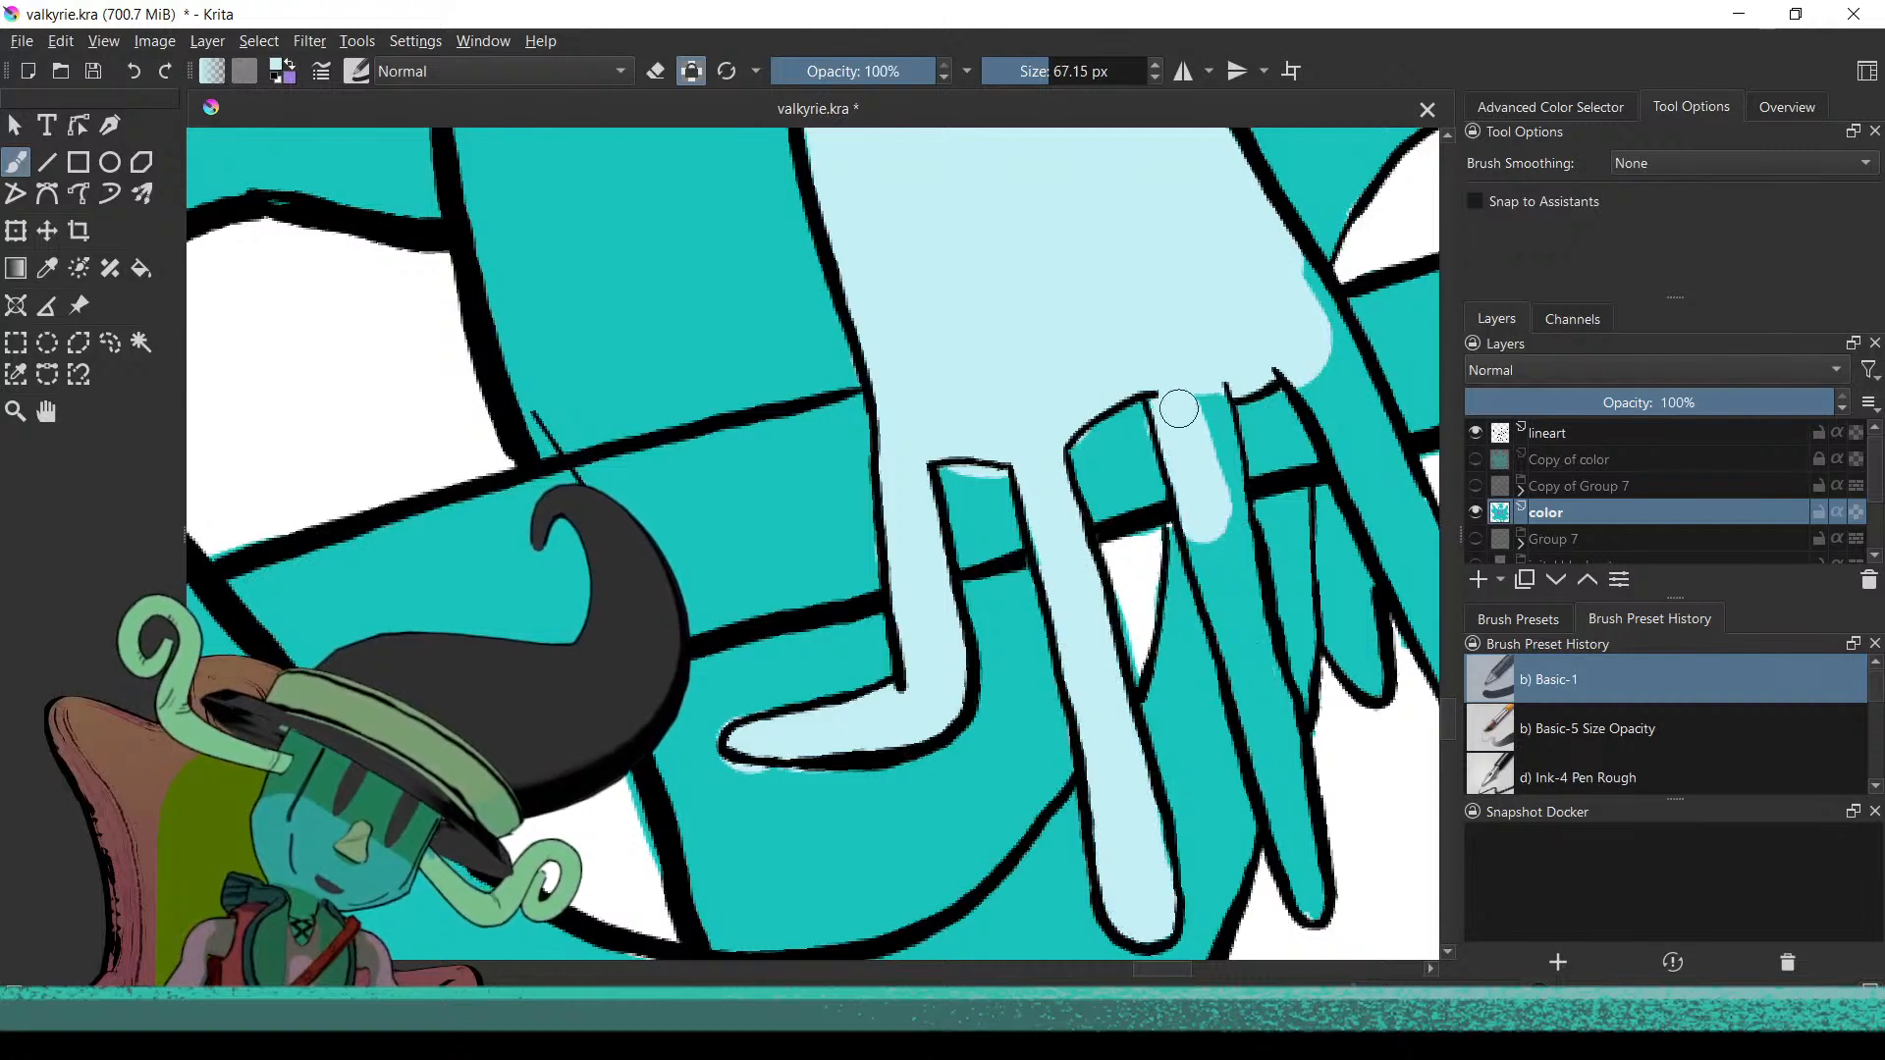
left_click_drag(1213, 498, 1209, 448)
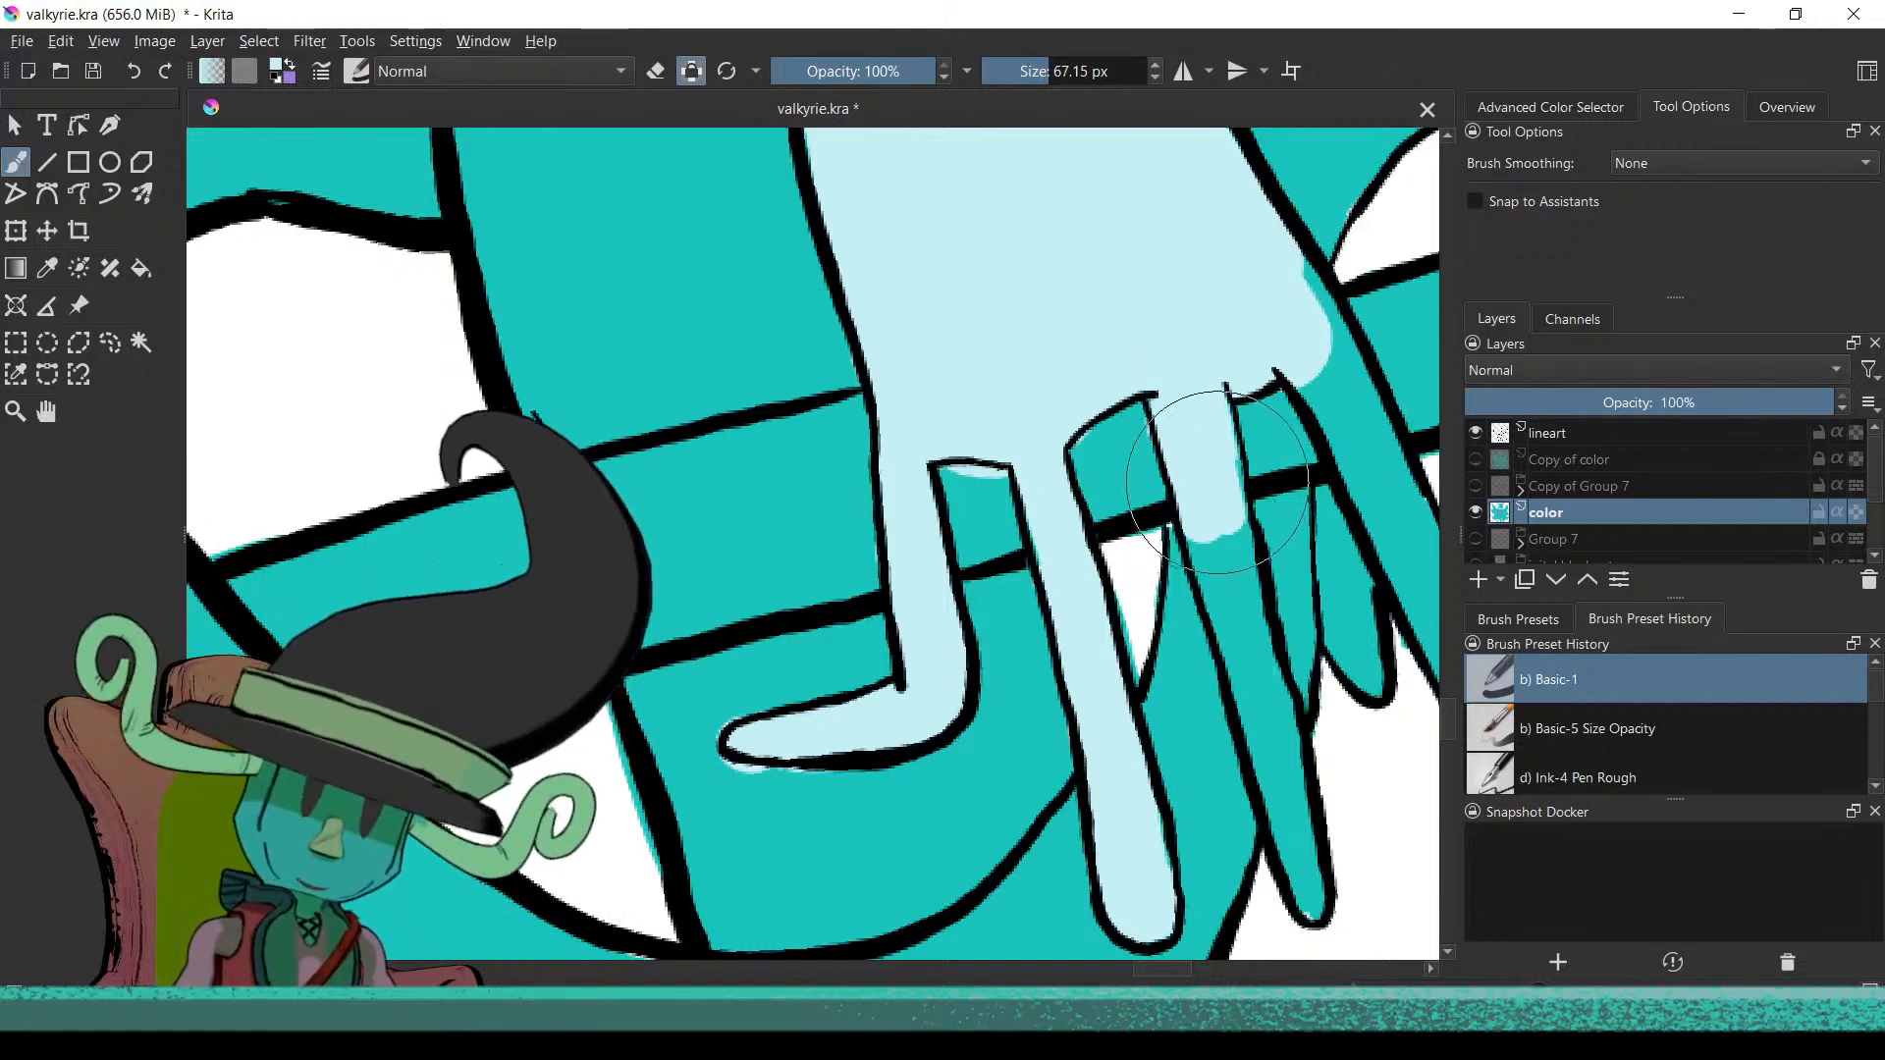
mouse_move(1214, 520)
left_mouse_down()
mouse_move(1219, 592)
mouse_move(1201, 539)
mouse_move(1237, 544)
mouse_move(1252, 674)
mouse_move(1229, 621)
mouse_move(1316, 908)
left_mouse_up()
Fill the teal edge beside the staff hand's last knuckle and the long outermost finger below it with pale blue
left_click_drag(1122, 724, 934, 717)
left_click_drag(1132, 320, 1126, 345)
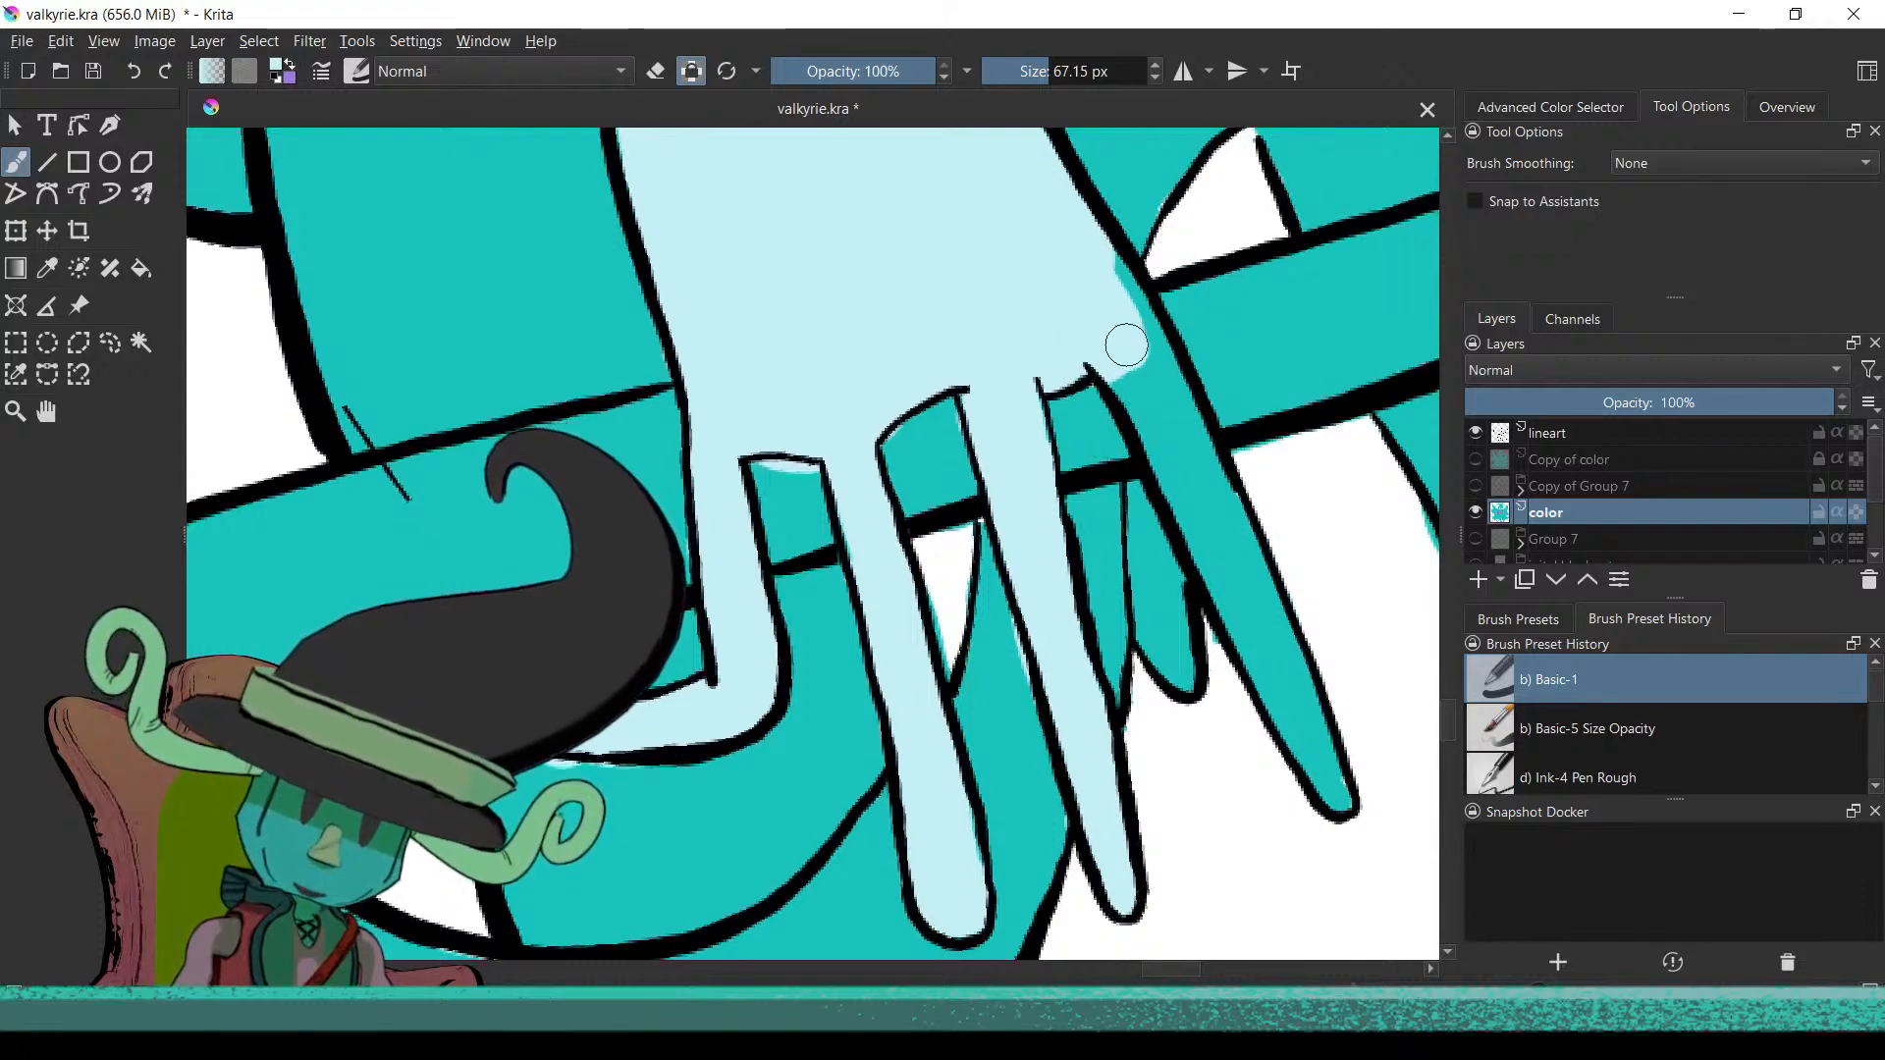
mouse_move(1101, 277)
left_mouse_down()
mouse_move(1119, 370)
mouse_move(1168, 432)
left_mouse_up()
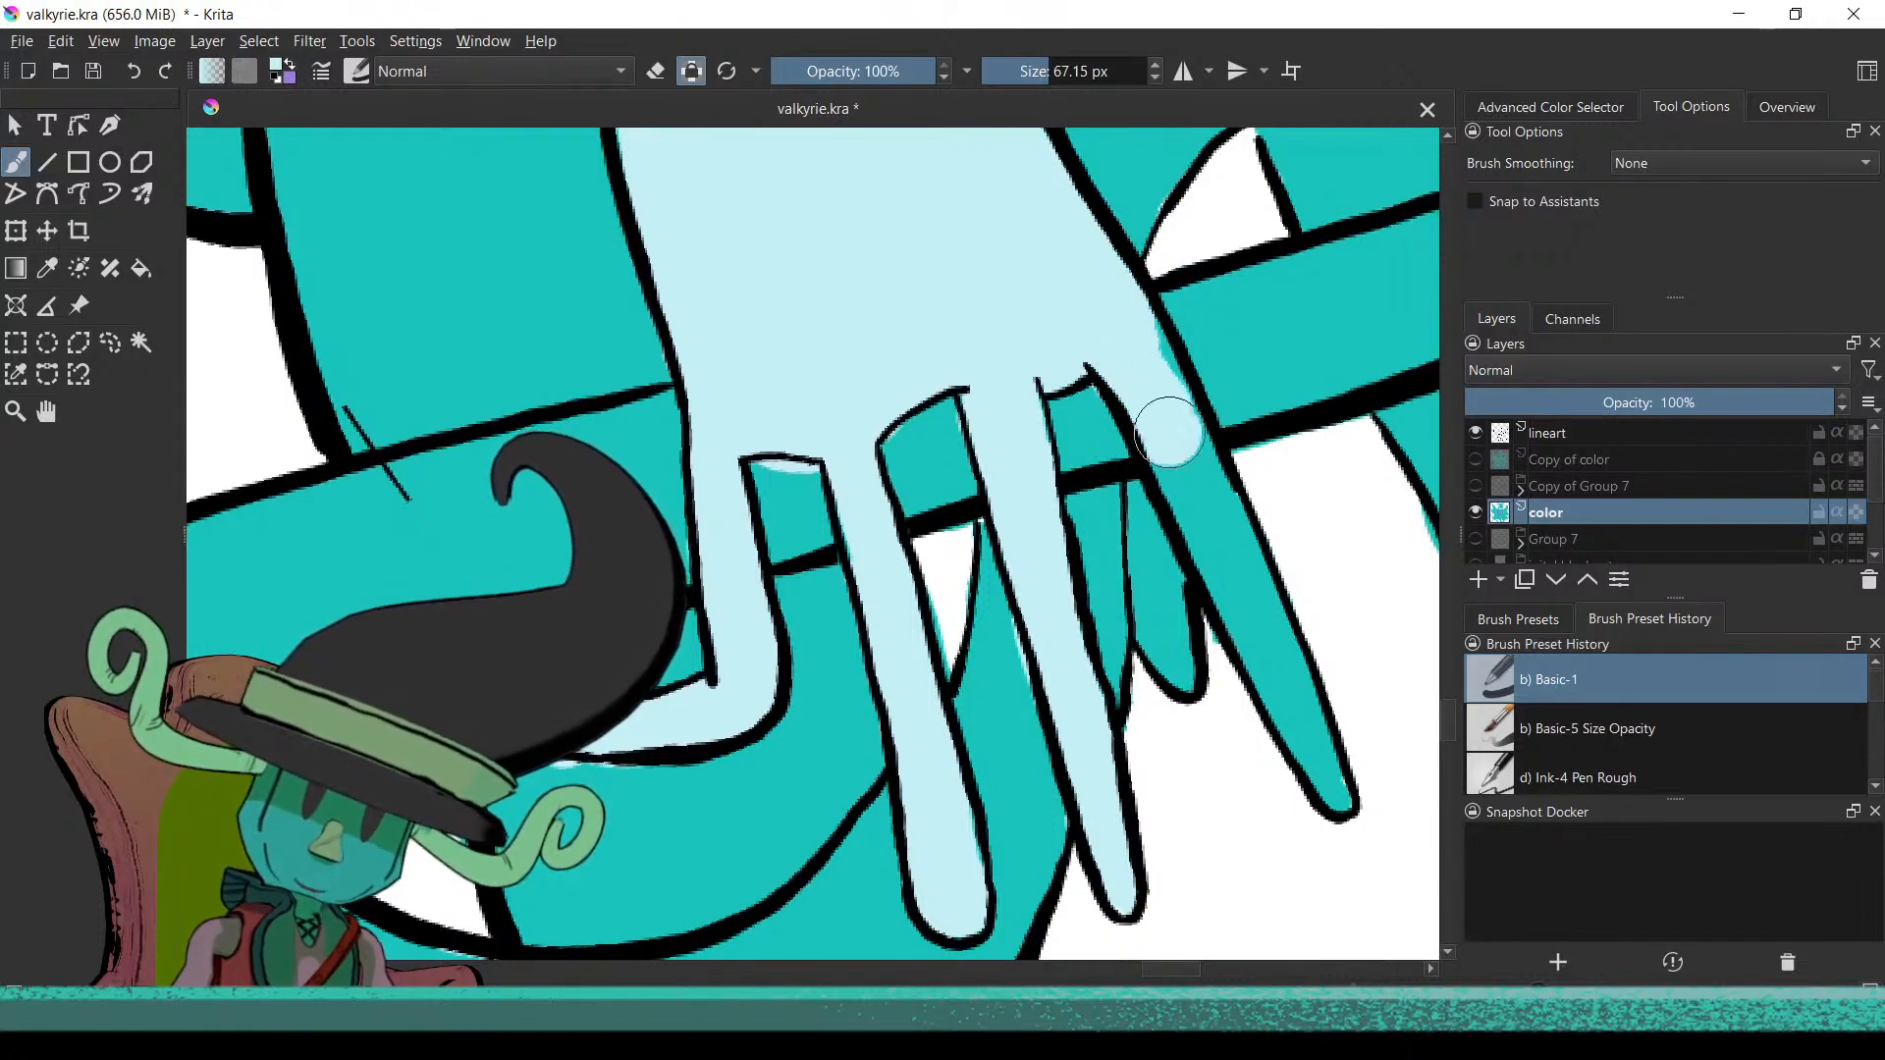
mouse_move(1127, 327)
left_mouse_down()
mouse_move(1182, 501)
mouse_move(1175, 471)
mouse_move(1327, 801)
mouse_move(1199, 473)
left_mouse_up()
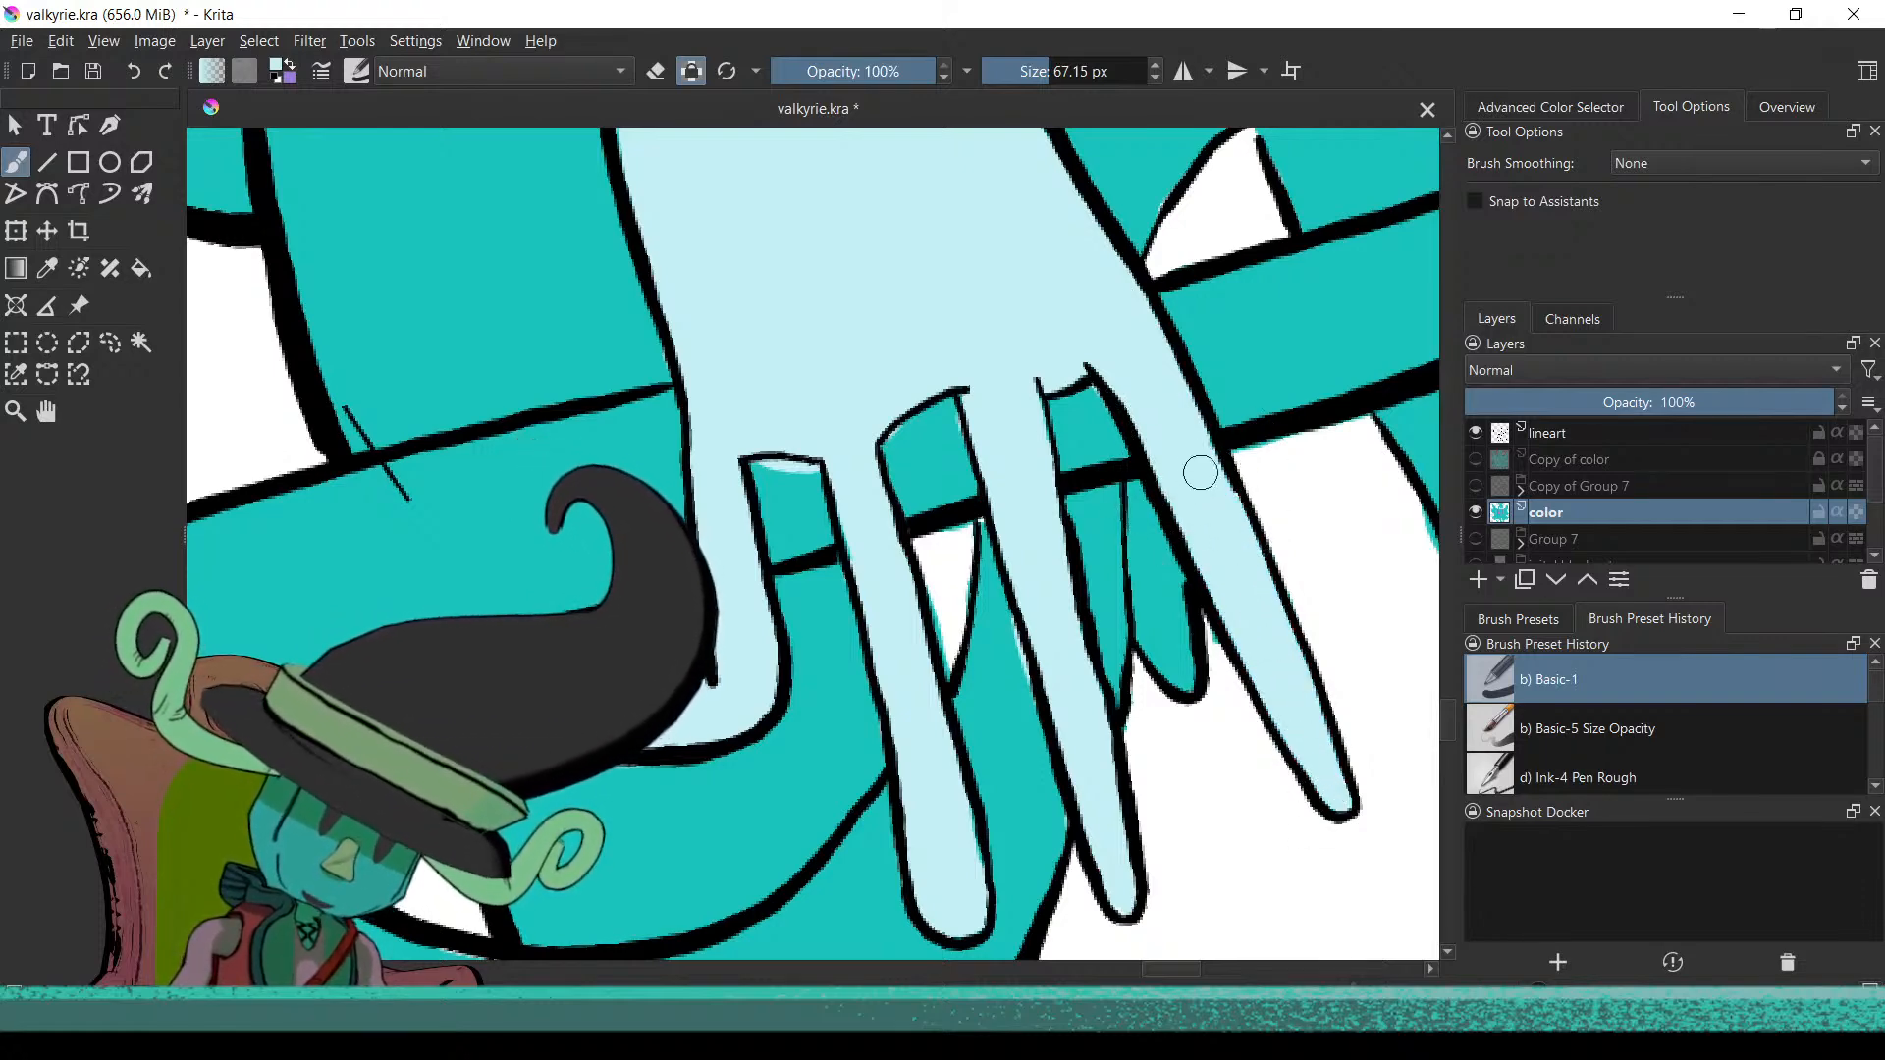
Fill the short fingertip behind the staff hand's two outermost fingers with pale blue
left_click(1149, 541)
left_click_drag(1159, 556, 1149, 535)
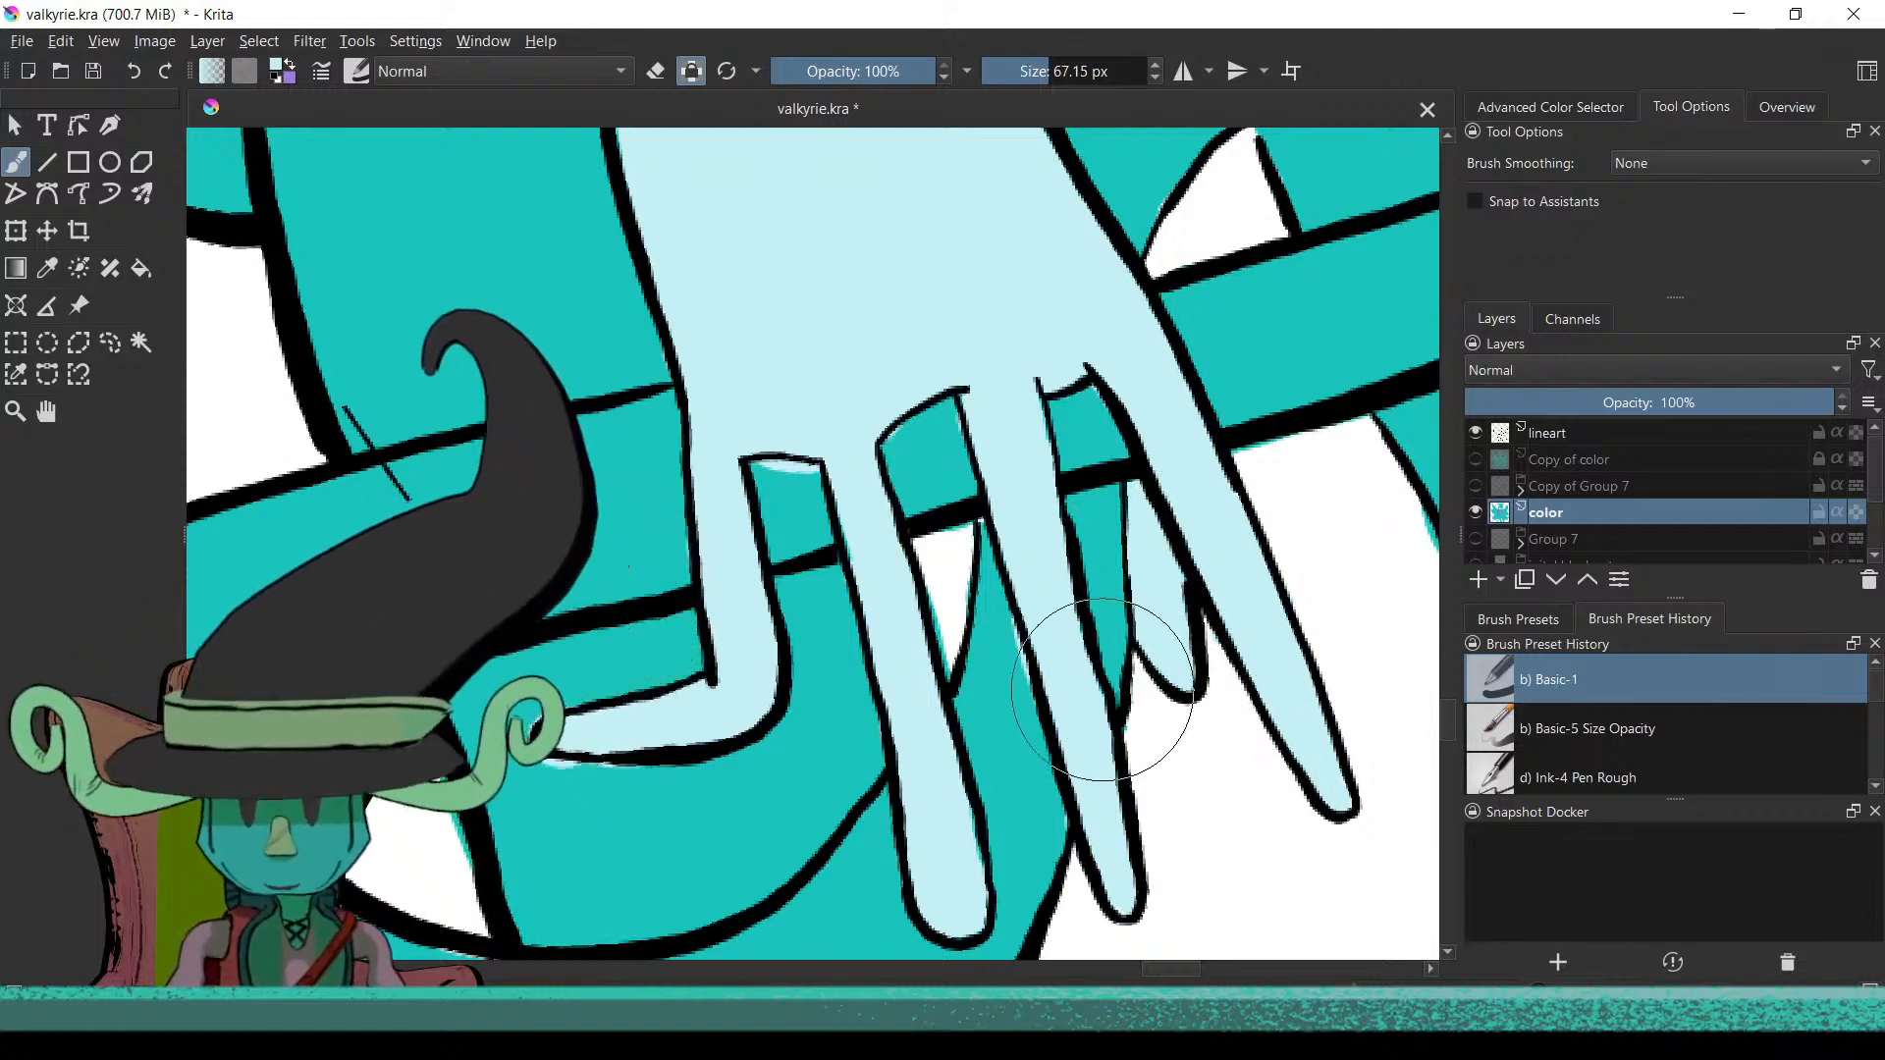
key("e")
key("e")
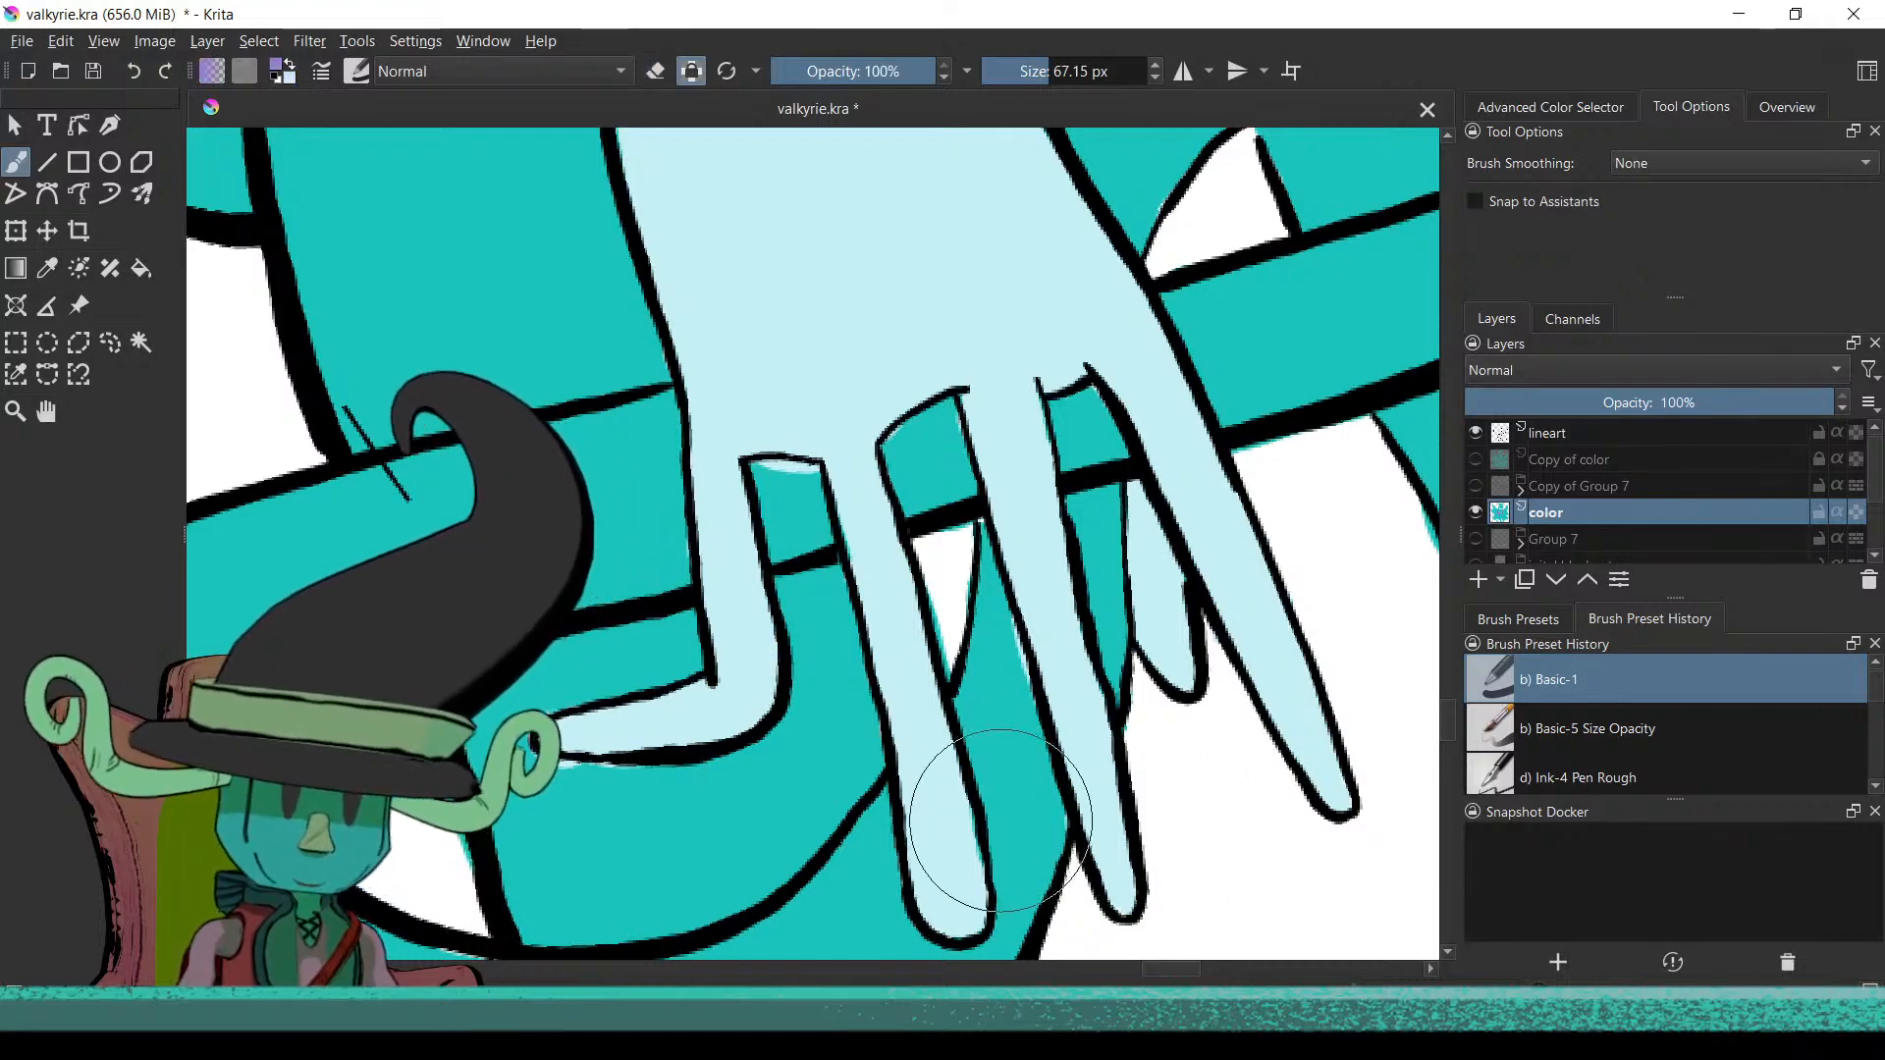
Review the whole valkyrie, then examine the staff hand, shield and purple jacket up close for colouring gaps
left_click_drag(945, 699, 949, 815)
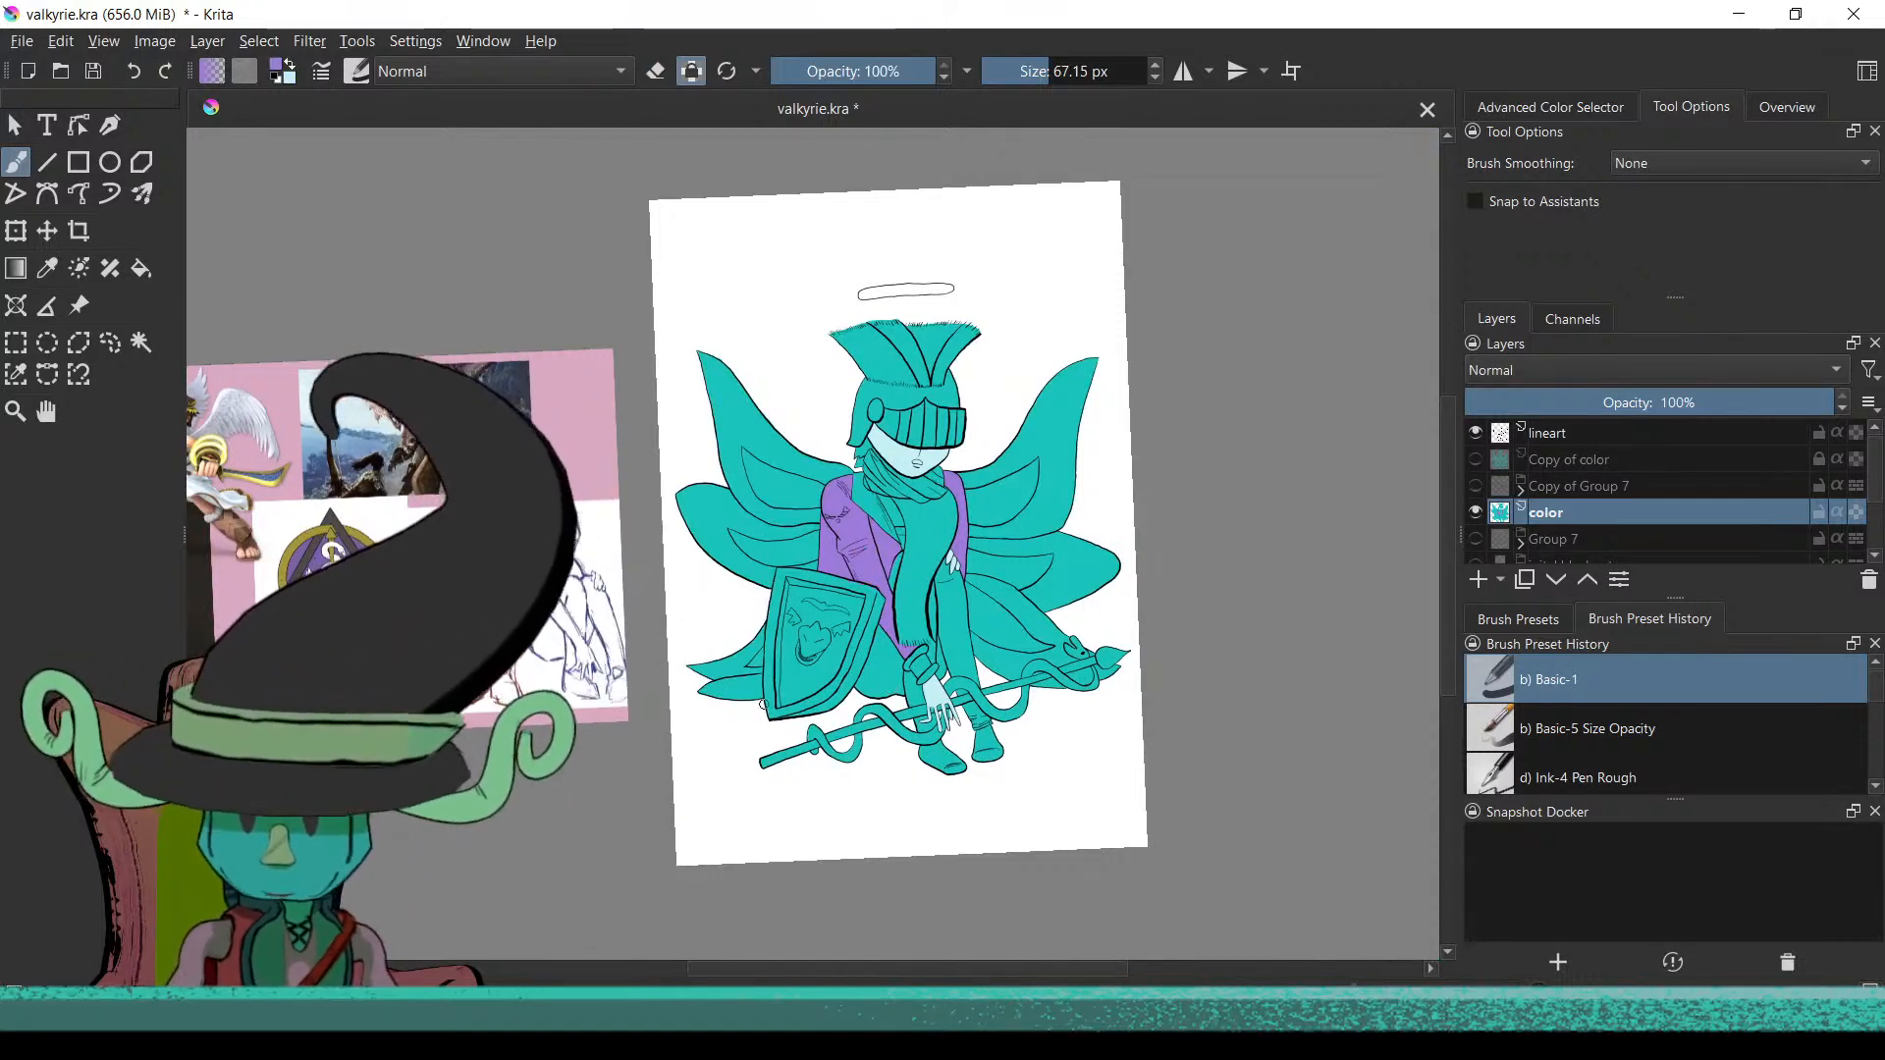
scroll(932, 702, "up", 5)
mouse_move(1055, 699)
left_mouse_down()
mouse_move(1111, 601)
mouse_move(1051, 706)
mouse_move(1063, 680)
left_mouse_up()
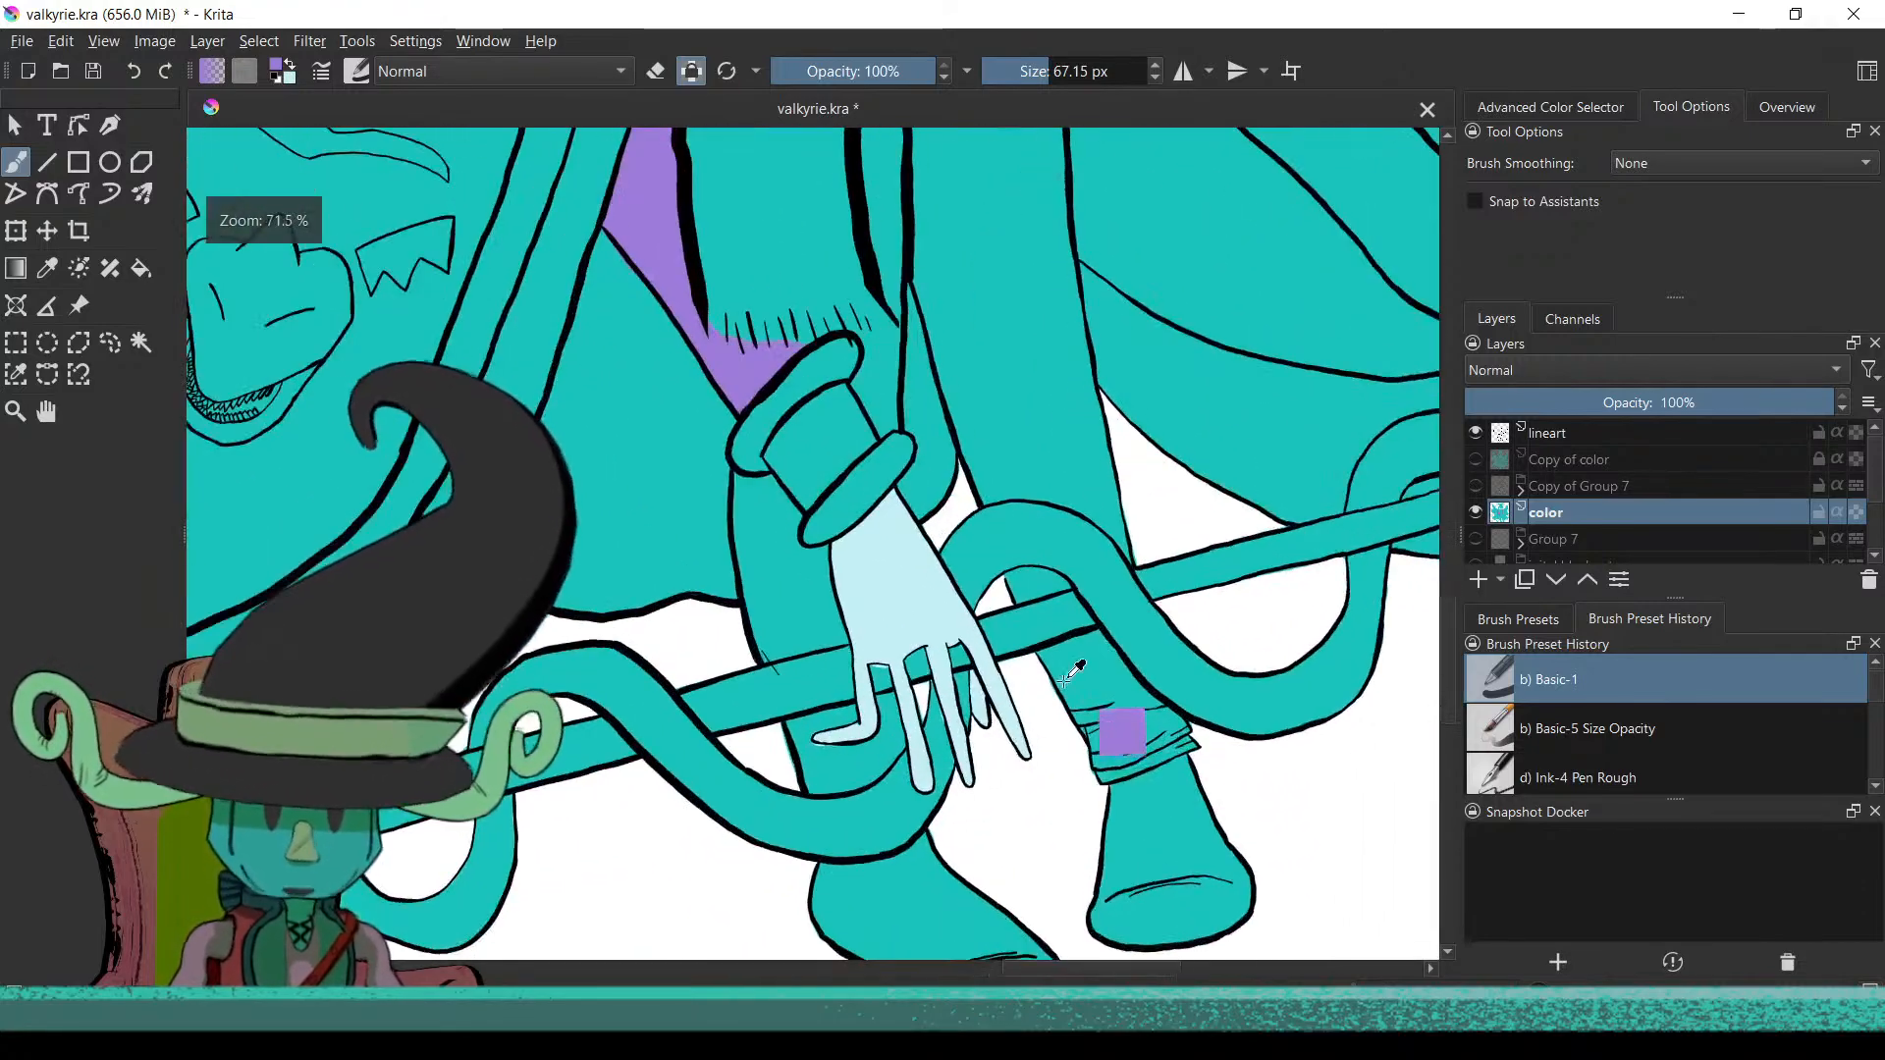
scroll(1062, 744, "down", 2)
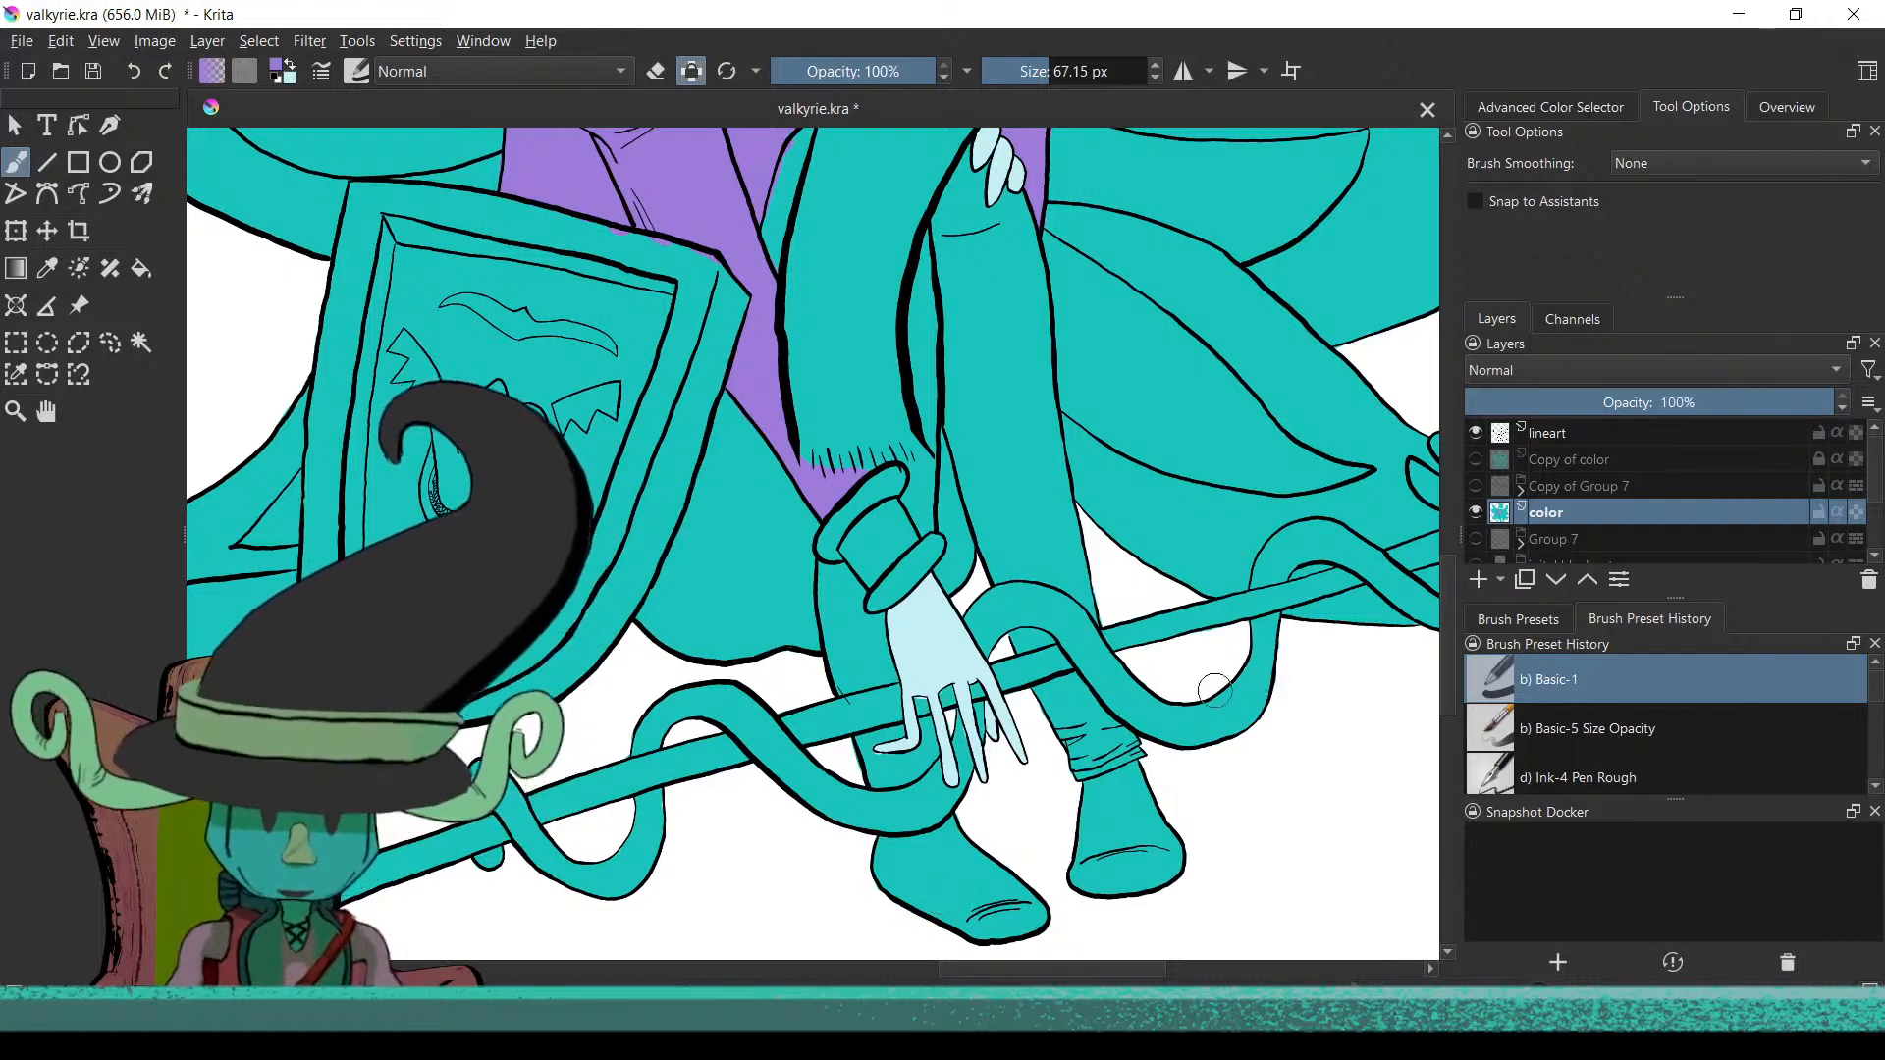
scroll(1267, 569, "down", 3)
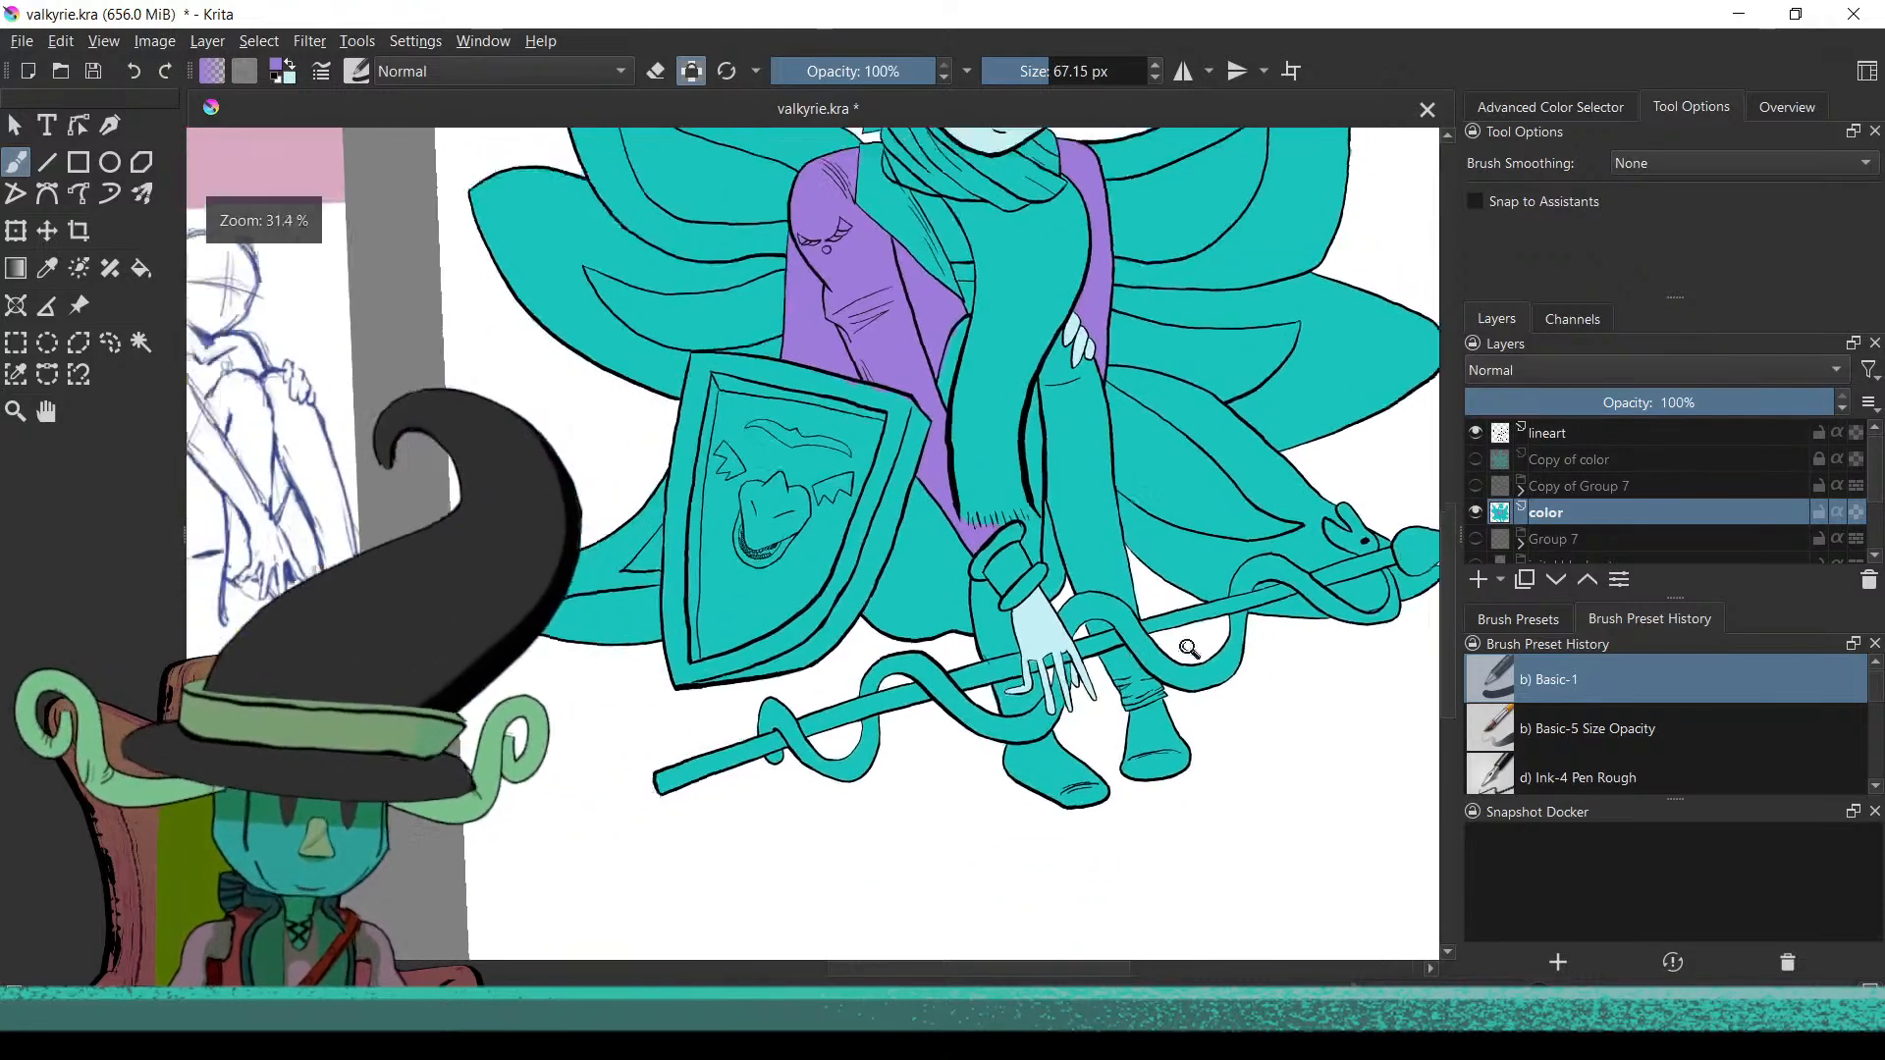
scroll(1189, 649, "down", 4)
scroll(1041, 726, "up", 2)
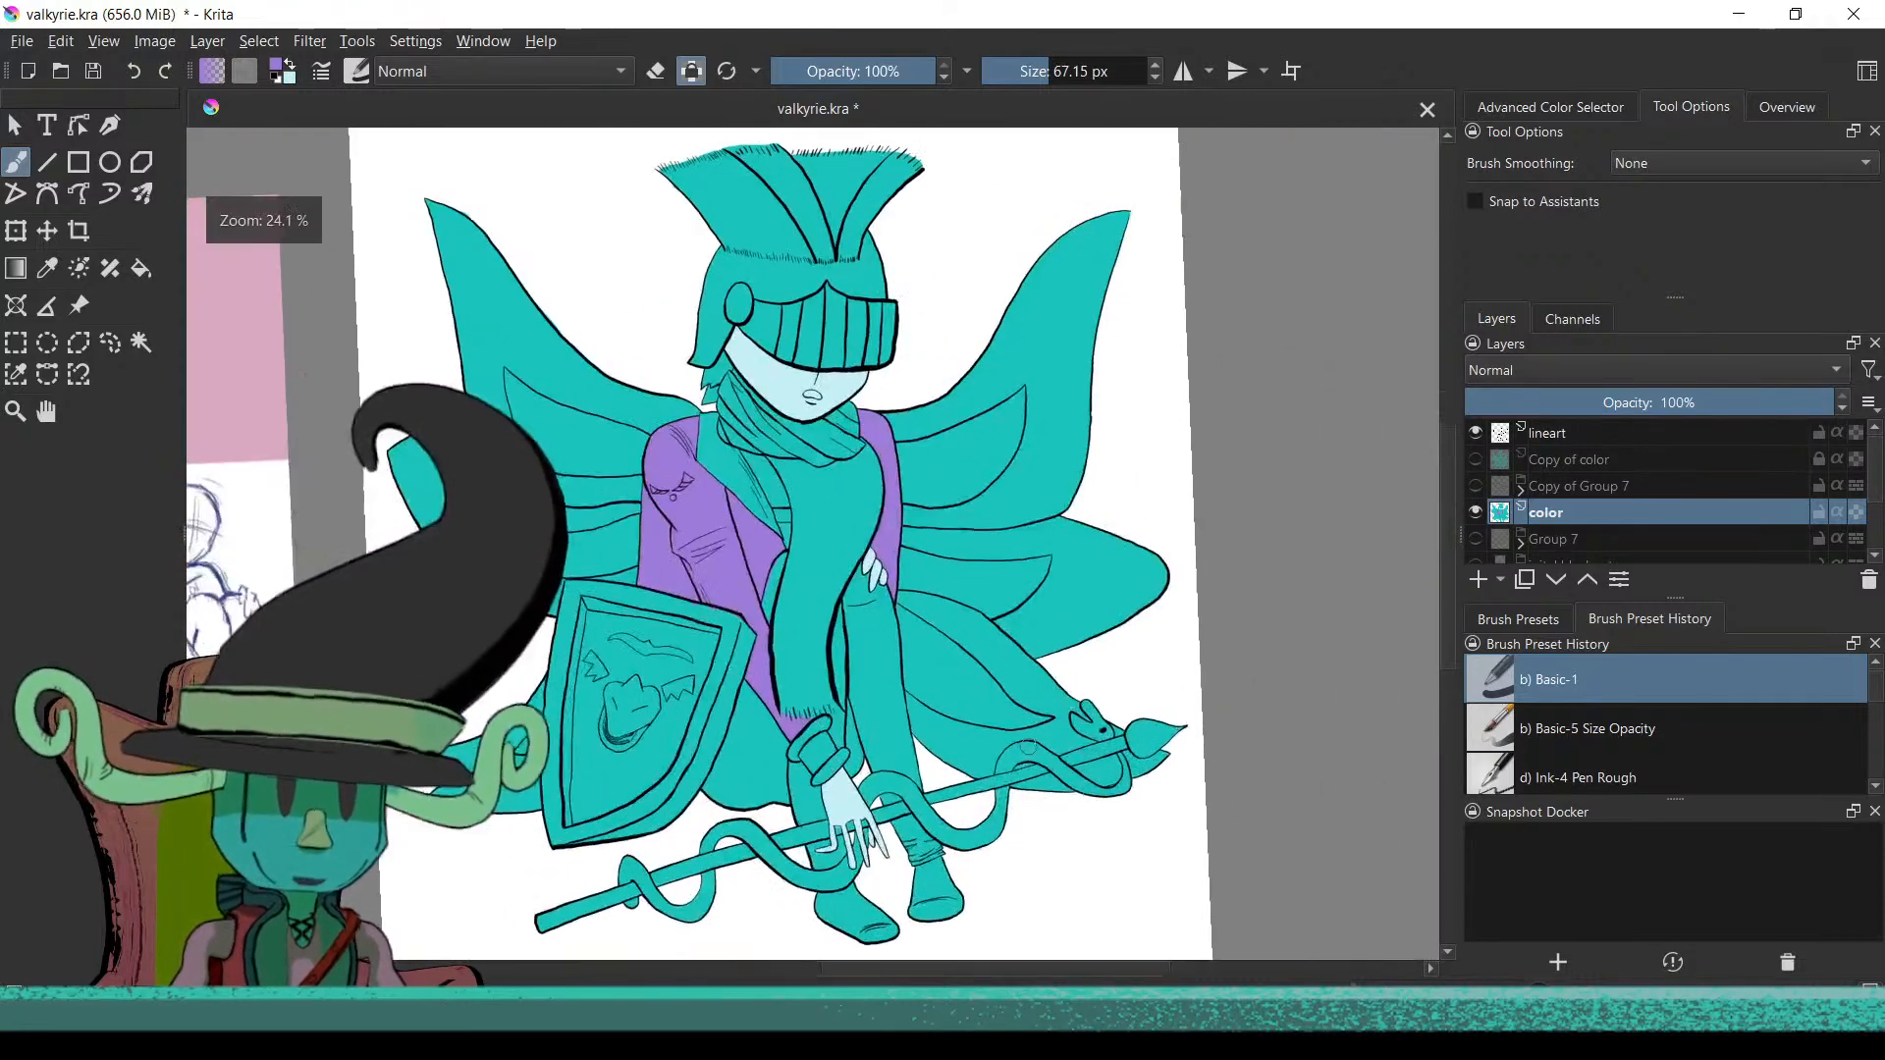
scroll(932, 687, "up", 3)
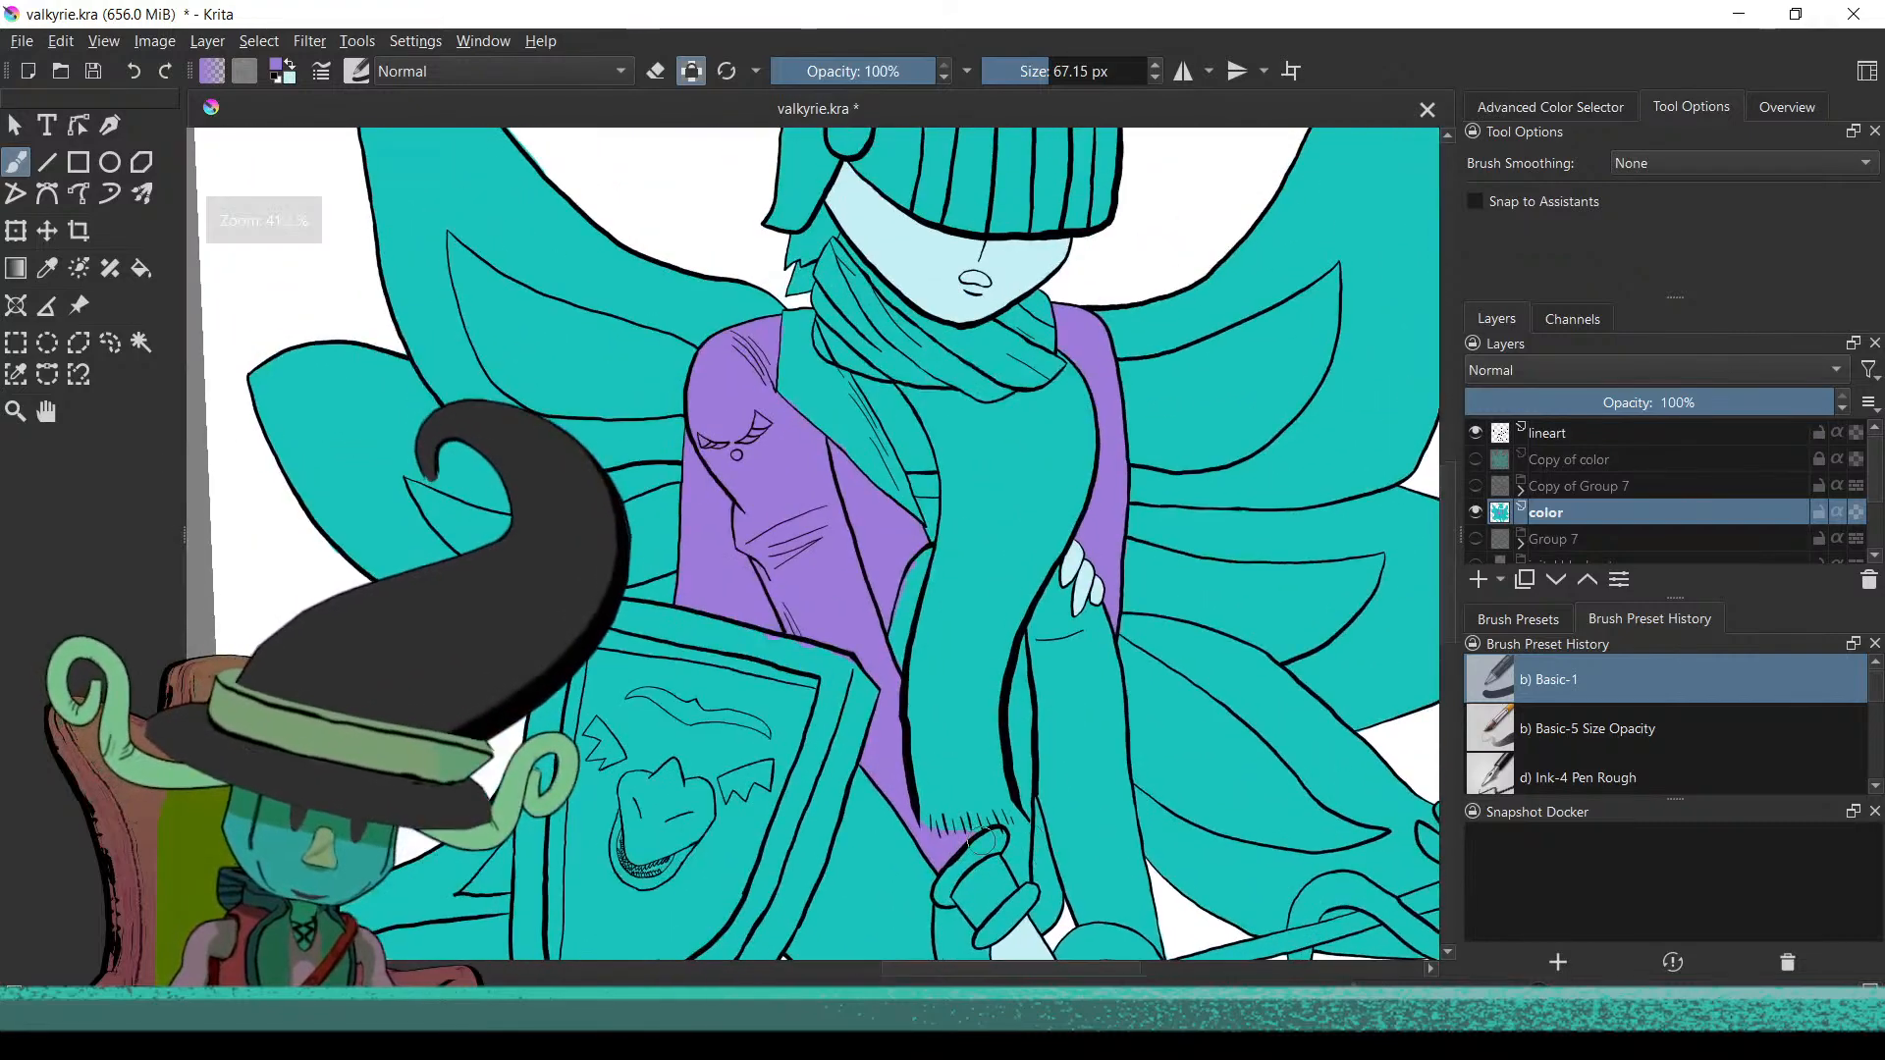
scroll(996, 839, "up", 3)
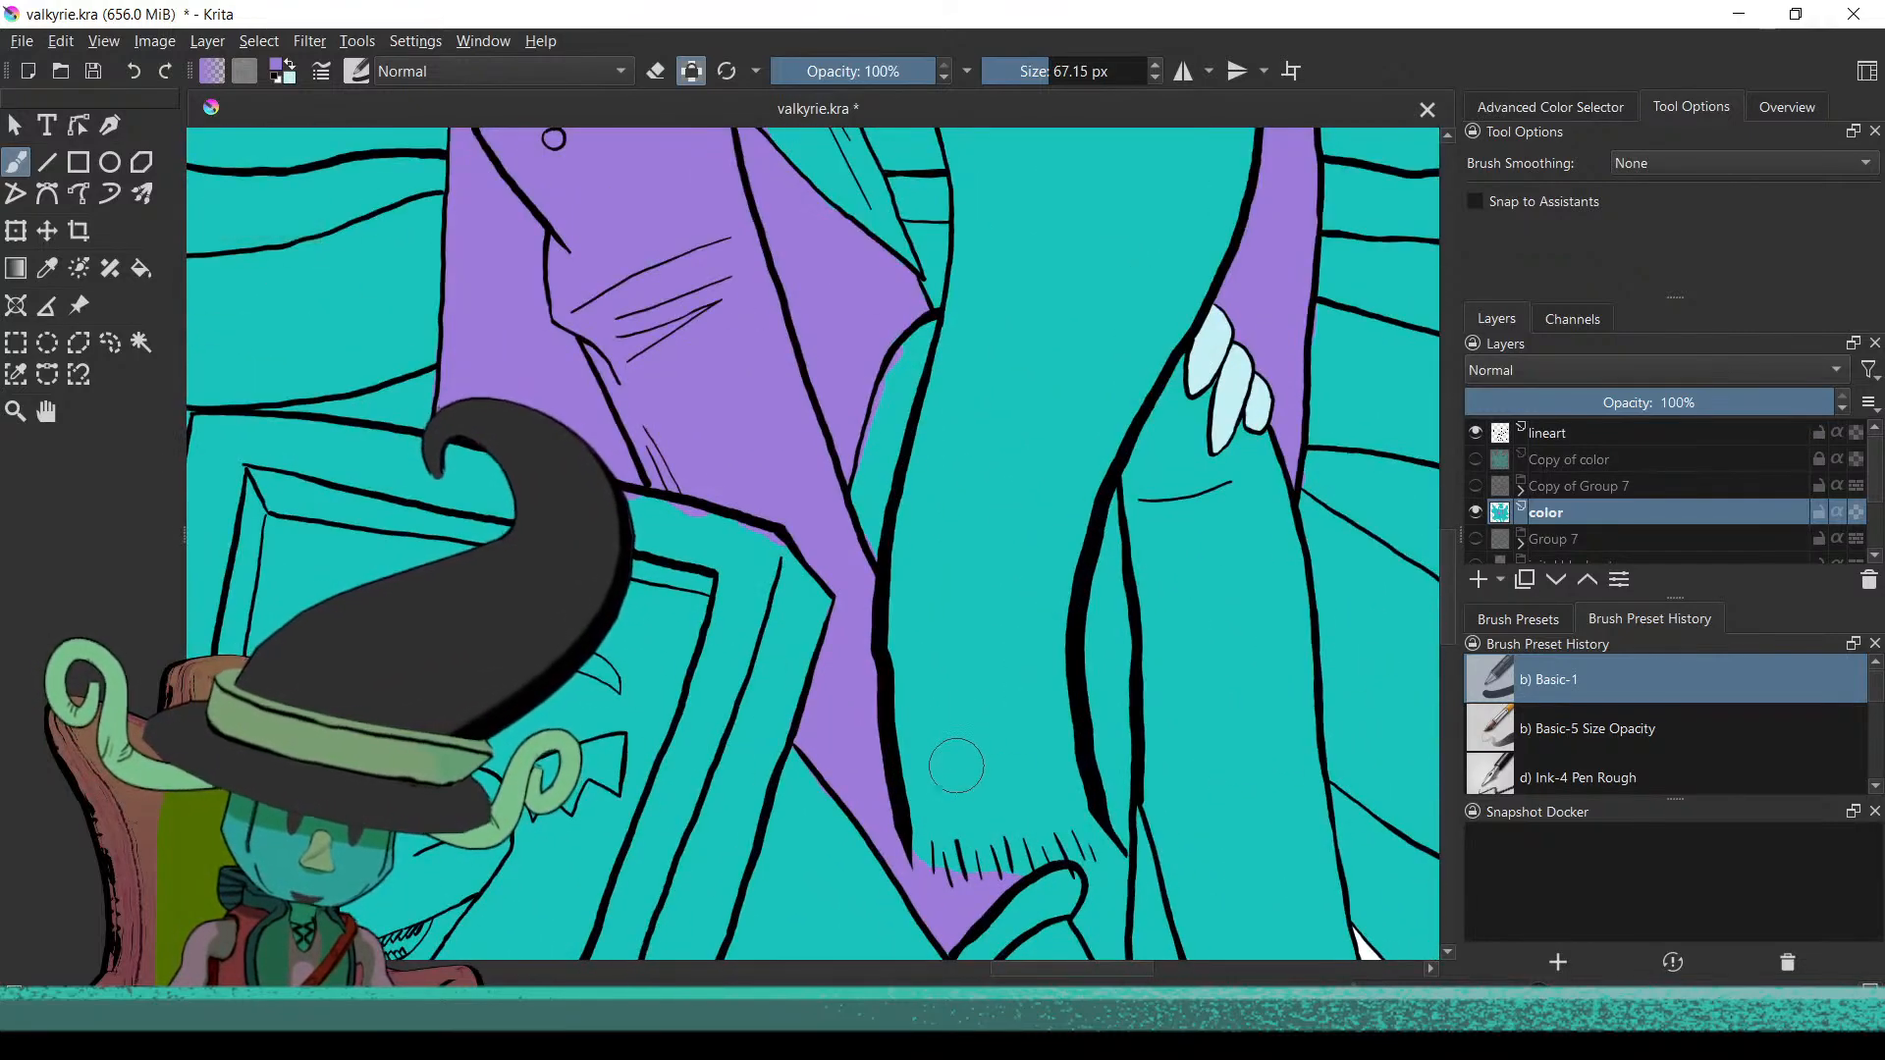
scroll(952, 727, "down", 2)
scroll(947, 694, "up", 2)
scroll(955, 694, "down", 2)
scroll(922, 785, "up", 3)
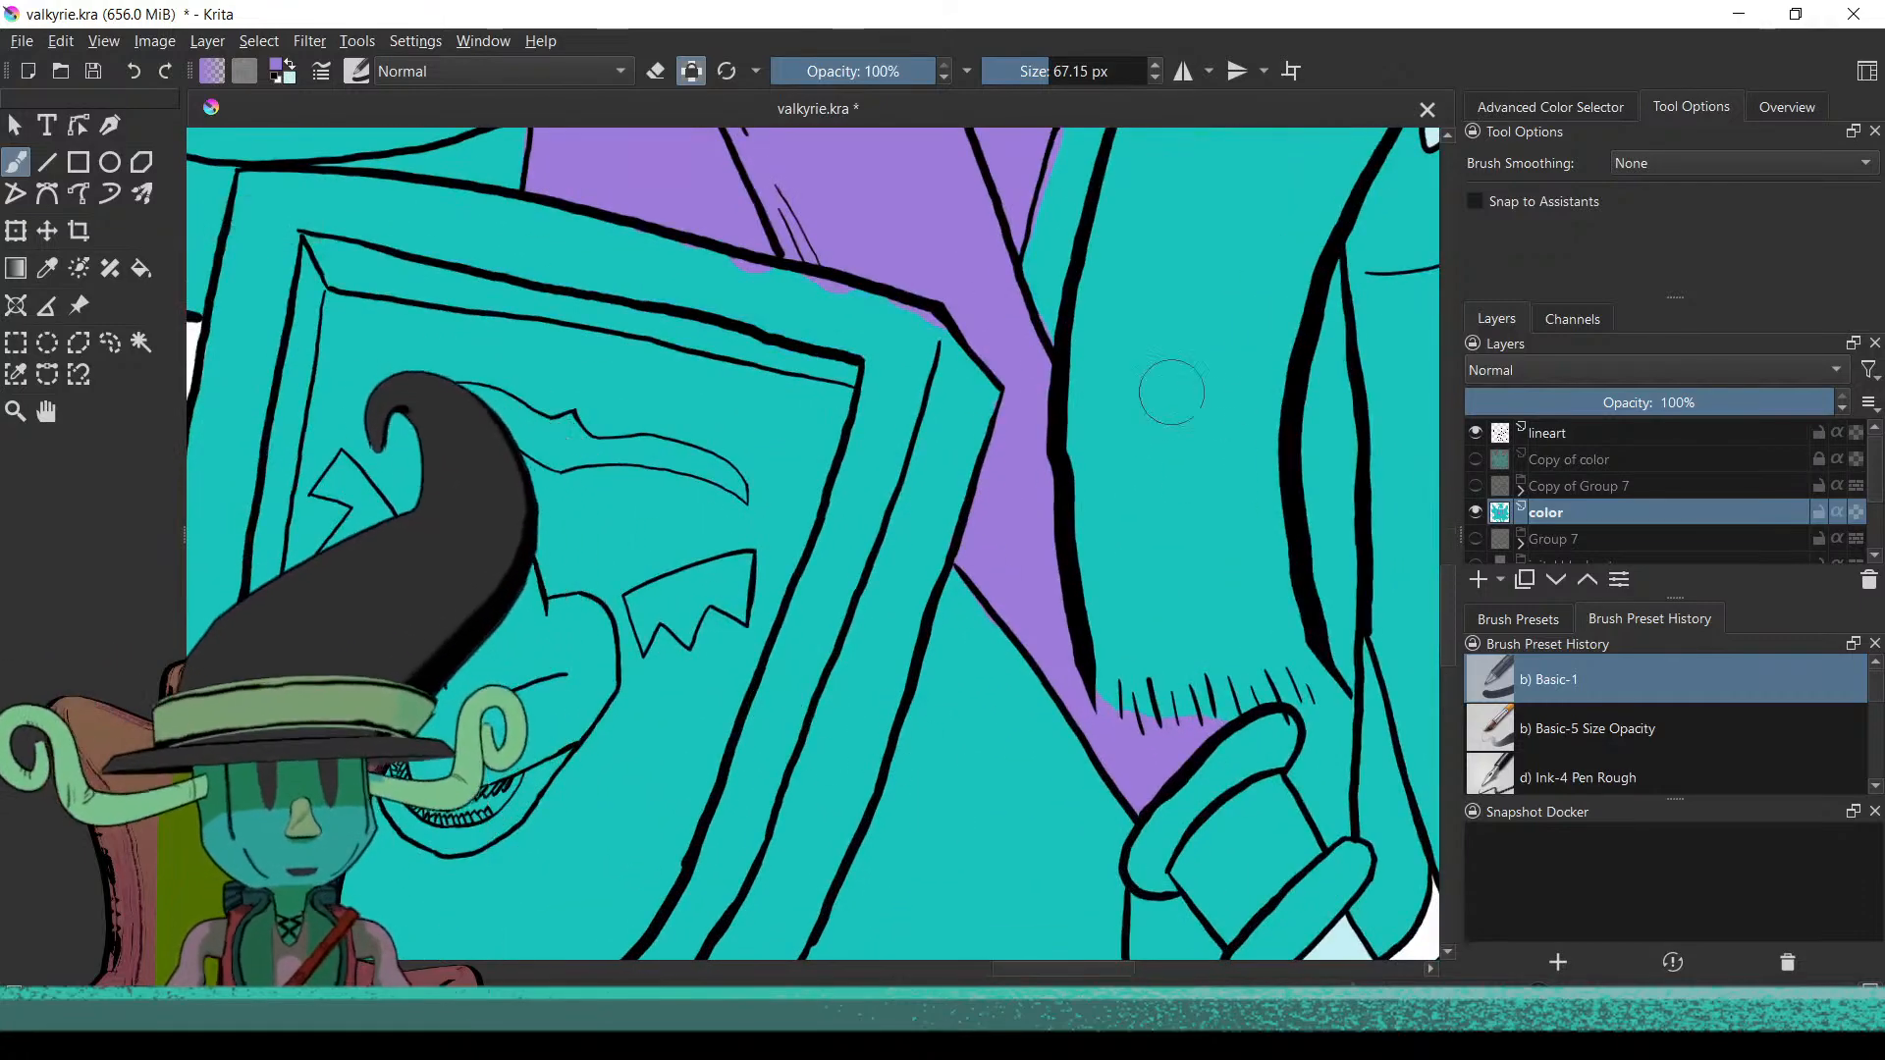
scroll(1007, 661, "up", 3)
scroll(960, 628, "down", 5)
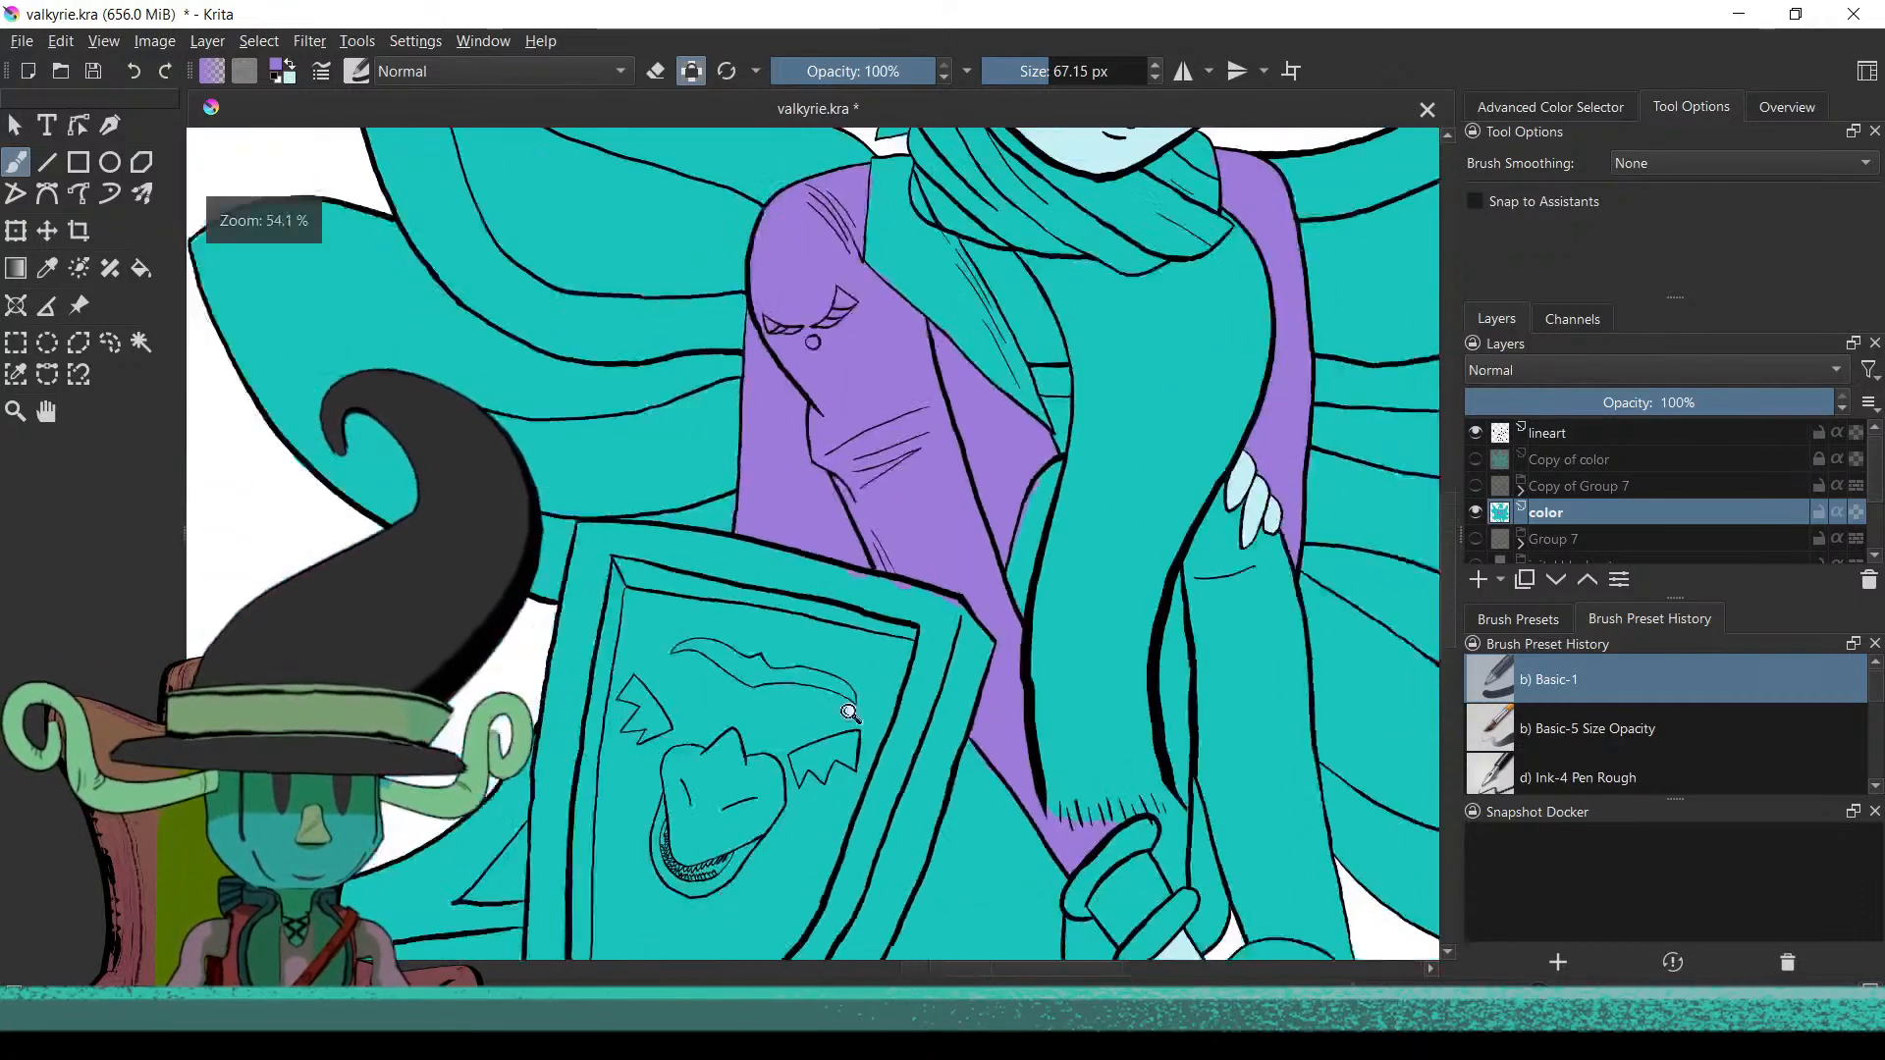
scroll(945, 650, "up", 2)
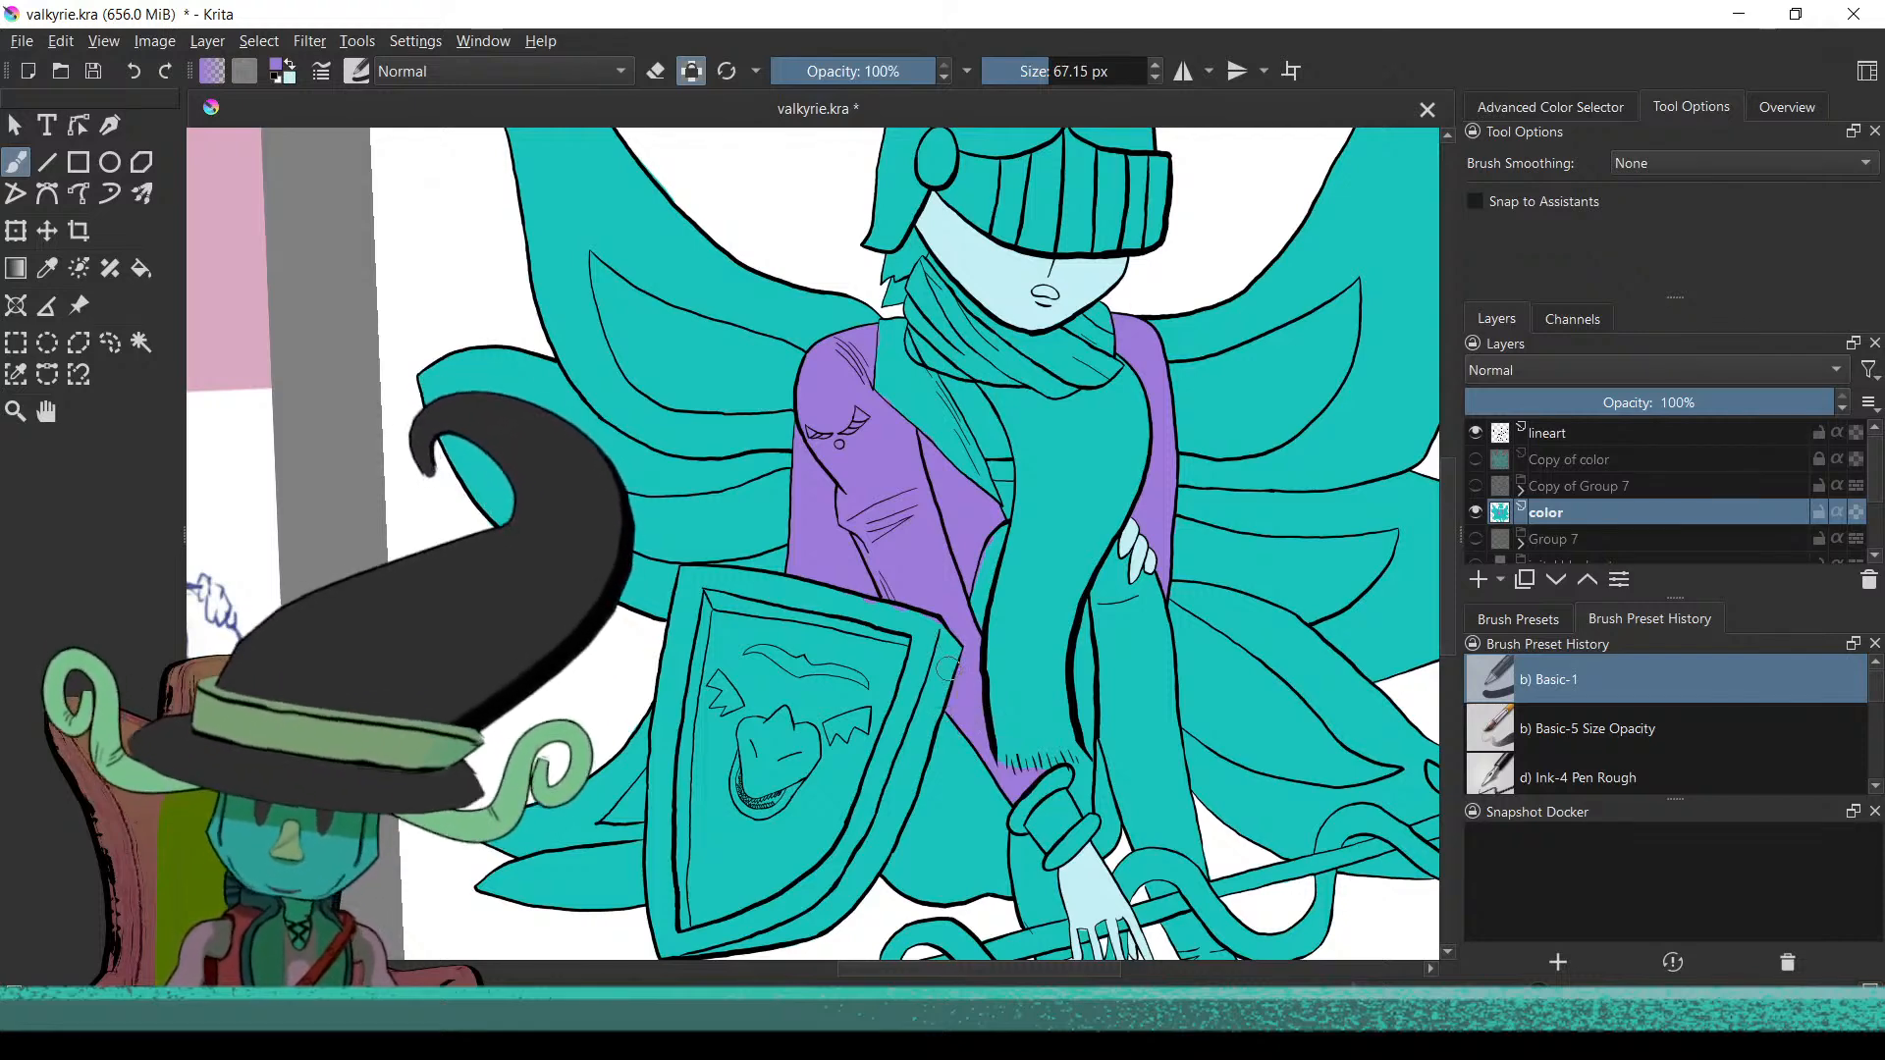
scroll(1065, 548, "up", 4)
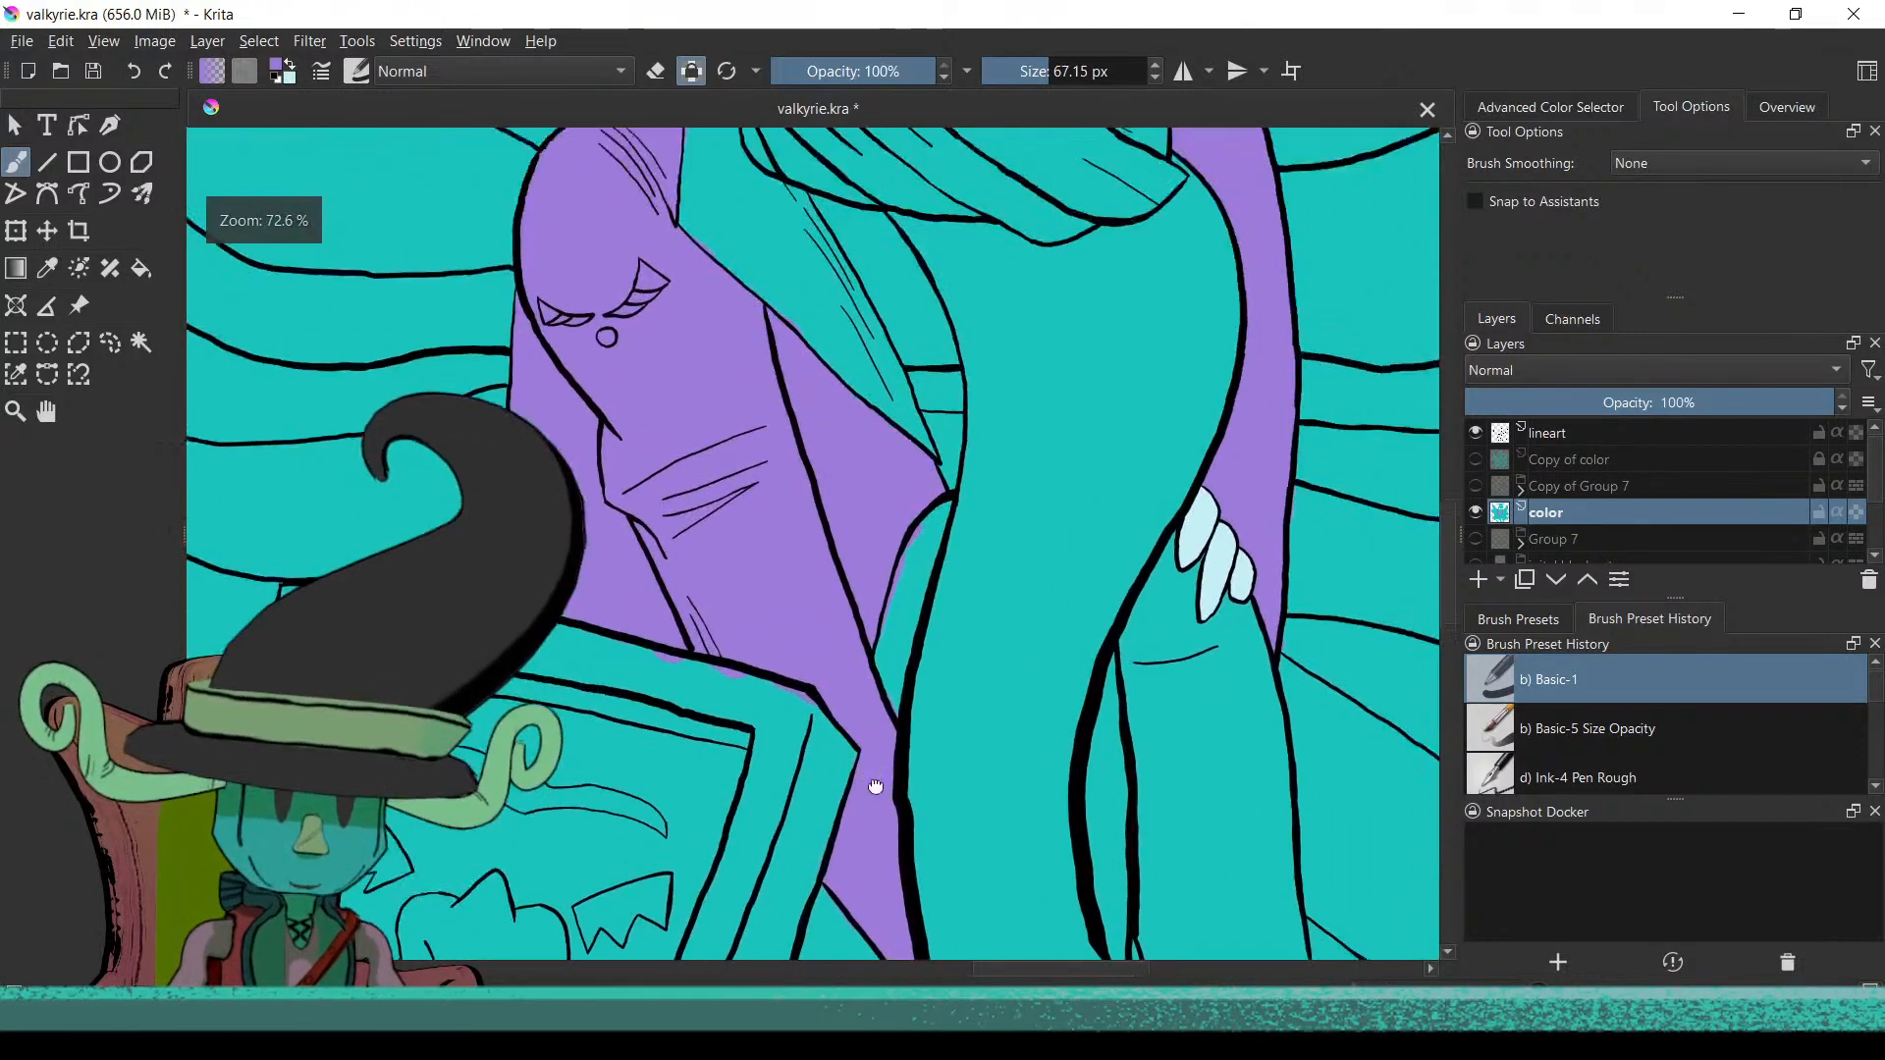
Examine the face and helmet visor up close, then the purple jacket's edge beside the scarf
scroll(875, 786, "up", 10)
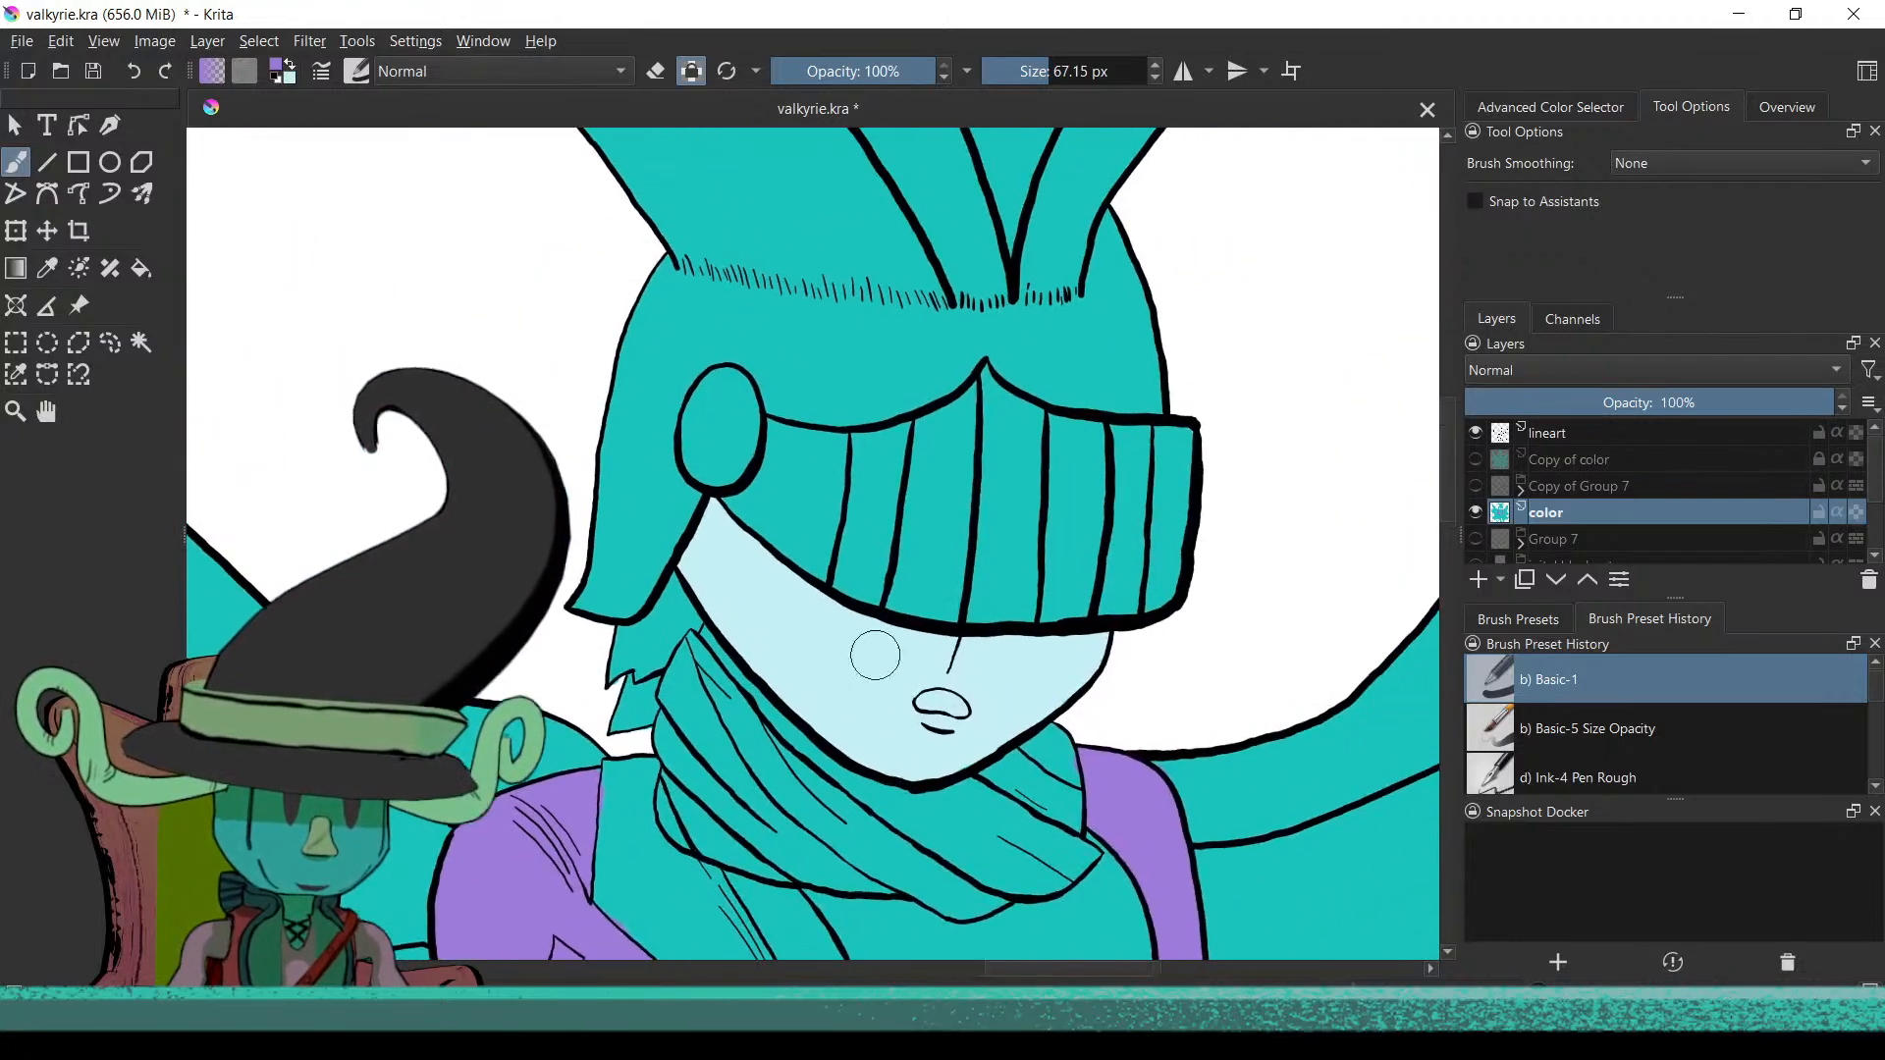
scroll(982, 628, "up", 1)
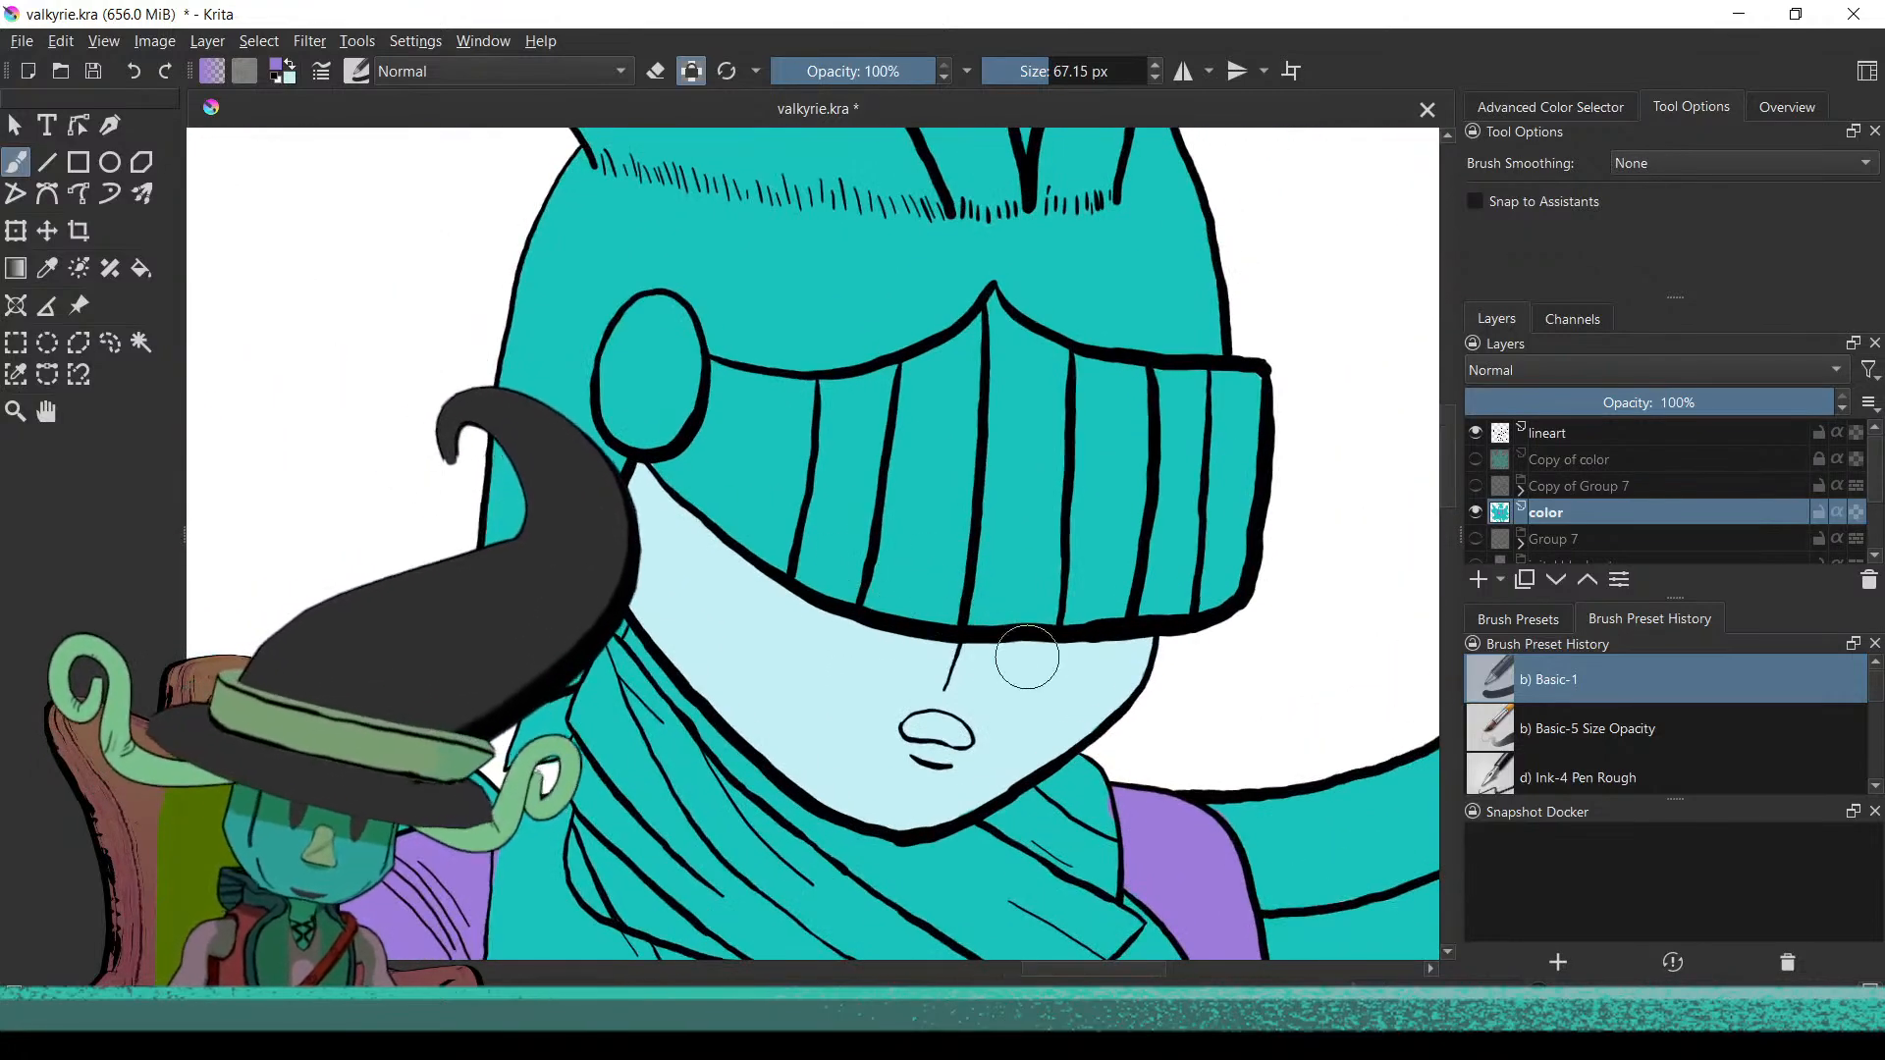
scroll(985, 719, "down", 1)
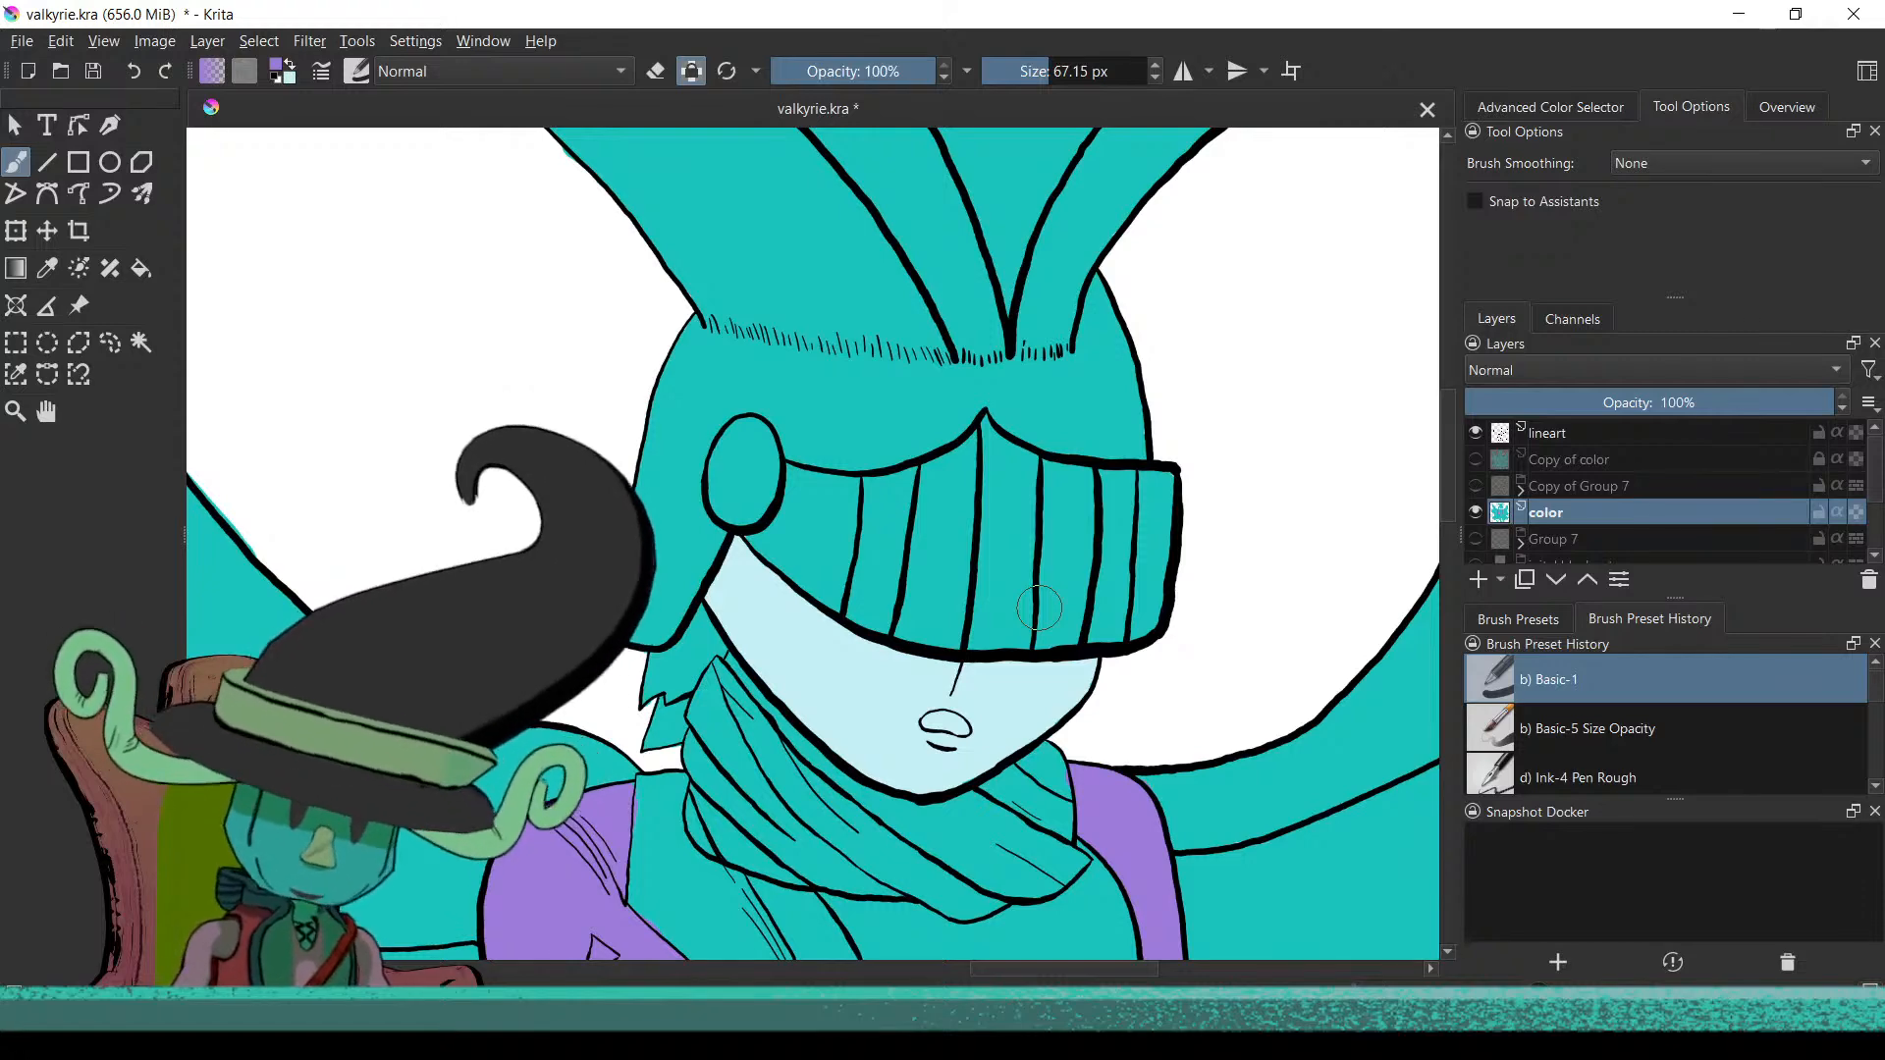
scroll(1039, 585, "up", 4)
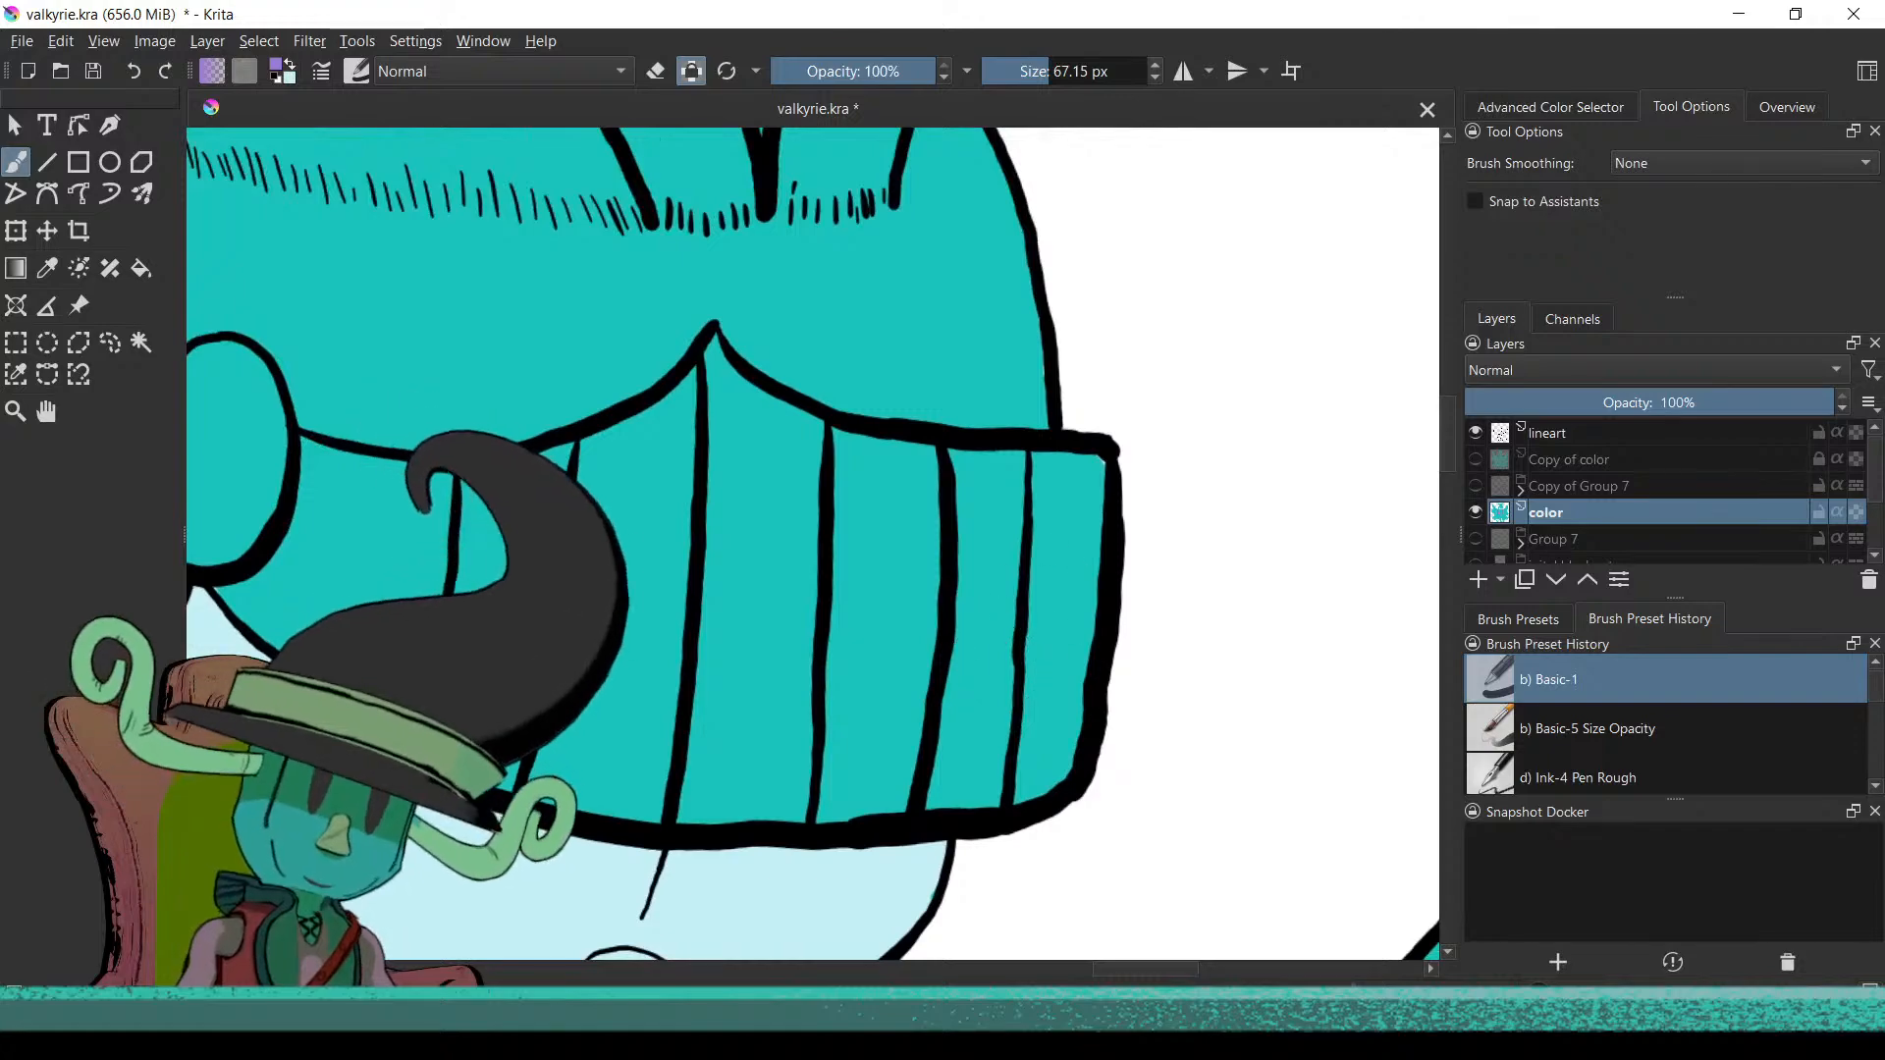
scroll(1070, 560, "down", 3)
scroll(1068, 716, "down", 6)
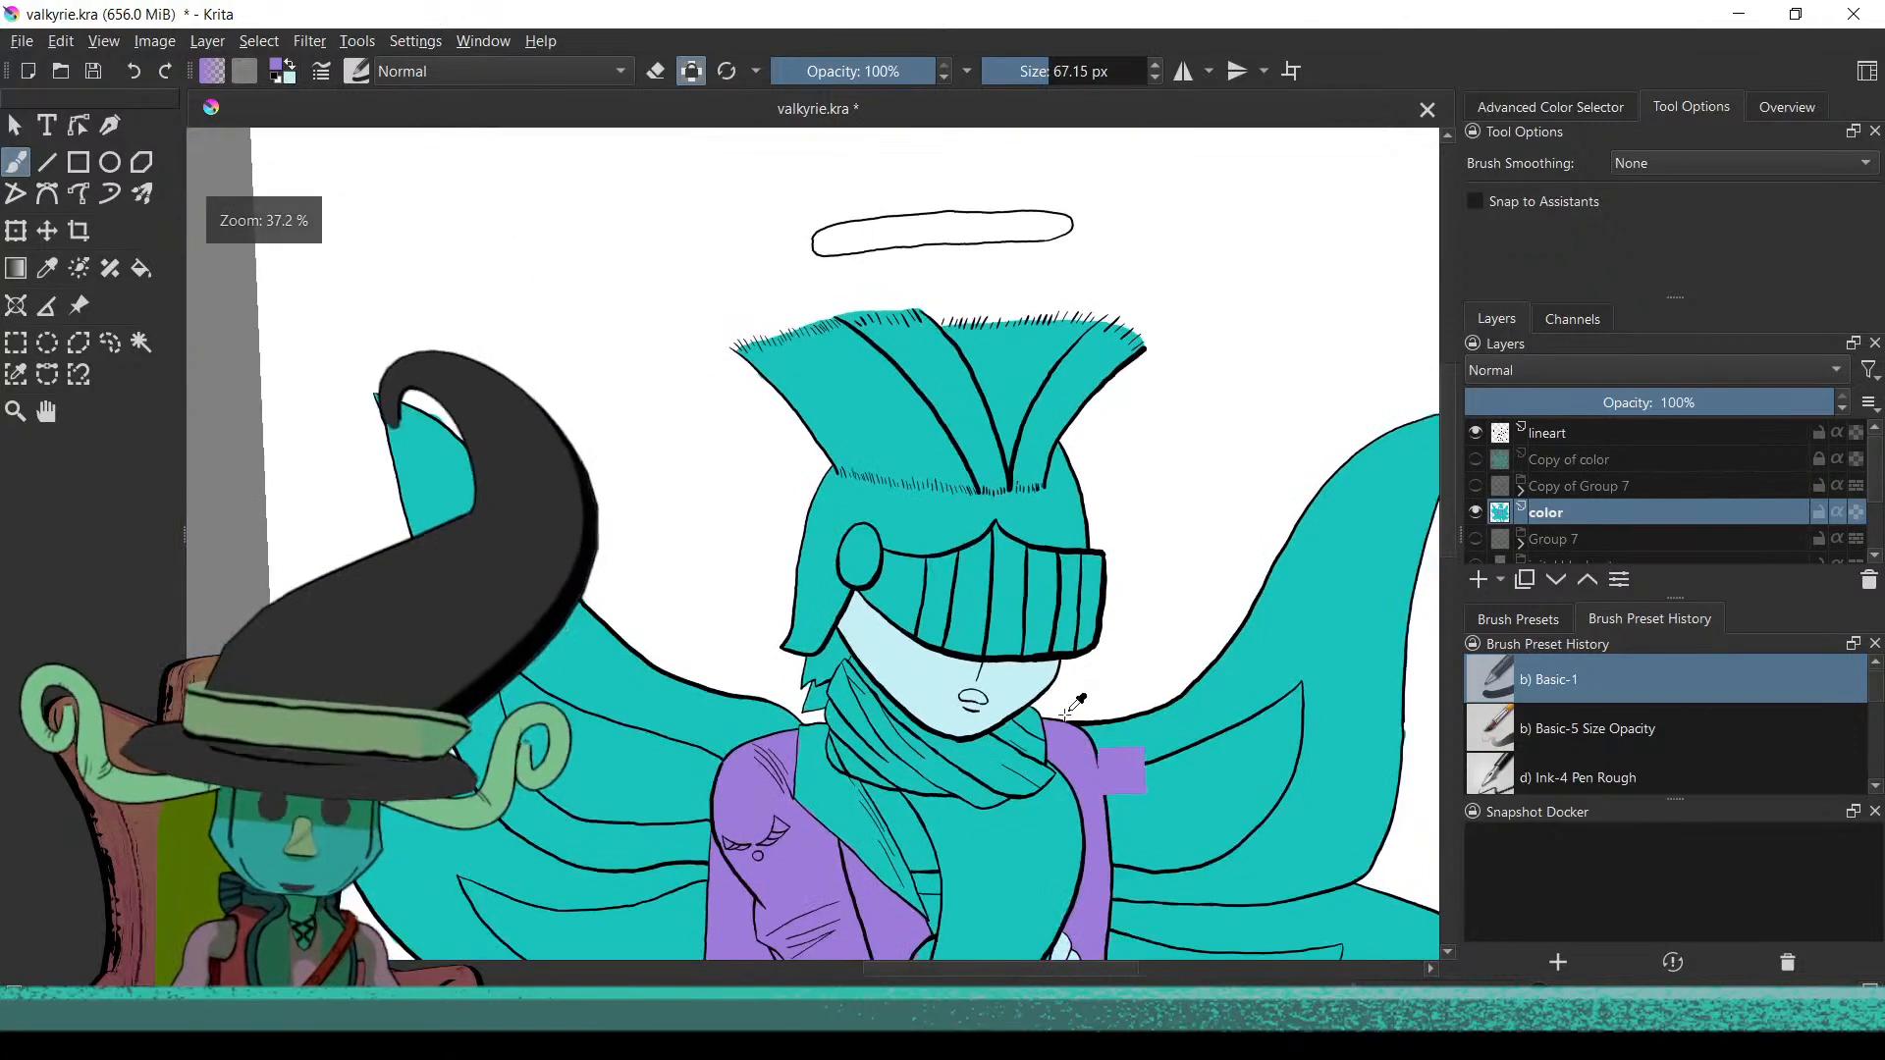
scroll(1078, 714, "up", 1)
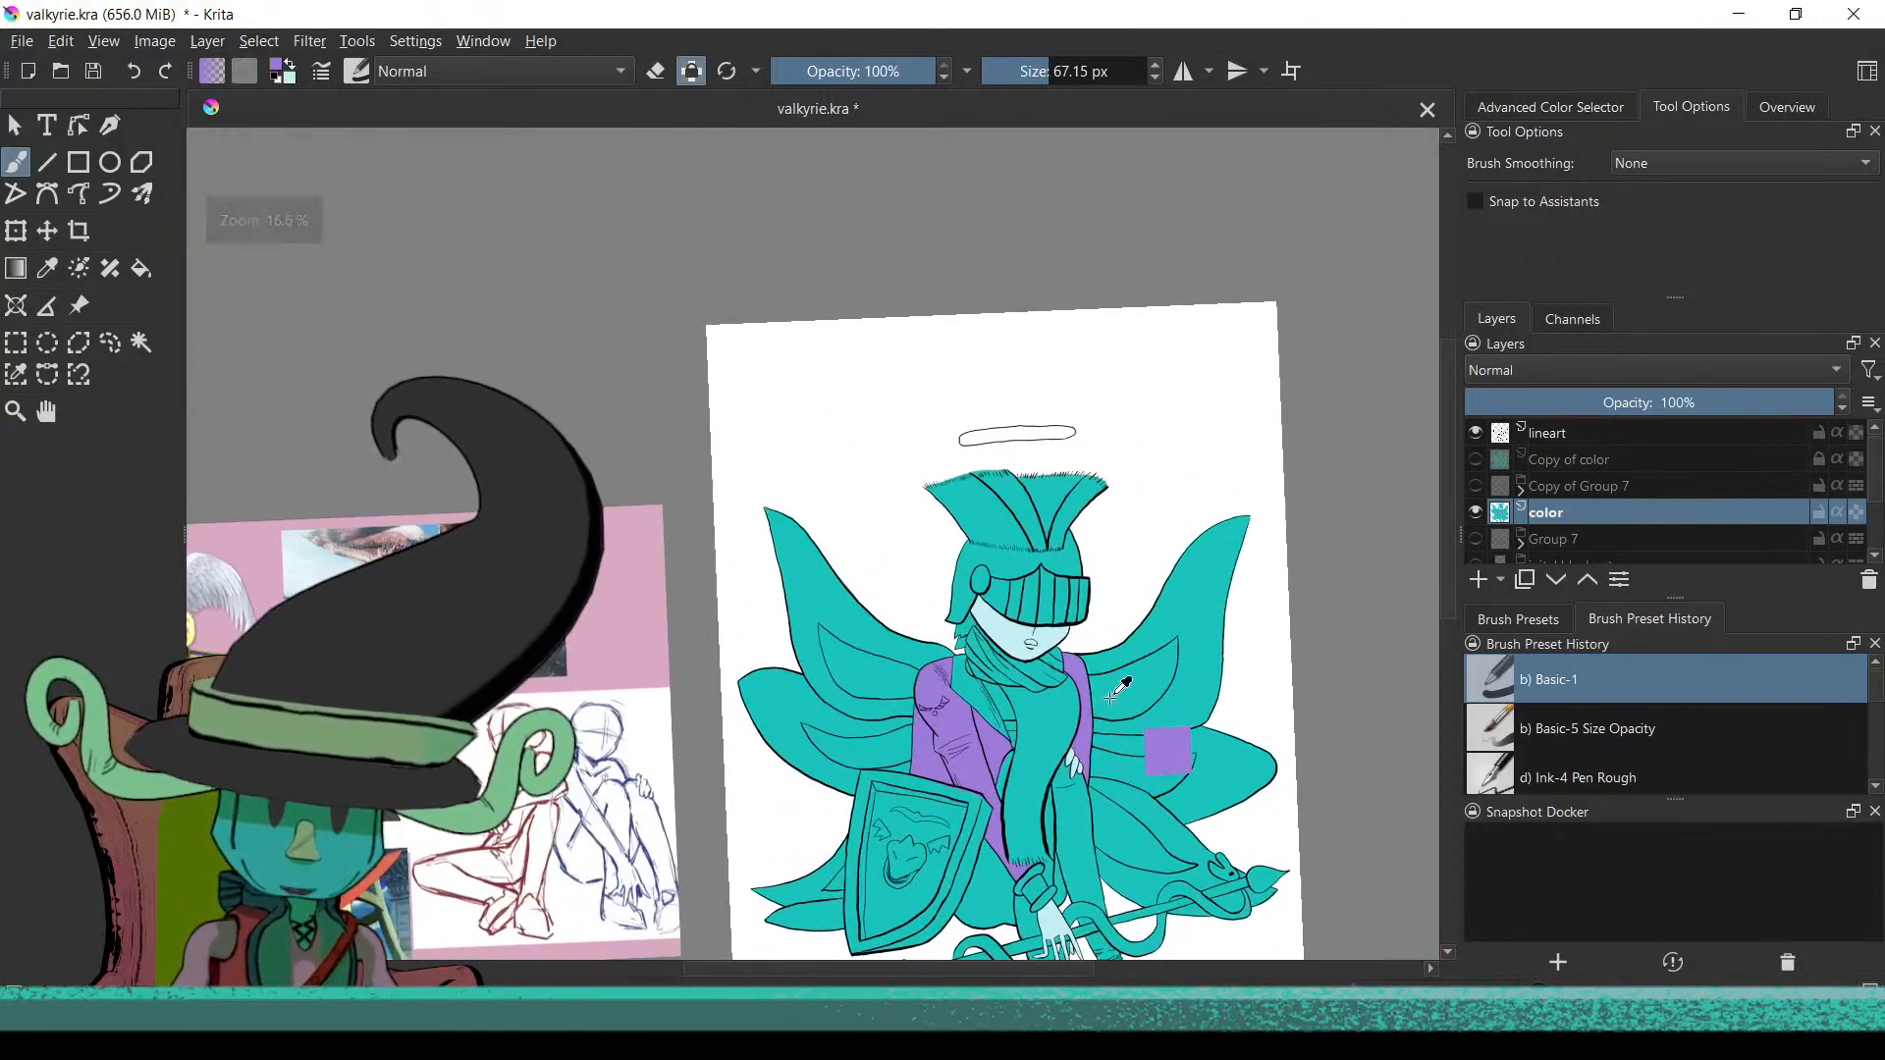
scroll(990, 556, "down", 2)
scroll(1151, 717, "up", 5)
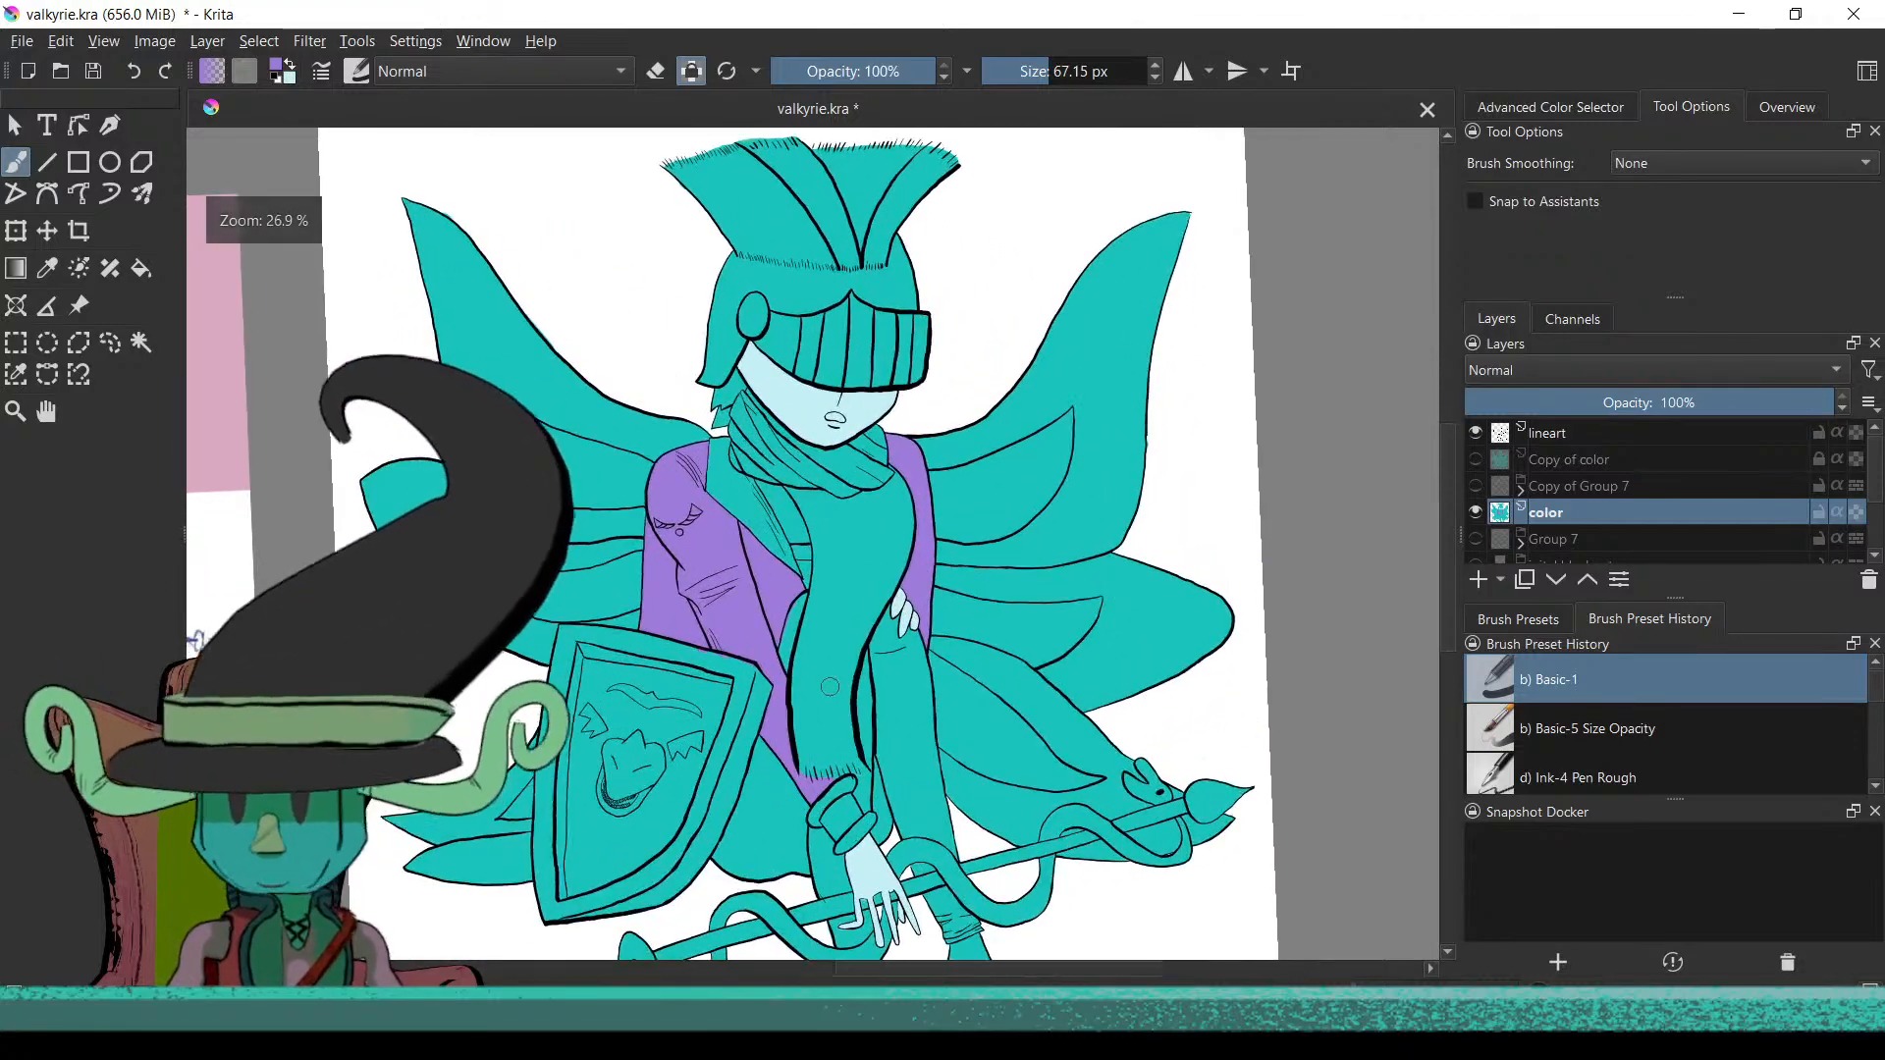
scroll(864, 687, "up", 5)
left_click_drag(703, 473, 778, 699)
scroll(889, 586, "up", 3)
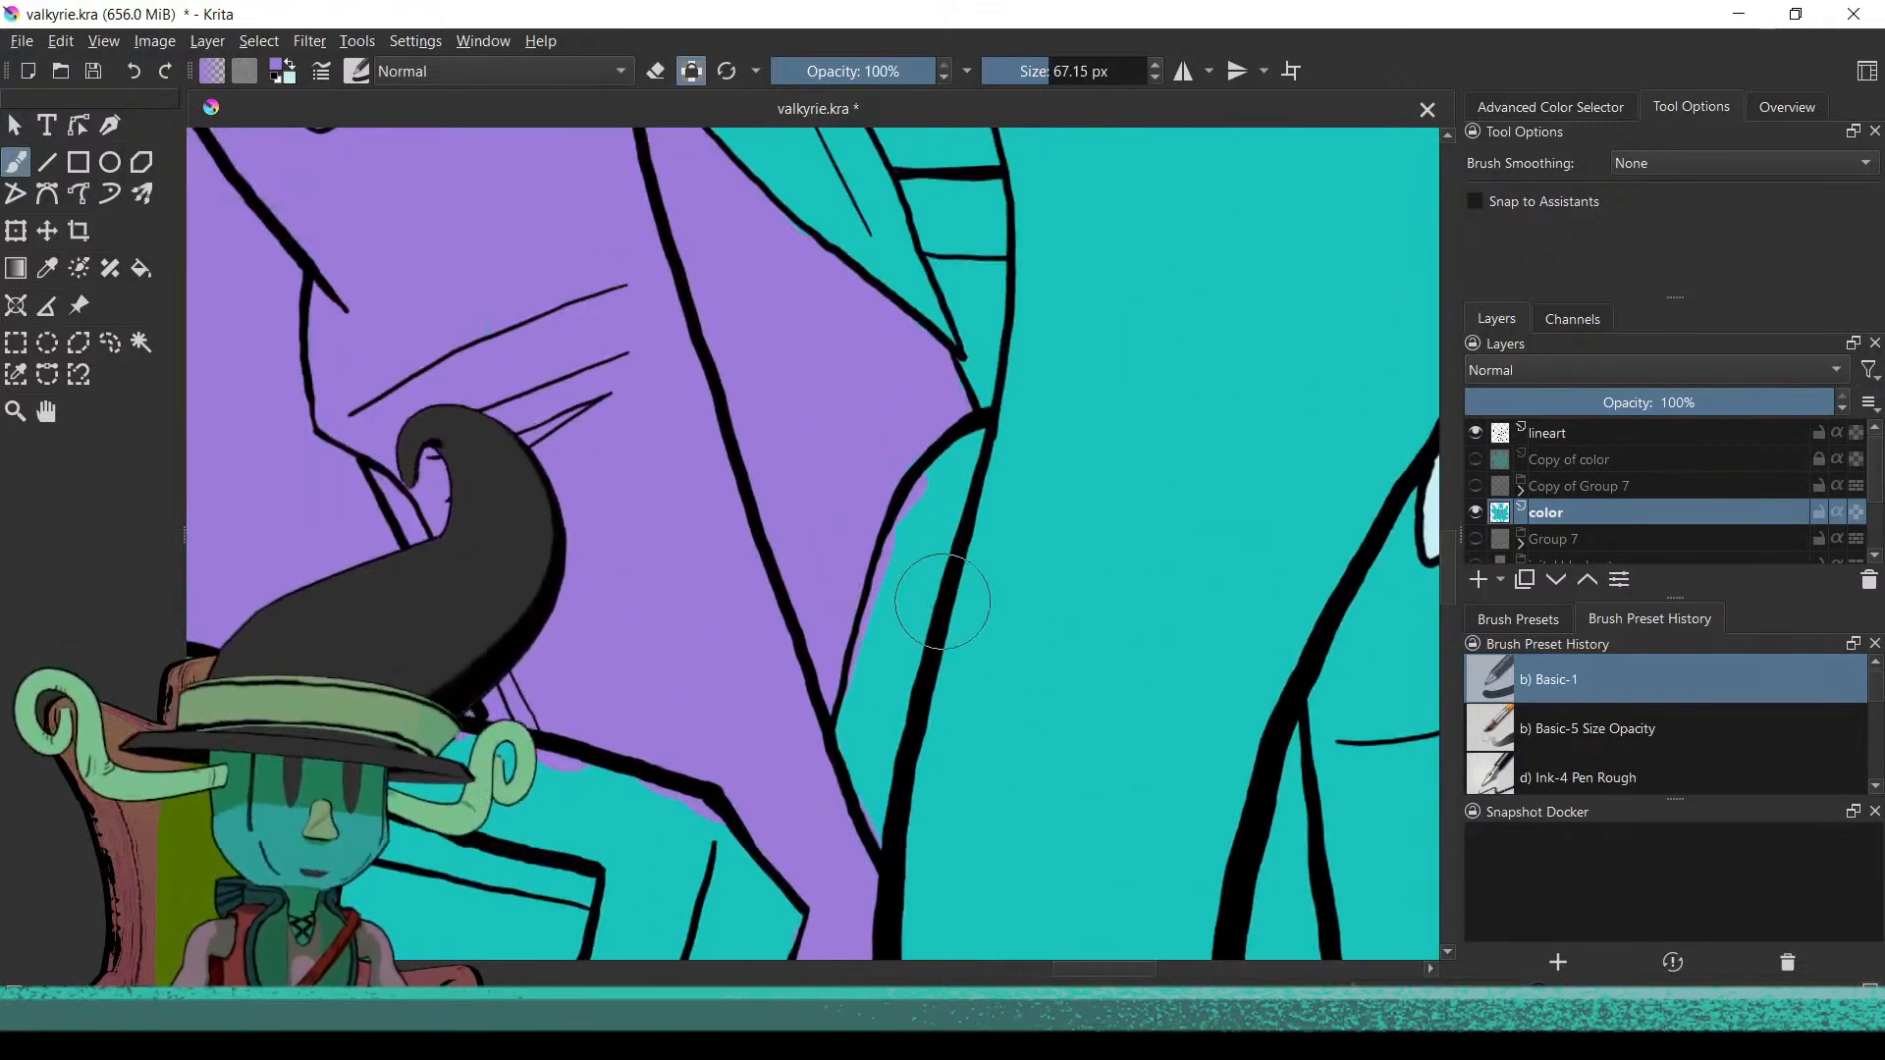
left_click(904, 694)
scroll(797, 761, "down", 3)
scroll(793, 764, "down", 4)
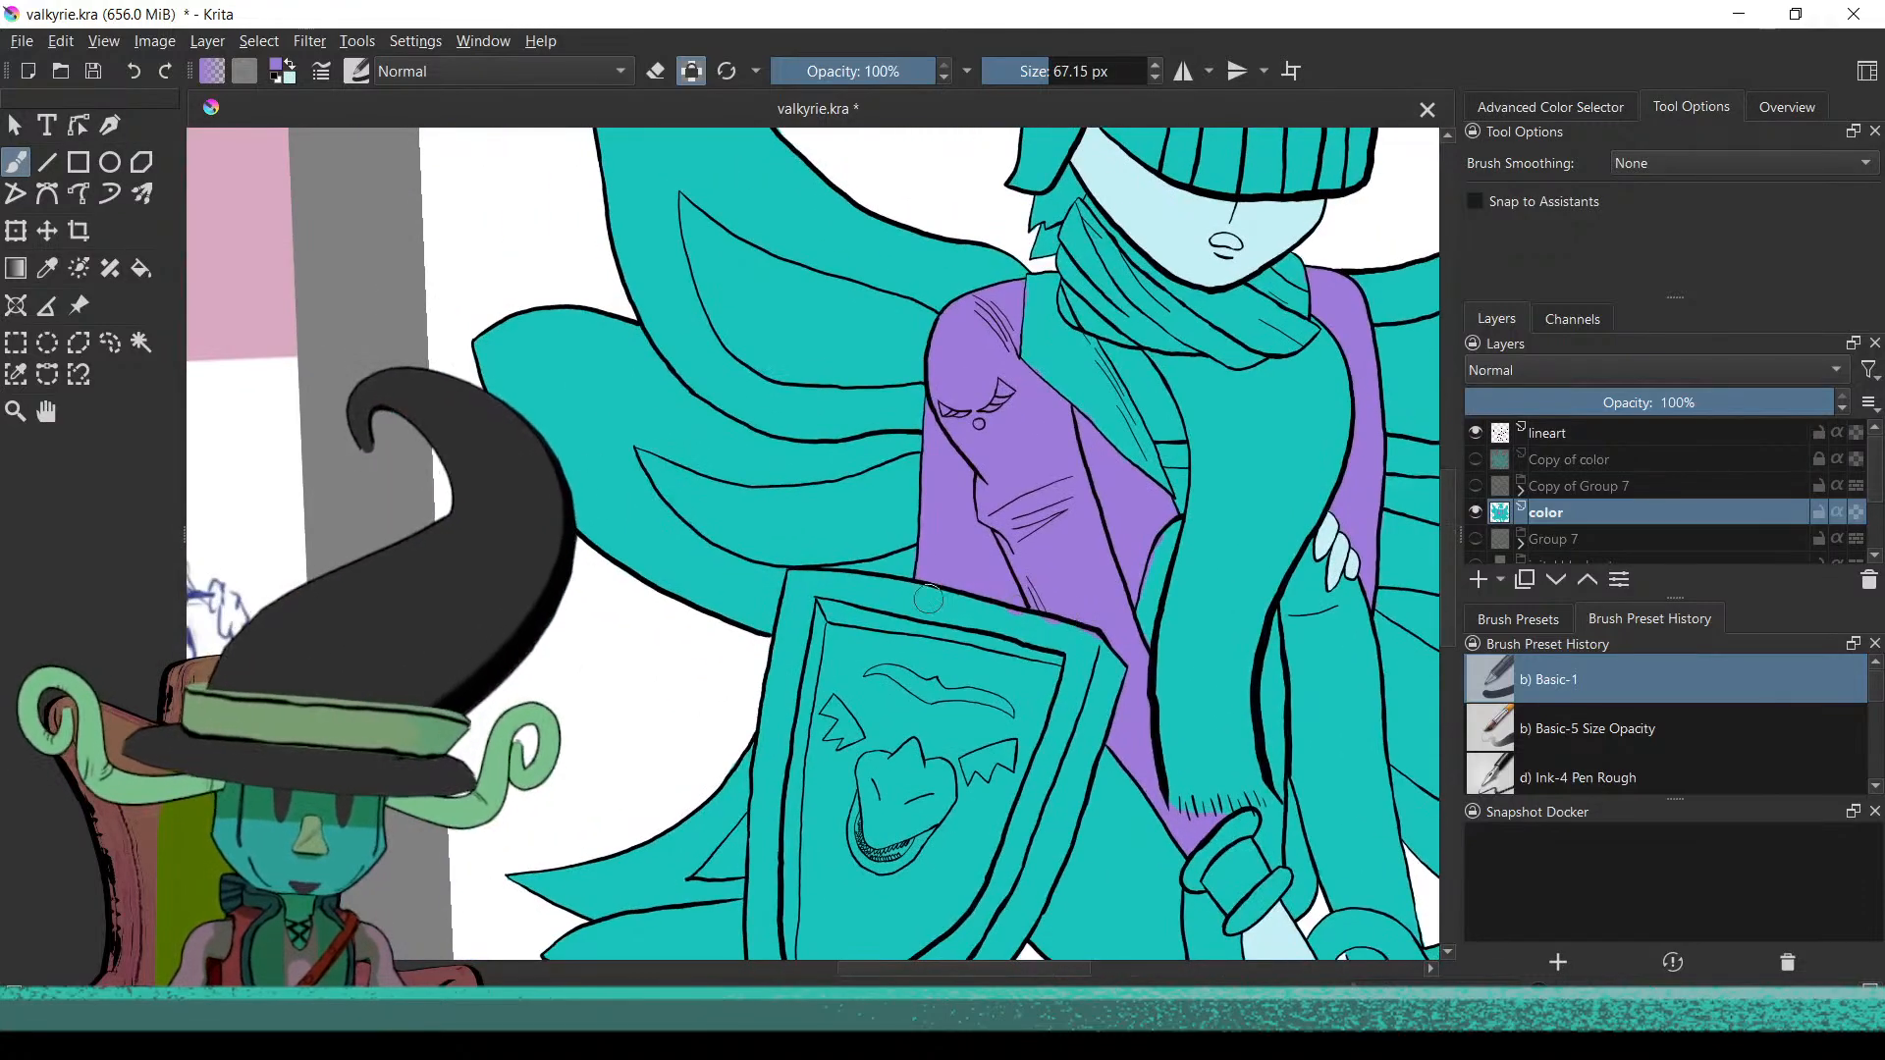
Sample a gold colour from the reference images and paint a small patch of it on the jacket lapel's shoulder end
left_click_drag(823, 754, 1399, 631)
left_click_drag(697, 550, 231, 721)
mouse_move(1161, 600)
left_mouse_down()
mouse_move(1482, 575)
mouse_move(1443, 572)
left_mouse_up()
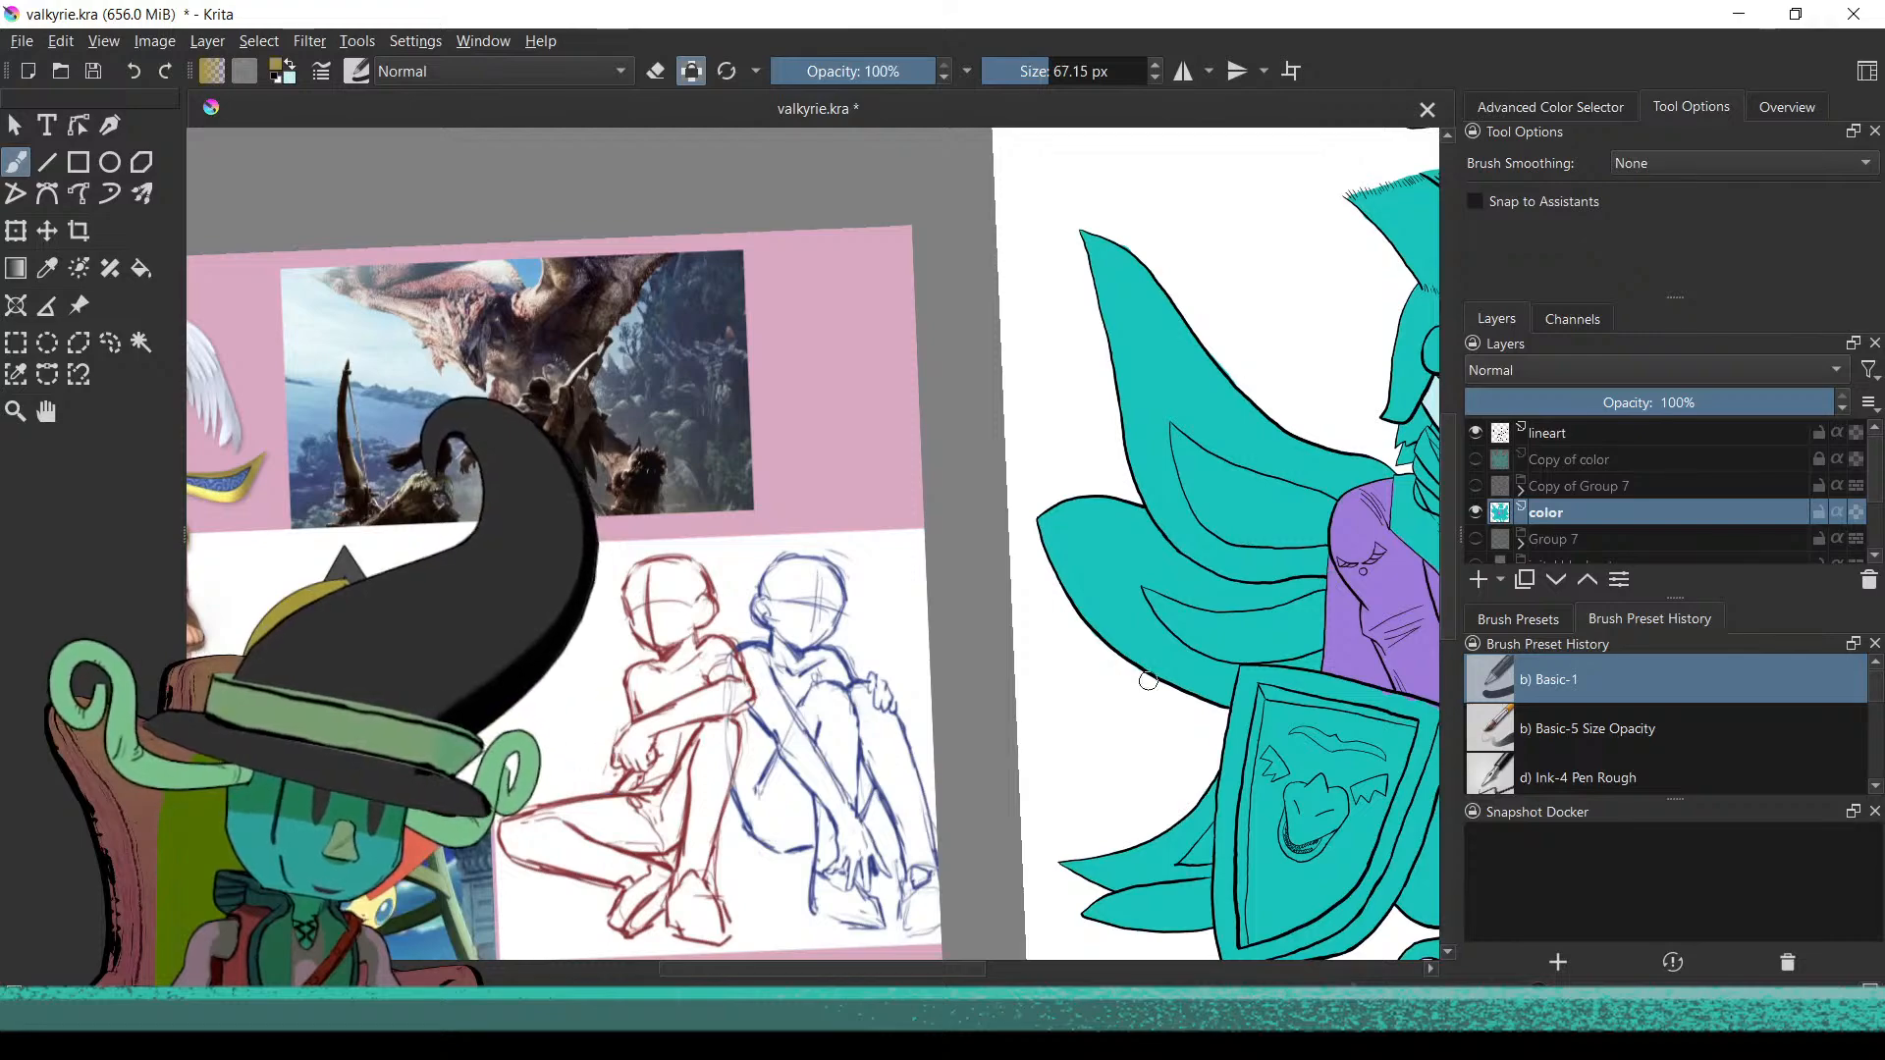
left_click_drag(1067, 690, 530, 786)
scroll(950, 587, "up", 5)
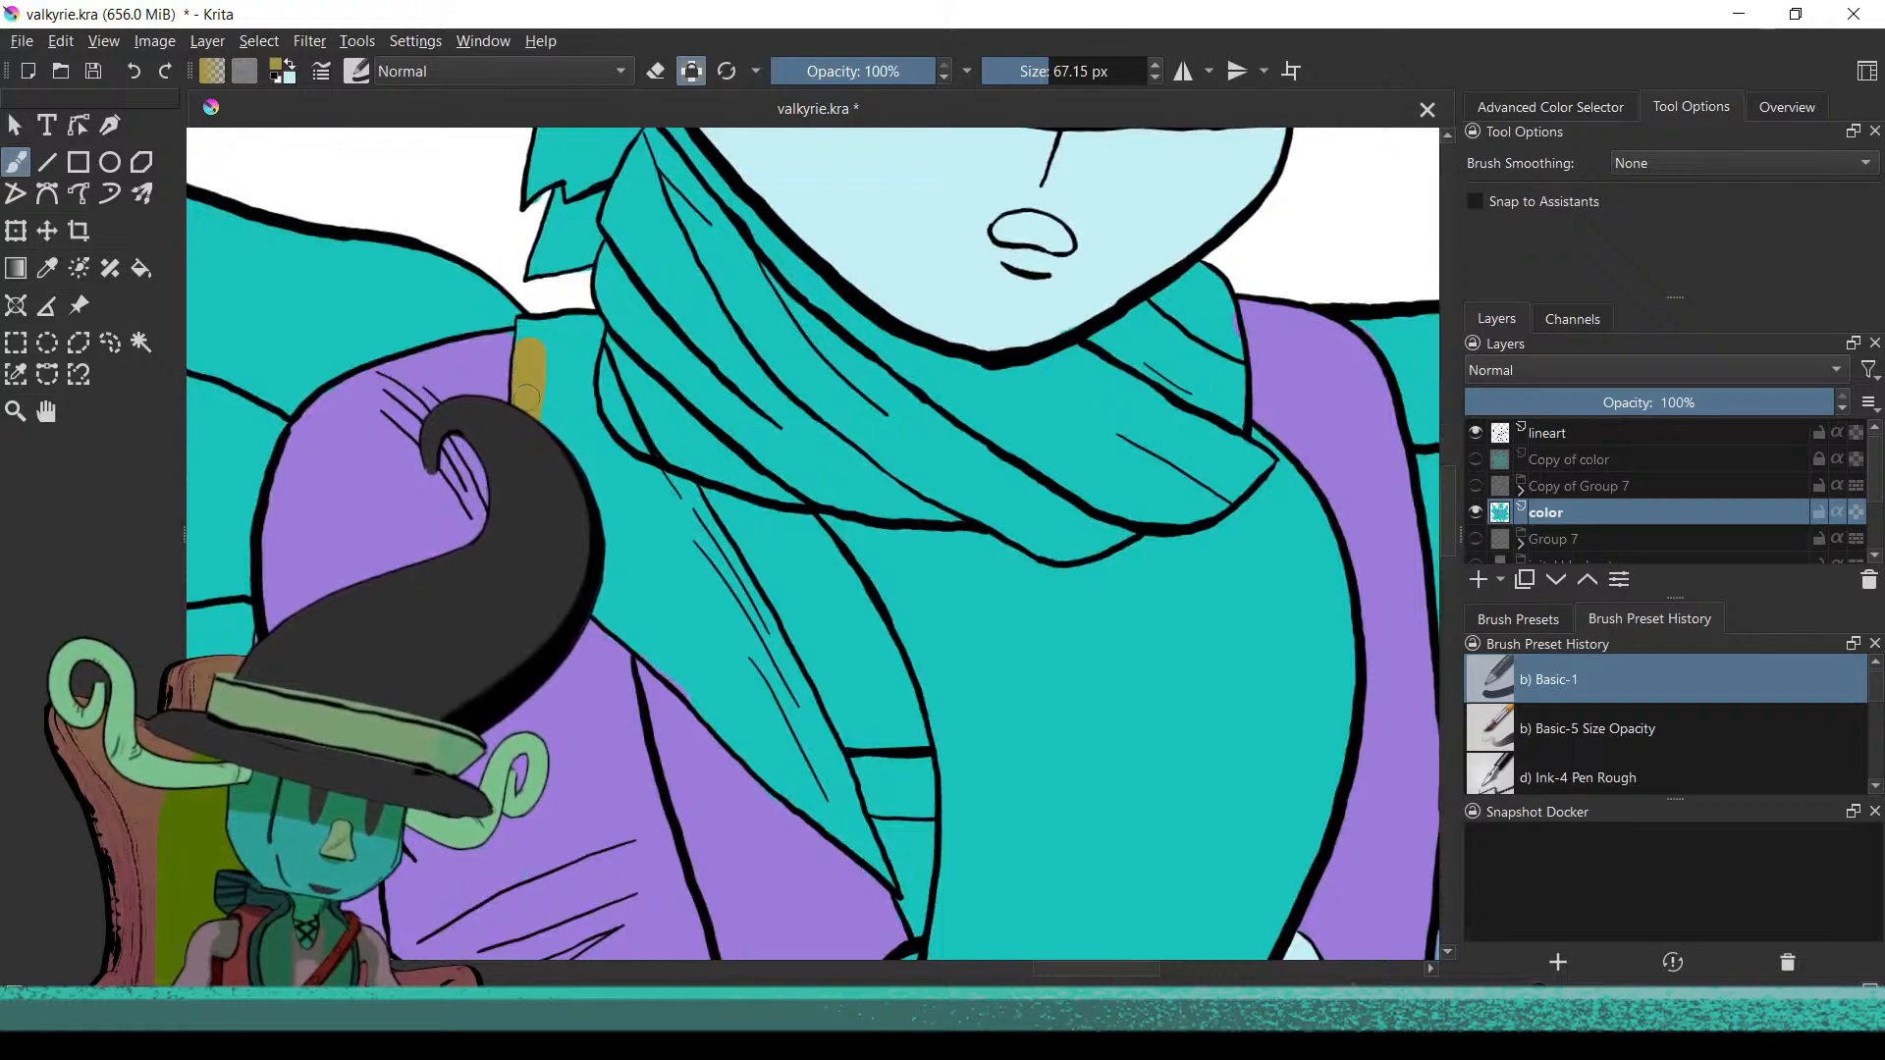
Change the foreground colour to the light yellow #ffed8f
left_click(277, 64)
left_click_drag(815, 400, 793, 422)
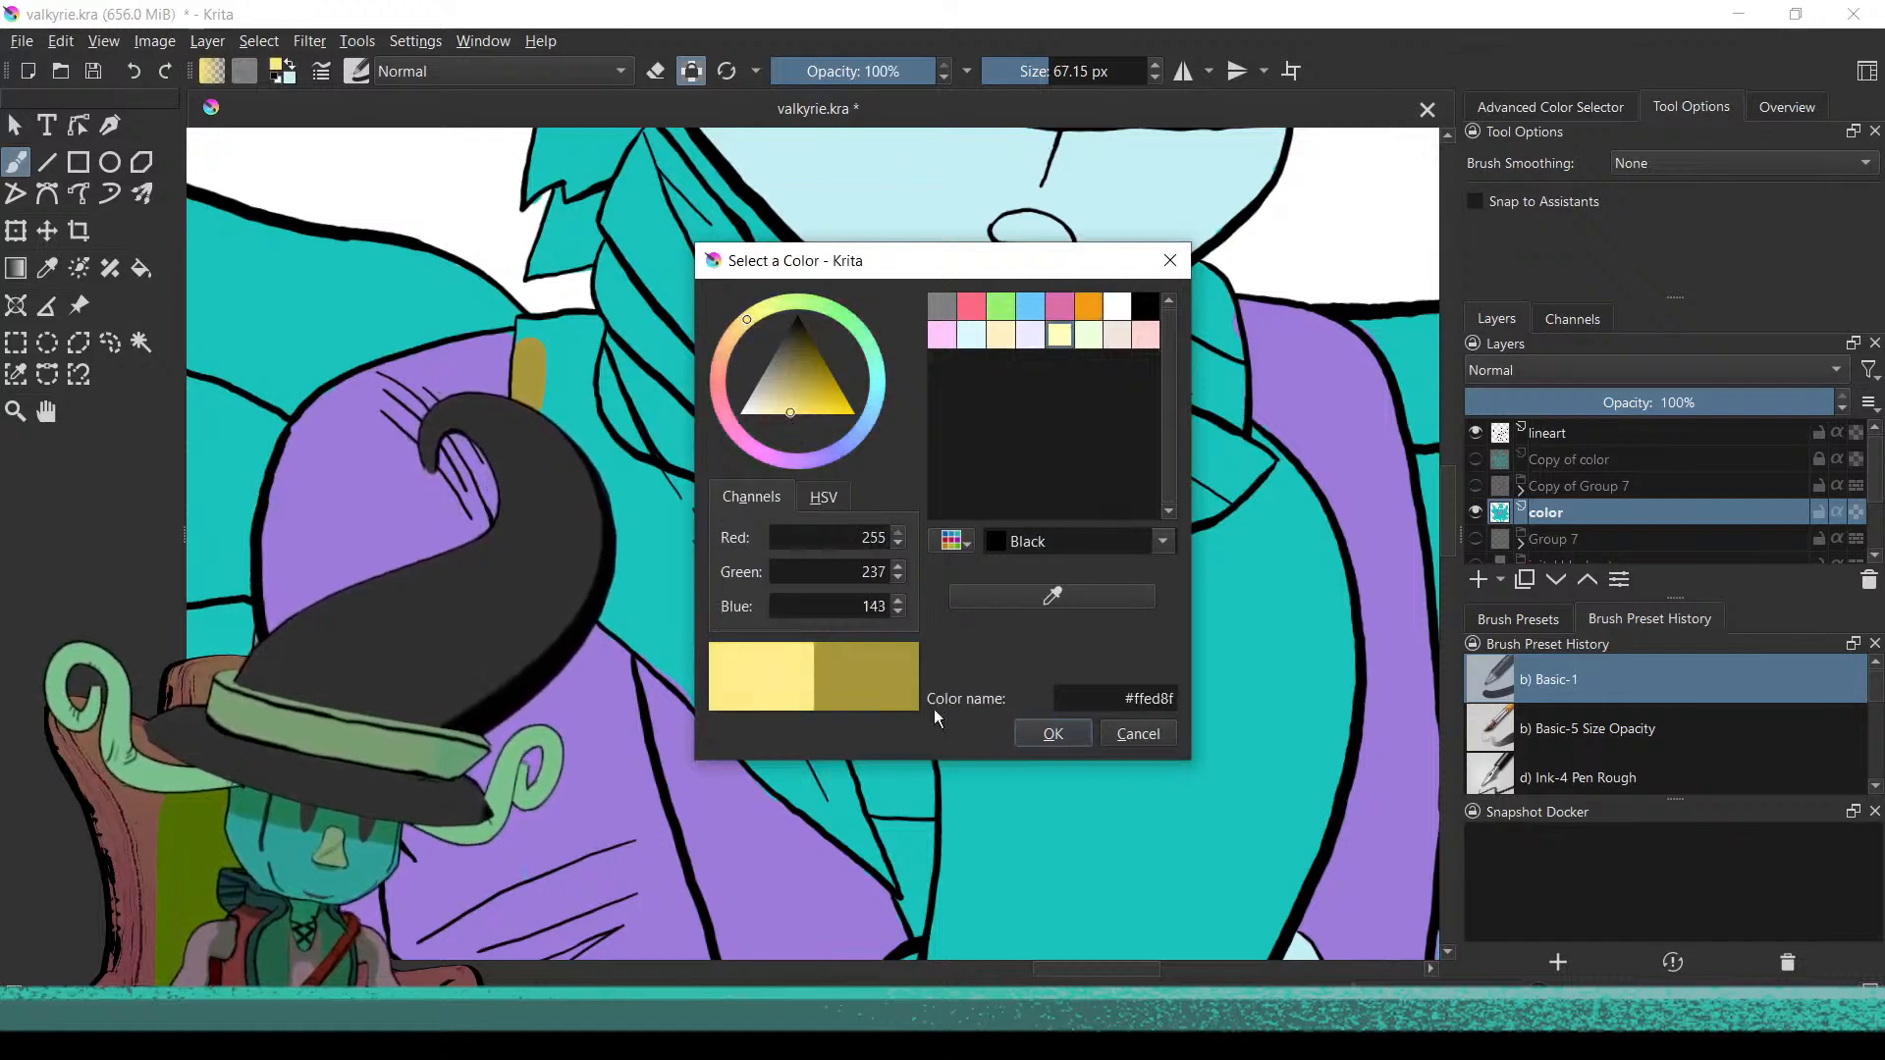
left_click(1053, 734)
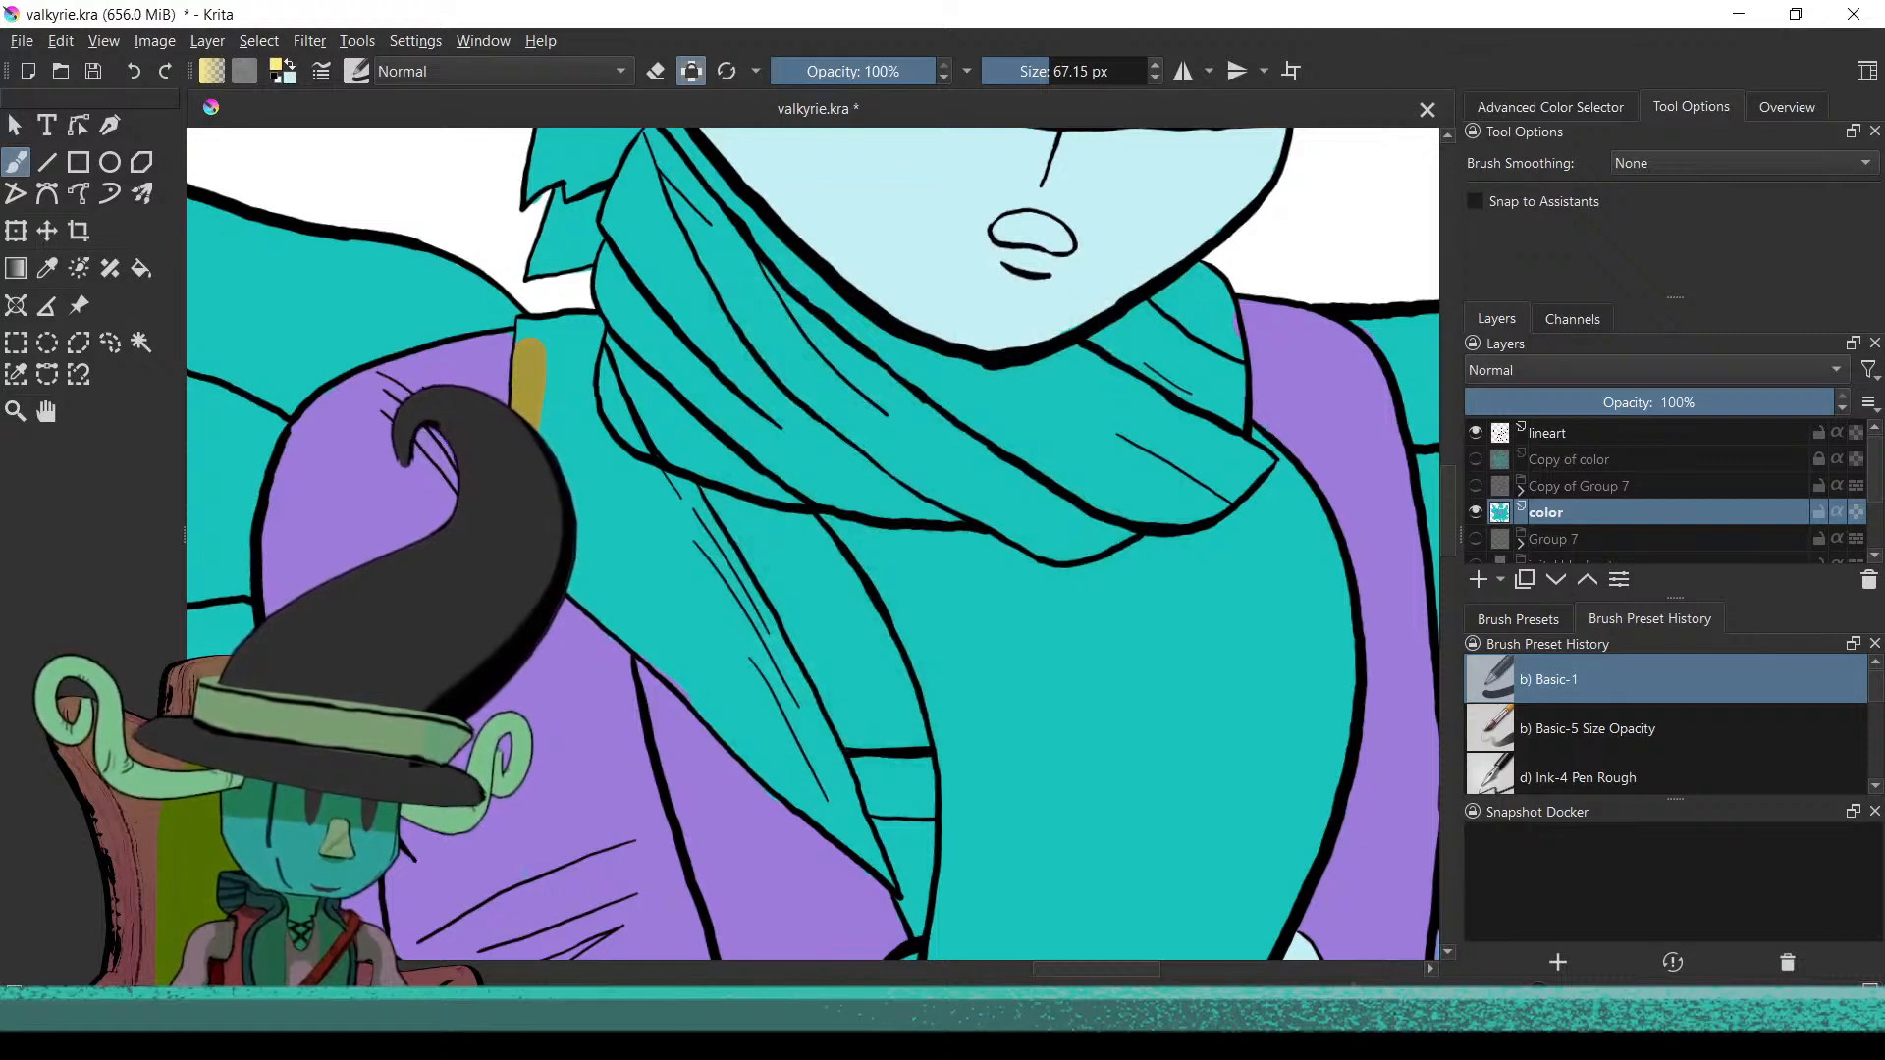
key("f")
key("shift+BackSpace")
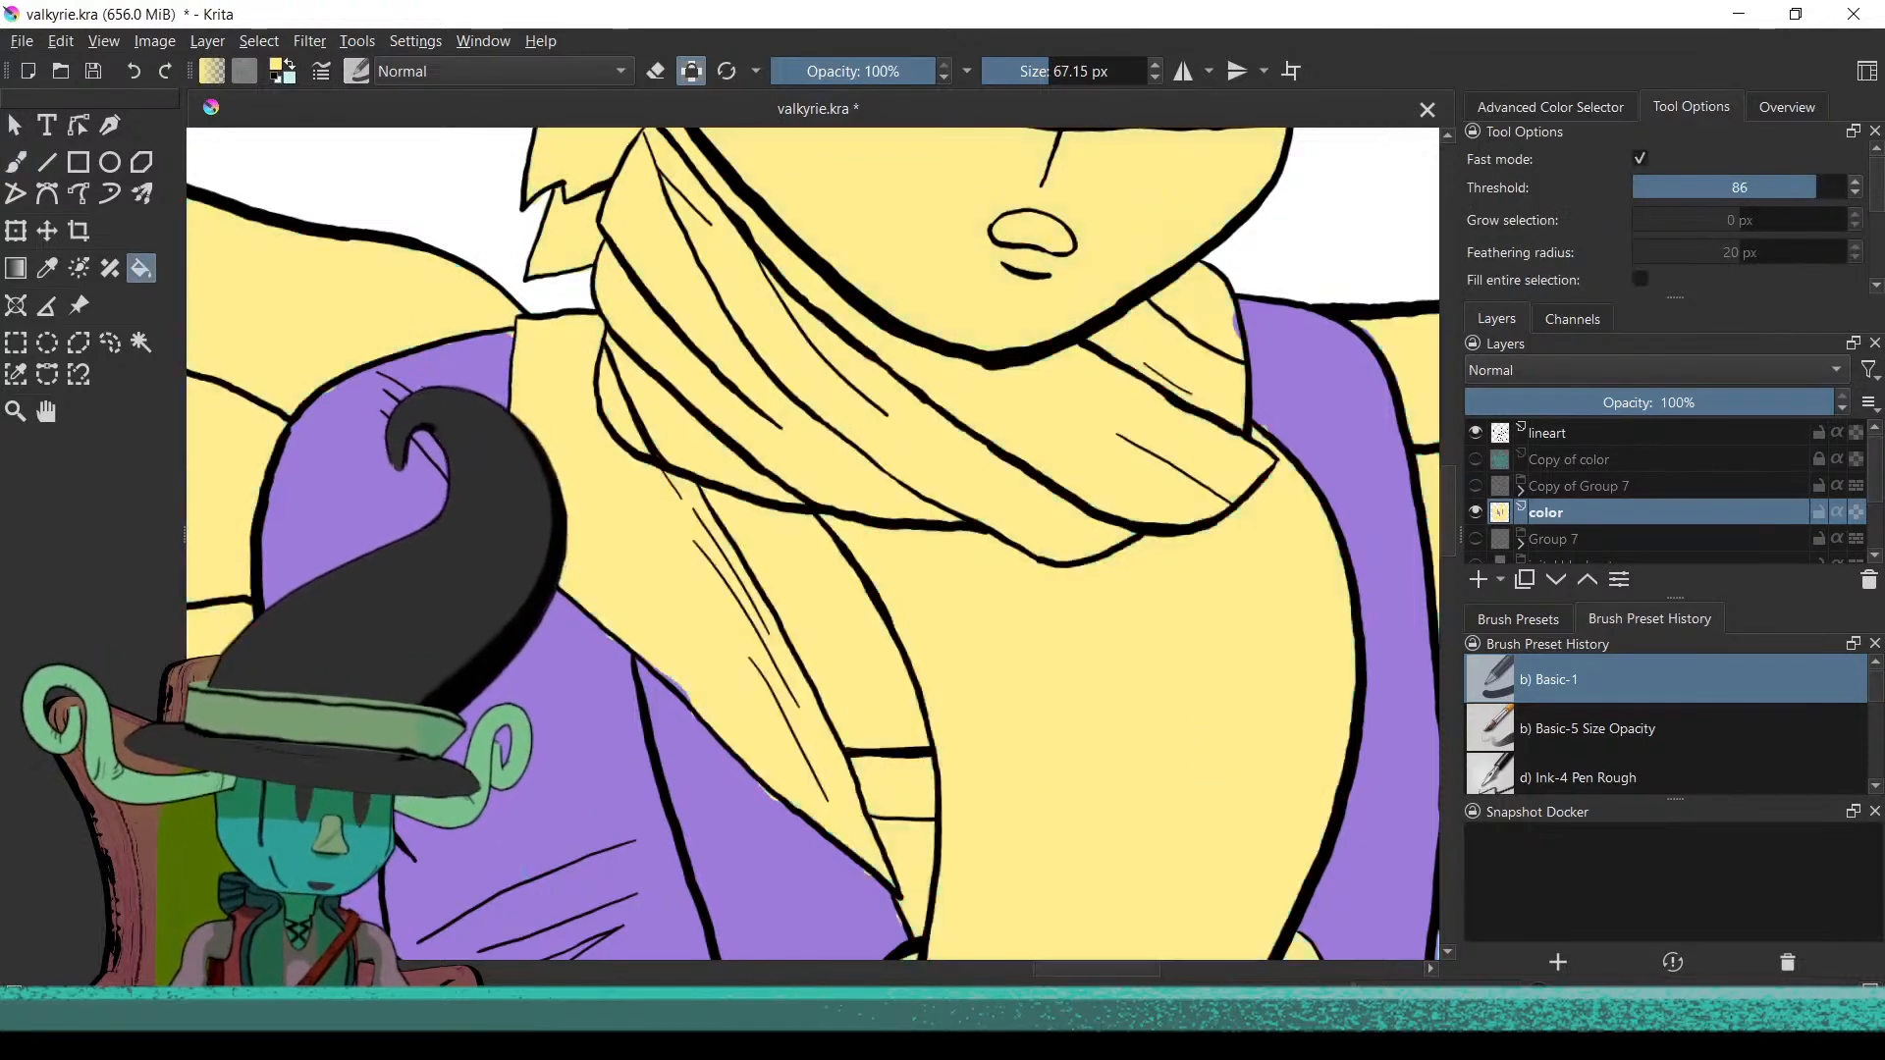
key("ctrl+z")
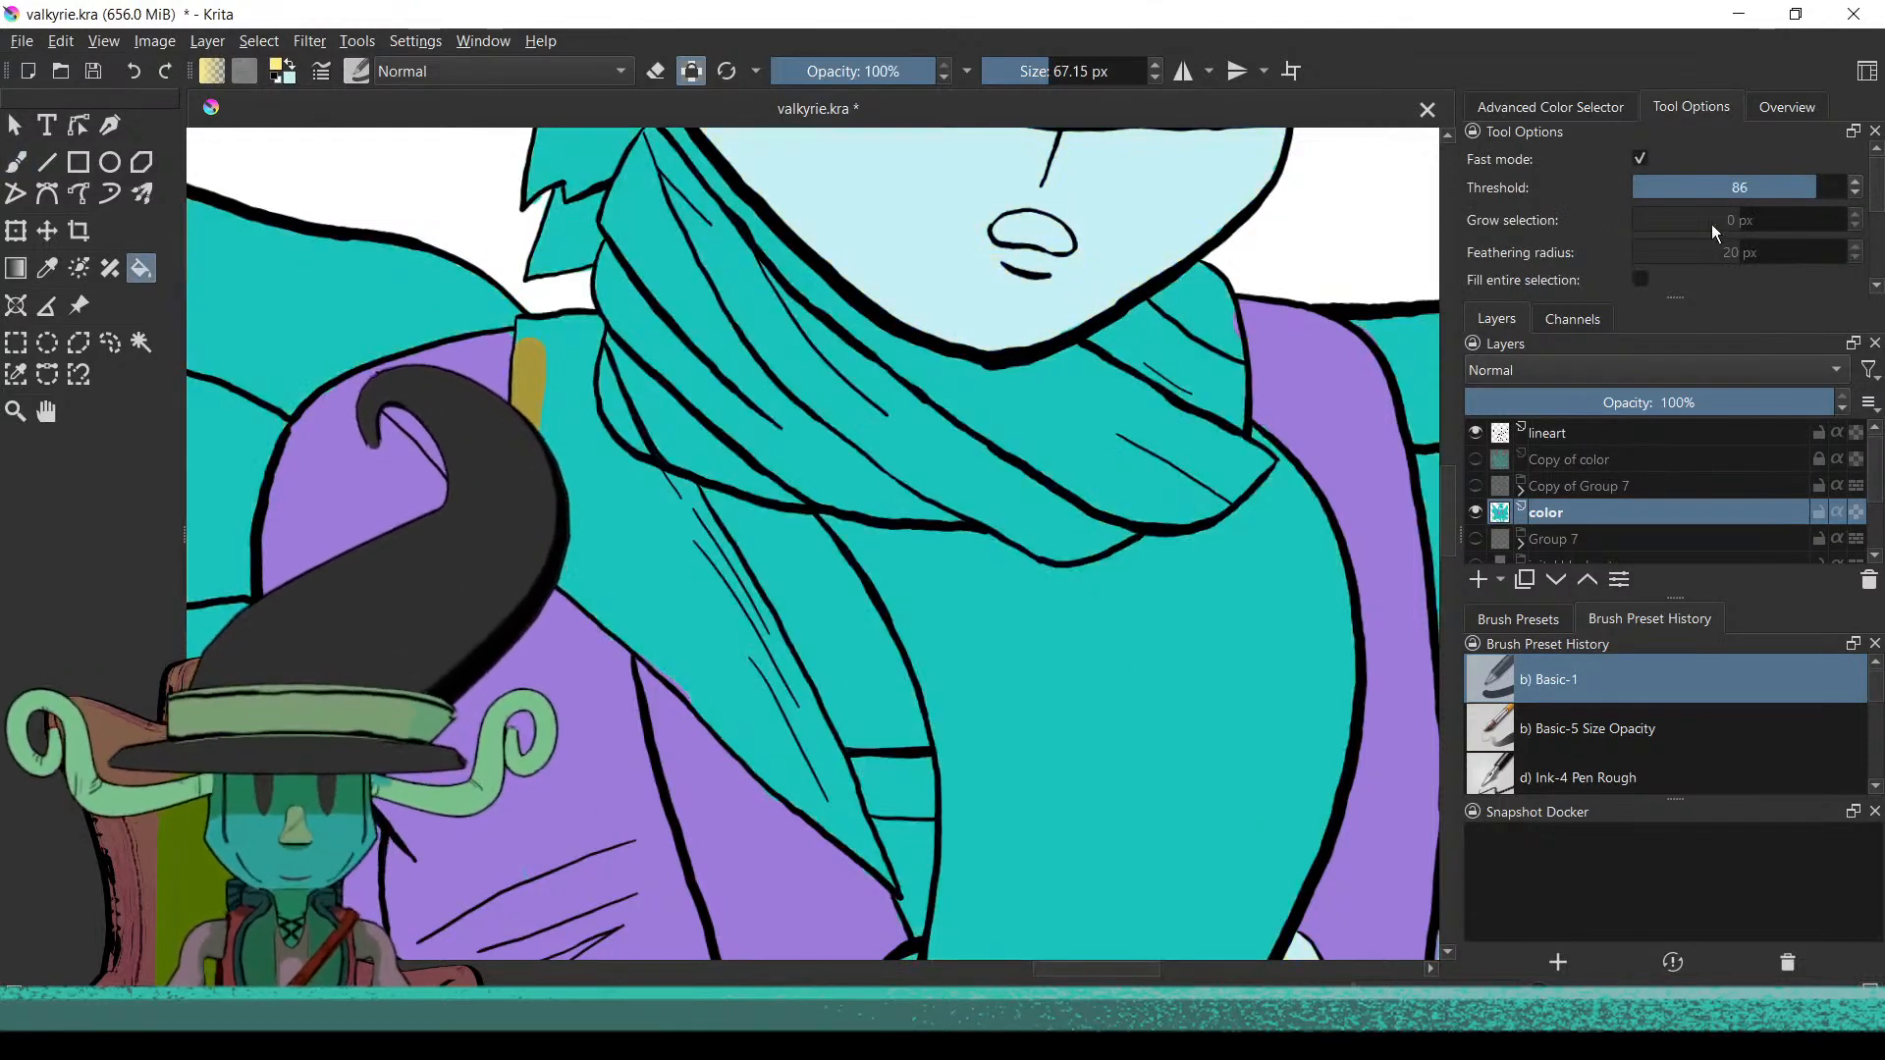
Lower the fill threshold to 59, recolour the lapel's gold patch light yellow, and return to the brush
left_click(1758, 187)
left_click(531, 387)
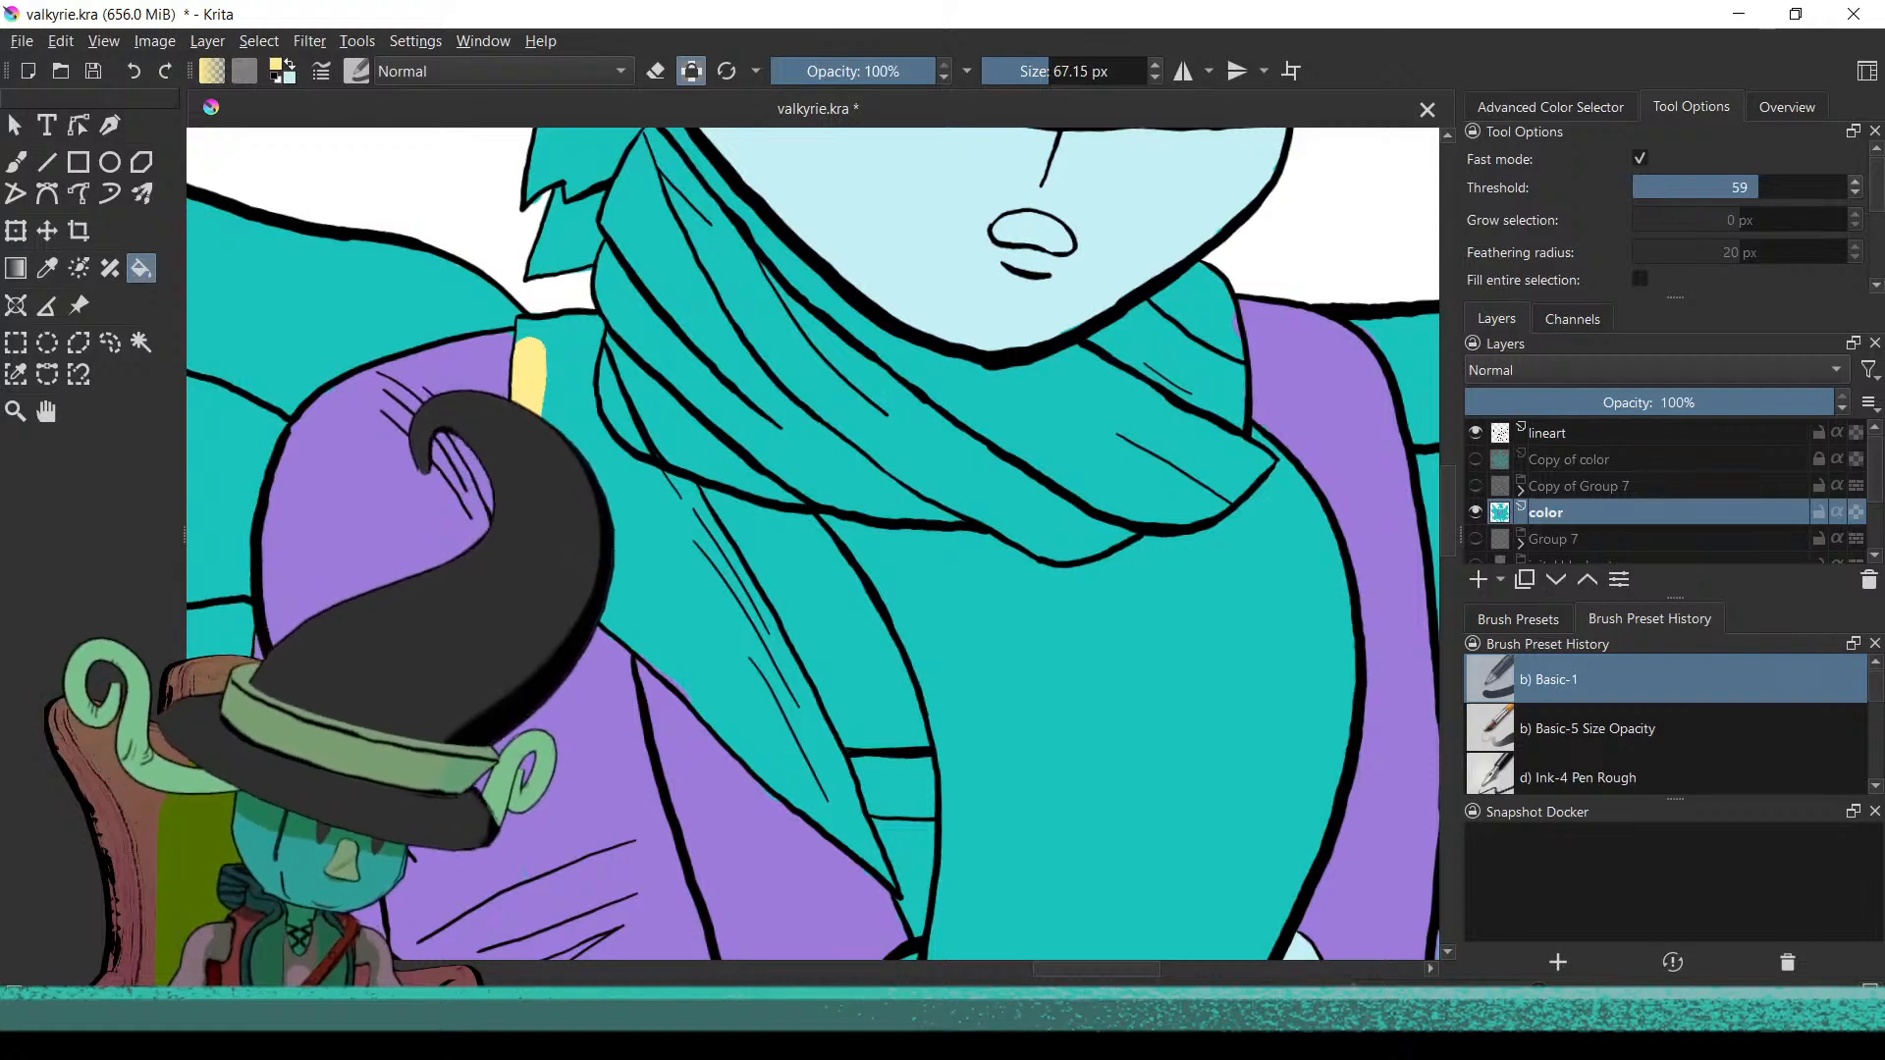
key("b")
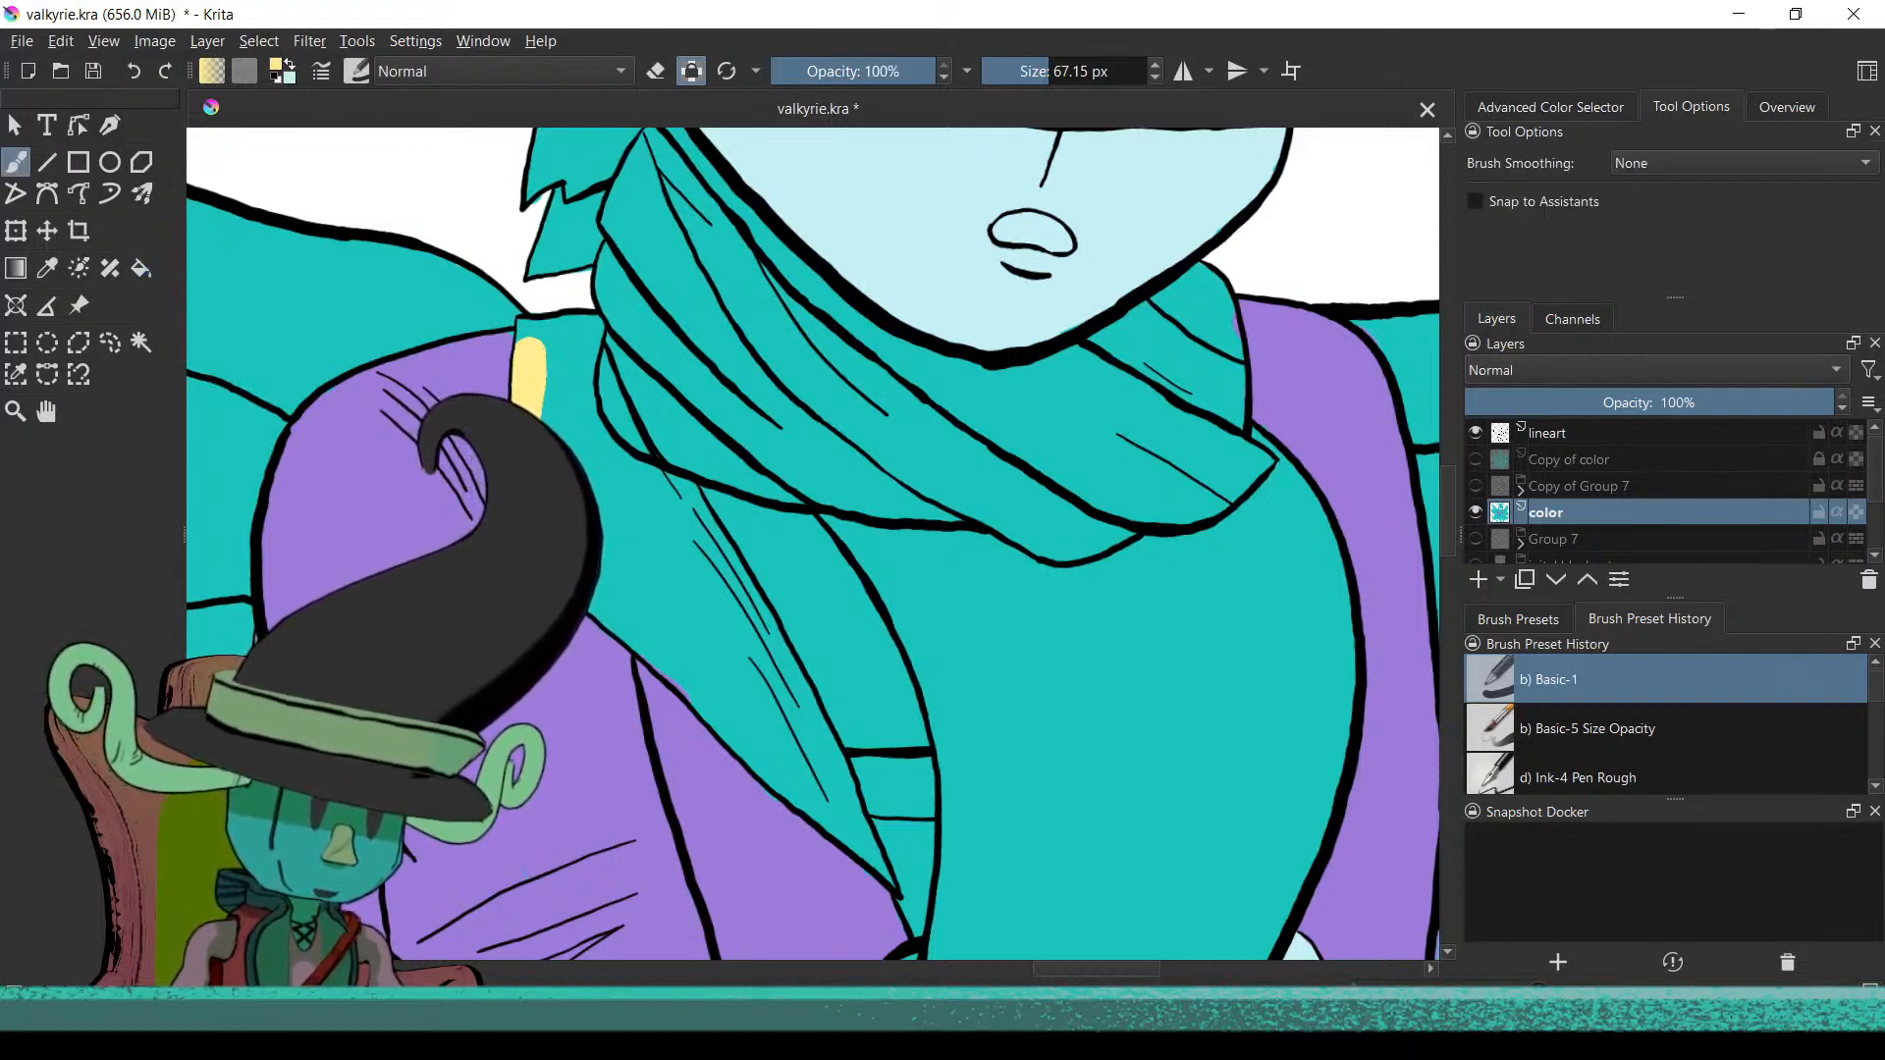
Paint the jacket lapel light yellow, first along its outline and then across the teal area inside
mouse_move(614, 619)
left_mouse_down()
mouse_move(893, 875)
mouse_move(679, 492)
left_mouse_up()
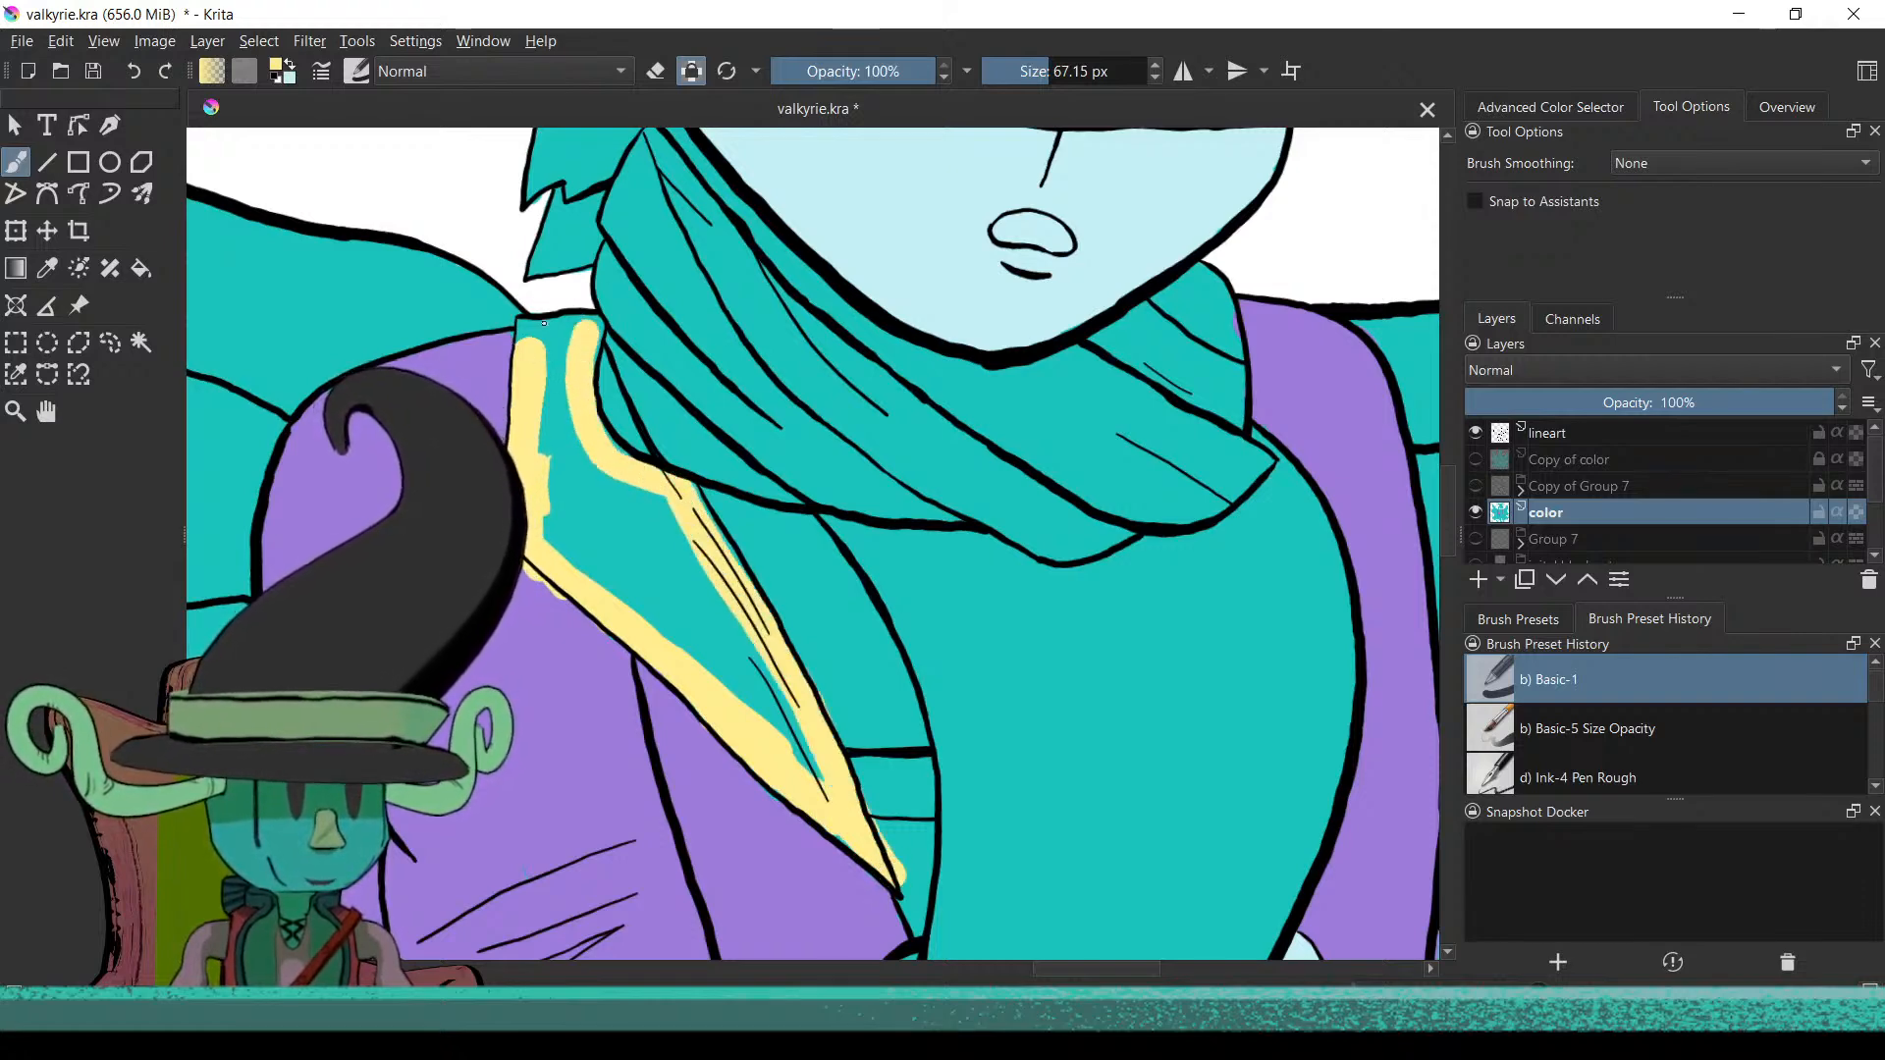
left_click_drag(522, 342, 585, 325)
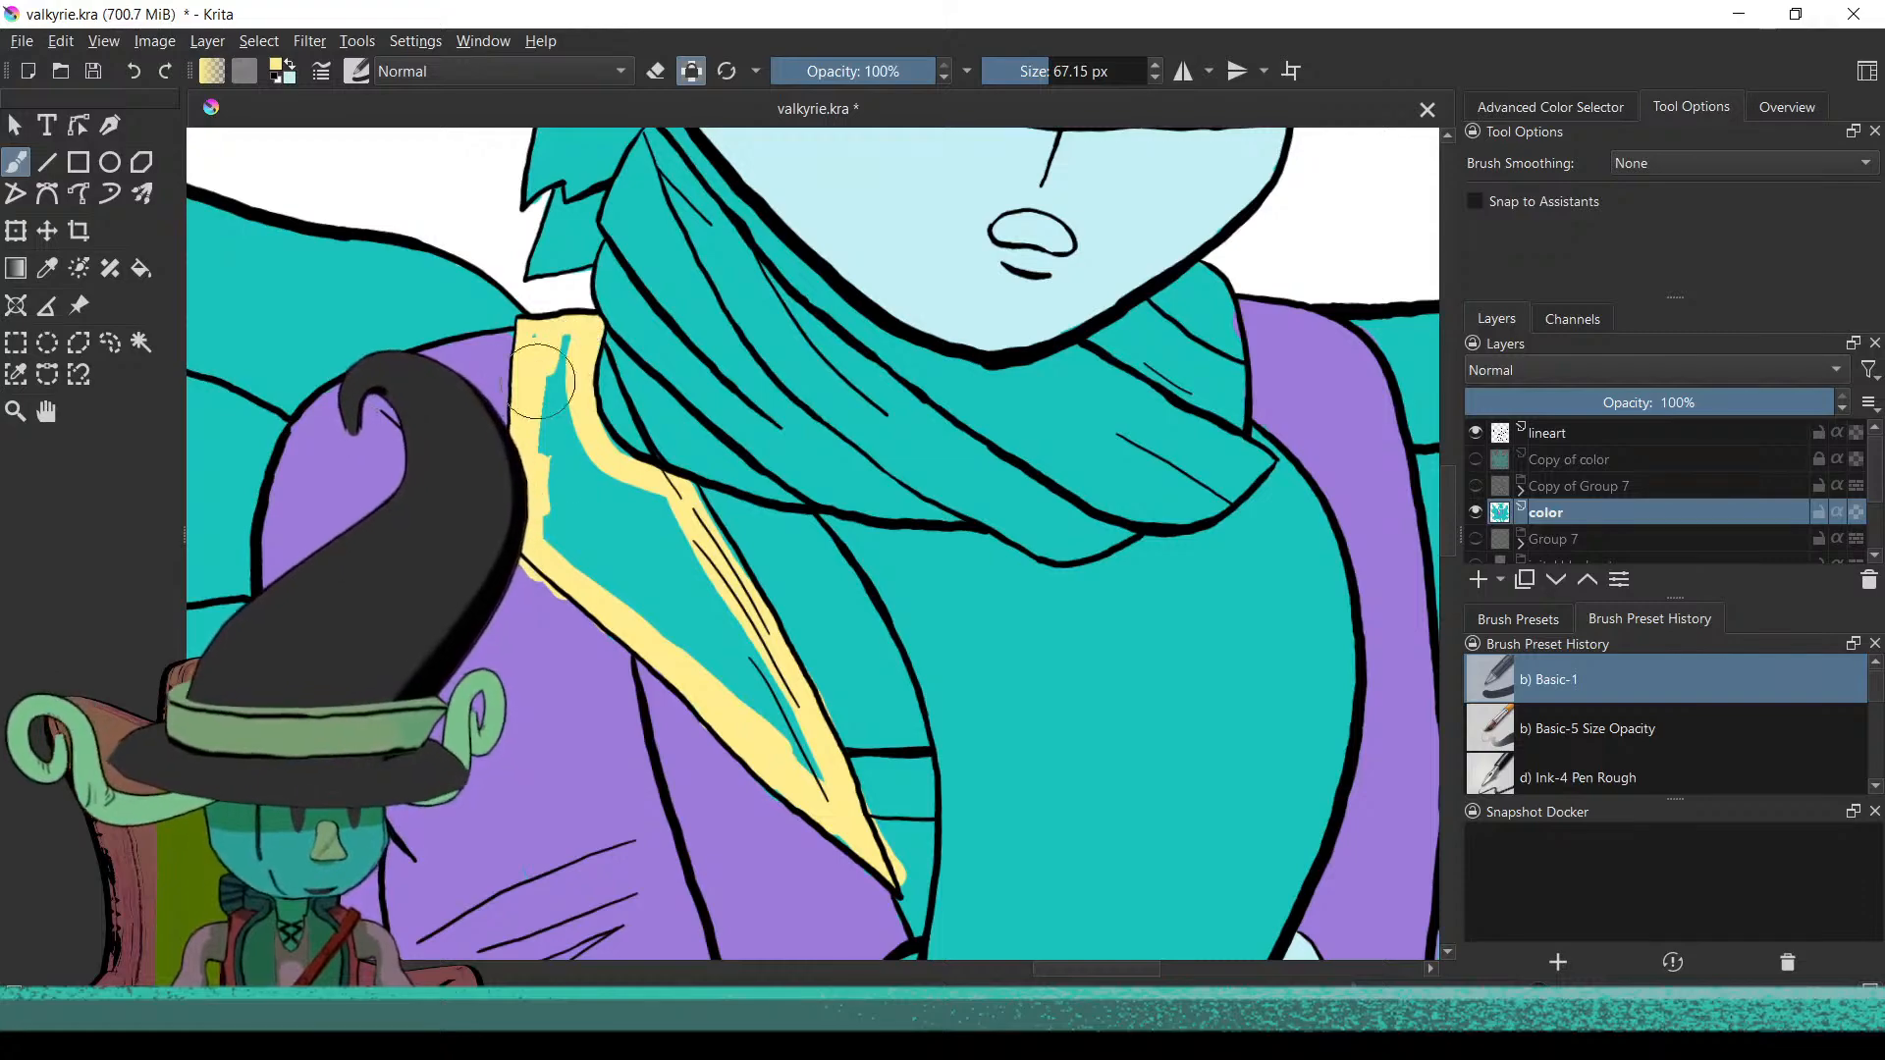
scroll(538, 381, "down", 6)
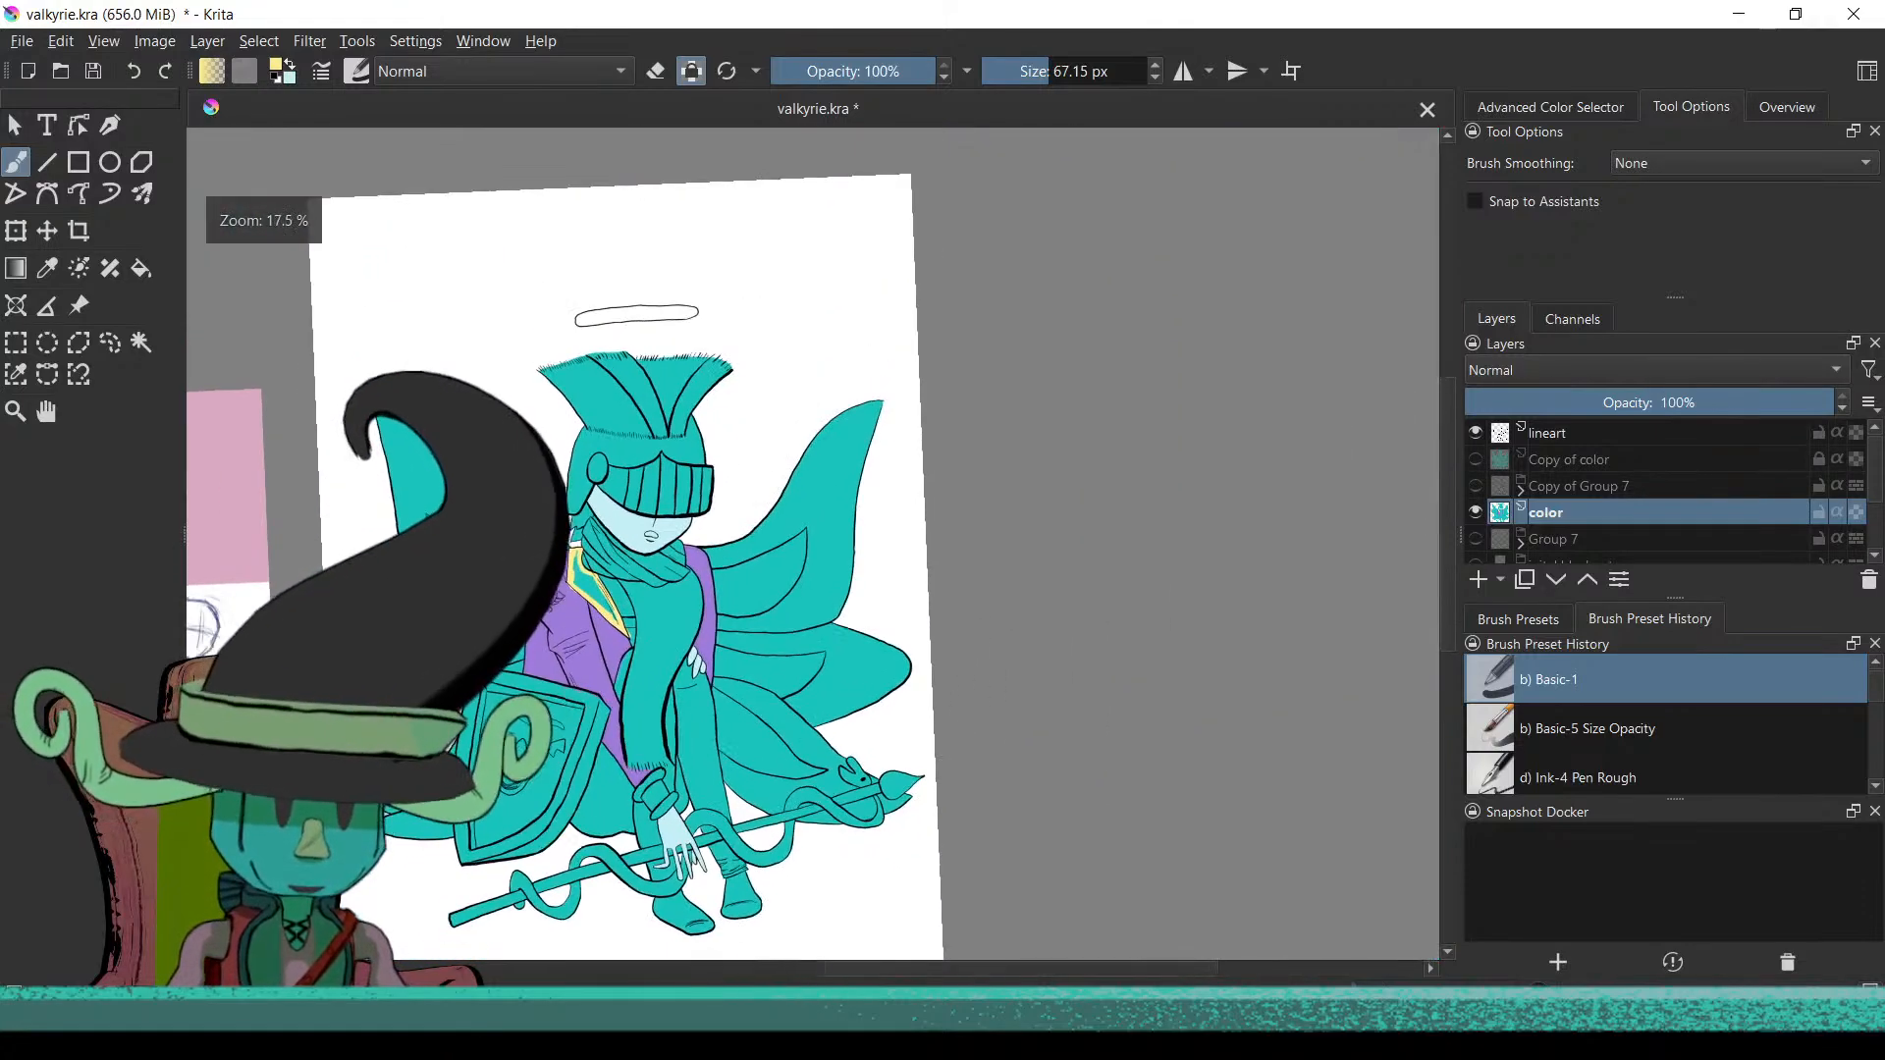
scroll(615, 786, "down", 1)
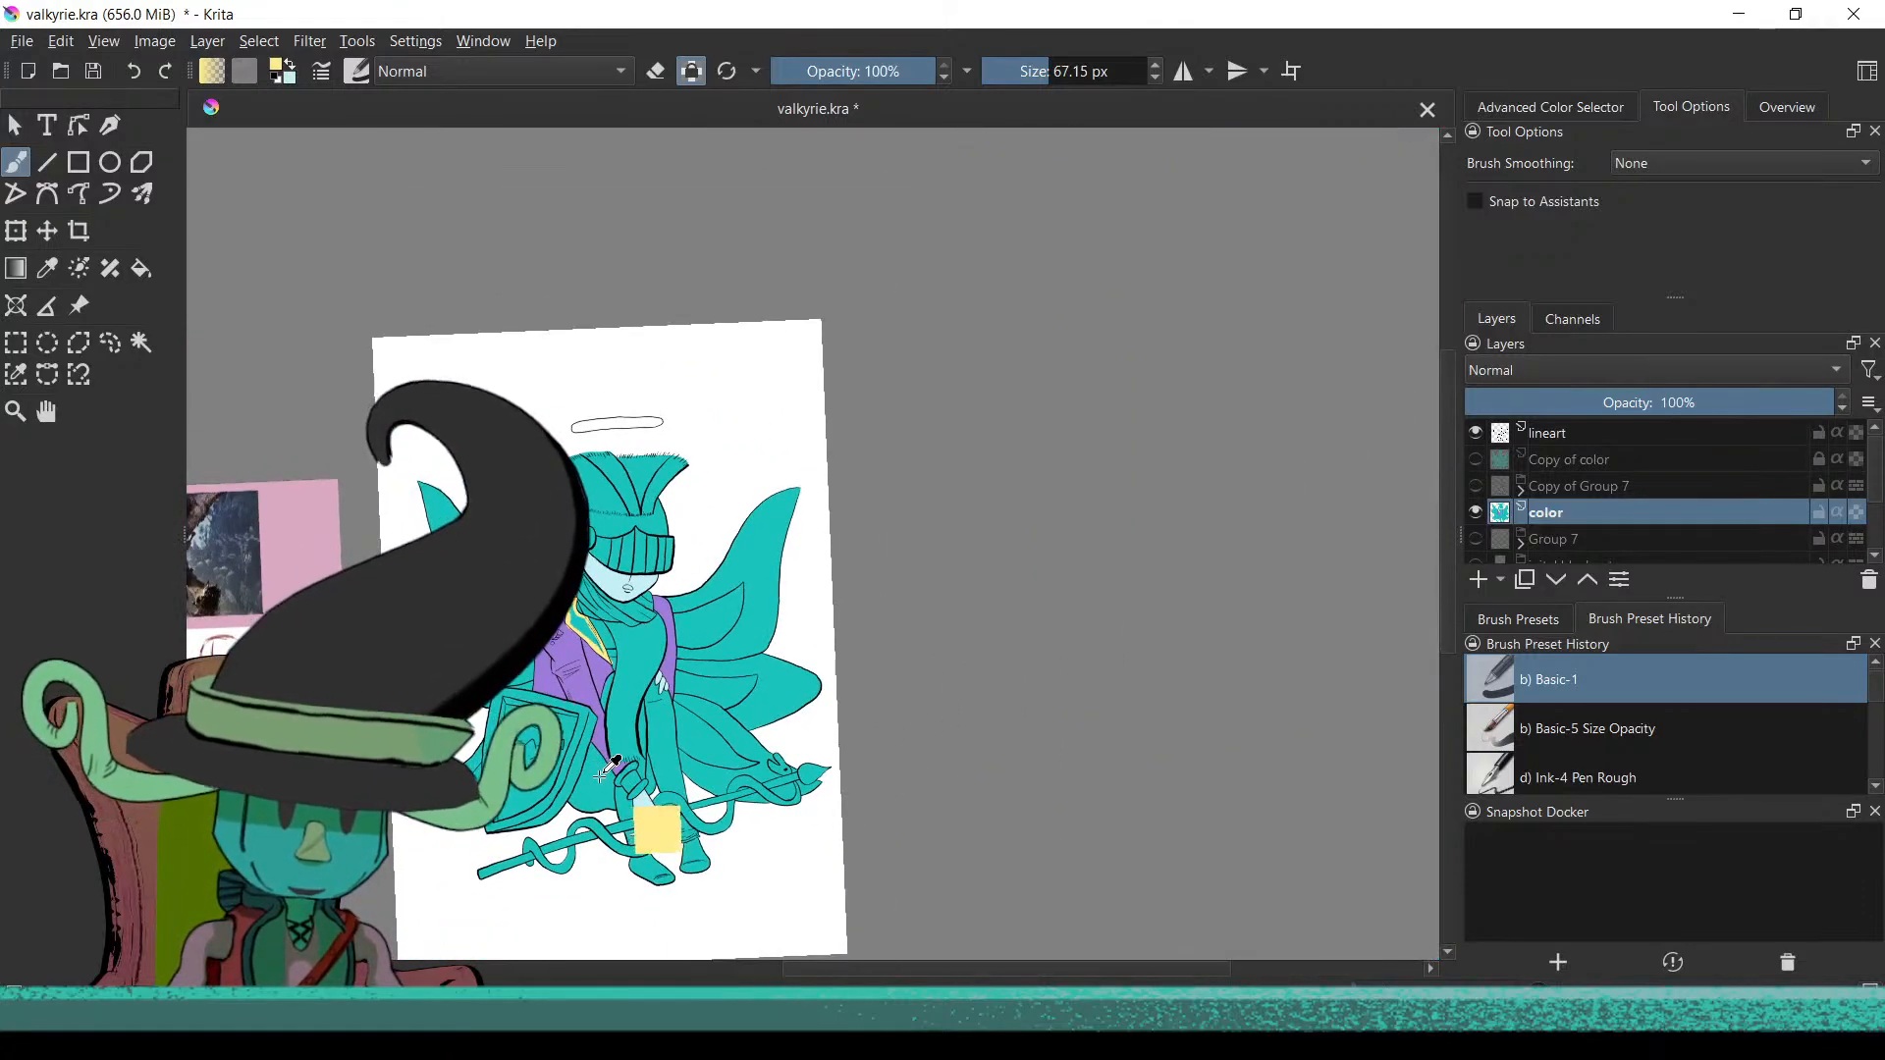
mouse_move(634, 687)
left_mouse_down()
mouse_move(406, 608)
mouse_move(461, 678)
mouse_move(579, 741)
mouse_move(594, 639)
mouse_move(650, 531)
mouse_move(605, 722)
left_mouse_up()
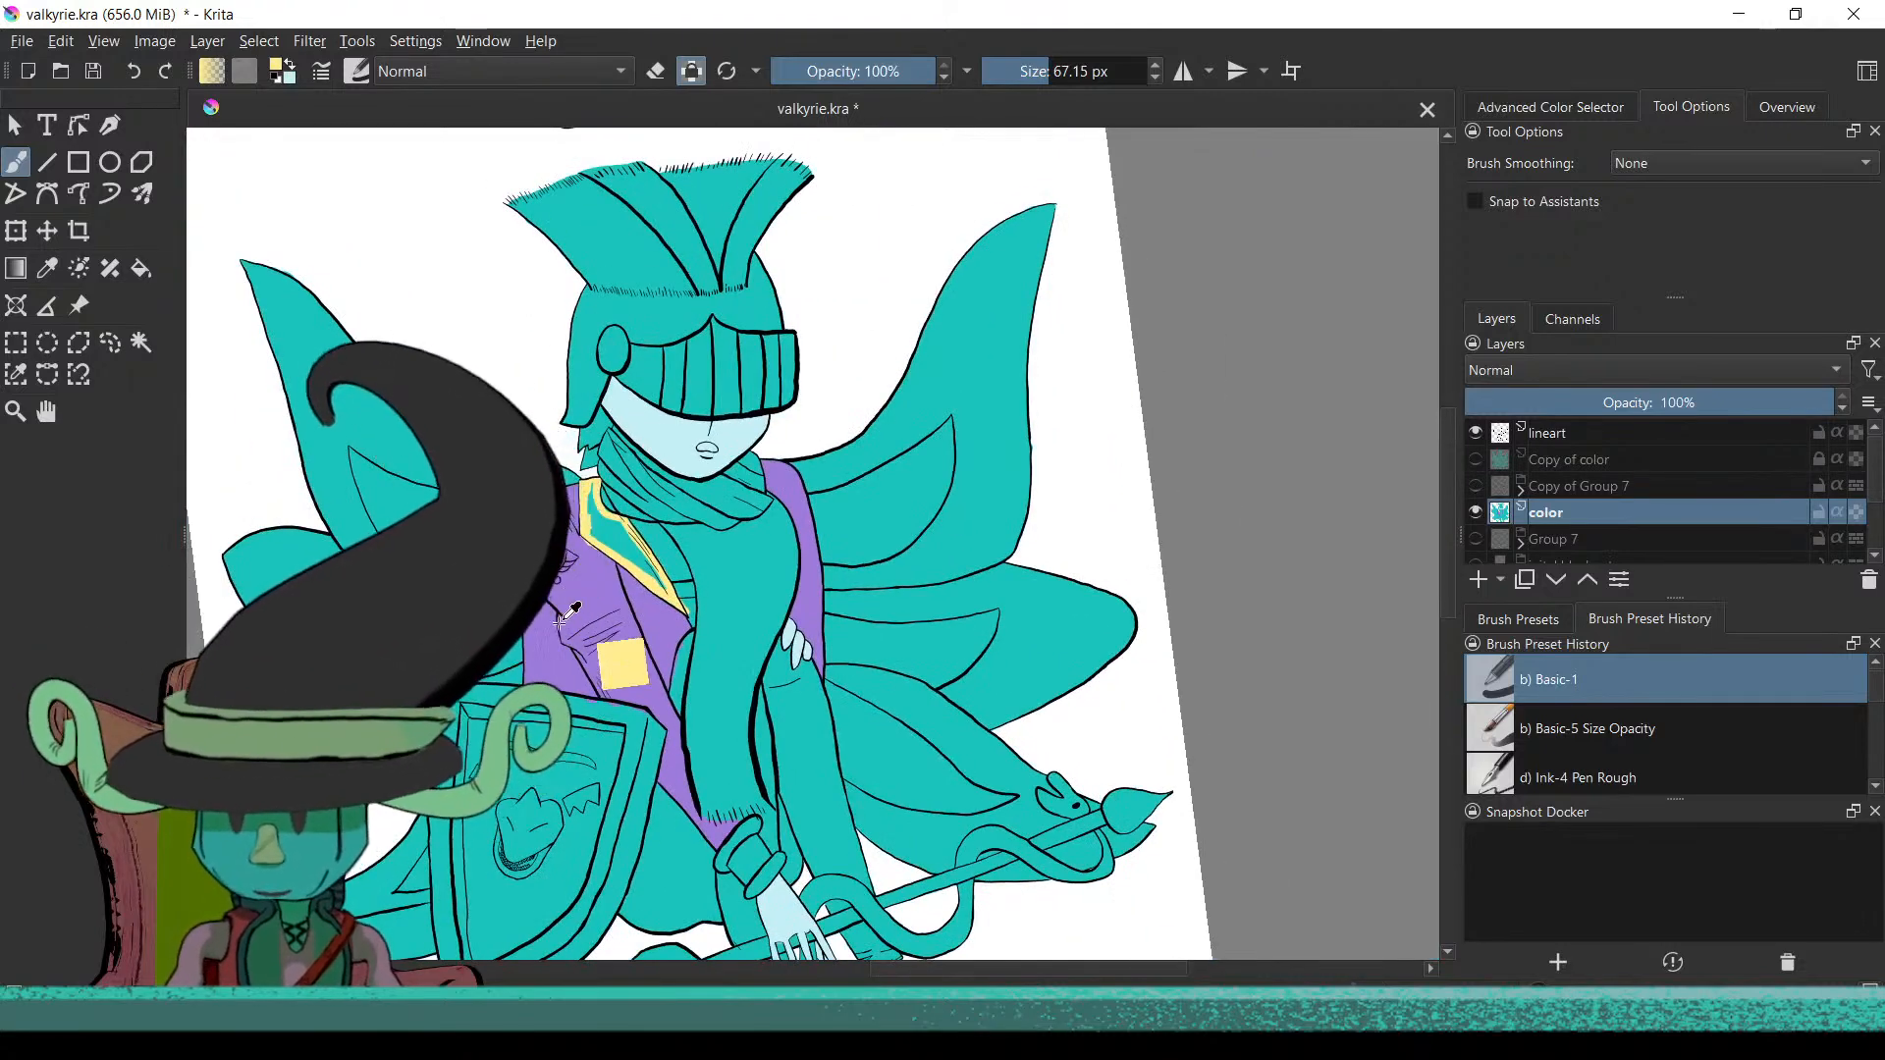
left_click_drag(687, 564, 646, 575)
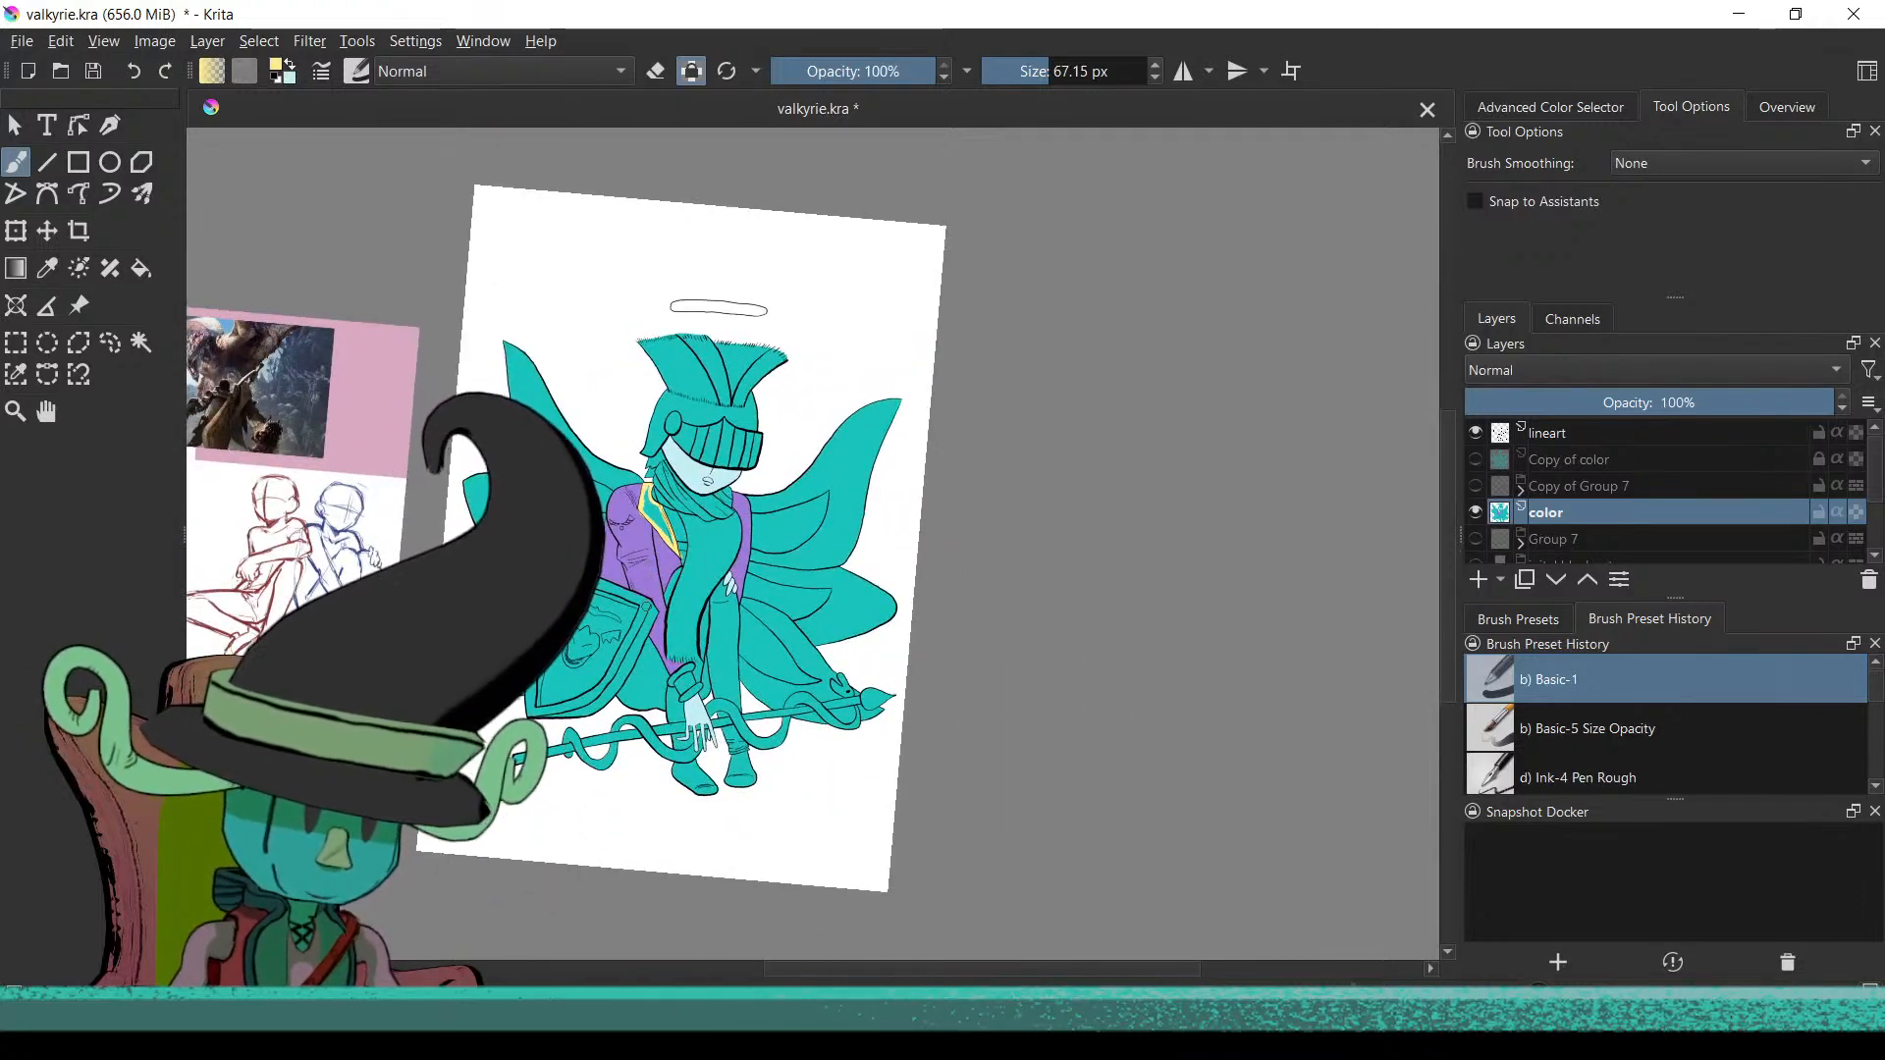
left_click_drag(692, 703, 726, 790)
scroll(687, 550, "up", 6)
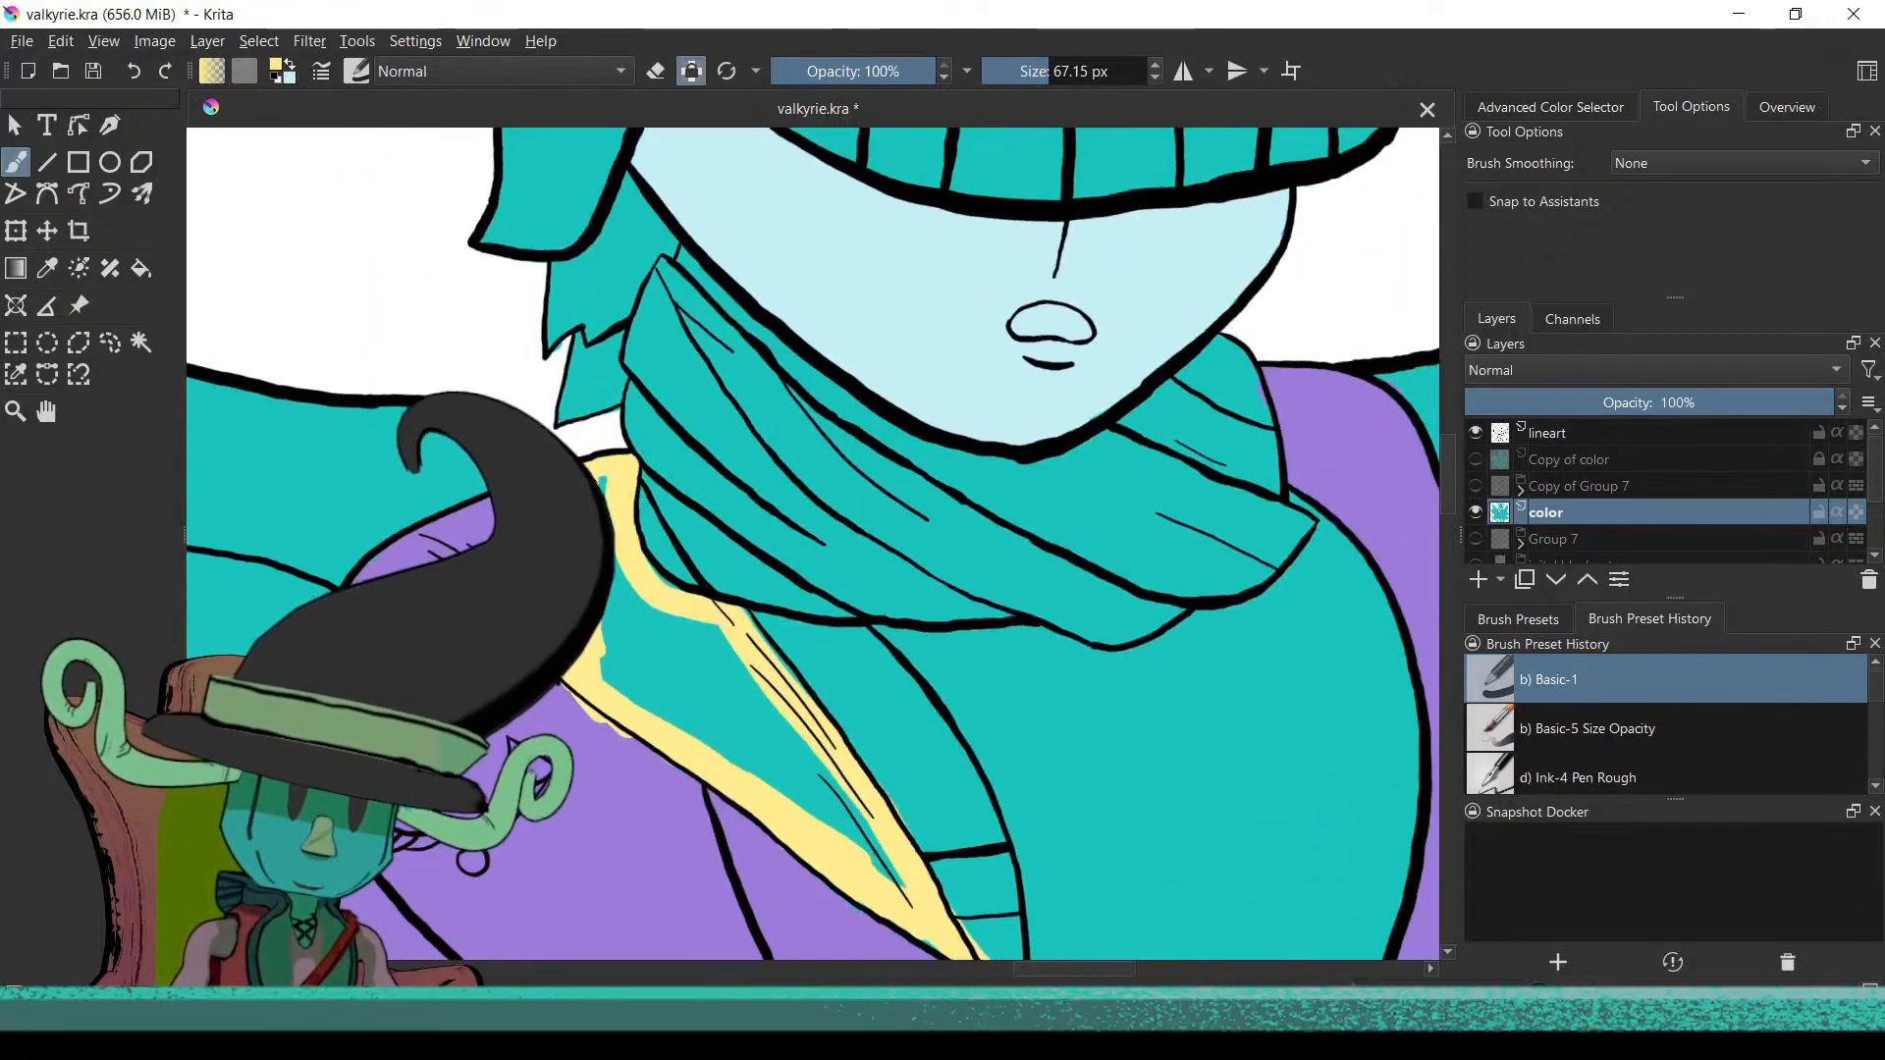
mouse_move(677, 687)
left_mouse_down()
mouse_move(687, 727)
mouse_move(726, 751)
mouse_move(650, 606)
mouse_move(756, 756)
mouse_move(883, 874)
mouse_move(723, 673)
mouse_move(878, 846)
mouse_move(731, 628)
mouse_move(772, 694)
left_mouse_up()
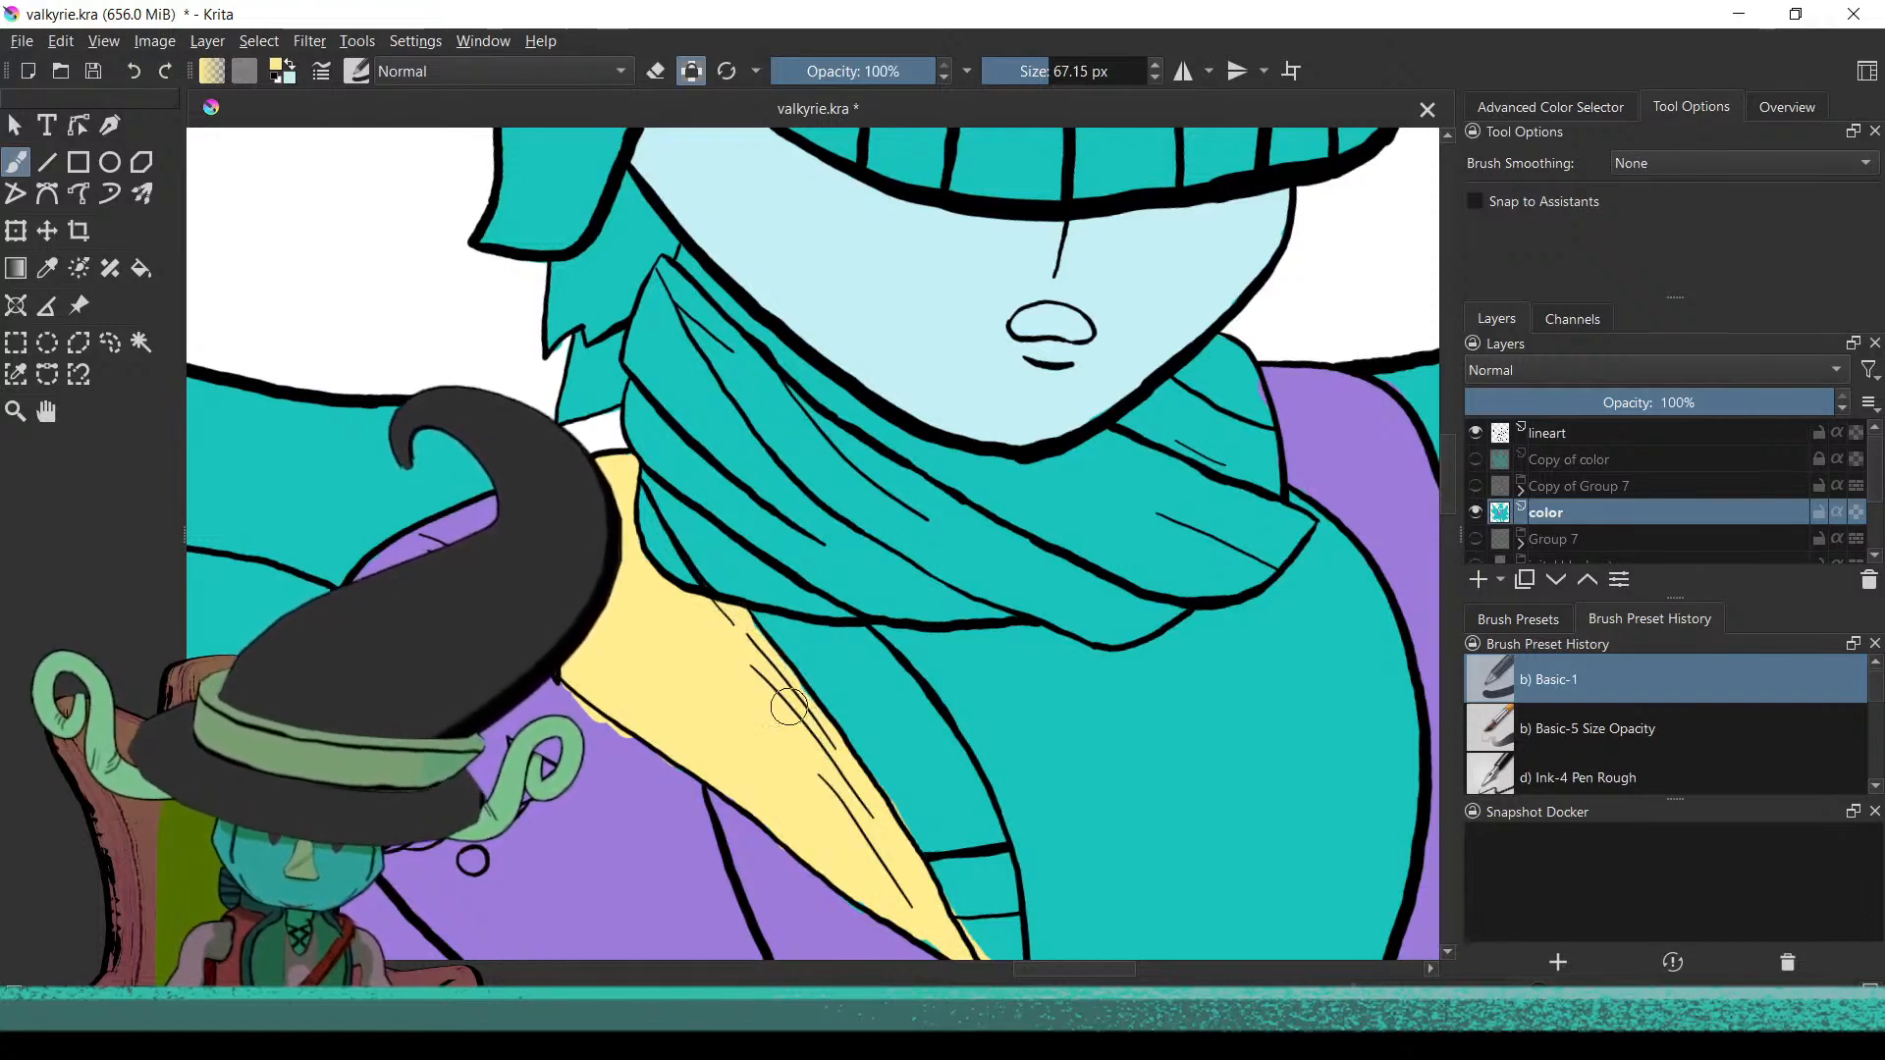
scroll(737, 775, "down", 5)
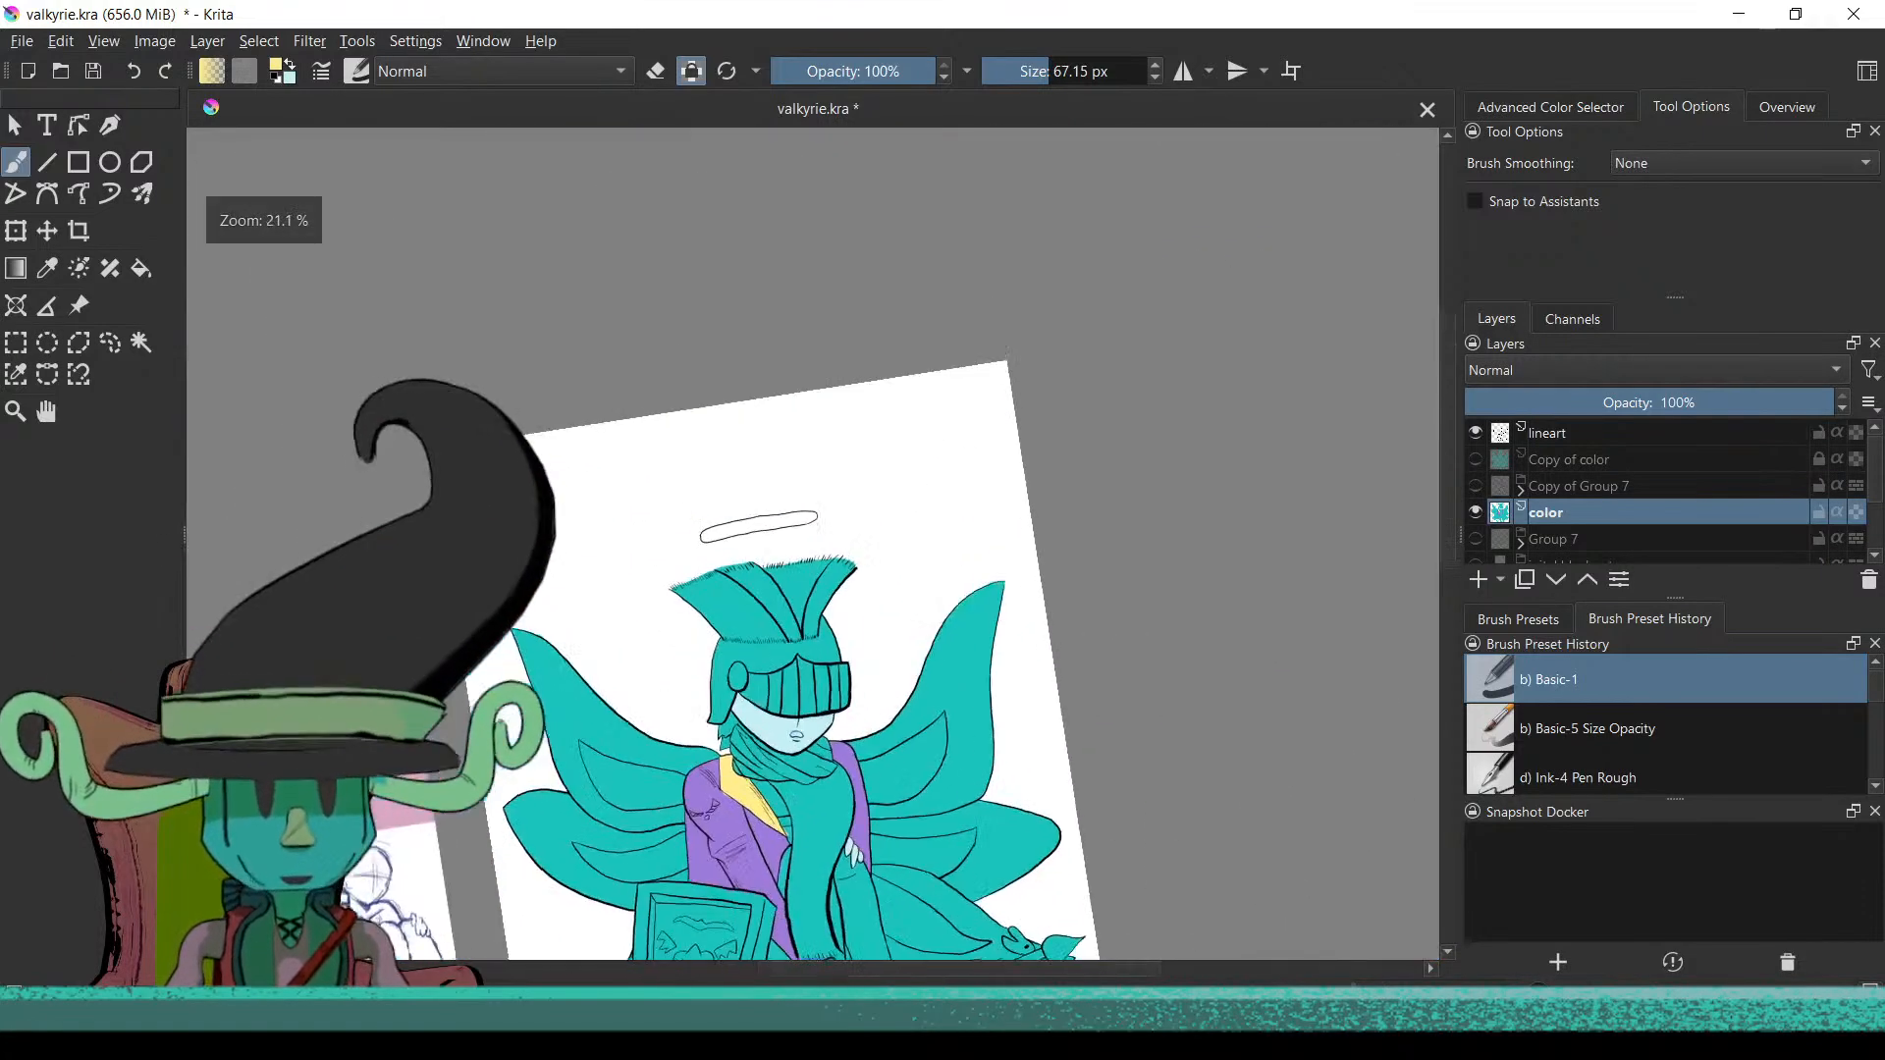
Sample the jacket's purple and paint over the yellow spill along the lapel's lower edge
scroll(788, 837, "up", 5)
left_click_drag(761, 648, 1096, 531)
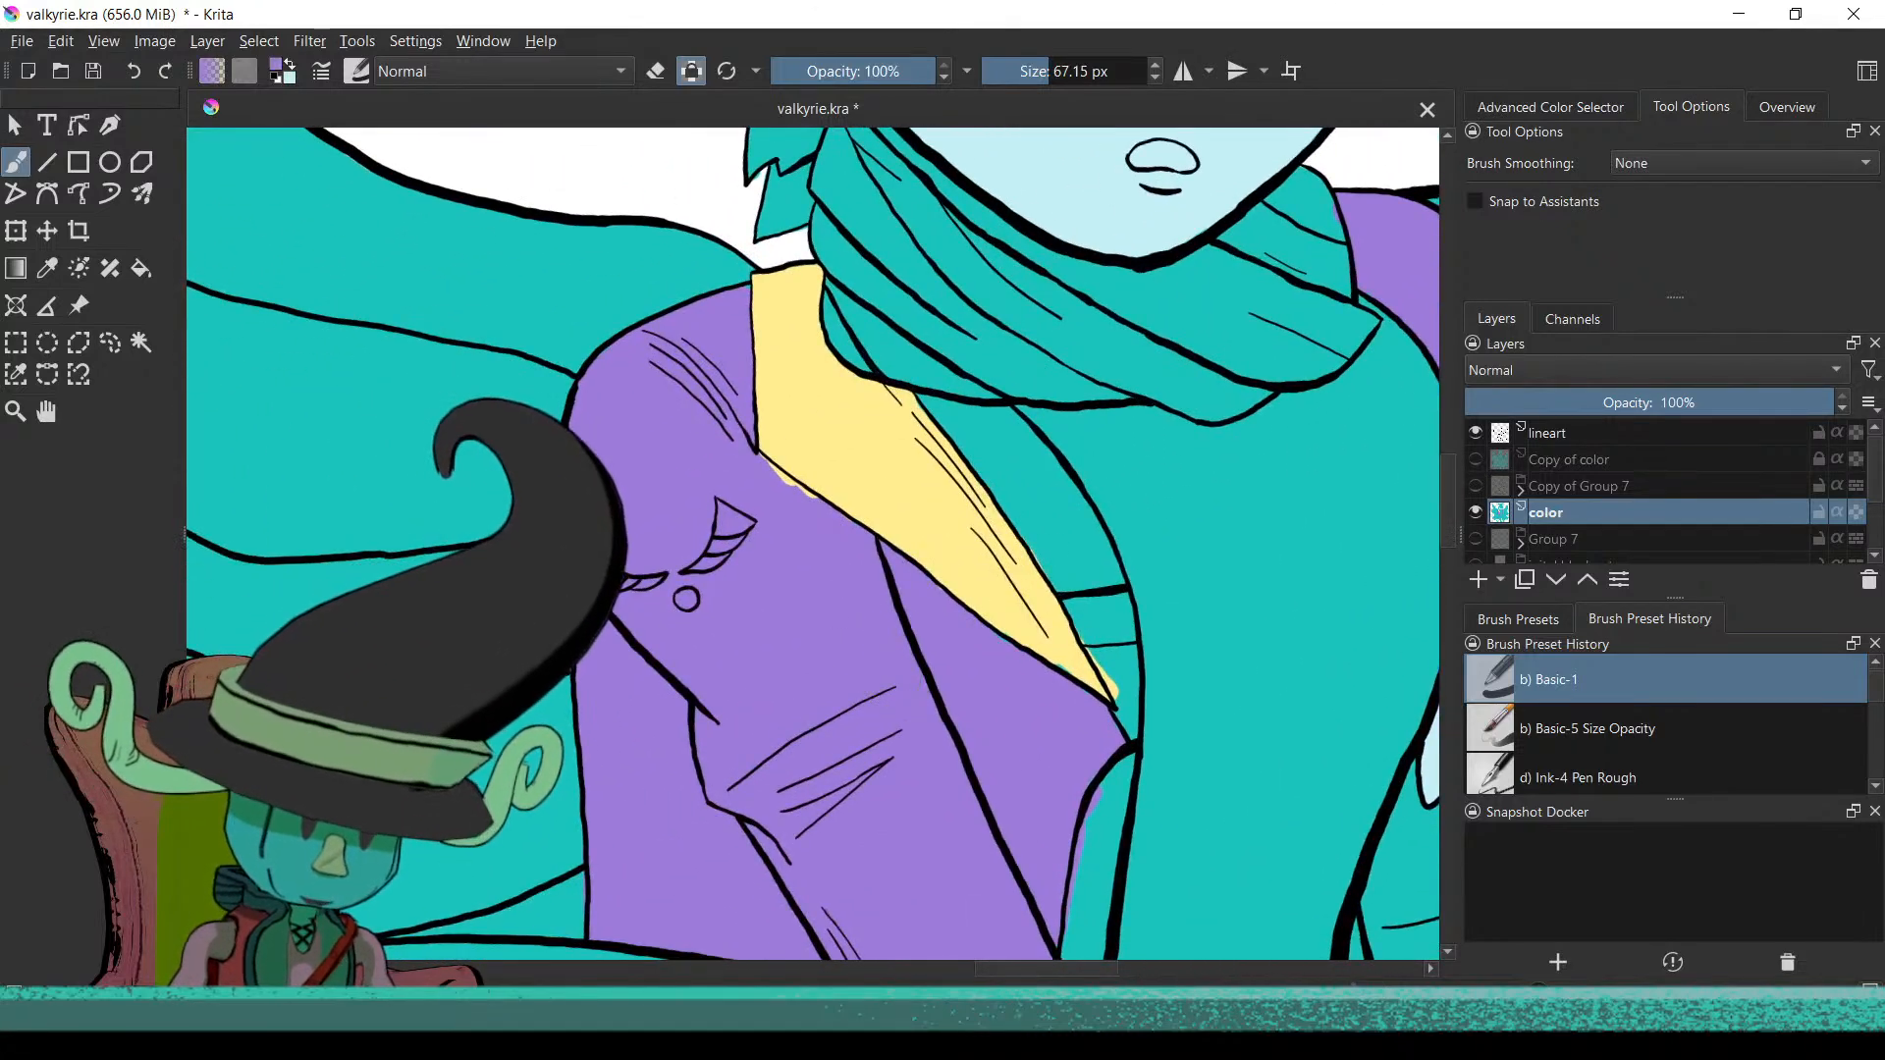
scroll(831, 579, "up", 3)
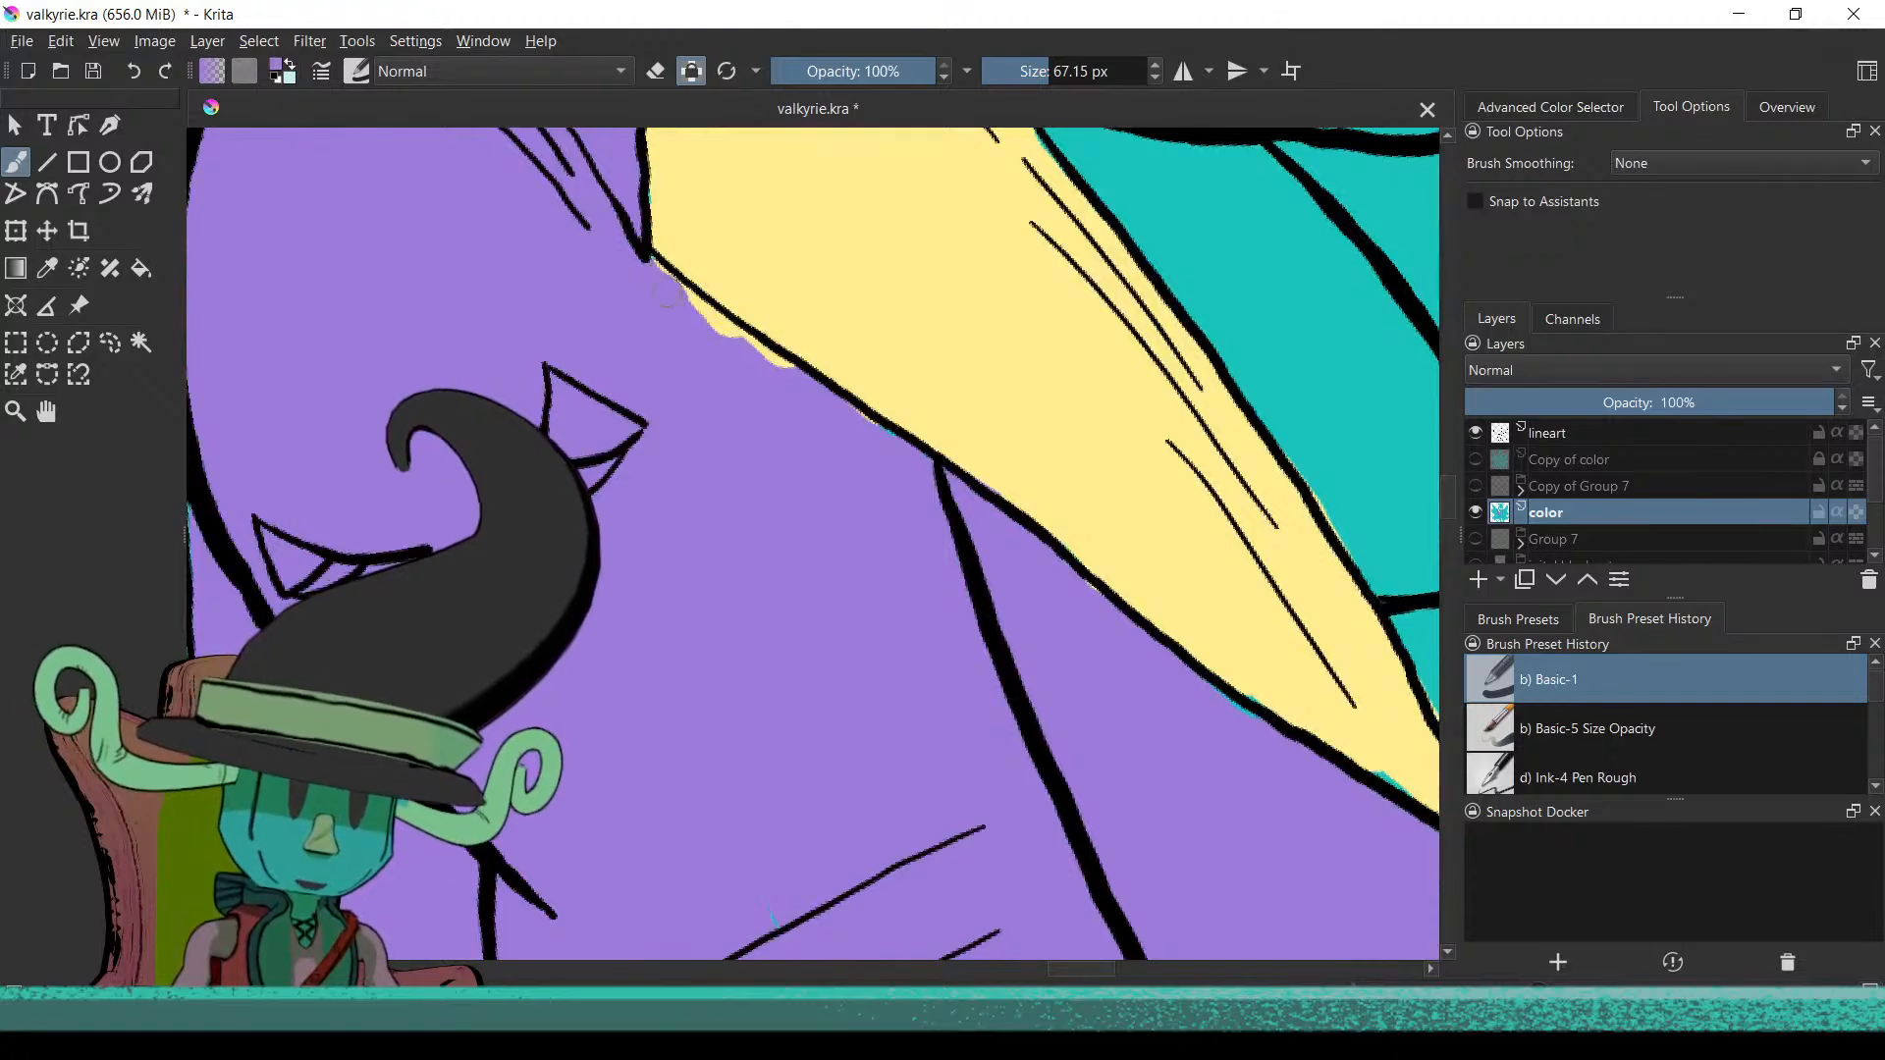
left_click_drag(685, 303, 673, 301)
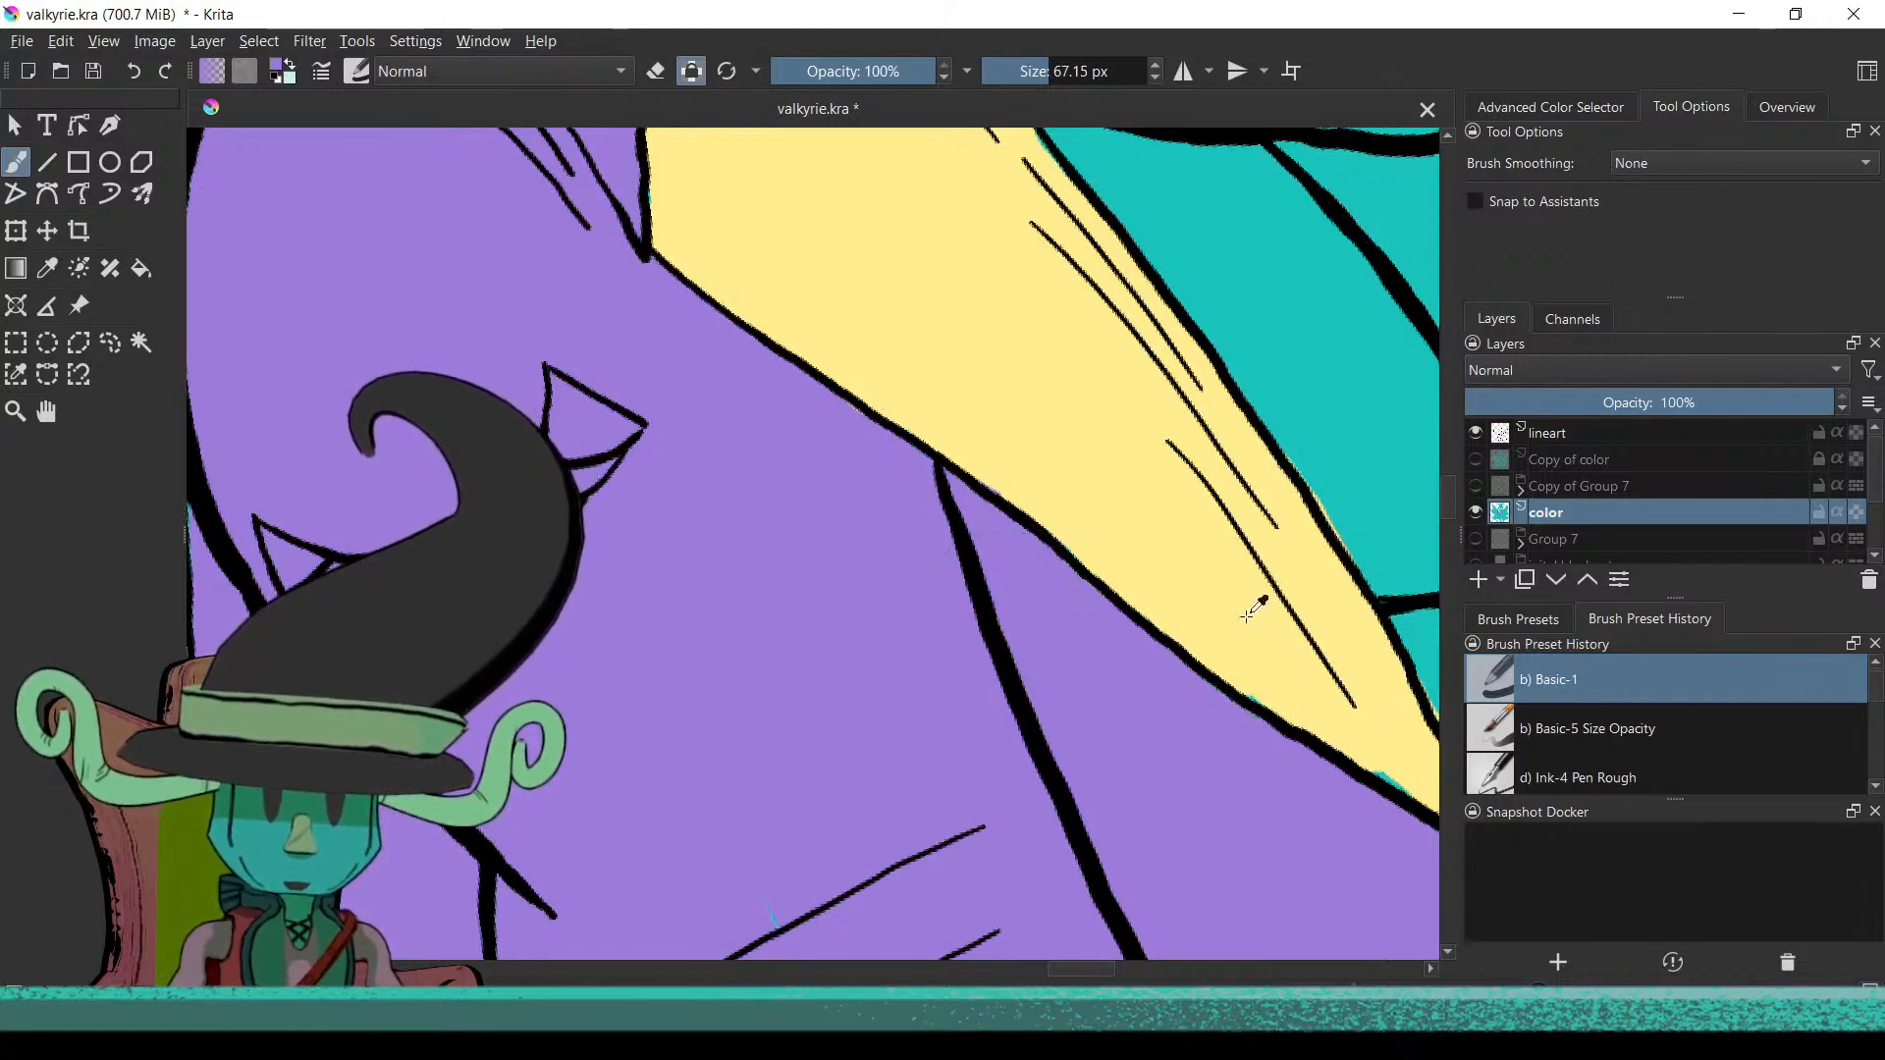
left_click_drag(1213, 686, 789, 541)
left_click_drag(917, 598, 995, 656)
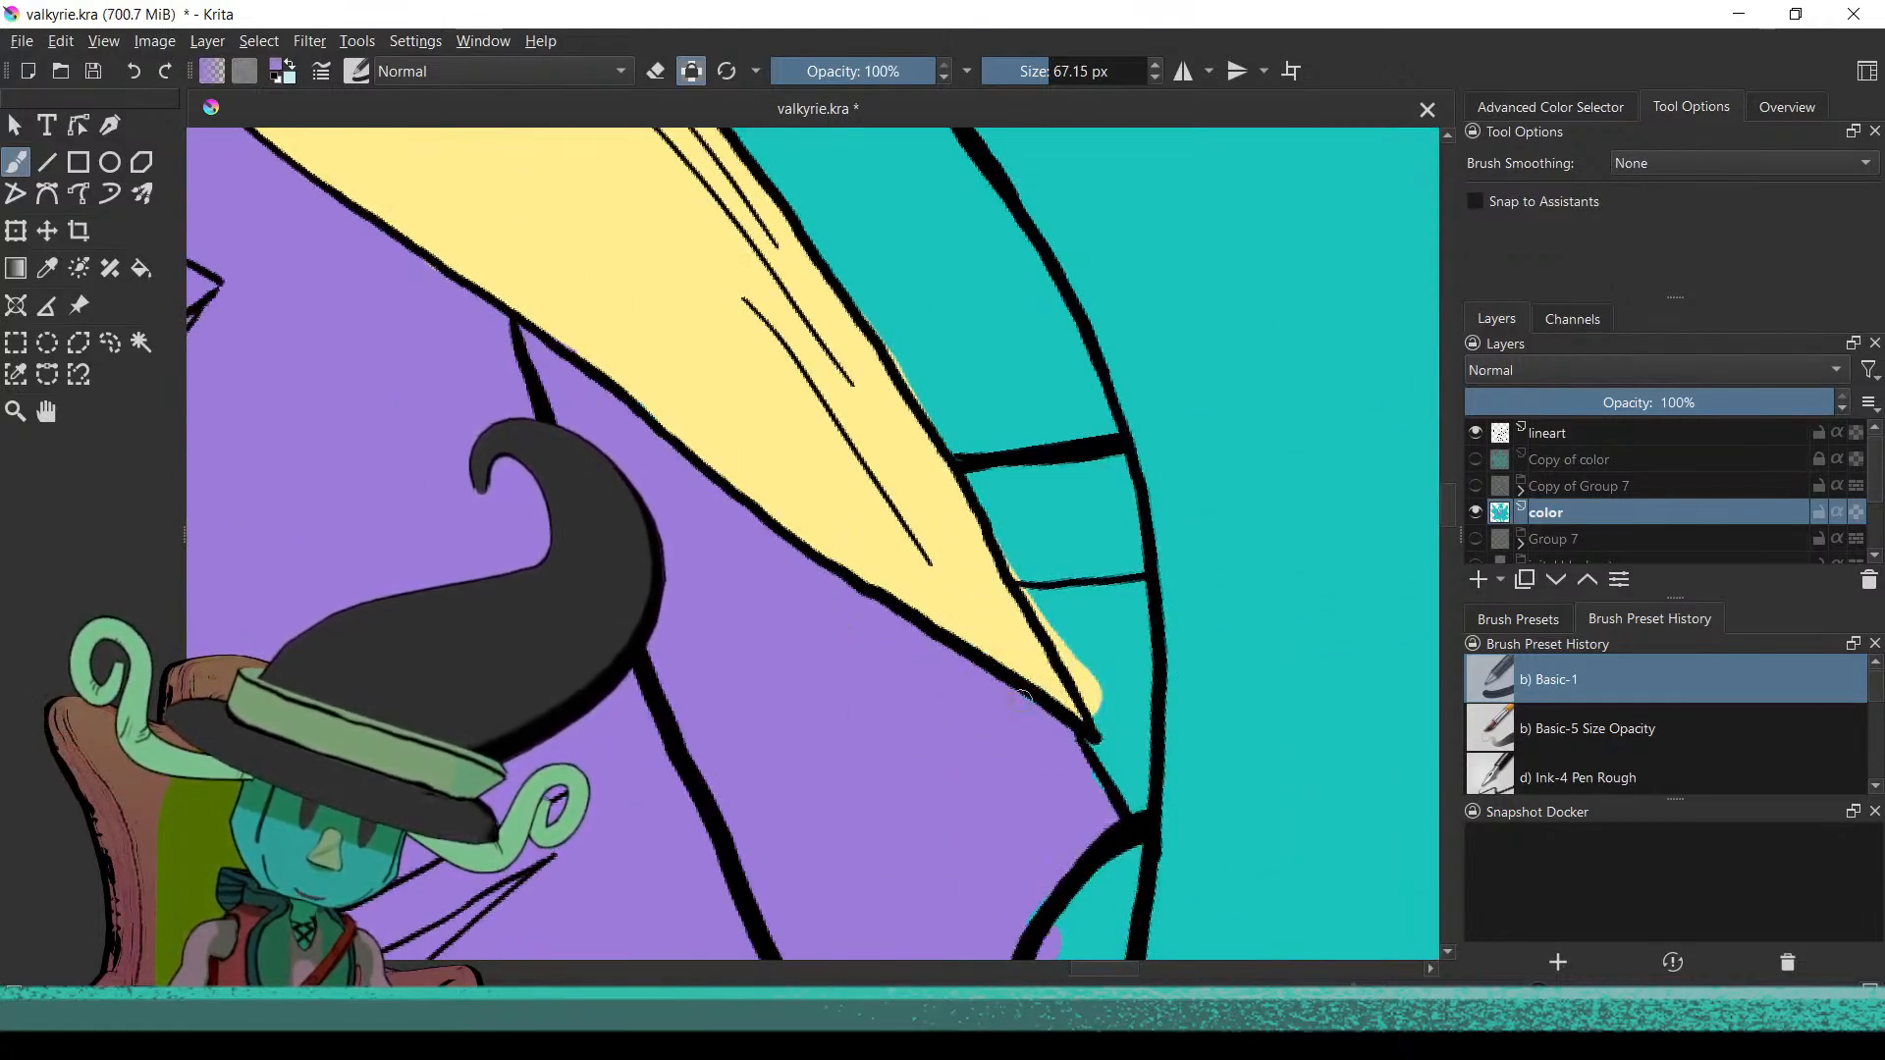
left_click_drag(884, 492, 857, 726)
left_click_drag(917, 528, 929, 339)
left_click_drag(930, 340, 909, 548)
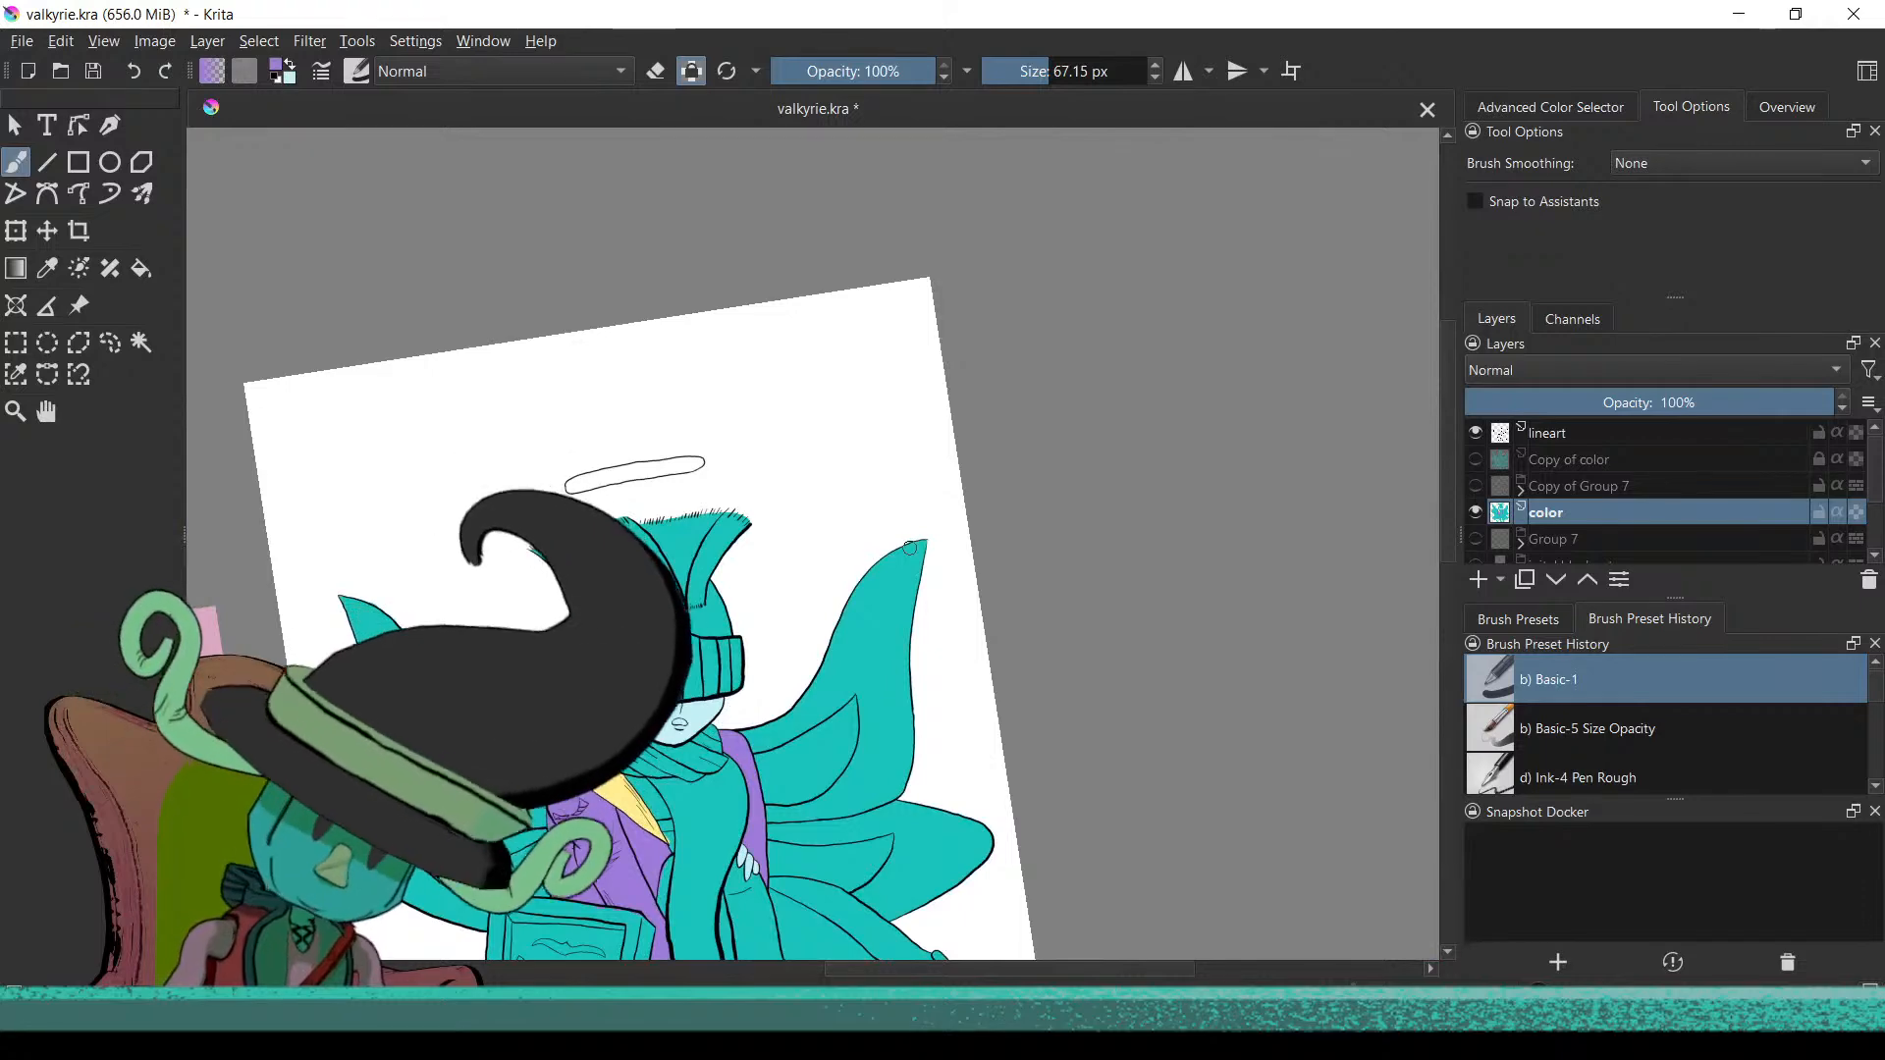
mouse_move(641, 758)
left_mouse_down()
mouse_move(824, 622)
mouse_move(828, 697)
mouse_move(726, 679)
mouse_move(749, 640)
left_mouse_up()
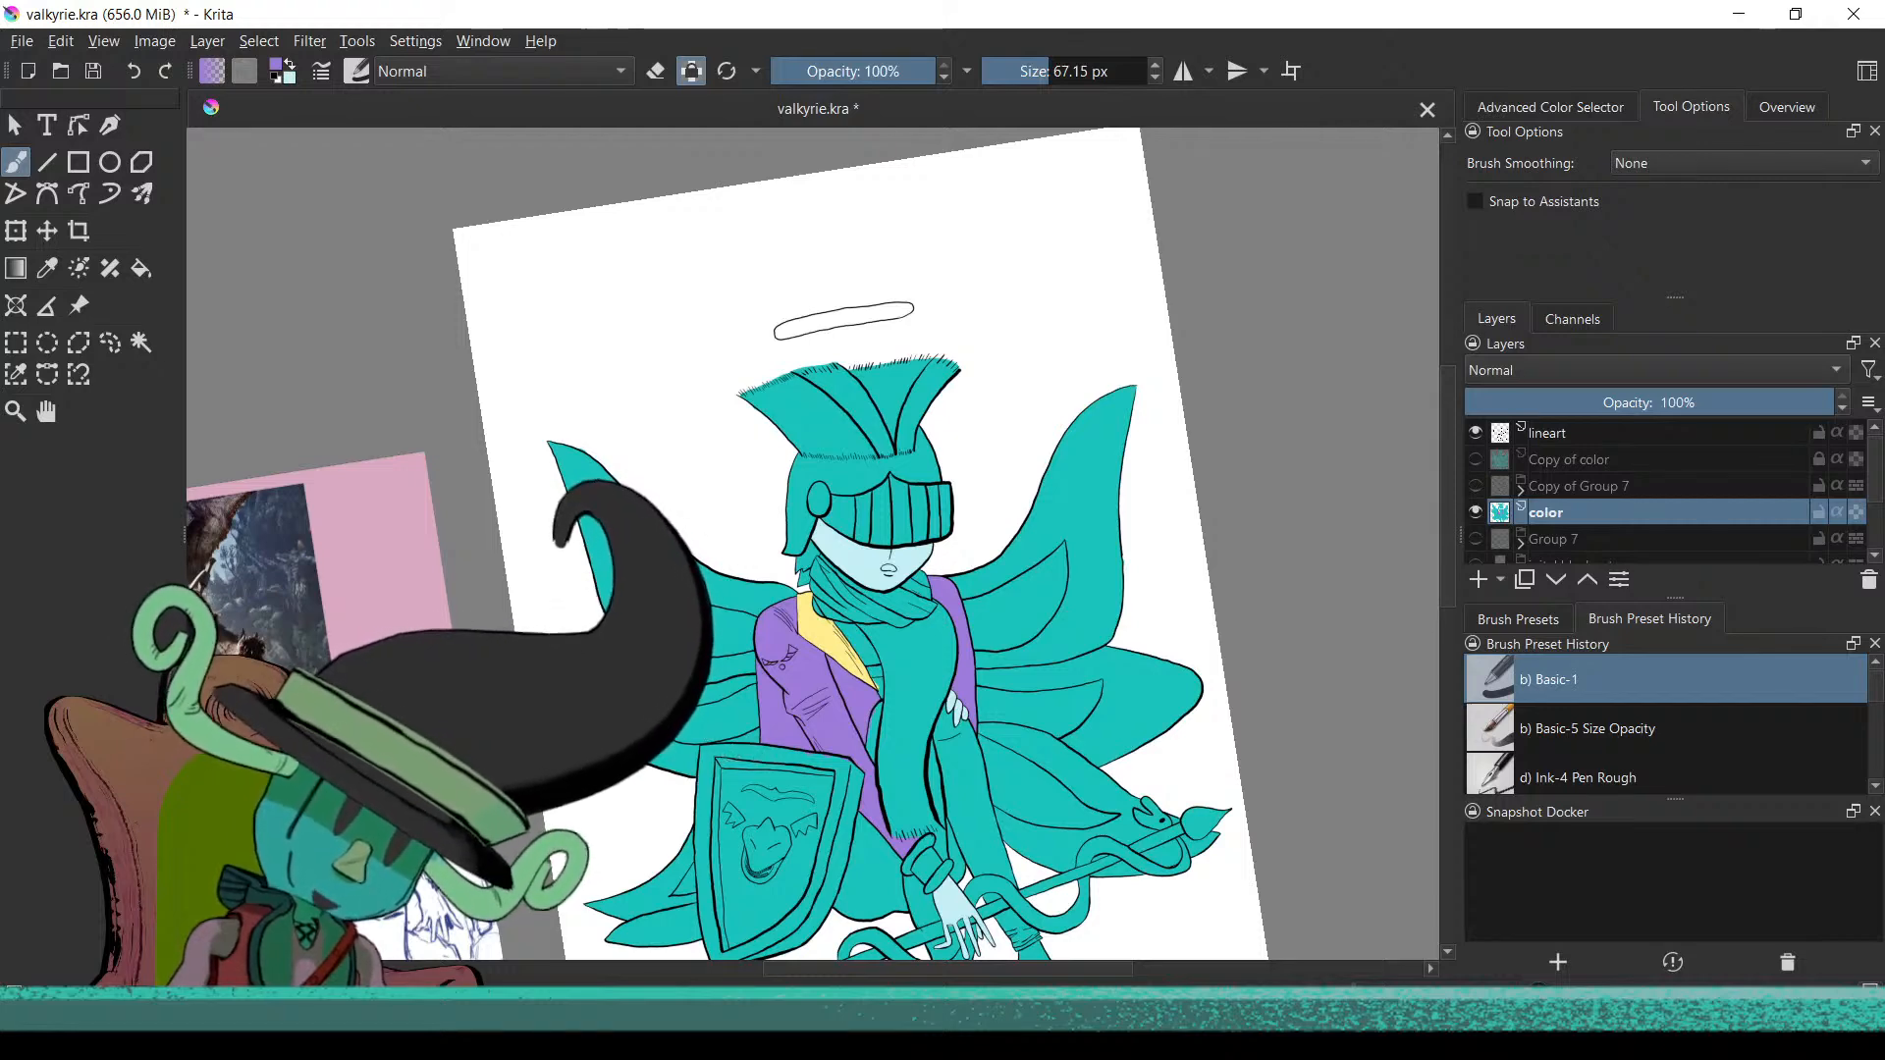
mouse_move(719, 695)
left_mouse_down()
mouse_move(1021, 705)
mouse_move(976, 707)
left_mouse_up()
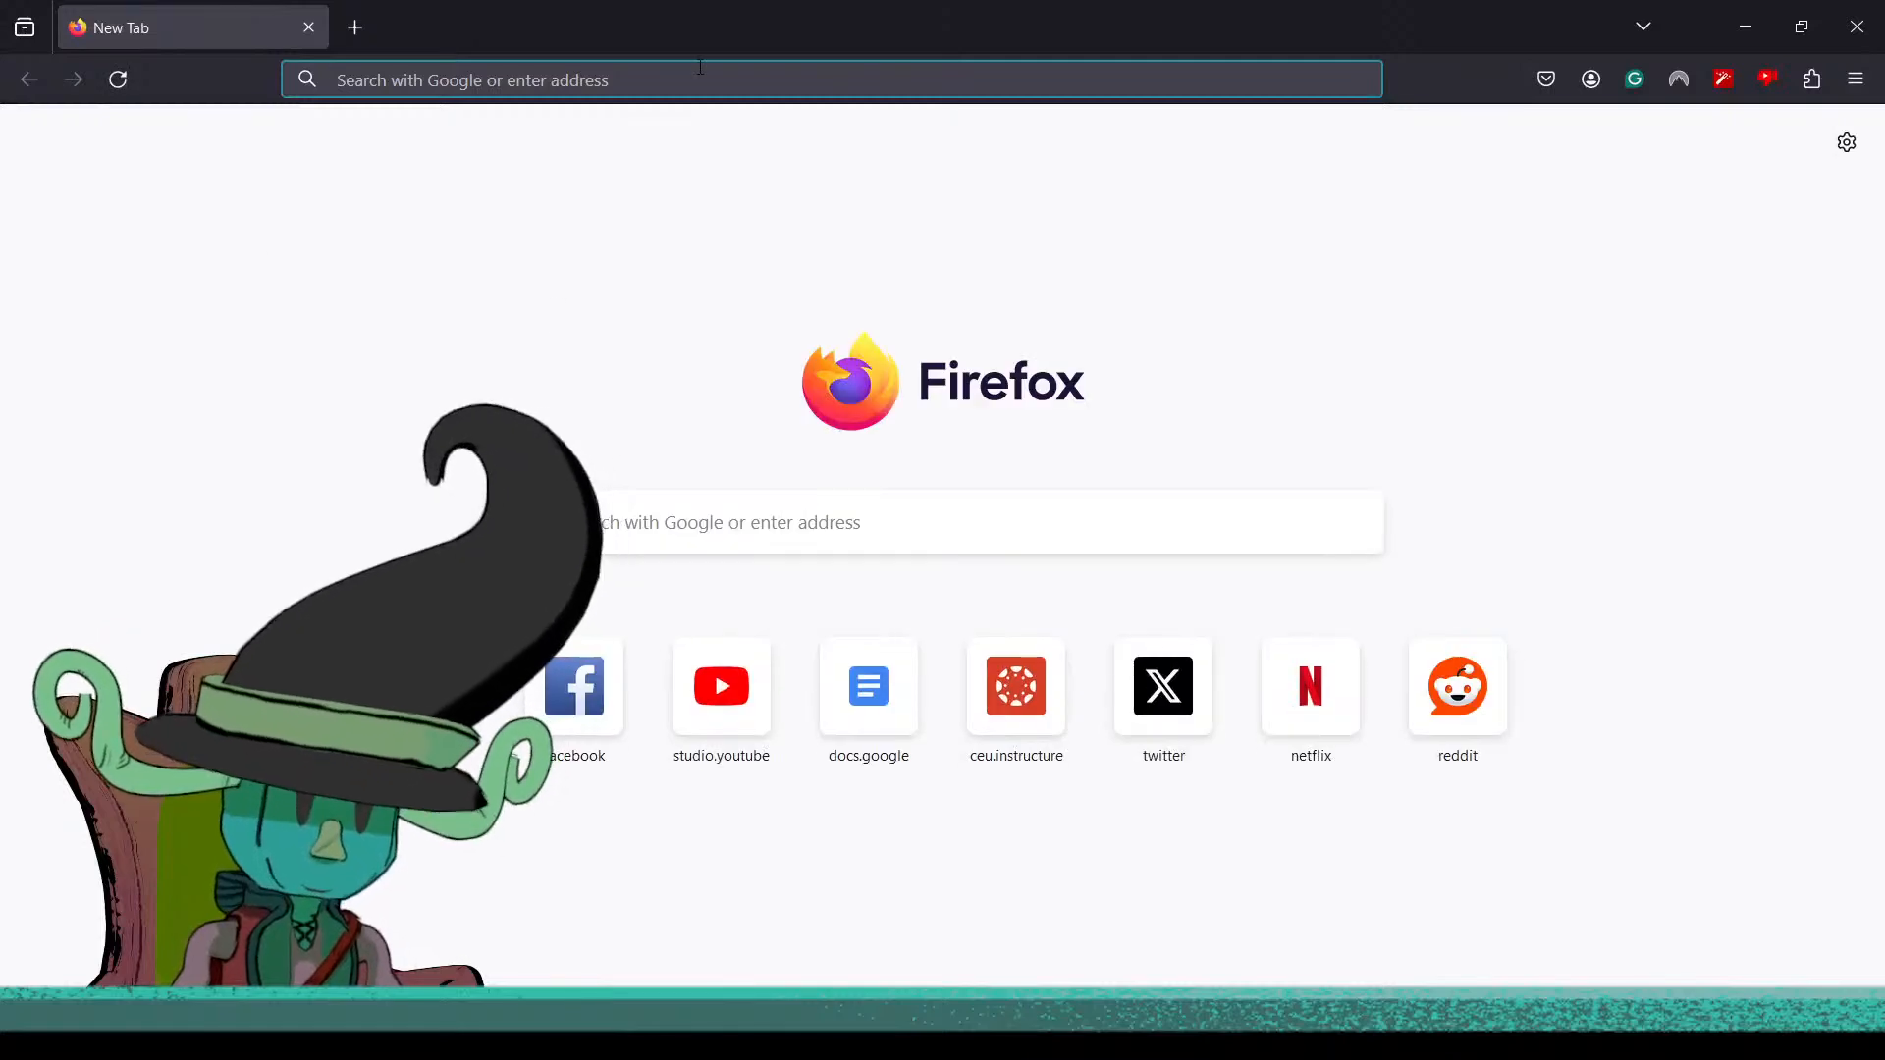
Switch to Firefox, search for "flower designs" and browse the image results
left_click(701, 67)
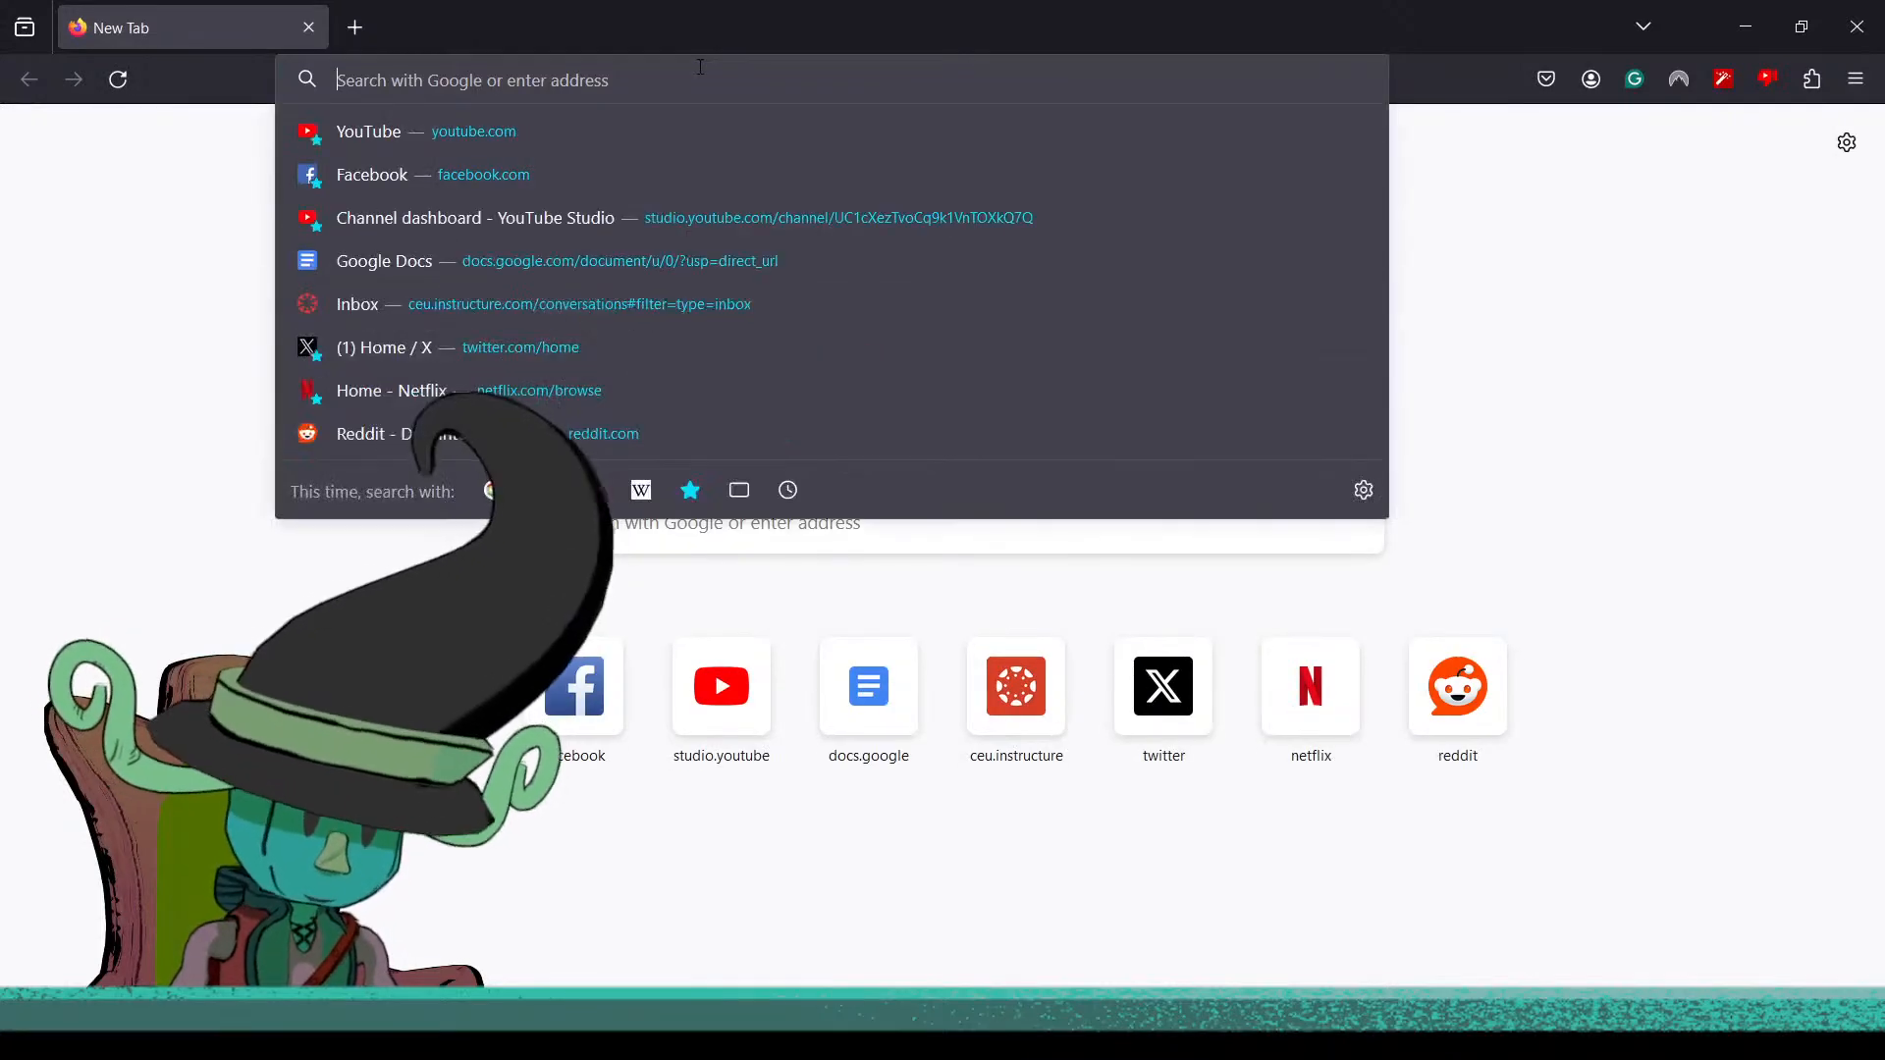
type("flower ")
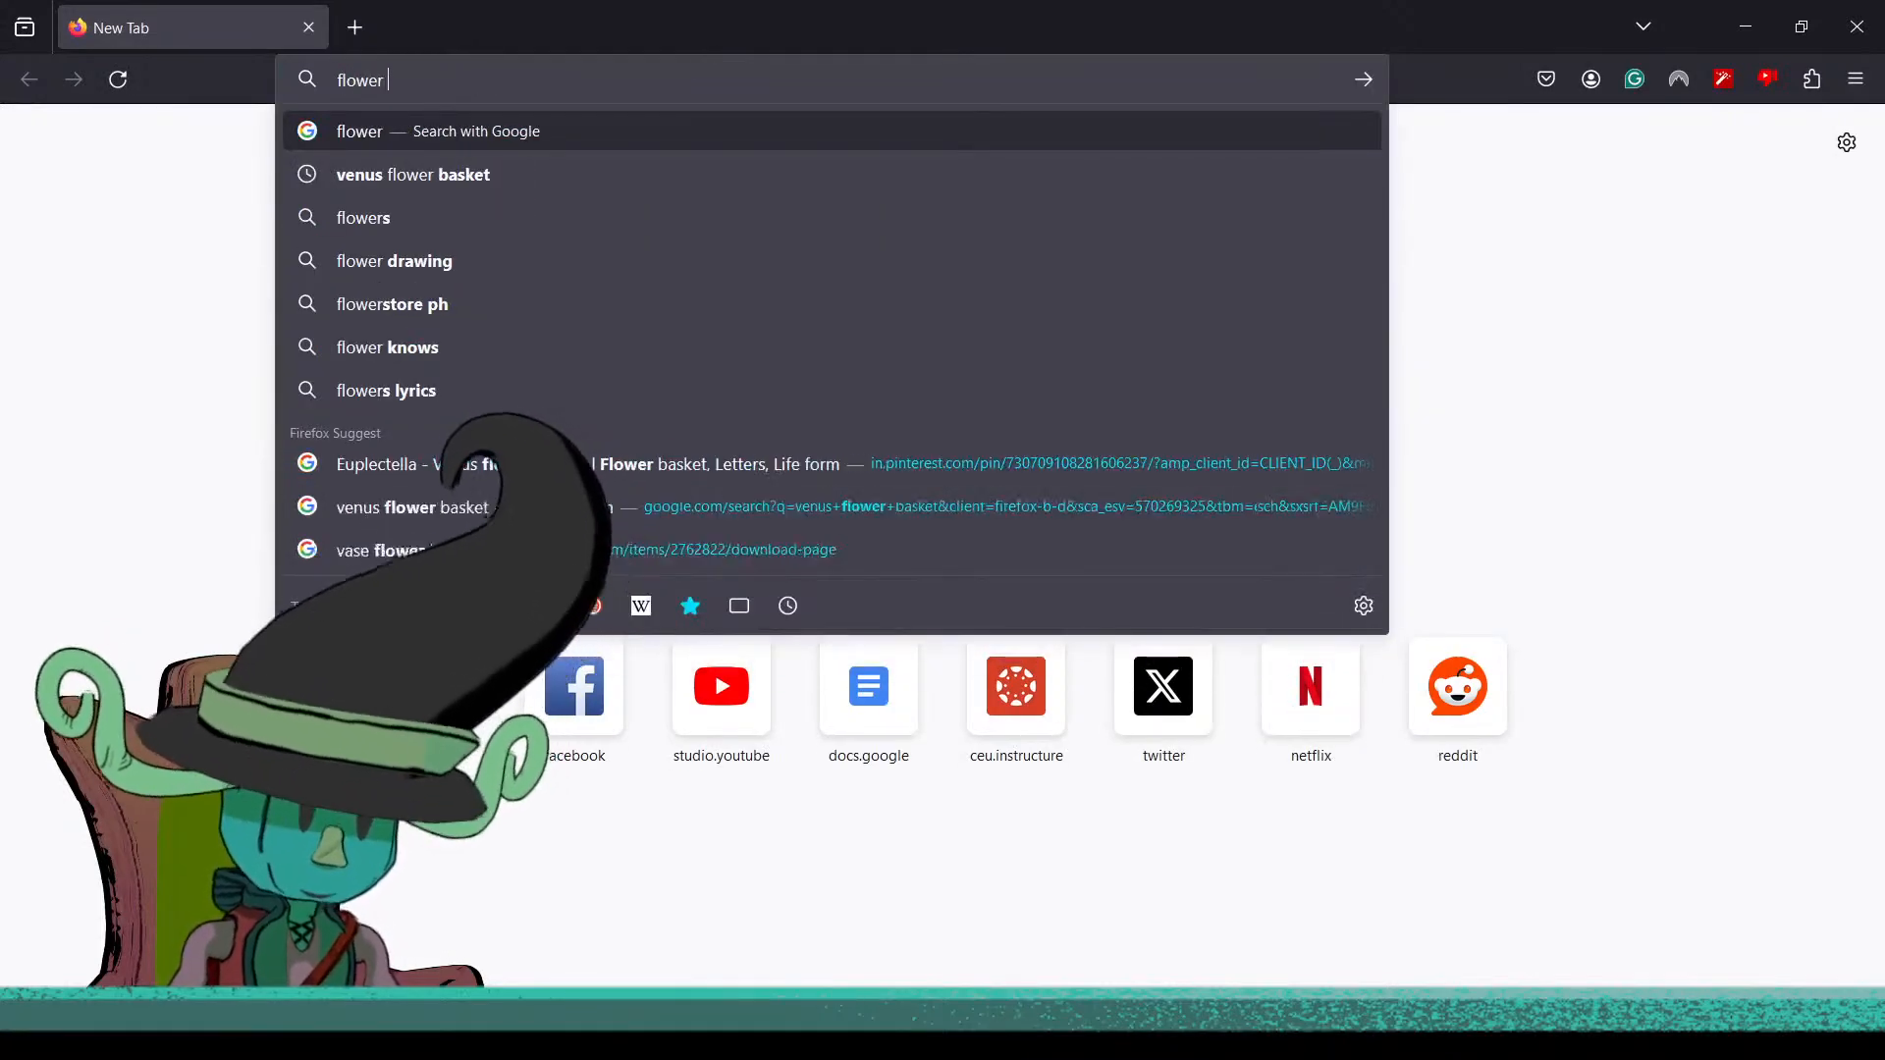
type("designs")
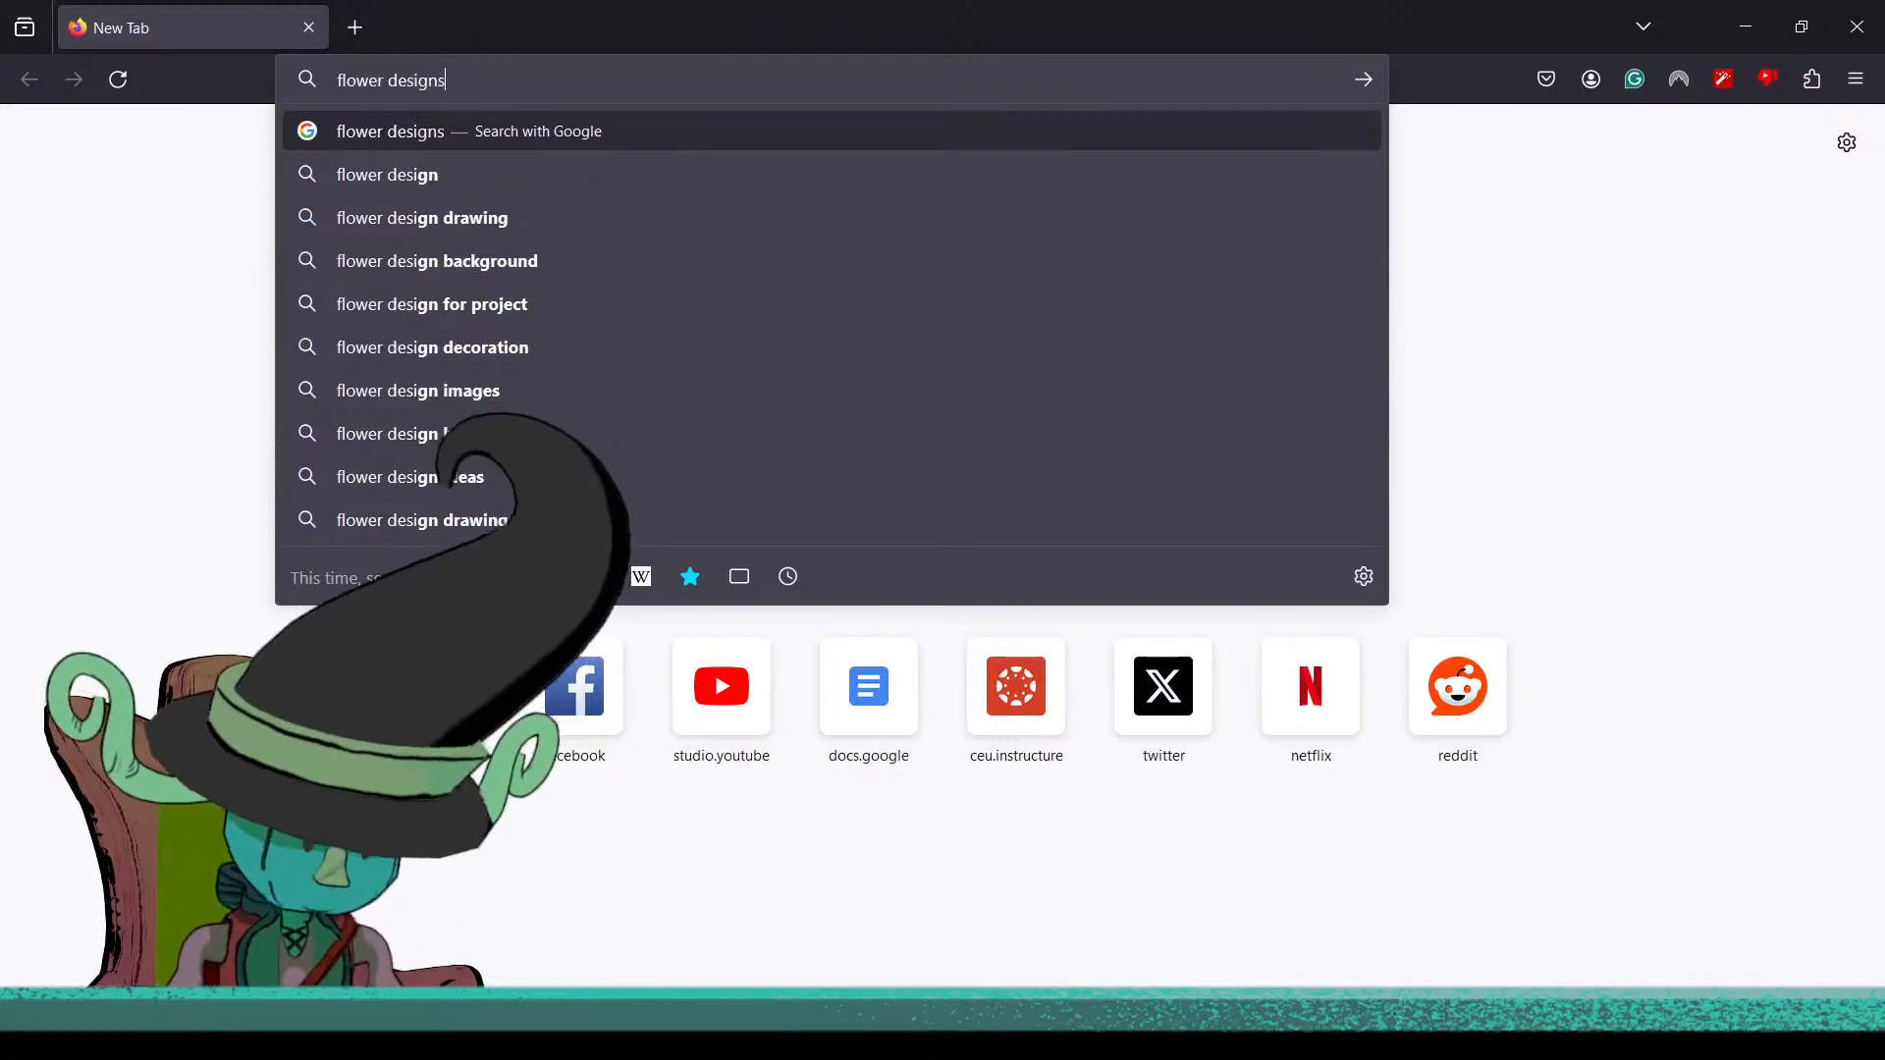
key("Return")
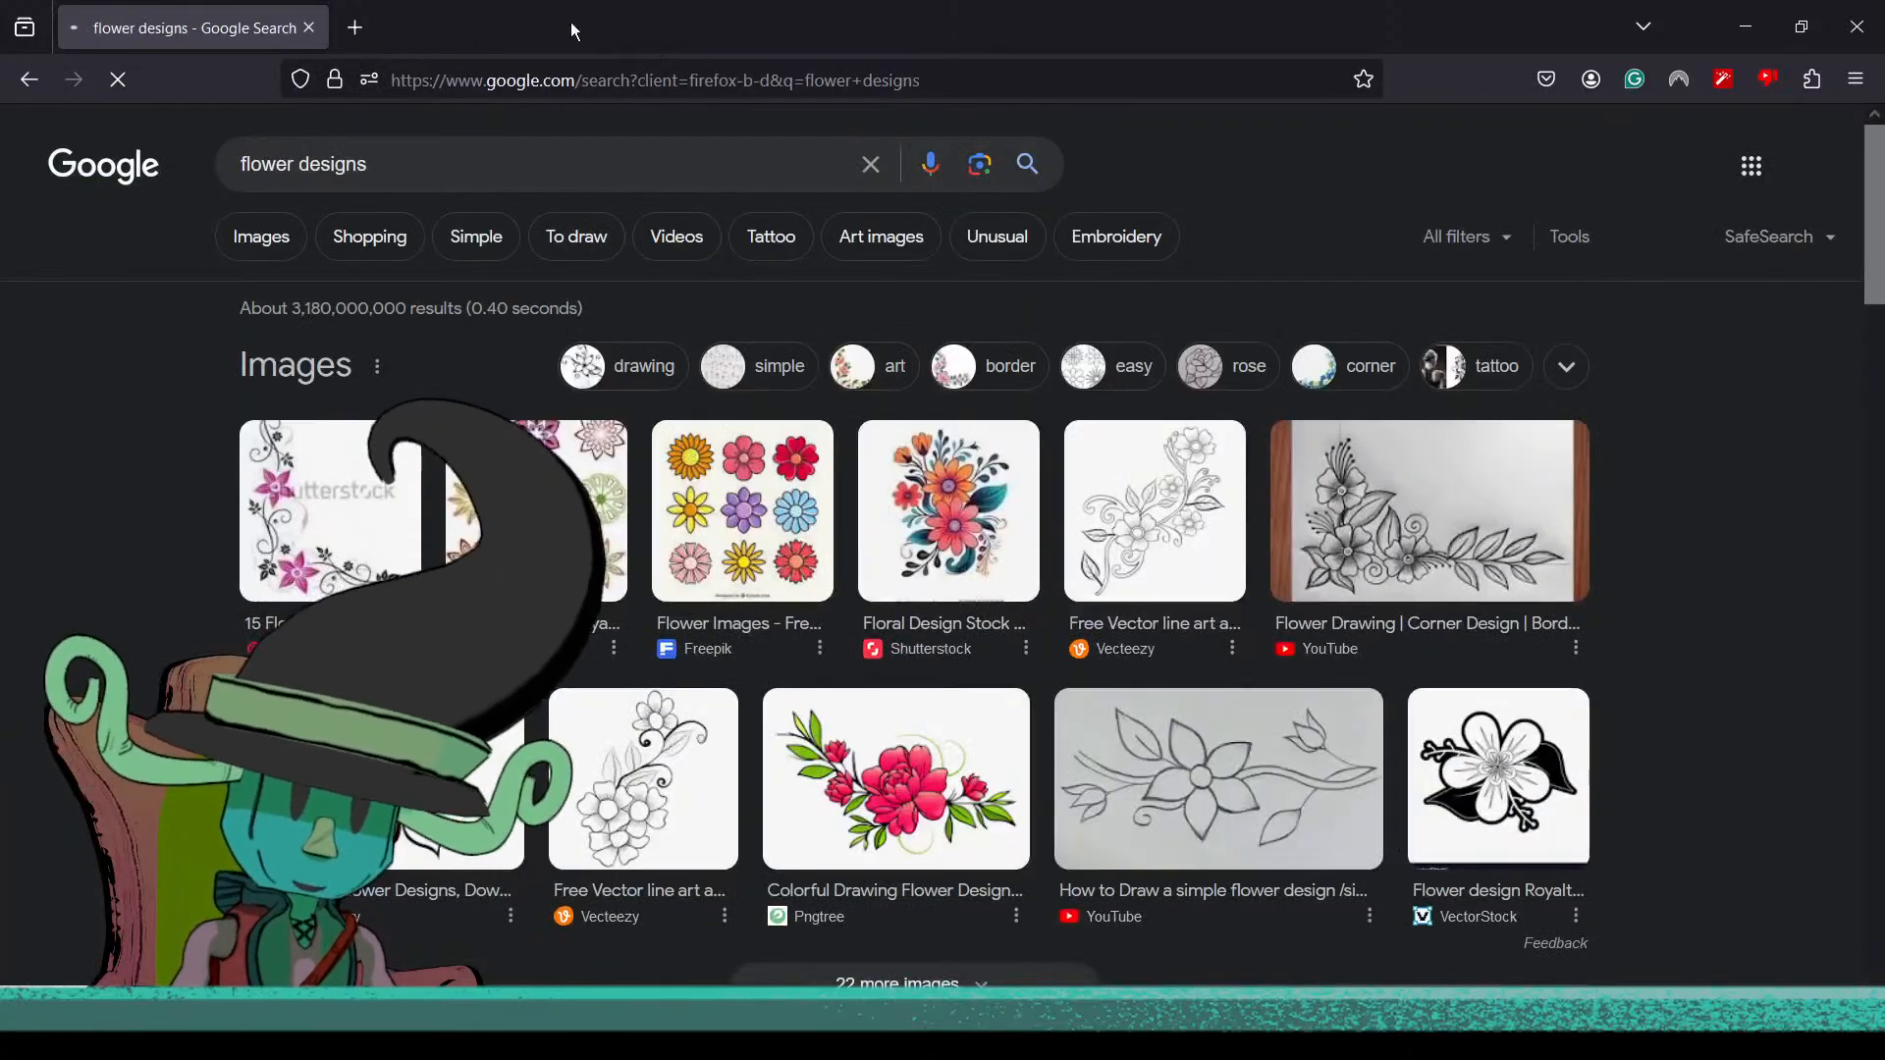
left_click(274, 243)
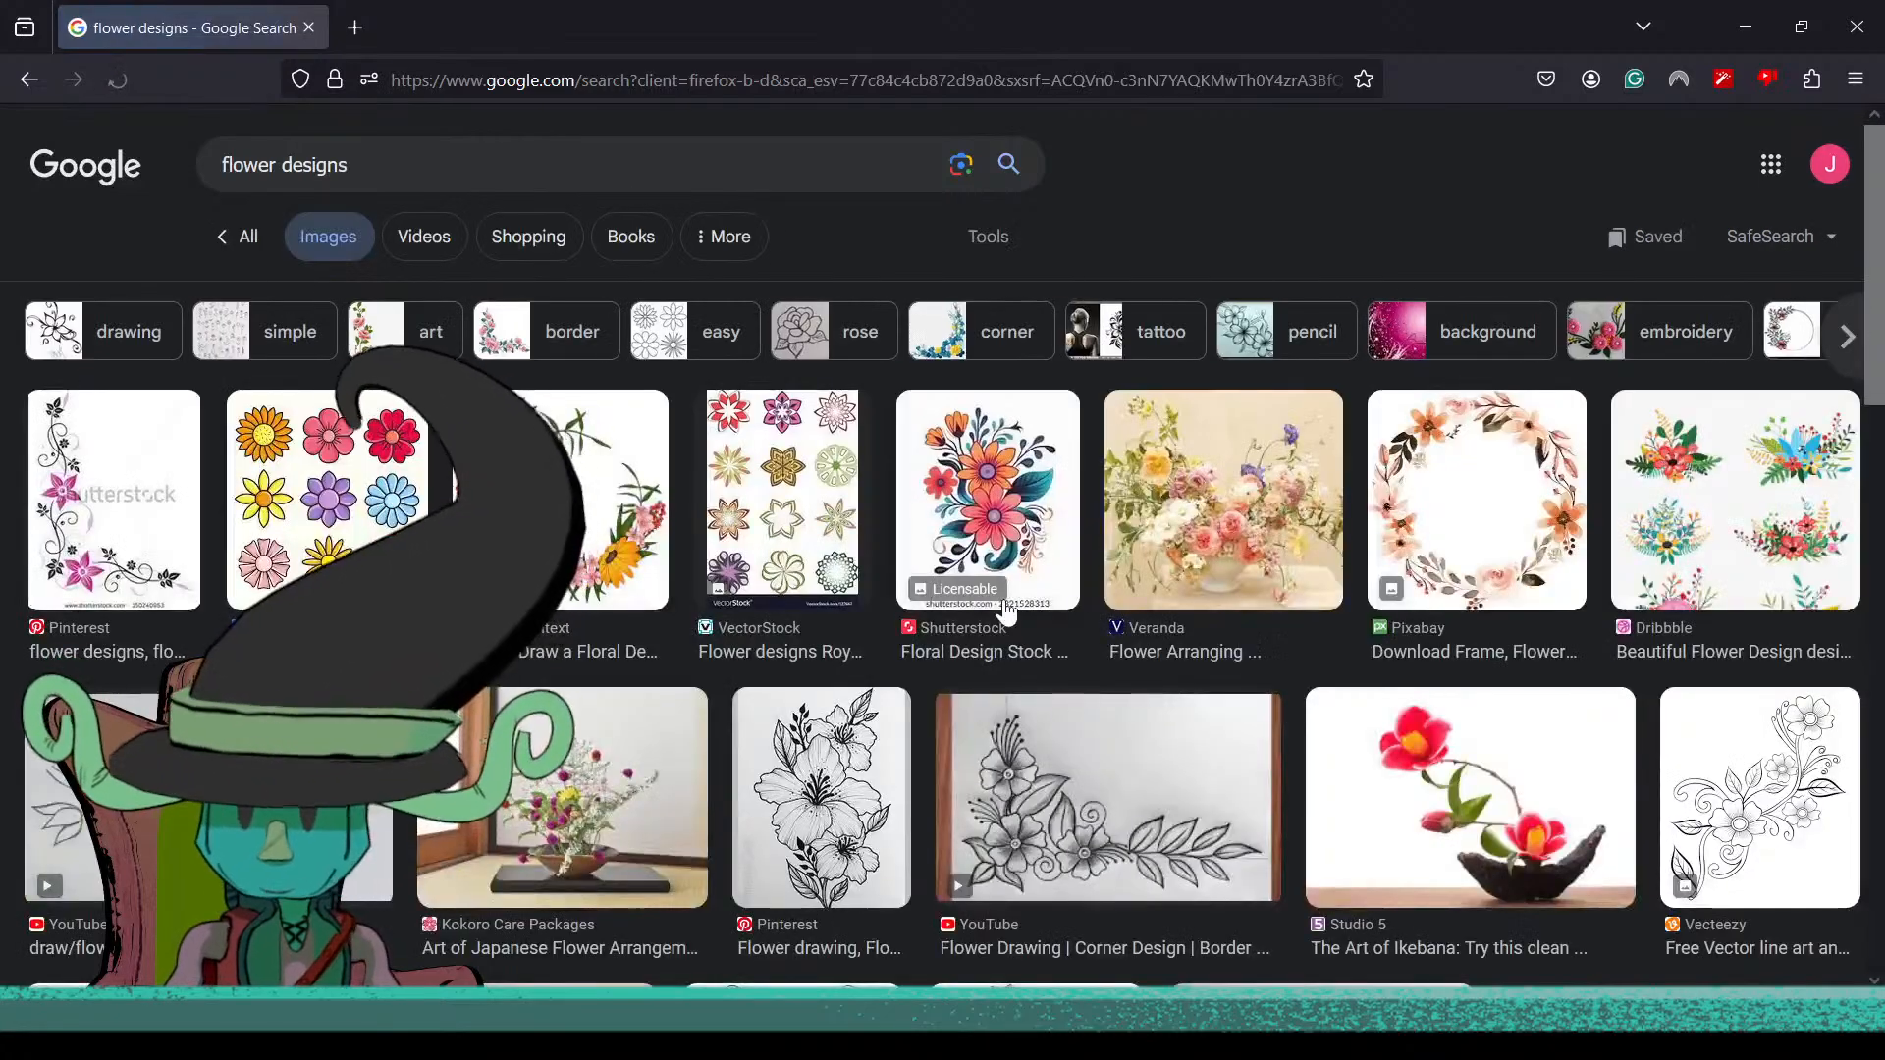
scroll(1006, 628, "down", 5)
scroll(1003, 621, "up", 5)
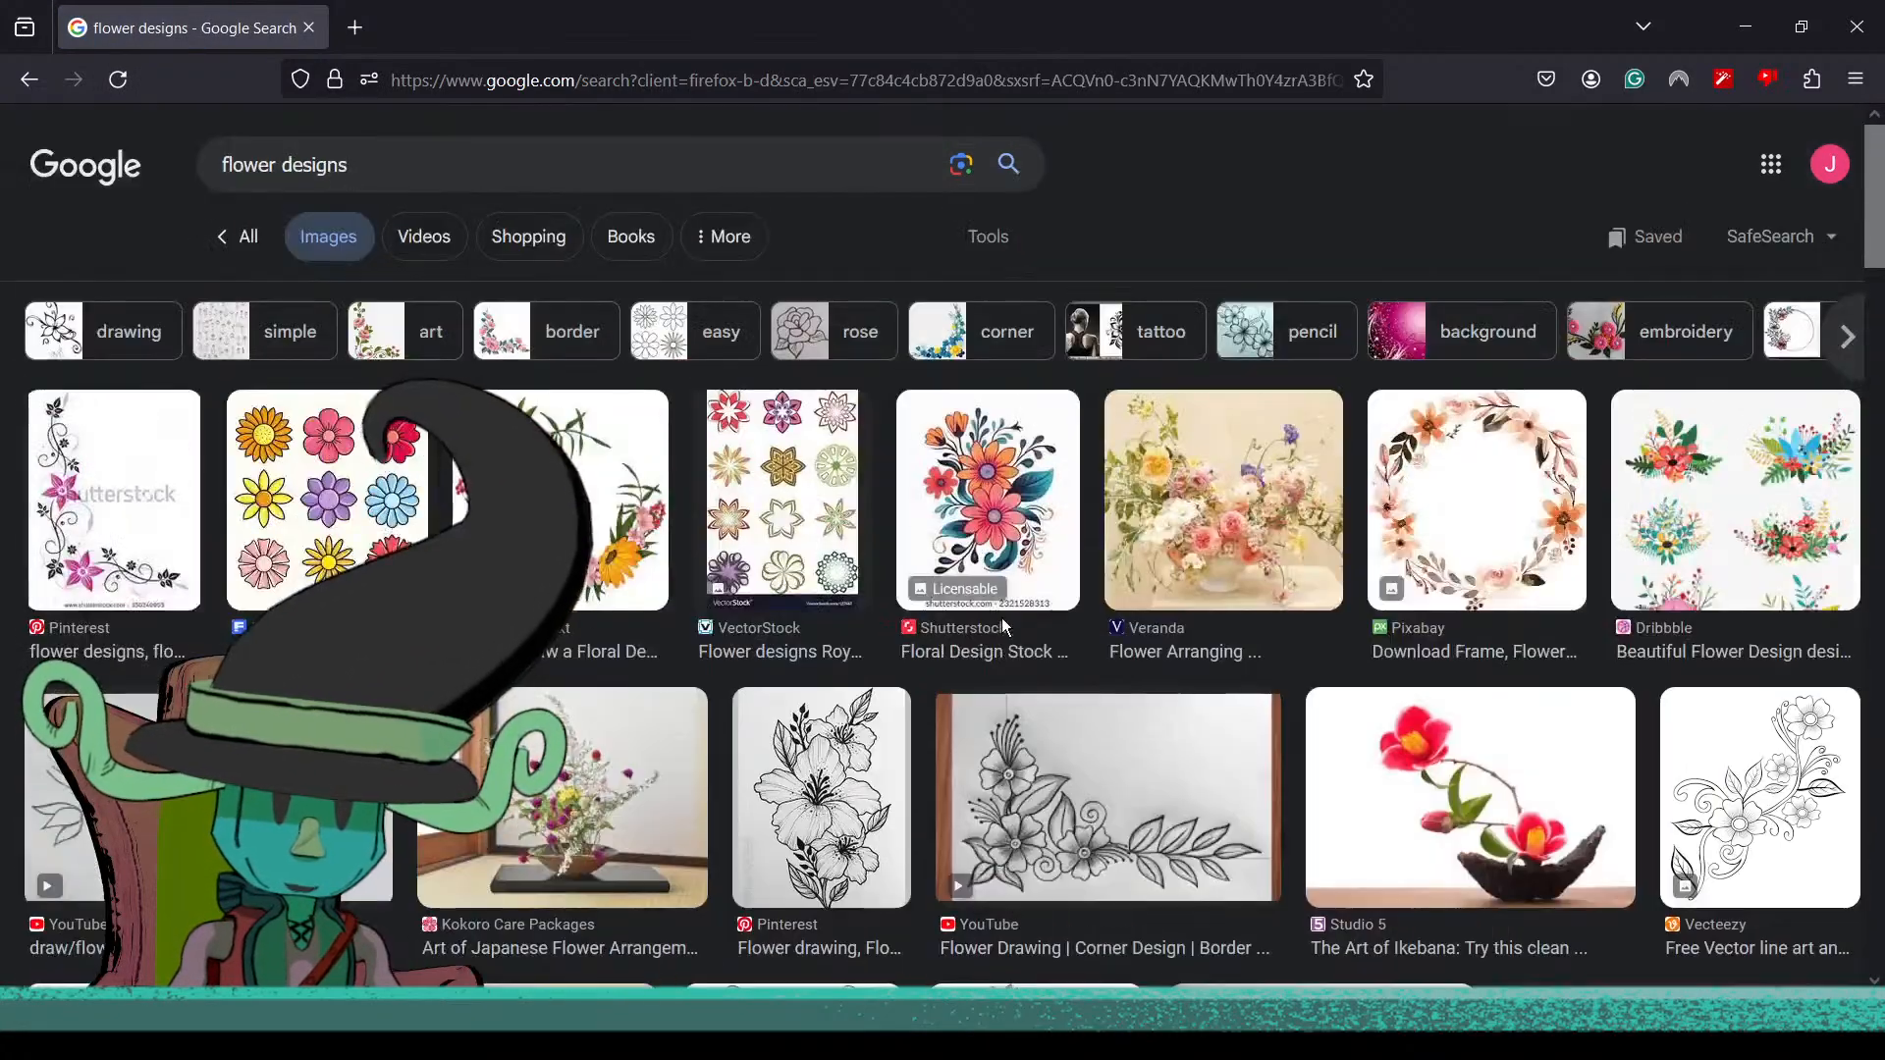
Refine the image search to "blue flower designs" and look through the results for colour and pattern ideas
left_click(227, 165)
type("blue")
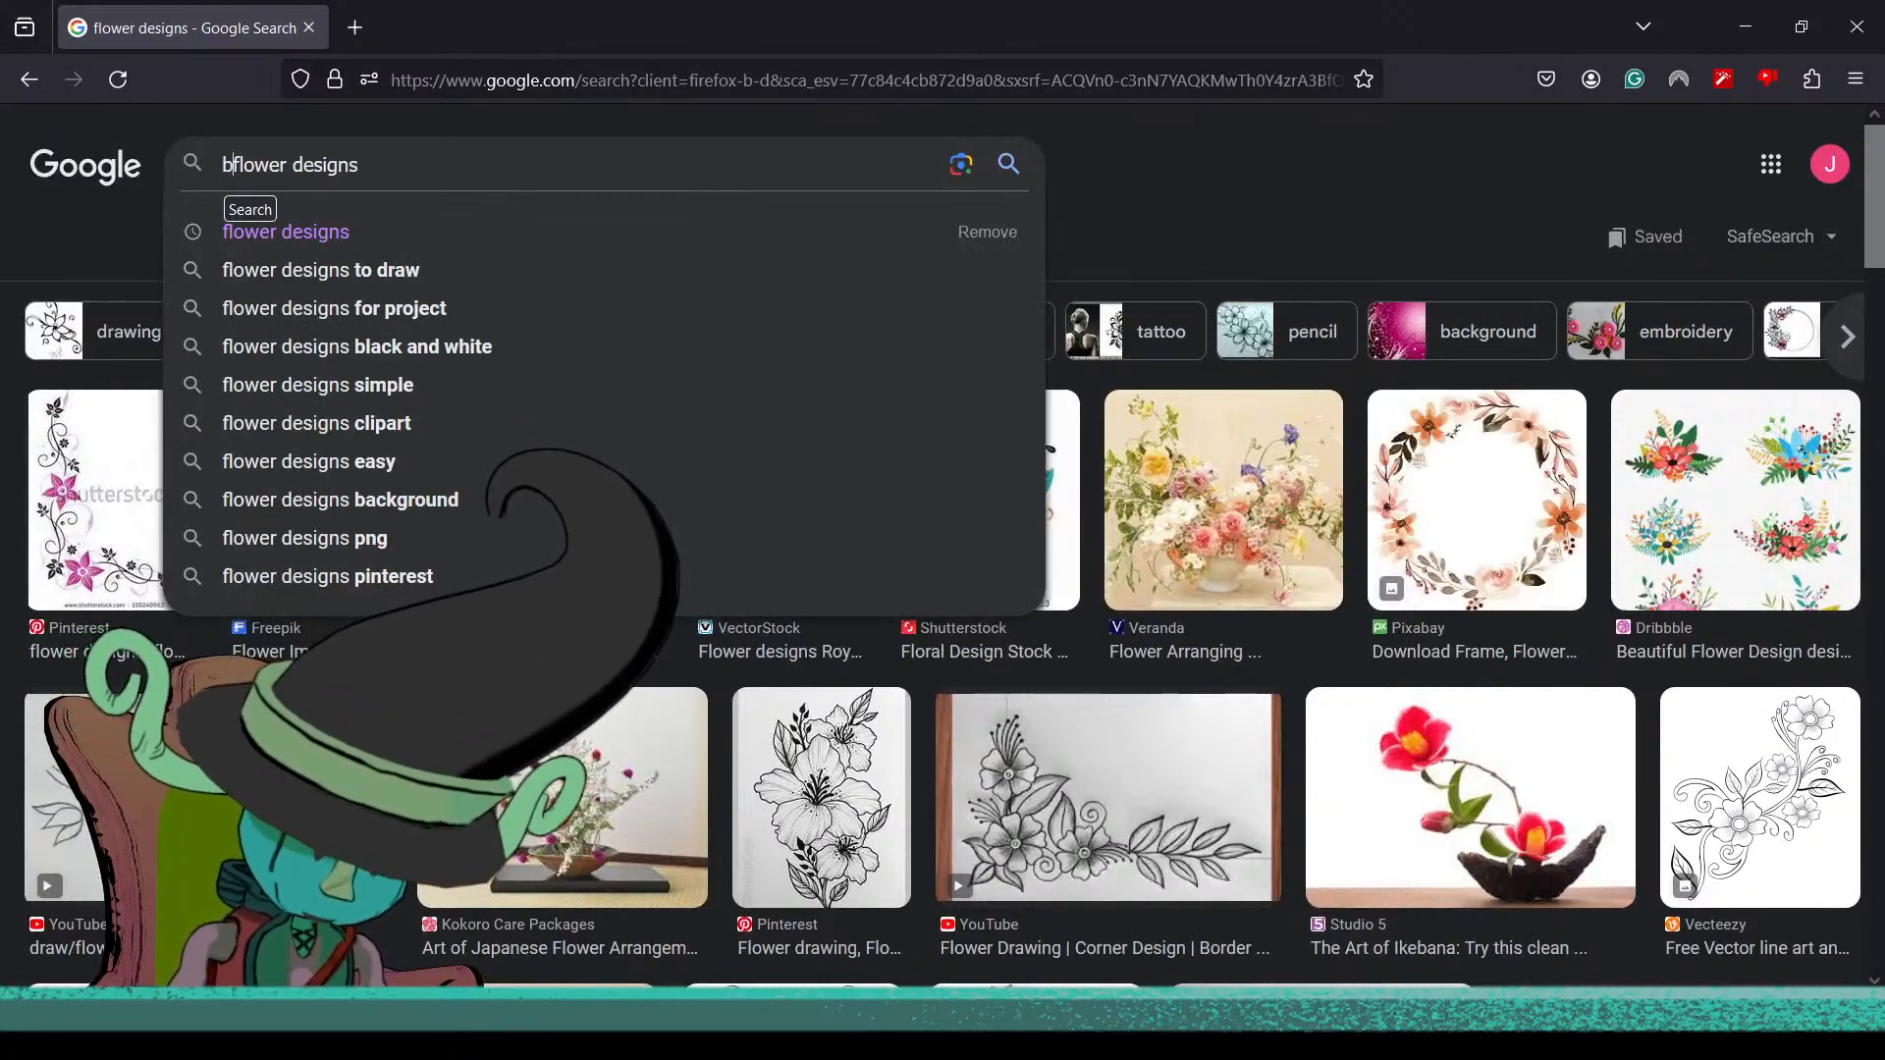
key("Return")
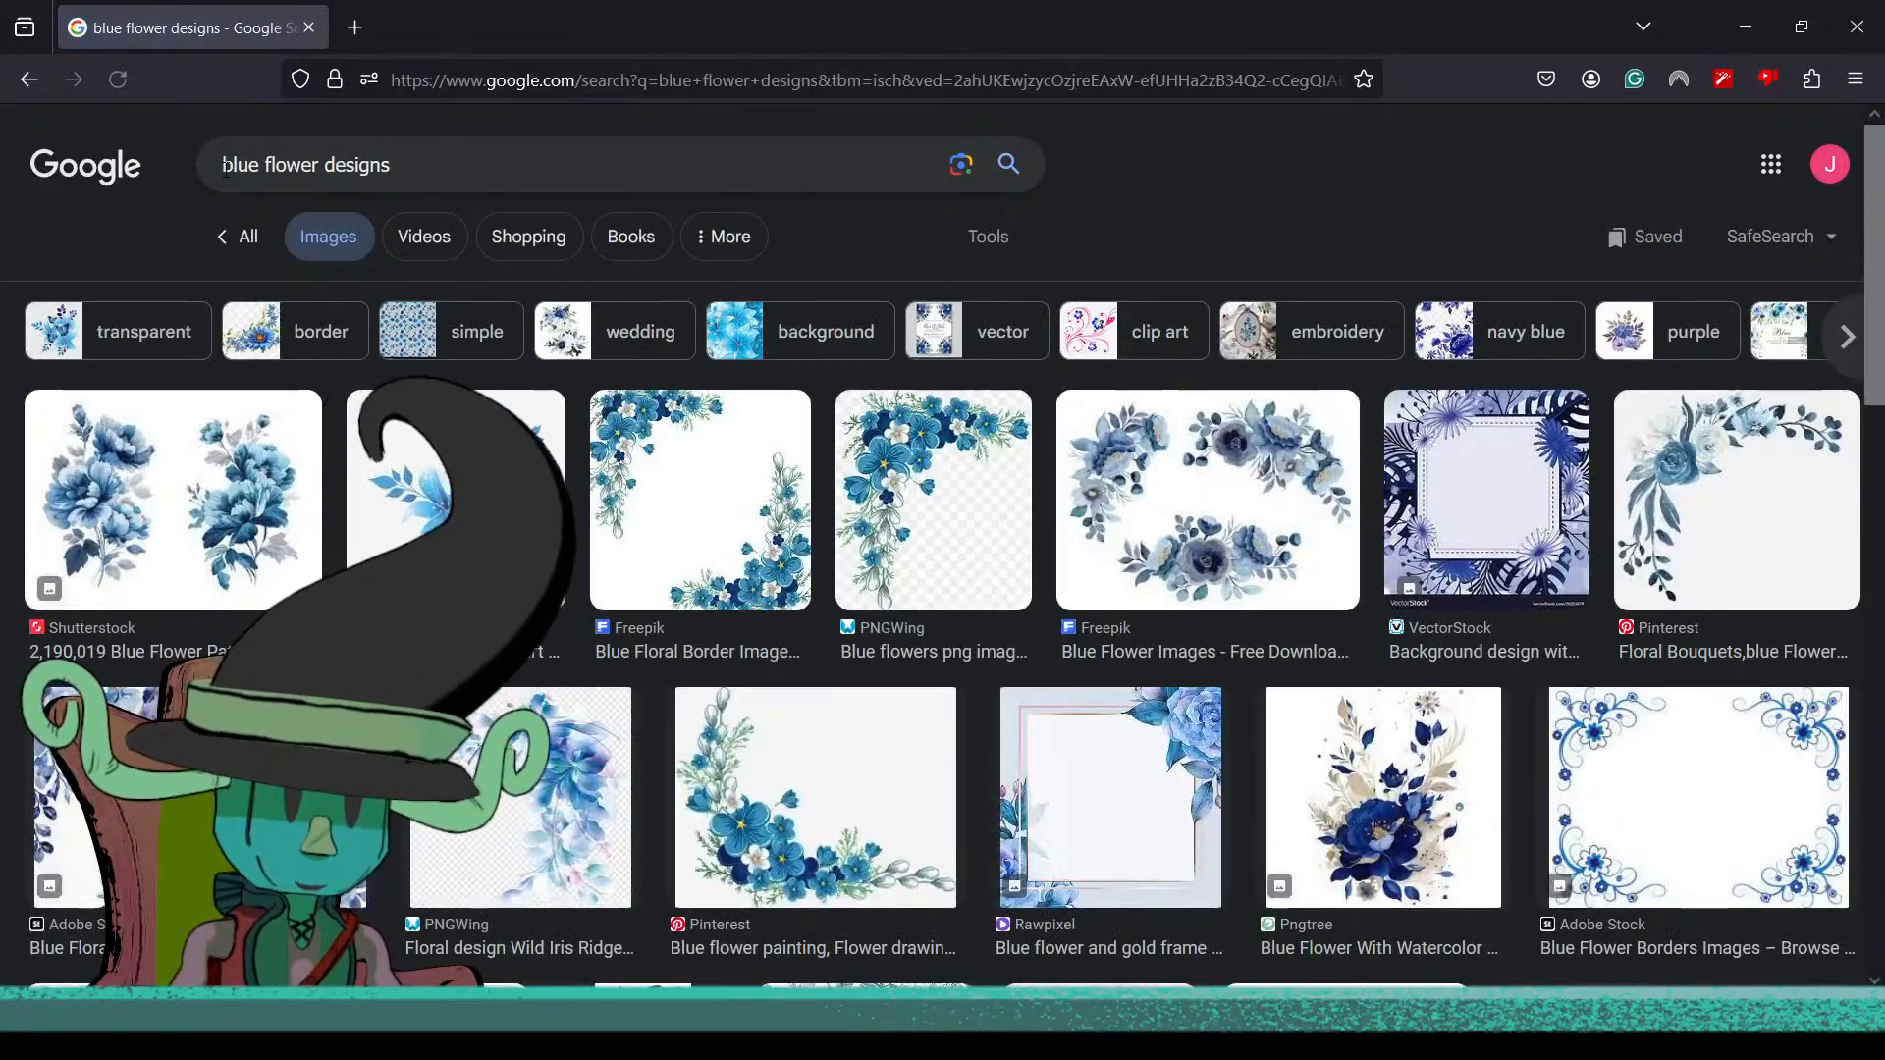
scroll(714, 720, "down", 10)
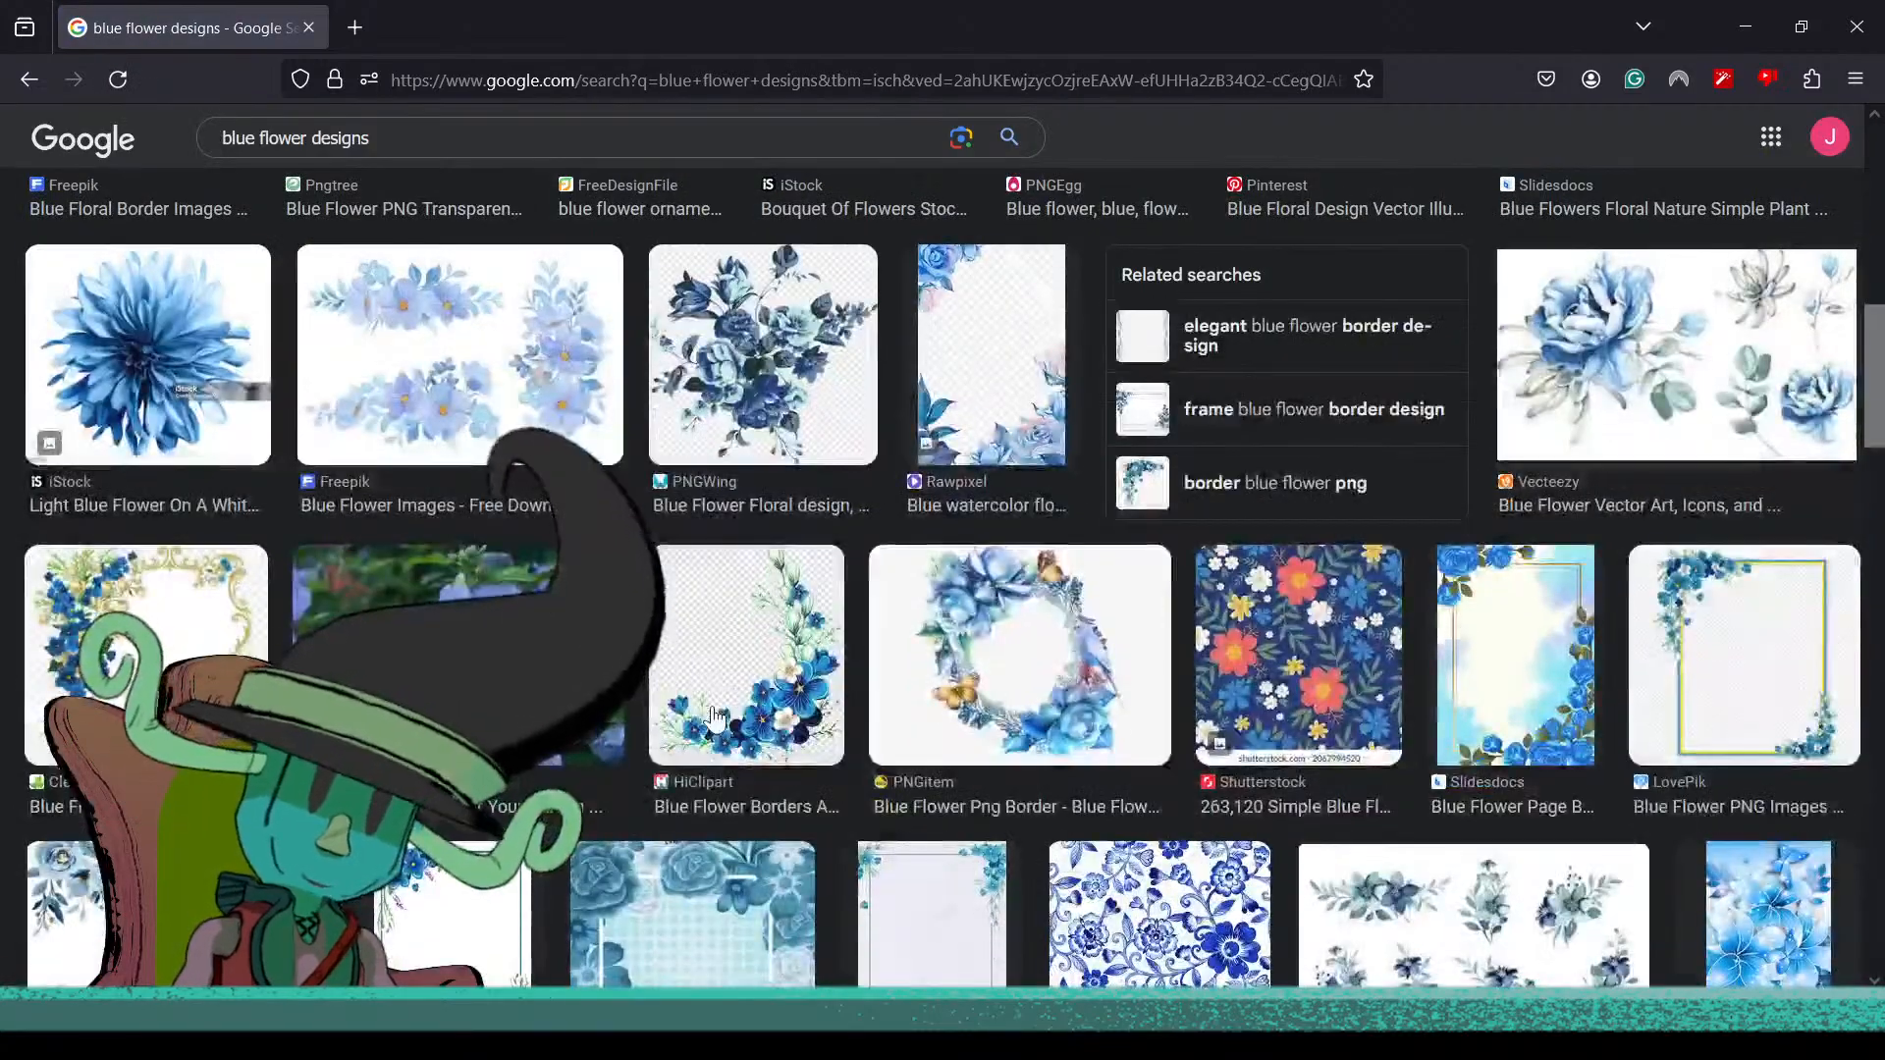
scroll(714, 719, "down", 5)
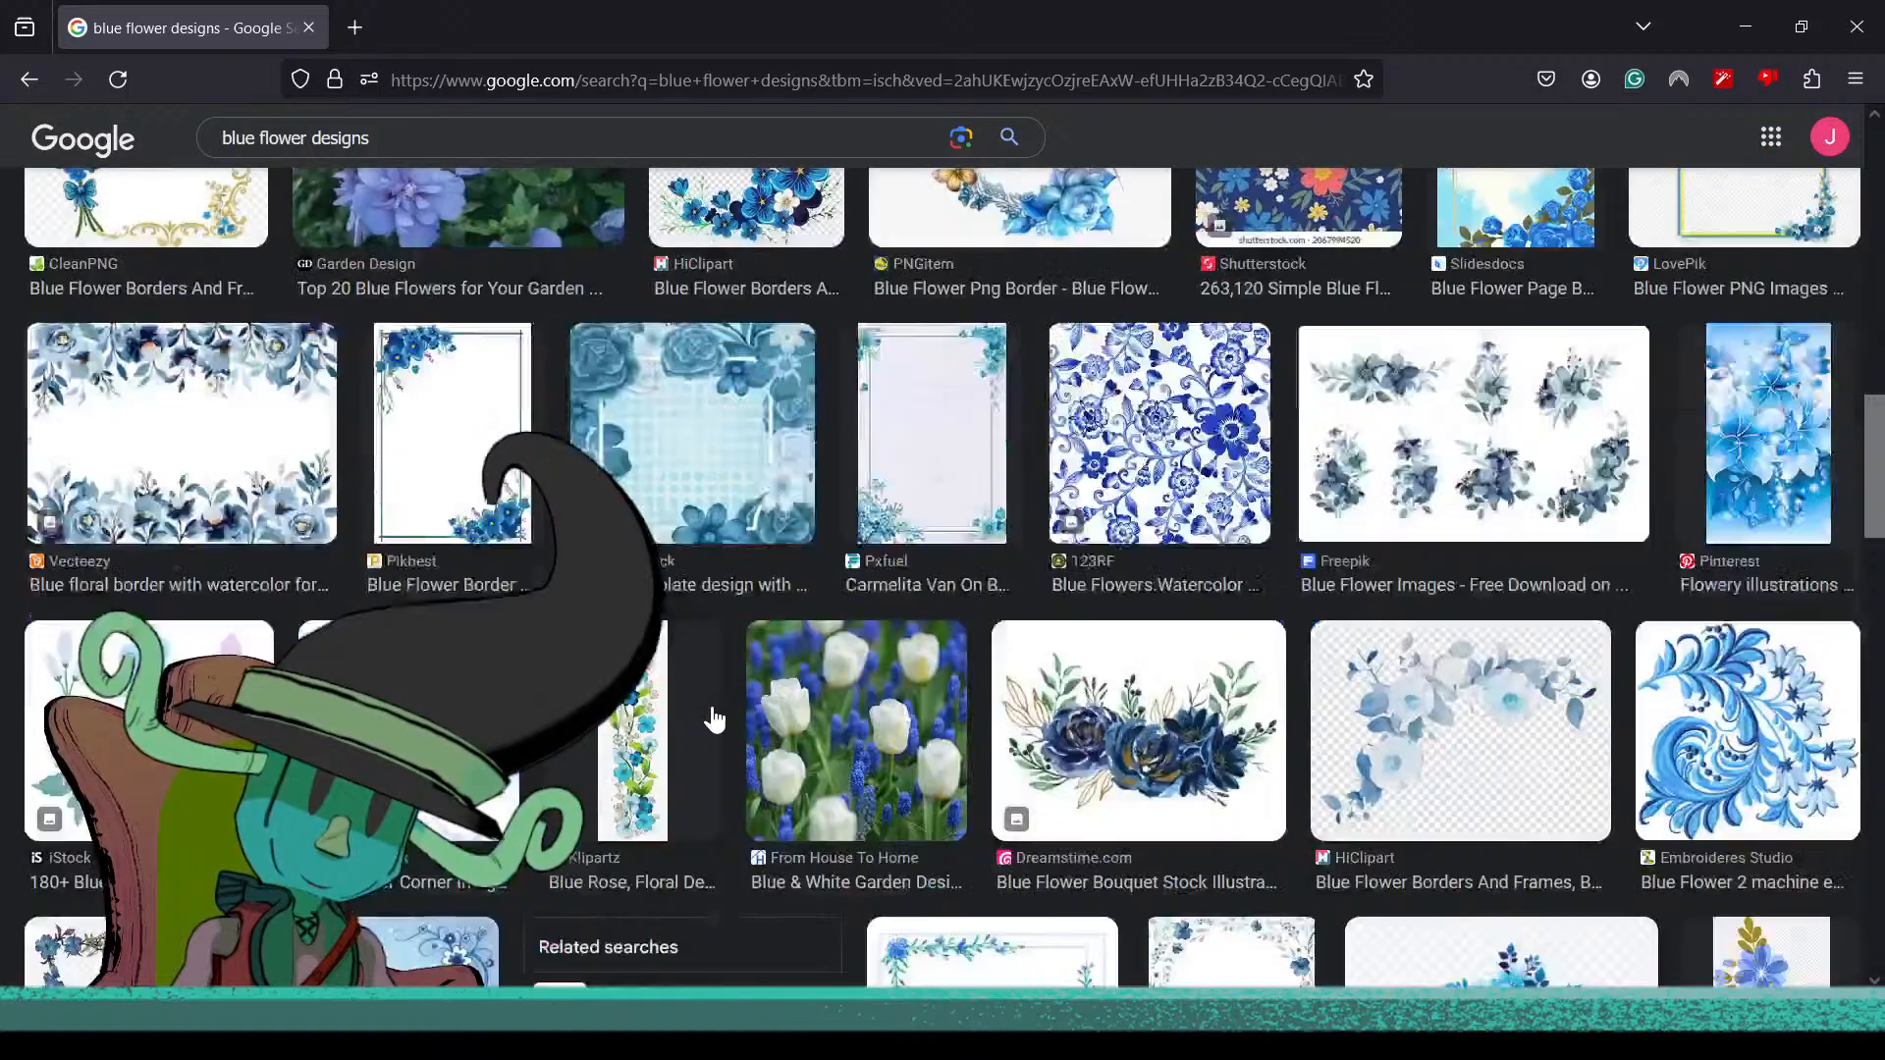
scroll(714, 720, "down", 8)
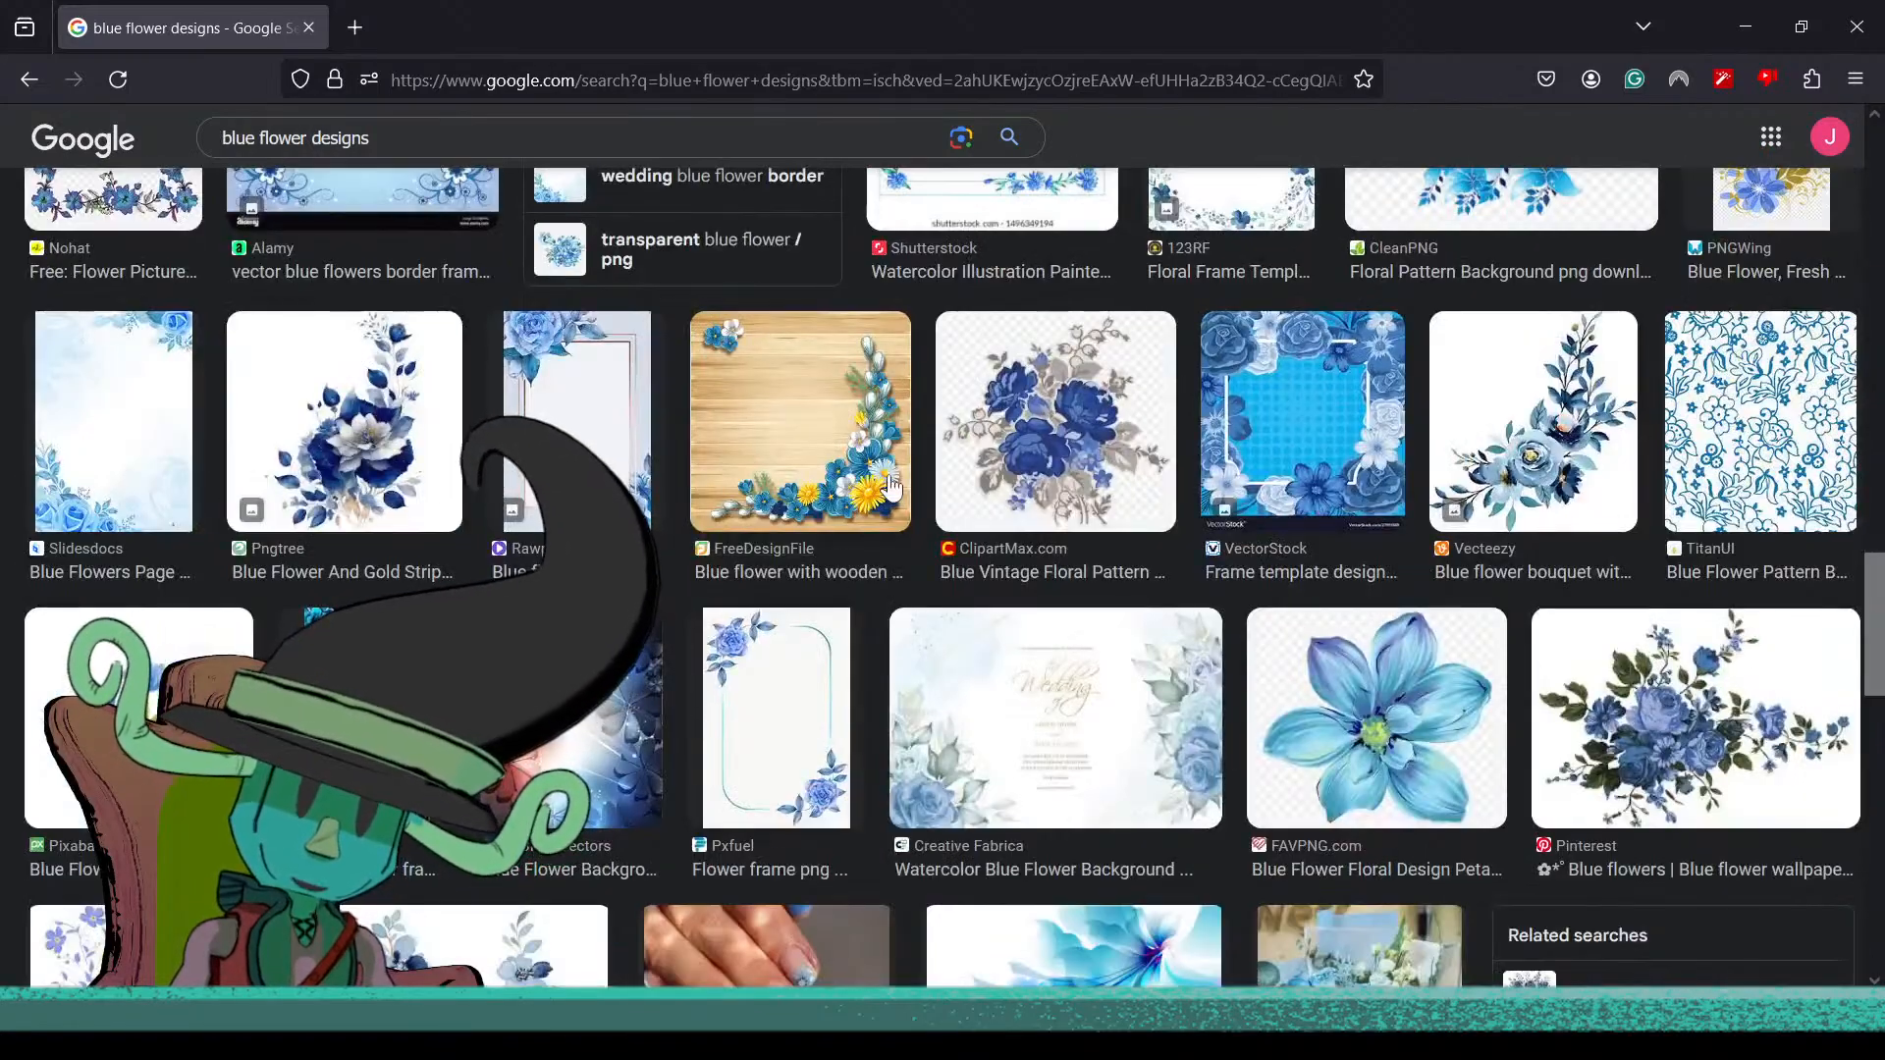
scroll(891, 485, "down", 10)
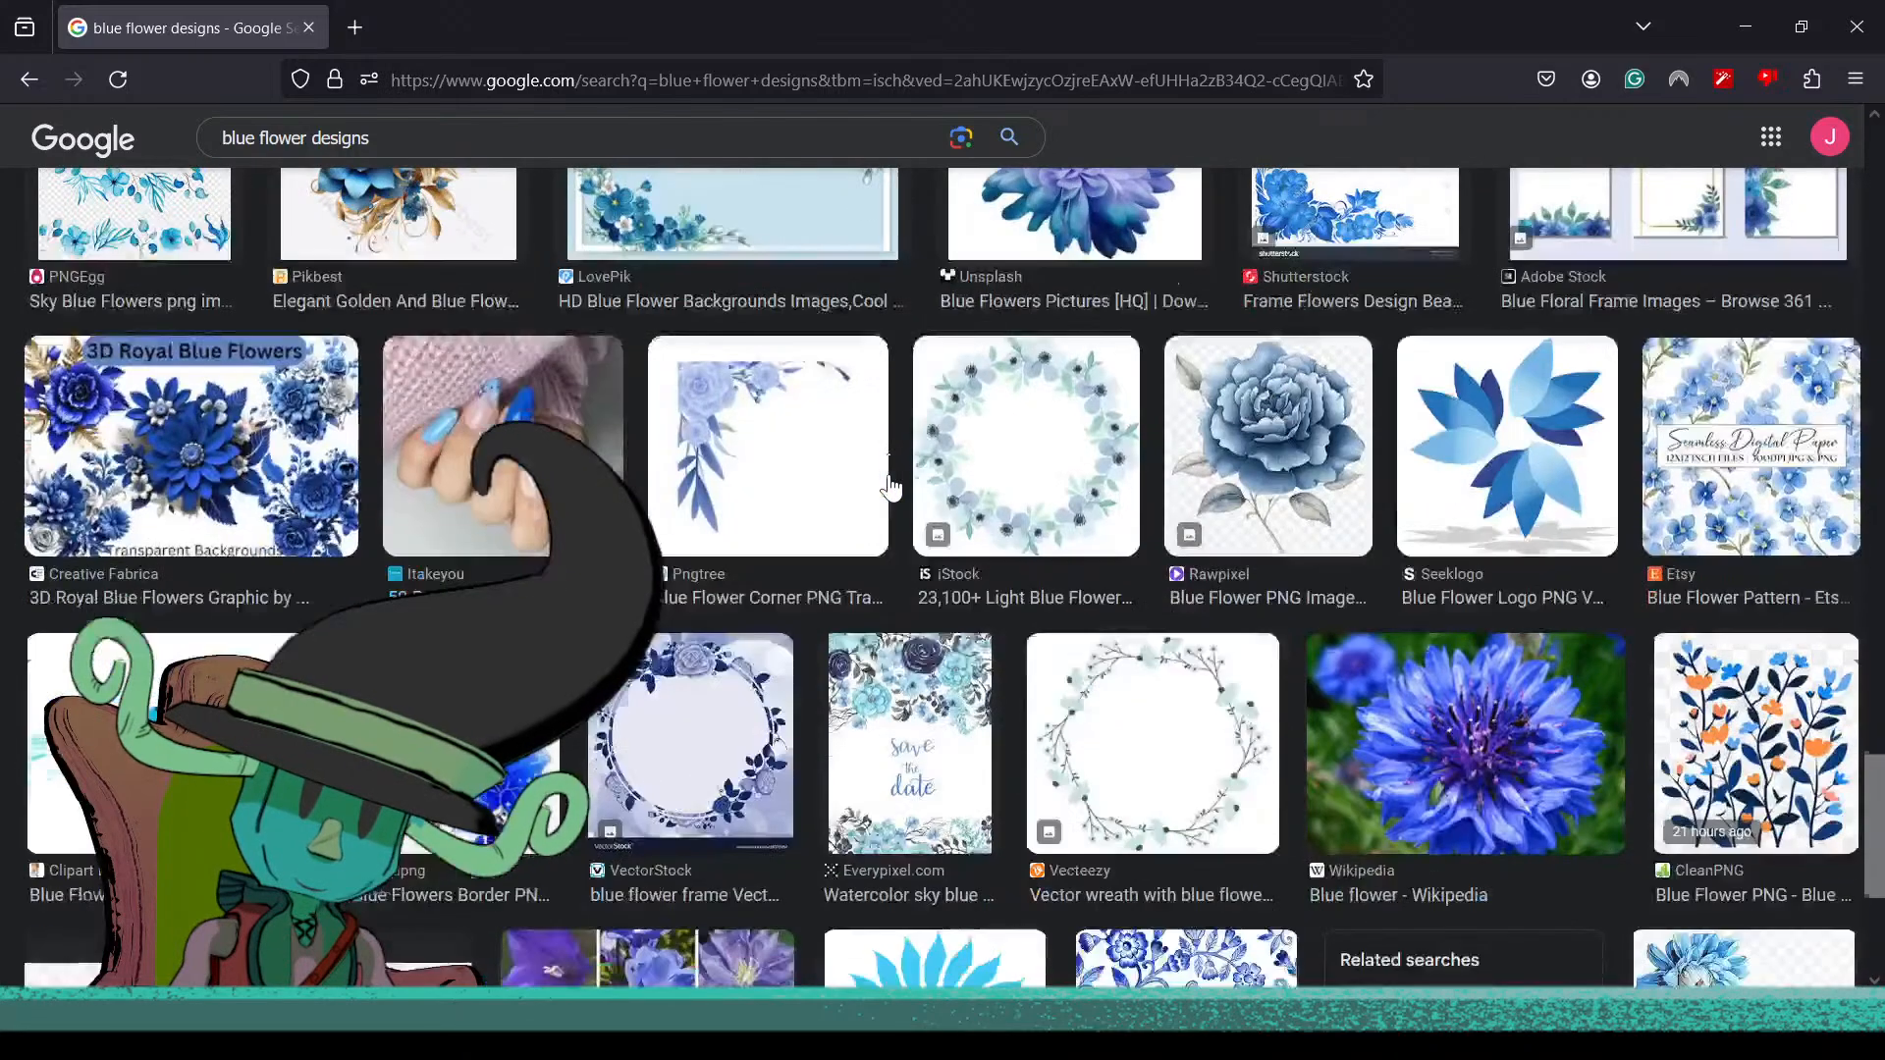
scroll(891, 485, "down", 12)
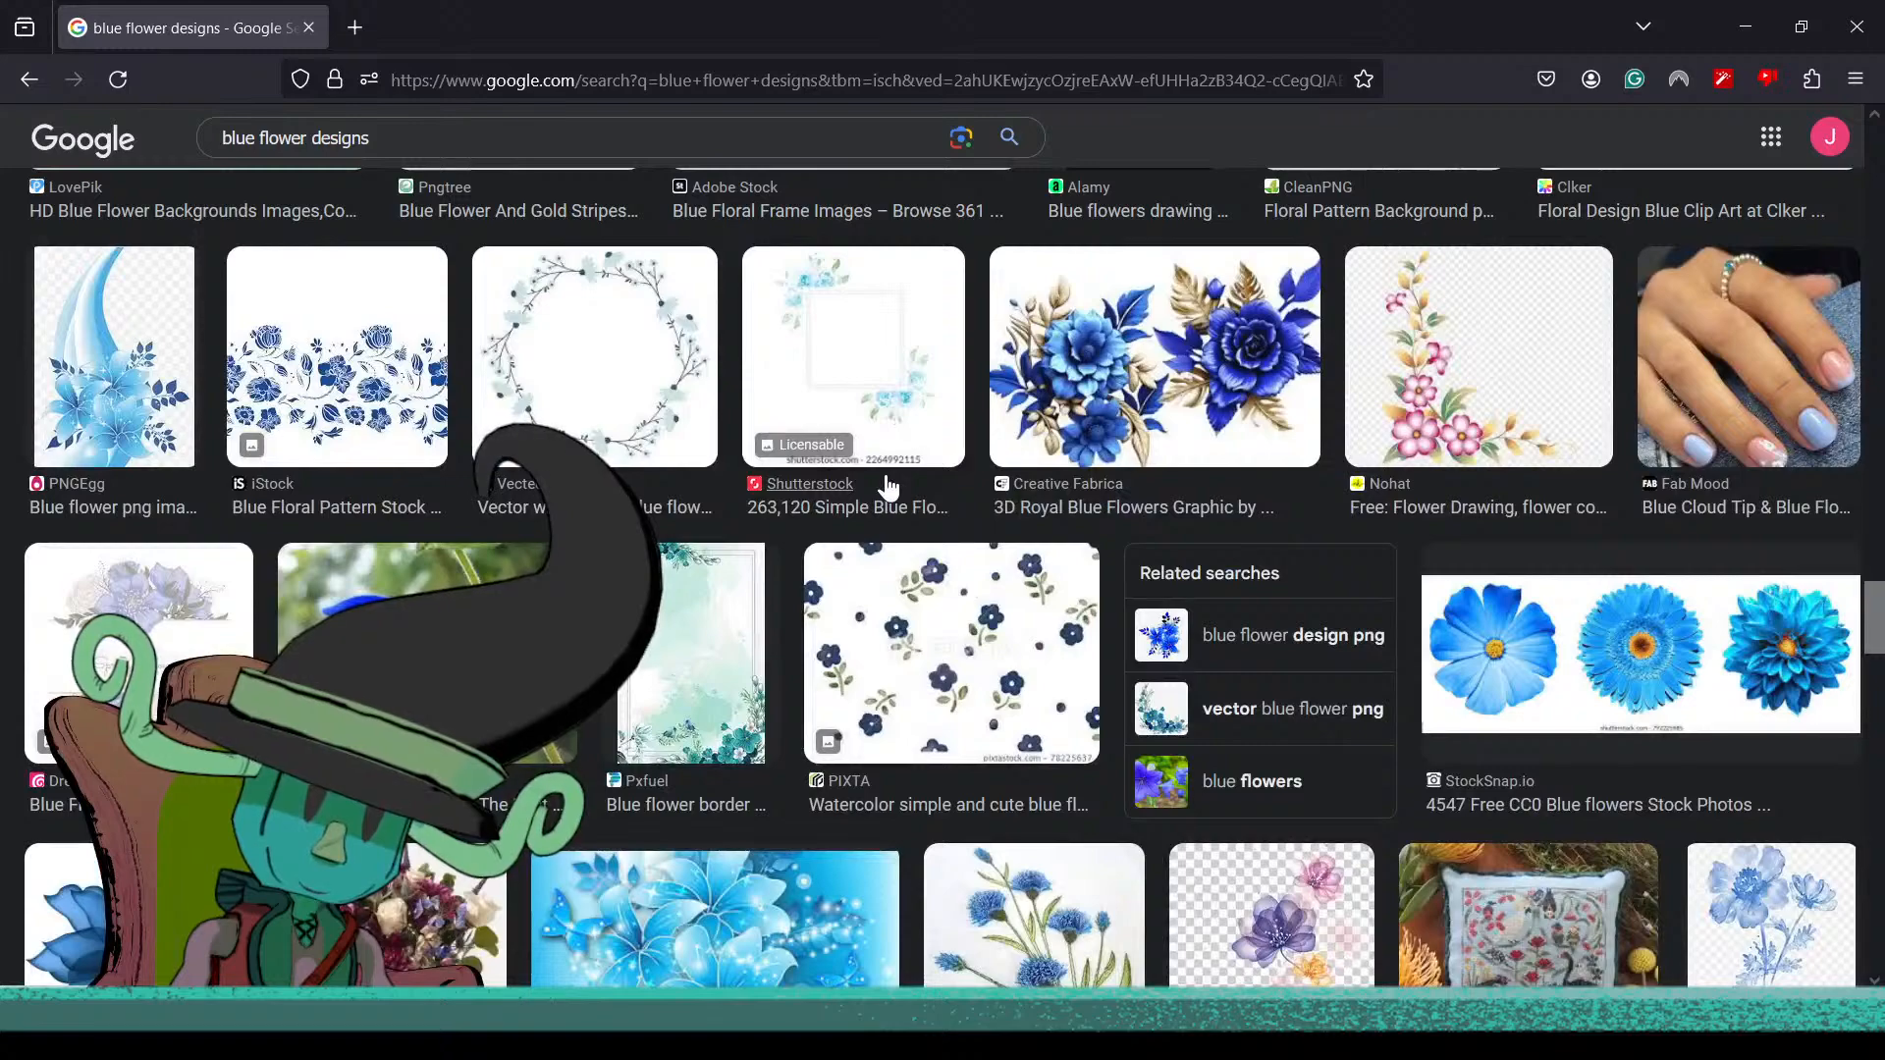
scroll(889, 485, "down", 5)
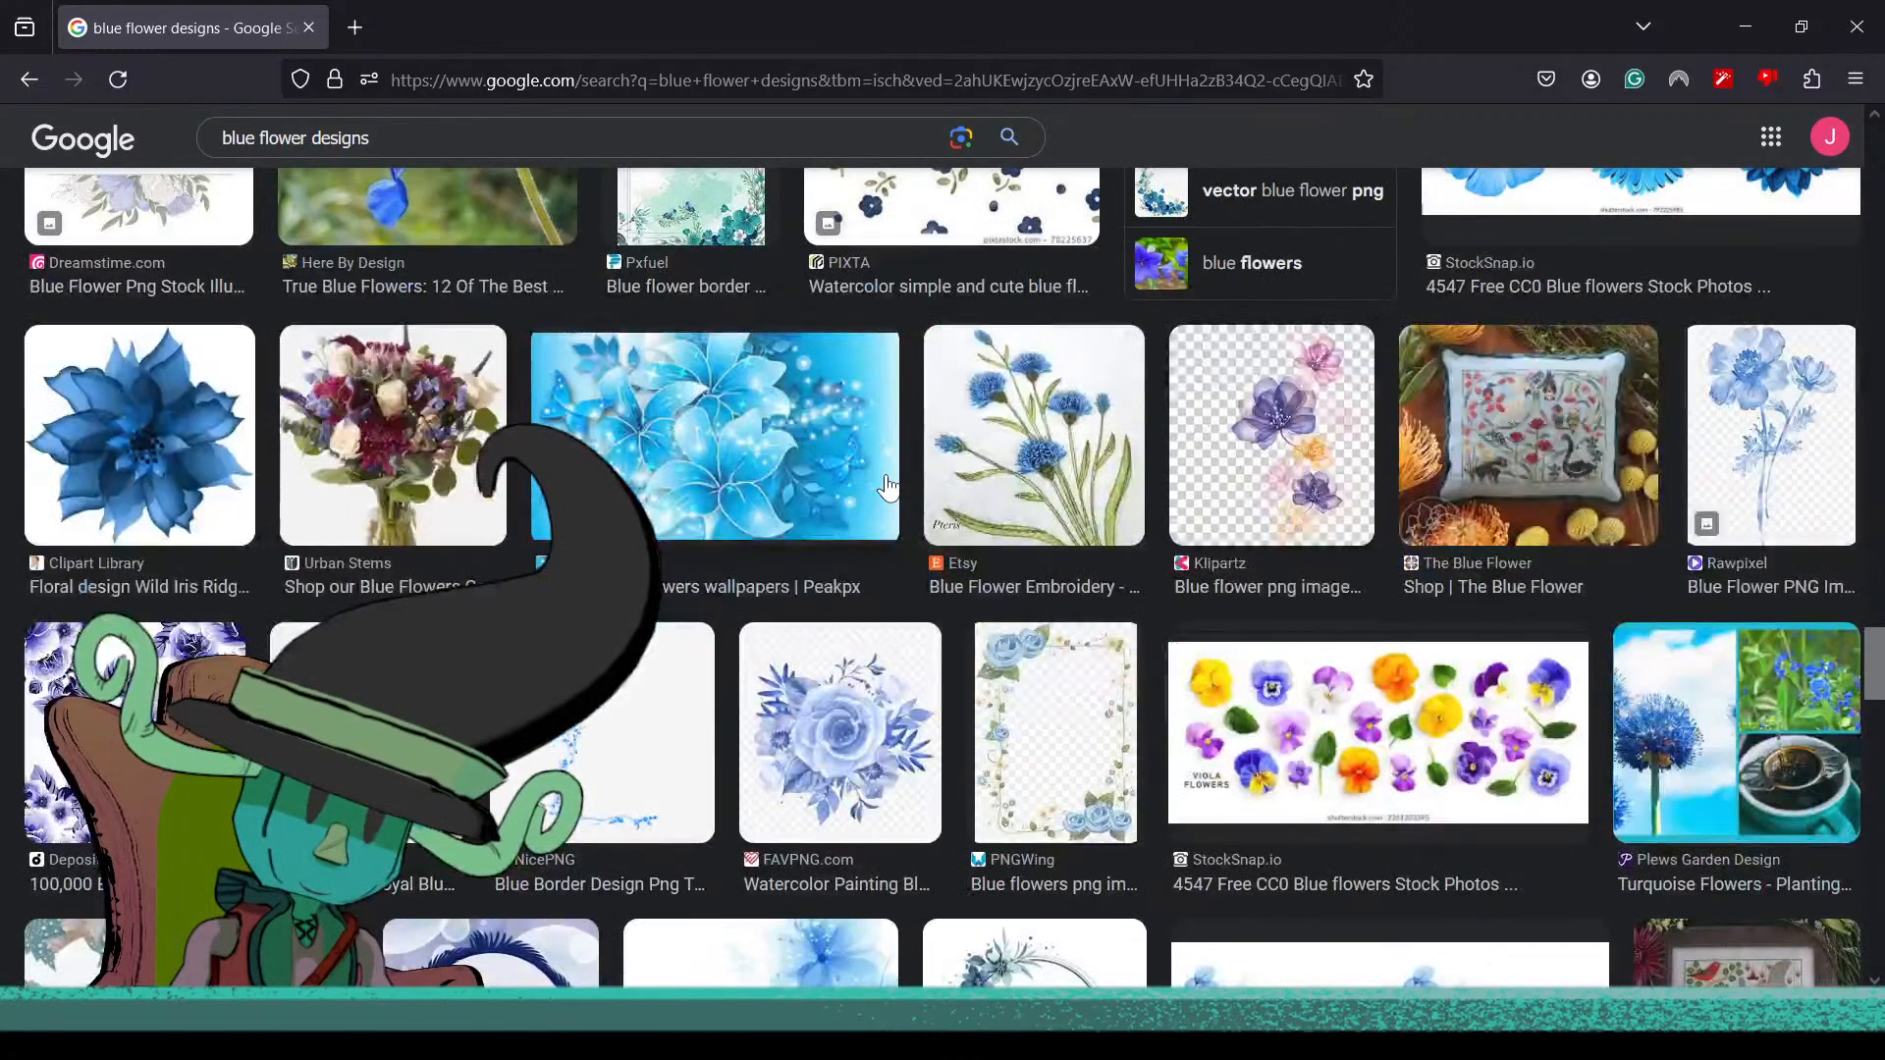
scroll(889, 485, "down", 4)
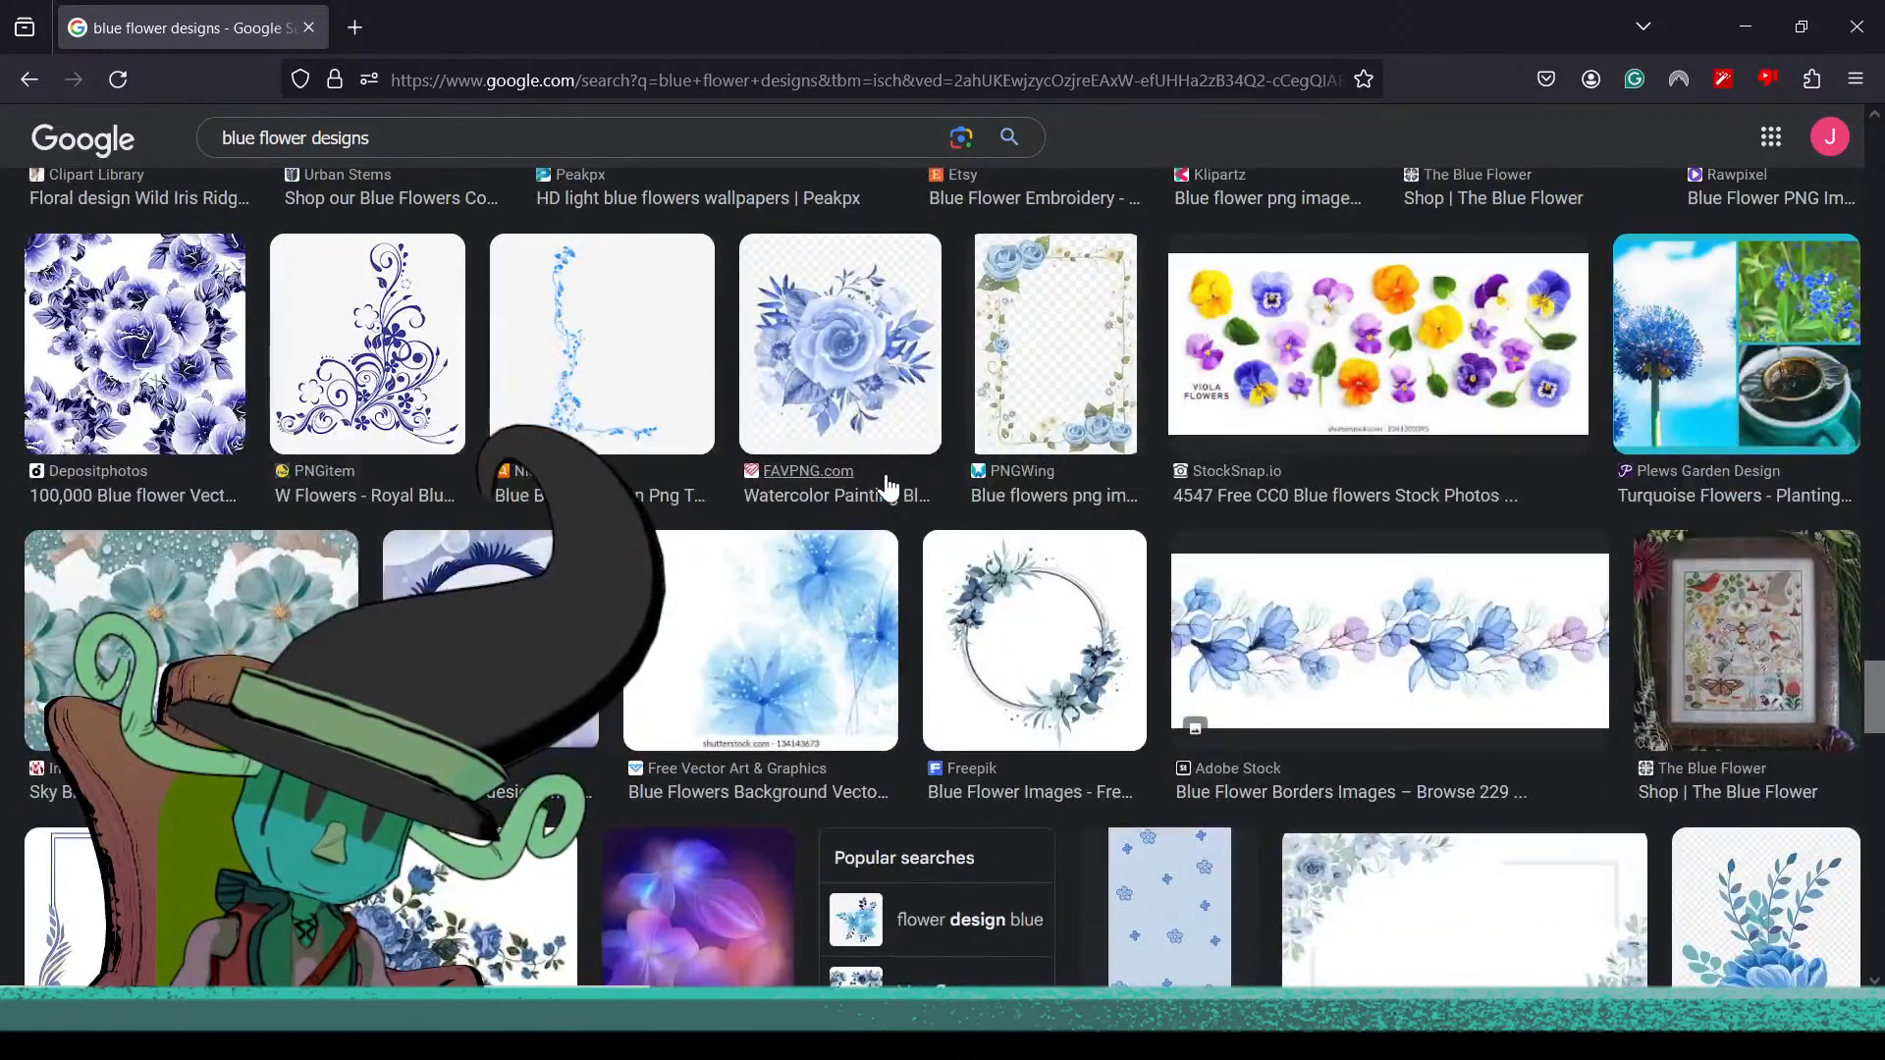
Switch back to Krita and set the foreground colour to medium blue #3c6edf
key("alt+Tab")
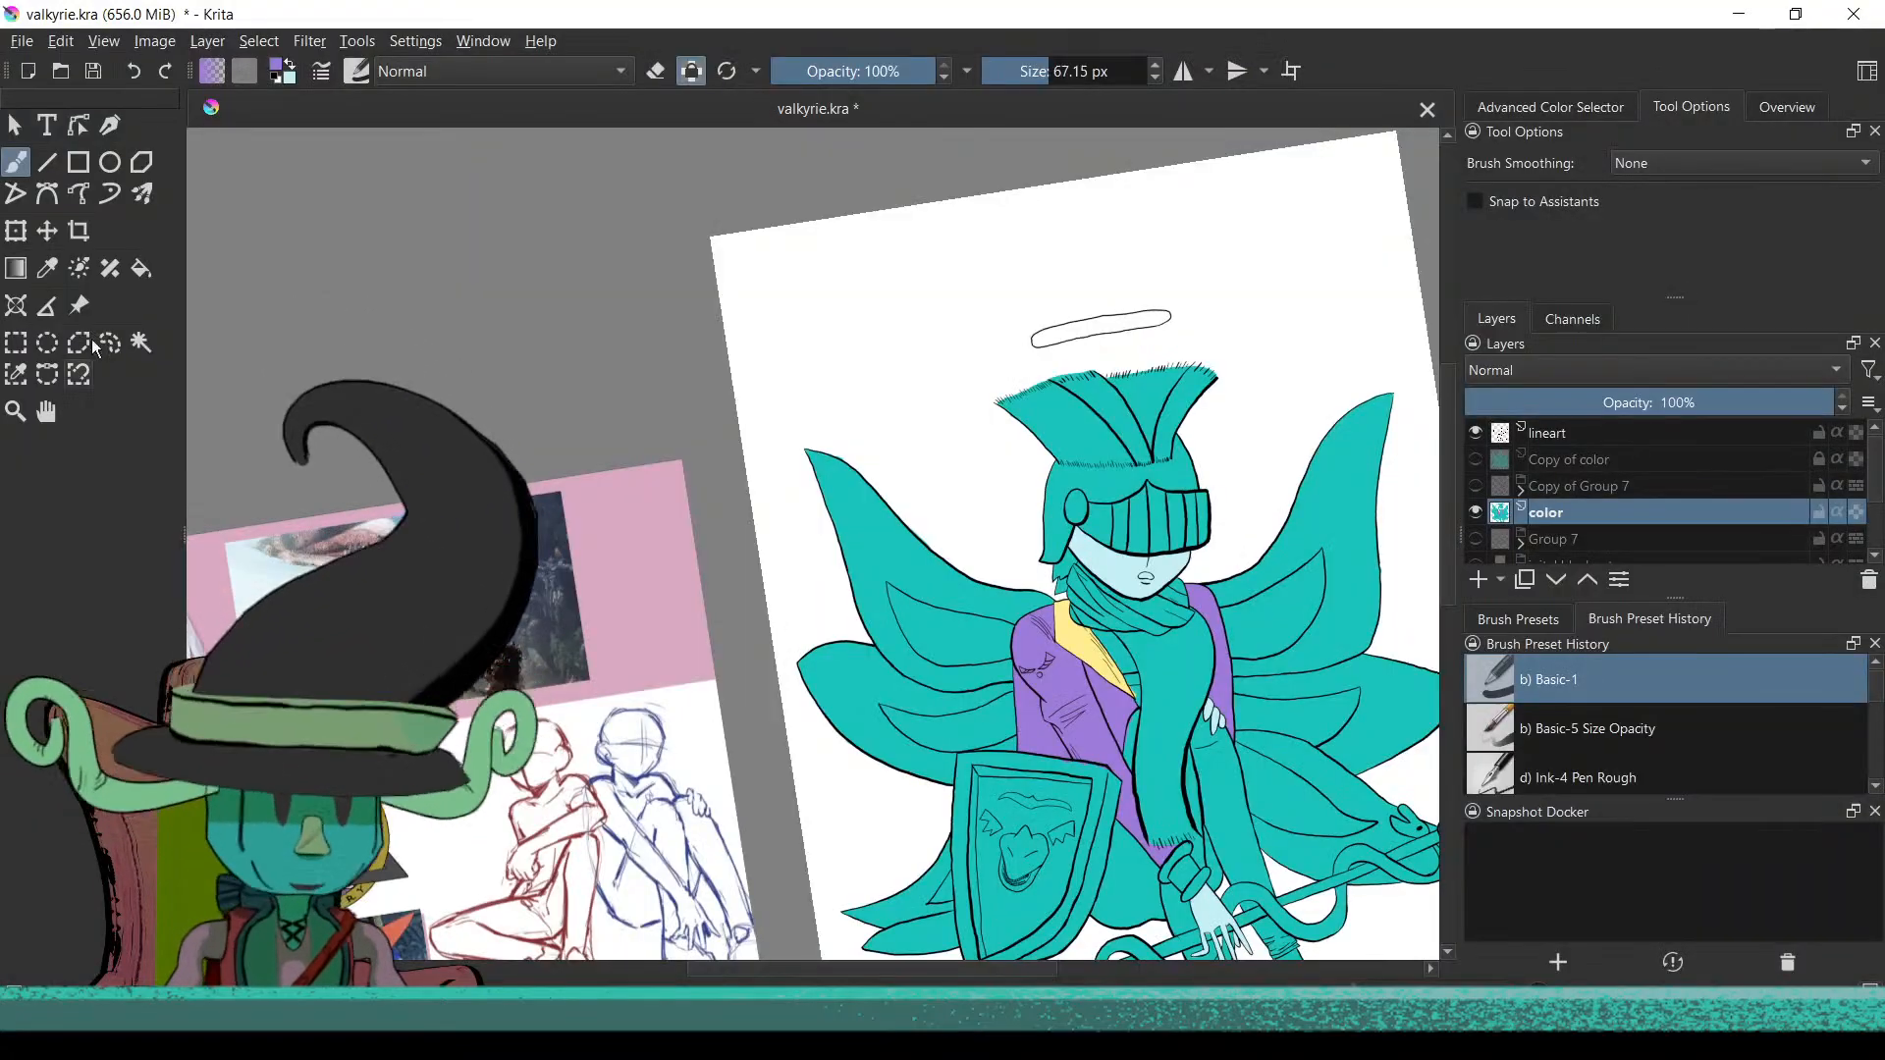
left_click(279, 67)
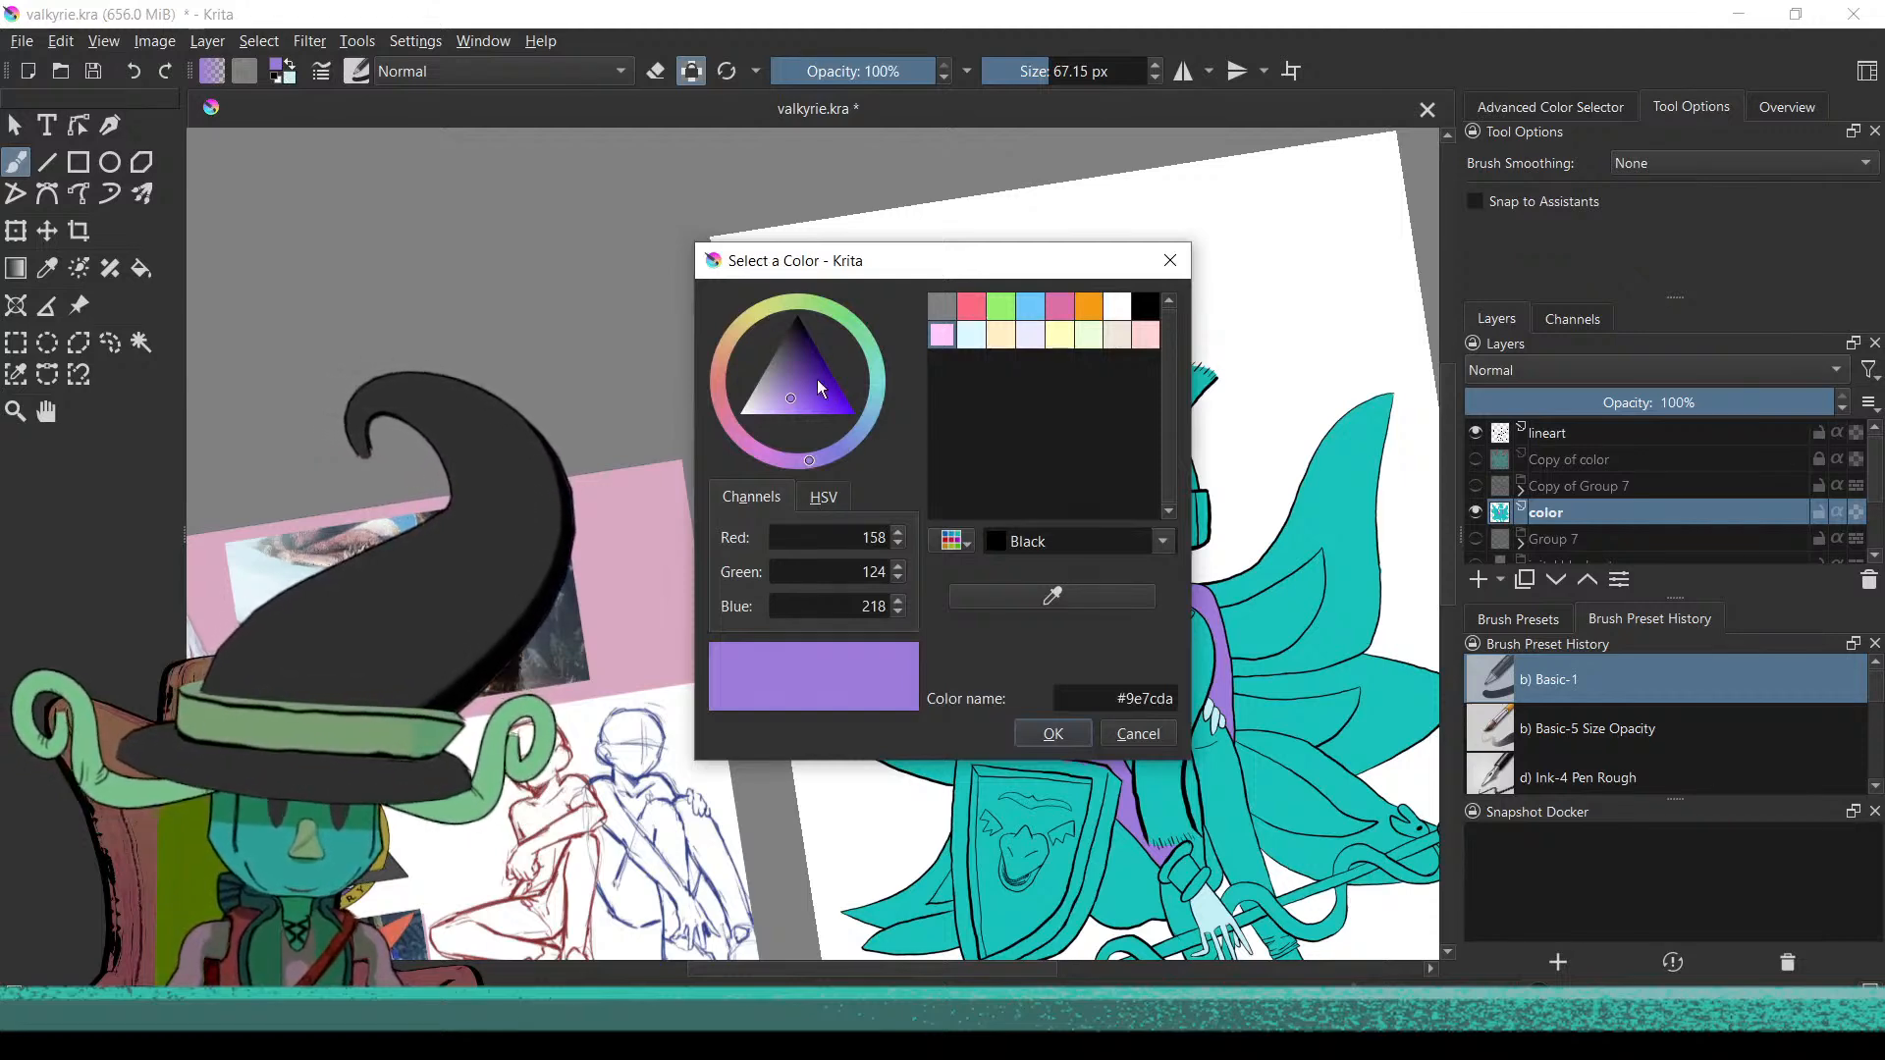
left_click(766, 310)
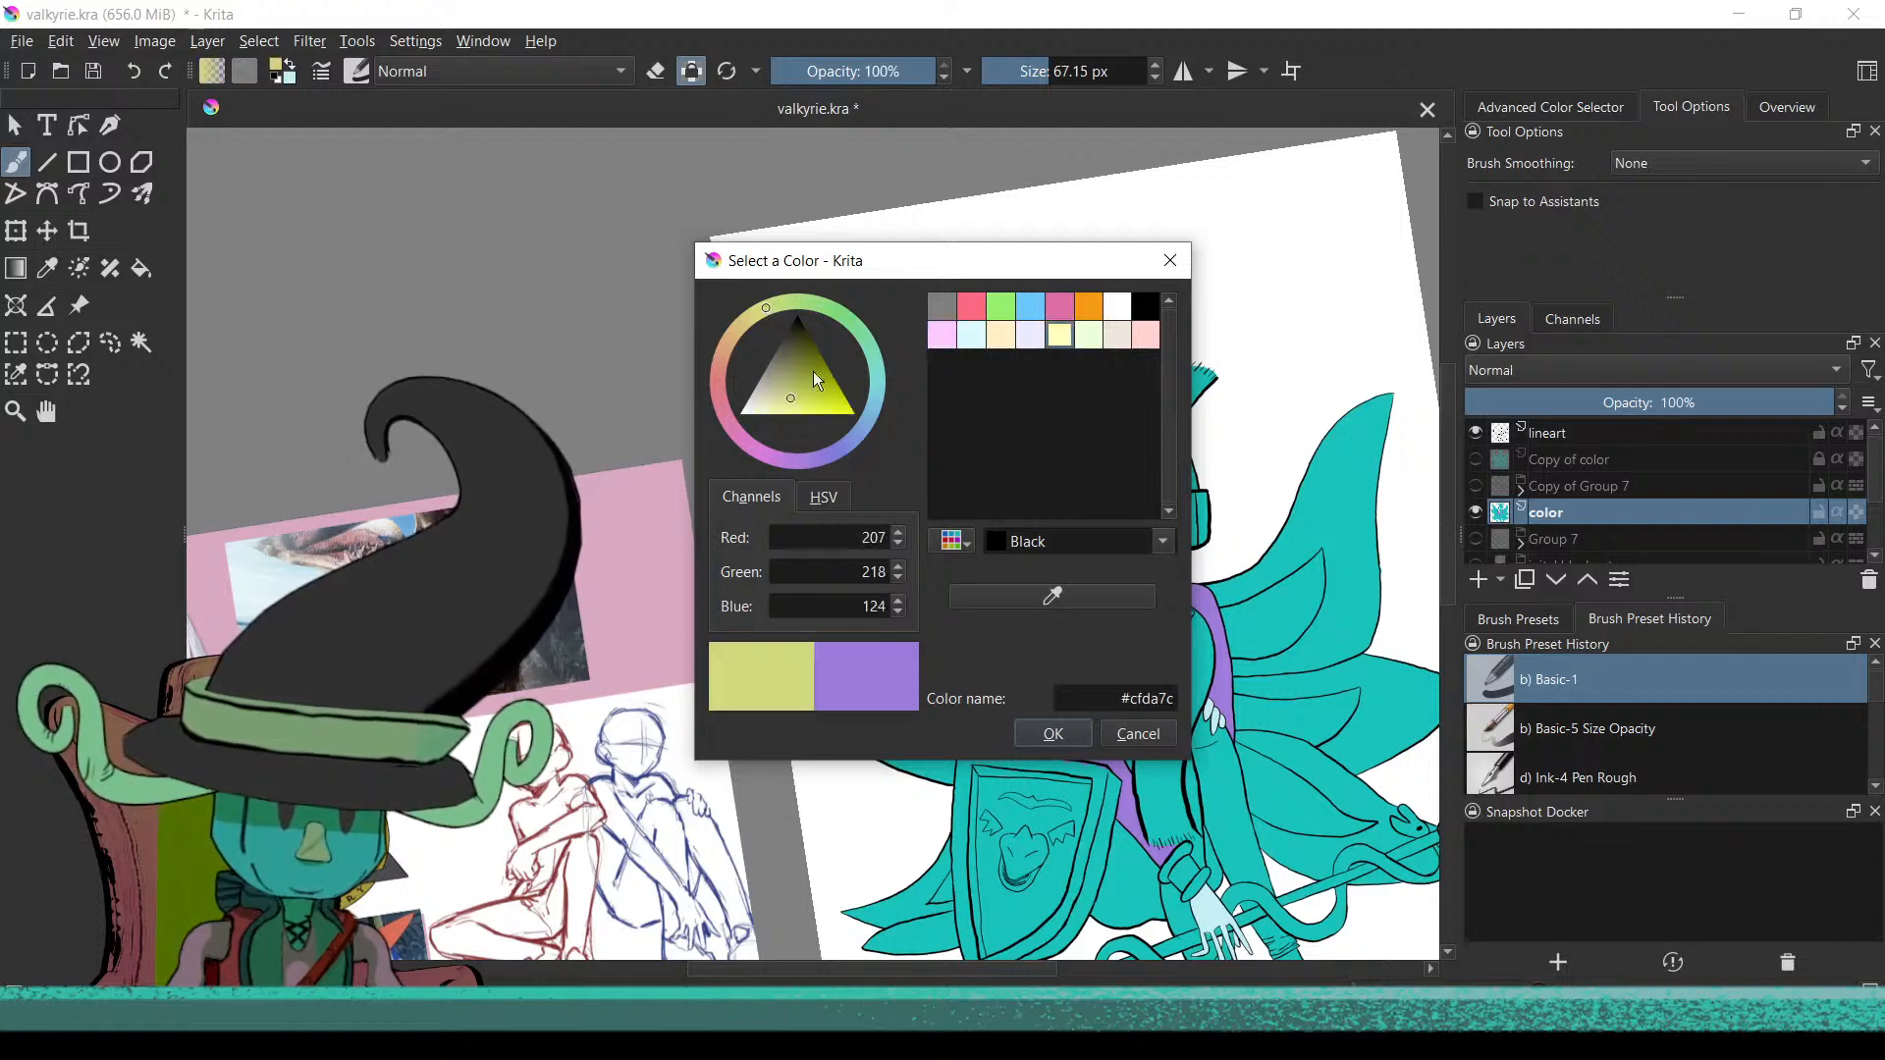
left_click(859, 438)
left_click_drag(799, 414, 820, 399)
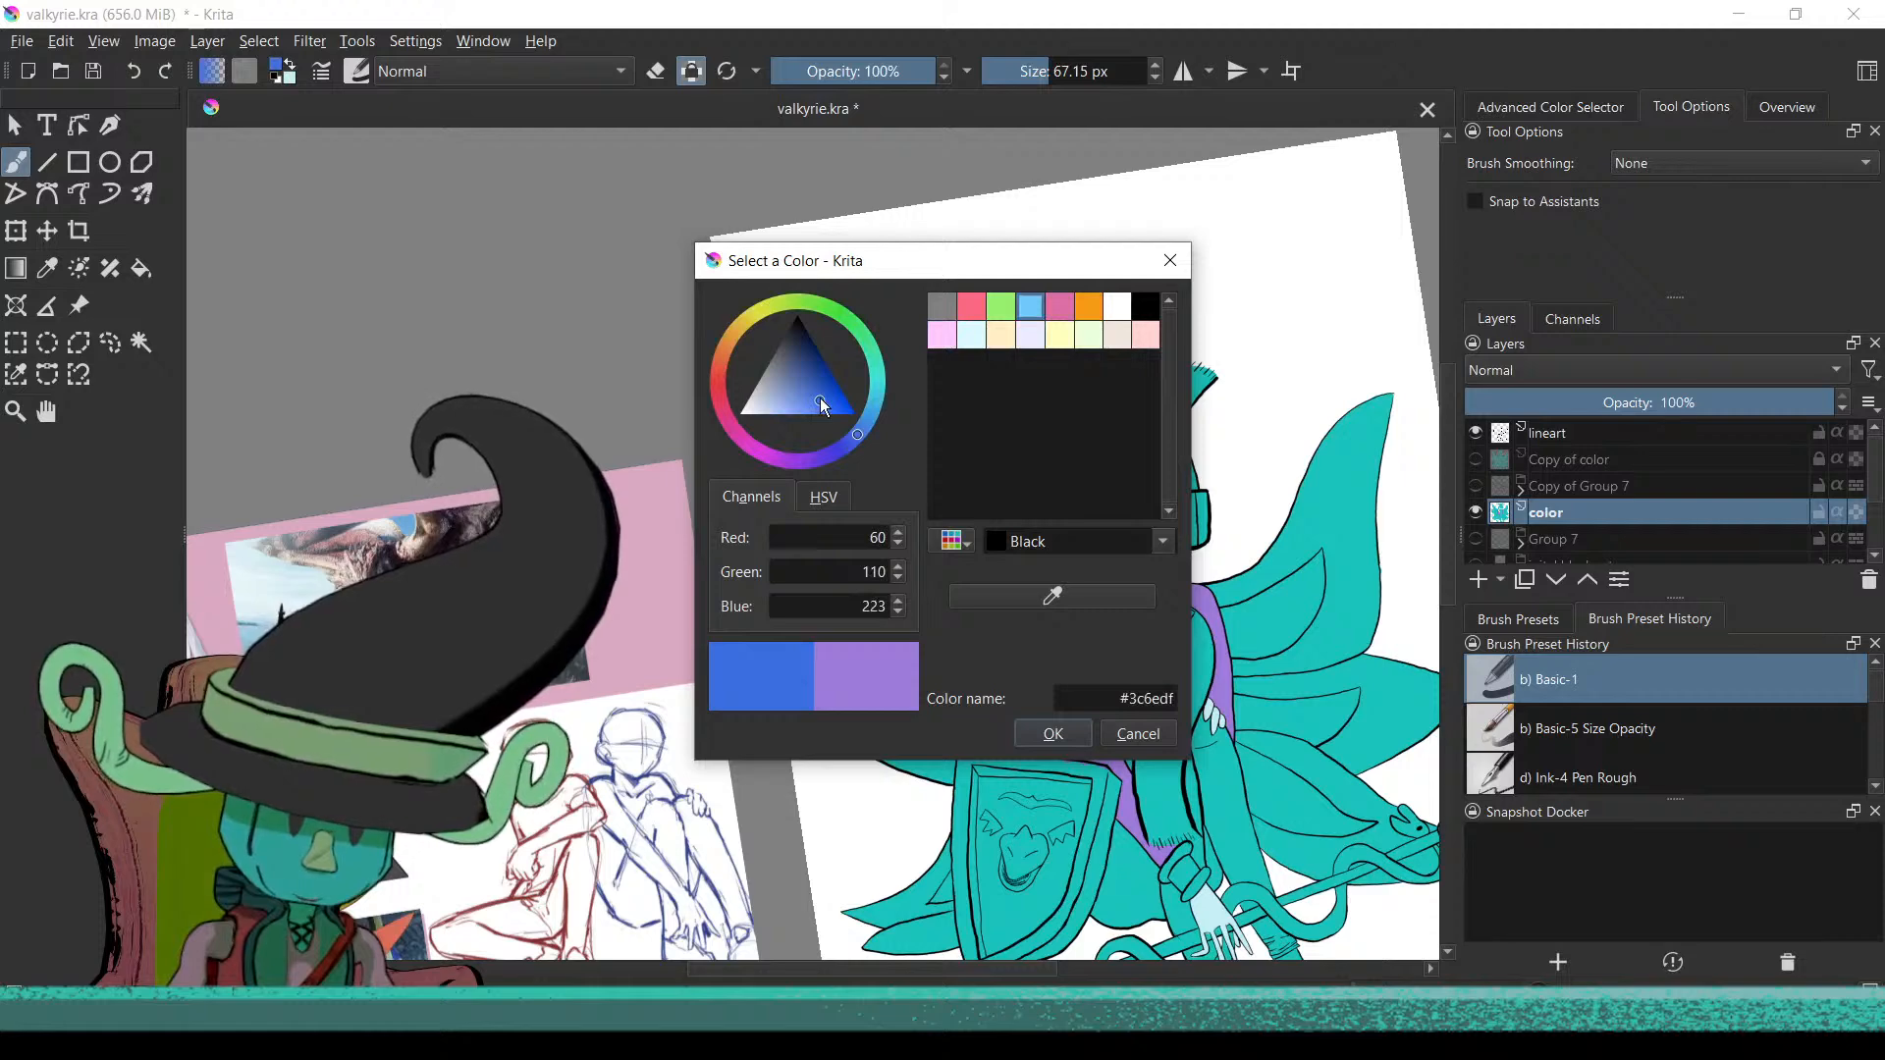
left_click(1052, 735)
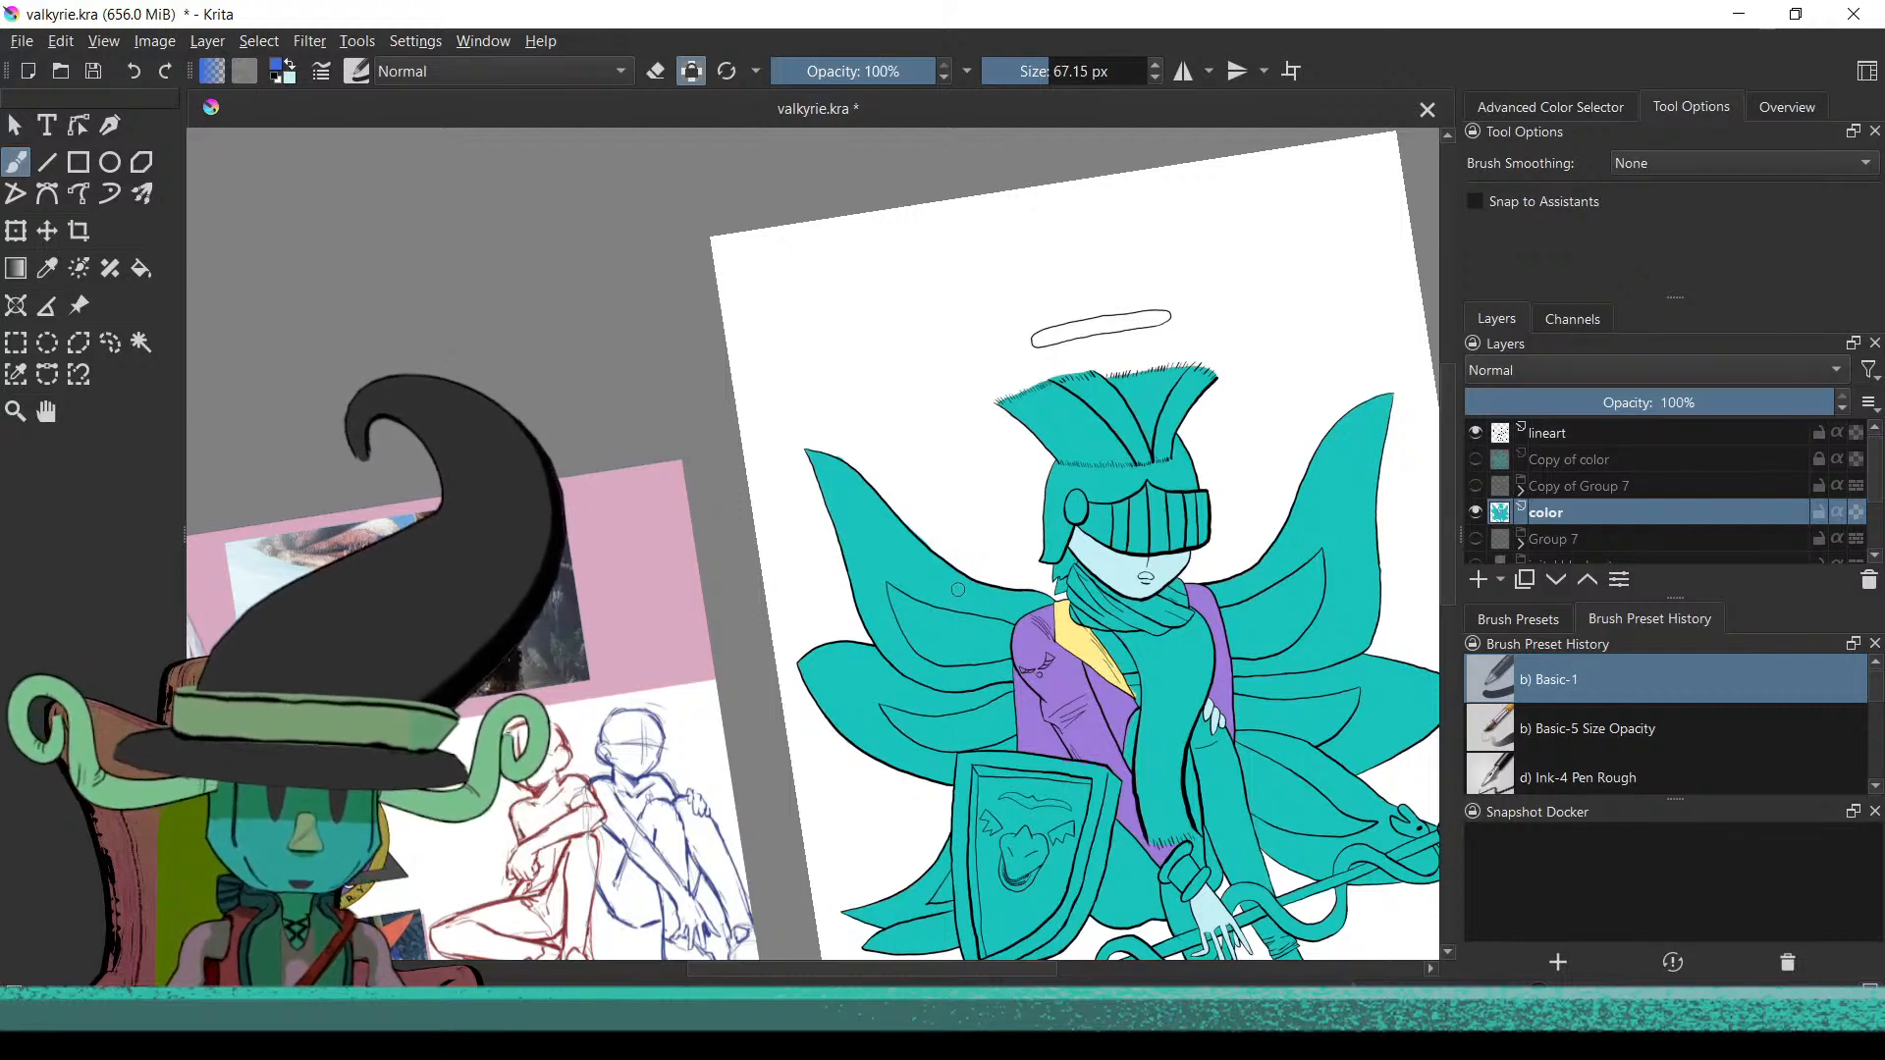
Try flood-filling the teal wings with the blue, lower the fill threshold to 42, retry, and undo each fill
key("f")
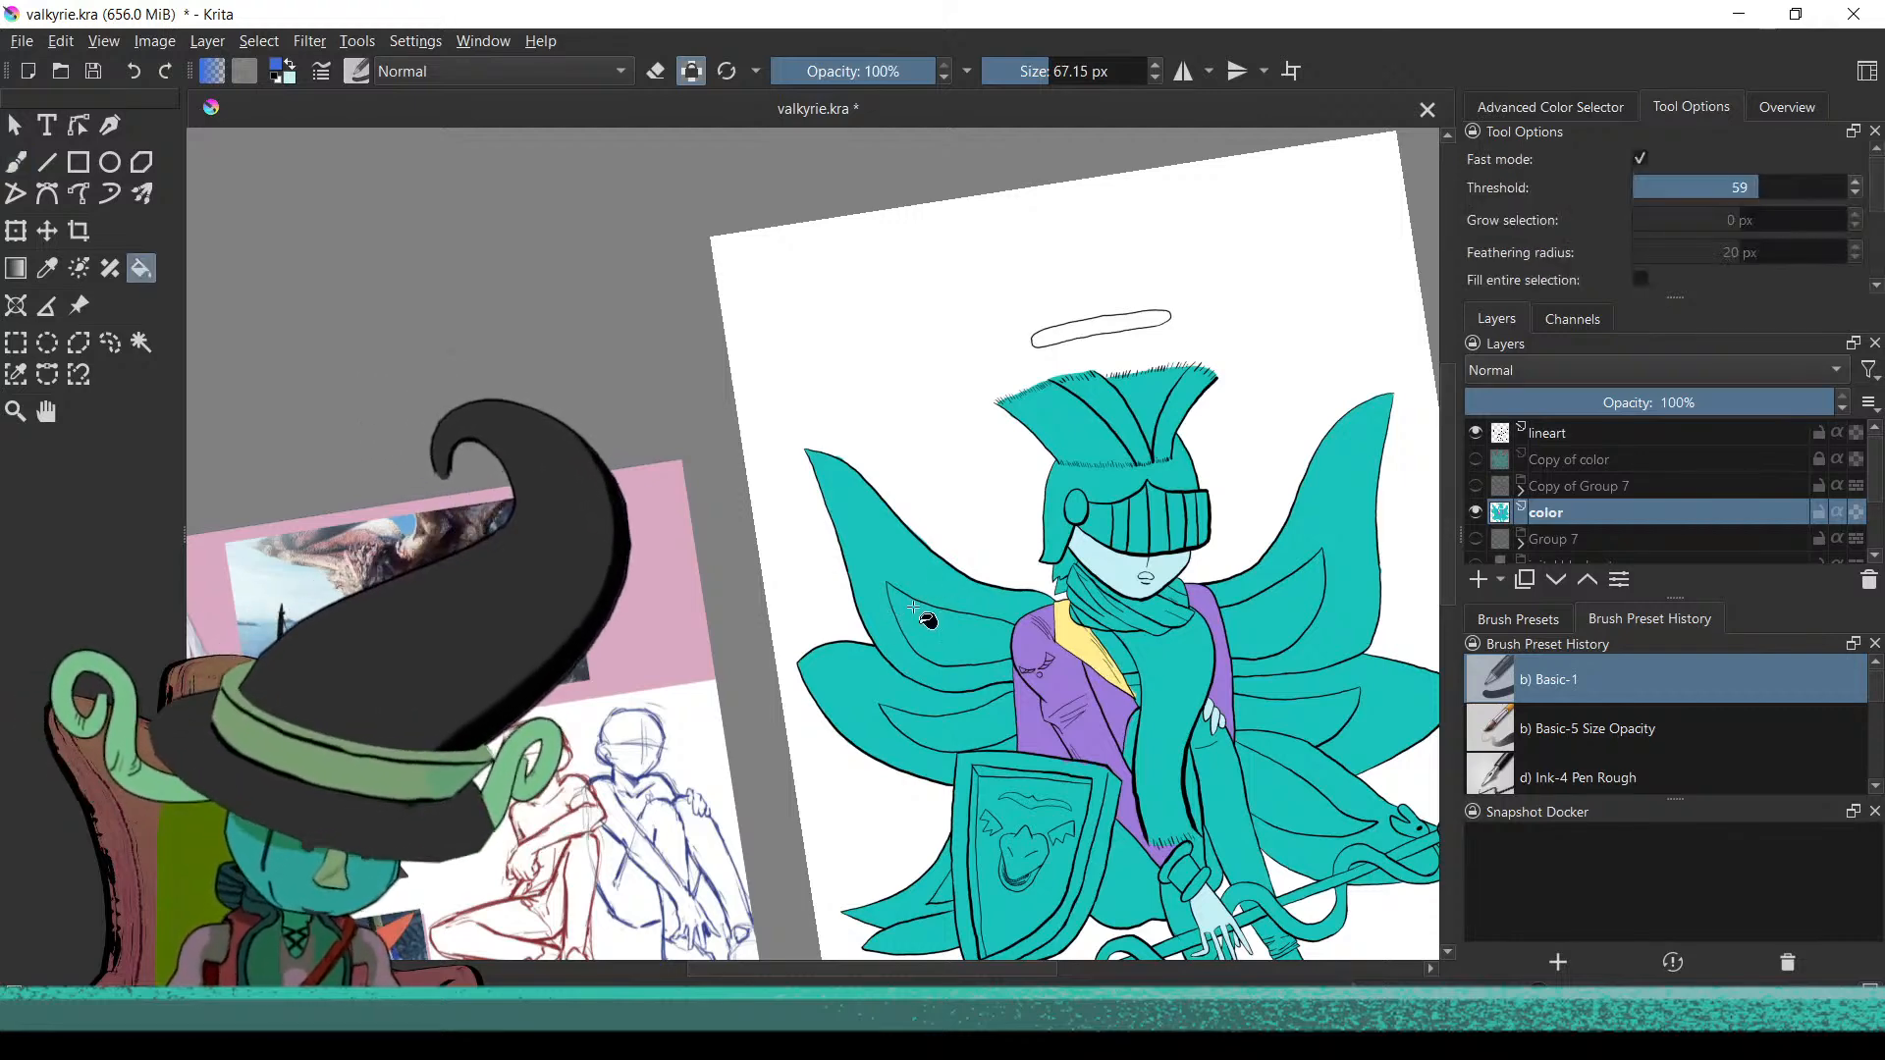
left_click(957, 774)
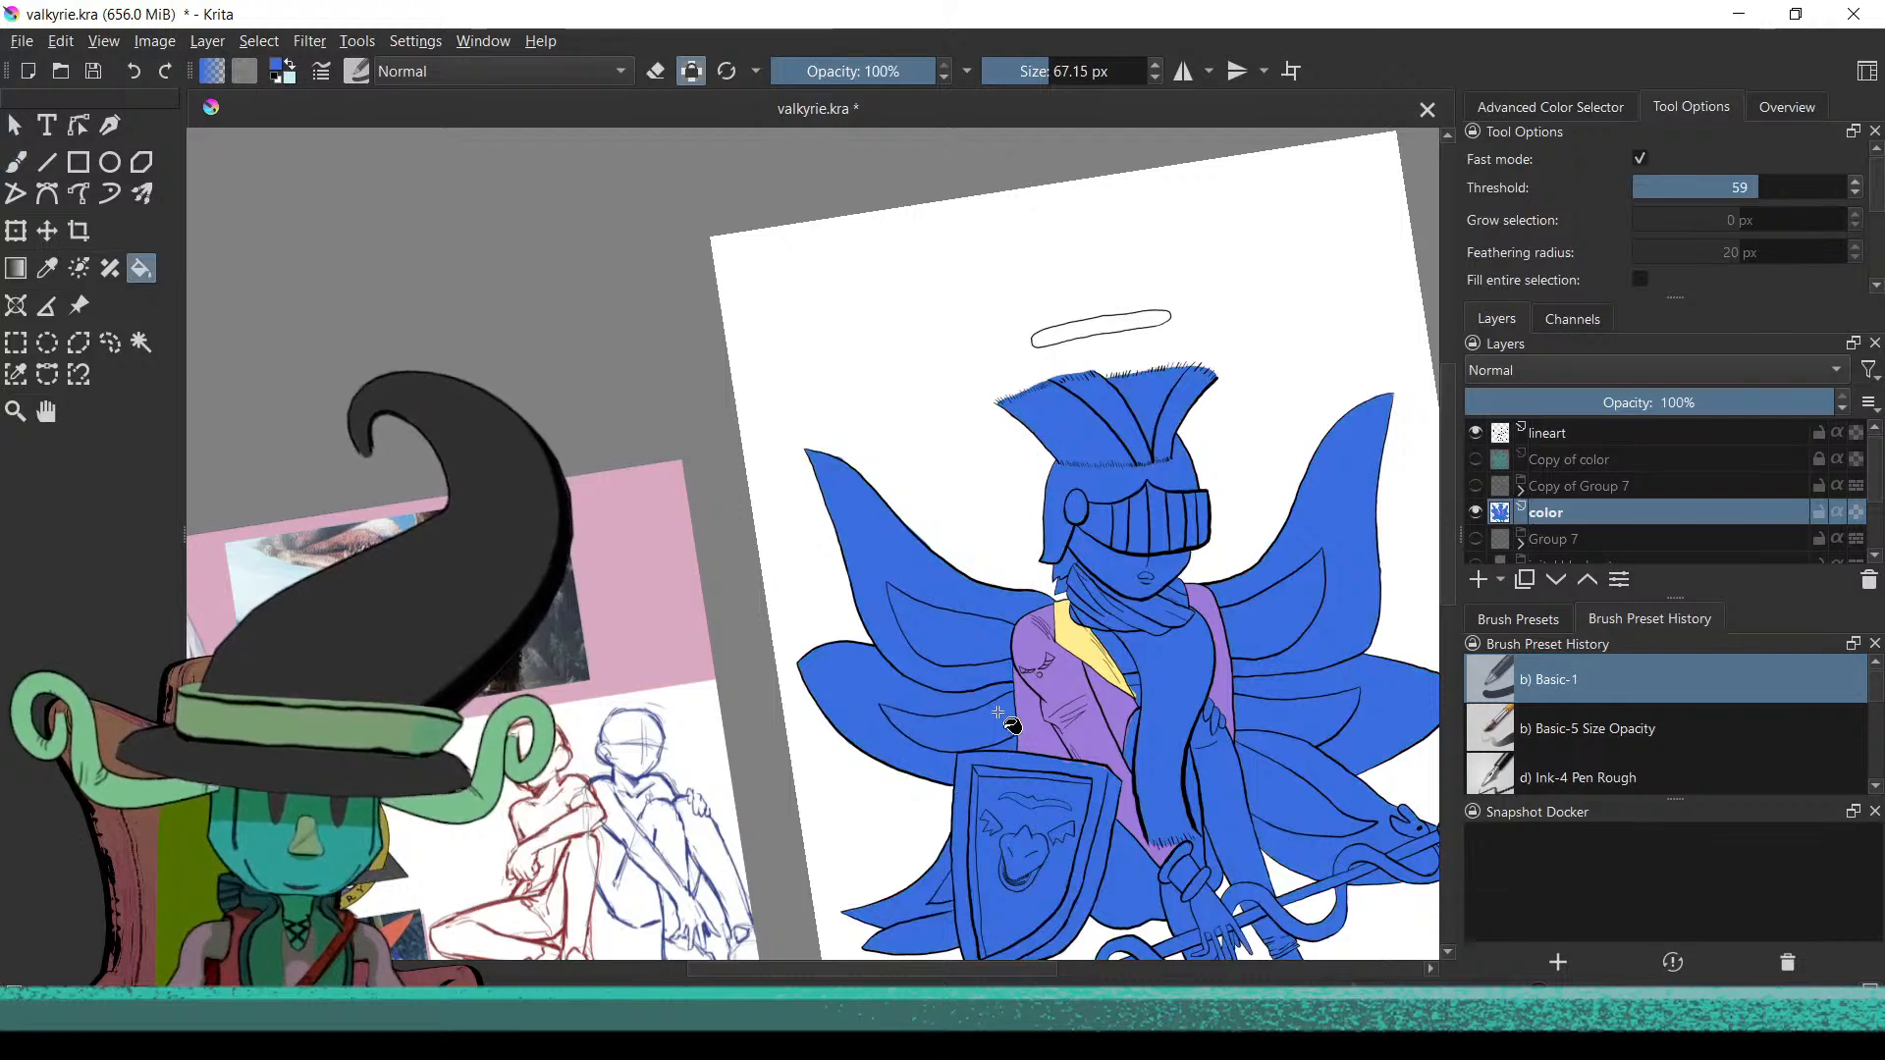
key("ctrl+z")
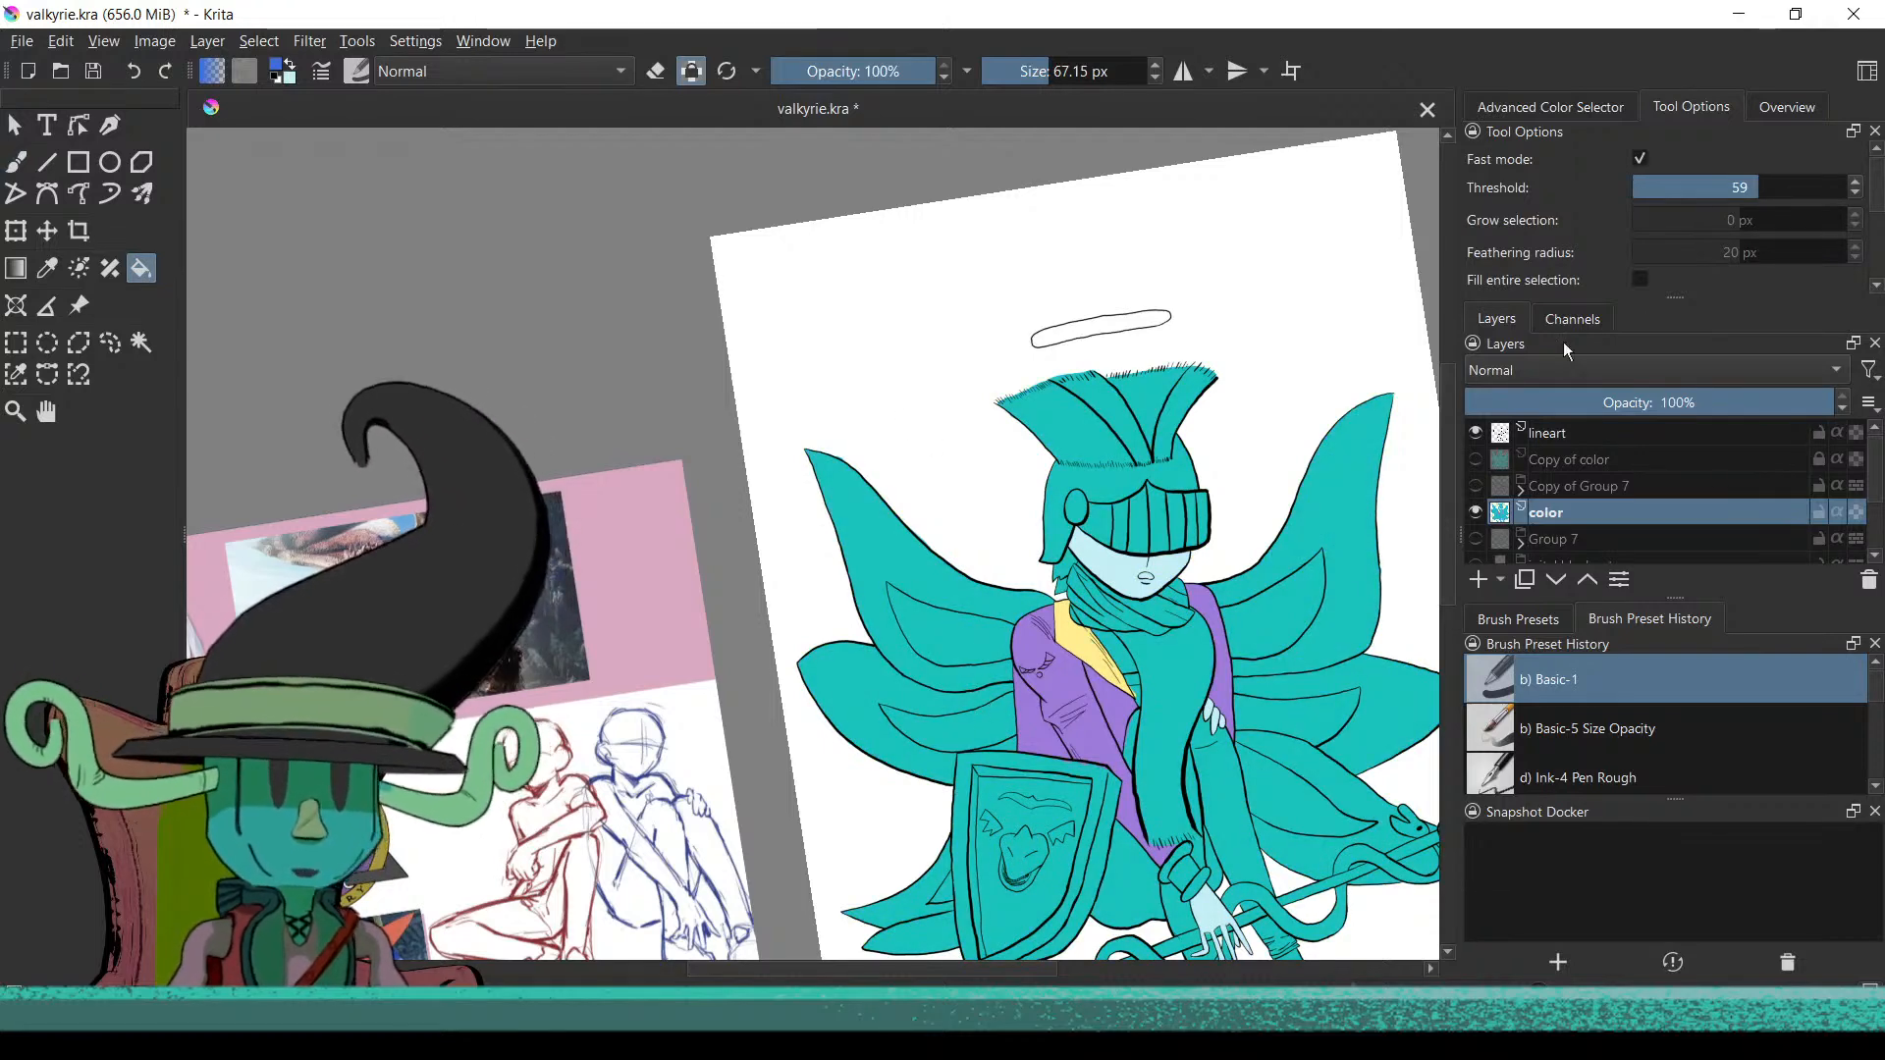
left_click(1723, 188)
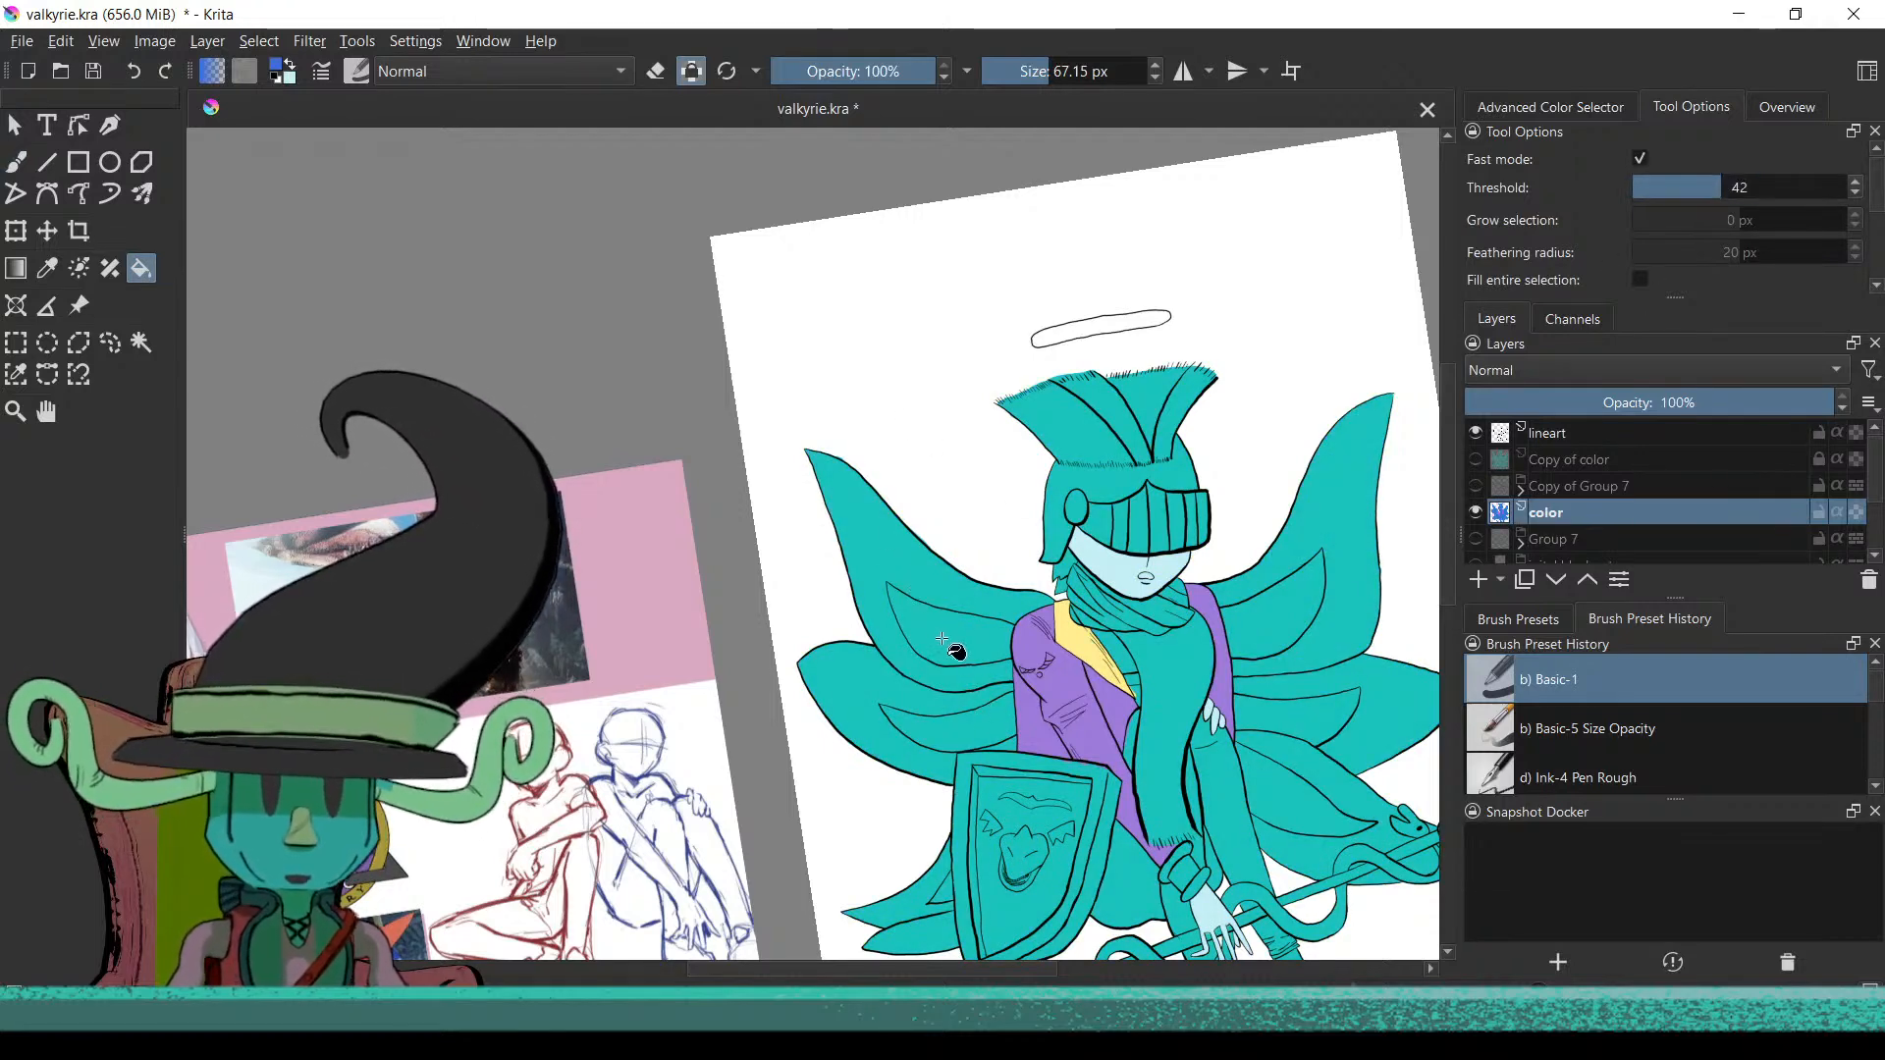
left_click(950, 651)
key("ctrl+z")
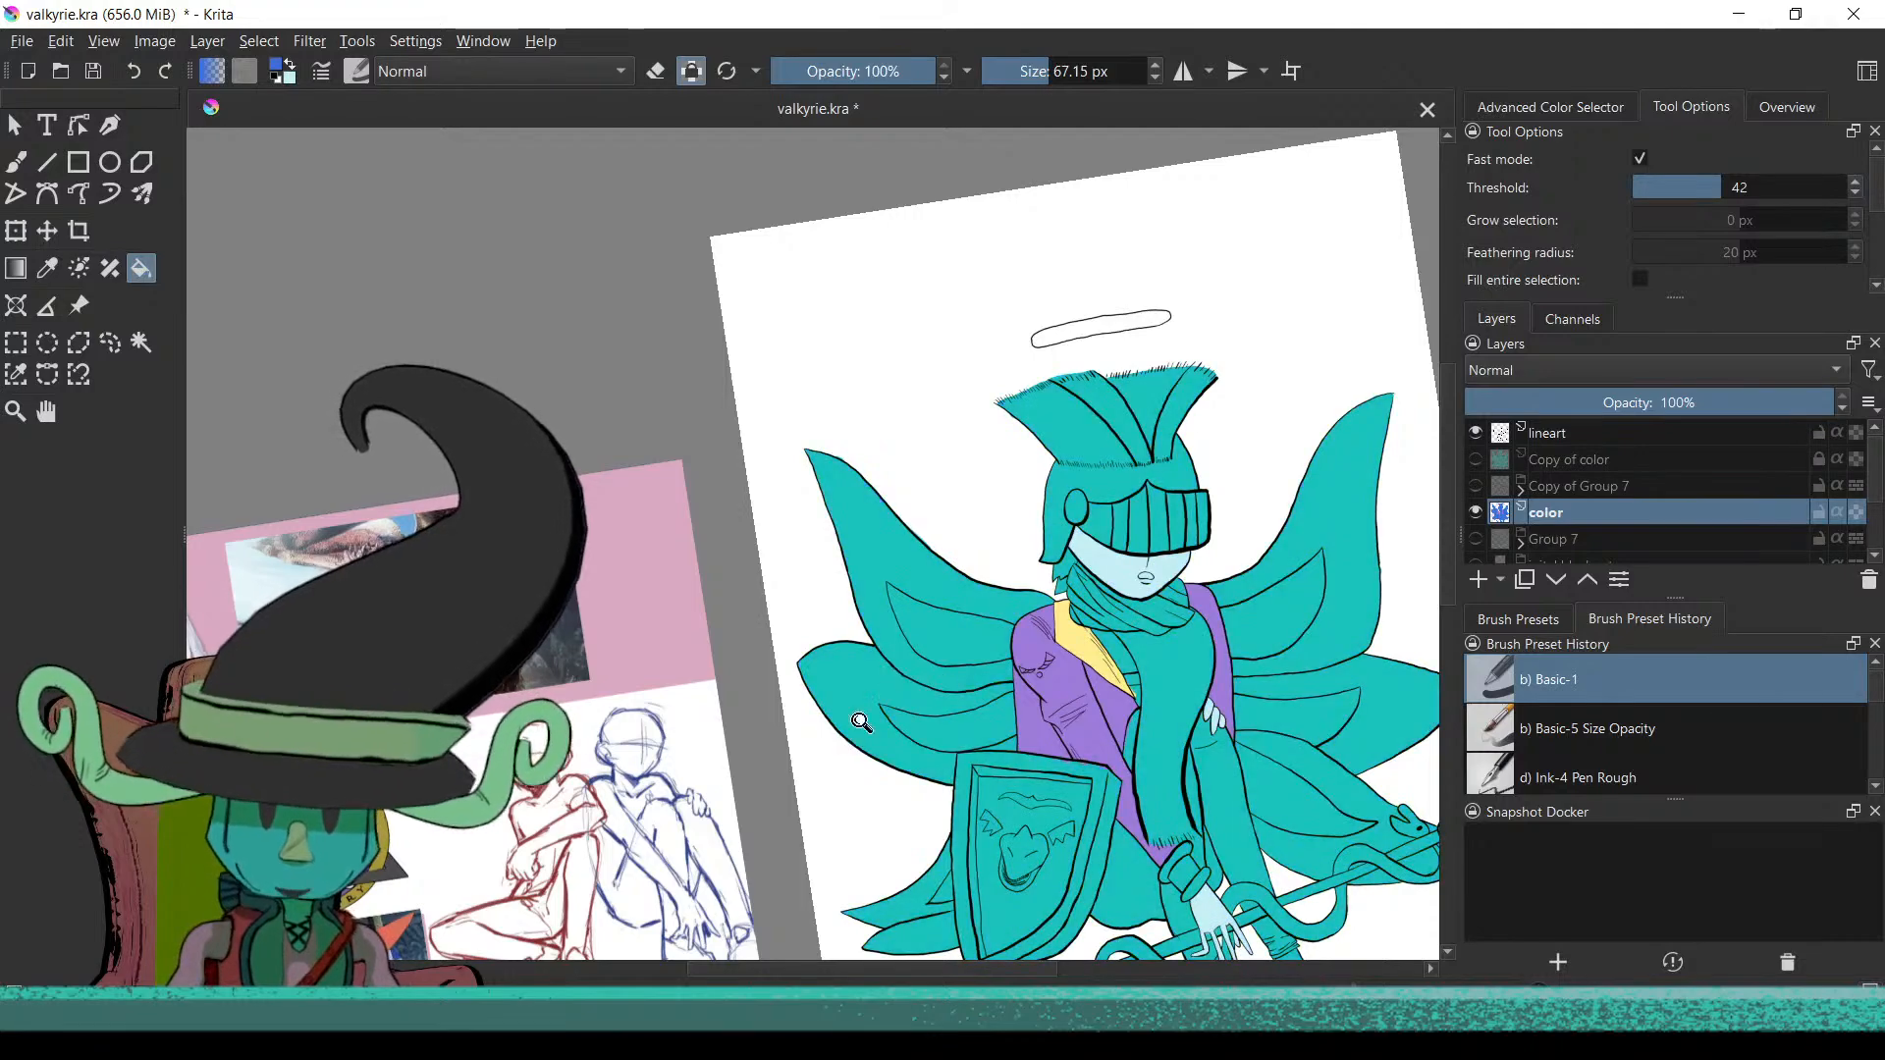
Enlarge the brush to about 102 px and paint a blue boundary along the lower edge of the upper wing on the figure's right side
scroll(861, 723, "up", 4)
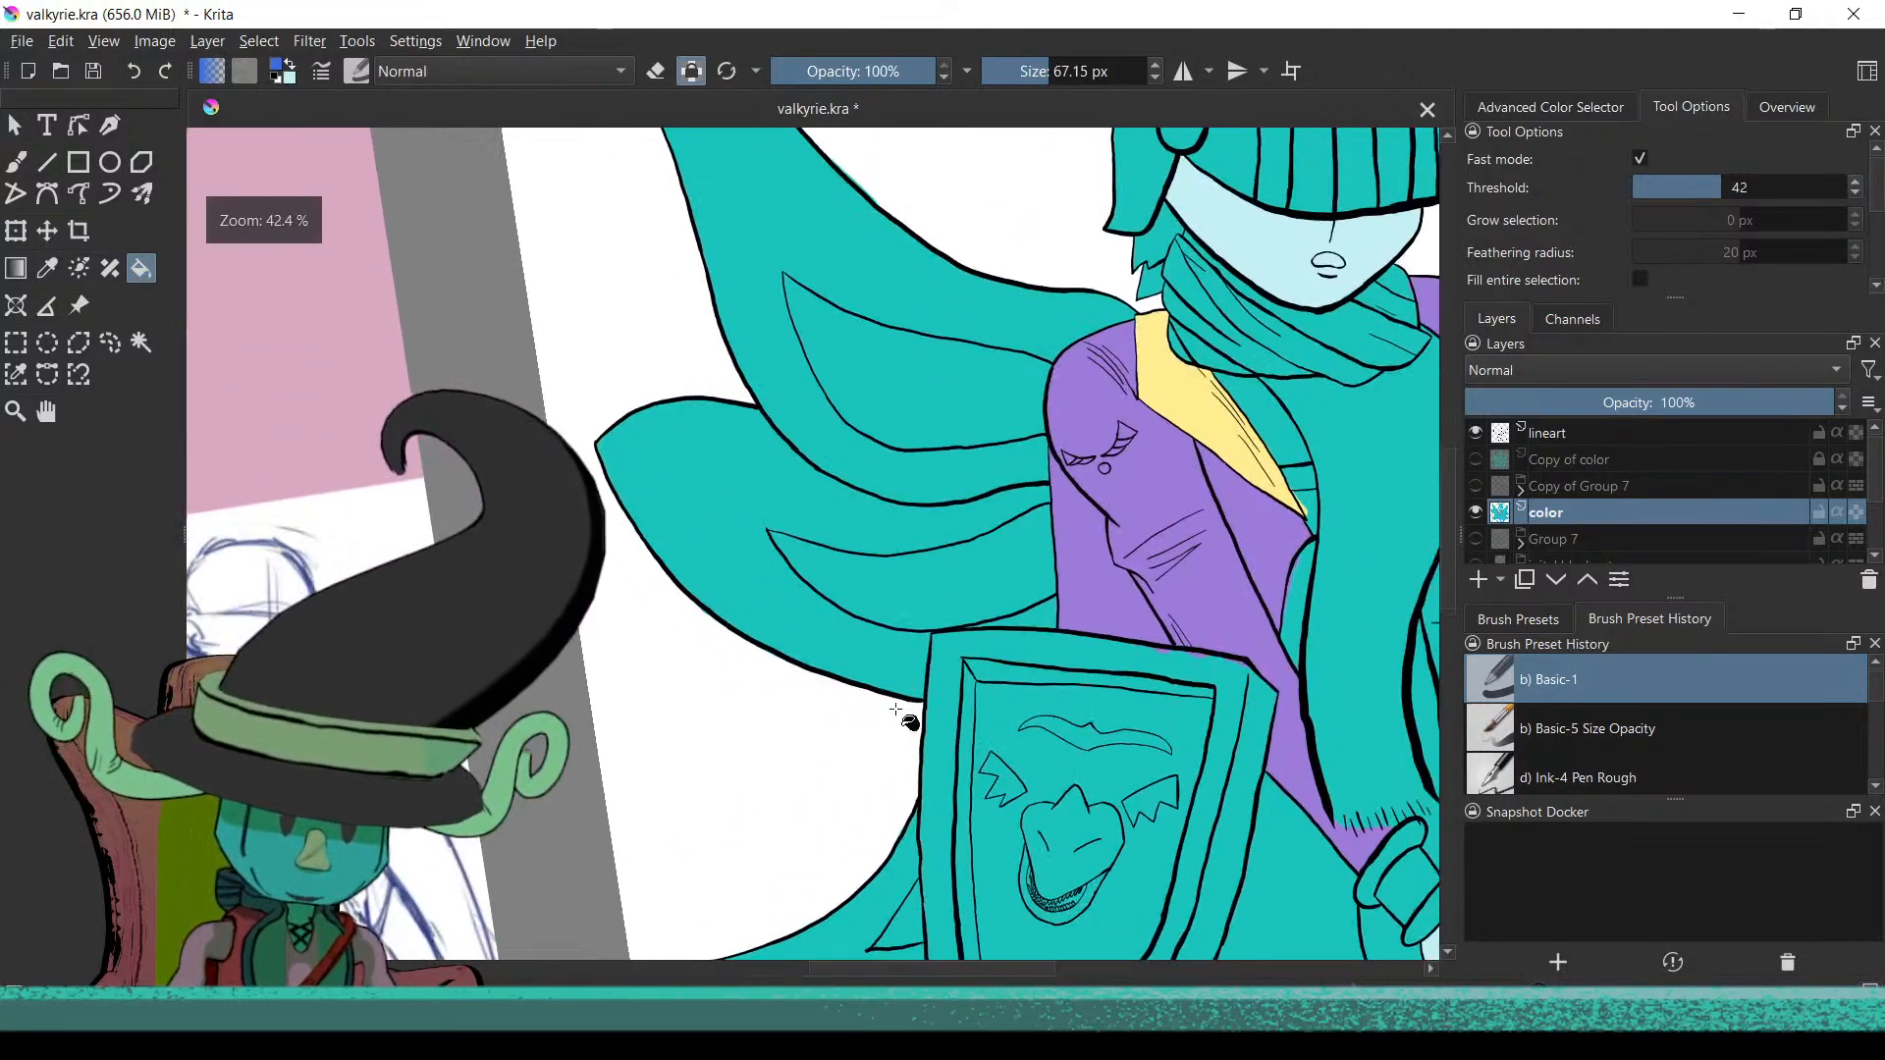
scroll(895, 709, "right", 5)
scroll(928, 547, "up", 3)
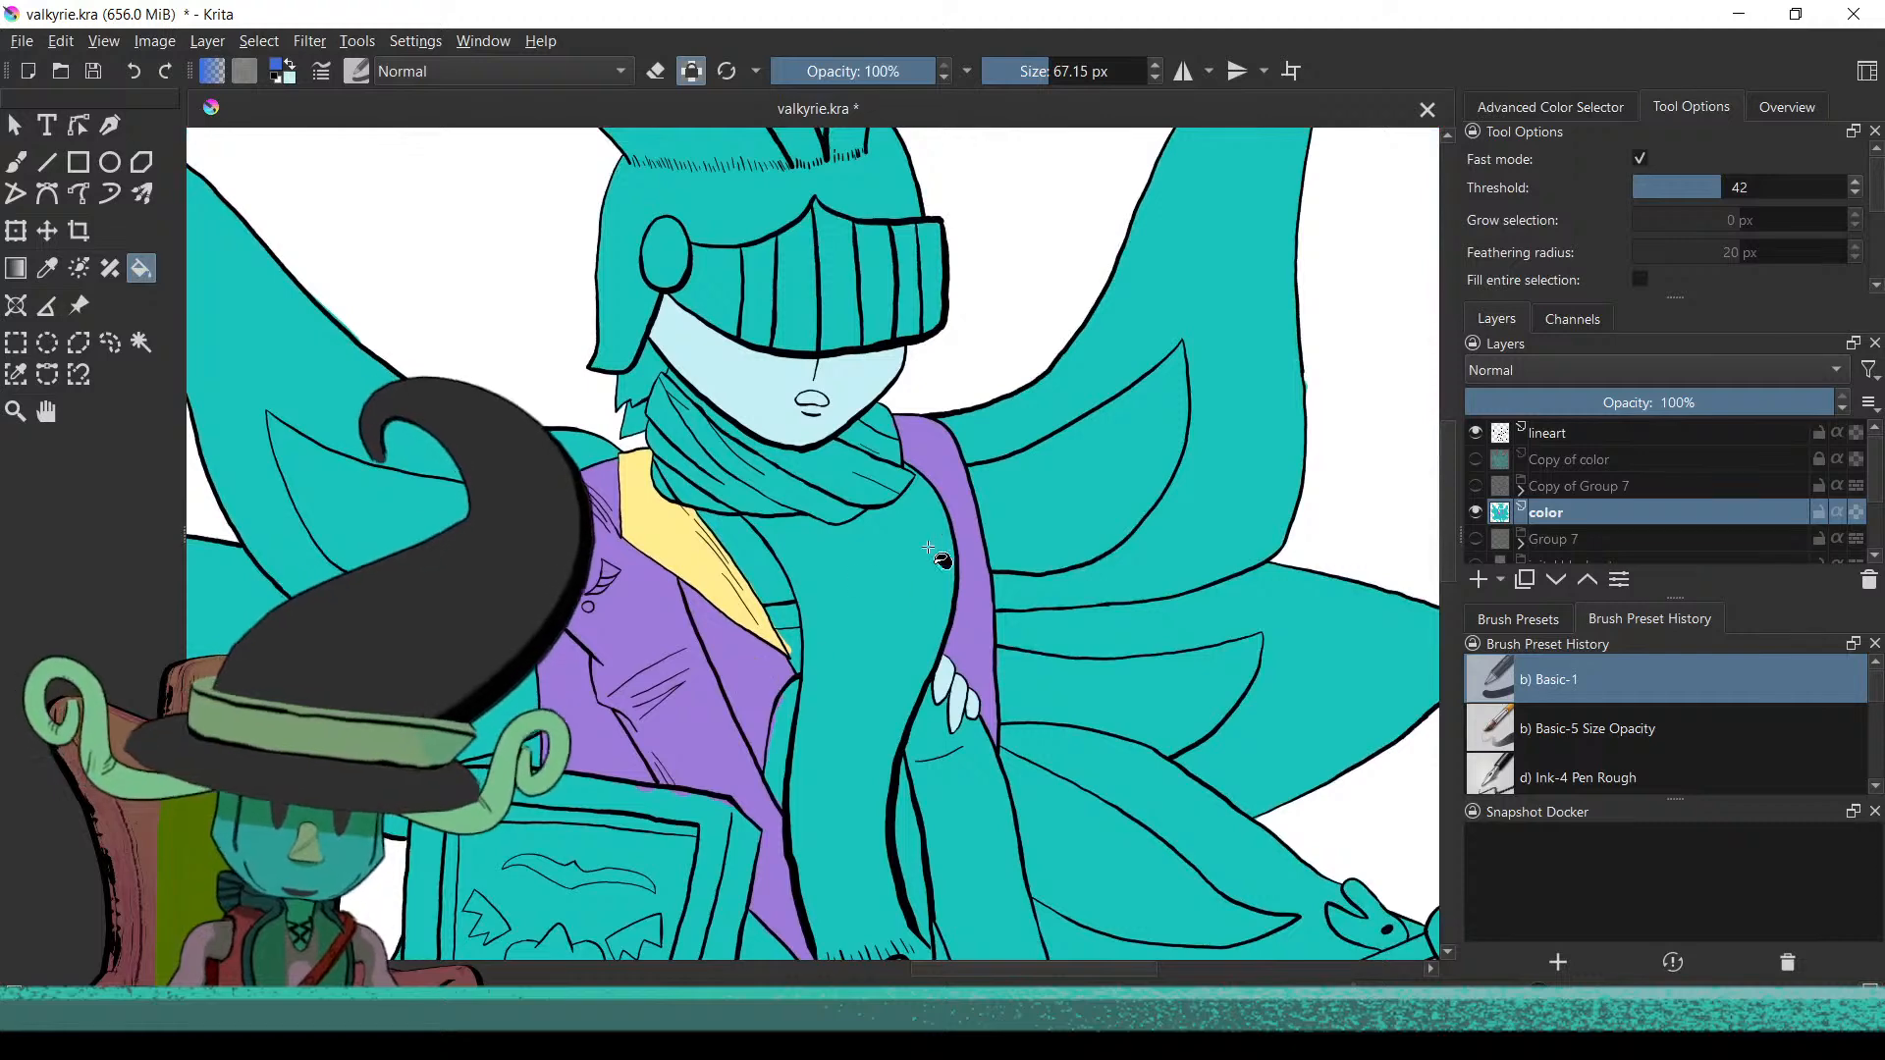
scroll(931, 589, "down", 5)
scroll(861, 703, "up", 6)
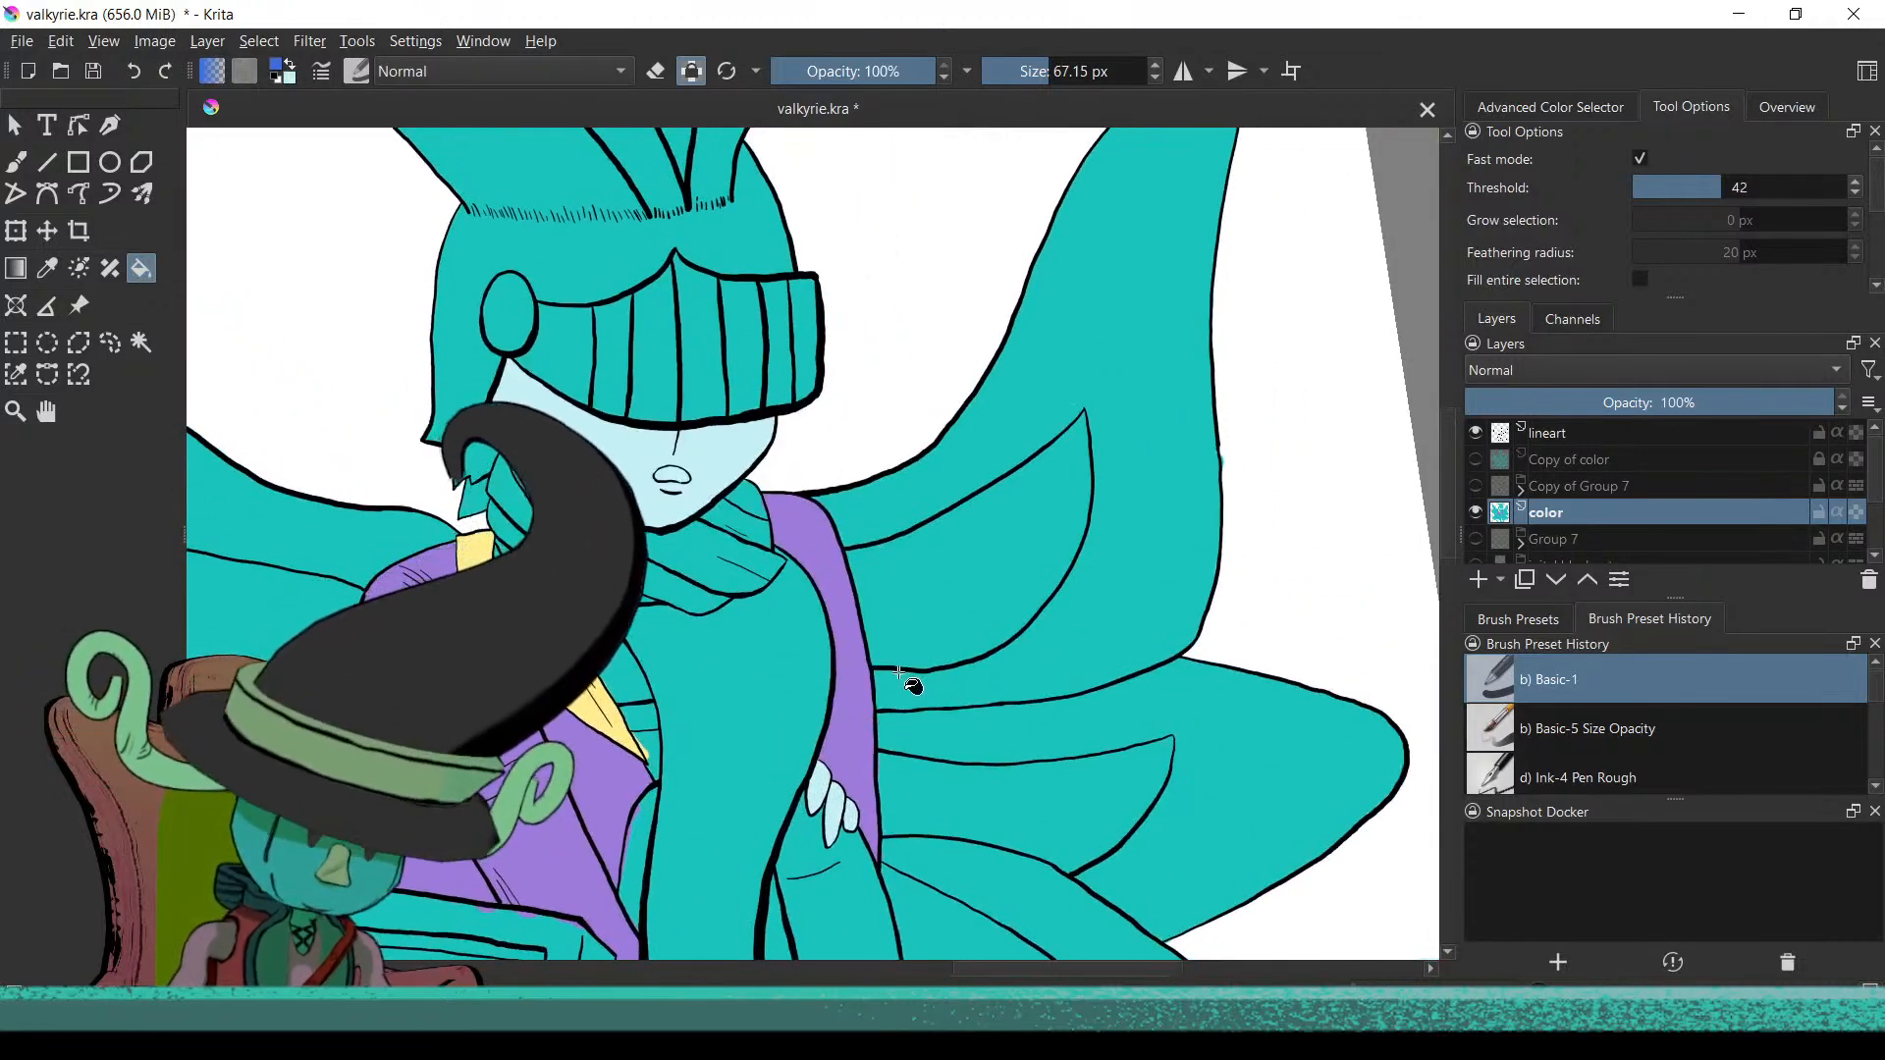
key("b")
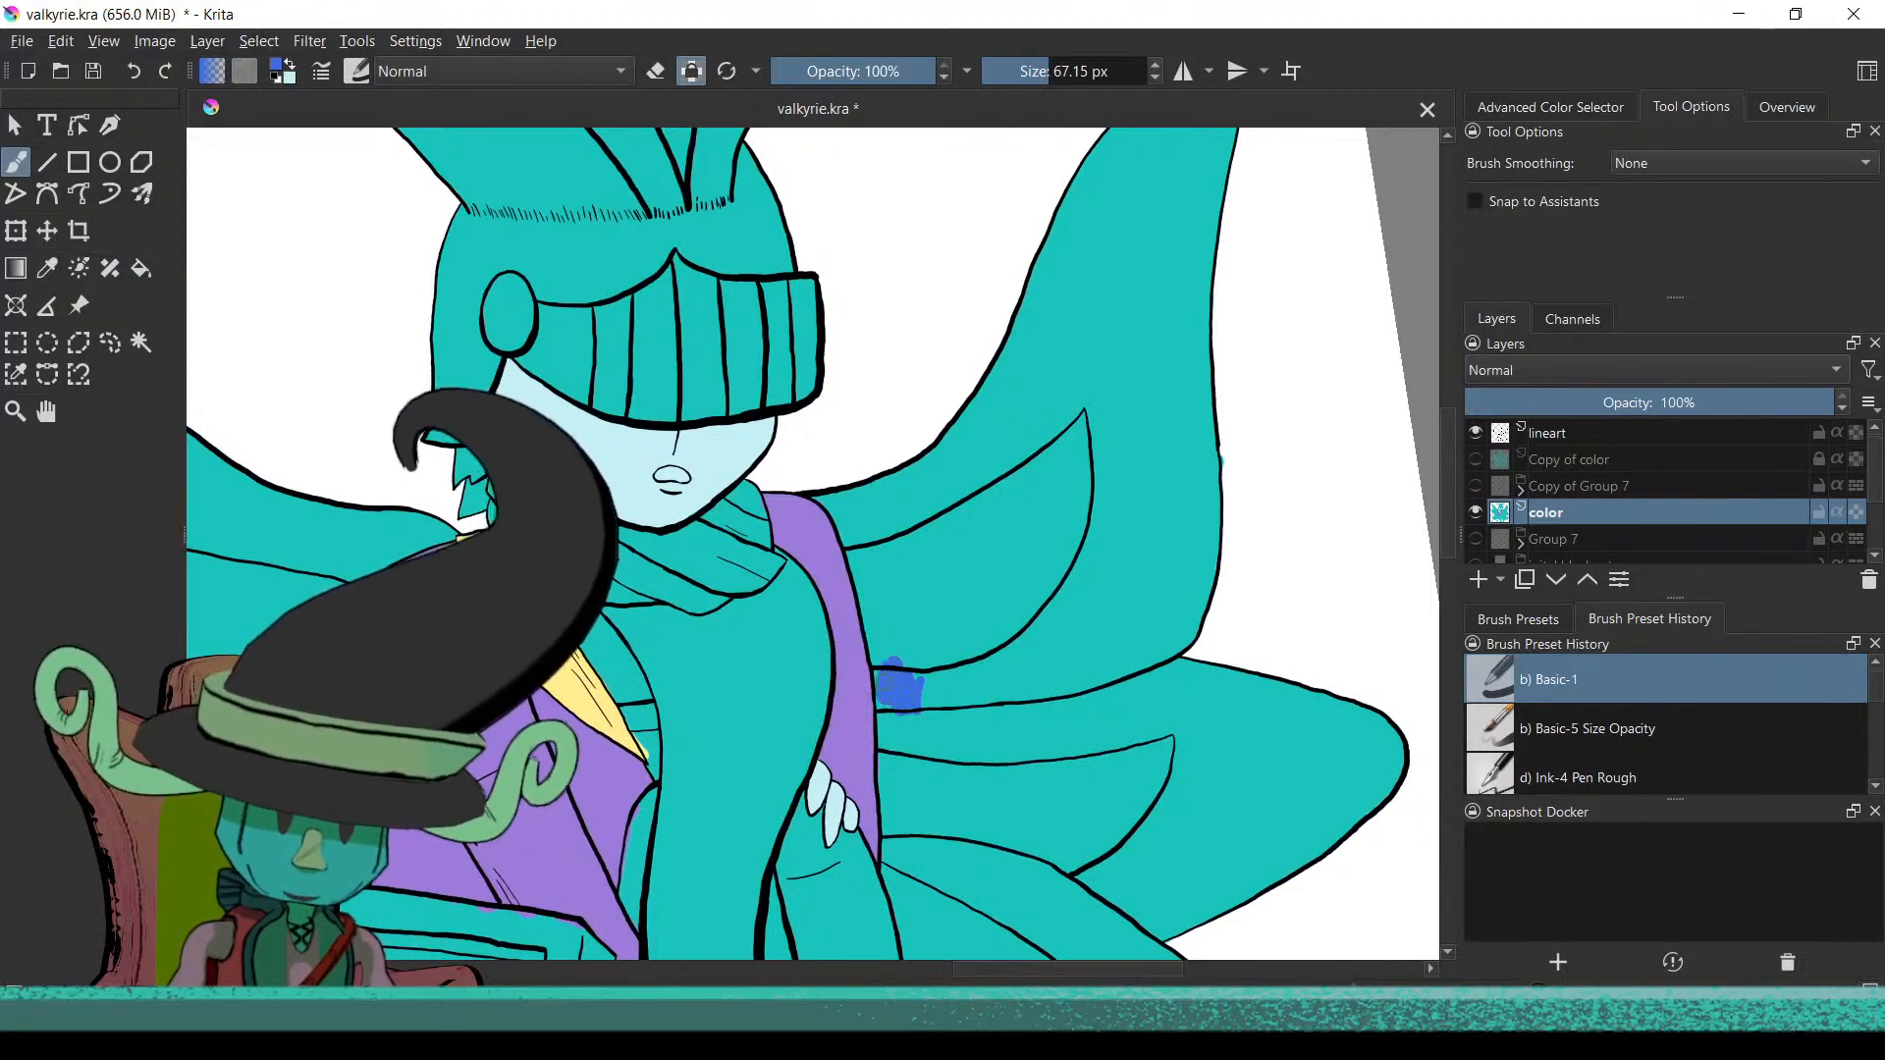
key("bracketright")
mouse_move(908, 695)
left_mouse_down()
mouse_move(967, 699)
mouse_move(883, 706)
mouse_move(1144, 653)
mouse_move(1193, 618)
mouse_move(1119, 677)
mouse_move(957, 682)
left_mouse_up()
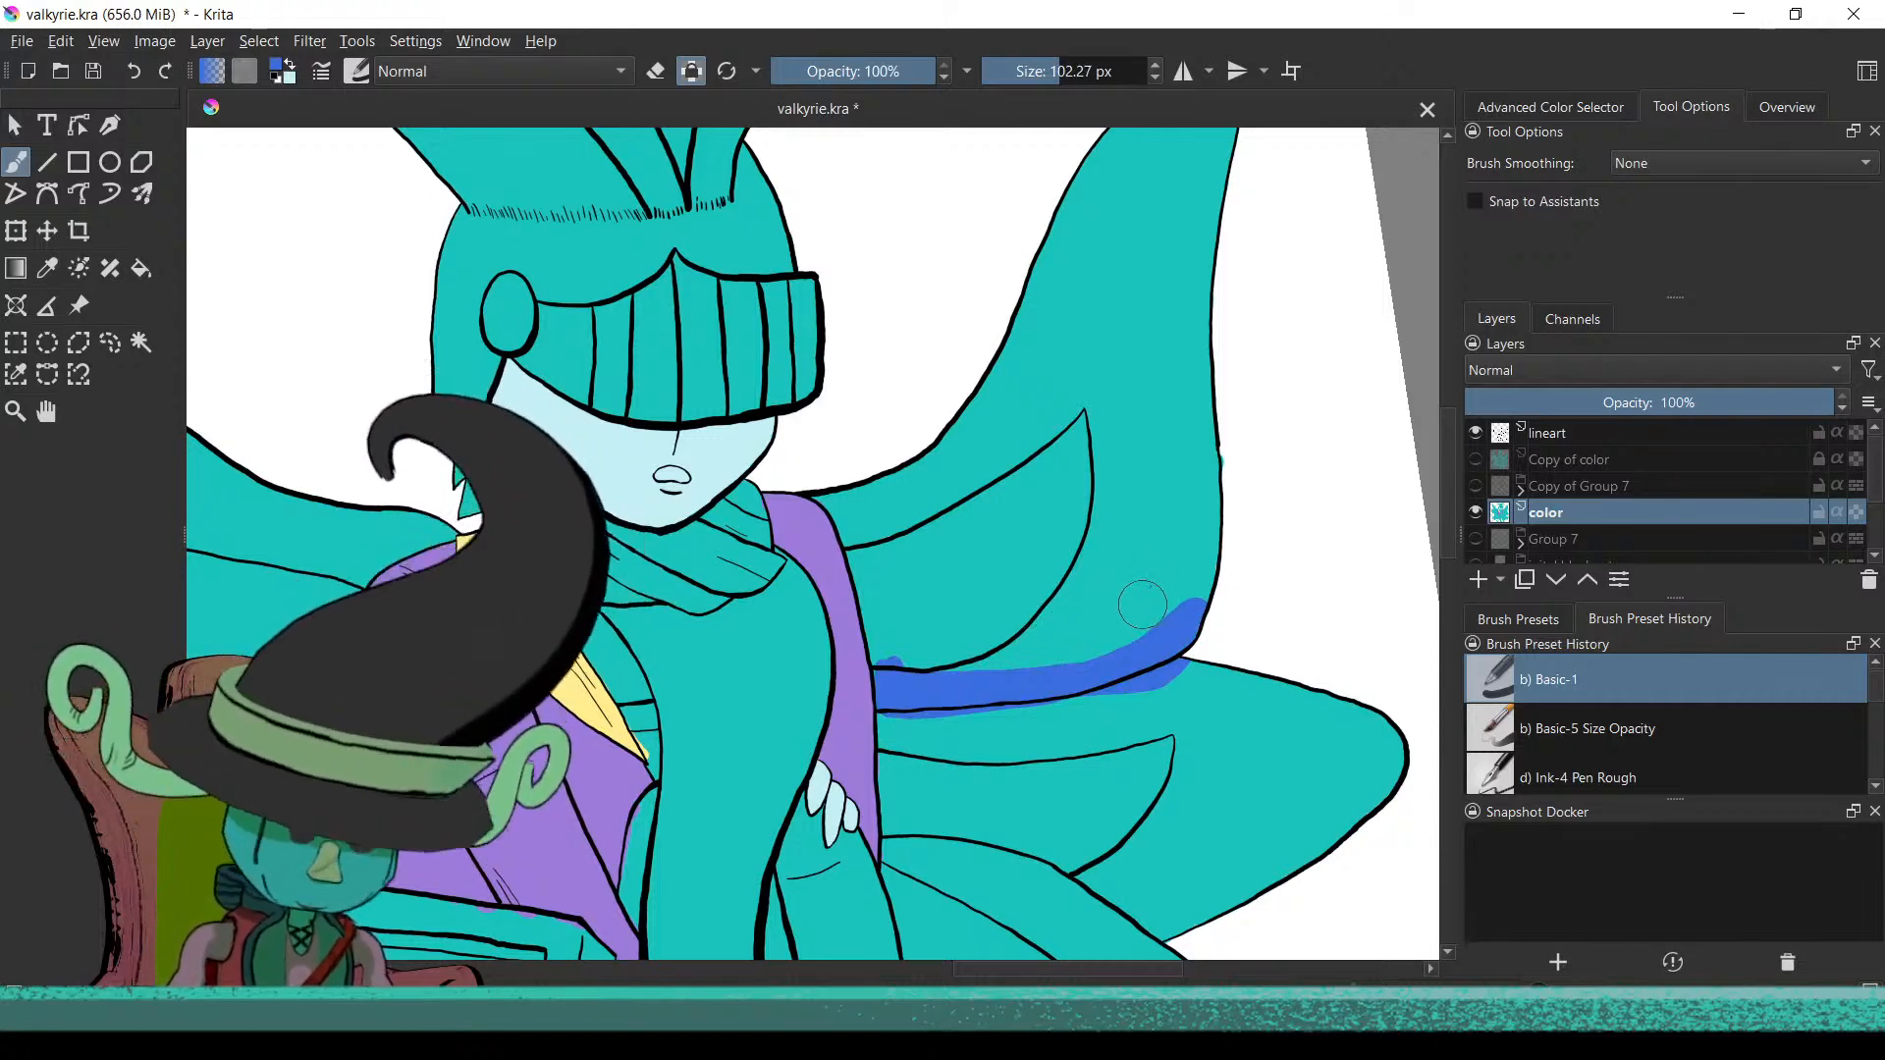
Flood-fill the rest of that upper wing with the blue and inspect its lower edge
key("g")
key("f")
left_click(1138, 599)
scroll(1044, 614, "down", 4)
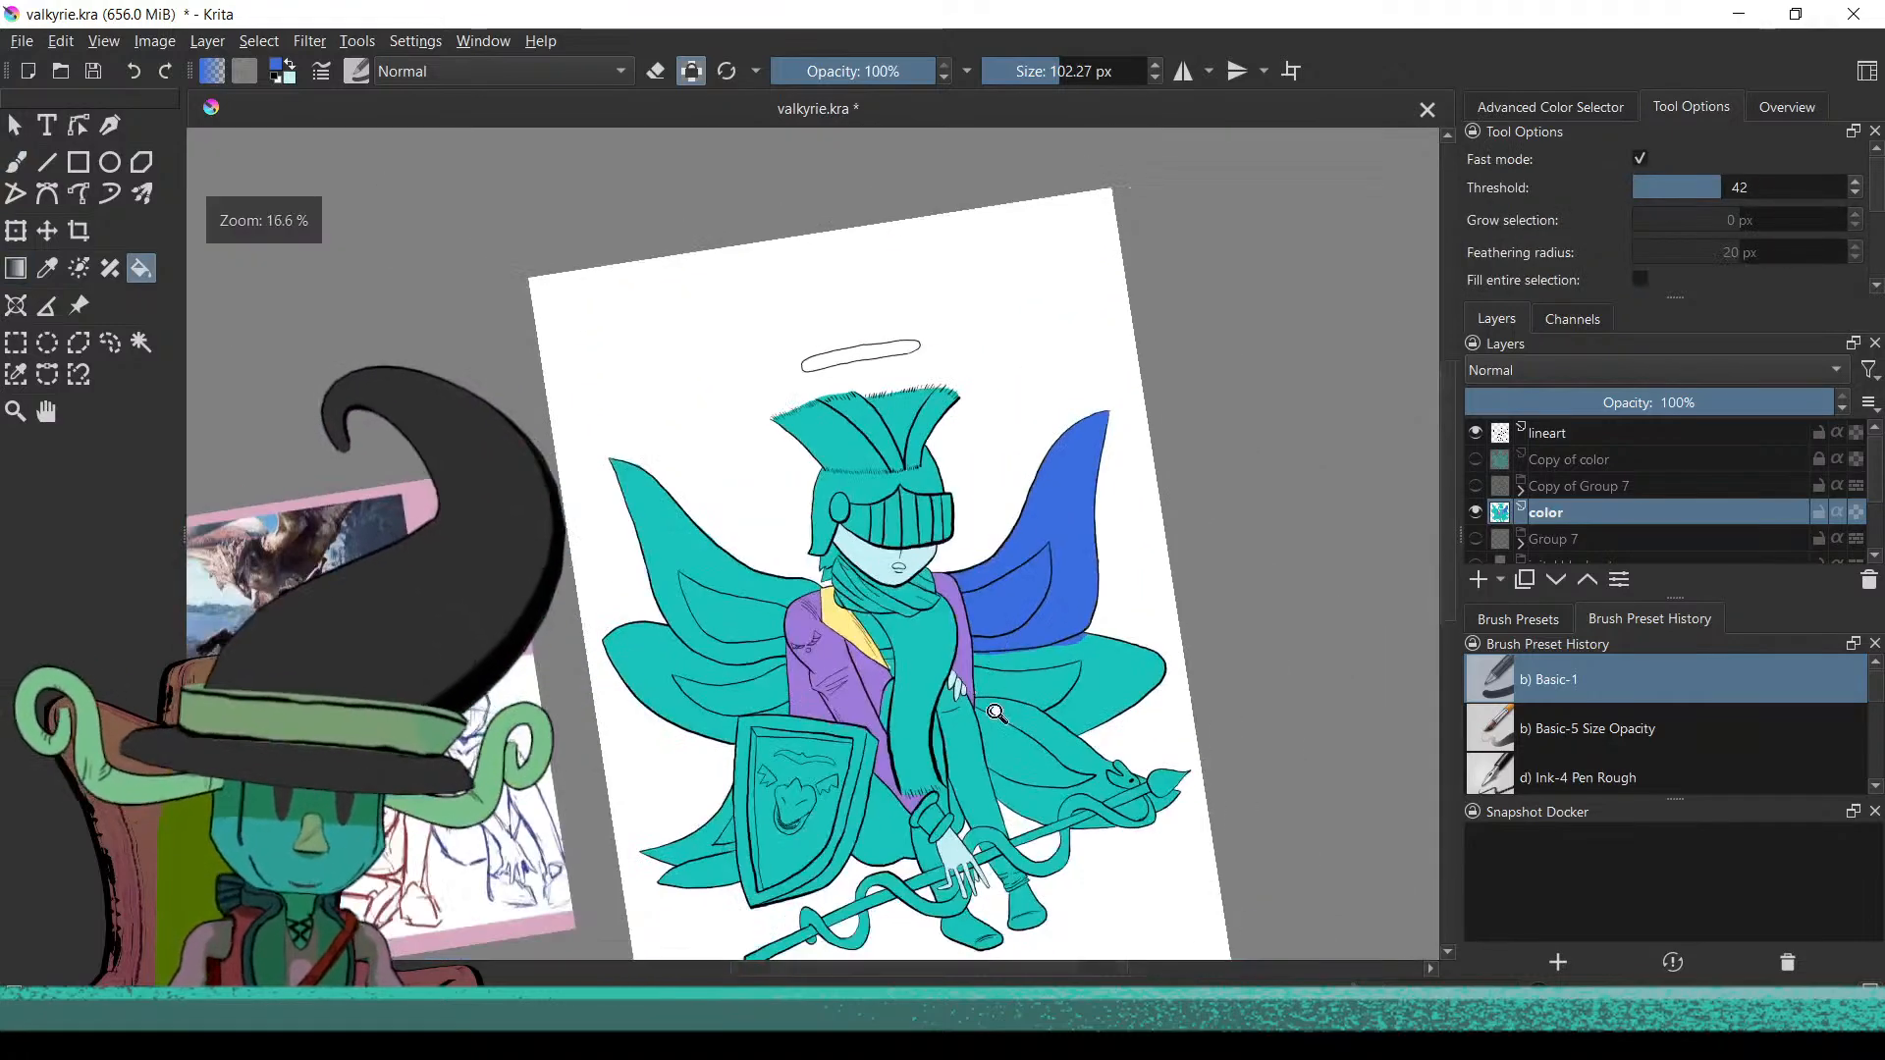
scroll(991, 681, "down", 3)
scroll(982, 682, "up", 4)
mouse_move(987, 677)
left_mouse_down()
mouse_move(1041, 628)
mouse_move(1098, 520)
mouse_move(942, 747)
mouse_move(628, 550)
mouse_move(805, 324)
mouse_move(998, 668)
left_mouse_up()
scroll(998, 668, "up", 6)
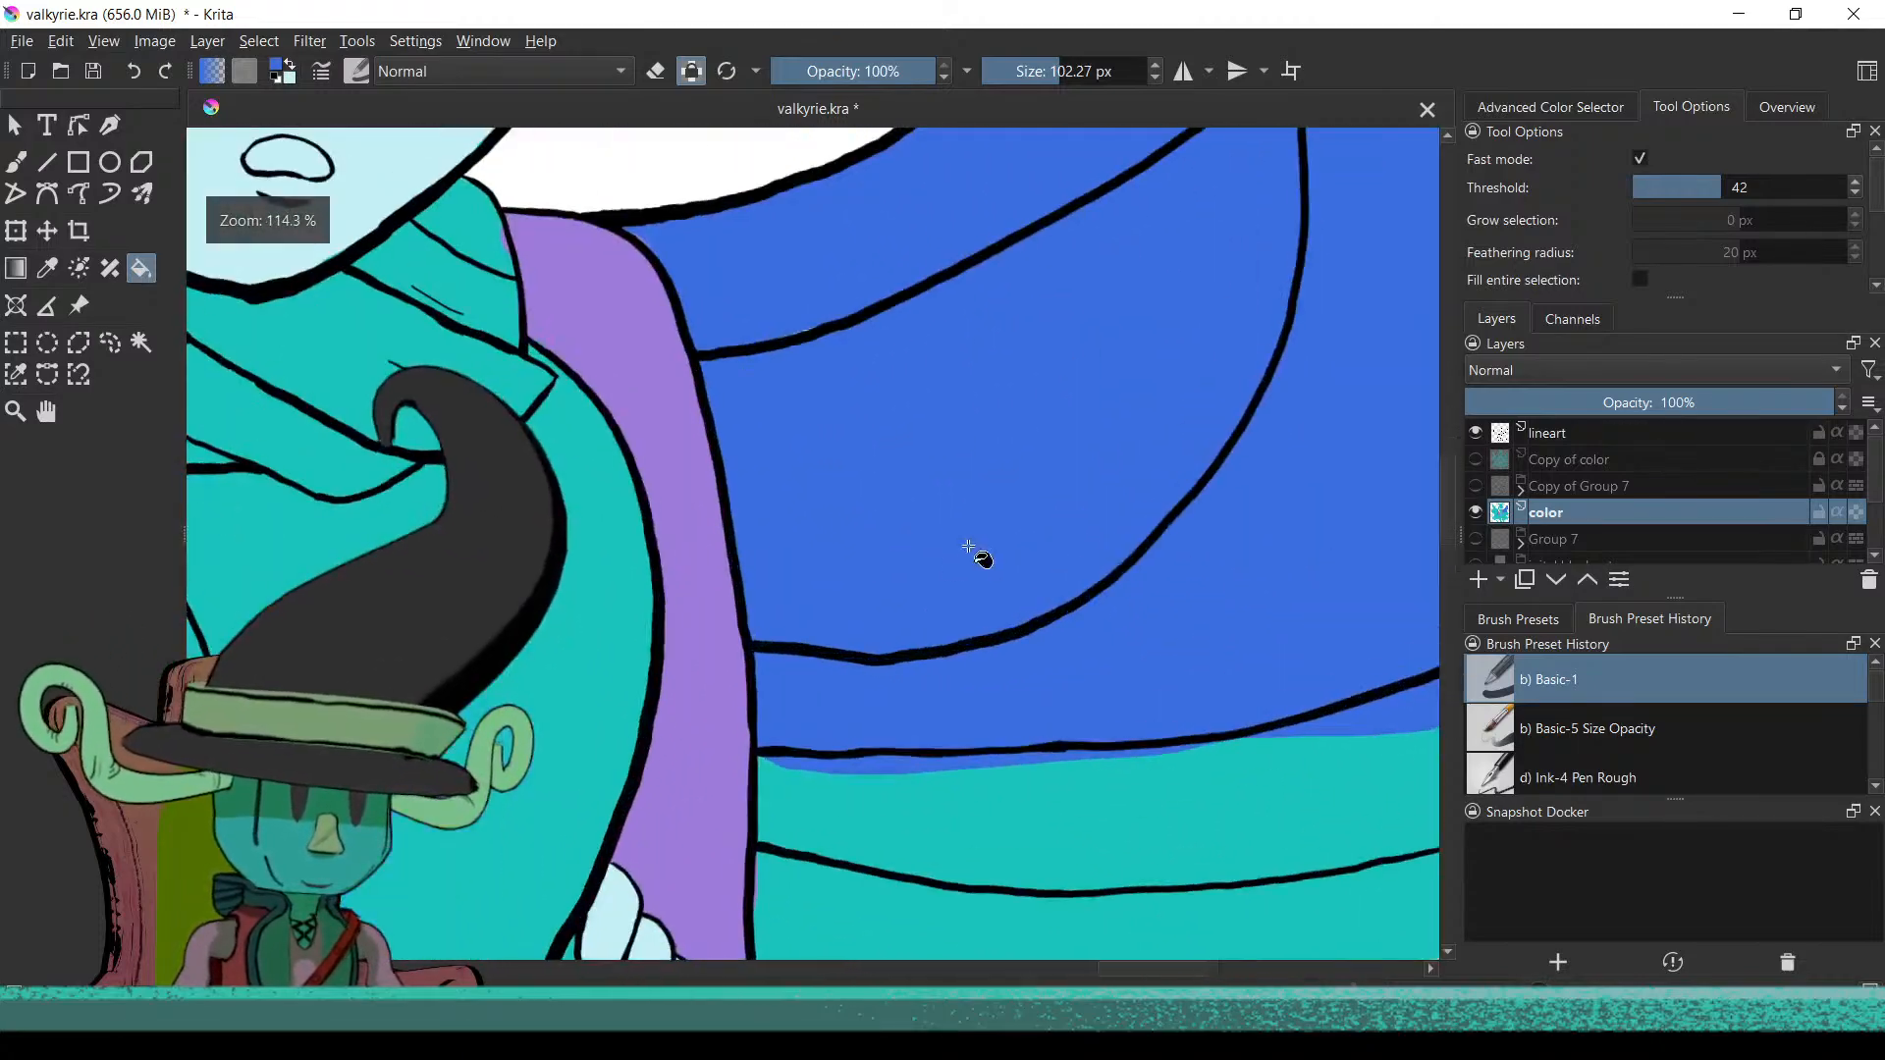
left_click_drag(994, 572, 950, 785)
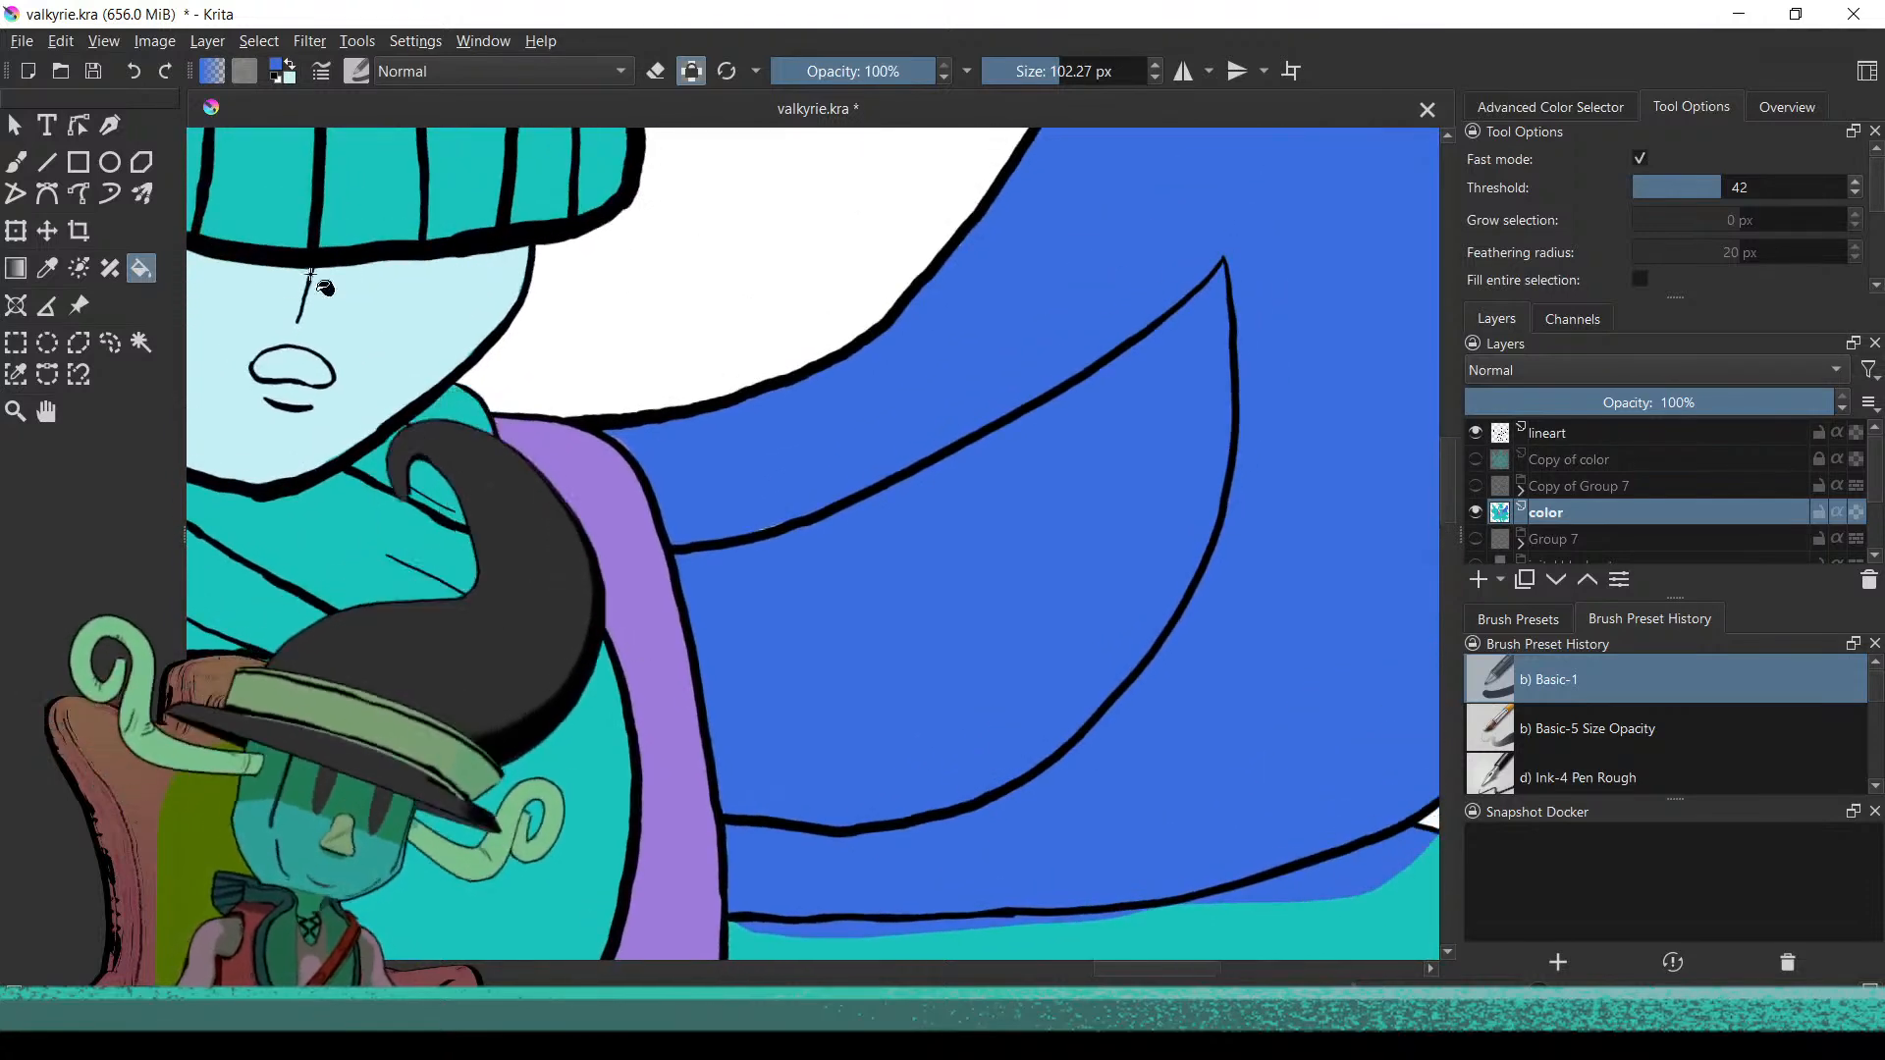
Choose a darker shade of the blue, try filling the blue wing with it, and undo the fill
left_click(283, 70)
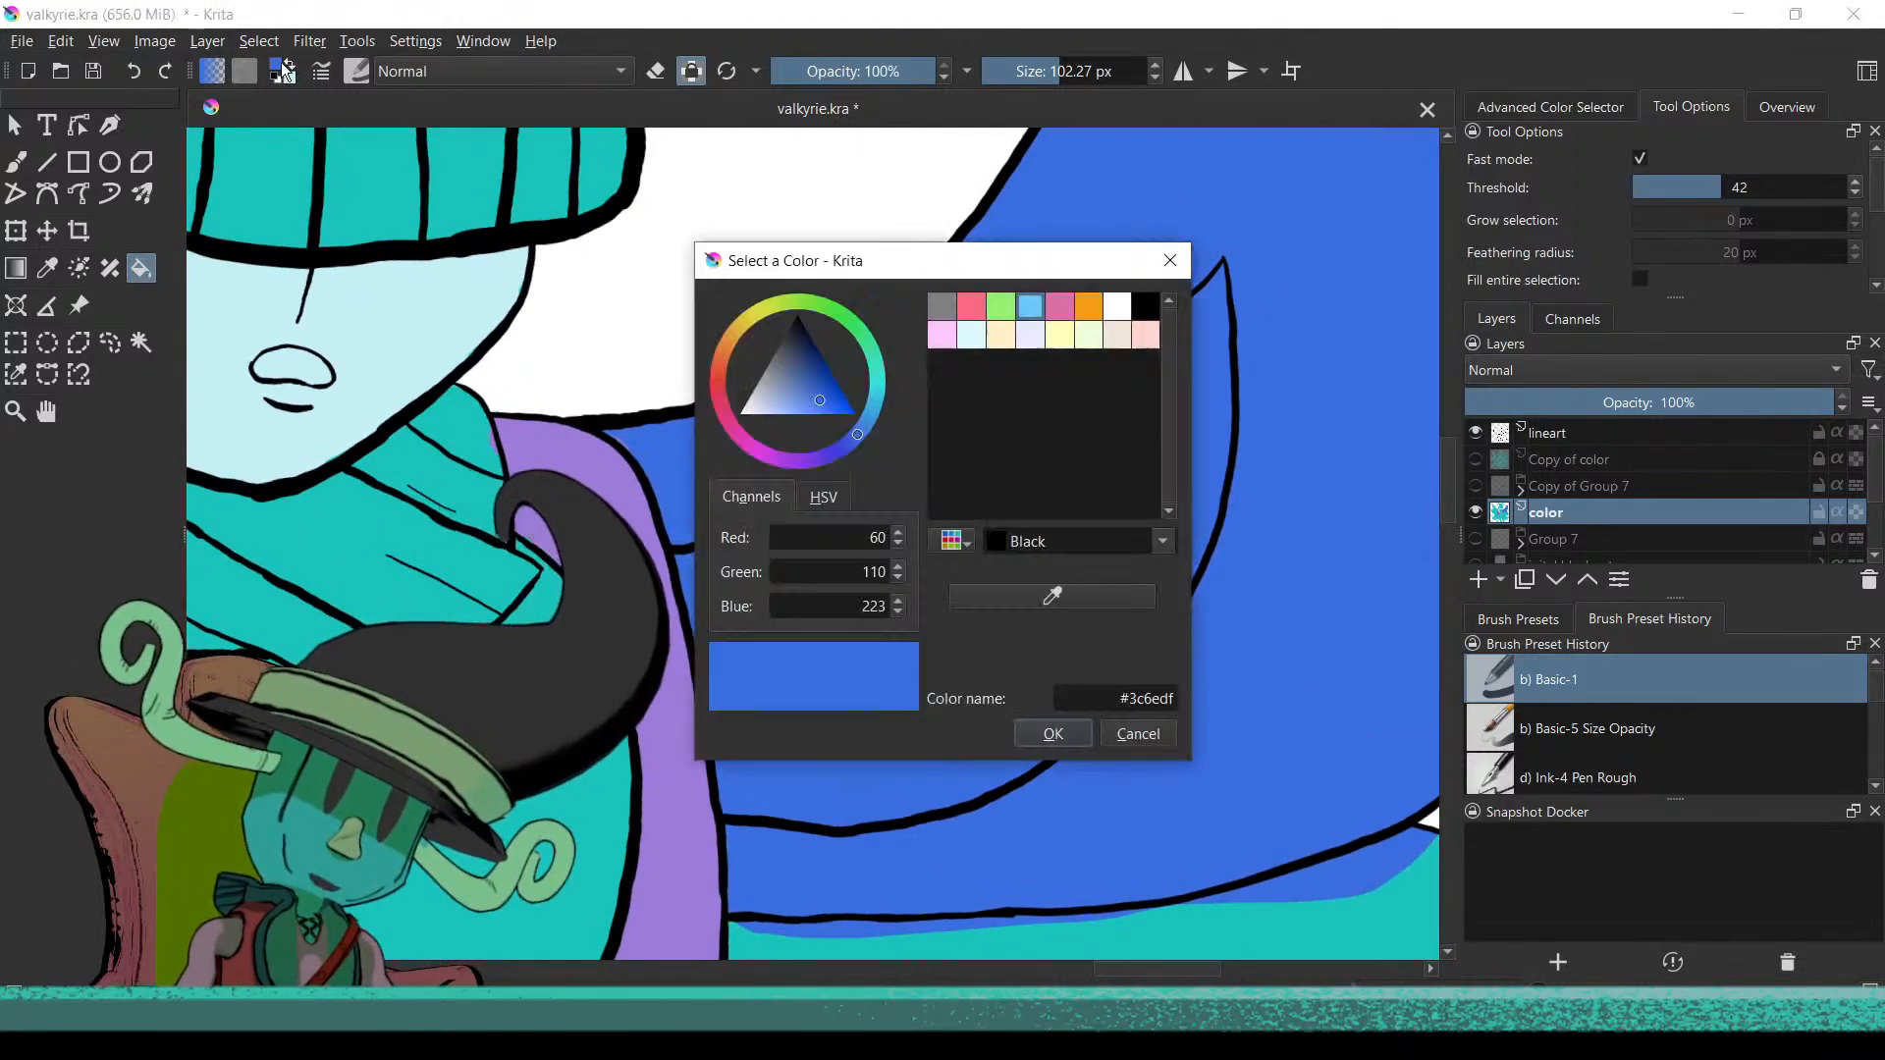
left_click(822, 374)
left_click(1042, 735)
left_click(998, 756)
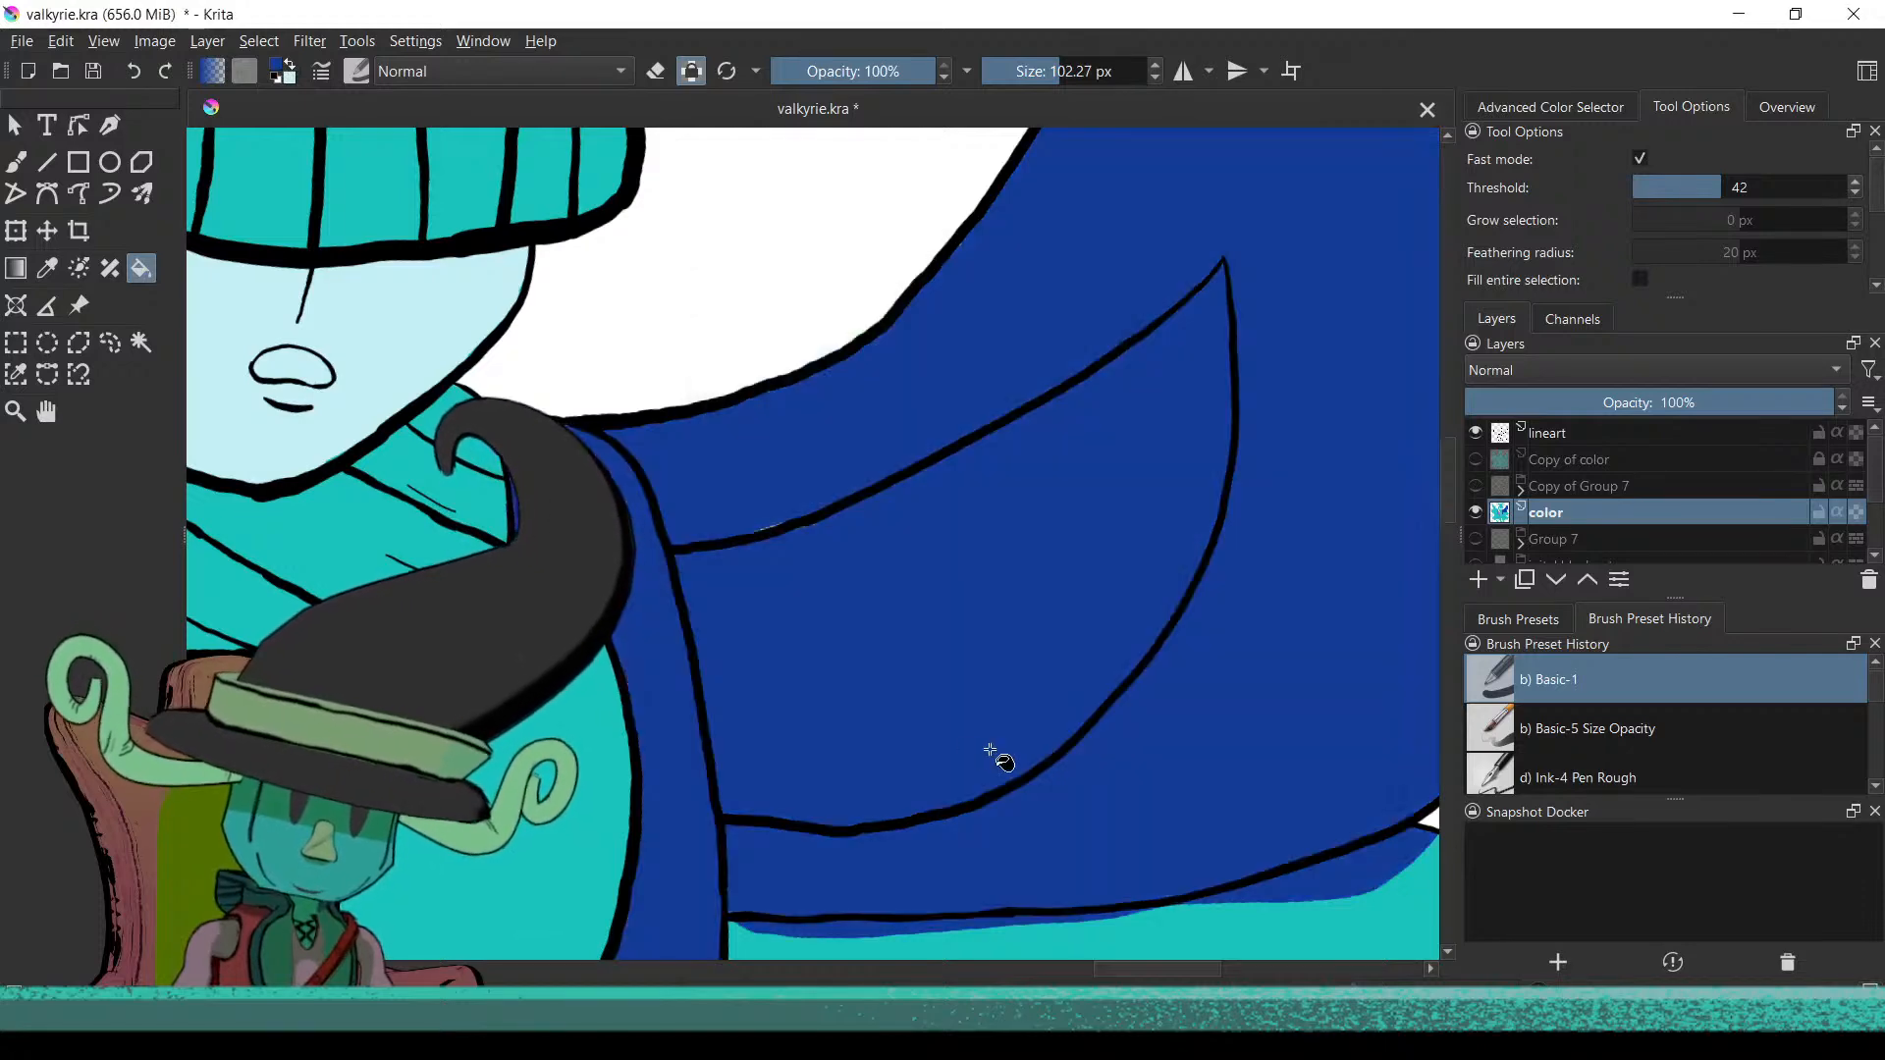
scroll(715, 740, "down", 3)
key("ctrl+z")
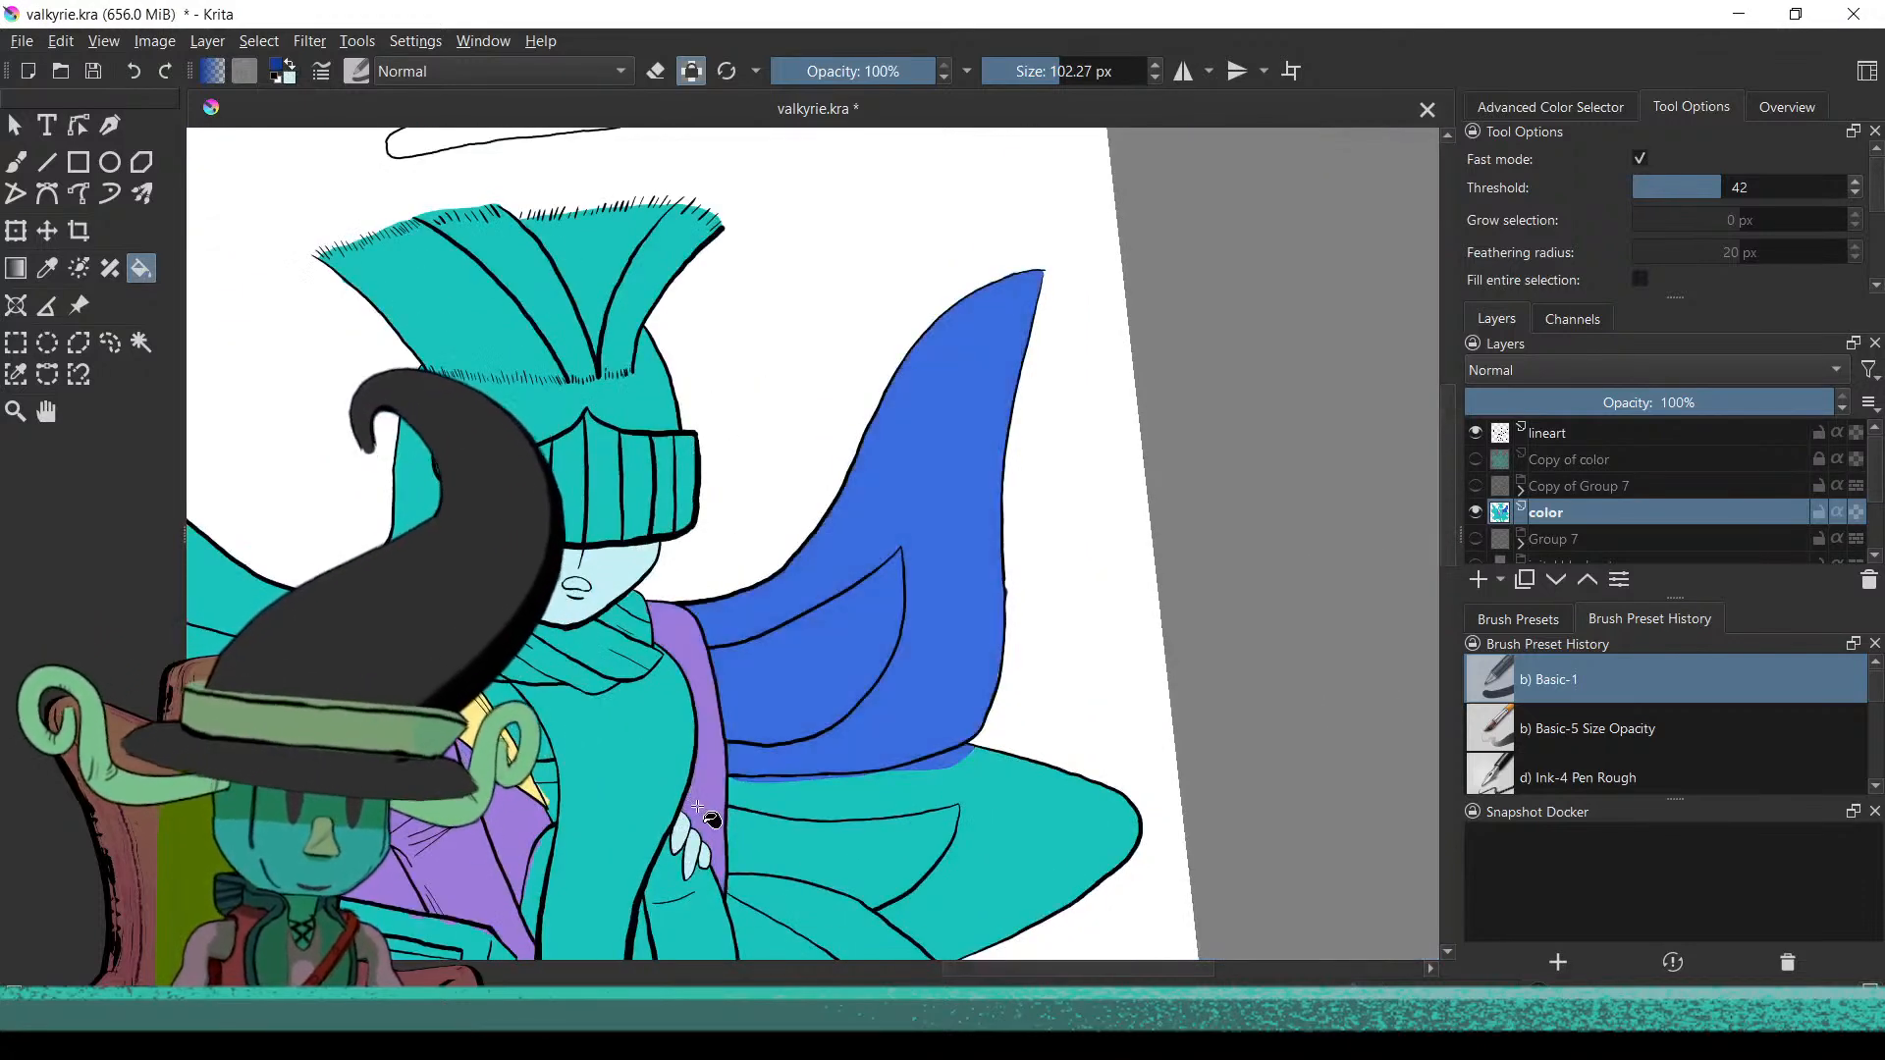
Lower the fill threshold to 26 and refill the blue wing with the darker blue
left_click(1686, 186)
left_click(896, 570)
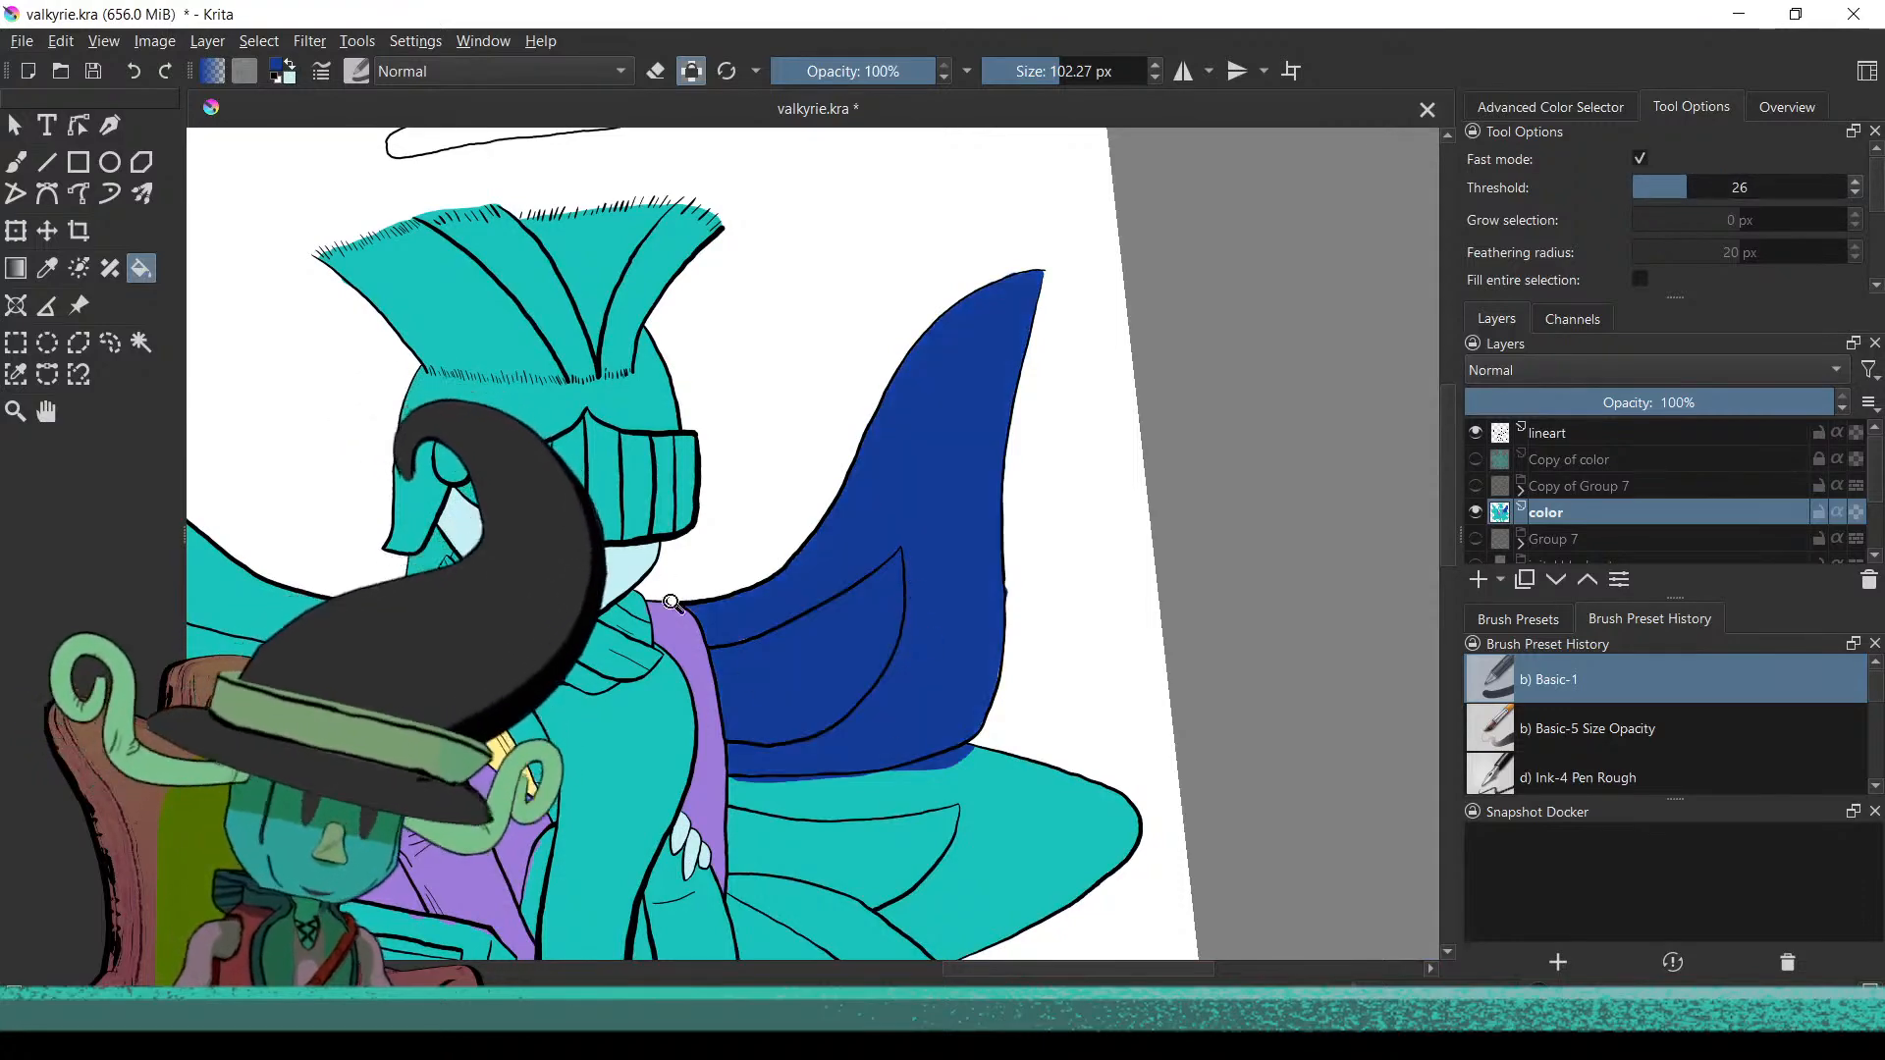
scroll(673, 603, "down", 3)
left_click_drag(672, 602, 539, 432)
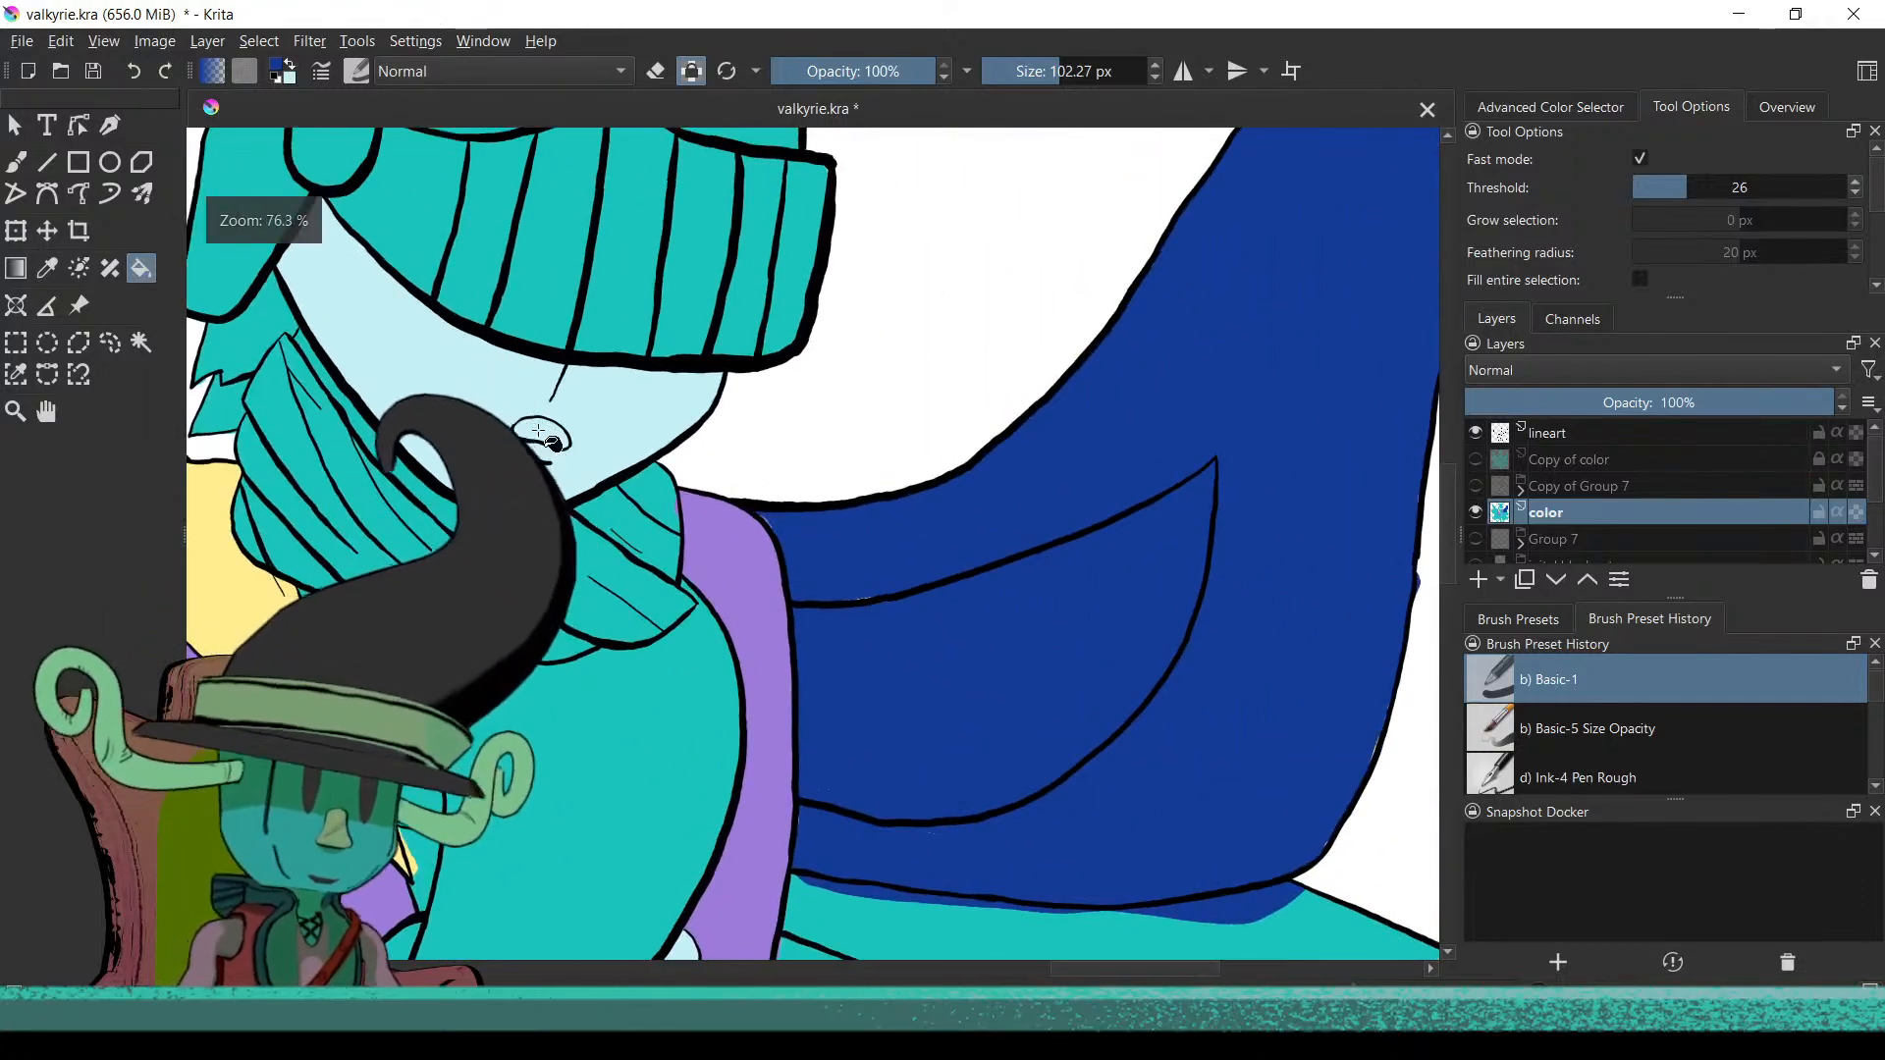
Set the foreground colour to olive yellow #999348
left_click(282, 67)
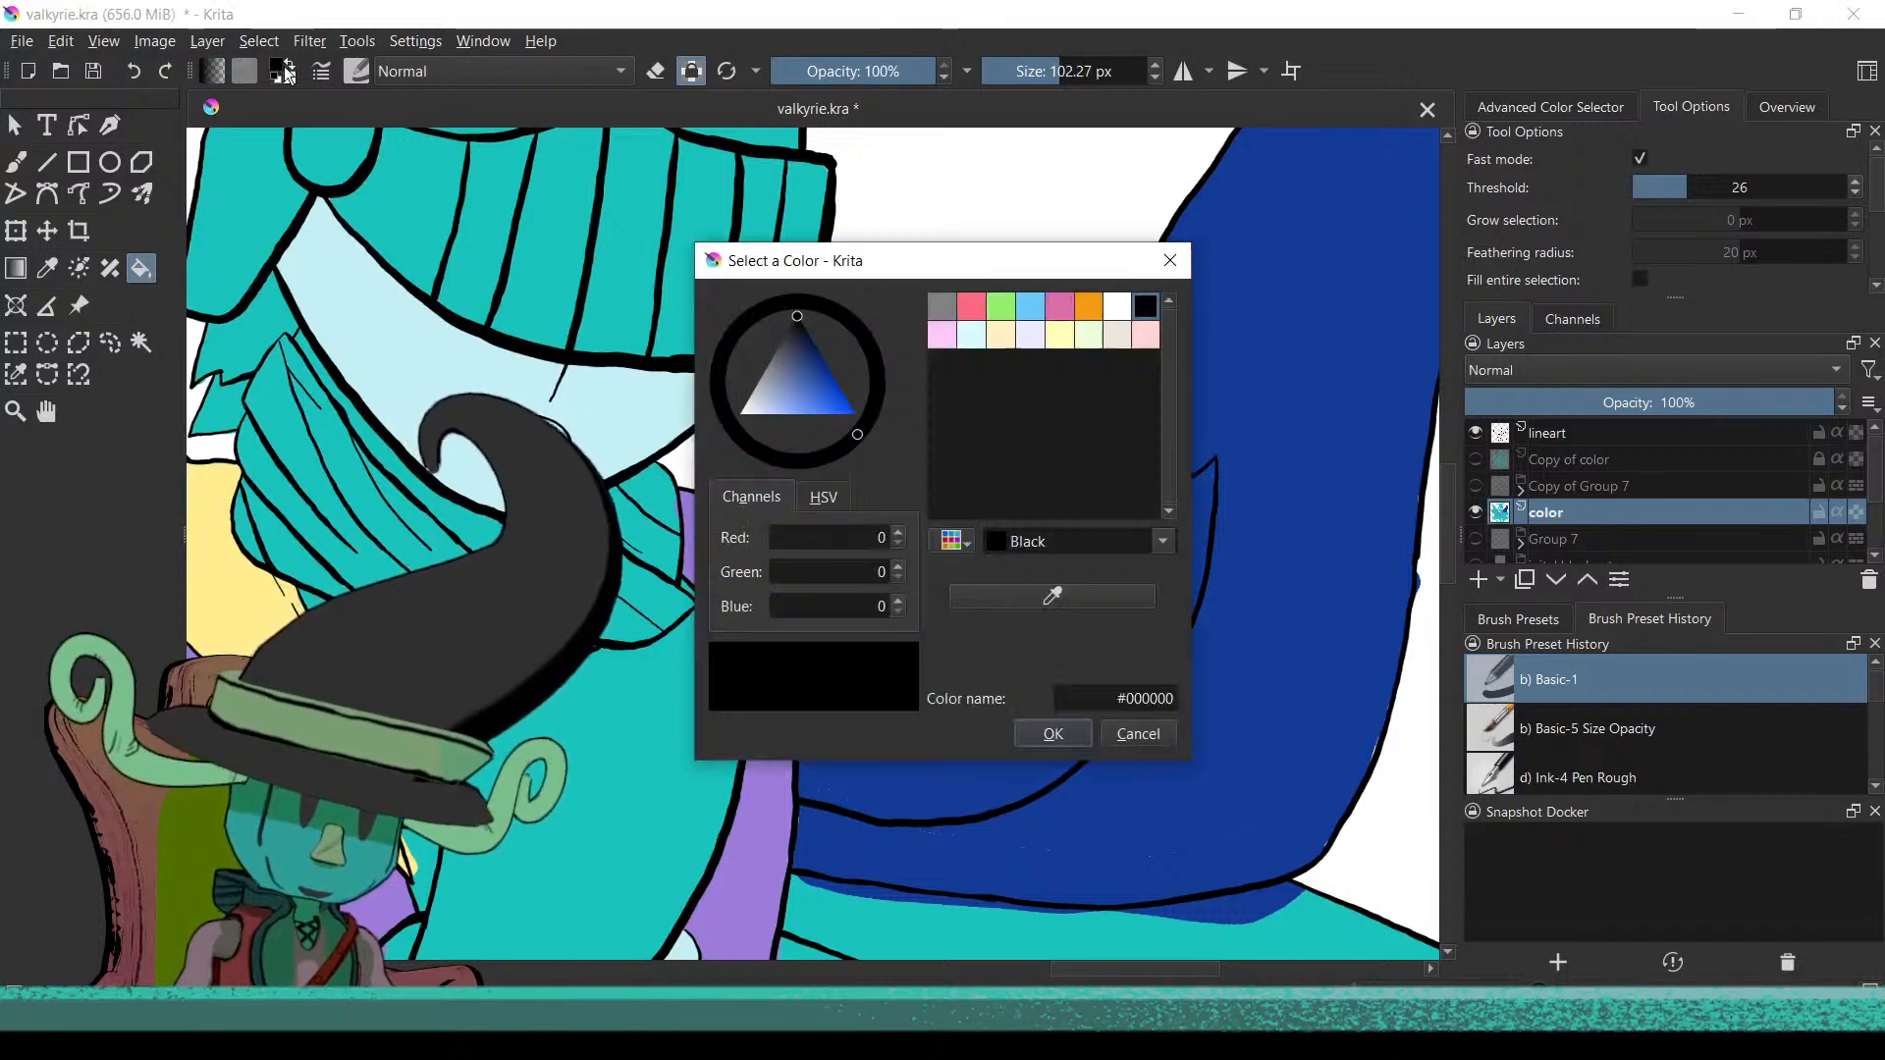
left_click(843, 420)
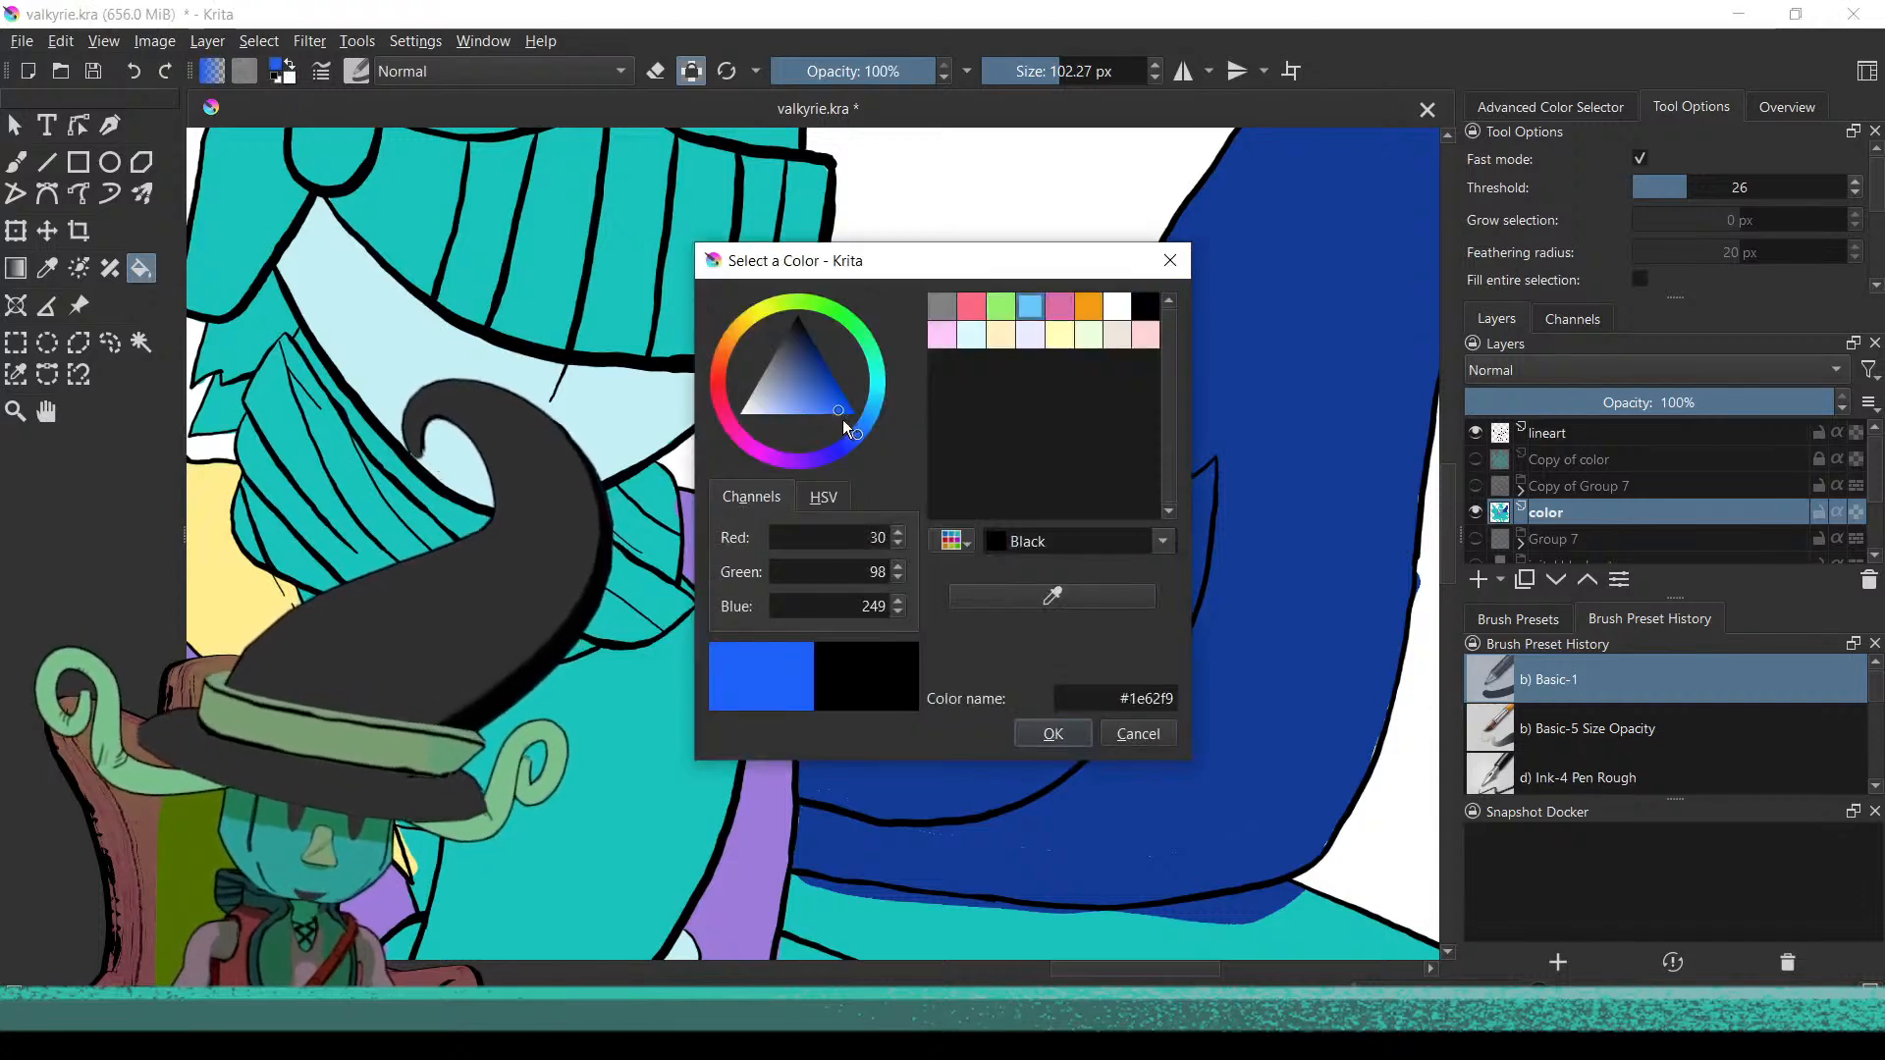
left_click(756, 316)
left_click(805, 380)
mouse_move(804, 381)
left_mouse_down()
mouse_move(807, 402)
mouse_move(799, 374)
left_mouse_up()
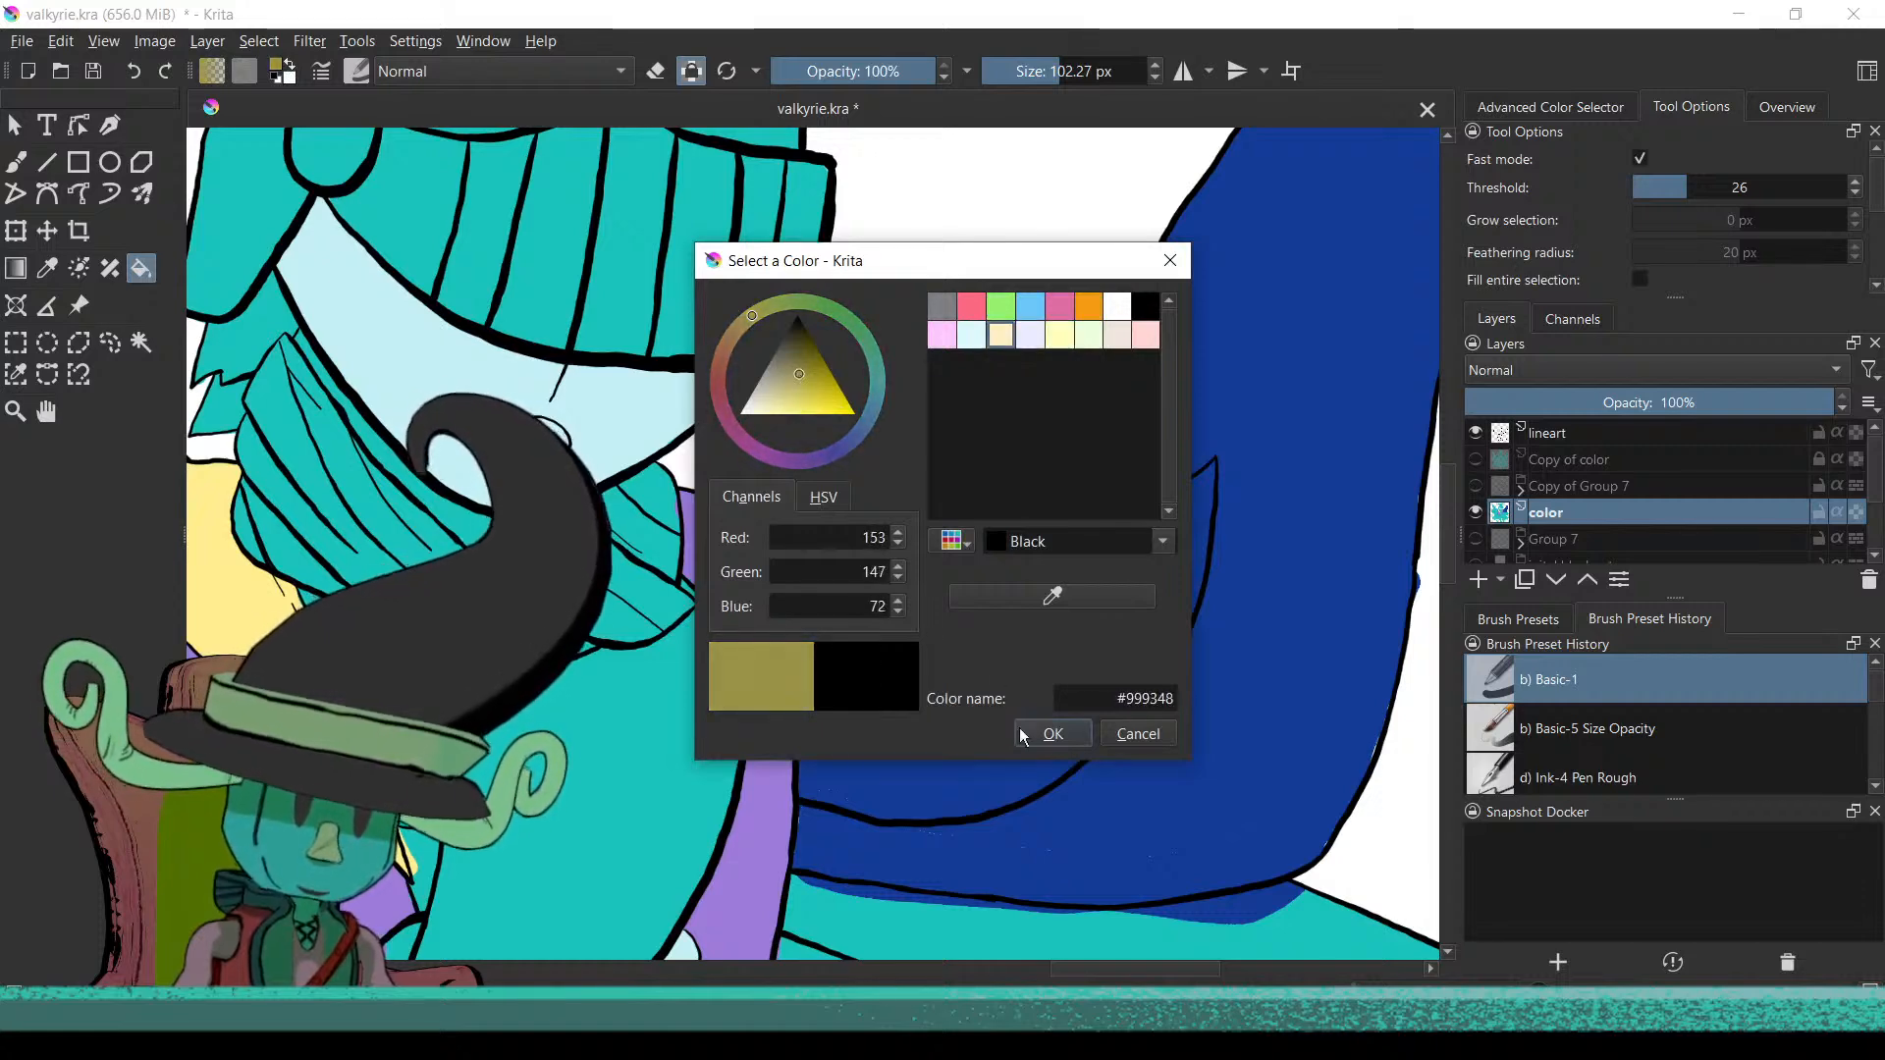
left_click(1072, 734)
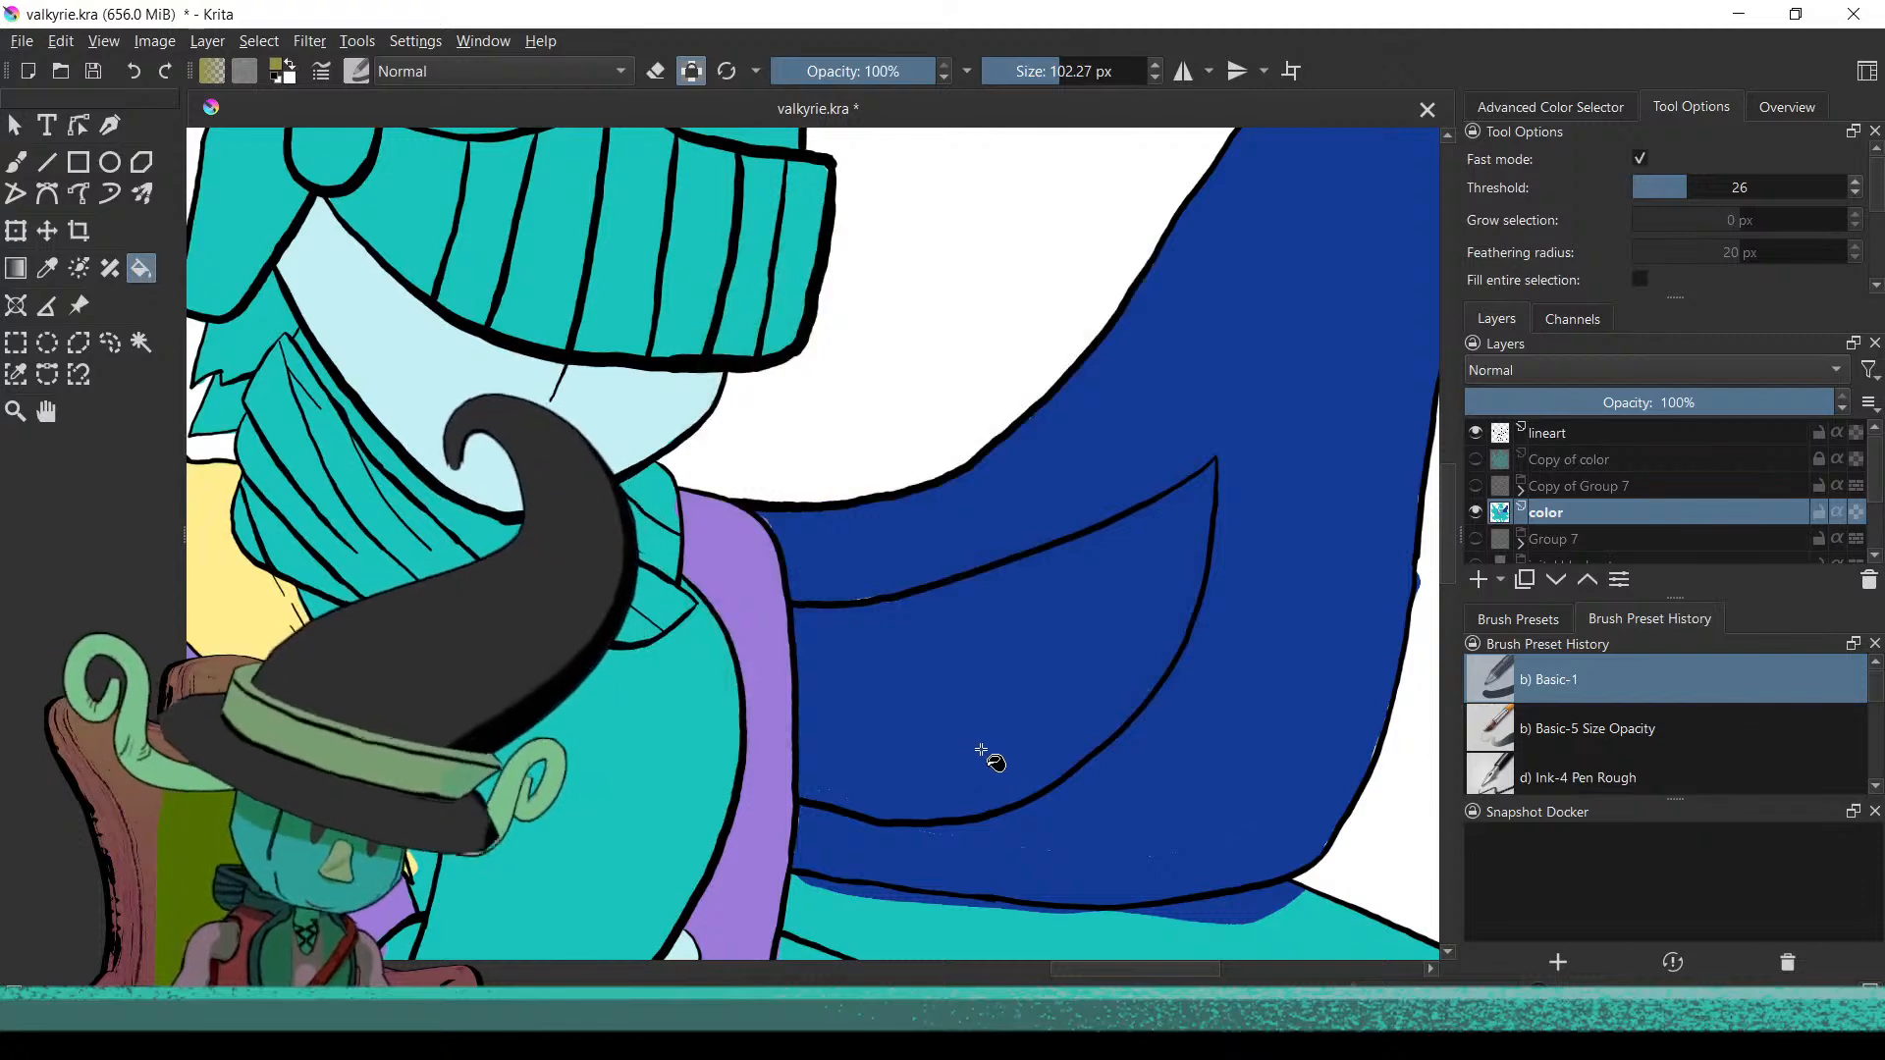
Brush olive along the inside outline of the dark blue wing's inner panel and flood-fill its remaining blue centre
key("b")
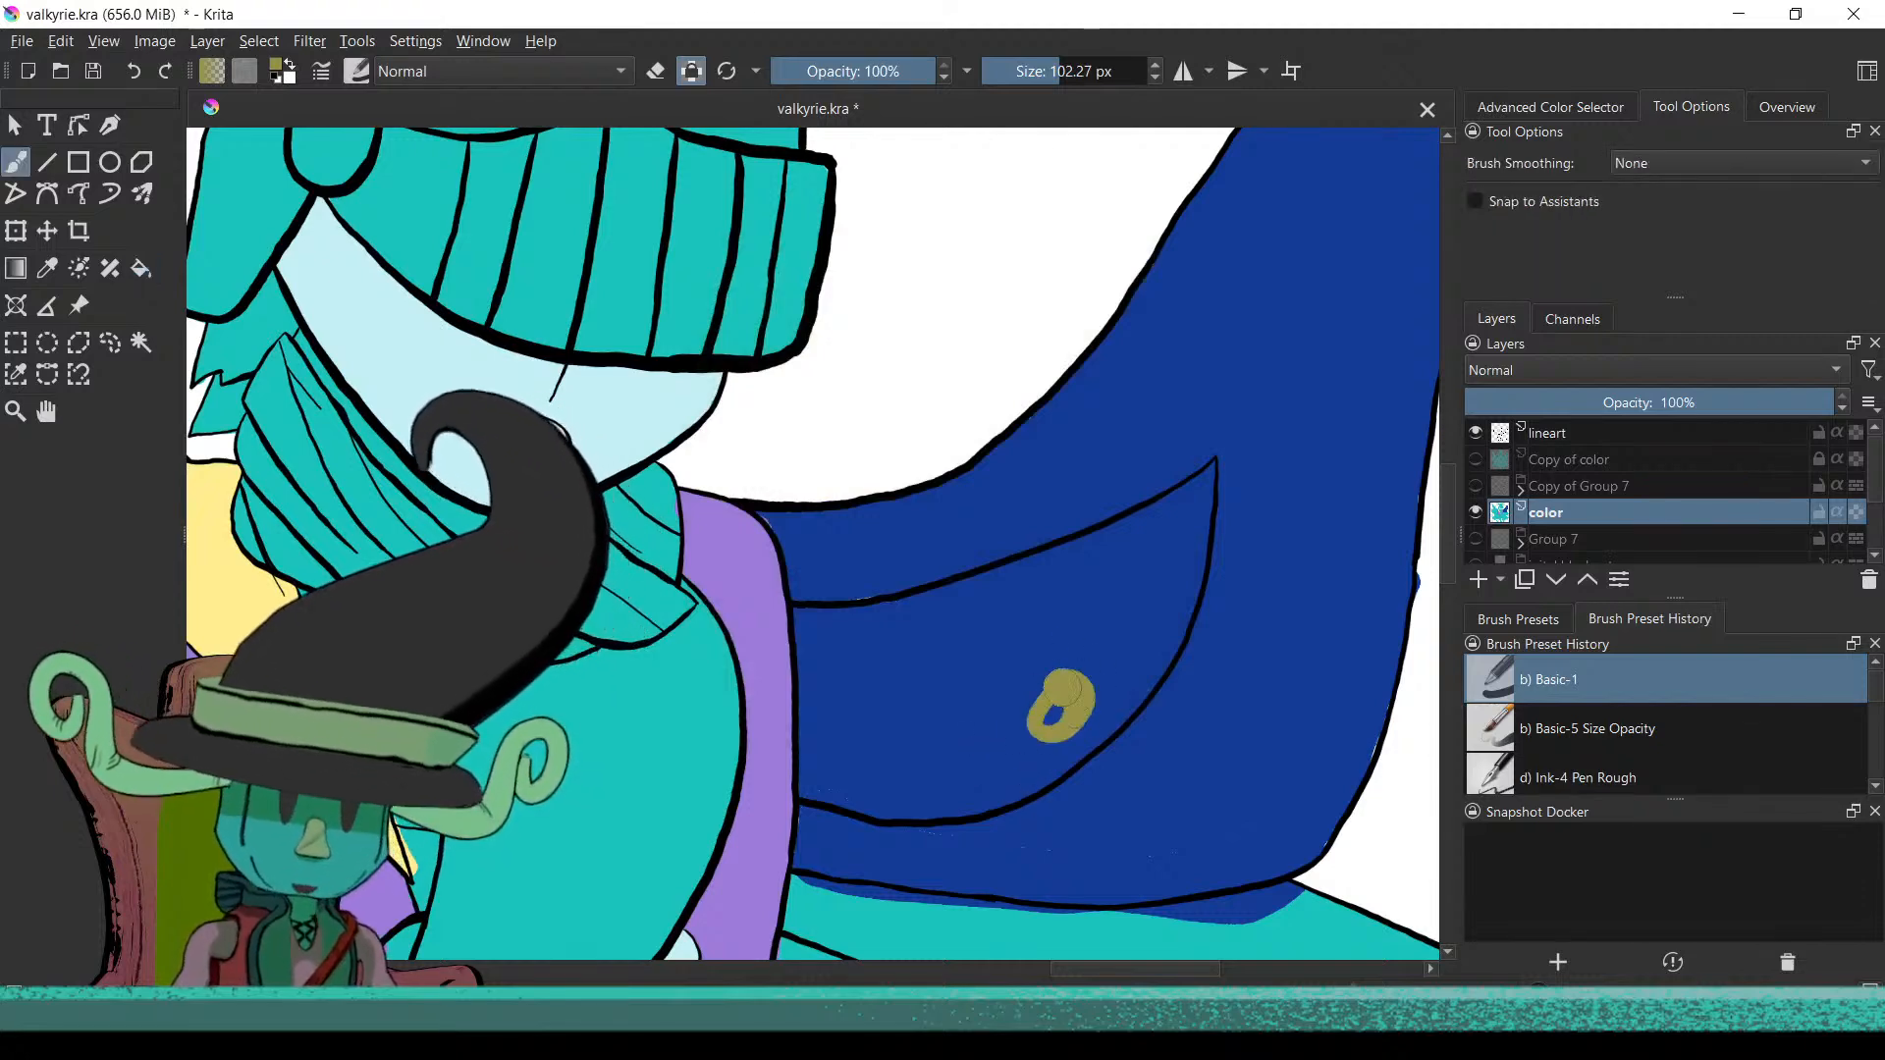
left_click_drag(1065, 702, 1060, 721)
mouse_move(813, 624)
left_mouse_down()
mouse_move(817, 678)
mouse_move(803, 611)
mouse_move(806, 783)
mouse_move(953, 804)
mouse_move(1052, 748)
mouse_move(873, 798)
mouse_move(1036, 756)
mouse_move(1146, 644)
mouse_move(995, 785)
mouse_move(1051, 748)
mouse_move(1117, 673)
mouse_move(1212, 472)
mouse_move(1162, 643)
mouse_move(1202, 534)
left_mouse_up()
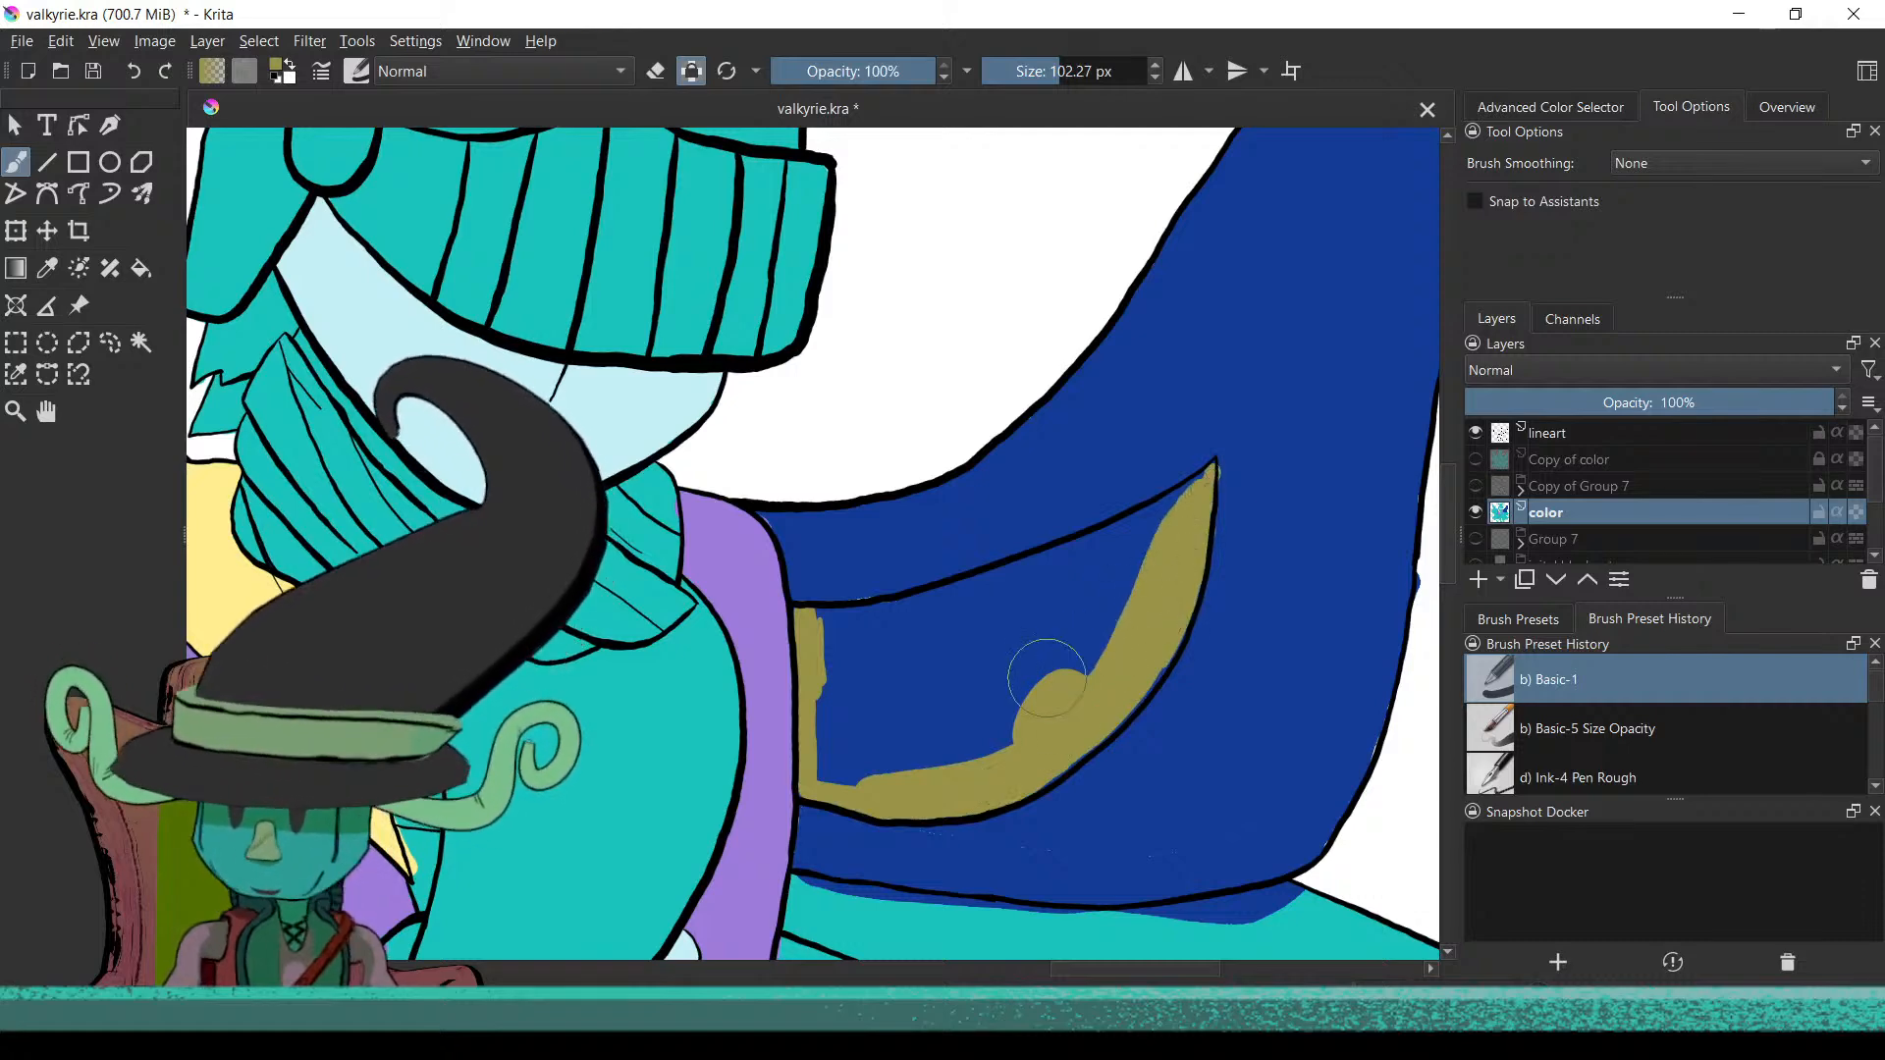
mouse_move(844, 637)
left_mouse_down()
mouse_move(830, 634)
mouse_move(923, 620)
mouse_move(869, 614)
mouse_move(1000, 590)
mouse_move(908, 609)
mouse_move(1168, 506)
left_mouse_up()
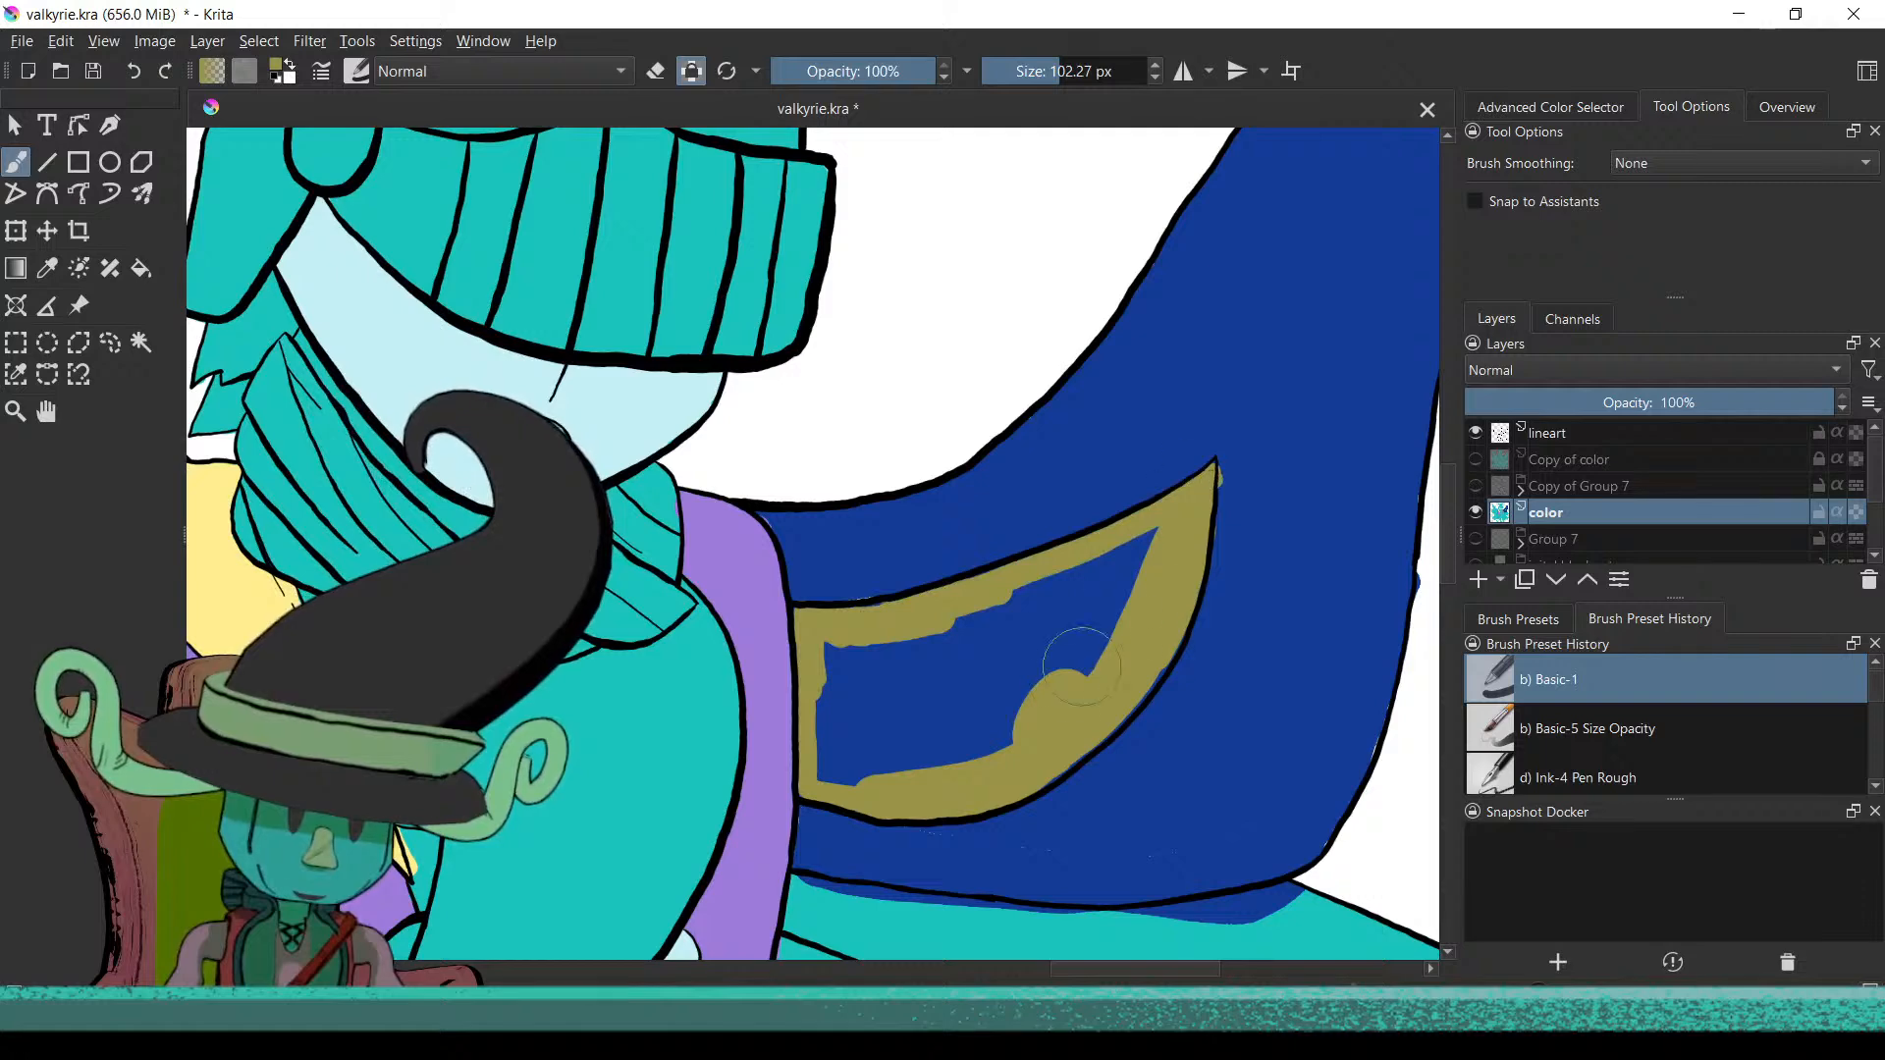
key("f")
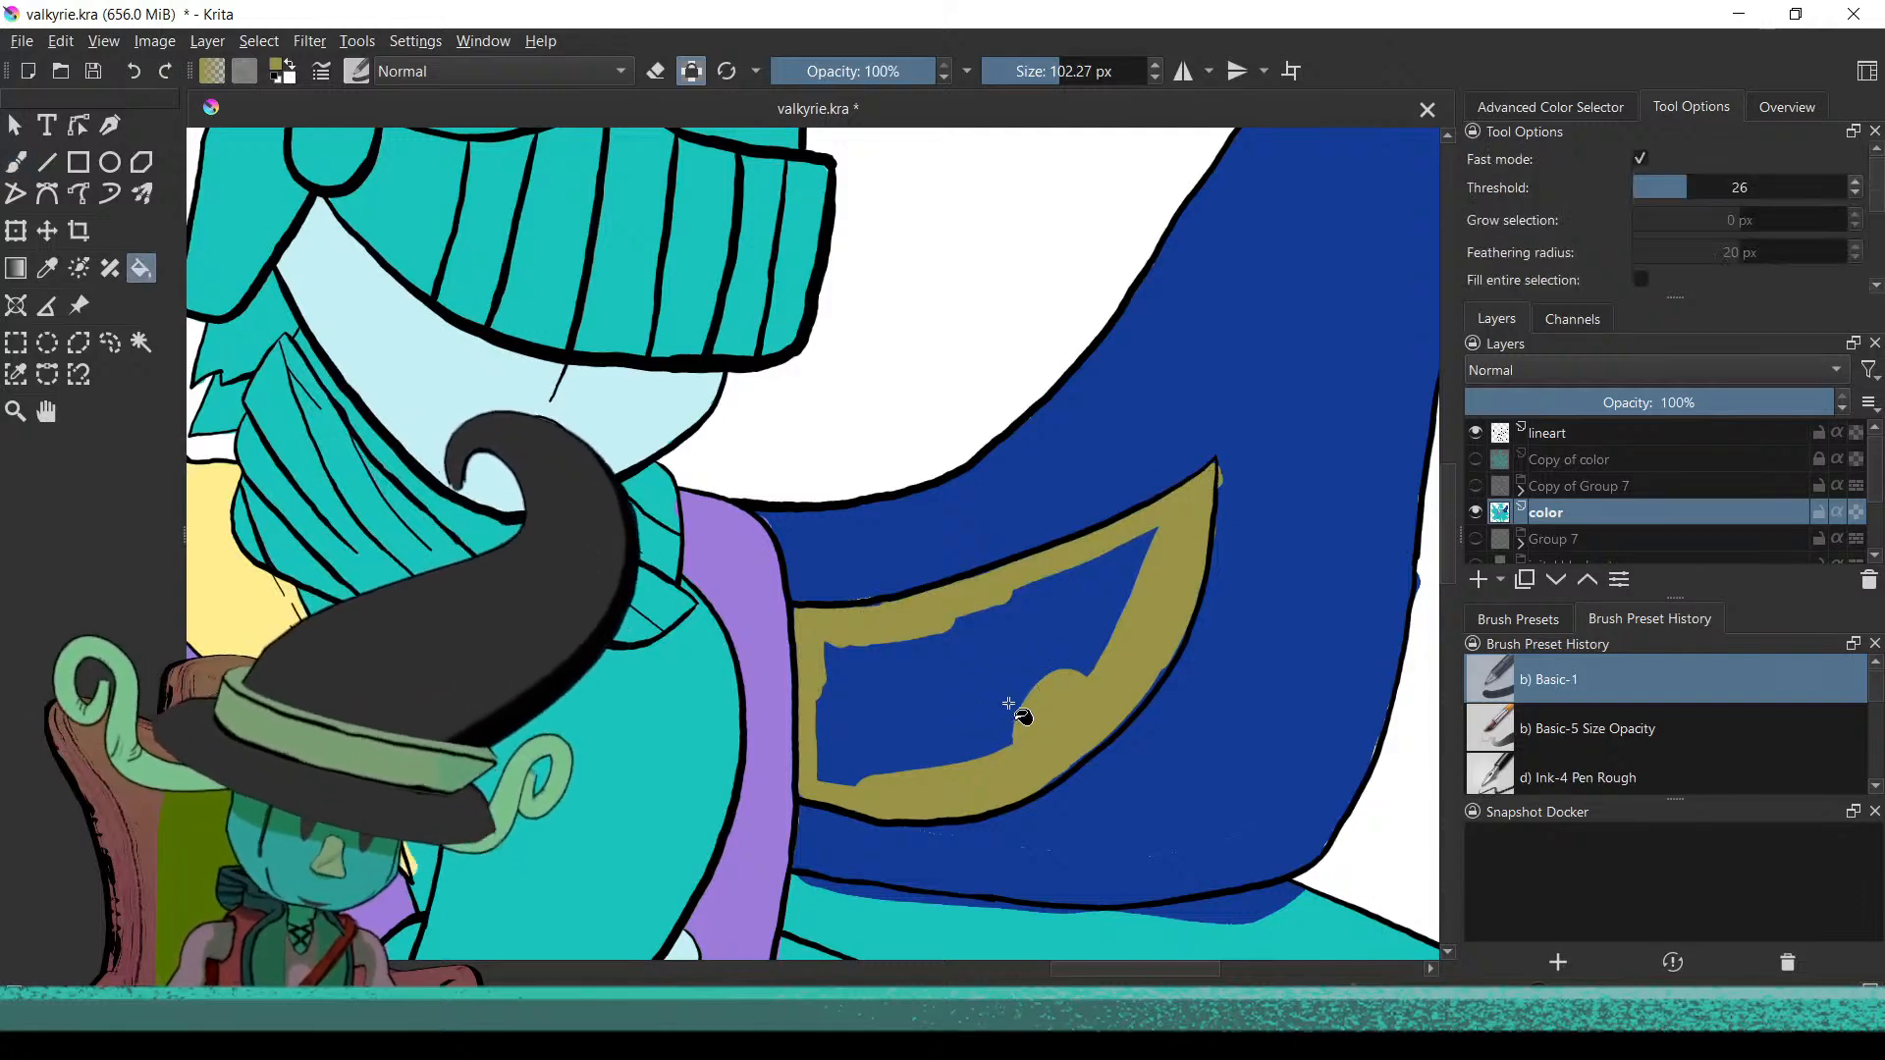
left_click(1012, 737)
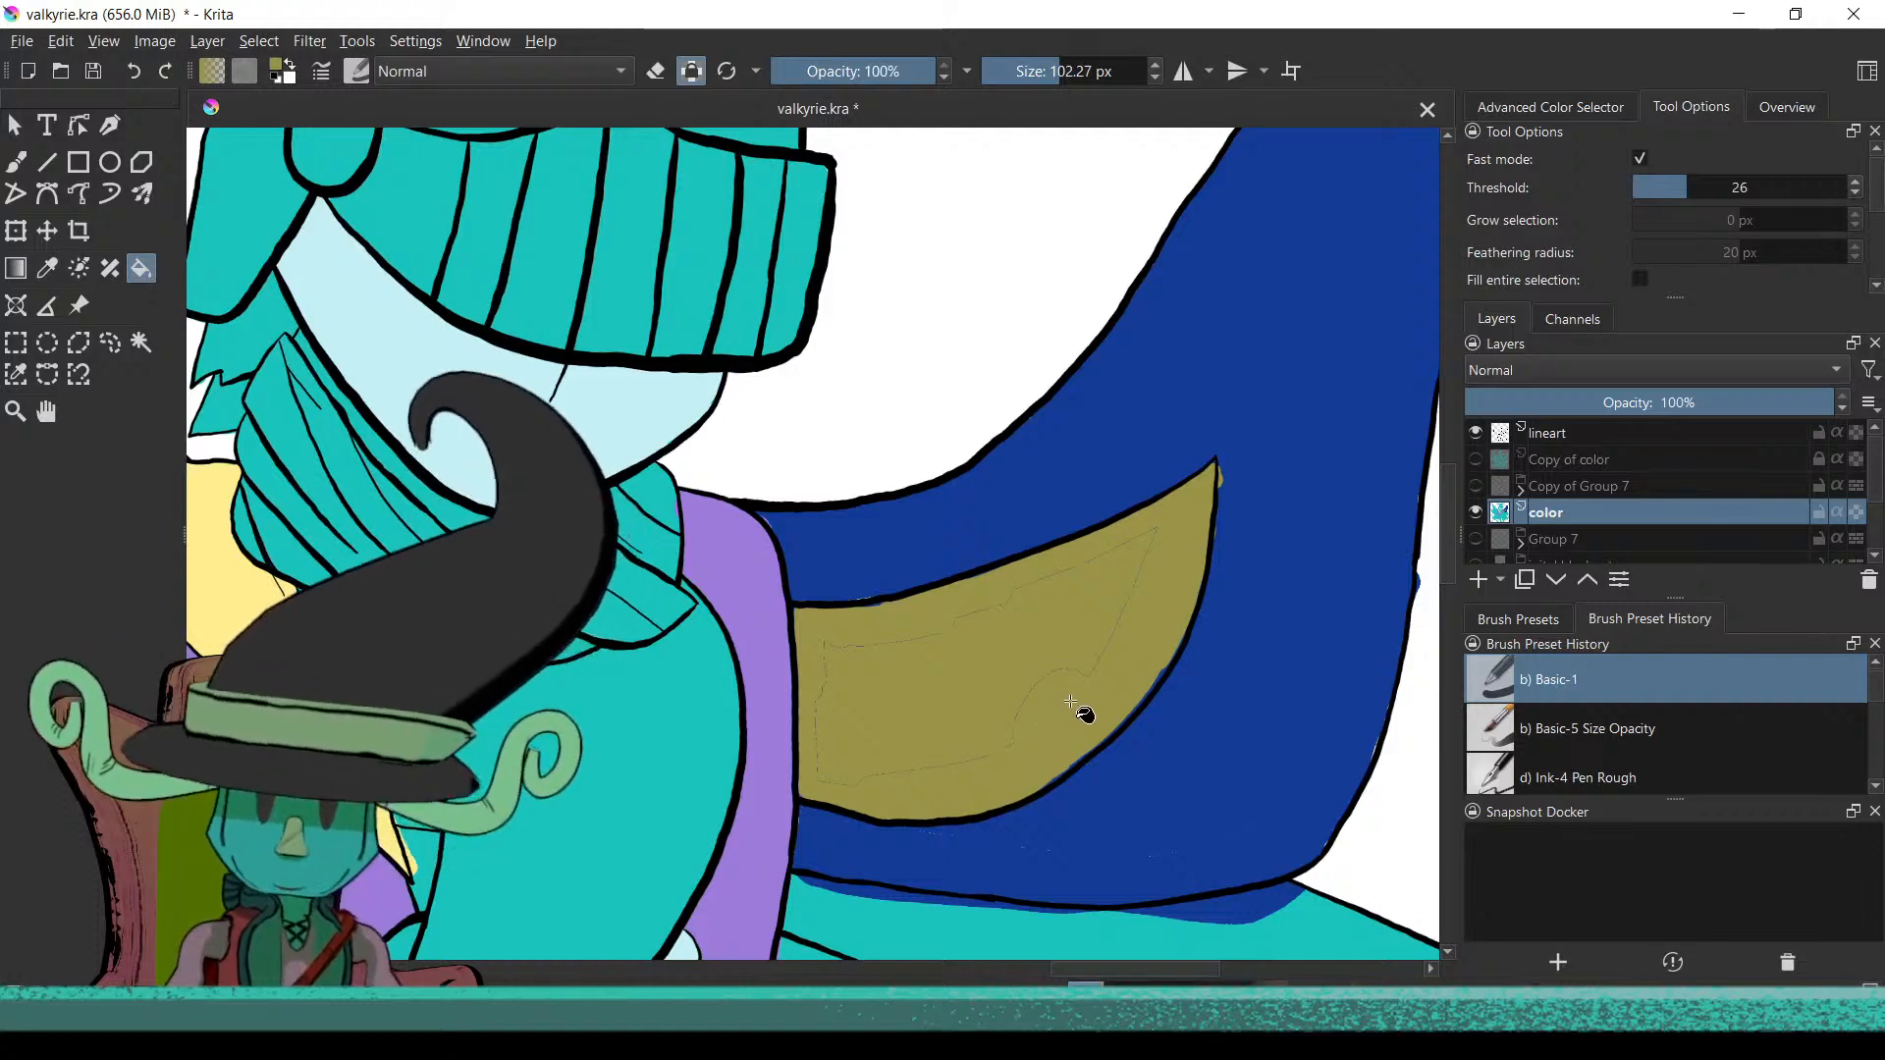
Sample the wing's dark blue and brush over the olive spilling past the inner panel's tip and edges
key("b")
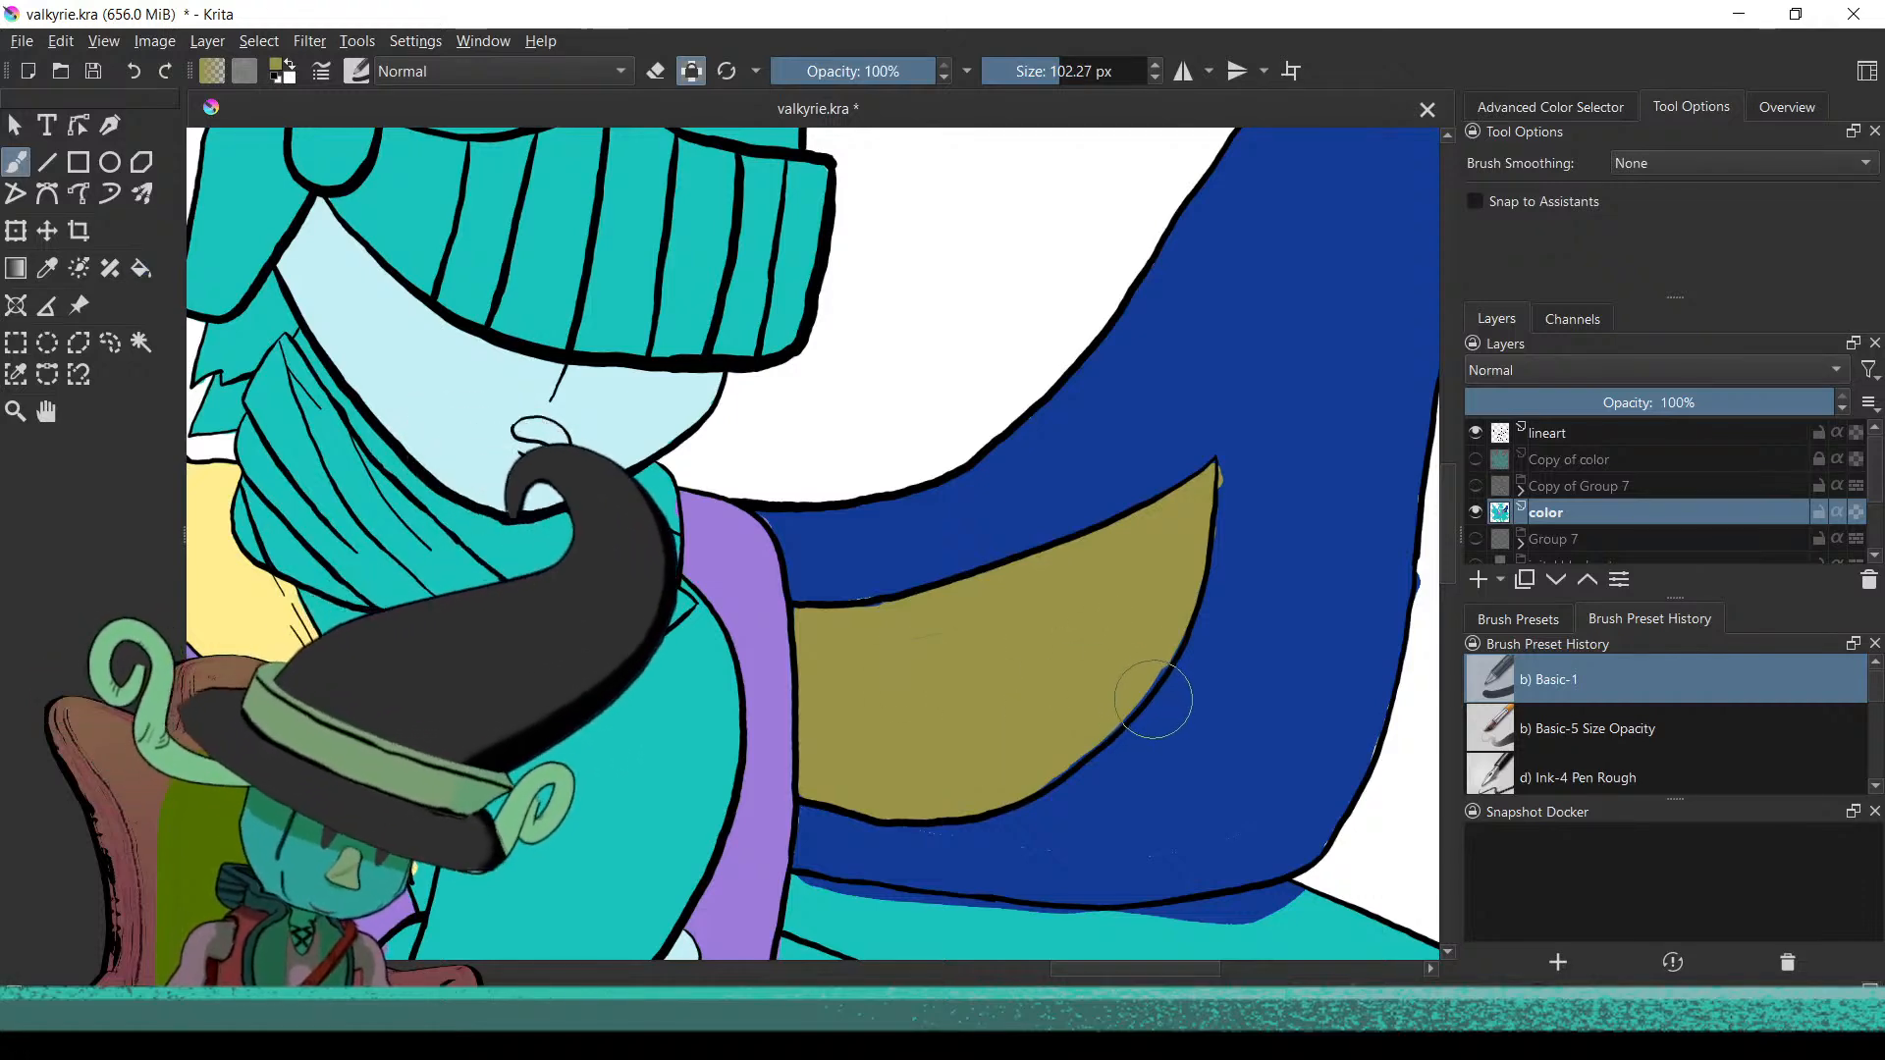
left_click(1267, 639, "ctrl")
left_click_drag(1234, 483, 1222, 489)
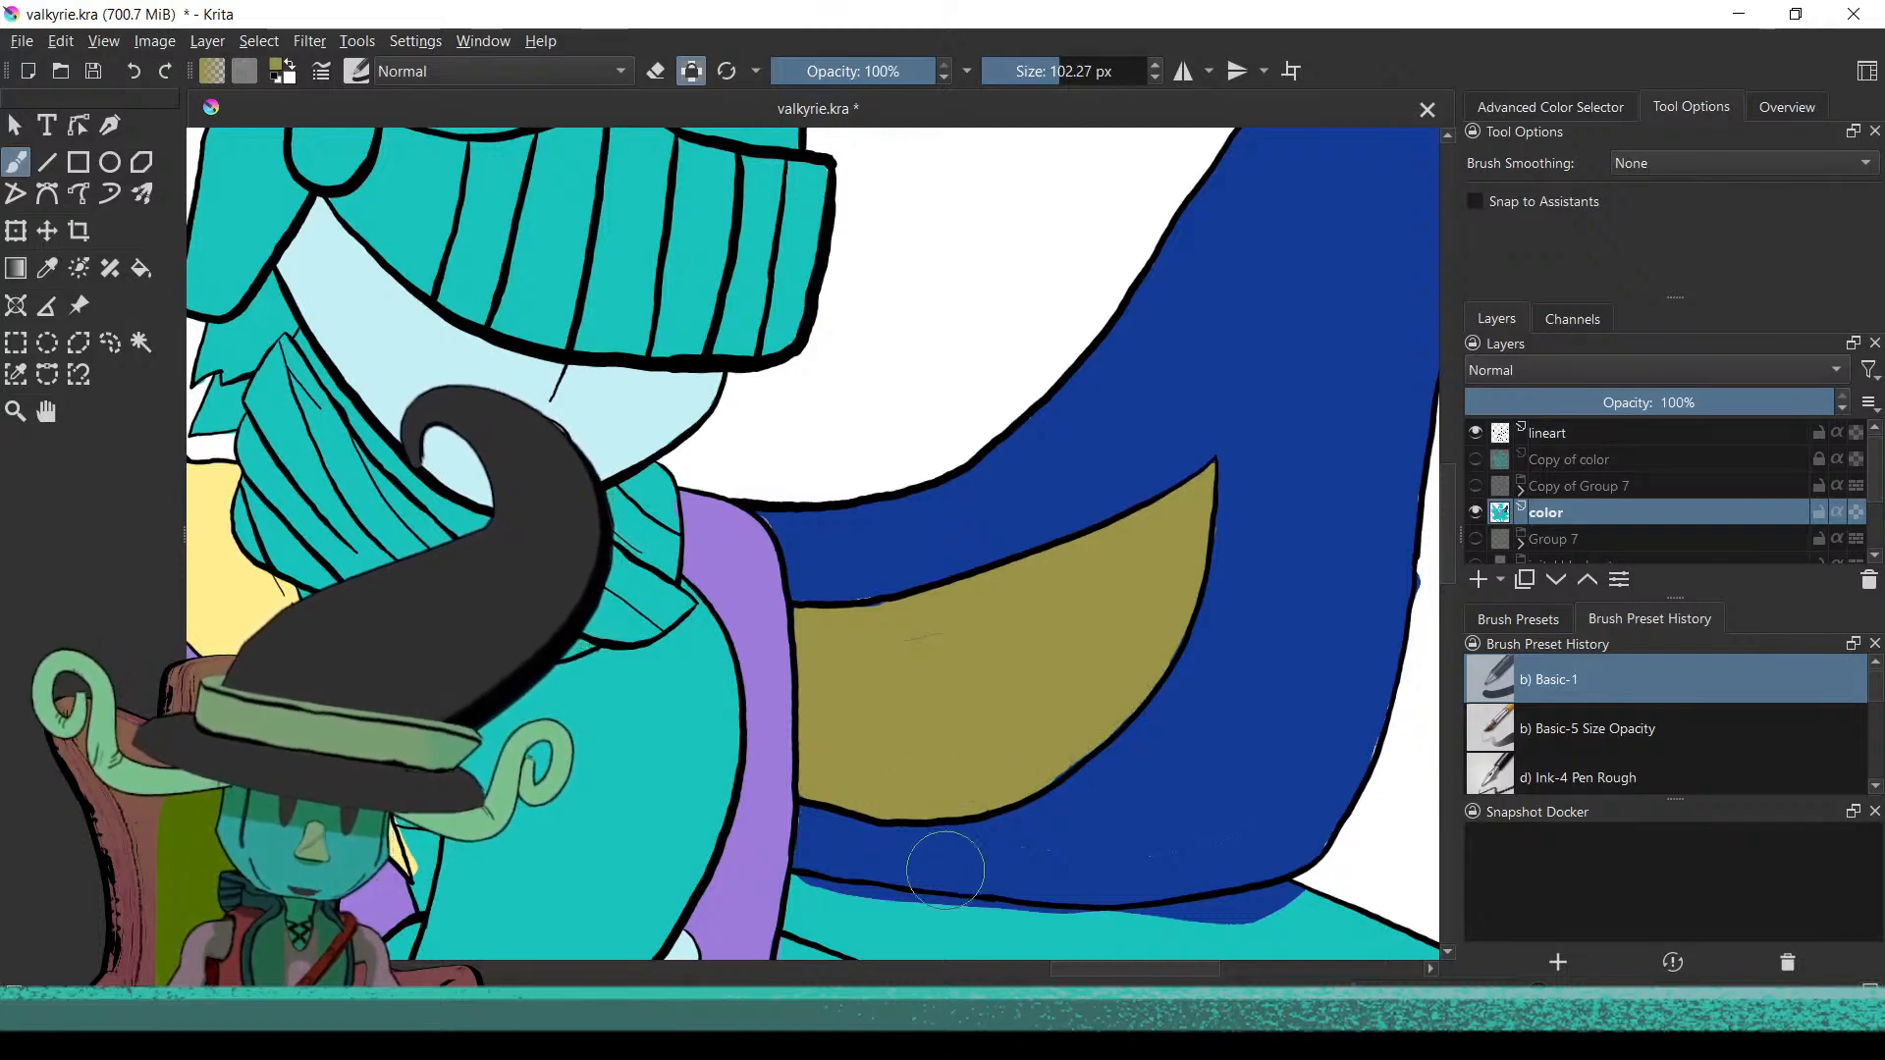
mouse_move(782, 526)
left_mouse_down()
mouse_move(830, 606)
mouse_move(878, 607)
mouse_move(895, 581)
mouse_move(797, 527)
left_mouse_up()
left_click(884, 556, "ctrl")
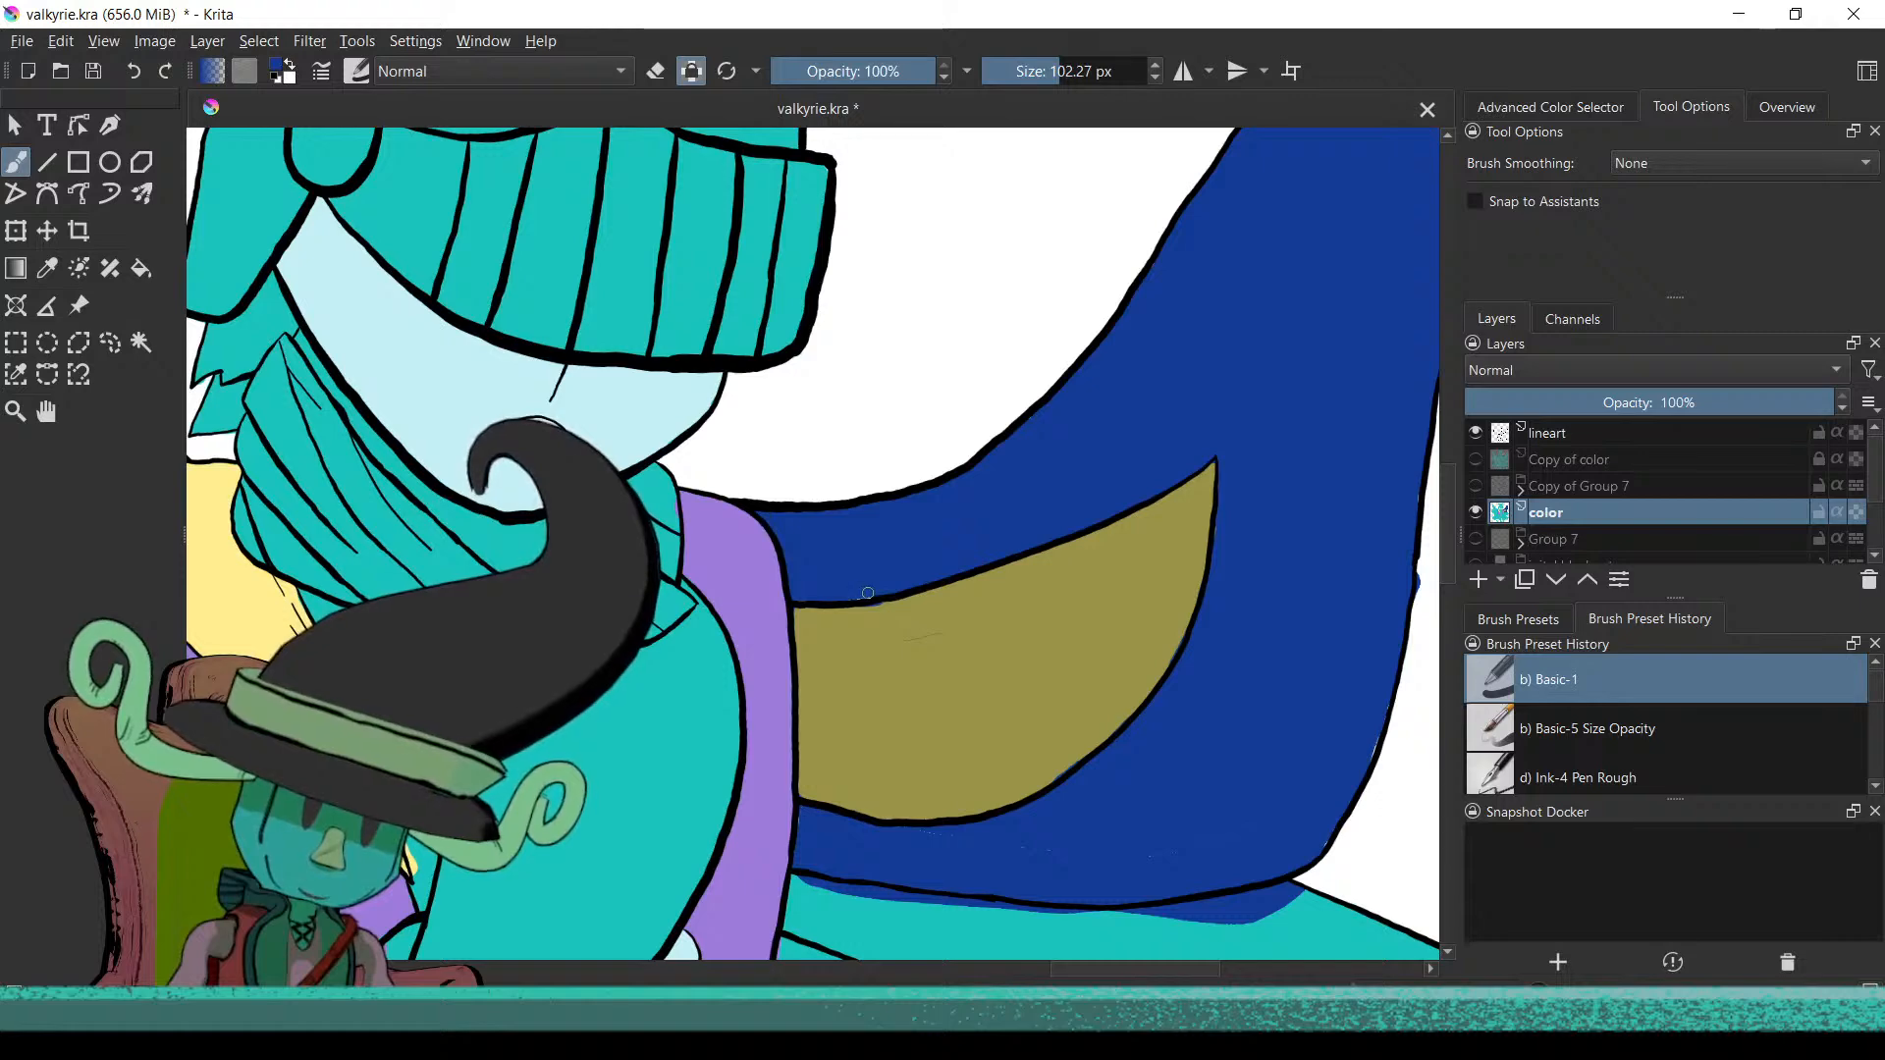
Set the foreground colour to green #13964f
left_click_drag(1011, 634, 876, 800)
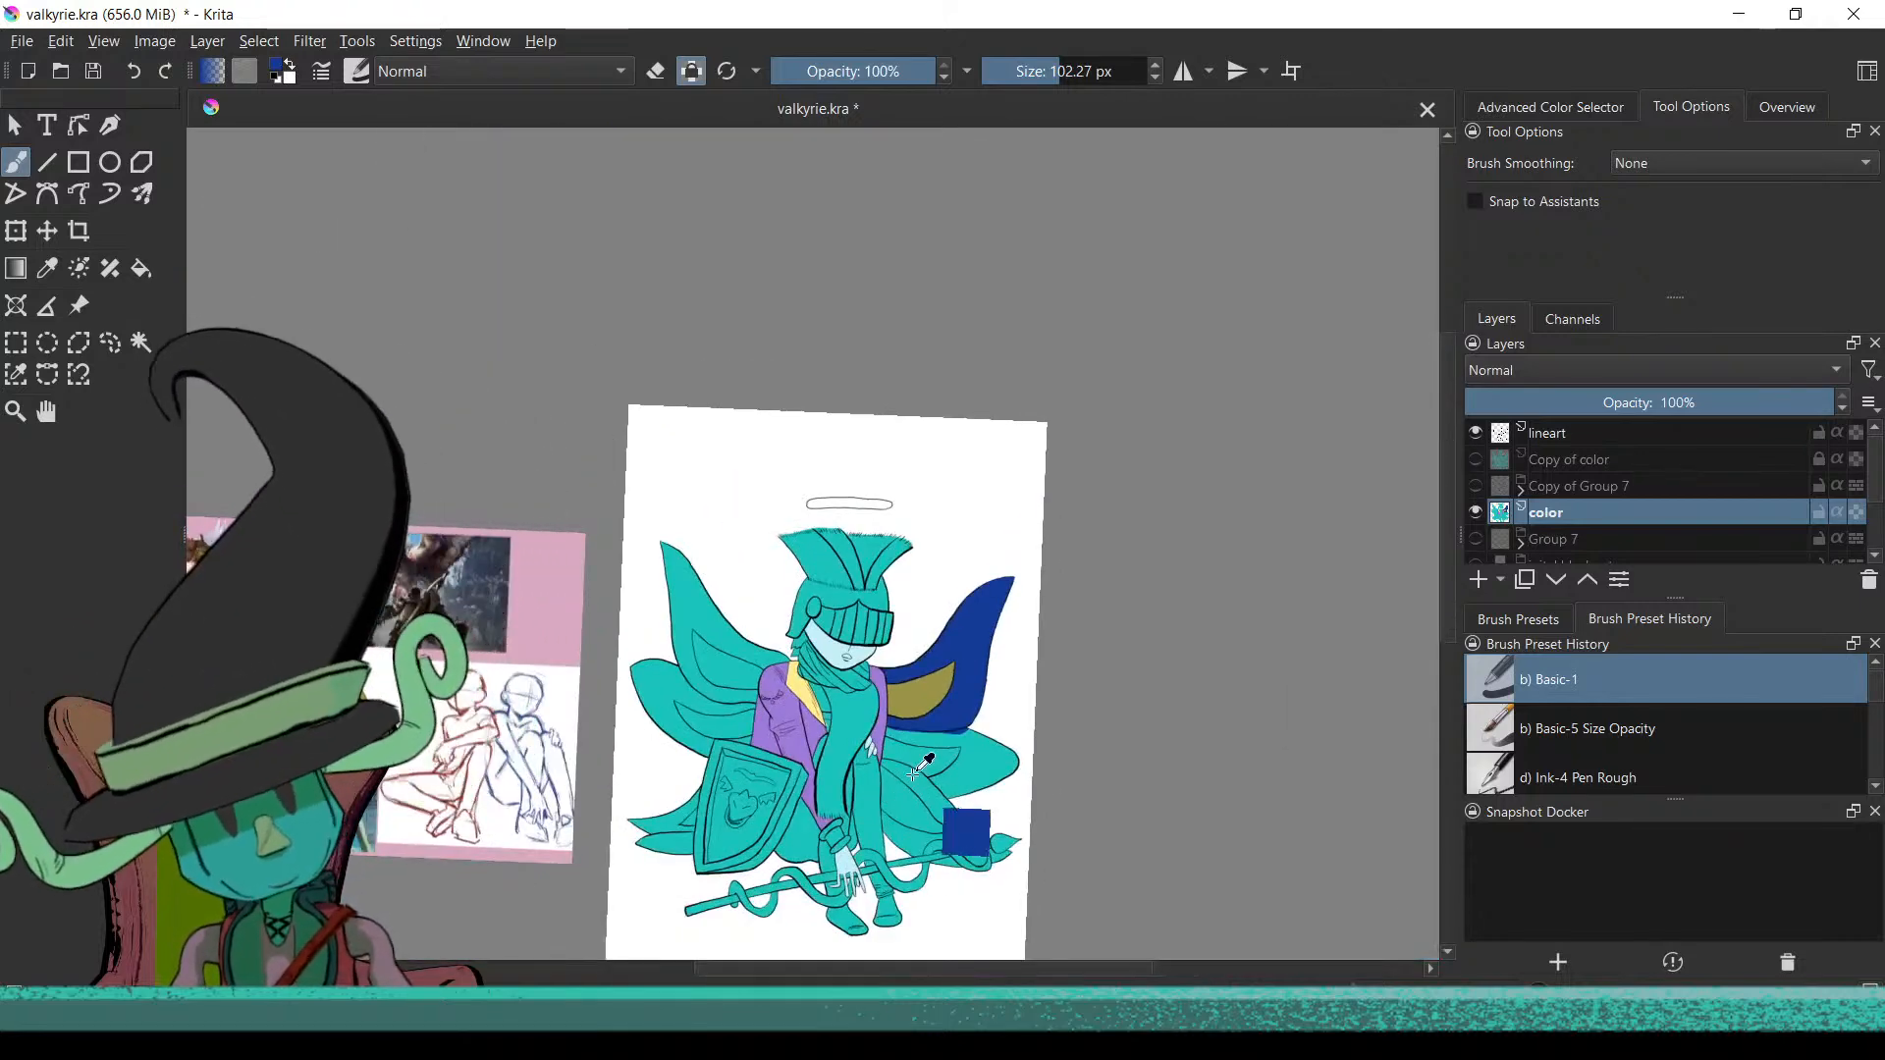
left_click_drag(913, 732, 975, 621)
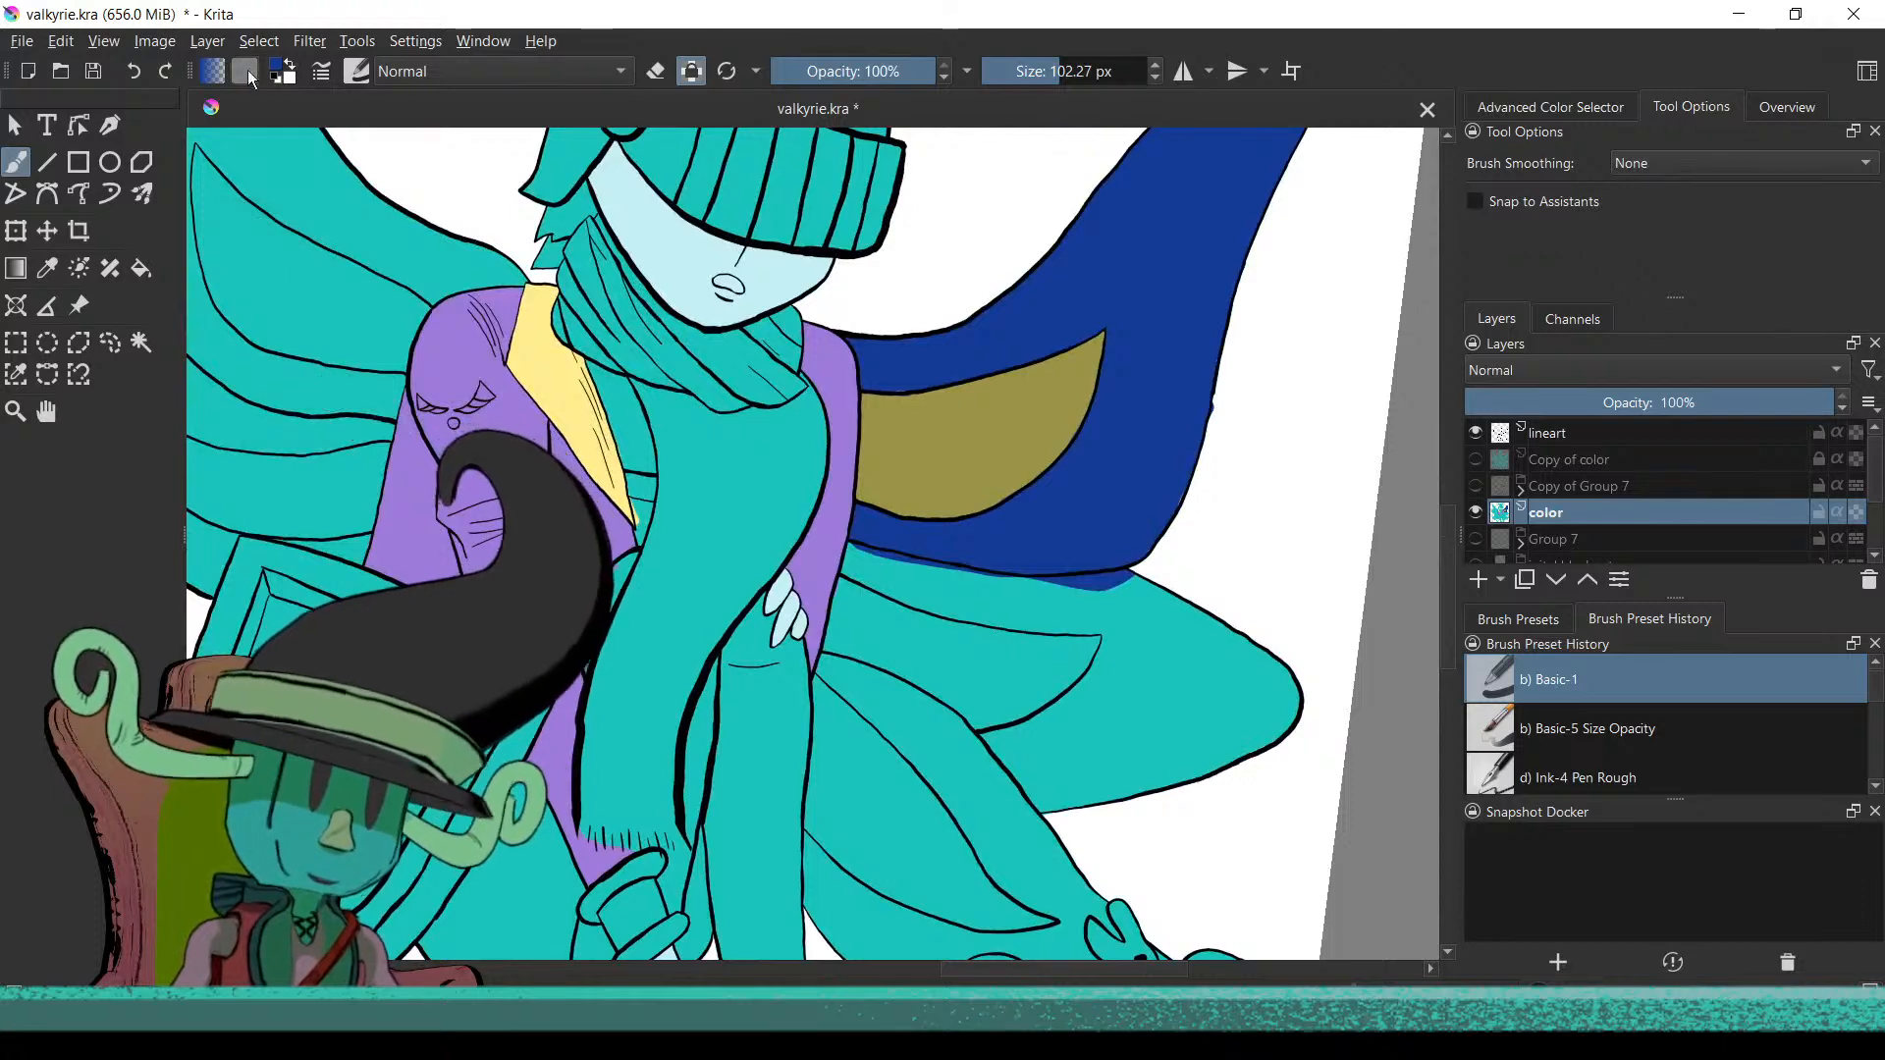
left_click(286, 60)
left_click(278, 66)
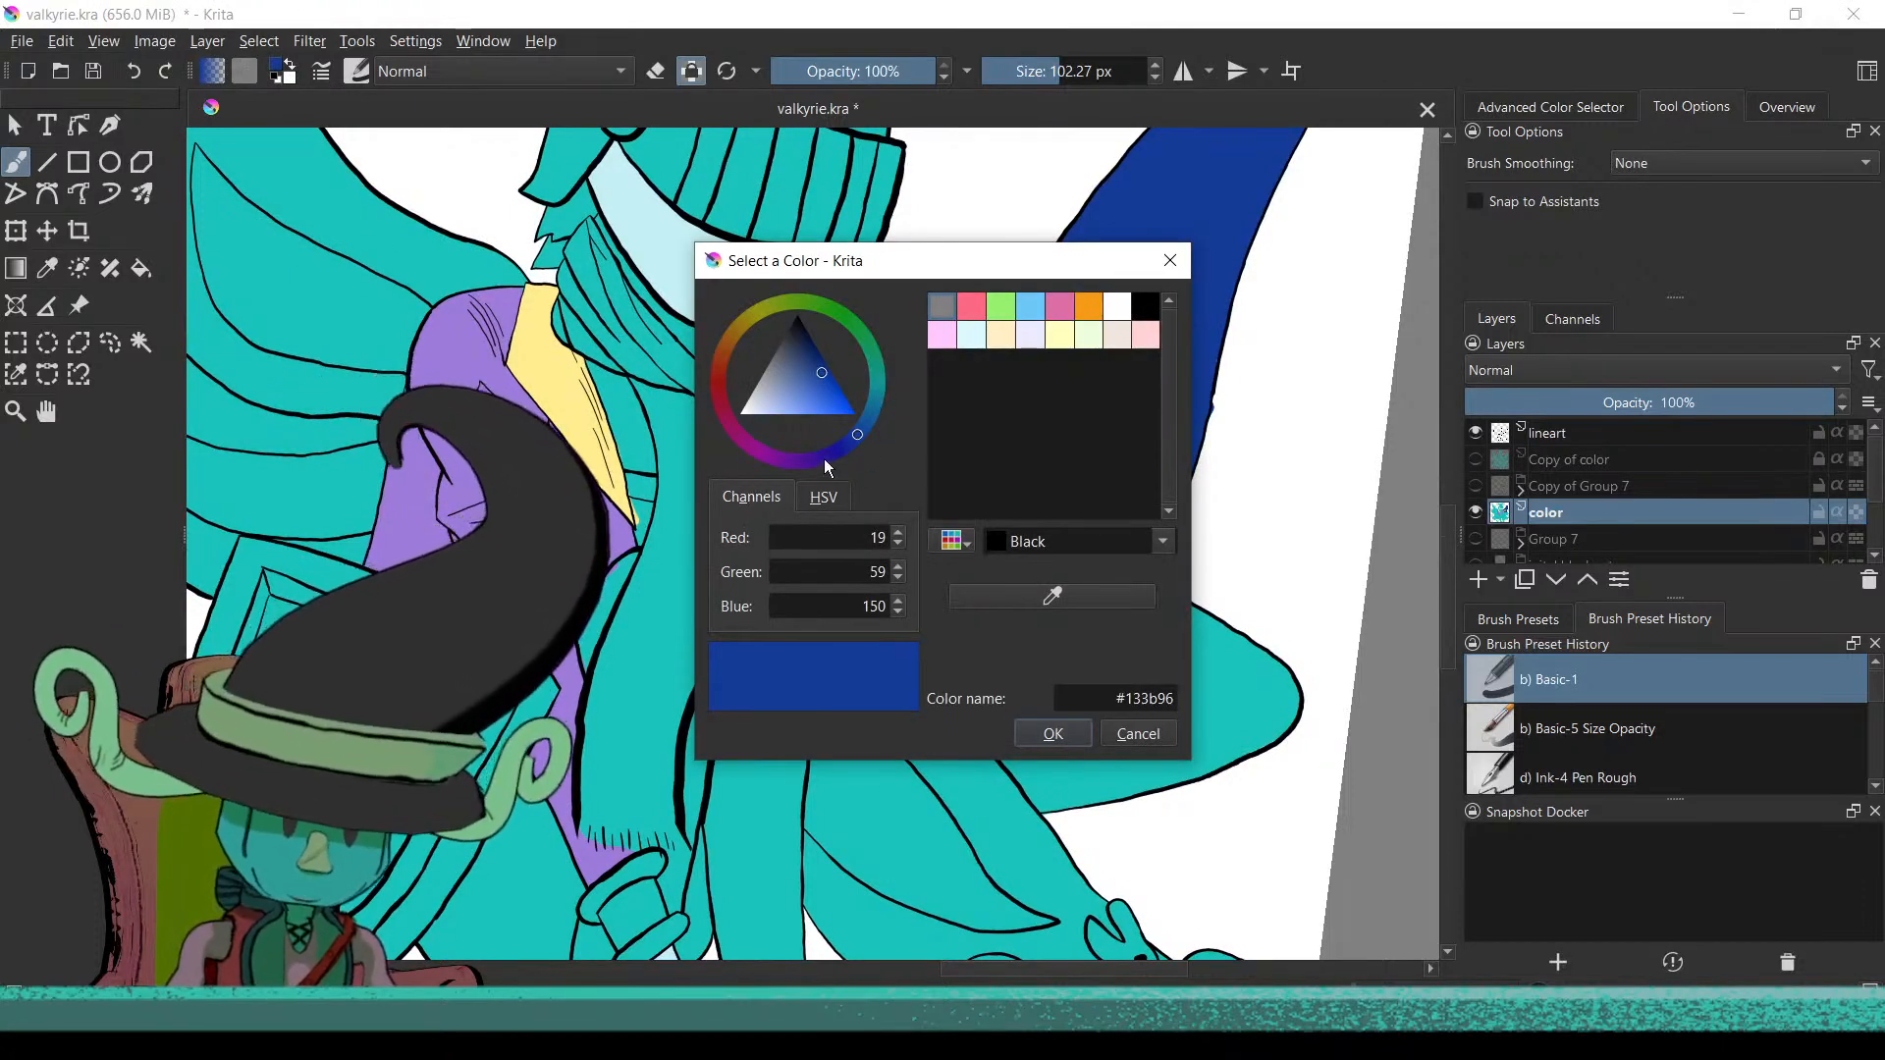
left_click(853, 327)
left_click_drag(867, 336, 870, 346)
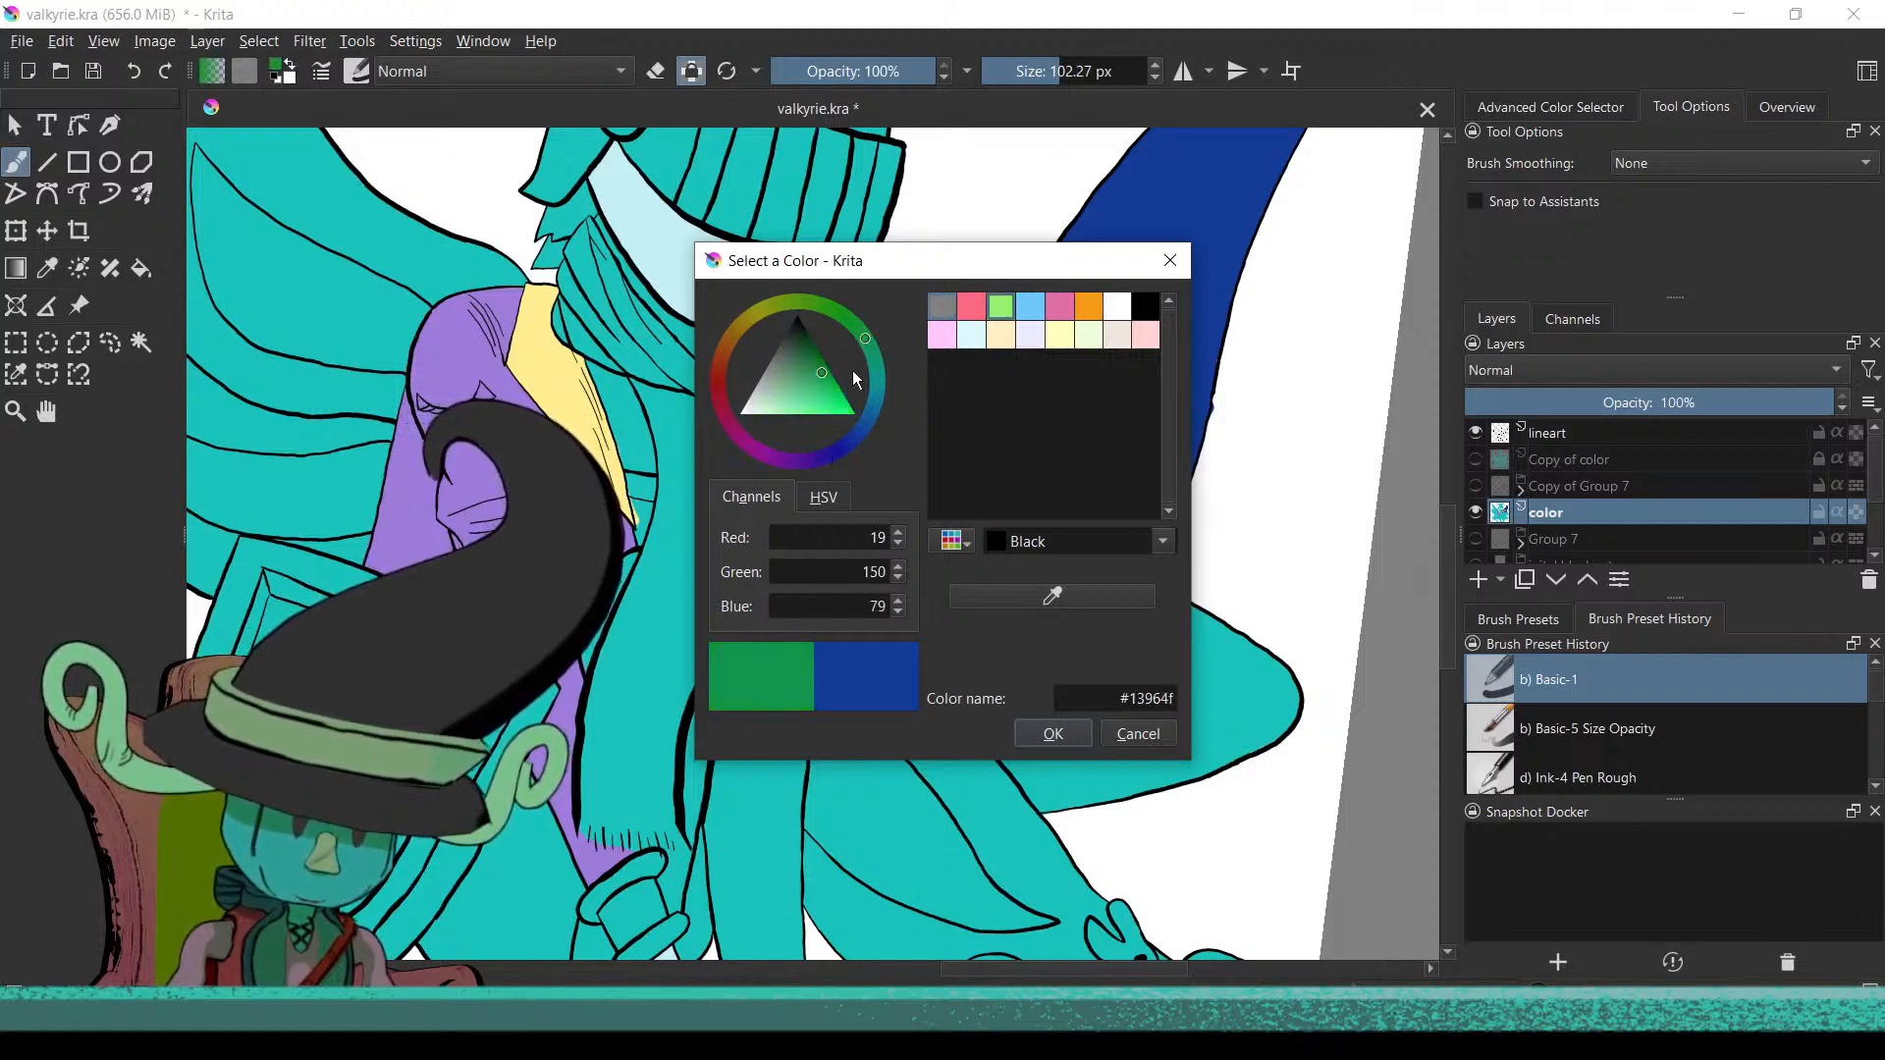
left_click(1048, 734)
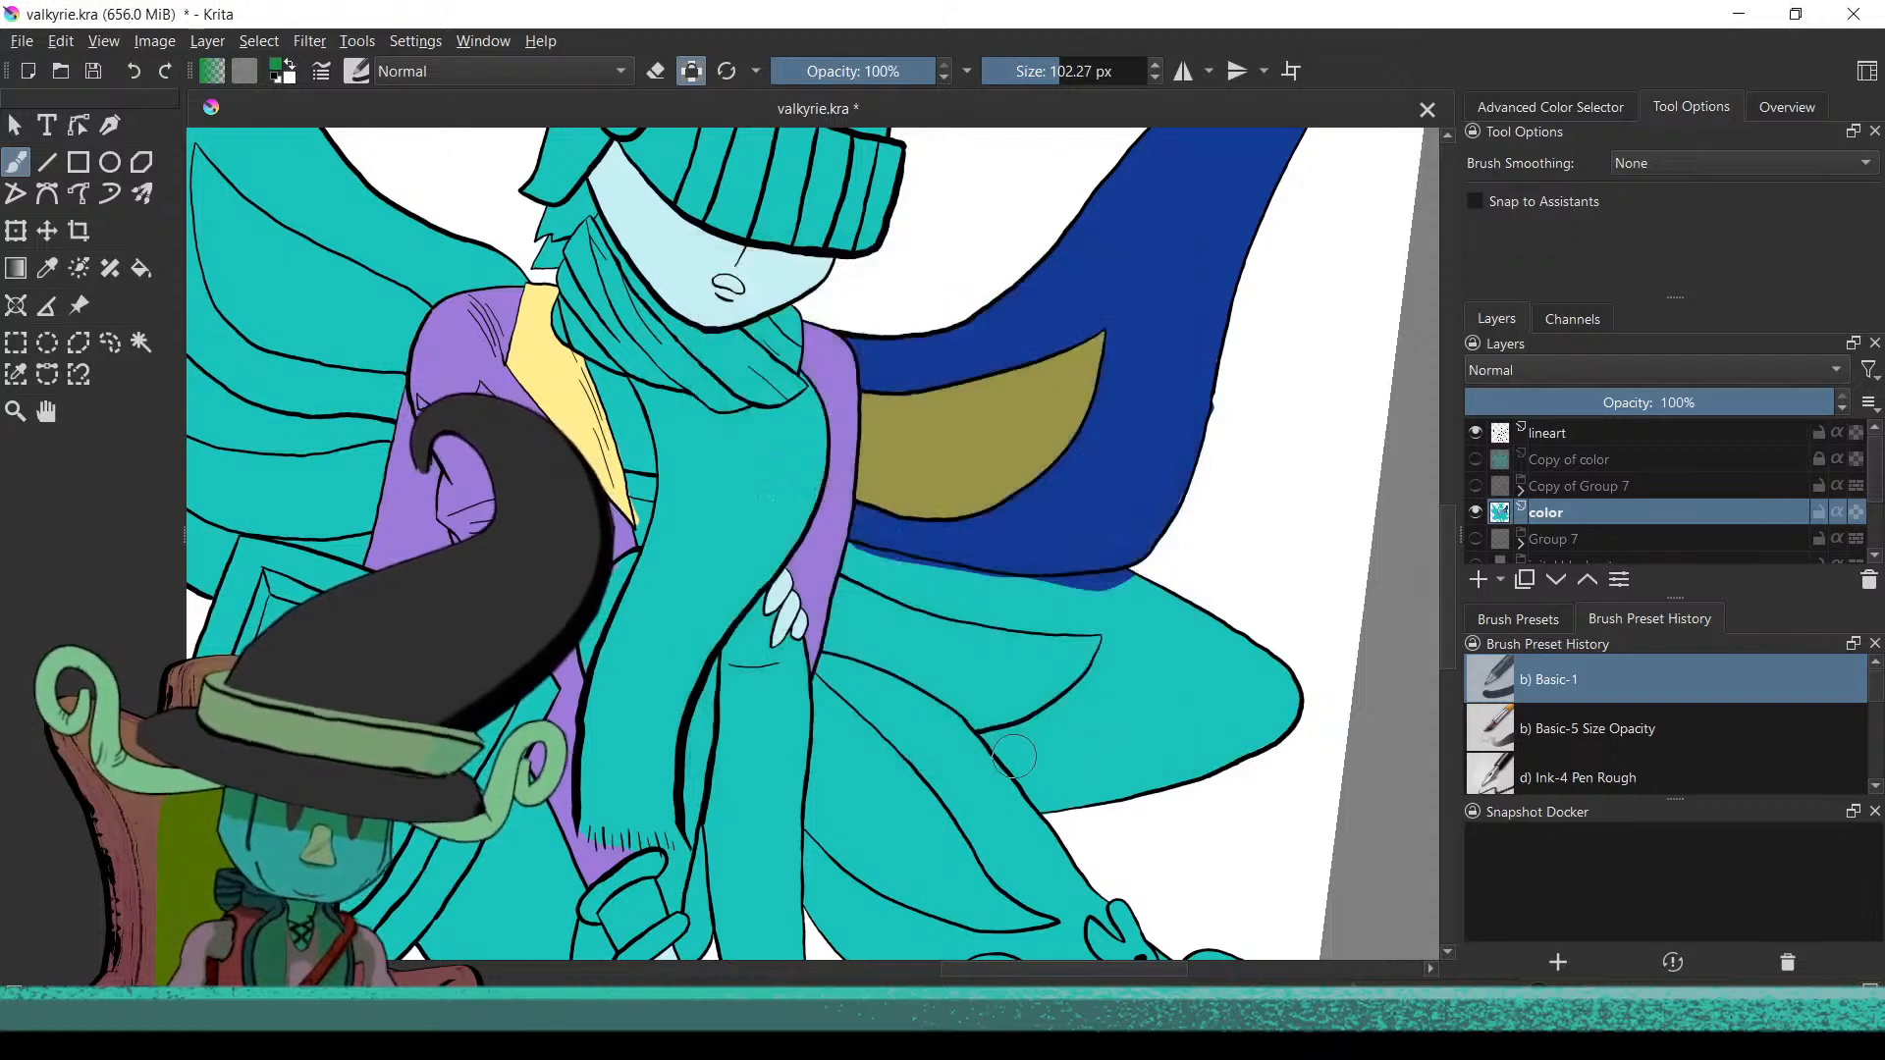
Brush green along the lower edge of the wing below the blue one and flood-fill the rest of that wing
mouse_move(853, 646)
left_mouse_down()
mouse_move(902, 662)
mouse_move(828, 640)
mouse_move(981, 726)
mouse_move(1034, 788)
left_mouse_up()
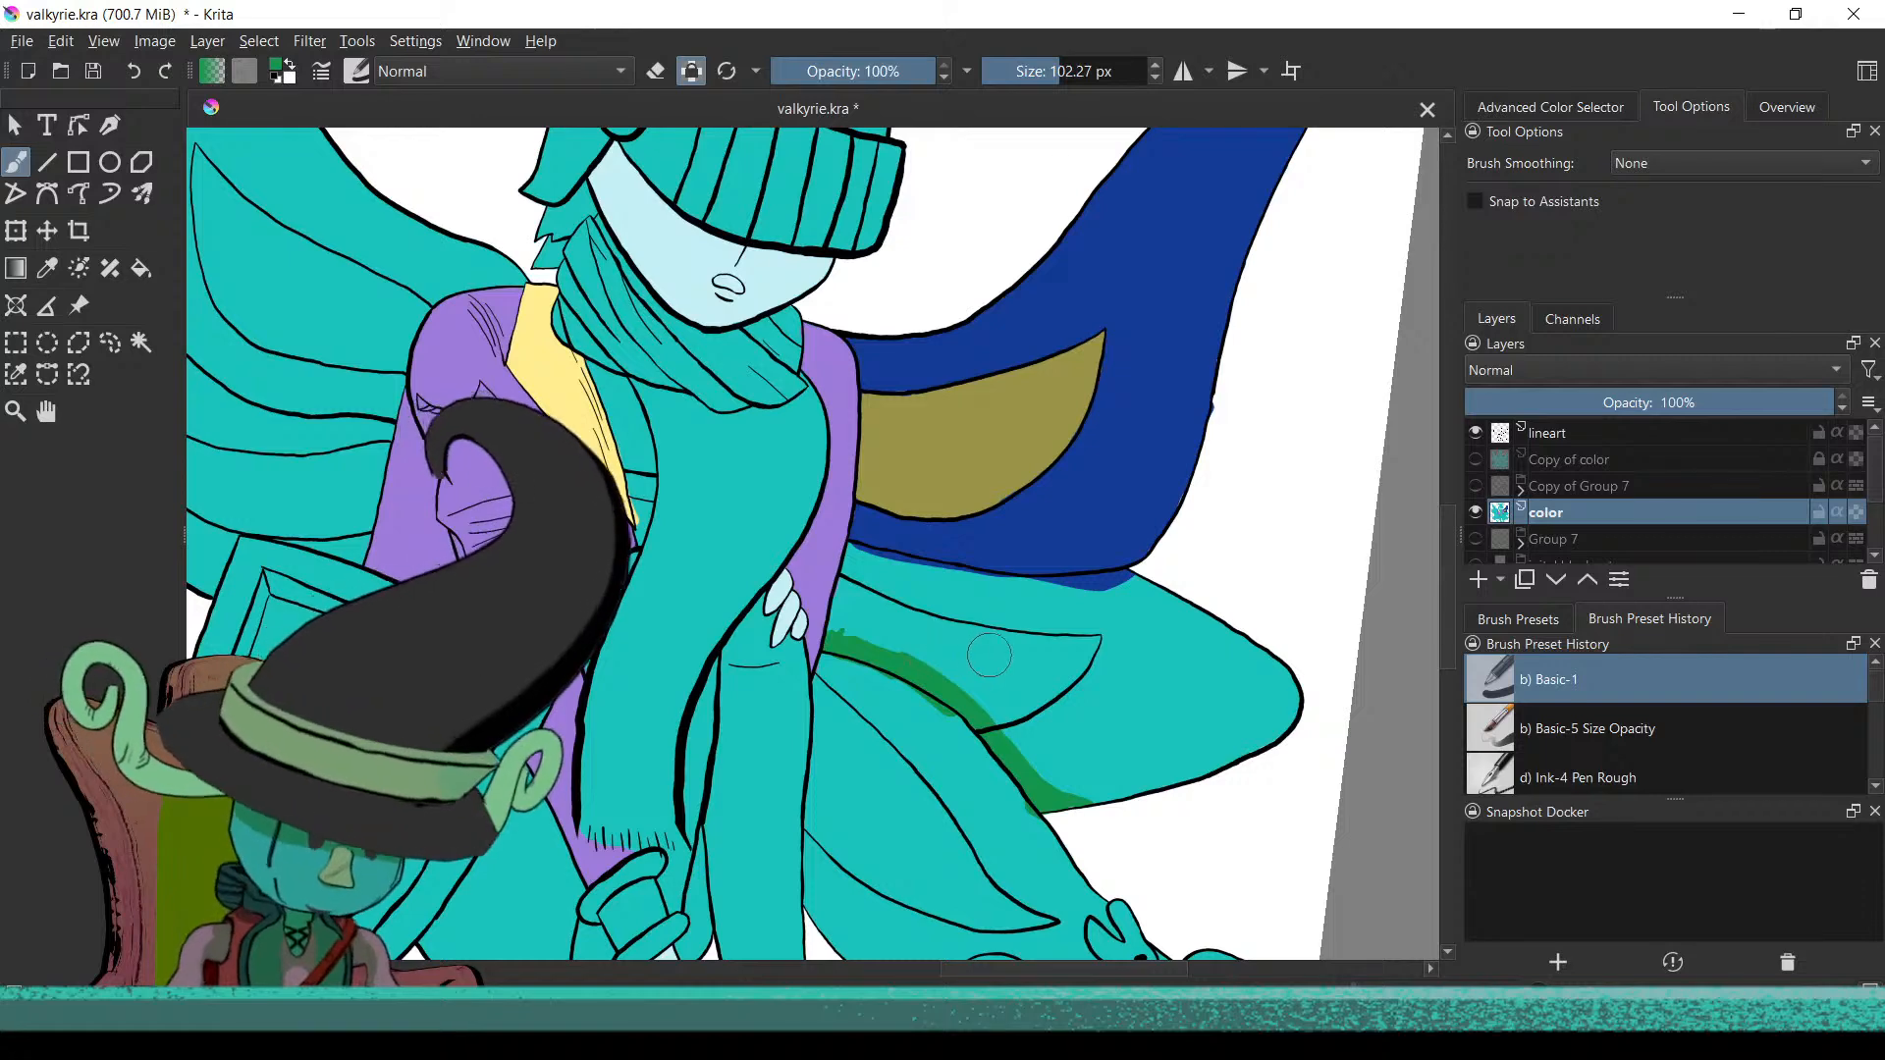
key("f")
left_click(1093, 781)
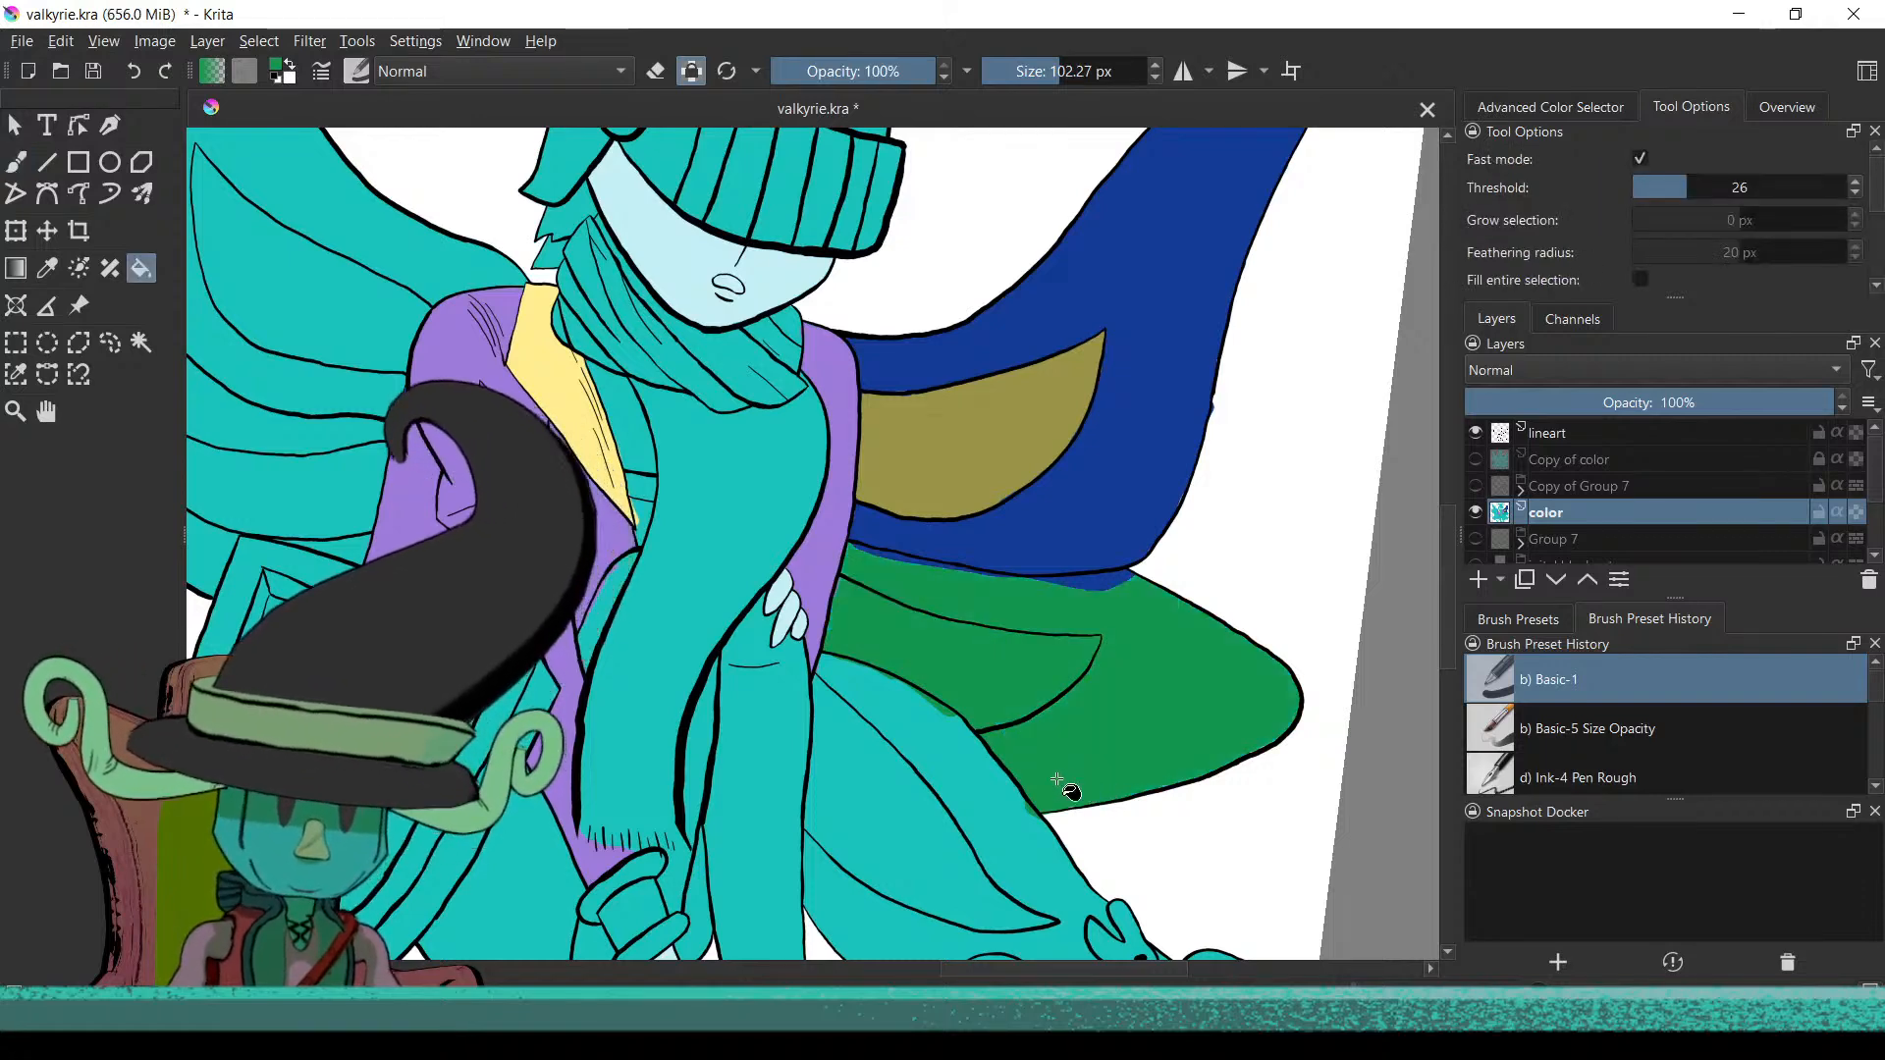
Brush sampled green and dark blue along the border between the two wings to clean up the colour spill
scroll(1073, 786, "up", 4)
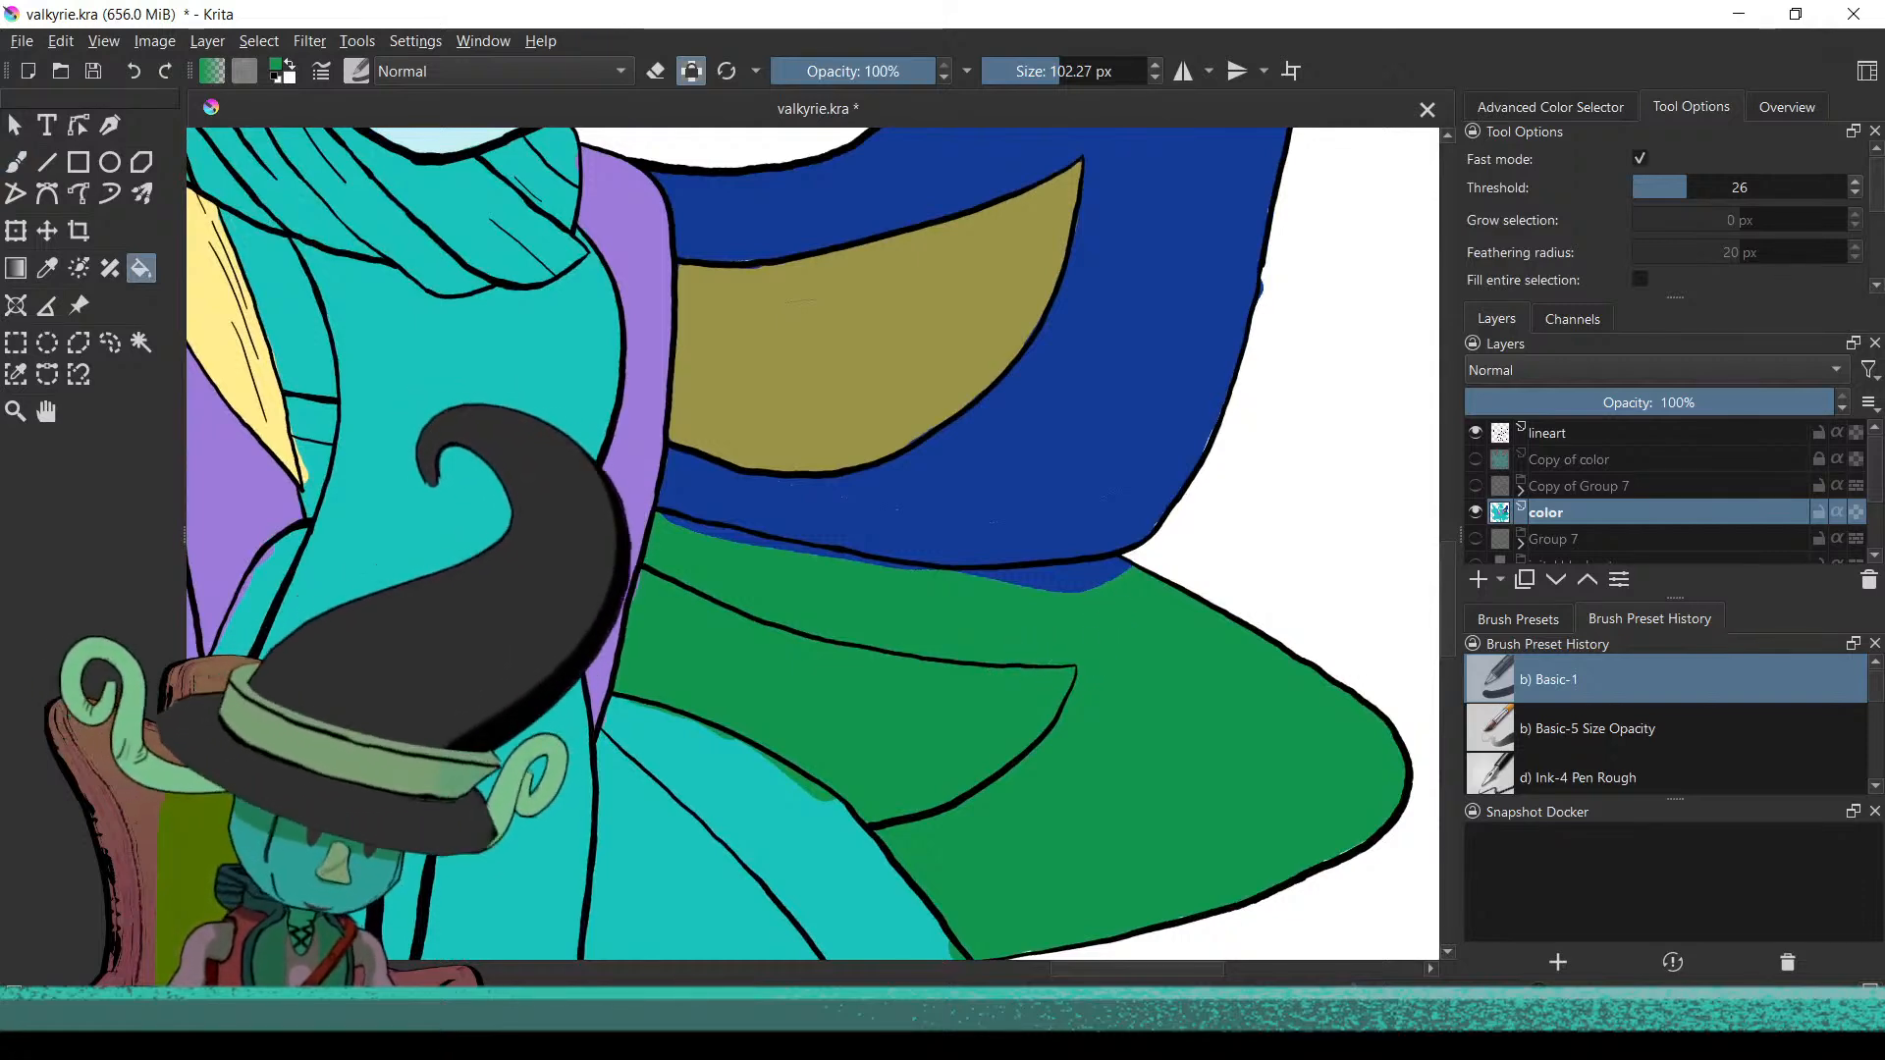
key("b")
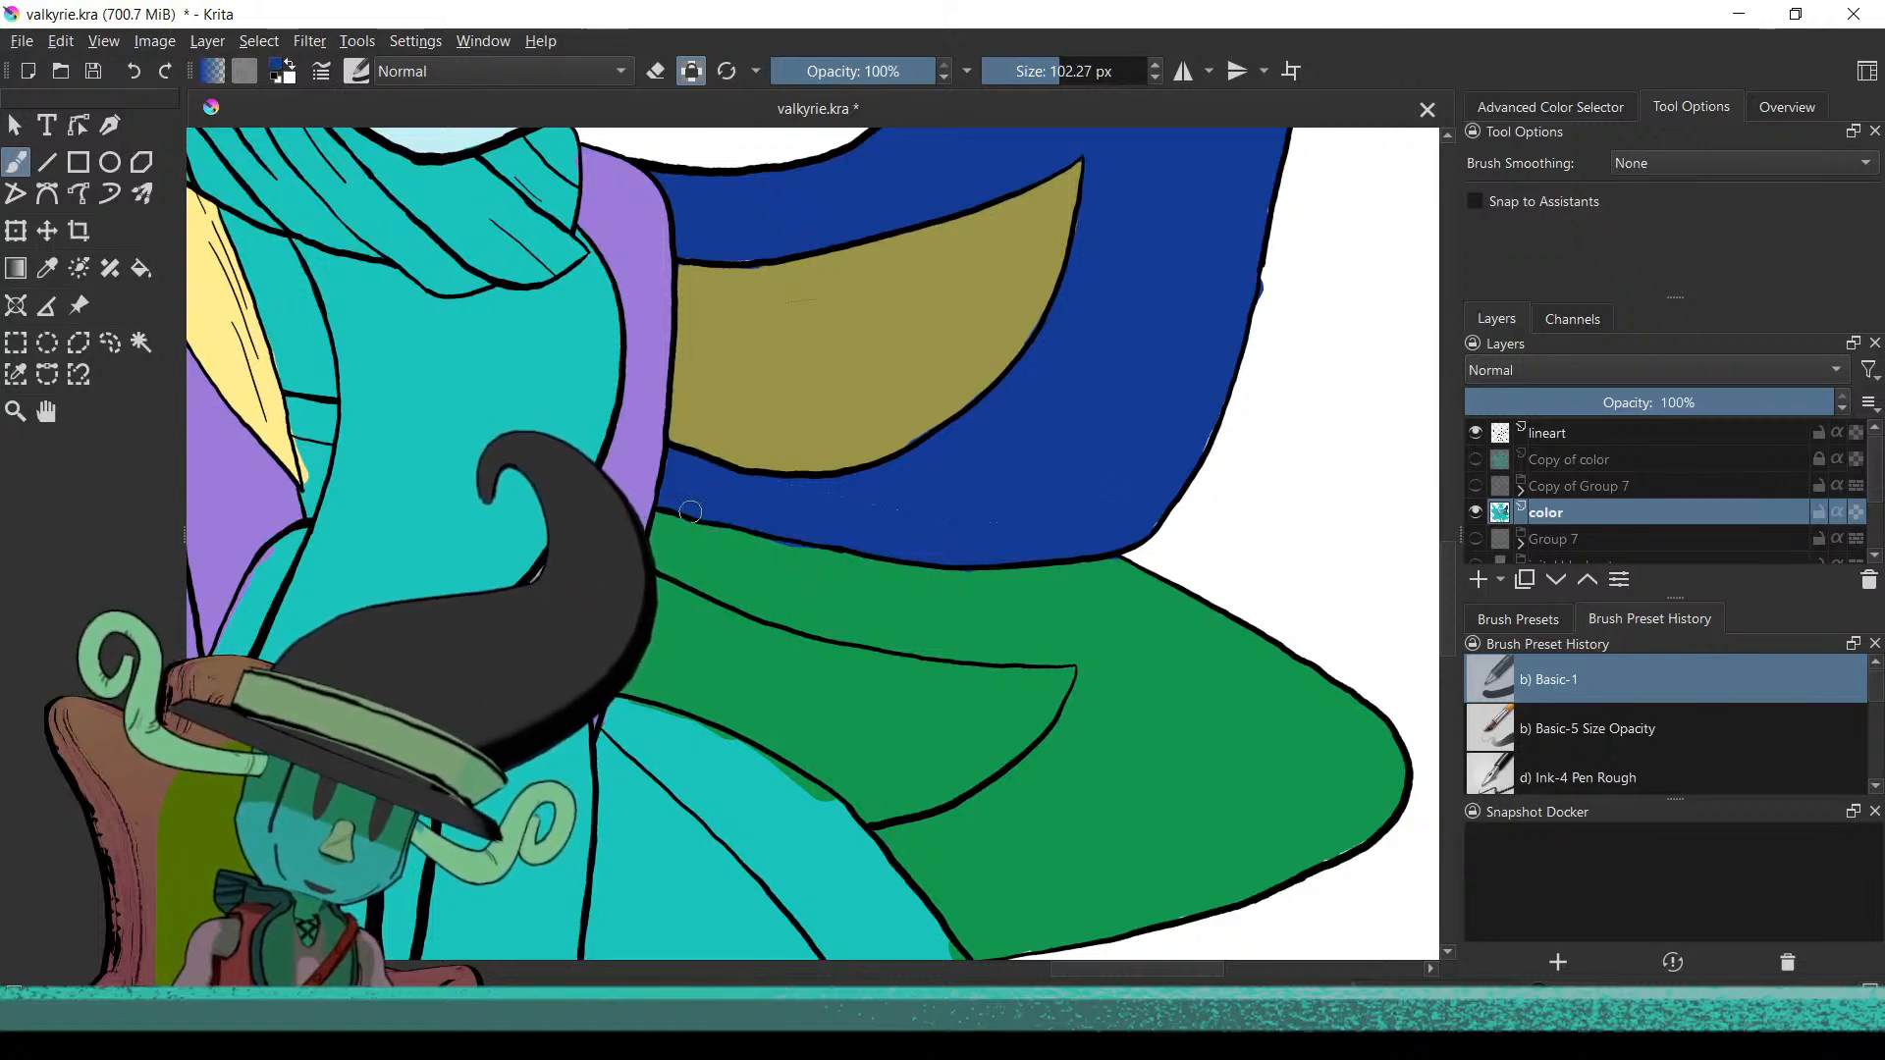
scroll(690, 512, "down", 10)
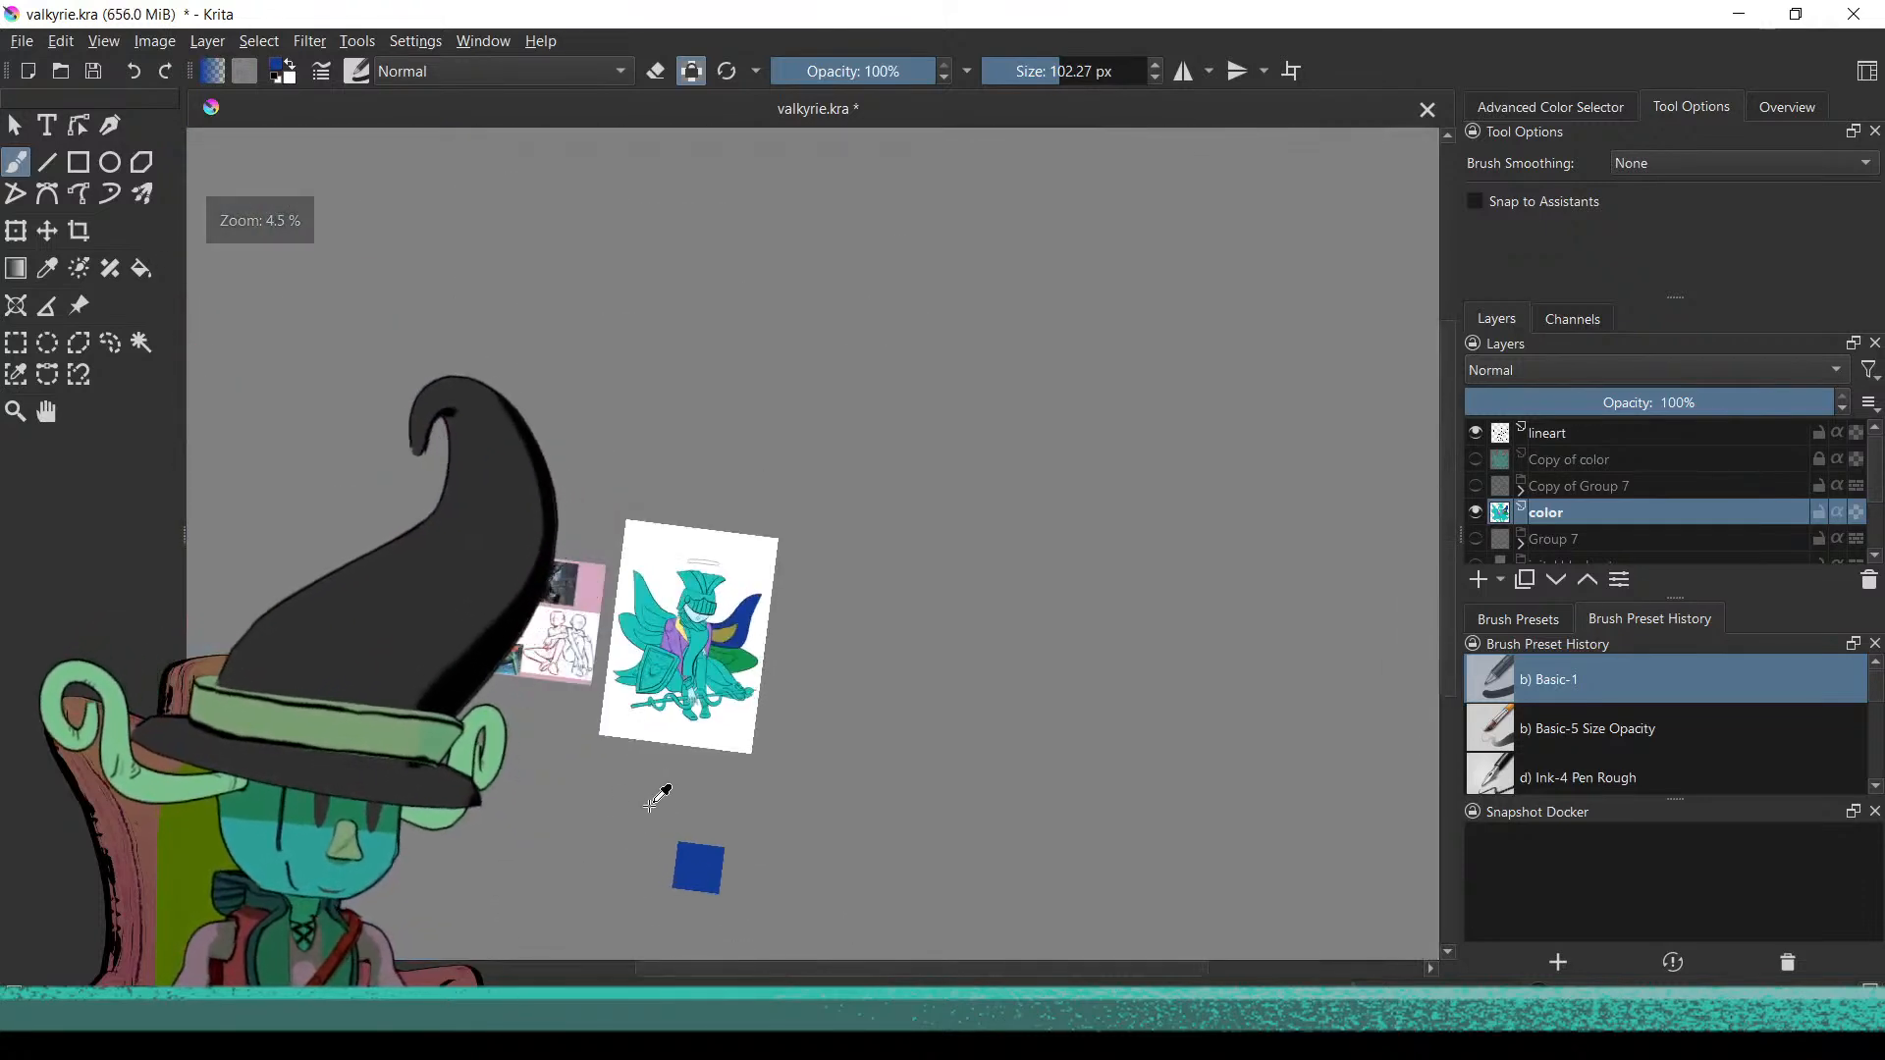
scroll(666, 789, "up", 4)
left_click_drag(665, 790, 716, 815)
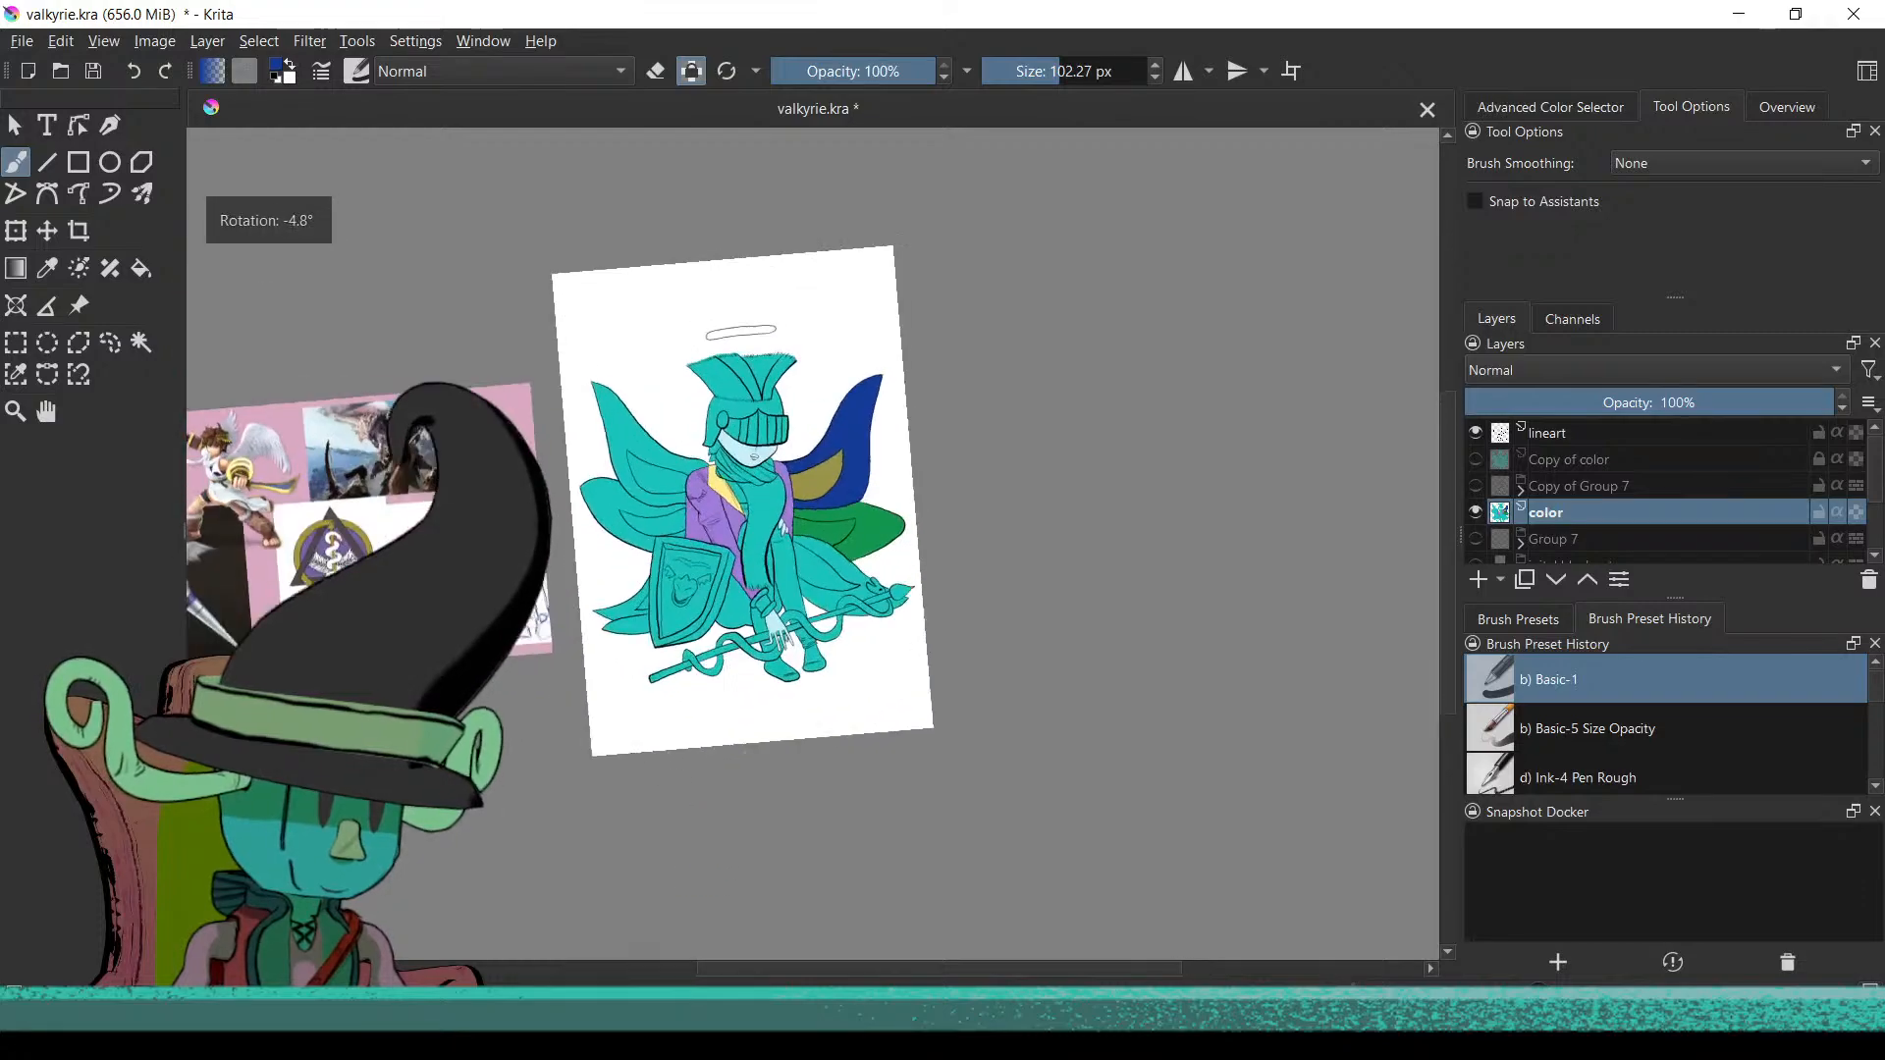
scroll(792, 512, "up", 6)
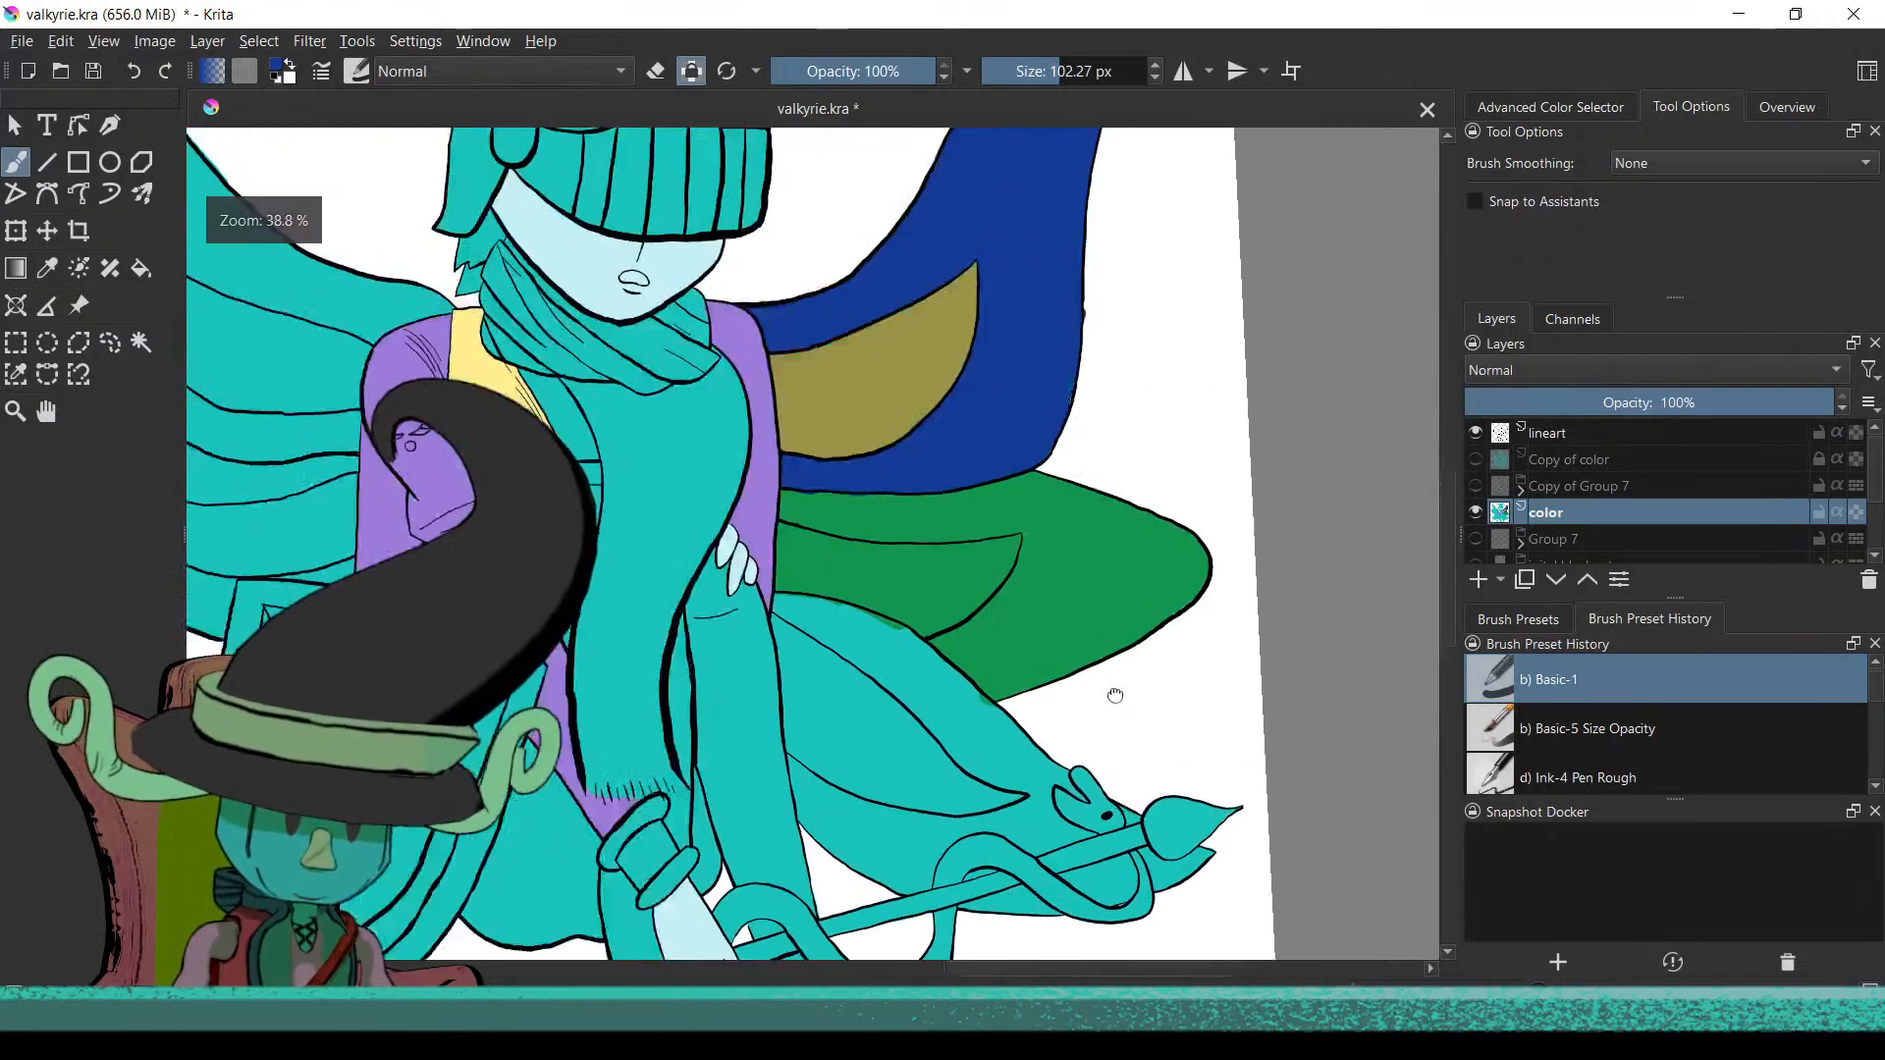
scroll(1051, 619, "down", 1)
scroll(1043, 576, "up", 2)
scroll(1017, 734, "down", 3)
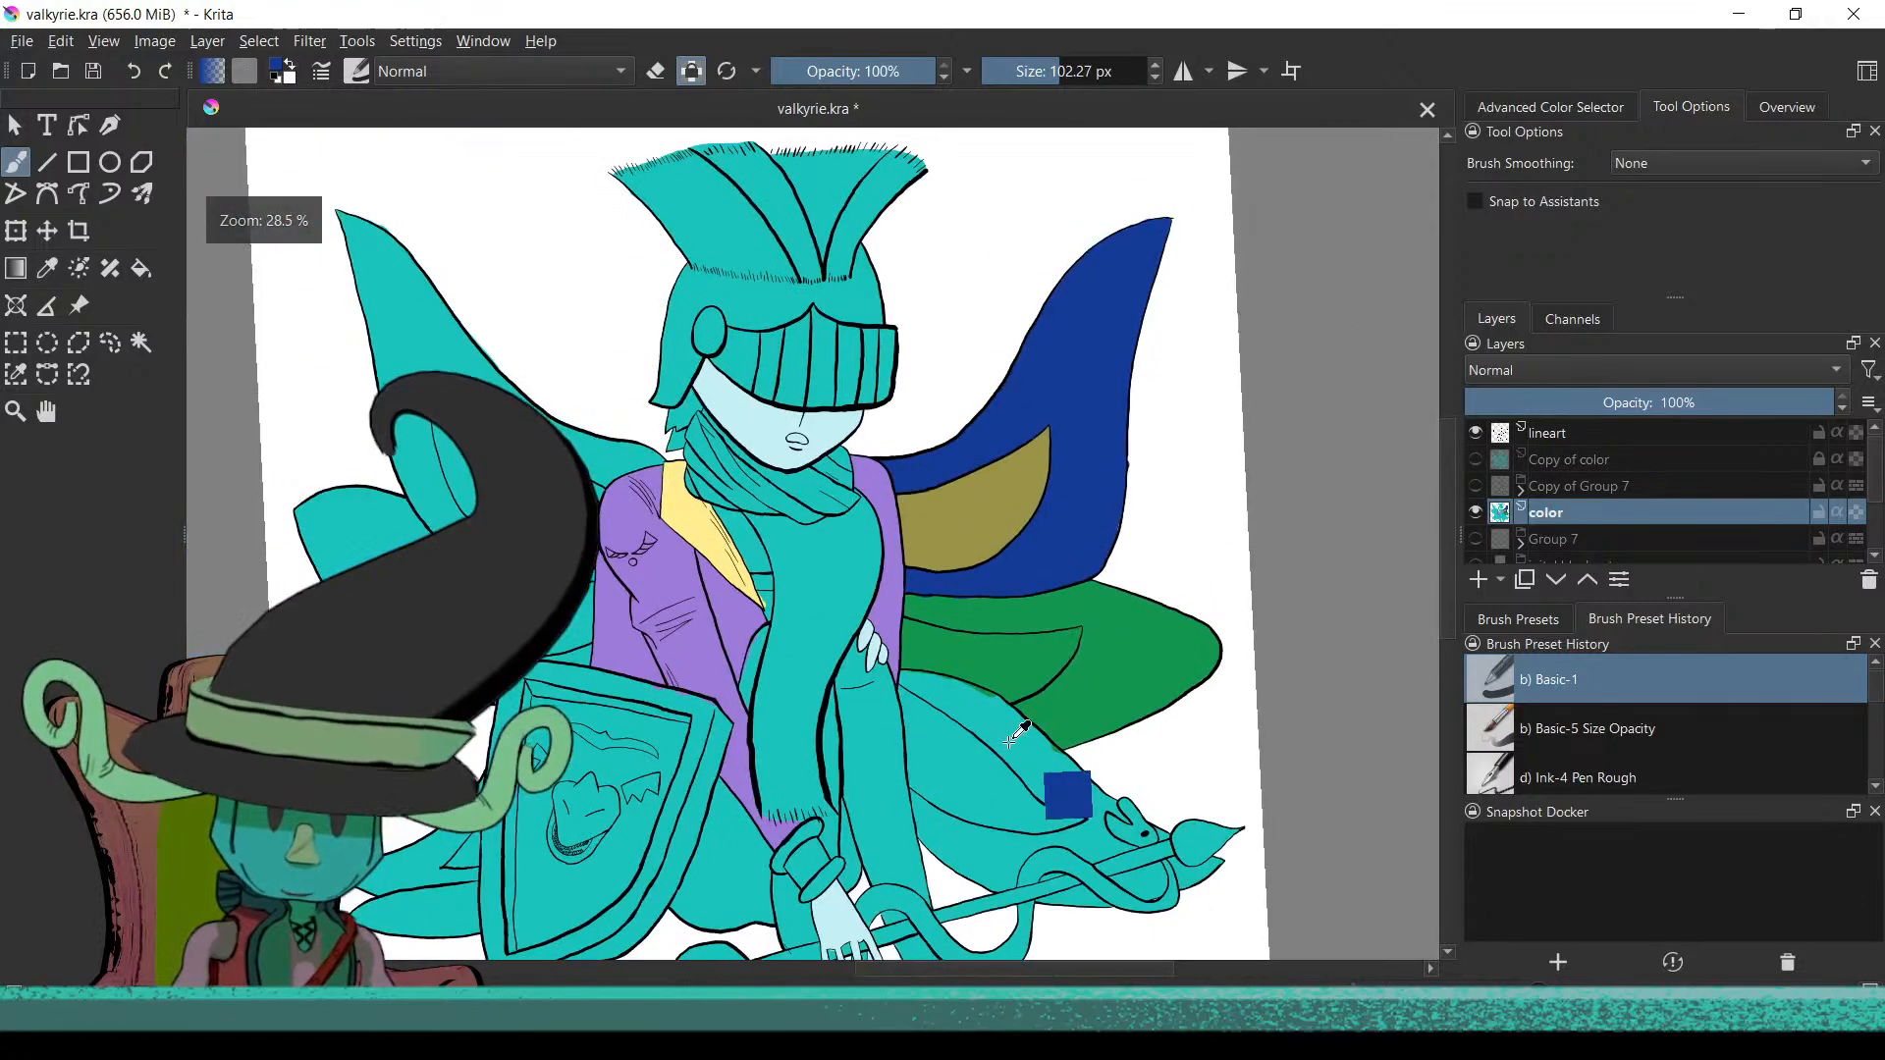
Brush olive along the inside outline of the green wing's inner panel and flood-fill its remaining green centre
scroll(1017, 734, "up", 5)
key("x")
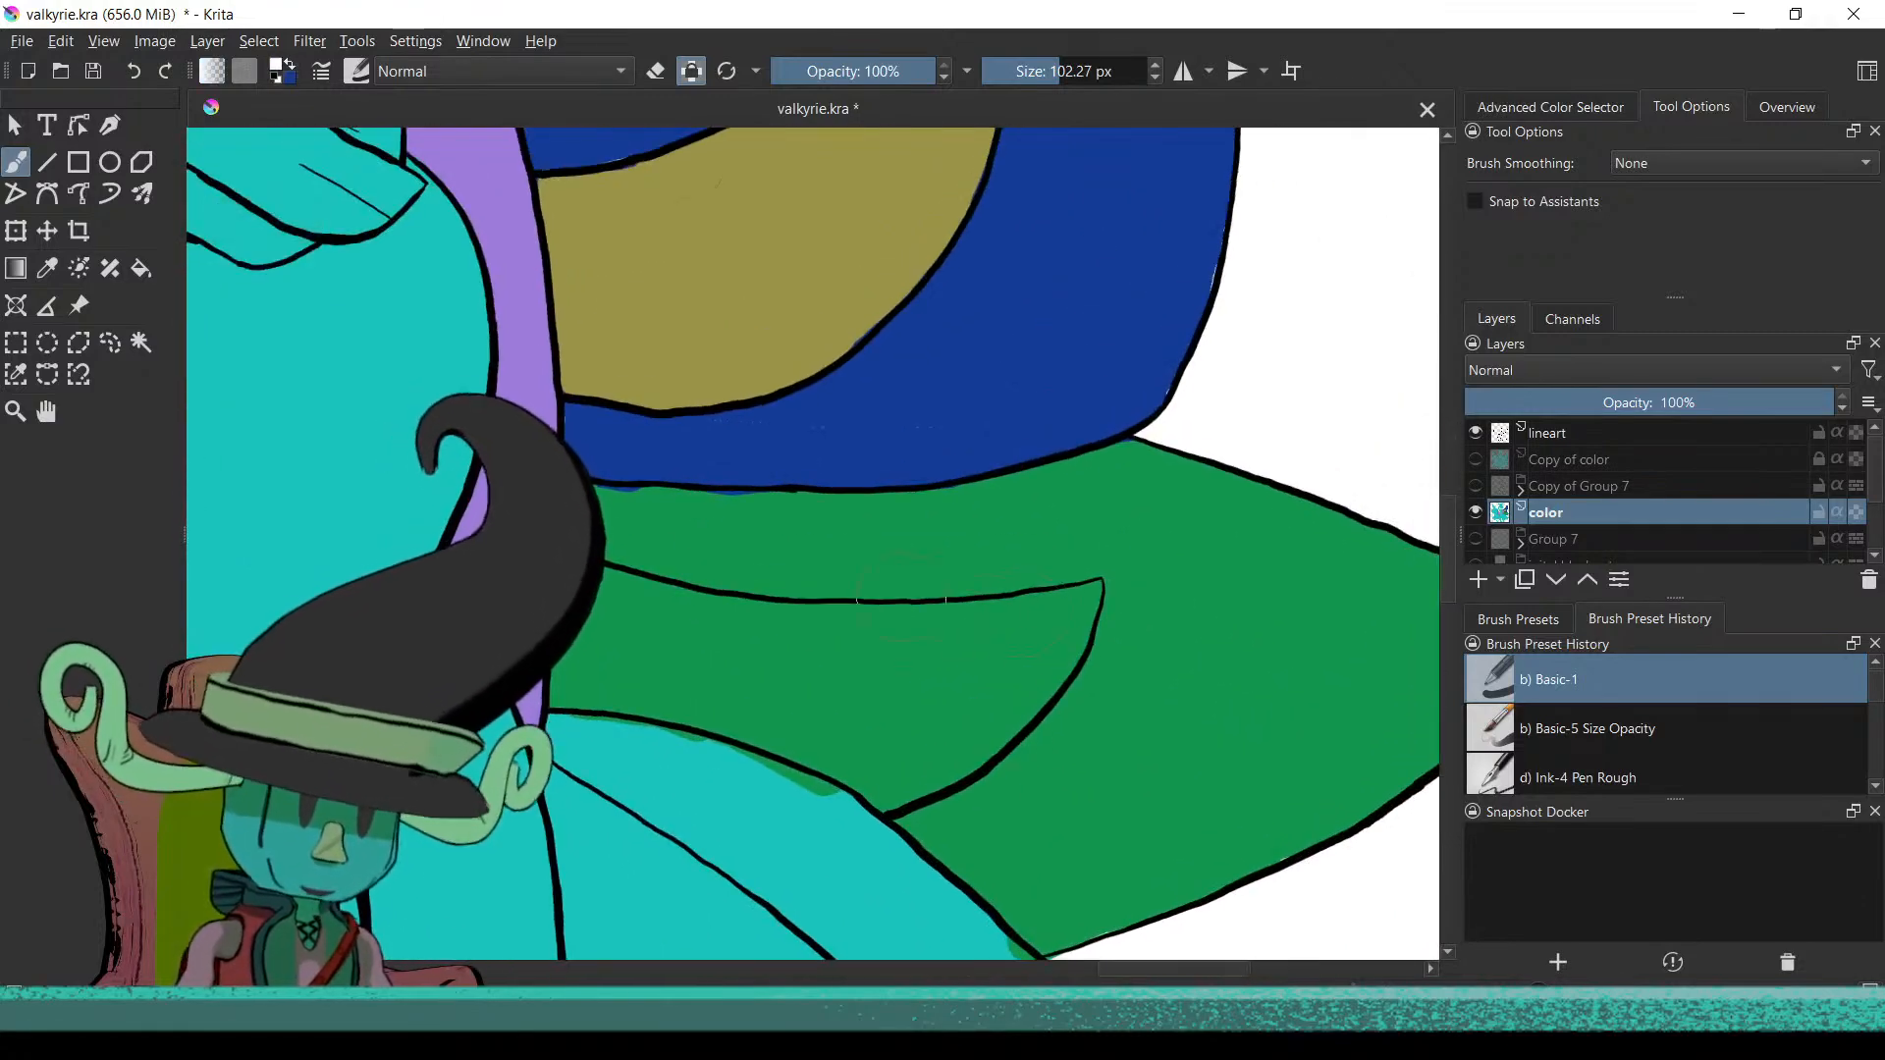
left_click(280, 61)
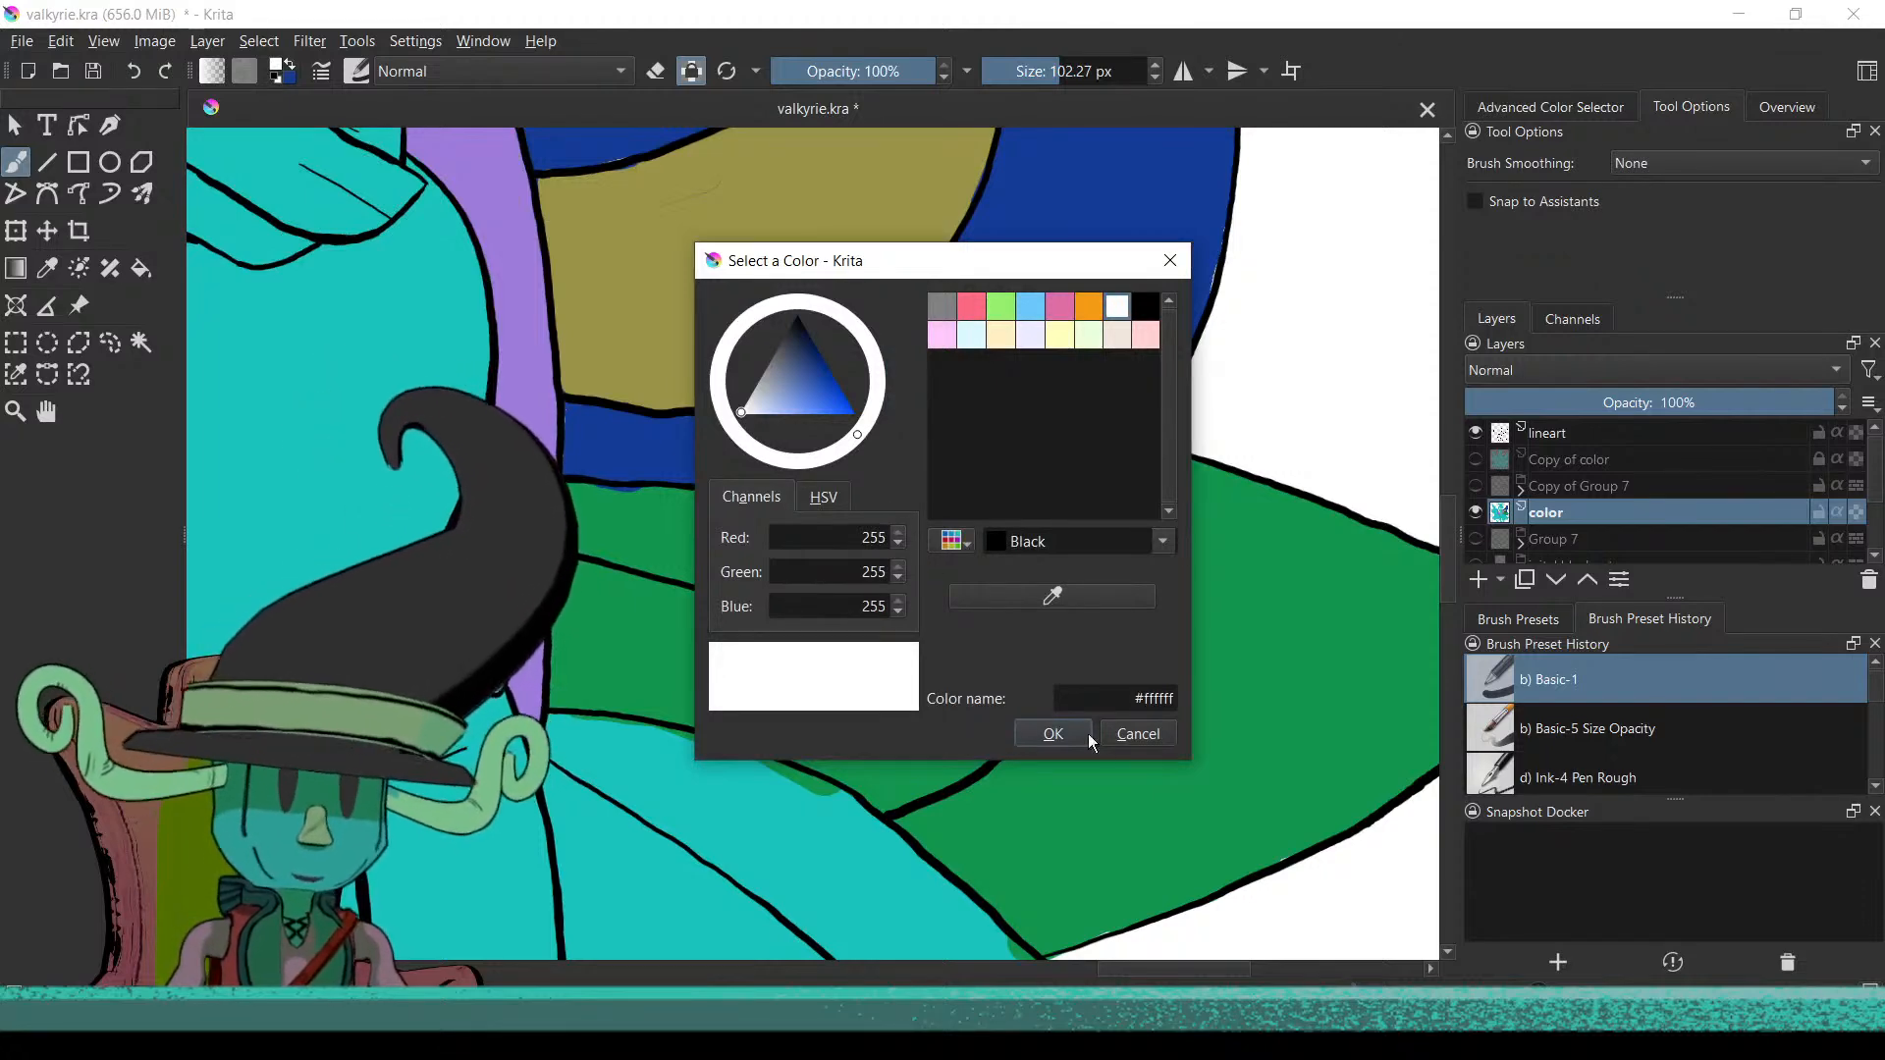
left_click(1053, 733)
mouse_move(901, 617)
left_mouse_down()
mouse_move(857, 760)
mouse_move(877, 711)
mouse_move(874, 788)
mouse_move(916, 781)
mouse_move(1018, 701)
mouse_move(989, 648)
mouse_move(915, 627)
mouse_move(1089, 595)
mouse_move(1024, 651)
mouse_move(912, 661)
mouse_move(891, 749)
mouse_move(923, 759)
mouse_move(977, 728)
mouse_move(928, 777)
mouse_move(1007, 719)
mouse_move(1080, 618)
mouse_move(929, 715)
left_mouse_up()
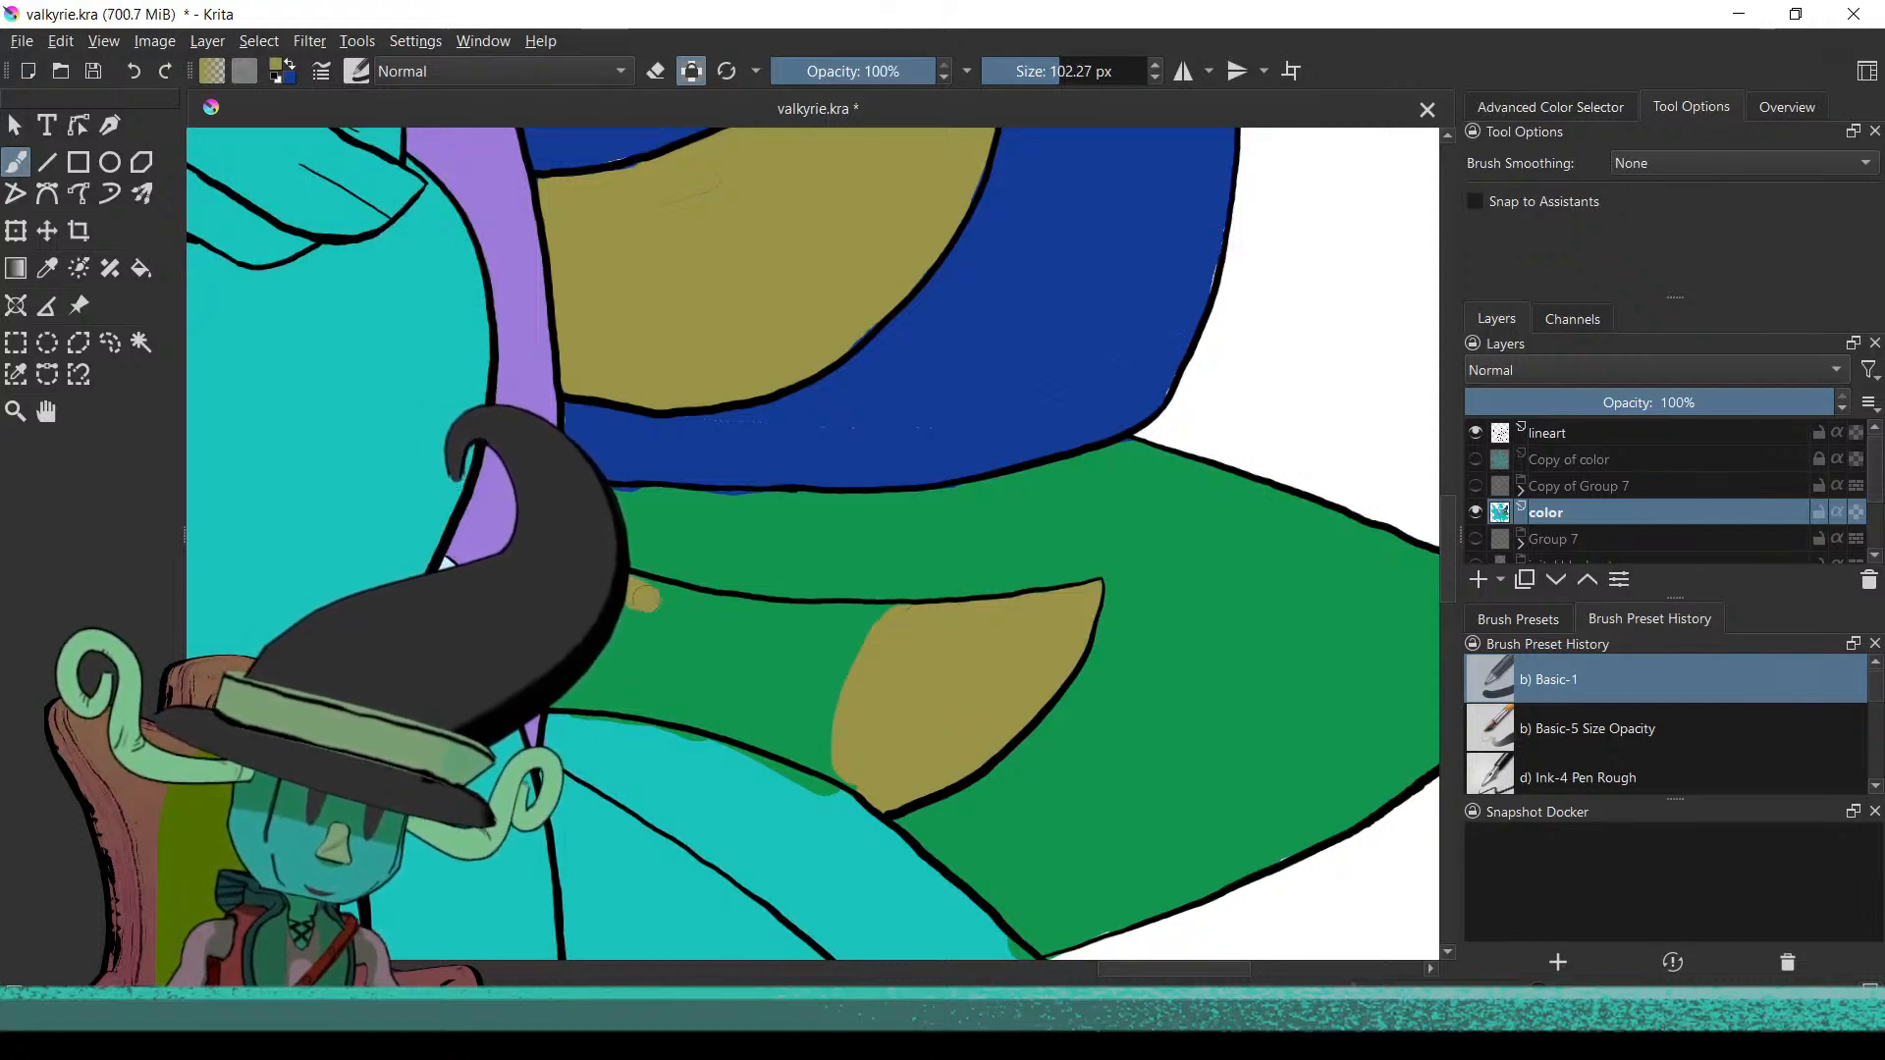
left_click_drag(678, 608, 866, 627)
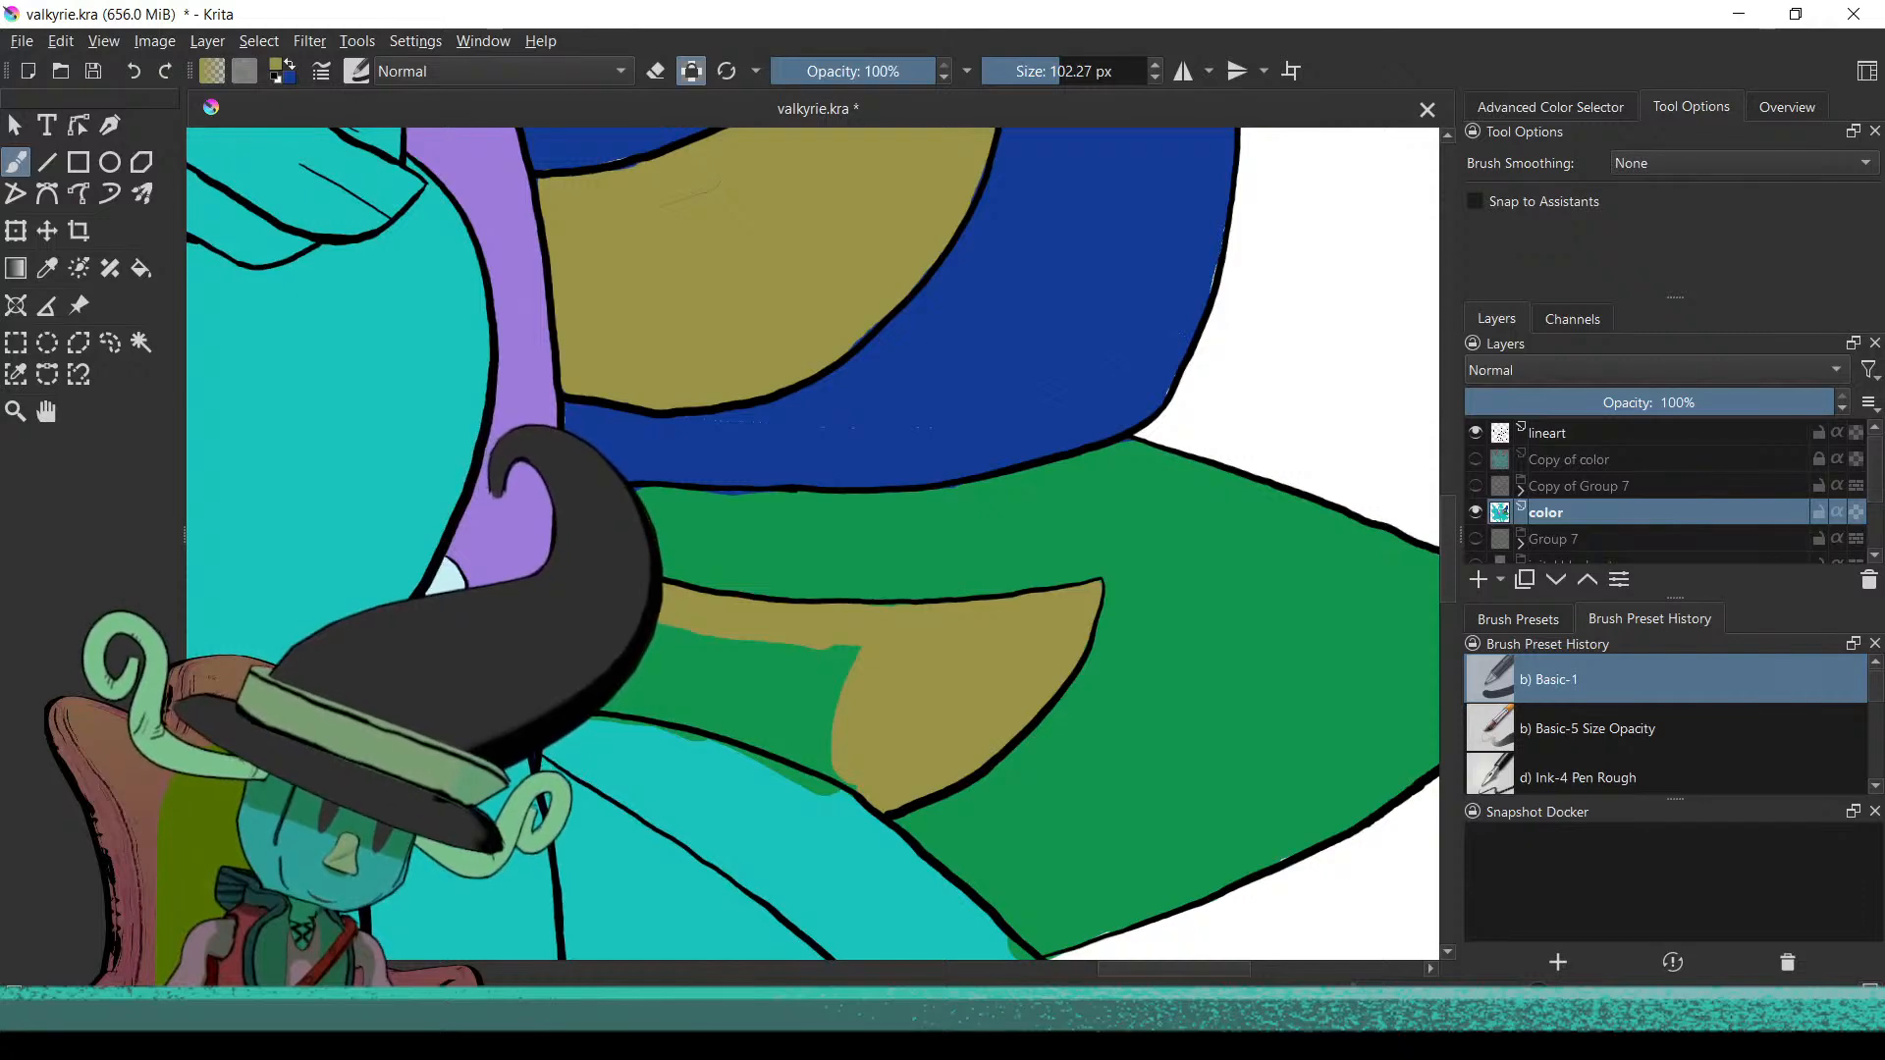
left_click_drag(657, 709, 805, 775)
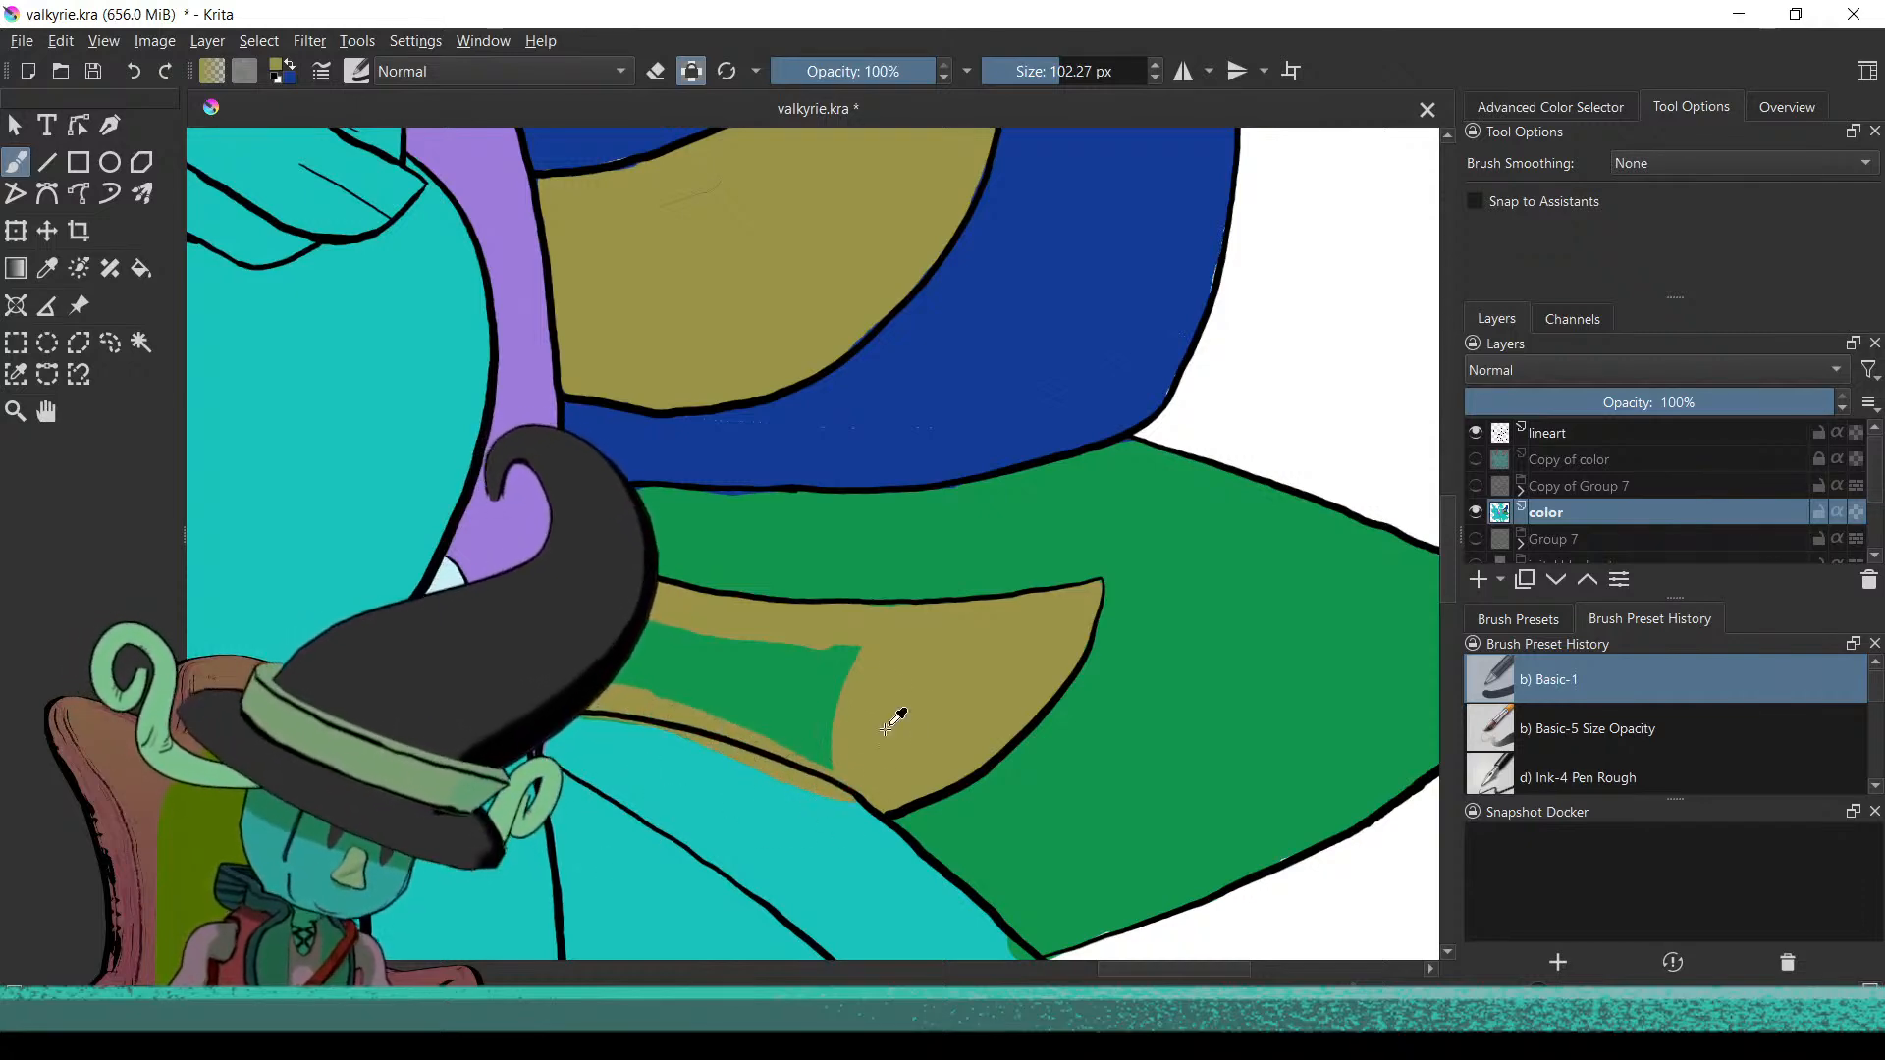
key("f")
left_click(791, 675)
Switch back to dark blue and brush it along the inner edge of the lowest wing, beside the leg
scroll(834, 751, "down", 6)
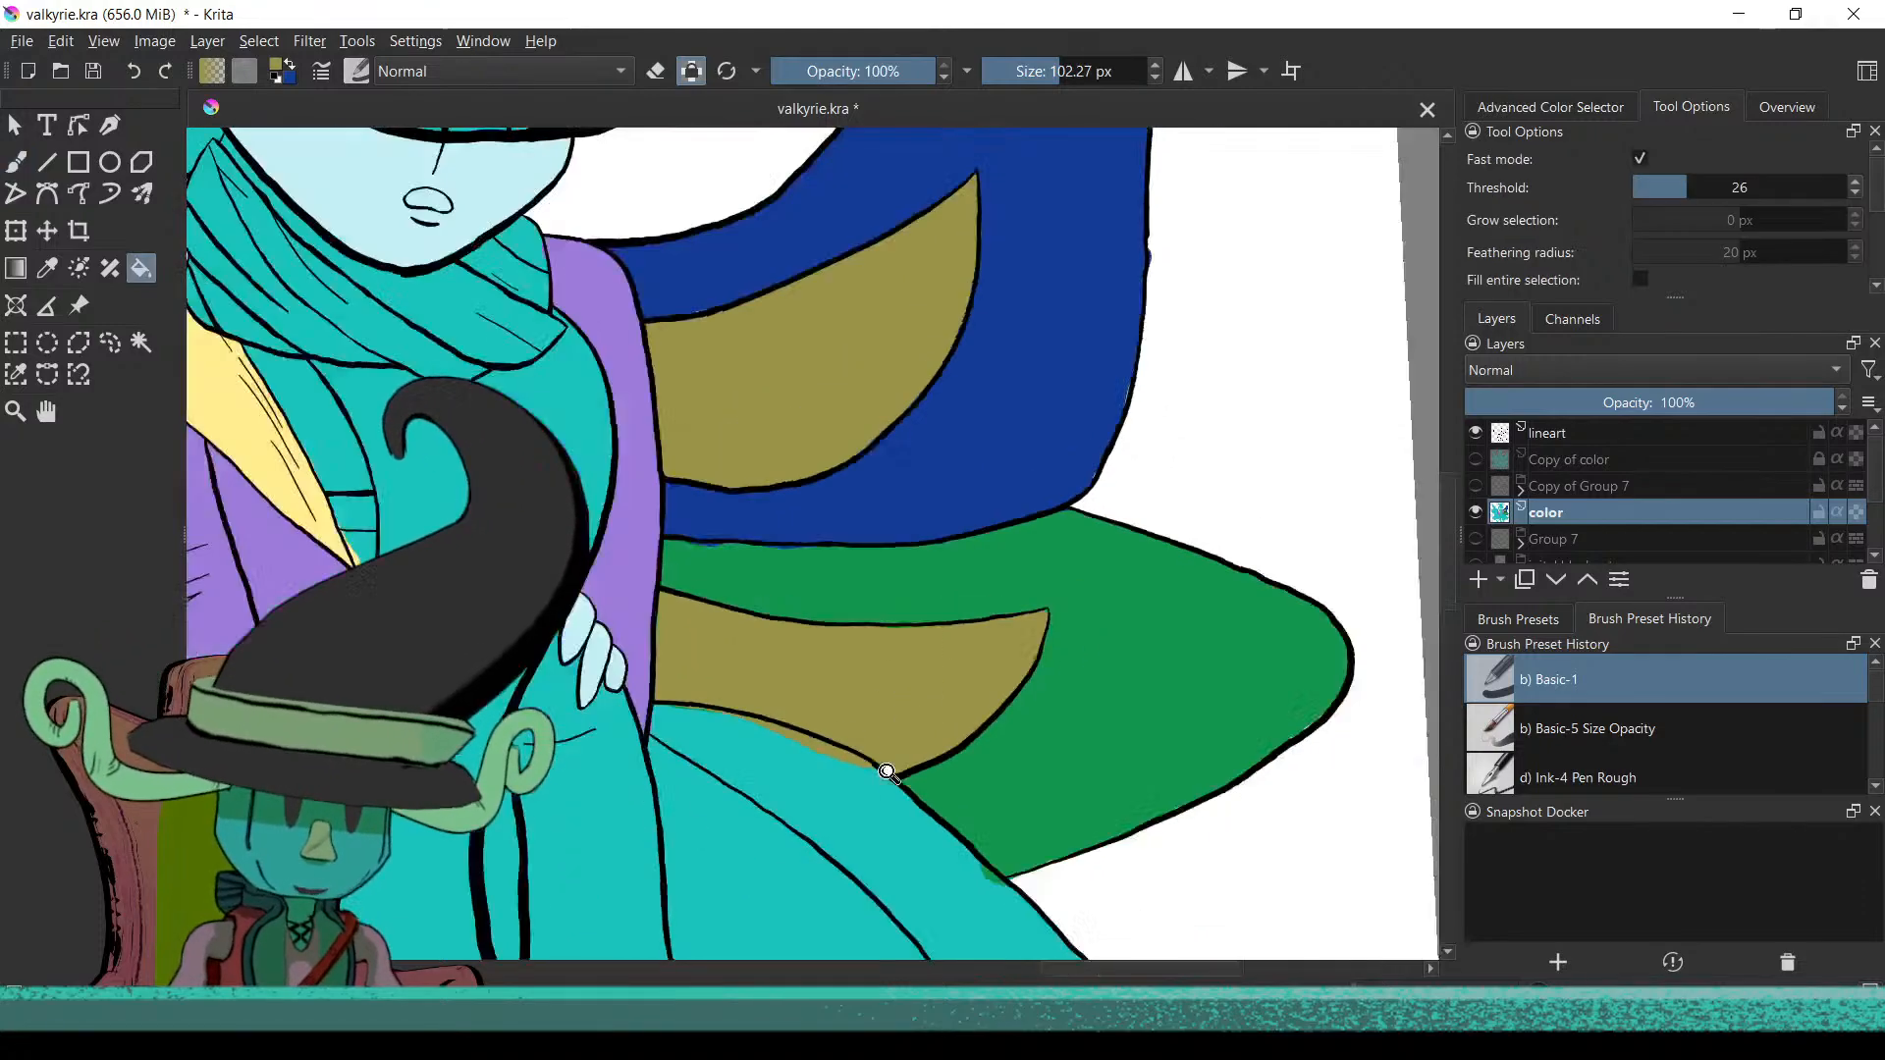
scroll(850, 824, "up", 4)
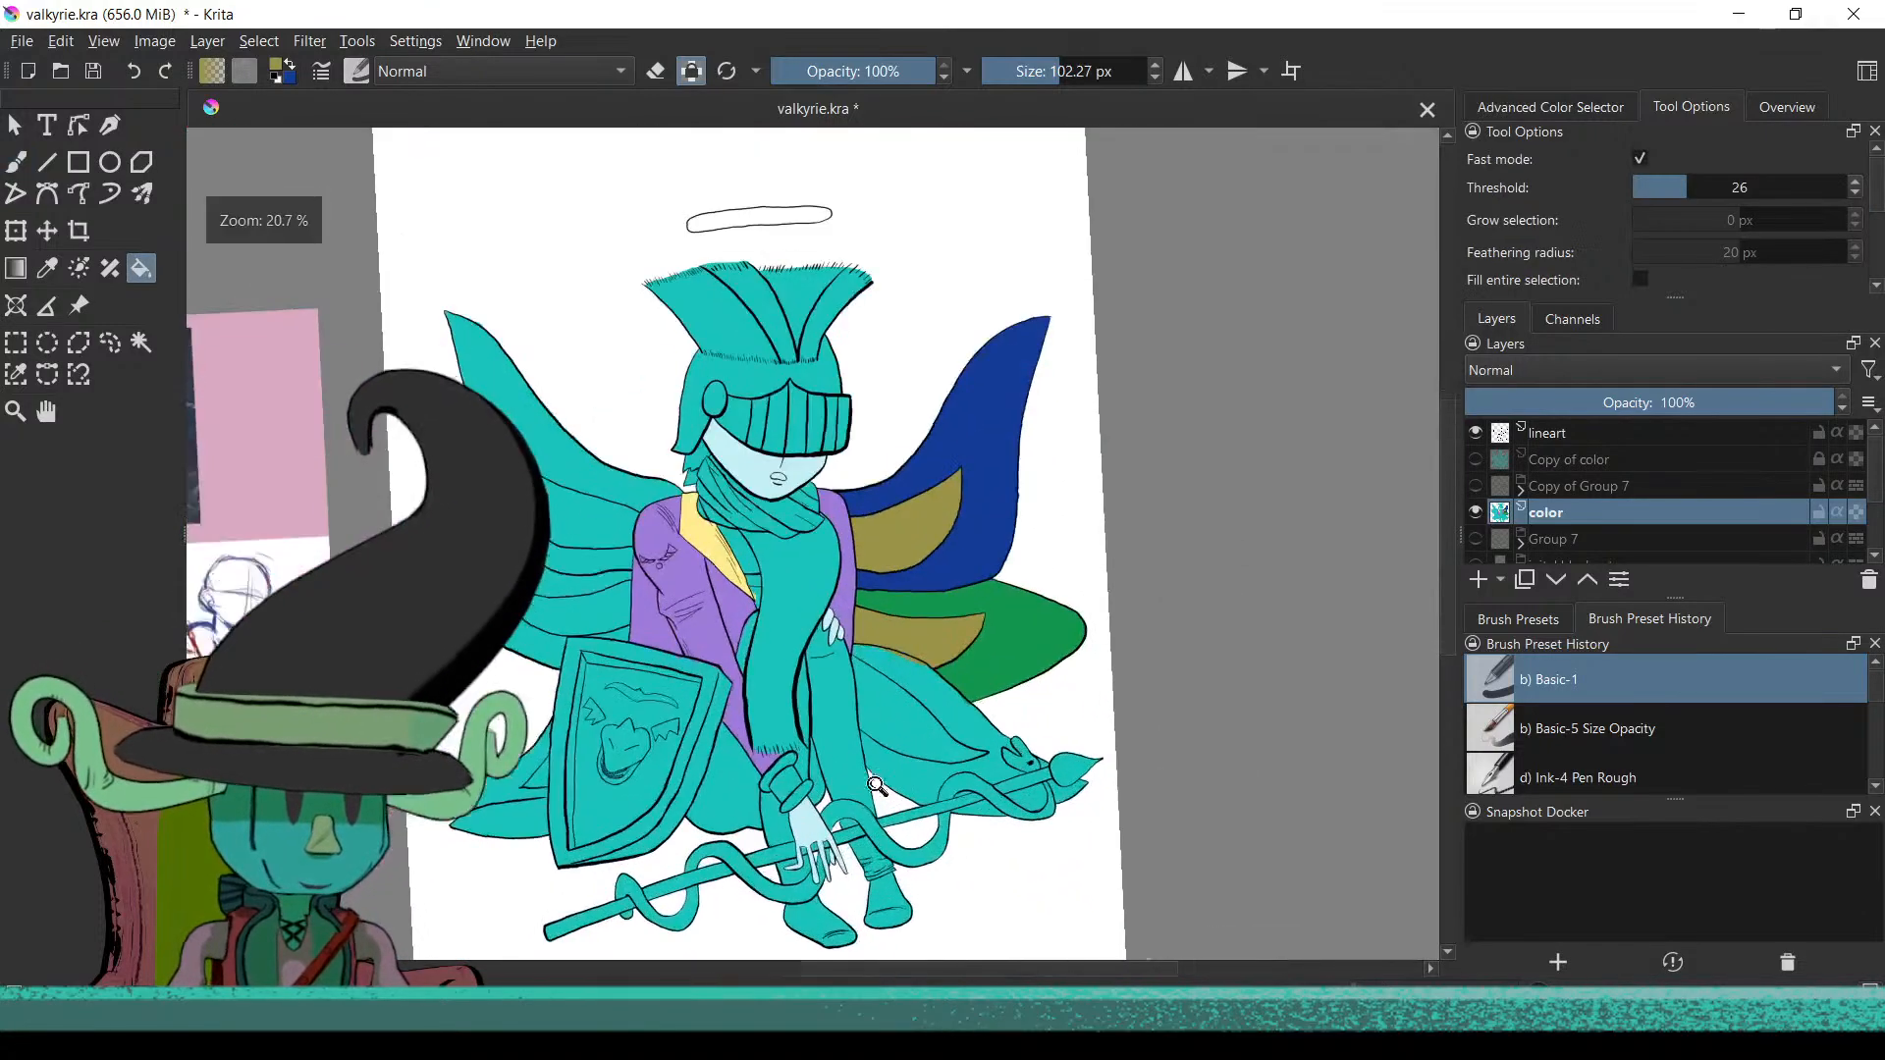
mouse_move(852, 761)
left_mouse_down()
mouse_move(923, 746)
mouse_move(786, 344)
mouse_move(883, 727)
mouse_move(844, 734)
mouse_move(842, 756)
left_mouse_up()
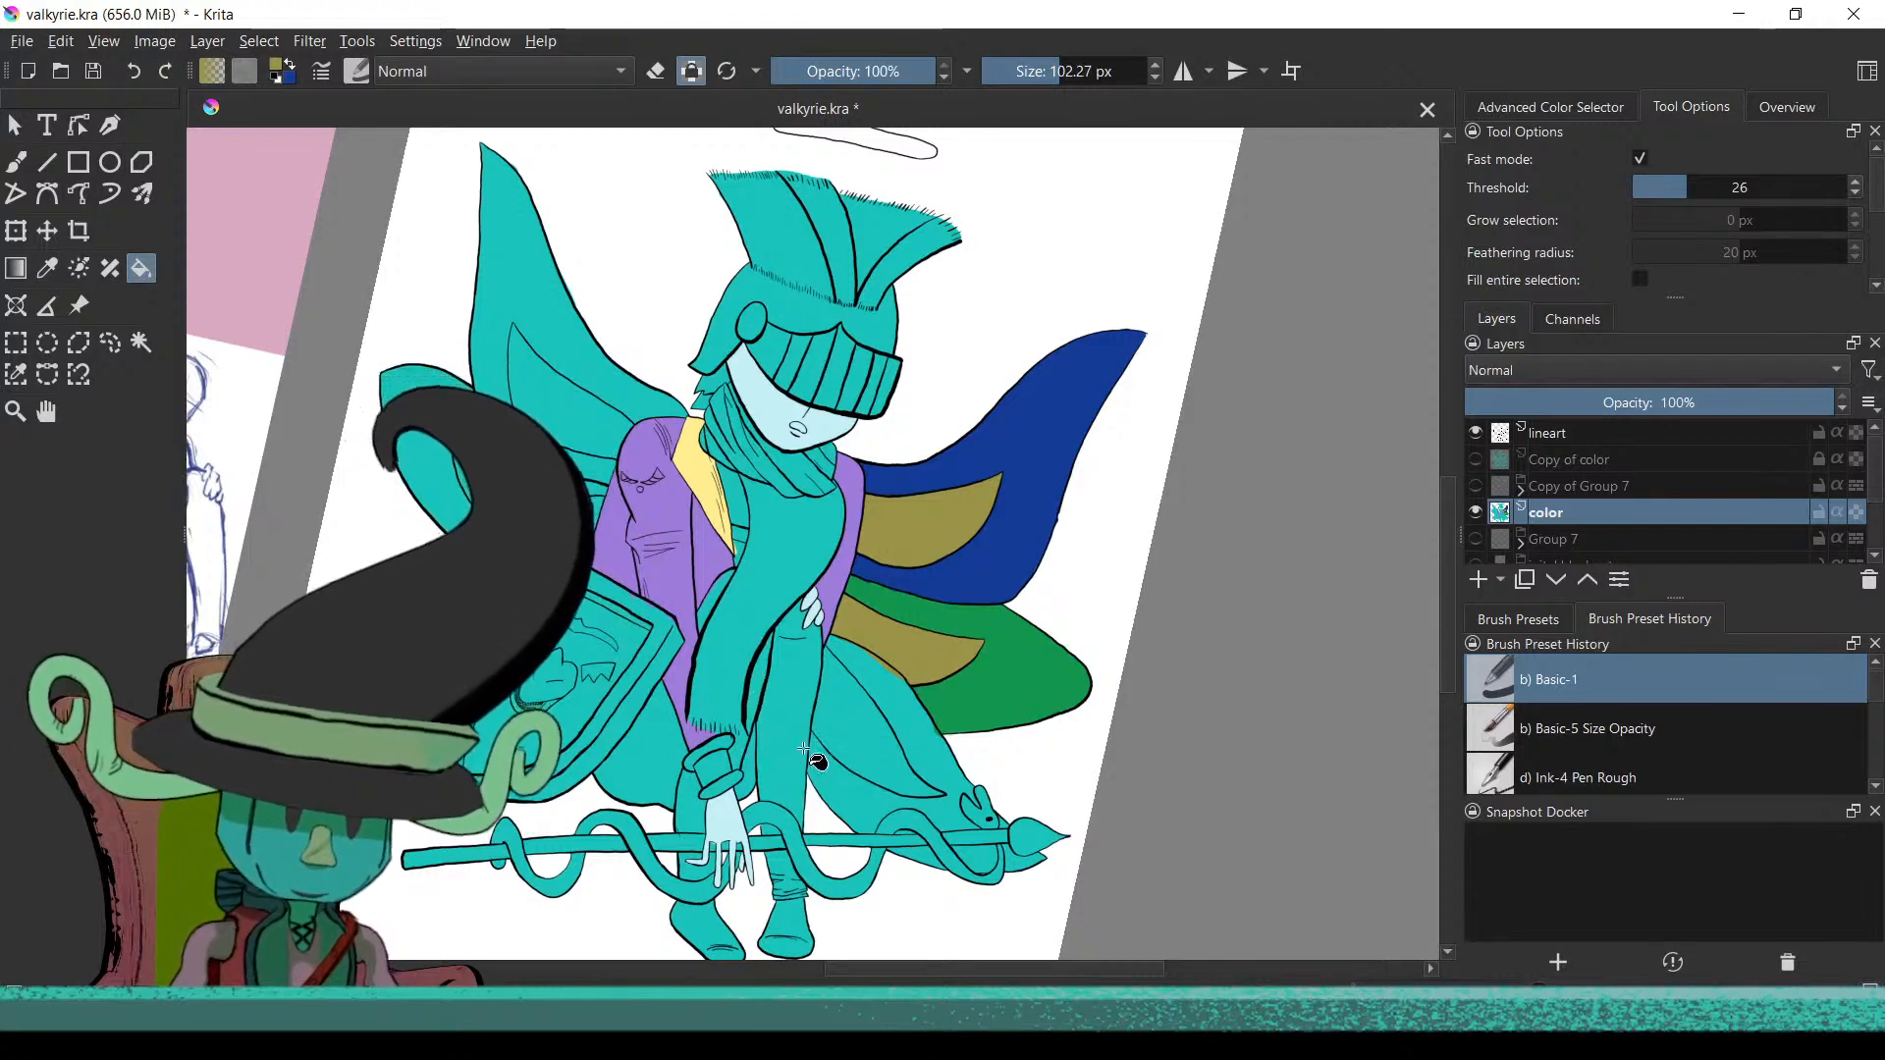
scroll(805, 751, "up", 5)
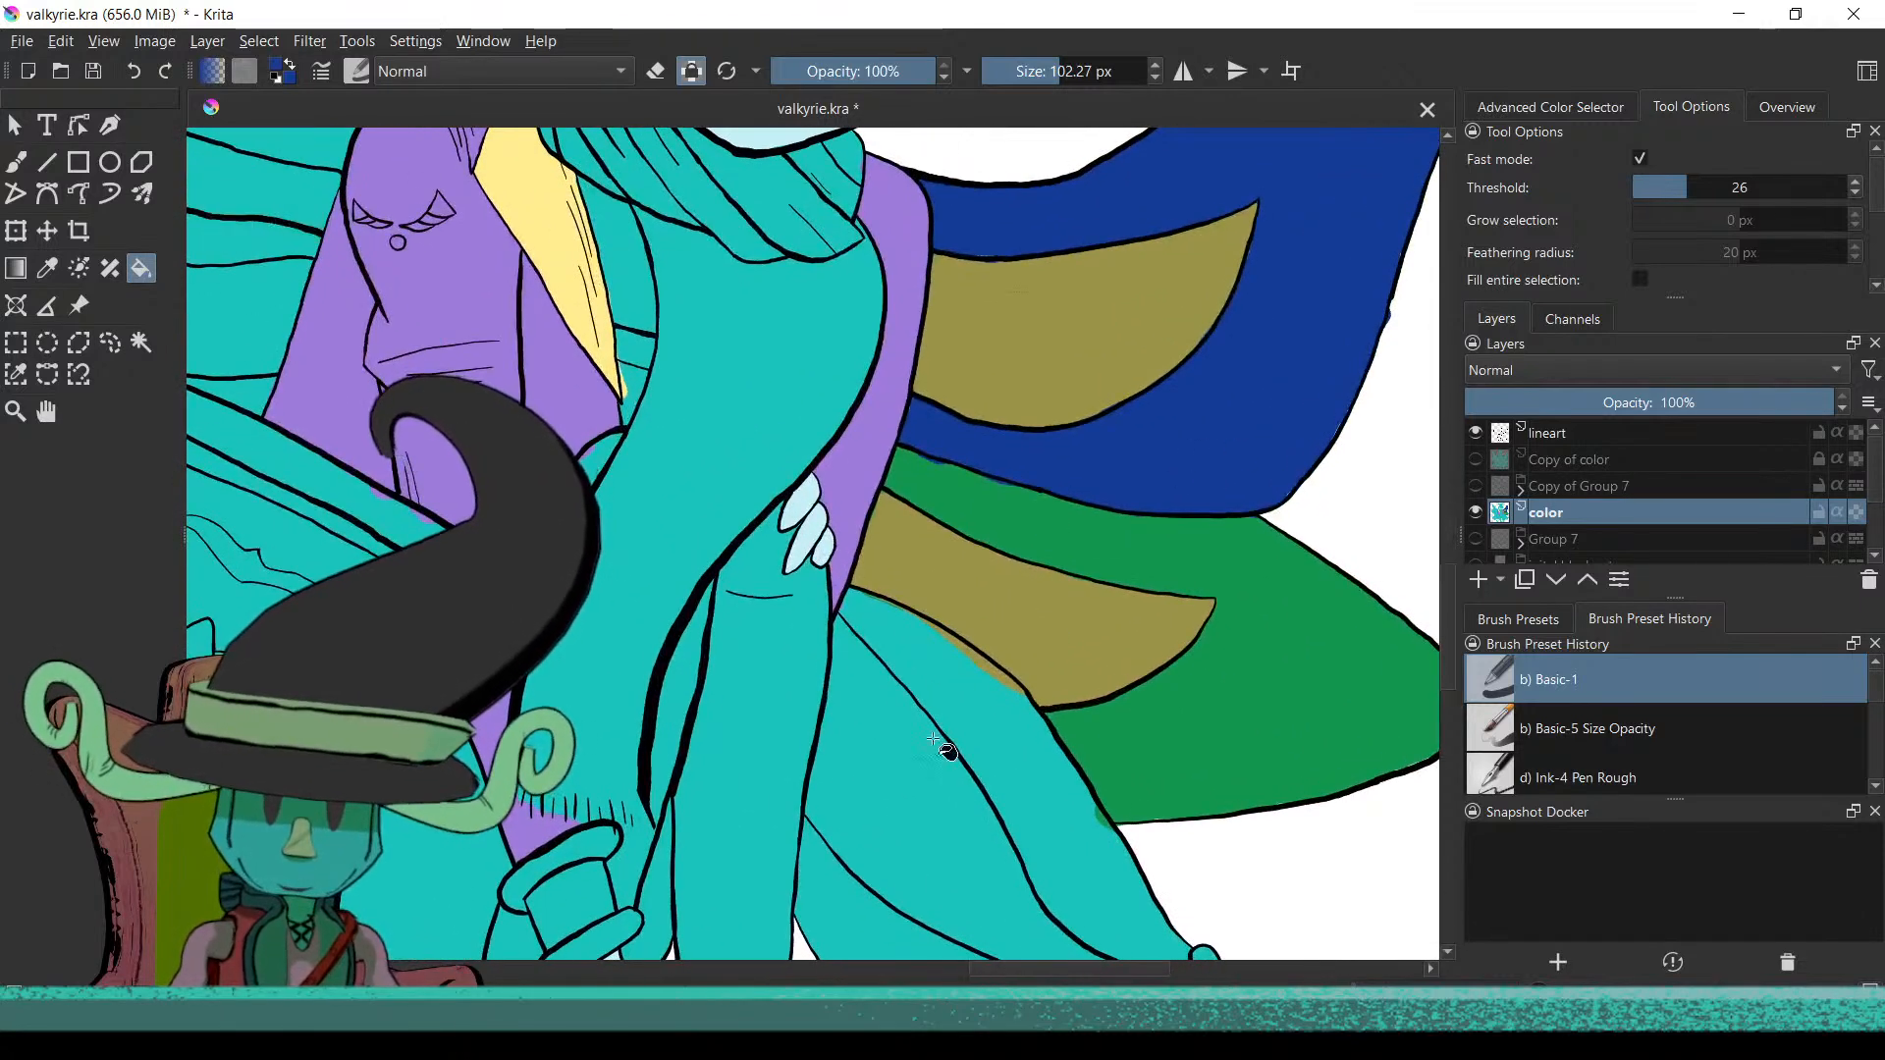
left_click_drag(917, 764, 927, 599)
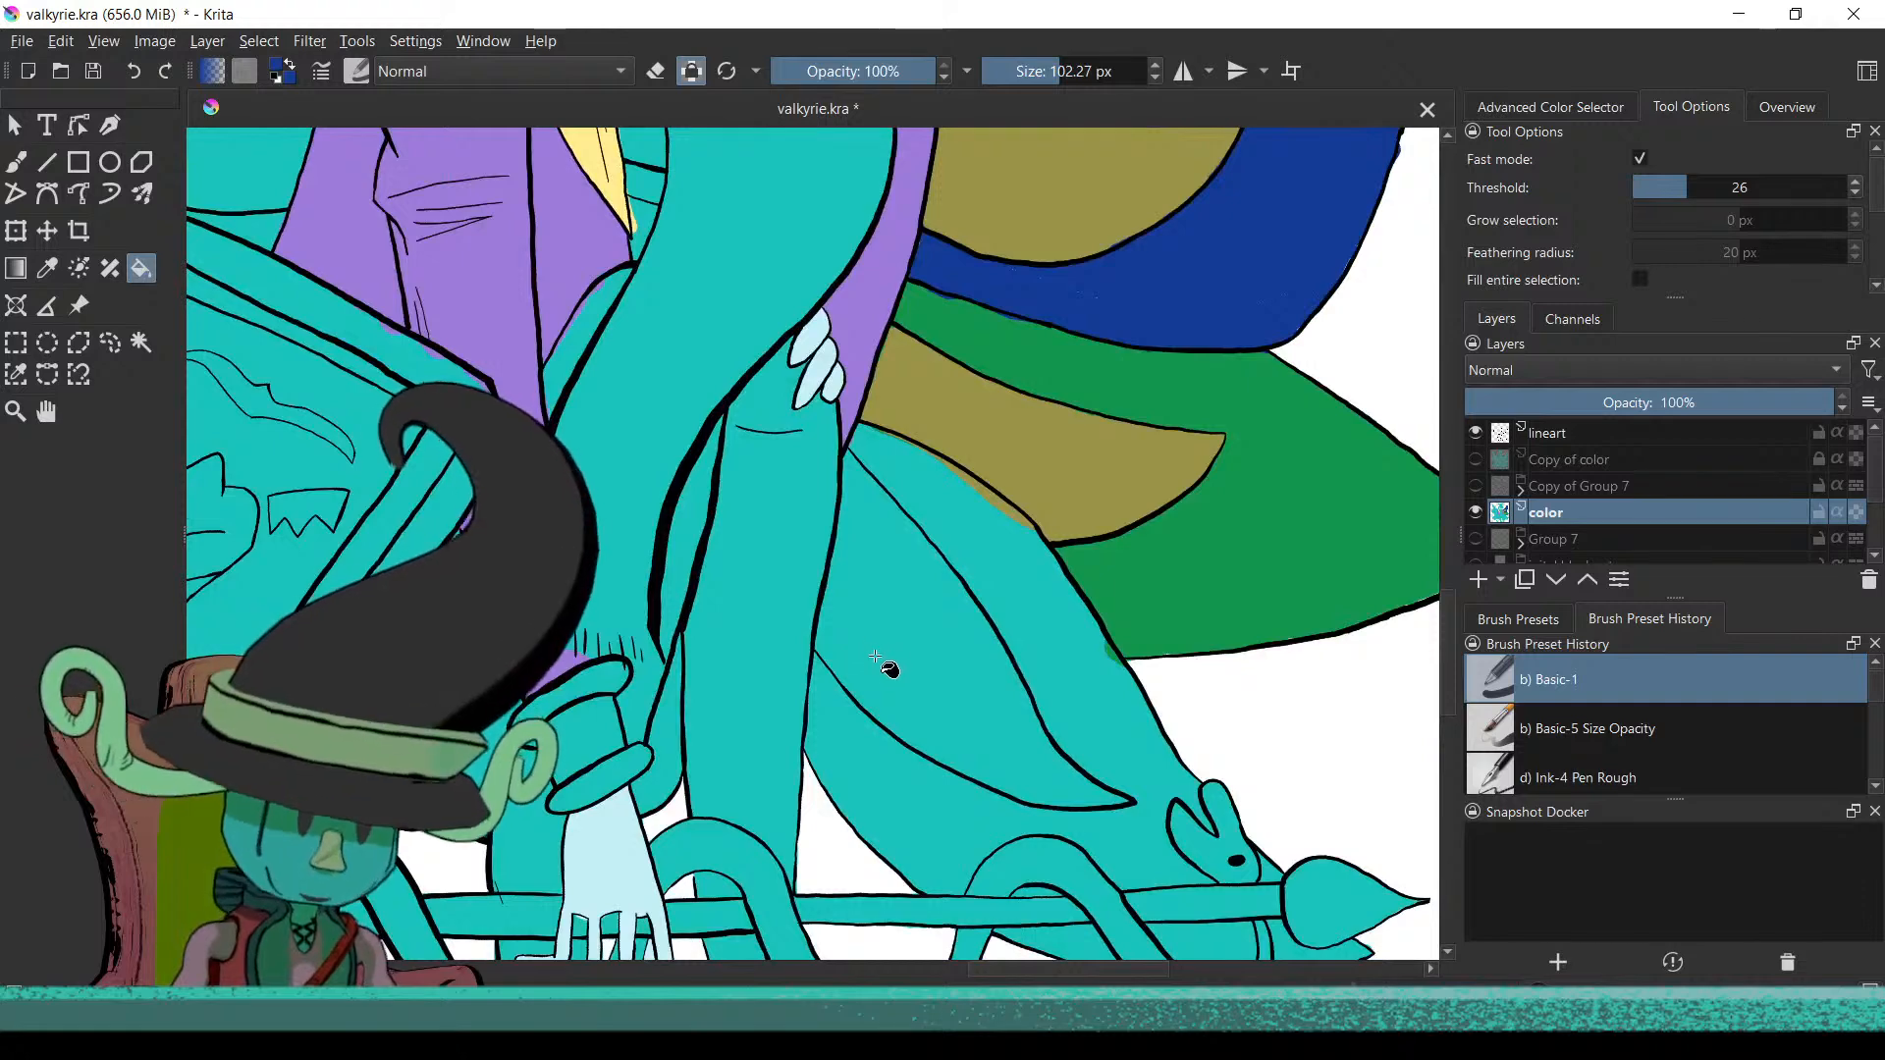
key("b")
left_click_drag(864, 439, 852, 485)
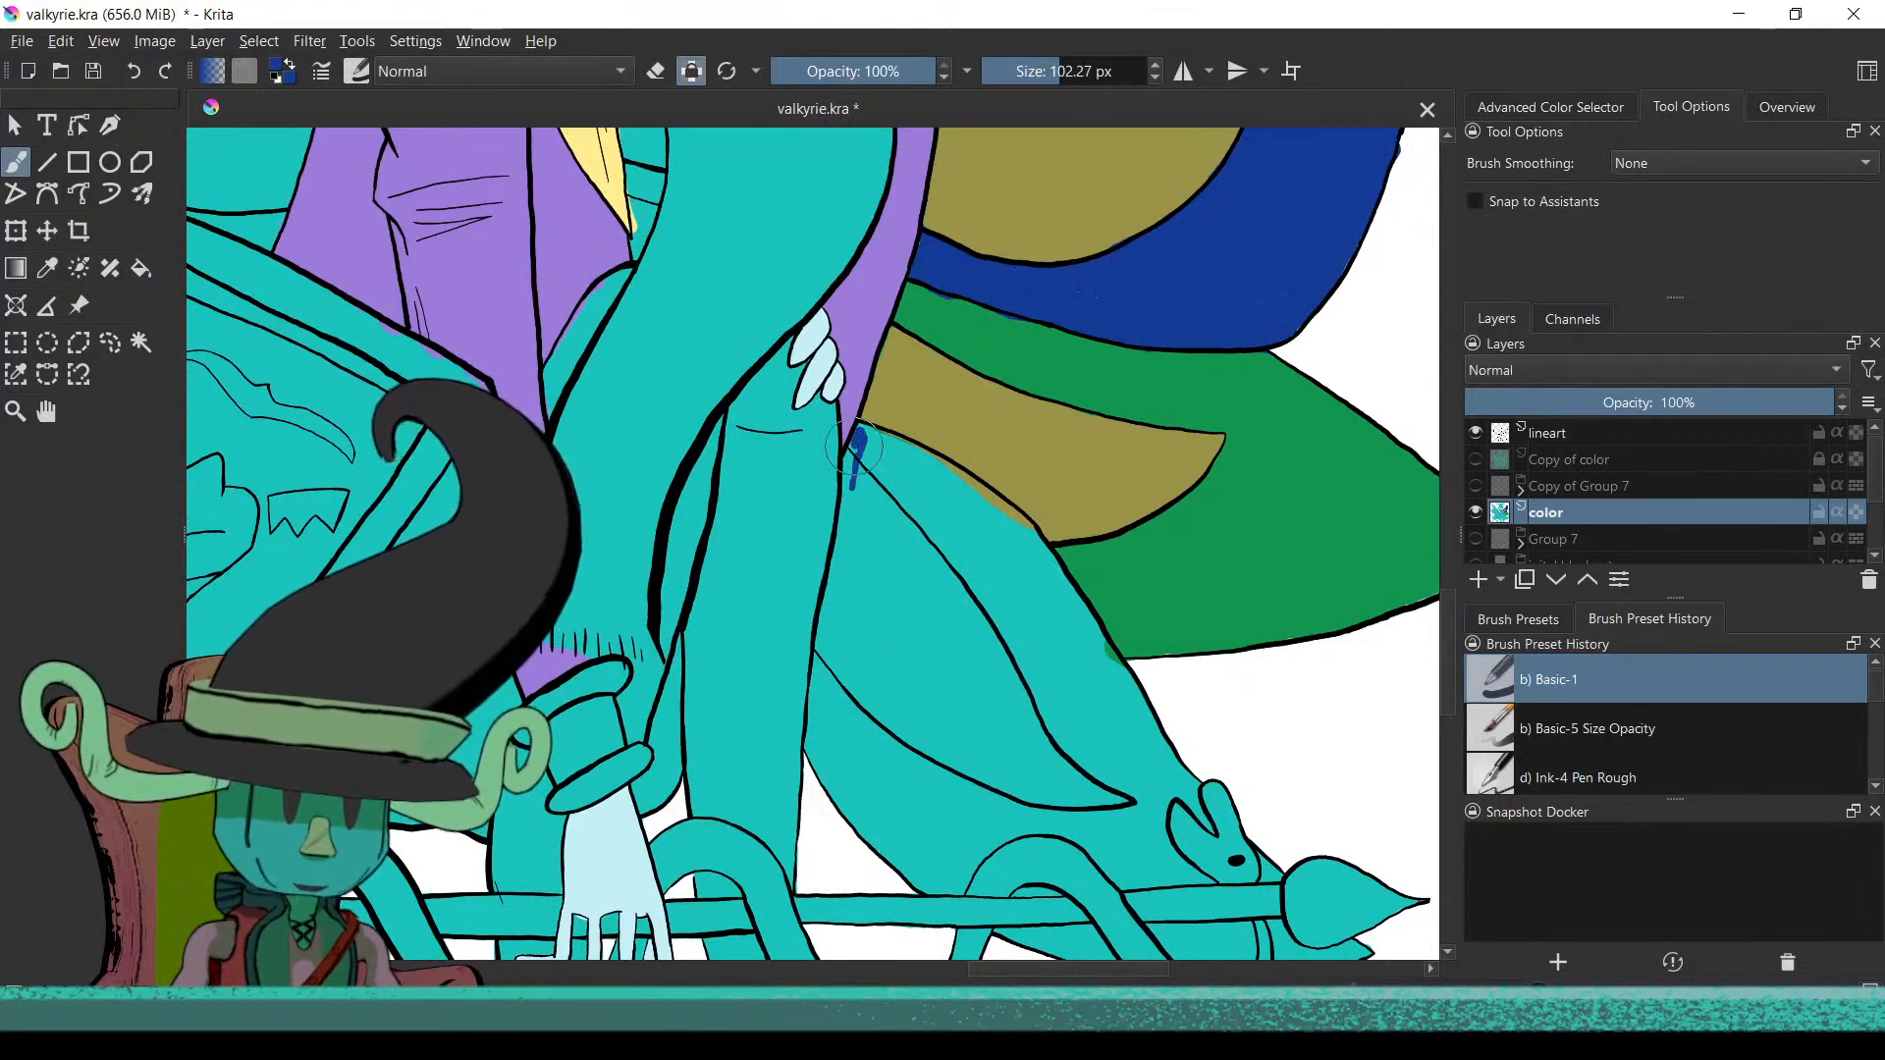
scroll(852, 448, "up", 5)
mouse_move(743, 368)
left_mouse_down()
mouse_move(690, 486)
mouse_move(705, 464)
mouse_move(631, 884)
left_mouse_up()
scroll(776, 531, "down", 5)
left_click_drag(789, 498, 758, 761)
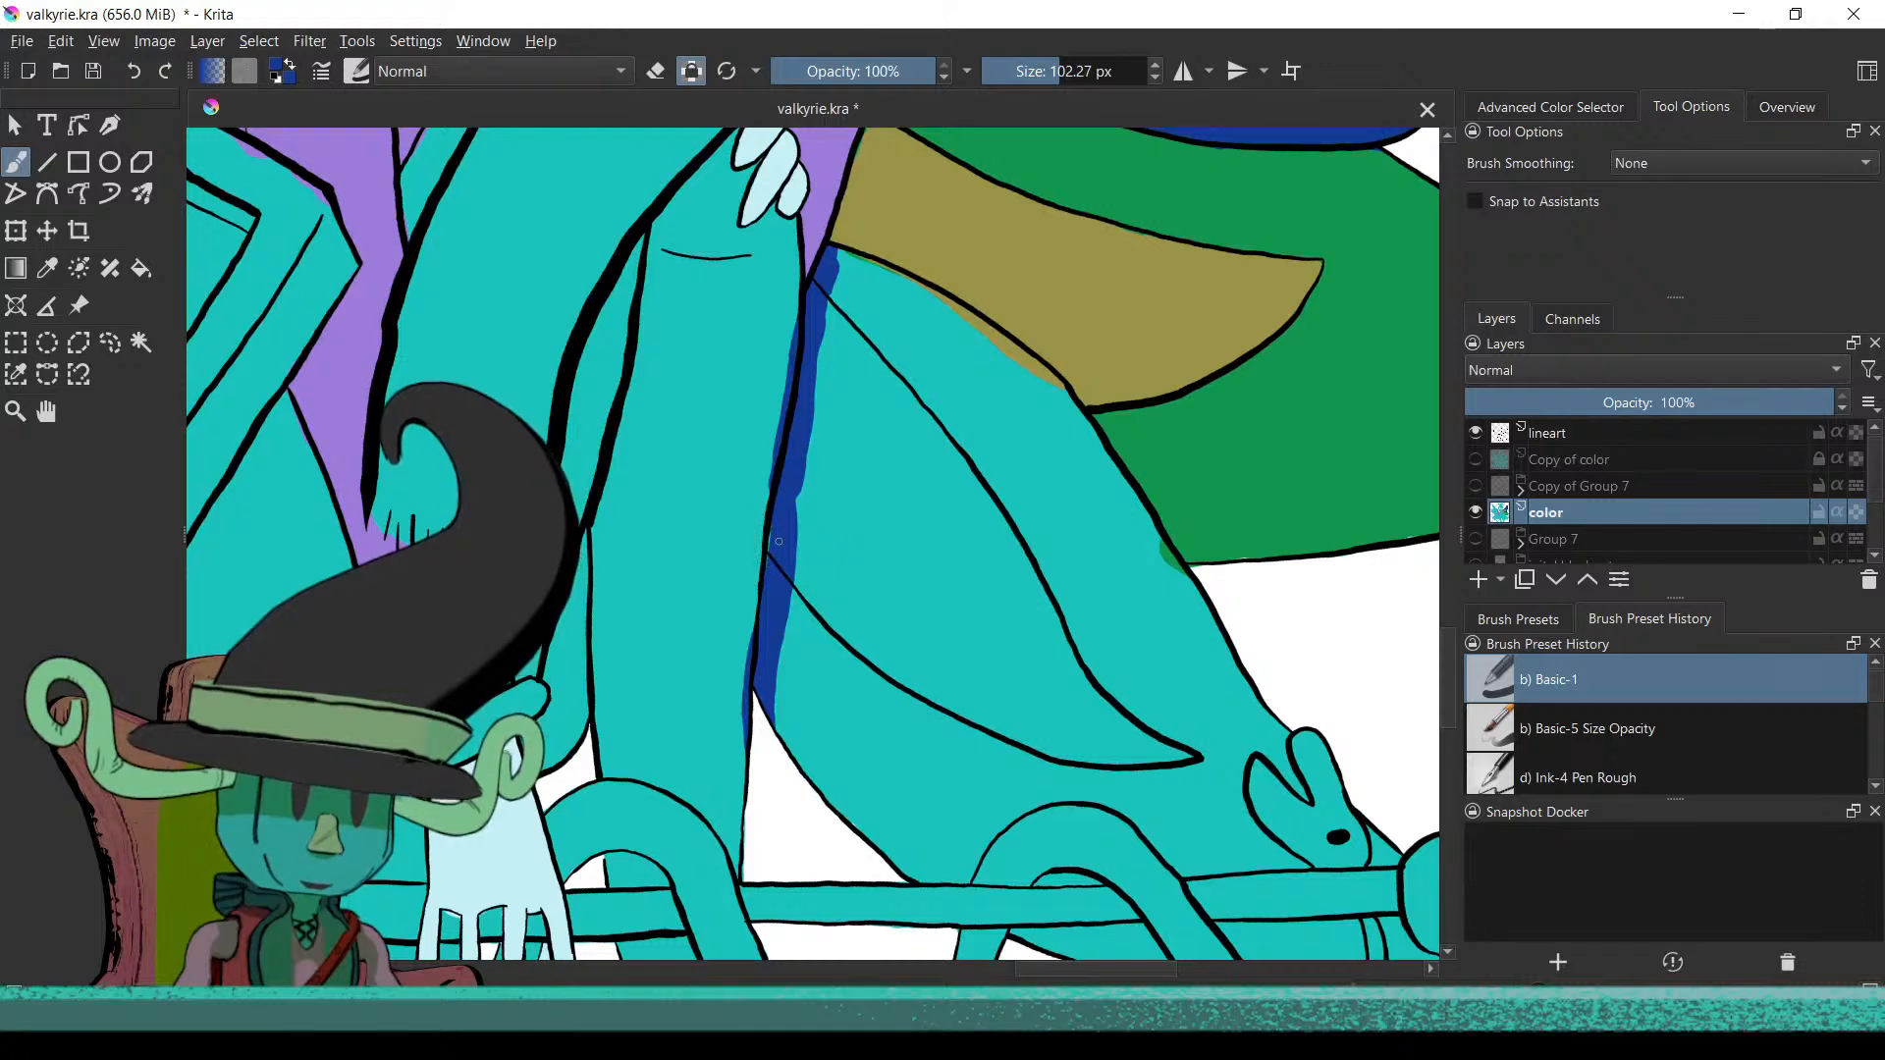
Brush dark blue along the lowest wing's borders with the staff, the coiled snake and the snake's head
left_click_drag(768, 748, 674, 506)
mouse_move(972, 739)
left_mouse_down()
mouse_move(977, 692)
mouse_move(891, 547)
left_mouse_up()
mouse_move(752, 496)
left_mouse_down()
mouse_move(651, 497)
mouse_move(745, 503)
mouse_move(834, 376)
mouse_move(947, 318)
mouse_move(1034, 332)
mouse_move(1115, 381)
mouse_move(1206, 477)
left_mouse_up()
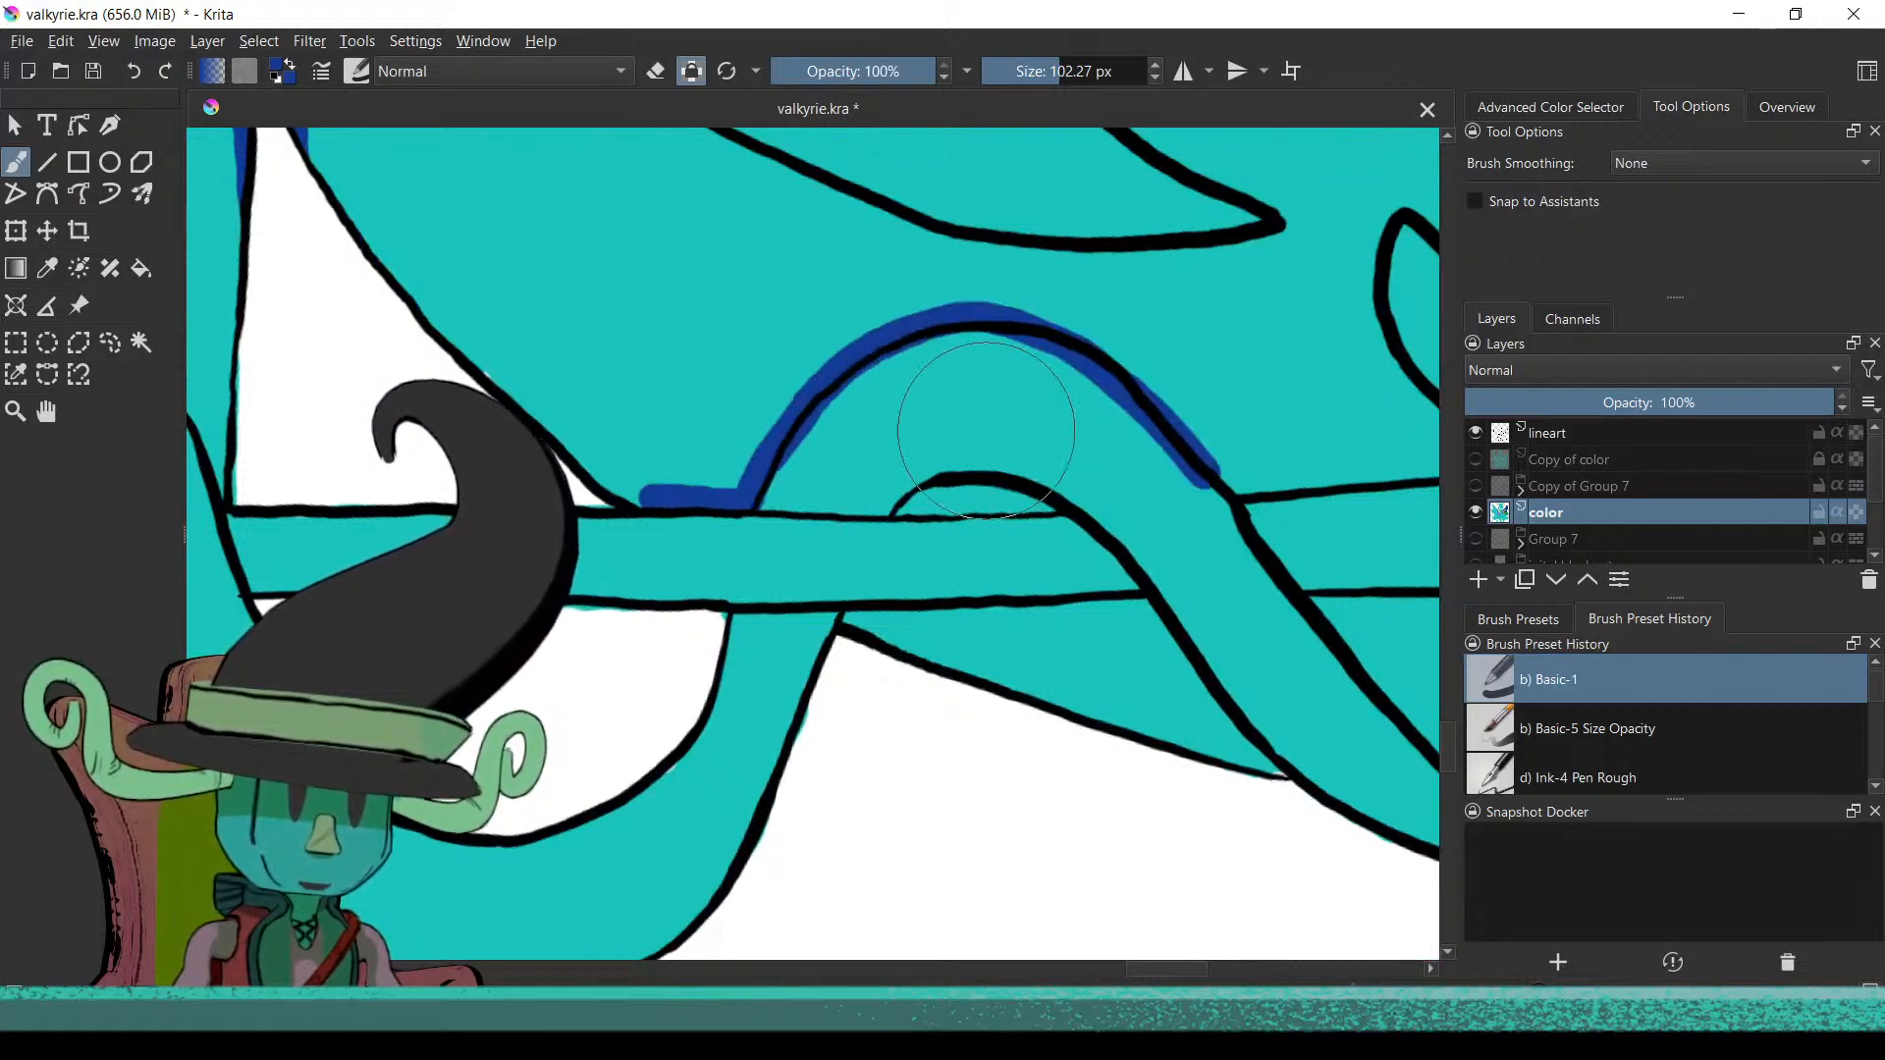
left_click_drag(988, 432, 547, 530)
mouse_move(927, 337)
left_mouse_down()
mouse_move(942, 464)
mouse_move(1076, 561)
mouse_move(809, 579)
left_mouse_up()
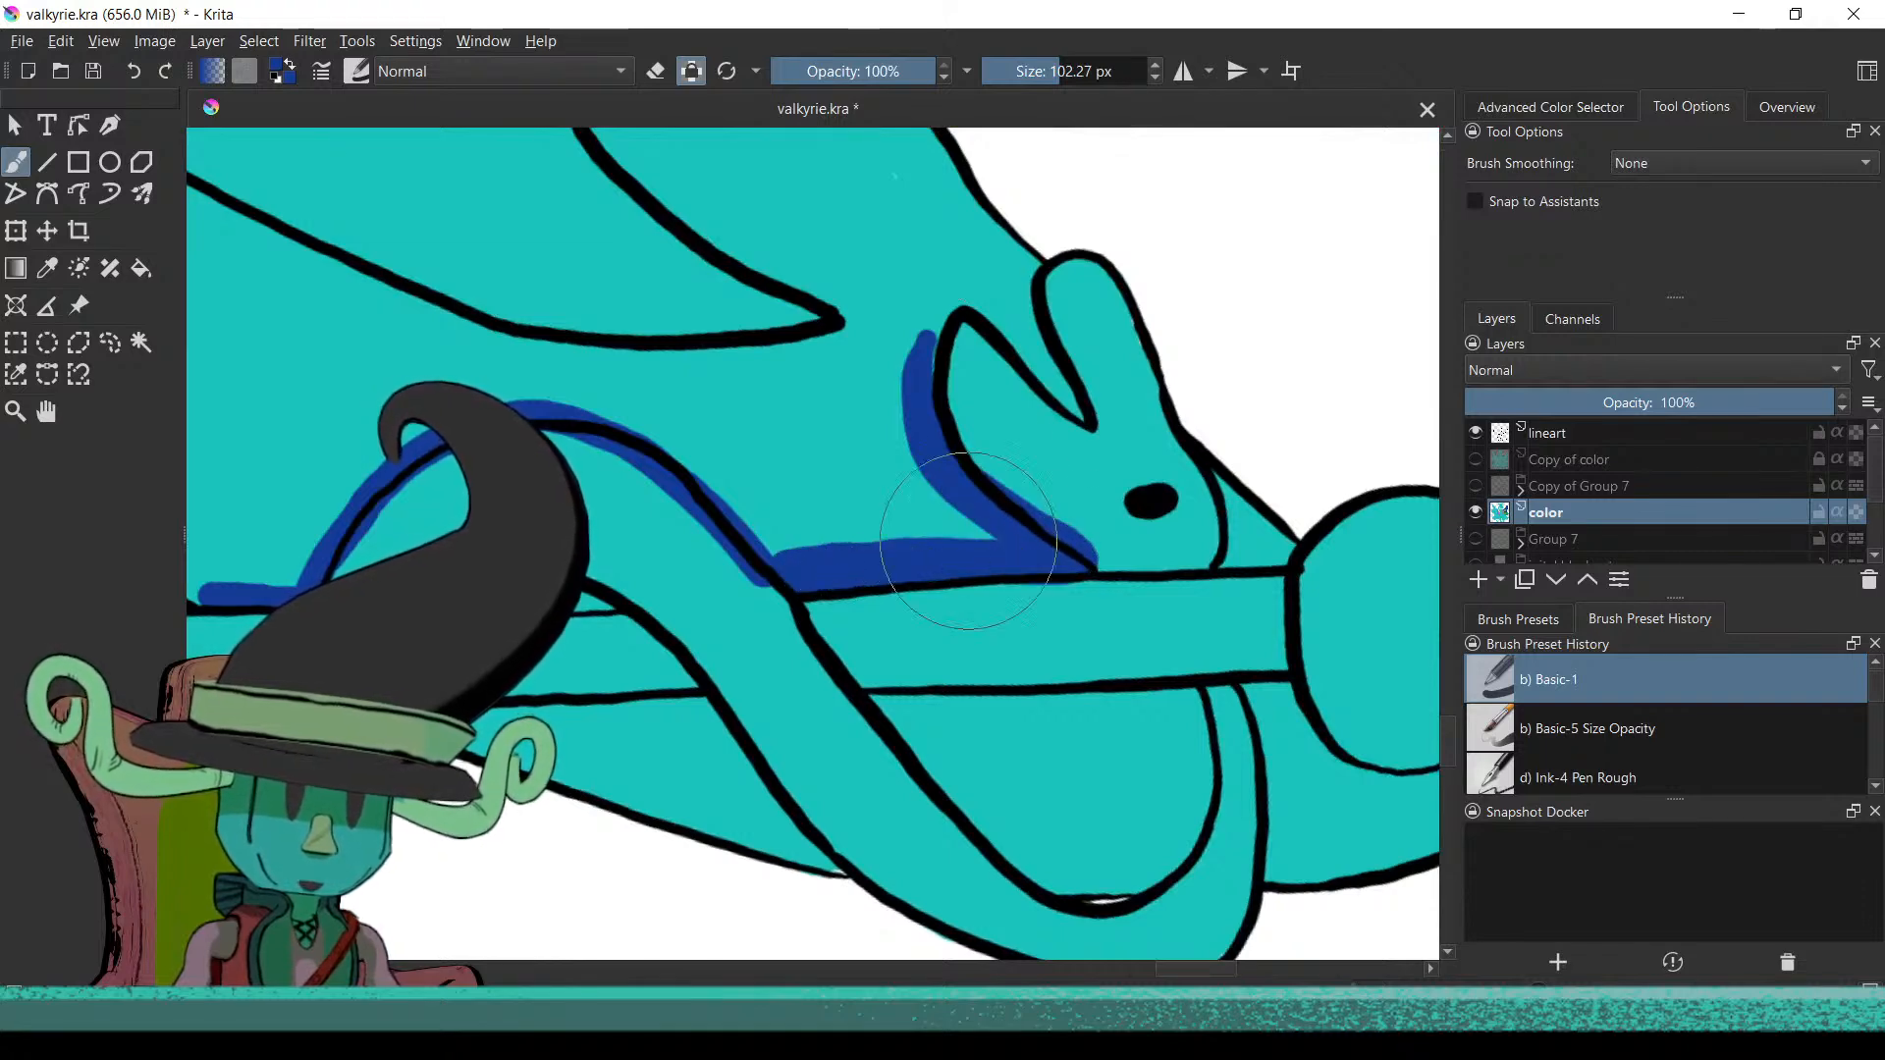
mouse_move(1224, 488)
left_mouse_down()
mouse_move(1234, 555)
mouse_move(1294, 530)
left_mouse_up()
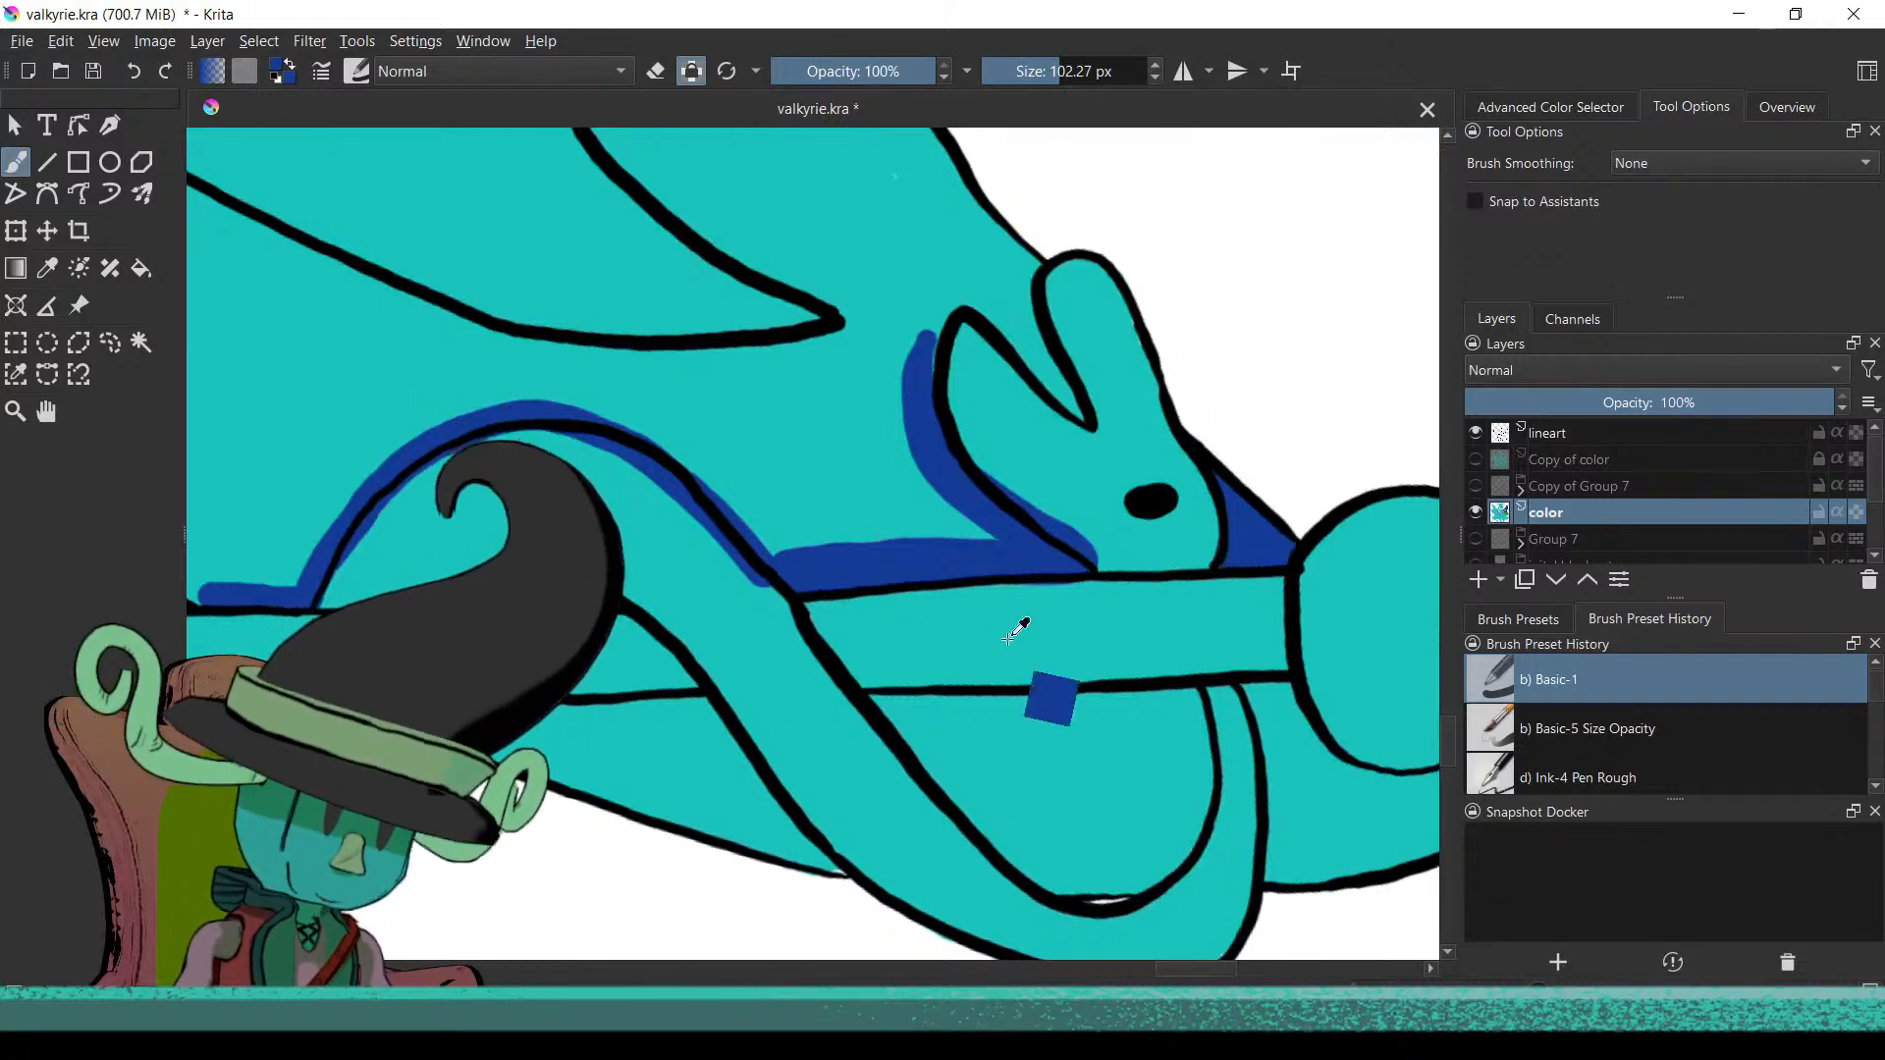
scroll(1007, 638, "down", 1)
mouse_move(951, 434)
left_mouse_down()
mouse_move(963, 406)
mouse_move(953, 439)
mouse_move(1013, 422)
mouse_move(1055, 476)
mouse_move(1021, 412)
left_mouse_up()
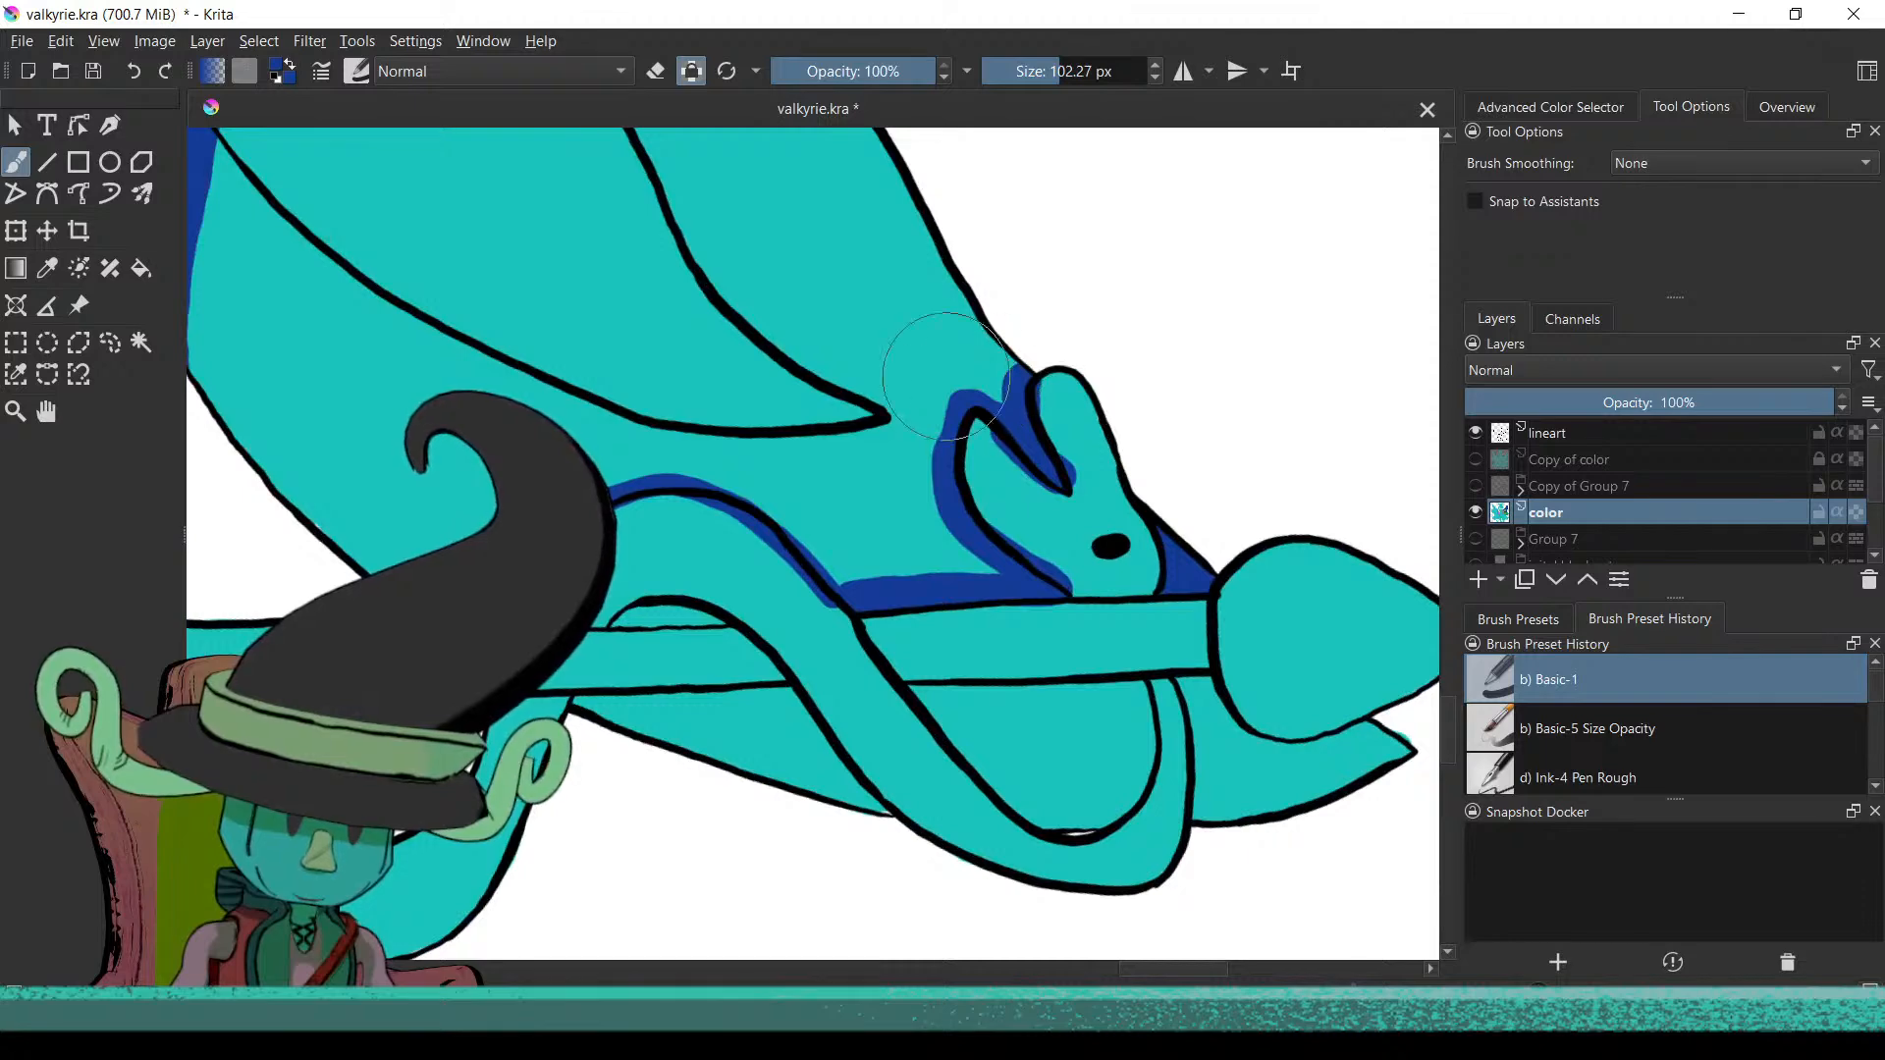
scroll(946, 376, "down", 1)
mouse_move(790, 486)
left_mouse_down()
mouse_move(734, 533)
mouse_move(766, 521)
left_mouse_up()
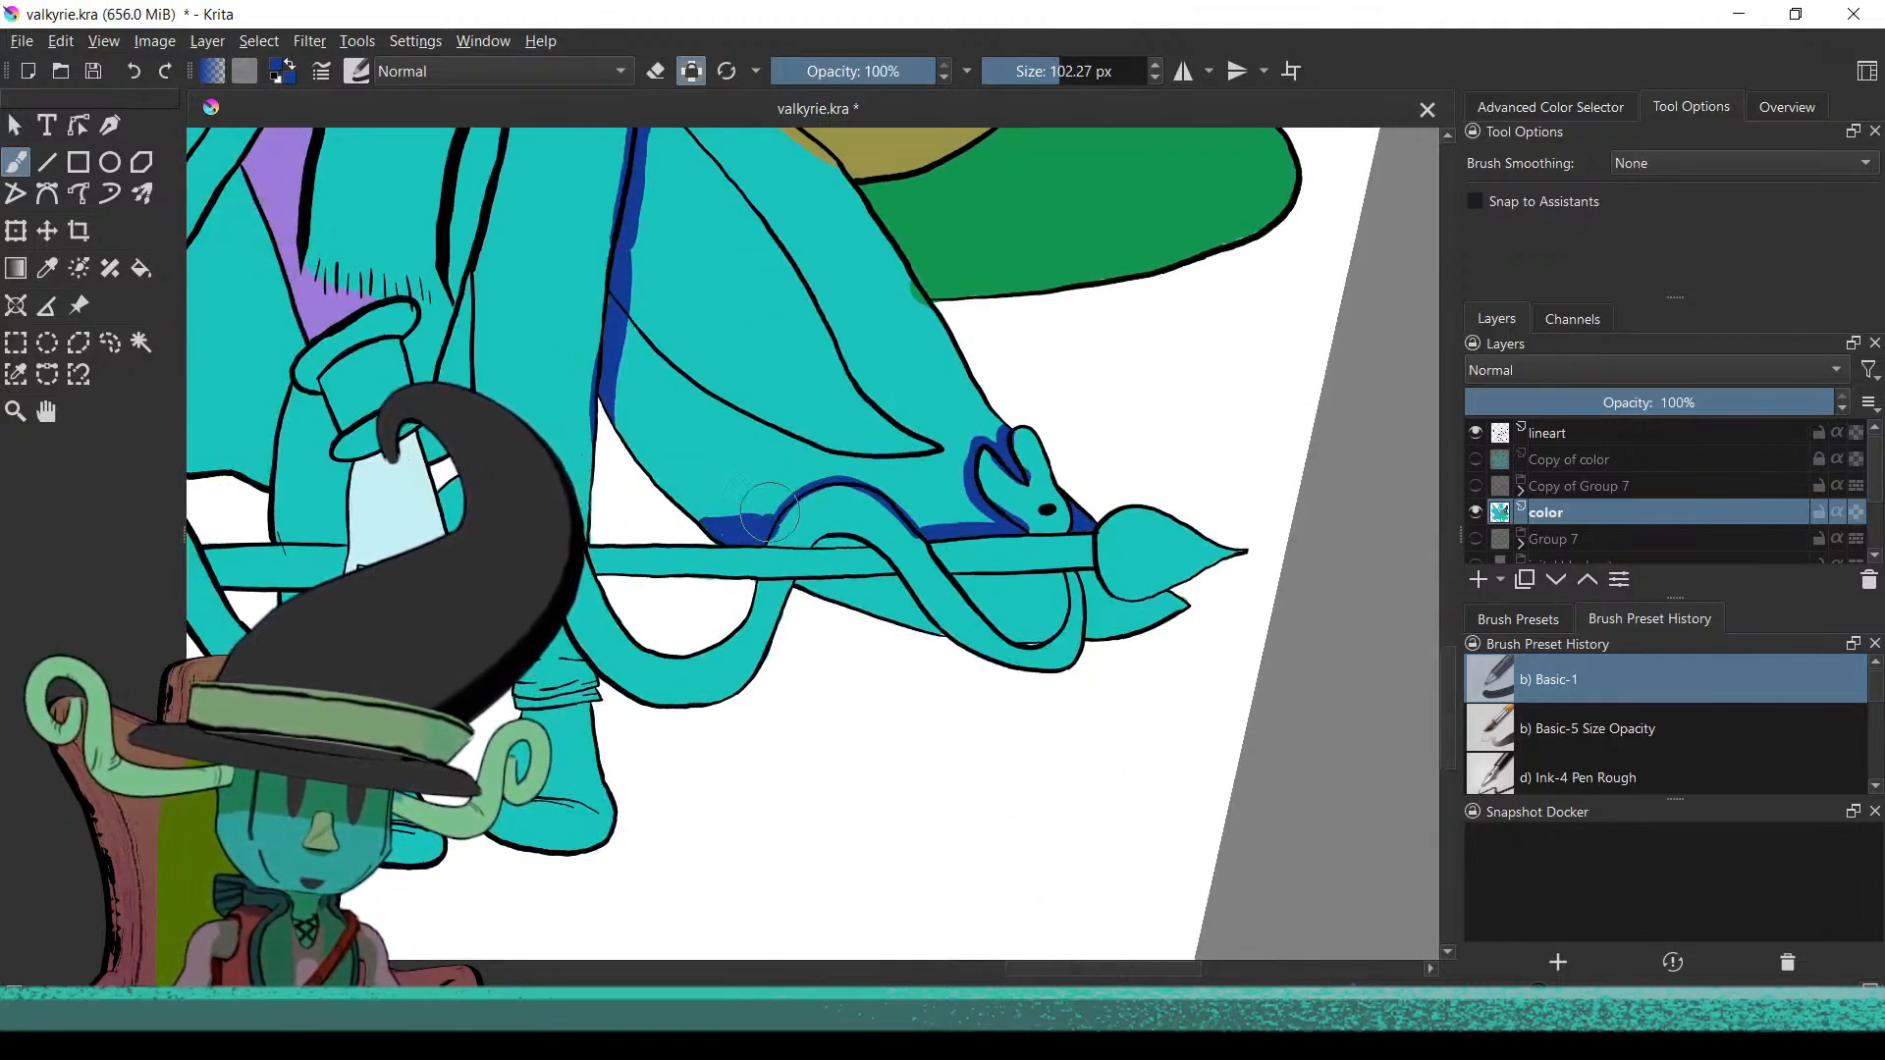
Flood-fill the remaining teal of the outlined lowest wing with dark blue
left_click_drag(966, 389, 997, 510)
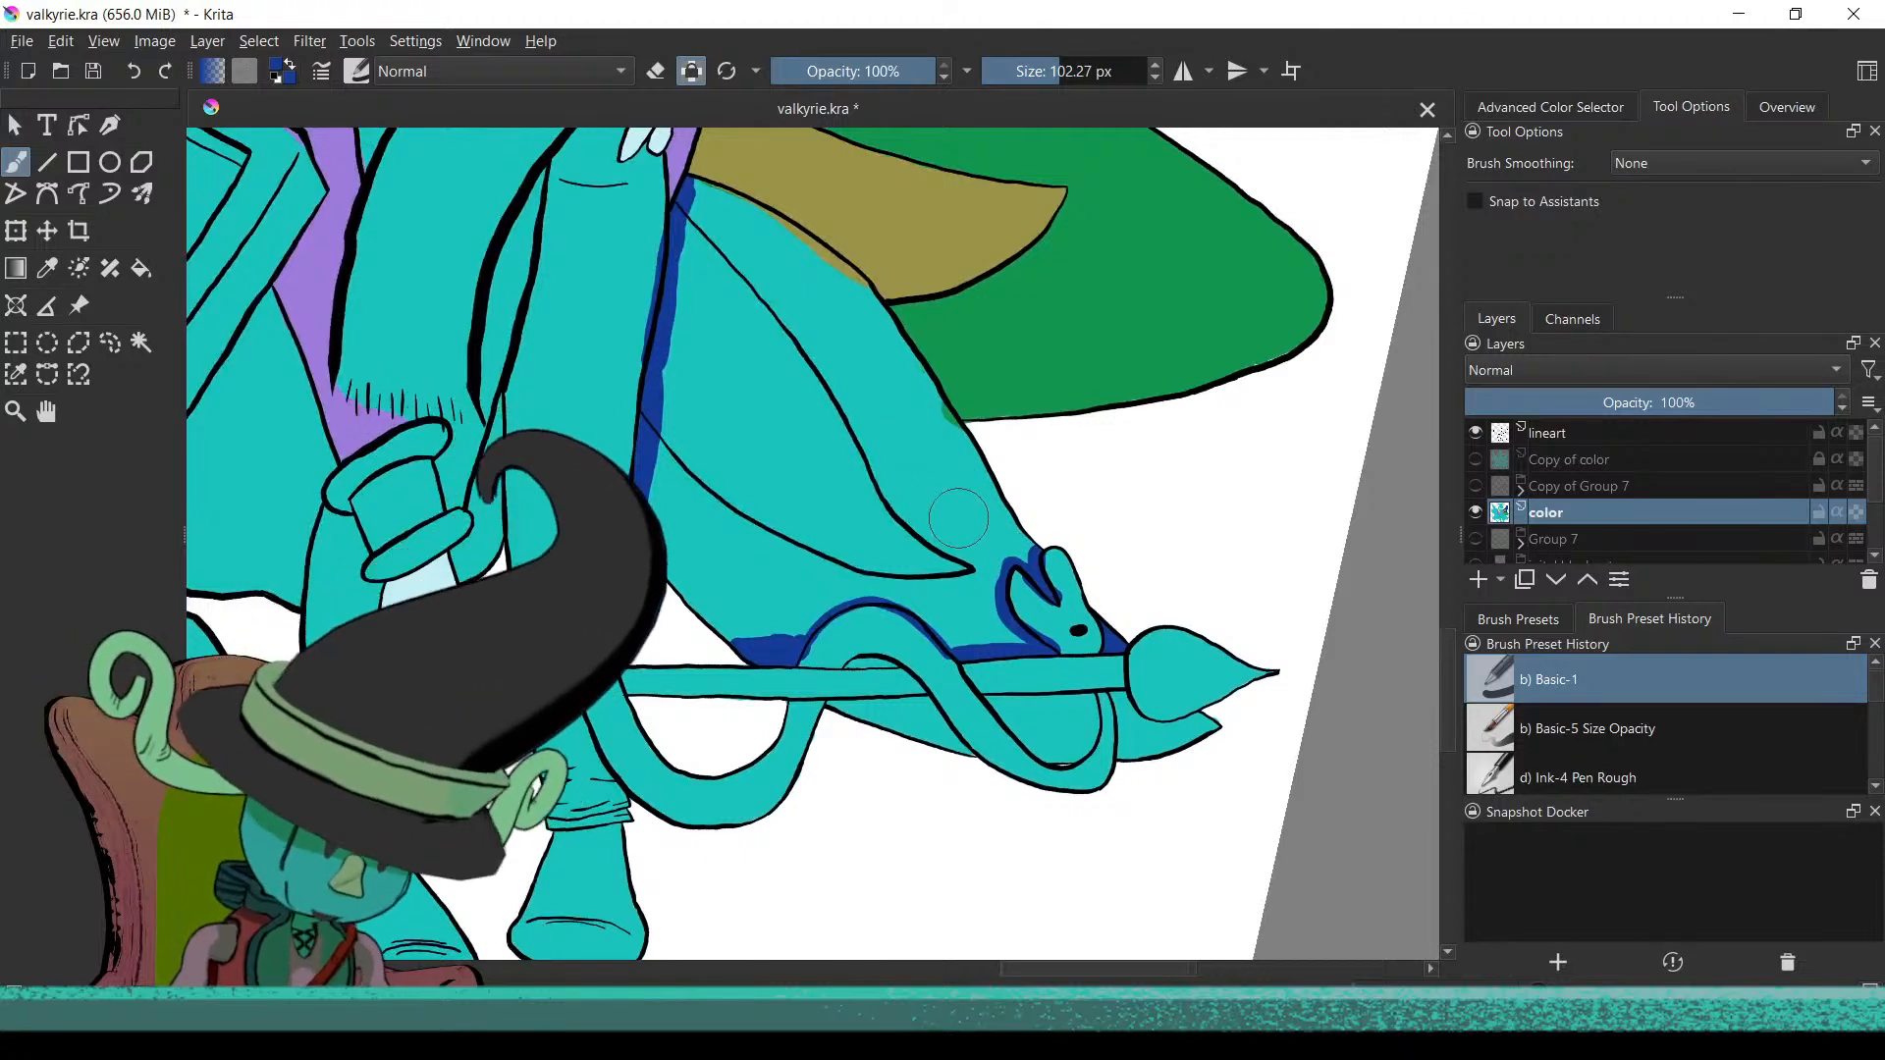
key("f")
left_click(939, 540)
scroll(893, 653, "up", 3)
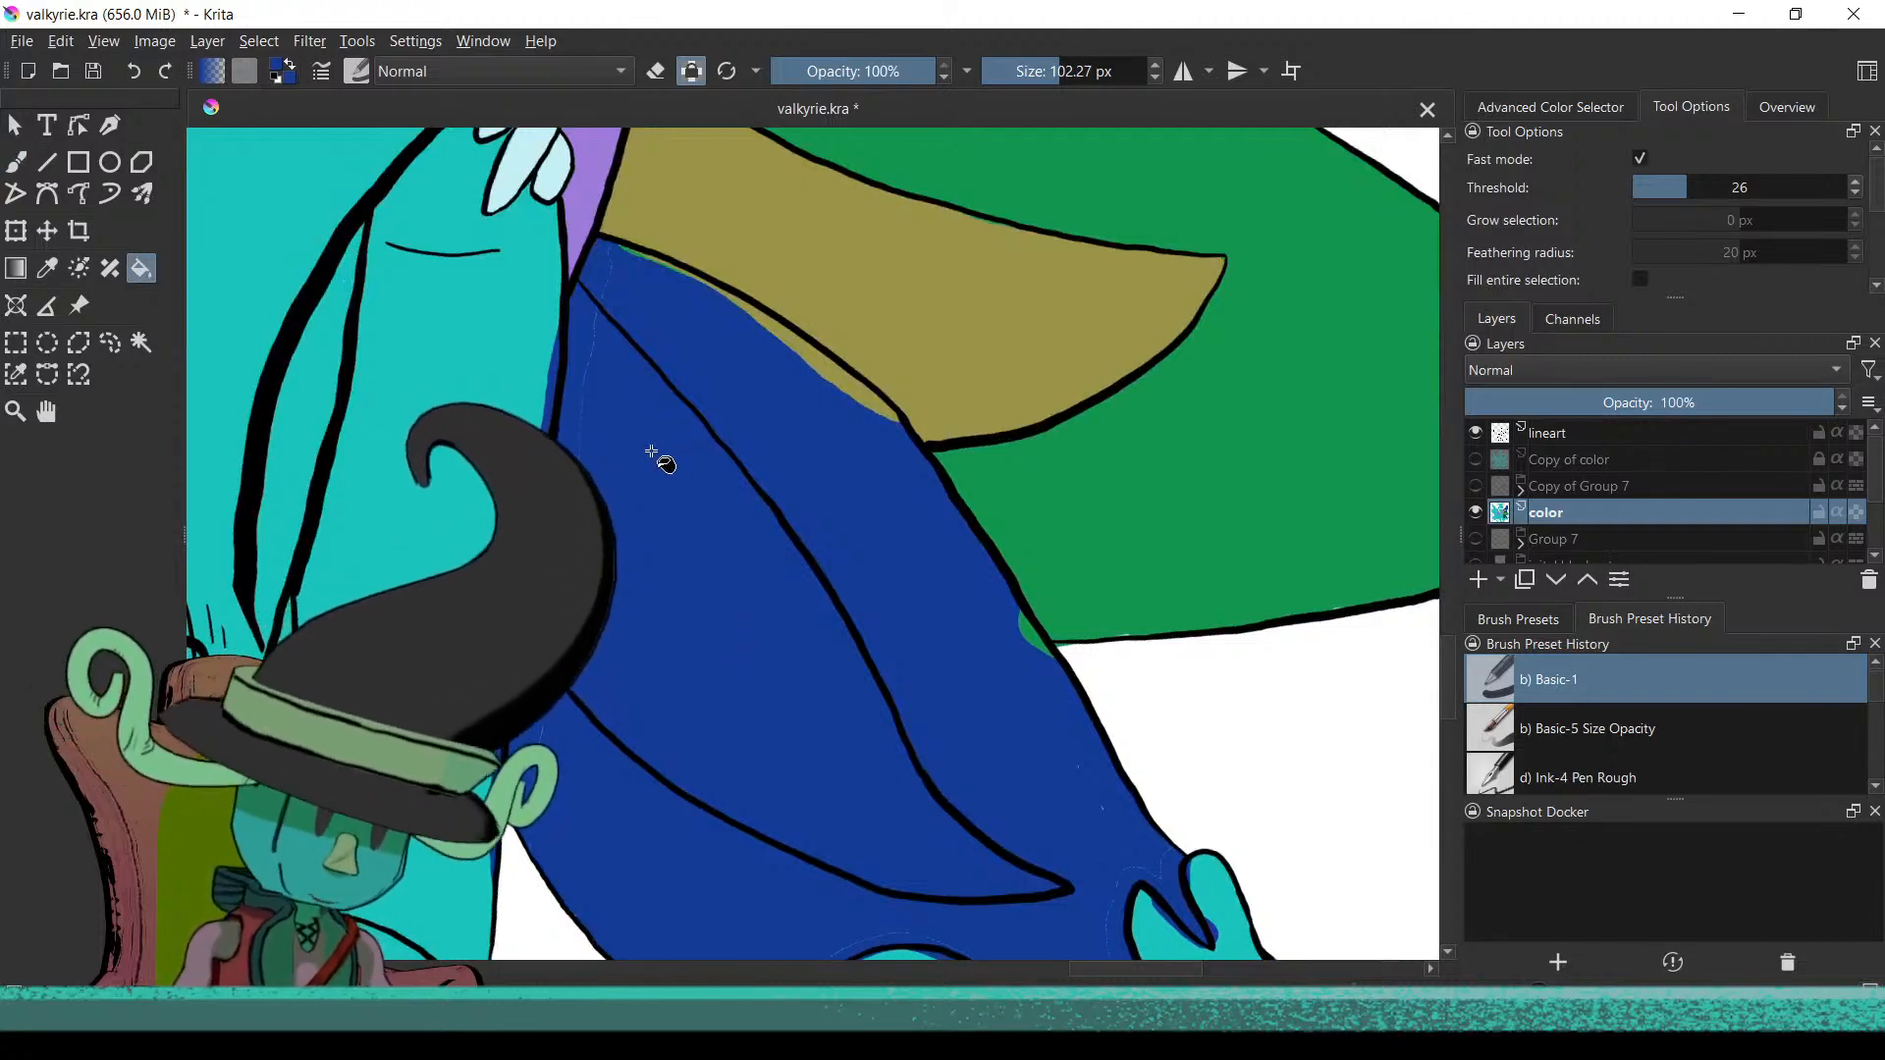
Brush dark blue over the stray olive and green along the lowest wing's upper edge, and turn on alpha preservation for the brush
key("b")
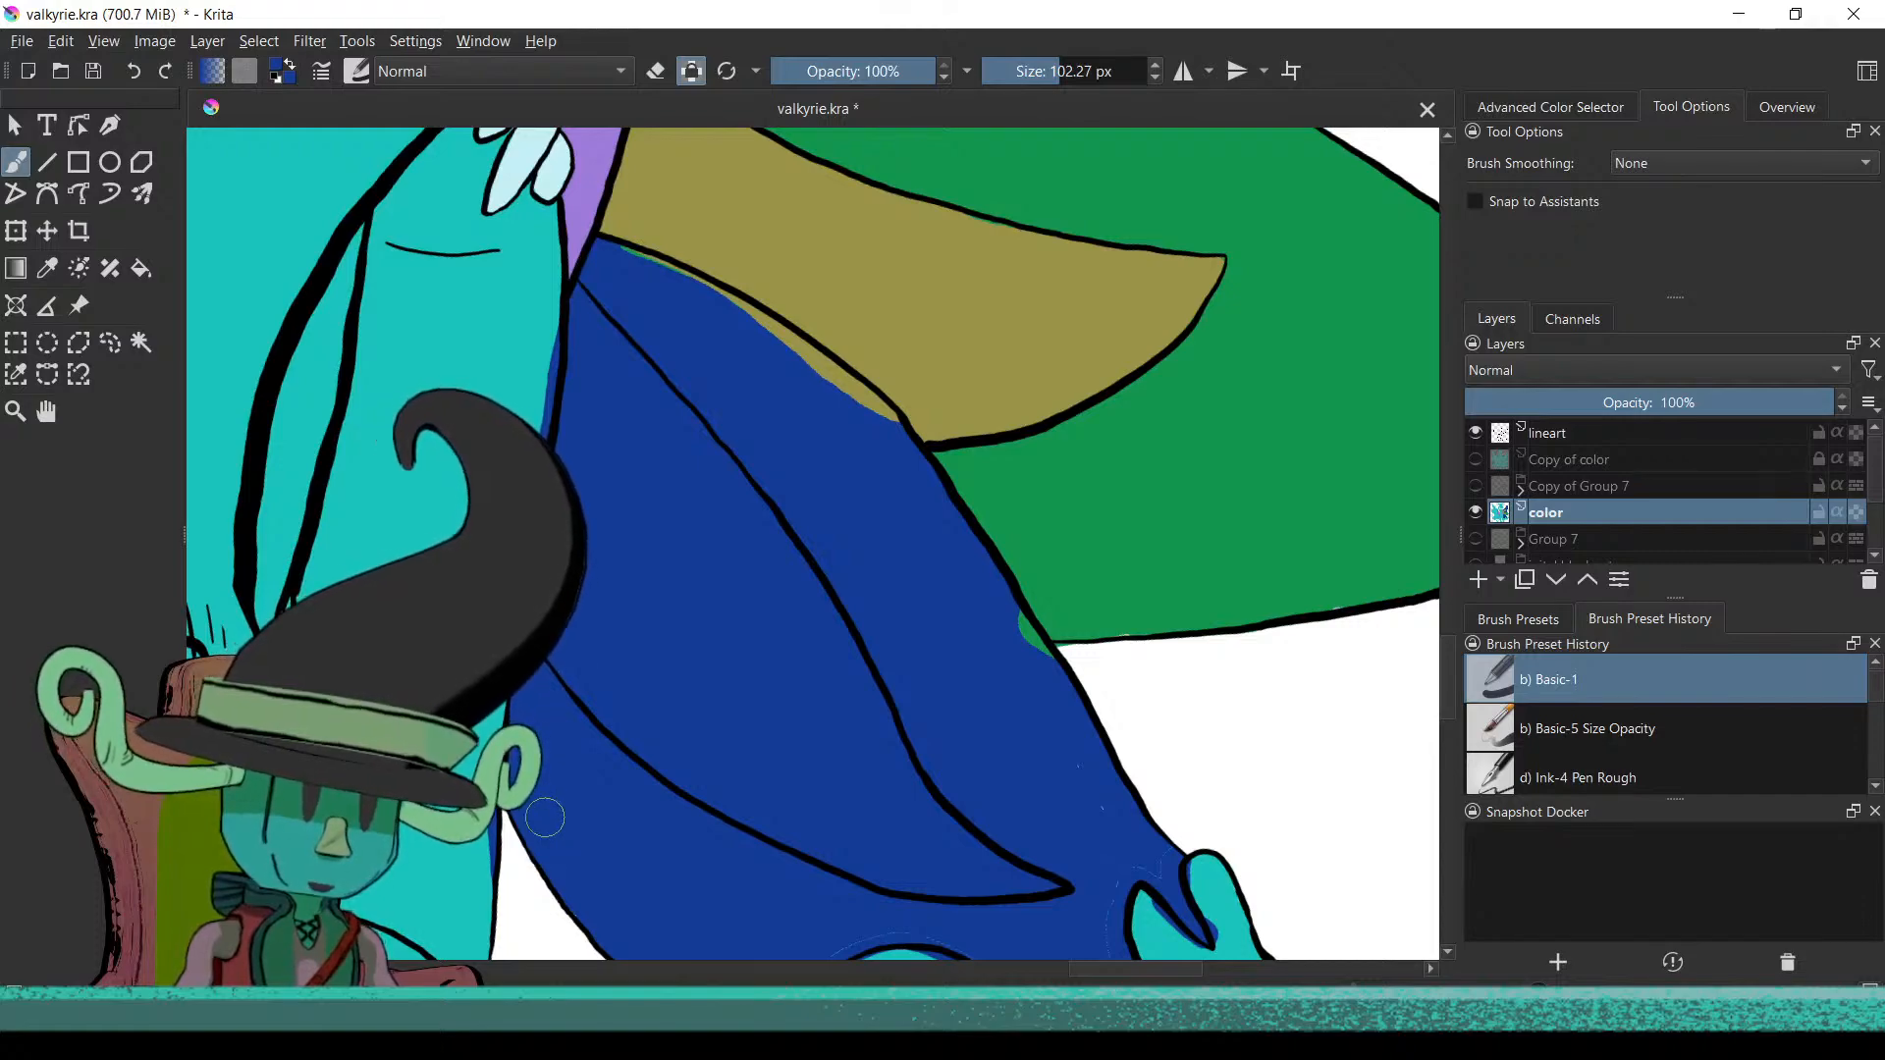
scroll(697, 668, "down", 4)
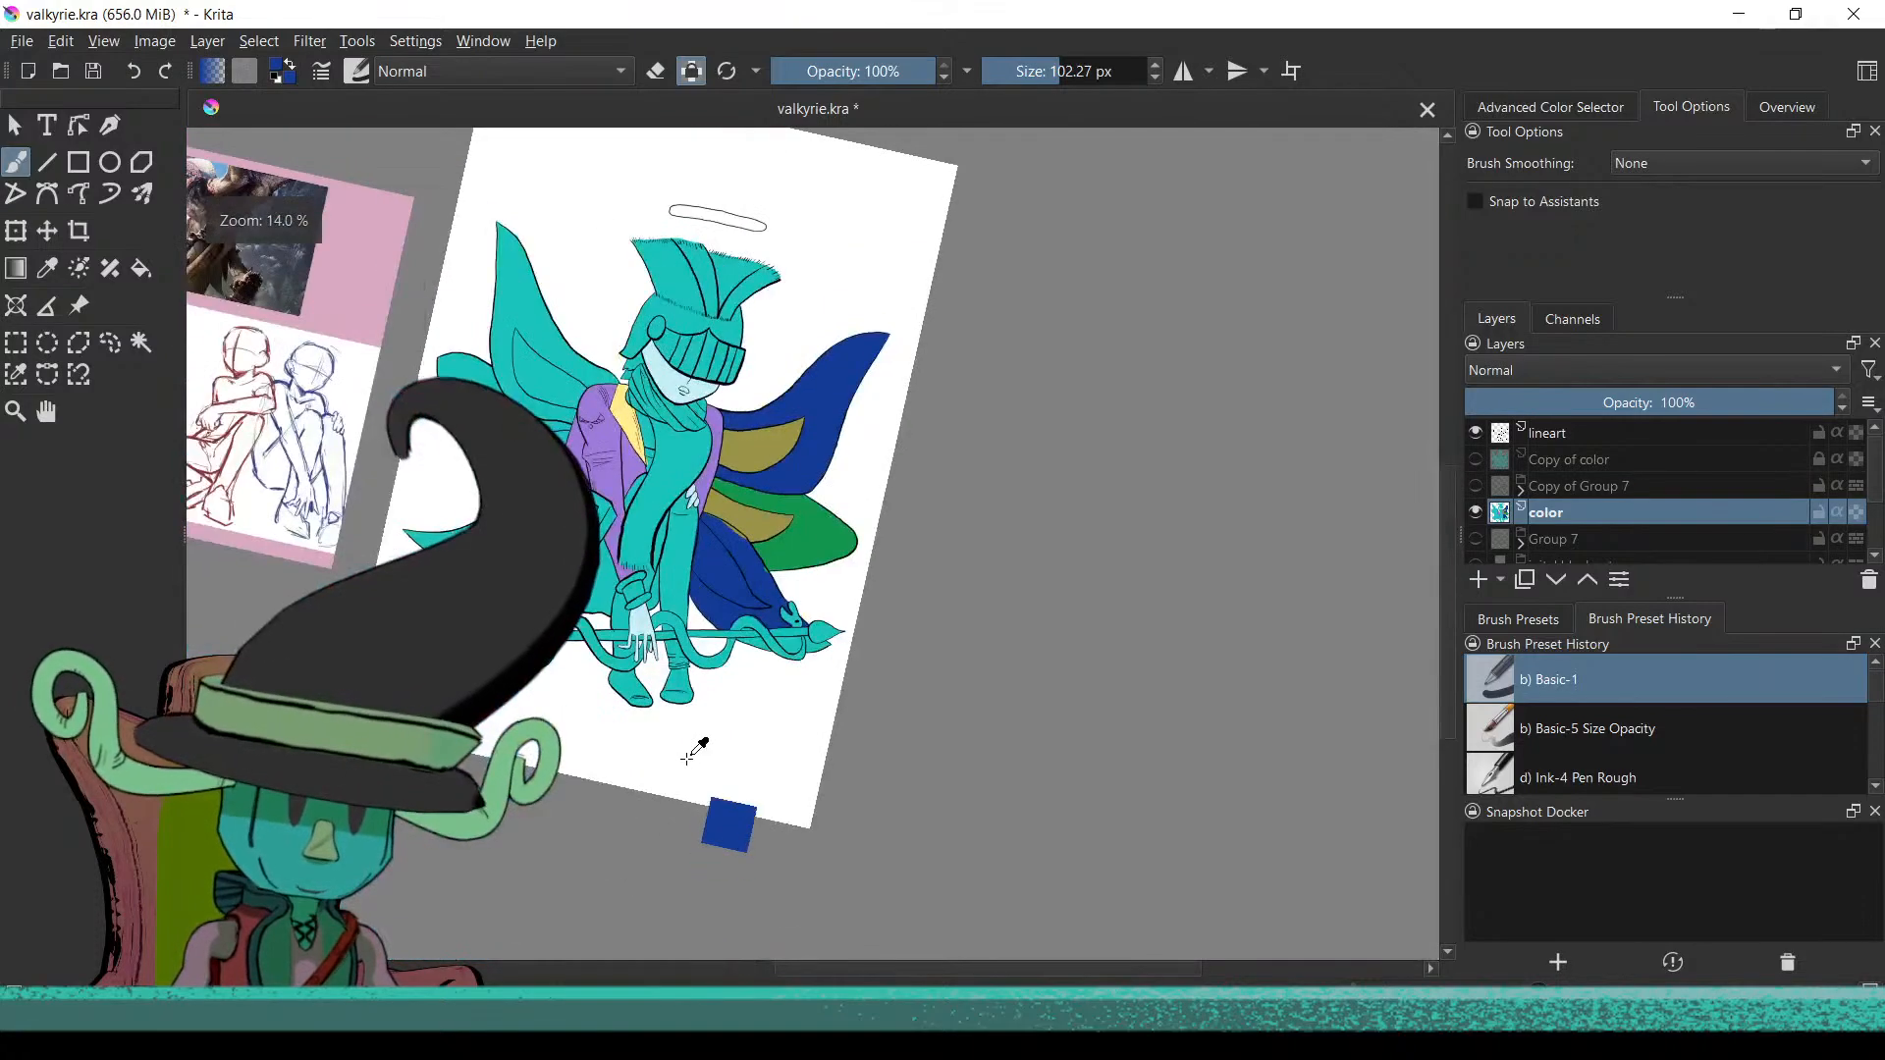
scroll(694, 749, "up", 2)
scroll(687, 550, "up", 5)
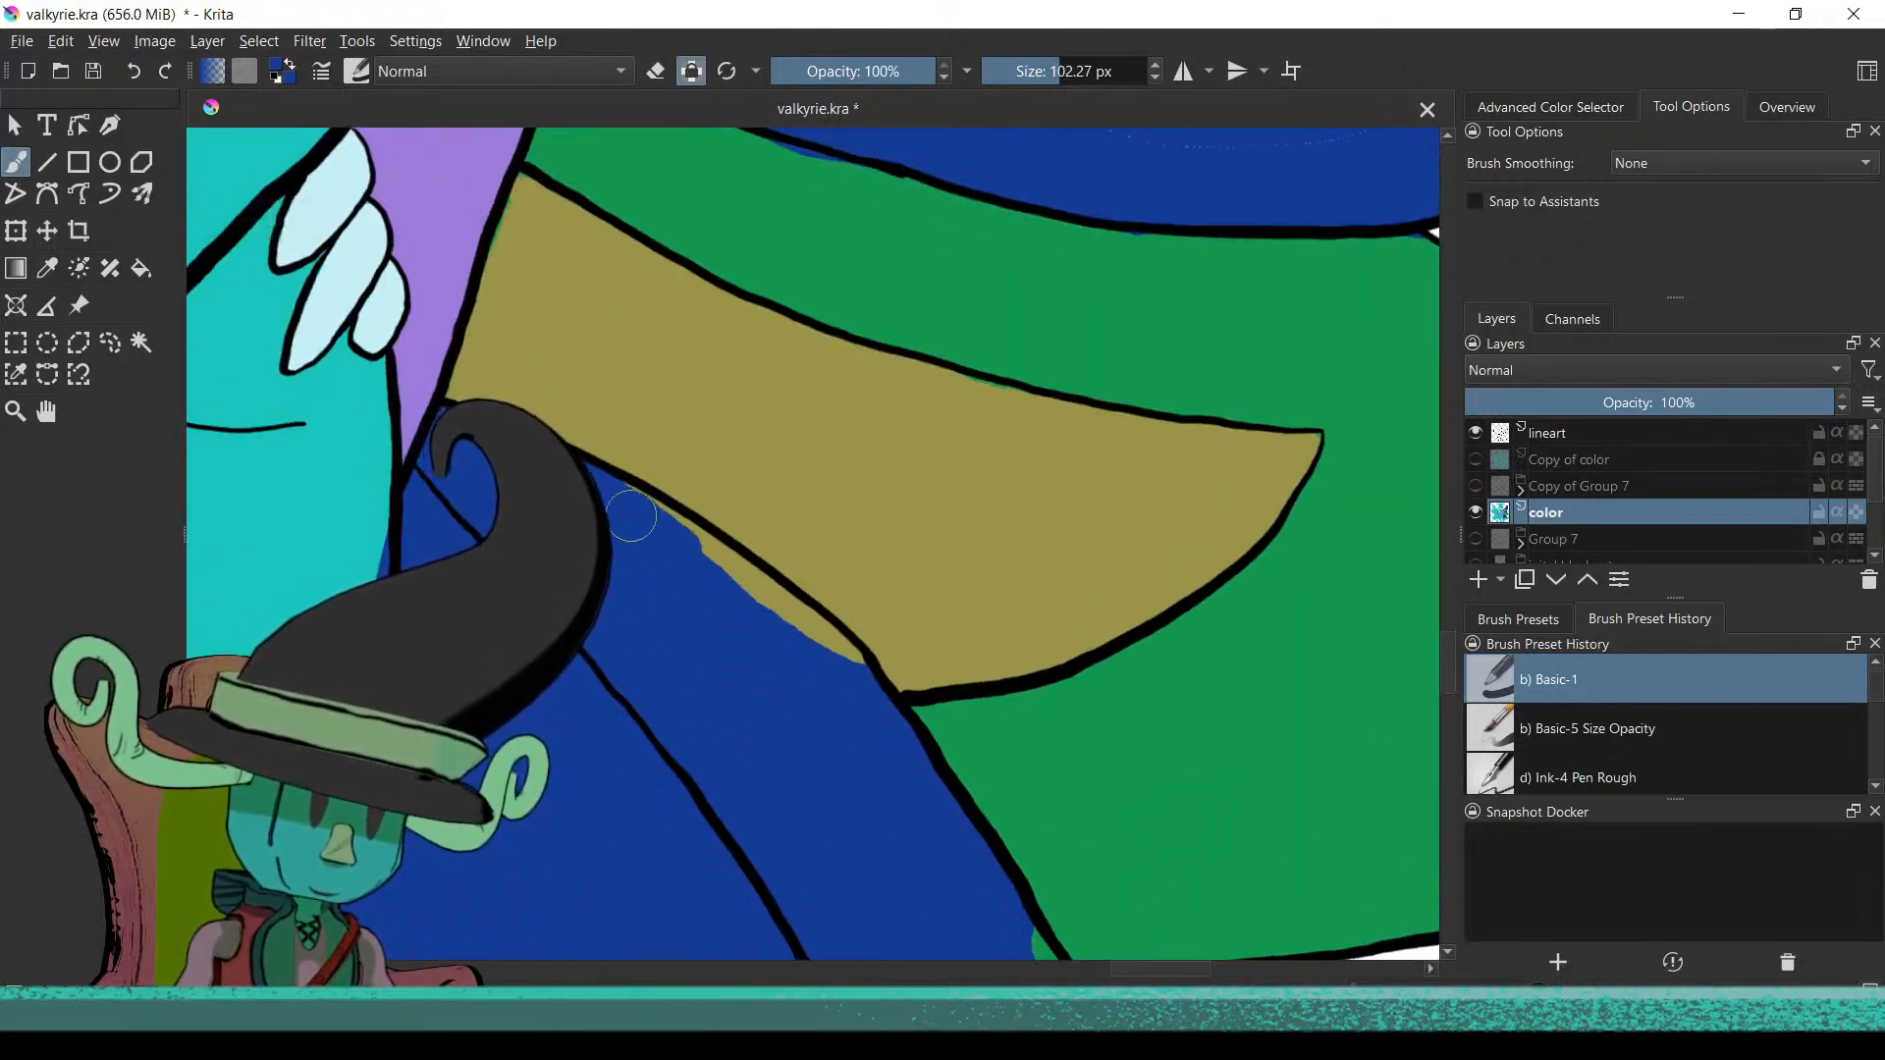
left_click_drag(653, 524, 872, 695)
left_click_drag(681, 739, 536, 313)
mouse_move(917, 597)
left_mouse_down()
mouse_move(884, 550)
mouse_move(899, 527)
left_mouse_up()
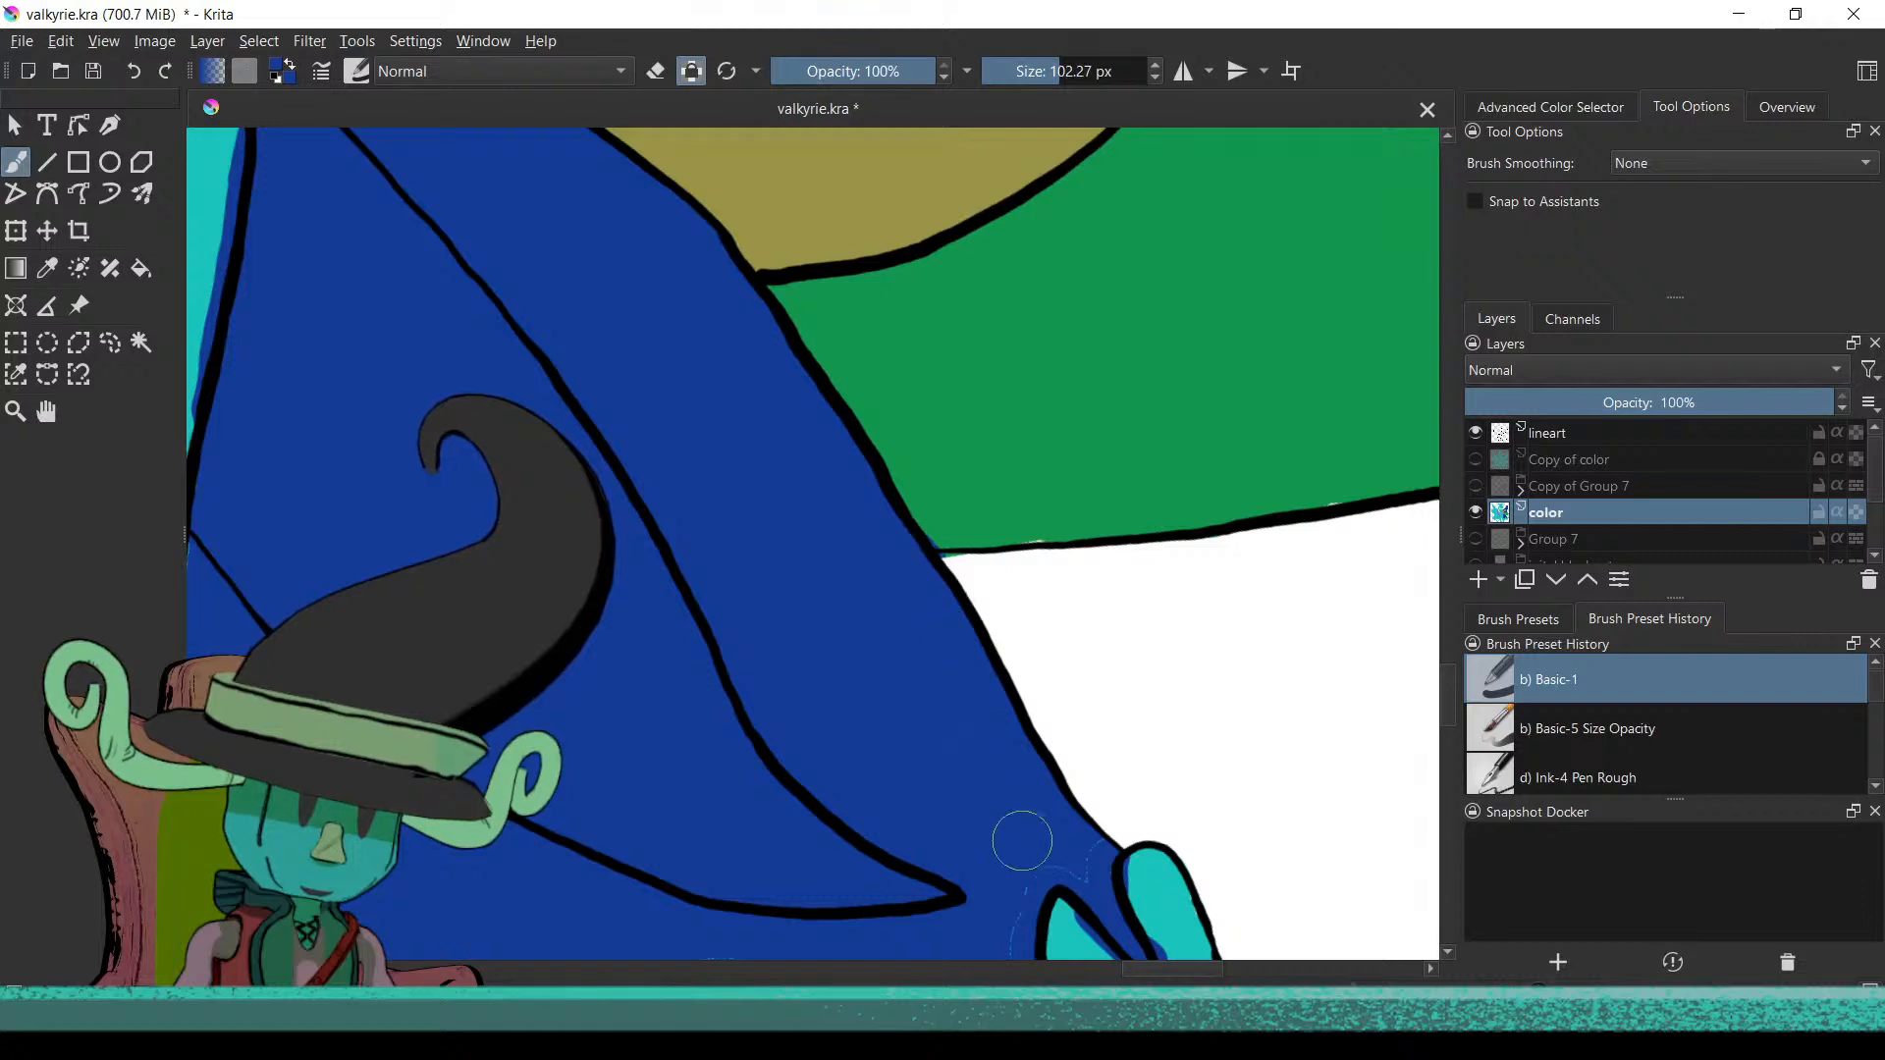
left_click_drag(751, 758, 829, 373)
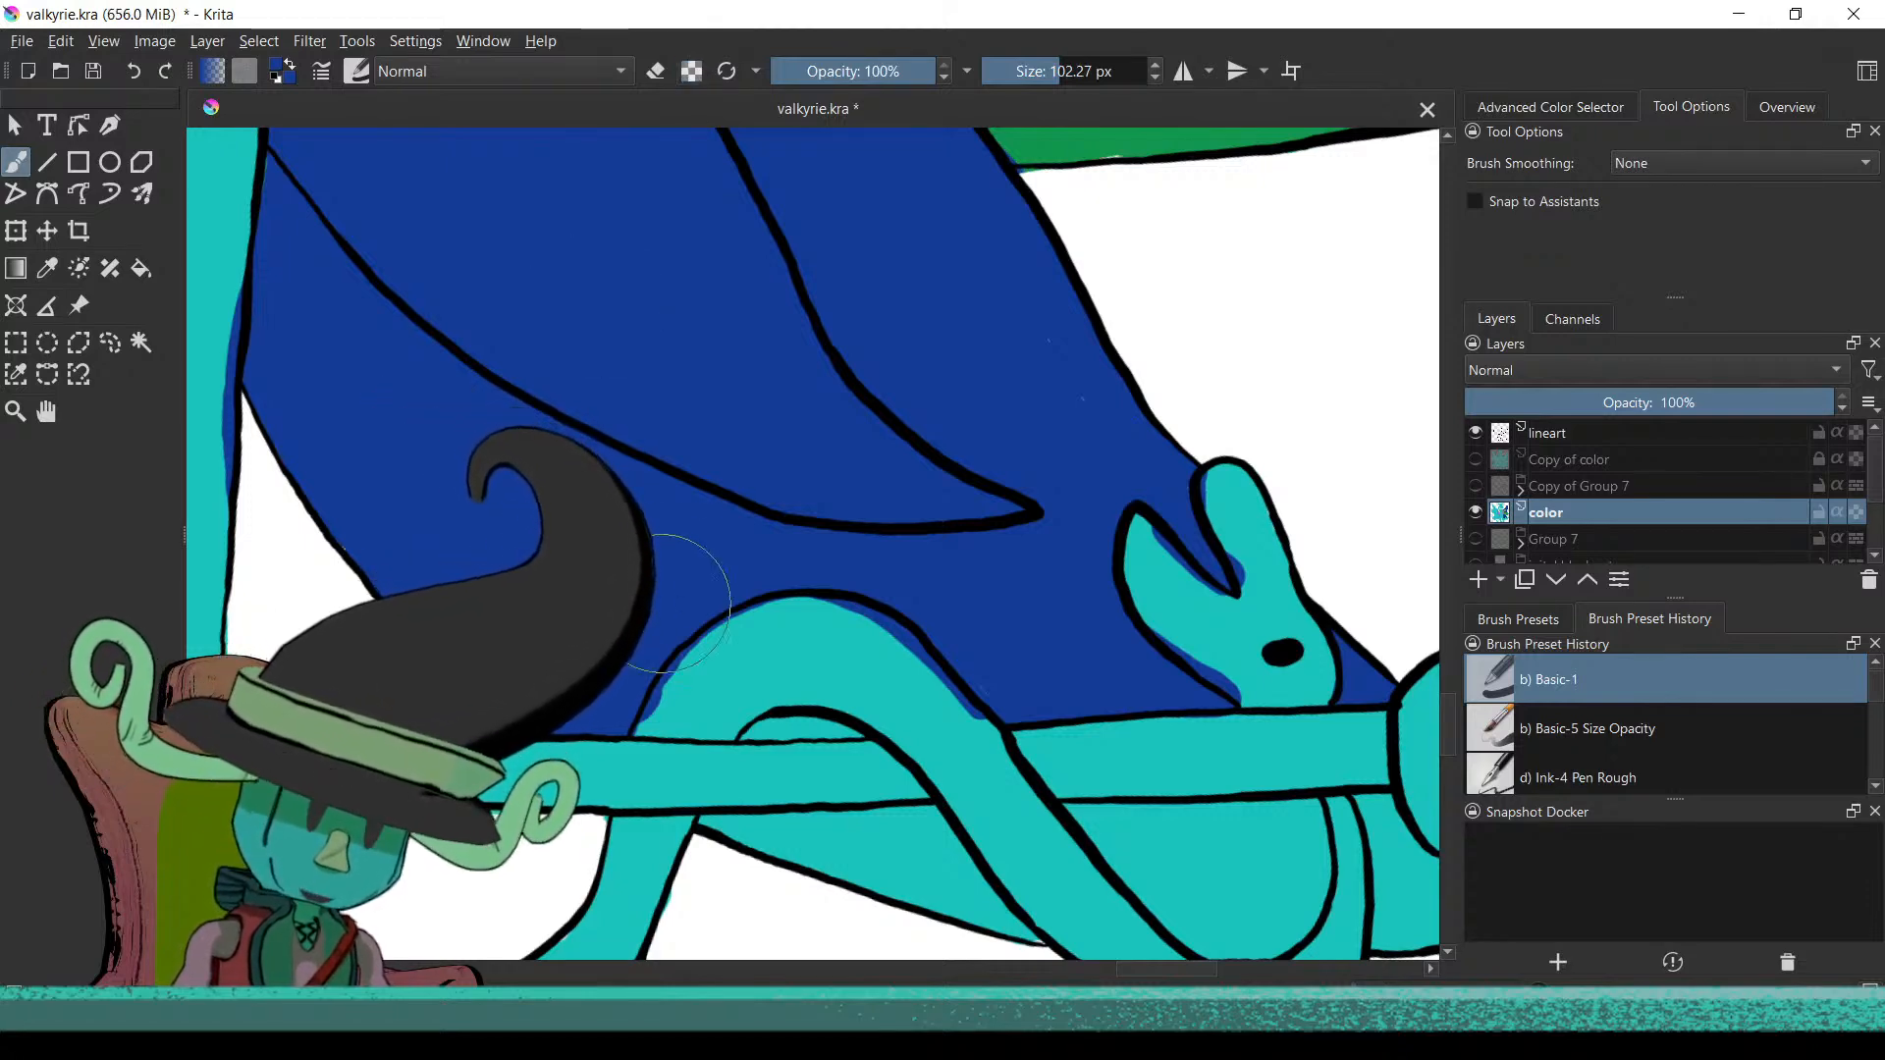
left_click(691, 71)
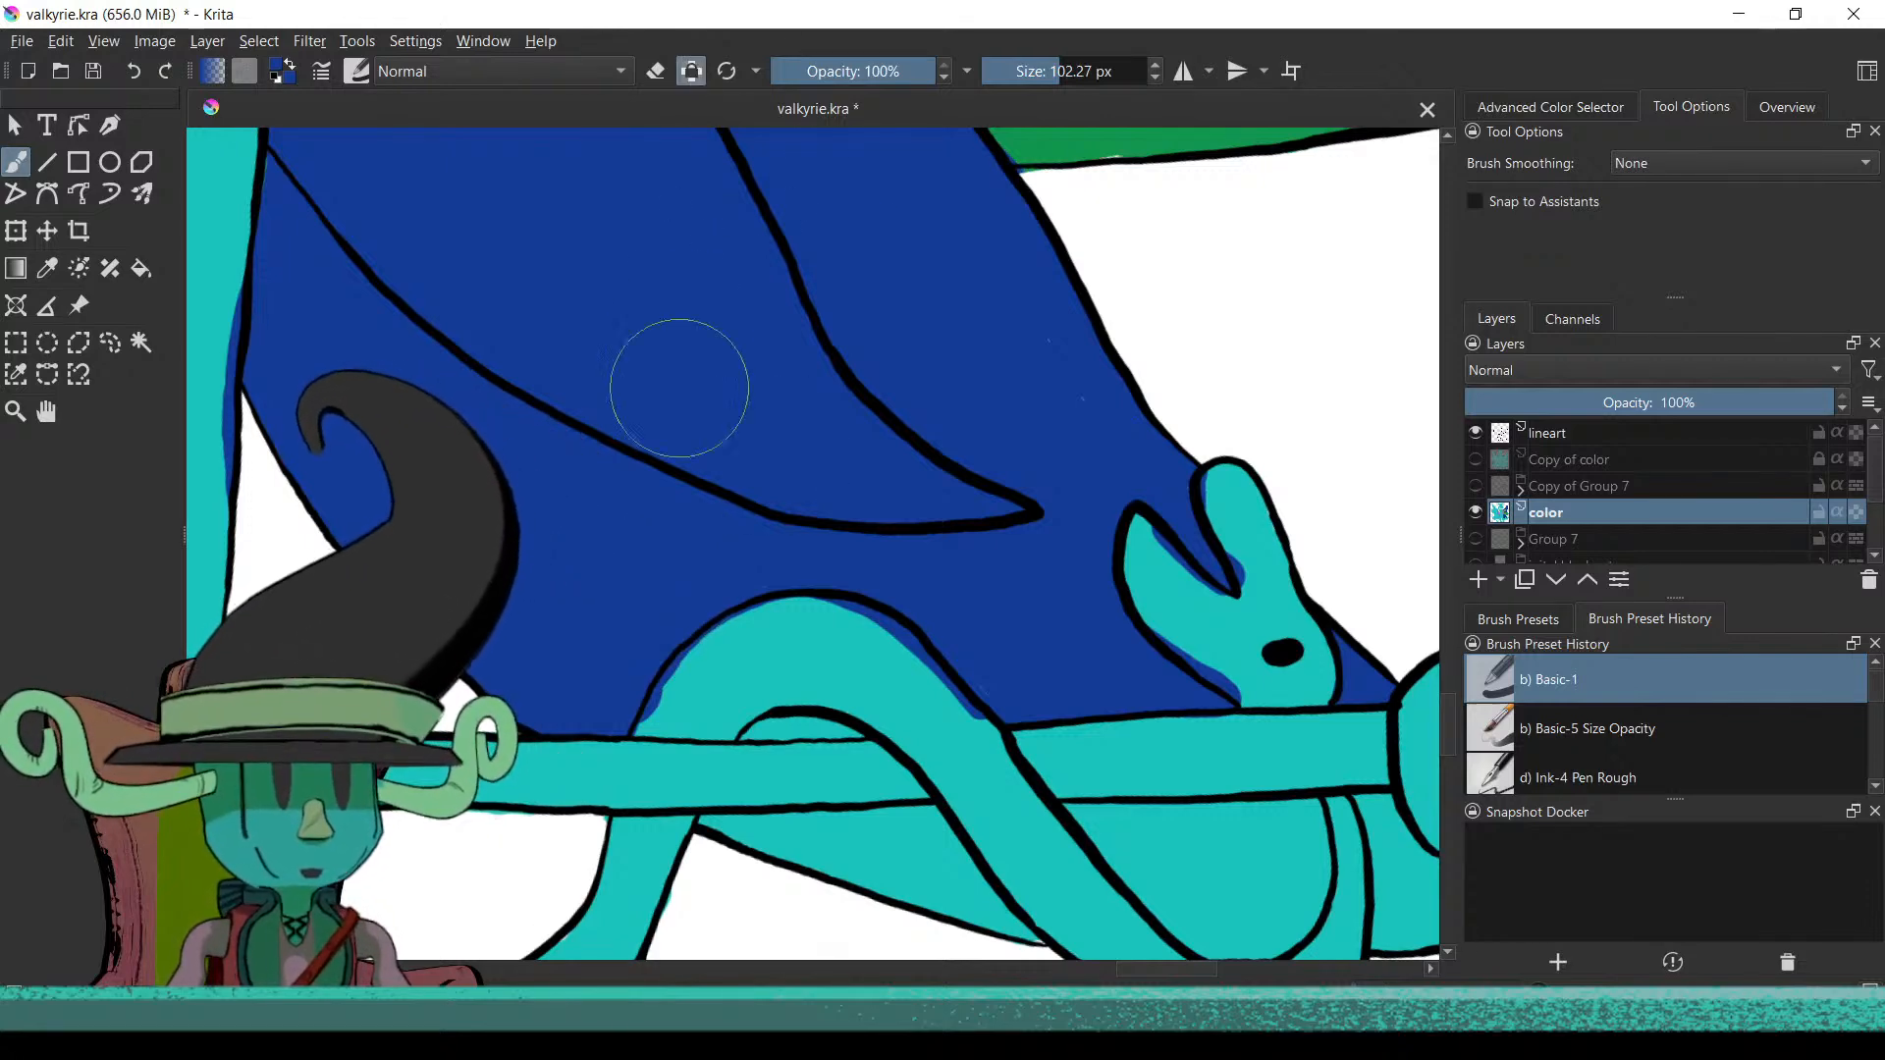
scroll(727, 550, "down", 6)
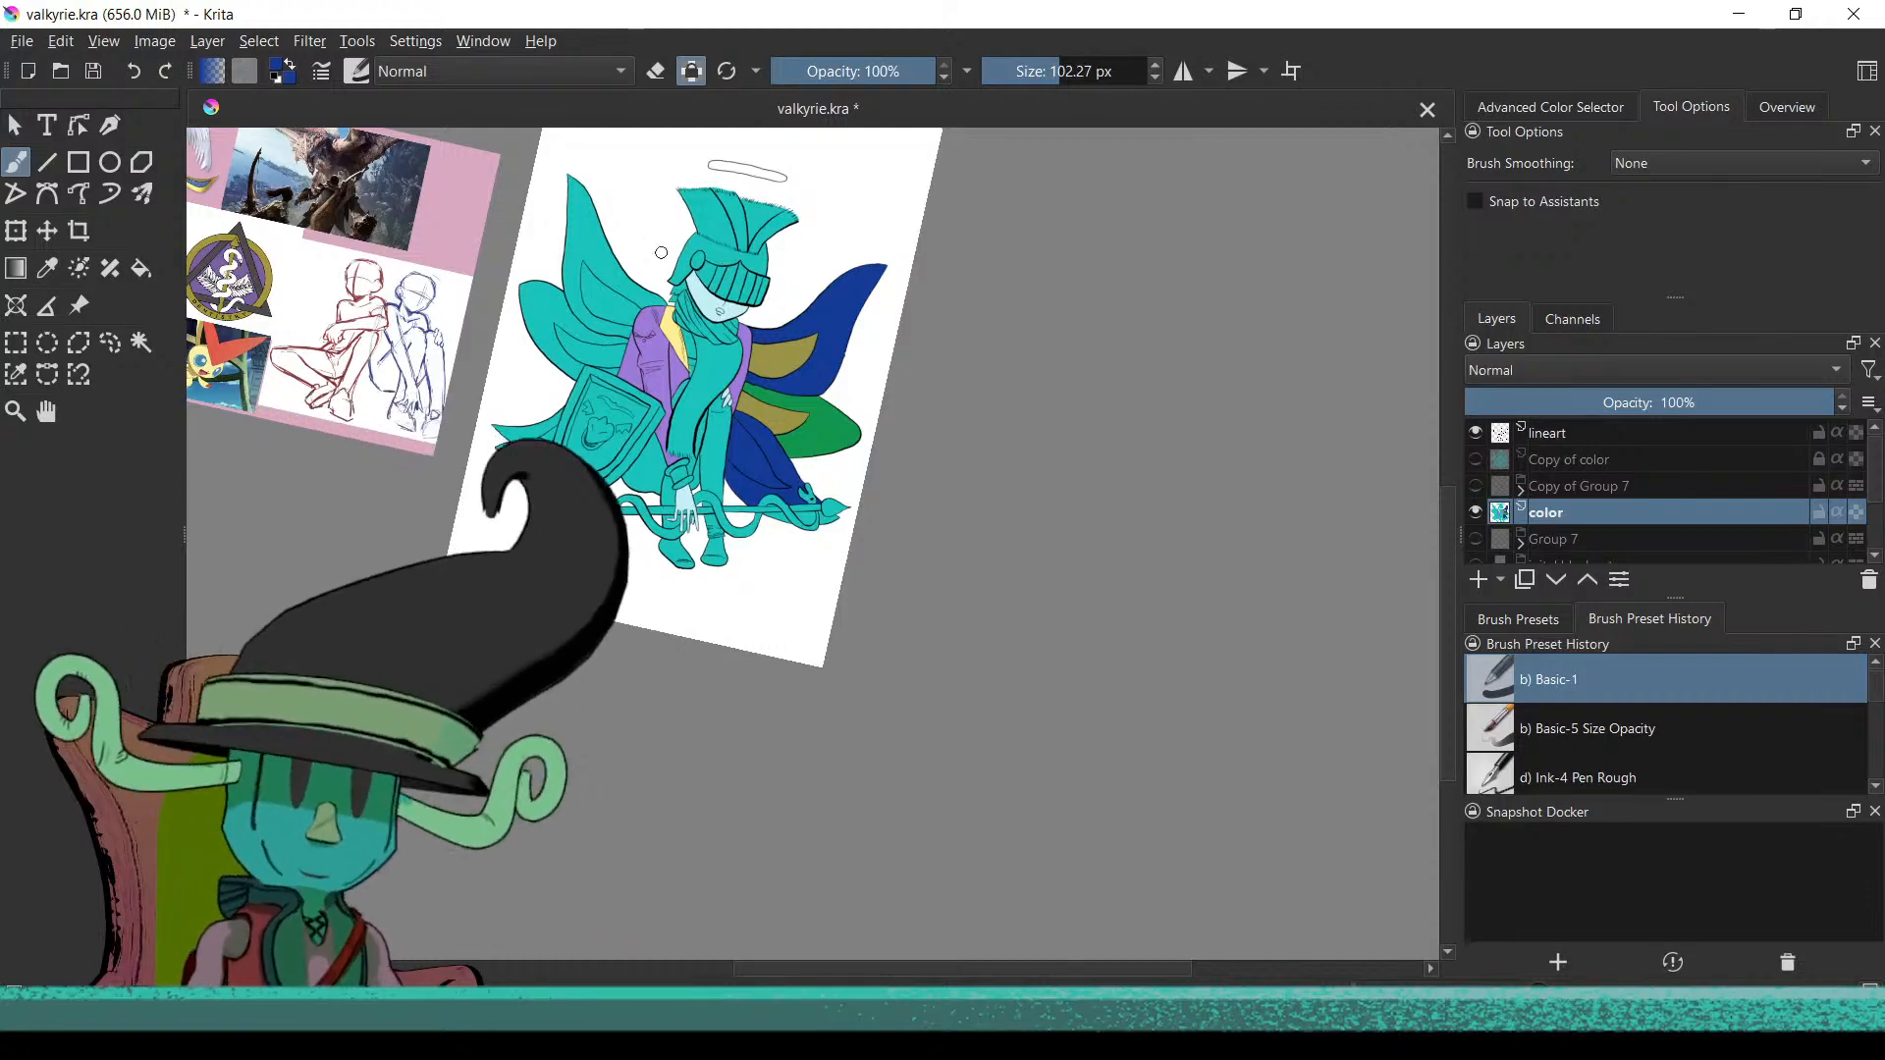
scroll(751, 516, "down", 2)
scroll(904, 733, "up", 3)
scroll(893, 836, "up", 4)
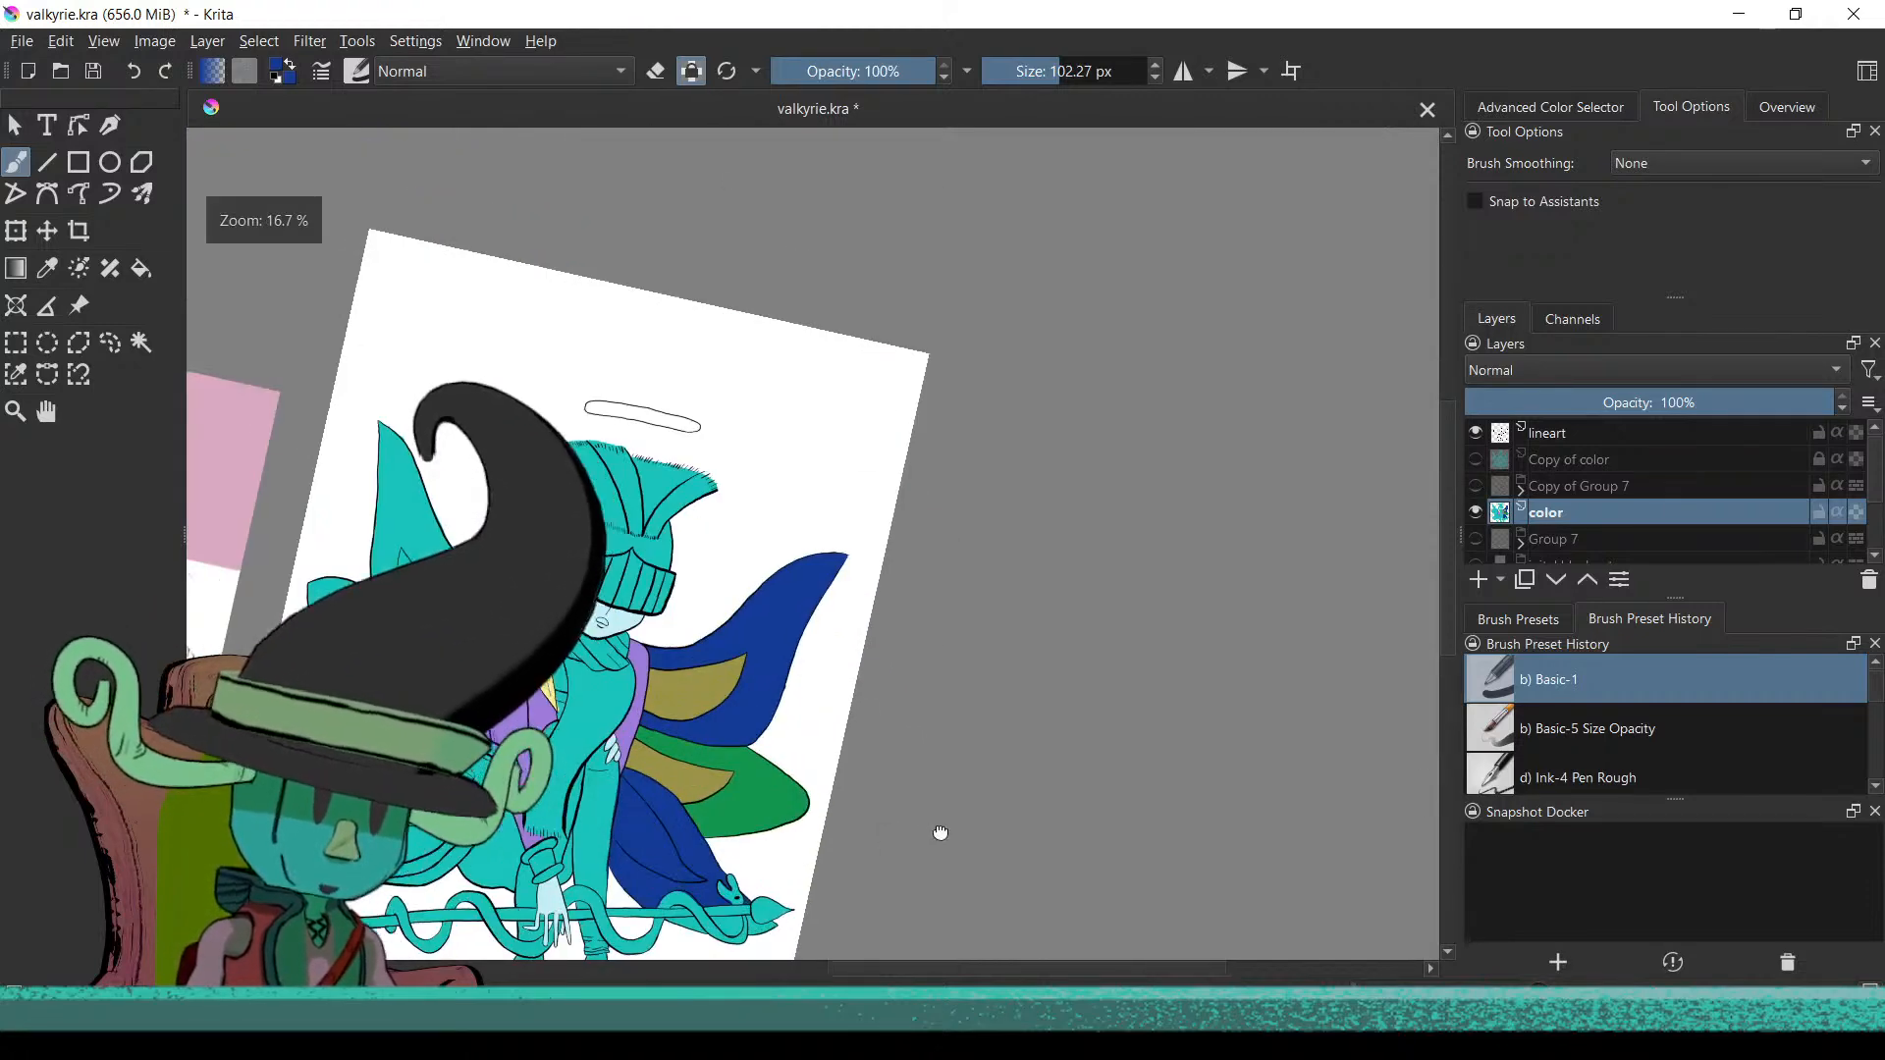
left_click_drag(1021, 609, 1003, 787)
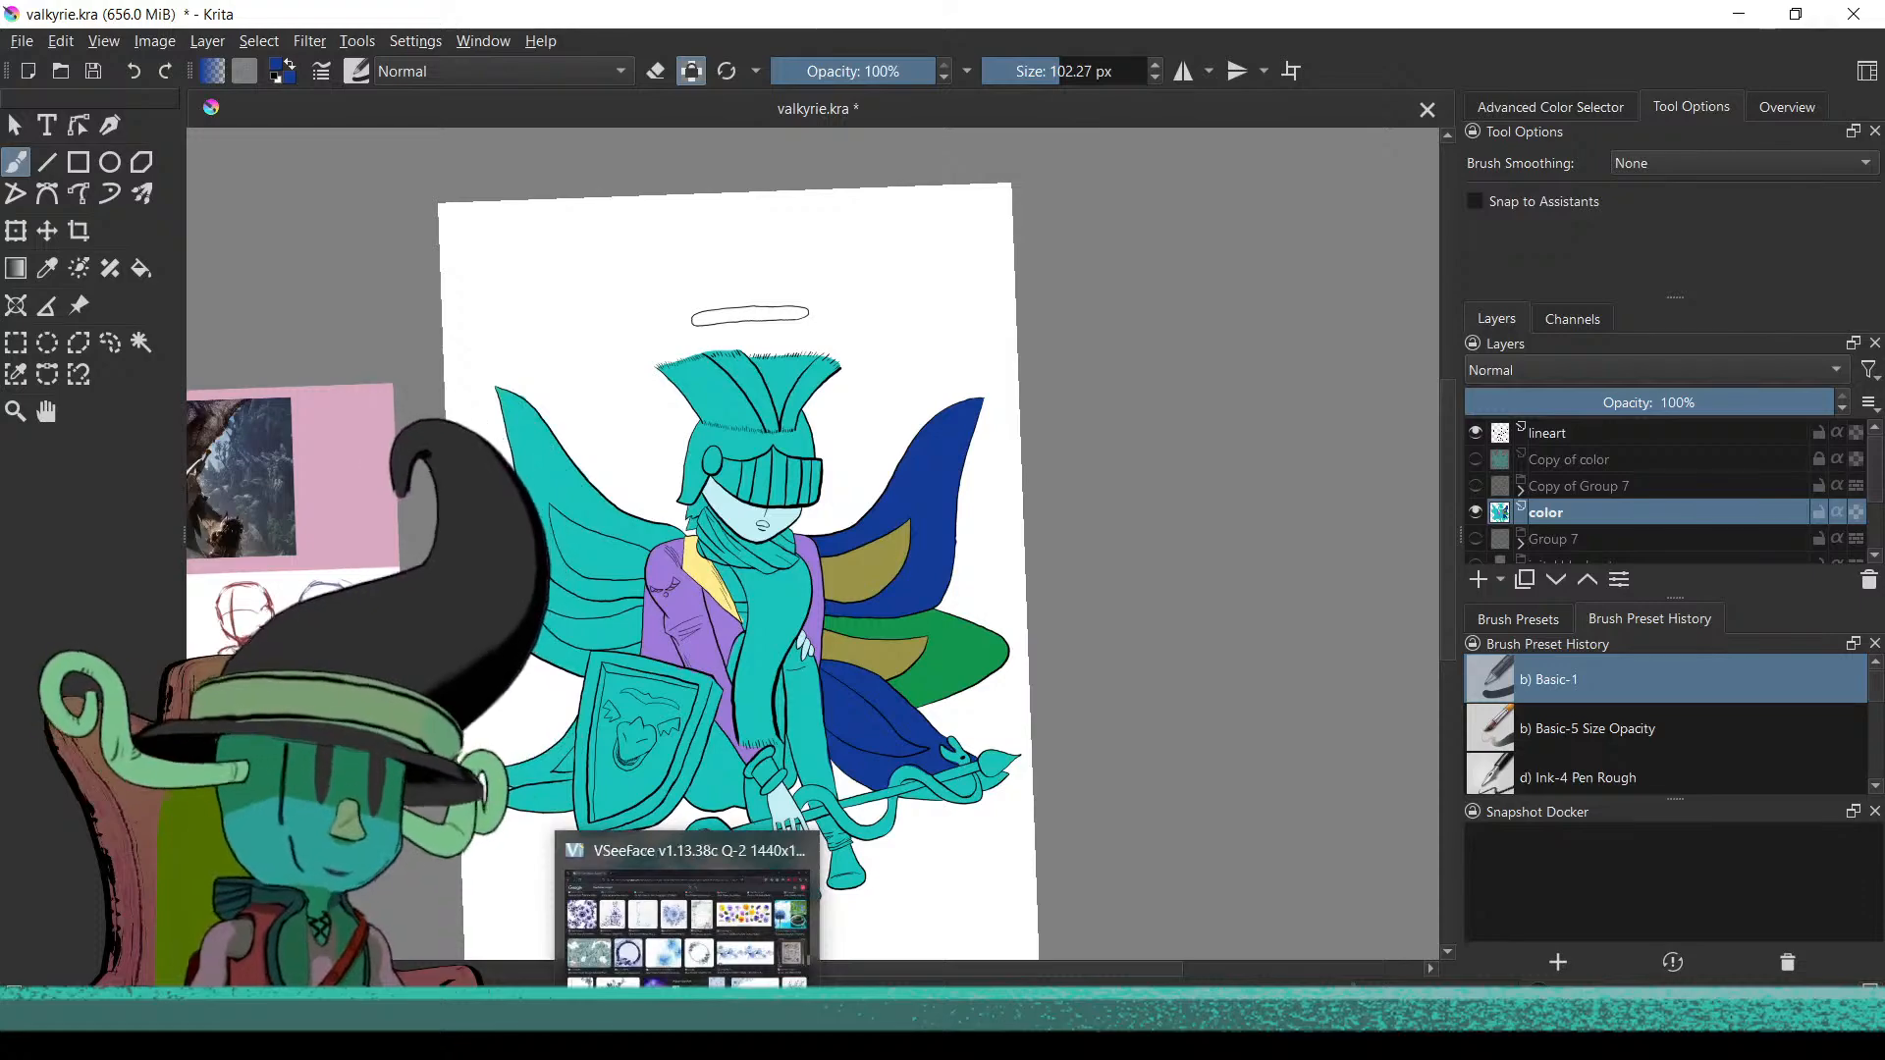
Switch to OBS and change the stream to the end screen scene
mouse_move(870, 1040)
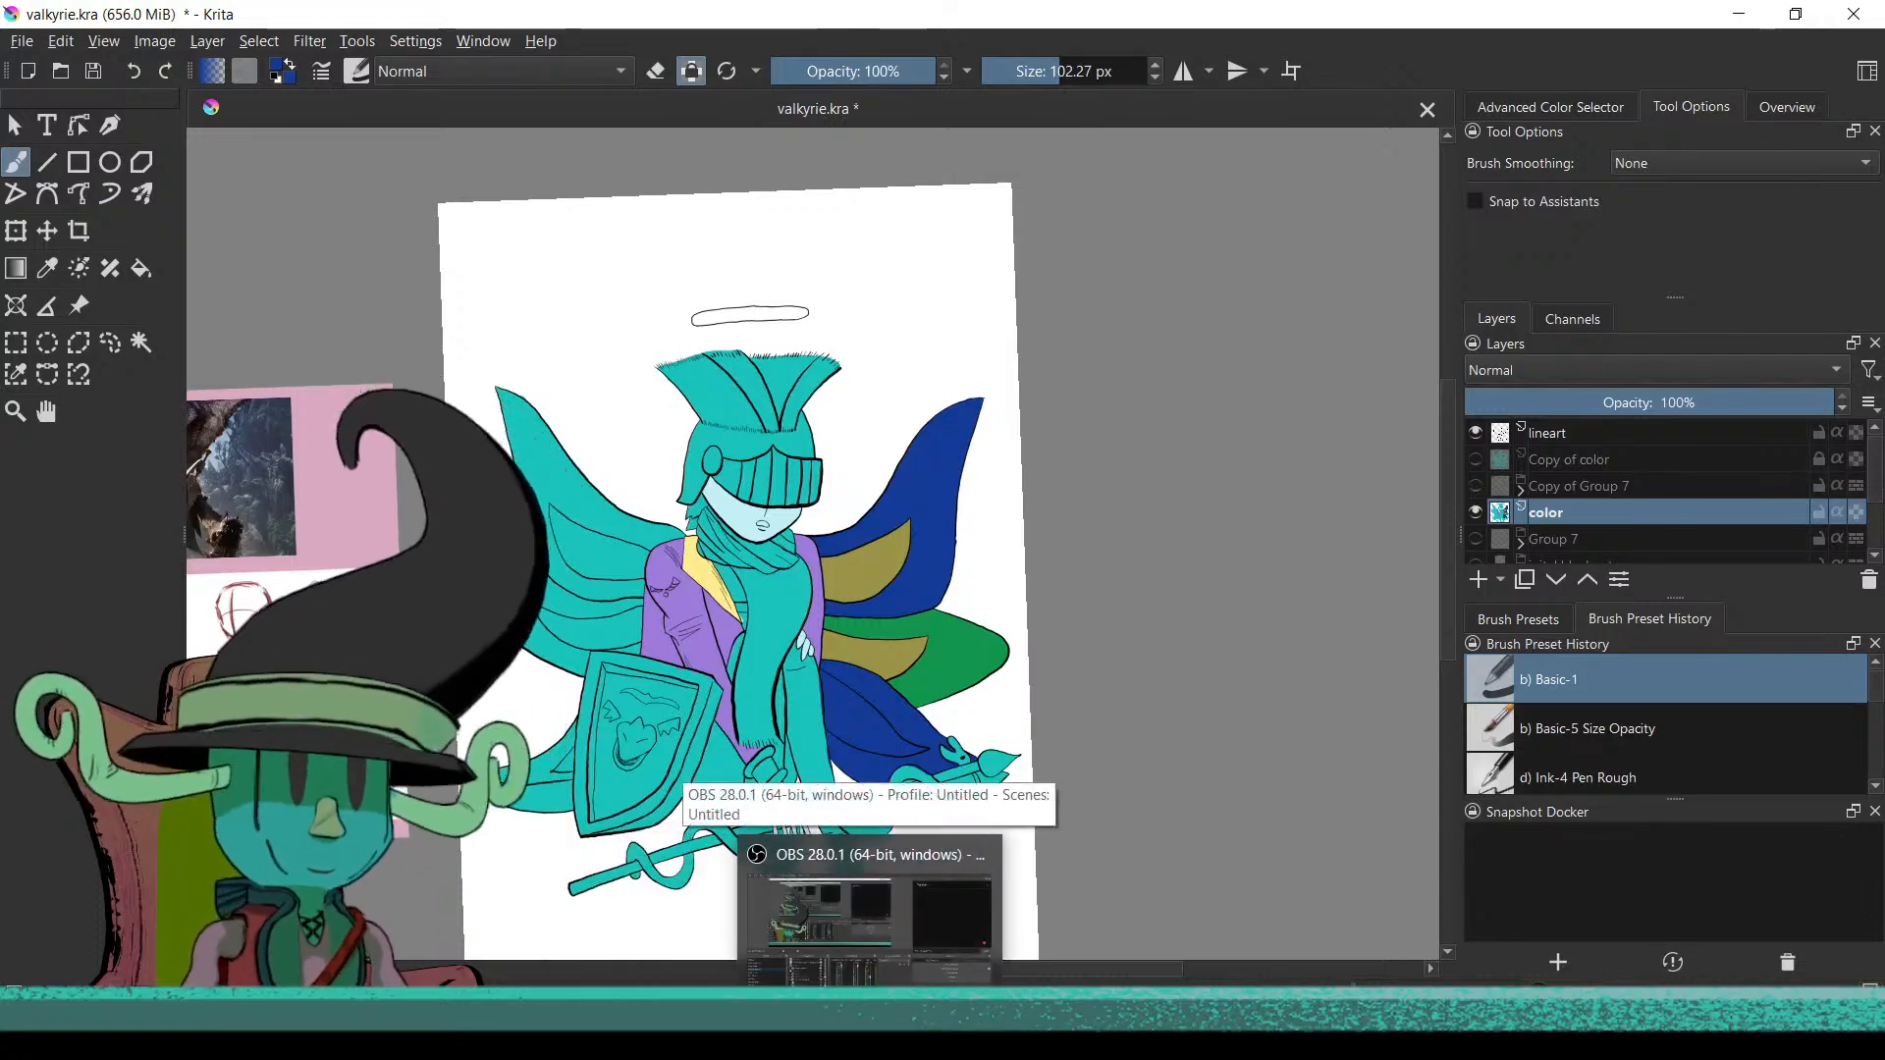
left_click(870, 918)
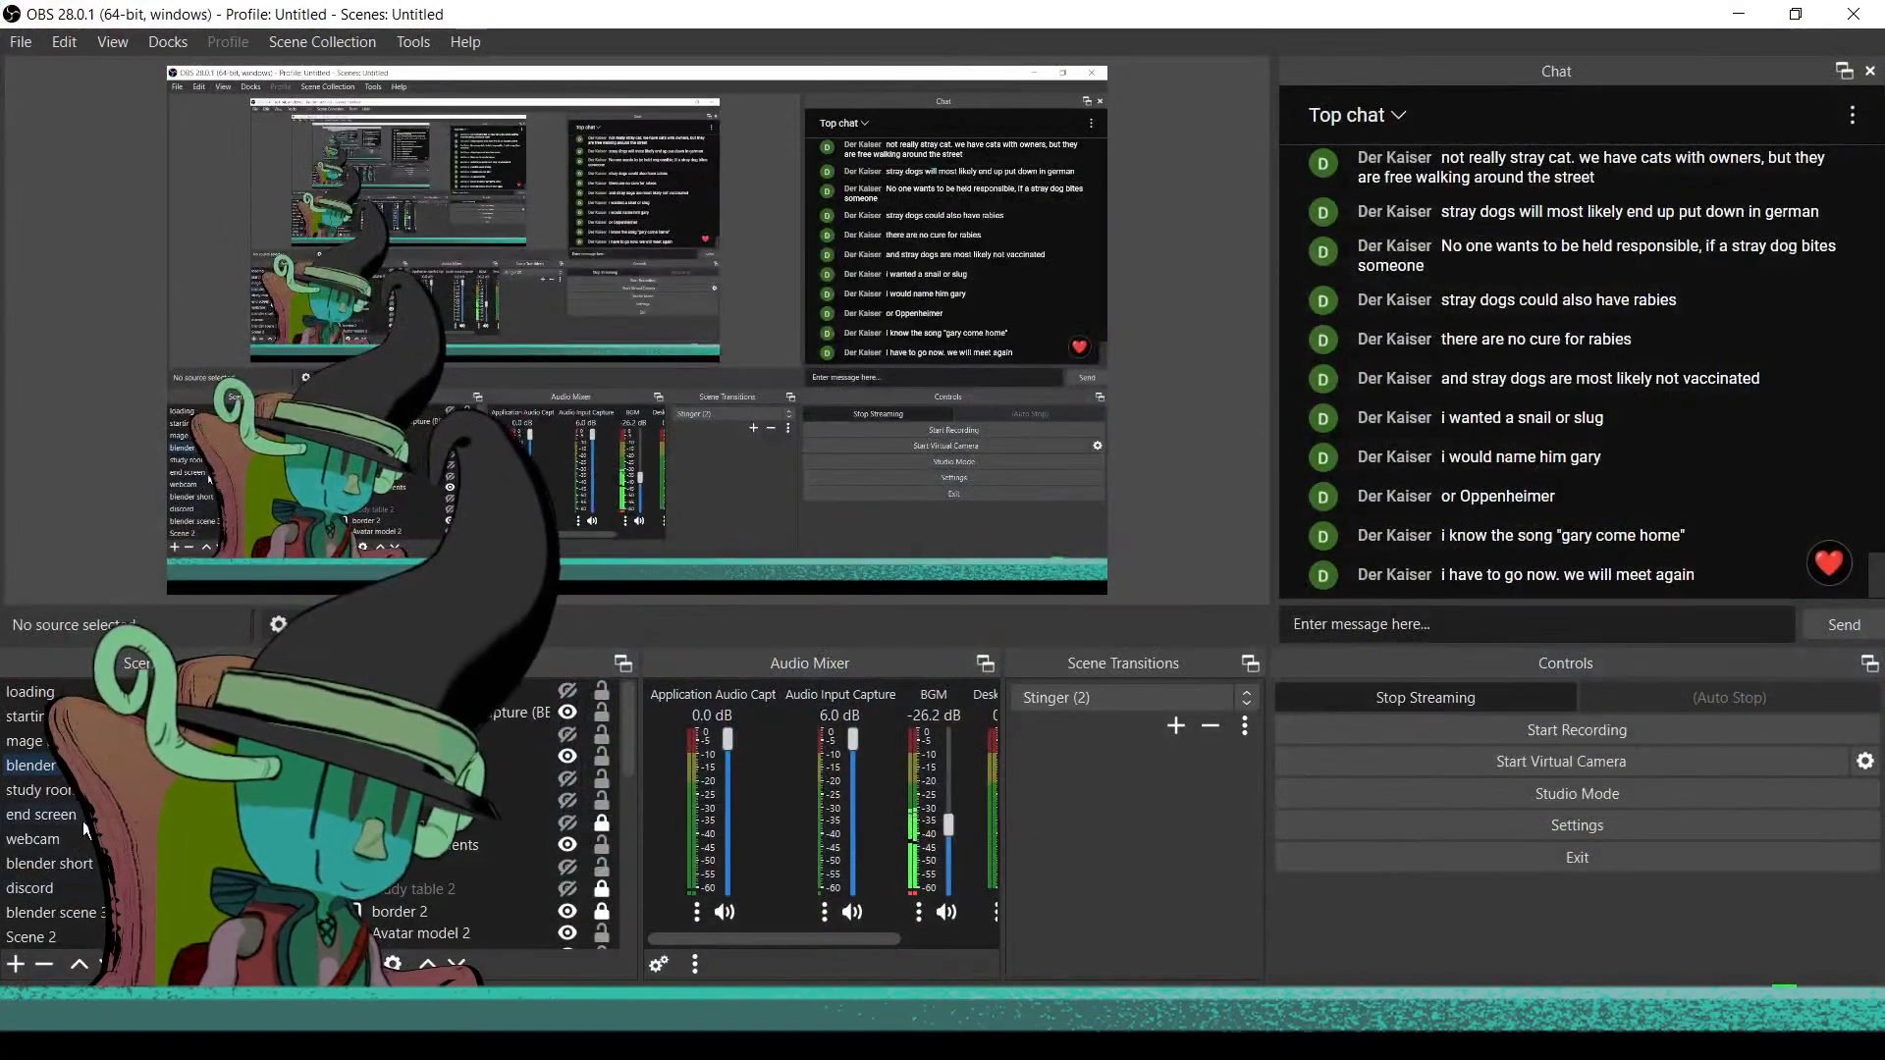
left_click(82, 819)
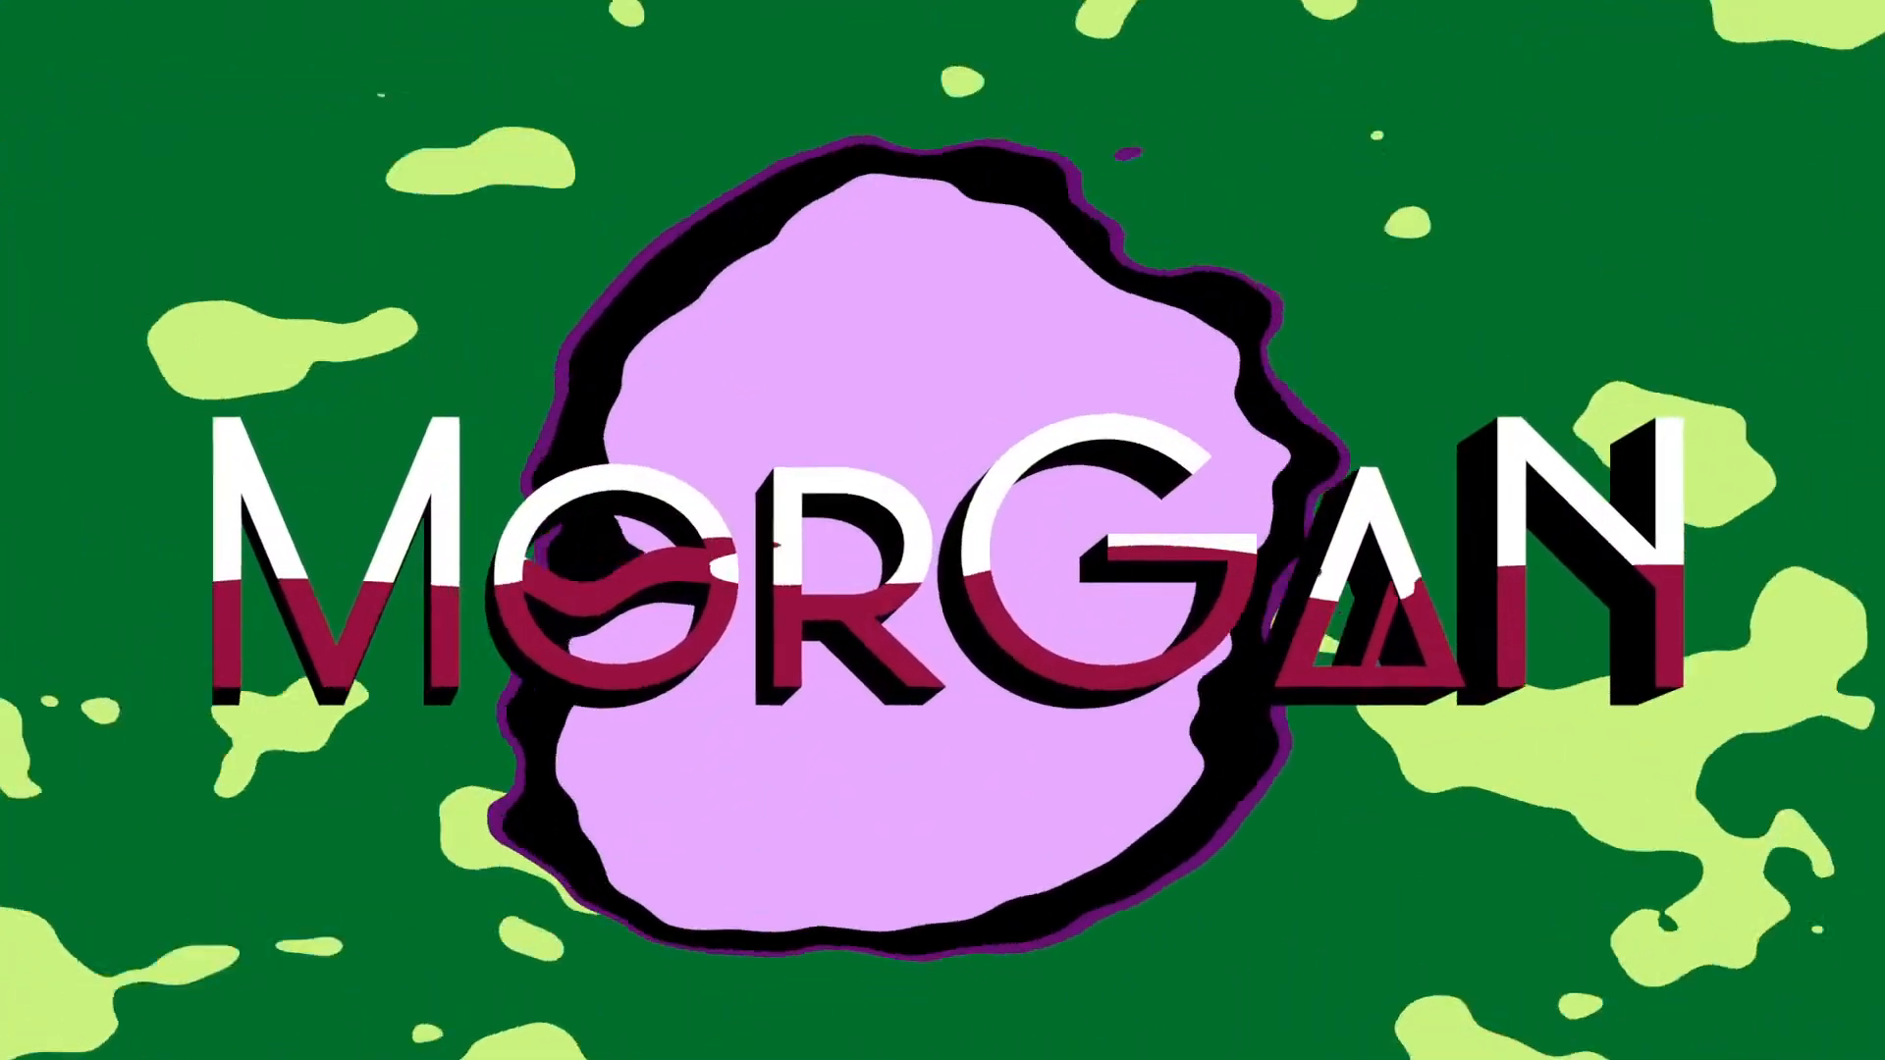